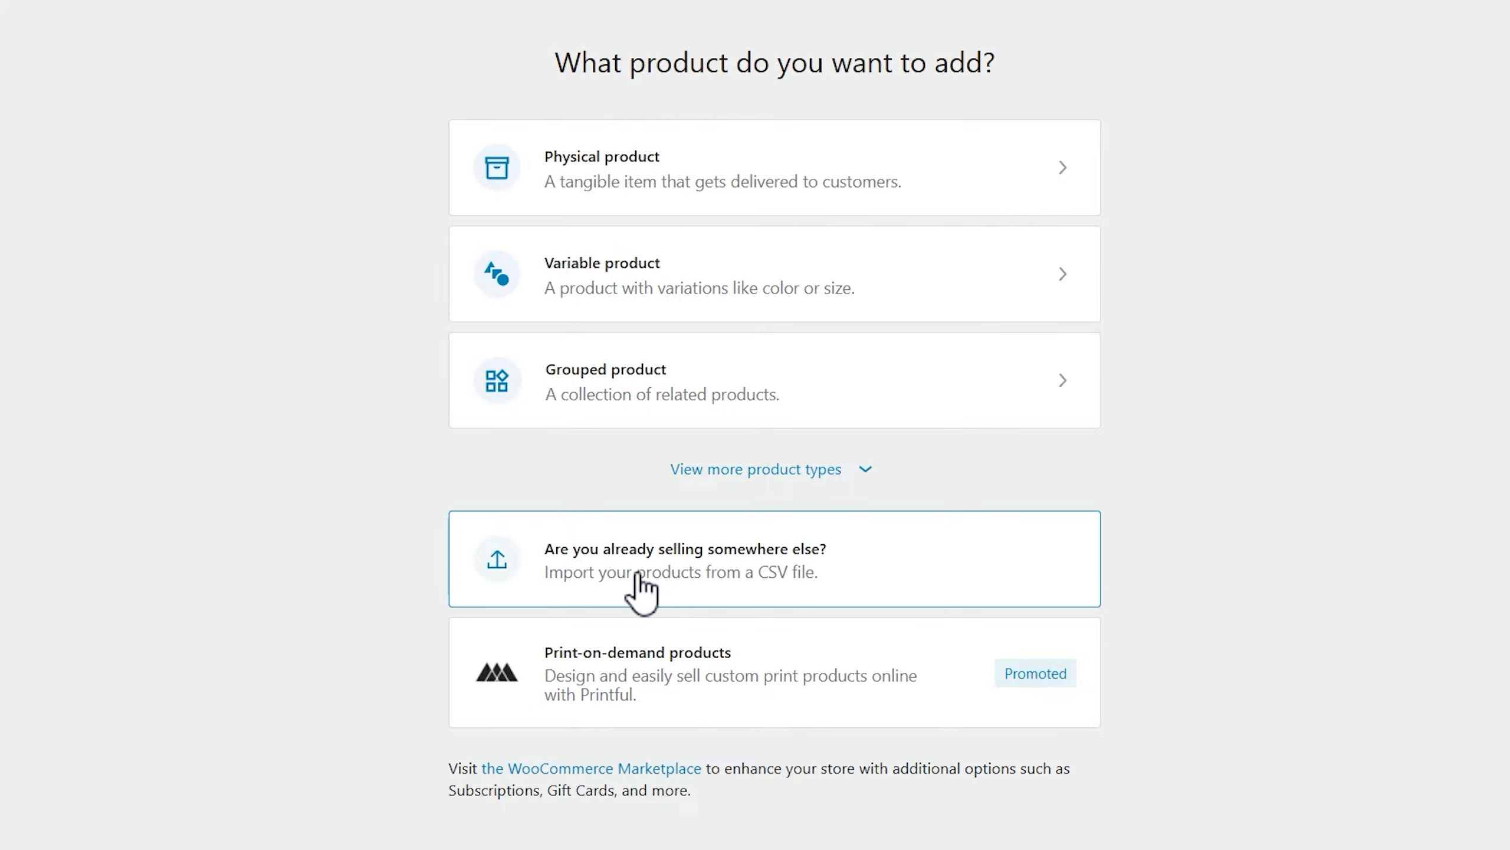
Choose the wc-product-export CSV from the WooCommerce _ Clothing folder for product import
{"action": "left_click", "coordinate": [637, 573]}
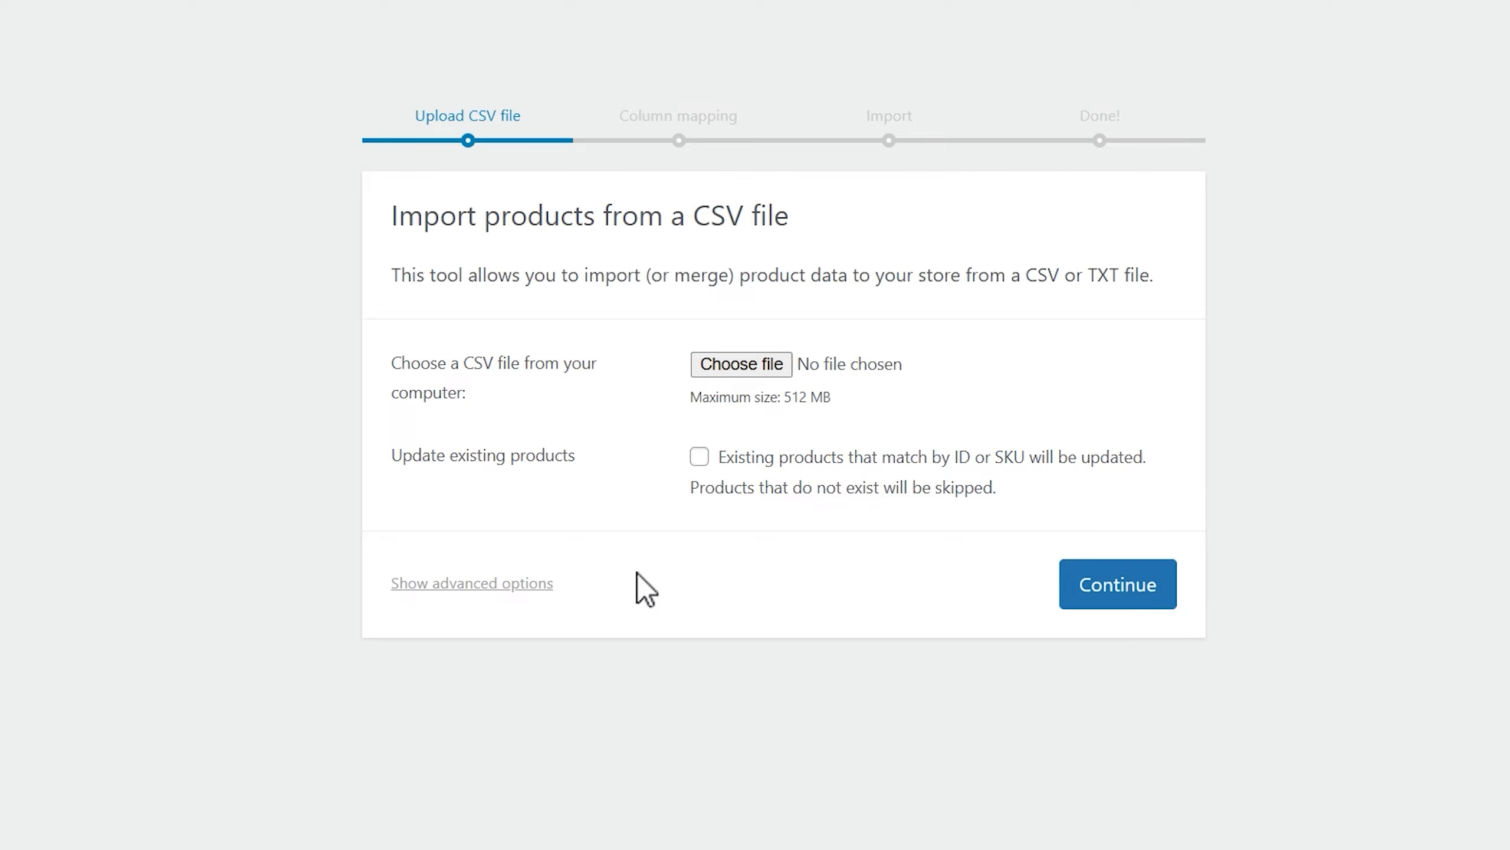
{"action": "left_click", "coordinate": [755, 362]}
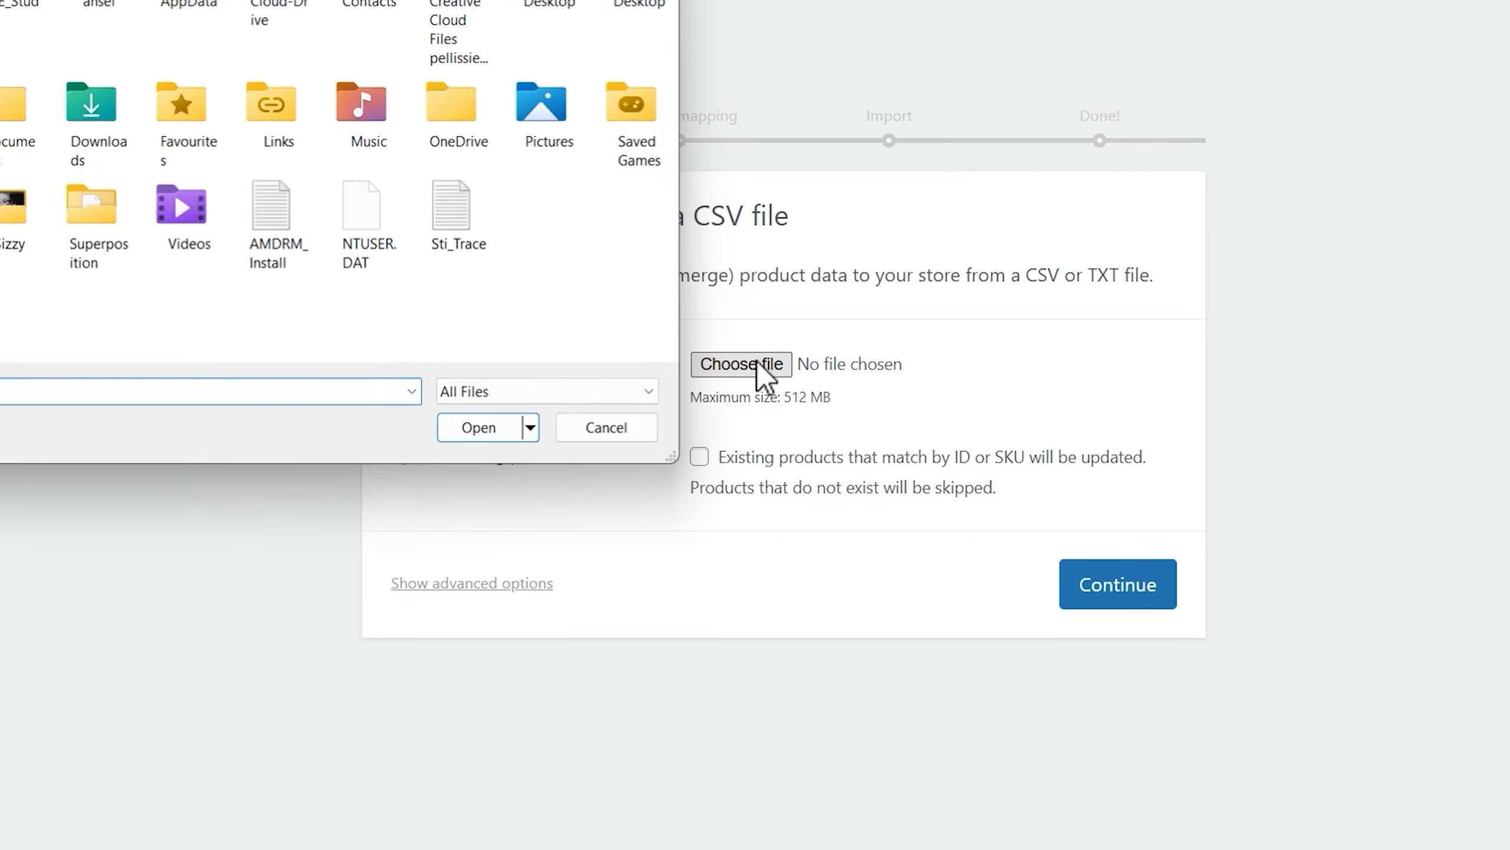
{"action": "left_click", "coordinate": [10, 238]}
{"action": "double_click", "coordinate": [117, 96]}
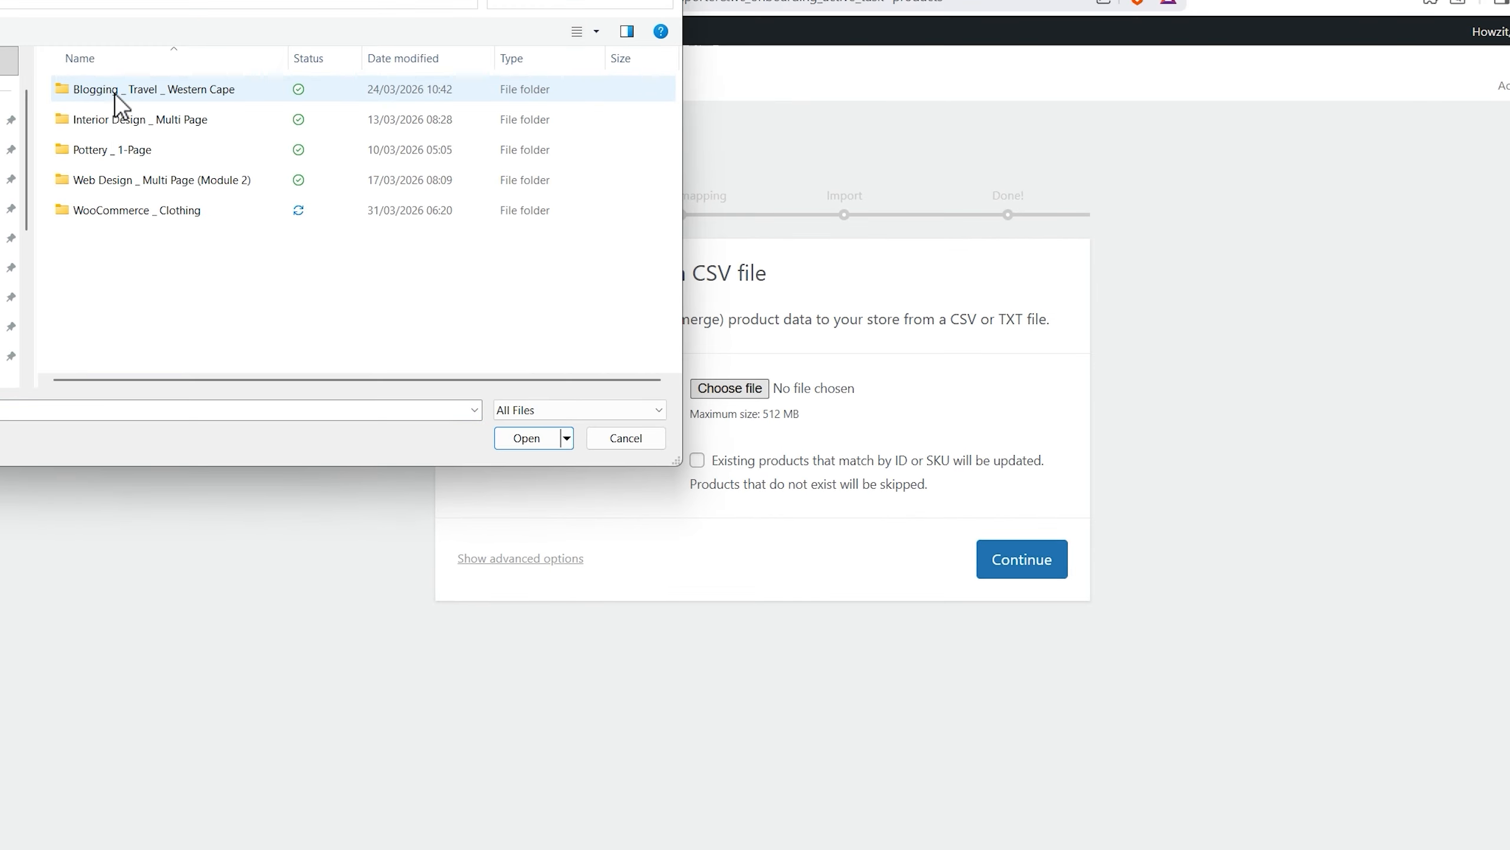
{"action": "double_click", "coordinate": [108, 210]}
{"action": "left_click", "coordinate": [137, 95]}
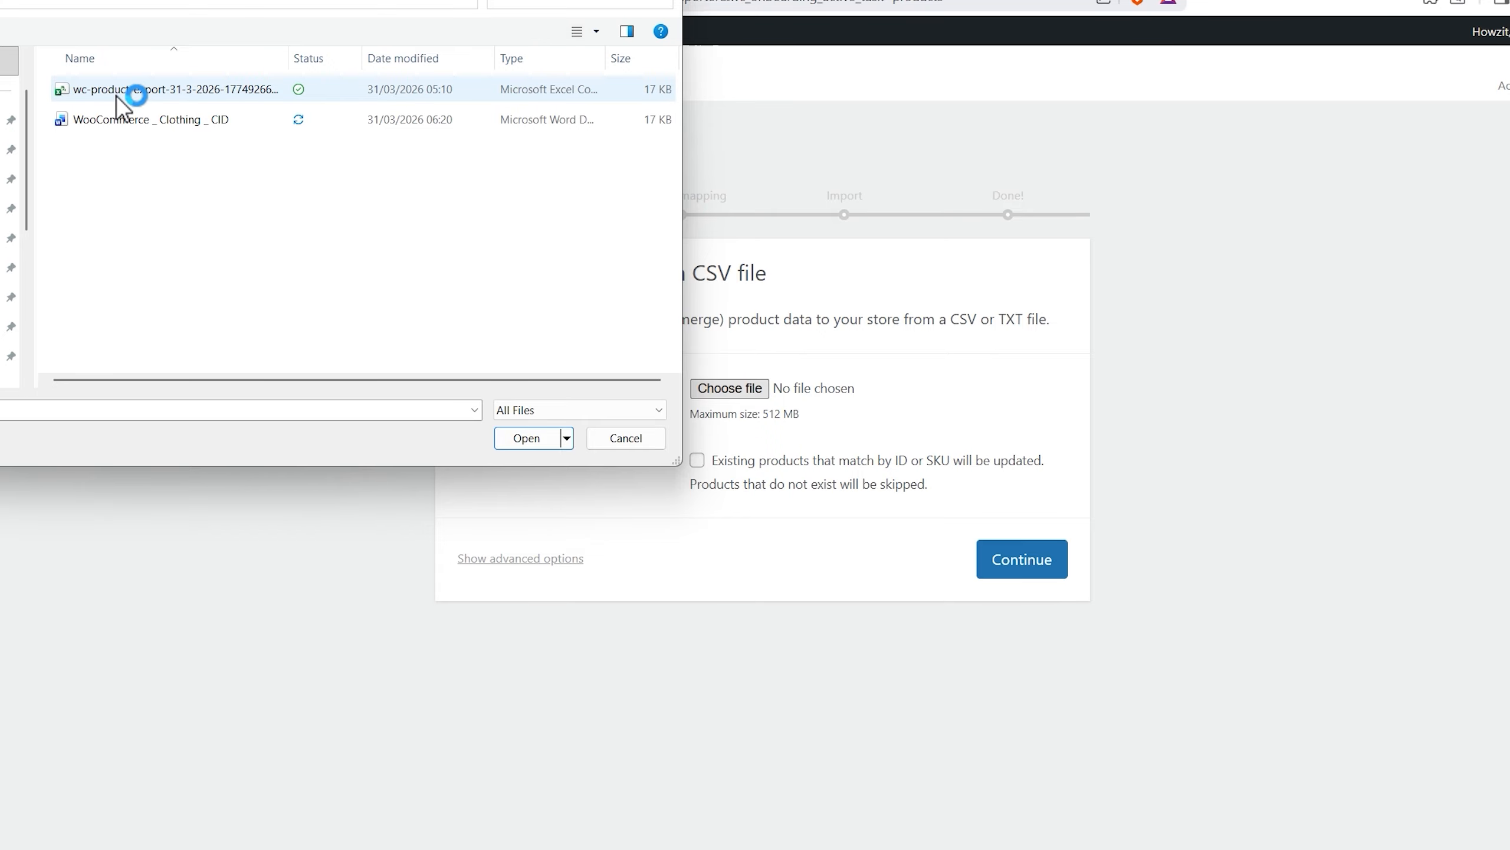
{"action": "left_click", "coordinate": [519, 442]}
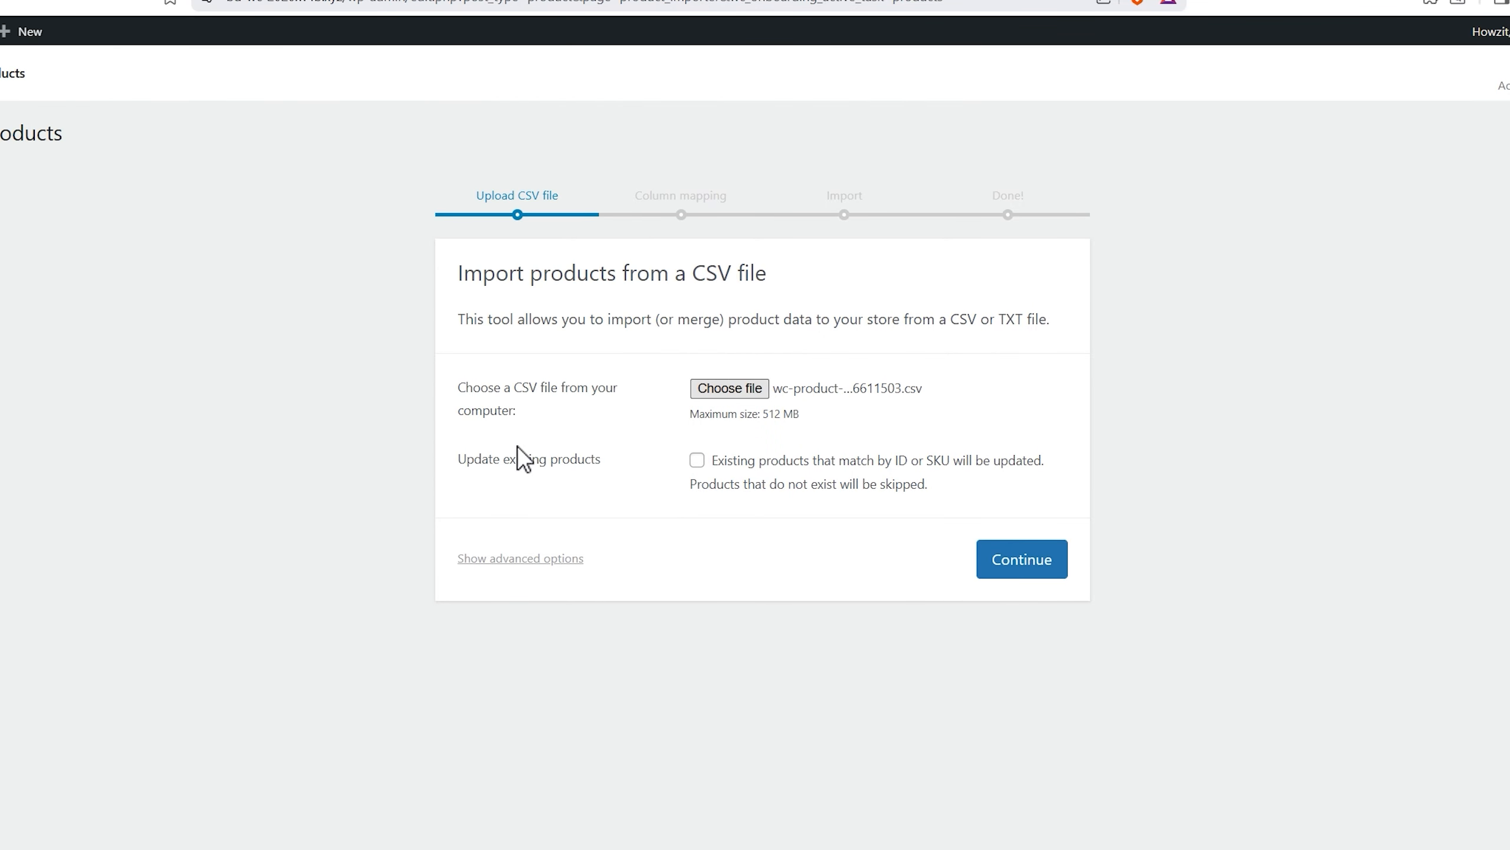
Accept the column mapping and run the importer to add the 9 products
{"action": "left_click", "coordinate": [1054, 560]}
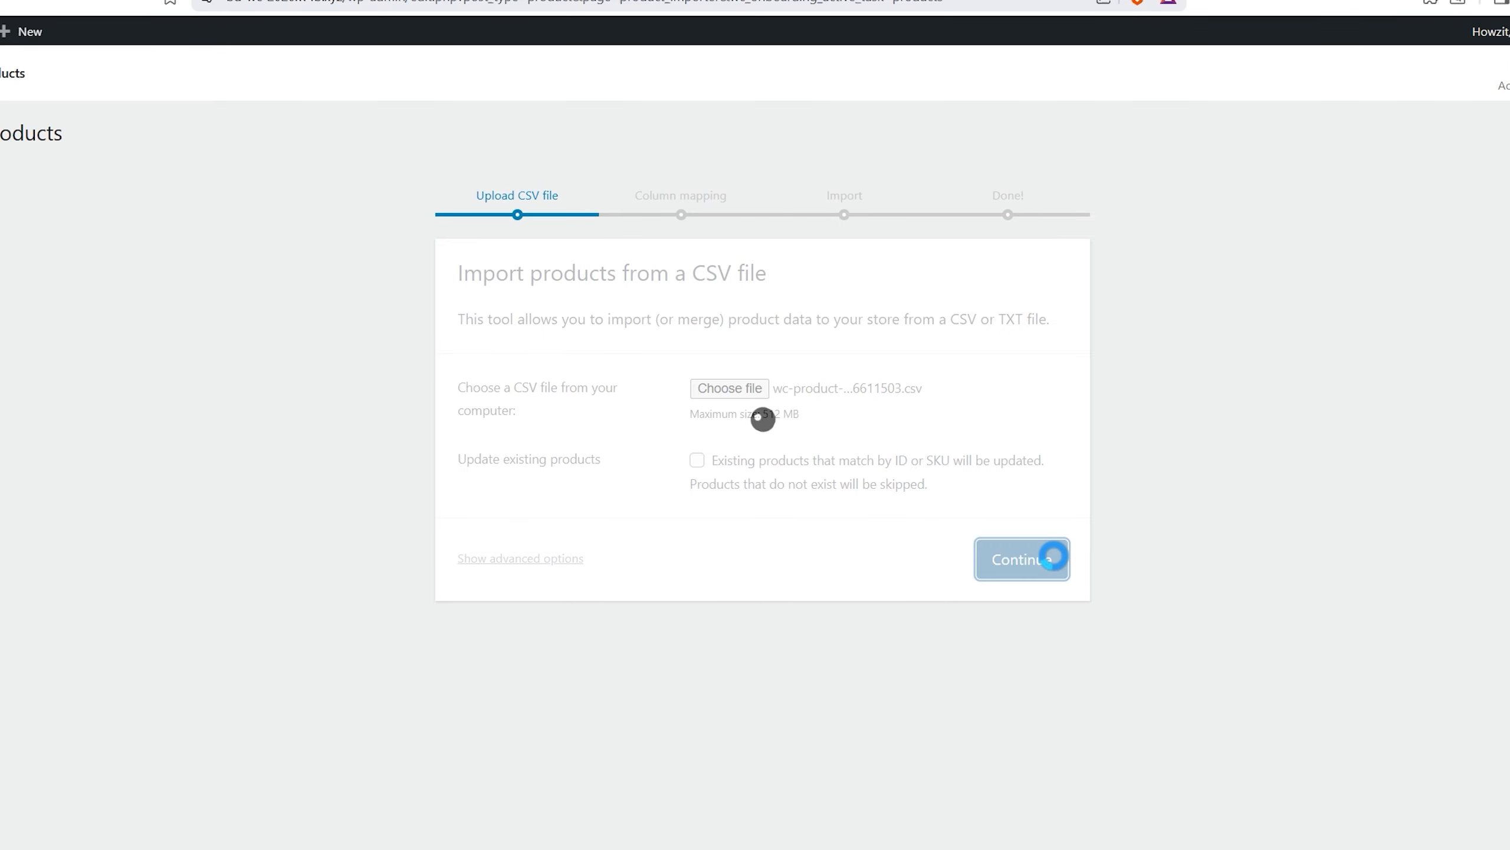
{"action": "scroll", "coordinate": [1323, 577], "scroll_direction": "down", "scroll_amount": 20}
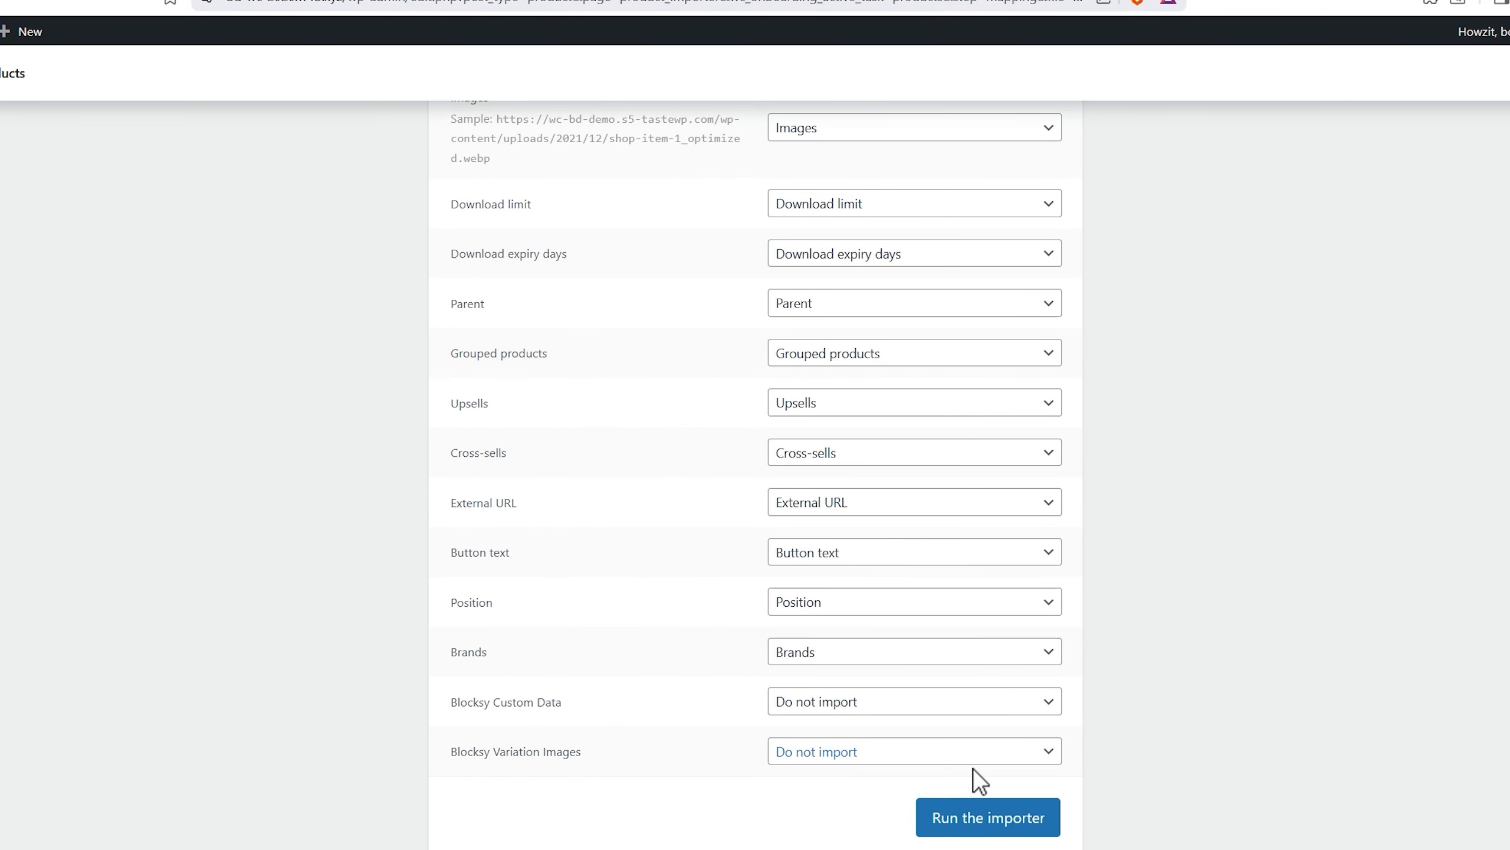
{"action": "left_click", "coordinate": [995, 818]}
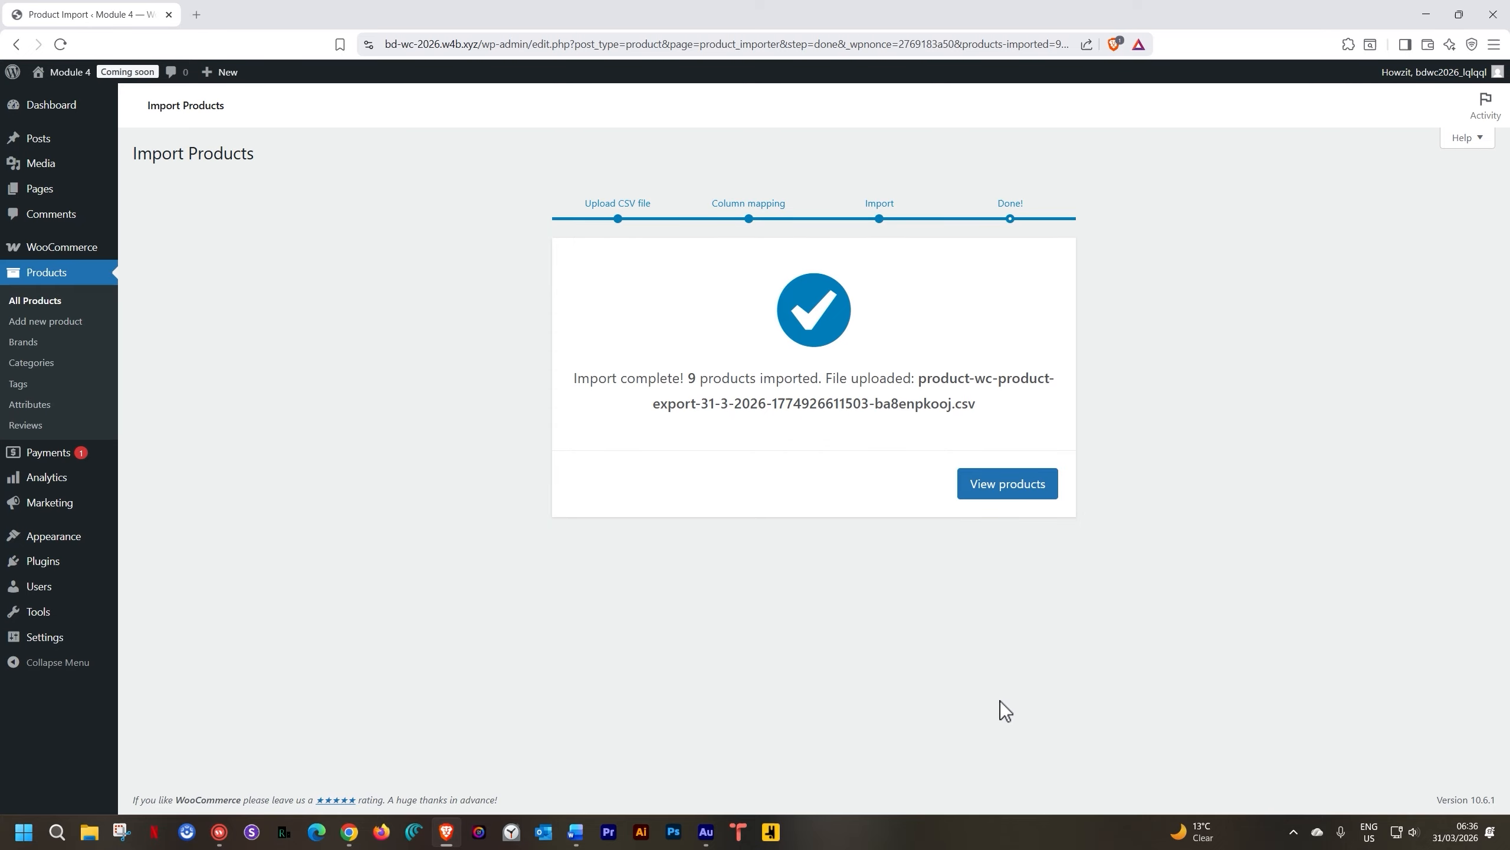
From the imported products in All Products, open Snapback Cap (price 45, sale 30) for editing
{"action": "left_click", "coordinate": [1032, 494]}
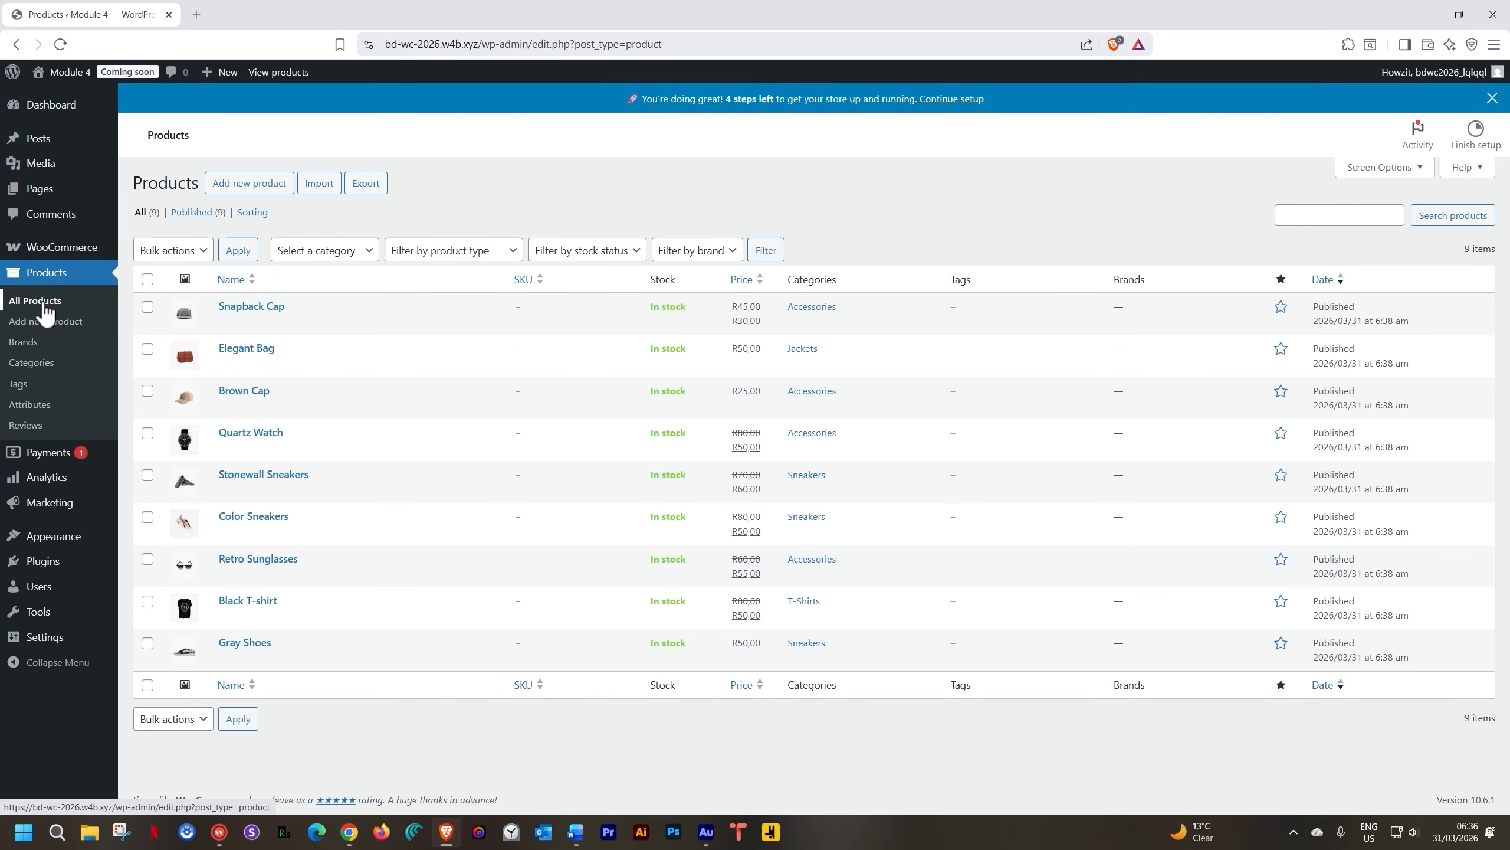
{"action": "left_click", "coordinate": [45, 307]}
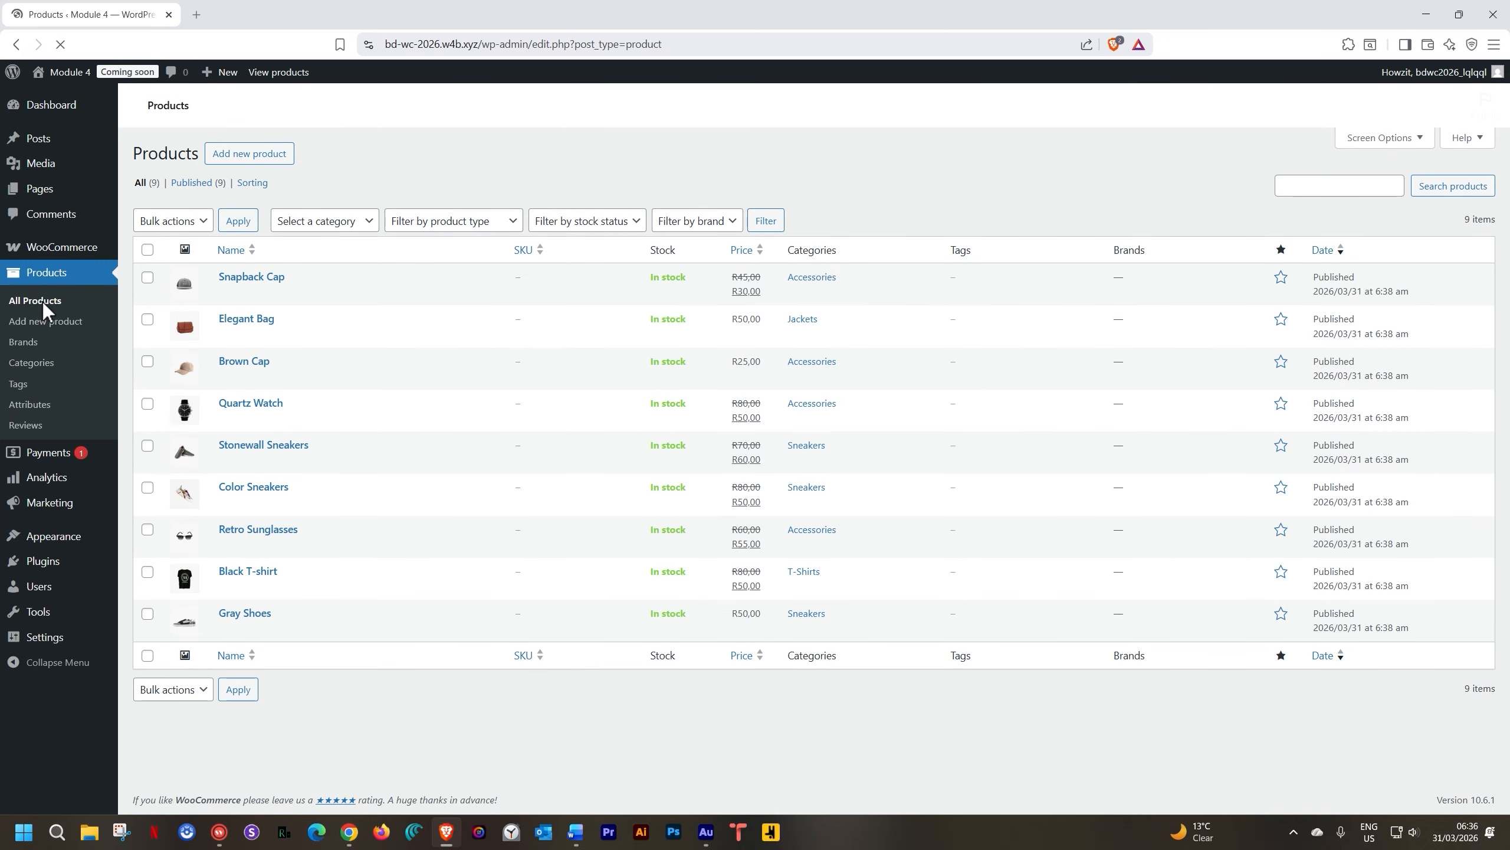
{"action": "left_click", "coordinate": [280, 281]}
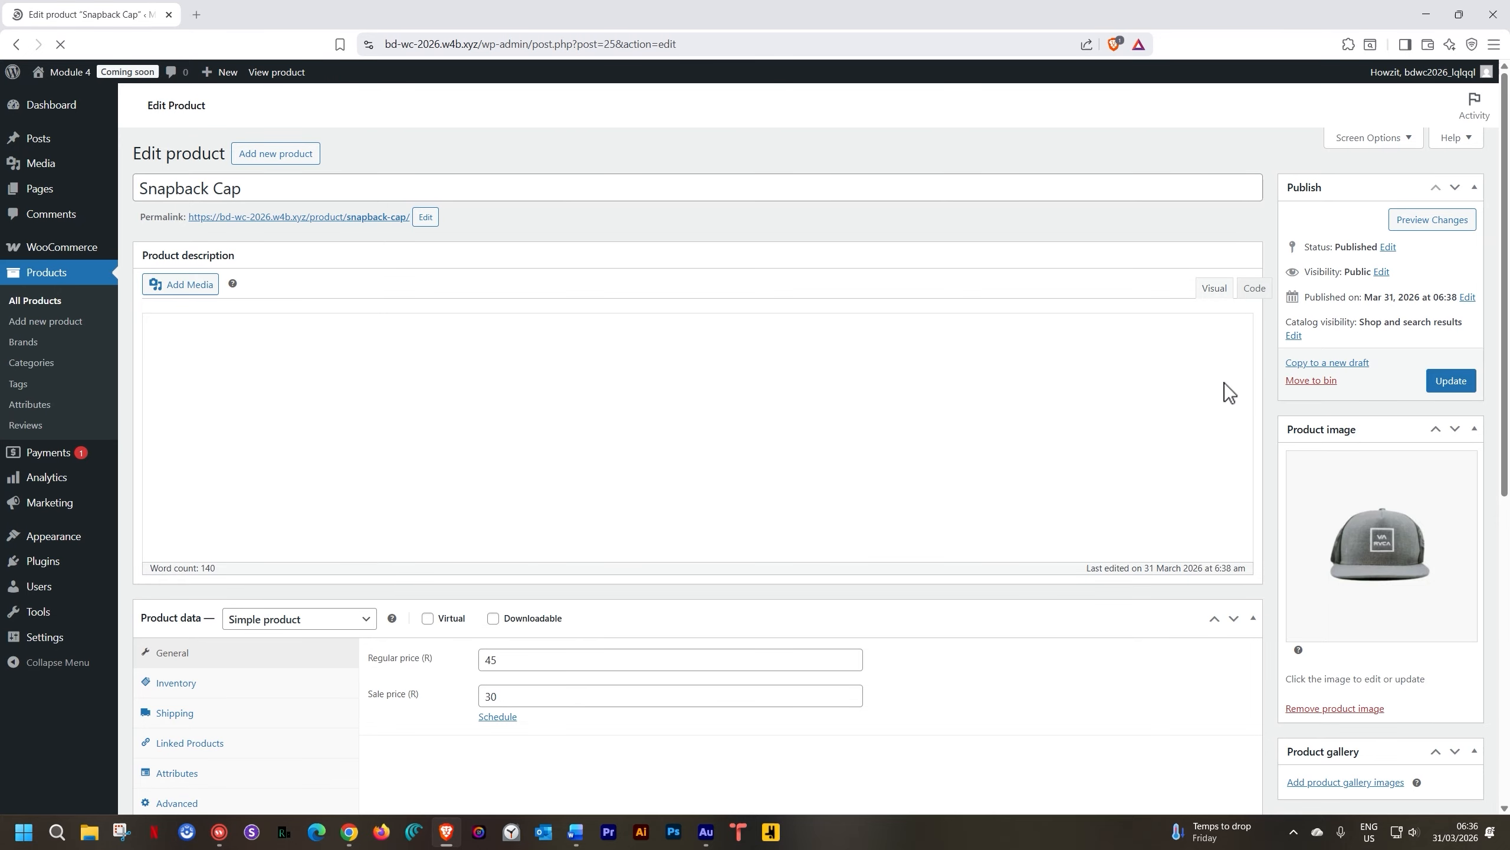
Close the WooCommerce setup banner and review Snapback Cap's description, 45/30 prices and Accessories category
{"action": "scroll", "coordinate": [1219, 393], "scroll_direction": "down", "scroll_amount": 5}
{"action": "scroll", "coordinate": [1416, 351], "scroll_direction": "down", "scroll_amount": 3}
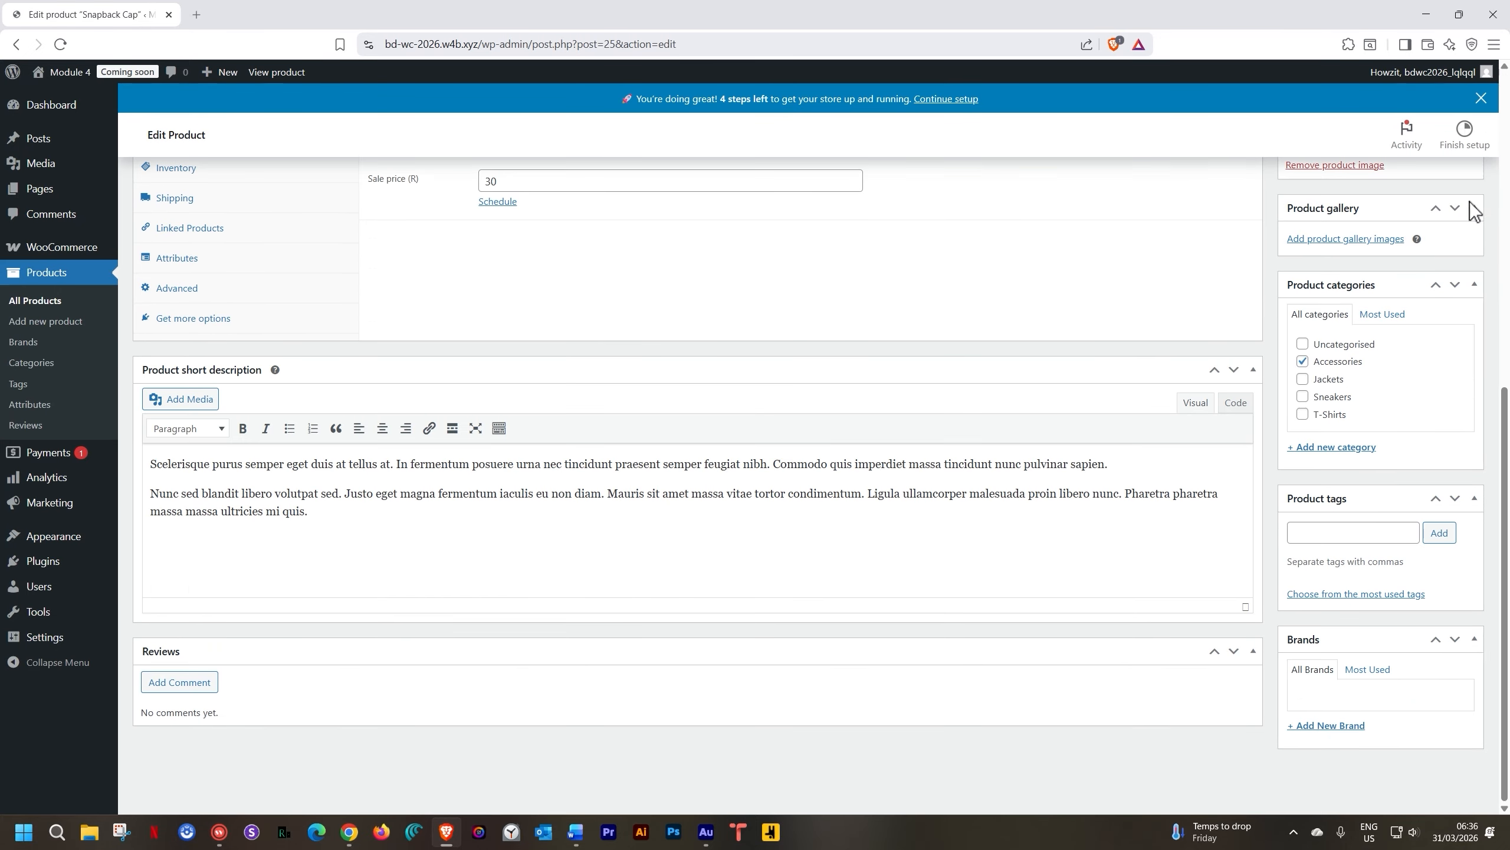
{"action": "left_click", "coordinate": [1480, 100]}
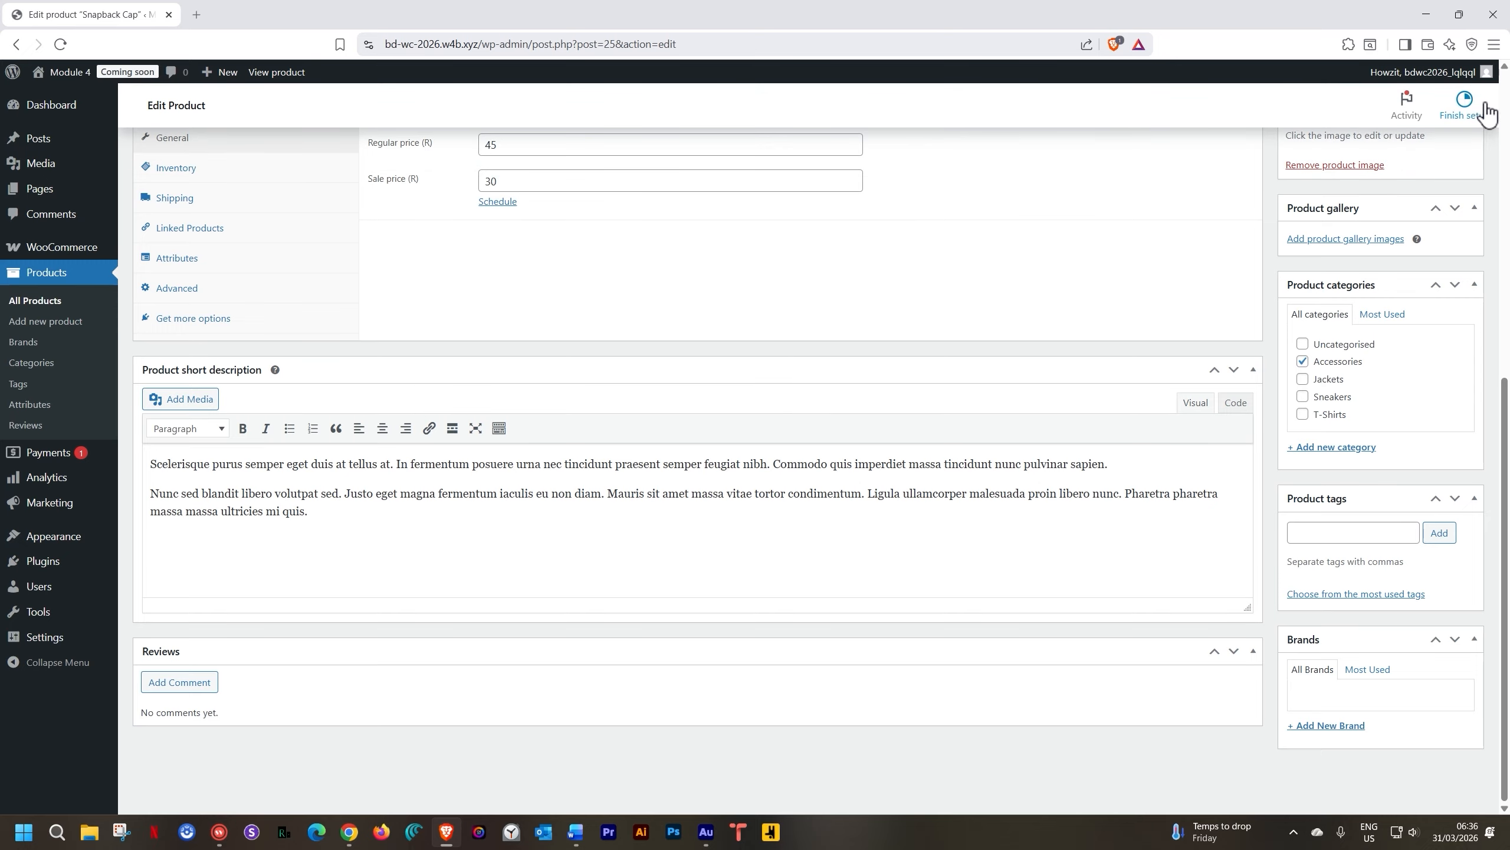
{"action": "scroll", "coordinate": [1072, 367], "scroll_direction": "up", "scroll_amount": 6}
{"action": "scroll", "coordinate": [1074, 367], "scroll_direction": "up", "scroll_amount": 2}
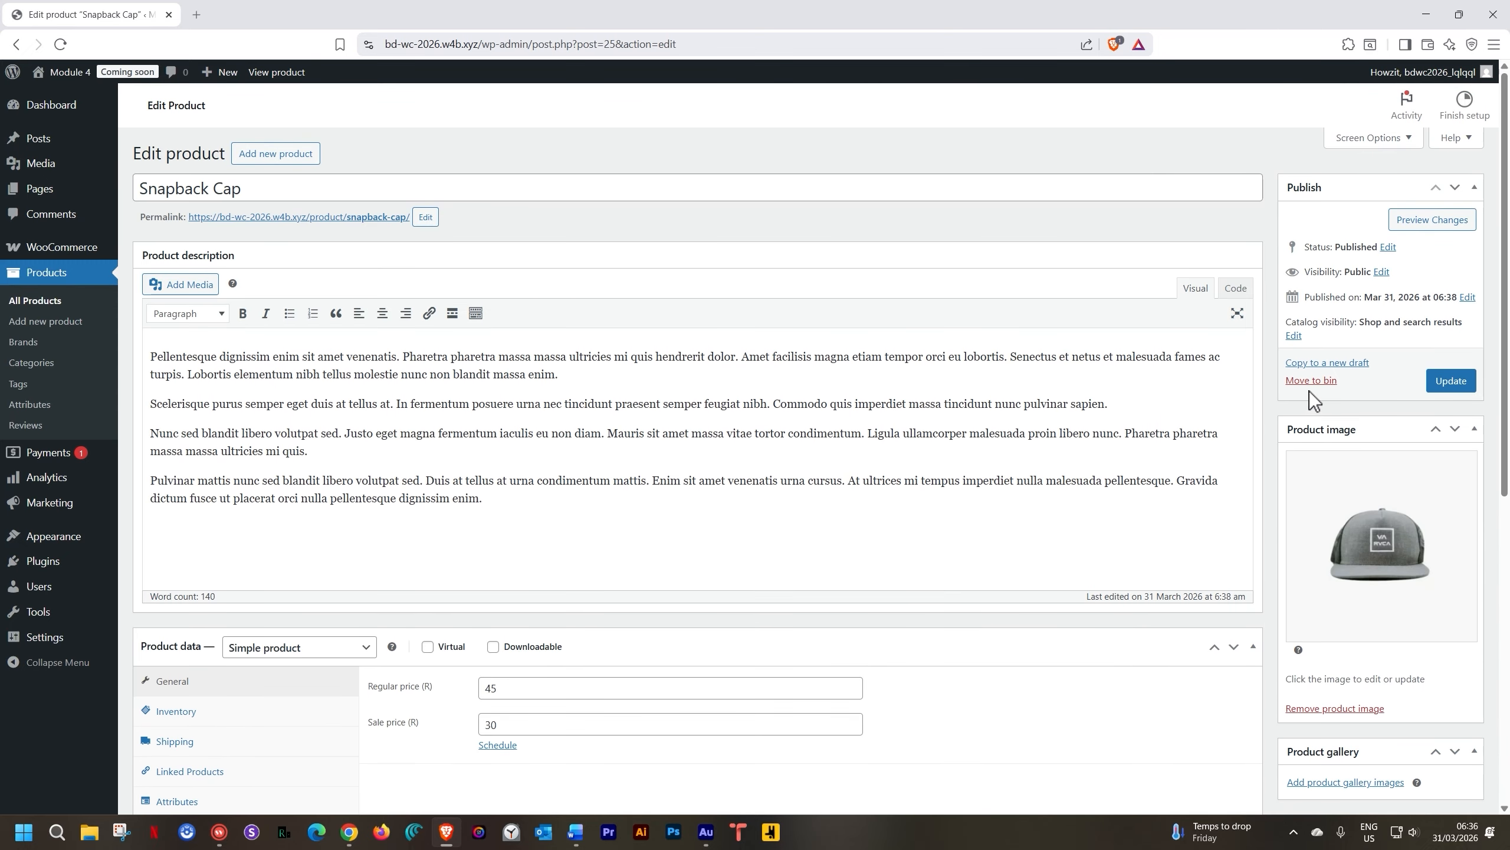
{"action": "scroll", "coordinate": [1390, 519], "scroll_direction": "down", "scroll_amount": 3}
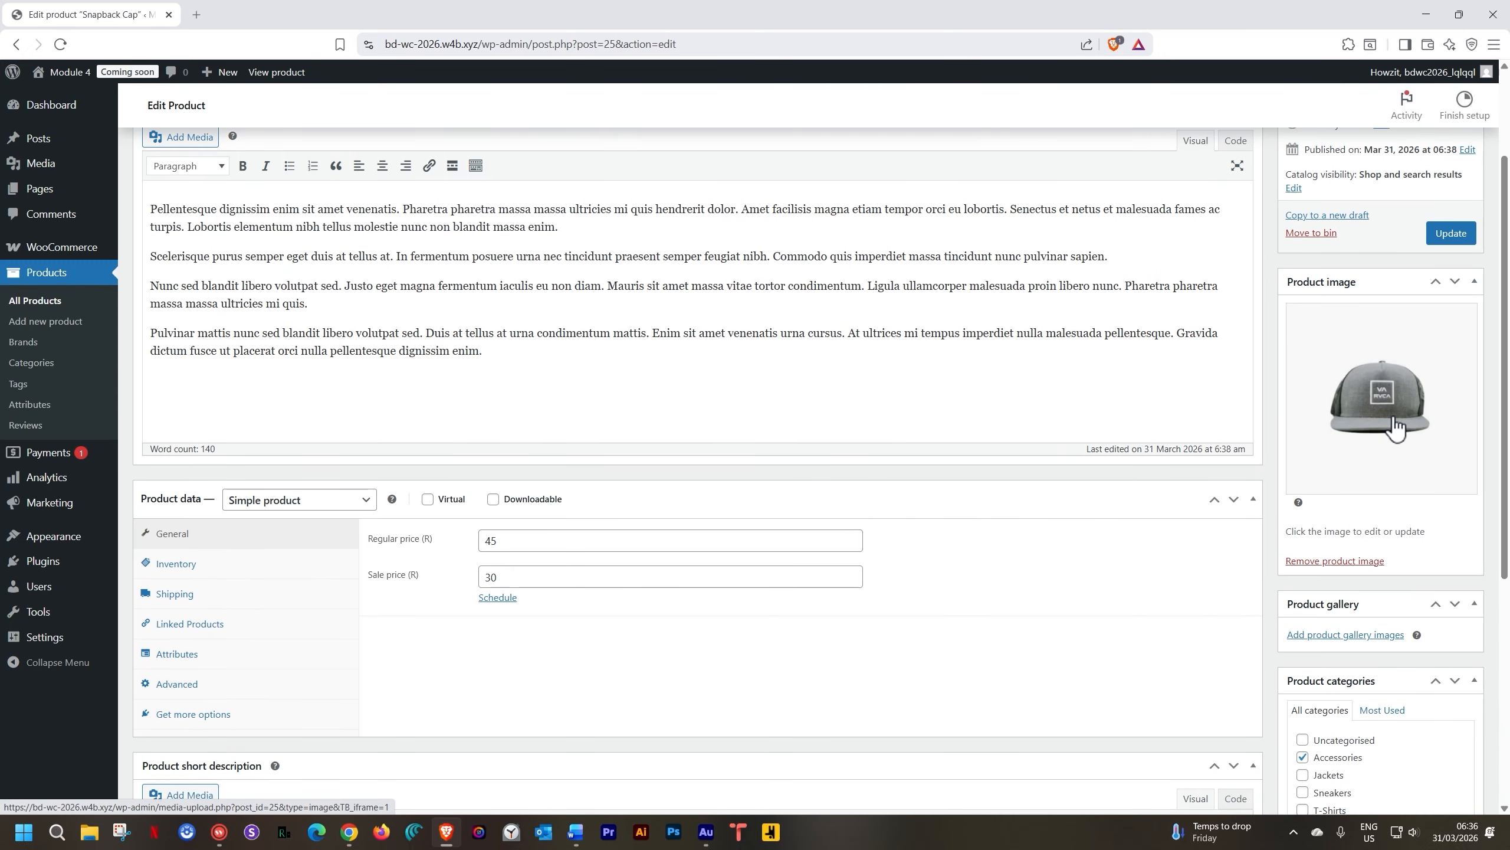
{"action": "scroll", "coordinate": [1395, 427], "scroll_direction": "down", "scroll_amount": 3}
{"action": "scroll", "coordinate": [711, 505], "scroll_direction": "down", "scroll_amount": 2}
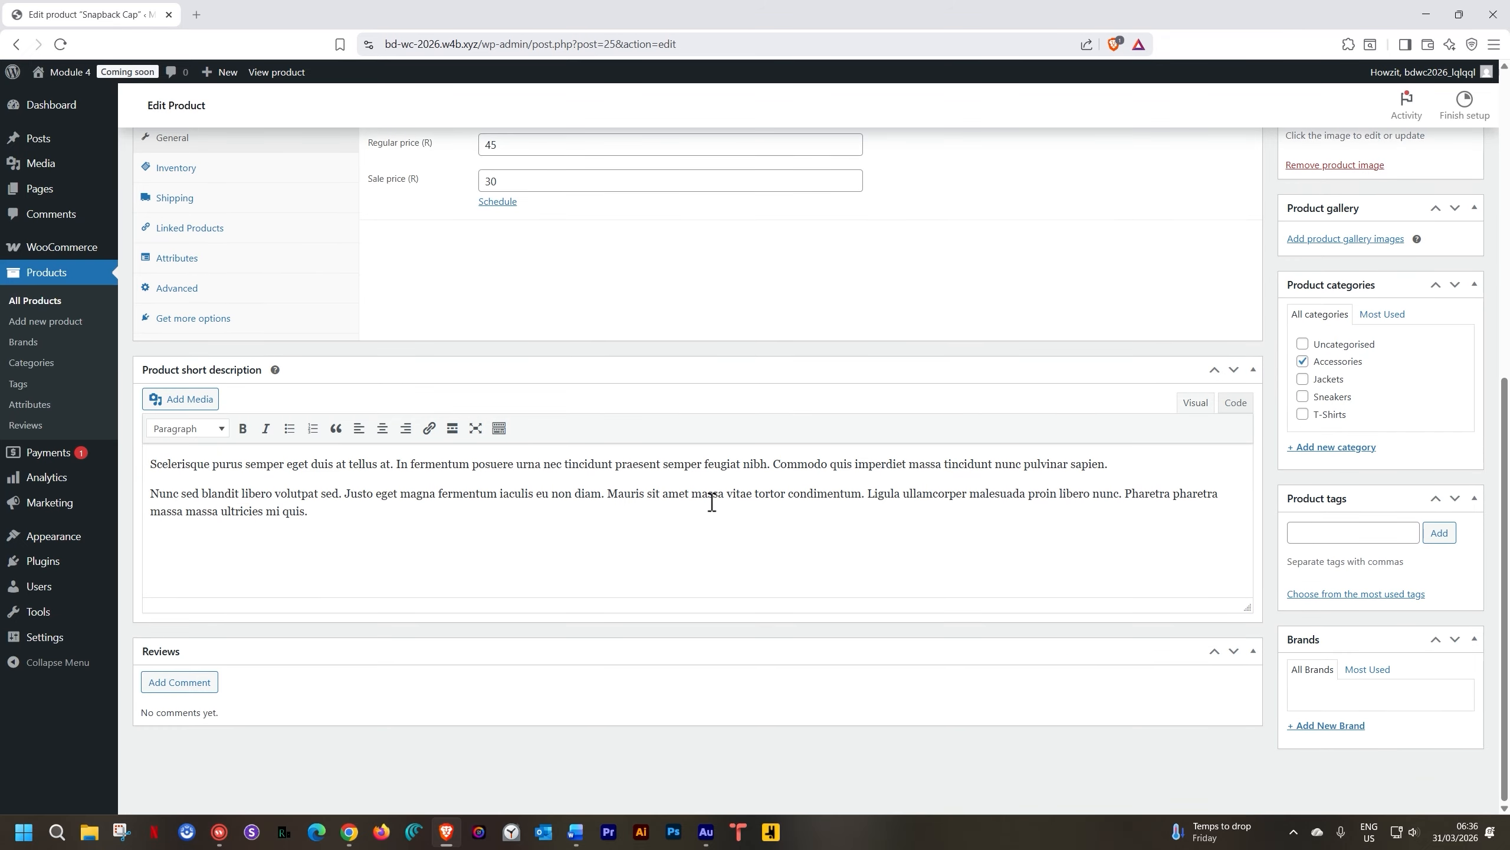
{"action": "scroll", "coordinate": [720, 500], "scroll_direction": "up", "scroll_amount": 6}
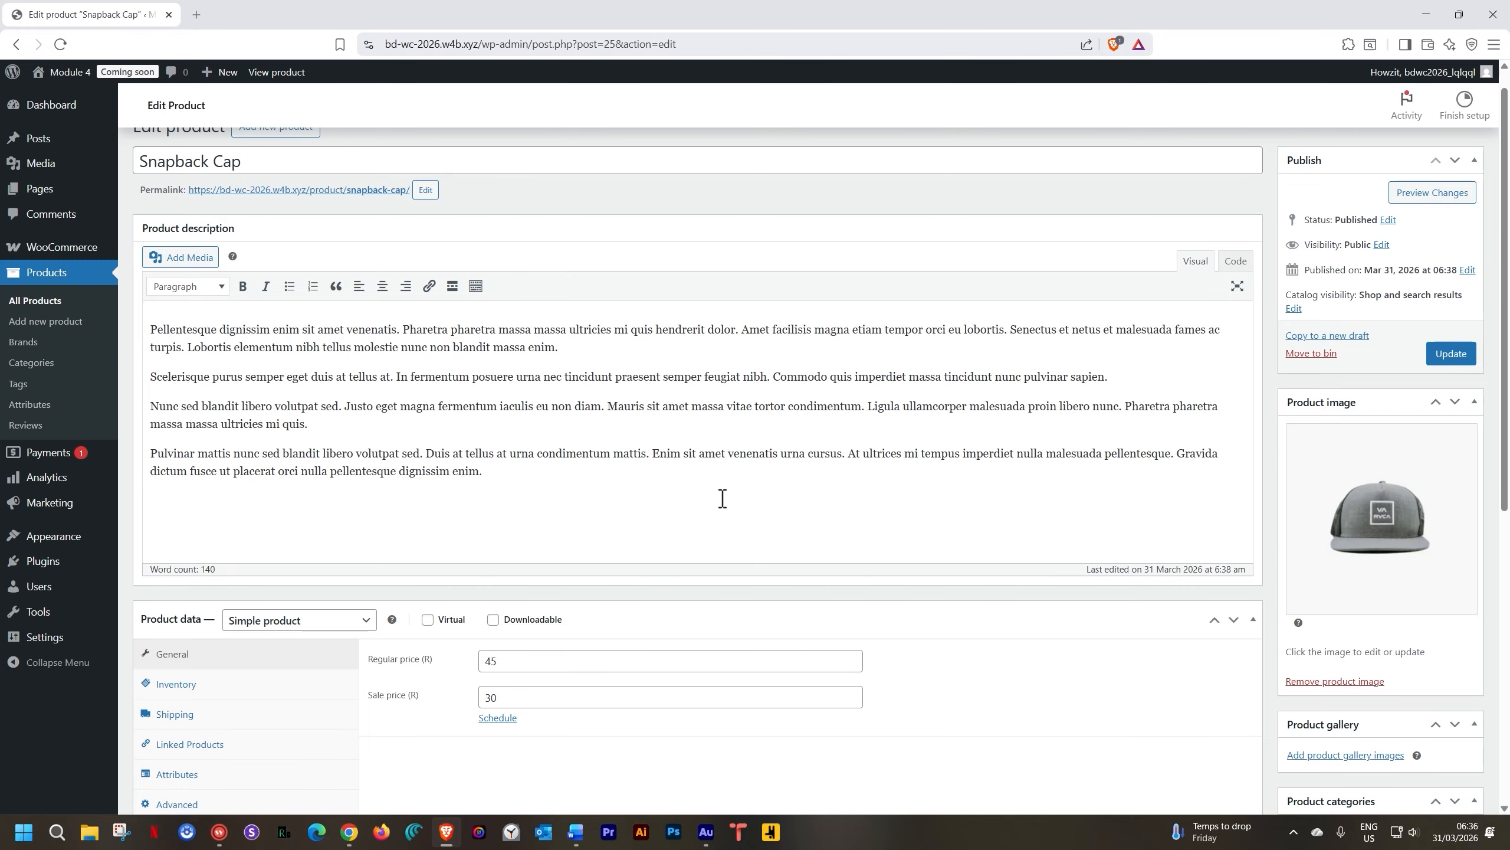
{"action": "scroll", "coordinate": [722, 498], "scroll_direction": "up", "scroll_amount": 1}
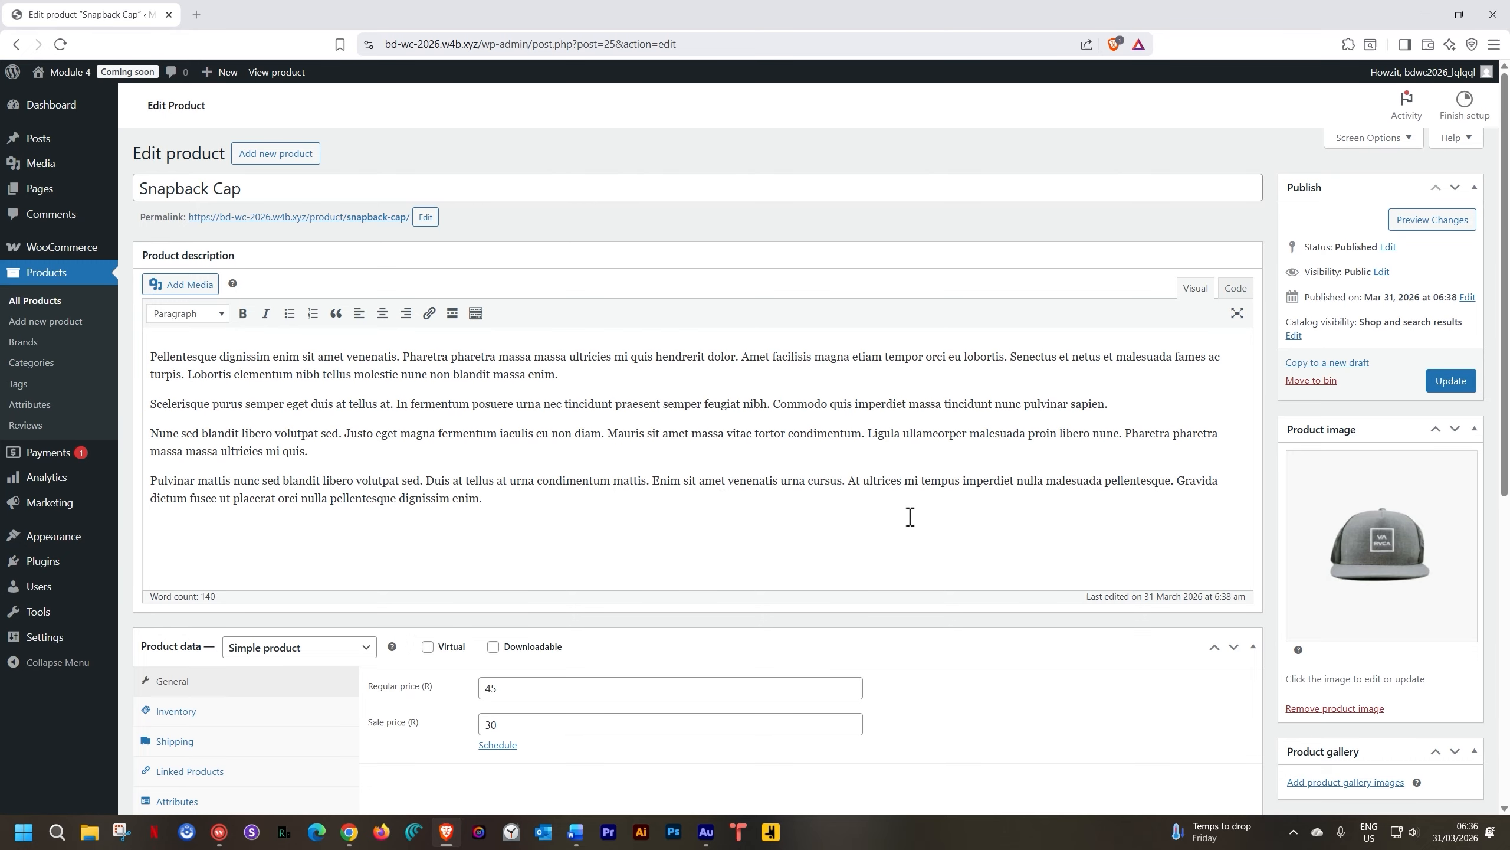
{"action": "scroll", "coordinate": [901, 518], "scroll_direction": "down", "scroll_amount": 5}
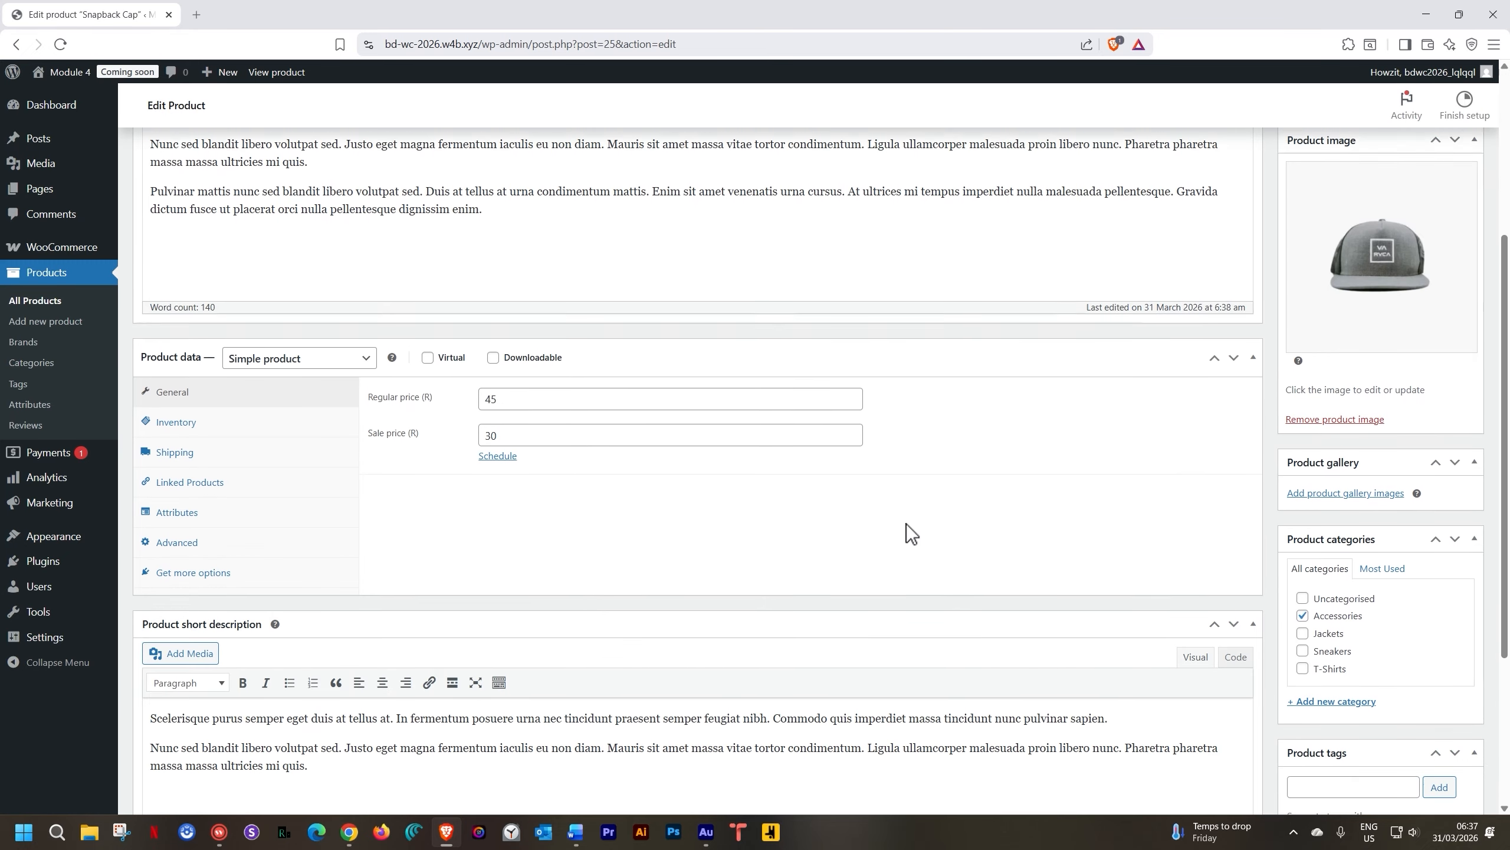
{"action": "scroll", "coordinate": [1076, 649], "scroll_direction": "down", "scroll_amount": 4}
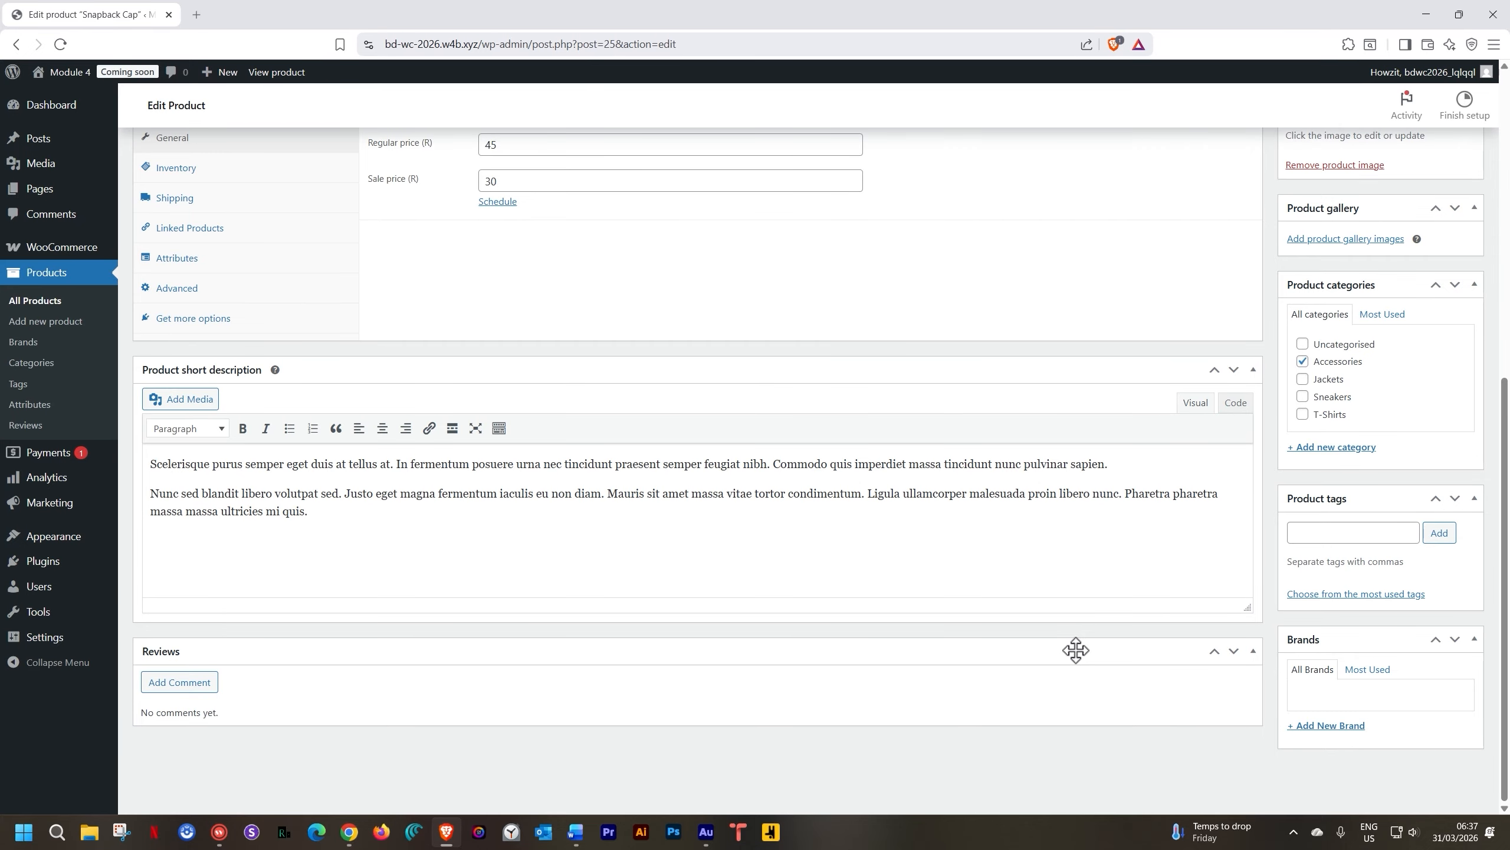
{"action": "scroll", "coordinate": [1076, 649], "scroll_direction": "up", "scroll_amount": 7}
{"action": "scroll", "coordinate": [1076, 650], "scroll_direction": "up", "scroll_amount": 2}
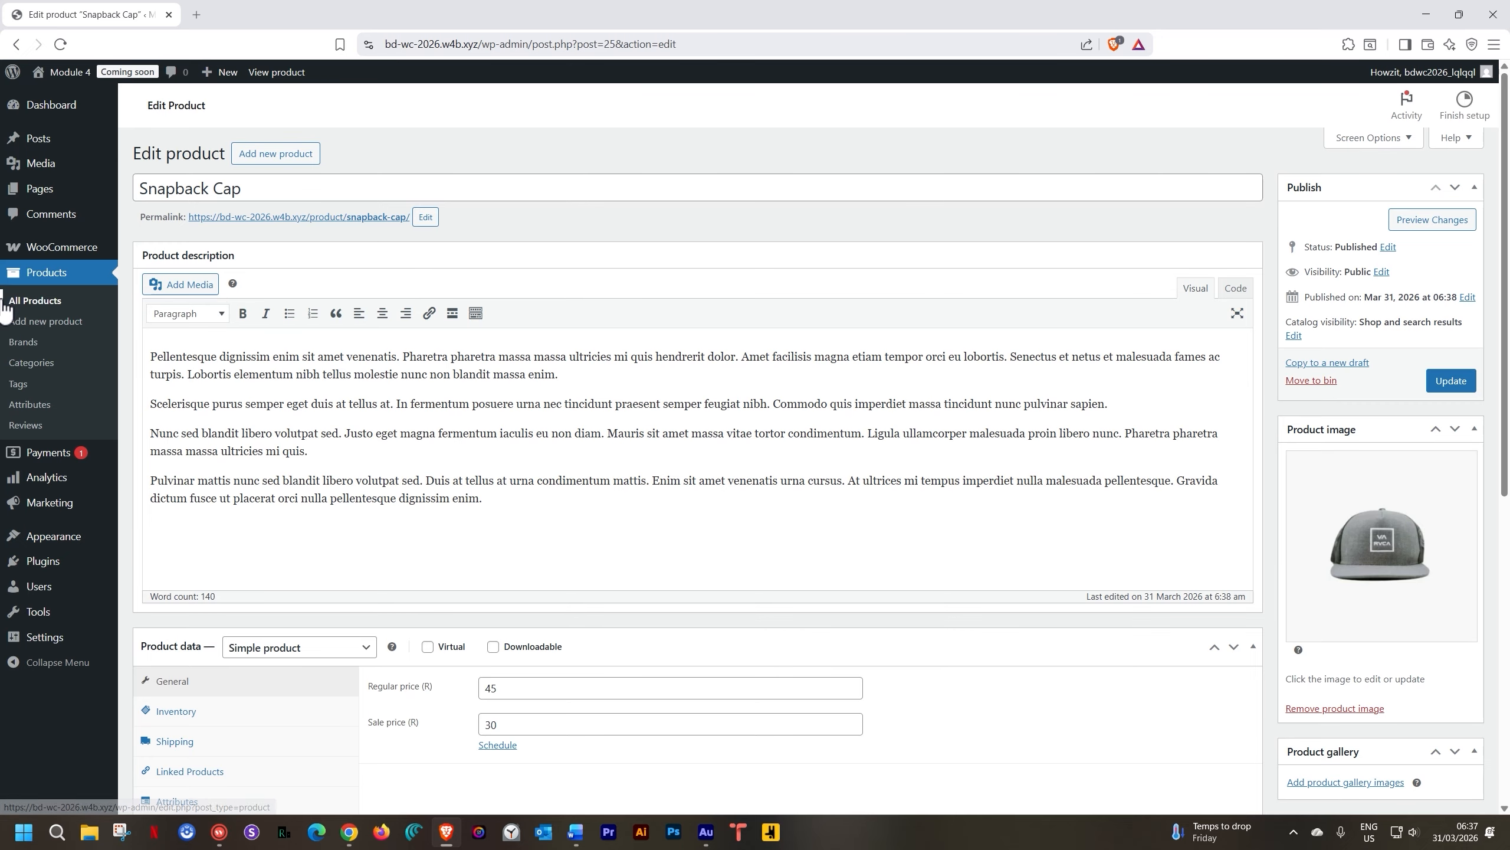
From All Products, open Snapback Cap's storefront page in a new tab and switch to it
{"action": "left_click", "coordinate": [46, 301]}
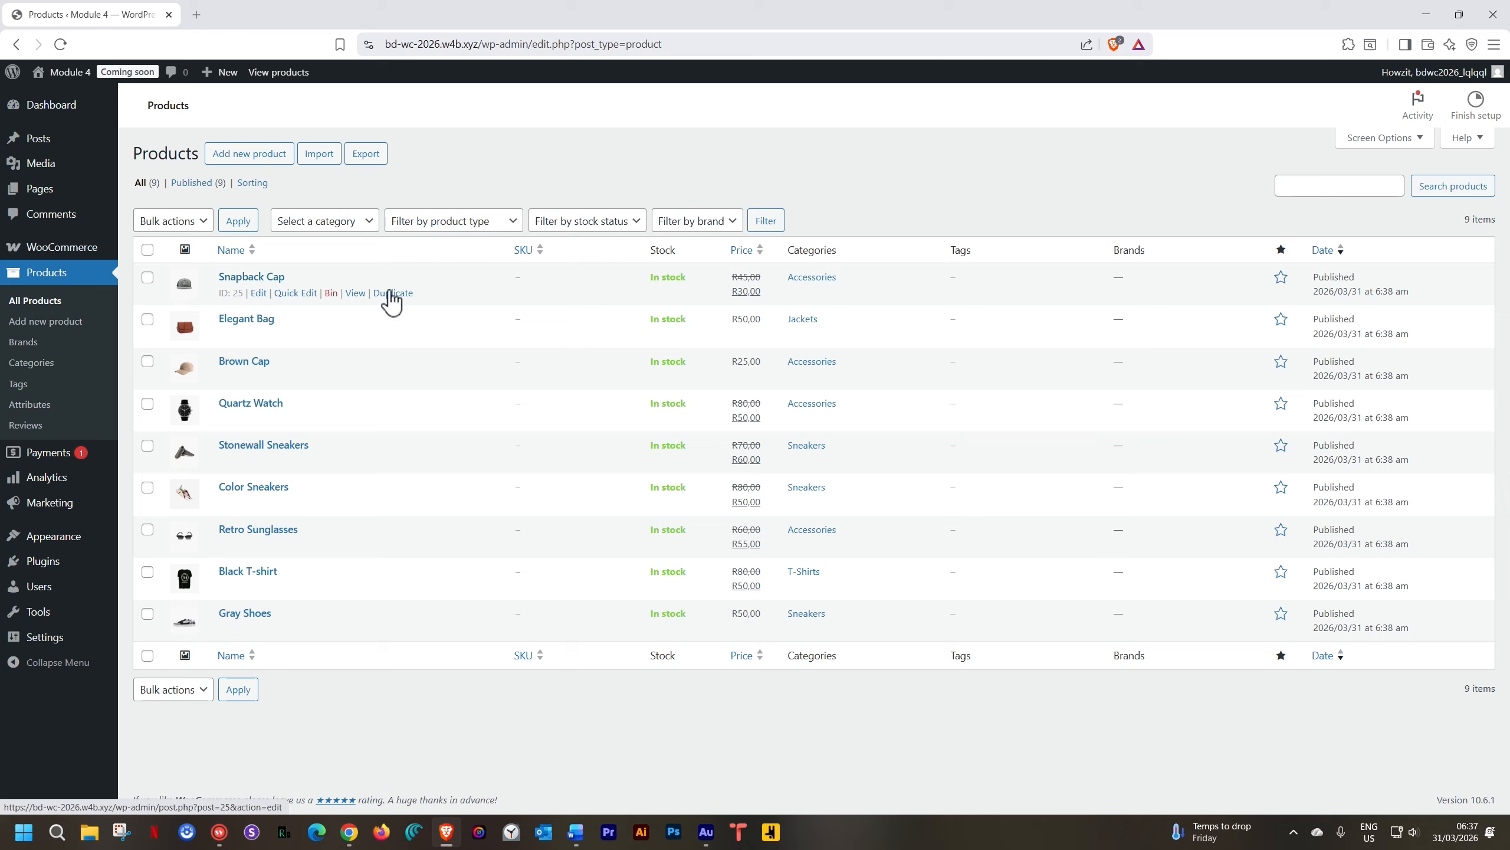
{"action": "middle_click", "coordinate": [356, 293]}
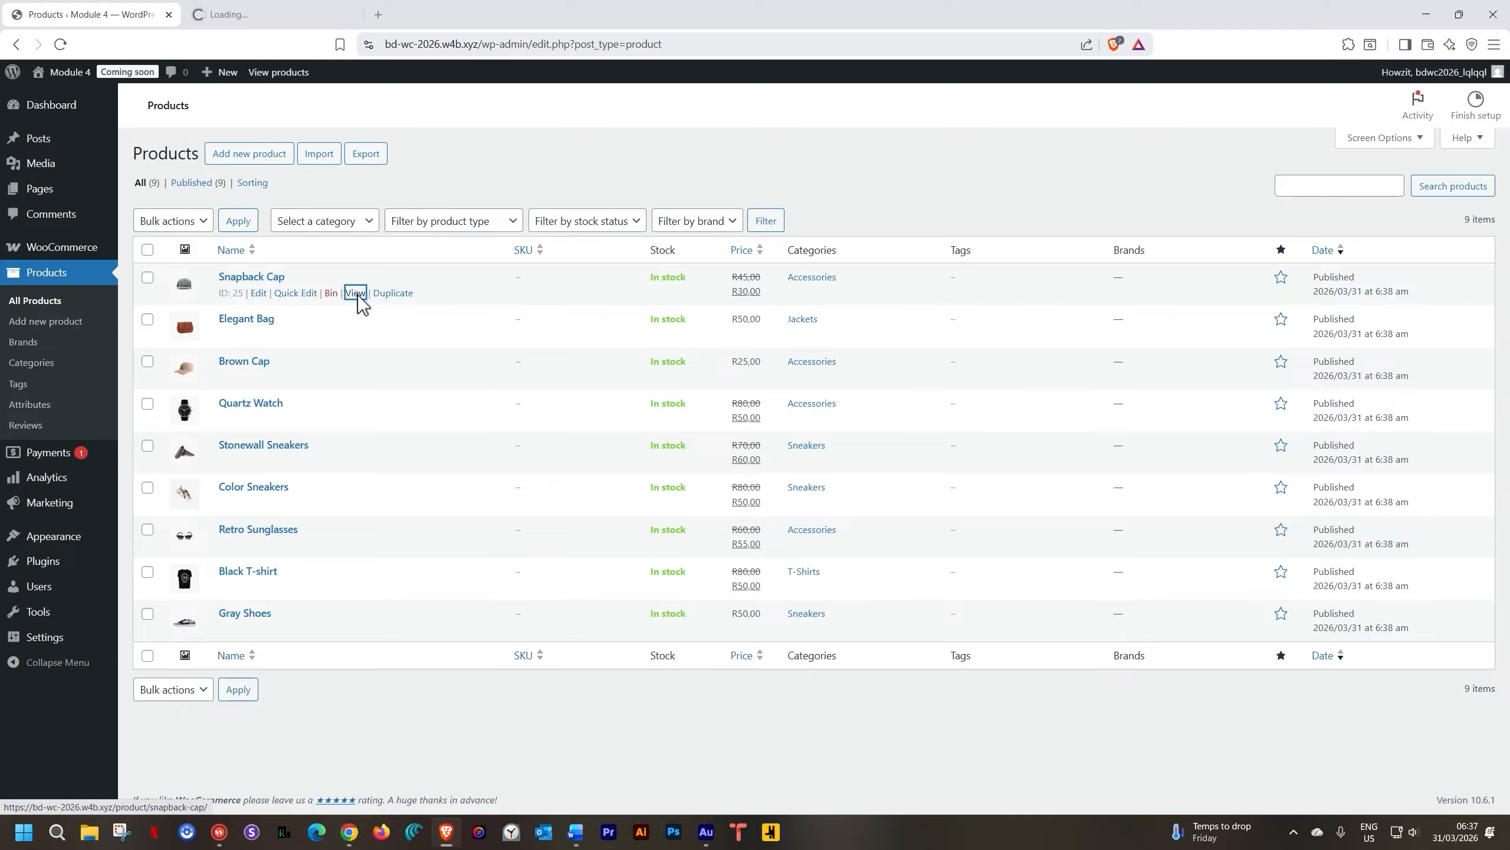
{"action": "left_click", "coordinate": [318, 21]}
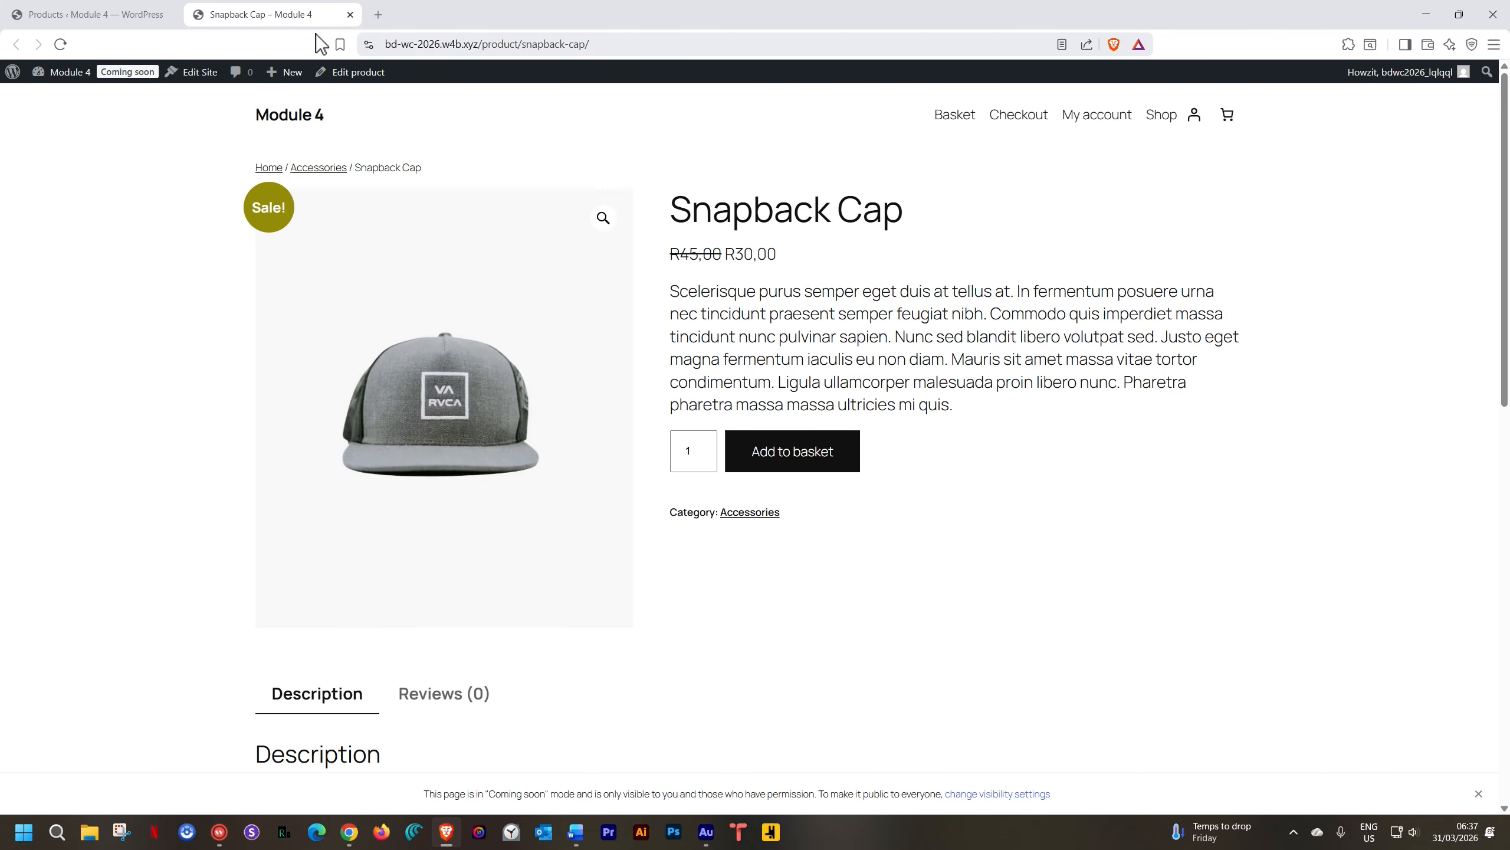
Look over the Snapback Cap page down to Related products, then return to the admin Products list
{"action": "scroll", "coordinate": [720, 283], "scroll_direction": "down", "scroll_amount": 12}
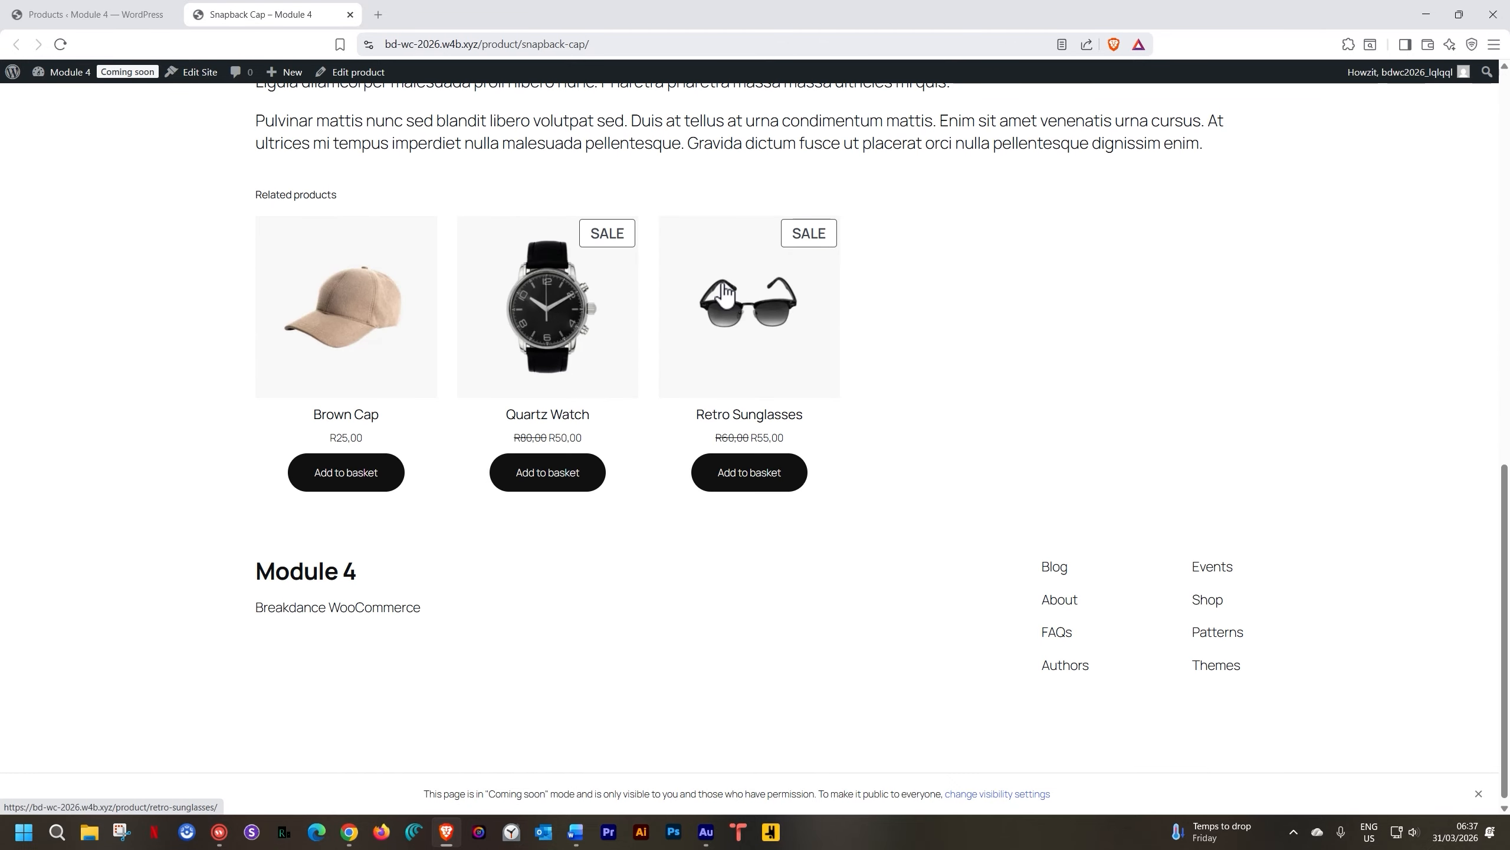
{"action": "scroll", "coordinate": [724, 291], "scroll_direction": "up", "scroll_amount": 12}
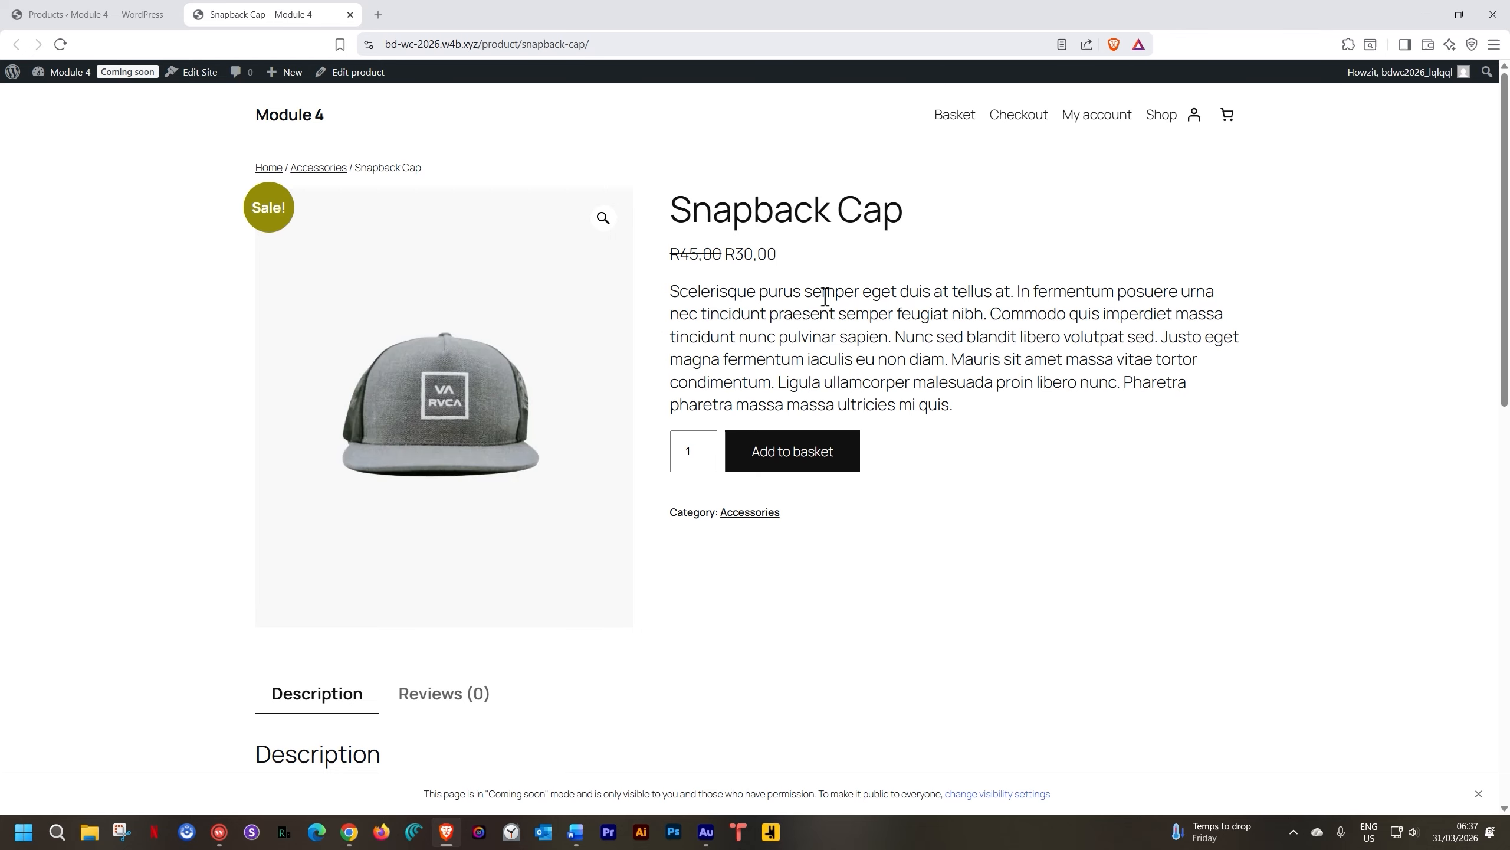
{"action": "scroll", "coordinate": [859, 298], "scroll_direction": "down", "scroll_amount": 5}
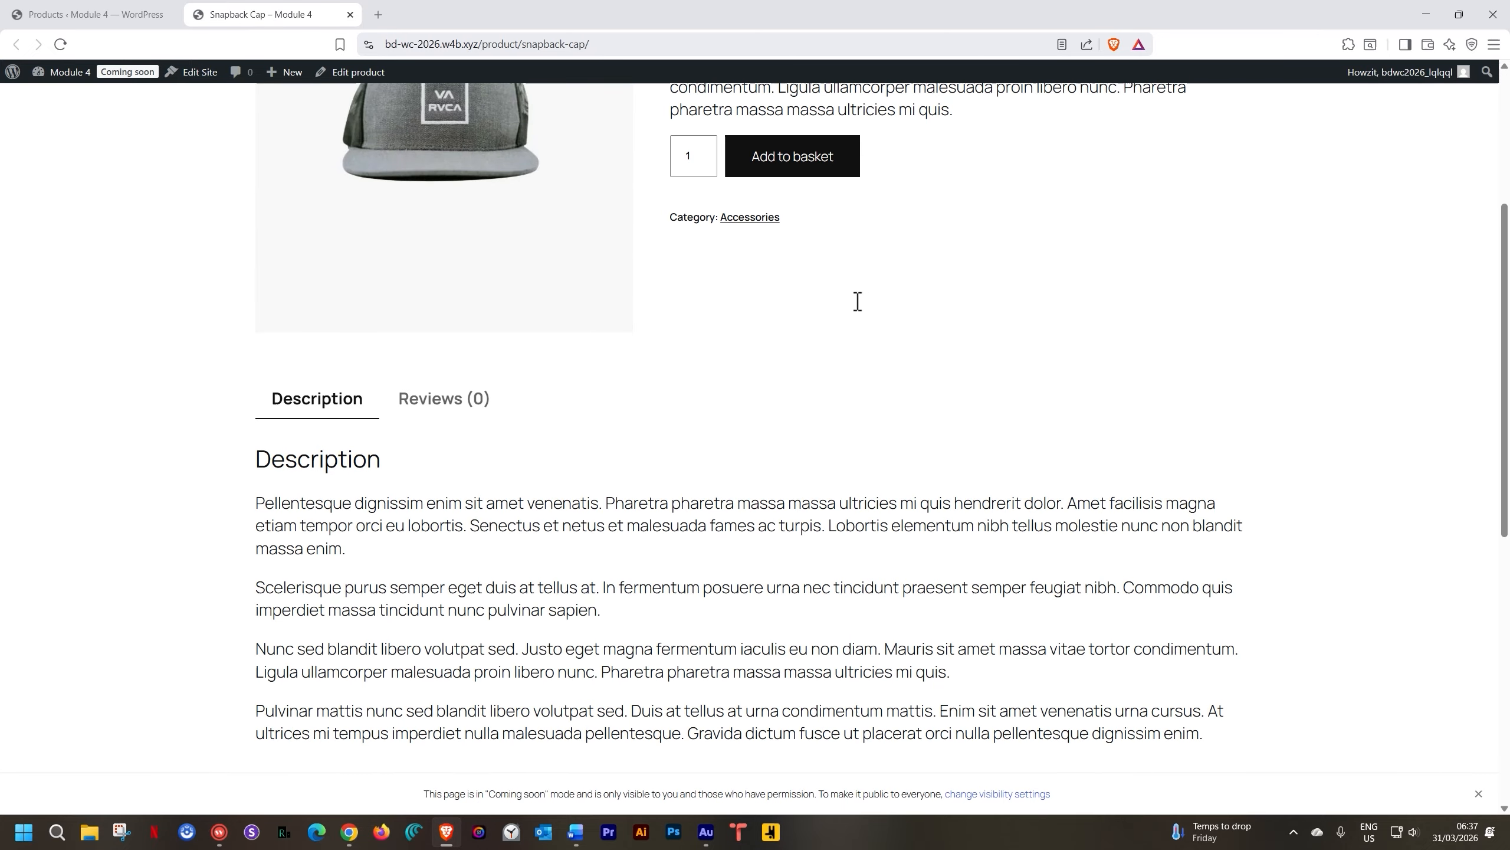
{"action": "scroll", "coordinate": [859, 302], "scroll_direction": "down", "scroll_amount": 6}
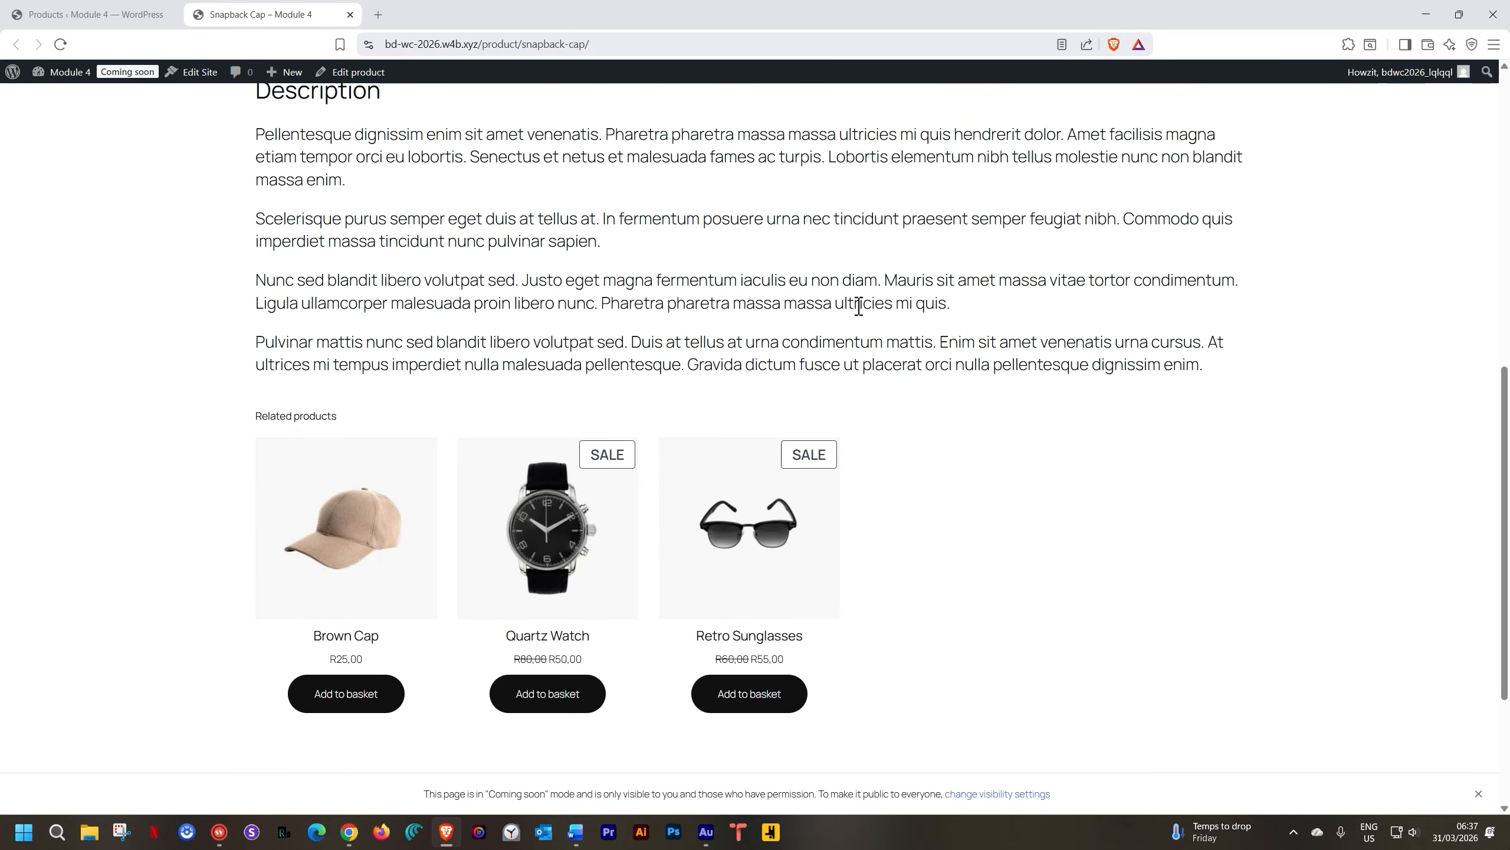
{"action": "scroll", "coordinate": [859, 307], "scroll_direction": "up", "scroll_amount": 10}
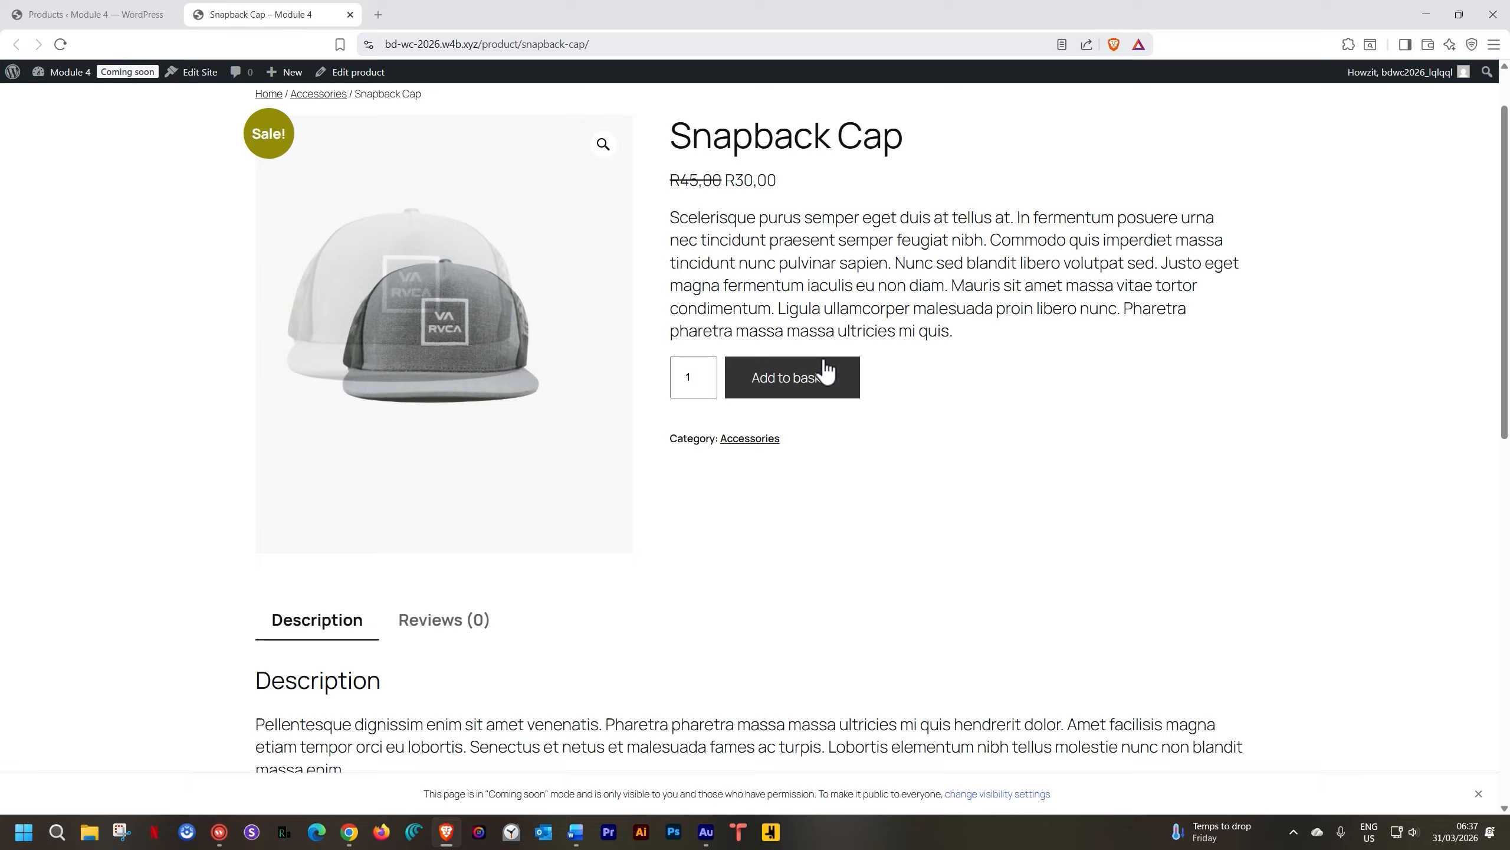
{"action": "left_click", "coordinate": [127, 14]}
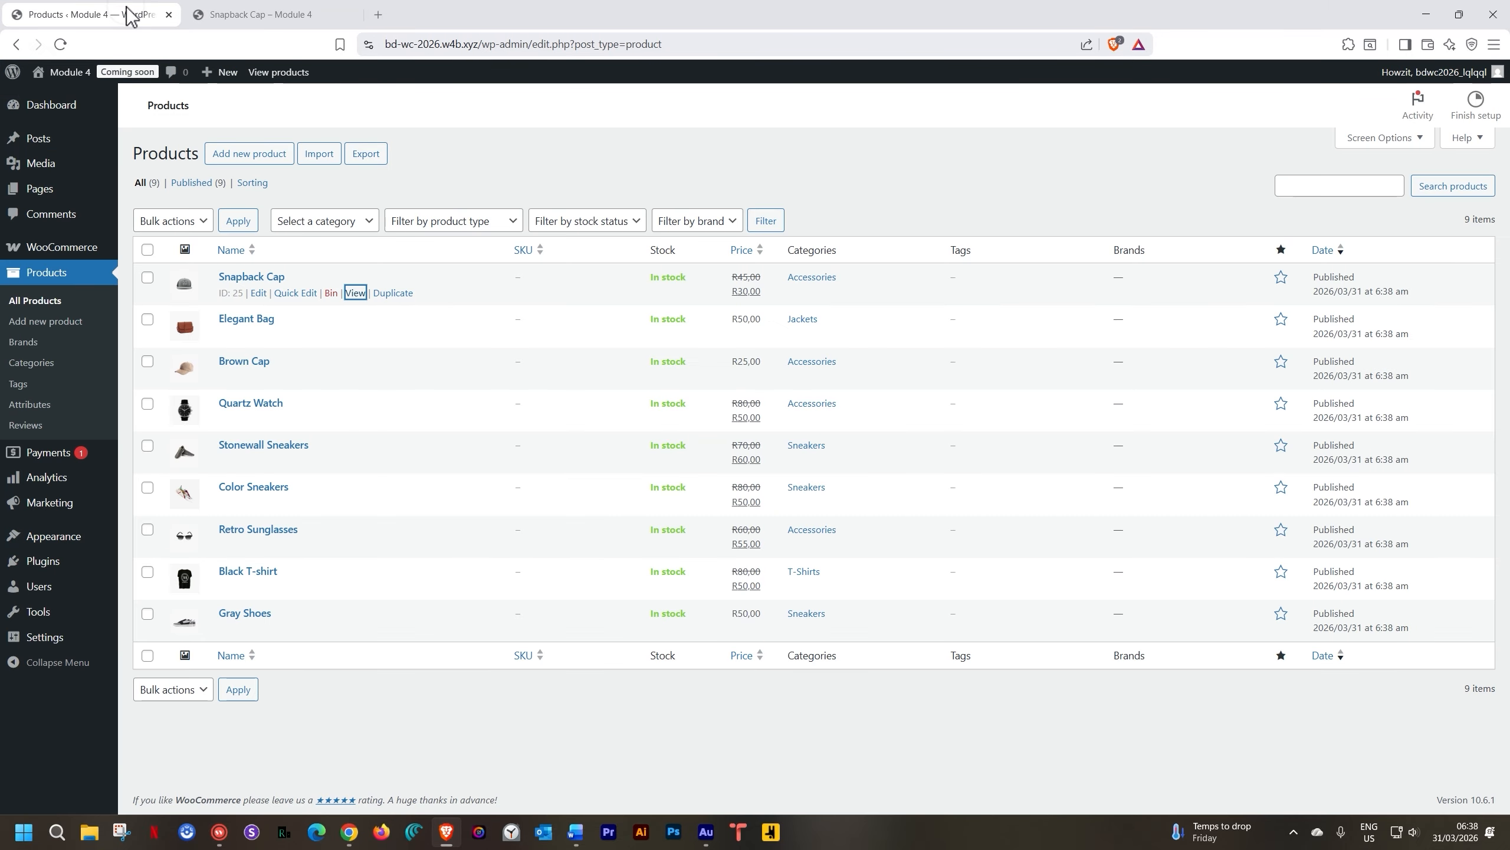
Upload breakdance-2.6.1.zip from Downloads as a new plugin and install it
{"action": "mouse_move", "coordinate": [50, 568]}
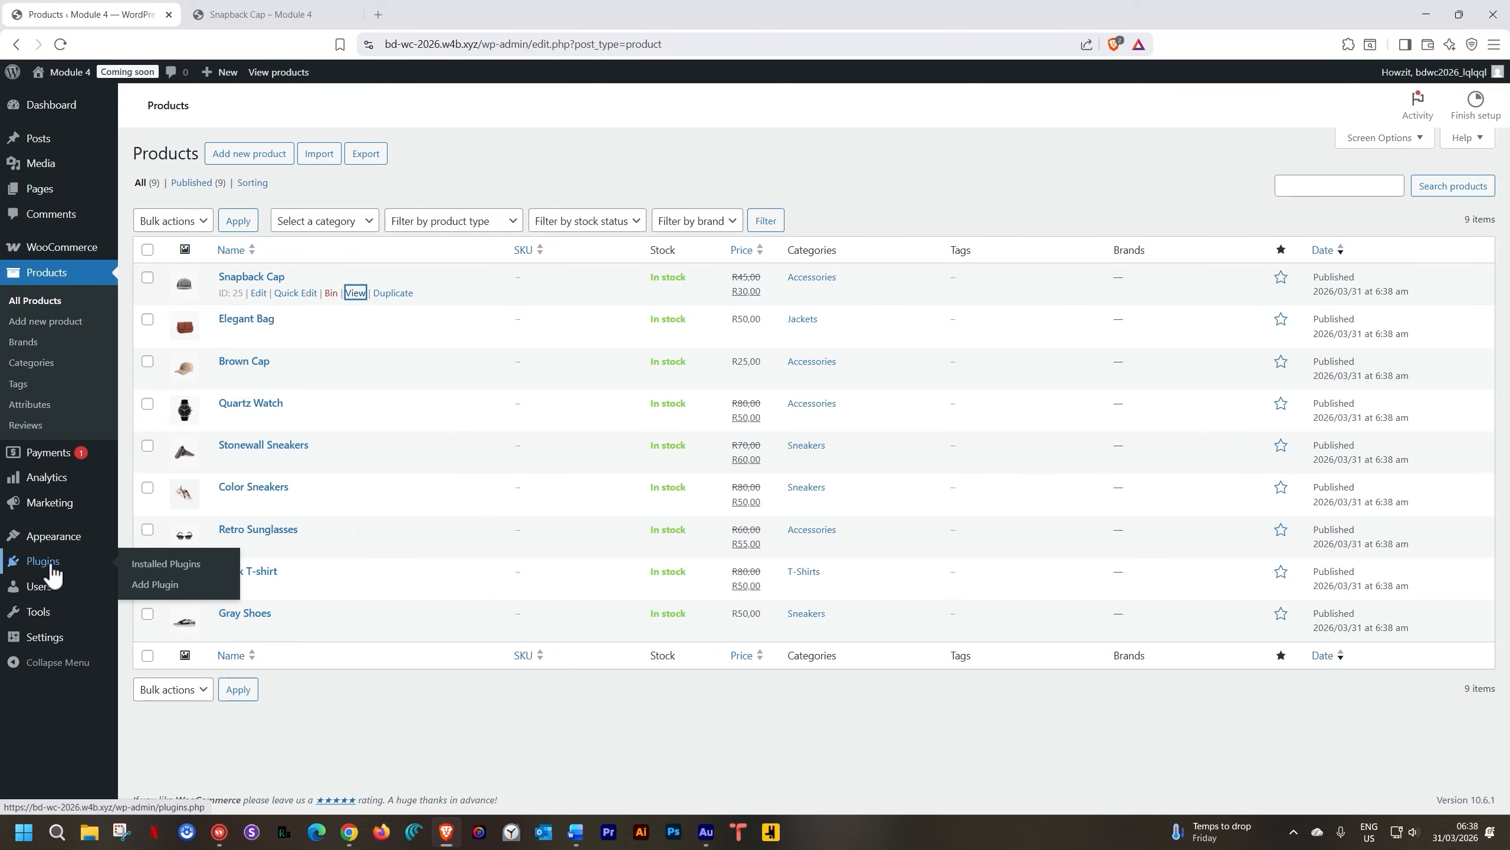
{"action": "left_click", "coordinate": [144, 582]}
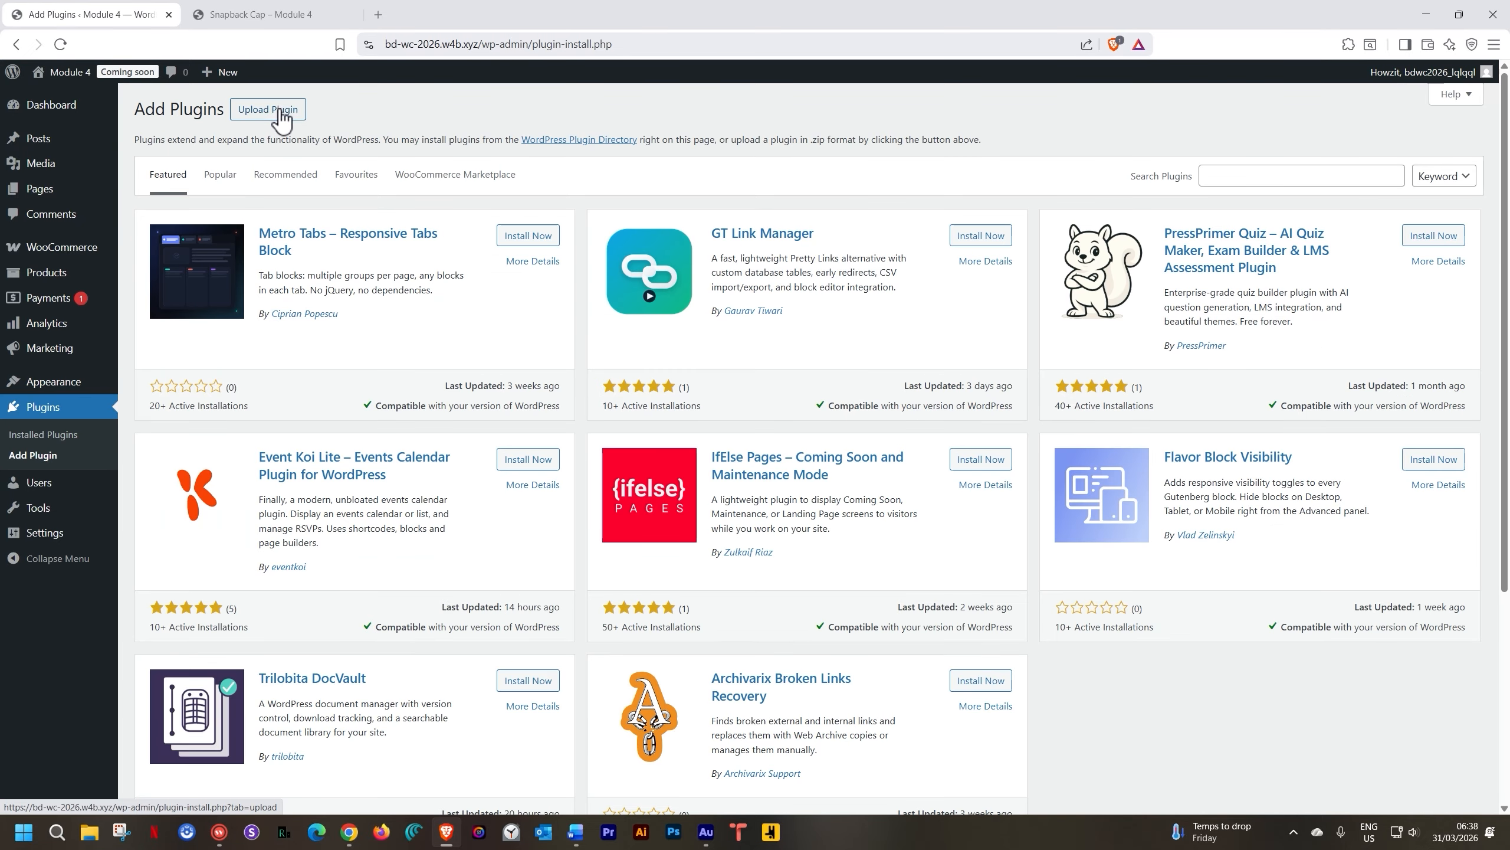
{"action": "left_click", "coordinate": [279, 112]}
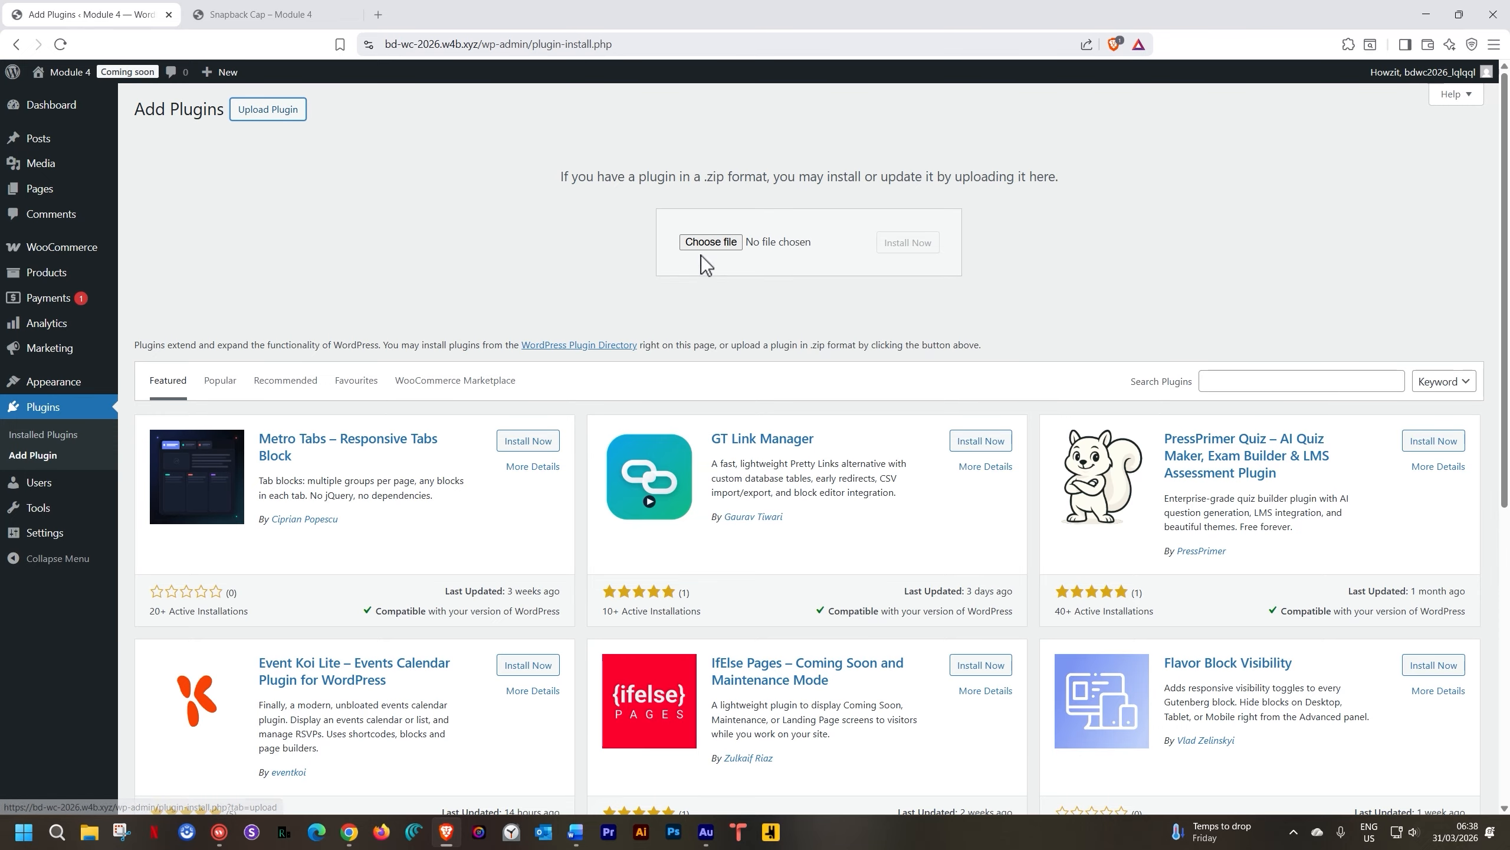
{"action": "left_click", "coordinate": [710, 240]}
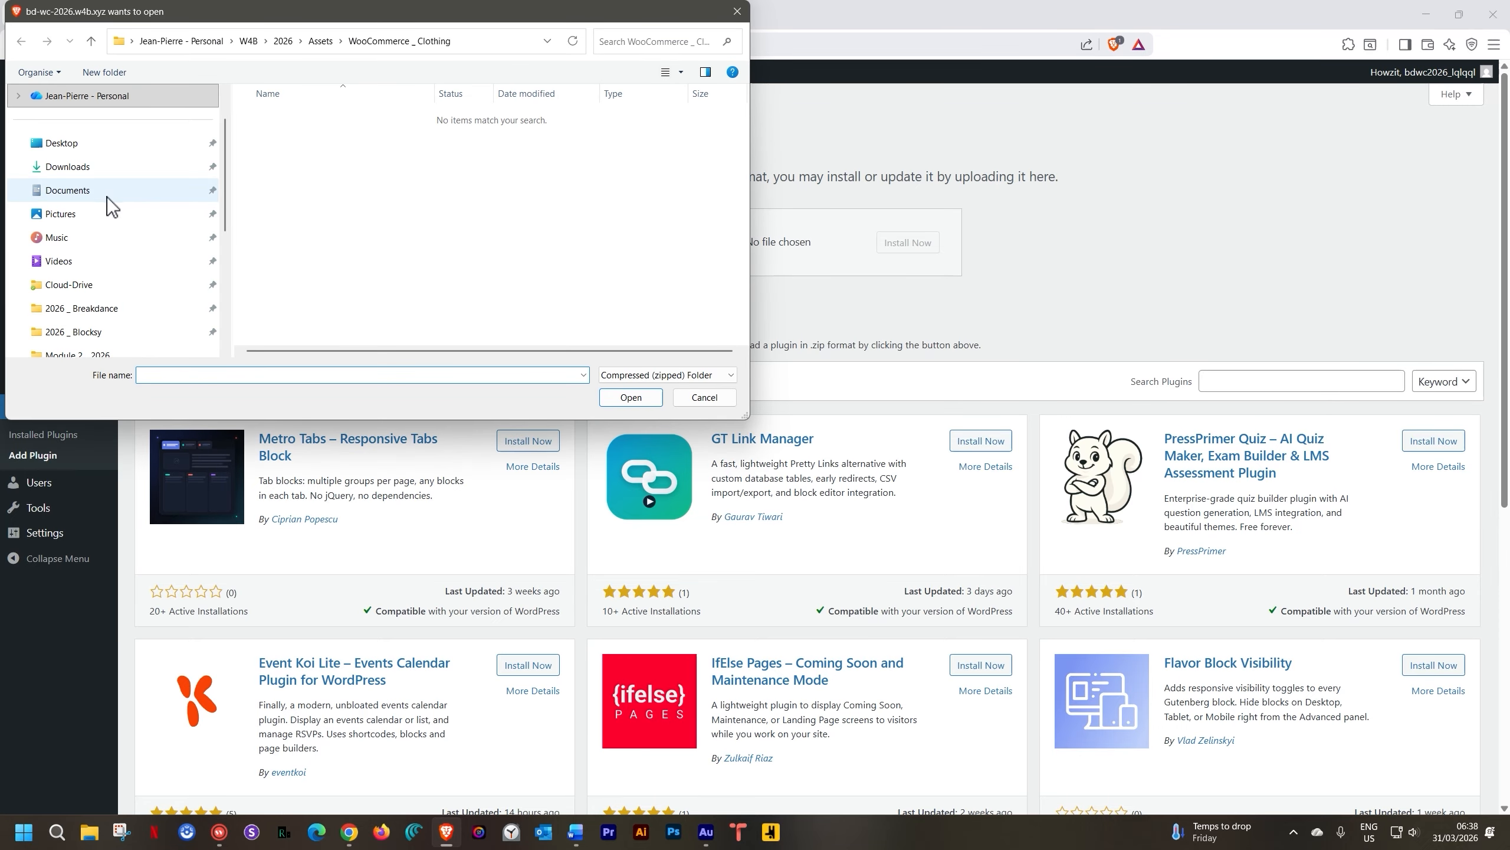
{"action": "left_click", "coordinate": [98, 168]}
{"action": "left_click", "coordinate": [528, 148]}
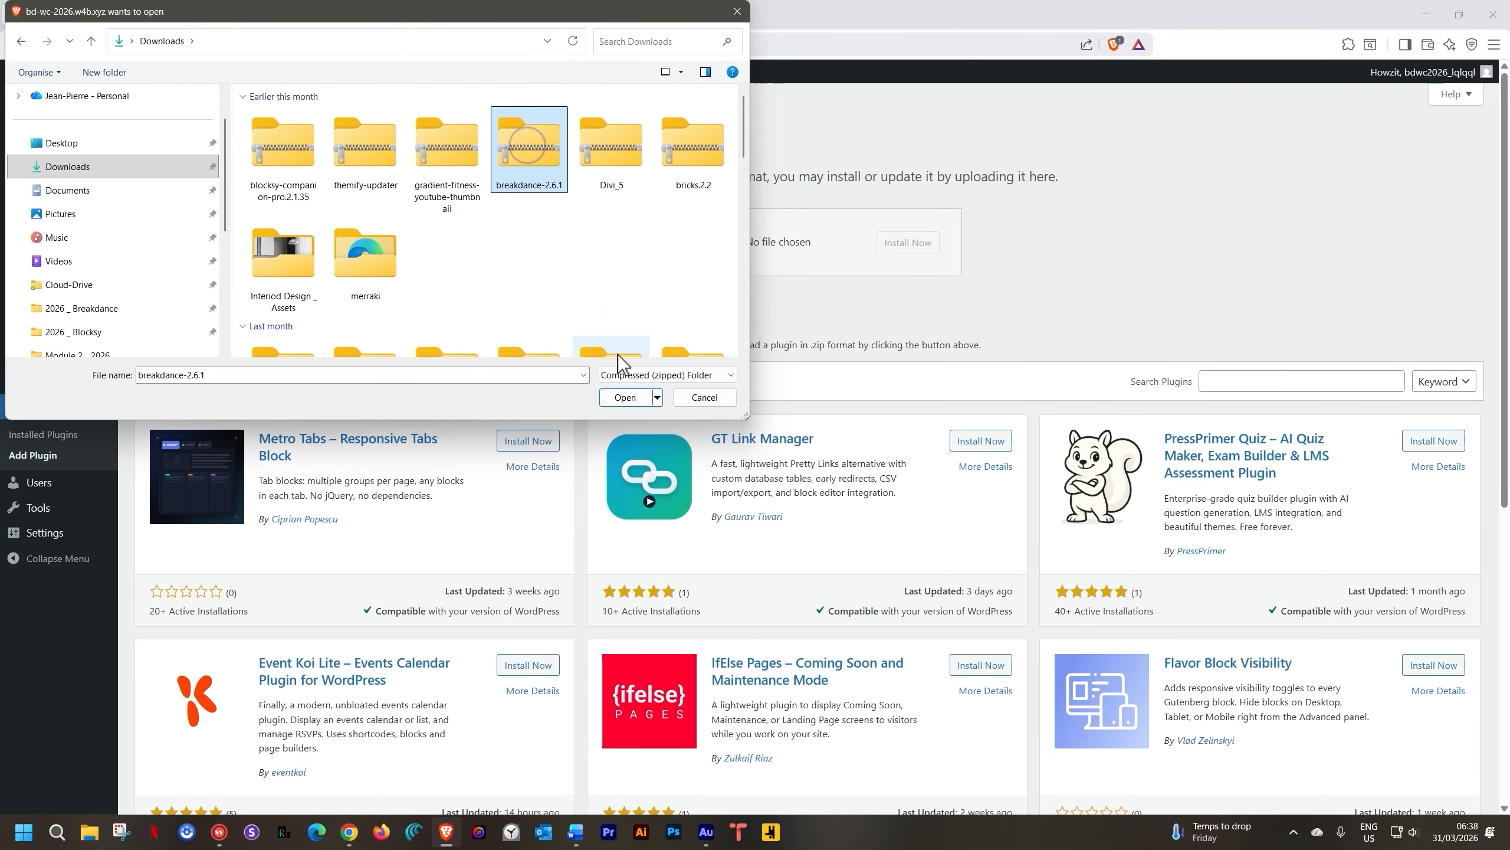
{"action": "left_click", "coordinate": [624, 397]}
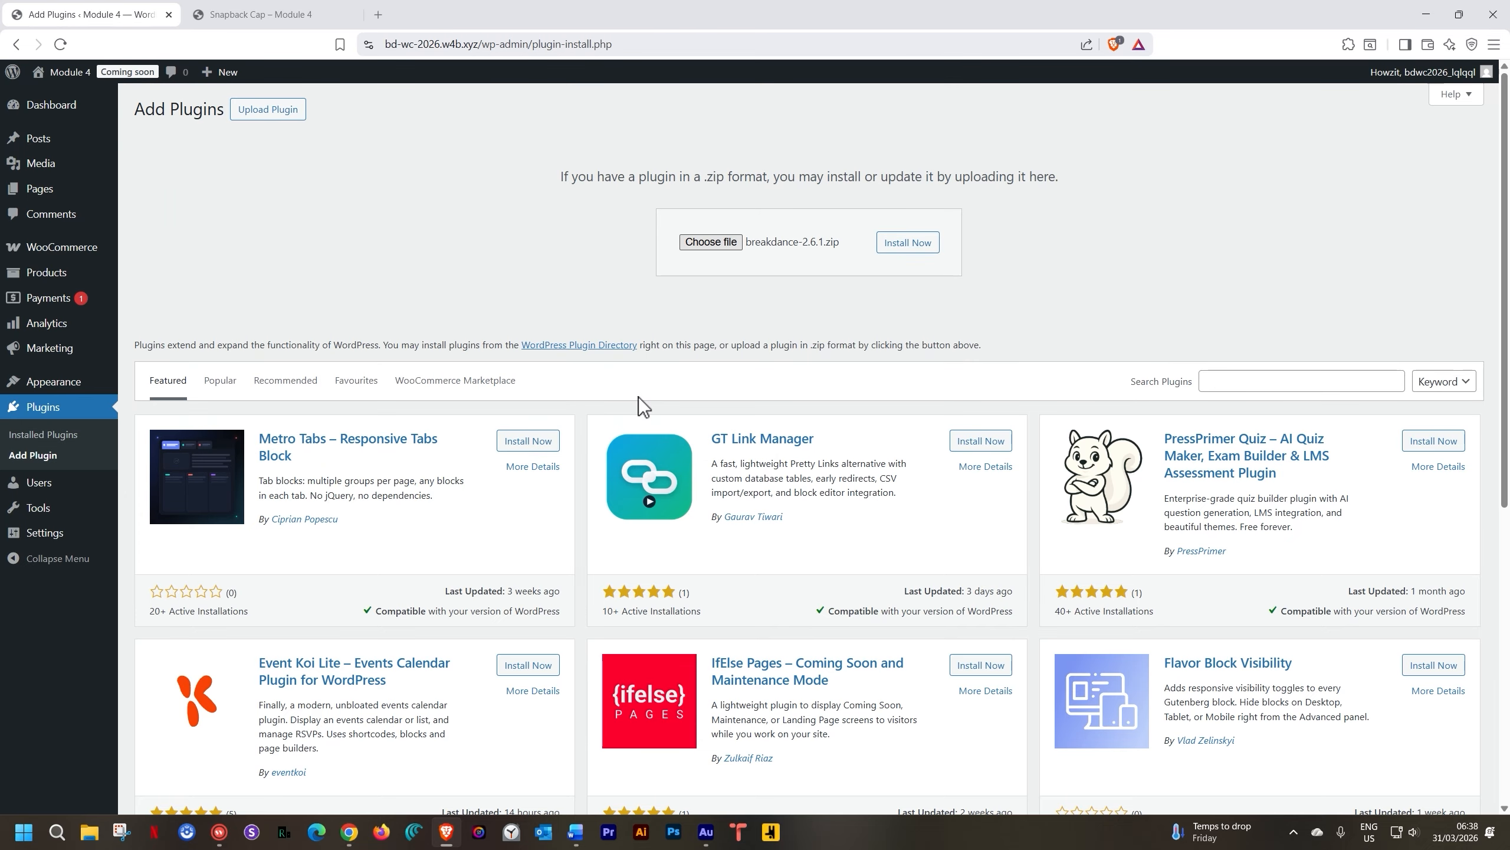
{"action": "left_click", "coordinate": [925, 248]}
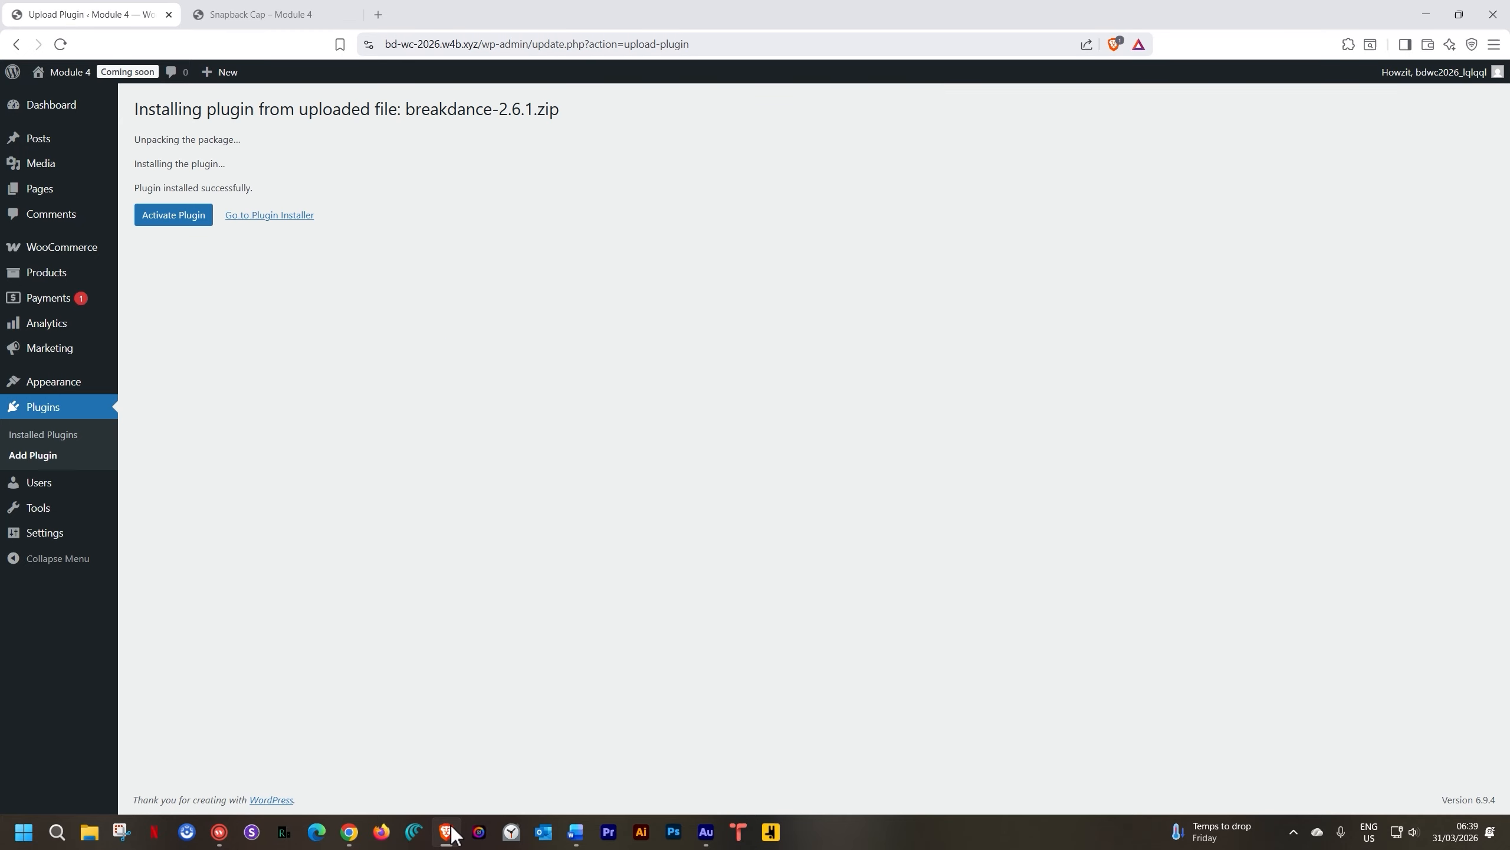
Activate Breakdance and finish its setup wizard with Disable Theme kept selected
{"action": "left_click", "coordinate": [175, 219]}
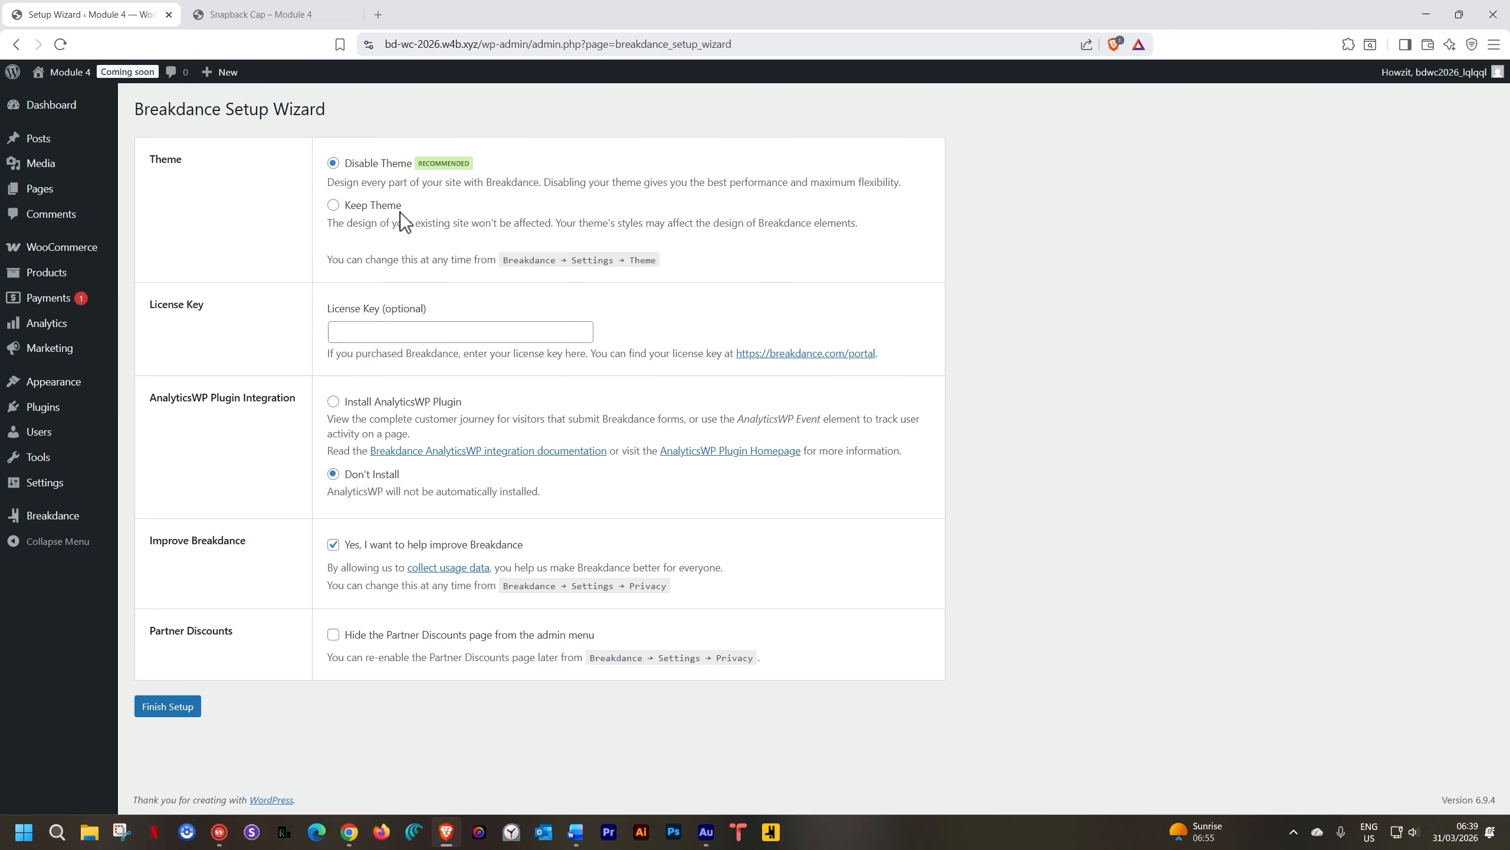
{"action": "left_click", "coordinate": [386, 332]}
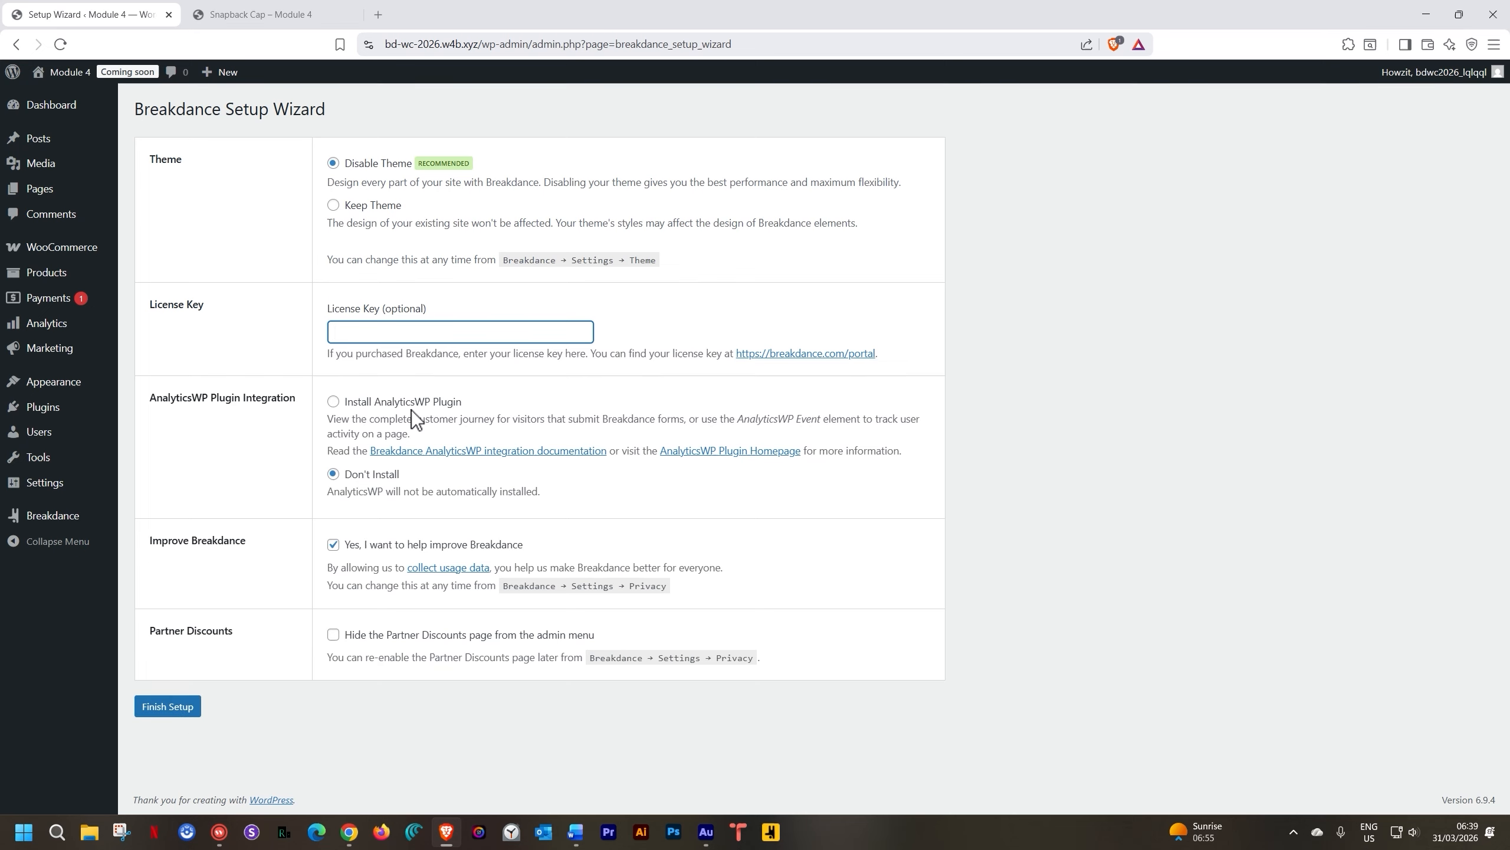
{"action": "left_click", "coordinate": [166, 705]}
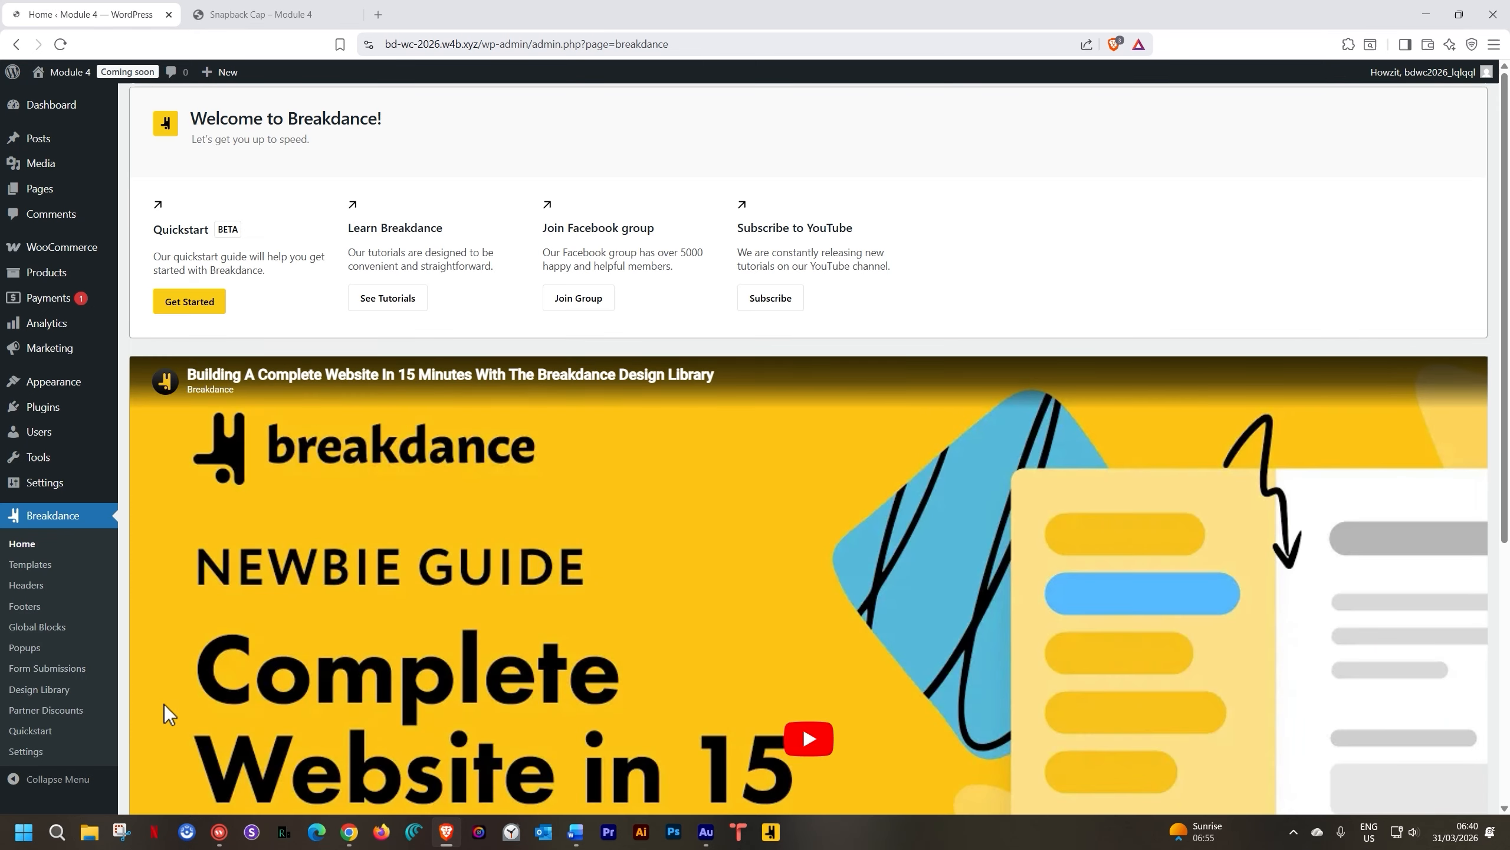
Recheck the Snapback Cap storefront page, then reopen it from Products in a new tab
{"action": "left_click", "coordinate": [67, 276]}
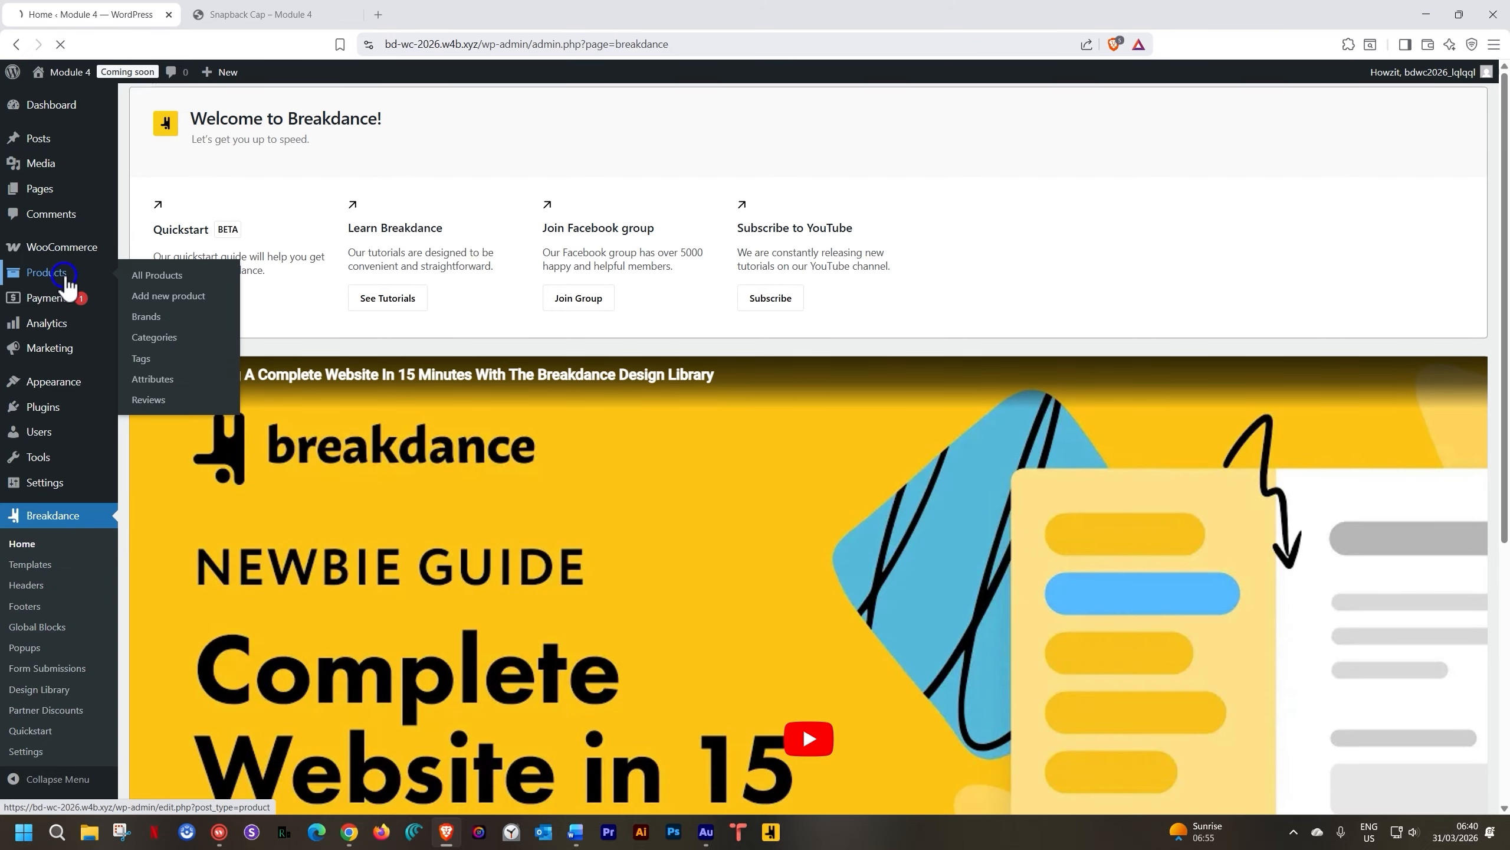
{"action": "left_click", "coordinate": [271, 17]}
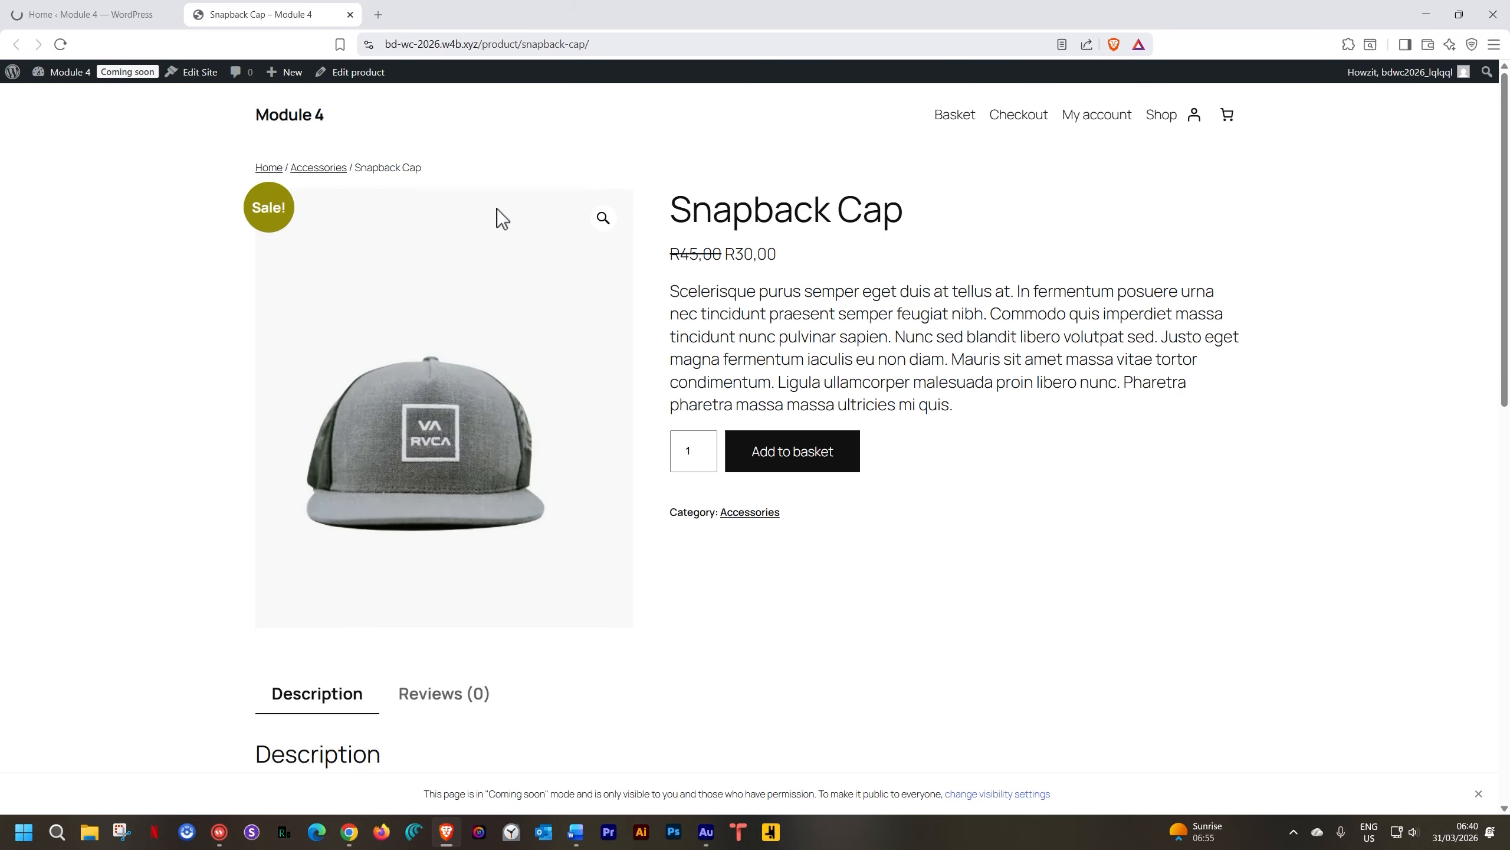
{"action": "left_click", "coordinate": [98, 15]}
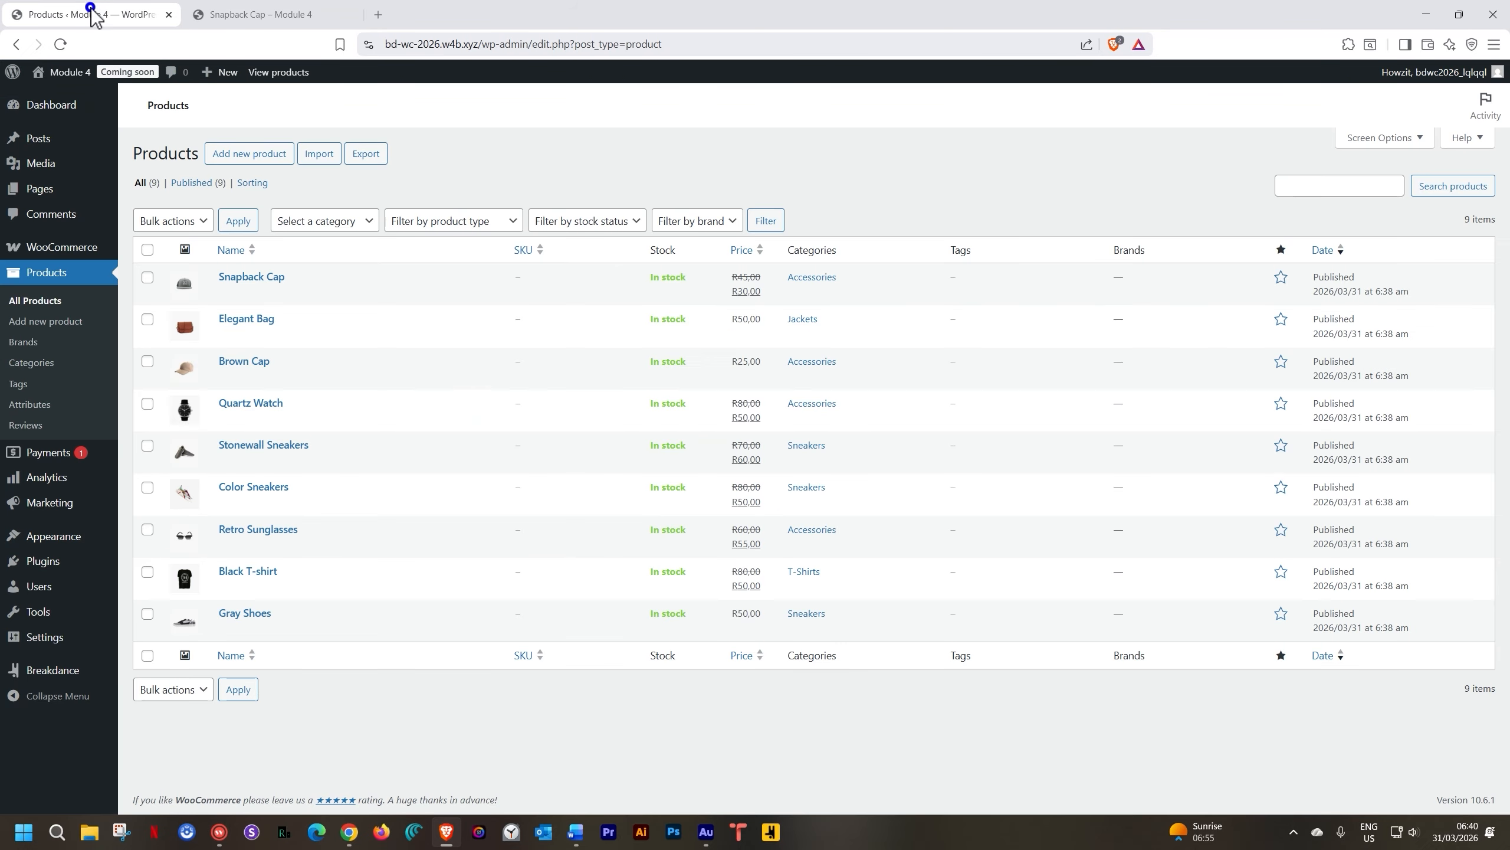
{"action": "mouse_move", "coordinate": [235, 279]}
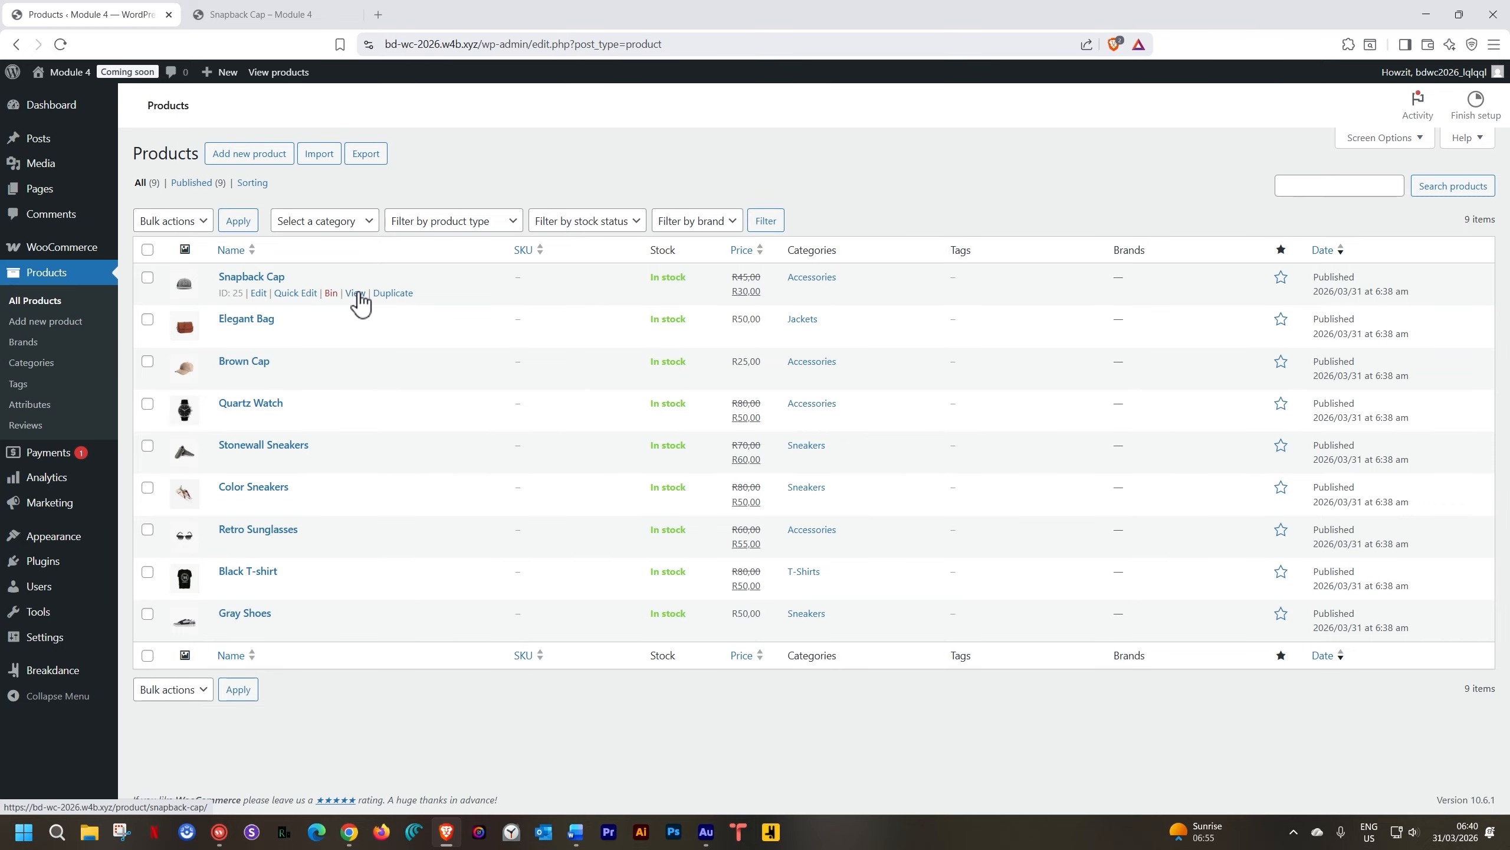
{"action": "middle_click", "coordinate": [356, 293]}
Switch back and forth between the two Snapback Cap tabs to compare their layouts
{"action": "left_click", "coordinate": [389, 12]}
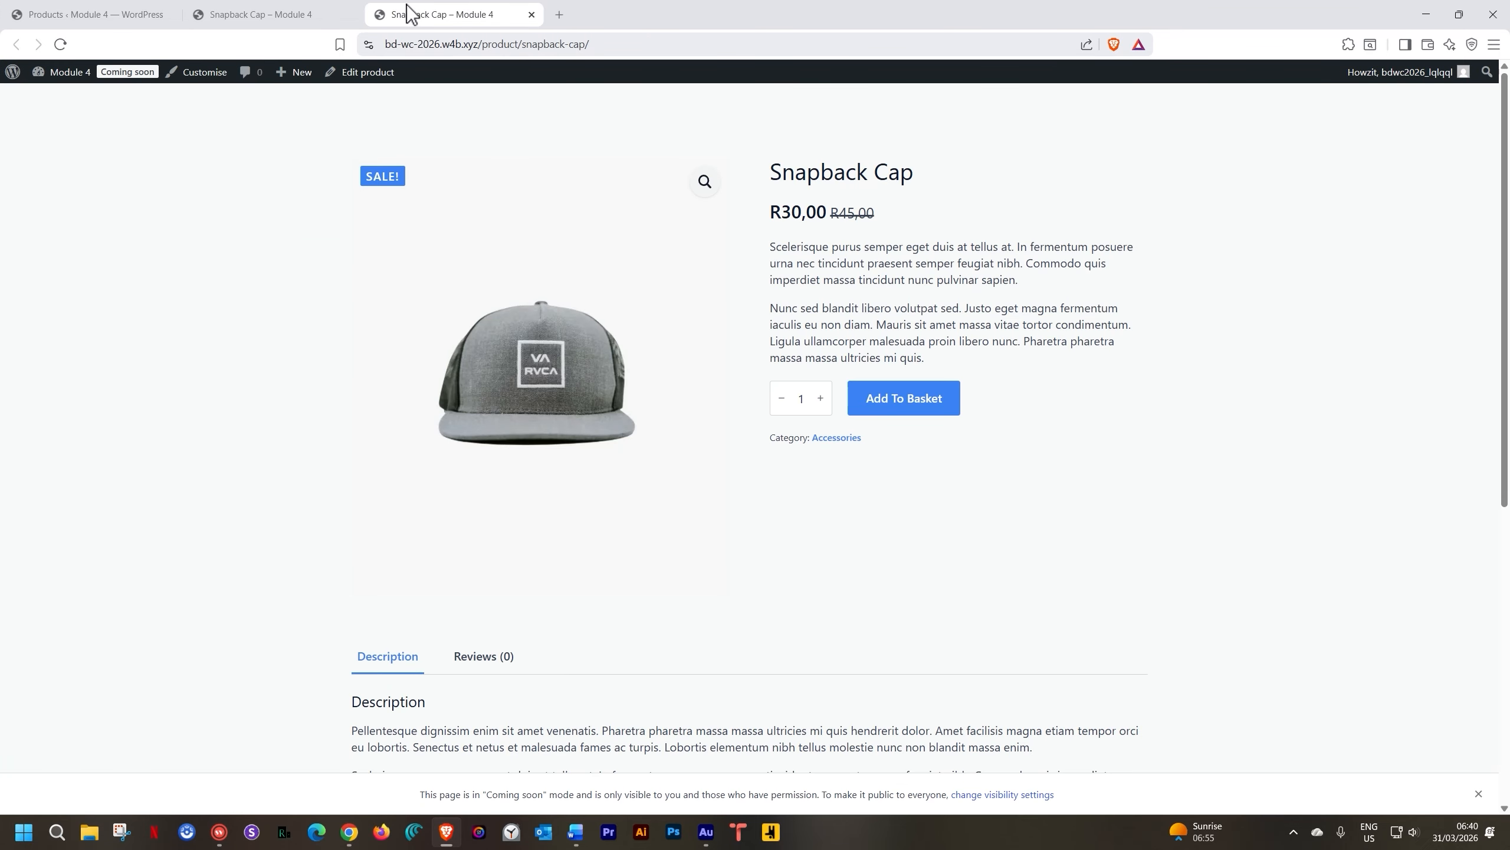
{"action": "left_click", "coordinate": [267, 13]}
{"action": "left_click", "coordinate": [440, 12]}
{"action": "left_click", "coordinate": [285, 13]}
{"action": "left_click", "coordinate": [432, 12]}
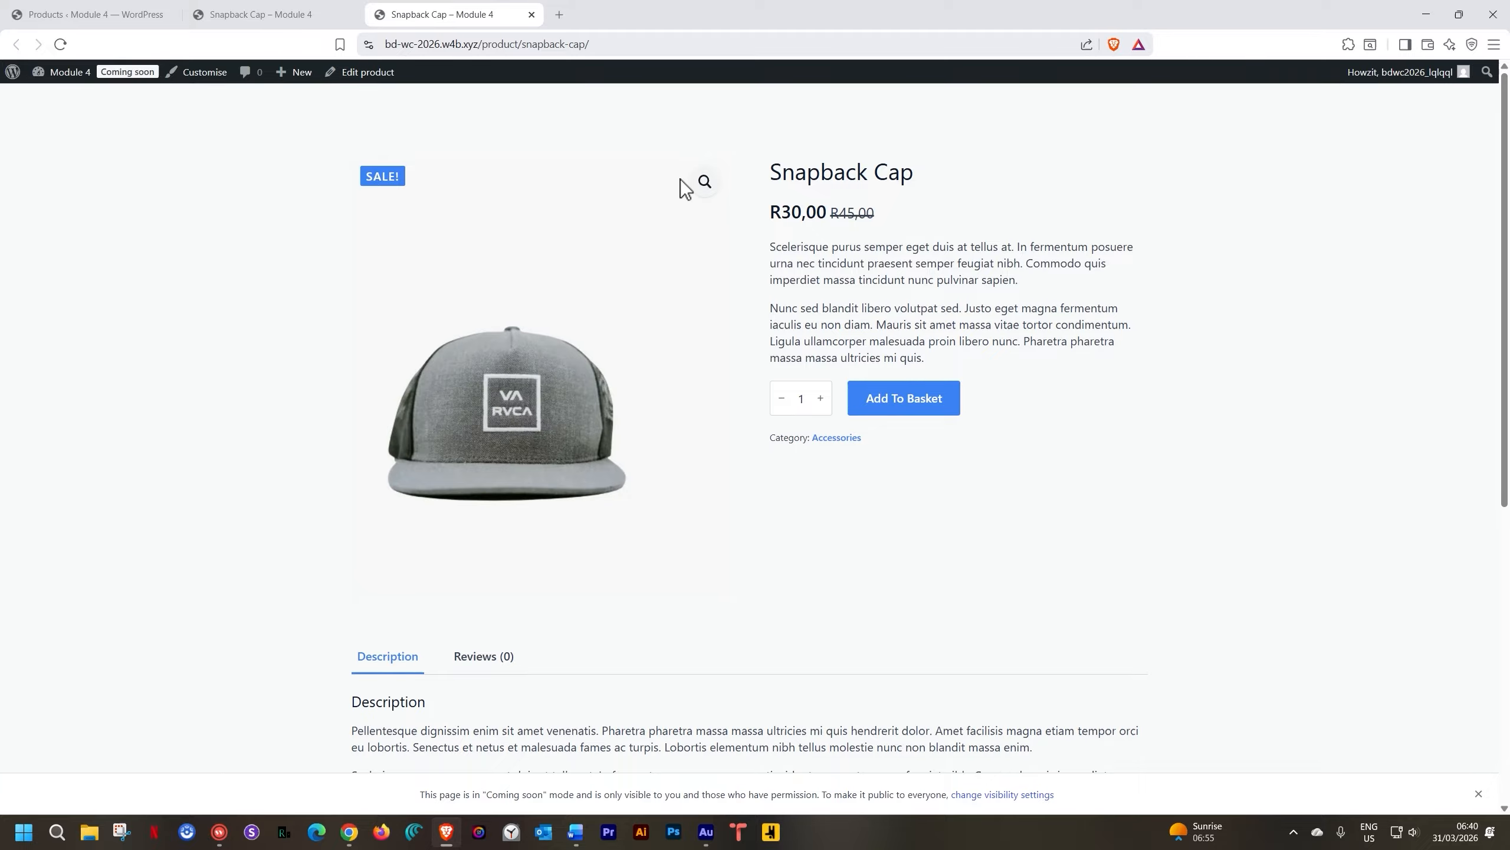
{"action": "scroll", "coordinate": [691, 475], "scroll_direction": "down", "scroll_amount": 5}
{"action": "scroll", "coordinate": [691, 474], "scroll_direction": "up", "scroll_amount": 5}
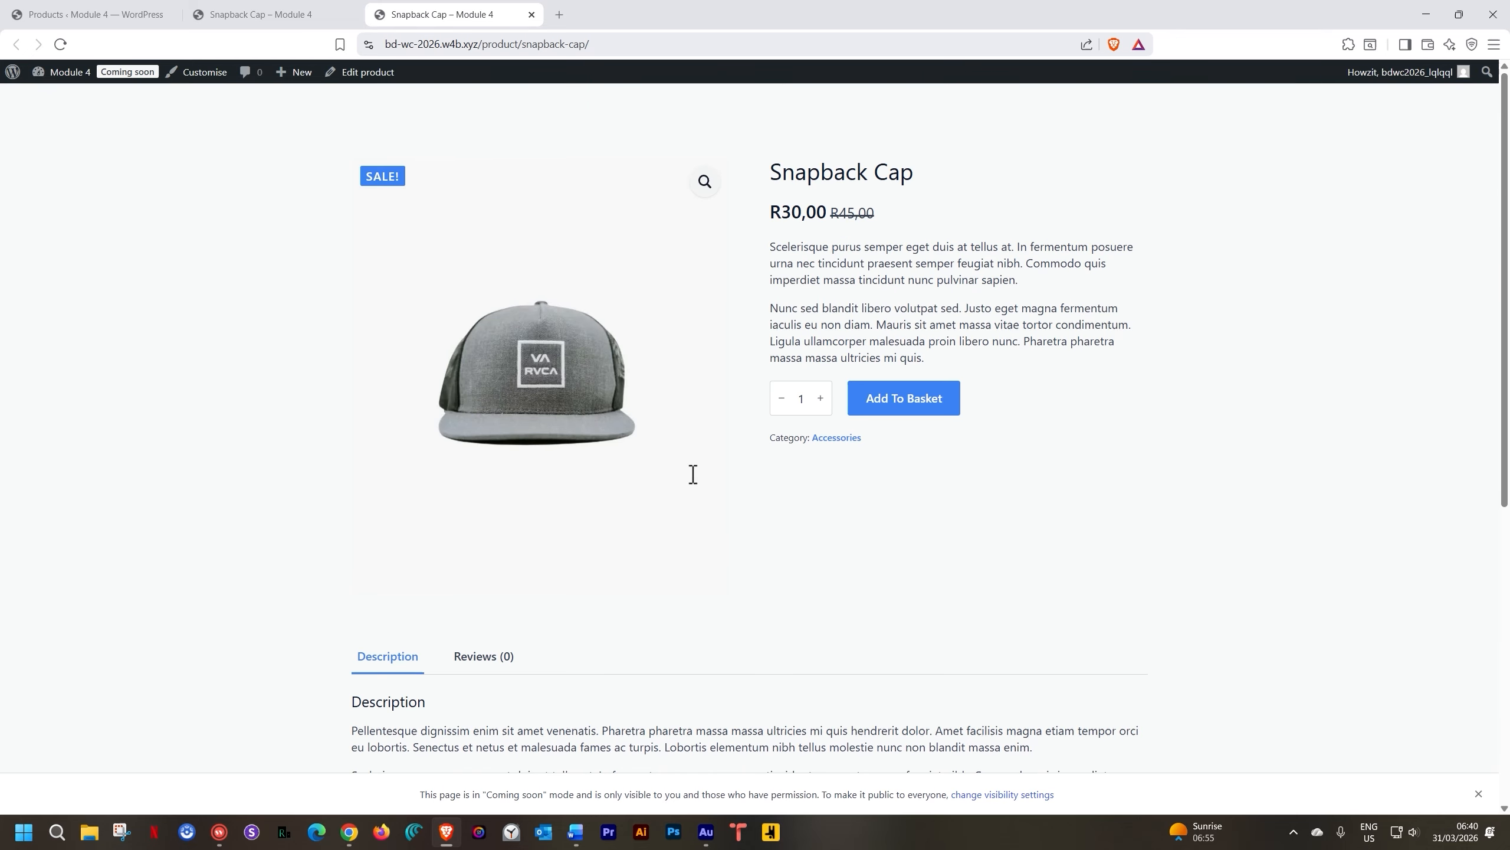
Scroll through both themed product pages once more, then close the third Snapback Cap tab
{"action": "left_click", "coordinate": [301, 16]}
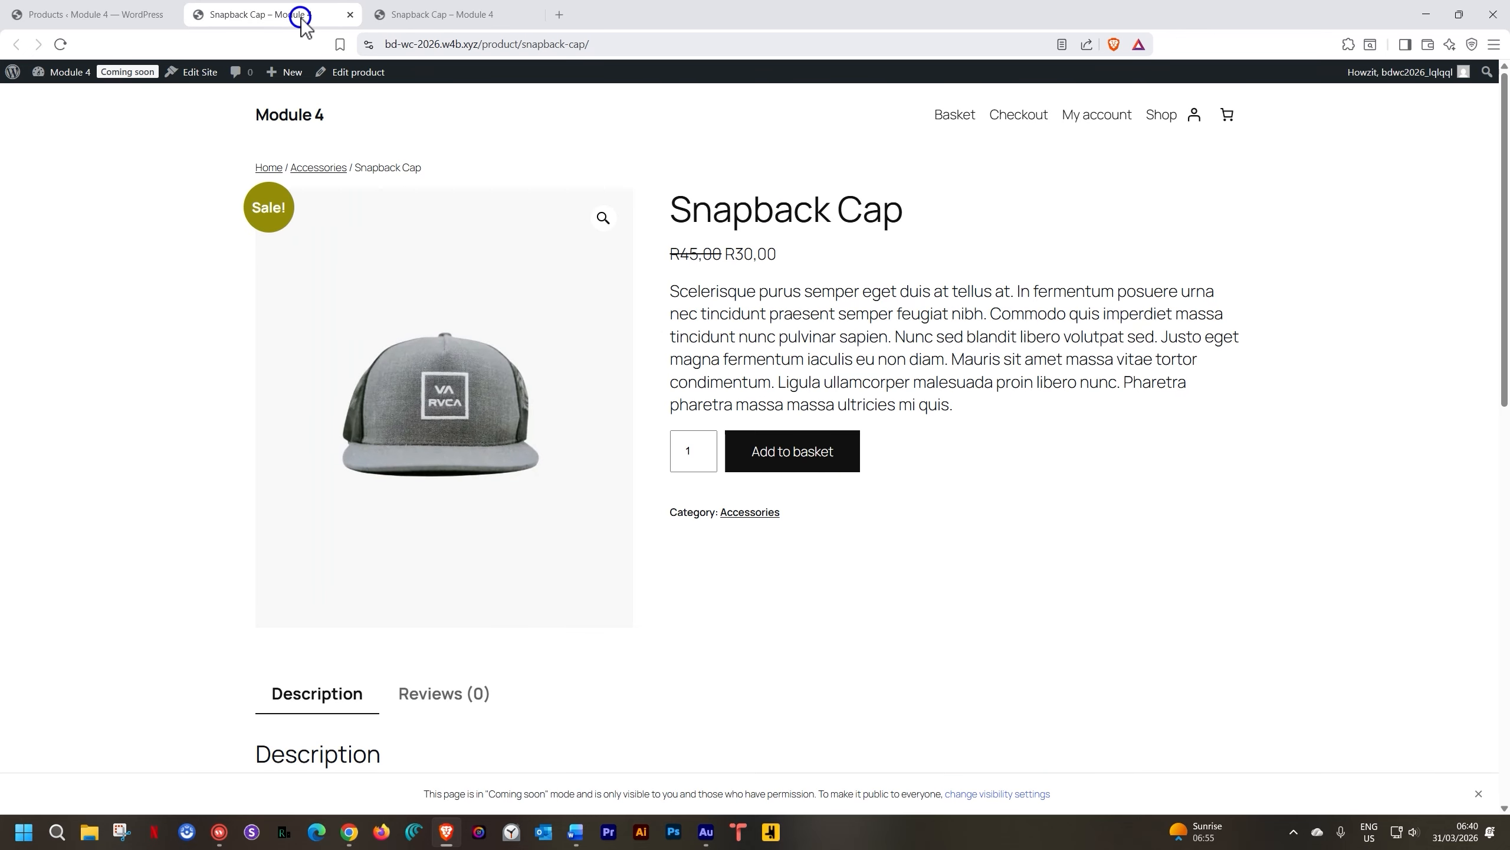
{"action": "left_click", "coordinate": [469, 17]}
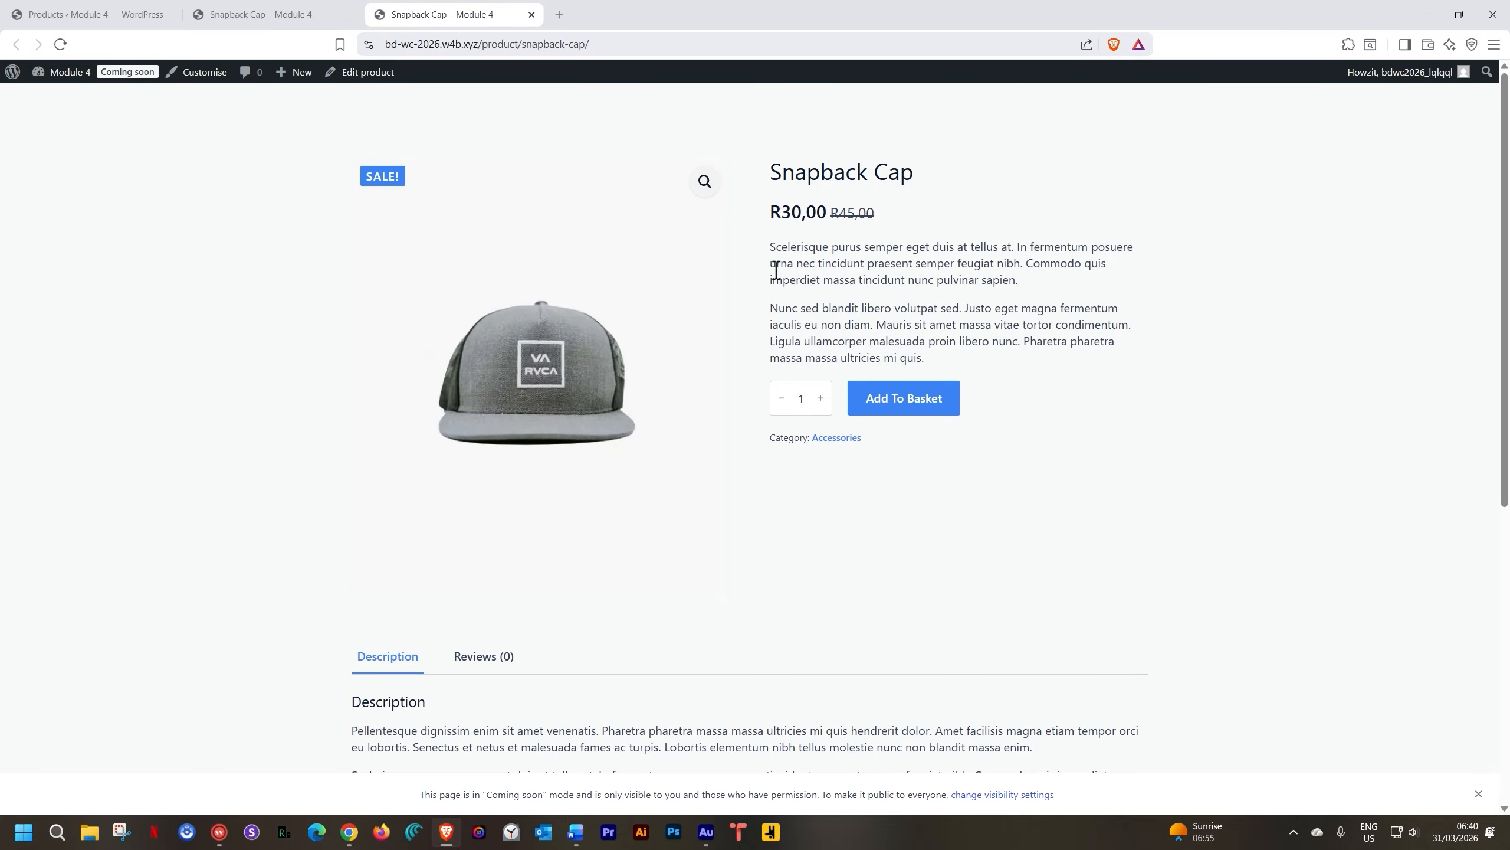
{"action": "scroll", "coordinate": [775, 271], "scroll_direction": "down", "scroll_amount": 8}
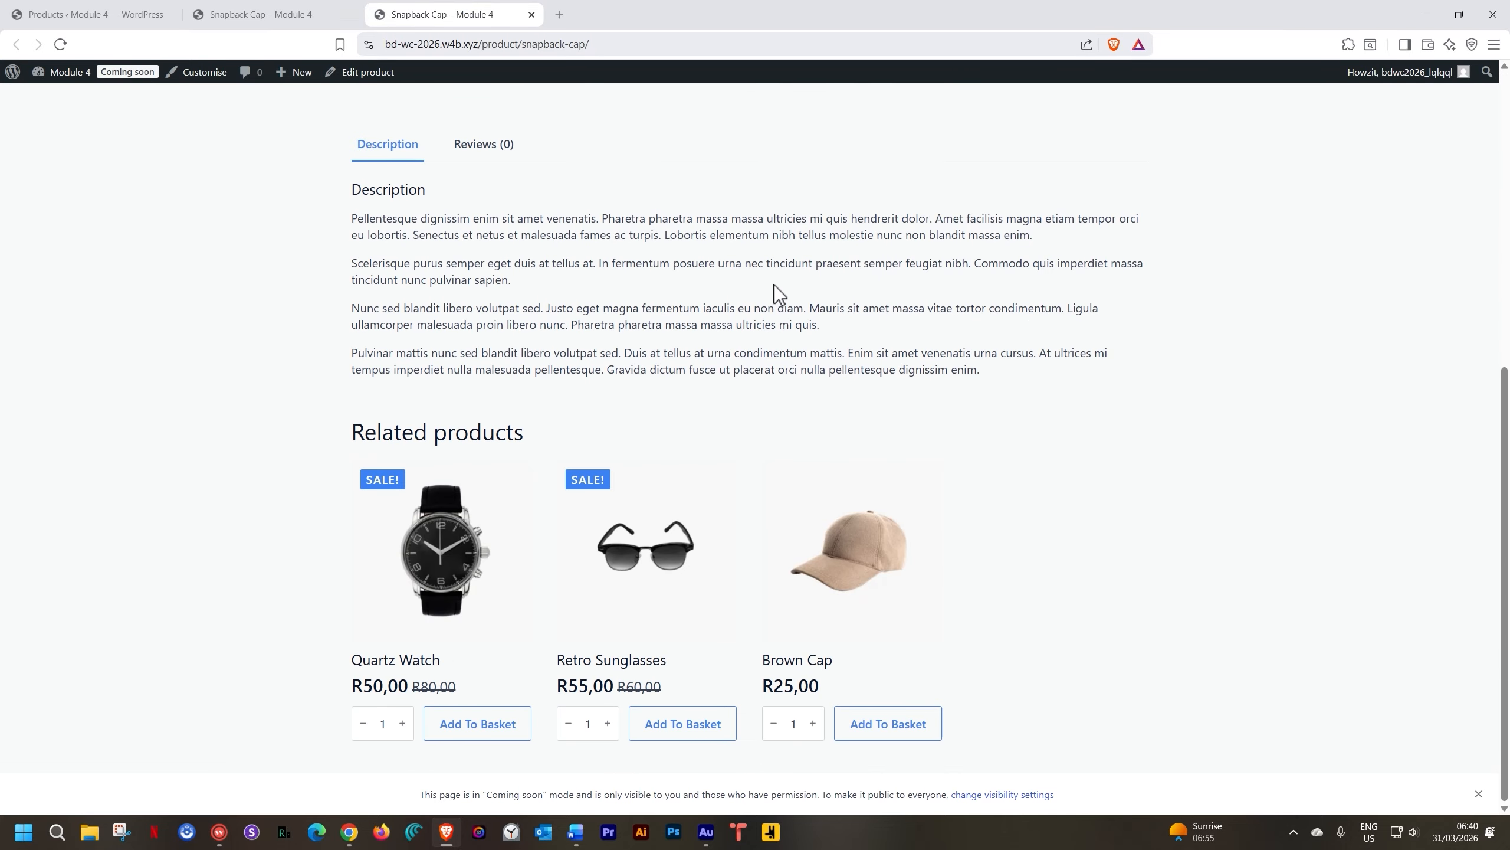
{"action": "scroll", "coordinate": [774, 285], "scroll_direction": "up", "scroll_amount": 8}
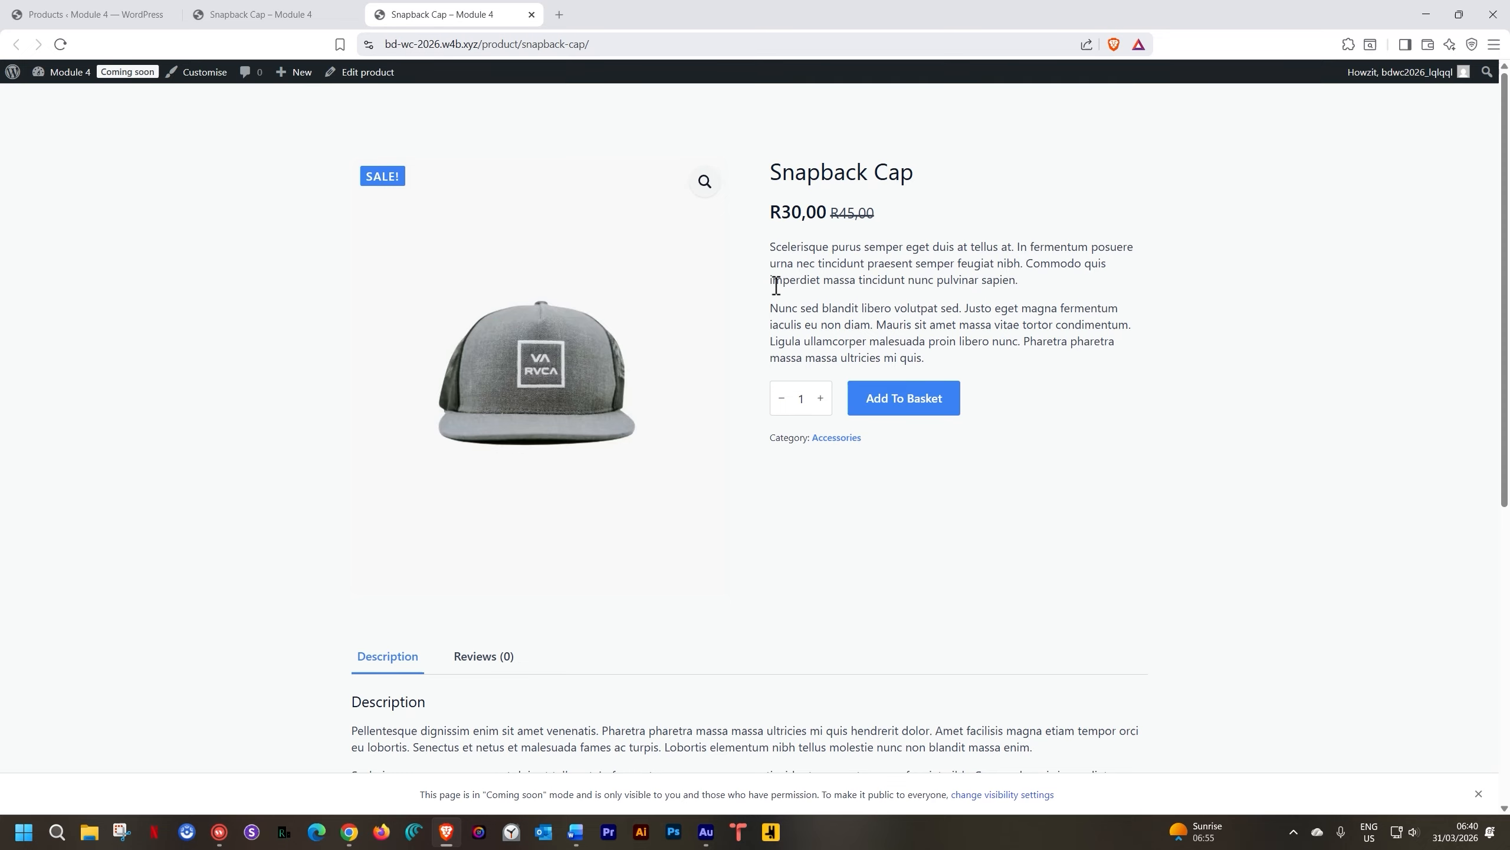
{"action": "left_click", "coordinate": [297, 16]}
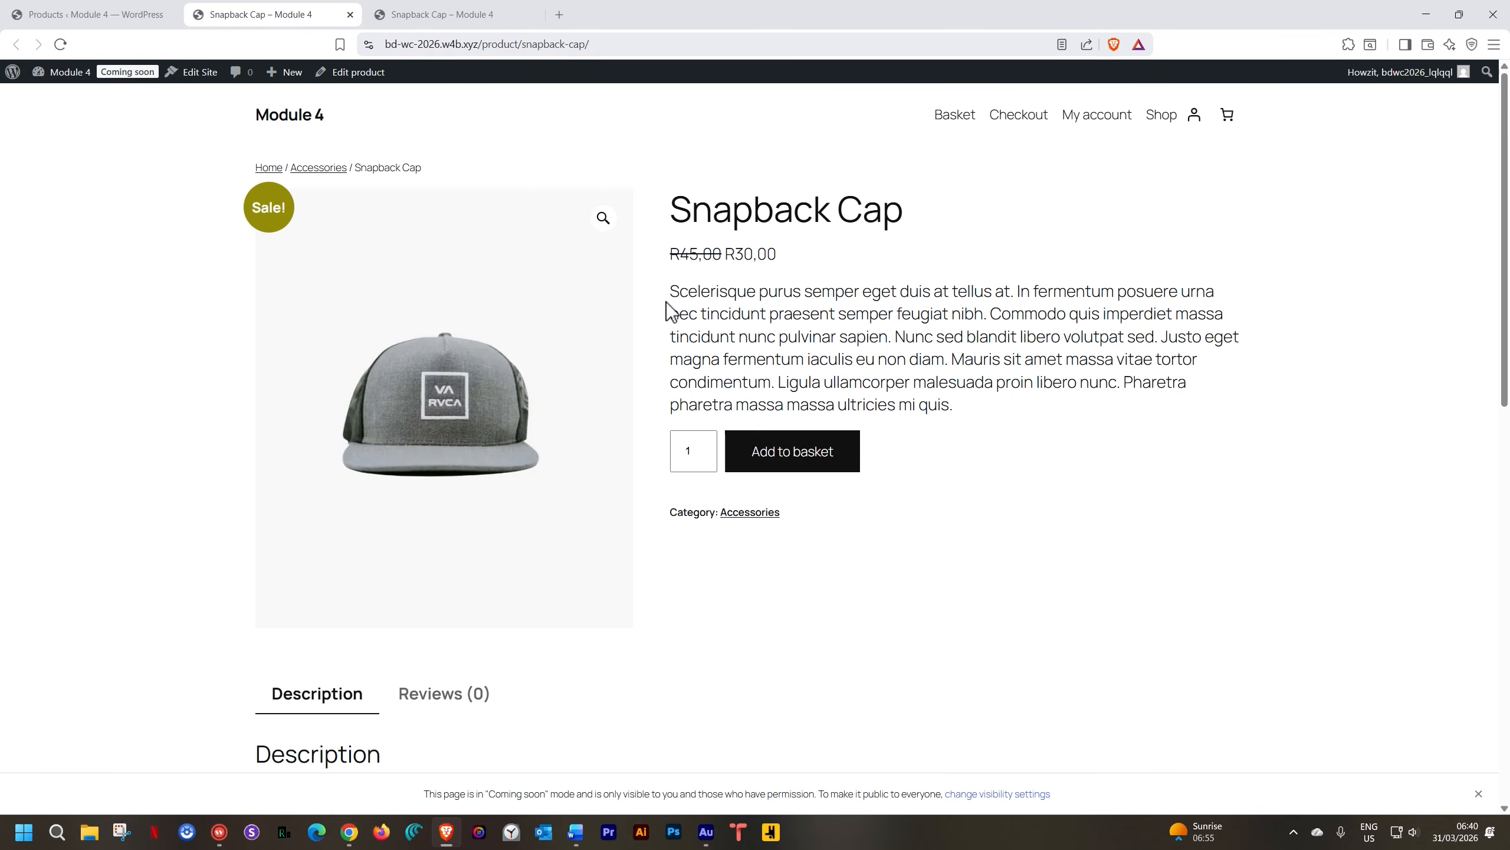
{"action": "scroll", "coordinate": [684, 308], "scroll_direction": "down", "scroll_amount": 8}
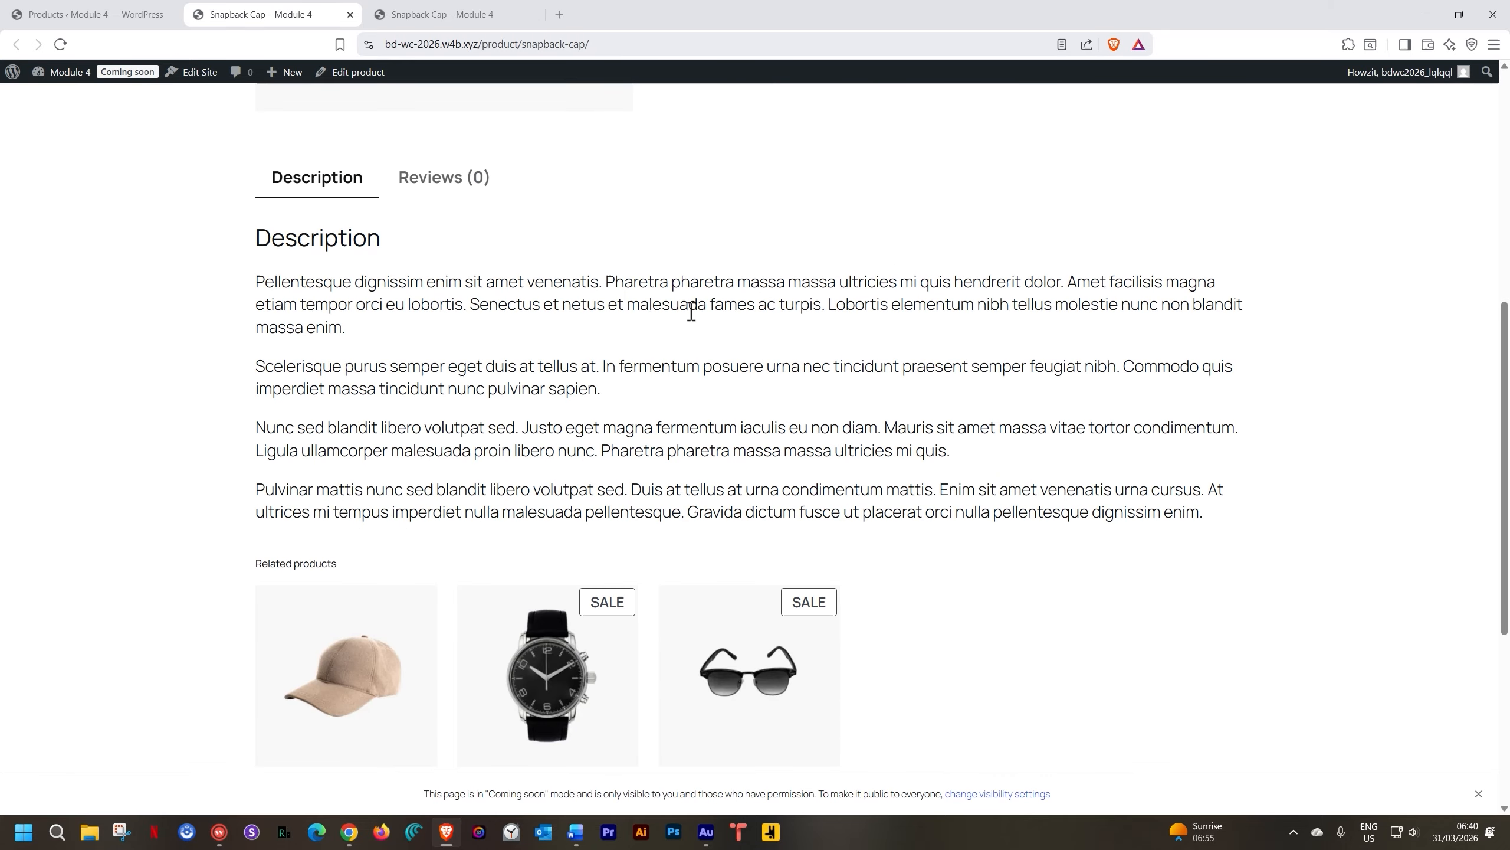
{"action": "scroll", "coordinate": [691, 310], "scroll_direction": "down", "scroll_amount": 5}
{"action": "scroll", "coordinate": [691, 322], "scroll_direction": "up", "scroll_amount": 13}
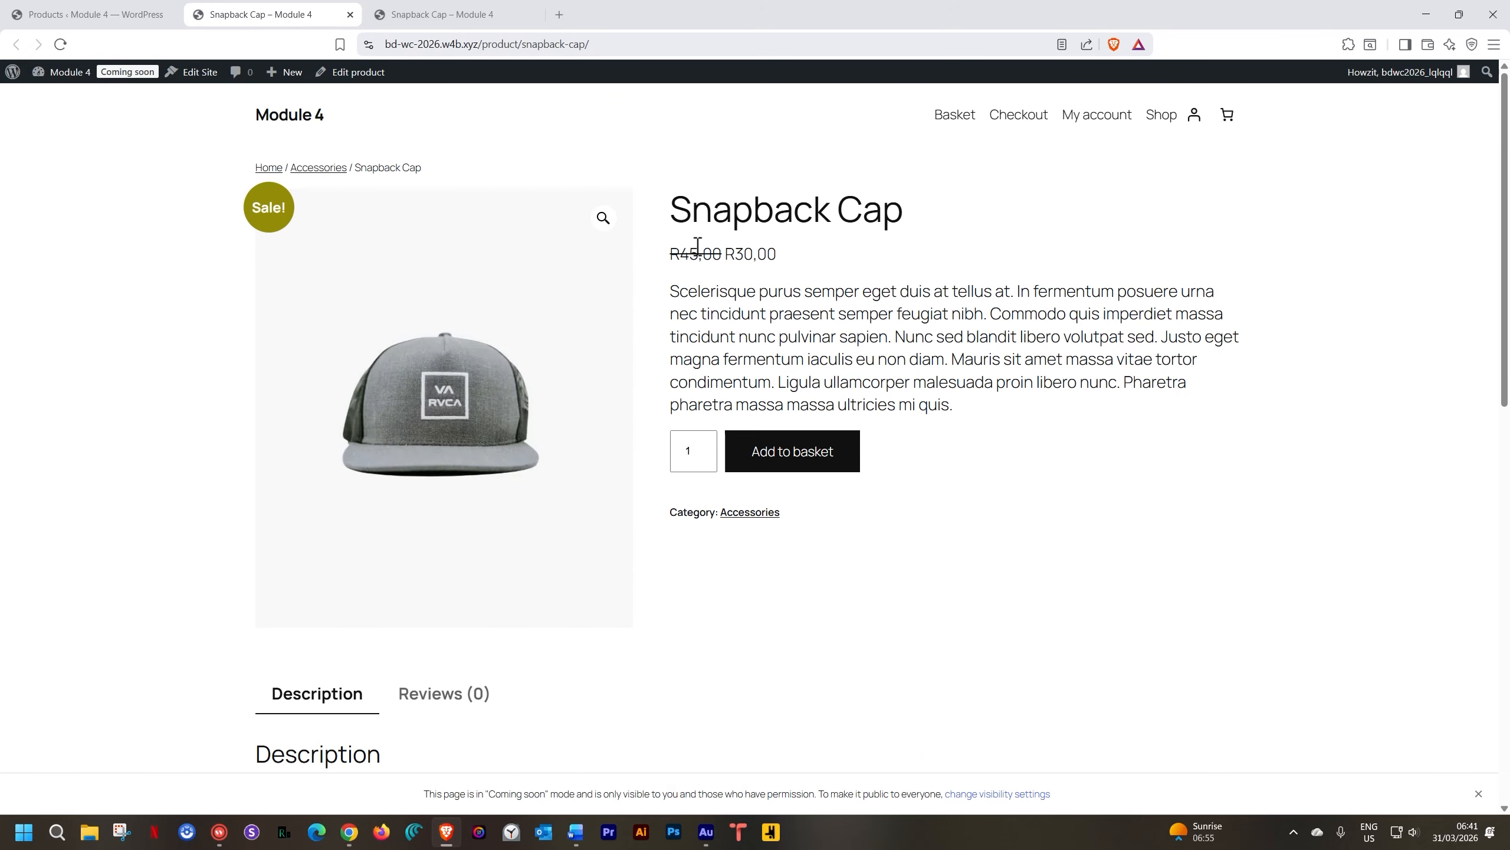
{"action": "left_click", "coordinate": [473, 15]}
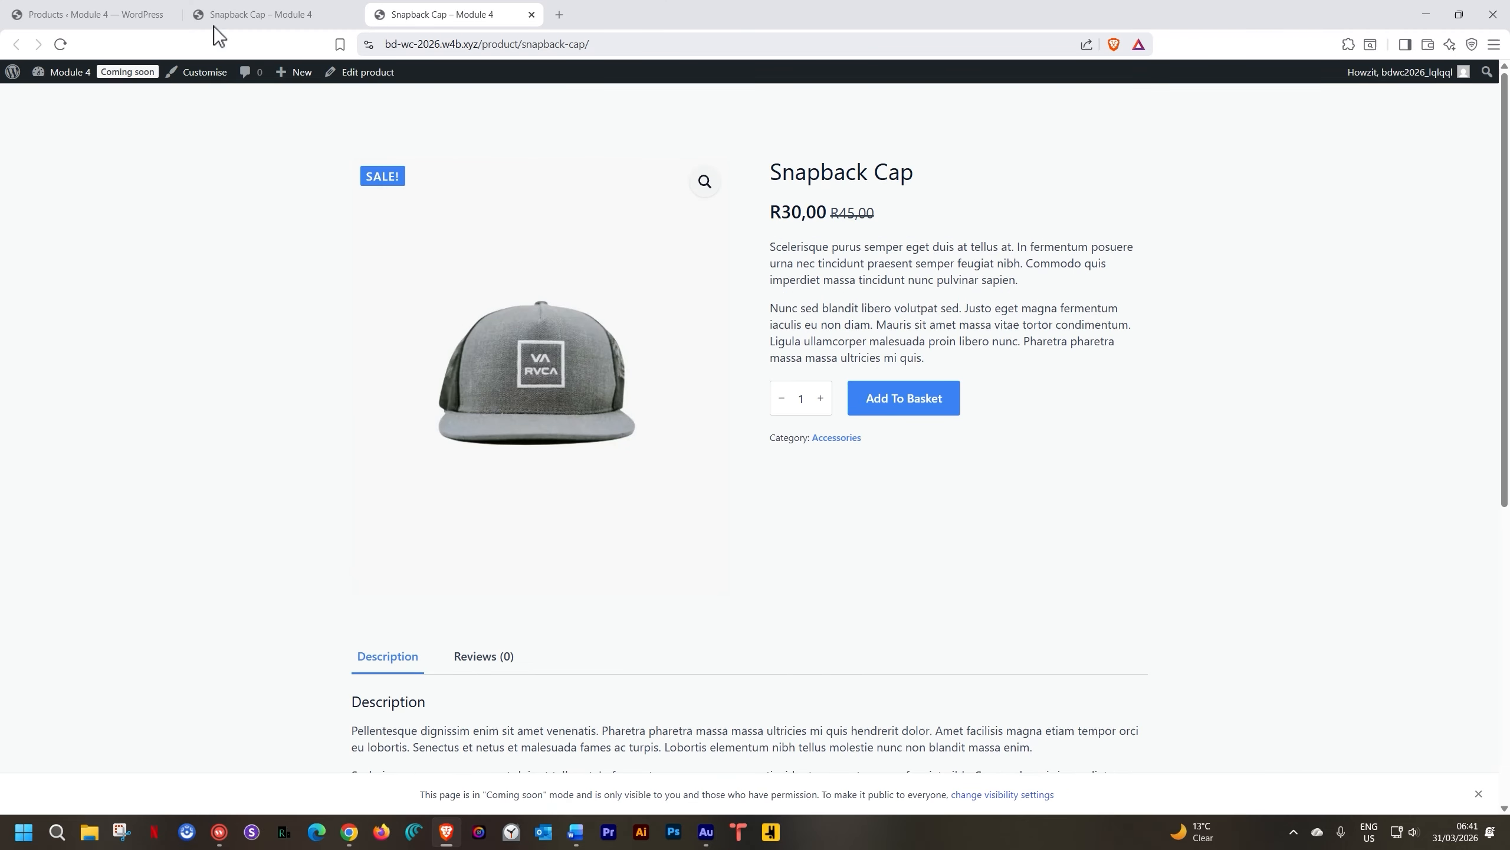
{"action": "left_click", "coordinate": [531, 14]}
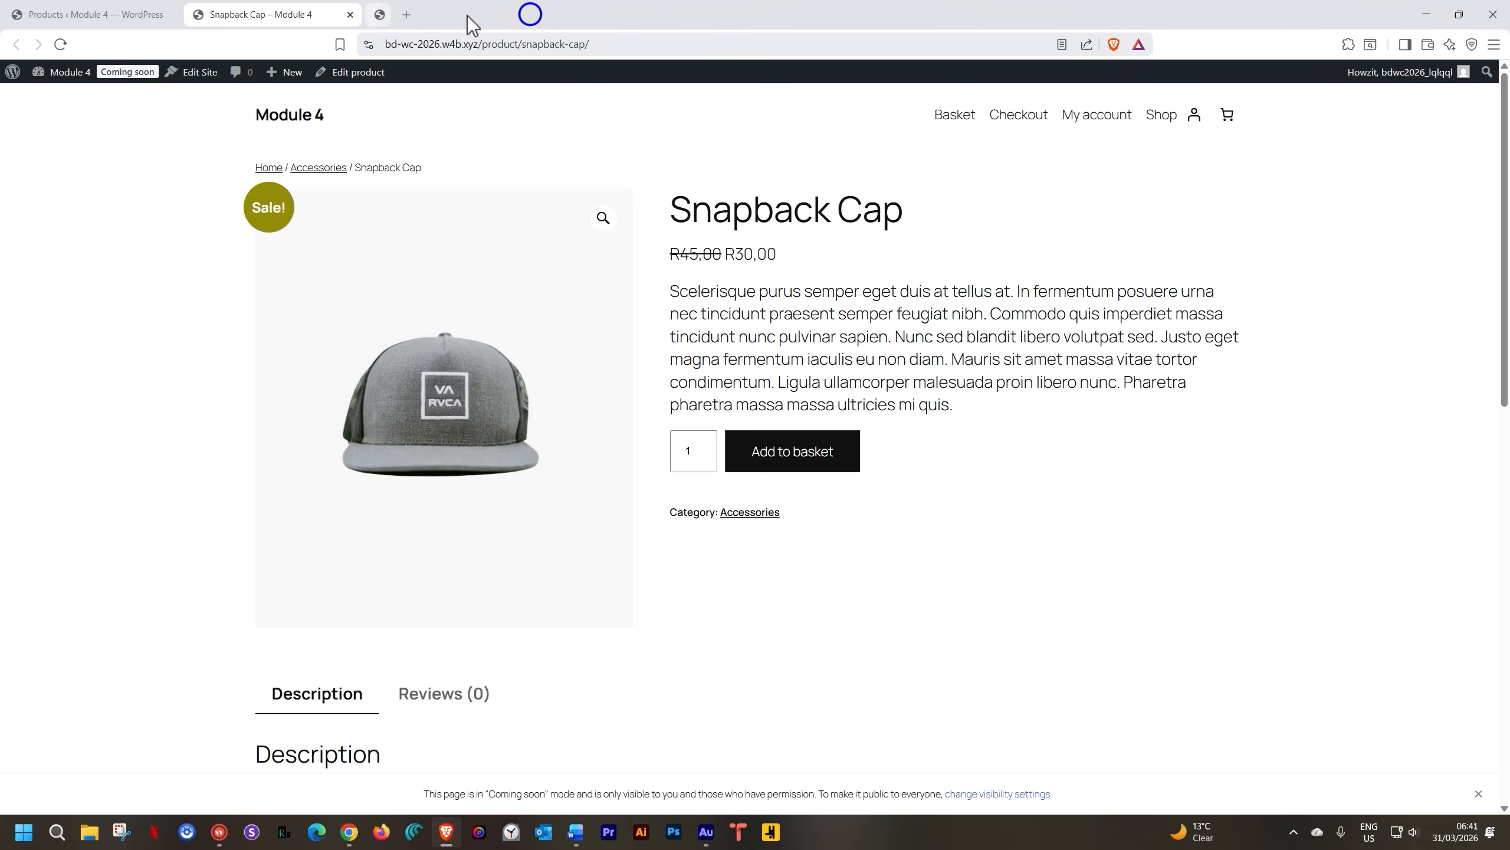
Close the Snapback Cap tab, reopen and review its storefront page, then close it again
{"action": "left_click", "coordinate": [351, 14]}
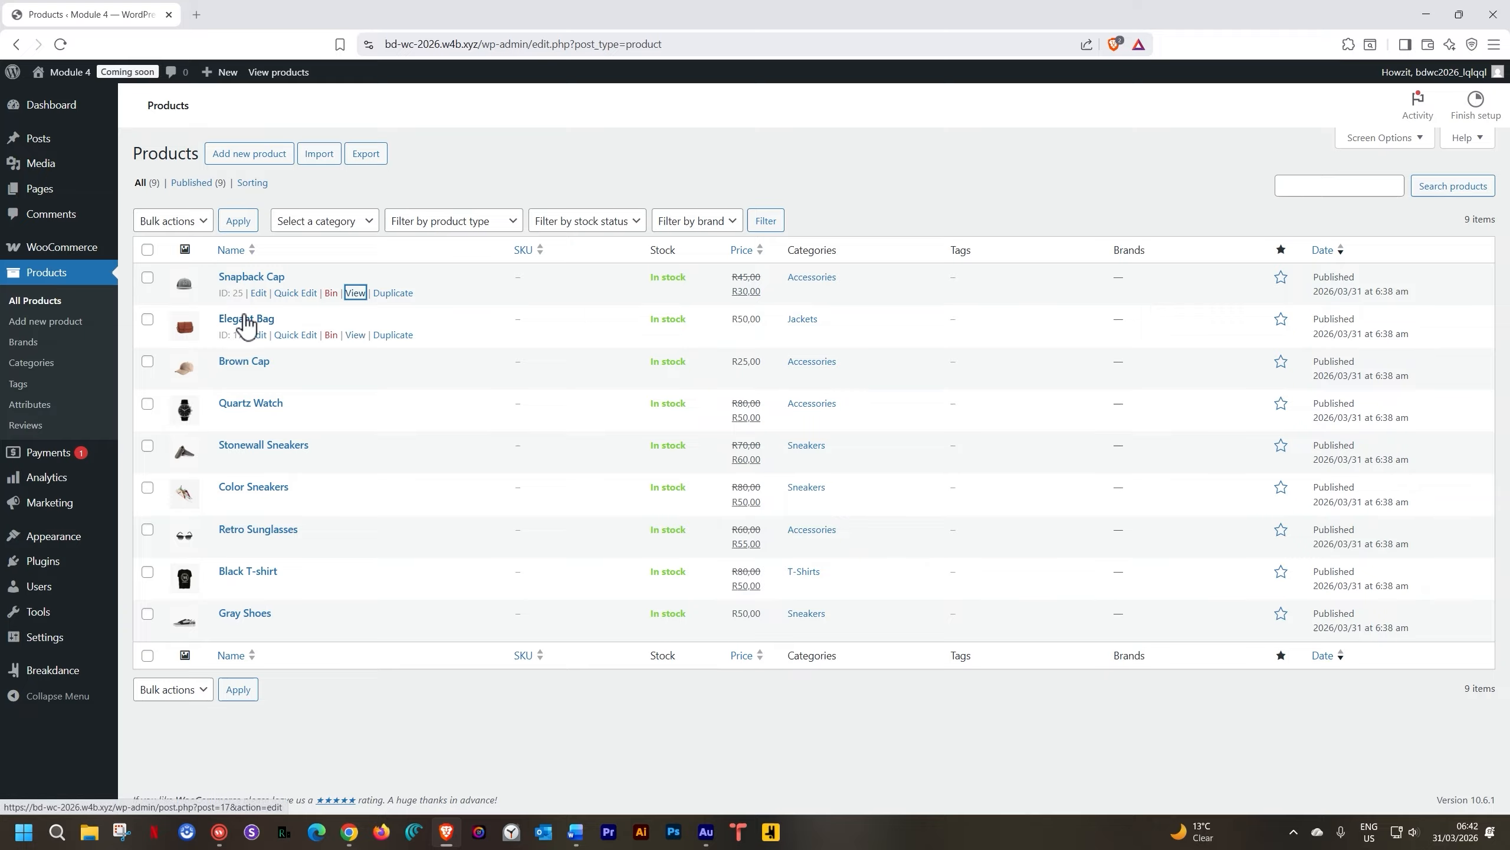
{"action": "middle_click", "coordinate": [356, 292]}
{"action": "left_click", "coordinate": [267, 13]}
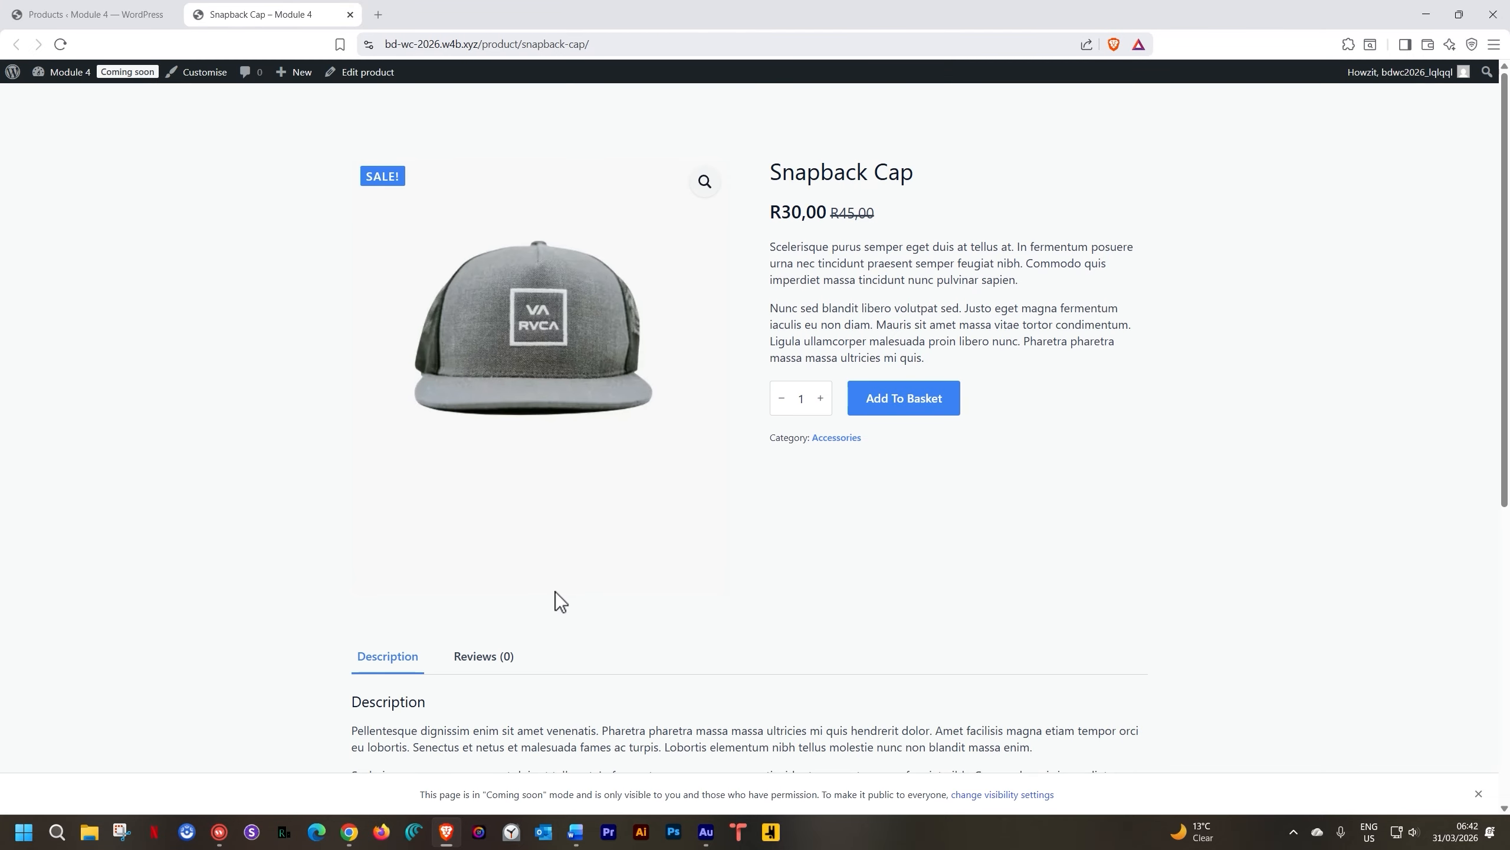
{"action": "scroll", "coordinate": [556, 593], "scroll_direction": "down", "scroll_amount": 7}
{"action": "scroll", "coordinate": [555, 593], "scroll_direction": "up", "scroll_amount": 10}
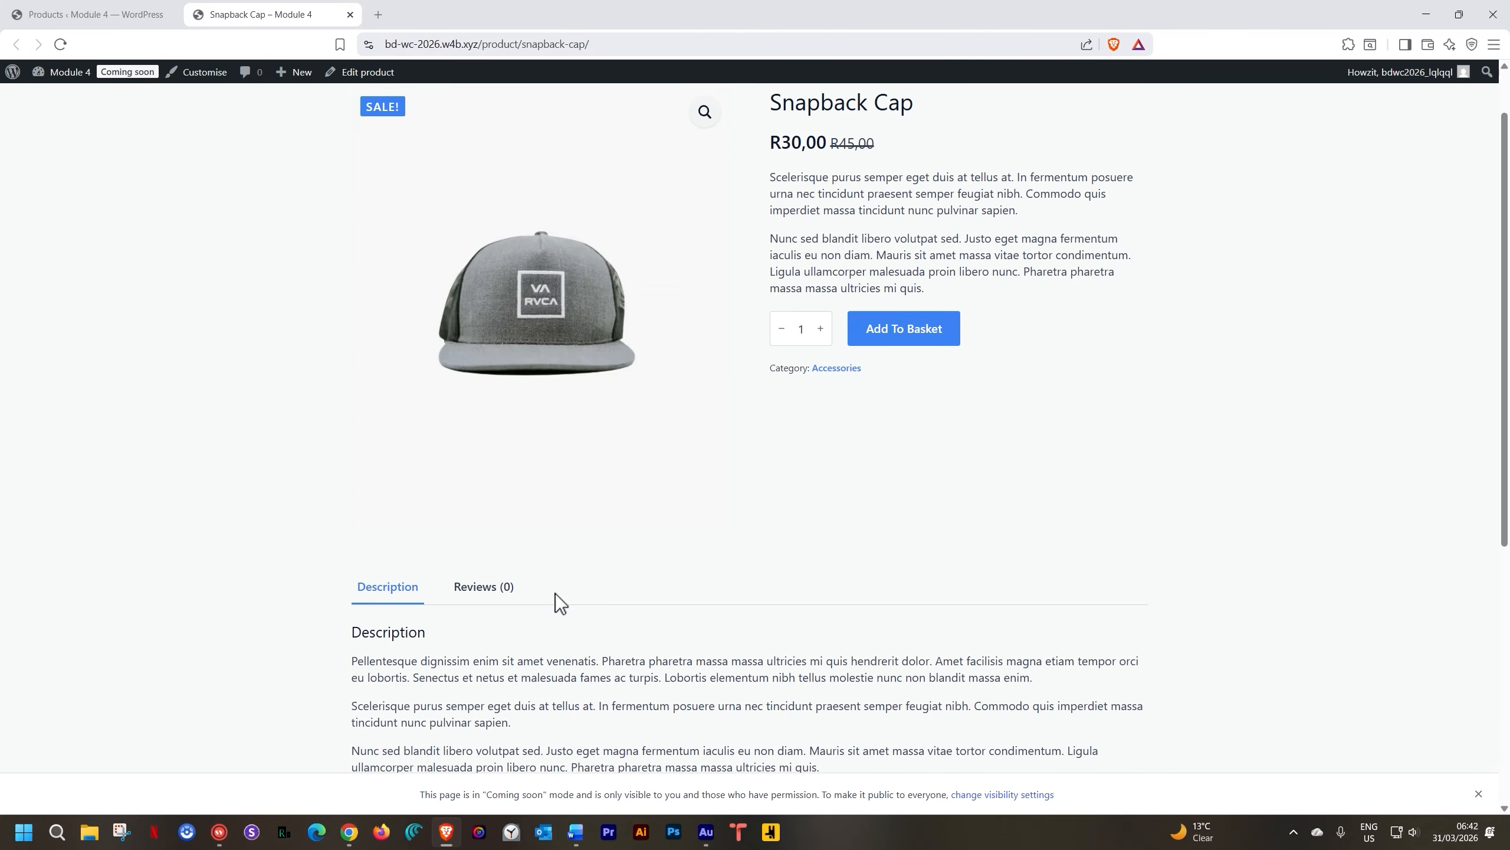
{"action": "scroll", "coordinate": [518, 476], "scroll_direction": "up", "scroll_amount": 2}
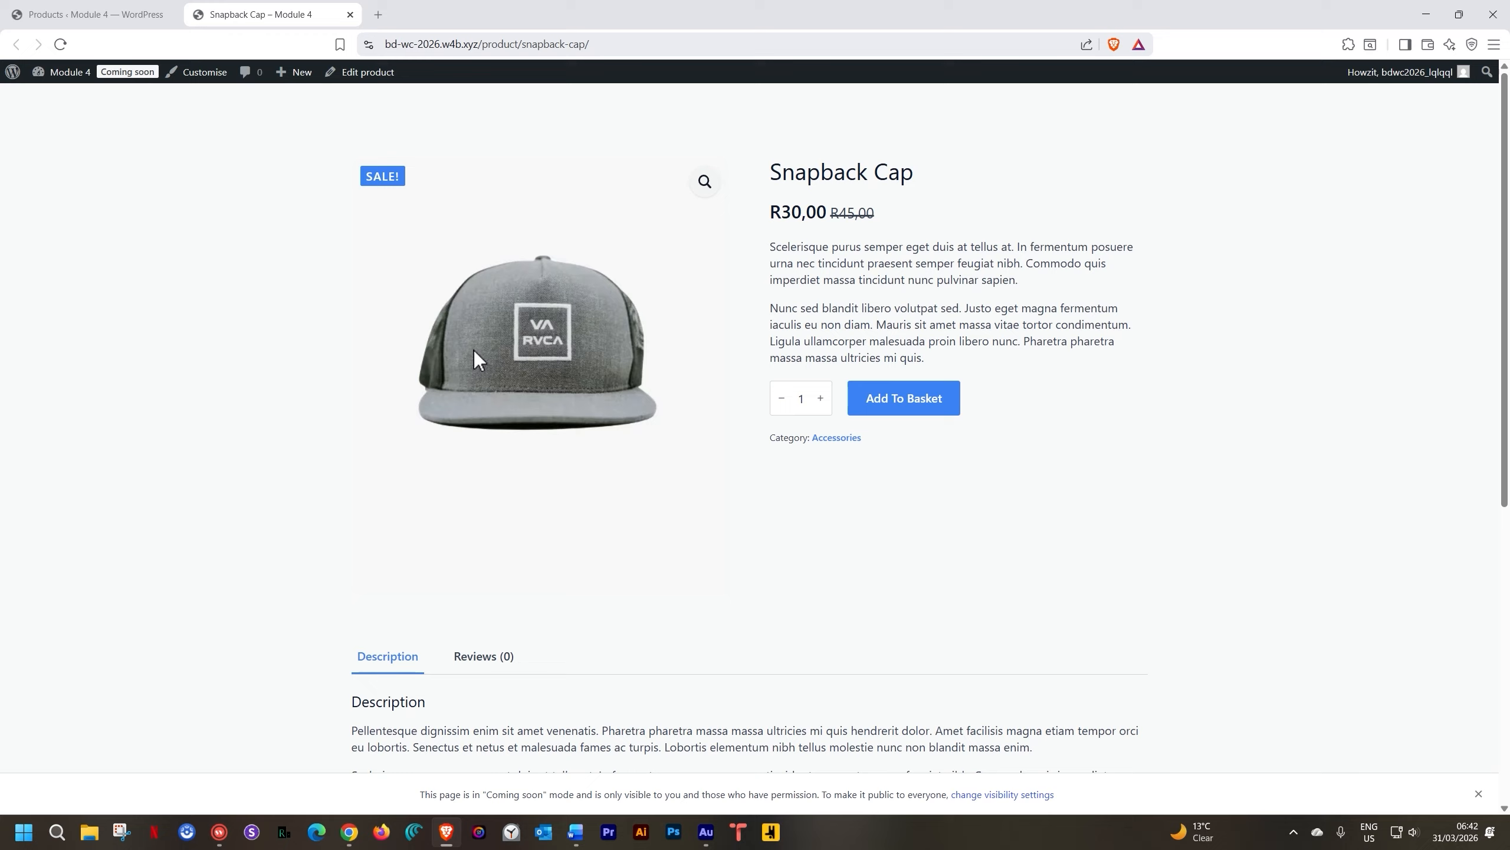
{"action": "left_click", "coordinate": [351, 15]}
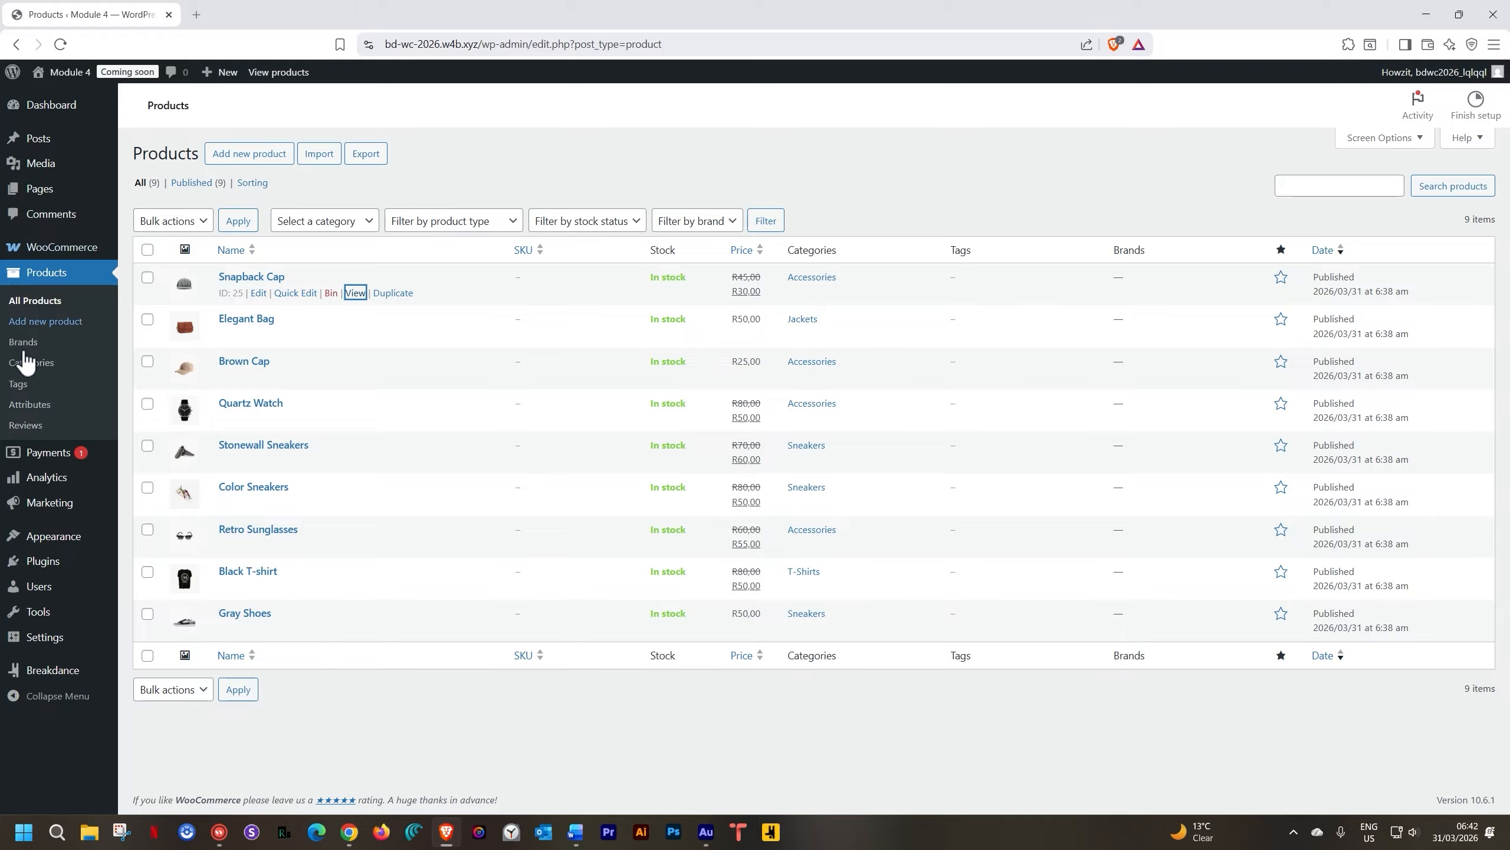
Add a Single Product template (#43) under Breakdance Templates and choose to edit it in Breakdance
{"action": "mouse_move", "coordinate": [53, 665]}
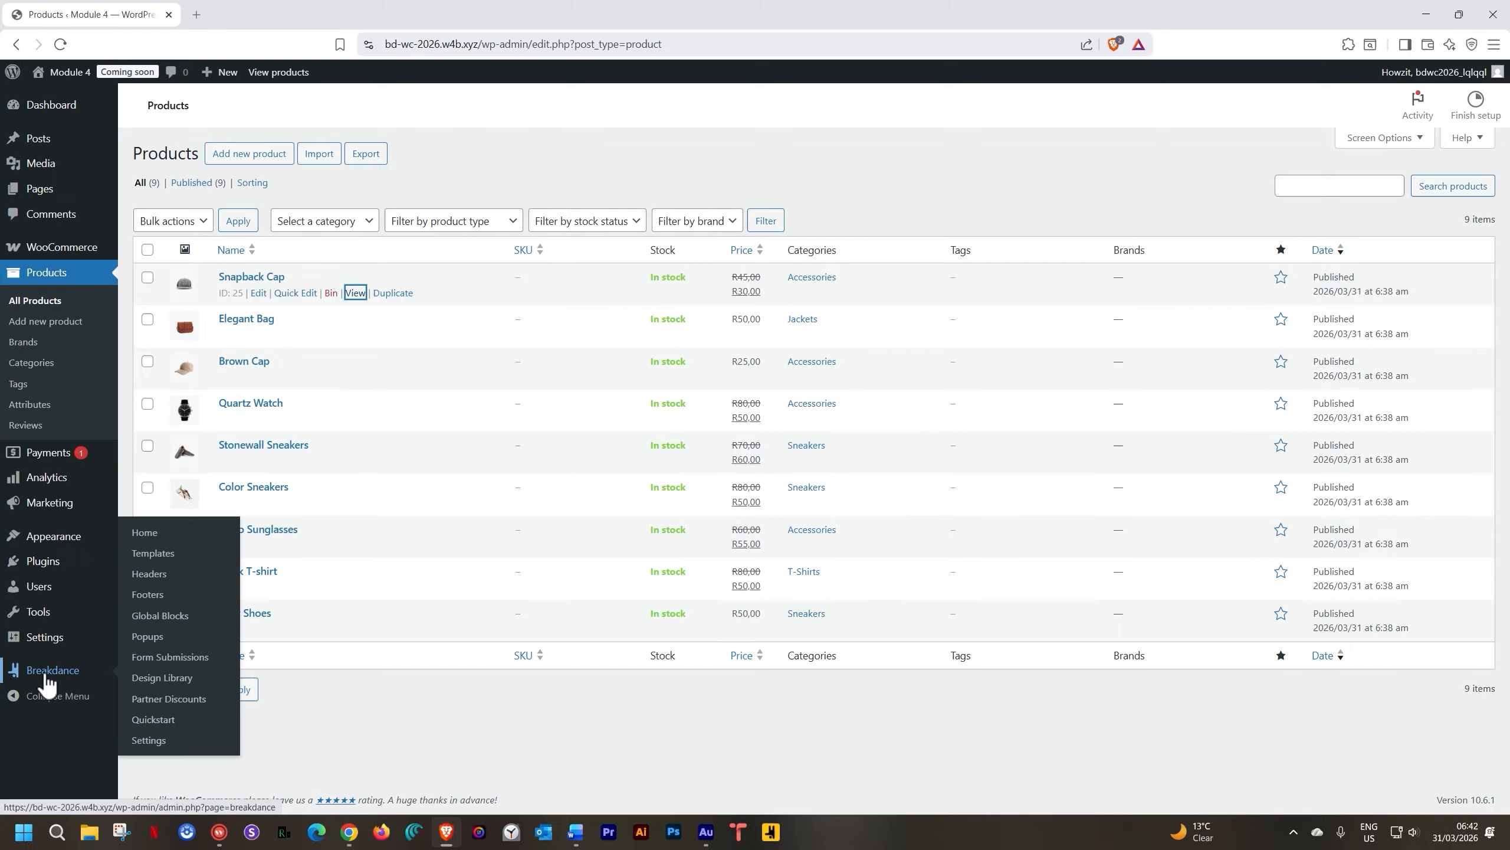
{"action": "left_click", "coordinate": [176, 561]}
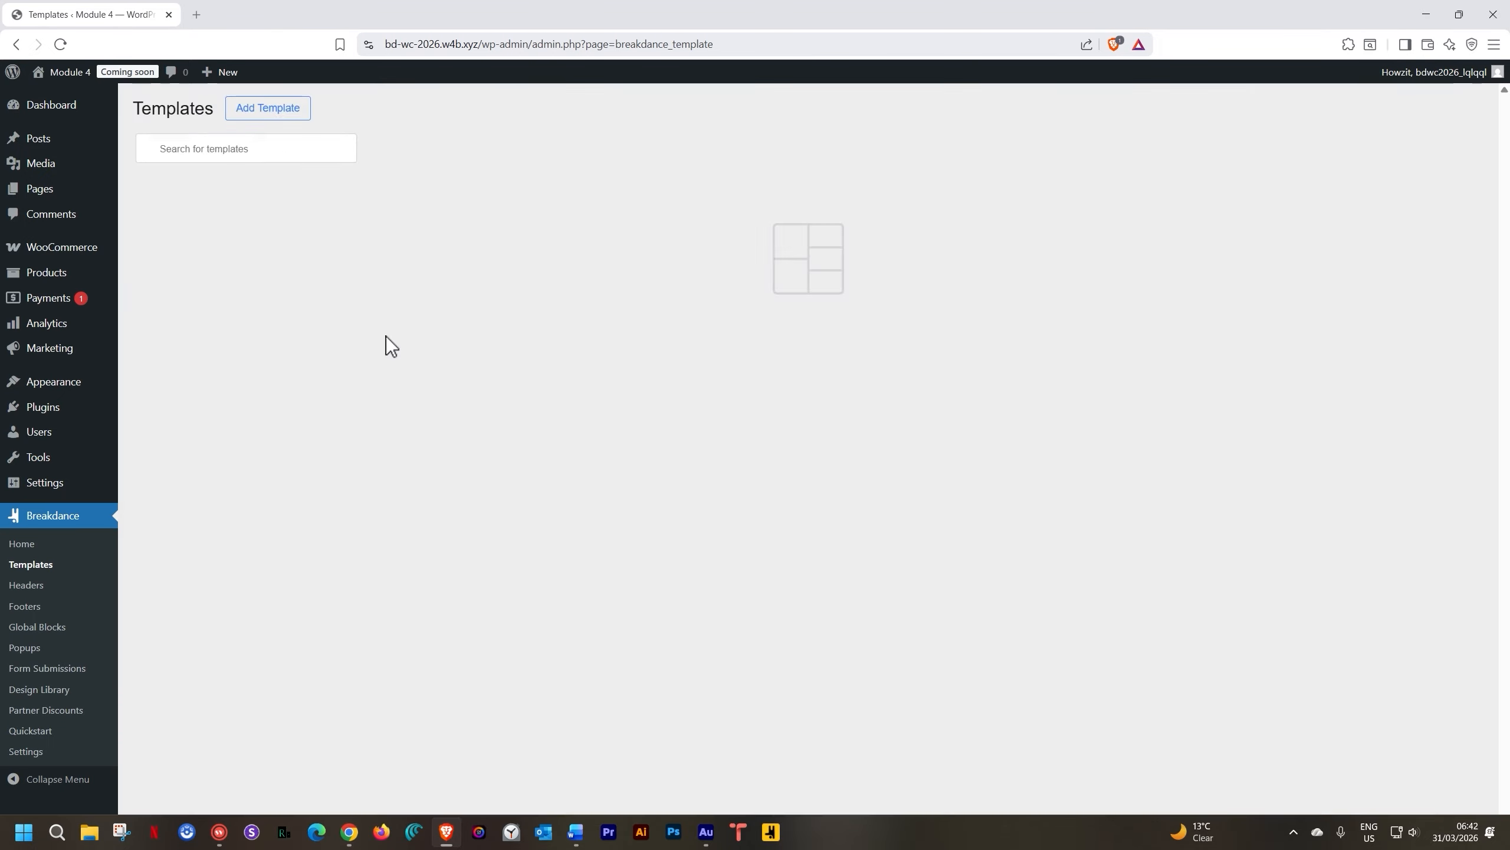
{"action": "left_click", "coordinate": [268, 113]}
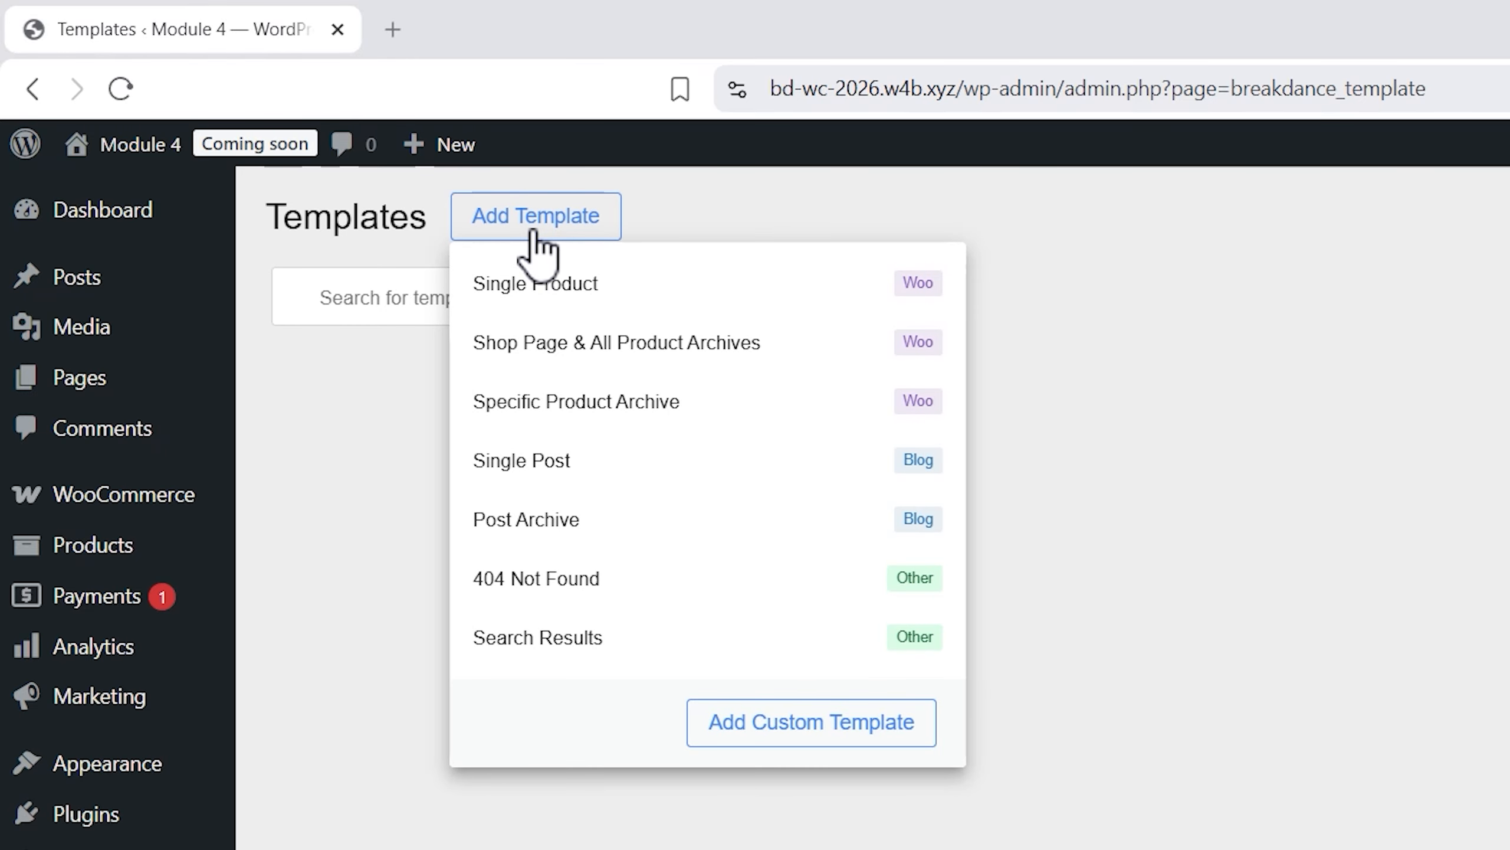
{"action": "left_click", "coordinate": [568, 285]}
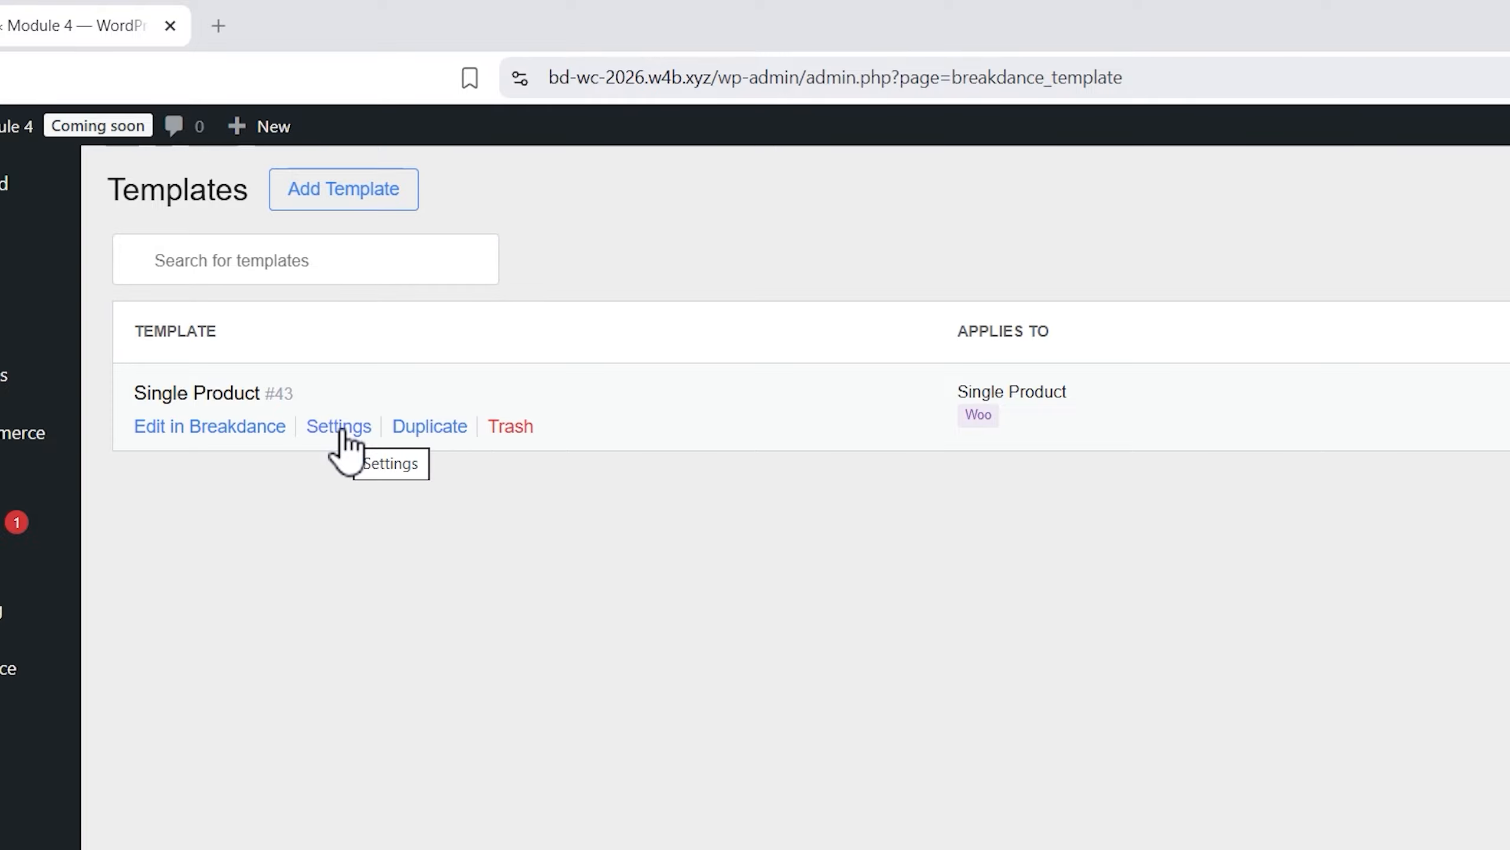
{"action": "left_click", "coordinate": [187, 430]}
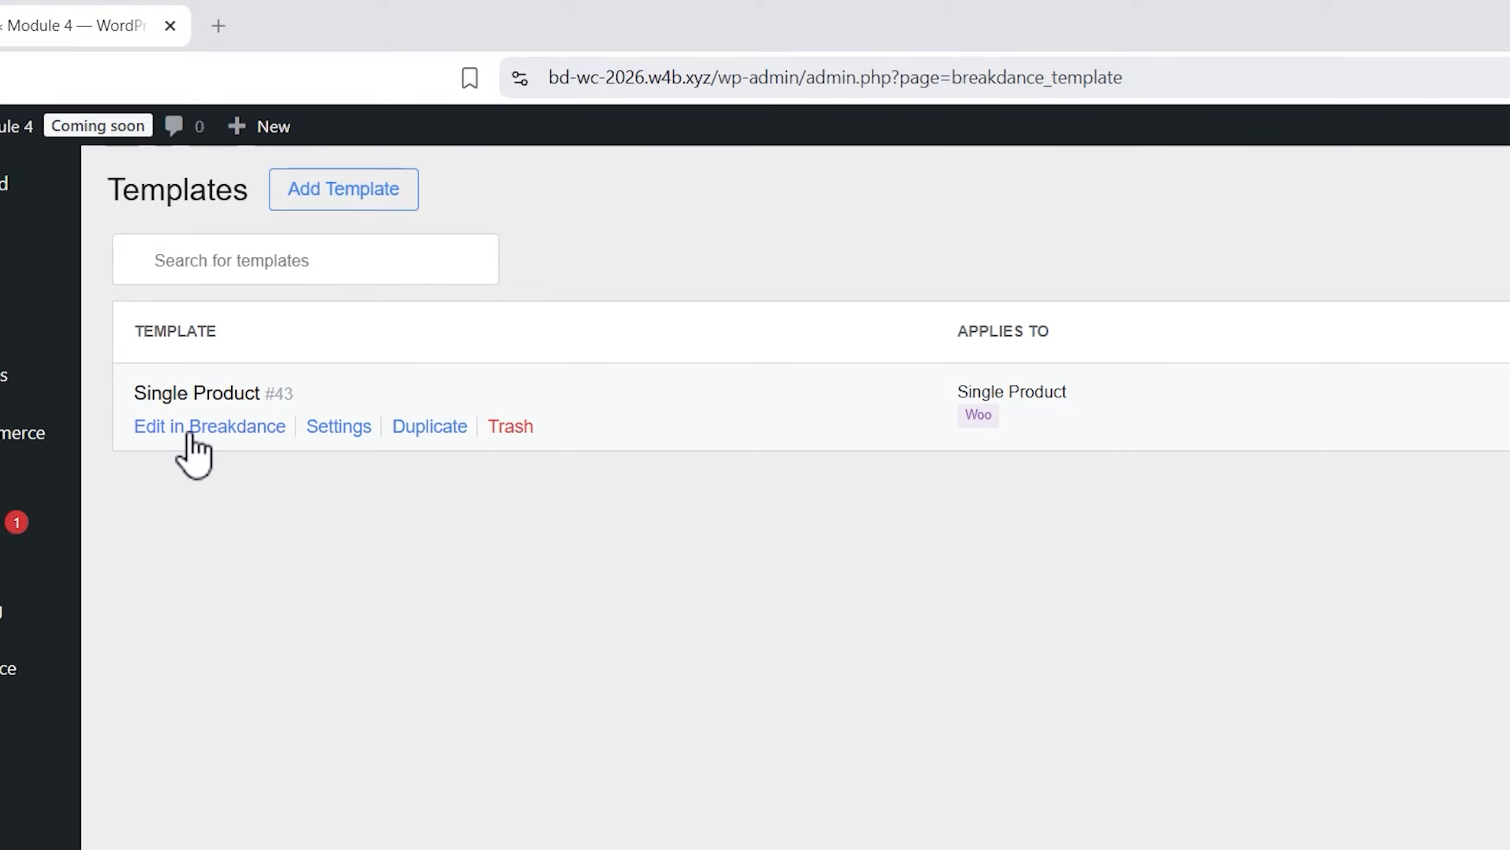
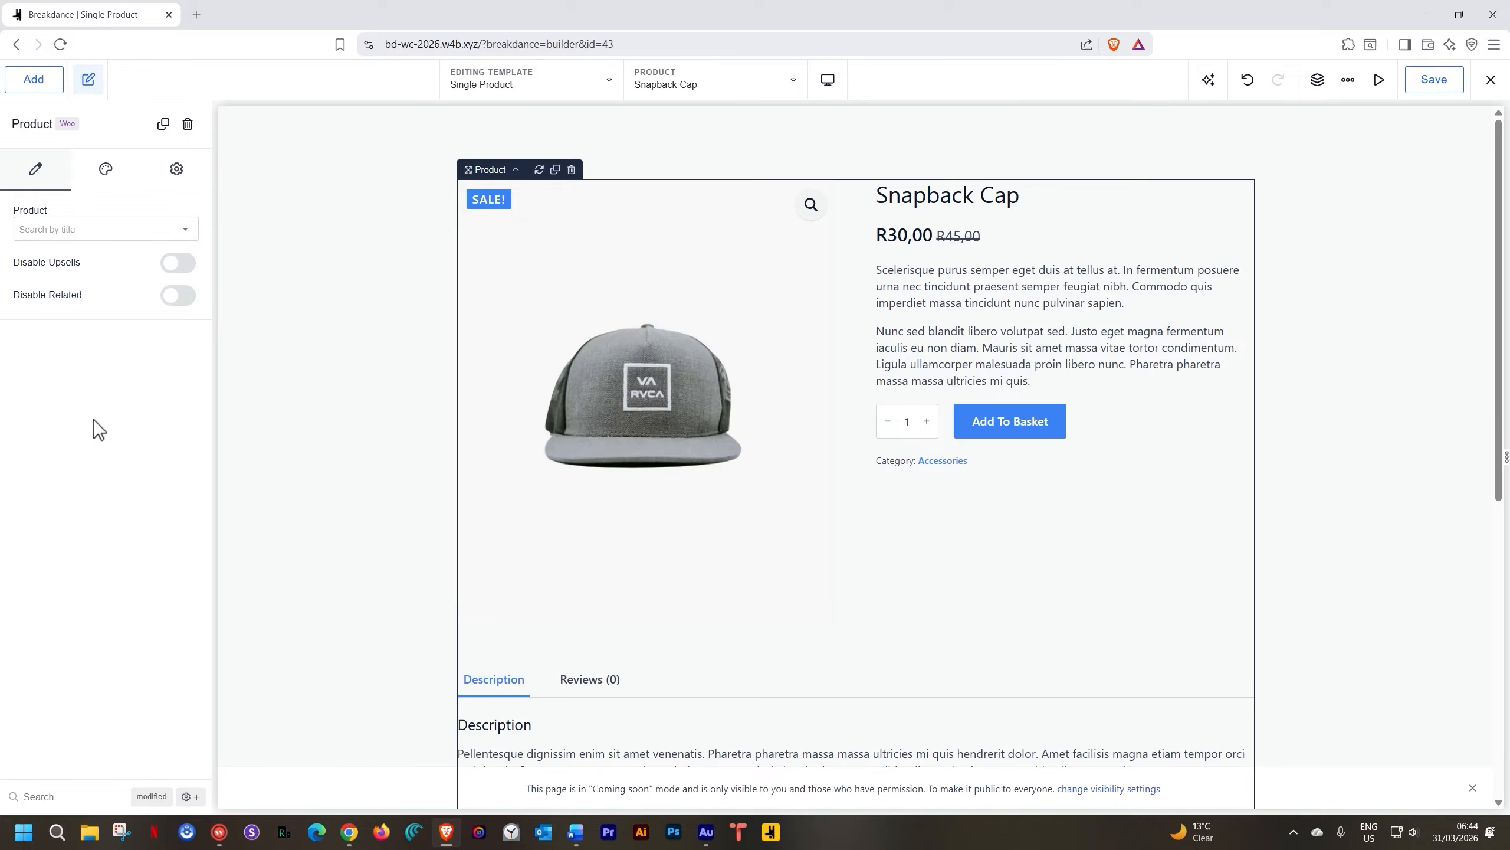
Scroll through the Snapback Cap preview in the Single Product template
{"action": "scroll", "coordinate": [870, 430], "scroll_direction": "down", "scroll_amount": 8}
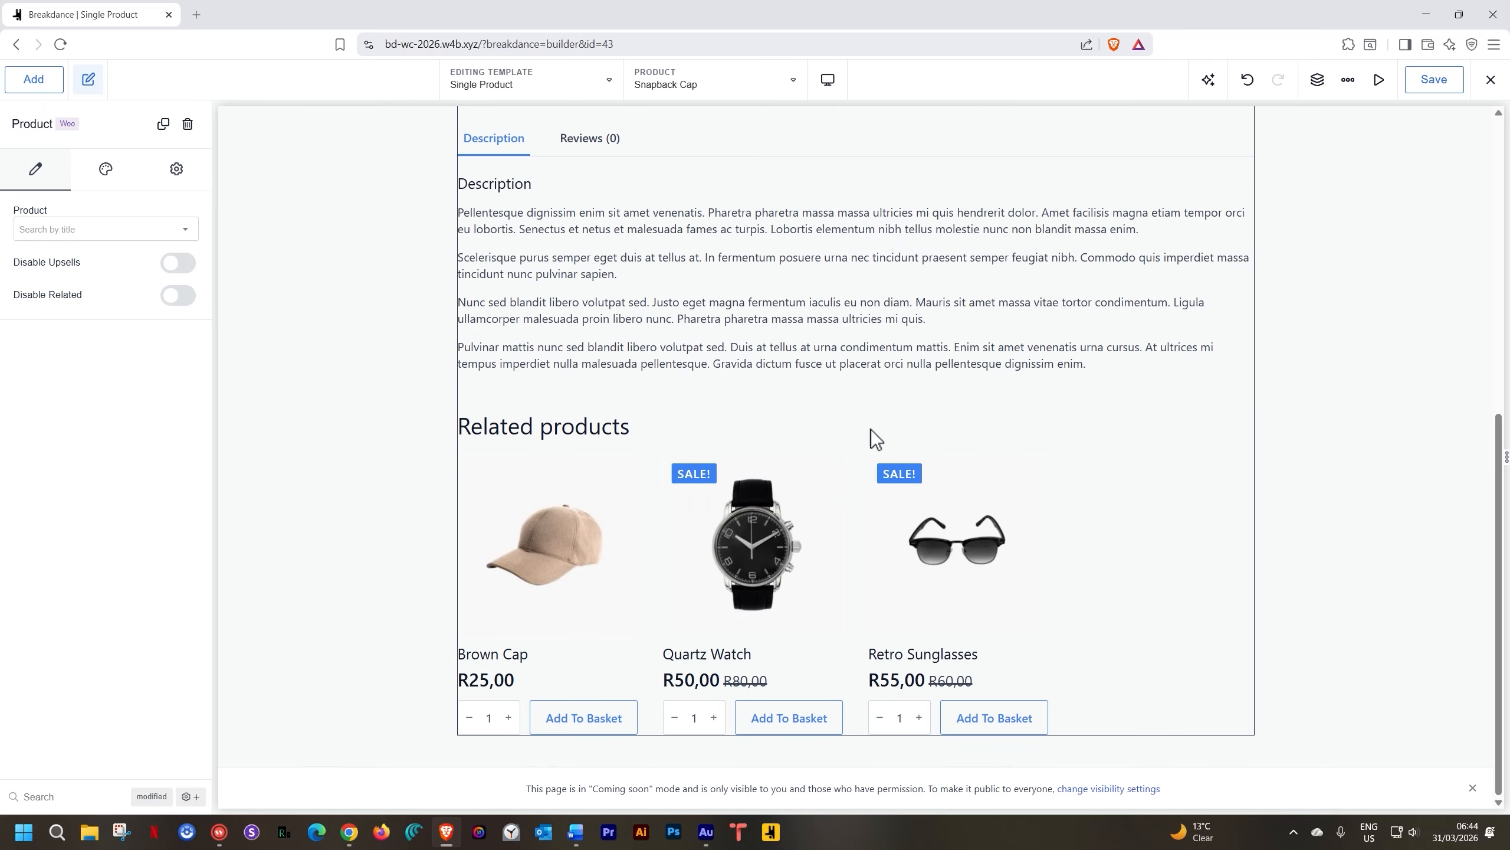
{"action": "scroll", "coordinate": [871, 430], "scroll_direction": "up", "scroll_amount": 3}
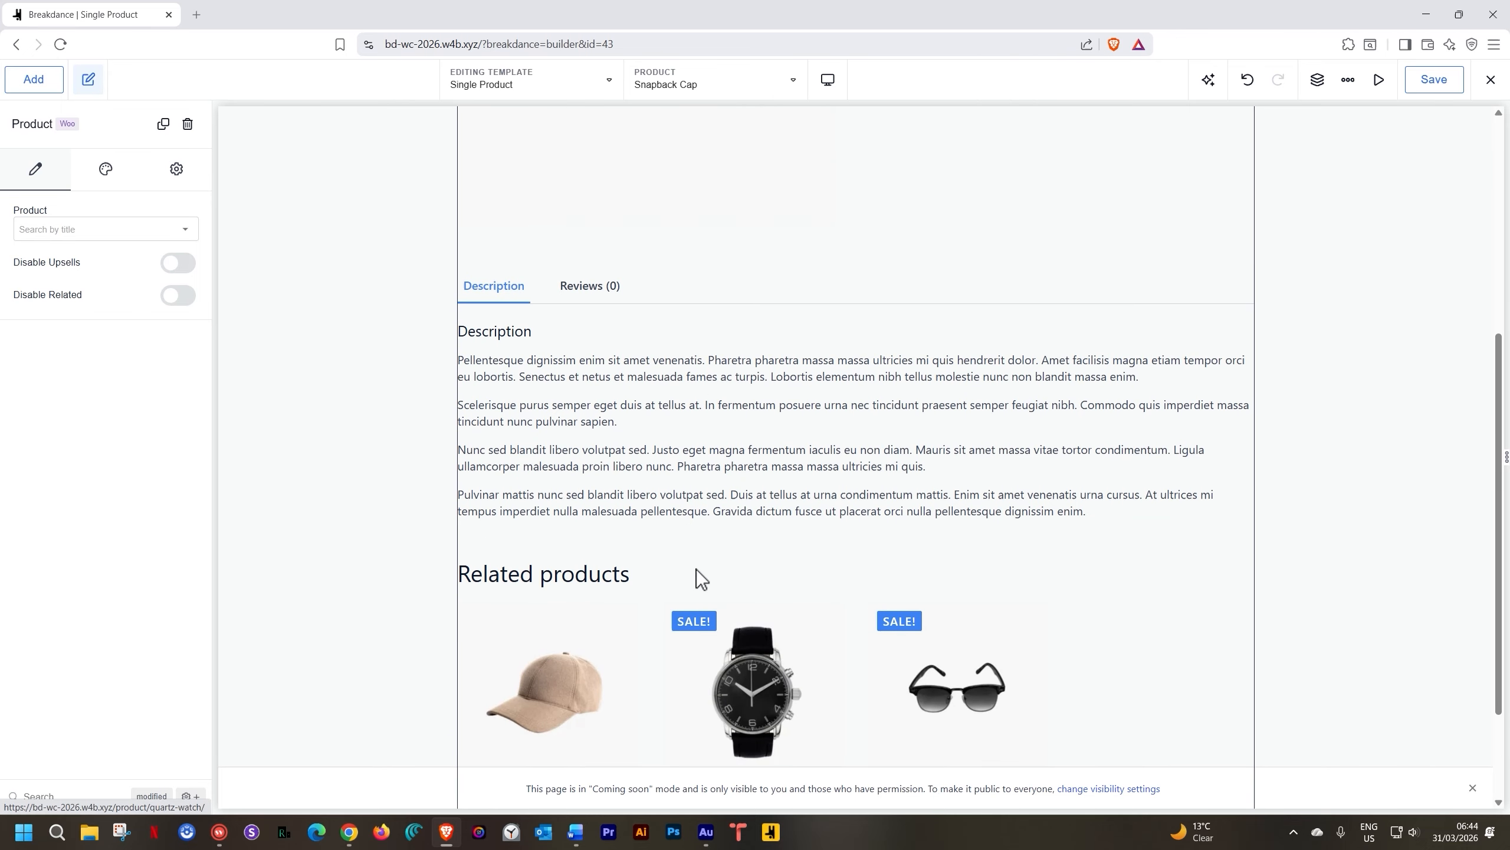
{"action": "scroll", "coordinate": [705, 485], "scroll_direction": "up", "scroll_amount": 8}
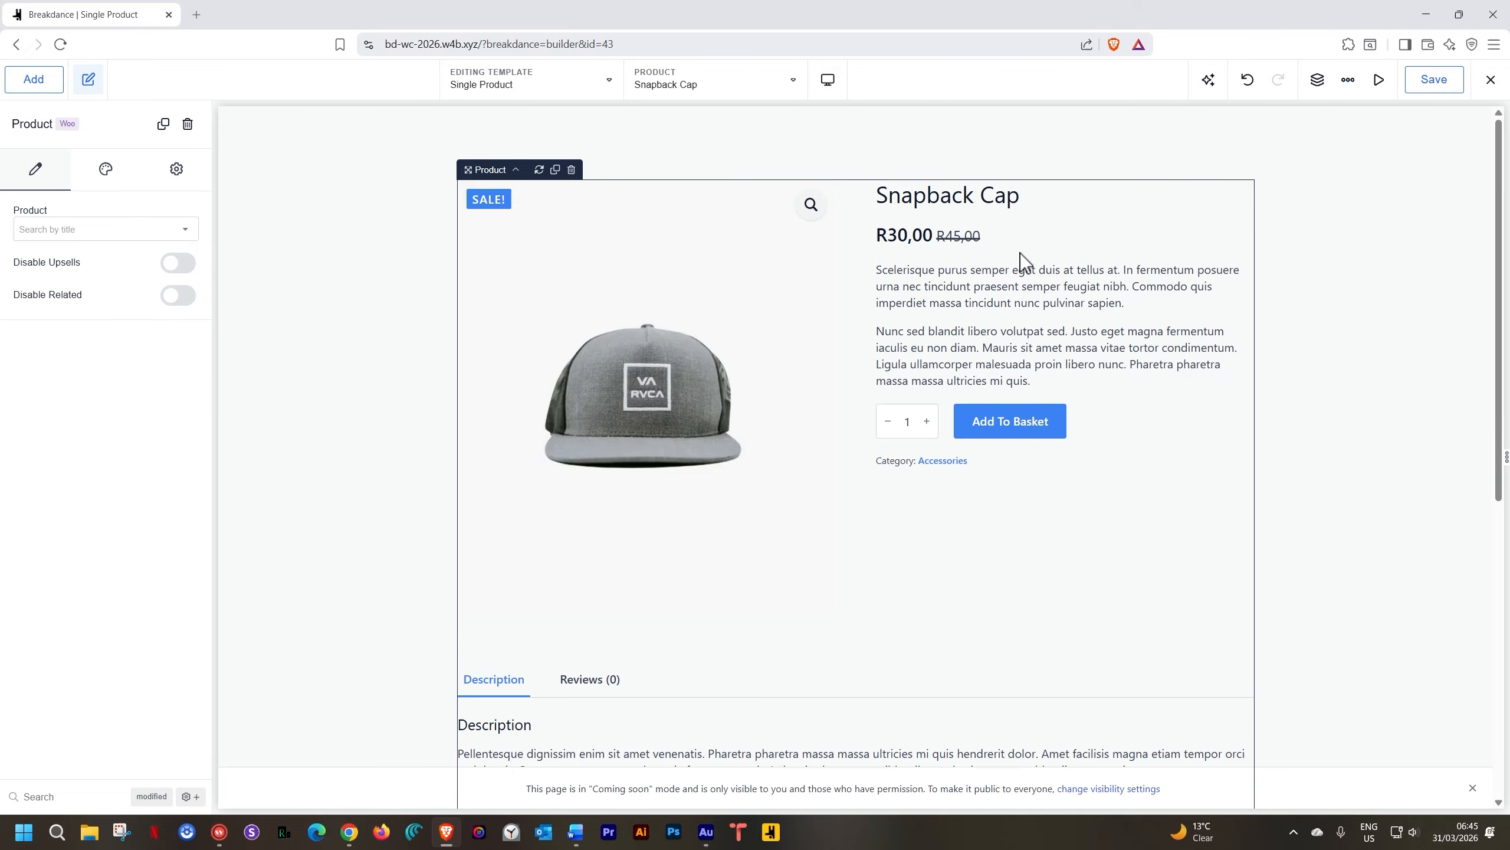
{"action": "left_click", "coordinate": [1034, 426]}
{"action": "scroll", "coordinate": [713, 600], "scroll_direction": "down", "scroll_amount": 5}
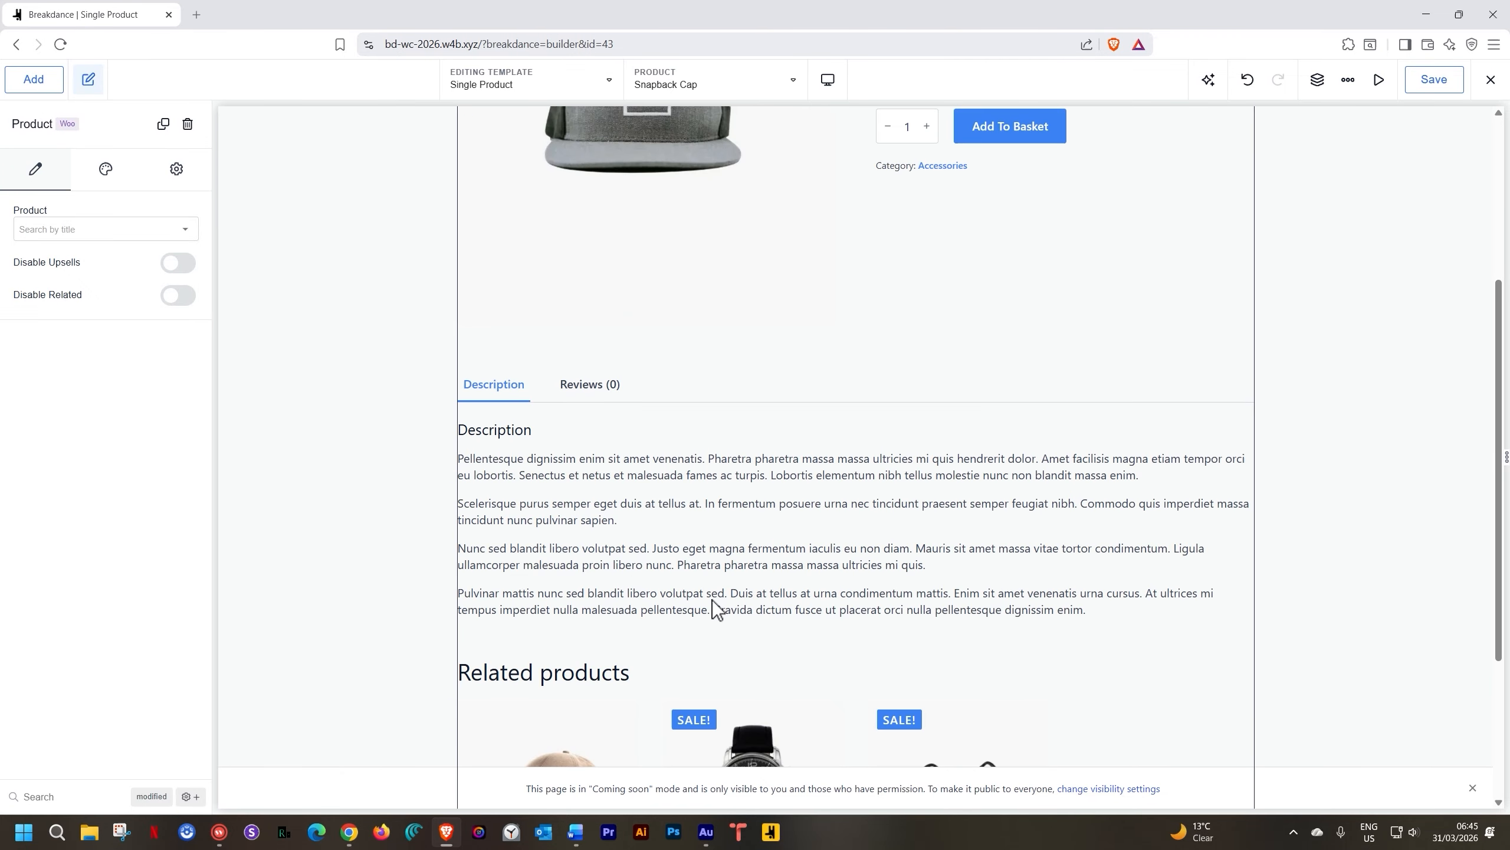
{"action": "scroll", "coordinate": [736, 505], "scroll_direction": "down", "scroll_amount": 4}
{"action": "scroll", "coordinate": [862, 485], "scroll_direction": "up", "scroll_amount": 8}
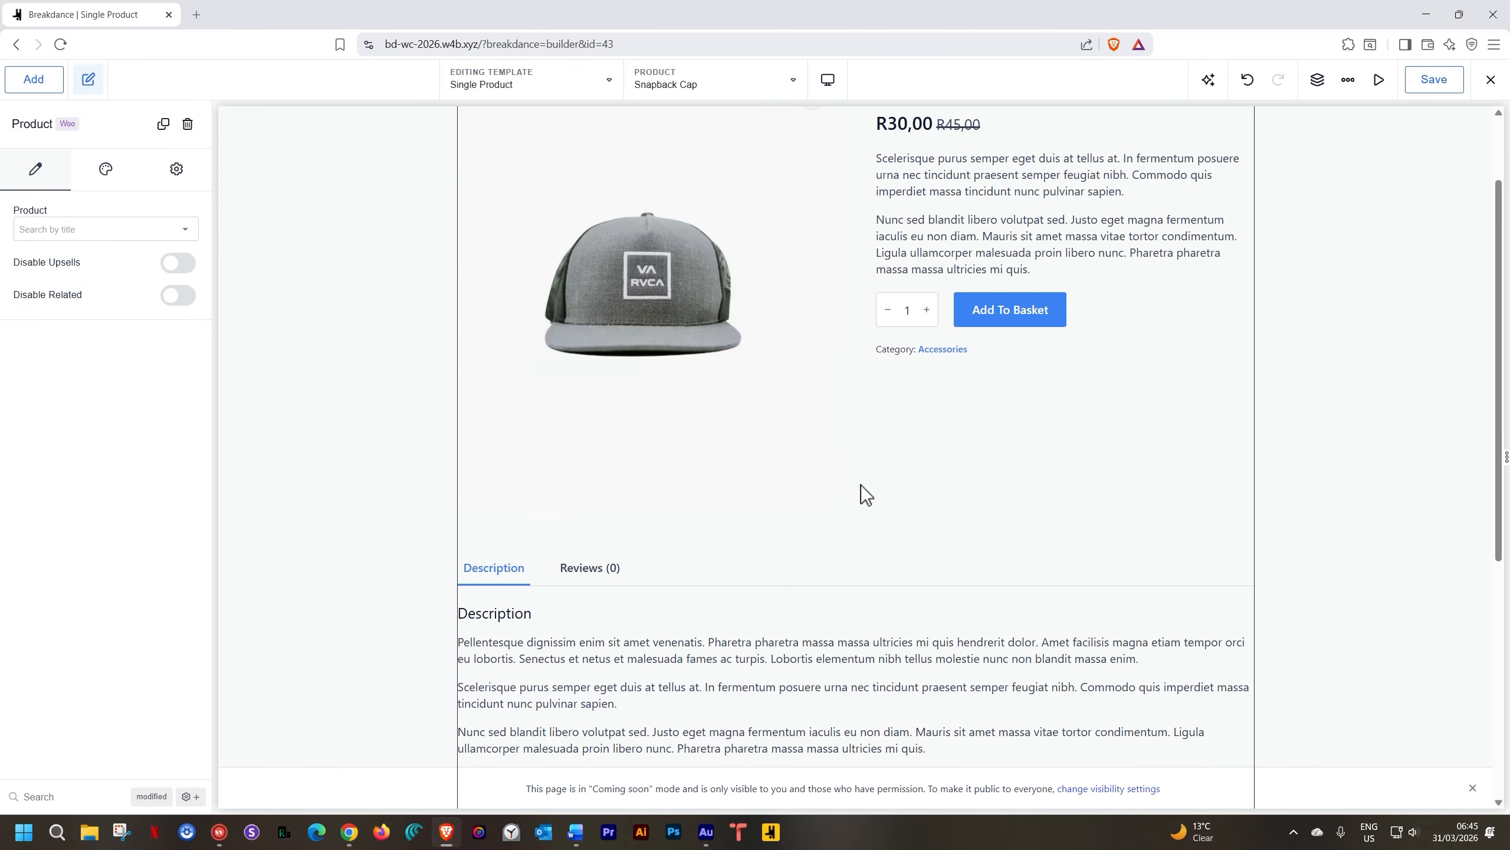
{"action": "scroll", "coordinate": [861, 485], "scroll_direction": "up", "scroll_amount": 1}
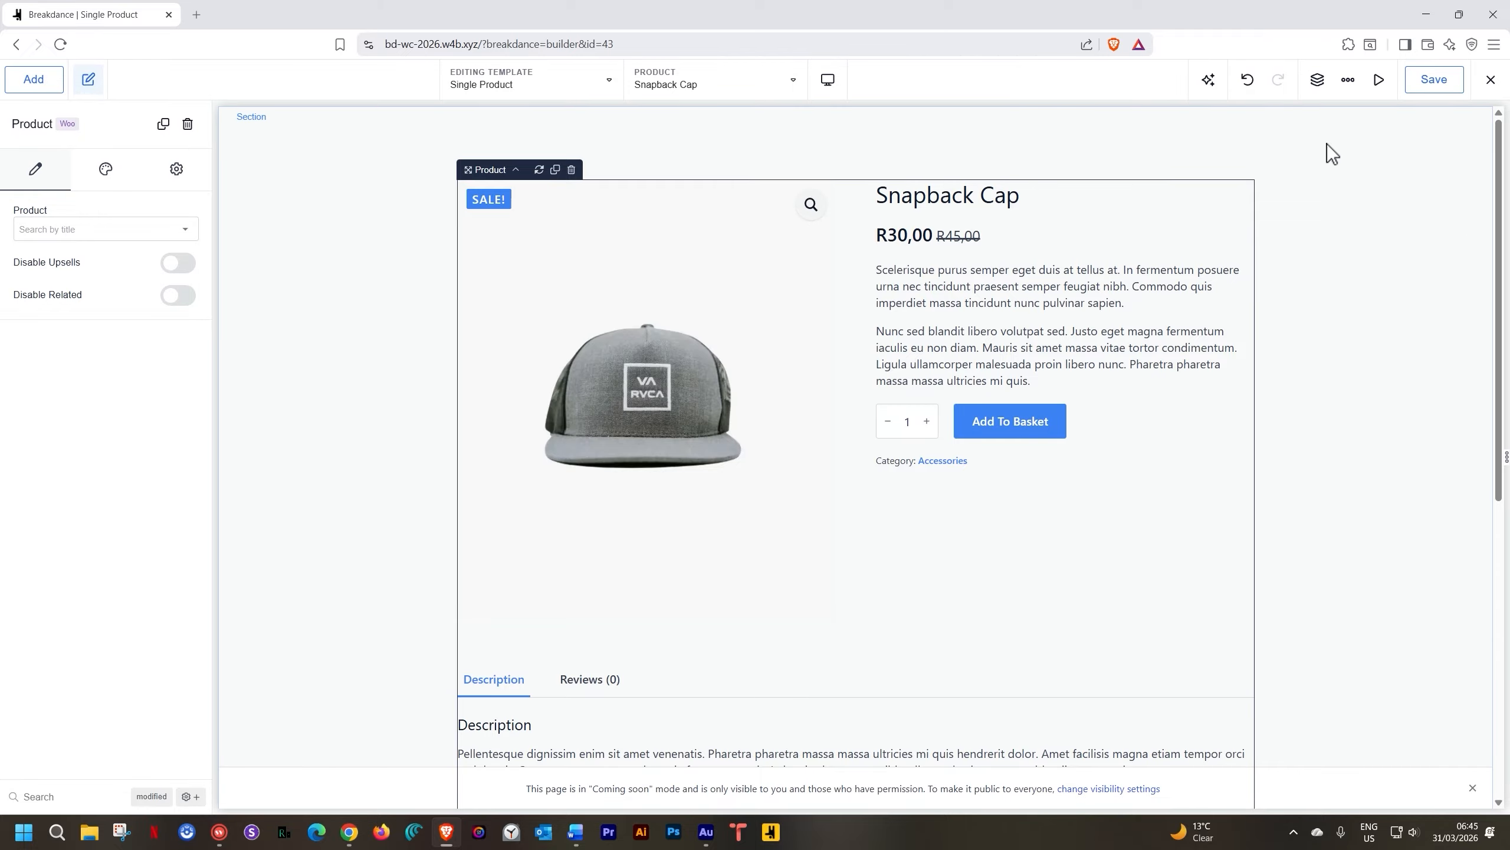
Open the Structure panel, then switch Disable Related on and back off to compare
{"action": "left_click", "coordinate": [1316, 81]}
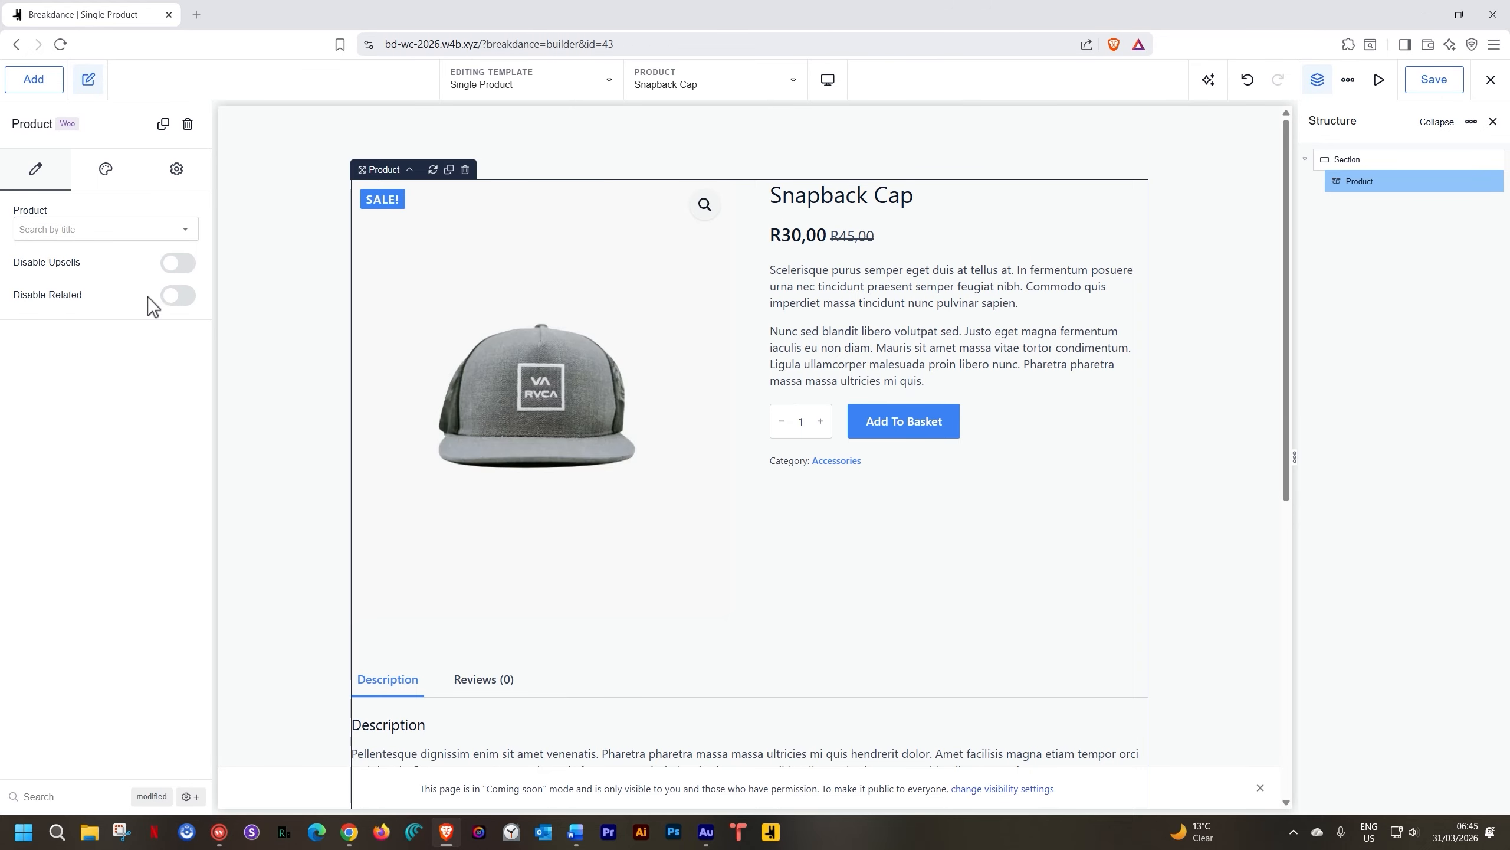
{"action": "scroll", "coordinate": [369, 443], "scroll_direction": "down", "scroll_amount": 6}
{"action": "scroll", "coordinate": [624, 619], "scroll_direction": "down", "scroll_amount": 2}
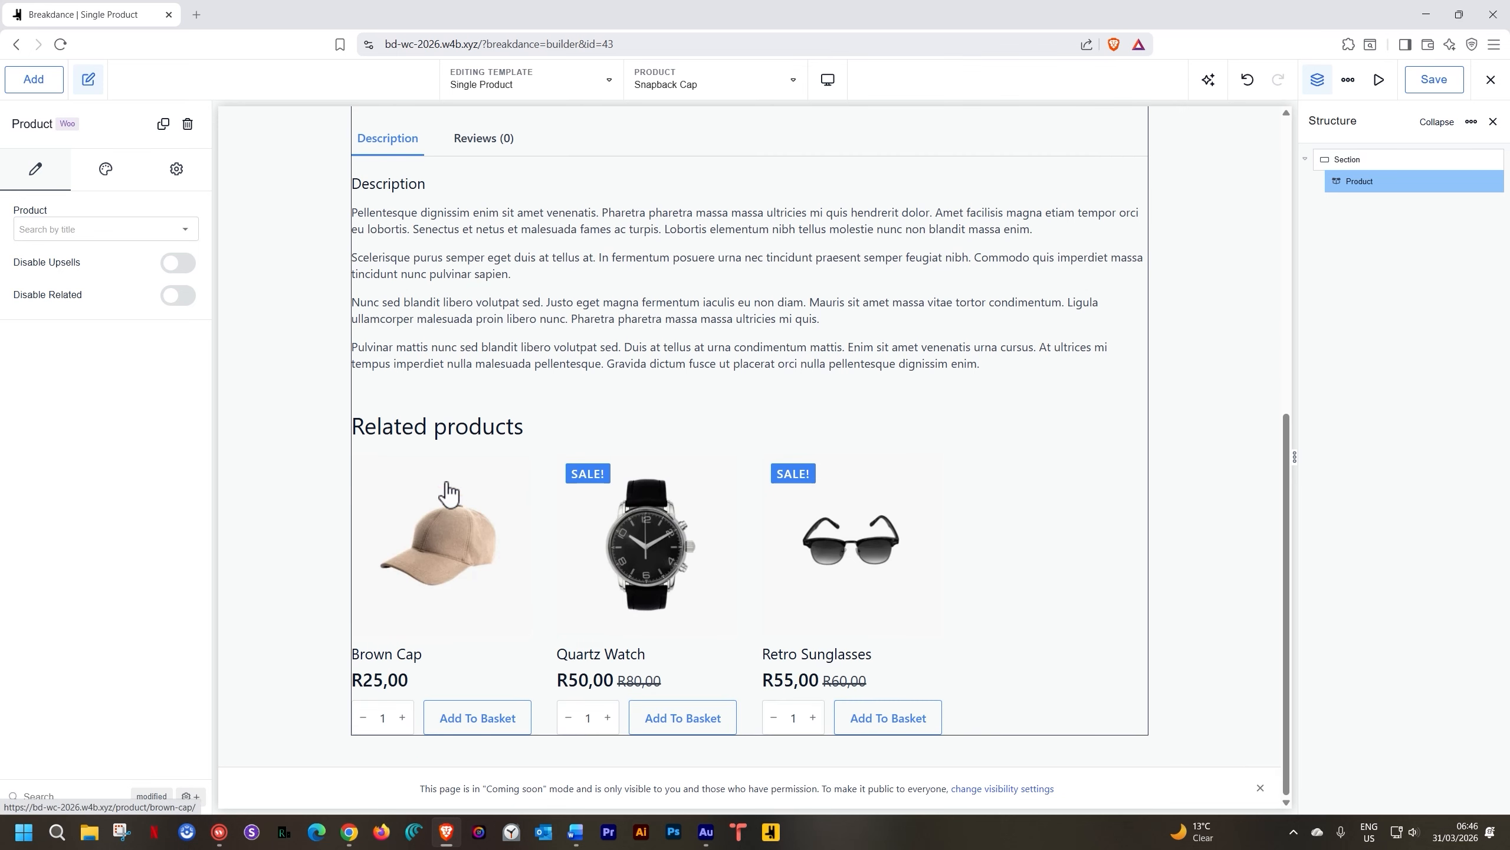
{"action": "left_click", "coordinate": [183, 296]}
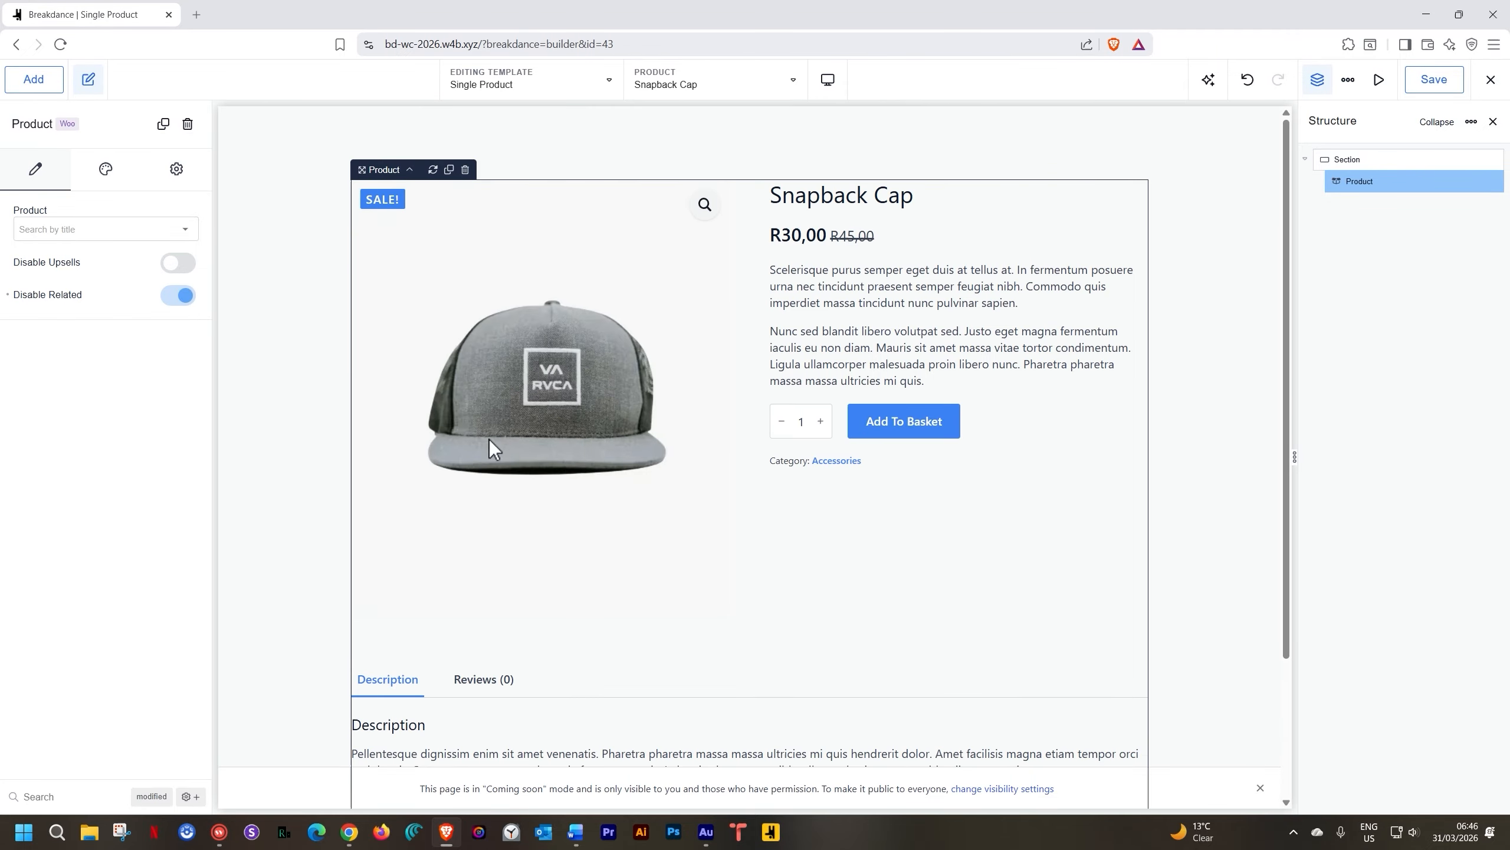
{"action": "scroll", "coordinate": [535, 458], "scroll_direction": "down", "scroll_amount": 4}
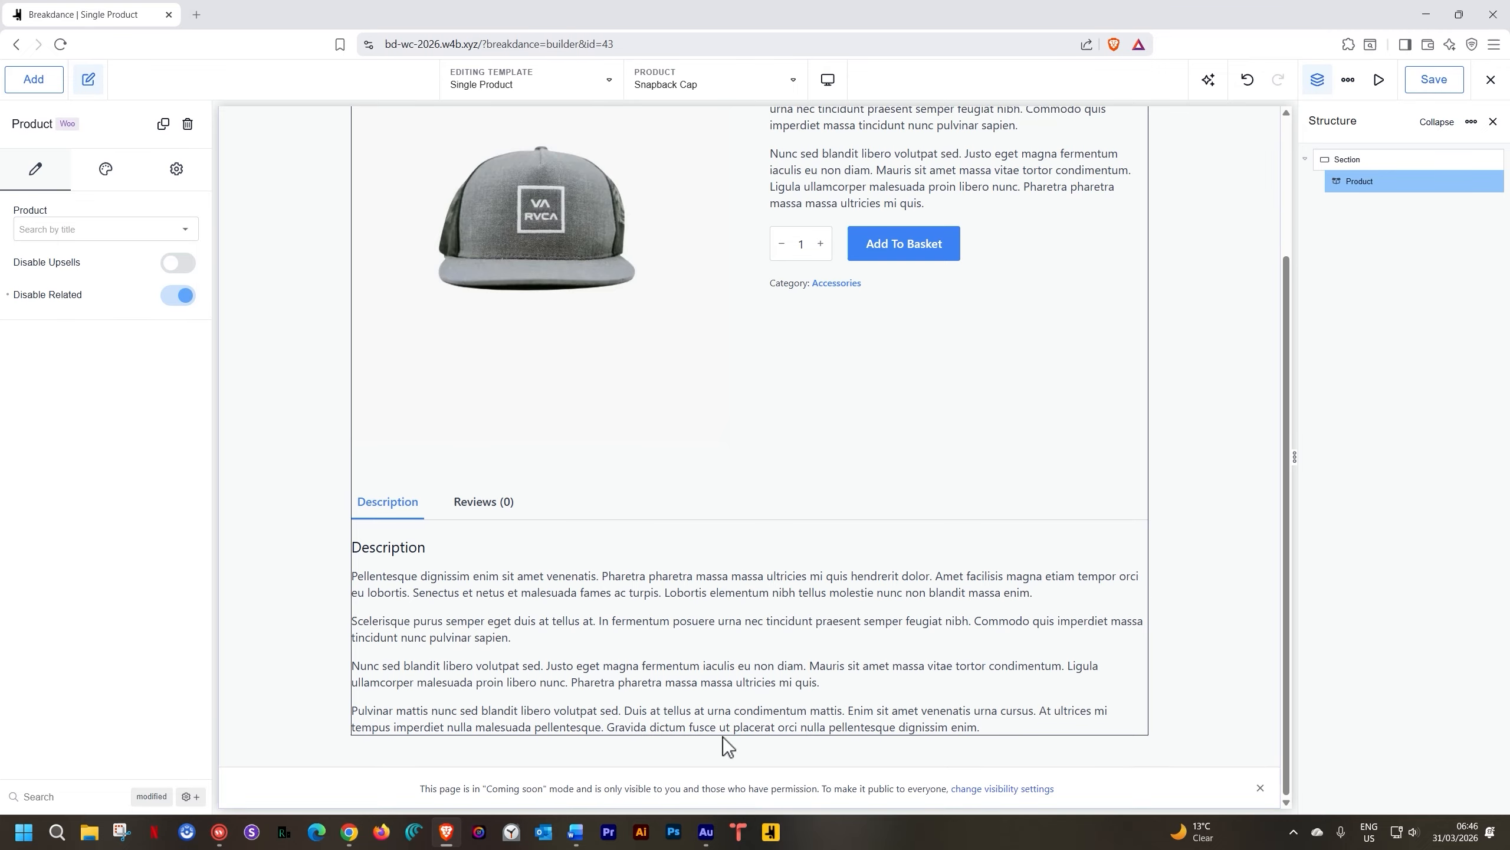
{"action": "left_click", "coordinate": [178, 297]}
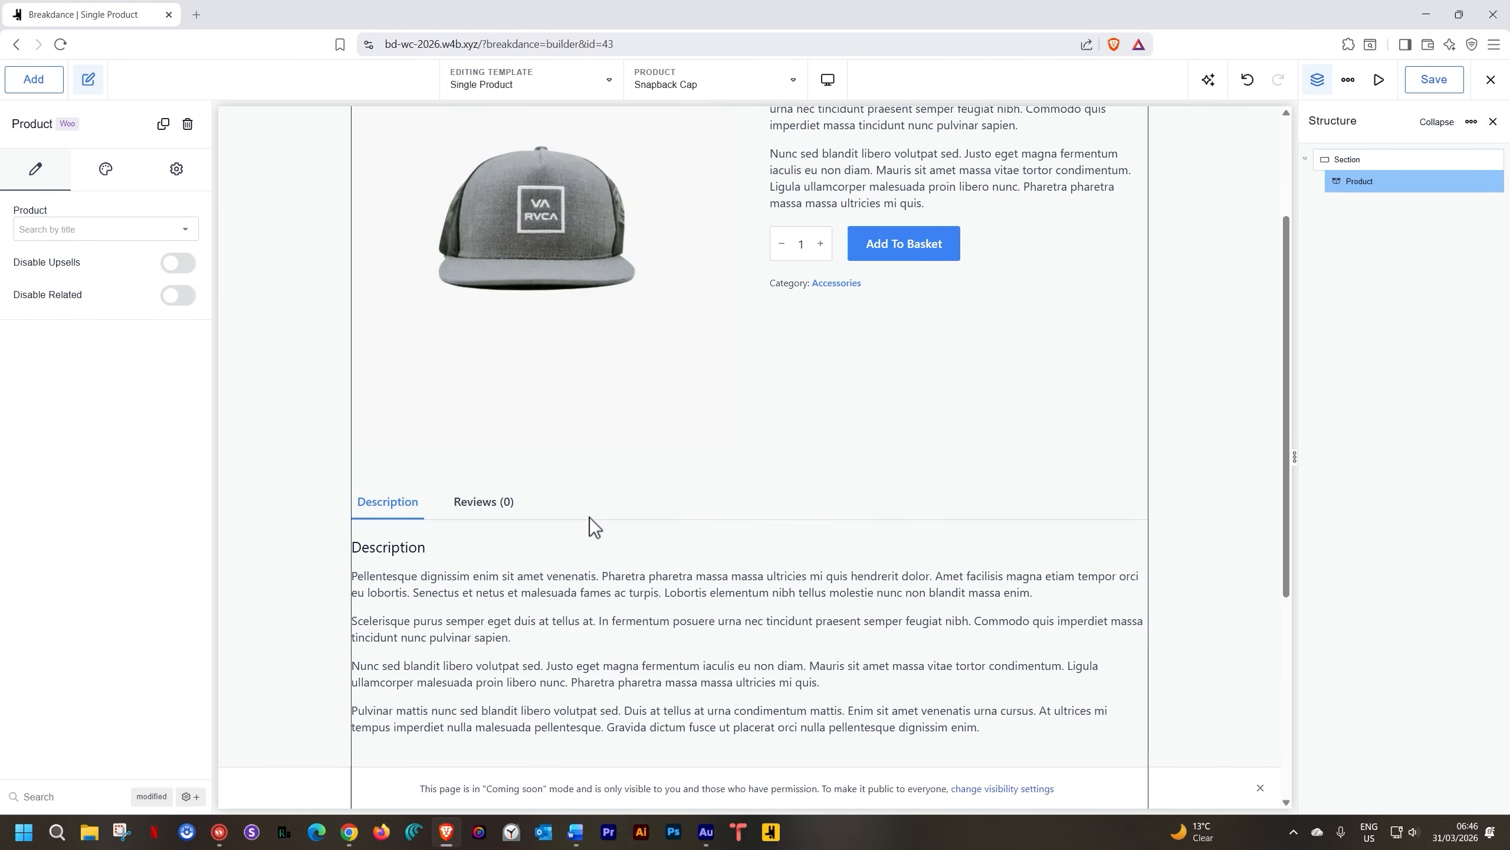
{"action": "scroll", "coordinate": [503, 328], "scroll_direction": "up", "scroll_amount": 3}
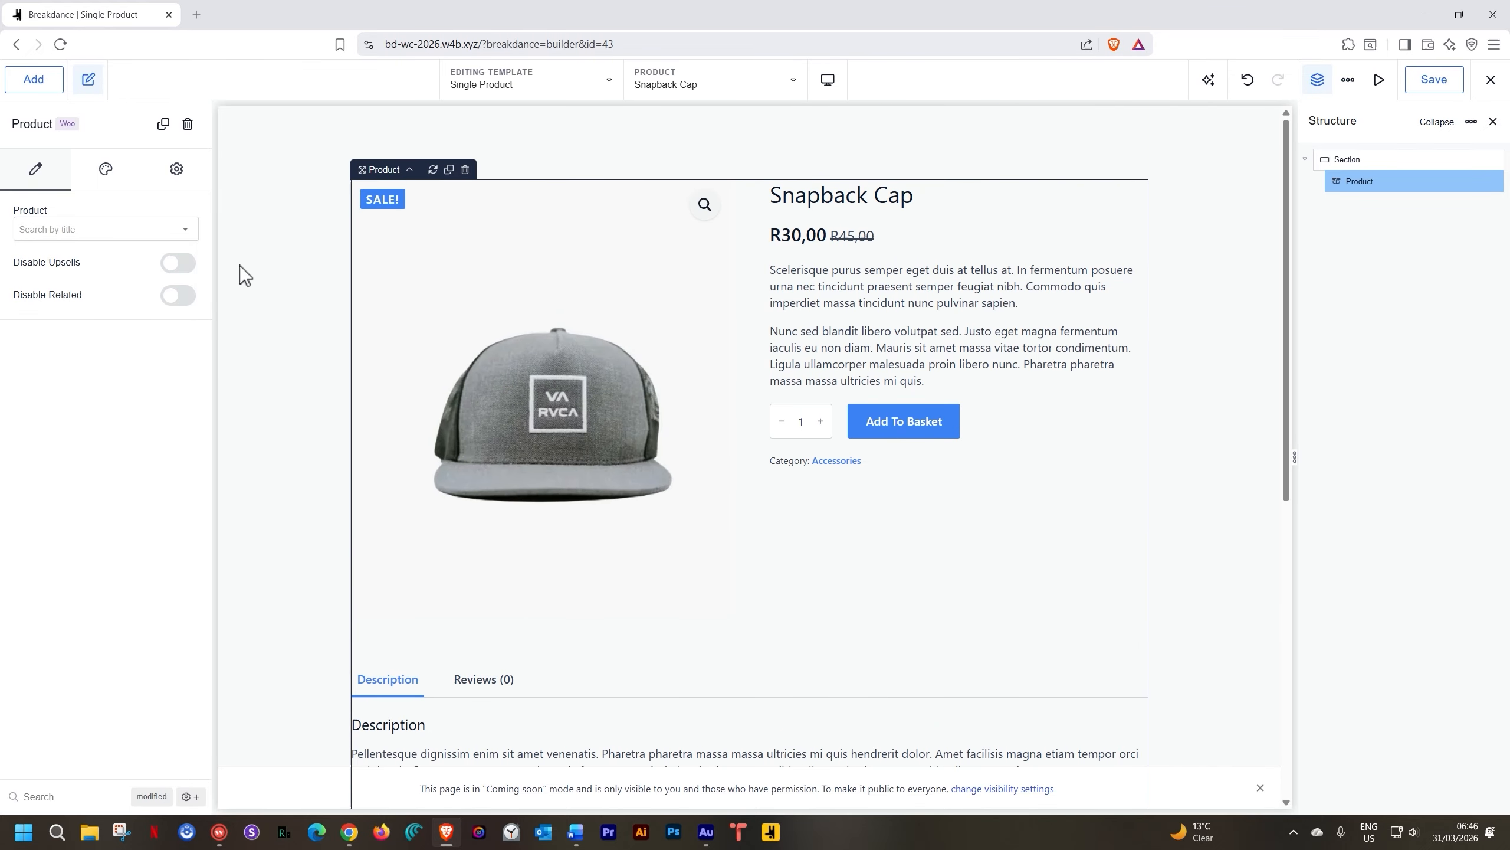
Set the Product element to show the Black T-shirt
{"action": "left_click", "coordinate": [187, 228]}
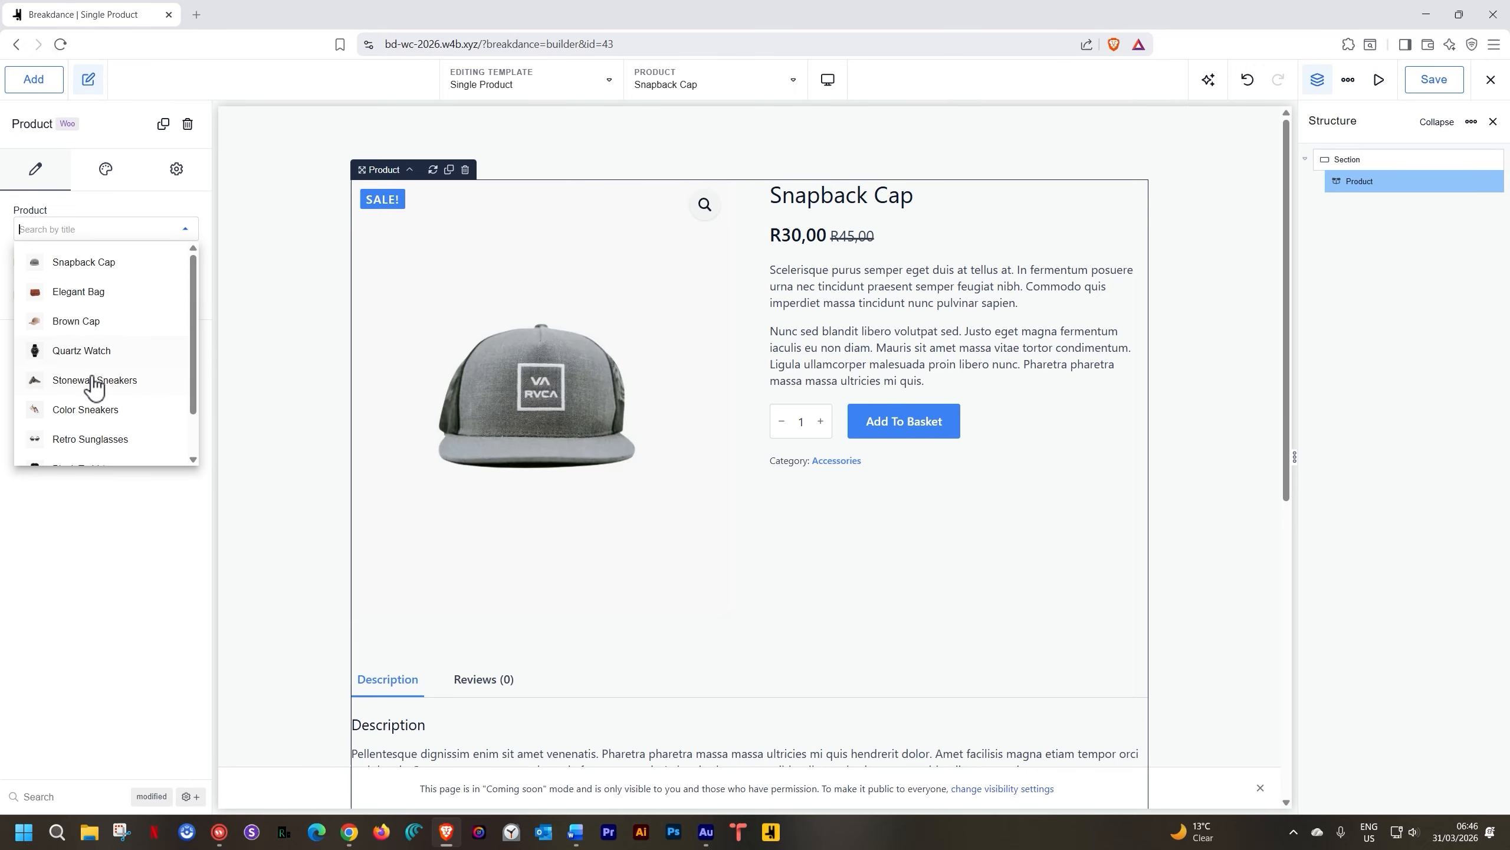
{"action": "scroll", "coordinate": [98, 443], "scroll_direction": "down", "scroll_amount": 1}
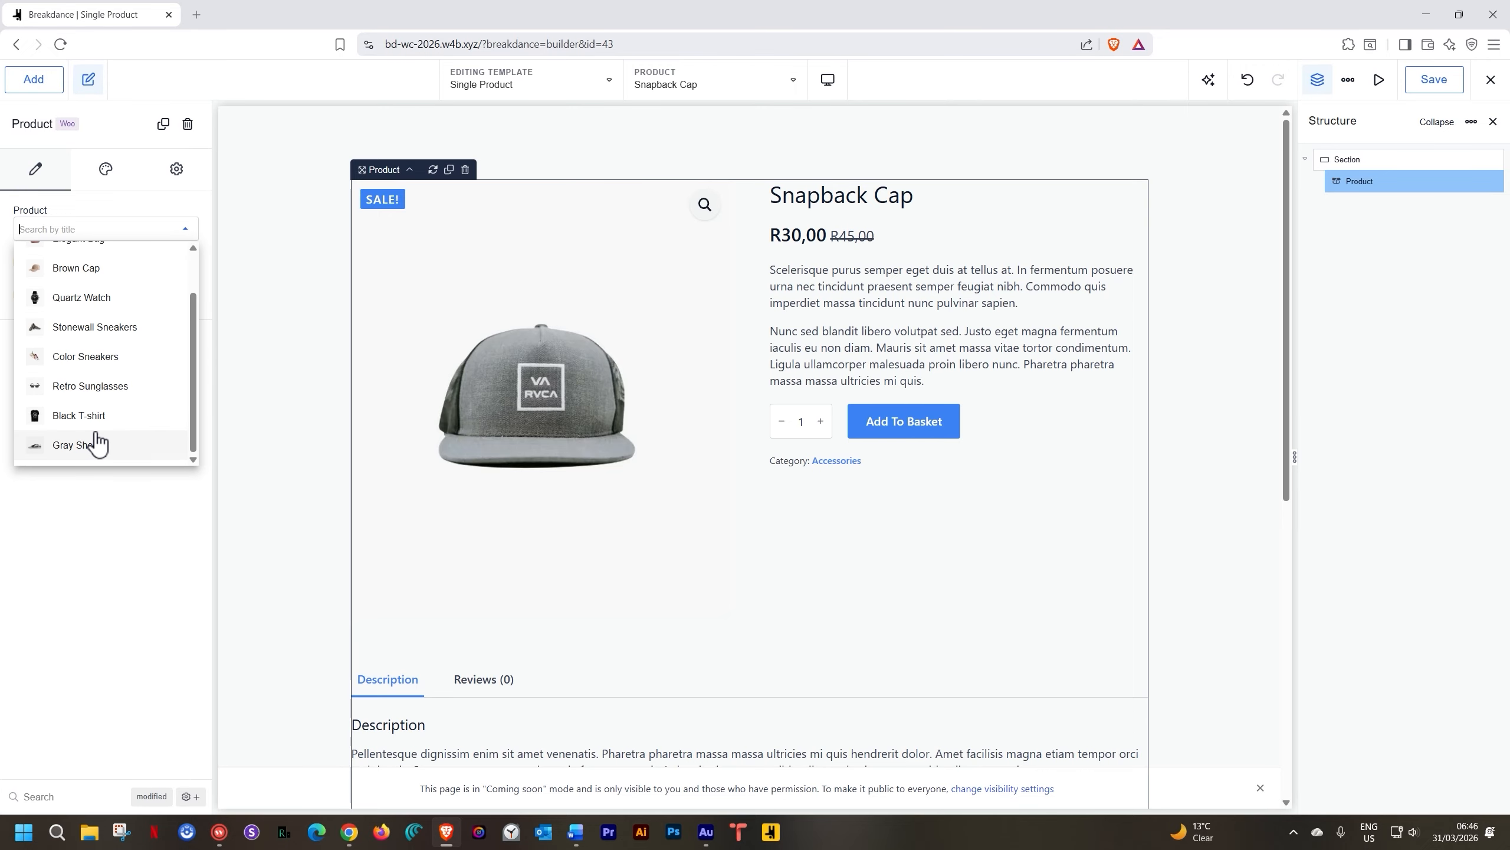
{"action": "left_click", "coordinate": [79, 415]}
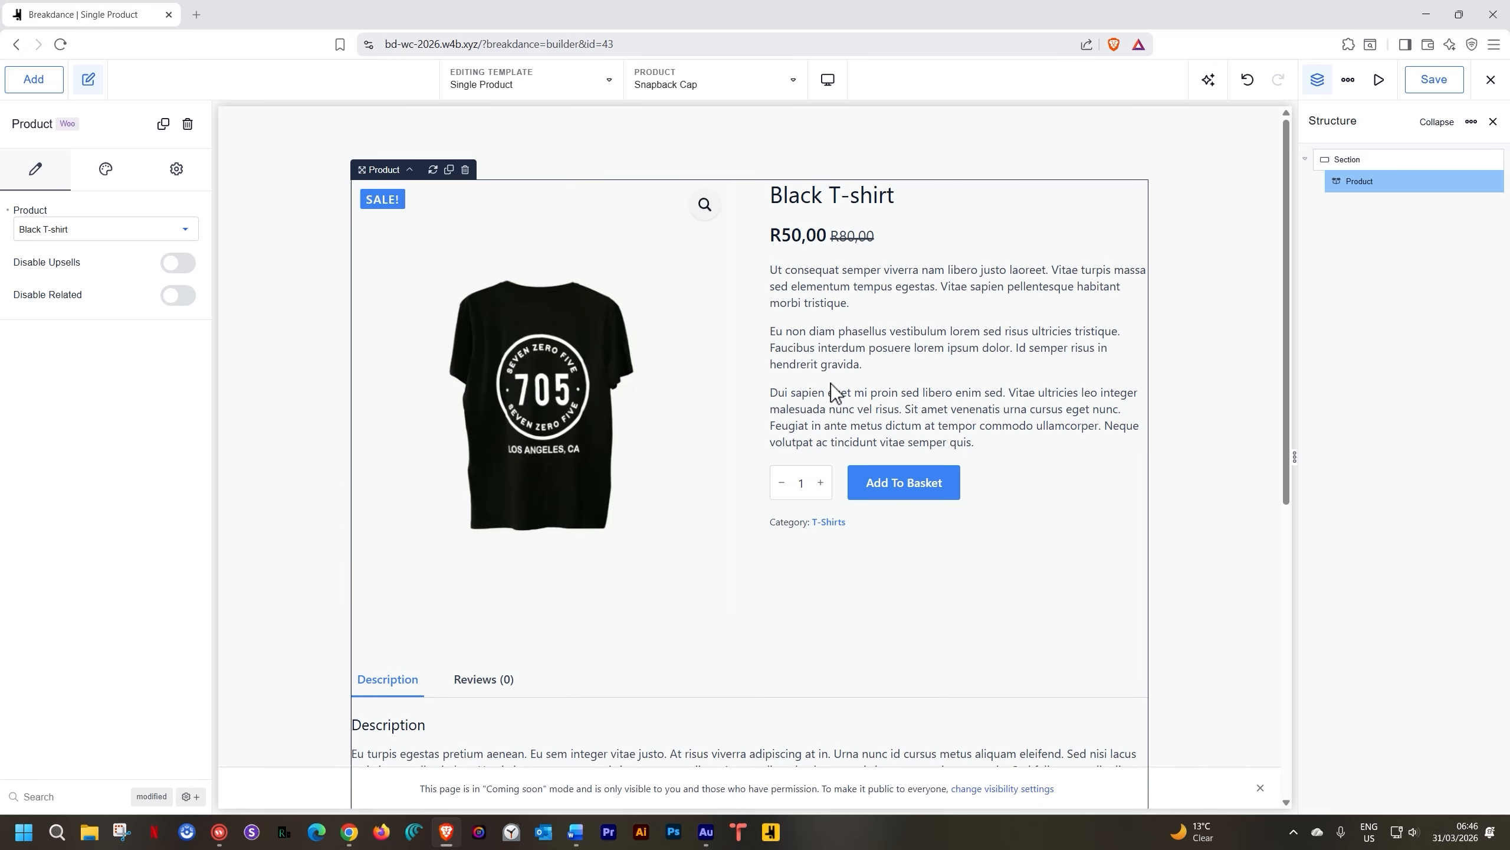
{"action": "scroll", "coordinate": [830, 382], "scroll_direction": "down", "scroll_amount": 6}
{"action": "scroll", "coordinate": [831, 382], "scroll_direction": "up", "scroll_amount": 6}
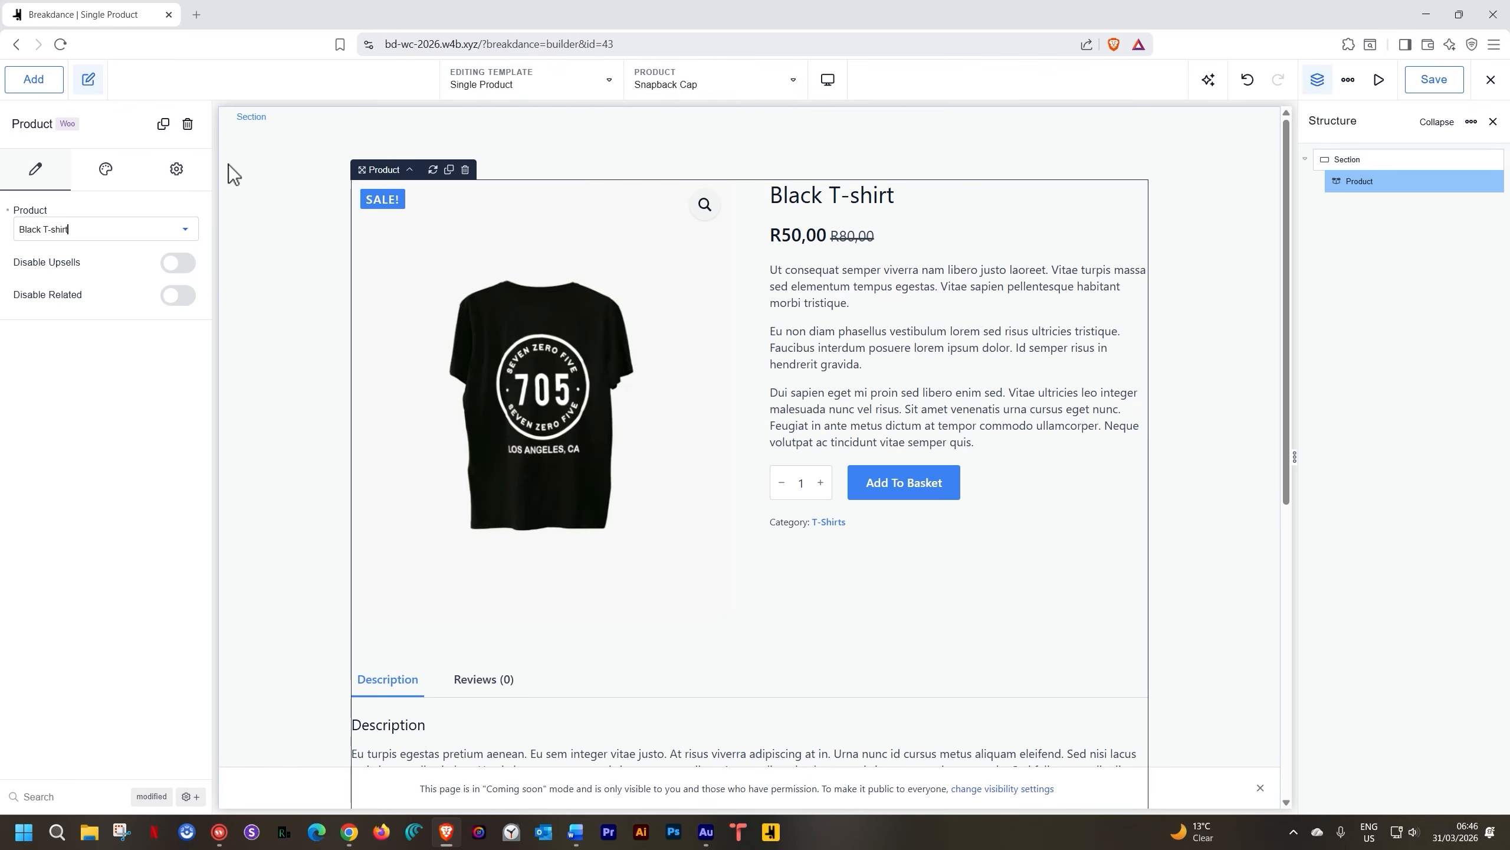
Preview the template with the Brown Cap and reset the element's product to default
{"action": "left_click", "coordinate": [783, 85]}
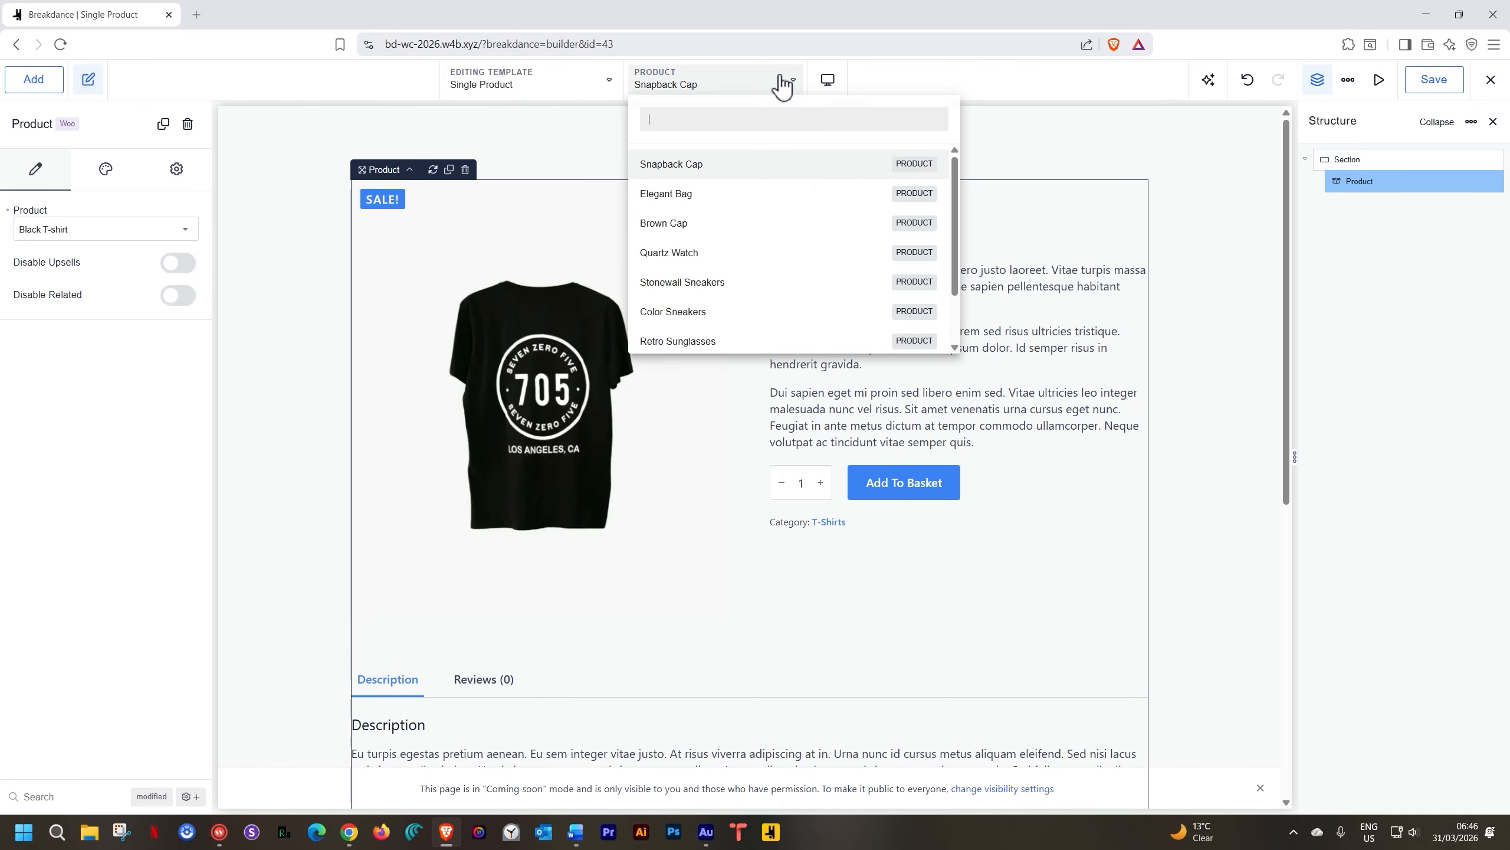
{"action": "left_click", "coordinate": [693, 224]}
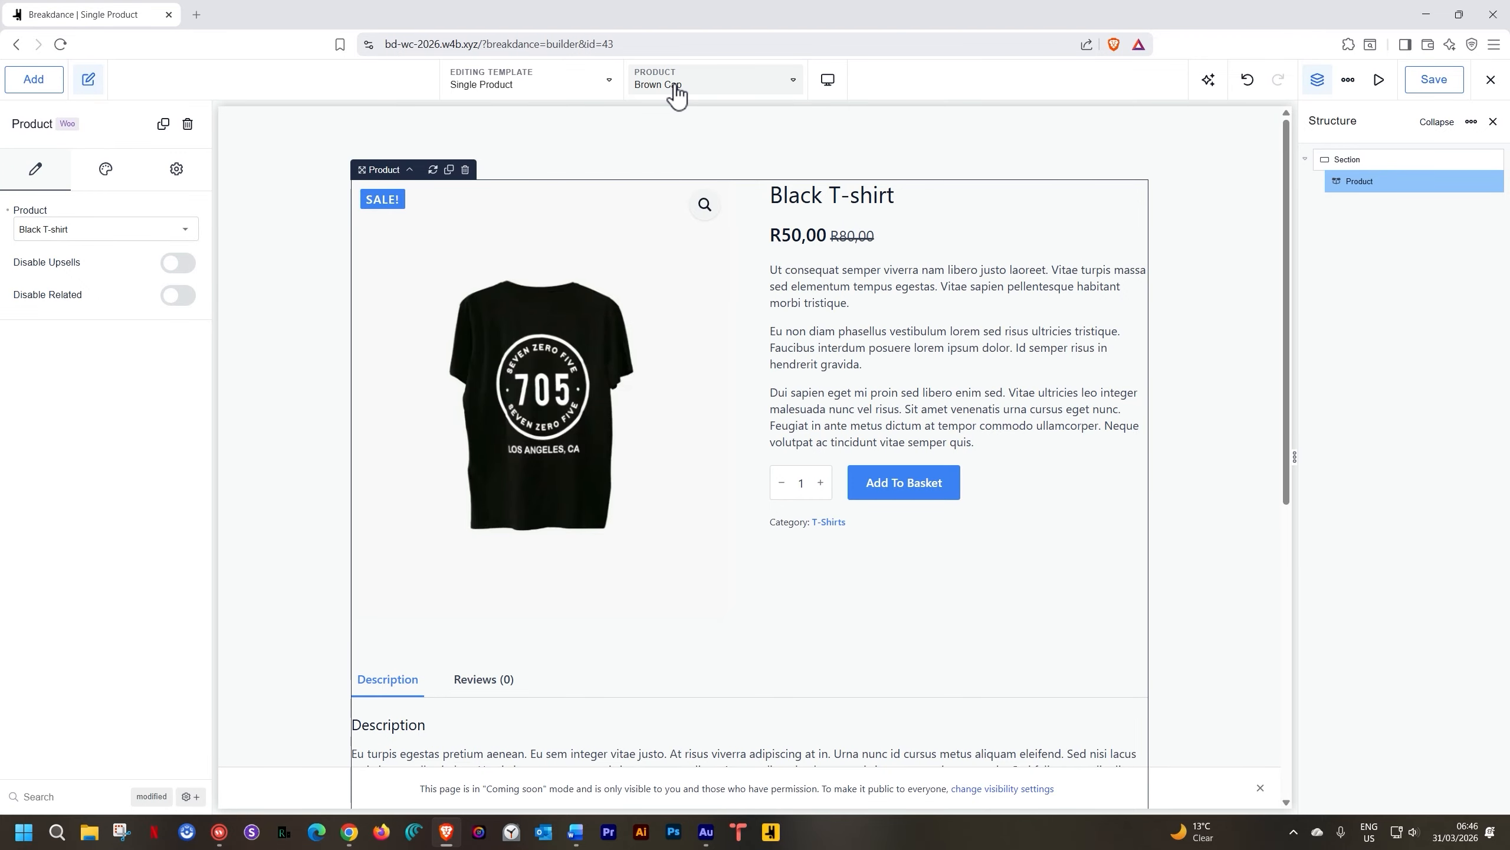
{"action": "left_click", "coordinate": [8, 210]}
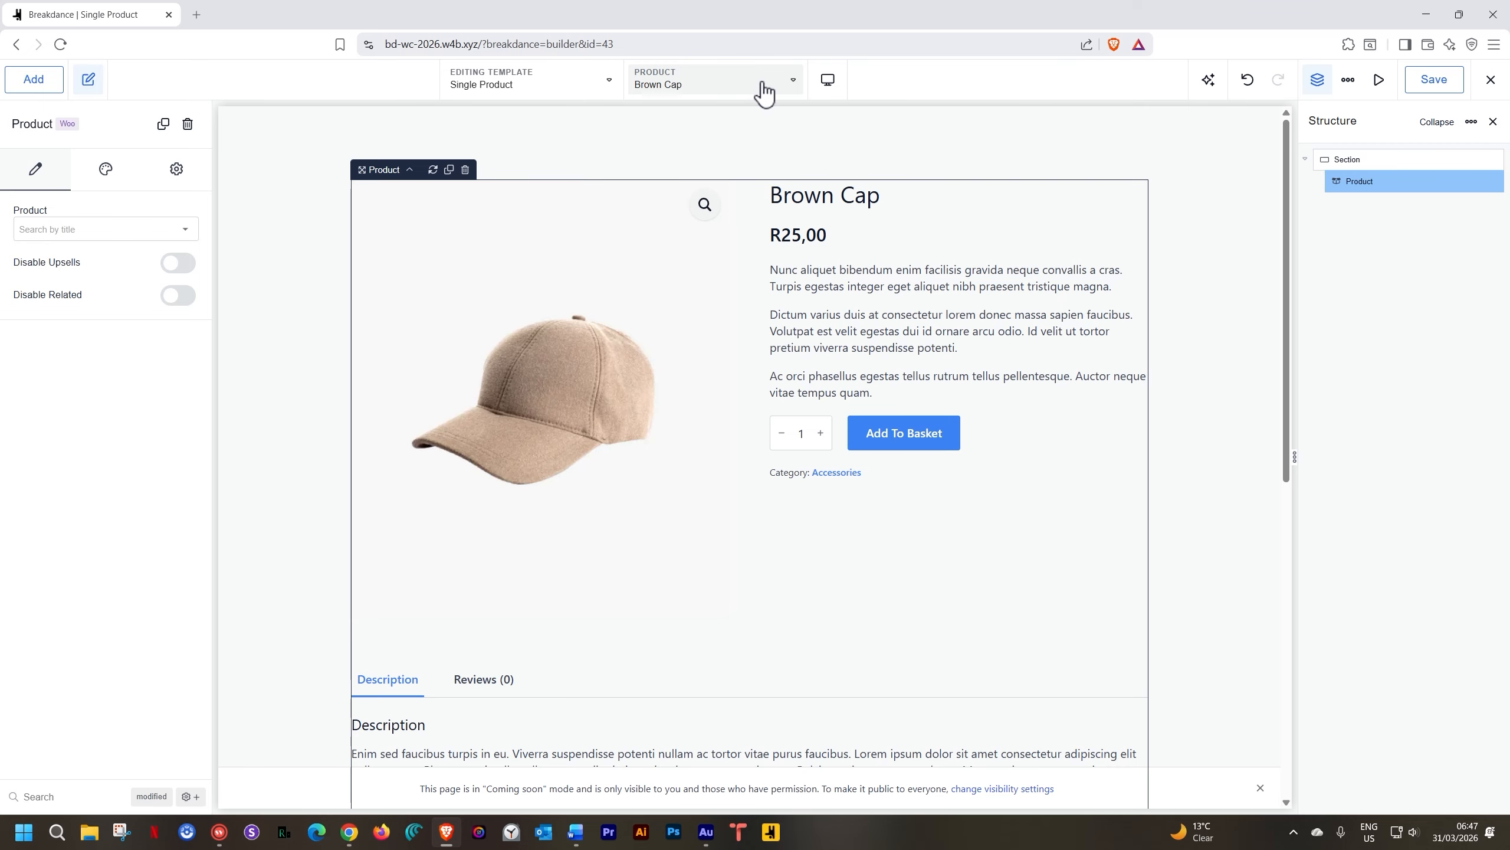
{"action": "scroll", "coordinate": [702, 229], "scroll_direction": "down", "scroll_amount": 6}
{"action": "scroll", "coordinate": [701, 229], "scroll_direction": "down", "scroll_amount": 3}
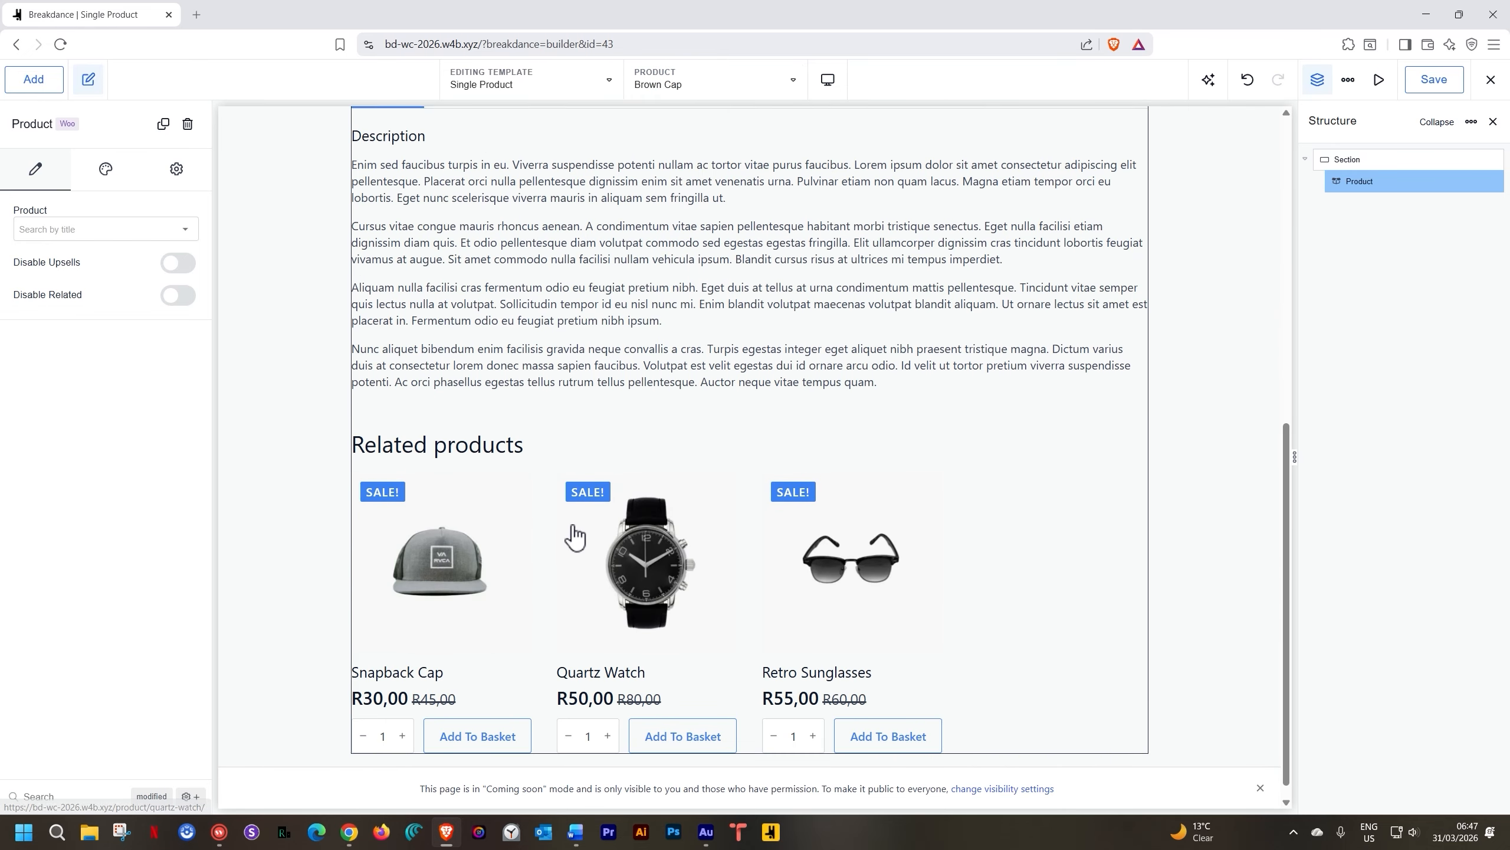
{"action": "scroll", "coordinate": [572, 532], "scroll_direction": "up", "scroll_amount": 8}
Switch the template preview to Retro Sunglasses
{"action": "left_click", "coordinate": [767, 80]}
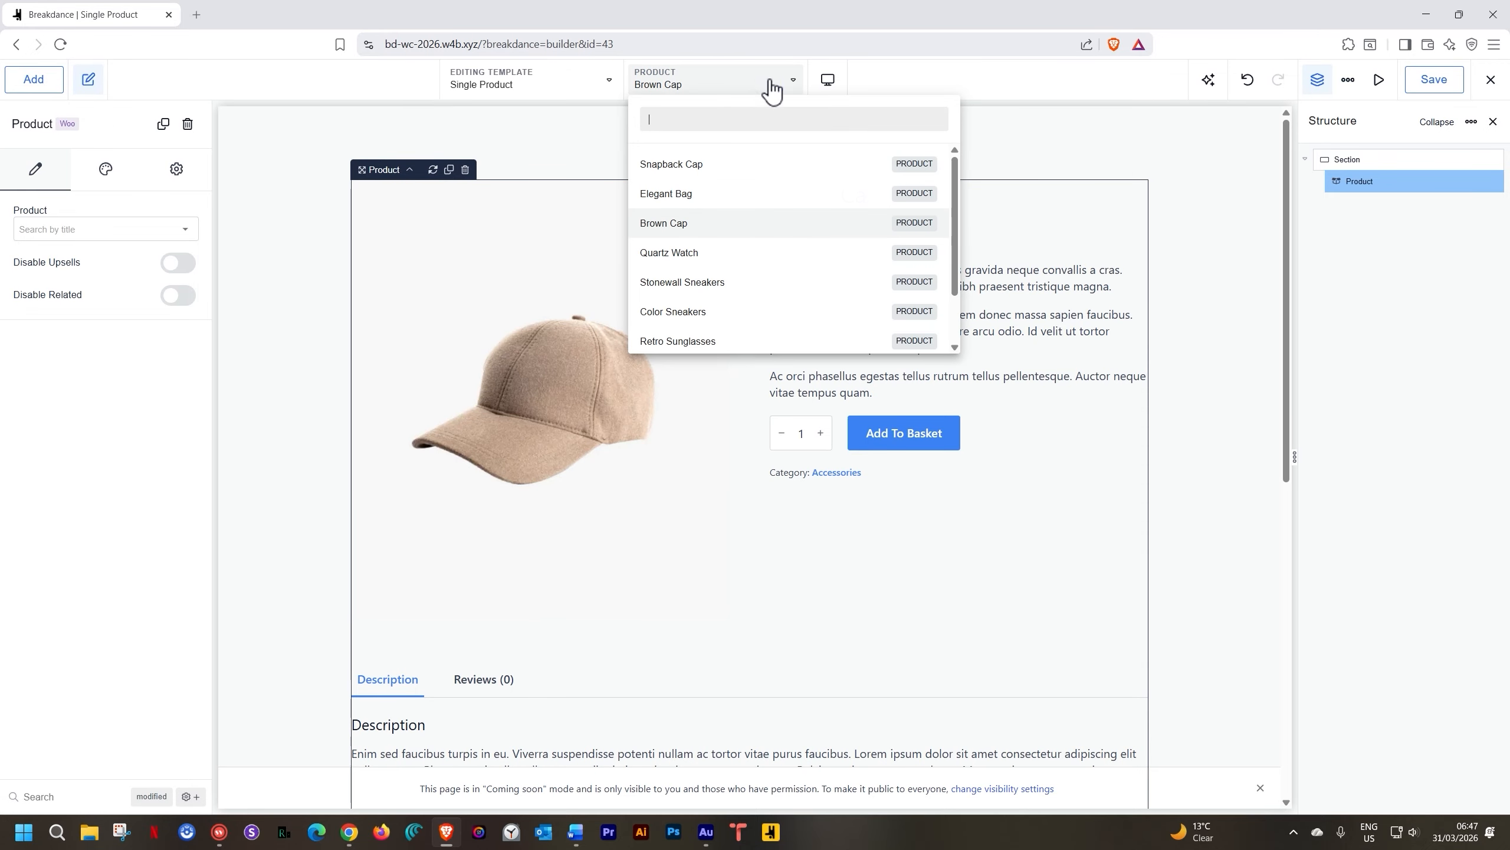
{"action": "left_click", "coordinate": [690, 275]}
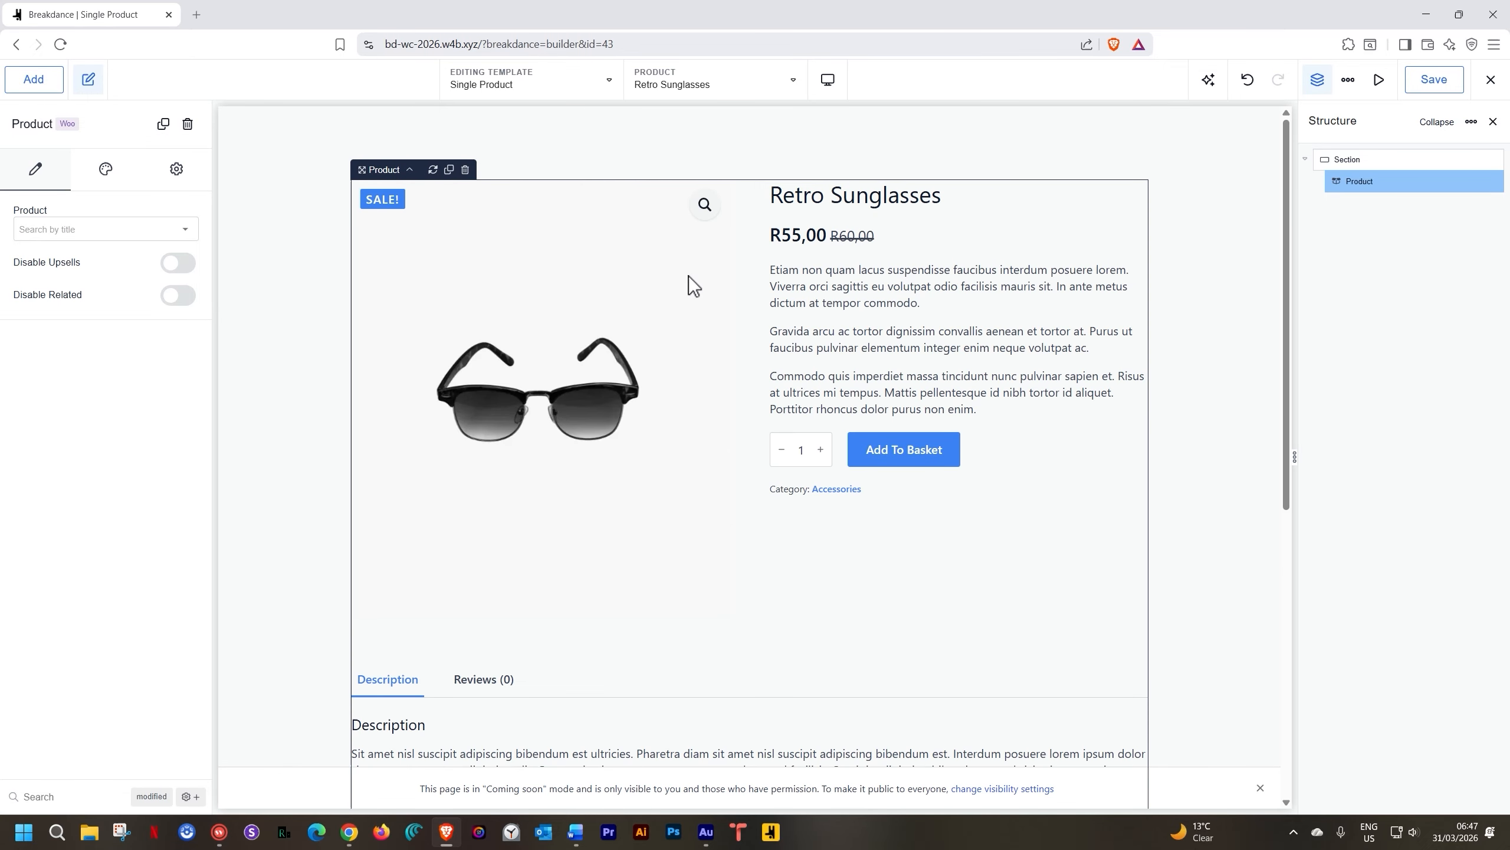
{"action": "scroll", "coordinate": [689, 276], "scroll_direction": "down", "scroll_amount": 8}
{"action": "scroll", "coordinate": [689, 276], "scroll_direction": "up", "scroll_amount": 8}
In Global Settings typography, set the heading font to IBM Plex Mono
{"action": "left_click", "coordinate": [1350, 79]}
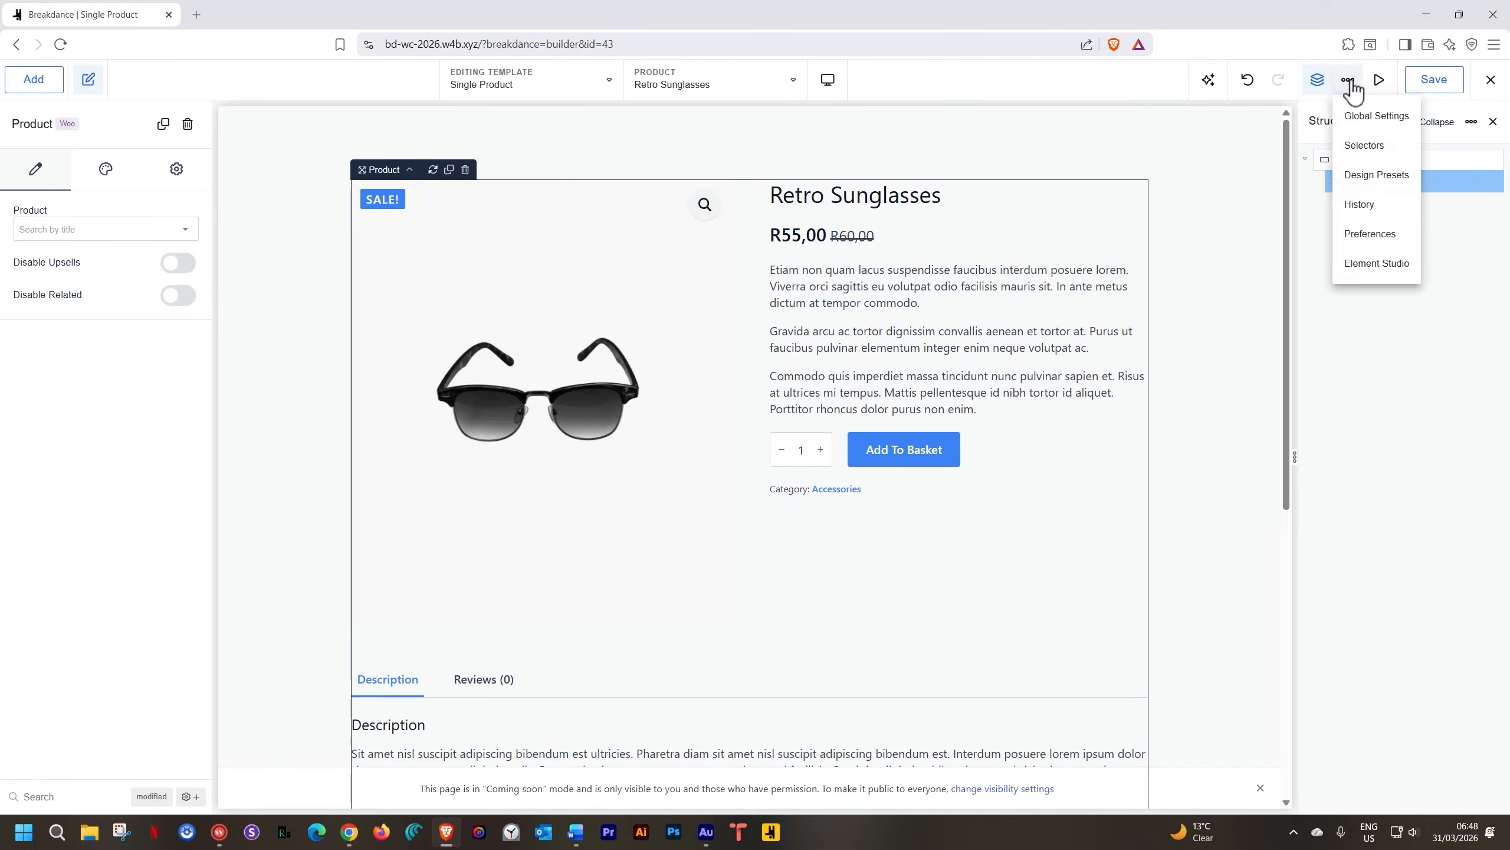
{"action": "left_click", "coordinate": [1353, 115]}
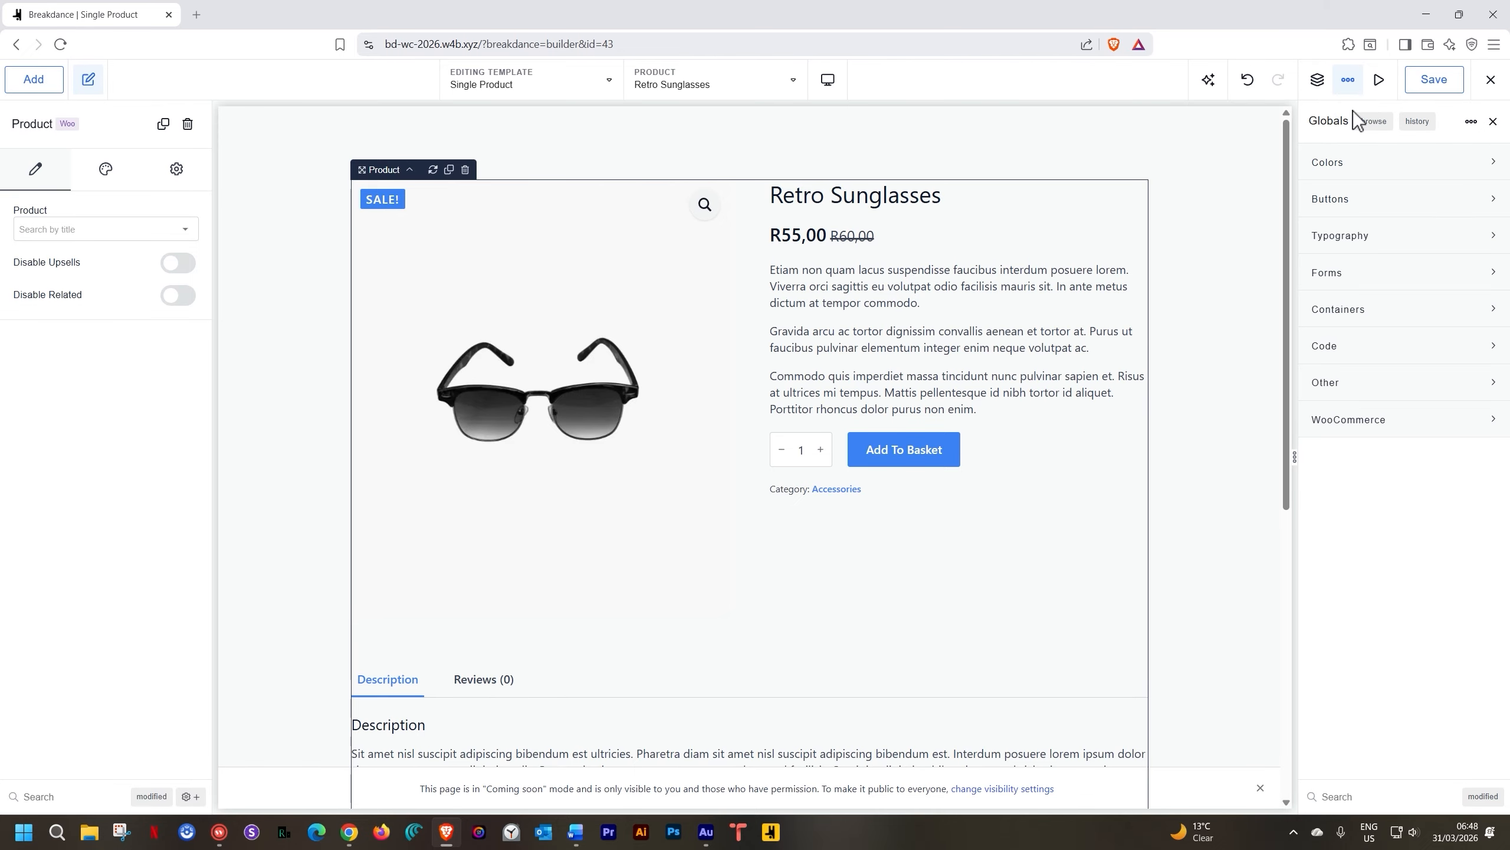
{"action": "left_click", "coordinate": [1391, 241]}
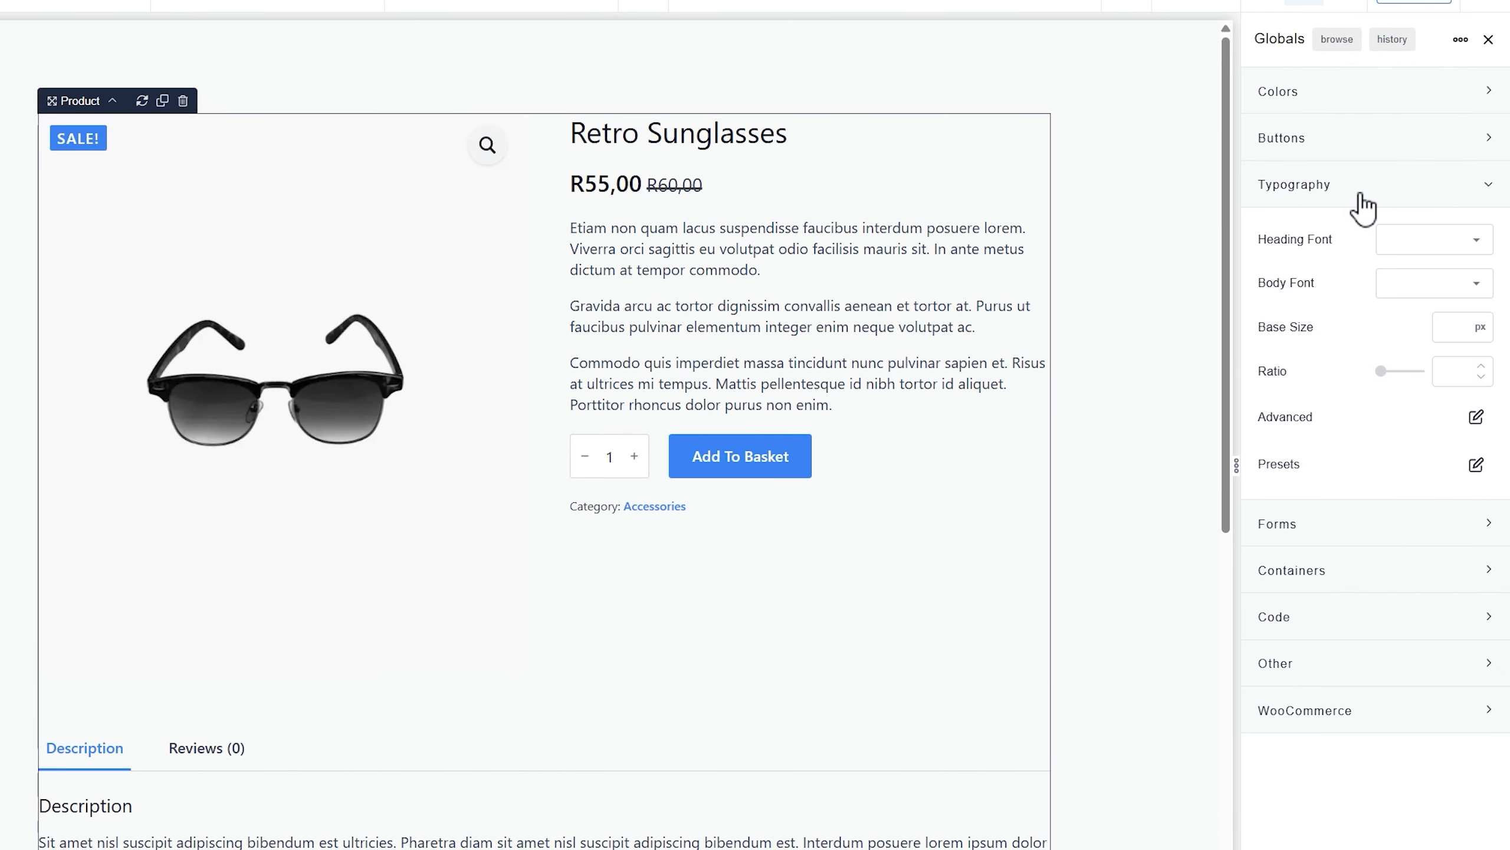
{"action": "left_click", "coordinate": [1423, 244]}
{"action": "type", "text": "ibm"}
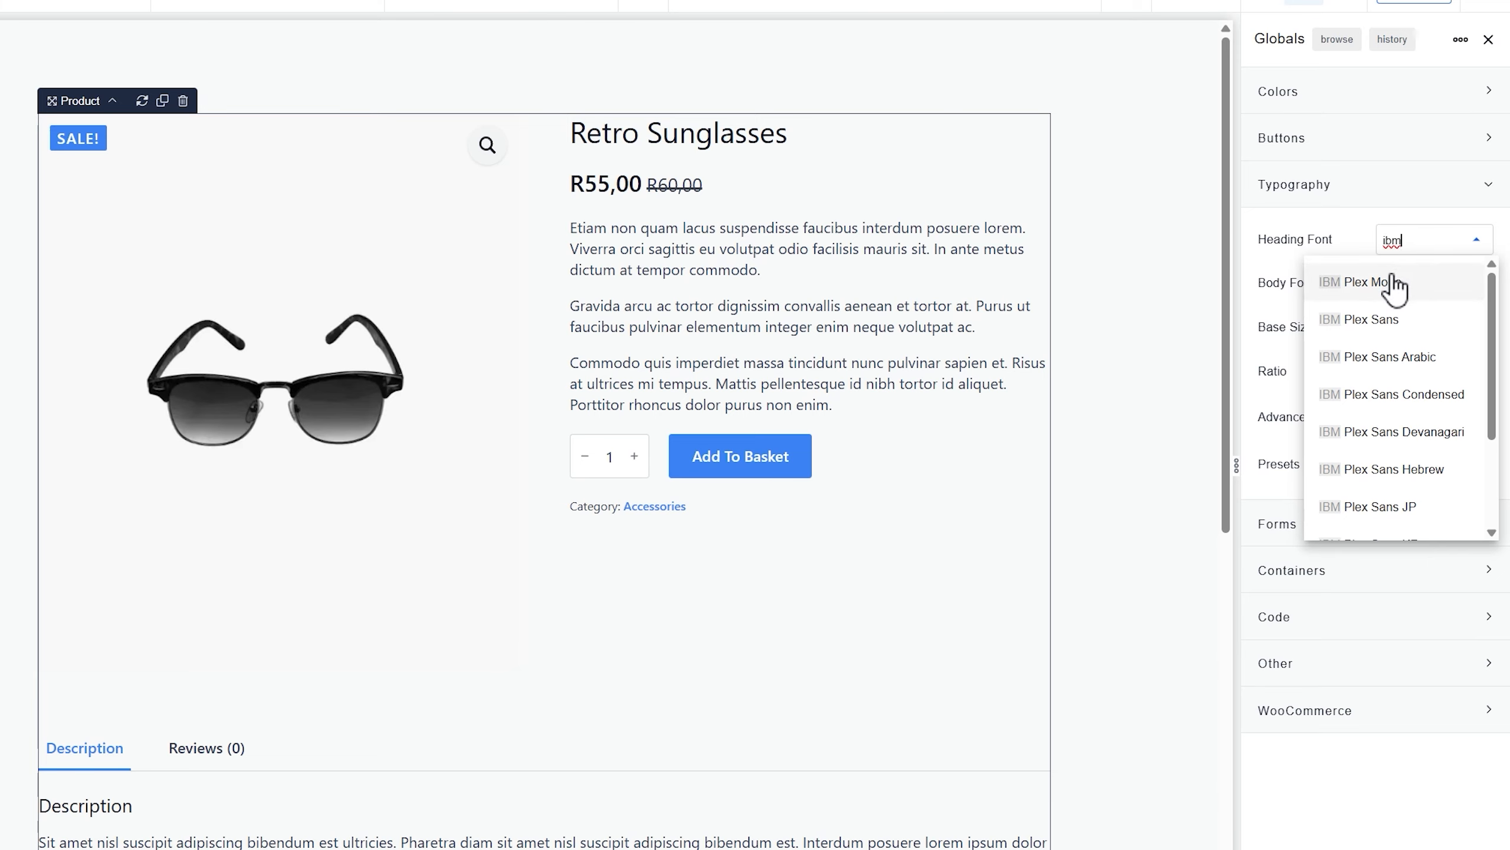
{"action": "left_click", "coordinate": [1391, 282]}
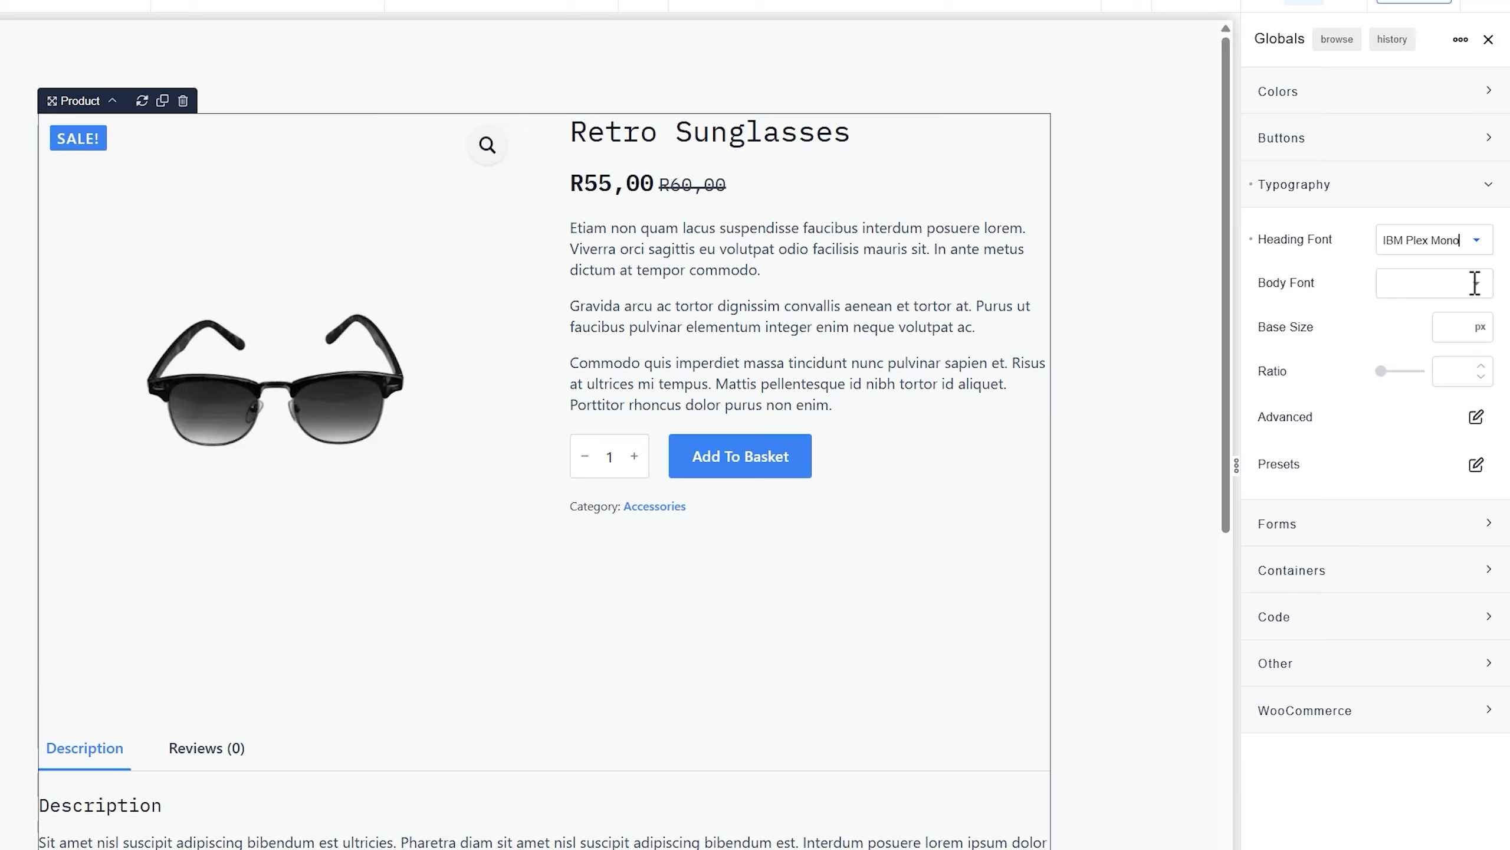
Set the body font to Manrope
{"action": "left_click", "coordinate": [1476, 283]}
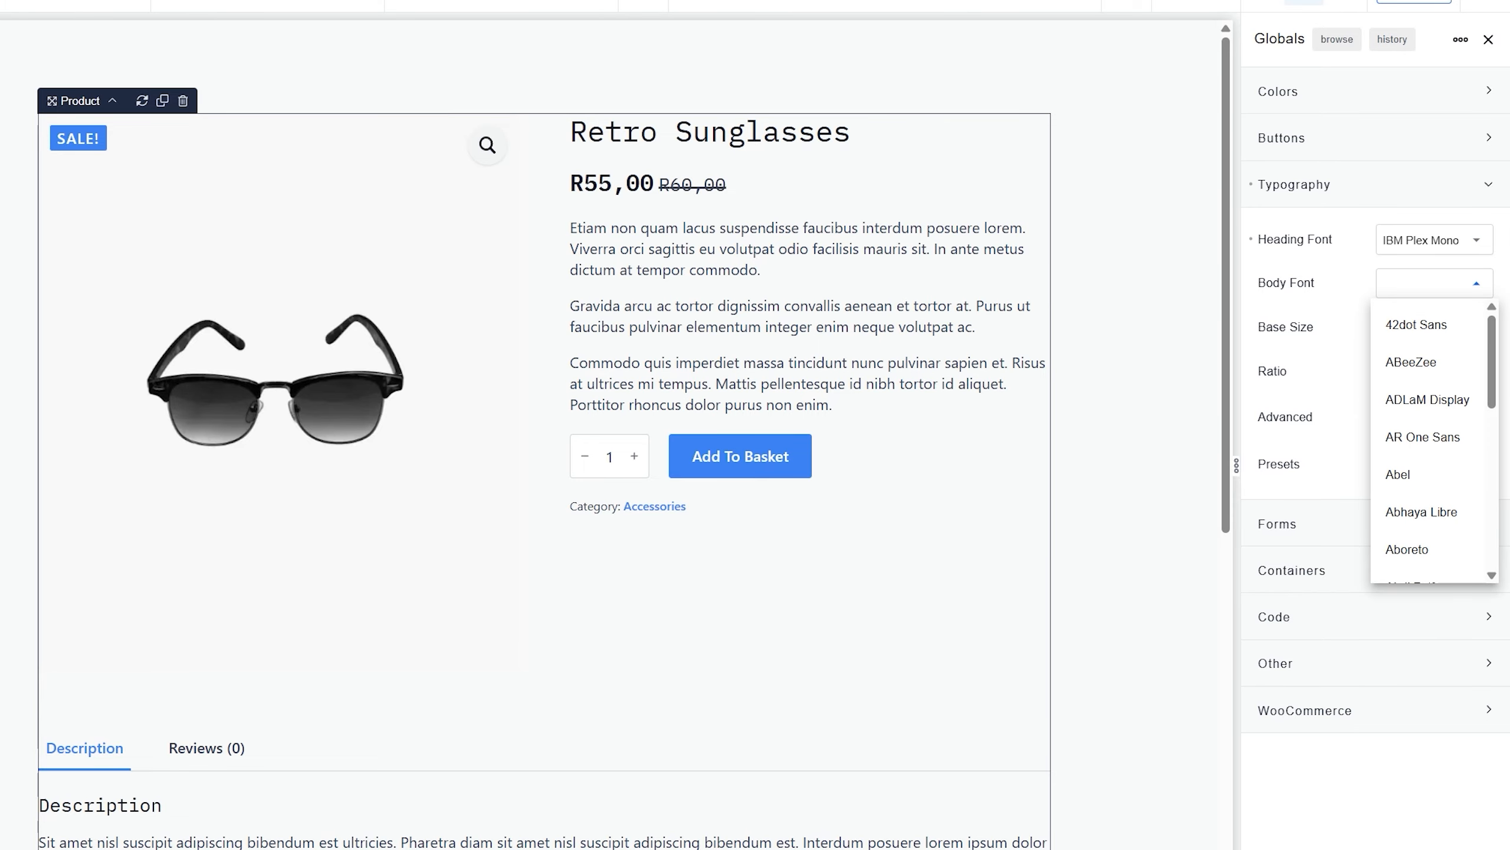
{"action": "key", "text": "alt+Tab"}
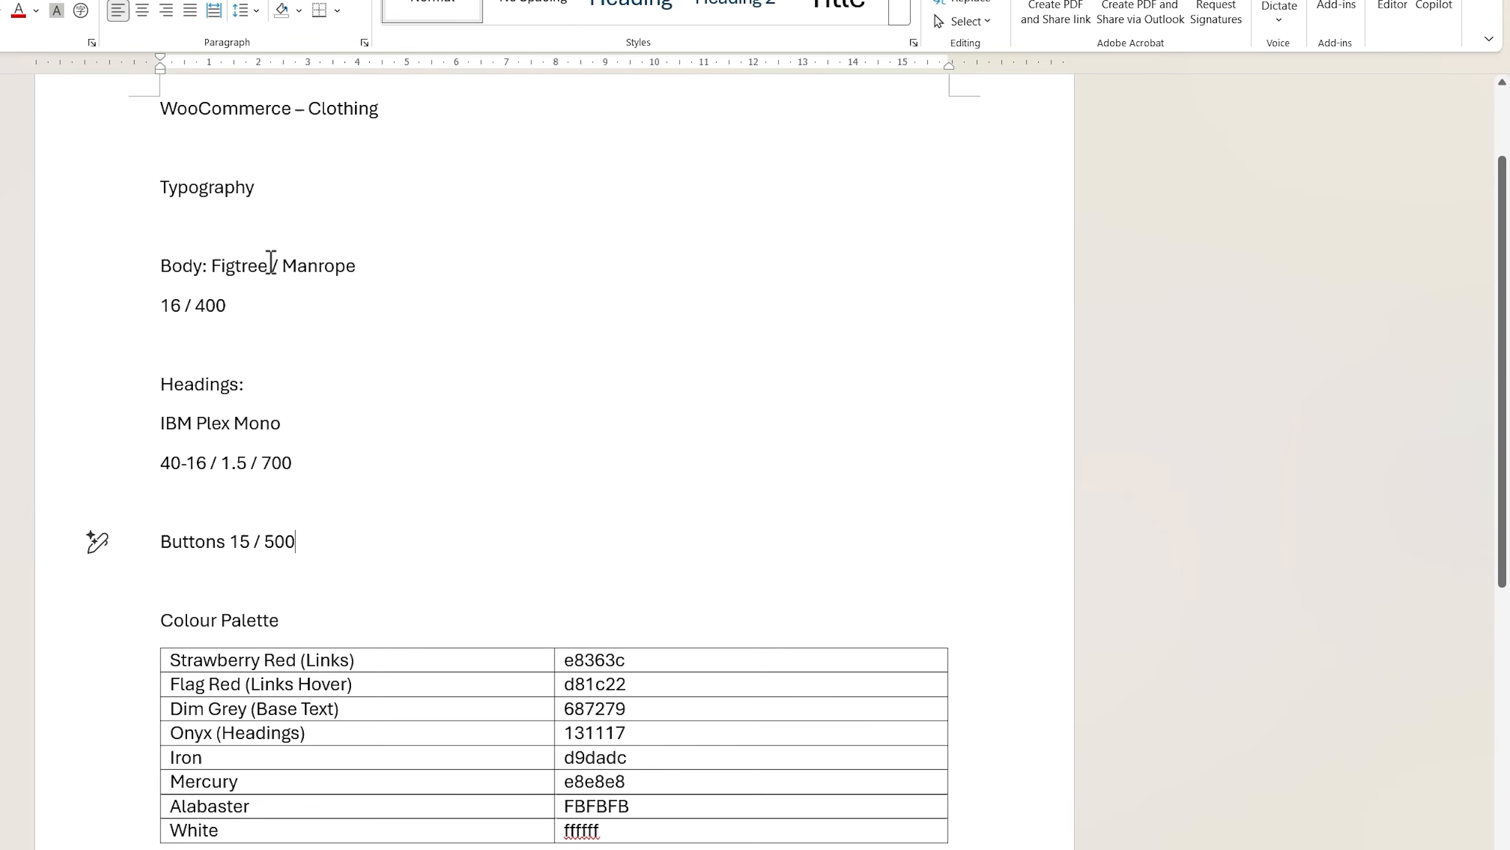
{"action": "key", "text": "alt+Tab"}
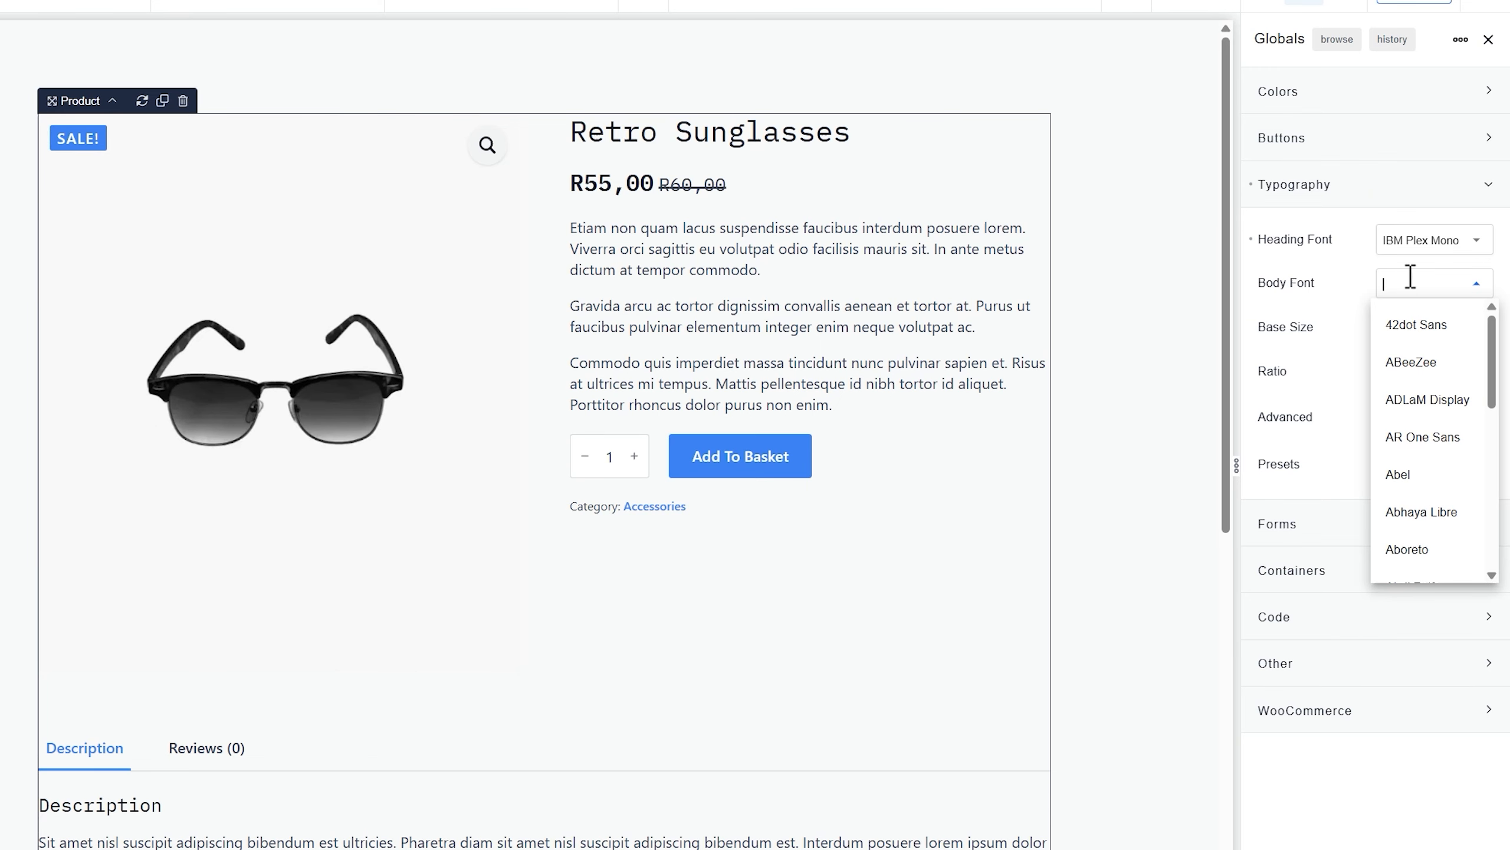
{"action": "type", "text": "manrope"}
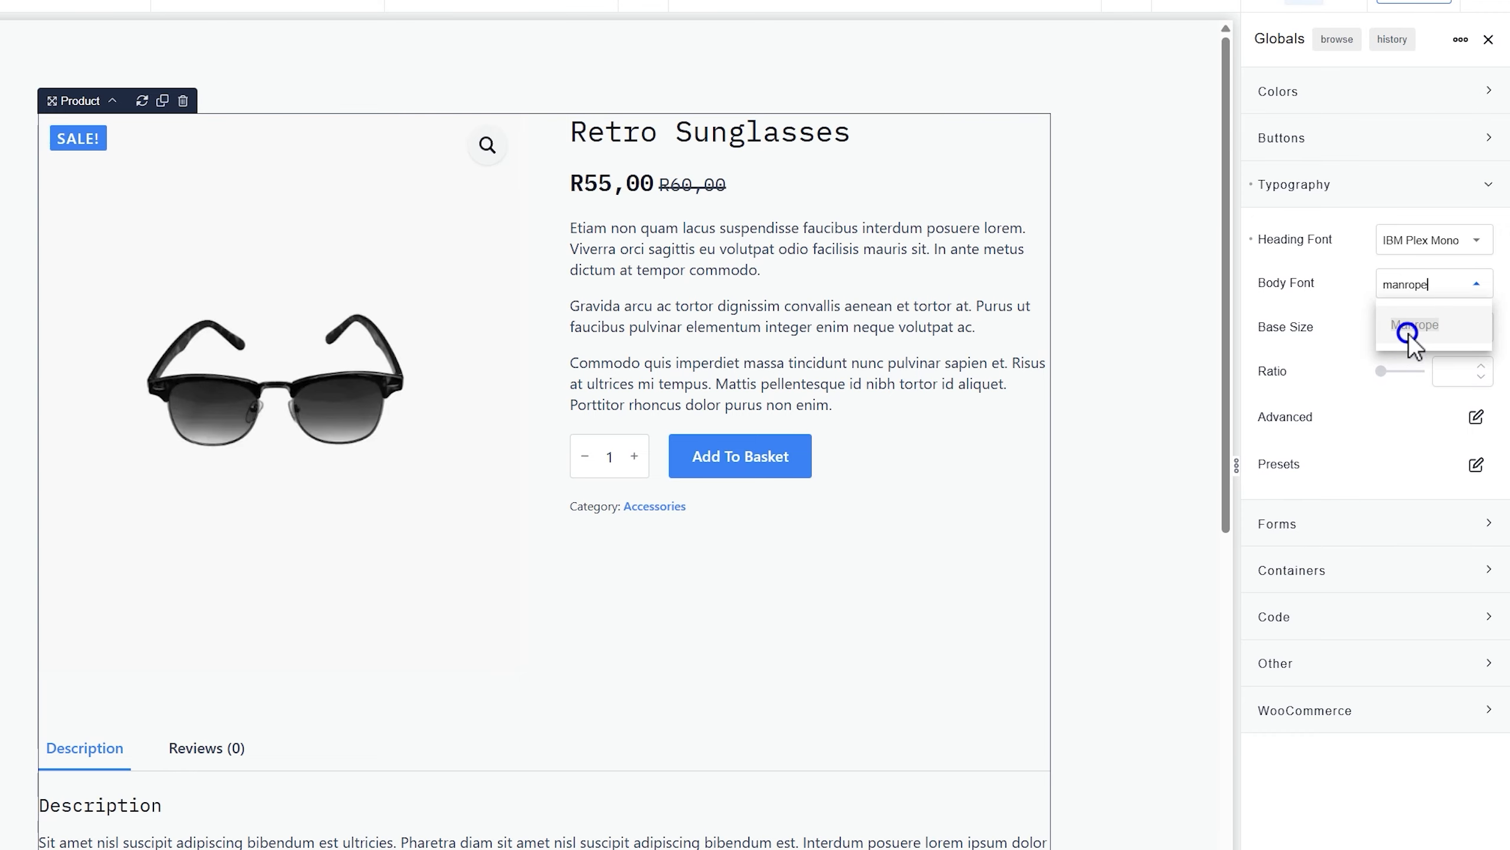
{"action": "left_click", "coordinate": [1409, 334]}
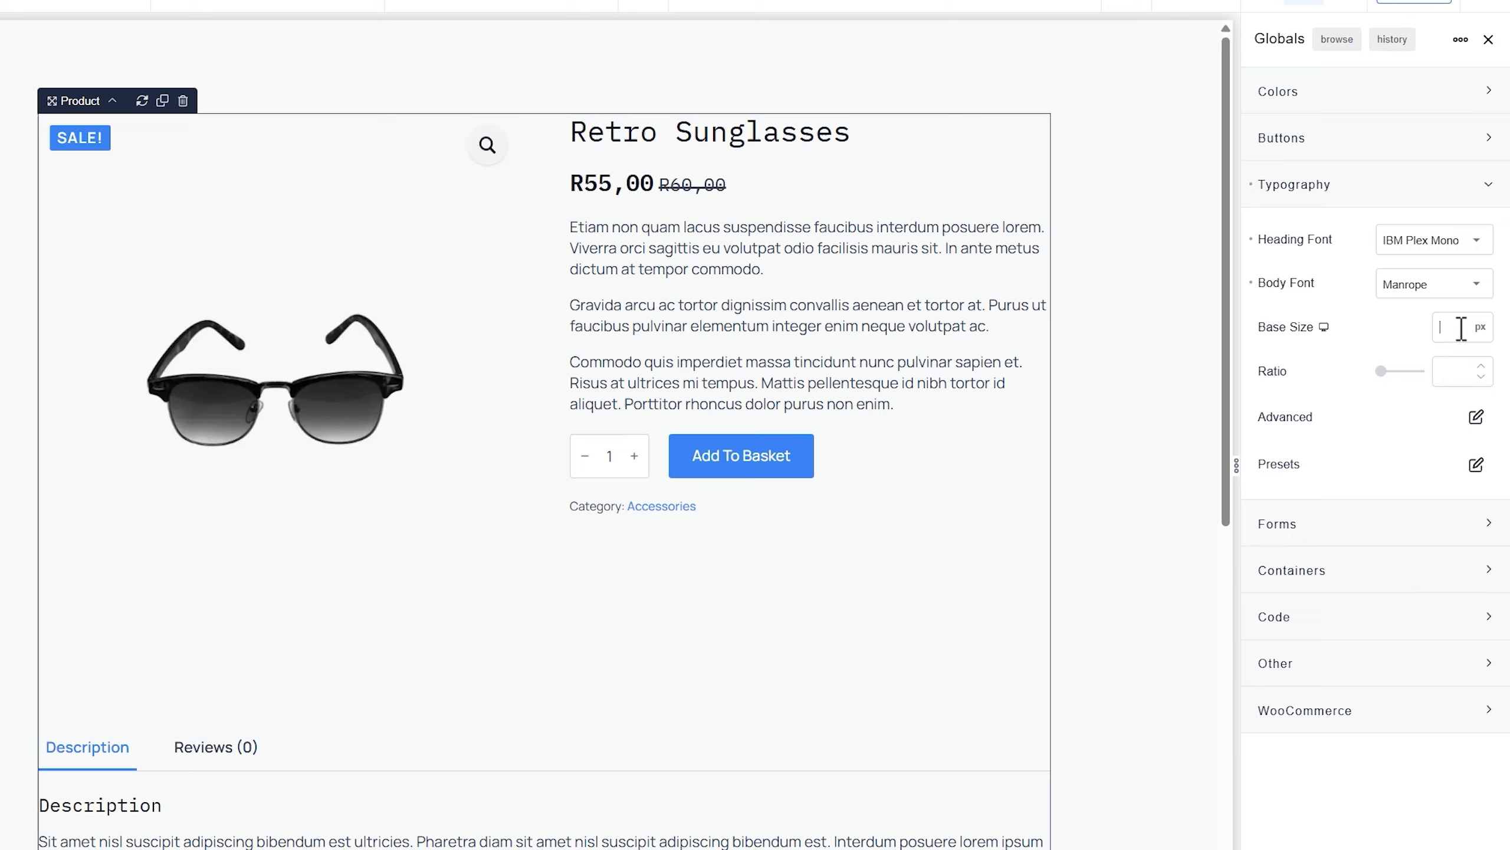
Try 18 and 16 as base size, reset it to default, and open Advanced typography
{"action": "type", "text": "18"}
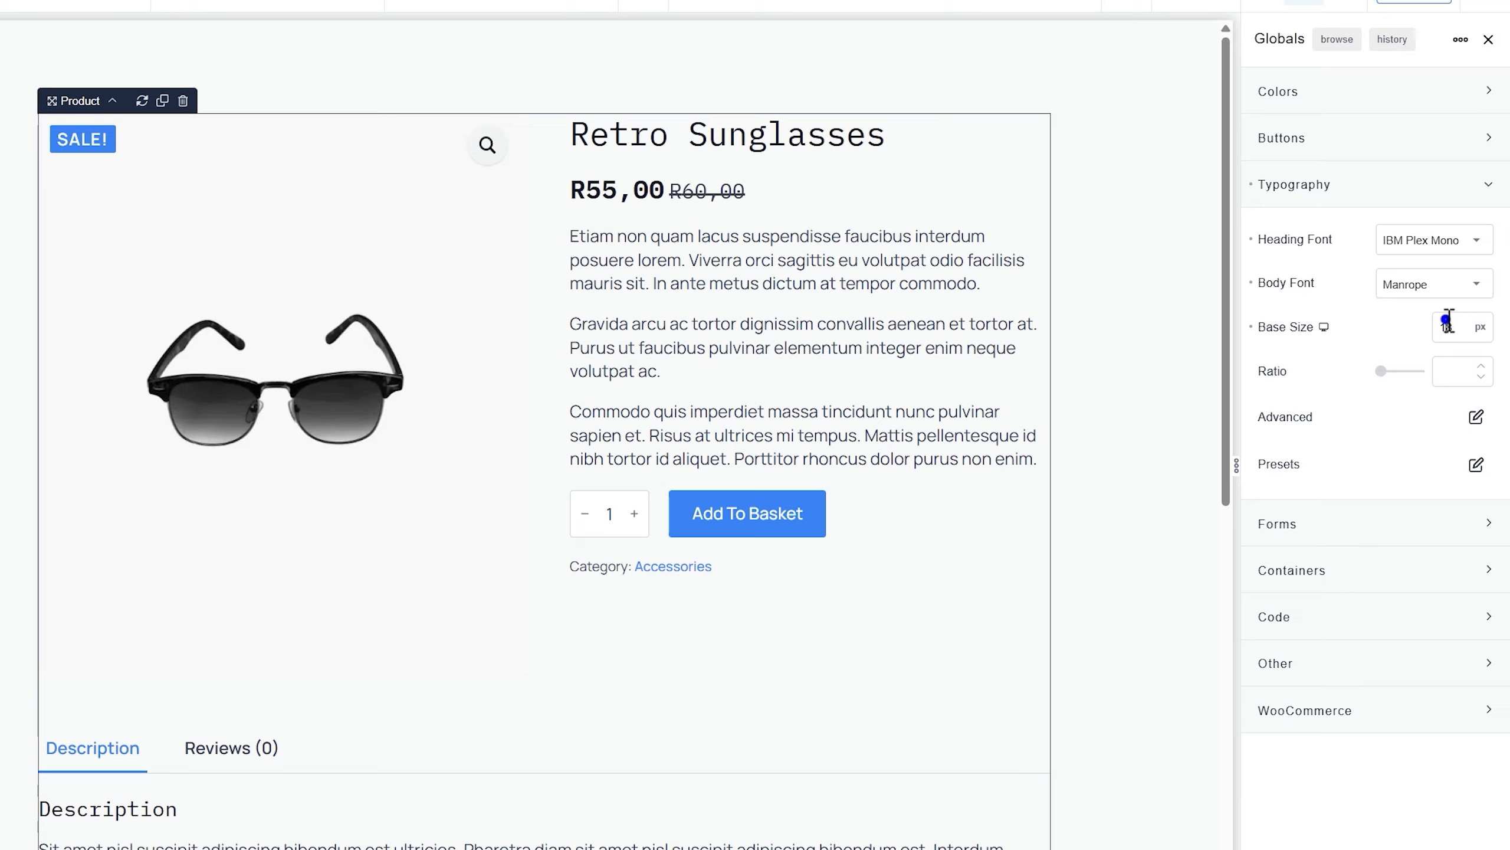
{"action": "double_click", "coordinate": [1447, 325]}
{"action": "type", "text": "16"}
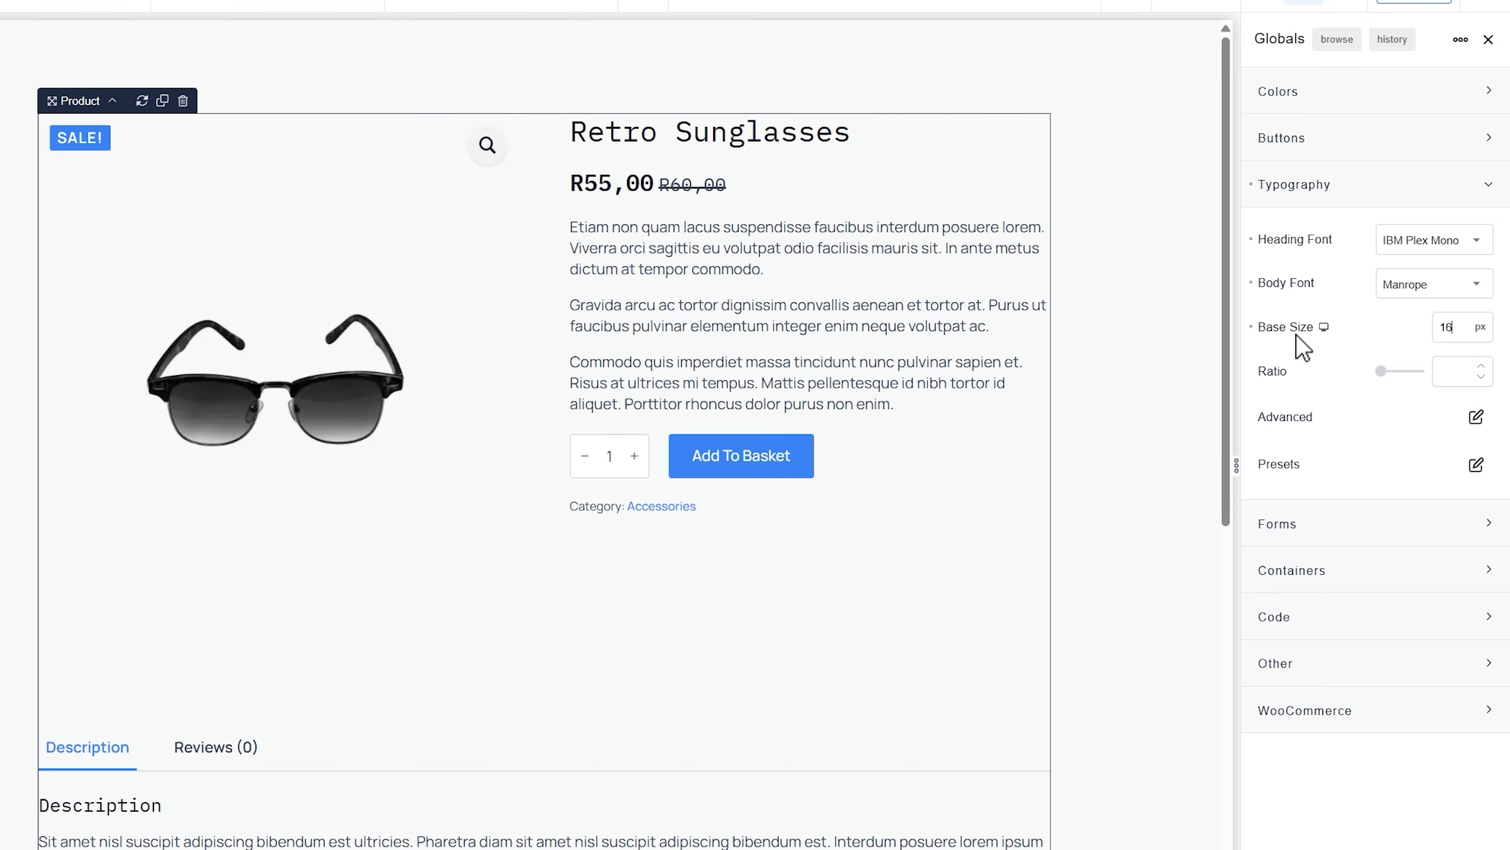
{"action": "left_click", "coordinate": [1253, 327]}
{"action": "left_click", "coordinate": [1477, 418]}
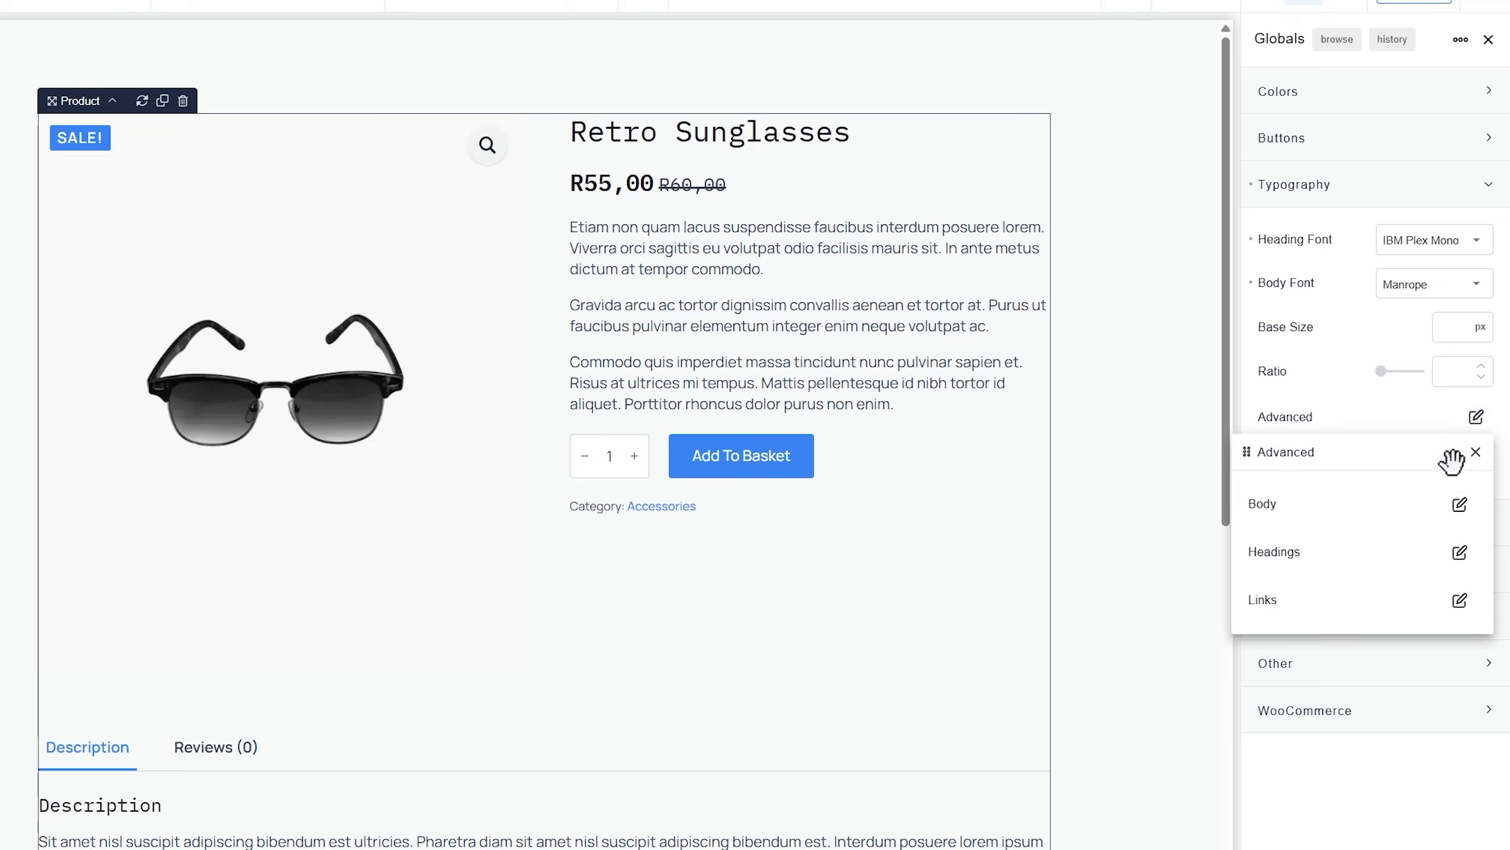
Set All Headings to weight 700 and line height 1.5, then collapse Typography
{"action": "left_click", "coordinate": [1459, 555]}
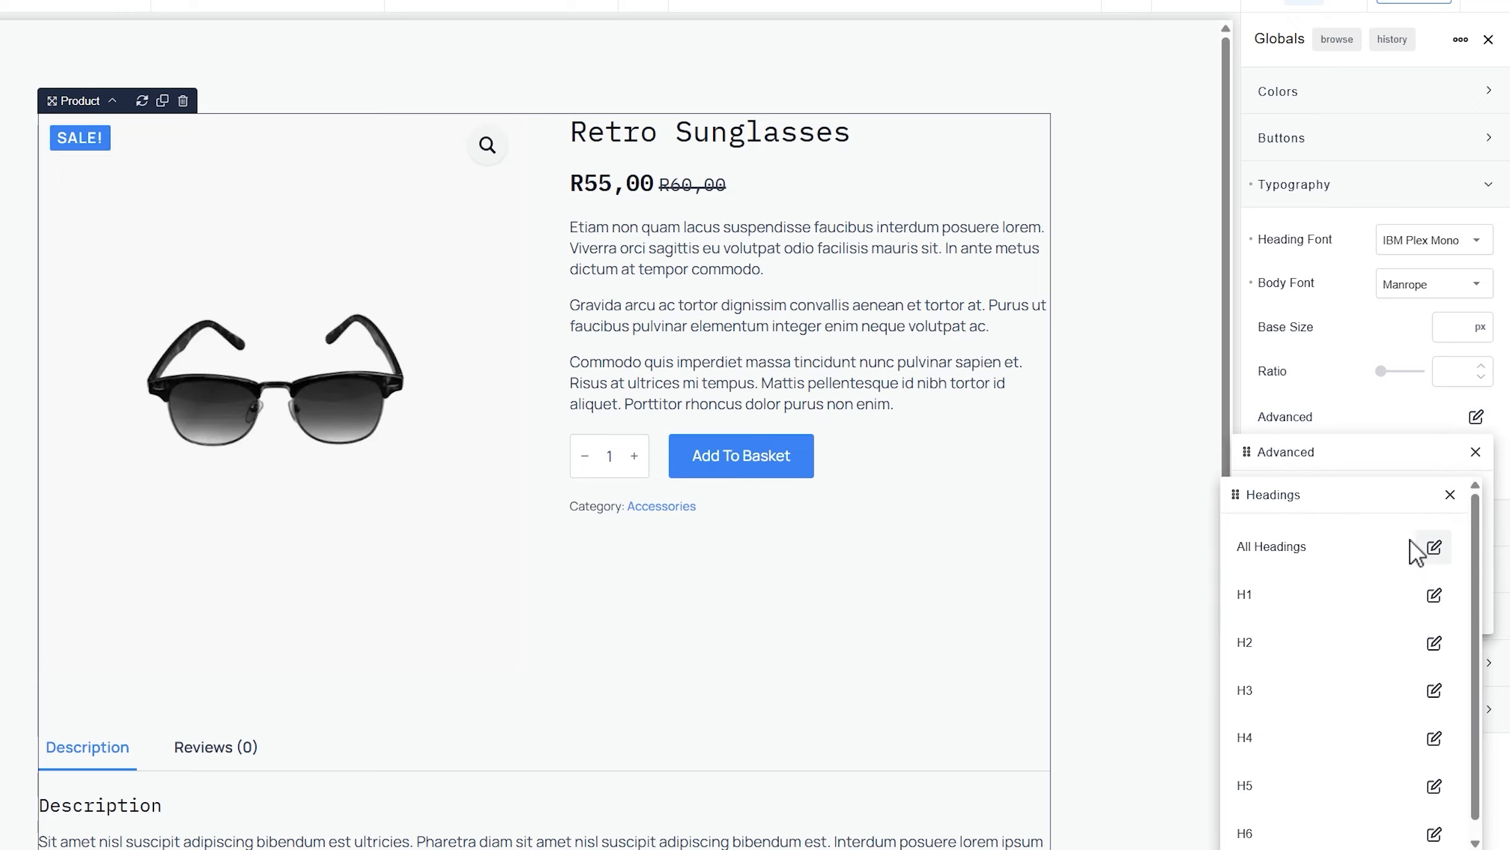
{"action": "left_click", "coordinate": [1436, 544]}
{"action": "left_click_drag", "start_coordinate": [1359, 534], "coordinate": [1004, 94]}
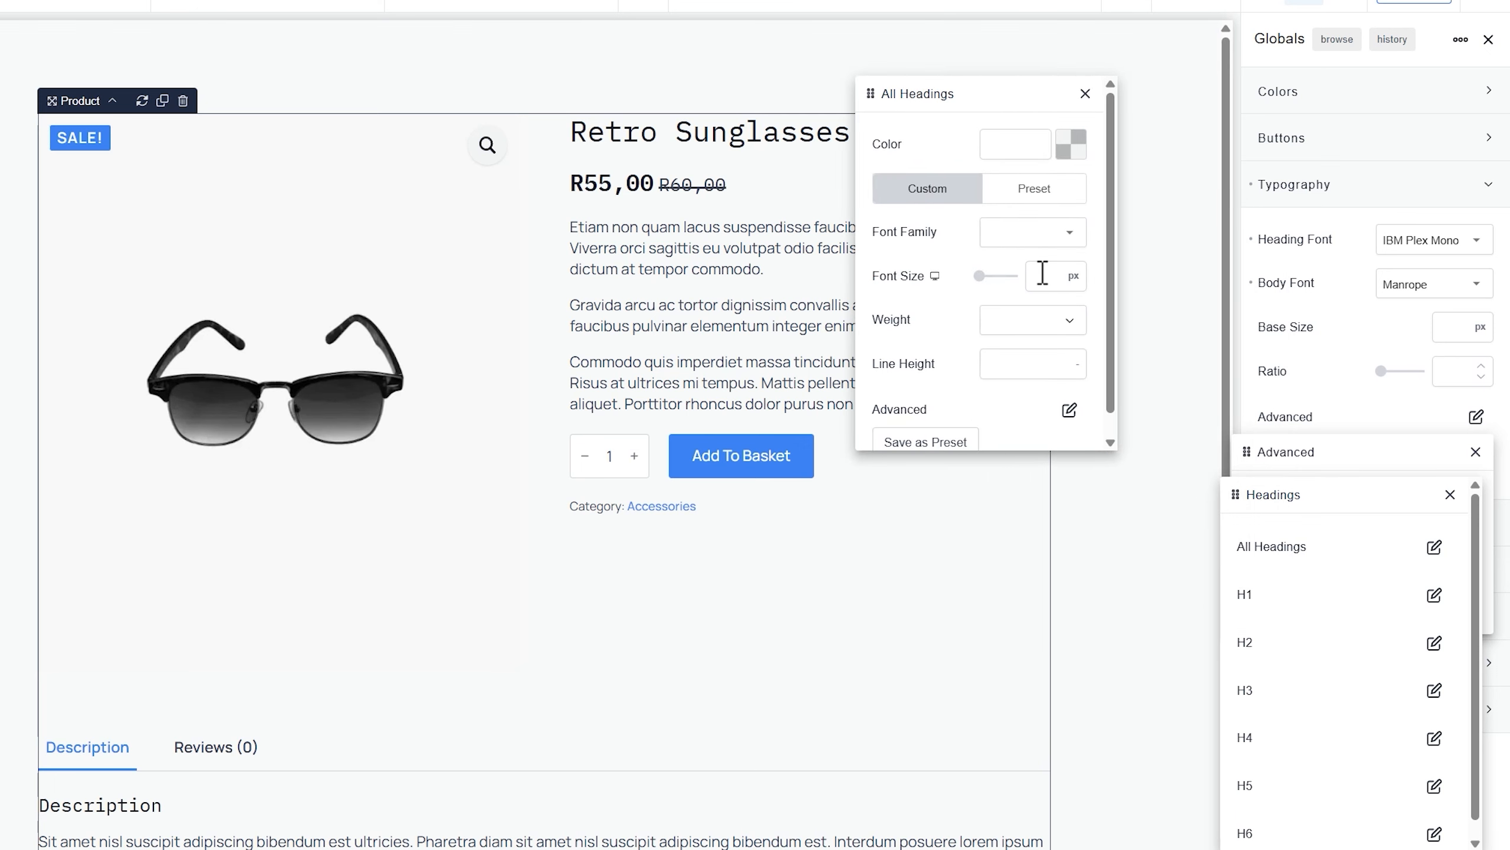
{"action": "left_click", "coordinate": [1075, 322]}
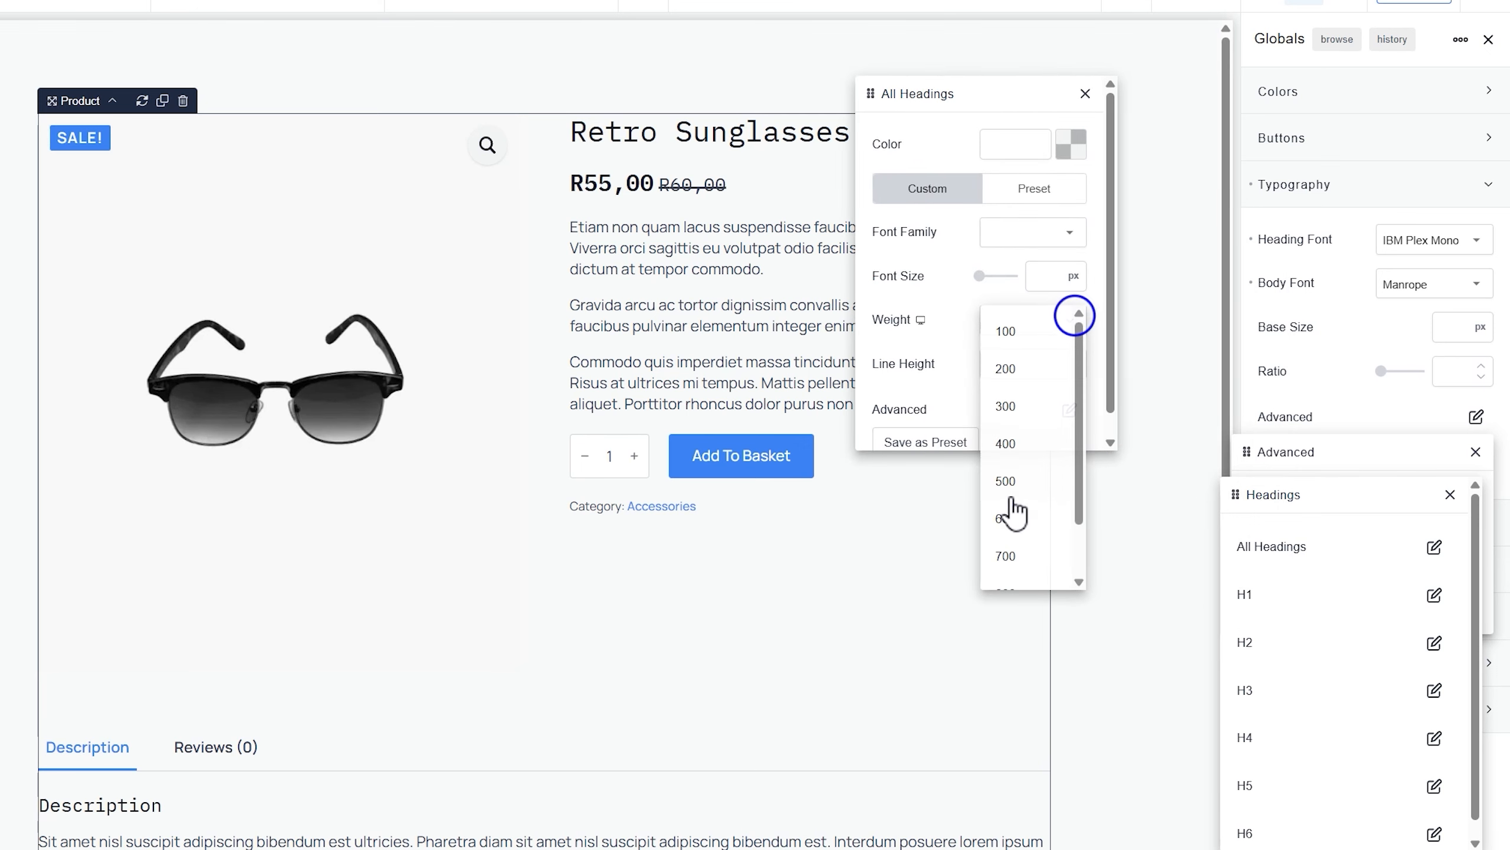
{"action": "left_click", "coordinate": [1010, 562]}
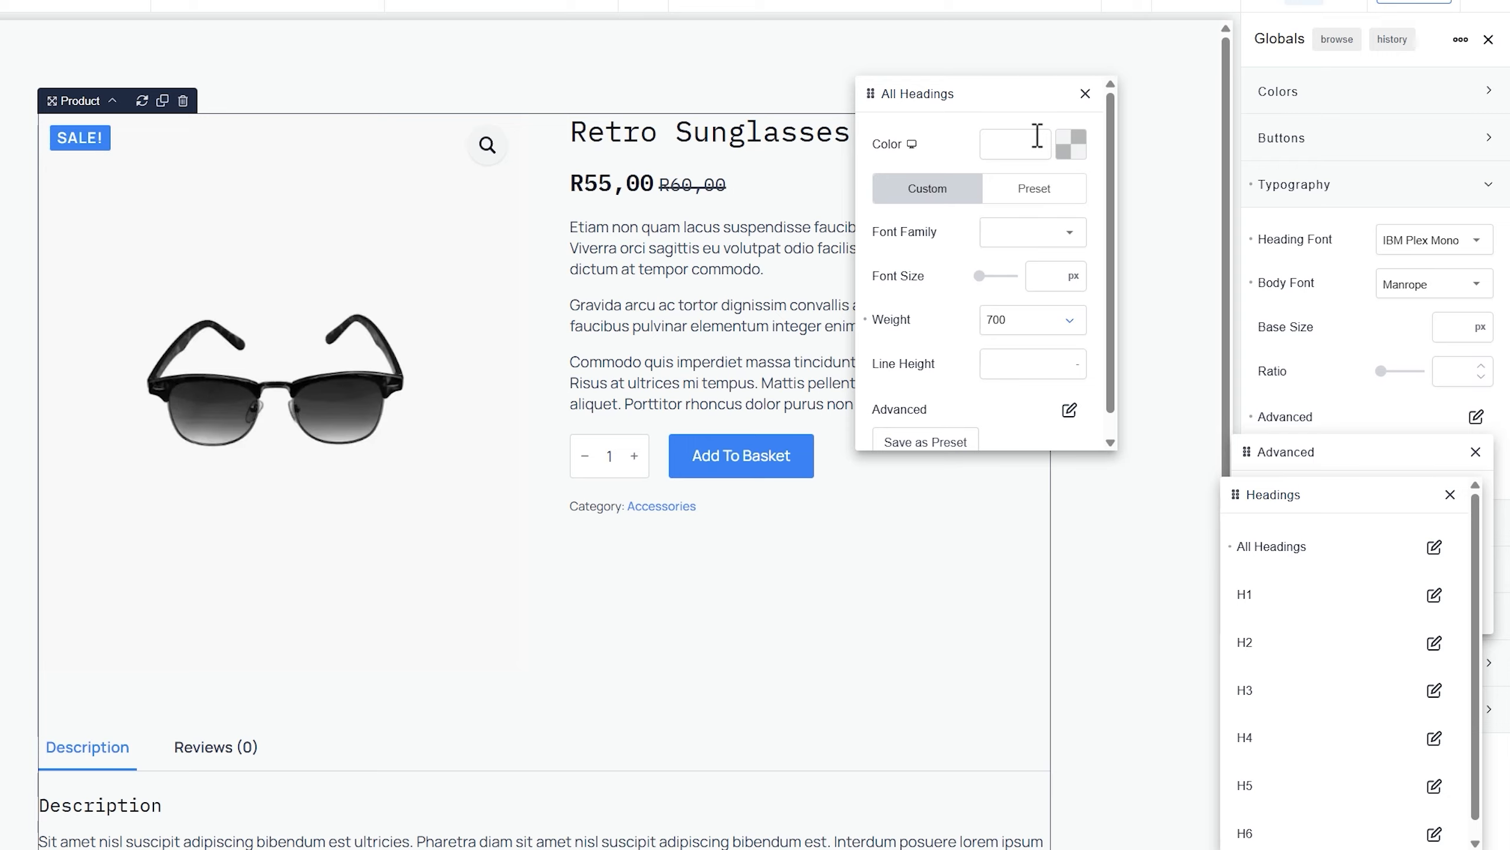
{"action": "left_click", "coordinate": [999, 366]}
{"action": "type", "text": "1.5"}
{"action": "left_click", "coordinate": [1085, 95]}
{"action": "left_click", "coordinate": [1450, 495]}
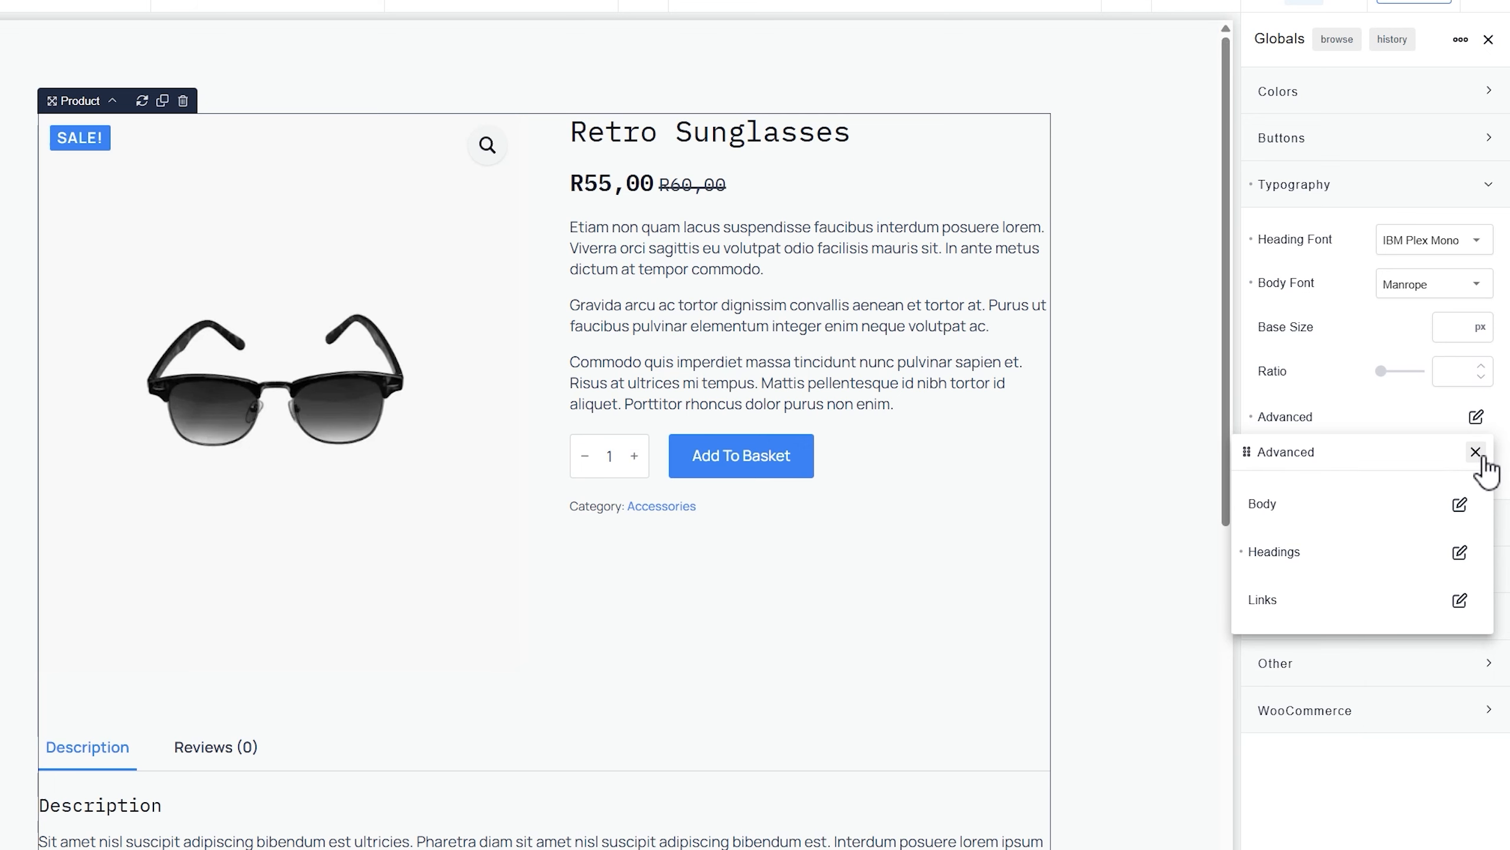
{"action": "left_click", "coordinate": [1476, 452]}
{"action": "left_click", "coordinate": [1343, 187]}
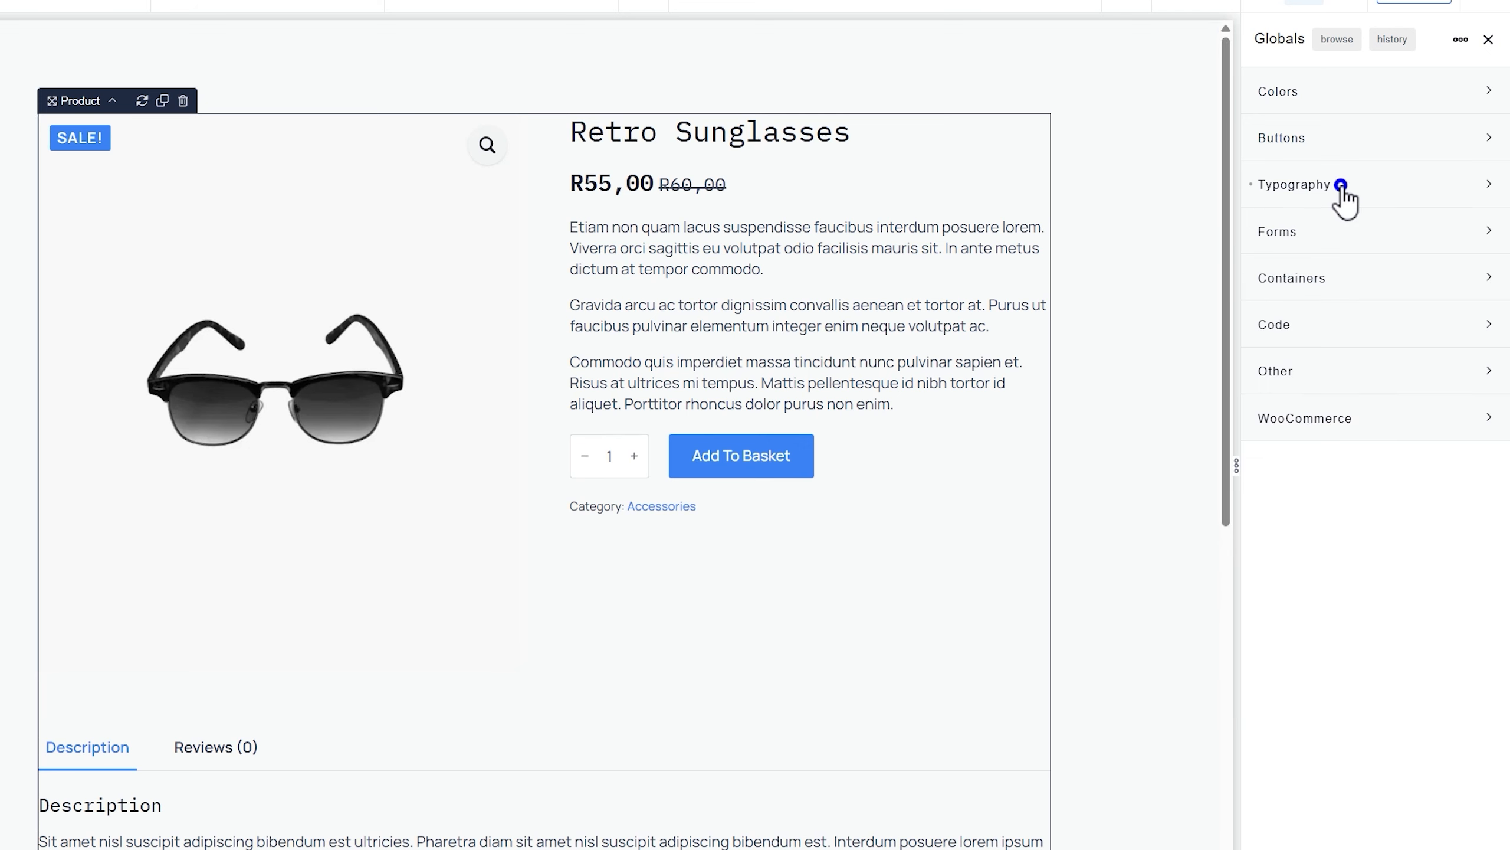
Open the colour palette editor and add 'Strawberrry Red' with hex e8363c
{"action": "left_click", "coordinate": [1316, 92]}
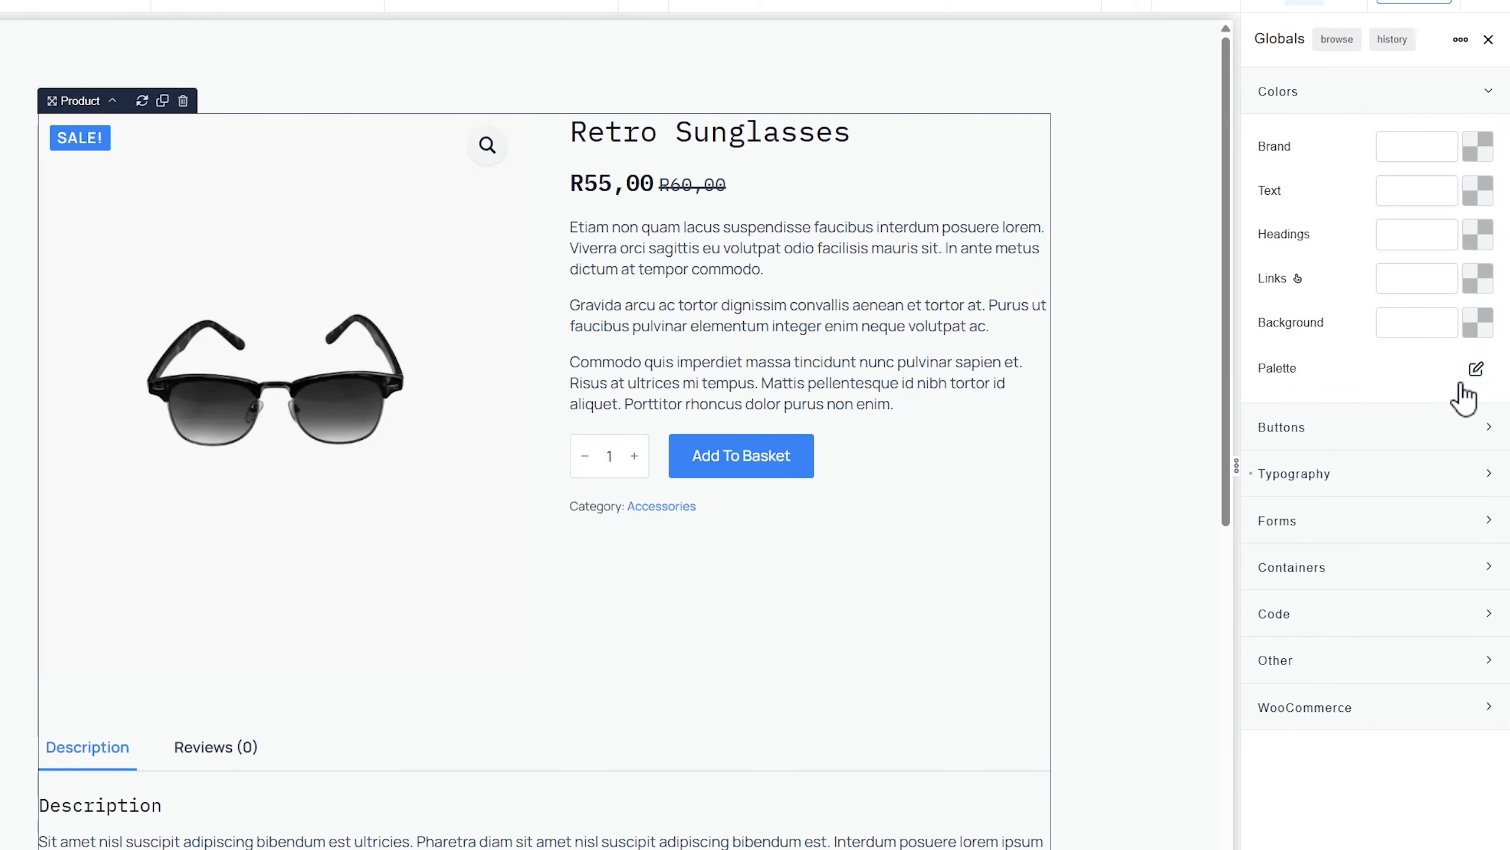
{"action": "left_click", "coordinate": [1476, 368]}
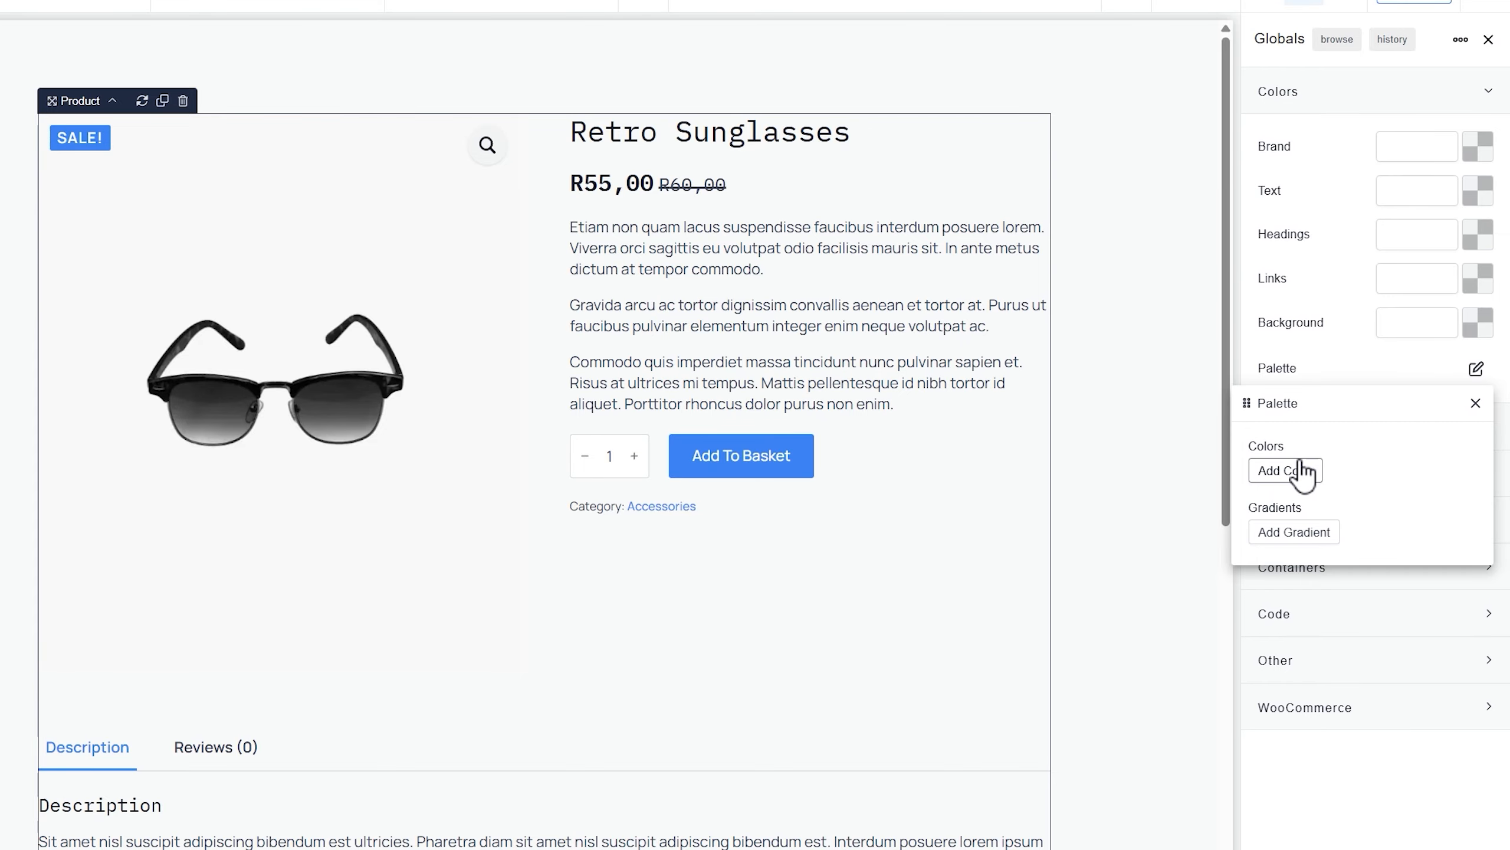
{"action": "key", "text": "alt+Tab"}
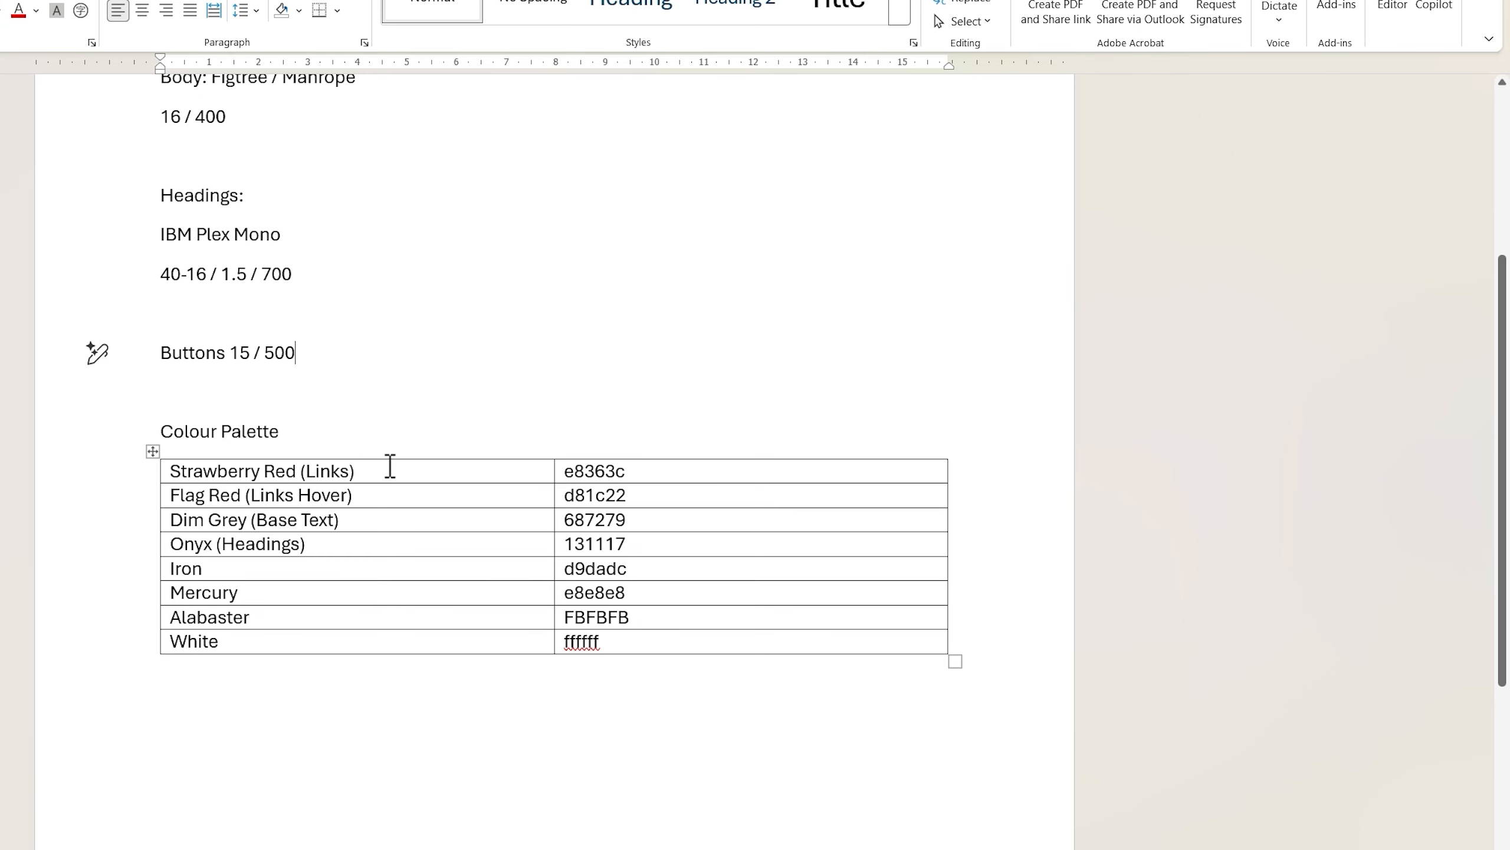
{"action": "left_click", "coordinate": [389, 466]}
{"action": "key", "text": "Tab"}
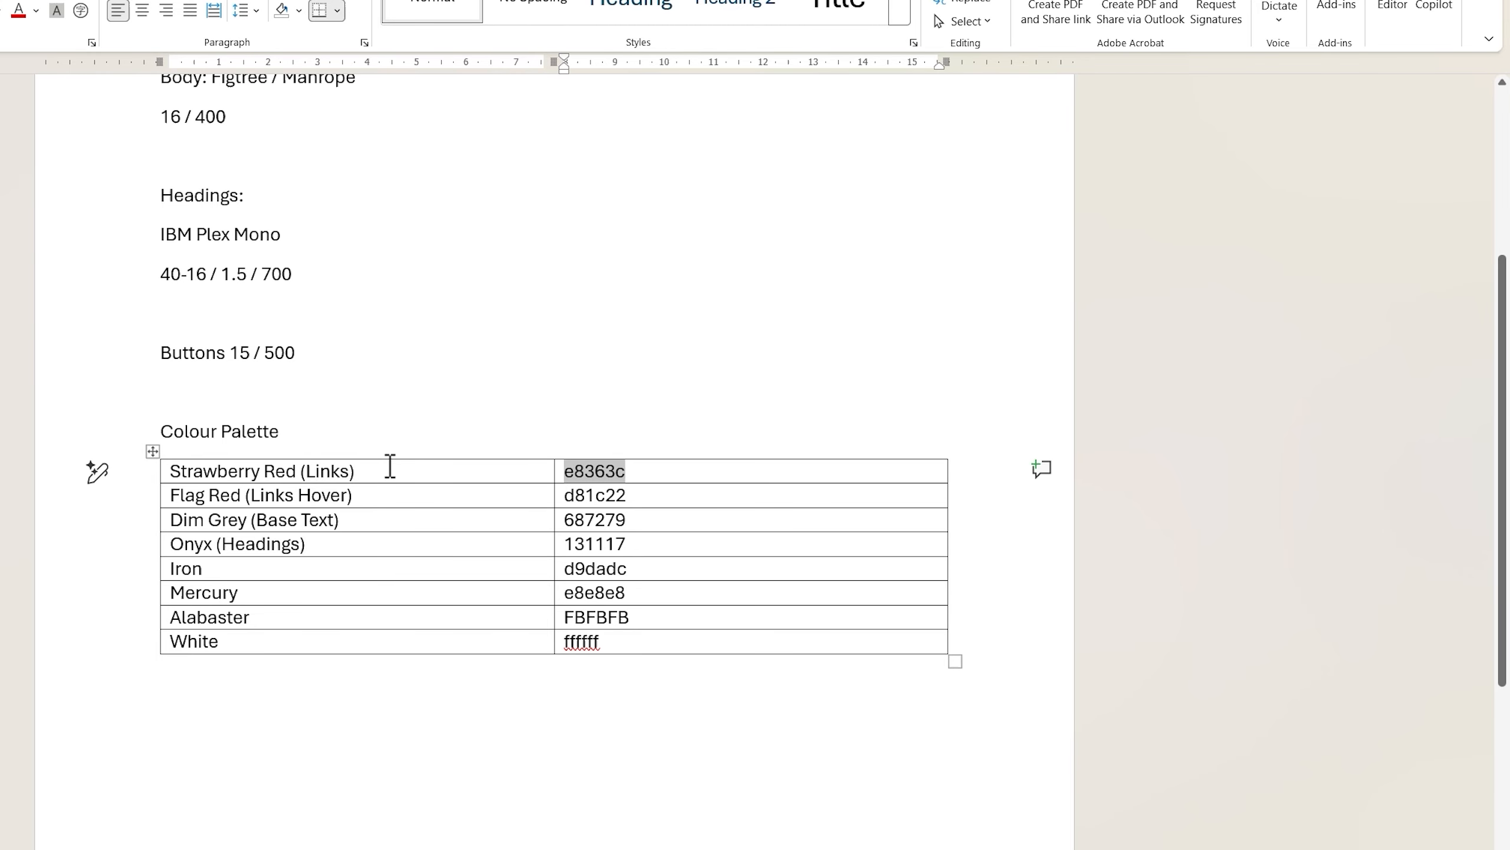
{"action": "key", "text": "alt+Tab"}
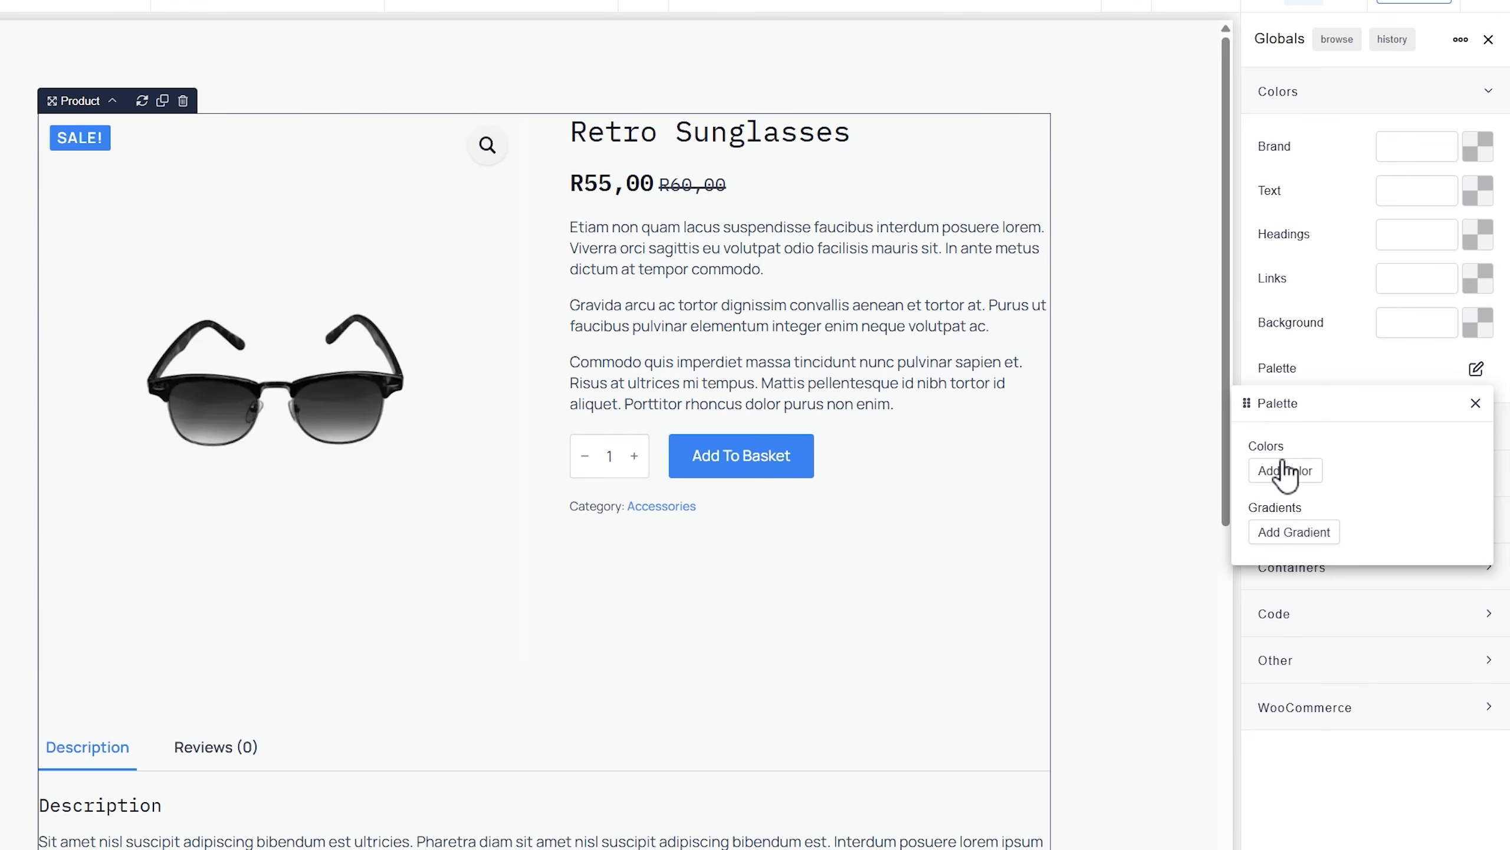
{"action": "left_click", "coordinate": [1284, 473]}
{"action": "triple_click", "coordinate": [1305, 474]}
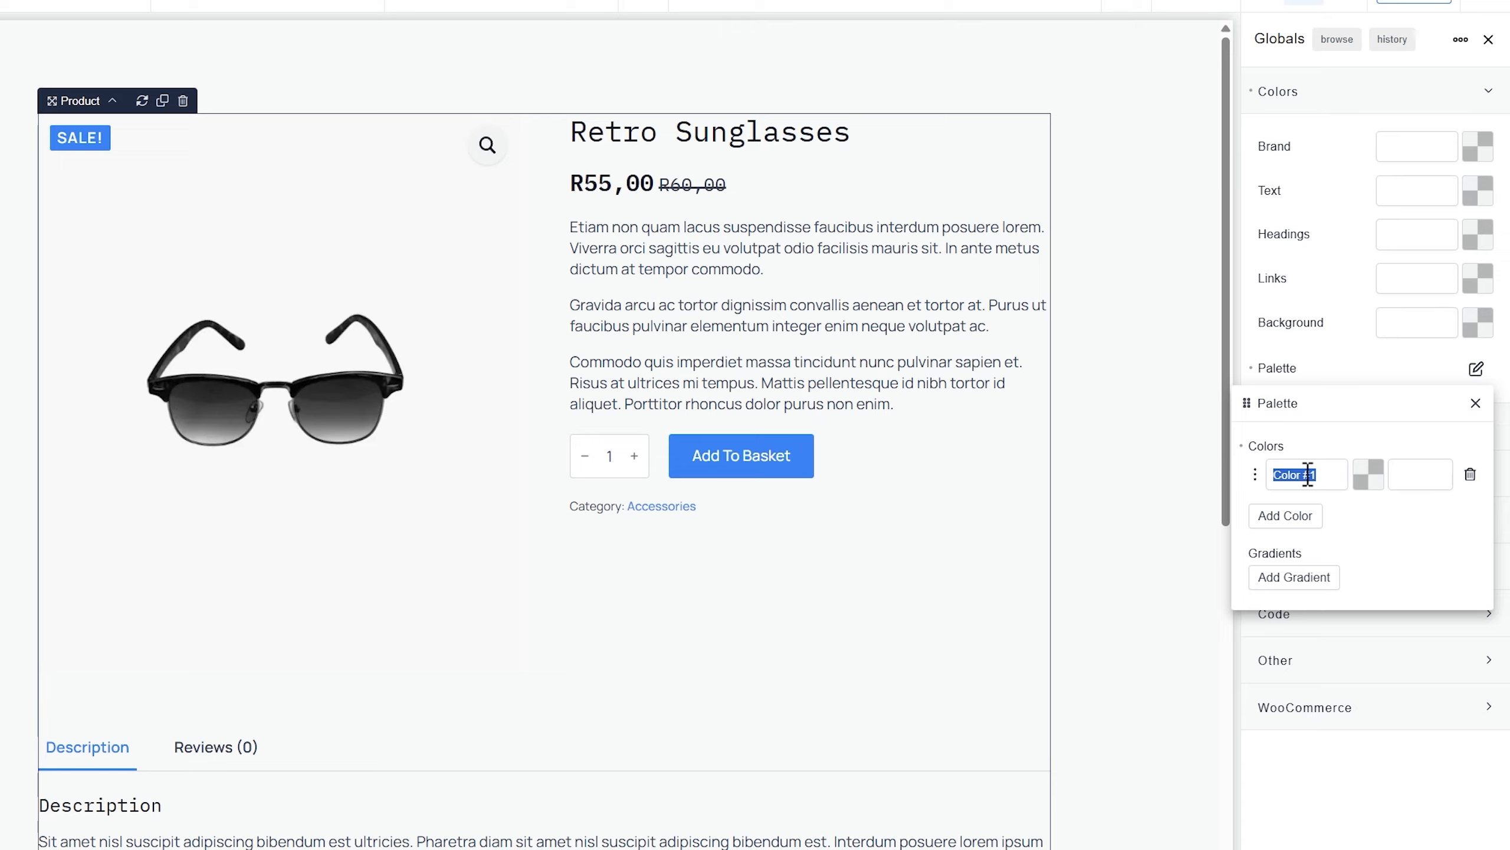
{"action": "type", "text": "Straw"}
{"action": "type", "text": "berrry Red"}
{"action": "key", "text": "Tab"}
{"action": "type", "text": "#e8363c"}
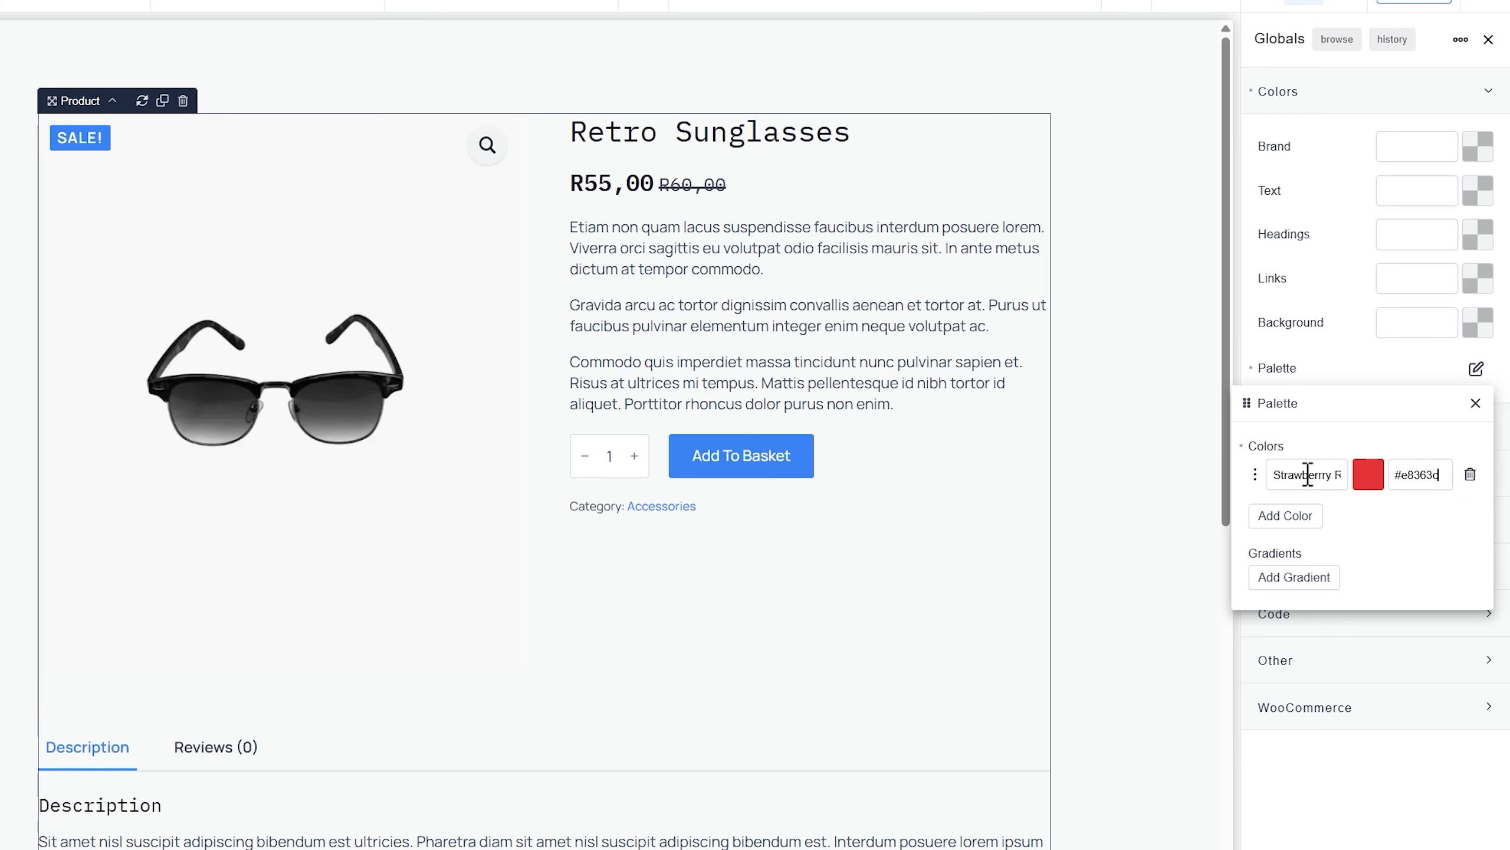
Add a second palette colour named 'Flag-Red' with hex d81c22
{"action": "left_click", "coordinate": [1278, 516]}
{"action": "key", "text": "alt+Tab"}
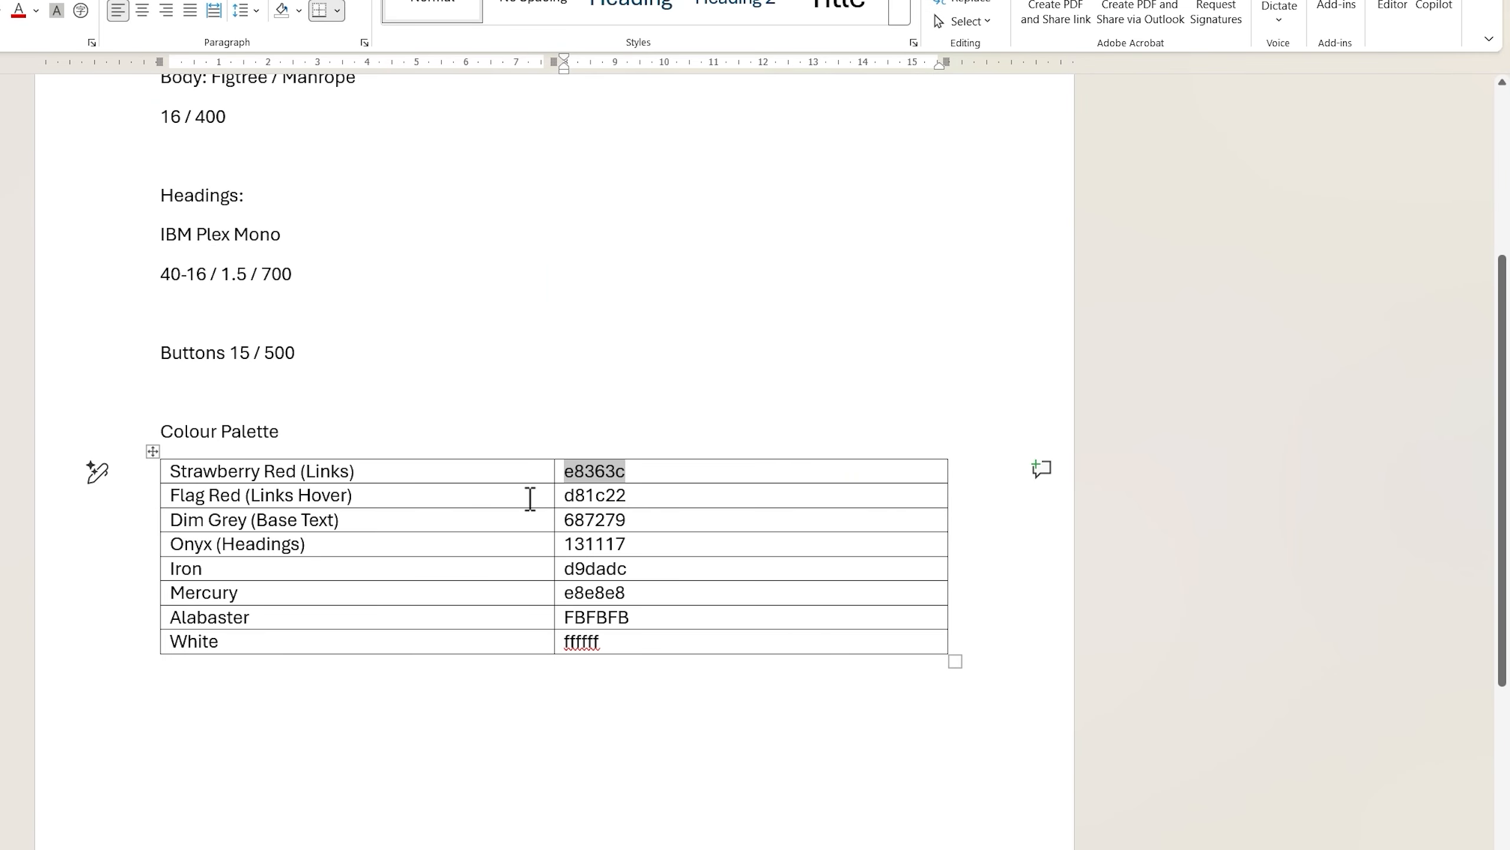
{"action": "key", "text": "Tab"}
{"action": "key", "text": "Tab"}
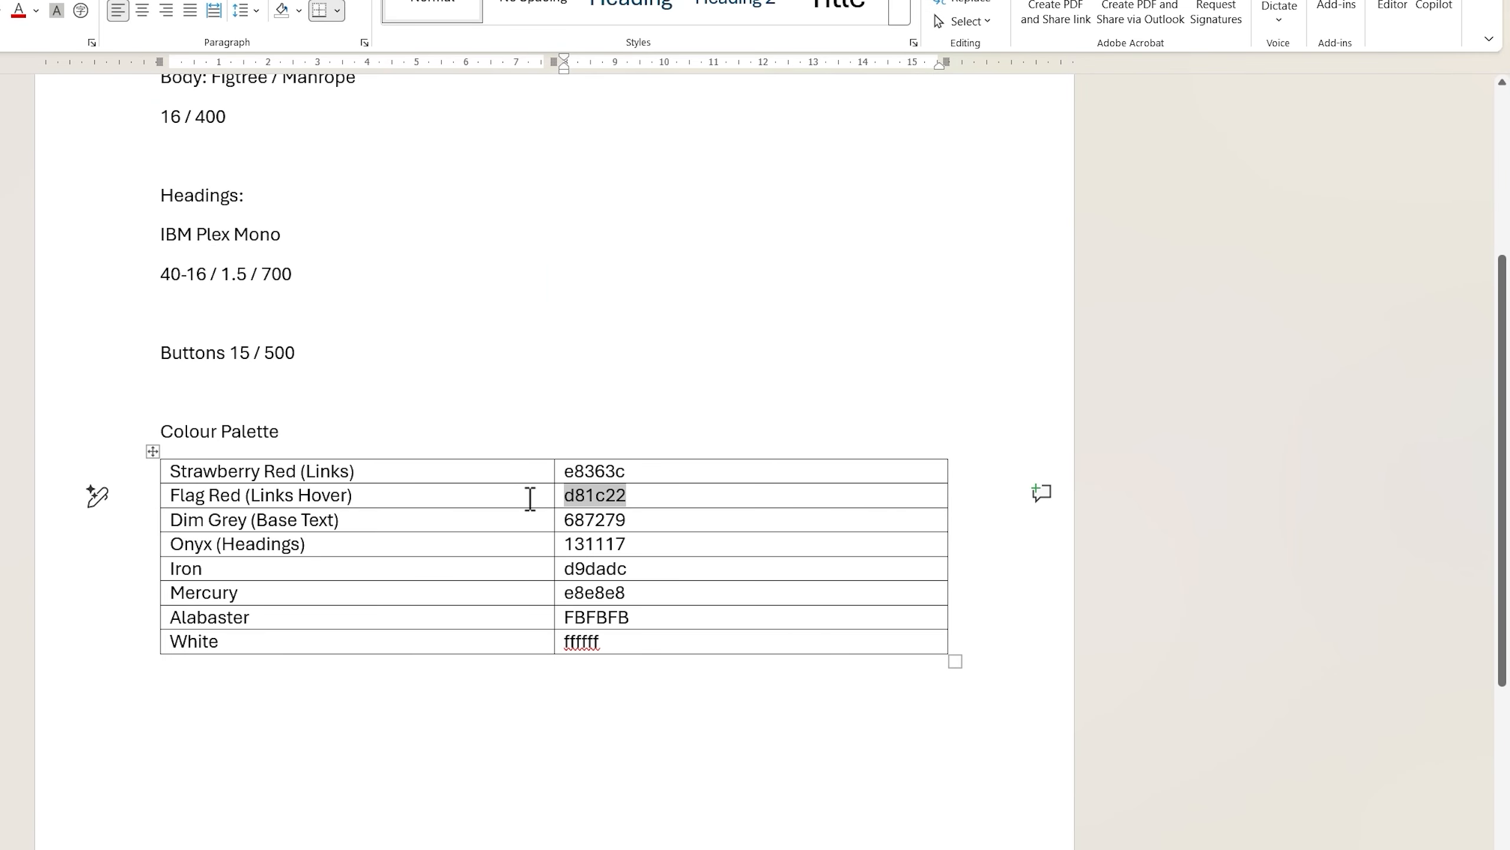
{"action": "key", "text": "alt+Tab"}
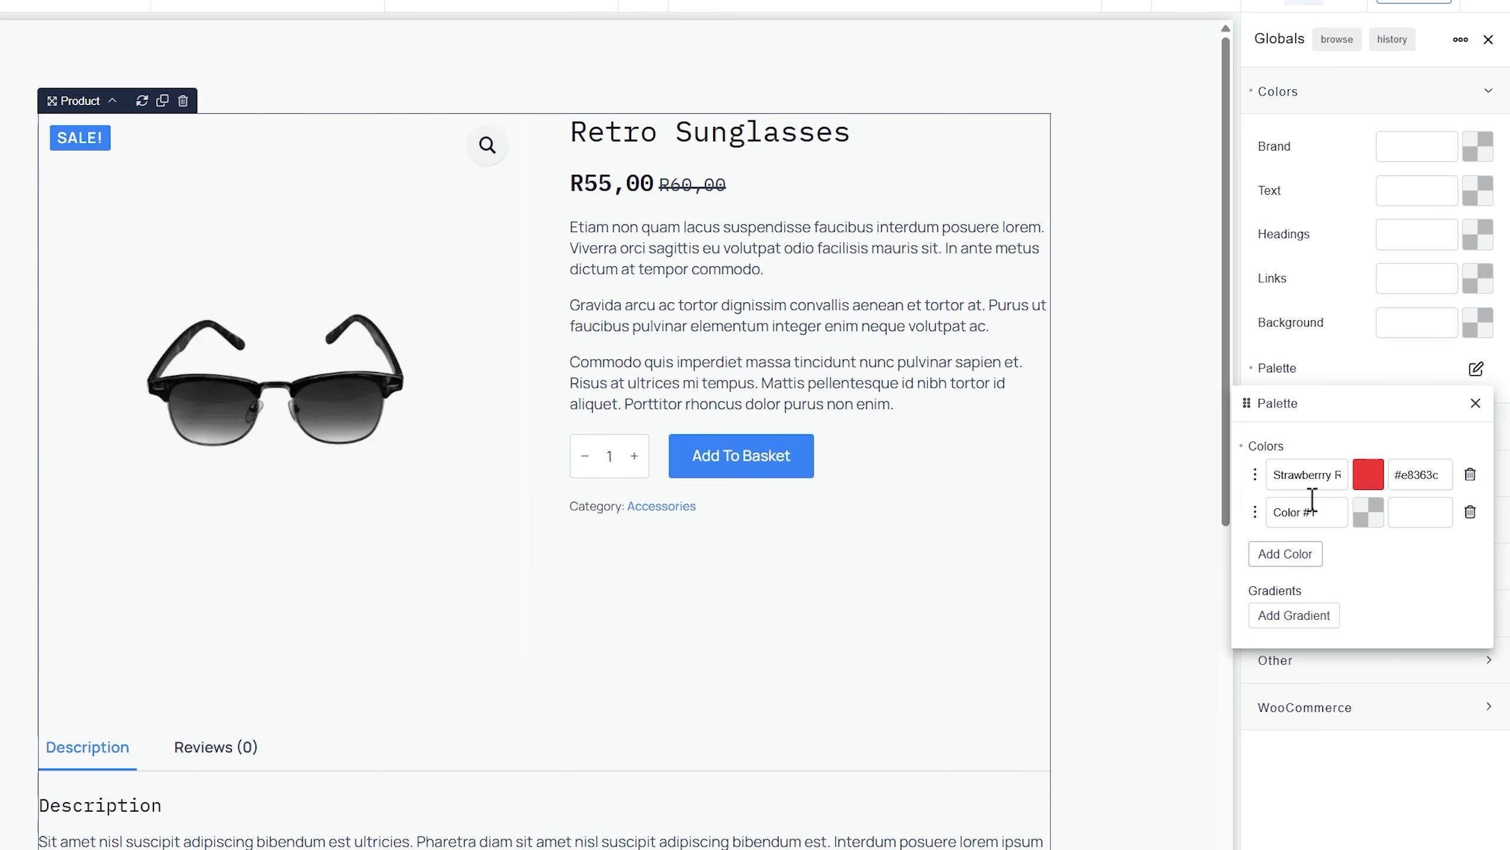
{"action": "double_click", "coordinate": [1287, 513]}
{"action": "triple_click", "coordinate": [1290, 516]}
{"action": "type", "text": "Flag-Red"}
{"action": "key", "text": "Tab"}
{"action": "key", "text": "Tab"}
{"action": "type", "text": "#d81c22"}
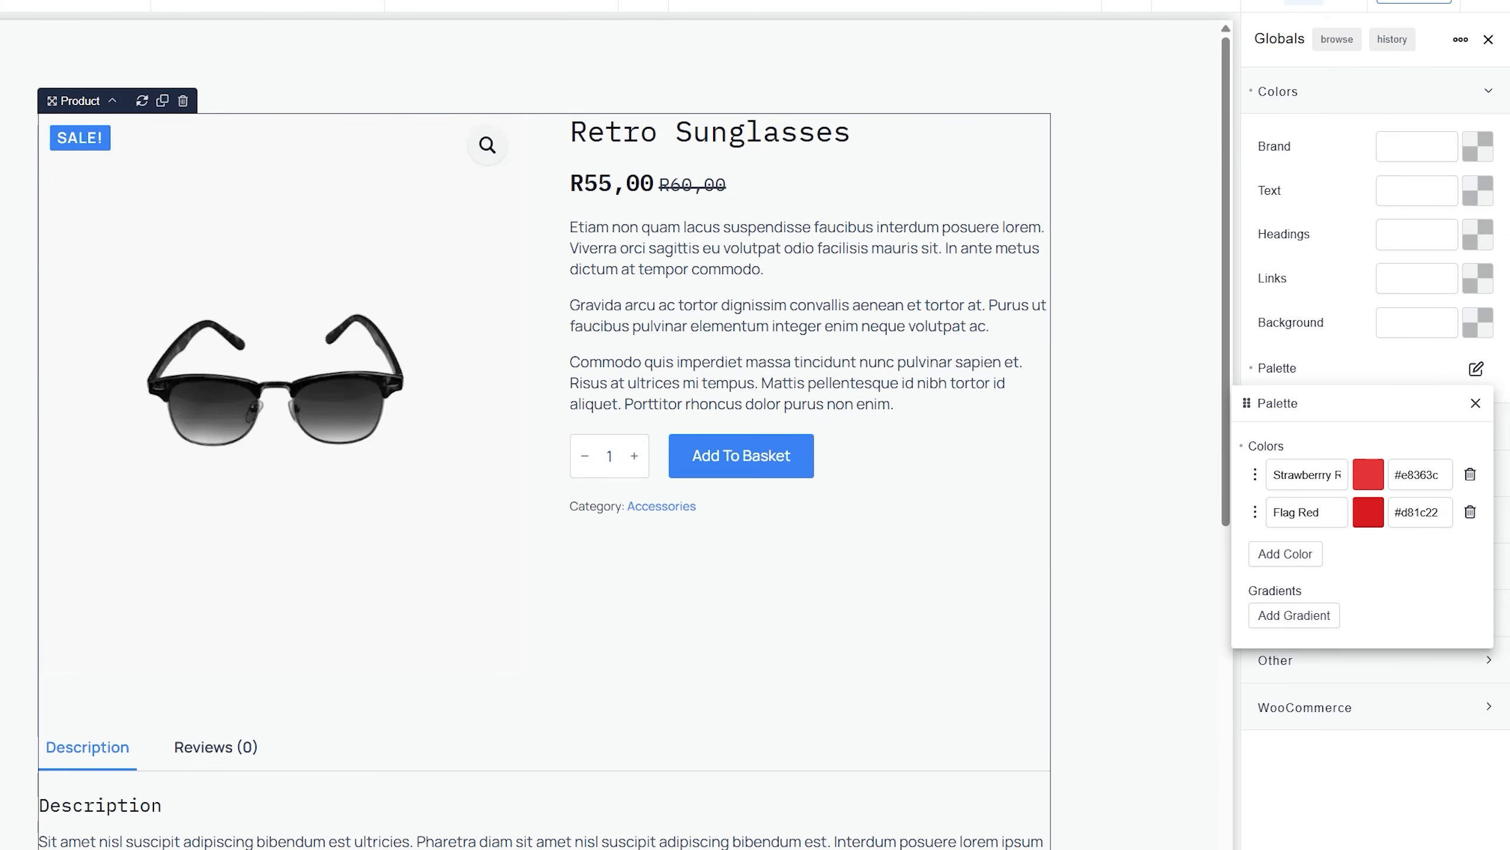
Add a third palette colour named 'Dim Grey' with hex 687279
{"action": "key", "text": "alt+Tab"}
{"action": "left_click", "coordinate": [373, 519]}
{"action": "key", "text": "Tab"}
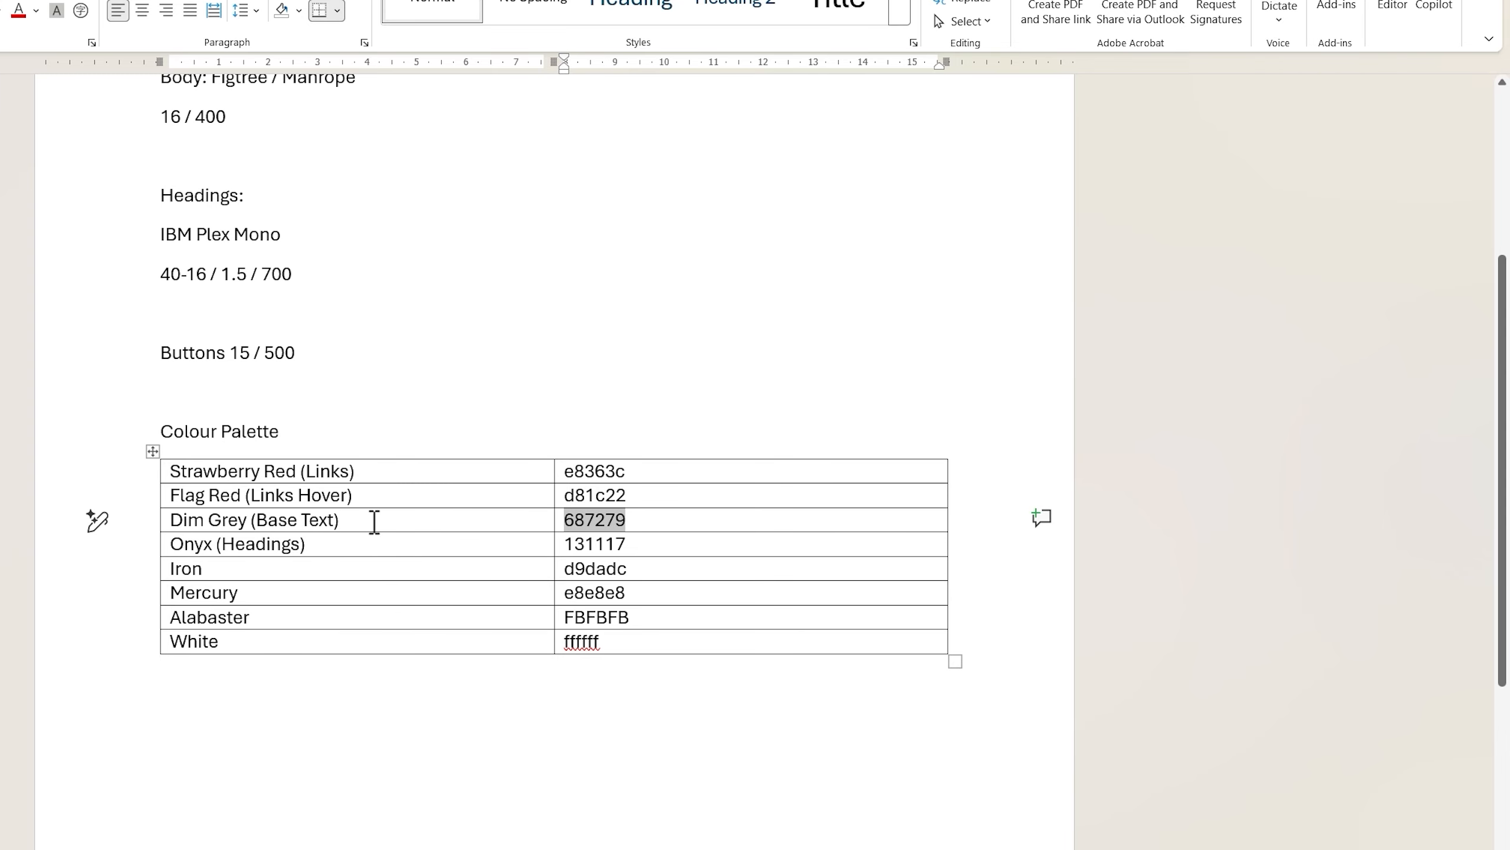
{"action": "key", "text": "alt+Tab"}
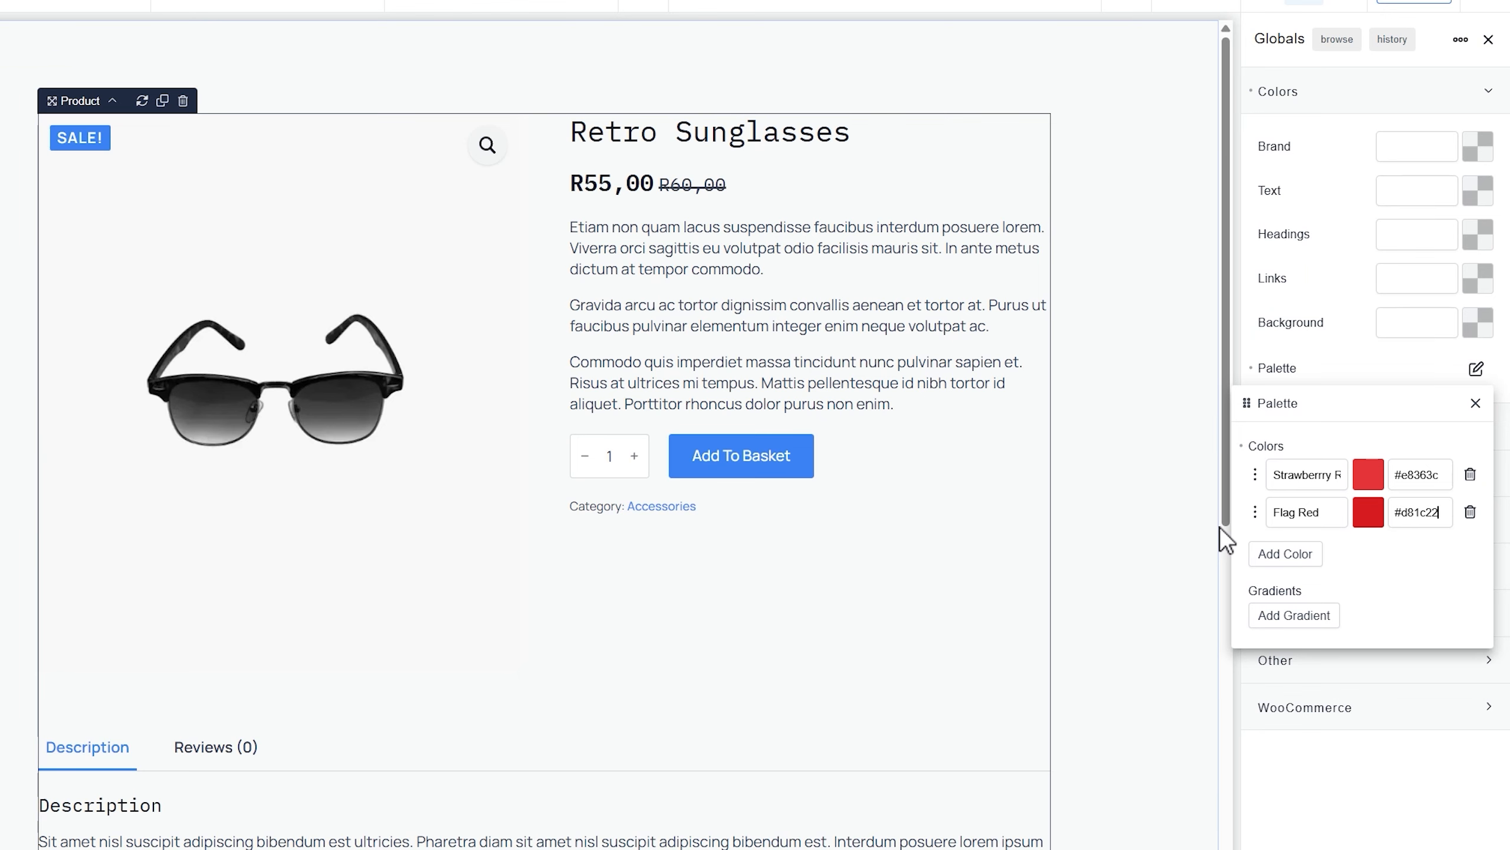
{"action": "left_click", "coordinate": [1283, 554]}
{"action": "triple_click", "coordinate": [1312, 549]}
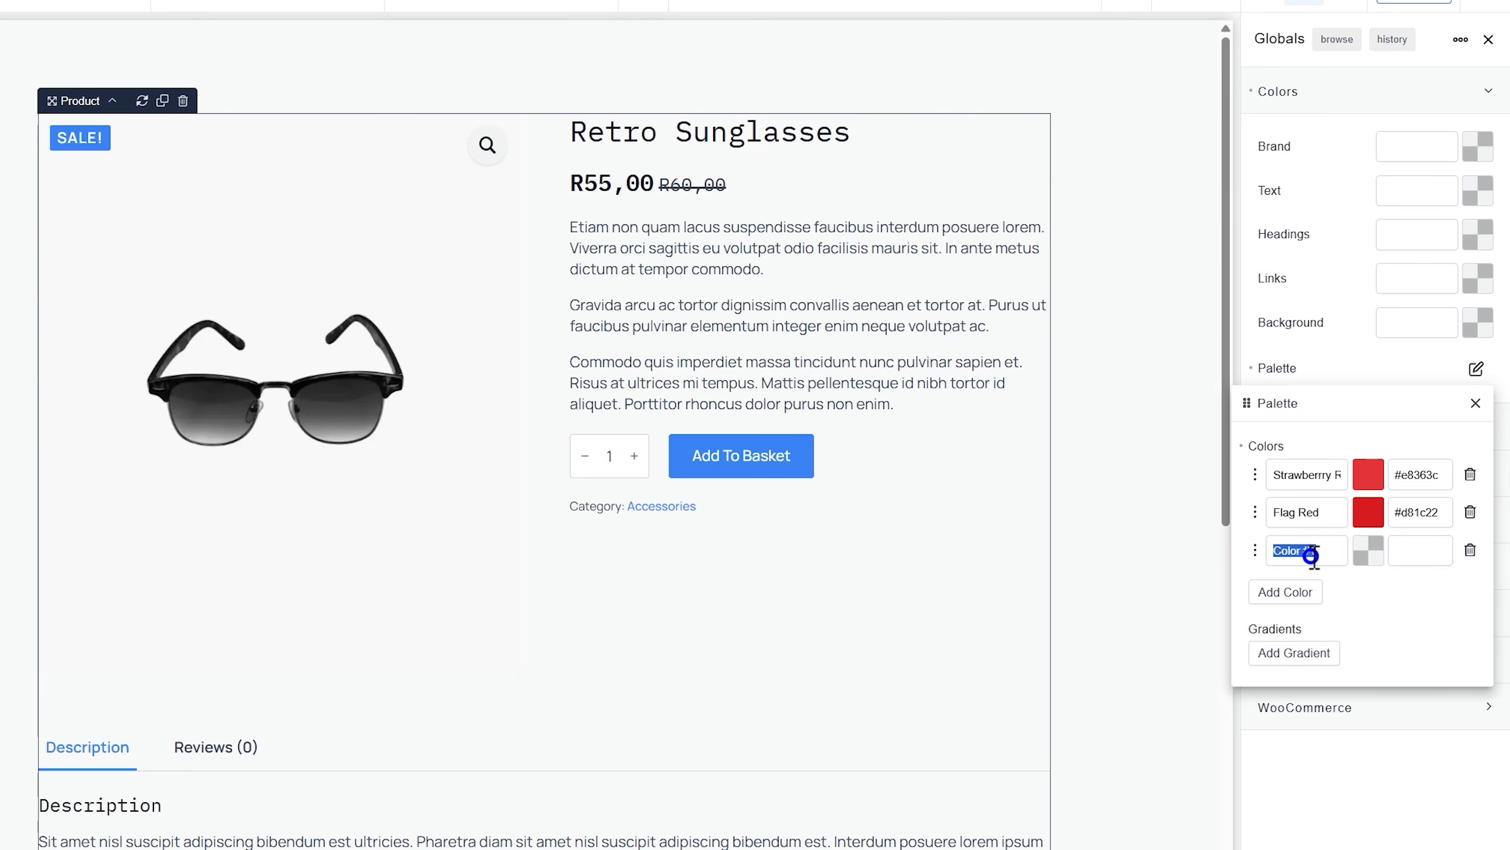
{"action": "type", "text": "Dim Grey"}
{"action": "key", "text": "Tab"}
{"action": "key", "text": "Tab"}
{"action": "type", "text": "#687279"}
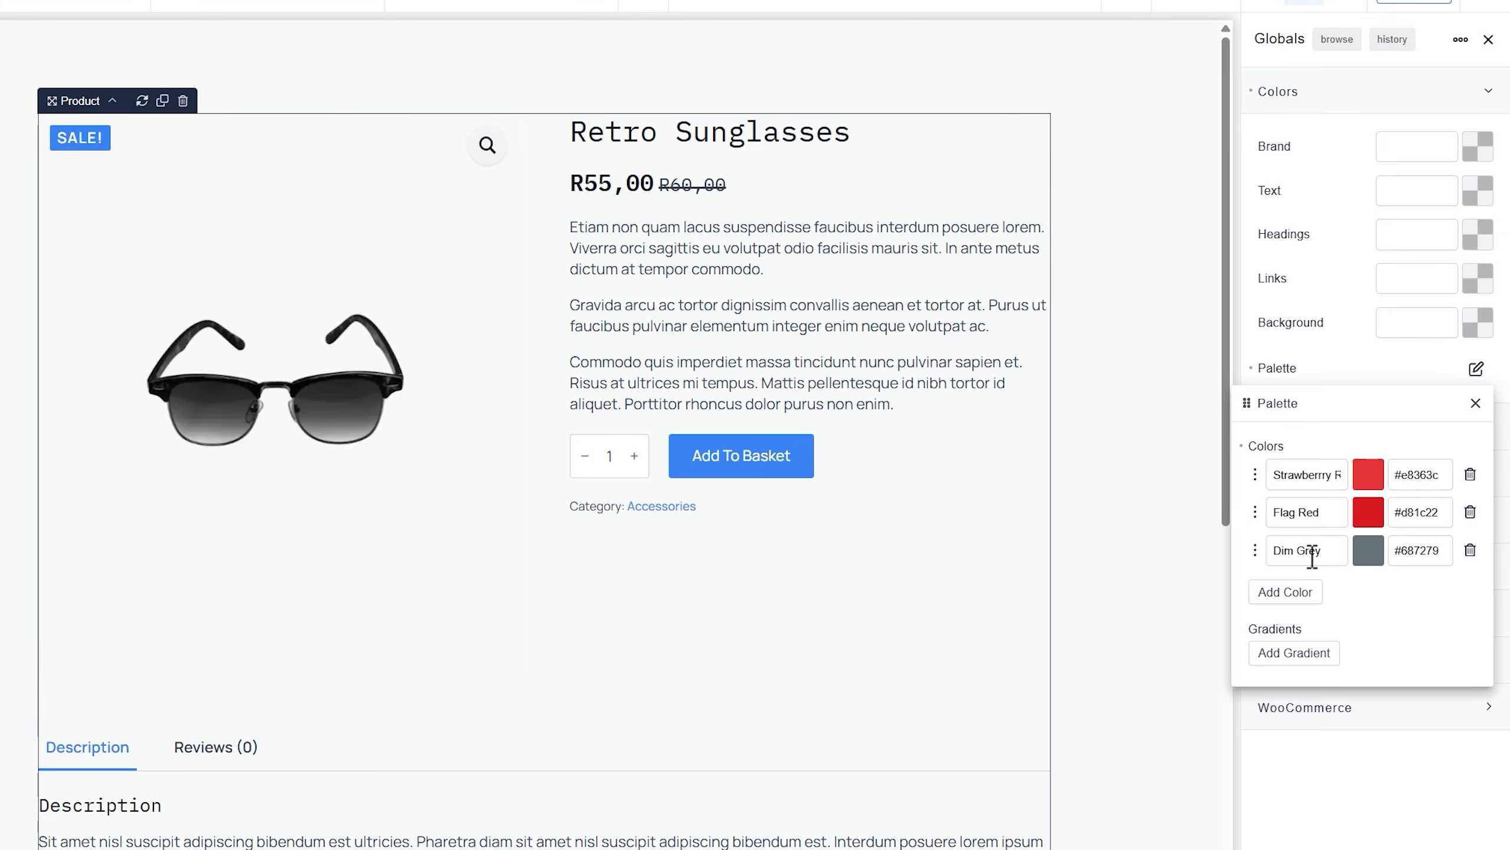
Add a fourth palette colour named 'Onyx' with hex 131117
{"action": "left_click", "coordinate": [1284, 593]}
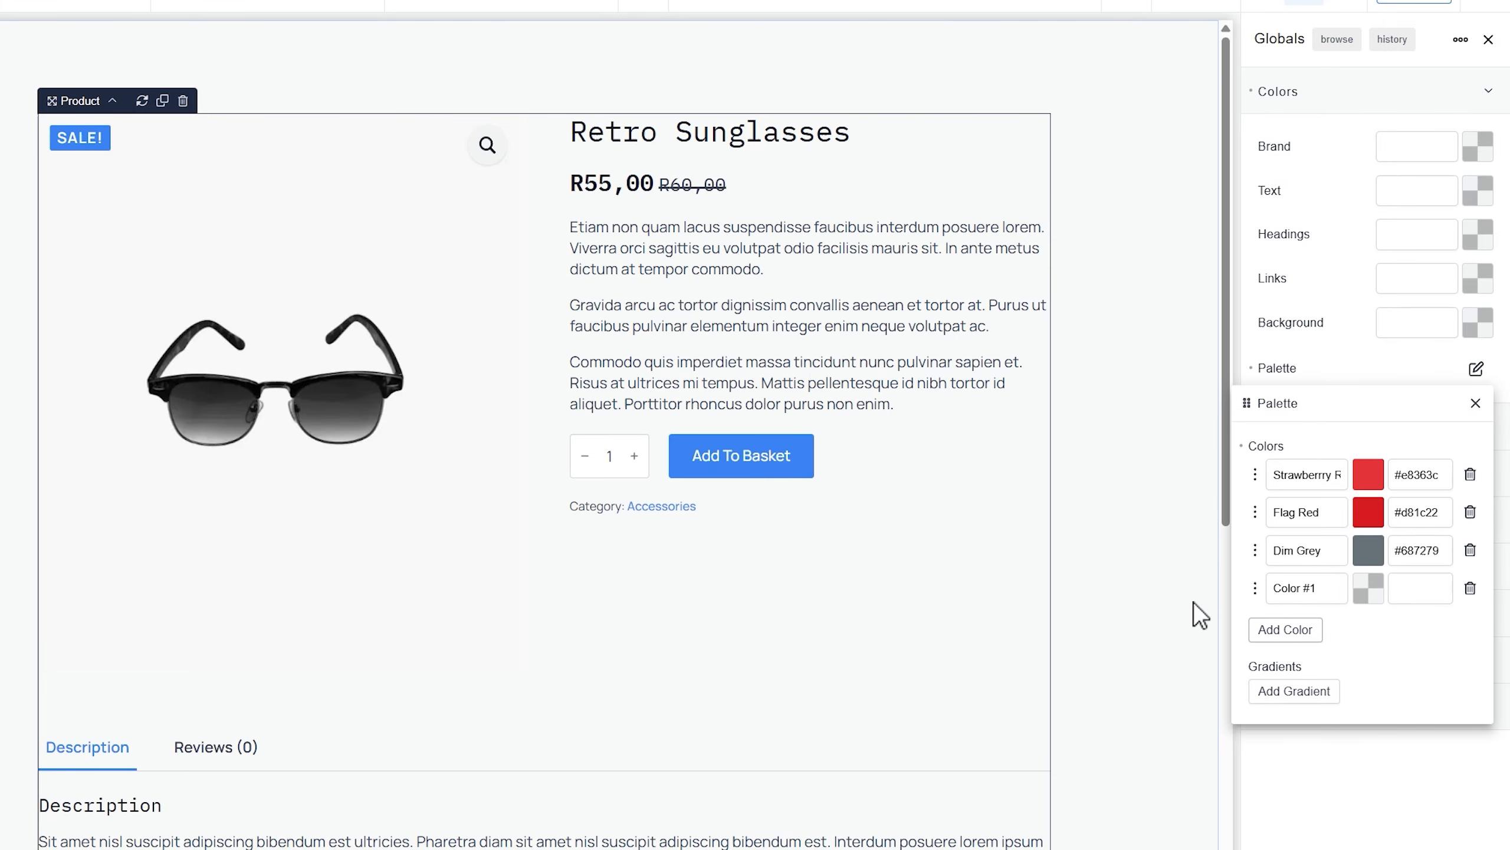
{"action": "key", "text": "alt+Tab"}
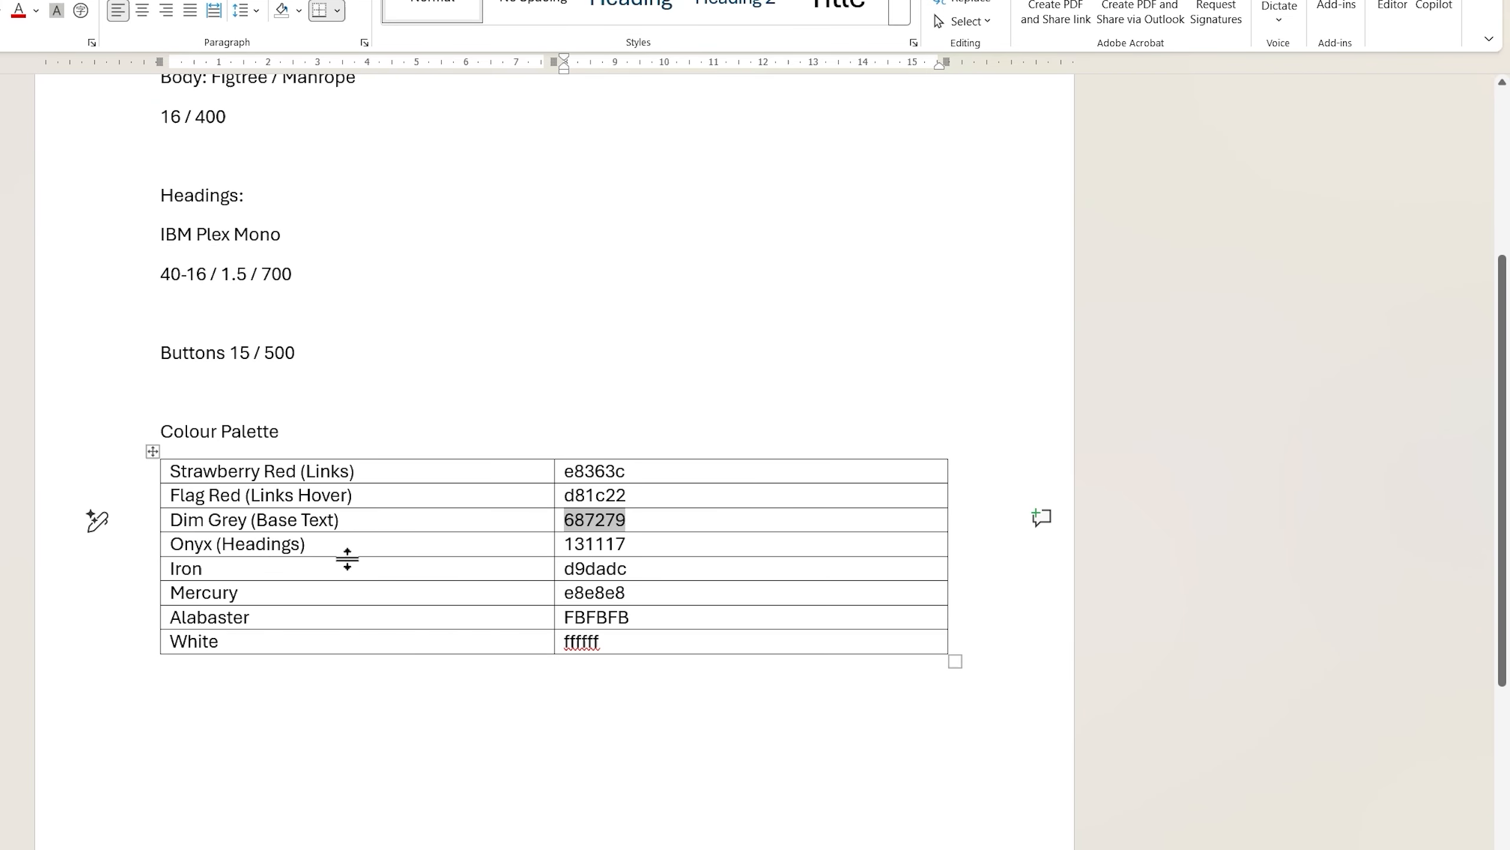
{"action": "left_click", "coordinate": [351, 549]}
{"action": "key", "text": "ctrl+c"}
{"action": "key", "text": "Tab"}
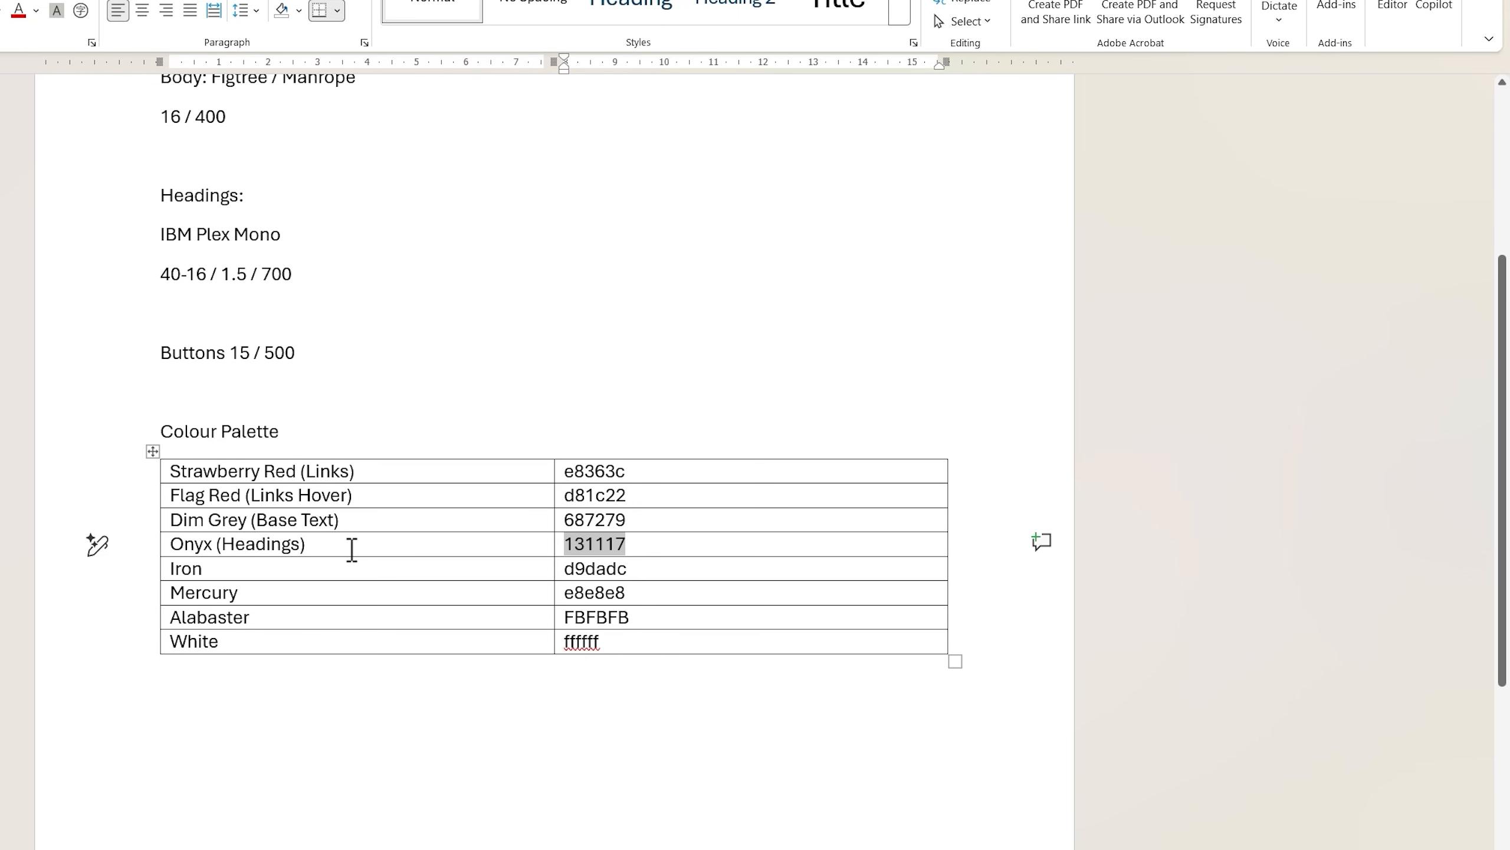
{"action": "key", "text": "alt+Tab"}
{"action": "triple_click", "coordinate": [1293, 588]}
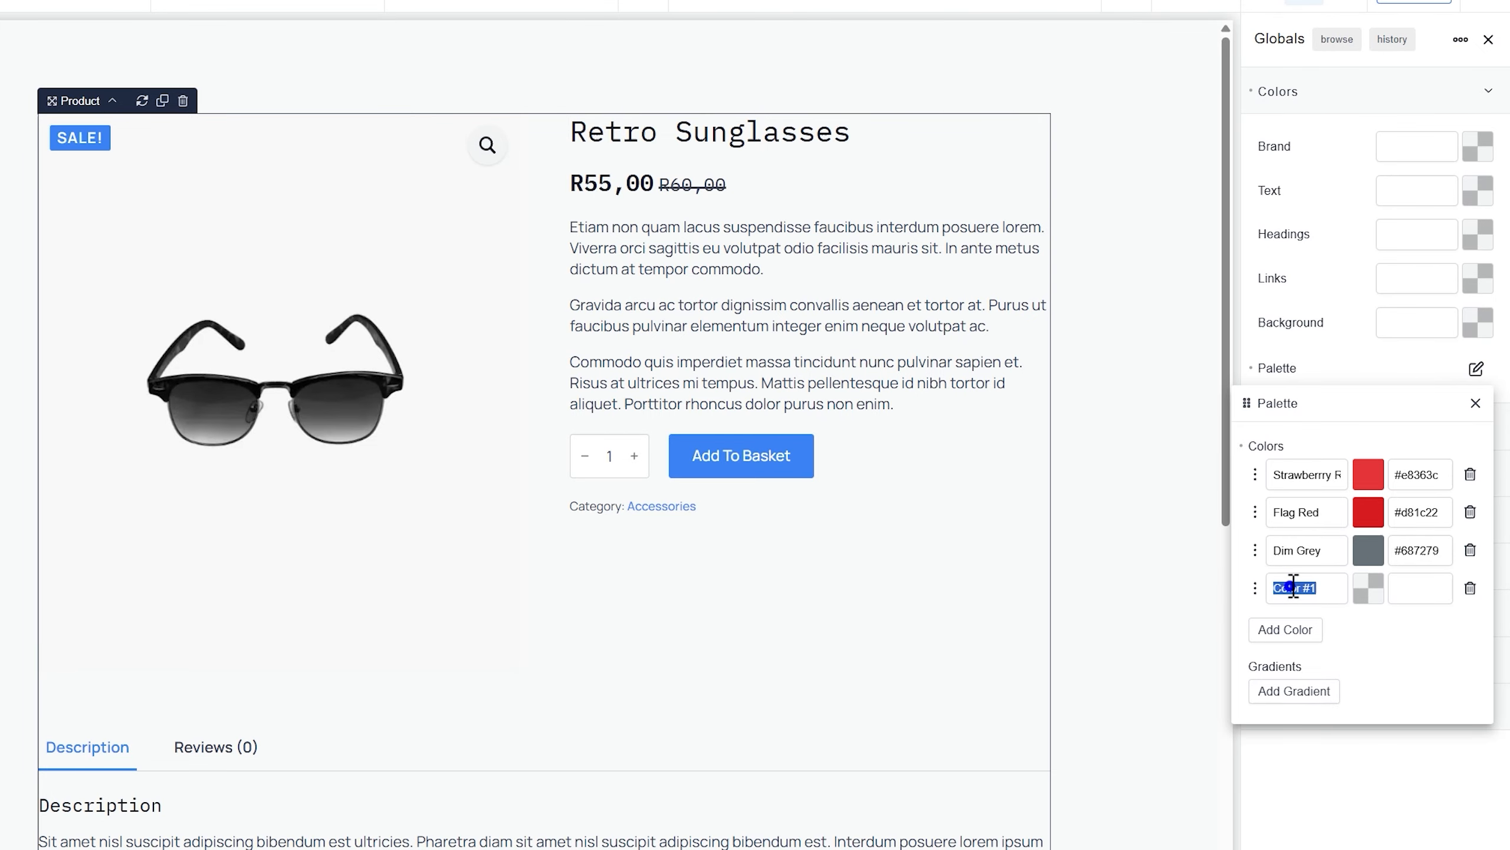
{"action": "type", "text": "Onyx"}
{"action": "key", "text": "Tab"}
{"action": "key", "text": "ctrl+v"}
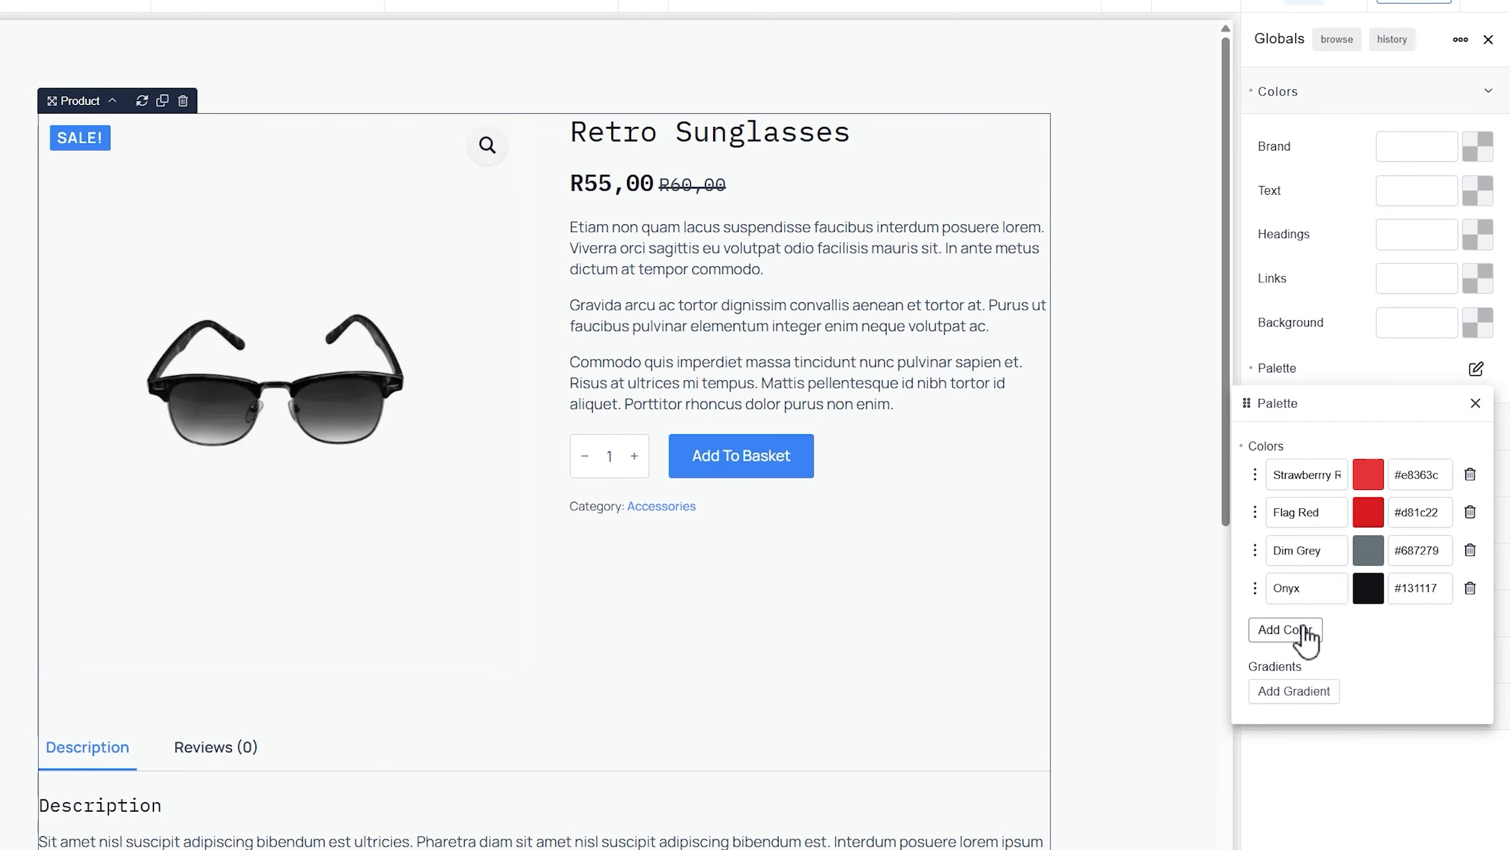
Add a blank fifth colour and copy the Iron hex value d9dadc from the notes
{"action": "left_click", "coordinate": [1278, 629]}
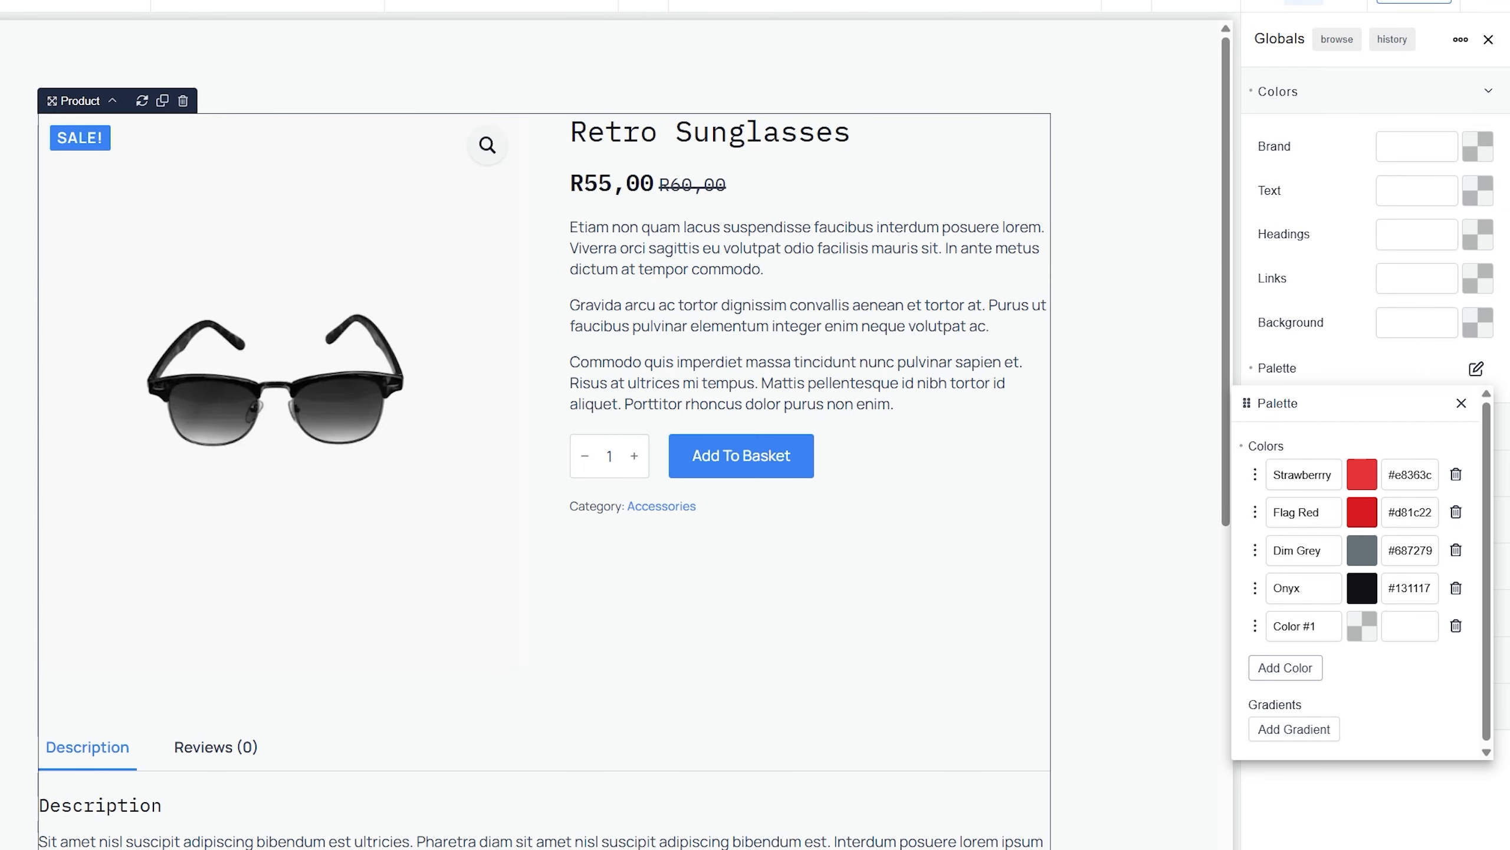
{"action": "key", "text": "alt+Tab"}
{"action": "left_click", "coordinate": [305, 575]}
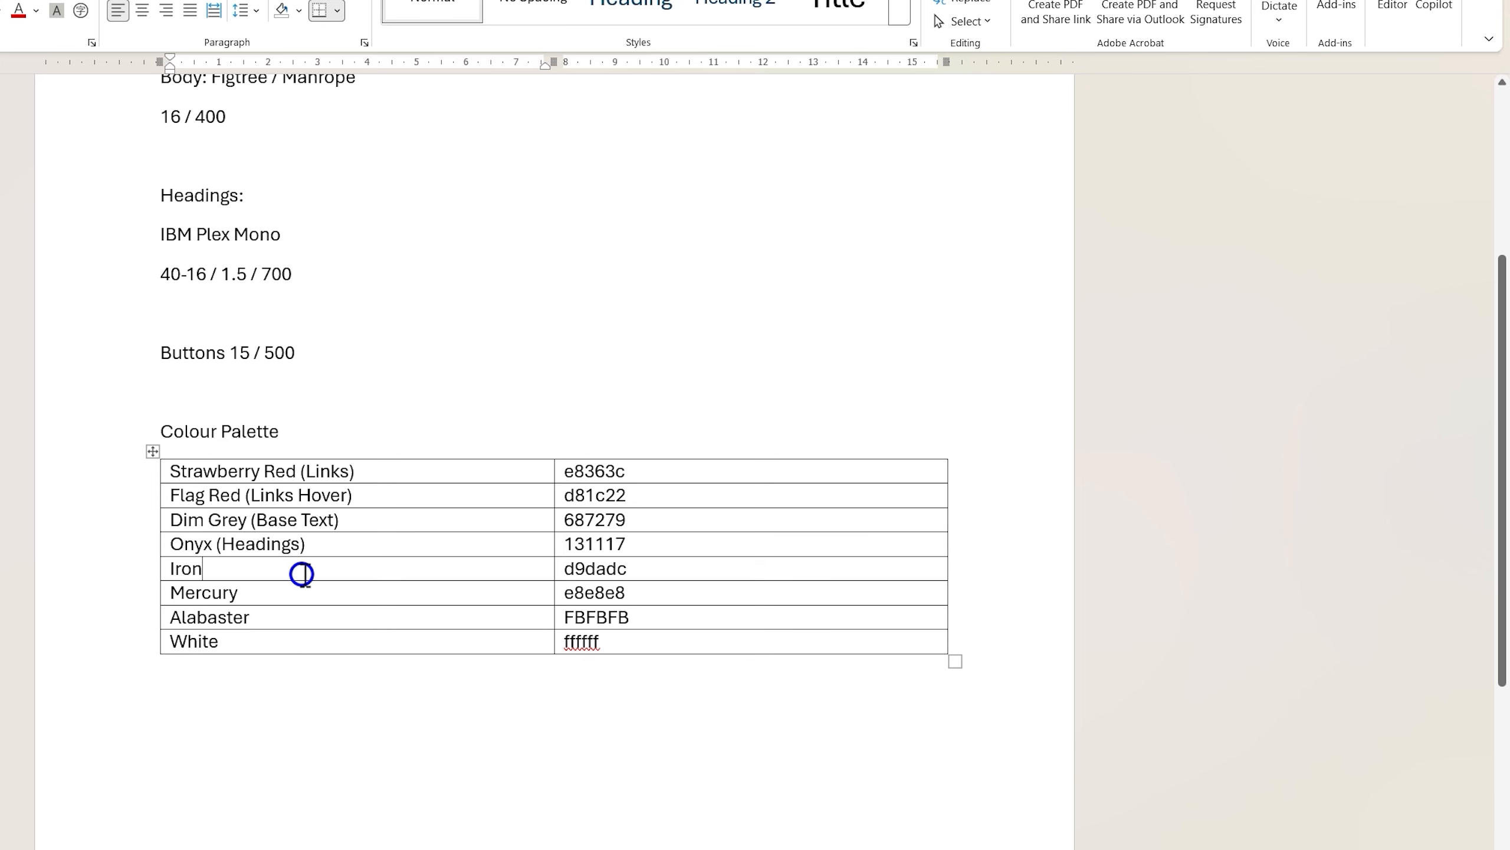
{"action": "key", "text": "Tab"}
{"action": "key", "text": "ctrl+c"}
{"action": "key", "text": "alt+Tab"}
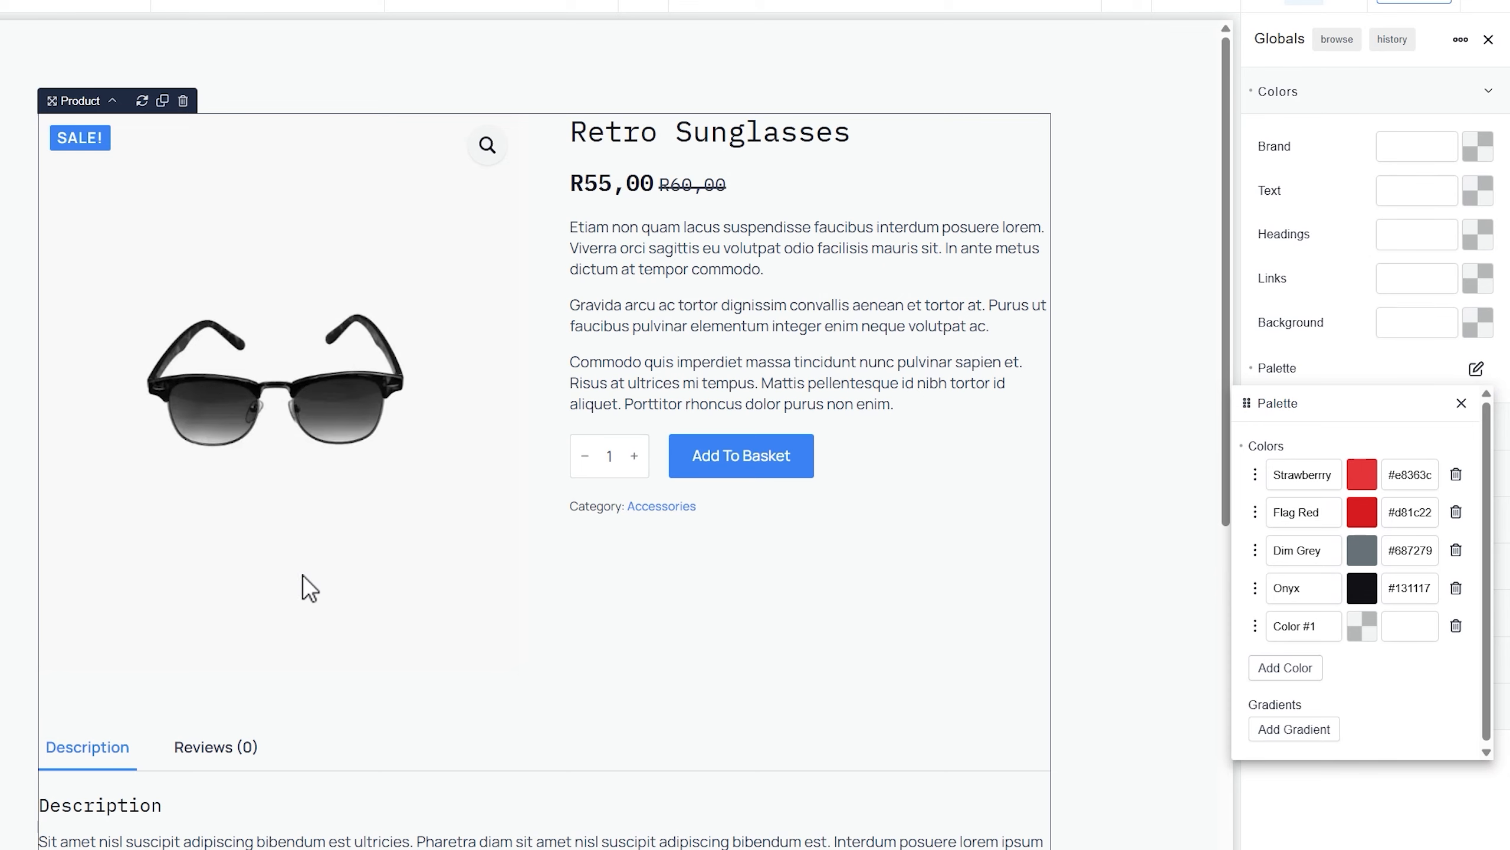
Name the fifth colour 'Iron' and fill in hex d9dadc
{"action": "left_click", "coordinate": [1281, 626]}
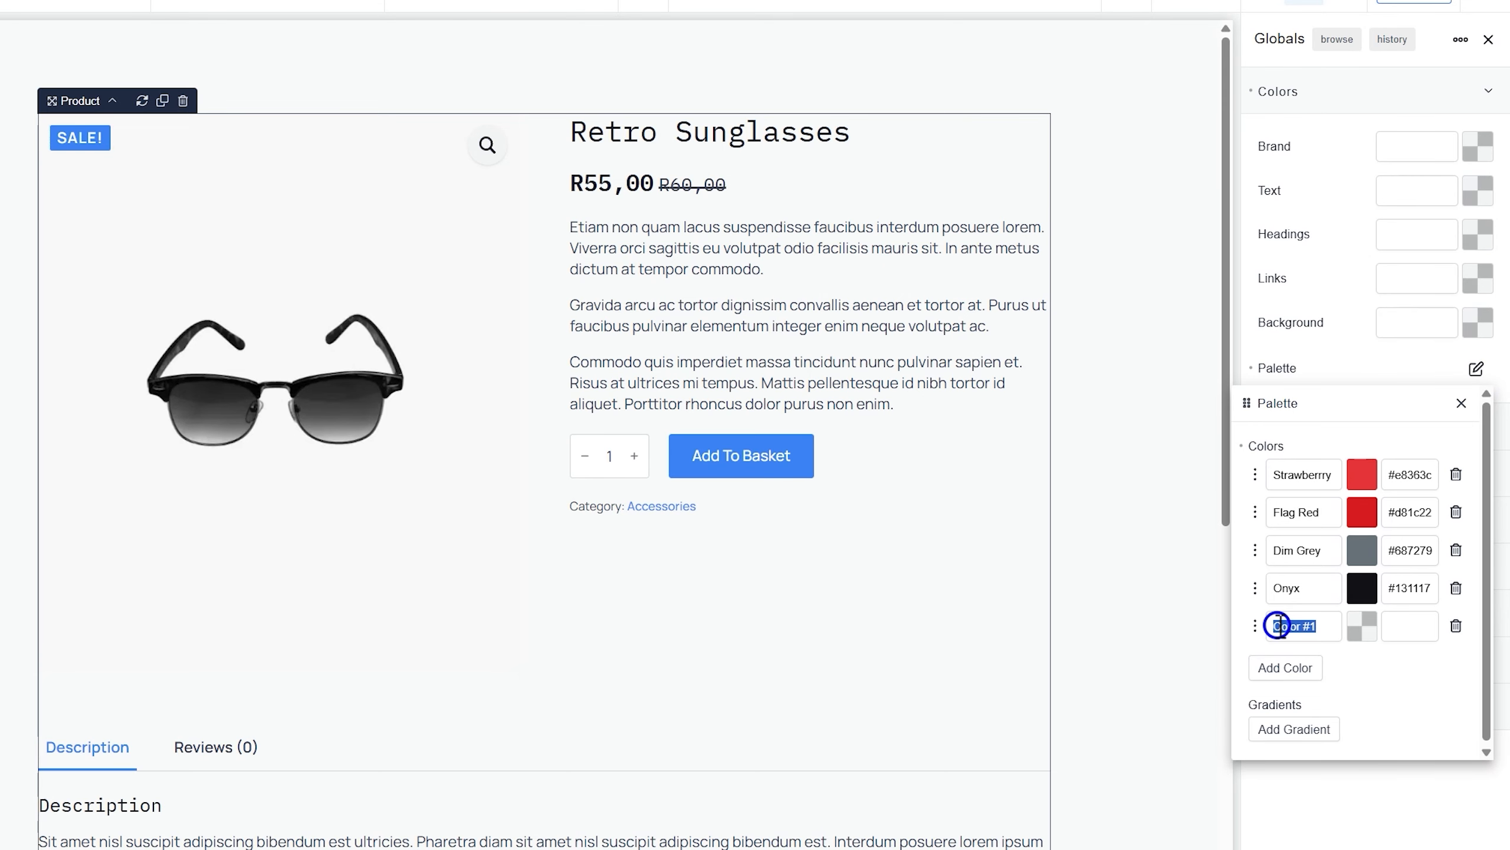
{"action": "key", "text": "alt+Tab"}
{"action": "key", "text": "alt+Tab"}
{"action": "type", "text": "Iron"}
{"action": "key", "text": "ctrl+v"}
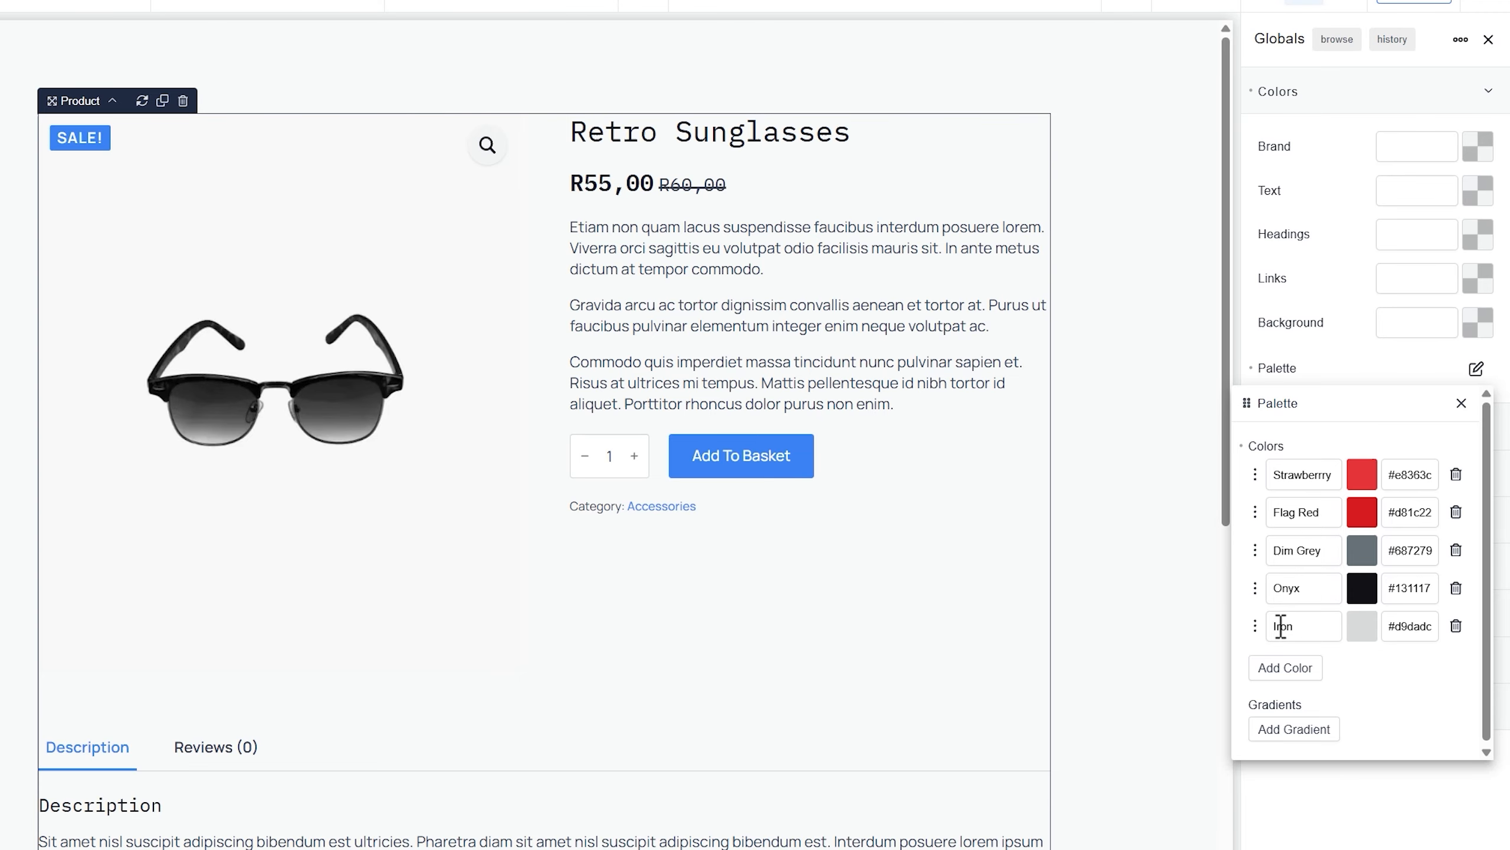
Add a palette colour named 'mercury' with hex e8e8e8
{"action": "left_click", "coordinate": [1307, 666]}
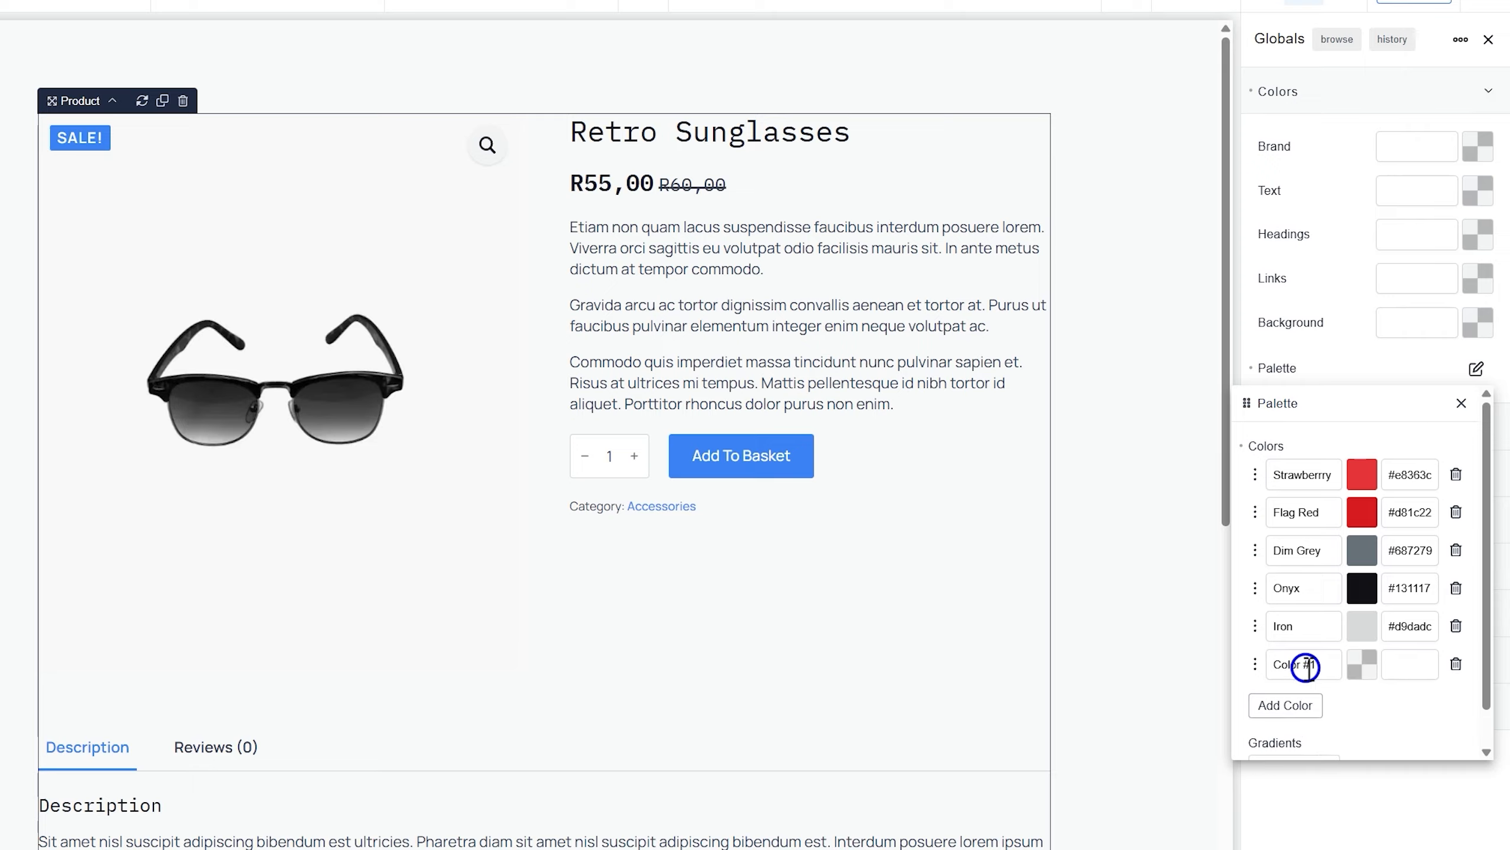
{"action": "key", "text": "alt+Tab"}
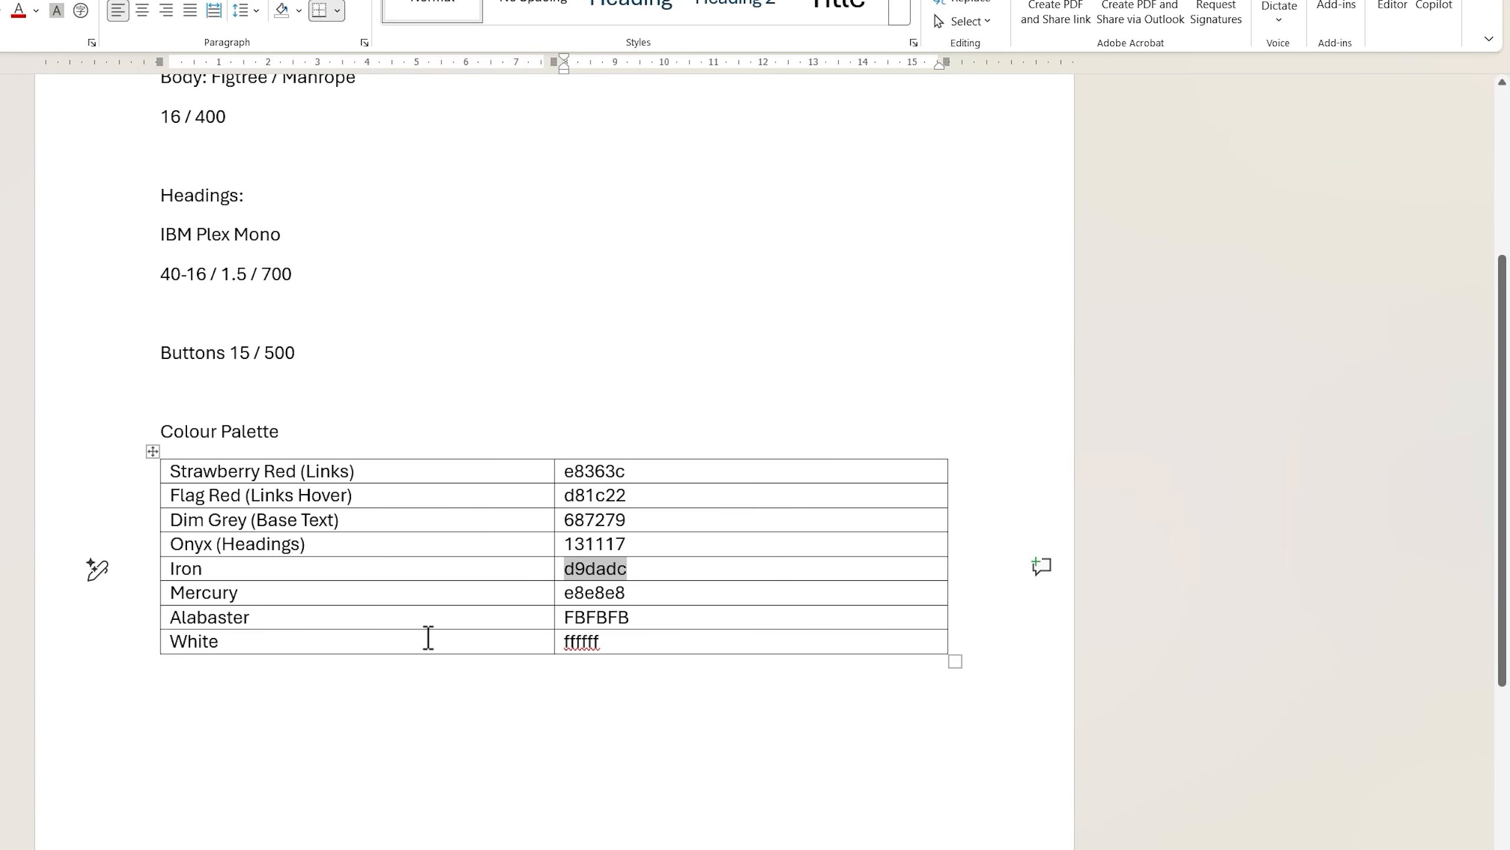
{"action": "left_click", "coordinate": [445, 597]}
{"action": "key", "text": "Tab"}
{"action": "key", "text": "alt+Tab"}
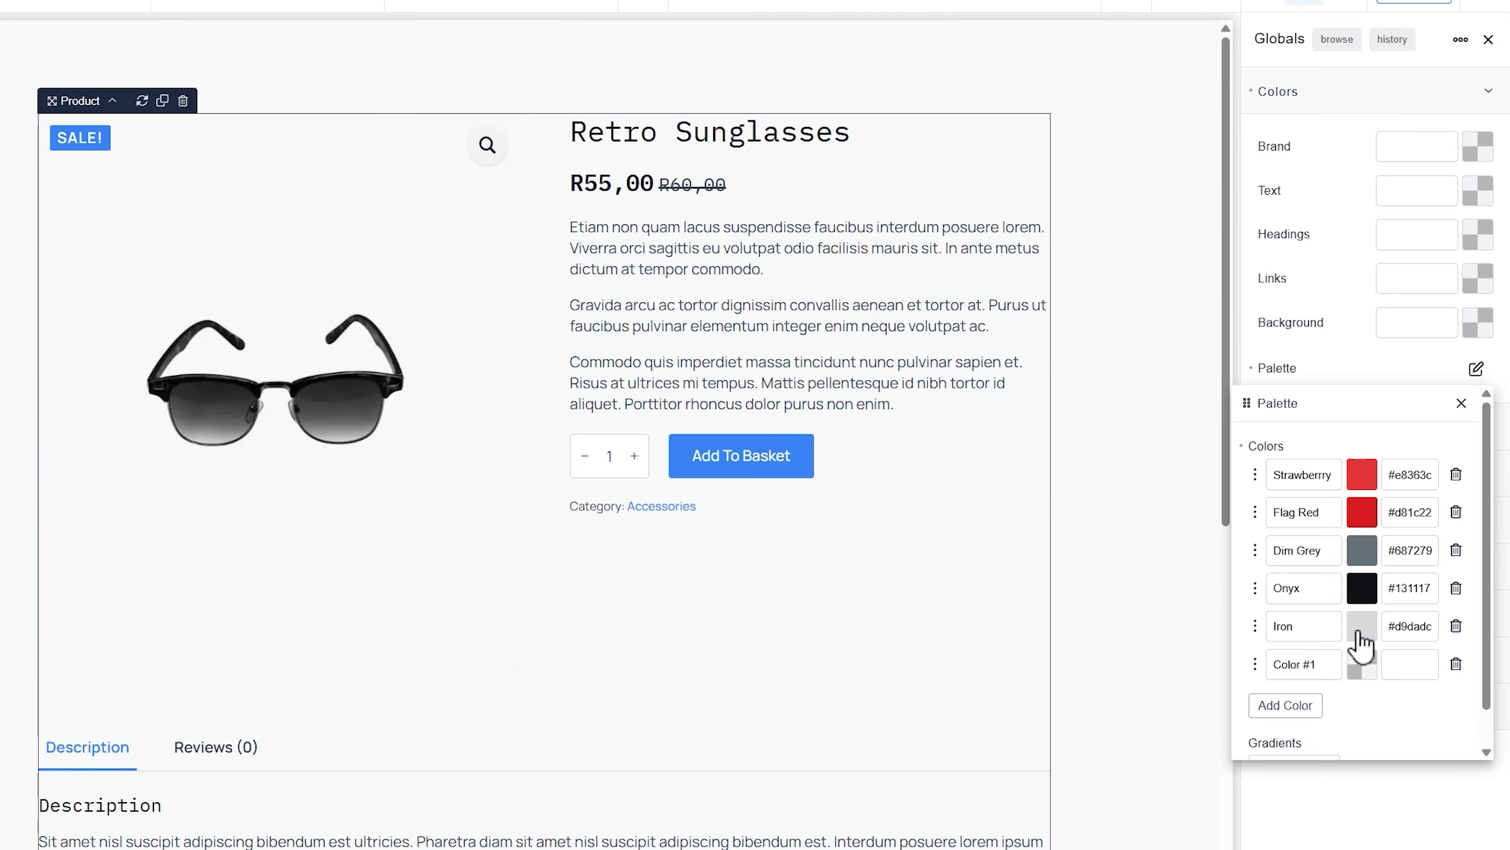
{"action": "triple_click", "coordinate": [1304, 661]}
{"action": "type", "text": "mercury"}
{"action": "left_click", "coordinate": [1403, 668]}
{"action": "type", "text": "#e8e8e8"}
Add a palette colour named 'Alab' (Alabaster) with hex FBFBFB
{"action": "left_click", "coordinate": [1302, 705]}
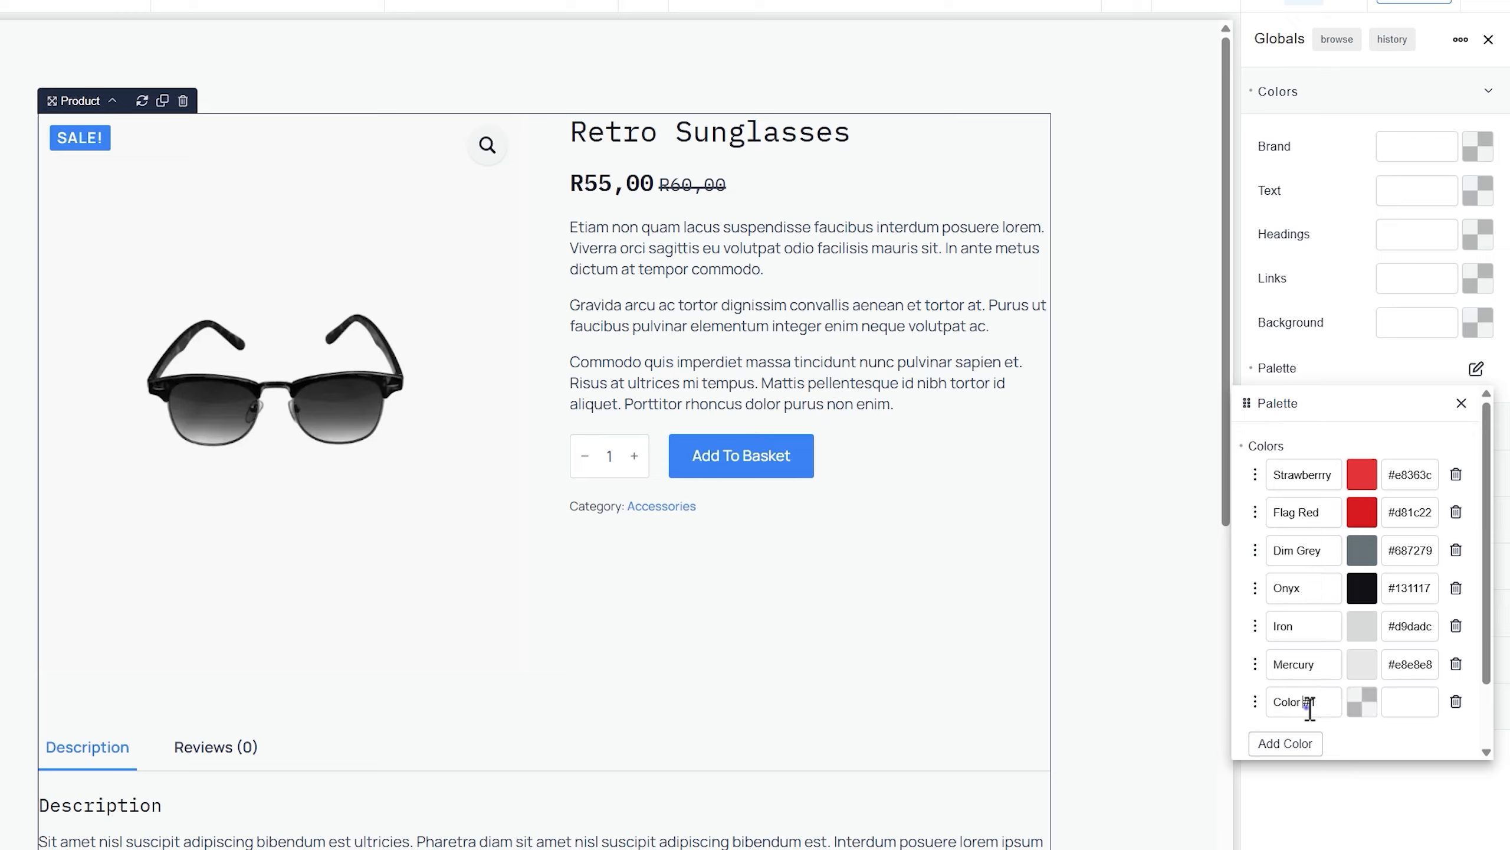
{"action": "triple_click", "coordinate": [1305, 703]}
{"action": "key", "text": "alt+Tab"}
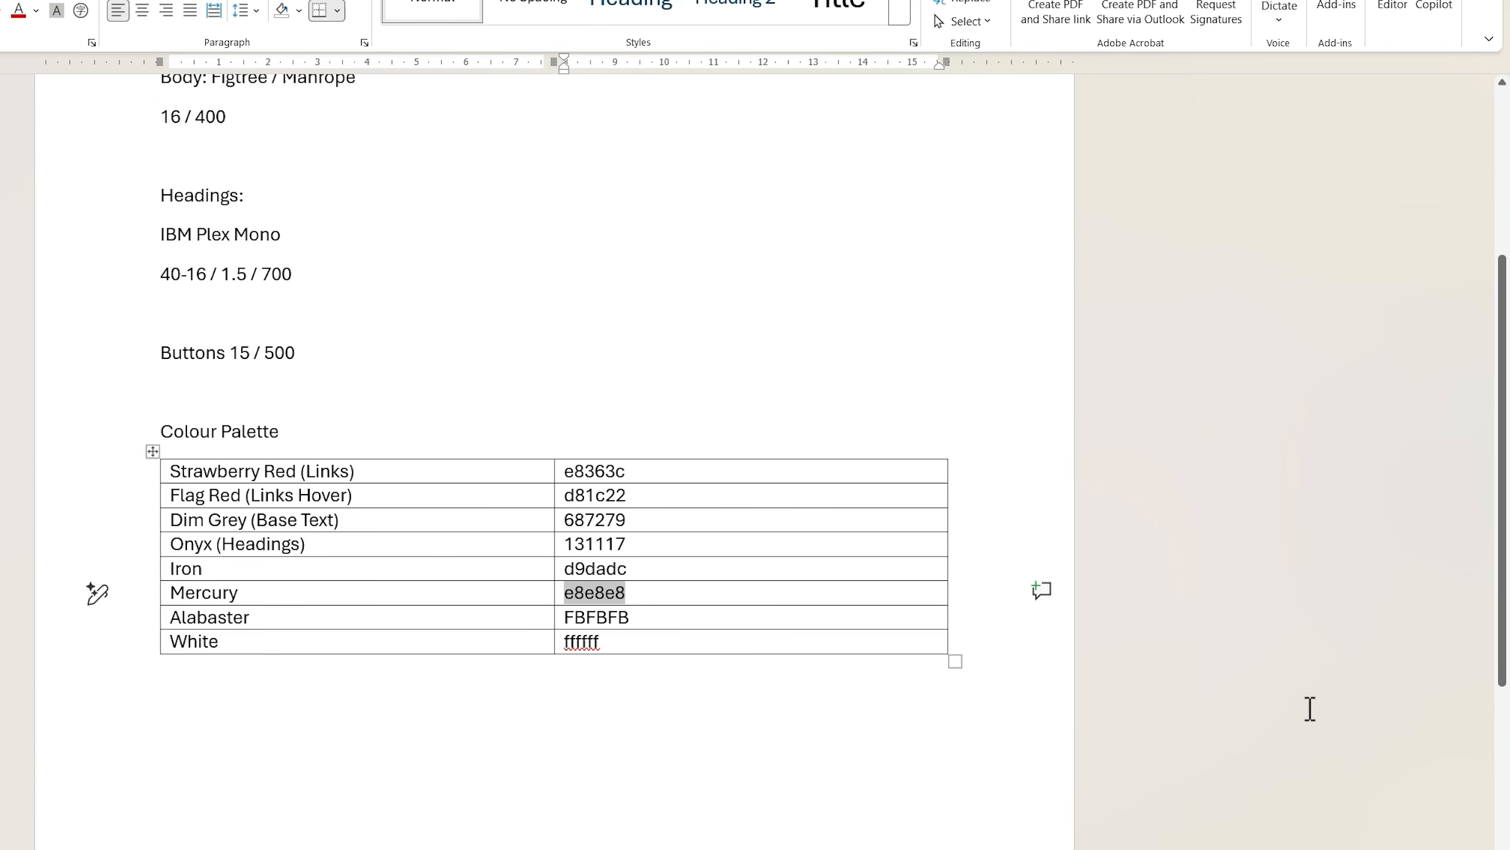
{"action": "left_click", "coordinate": [475, 619]}
{"action": "key", "text": "ctrl+c"}
{"action": "key", "text": "Tab"}
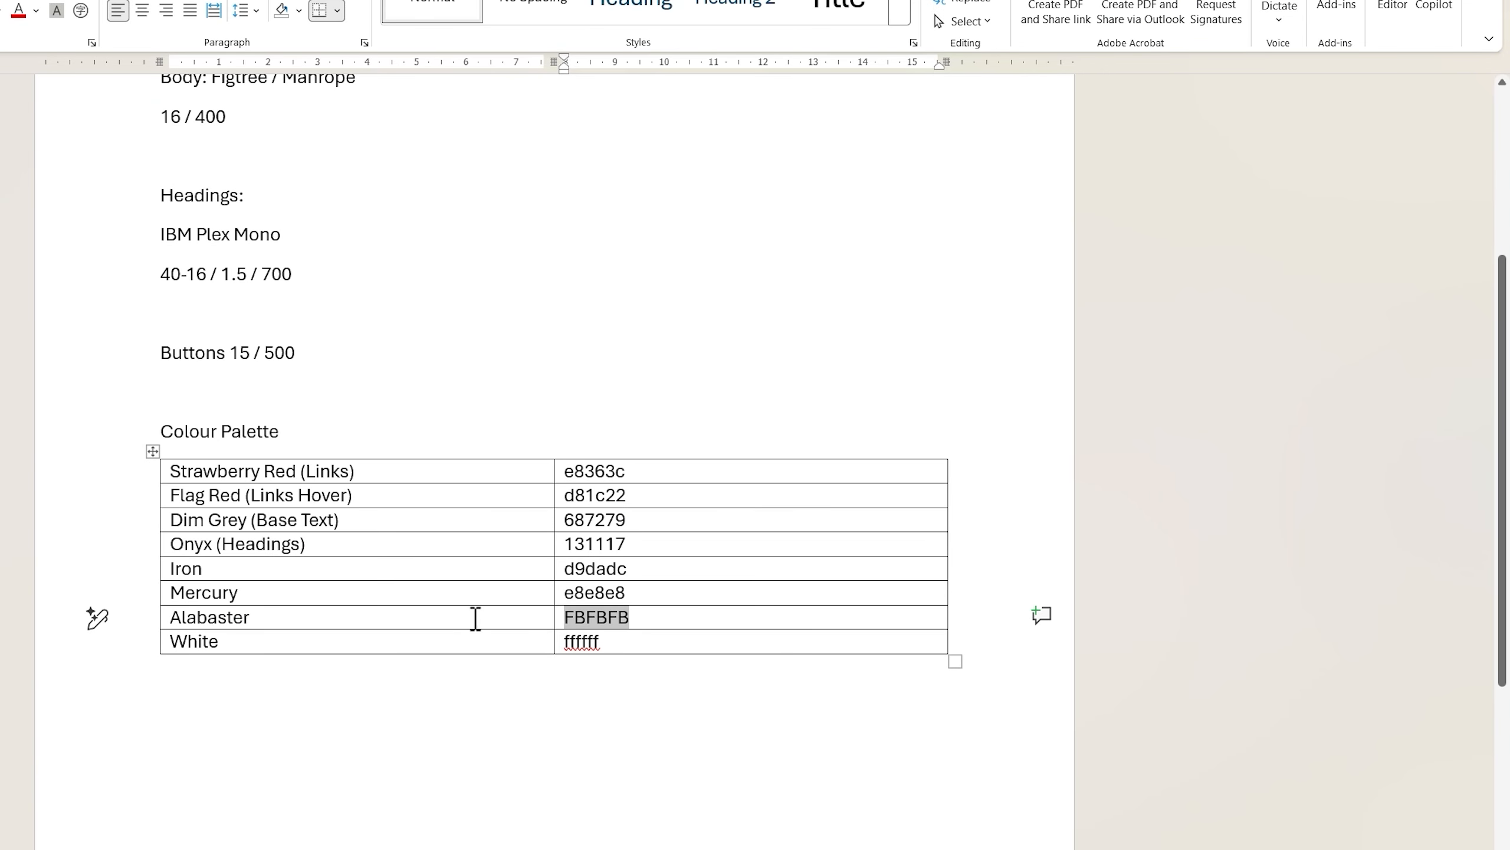
{"action": "key", "text": "alt+Tab"}
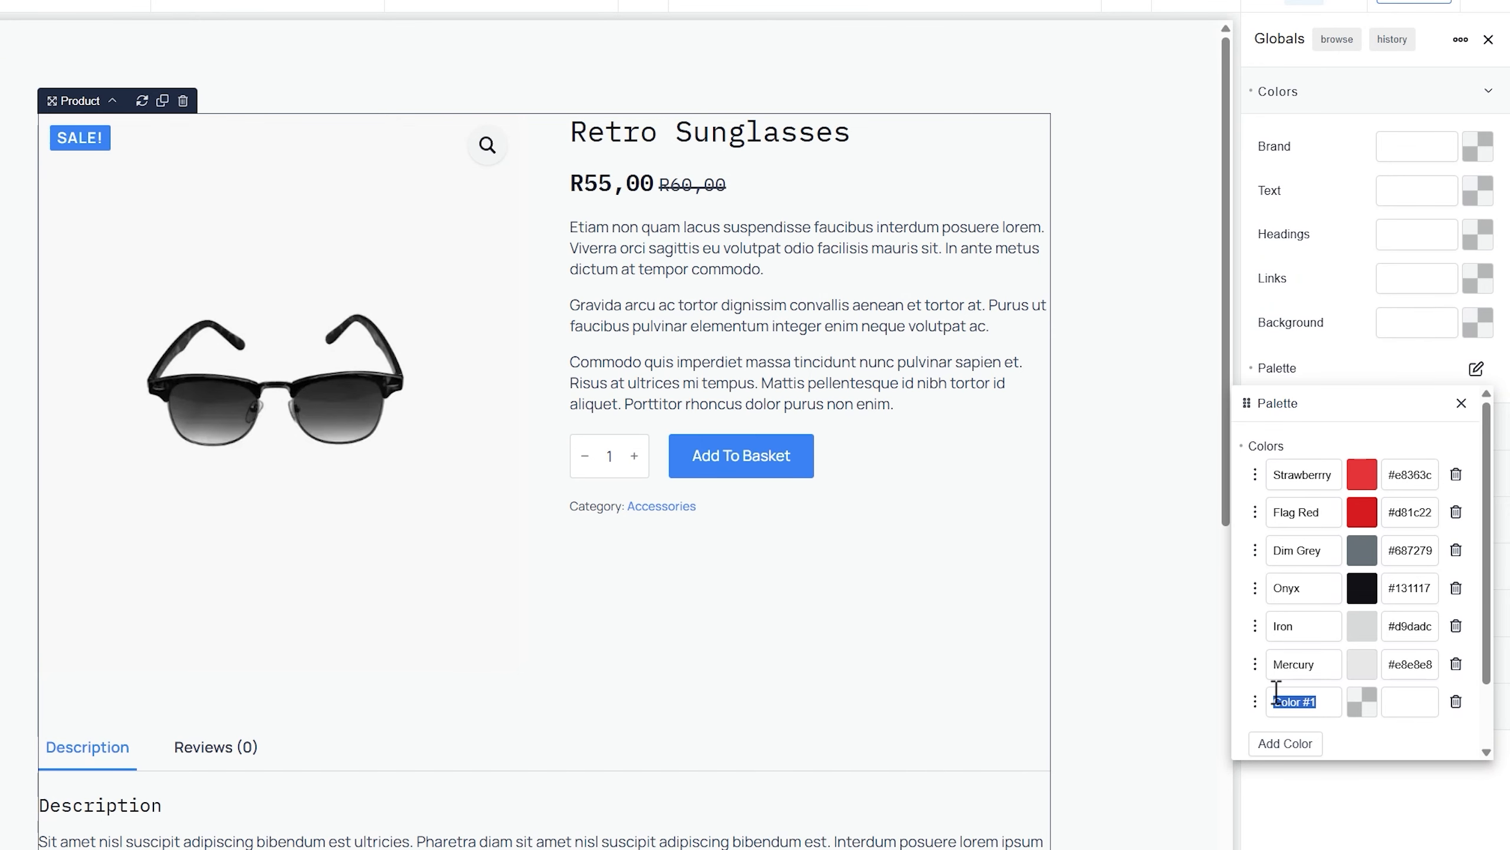
{"action": "type", "text": "Alabaster"}
{"action": "key", "text": "Tab"}
{"action": "key", "text": "ctrl+v"}
Add a White colour with value #fff and close the palette editor
{"action": "left_click", "coordinate": [1285, 743]}
{"action": "scroll", "coordinate": [1302, 744], "scroll_direction": "down", "scroll_amount": 3}
{"action": "double_click", "coordinate": [1292, 623]}
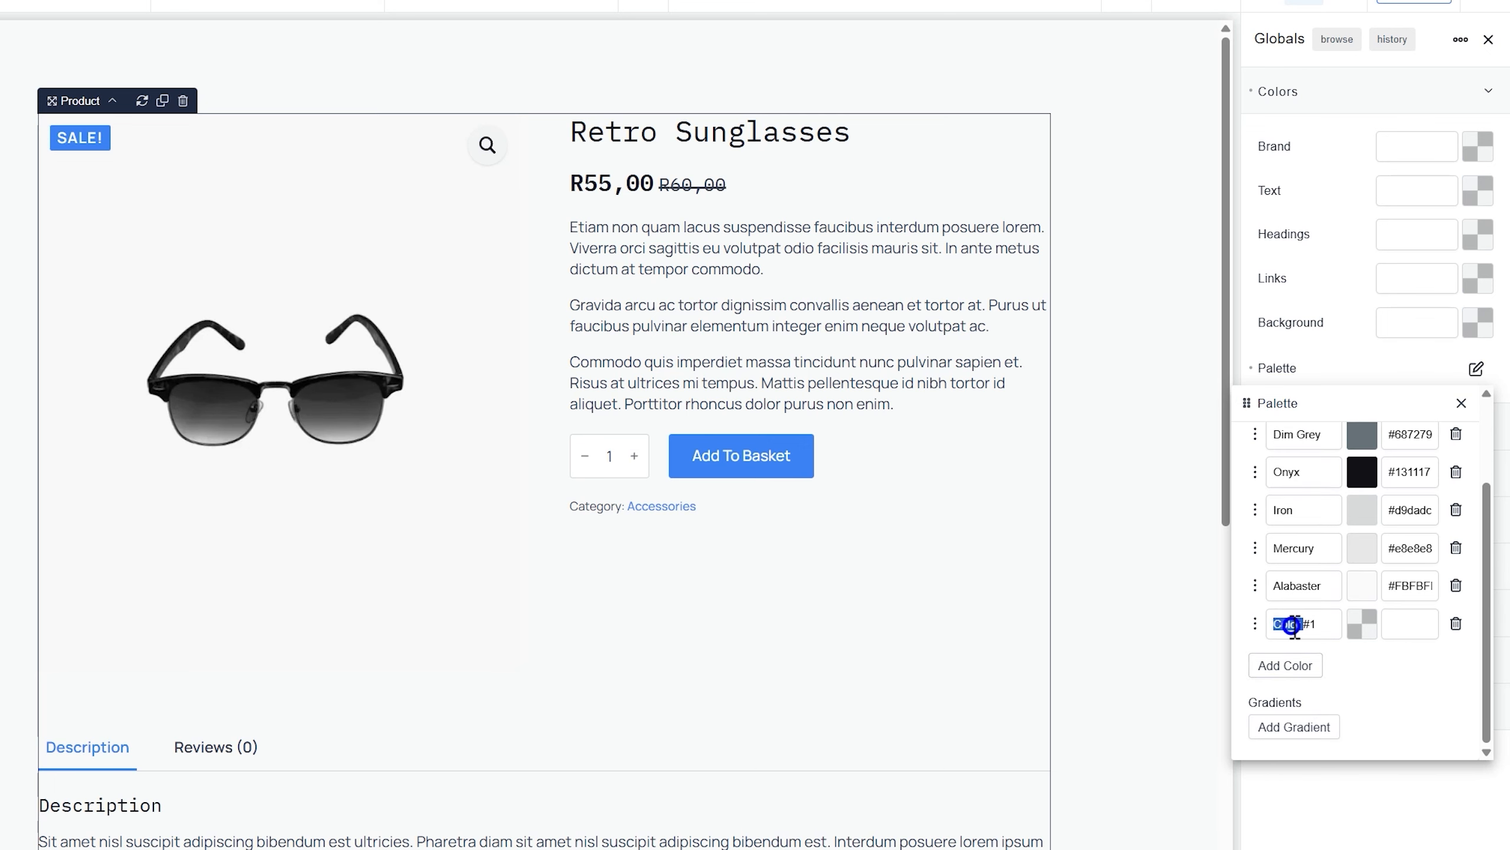
{"action": "left_click", "coordinate": [1291, 624]}
{"action": "type", "text": "W"}
{"action": "type", "text": "fff"}
{"action": "left_click", "coordinate": [1417, 688]}
{"action": "scroll", "coordinate": [1417, 688], "scroll_direction": "up", "scroll_amount": 2}
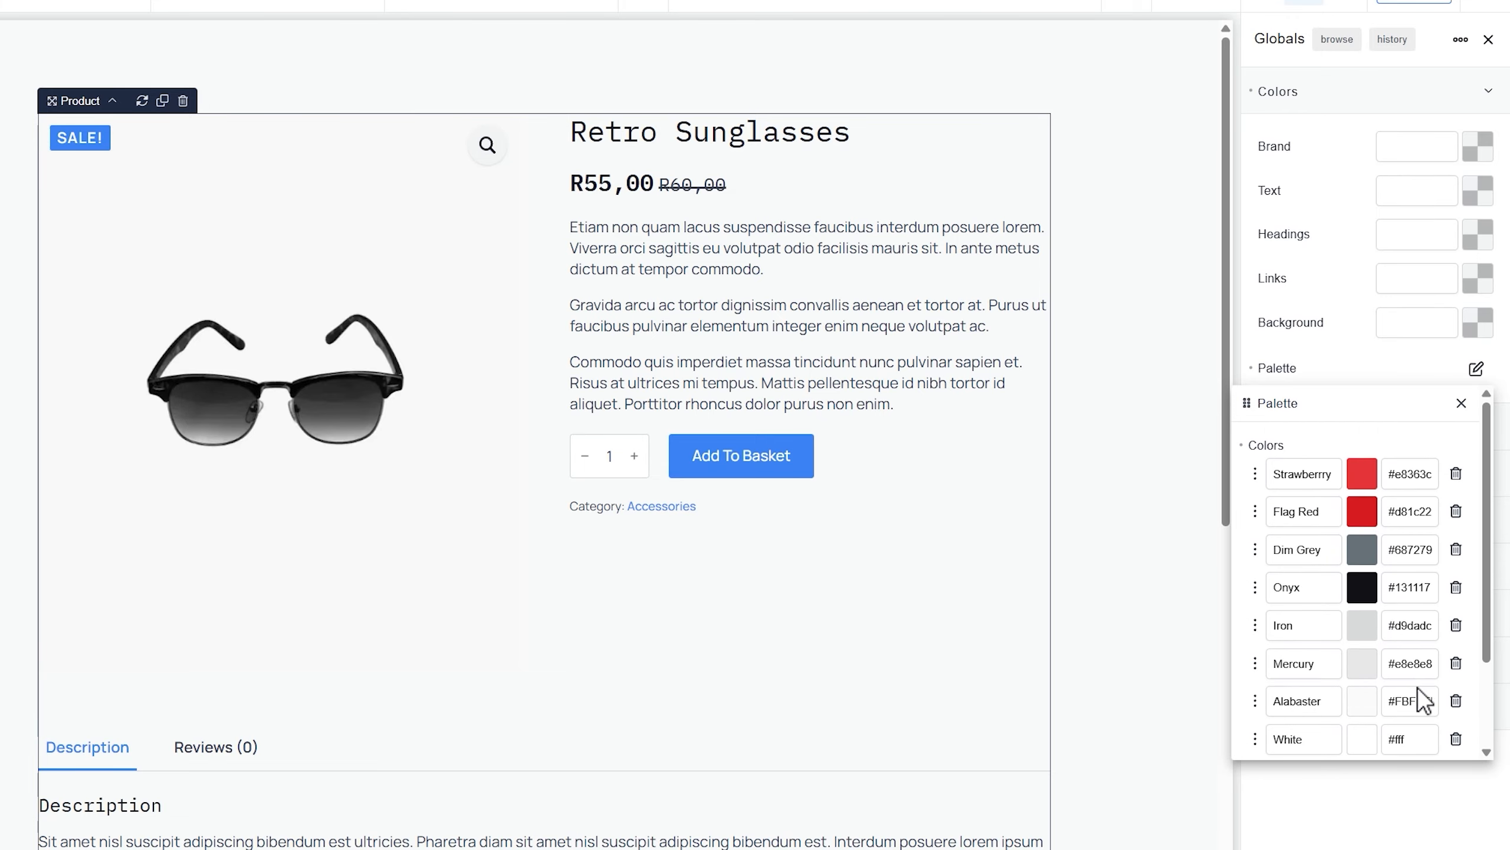
{"action": "left_click", "coordinate": [1462, 404]}
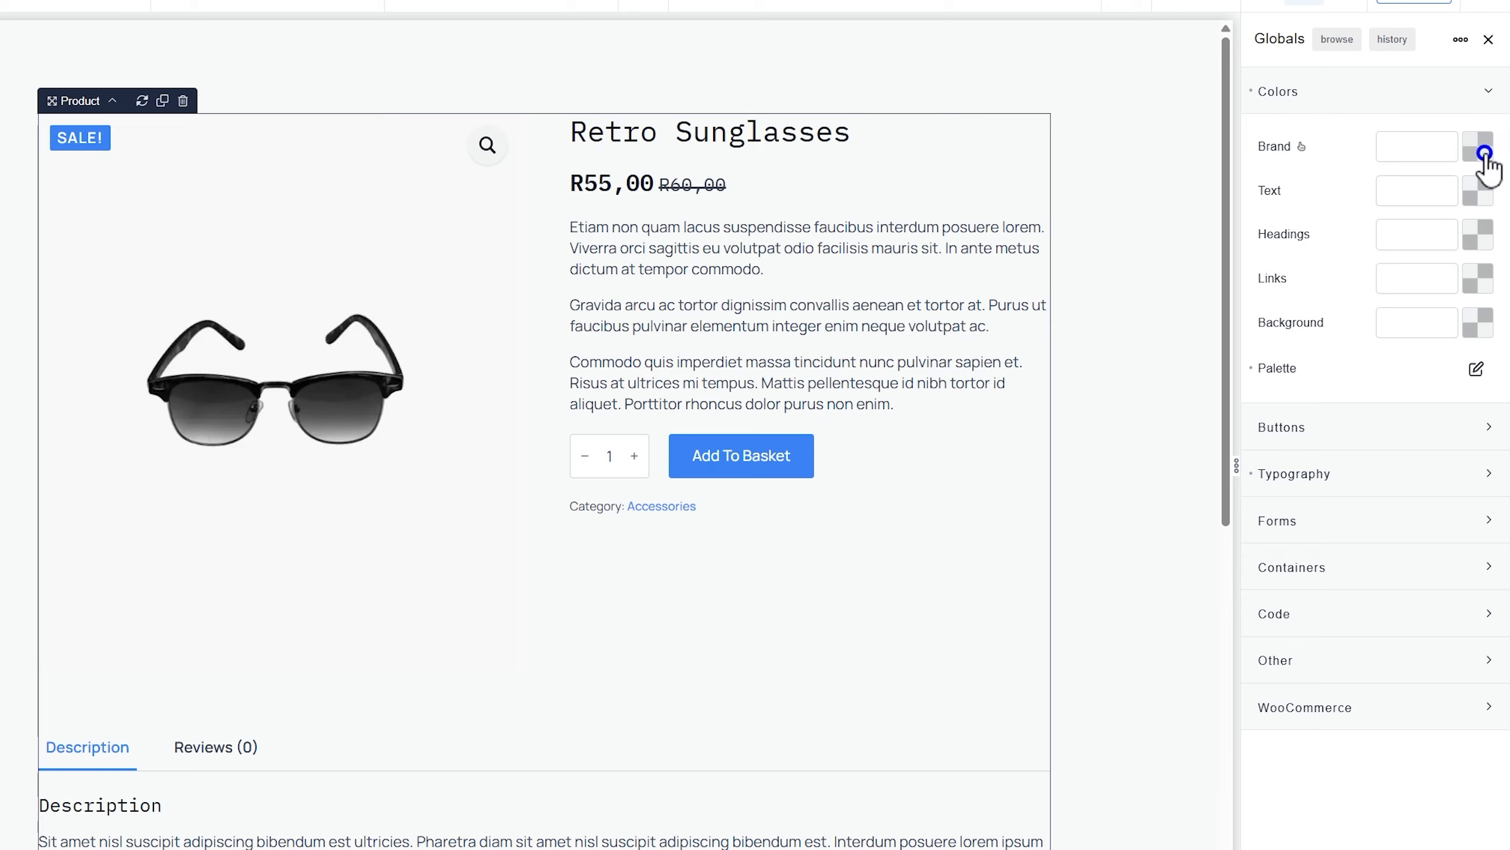
Set the global Brand colour to Strawberry Red and the Text colour to Dim Grey
{"action": "left_click", "coordinate": [1477, 147]}
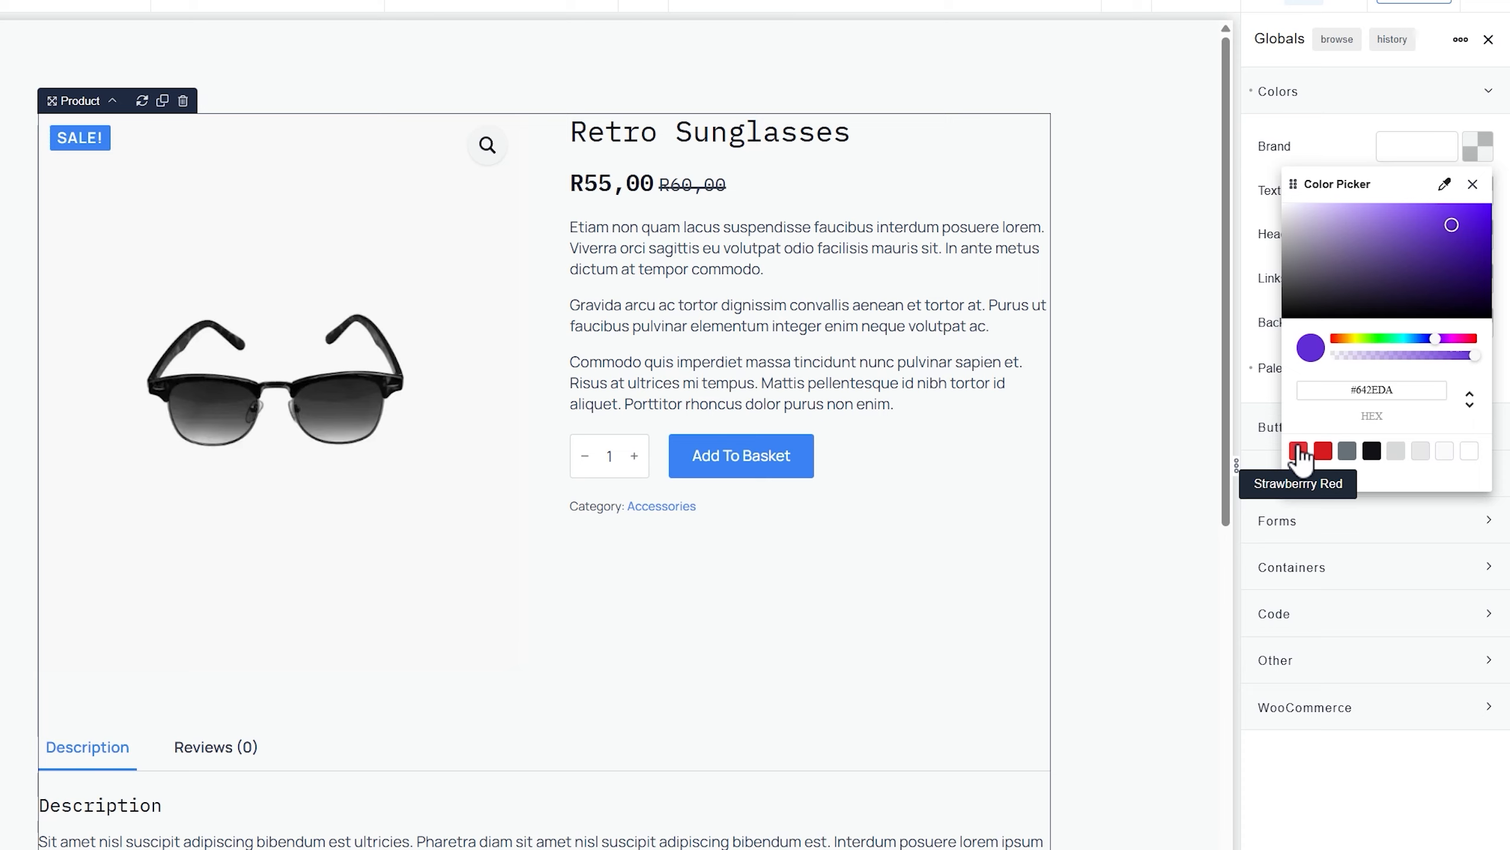
{"action": "left_click", "coordinate": [1298, 451]}
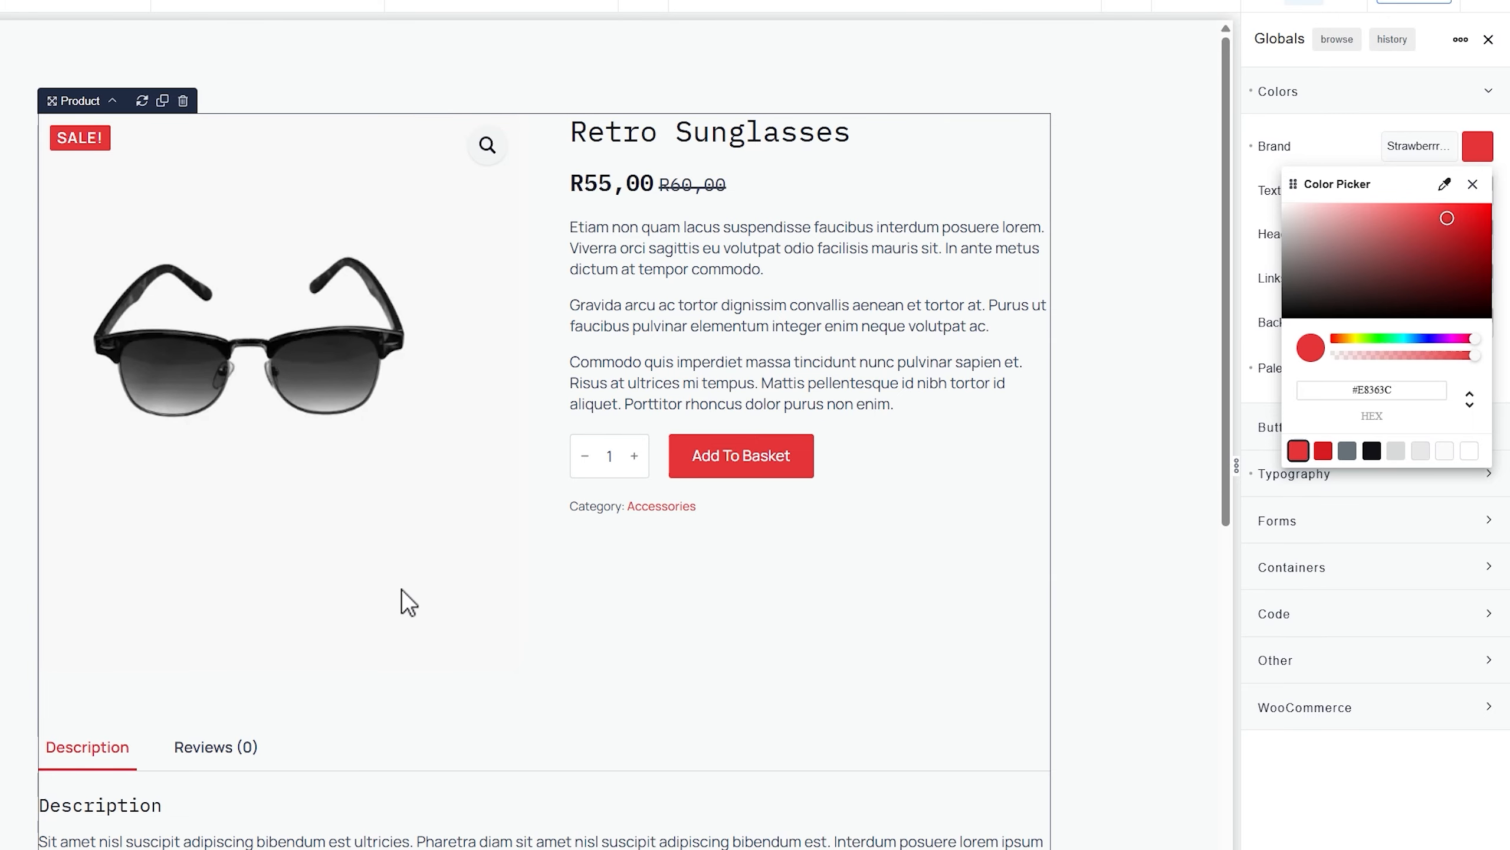
{"action": "left_click", "coordinate": [1483, 146]}
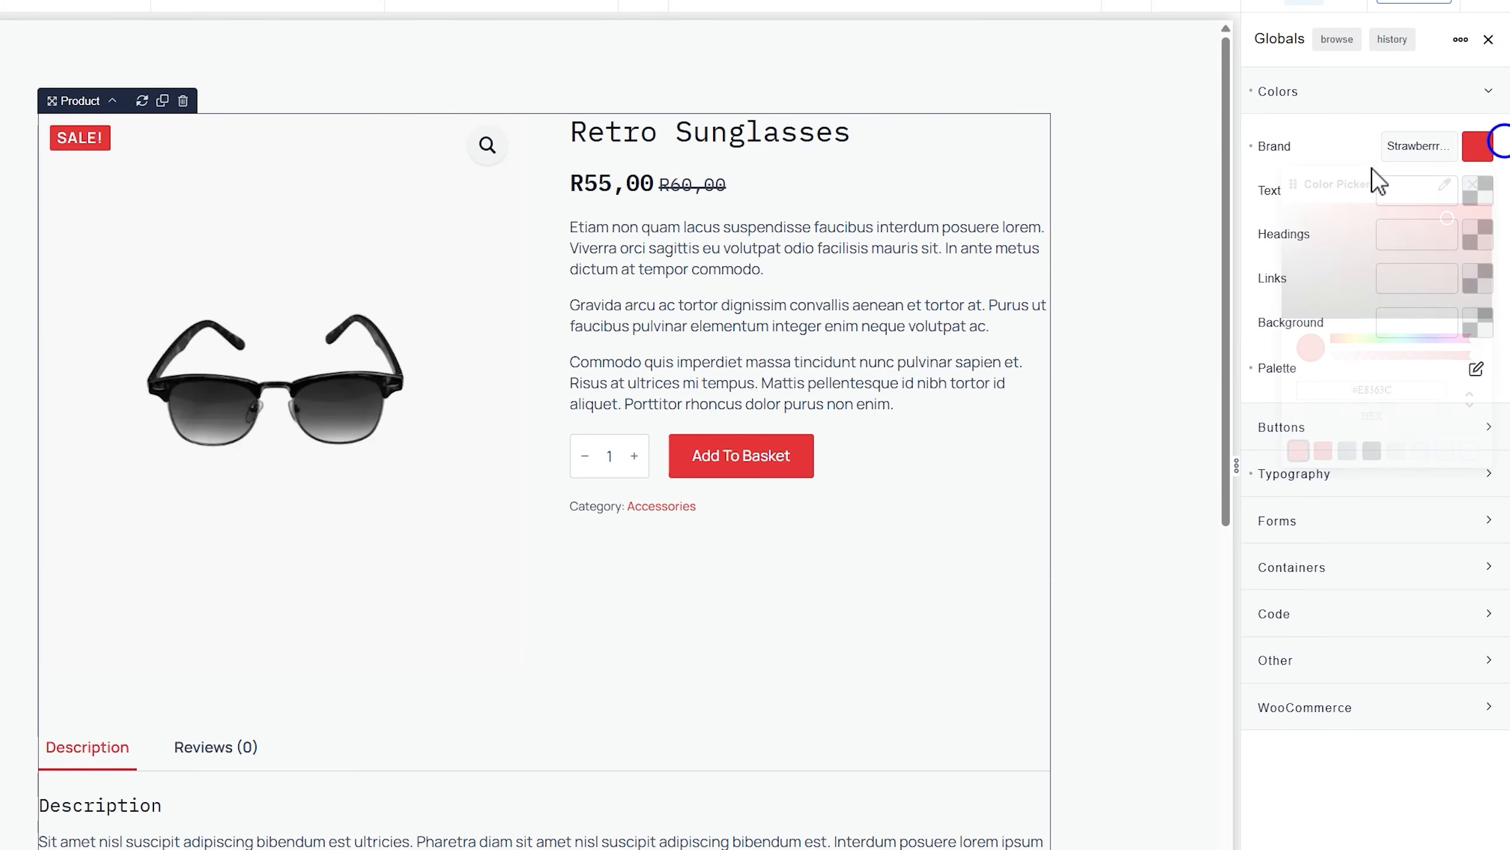
{"action": "left_click", "coordinate": [1478, 196]}
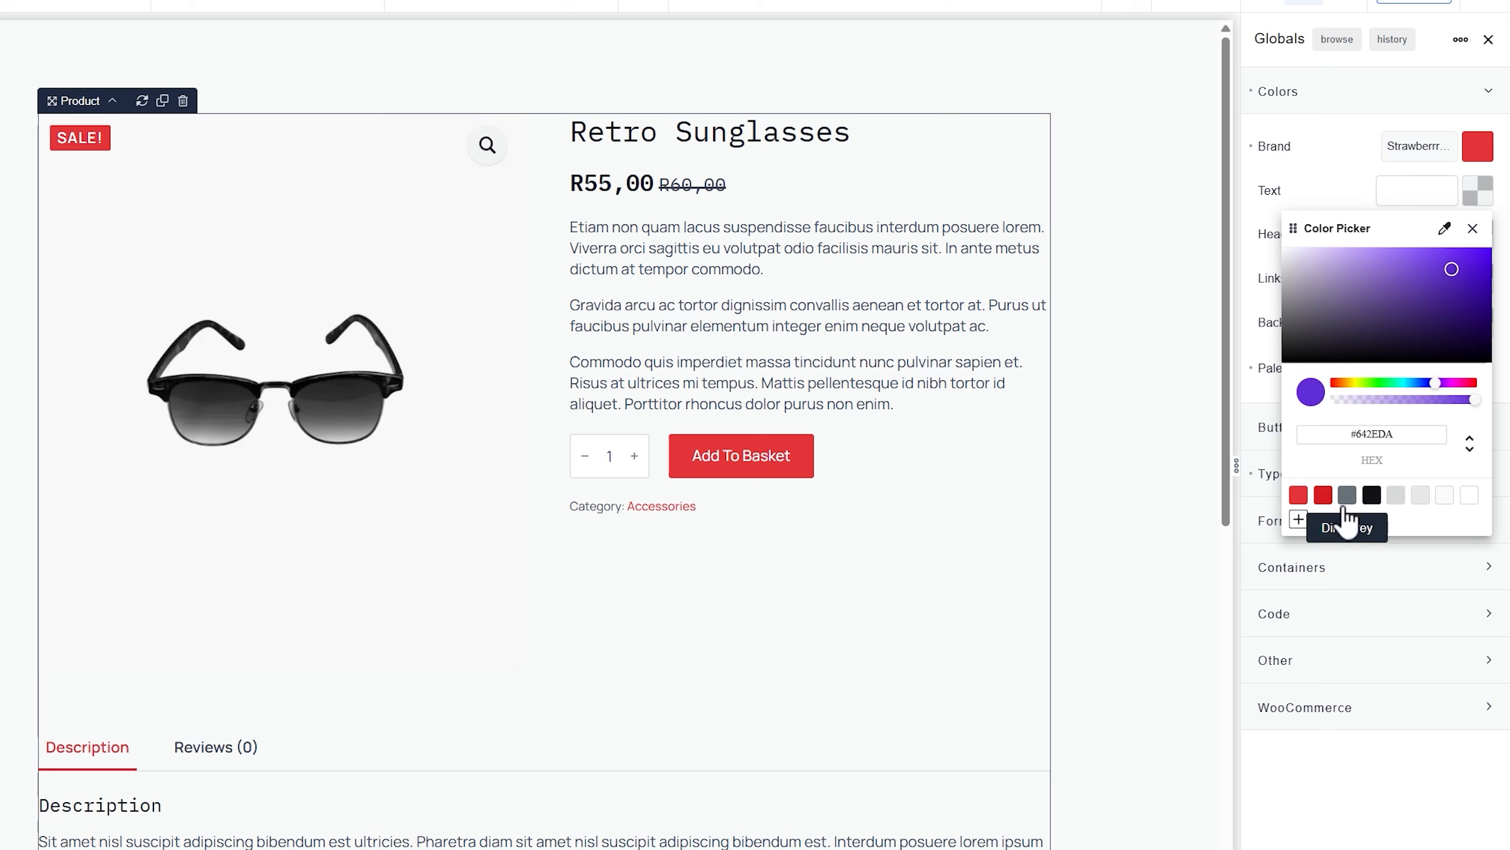
{"action": "left_click", "coordinate": [1348, 500]}
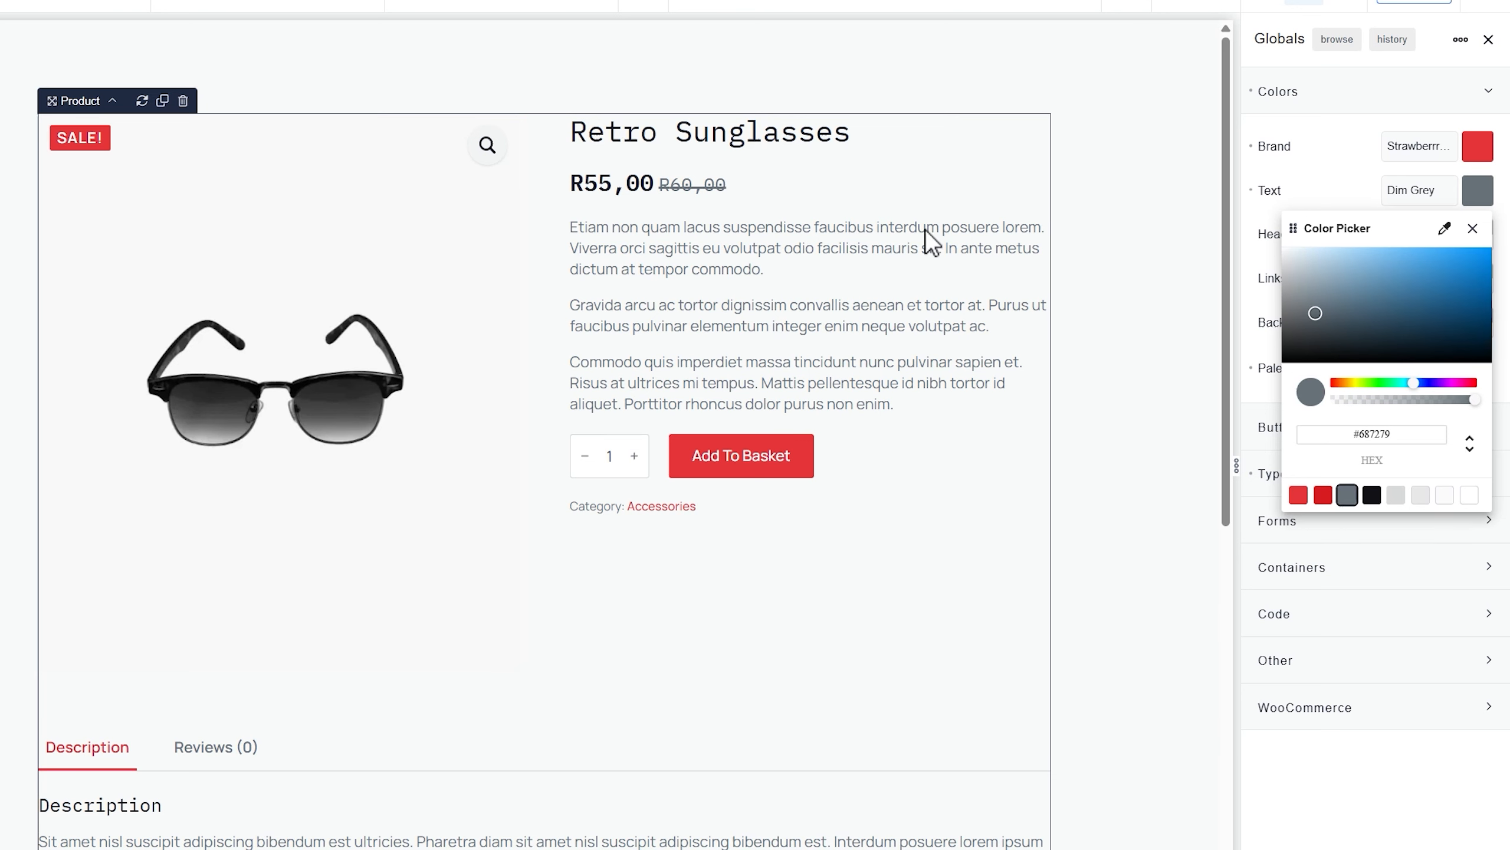
{"action": "left_click", "coordinate": [1364, 196]}
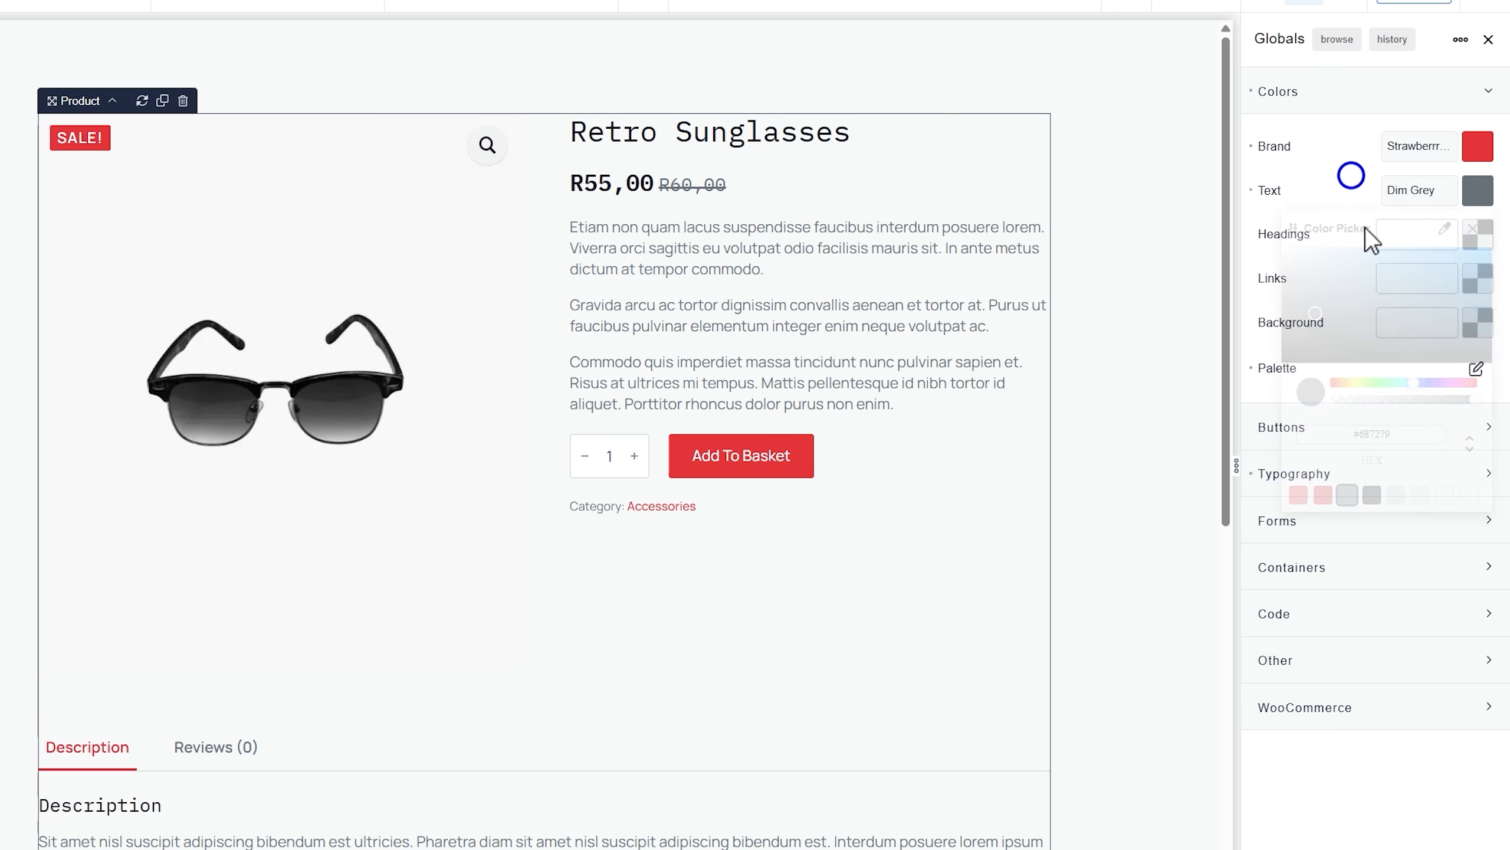
Set Headings to Onyx, Links to Strawberry Red and Background to White
{"action": "left_click", "coordinate": [1478, 234]}
{"action": "left_click", "coordinate": [1372, 538]}
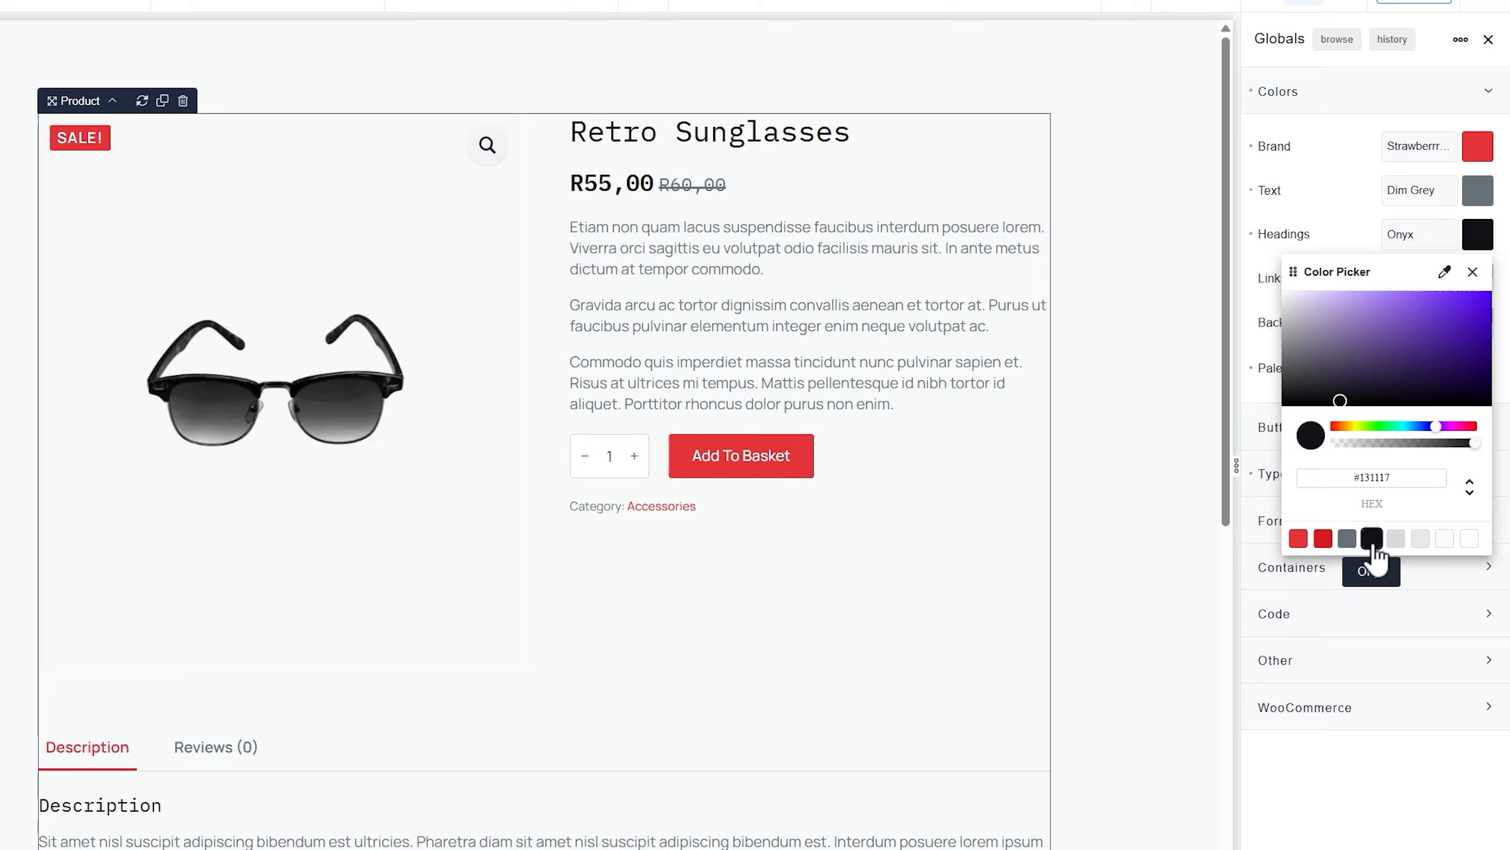
{"action": "left_click", "coordinate": [1358, 210]}
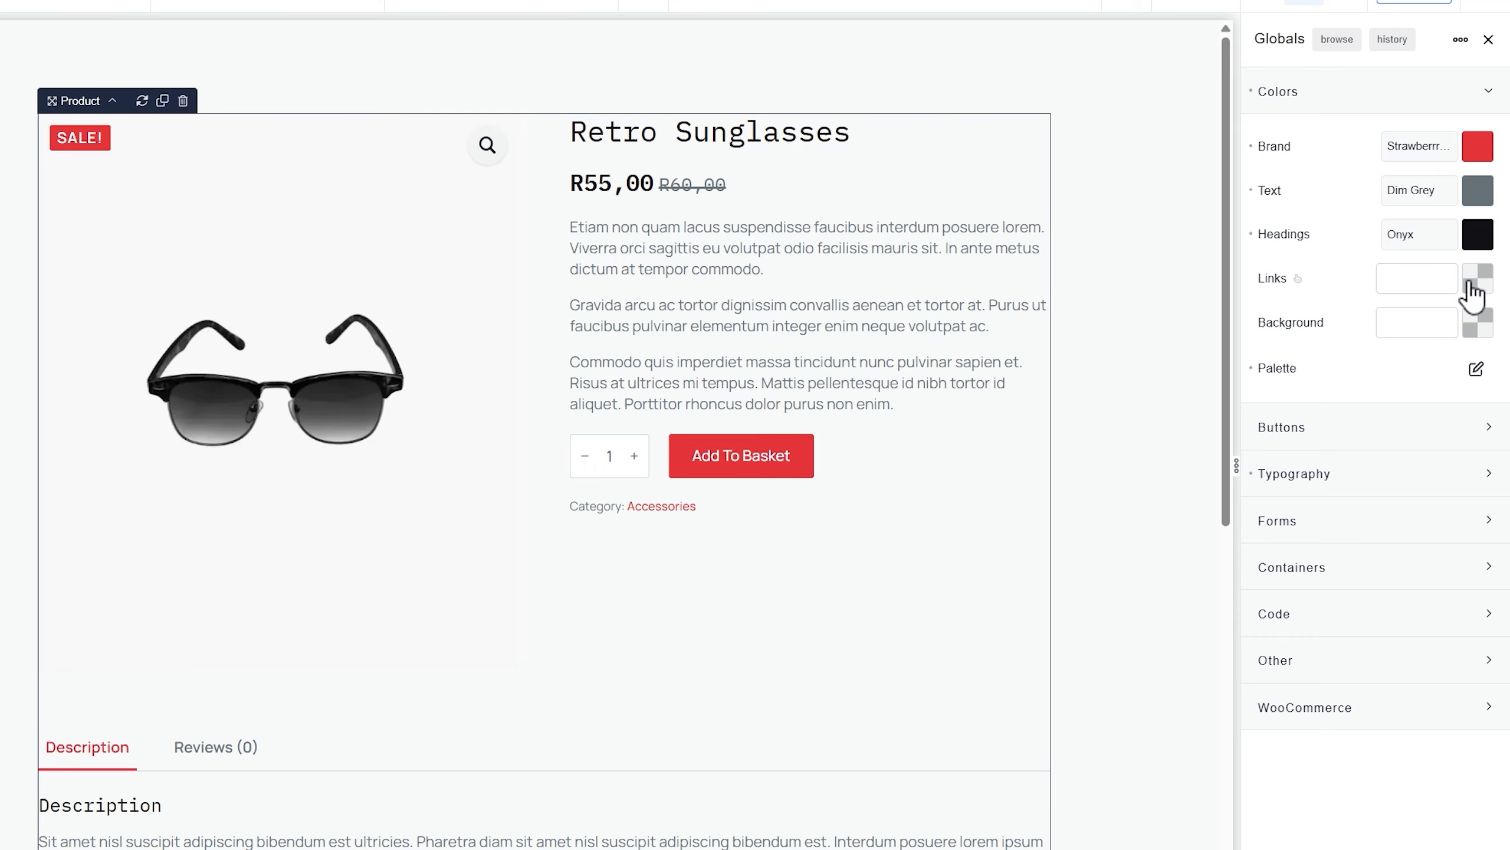
{"action": "left_click", "coordinate": [1476, 280]}
{"action": "left_click", "coordinate": [1302, 582]}
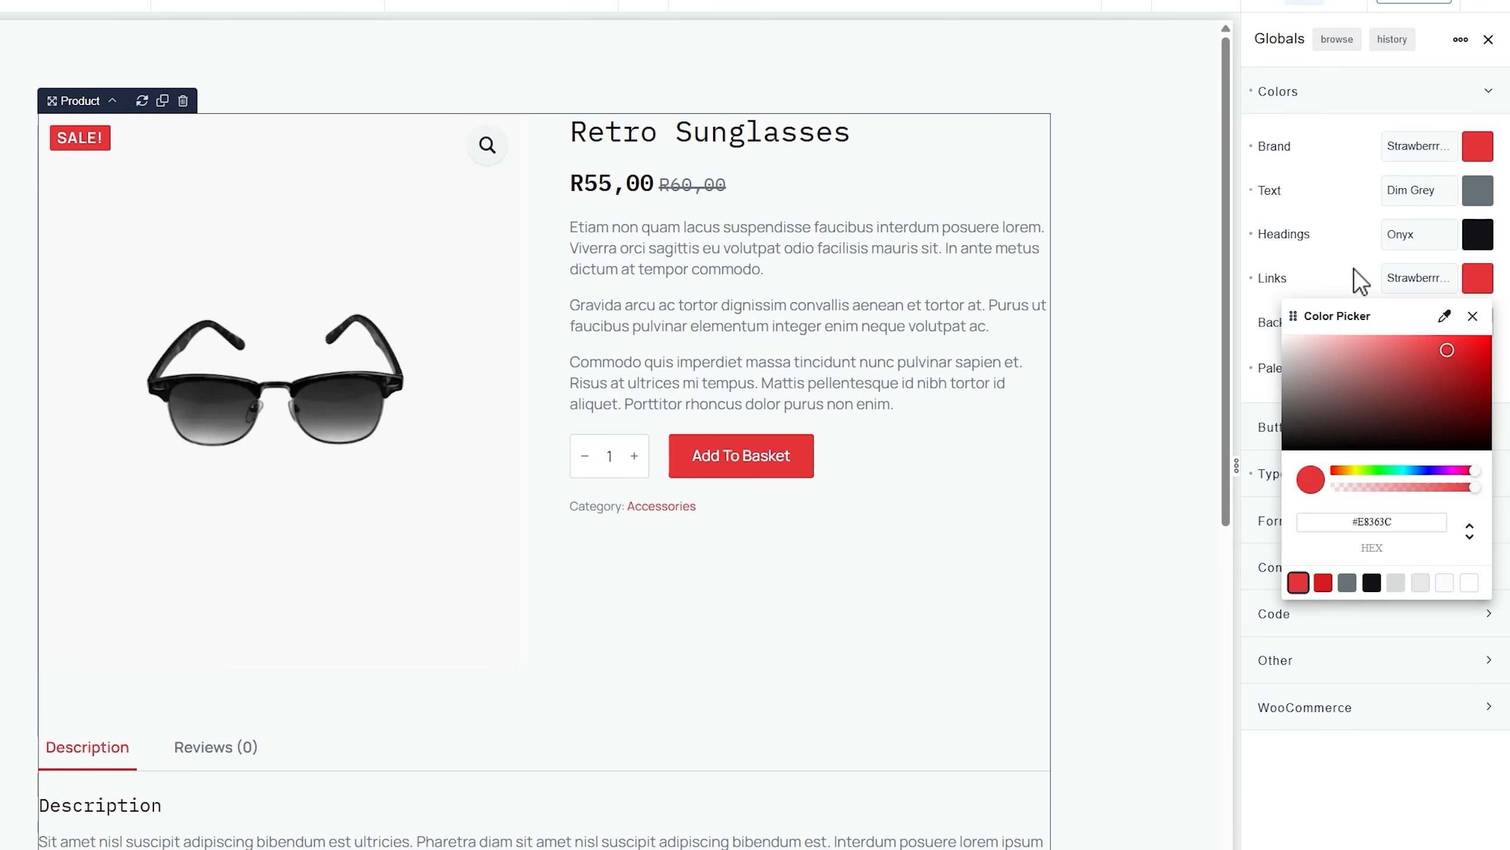
{"action": "left_click", "coordinate": [1340, 285]}
{"action": "left_click", "coordinate": [1478, 322]}
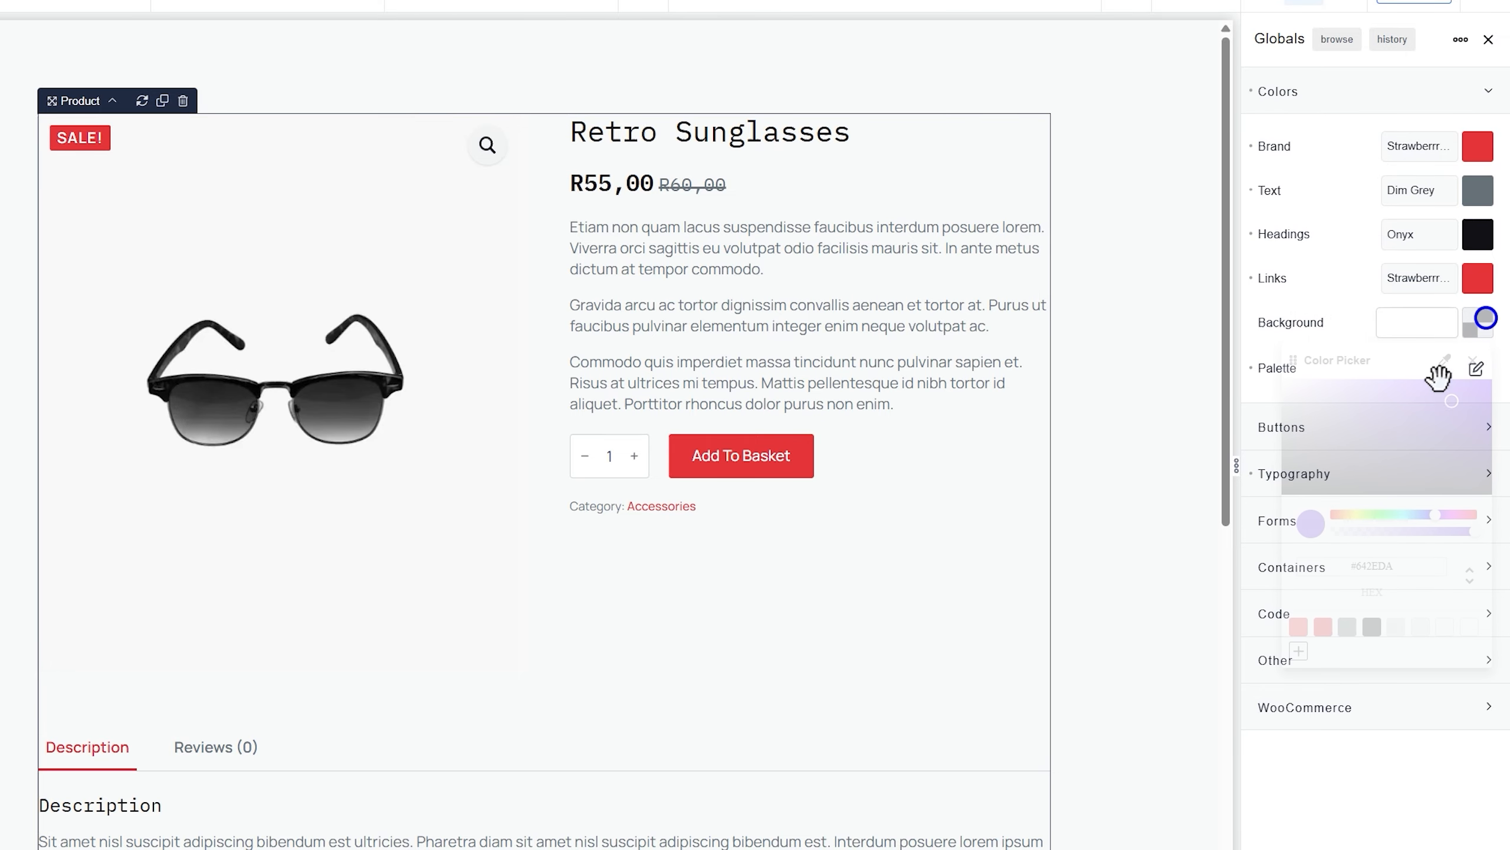
{"action": "left_click", "coordinate": [1469, 628]}
{"action": "left_click", "coordinate": [1361, 314]}
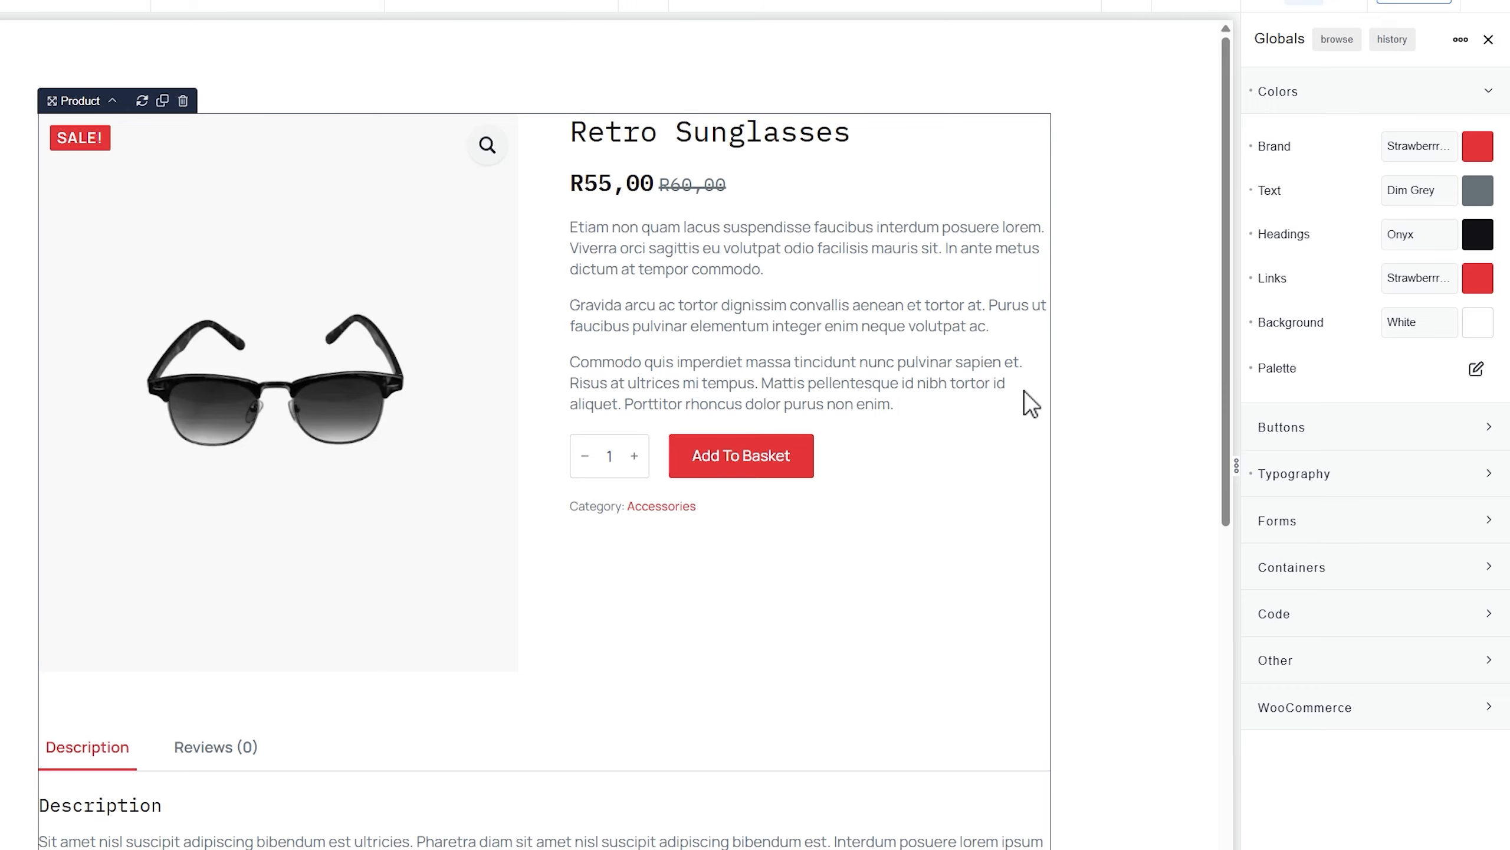
{"action": "left_click", "coordinate": [1323, 93]}
Expand the WooCommerce globals and inspect its Colors and Typography settings
{"action": "left_click", "coordinate": [1331, 140]}
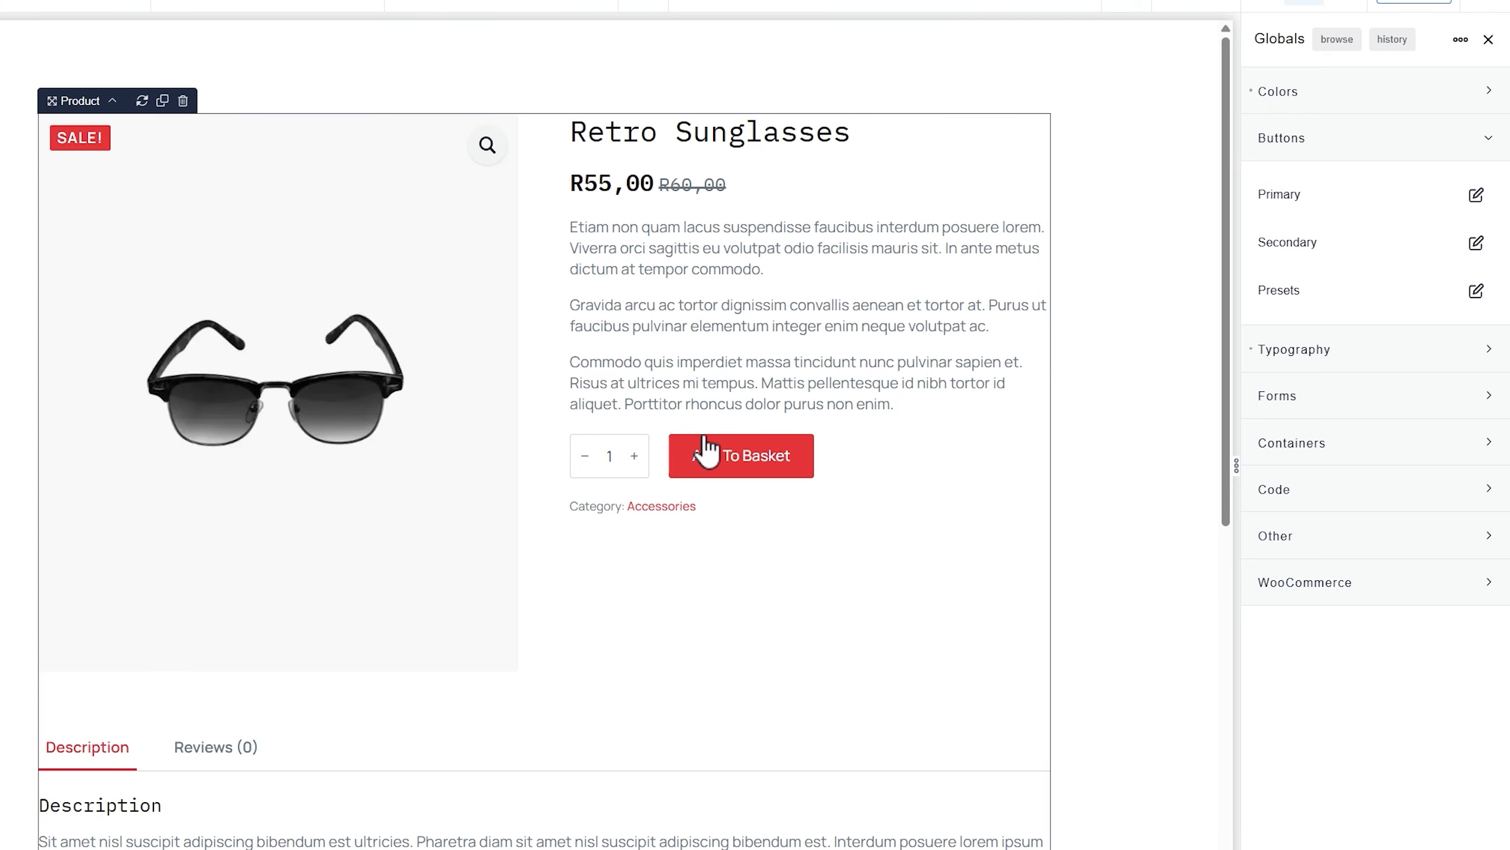
{"action": "left_click", "coordinate": [1300, 153]}
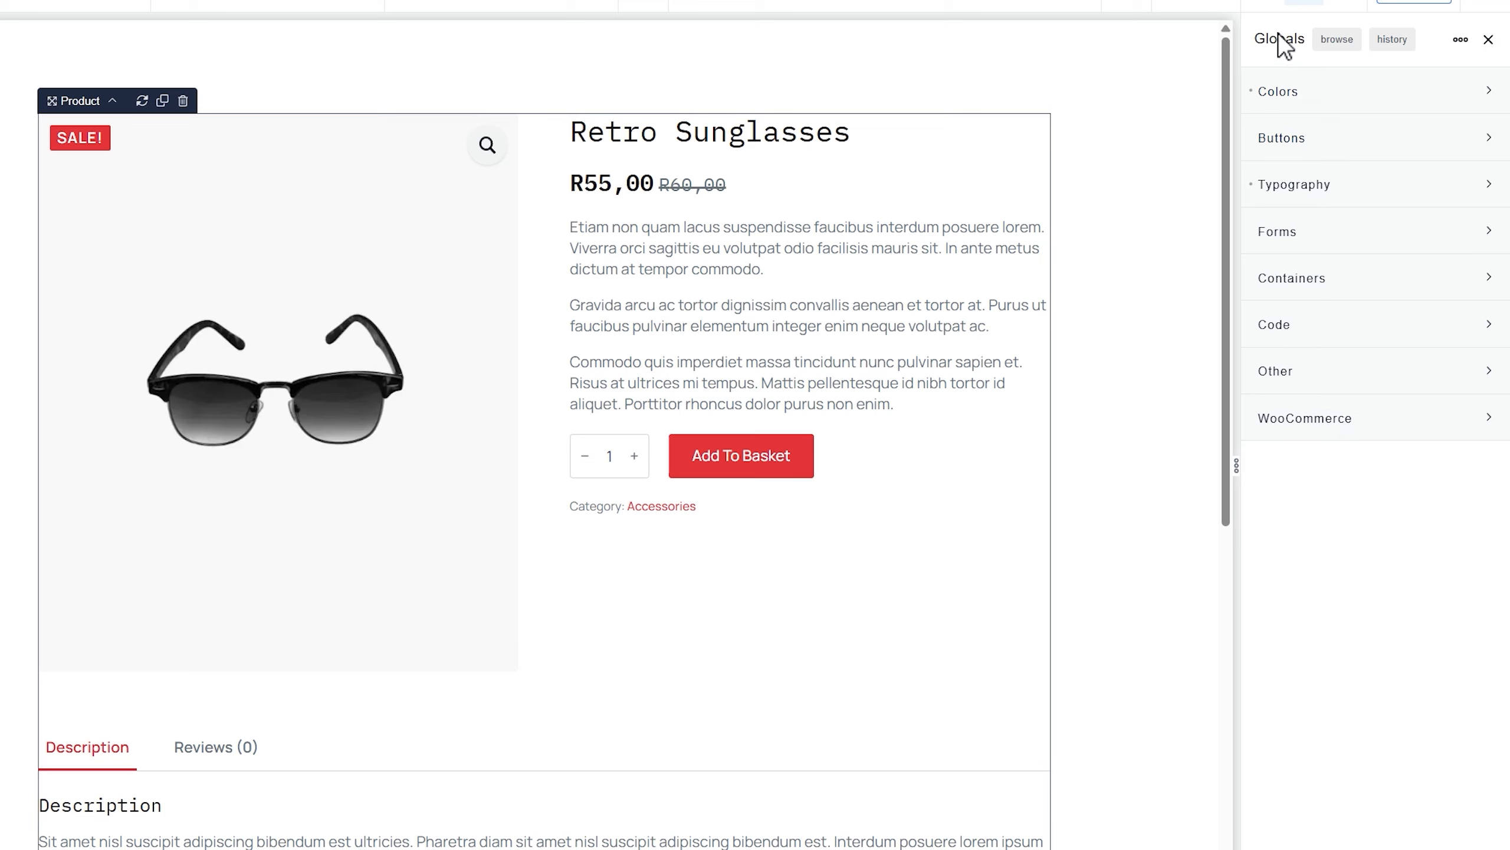
{"action": "left_click", "coordinate": [1299, 429]}
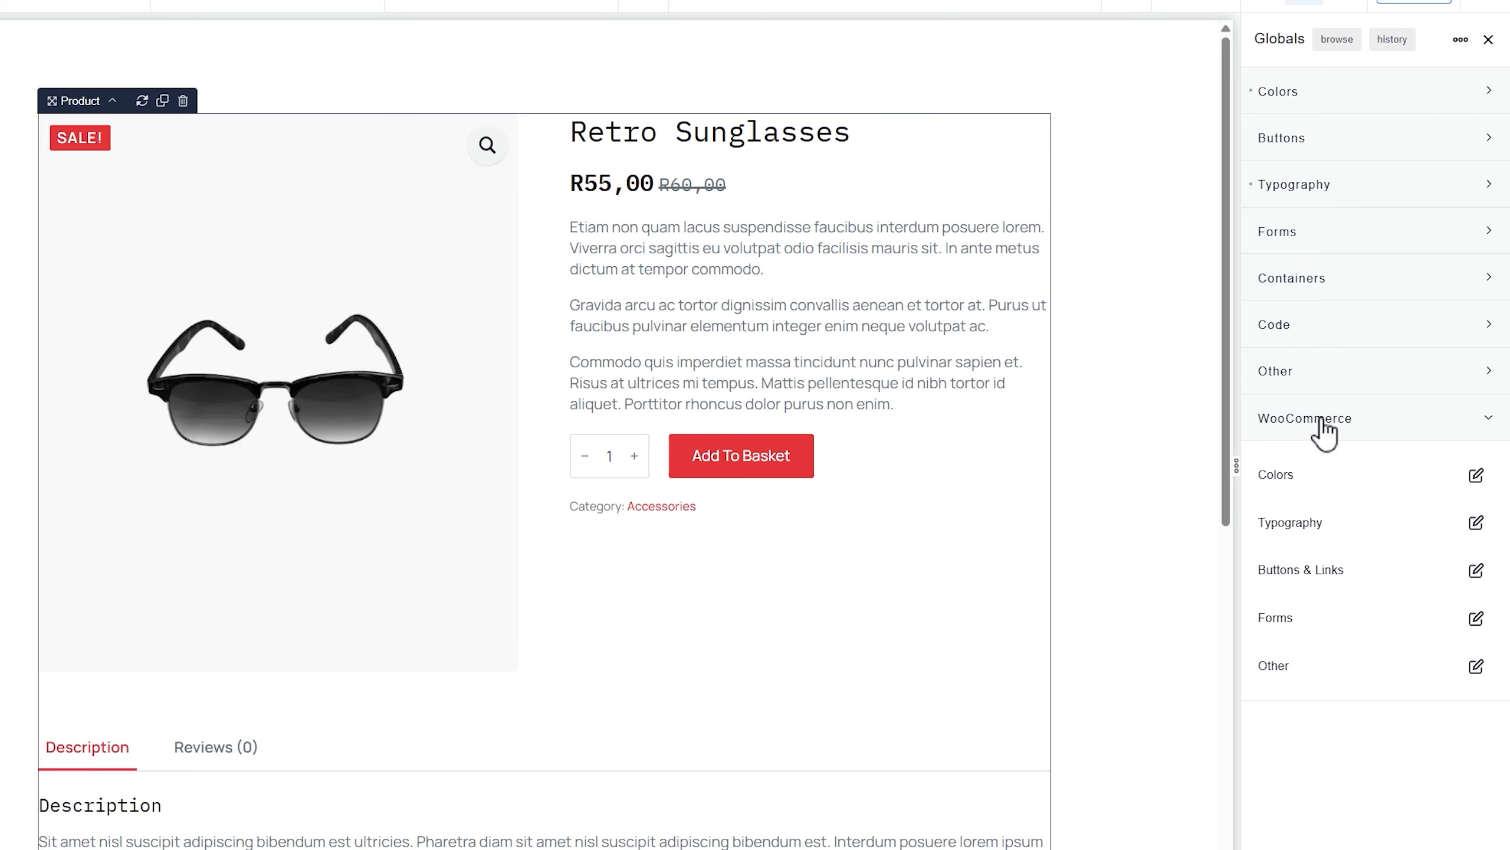
{"action": "left_click", "coordinate": [1477, 476]}
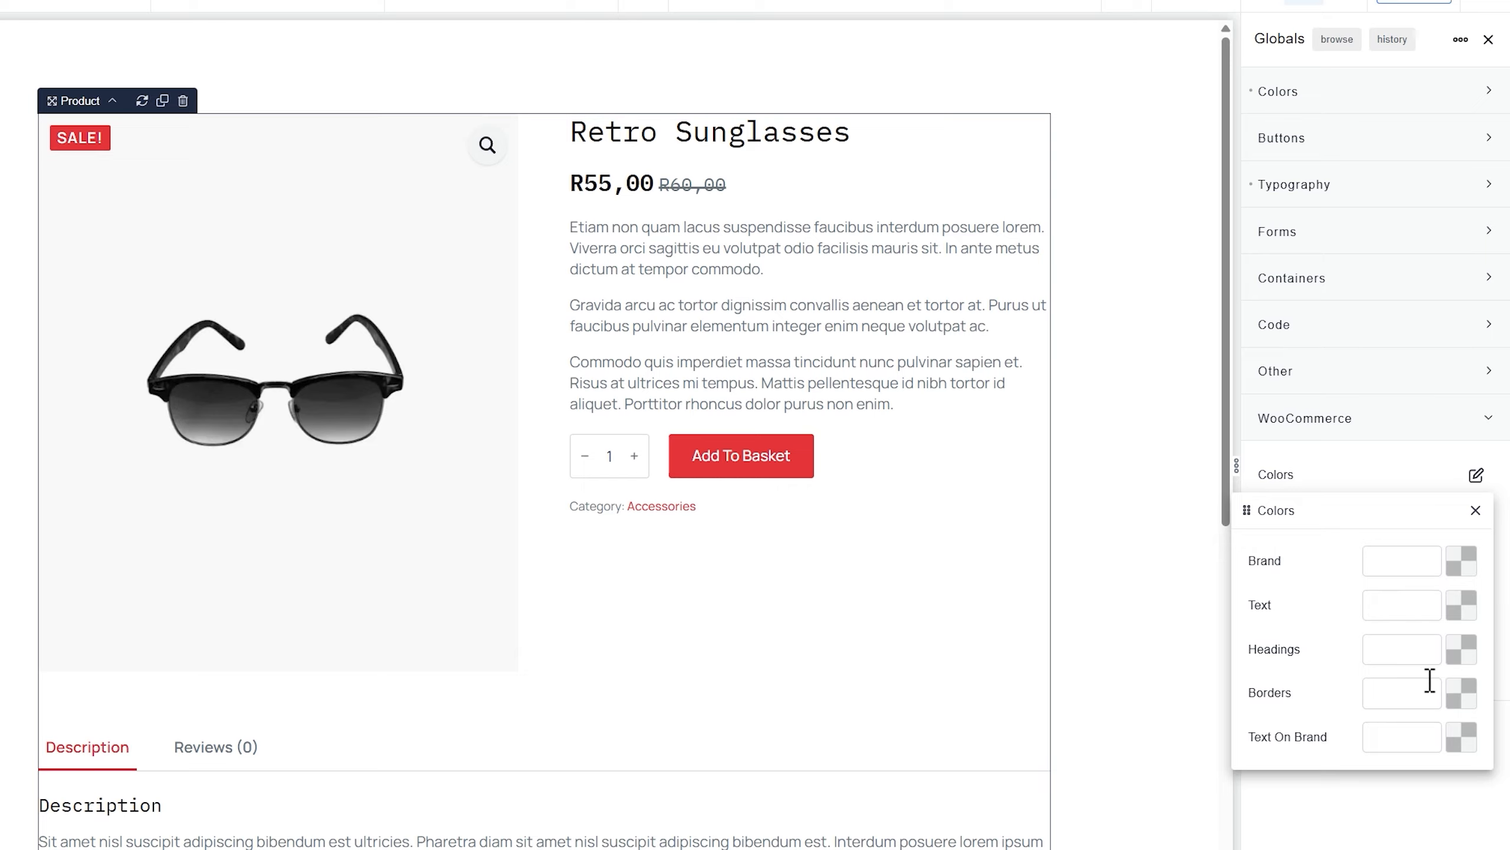
{"action": "left_click", "coordinate": [1477, 513]}
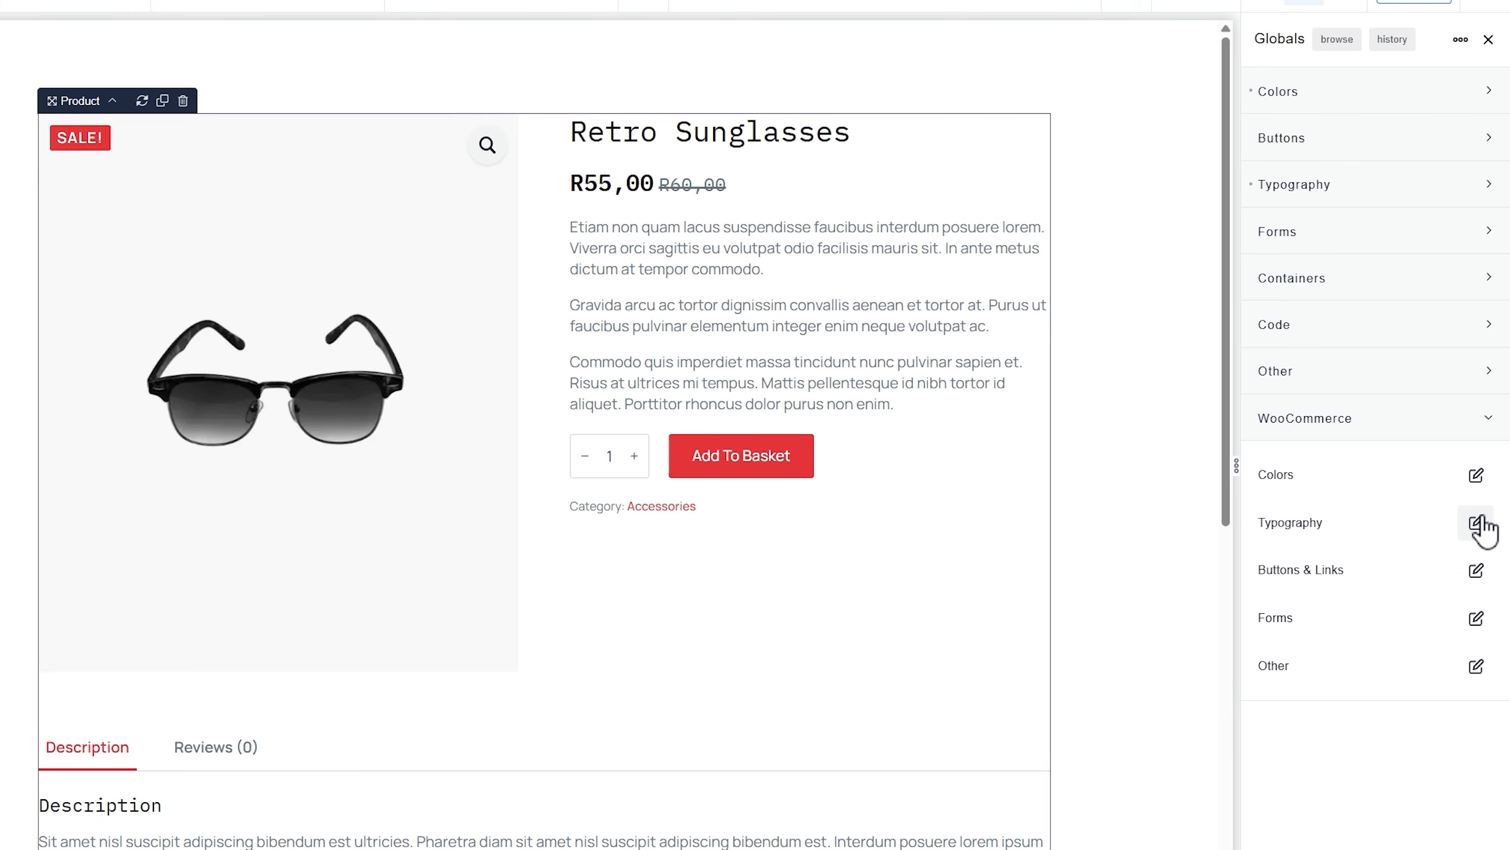
{"action": "left_click", "coordinate": [1476, 522]}
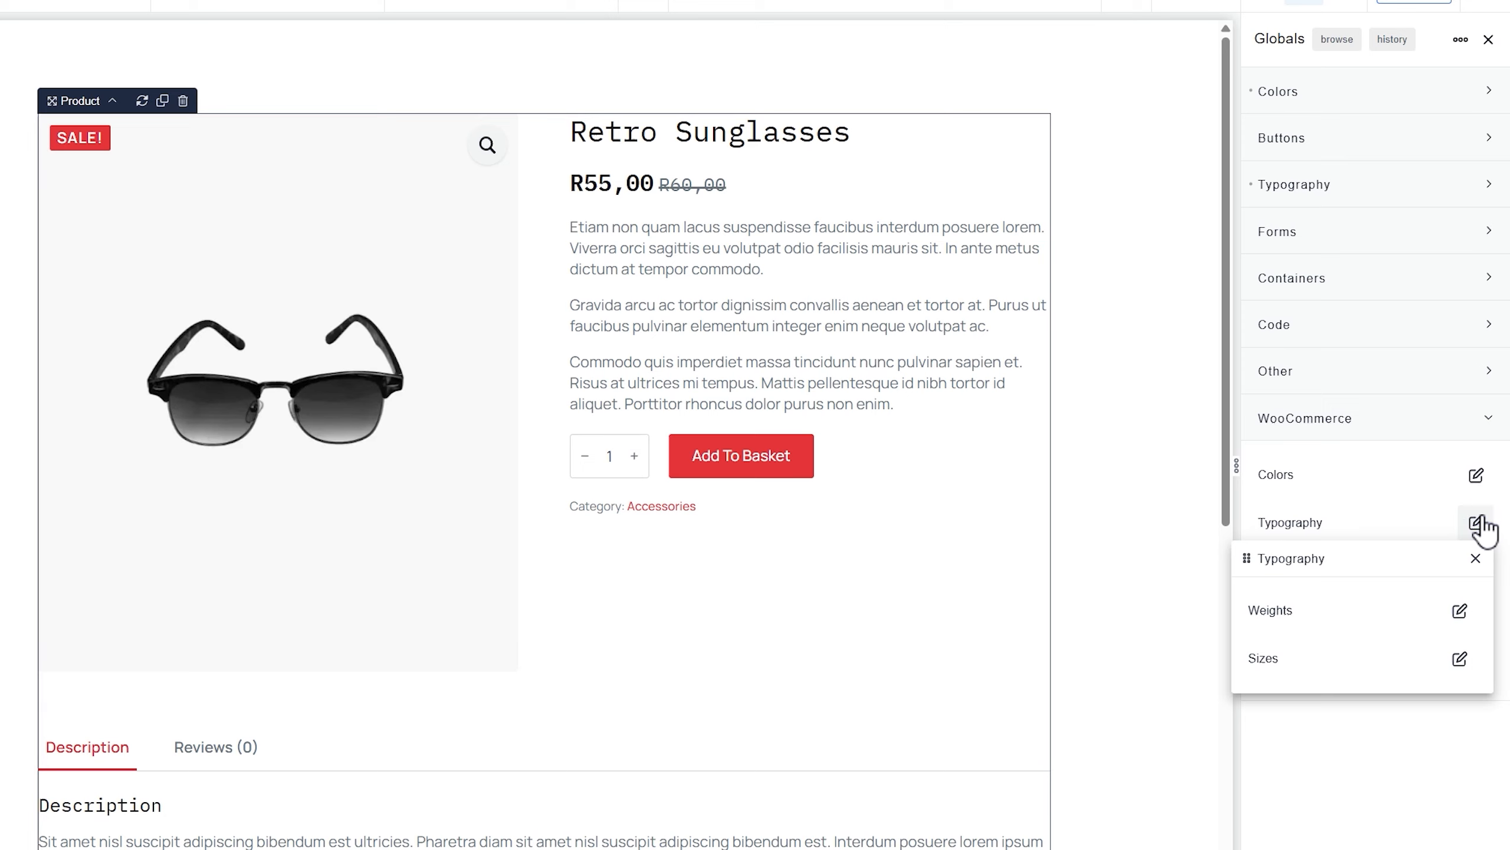
{"action": "left_click", "coordinate": [1475, 560]}
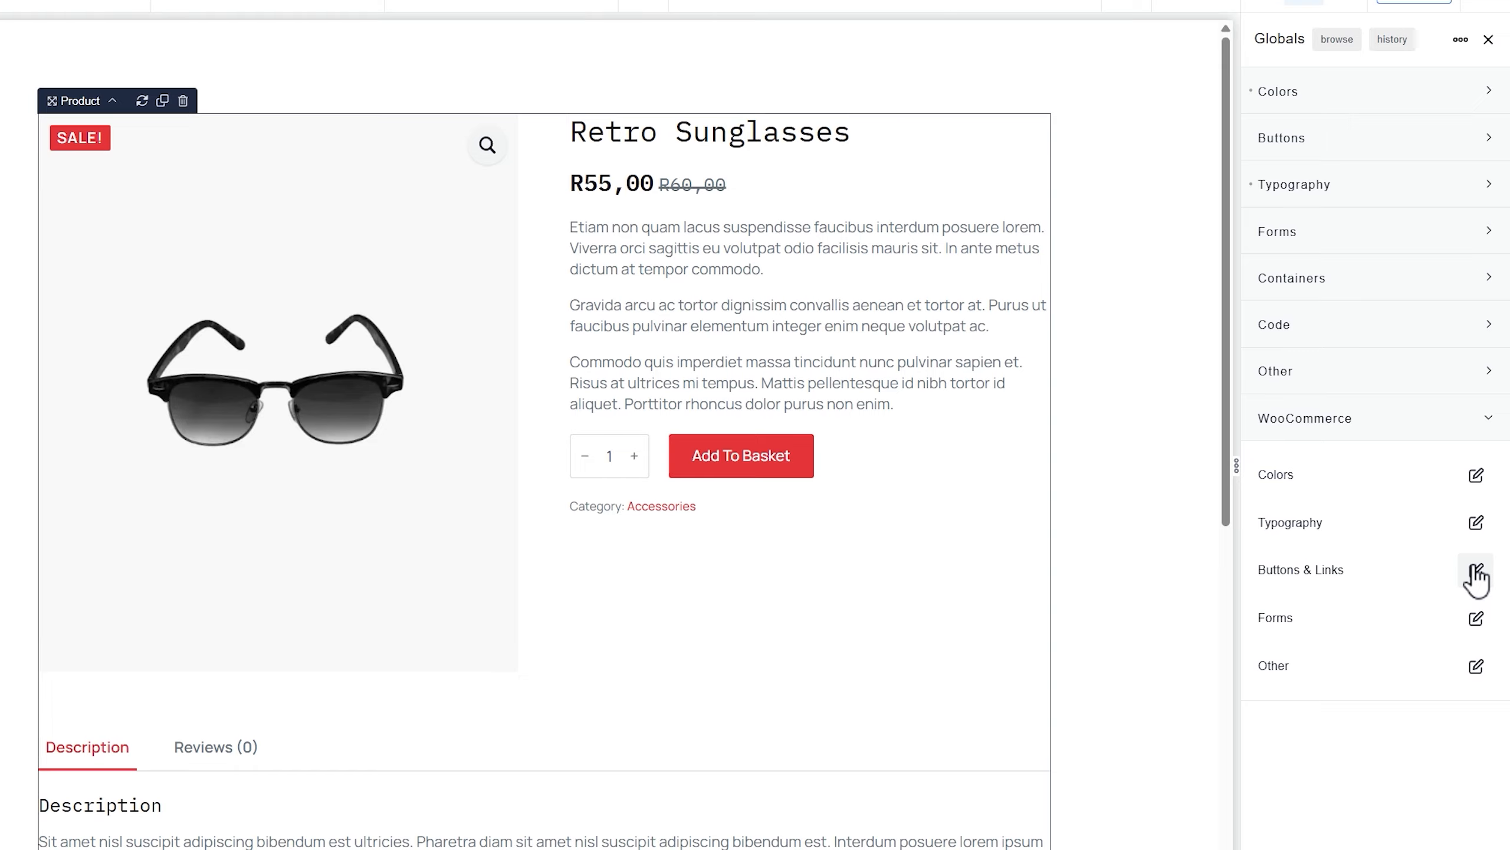
{"action": "scroll", "coordinate": [874, 512], "scroll_direction": "down", "scroll_amount": 10}
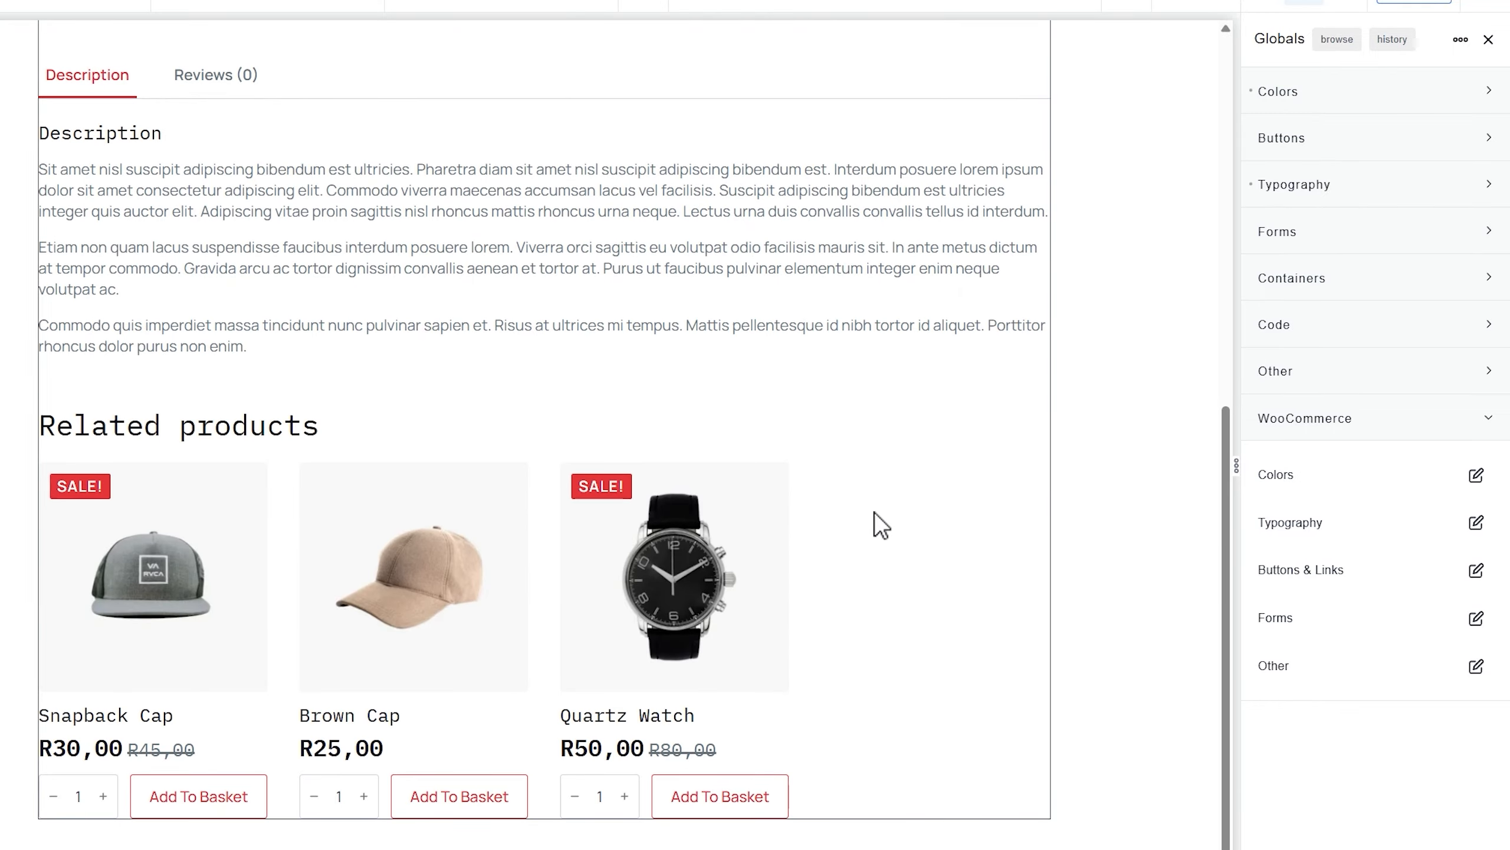
Save the Single Product template
{"action": "scroll", "coordinate": [874, 512], "scroll_direction": "up", "scroll_amount": 10}
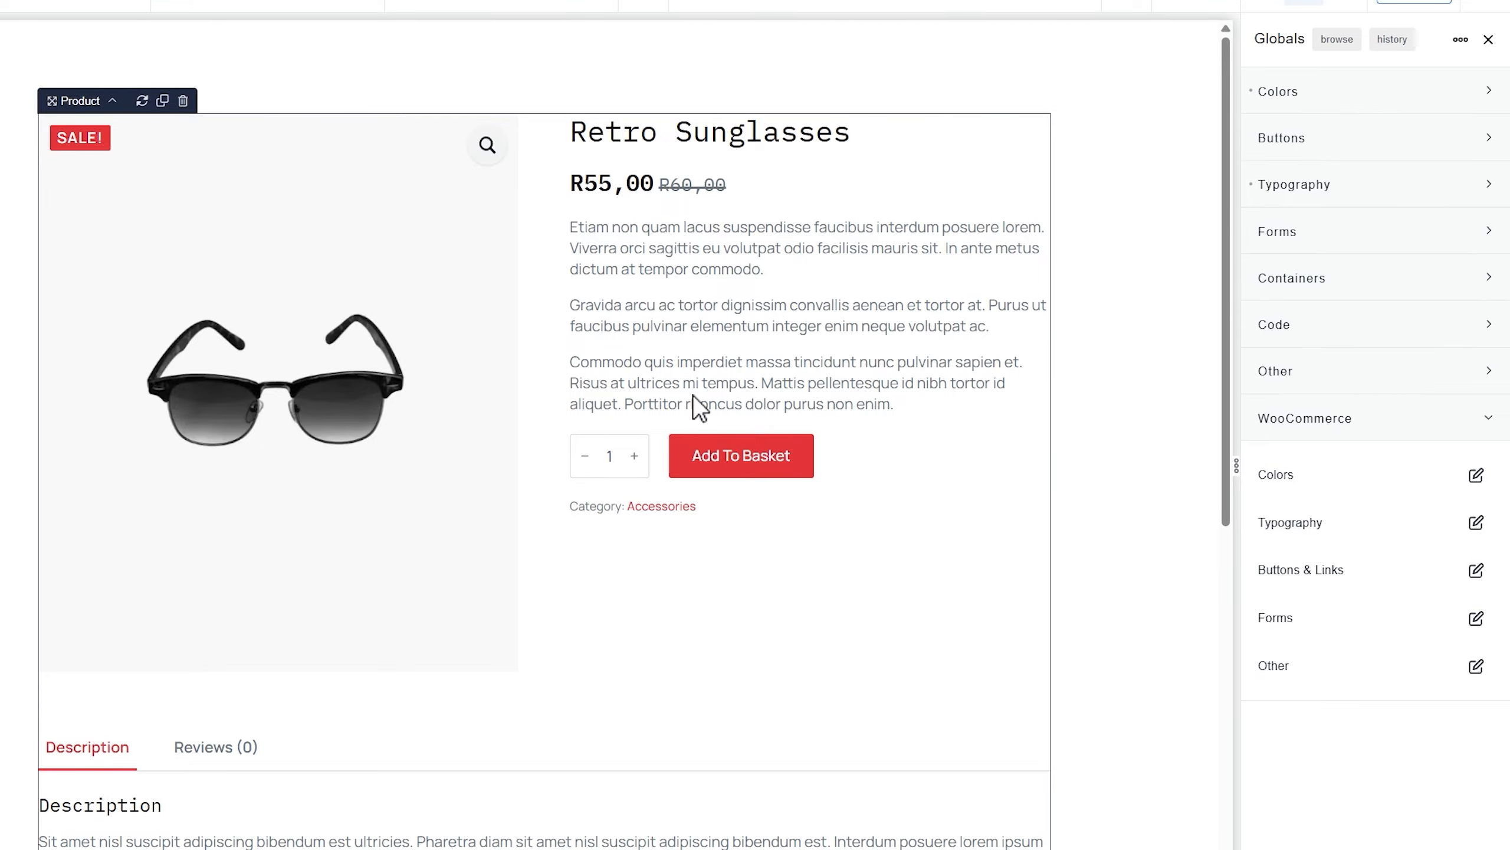
{"action": "scroll", "coordinate": [741, 498], "scroll_direction": "down", "scroll_amount": 6}
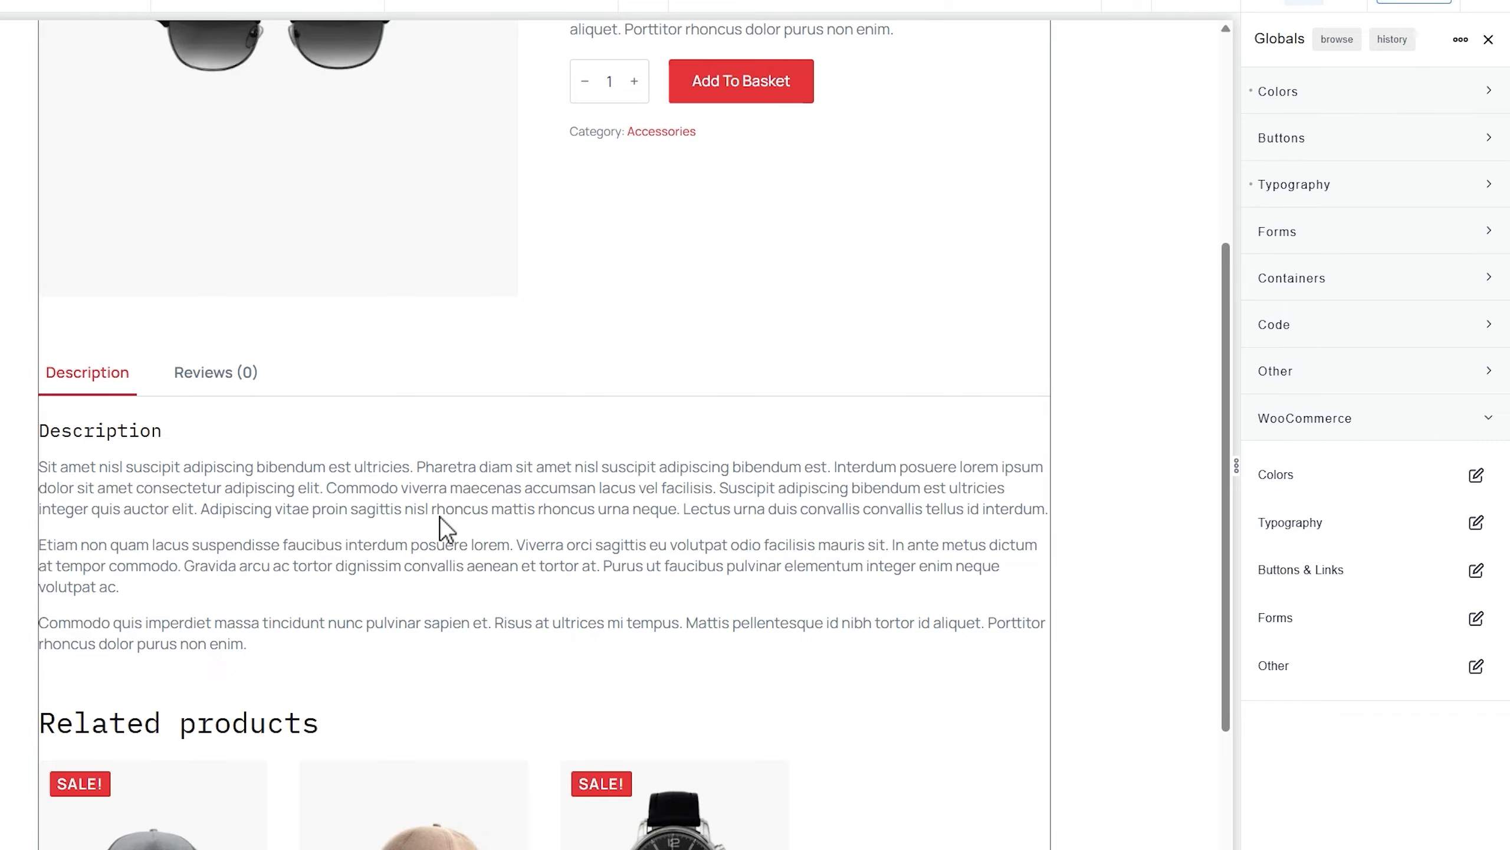
{"action": "scroll", "coordinate": [441, 516], "scroll_direction": "down", "scroll_amount": 5}
{"action": "scroll", "coordinate": [748, 622], "scroll_direction": "up", "scroll_amount": 11}
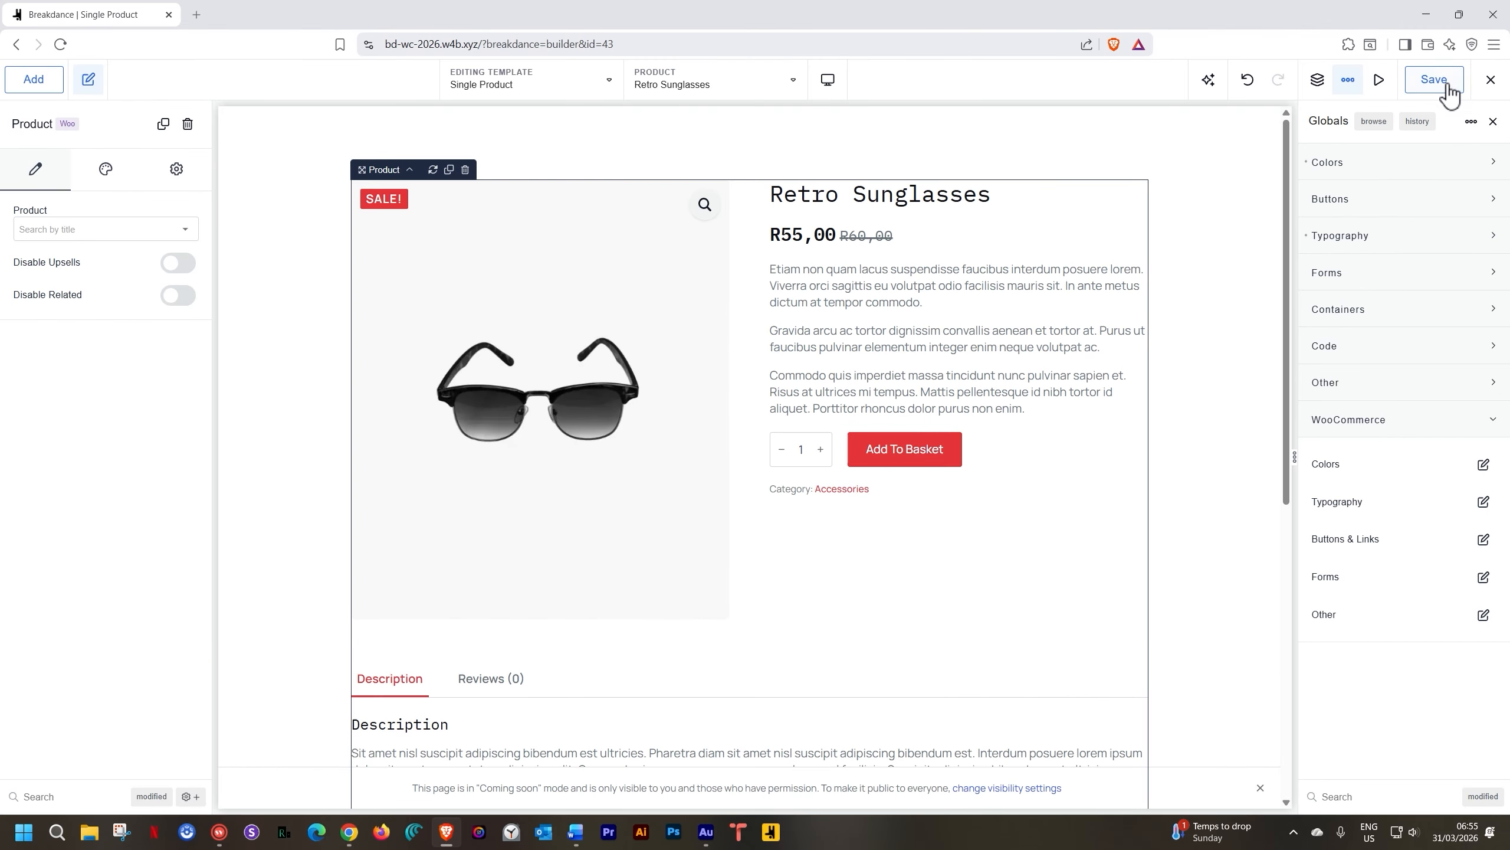
{"action": "left_click", "coordinate": [1448, 86]}
Exit the builder to WordPress admin and go to the All Products list
{"action": "left_click", "coordinate": [1490, 80]}
{"action": "left_click", "coordinate": [1451, 147]}
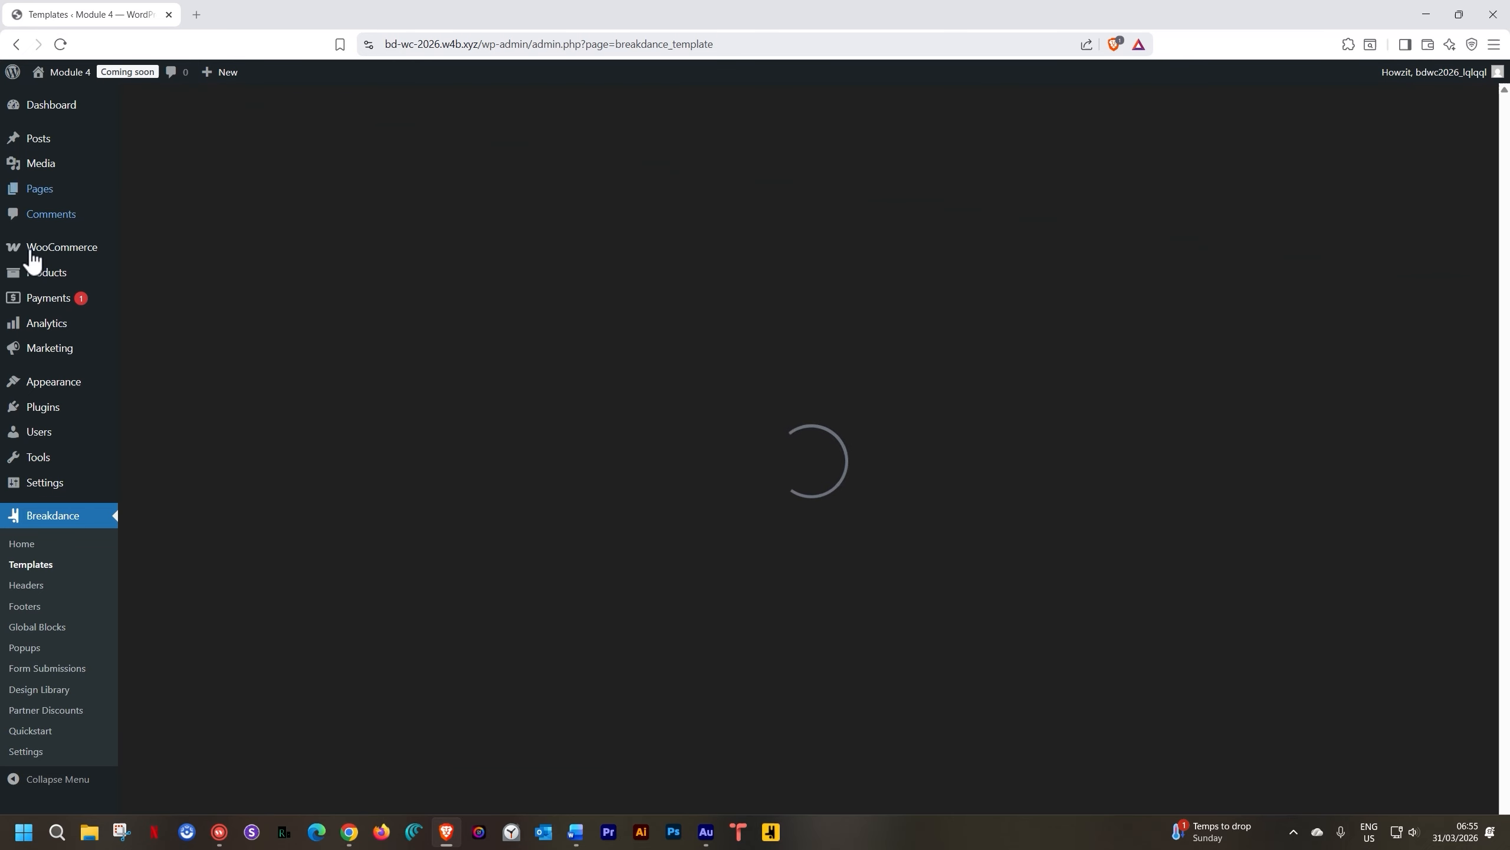
{"action": "mouse_move", "coordinate": [42, 280]}
{"action": "left_click", "coordinate": [151, 268]}
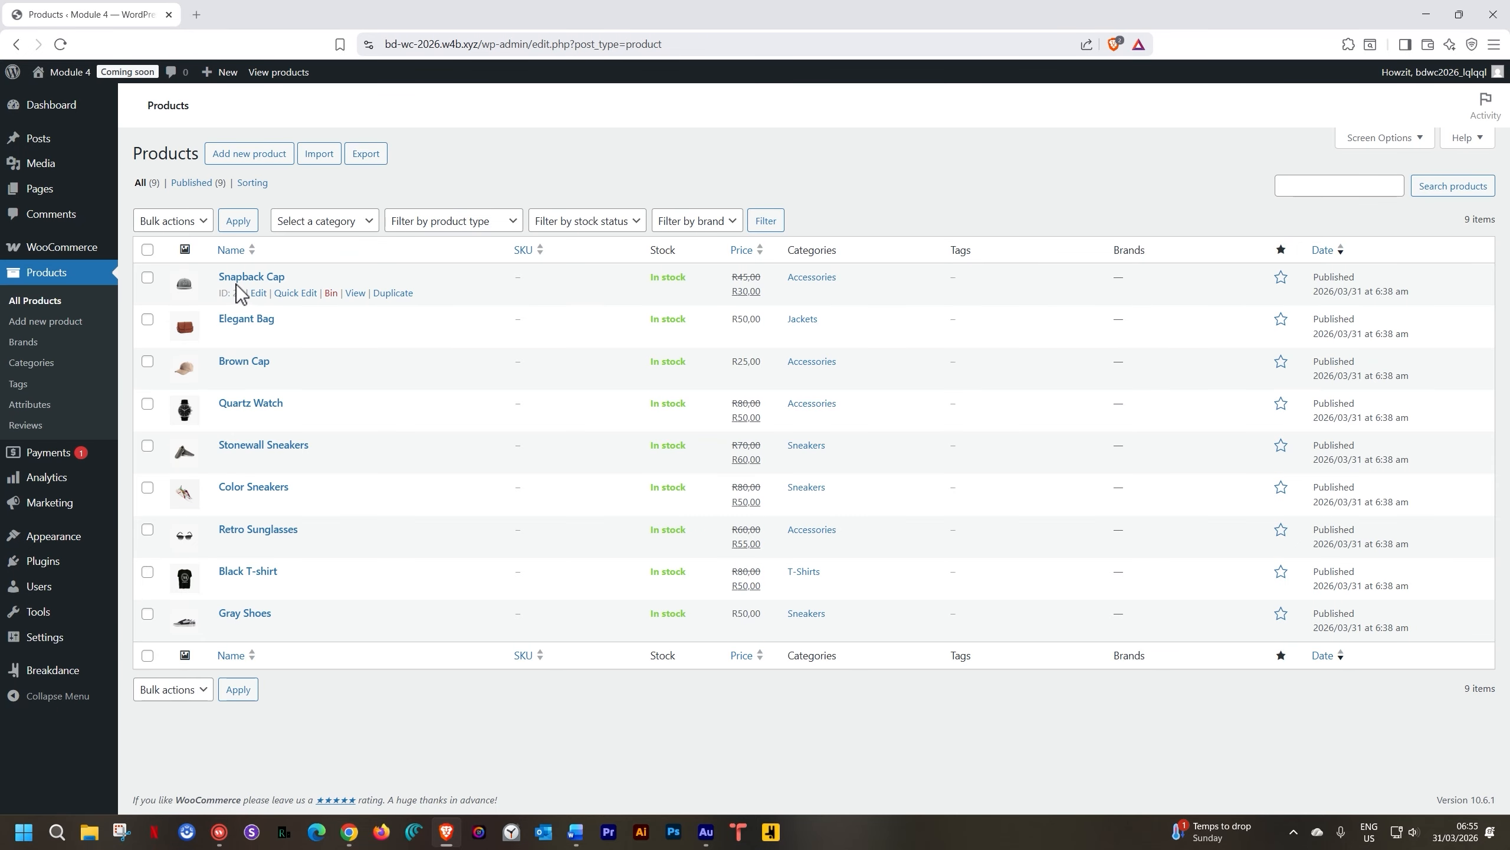
Open the Snapback Cap product page in a new tab and review its live layout
{"action": "middle_click", "coordinate": [356, 293]}
{"action": "left_click", "coordinate": [298, 10]}
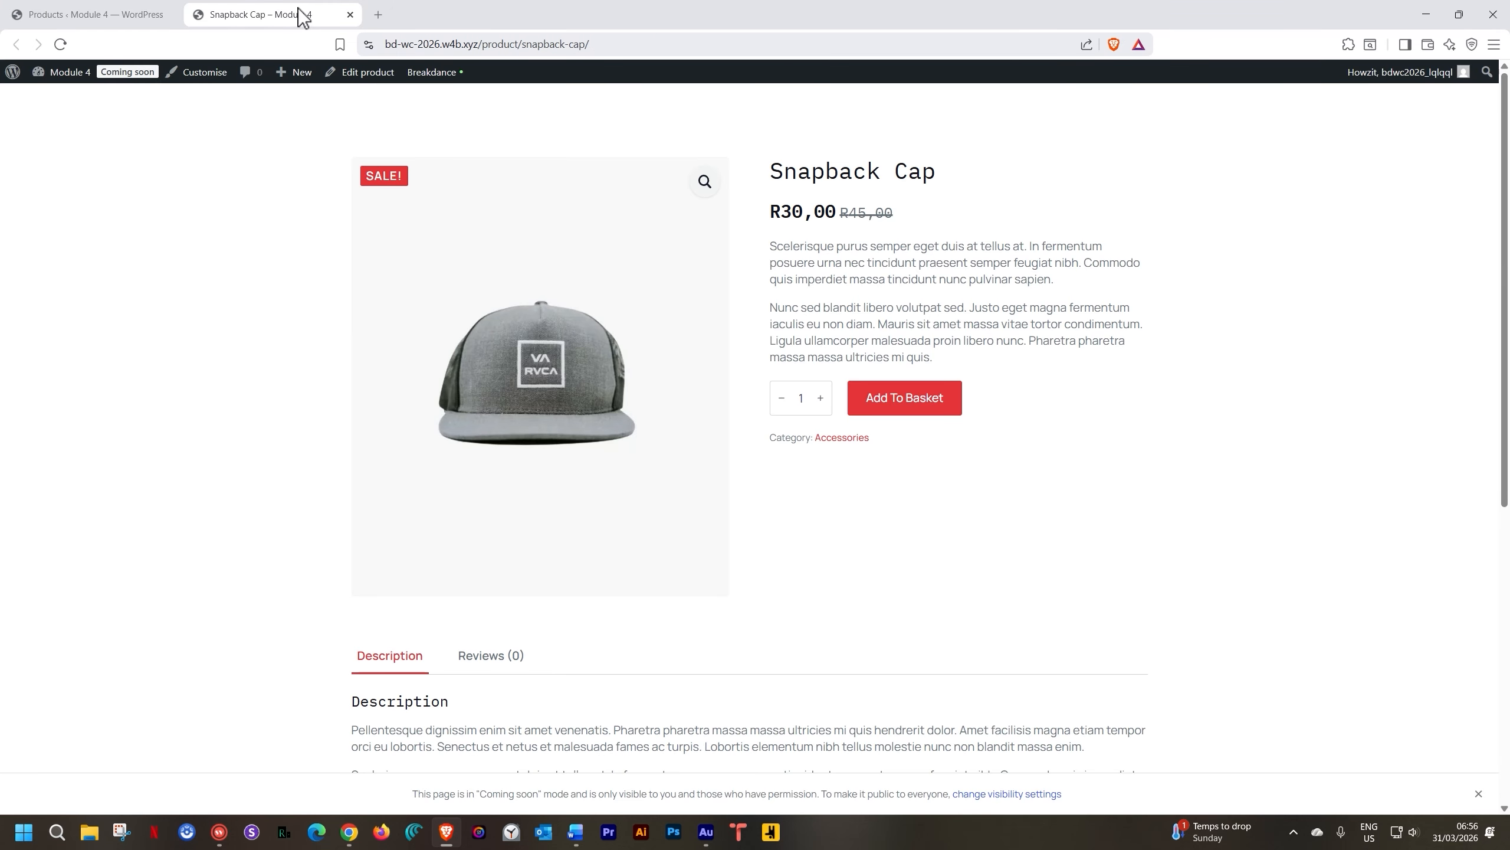
{"action": "scroll", "coordinate": [851, 294], "scroll_direction": "down", "scroll_amount": 3}
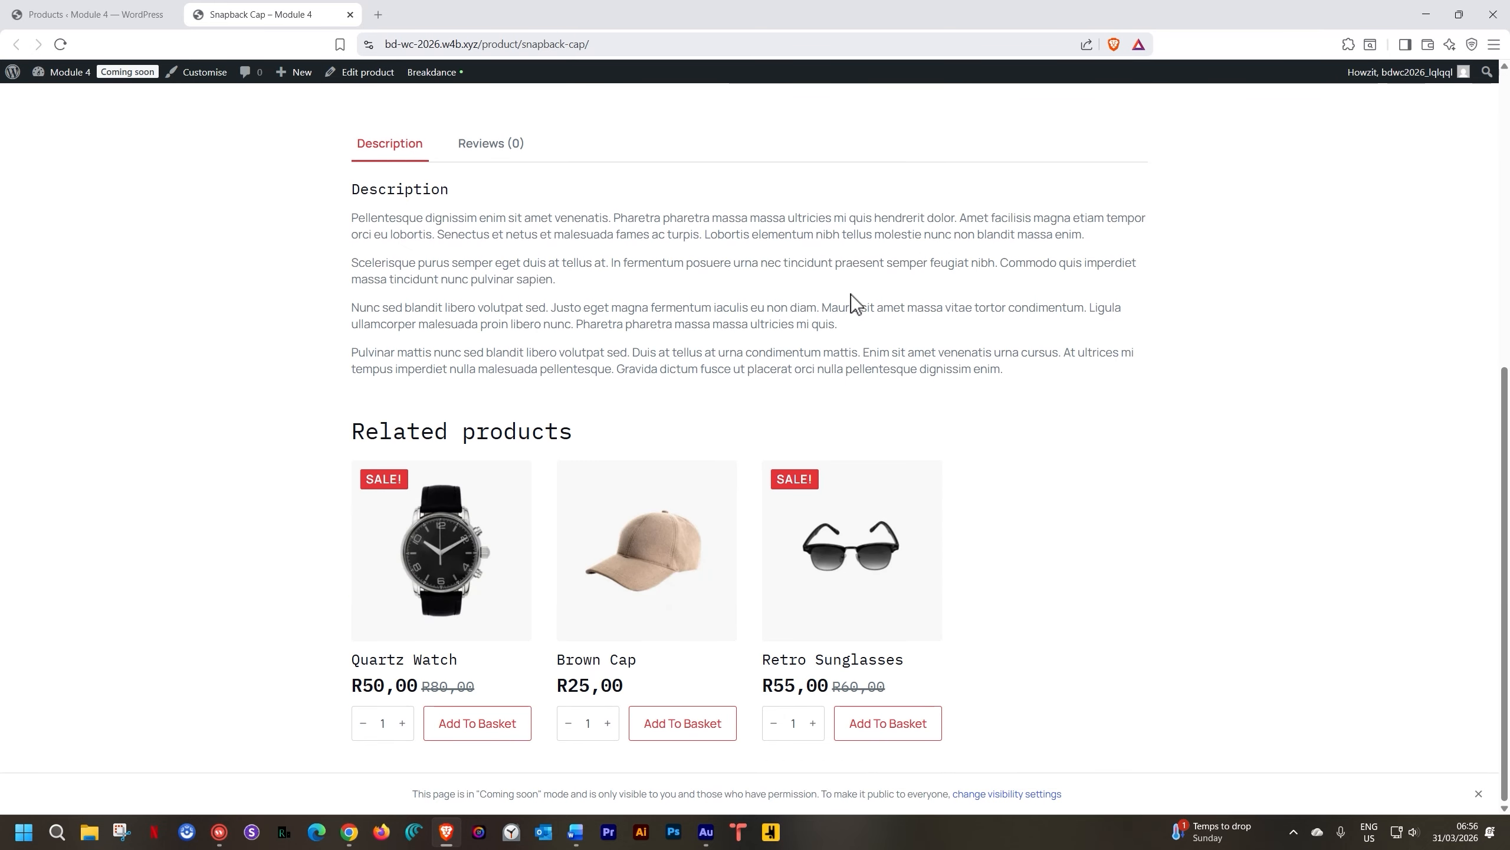
{"action": "scroll", "coordinate": [842, 310], "scroll_direction": "up", "scroll_amount": 6}
{"action": "scroll", "coordinate": [844, 312], "scroll_direction": "up", "scroll_amount": 1}
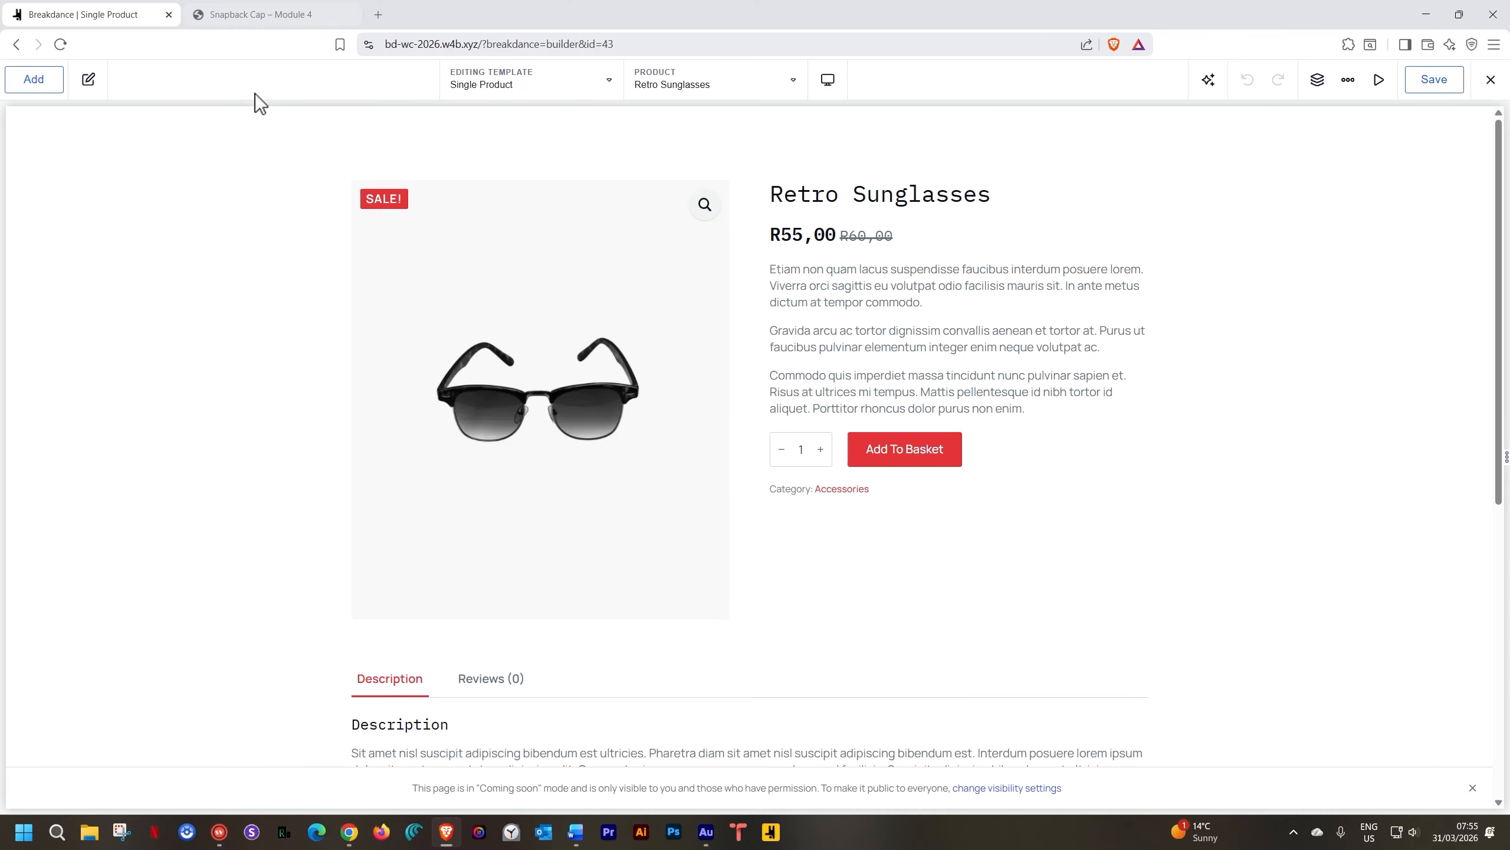
Append a new empty section below the product layout section
{"action": "left_click", "coordinate": [269, 171]}
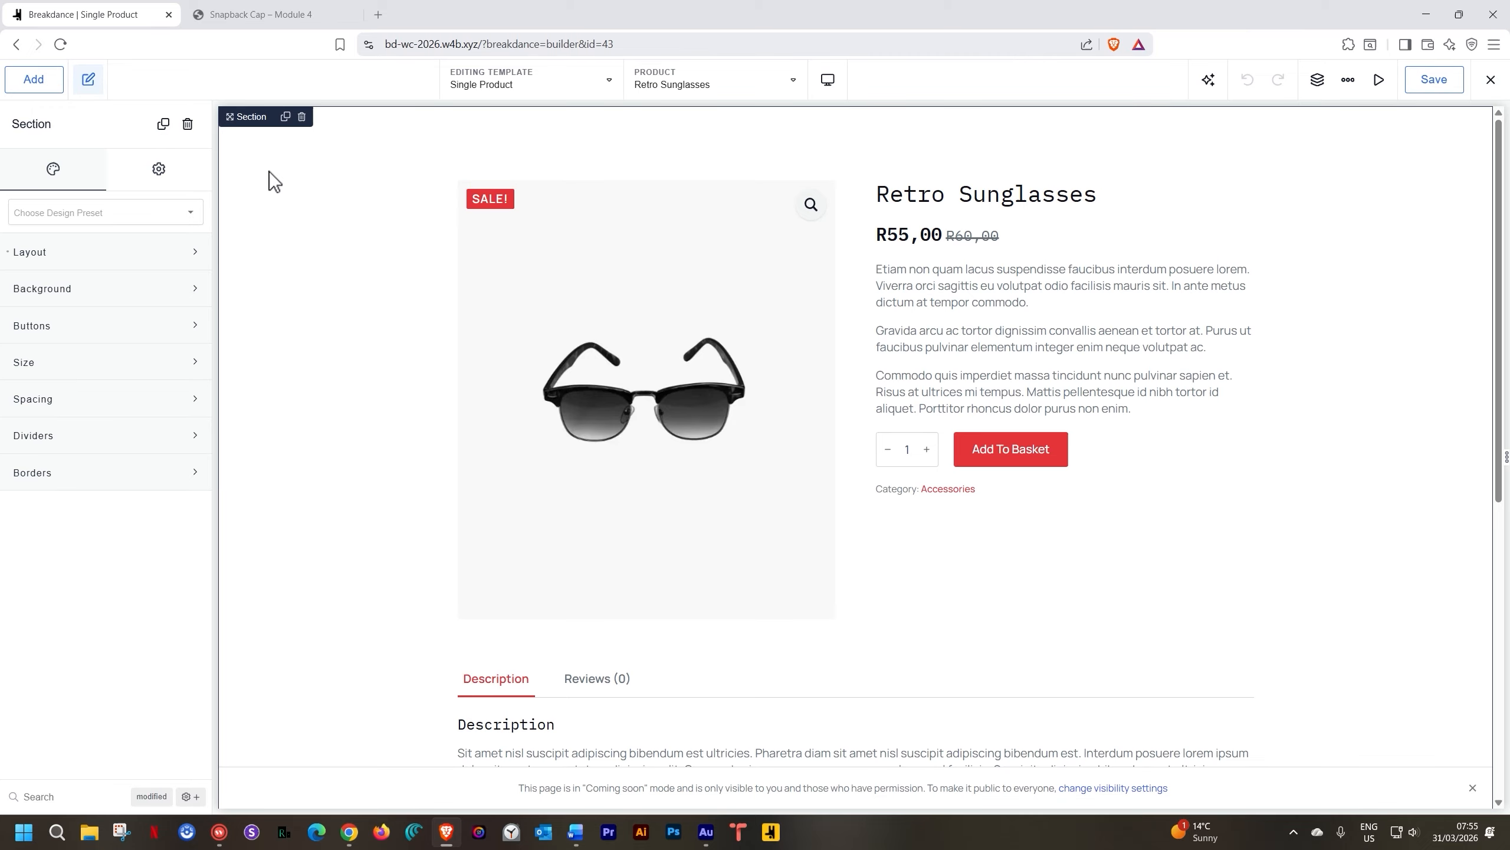
{"action": "left_click", "coordinate": [53, 84]}
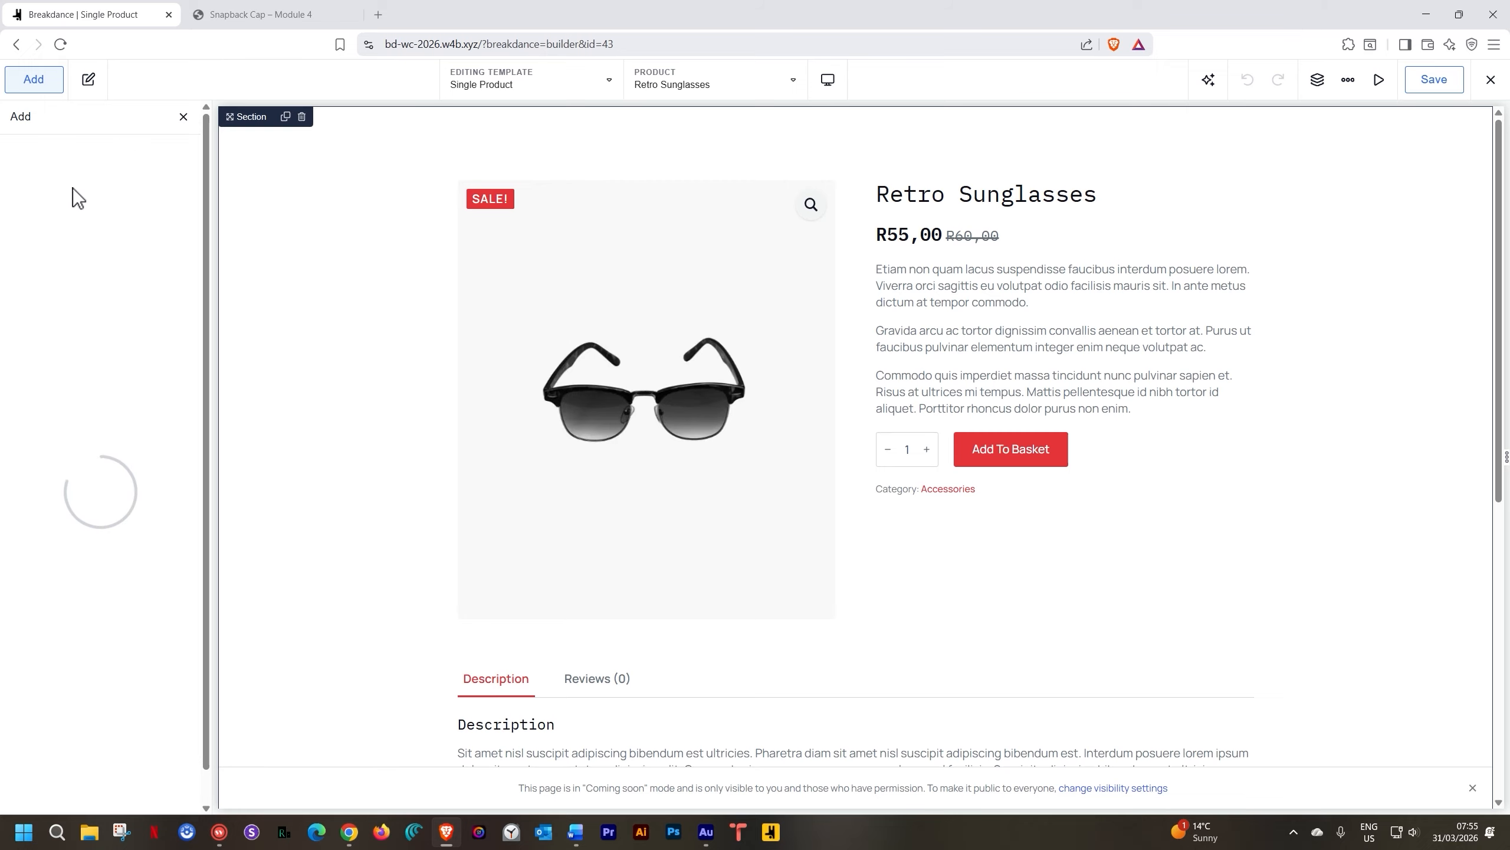
{"action": "left_click", "coordinate": [83, 285]}
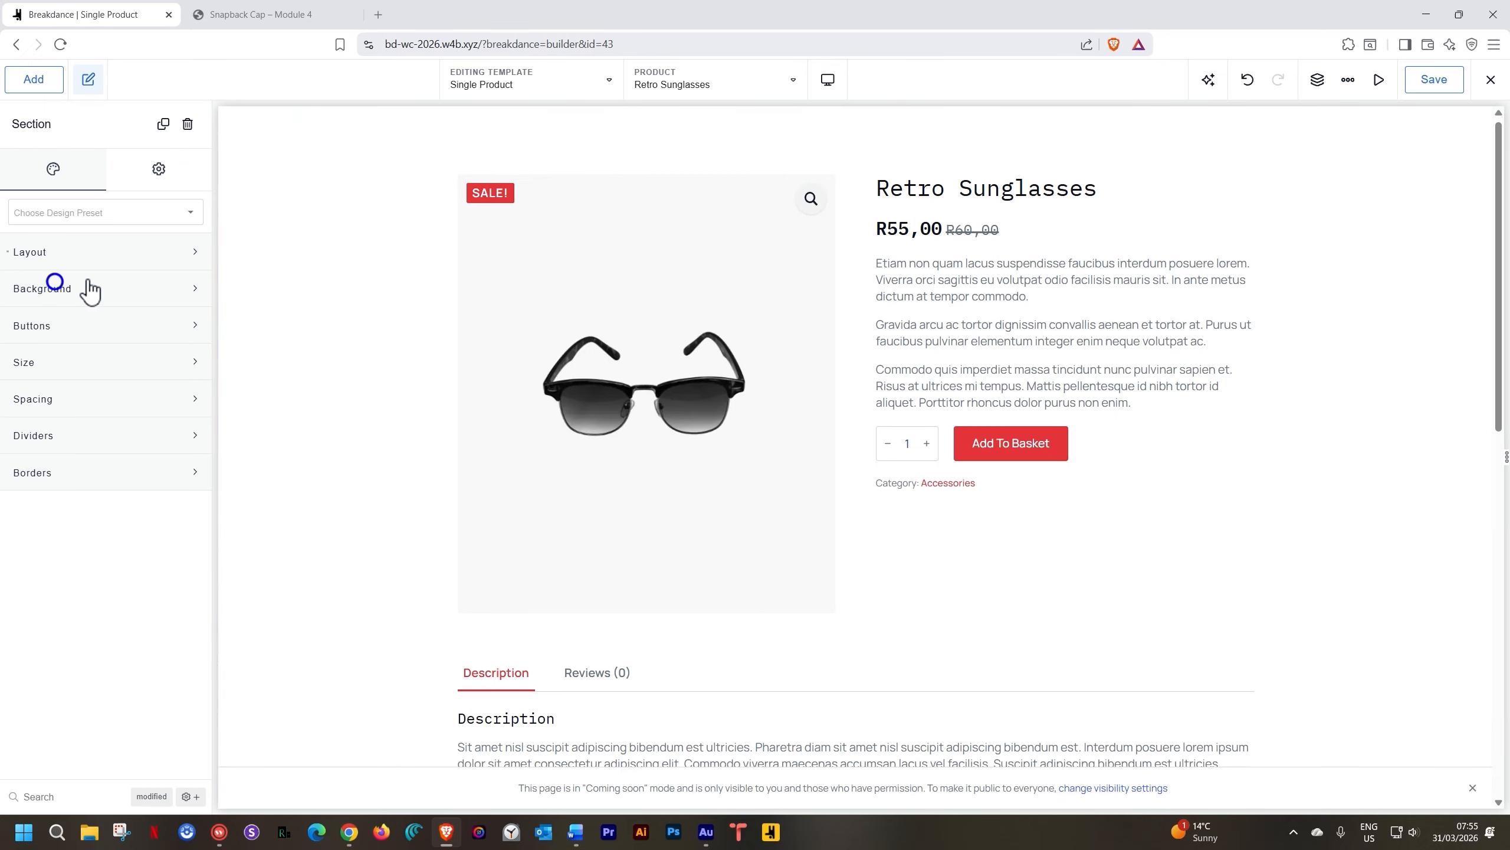
Place a Product Builder element from the WooCommerce category into the new section
{"action": "left_click", "coordinate": [856, 654]}
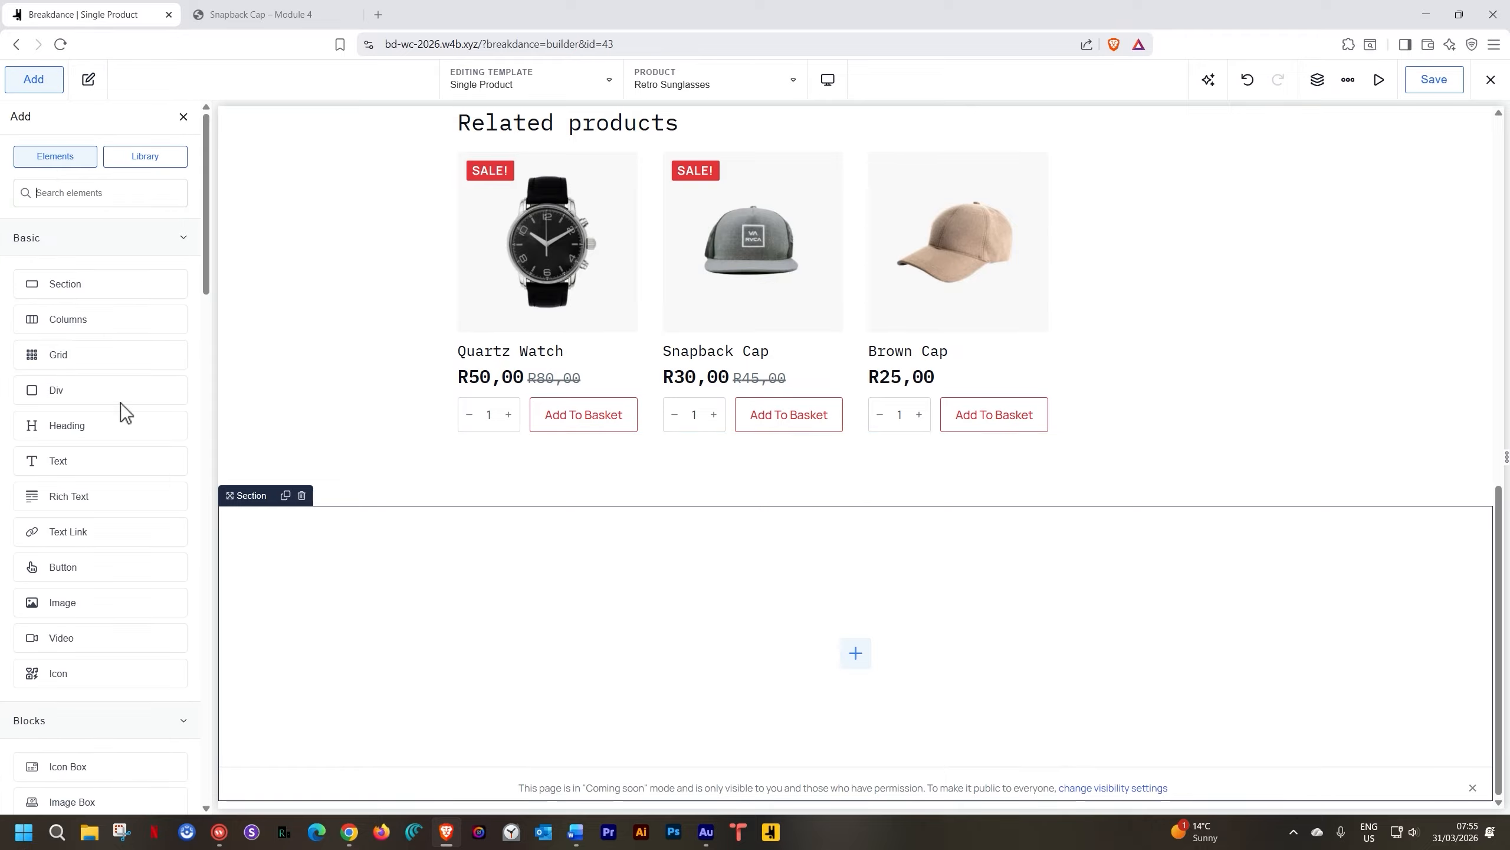
{"action": "left_click", "coordinate": [105, 250]}
{"action": "left_click", "coordinate": [77, 275]}
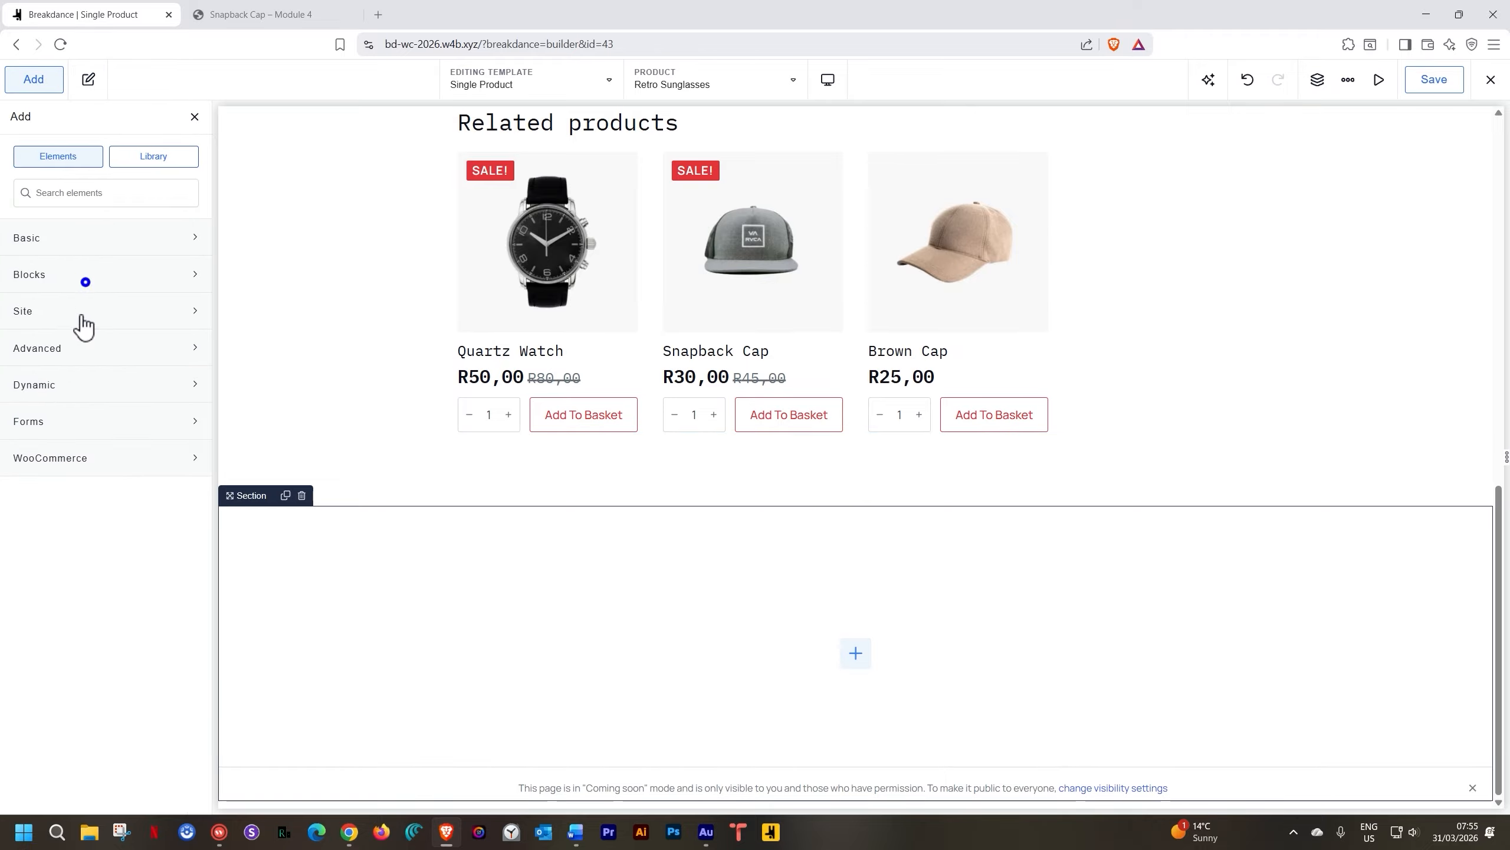
{"action": "left_click", "coordinate": [56, 459]}
{"action": "scroll", "coordinate": [60, 446], "scroll_direction": "down", "scroll_amount": 3}
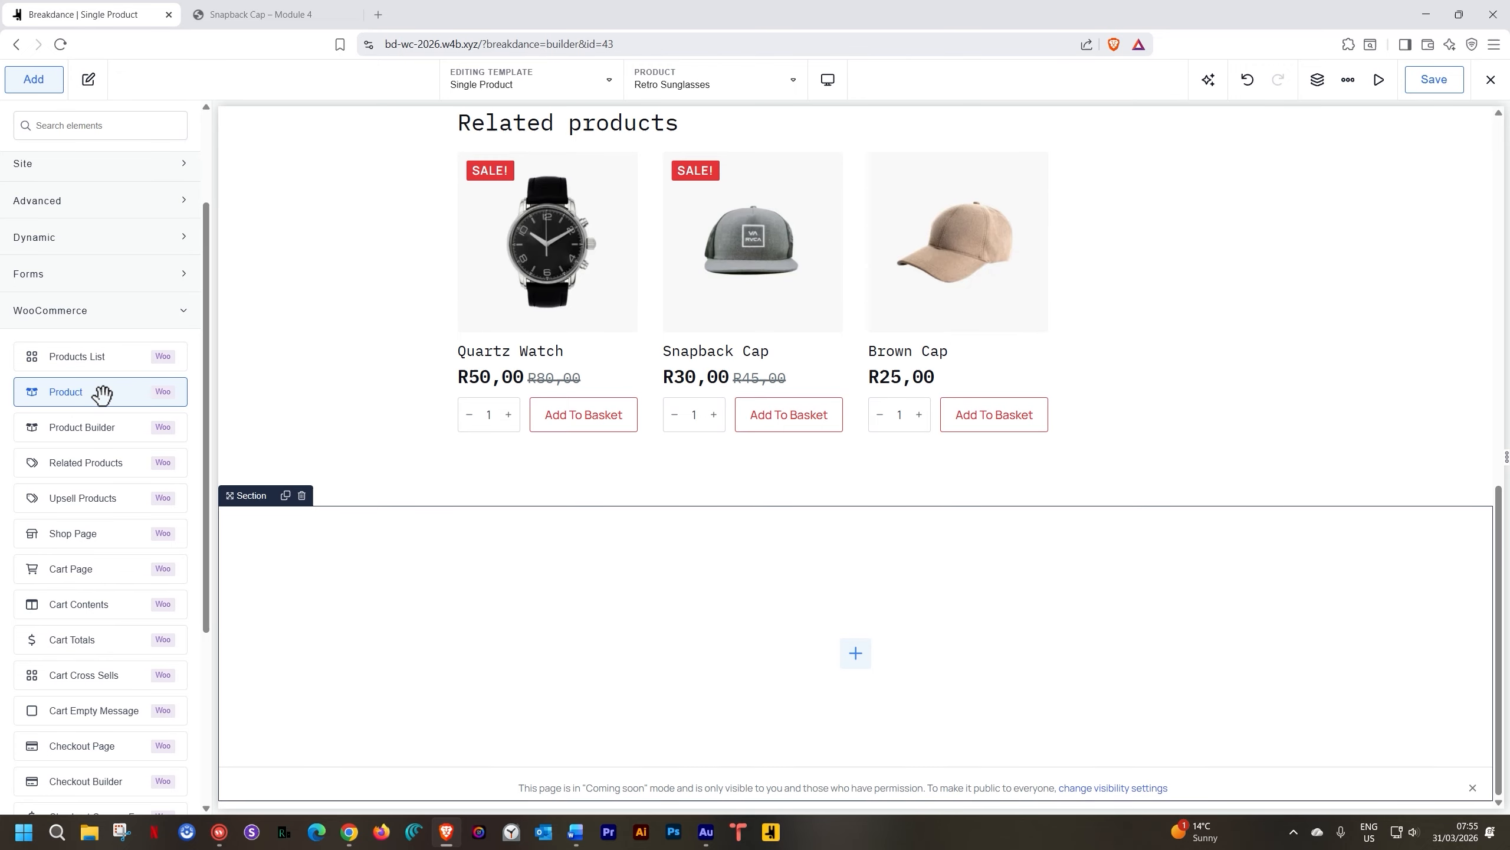
{"action": "scroll", "coordinate": [279, 388], "scroll_direction": "up", "scroll_amount": 5}
{"action": "scroll", "coordinate": [280, 388], "scroll_direction": "down", "scroll_amount": 5}
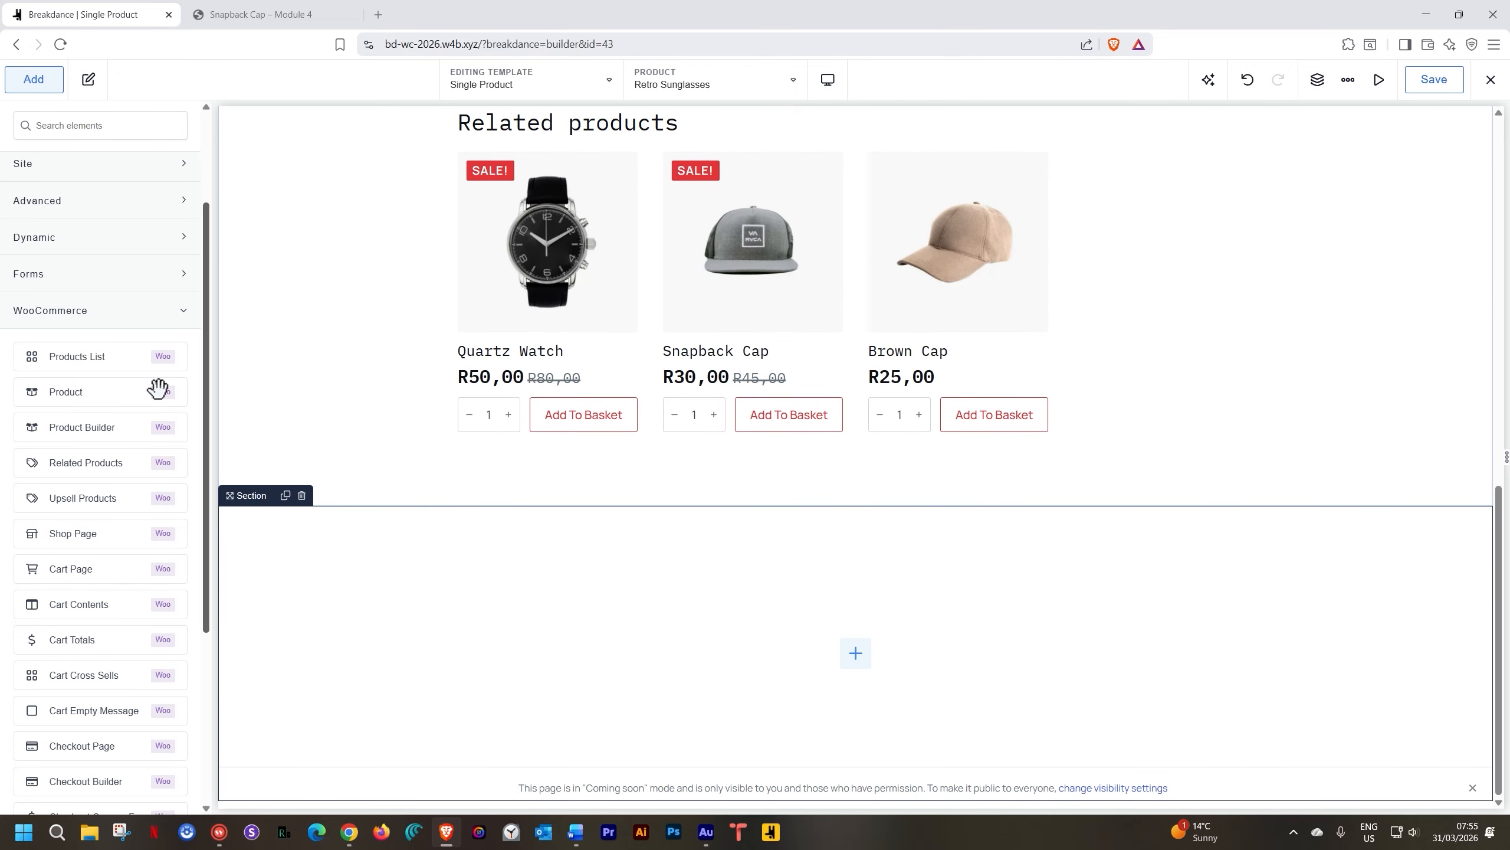
{"action": "left_click", "coordinate": [78, 426]}
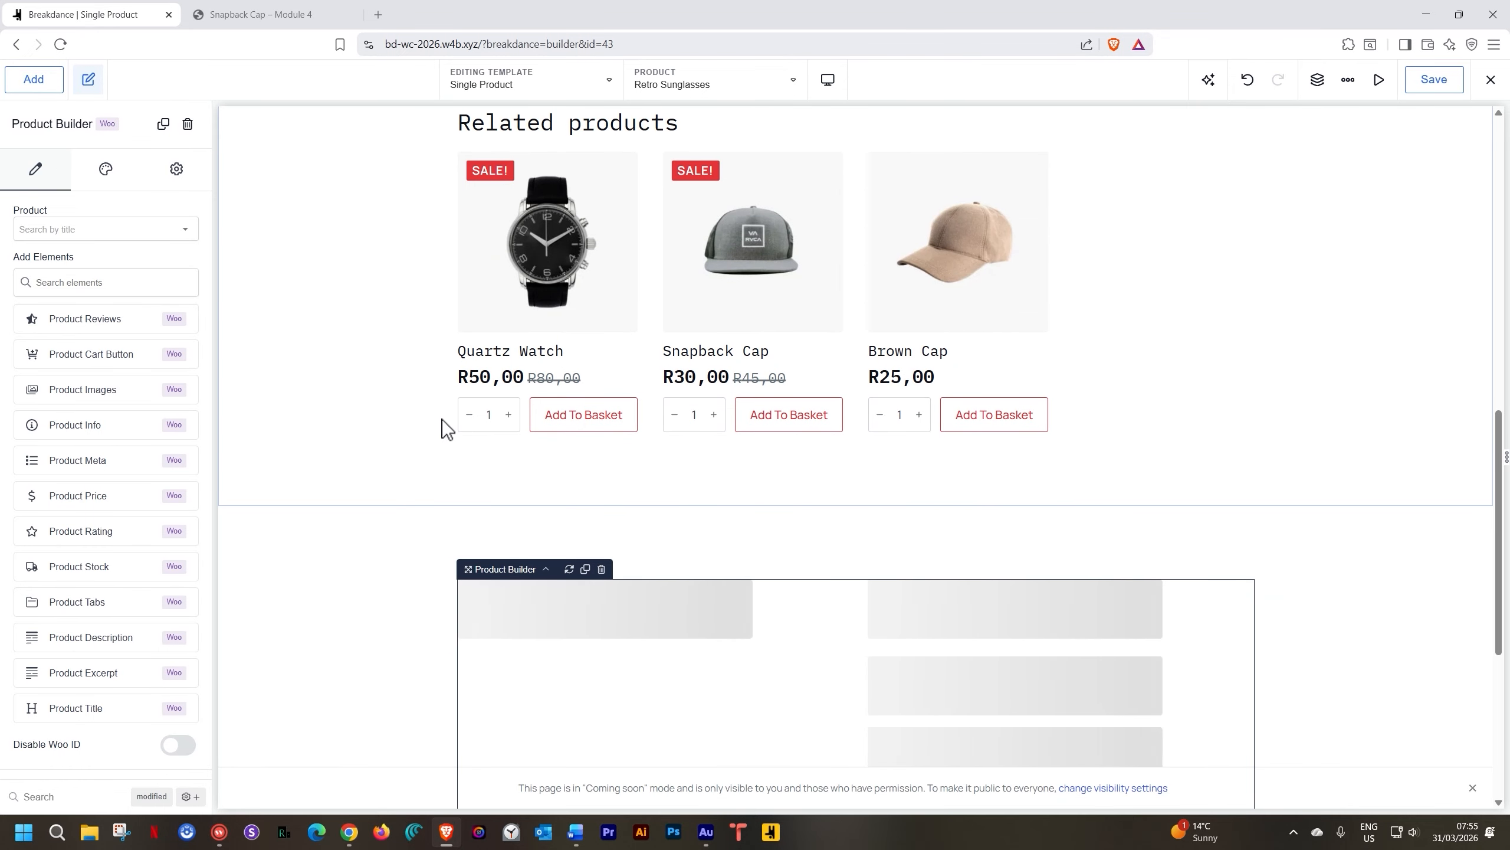
{"action": "scroll", "coordinate": [441, 419], "scroll_direction": "down", "scroll_amount": 5}
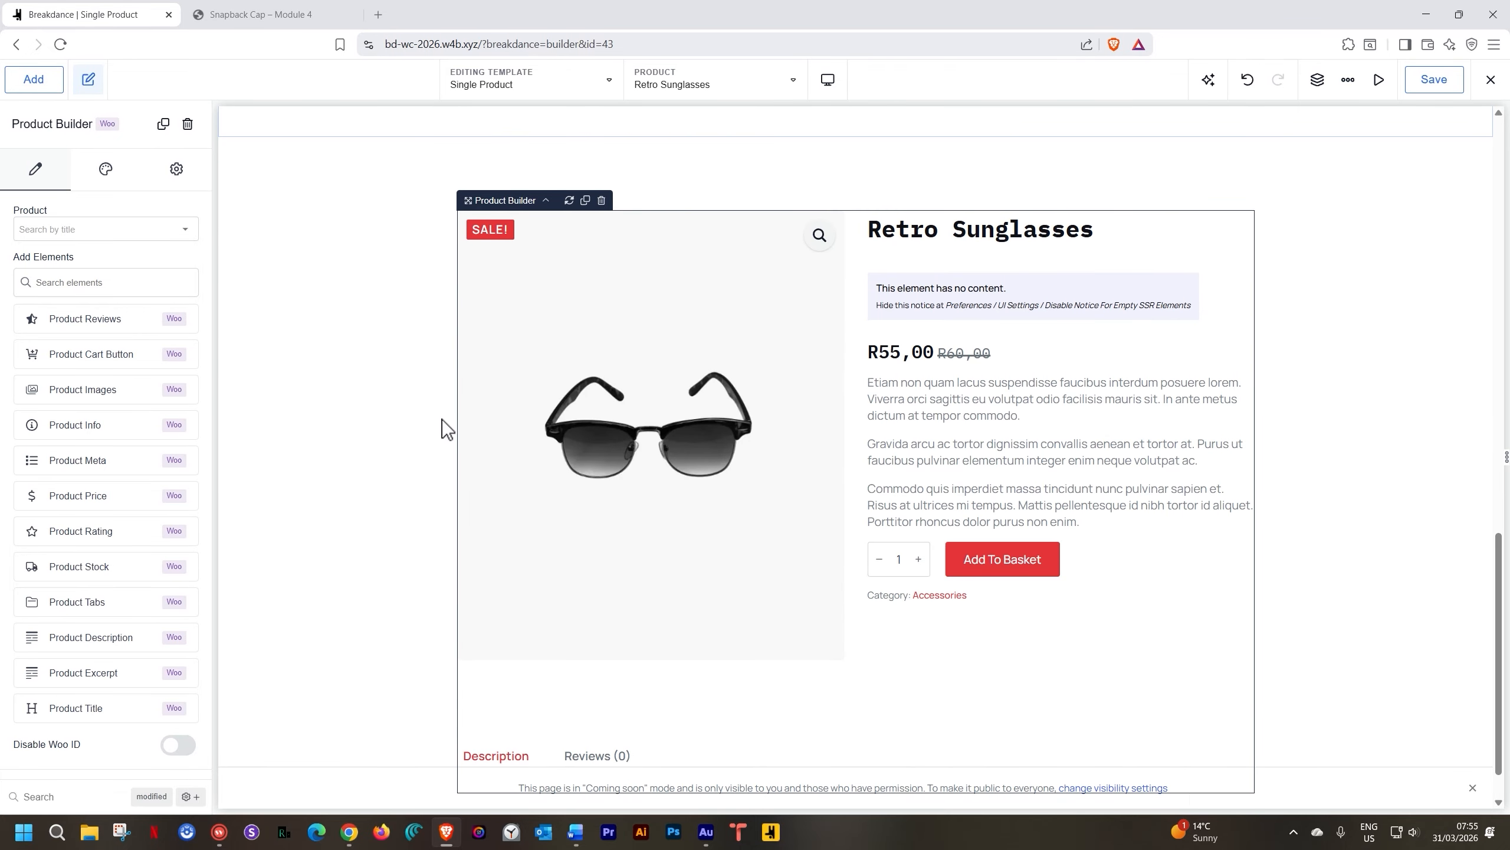
Scroll through the Product Builder's settings to review the addable Woo elements
{"action": "scroll", "coordinate": [441, 419], "scroll_direction": "down", "scroll_amount": 1}
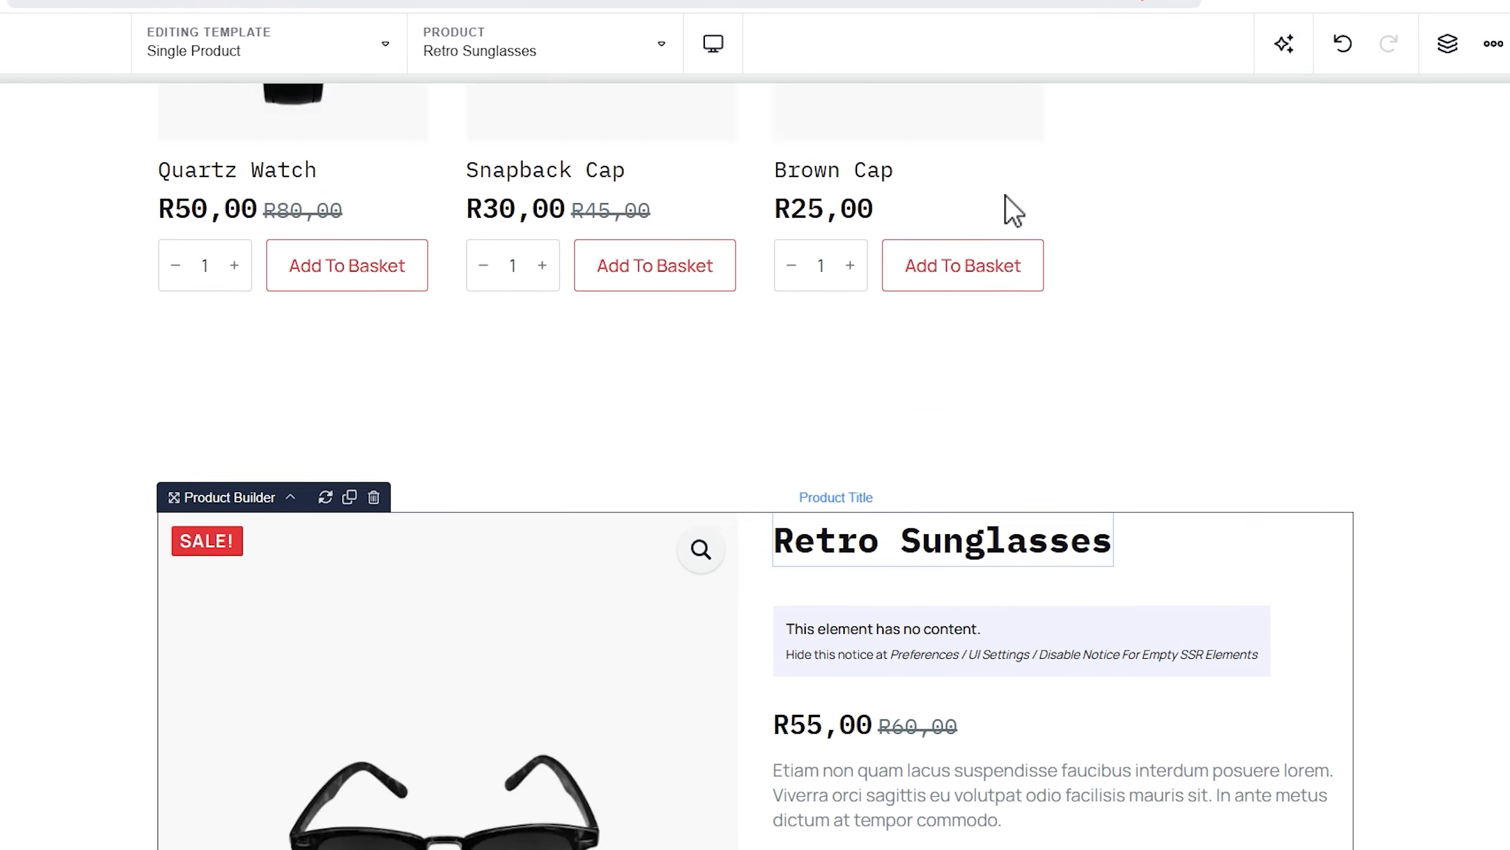
{"action": "scroll", "coordinate": [1006, 195], "scroll_direction": "down", "scroll_amount": 10}
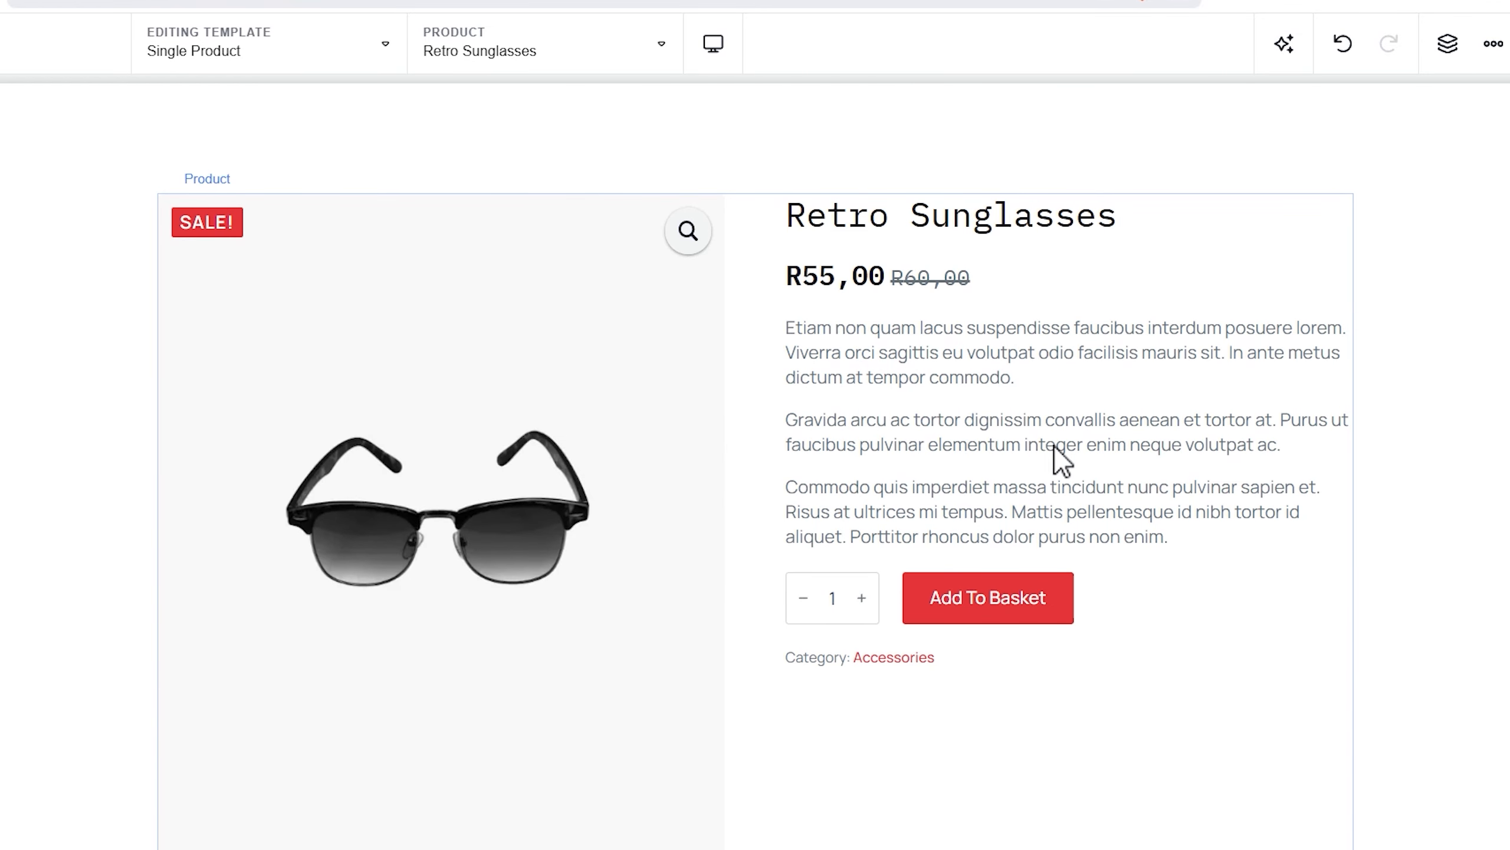
{"action": "scroll", "coordinate": [1056, 453], "scroll_direction": "down", "scroll_amount": 15}
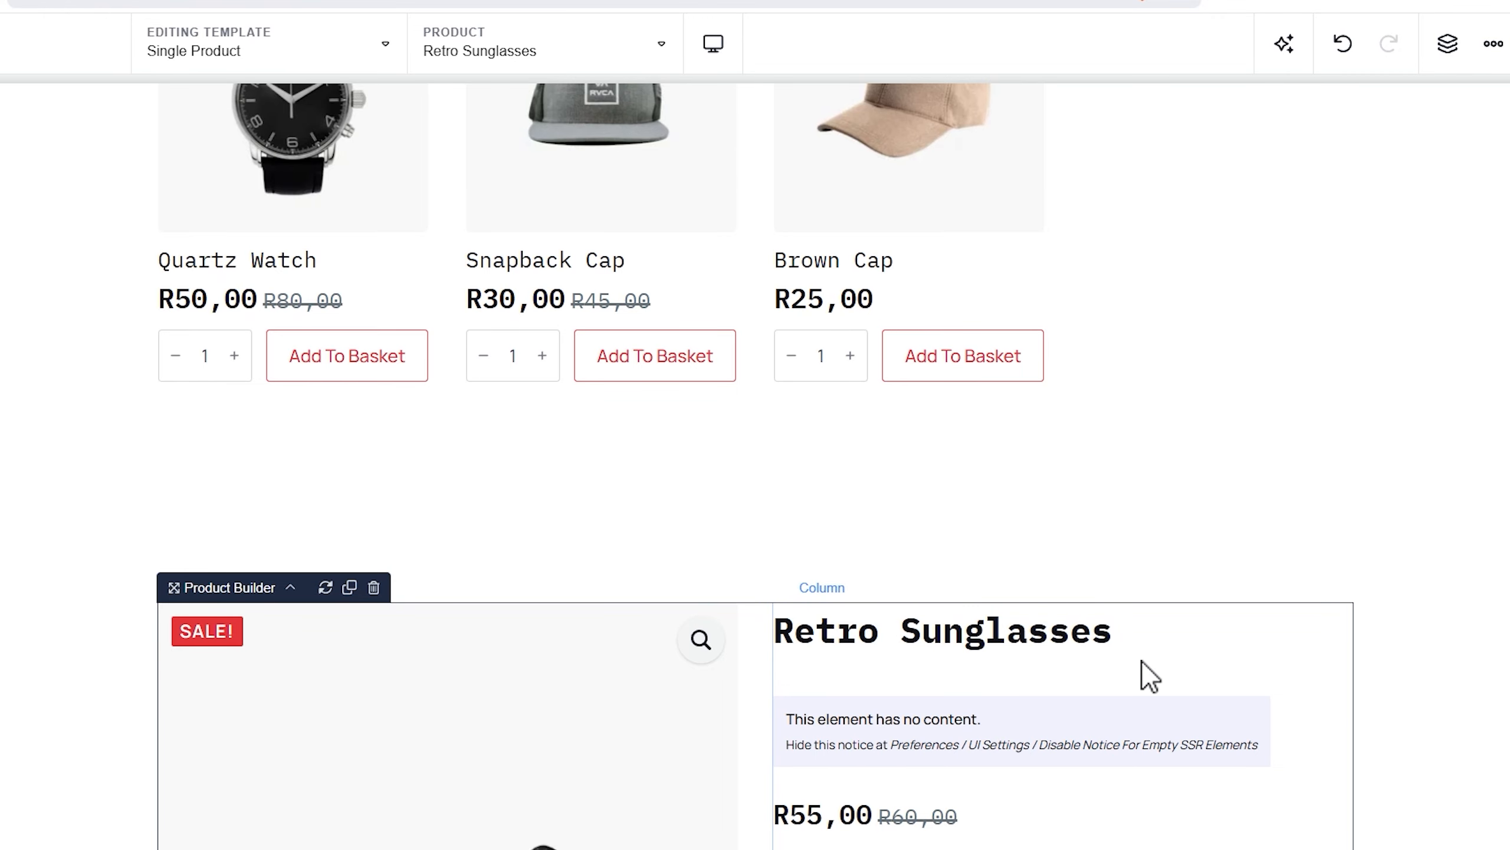
{"action": "scroll", "coordinate": [1142, 660], "scroll_direction": "down", "scroll_amount": 6}
{"action": "scroll", "coordinate": [1141, 659], "scroll_direction": "up", "scroll_amount": 8}
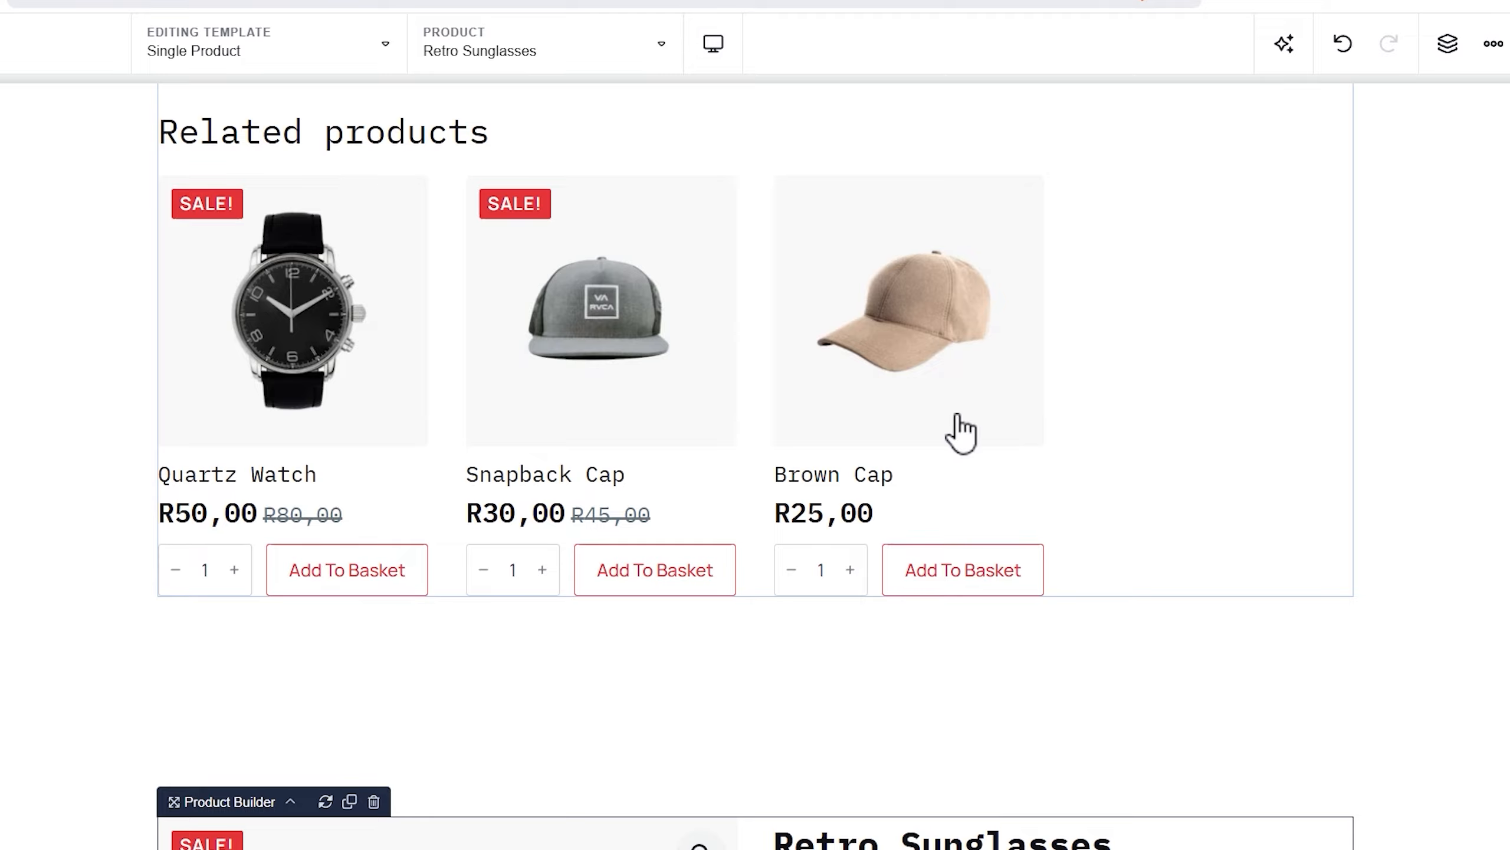
{"action": "scroll", "coordinate": [880, 642], "scroll_direction": "down", "scroll_amount": 2}
{"action": "scroll", "coordinate": [1199, 354], "scroll_direction": "down", "scroll_amount": 7}
{"action": "scroll", "coordinate": [1199, 354], "scroll_direction": "up", "scroll_amount": 9}
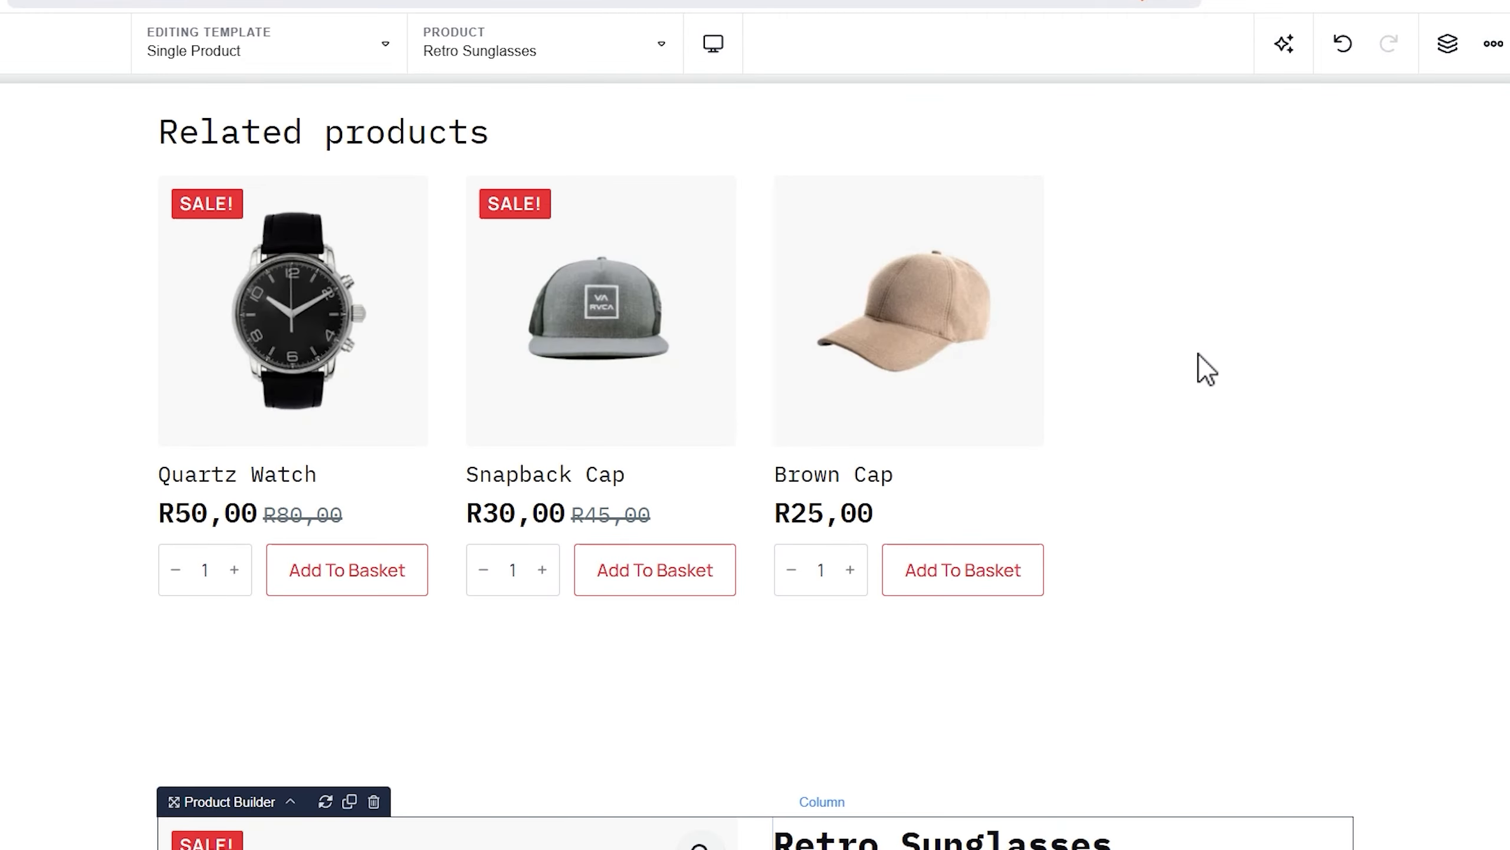
{"action": "scroll", "coordinate": [1199, 354], "scroll_direction": "down", "scroll_amount": 6}
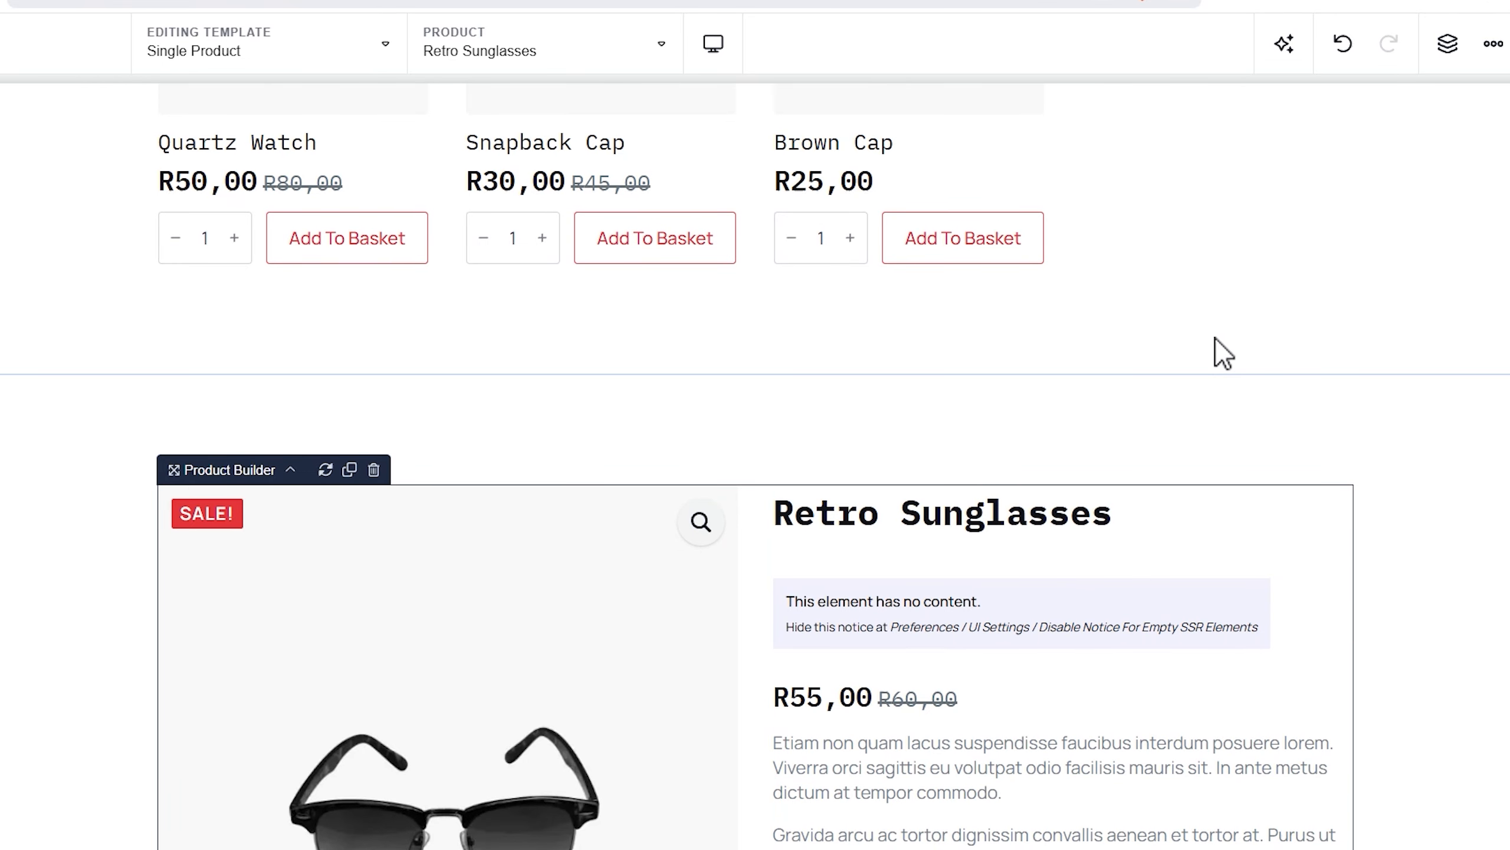
{"action": "scroll", "coordinate": [1215, 338], "scroll_direction": "down", "scroll_amount": 6}
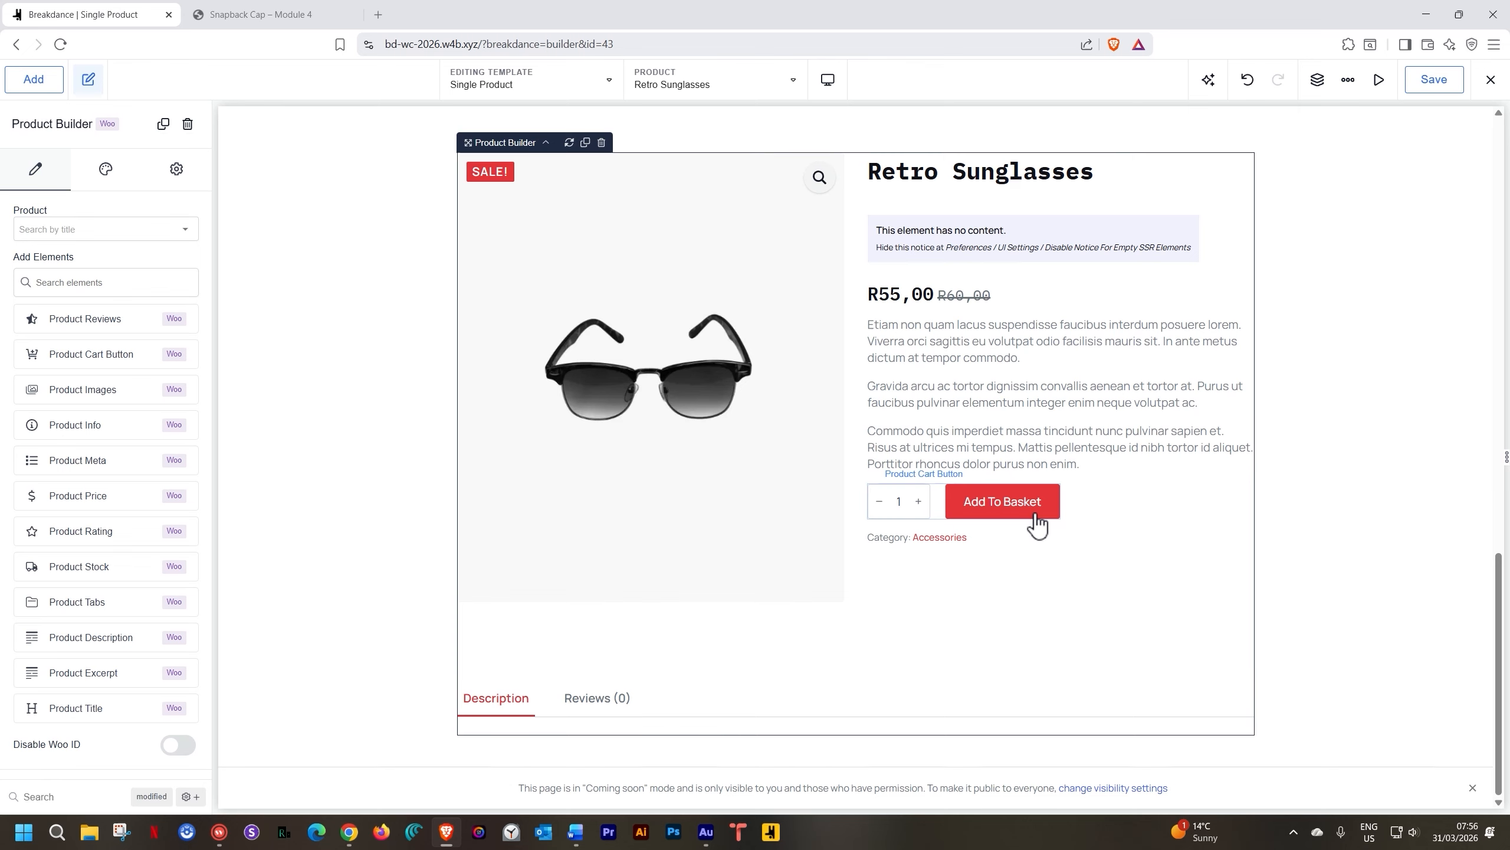
In the Structure outline, name the sections 'Product Element Section' and 'Product Builder Section'
{"action": "left_click", "coordinate": [1317, 80]}
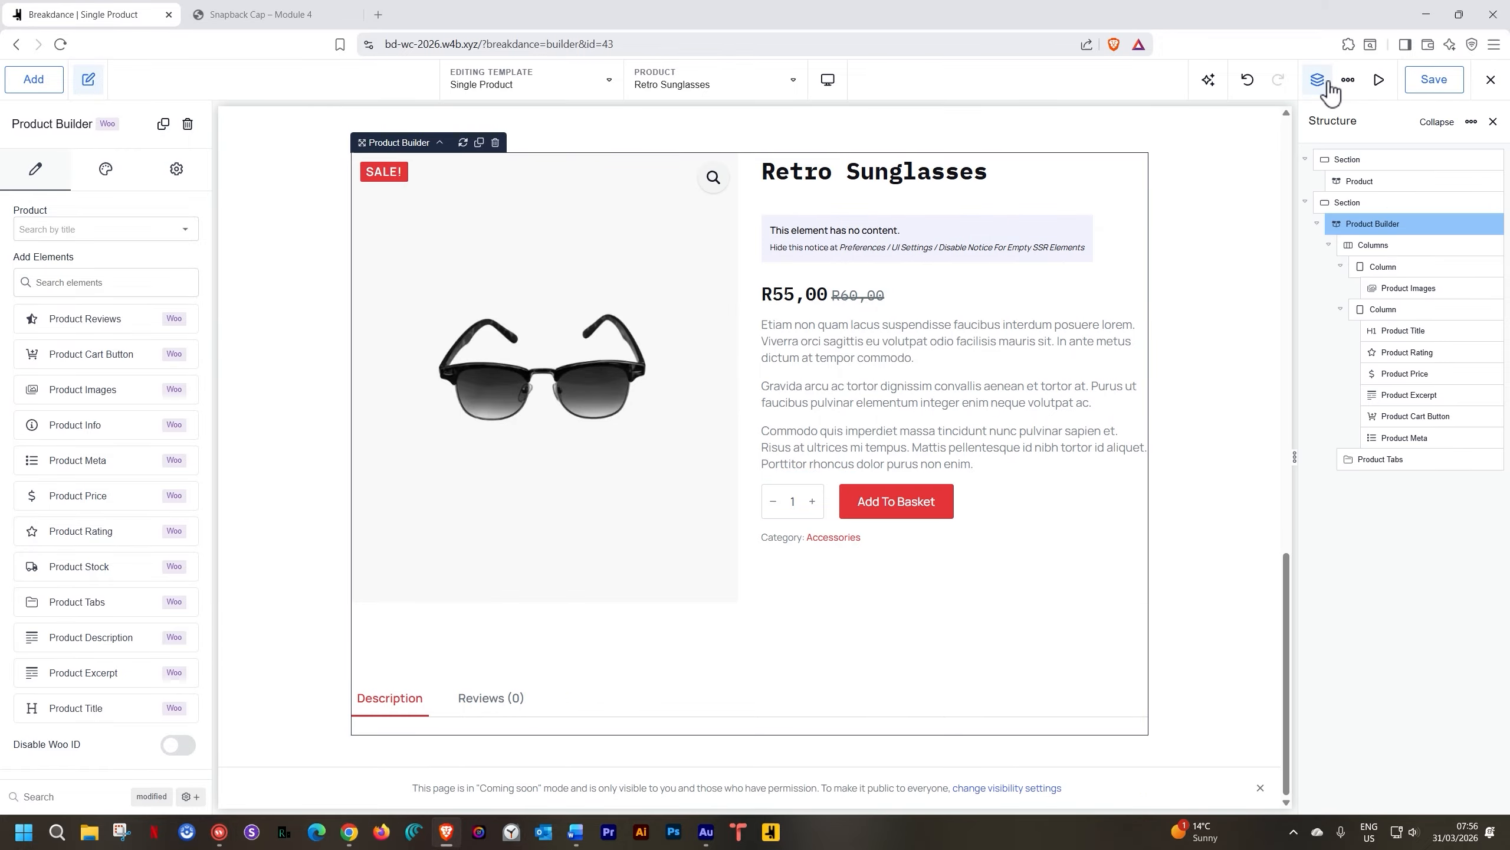
{"action": "left_click", "coordinate": [1305, 159]}
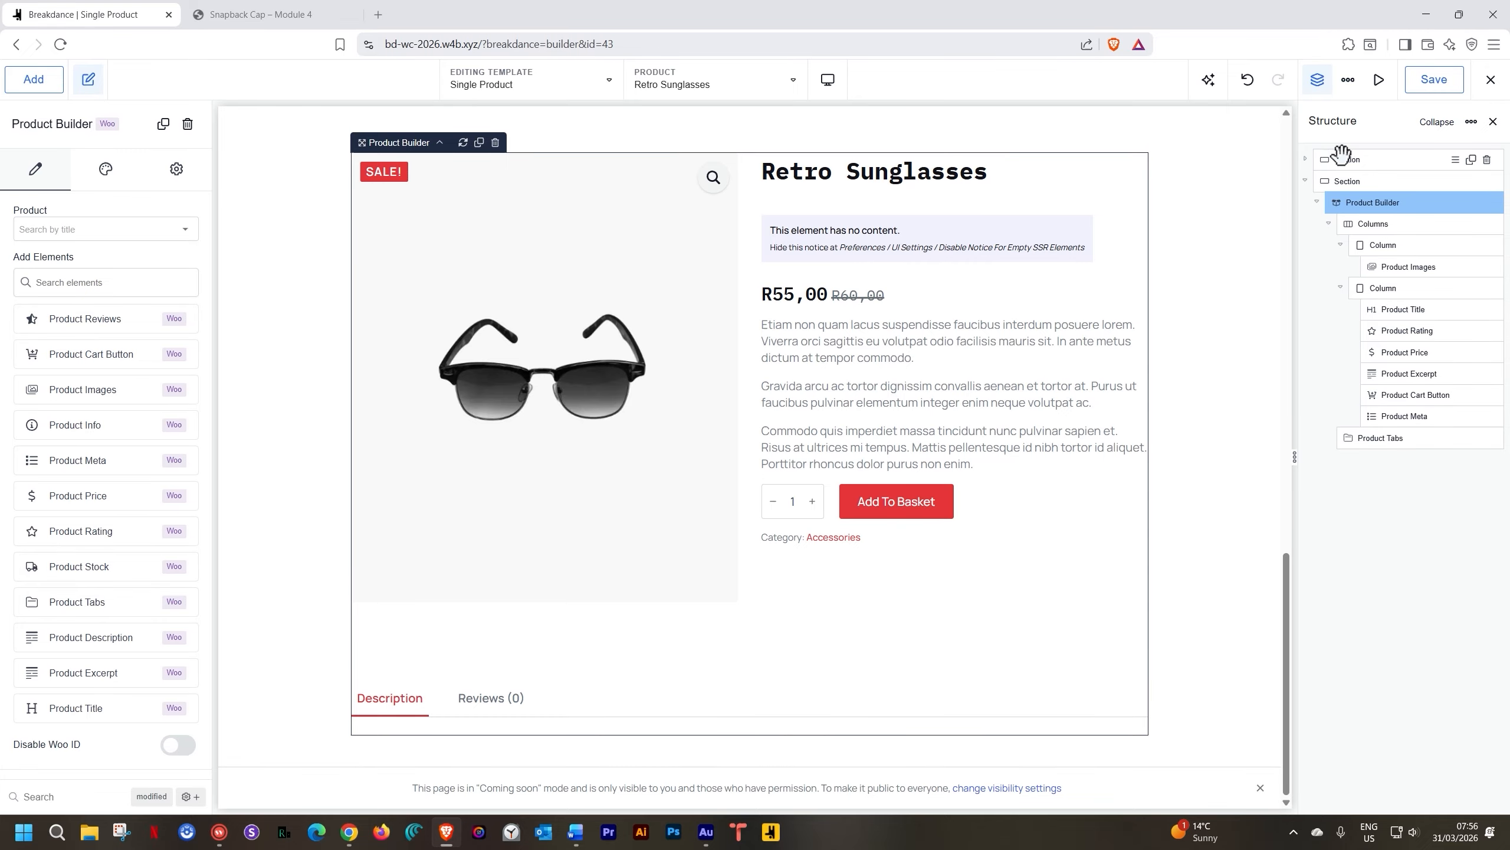
{"action": "double_click", "coordinate": [1349, 159]}
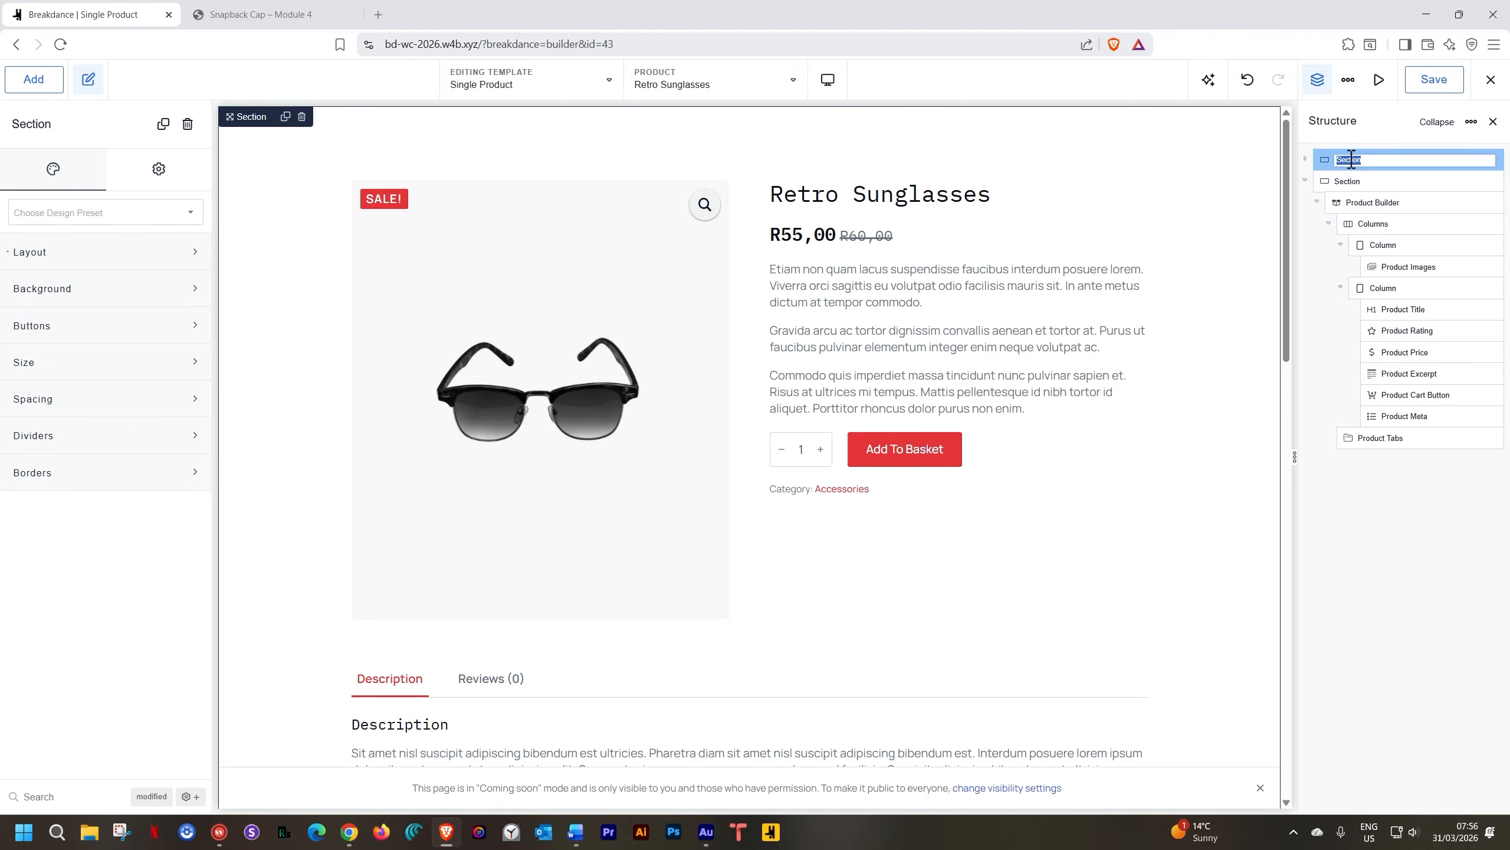
{"action": "type", "text": "Product Element Sec"}
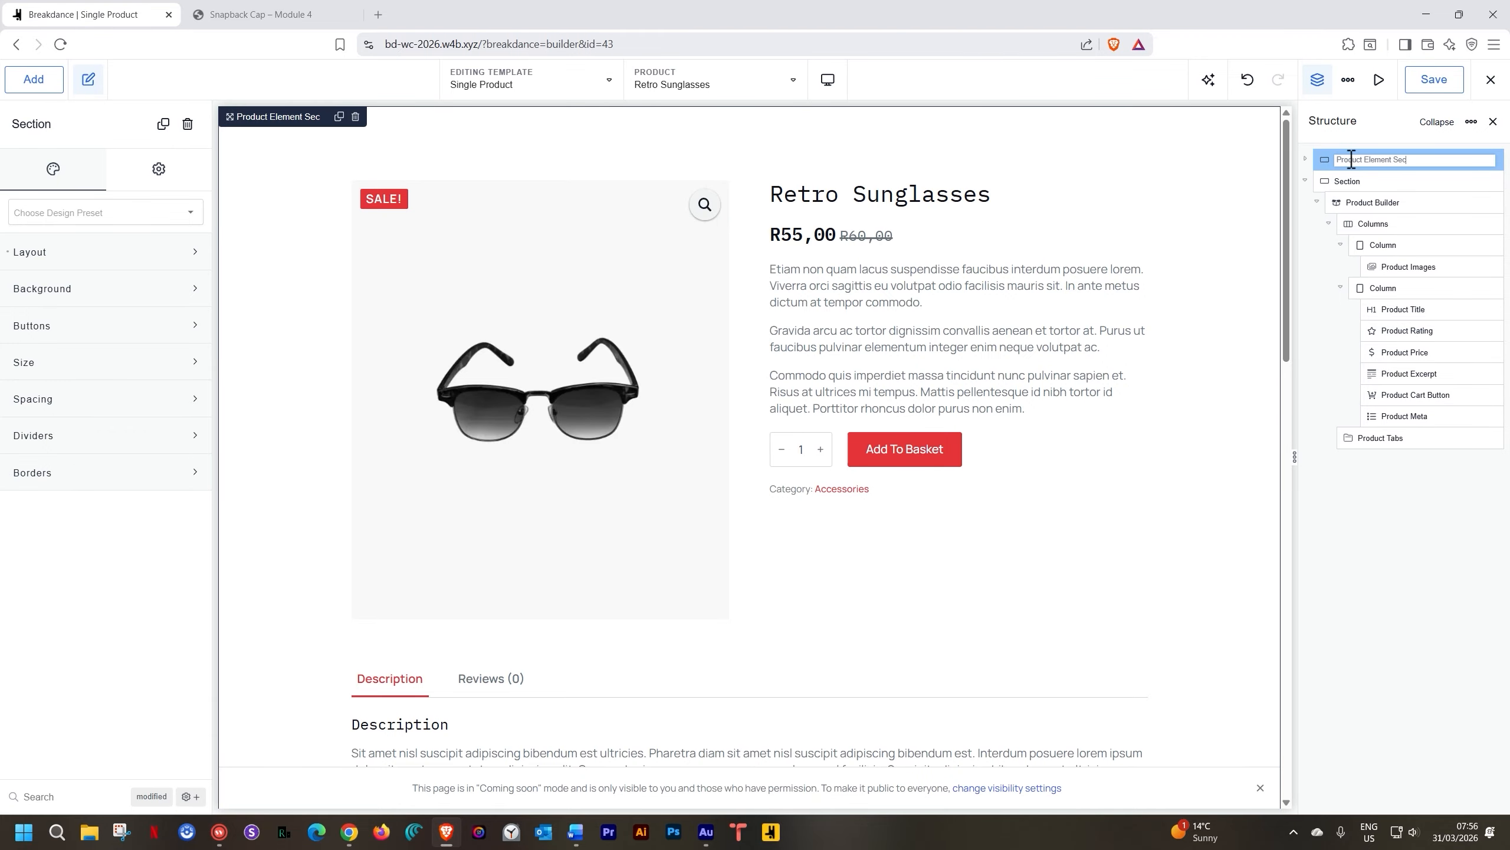
{"action": "type", "text": "tion"}
{"action": "double_click", "coordinate": [1354, 182]}
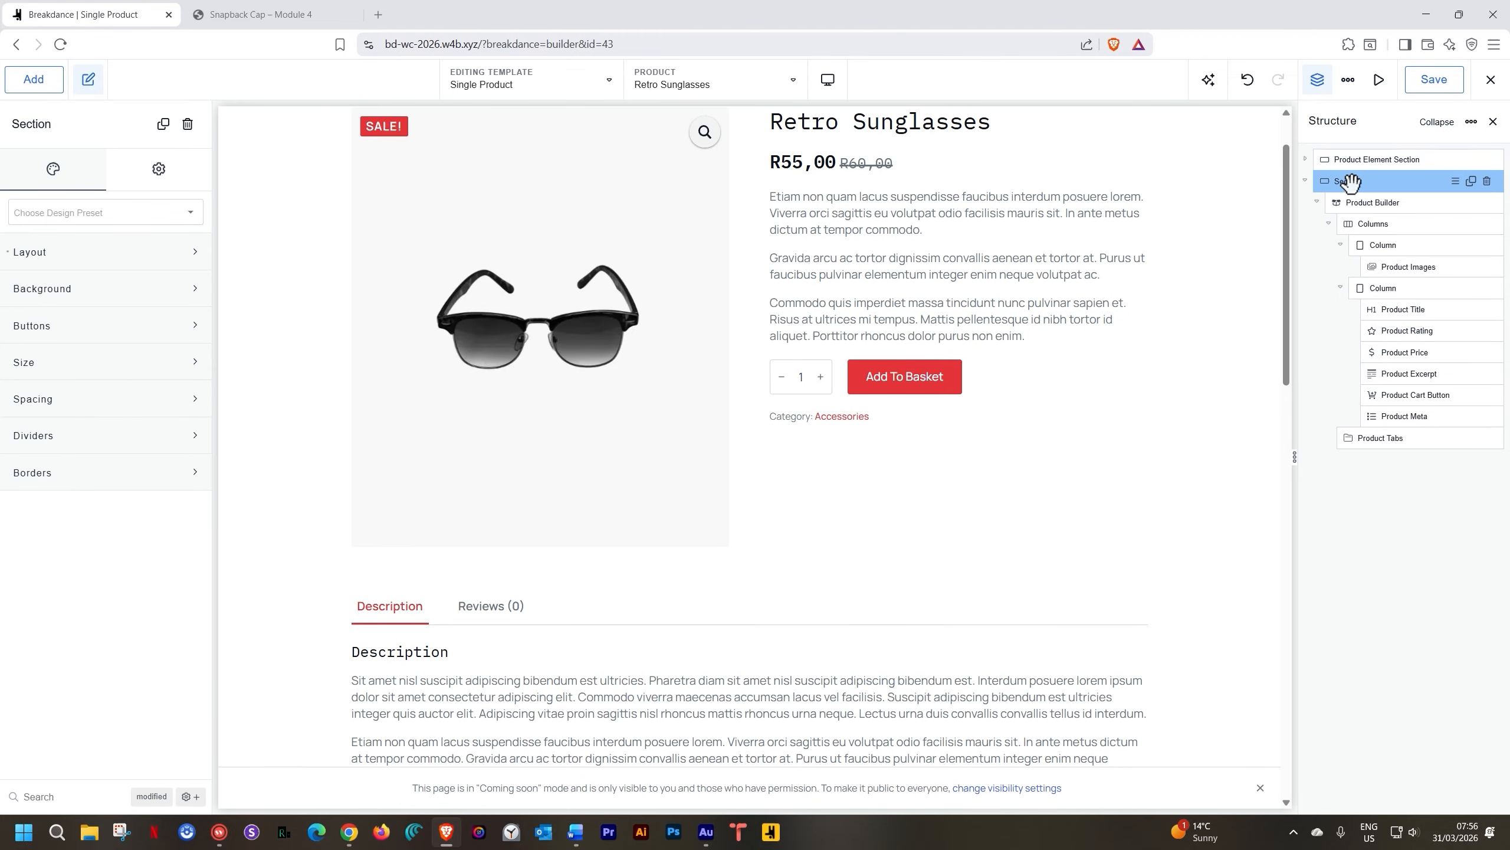
{"action": "type", "text": "Pro"}
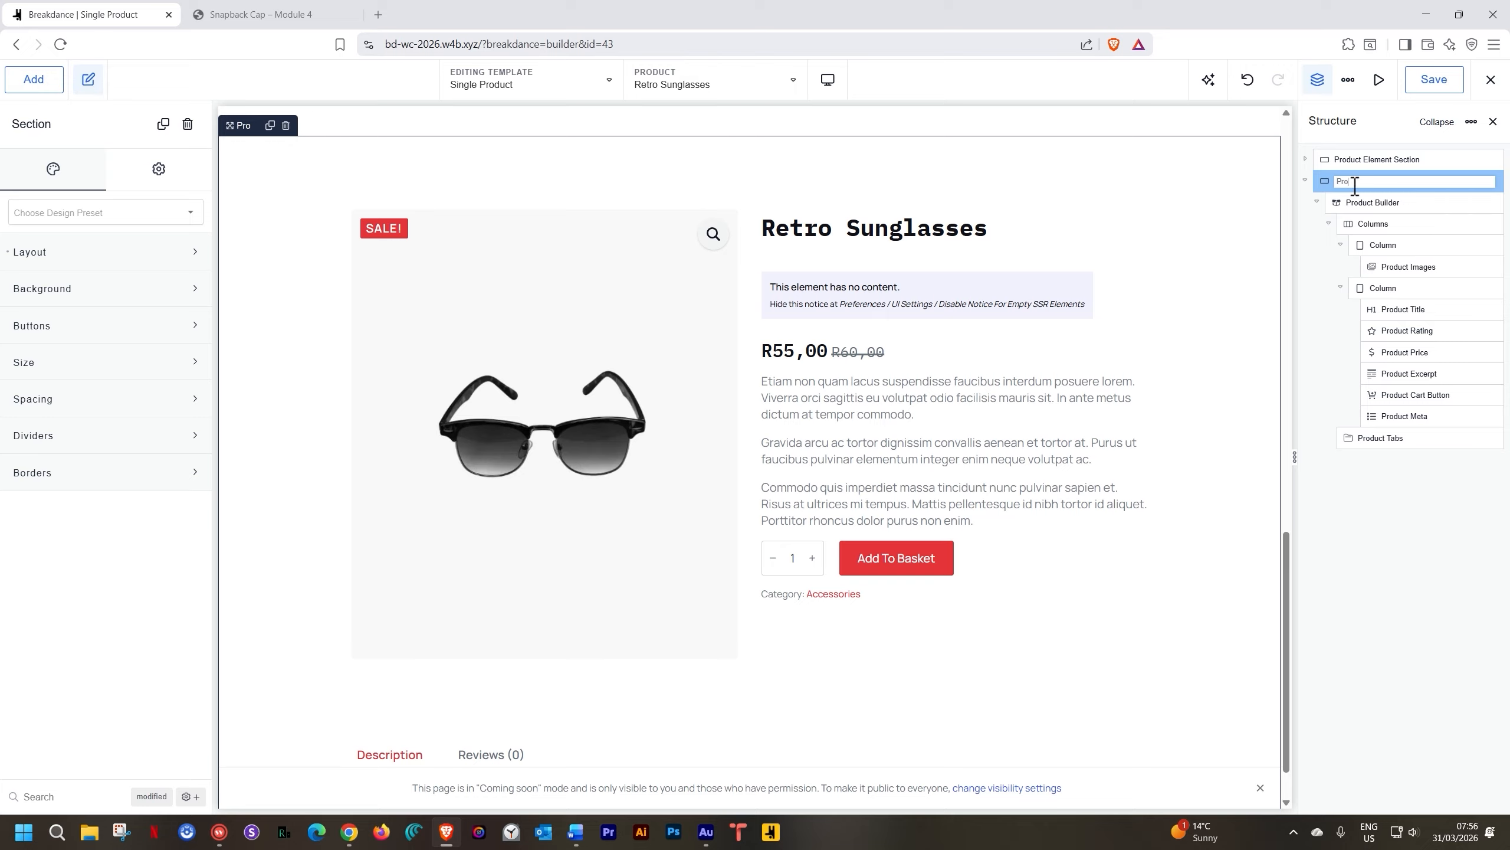
{"action": "type", "text": "duct Builder Section"}
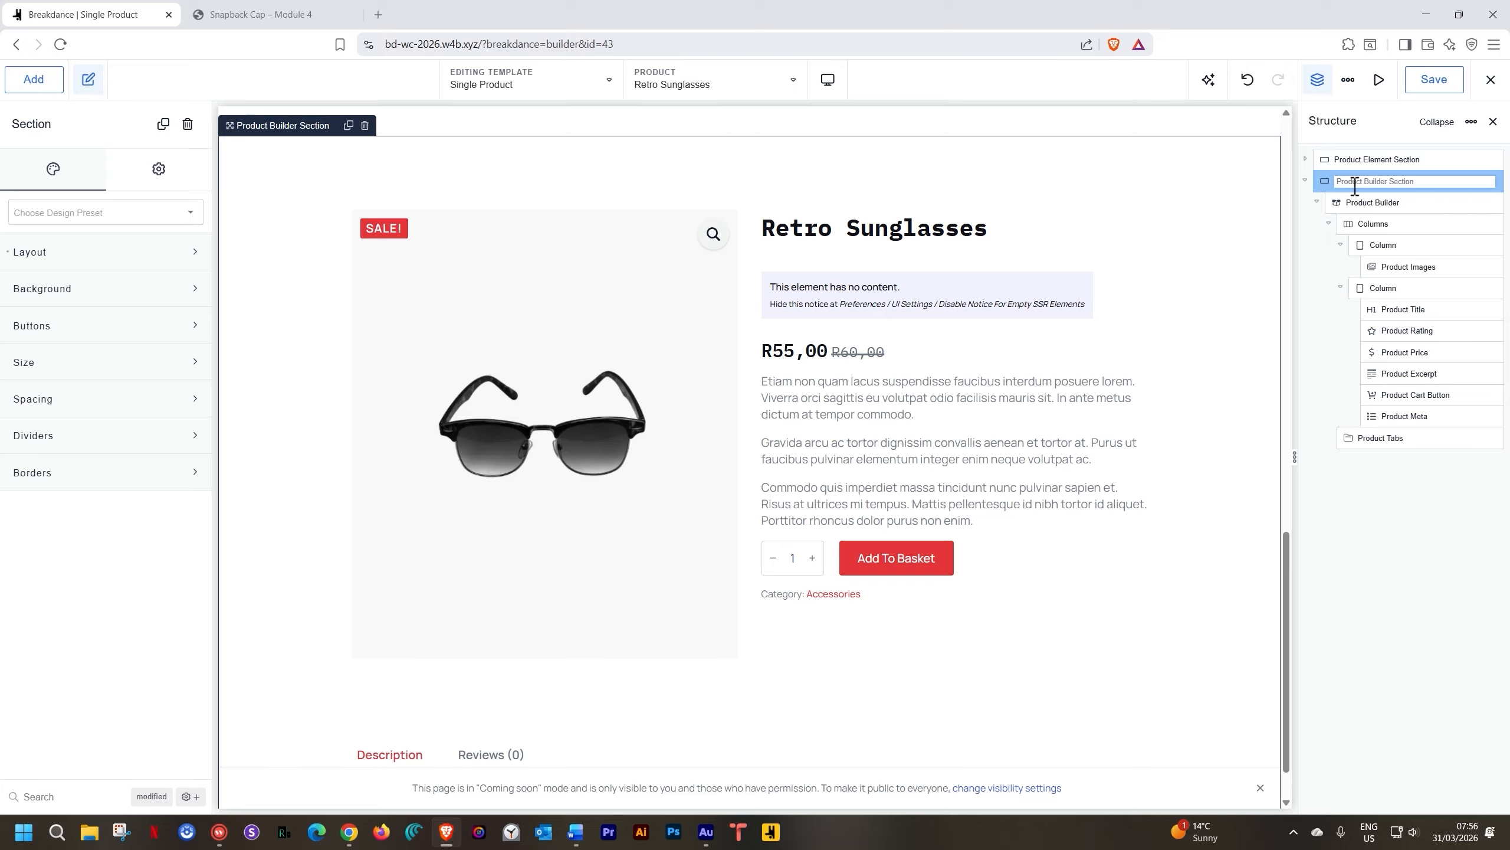
{"action": "key", "text": "Return"}
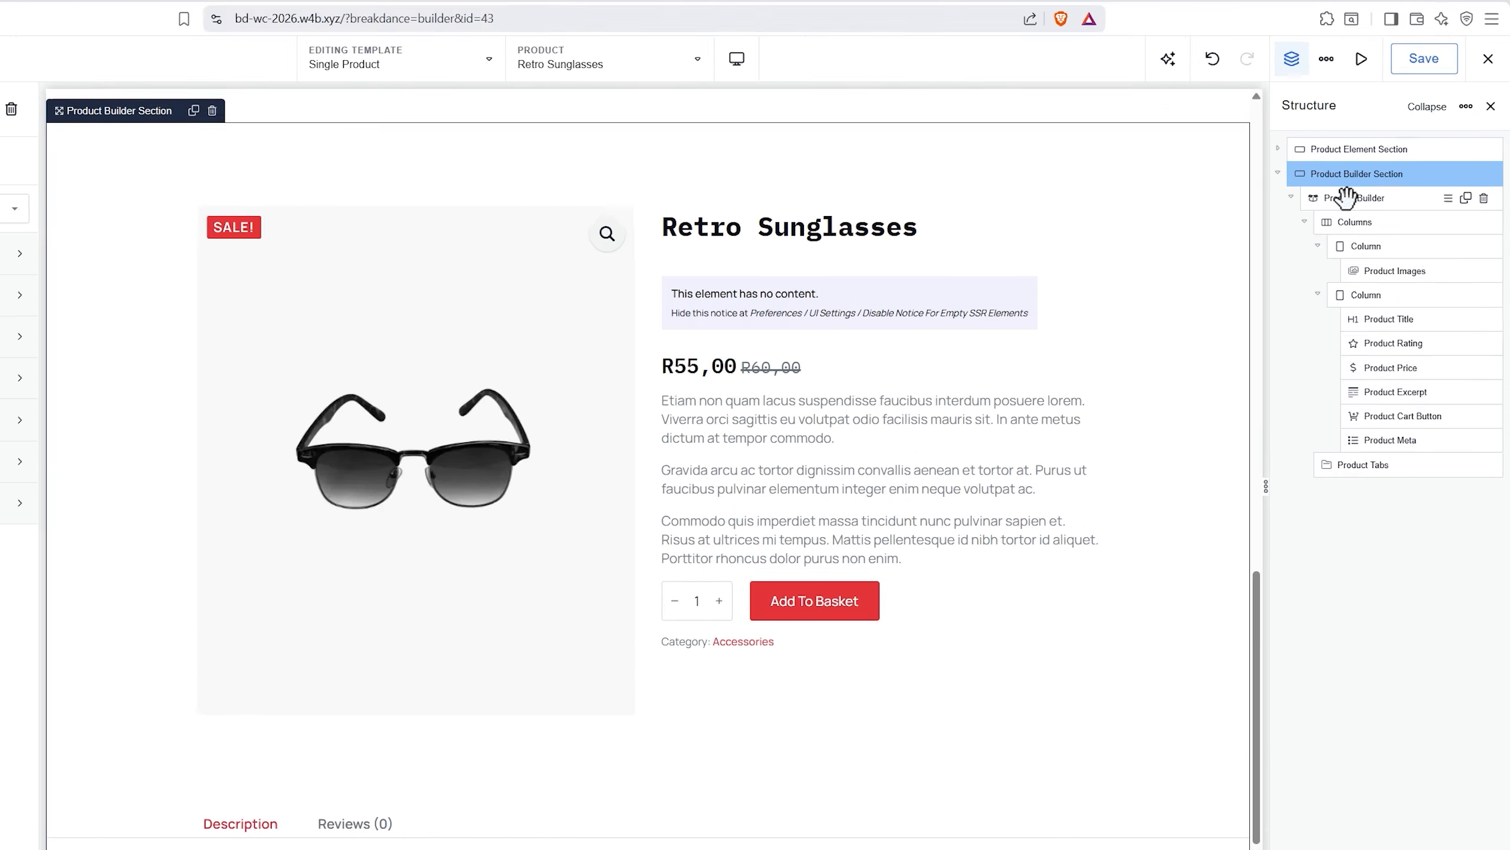
{"action": "left_click", "coordinate": [1346, 197]}
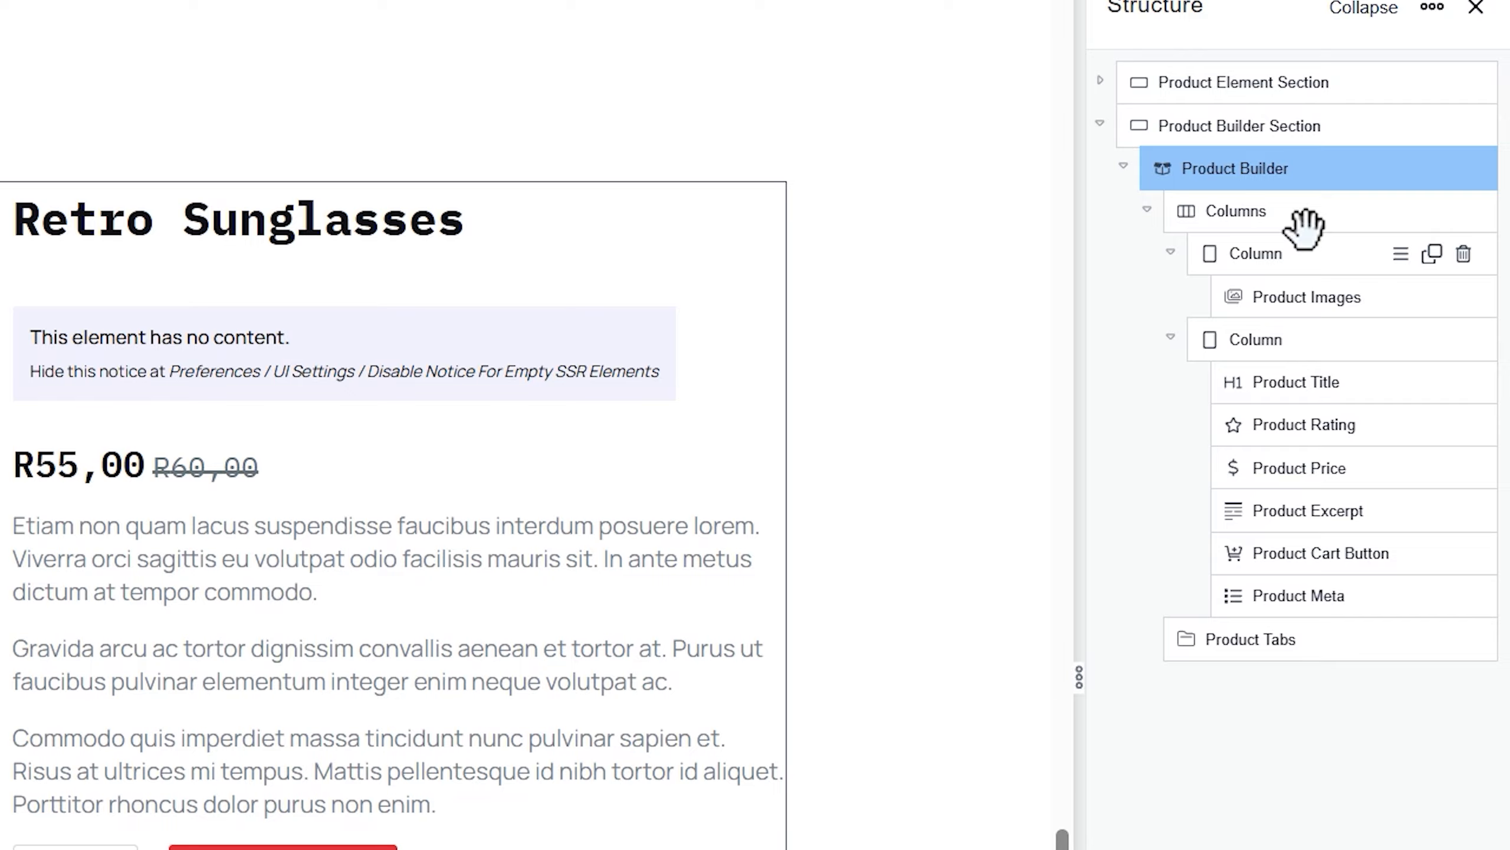
{"action": "left_click", "coordinate": [1255, 211]}
{"action": "left_click", "coordinate": [1235, 167]}
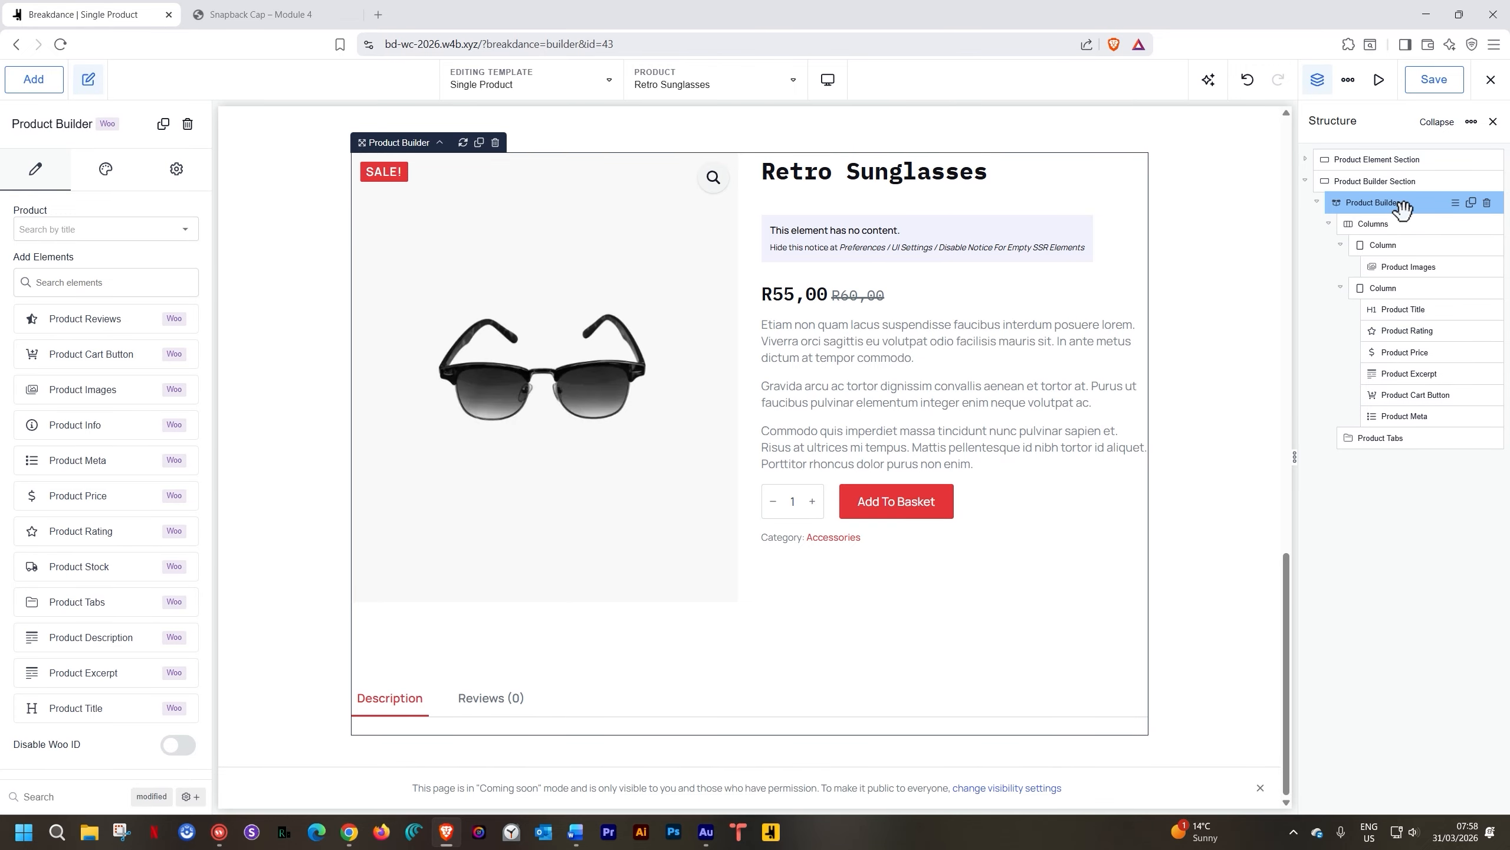
Delete the old Columns block and Product Tabs from the Product Builder
{"action": "left_click", "coordinate": [1487, 229]}
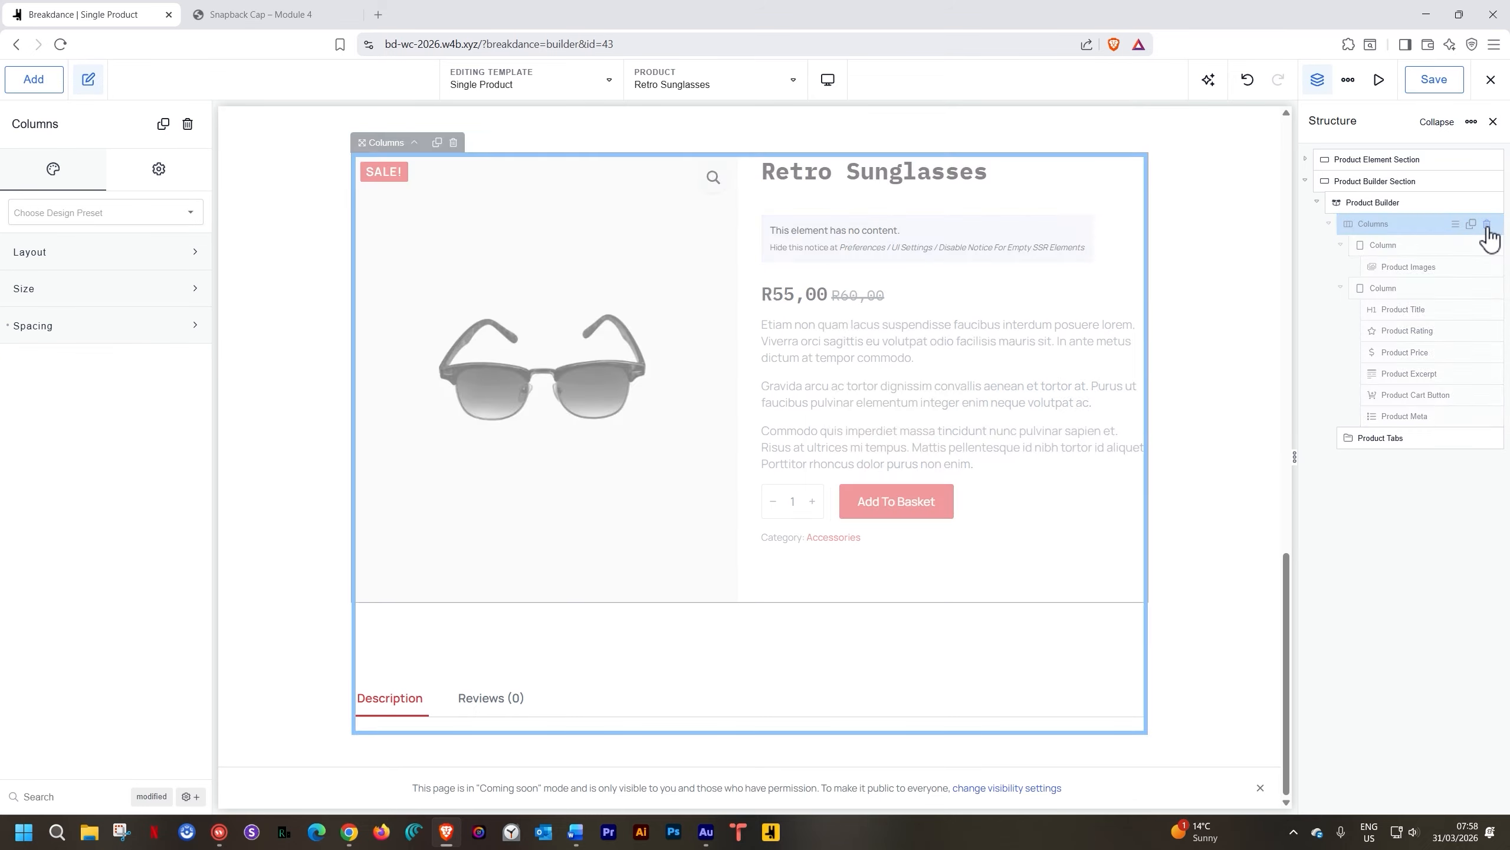
{"action": "left_click", "coordinate": [1487, 228]}
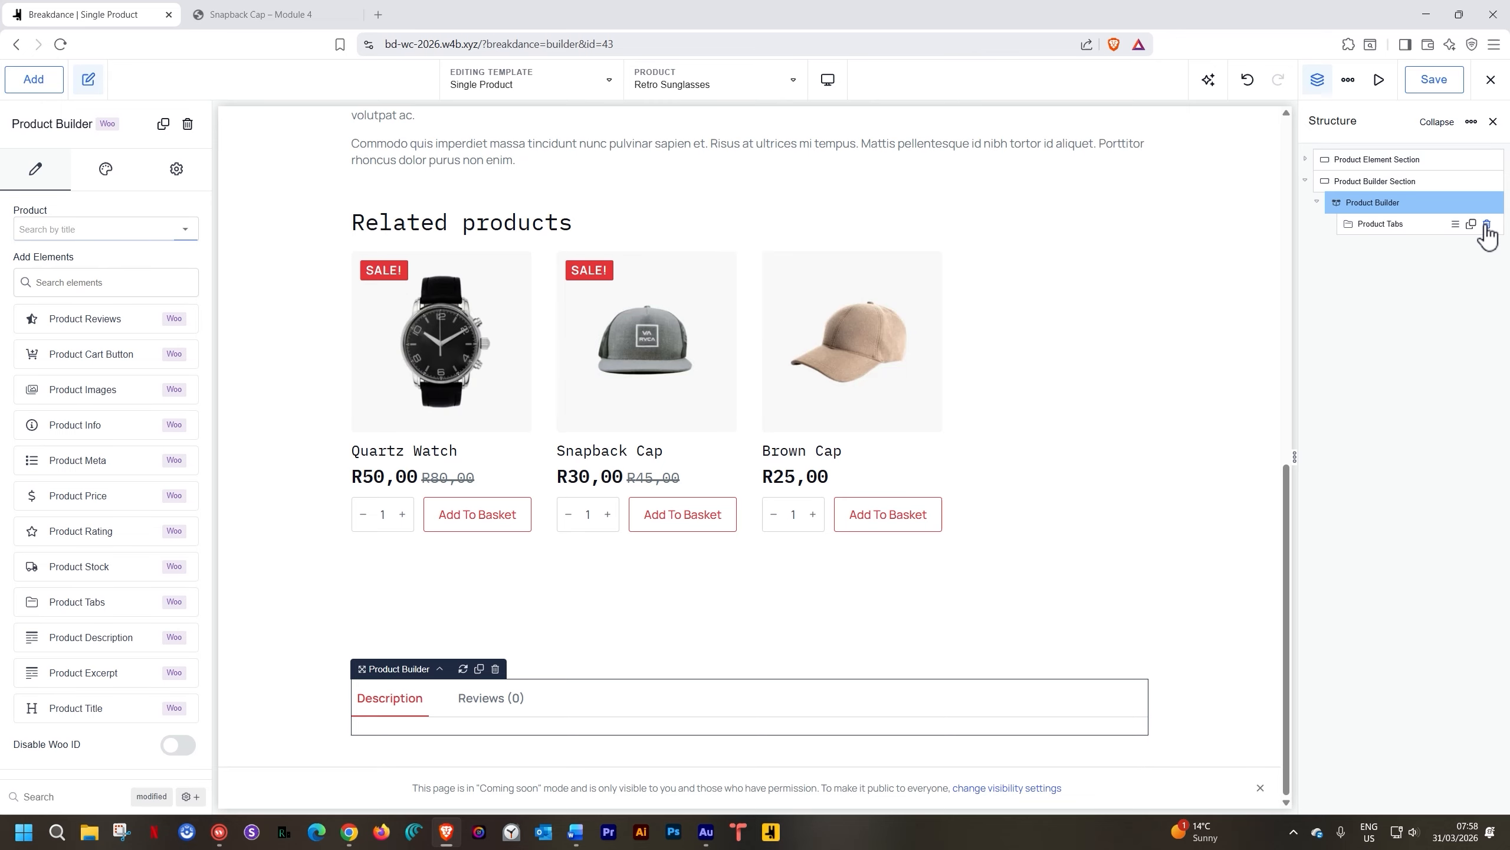
{"action": "left_click", "coordinate": [1487, 224]}
{"action": "left_click", "coordinate": [1486, 225]}
{"action": "left_click", "coordinate": [1359, 201]}
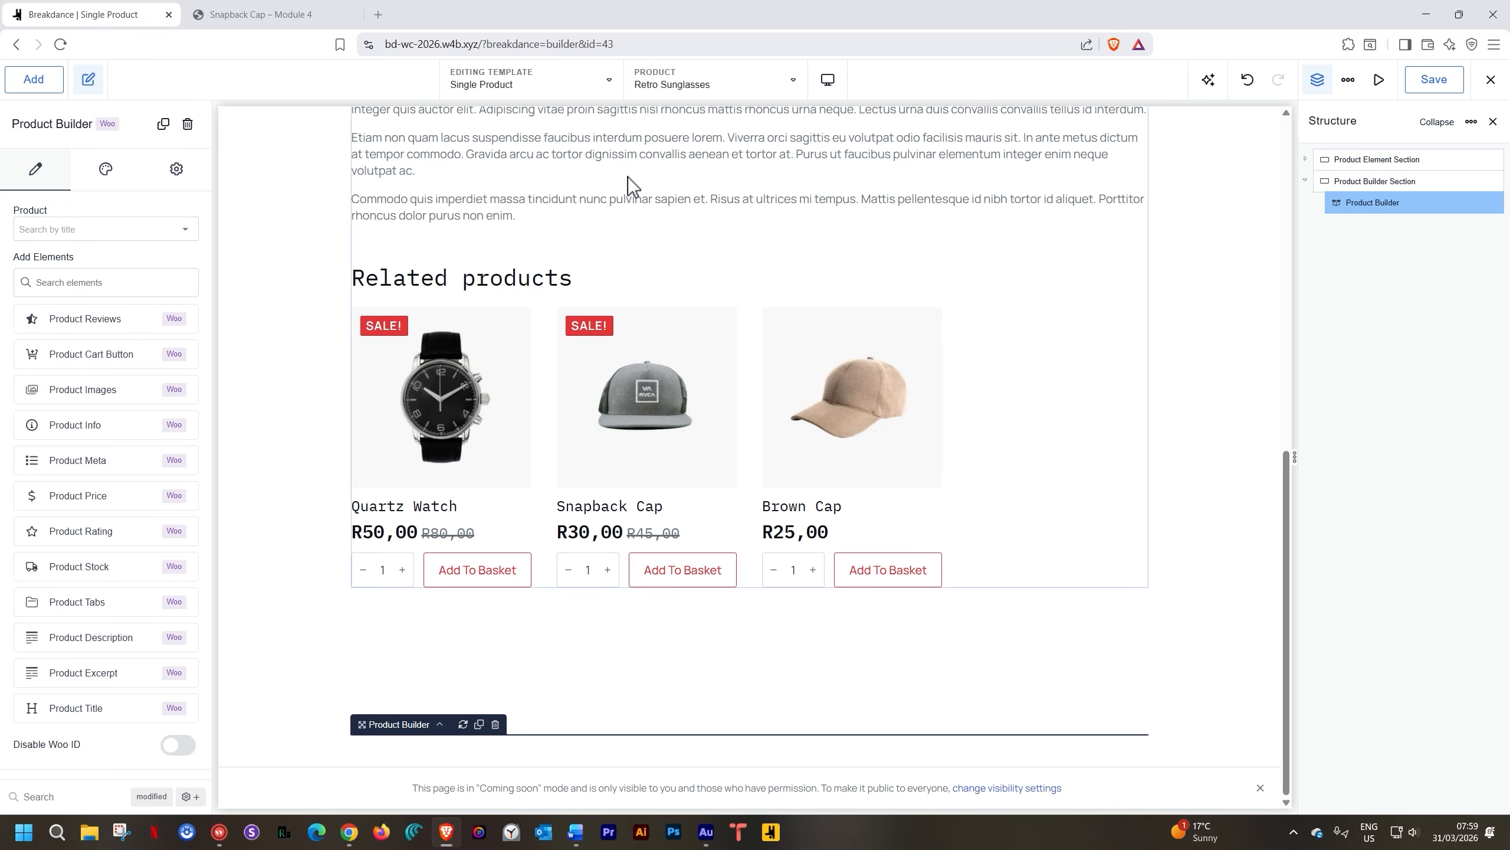
Add a two-column Columns element with Product Images in the left column
{"action": "left_click", "coordinate": [43, 88]}
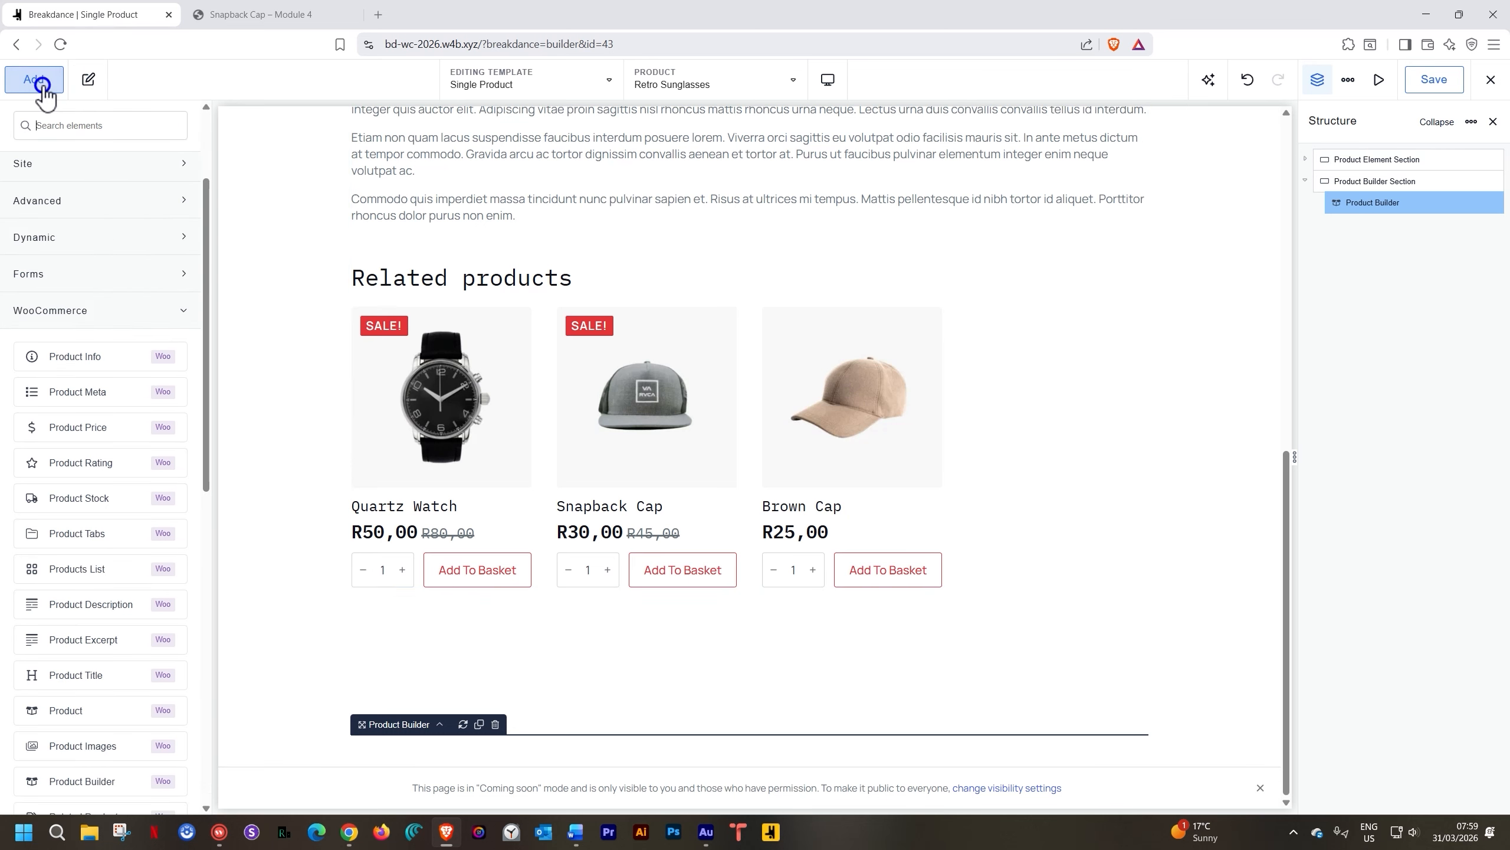
{"action": "type", "text": "co"}
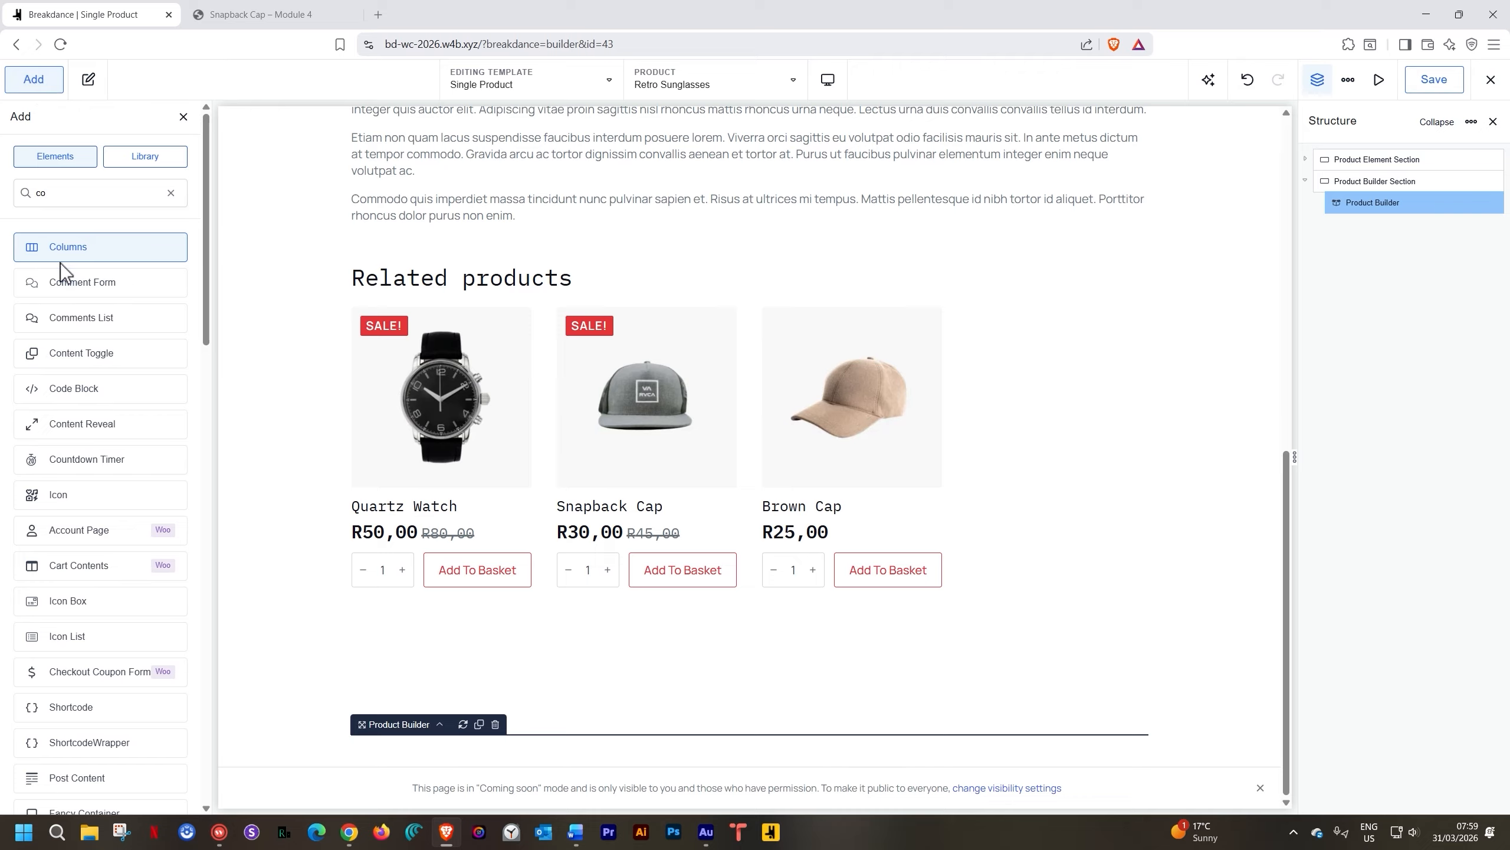
{"action": "left_click", "coordinate": [61, 246]}
{"action": "left_click", "coordinate": [631, 563]}
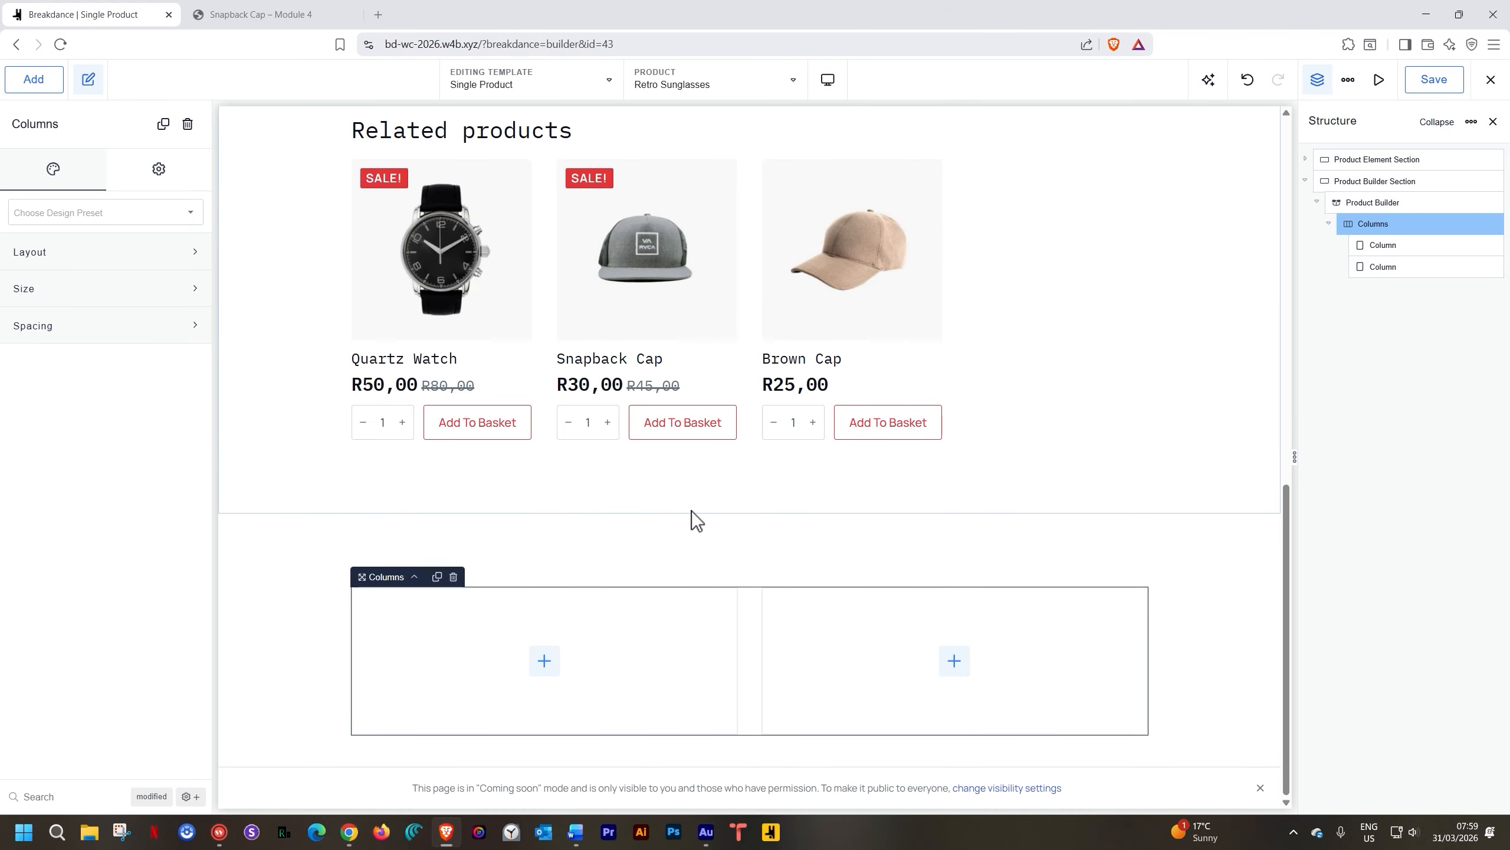
{"action": "left_click", "coordinate": [543, 661]}
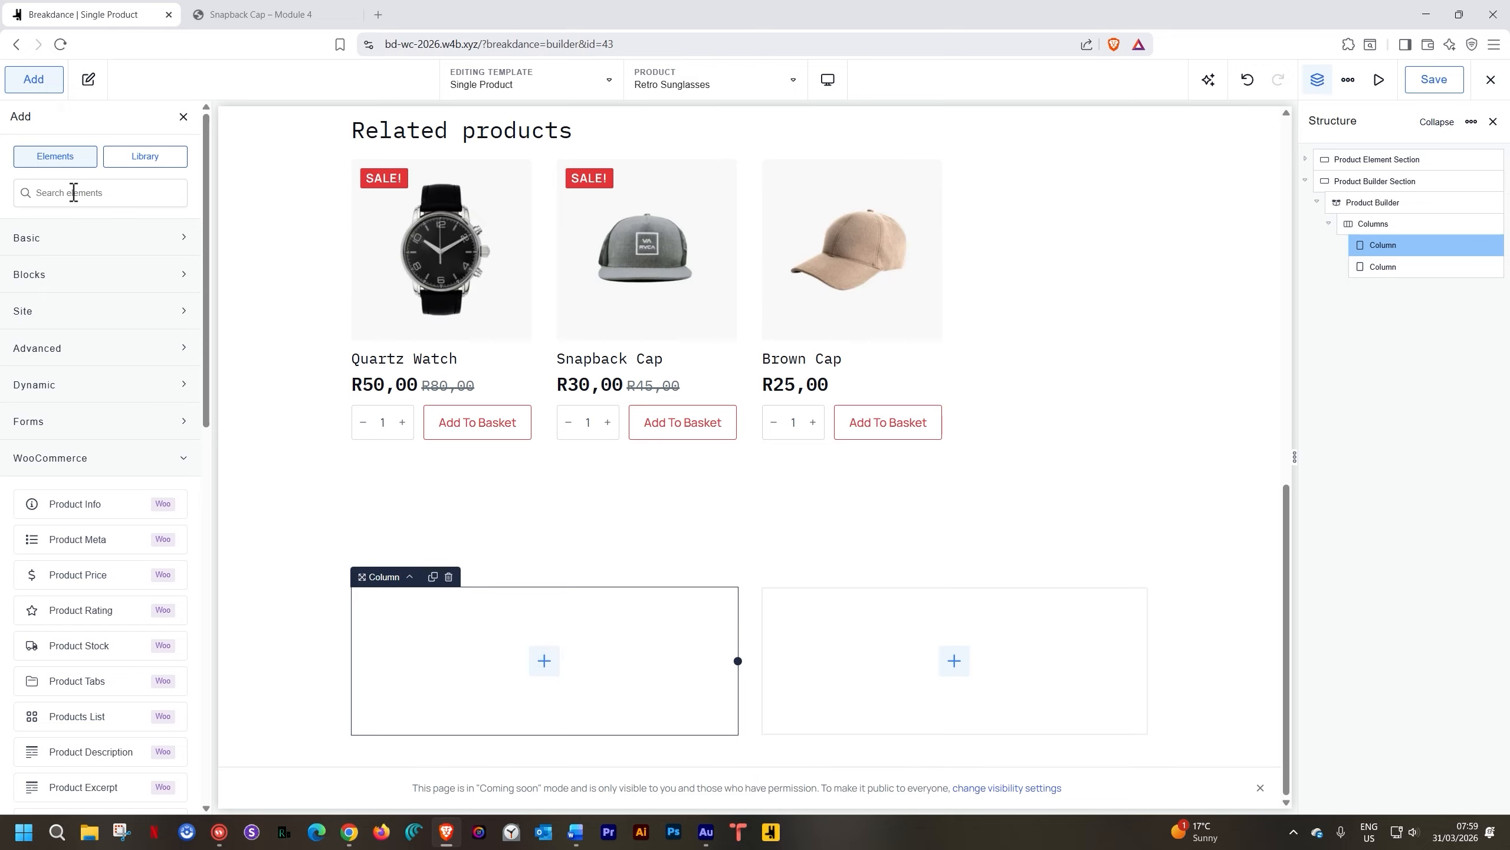
{"action": "type", "text": "product in"}
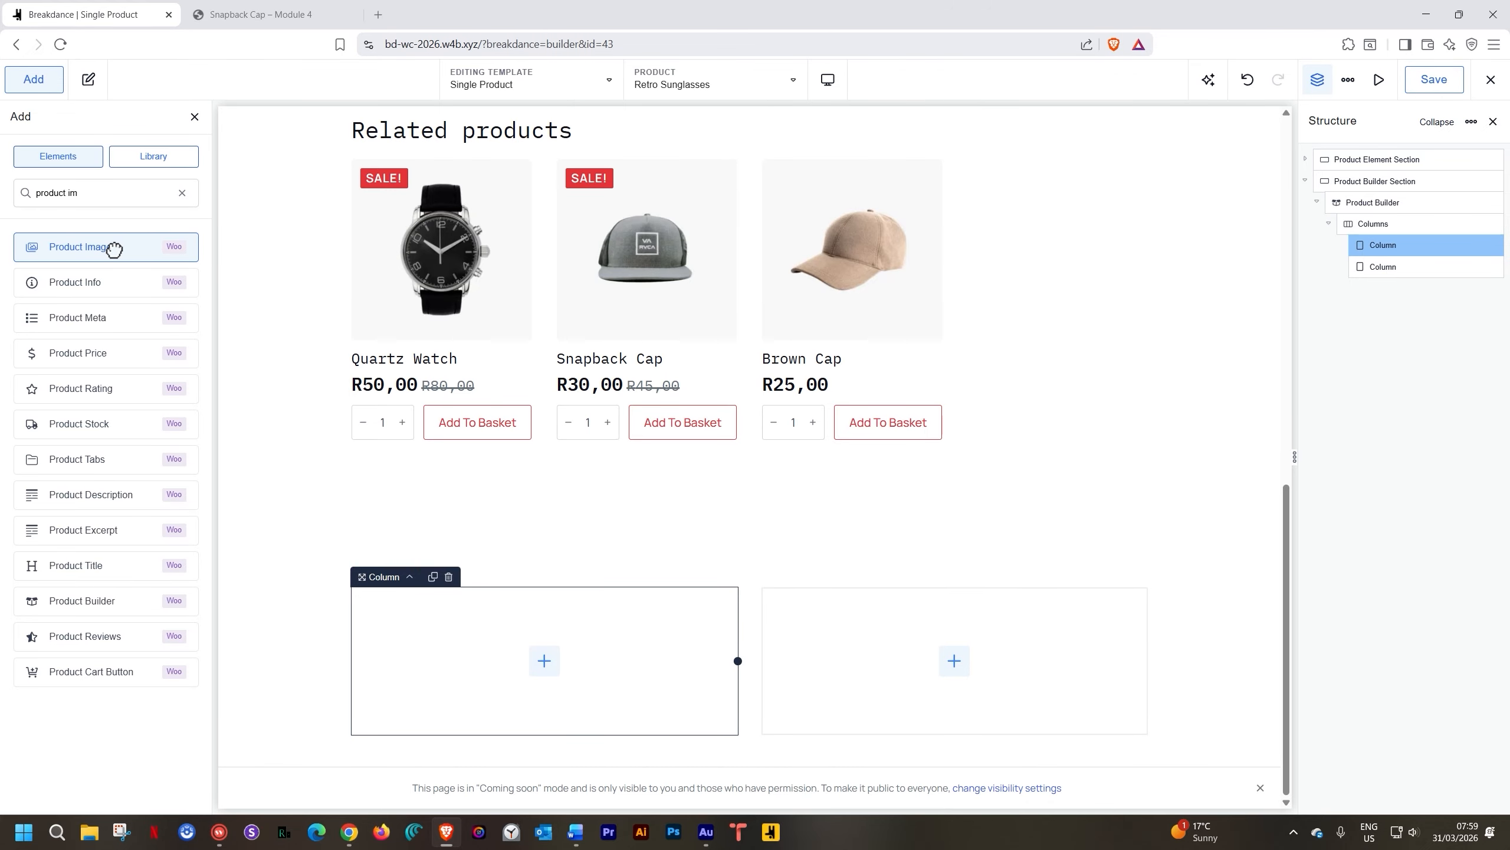
{"action": "left_click", "coordinate": [119, 247]}
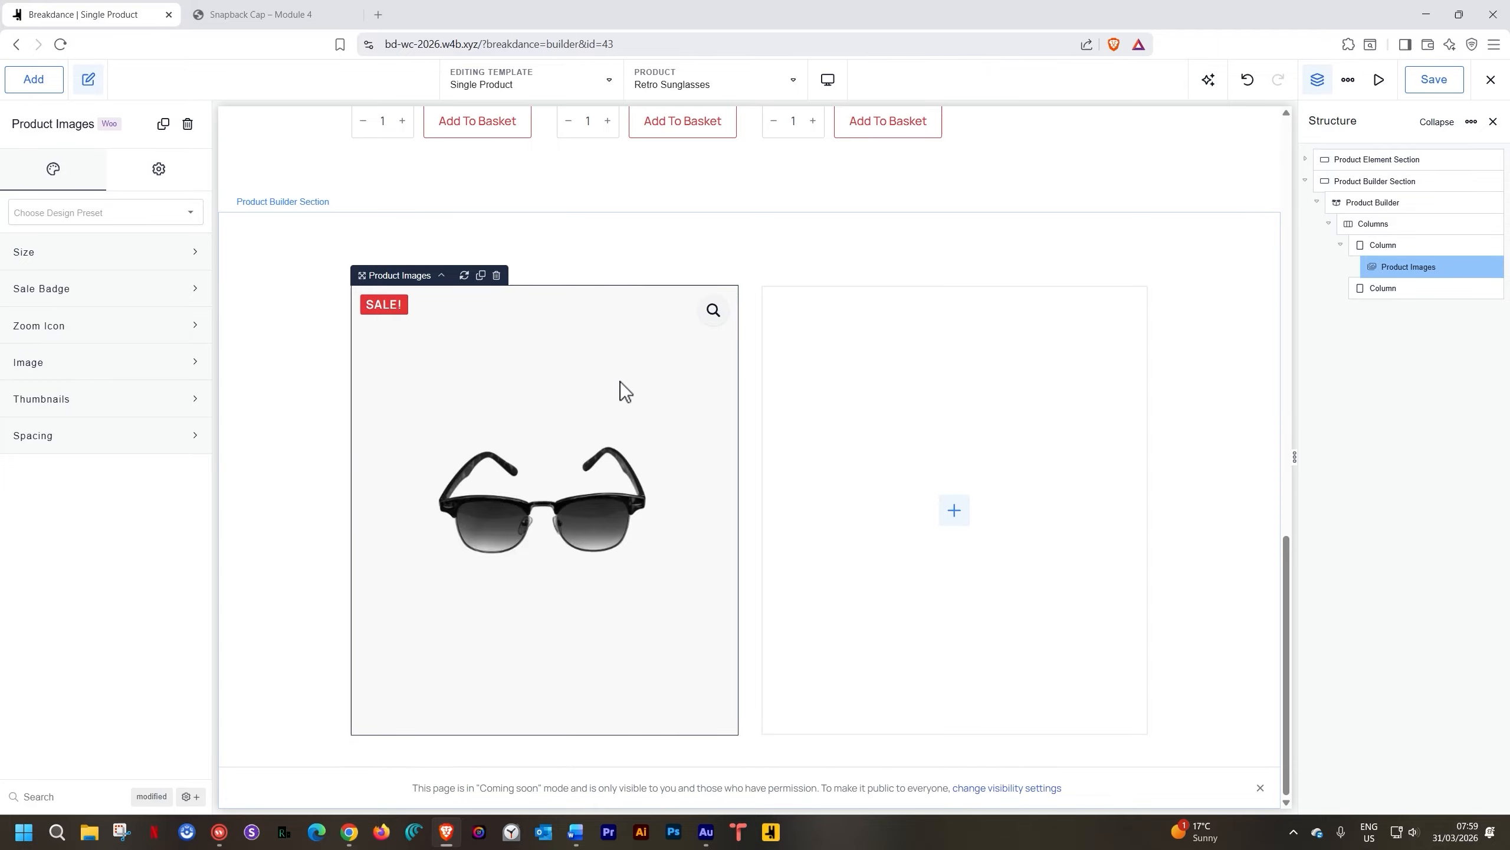
Add Product Title to the right column, with Product Price beneath it
{"action": "left_click", "coordinate": [966, 516]}
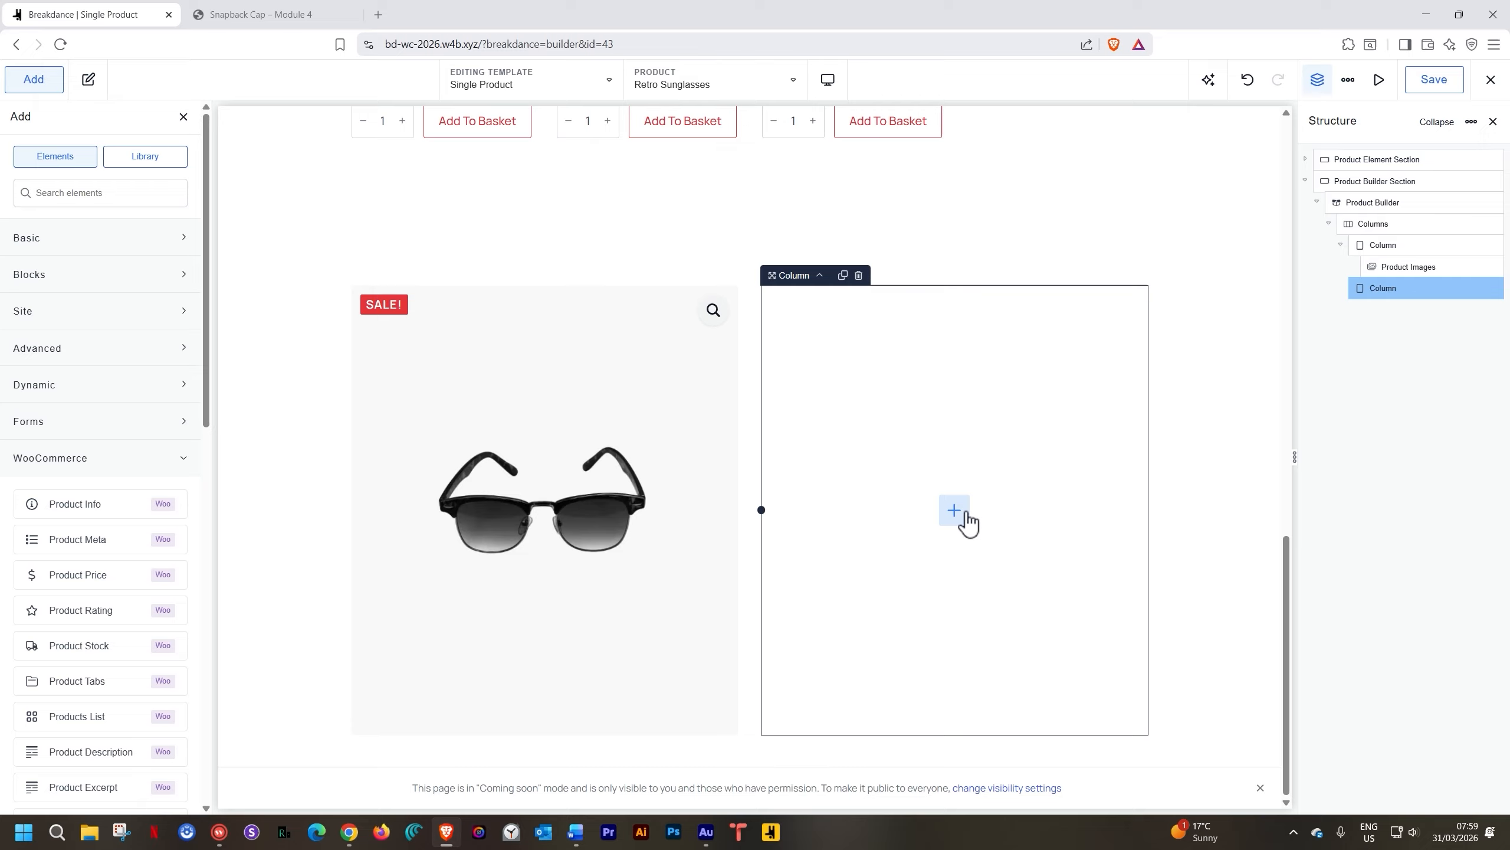
{"action": "type", "text": "product ti"}
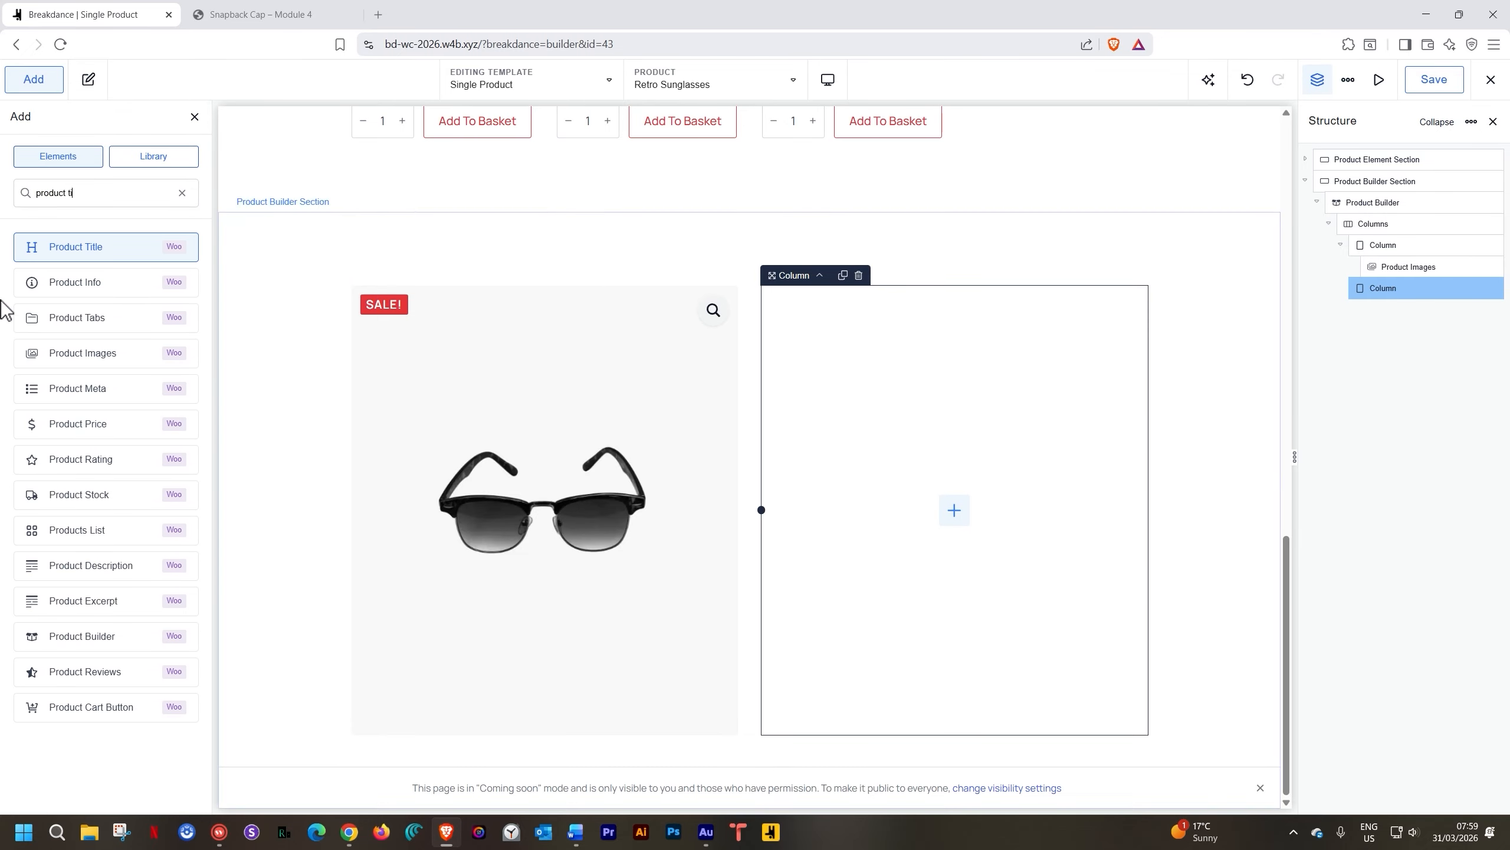
{"action": "left_click", "coordinate": [41, 248]}
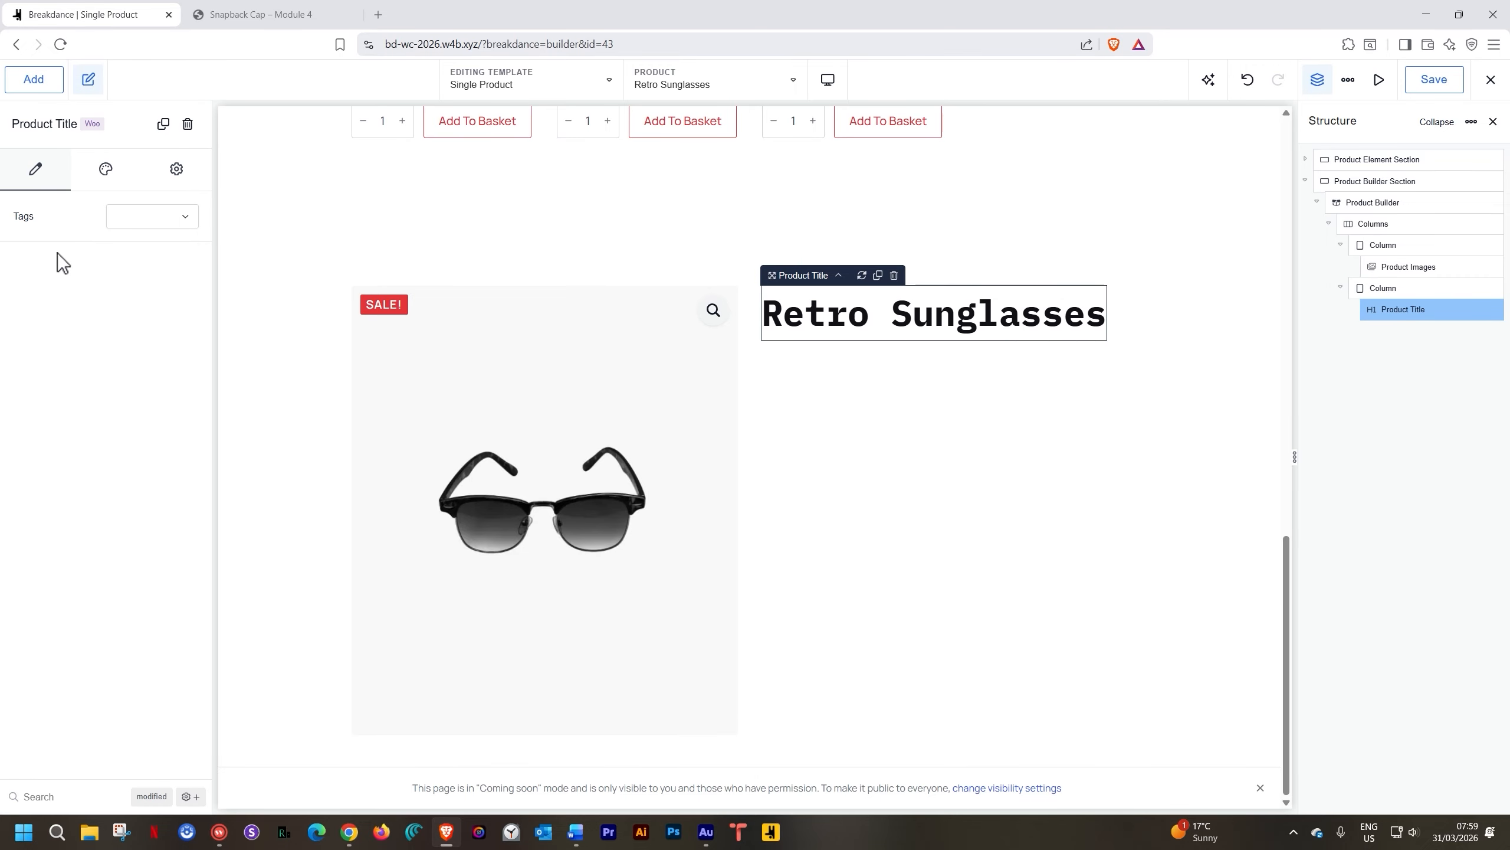
{"action": "left_click", "coordinate": [55, 87]}
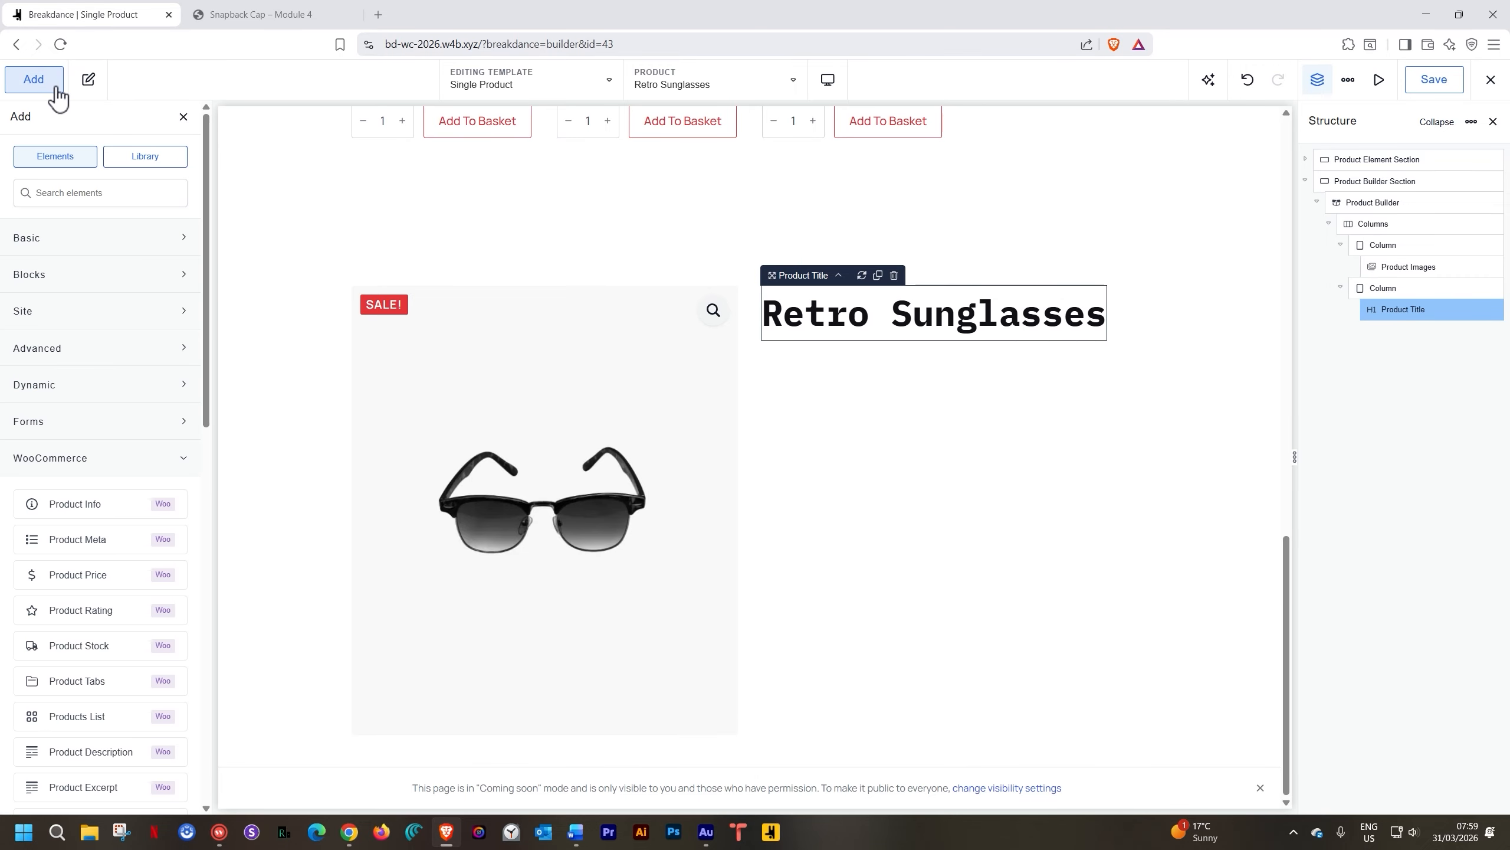
{"action": "type", "text": "price"}
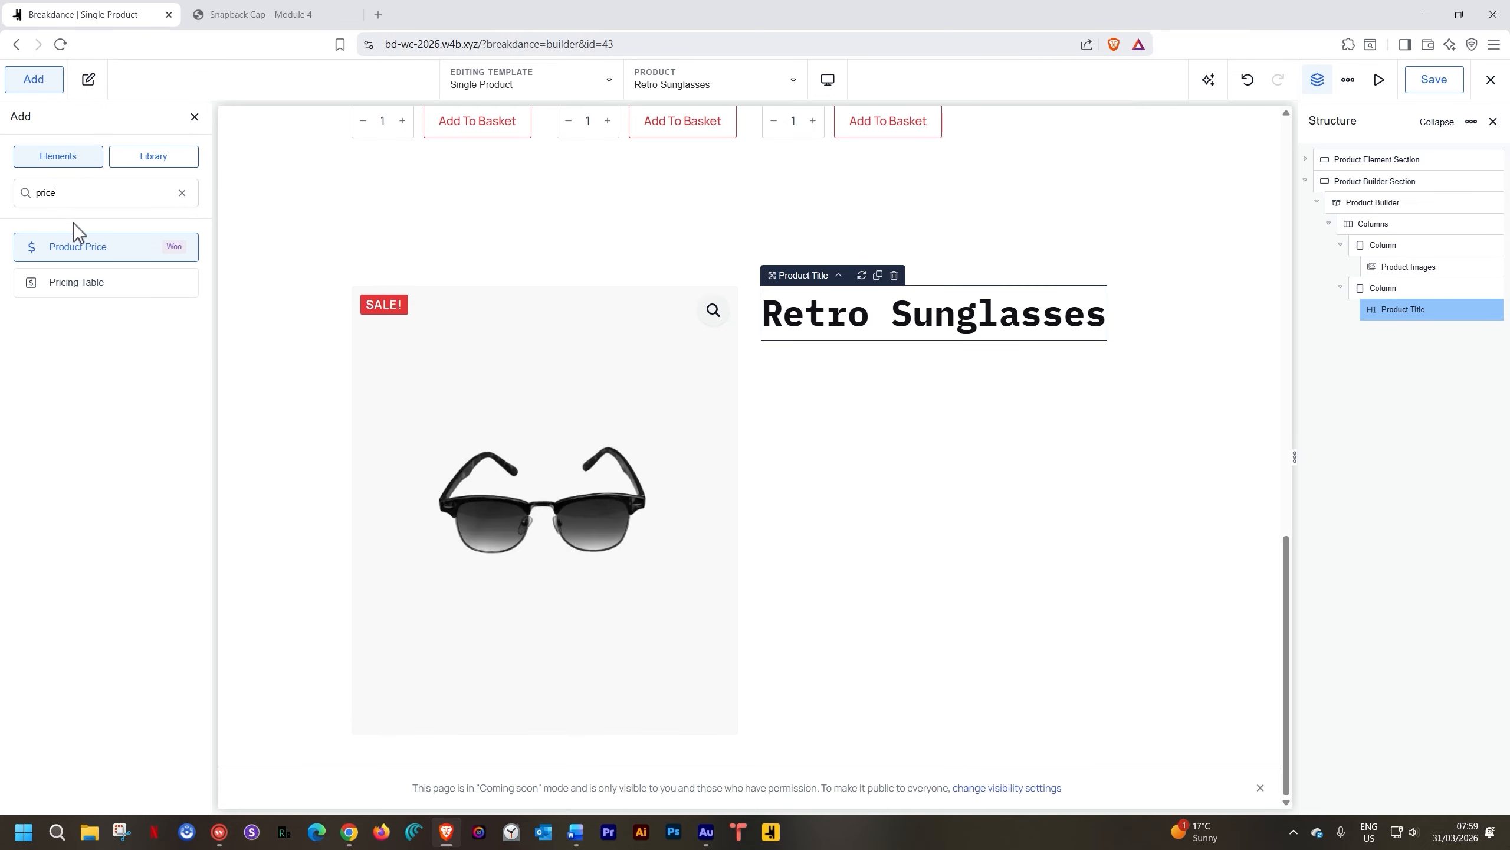
{"action": "left_click", "coordinate": [145, 251]}
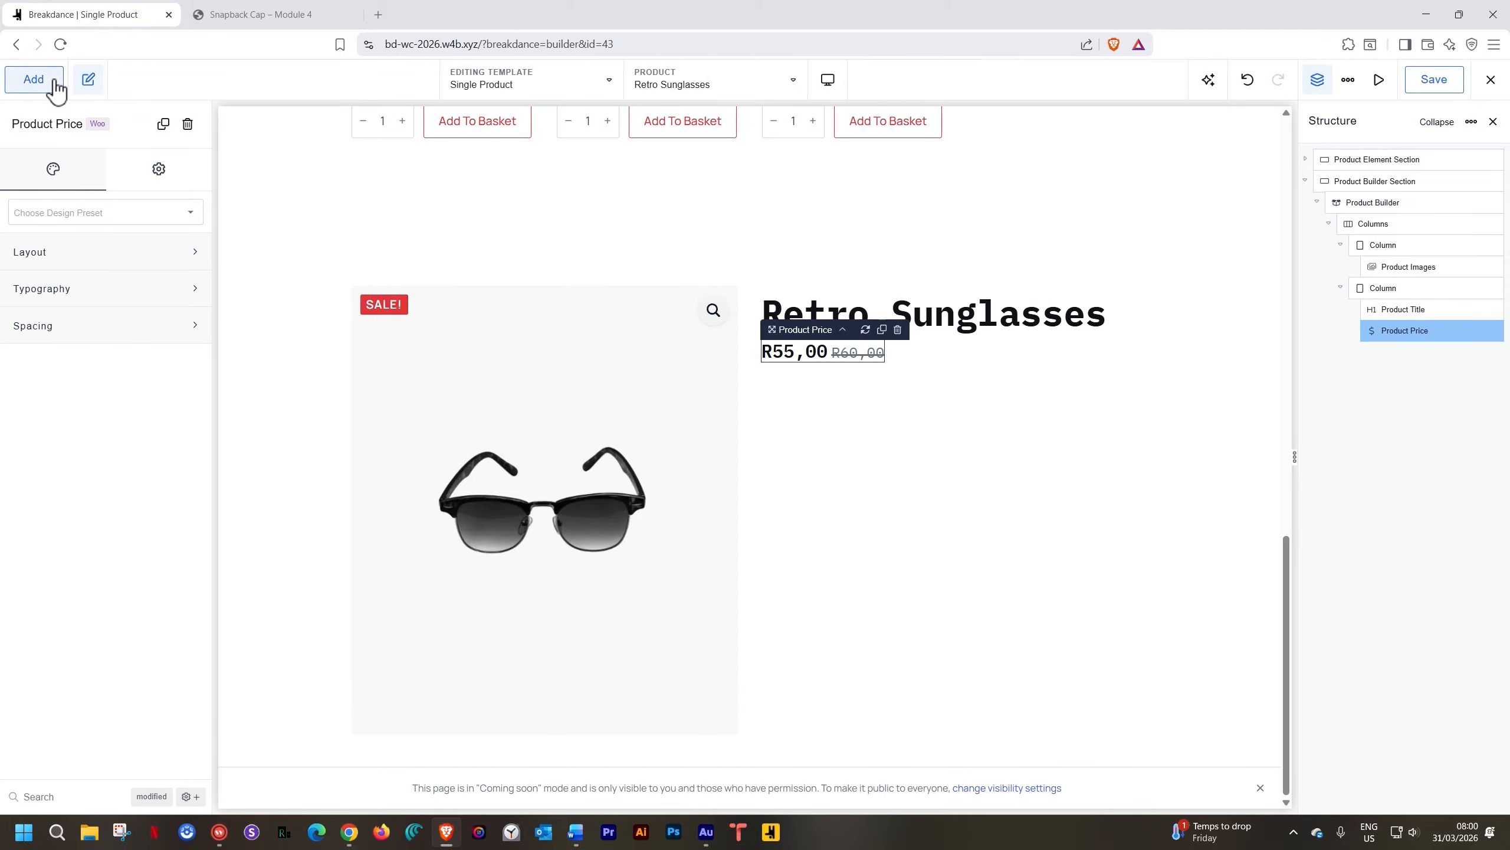
Add Product Excerpt, Product Cart Button and Product Meta below the price in the right column
{"action": "left_click", "coordinate": [34, 79]}
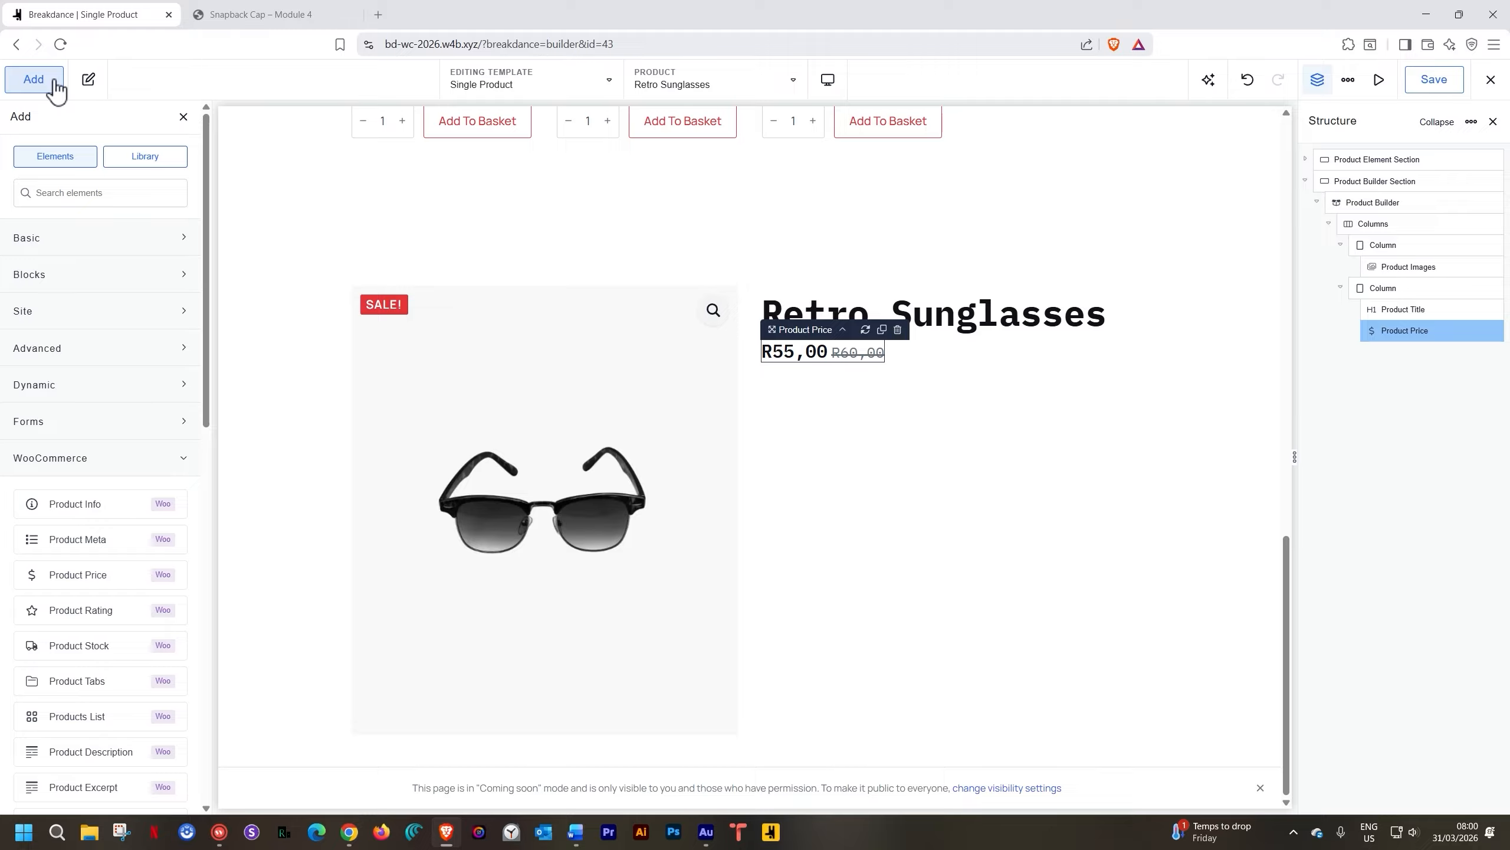
{"action": "type", "text": "exc"}
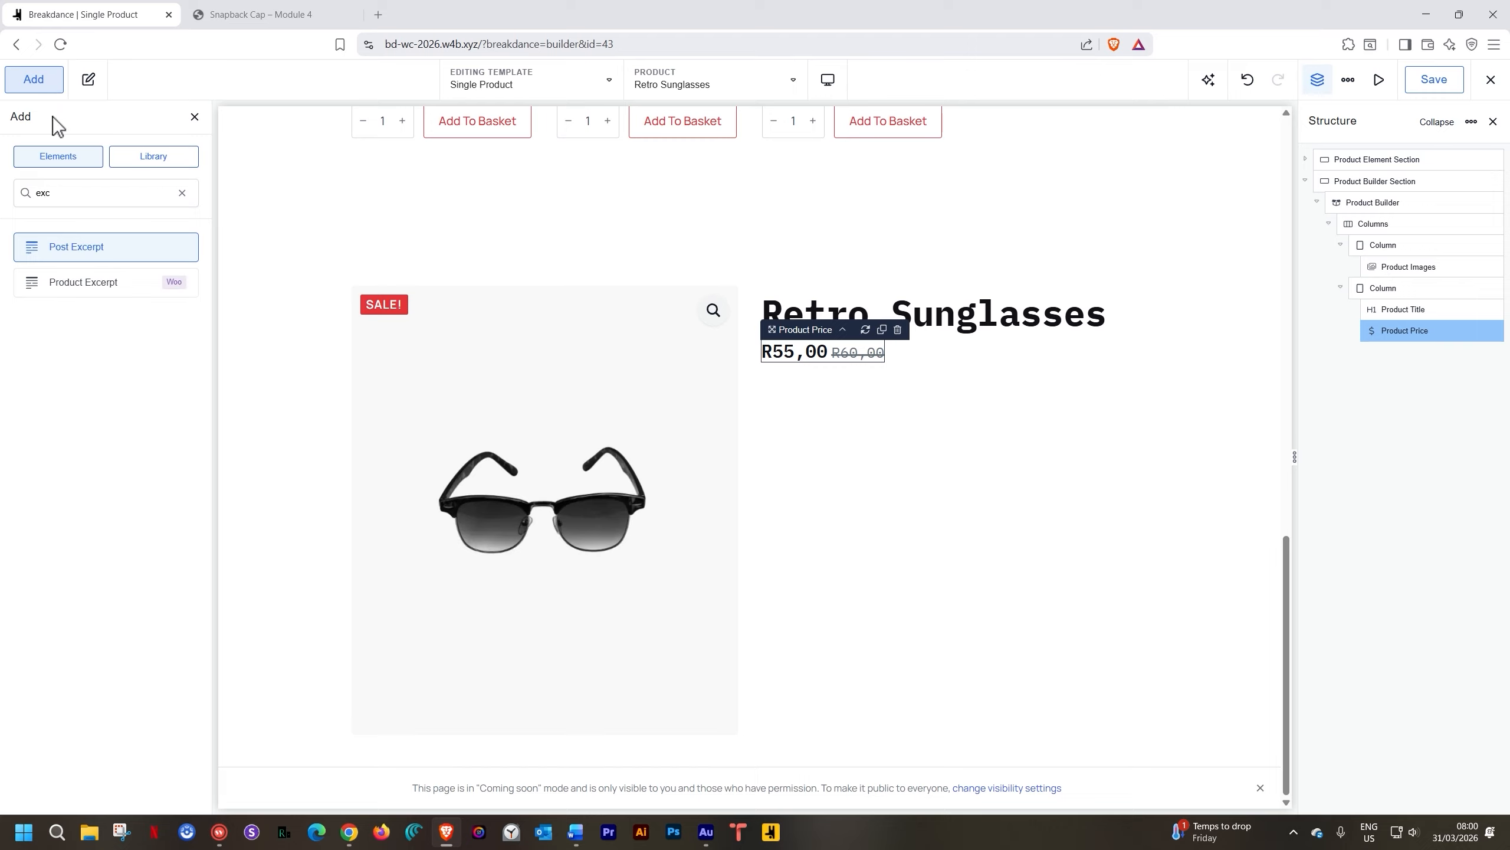
{"action": "left_click", "coordinate": [81, 279]}
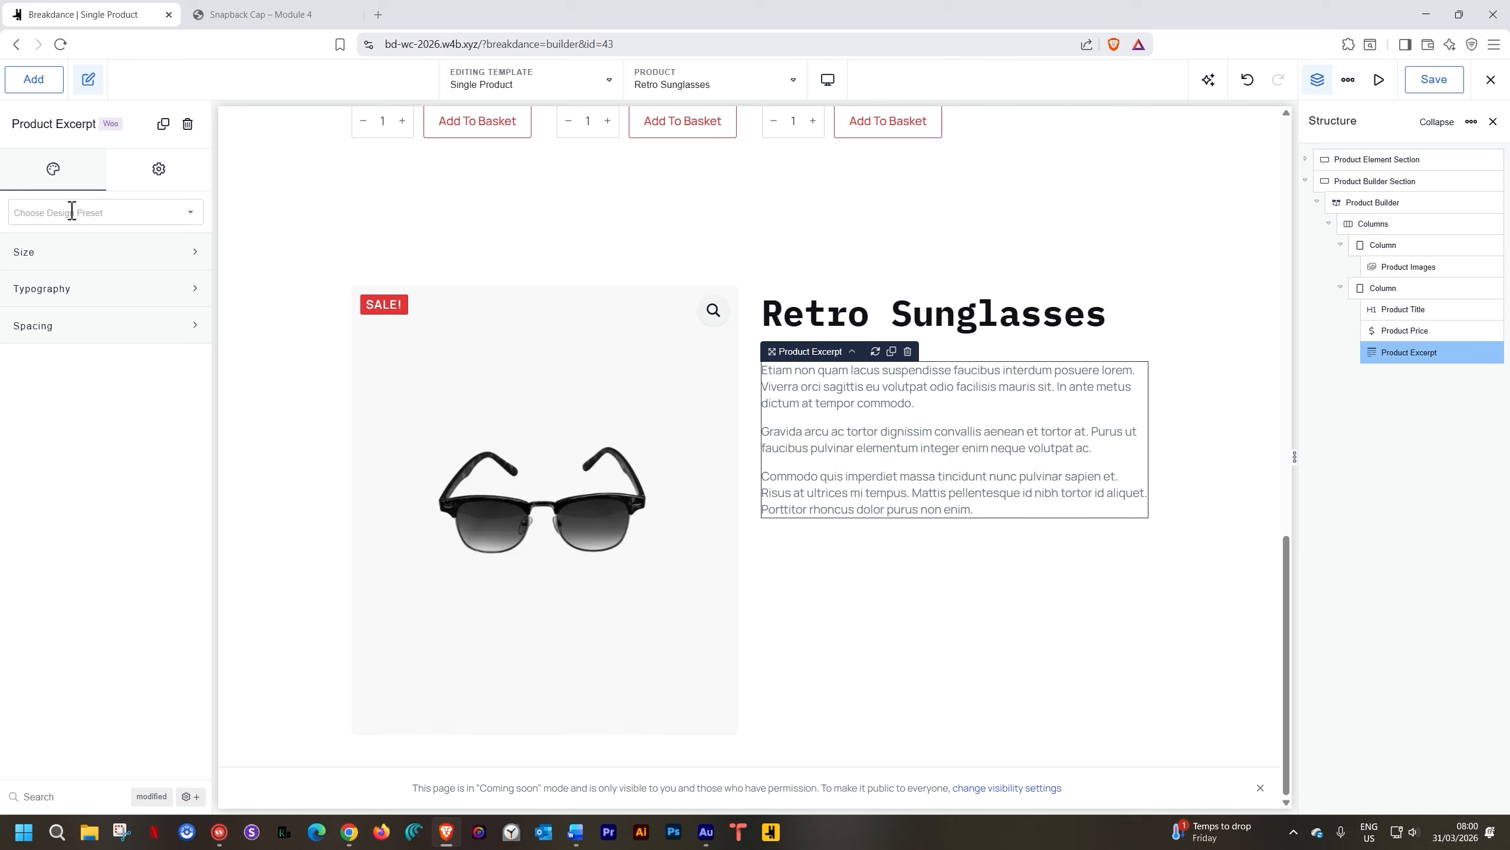
{"action": "left_click", "coordinate": [35, 79]}
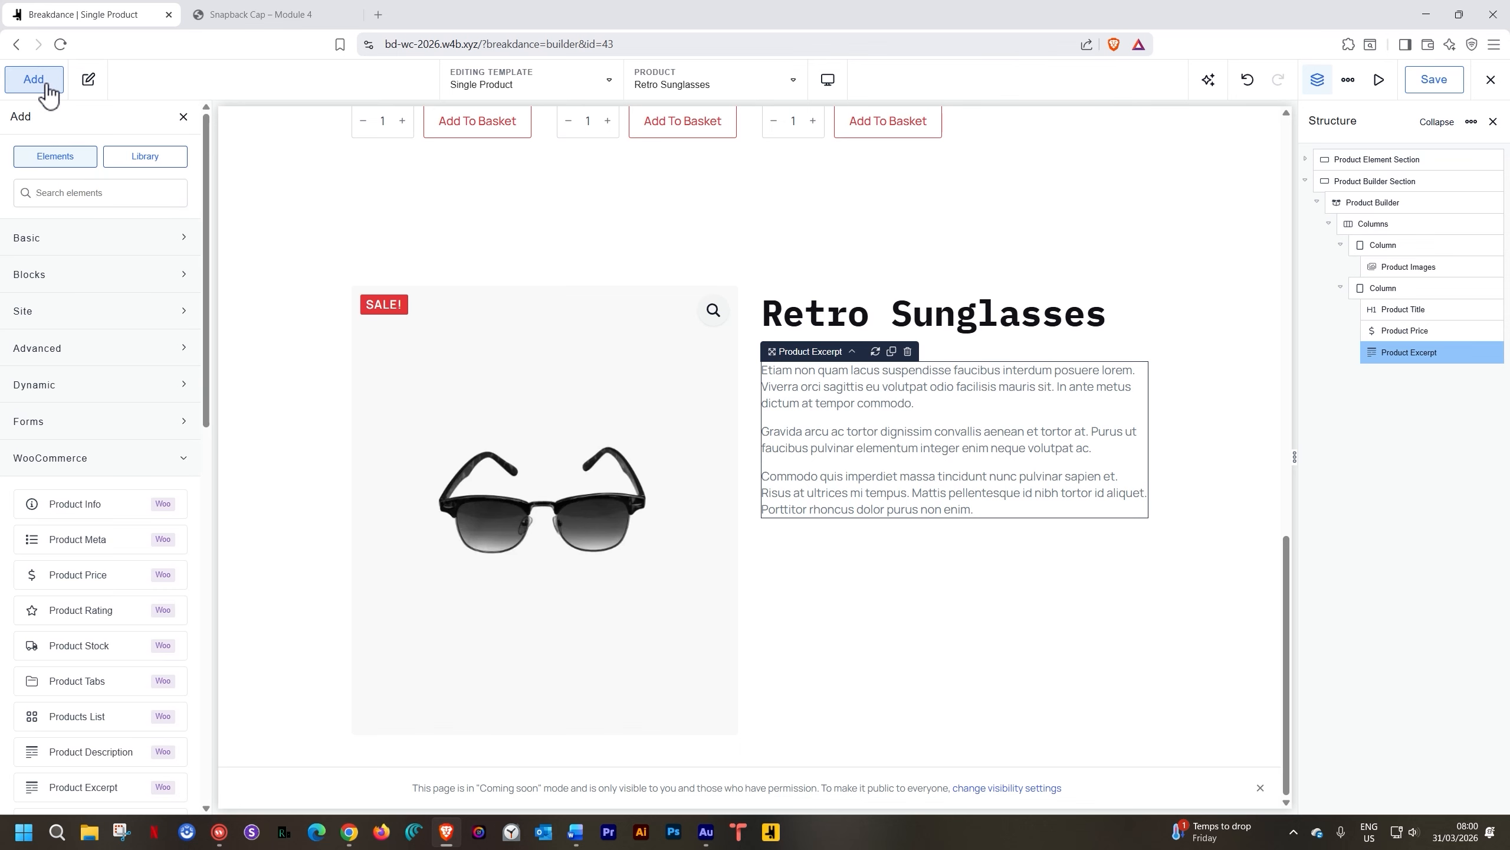
{"action": "type", "text": "cart"}
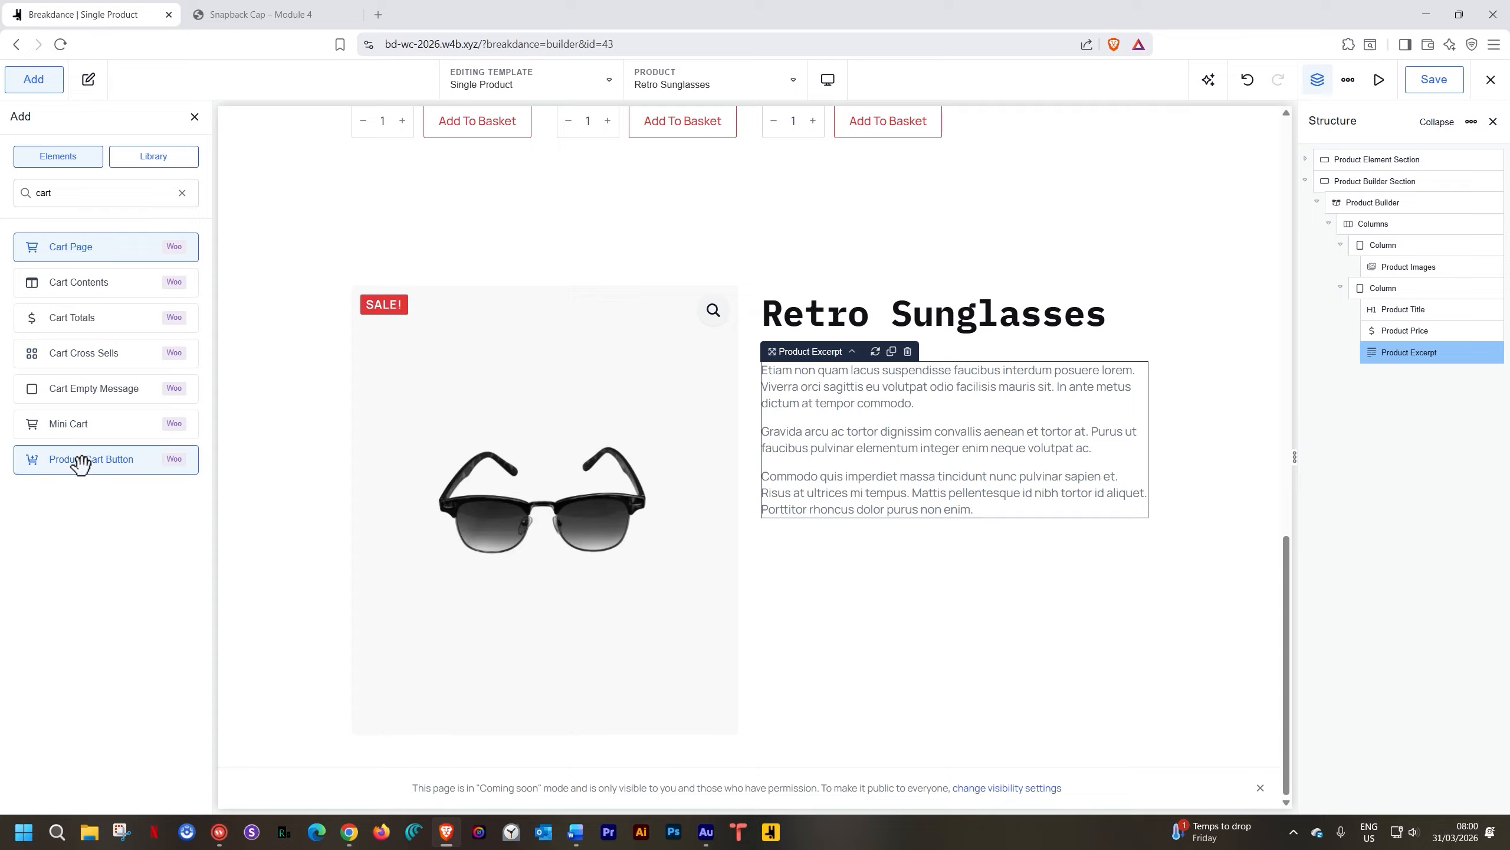
{"action": "left_click", "coordinate": [108, 462]}
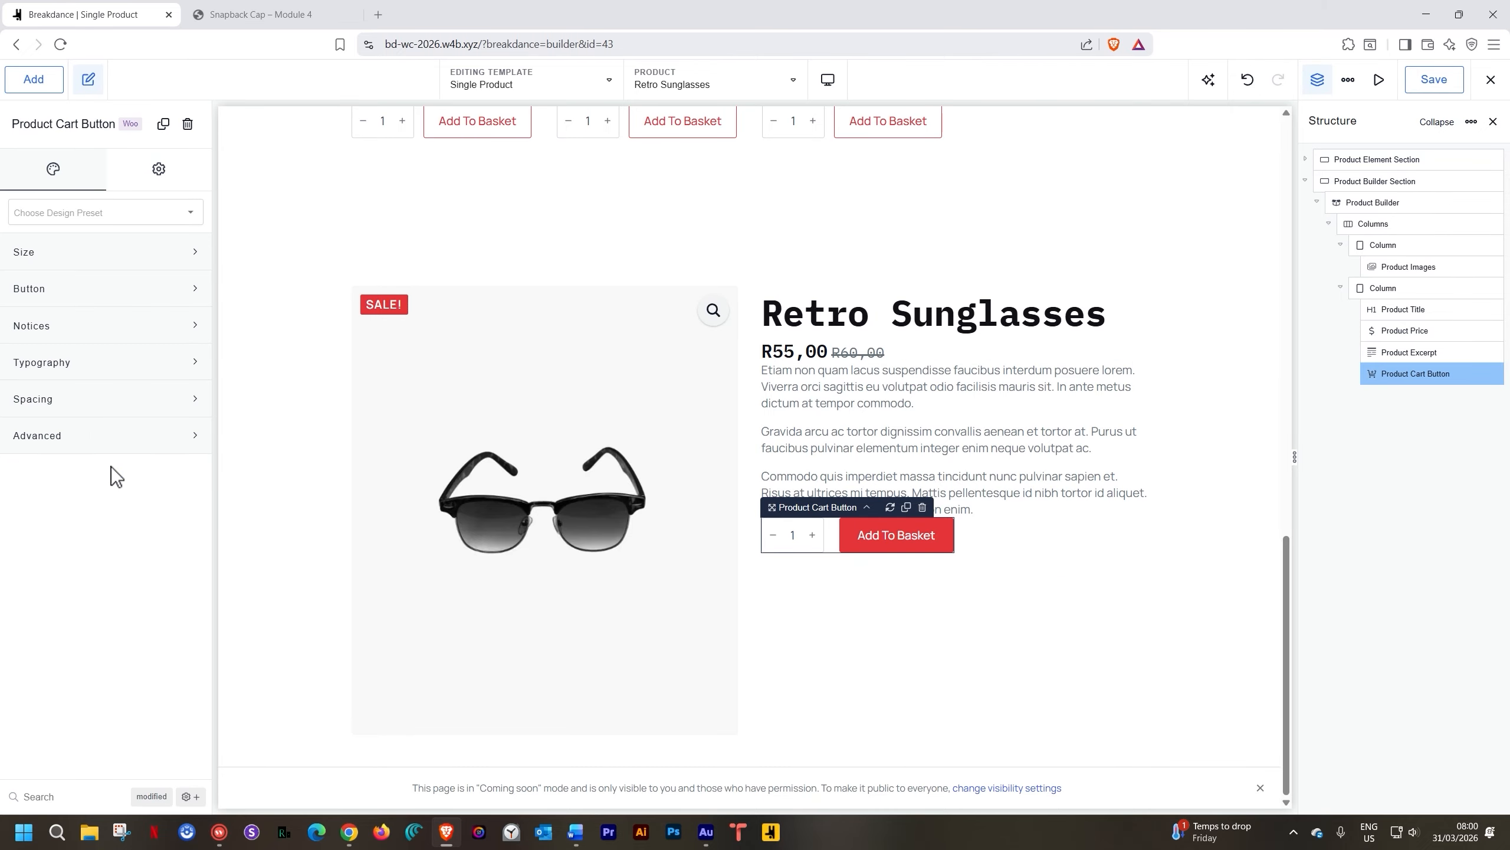
{"action": "left_click", "coordinate": [40, 78]}
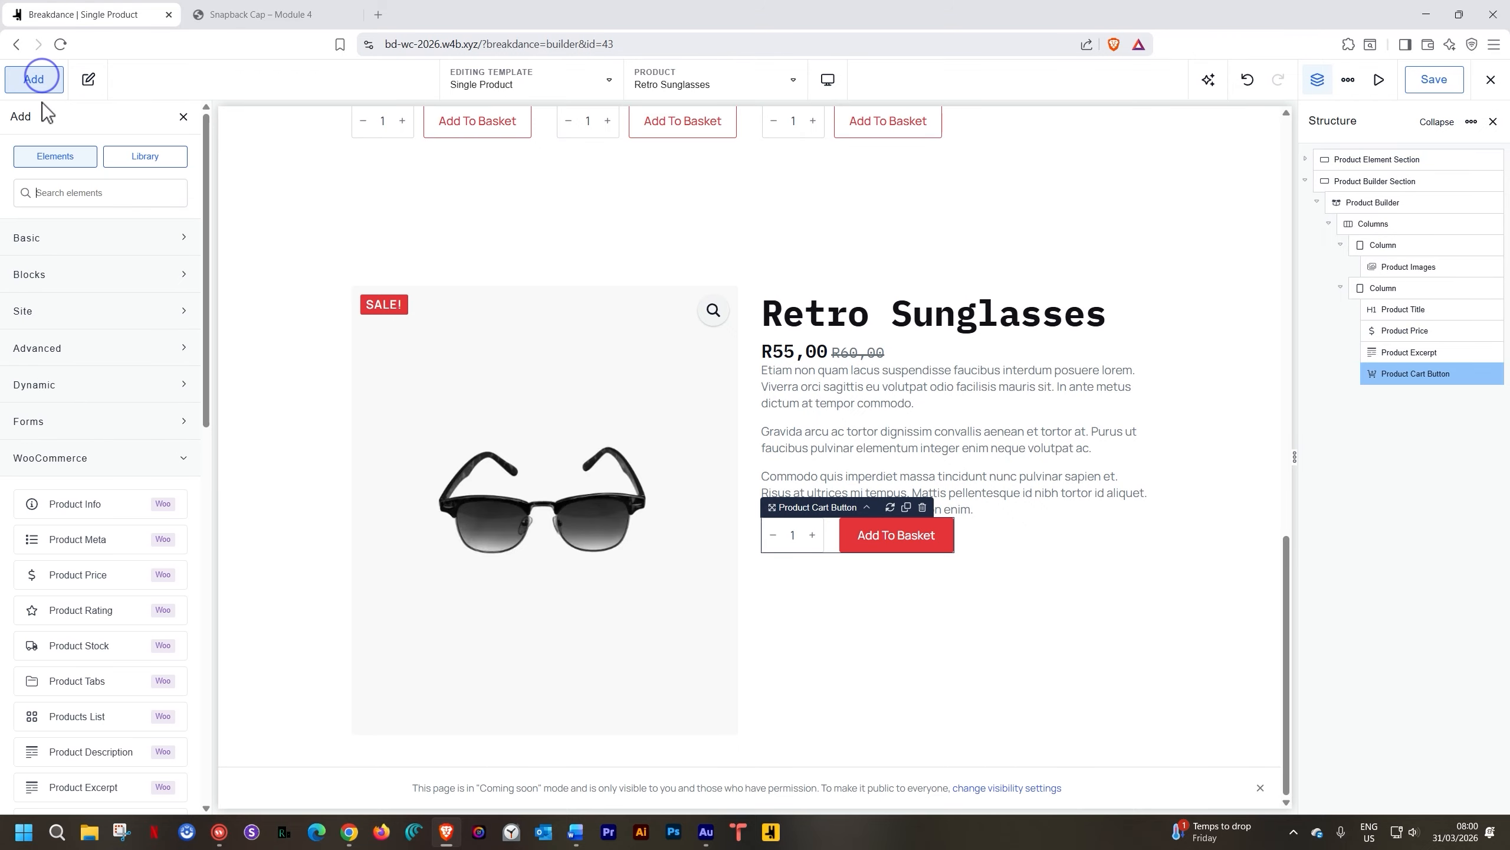
{"action": "type", "text": "meta"}
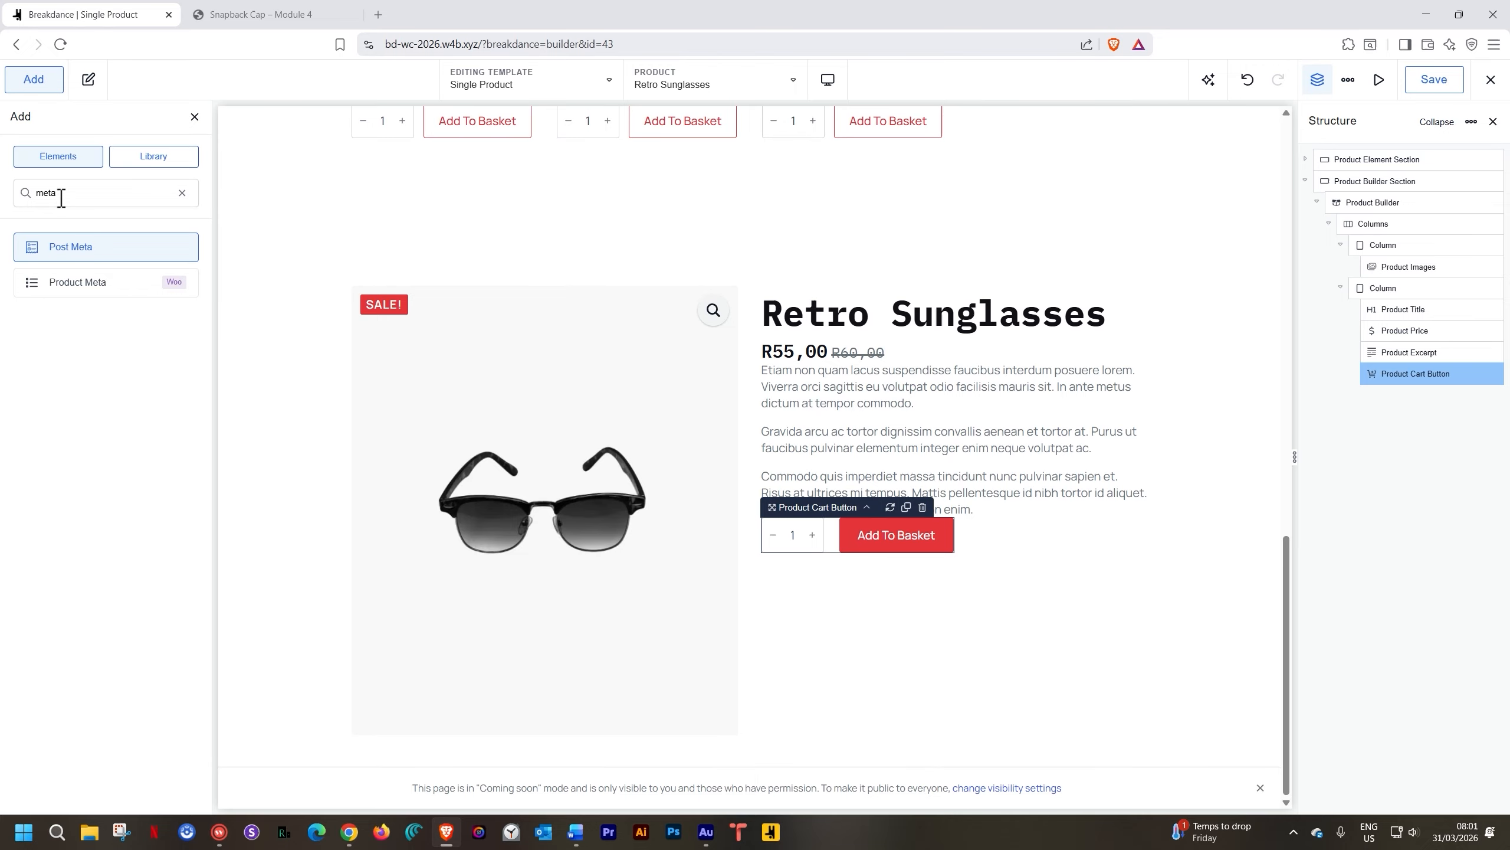
{"action": "left_click", "coordinate": [67, 282]}
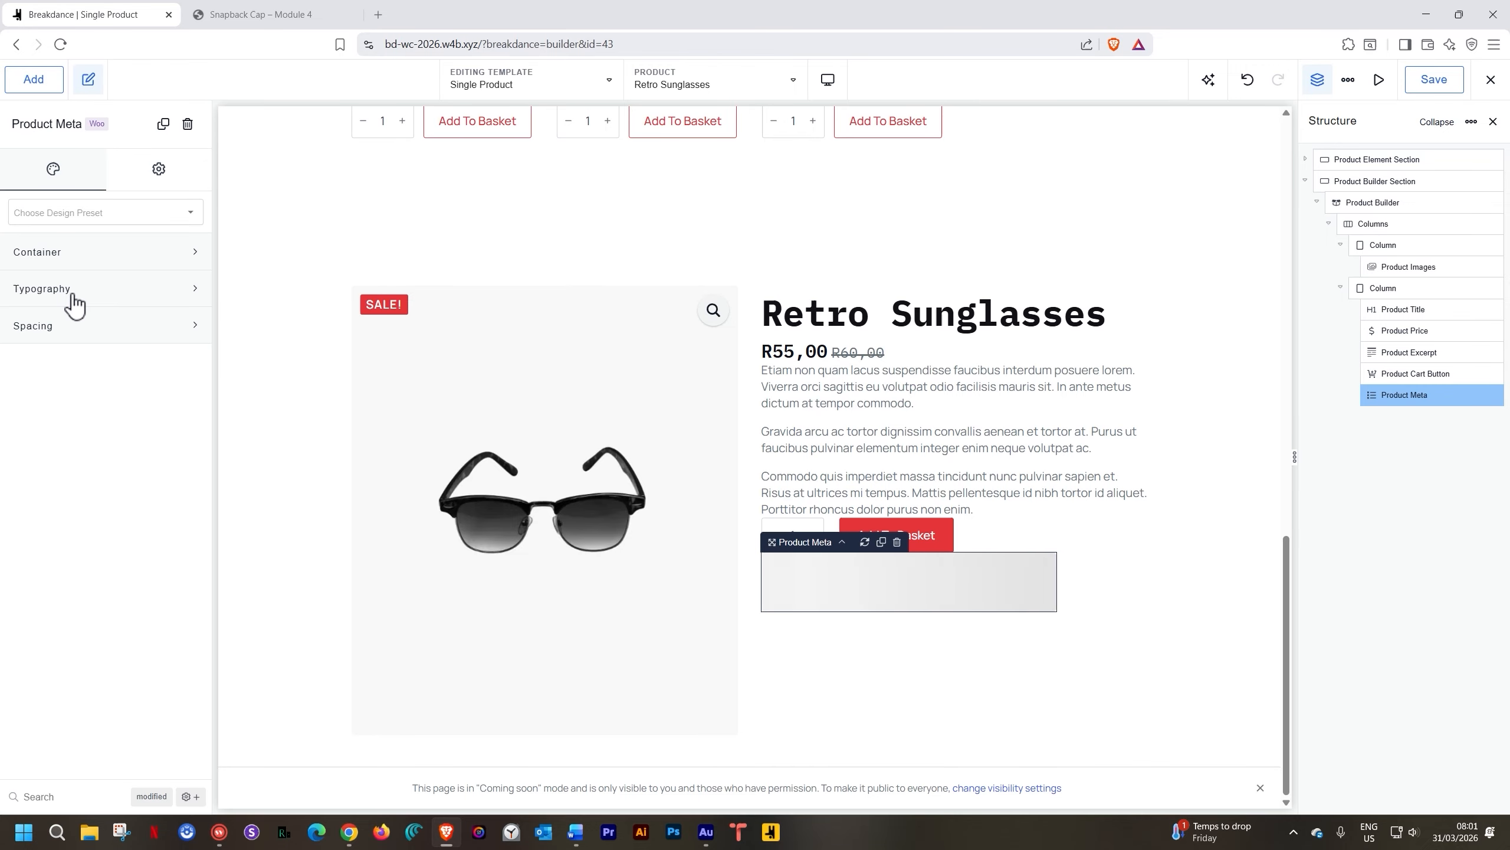
{"action": "left_click", "coordinate": [1170, 387]}
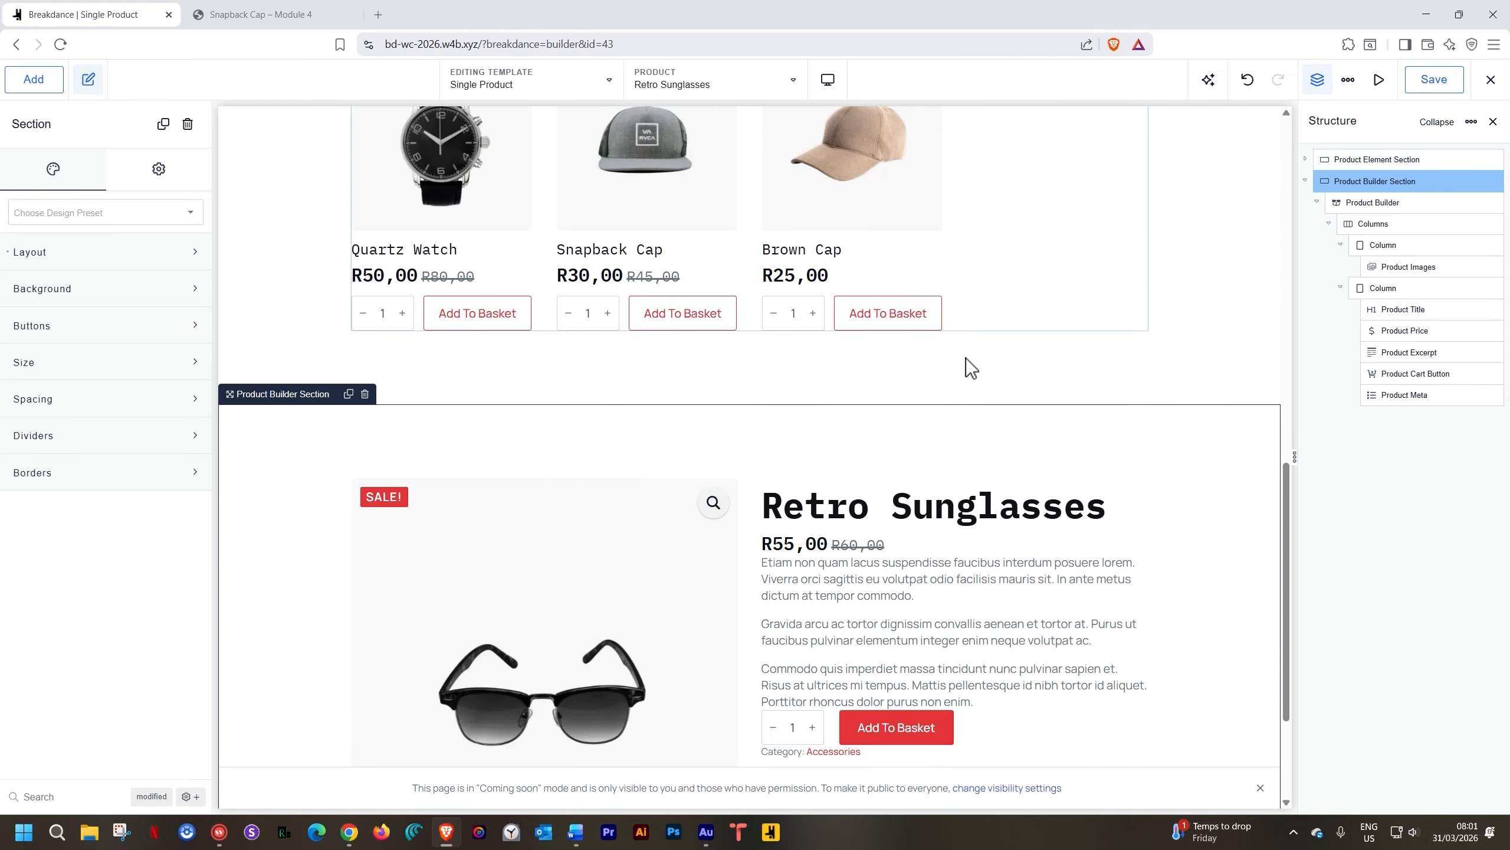
Select the Product Images gallery and look through its Size, Sale Badge, Zoom Icon and Image sections
{"action": "scroll", "coordinate": [965, 358], "scroll_direction": "down", "scroll_amount": 3}
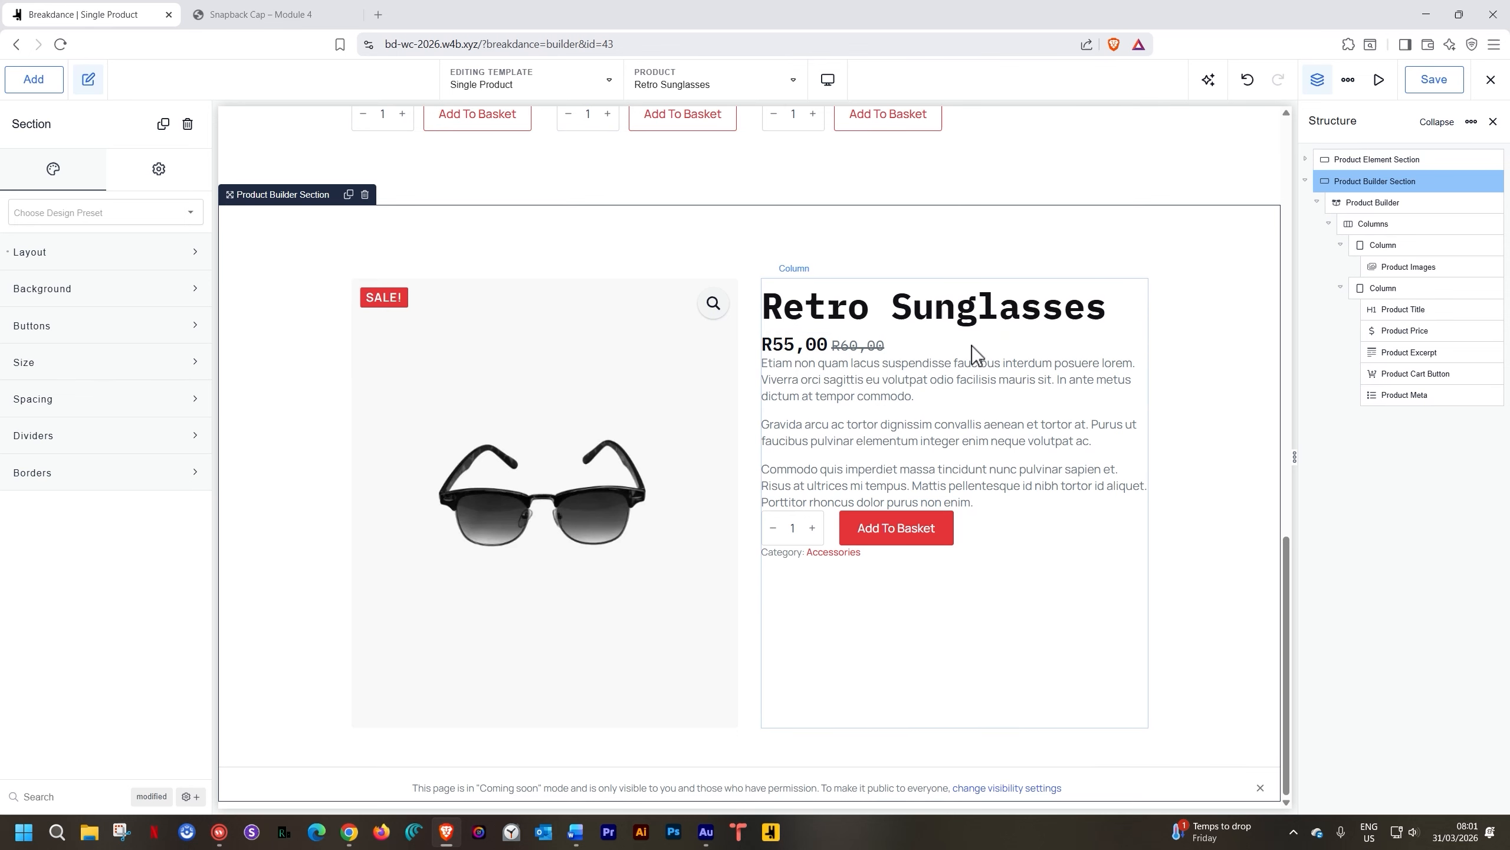
{"action": "left_click", "coordinate": [577, 381]}
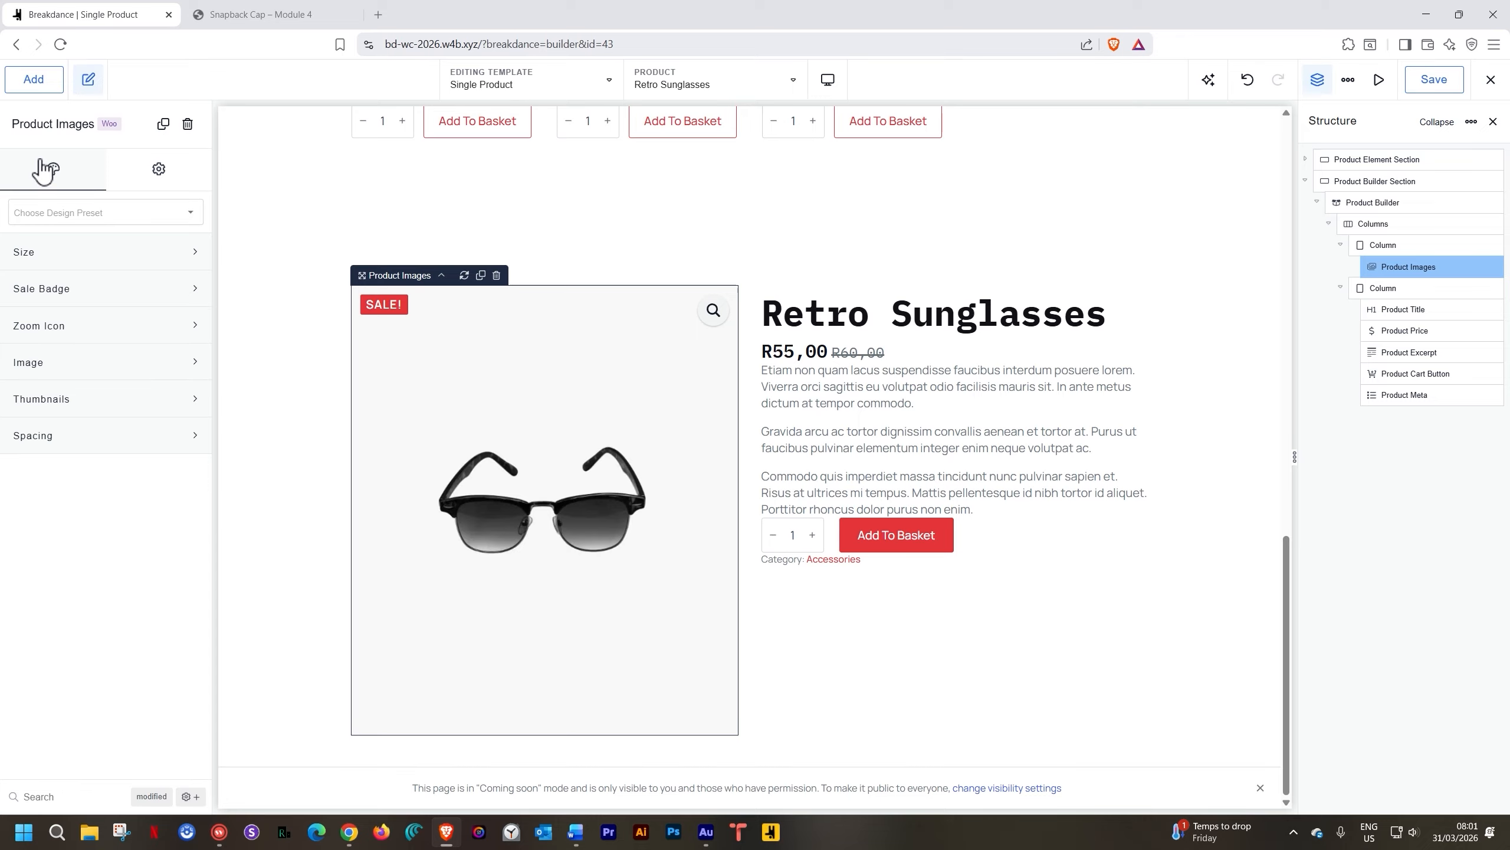
{"action": "left_click", "coordinate": [40, 253]}
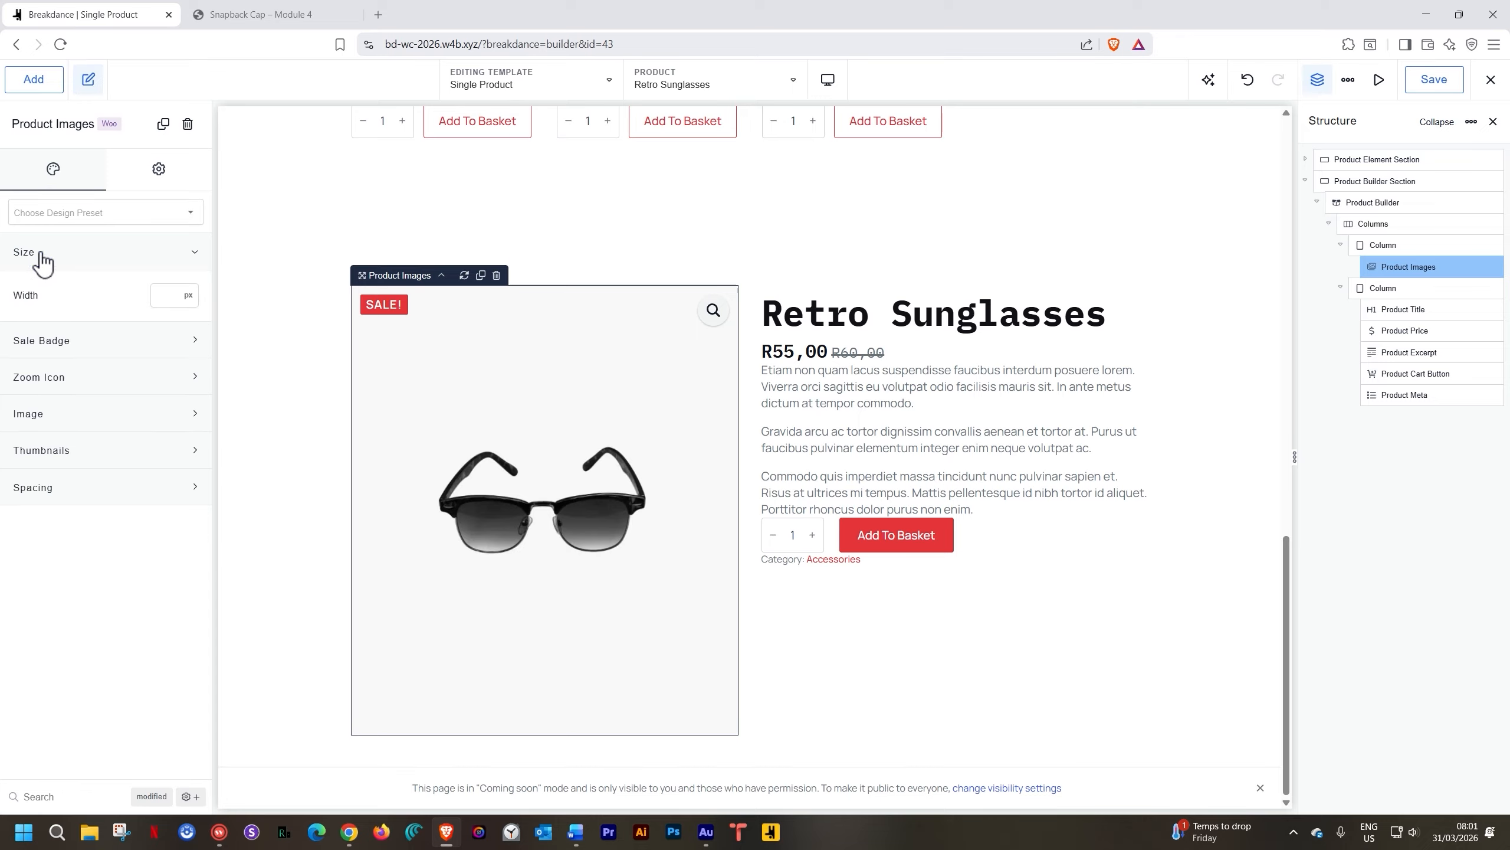
{"action": "left_click", "coordinate": [39, 253]}
{"action": "left_click", "coordinate": [41, 289]}
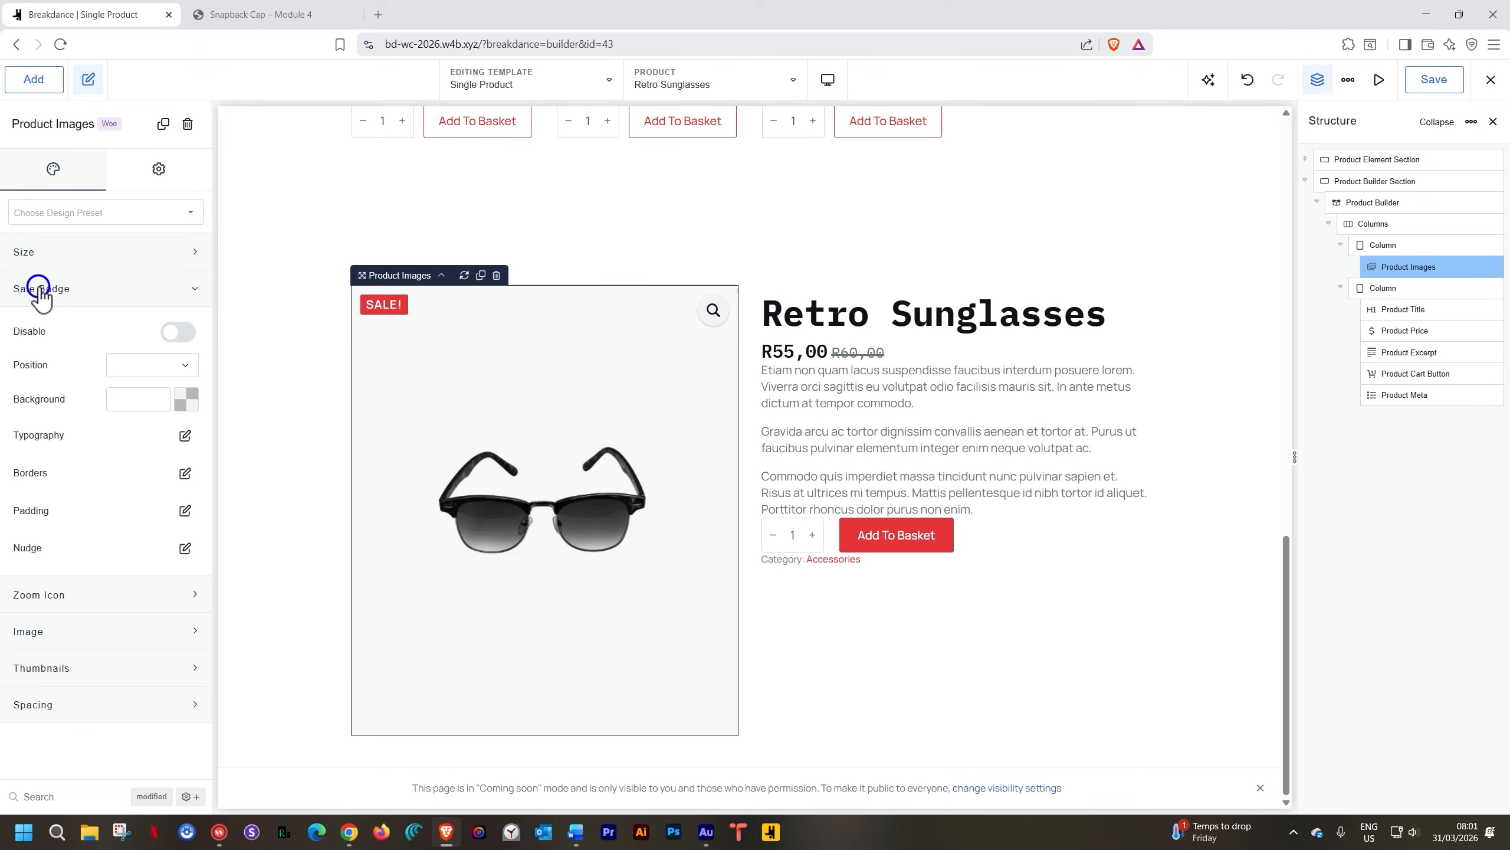
{"action": "left_click", "coordinate": [41, 289]}
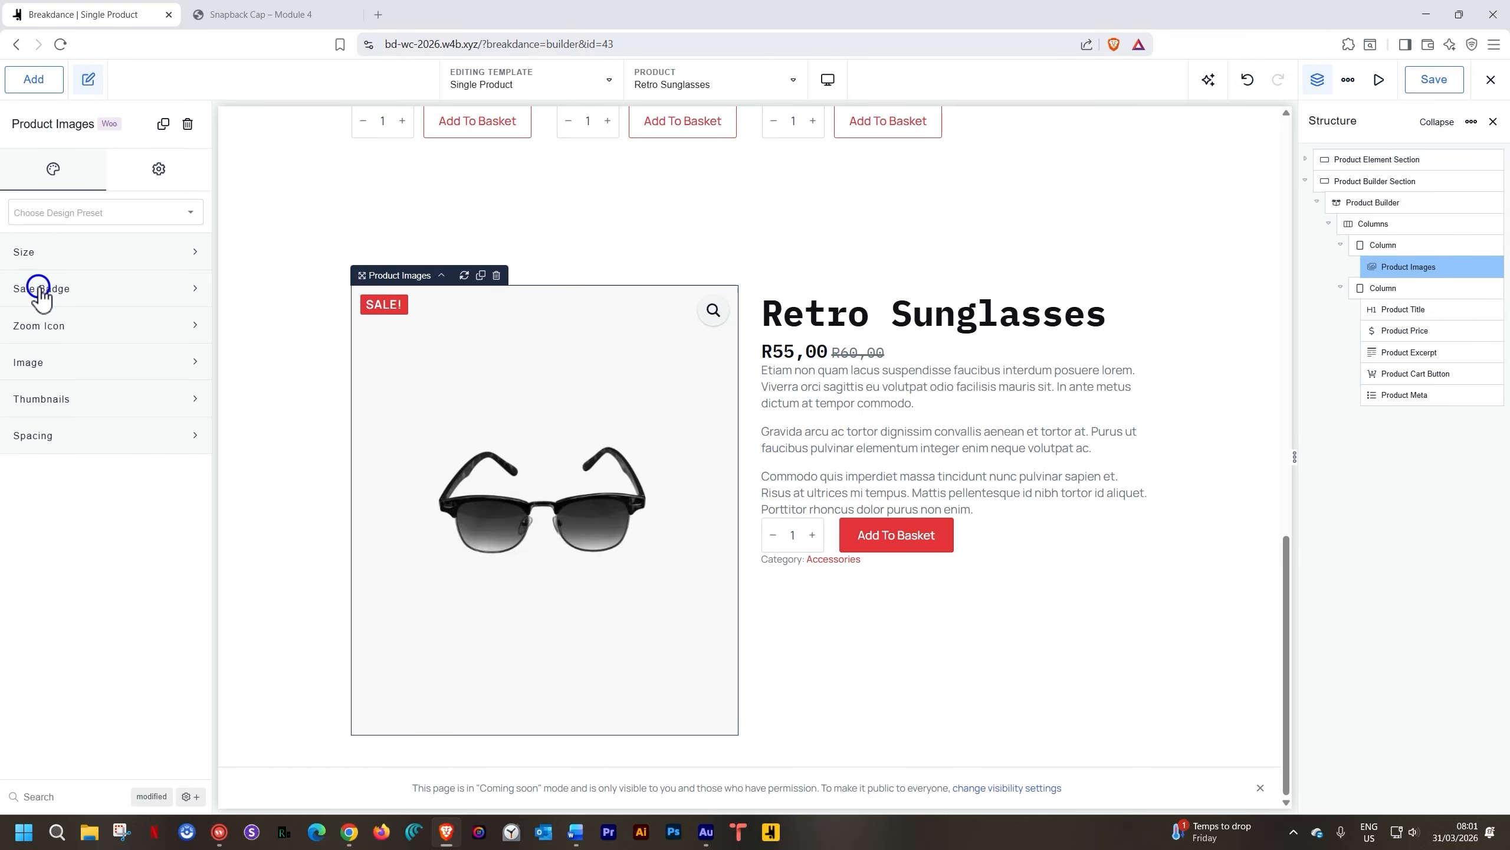
{"action": "left_click", "coordinate": [42, 326]}
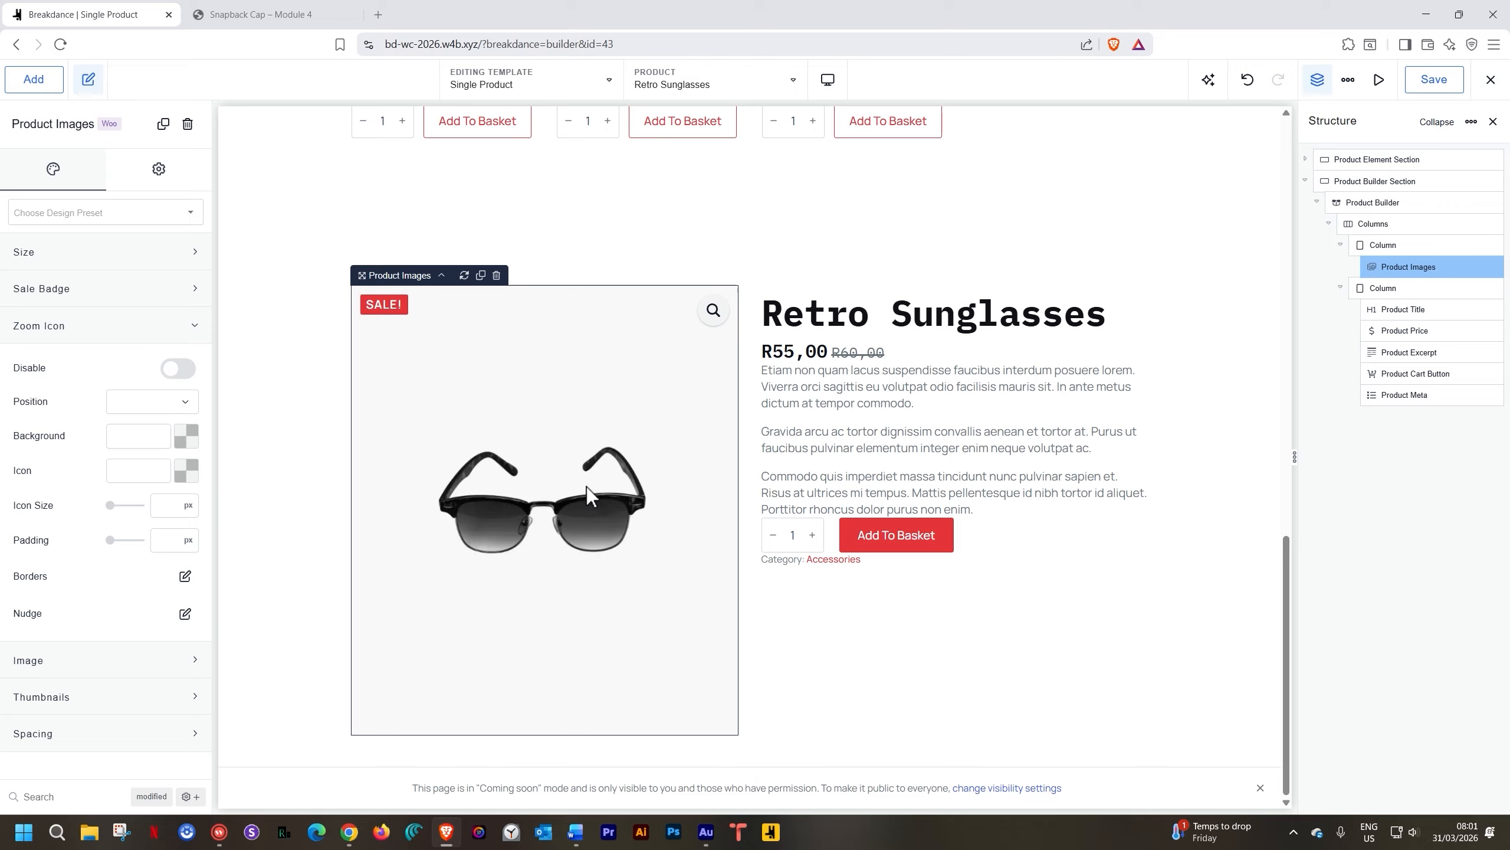
{"action": "left_click", "coordinate": [60, 338]}
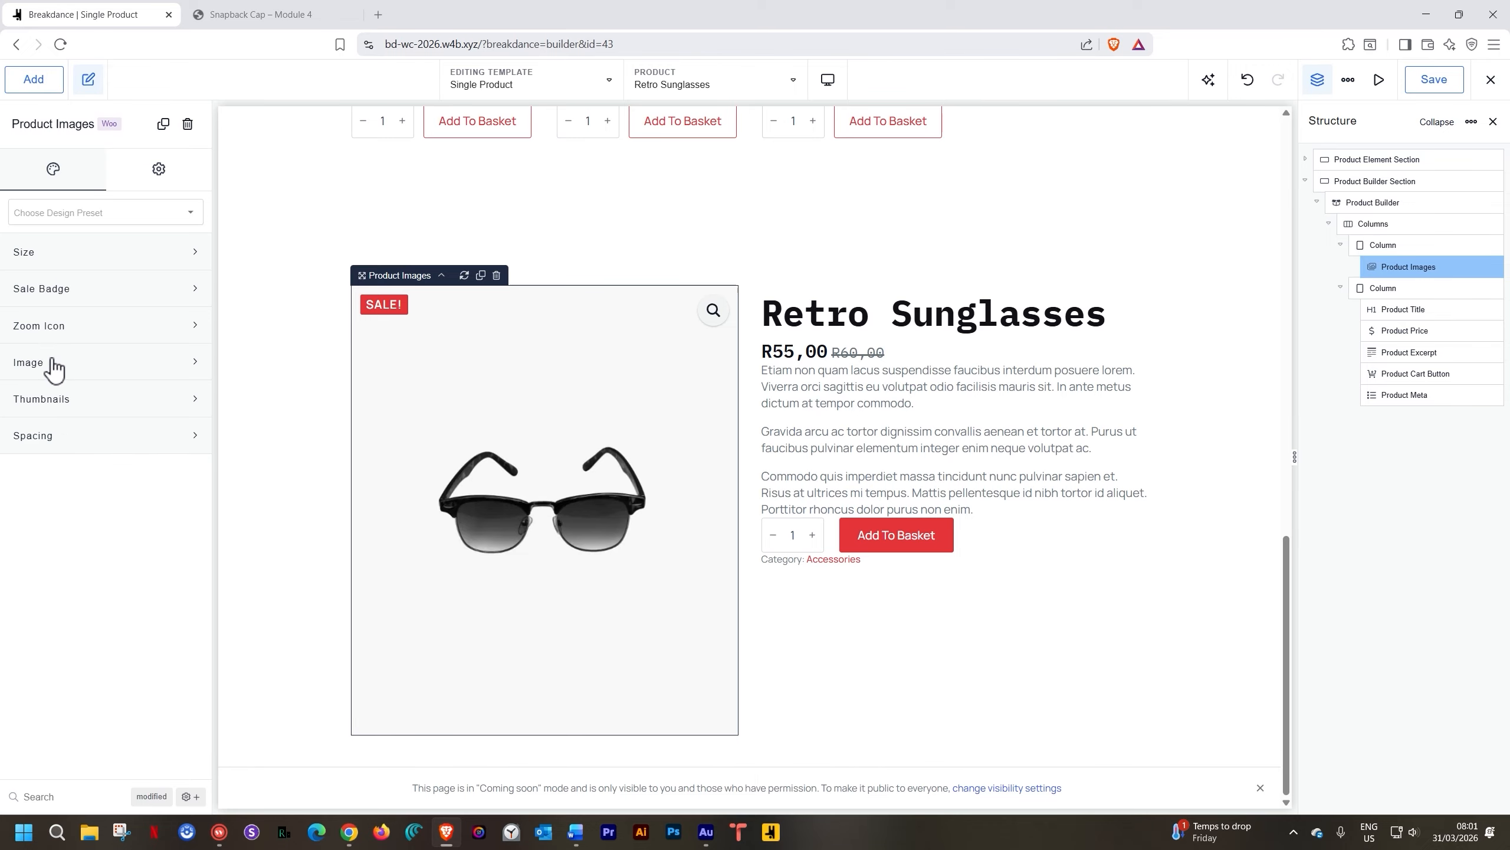
{"action": "left_click", "coordinate": [52, 360]}
{"action": "left_click", "coordinate": [53, 364]}
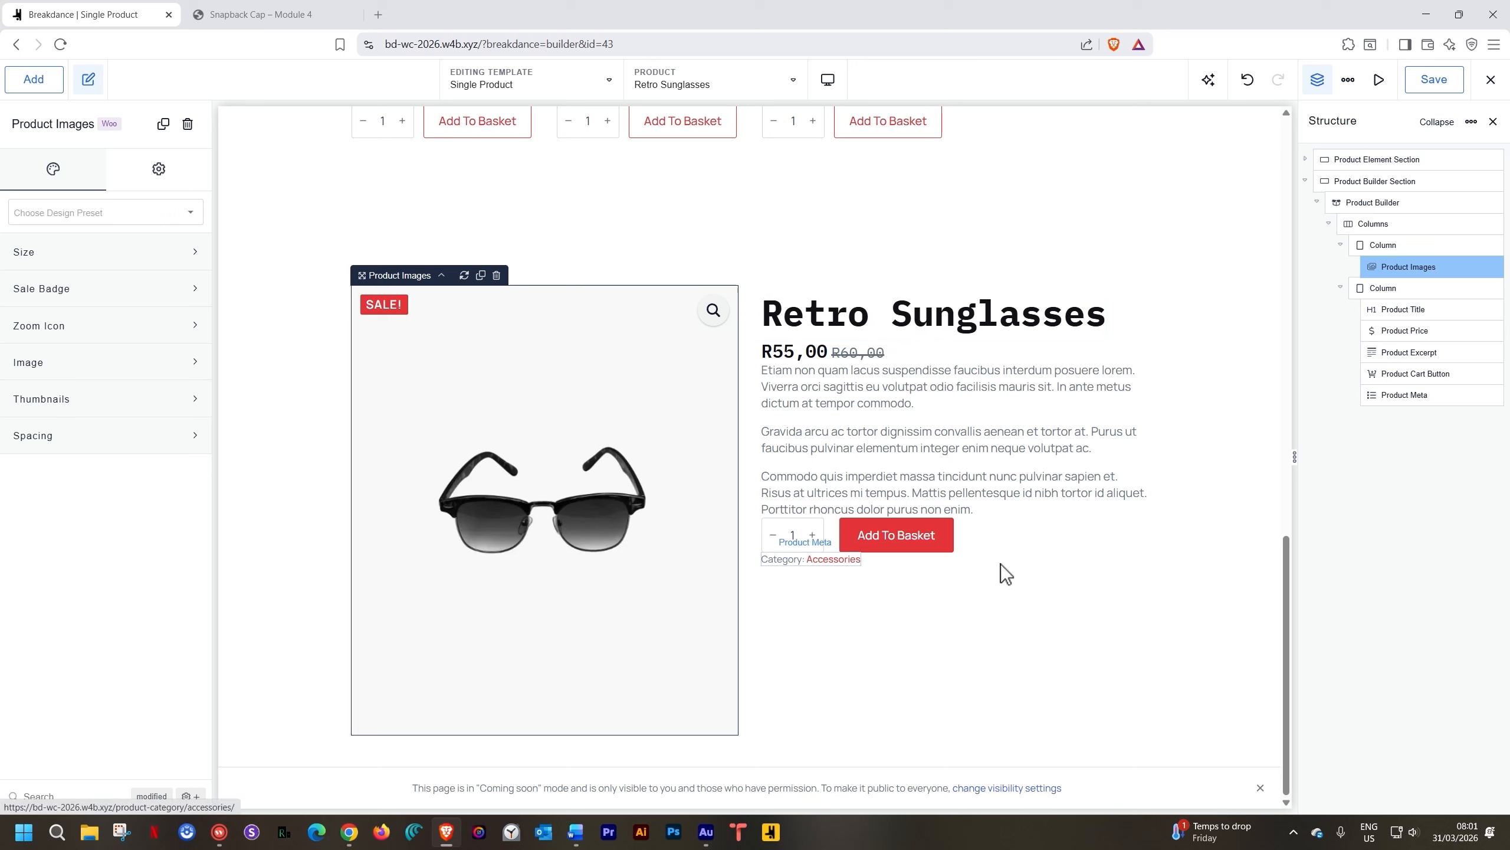
{"action": "left_click", "coordinate": [1066, 581]}
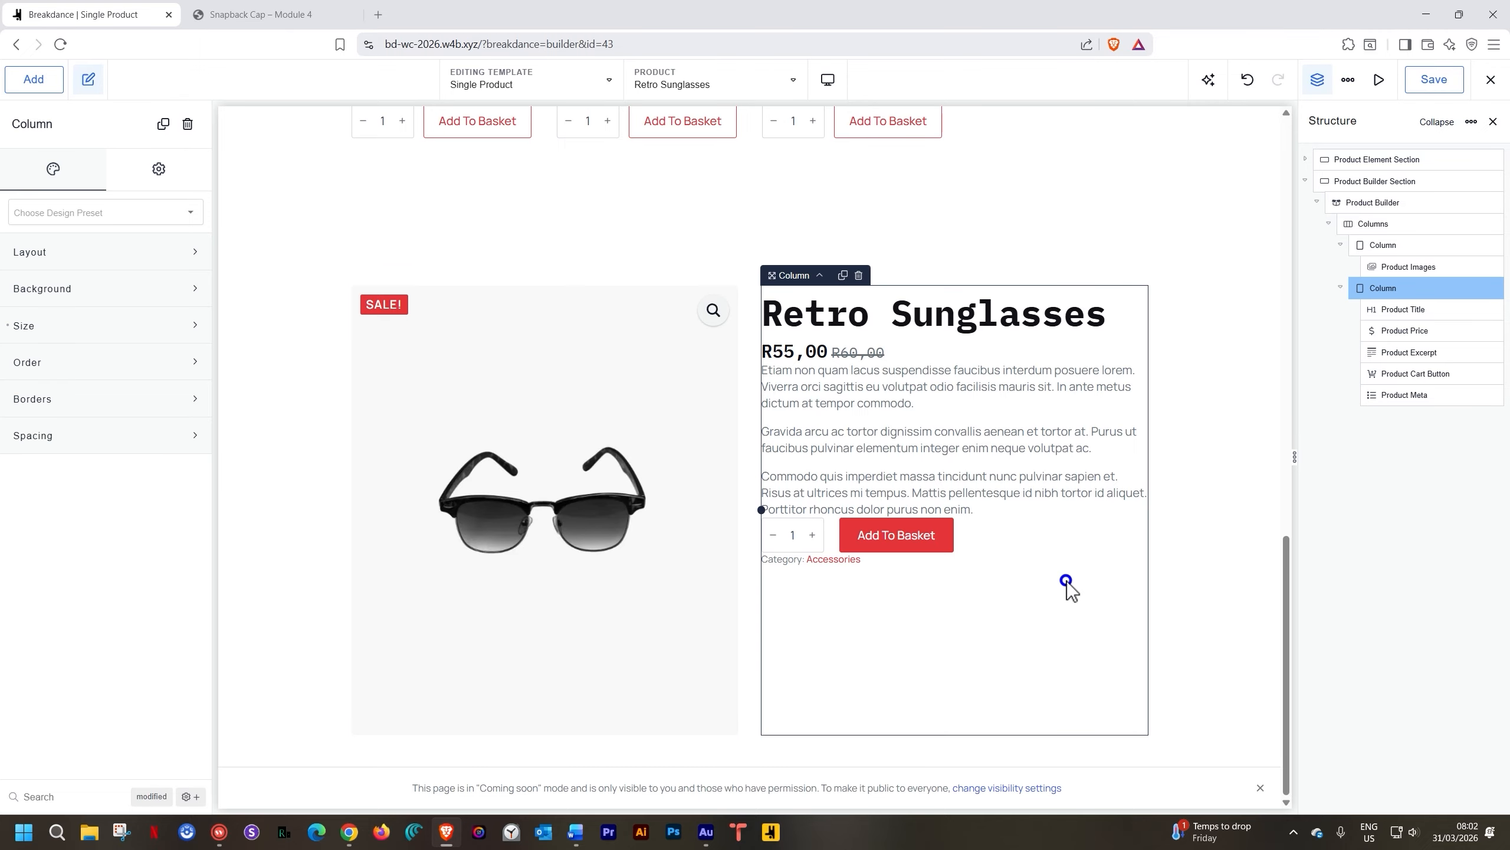
{"action": "left_click", "coordinate": [81, 262]}
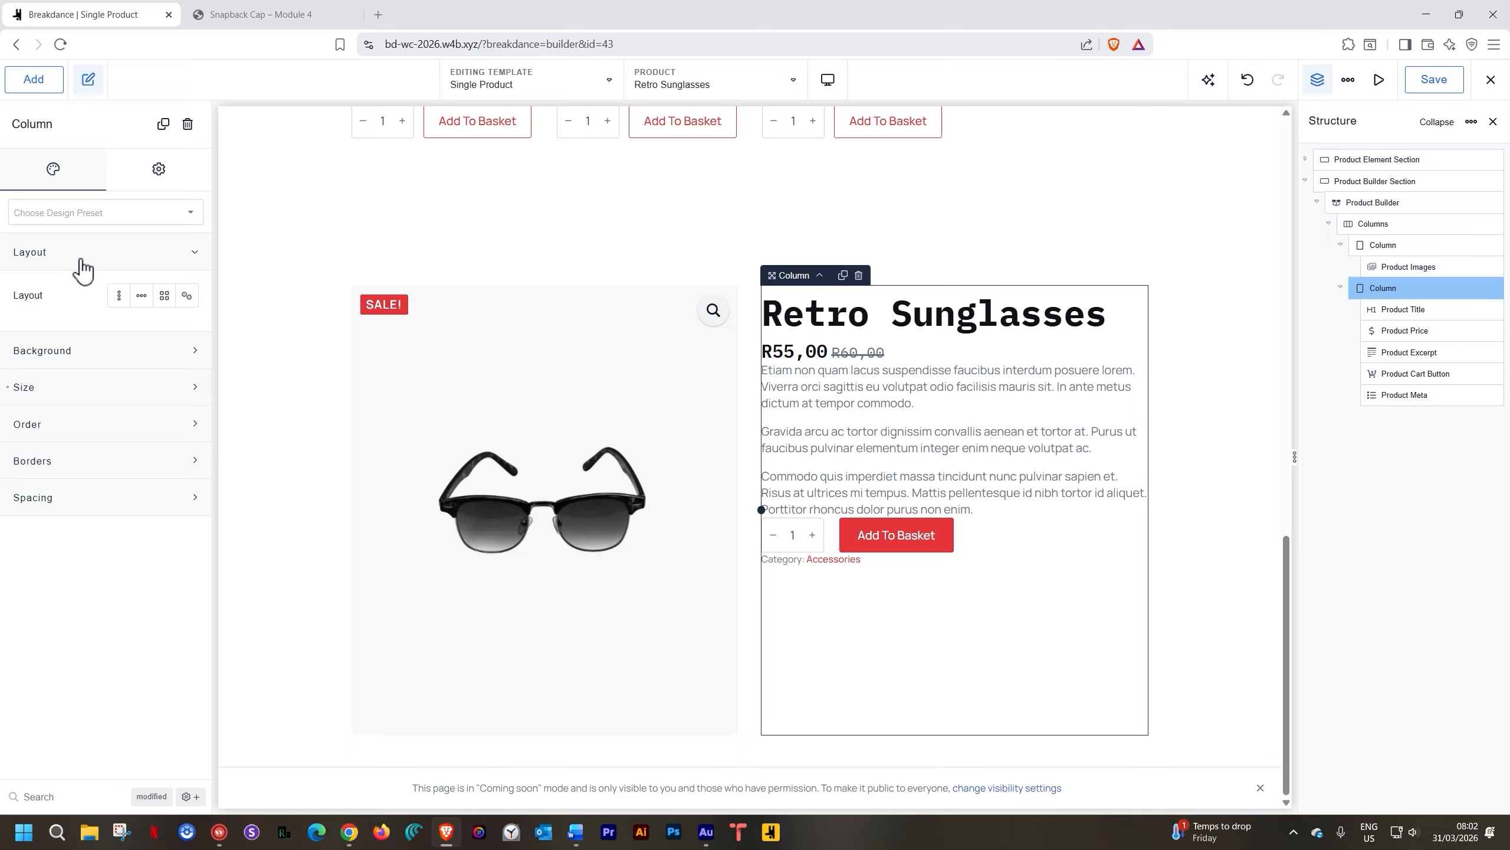
{"action": "left_click", "coordinate": [119, 295]}
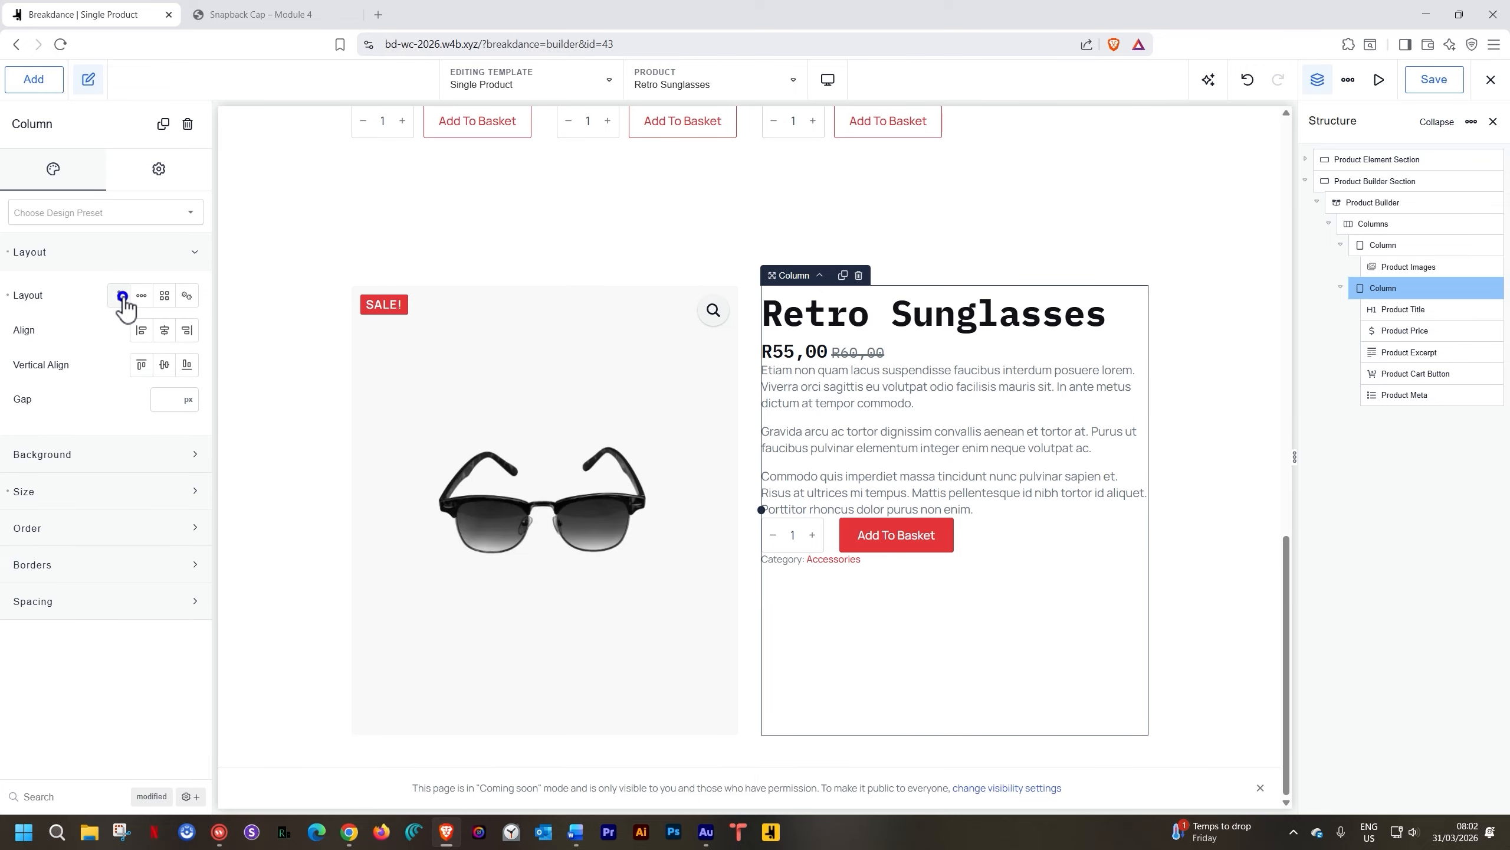
{"action": "left_click", "coordinate": [171, 394]}
{"action": "type", "text": "15"}
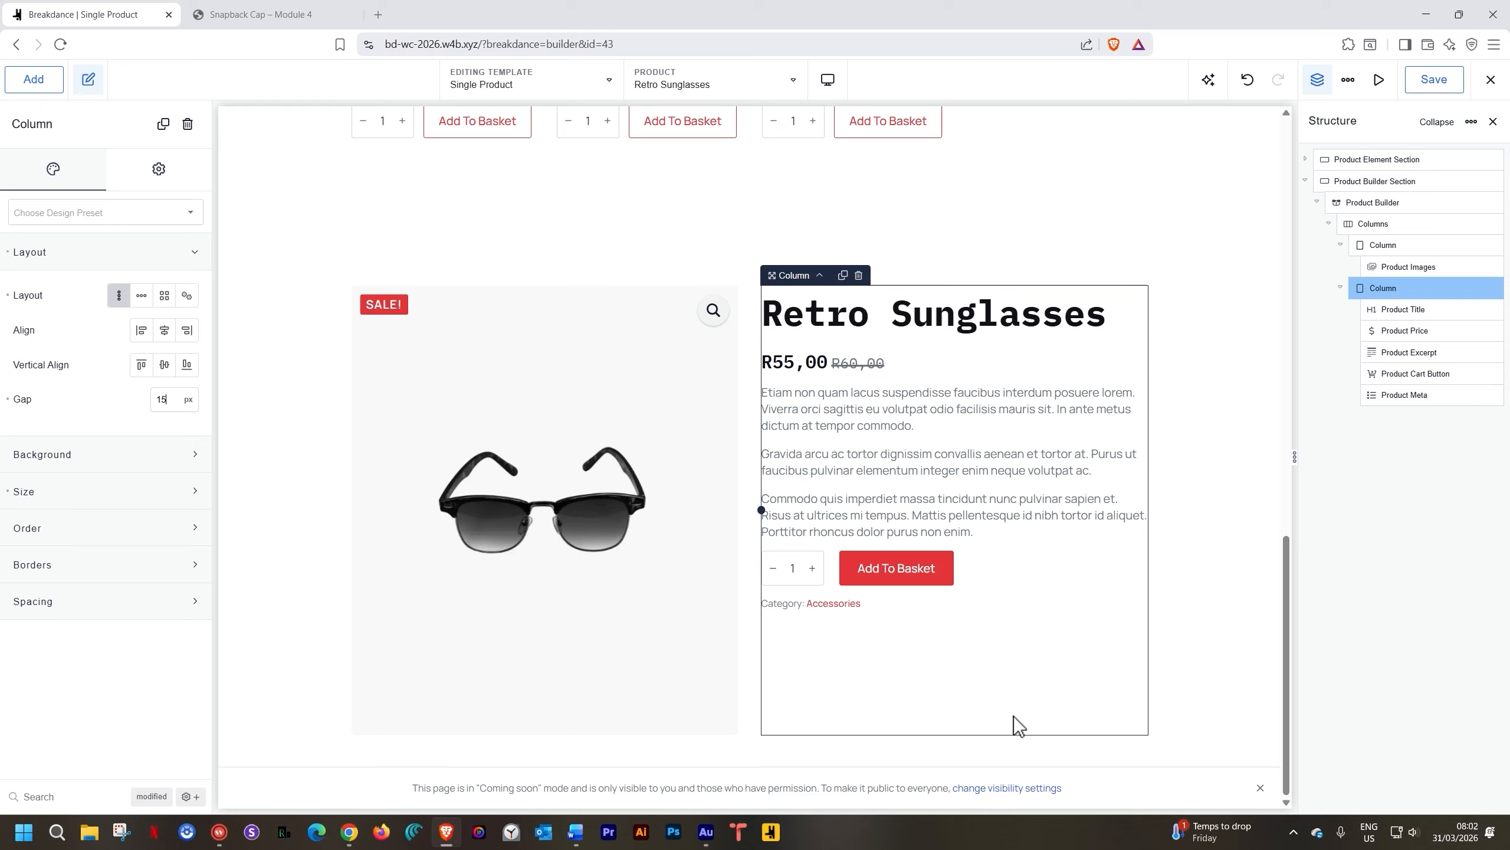
{"action": "left_click", "coordinate": [856, 361]}
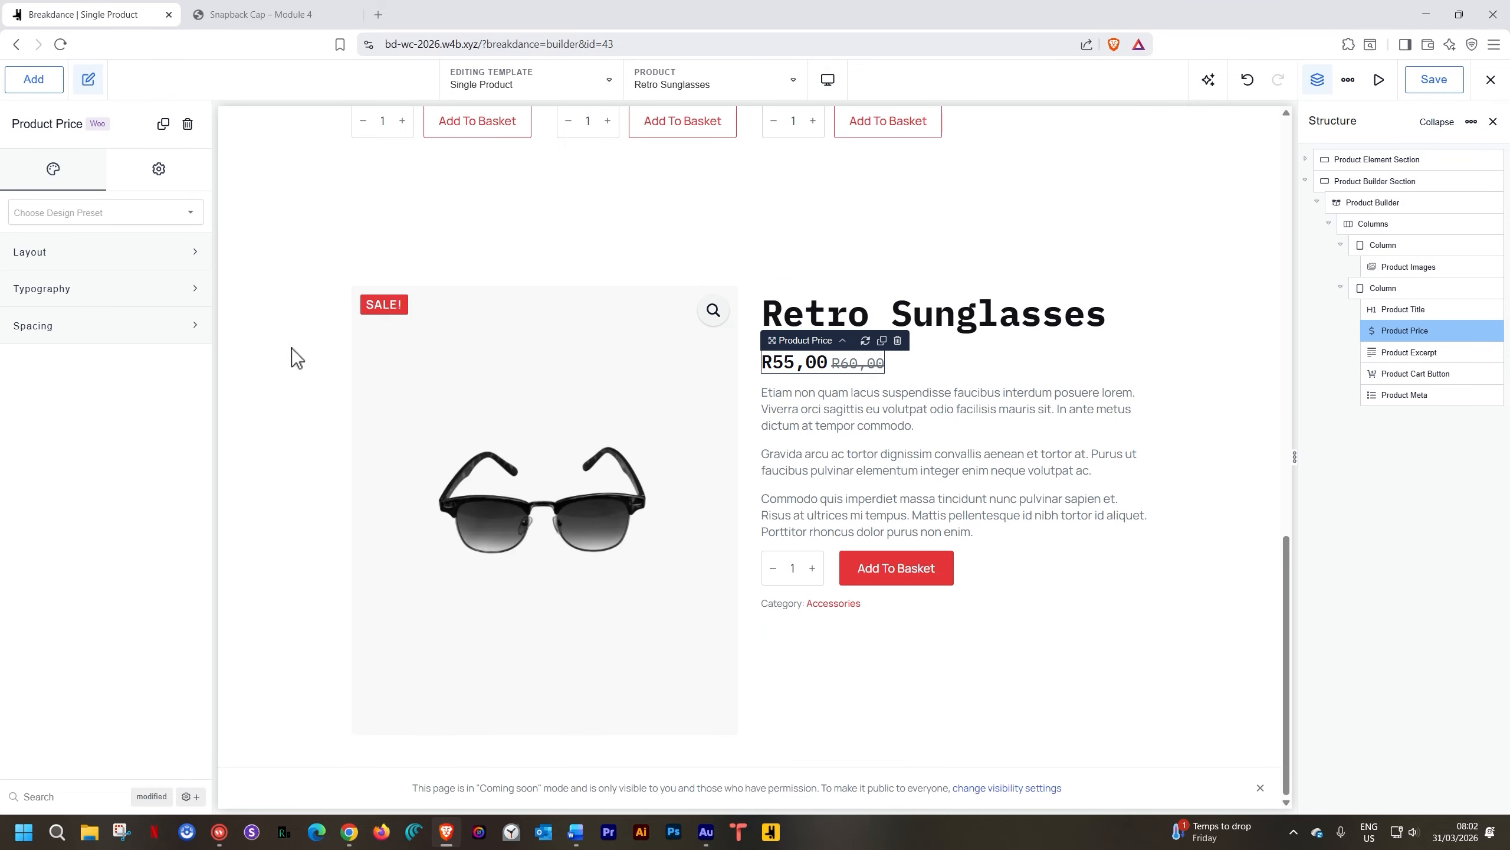
{"action": "left_click", "coordinate": [122, 331]}
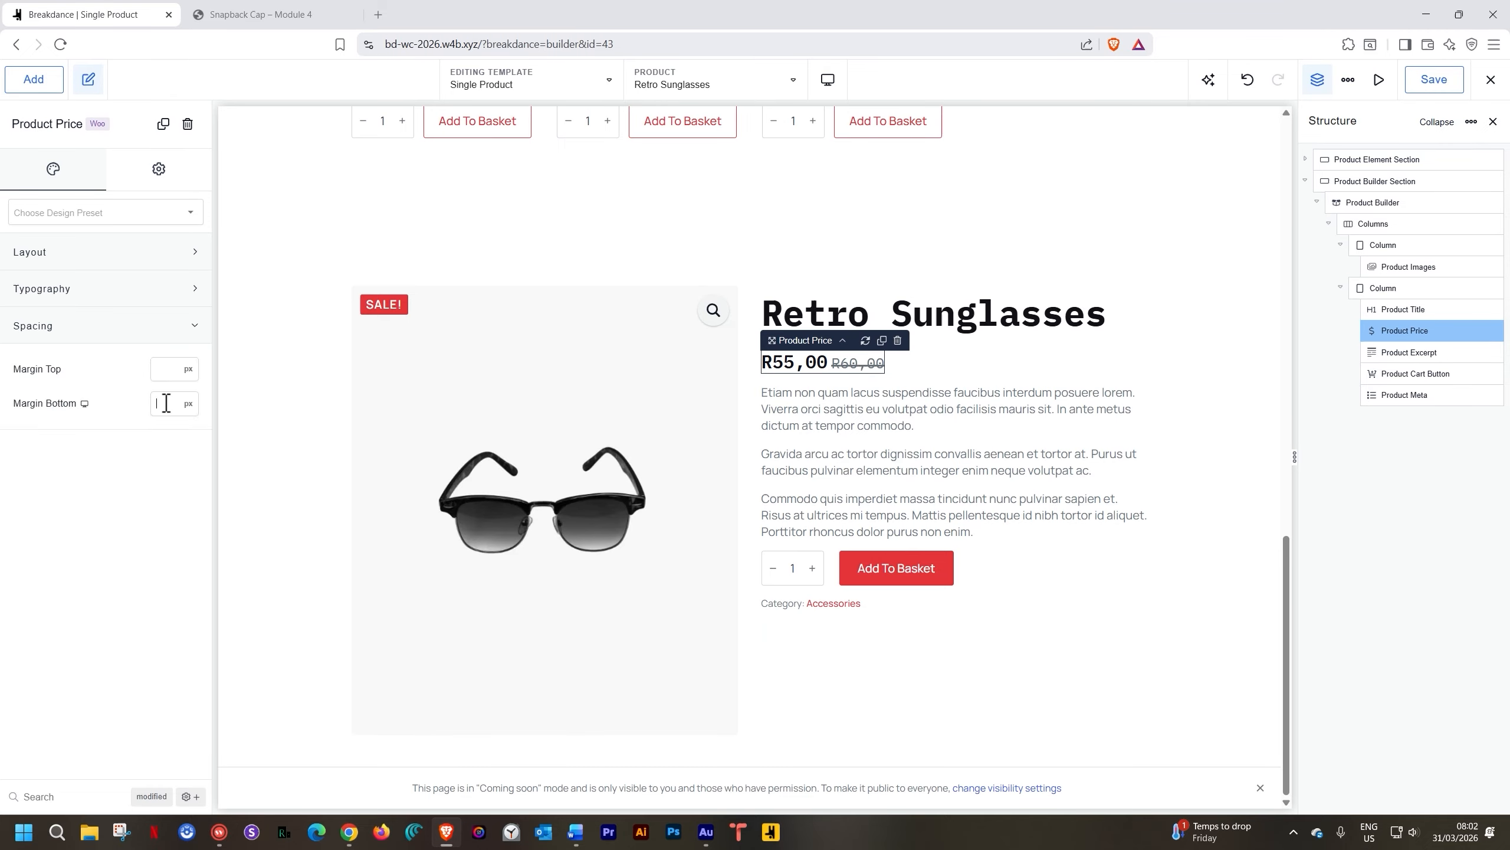
{"action": "type", "text": "20"}
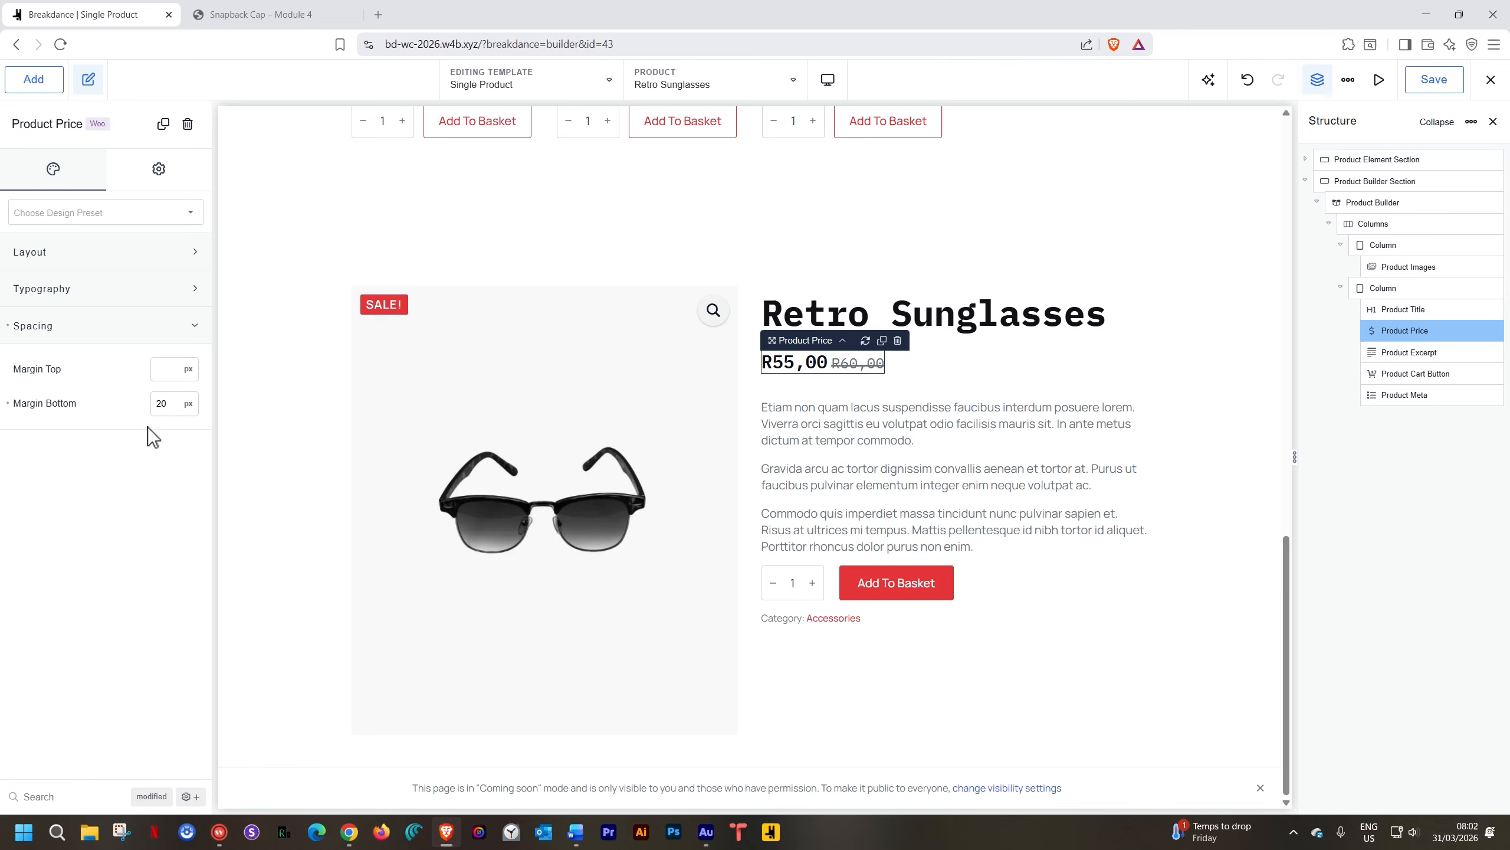
{"action": "left_click", "coordinate": [852, 540]}
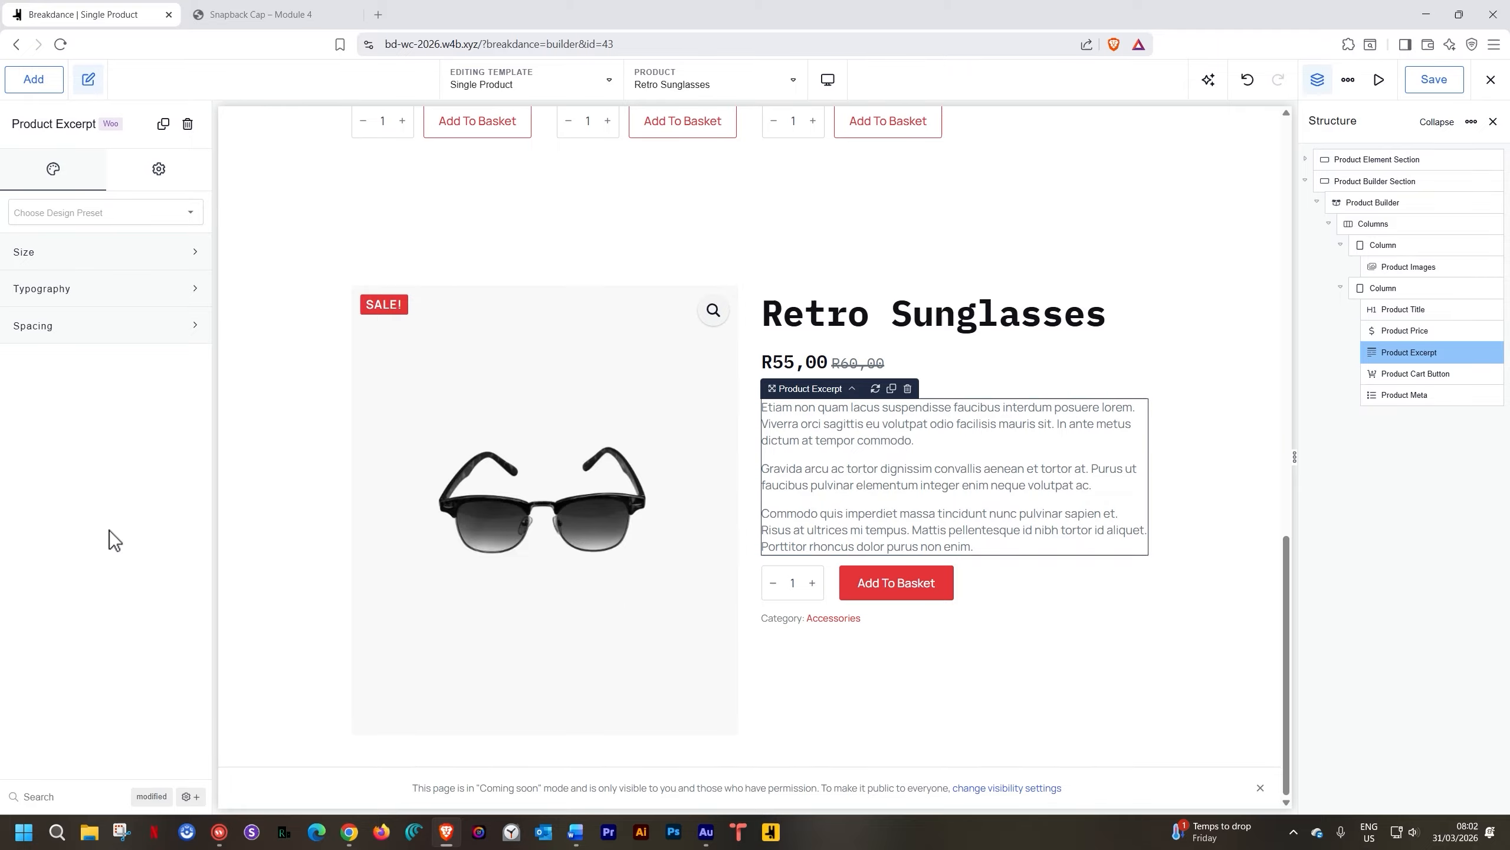
{"action": "left_click", "coordinate": [85, 331]}
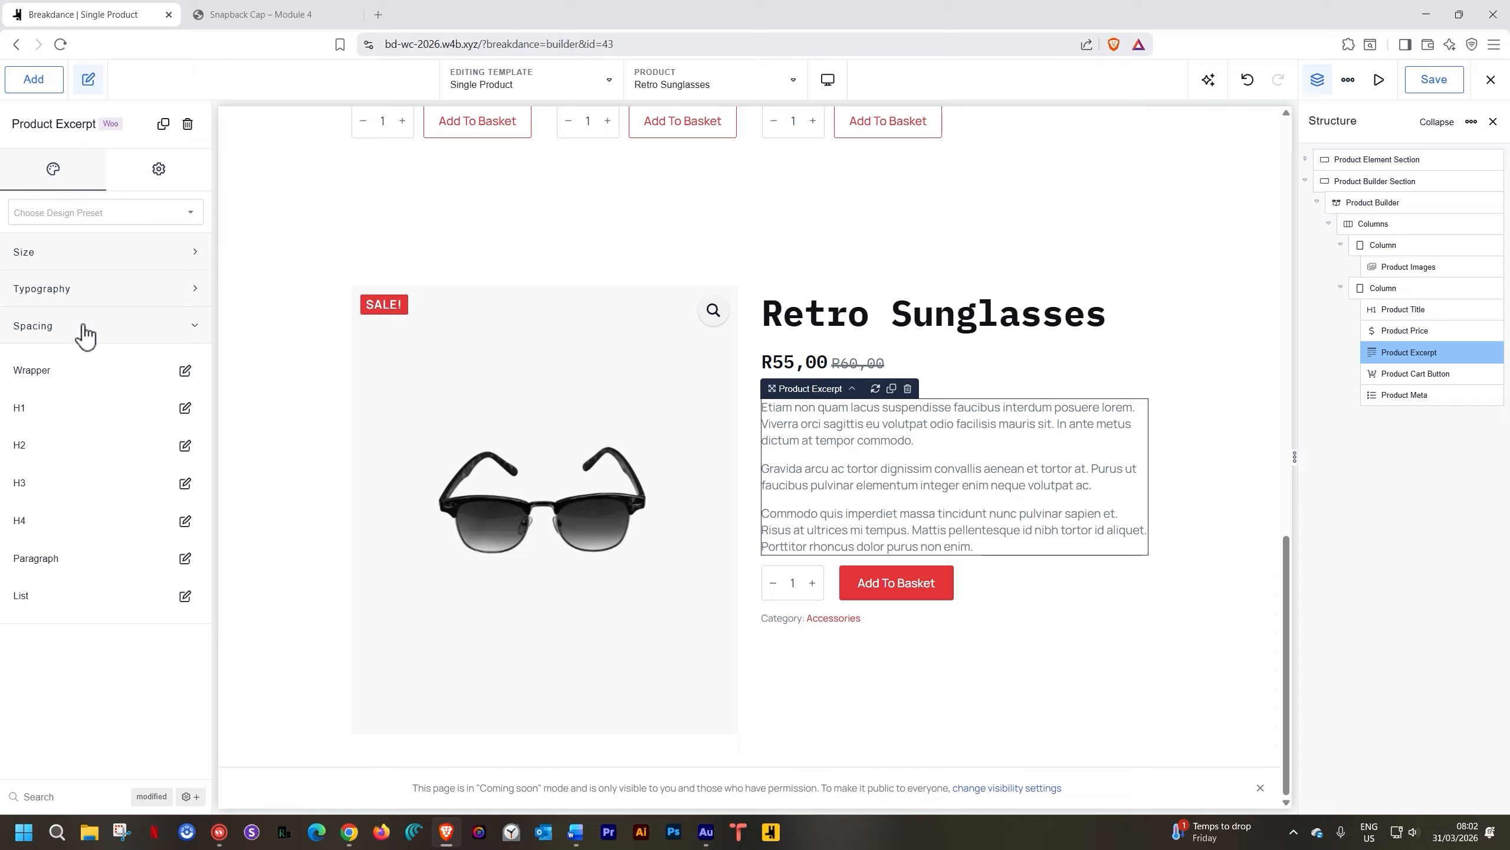
{"action": "left_click", "coordinate": [184, 372]}
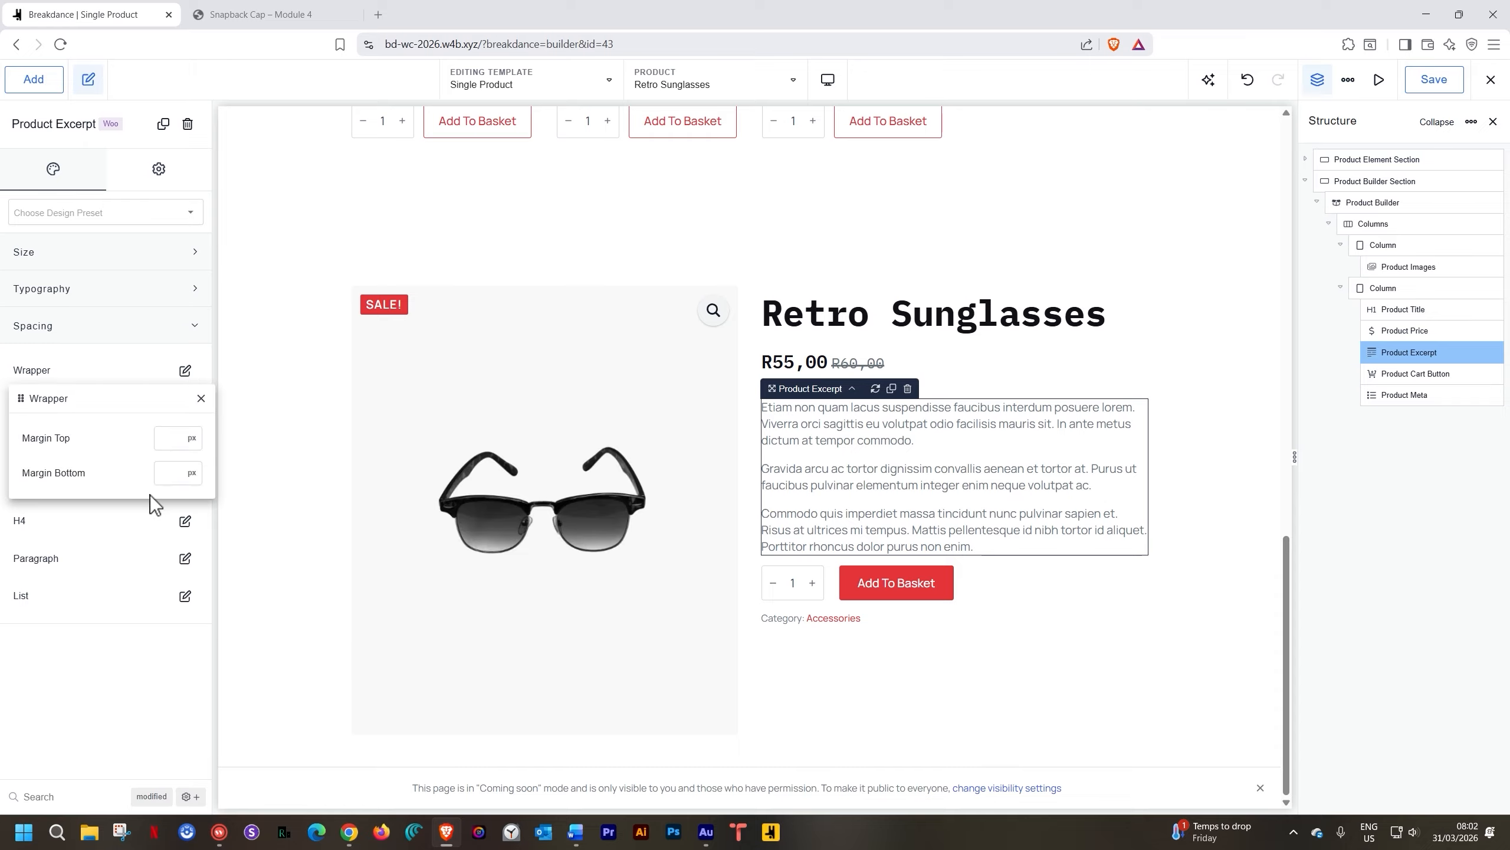
{"action": "left_click", "coordinate": [180, 476]}
{"action": "type", "text": "20"}
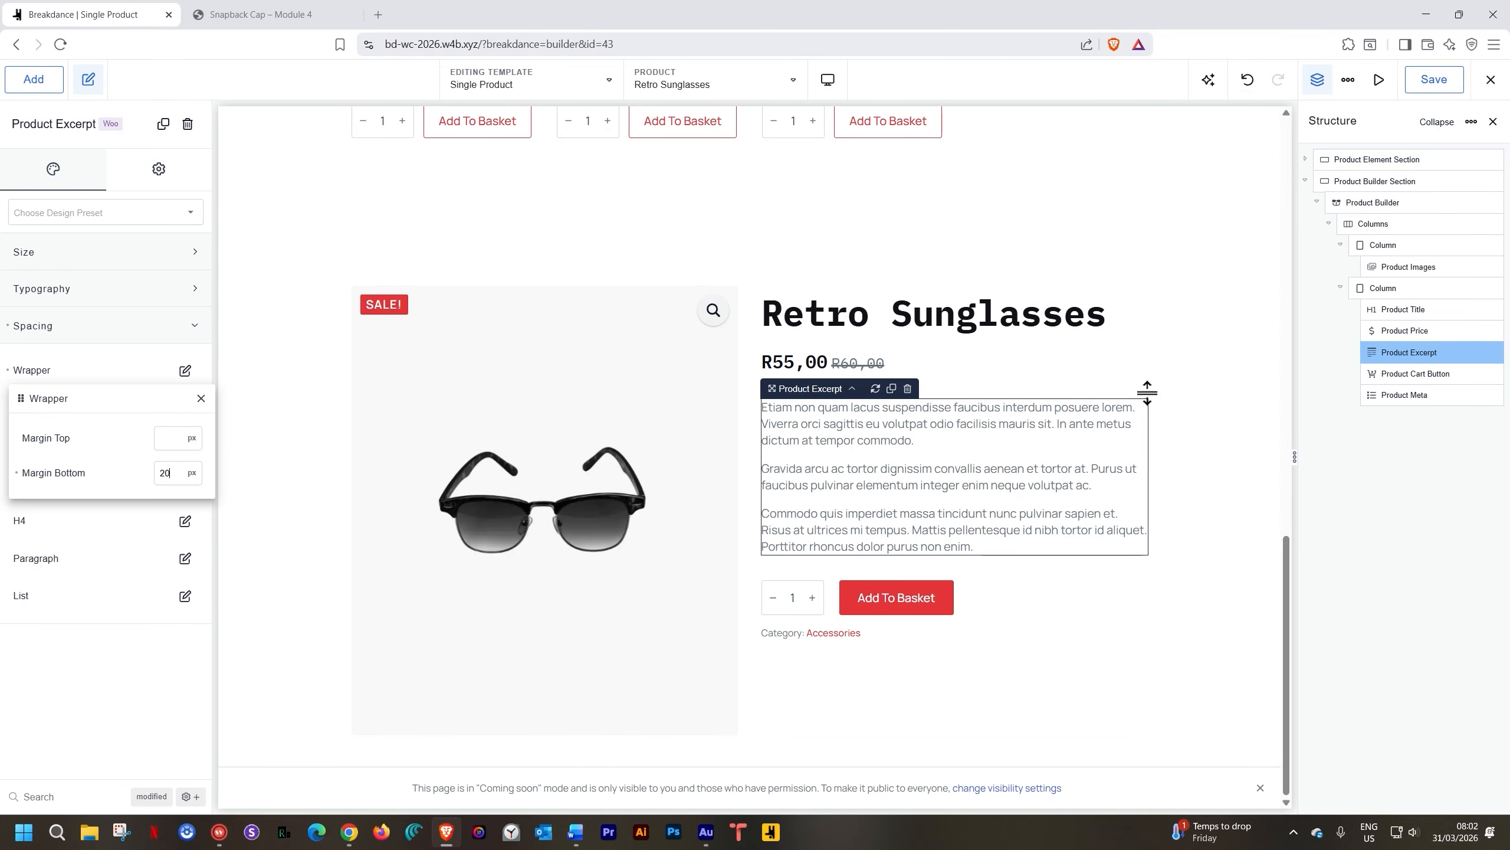
{"action": "left_click", "coordinate": [1211, 370]}
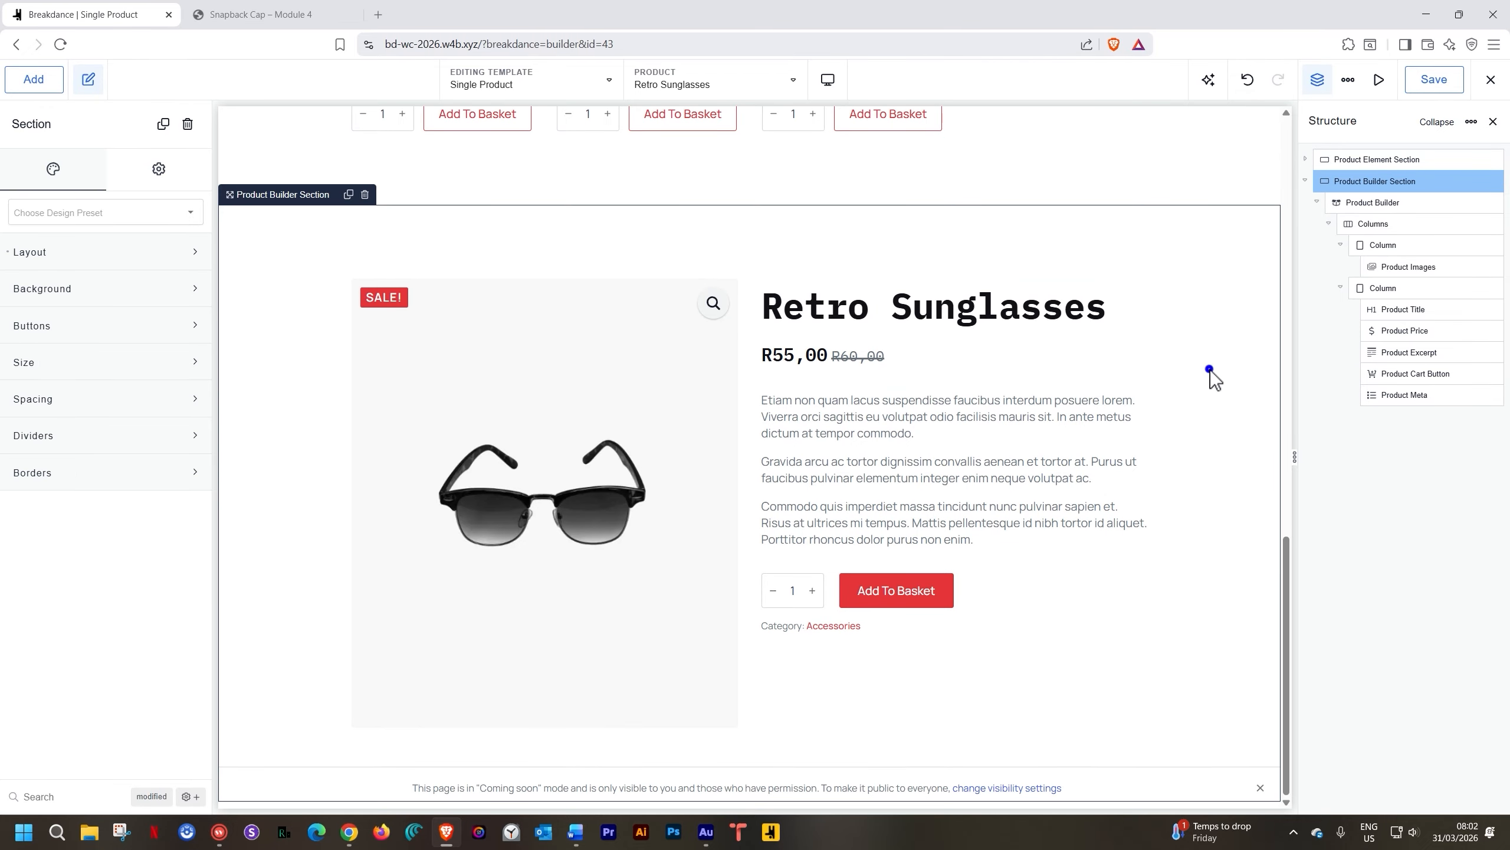
{"action": "left_click", "coordinate": [747, 341]}
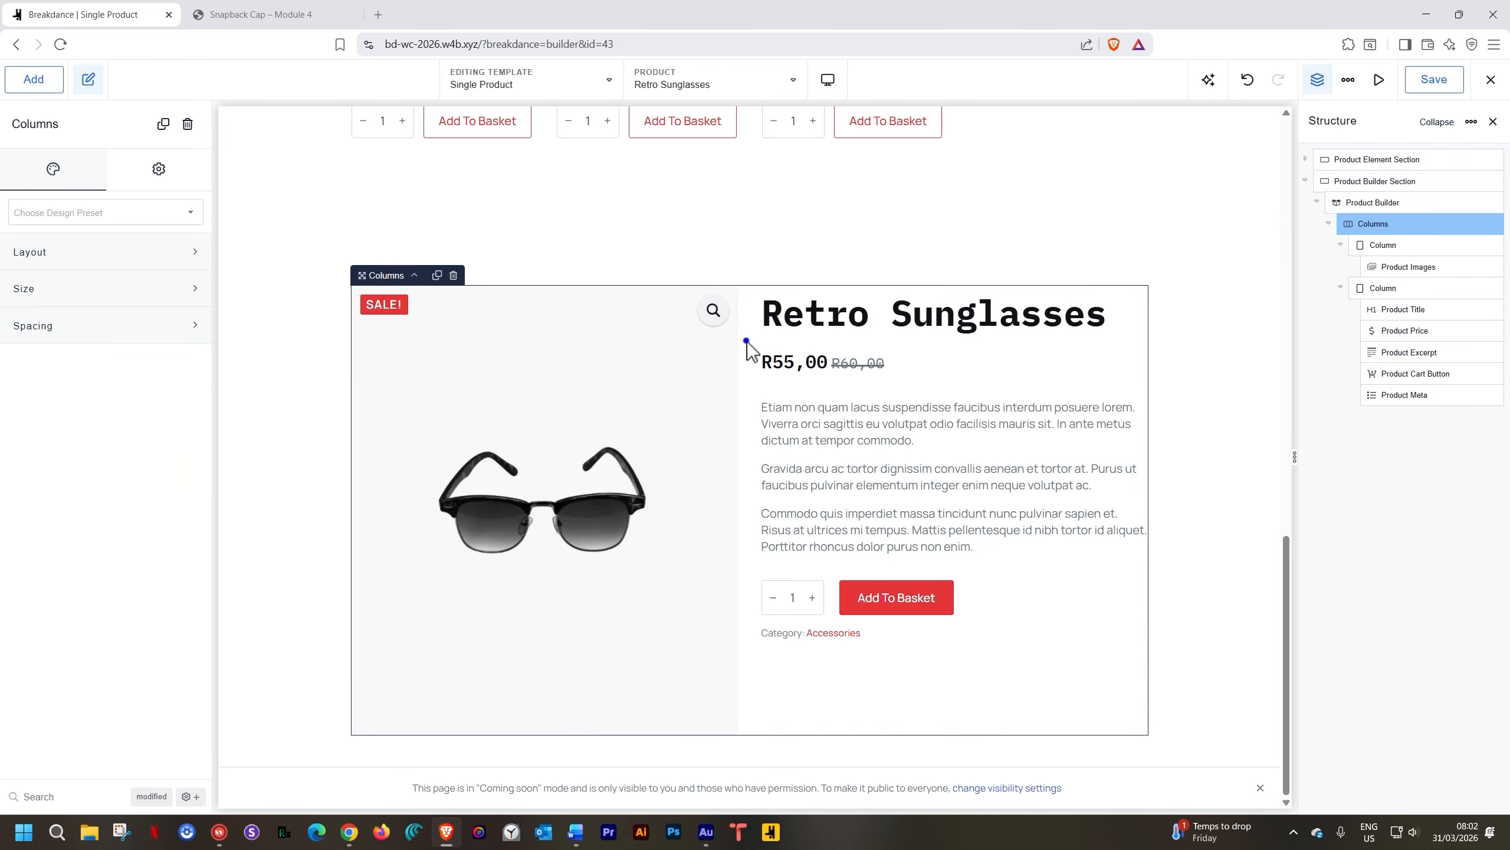
{"action": "left_click", "coordinate": [126, 249]}
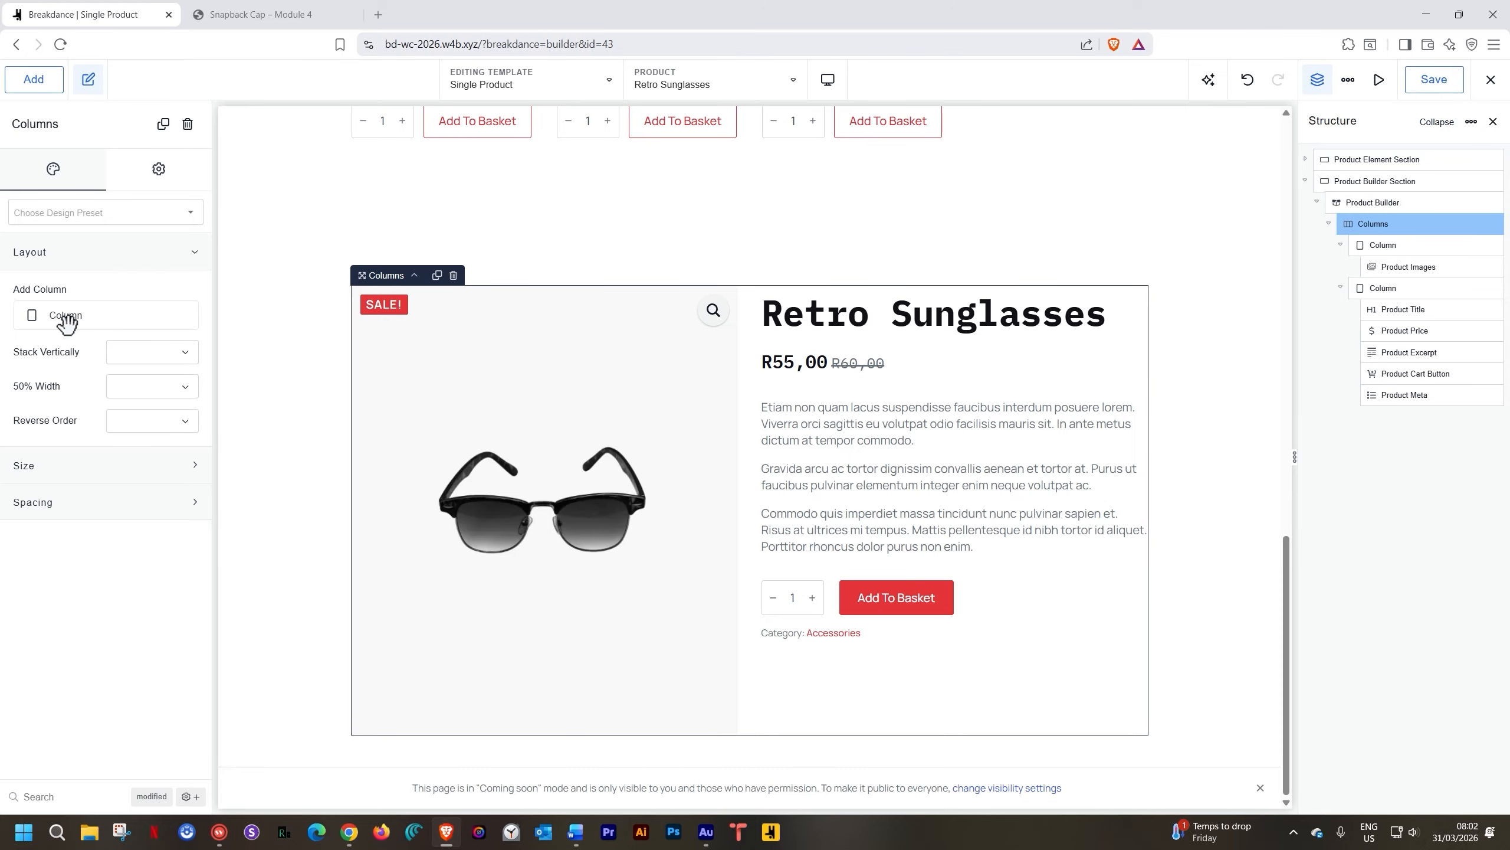
{"action": "left_click", "coordinate": [36, 504]}
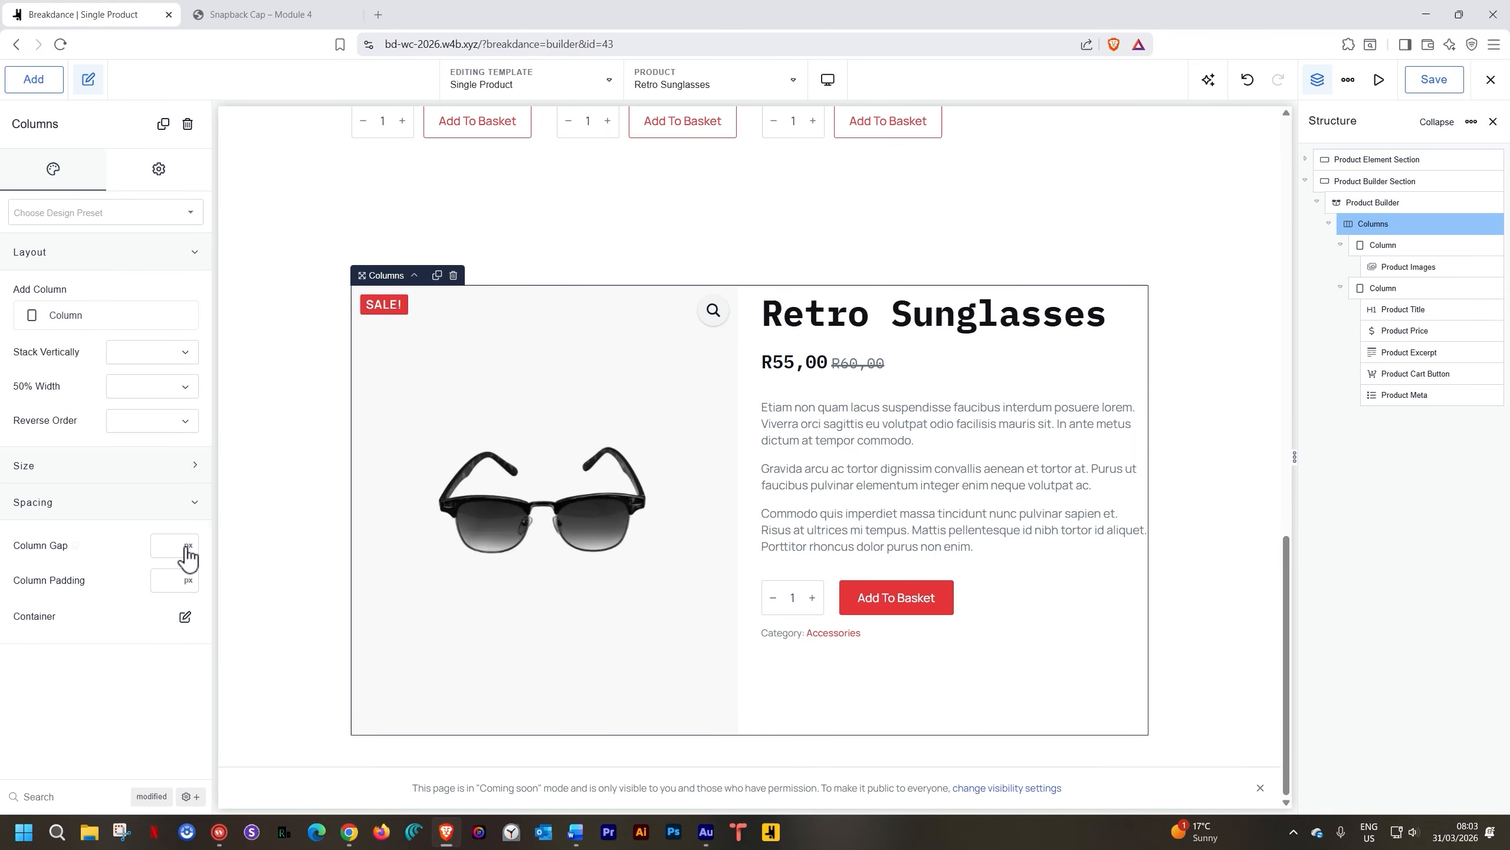
{"action": "left_click", "coordinate": [162, 548]}
{"action": "type", "text": "70"}
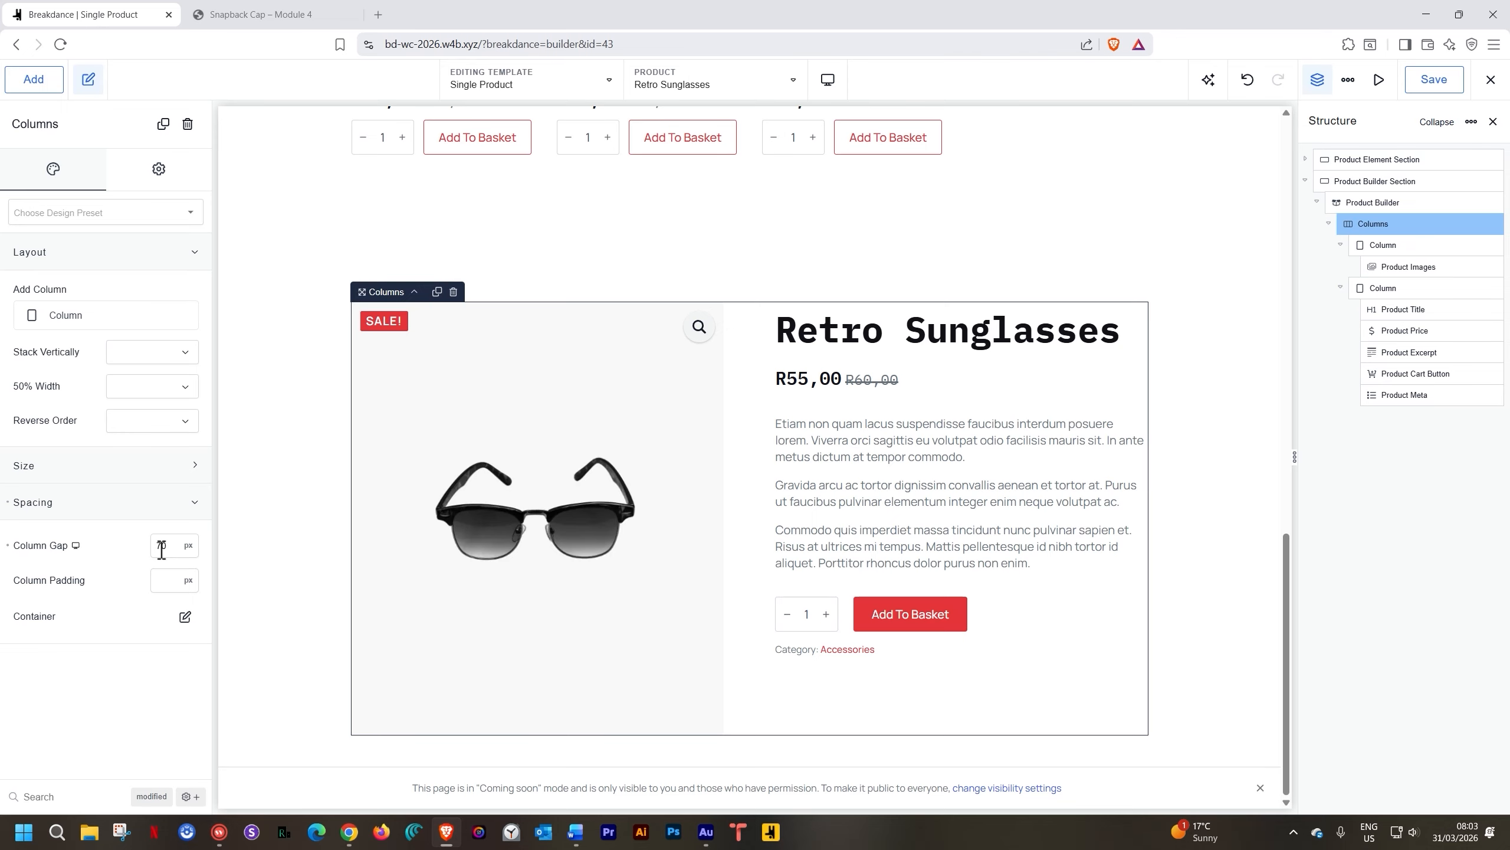
{"action": "left_click", "coordinate": [1184, 463]}
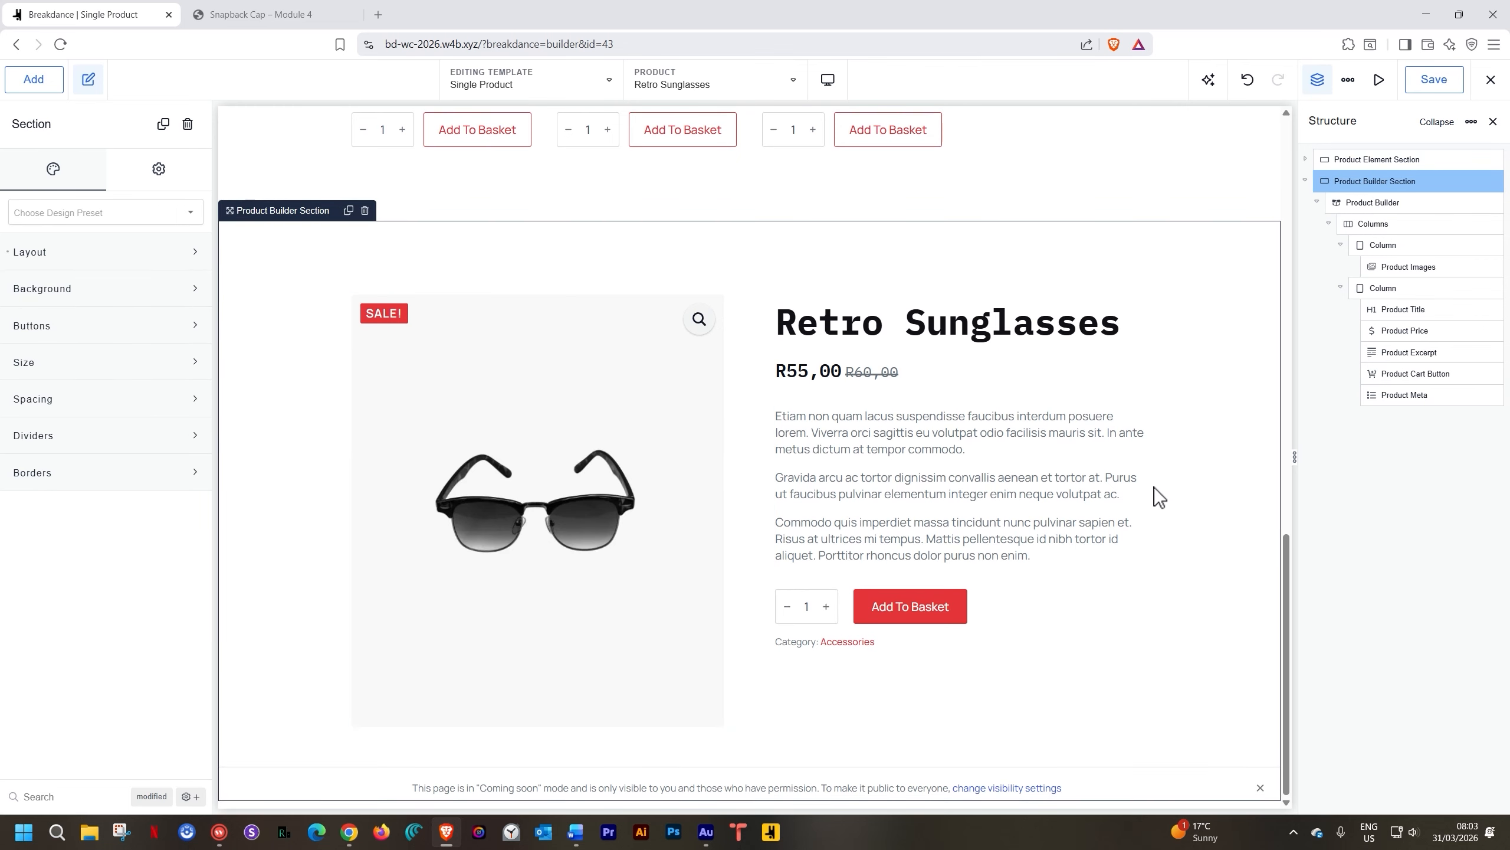
{"action": "scroll", "coordinate": [1159, 481], "scroll_direction": "up", "scroll_amount": 12}
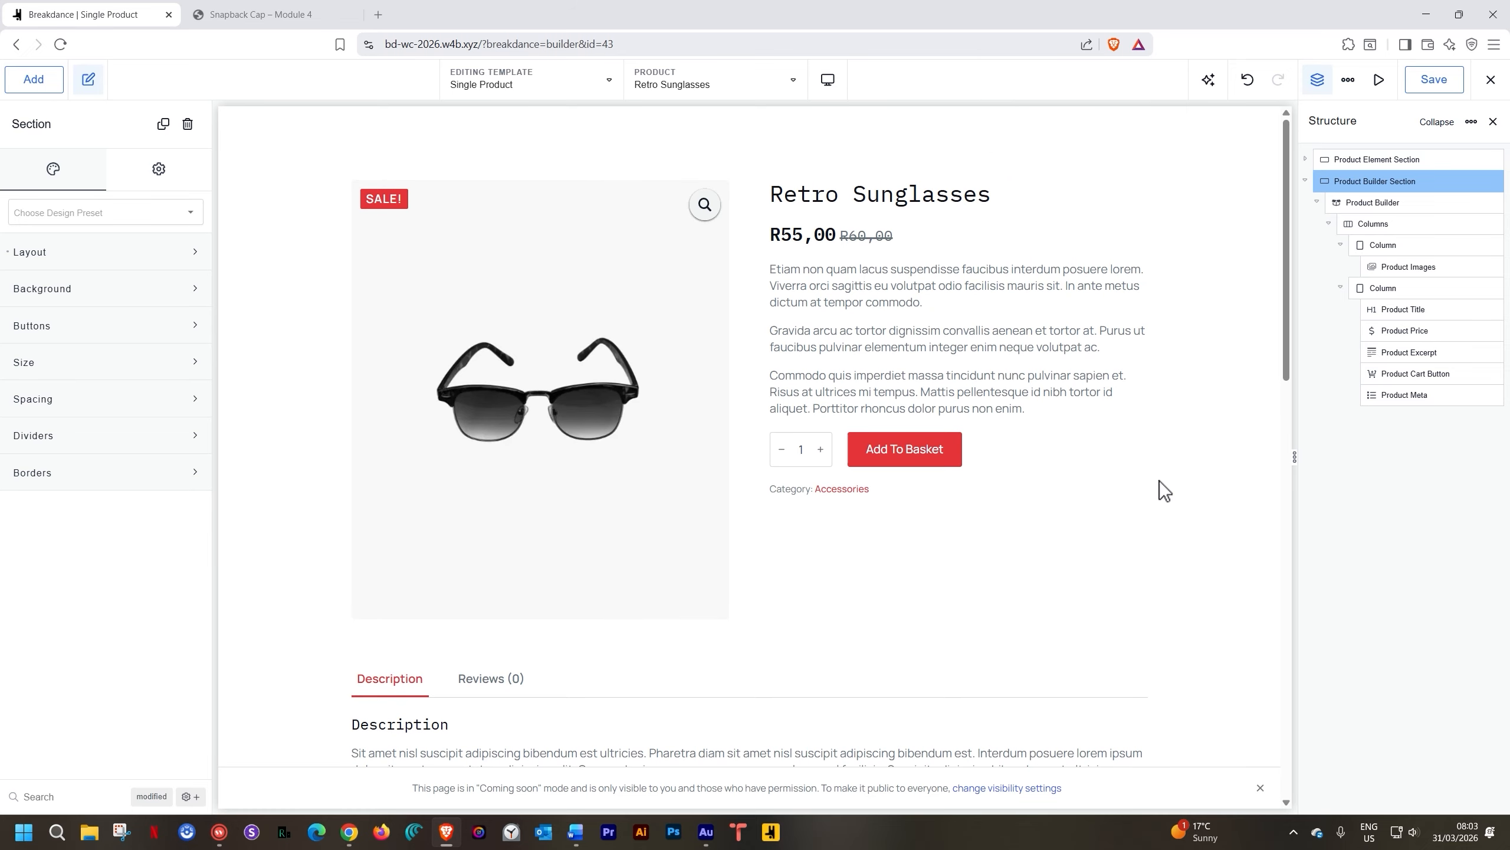
{"action": "scroll", "coordinate": [1160, 481], "scroll_direction": "down", "scroll_amount": 12}
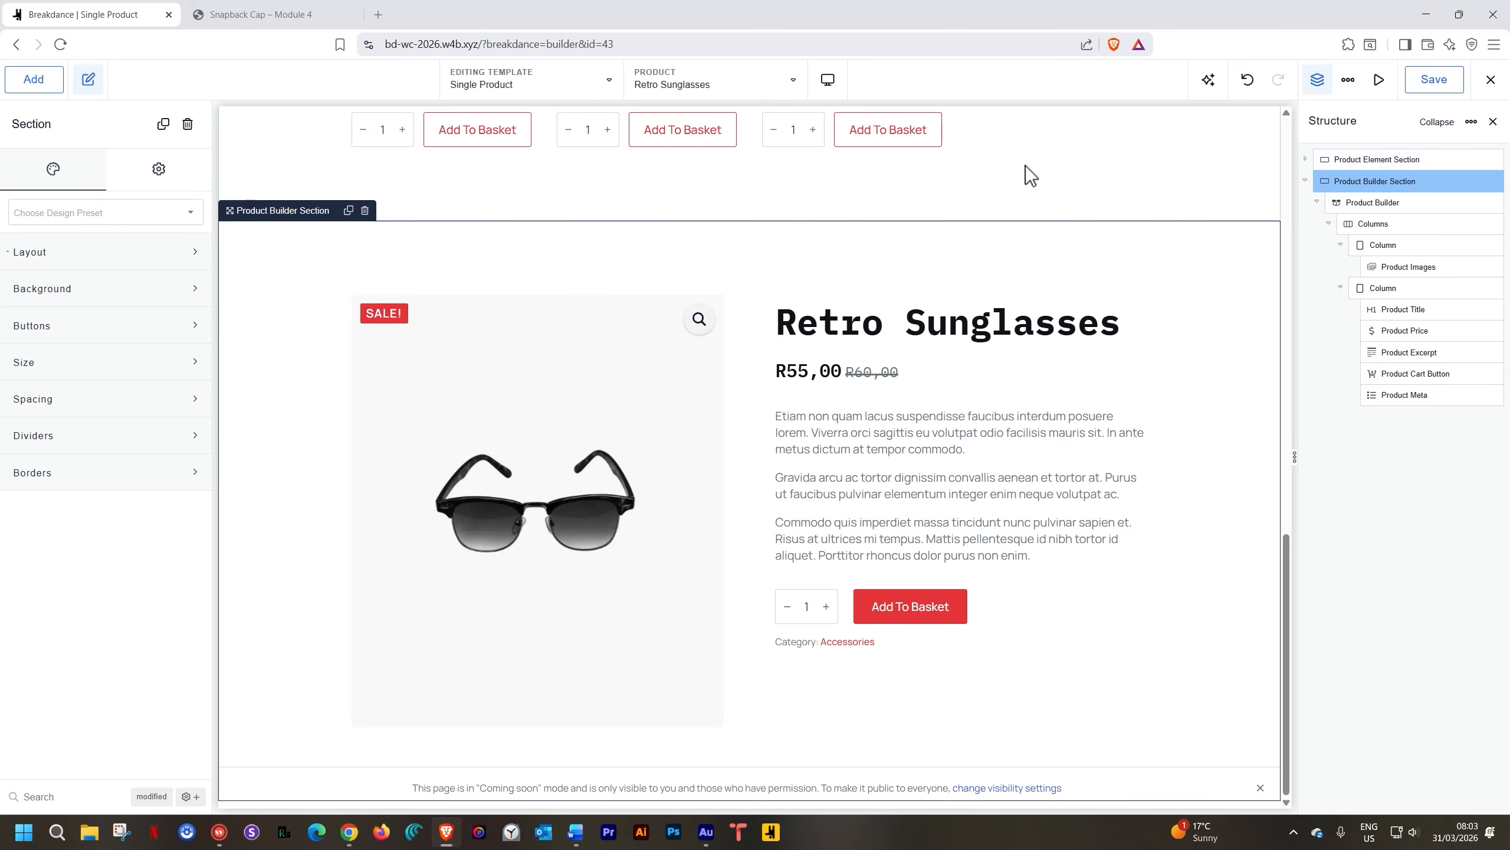
Look over the Product Title and Product Excerpt styling, then select the Add To Basket button
{"action": "left_click", "coordinate": [965, 322]}
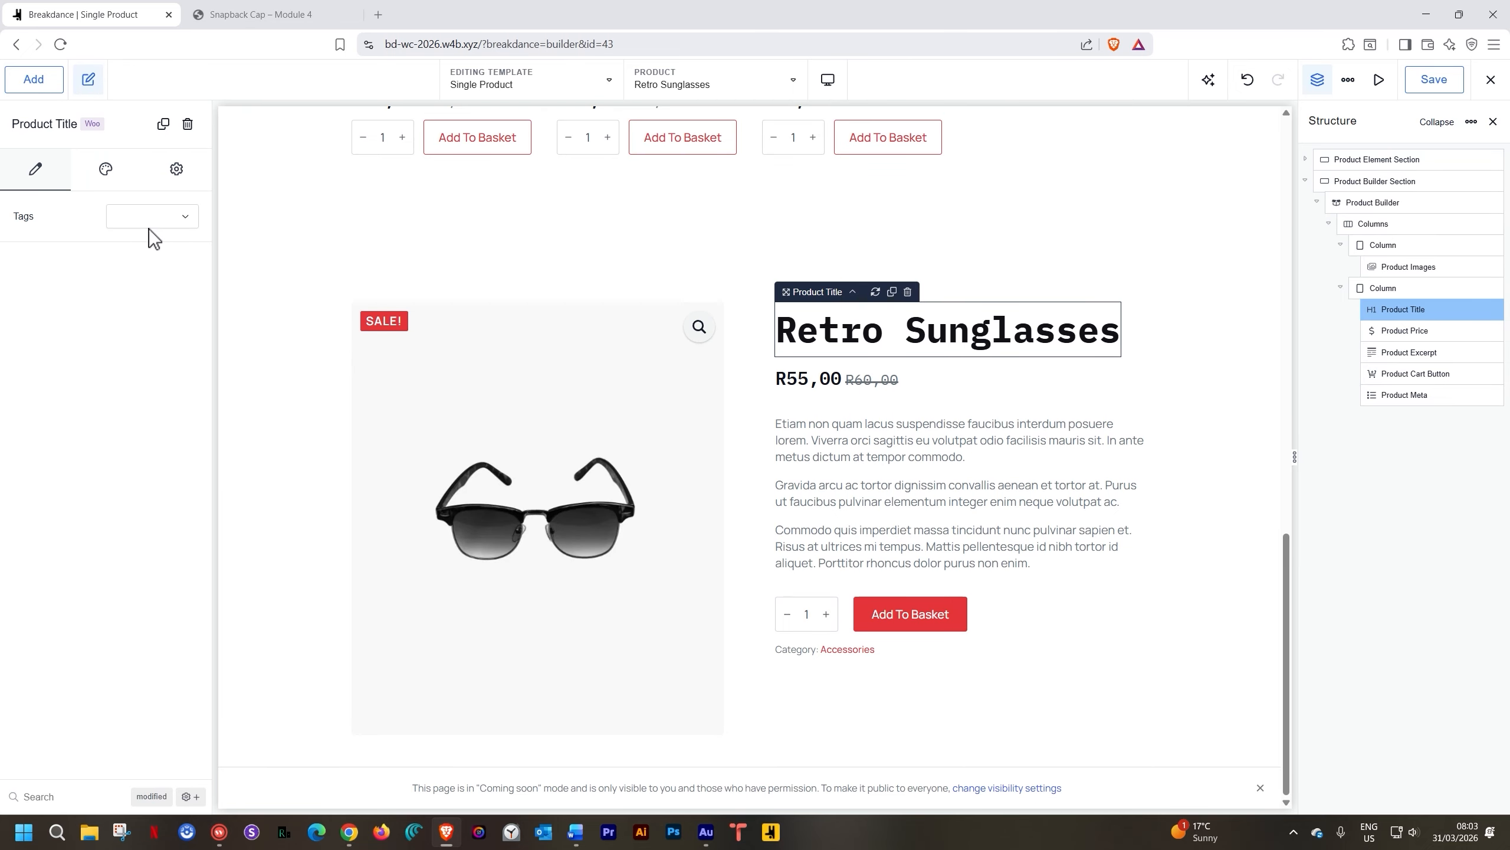
{"action": "left_click", "coordinate": [102, 175]}
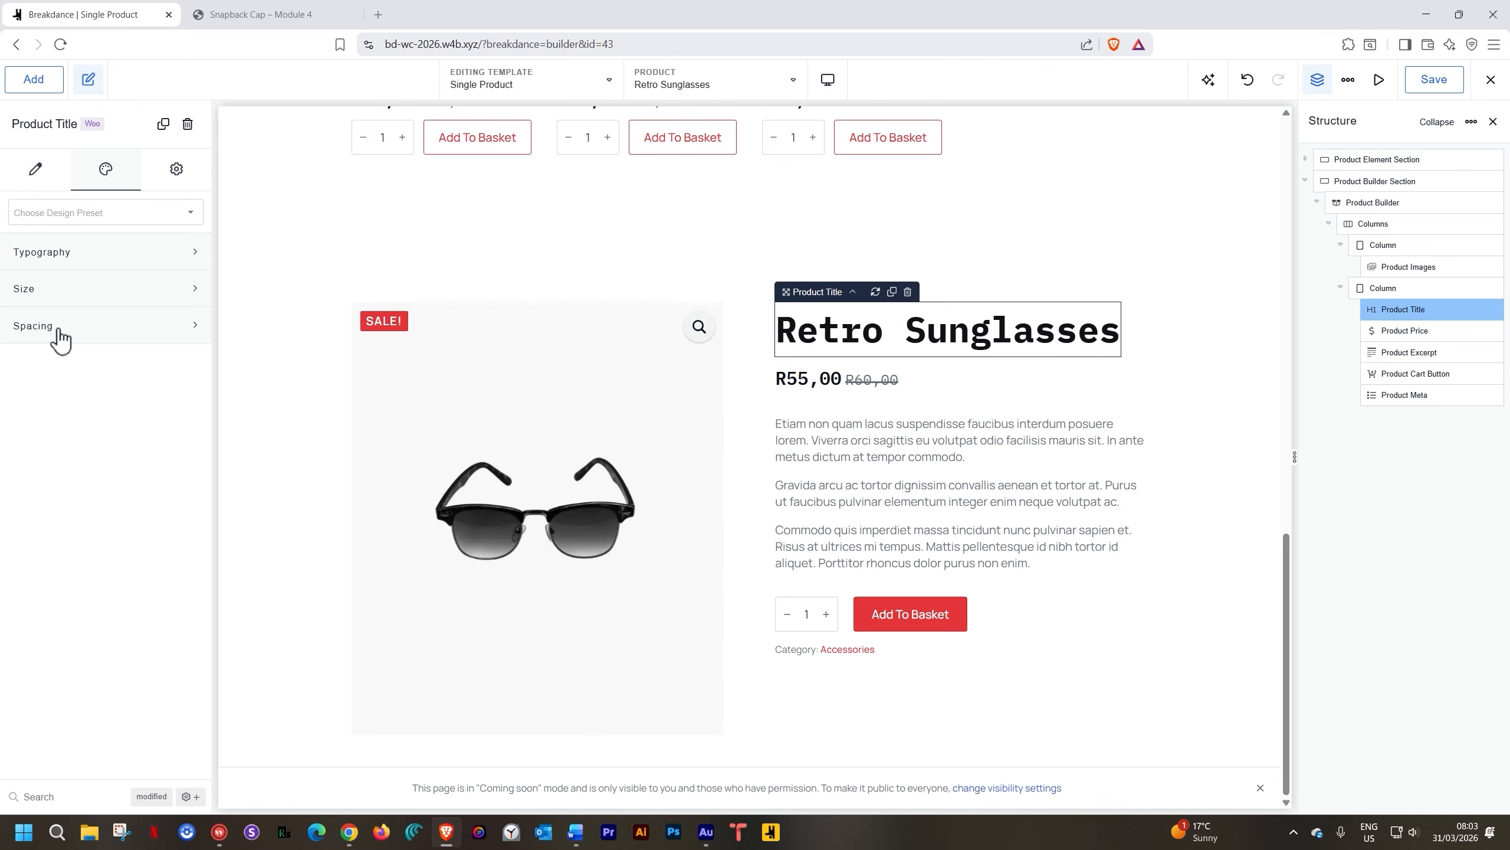
{"action": "left_click", "coordinate": [957, 493]}
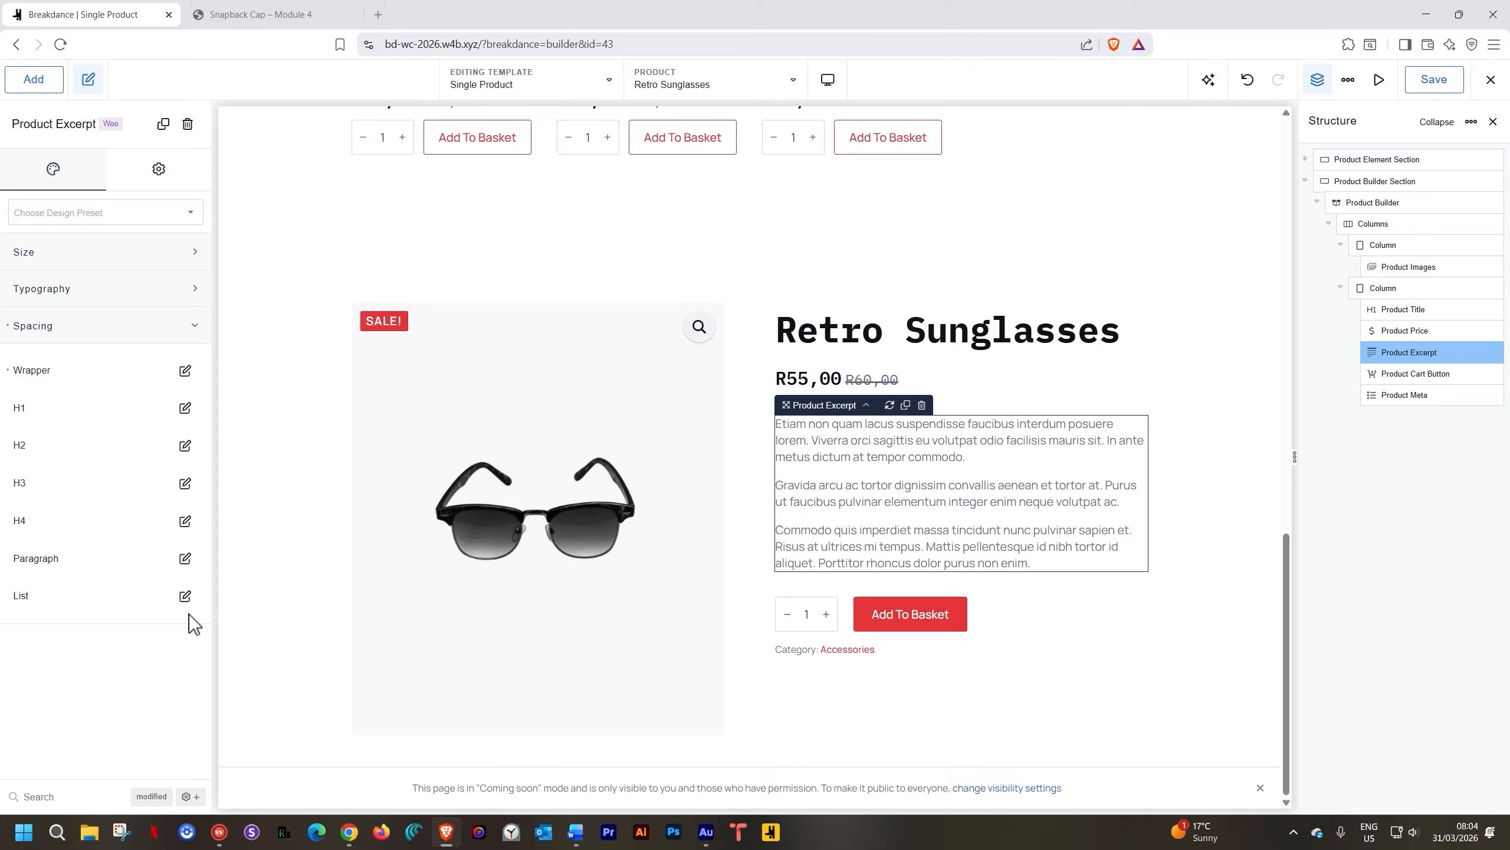
{"action": "left_click", "coordinate": [177, 335]}
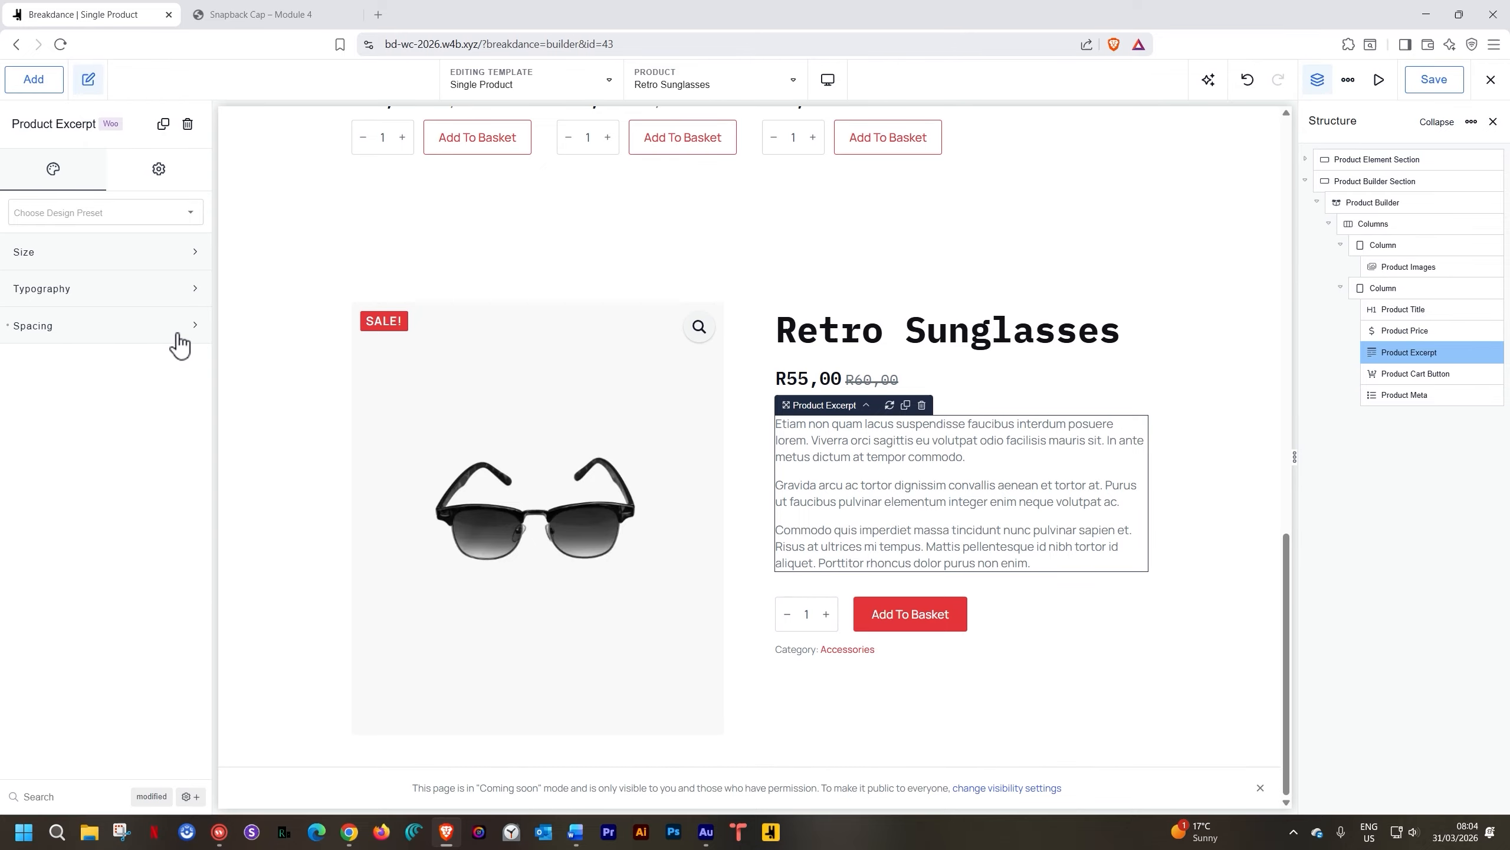
{"action": "left_click", "coordinate": [932, 623]}
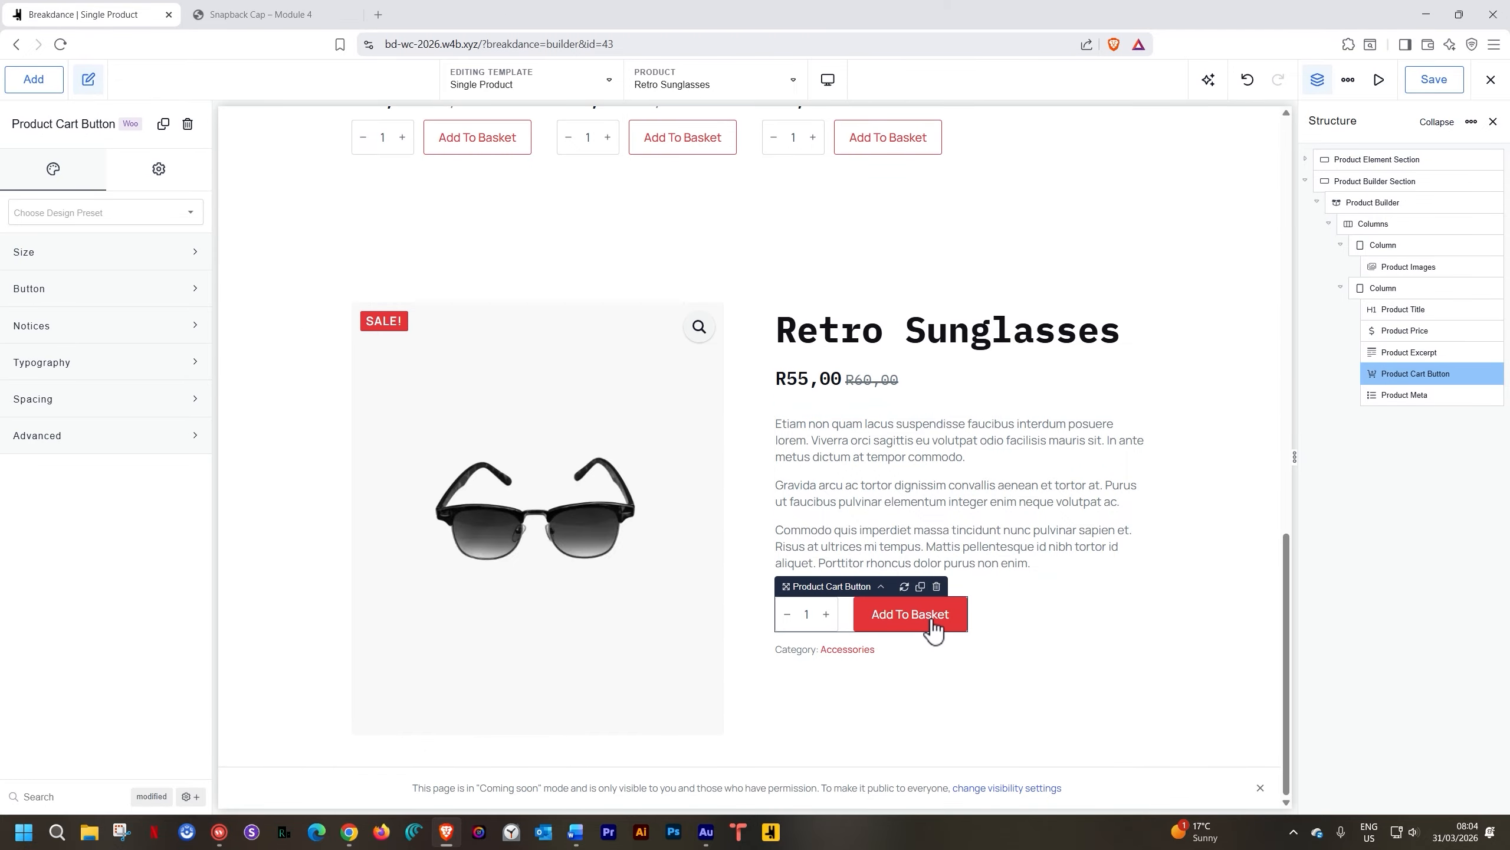
Try Small and Large sizes on the cart button, then reset the size to default
{"action": "left_click", "coordinate": [118, 289]}
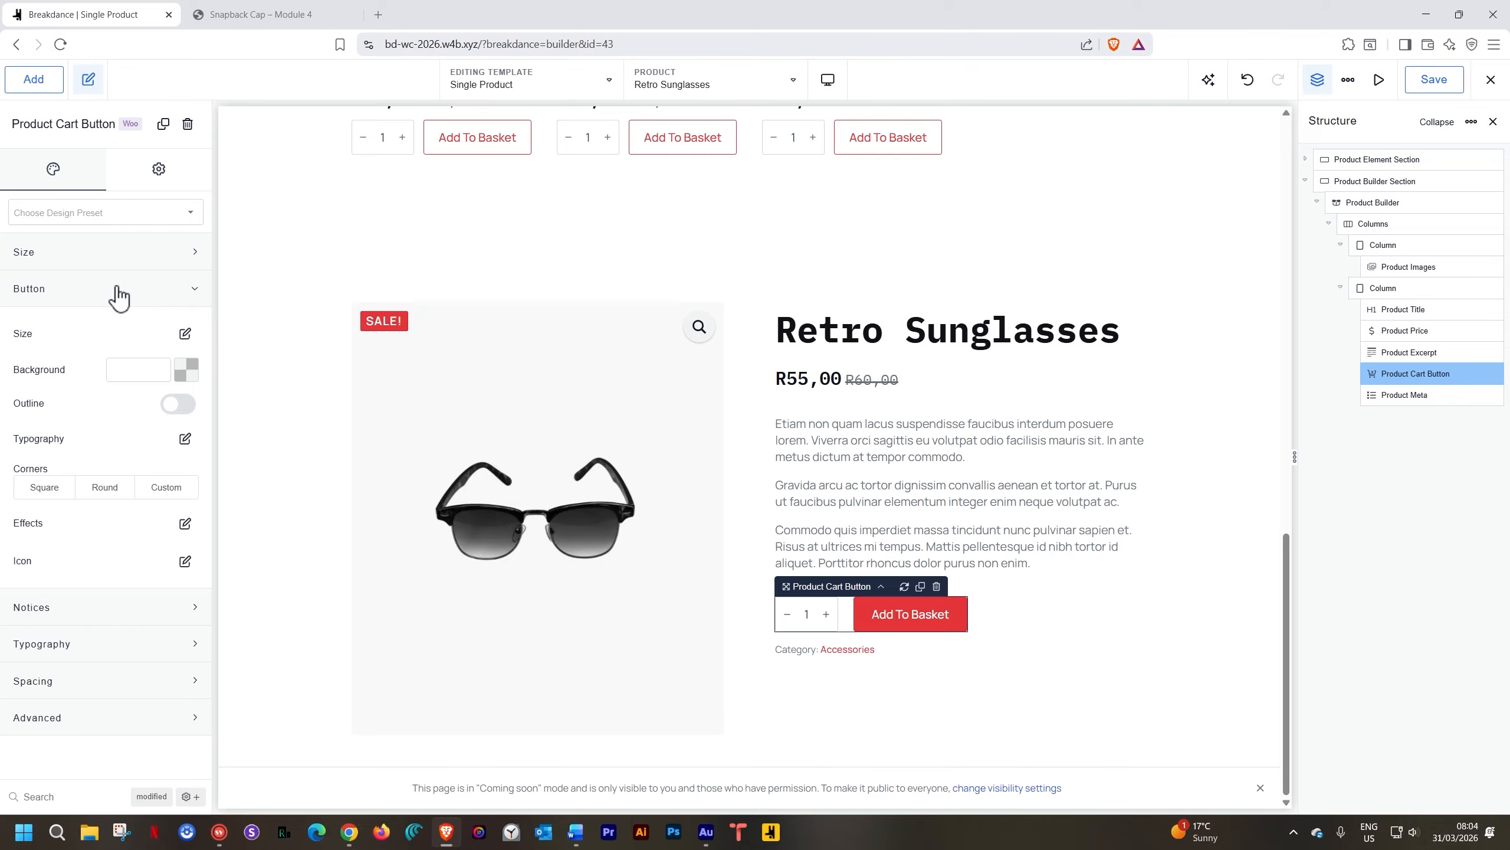
{"action": "left_click", "coordinate": [185, 334]}
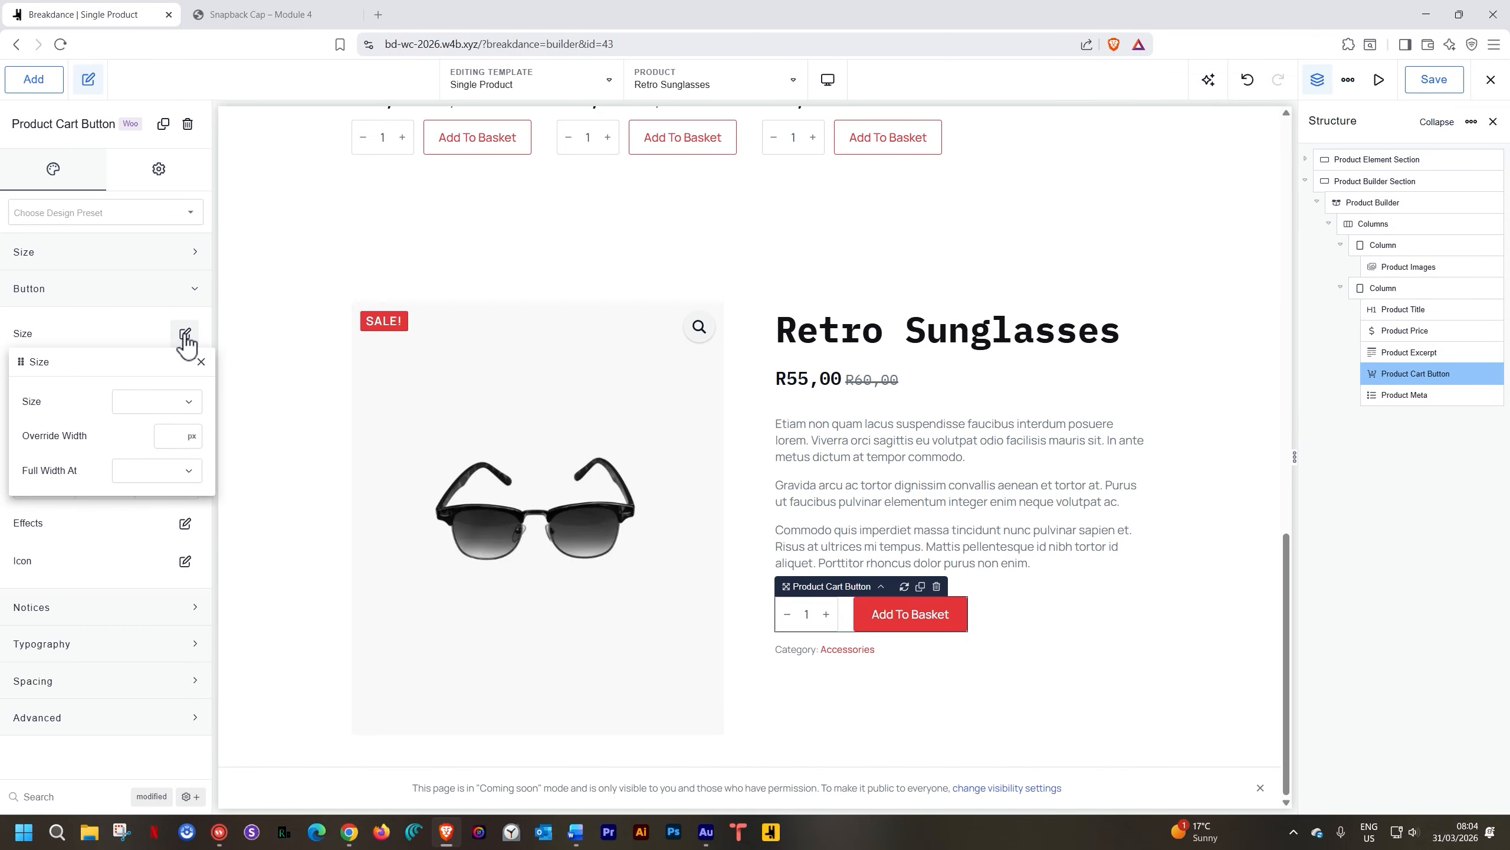
{"action": "left_click", "coordinate": [192, 410]}
{"action": "left_click", "coordinate": [162, 437]}
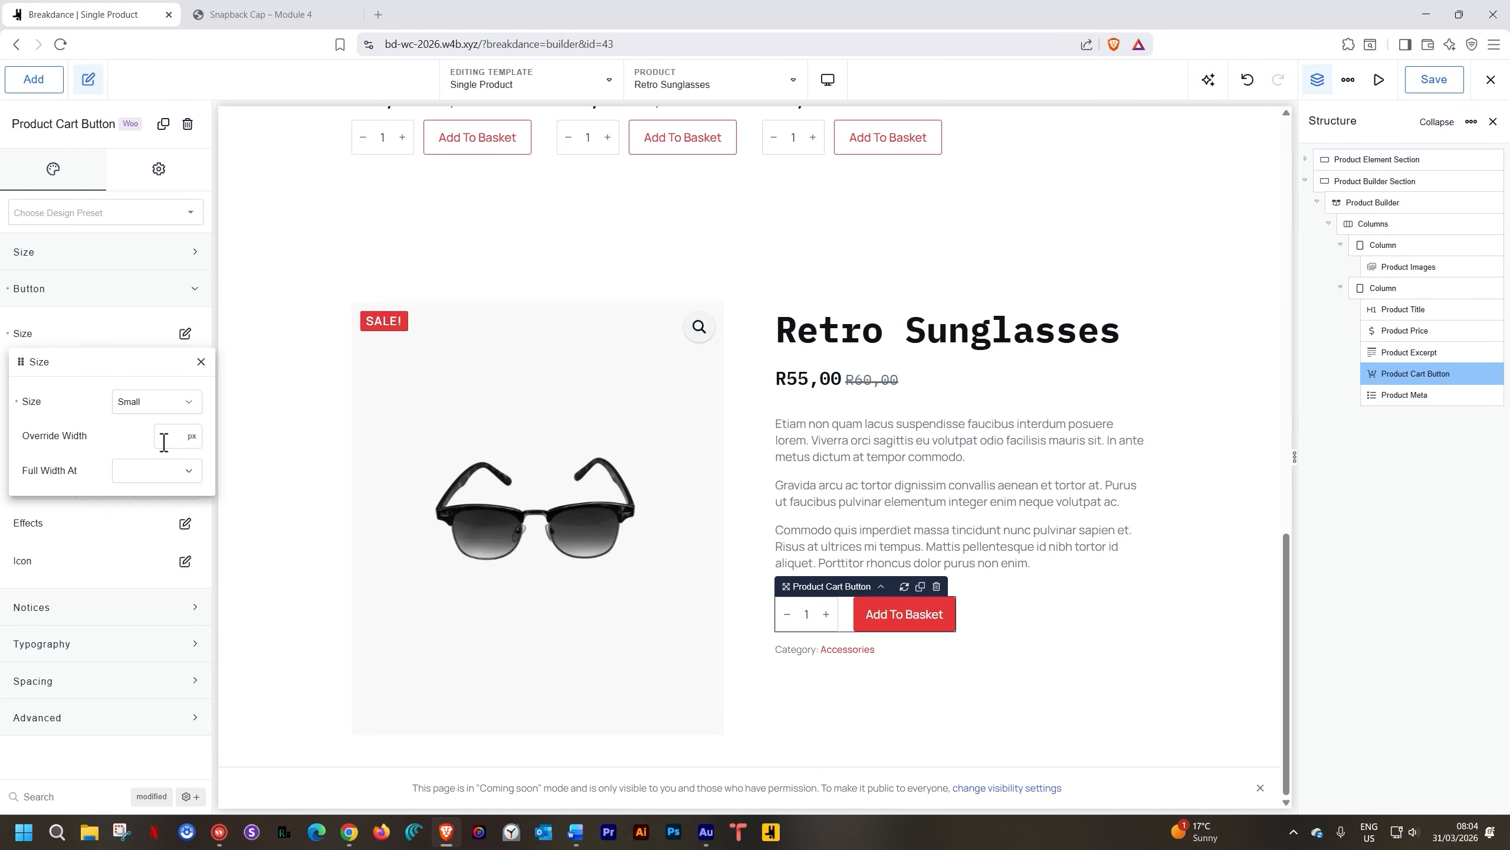
{"action": "left_click", "coordinate": [180, 402]}
{"action": "left_click", "coordinate": [156, 500]}
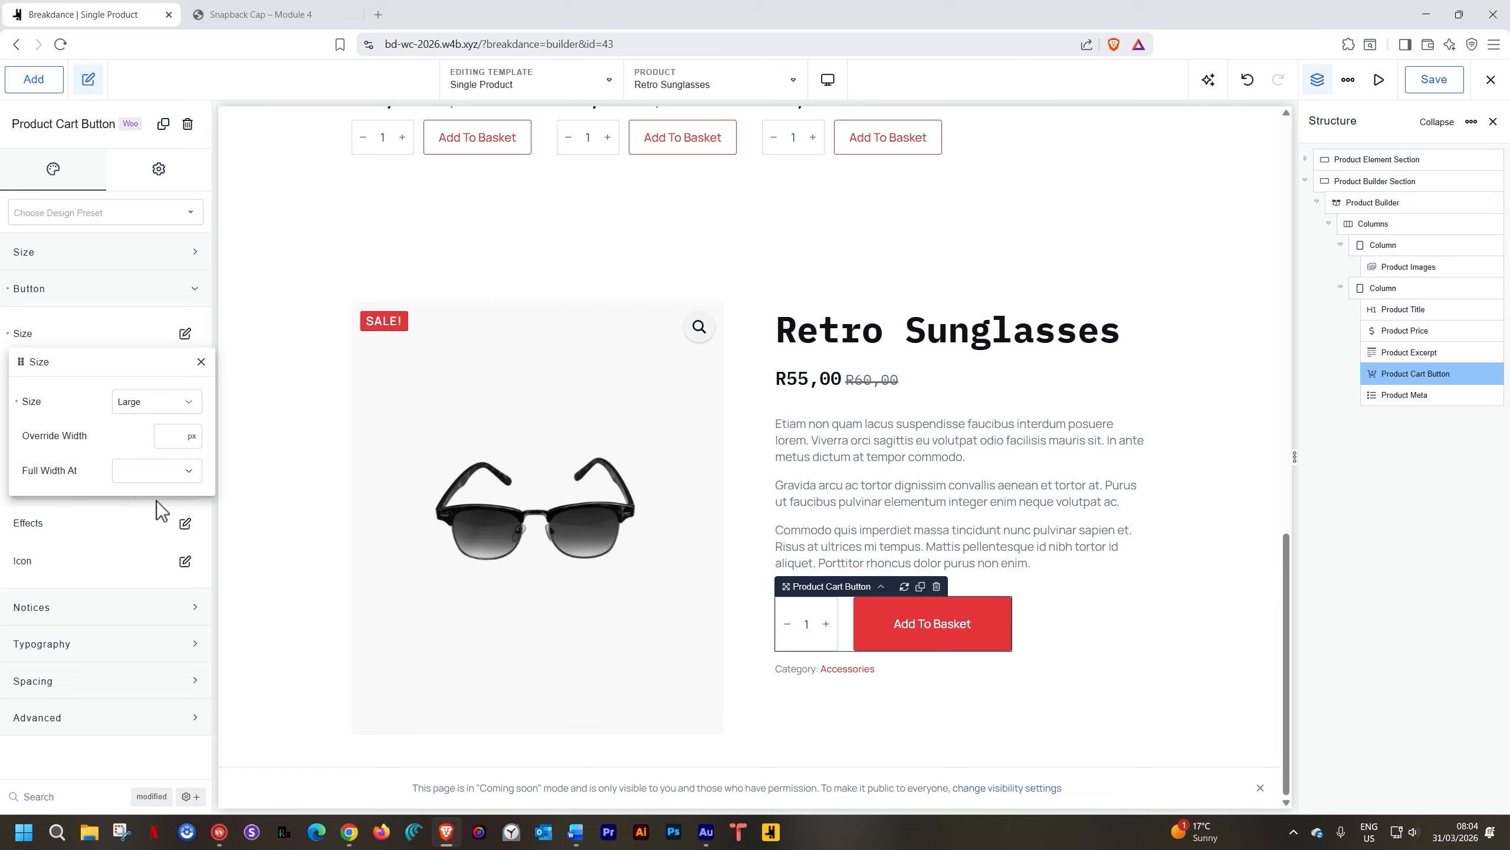
{"action": "left_click", "coordinate": [176, 405]}
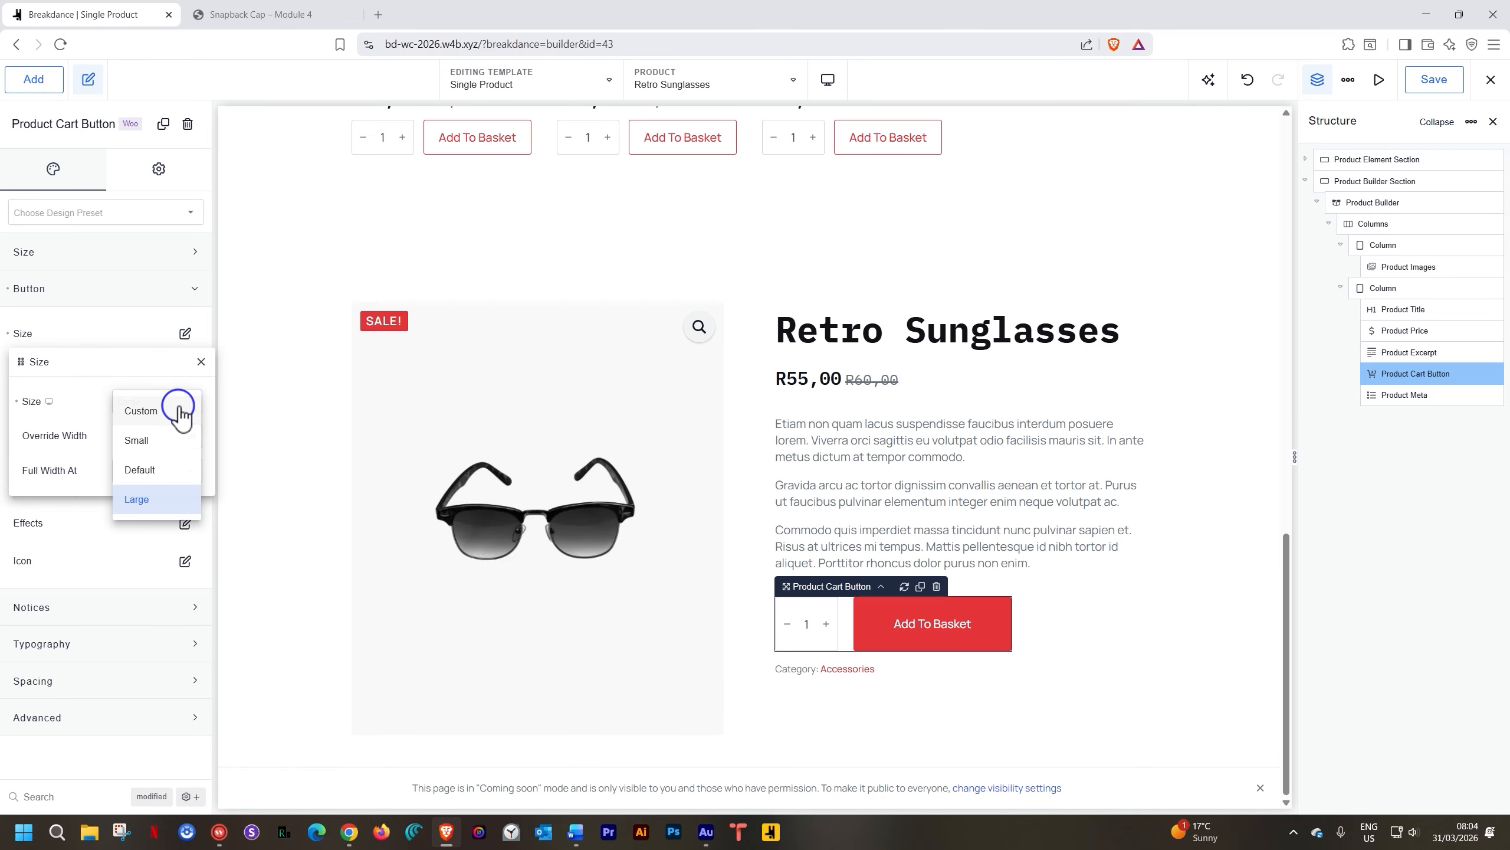
{"action": "left_click", "coordinate": [173, 475]}
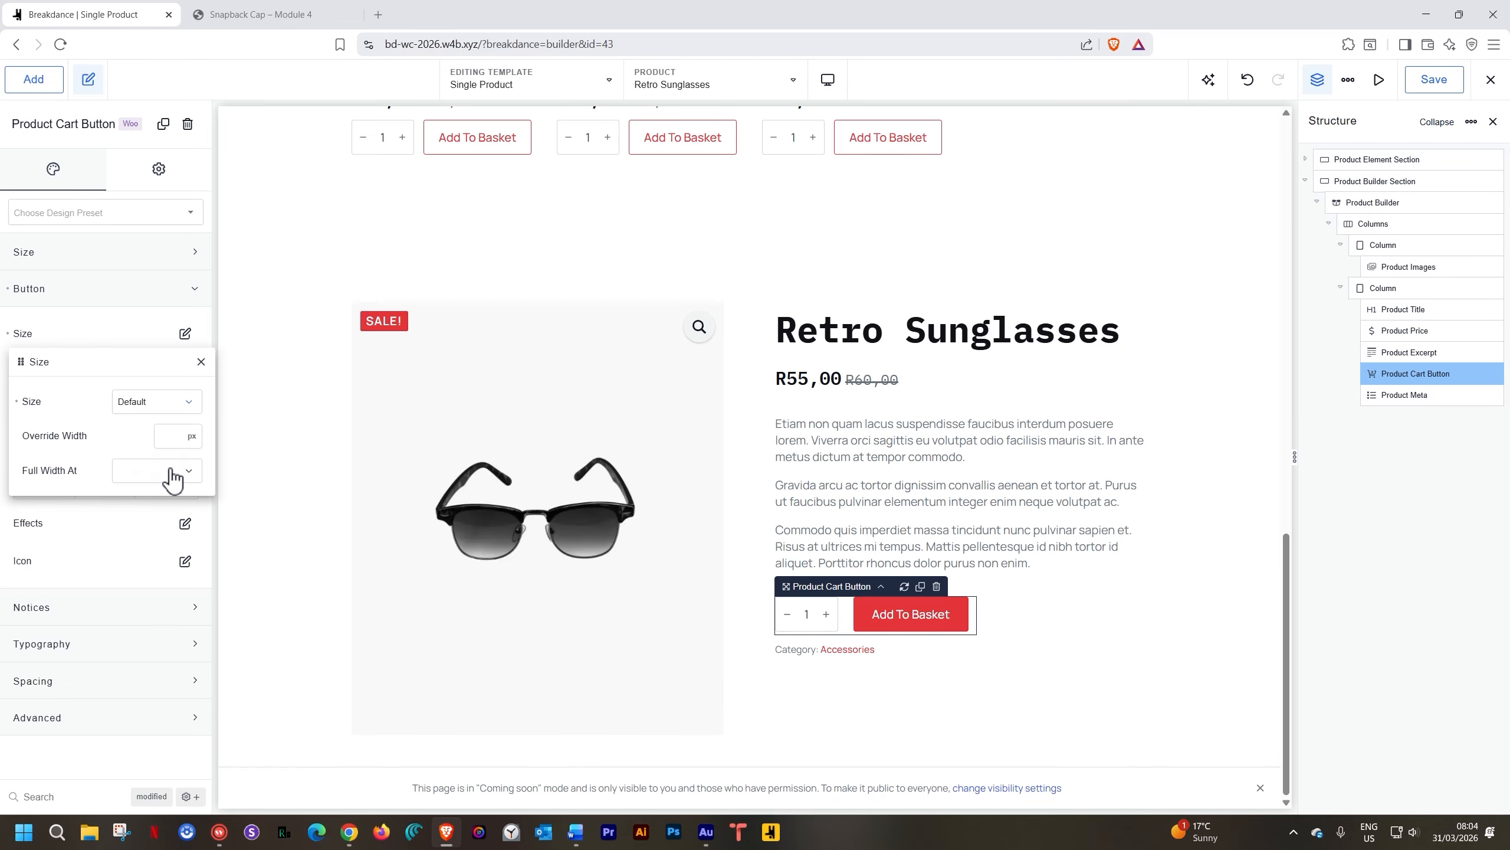
{"action": "left_click", "coordinate": [16, 401]}
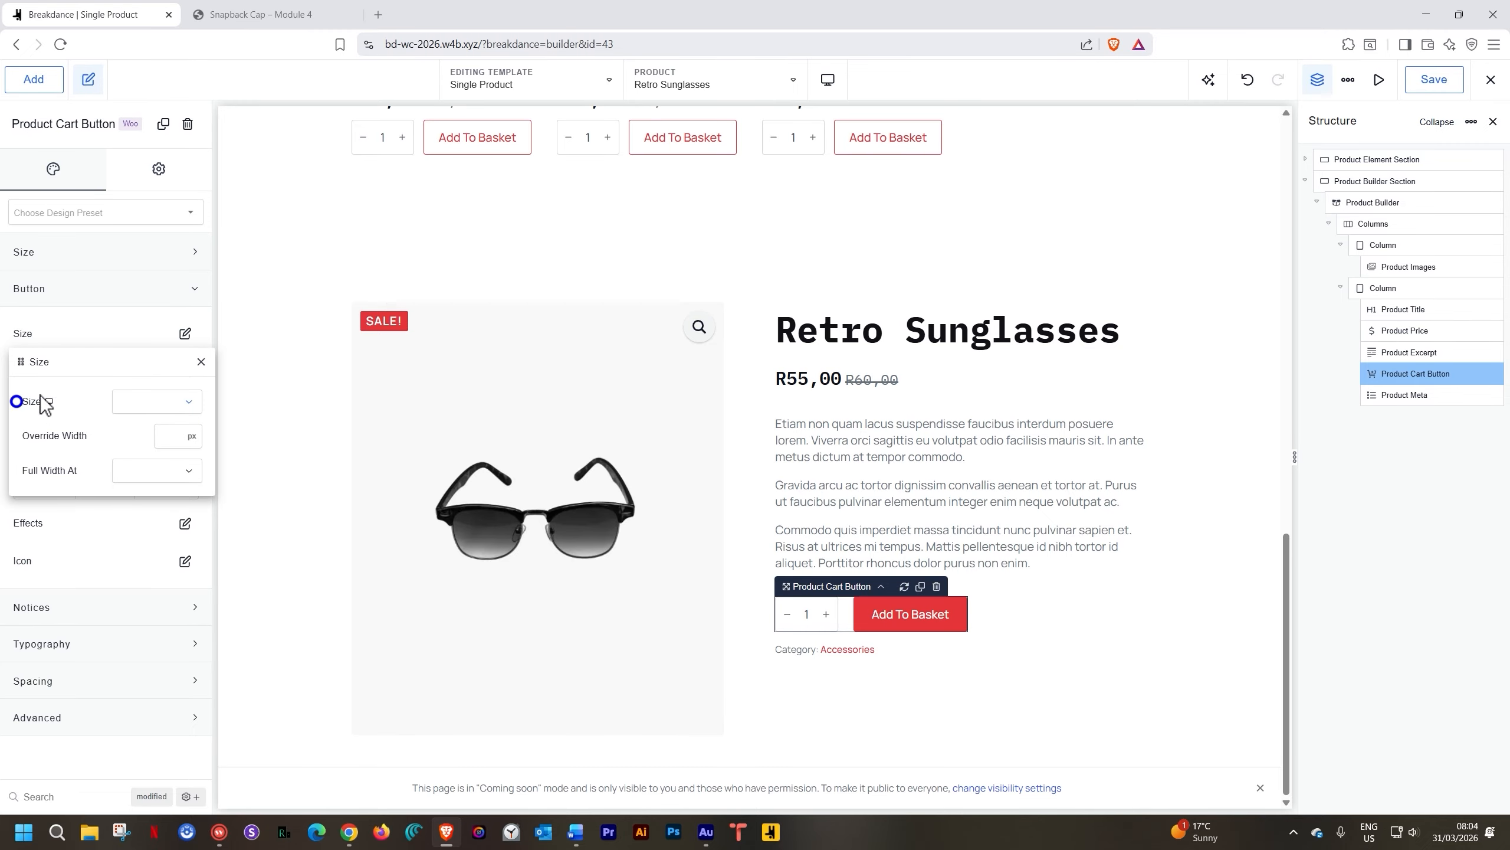
{"action": "left_click", "coordinate": [201, 362]}
Set the cart button width to 100 % and turn on Button Fills Container
{"action": "left_click", "coordinate": [111, 252]}
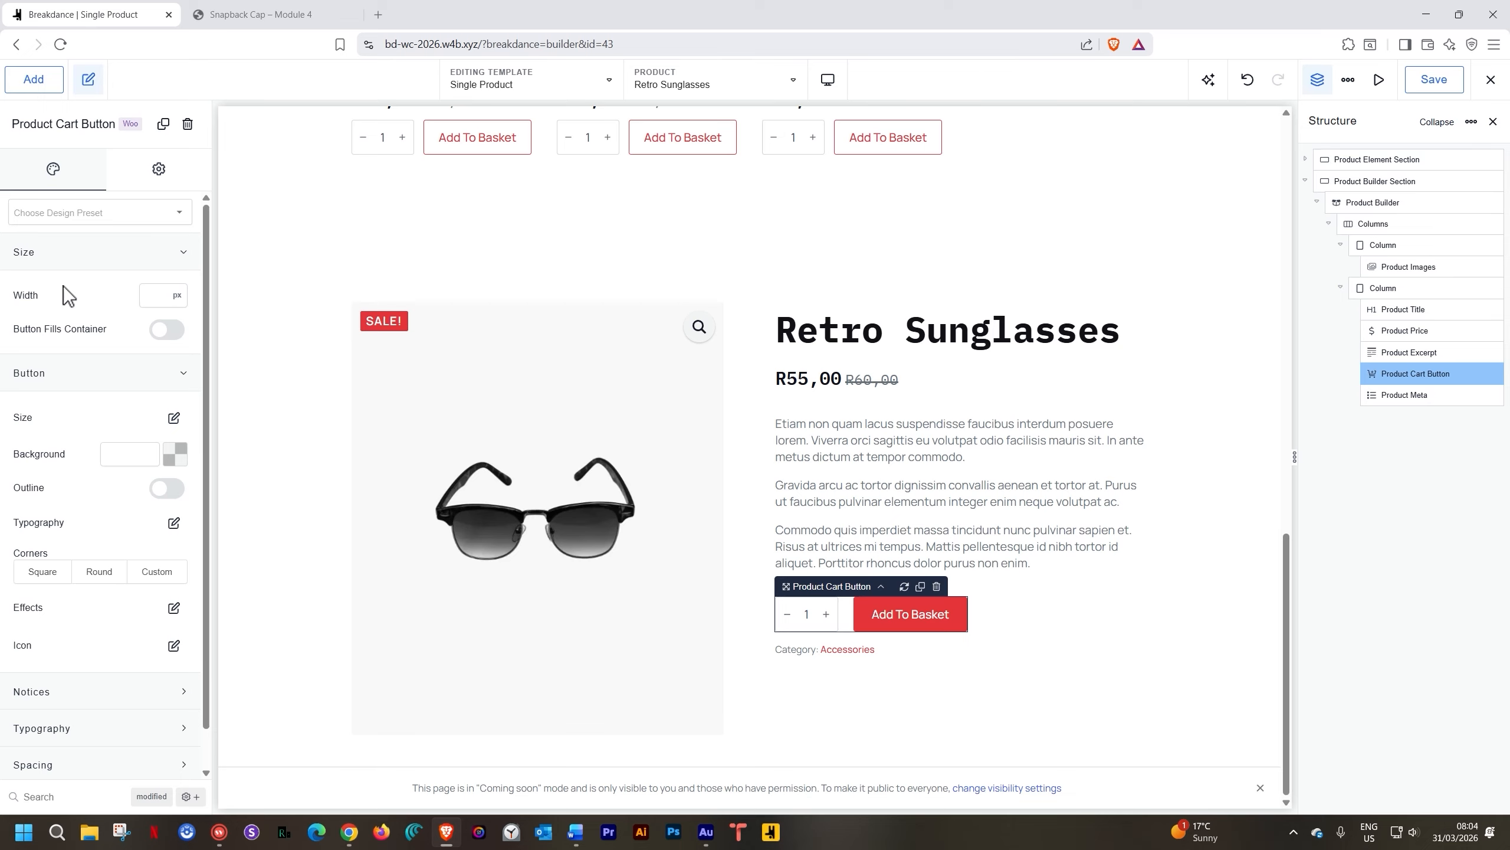
{"action": "left_click", "coordinate": [176, 295]}
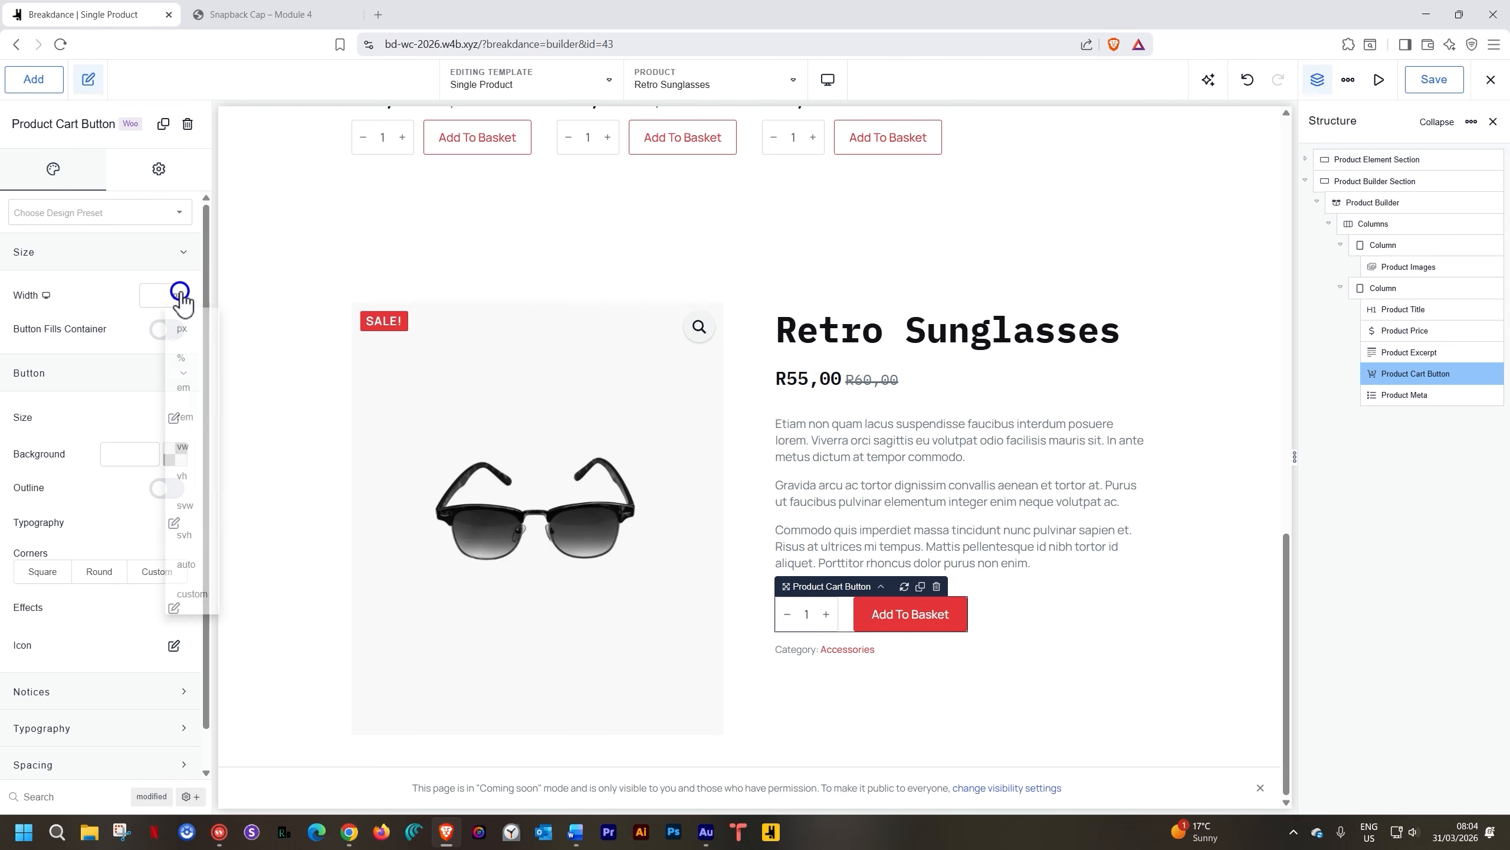
{"action": "left_click", "coordinate": [190, 358]}
{"action": "left_click", "coordinate": [151, 288]}
{"action": "type", "text": "100"}
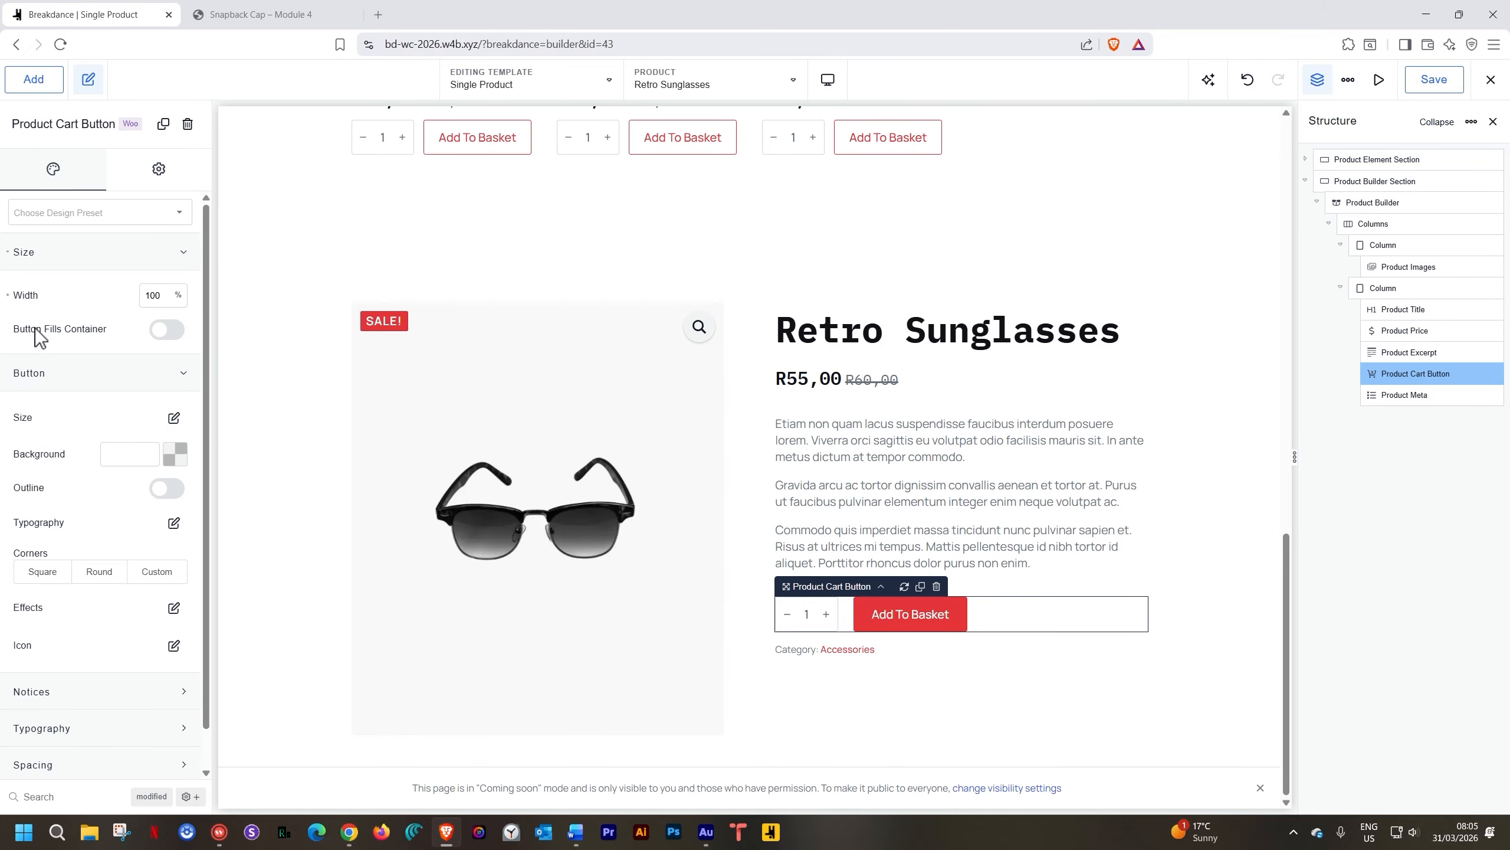
{"action": "left_click", "coordinate": [168, 330]}
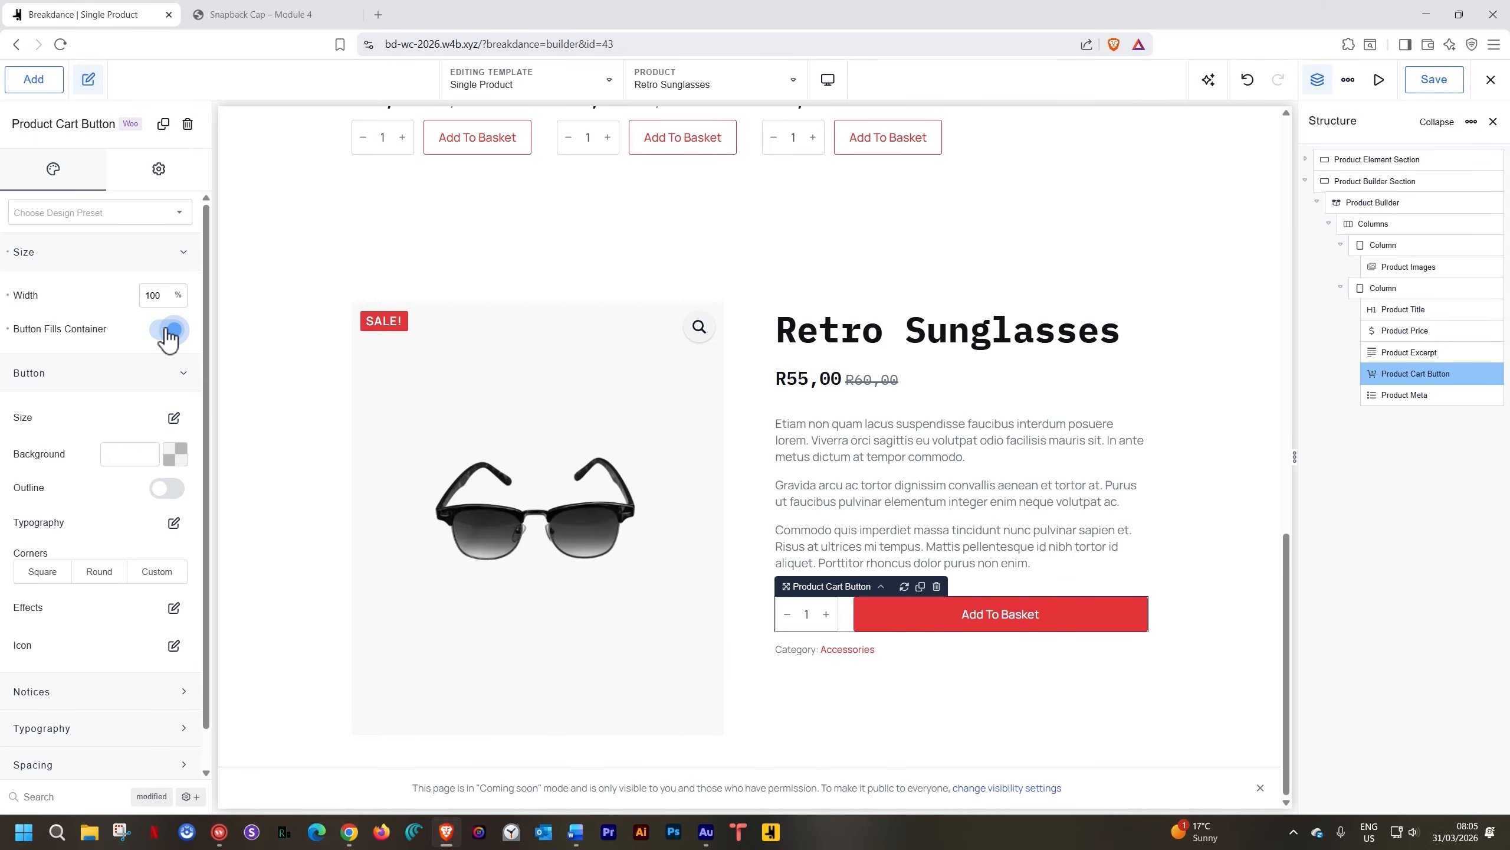
{"action": "left_click", "coordinate": [1192, 592]}
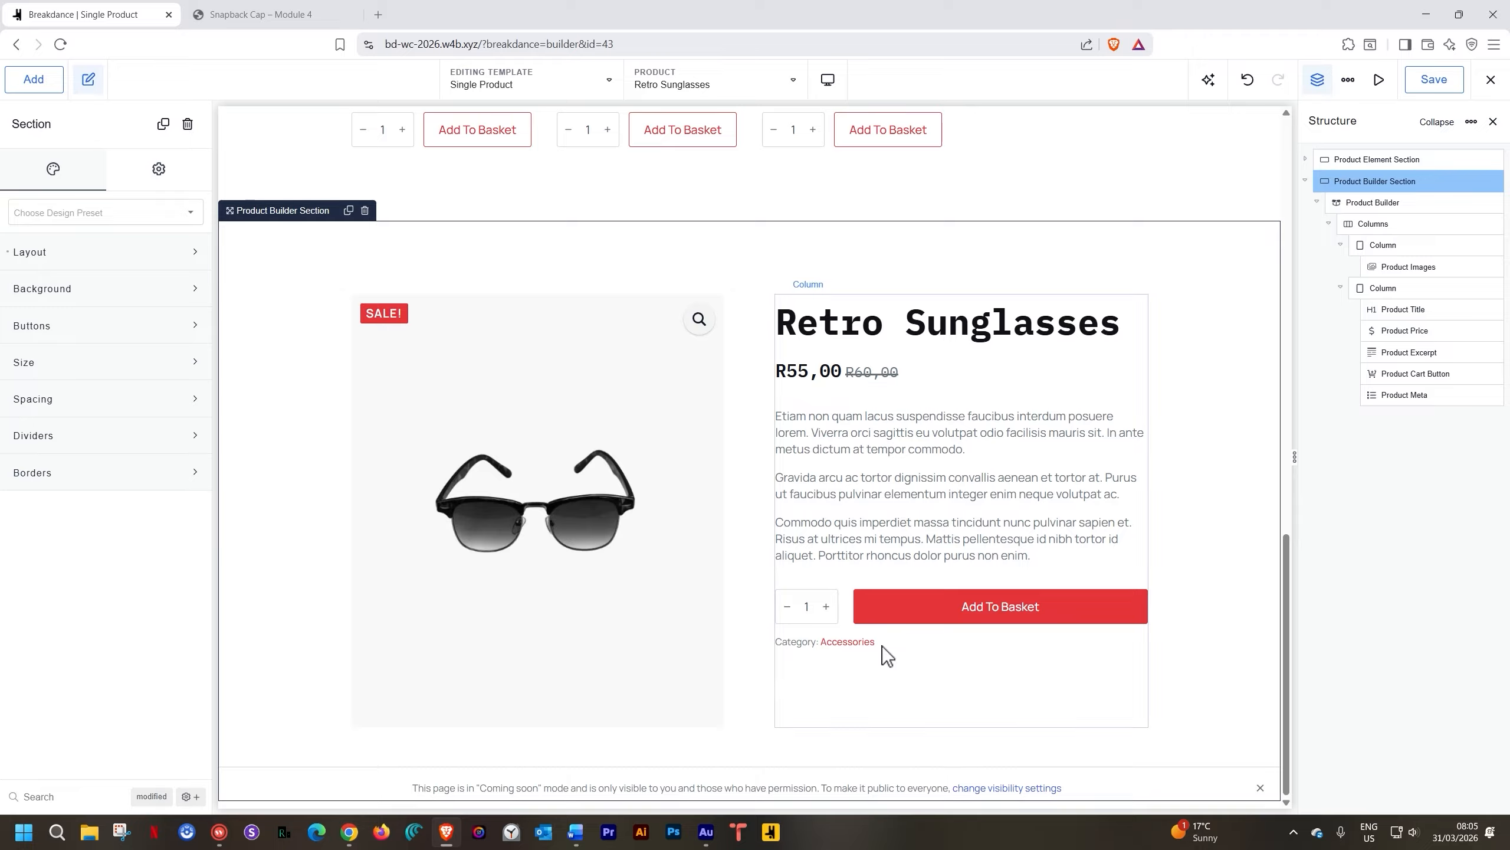
Drag a Product Stock element into the right column above the Add To Basket button
{"action": "left_click", "coordinate": [1373, 203]}
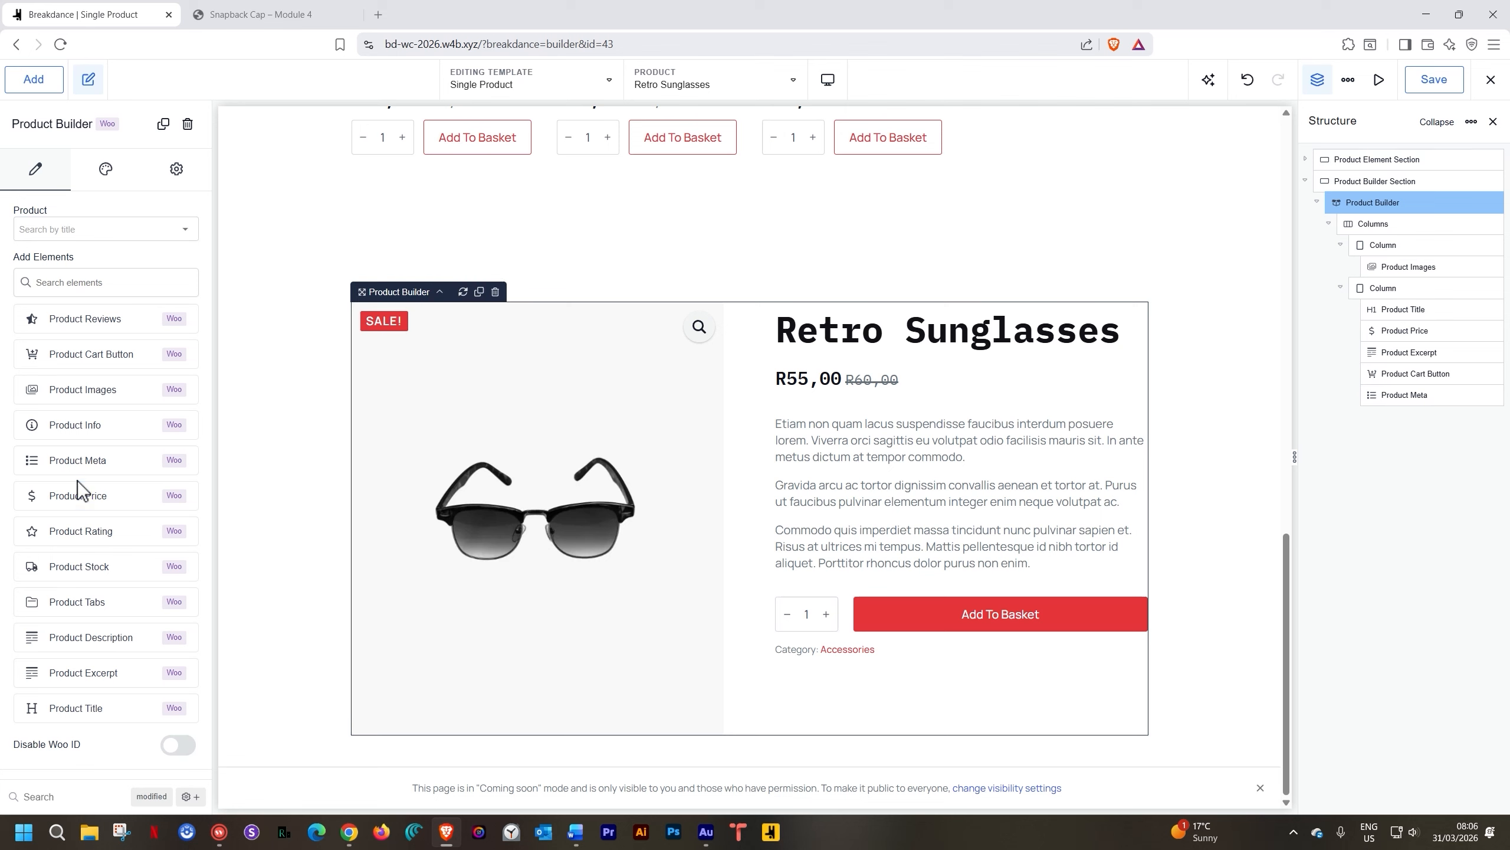
{"action": "left_click_drag", "start_coordinate": [58, 565], "coordinate": [807, 584]}
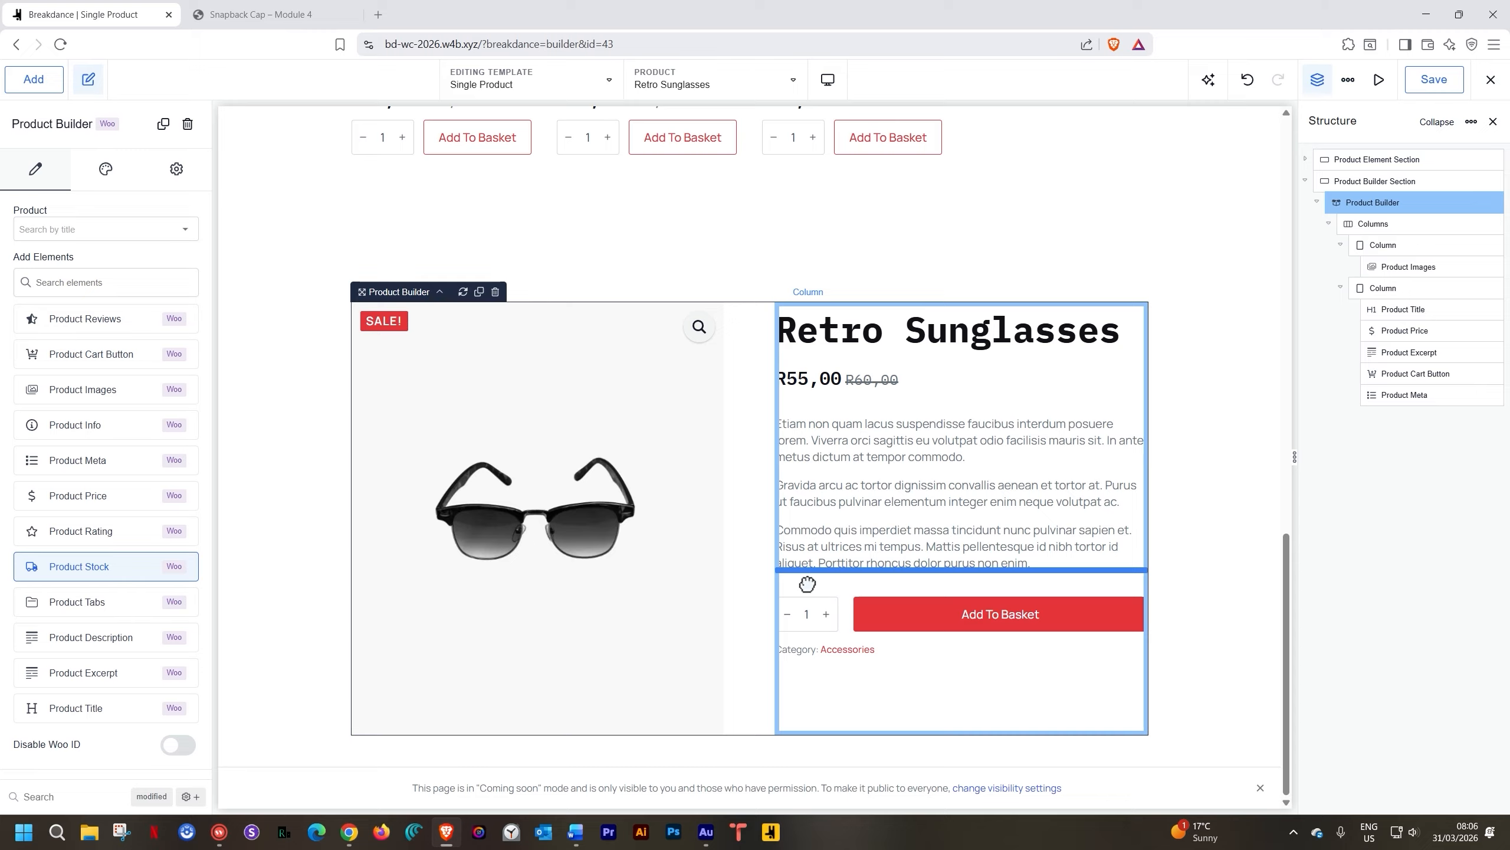
{"action": "left_click_drag", "start_coordinate": [807, 584], "coordinate": [860, 578]}
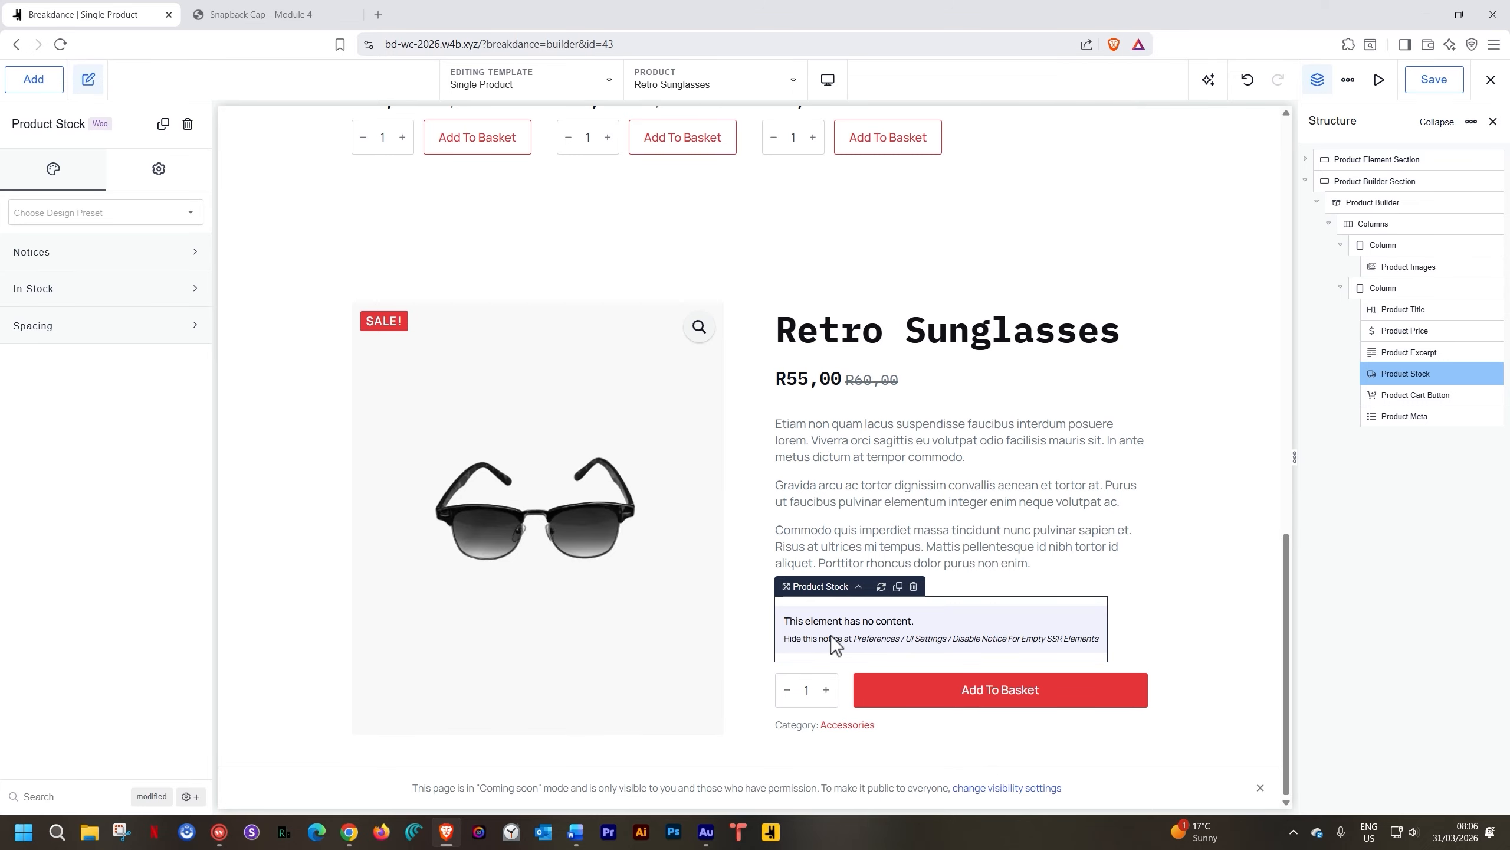
{"action": "left_click", "coordinate": [1170, 628]}
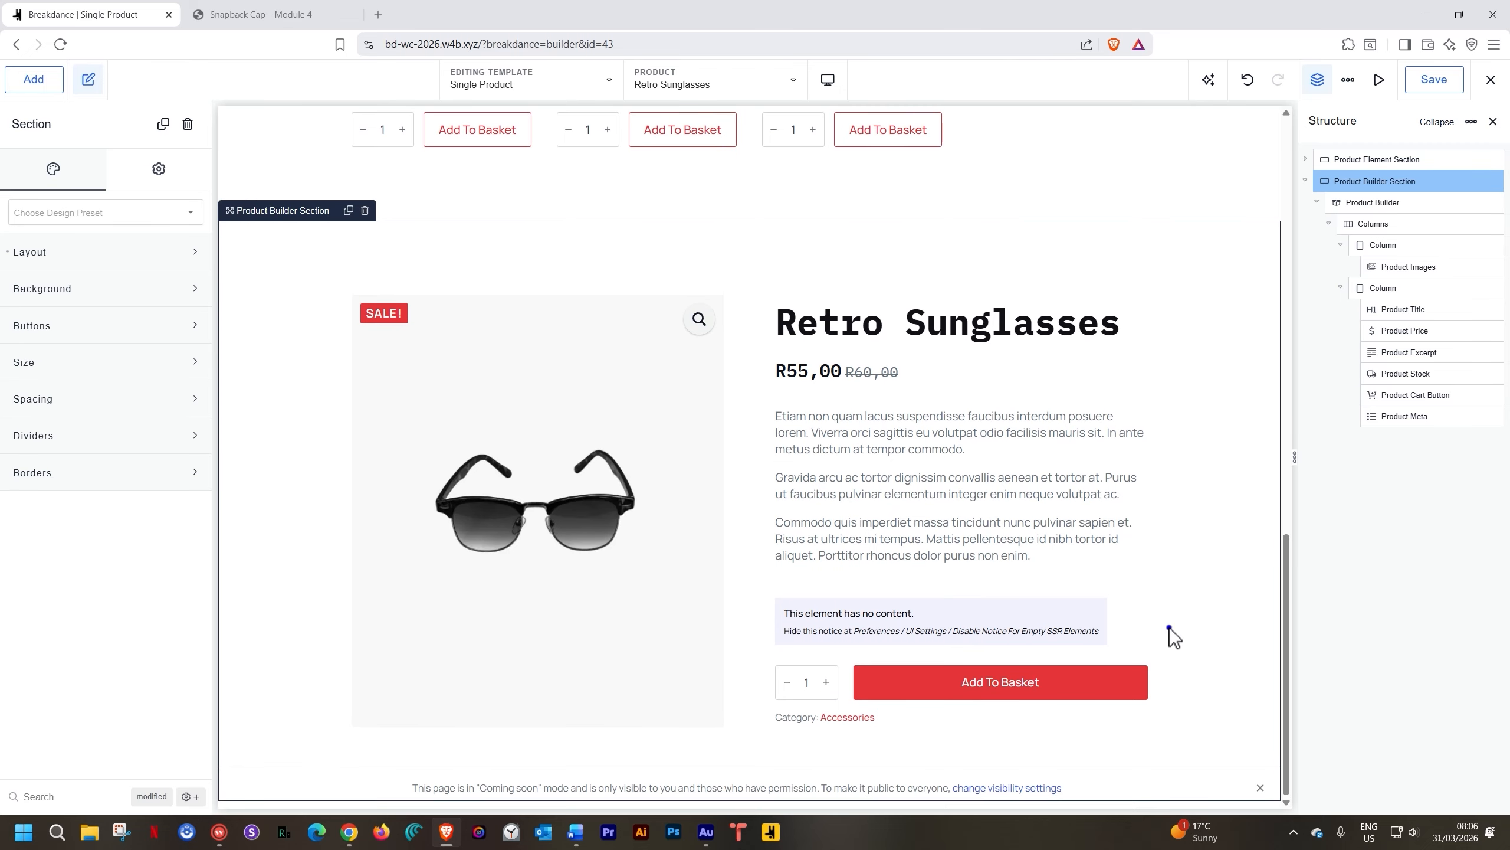
{"action": "left_click", "coordinate": [968, 629]}
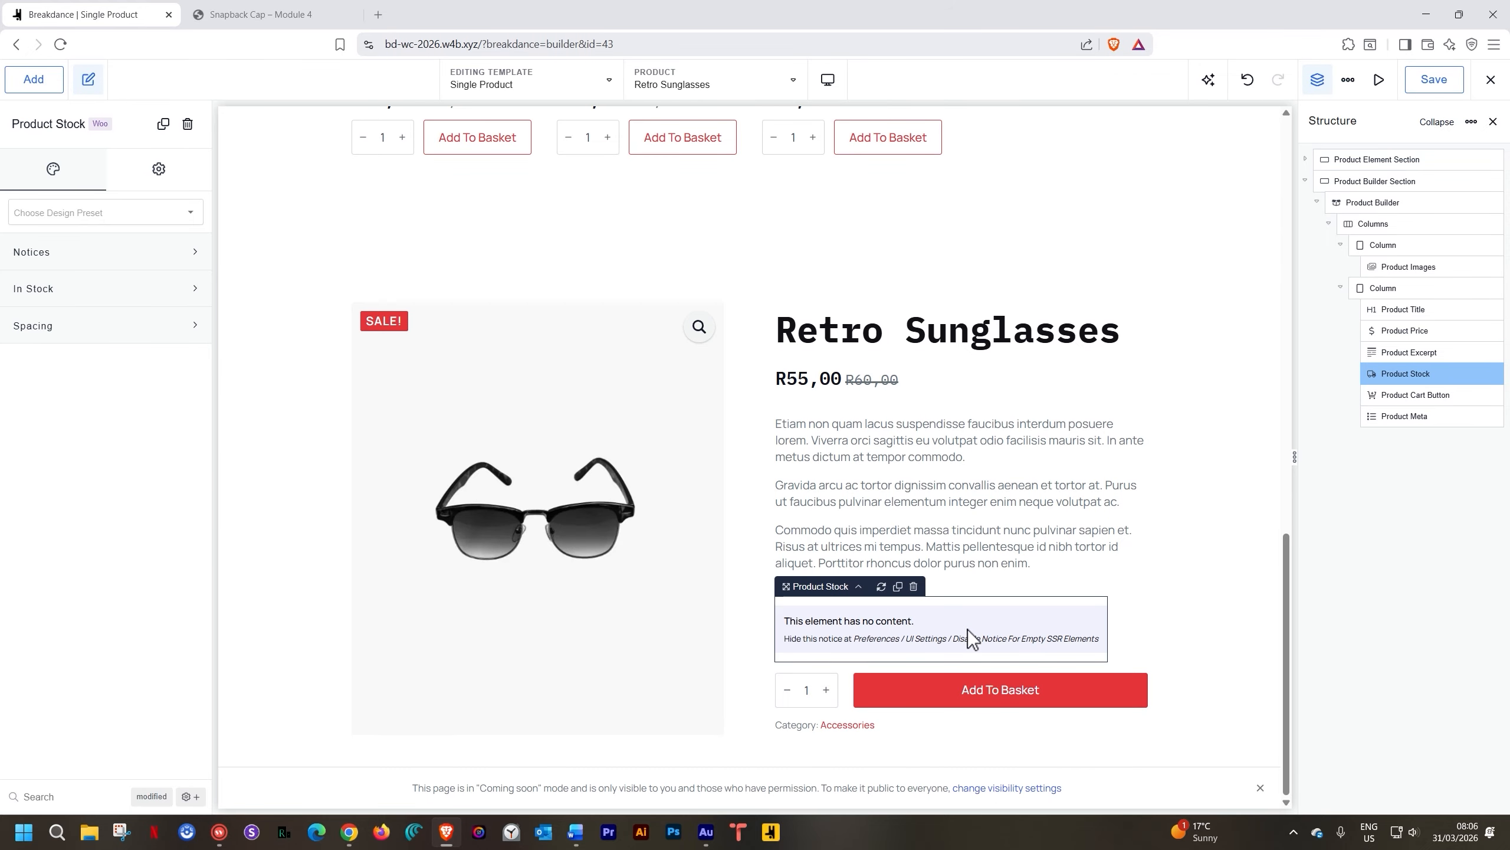
{"action": "left_click", "coordinate": [1379, 202]}
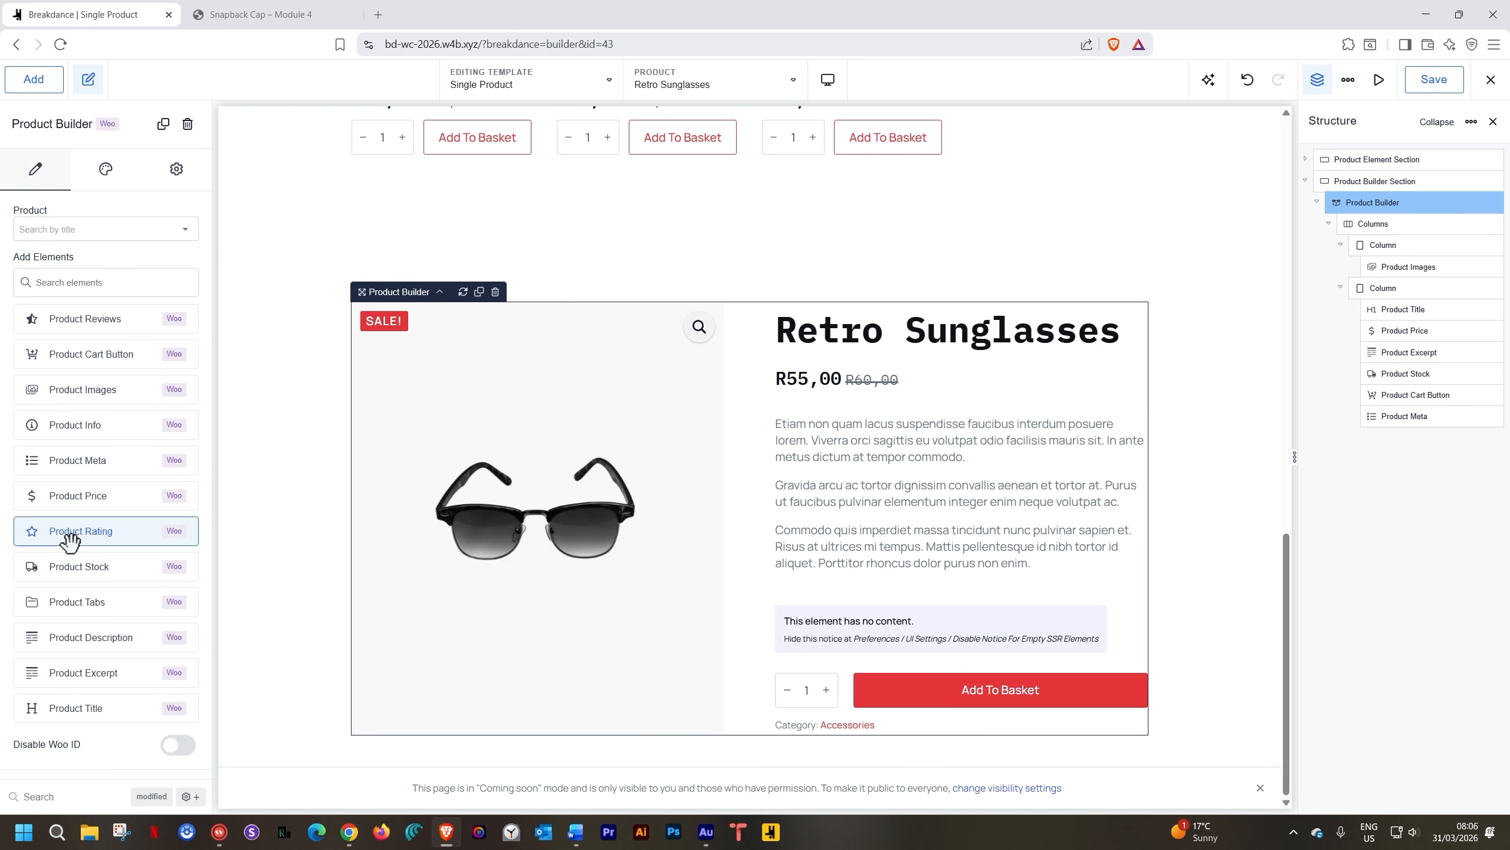
Insert Product Rating, then delete both it and the empty Product Stock element
{"action": "left_click_drag", "start_coordinate": [72, 534], "coordinate": [816, 668]}
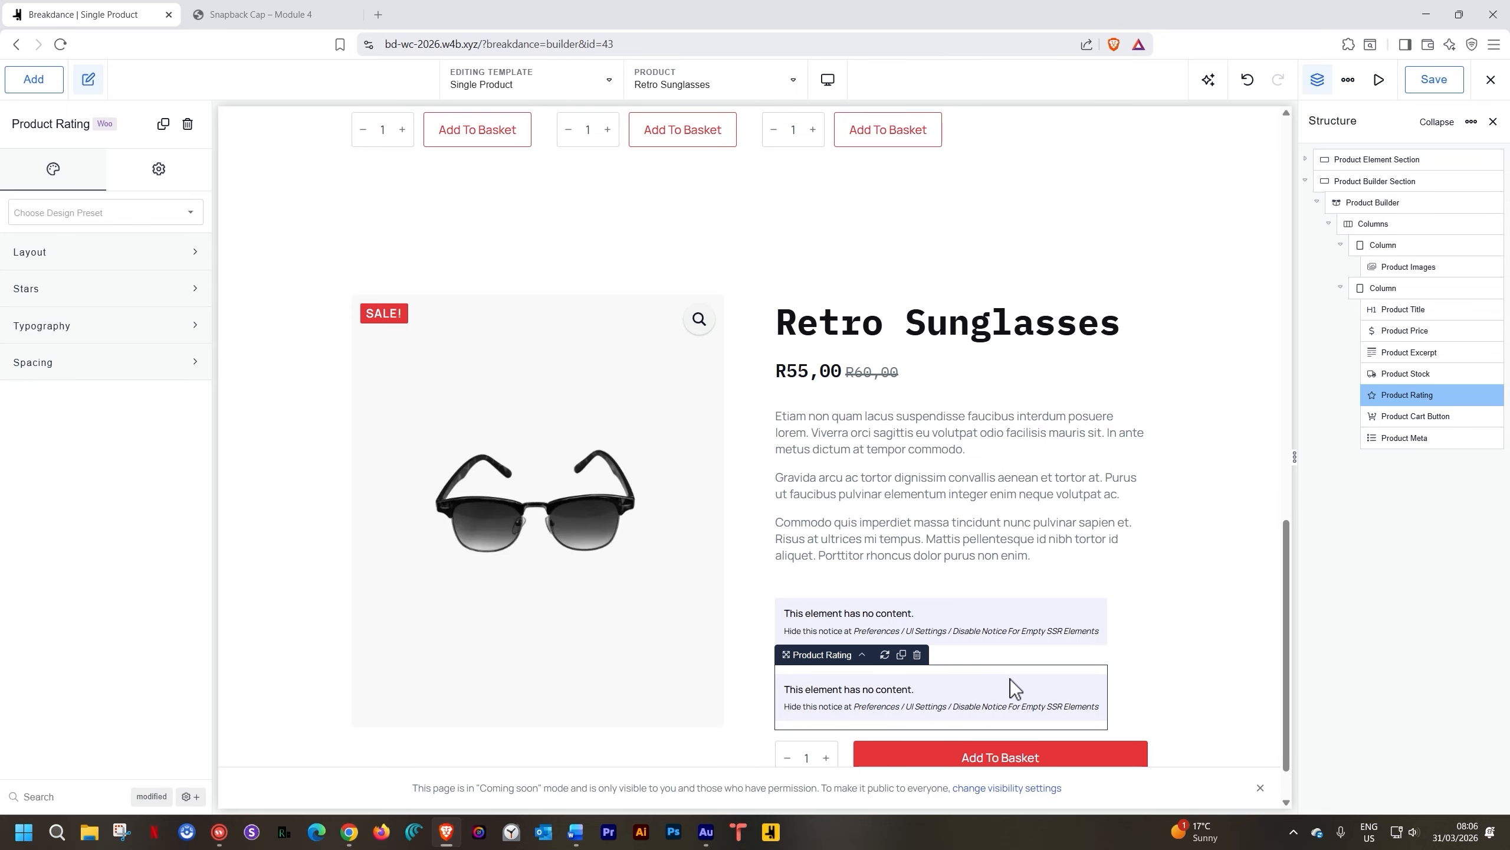
{"action": "left_click", "coordinate": [918, 654]}
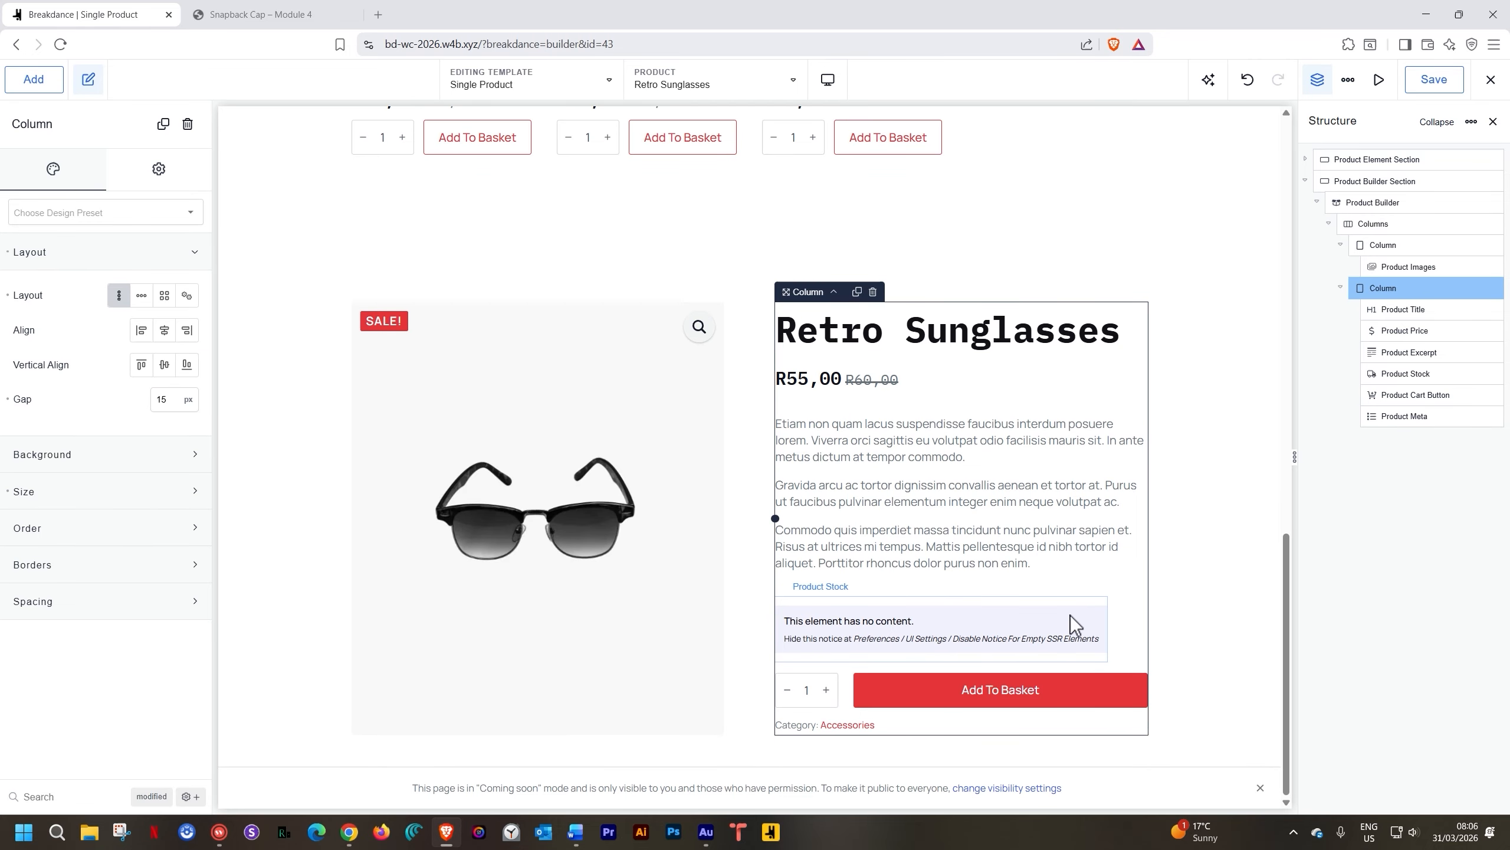
{"action": "left_click", "coordinate": [968, 616]}
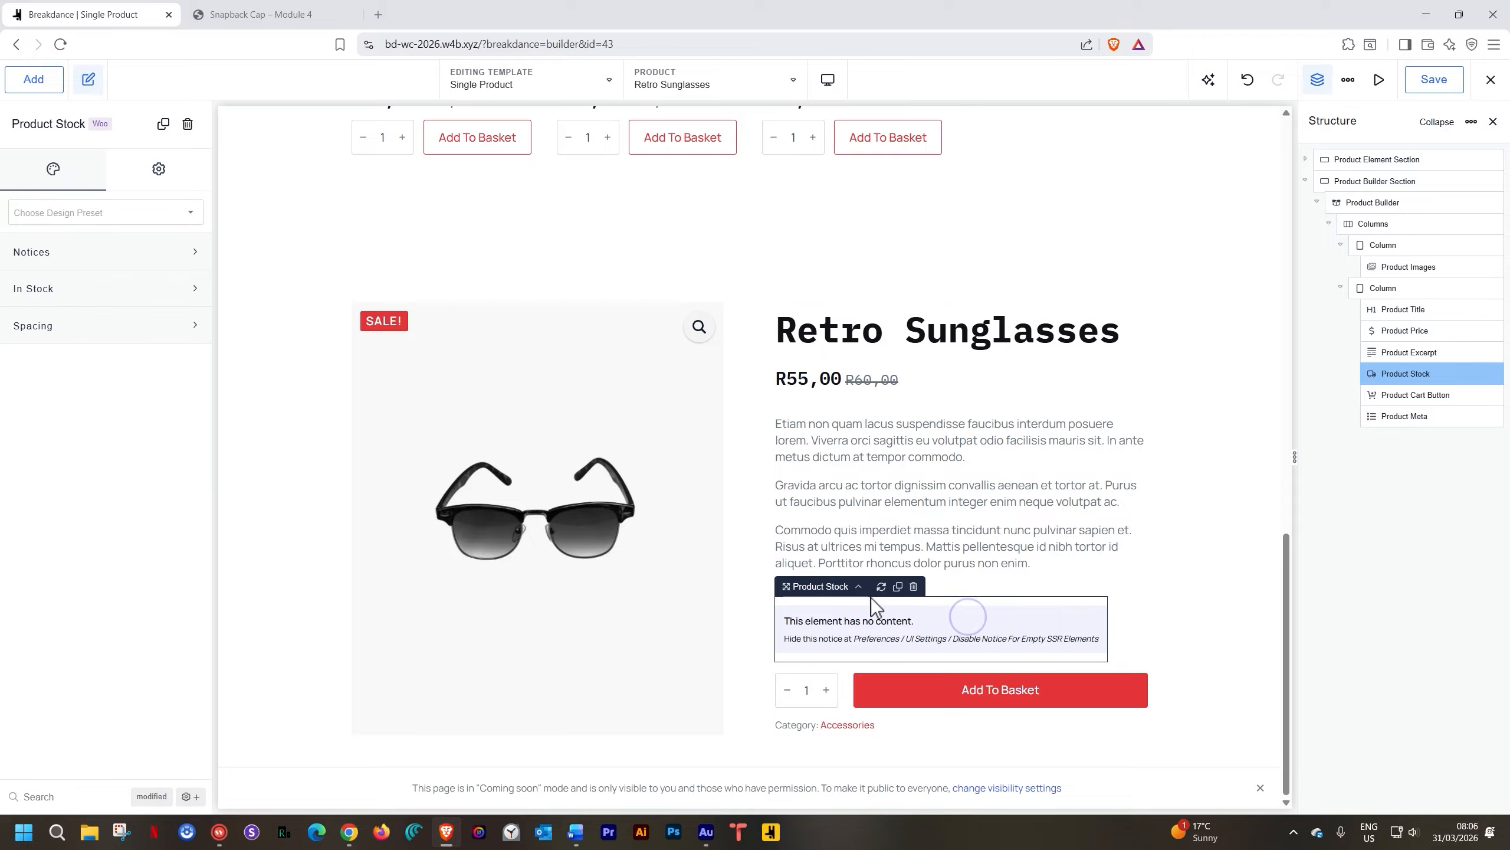
{"action": "left_click", "coordinate": [914, 586]}
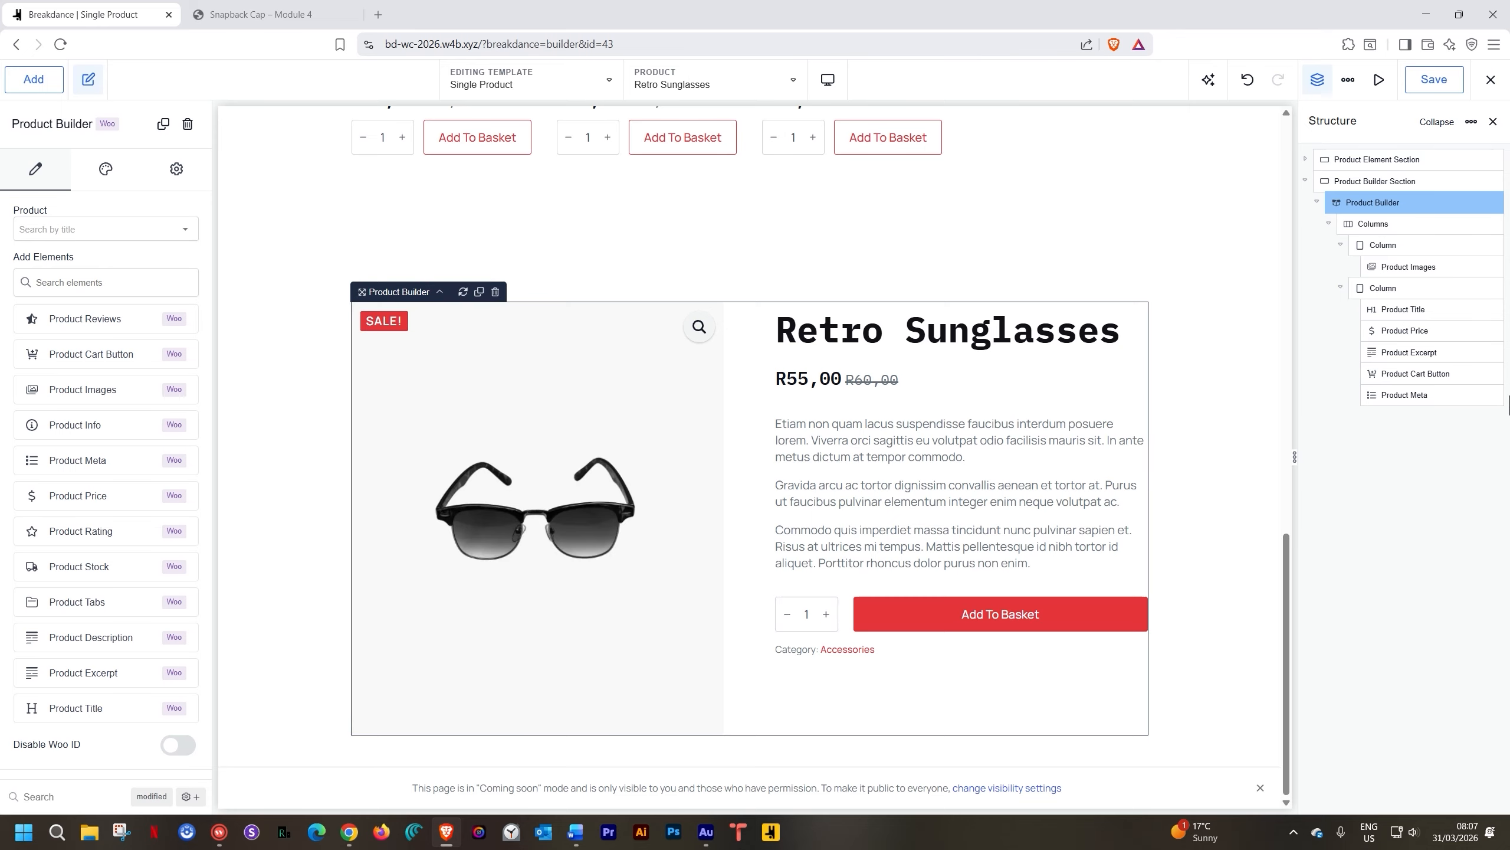
Browse the WooCommerce elements in the Add panel, then select Product Builder to list its elements
{"action": "left_click", "coordinate": [1358, 180]}
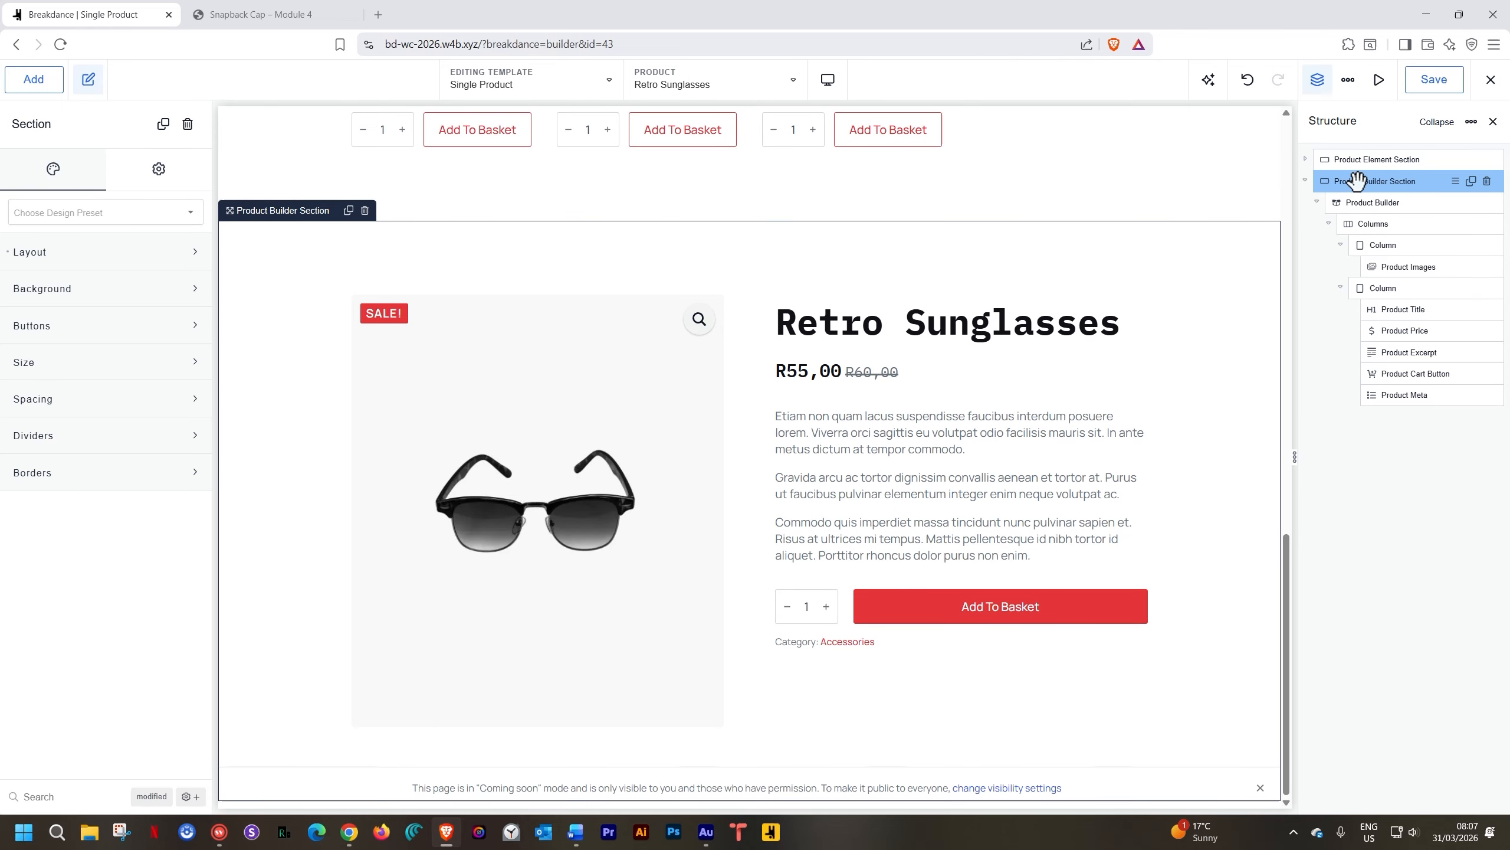
{"action": "left_click", "coordinate": [35, 80]}
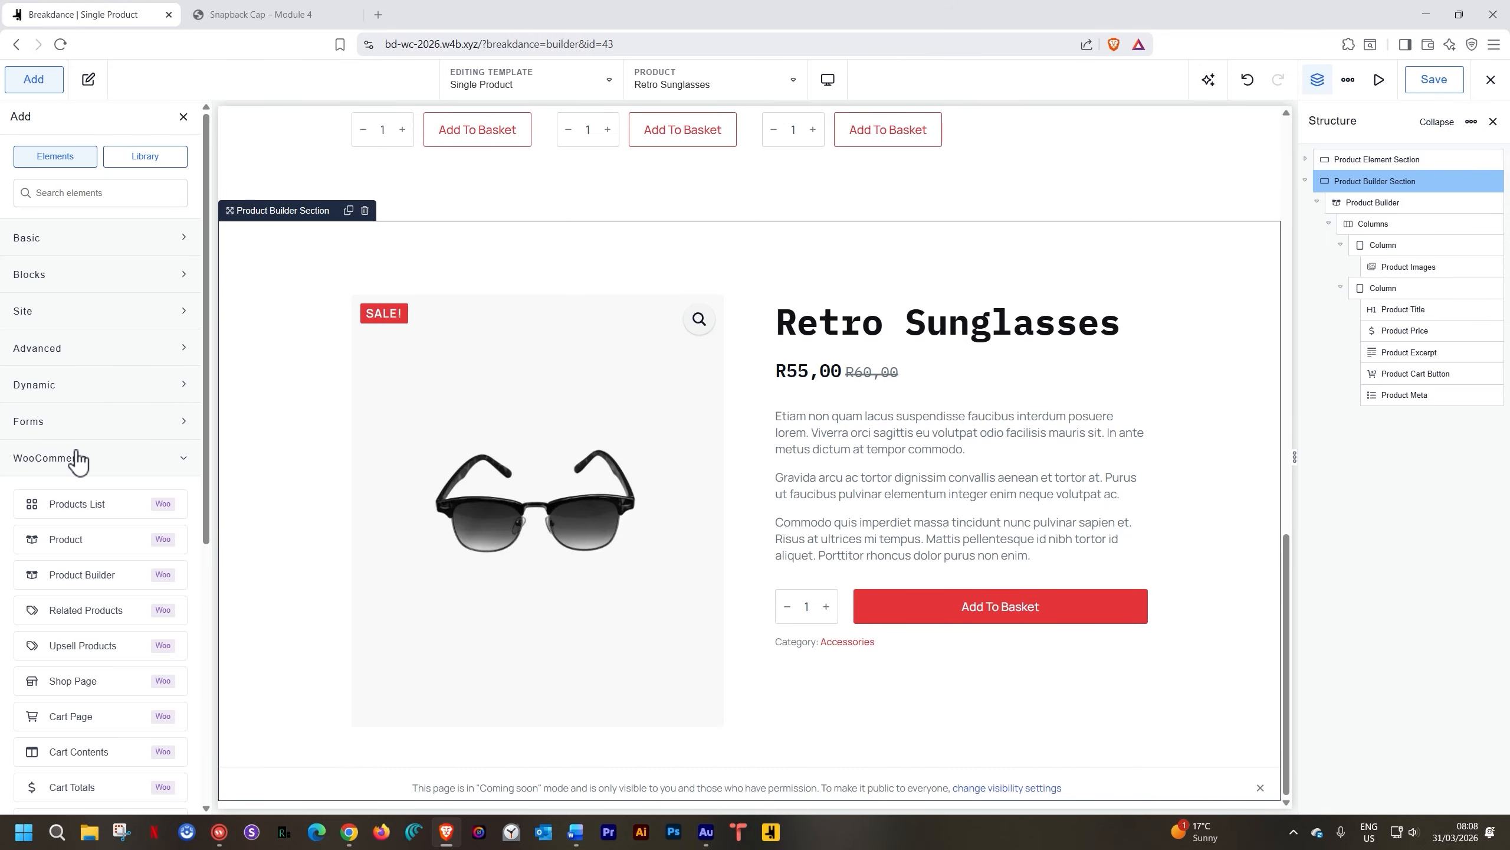
{"action": "scroll", "coordinate": [78, 459], "scroll_direction": "down", "scroll_amount": 9}
{"action": "scroll", "coordinate": [78, 459], "scroll_direction": "up", "scroll_amount": 9}
{"action": "scroll", "coordinate": [77, 459], "scroll_direction": "down", "scroll_amount": 7}
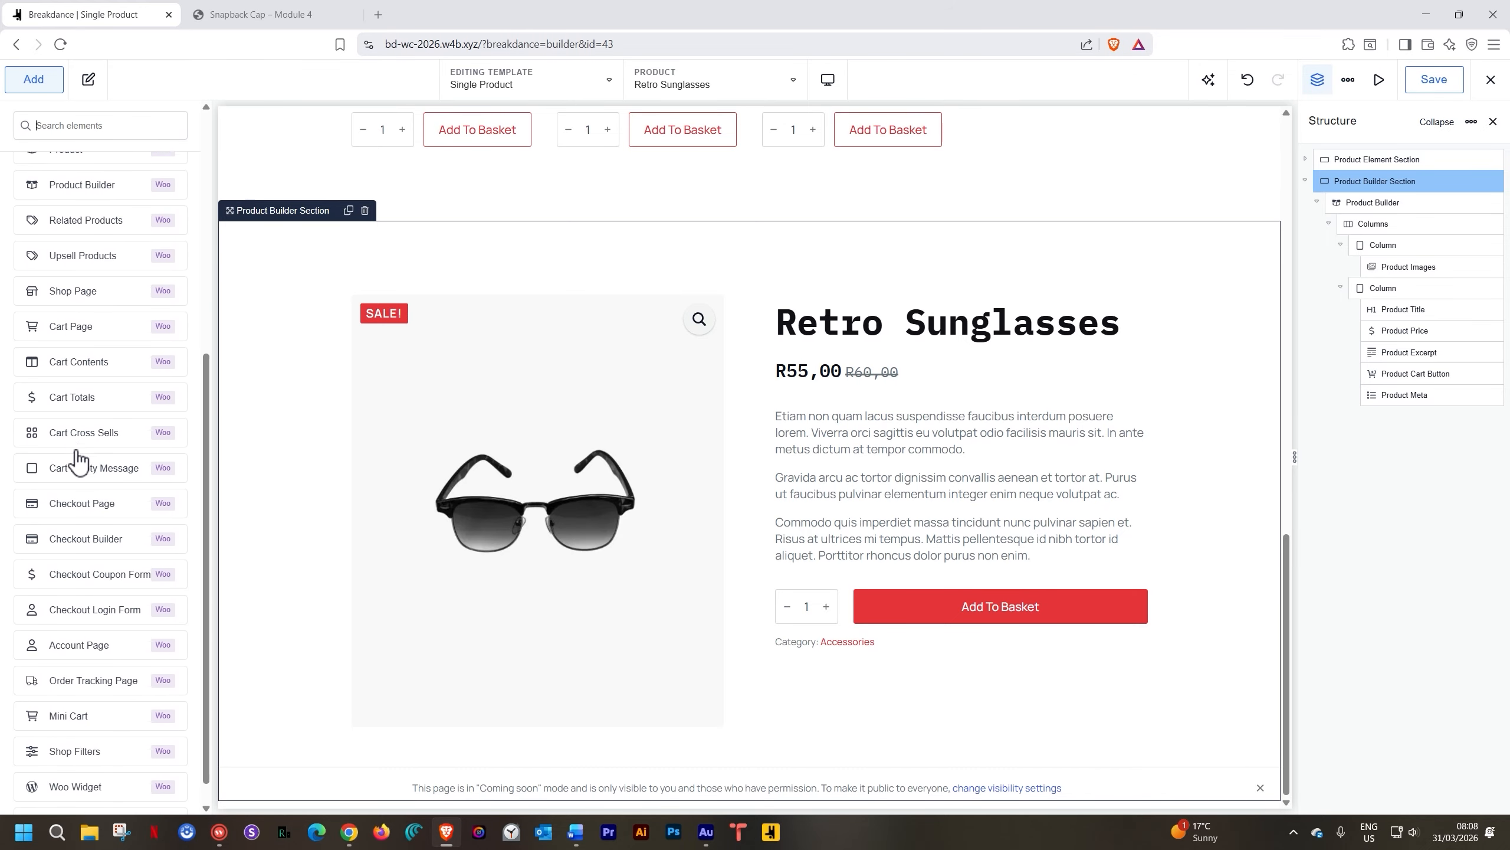
{"action": "scroll", "coordinate": [77, 459], "scroll_direction": "down", "scroll_amount": 1}
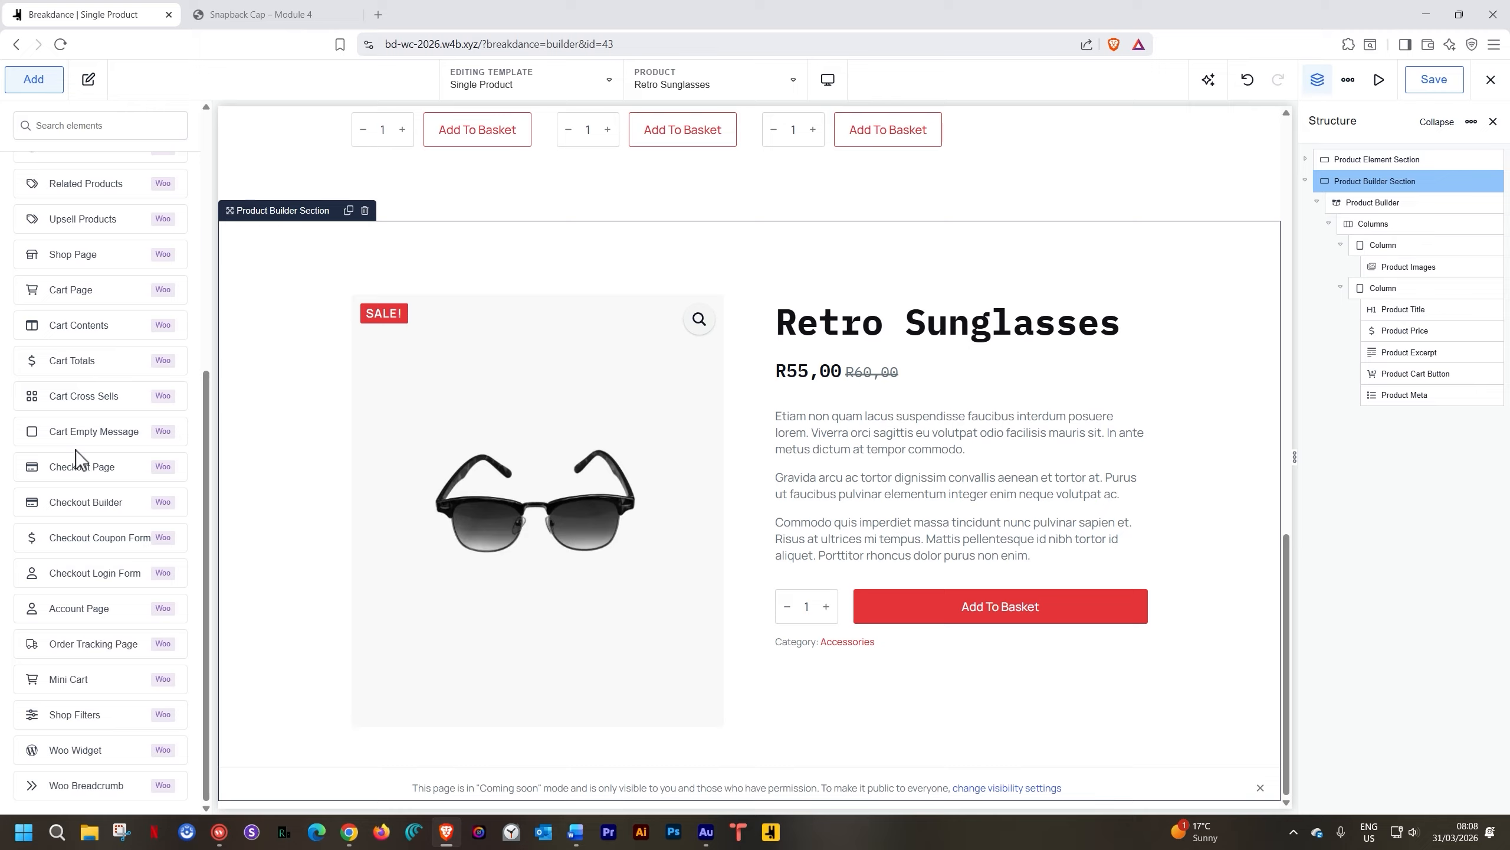
{"action": "left_click", "coordinate": [1370, 203]}
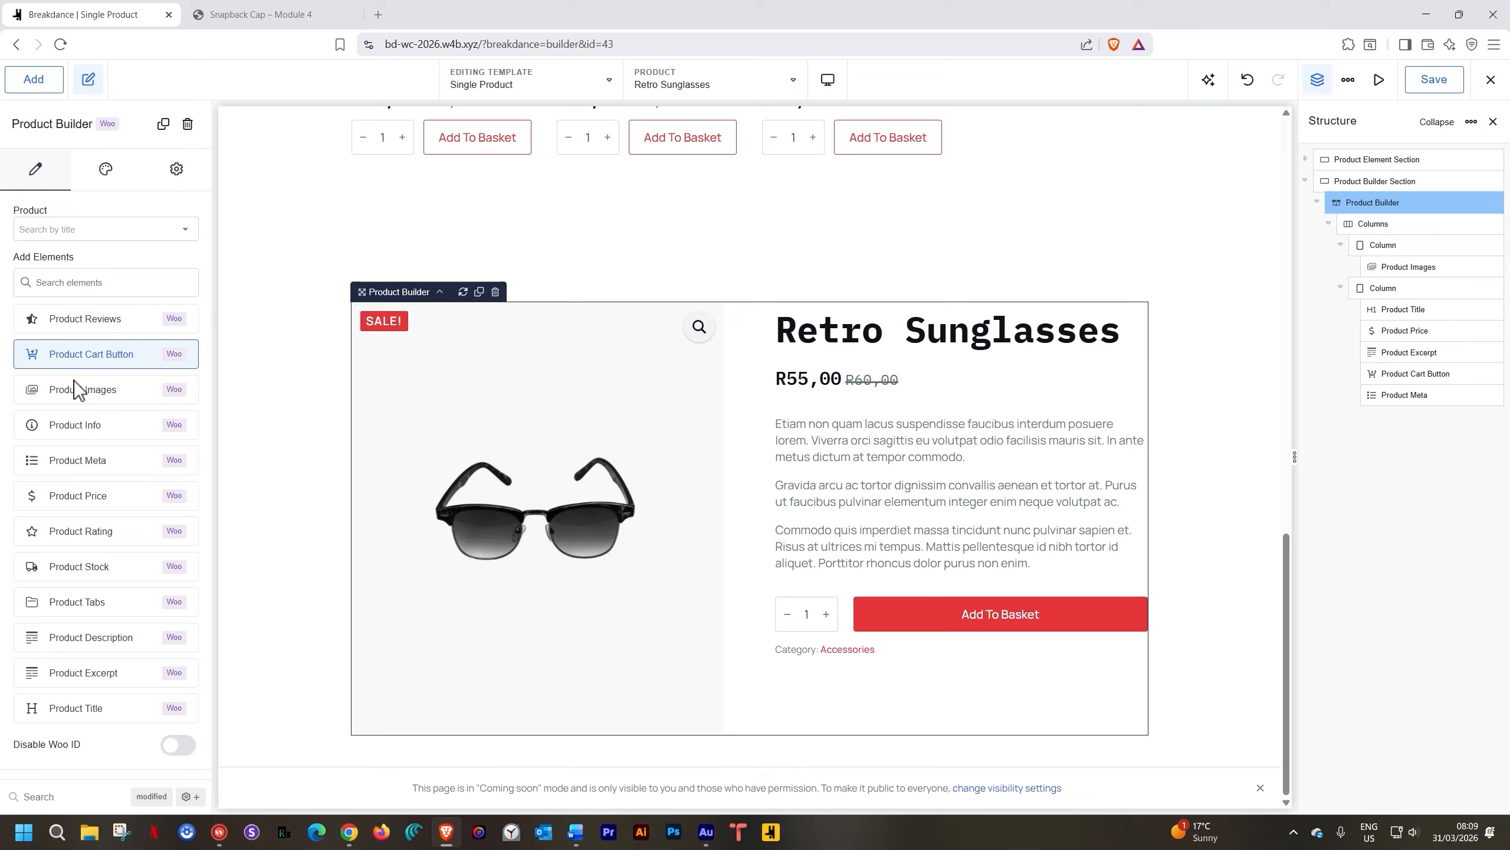
Add a Product Tabs element showing Description and Reviews (0) under the two product columns
{"action": "left_click", "coordinate": [81, 603]}
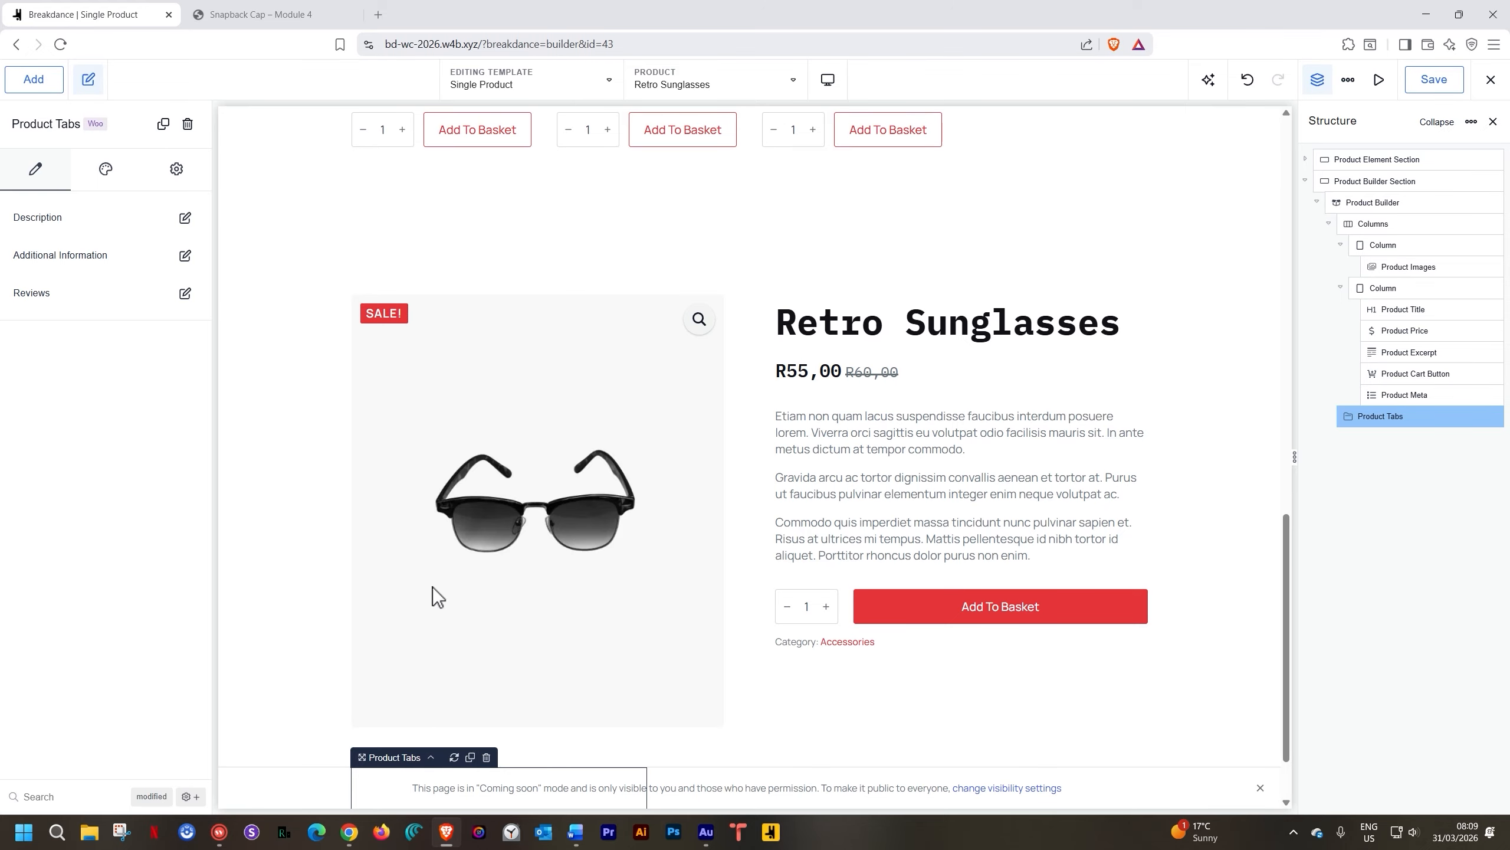
{"action": "scroll", "coordinate": [550, 562], "scroll_direction": "down", "scroll_amount": 2}
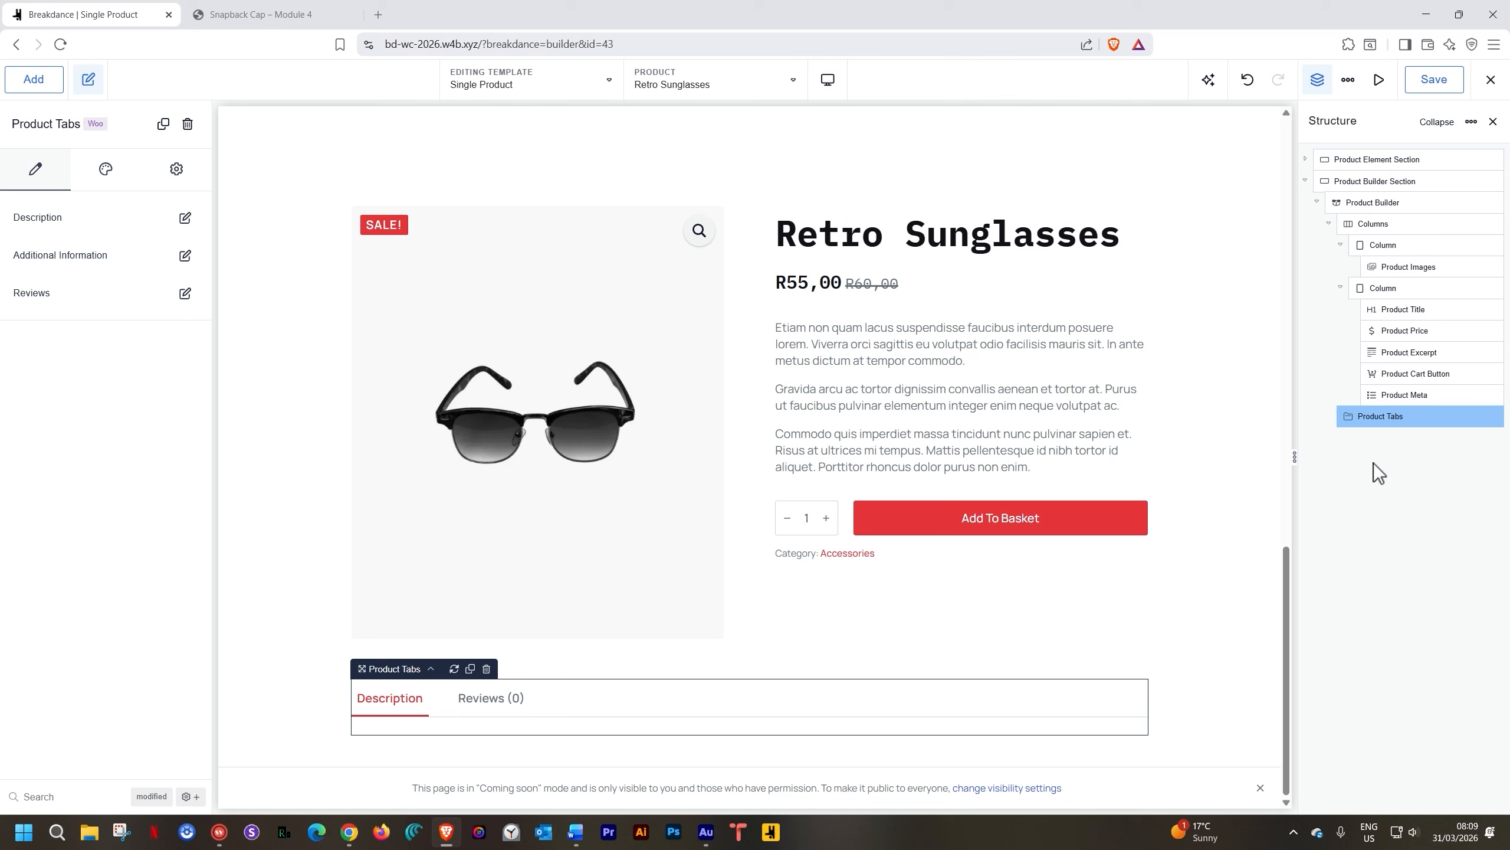
{"action": "left_click", "coordinate": [1392, 471]}
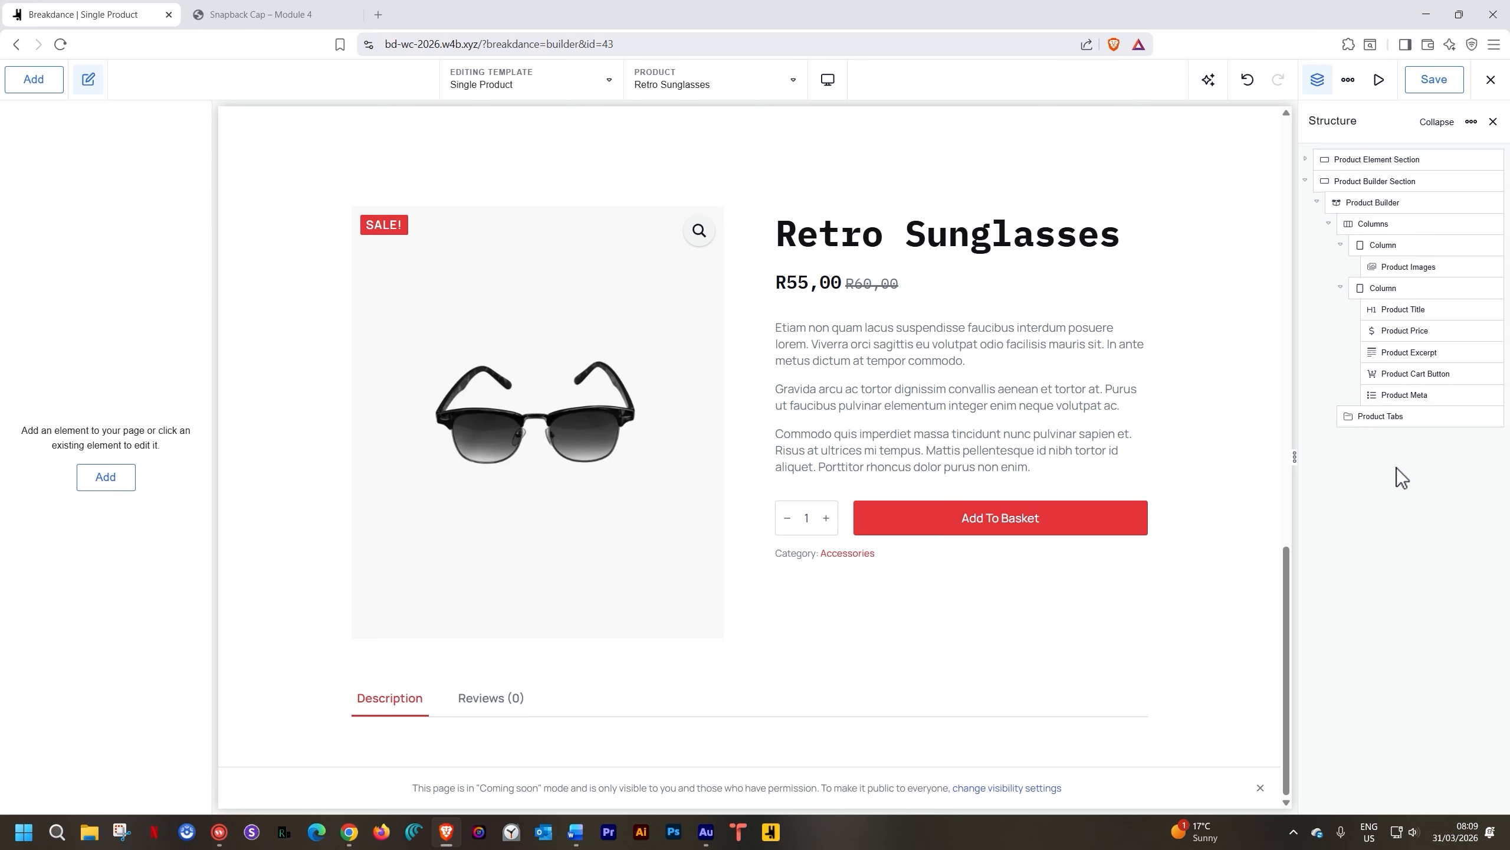
{"action": "left_click", "coordinate": [34, 82]}
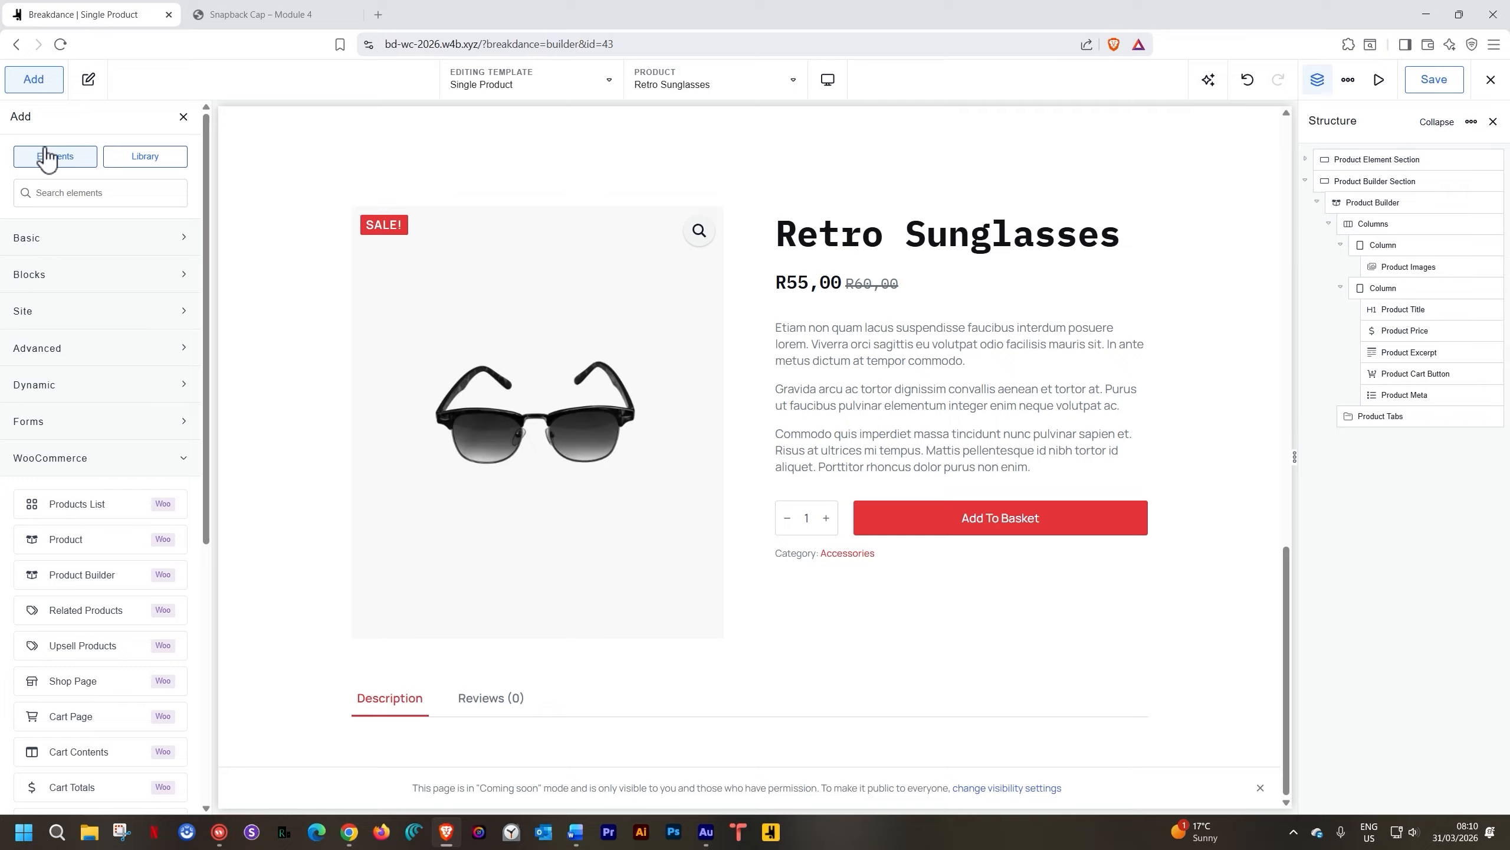
Select Product Tabs and review the Description, Additional Information and Reviews tab settings
{"action": "type", "text": "tabs"}
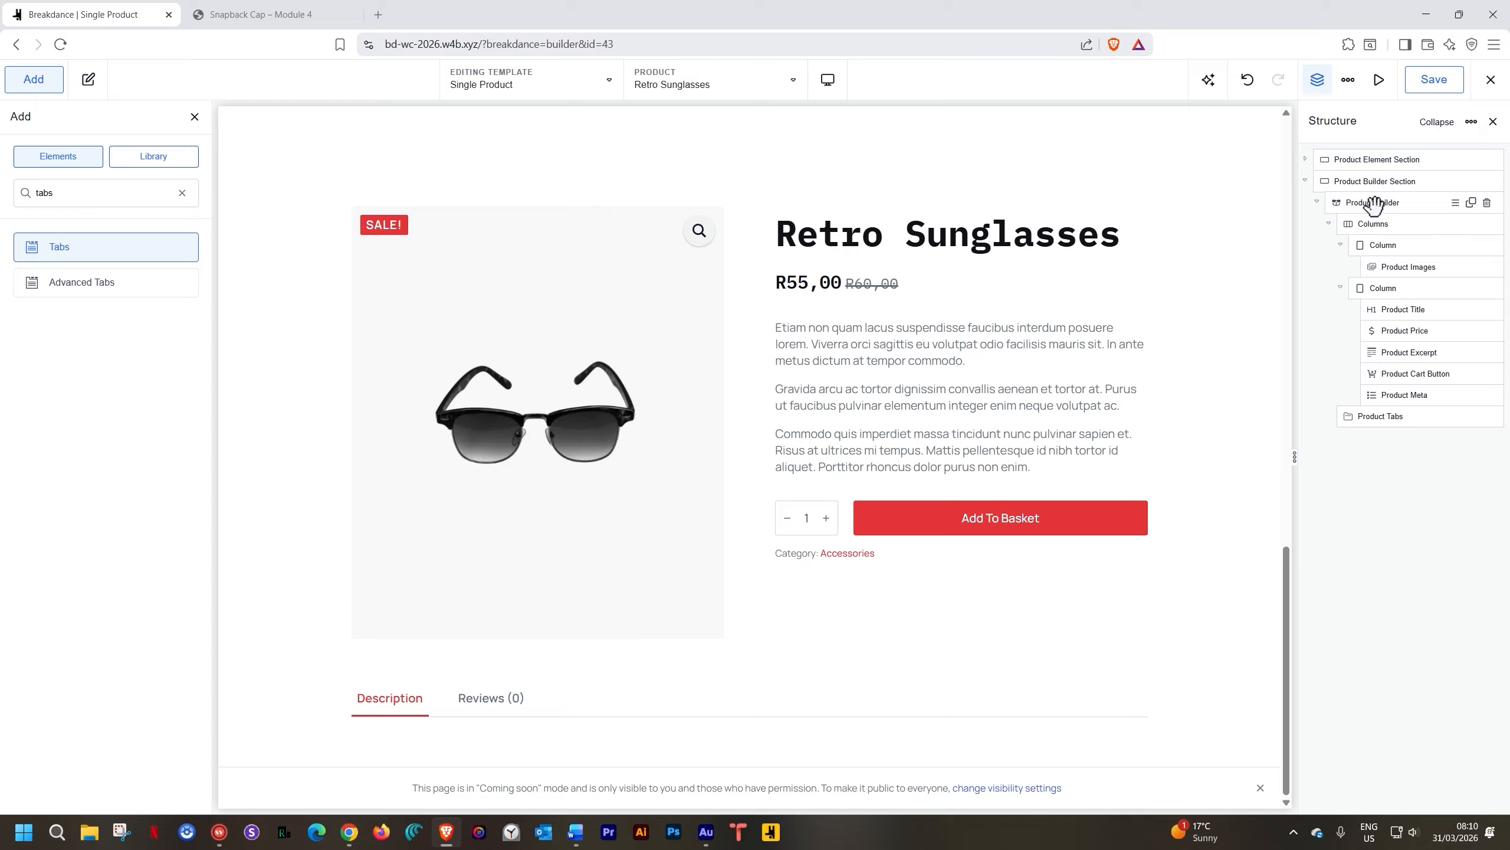
{"action": "left_click", "coordinate": [1385, 416]}
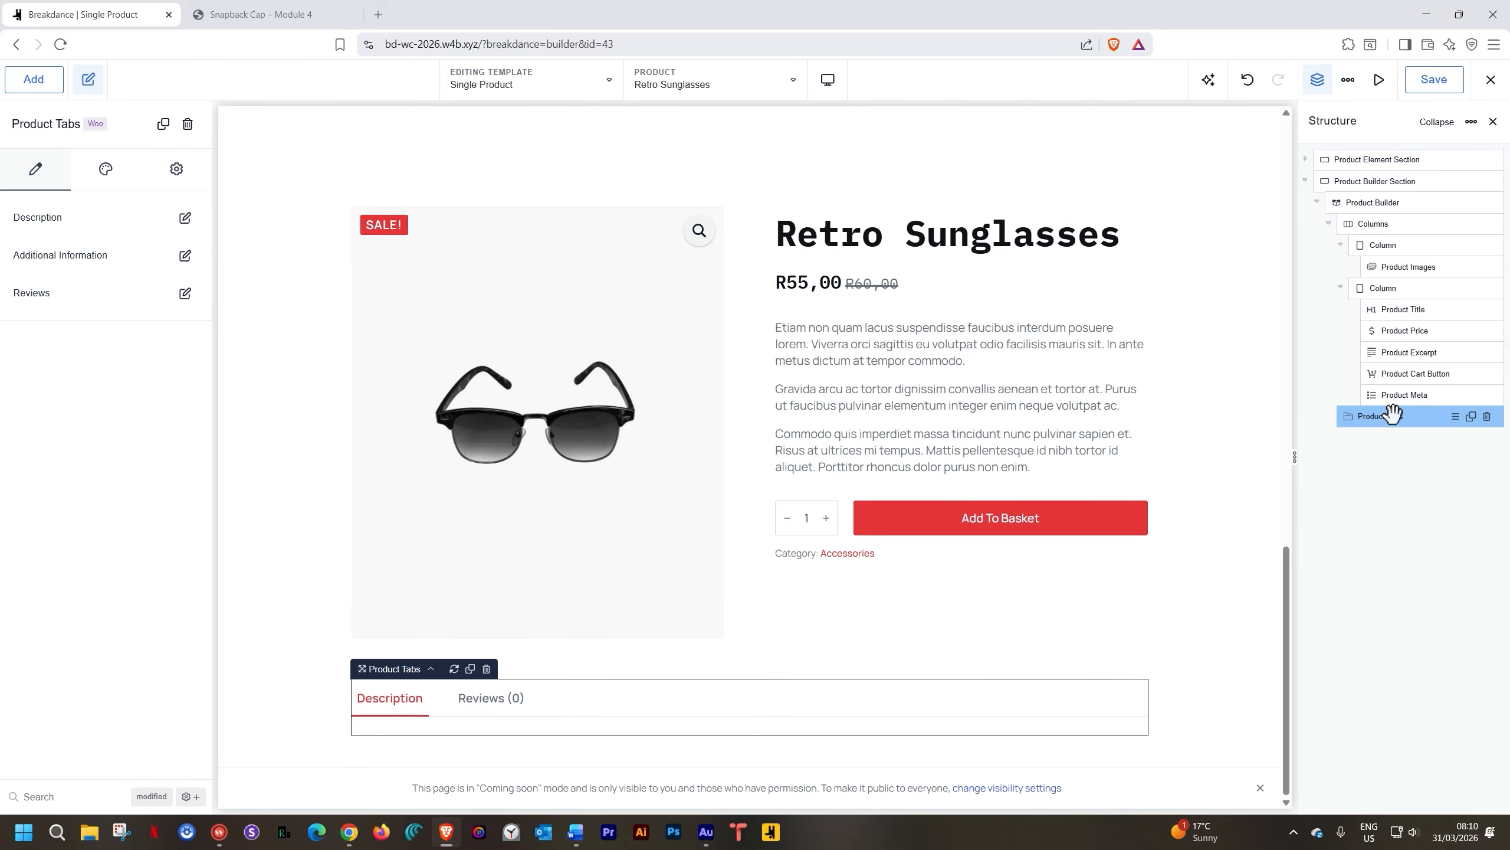
{"action": "left_click", "coordinate": [185, 217]}
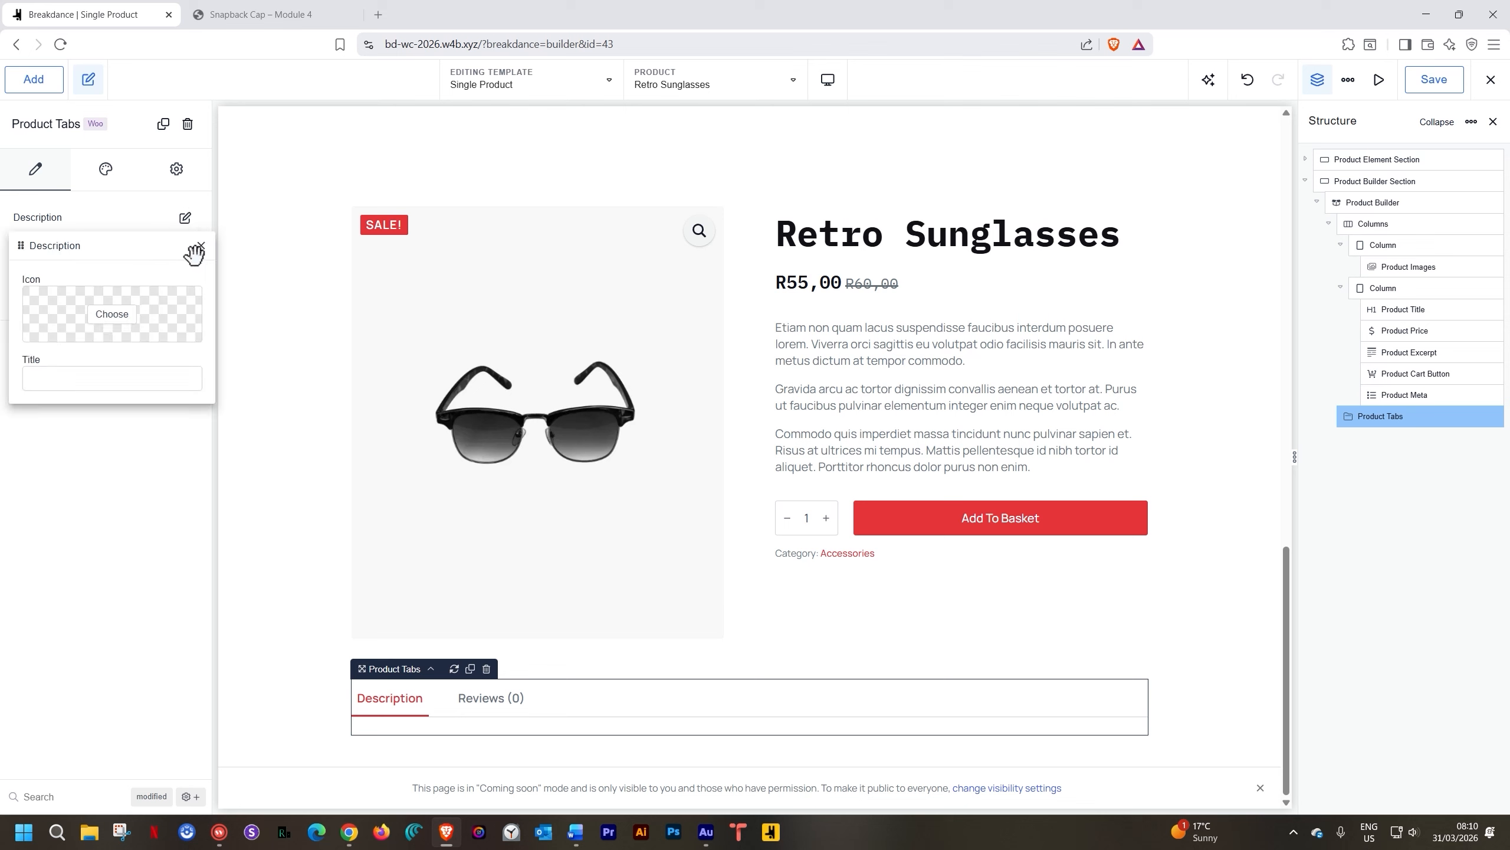
{"action": "left_click", "coordinate": [202, 246]}
{"action": "left_click", "coordinate": [184, 255]}
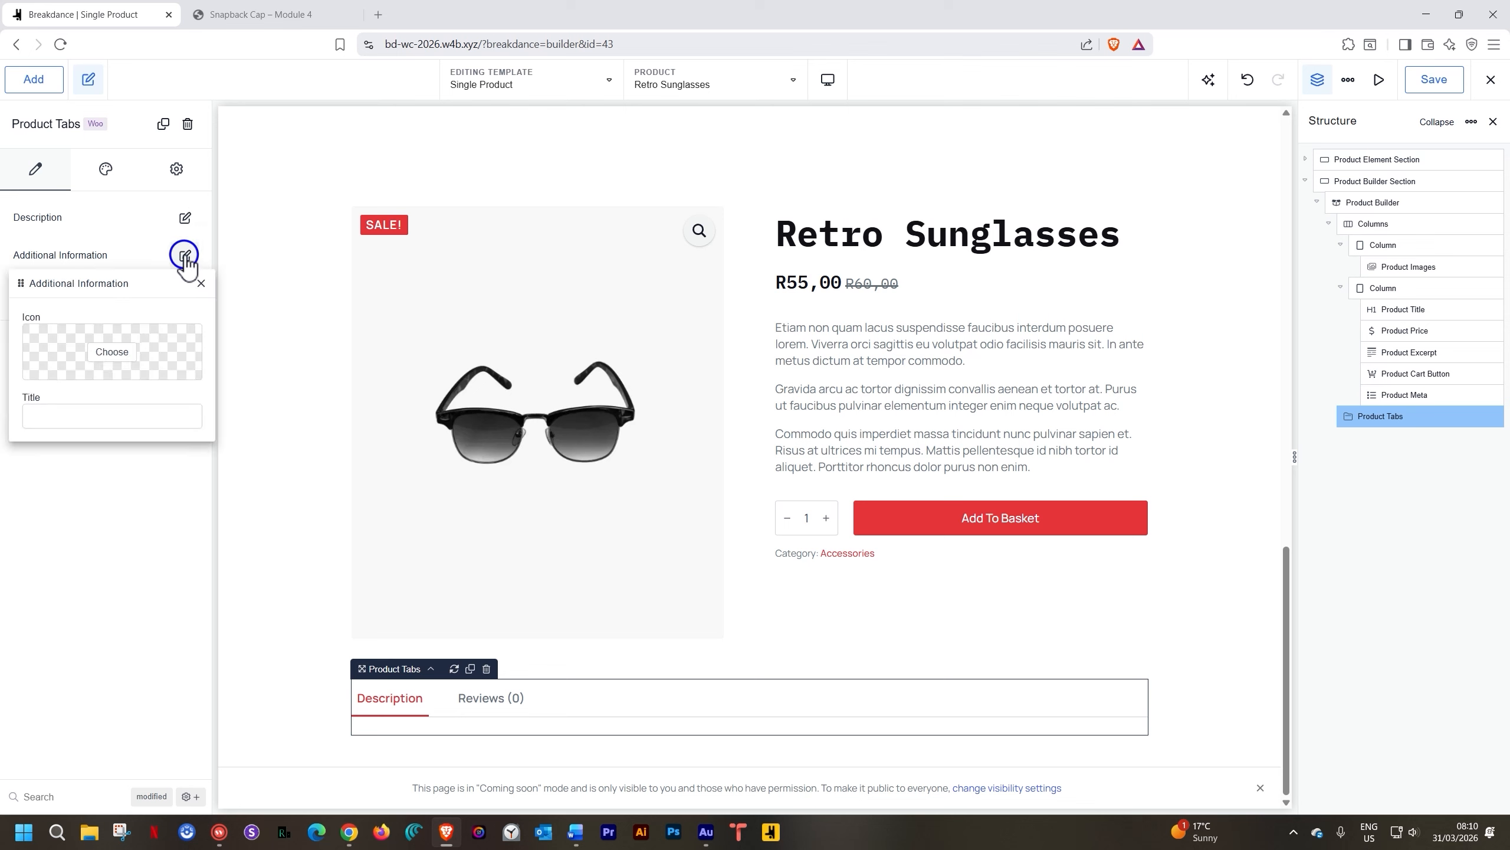
{"action": "left_click", "coordinate": [185, 257]}
{"action": "left_click", "coordinate": [185, 292]}
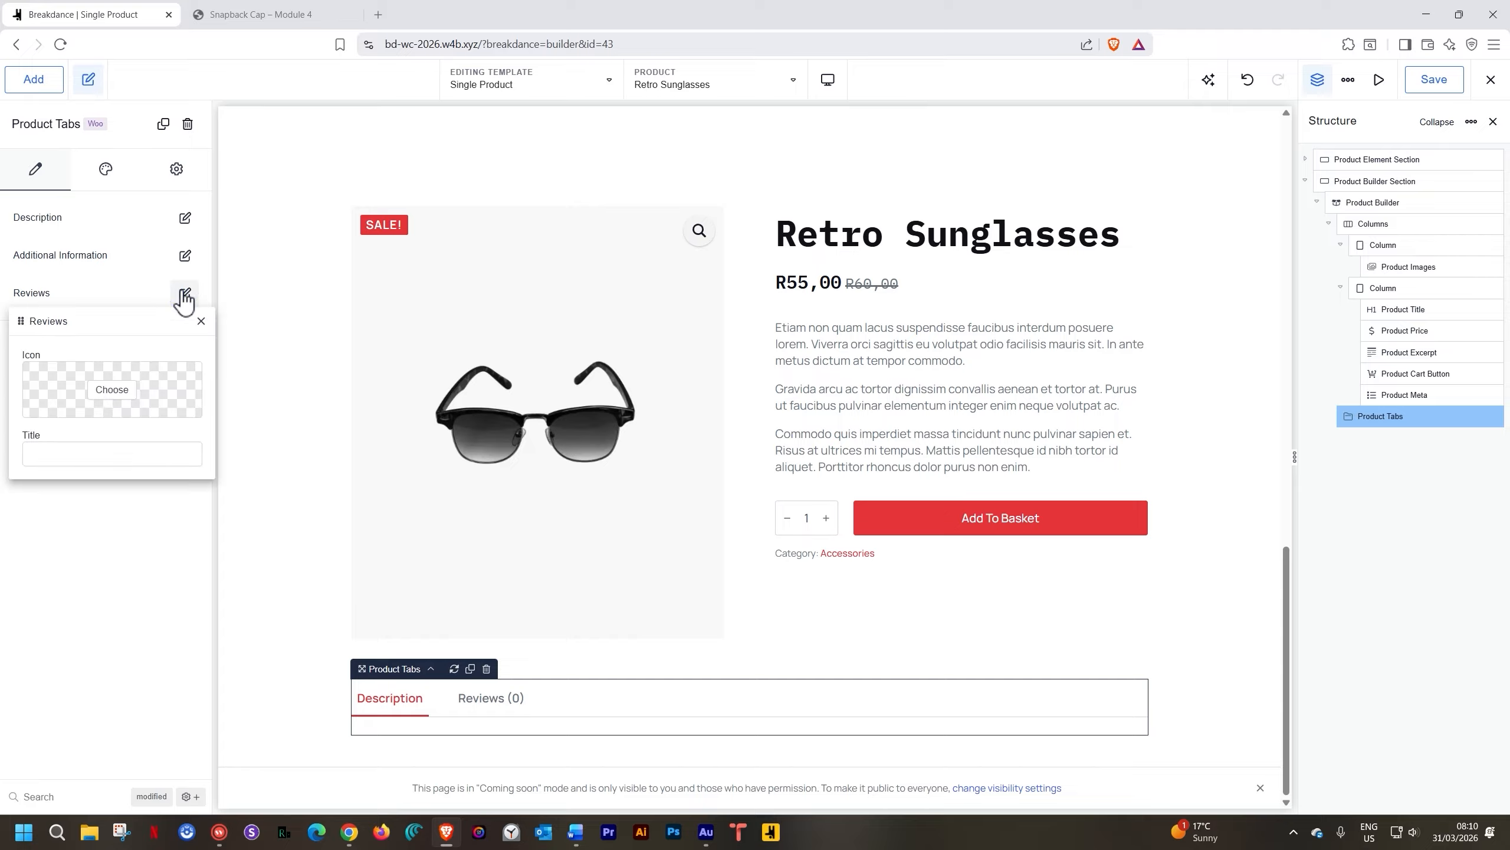
{"action": "left_click", "coordinate": [200, 321]}
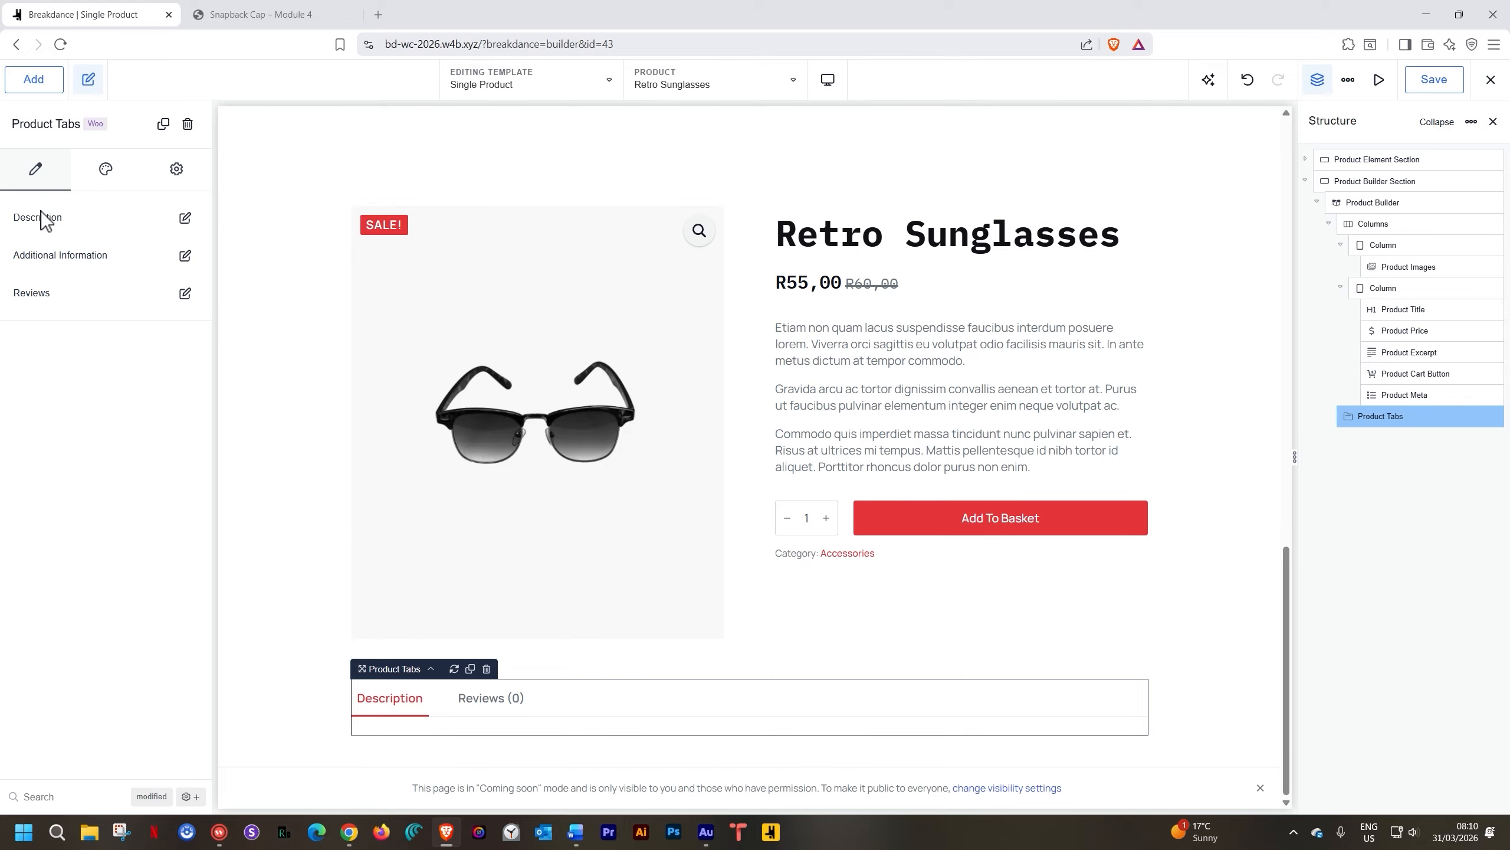
Show the Product Tabs Design settings and look over the Tabs style section
{"action": "left_click", "coordinate": [105, 169]}
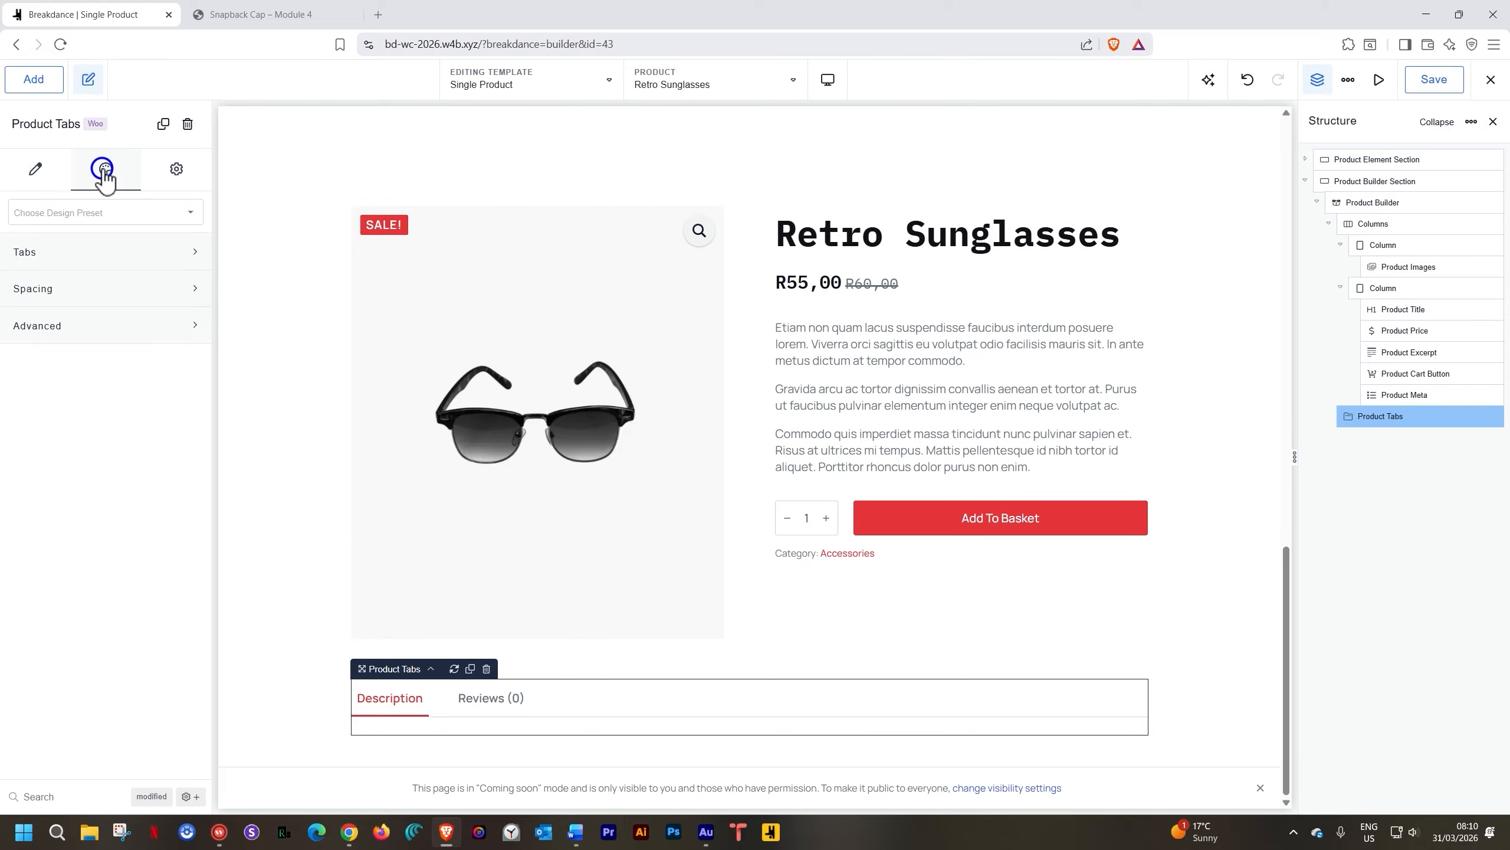
{"action": "left_click", "coordinate": [89, 252]}
{"action": "left_click", "coordinate": [90, 253]}
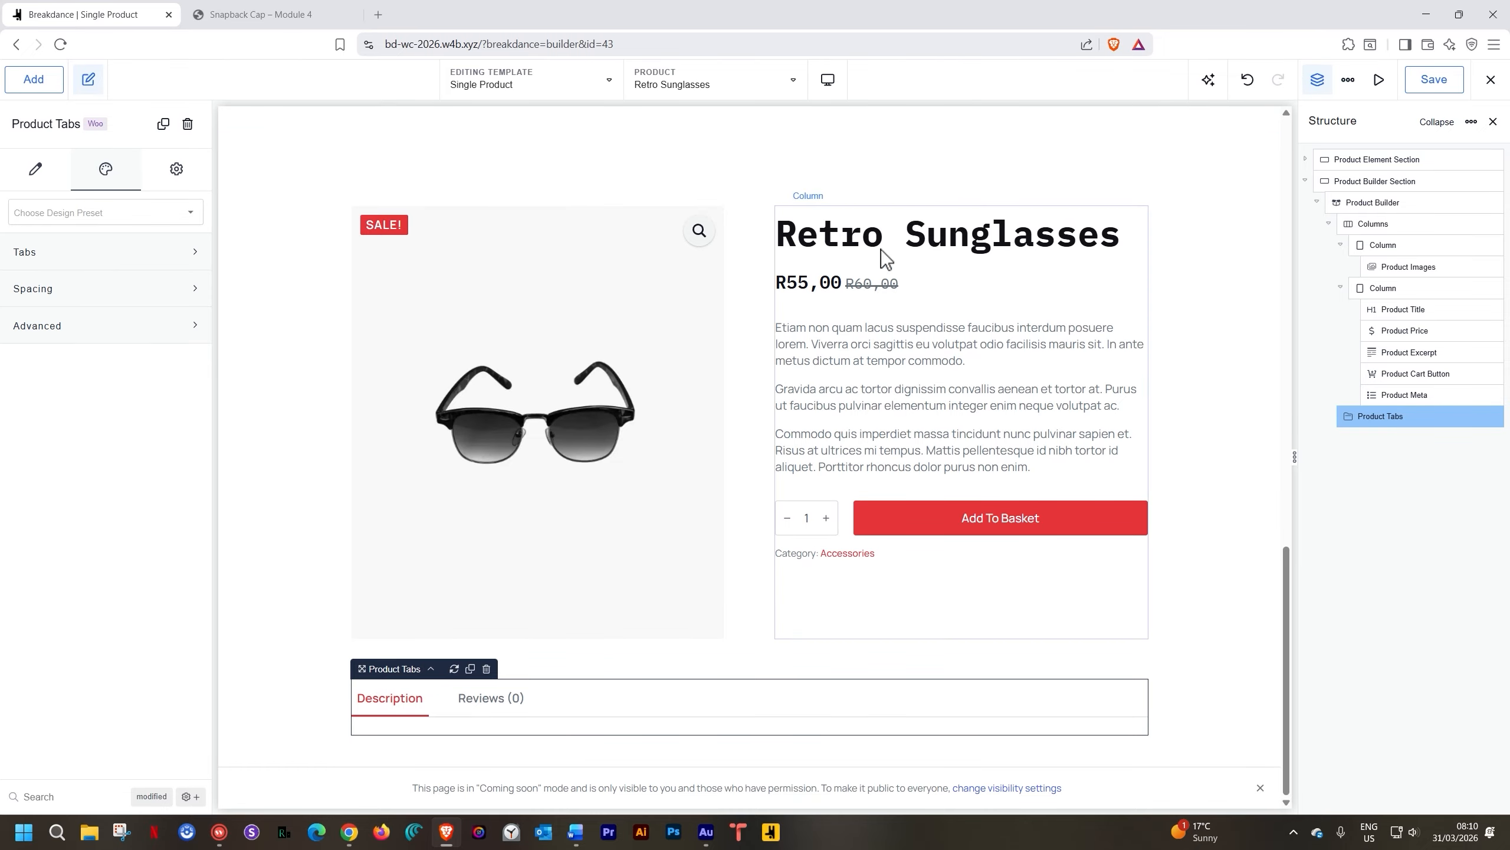
Save the template and reload the live Snapback Cap page to check the new layout
{"action": "left_click", "coordinate": [1430, 81]}
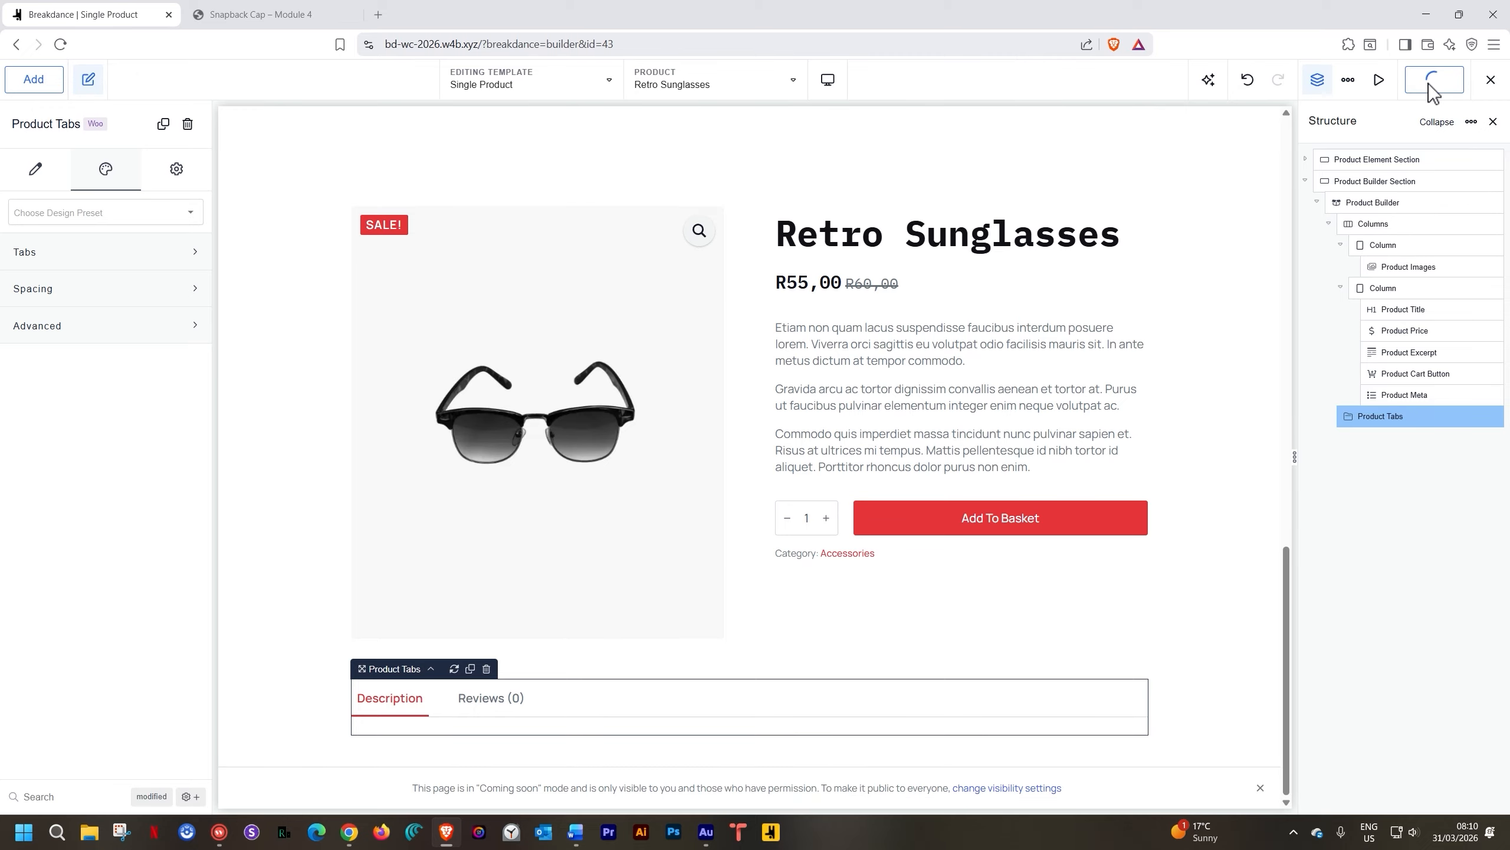
{"action": "left_click", "coordinate": [246, 15]}
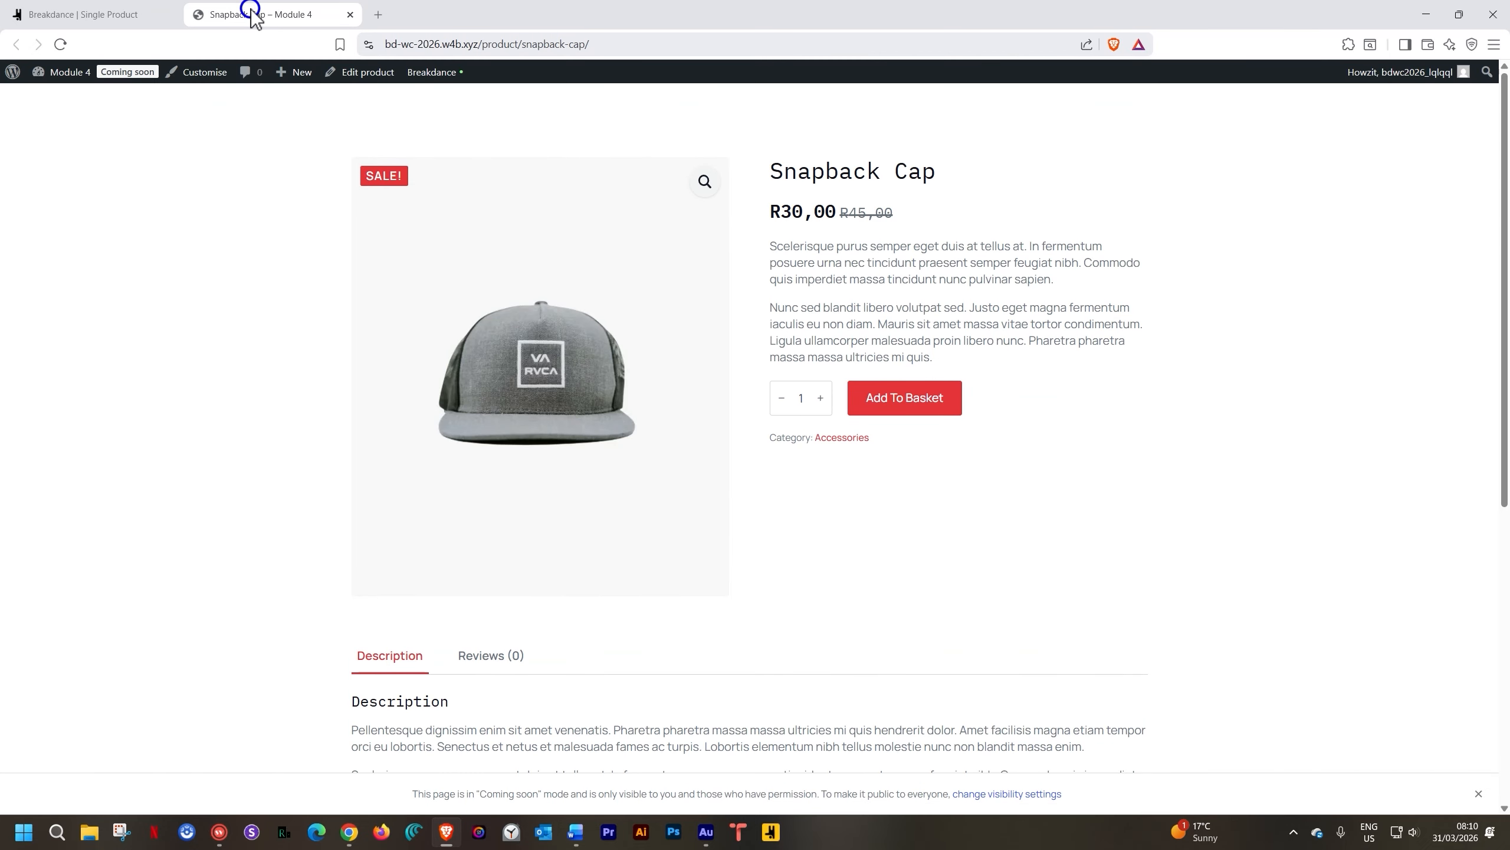
{"action": "left_click", "coordinate": [55, 43]}
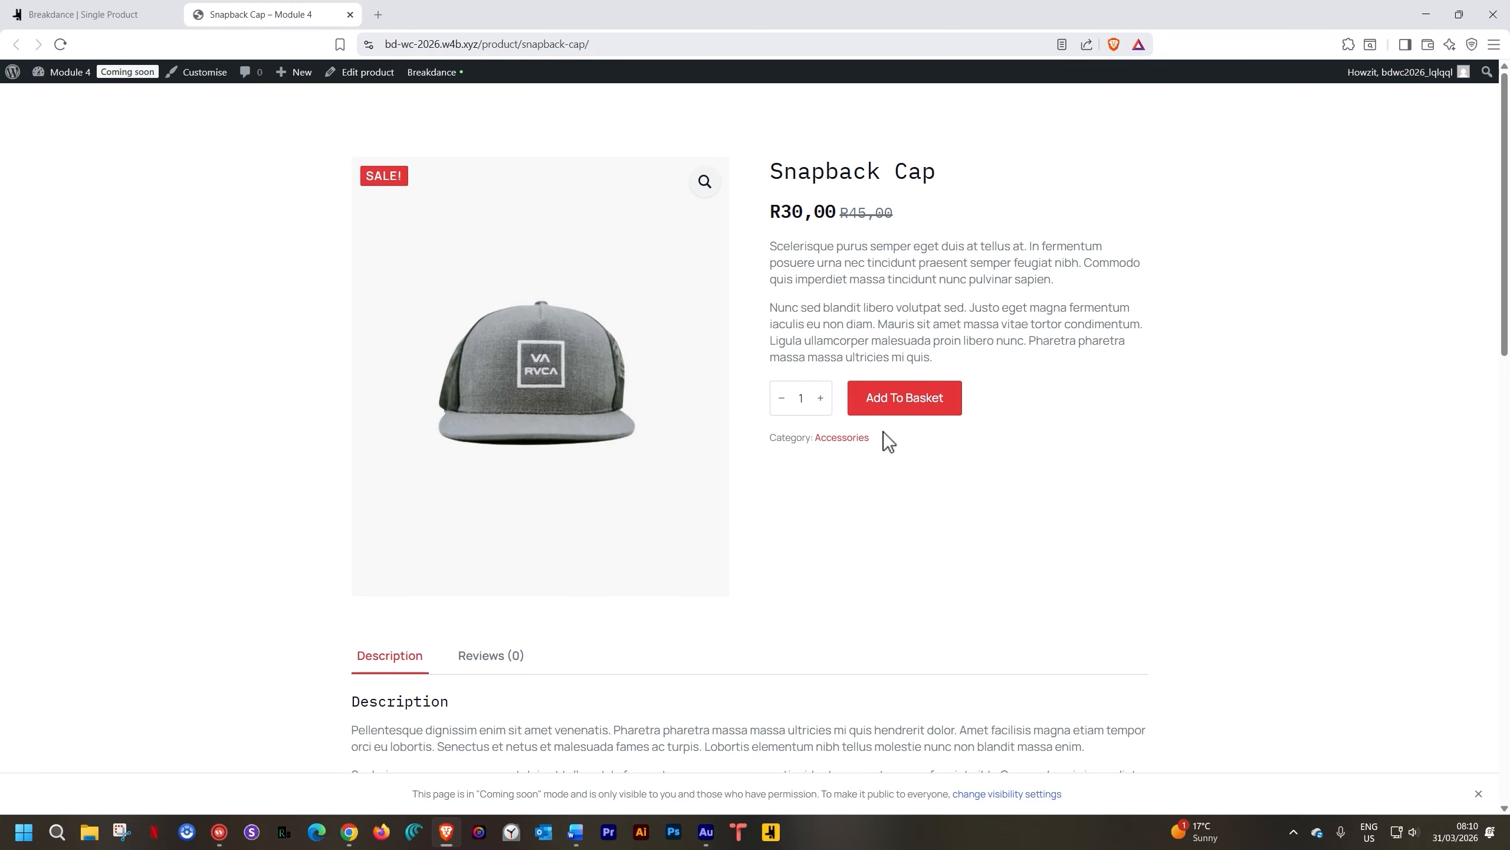
{"action": "scroll", "coordinate": [884, 432], "scroll_direction": "down", "scroll_amount": 15}
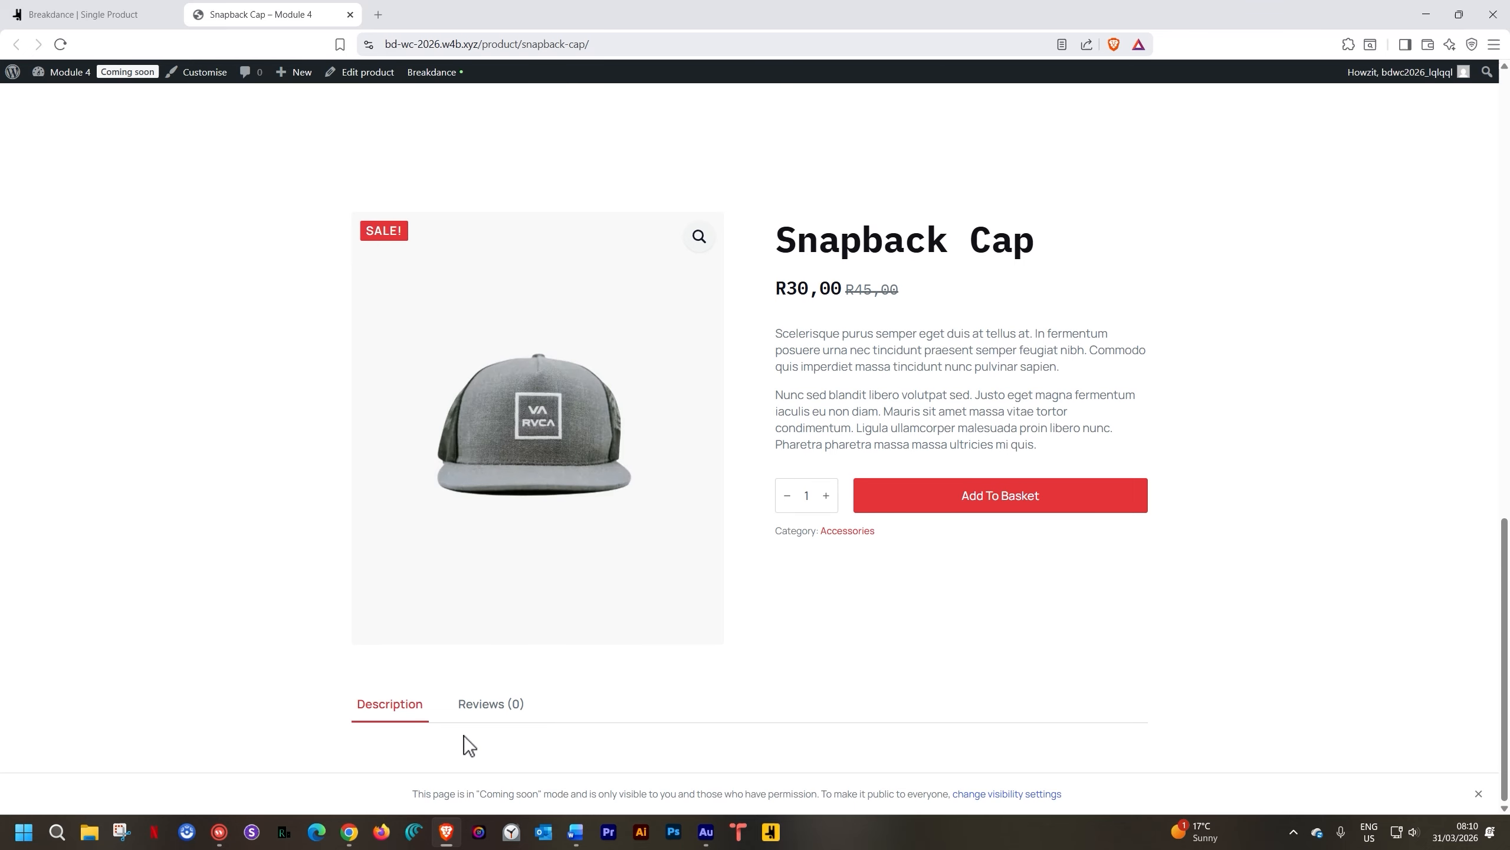
{"action": "key", "text": "ctrl+shift+Tab"}
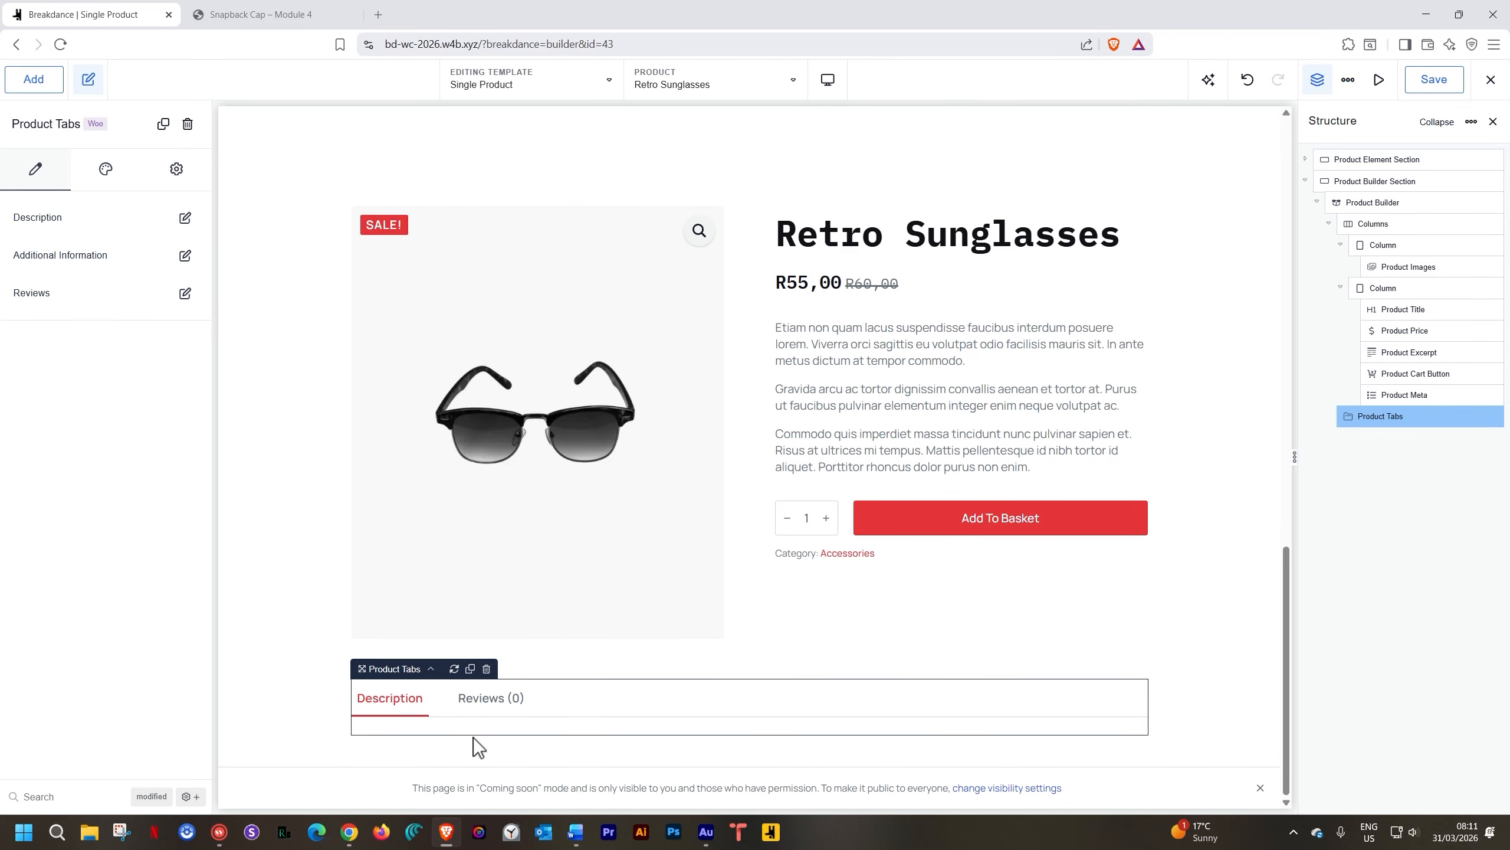
Delete the old Product Element Section and save the template
{"action": "scroll", "coordinate": [437, 745], "scroll_direction": "up", "scroll_amount": 7}
{"action": "scroll", "coordinate": [447, 670], "scroll_direction": "up", "scroll_amount": 8}
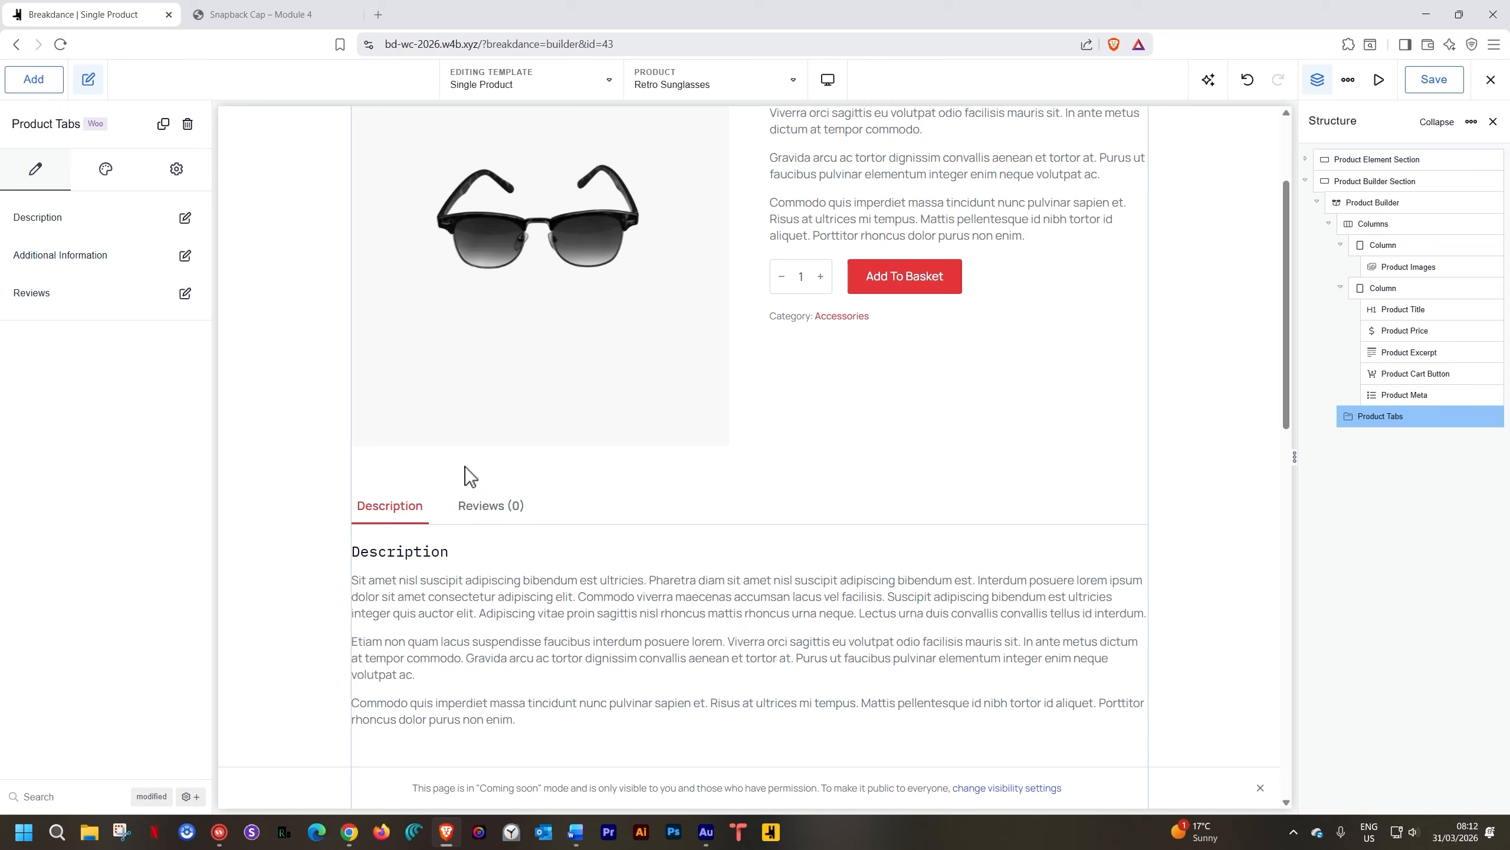
{"action": "scroll", "coordinate": [465, 471], "scroll_direction": "up", "scroll_amount": 3}
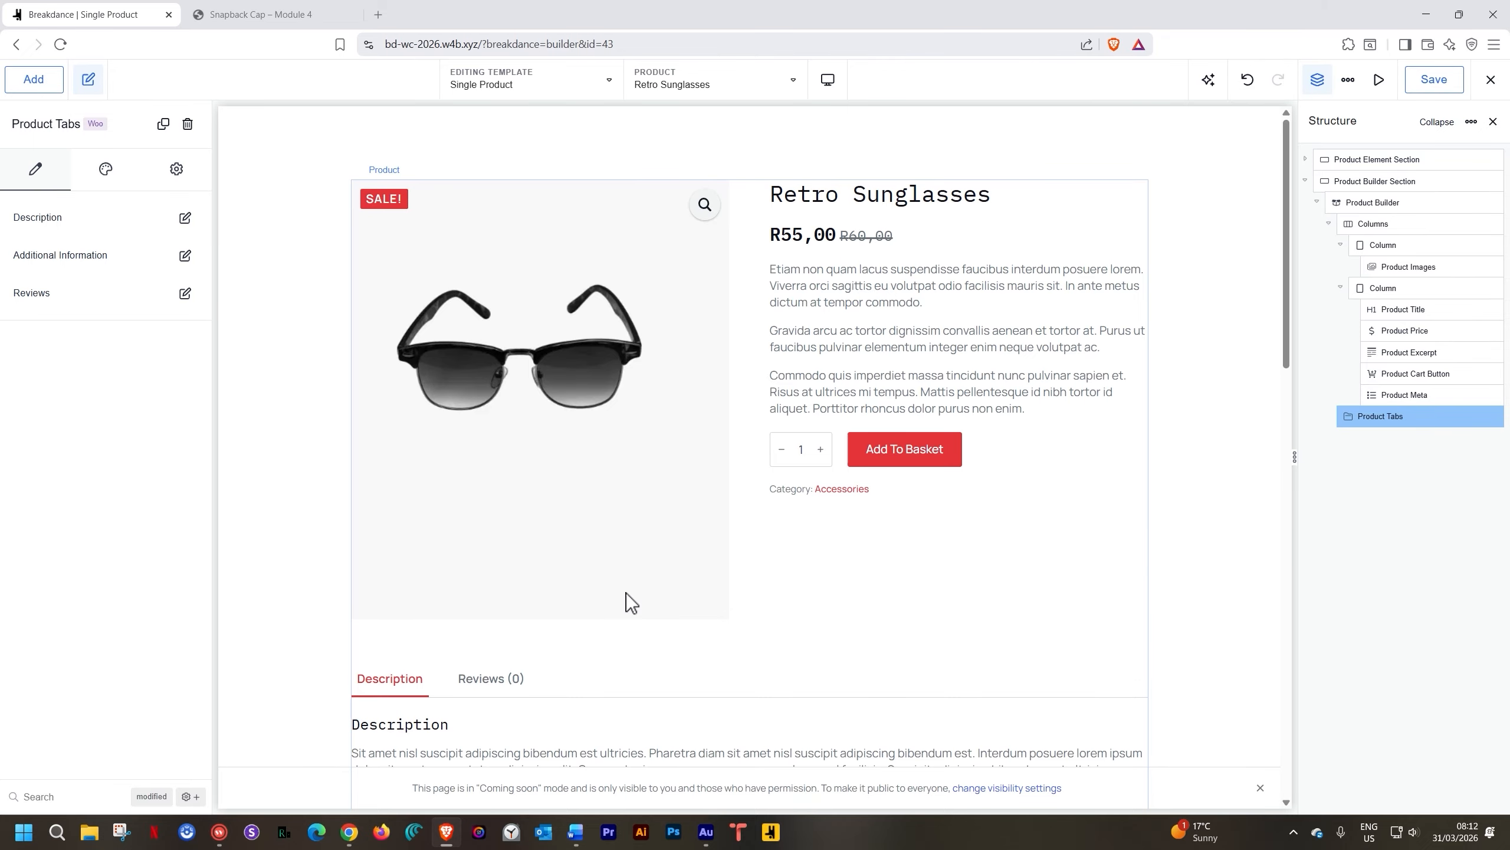
{"action": "left_click", "coordinate": [1208, 148]}
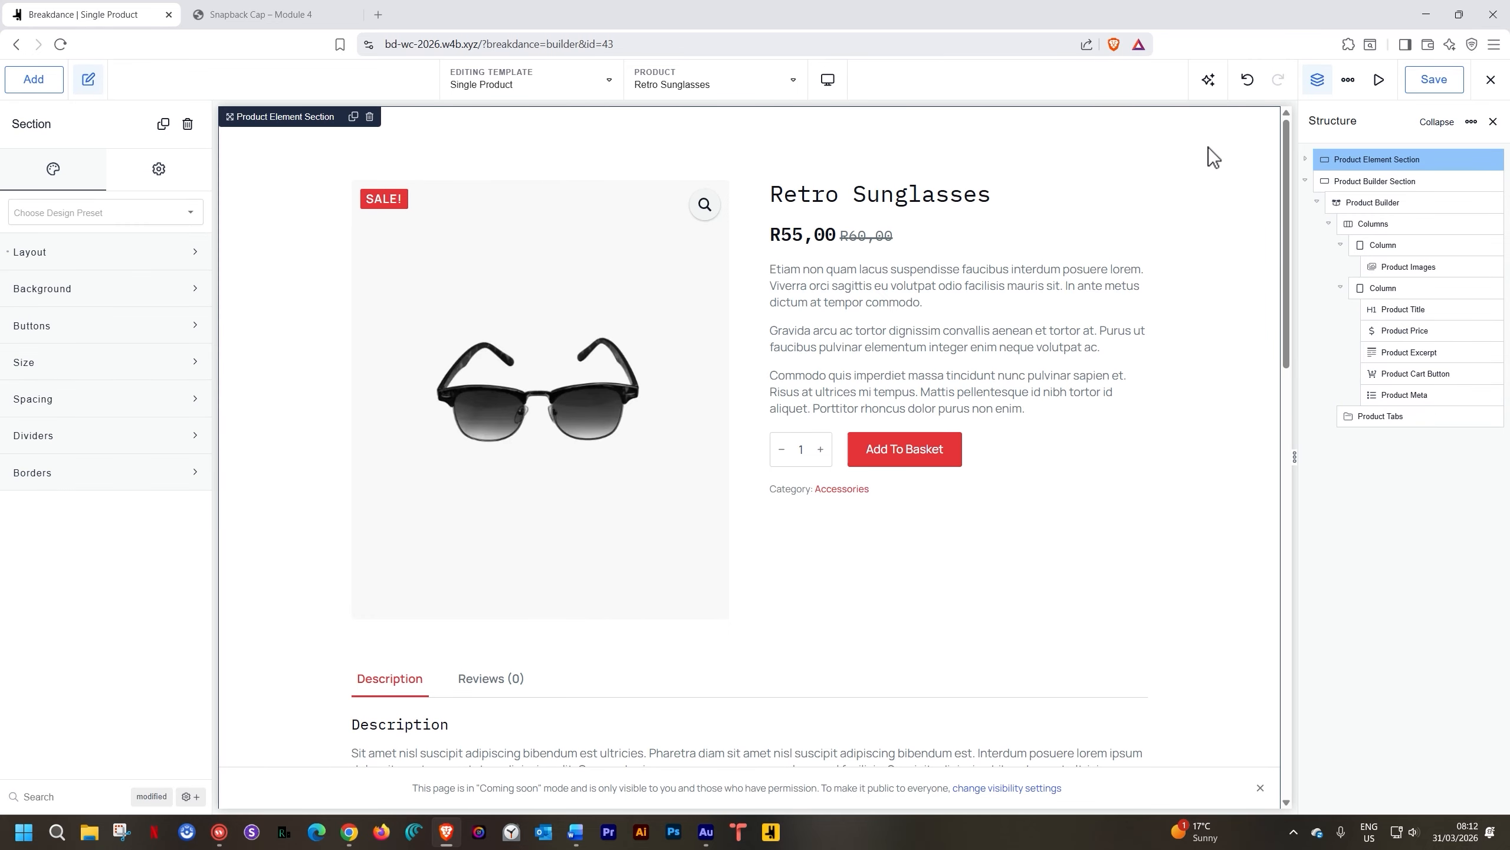
{"action": "left_click", "coordinate": [370, 119]}
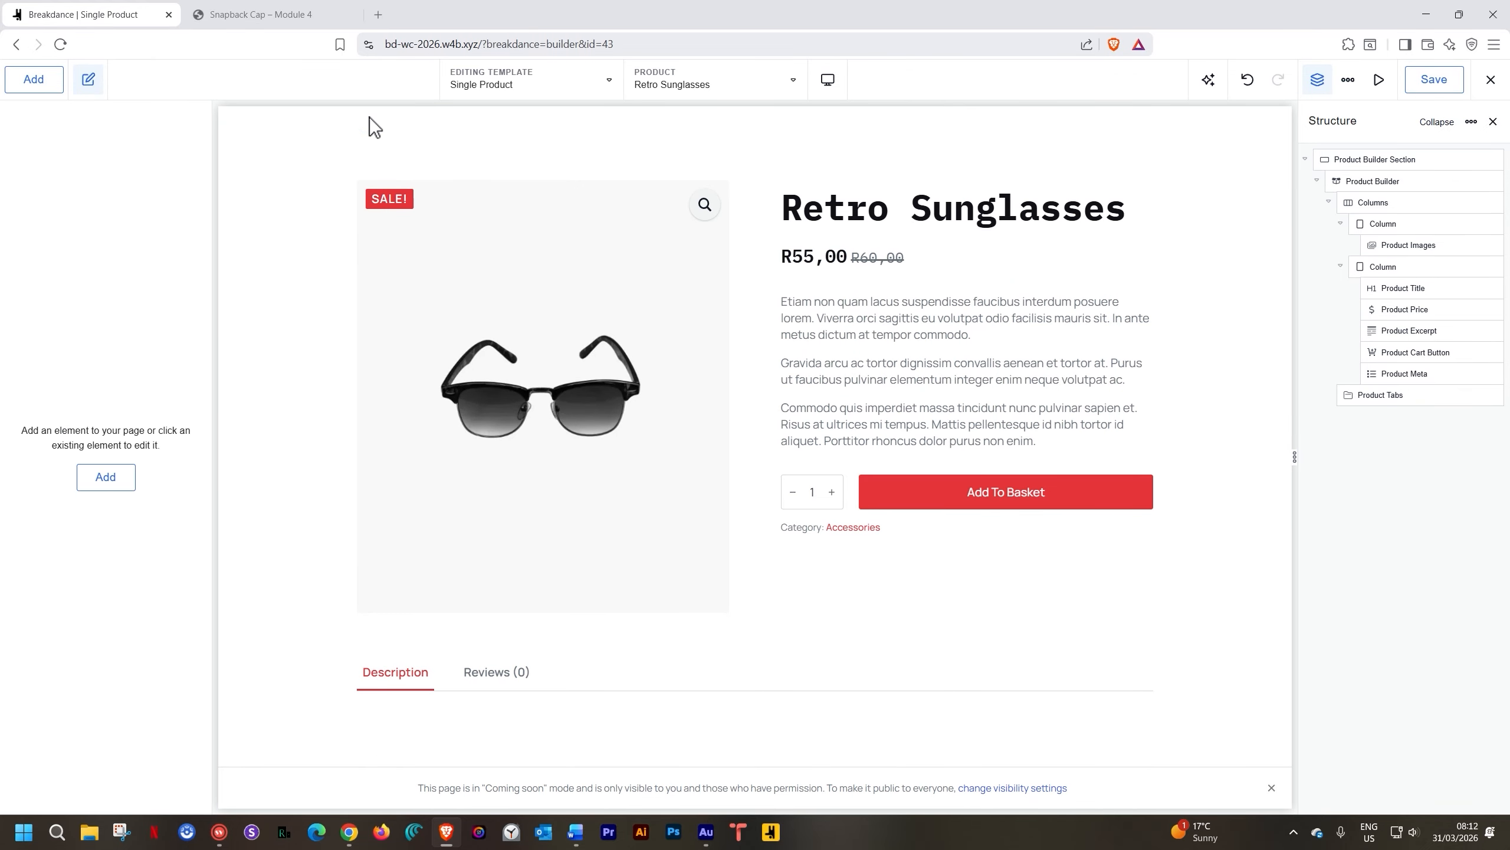
{"action": "left_click", "coordinate": [1430, 83]}
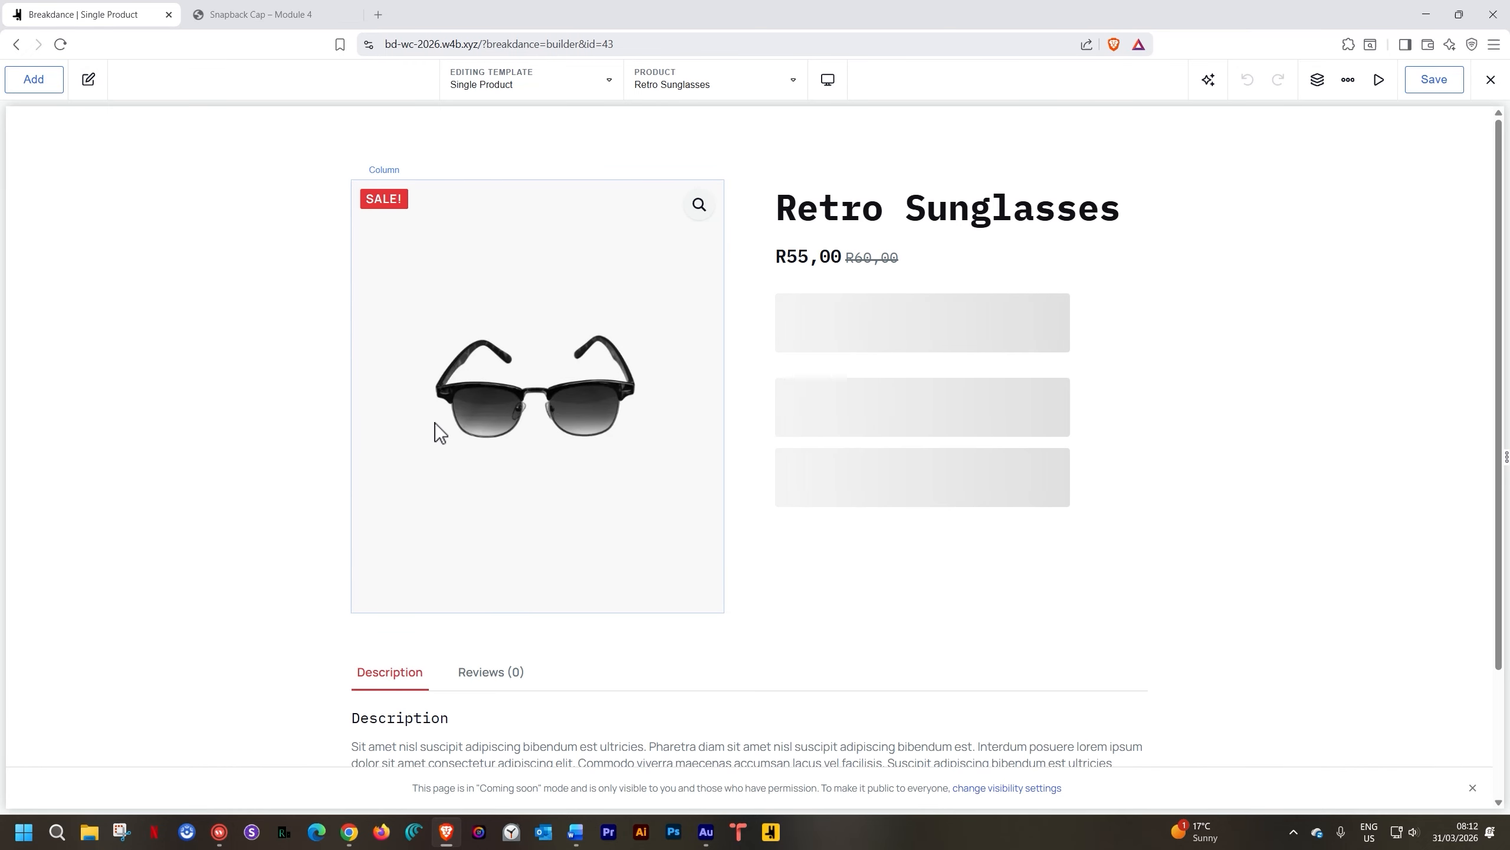
Scroll the canvas down to the Description and Reviews (0) product tabs
{"action": "scroll", "coordinate": [434, 422], "scroll_direction": "down", "scroll_amount": 3}
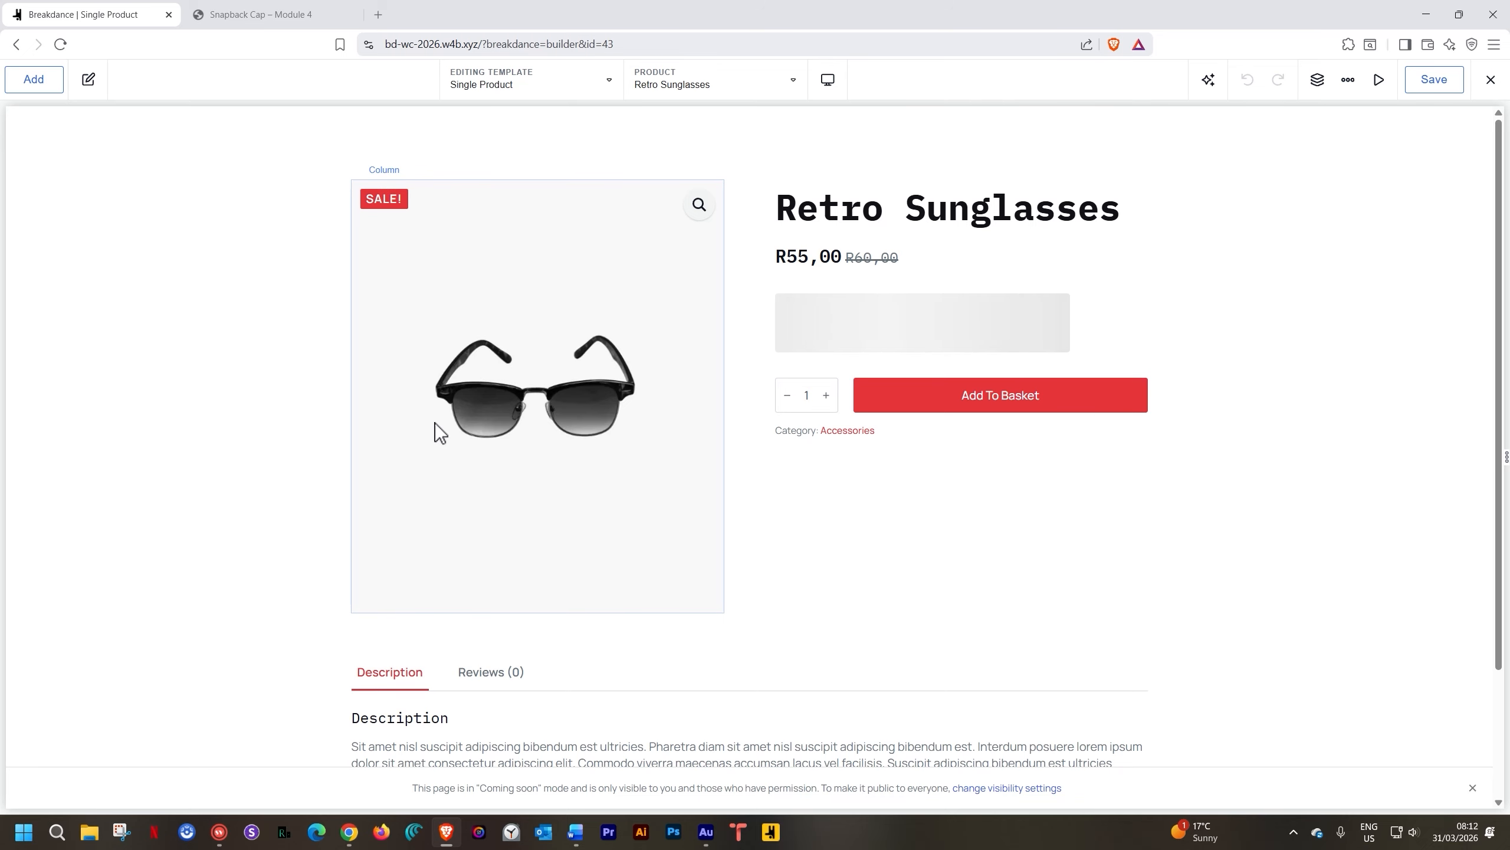
{"action": "scroll", "coordinate": [439, 418], "scroll_direction": "down", "scroll_amount": 3}
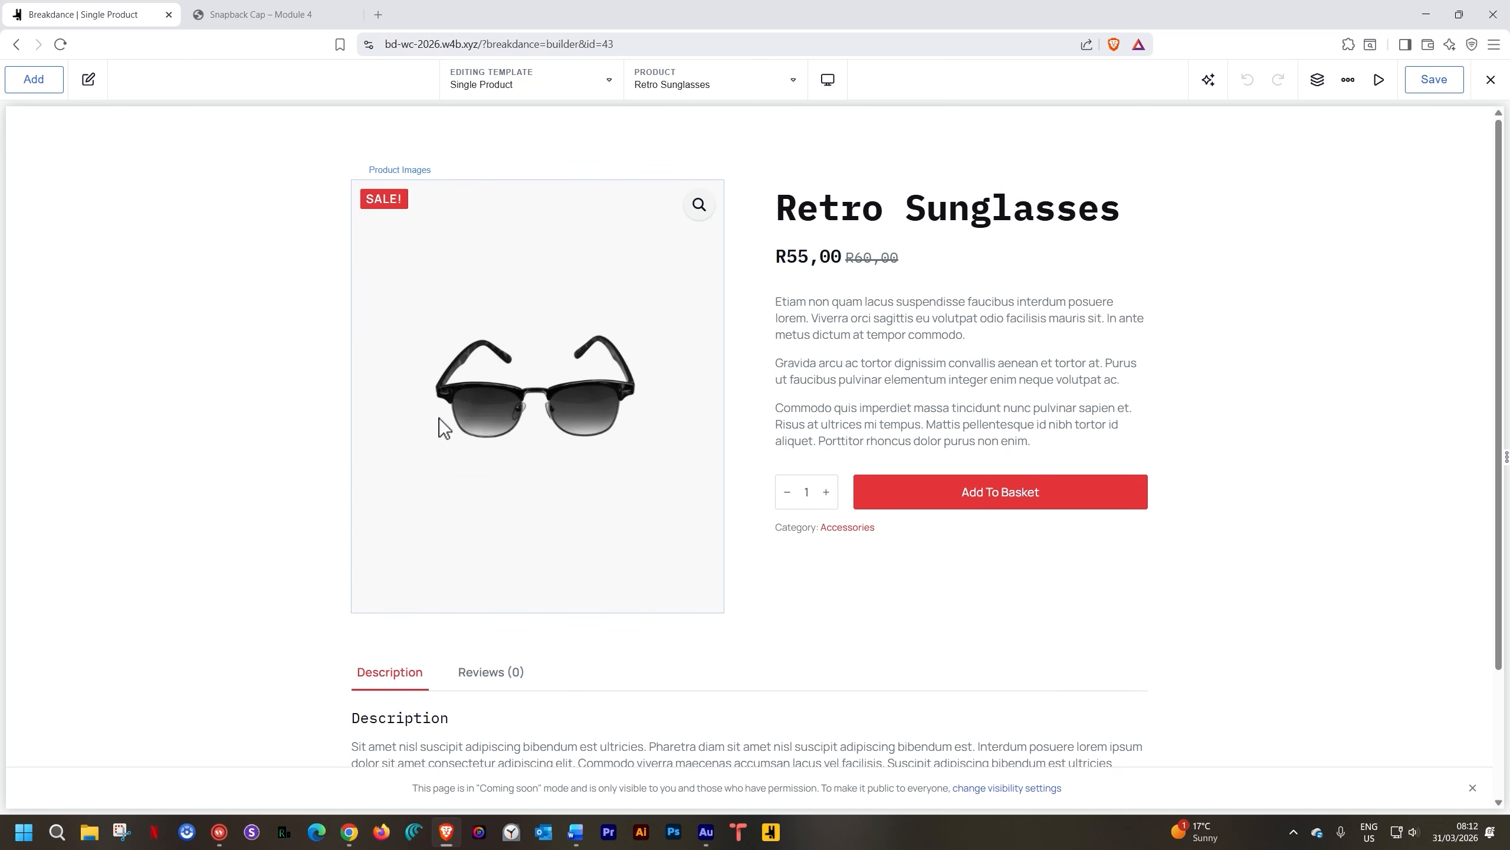
{"action": "scroll", "coordinate": [439, 418], "scroll_direction": "down", "scroll_amount": 3}
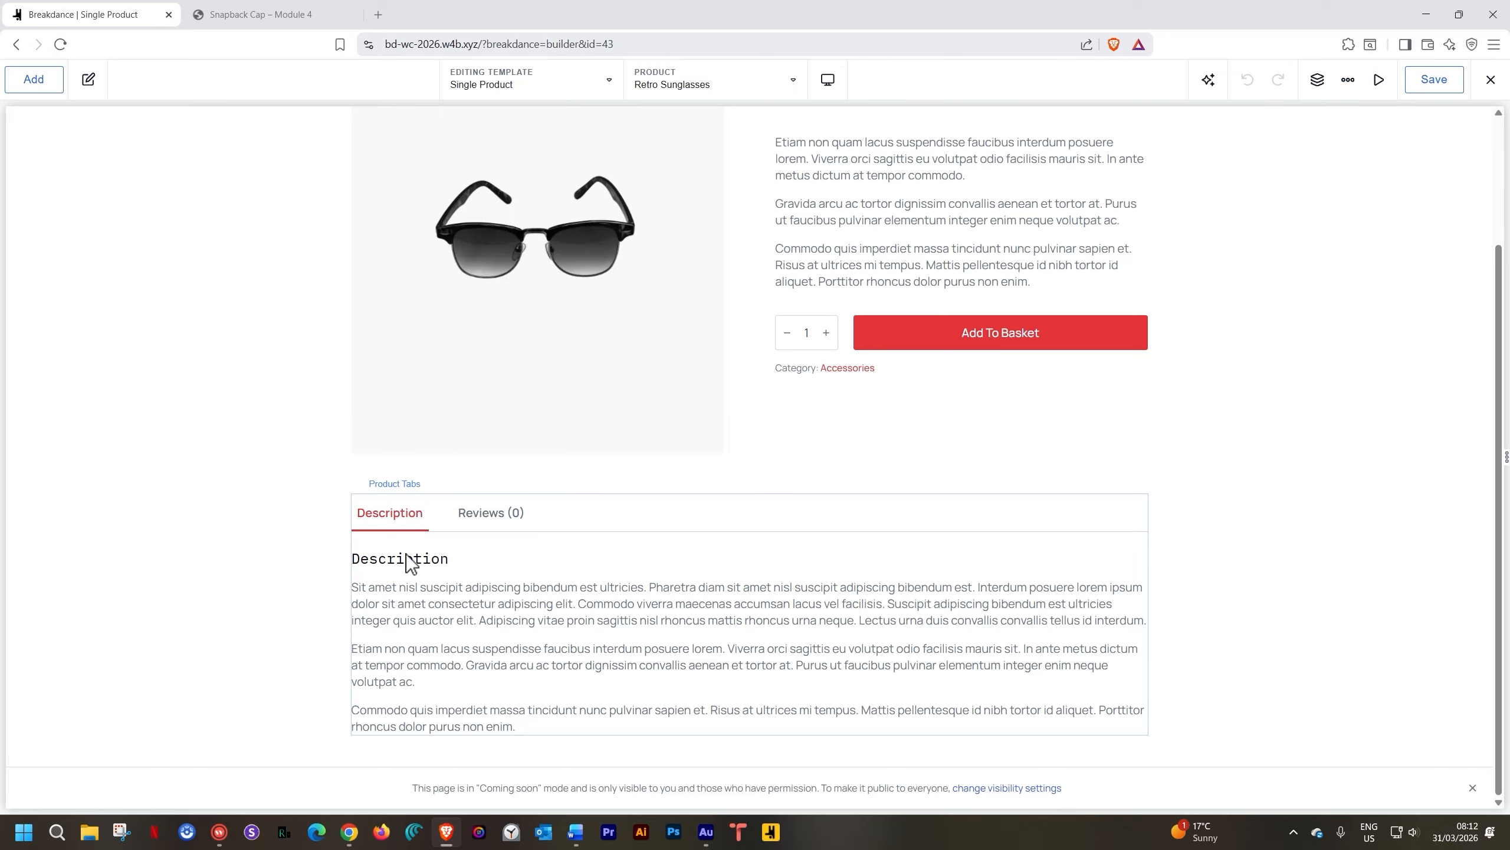
{"action": "scroll", "coordinate": [388, 555], "scroll_direction": "up", "scroll_amount": 1}
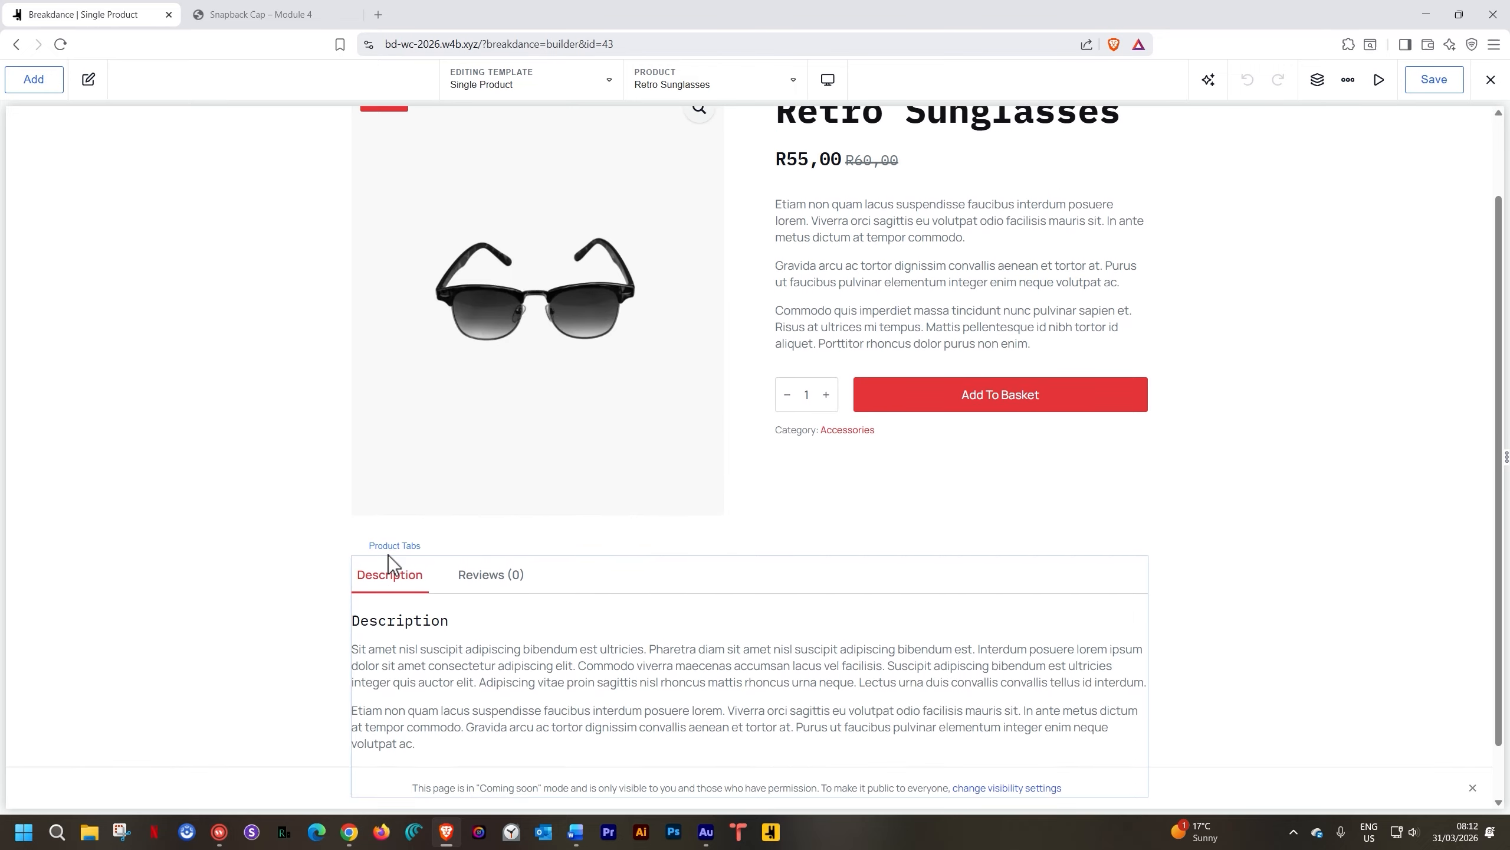
{"action": "scroll", "coordinate": [388, 555], "scroll_direction": "up", "scroll_amount": 2}
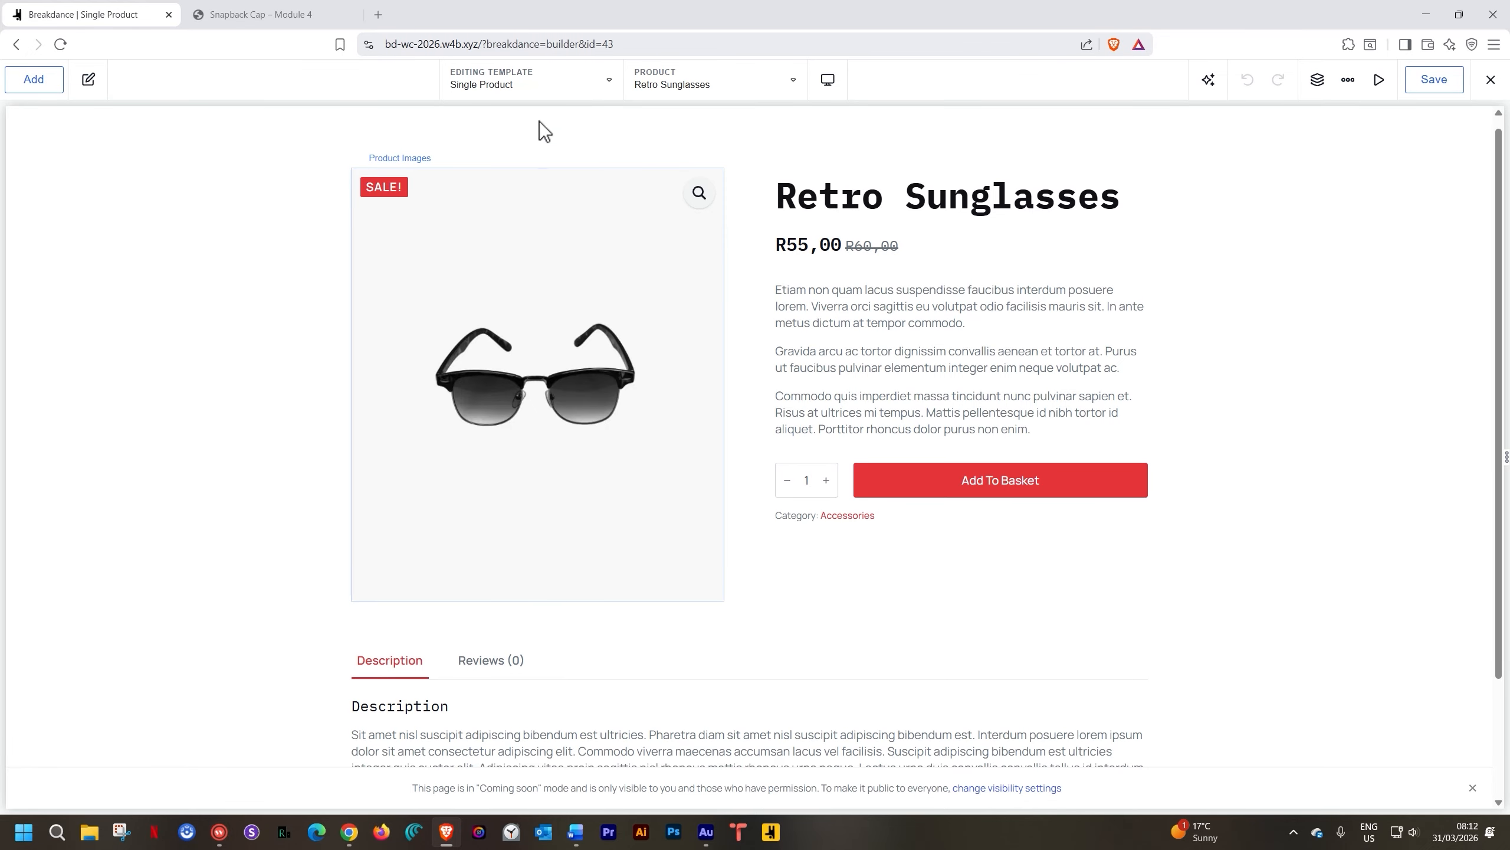
{"action": "scroll", "coordinate": [627, 440], "scroll_direction": "up", "scroll_amount": 1}
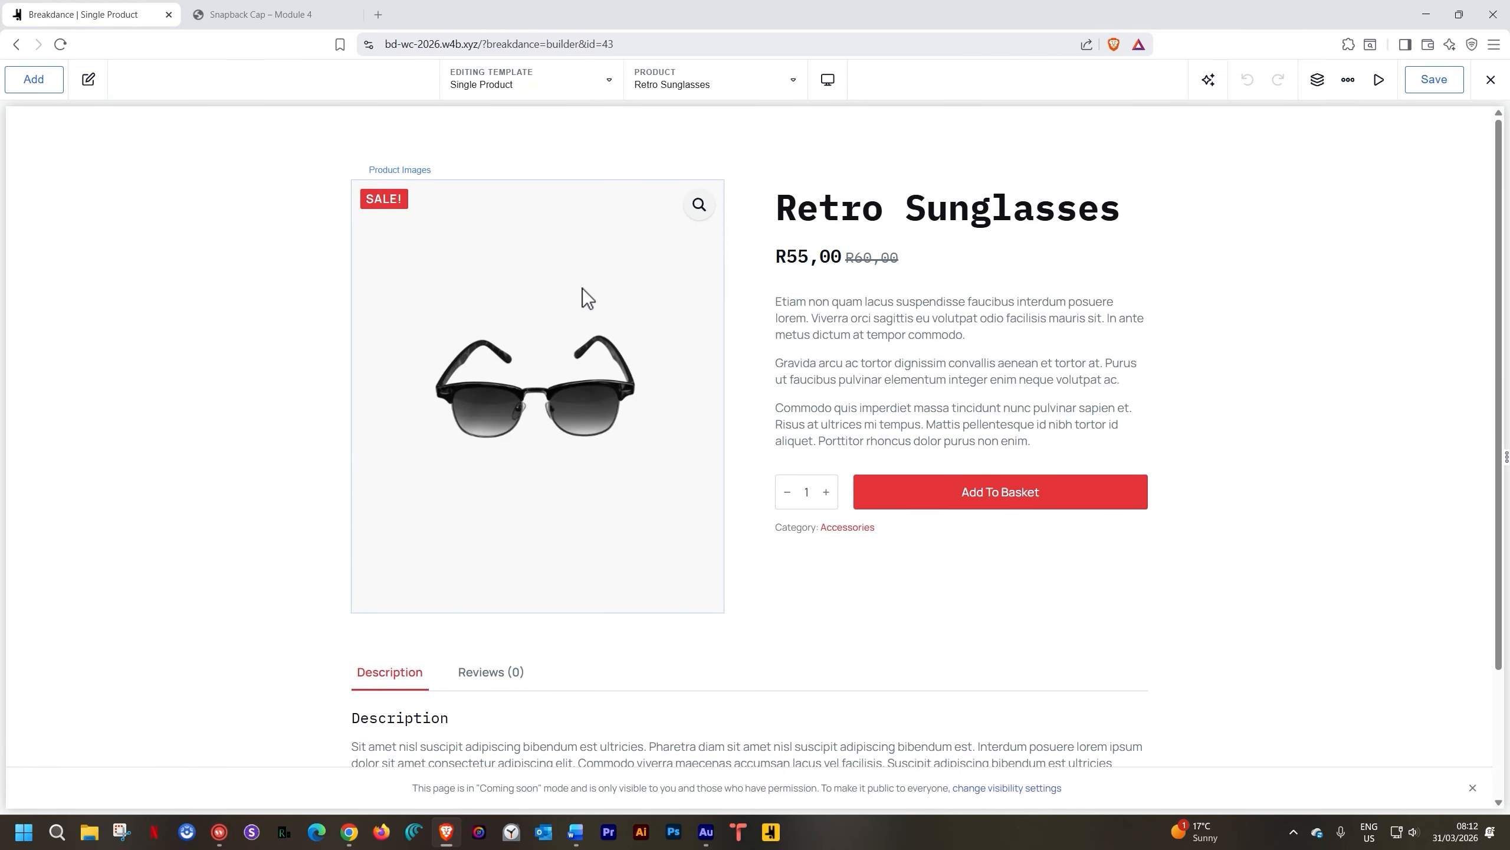
{"action": "scroll", "coordinate": [583, 288], "scroll_direction": "down", "scroll_amount": 3}
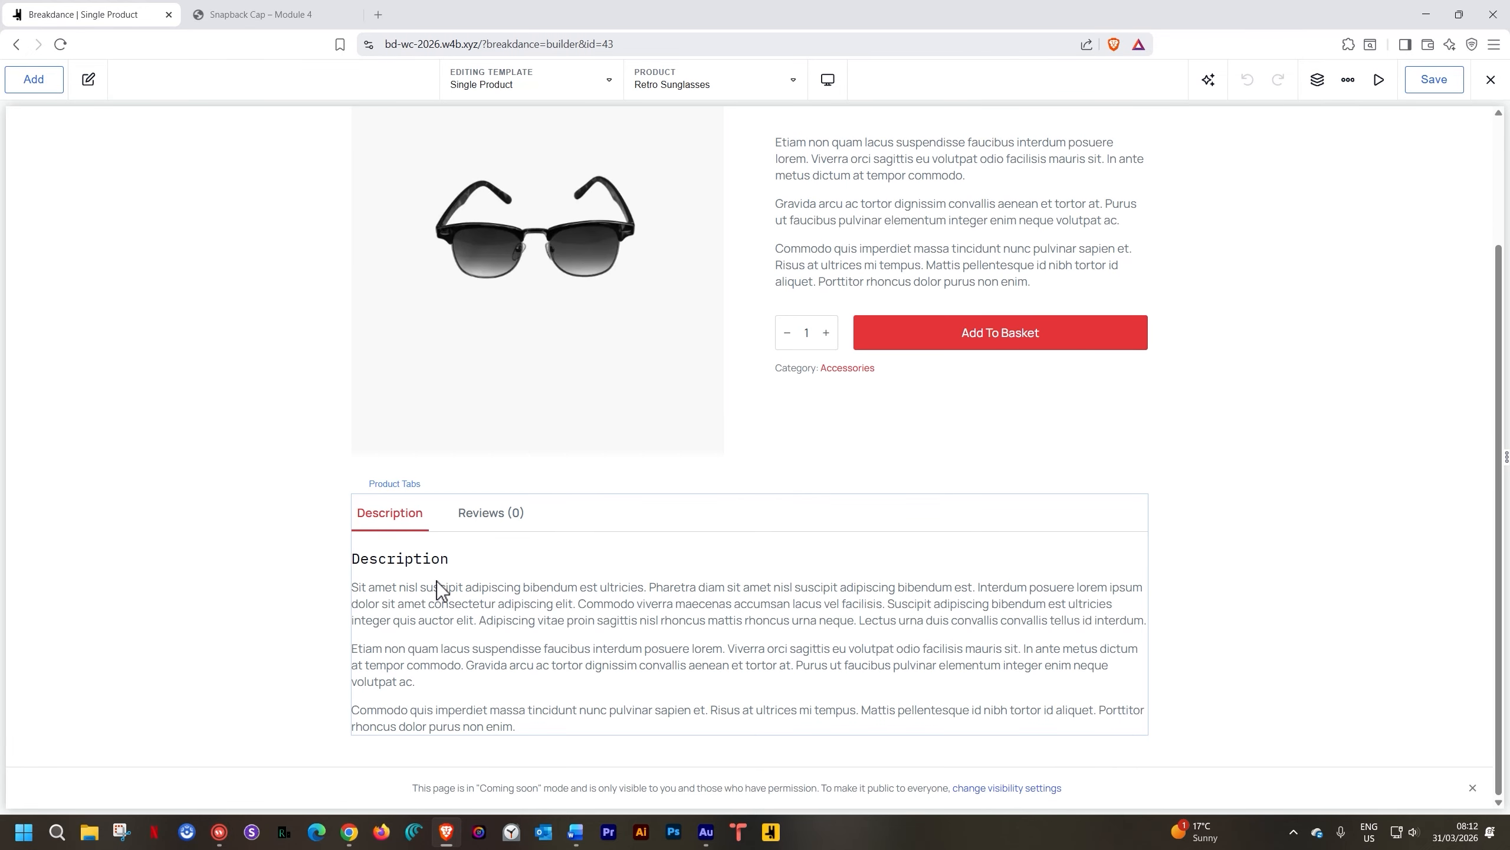
Rename the Product Tabs' Description tab to 'More Information'
{"action": "left_click", "coordinate": [533, 559]}
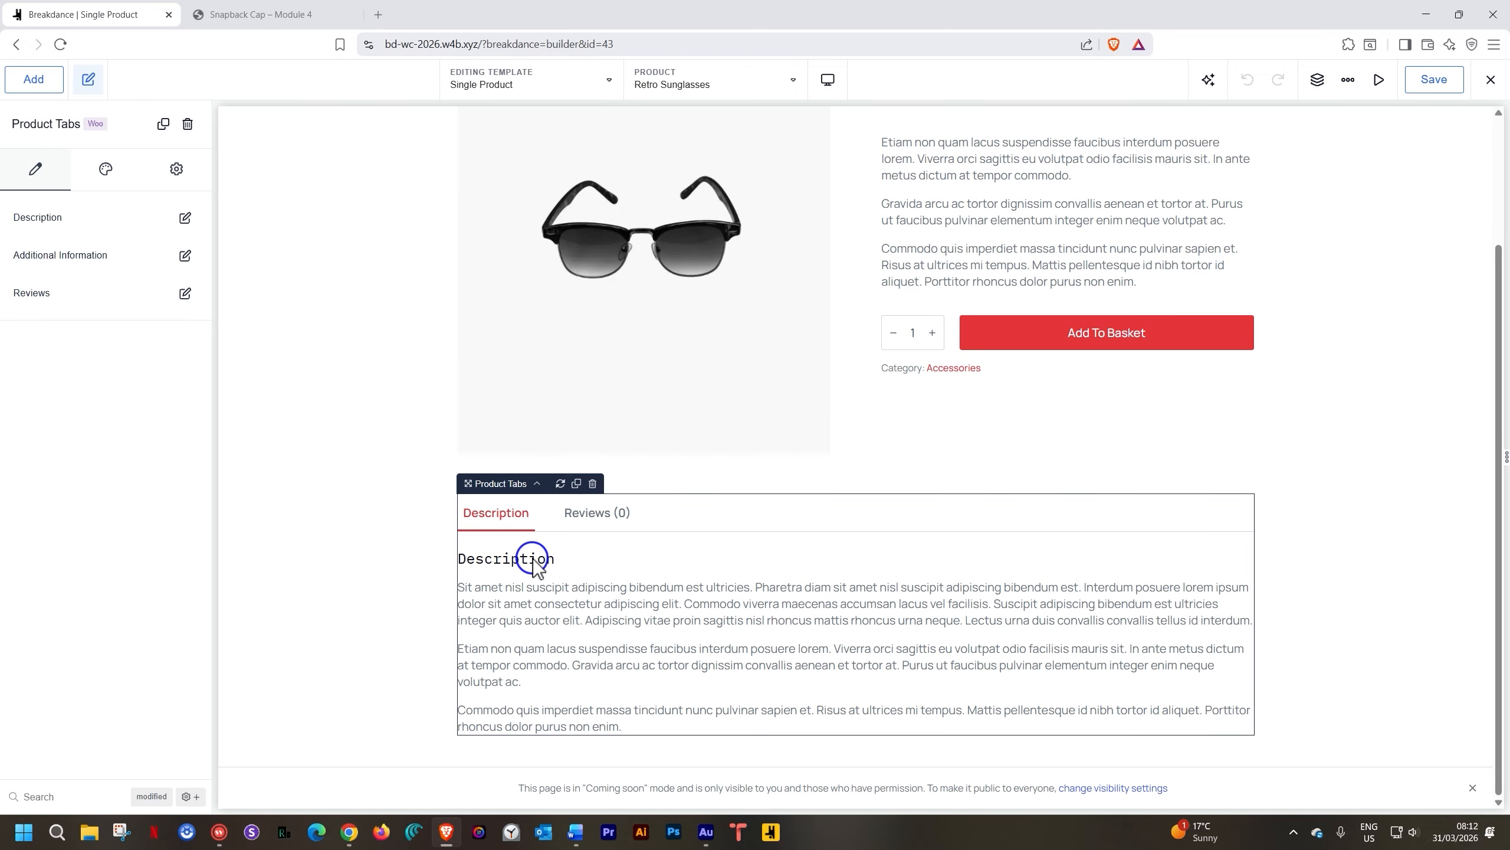
{"action": "left_click", "coordinate": [186, 219]}
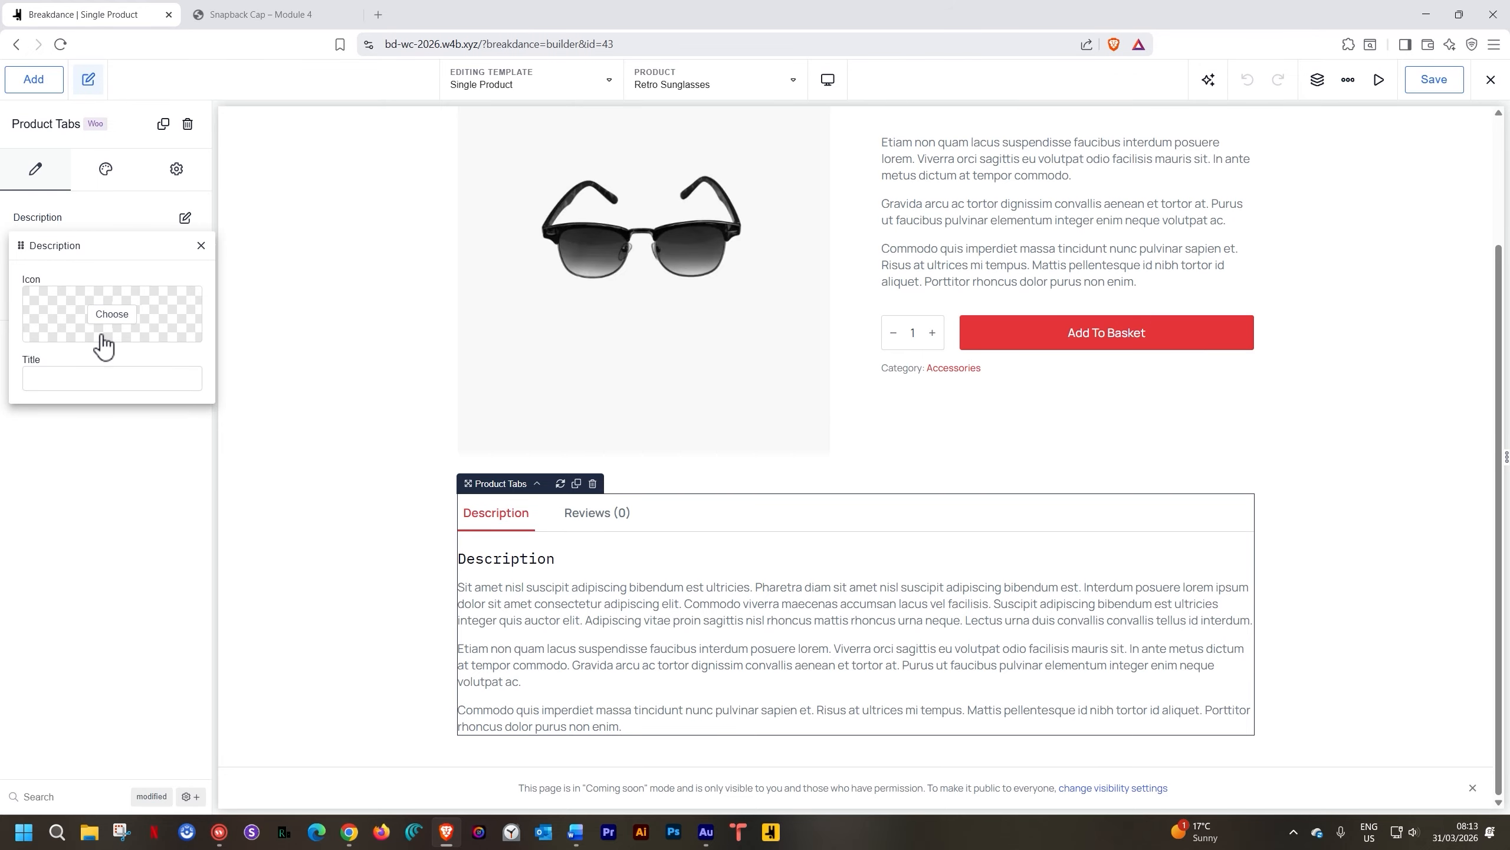
{"action": "left_click", "coordinate": [67, 380]}
{"action": "type", "text": "More Information"}
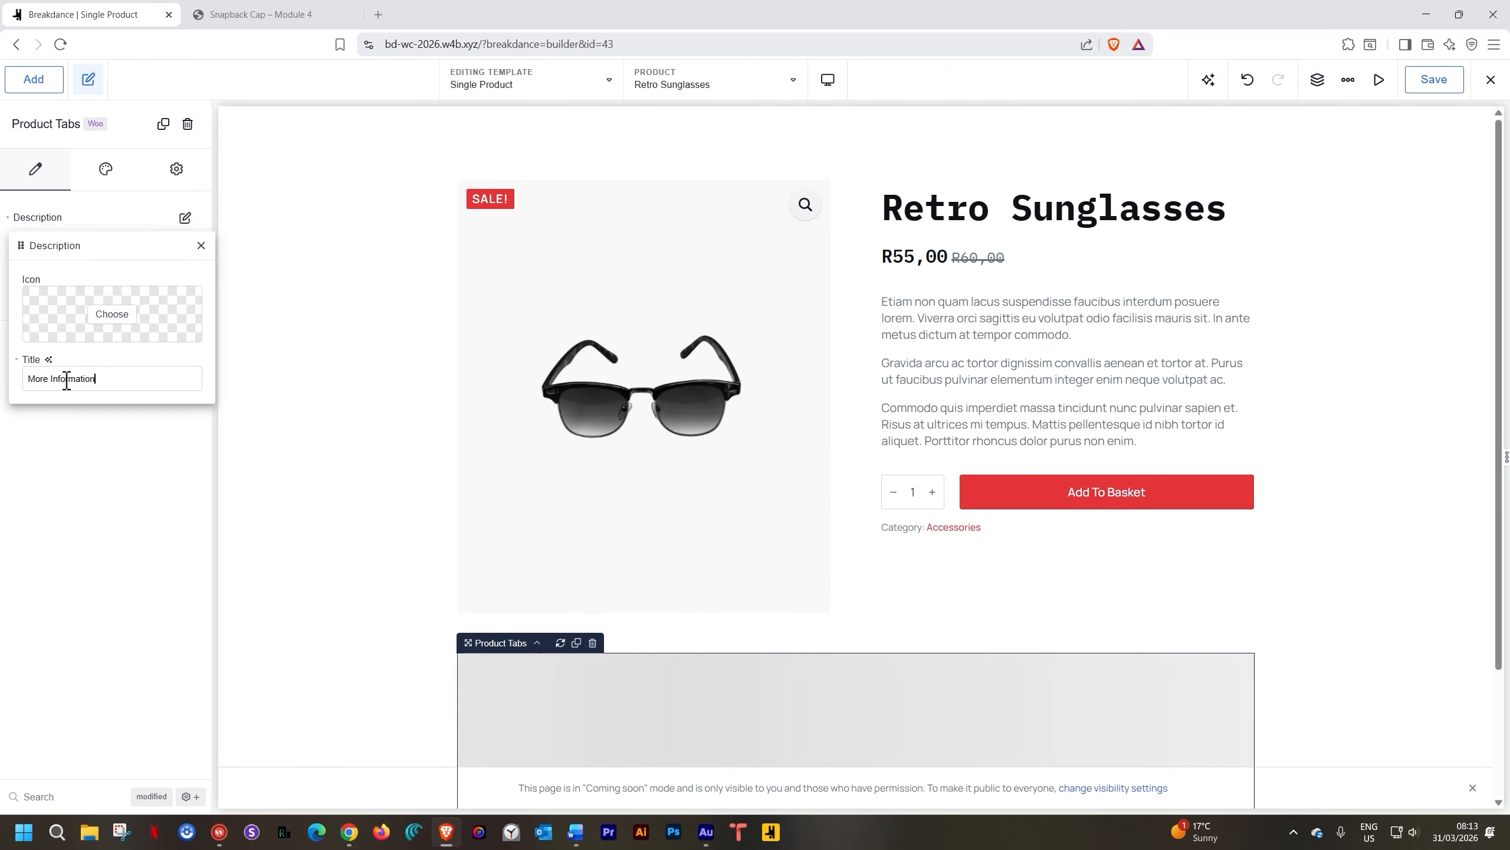
Check the Reviews and Additional Information tab settings, leaving them unchanged
{"action": "scroll", "coordinate": [402, 563], "scroll_direction": "down", "scroll_amount": 3}
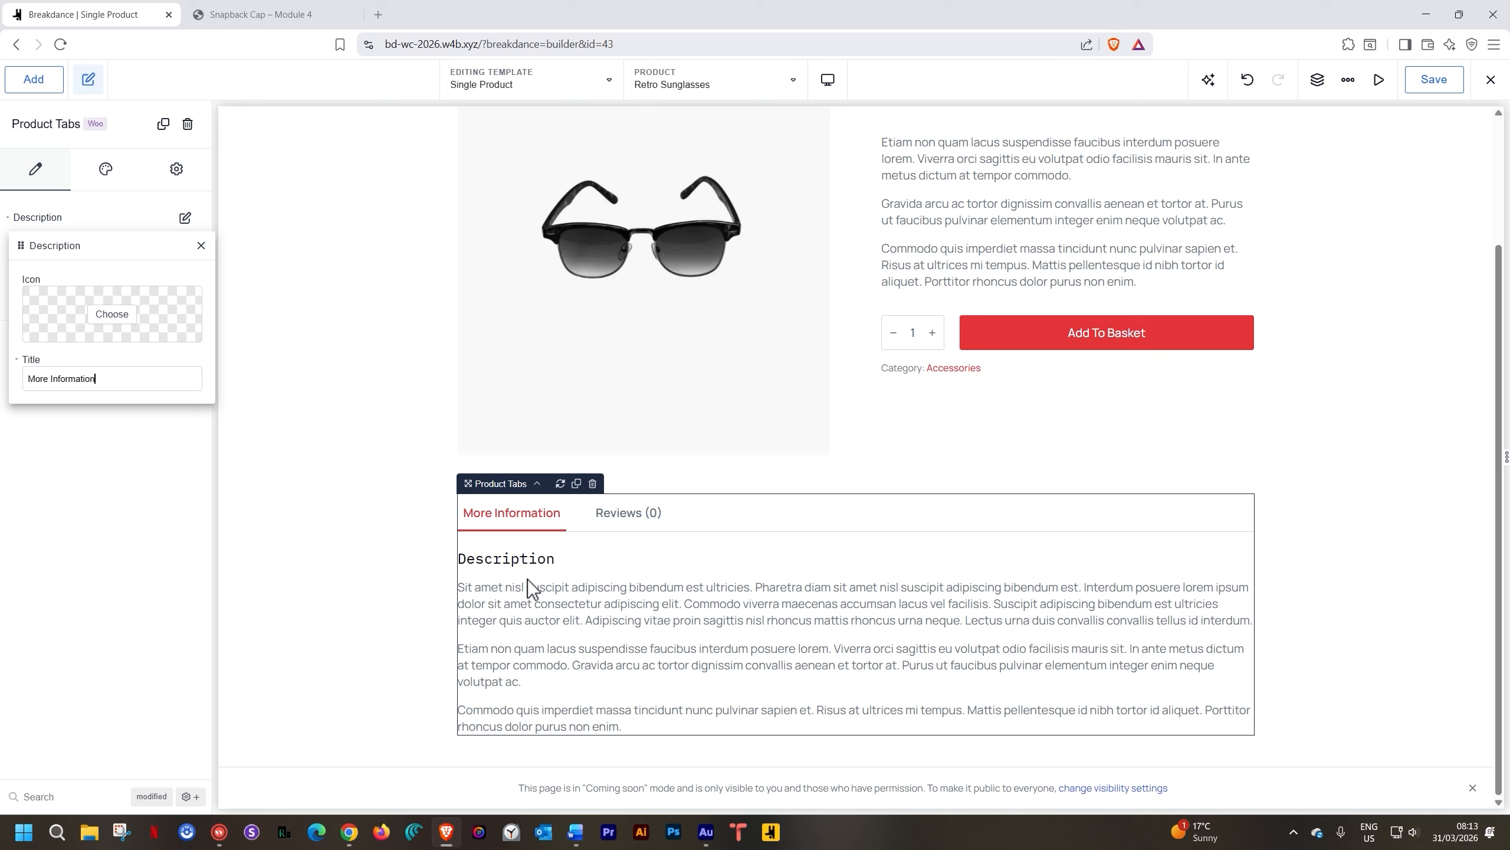
{"action": "left_click", "coordinate": [184, 292]}
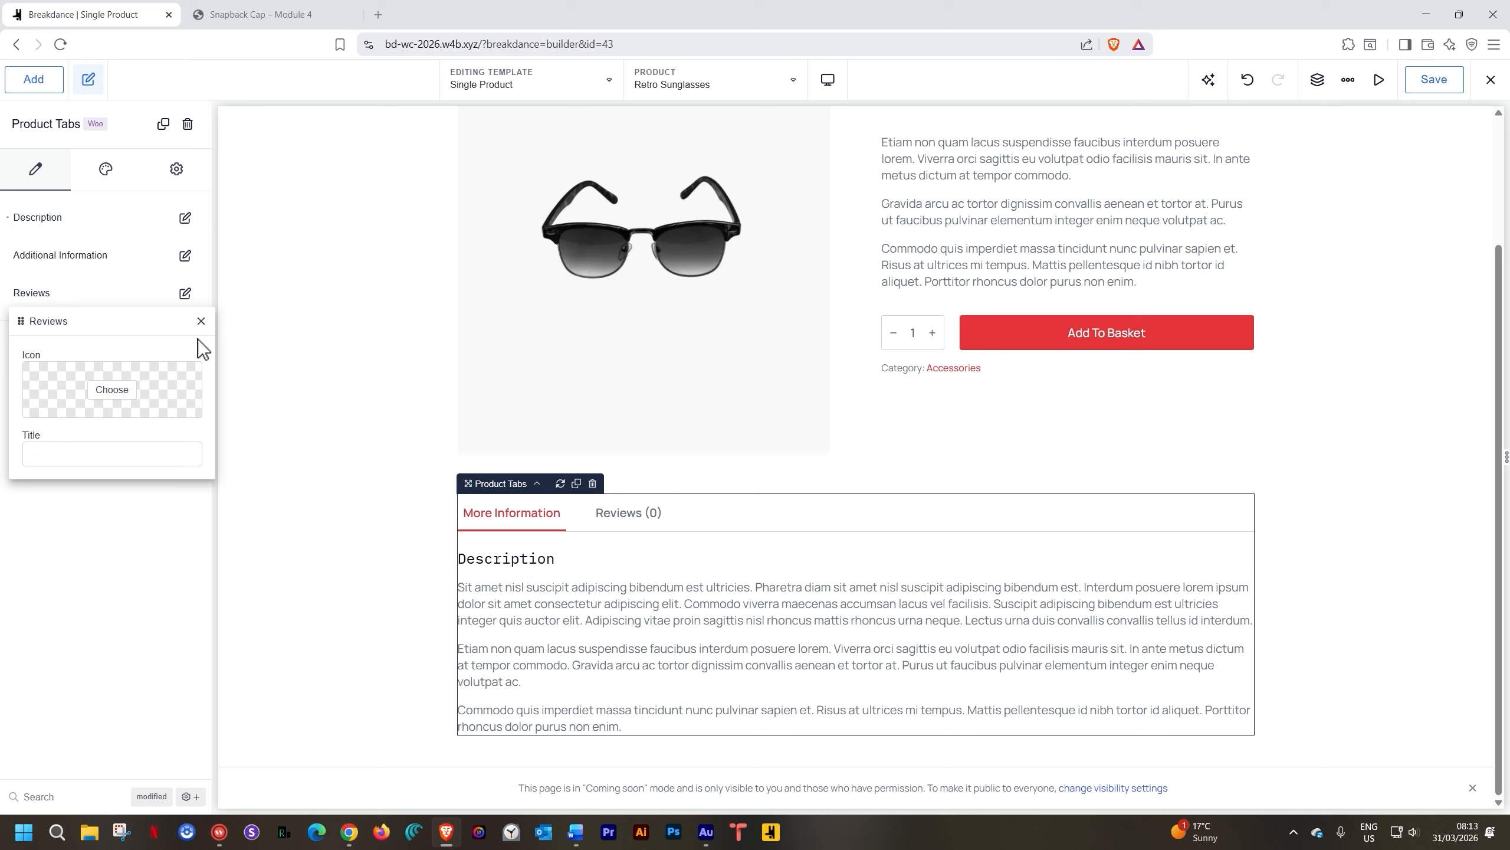
{"action": "left_click", "coordinate": [202, 323]}
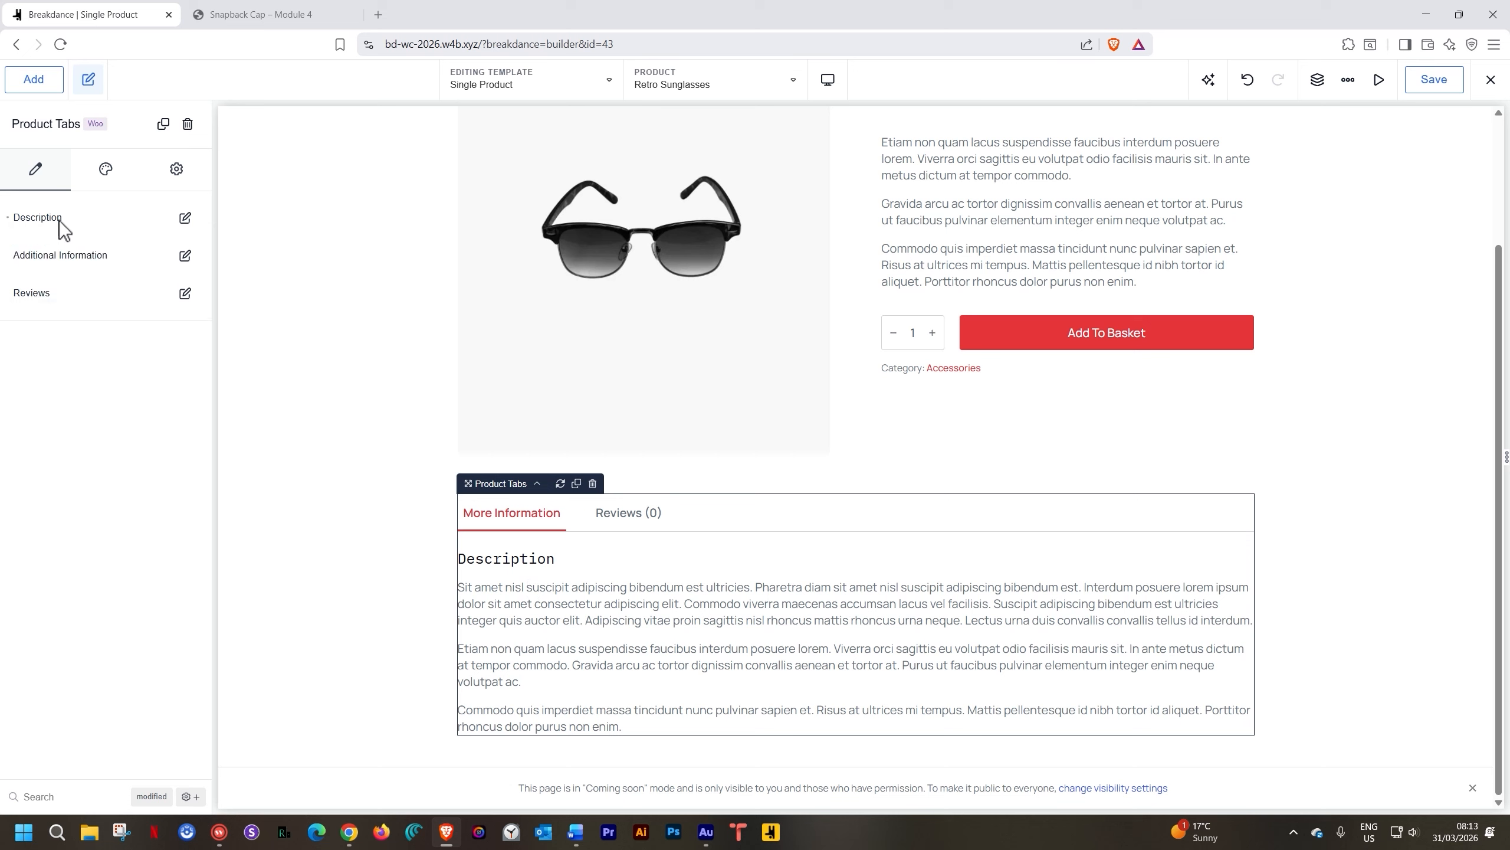
{"action": "left_click", "coordinate": [184, 256]}
{"action": "left_click", "coordinate": [203, 285]}
{"action": "left_click", "coordinate": [105, 168]}
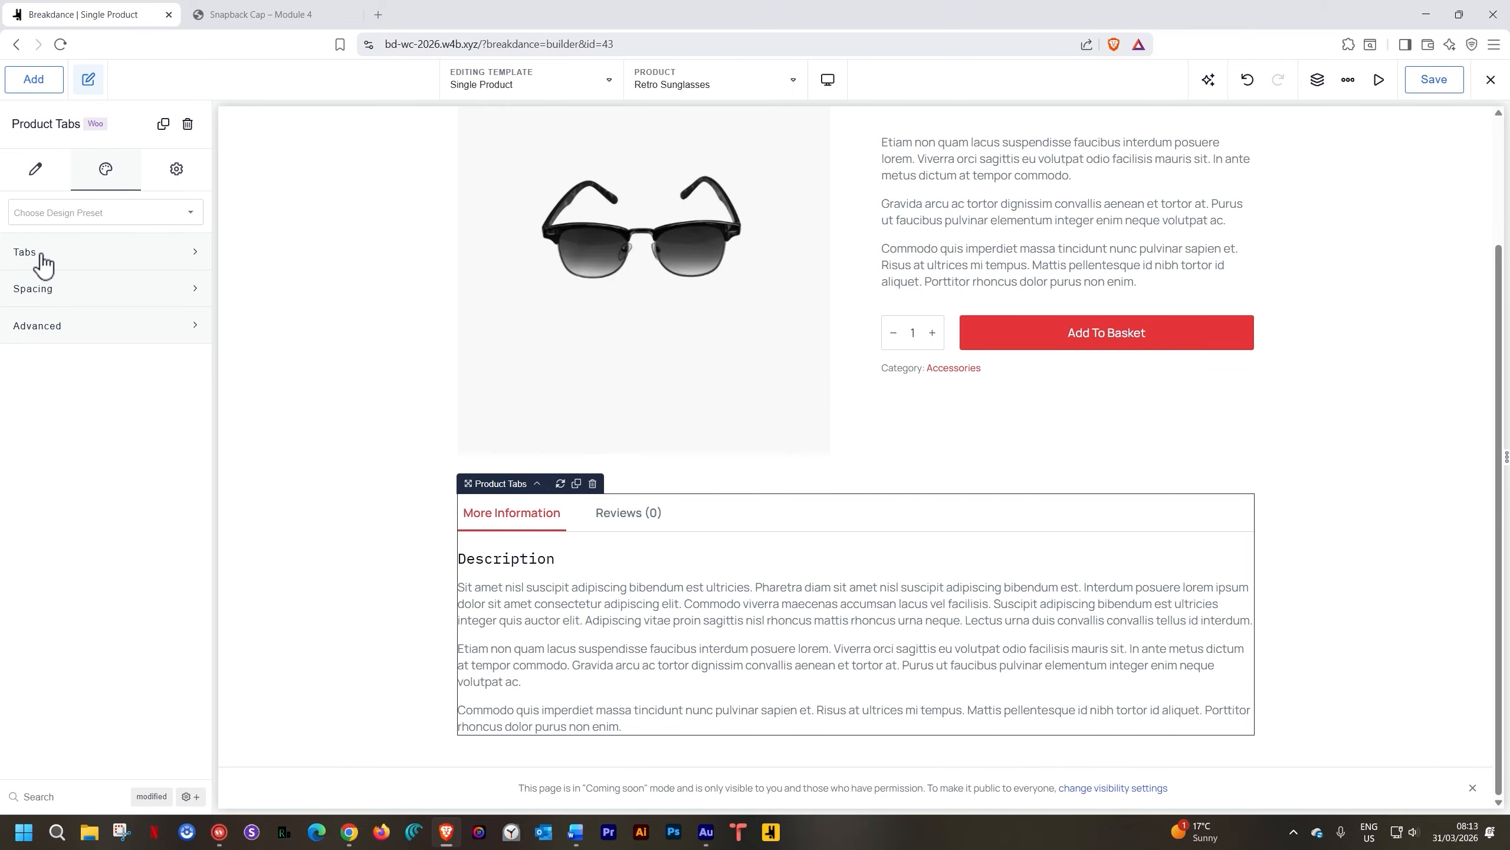
Preview the Pills and Bar tab styles, then keep the classic Tabs style
{"action": "left_click", "coordinate": [43, 262]}
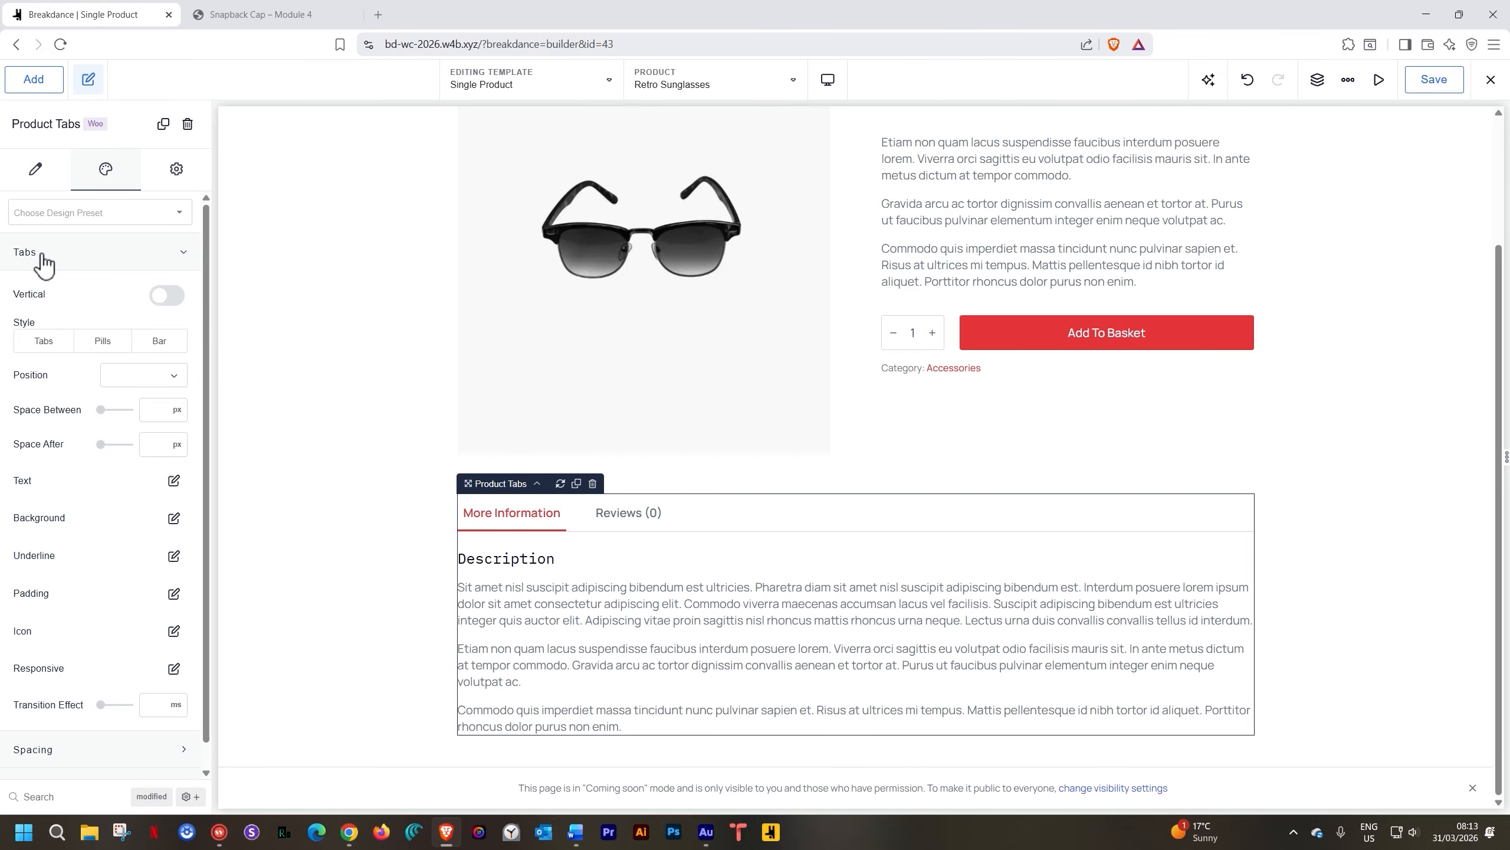
{"action": "left_click", "coordinate": [52, 345]}
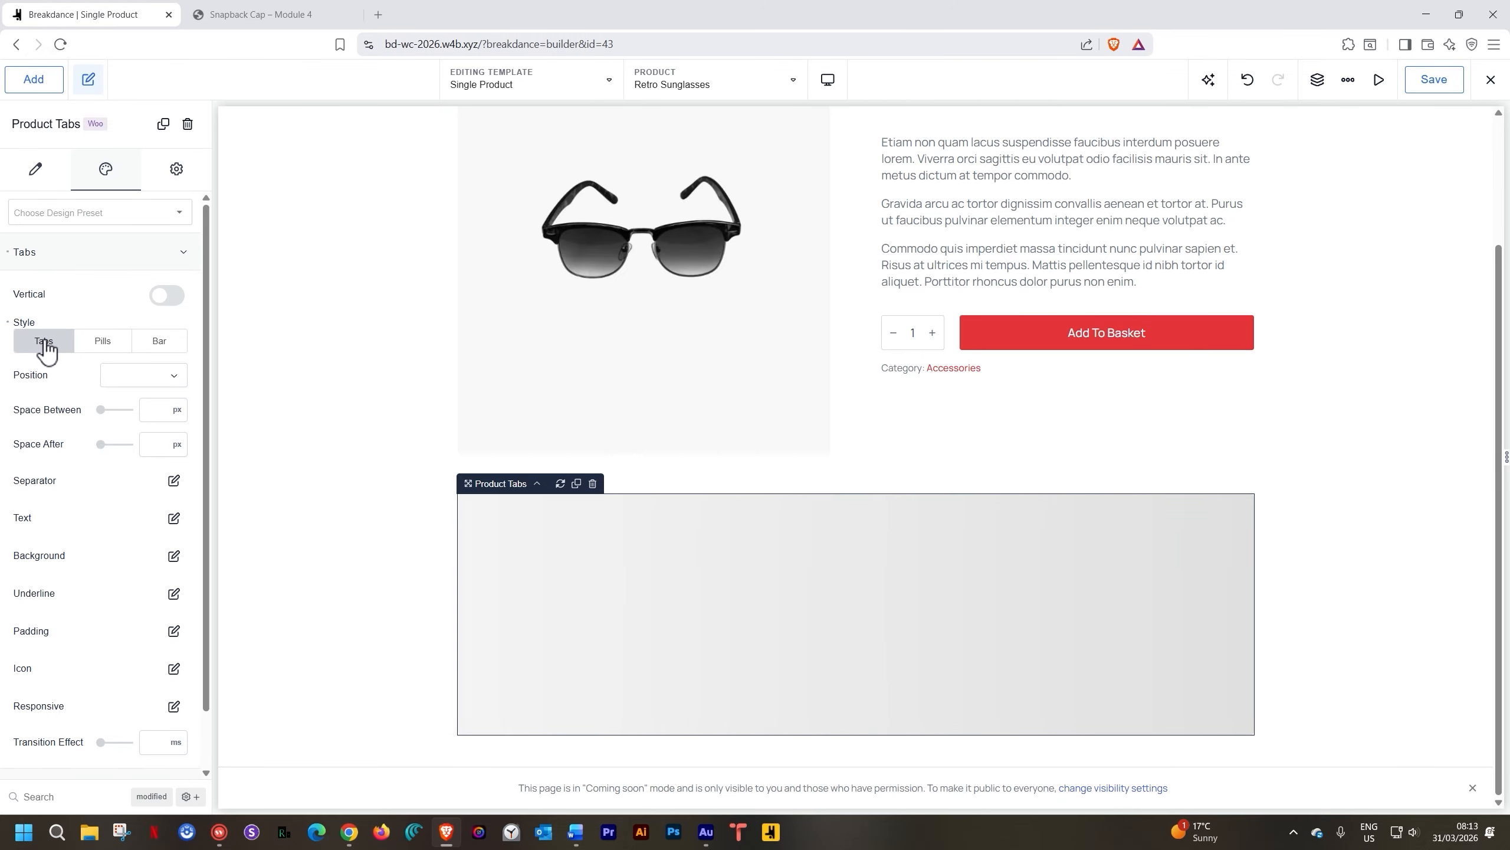
{"action": "left_click", "coordinate": [102, 345]}
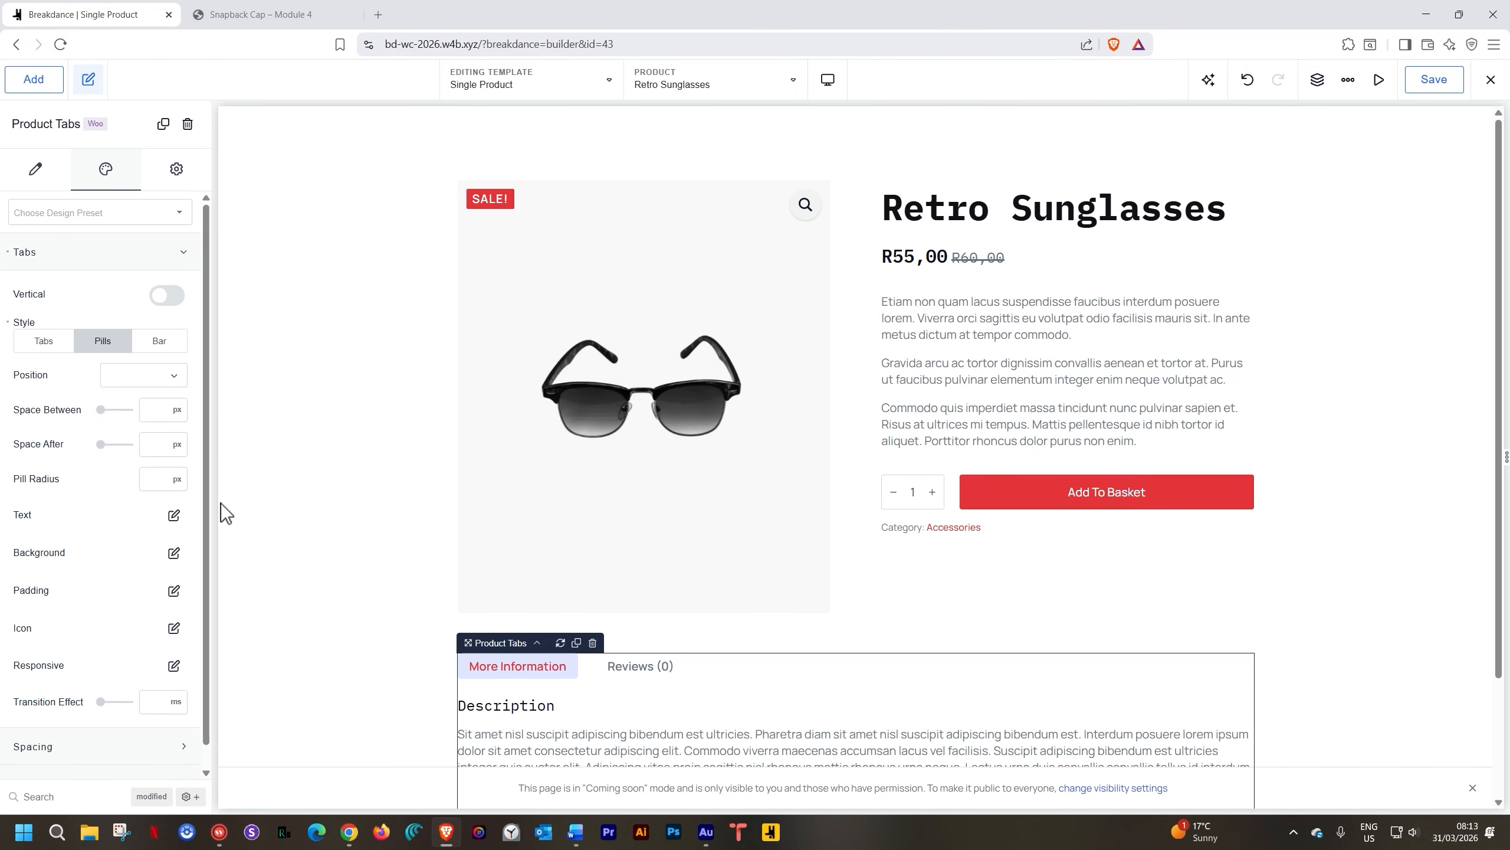
{"action": "left_click", "coordinate": [182, 344]}
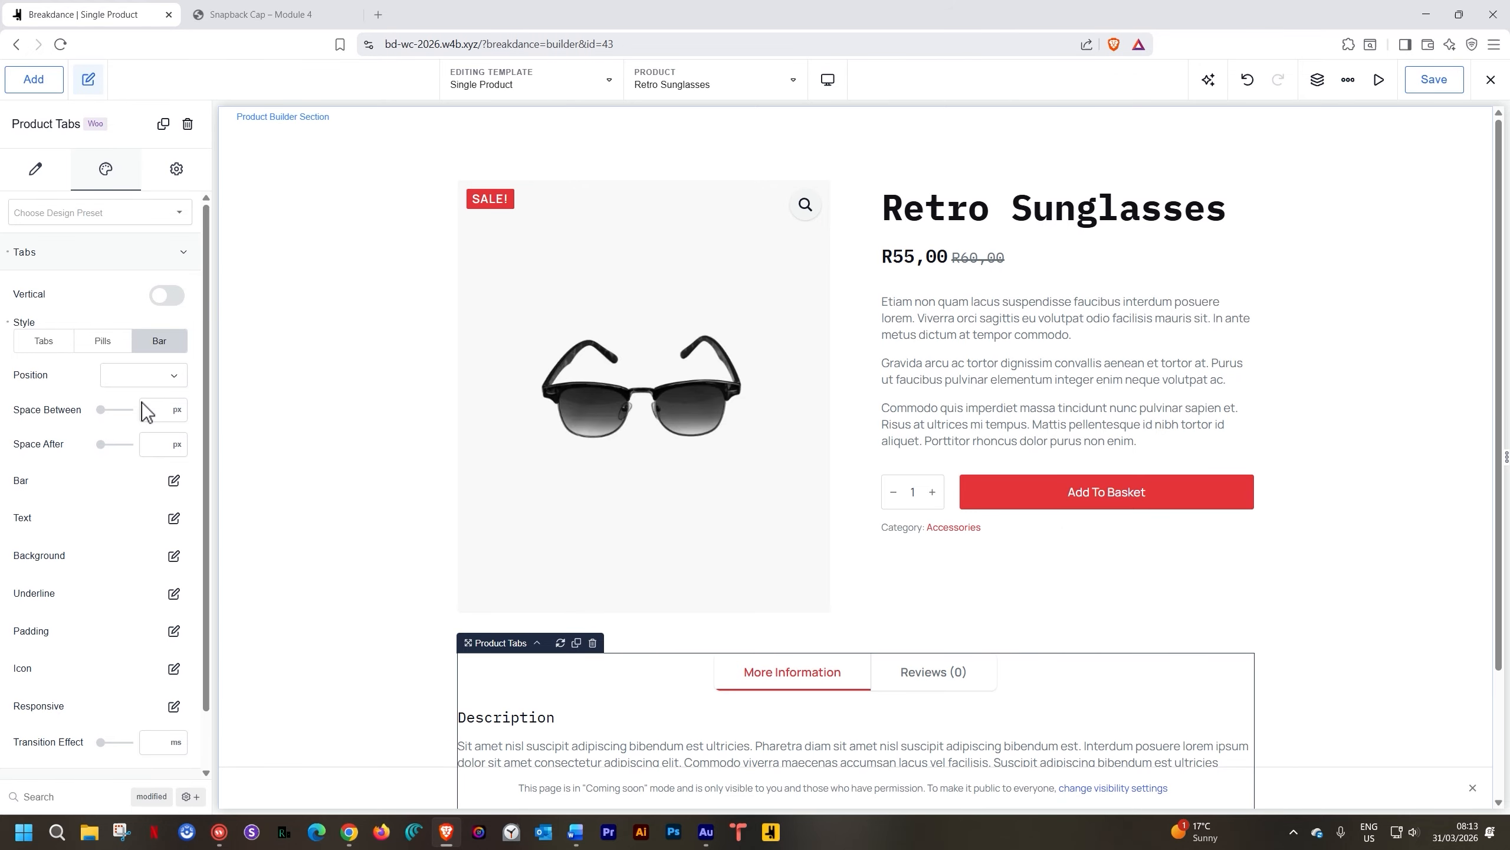
{"action": "left_click", "coordinate": [59, 344]}
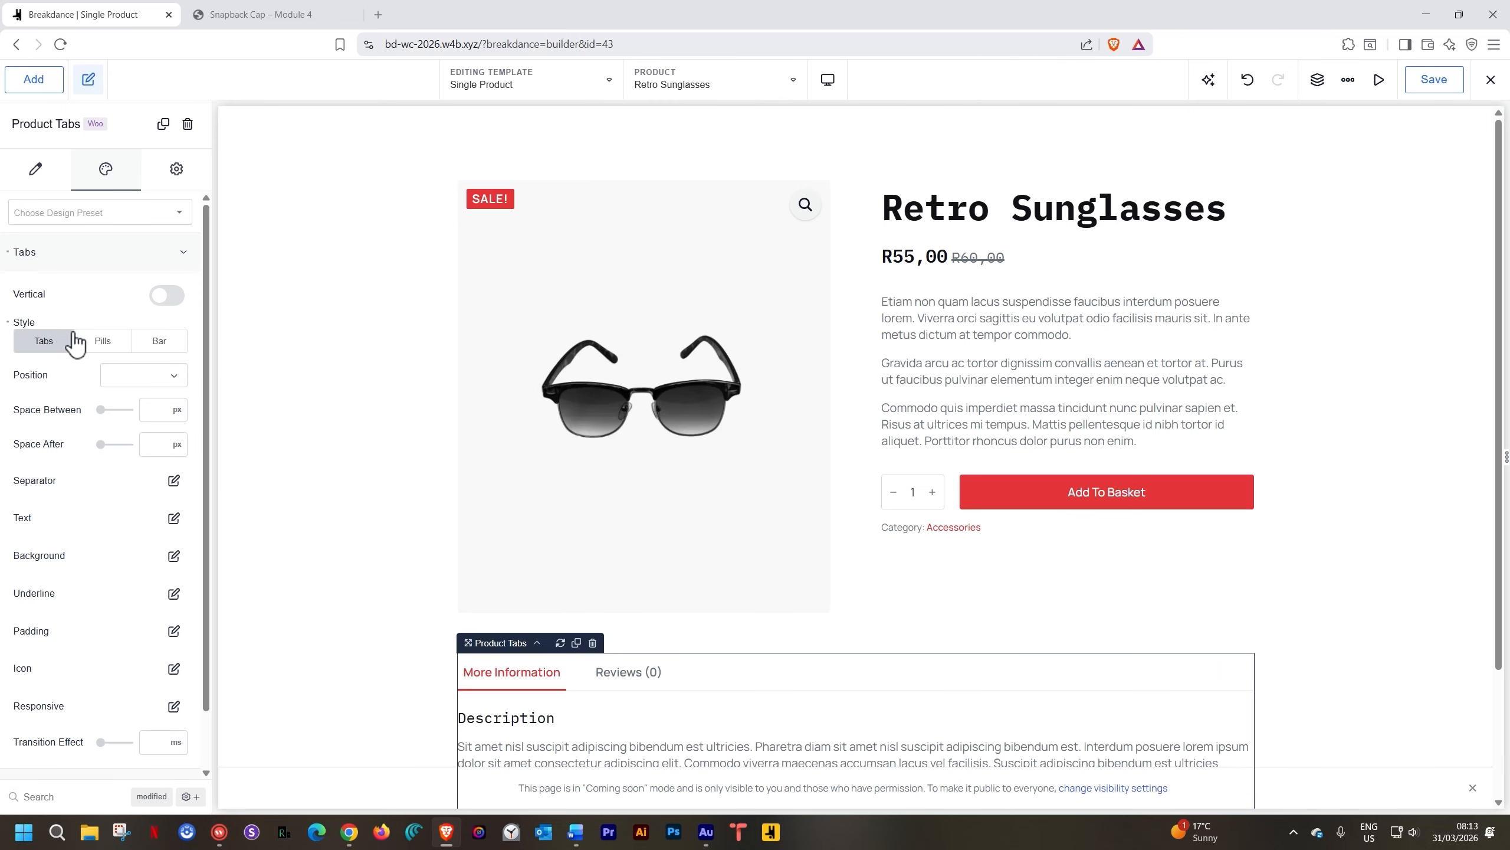
Set the product tabs' Position to Left after trying full-width
{"action": "scroll", "coordinate": [116, 324], "scroll_direction": "down", "scroll_amount": 1}
{"action": "left_click", "coordinate": [136, 311]}
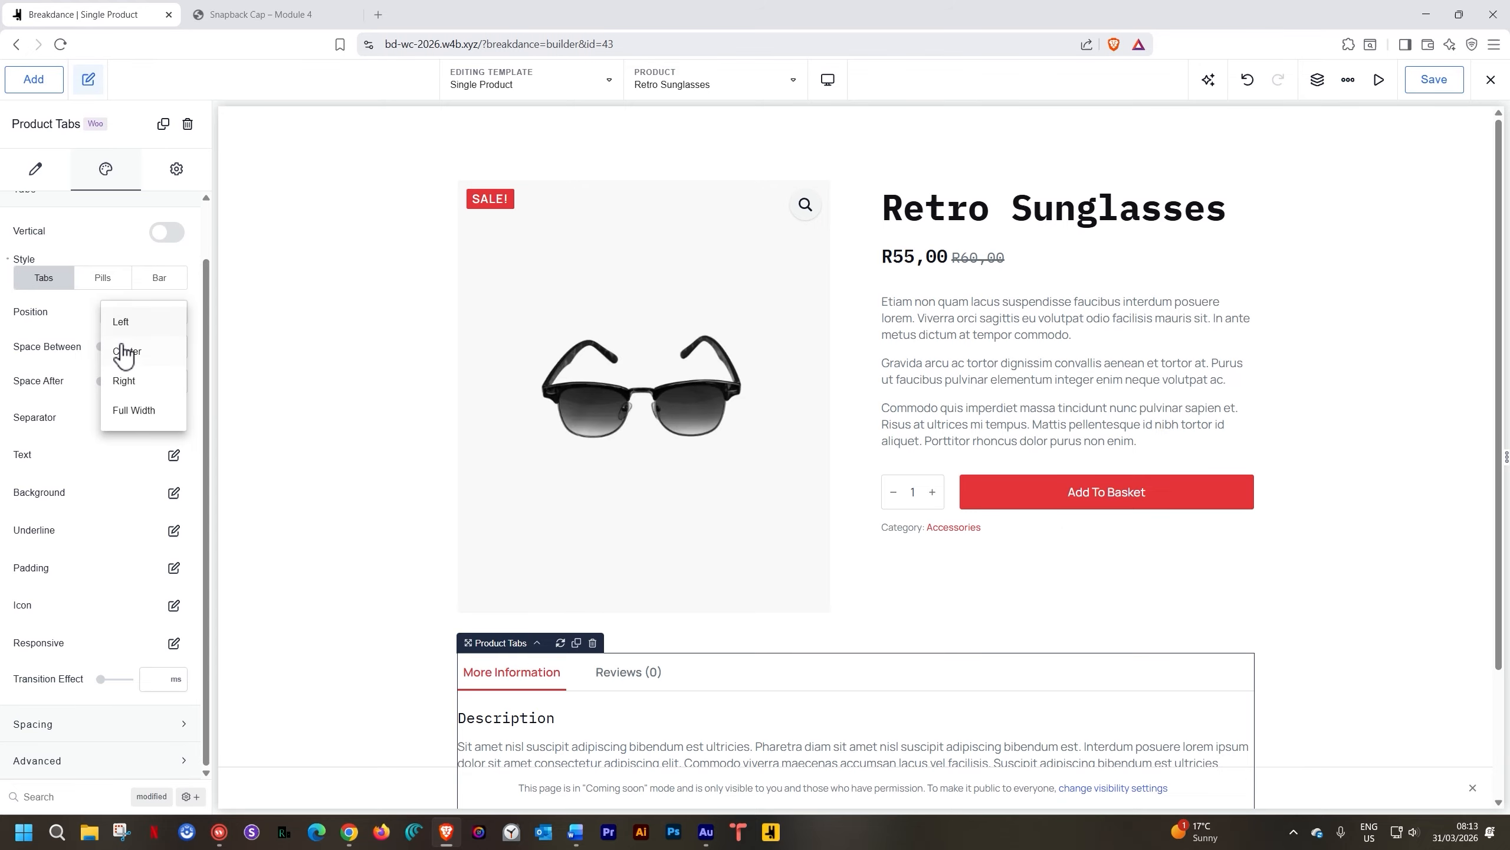
{"action": "left_click", "coordinate": [89, 312]}
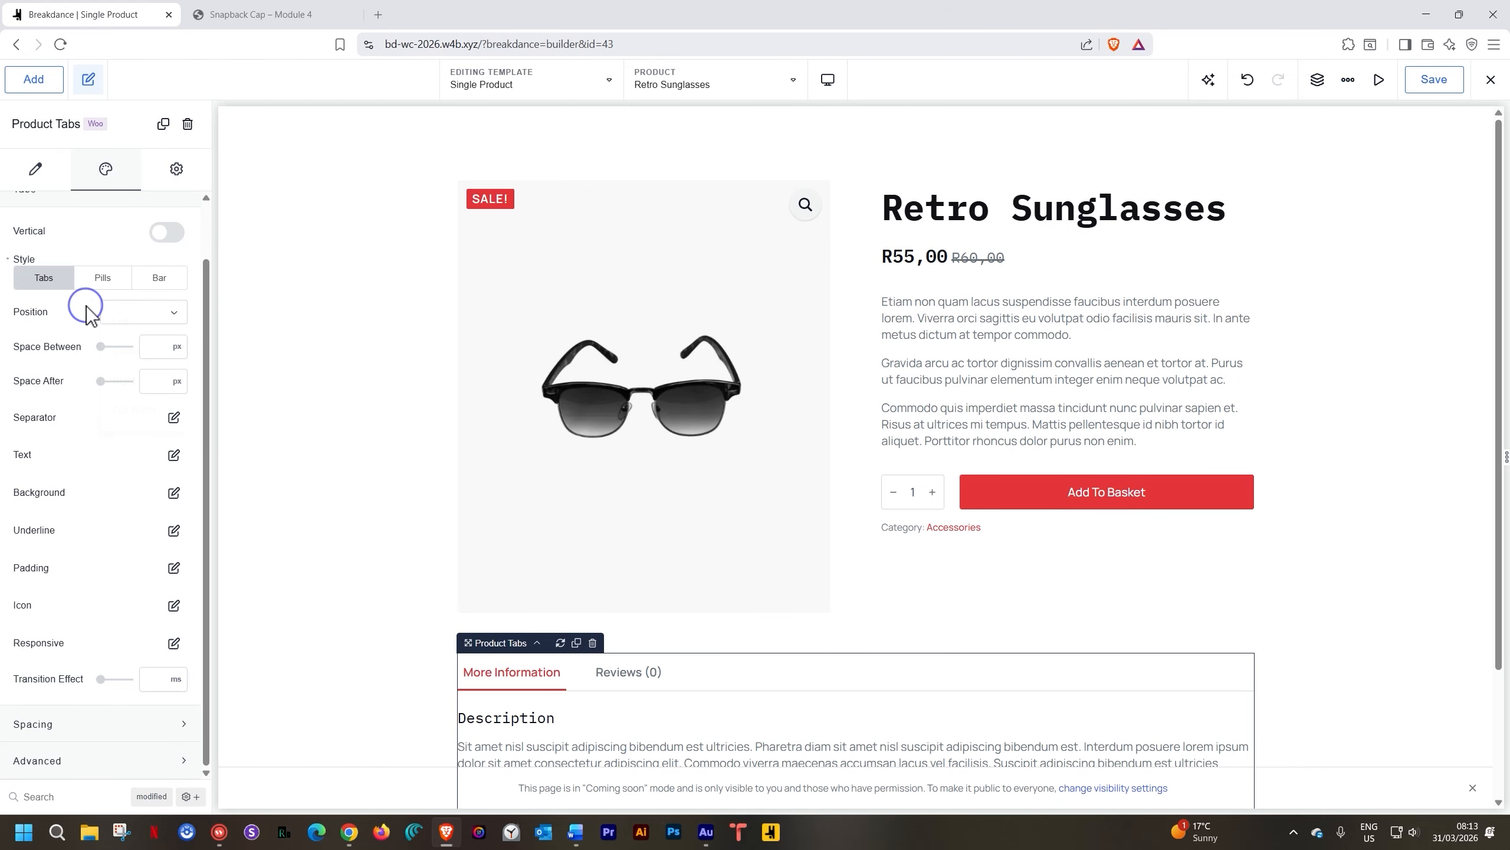
{"action": "left_click", "coordinate": [145, 318]}
{"action": "left_click", "coordinate": [127, 409]}
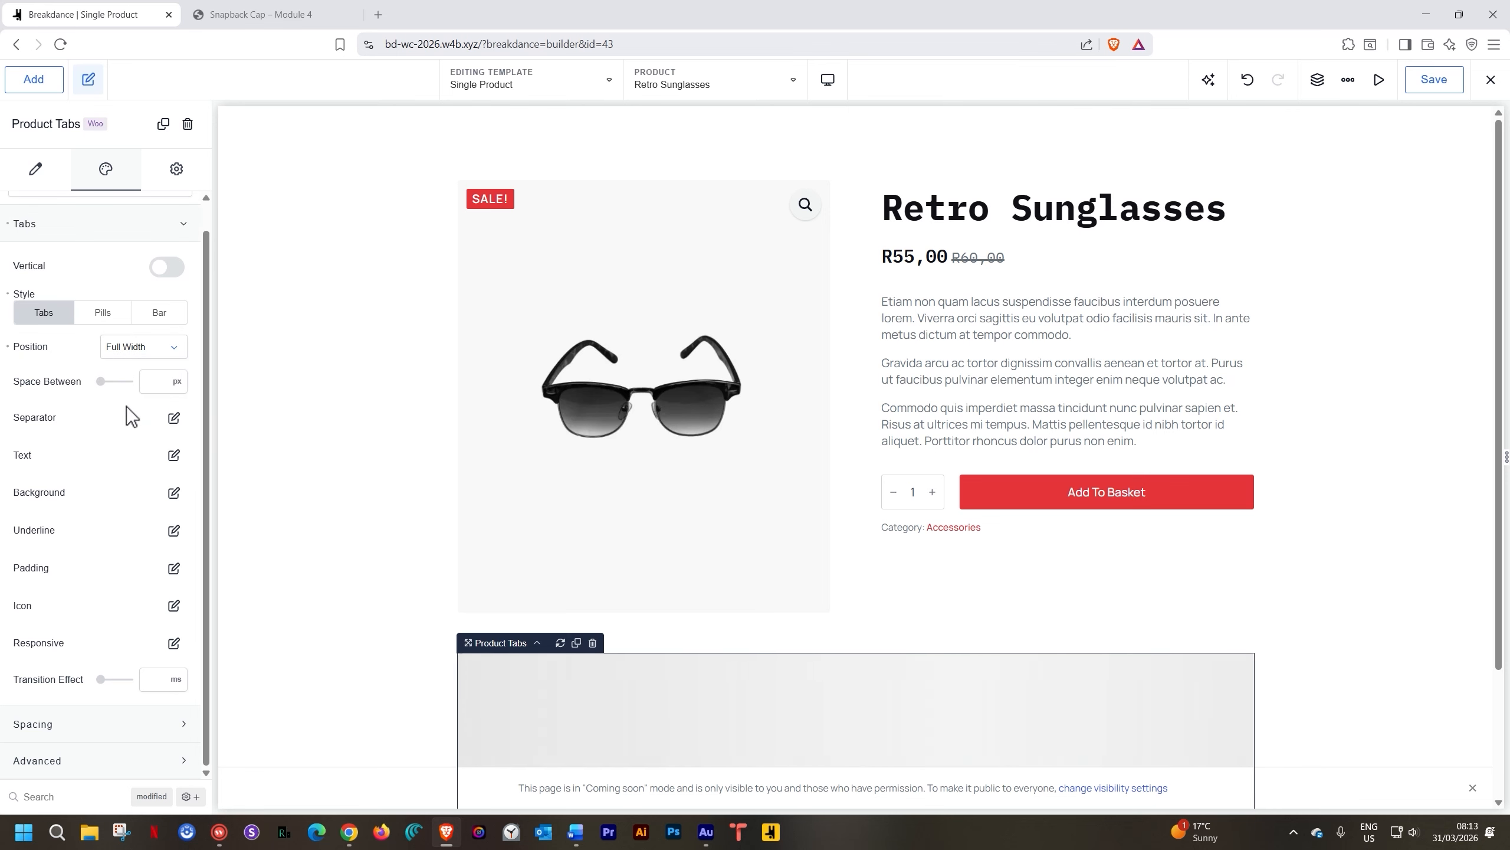
{"action": "left_click", "coordinate": [142, 348]}
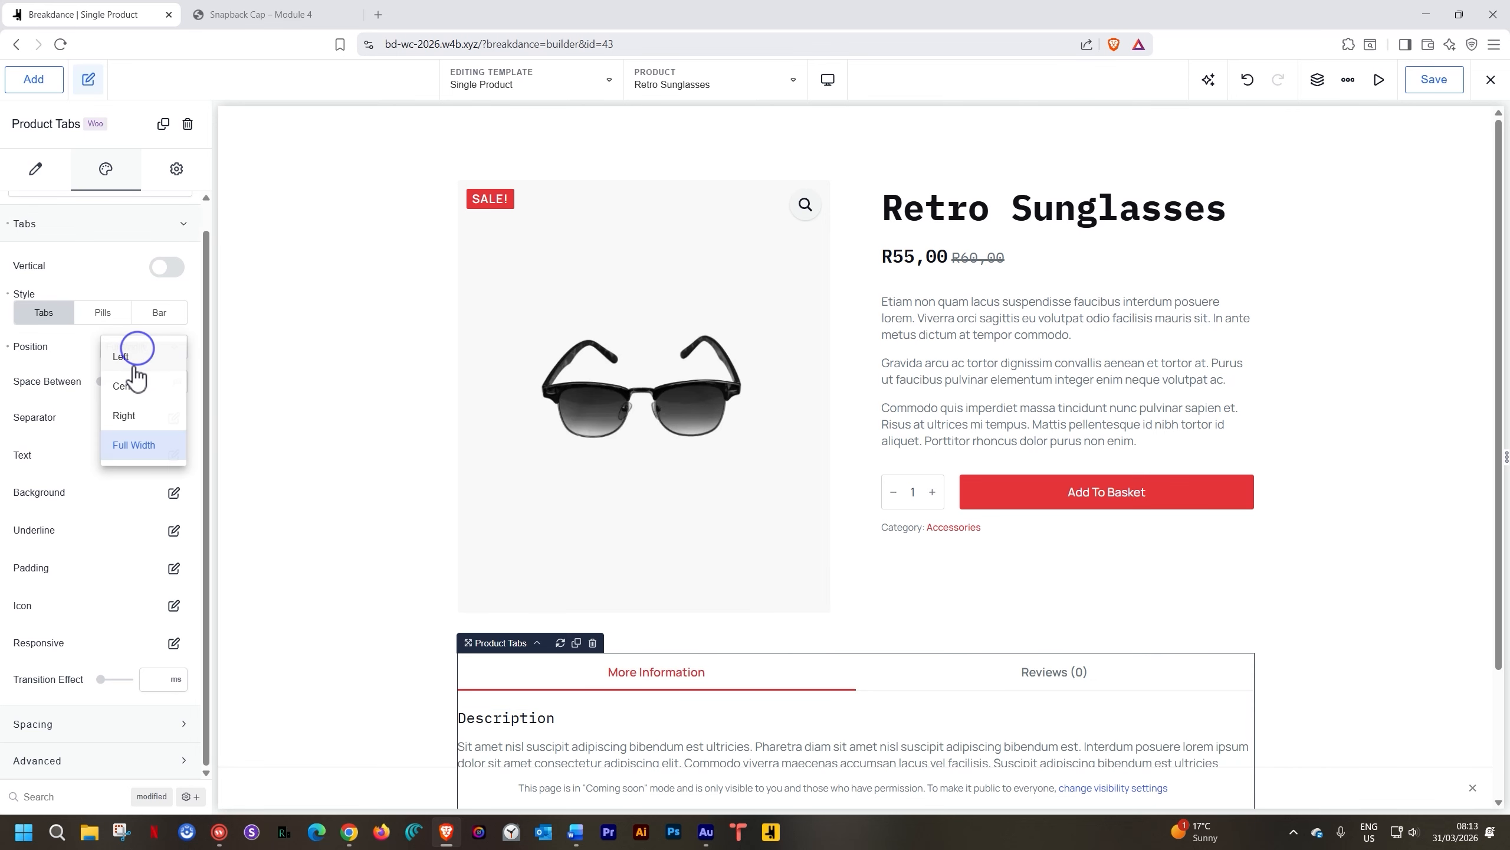
{"action": "left_click", "coordinate": [128, 356]}
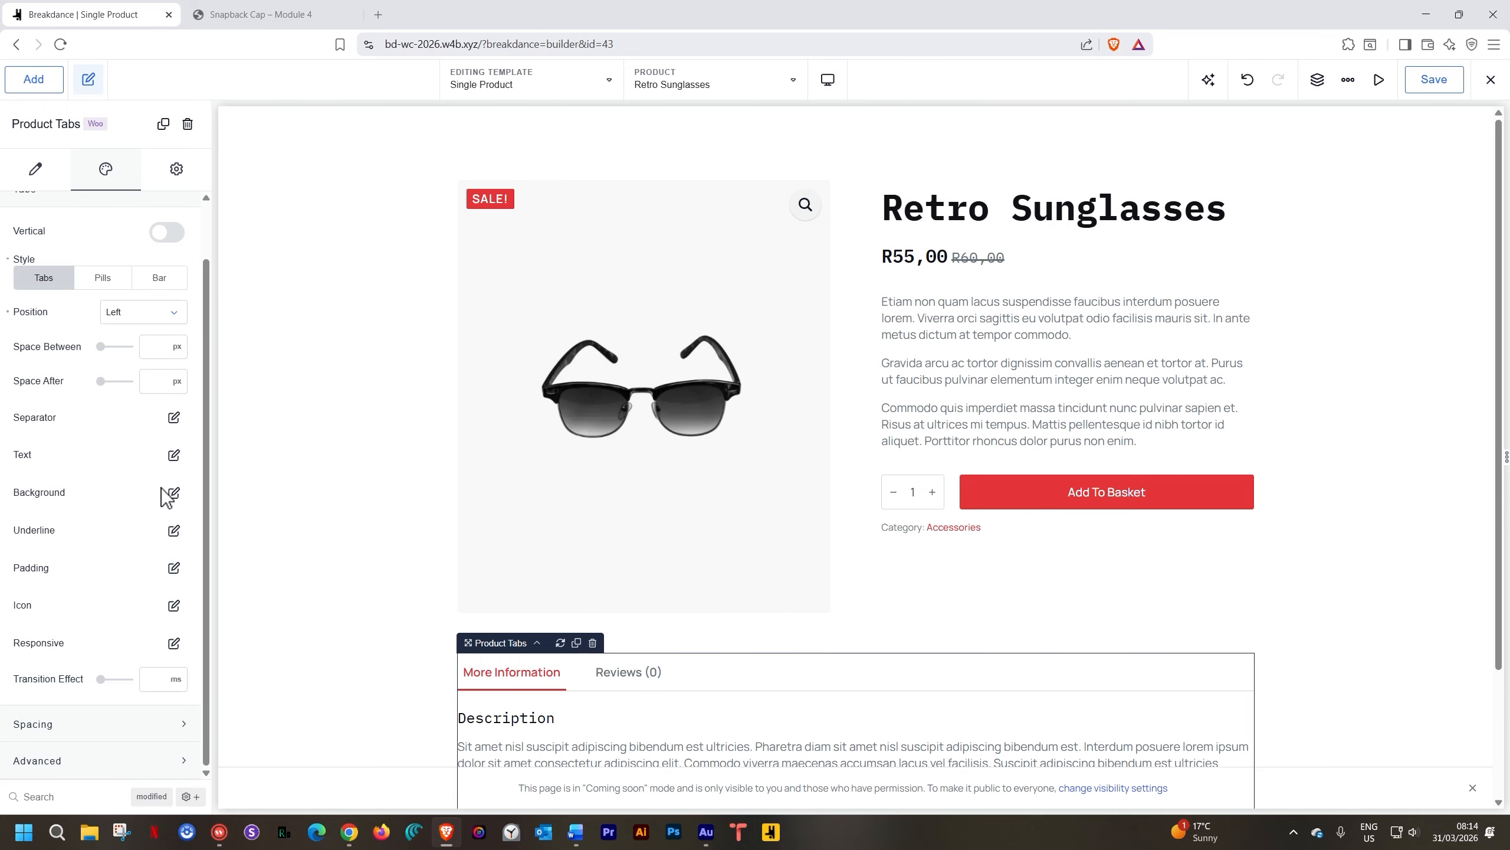
Set the Below Tabs spacing to 40 px
{"action": "left_click", "coordinate": [97, 721]}
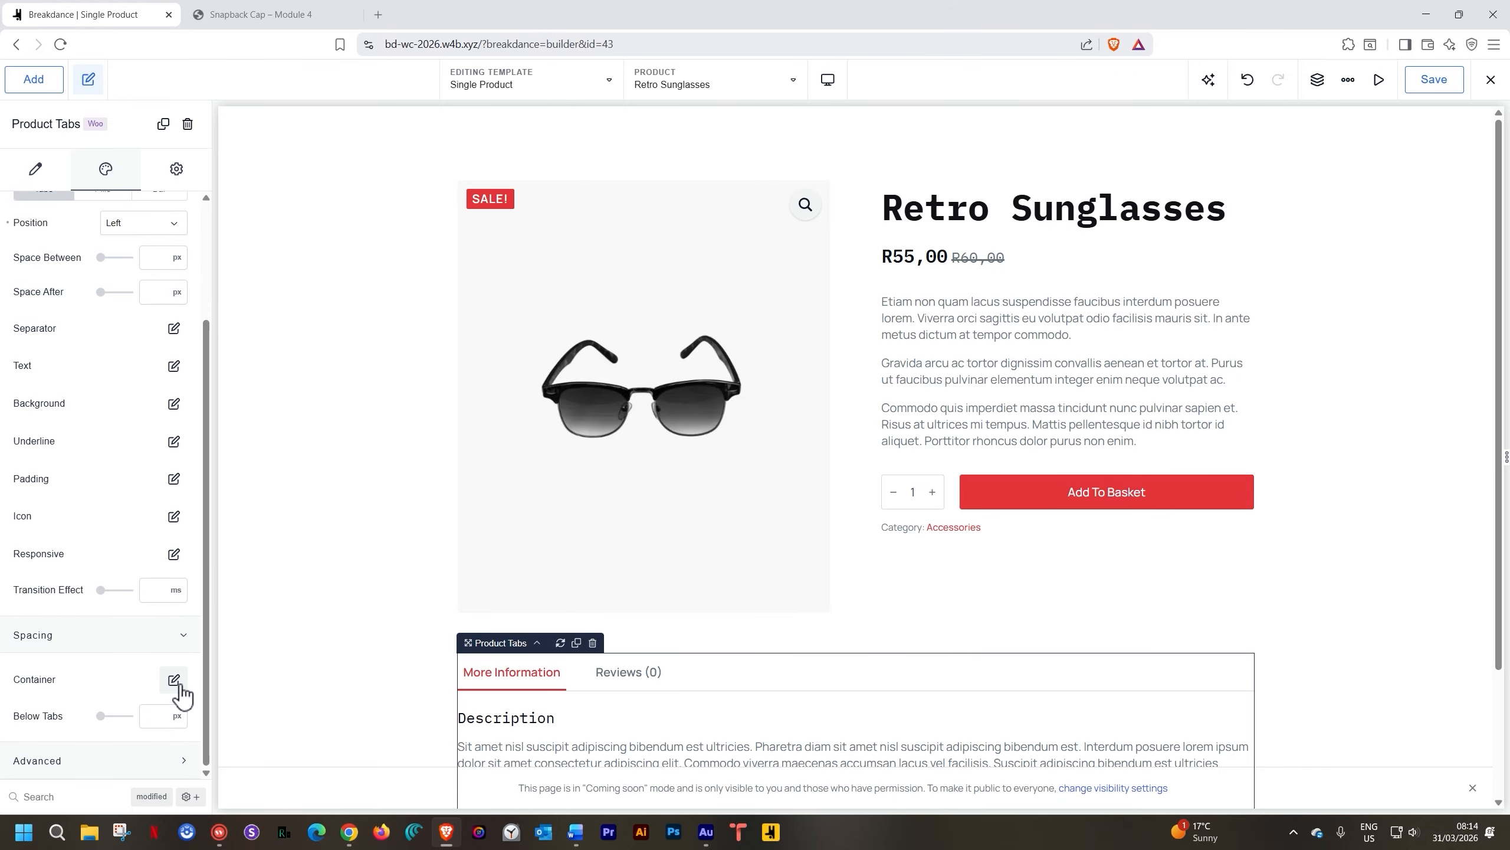
{"action": "scroll", "coordinate": [636, 693], "scroll_direction": "down", "scroll_amount": 3}
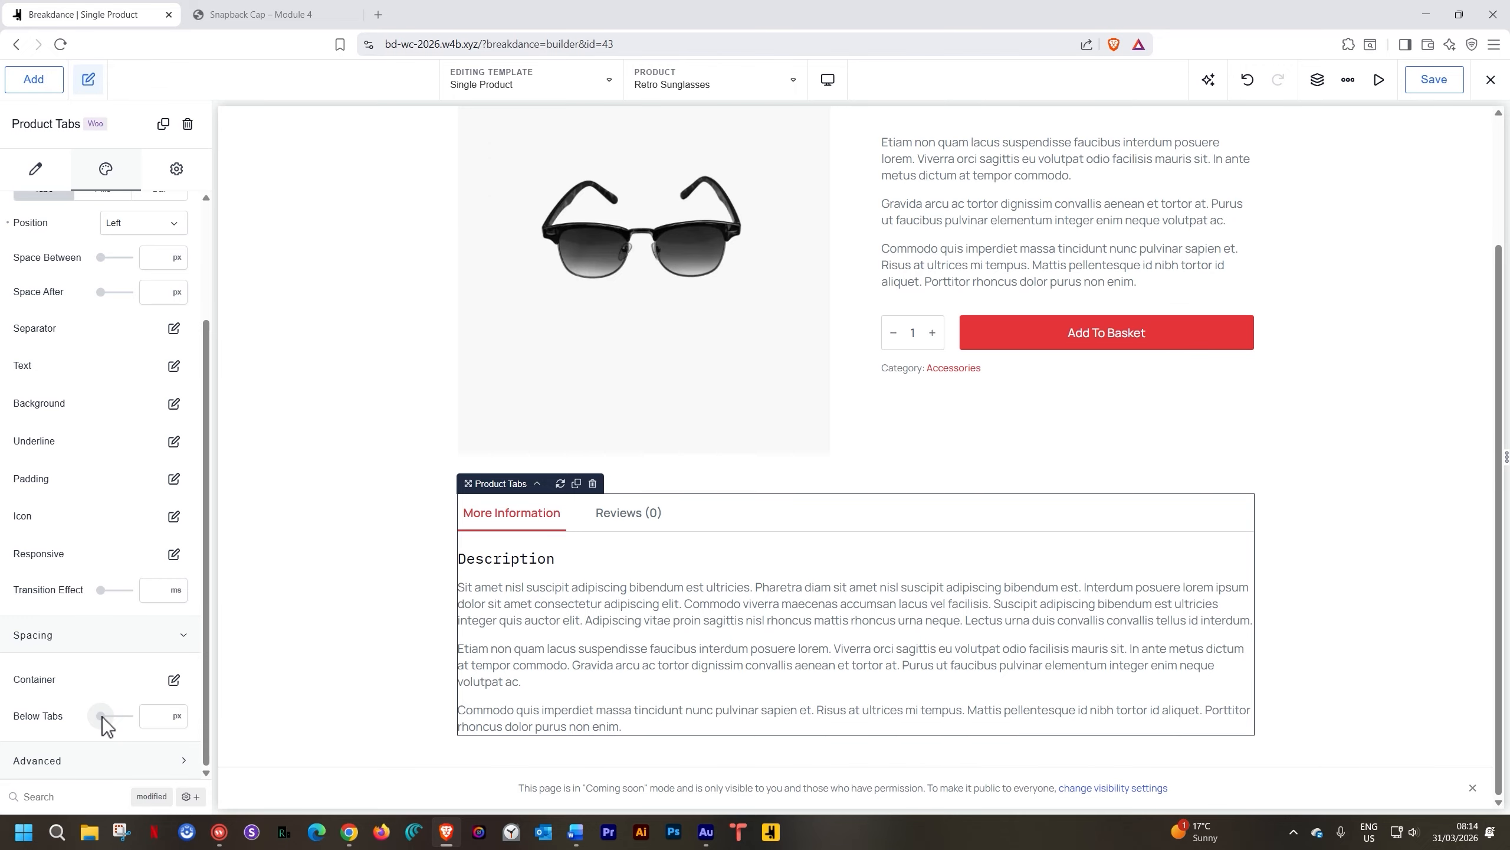
{"action": "left_click_drag", "start_coordinate": [102, 716], "coordinate": [111, 717]}
{"action": "left_click", "coordinate": [158, 715]}
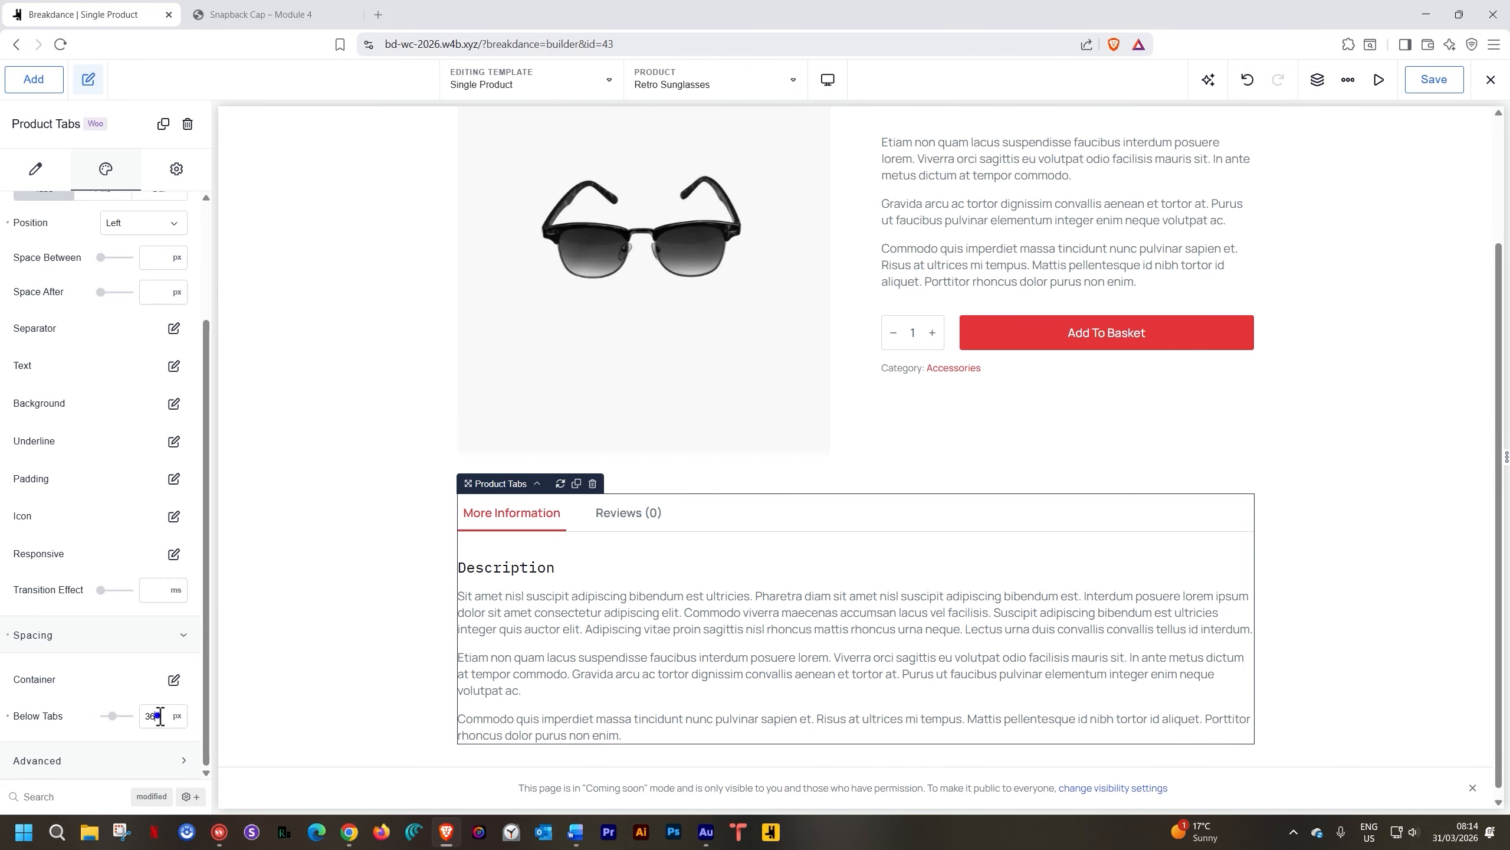
{"action": "type", "text": "40"}
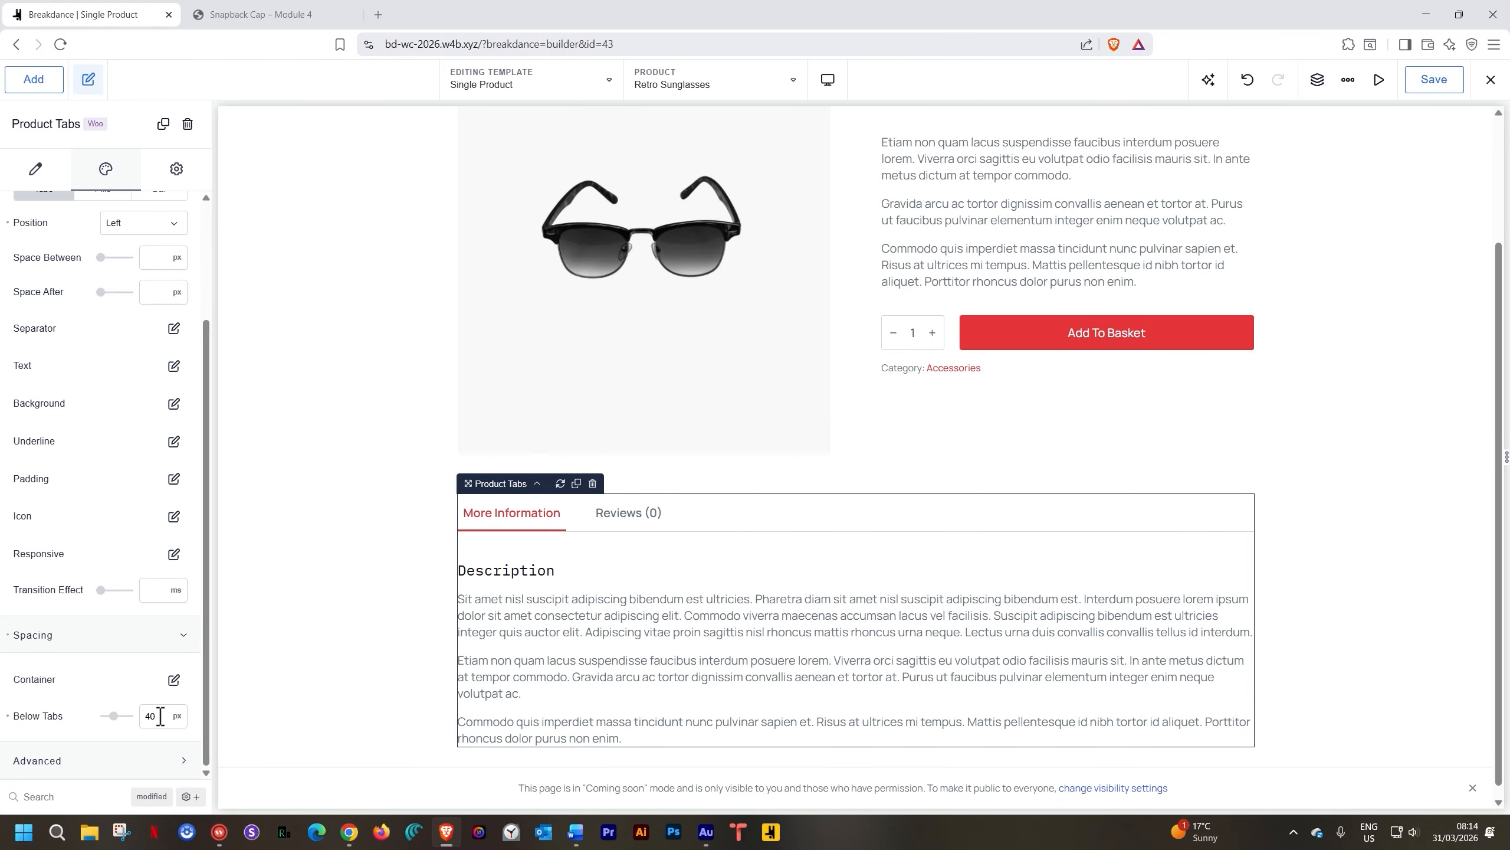
{"action": "left_click", "coordinate": [290, 566]}
Open the Structure outline and select the Product Builder element
{"action": "scroll", "coordinate": [290, 567], "scroll_direction": "up", "scroll_amount": 3}
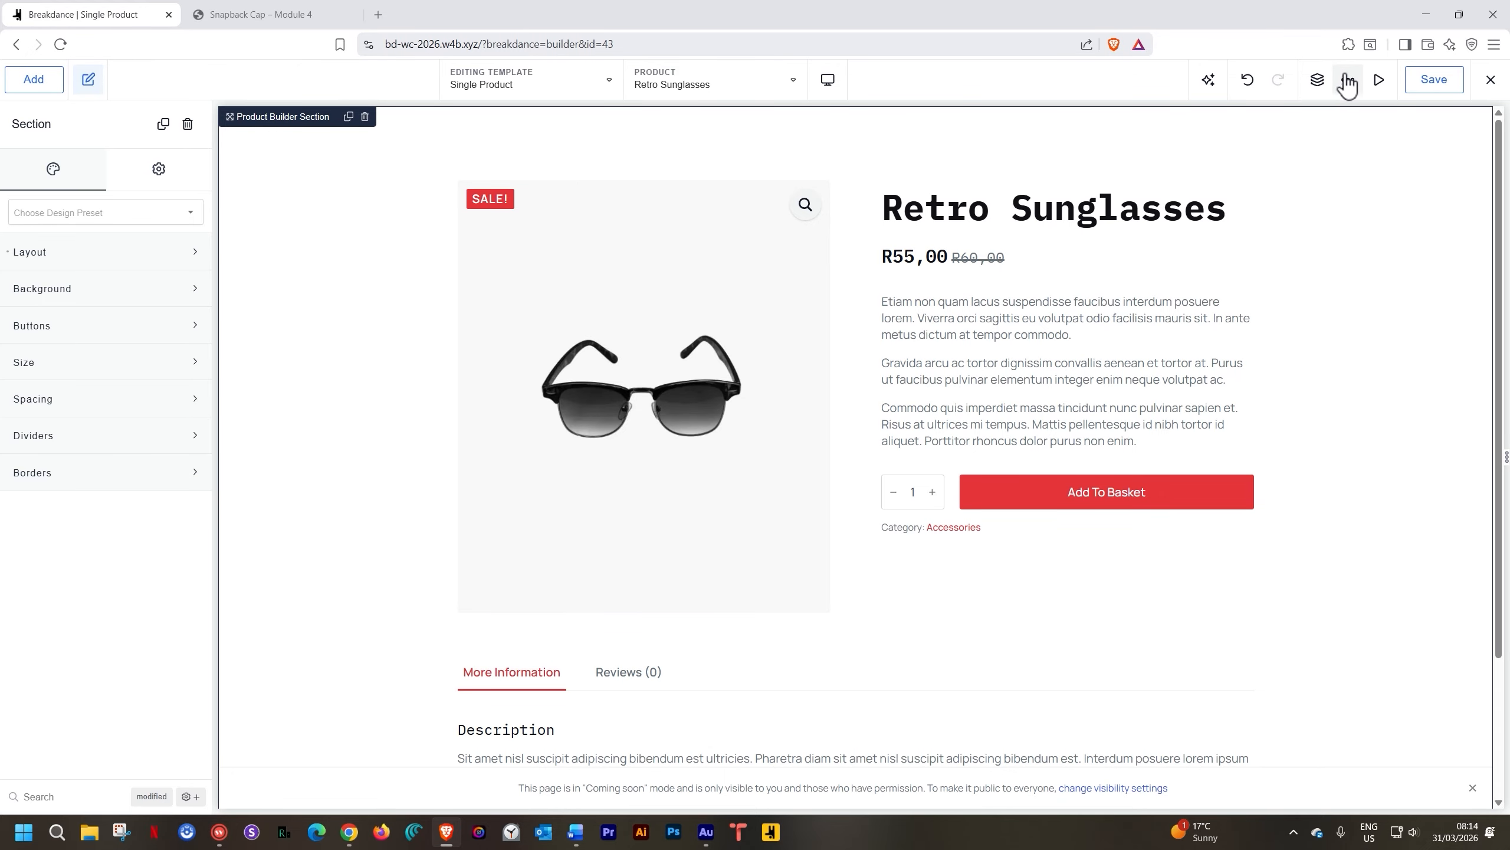
{"action": "left_click", "coordinate": [1316, 79]}
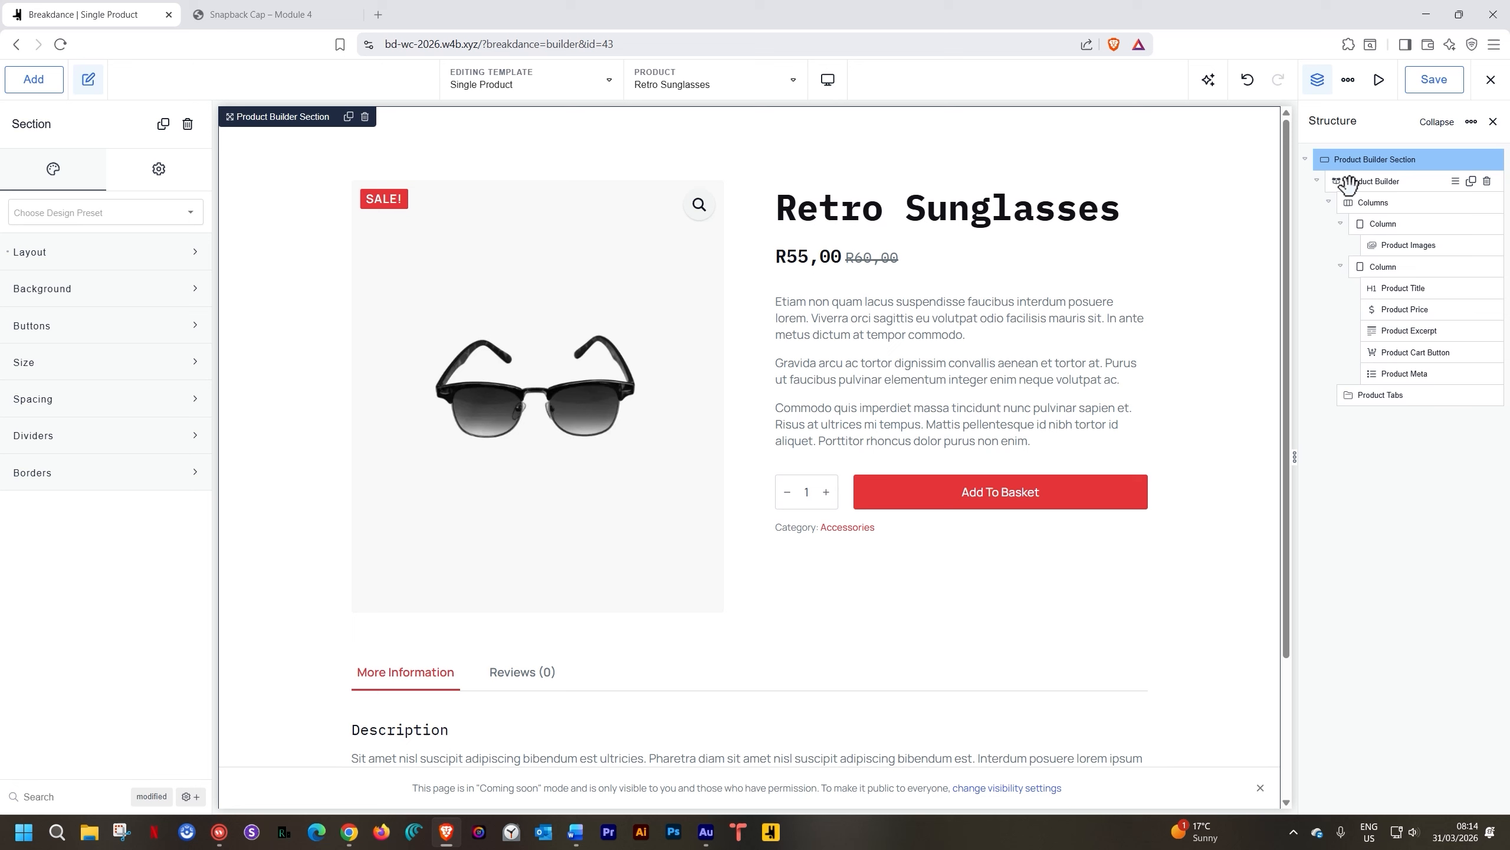
{"action": "left_click", "coordinate": [1368, 181]}
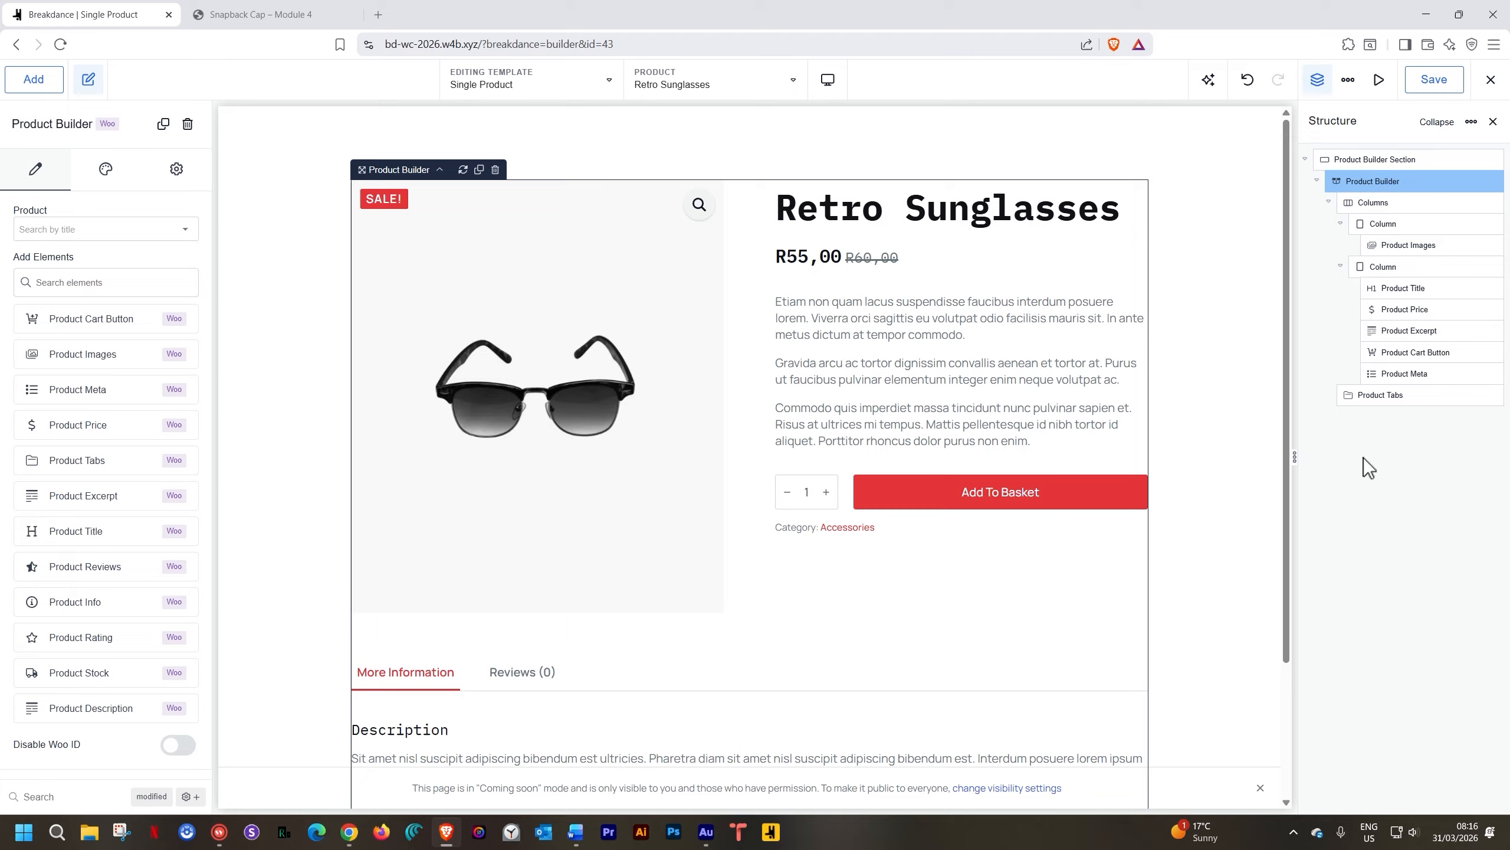
Insert a WooCommerce Related Products element directly beneath the Product Tabs
{"action": "left_click", "coordinate": [1366, 437]}
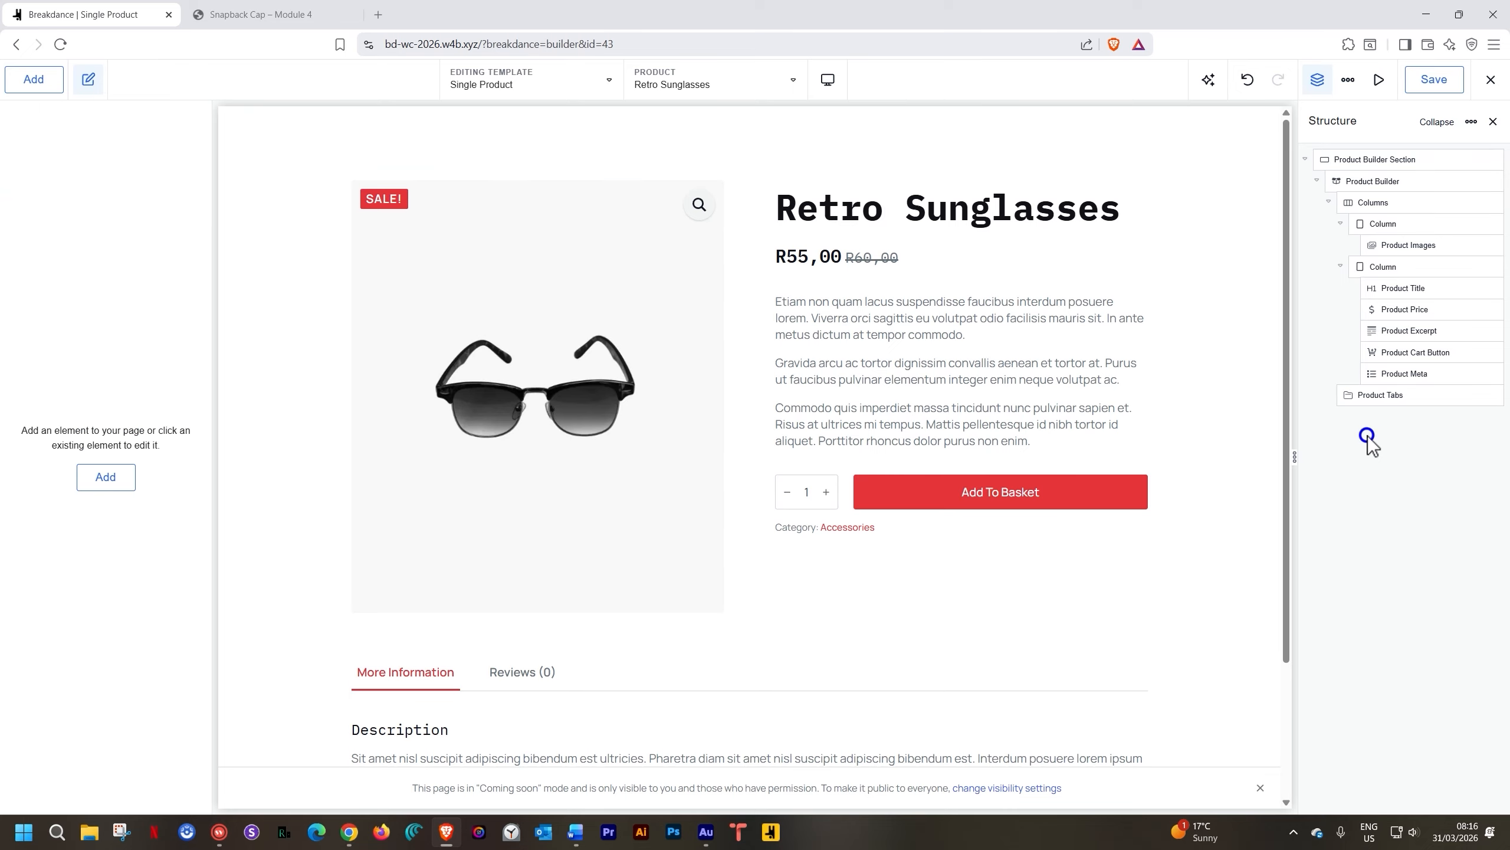
{"action": "left_click", "coordinate": [43, 84]}
{"action": "left_click", "coordinate": [95, 247]}
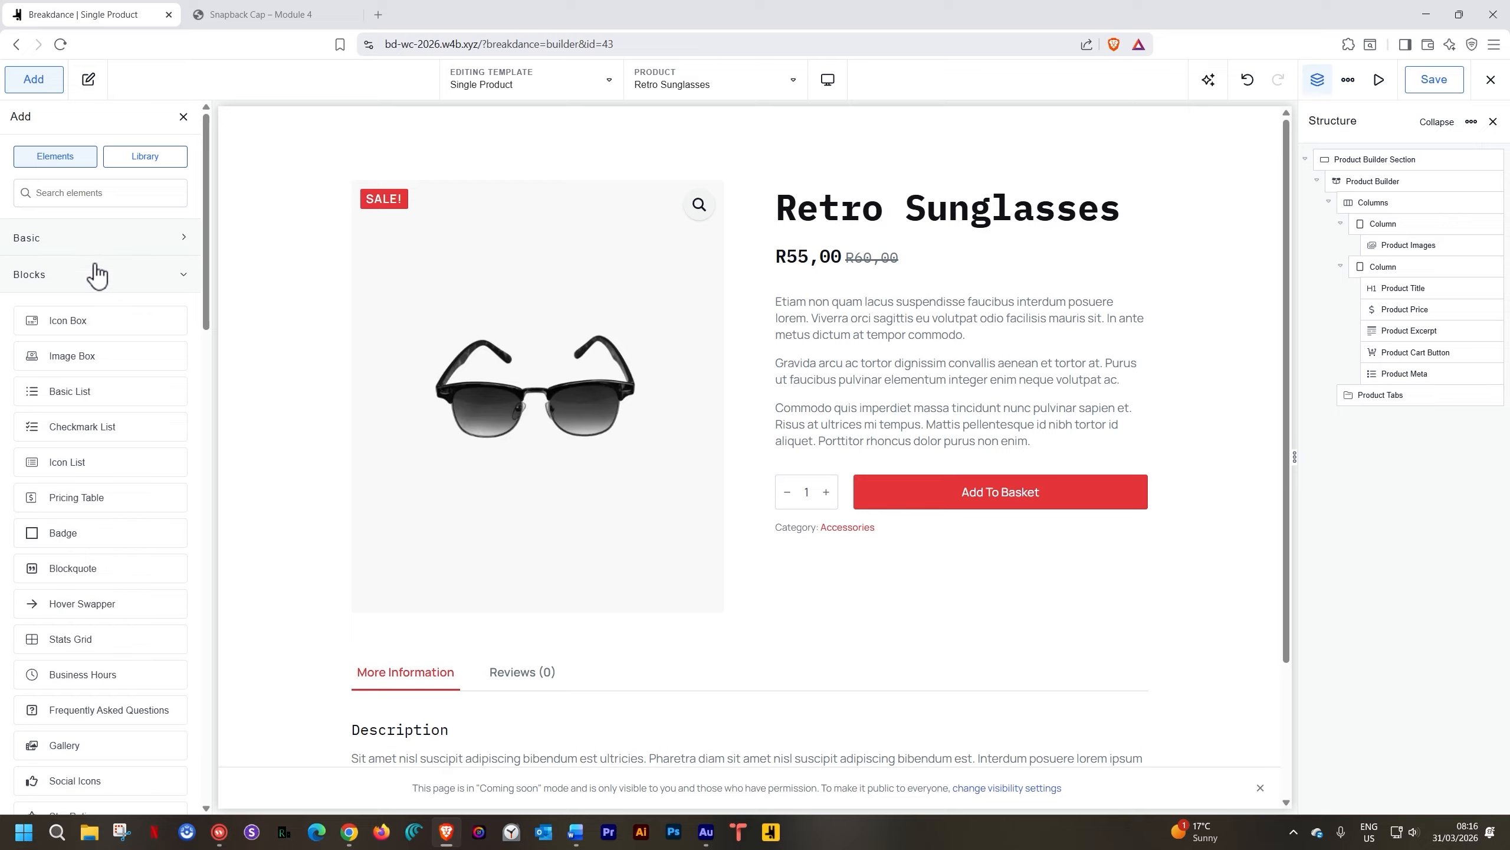
{"action": "left_click", "coordinate": [96, 277]}
{"action": "left_click", "coordinate": [79, 470]}
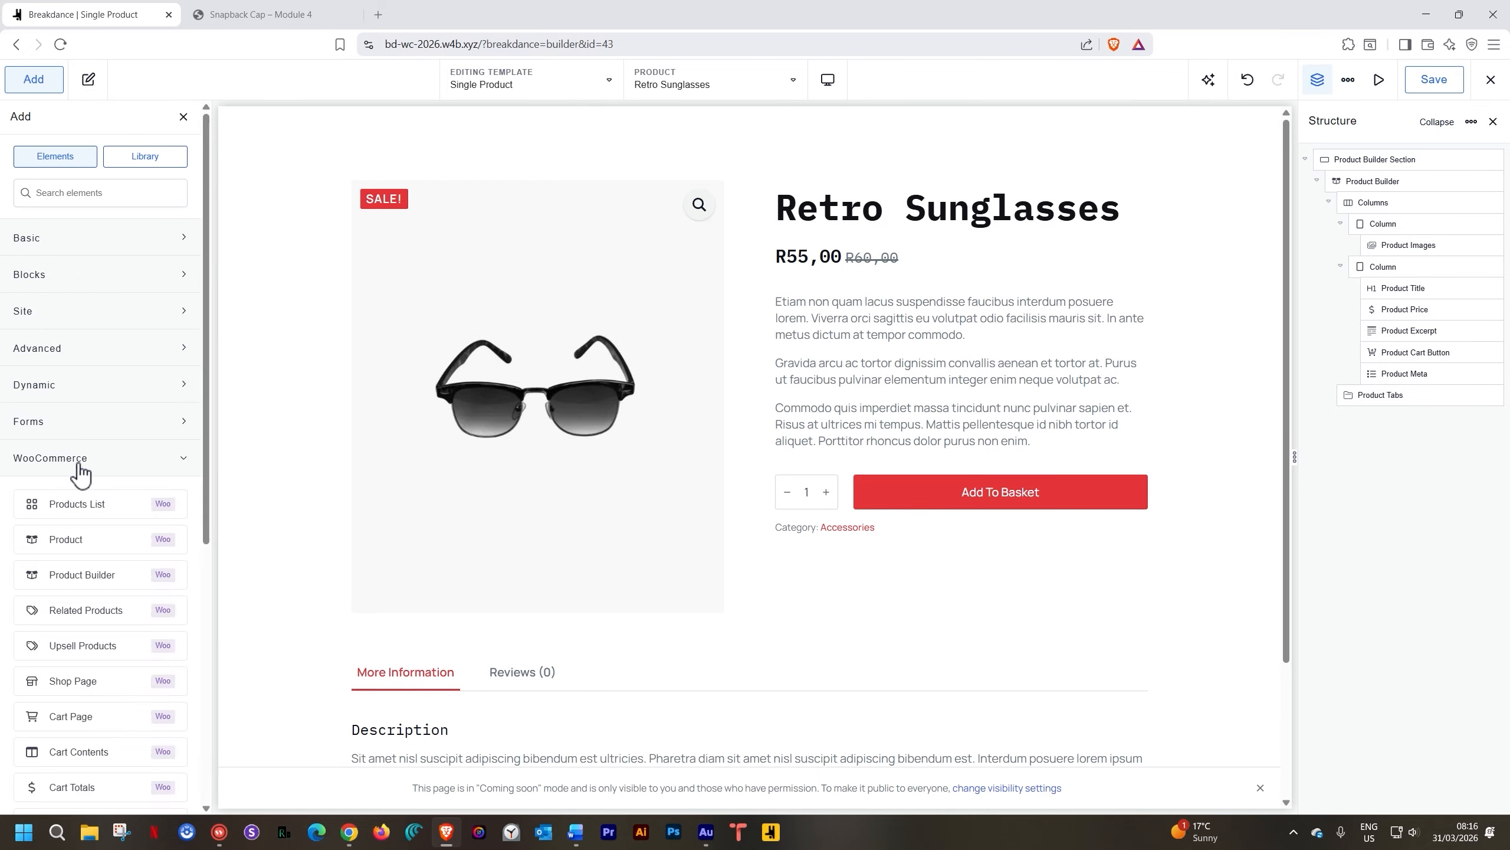
{"action": "scroll", "coordinate": [79, 472], "scroll_direction": "down", "scroll_amount": 5}
{"action": "scroll", "coordinate": [80, 474], "scroll_direction": "down", "scroll_amount": 1}
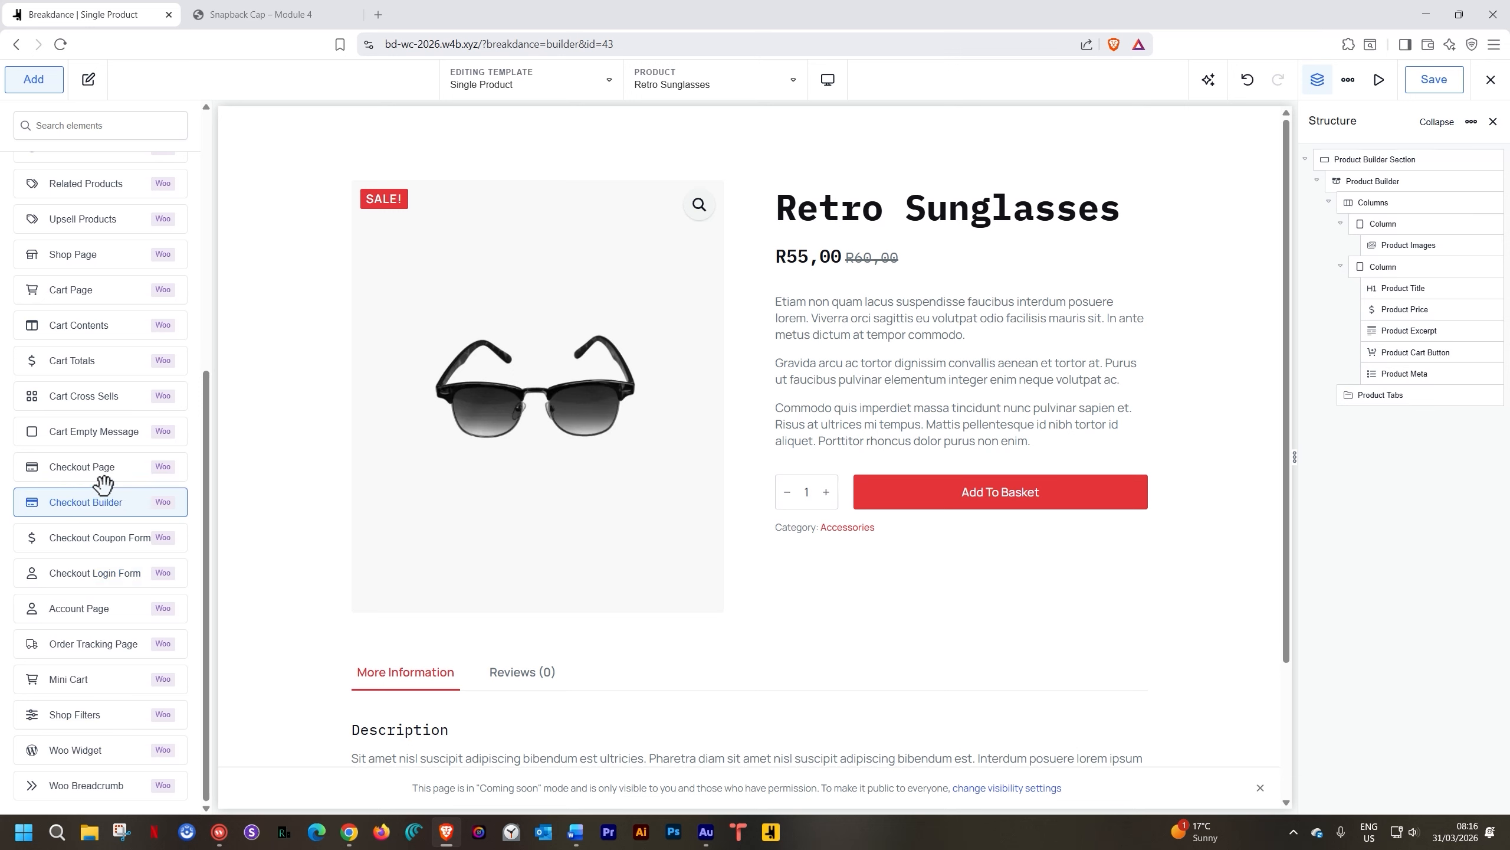
{"action": "scroll", "coordinate": [101, 488], "scroll_direction": "up", "scroll_amount": 6}
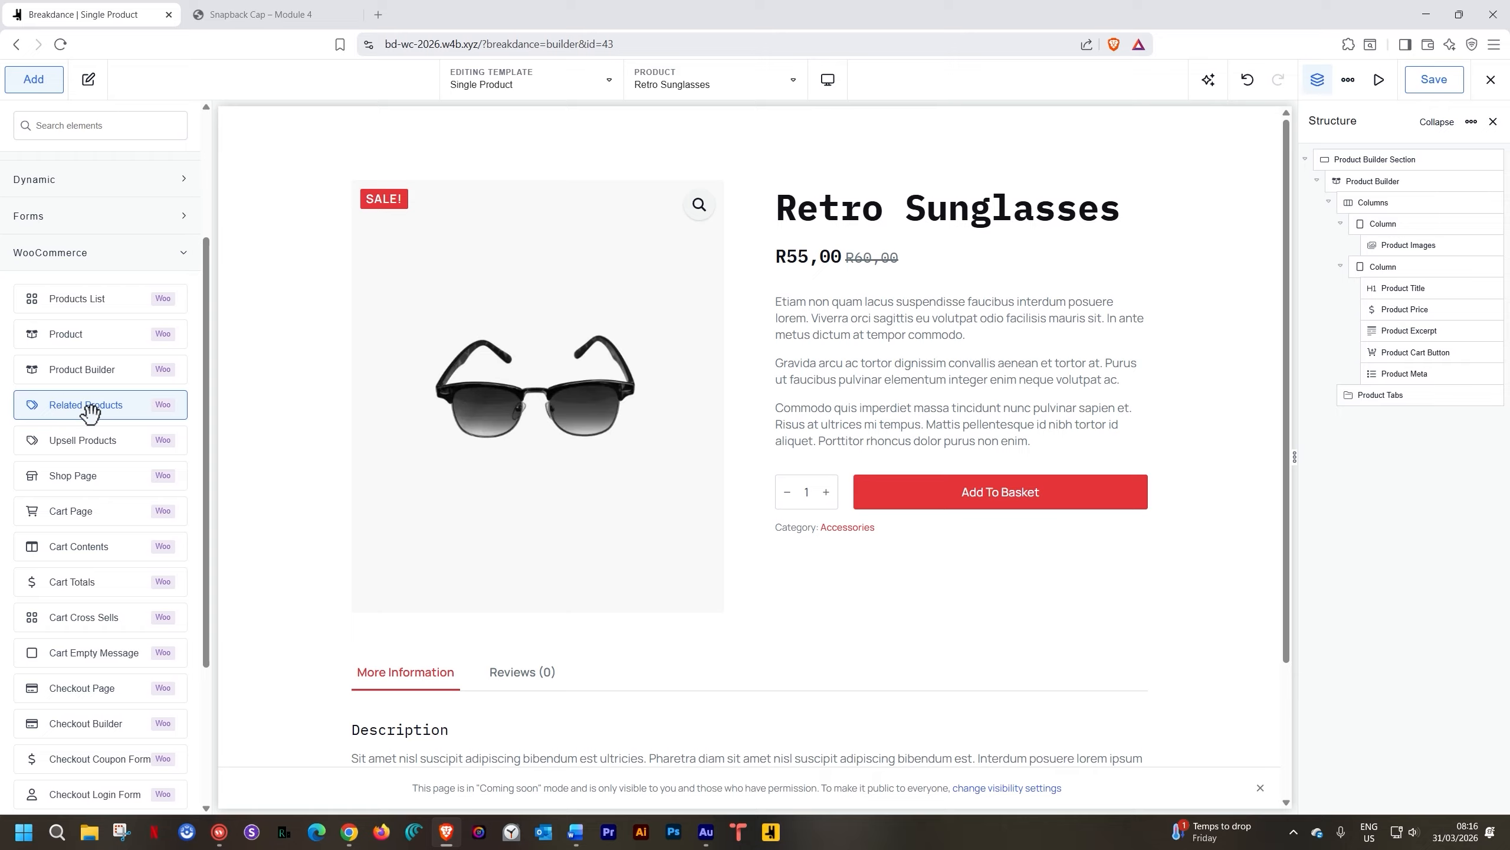
{"action": "left_click", "coordinate": [89, 411]}
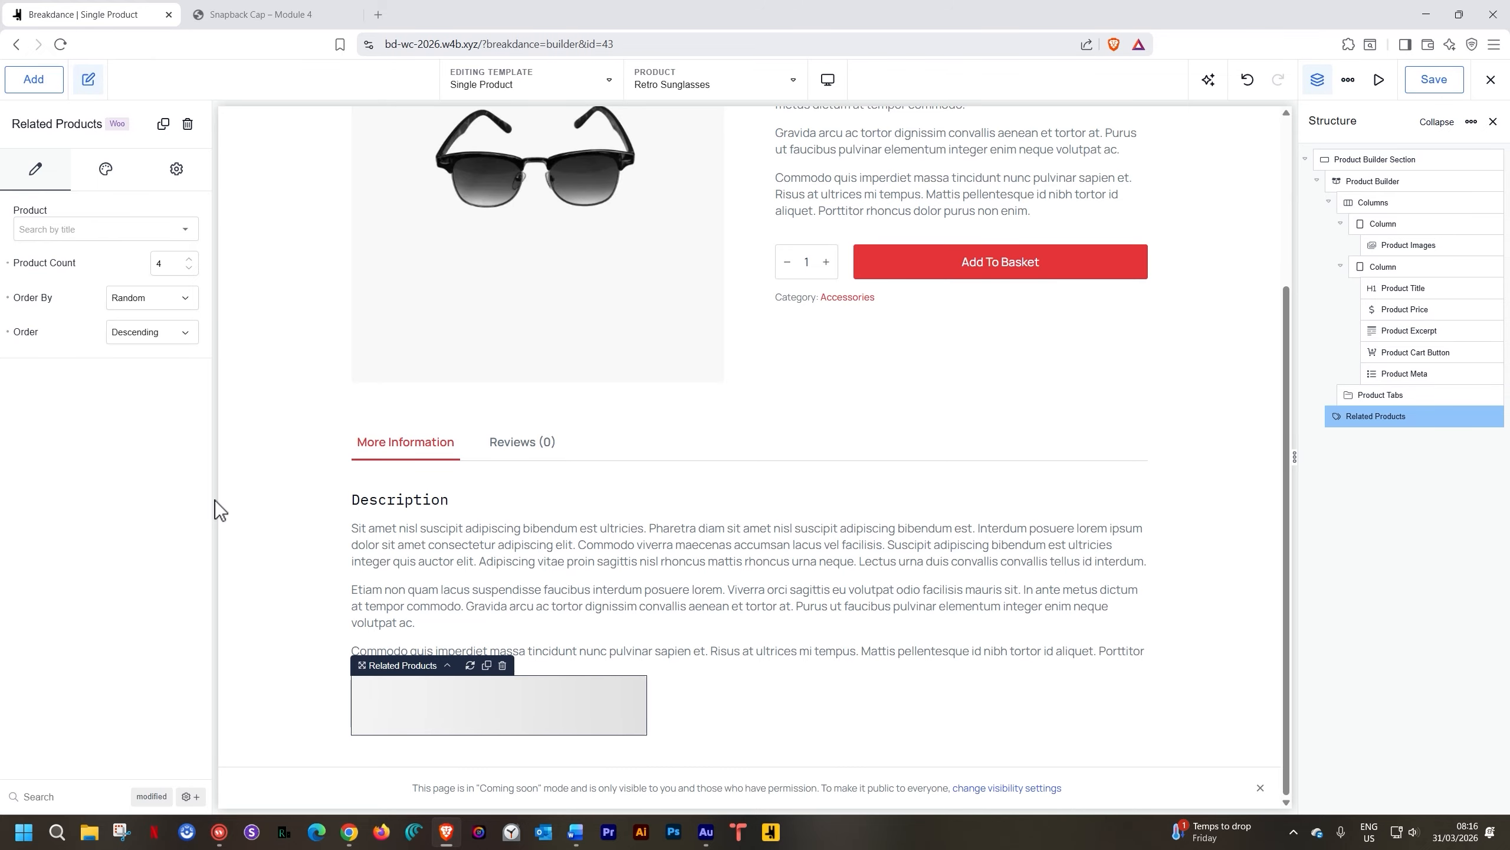
Add 76 px of top spacing above the Related Products element
{"action": "scroll", "coordinate": [309, 536], "scroll_direction": "down", "scroll_amount": 4}
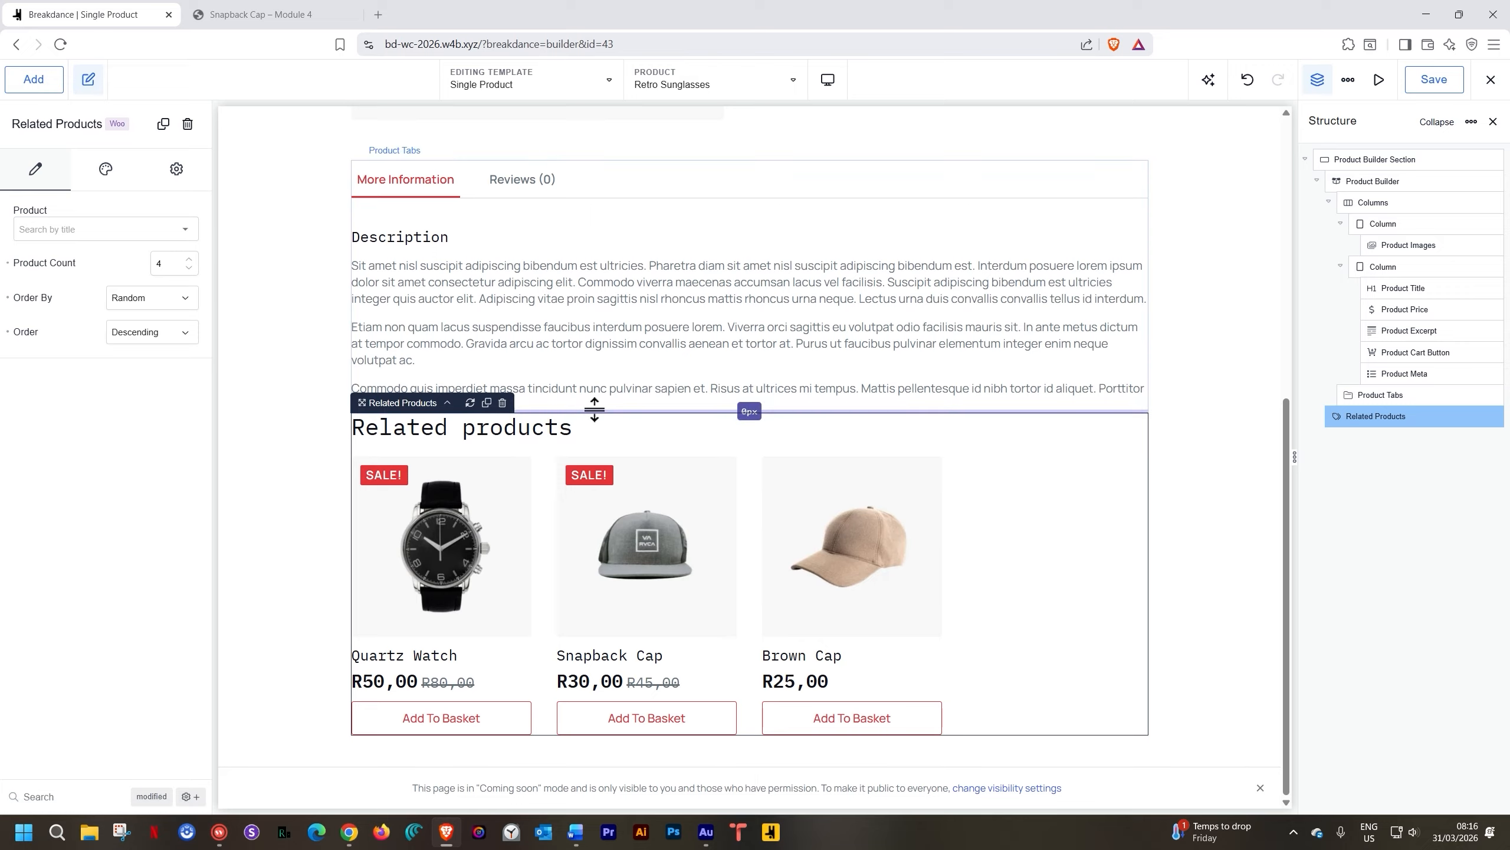
{"action": "mouse_move", "coordinate": [594, 410]}
{"action": "left_mouse_down"}
{"action": "mouse_move", "coordinate": [580, 466]}
{"action": "mouse_move", "coordinate": [594, 463]}
{"action": "left_mouse_up"}
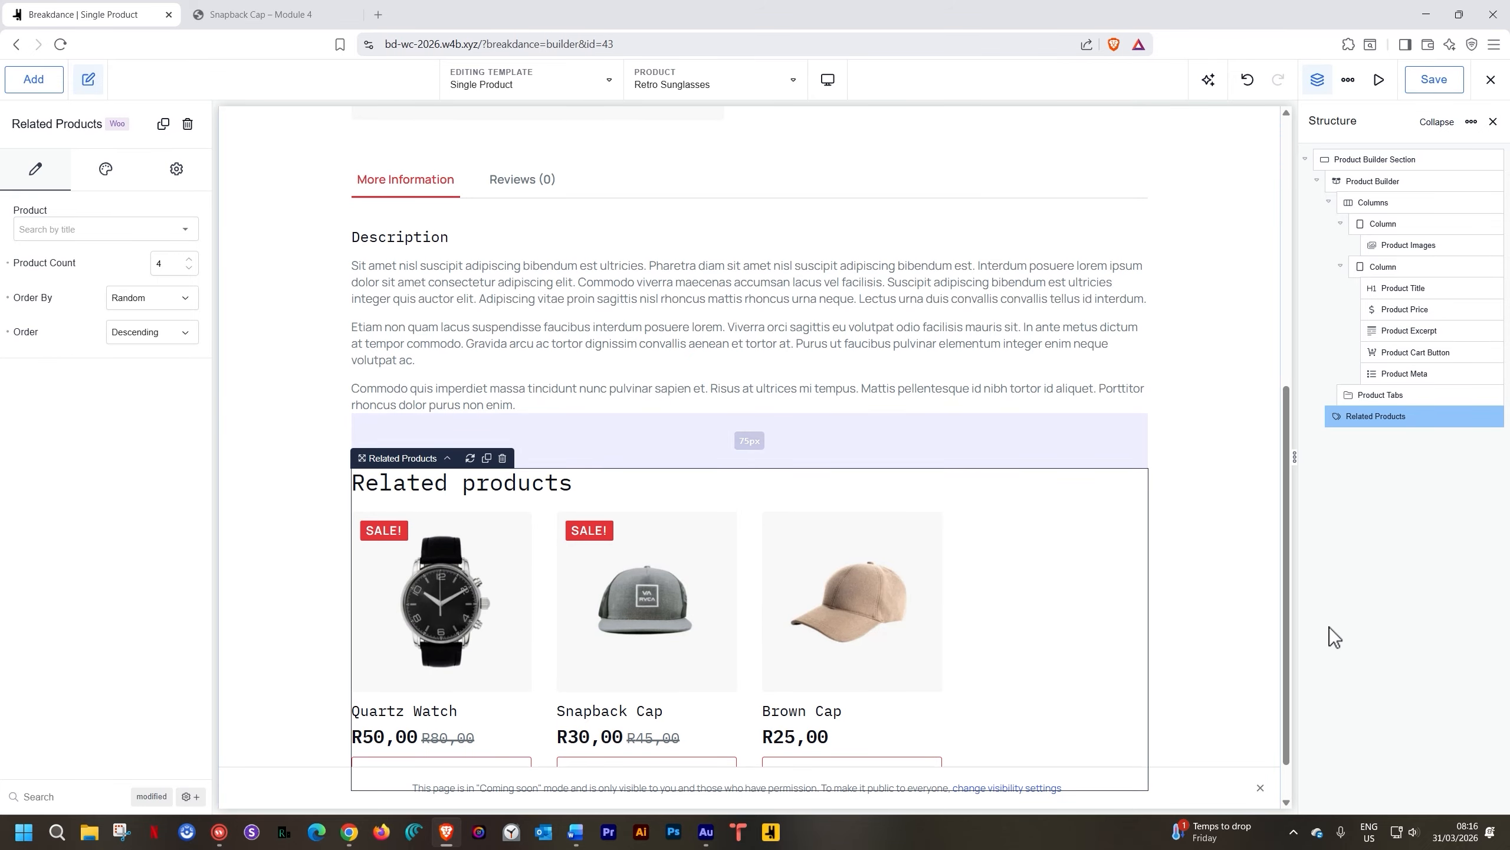
{"action": "left_click", "coordinate": [1349, 607]}
{"action": "scroll", "coordinate": [904, 621], "scroll_direction": "down", "scroll_amount": 1}
{"action": "scroll", "coordinate": [903, 622], "scroll_direction": "down", "scroll_amount": 1}
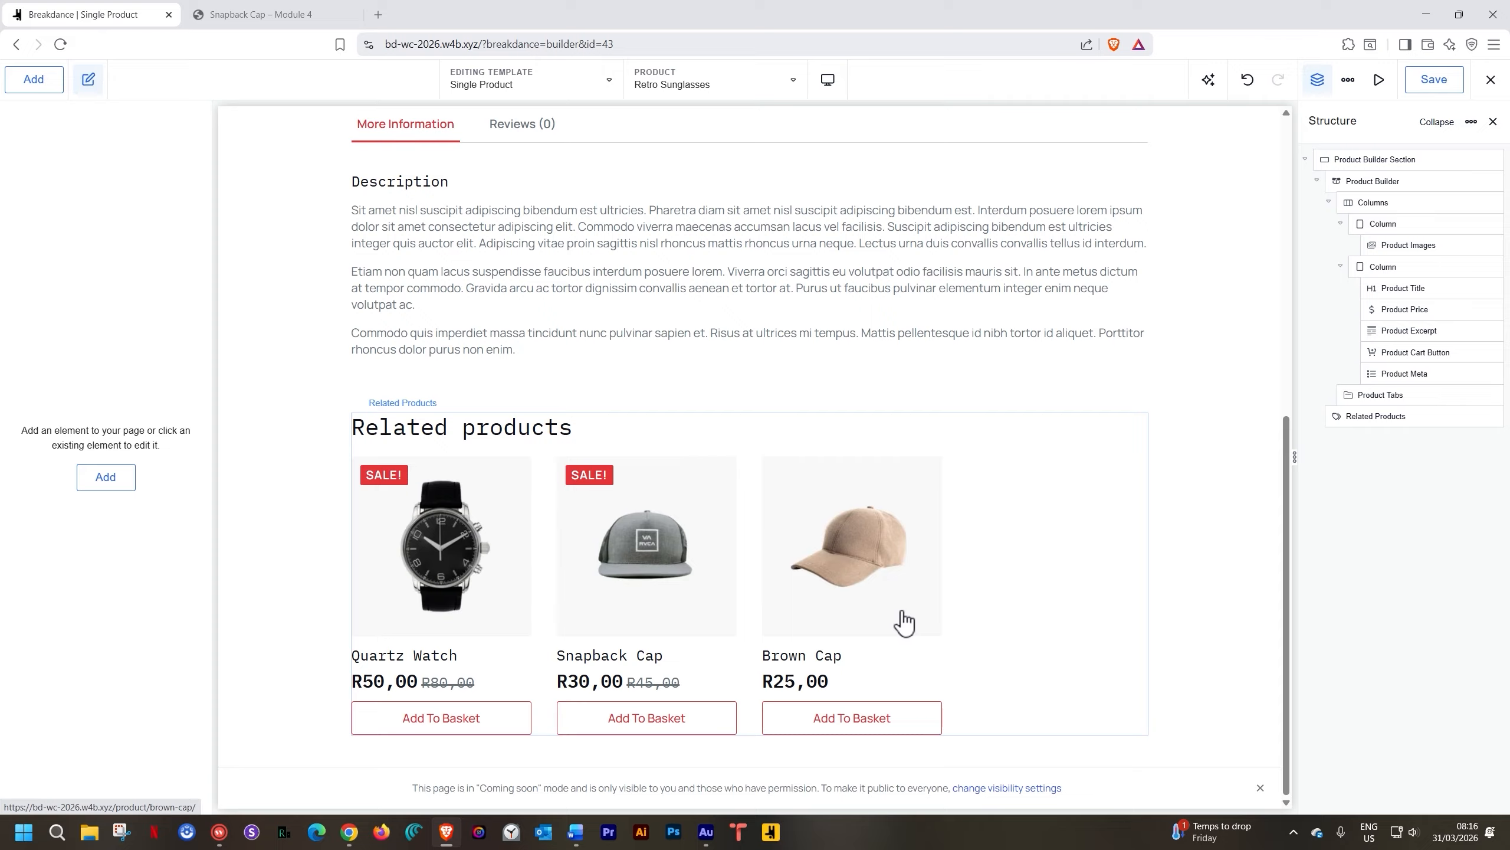
Select the Related Products element and review its three-product preview
{"action": "left_click", "coordinate": [977, 508]}
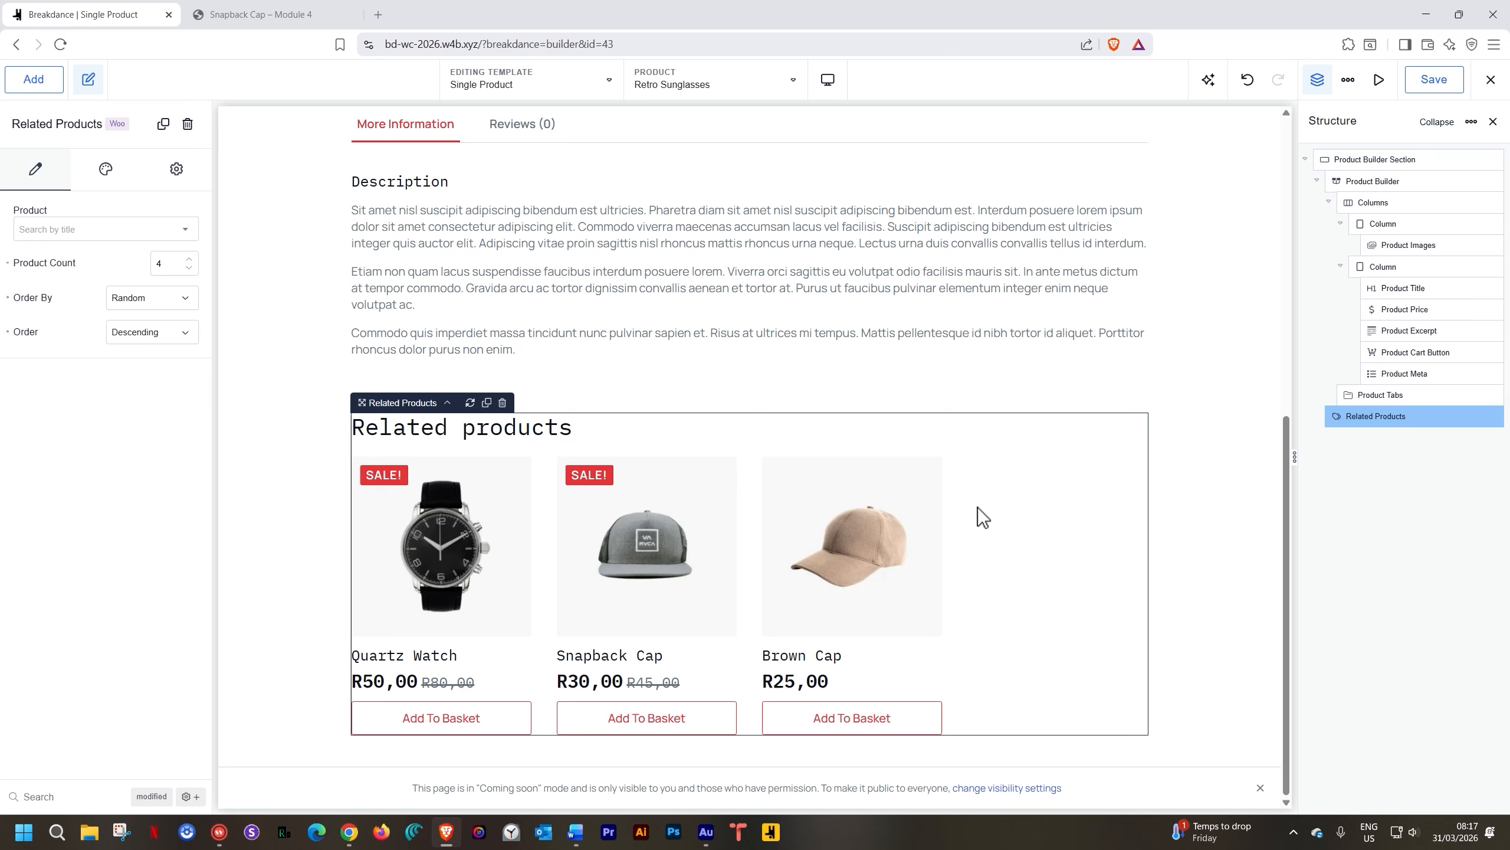
{"action": "scroll", "coordinate": [977, 507], "scroll_direction": "up", "scroll_amount": 9}
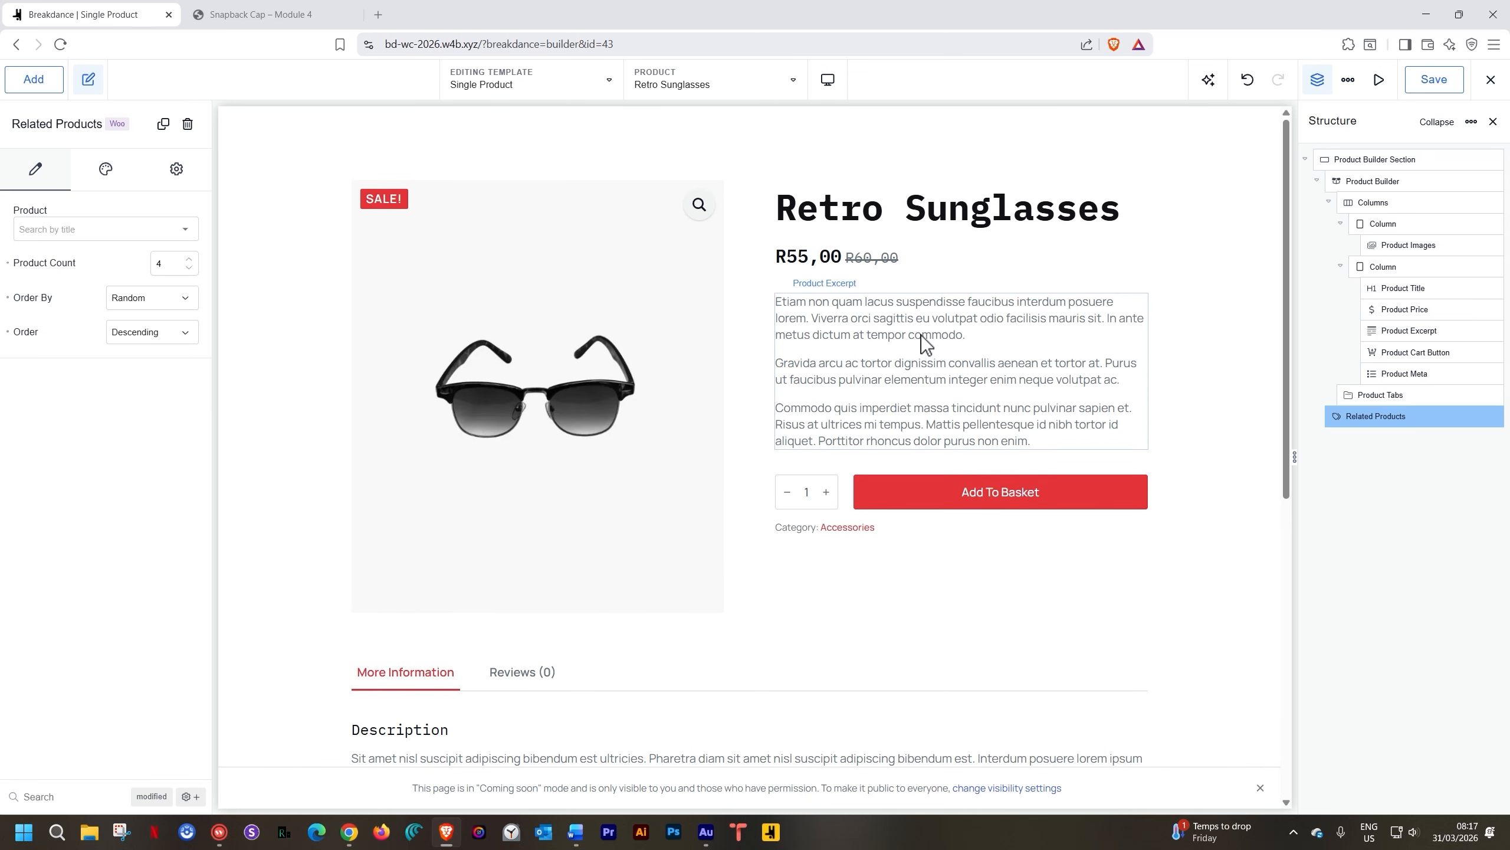
{"action": "scroll", "coordinate": [838, 394], "scroll_direction": "down", "scroll_amount": 3}
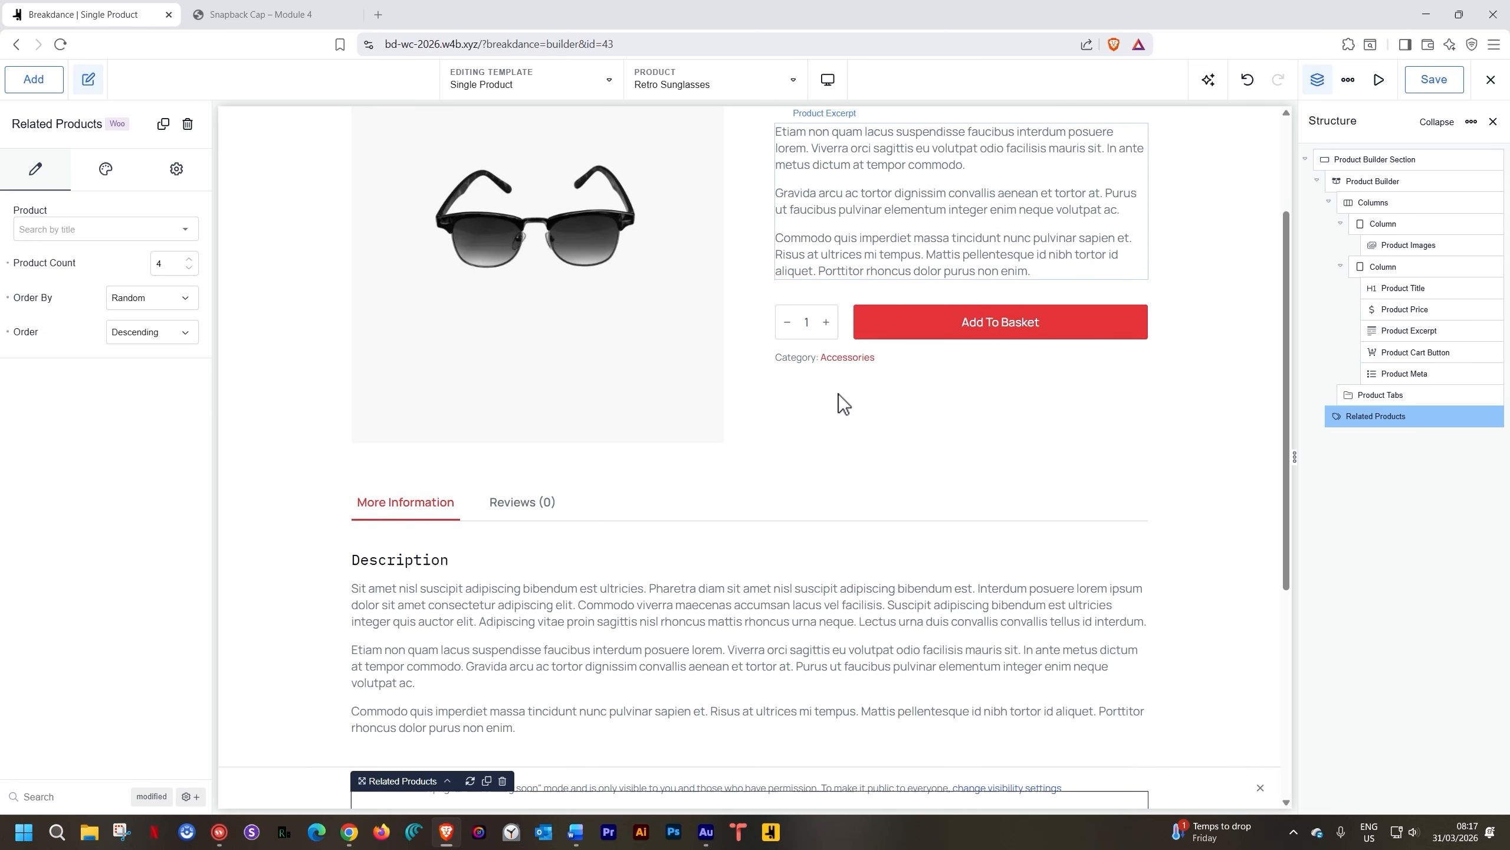
{"action": "scroll", "coordinate": [838, 395], "scroll_direction": "down", "scroll_amount": 6}
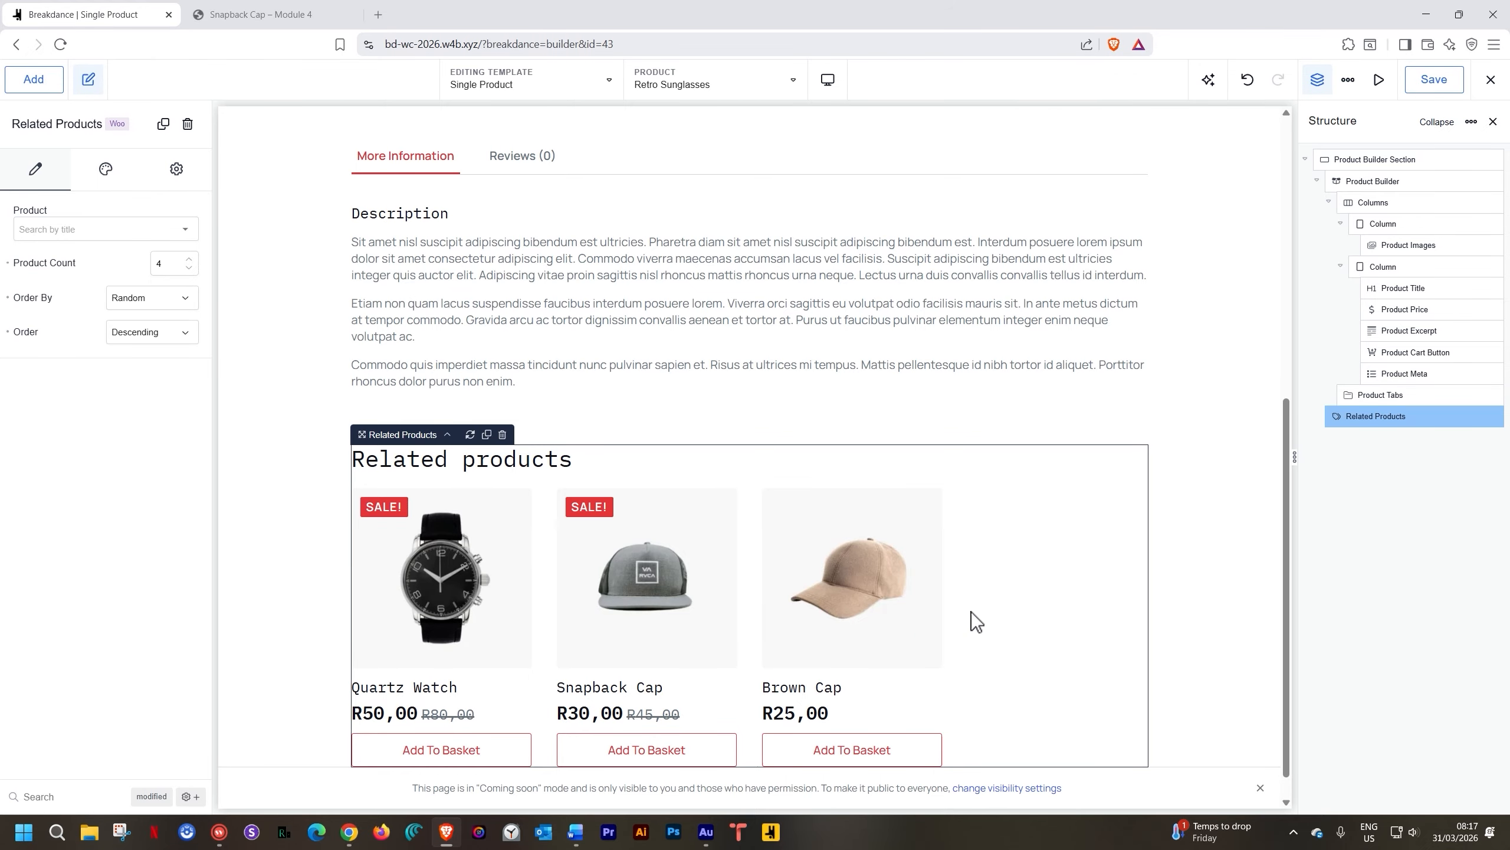
{"action": "scroll", "coordinate": [971, 613], "scroll_direction": "down", "scroll_amount": 1}
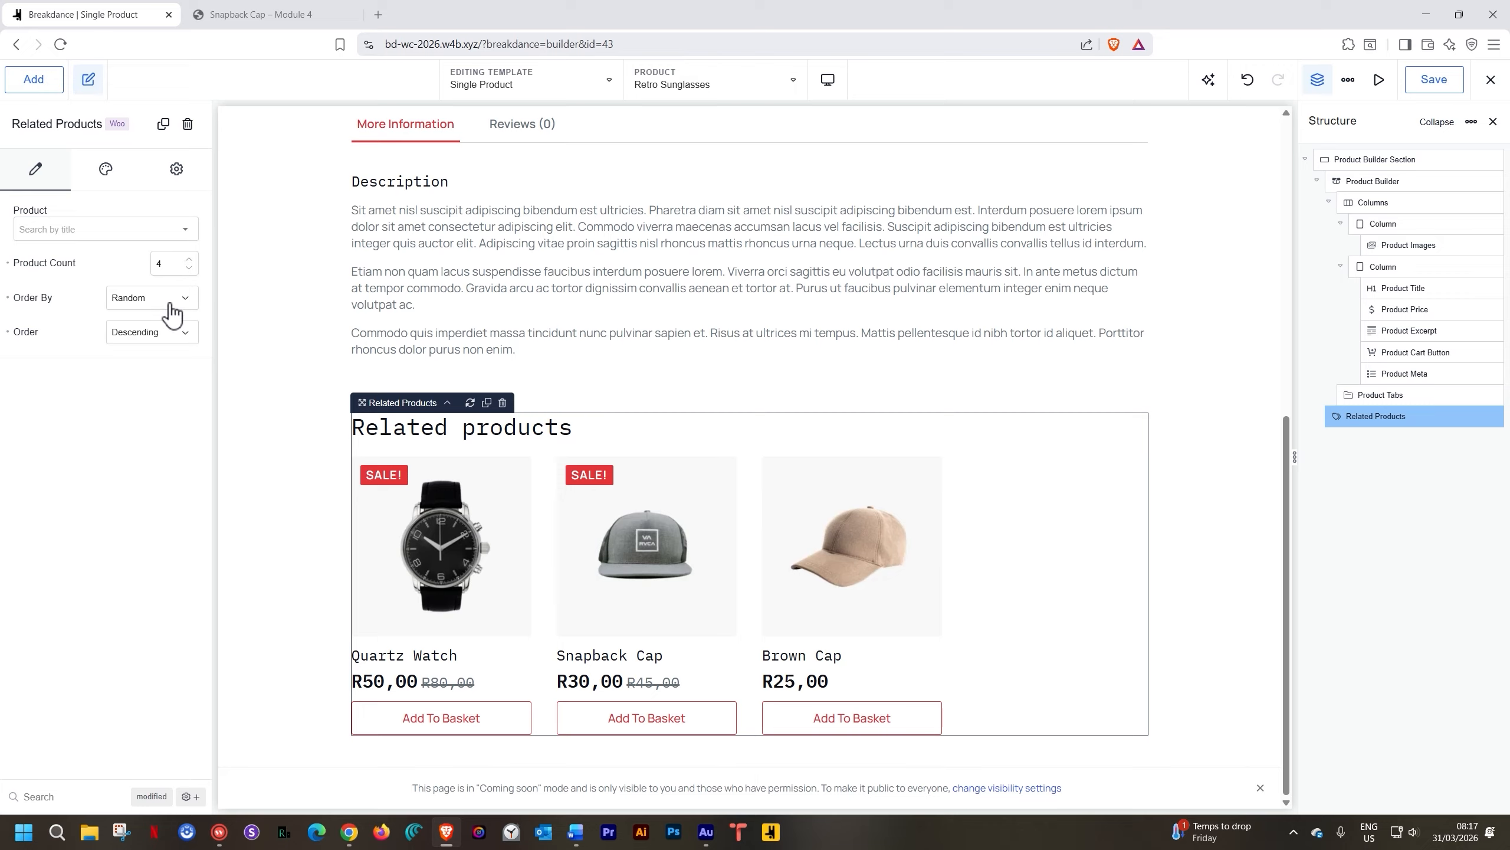
{"action": "left_click", "coordinate": [144, 306]}
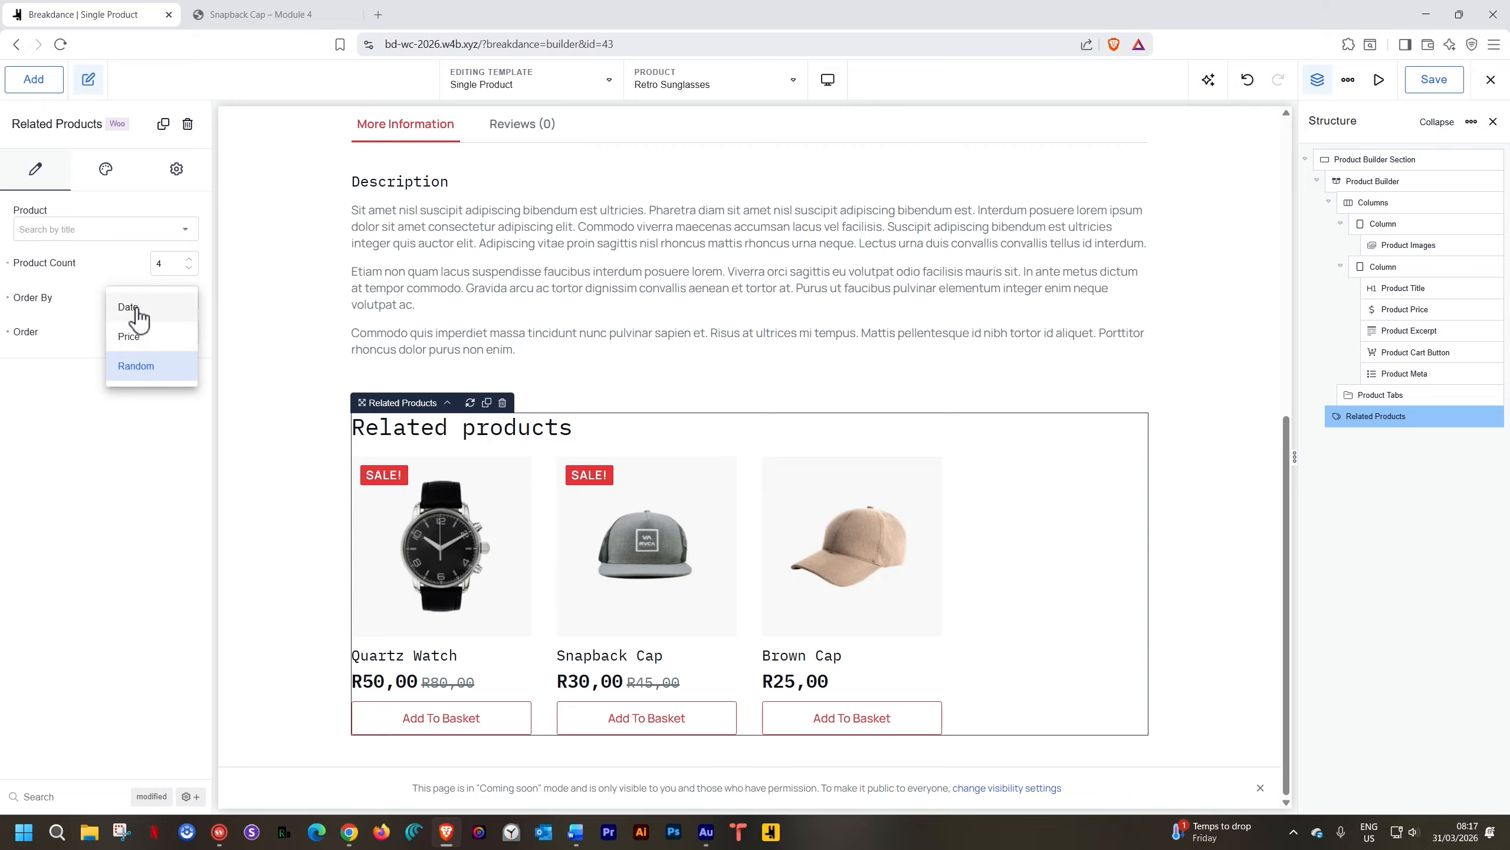
{"action": "left_click", "coordinate": [118, 263]}
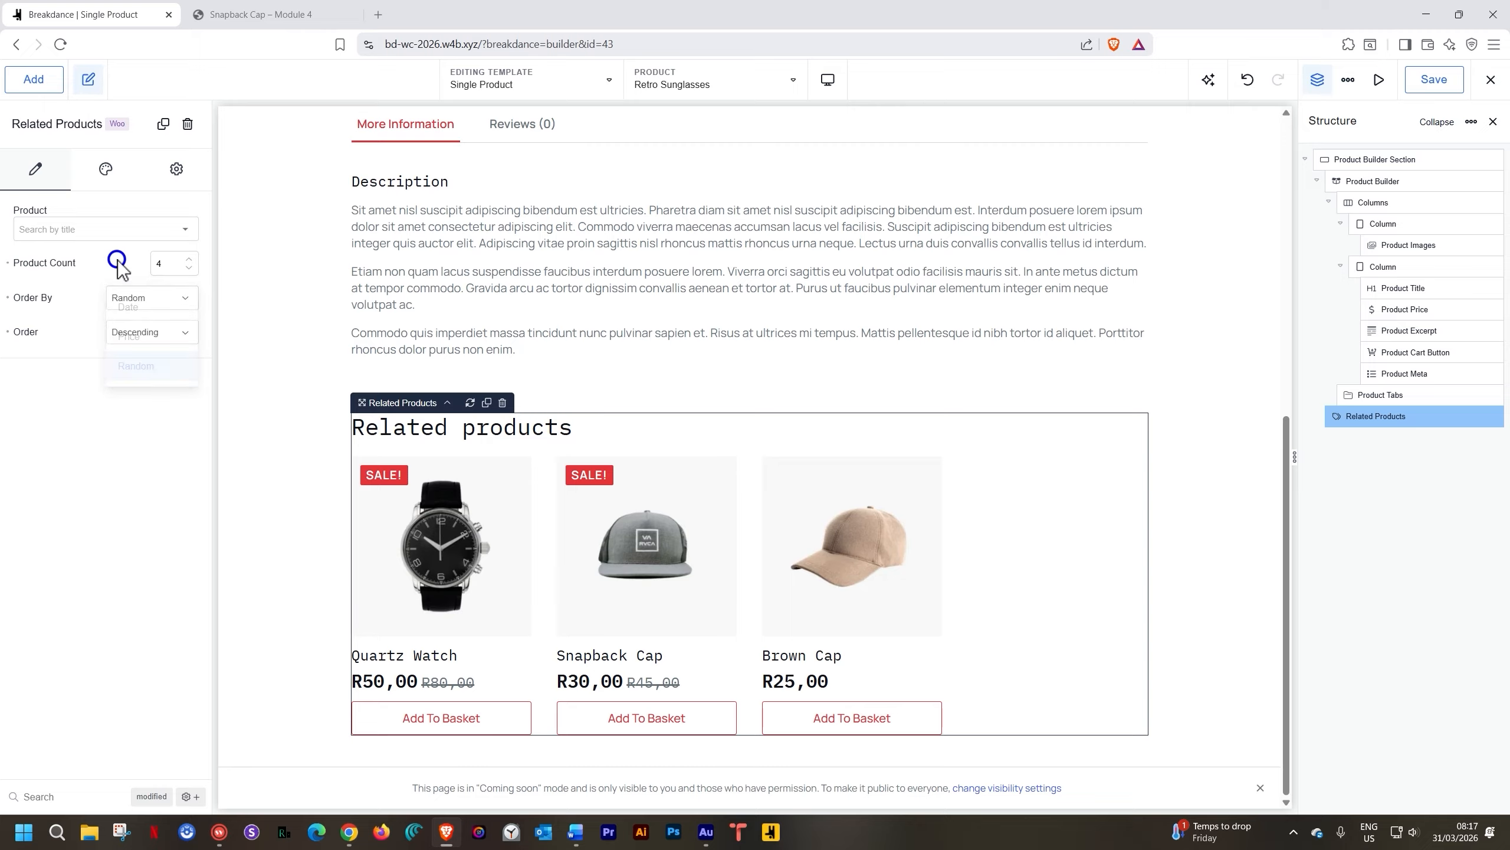
{"action": "left_click", "coordinate": [178, 332]}
{"action": "left_click", "coordinate": [86, 335]}
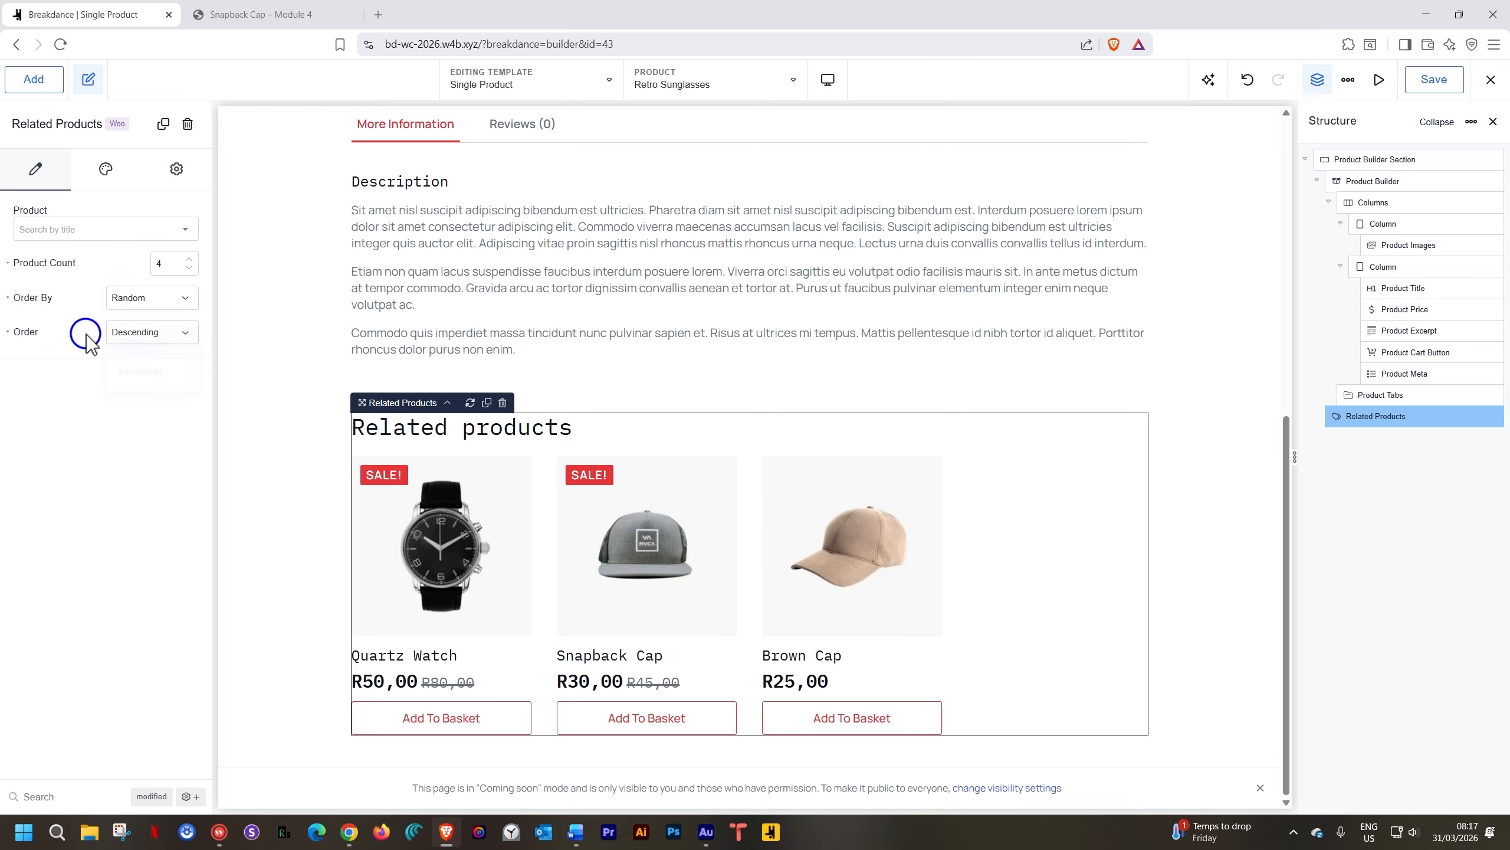
{"action": "left_click", "coordinate": [105, 171]}
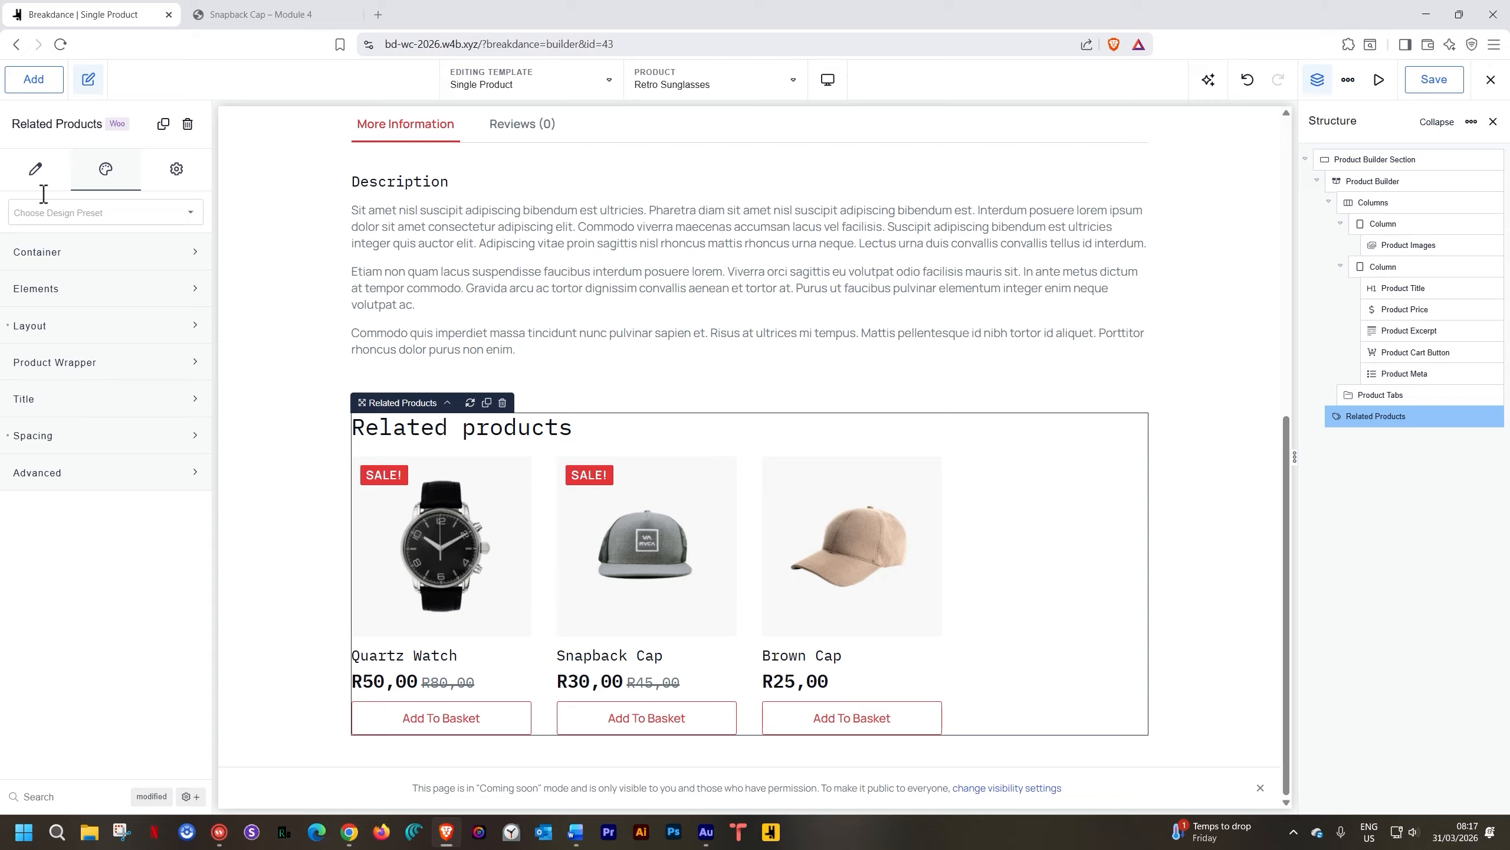
{"action": "left_click", "coordinate": [40, 169]}
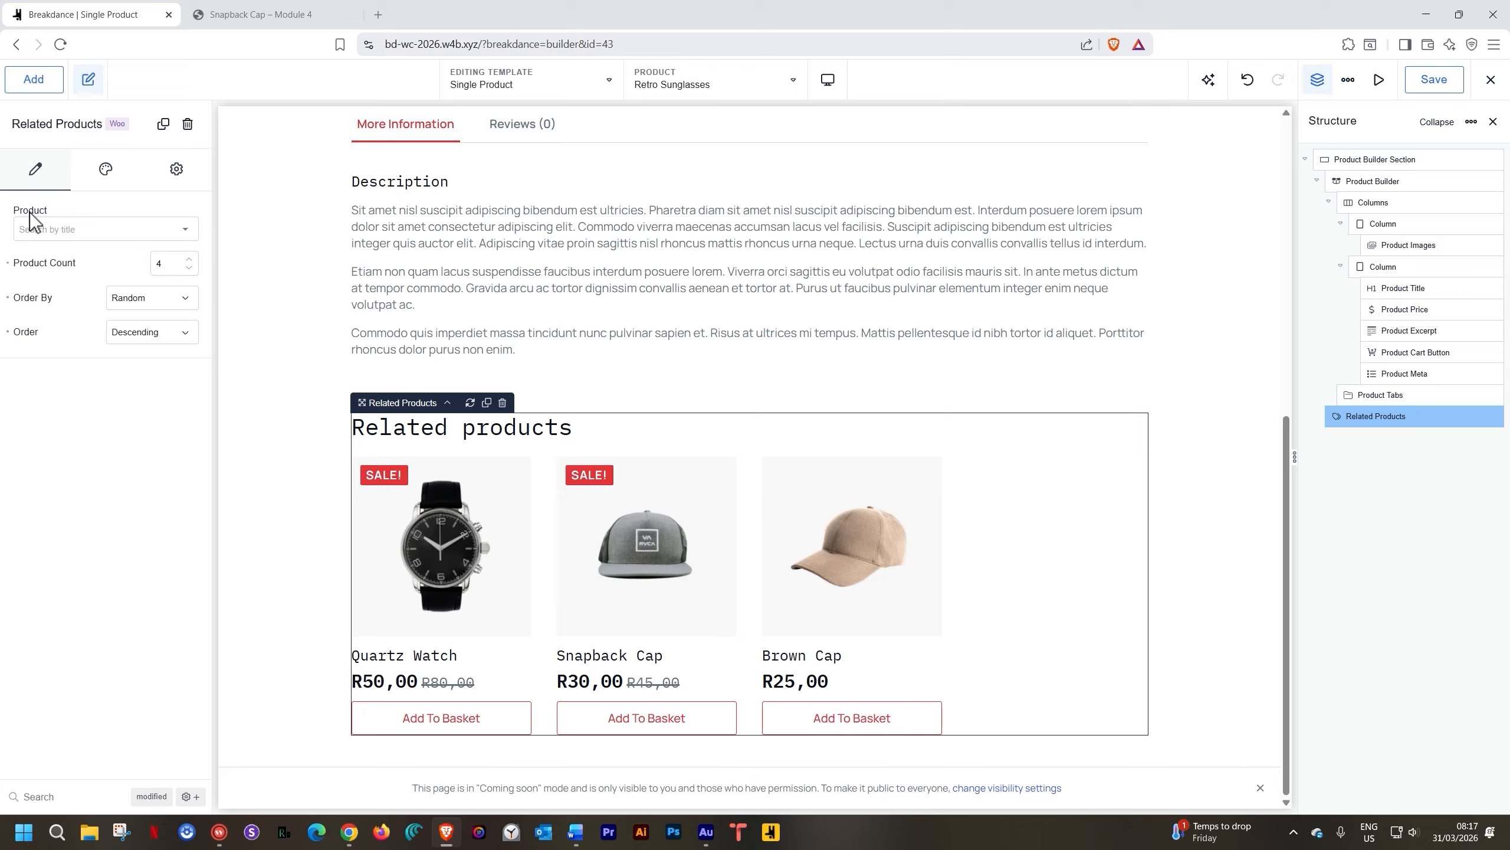
{"action": "left_click", "coordinate": [185, 229]}
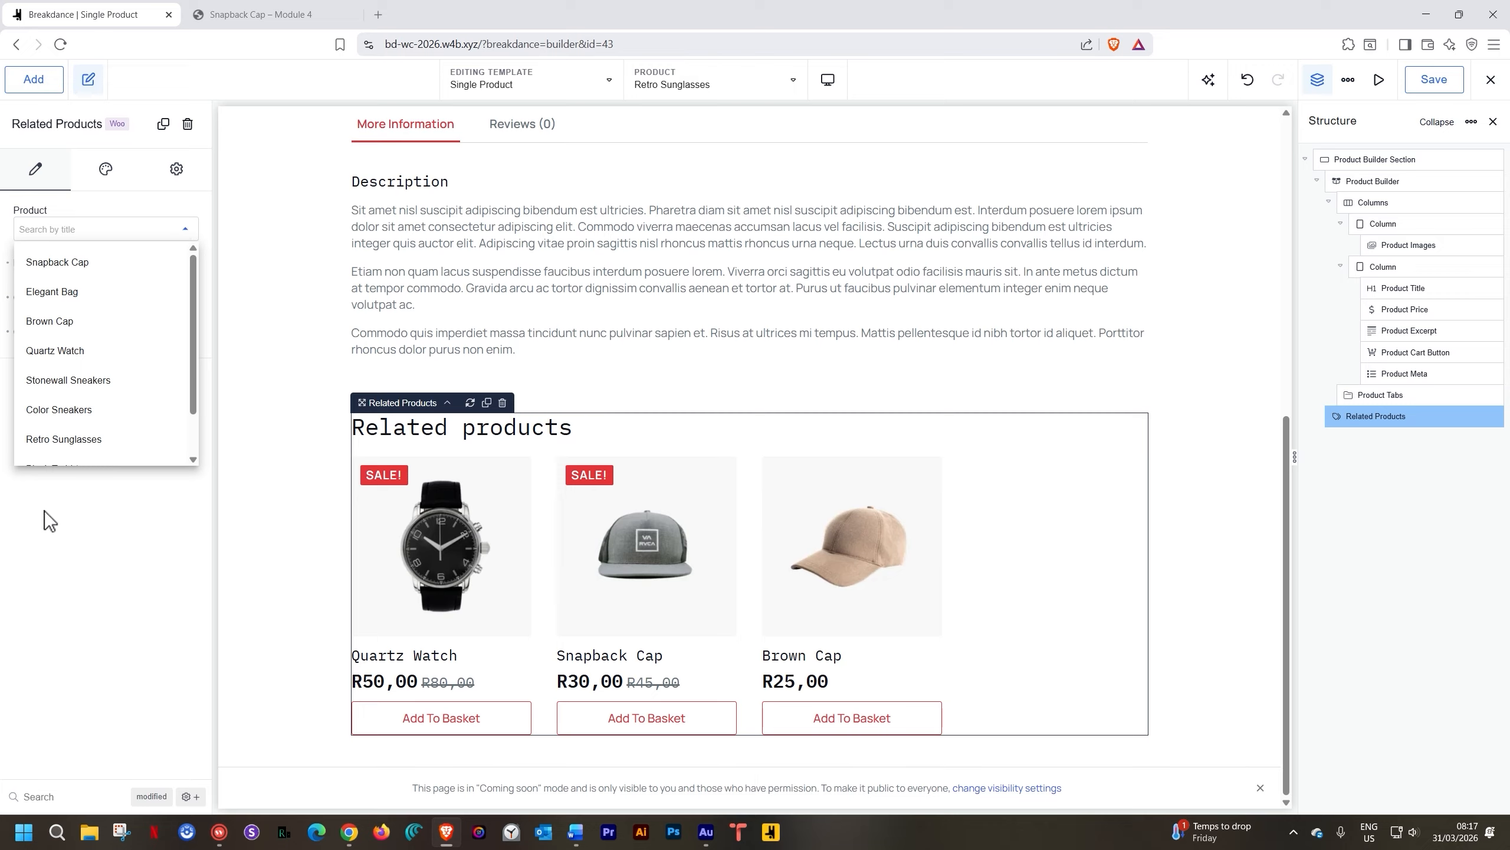
{"action": "left_click", "coordinate": [92, 502]}
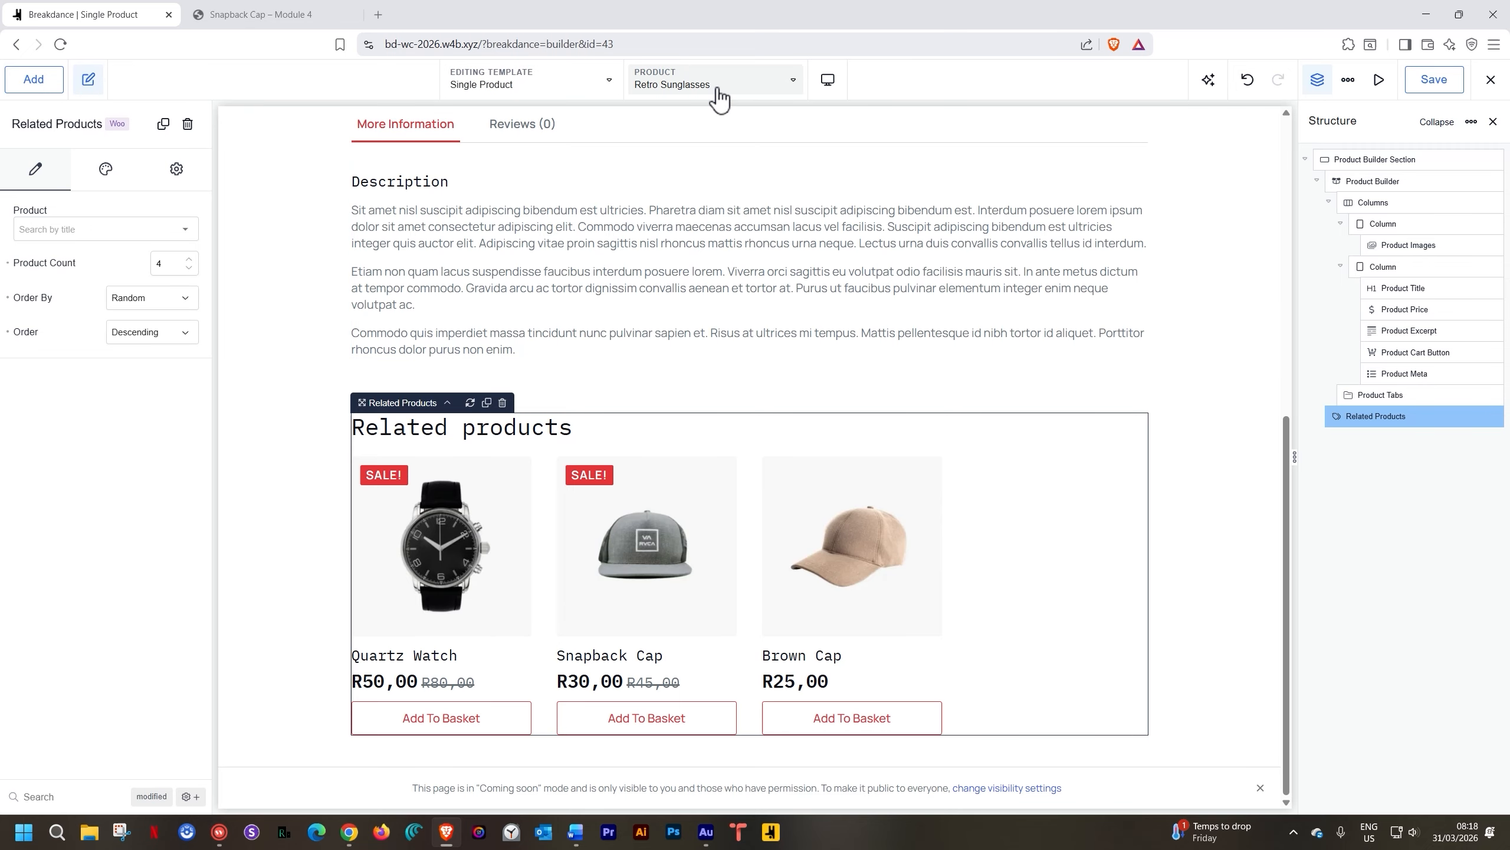
Preview the Single Product template with Stonewall Sneakers
{"action": "left_click", "coordinate": [739, 90]}
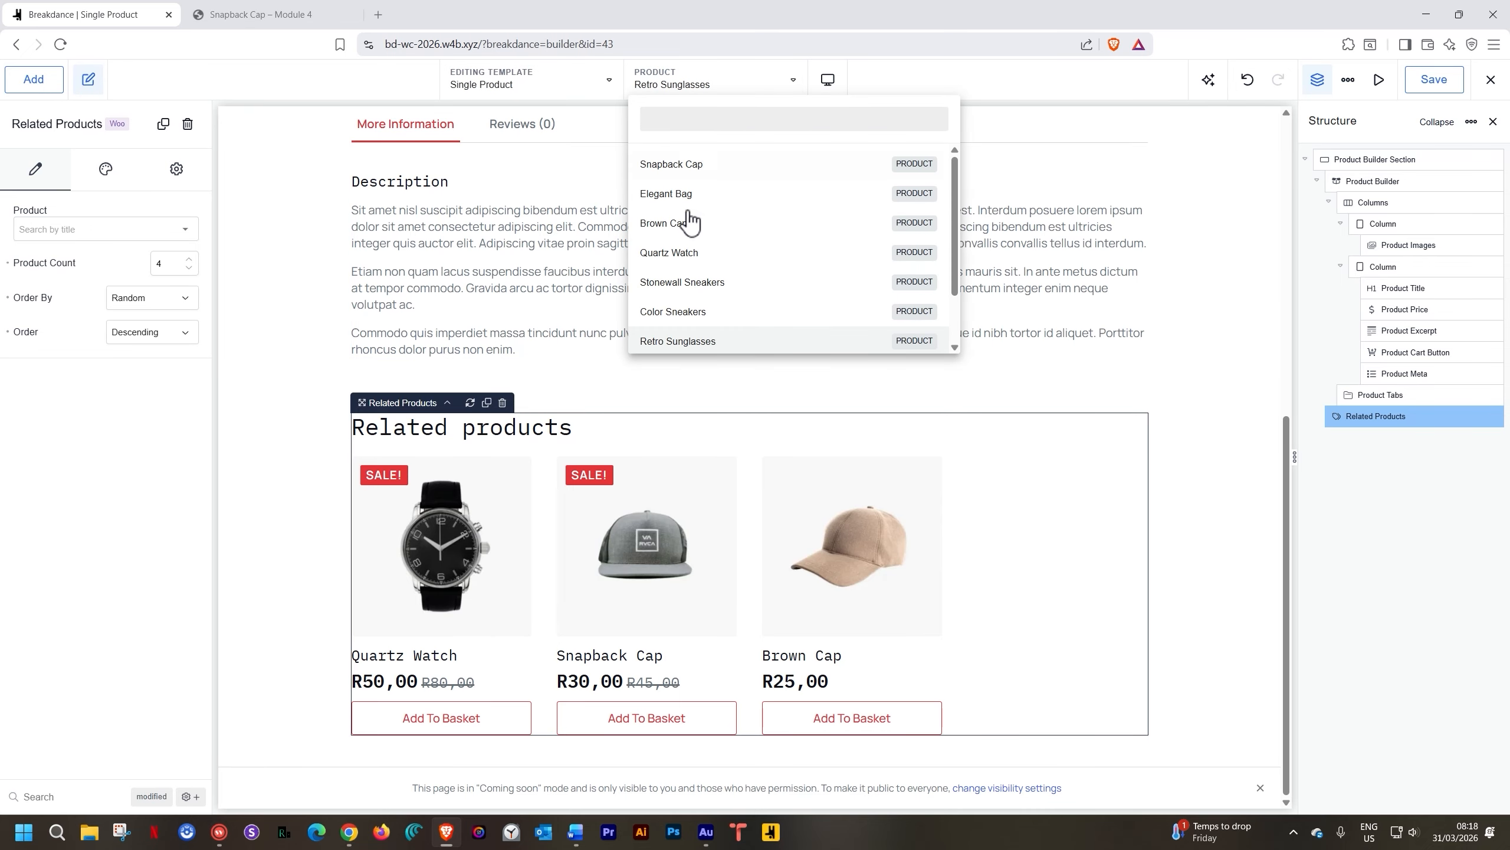
{"action": "scroll", "coordinate": [690, 223], "scroll_direction": "down", "scroll_amount": 1}
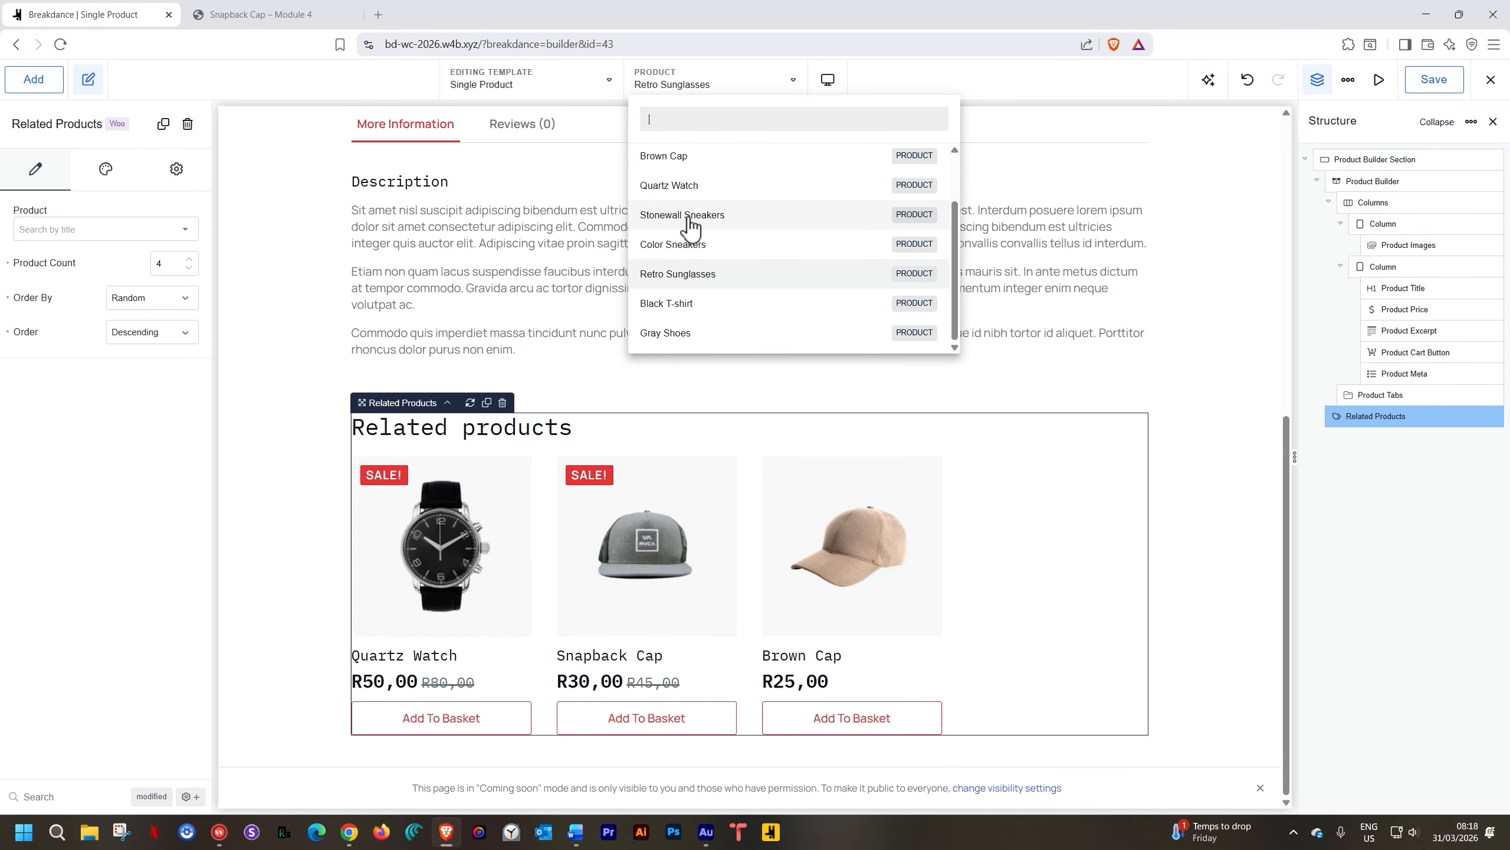
{"action": "left_click", "coordinate": [690, 217]}
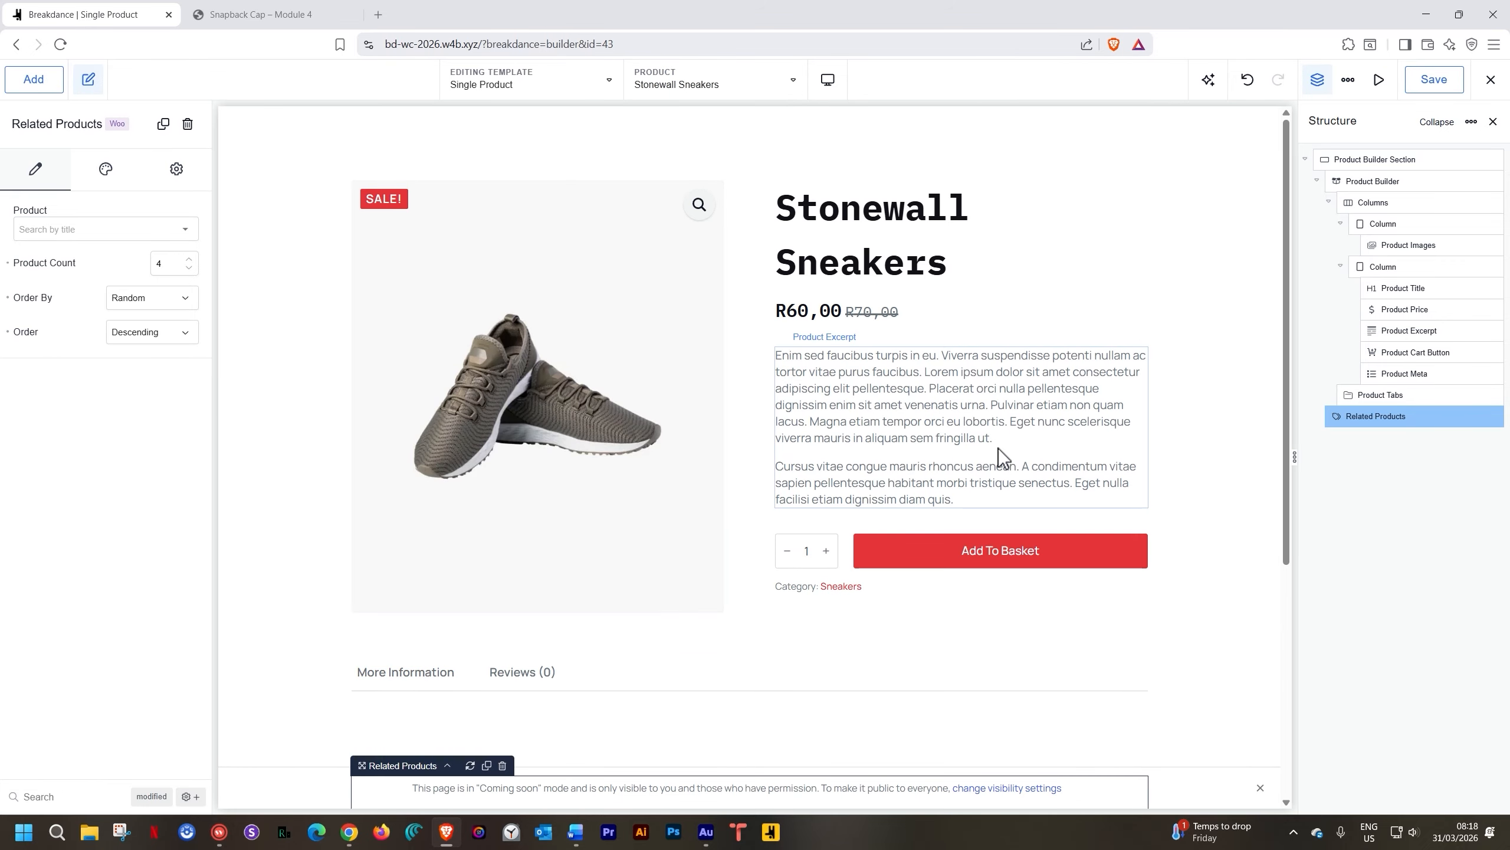
{"action": "scroll", "coordinate": [1232, 427], "scroll_direction": "down", "scroll_amount": 5}
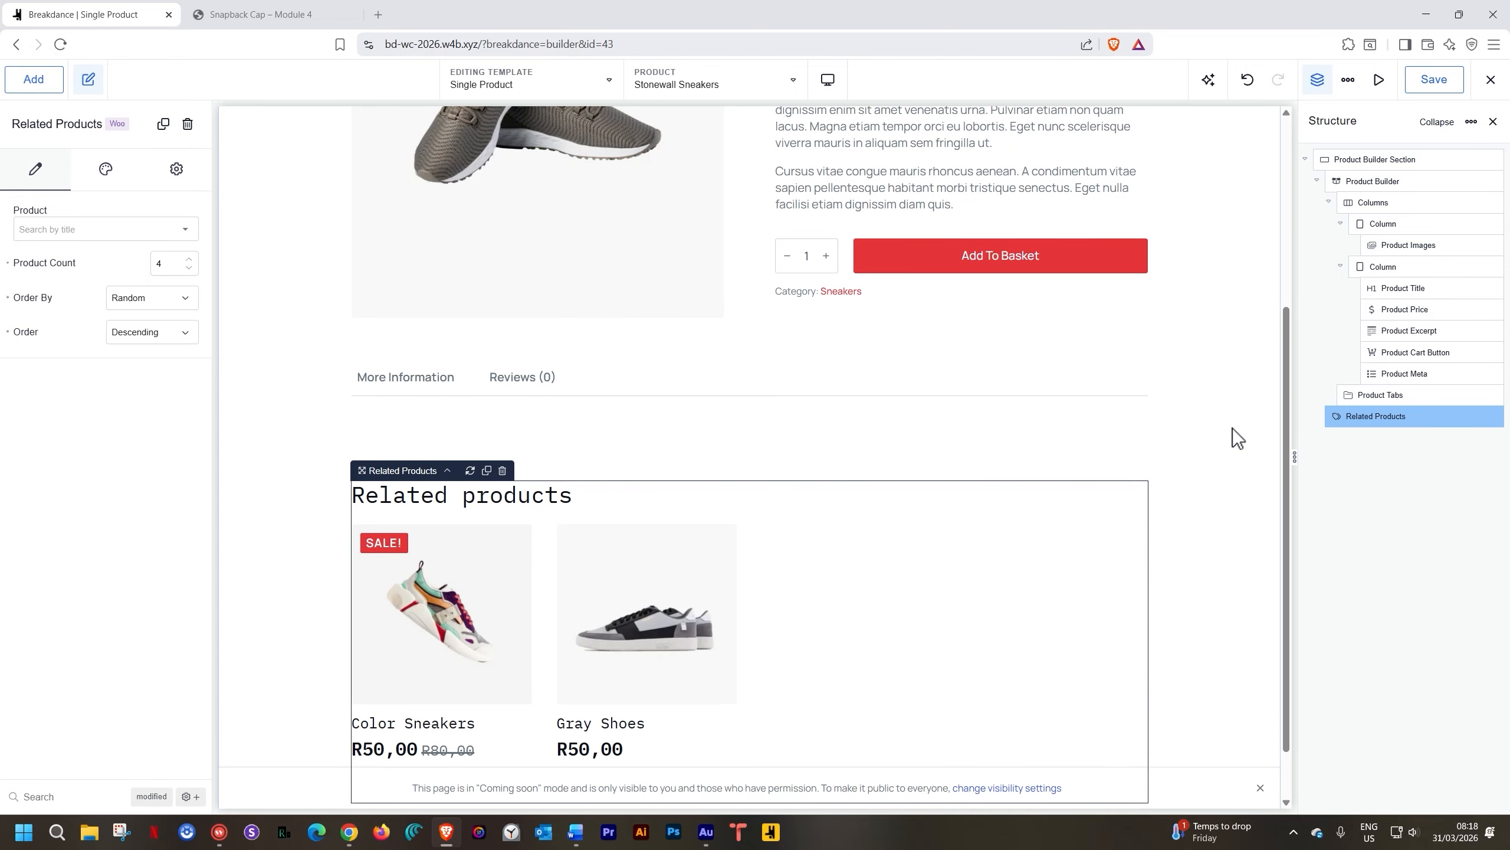
{"action": "scroll", "coordinate": [1232, 427], "scroll_direction": "down", "scroll_amount": 1}
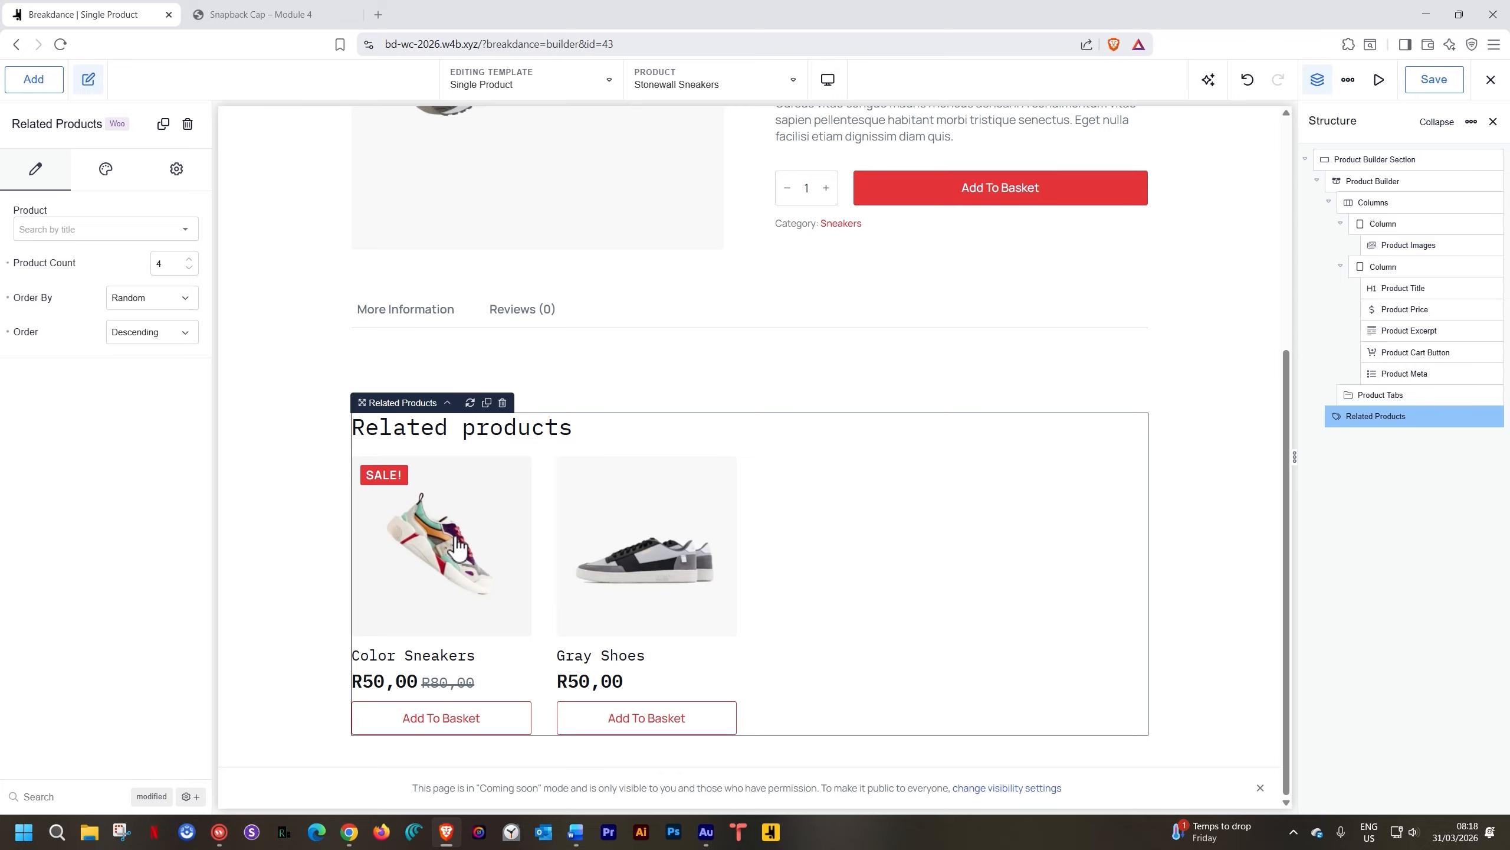
Check the Description and Reviews tab contents, then bring up the preview product list
{"action": "left_click", "coordinate": [409, 318]}
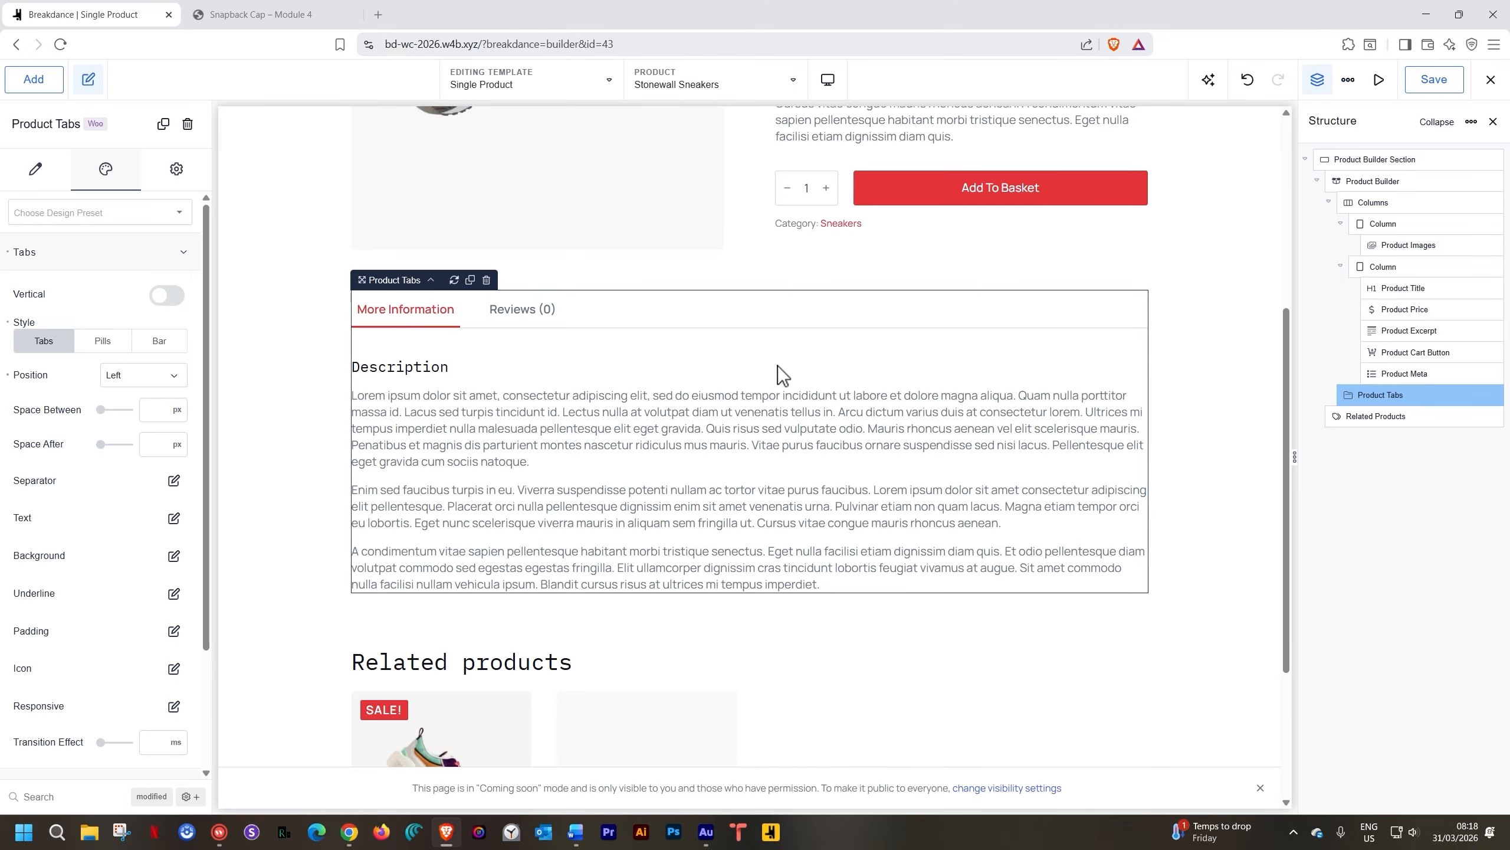
{"action": "left_click", "coordinate": [508, 310]}
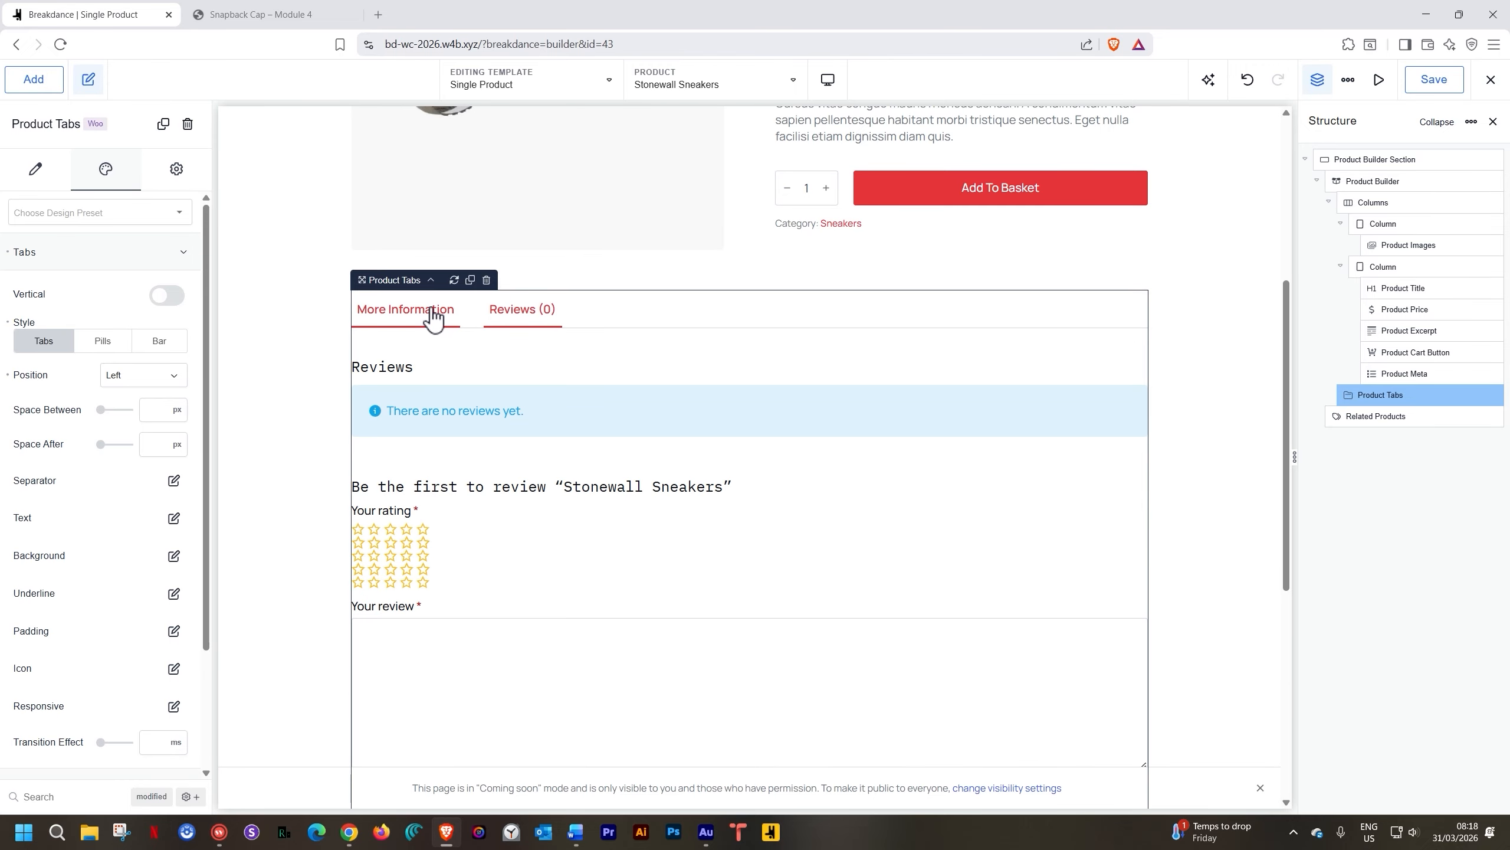
{"action": "left_click", "coordinate": [434, 317]}
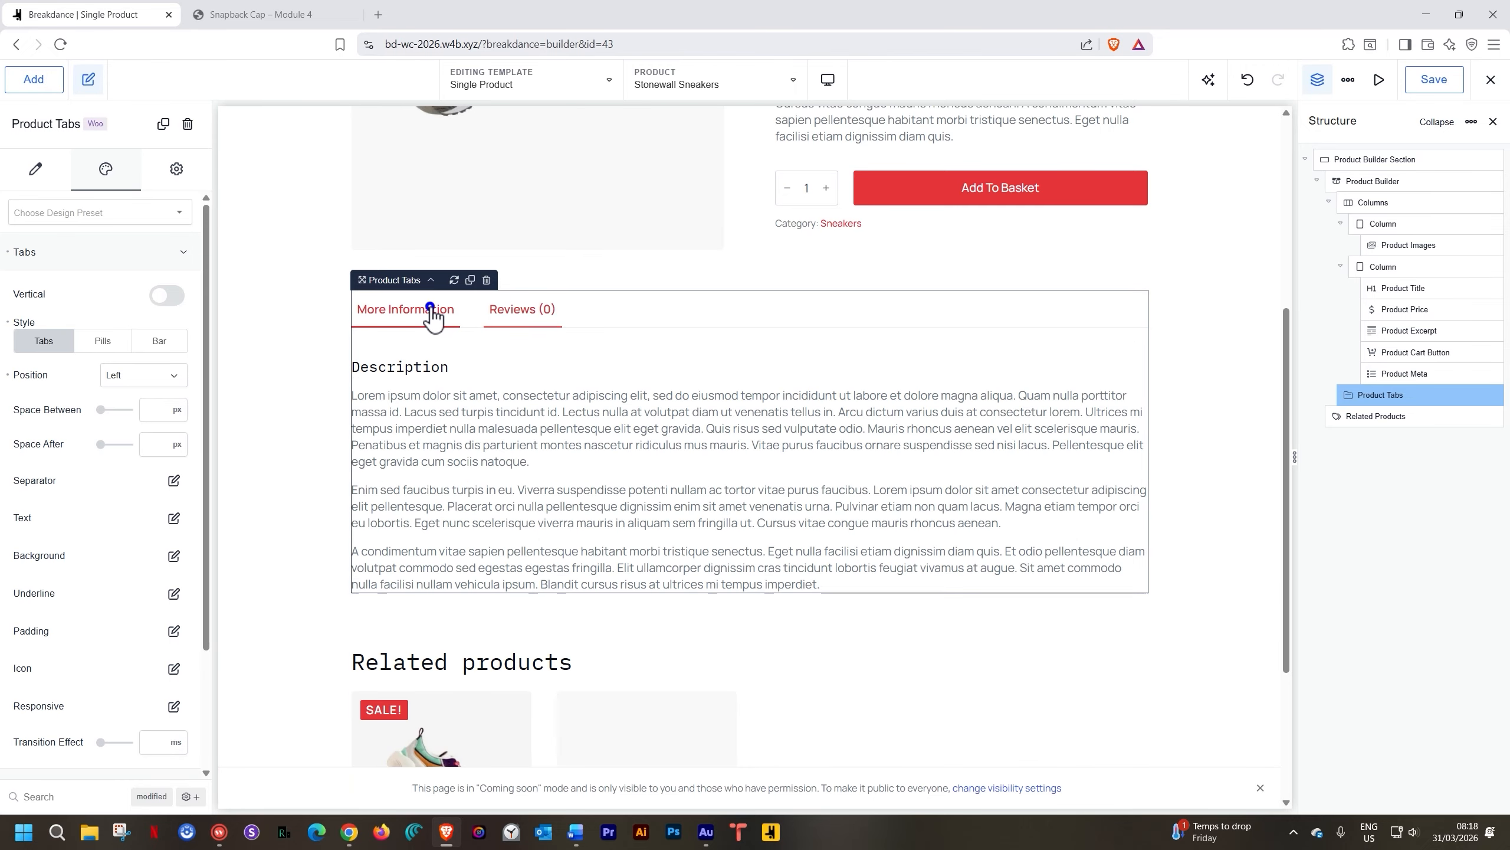
{"action": "left_click", "coordinate": [516, 315]}
{"action": "left_click", "coordinate": [415, 313]}
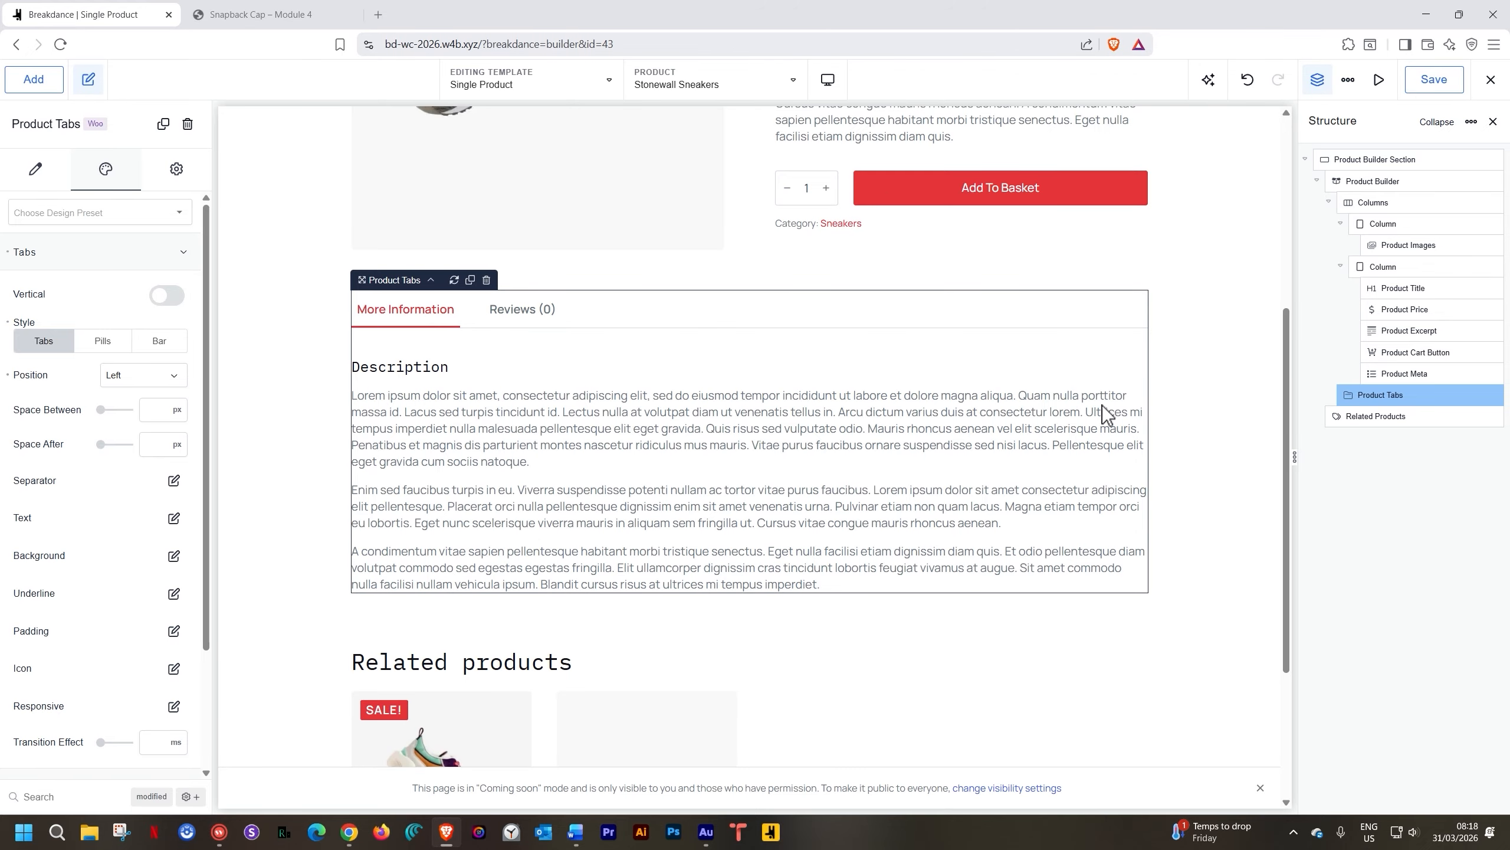
{"action": "scroll", "coordinate": [1199, 410], "scroll_direction": "up", "scroll_amount": 6}
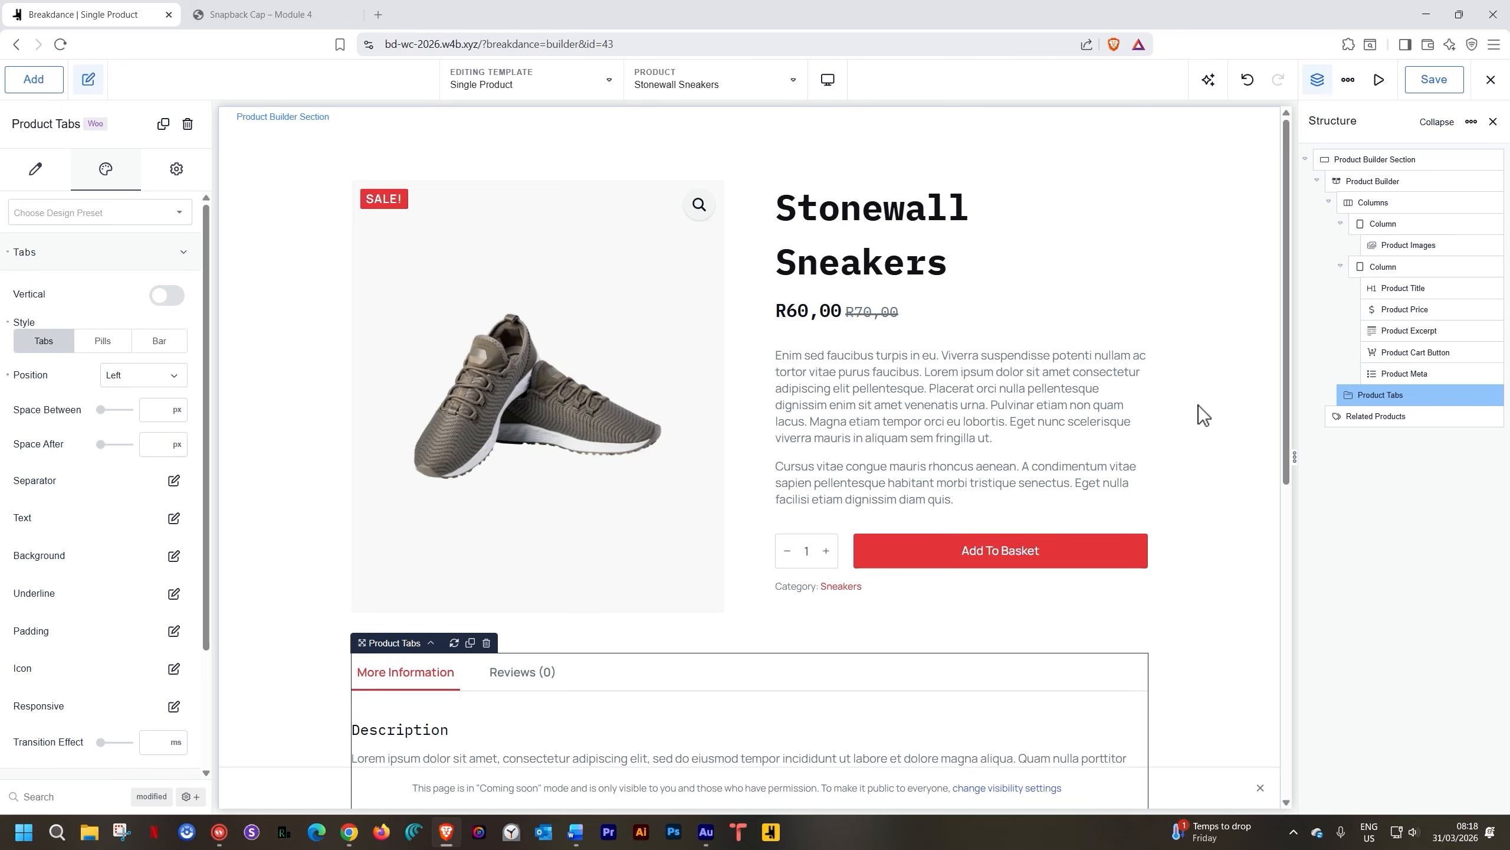
{"action": "left_click", "coordinate": [792, 81]}
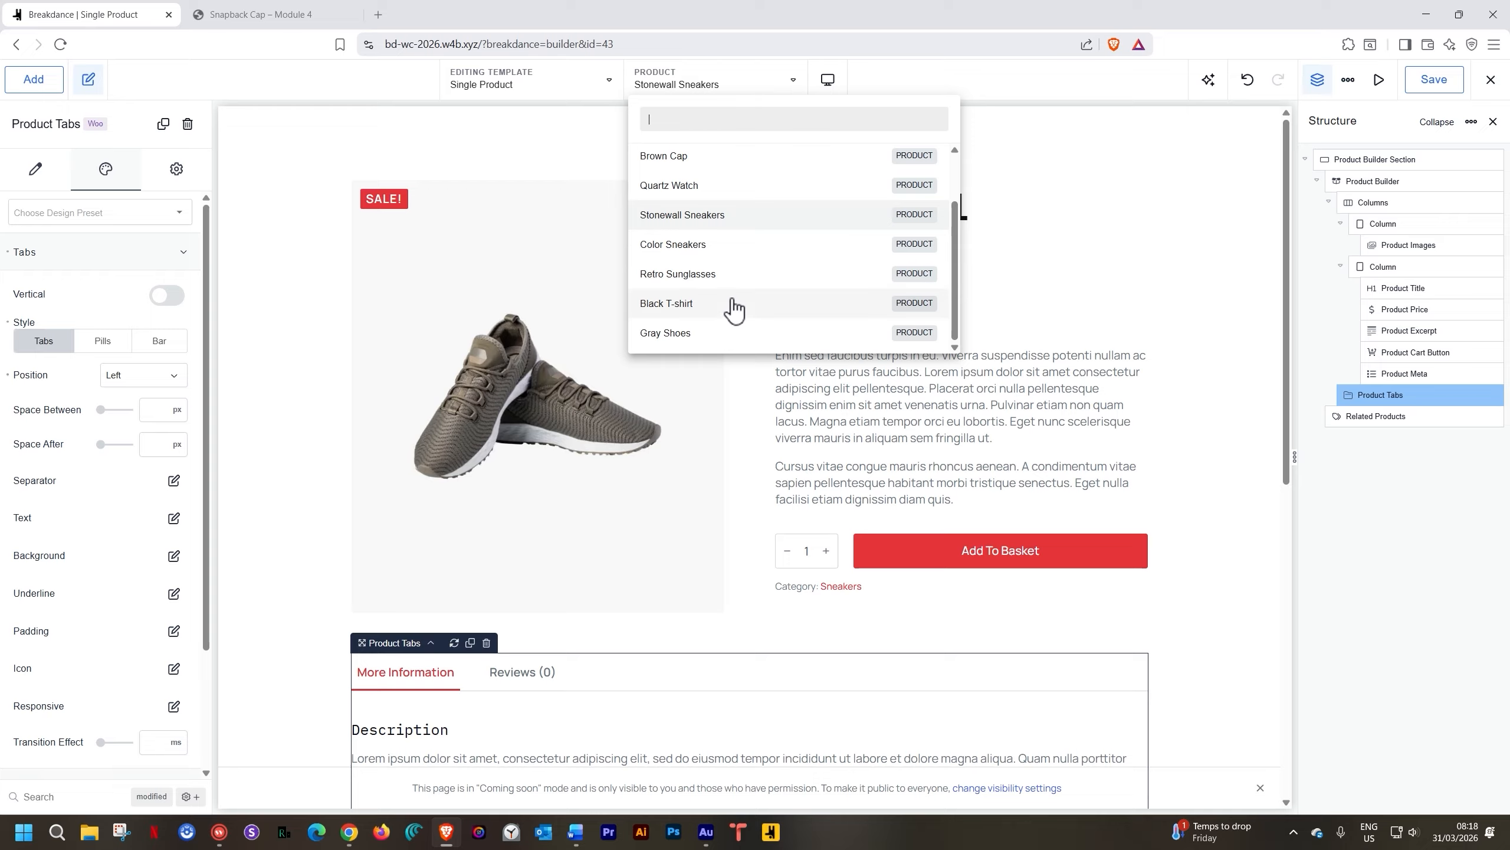
Preview the template with Quartz Watch, review the page, and save the template
{"action": "left_click", "coordinate": [699, 187]}
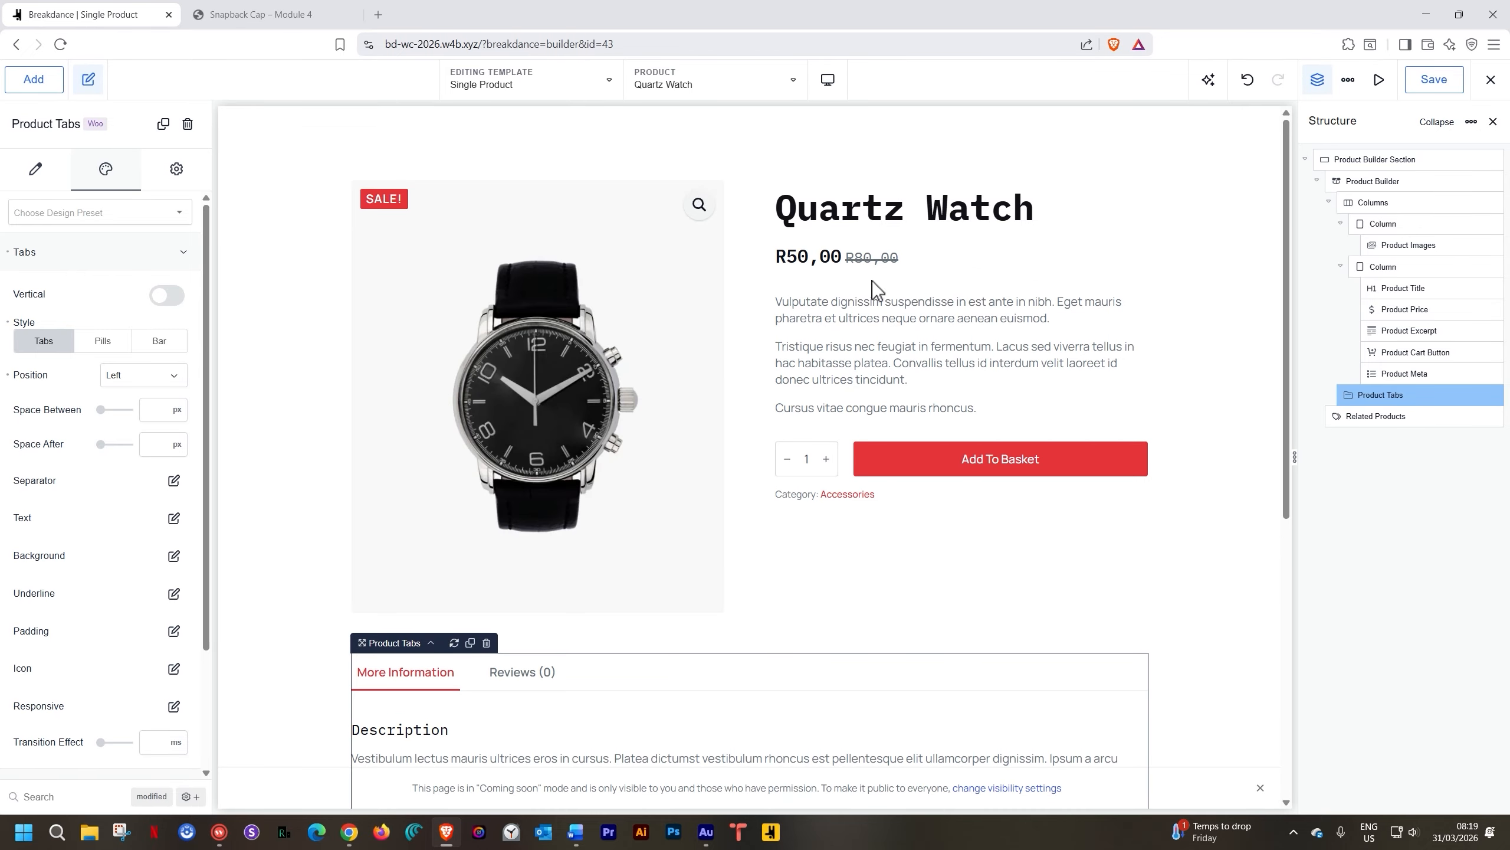
{"action": "scroll", "coordinate": [1185, 360], "scroll_direction": "down", "scroll_amount": 8}
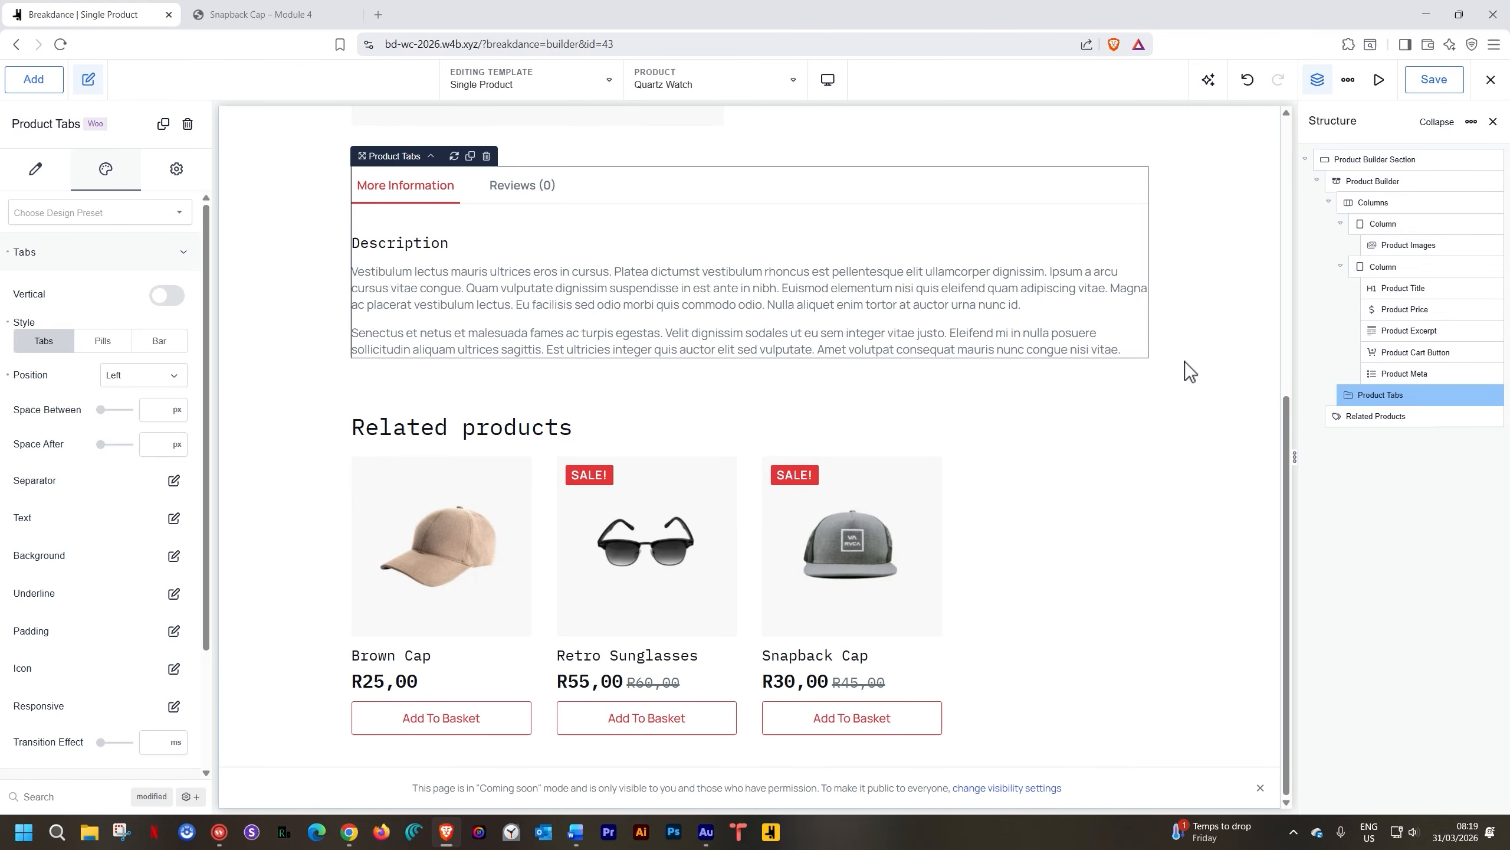
{"action": "scroll", "coordinate": [1186, 367], "scroll_direction": "up", "scroll_amount": 2}
{"action": "scroll", "coordinate": [1187, 372], "scroll_direction": "up", "scroll_amount": 4}
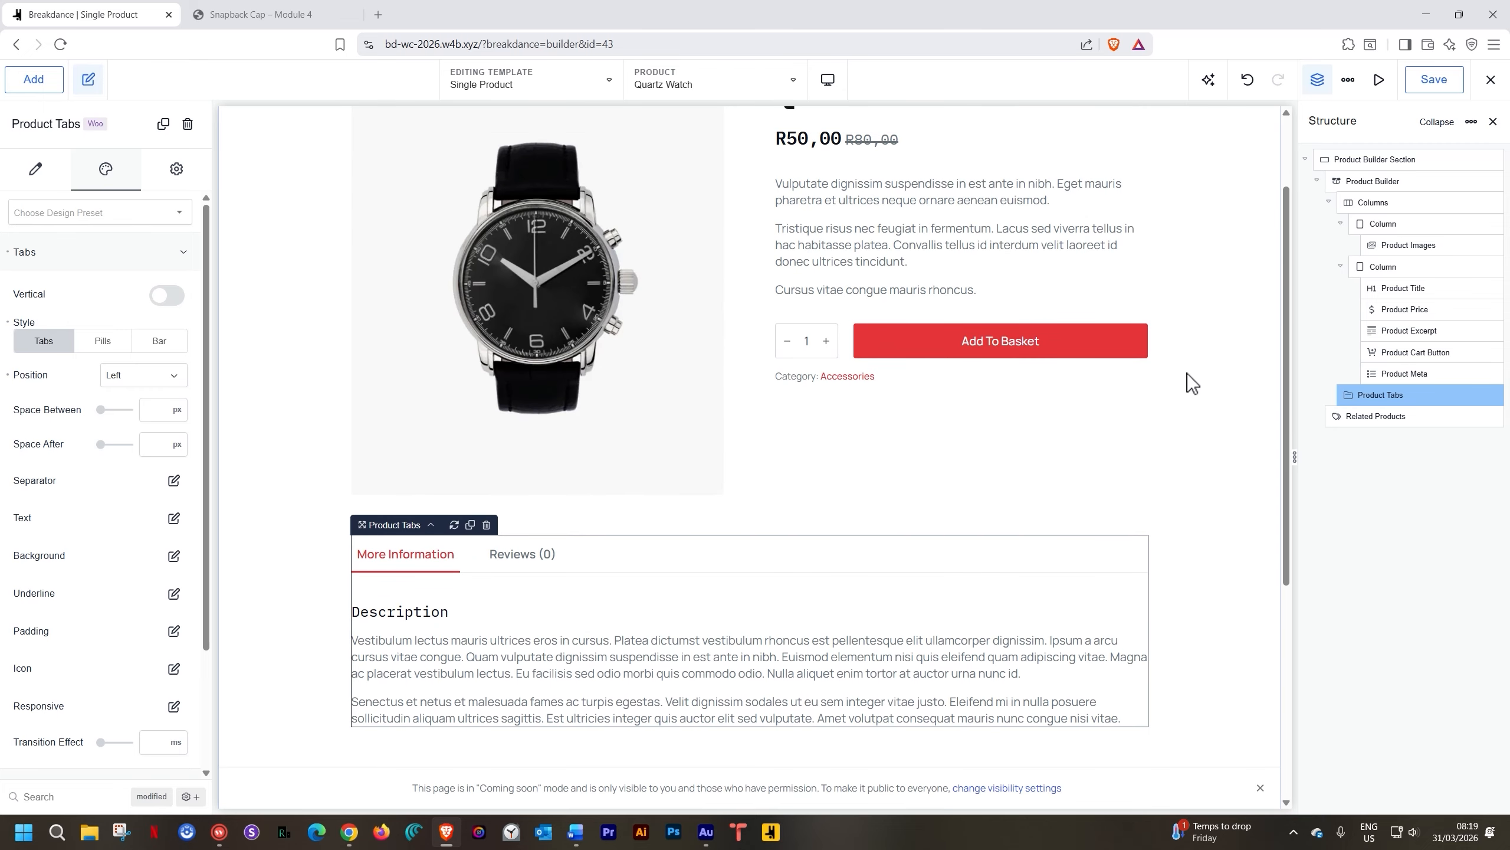
{"action": "scroll", "coordinate": [1187, 373], "scroll_direction": "up", "scroll_amount": 2}
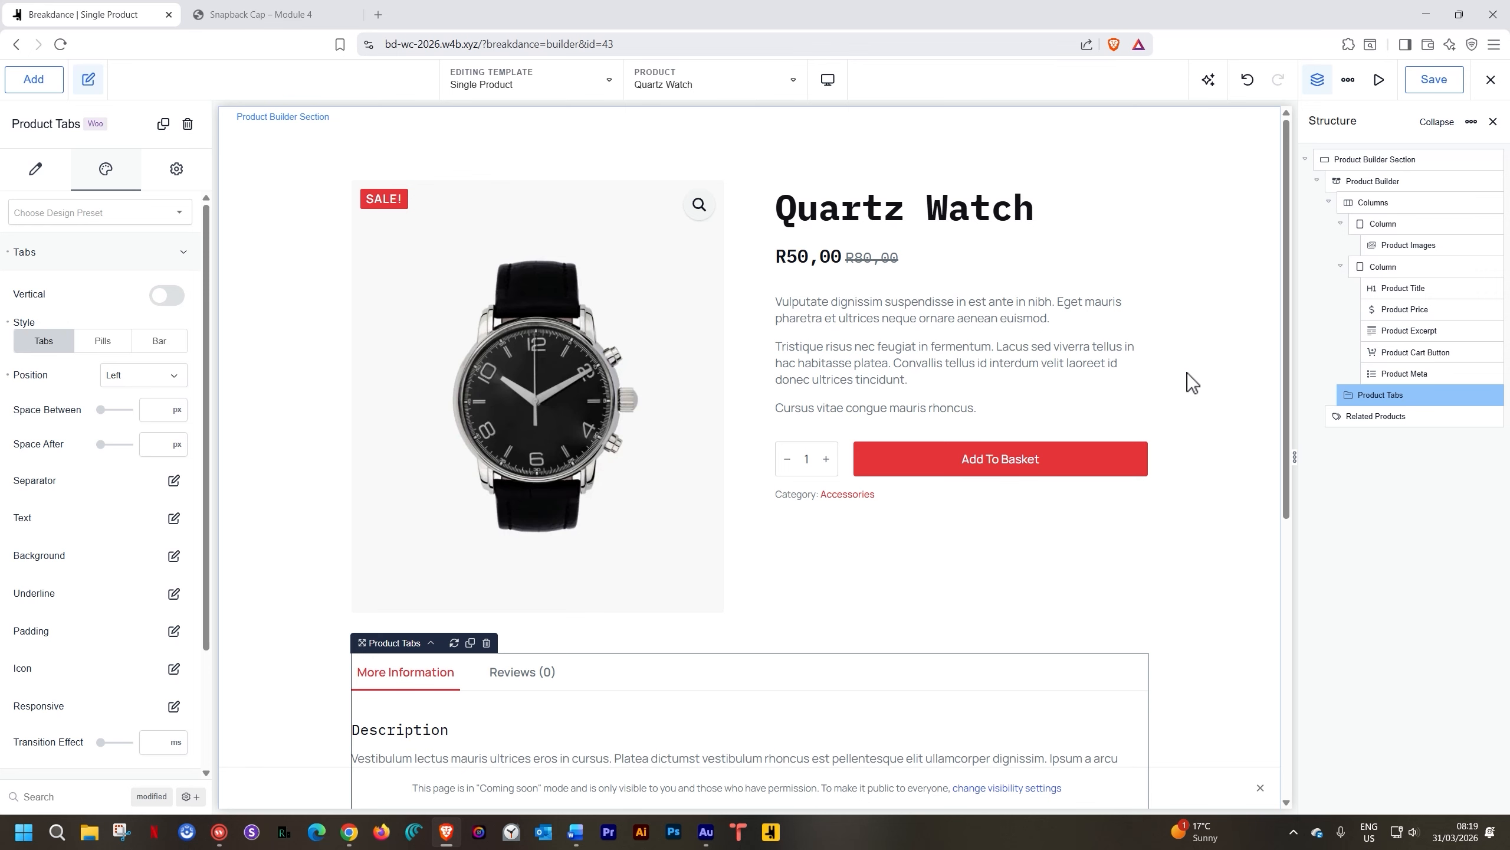
{"action": "scroll", "coordinate": [1205, 378], "scroll_direction": "down", "scroll_amount": 8}
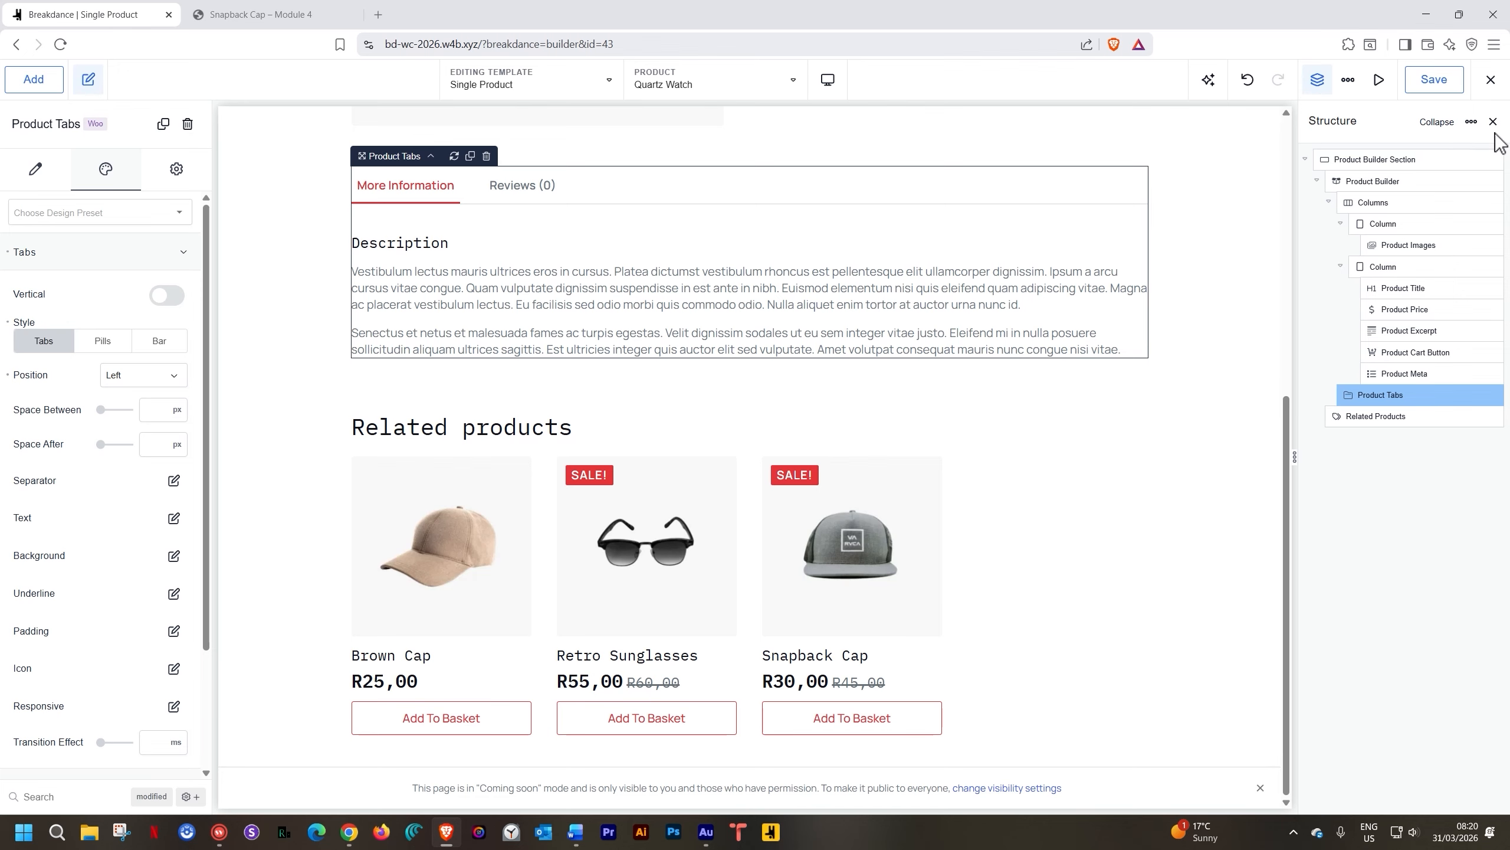
{"action": "left_click", "coordinate": [1433, 86]}
Reload the live Snapback Cap product page and scroll through its new layout
{"action": "left_click", "coordinate": [303, 13]}
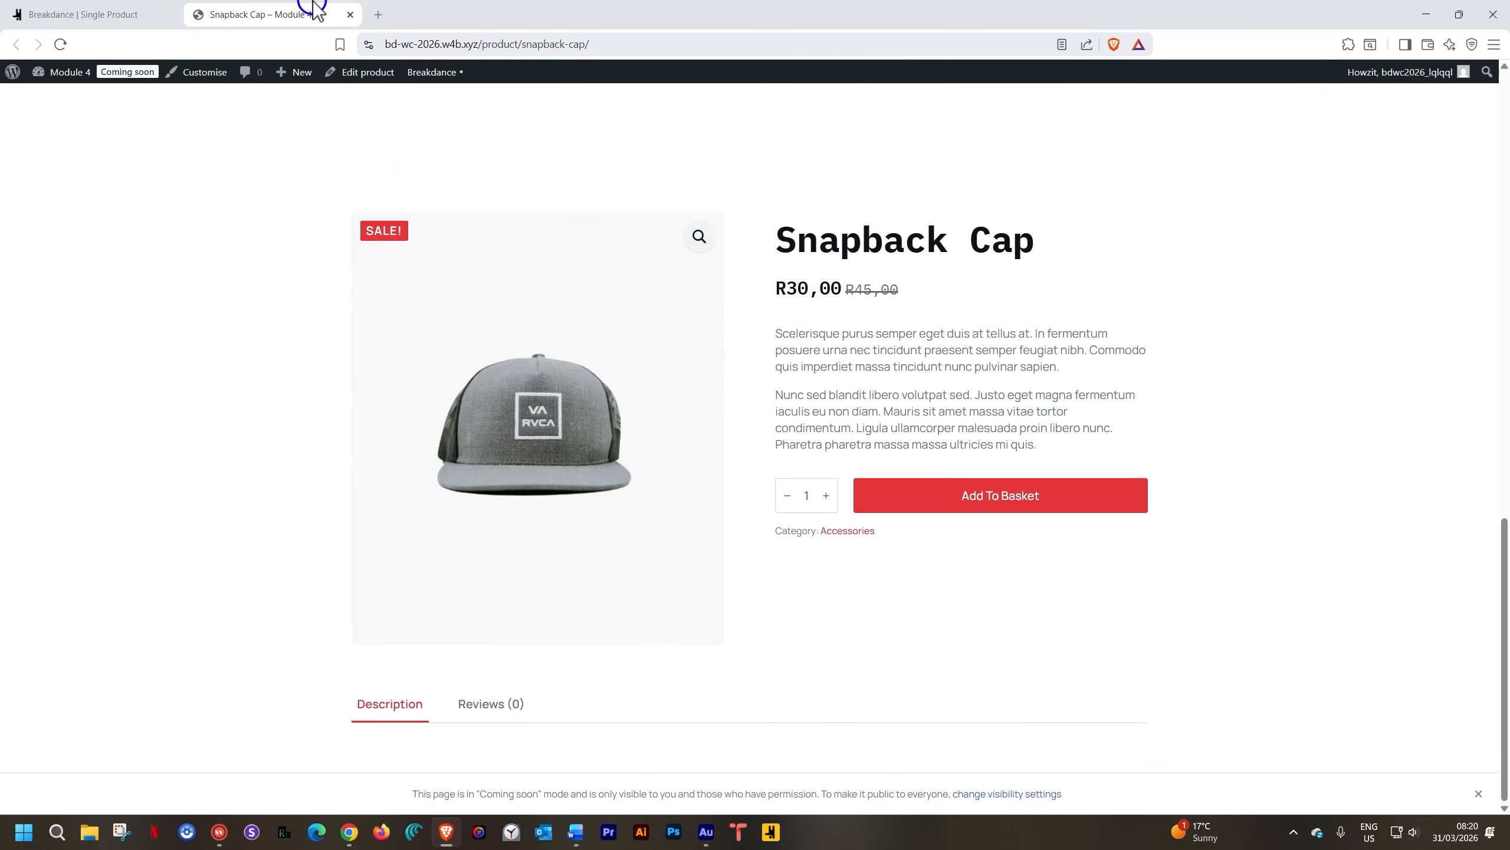
{"action": "left_click", "coordinate": [60, 45]}
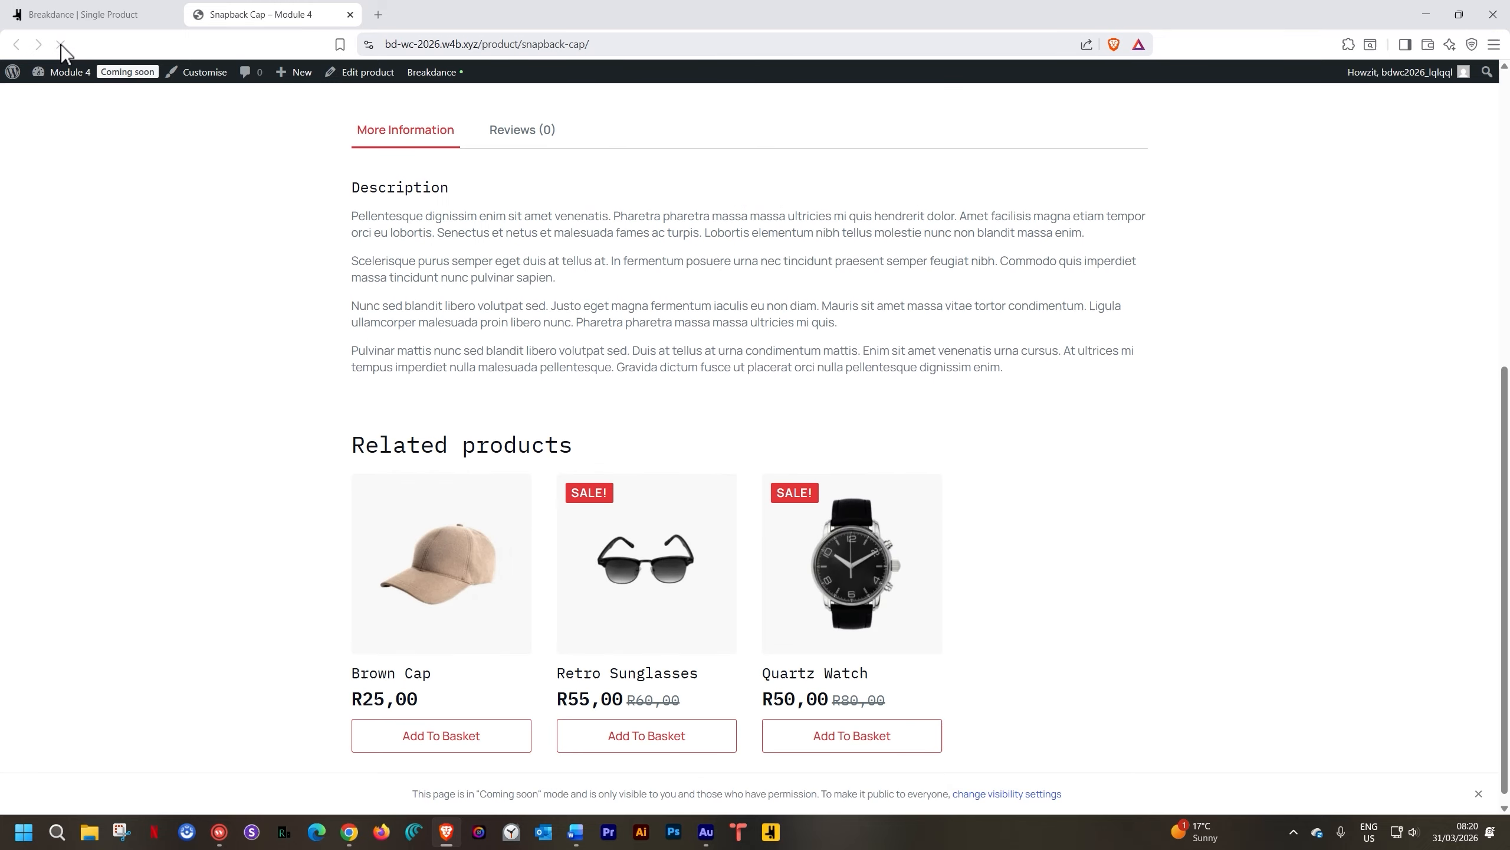
{"action": "scroll", "coordinate": [170, 255], "scroll_direction": "up", "scroll_amount": 6}
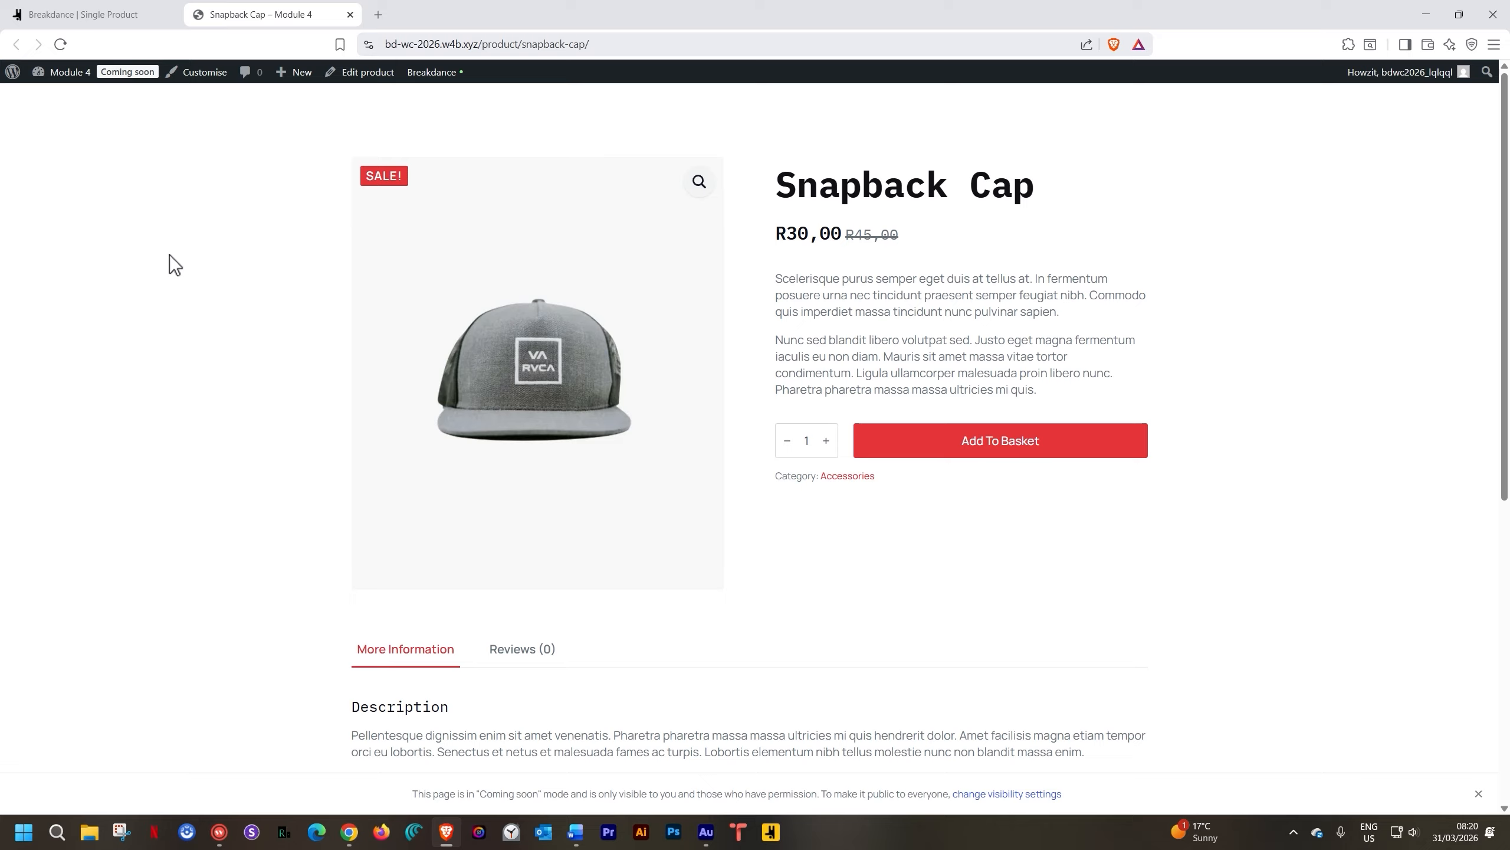
{"action": "scroll", "coordinate": [170, 255], "scroll_direction": "down", "scroll_amount": 8}
Back in the editor, preview the Quartz Watch page at Tablet Landscape width
{"action": "left_click", "coordinate": [85, 14]}
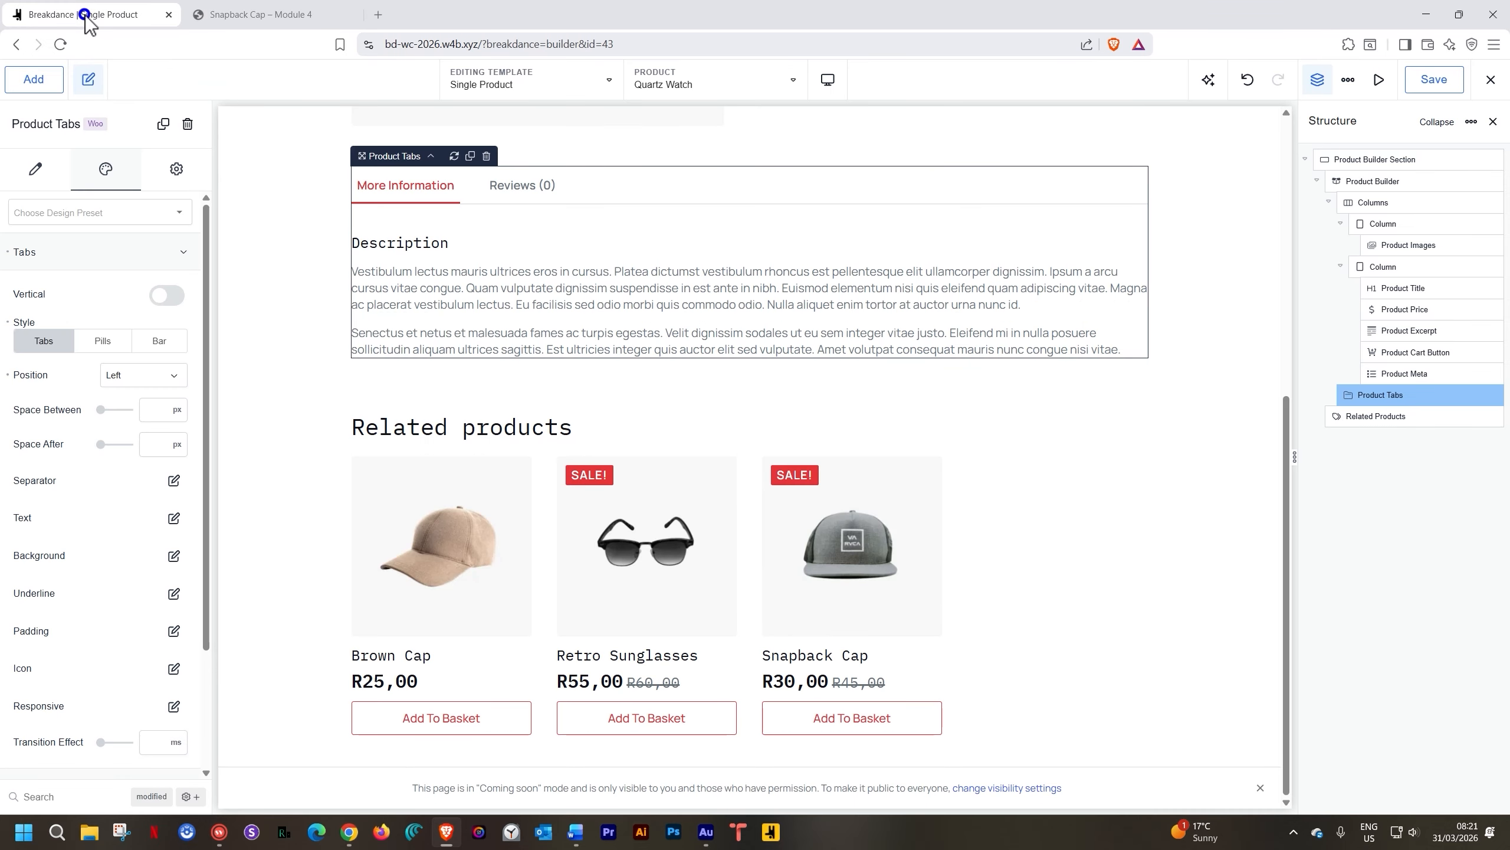
{"action": "scroll", "coordinate": [901, 375], "scroll_direction": "up", "scroll_amount": 6}
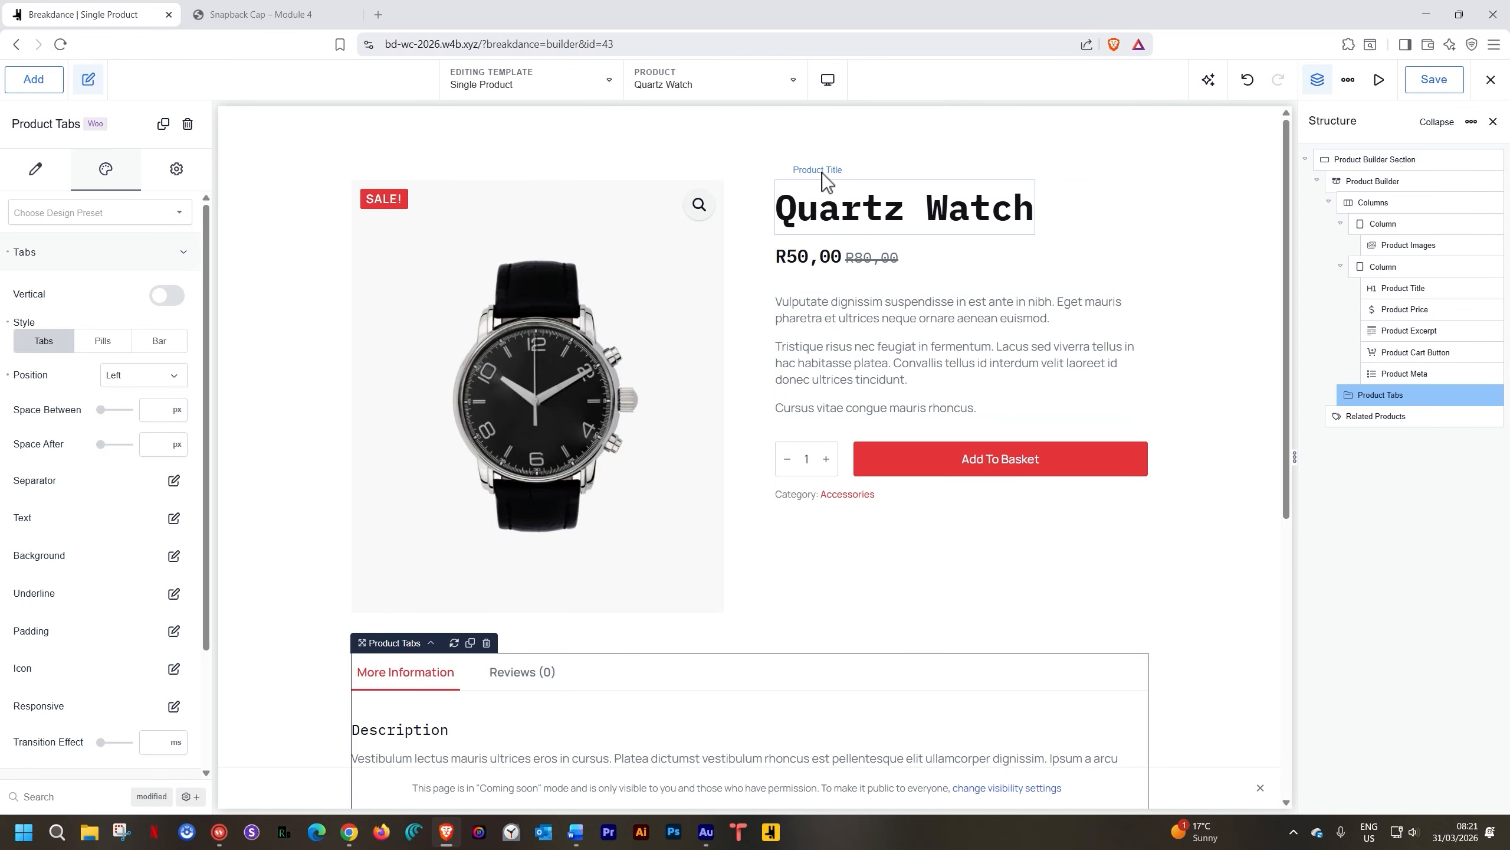
{"action": "left_click", "coordinate": [828, 81]}
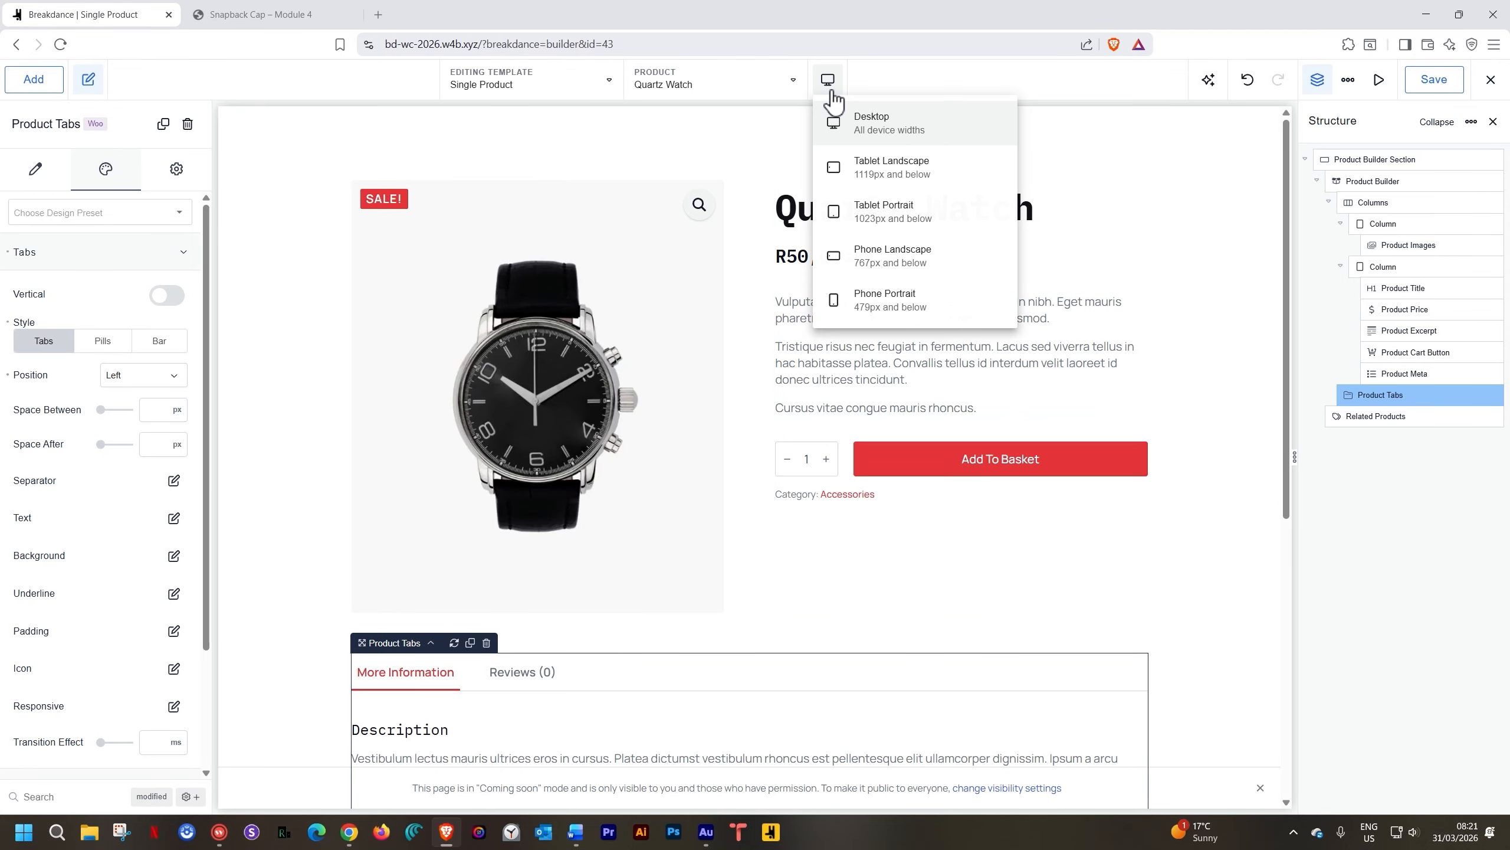
{"action": "left_click", "coordinate": [860, 172]}
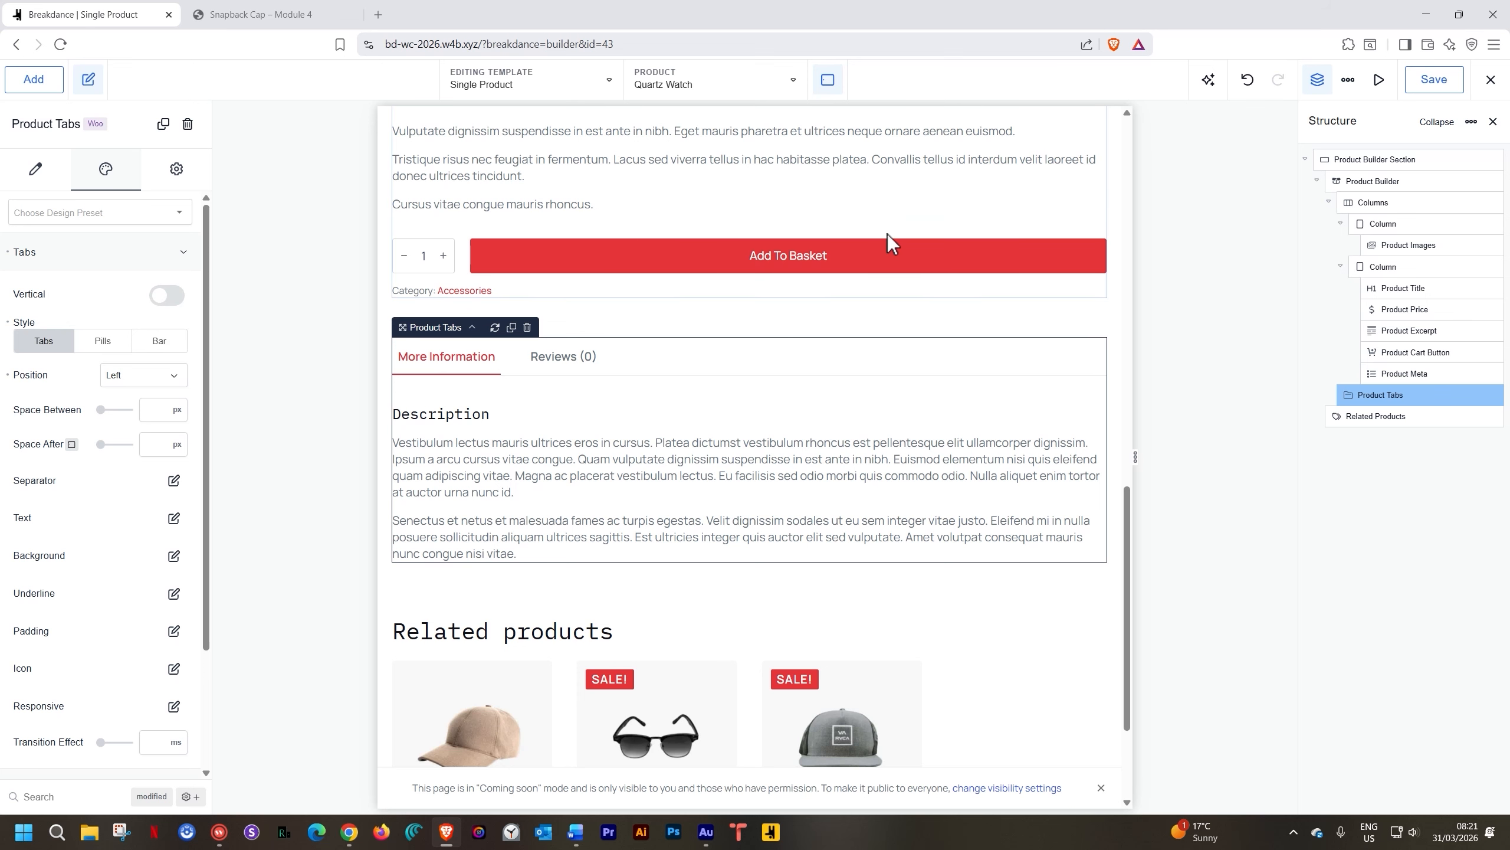
{"action": "scroll", "coordinate": [887, 233], "scroll_direction": "down", "scroll_amount": 3}
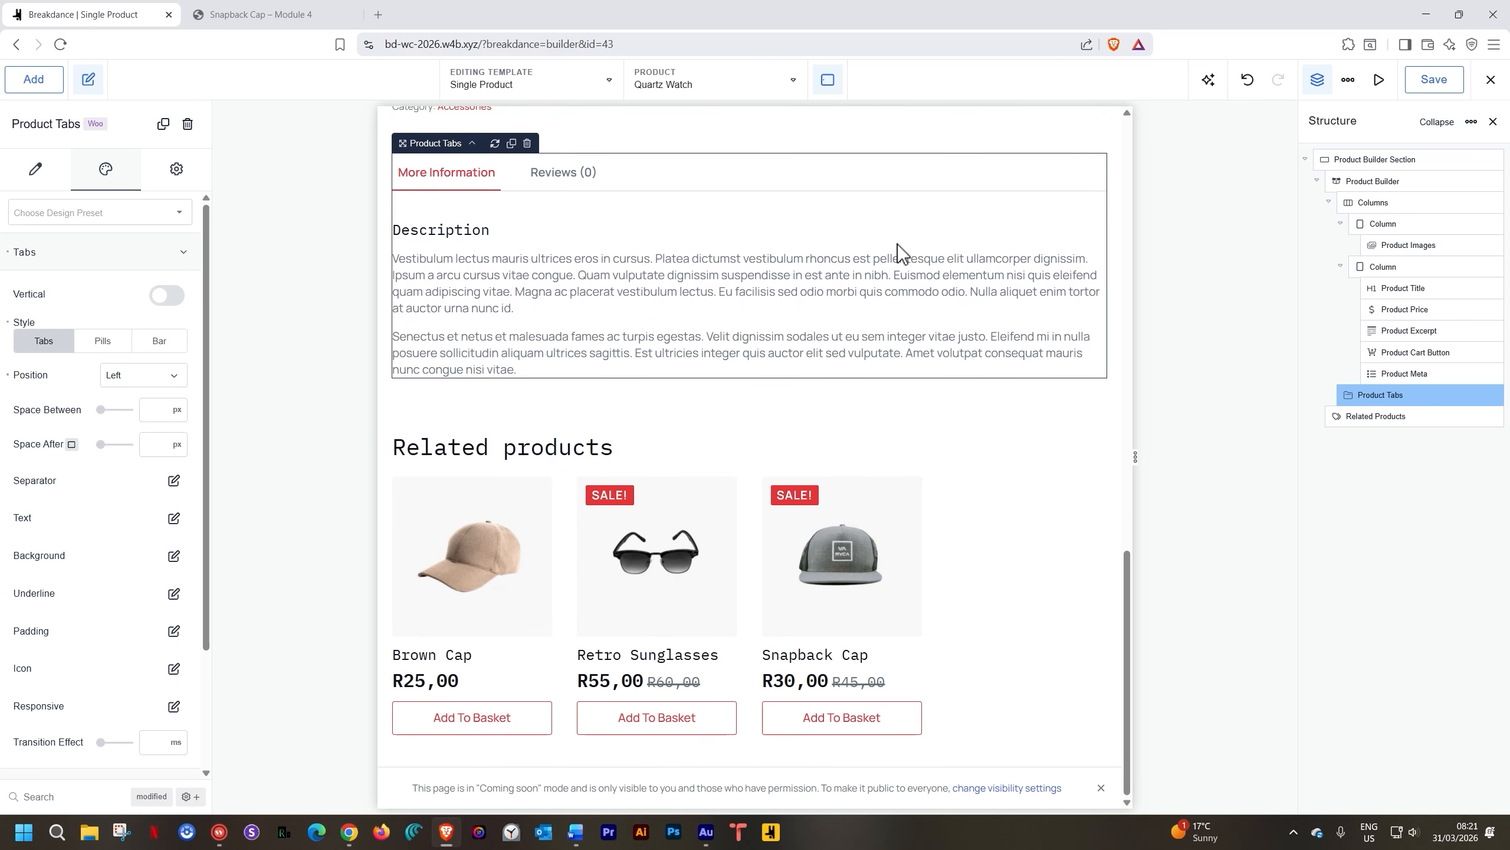
{"action": "scroll", "coordinate": [904, 270], "scroll_direction": "up", "scroll_amount": 6}
{"action": "scroll", "coordinate": [904, 270], "scroll_direction": "up", "scroll_amount": 10}
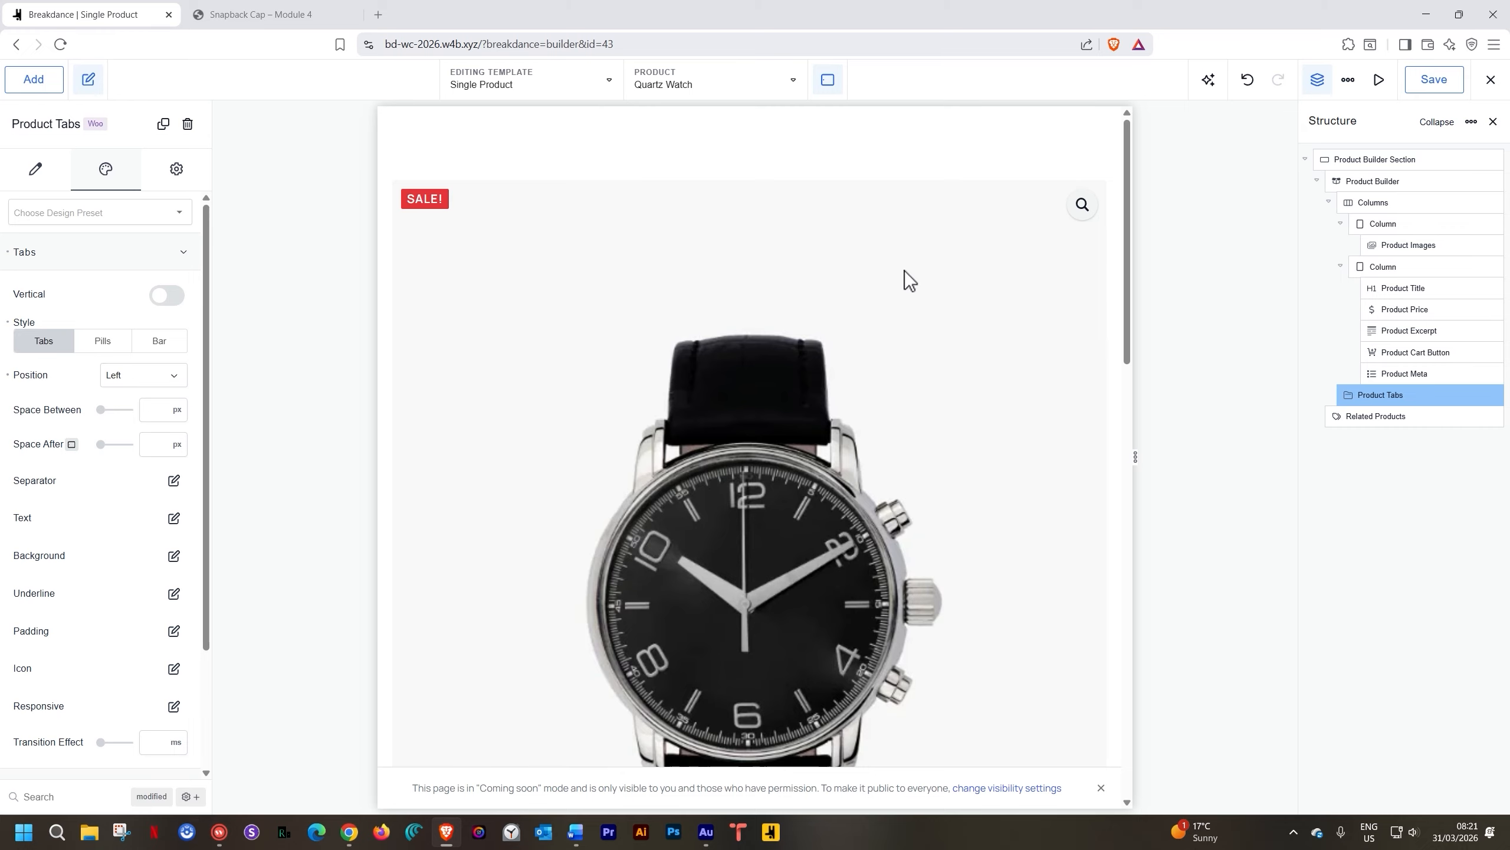
{"action": "scroll", "coordinate": [903, 271], "scroll_direction": "down", "scroll_amount": 9}
{"action": "scroll", "coordinate": [918, 252], "scroll_direction": "up", "scroll_amount": 10}
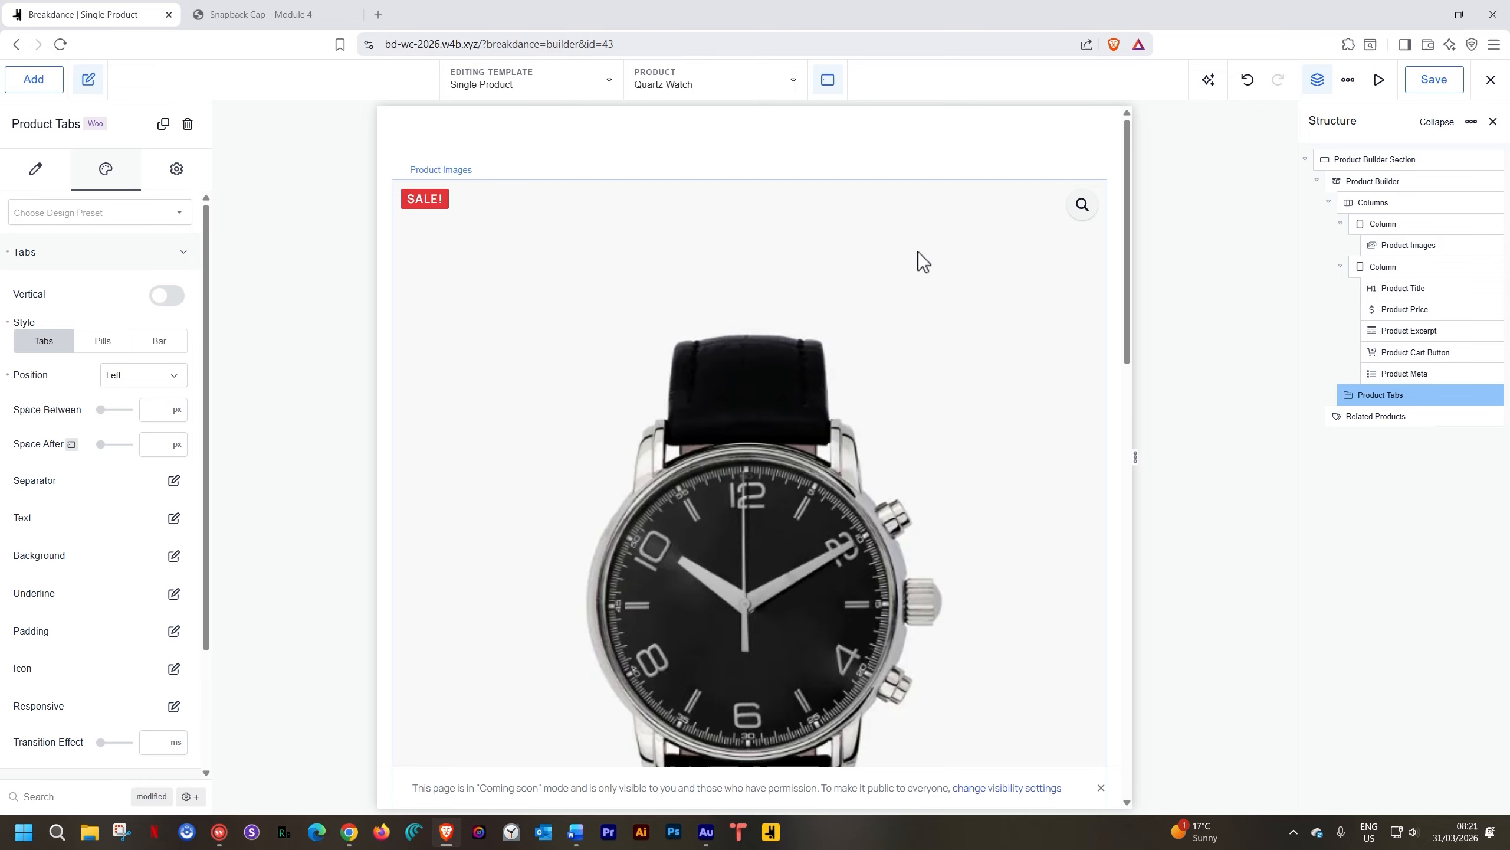
{"action": "scroll", "coordinate": [915, 258], "scroll_direction": "down", "scroll_amount": 7}
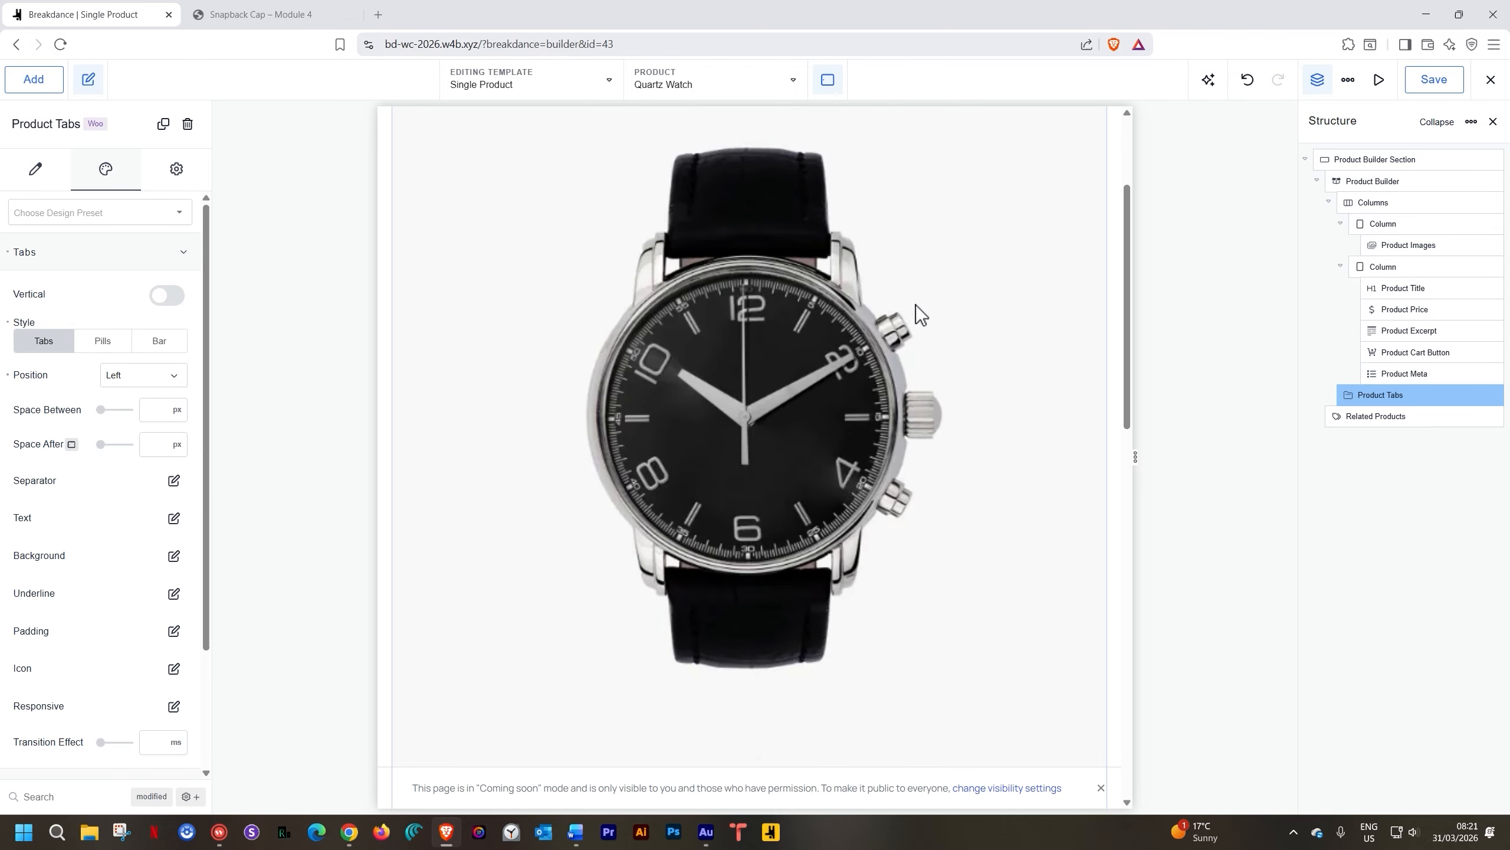
{"action": "scroll", "coordinate": [916, 303], "scroll_direction": "down", "scroll_amount": 11}
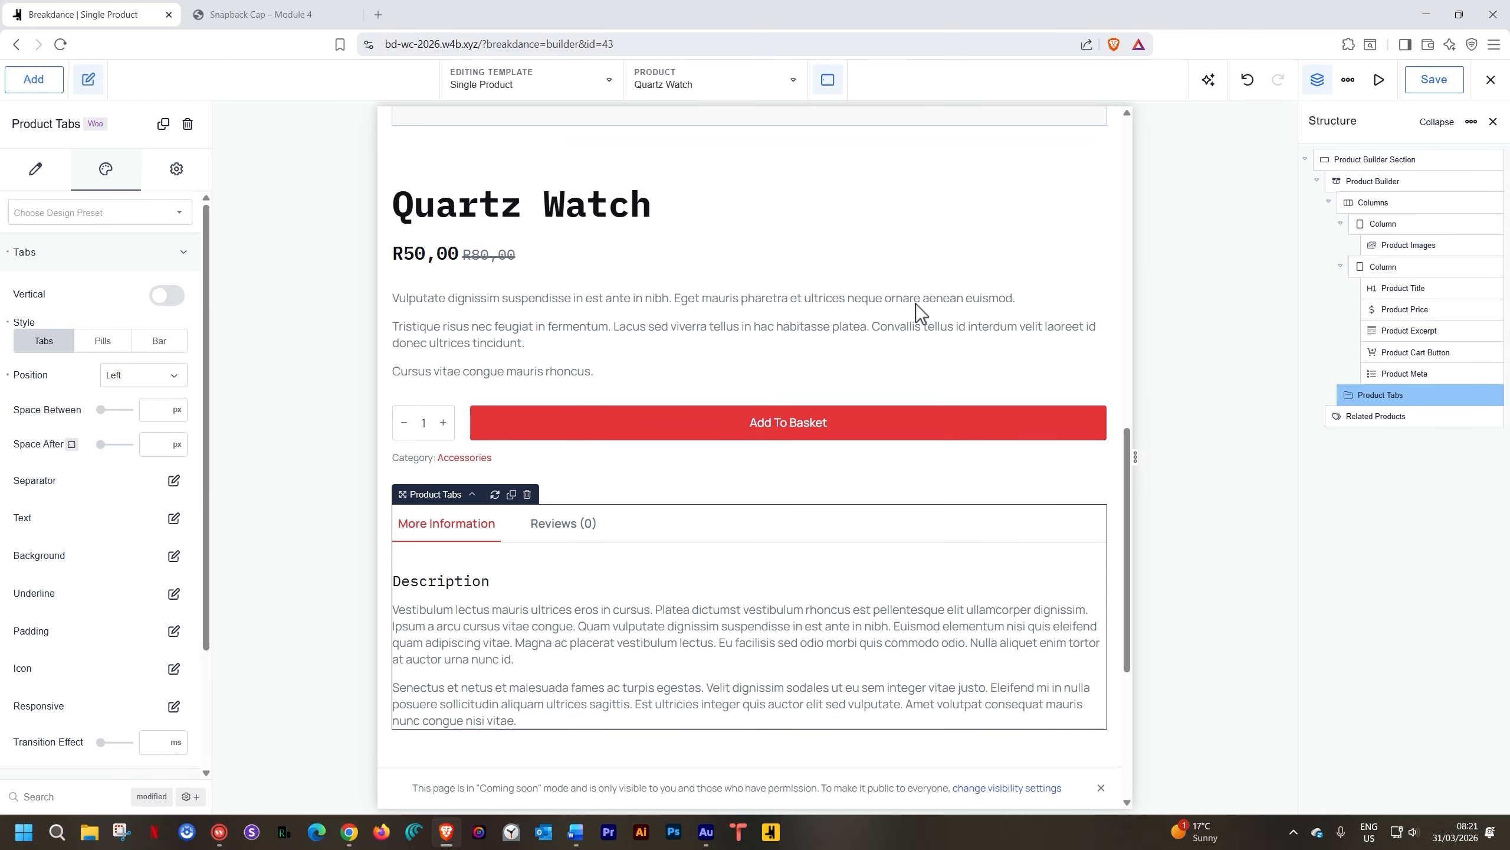
{"action": "scroll", "coordinate": [915, 304], "scroll_direction": "up", "scroll_amount": 10}
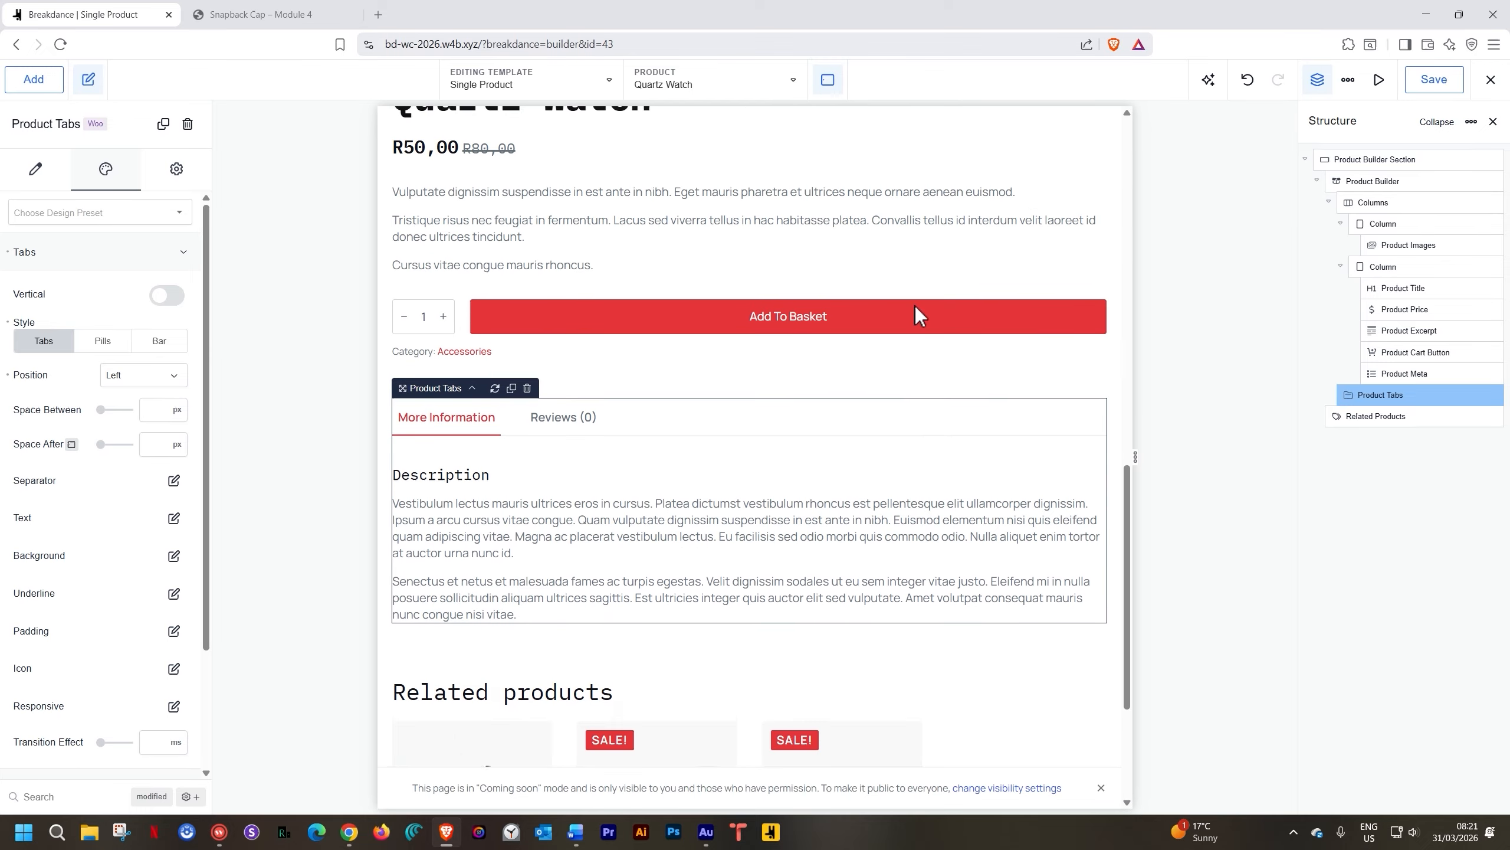
{"action": "scroll", "coordinate": [915, 307], "scroll_direction": "up", "scroll_amount": 7}
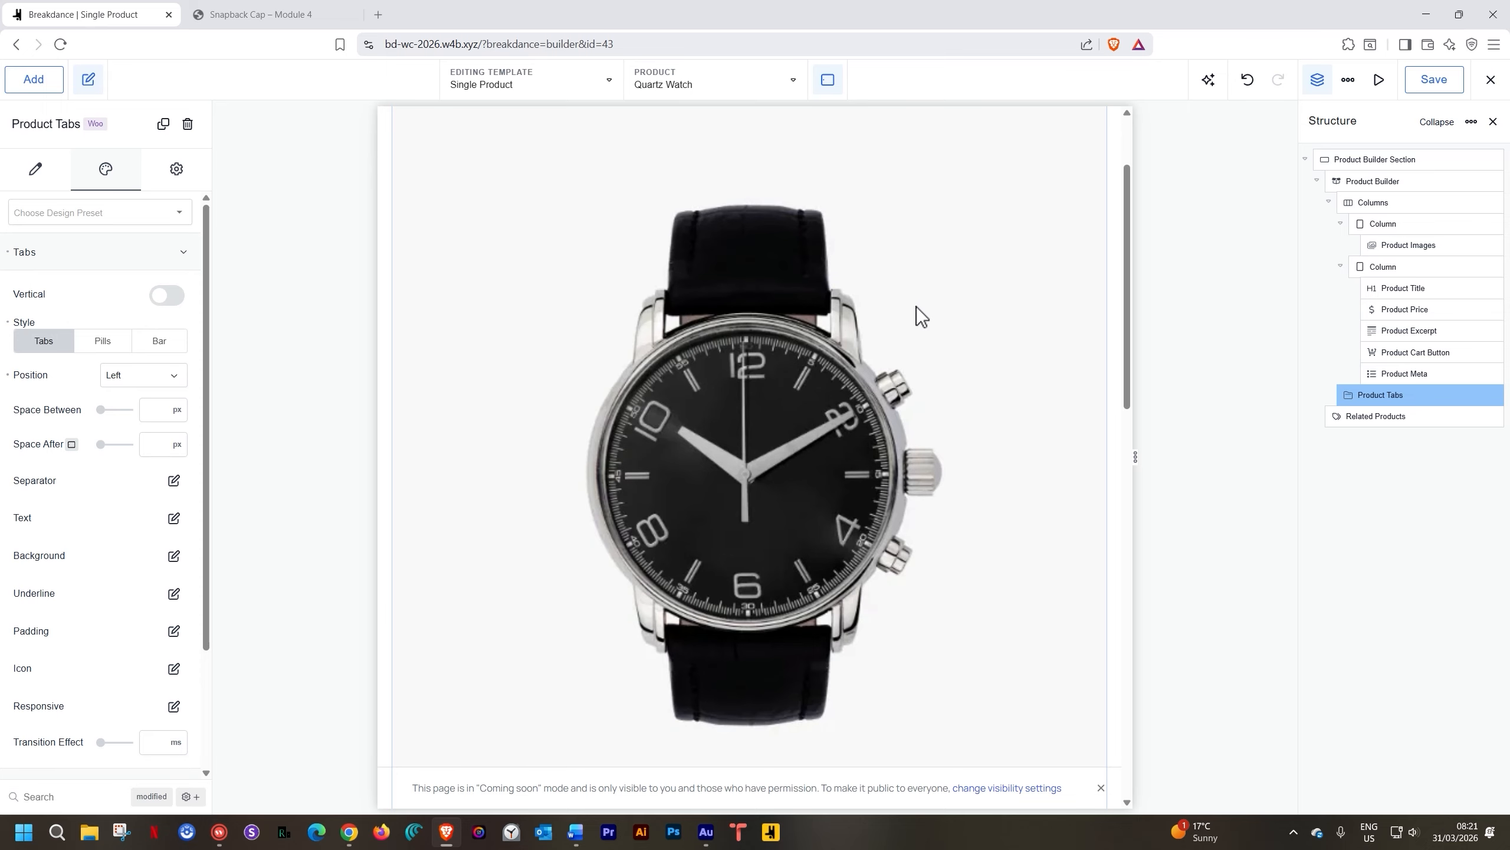
{"action": "scroll", "coordinate": [873, 349], "scroll_direction": "up", "scroll_amount": 2}
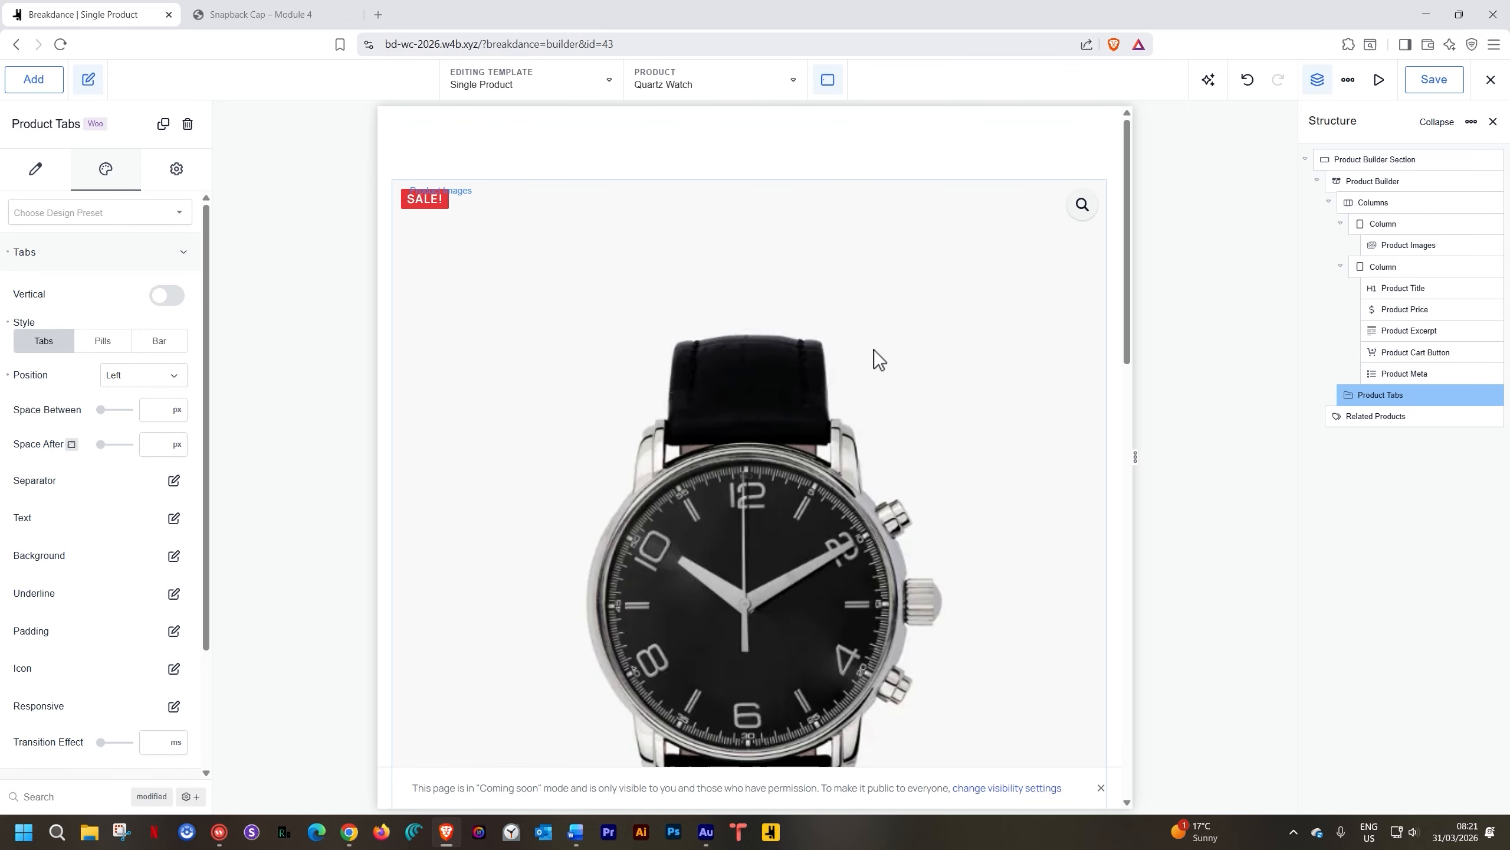
{"action": "scroll", "coordinate": [863, 298], "scroll_direction": "down", "scroll_amount": 10}
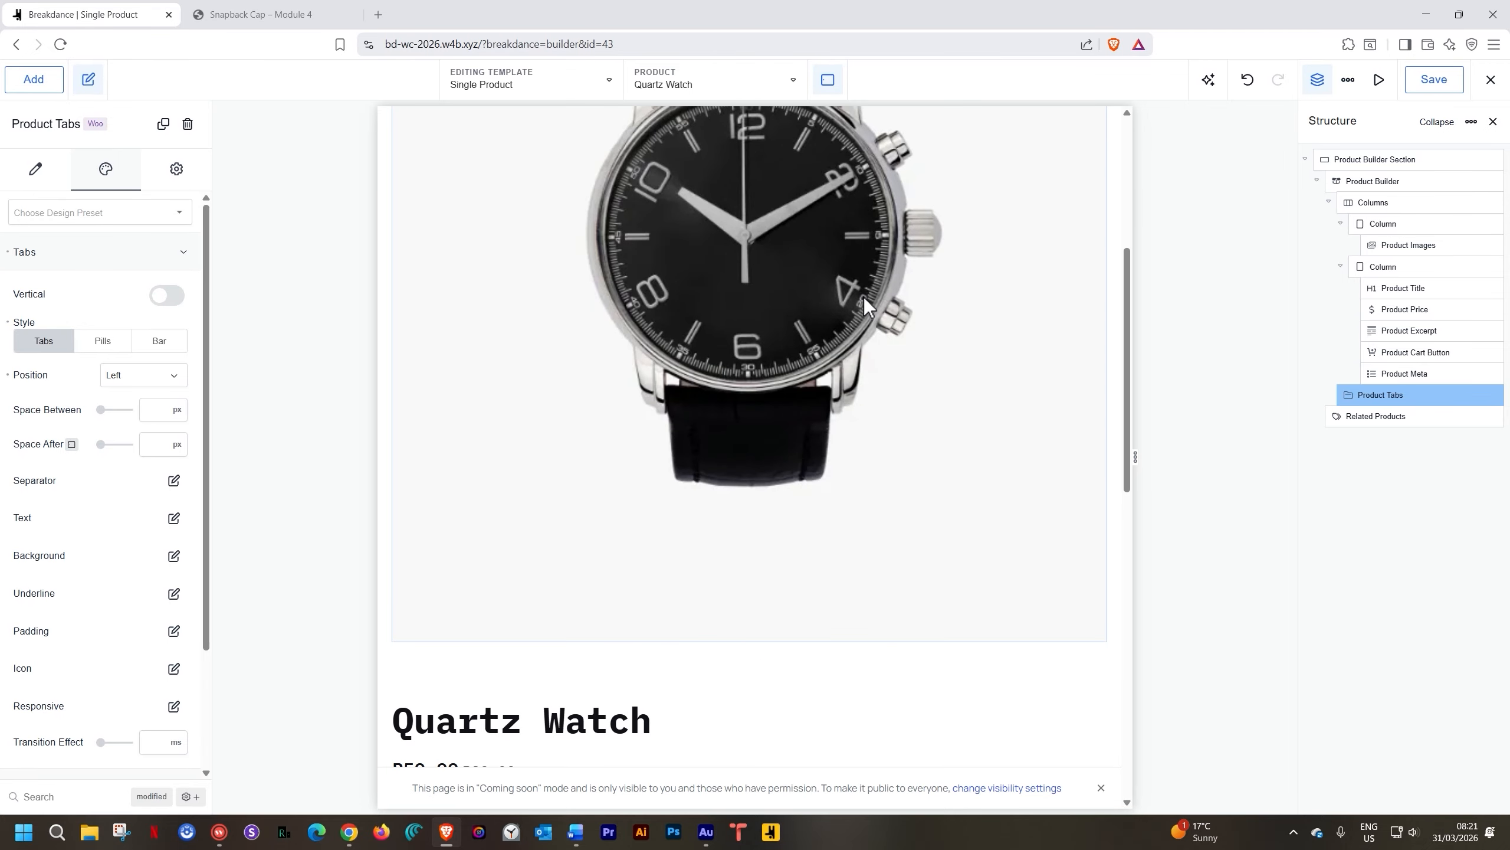
{"action": "scroll", "coordinate": [864, 297], "scroll_direction": "up", "scroll_amount": 9}
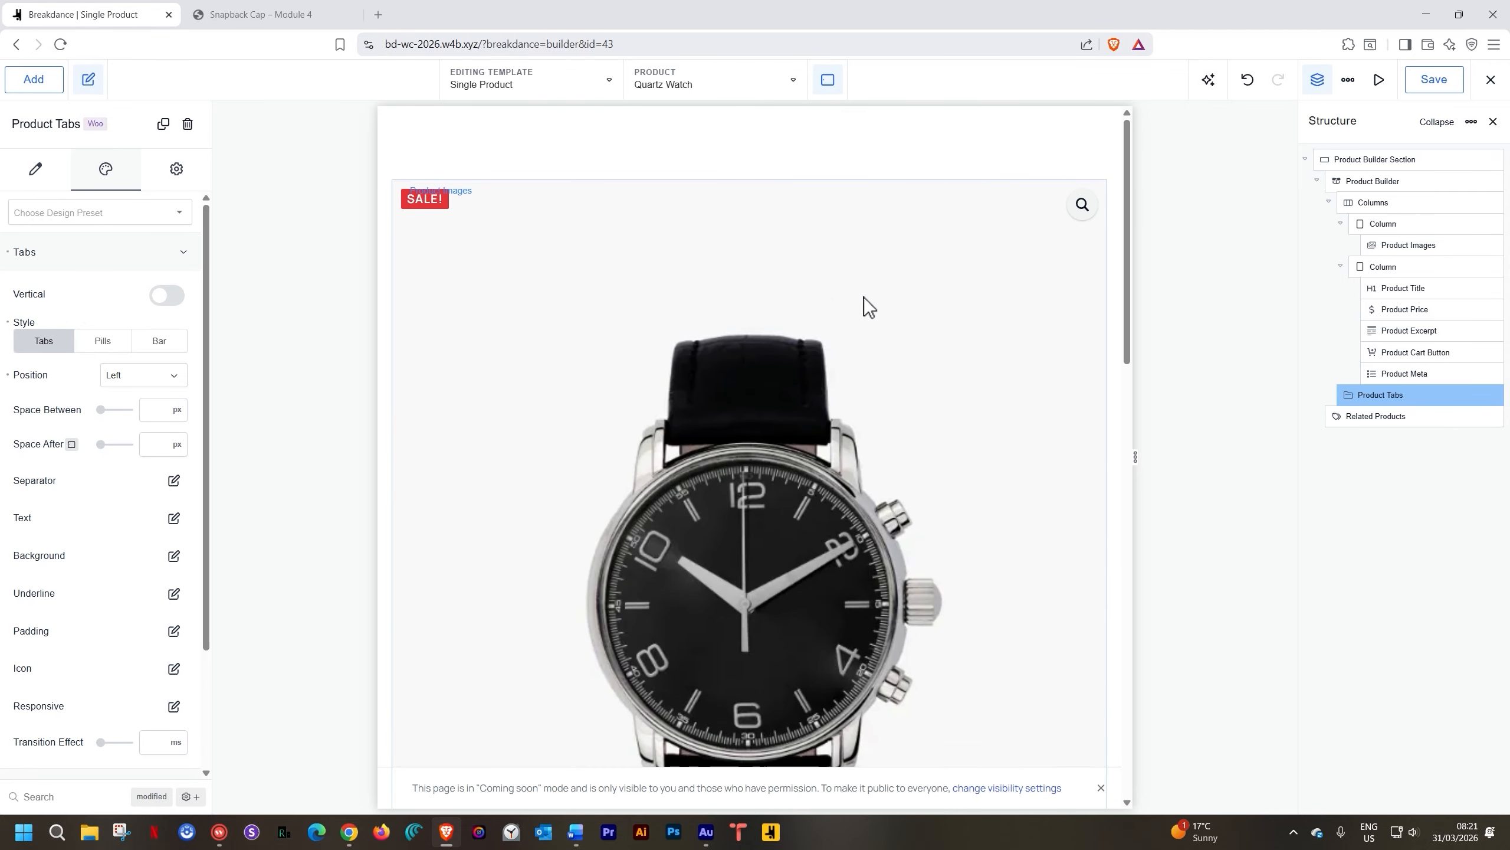
At desktop preview, set the product Columns to stack vertically from Phone Landscape down
{"action": "left_click", "coordinate": [827, 80]}
{"action": "left_click", "coordinate": [852, 132]}
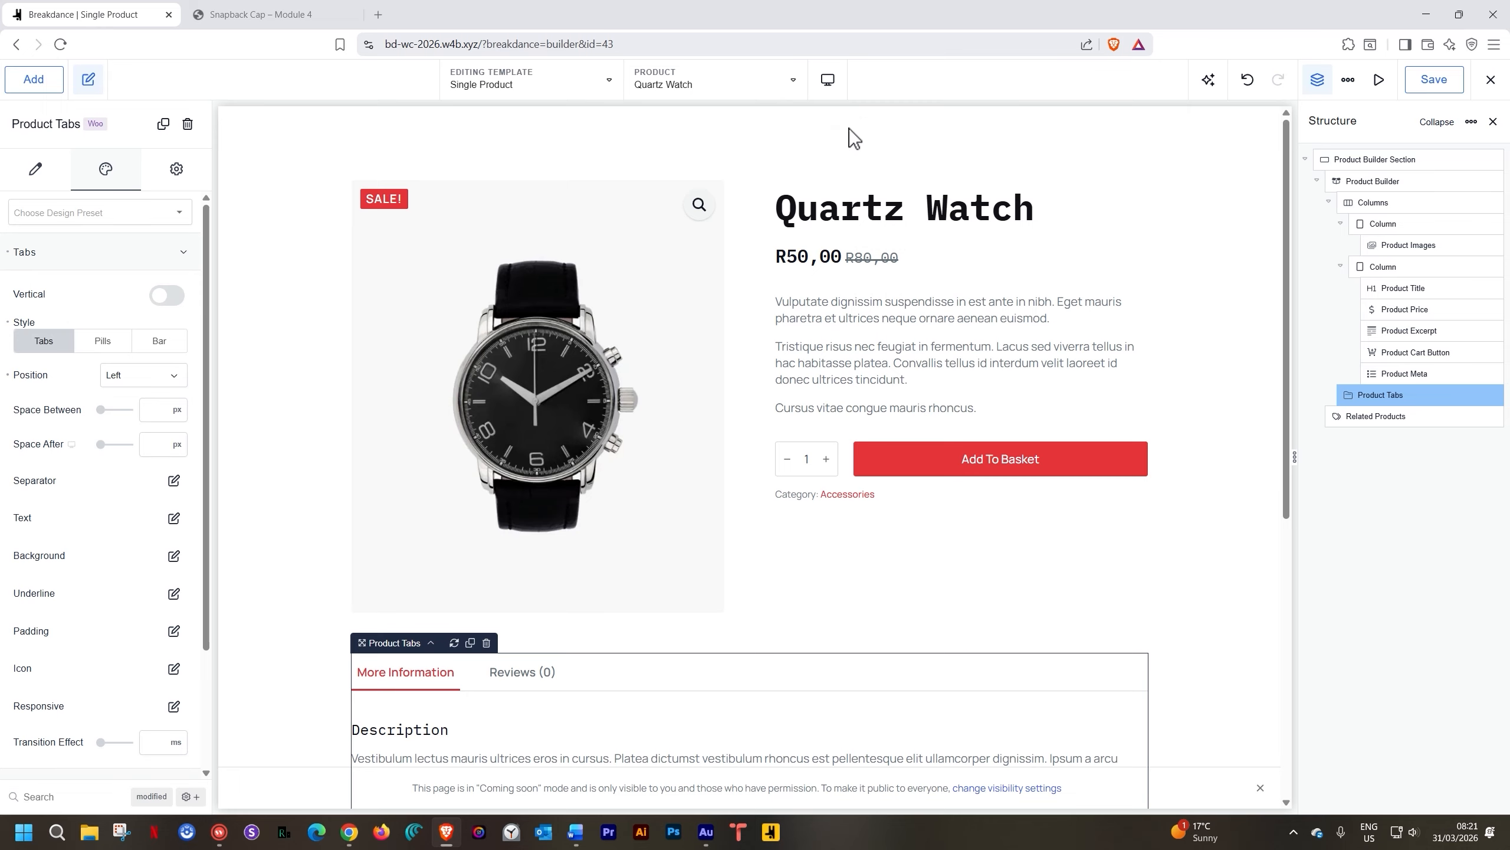
{"action": "left_click", "coordinate": [755, 236]}
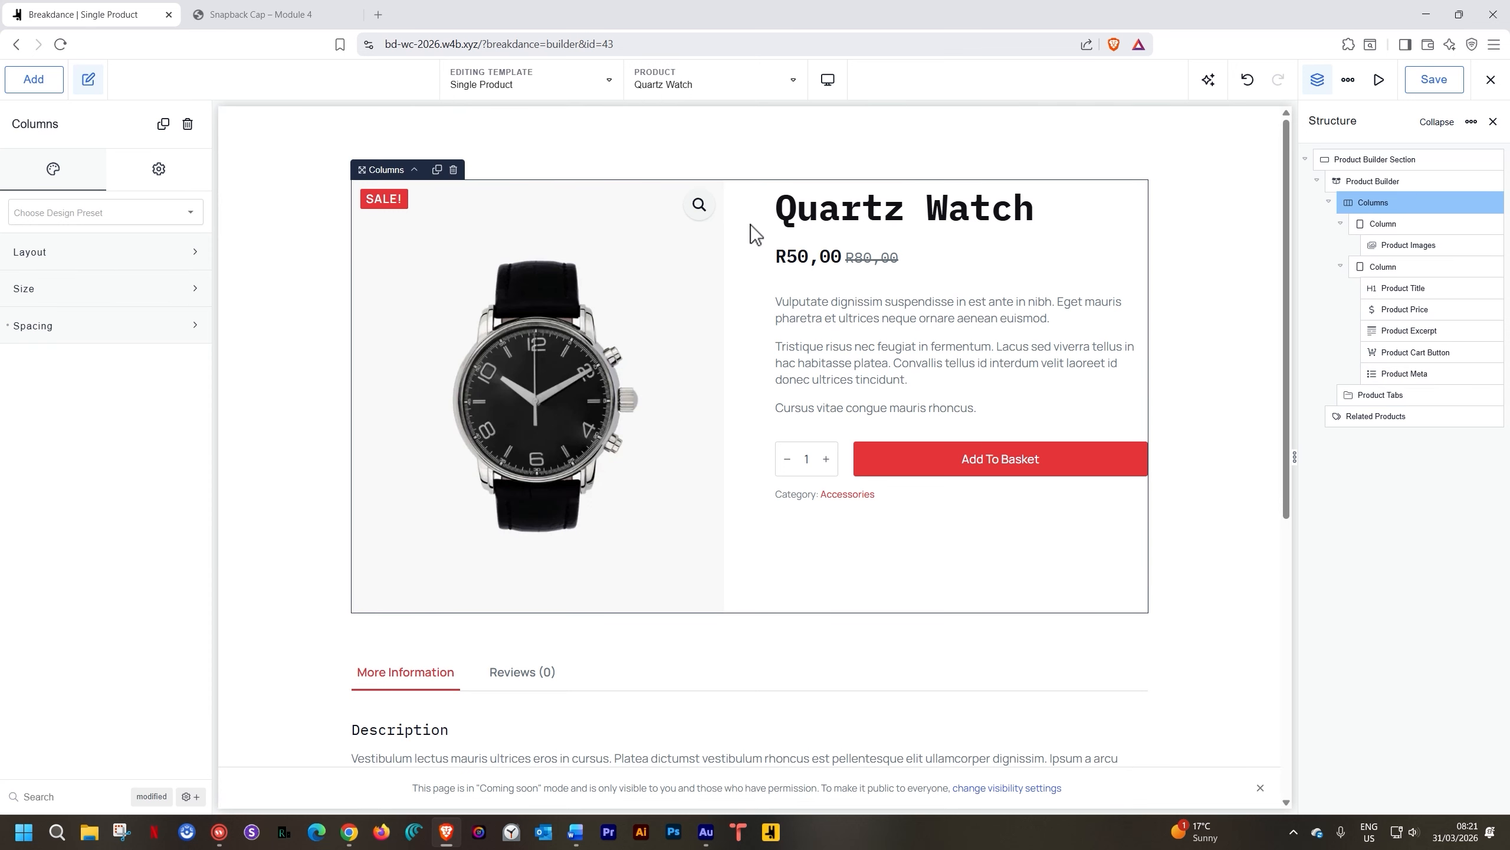
{"action": "left_click", "coordinate": [36, 252]}
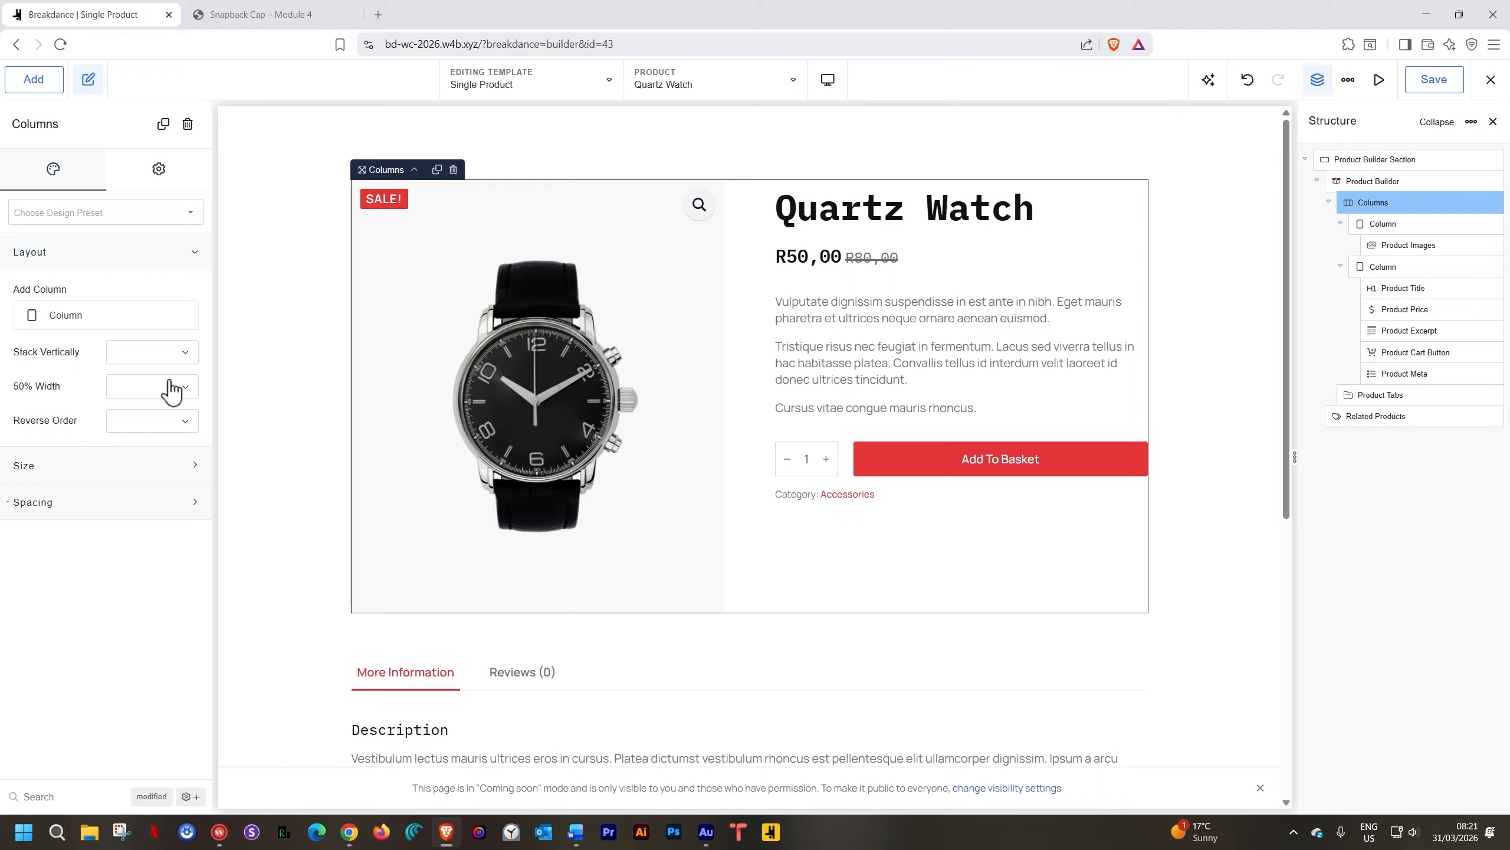
{"action": "left_click", "coordinate": [162, 357]}
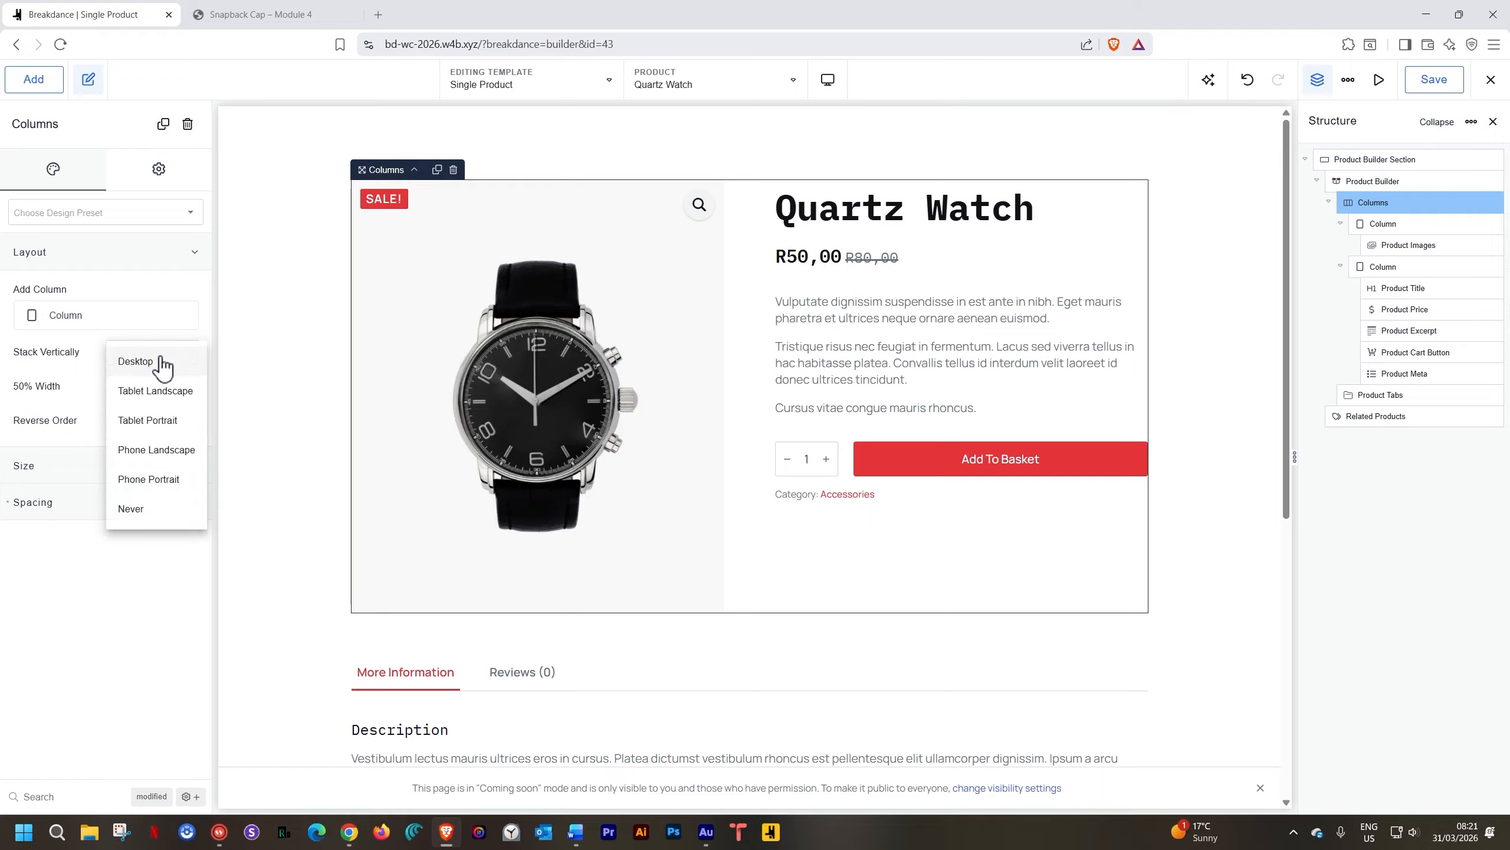
{"action": "left_click", "coordinate": [169, 451]}
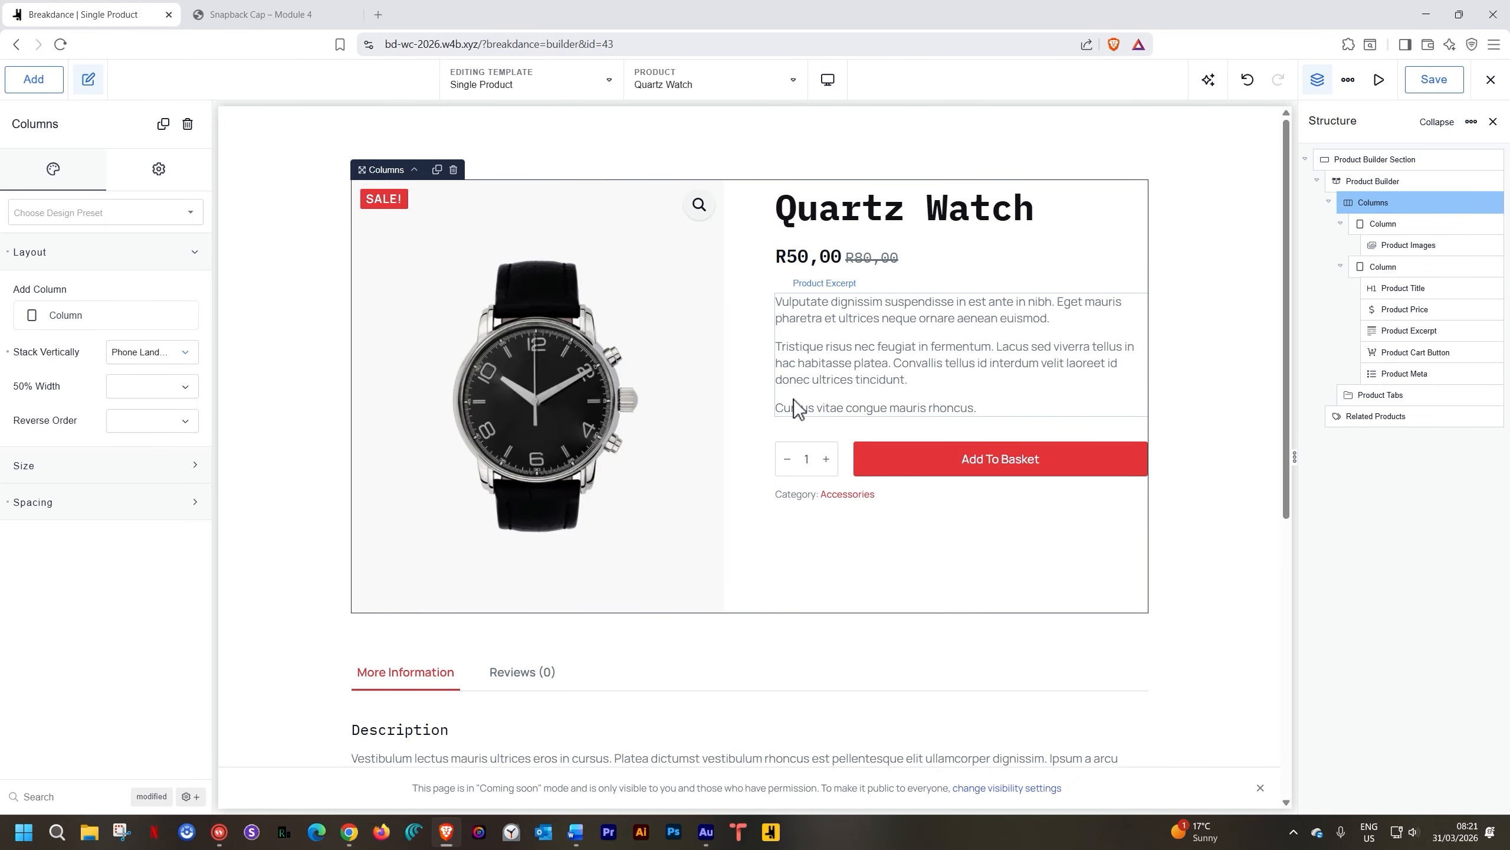
{"action": "left_click", "coordinate": [829, 80]}
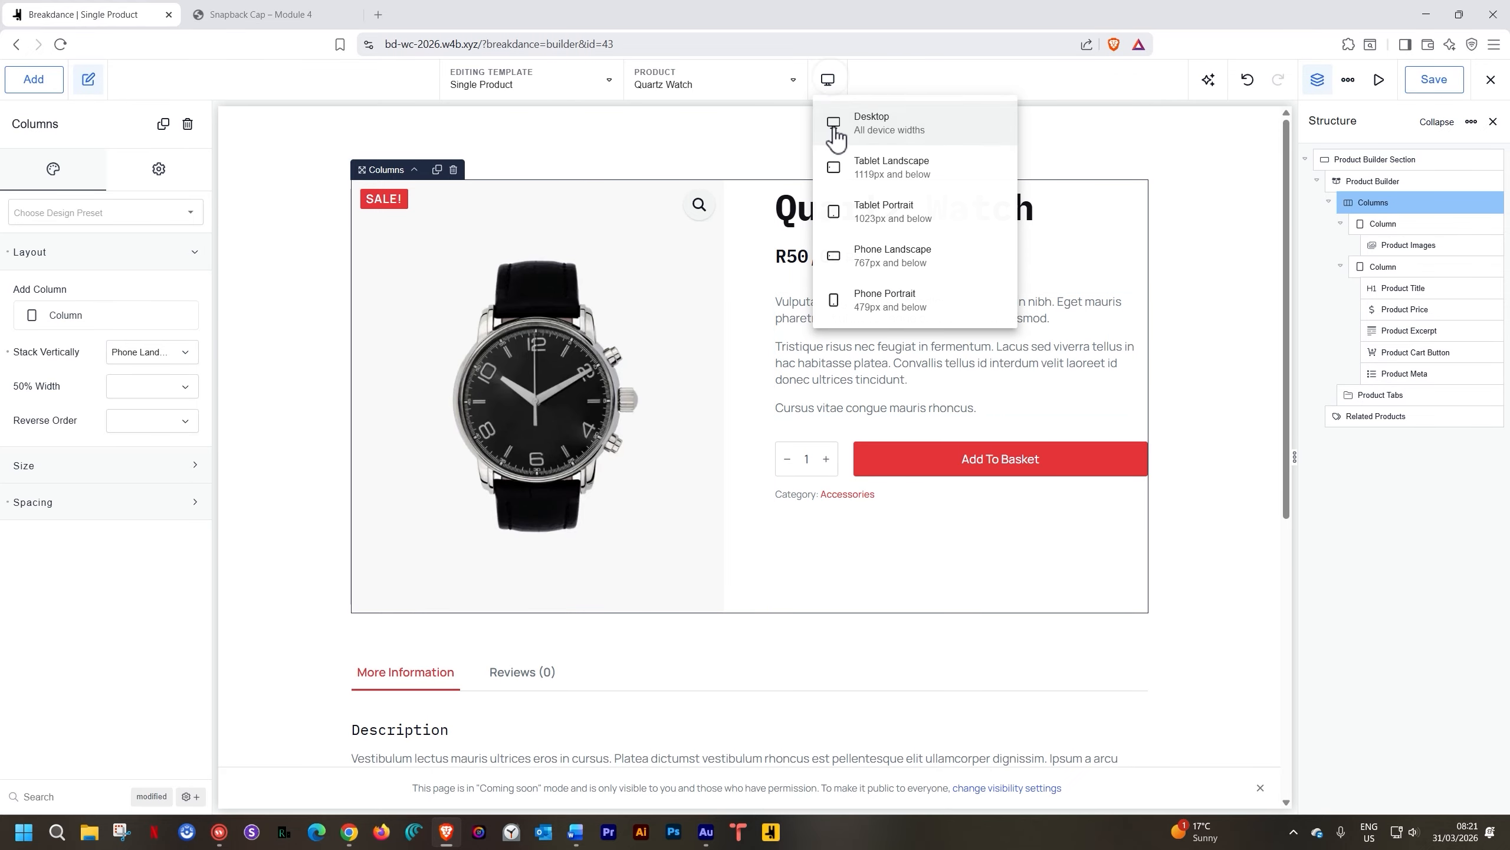
Preview the template at Tablet Landscape and then Tablet Portrait widths
{"action": "left_click", "coordinate": [843, 182]}
{"action": "scroll", "coordinate": [840, 172], "scroll_direction": "down", "scroll_amount": 7}
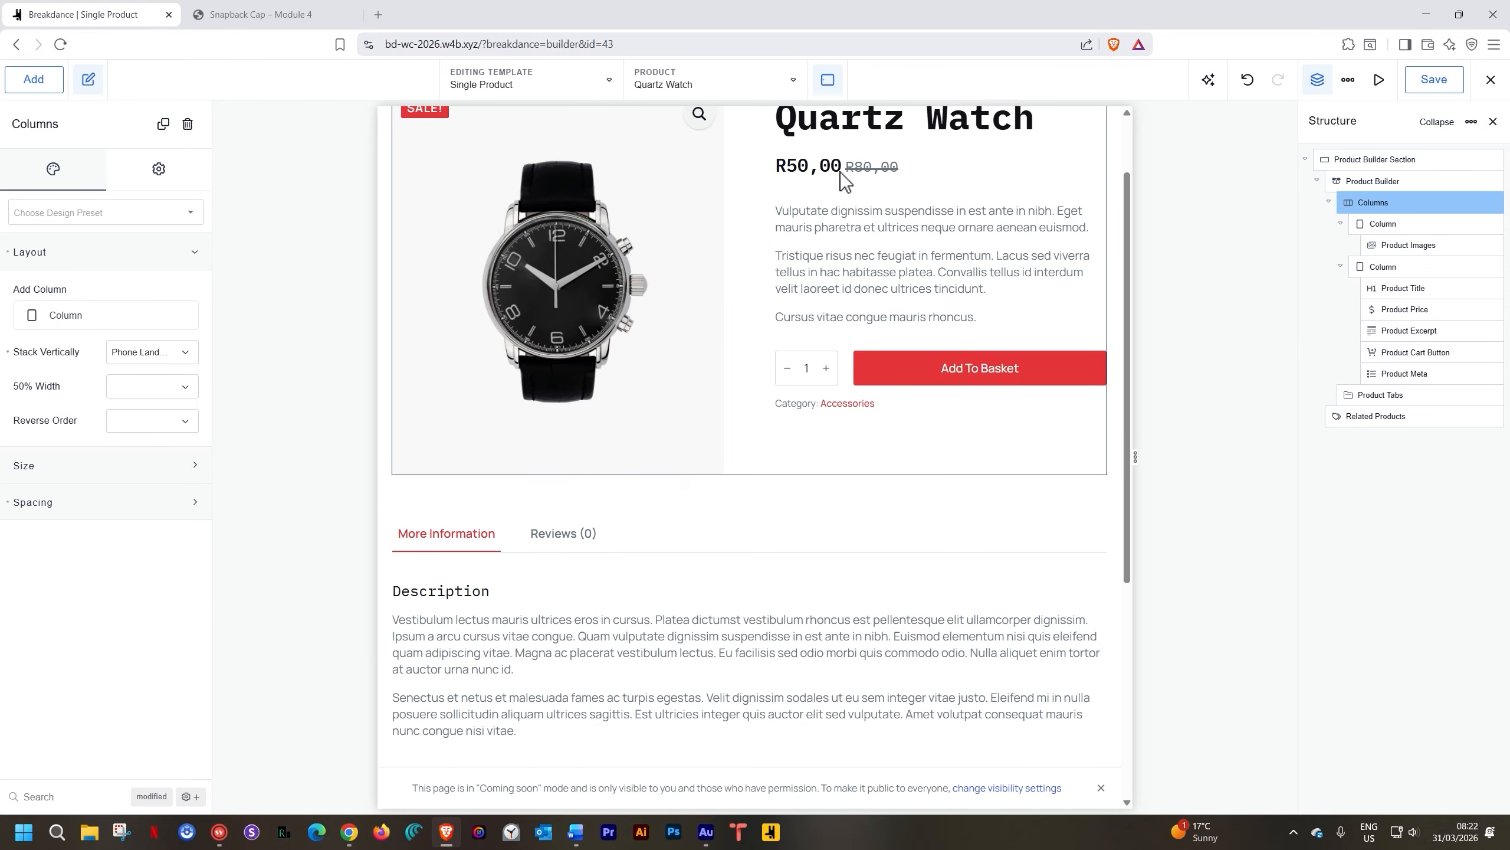
{"action": "scroll", "coordinate": [840, 172], "scroll_direction": "up", "scroll_amount": 7}
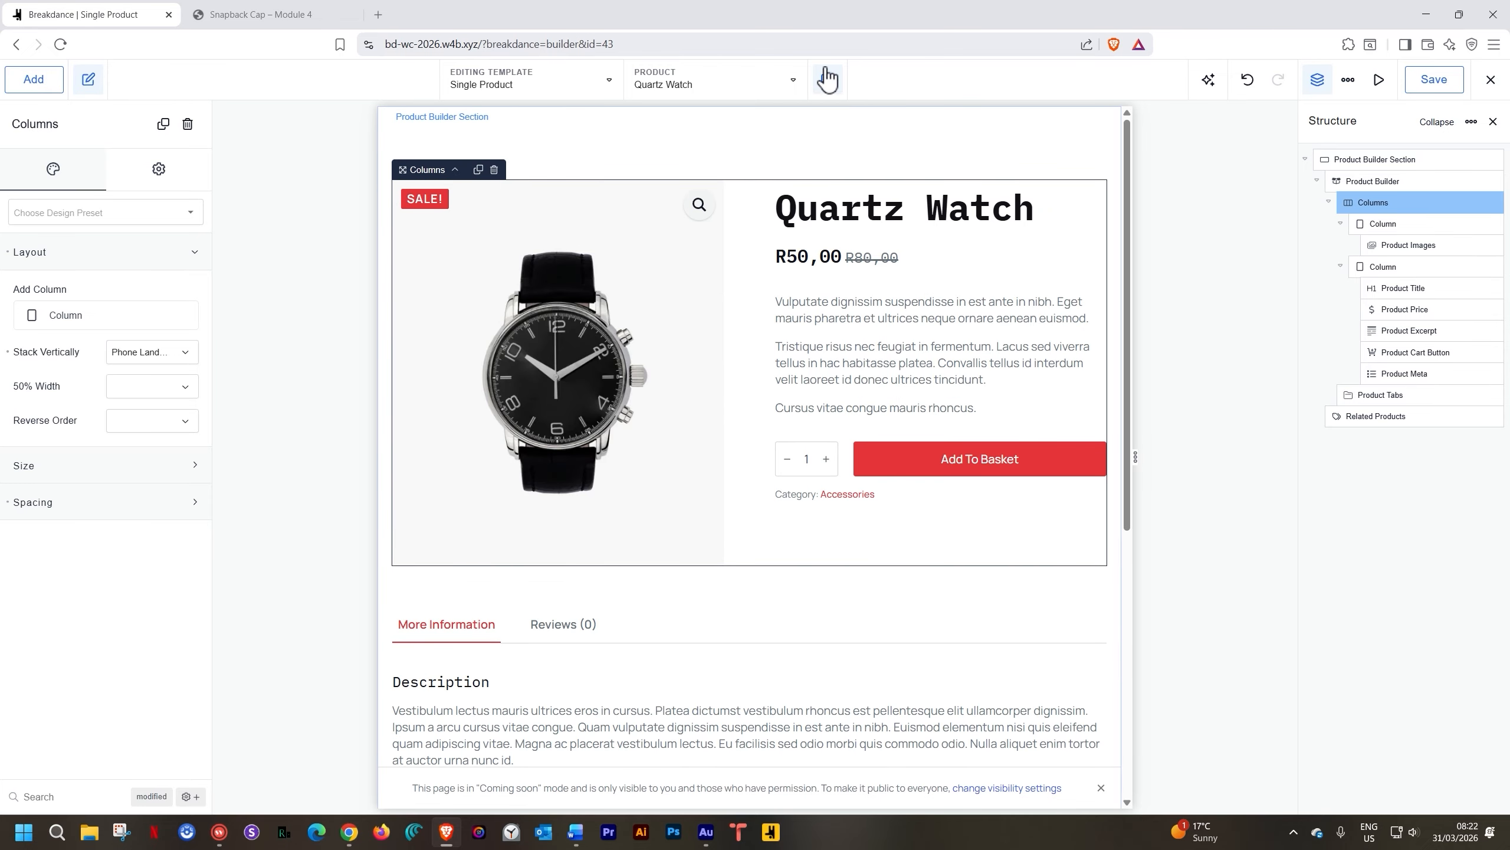
{"action": "left_click", "coordinate": [827, 79]}
{"action": "left_click", "coordinate": [860, 210]}
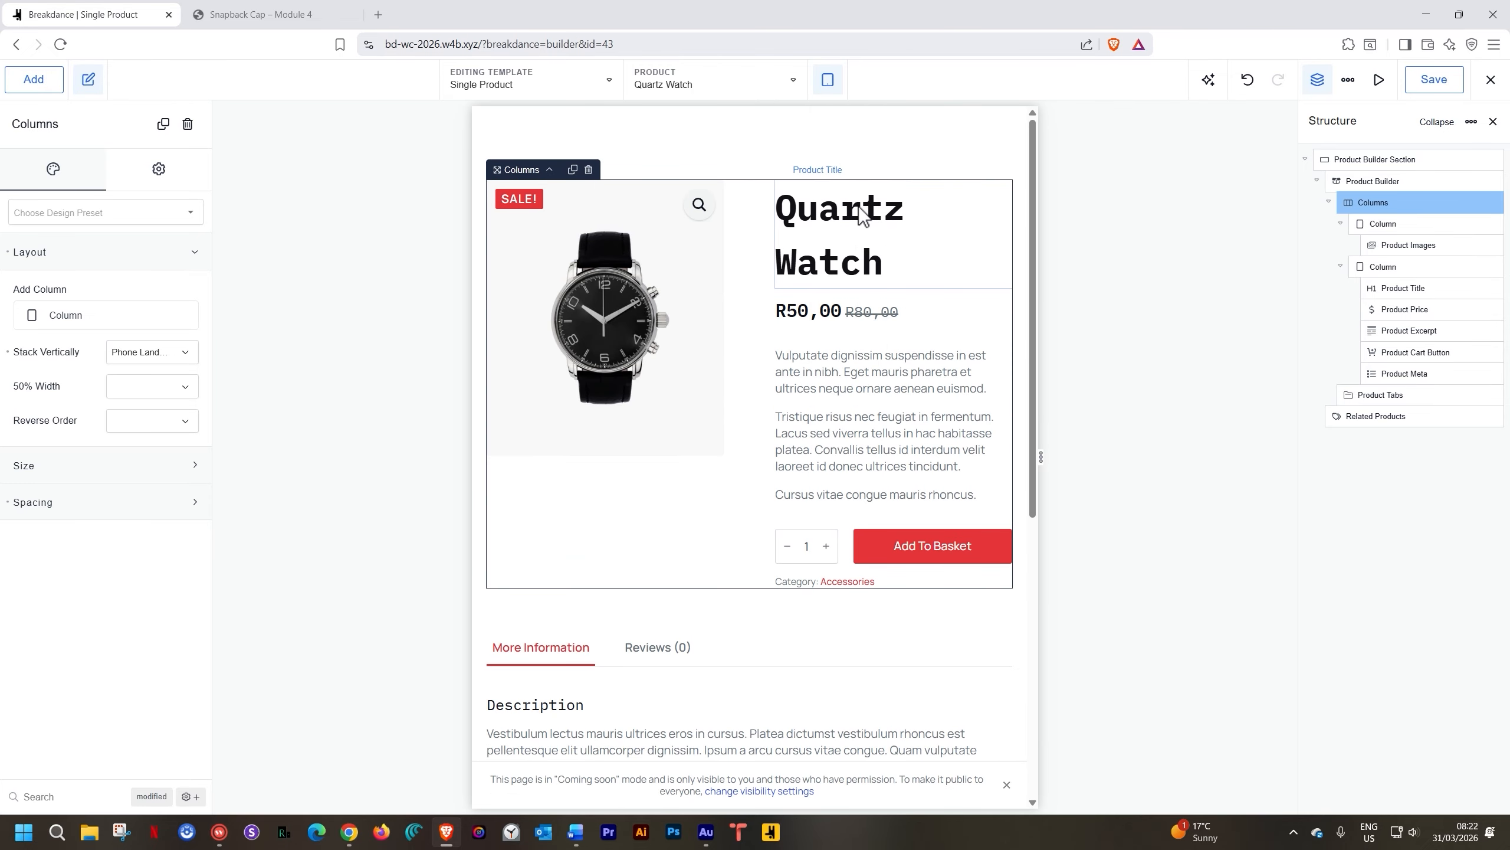
{"action": "scroll", "coordinate": [860, 209], "scroll_direction": "down", "scroll_amount": 6}
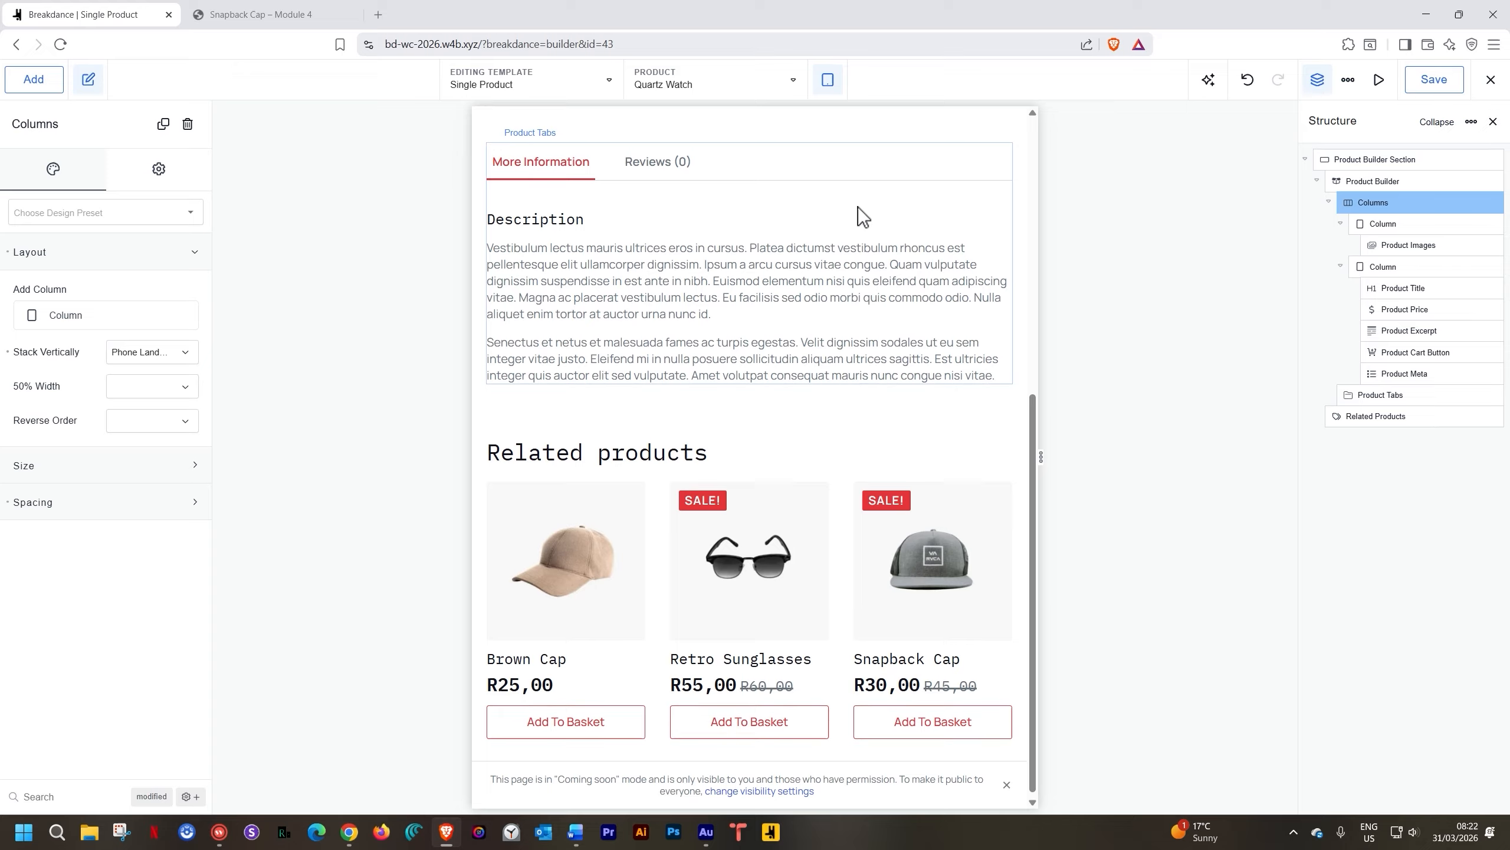
{"action": "scroll", "coordinate": [858, 206], "scroll_direction": "up", "scroll_amount": 6}
Preview the template at Phone Landscape, finishing on Phone Portrait width
{"action": "left_click", "coordinate": [830, 83]}
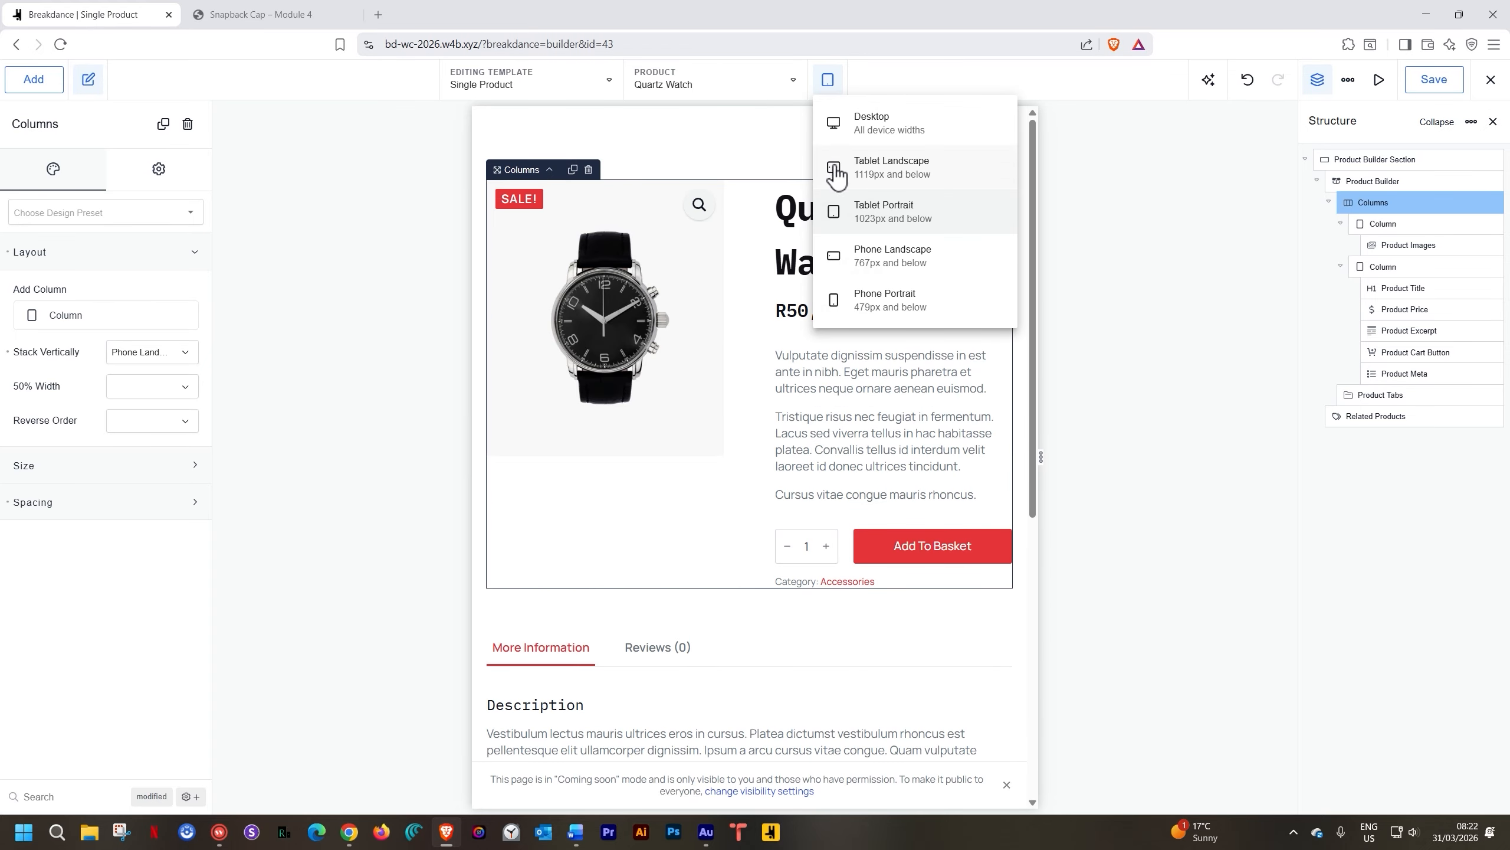
{"action": "left_click", "coordinate": [856, 256]}
{"action": "scroll", "coordinate": [855, 255], "scroll_direction": "down", "scroll_amount": 10}
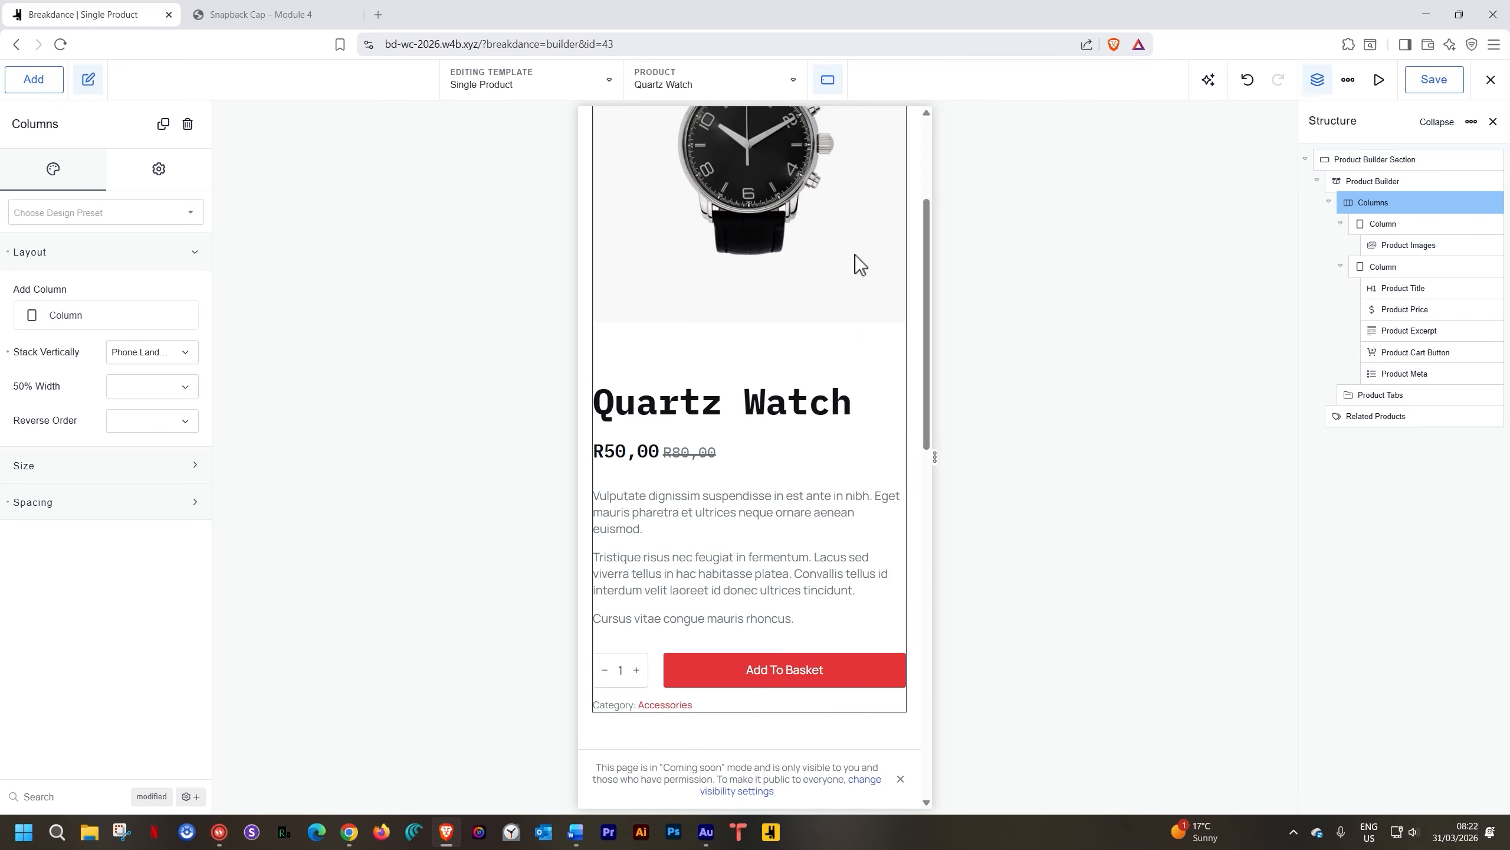
{"action": "scroll", "coordinate": [854, 255], "scroll_direction": "down", "scroll_amount": 6}
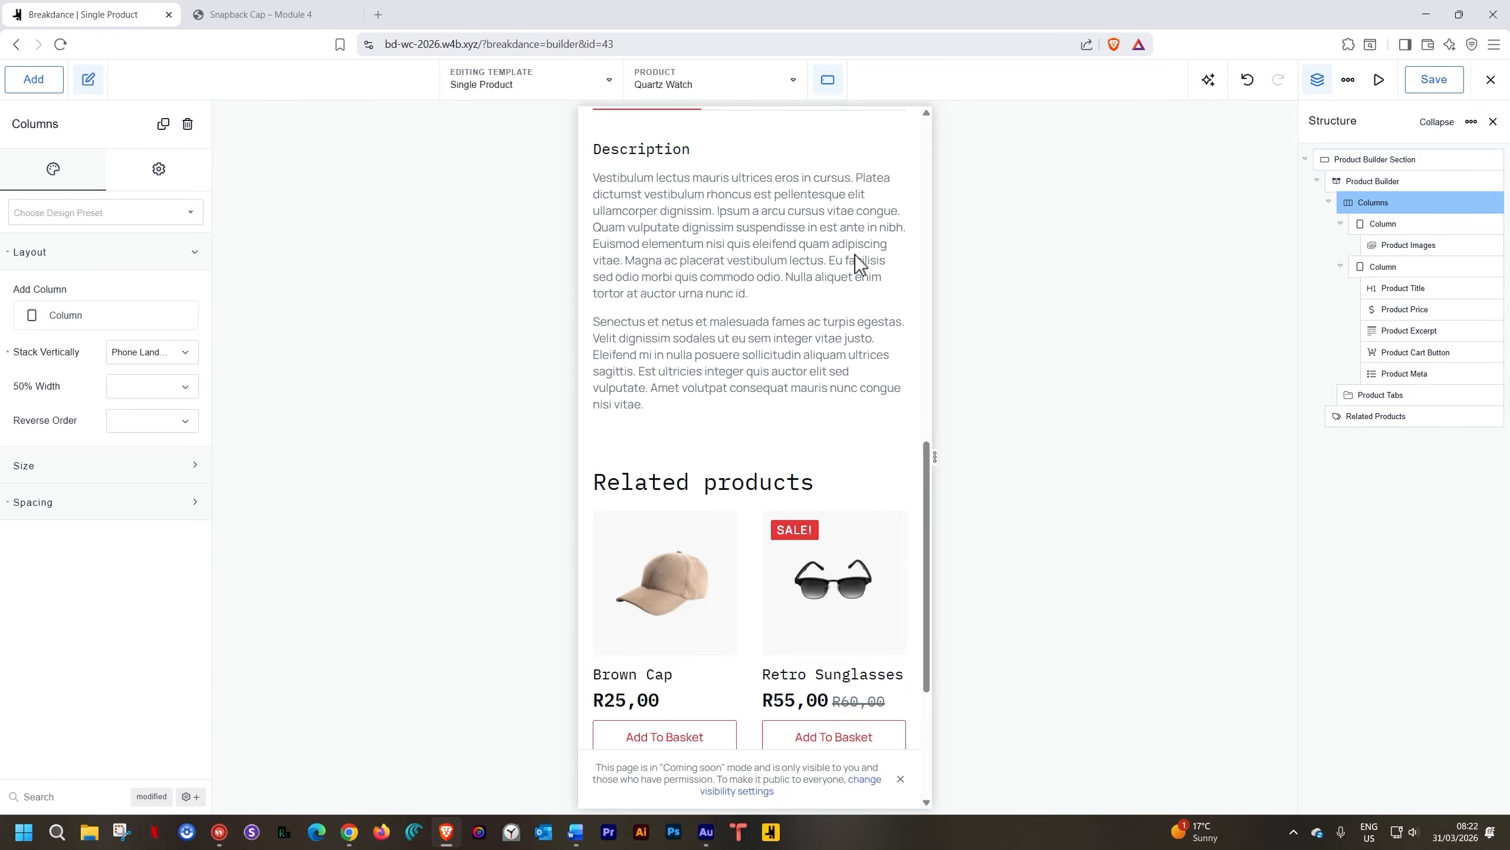
{"action": "scroll", "coordinate": [854, 256], "scroll_direction": "up", "scroll_amount": 10}
{"action": "scroll", "coordinate": [854, 255], "scroll_direction": "up", "scroll_amount": 6}
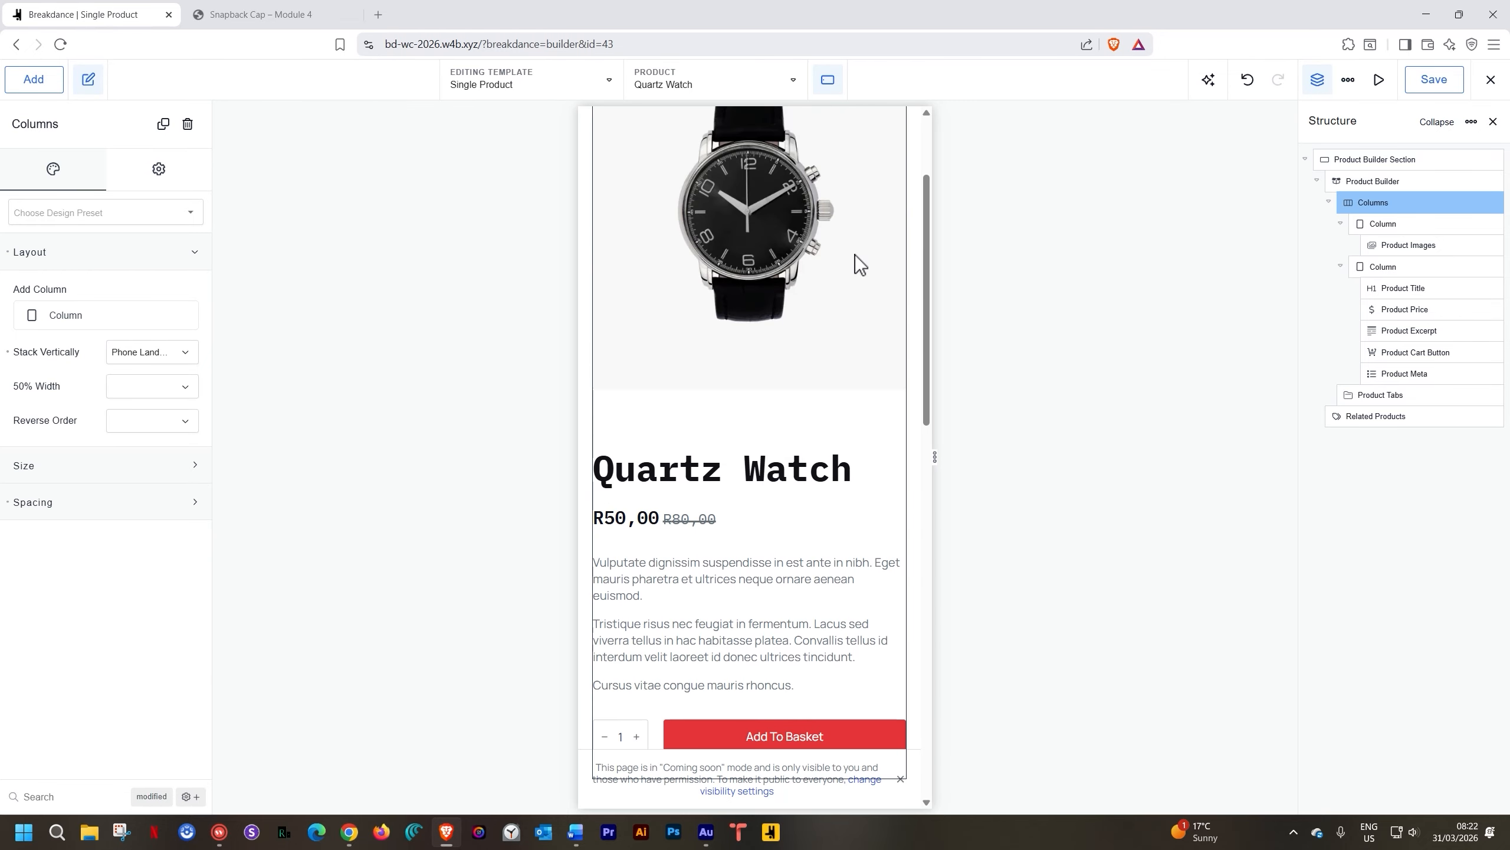
{"action": "left_click", "coordinate": [830, 79]}
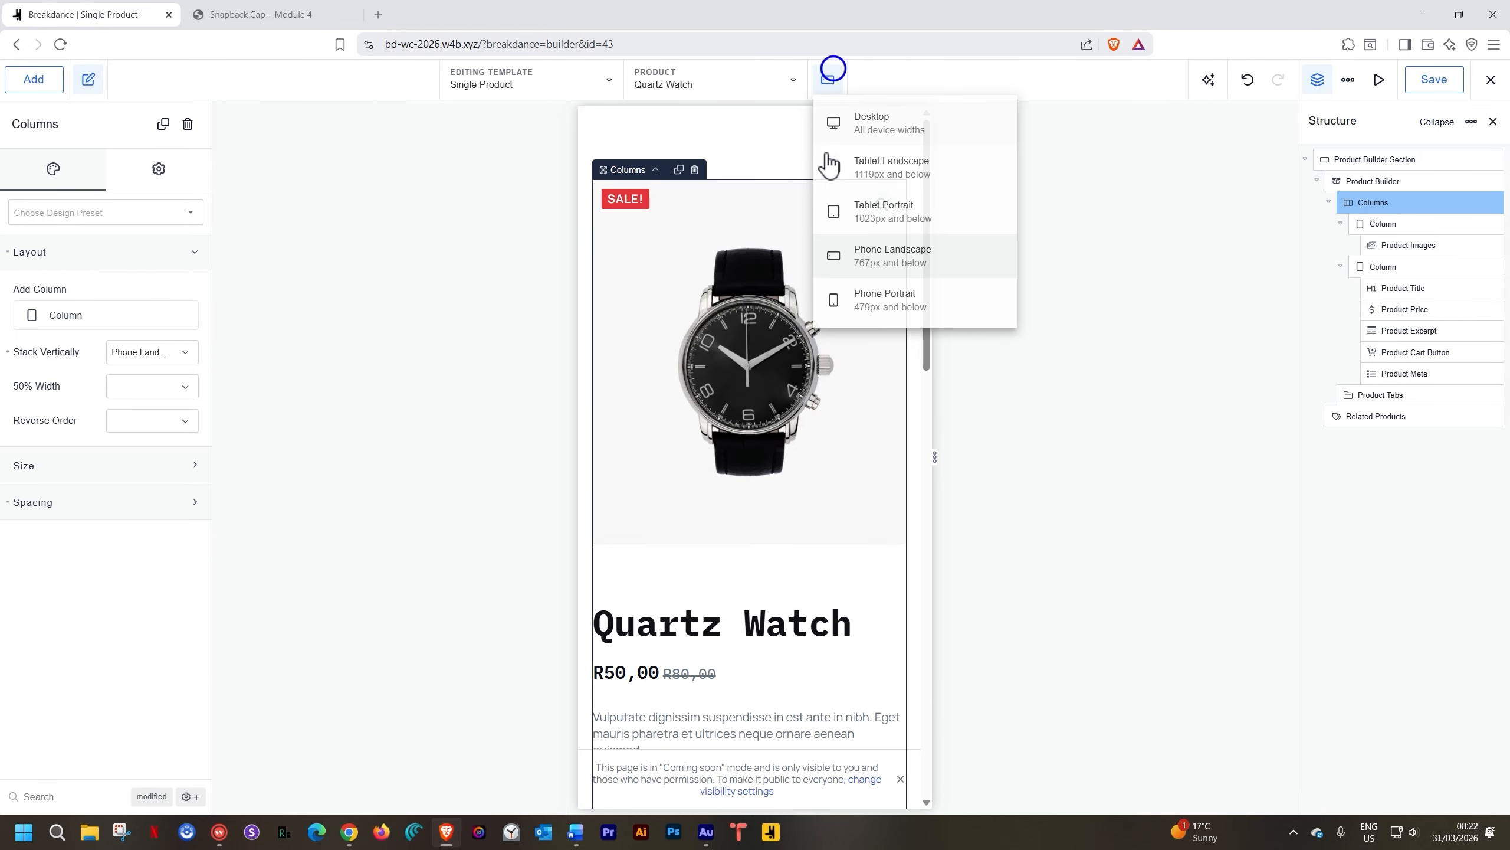
{"action": "left_click", "coordinate": [853, 301]}
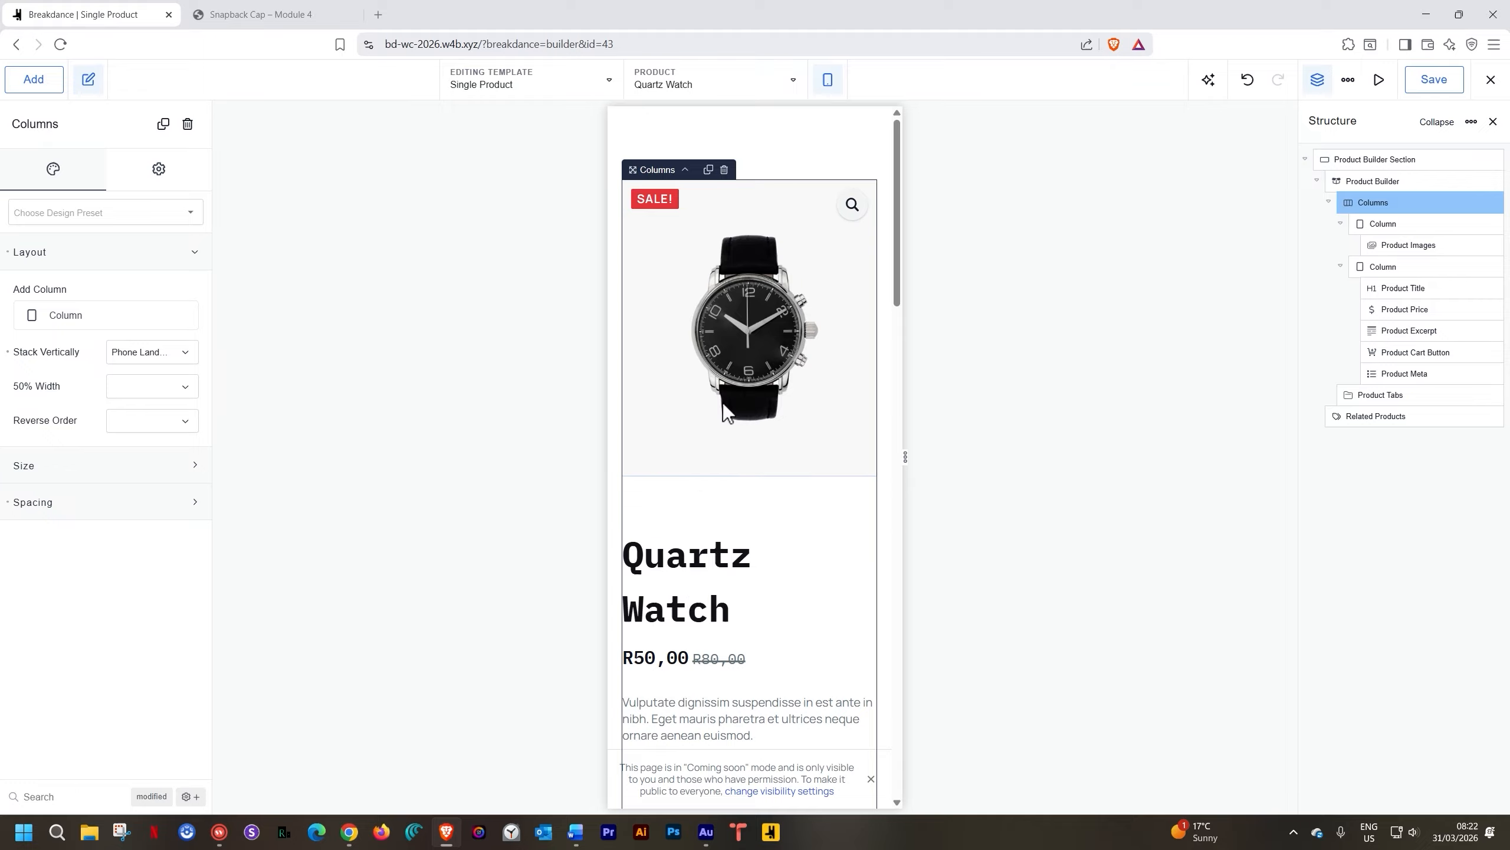
Inspect the spacing settings of the Product Images and Product Title elements
{"action": "left_click", "coordinate": [734, 351]}
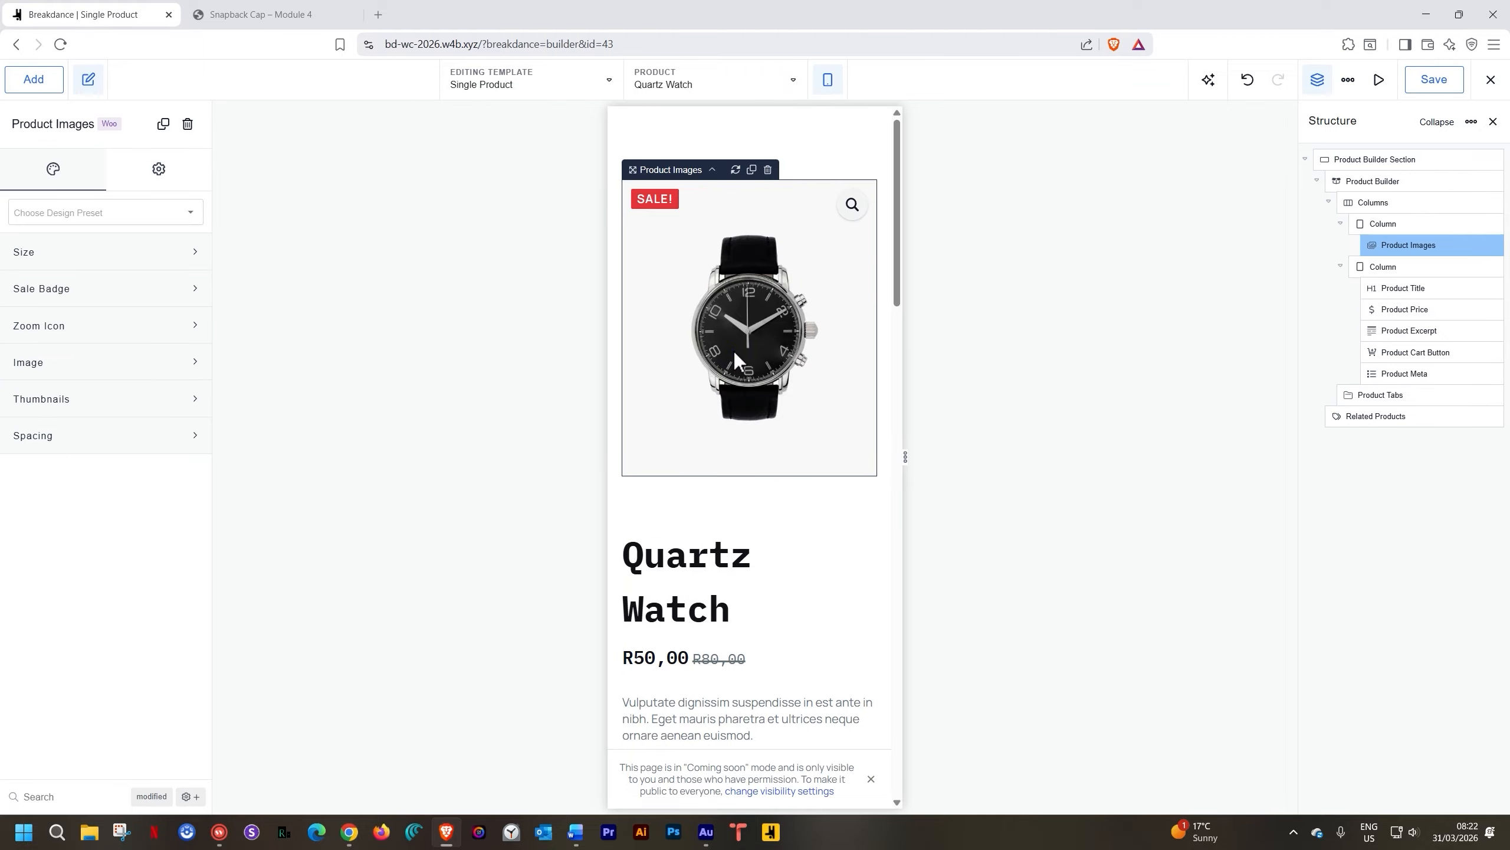
{"action": "left_click", "coordinate": [99, 441]}
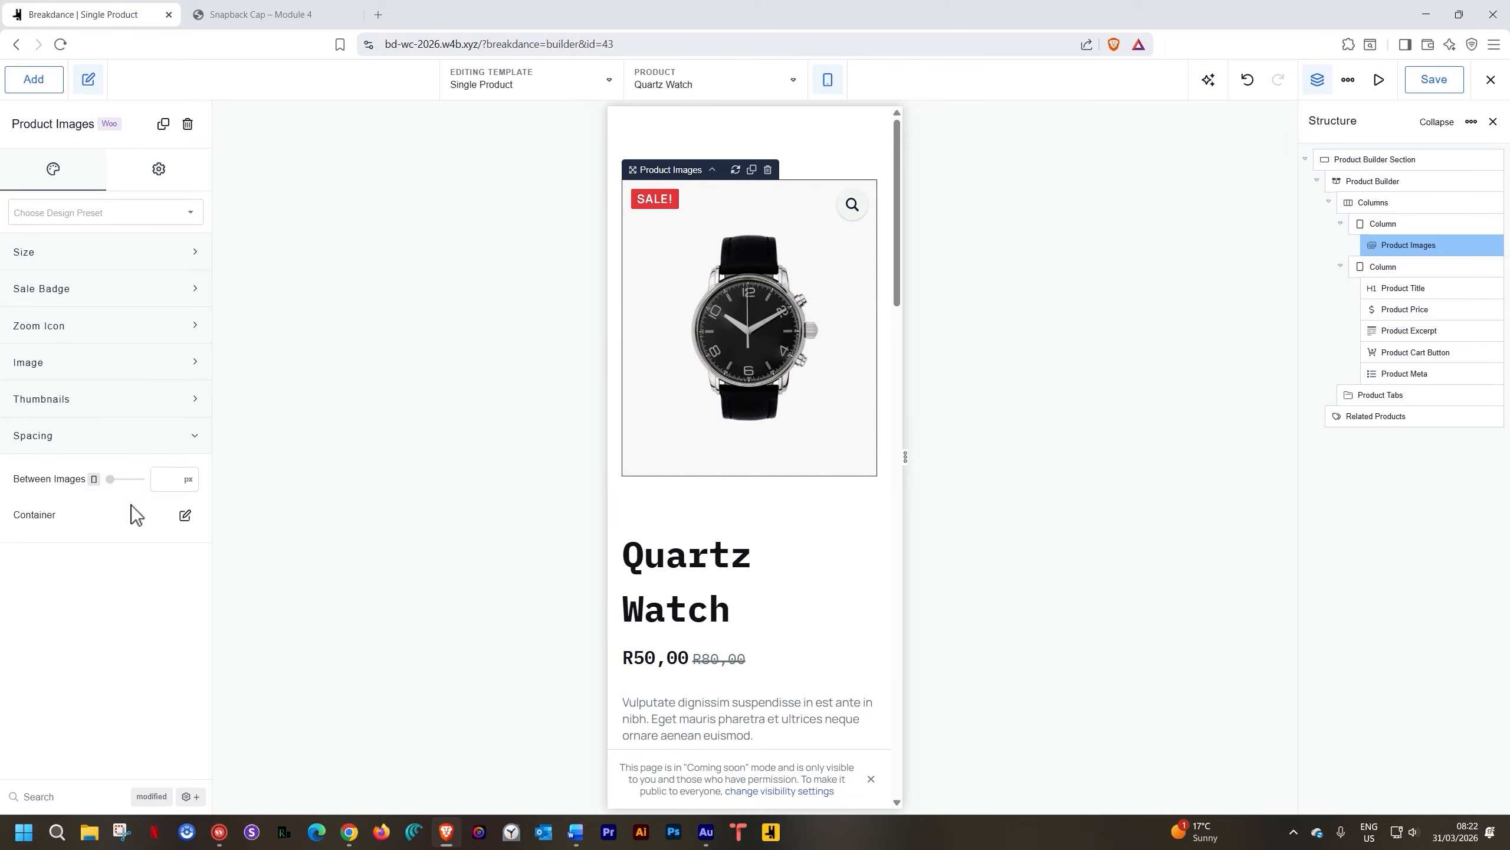
{"action": "left_click", "coordinate": [183, 515]}
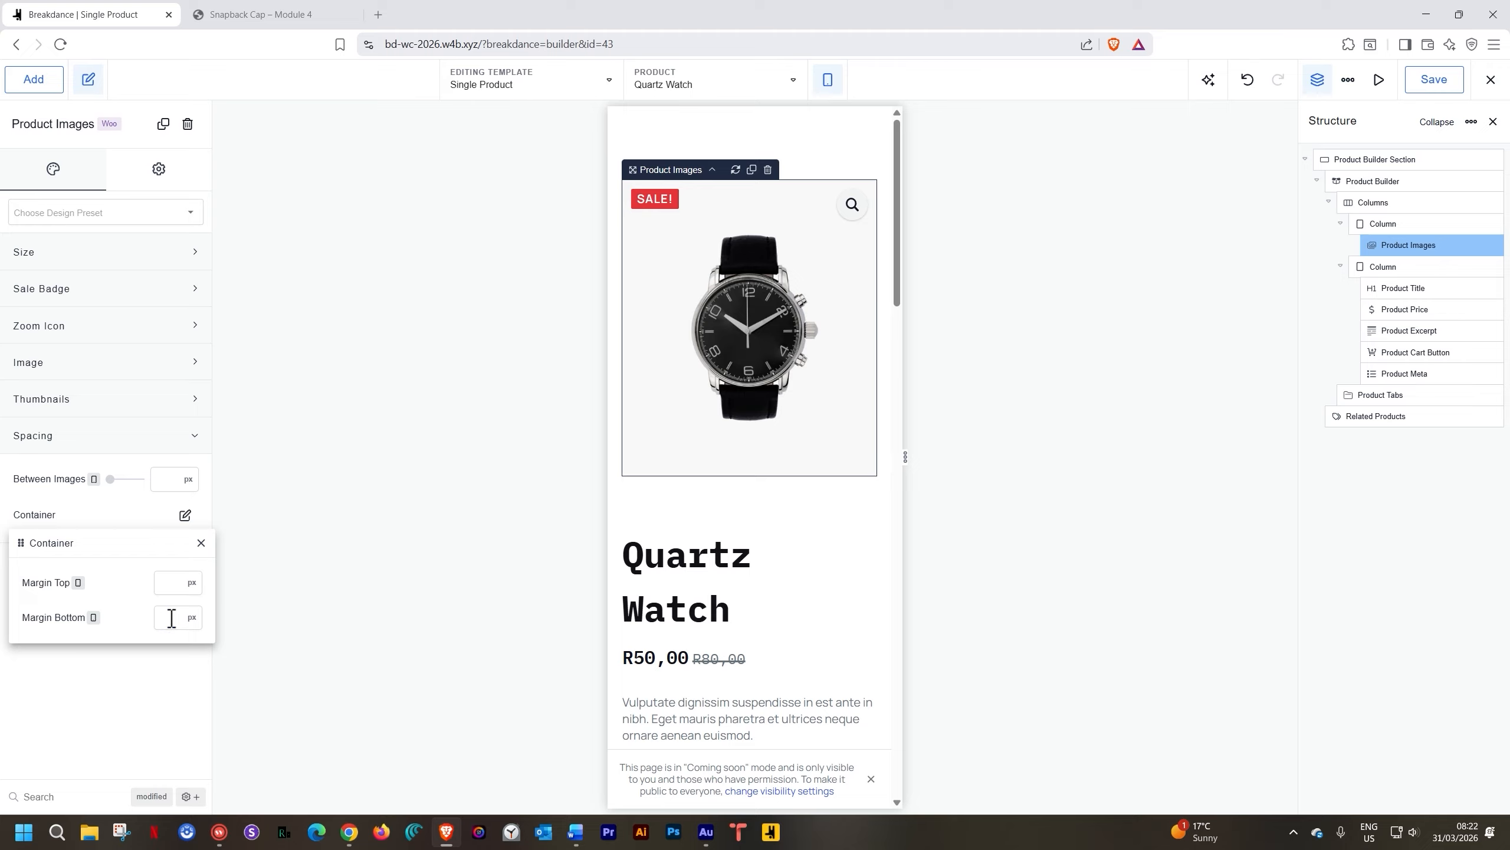
{"action": "left_click", "coordinate": [201, 542]}
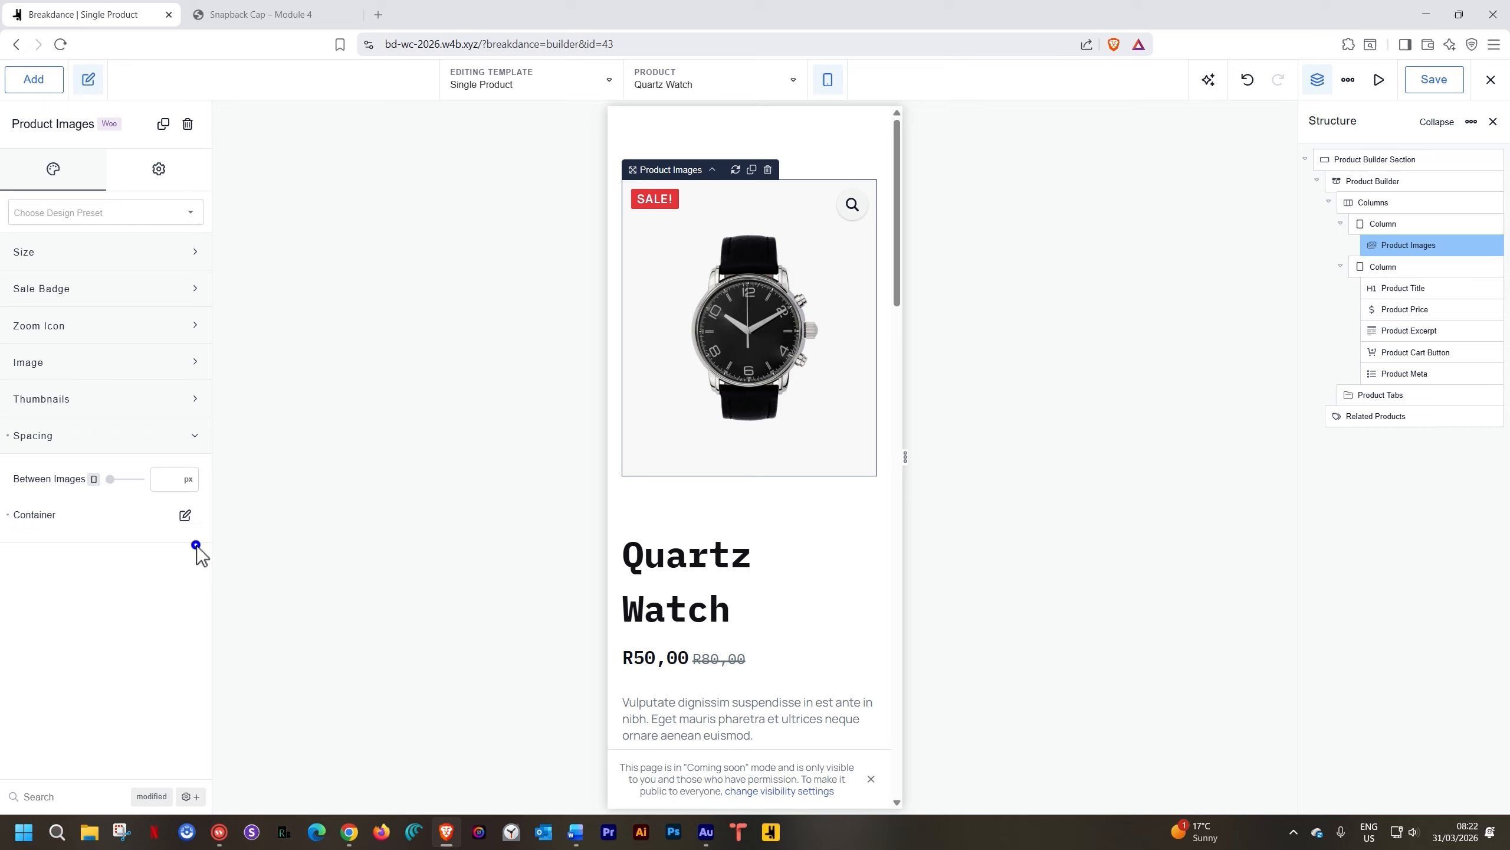
{"action": "left_click", "coordinate": [705, 571]}
{"action": "left_click", "coordinate": [107, 169]}
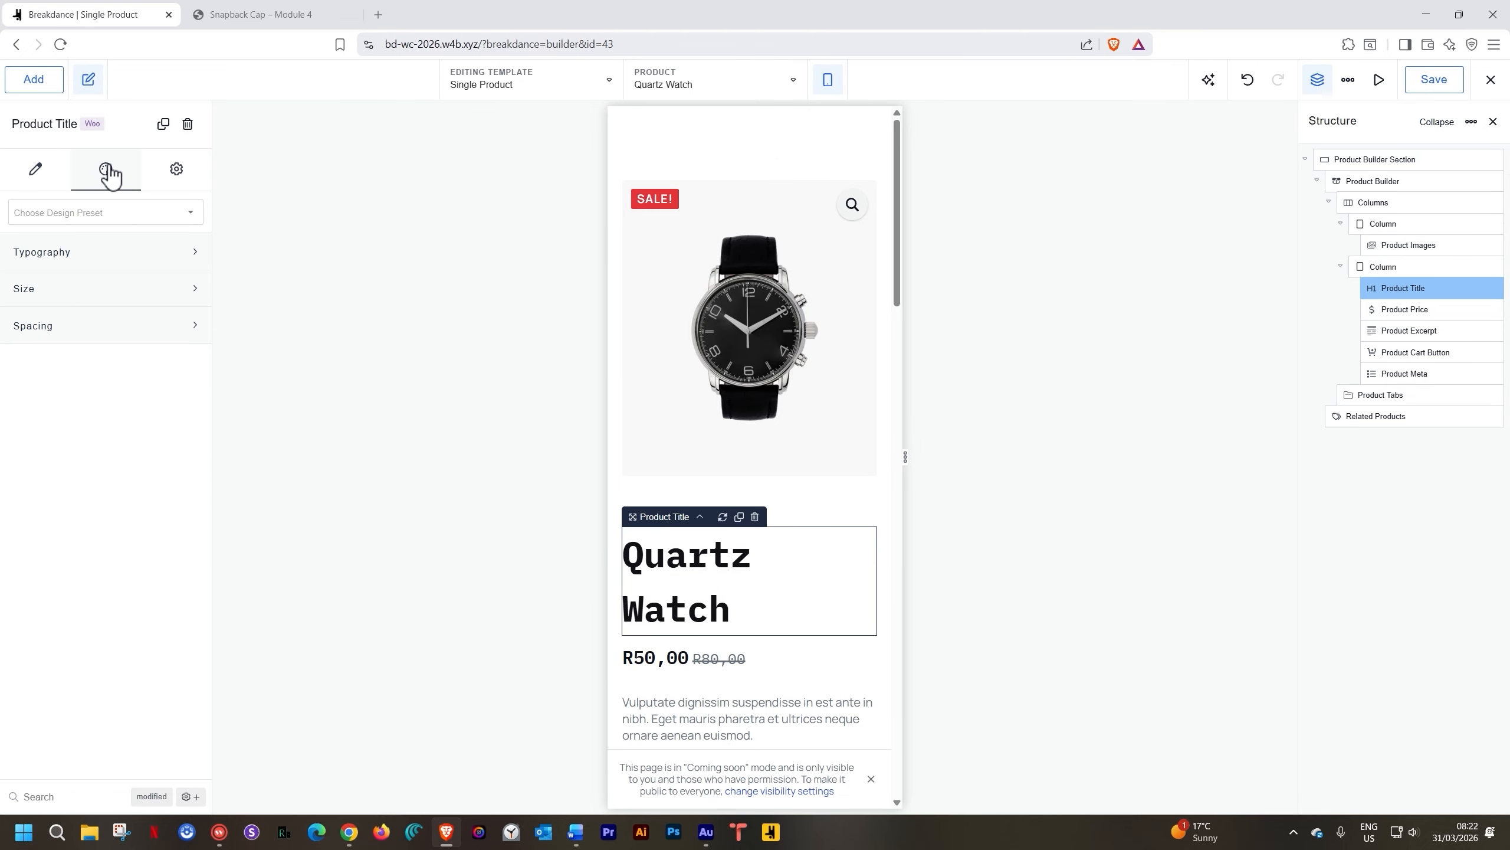
{"action": "left_click", "coordinate": [116, 326]}
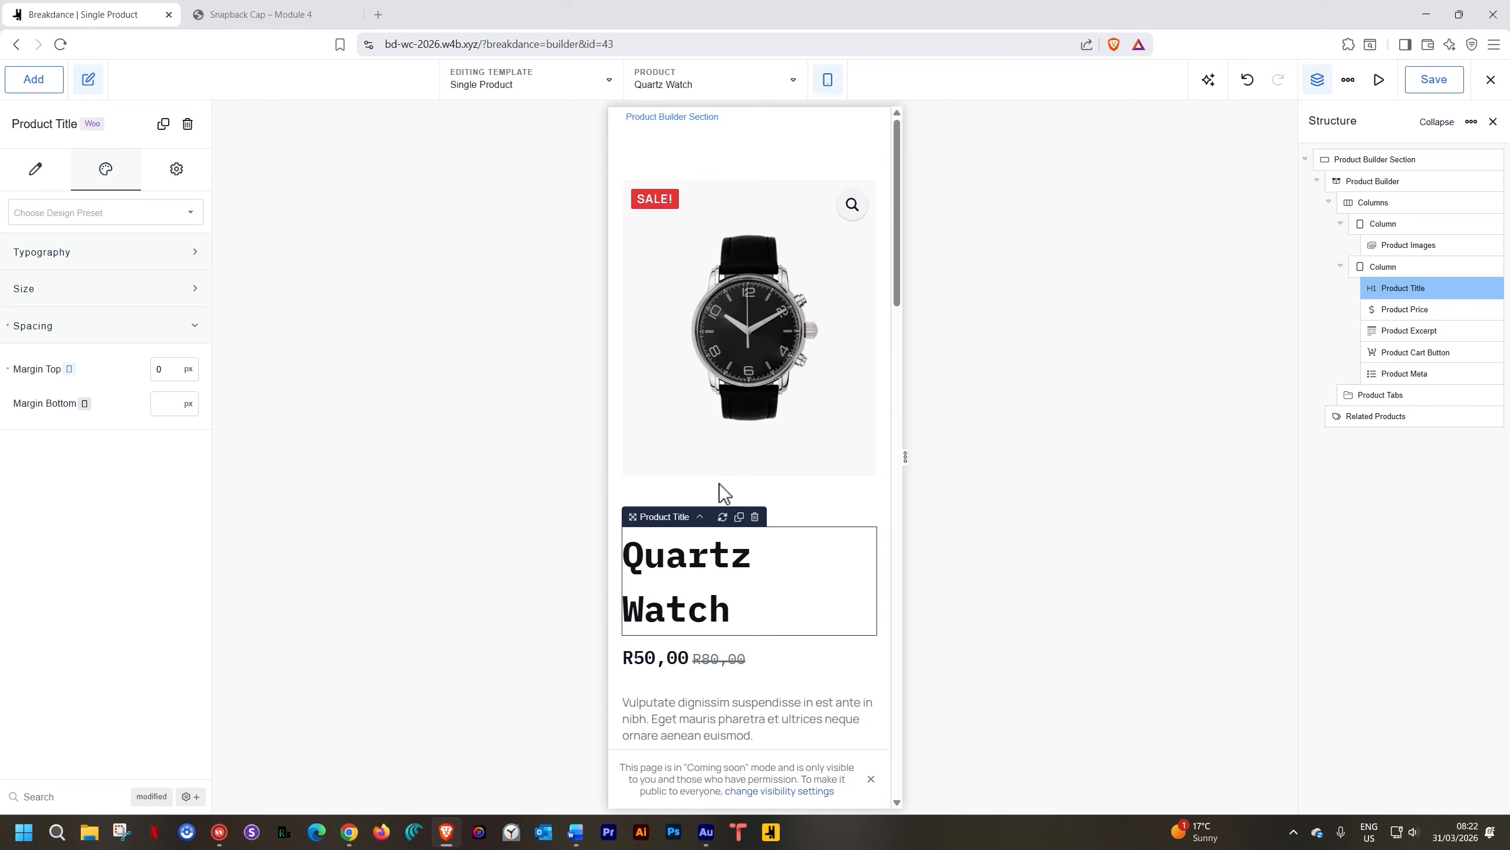
{"action": "left_click", "coordinate": [883, 503]}
{"action": "left_click", "coordinate": [788, 433]}
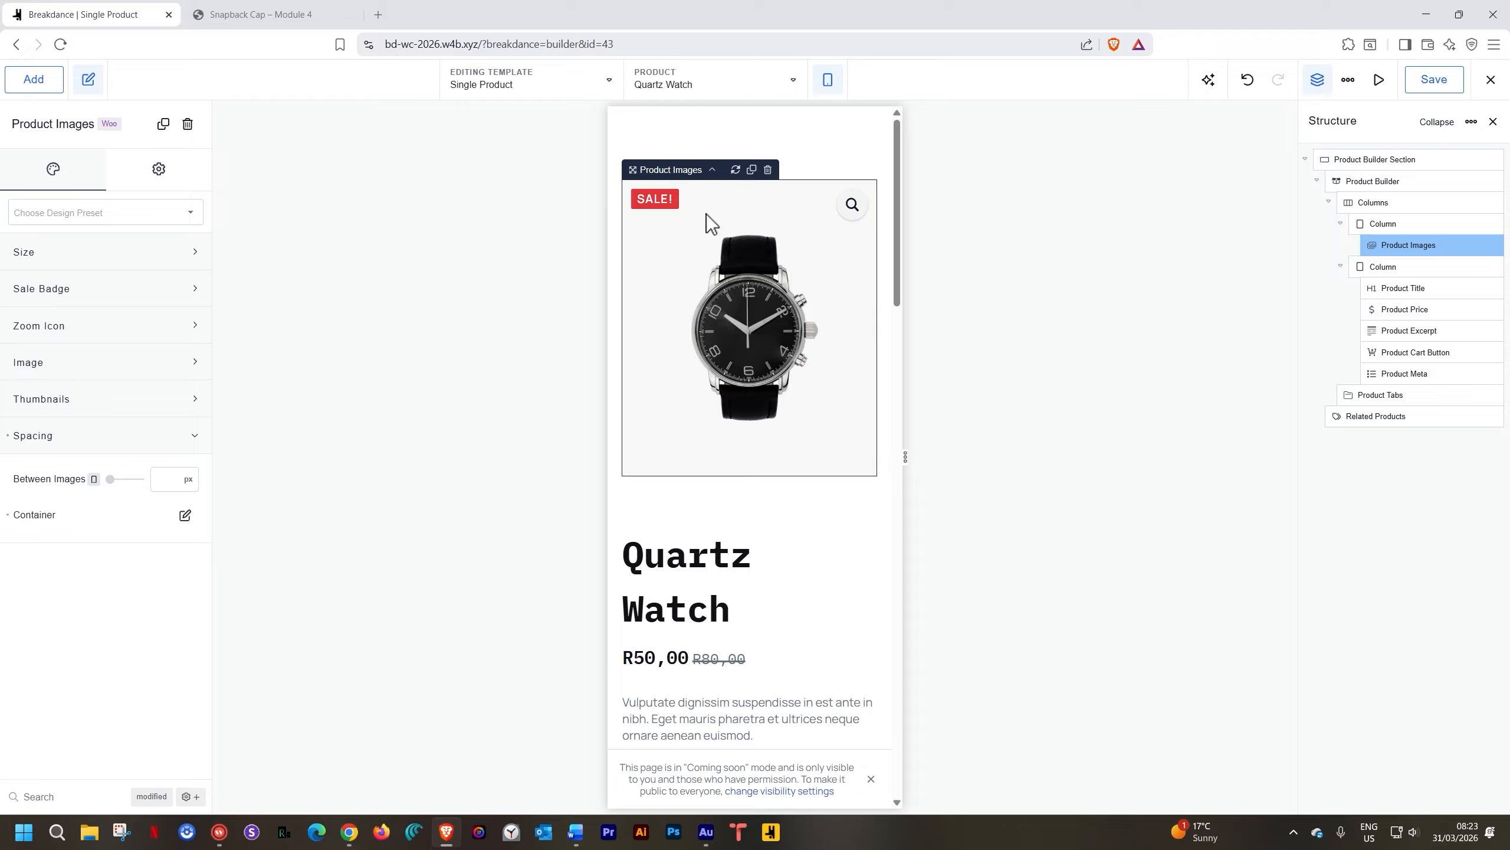
Set the product Columns' Column Gap to 0
{"action": "left_click", "coordinate": [710, 169]}
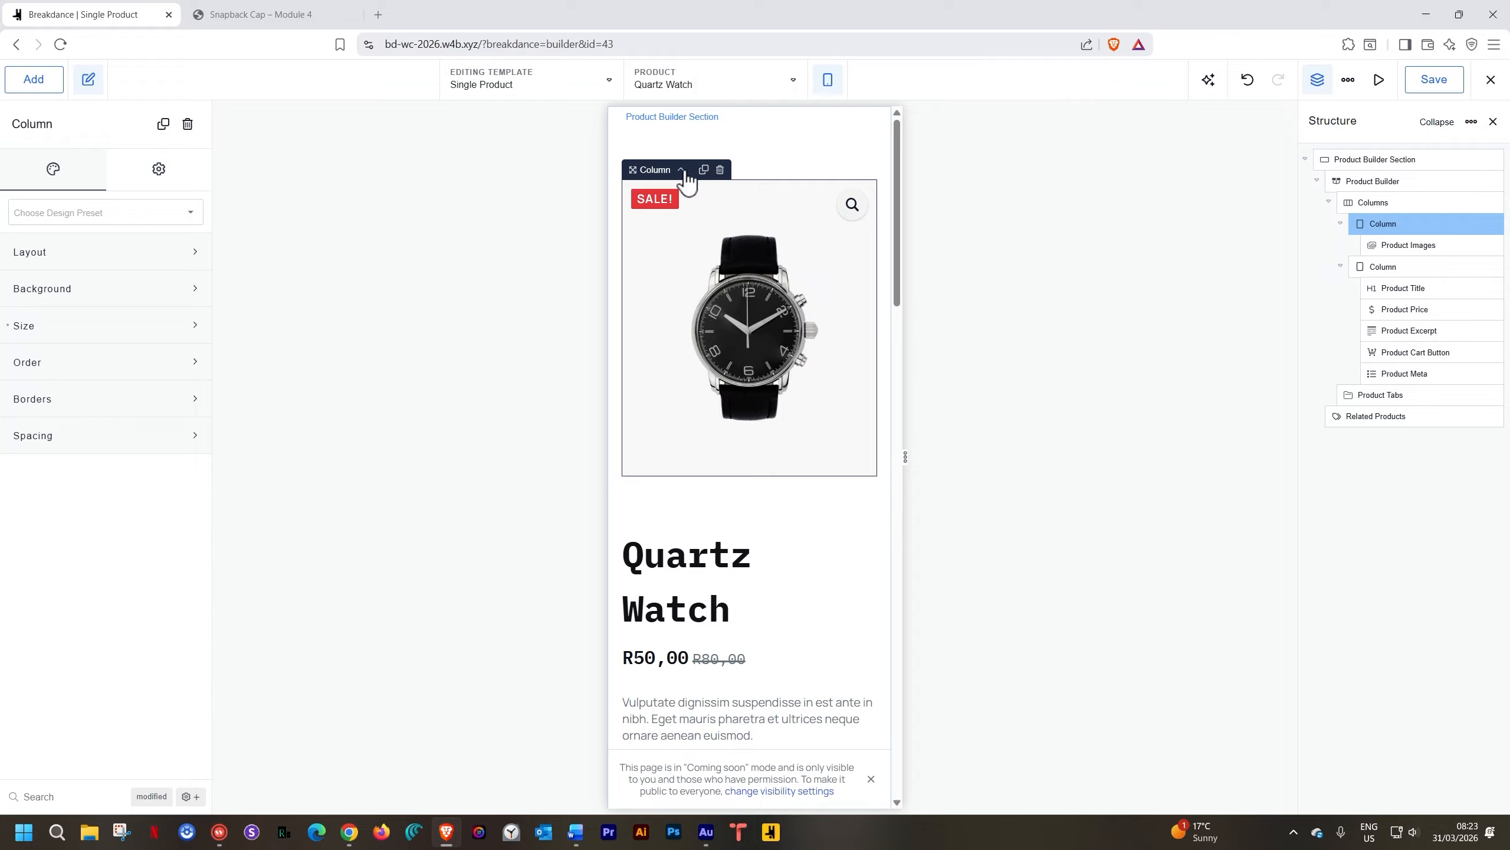
{"action": "left_click", "coordinate": [681, 169]}
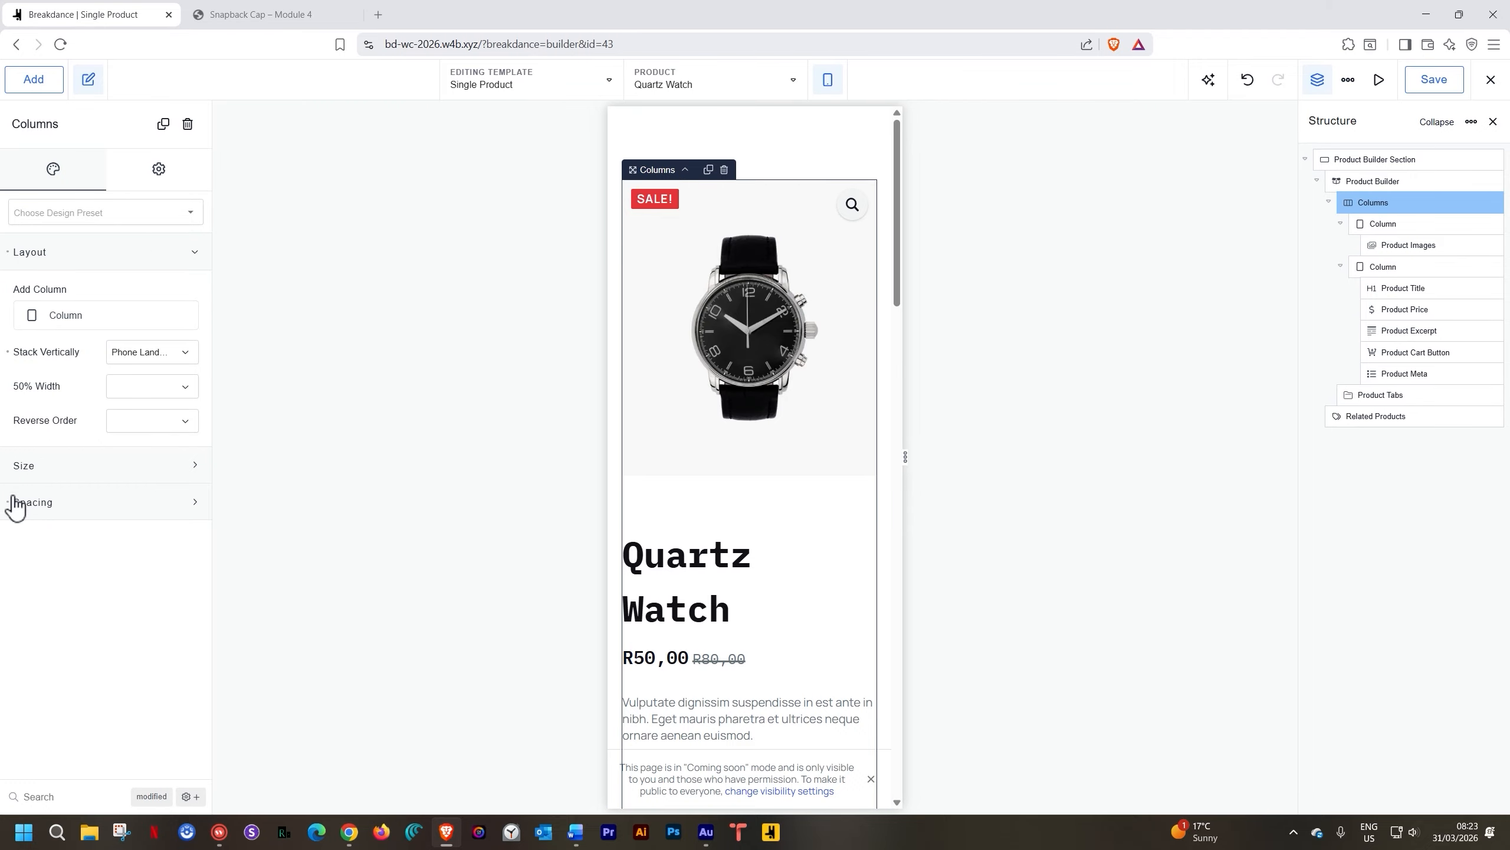
{"action": "left_click", "coordinate": [32, 503]}
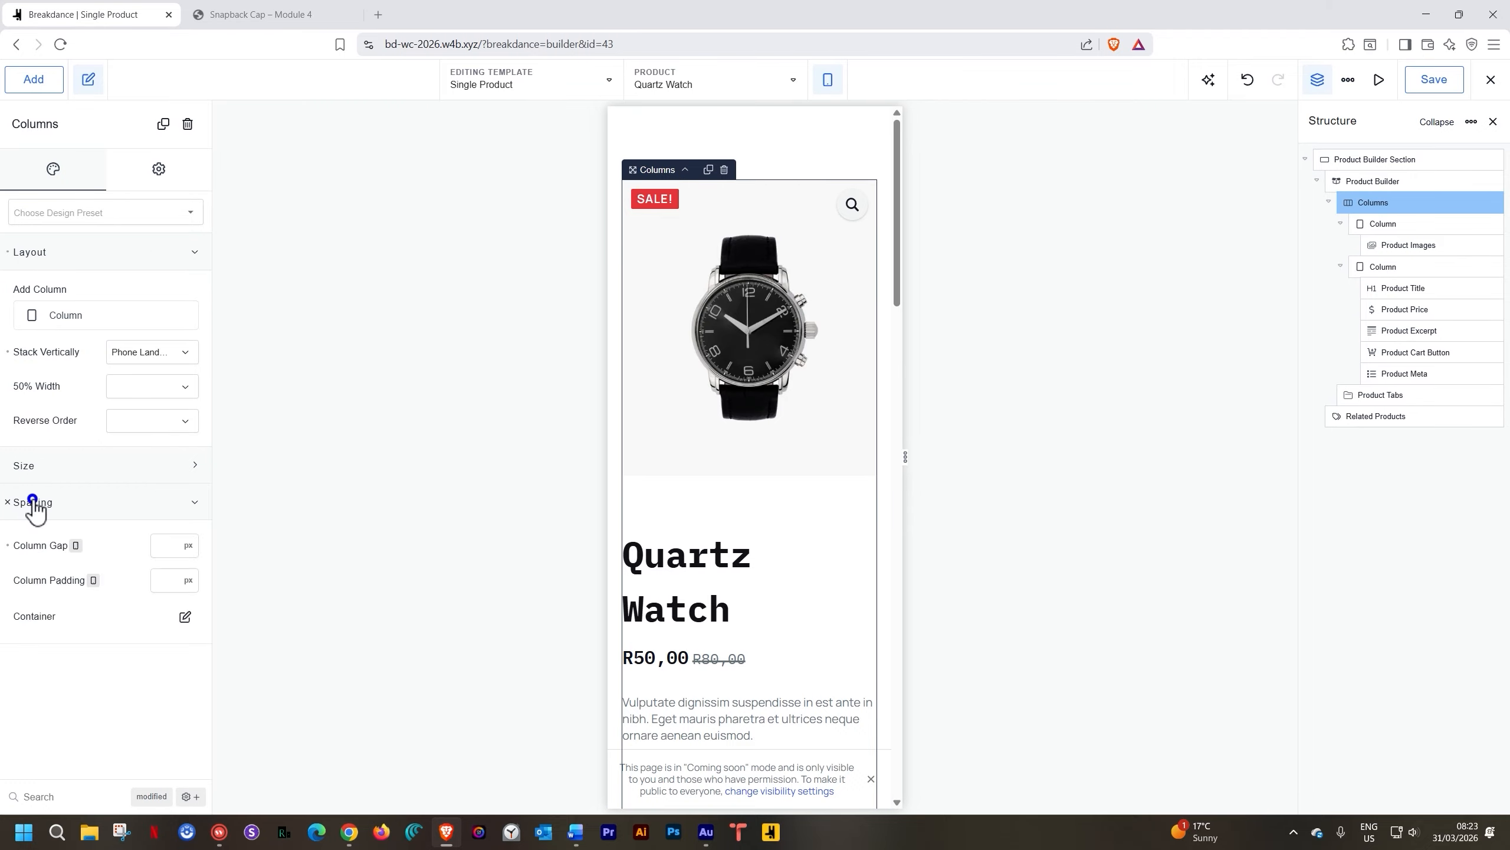
{"action": "left_click", "coordinate": [164, 546]}
{"action": "type", "text": "0"}
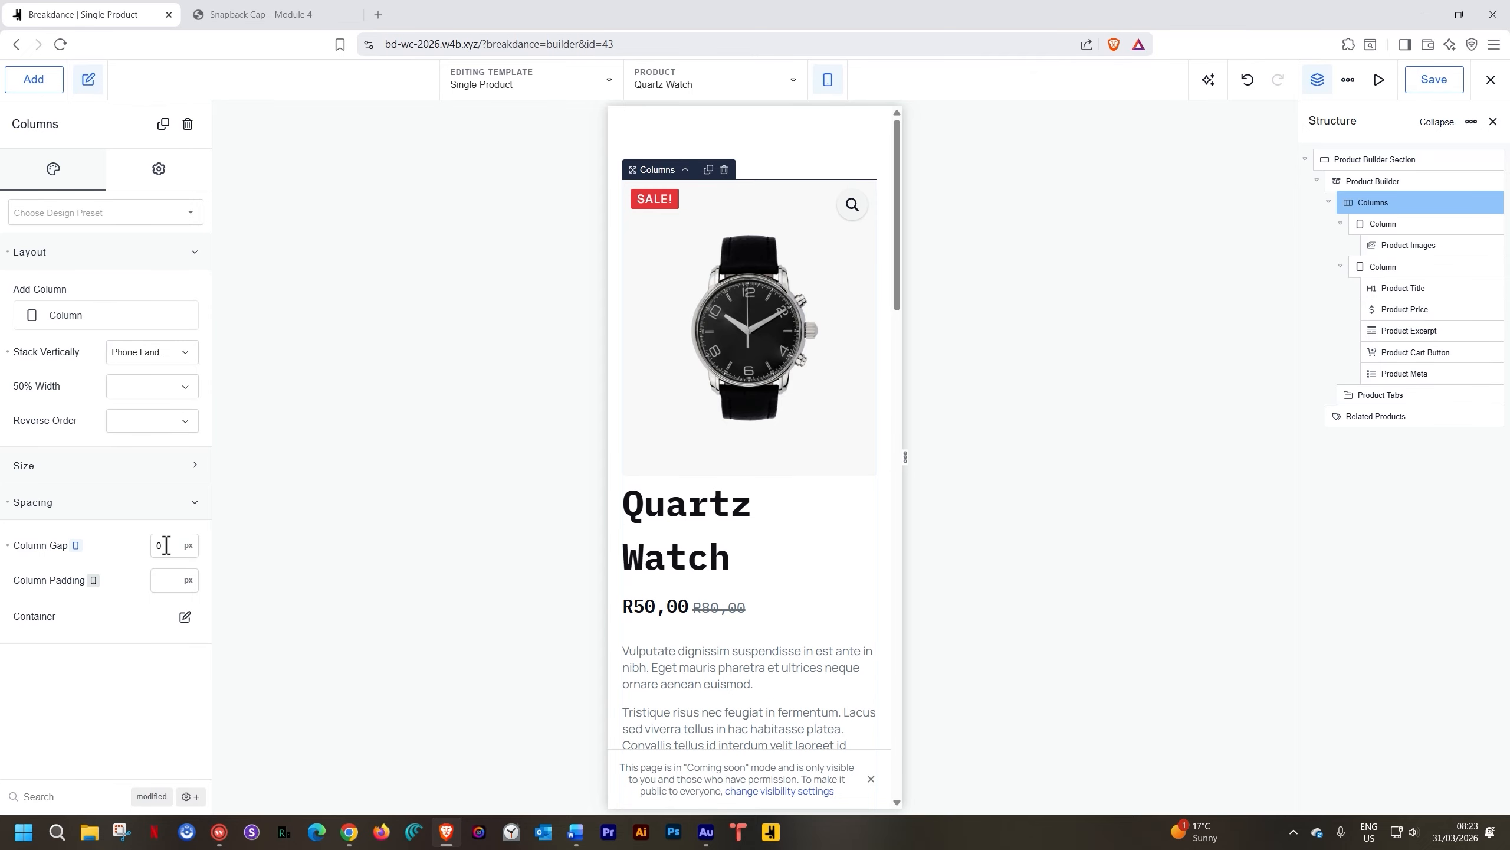
{"action": "left_click", "coordinate": [191, 505]}
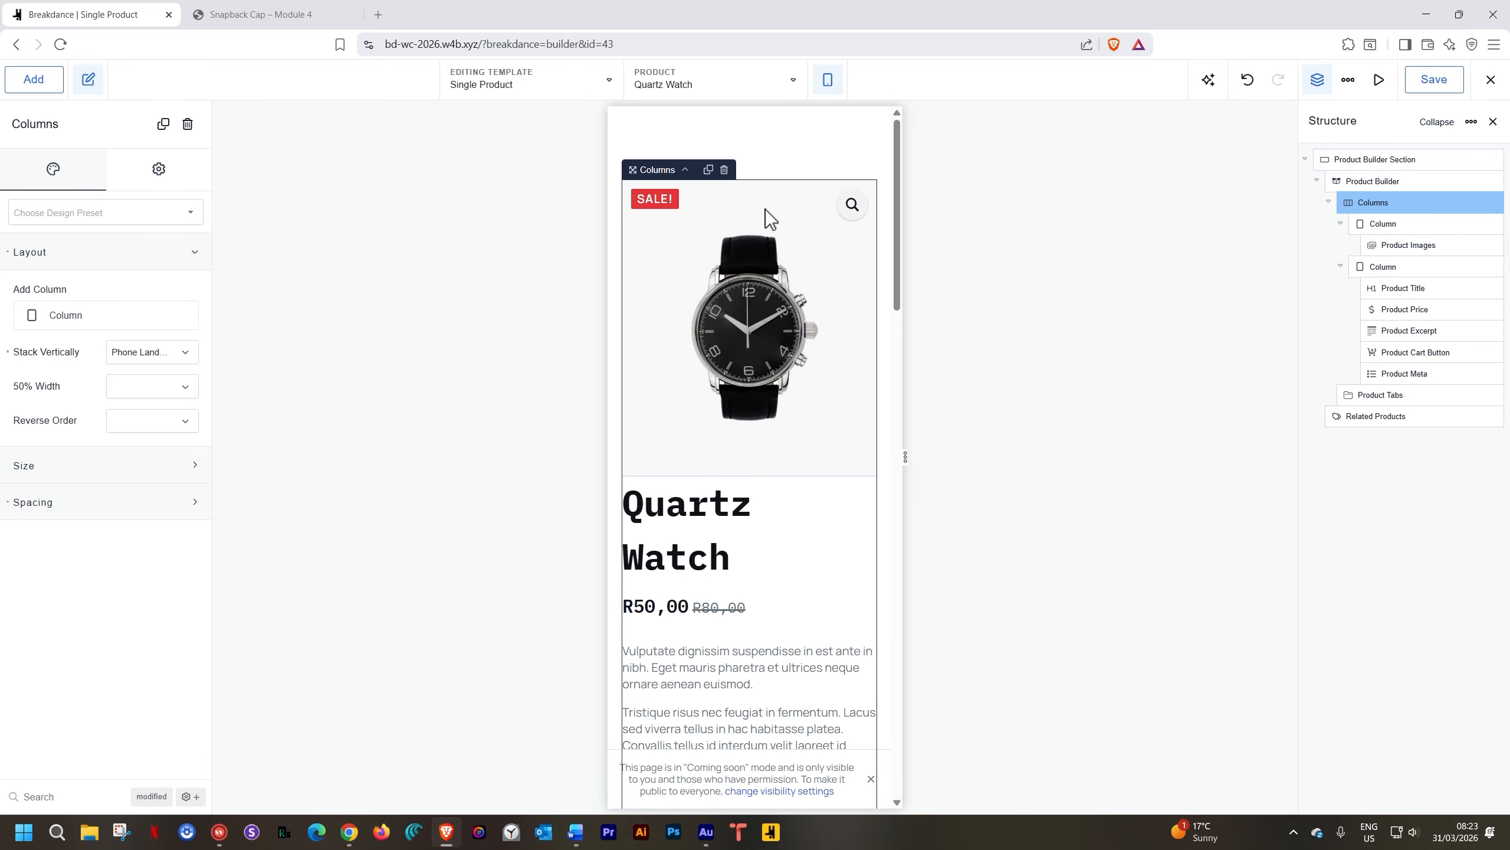
Preview the template at Desktop, then at Tablet Landscape width
{"action": "left_click", "coordinate": [828, 81]}
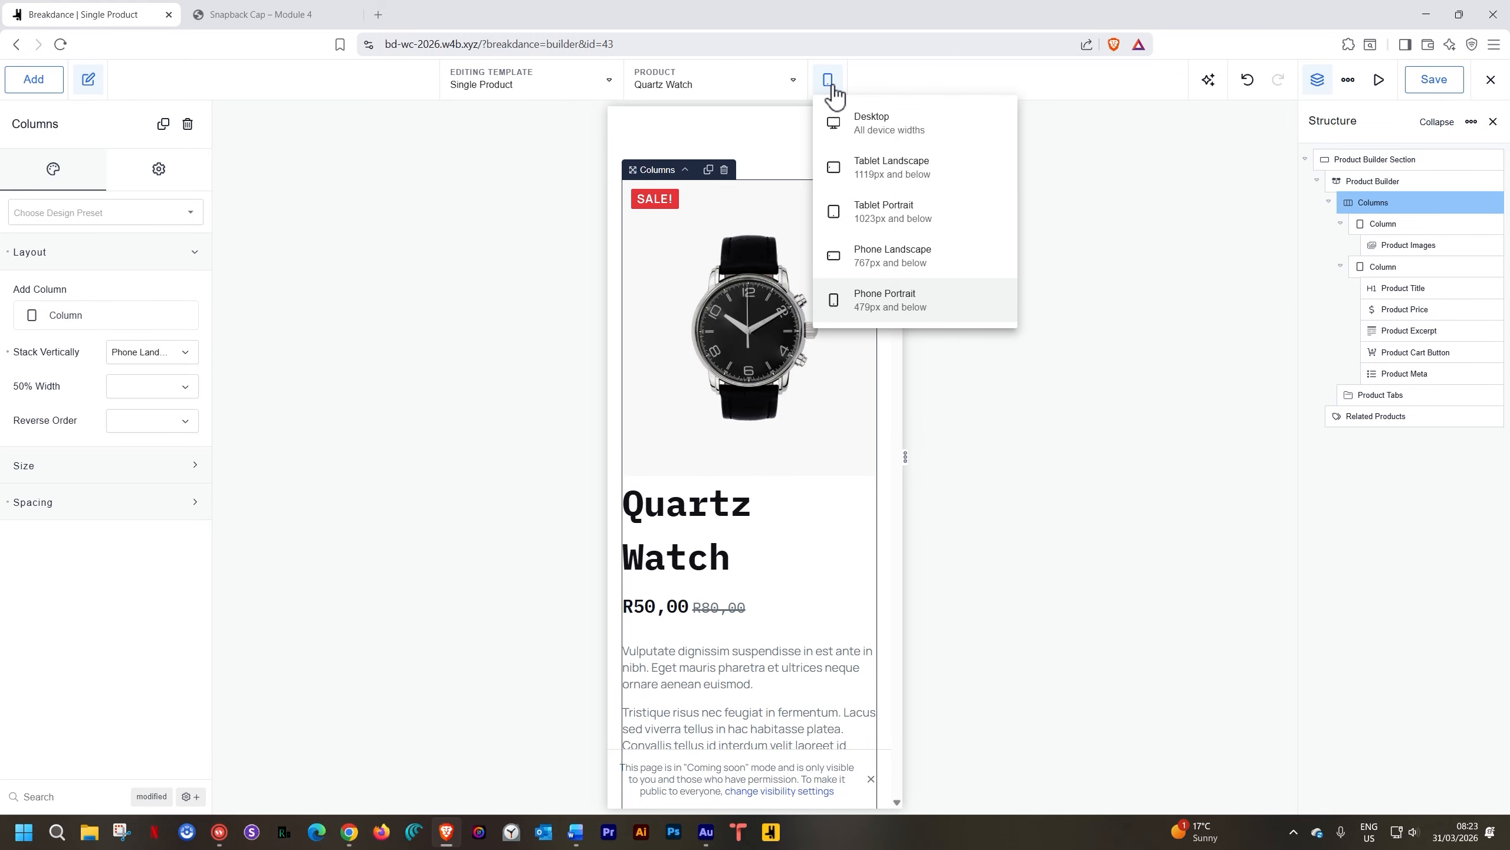
{"action": "left_click", "coordinate": [847, 121]}
{"action": "scroll", "coordinate": [802, 181], "scroll_direction": "down", "scroll_amount": 3}
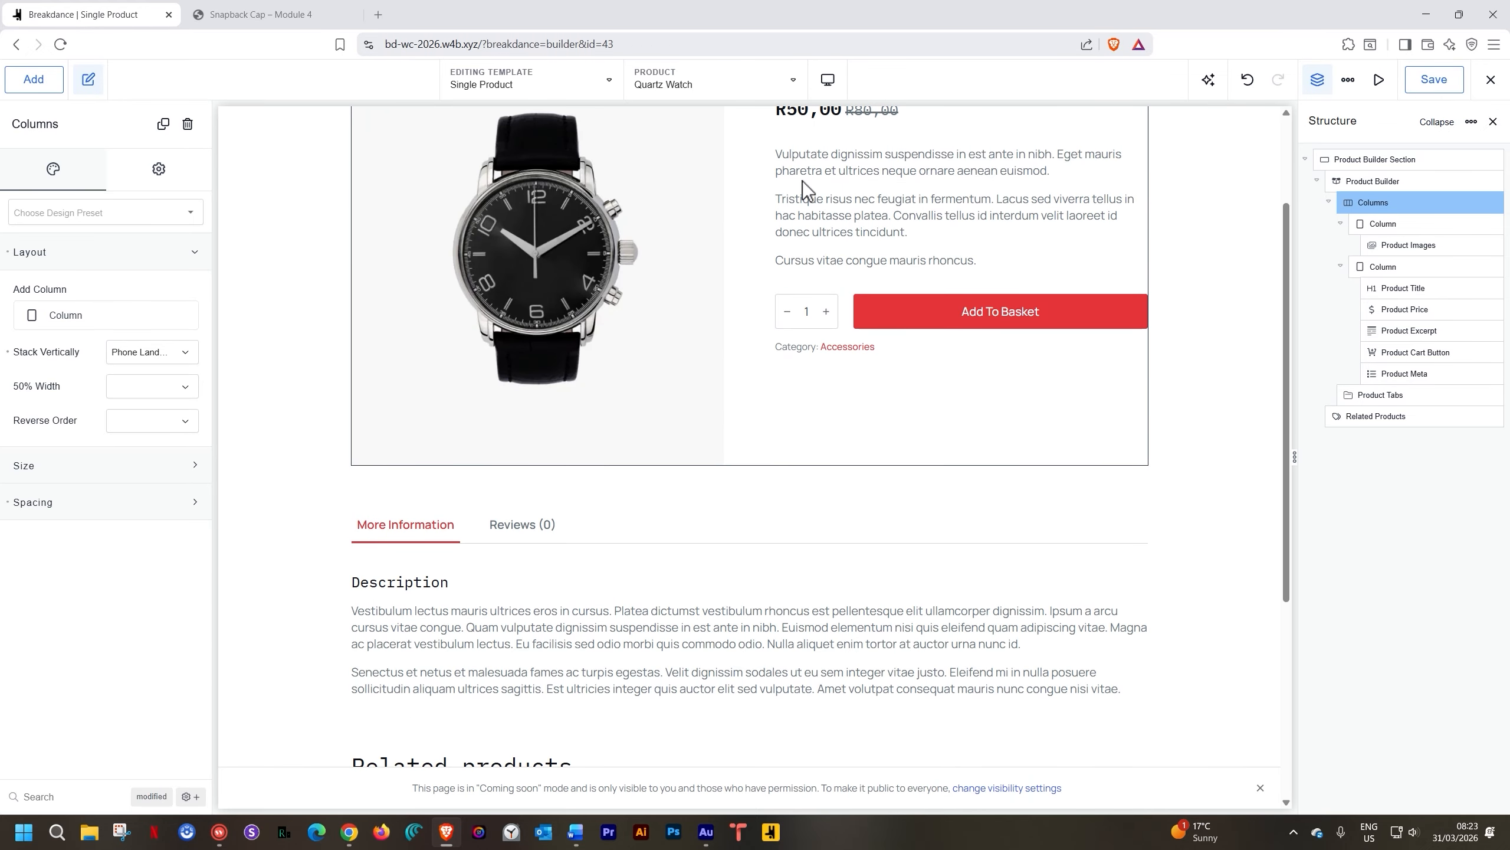
{"action": "scroll", "coordinate": [803, 181], "scroll_direction": "up", "scroll_amount": 3}
{"action": "left_click", "coordinate": [828, 80]}
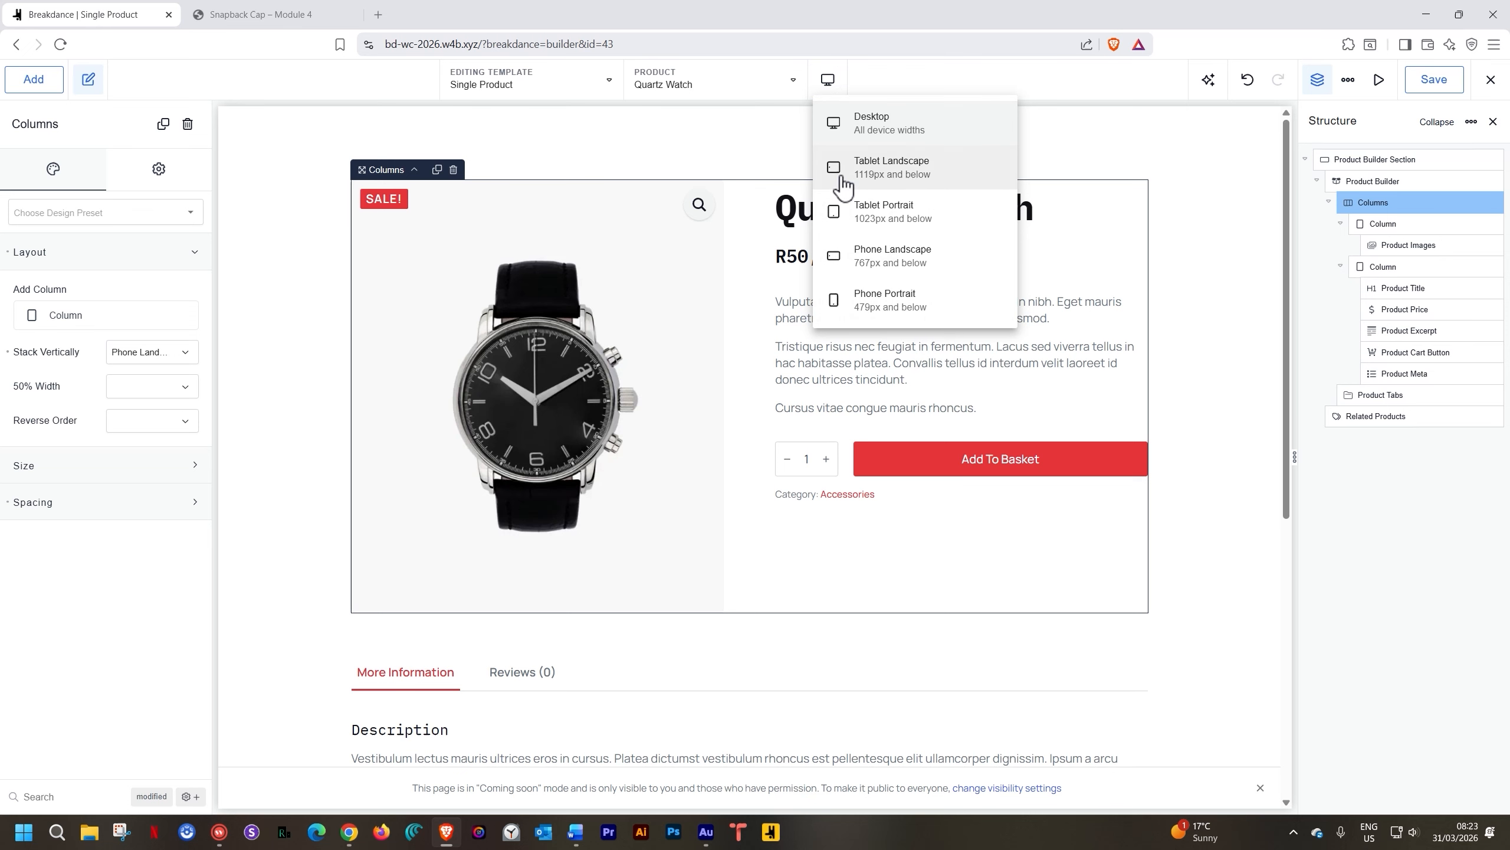
{"action": "left_click", "coordinate": [835, 167]}
{"action": "left_click", "coordinate": [827, 80]}
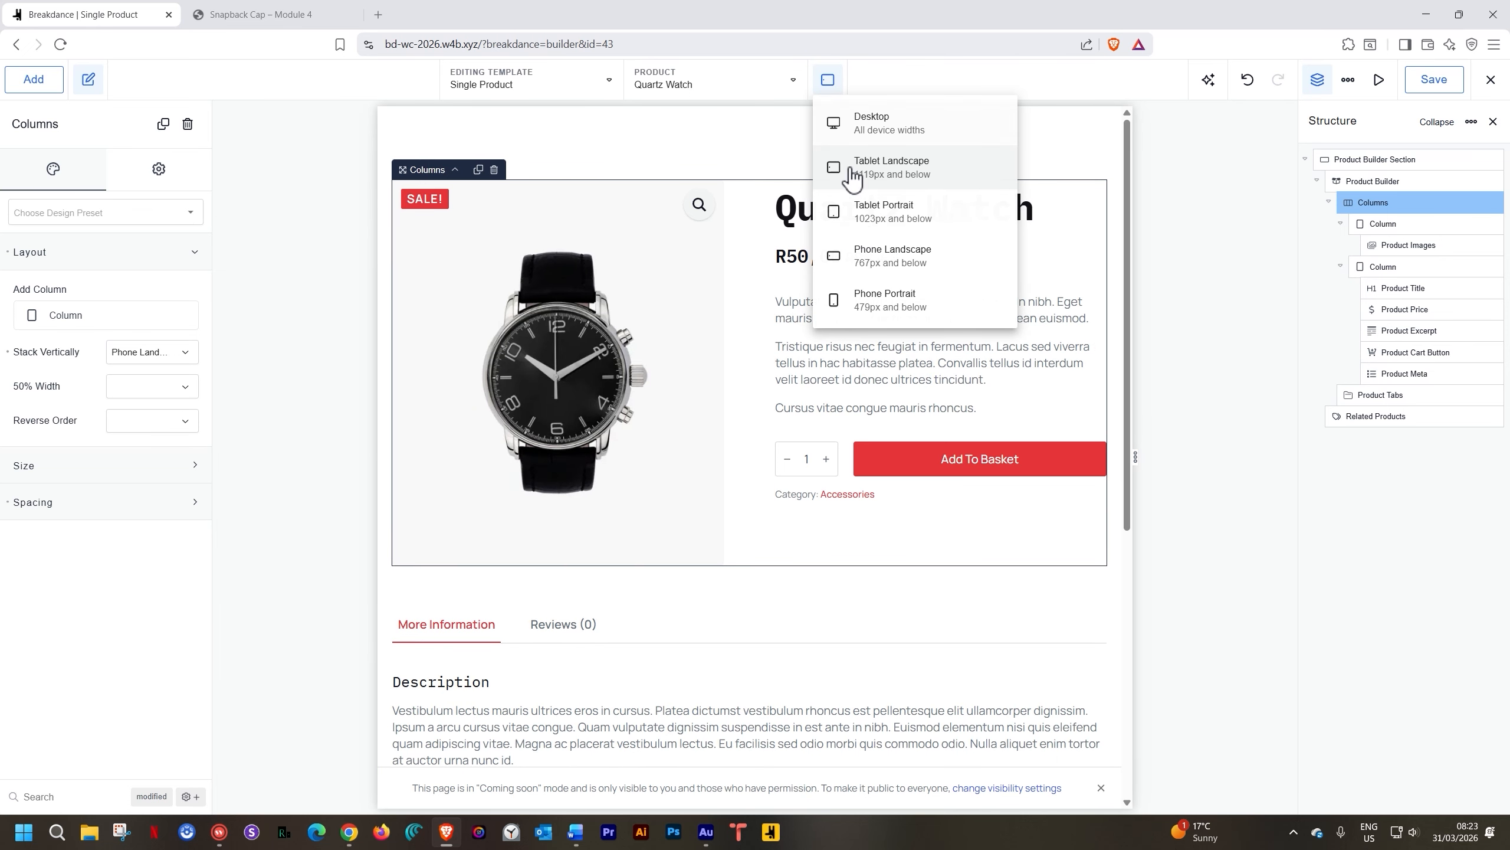
Preview the template at Tablet Portrait and Phone Landscape widths
{"action": "left_click", "coordinate": [863, 229]}
{"action": "left_click", "coordinate": [828, 80]}
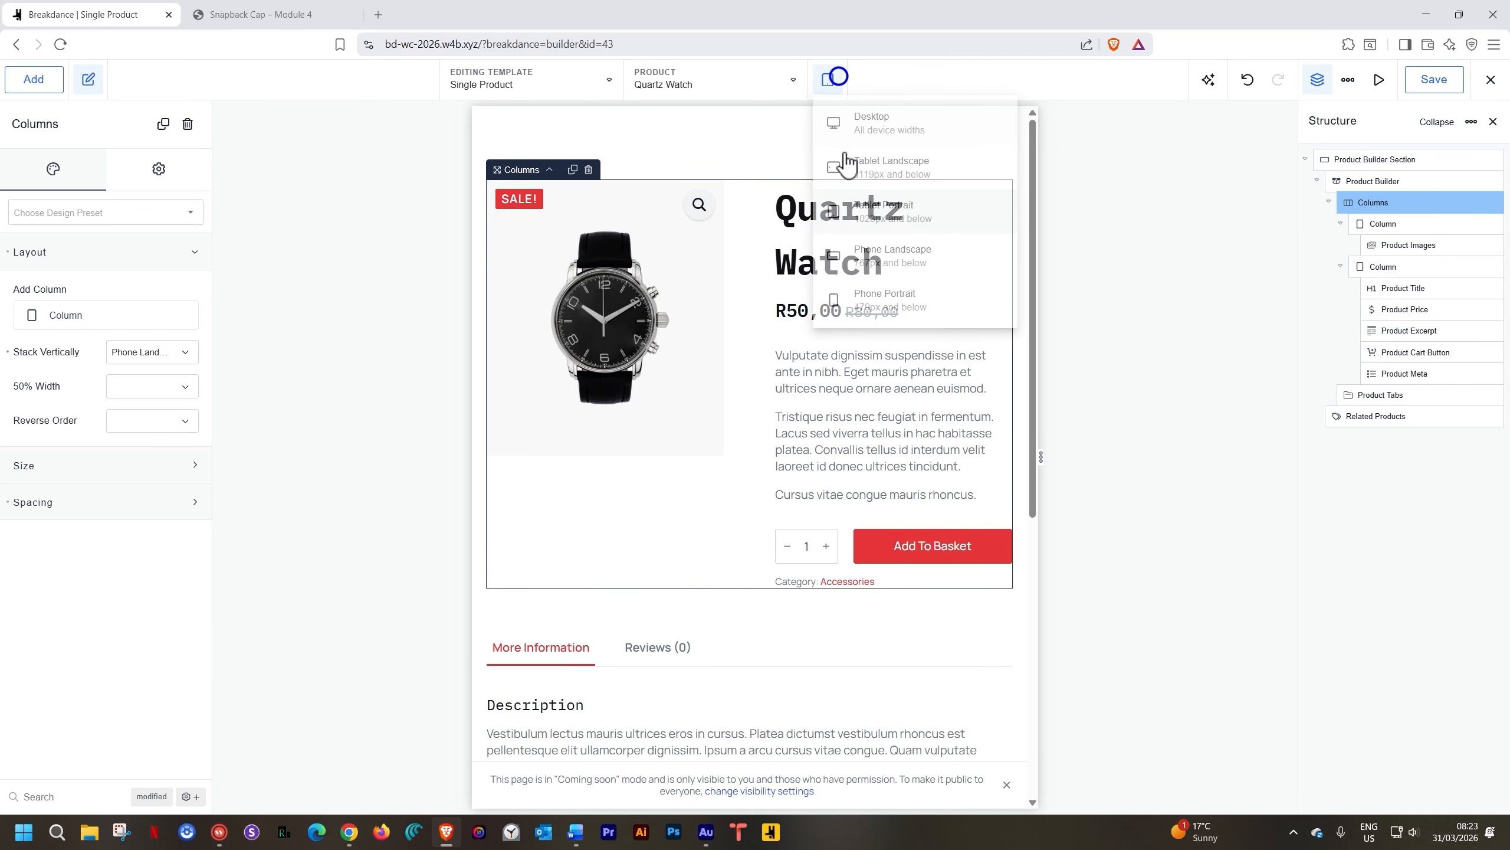
{"action": "left_click", "coordinate": [864, 260]}
{"action": "scroll", "coordinate": [814, 279], "scroll_direction": "down", "scroll_amount": 3}
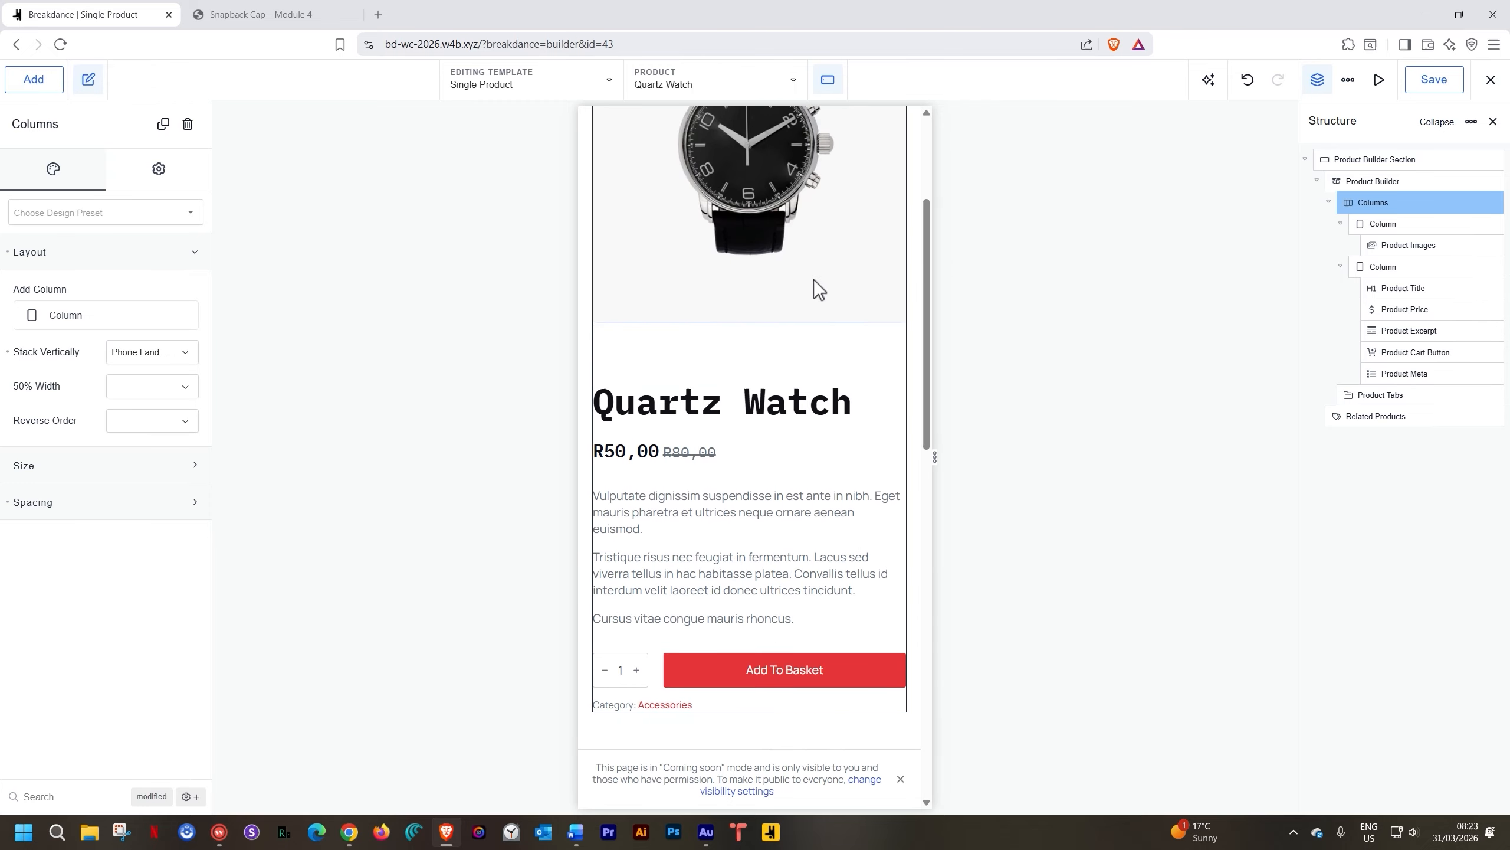
{"action": "scroll", "coordinate": [814, 279], "scroll_direction": "up", "scroll_amount": 3}
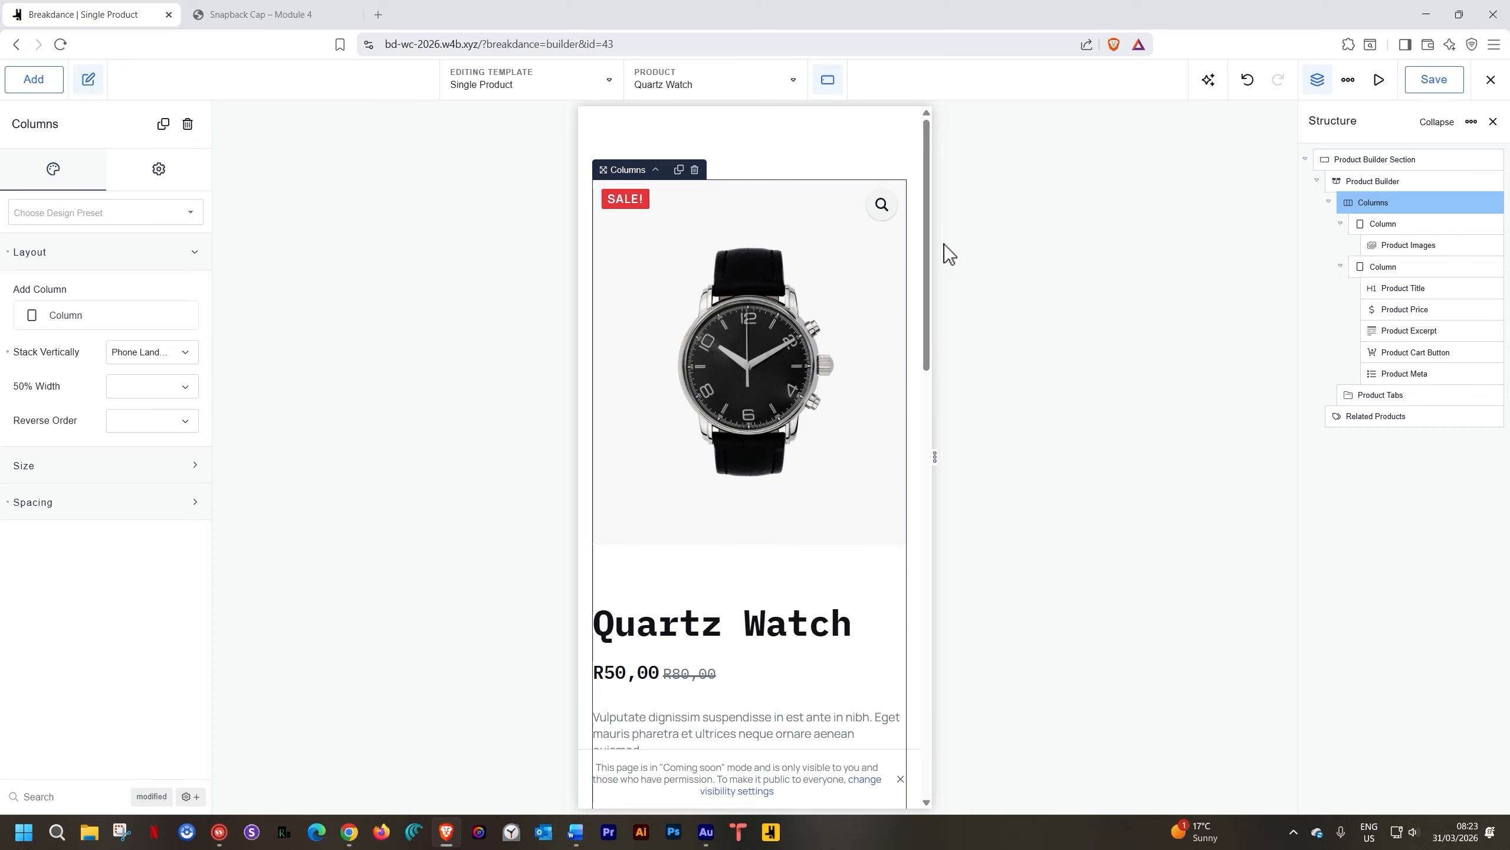
Open Global Settings and expand the Typography and Colors sections at desktop preview
{"action": "left_click", "coordinate": [1349, 84]}
{"action": "left_click", "coordinate": [1349, 115]}
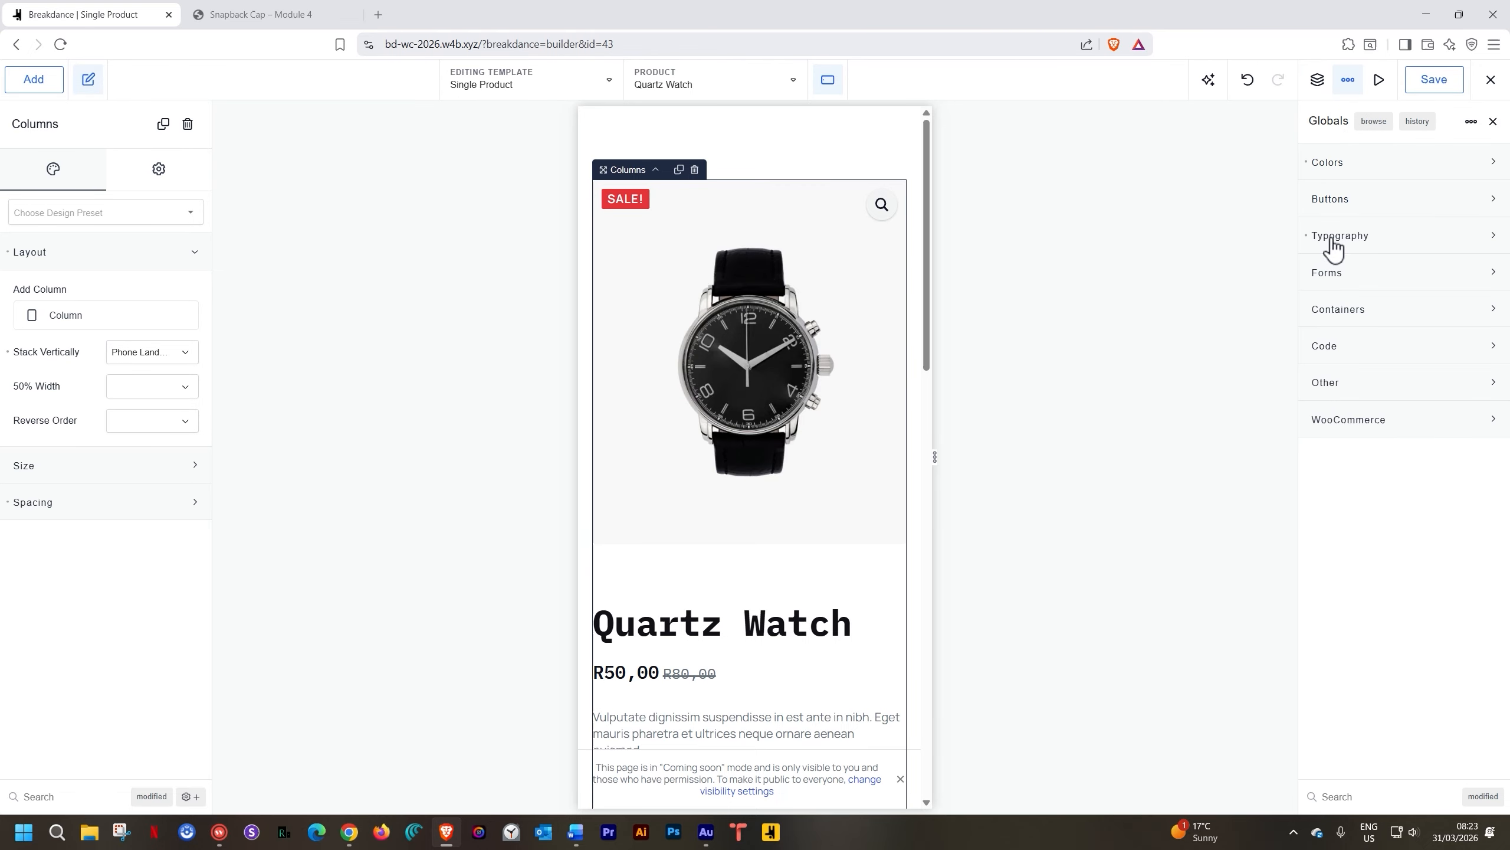
{"action": "left_click", "coordinate": [1333, 239]}
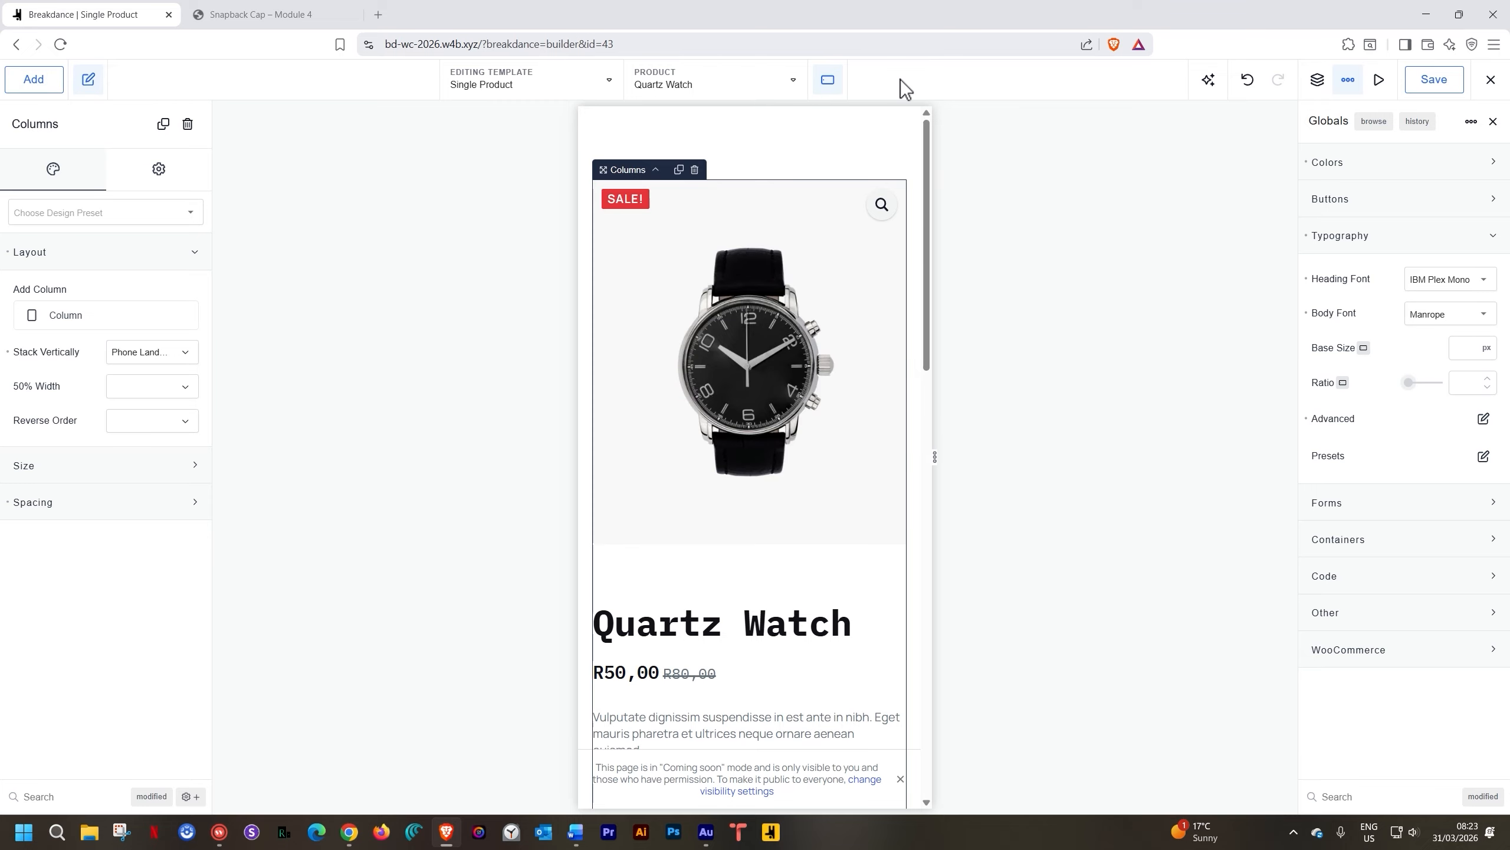
{"action": "left_click", "coordinate": [829, 82]}
{"action": "left_click", "coordinate": [860, 125]}
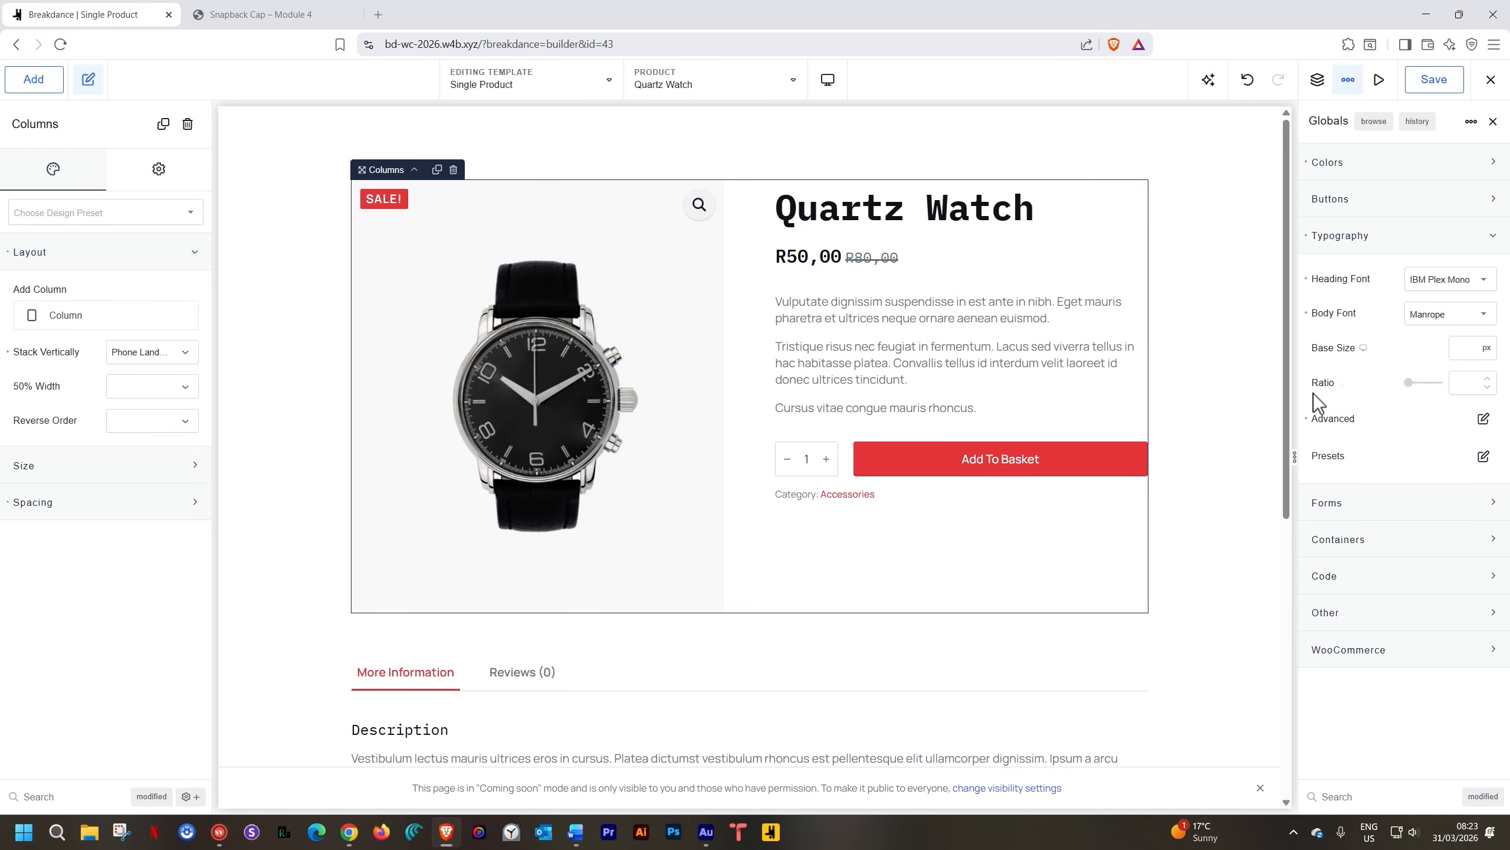
{"action": "left_click", "coordinate": [1327, 163]}
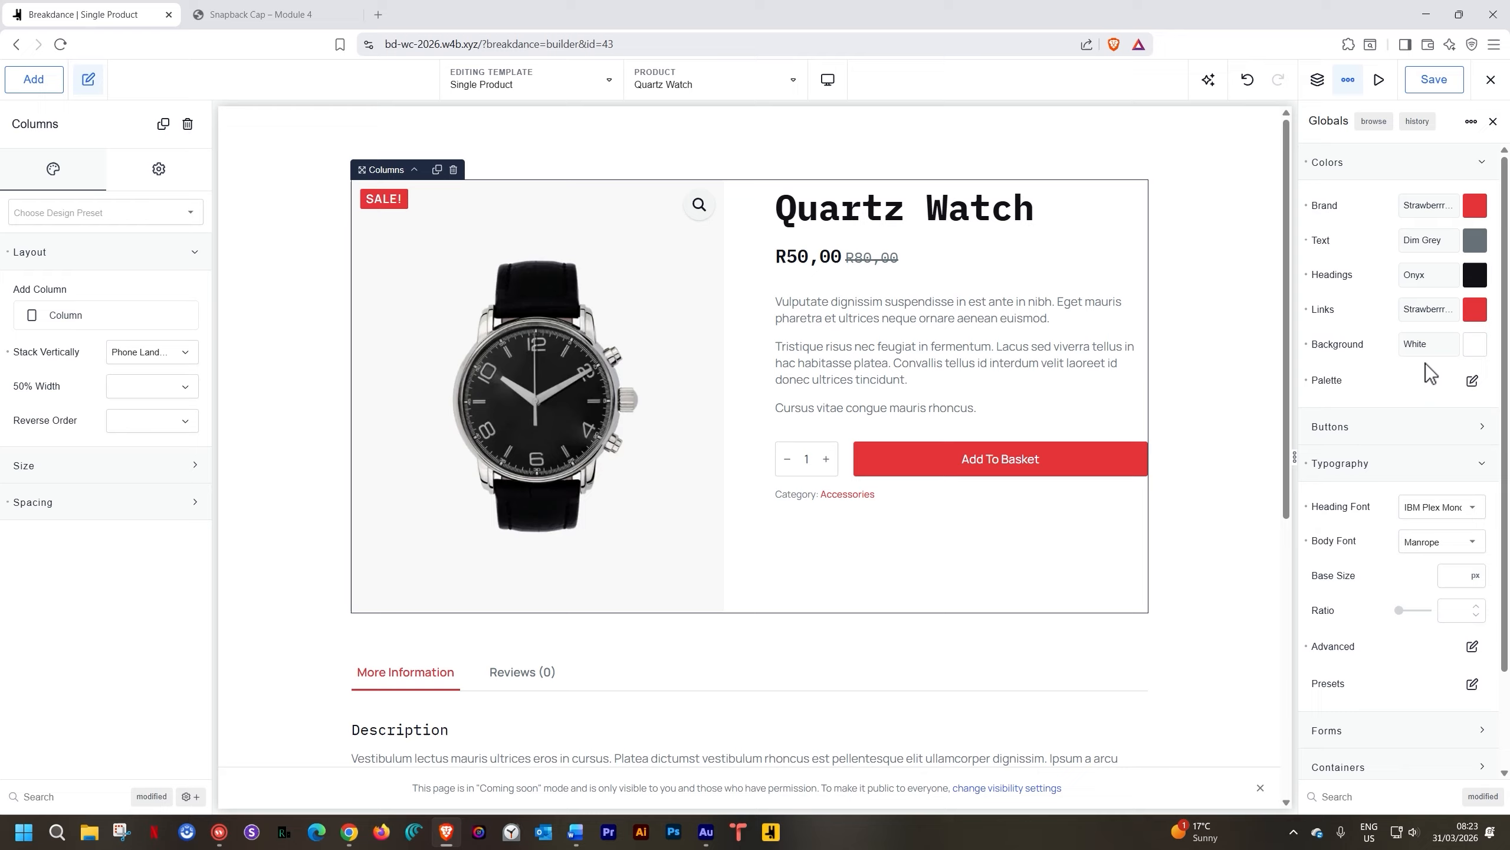
Cycle the preview through Tablet Landscape, Tablet Portrait, Phone Landscape, Phone Portrait, then Desktop
{"action": "left_click", "coordinate": [830, 81]}
{"action": "left_click", "coordinate": [843, 179]}
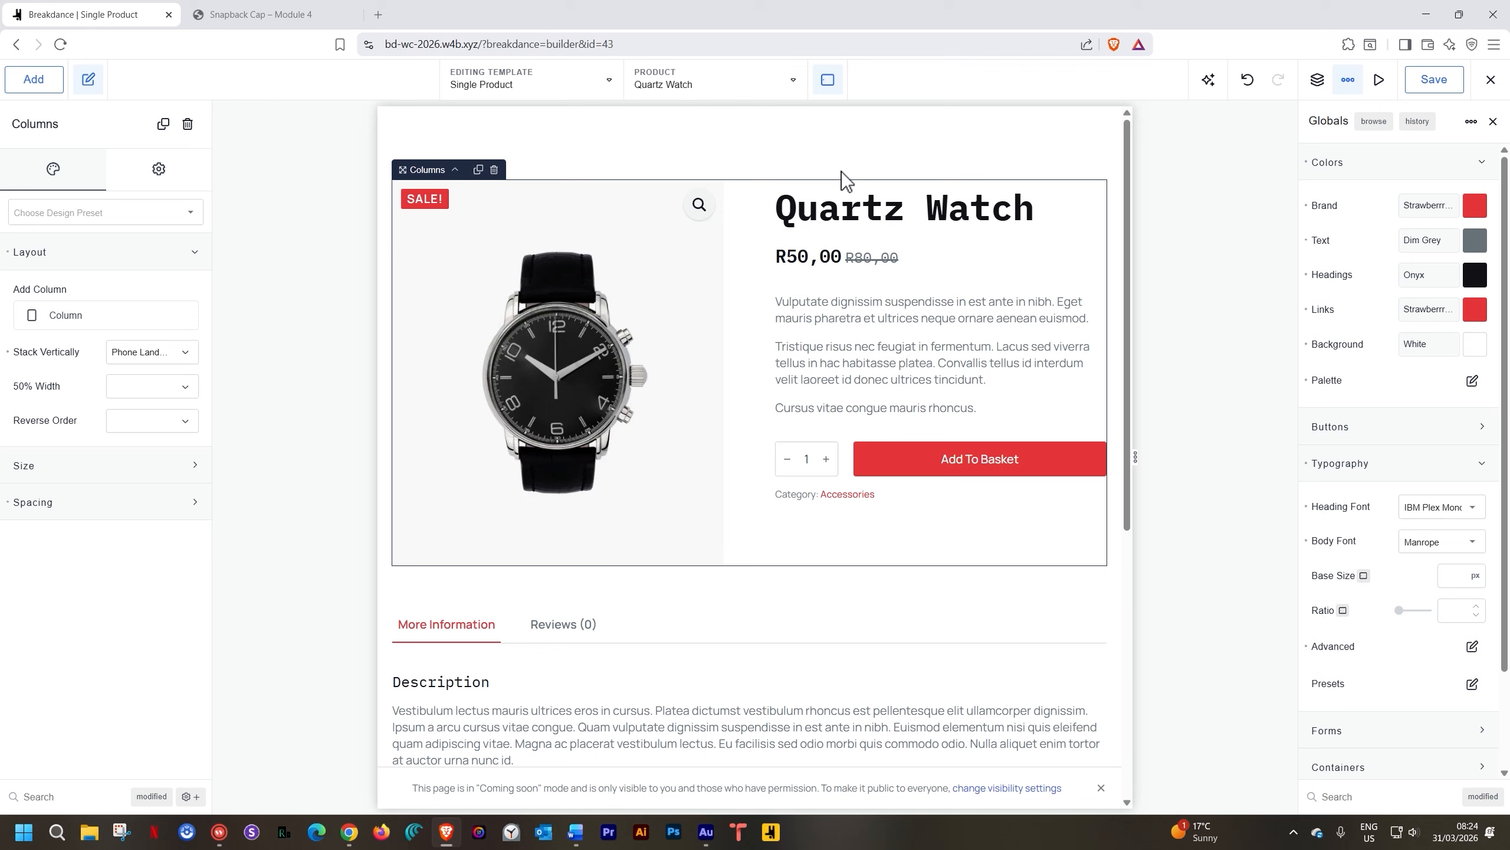
{"action": "scroll", "coordinate": [751, 283], "scroll_direction": "down", "scroll_amount": 6}
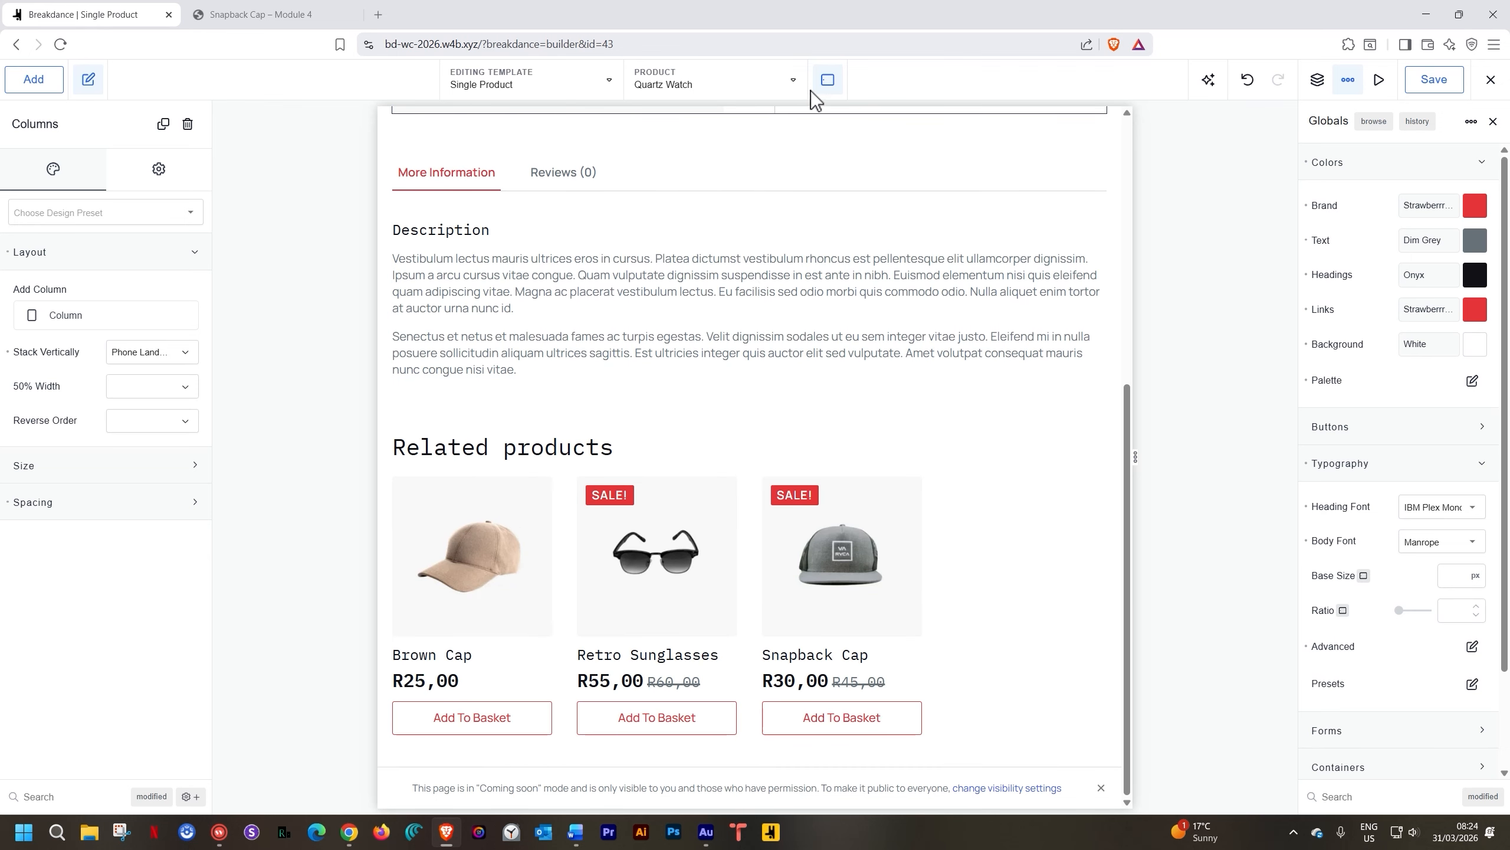
{"action": "left_click", "coordinate": [828, 81]}
{"action": "left_click", "coordinate": [836, 210]}
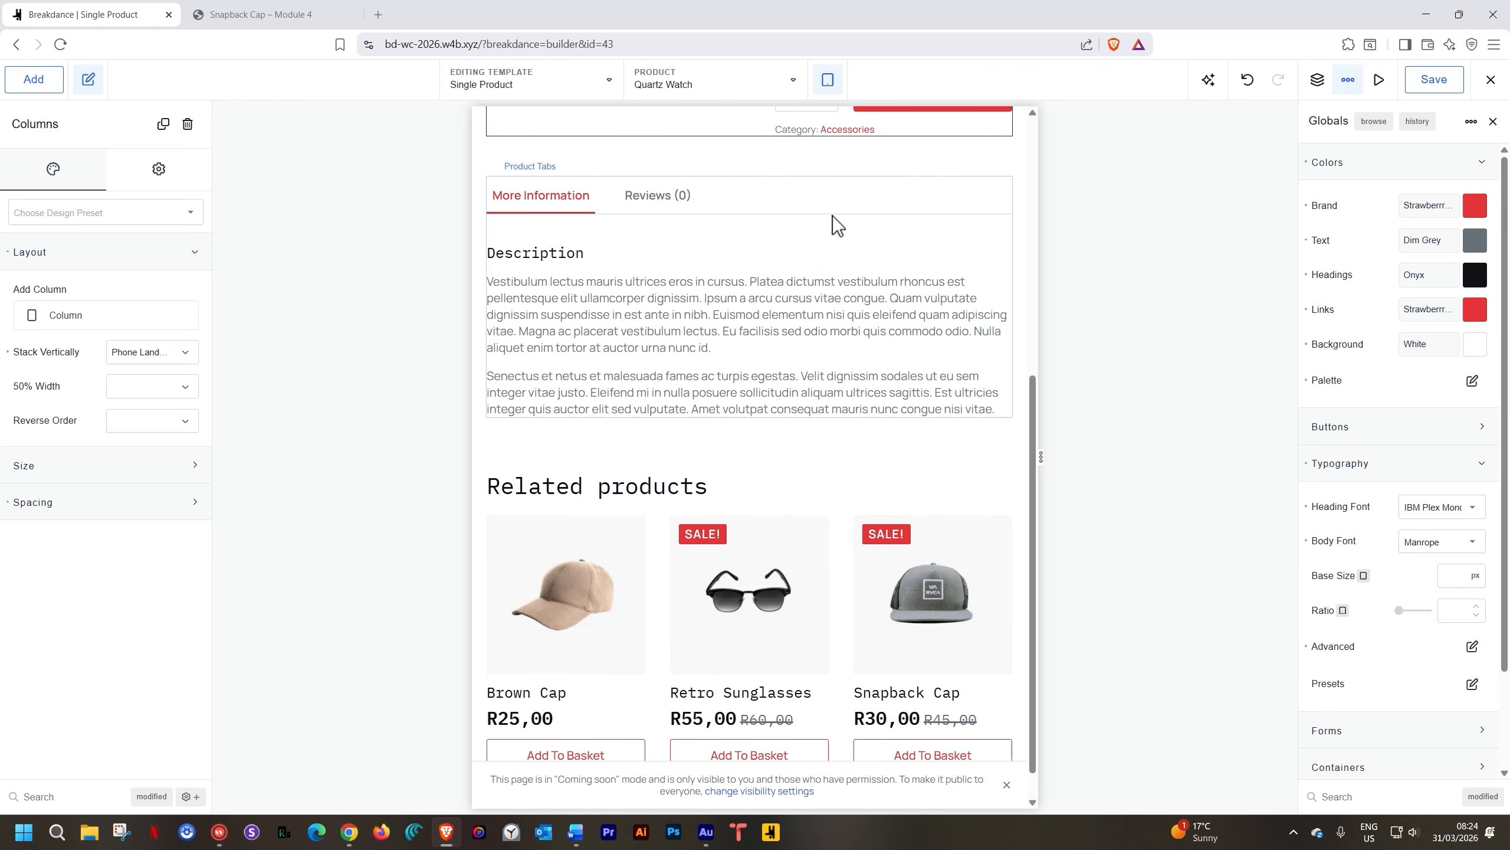
{"action": "left_click", "coordinate": [828, 81]}
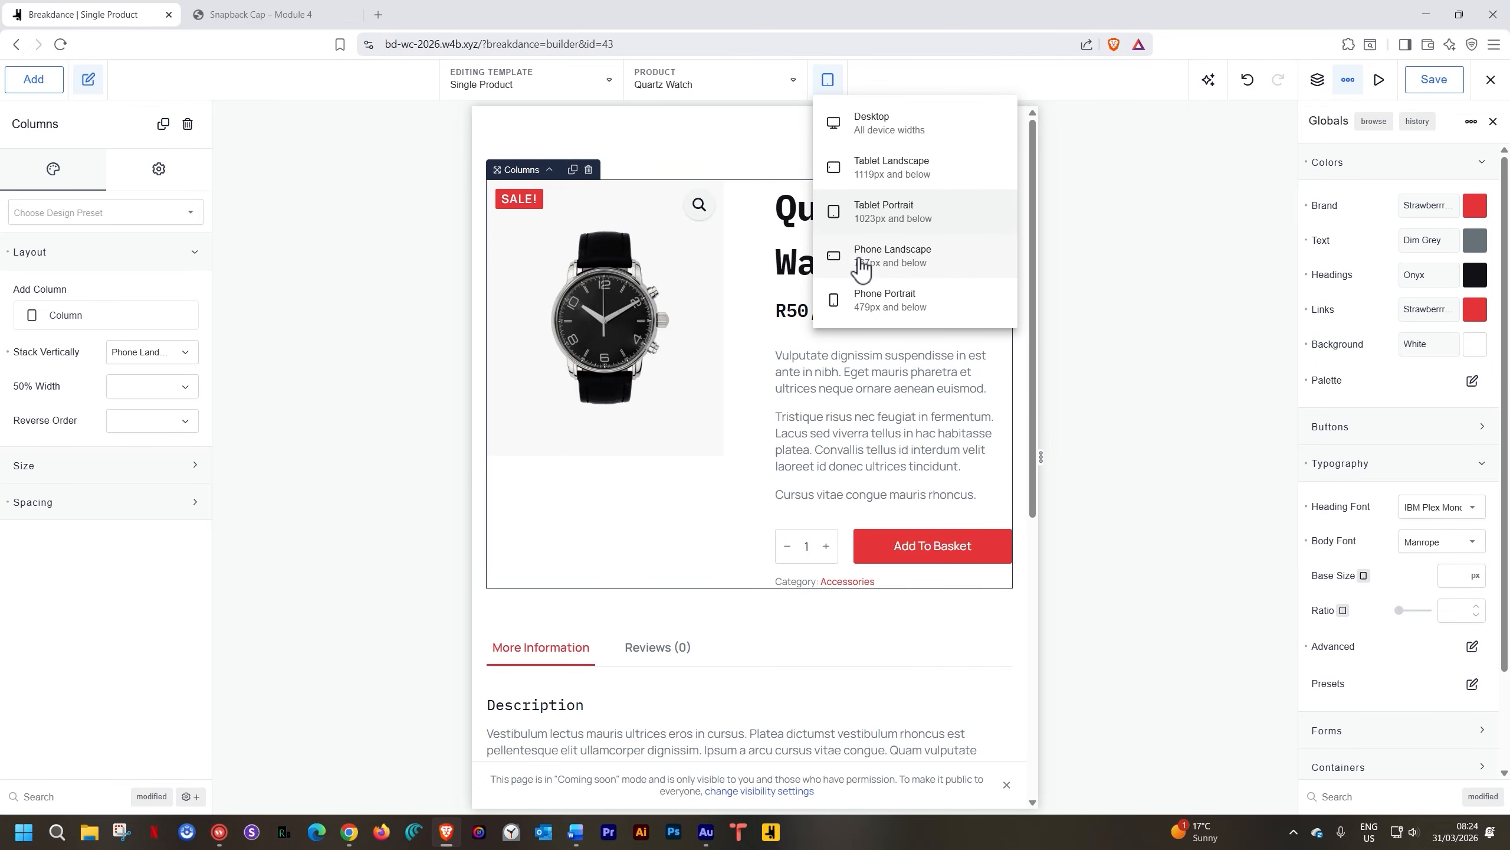
{"action": "left_click", "coordinate": [858, 257]}
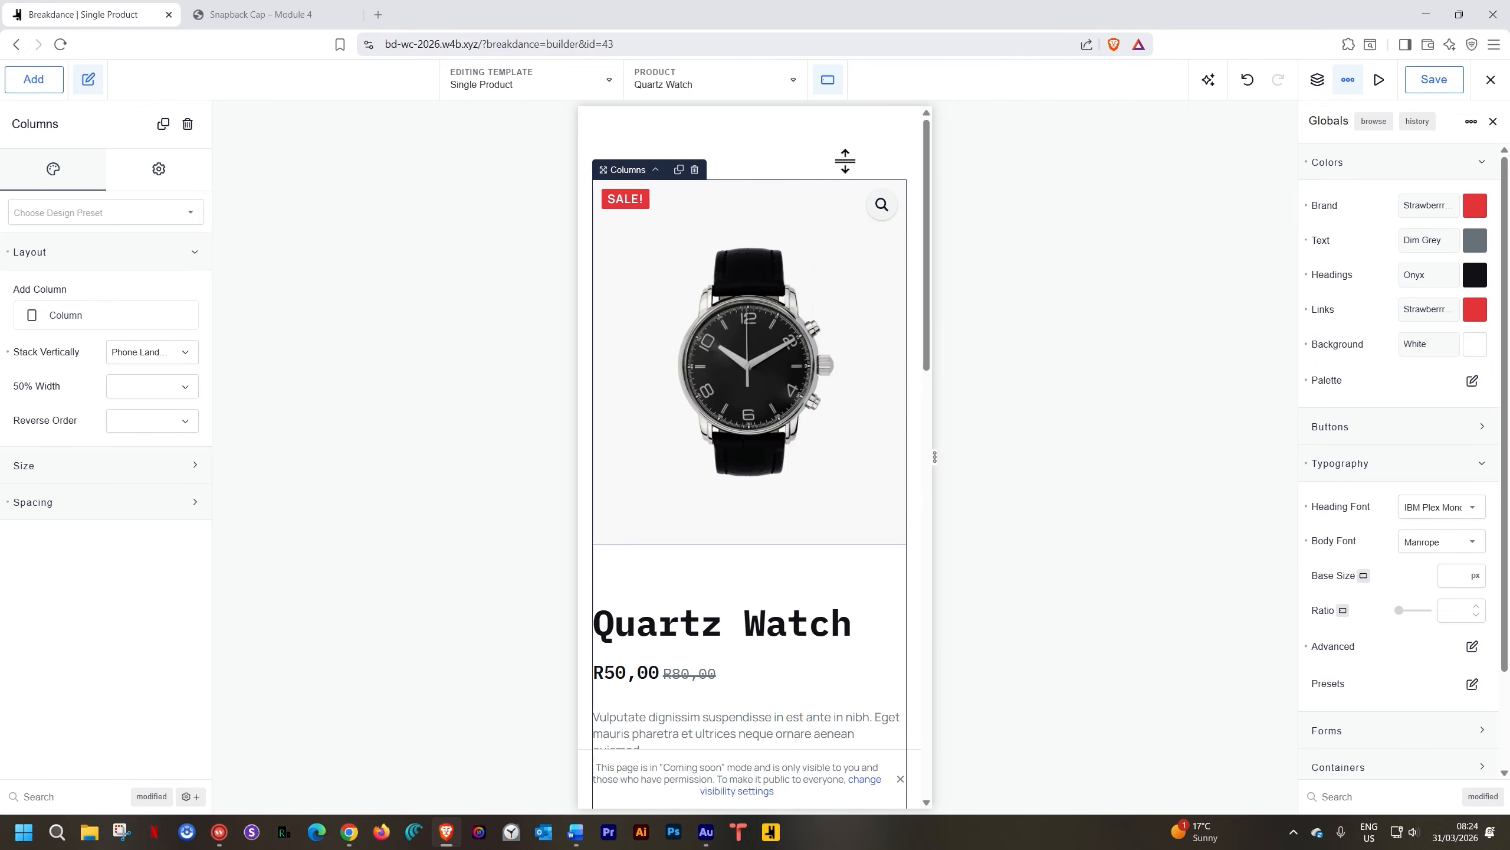
{"action": "left_click", "coordinate": [828, 79]}
{"action": "left_click", "coordinate": [873, 300]}
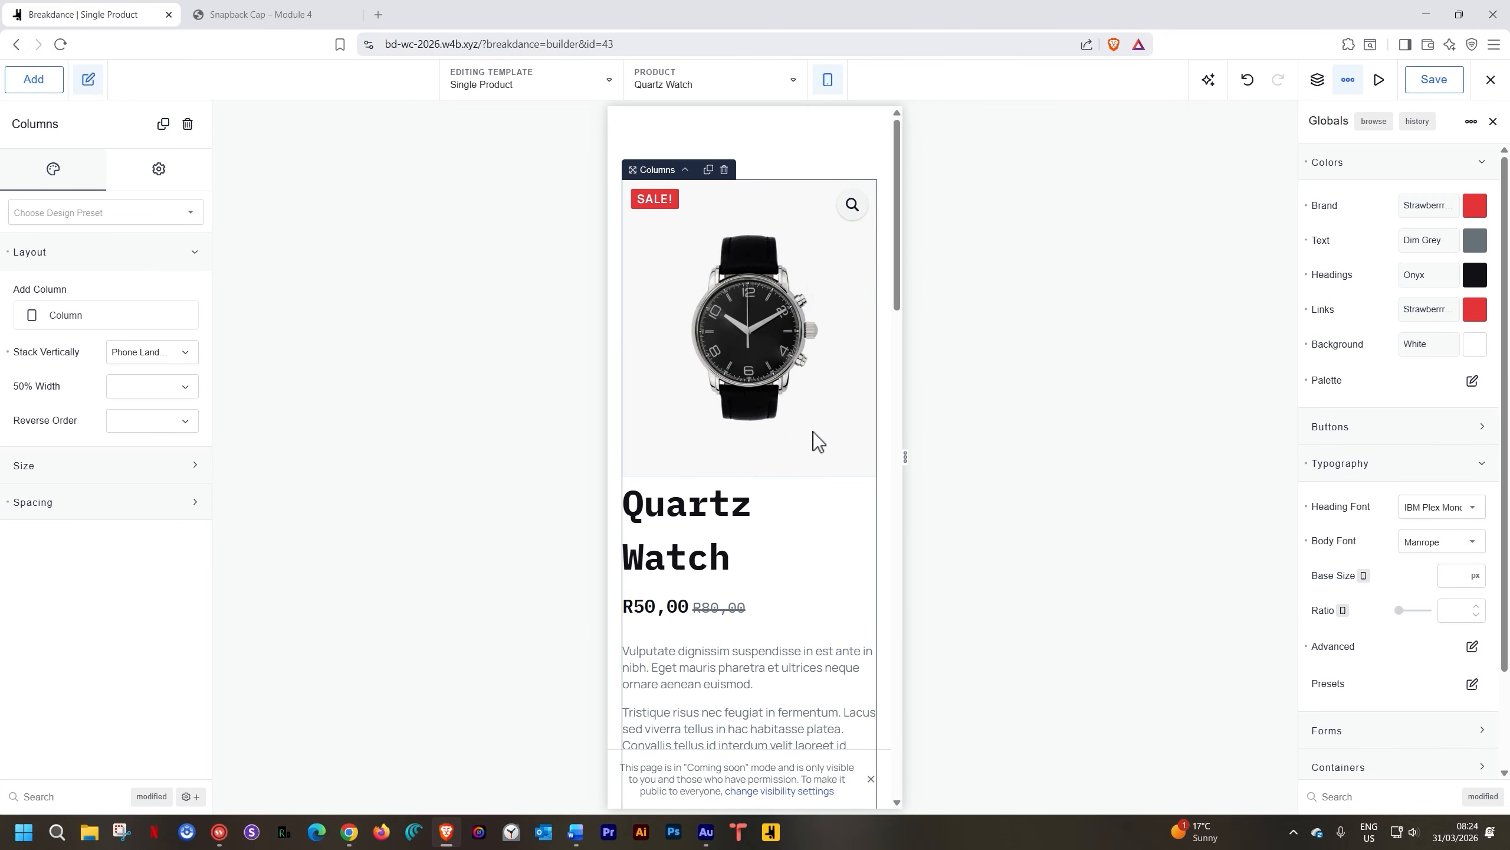
{"action": "left_click", "coordinate": [828, 79]}
{"action": "left_click", "coordinate": [859, 125]}
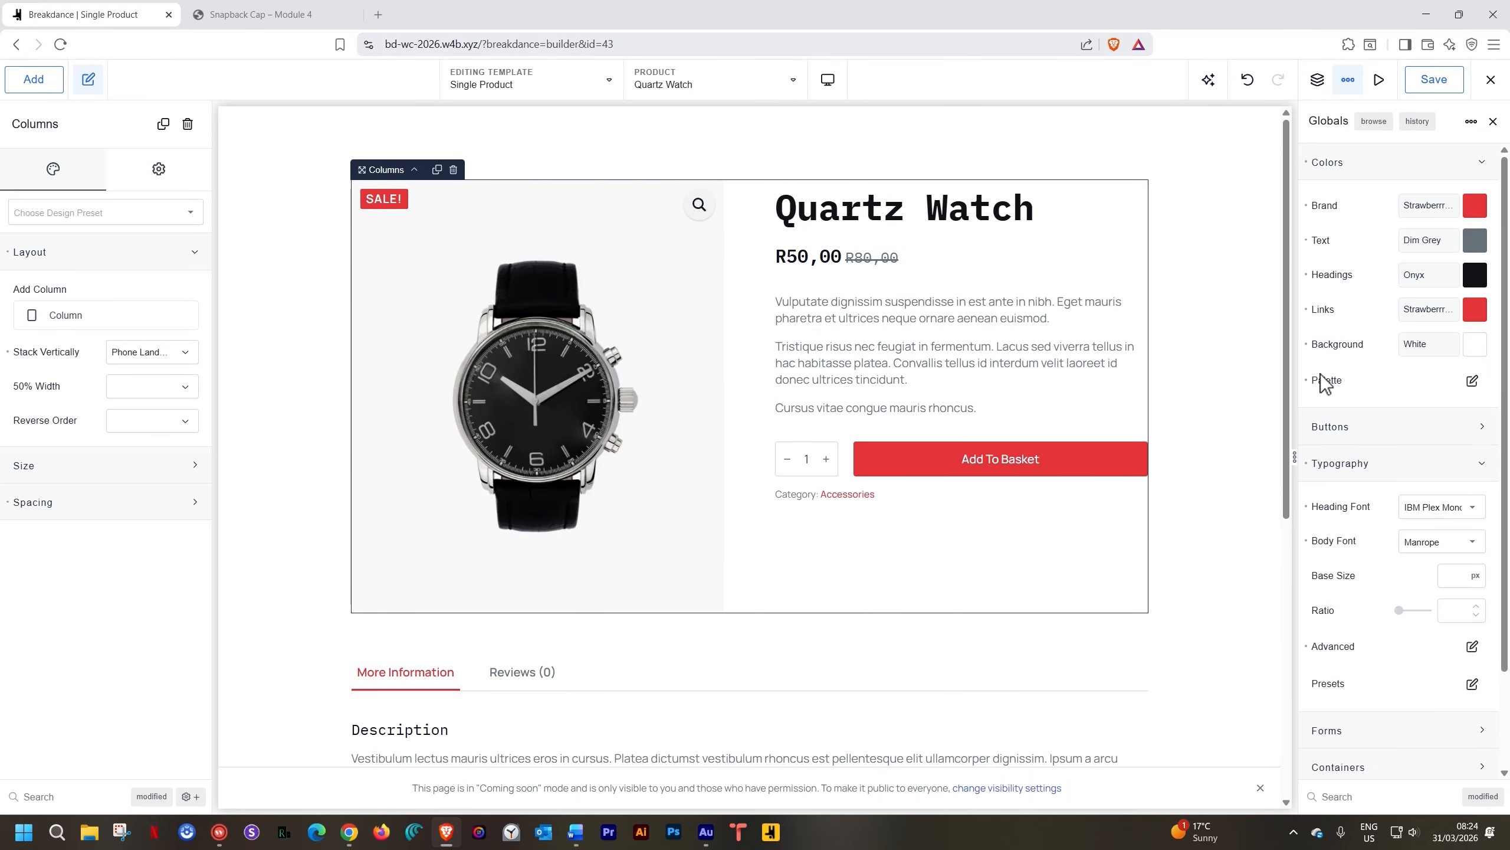
Try a global Base Size of 16, reset it to default, and save the template
{"action": "left_click", "coordinate": [1455, 574]}
{"action": "type", "text": "16"}
{"action": "left_click", "coordinate": [1306, 575]}
{"action": "left_click", "coordinate": [1429, 83]}
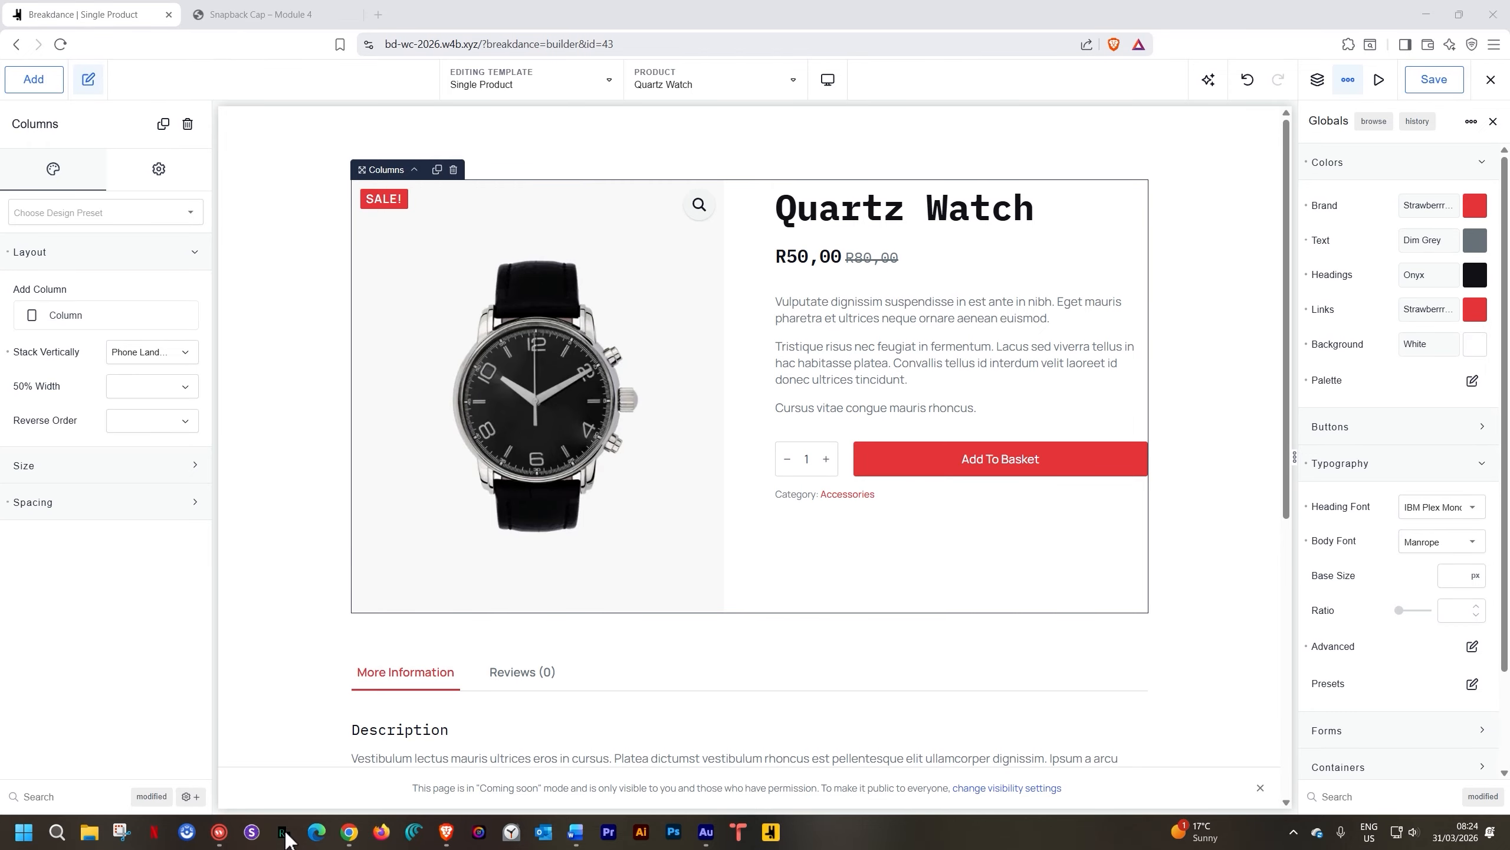
Copy the Quartz Watch product page URL from the builder's exit menu and bring up Responsively App
{"action": "left_click", "coordinate": [283, 832]}
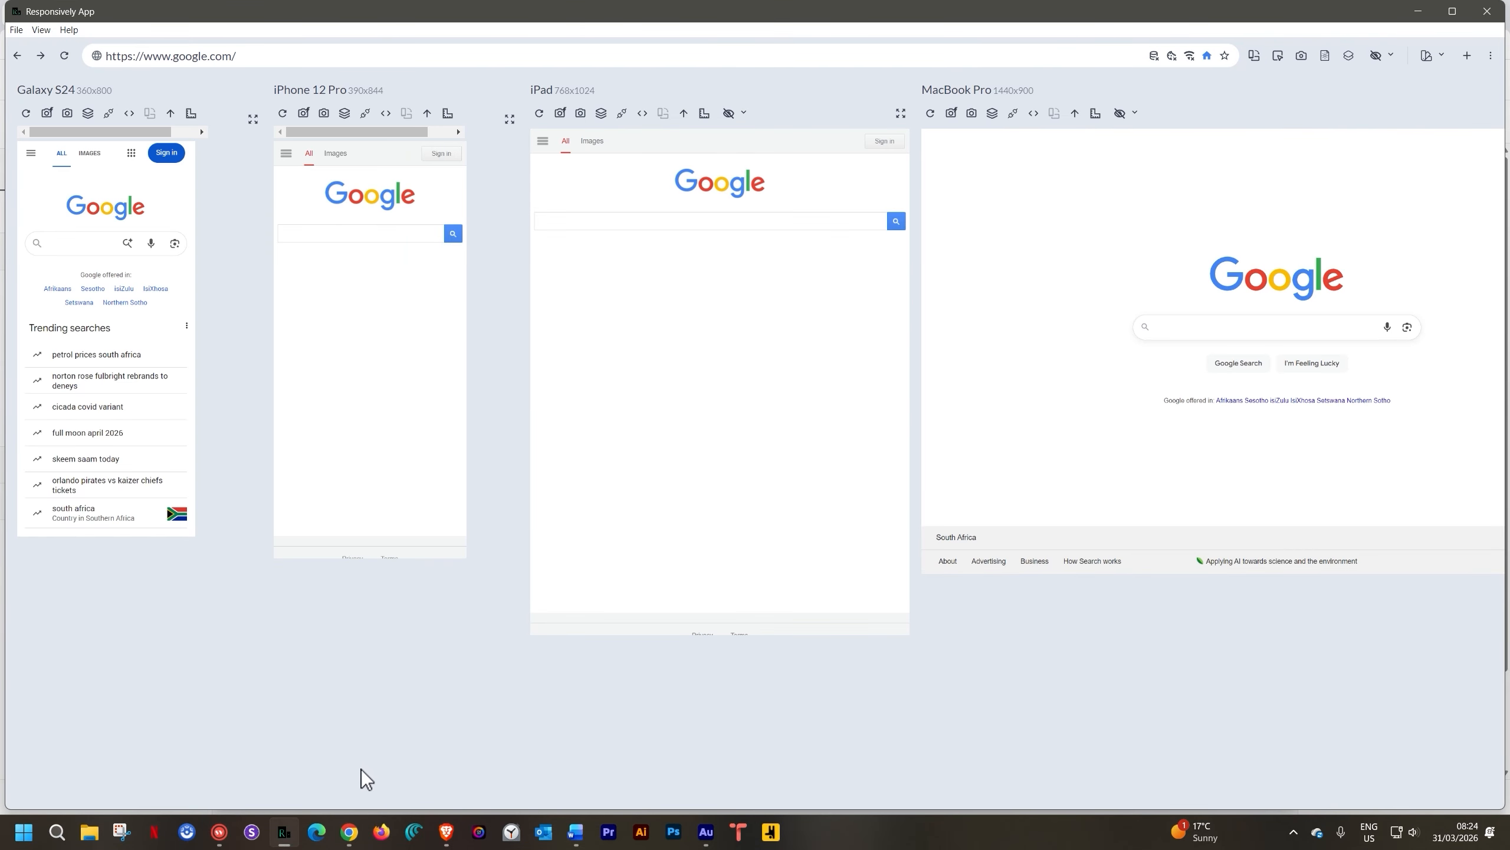
{"action": "left_click", "coordinate": [447, 834]}
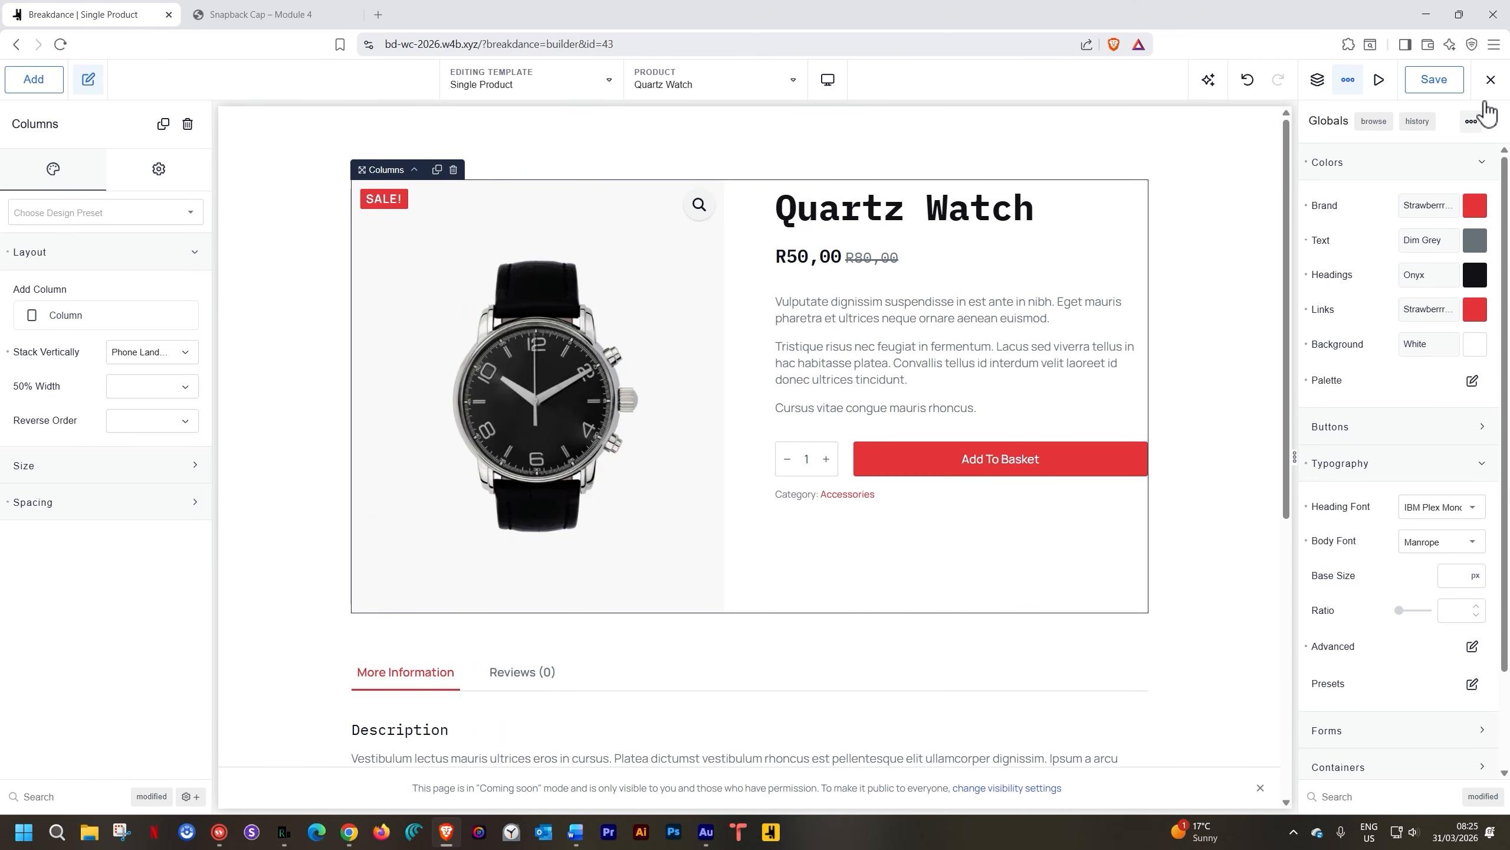
{"action": "left_click", "coordinate": [1491, 83]}
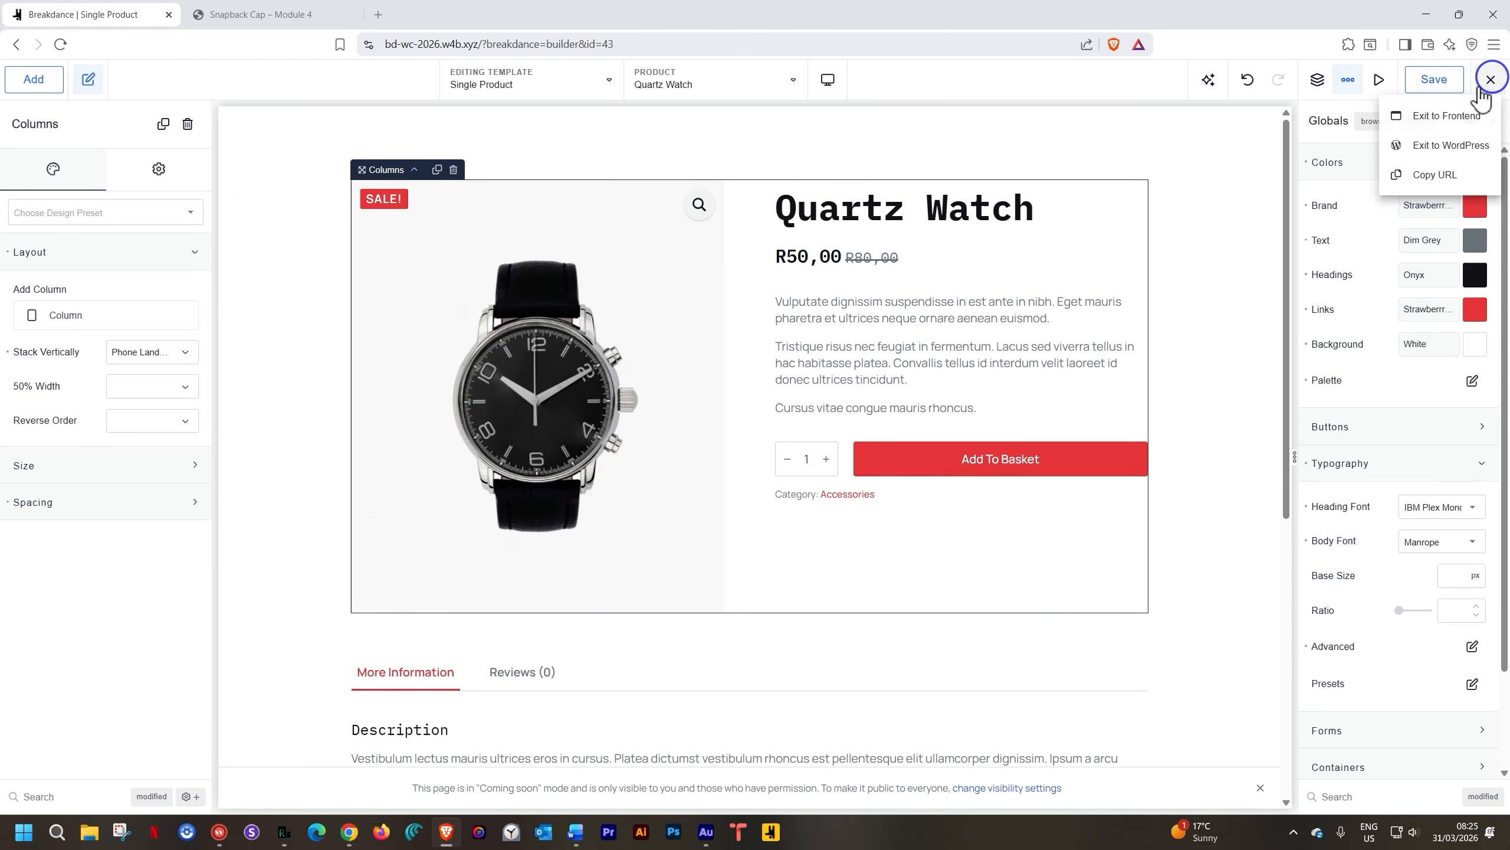
{"action": "left_click", "coordinate": [1437, 174]}
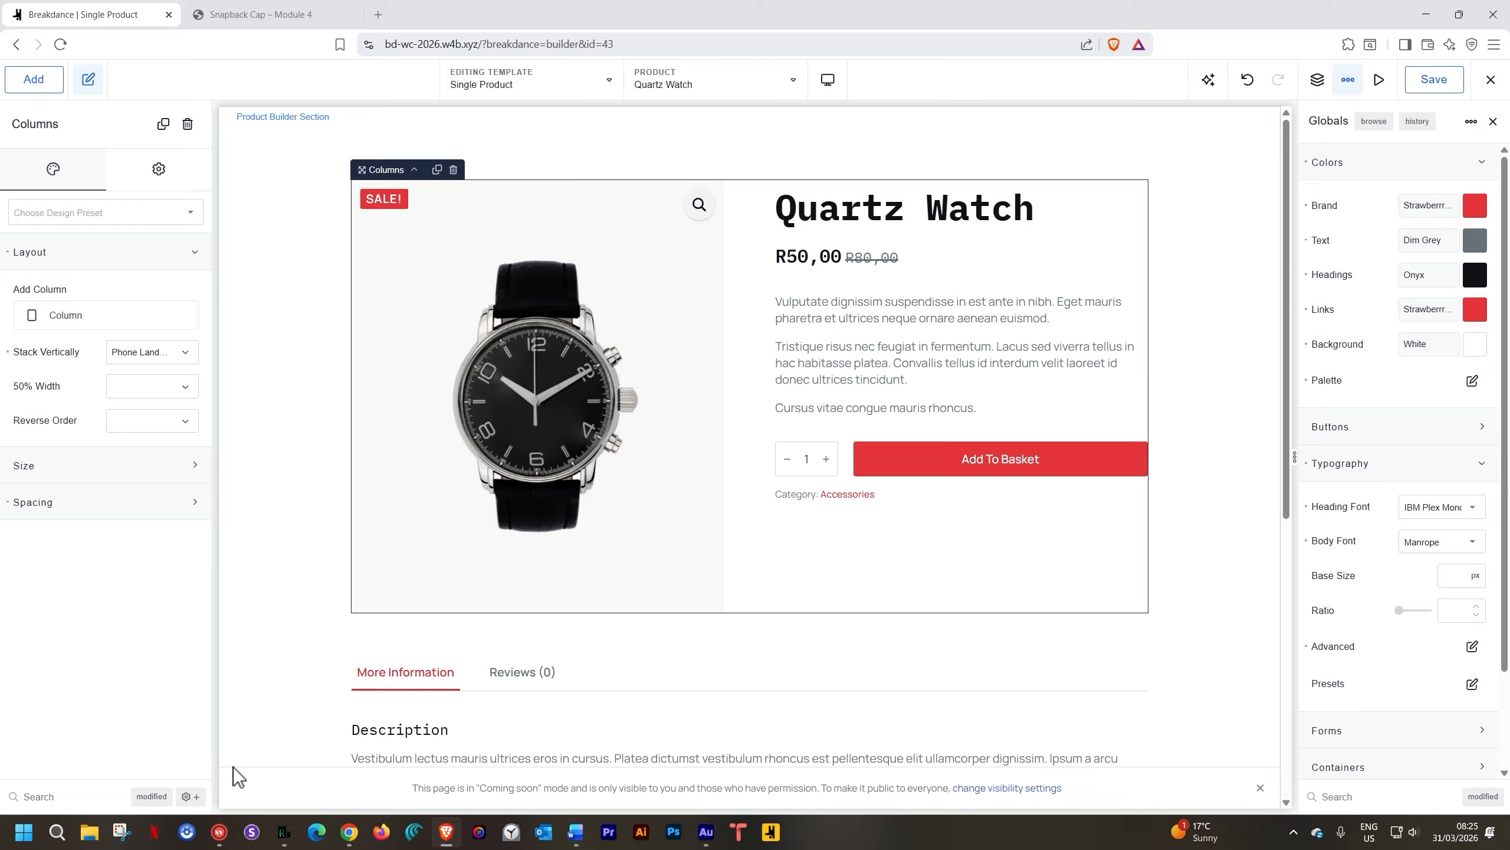
{"action": "left_click", "coordinate": [280, 839]}
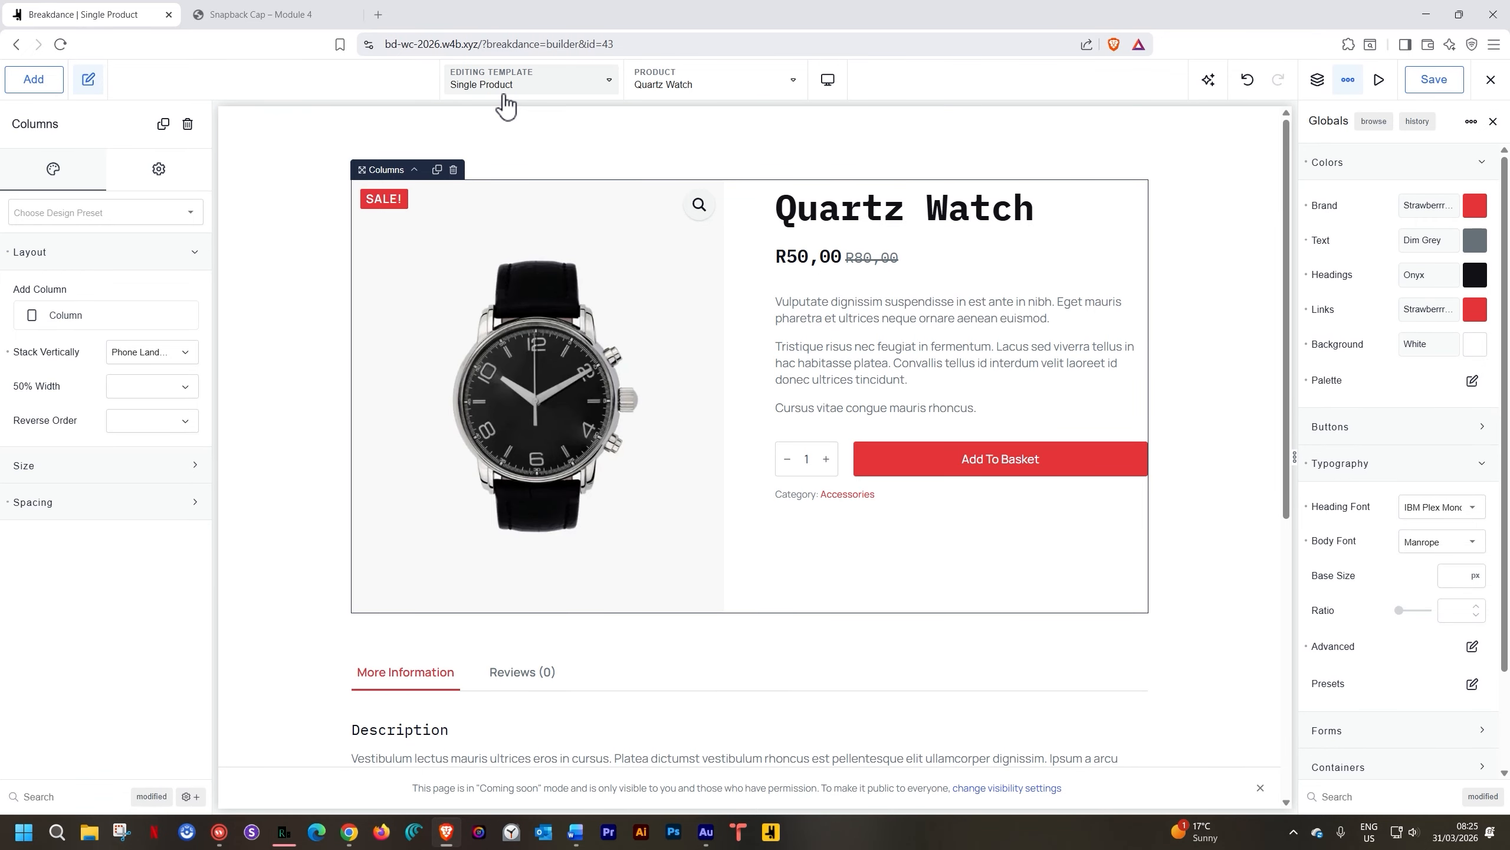
{"action": "left_click", "coordinate": [281, 836]}
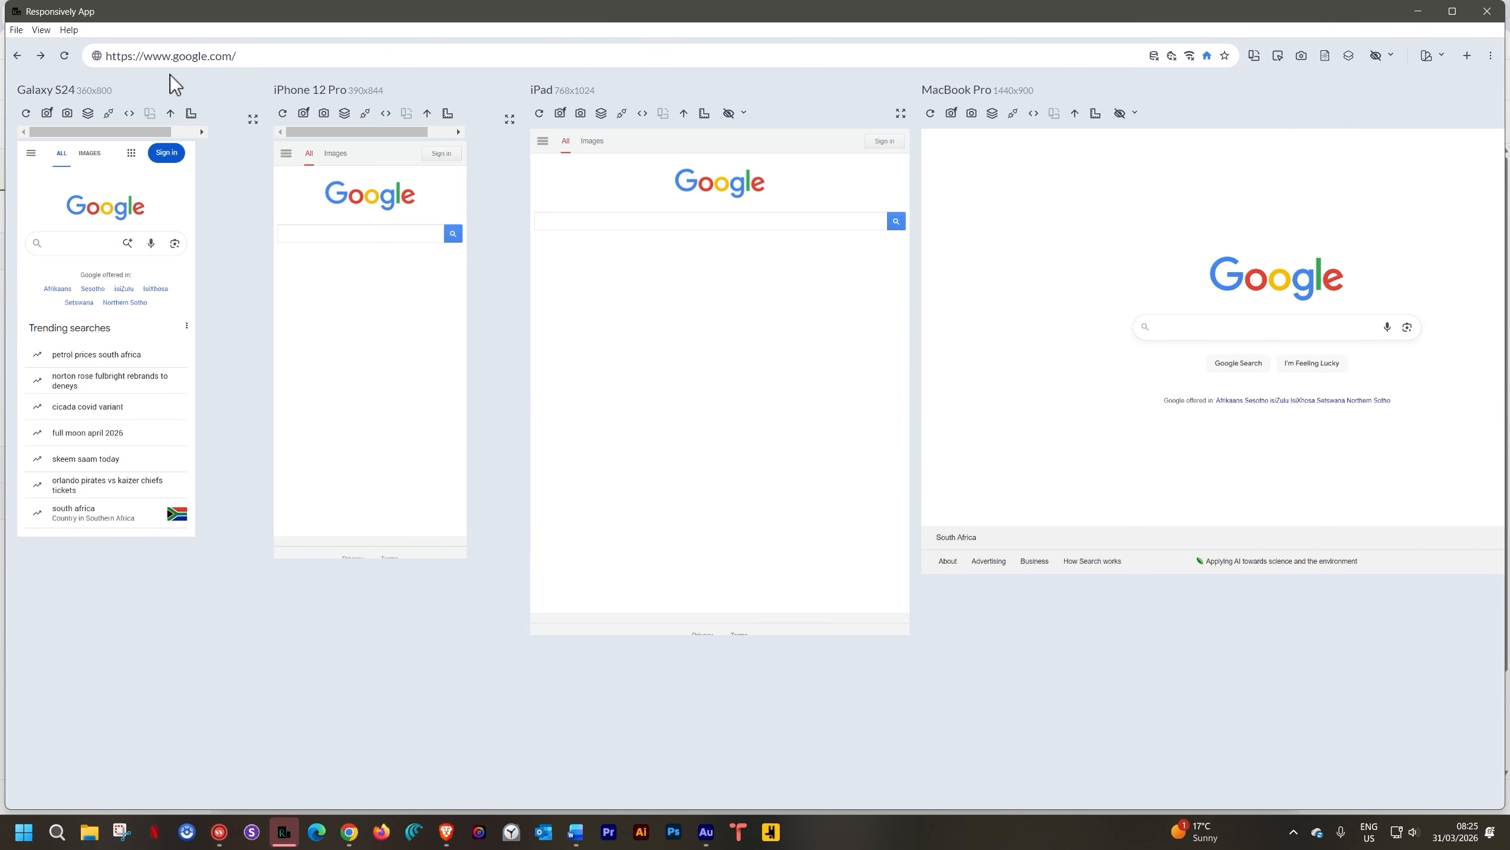
Paste the Quartz Watch product URL into Responsively App's address bar and load it in all previews
{"action": "left_click", "coordinate": [172, 49]}
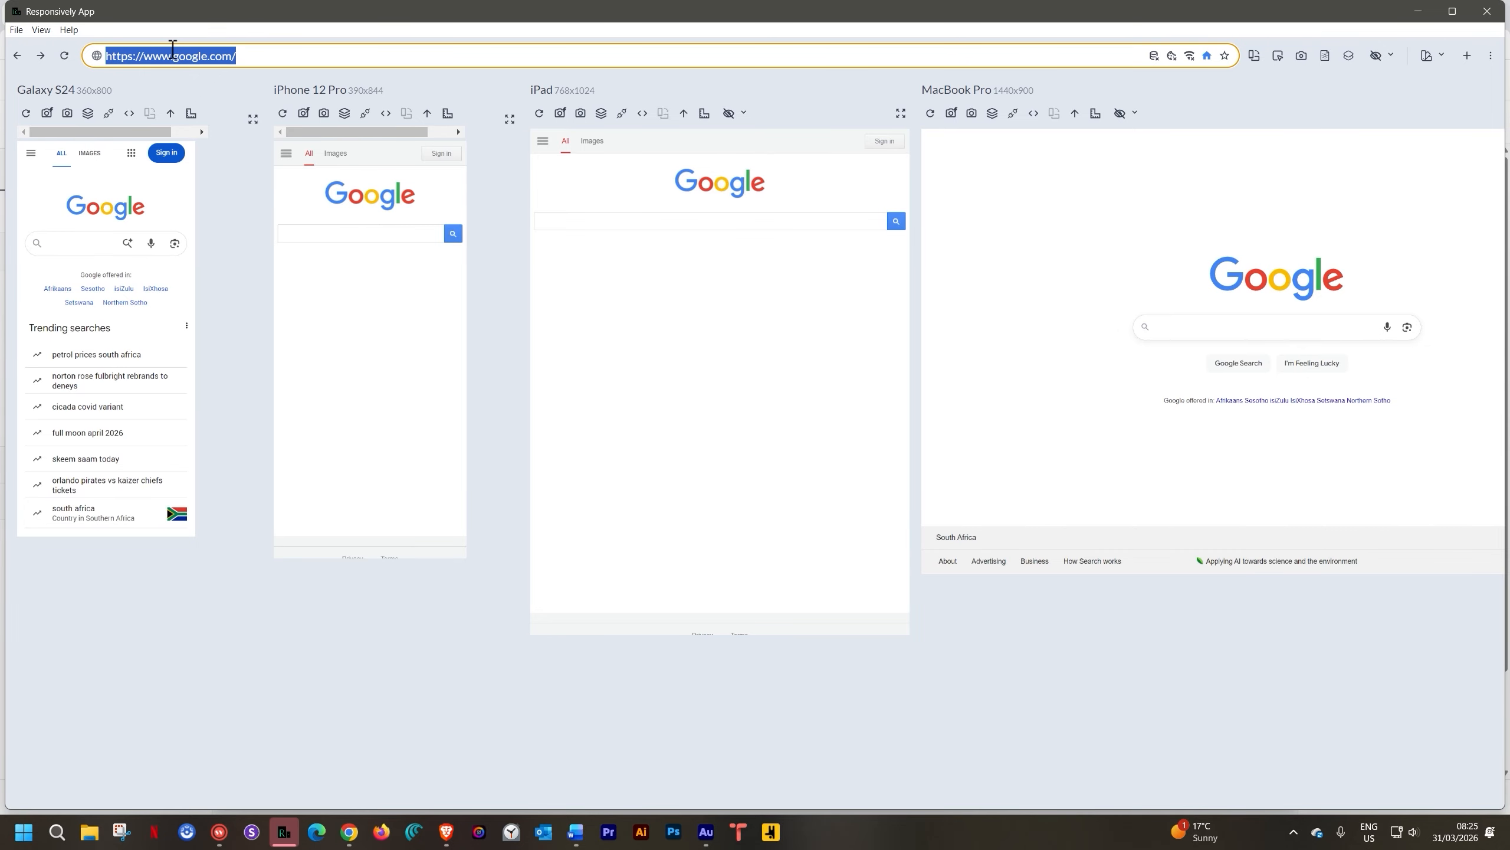
{"action": "key", "text": "ctrl+v"}
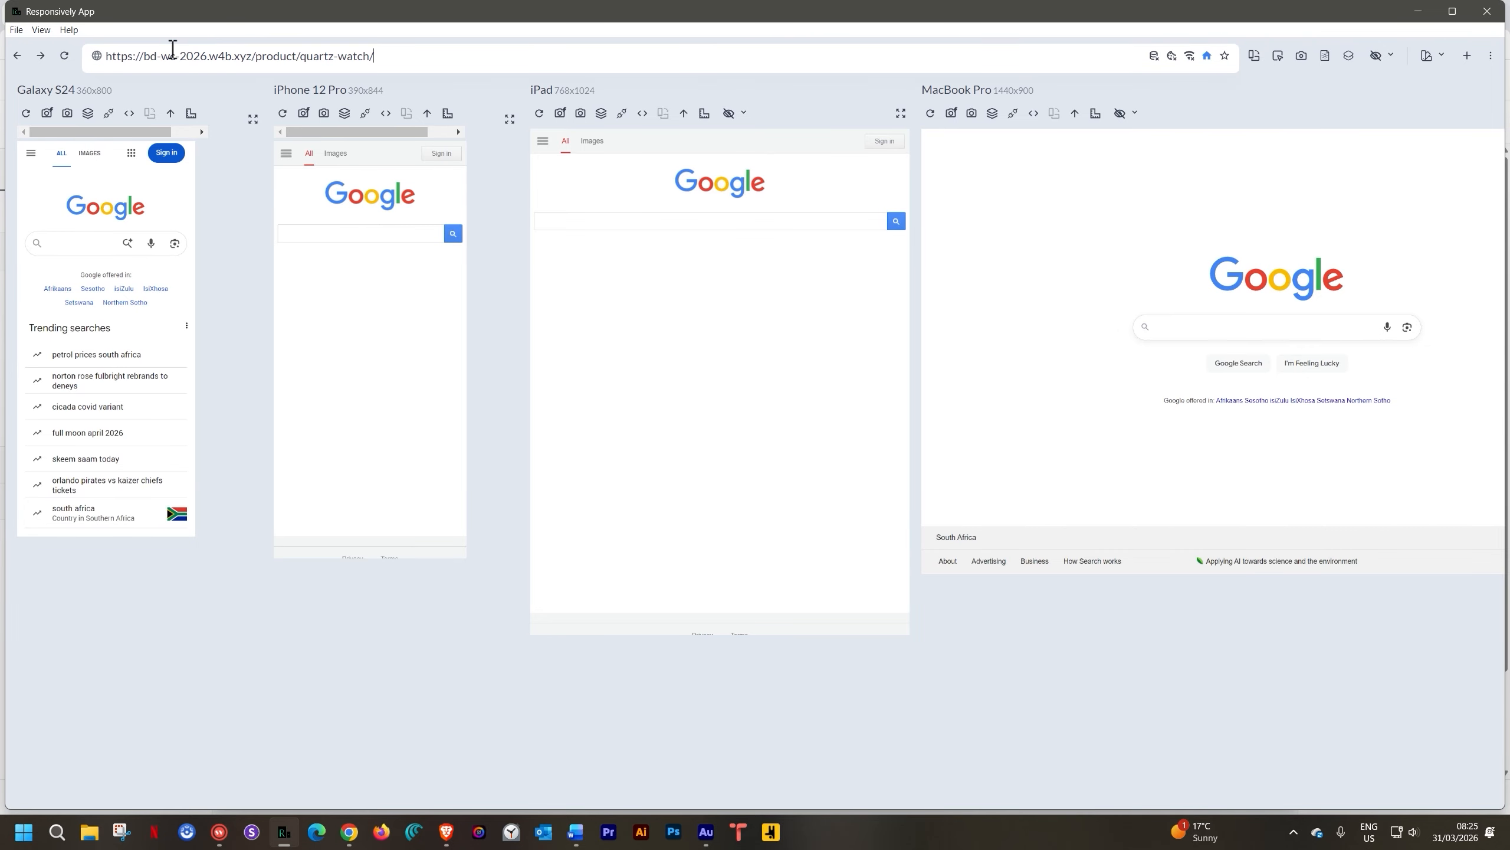
{"action": "key", "text": "Return"}
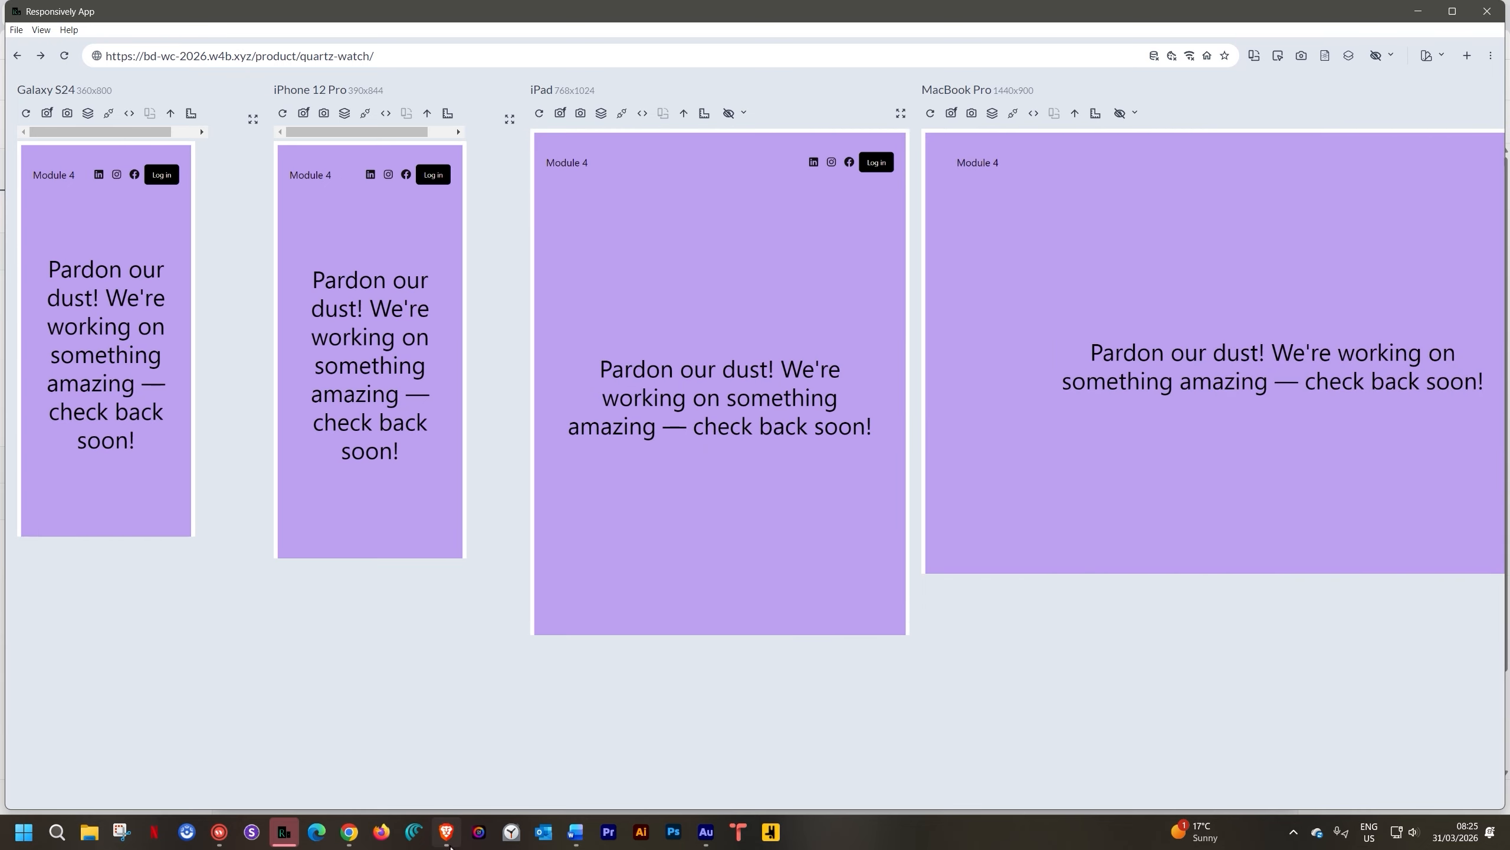
{"action": "mouse_move", "coordinate": [449, 839]}
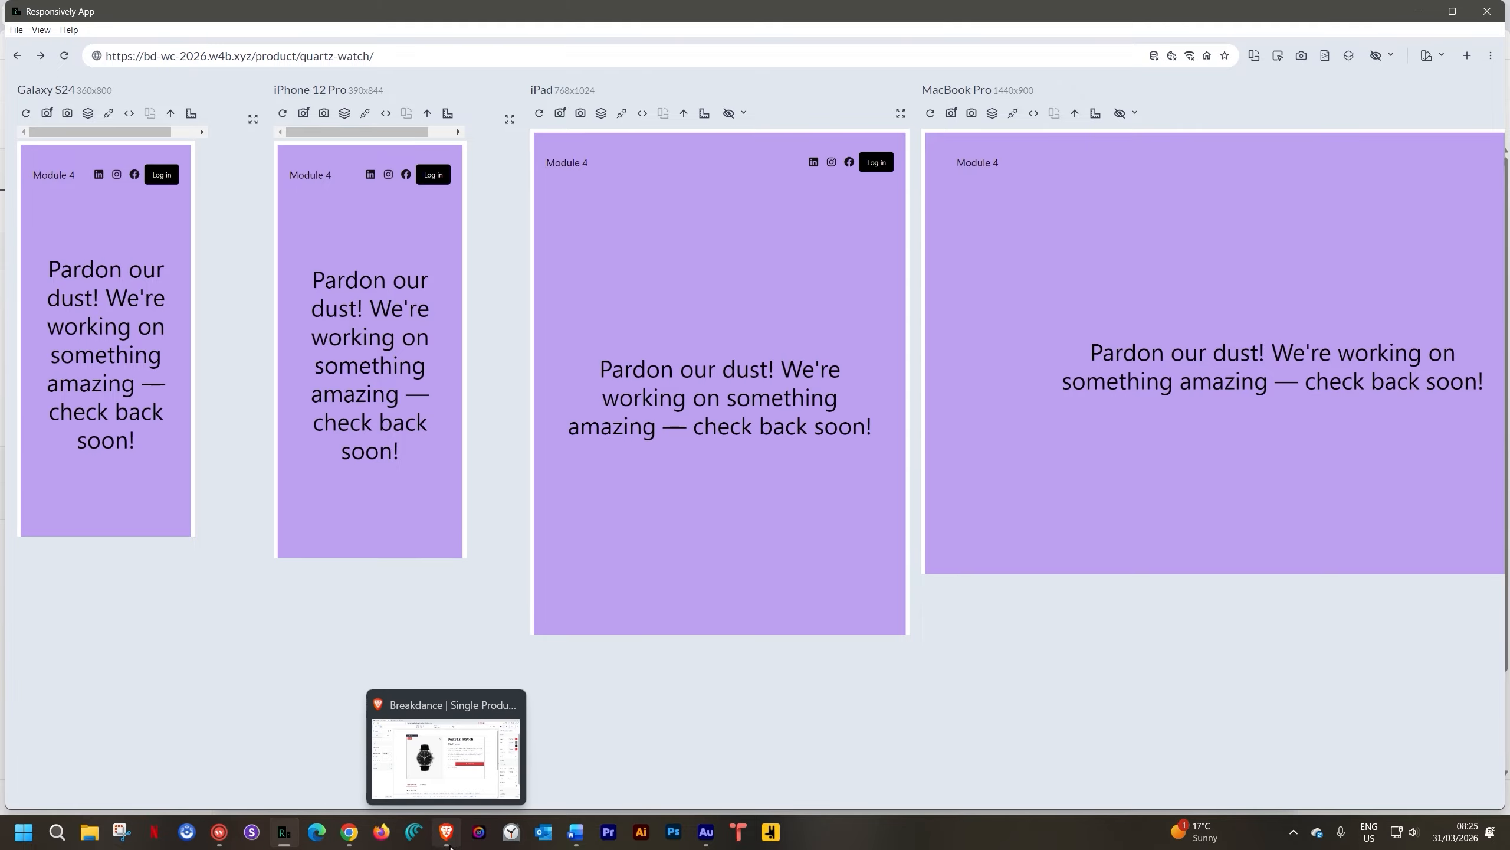
{"action": "left_click", "coordinate": [450, 844]}
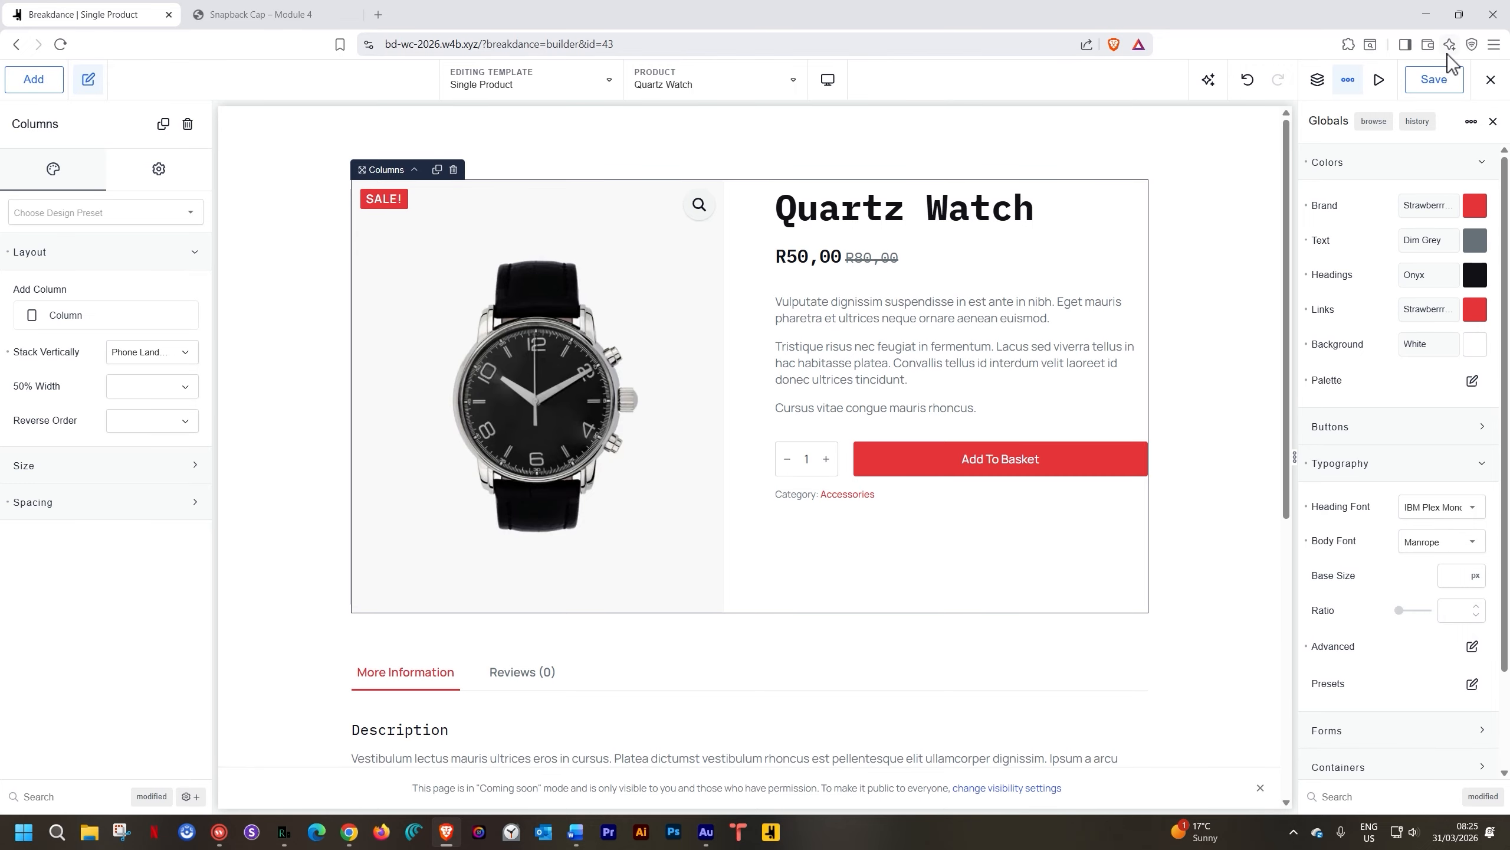
Save the Single Product template and close the Coming soon mode notice
{"action": "left_click", "coordinate": [1438, 83]}
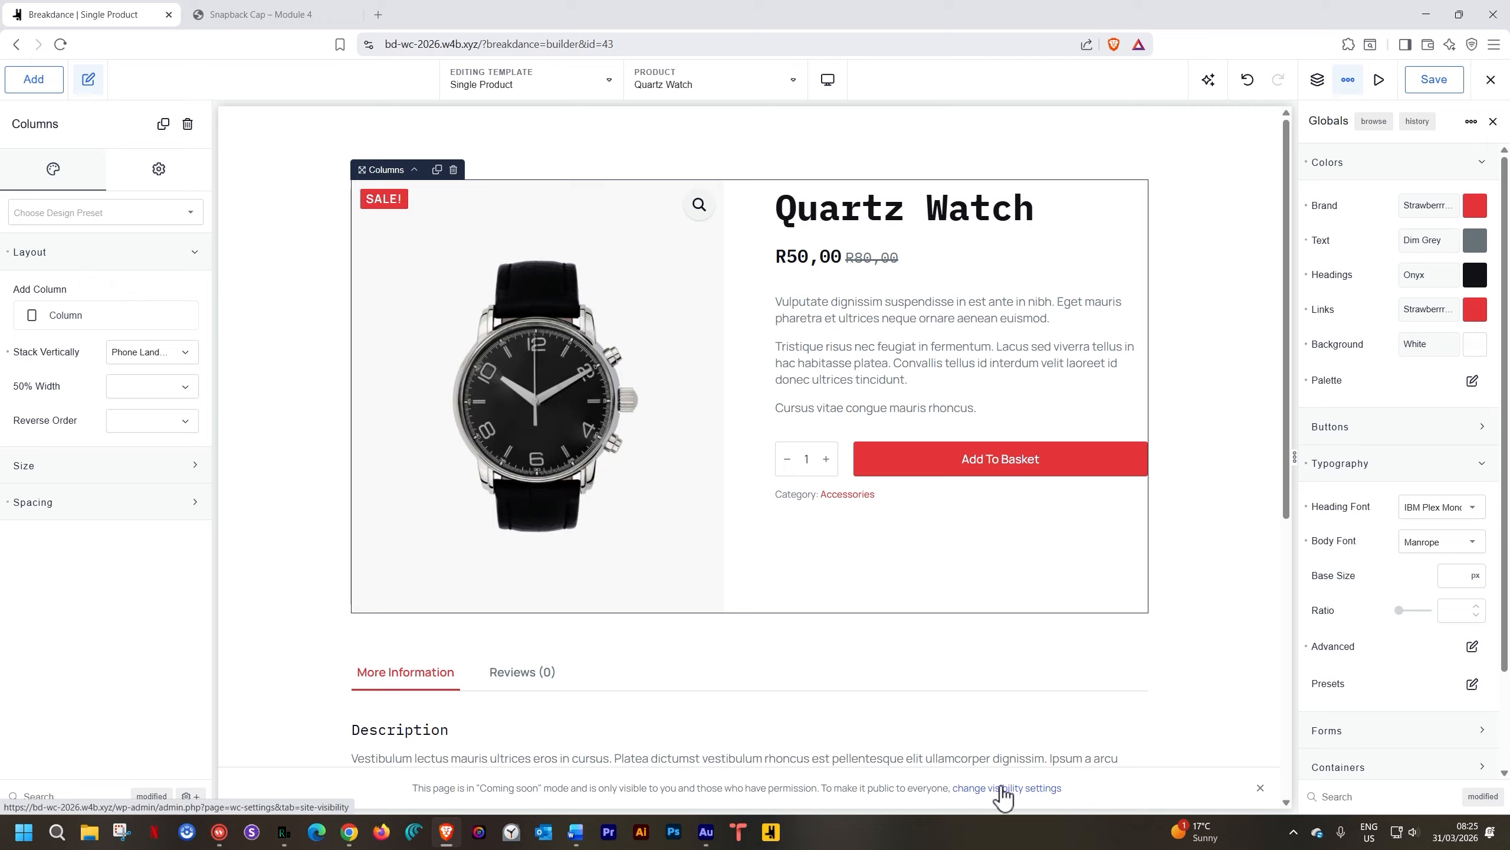
{"action": "left_click", "coordinate": [1026, 789]}
{"action": "left_click", "coordinate": [1029, 784]}
{"action": "left_click", "coordinate": [1002, 787]}
{"action": "left_click", "coordinate": [1259, 785]}
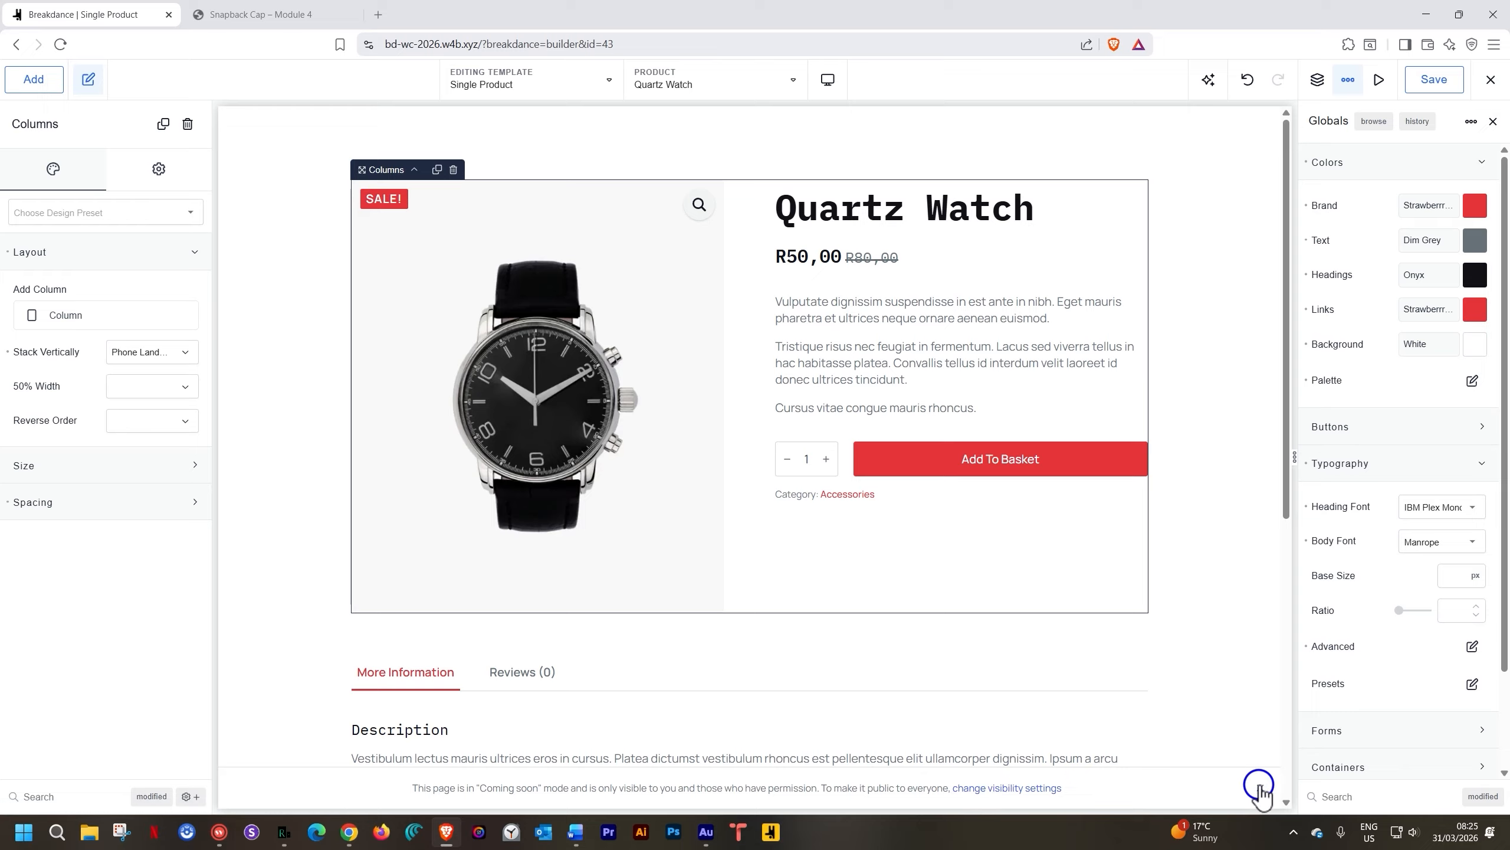
{"action": "left_click", "coordinate": [1260, 788]}
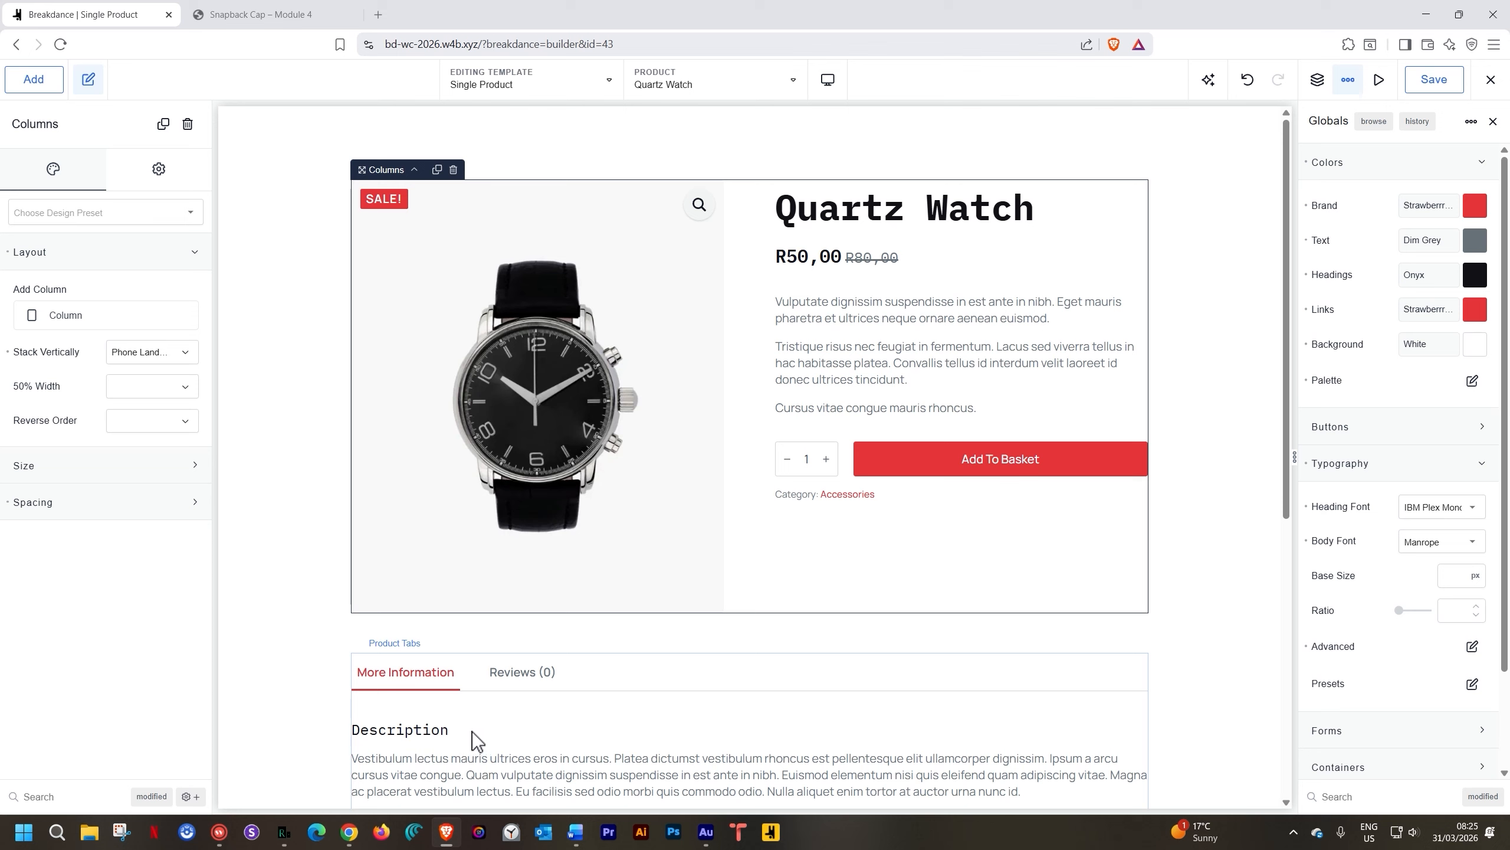
Save the Single Product template again and exit to the WordPress admin
{"action": "left_click", "coordinate": [1434, 79]}
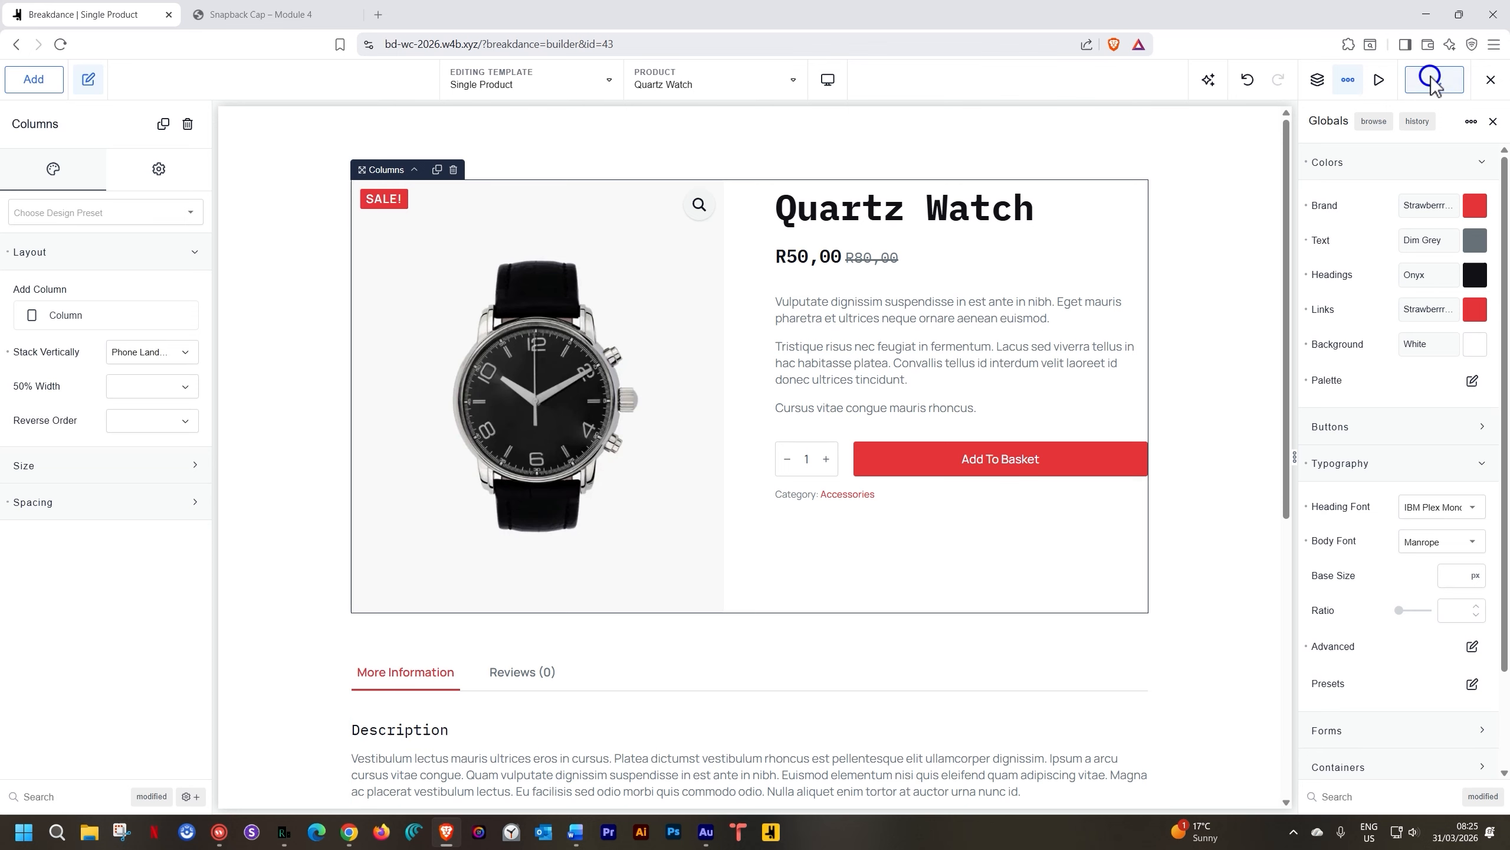
{"action": "left_click", "coordinate": [1491, 80]}
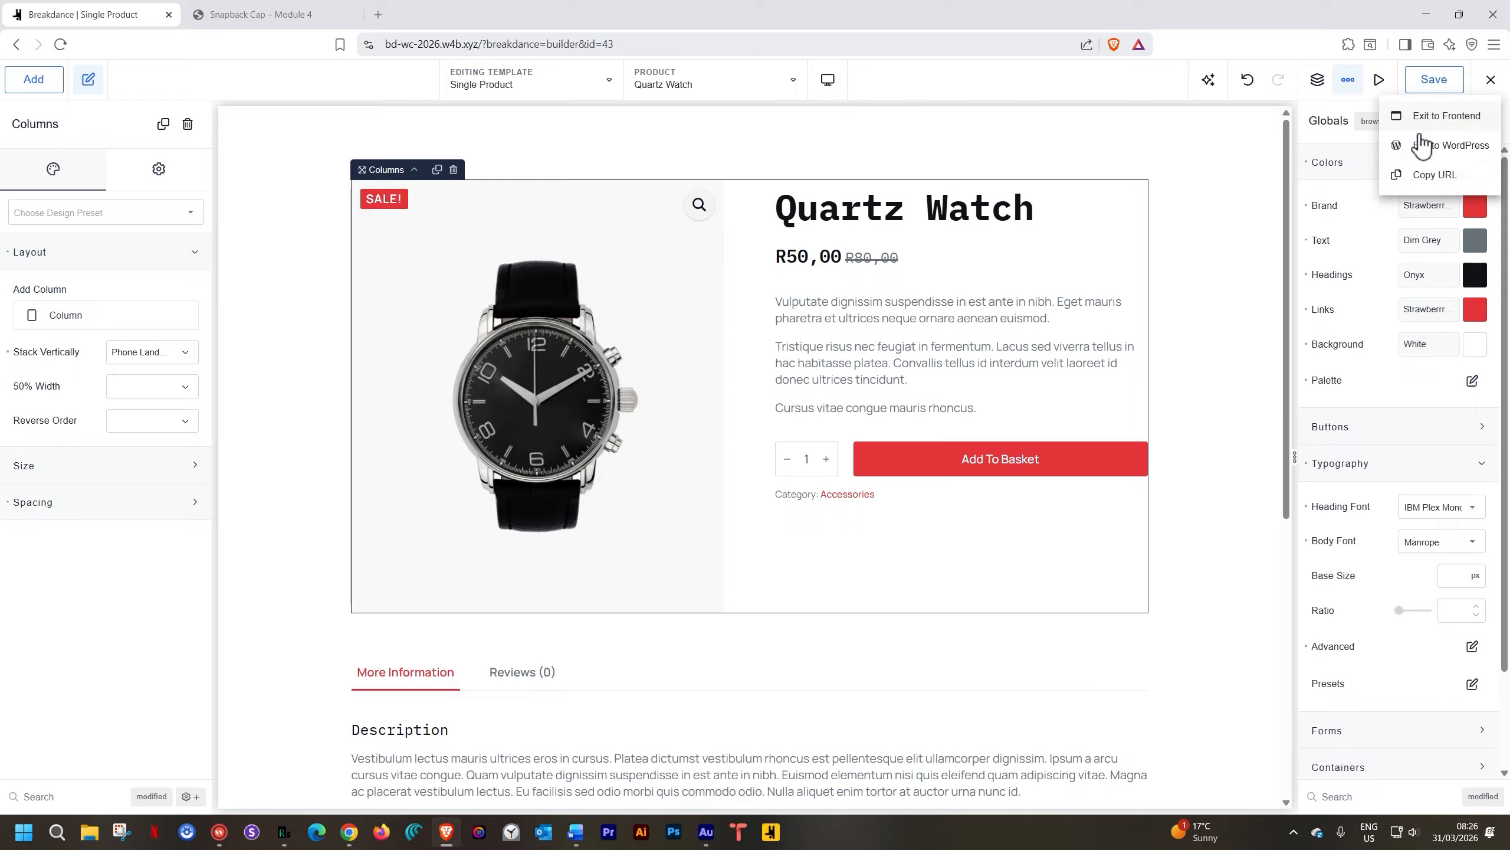
{"action": "left_click", "coordinate": [1424, 145]}
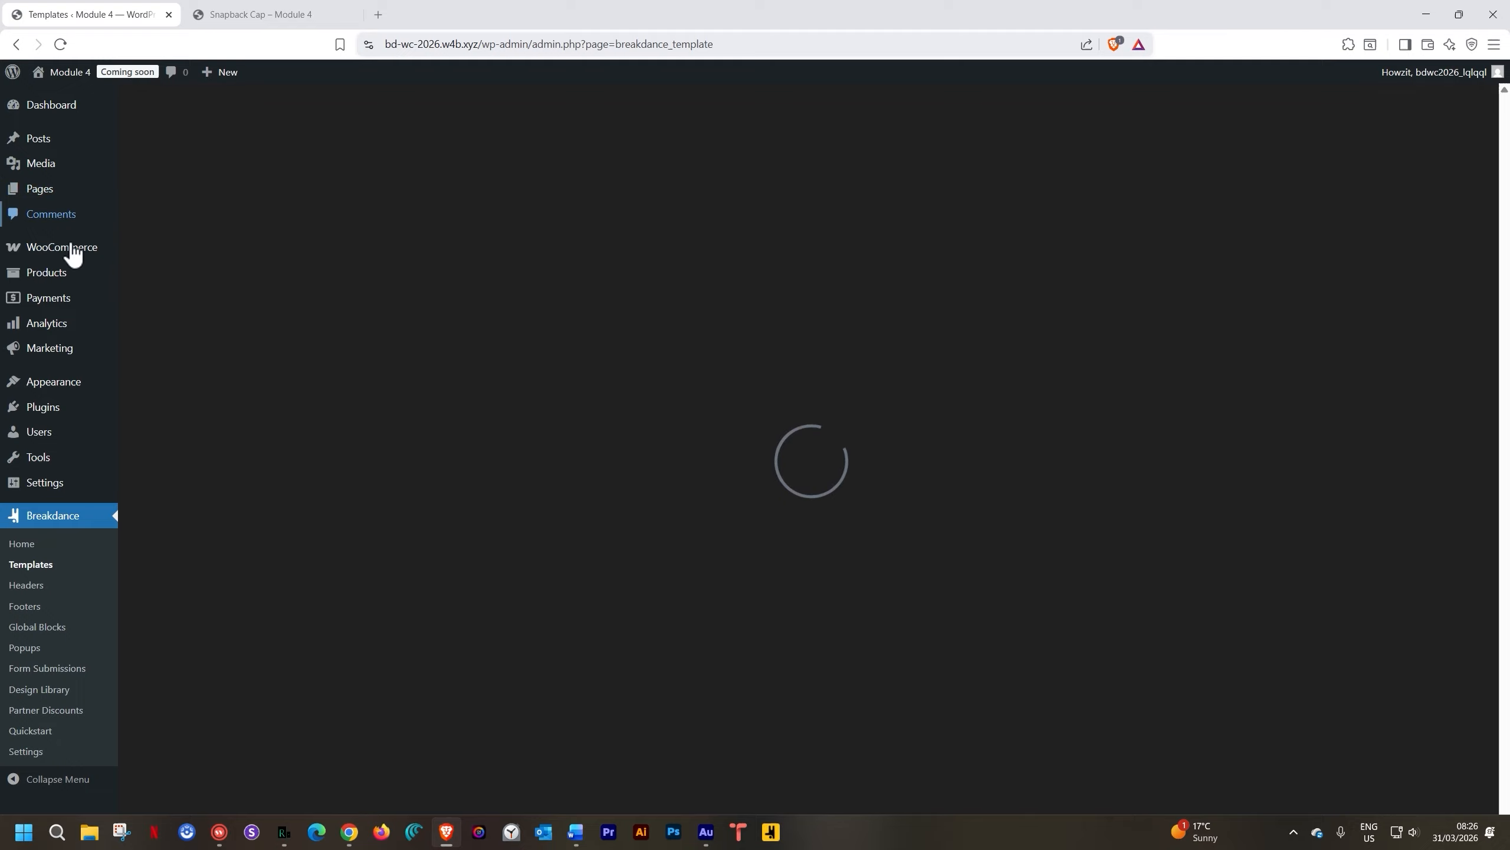
Set WooCommerce Site visibility to Live and save the settings
{"action": "mouse_move", "coordinate": [67, 253]}
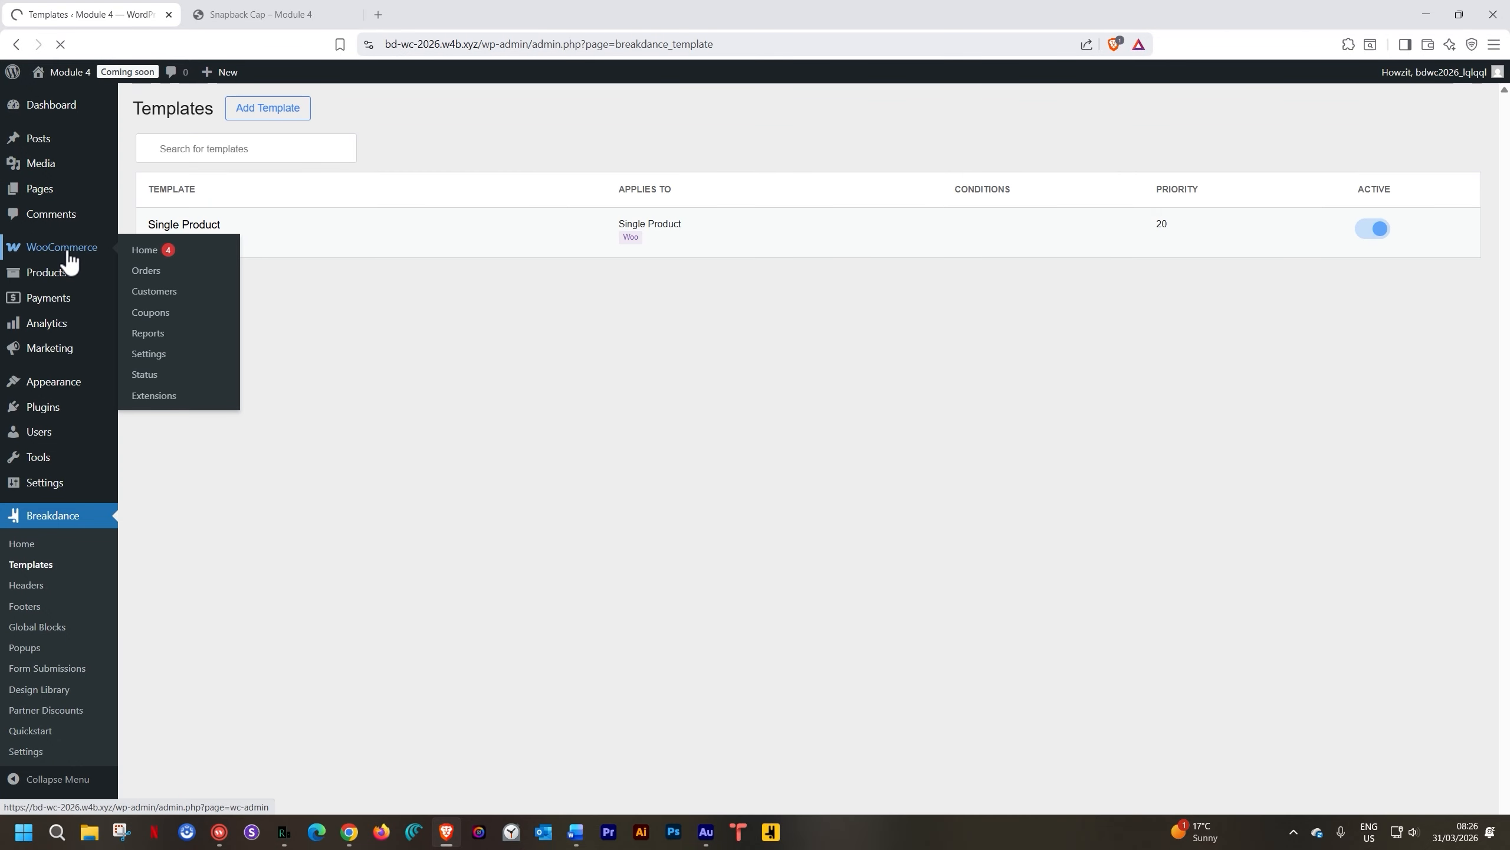
{"action": "left_click", "coordinate": [130, 72]}
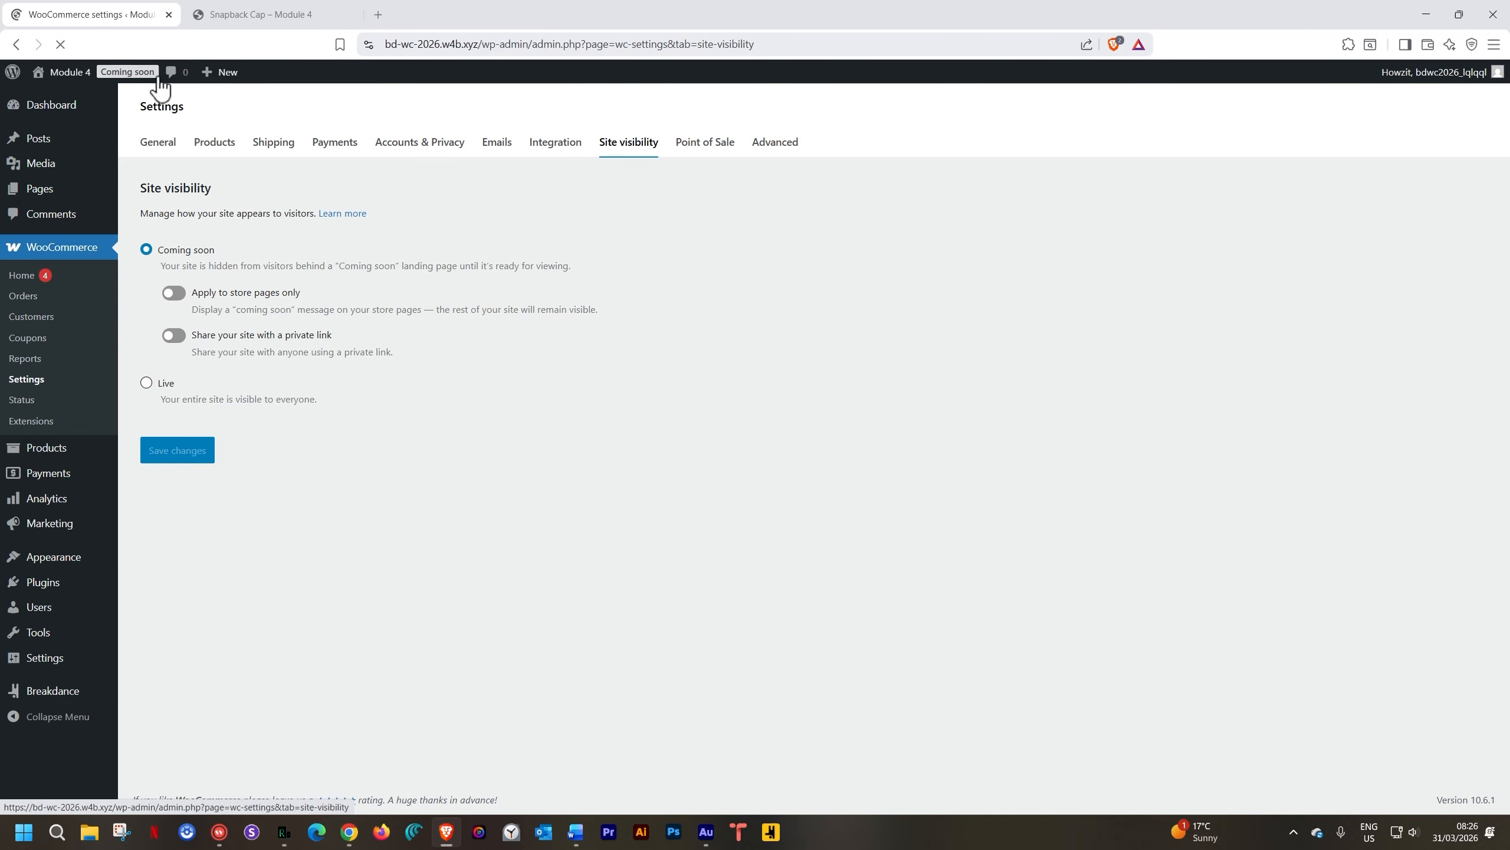
{"action": "left_click", "coordinate": [147, 382]}
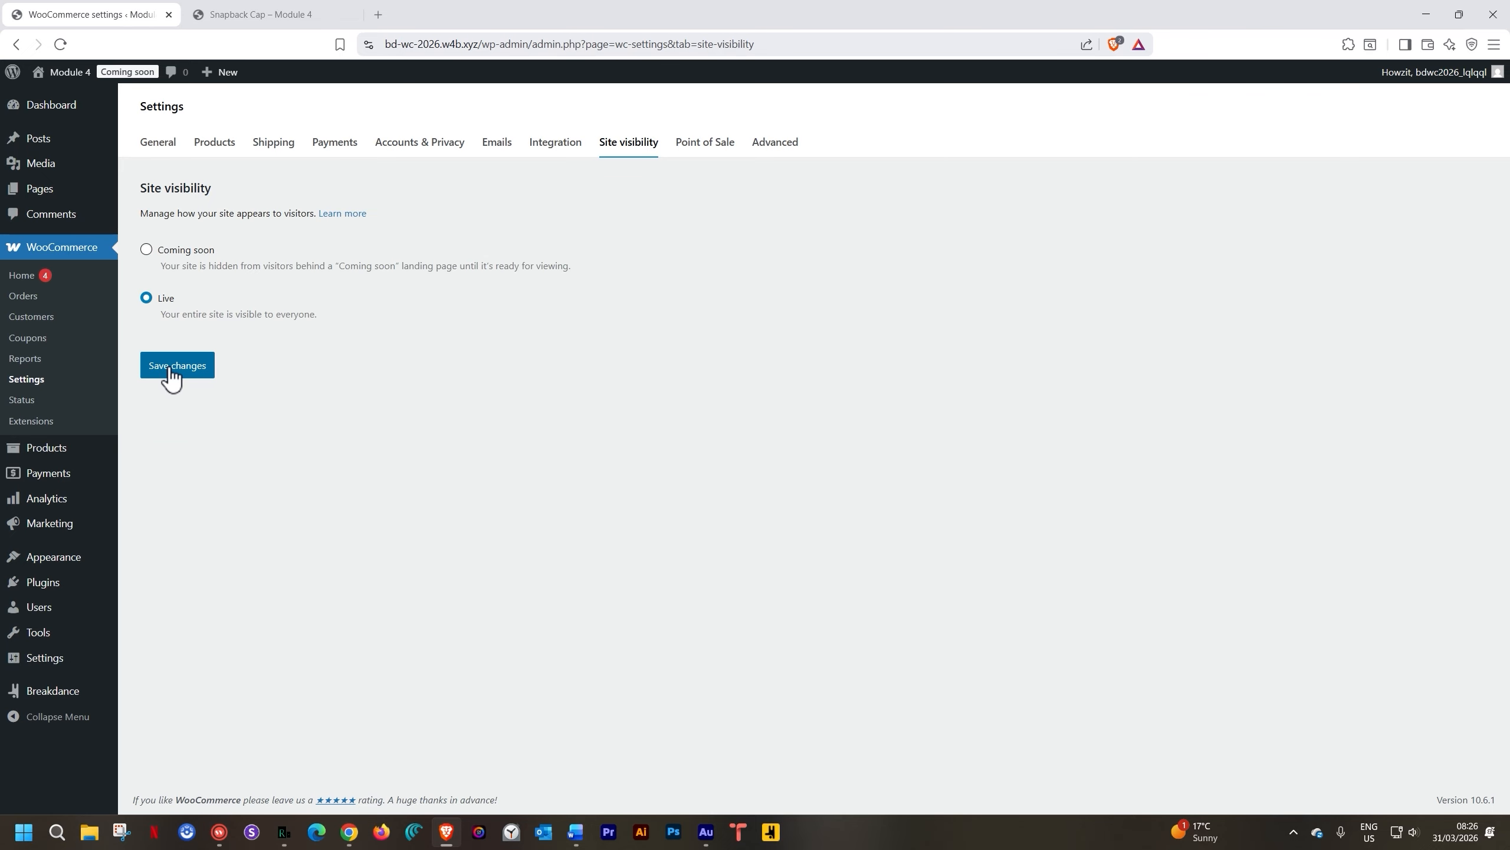
{"action": "left_click", "coordinate": [170, 365]}
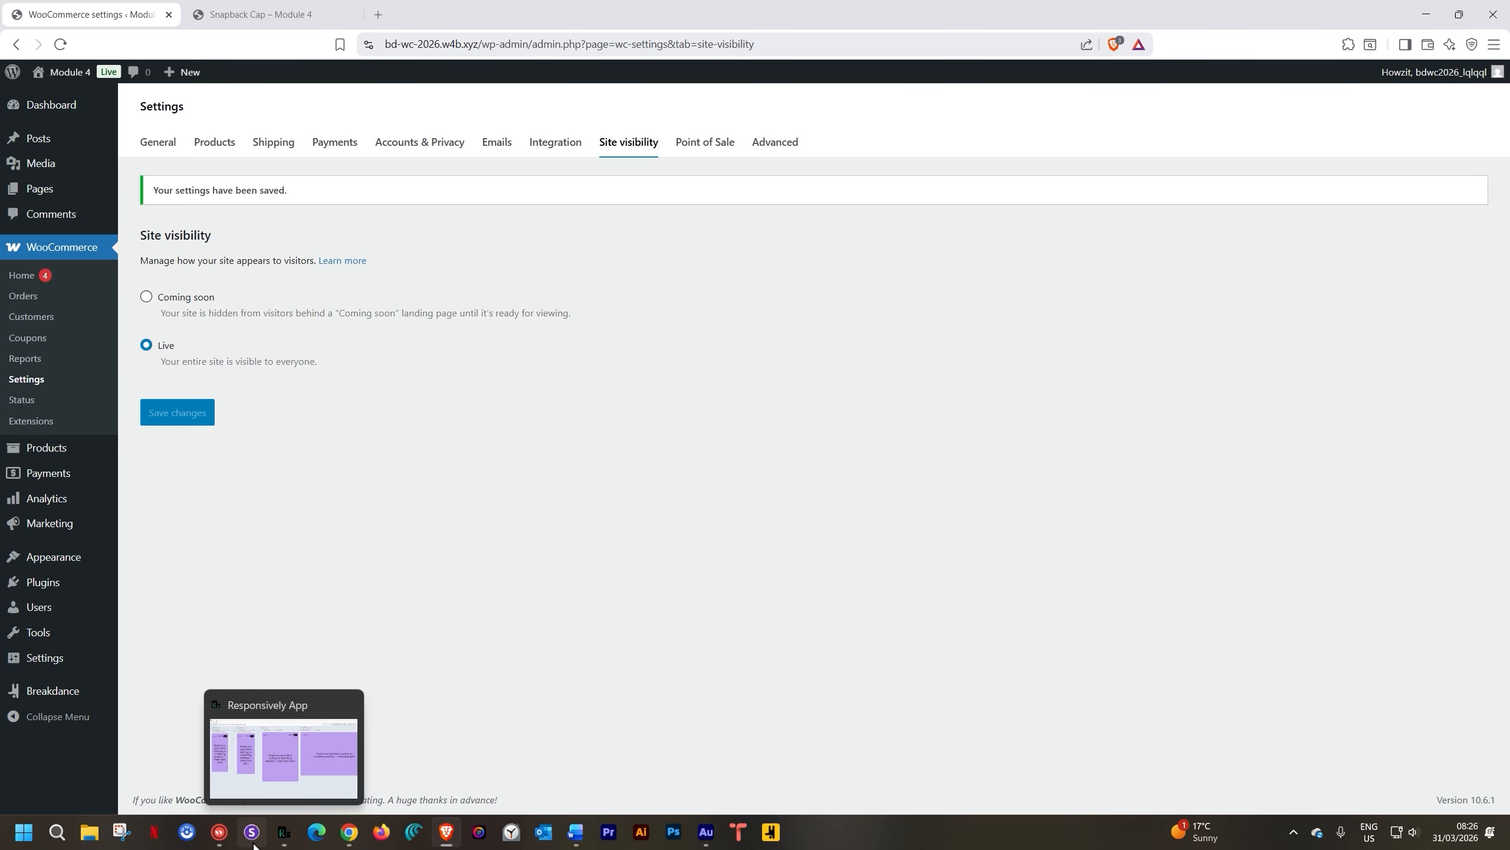
Bring the Responsively App preview window back to the front
{"action": "left_click", "coordinate": [283, 841]}
{"action": "left_click", "coordinate": [283, 841]}
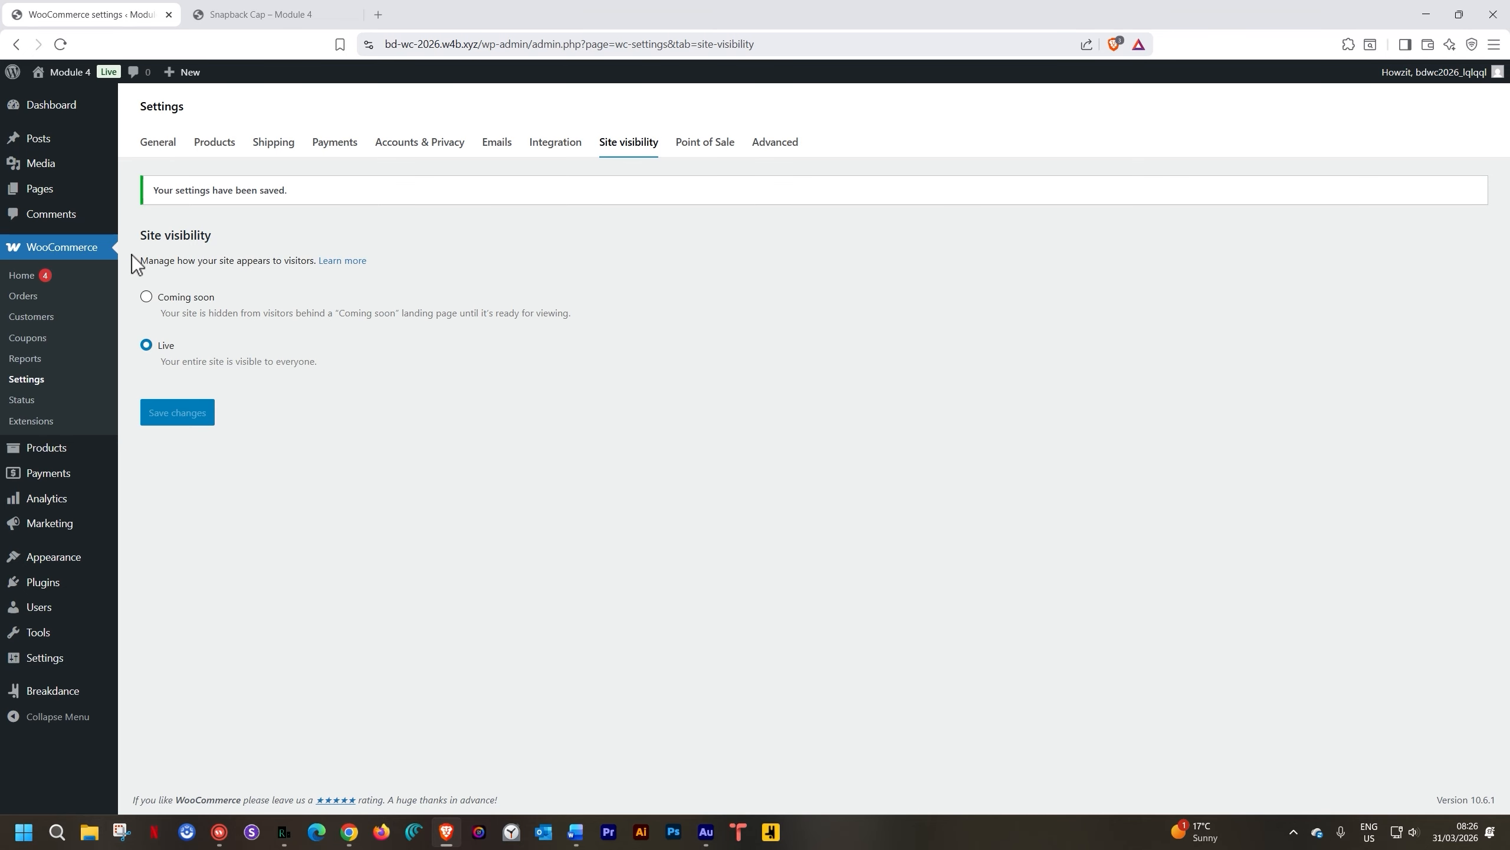
{"action": "left_click", "coordinate": [284, 840]}
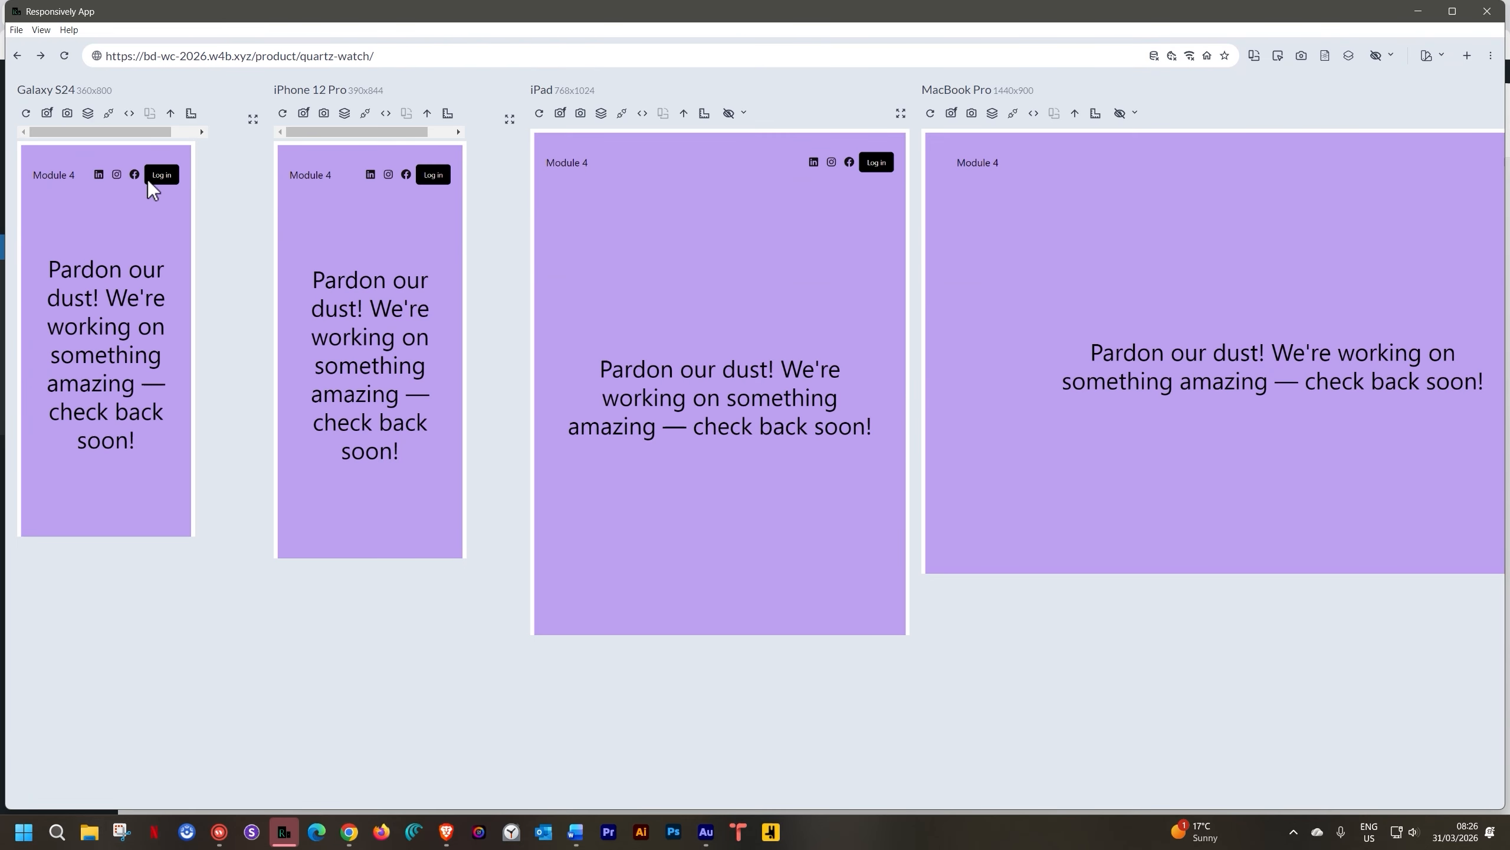
Reload the four device previews and scroll through the live Quartz Watch page layout
{"action": "left_click", "coordinate": [65, 56]}
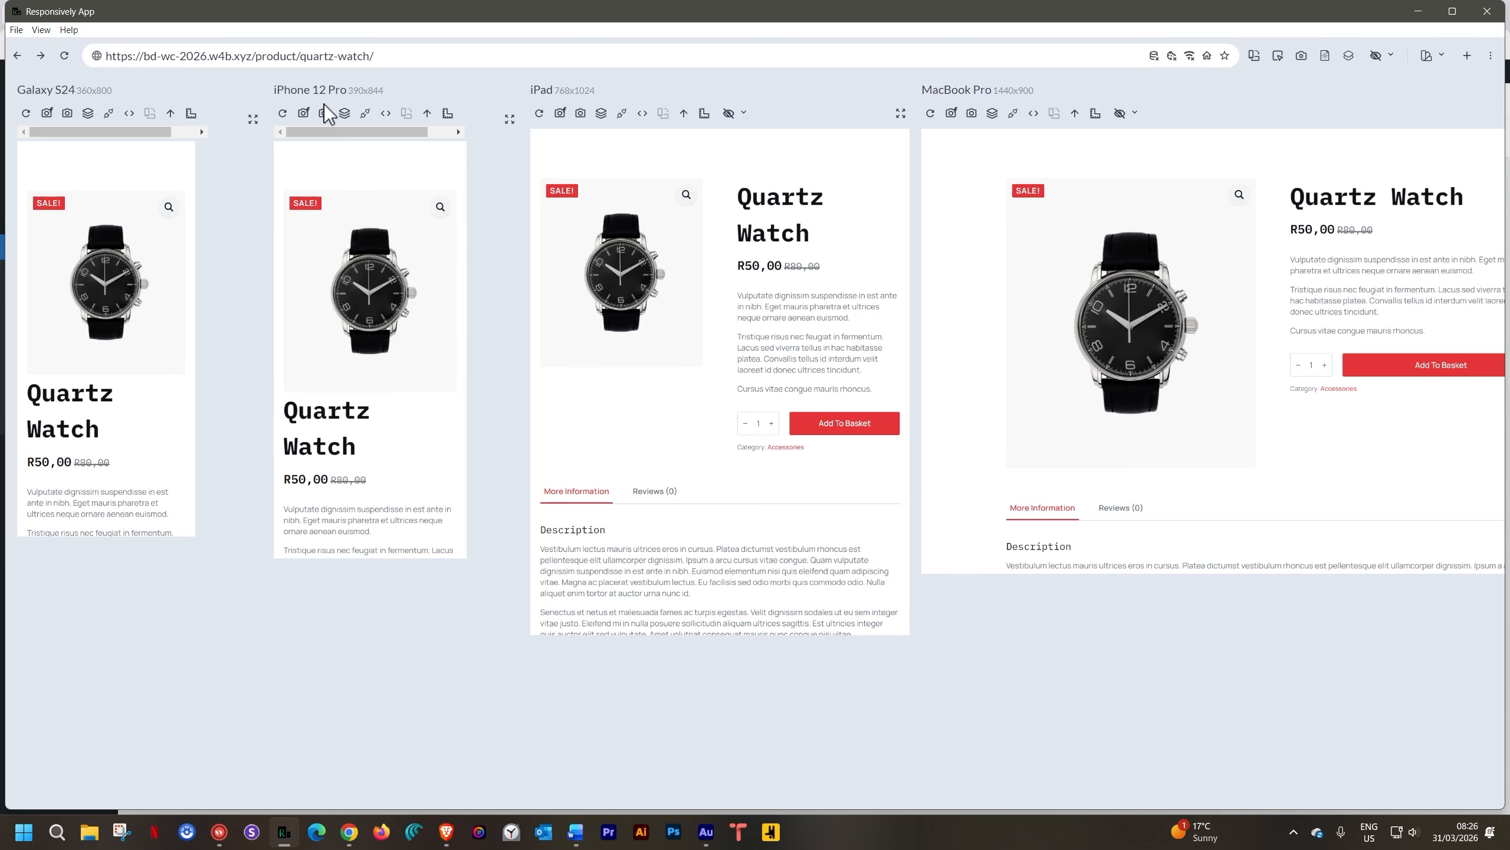
{"action": "scroll", "coordinate": [340, 284], "scroll_direction": "down", "scroll_amount": 4}
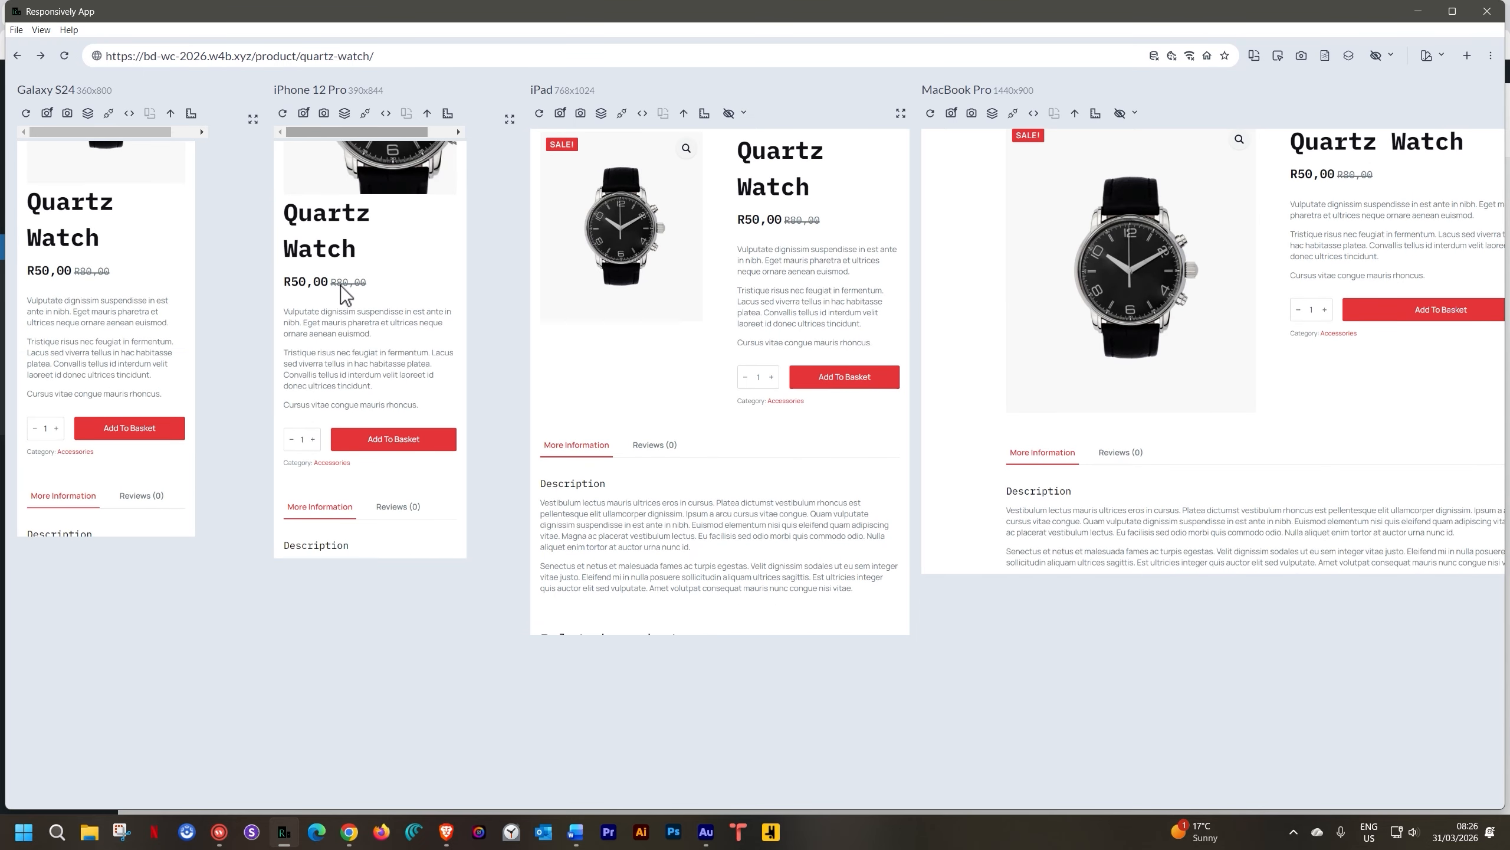
{"action": "scroll", "coordinate": [341, 285], "scroll_direction": "down", "scroll_amount": 2}
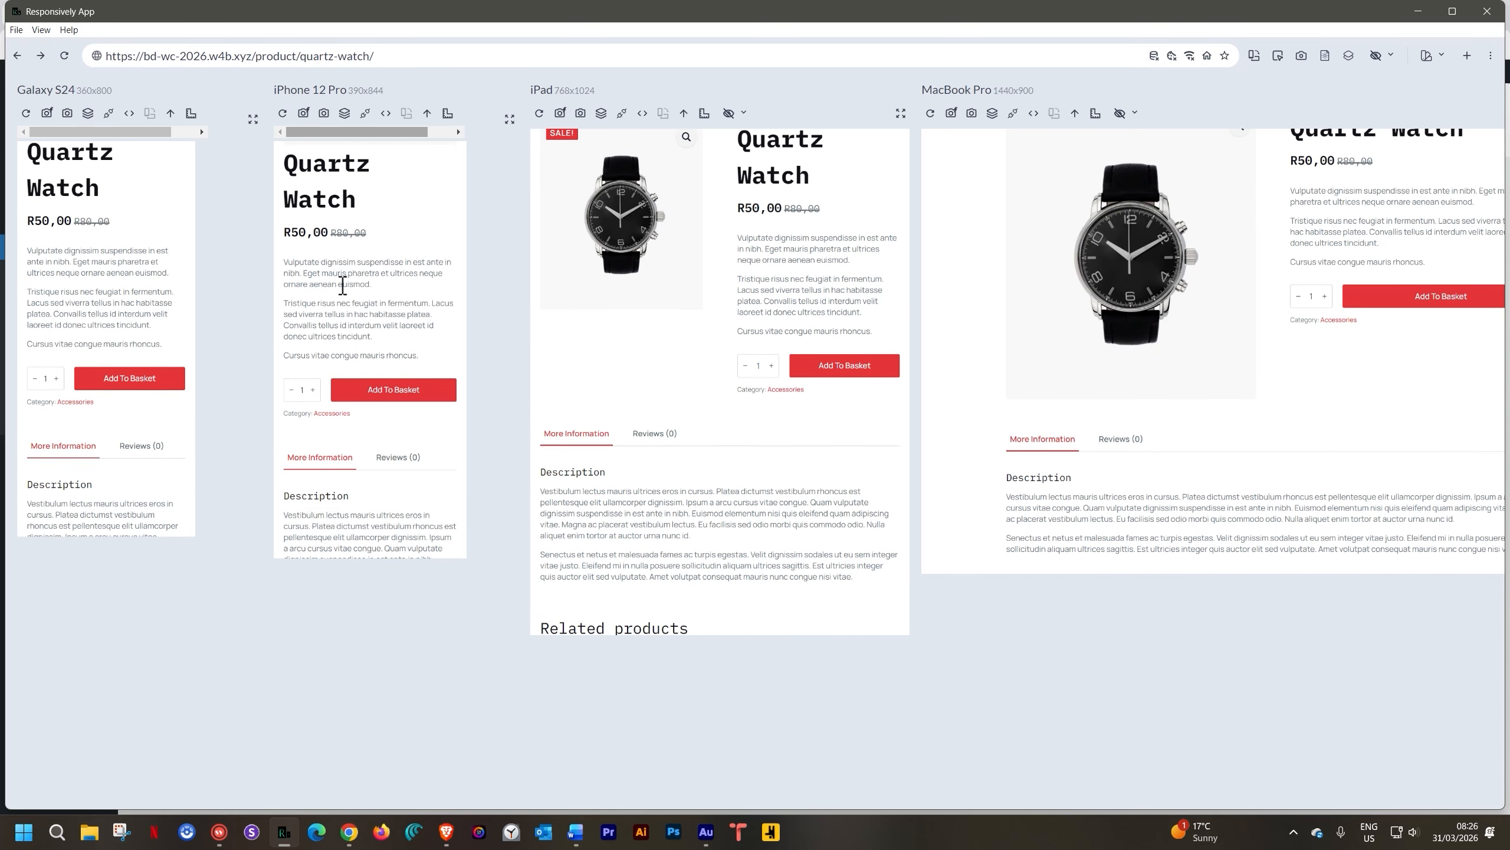
{"action": "scroll", "coordinate": [343, 292], "scroll_direction": "up", "scroll_amount": 5}
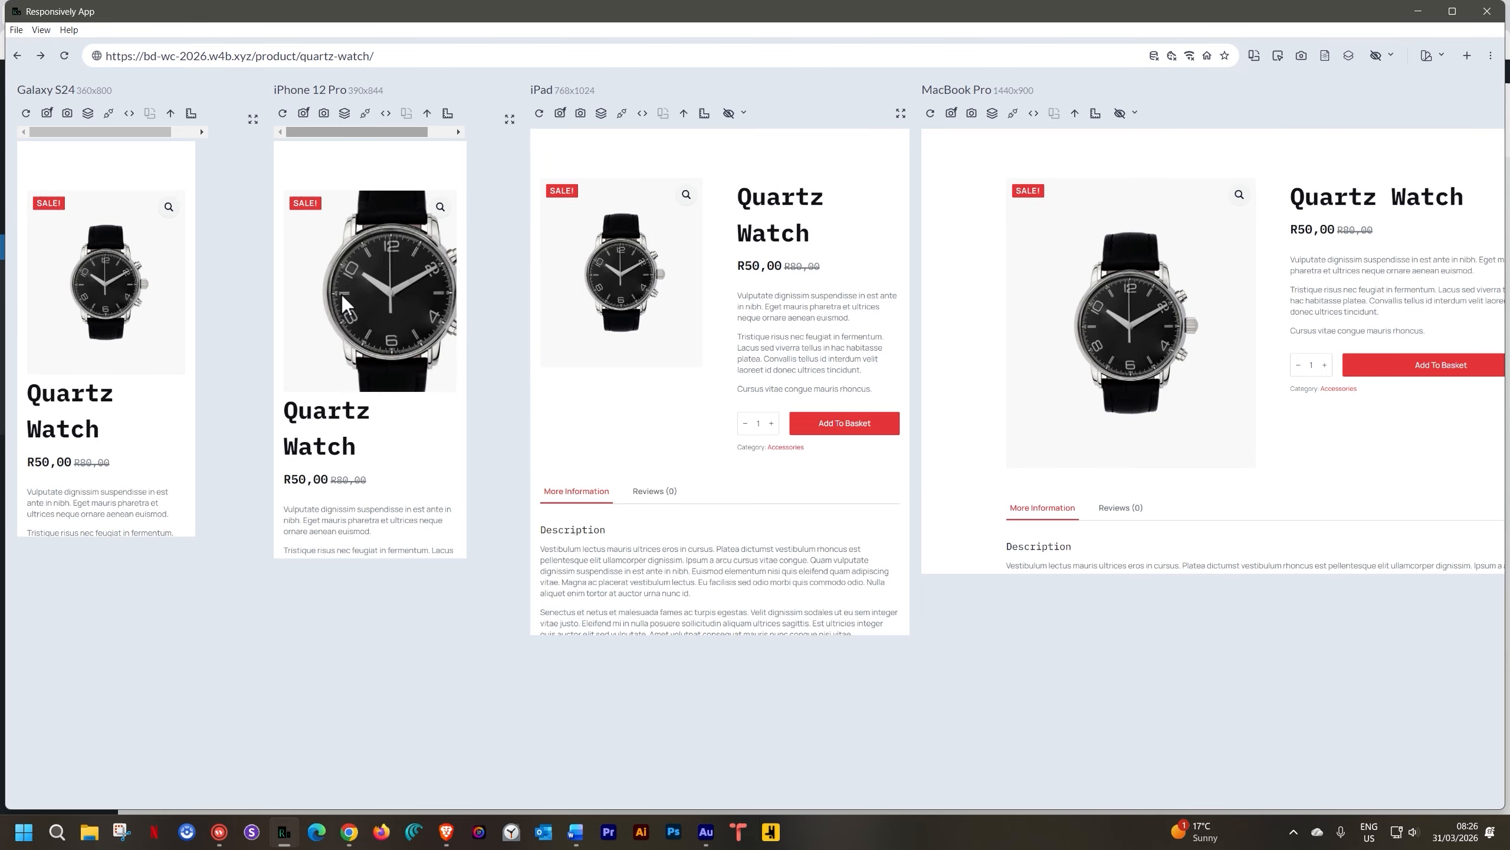
{"action": "scroll", "coordinate": [342, 295], "scroll_direction": "down", "scroll_amount": 5}
{"action": "scroll", "coordinate": [343, 294], "scroll_direction": "down", "scroll_amount": 6}
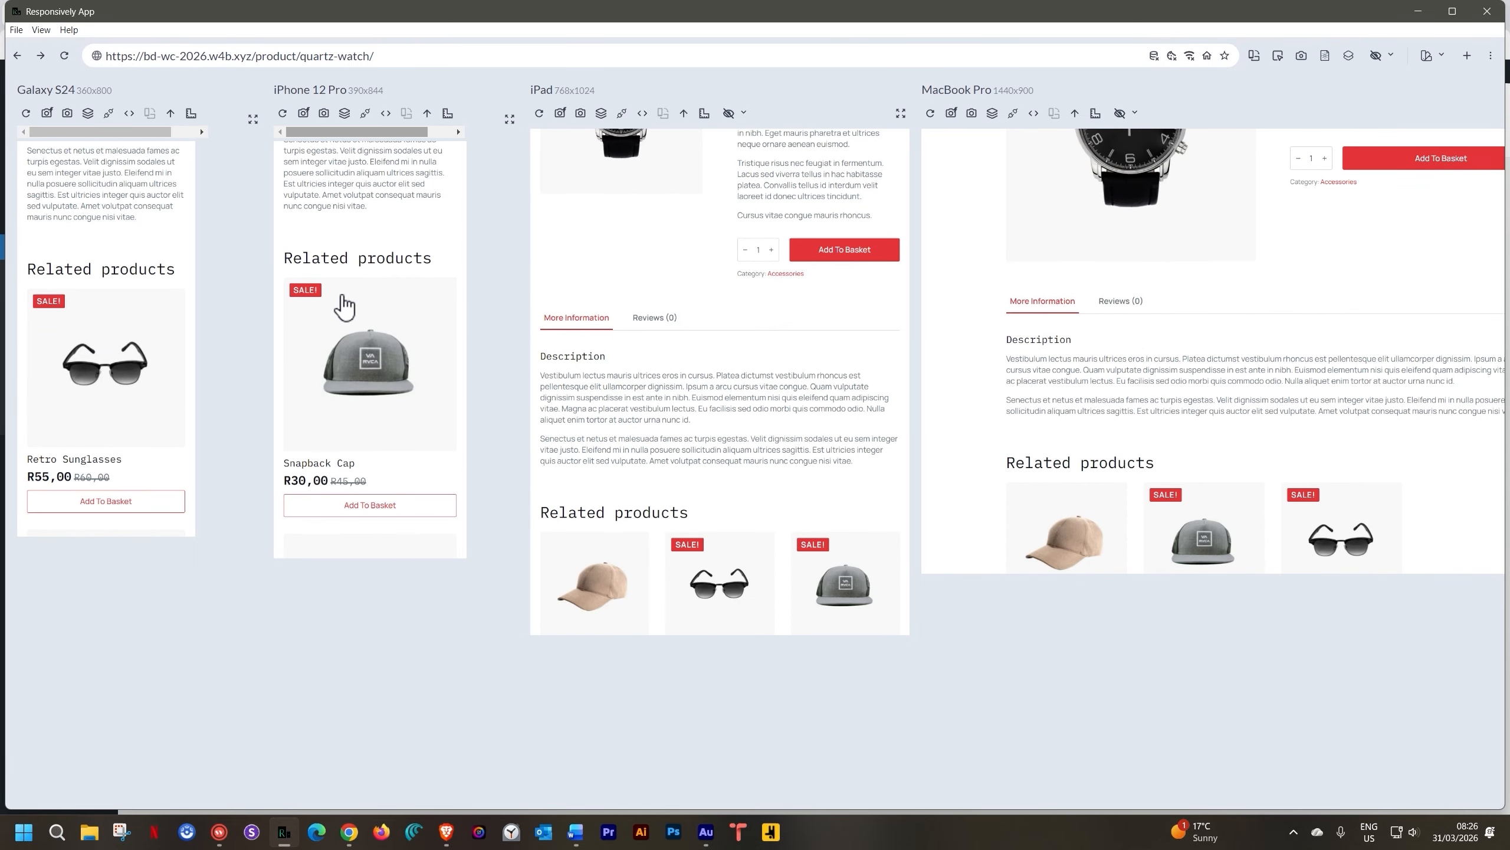
{"action": "scroll", "coordinate": [344, 306], "scroll_direction": "down", "scroll_amount": 5}
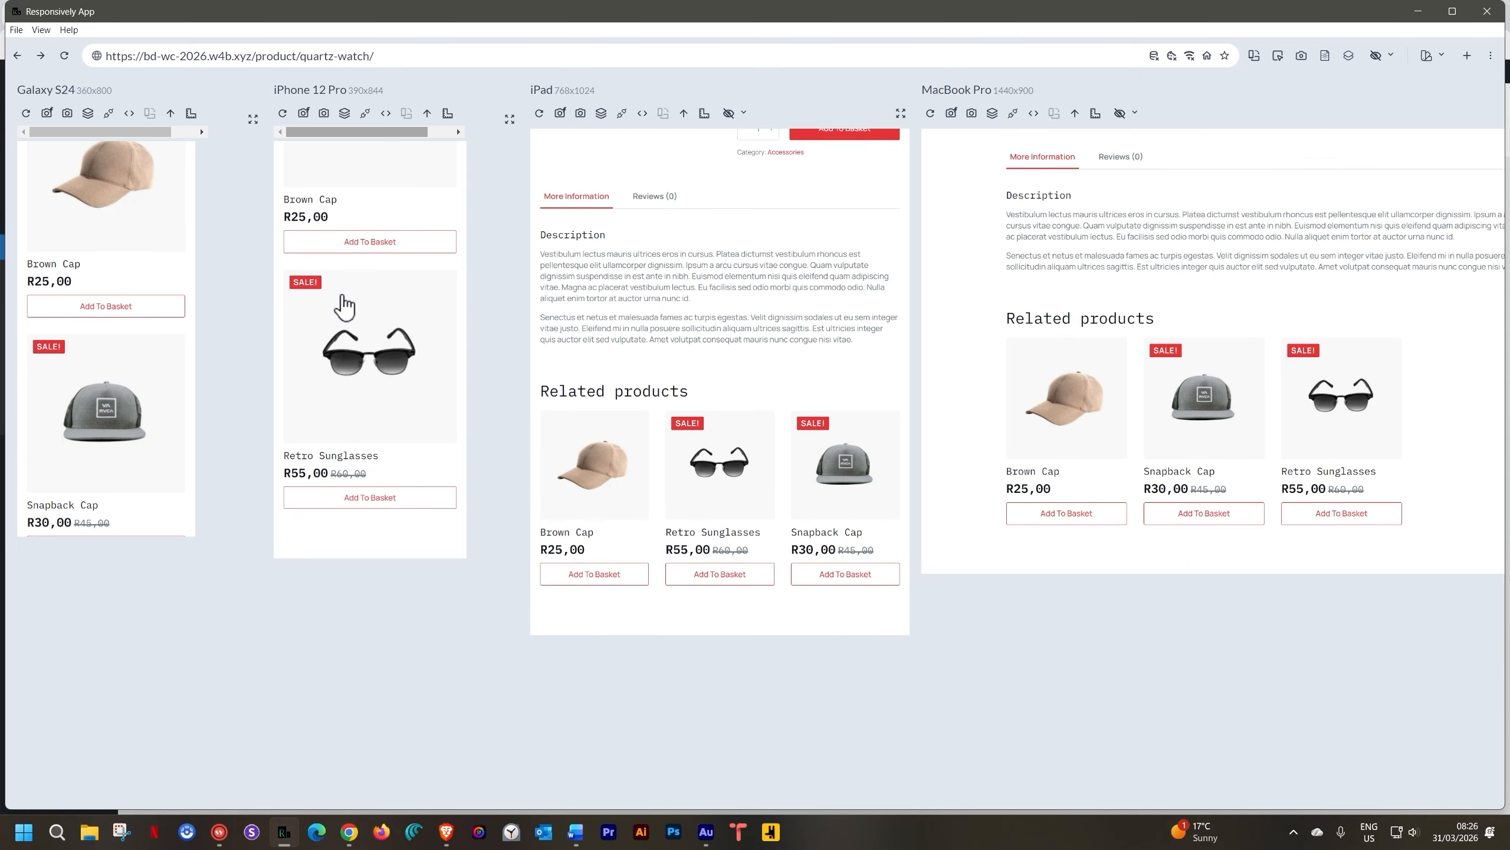
{"action": "scroll", "coordinate": [344, 306], "scroll_direction": "up", "scroll_amount": 10}
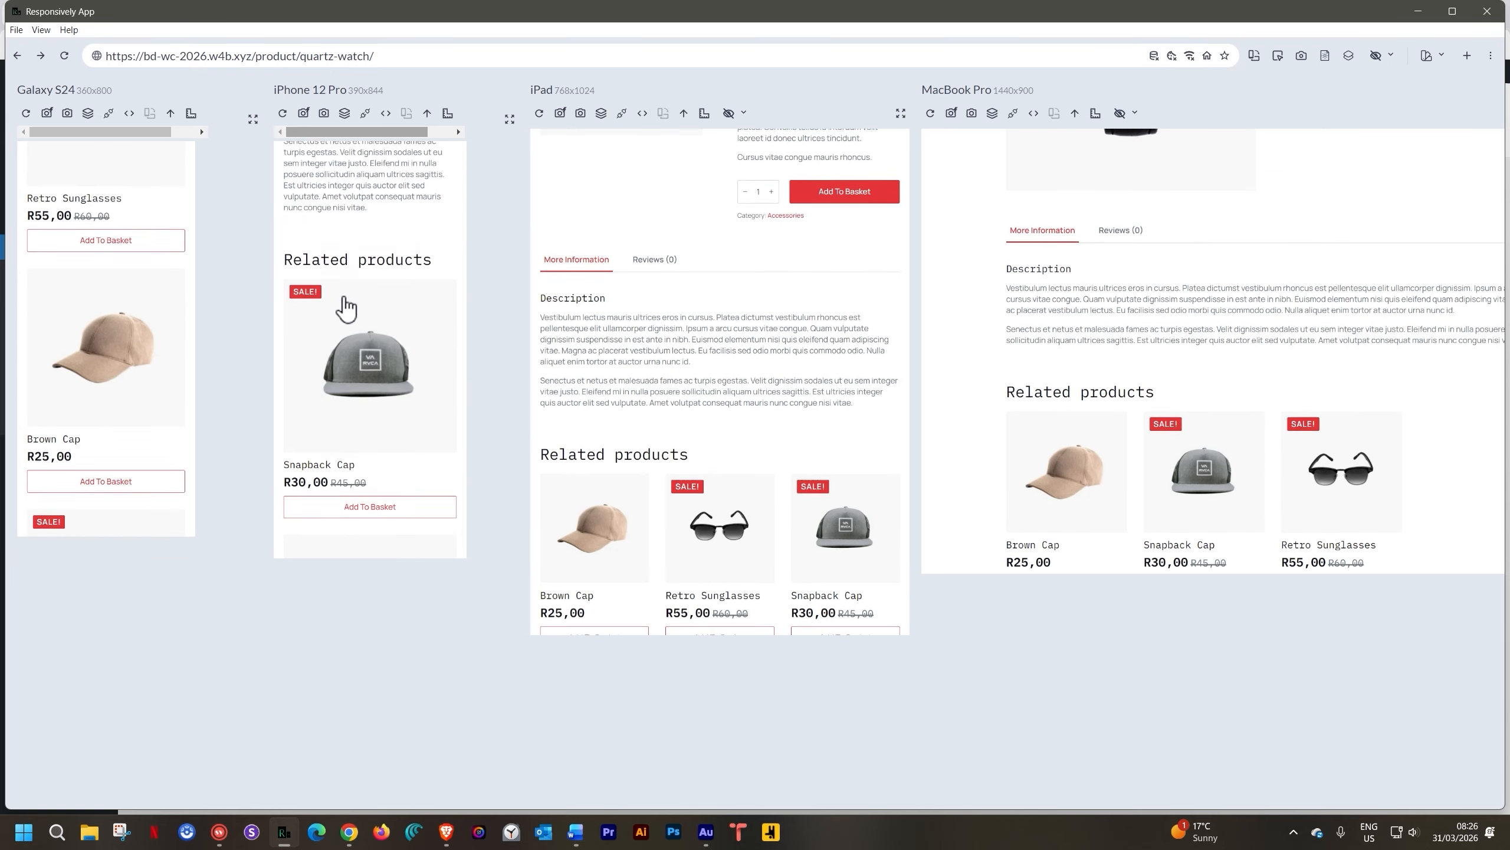
{"action": "scroll", "coordinate": [348, 306], "scroll_direction": "up", "scroll_amount": 3}
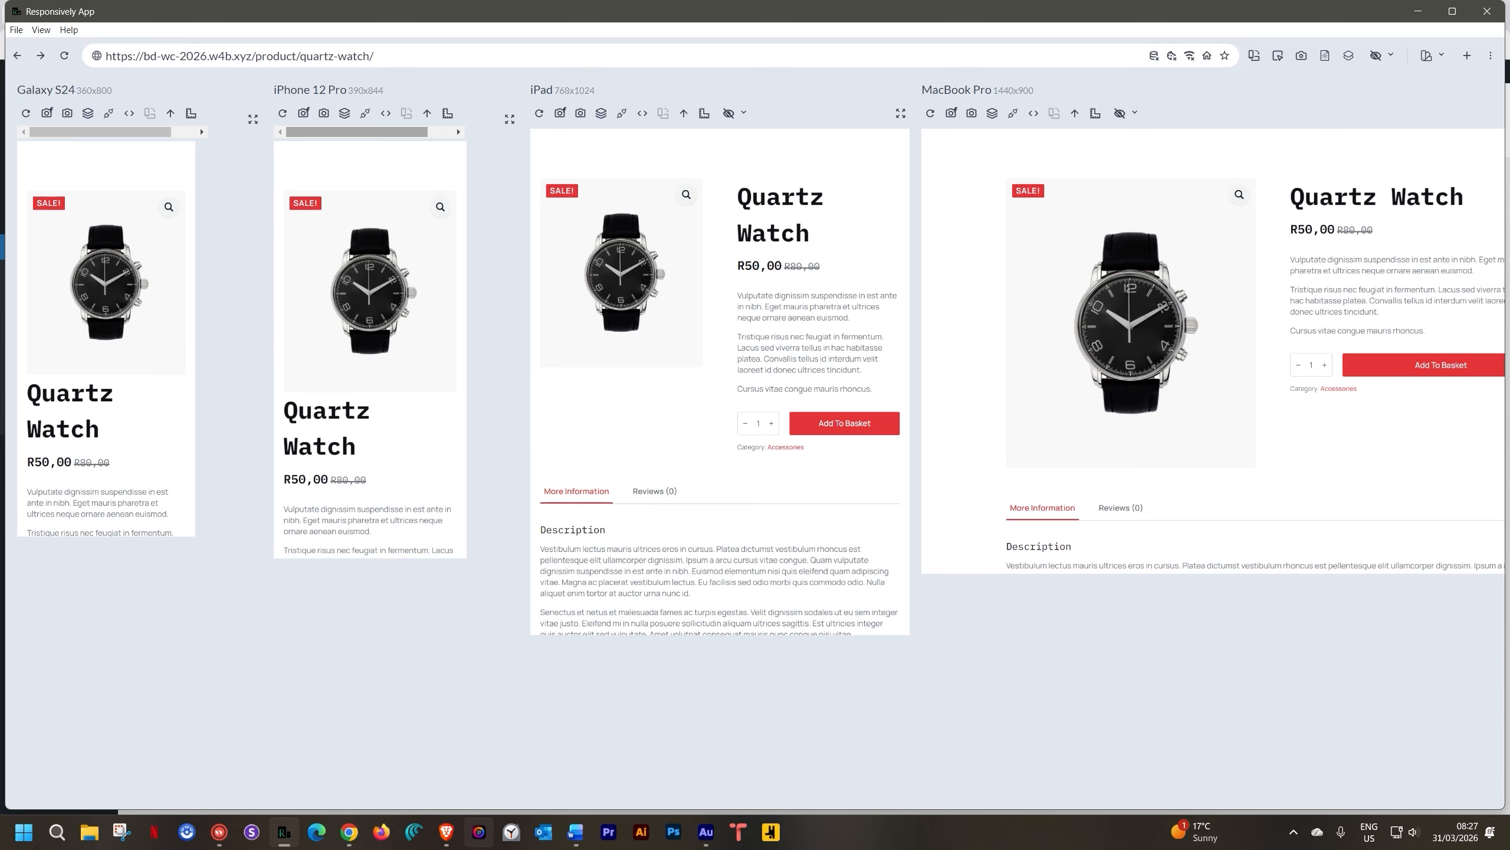
{"action": "left_click", "coordinate": [445, 831]}
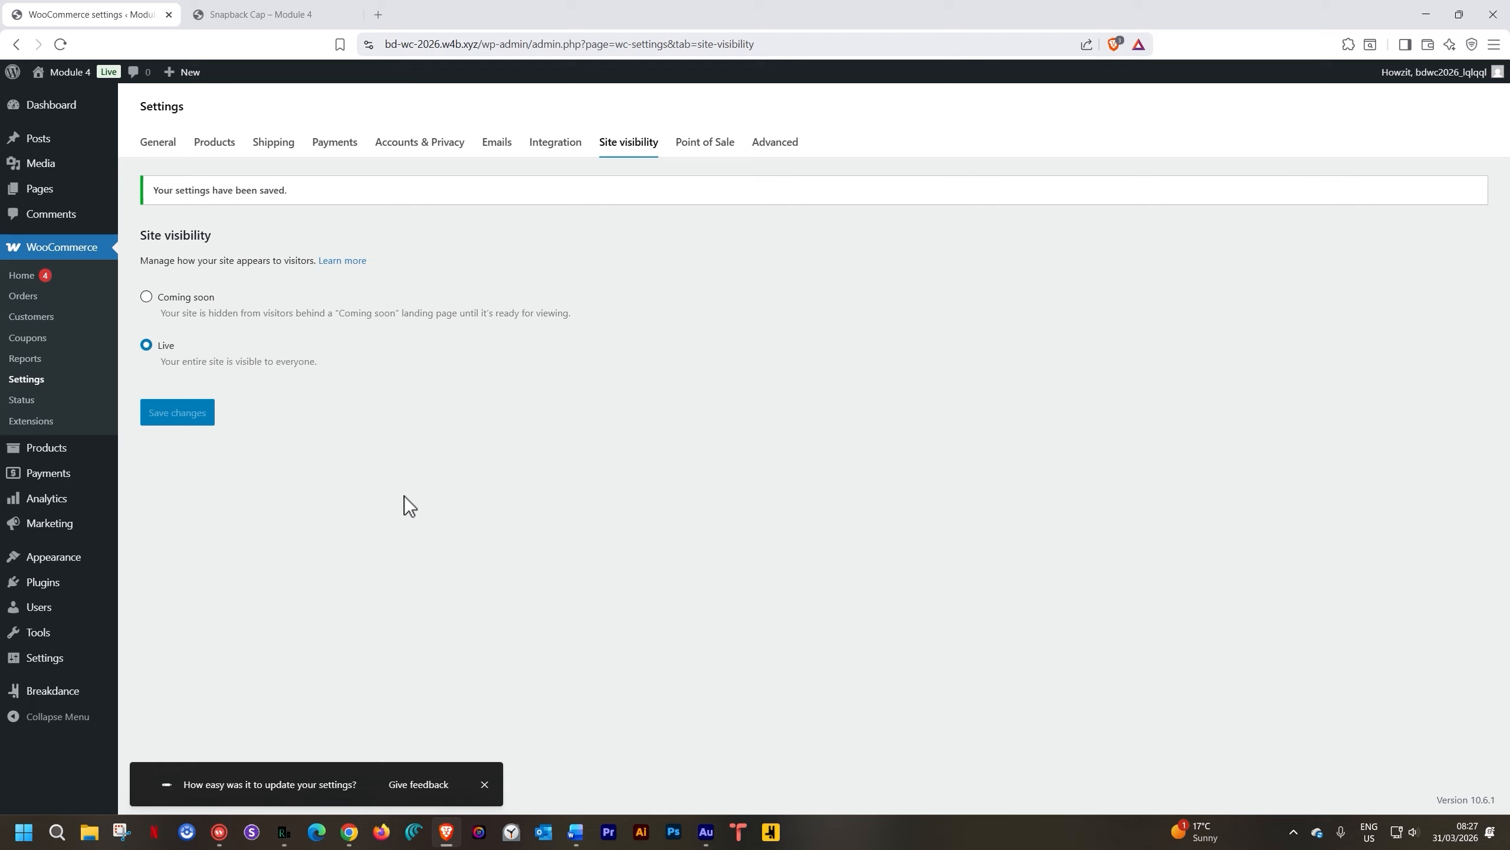
Open Breakdance > Templates from the WordPress admin sidebar
{"action": "mouse_move", "coordinate": [62, 694]}
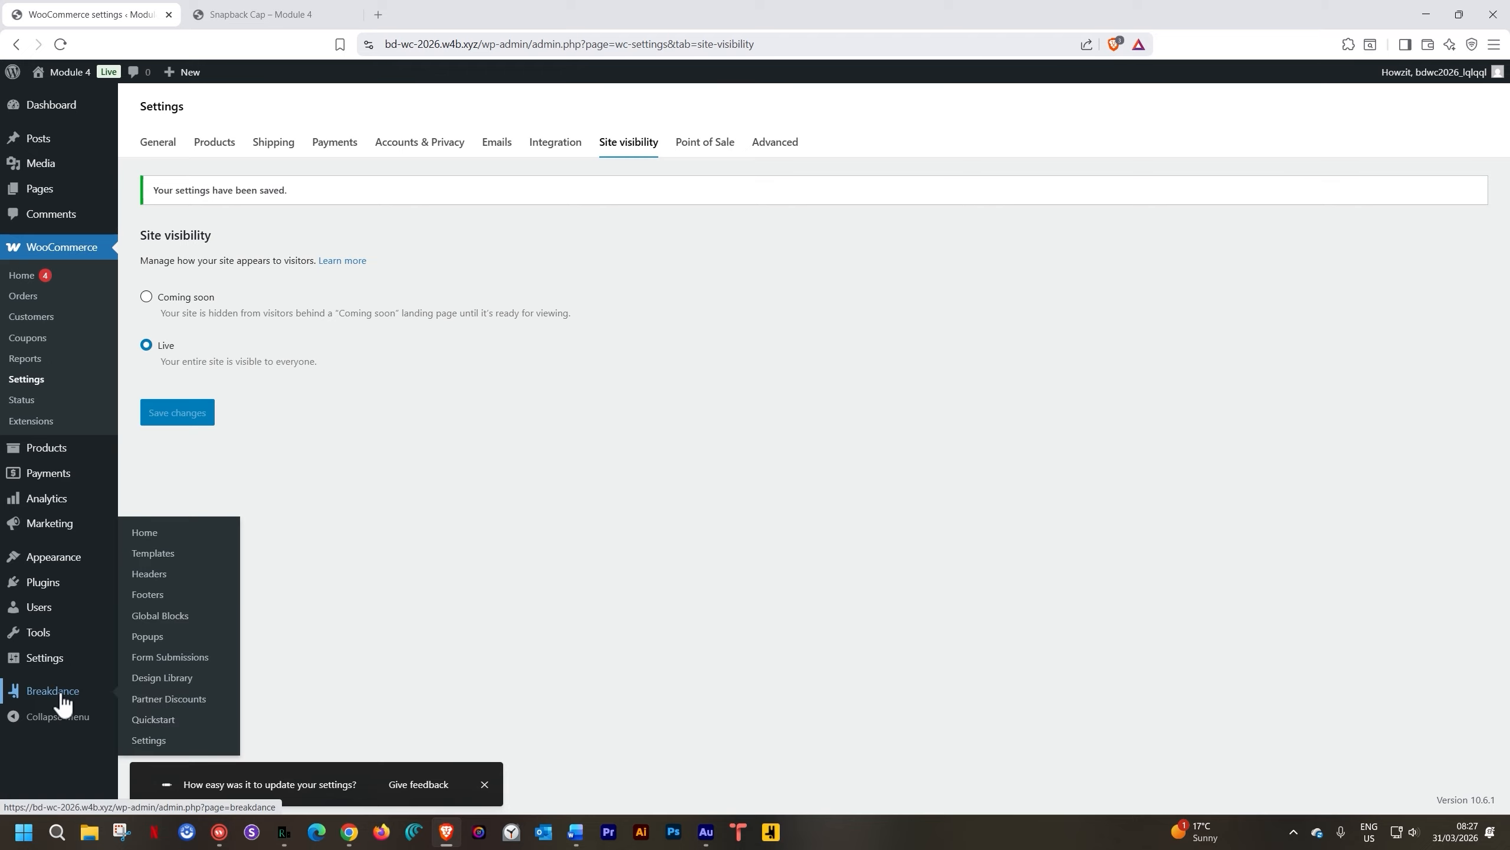
{"action": "left_click", "coordinate": [172, 553]}
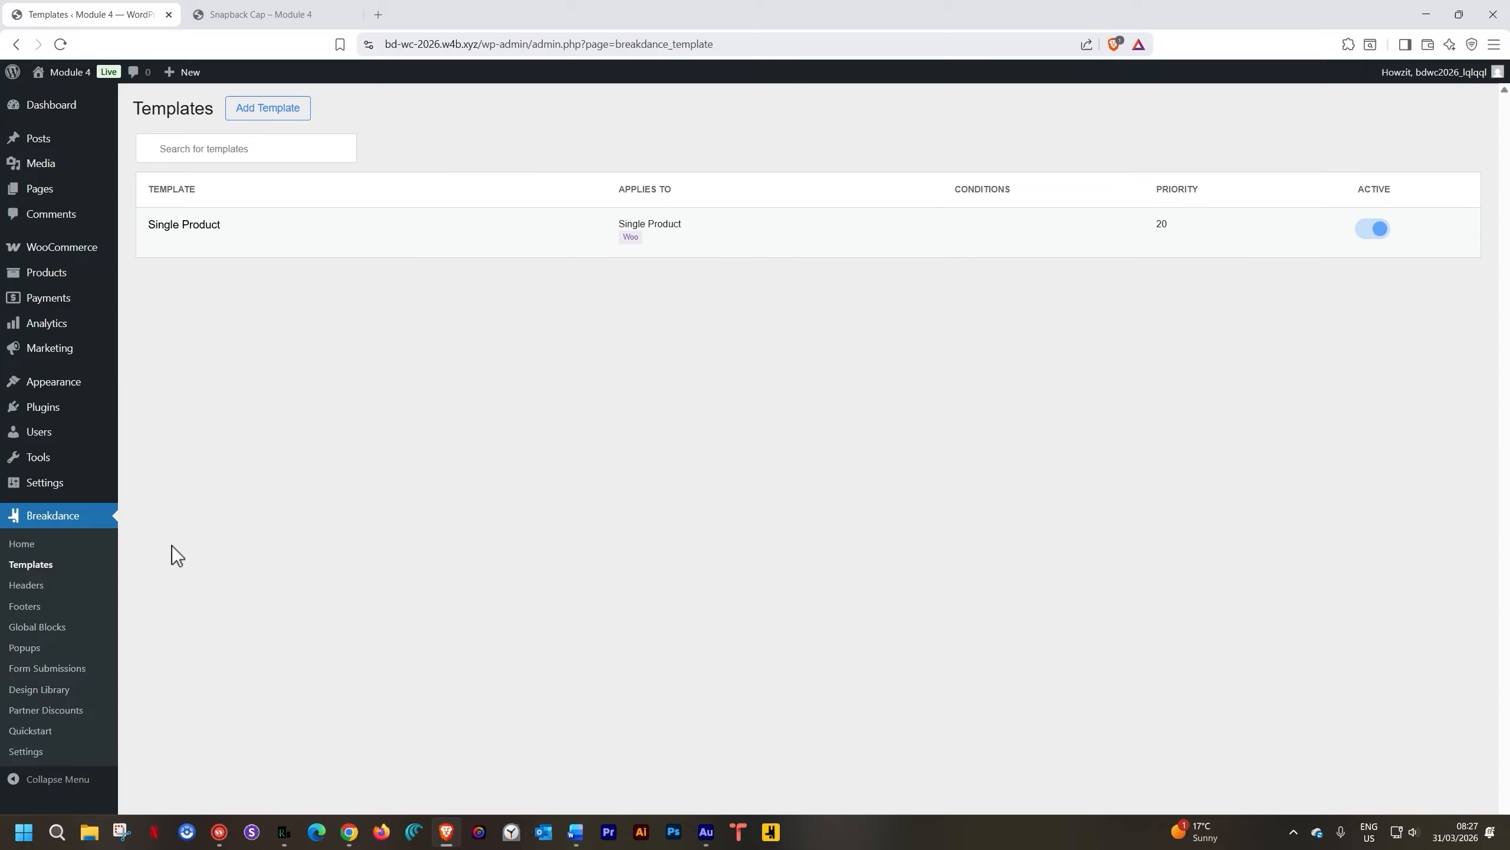
Check the Add Template types, then open the Single Product template in the Breakdance editor
{"action": "left_click", "coordinate": [267, 112]}
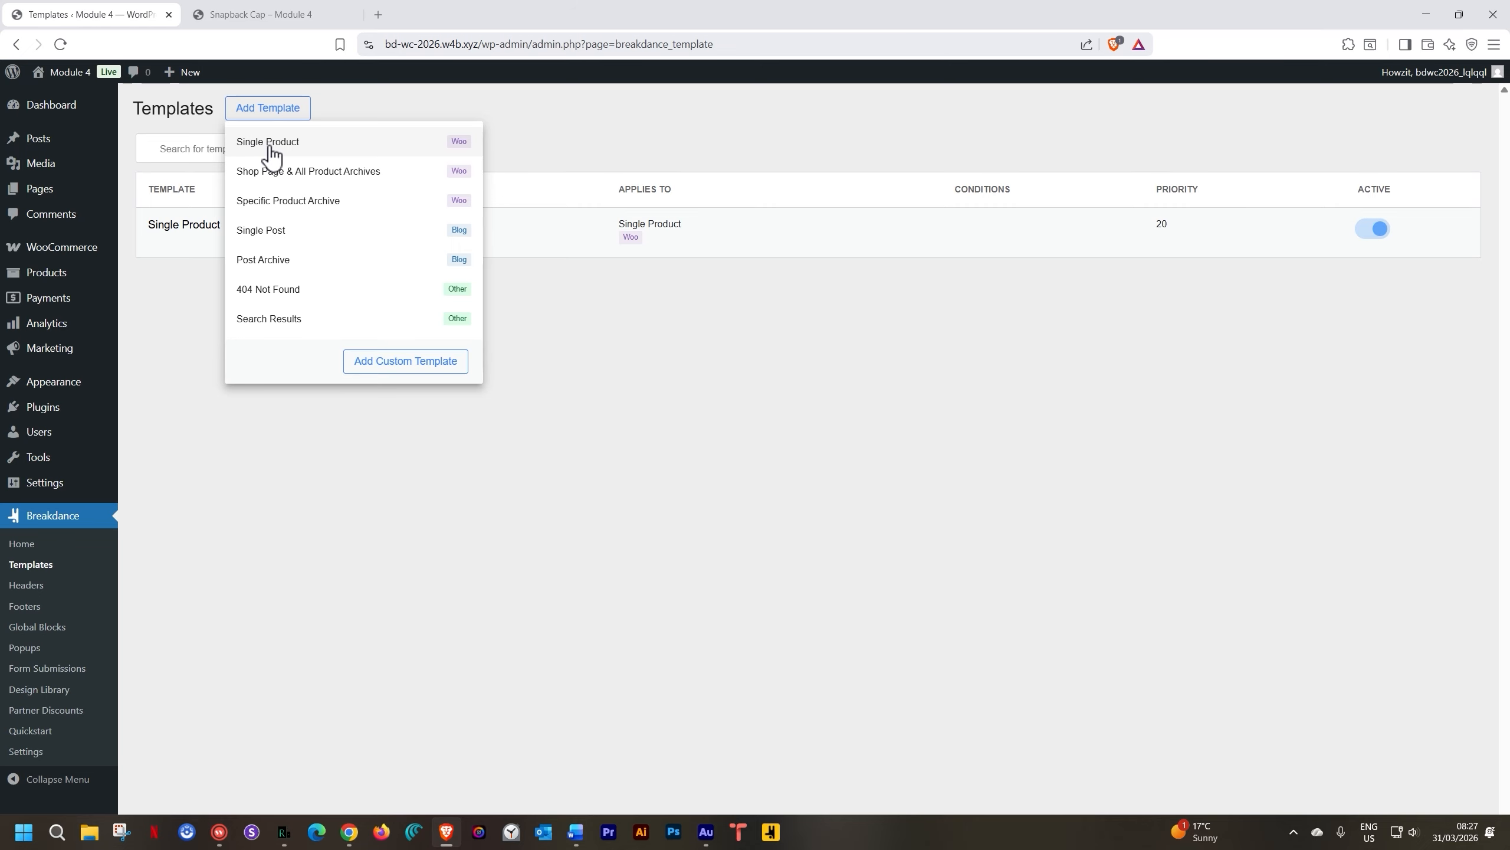
{"action": "left_click", "coordinate": [163, 321]}
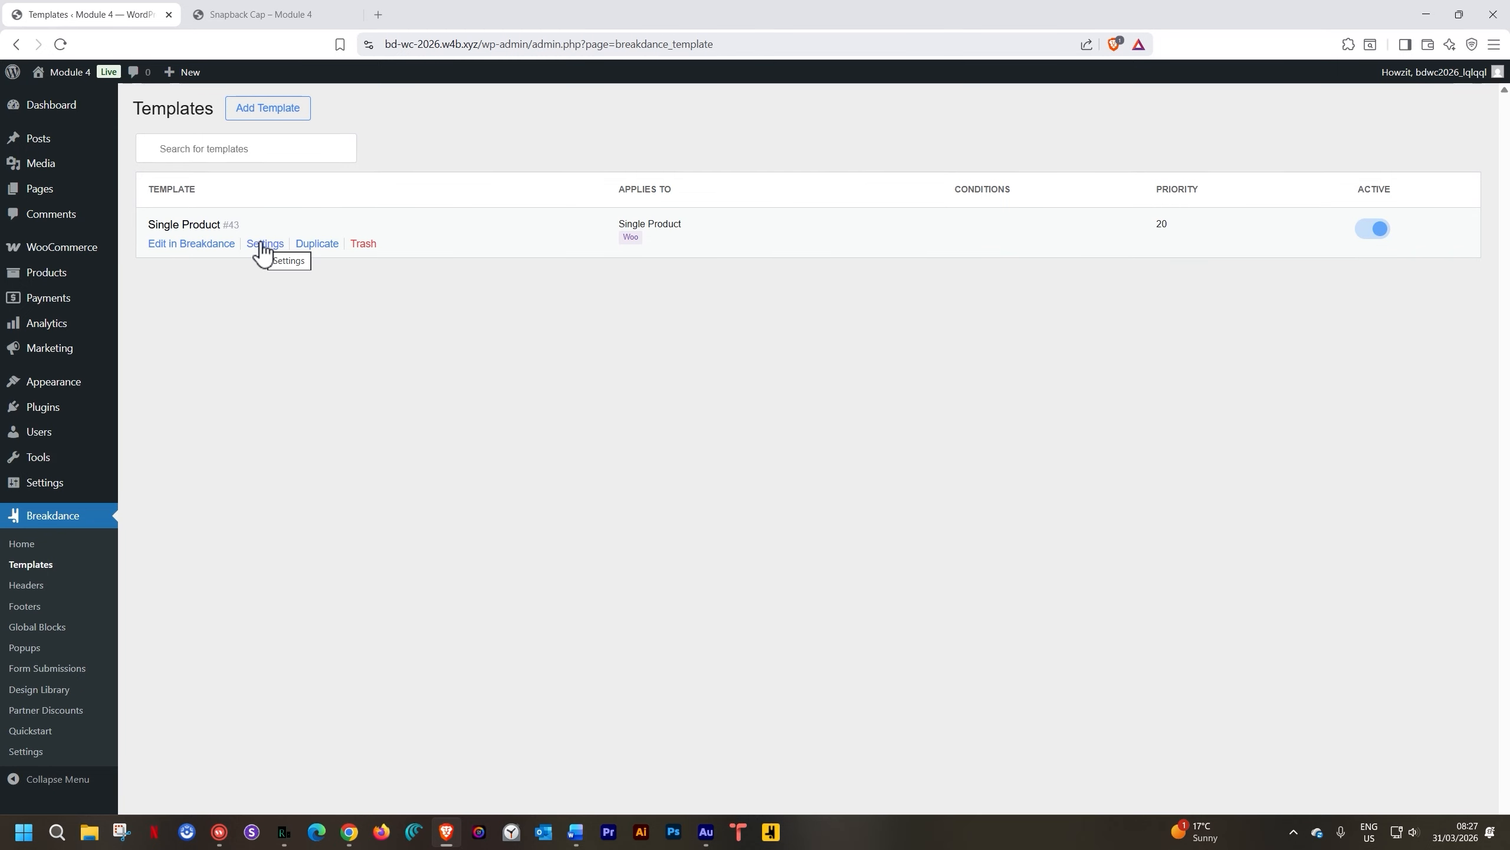
{"action": "left_click", "coordinate": [204, 247]}
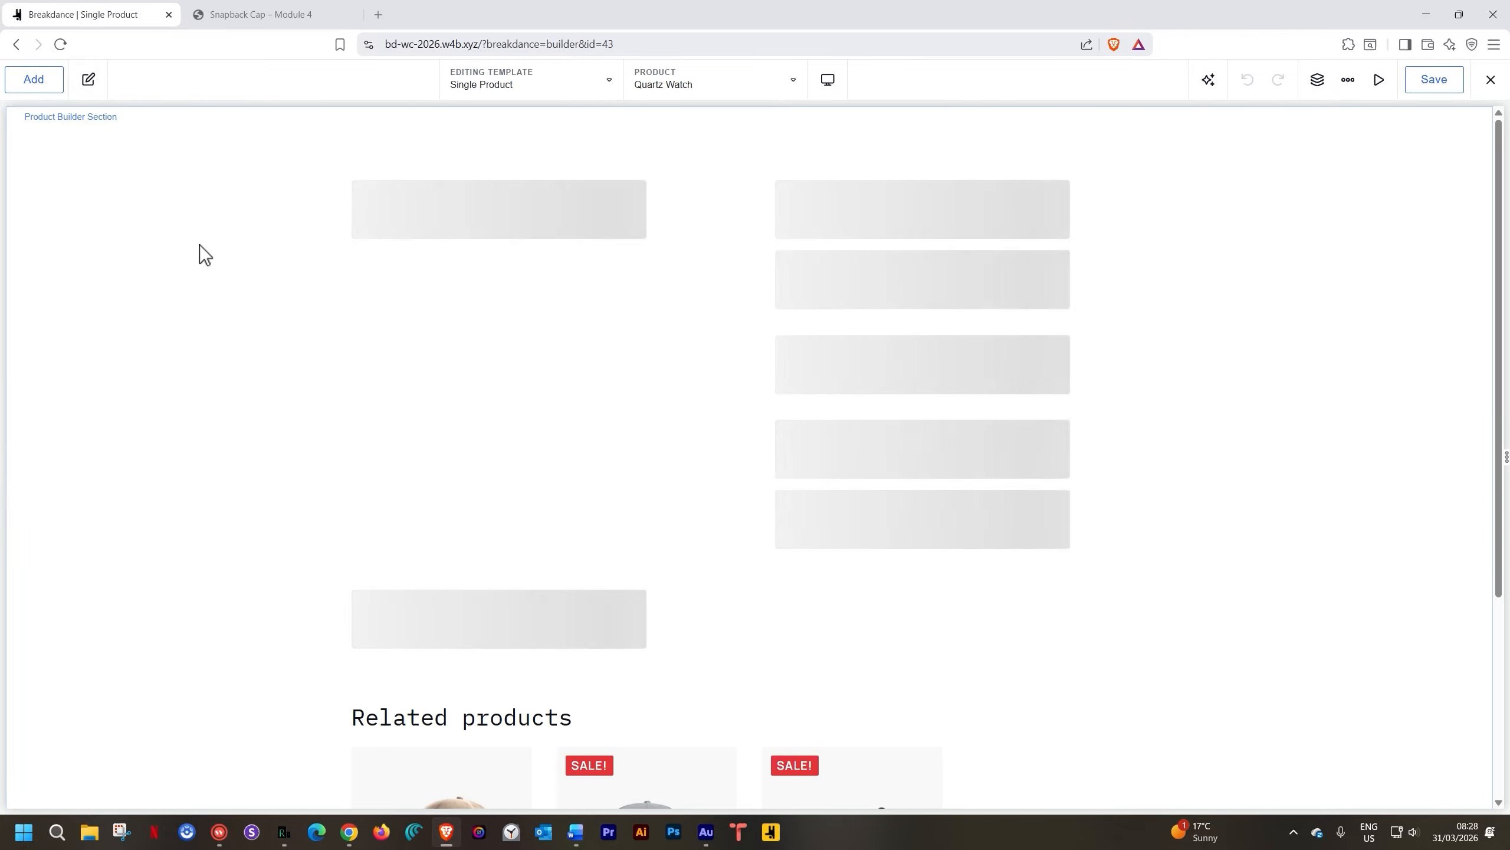
Review the structure and canvas down to Related products, then switch the preview product to Snapback Cap
{"action": "left_click", "coordinate": [205, 187]}
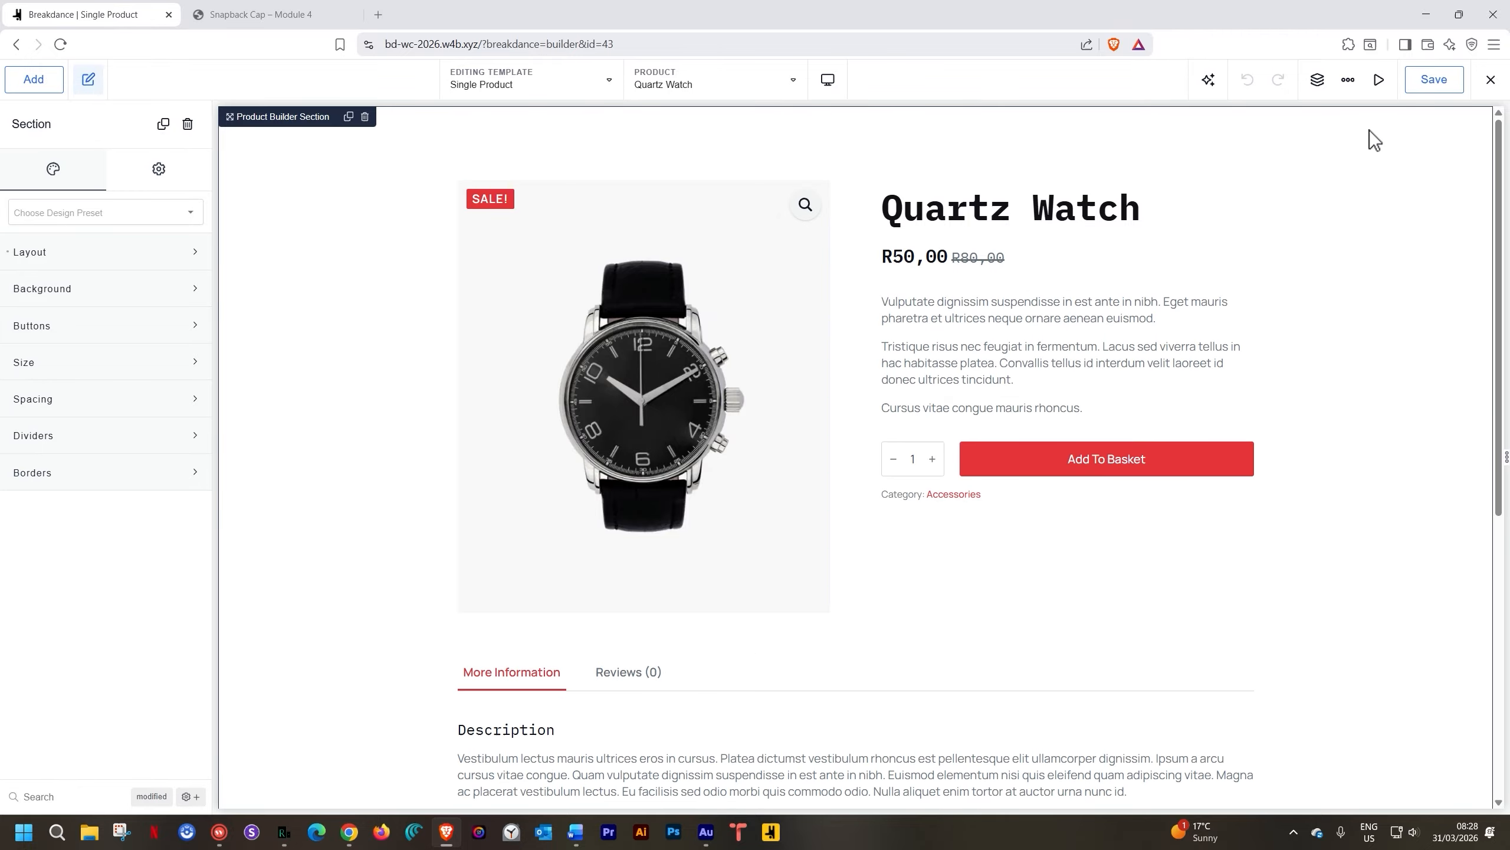
{"action": "left_click", "coordinate": [1317, 80]}
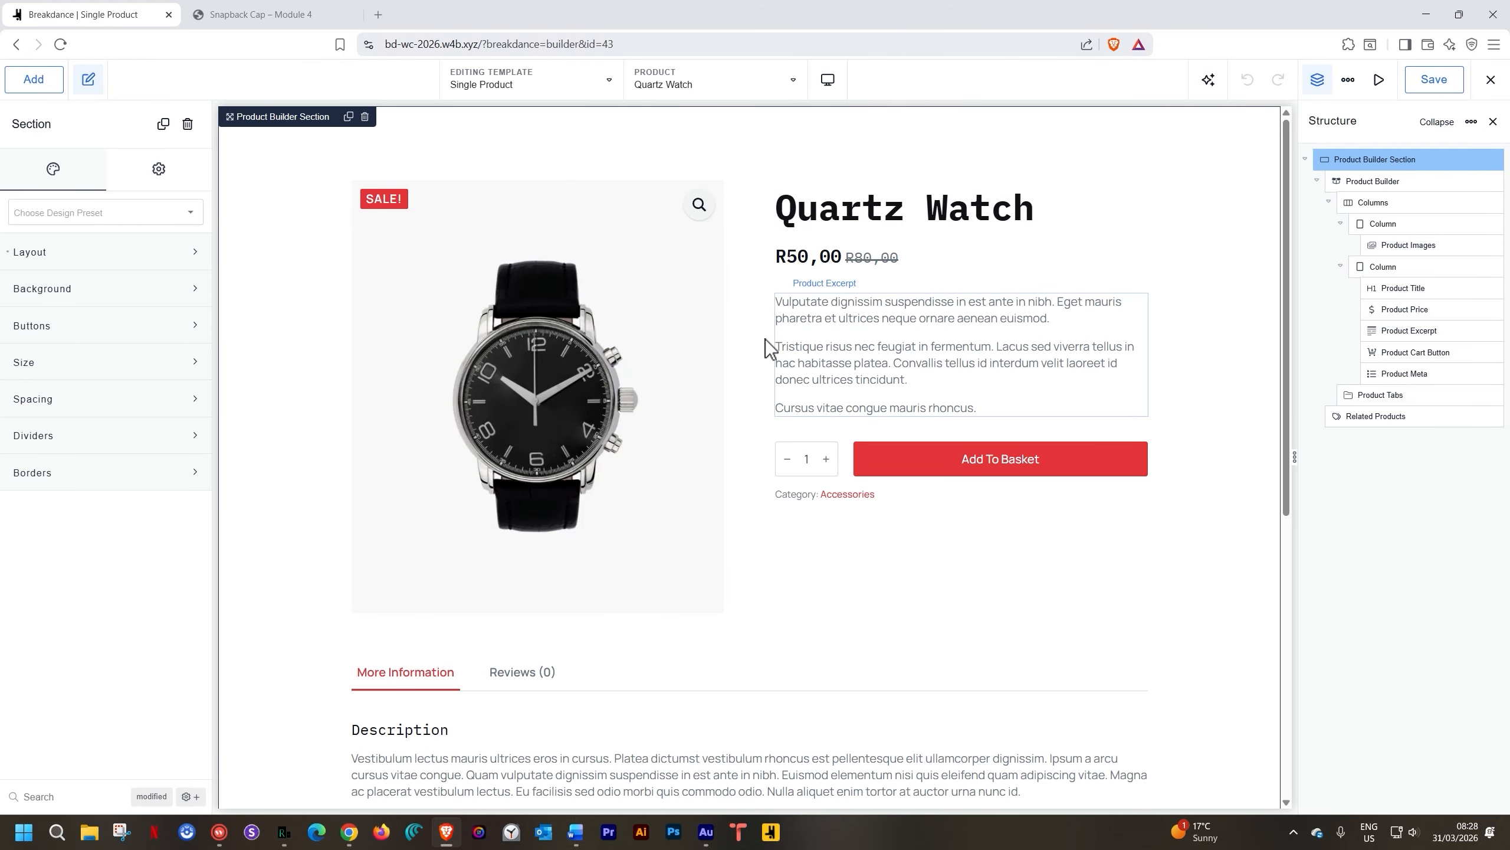
{"action": "scroll", "coordinate": [773, 363], "scroll_direction": "down", "scroll_amount": 1}
{"action": "scroll", "coordinate": [773, 363], "scroll_direction": "down", "scroll_amount": 2}
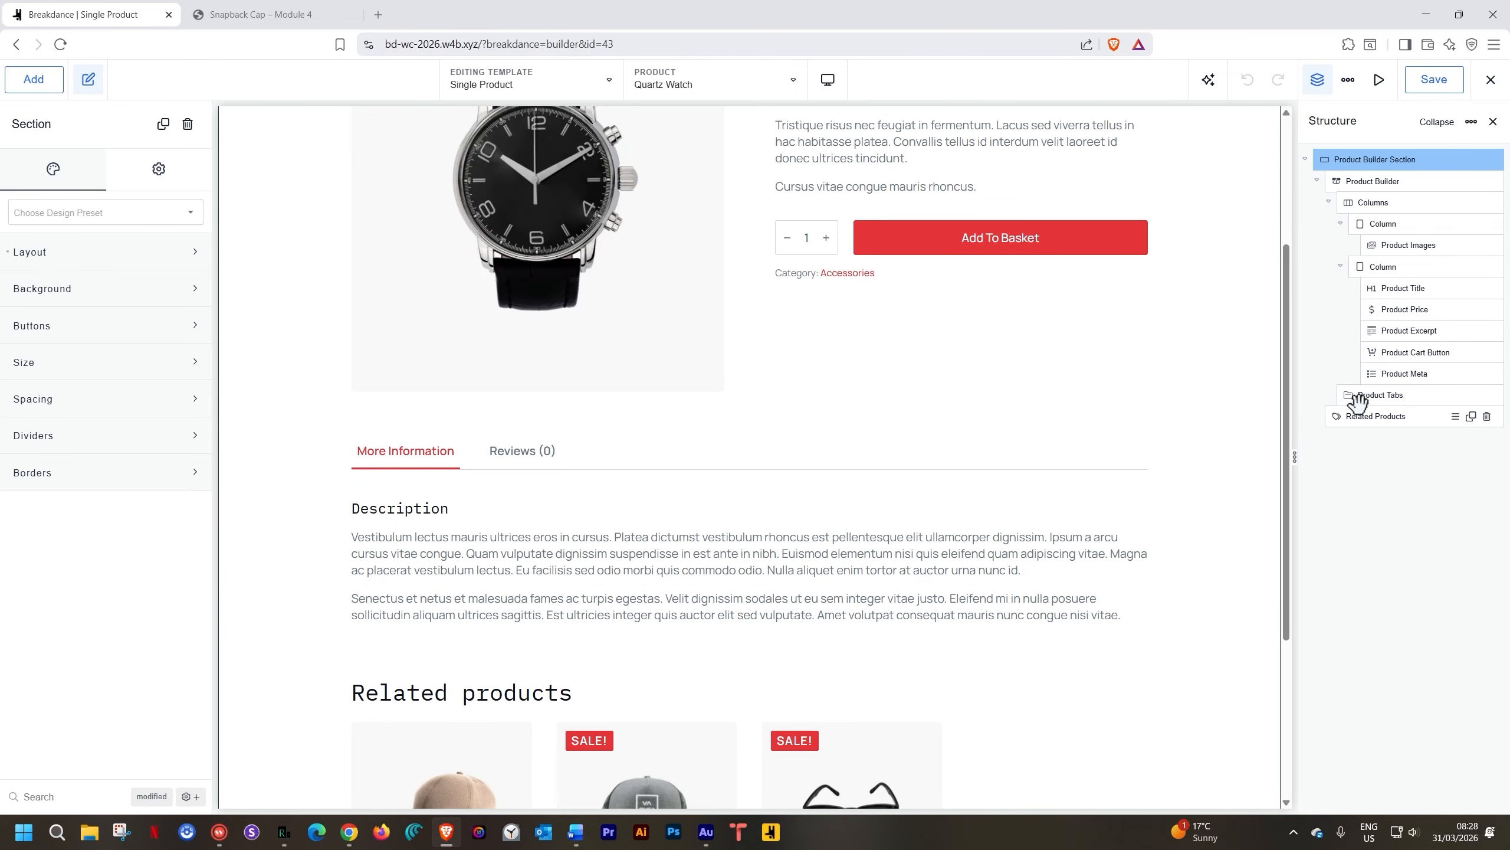
{"action": "scroll", "coordinate": [1119, 393], "scroll_direction": "down", "scroll_amount": 4}
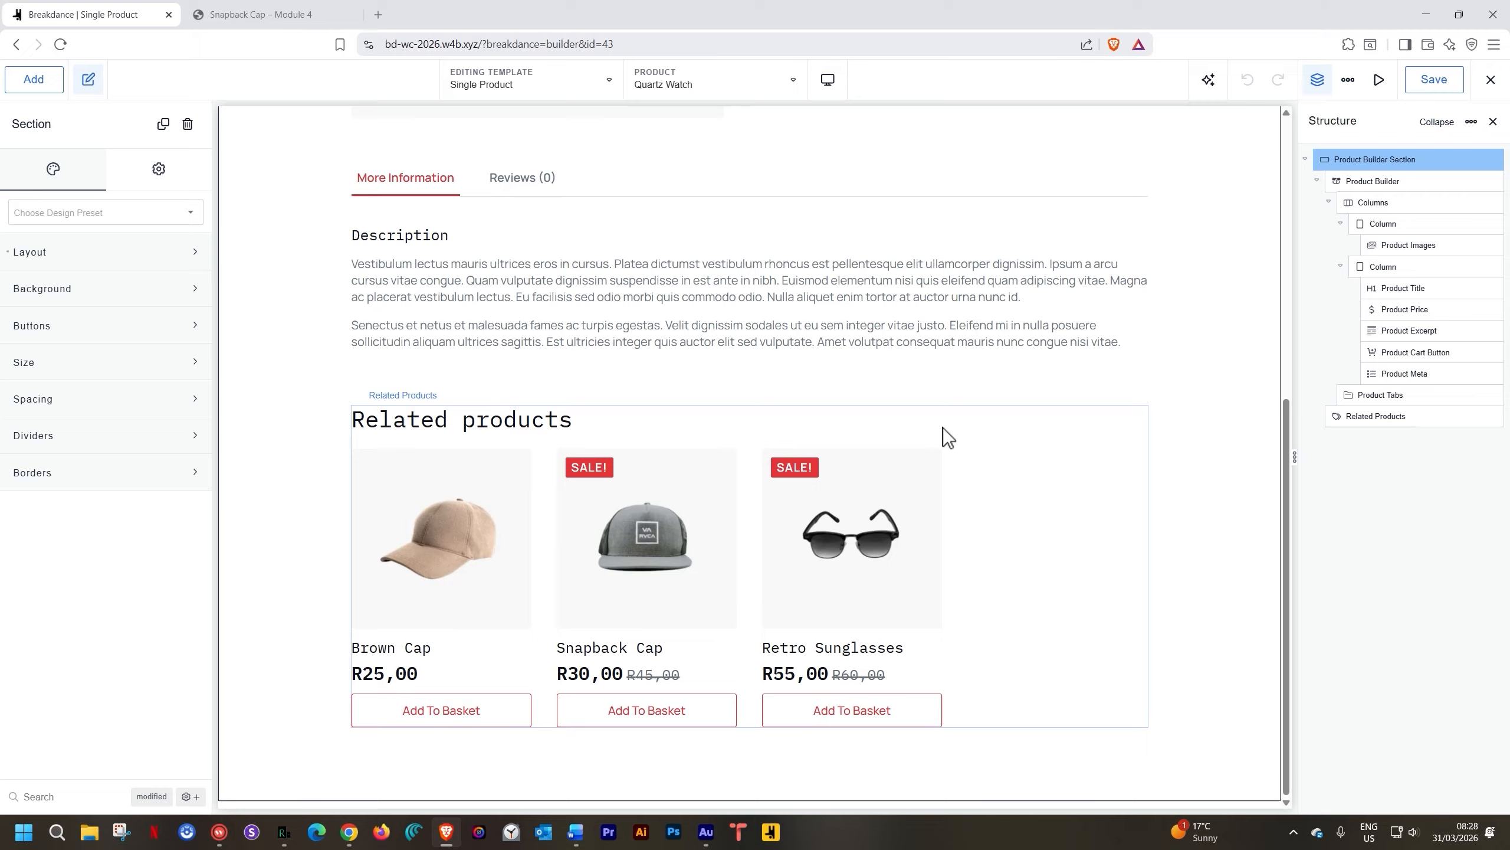
{"action": "scroll", "coordinate": [595, 449], "scroll_direction": "up", "scroll_amount": 8}
{"action": "scroll", "coordinate": [595, 450], "scroll_direction": "down", "scroll_amount": 7}
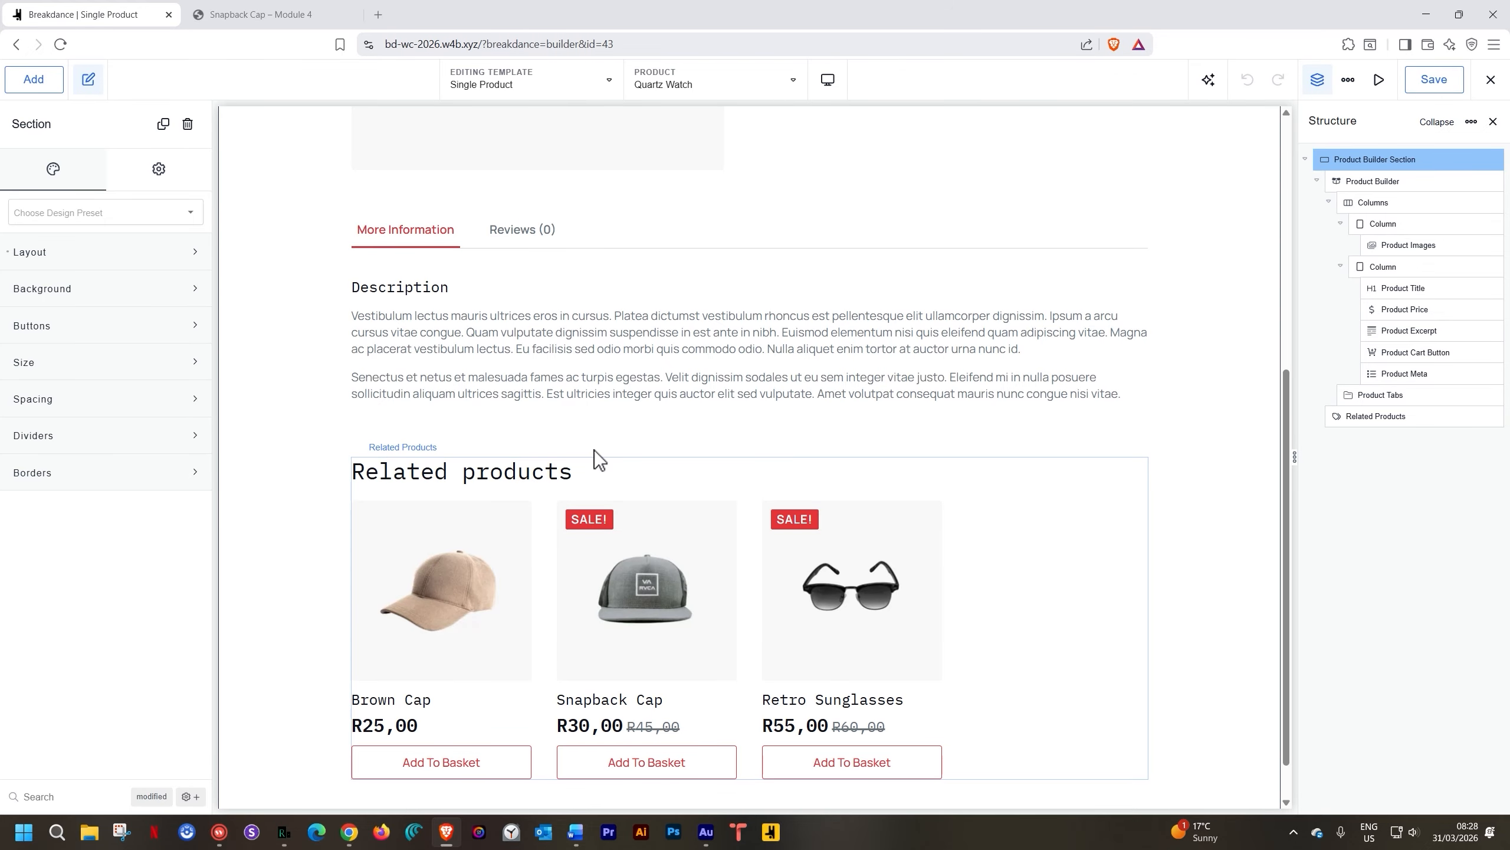
{"action": "scroll", "coordinate": [594, 449], "scroll_direction": "up", "scroll_amount": 6}
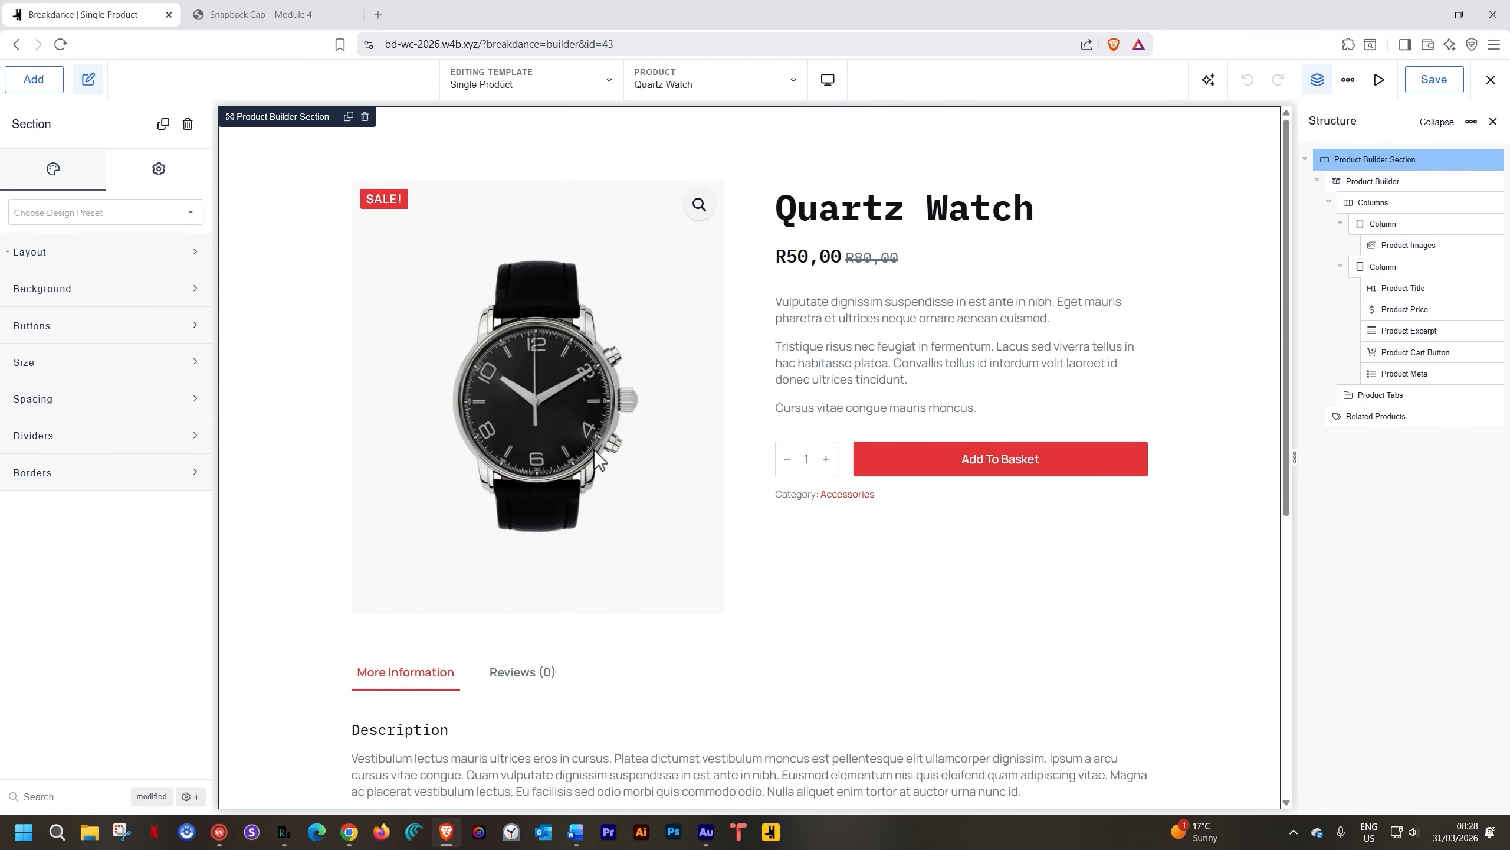
{"action": "left_click", "coordinate": [731, 90]}
{"action": "left_click", "coordinate": [692, 172]}
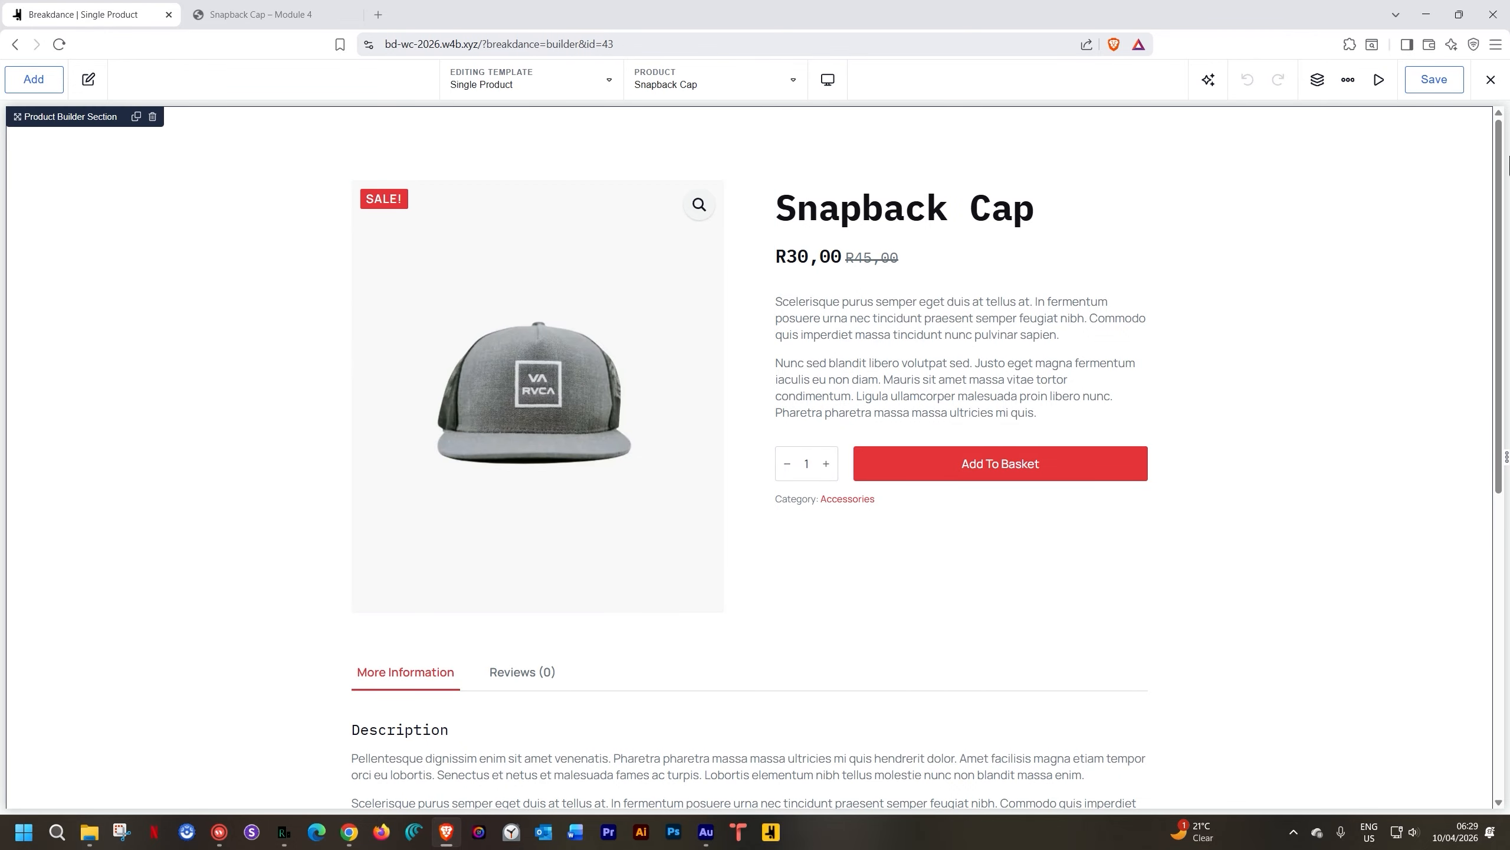
Exit to WordPress, add a Shop Page & All Product Archives template, and open its Settings
{"action": "left_click", "coordinate": [1490, 93]}
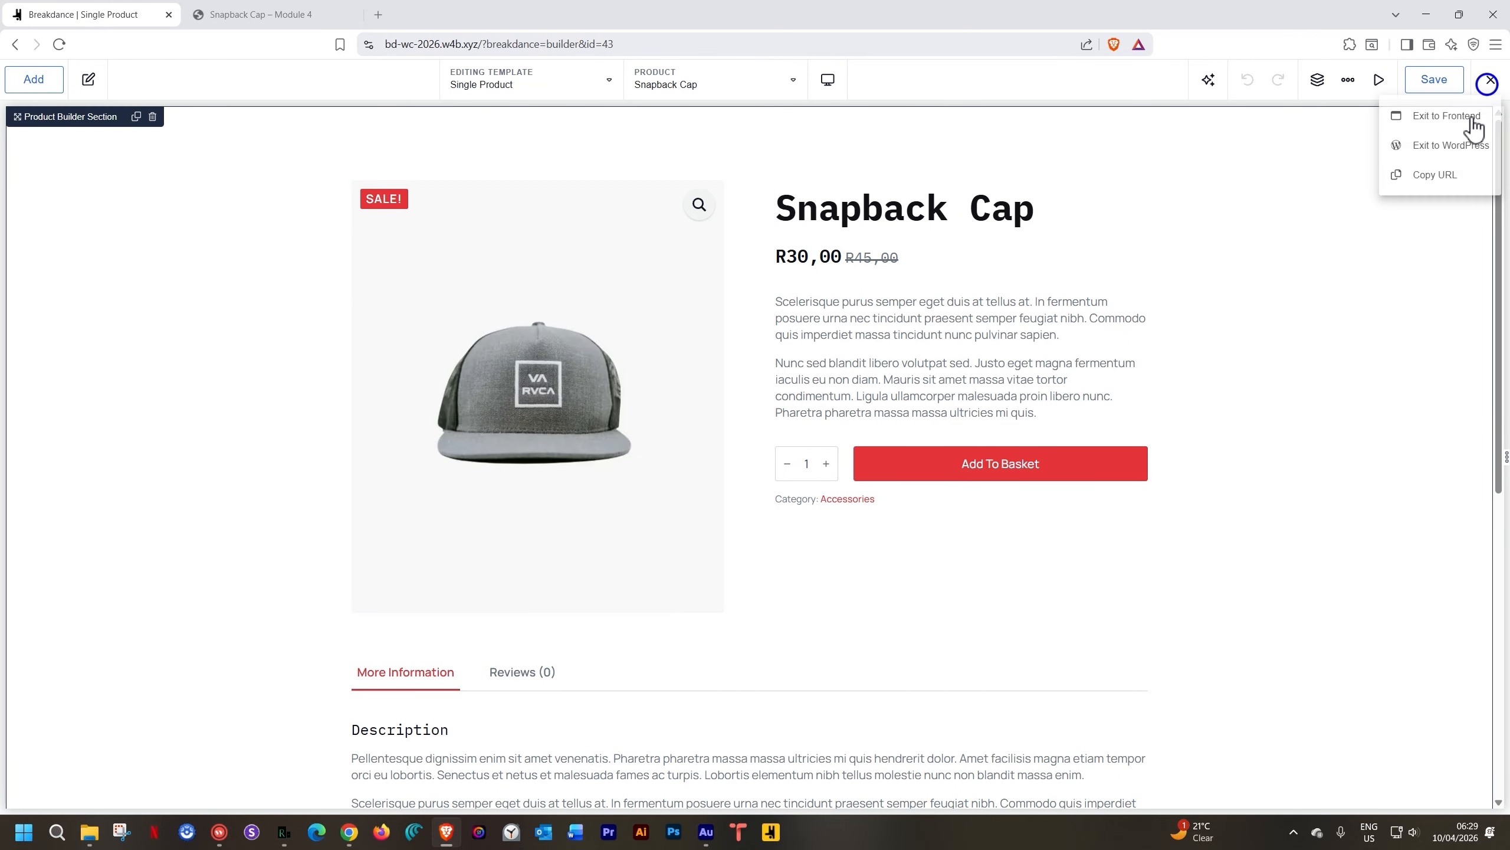
{"action": "left_click", "coordinate": [1439, 149]}
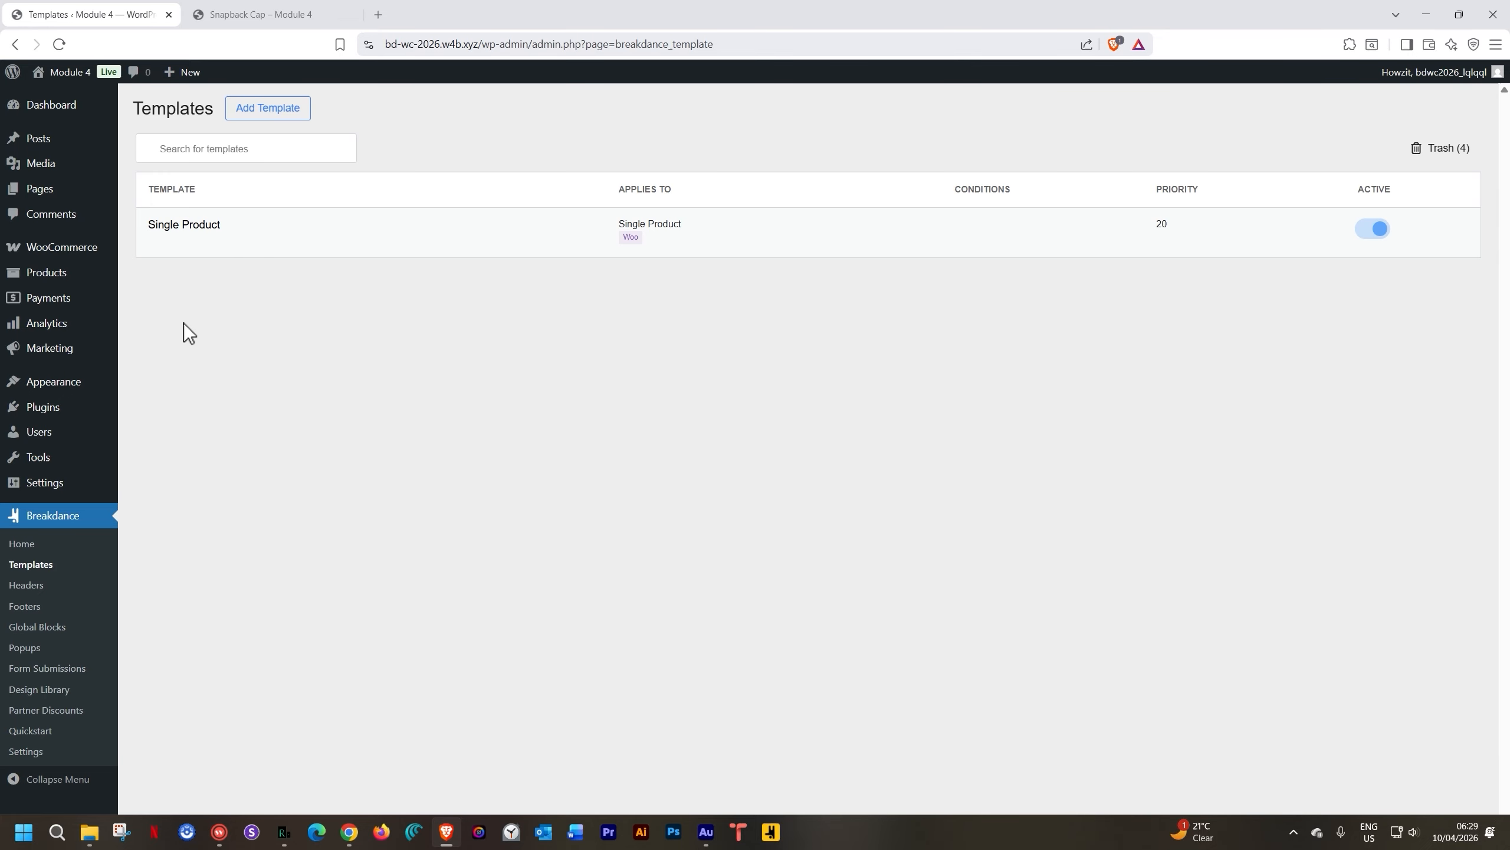
{"action": "left_click", "coordinate": [284, 113]}
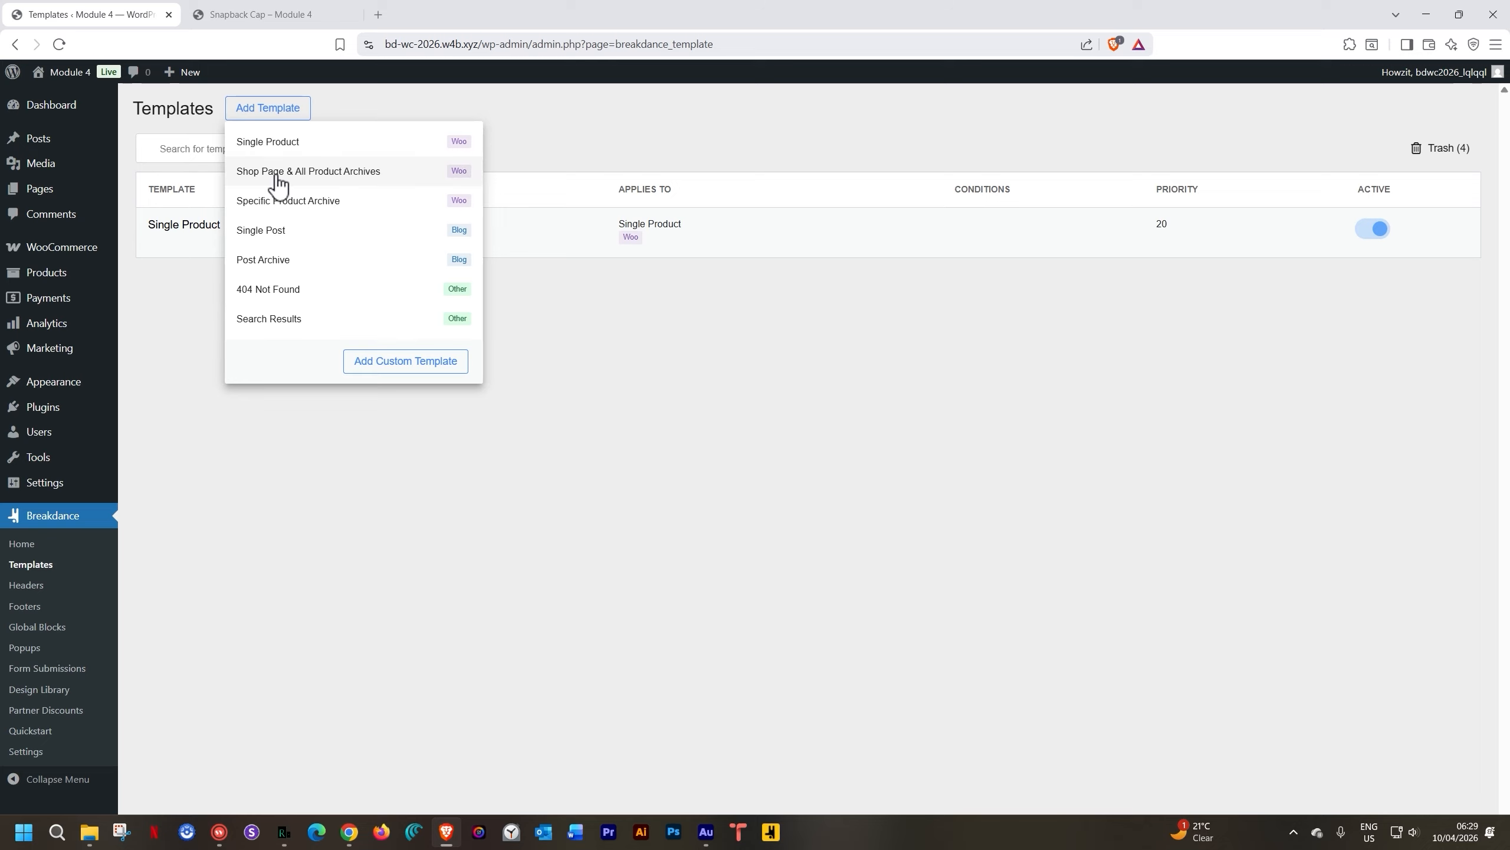
{"action": "left_click", "coordinate": [361, 172]}
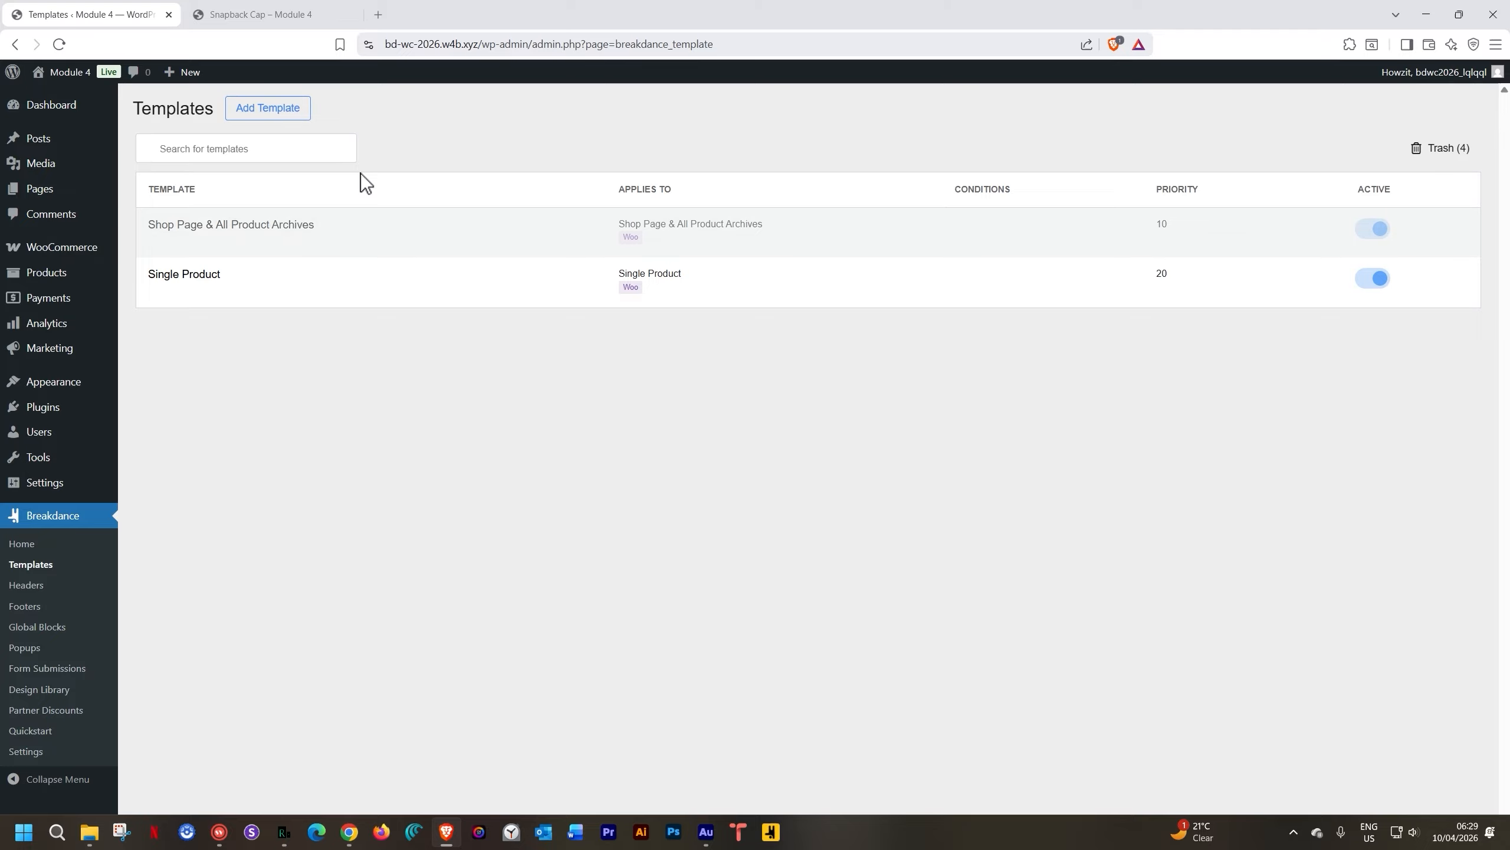
{"action": "mouse_move", "coordinate": [208, 236]}
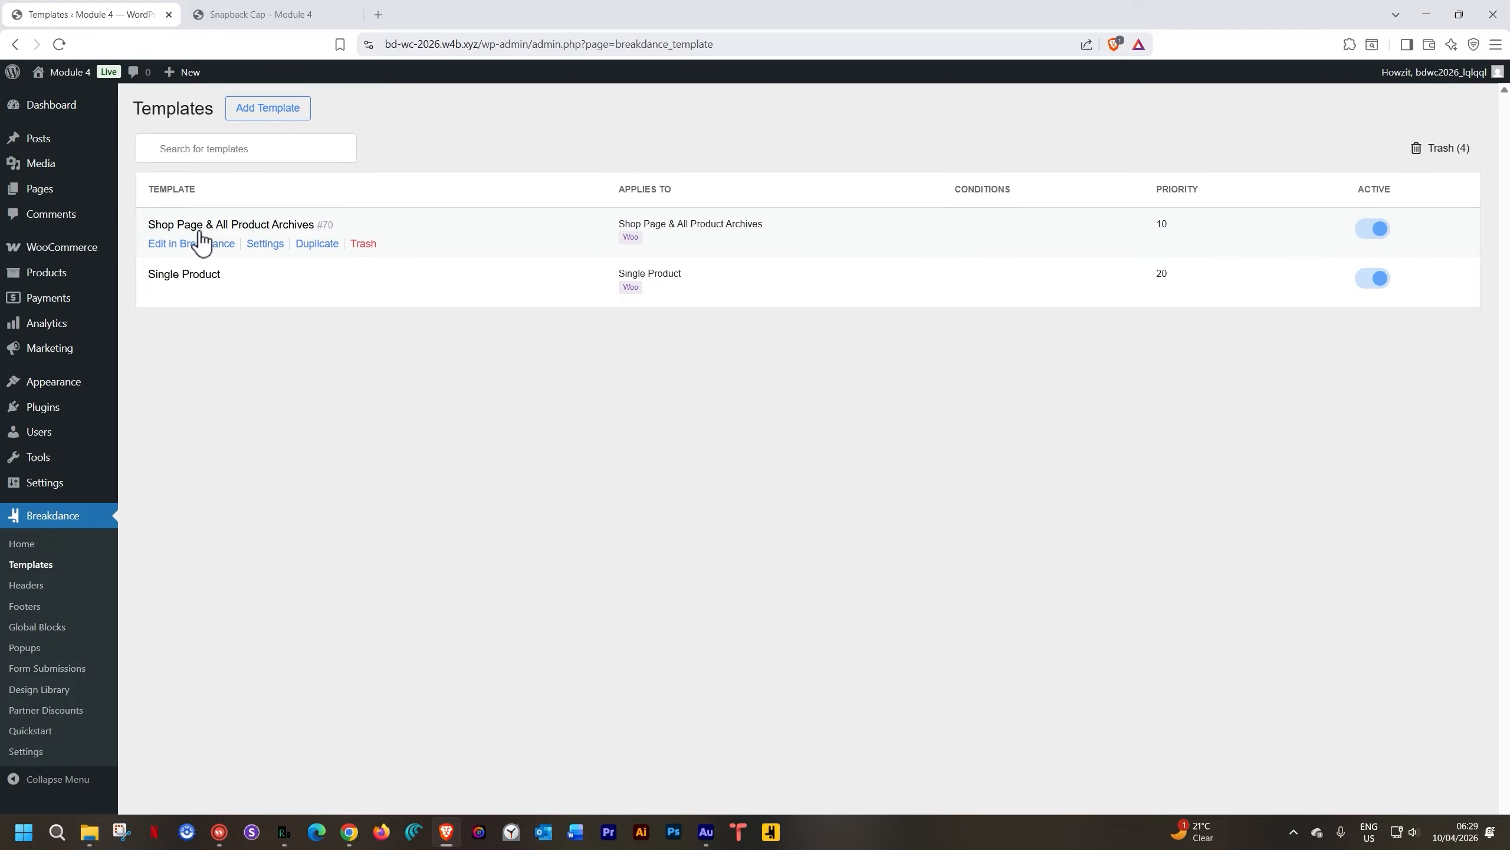
{"action": "left_click", "coordinate": [269, 243]}
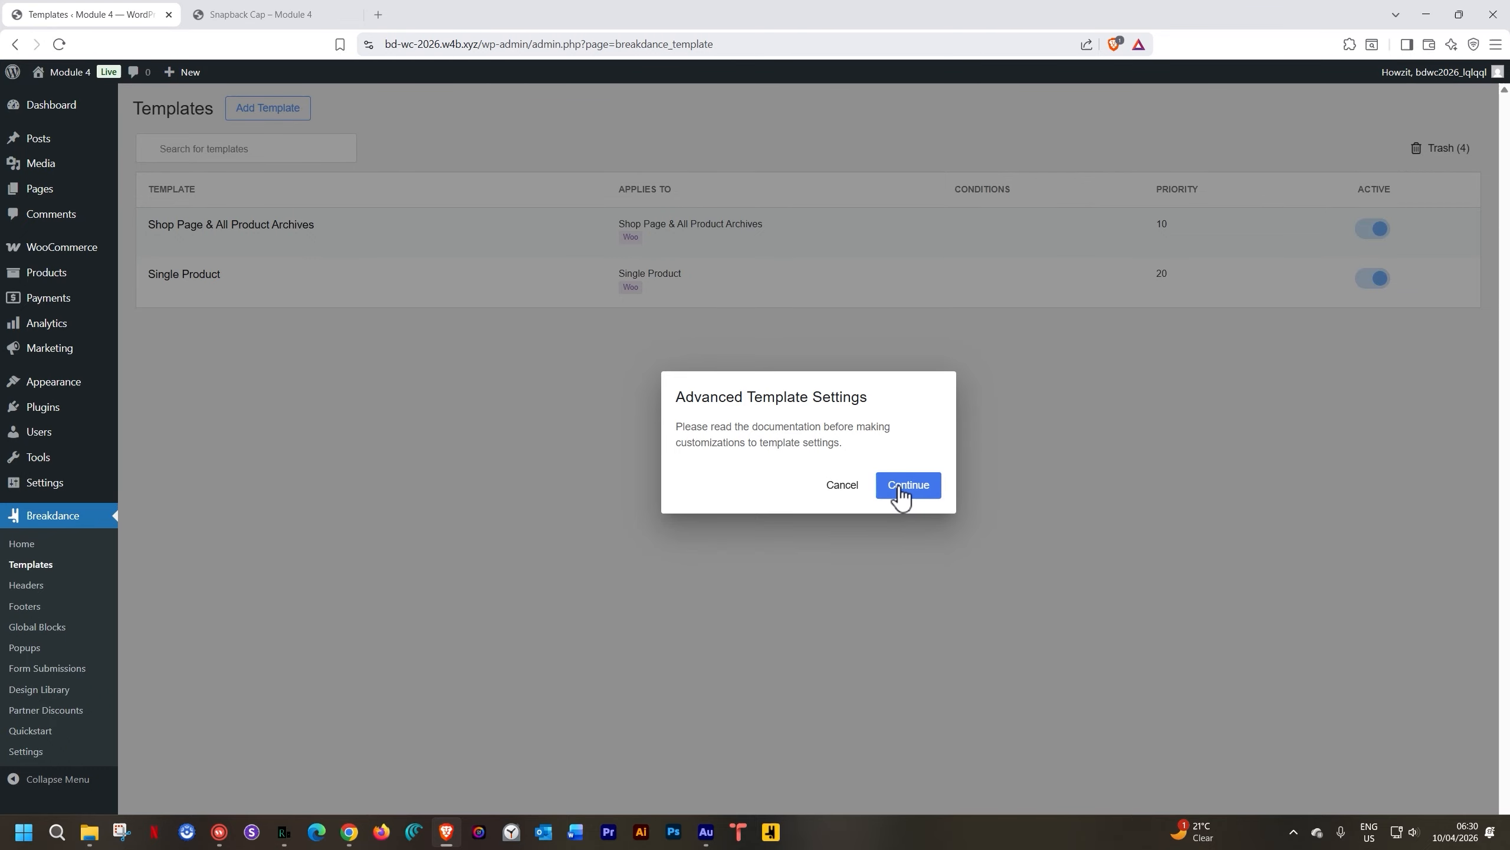
Retitle the shop archive template 'Products' in its settings and save it
{"action": "left_click", "coordinate": [900, 489]}
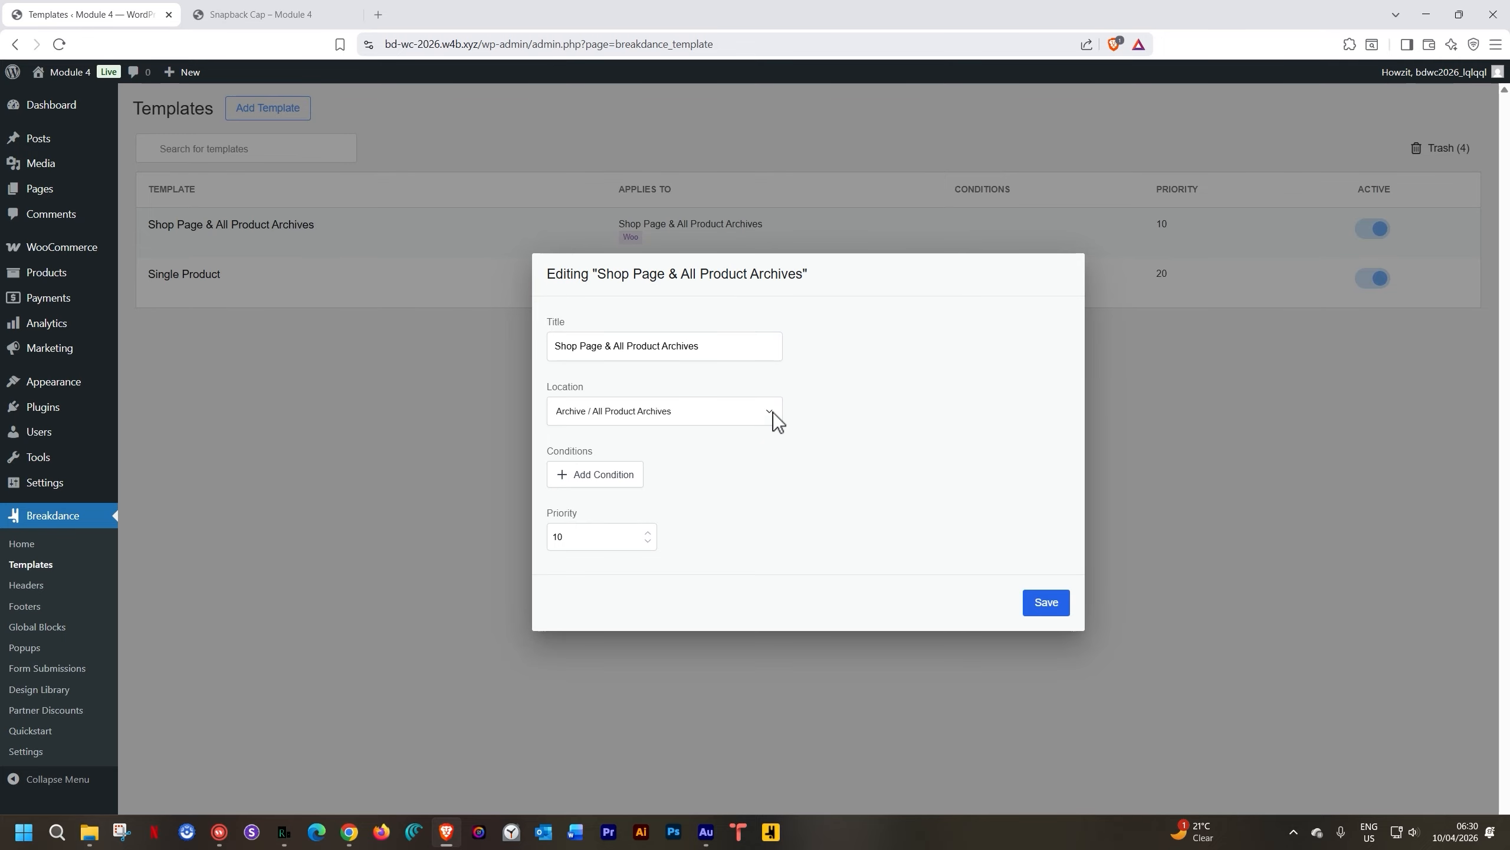
{"action": "left_click_drag", "start_coordinate": [714, 345], "coordinate": [554, 345]}
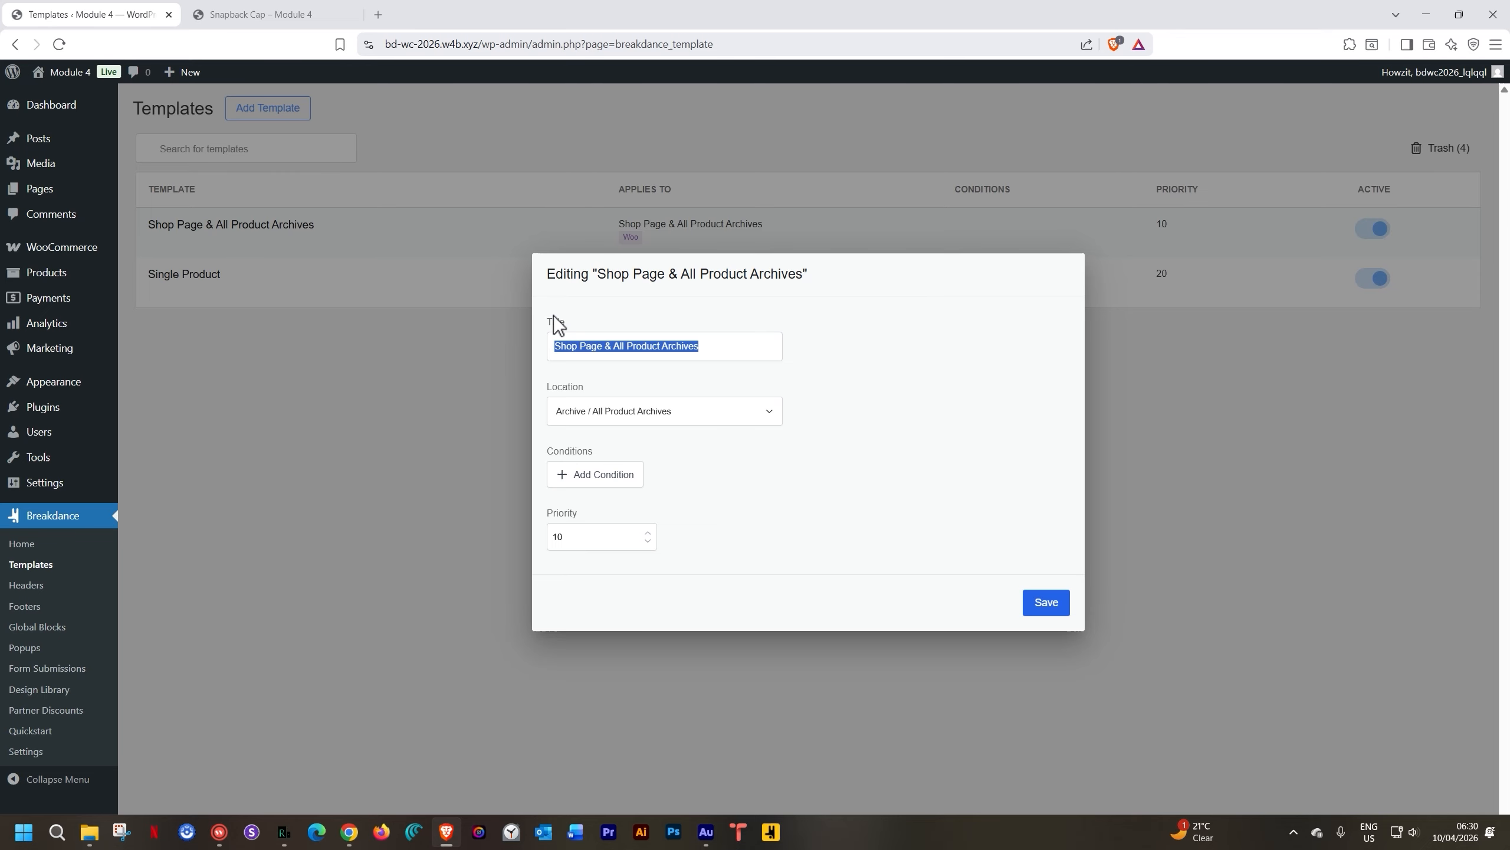
{"action": "type", "text": "Products"}
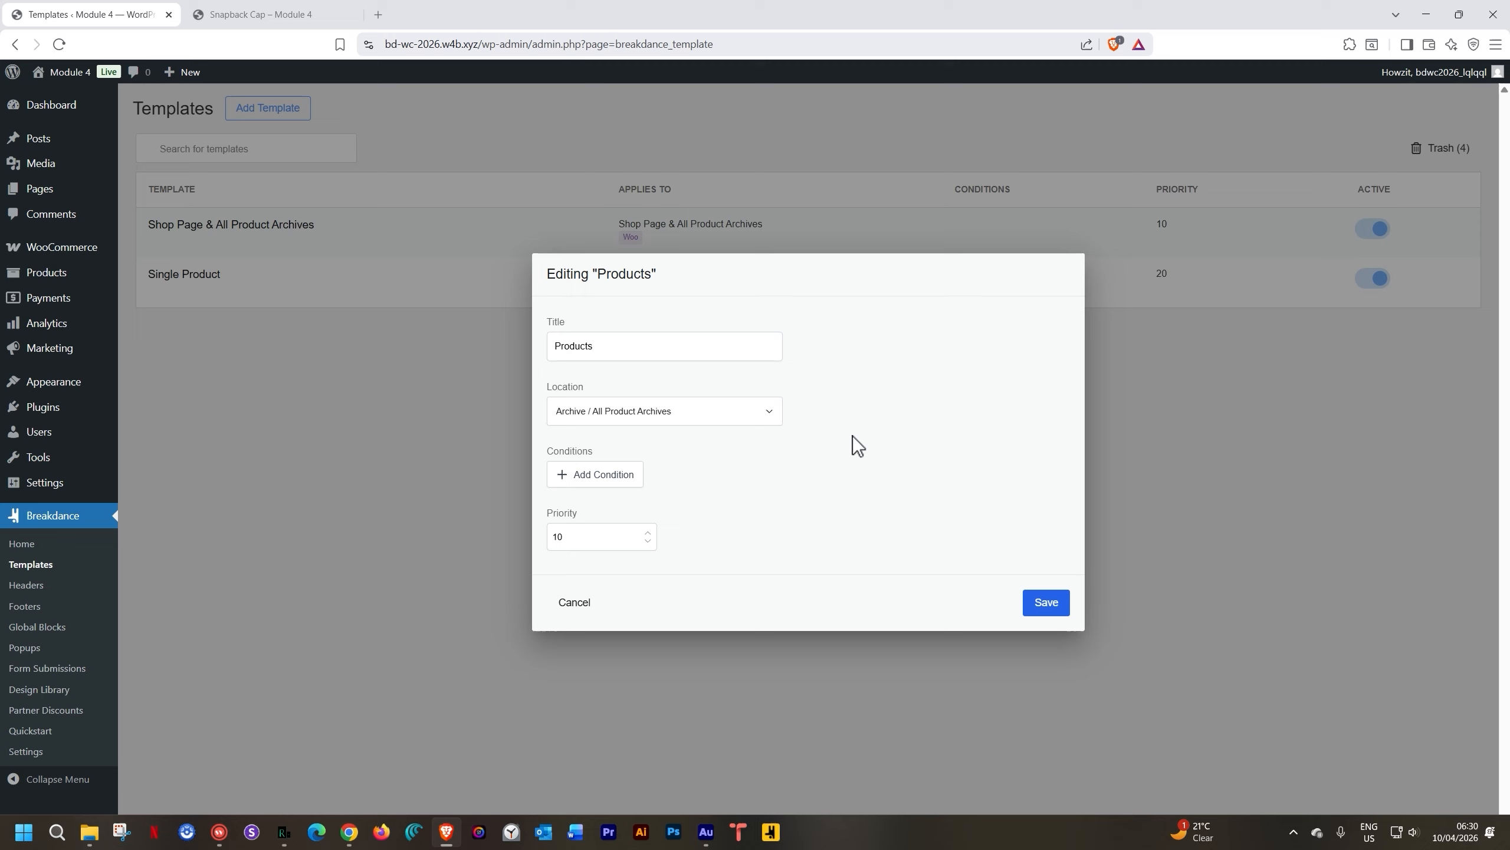
{"action": "left_click", "coordinate": [1048, 605]}
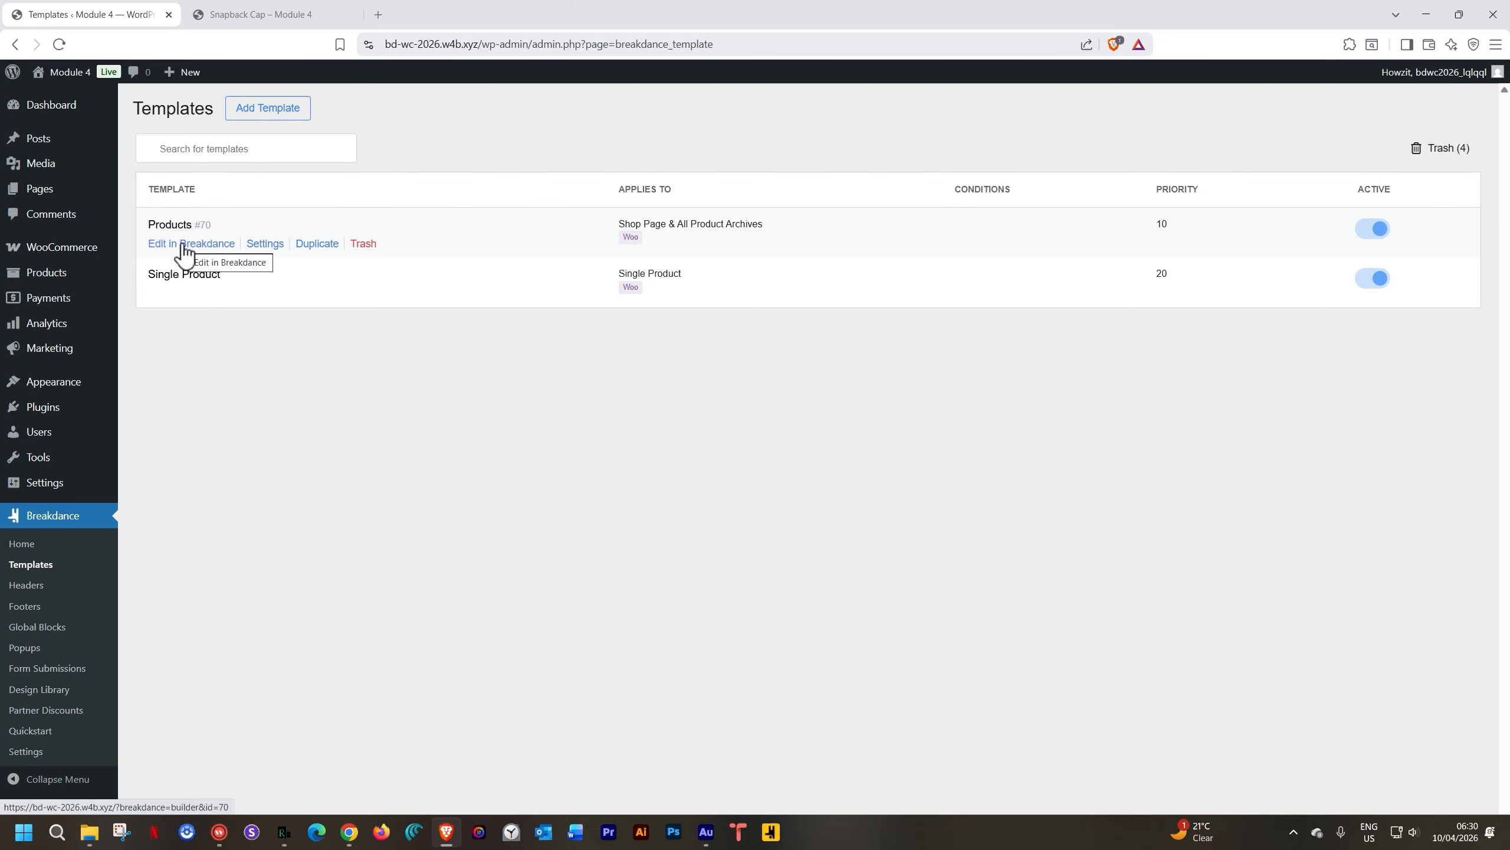
Open the Products archive template in Breakdance and add an empty Section
{"action": "left_click", "coordinate": [185, 245]}
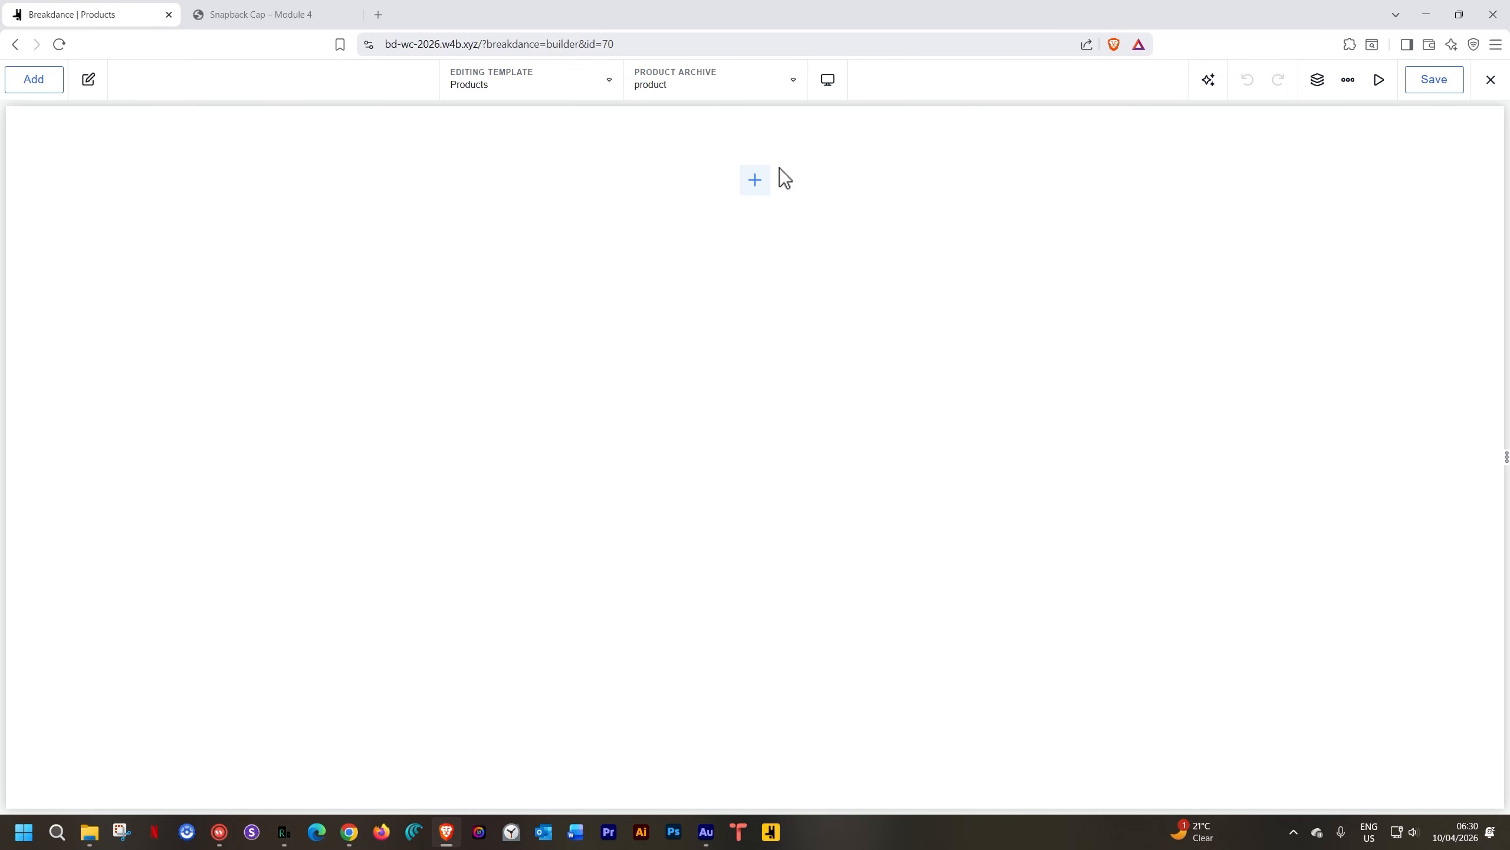
{"action": "left_click", "coordinate": [754, 180]}
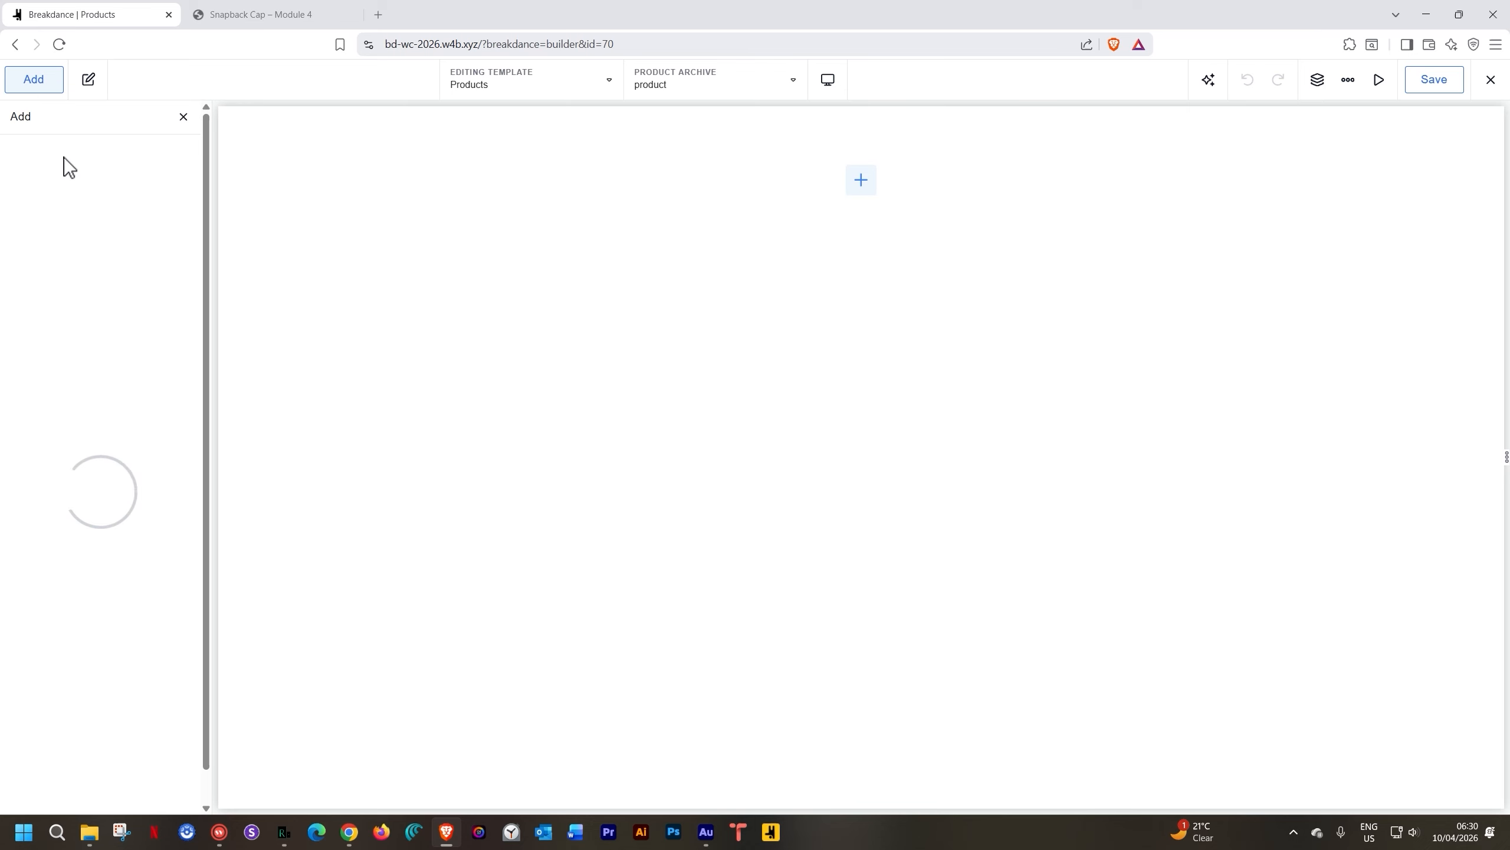
{"action": "left_click", "coordinate": [45, 282]}
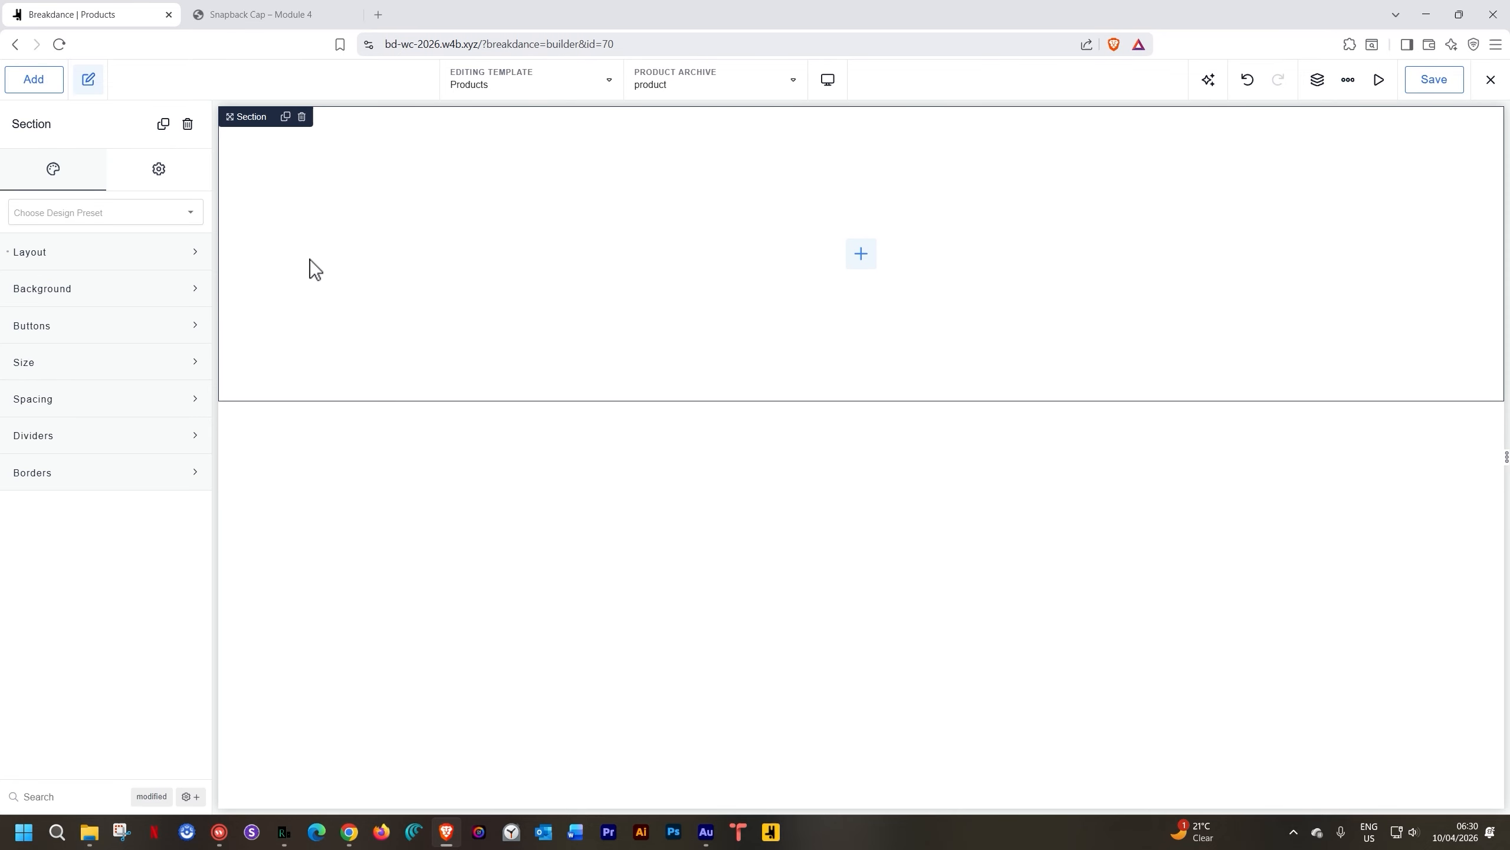
Give the new section the light grey Iron (#D9DADC) background colour
{"action": "left_click", "coordinate": [73, 295]}
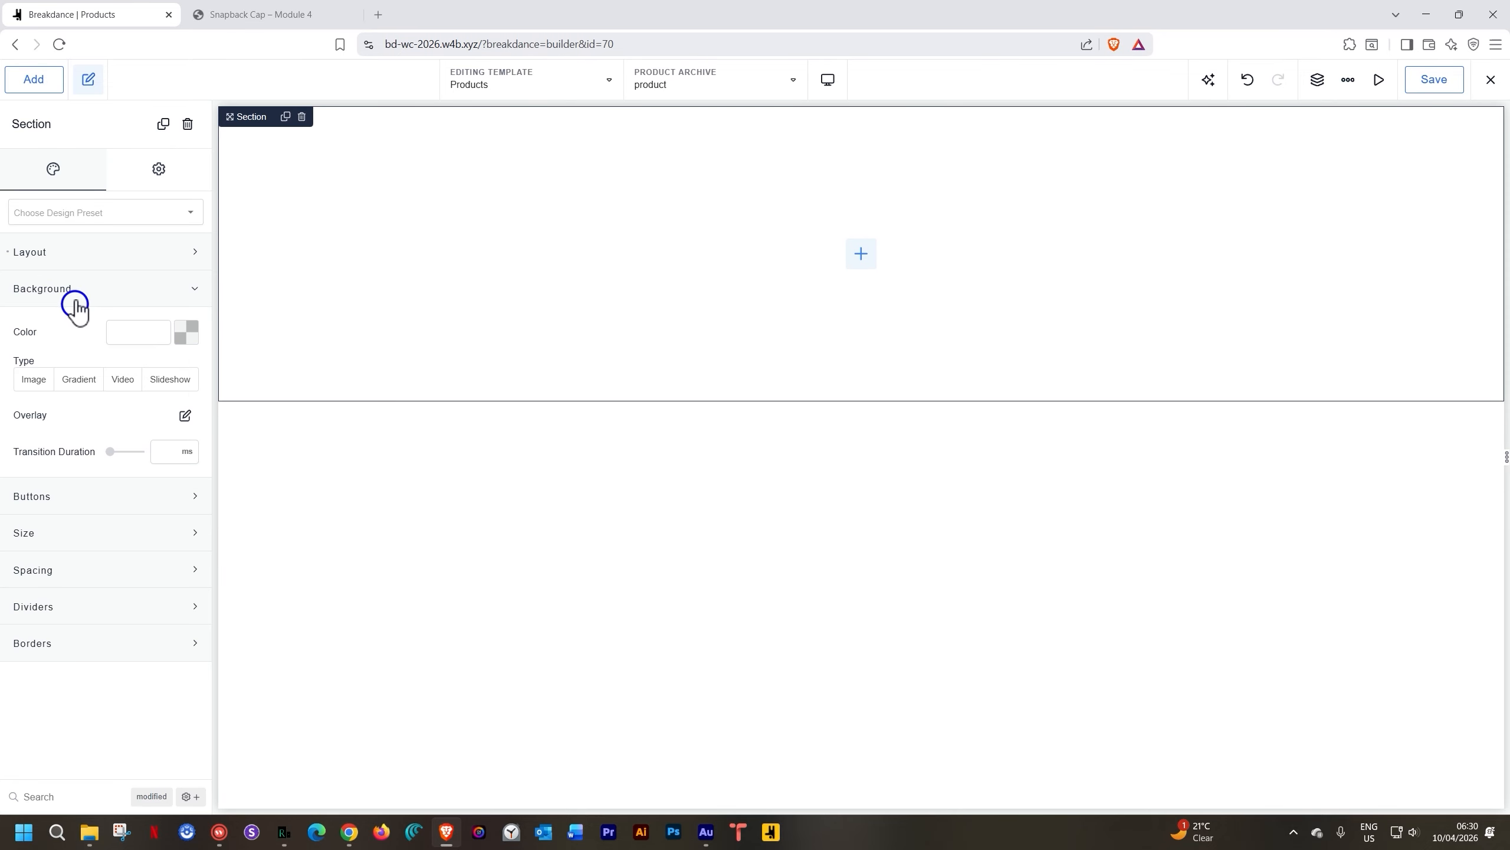
{"action": "left_click", "coordinate": [183, 338]}
{"action": "left_click", "coordinate": [122, 573]}
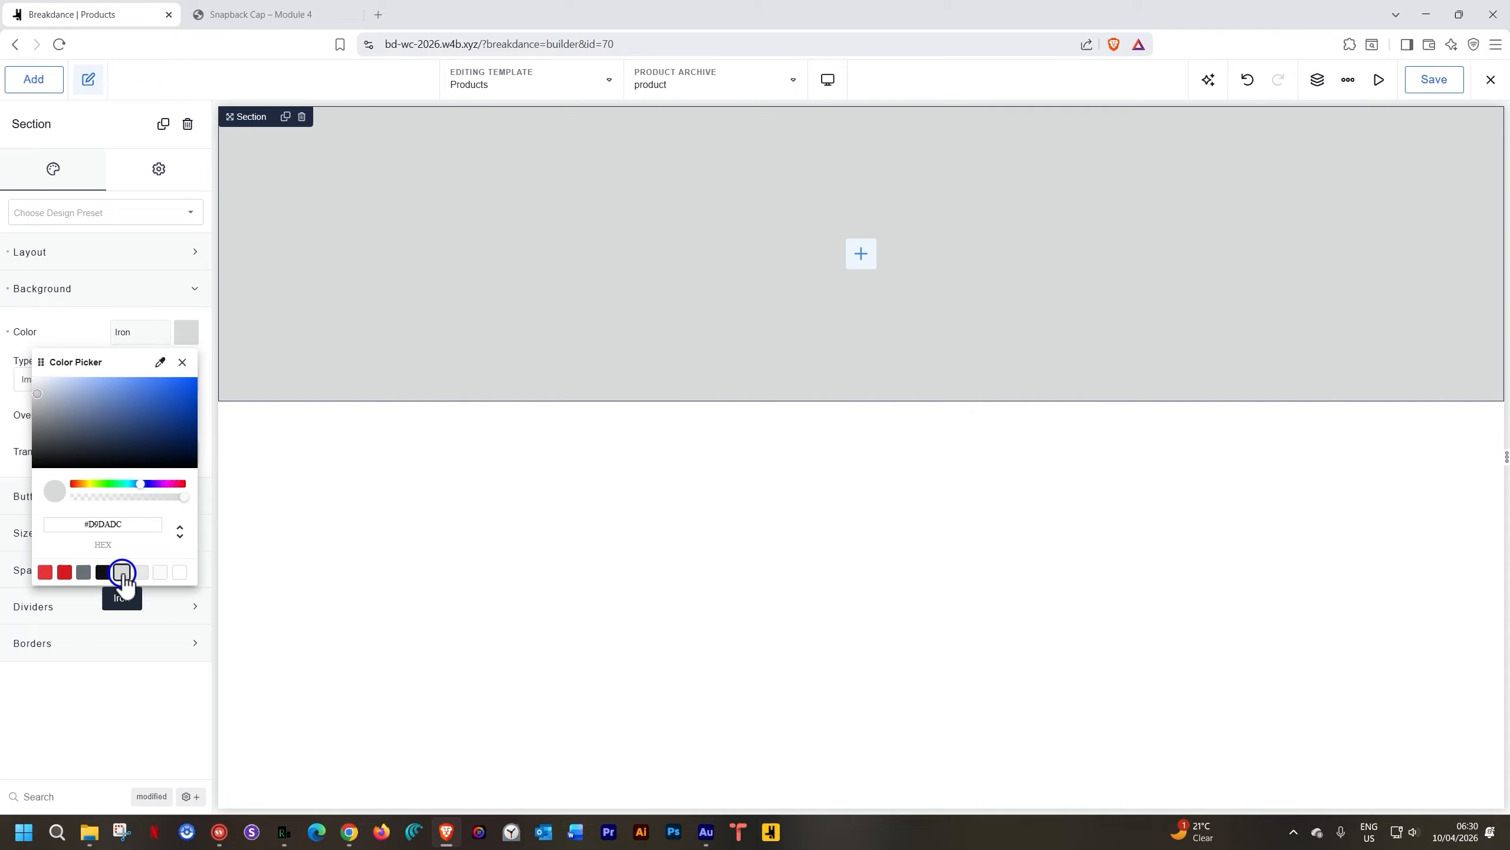
Add a Heading inside the grey section reading 'Products'
{"action": "left_click", "coordinate": [860, 258]}
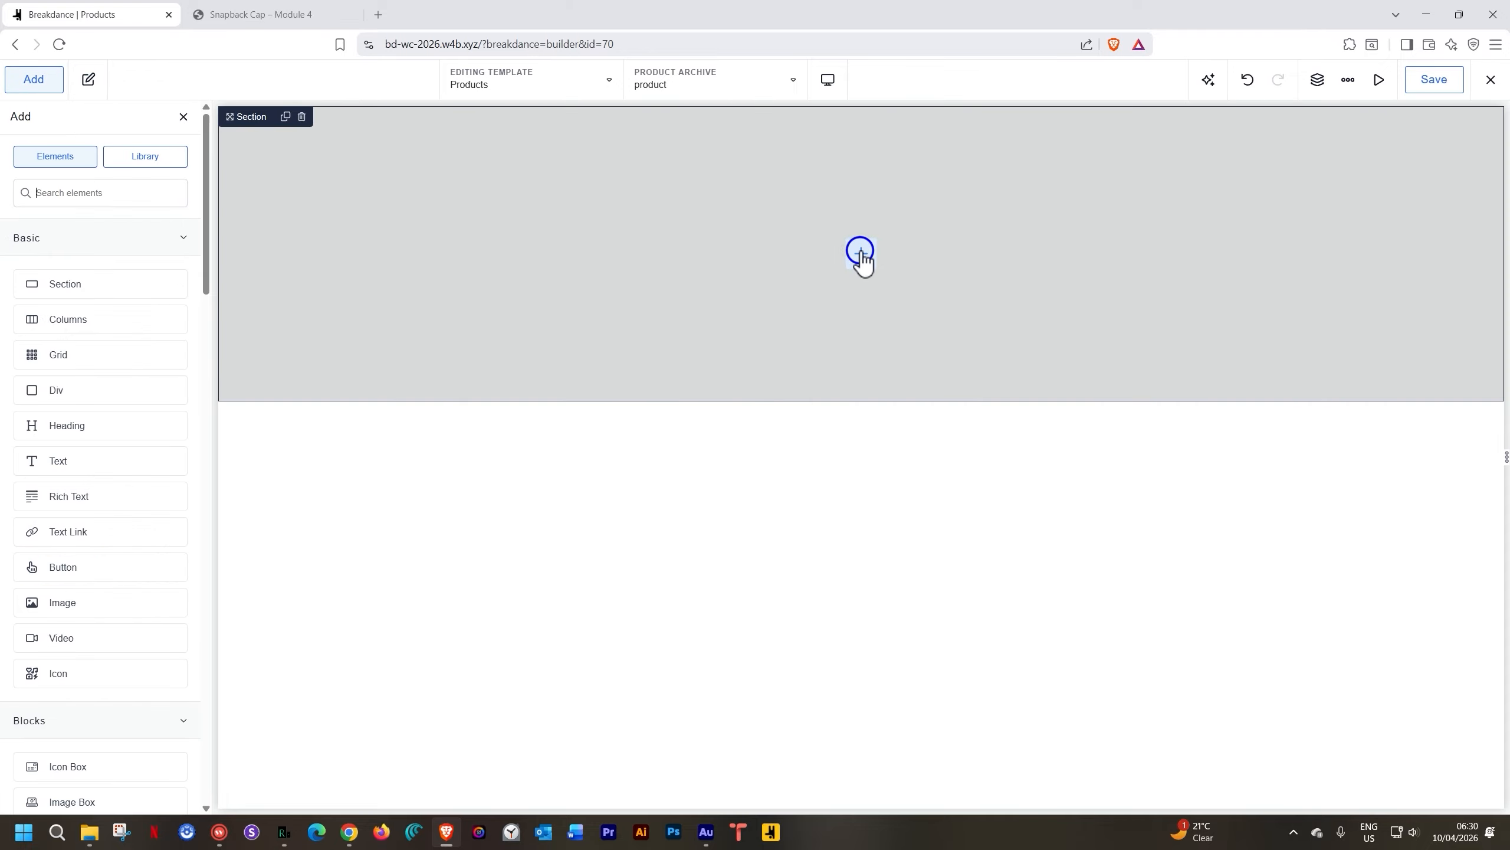
{"action": "type", "text": "head"}
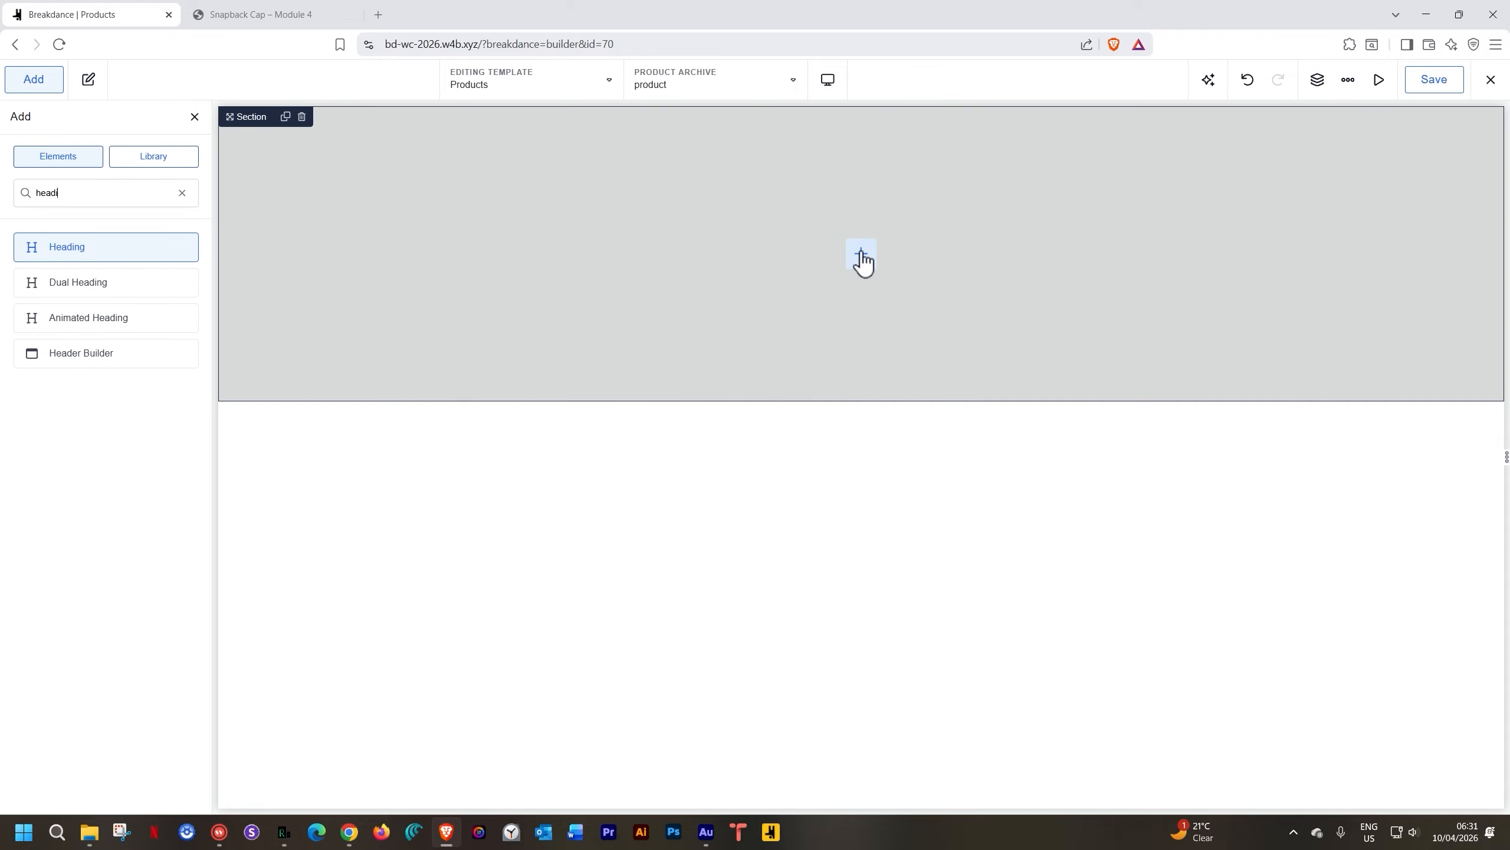
{"action": "key", "text": "Return"}
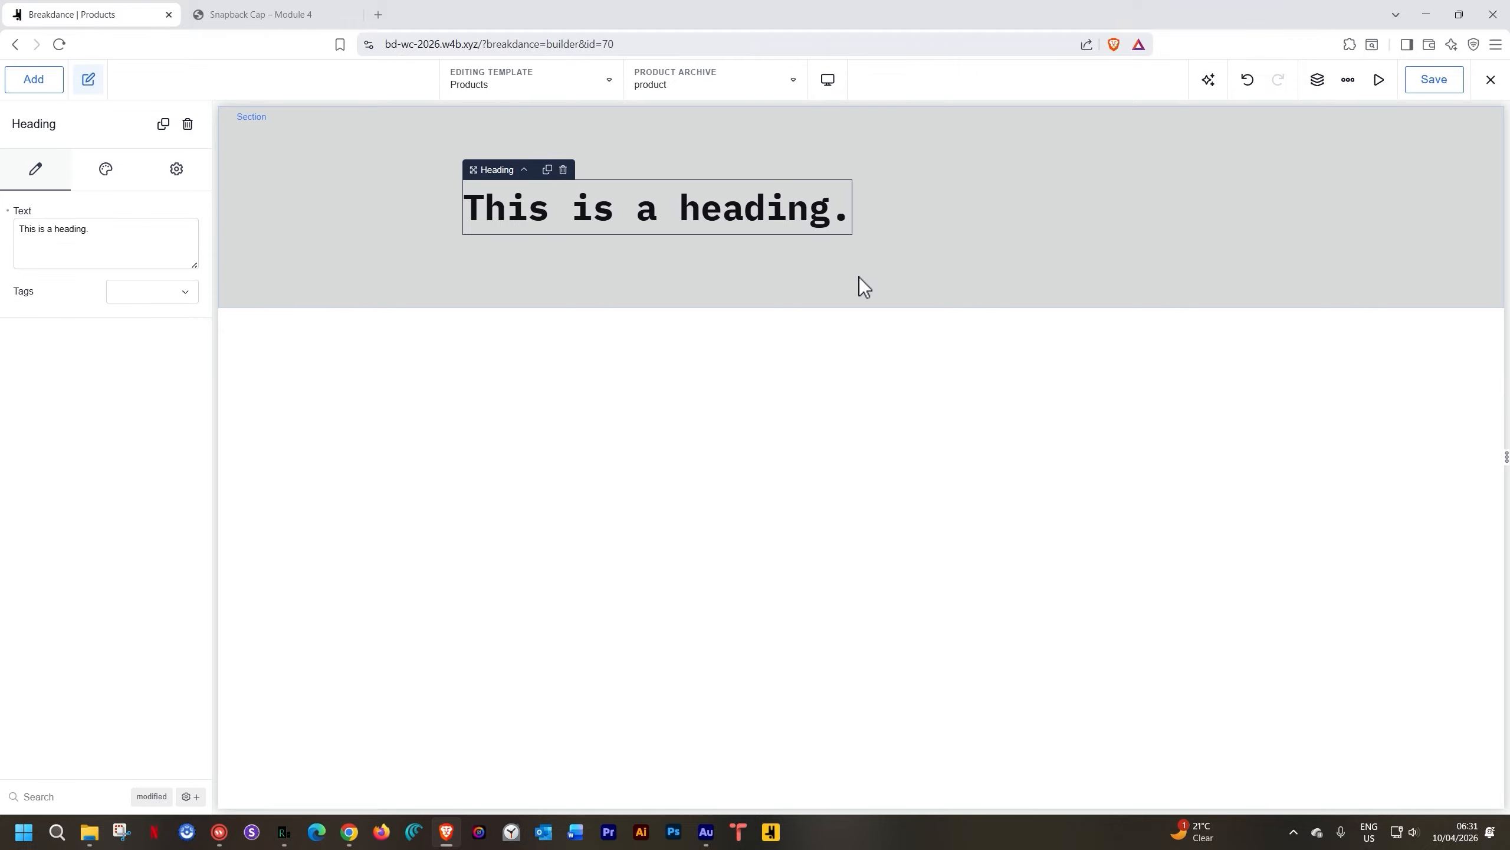
{"action": "triple_click", "coordinate": [81, 231]}
{"action": "type", "text": "Products"}
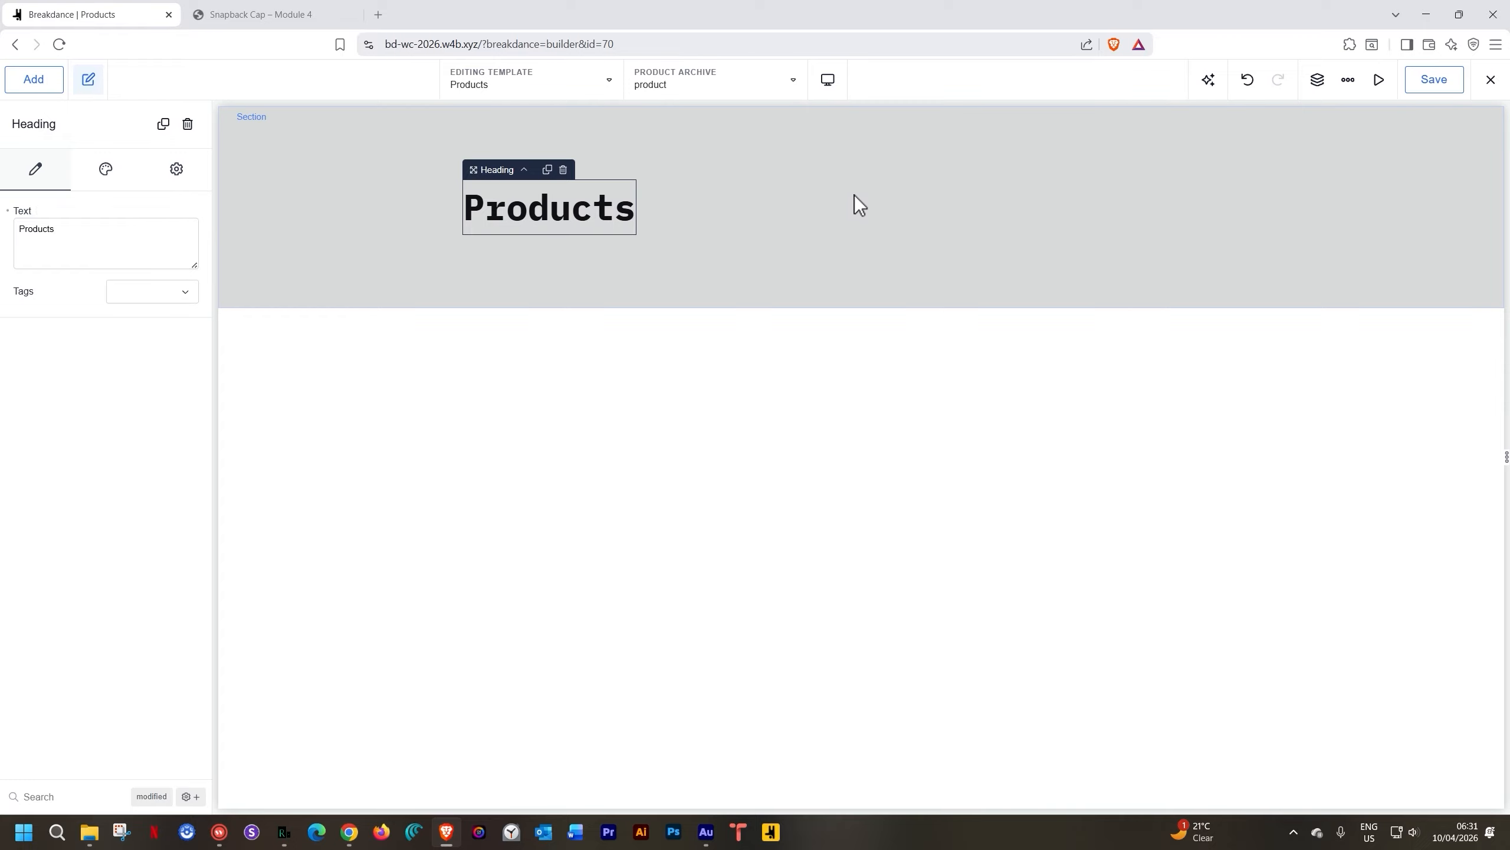
Set the section's layout alignment to center so the heading is centred
{"action": "left_click", "coordinate": [299, 172]}
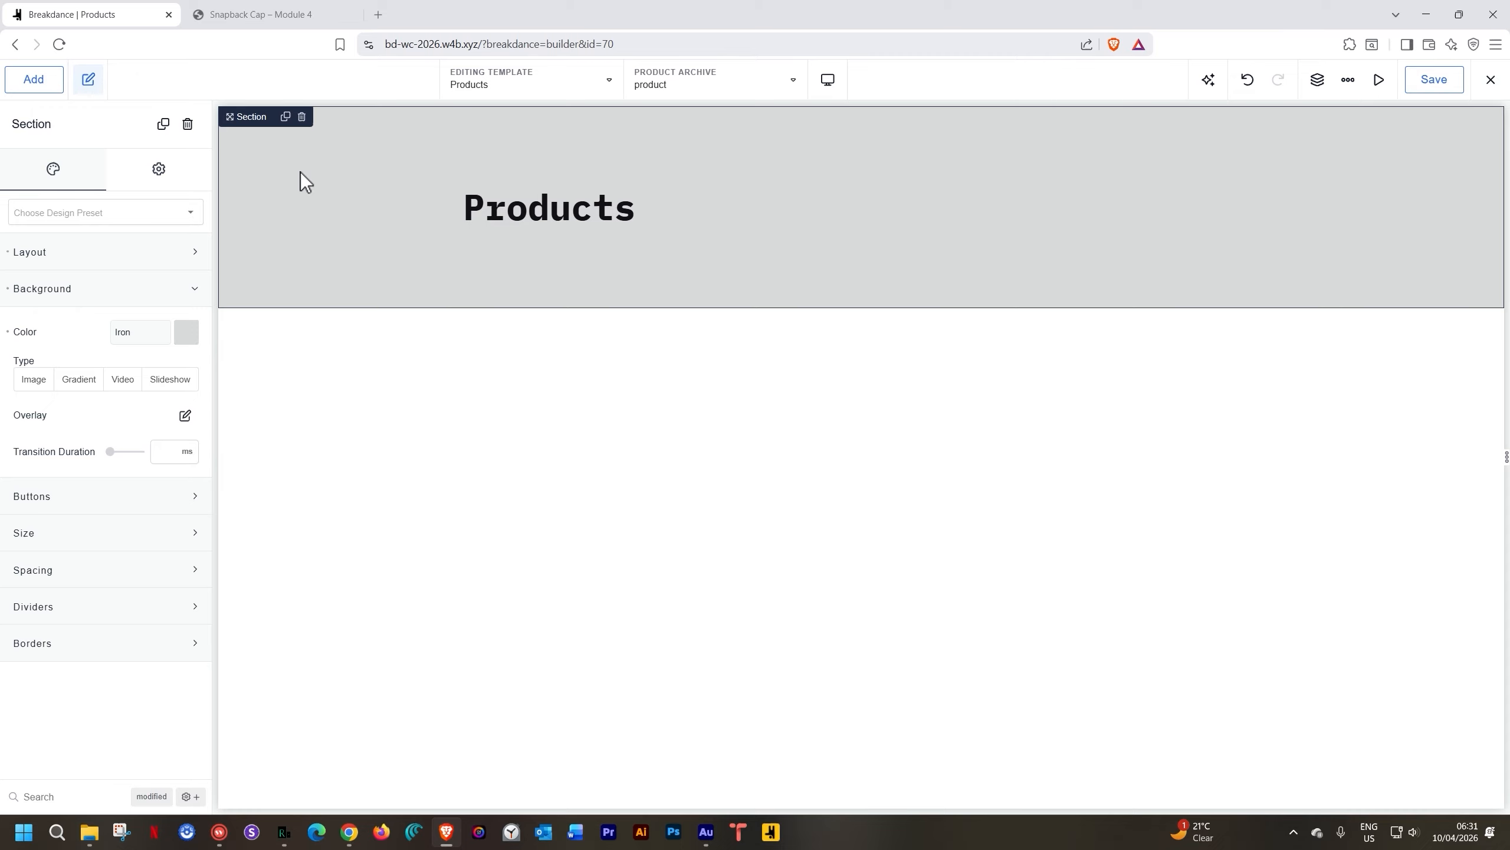
{"action": "left_click", "coordinate": [72, 254]}
{"action": "left_click", "coordinate": [154, 330]}
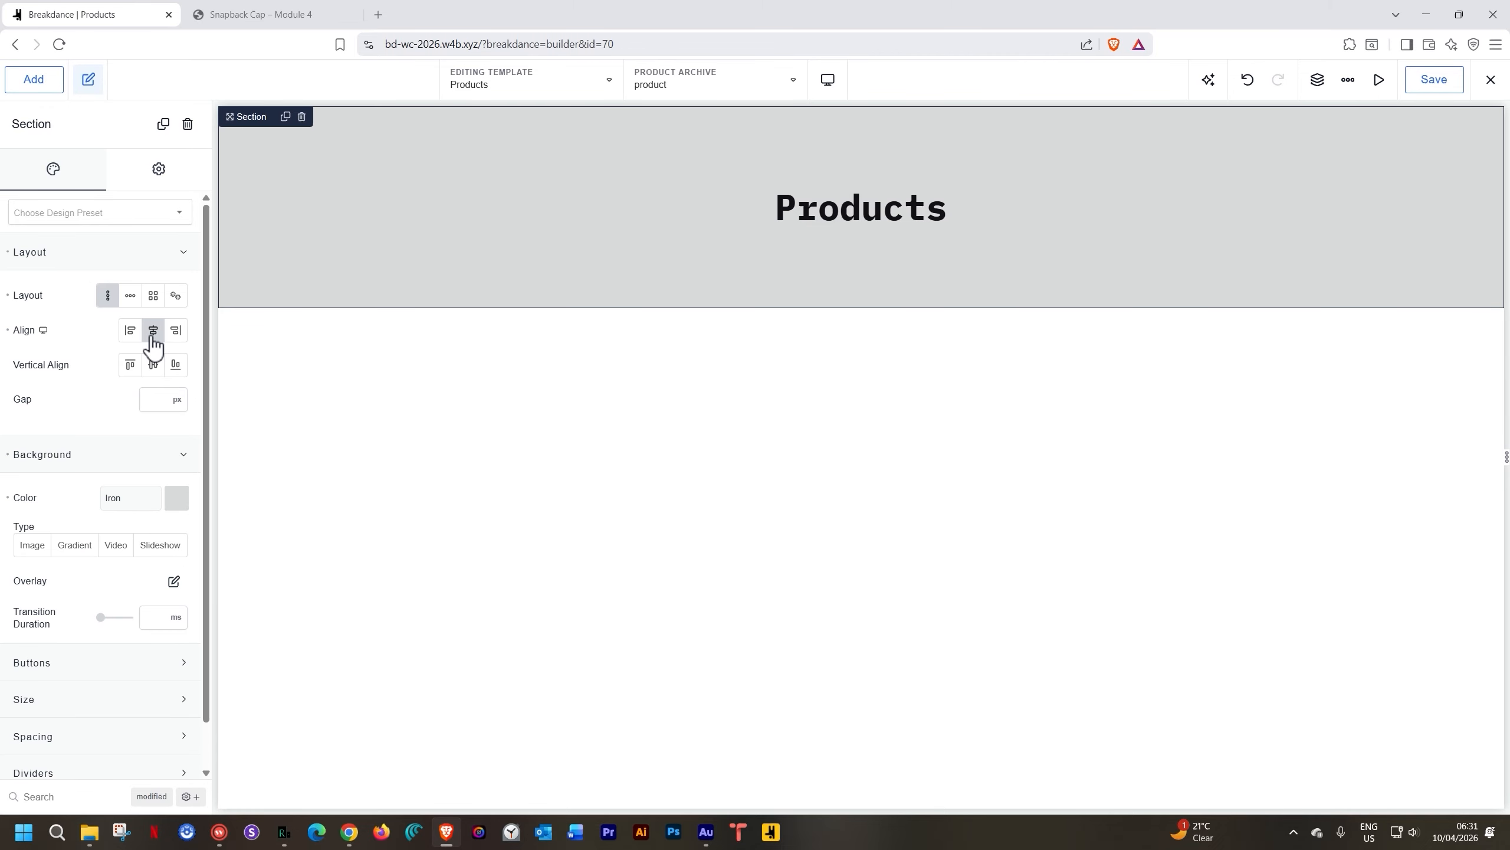
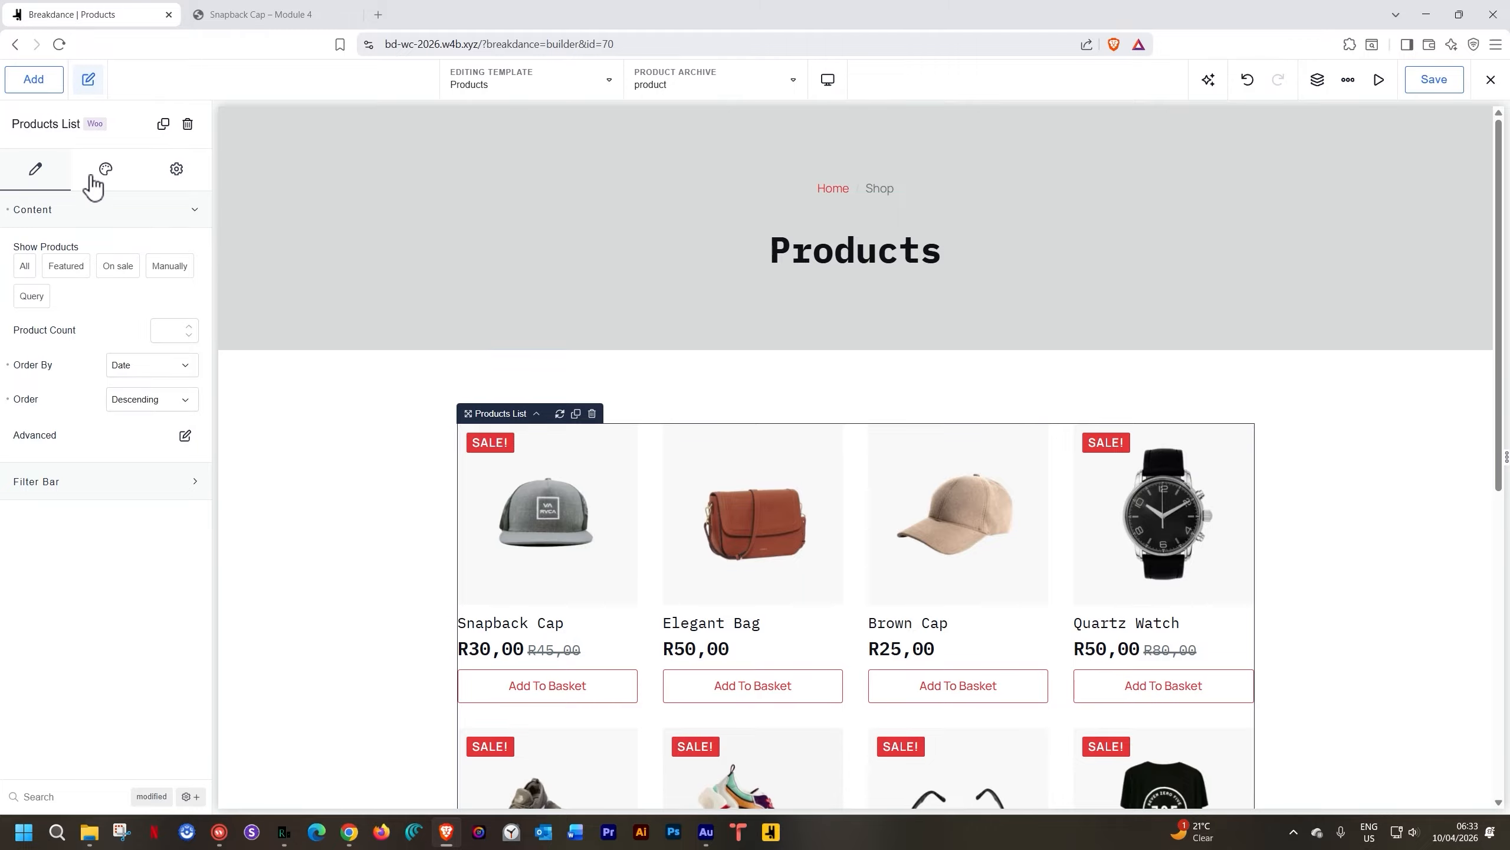
Open the Add panel's element library and show the WooCommerce category
{"action": "left_click", "coordinate": [43, 89]}
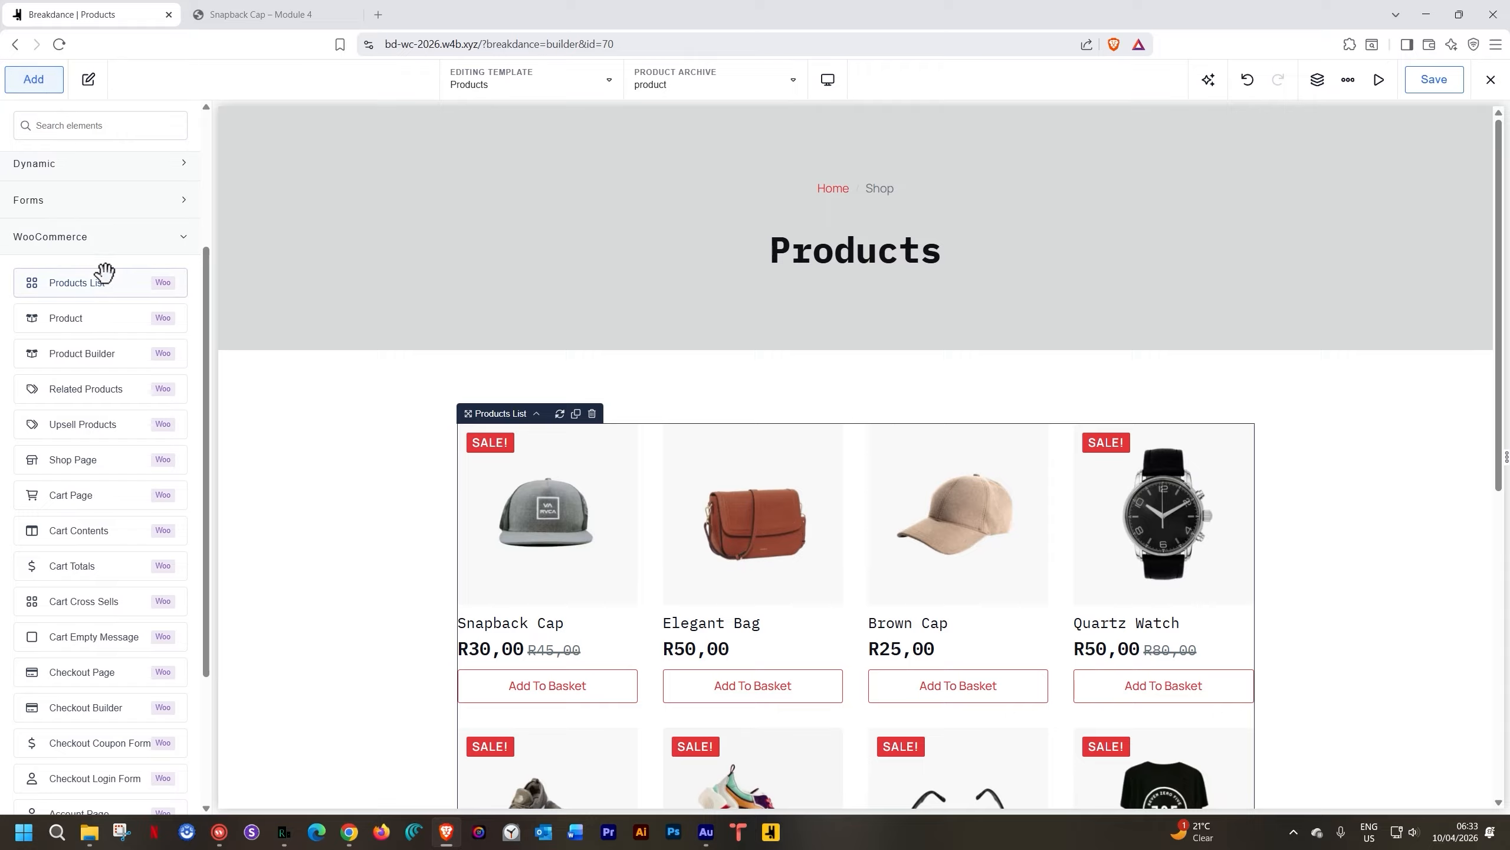
Drag the WooCommerce Shop Page element onto the canvas above the Products List grid
{"action": "scroll", "coordinate": [104, 273], "scroll_direction": "down", "scroll_amount": 3}
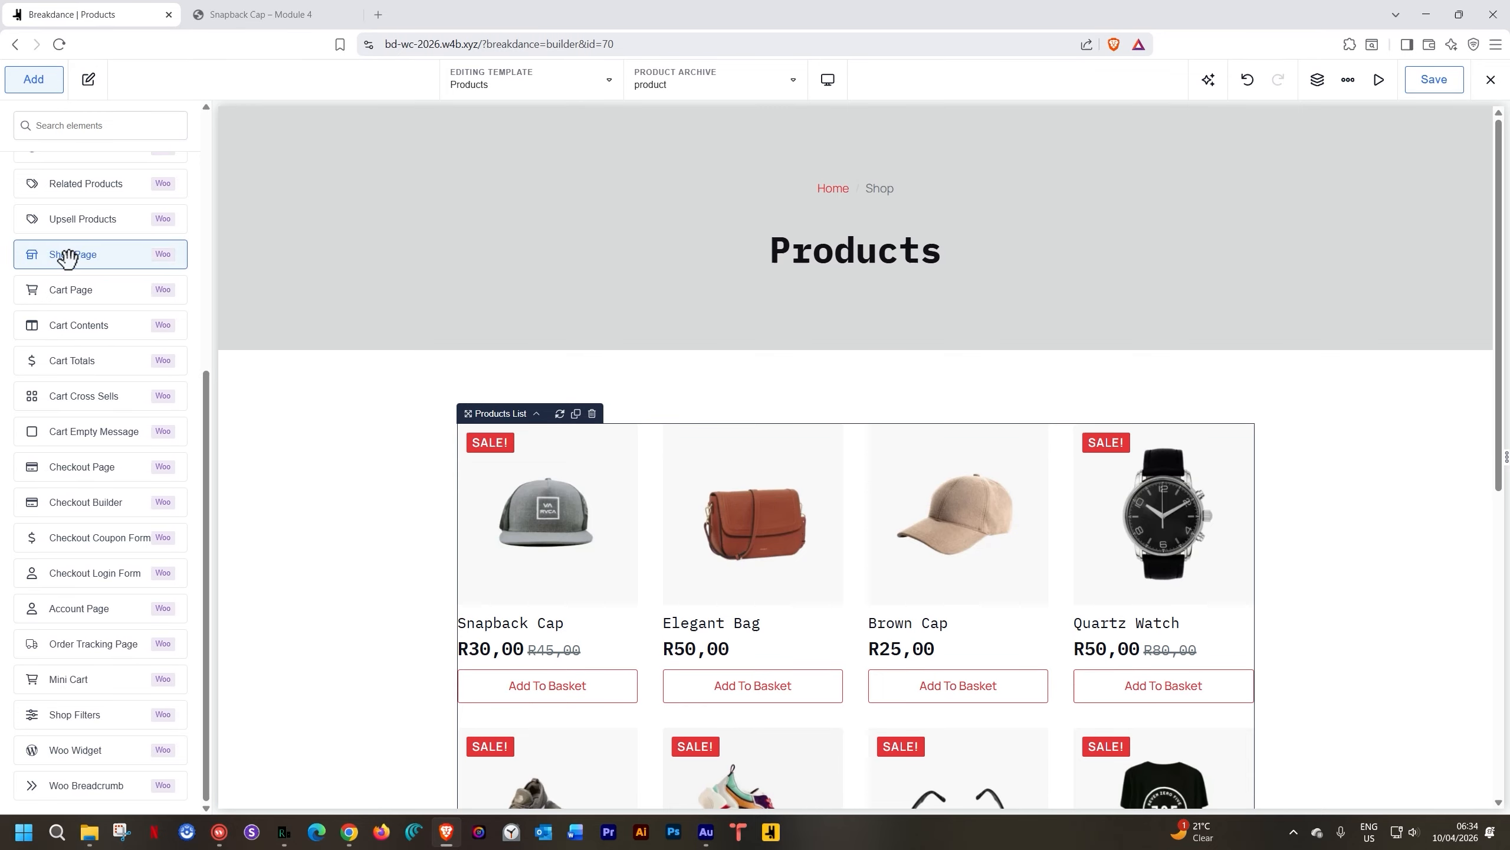
{"action": "left_click_drag", "start_coordinate": [68, 258], "coordinate": [662, 415]}
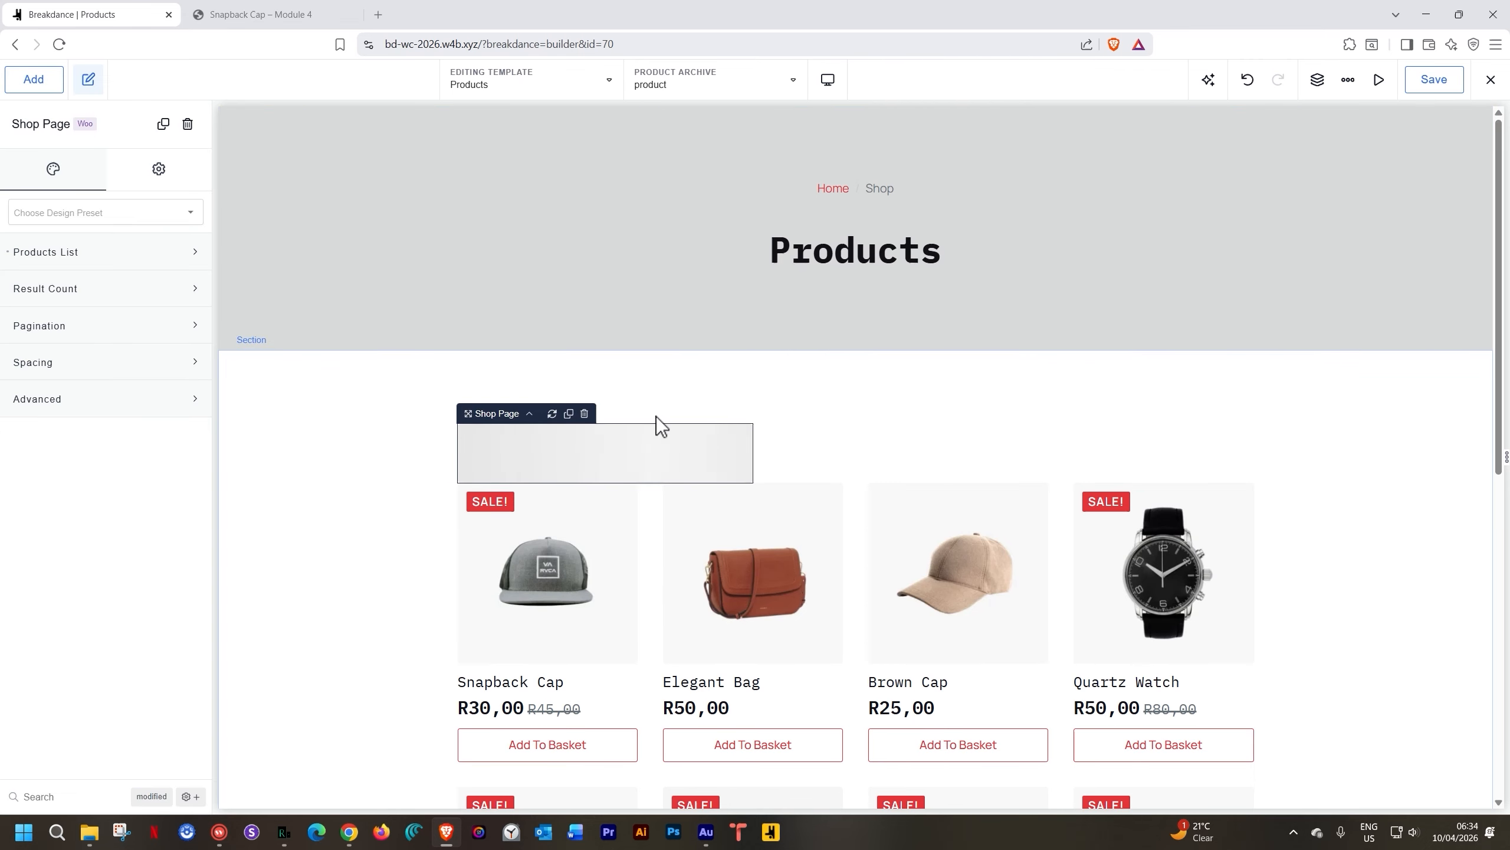
Scroll through the Shop Page grid with its 'Showing all 9 results' count and sorting dropdown
{"action": "scroll", "coordinate": [658, 430], "scroll_direction": "down", "scroll_amount": 12}
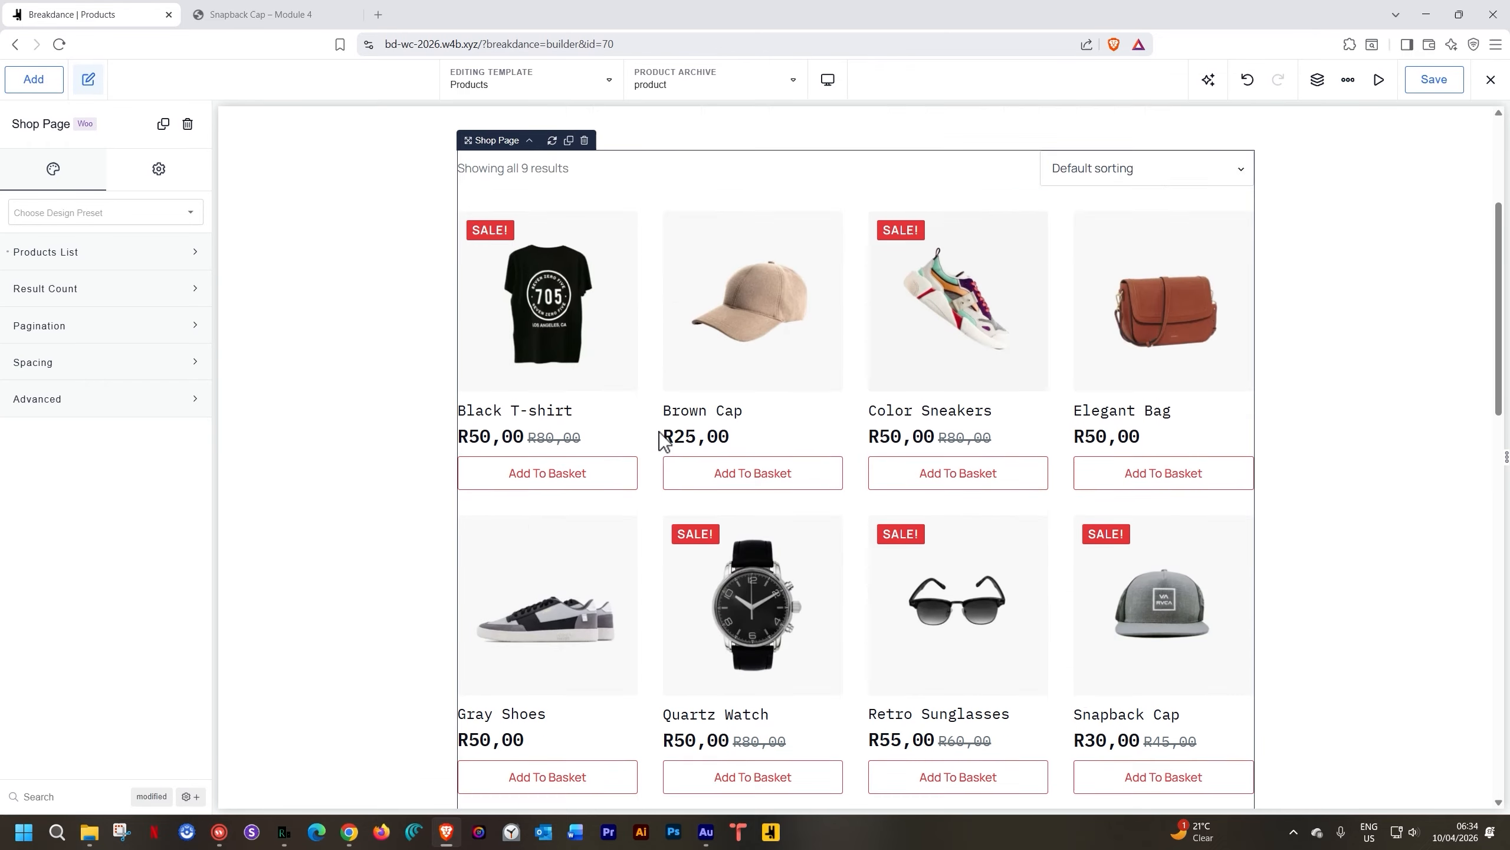
{"action": "scroll", "coordinate": [658, 431], "scroll_direction": "down", "scroll_amount": 1}
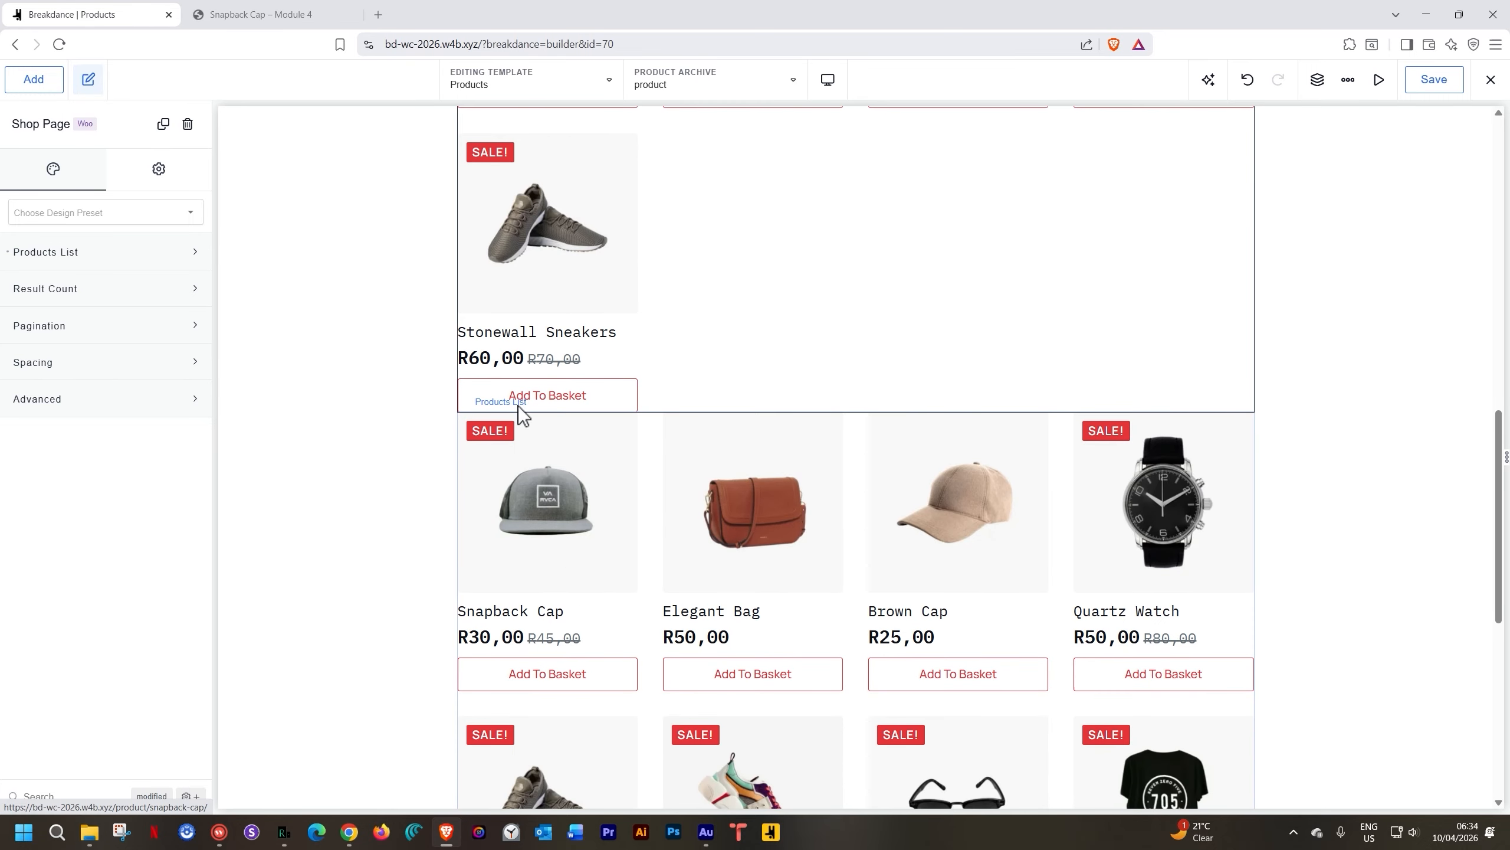
{"action": "scroll", "coordinate": [585, 512], "scroll_direction": "up", "scroll_amount": 3}
{"action": "scroll", "coordinate": [586, 512], "scroll_direction": "down", "scroll_amount": 5}
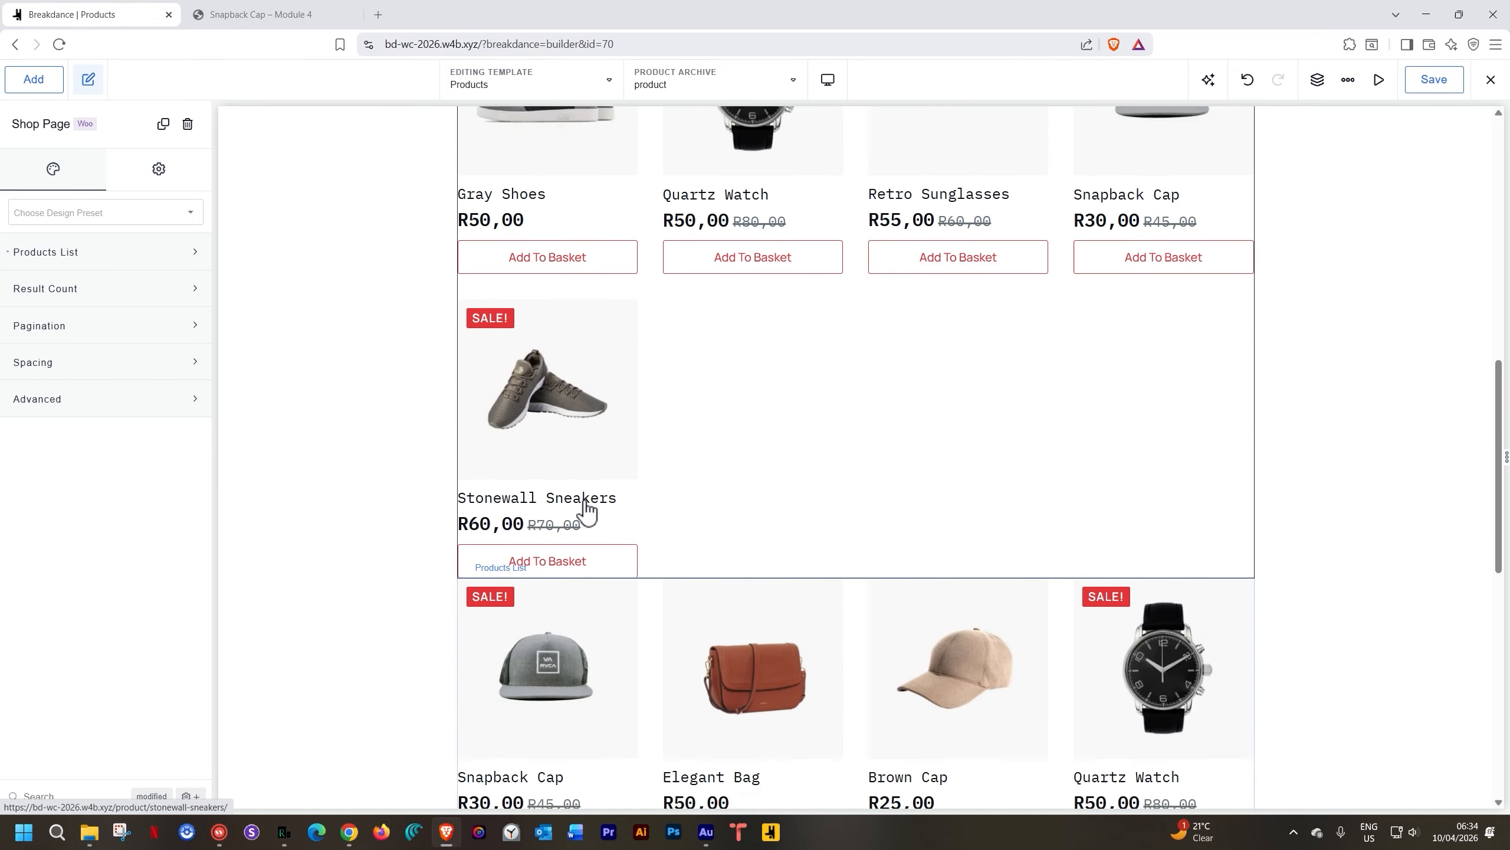
{"action": "scroll", "coordinate": [586, 511], "scroll_direction": "down", "scroll_amount": 5}
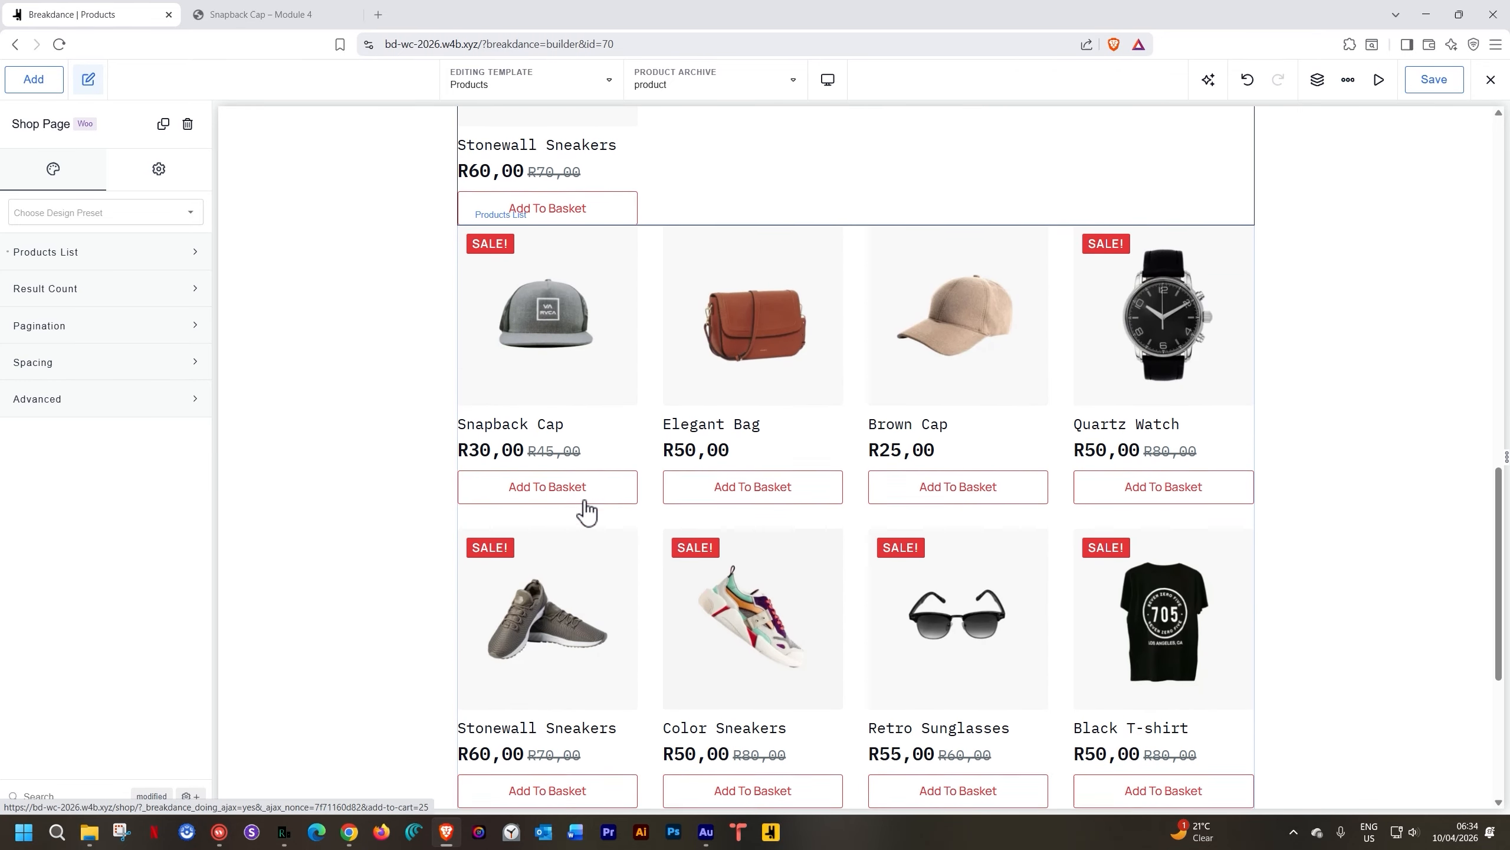
{"action": "scroll", "coordinate": [585, 505], "scroll_direction": "up", "scroll_amount": 8}
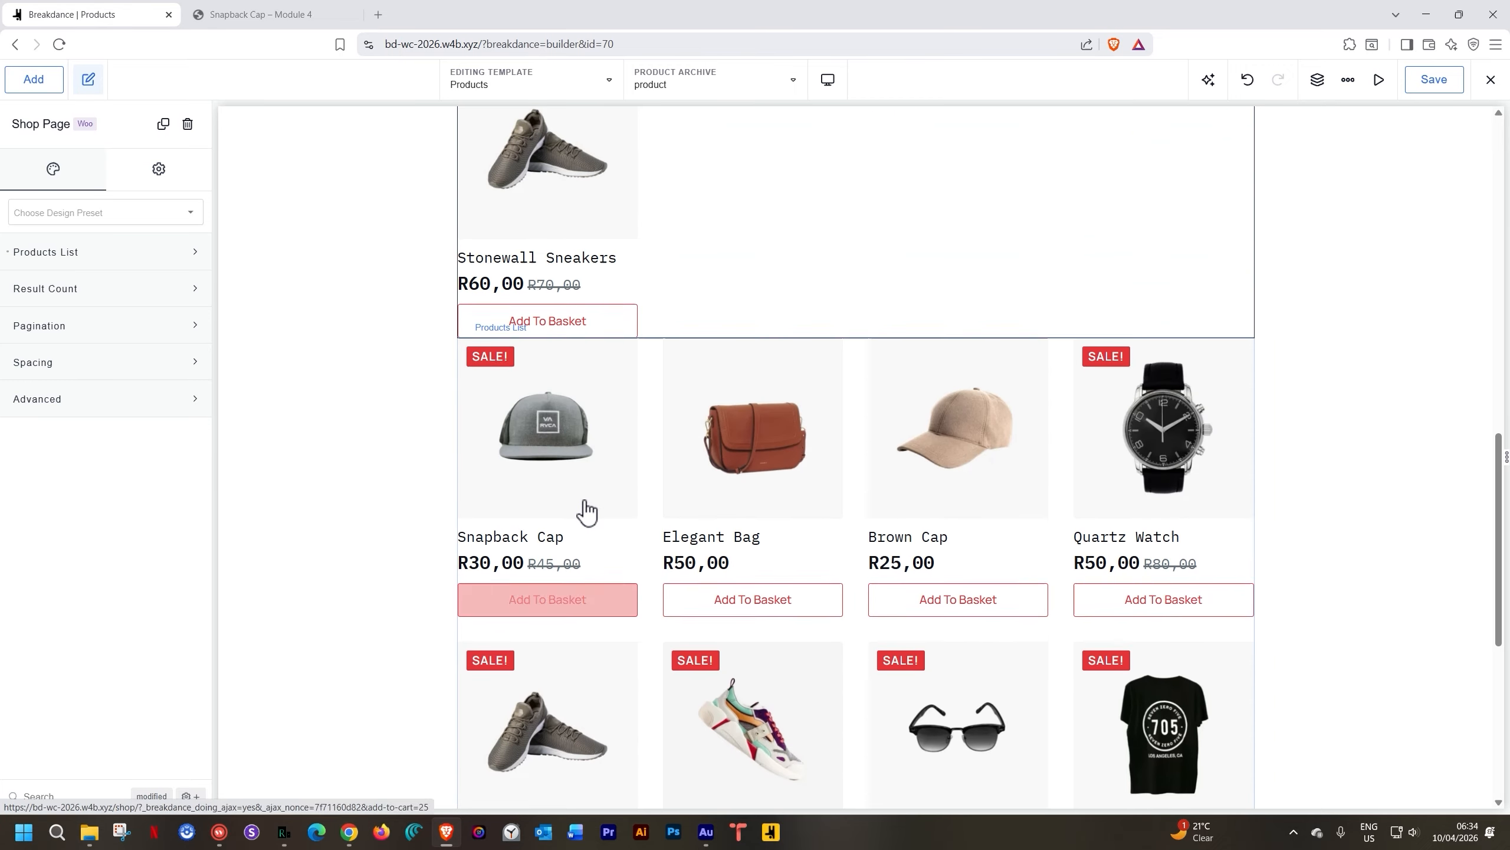
{"action": "scroll", "coordinate": [585, 510], "scroll_direction": "up", "scroll_amount": 3}
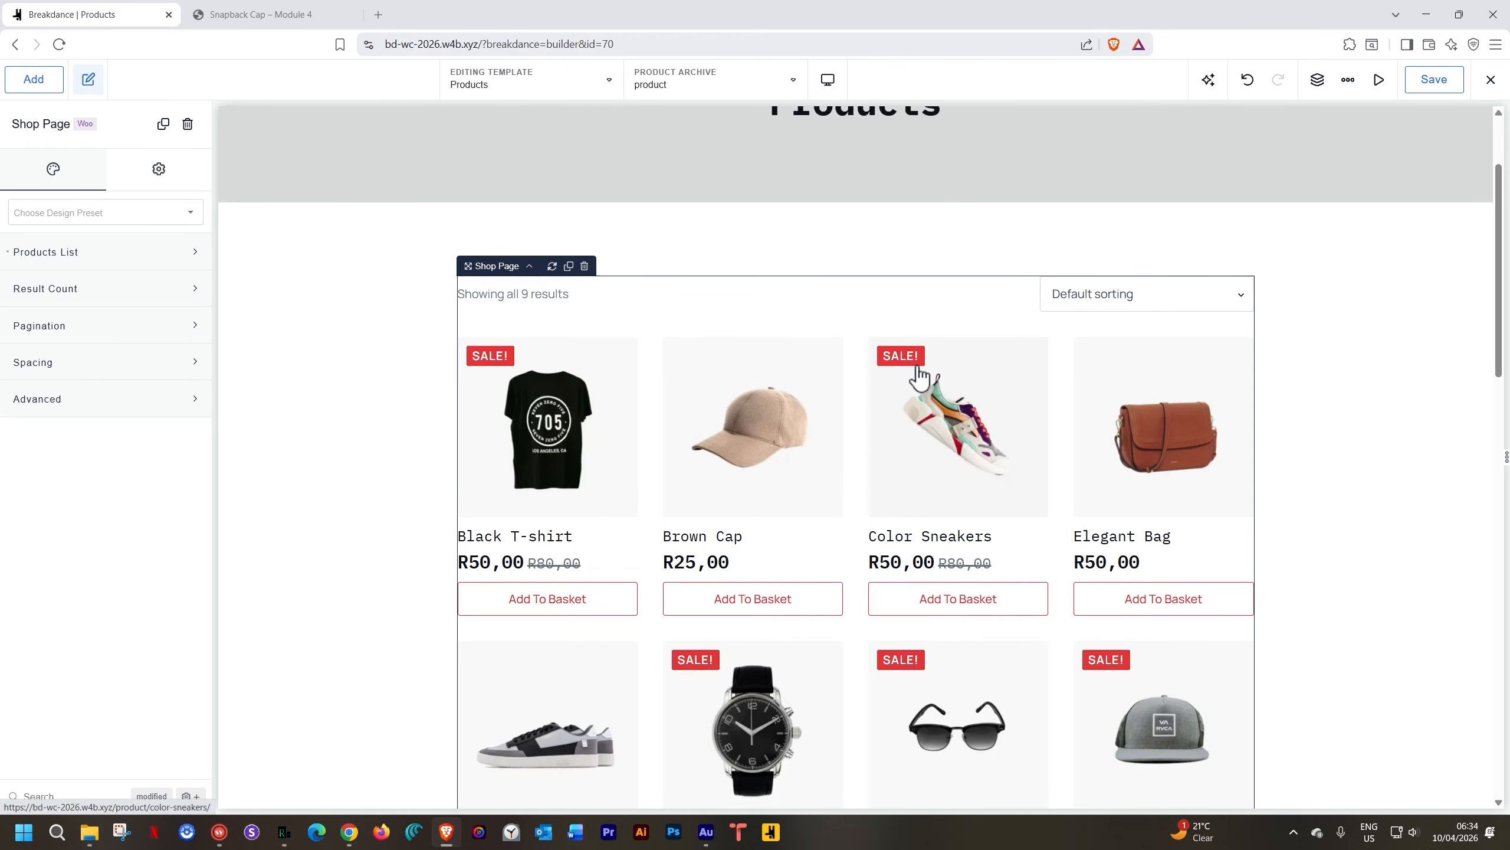
{"action": "scroll", "coordinate": [918, 375], "scroll_direction": "down", "scroll_amount": 7}
{"action": "scroll", "coordinate": [918, 375], "scroll_direction": "up", "scroll_amount": 3}
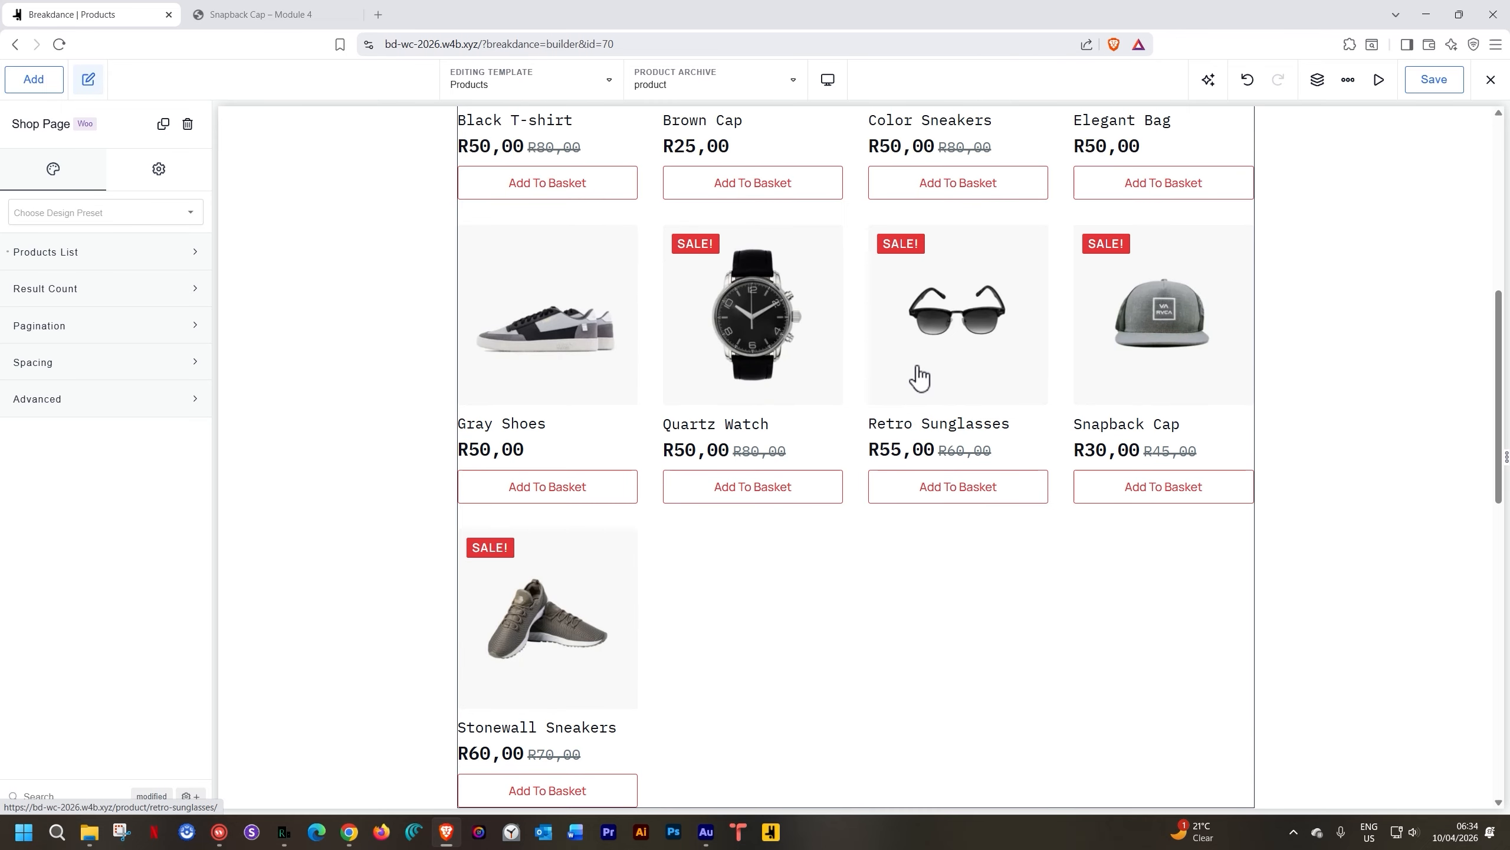
{"action": "scroll", "coordinate": [621, 268], "scroll_direction": "up", "scroll_amount": 3}
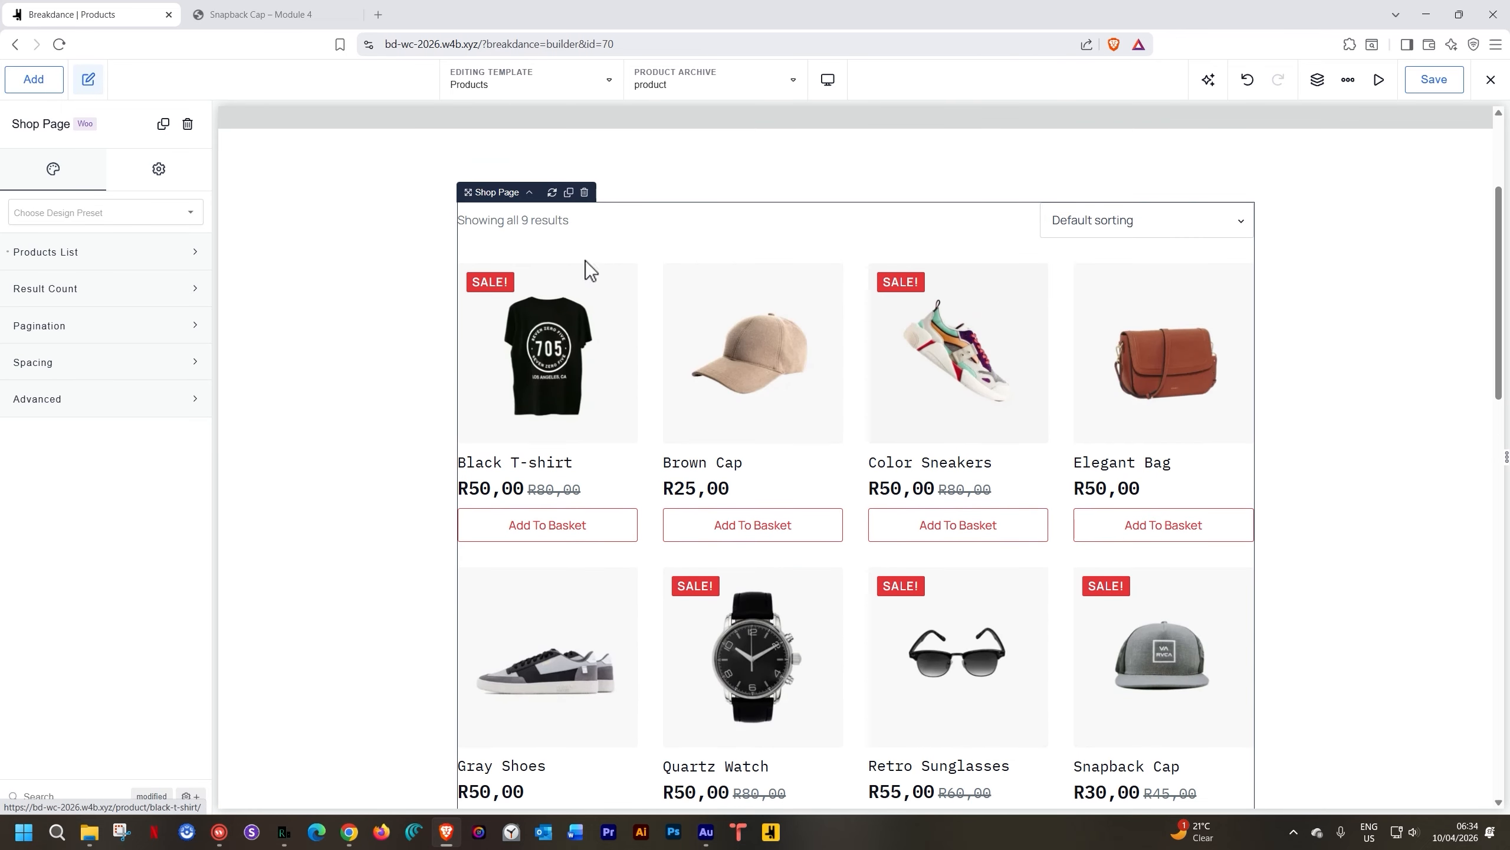
Reopen the element library to look at the Shop Filters element
{"action": "left_click", "coordinate": [33, 80]}
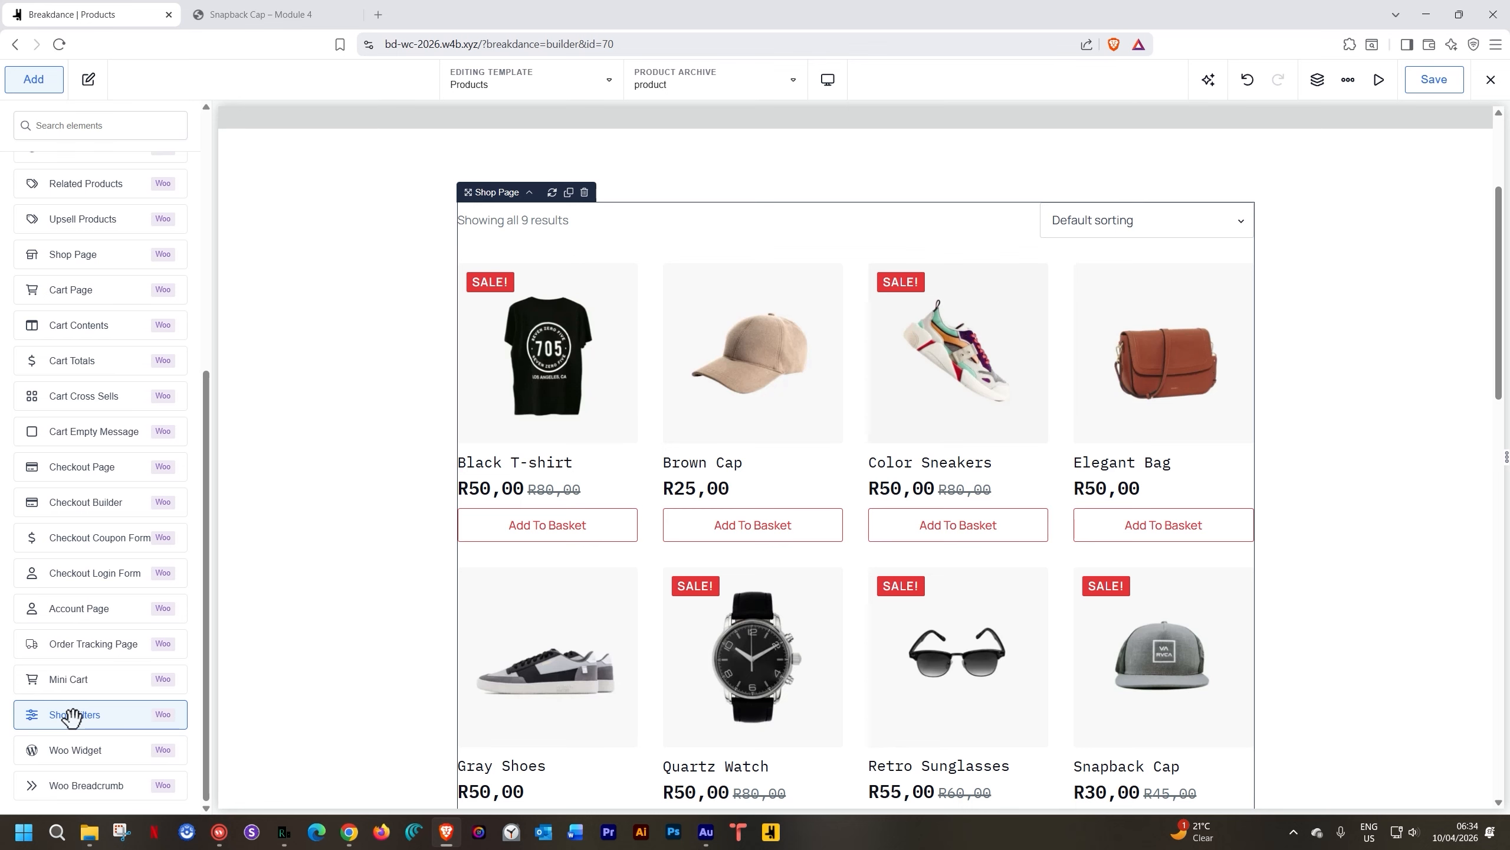
{"action": "scroll", "coordinate": [348, 681], "scroll_direction": "down", "scroll_amount": 10}
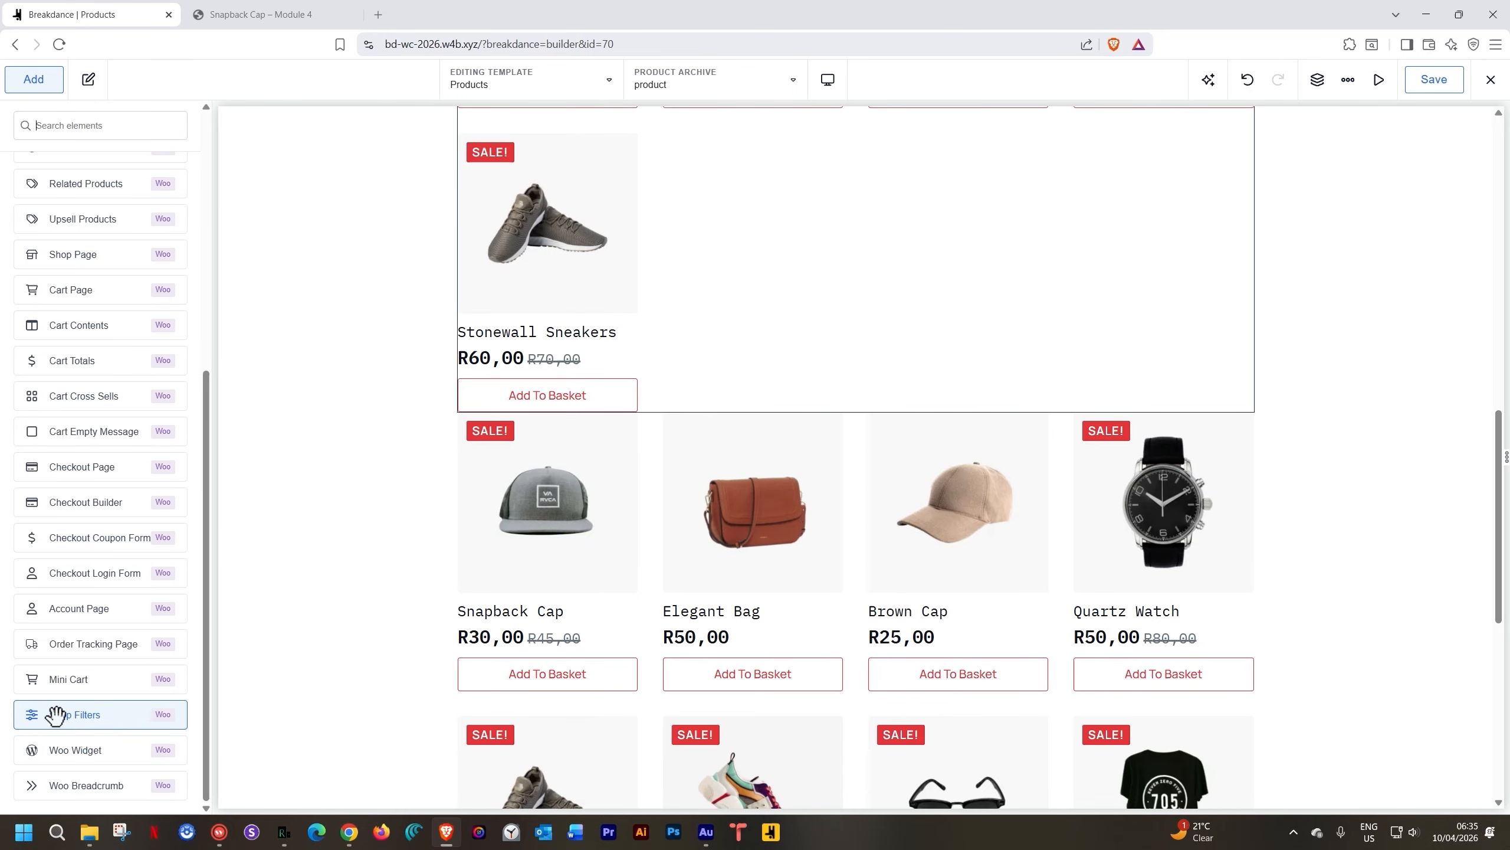
{"action": "scroll", "coordinate": [469, 624], "scroll_direction": "up", "scroll_amount": 10}
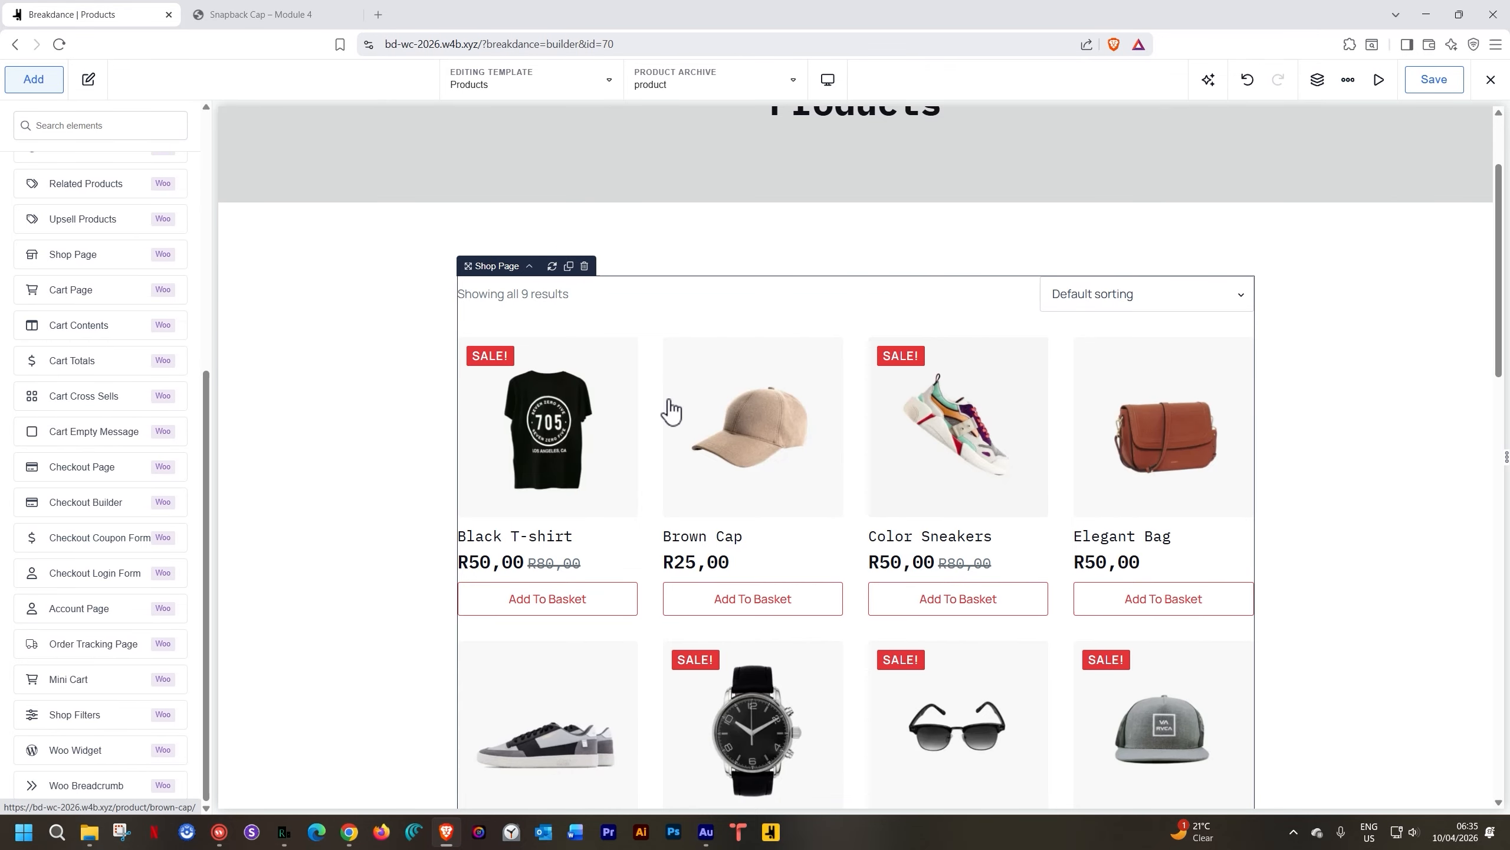
Select the old Products List grid below the Shop Page on the canvas
{"action": "scroll", "coordinate": [669, 407], "scroll_direction": "down", "scroll_amount": 5}
{"action": "scroll", "coordinate": [669, 411], "scroll_direction": "down", "scroll_amount": 5}
{"action": "left_click", "coordinate": [658, 450]}
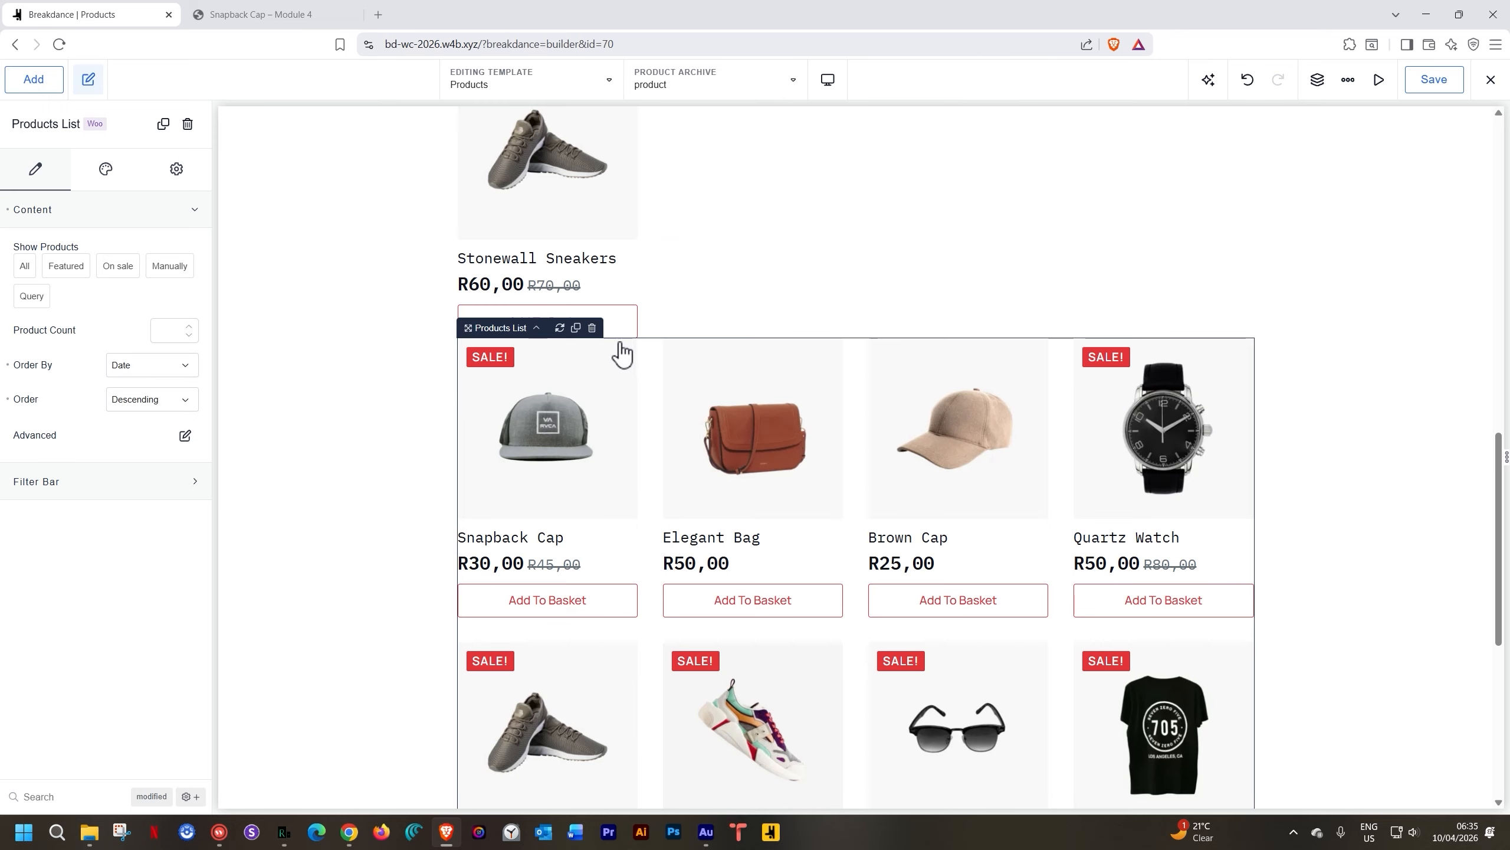
Delete the old Products List grid and select the Shop Page grid
{"action": "left_click", "coordinate": [592, 328]}
{"action": "scroll", "coordinate": [684, 419], "scroll_direction": "up", "scroll_amount": 6}
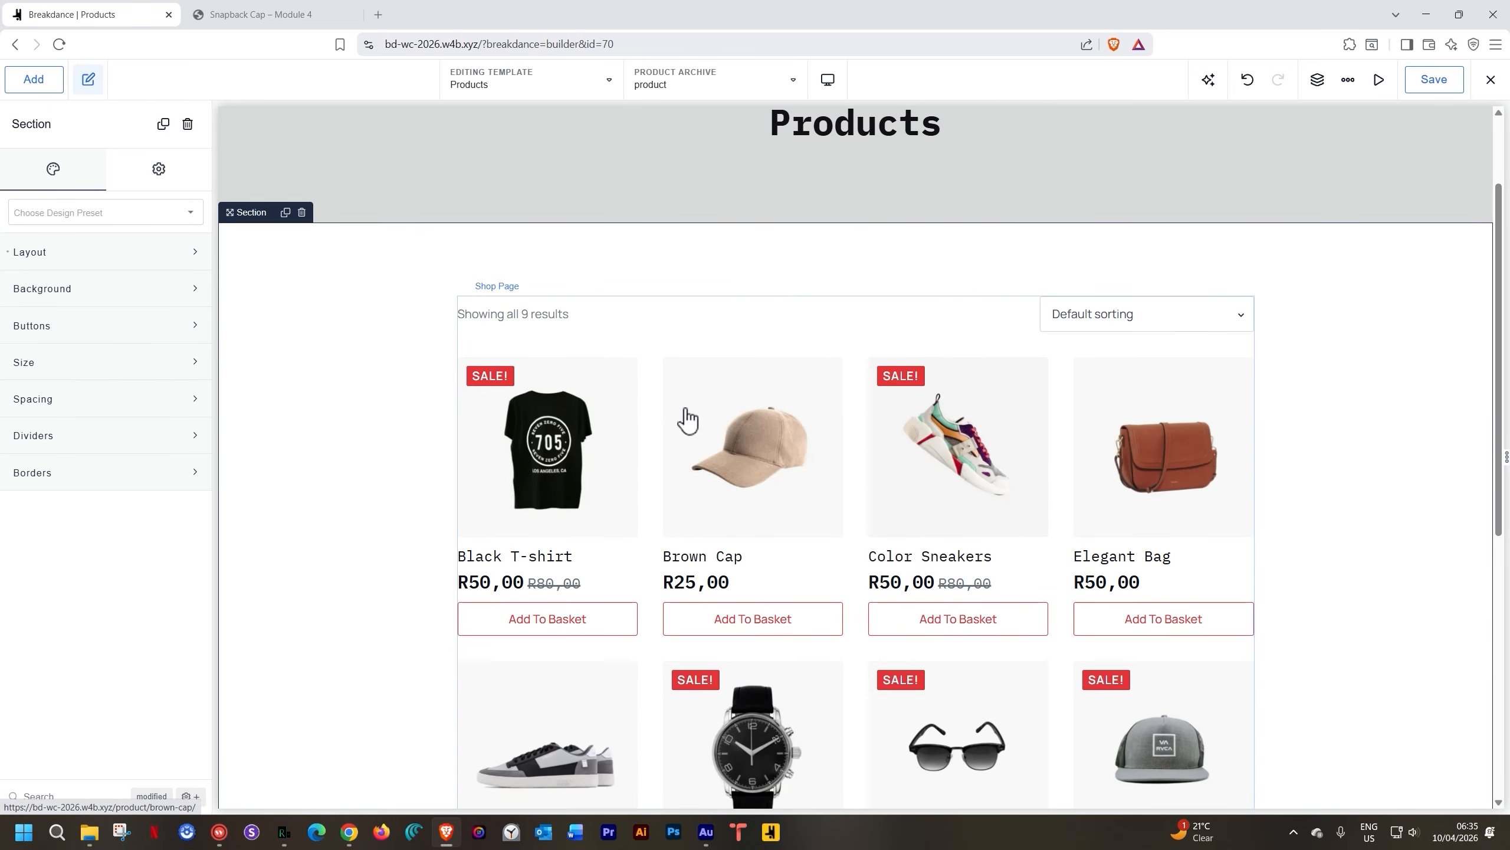
{"action": "left_click", "coordinate": [715, 411]}
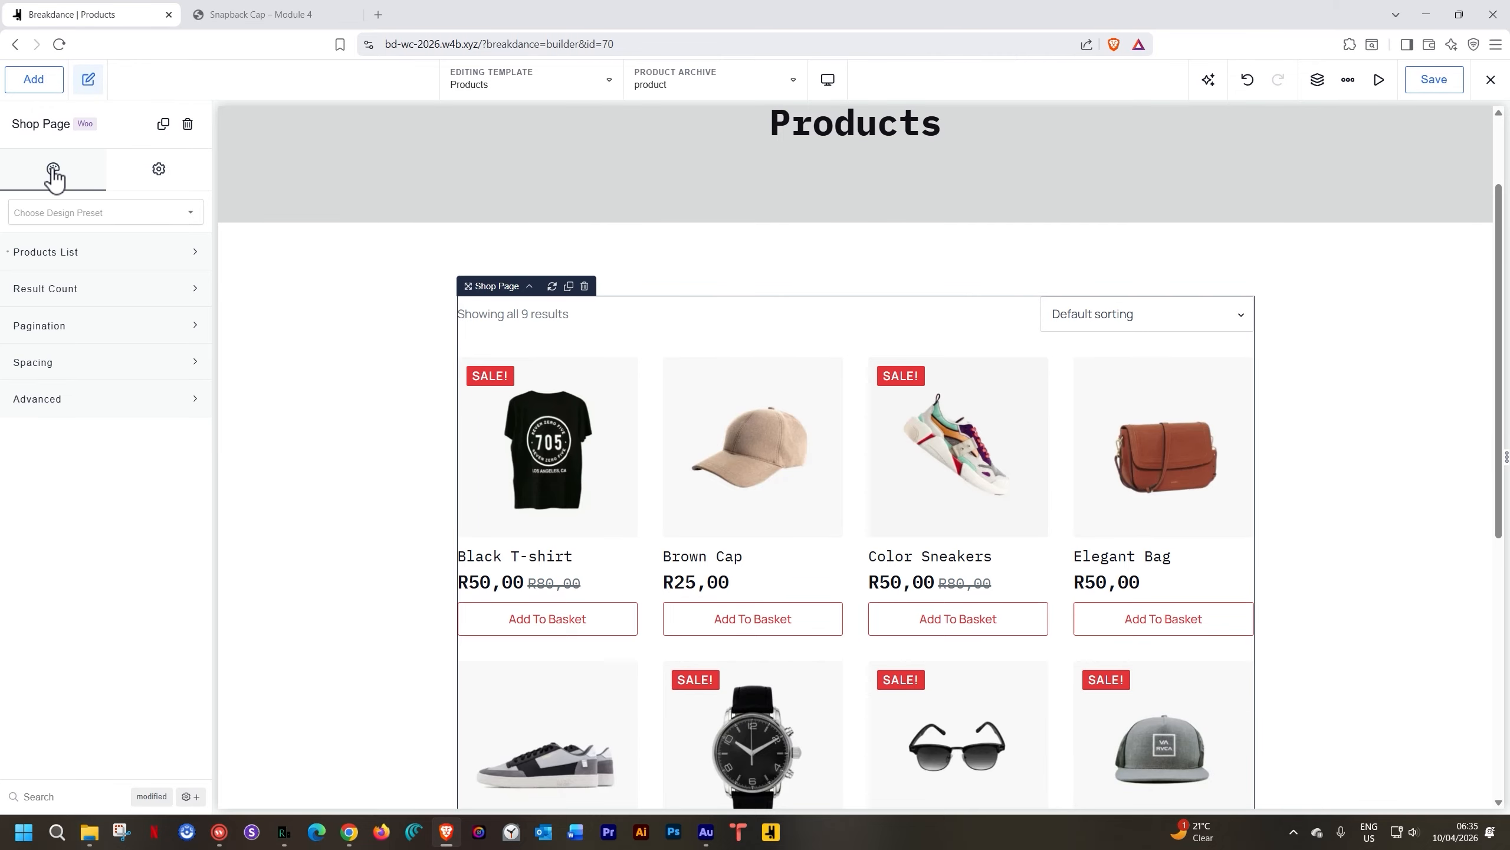
Expand the Shop Page's Products List style options and open its Elements list
{"action": "left_click", "coordinate": [70, 252]}
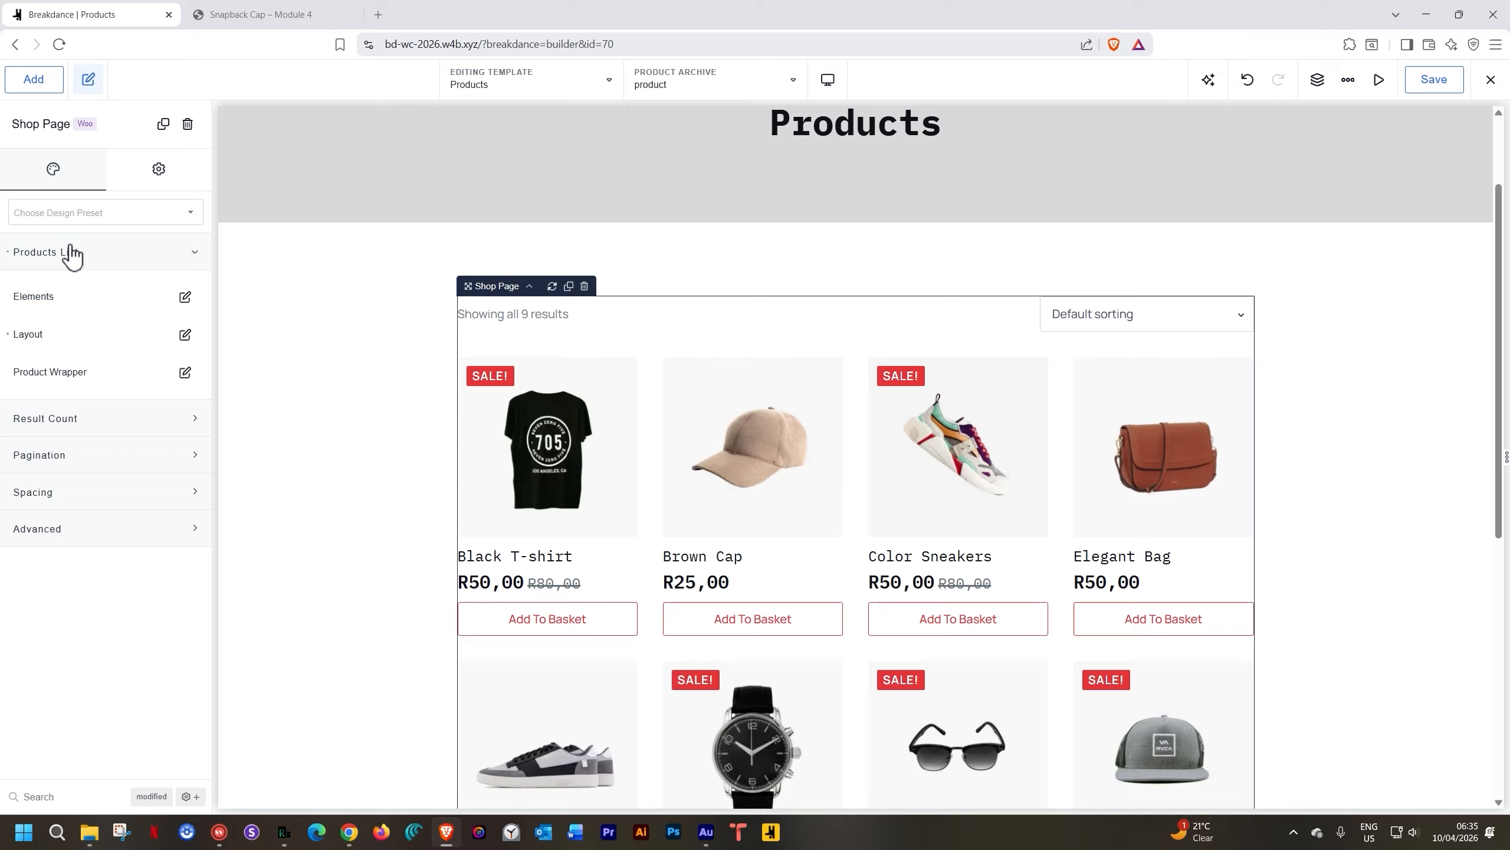
{"action": "scroll", "coordinate": [743, 589], "scroll_direction": "down", "scroll_amount": 3}
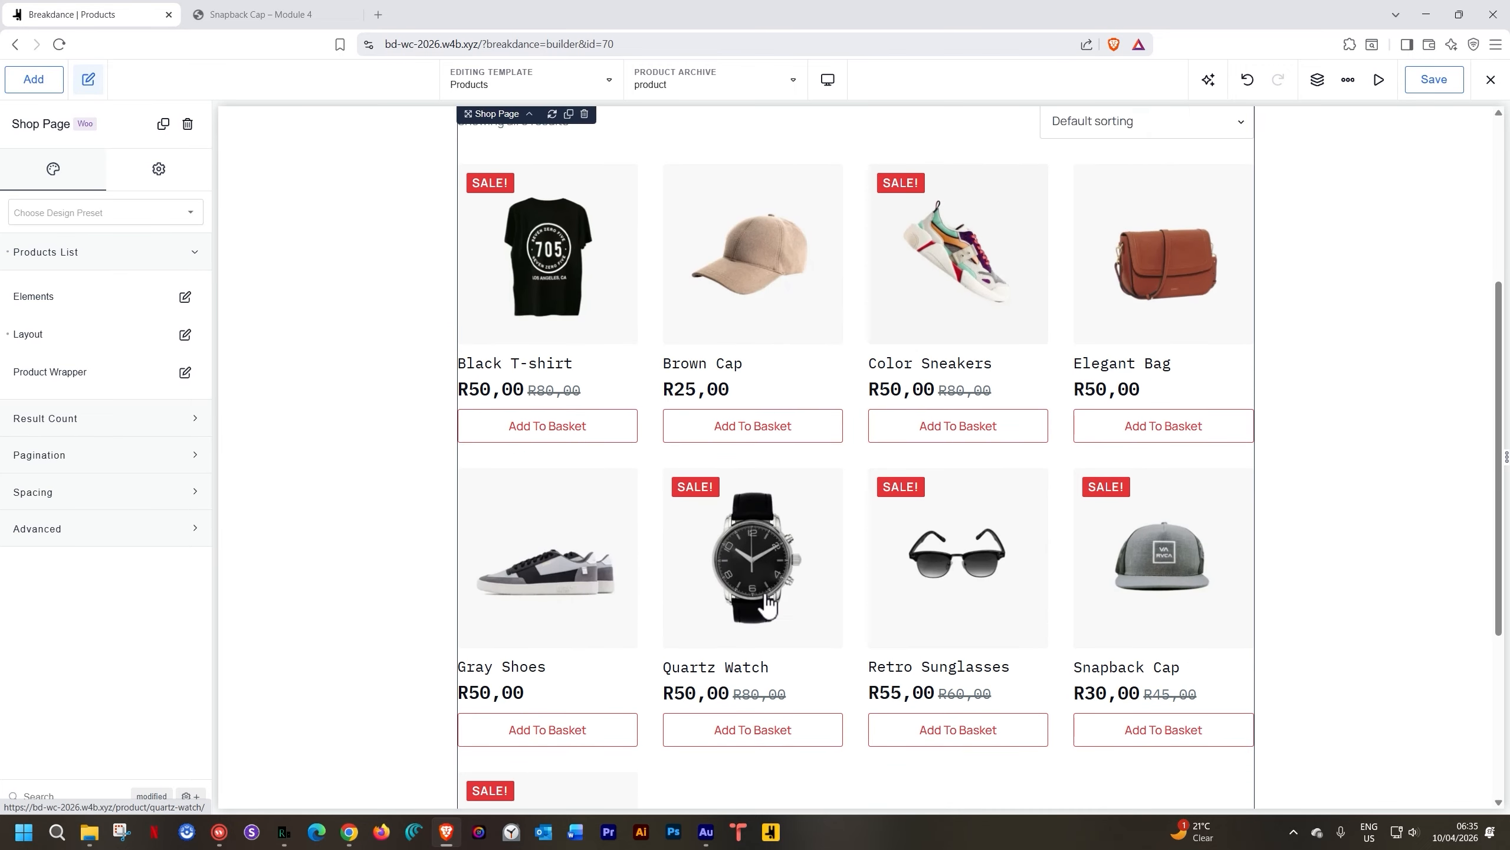
{"action": "scroll", "coordinate": [767, 602], "scroll_direction": "up", "scroll_amount": 4}
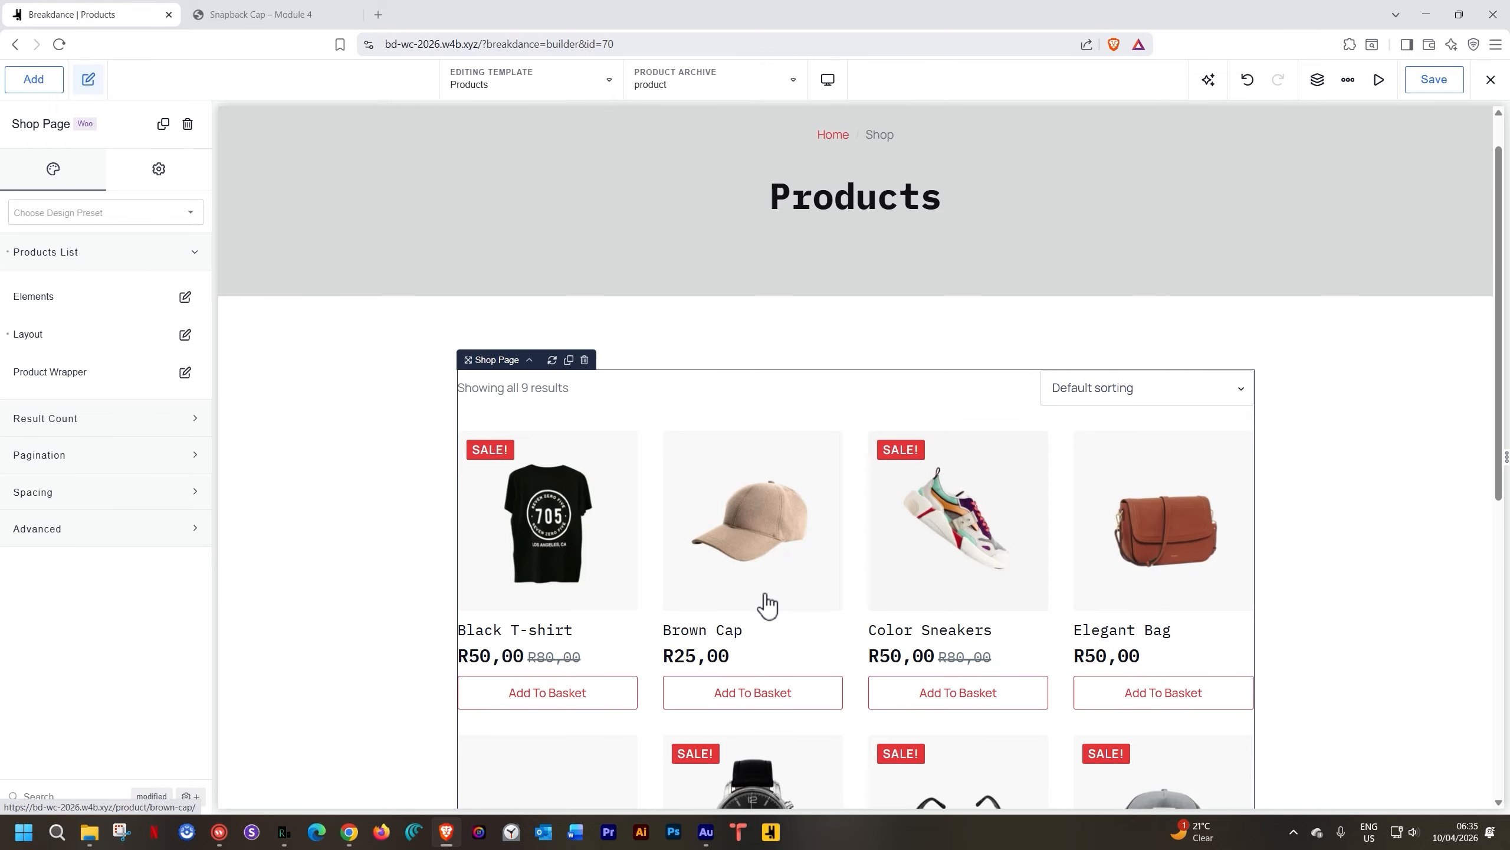
{"action": "scroll", "coordinate": [749, 630], "scroll_direction": "down", "scroll_amount": 9}
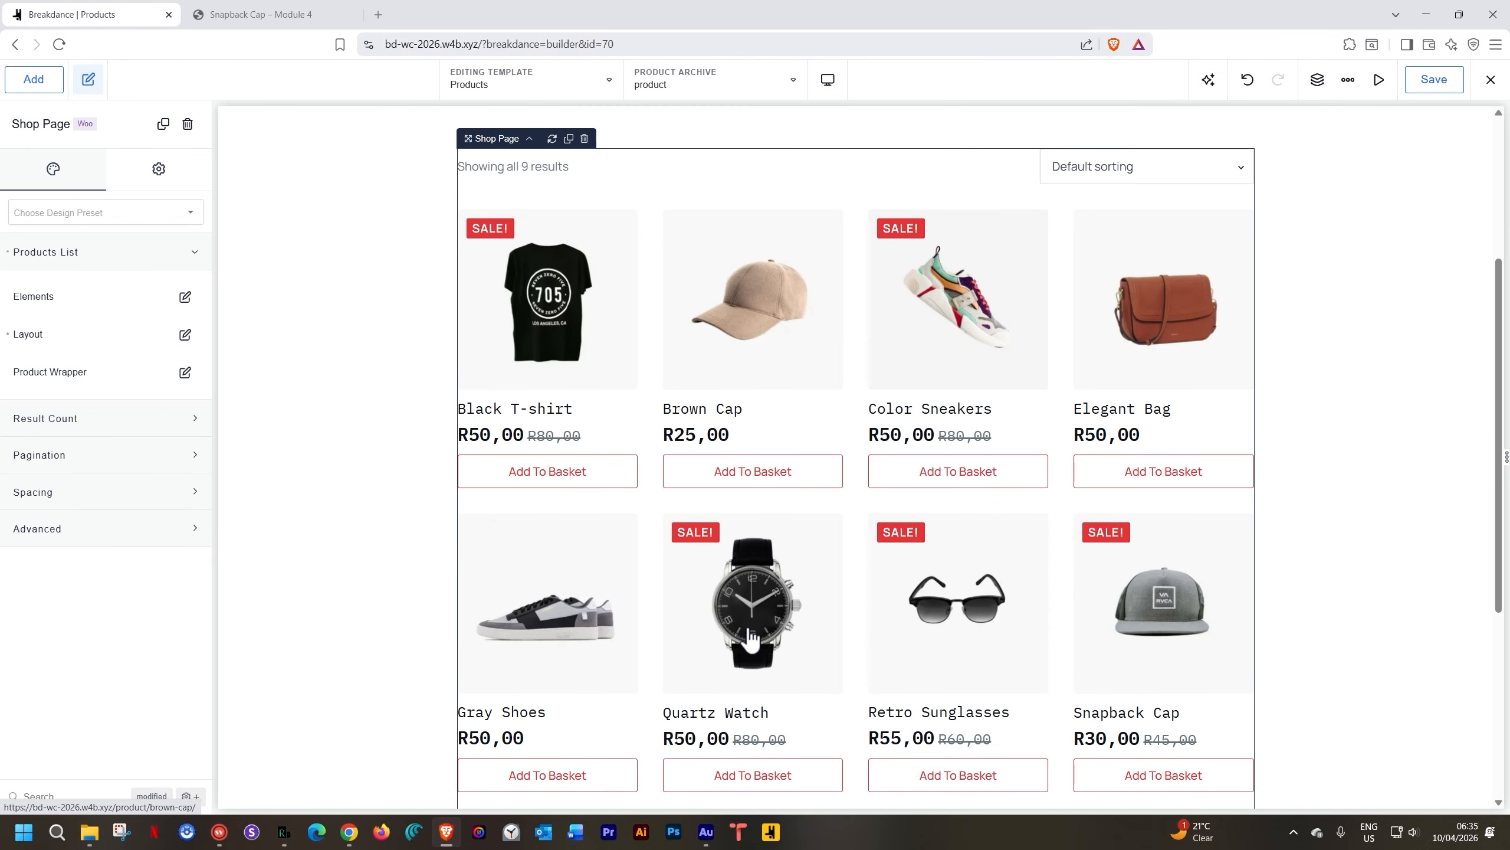
{"action": "scroll", "coordinate": [748, 628], "scroll_direction": "up", "scroll_amount": 8}
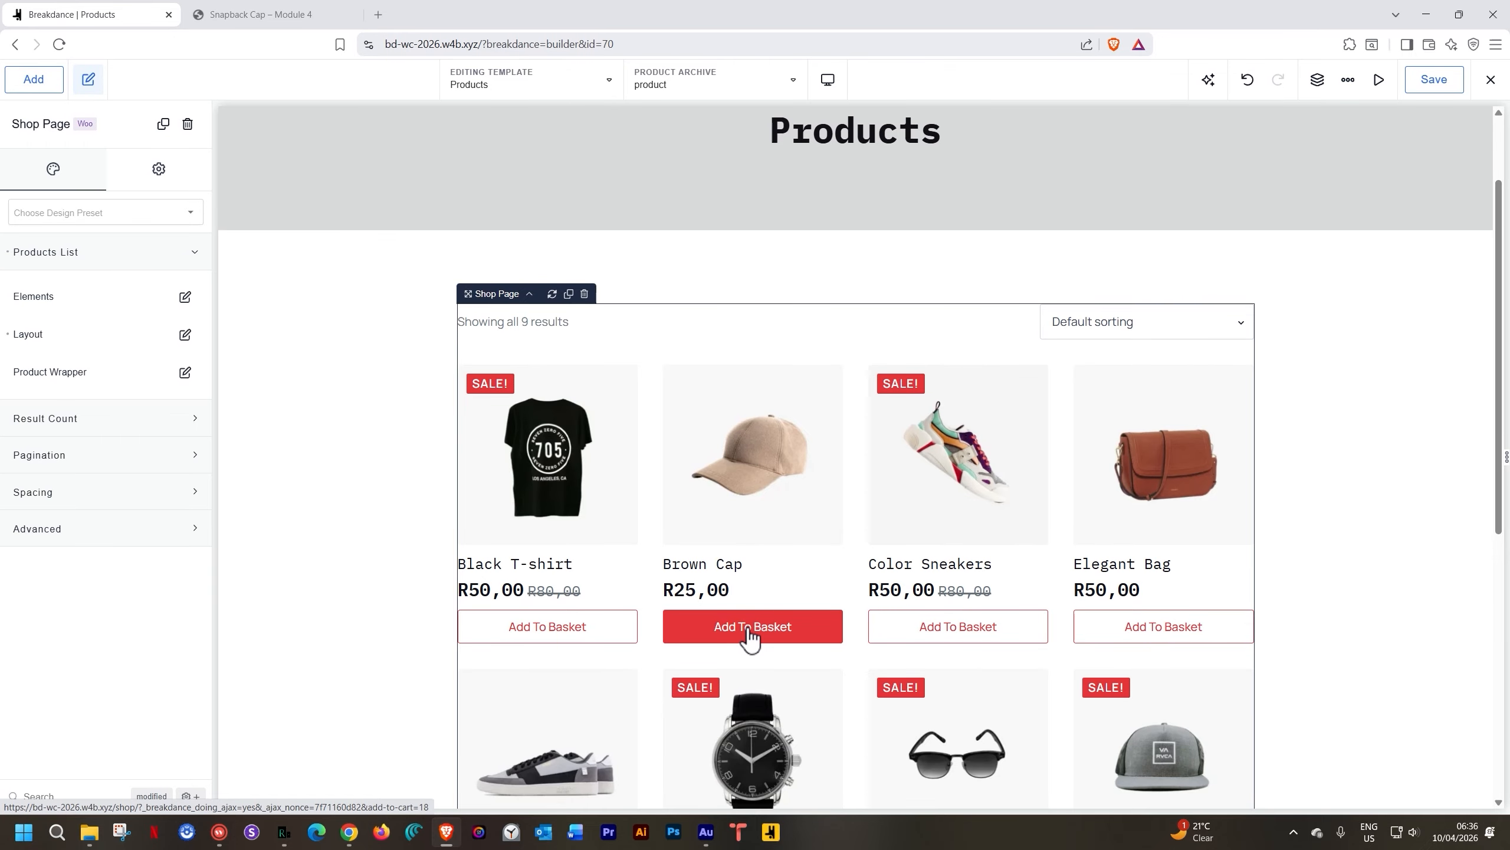
{"action": "scroll", "coordinate": [751, 636], "scroll_direction": "down", "scroll_amount": 8}
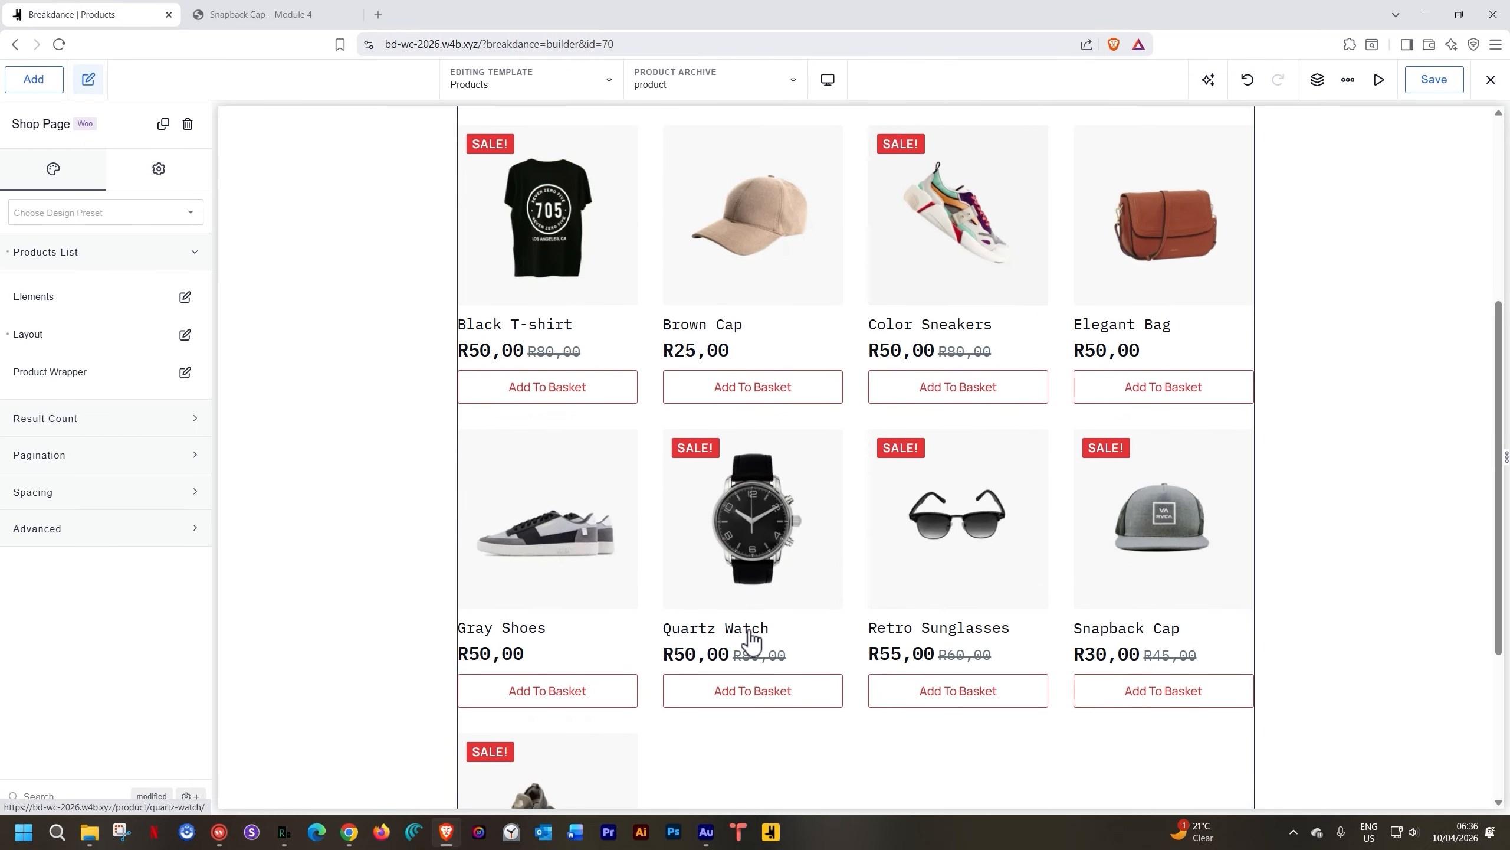
{"action": "scroll", "coordinate": [750, 639], "scroll_direction": "up", "scroll_amount": 6}
{"action": "scroll", "coordinate": [752, 641], "scroll_direction": "down", "scroll_amount": 6}
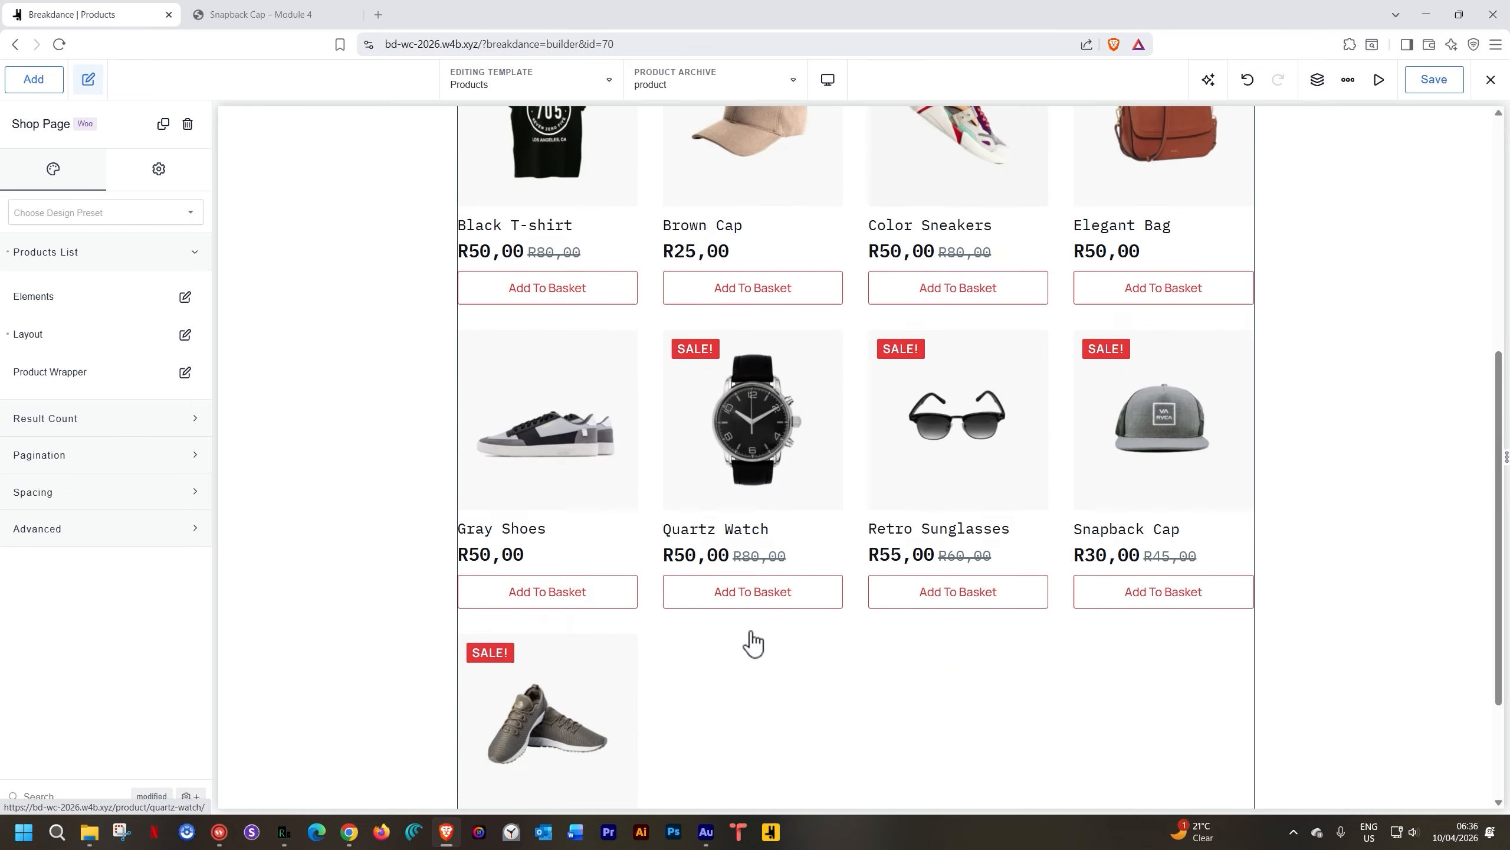
{"action": "scroll", "coordinate": [751, 631], "scroll_direction": "up", "scroll_amount": 4}
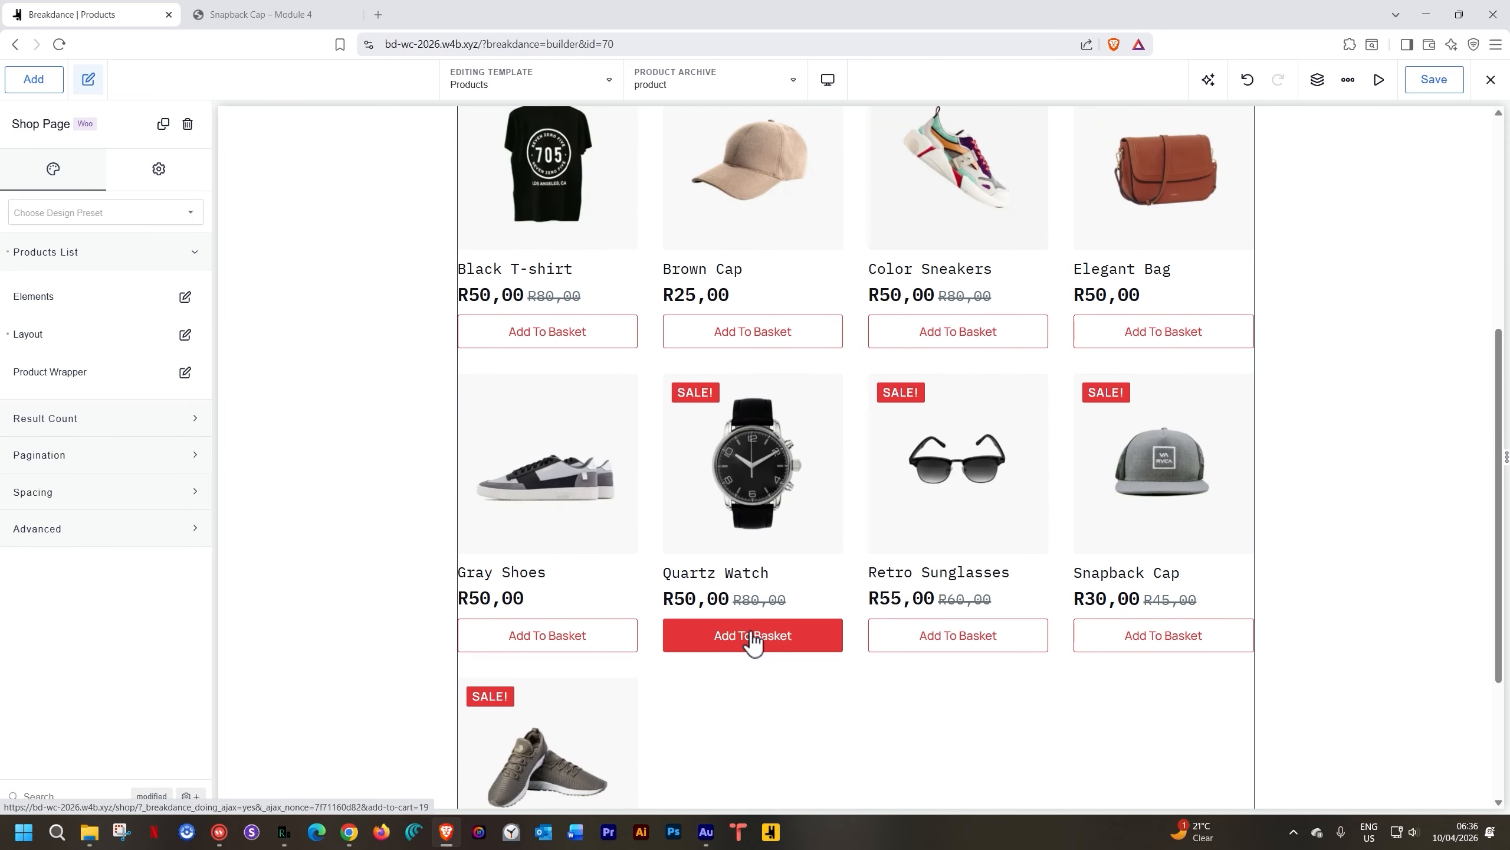
{"action": "scroll", "coordinate": [750, 632], "scroll_direction": "up", "scroll_amount": 5}
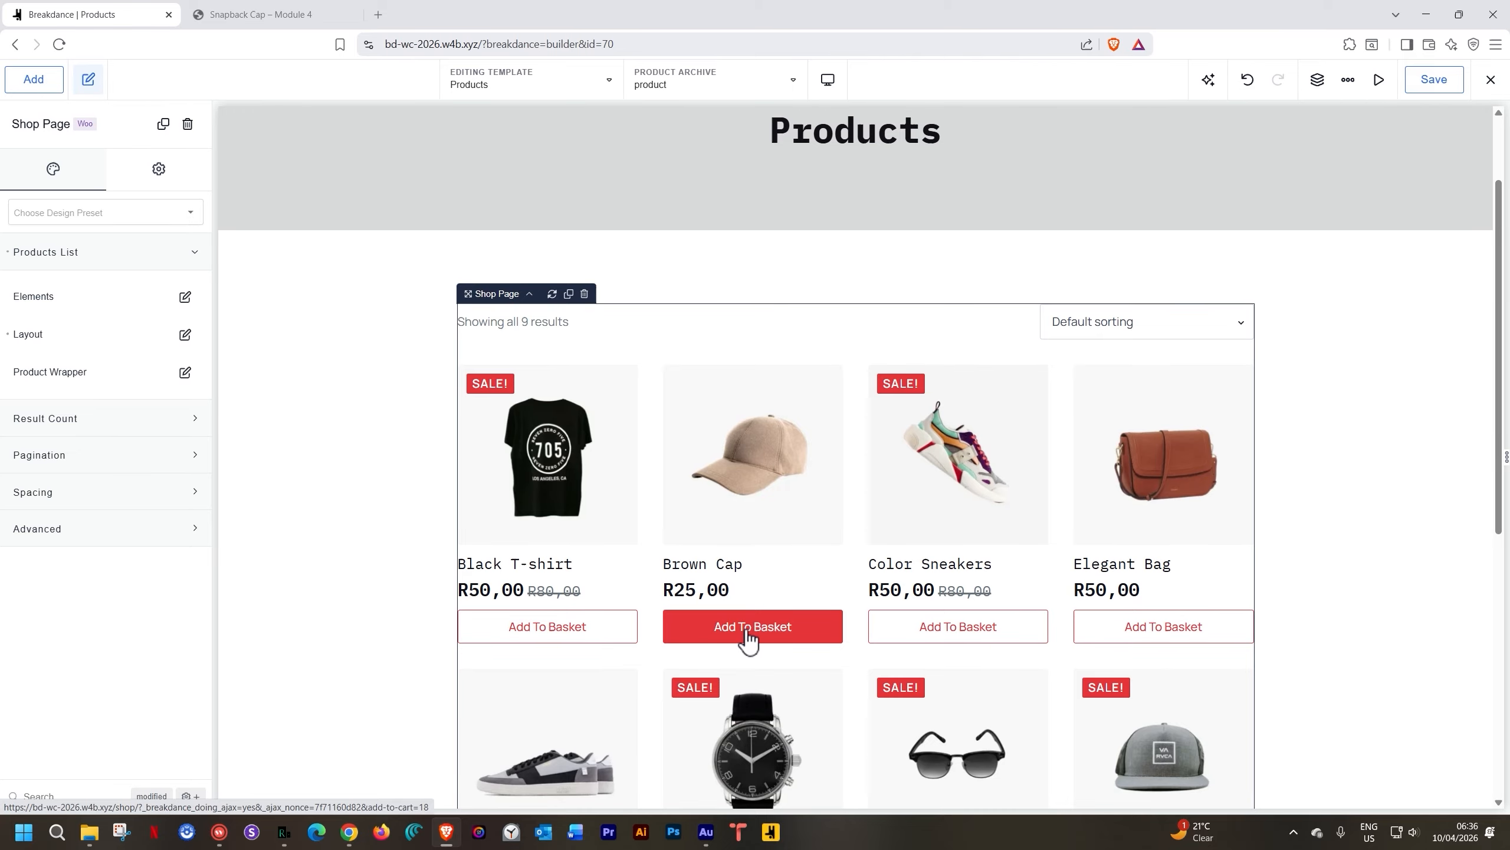
{"action": "left_click", "coordinate": [185, 296]}
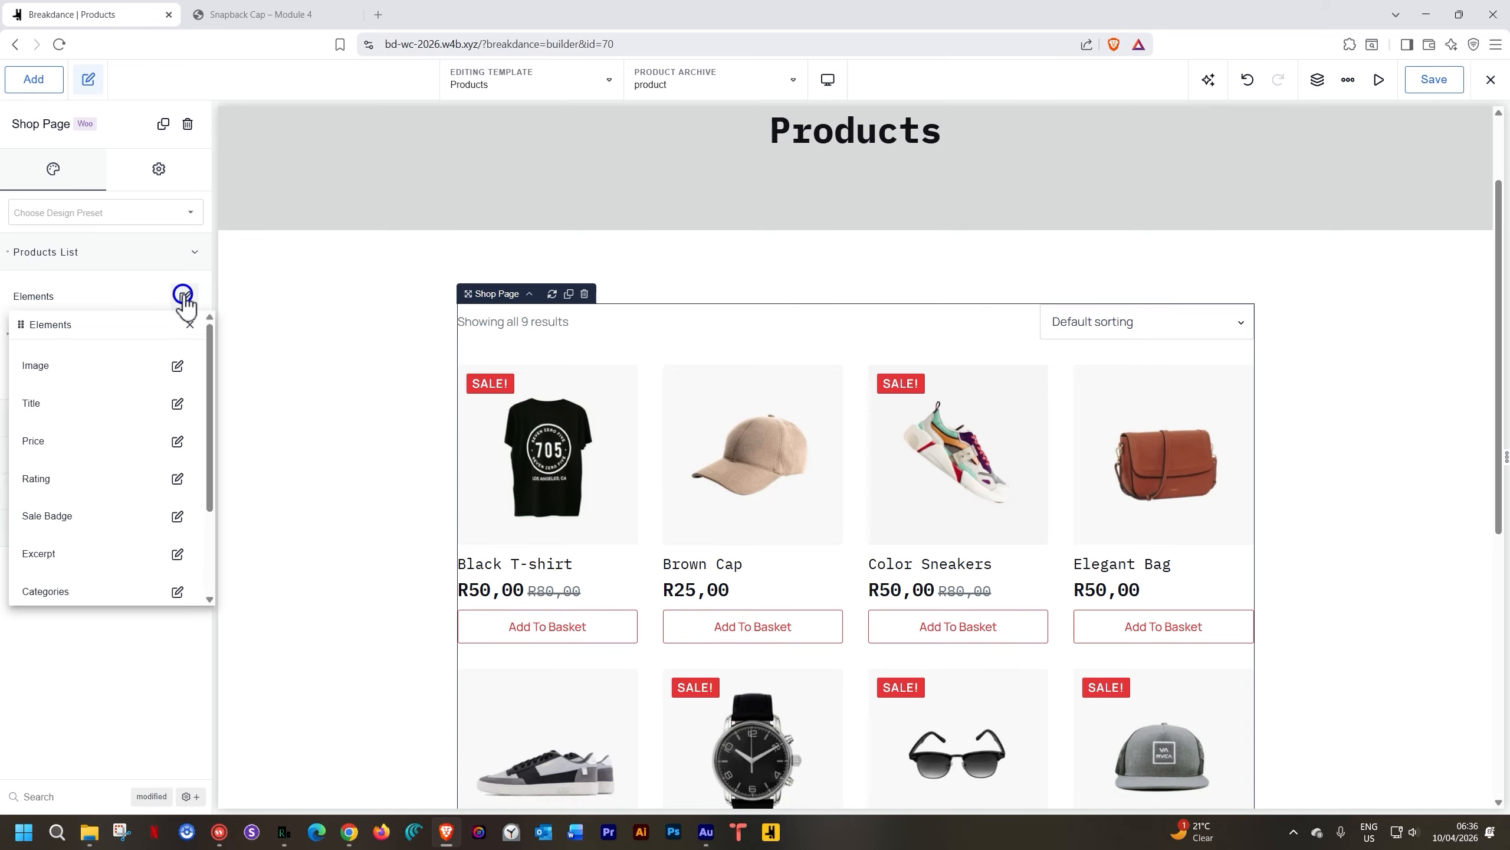
Give product images 25 px Space After, leaving their Order at 0
{"action": "left_click", "coordinate": [177, 366]}
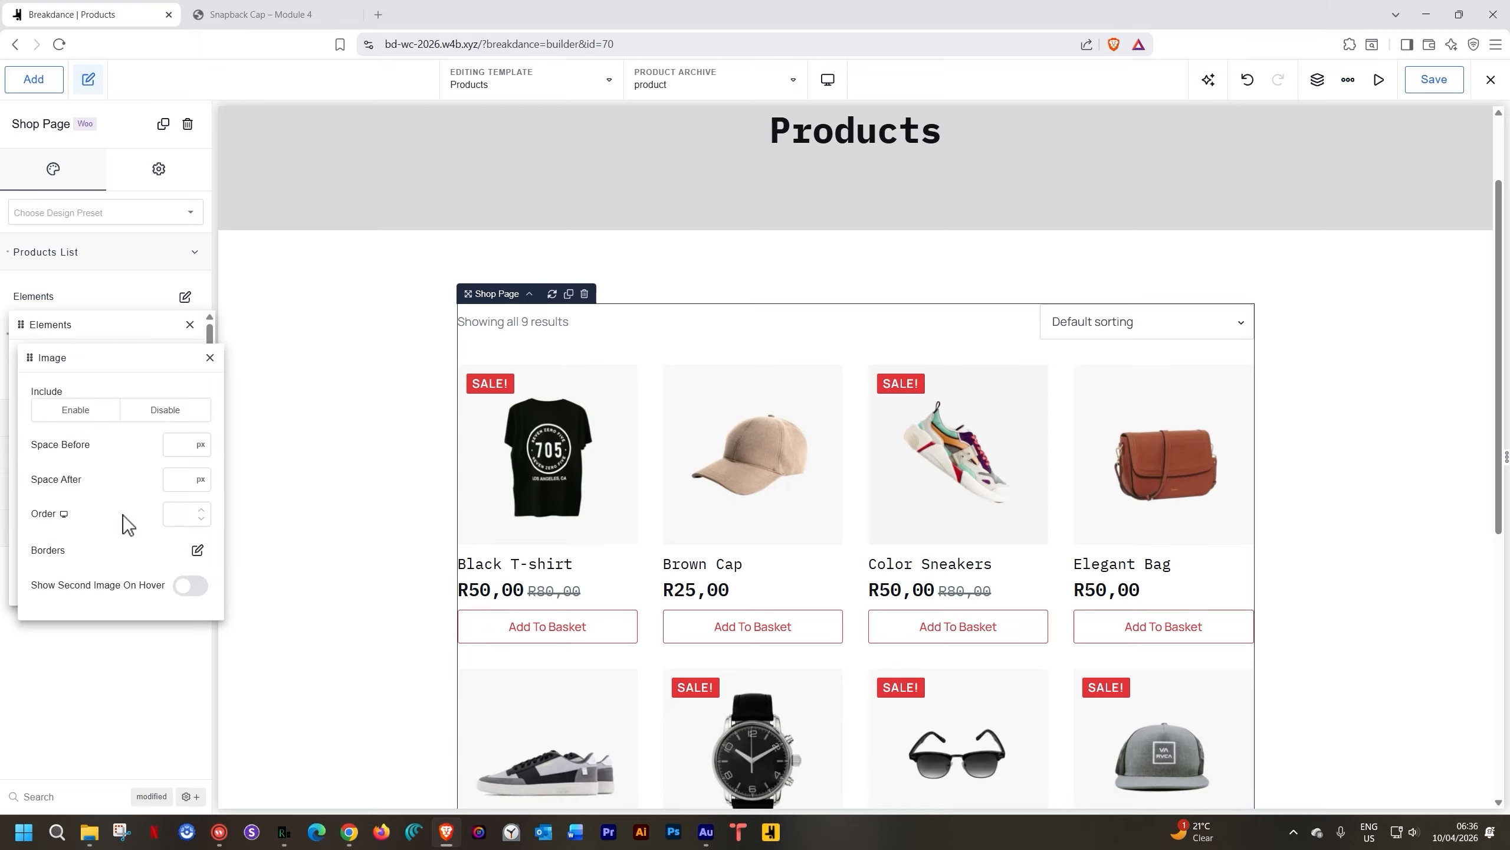
{"action": "left_click", "coordinate": [172, 513]}
{"action": "type", "text": "2"}
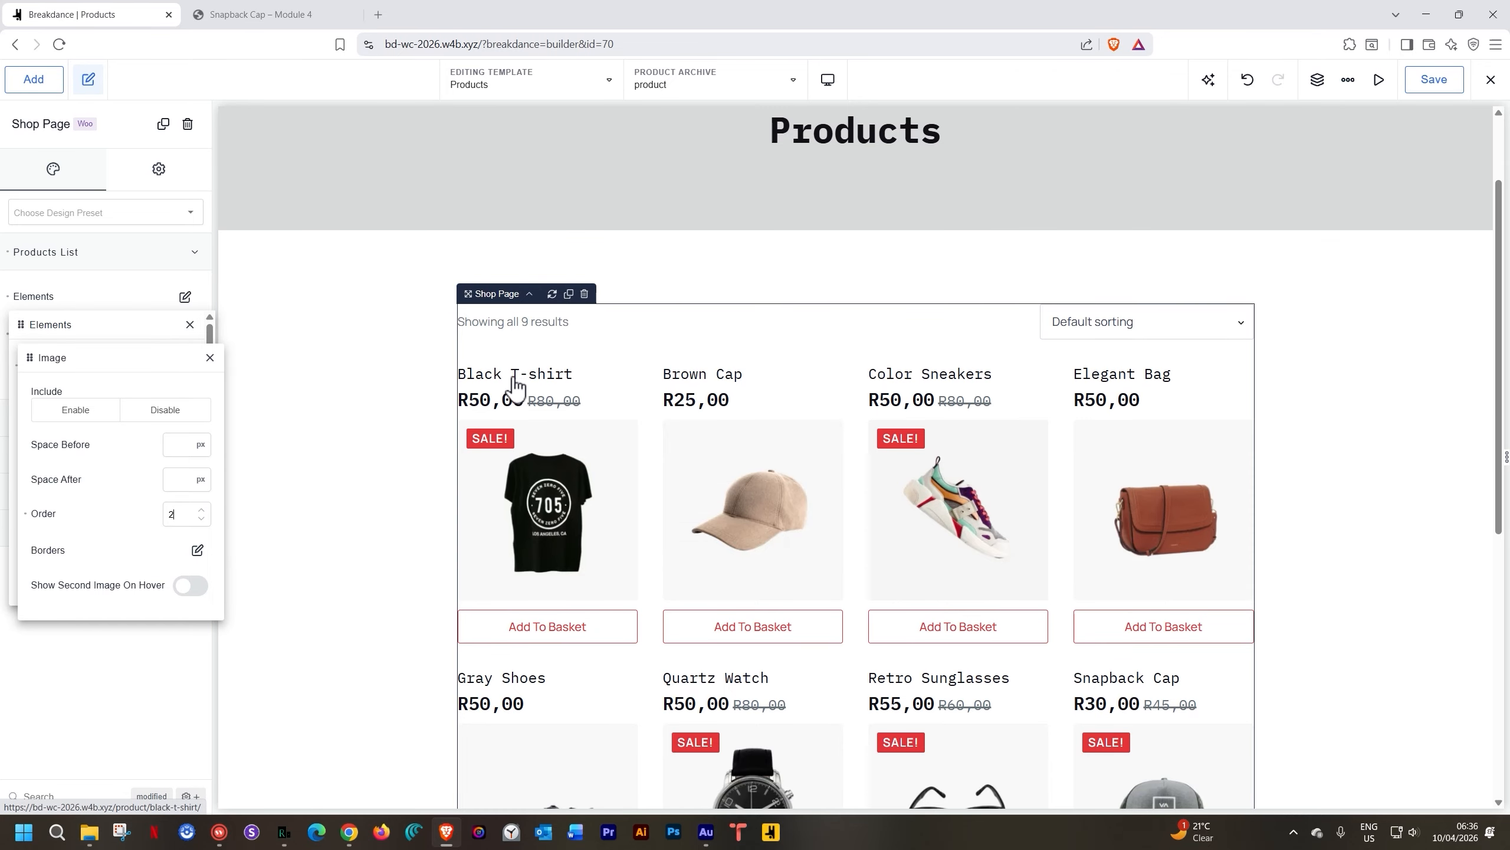
{"action": "left_click_drag", "start_coordinate": [175, 518], "coordinate": [159, 521]}
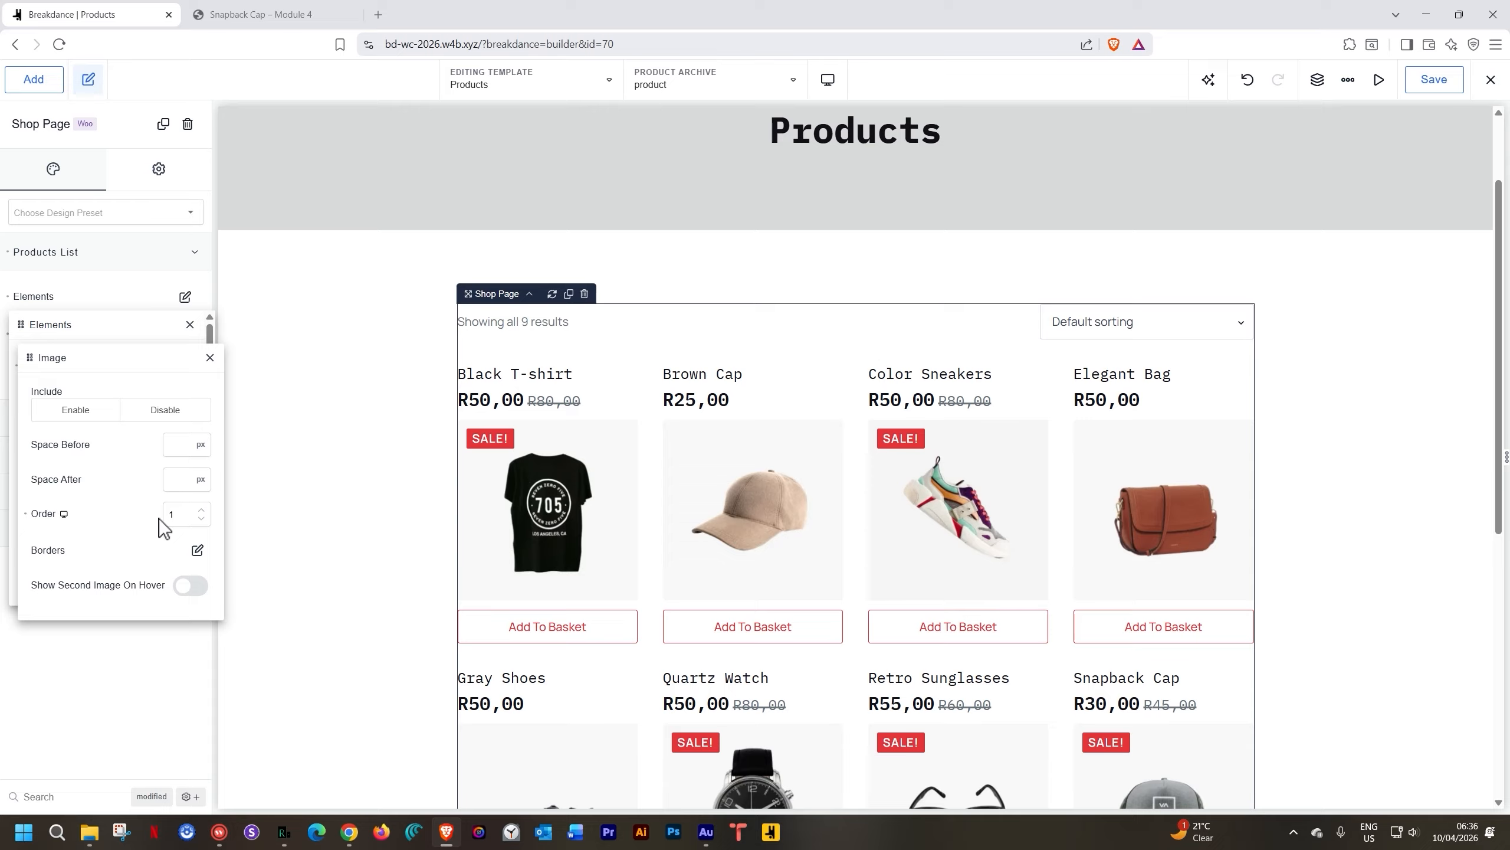
{"action": "left_click_drag", "start_coordinate": [178, 515], "coordinate": [160, 515]}
{"action": "type", "text": "0"}
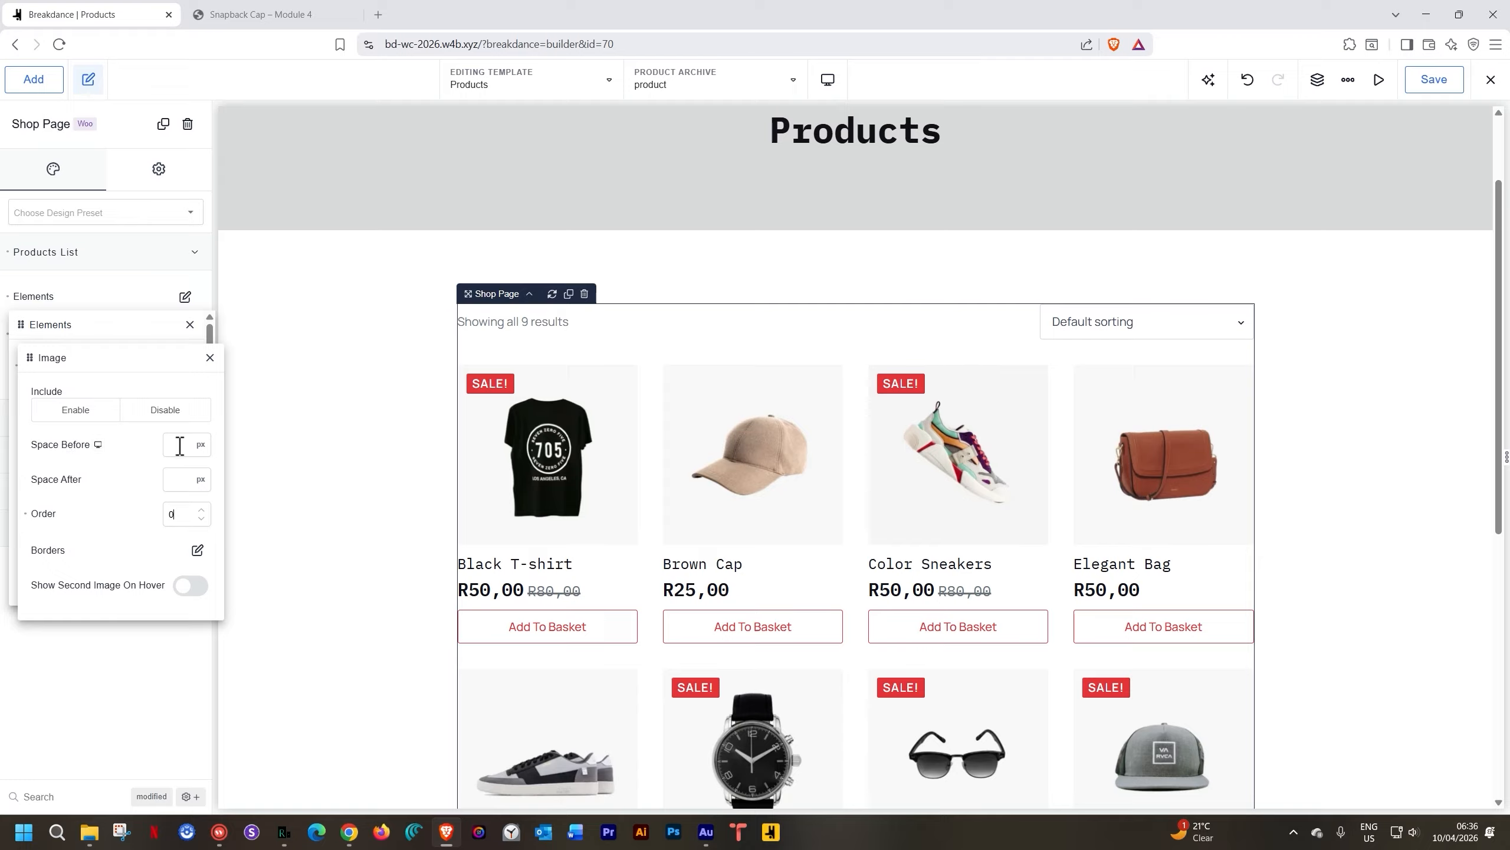
{"action": "left_click", "coordinate": [175, 480]}
{"action": "type", "text": "25"}
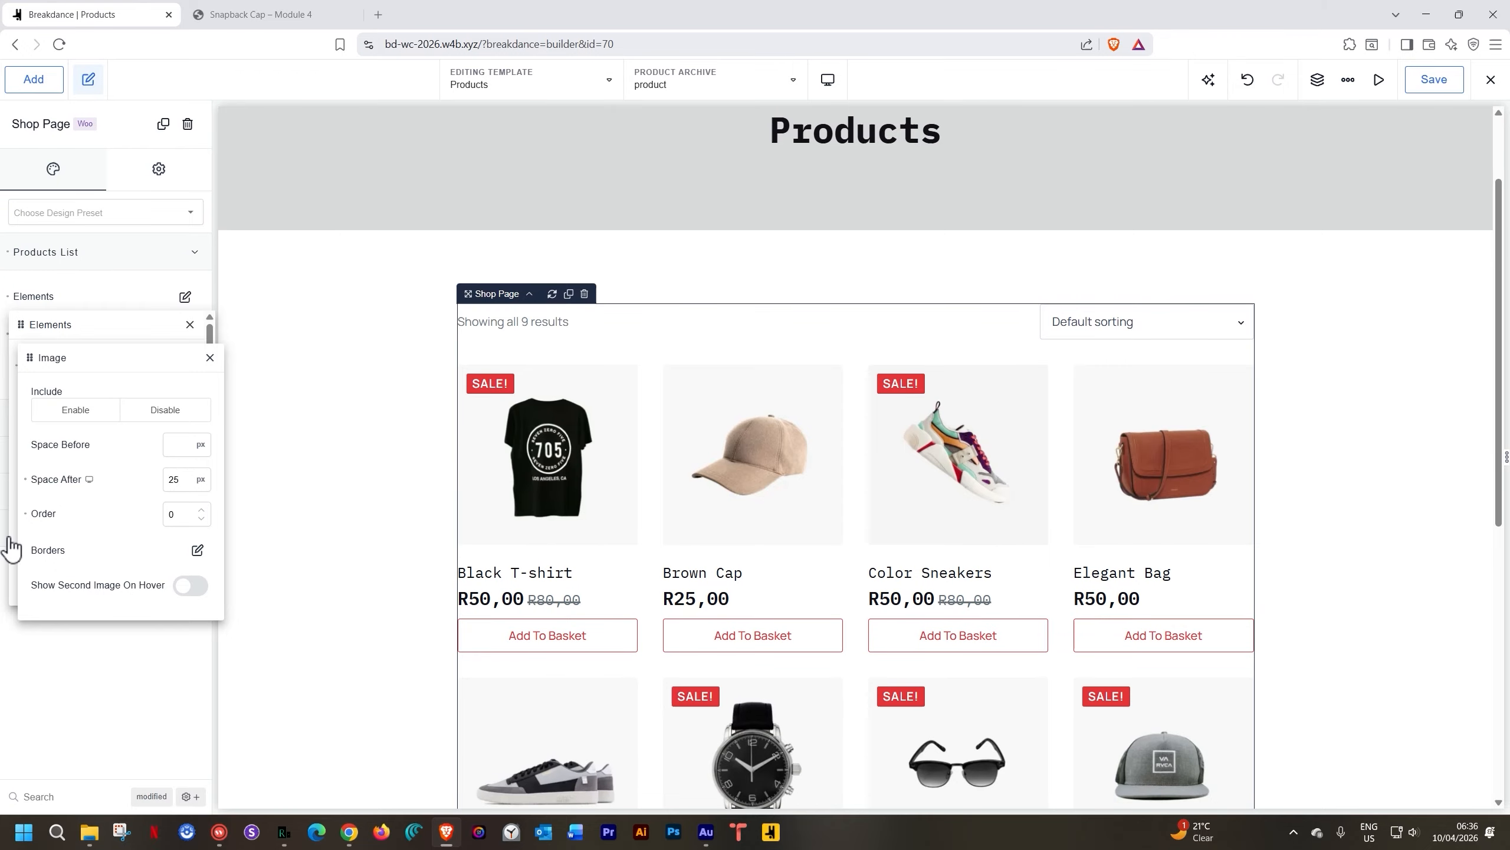
{"action": "left_click", "coordinate": [195, 552]}
Give product images a 1 px solid Iron light-grey border
{"action": "left_click", "coordinate": [172, 562]}
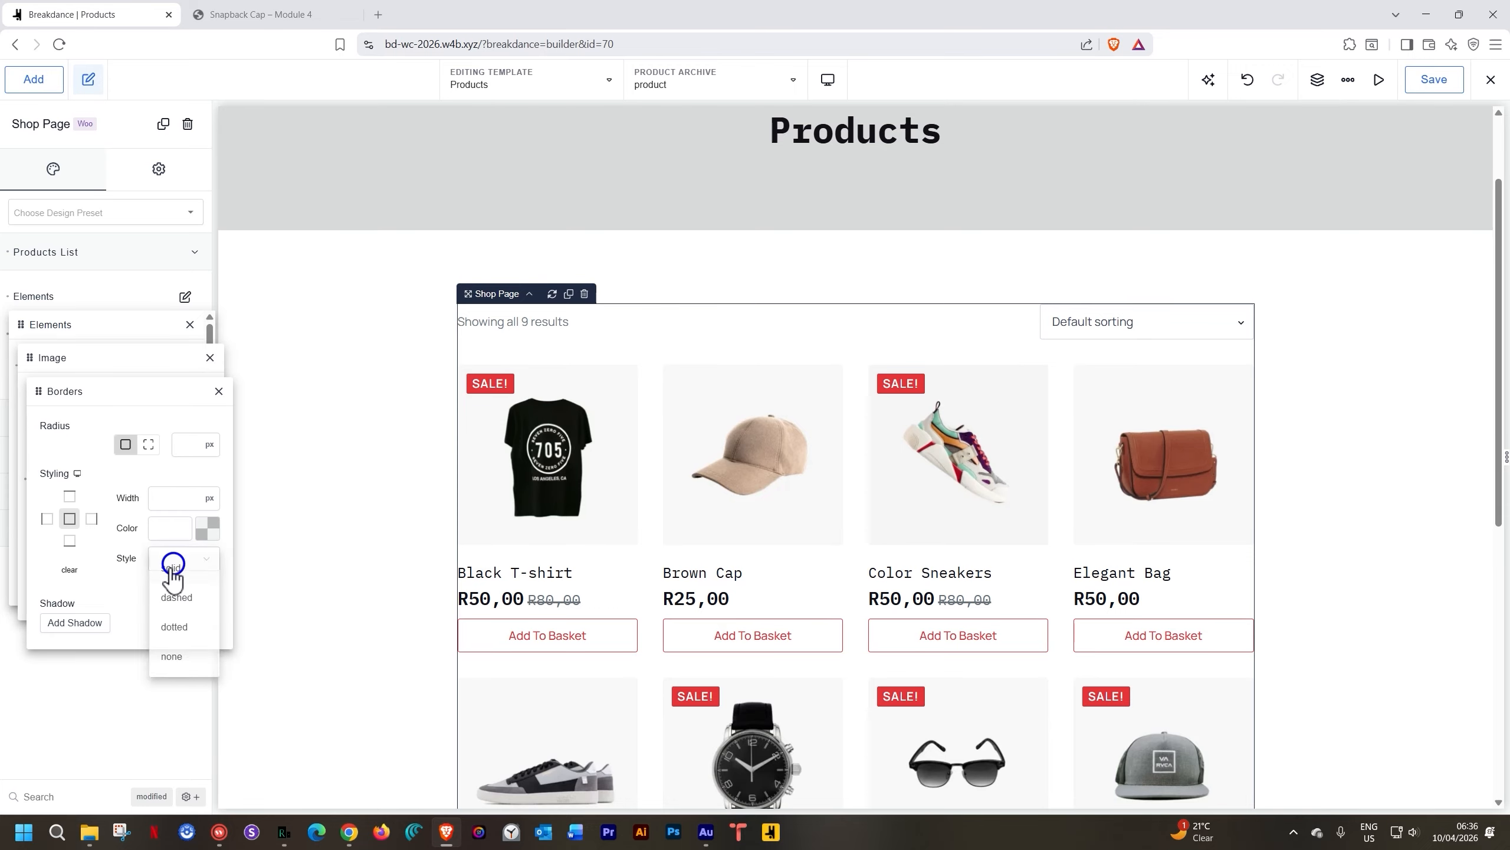
{"action": "left_click", "coordinate": [169, 568]}
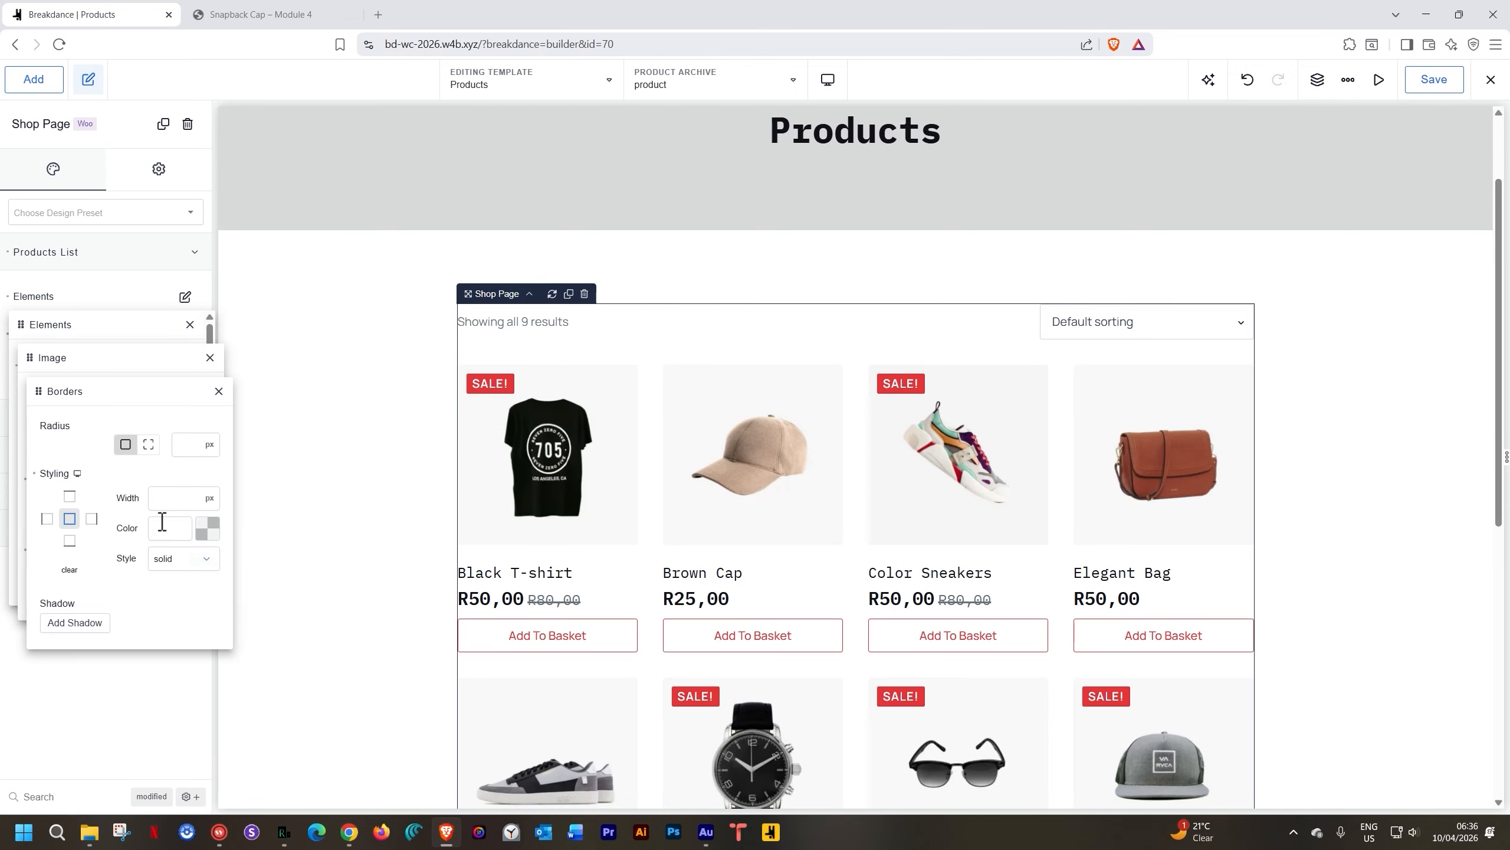
{"action": "type", "text": "1"}
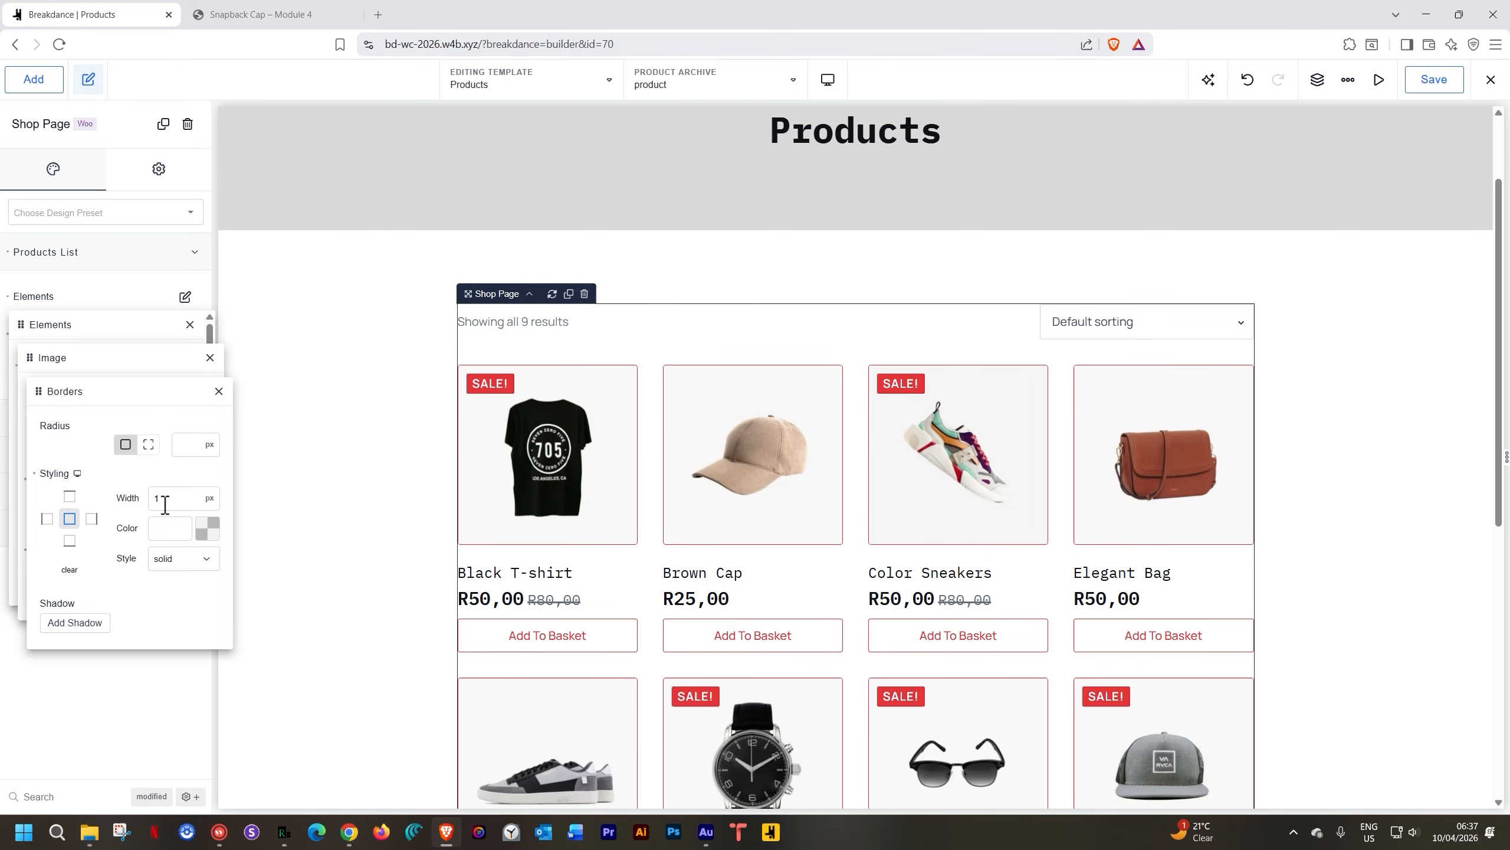
{"action": "left_click", "coordinate": [213, 532]}
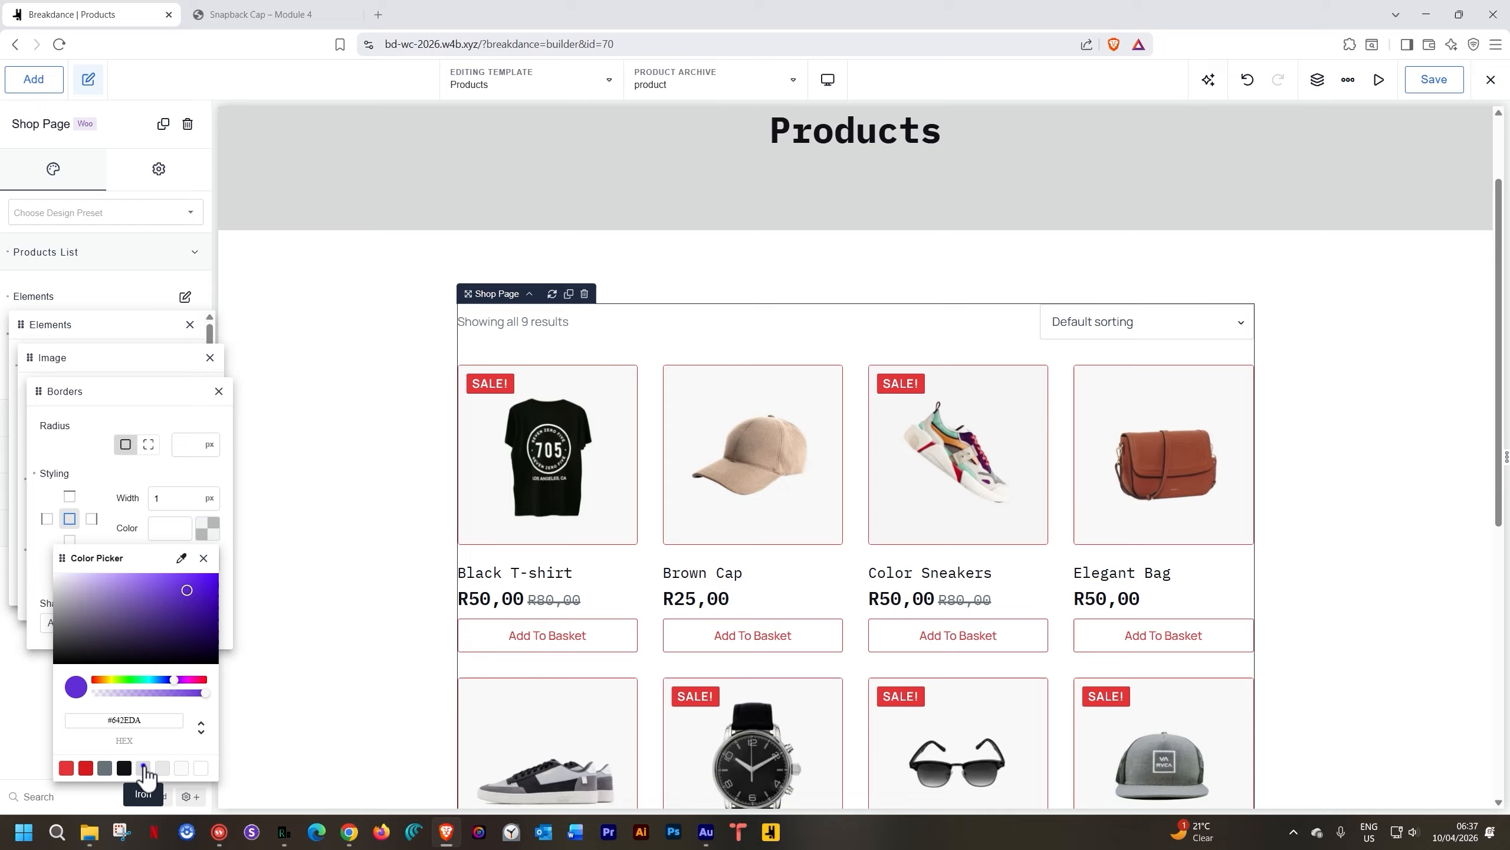
{"action": "left_click", "coordinate": [144, 768]}
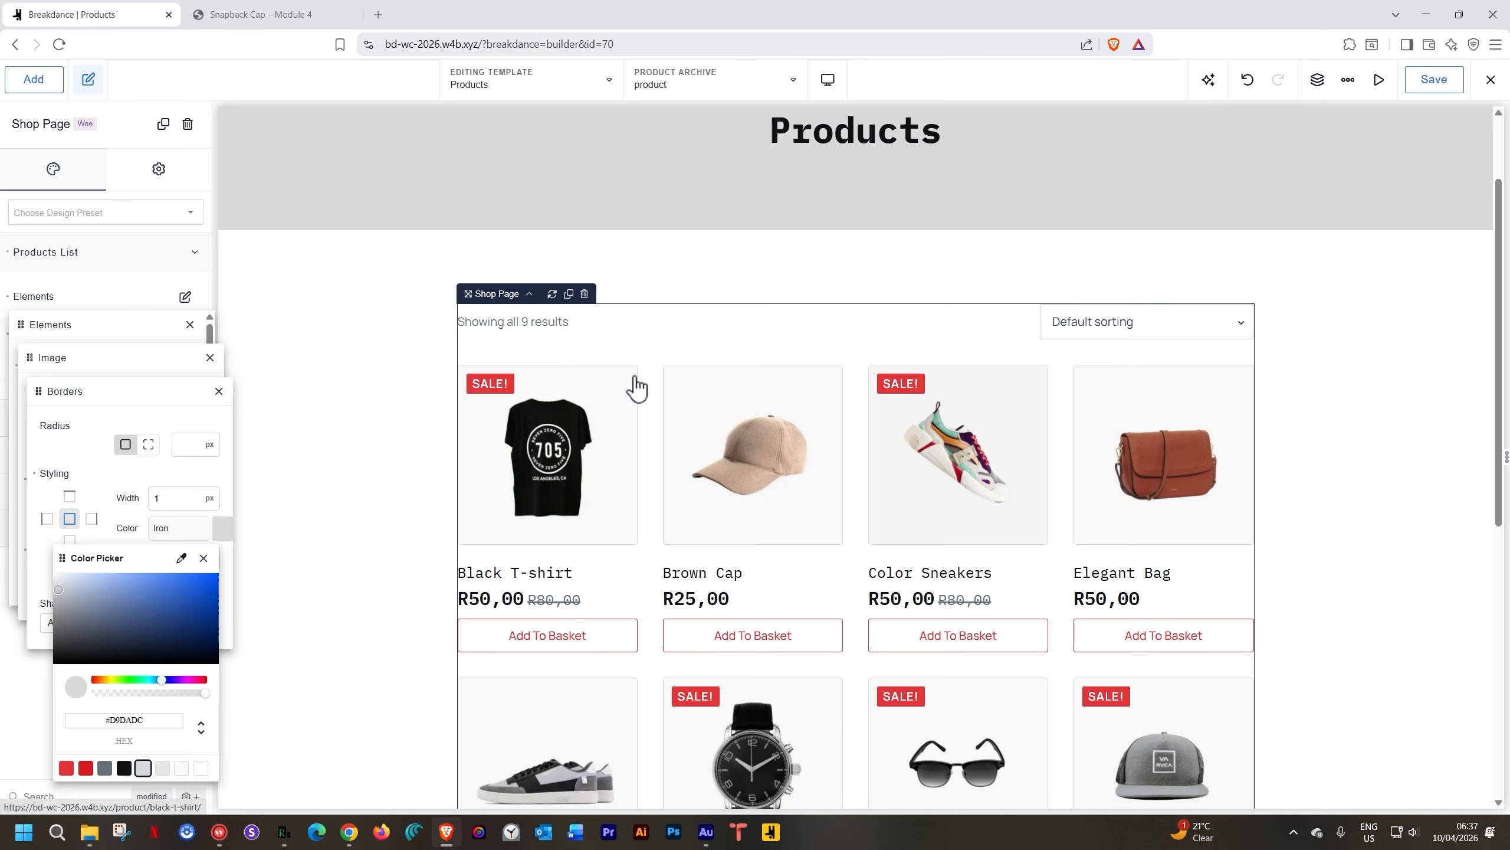
{"action": "left_click", "coordinate": [154, 469]}
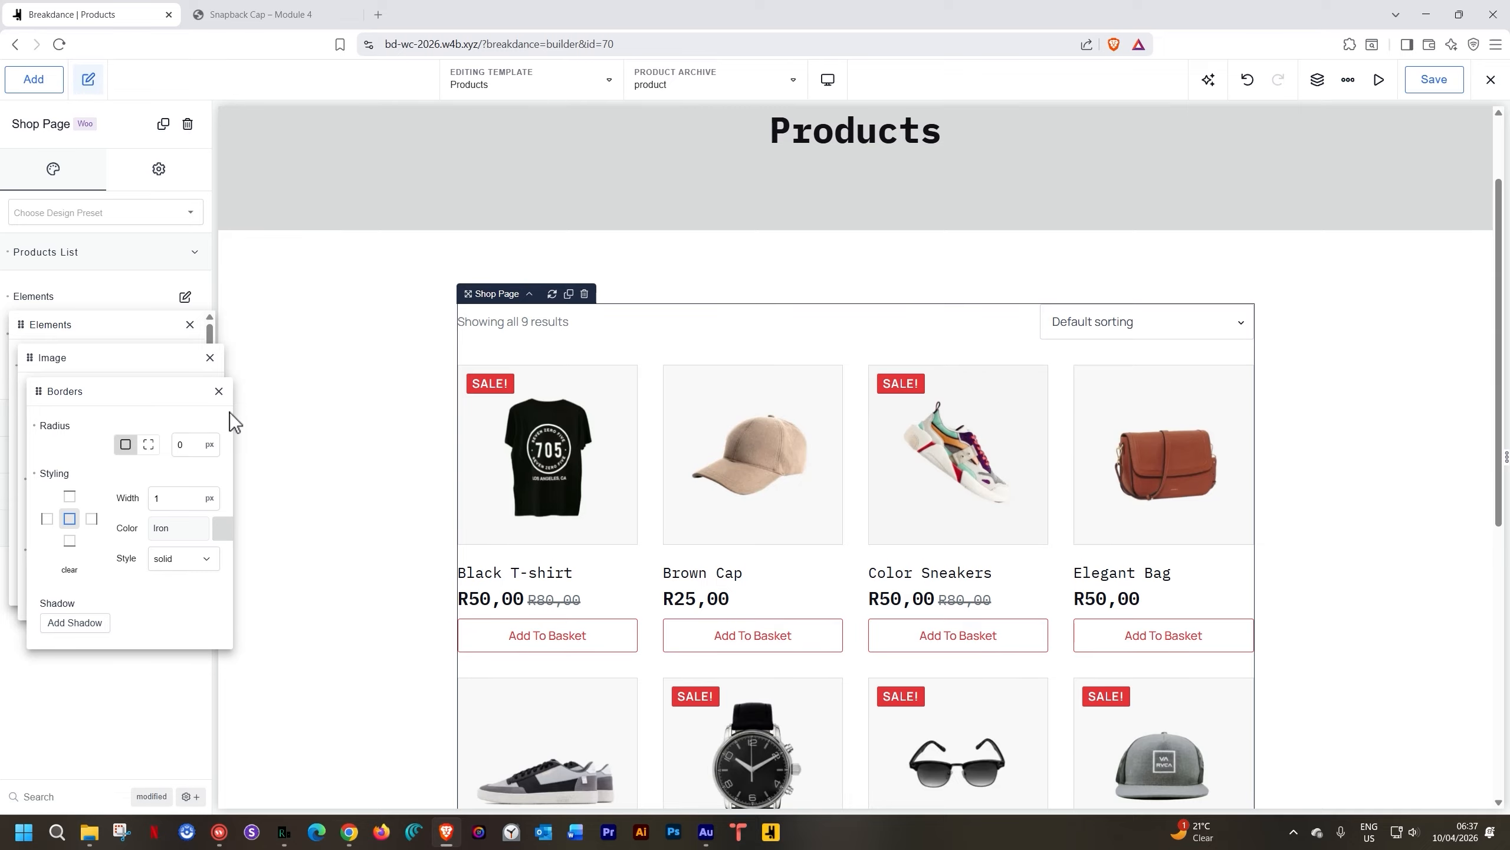
Try a red drop shadow with blur 25 on the images, then remove it
{"action": "left_click", "coordinate": [74, 623]}
{"action": "scroll", "coordinate": [135, 606], "scroll_direction": "down", "scroll_amount": 1}
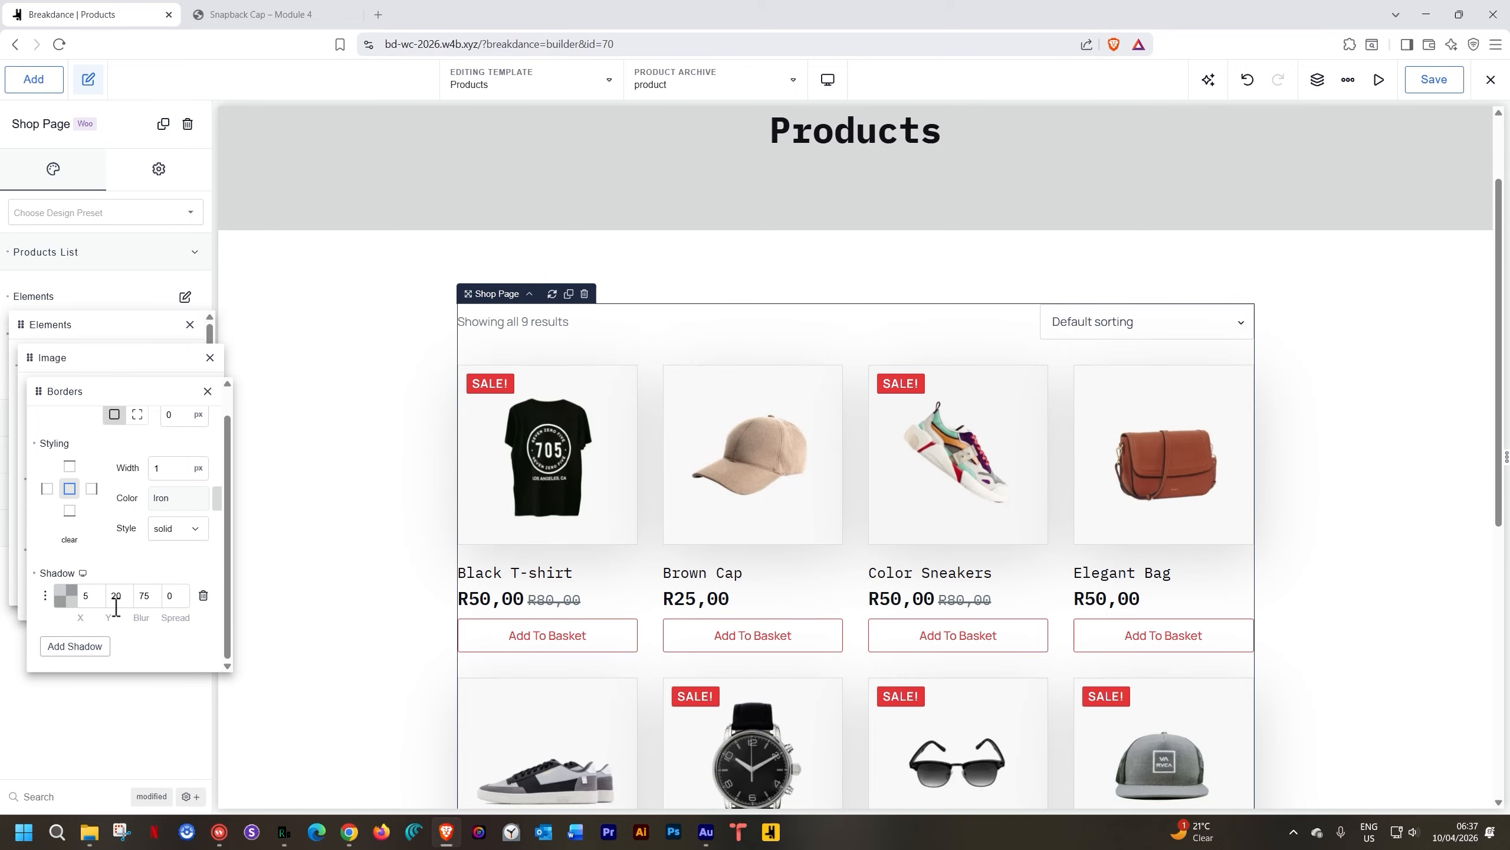
{"action": "double_click", "coordinate": [149, 597]}
{"action": "type", "text": "25"}
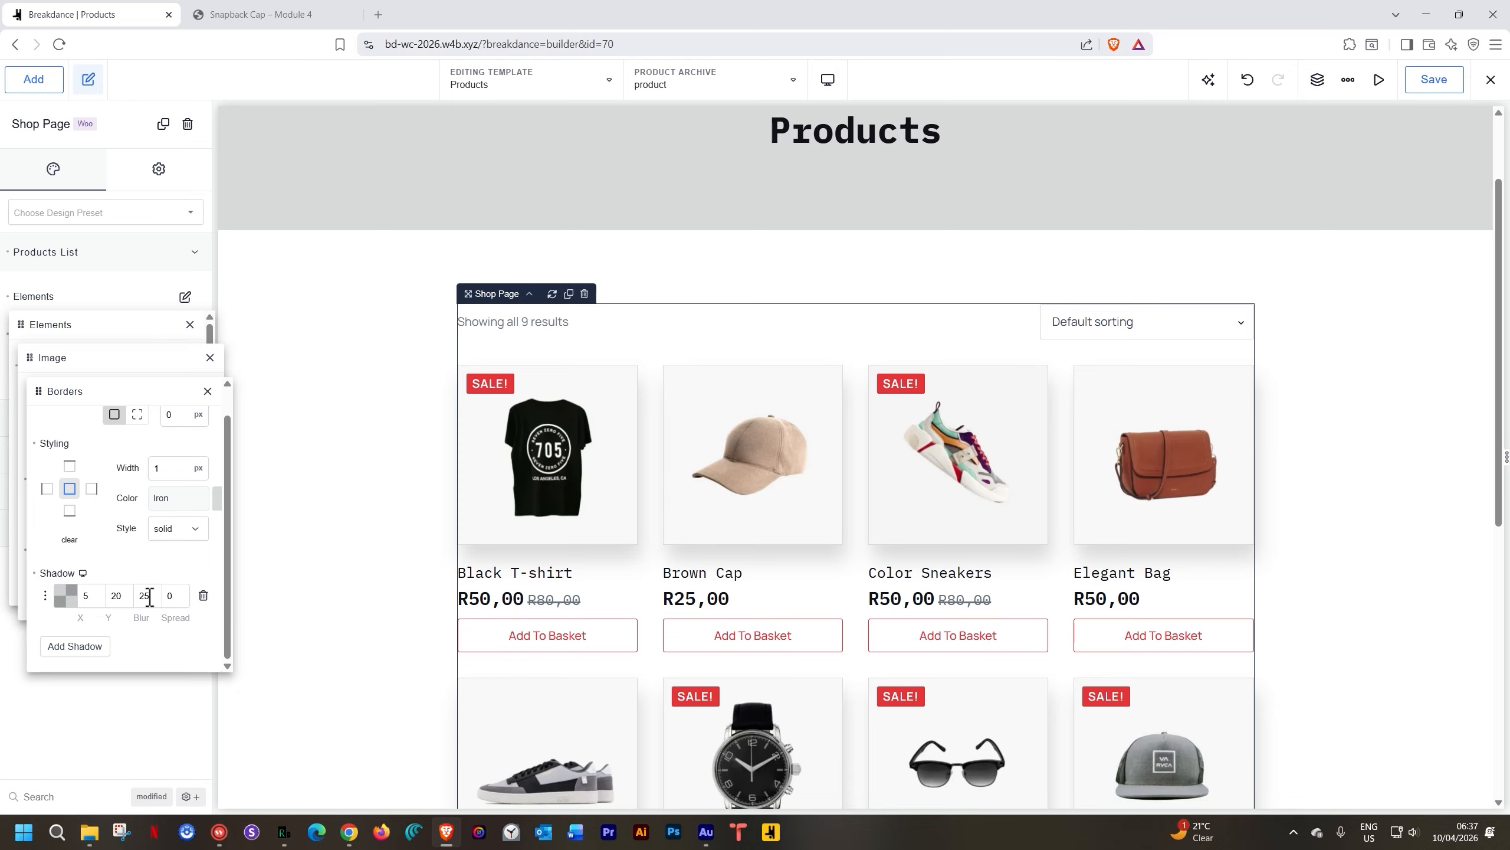
{"action": "left_click", "coordinate": [65, 595]}
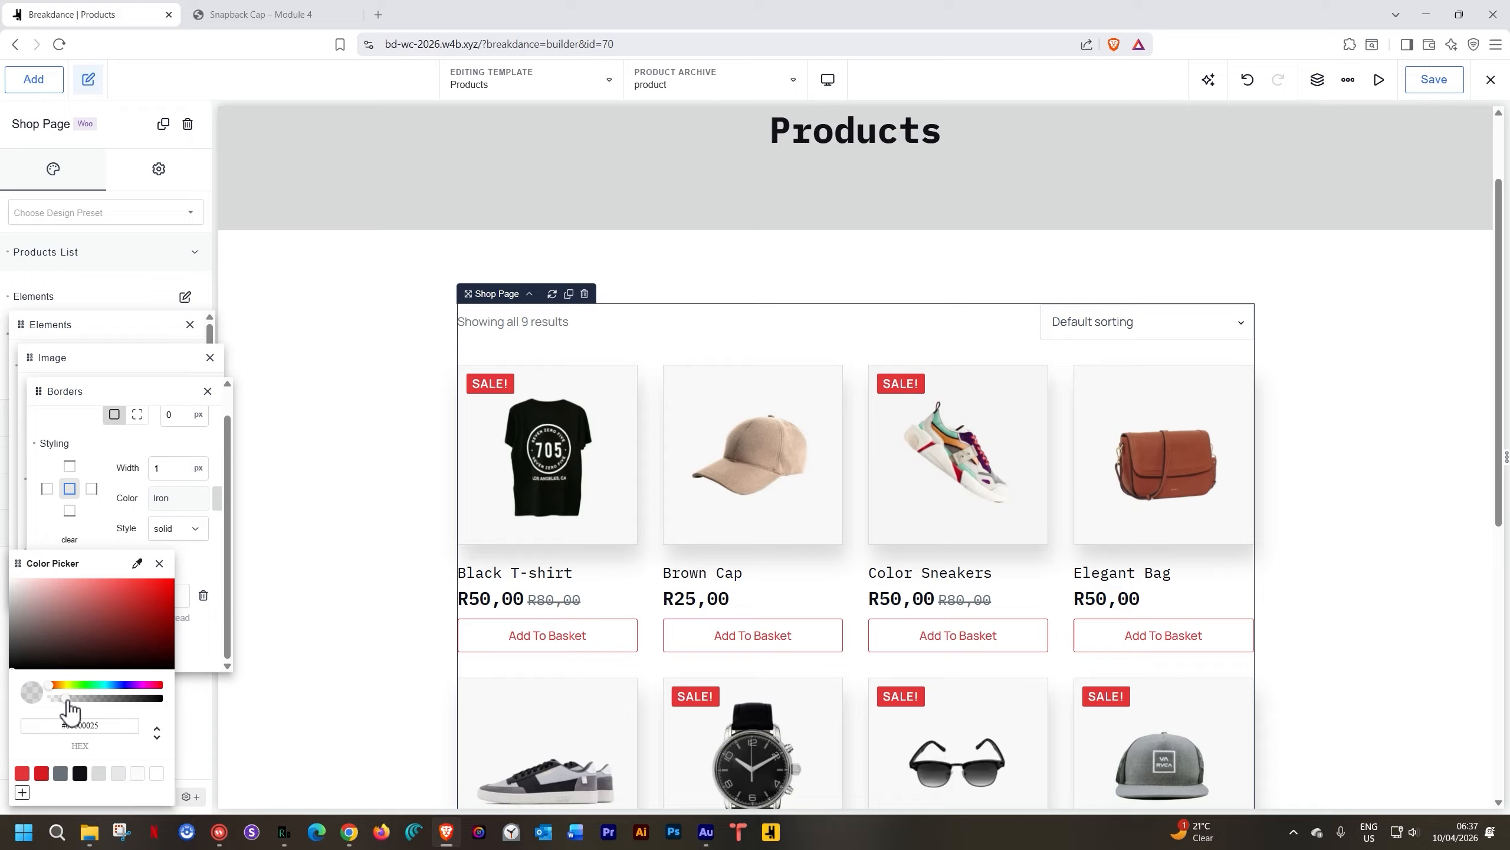
{"action": "left_click_drag", "start_coordinate": [65, 698], "coordinate": [112, 698]}
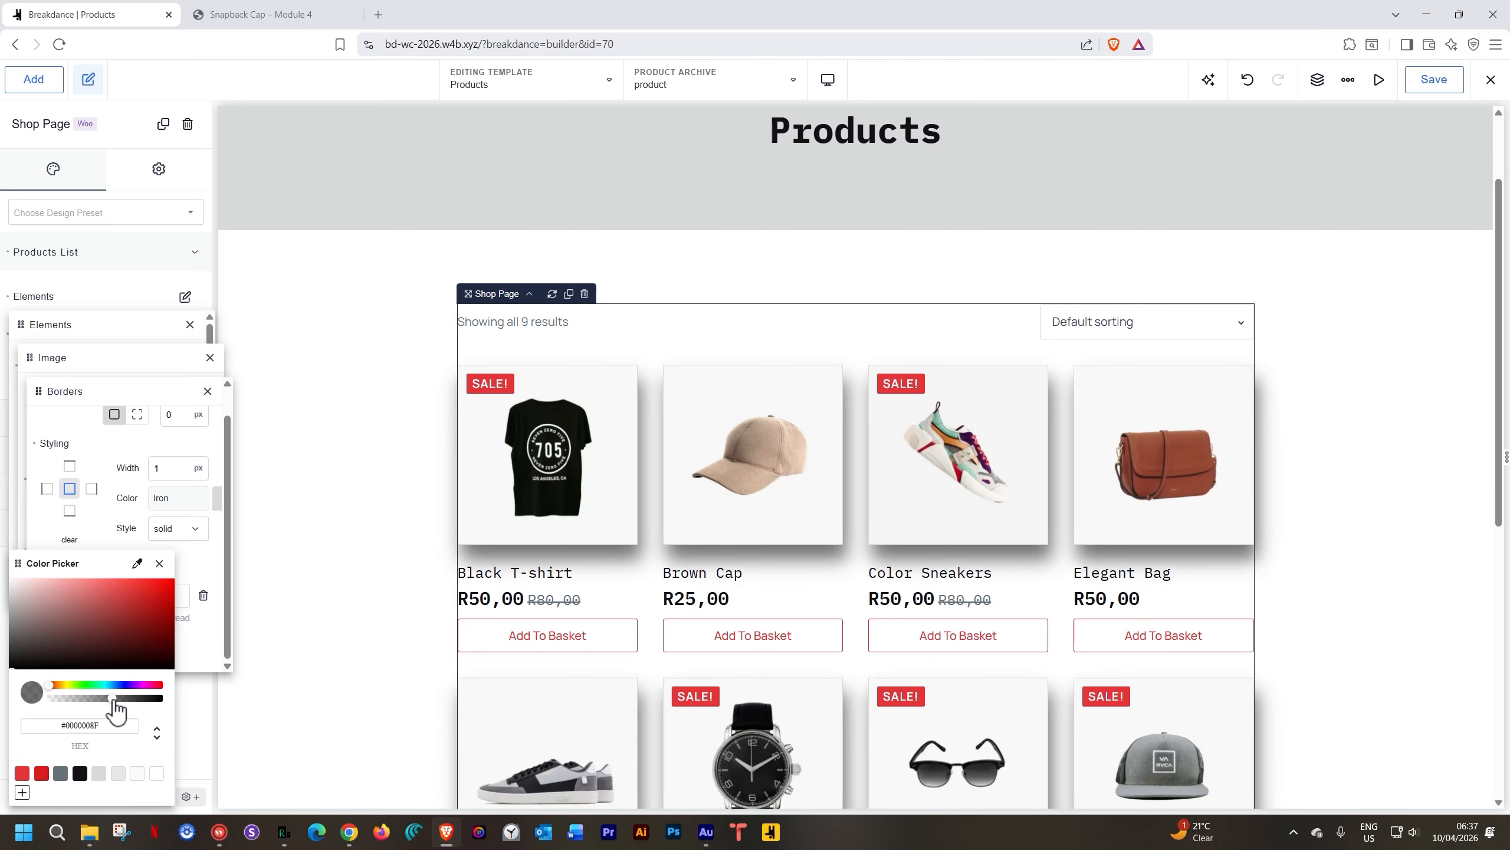
{"action": "left_click", "coordinate": [149, 602]}
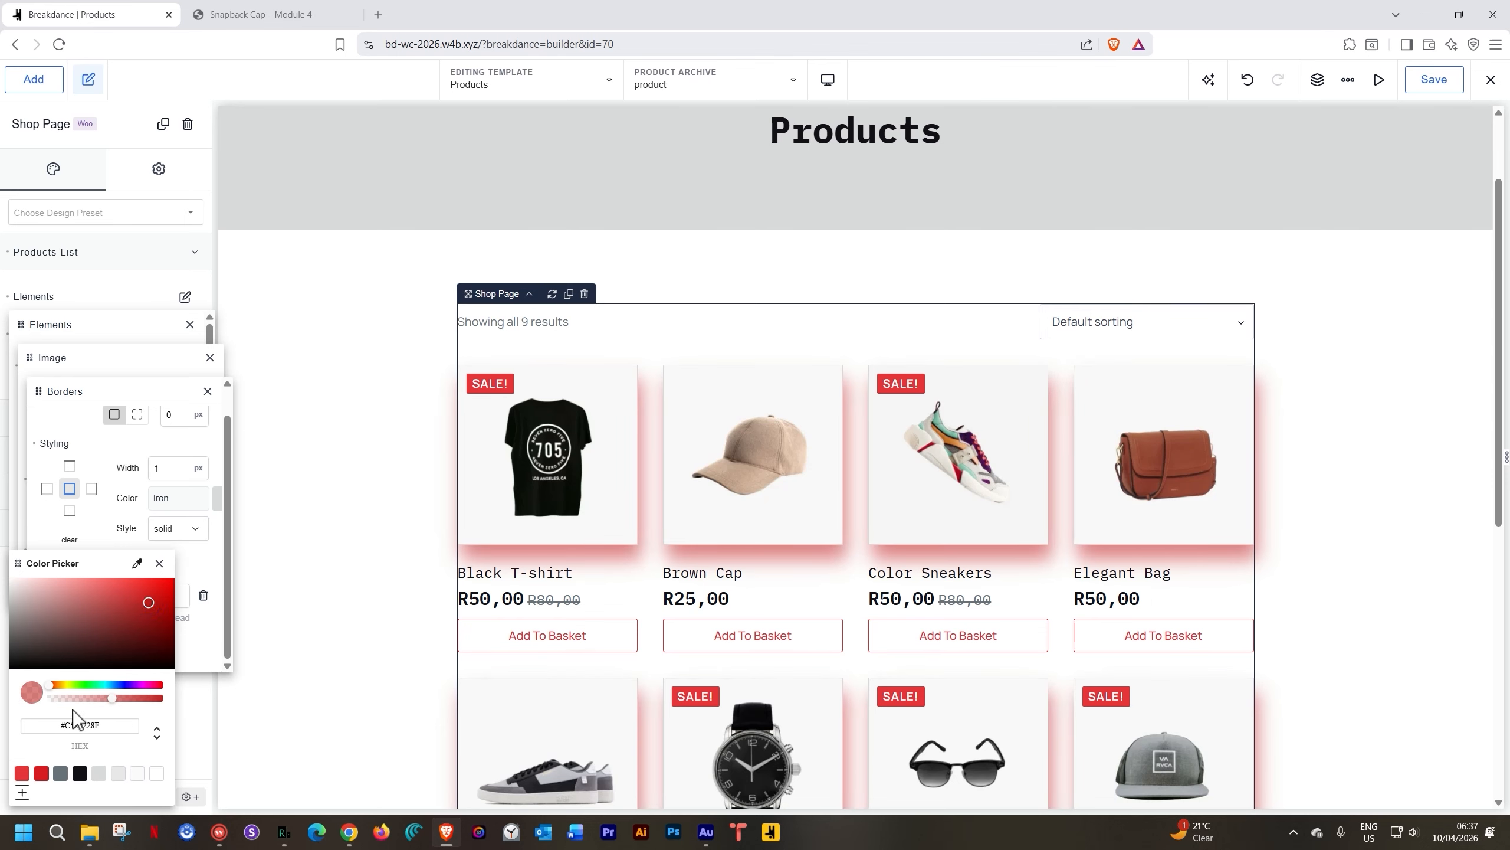
{"action": "left_click", "coordinate": [159, 563]}
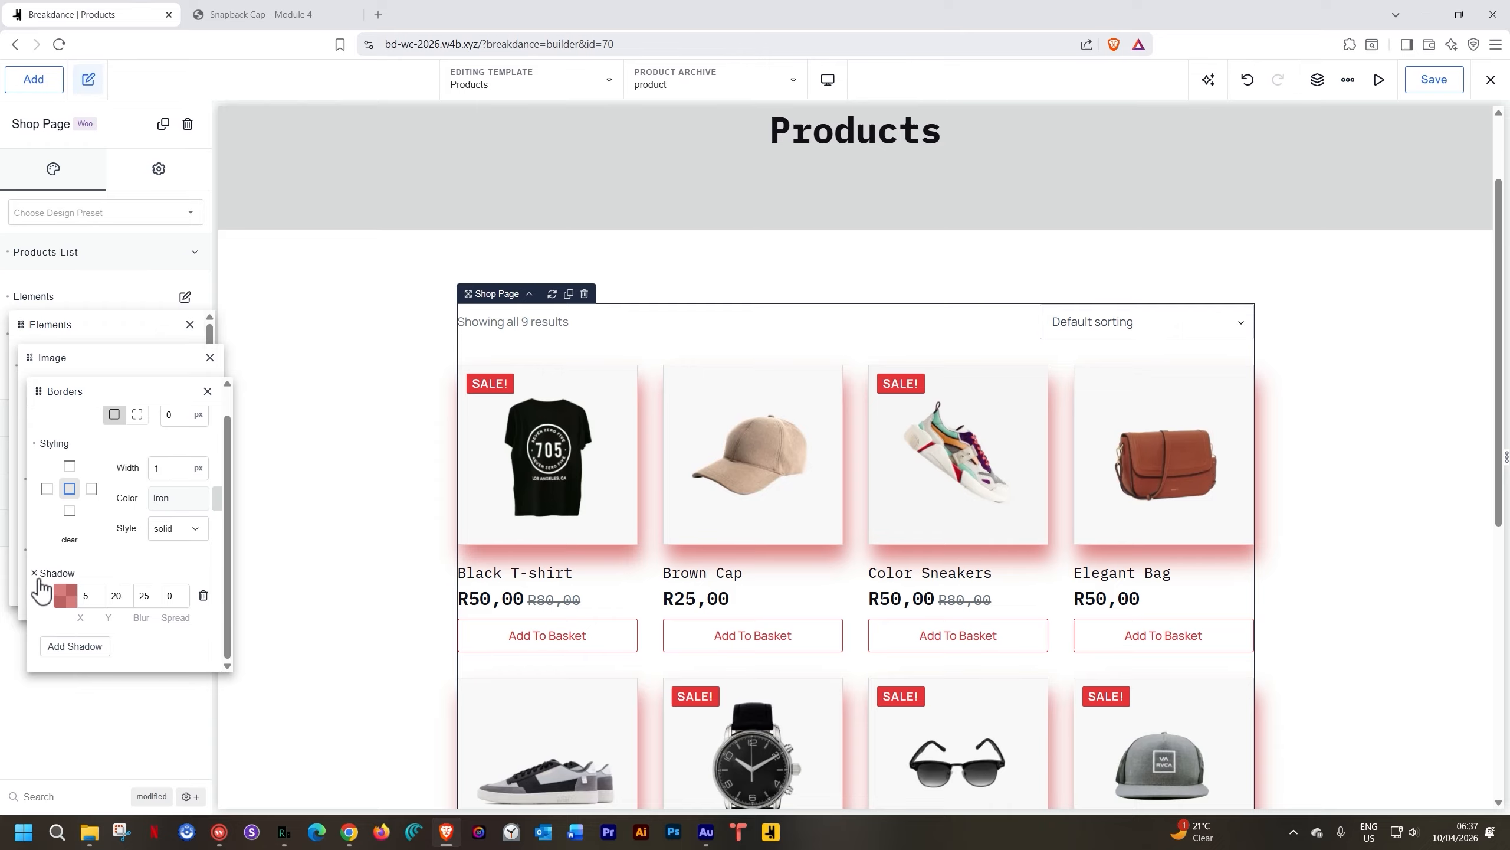
{"action": "left_click", "coordinate": [36, 574]}
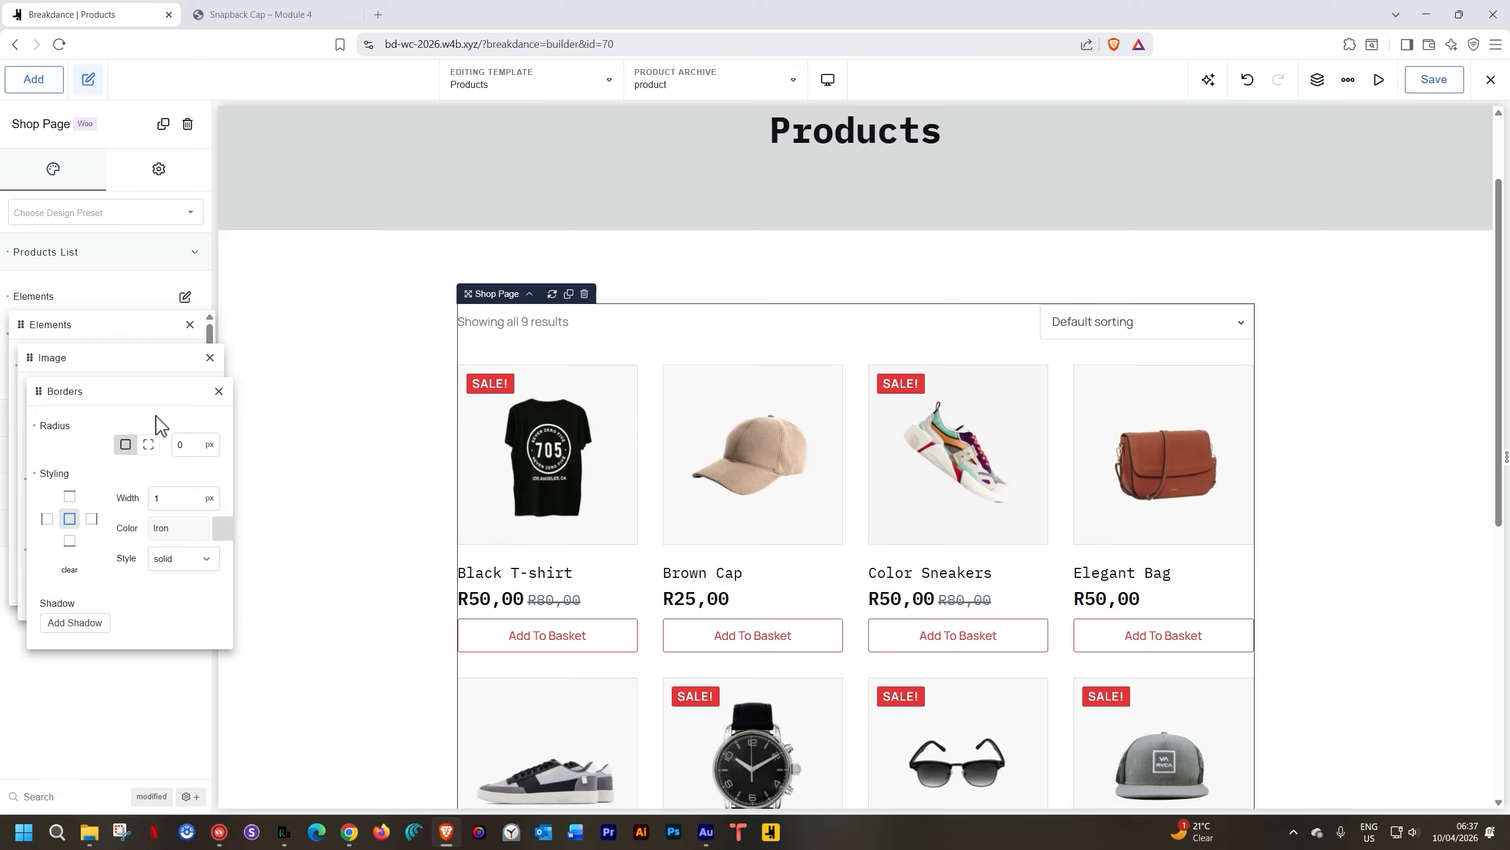
{"action": "left_click", "coordinate": [219, 391]}
{"action": "left_click", "coordinate": [210, 358]}
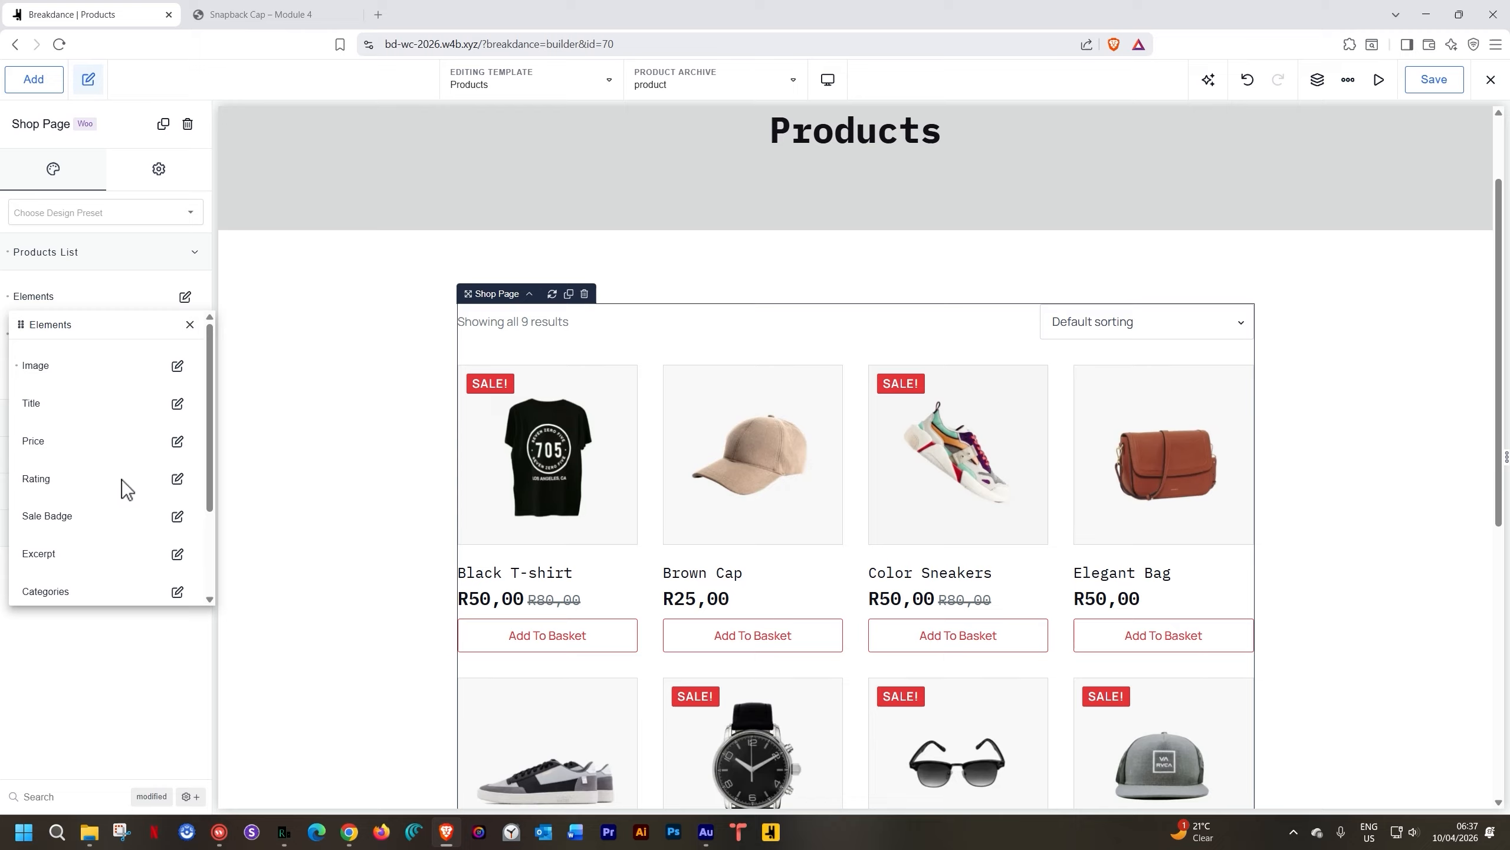
{"action": "left_click", "coordinate": [176, 442]}
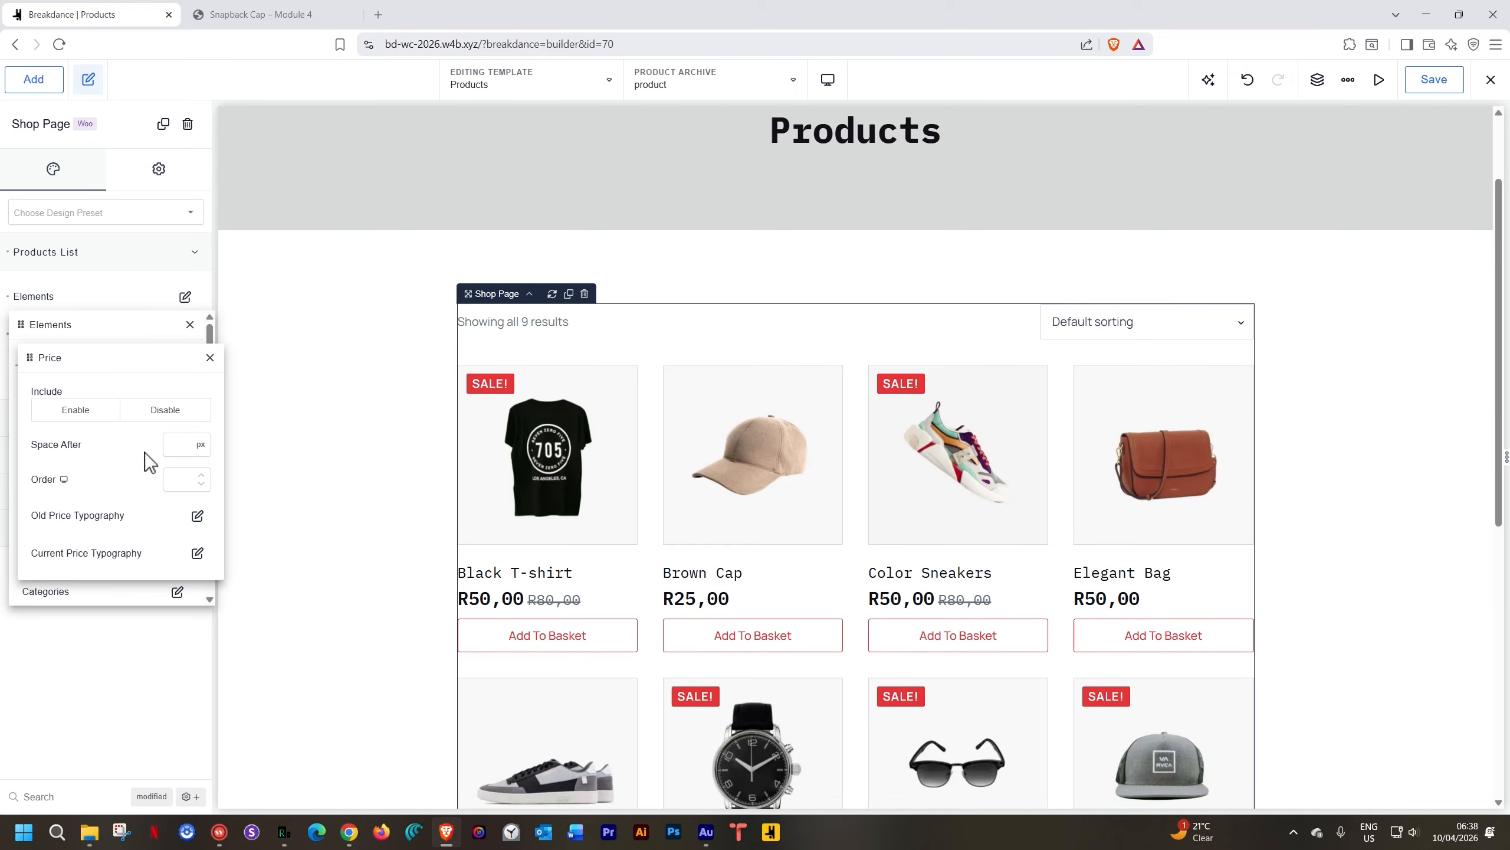
Set the current price font size to 18 and the old price to 16, then close Elements
{"action": "left_click", "coordinate": [198, 552]}
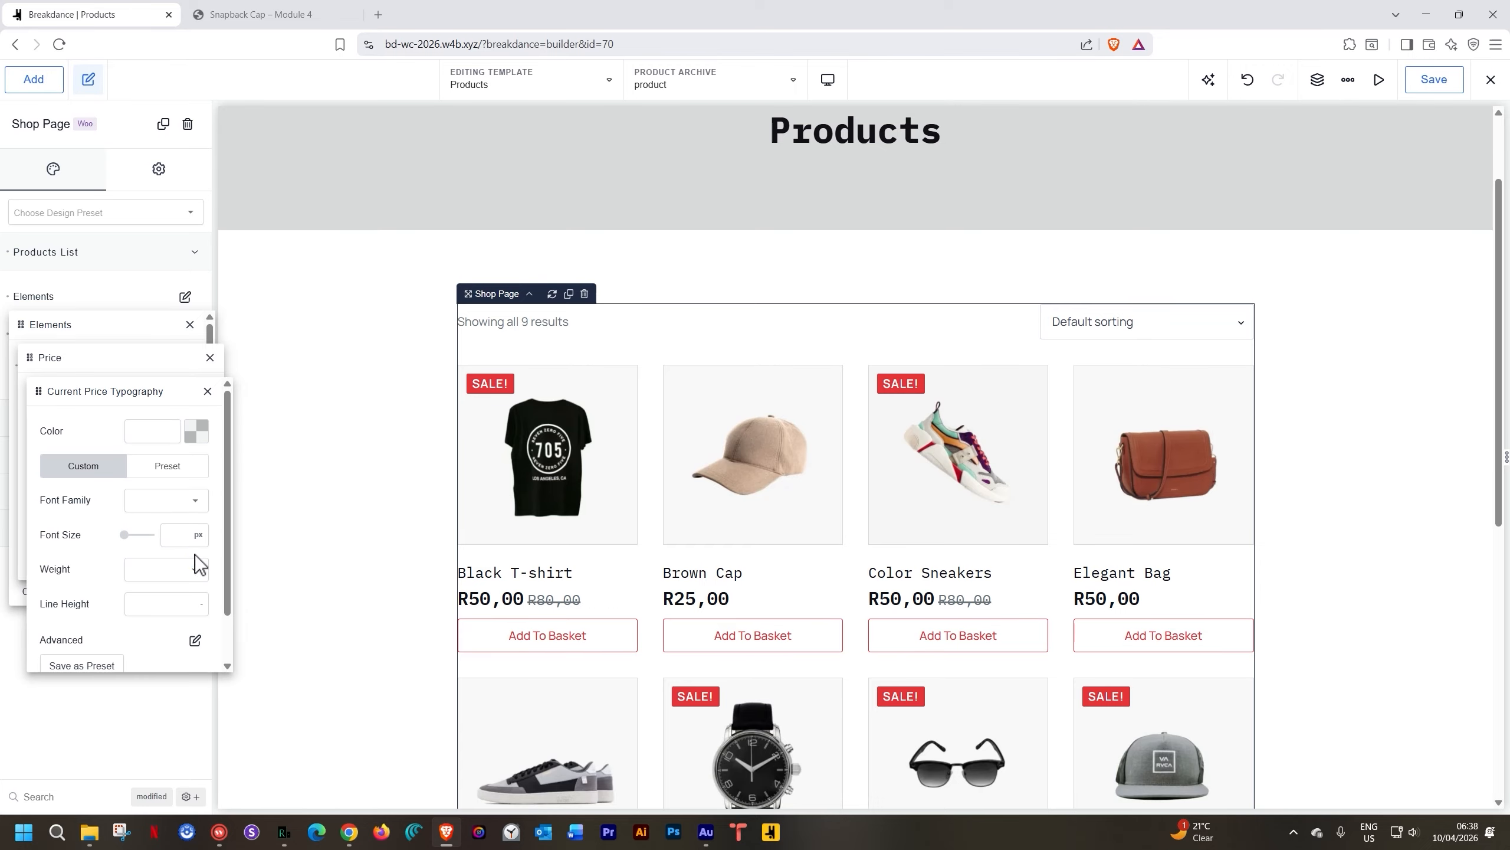
{"action": "left_click", "coordinate": [182, 533]}
{"action": "type", "text": "18"}
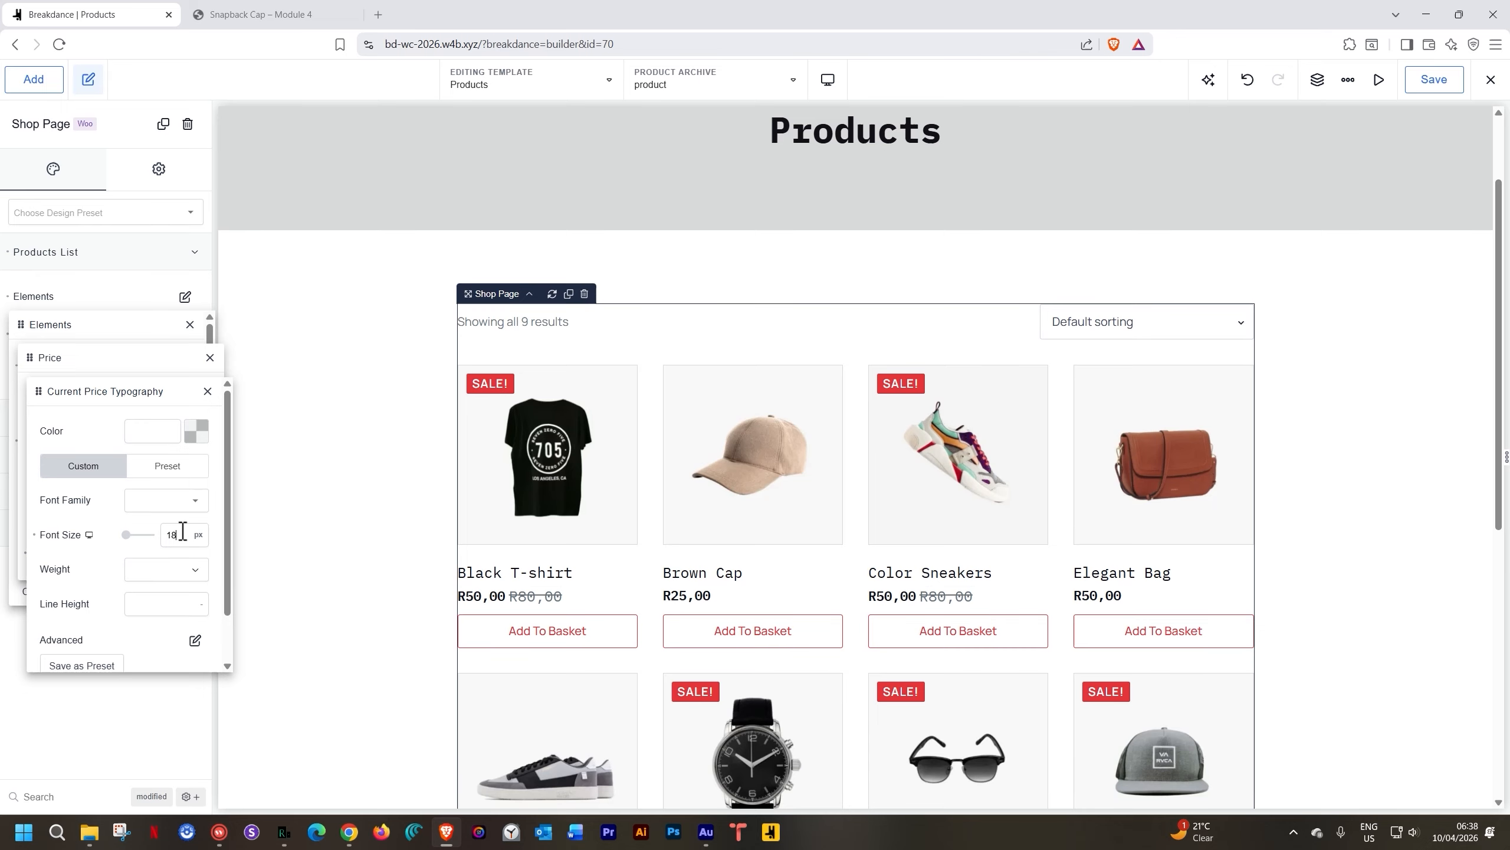
{"action": "left_click", "coordinate": [207, 392]}
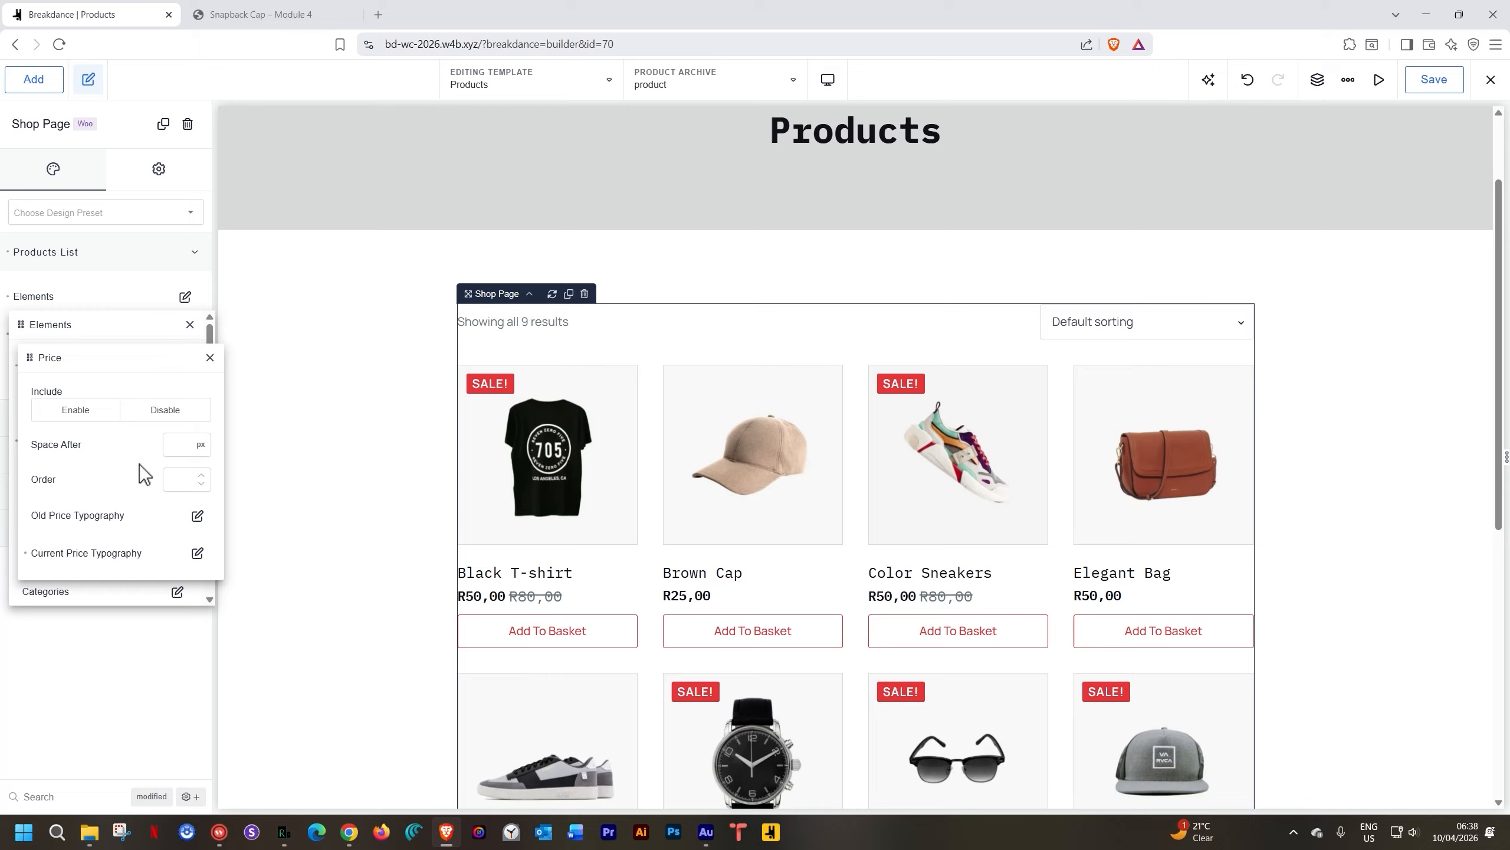
{"action": "left_click", "coordinate": [198, 515]}
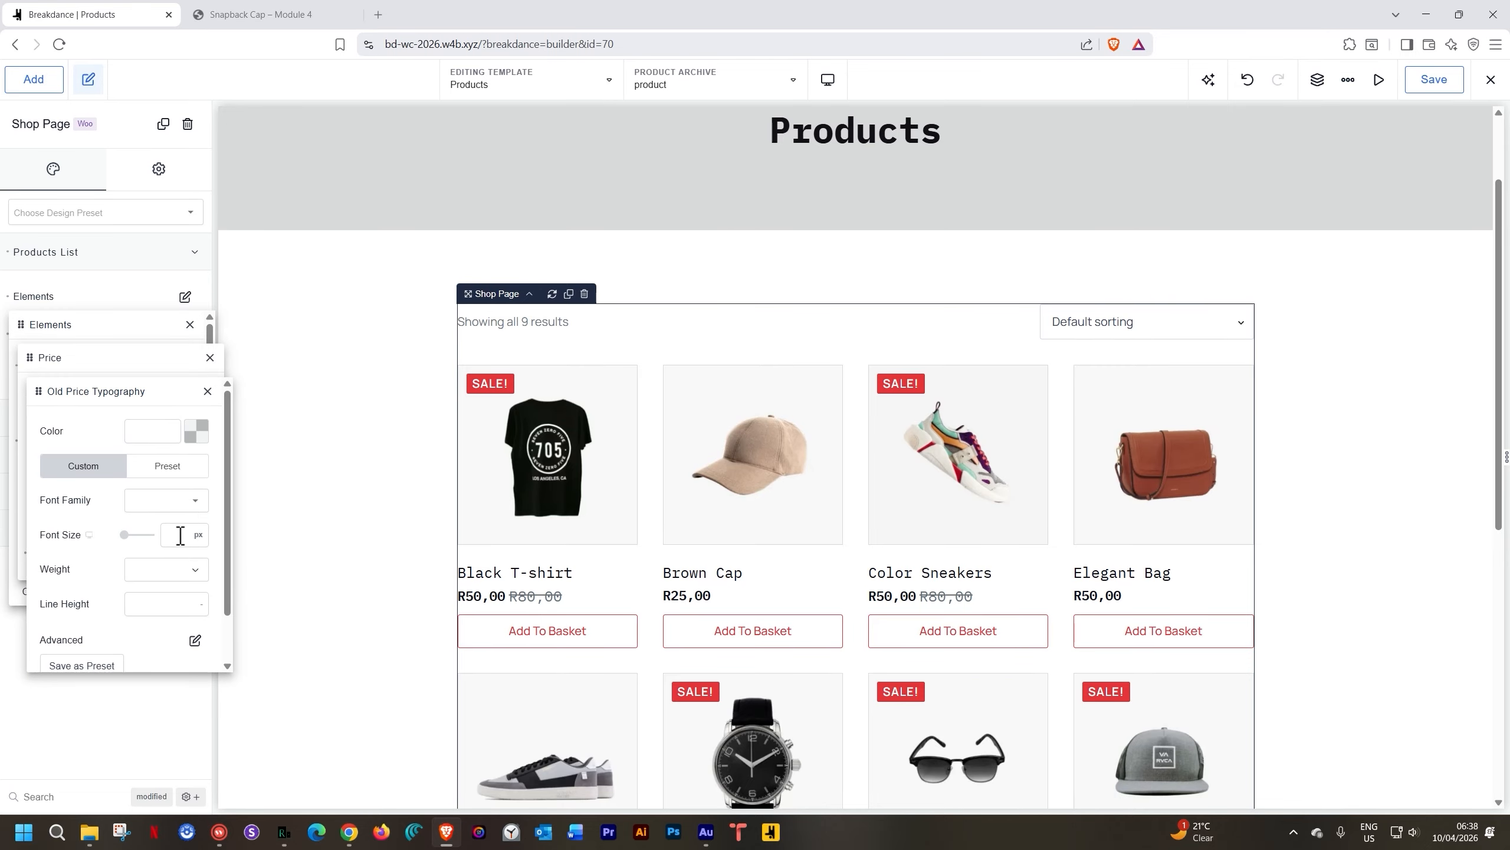
{"action": "type", "text": "16"}
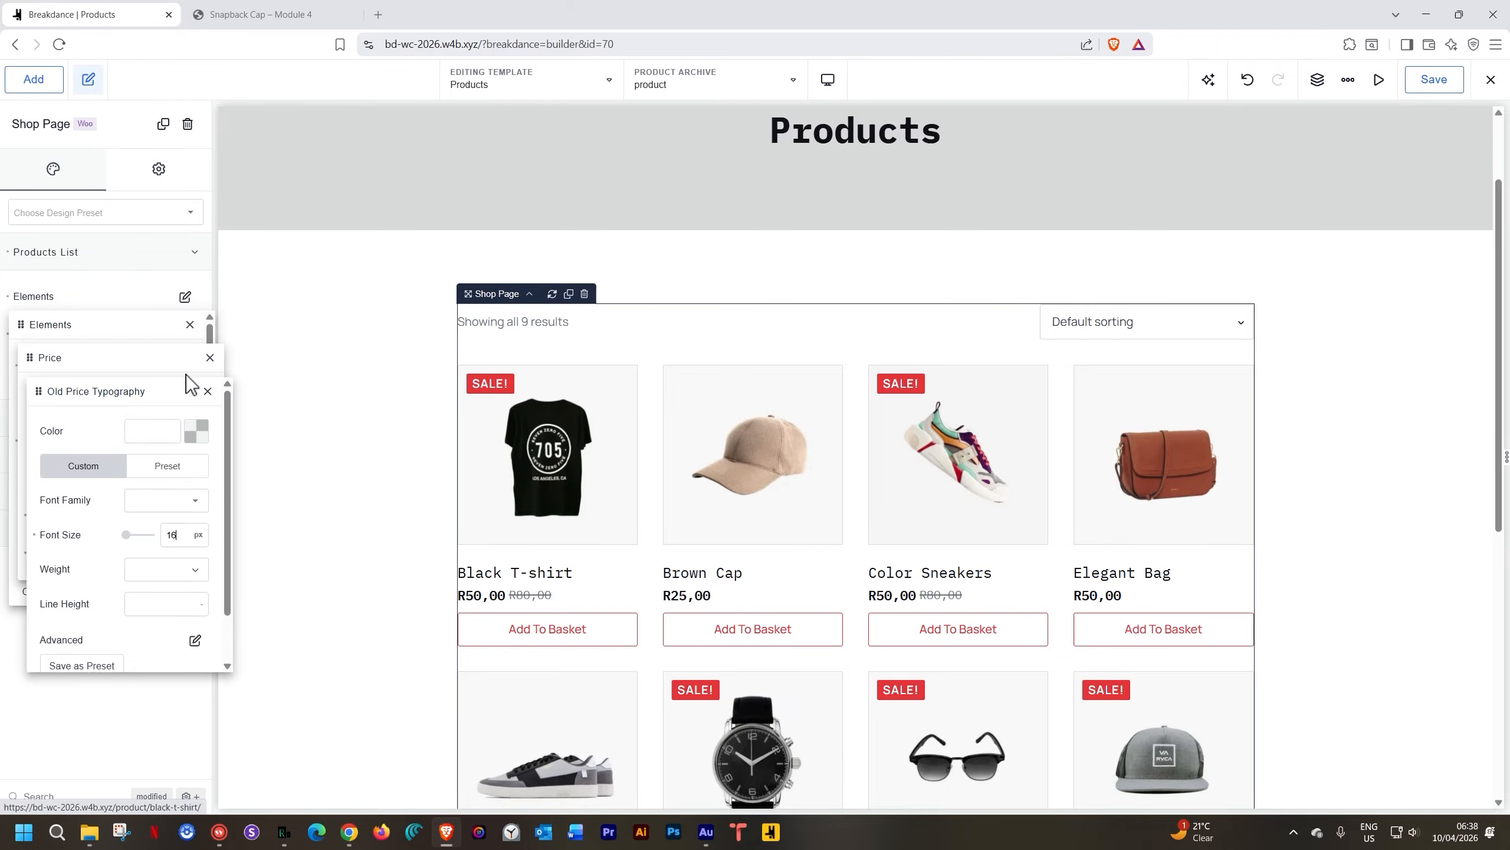
{"action": "left_click", "coordinate": [207, 392]}
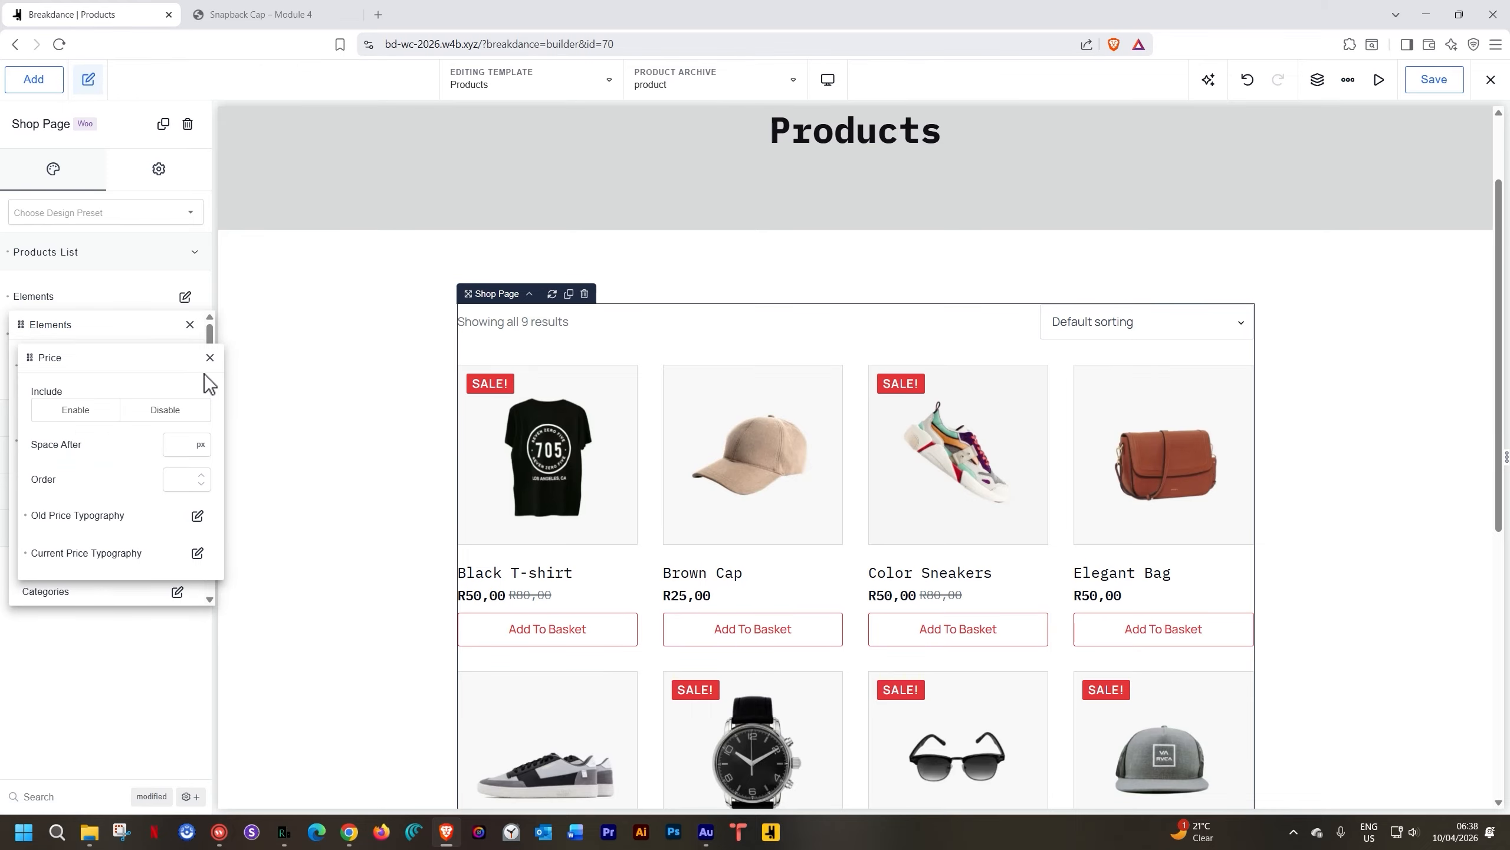
{"action": "left_click", "coordinate": [209, 358]}
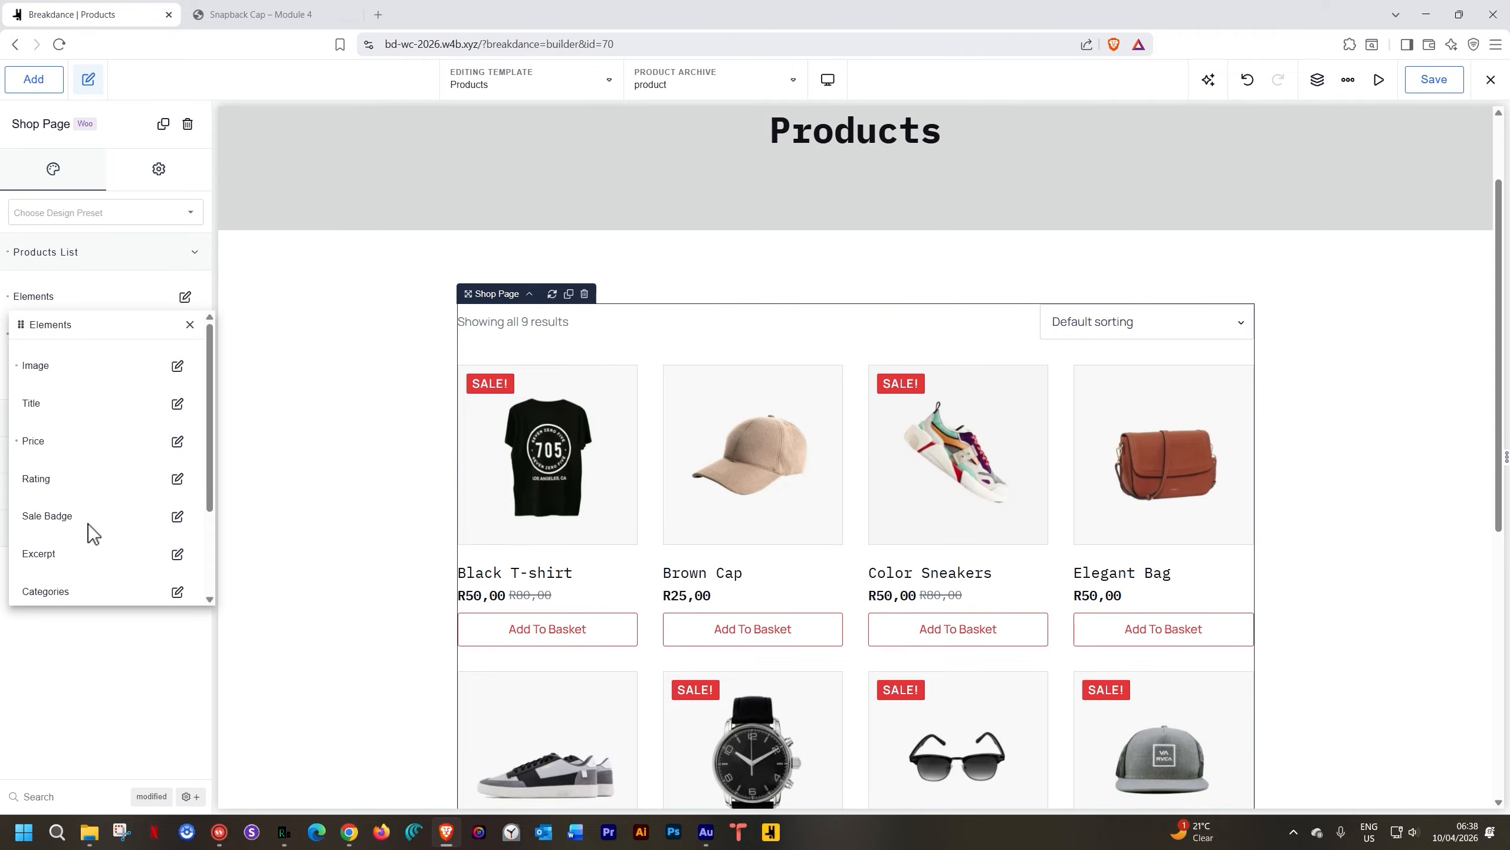
{"action": "scroll", "coordinate": [87, 524], "scroll_direction": "down", "scroll_amount": 2}
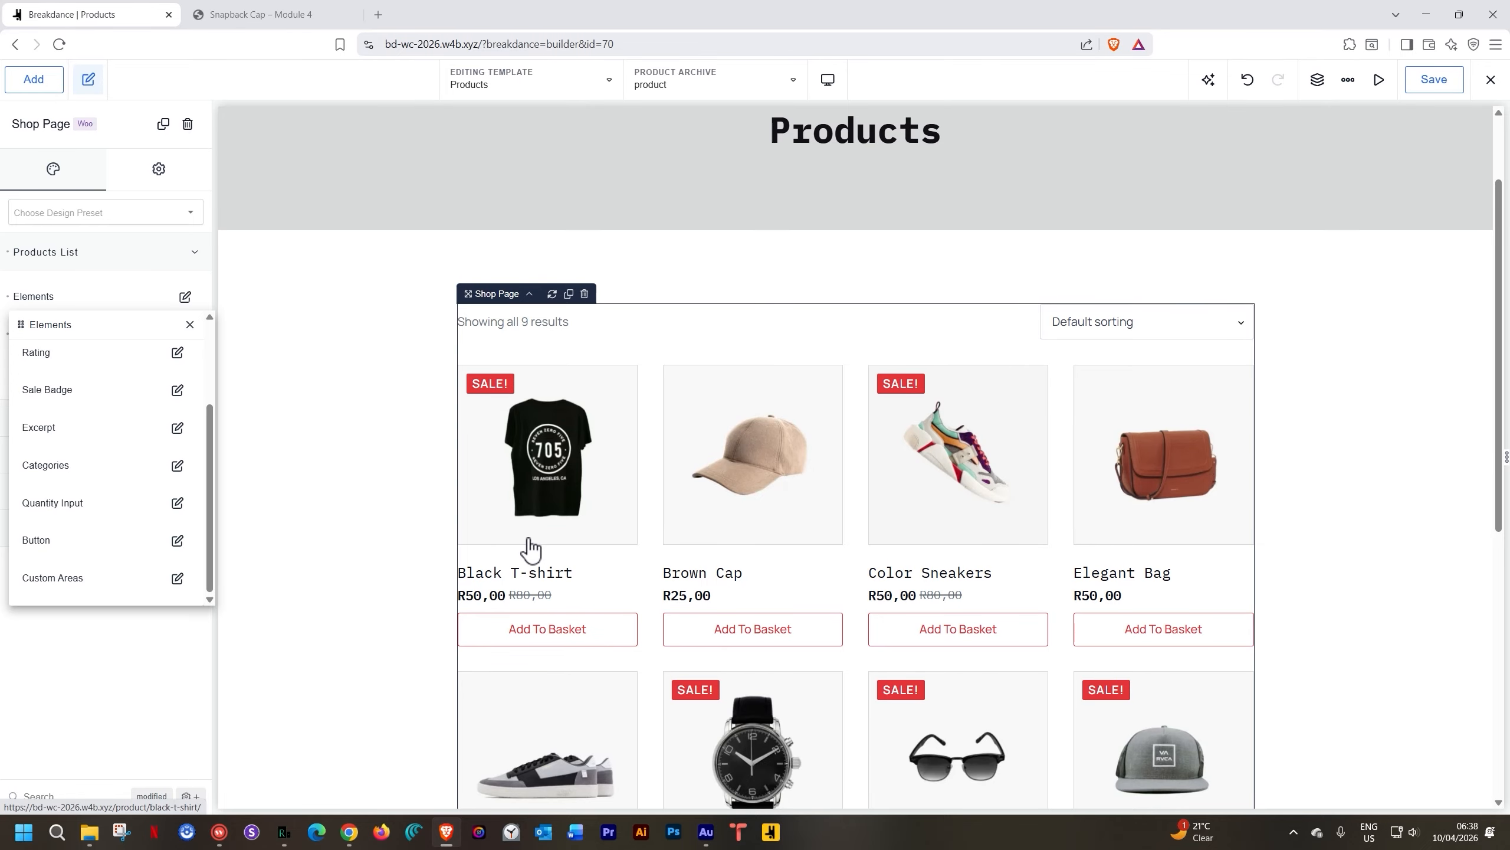
{"action": "left_click", "coordinate": [191, 325]}
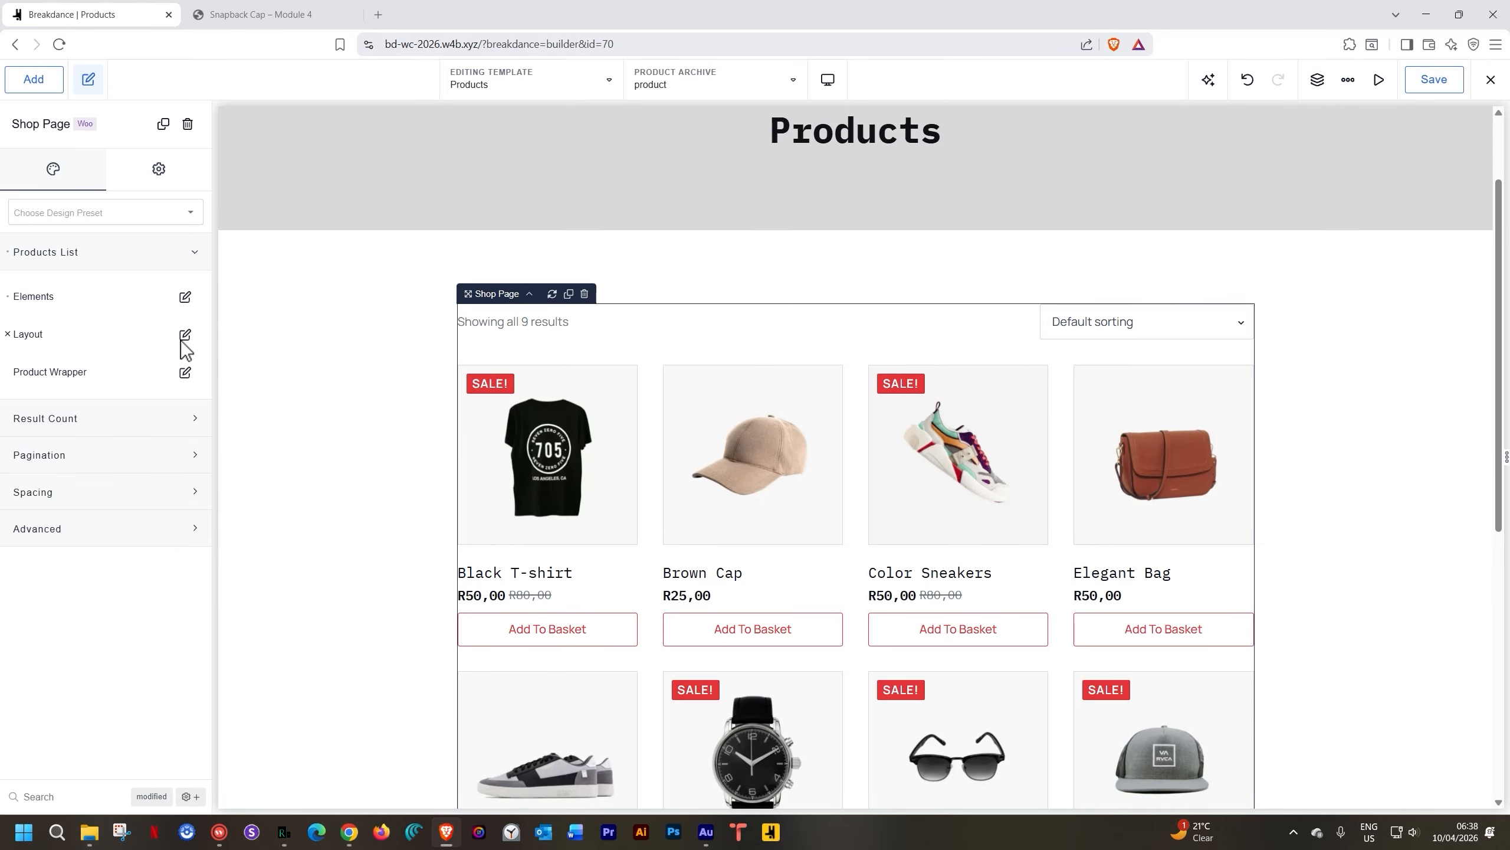
Set 4 products per row and leave Between Products at its default gap
{"action": "left_click", "coordinate": [186, 337]}
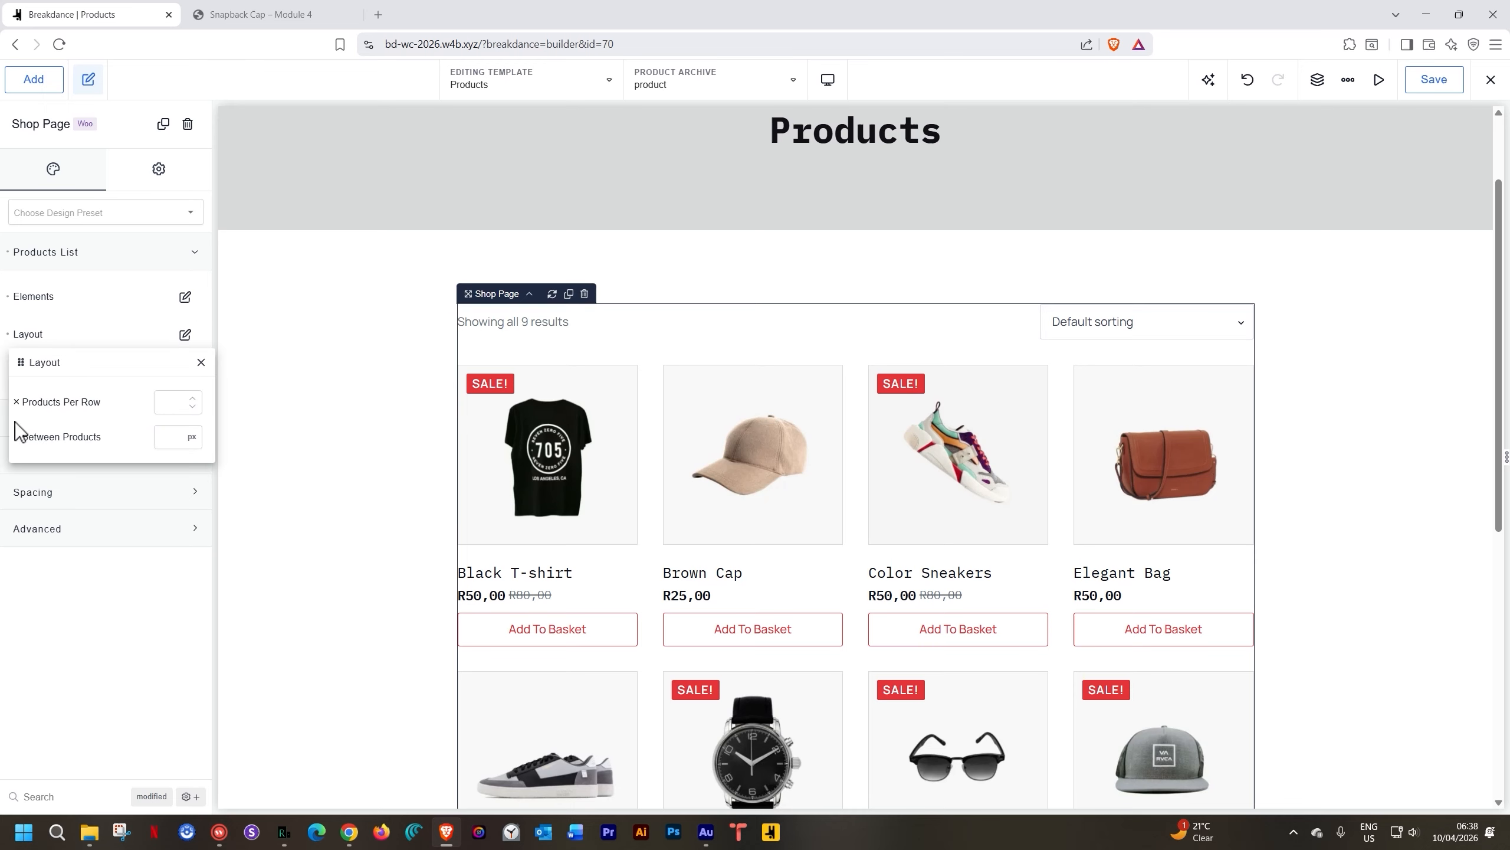
{"action": "left_click", "coordinate": [167, 407]}
{"action": "type", "text": "3"}
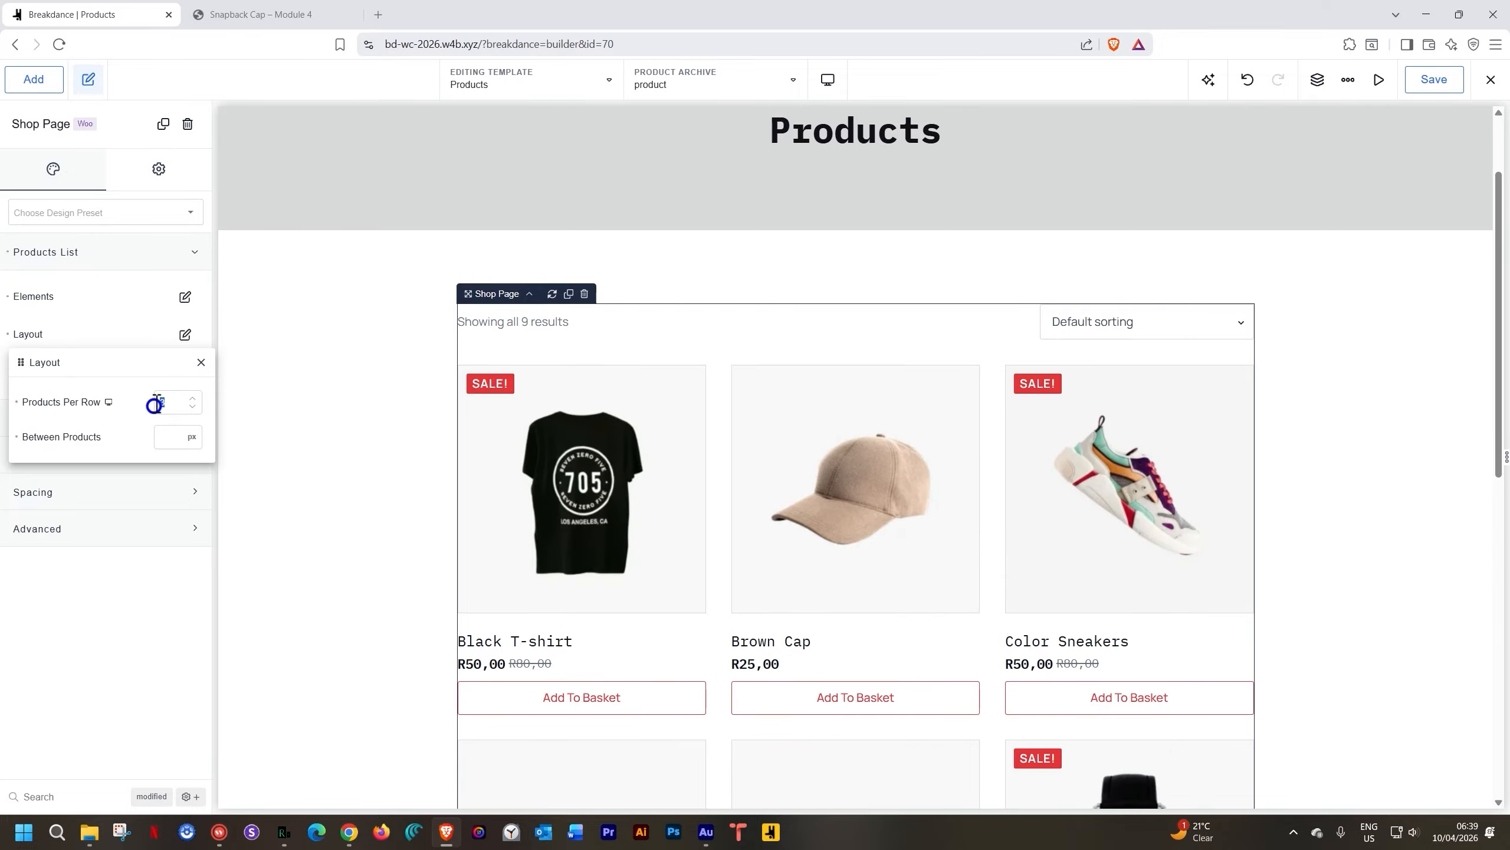
{"action": "type", "text": "4"}
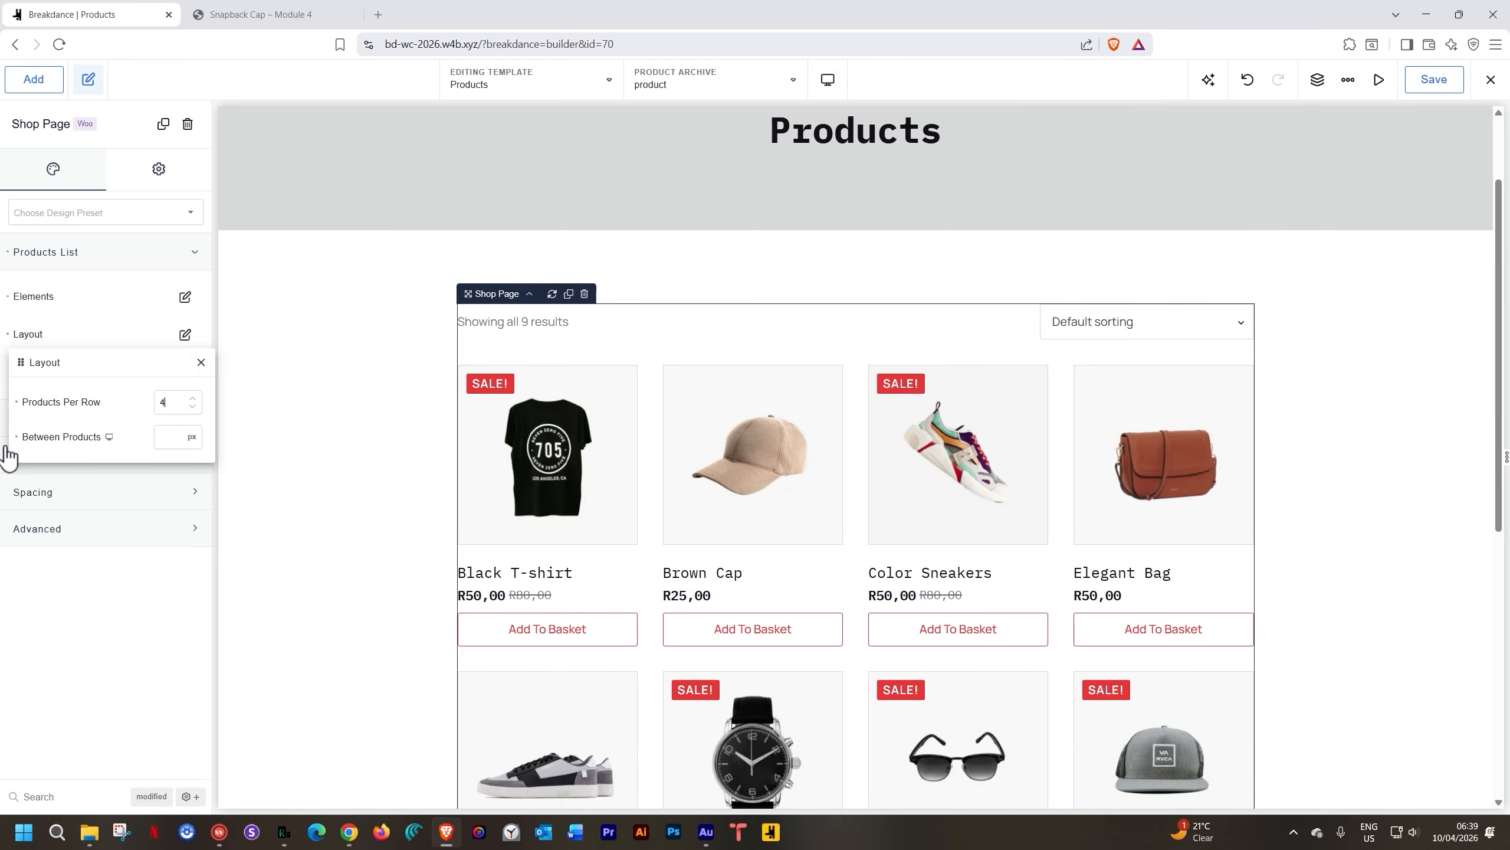
{"action": "left_click", "coordinate": [165, 437]}
{"action": "type", "text": "60"}
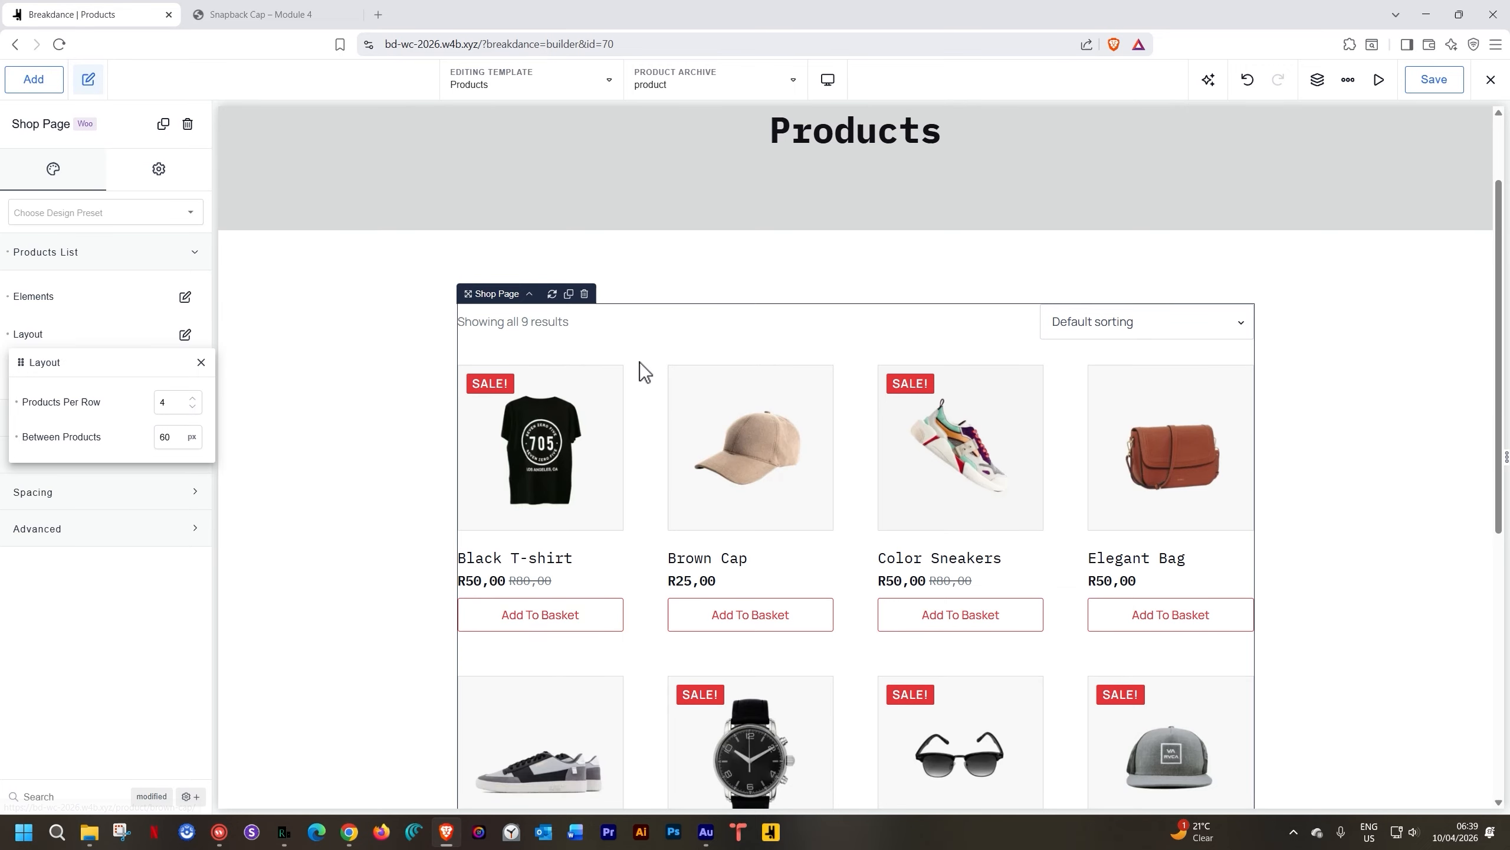
{"action": "scroll", "coordinate": [1082, 656], "scroll_direction": "down", "scroll_amount": 5}
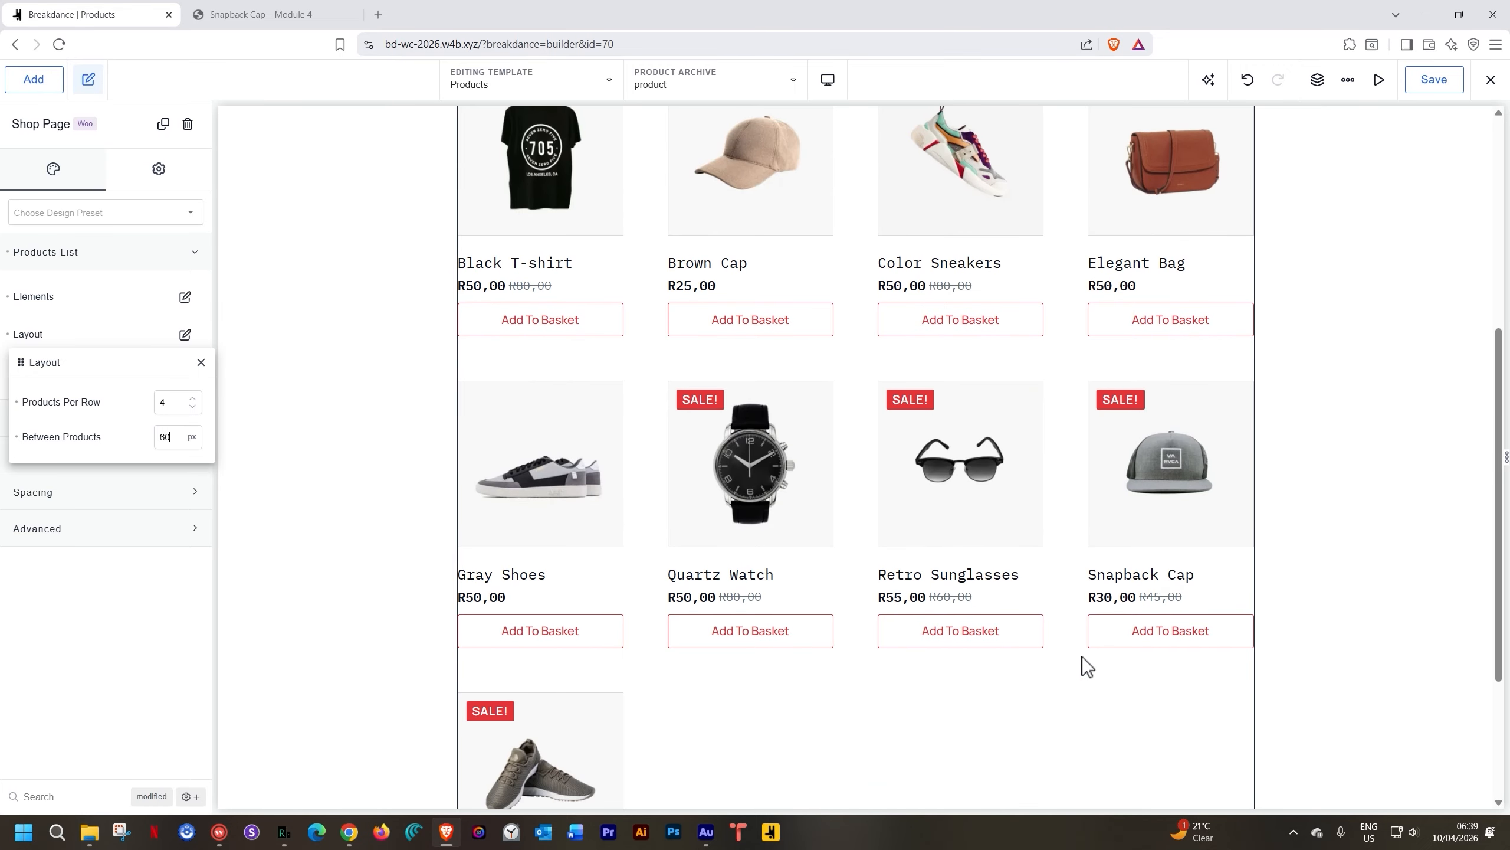
{"action": "scroll", "coordinate": [1082, 660], "scroll_direction": "up", "scroll_amount": 6}
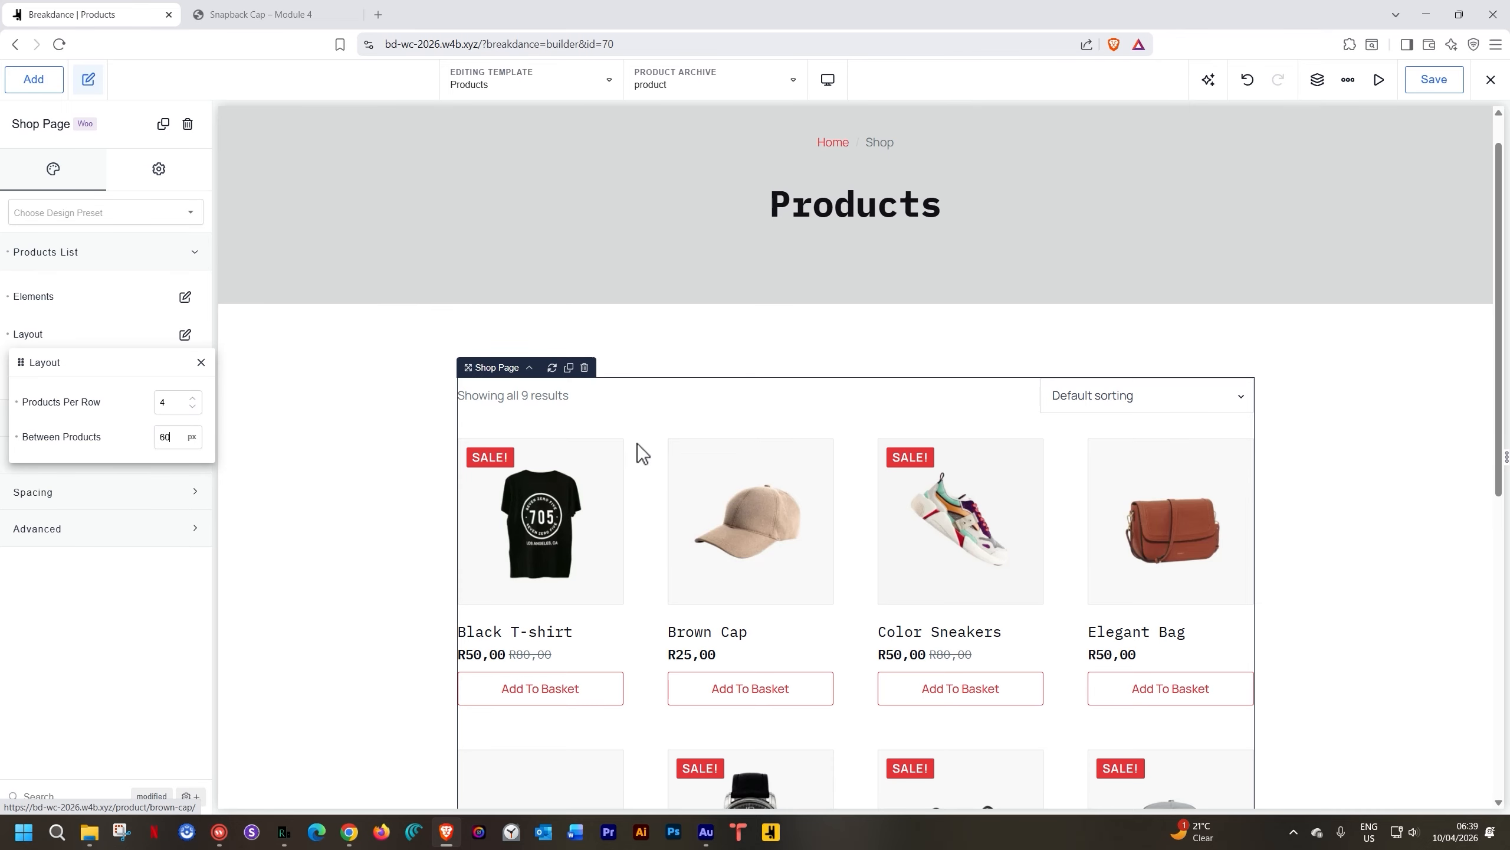
{"action": "left_click", "coordinate": [17, 436]}
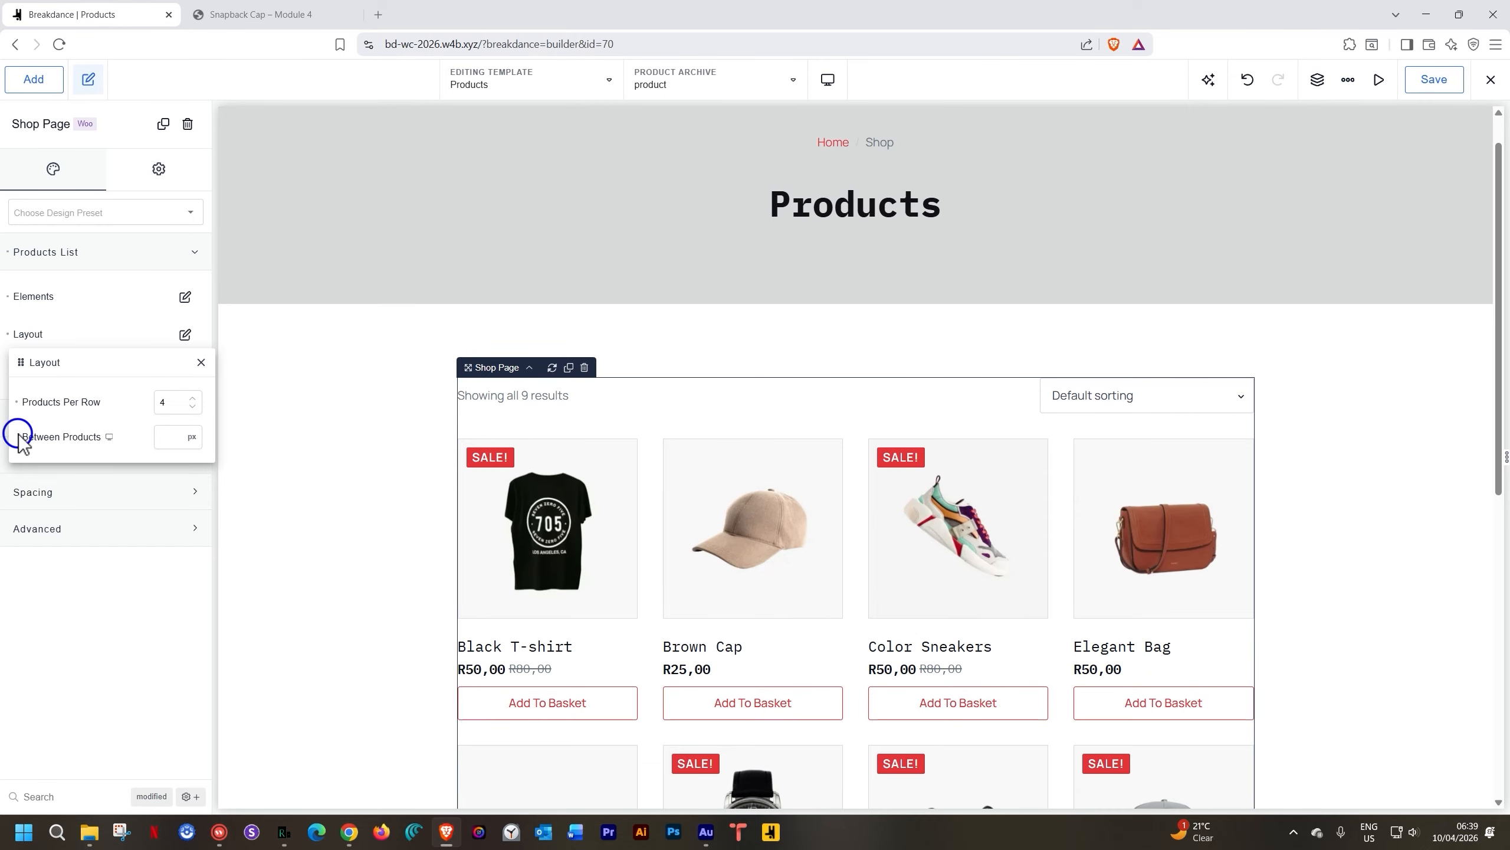
{"action": "left_click", "coordinate": [201, 363]}
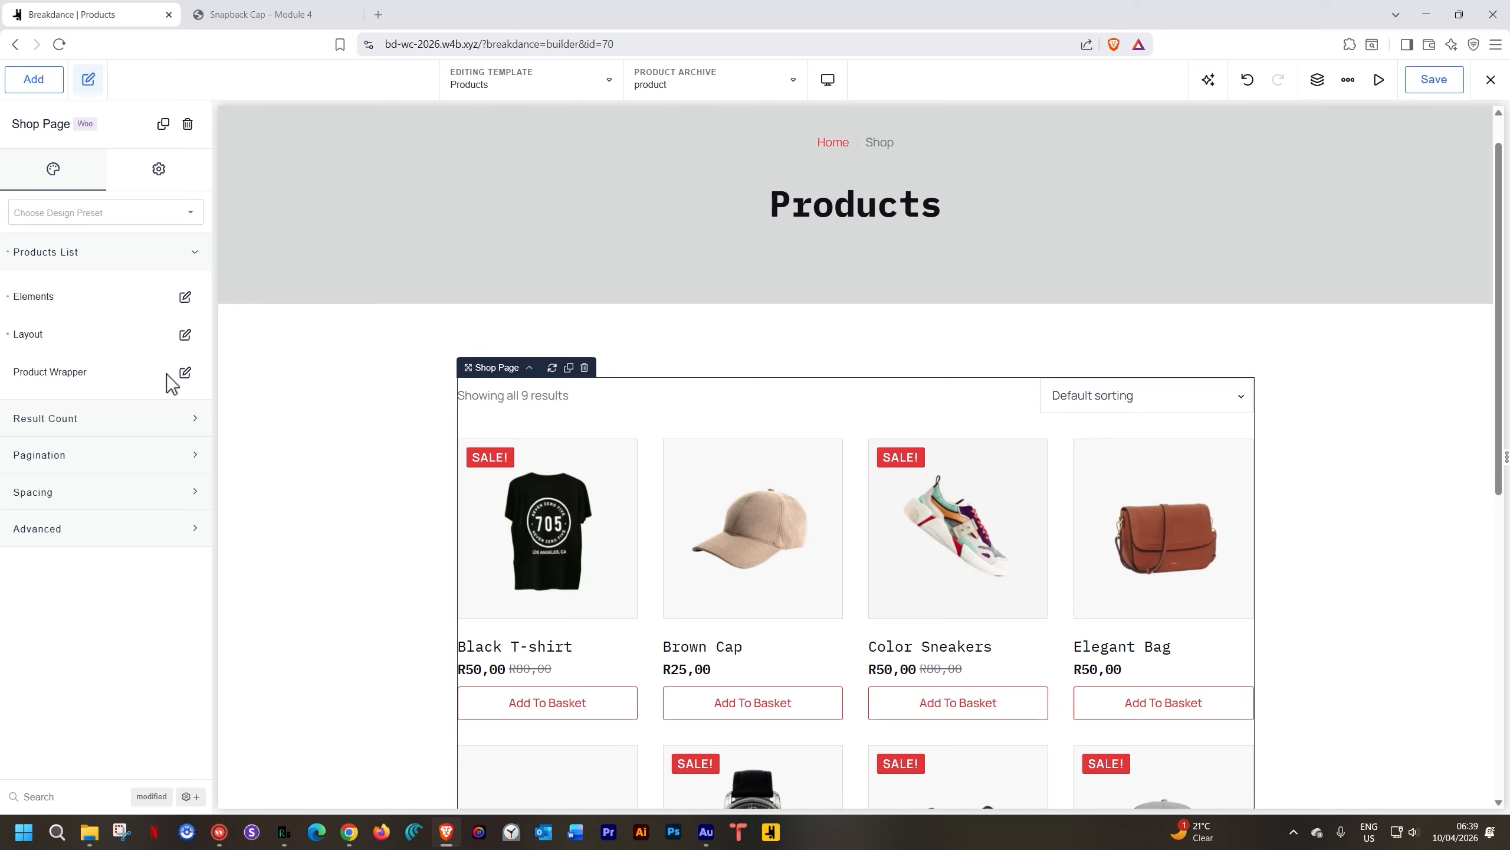
Left-align product card content, leaving the Product Wrapper without a background colour
{"action": "left_click", "coordinate": [184, 373]}
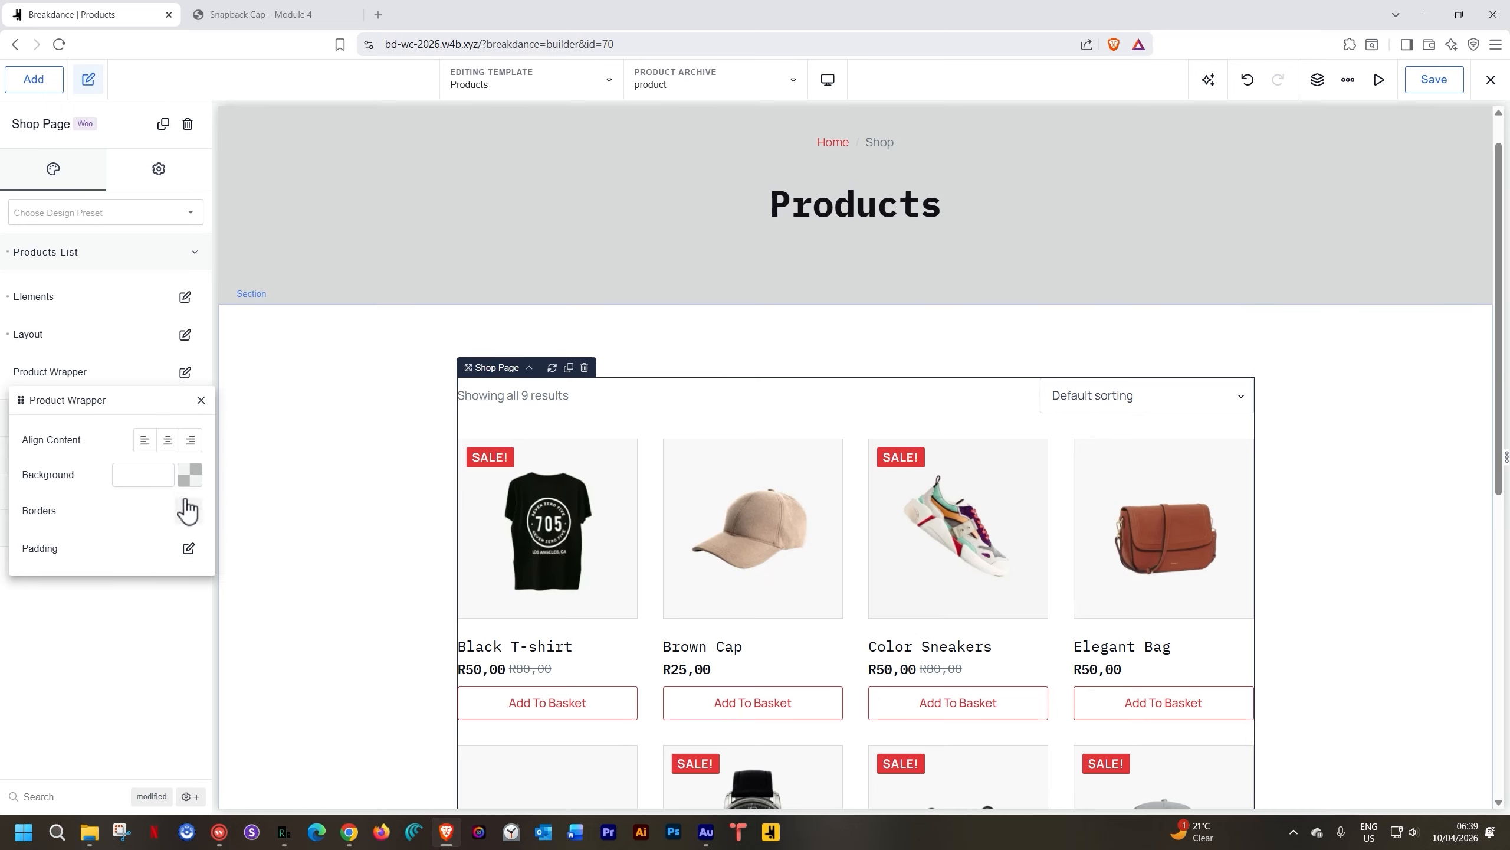
{"action": "left_click", "coordinate": [201, 400]}
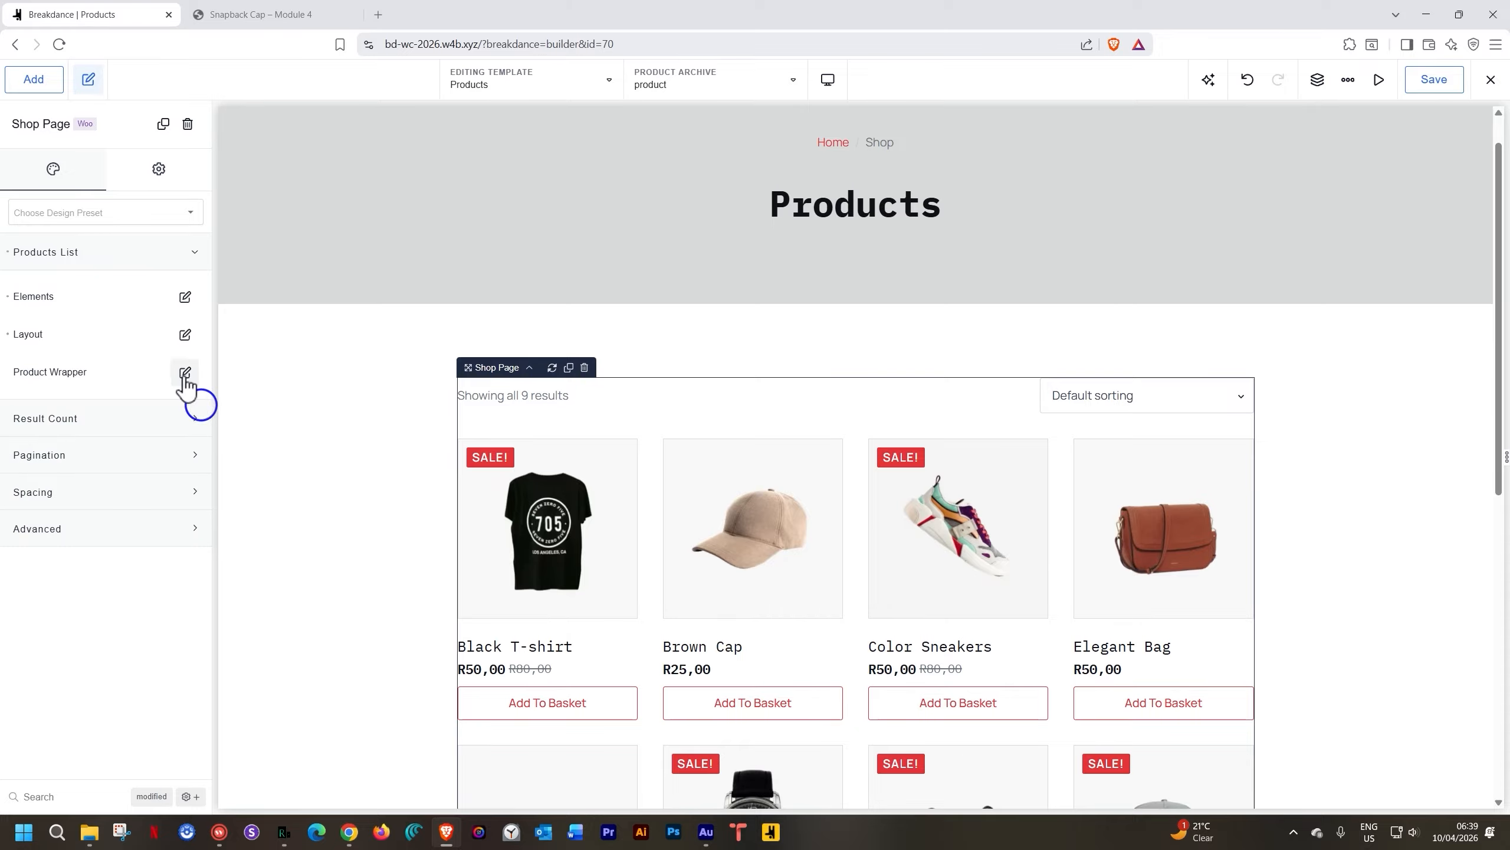
{"action": "left_click", "coordinate": [183, 374]}
{"action": "left_click", "coordinate": [168, 439]}
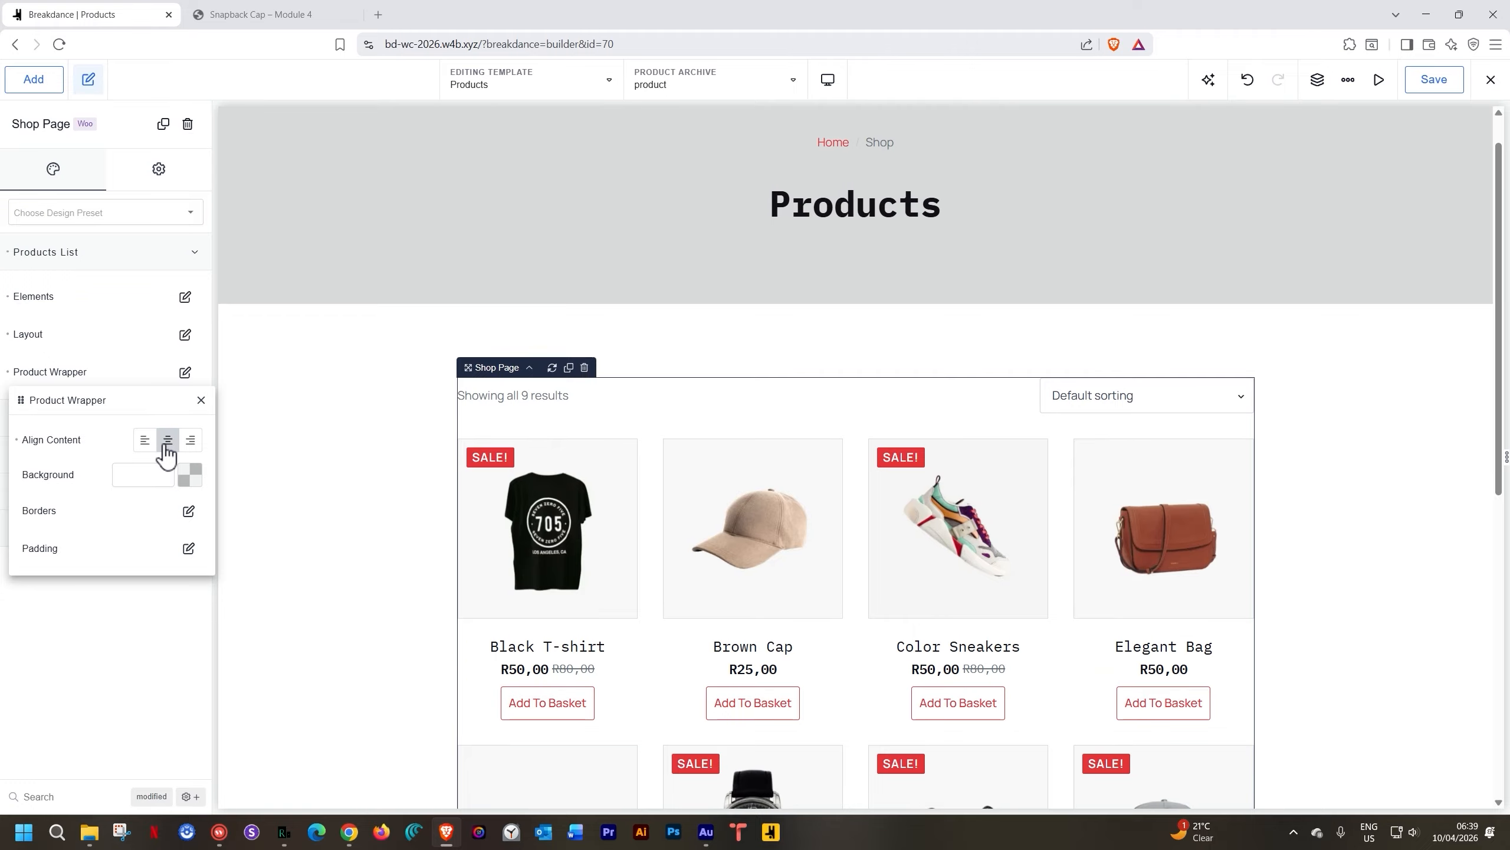
{"action": "left_click", "coordinate": [189, 475]}
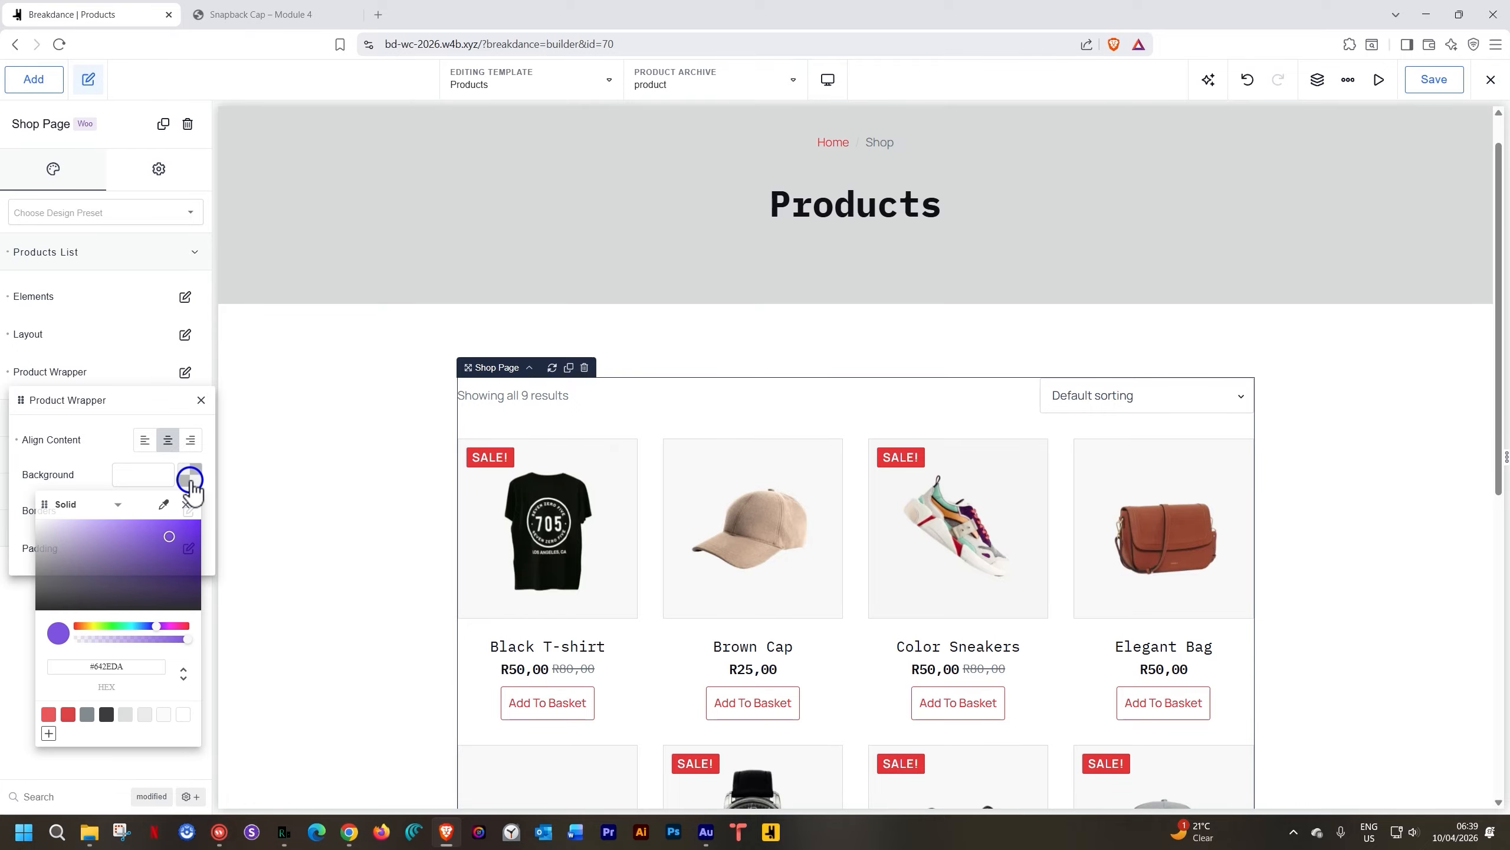
{"action": "left_click", "coordinate": [69, 715]}
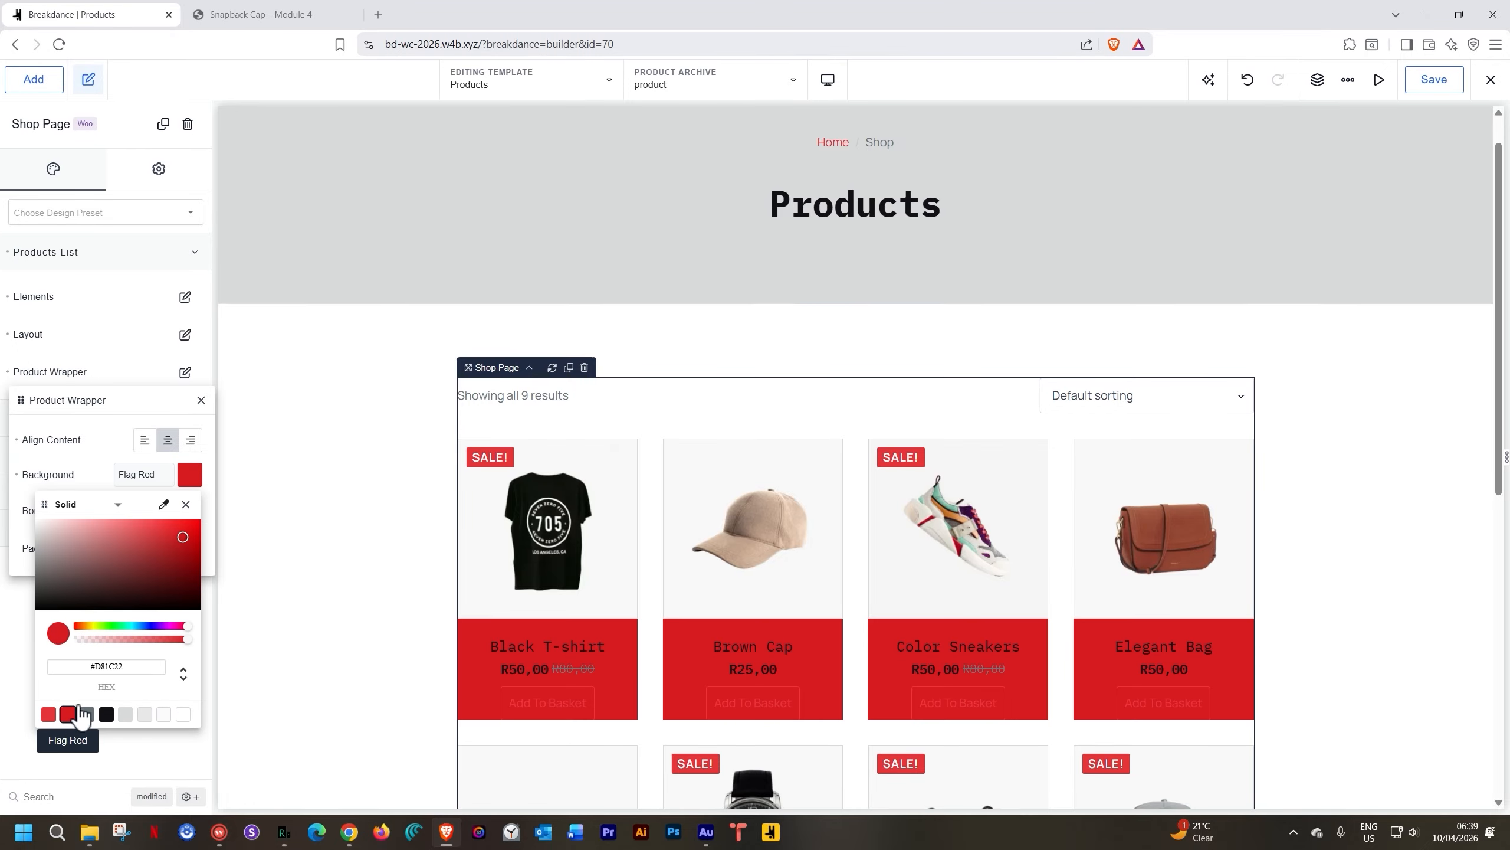
{"action": "left_click", "coordinate": [17, 474]}
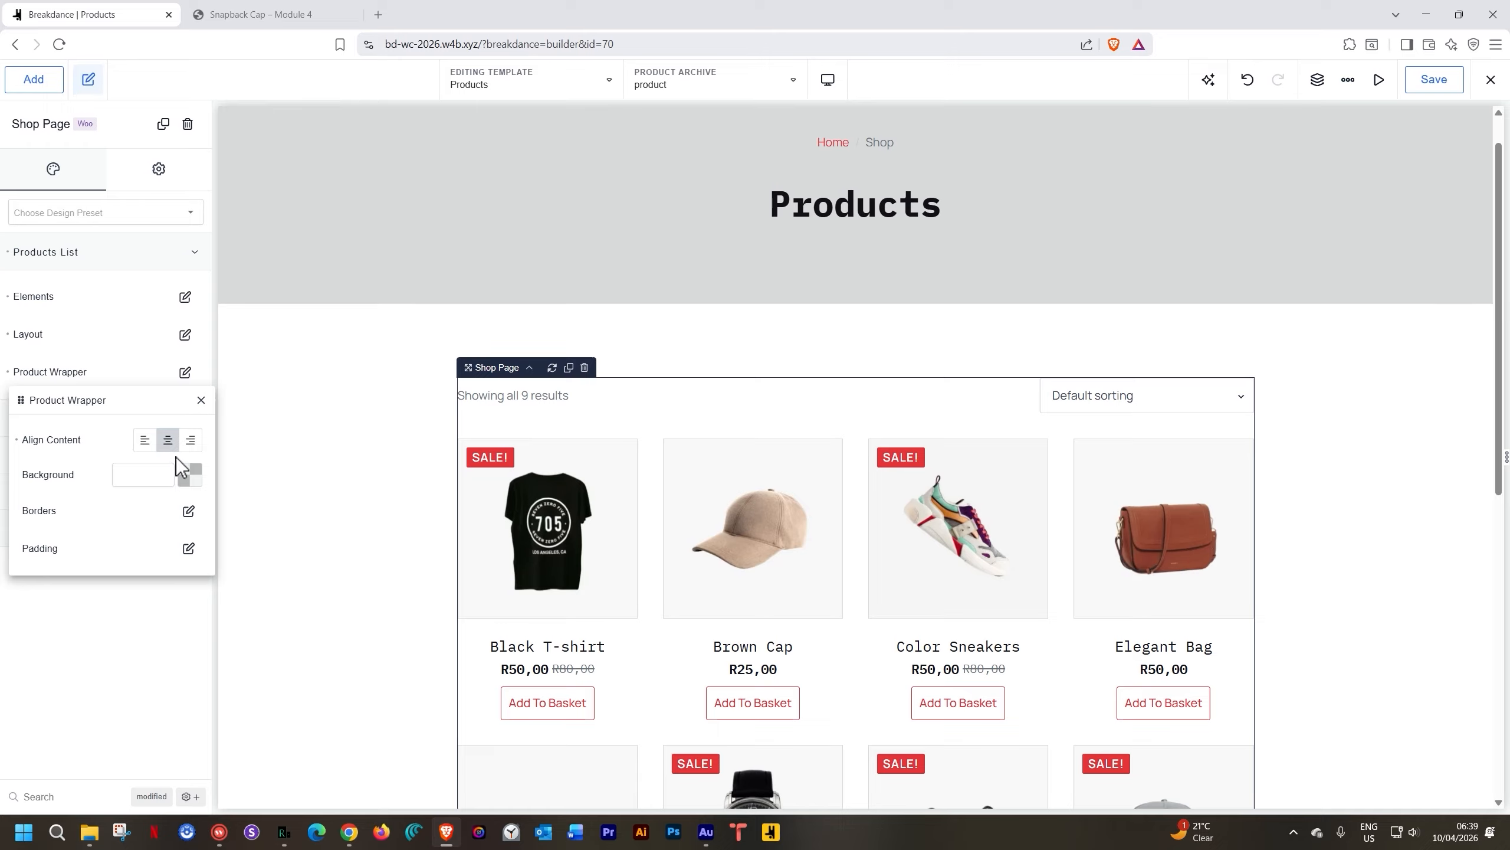
{"action": "left_click", "coordinate": [145, 439]}
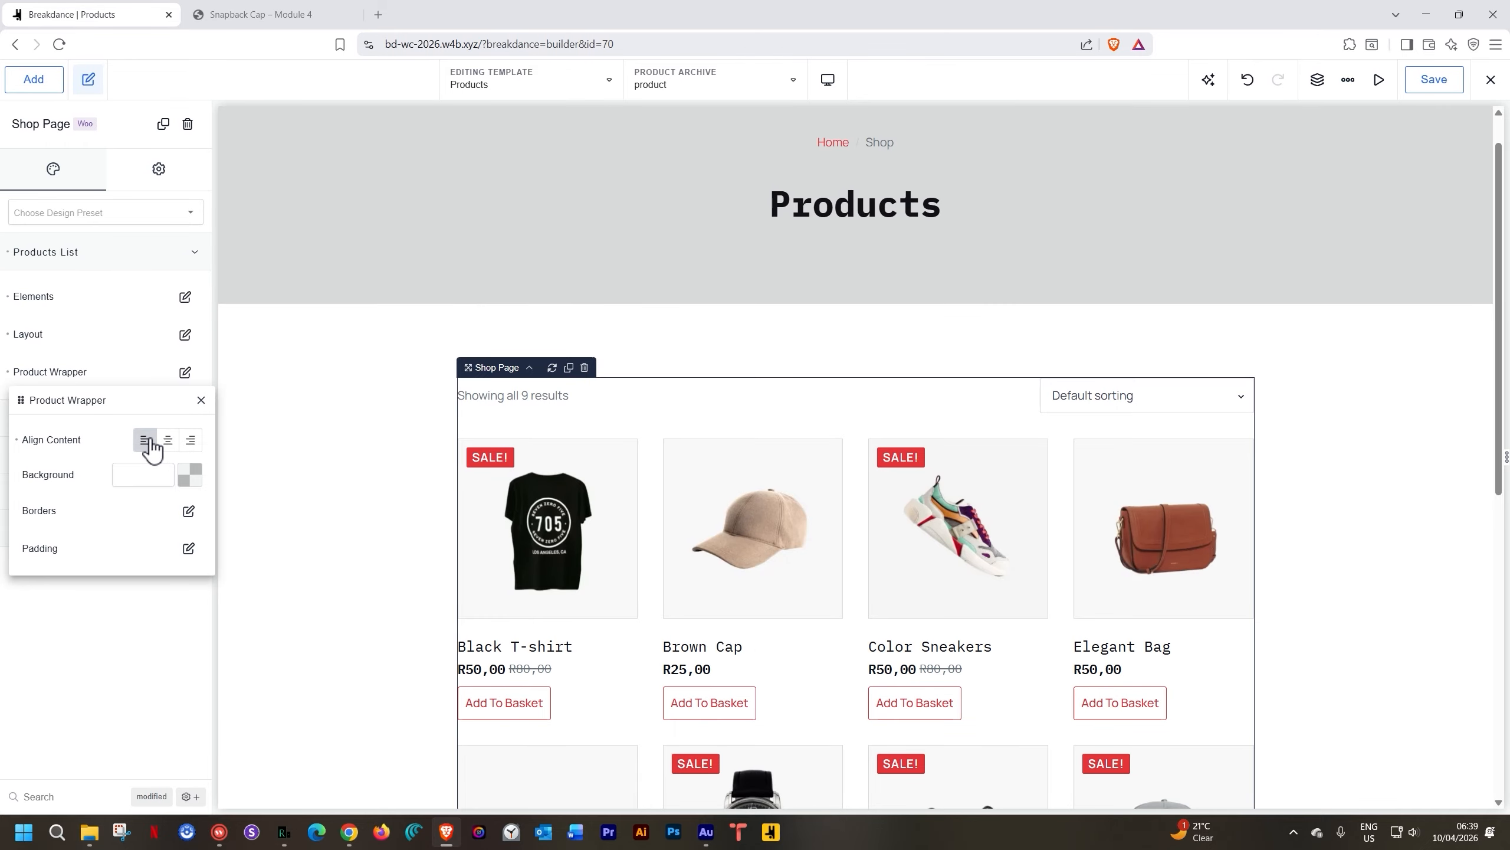
{"action": "left_click", "coordinate": [203, 409]}
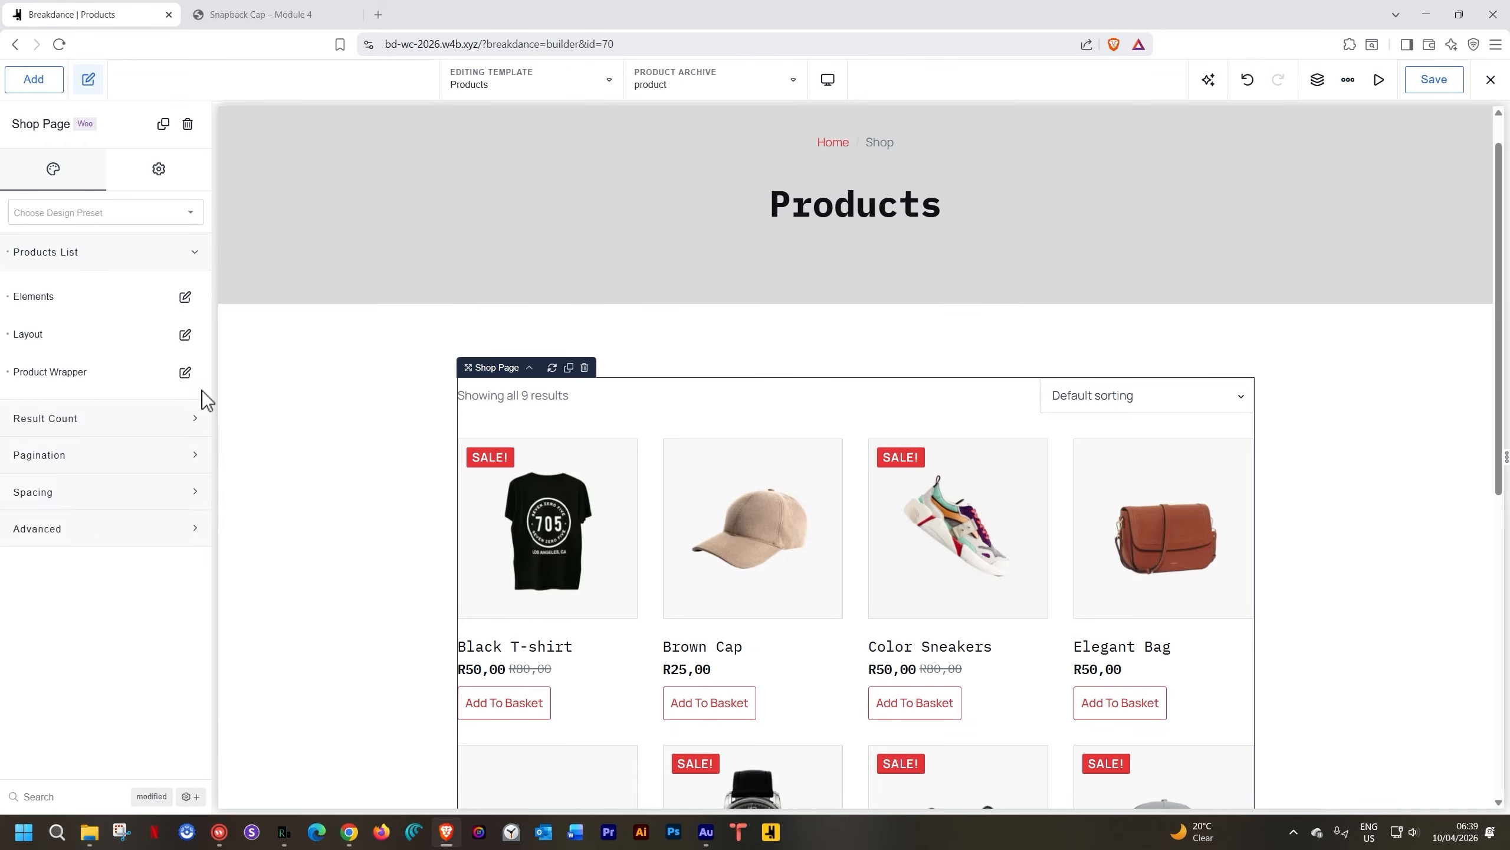
{"action": "left_click", "coordinate": [85, 423]}
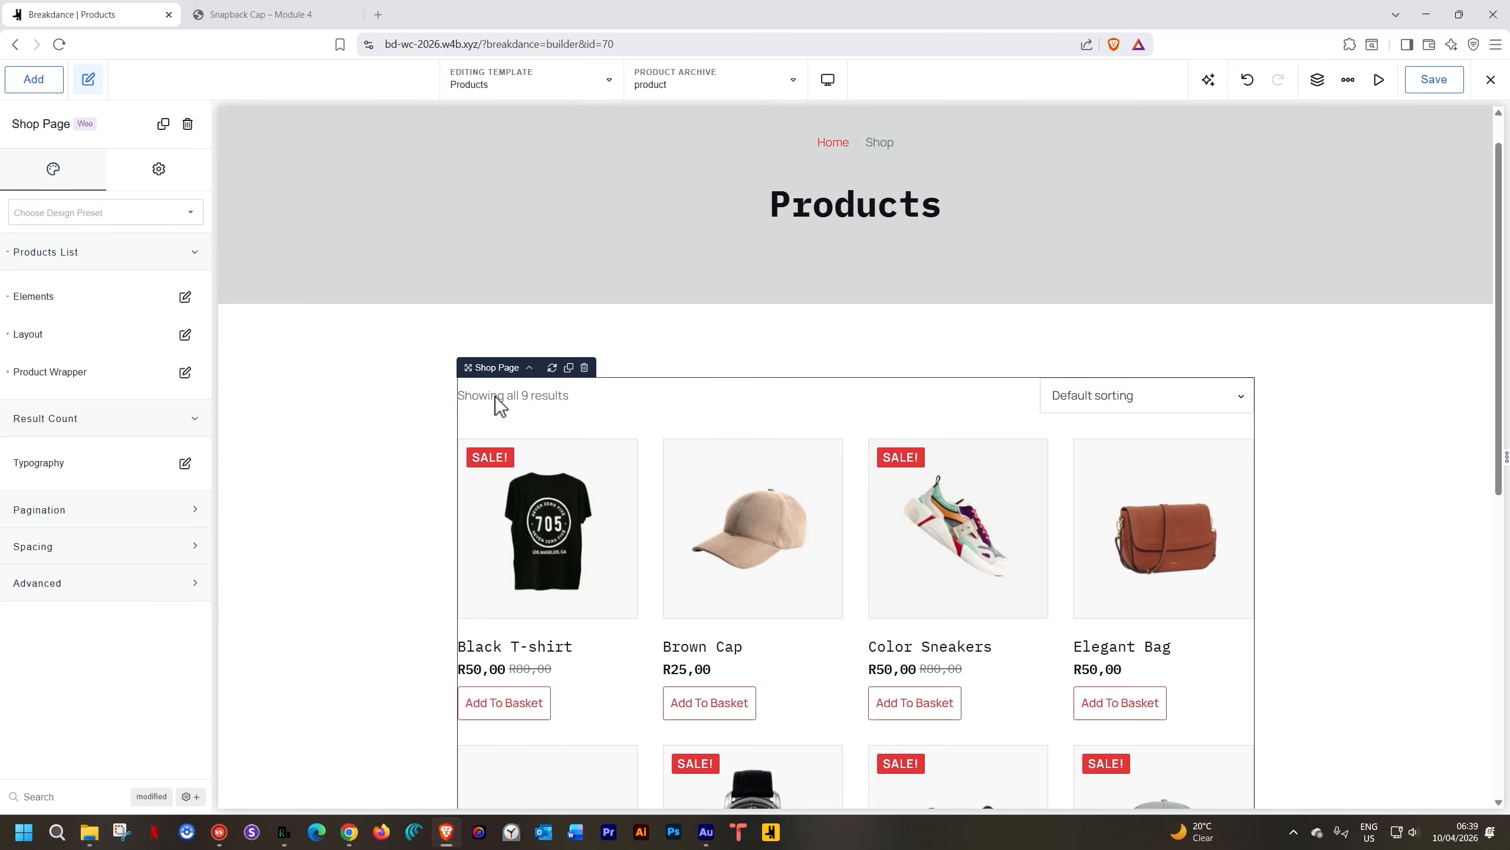
Colour the result count text Strawberry Red (#E8163C)
{"action": "left_click", "coordinate": [185, 463]}
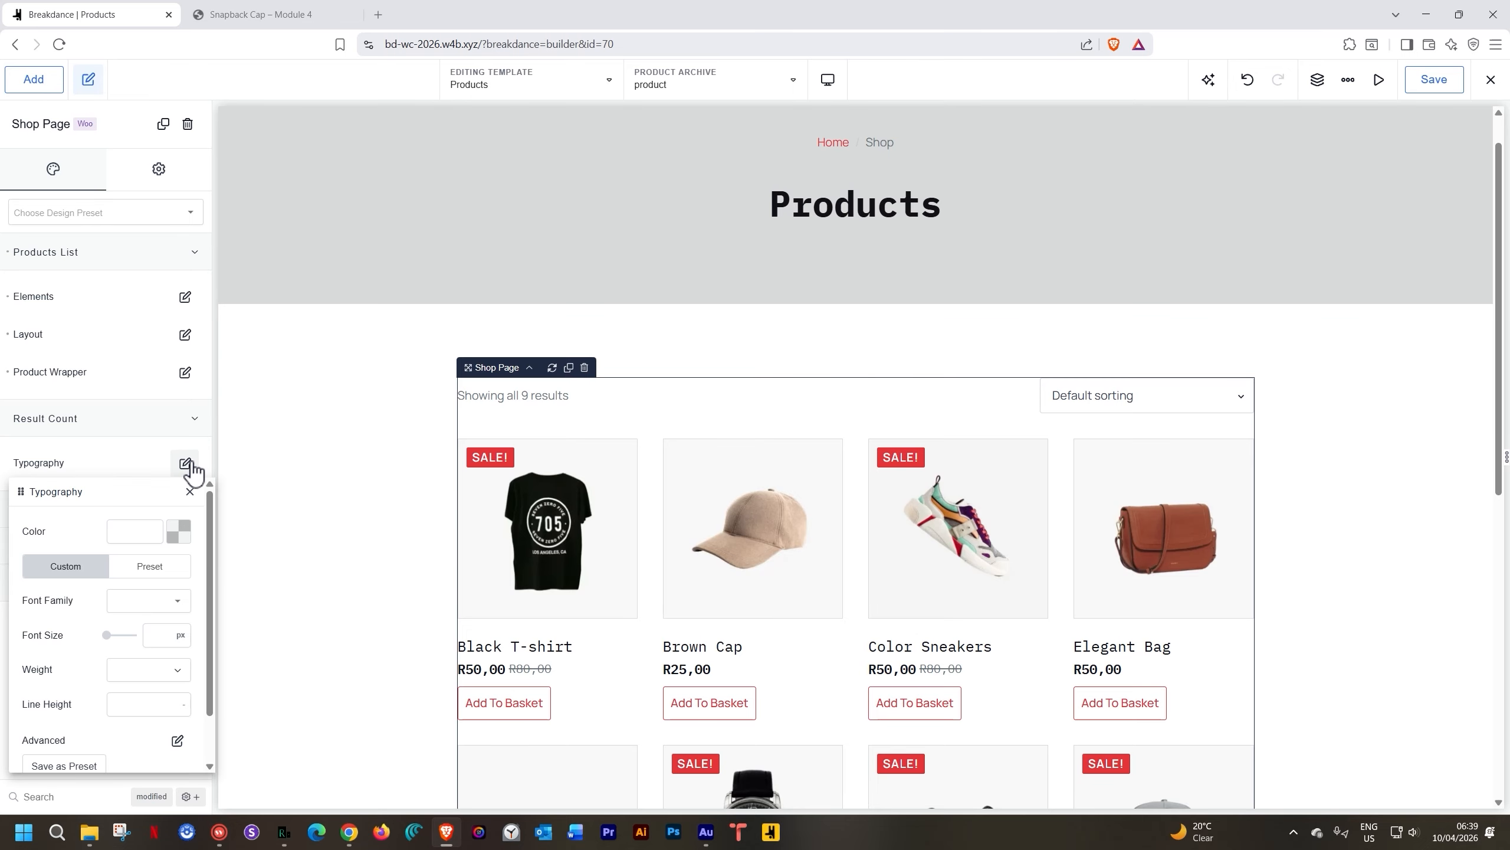
{"action": "left_click", "coordinate": [180, 538]}
{"action": "left_click", "coordinate": [36, 771]}
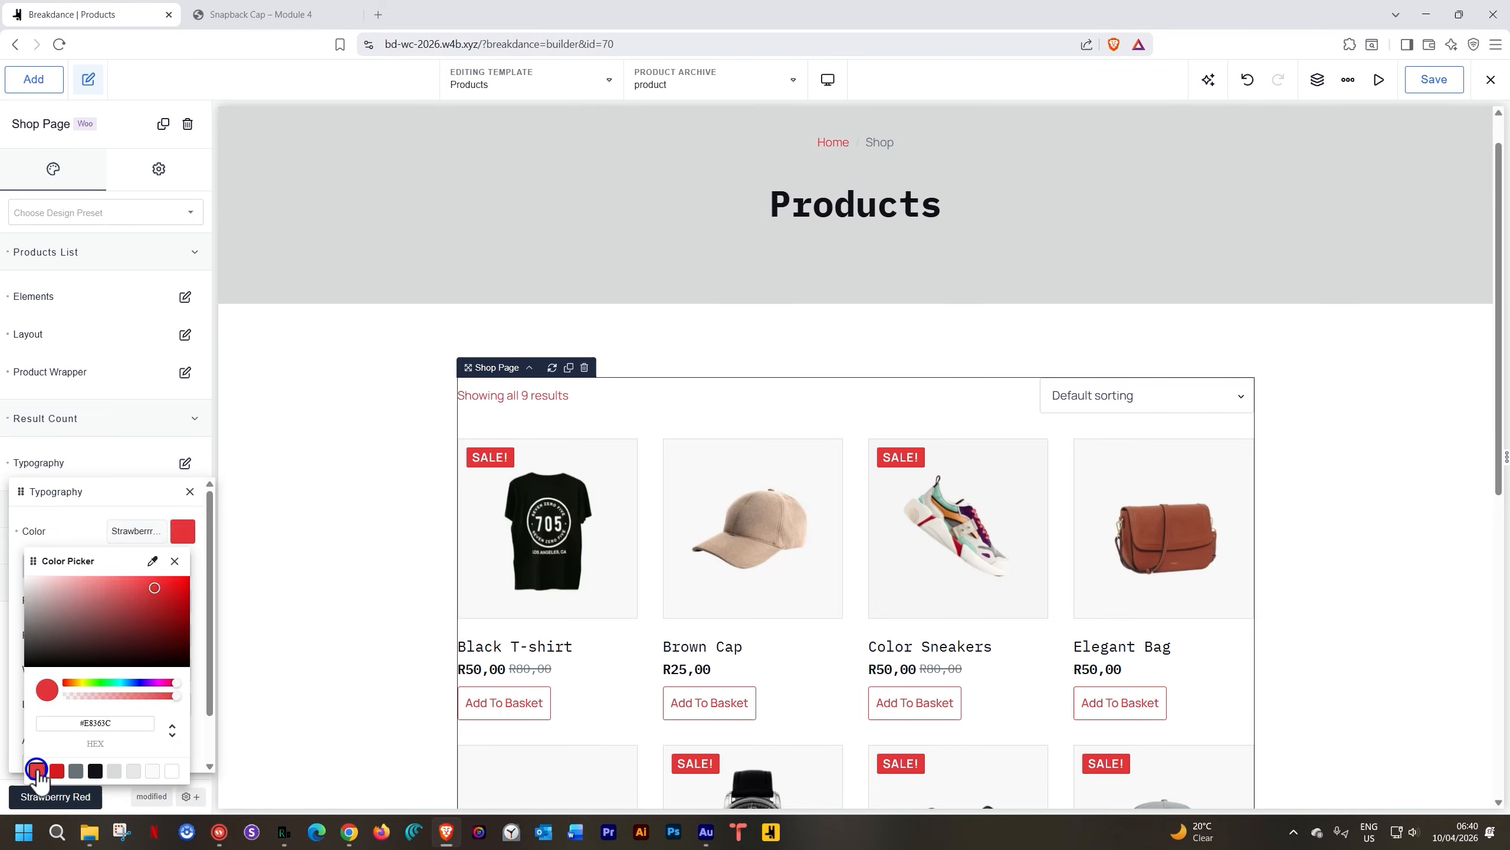
{"action": "left_click", "coordinate": [186, 541]}
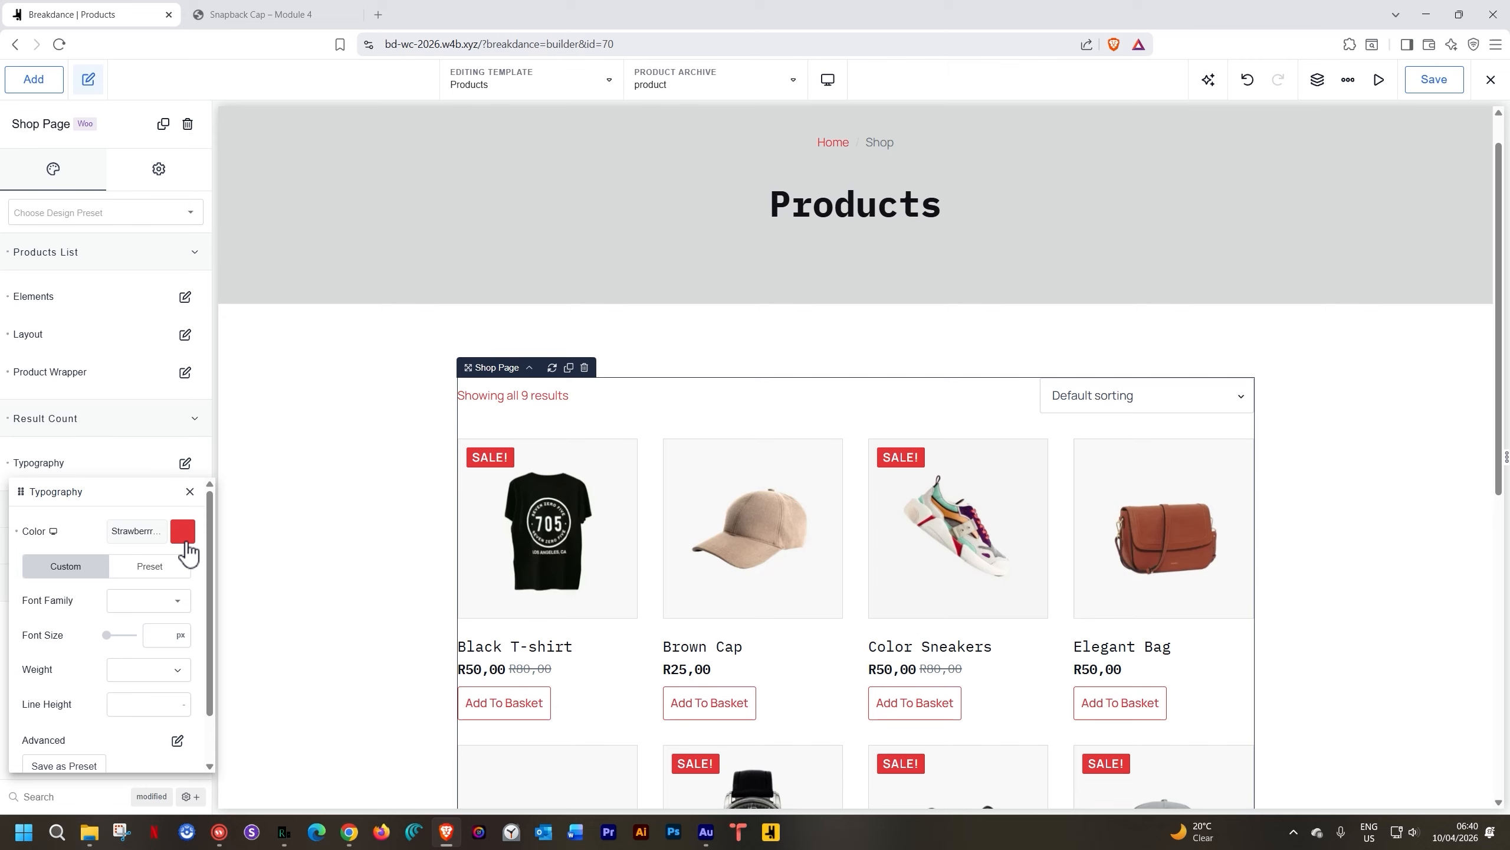
{"action": "left_click", "coordinate": [190, 491]}
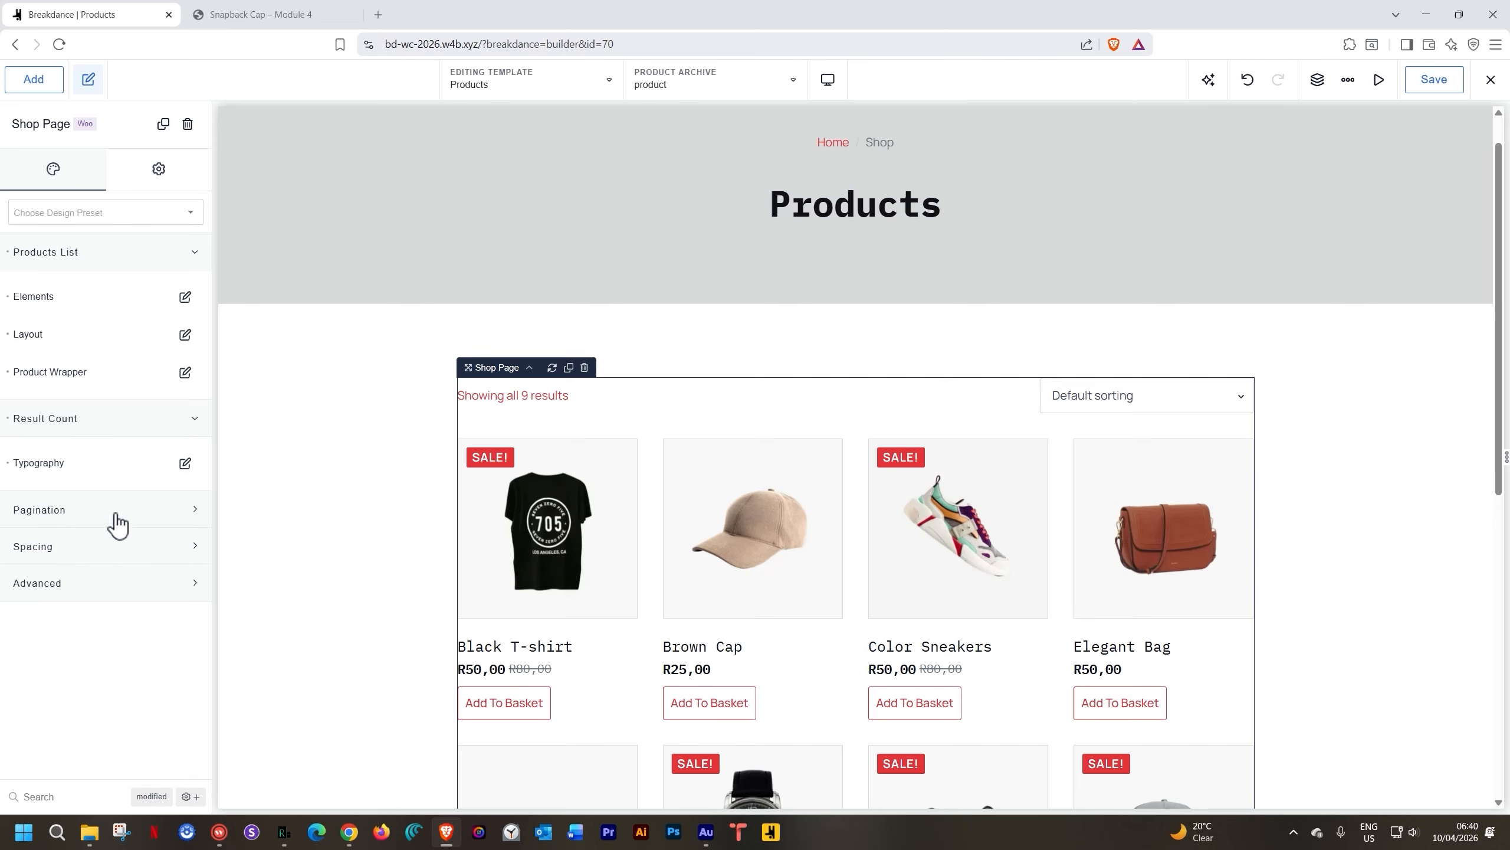
Expand and collapse the spacing, pagination and advanced option groups to review them
{"action": "left_click", "coordinate": [115, 562]}
{"action": "left_click", "coordinate": [115, 556]}
{"action": "left_click", "coordinate": [132, 519]}
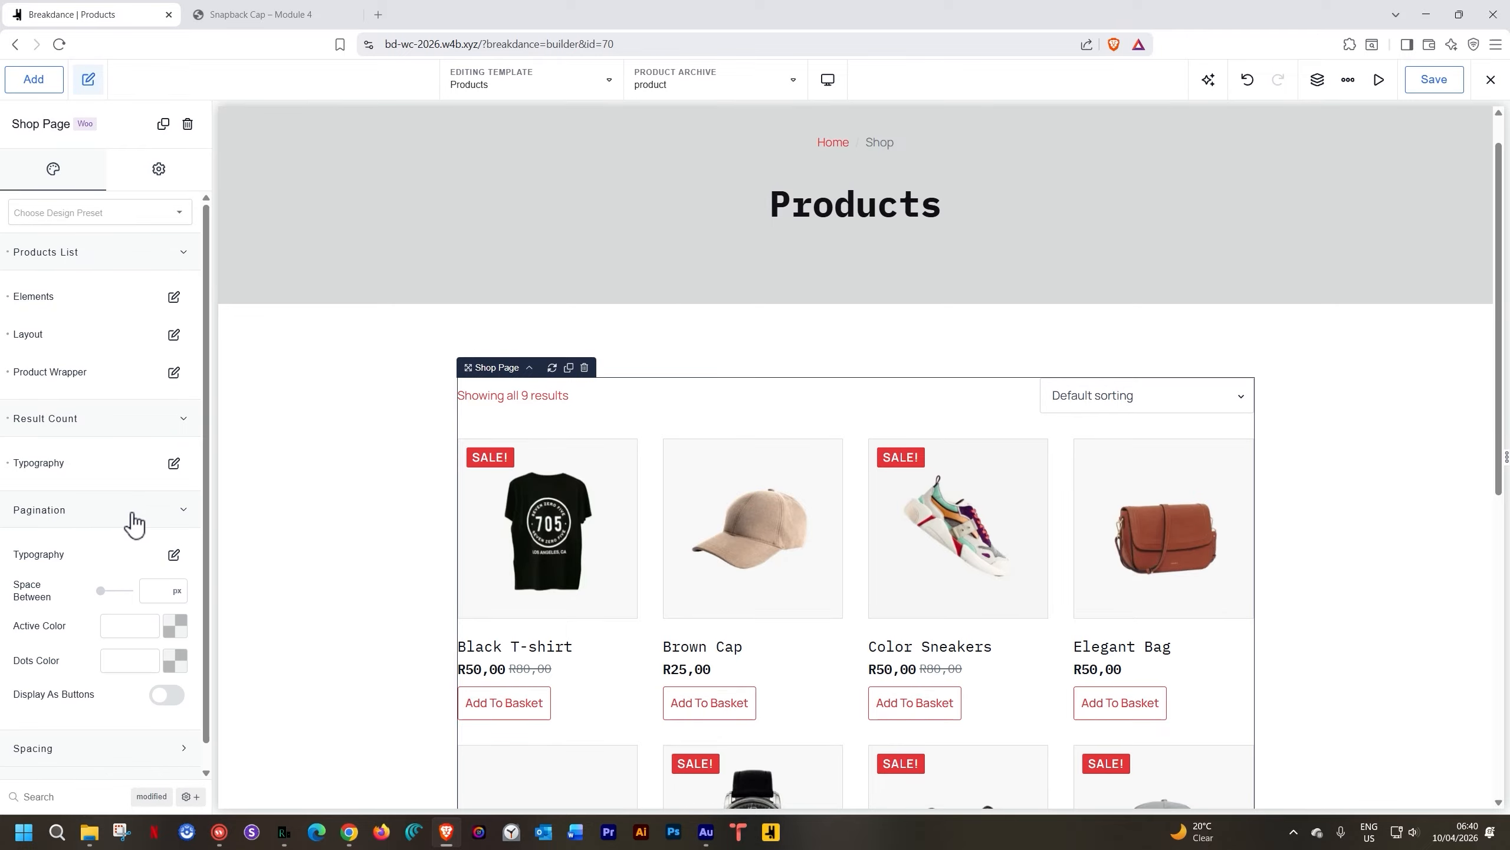
{"action": "left_click", "coordinate": [131, 518]}
{"action": "left_click", "coordinate": [113, 590]}
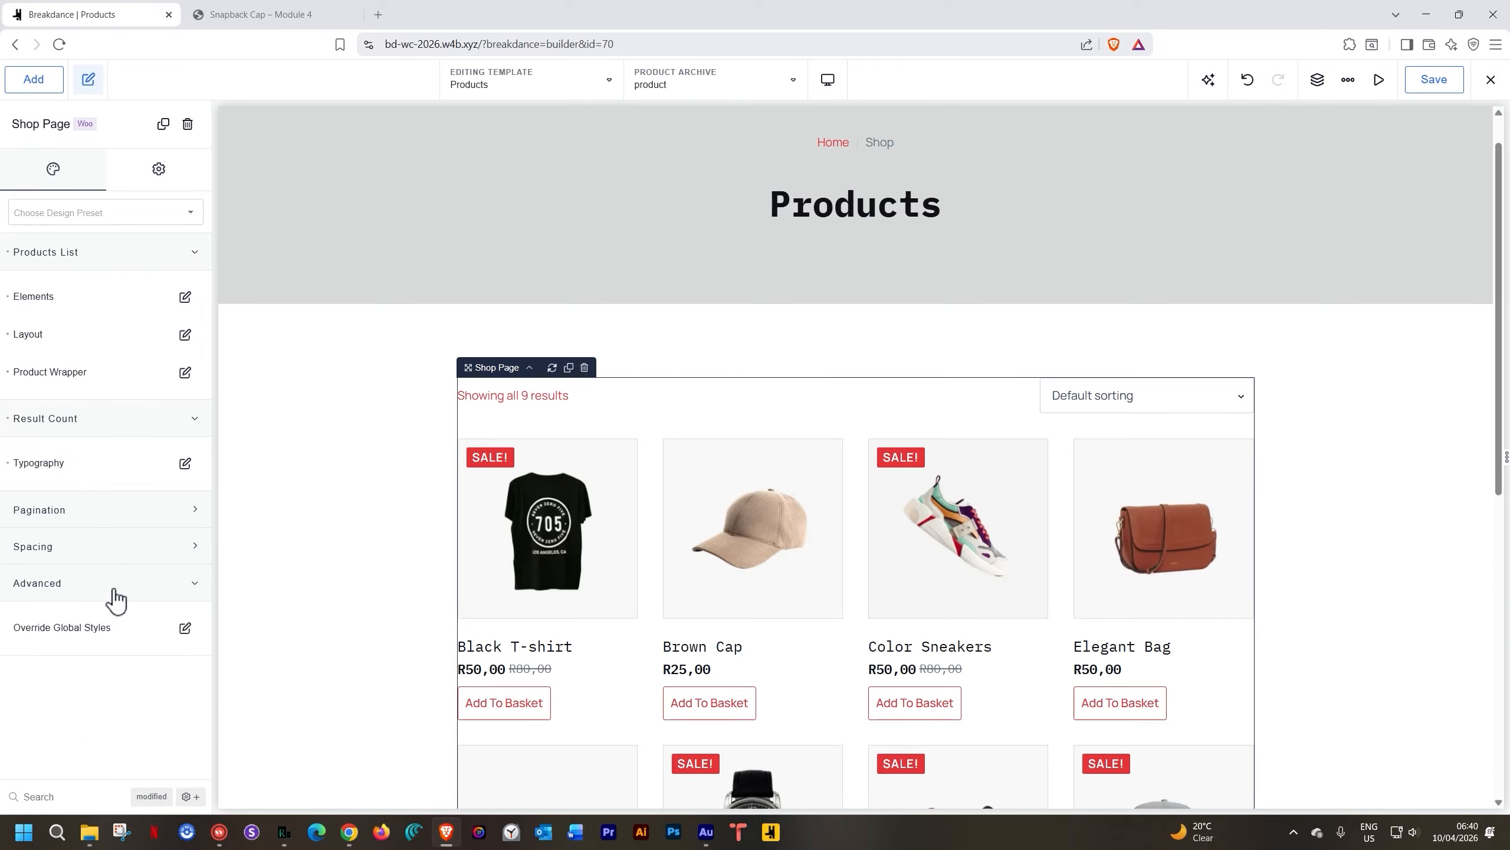
{"action": "left_click", "coordinate": [115, 591]}
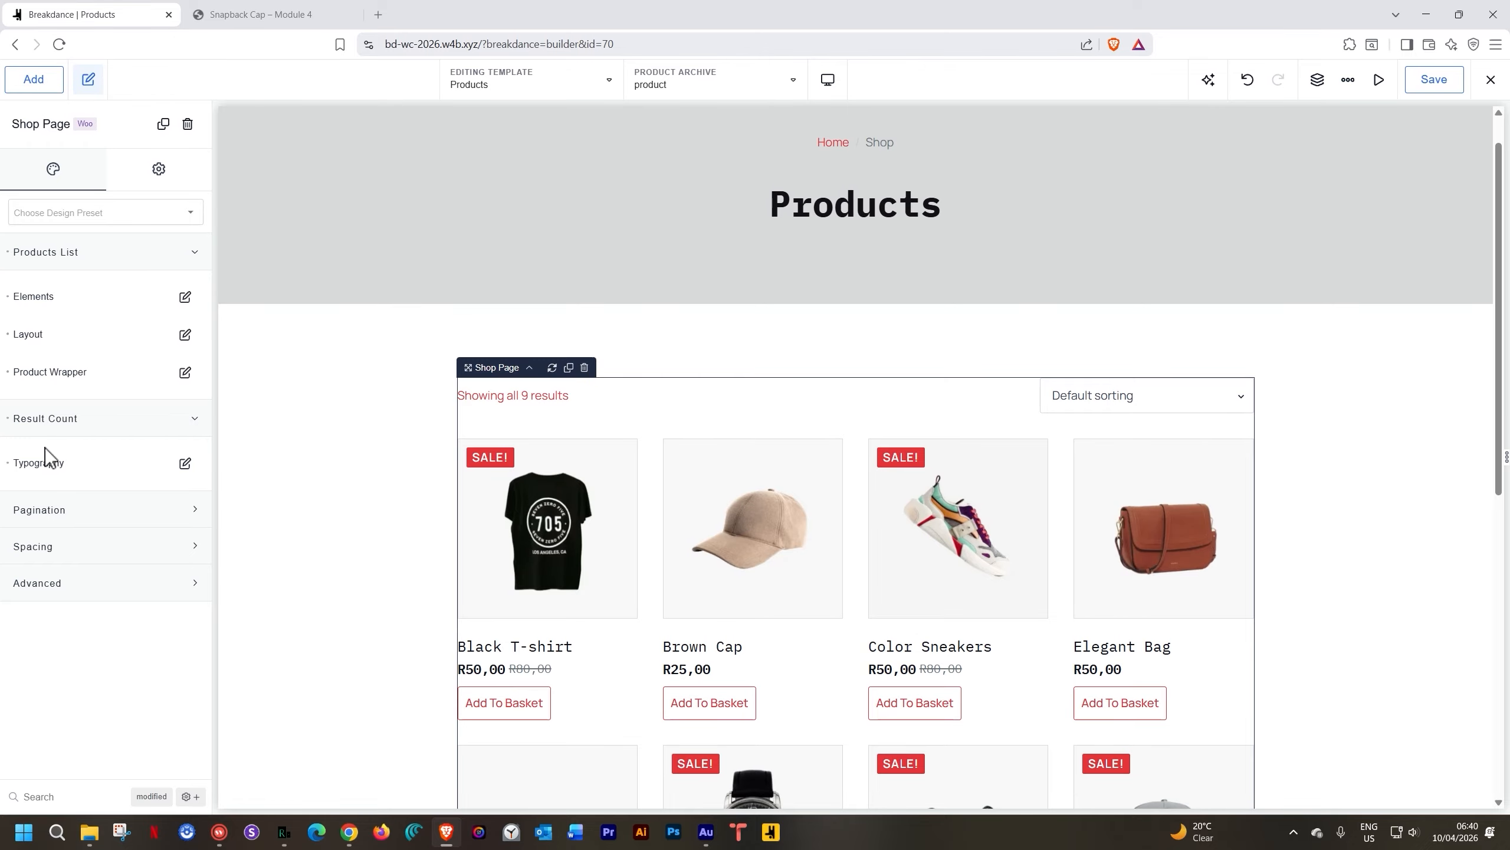
Collapse Result Count, save the Products archive template, and bring up the exit menu
{"action": "left_click", "coordinate": [73, 420]}
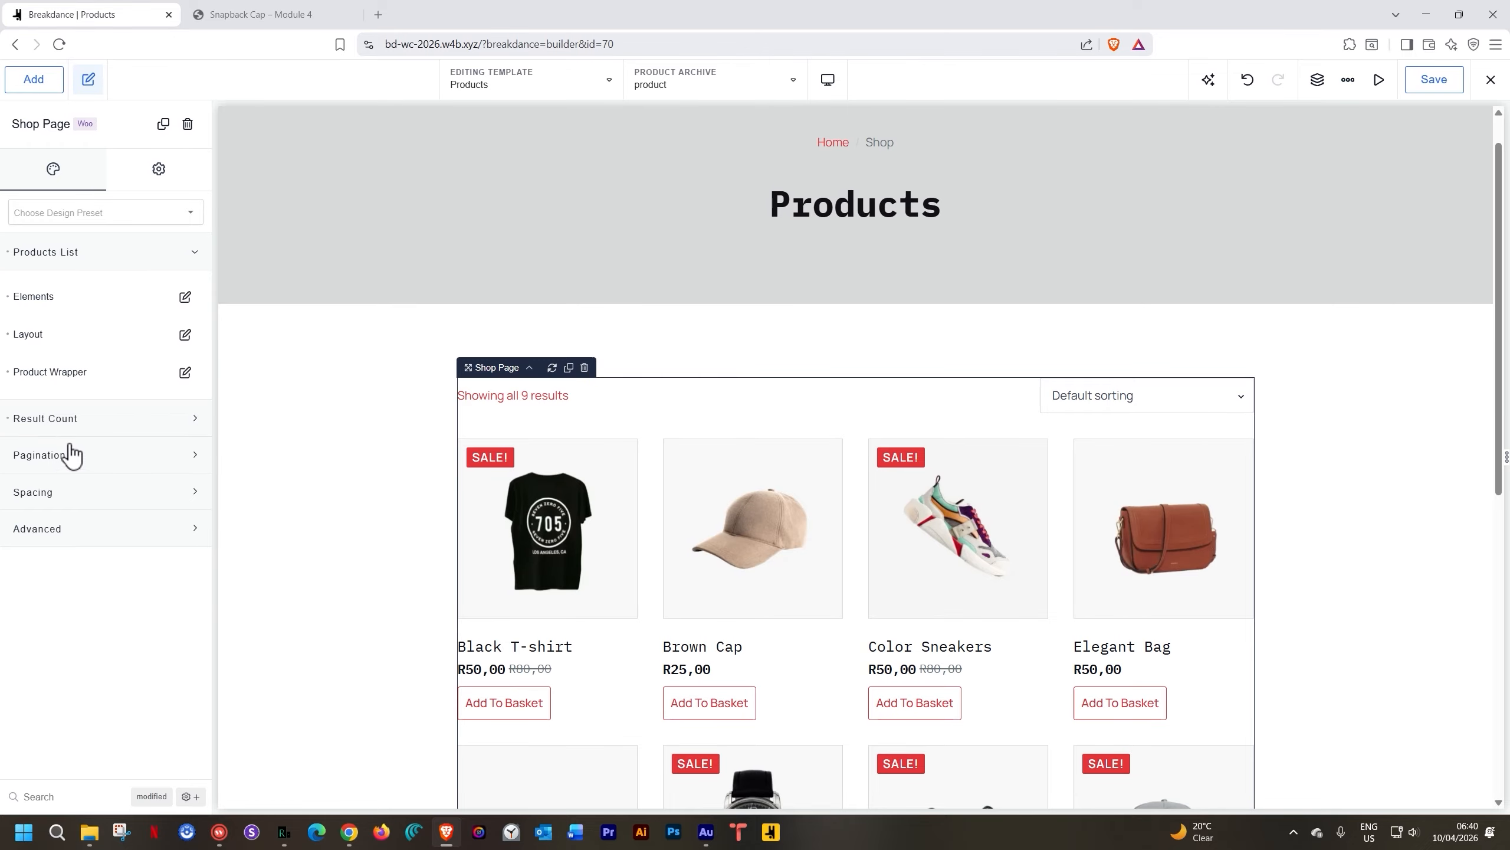
{"action": "left_click", "coordinate": [1439, 83]}
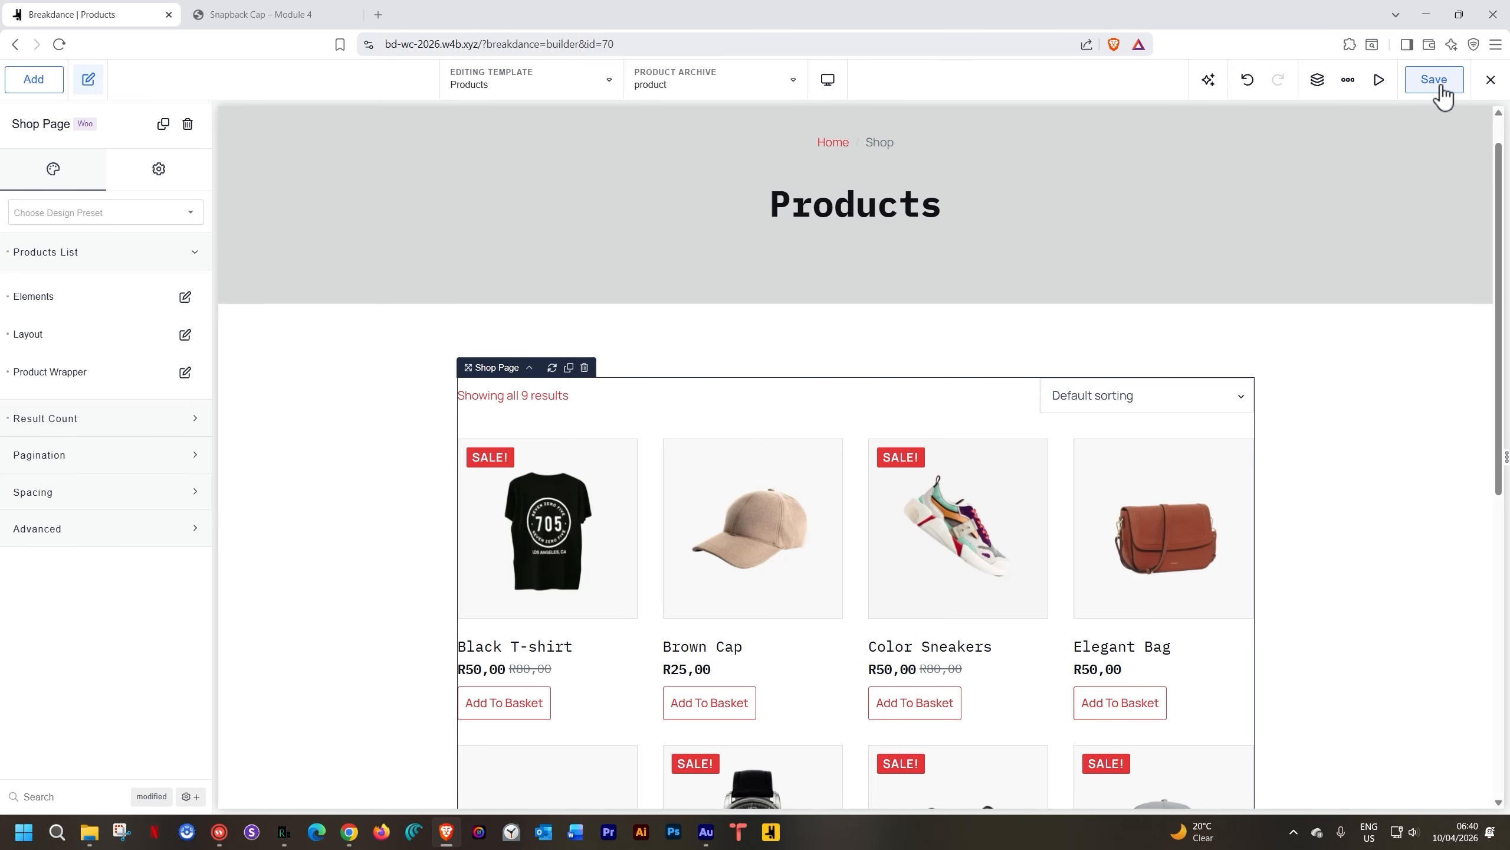
{"action": "left_click", "coordinate": [1489, 81]}
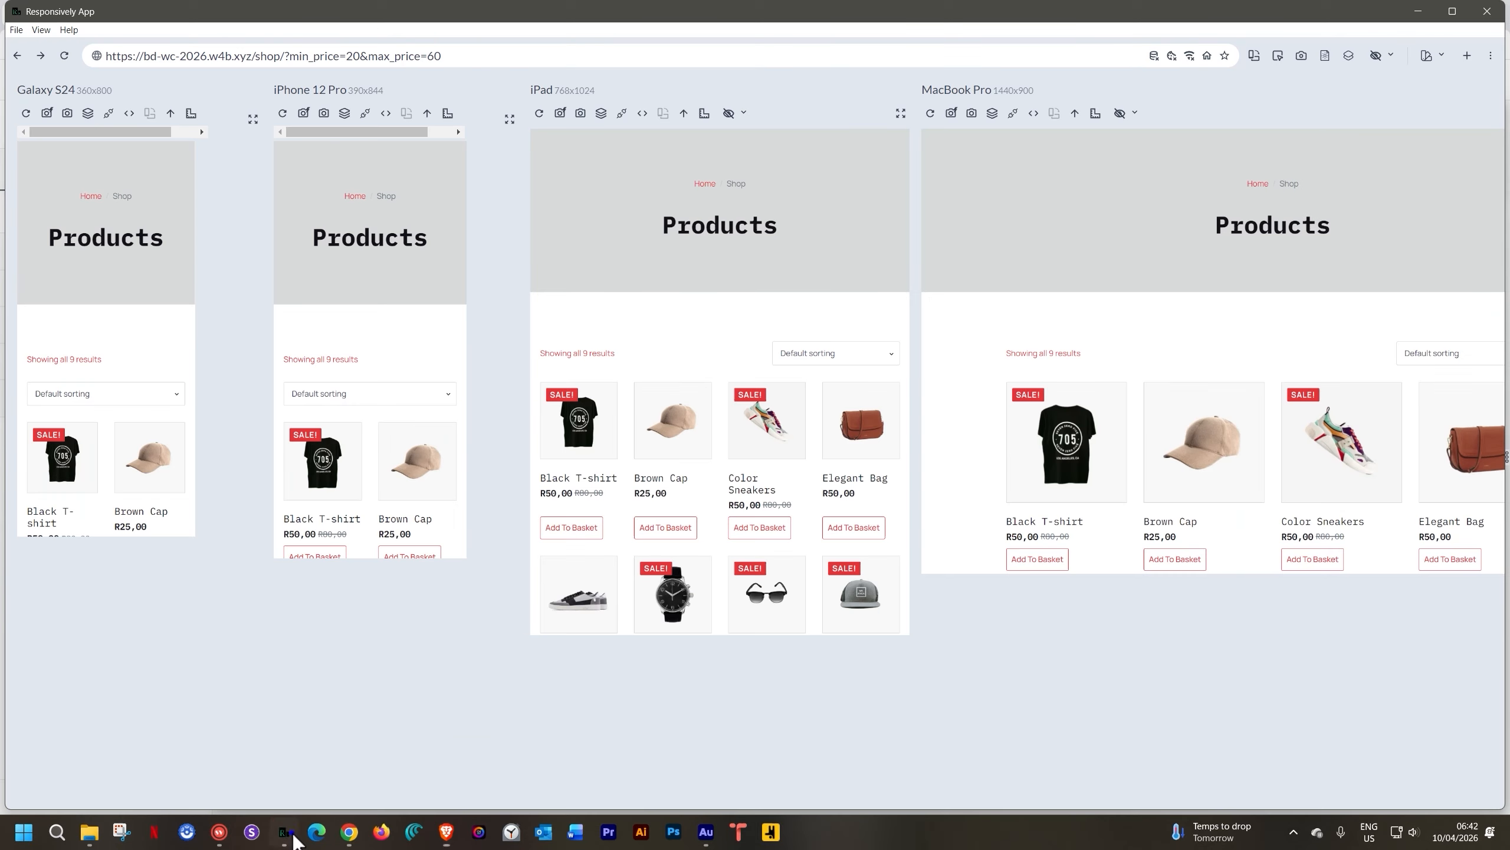
Scroll the synced Galaxy, iPhone, iPad and MacBook previews to check the grey header and product grid
{"action": "left_click", "coordinate": [283, 831]}
{"action": "scroll", "coordinate": [666, 390], "scroll_direction": "down", "scroll_amount": 3}
{"action": "scroll", "coordinate": [669, 396], "scroll_direction": "down", "scroll_amount": 3}
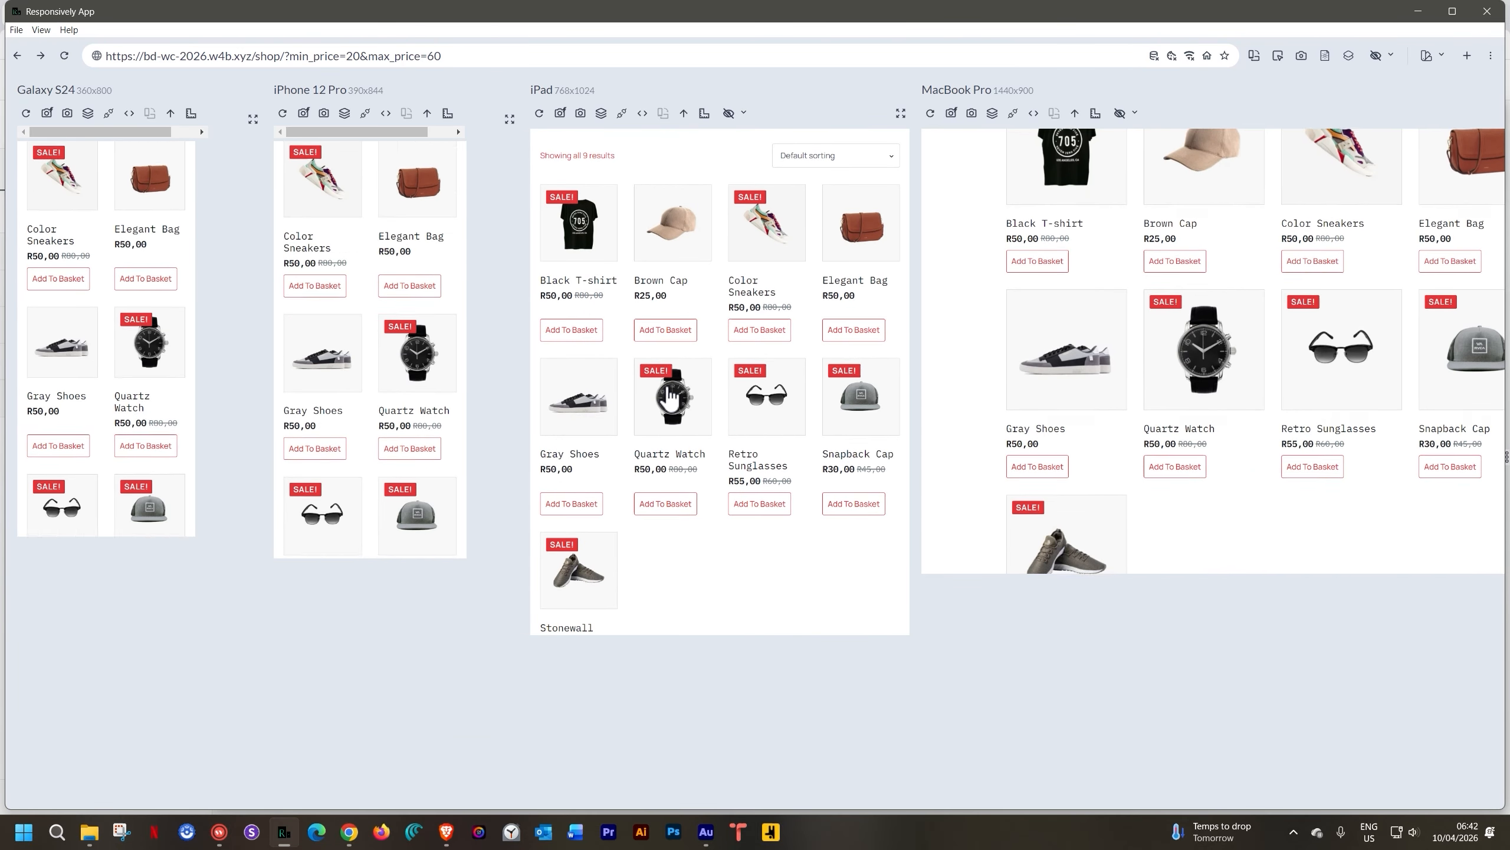
{"action": "scroll", "coordinate": [667, 386], "scroll_direction": "up", "scroll_amount": 5}
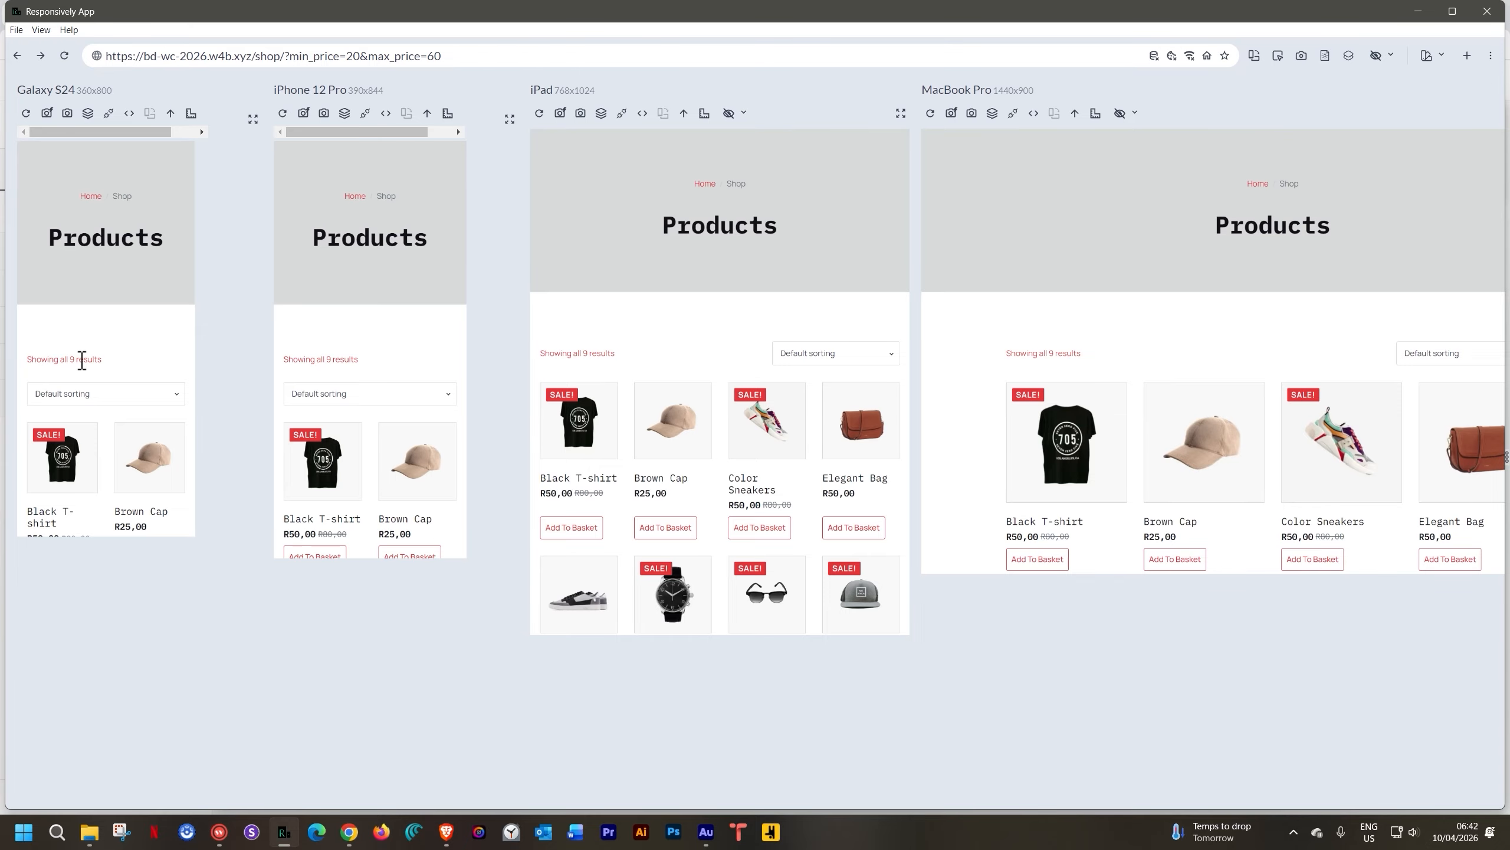
{"action": "scroll", "coordinate": [81, 360], "scroll_direction": "down", "scroll_amount": 3}
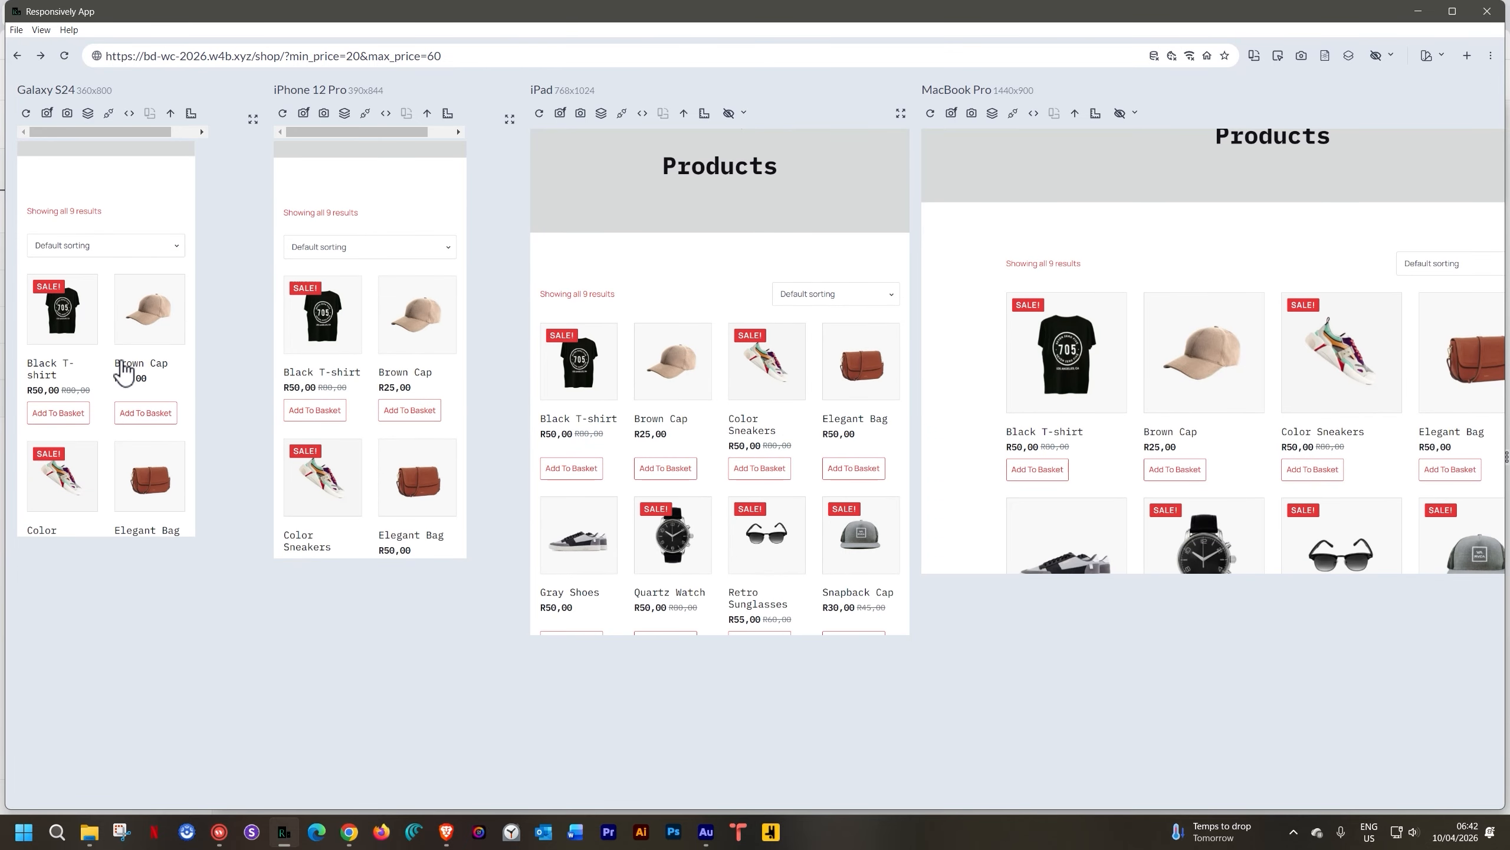
{"action": "scroll", "coordinate": [123, 372], "scroll_direction": "down", "scroll_amount": 5}
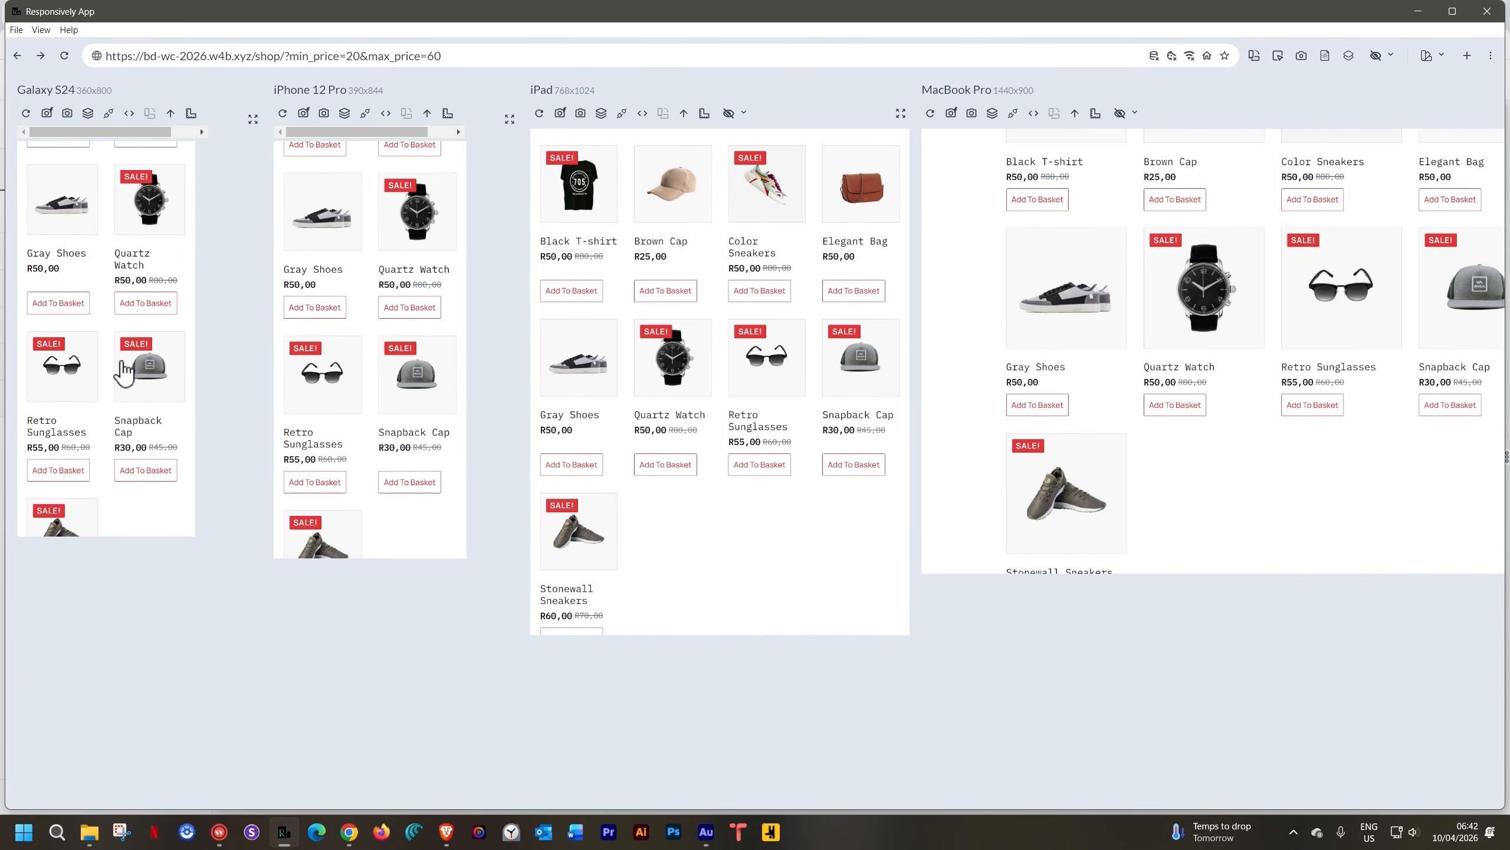
{"action": "scroll", "coordinate": [124, 372], "scroll_direction": "up", "scroll_amount": 8}
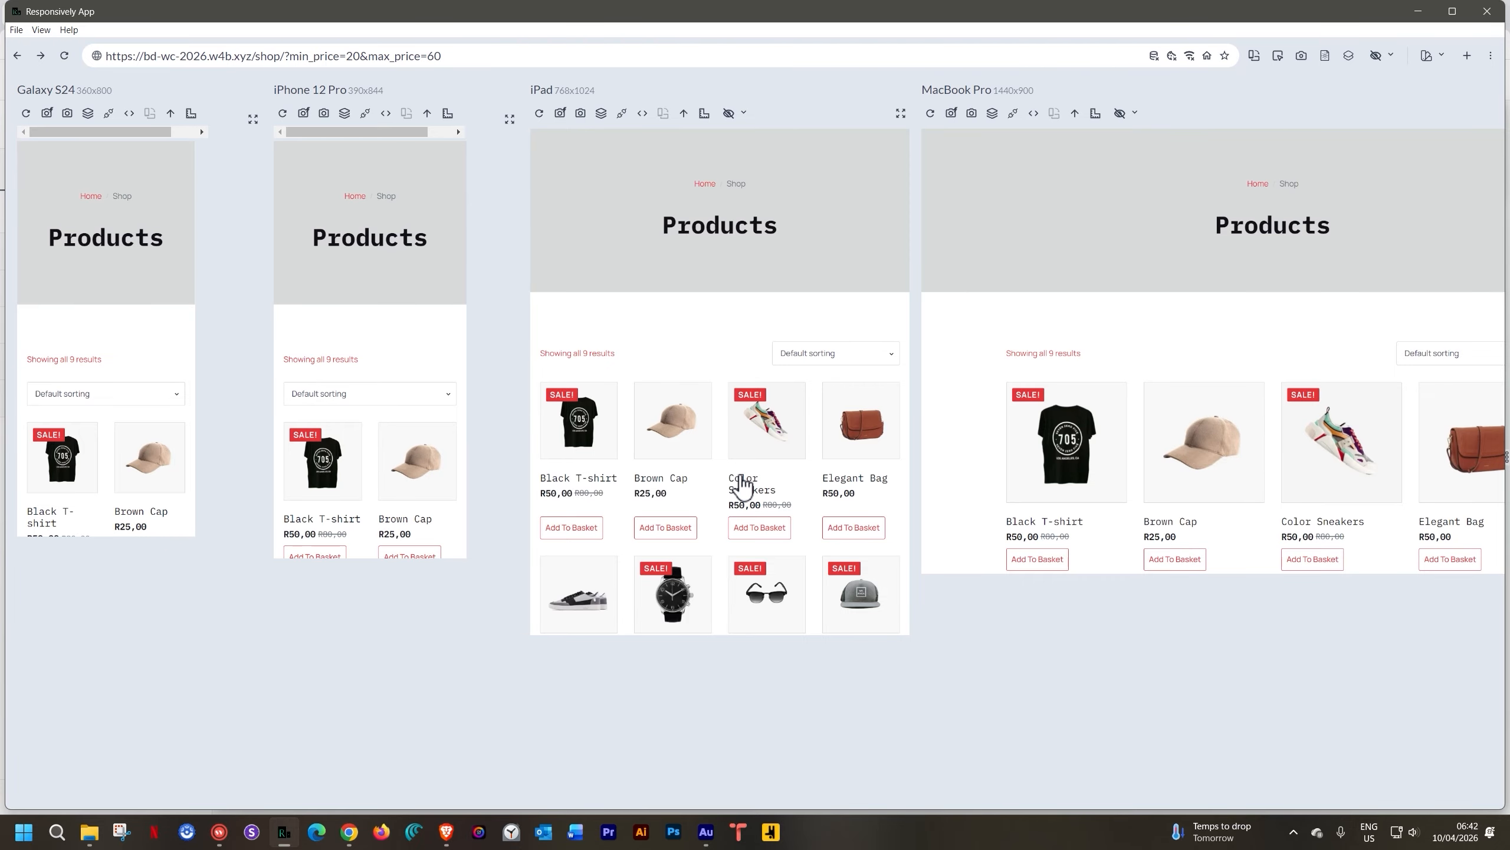
{"action": "scroll", "coordinate": [746, 502], "scroll_direction": "down", "scroll_amount": 5}
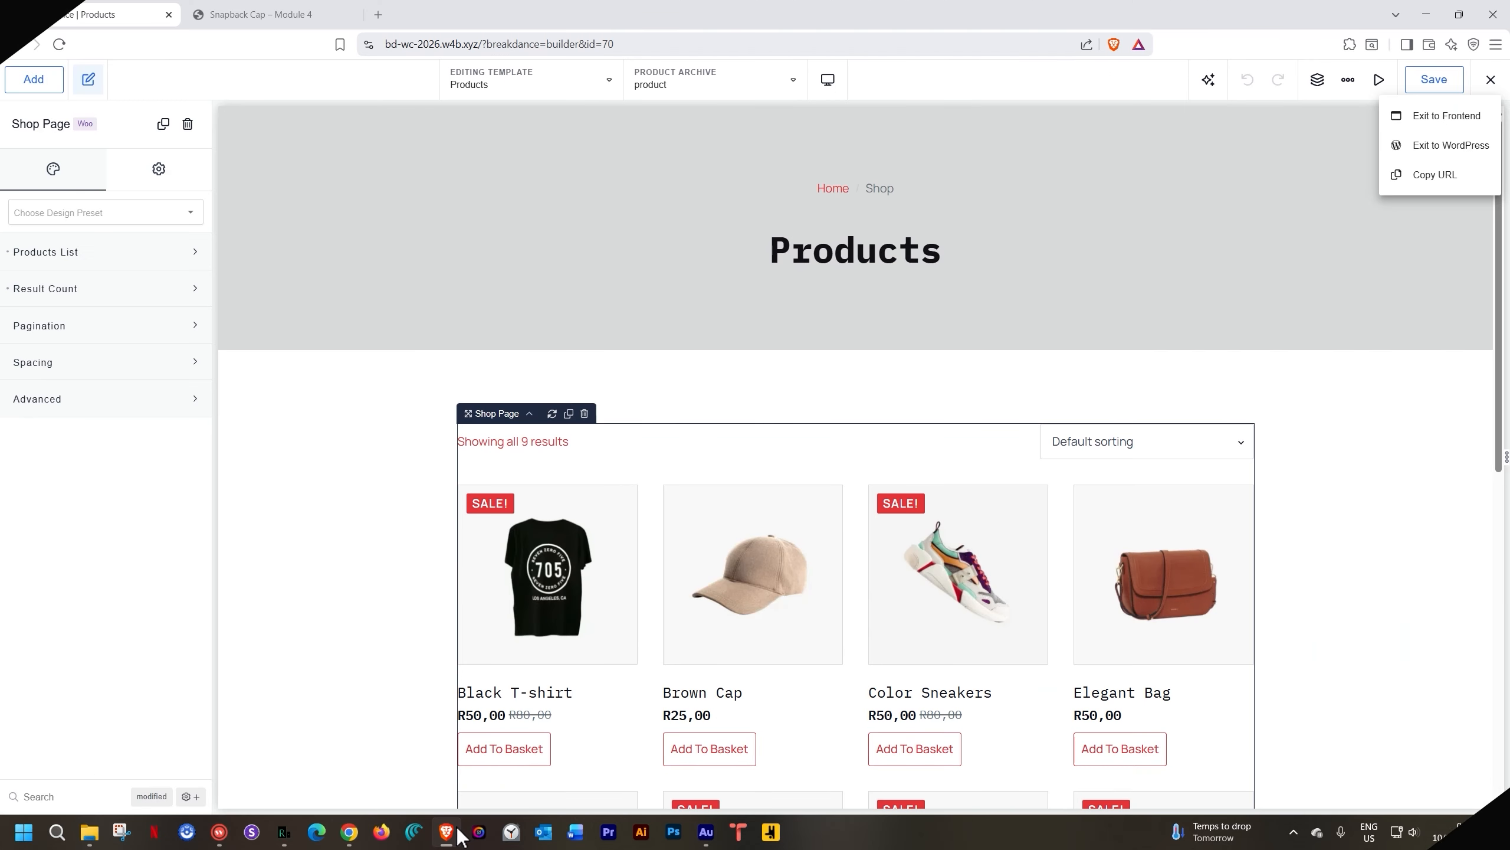
Dismiss the exit menu and select the Shop Page grid, then its parent Section
{"action": "left_click", "coordinate": [1292, 426]}
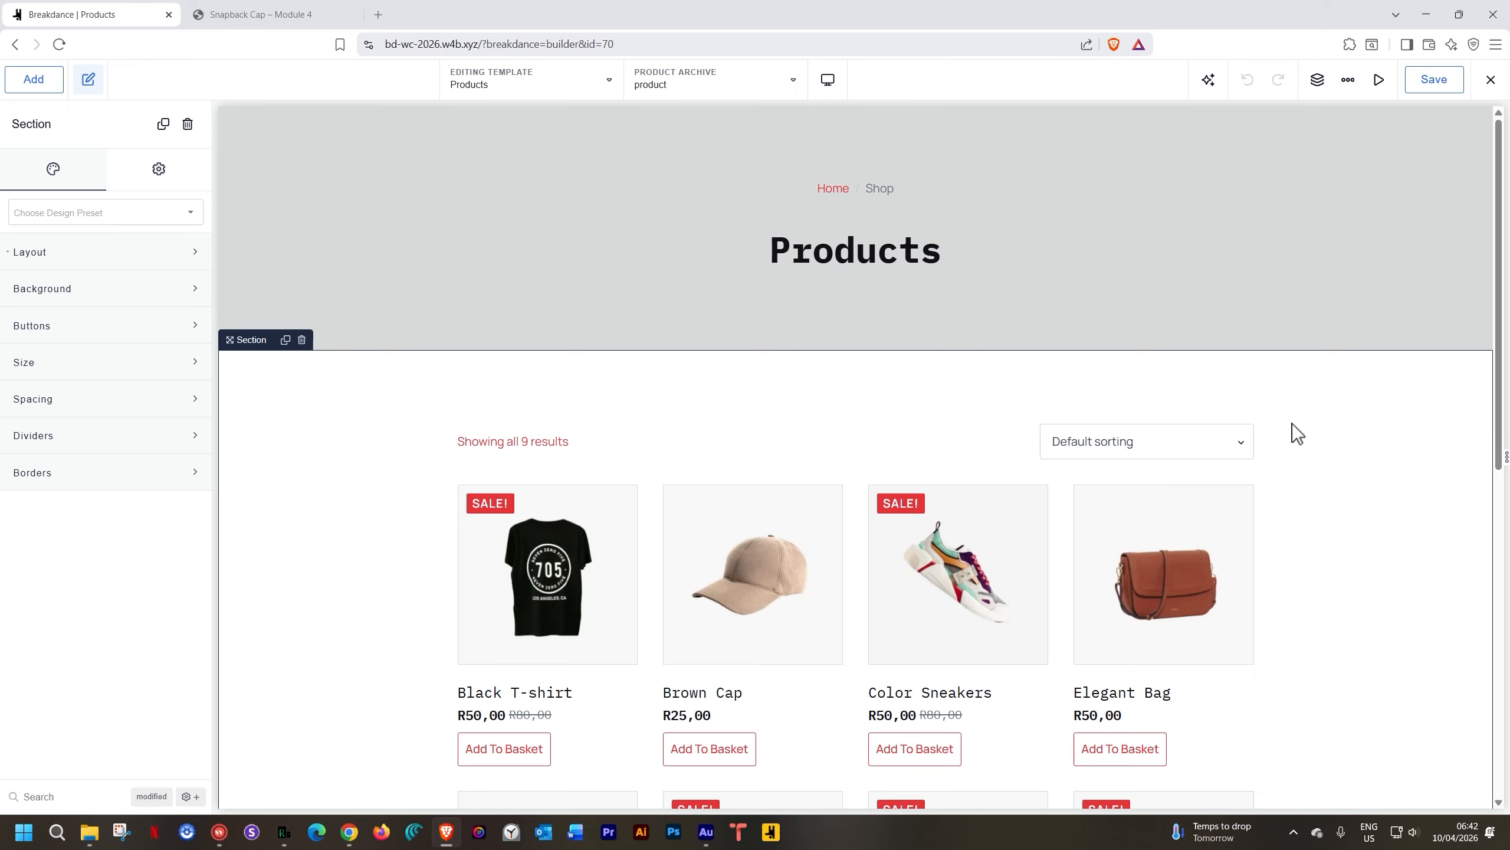
{"action": "left_click", "coordinate": [687, 568]}
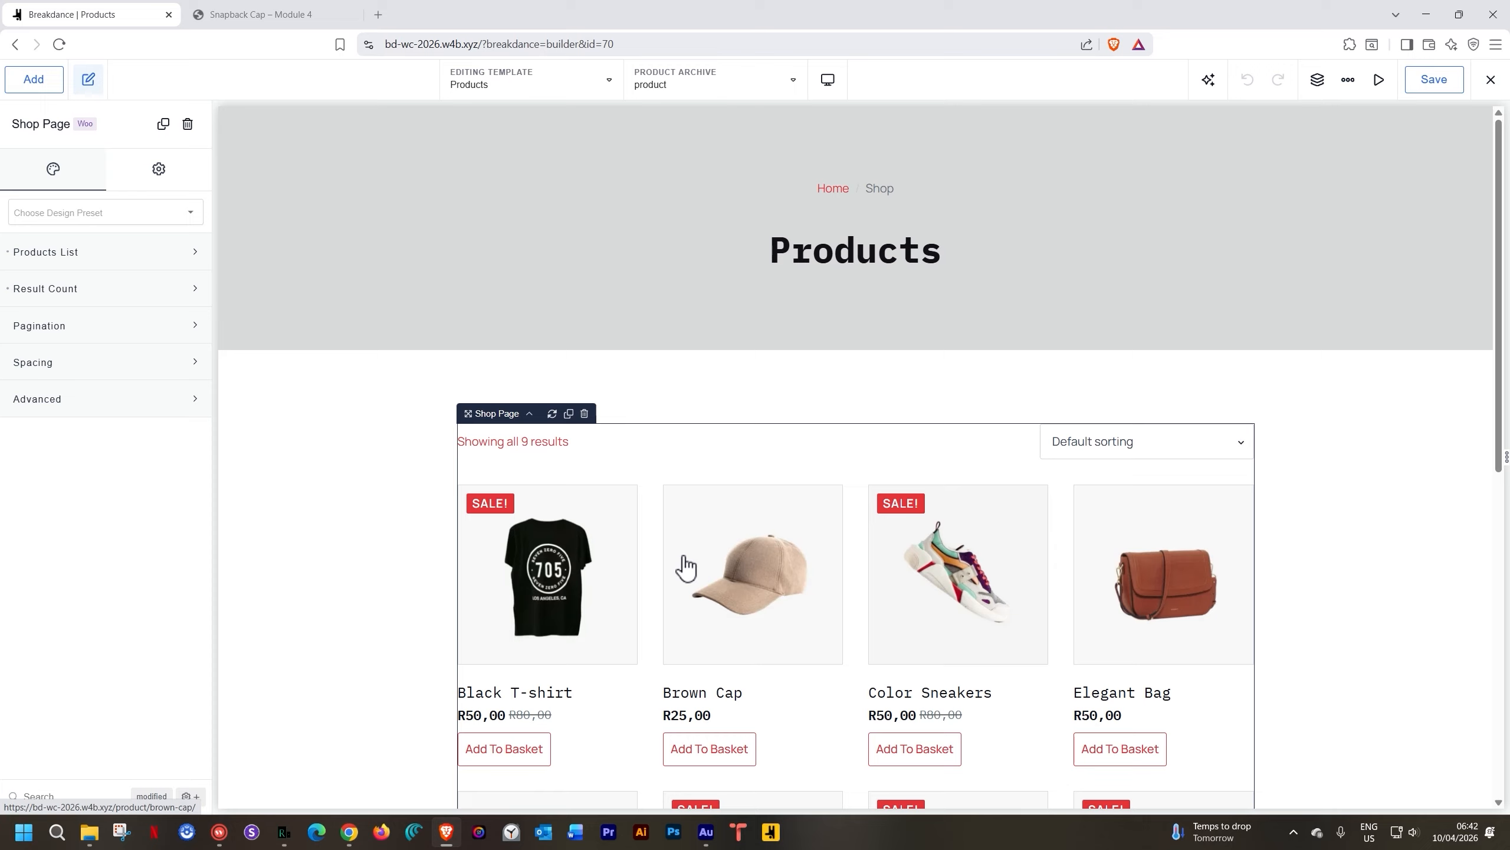
{"action": "left_click", "coordinate": [387, 388]}
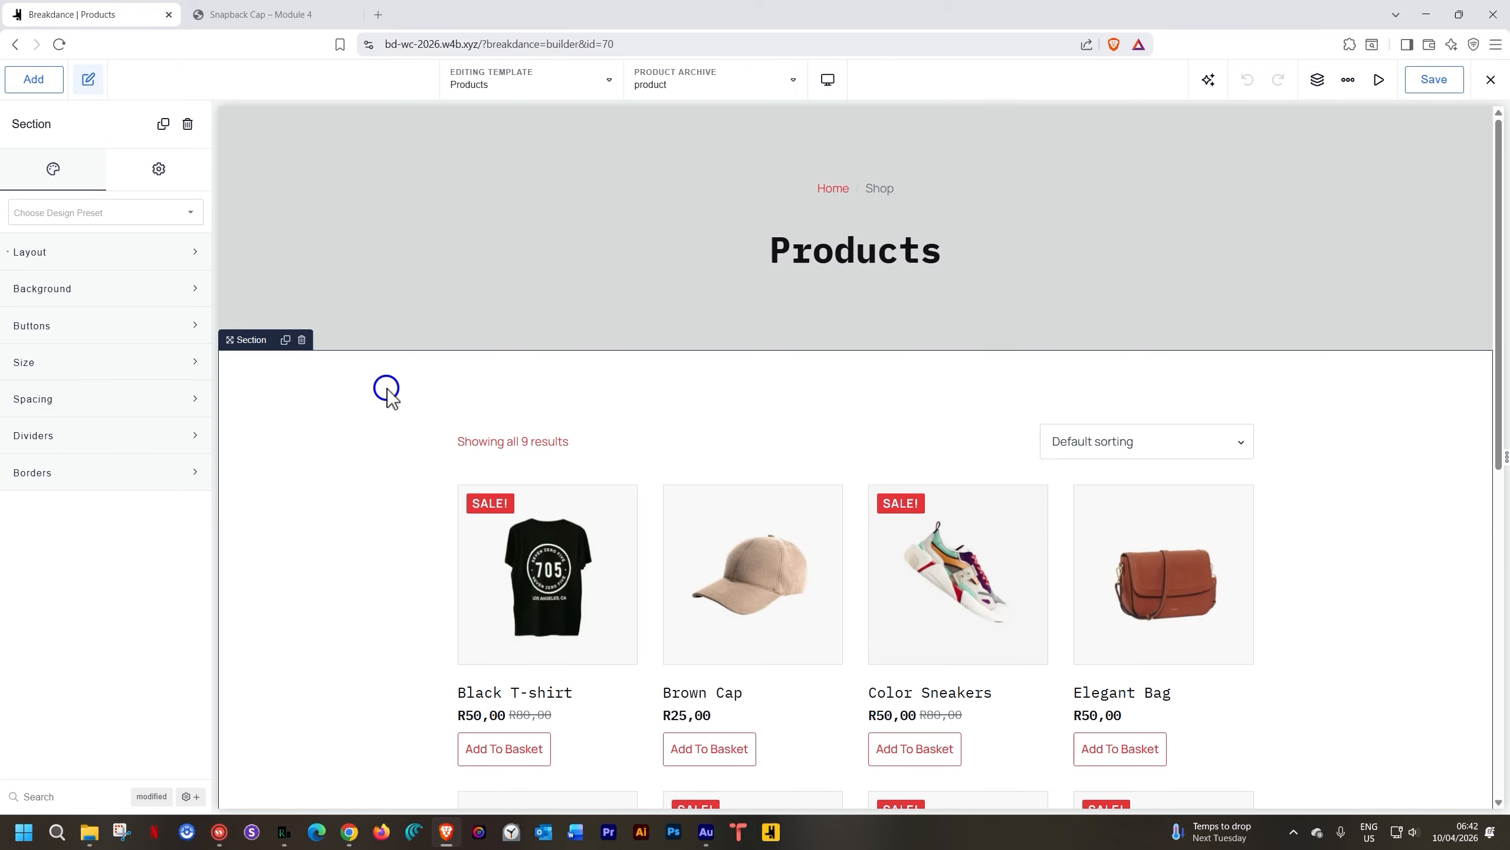
Add a two-column Columns element and move the Shop Page grid into the right column
{"action": "left_click", "coordinate": [50, 84]}
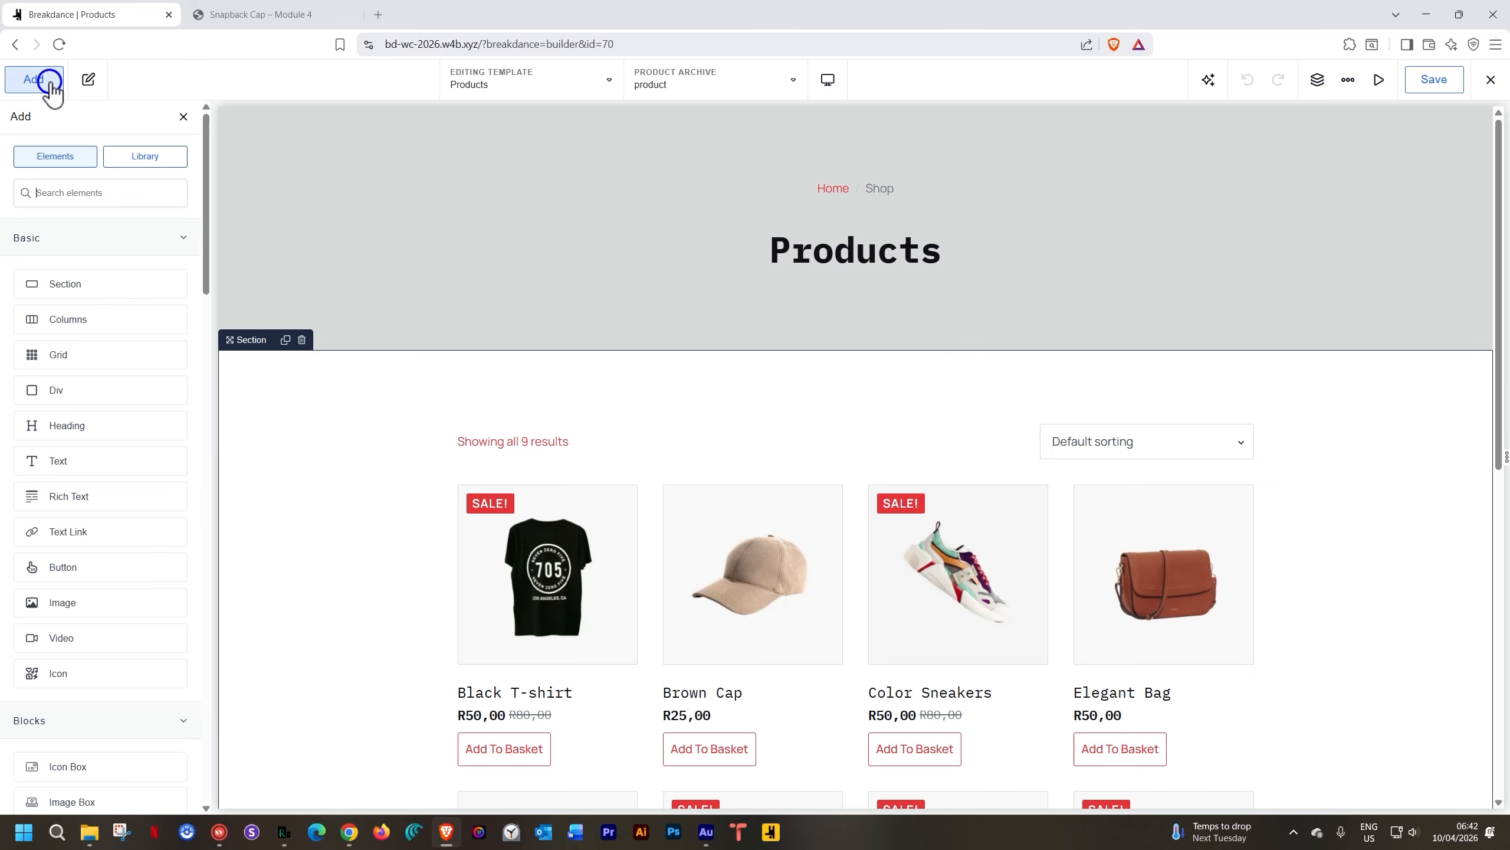
{"action": "left_click", "coordinate": [77, 321]}
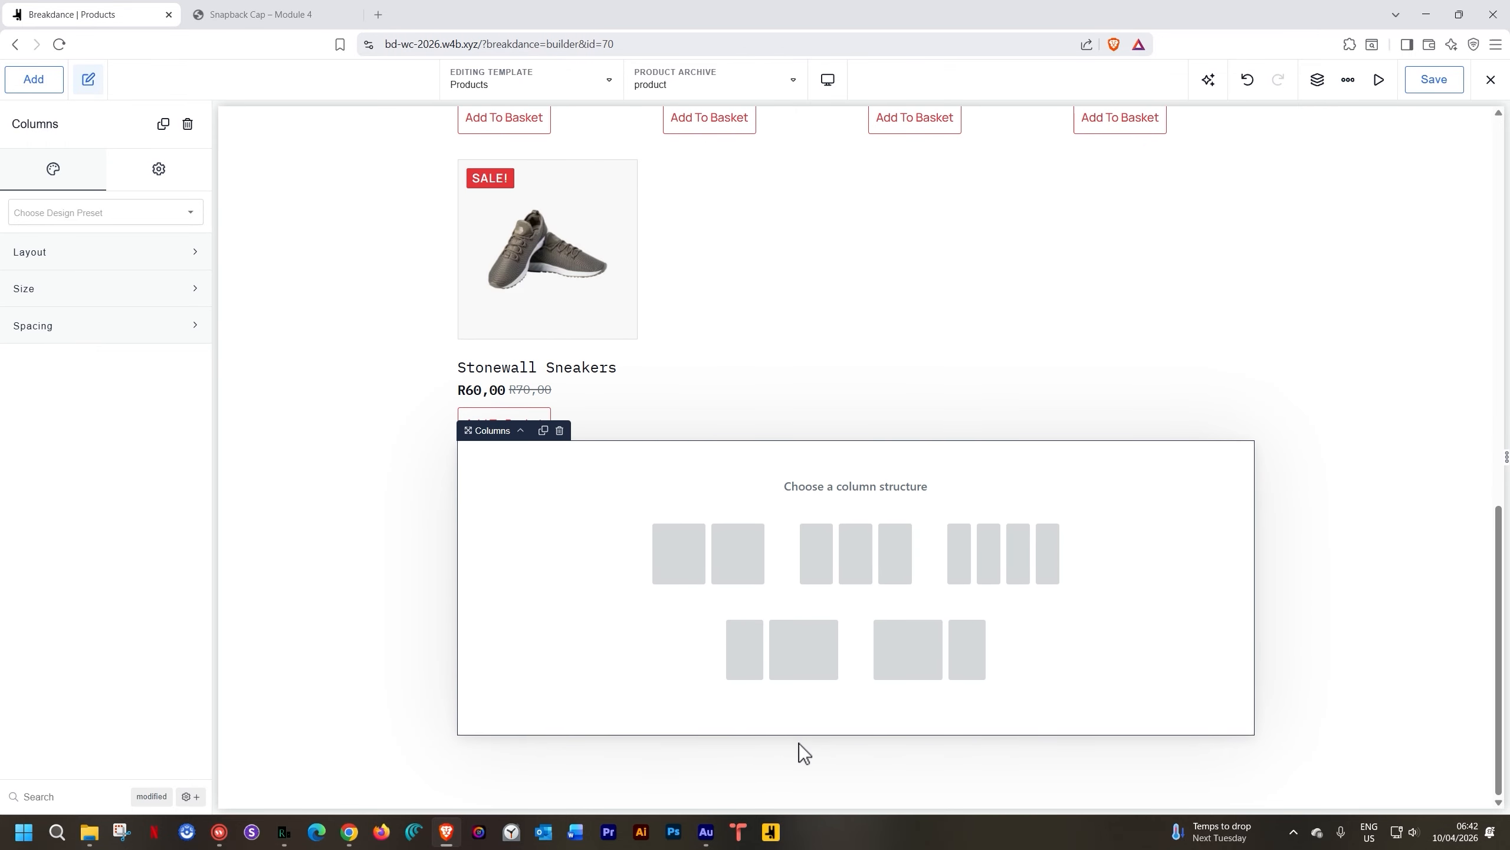
{"action": "left_click", "coordinate": [788, 657]}
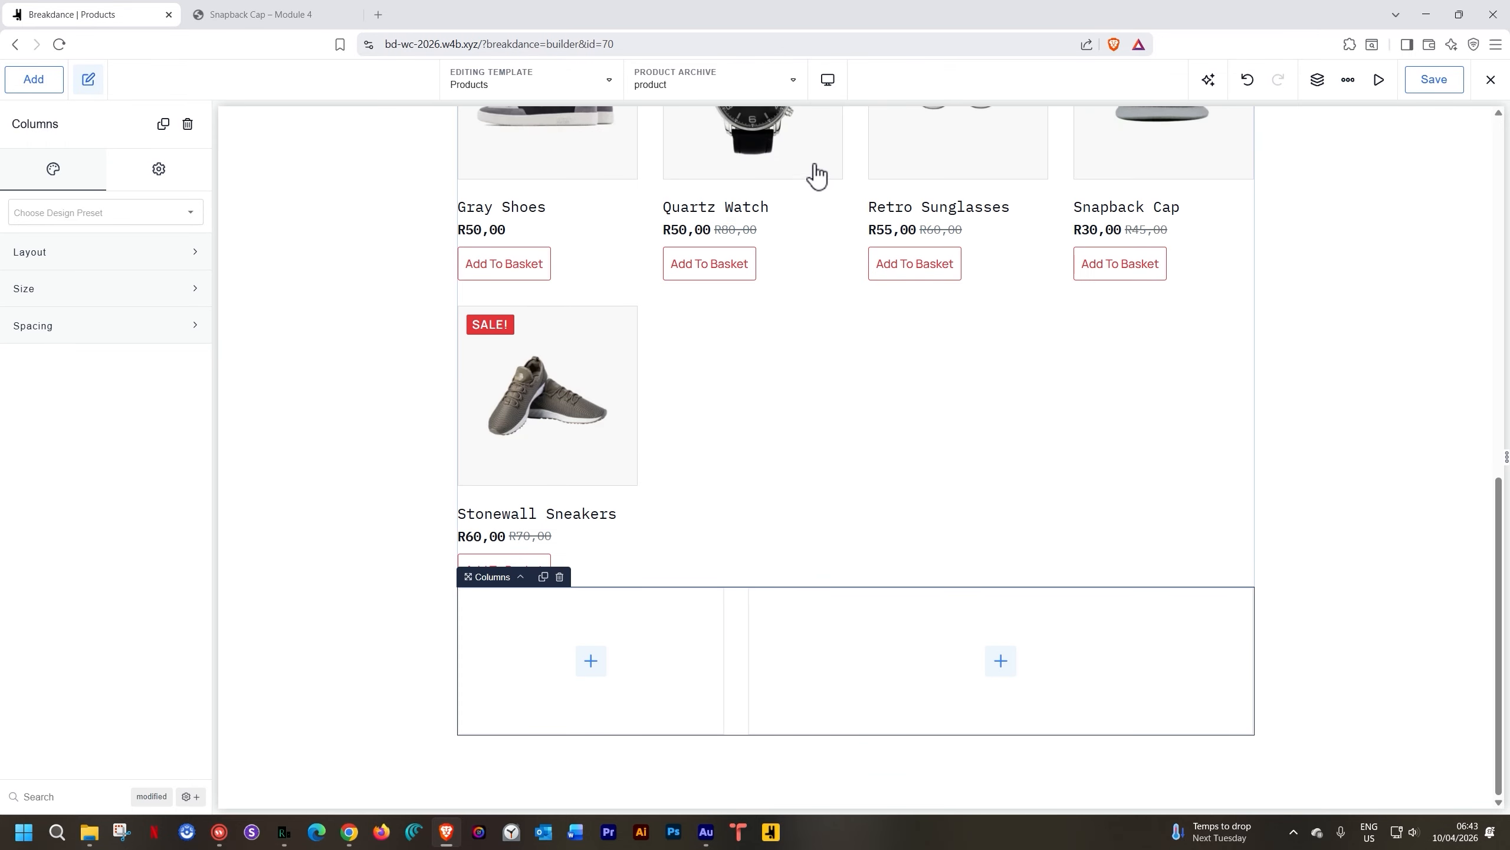
{"action": "left_click", "coordinate": [818, 213]}
{"action": "left_click_drag", "start_coordinate": [817, 213], "coordinate": [991, 658]}
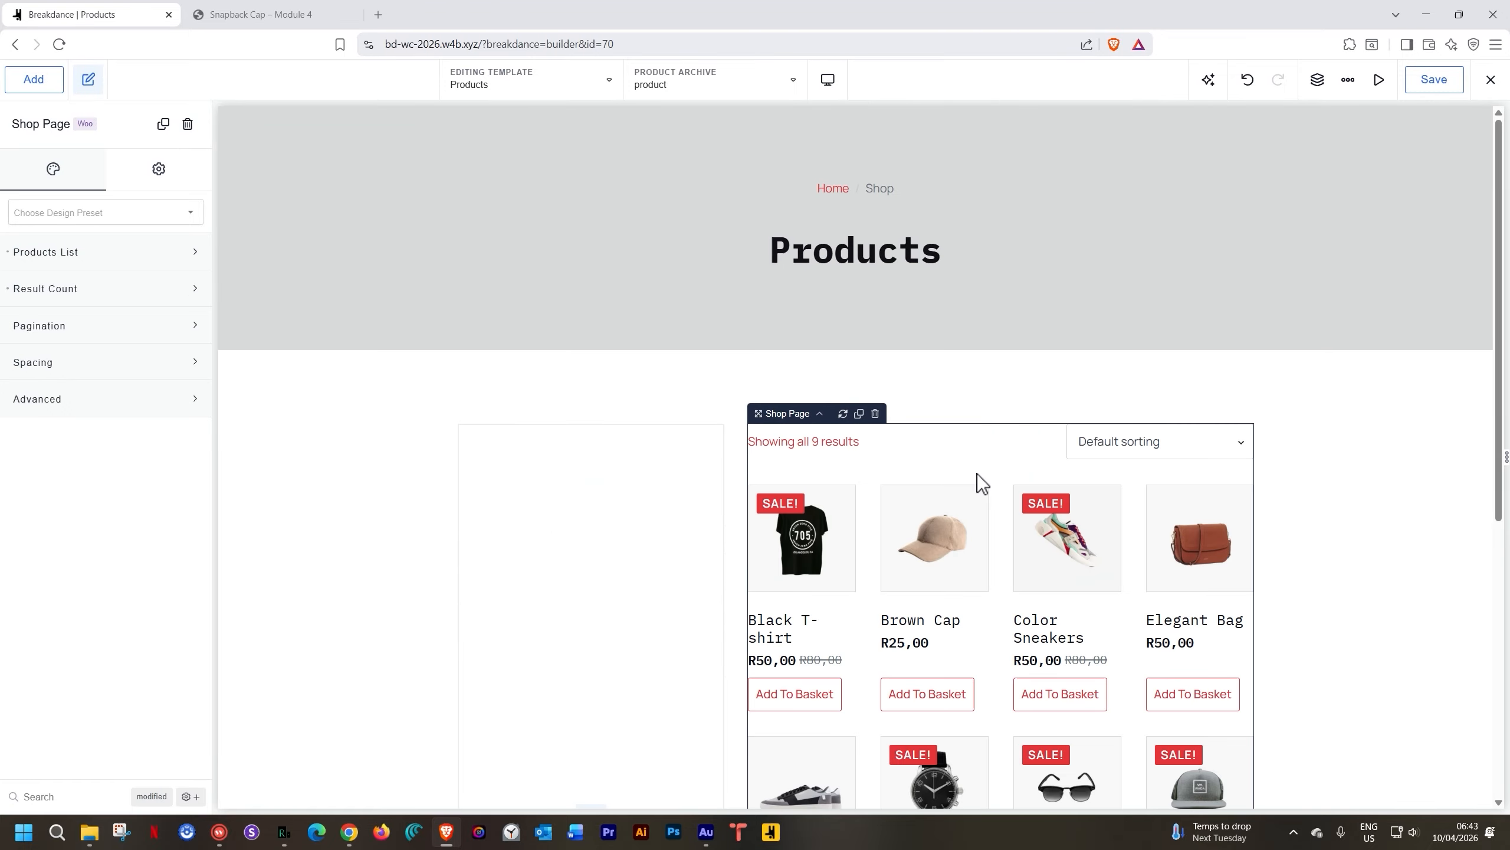
Set Products List > Layout > Products Per Row to 3
{"action": "left_click", "coordinate": [107, 252]}
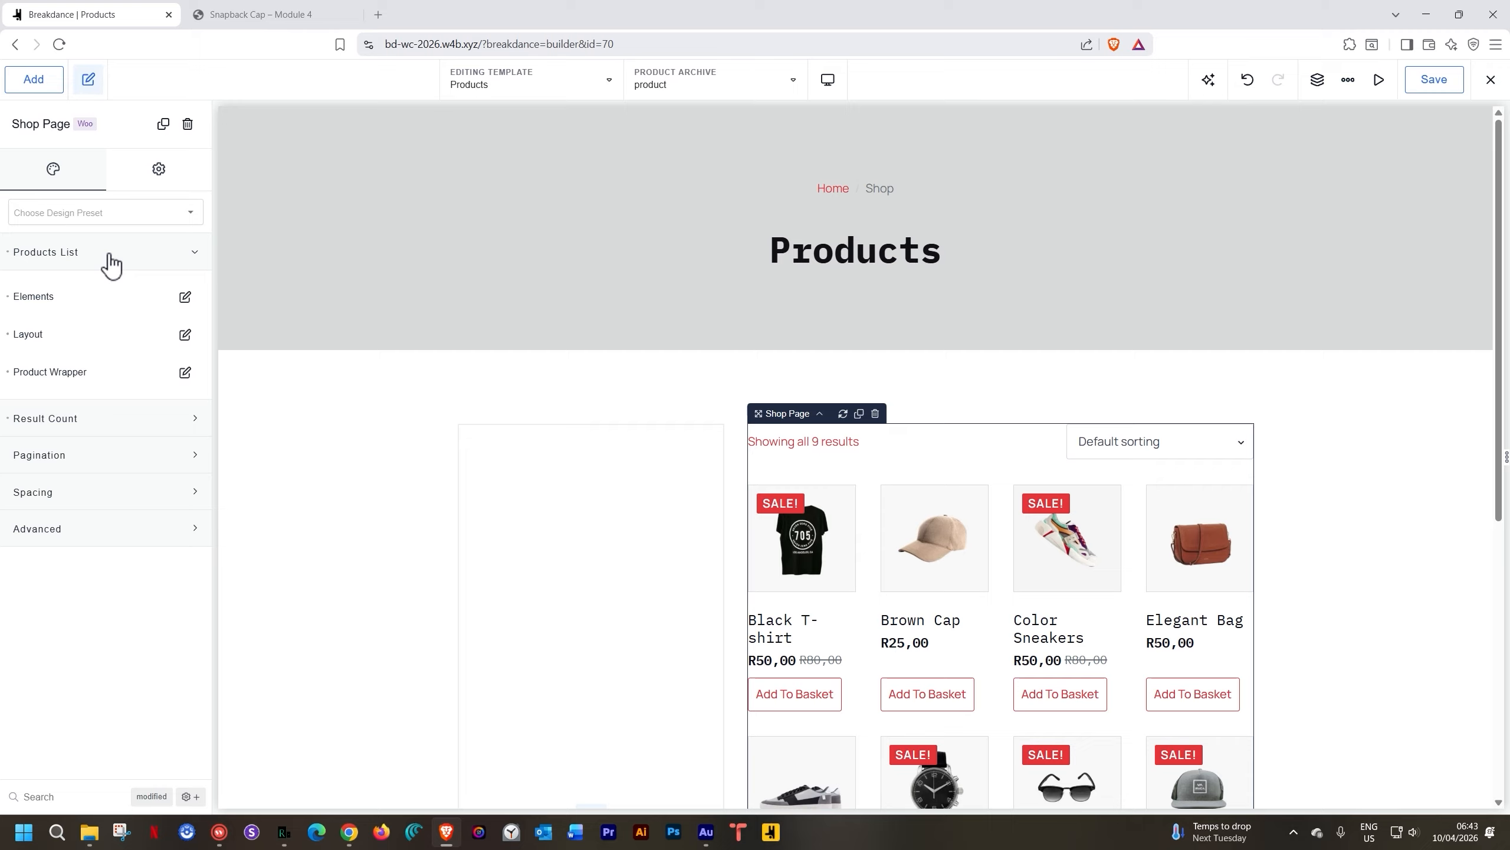
{"action": "left_click", "coordinate": [108, 254]}
{"action": "left_click", "coordinate": [68, 252]}
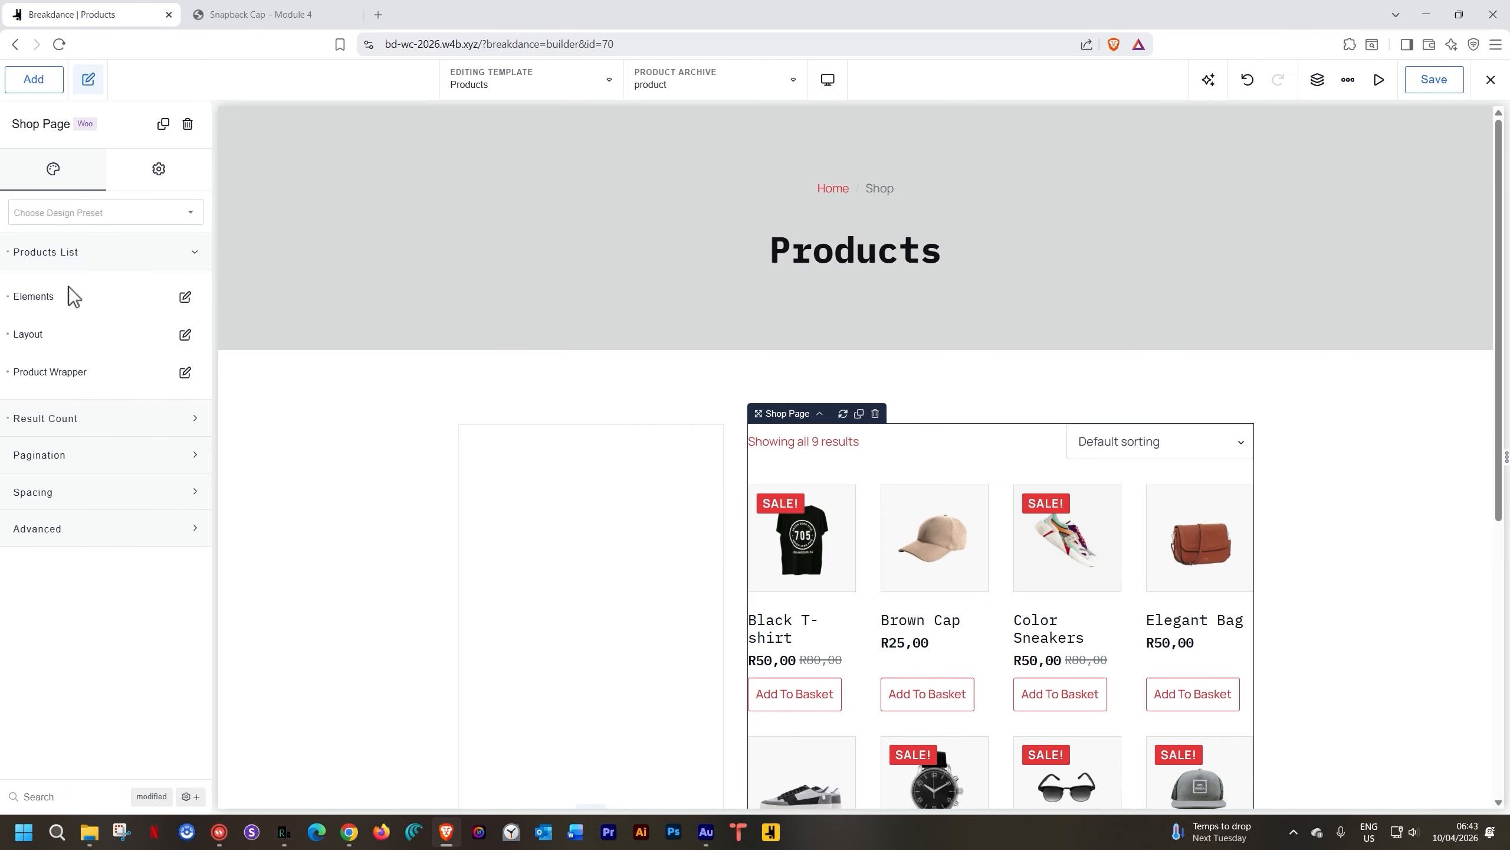
{"action": "left_click", "coordinate": [185, 334]}
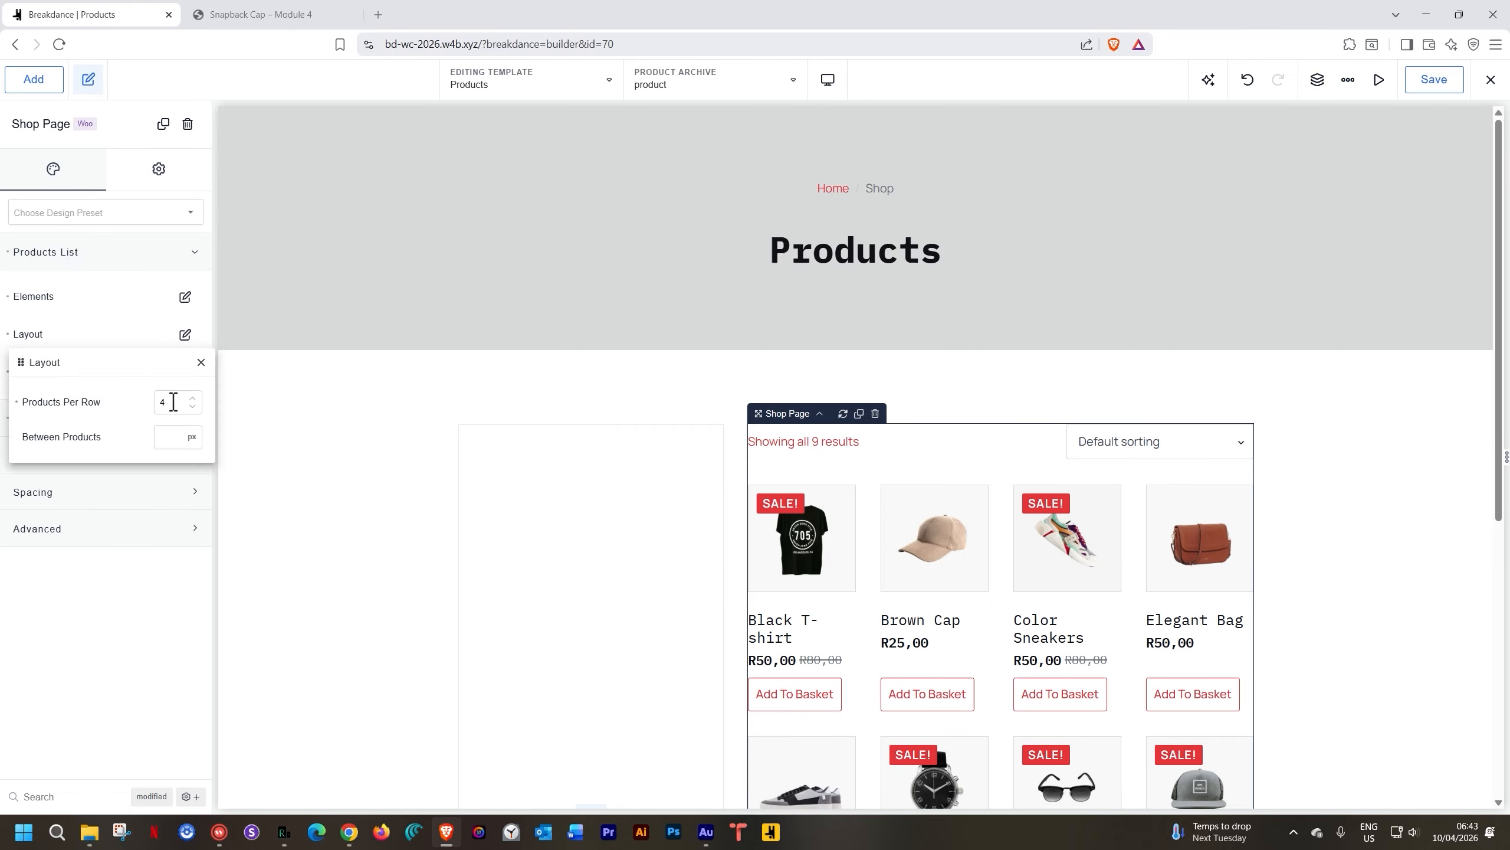
{"action": "left_click_drag", "start_coordinate": [174, 402], "coordinate": [132, 404]}
{"action": "type", "text": "3"}
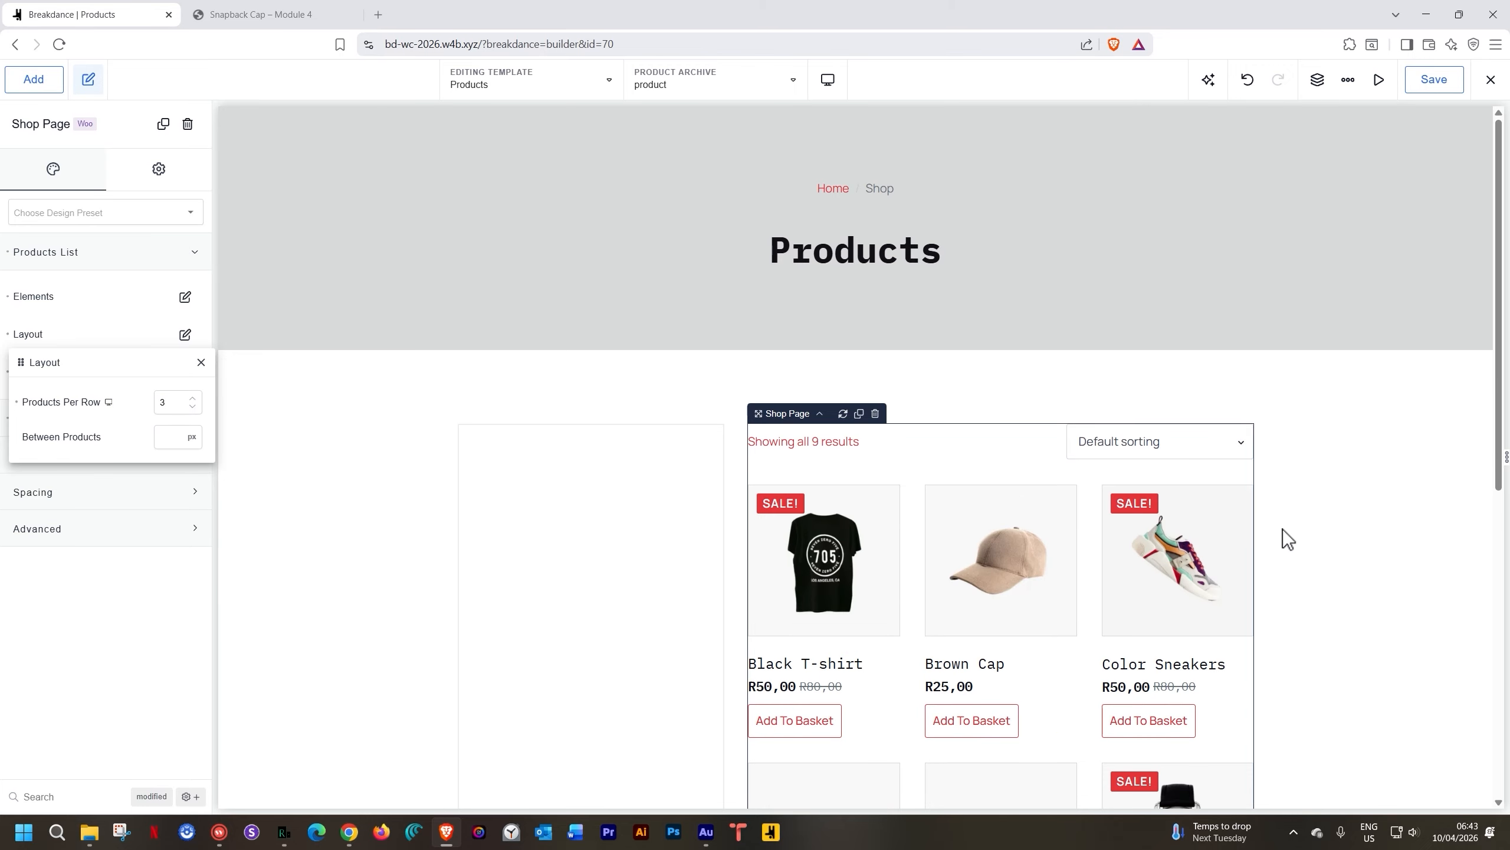
{"action": "left_click", "coordinate": [1339, 557]}
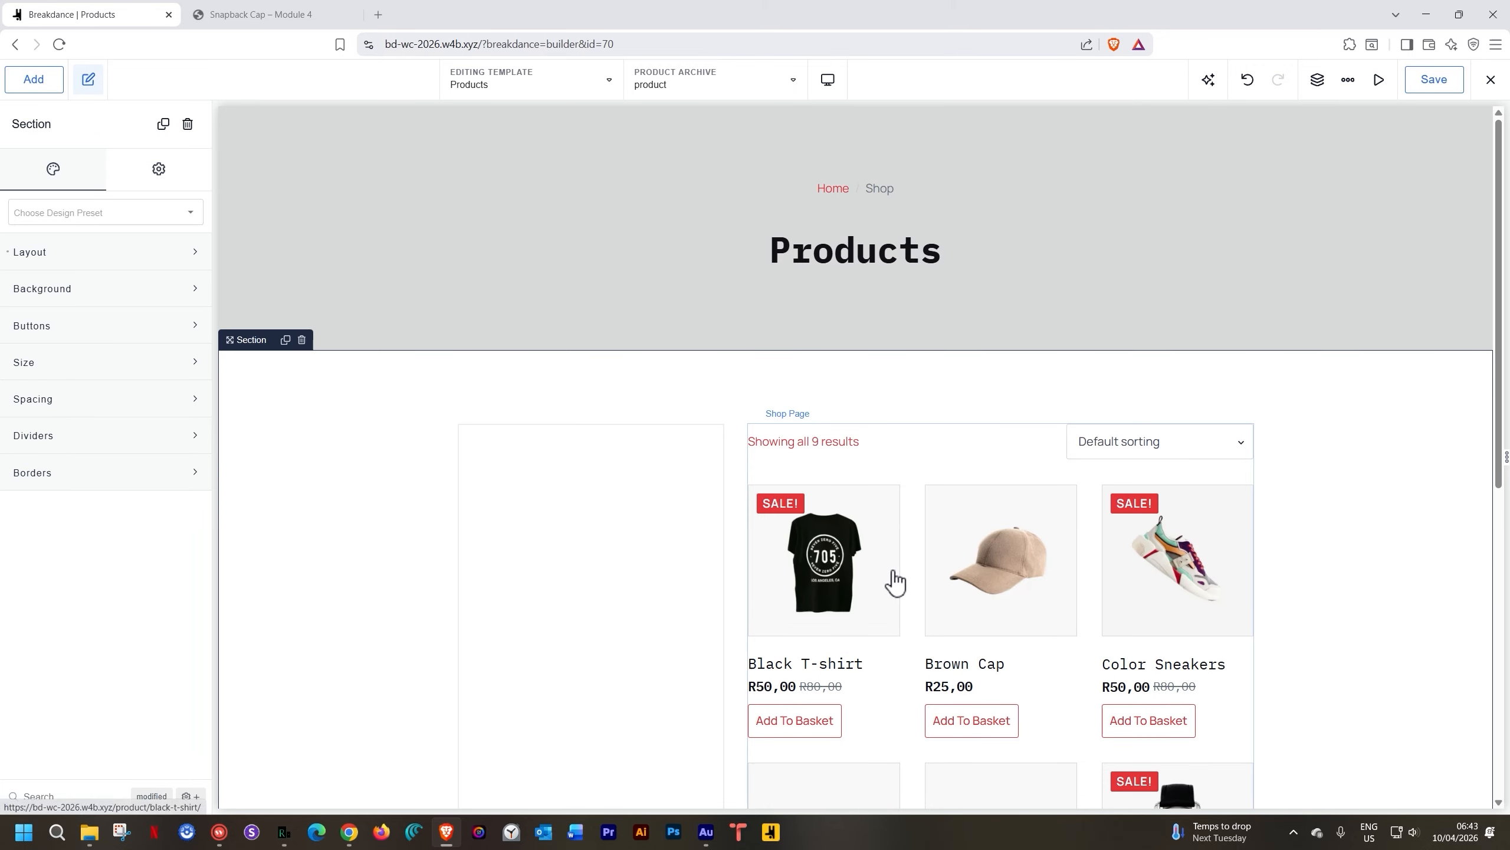
{"action": "left_click", "coordinate": [595, 493]}
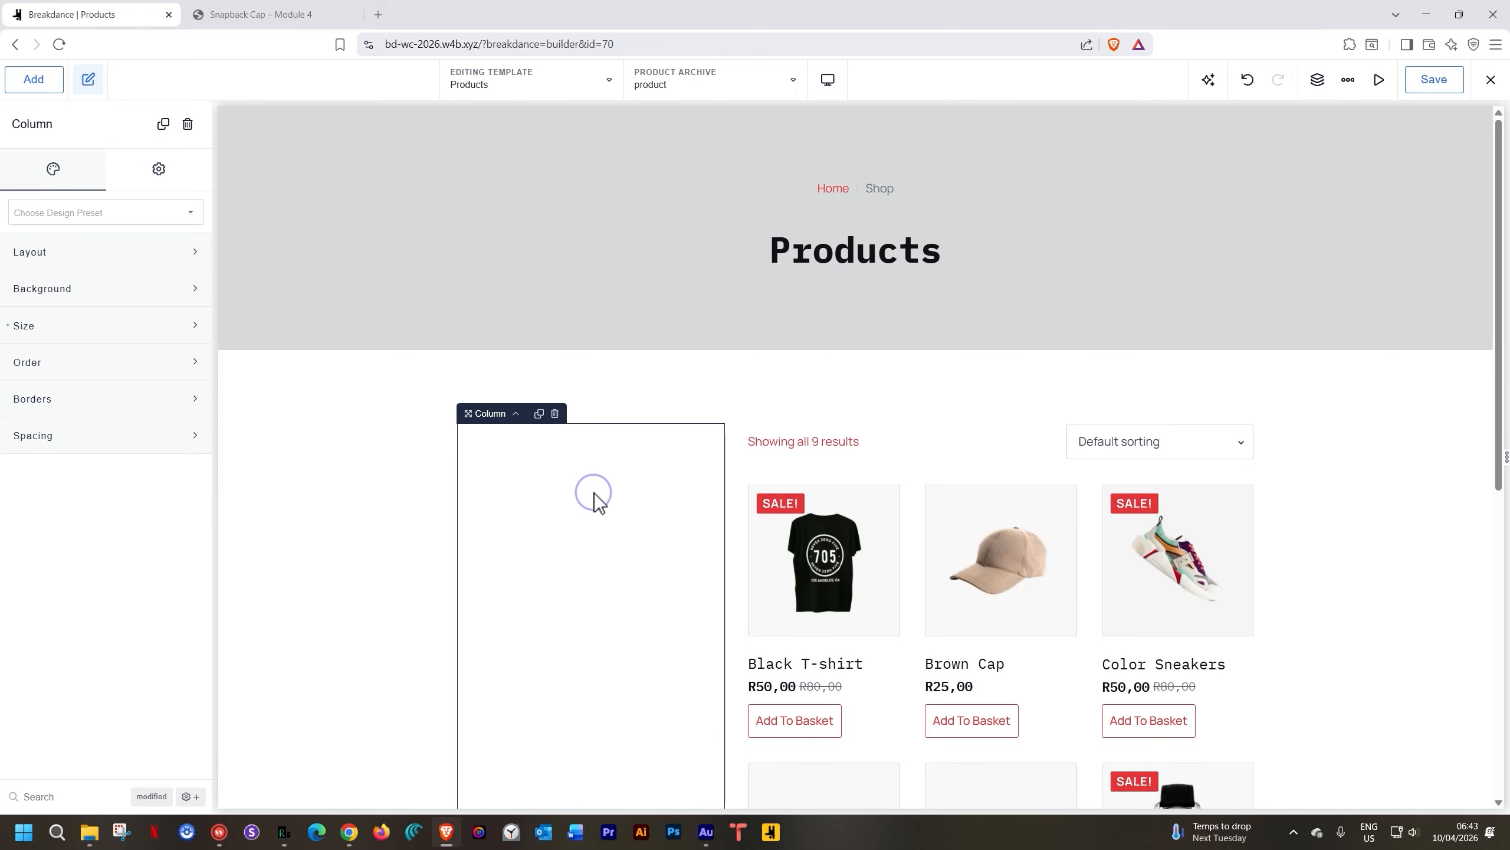
{"action": "left_click", "coordinate": [33, 81]}
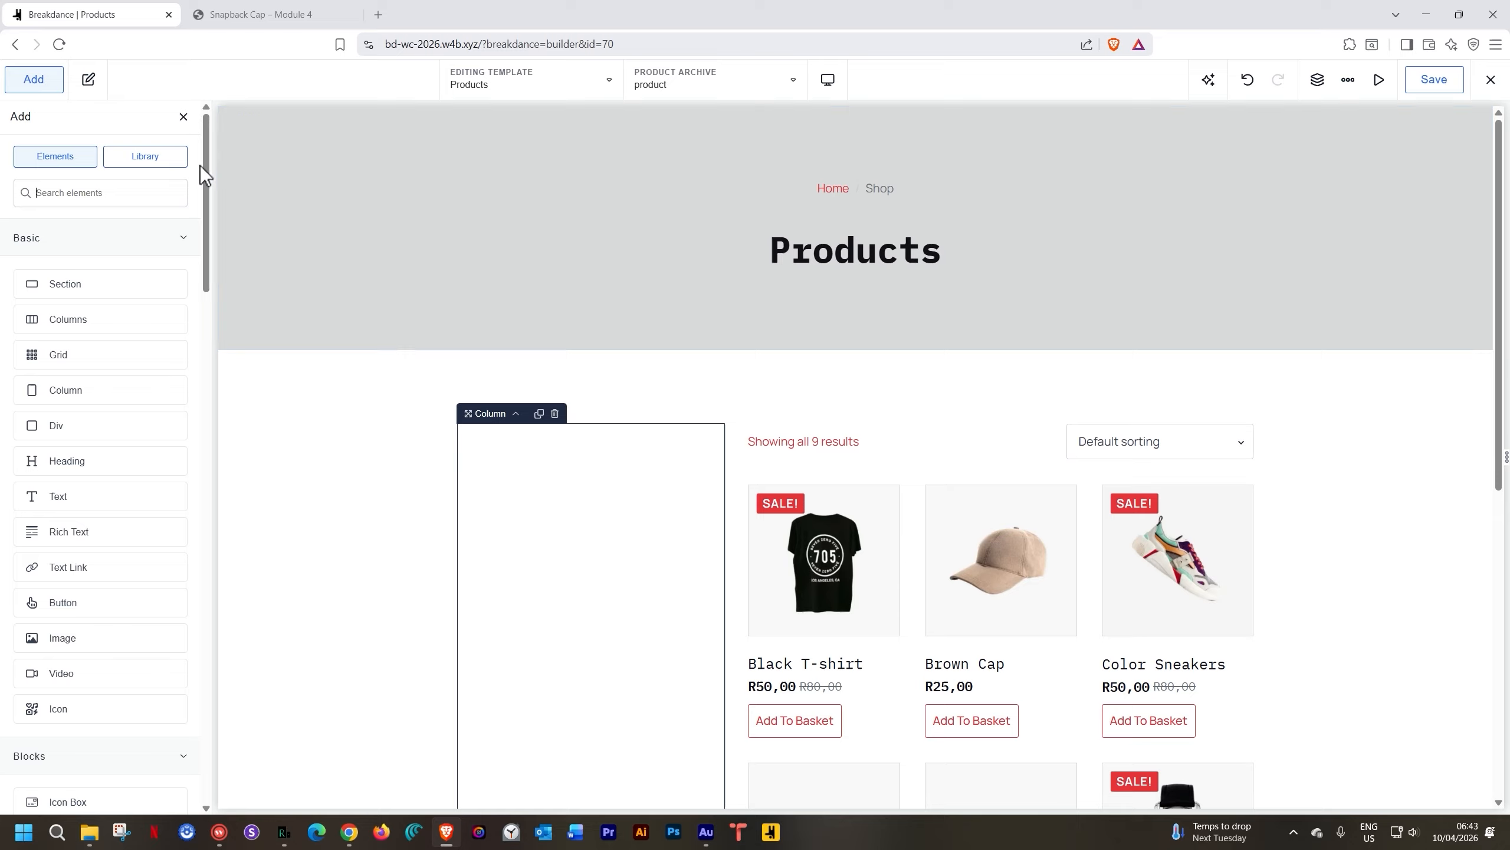
{"action": "left_click", "coordinate": [105, 239]}
{"action": "left_click", "coordinate": [102, 275]}
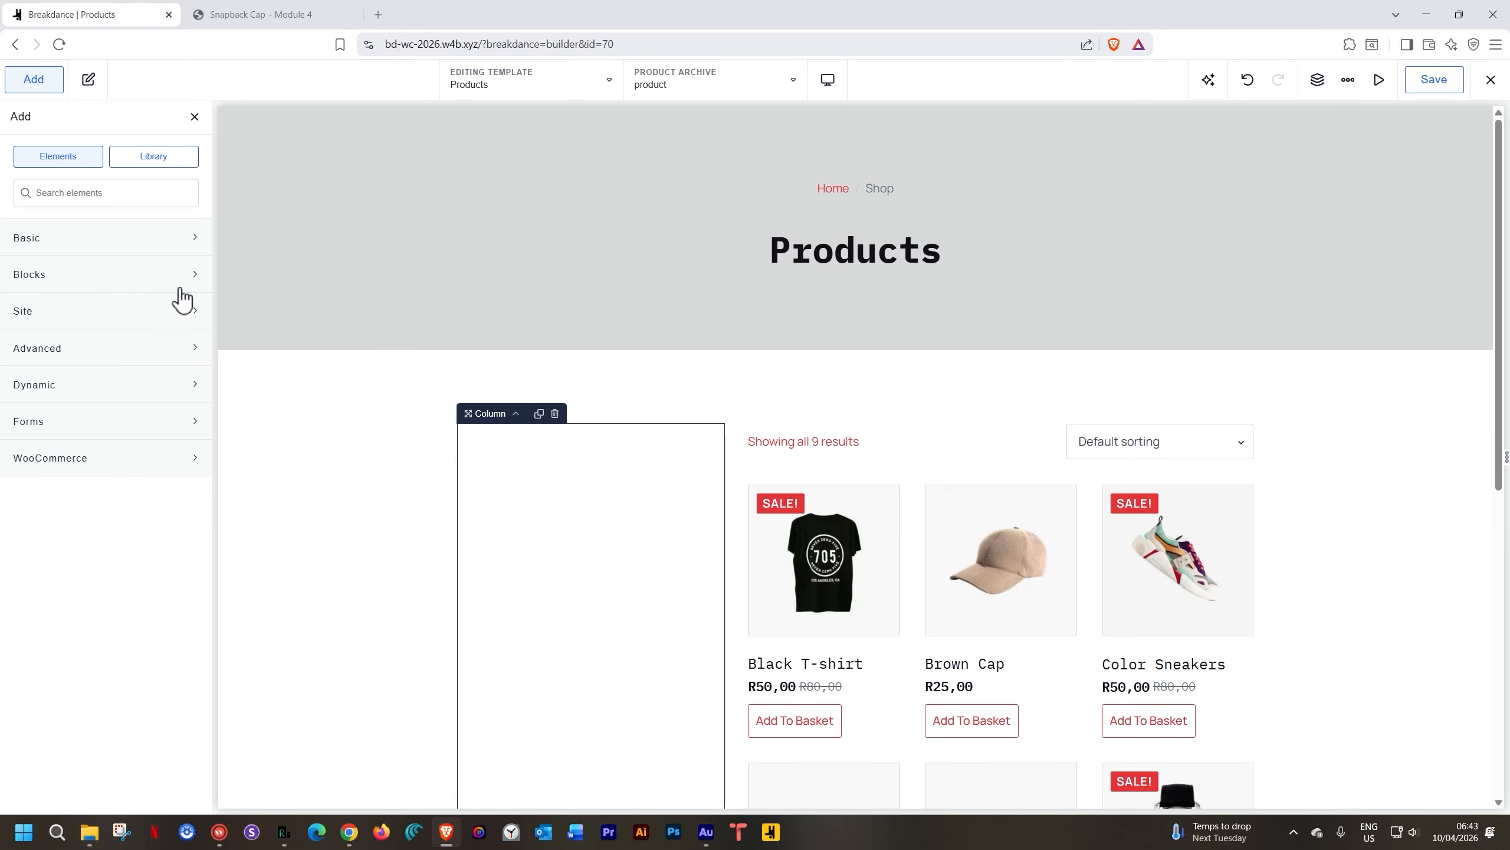
{"action": "left_click", "coordinate": [85, 461]}
{"action": "scroll", "coordinate": [102, 500], "scroll_direction": "down", "scroll_amount": 7}
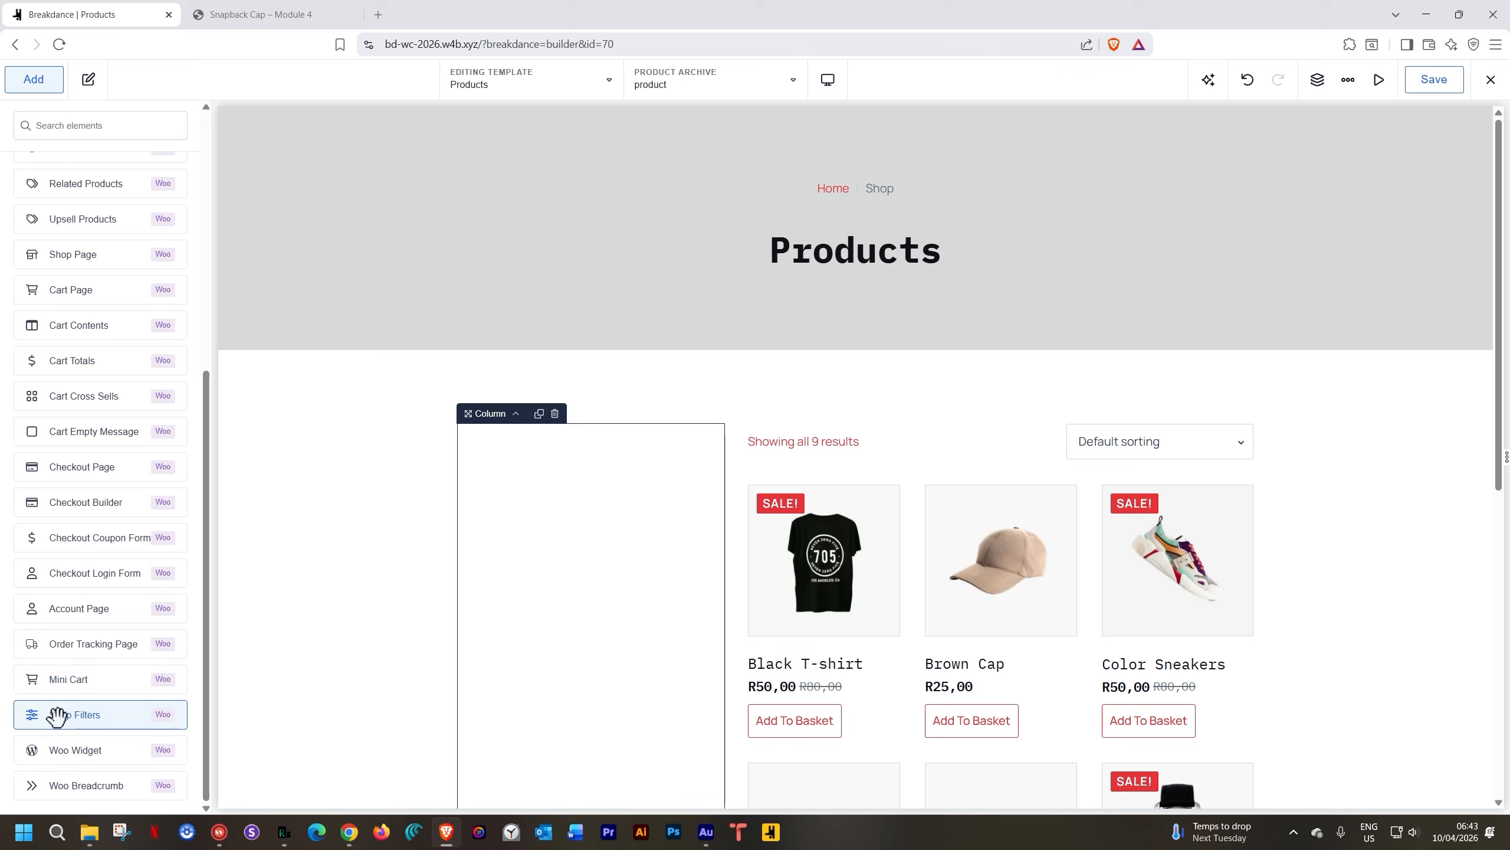
{"action": "left_click", "coordinate": [56, 714]}
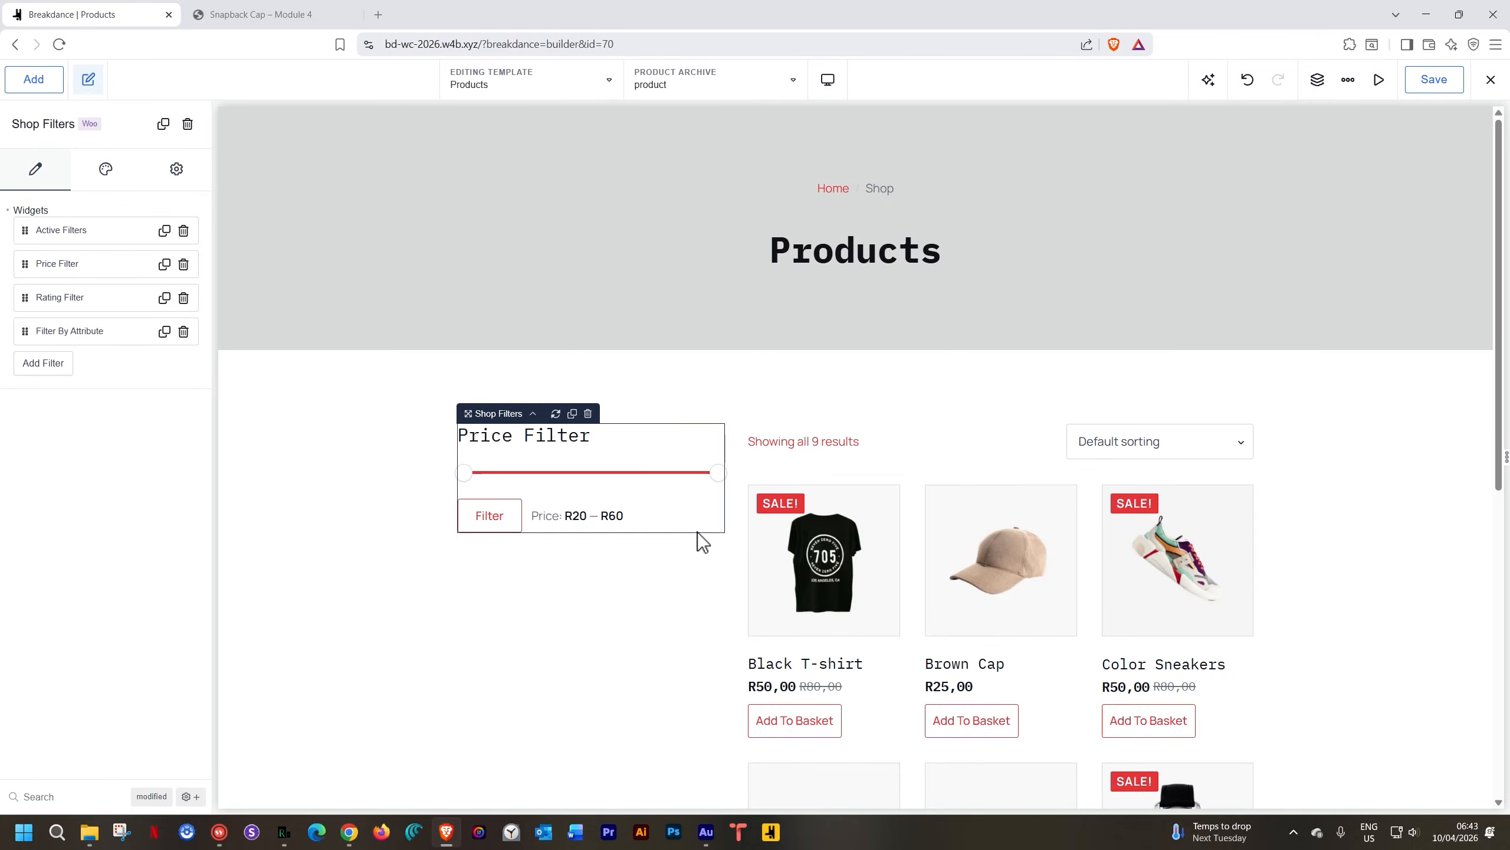
{"action": "scroll", "coordinate": [833, 595], "scroll_direction": "down", "scroll_amount": 7}
{"action": "scroll", "coordinate": [840, 598], "scroll_direction": "down", "scroll_amount": 3}
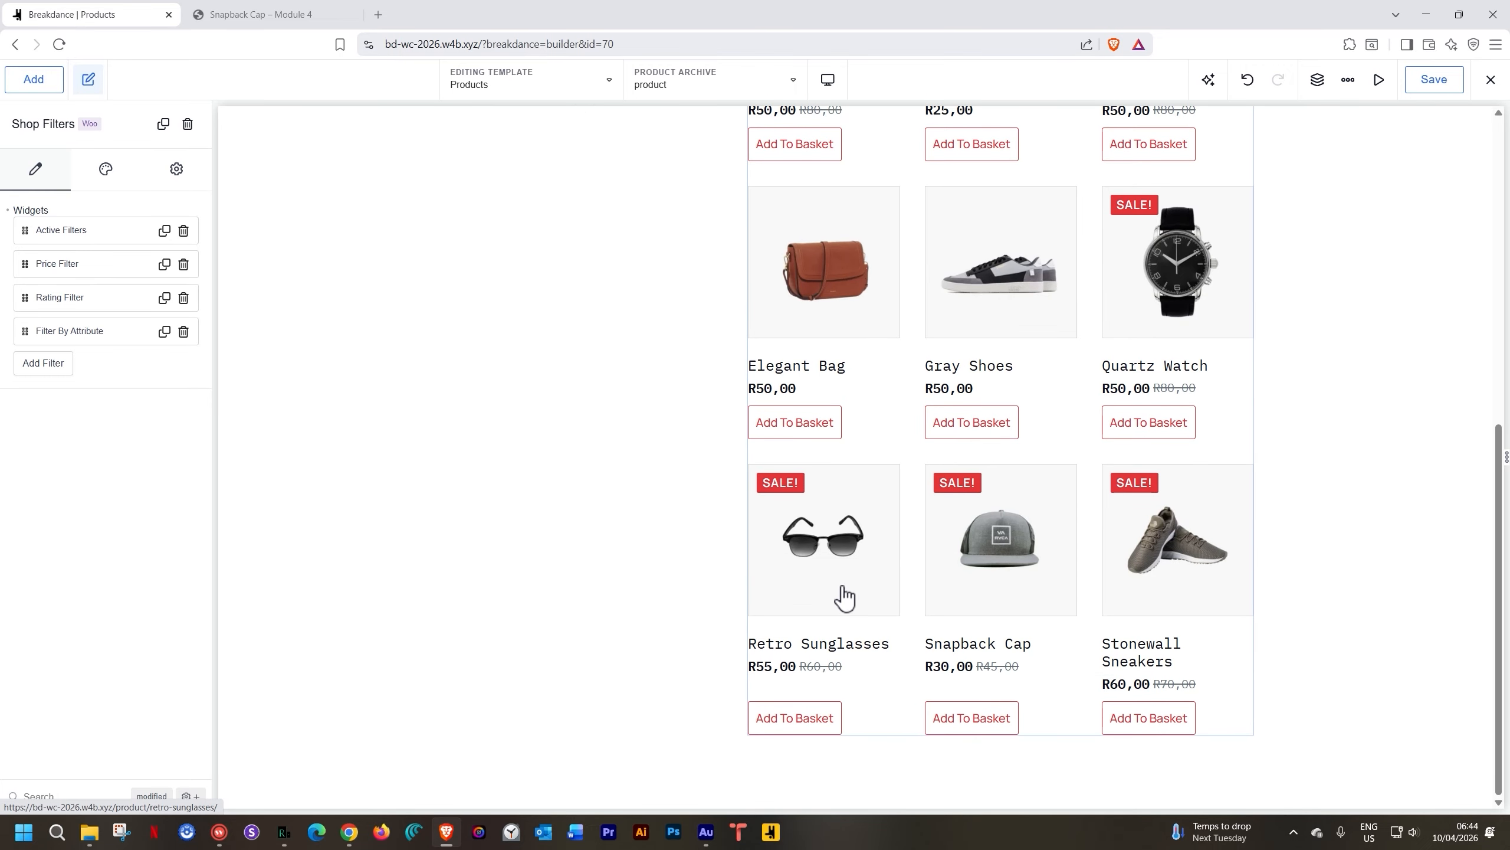
{"action": "scroll", "coordinate": [564, 395], "scroll_direction": "up", "scroll_amount": 9}
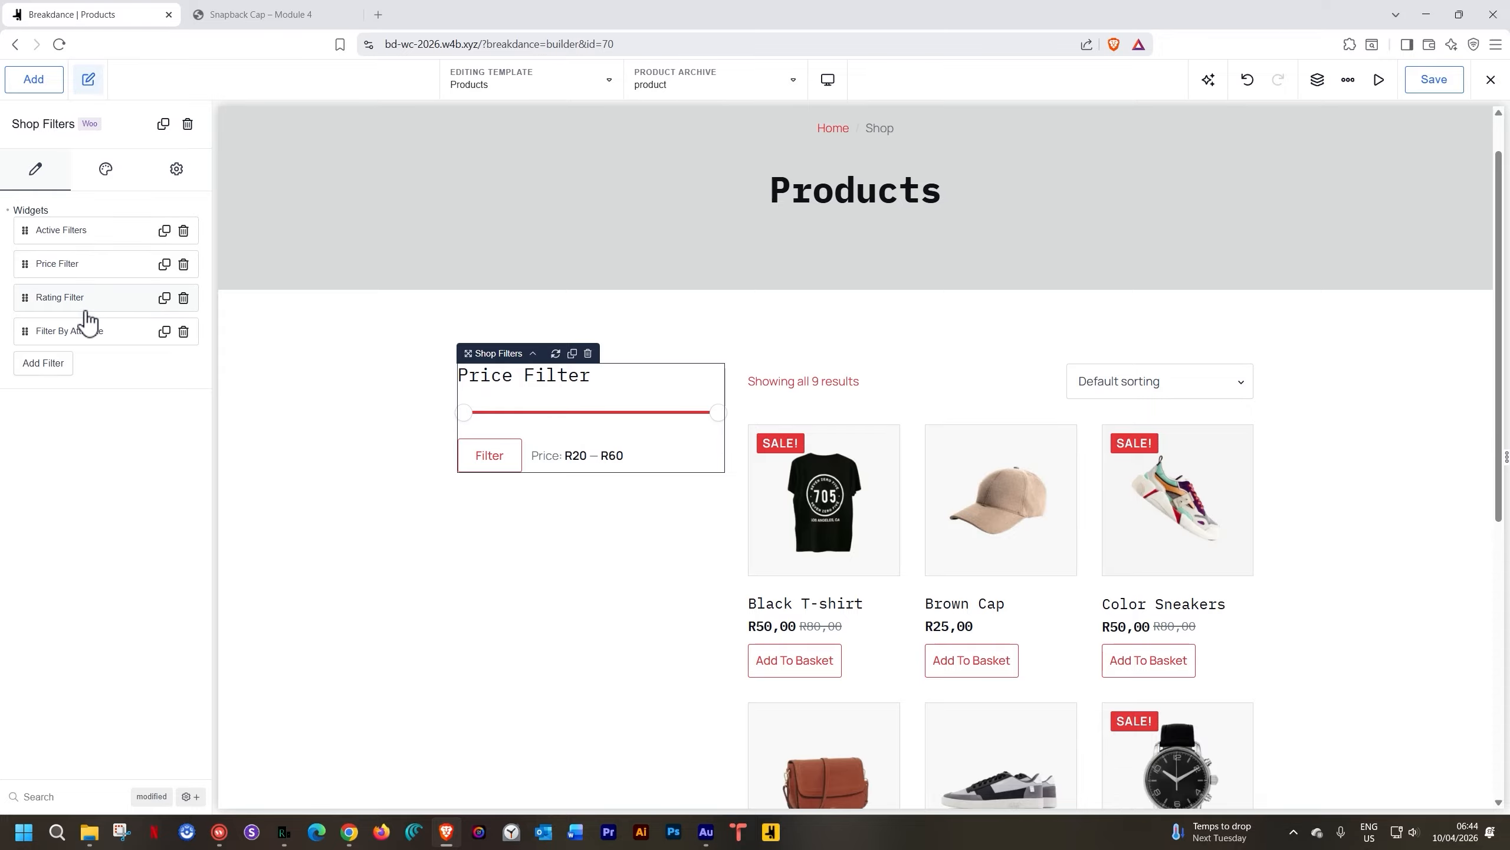
Remove the existing shop filter widgets and add a single Price Filter
{"action": "left_click", "coordinate": [8, 211]}
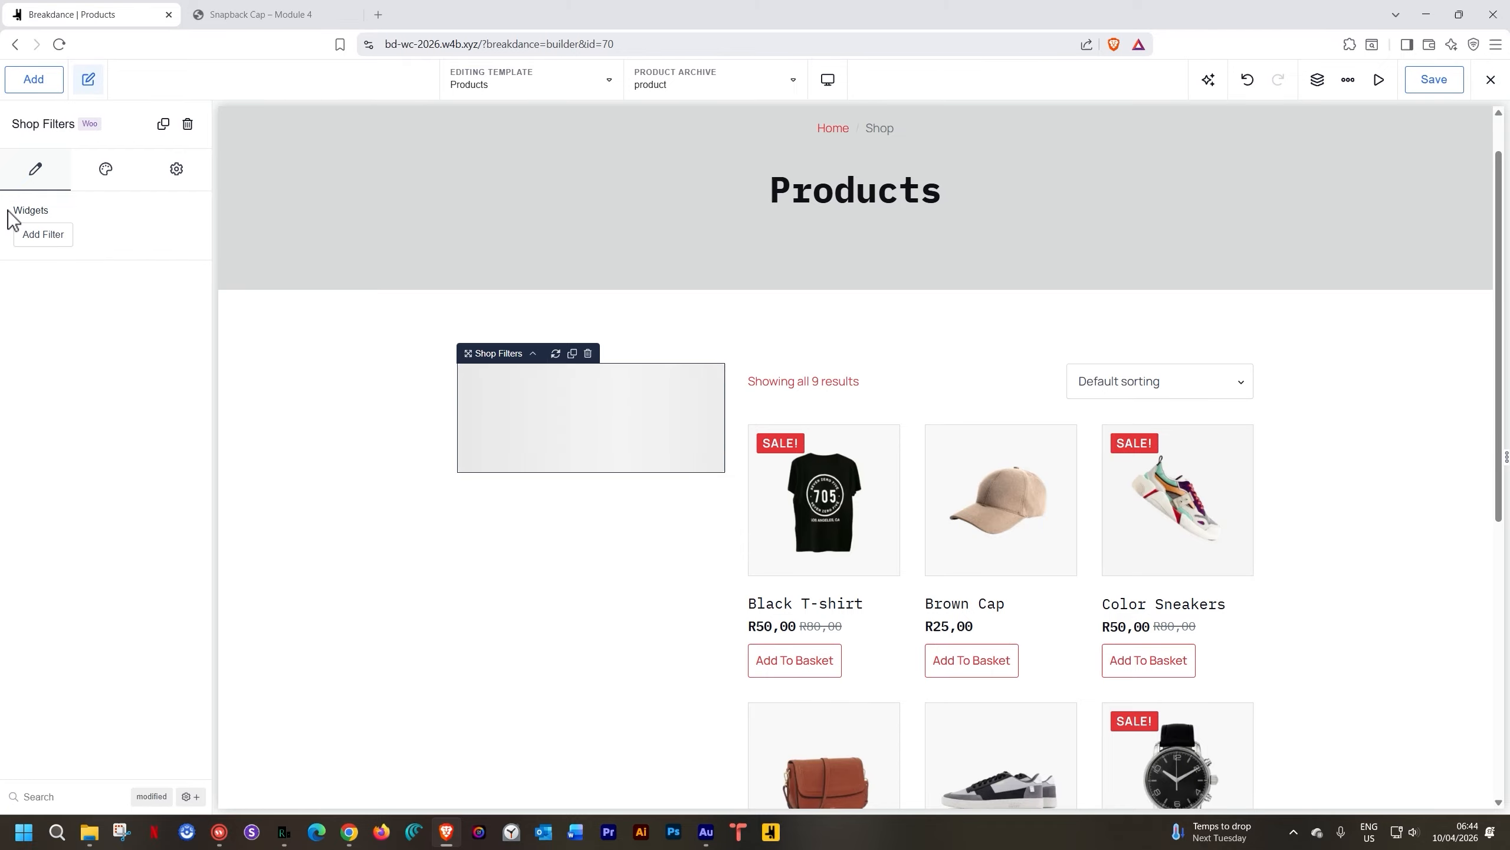
{"action": "left_click", "coordinate": [28, 234]}
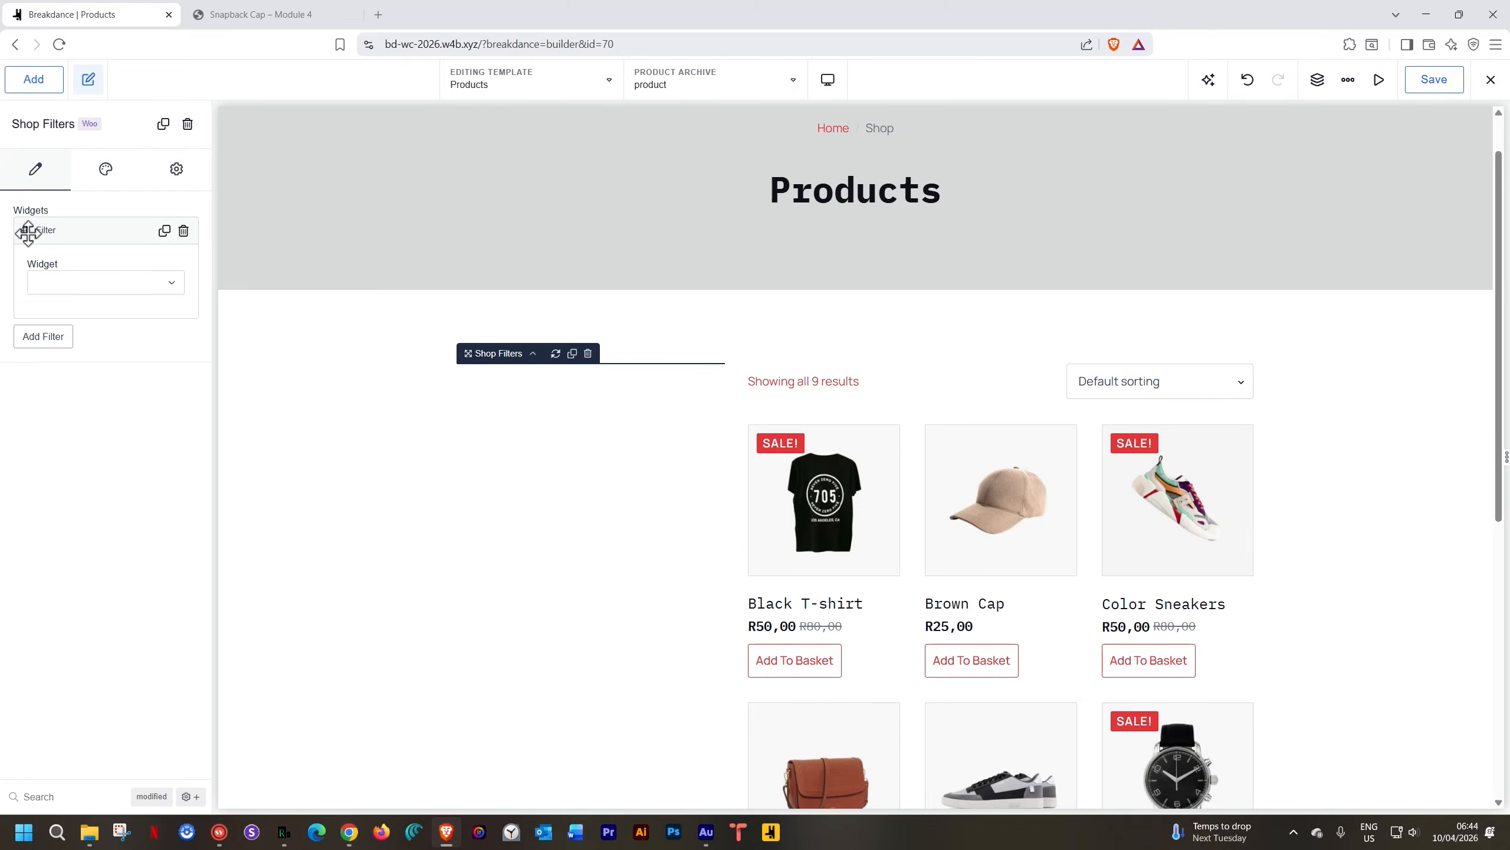
{"action": "left_click", "coordinate": [133, 277]}
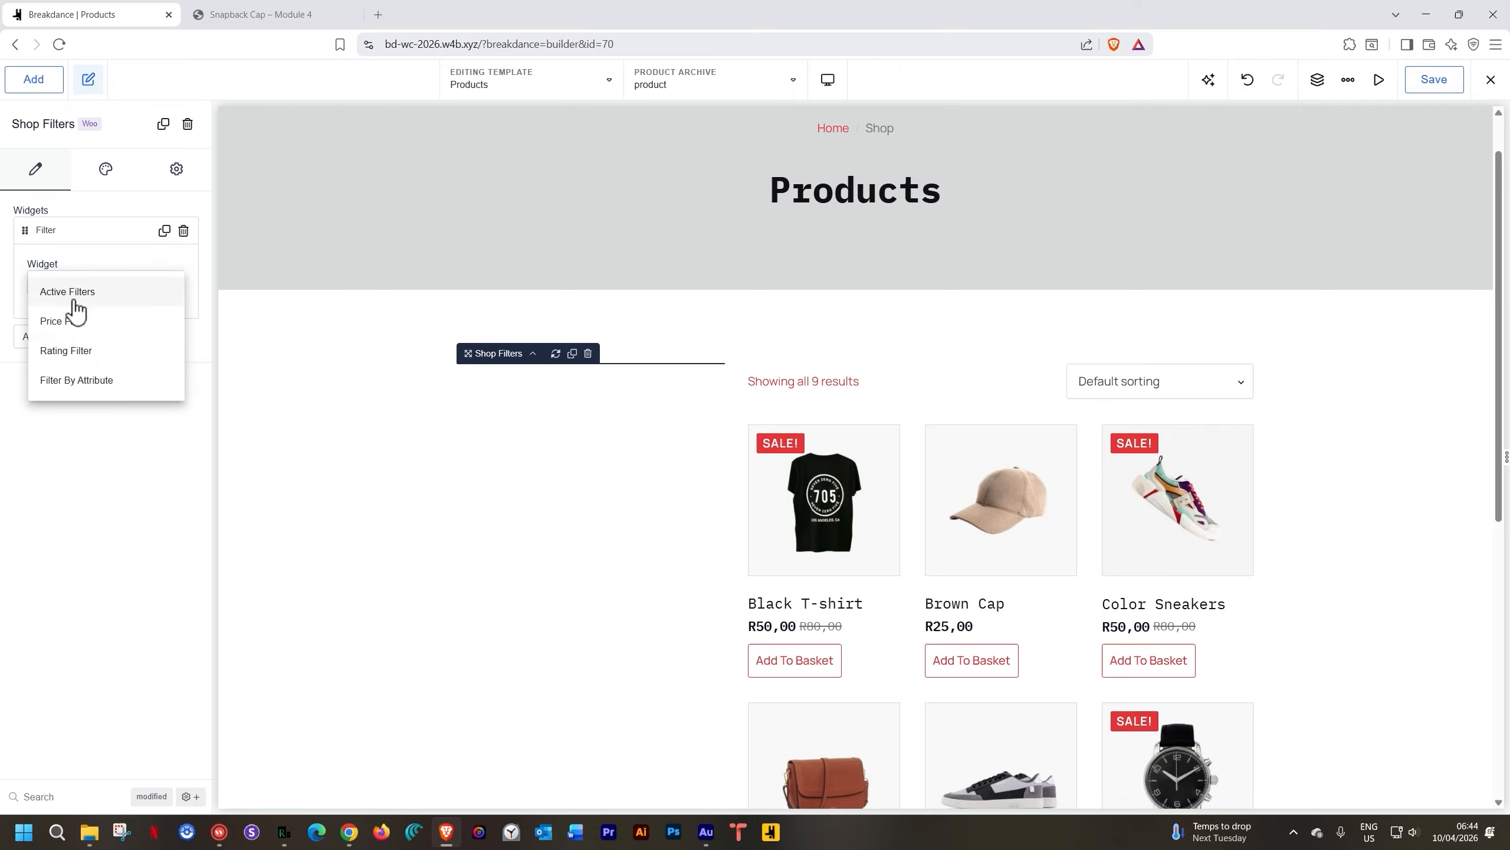
{"action": "left_click", "coordinate": [65, 326]}
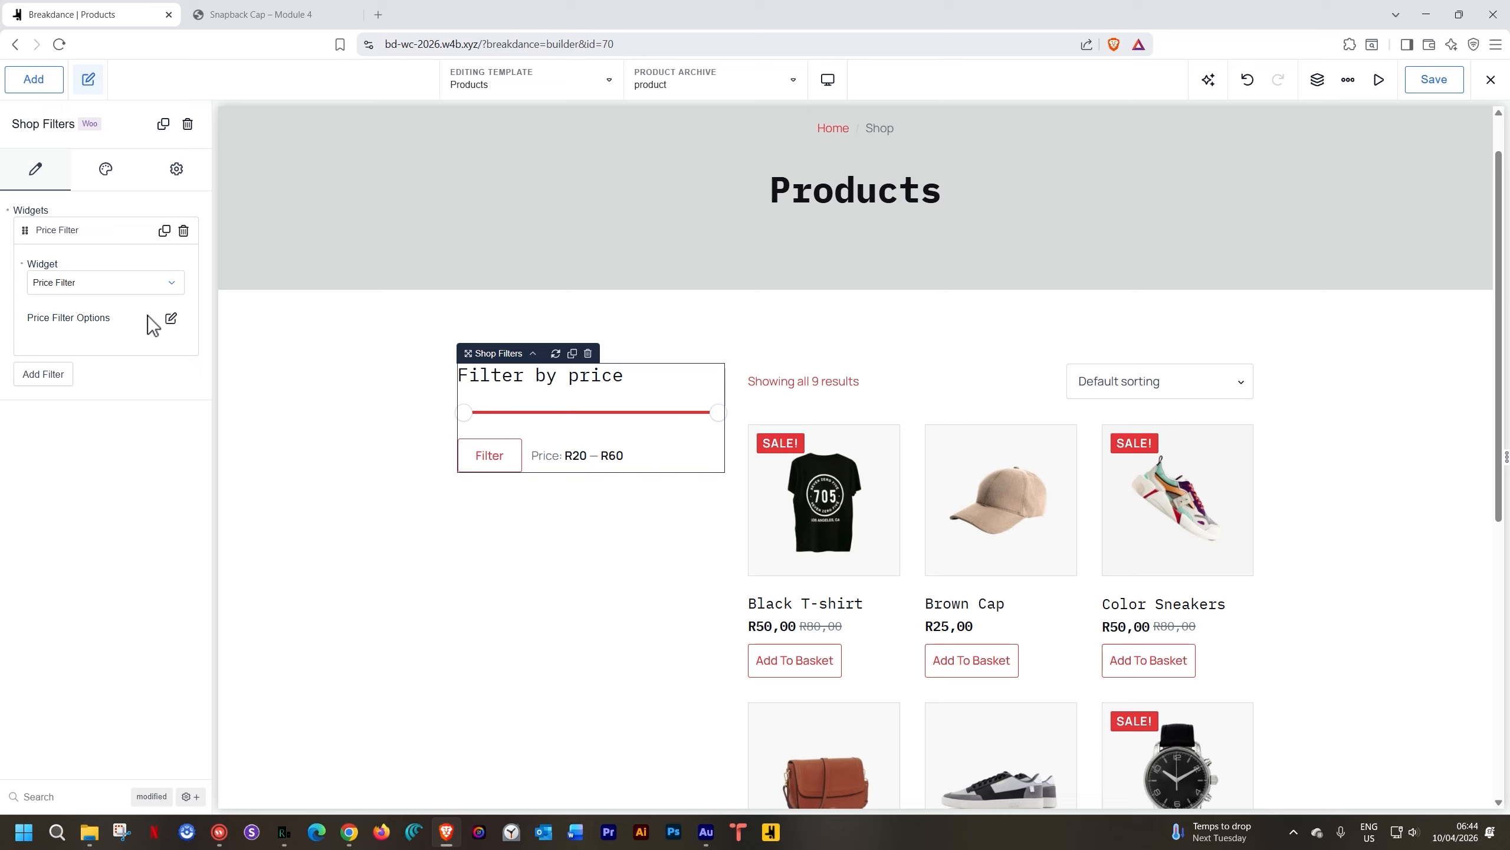
Title the Price Filter 'Sort by Price'
{"action": "left_click", "coordinate": [171, 318]}
{"action": "left_click", "coordinate": [141, 386]}
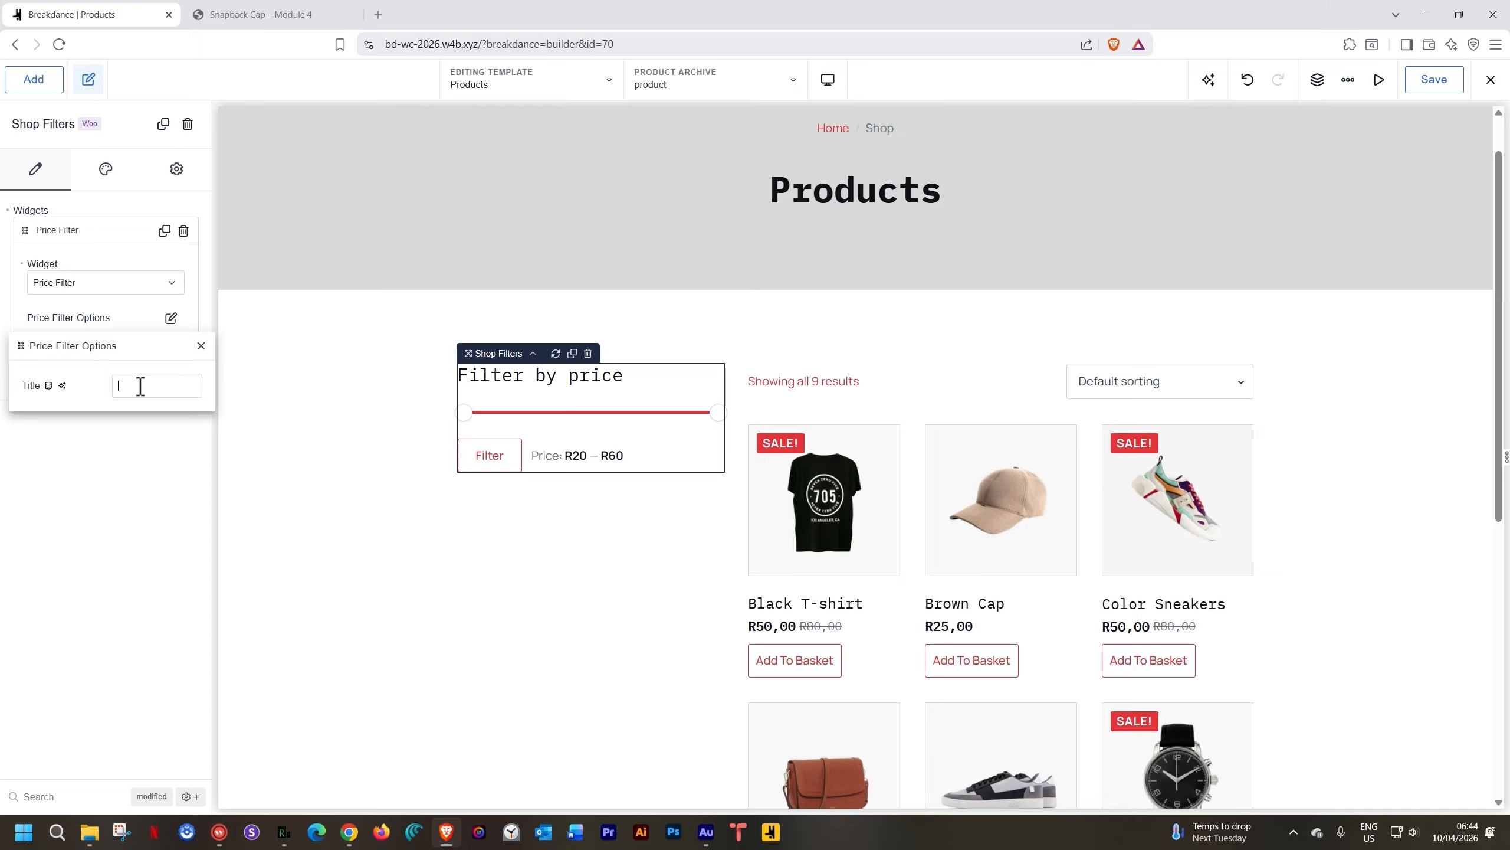
{"action": "type", "text": "Sort "}
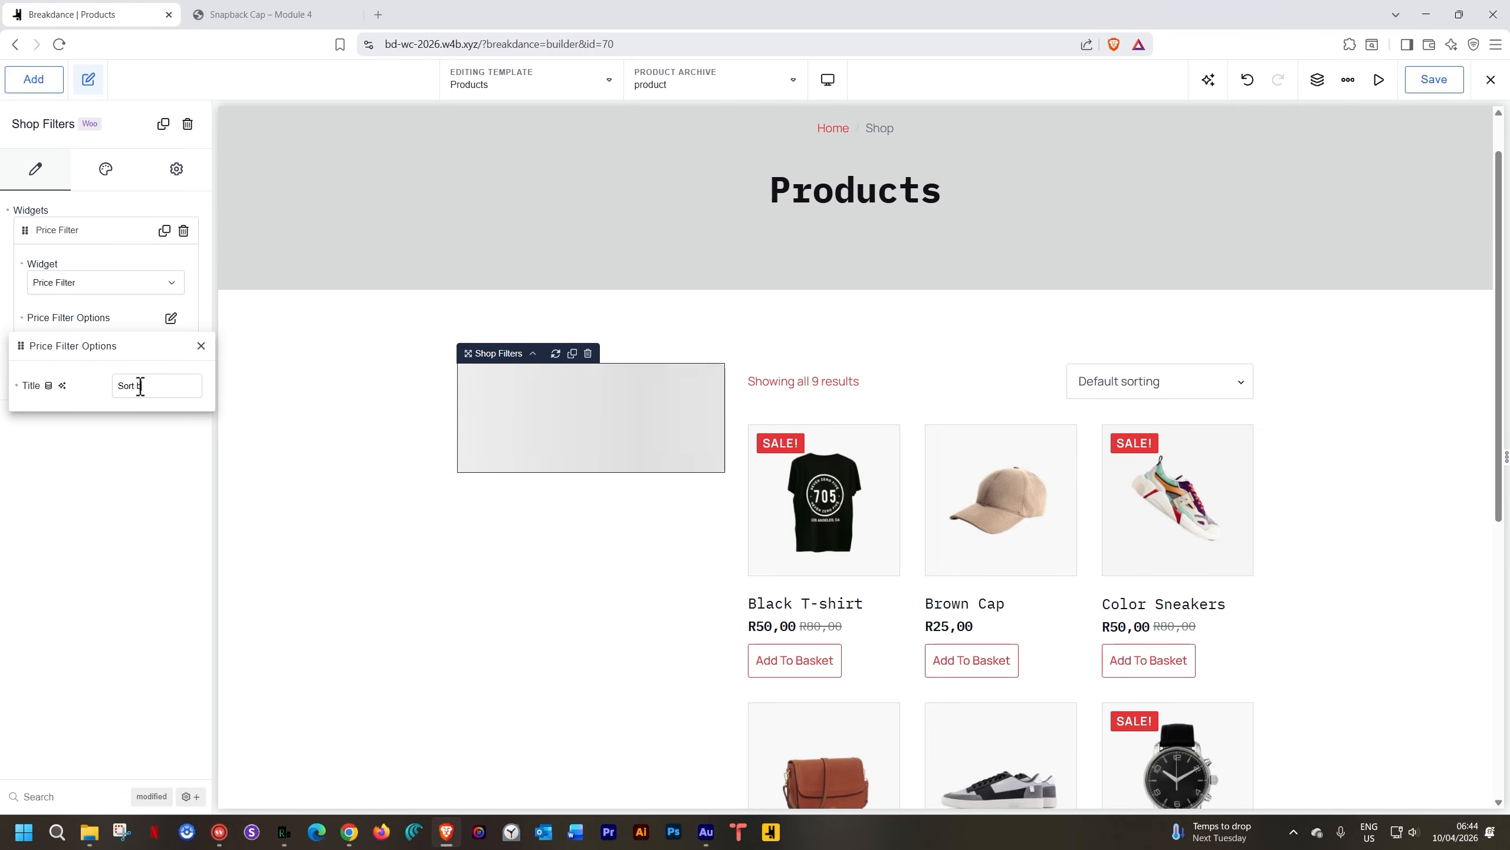
{"action": "type", "text": "by Price"}
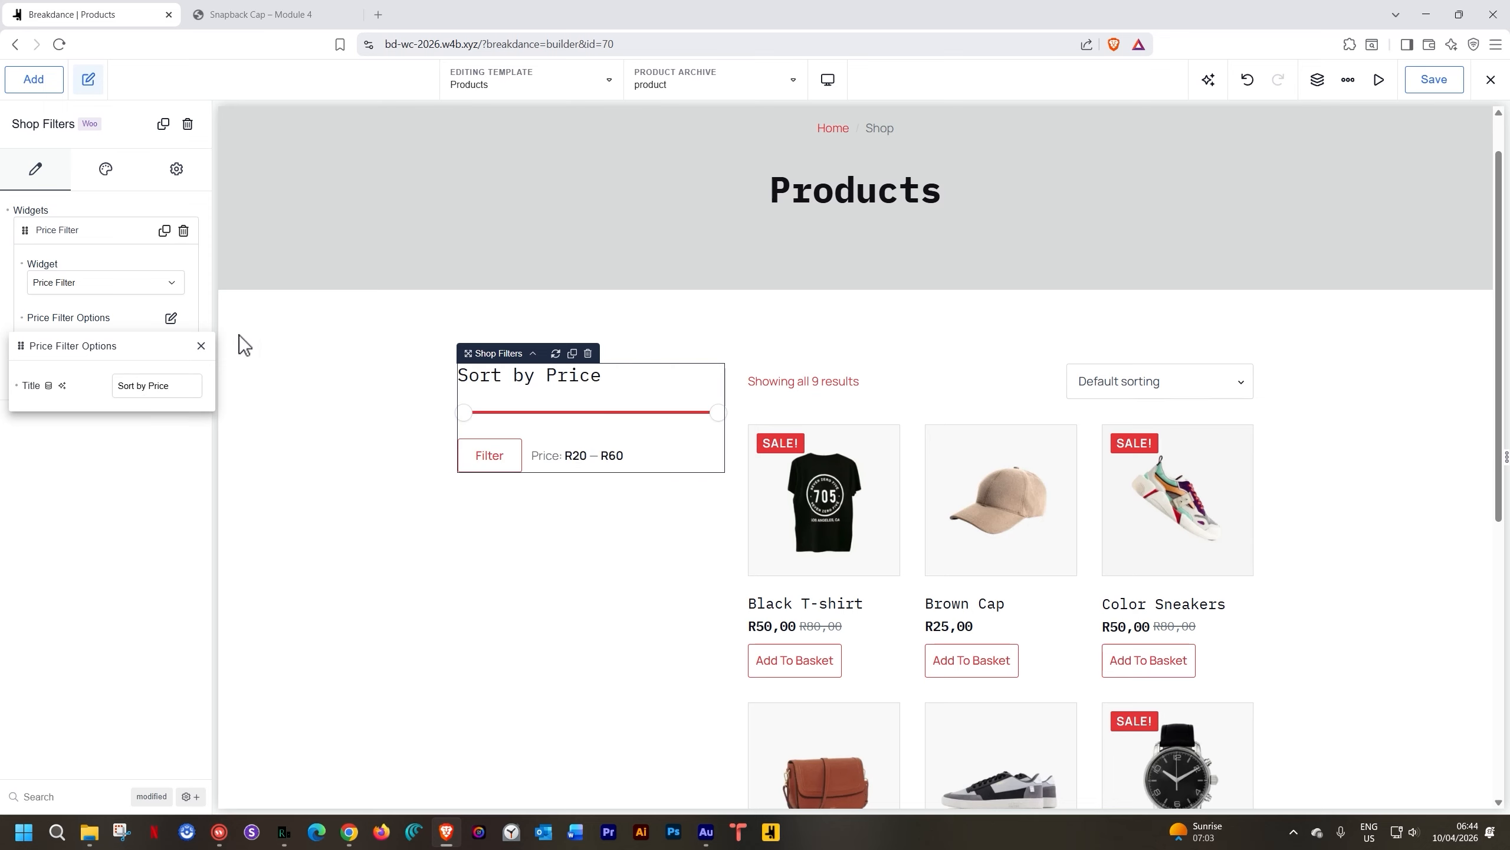
{"action": "left_click", "coordinate": [201, 346]}
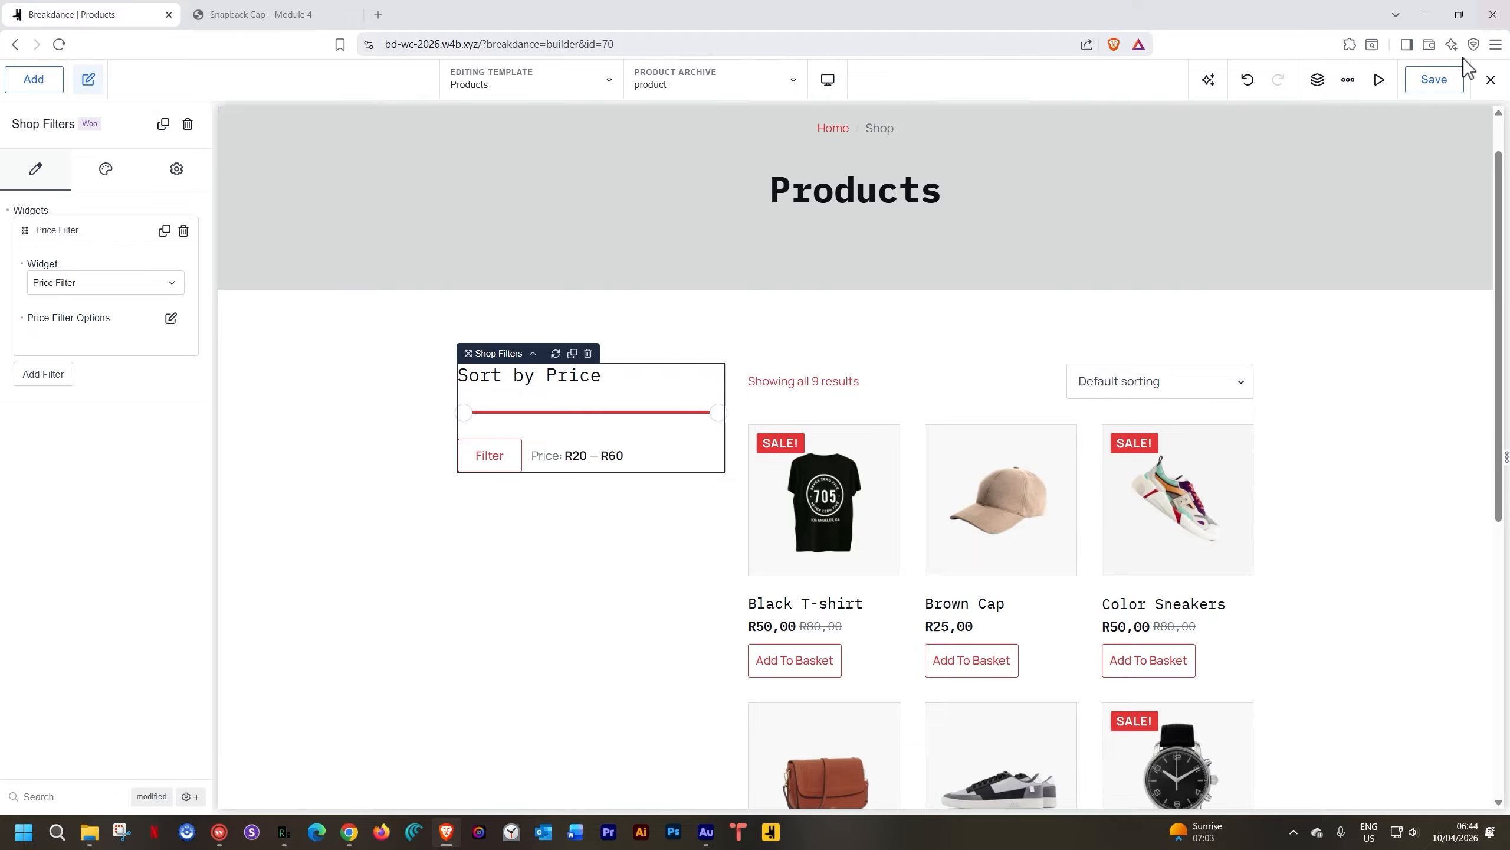
Save the Products template and copy the shop page's address from the exit menu
{"action": "left_click", "coordinate": [1441, 83]}
{"action": "left_click", "coordinate": [1493, 83]}
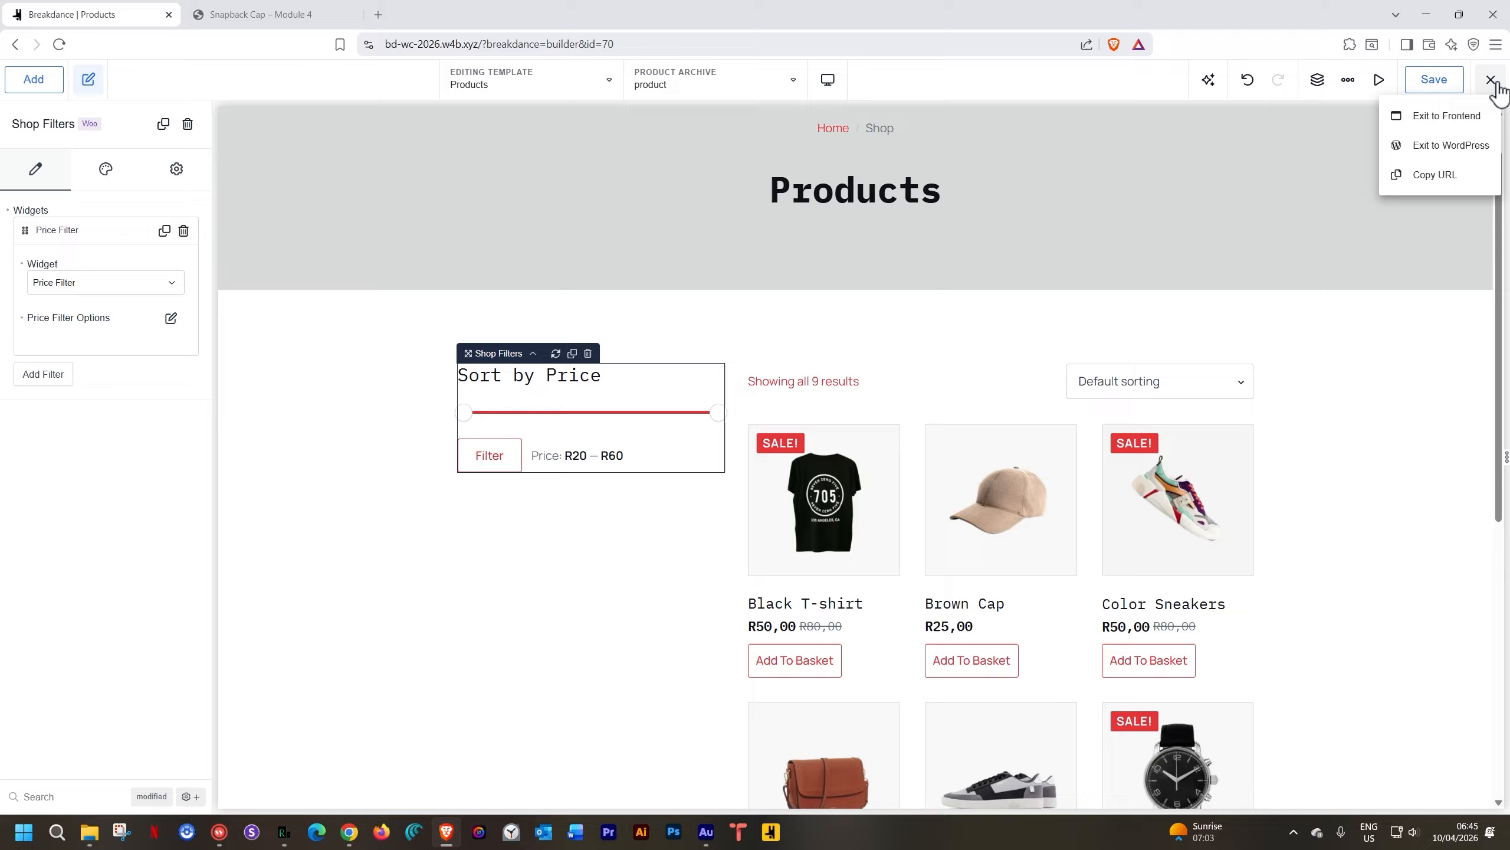
{"action": "left_click", "coordinate": [1439, 175]}
Load the live shop page in the site tab by pasting its address
{"action": "left_click", "coordinate": [327, 14]}
{"action": "left_click", "coordinate": [446, 43]}
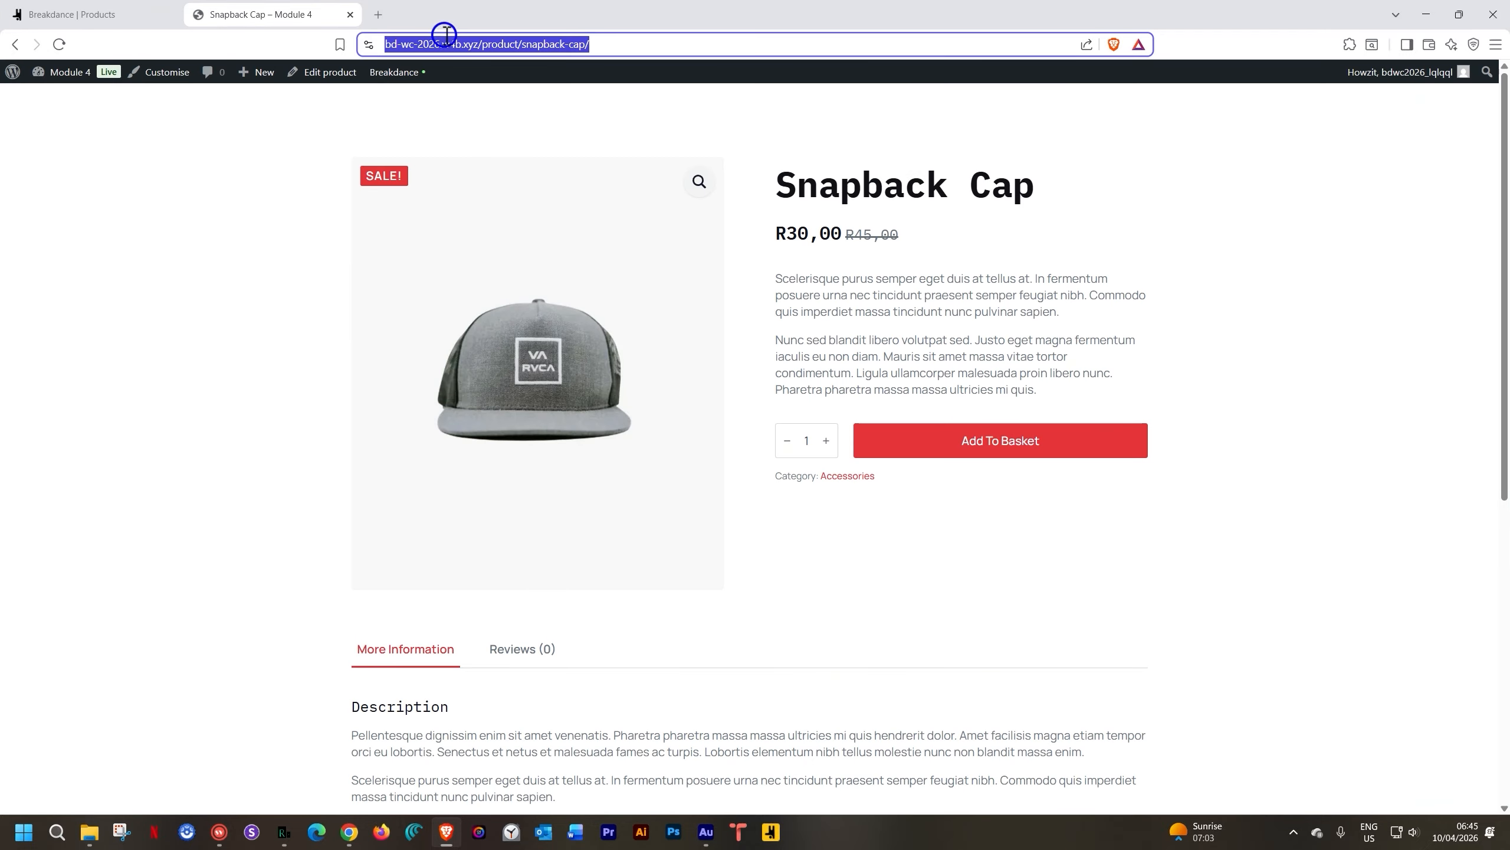
{"action": "type", "text": "https://bd-wc-2026.w4b.xyz/shop/"}
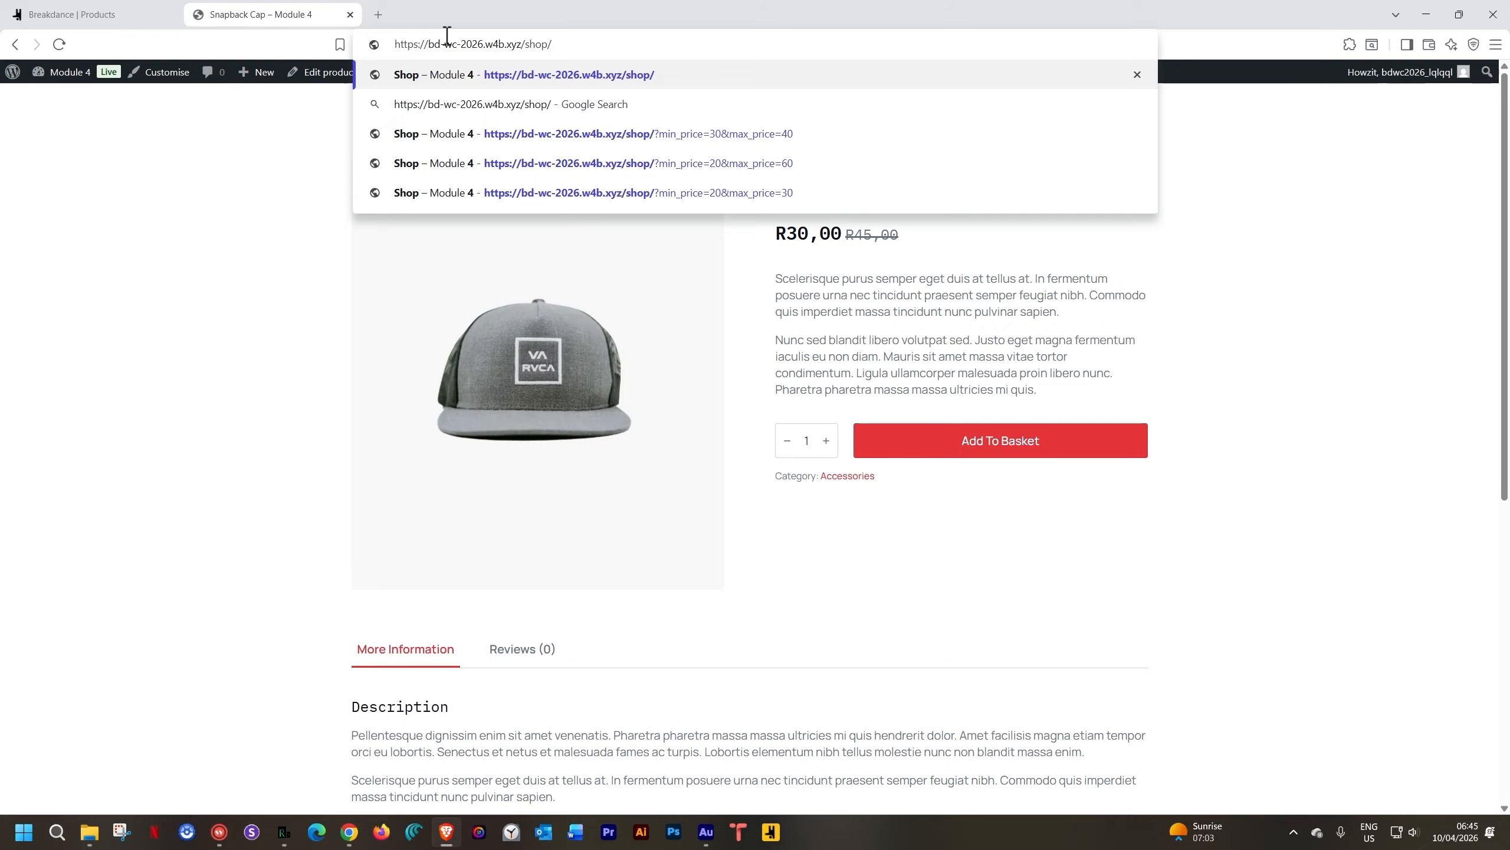
{"action": "key", "text": "Return"}
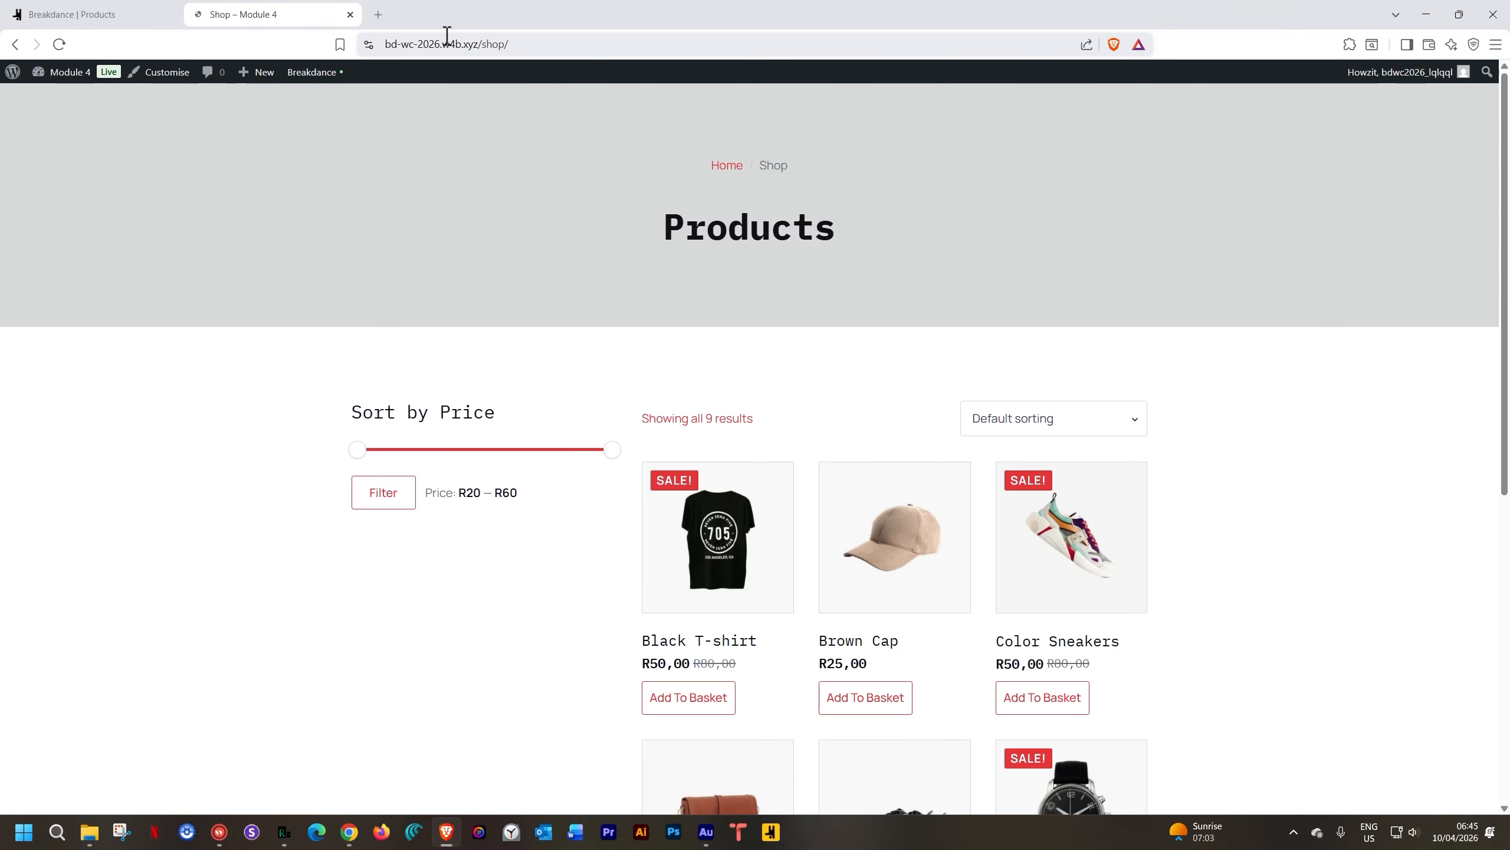
{"action": "scroll", "coordinate": [1301, 370], "scroll_direction": "down", "scroll_amount": 1}
{"action": "scroll", "coordinate": [1299, 371], "scroll_direction": "down", "scroll_amount": 2}
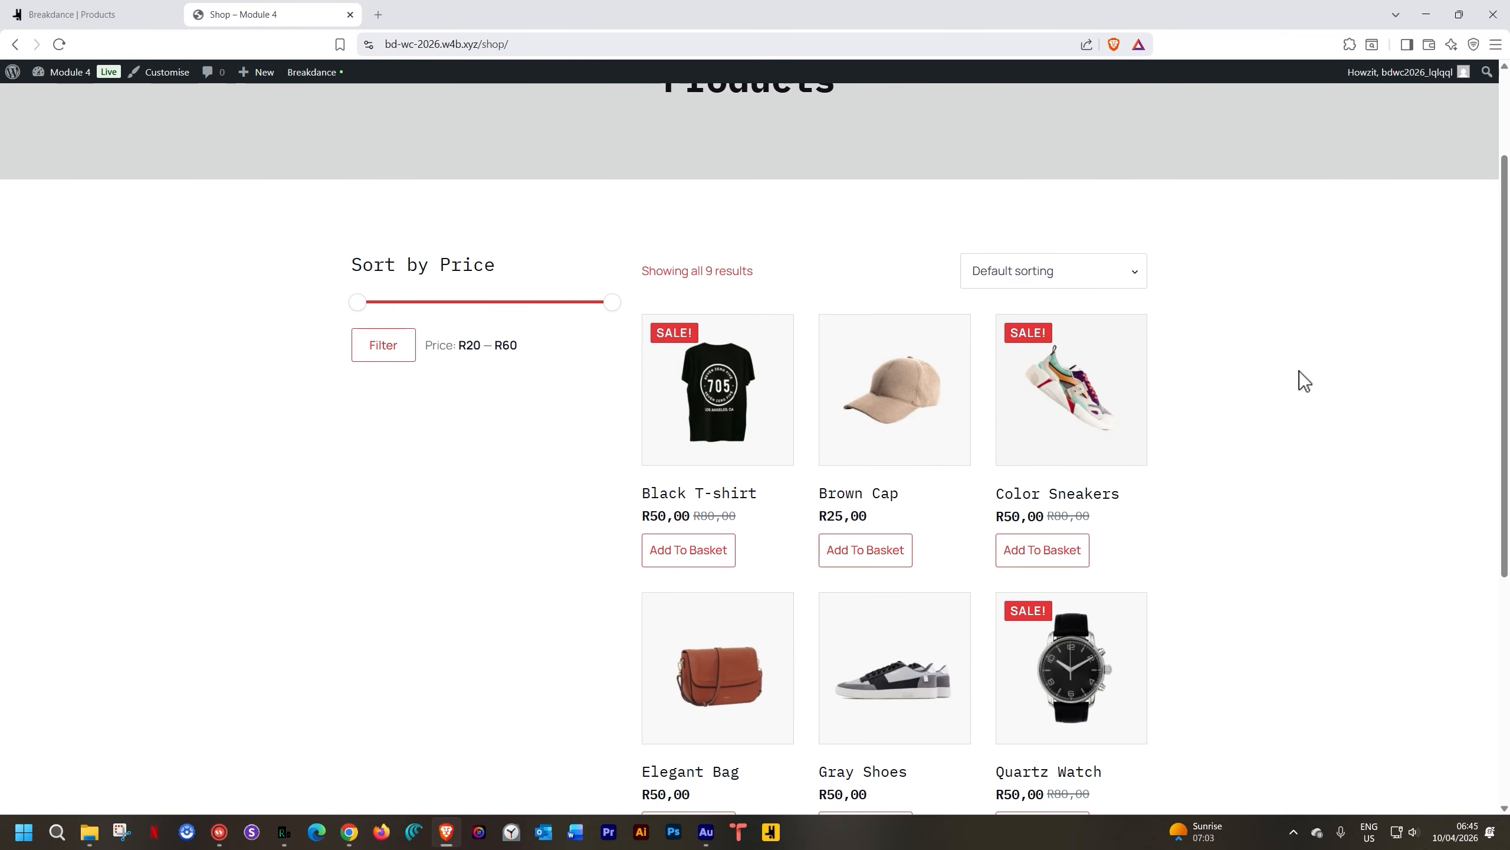
Sort the products by popularity, then by price low to high
{"action": "left_click", "coordinate": [1088, 284]}
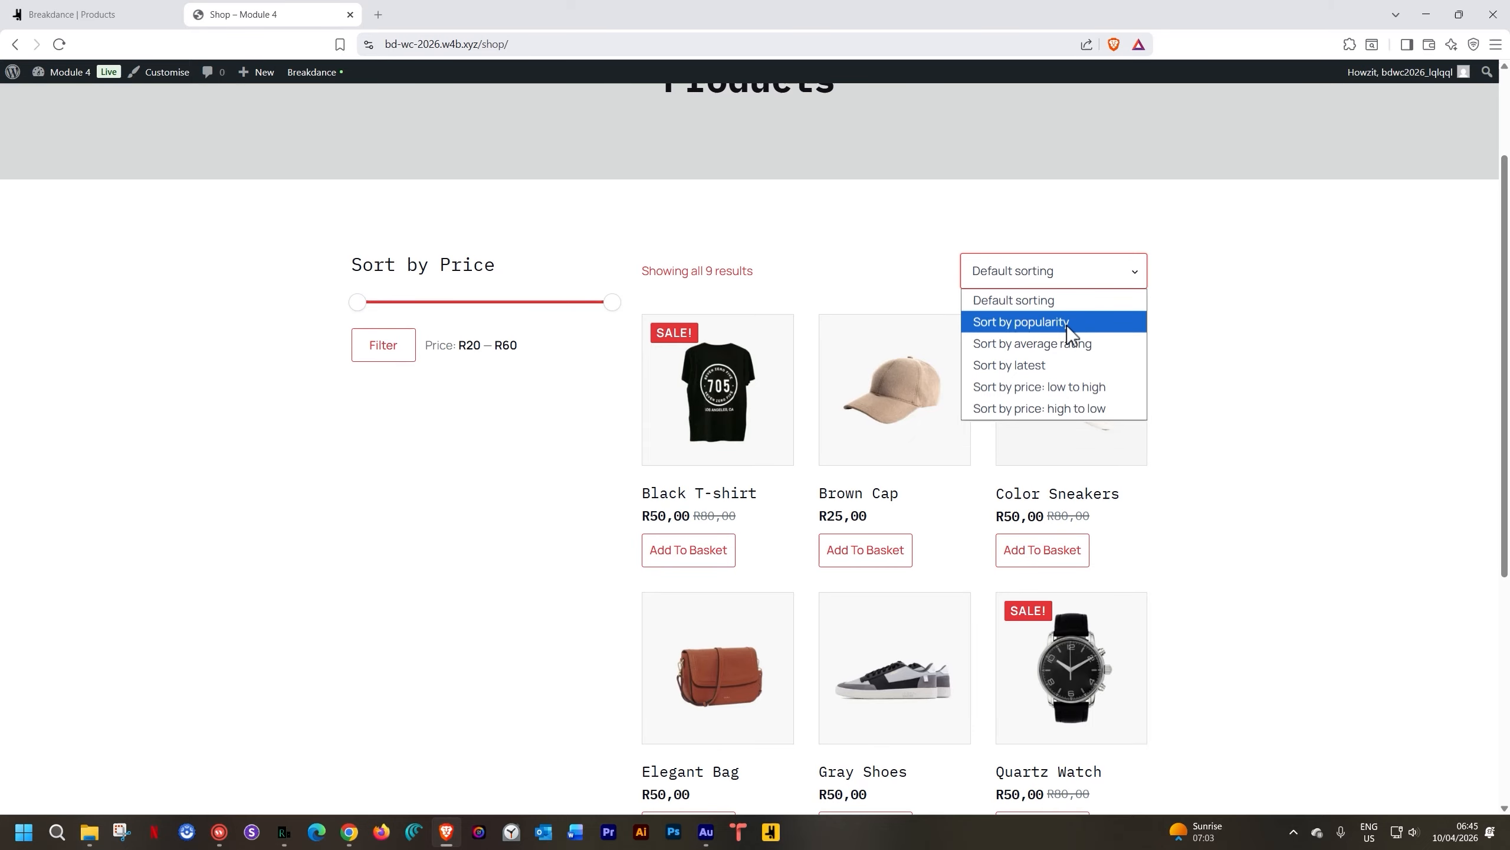
{"action": "left_click", "coordinate": [1067, 326]}
{"action": "left_click", "coordinate": [1133, 271]}
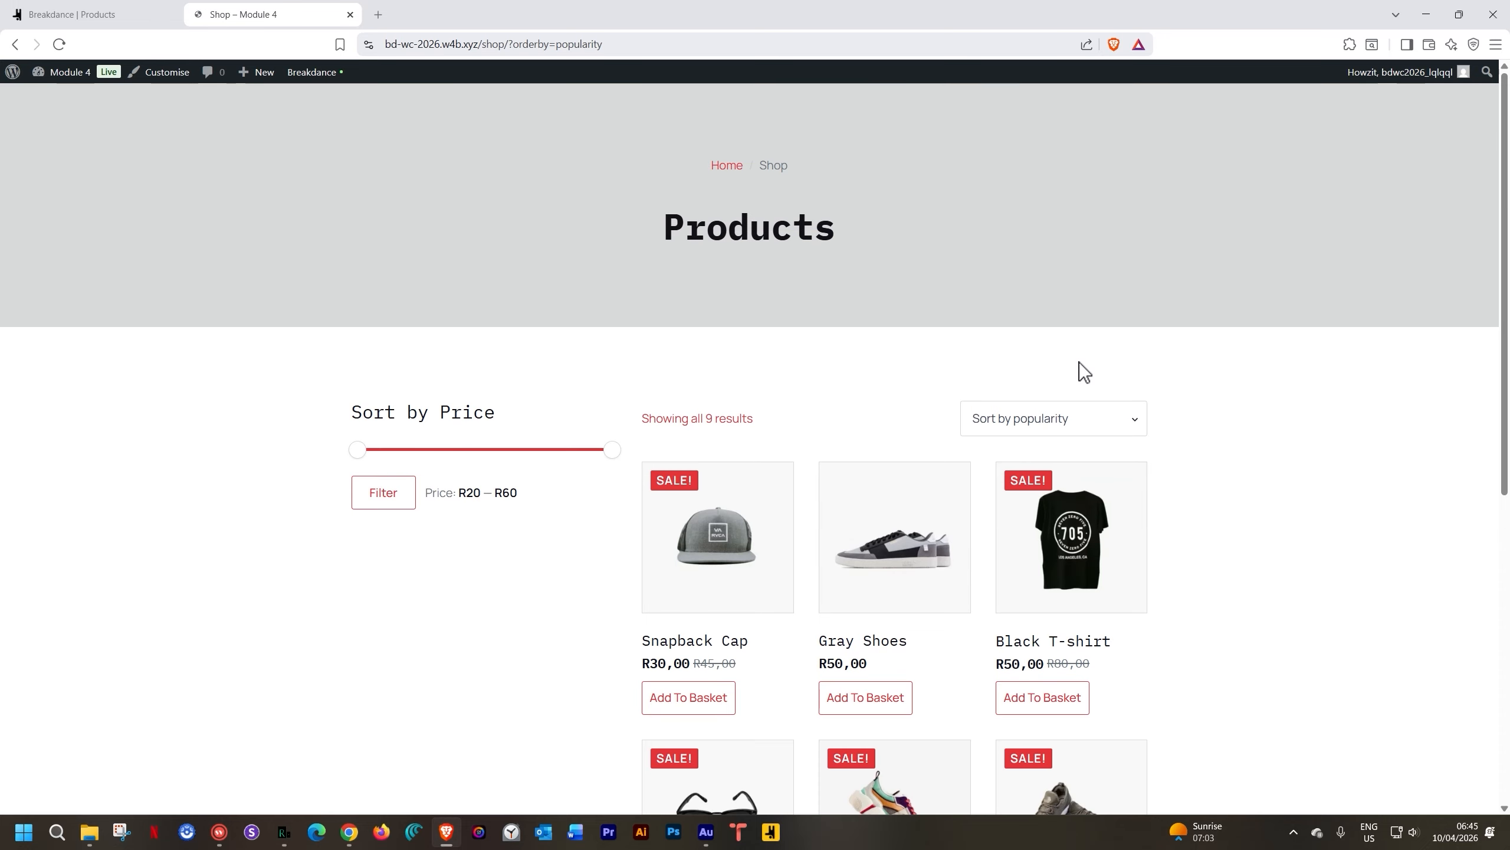
{"action": "left_click", "coordinate": [1090, 421]}
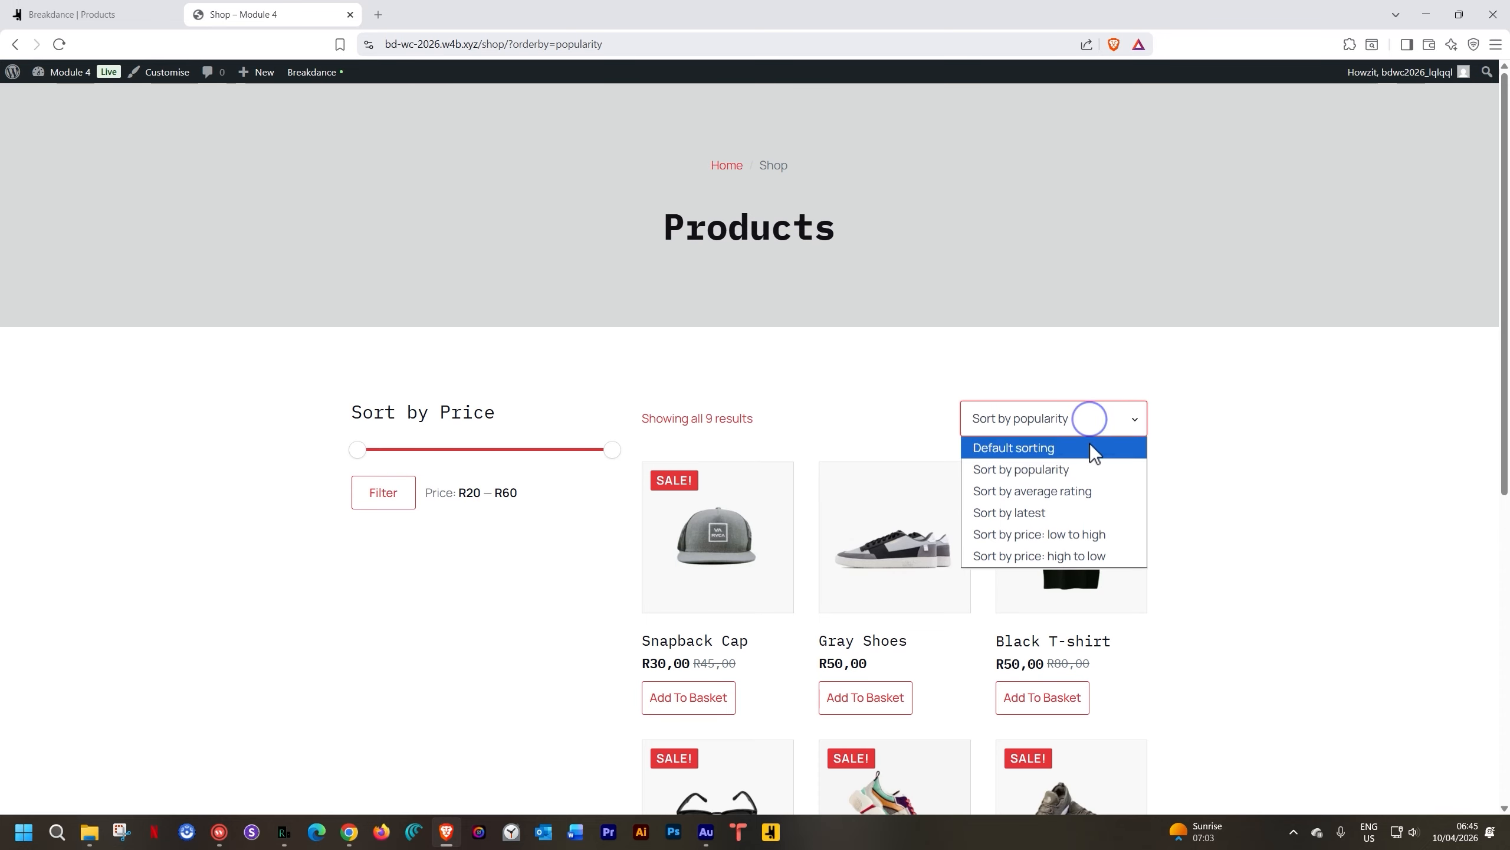
{"action": "left_click", "coordinate": [1091, 534]}
{"action": "scroll", "coordinate": [1333, 413], "scroll_direction": "down", "scroll_amount": 5}
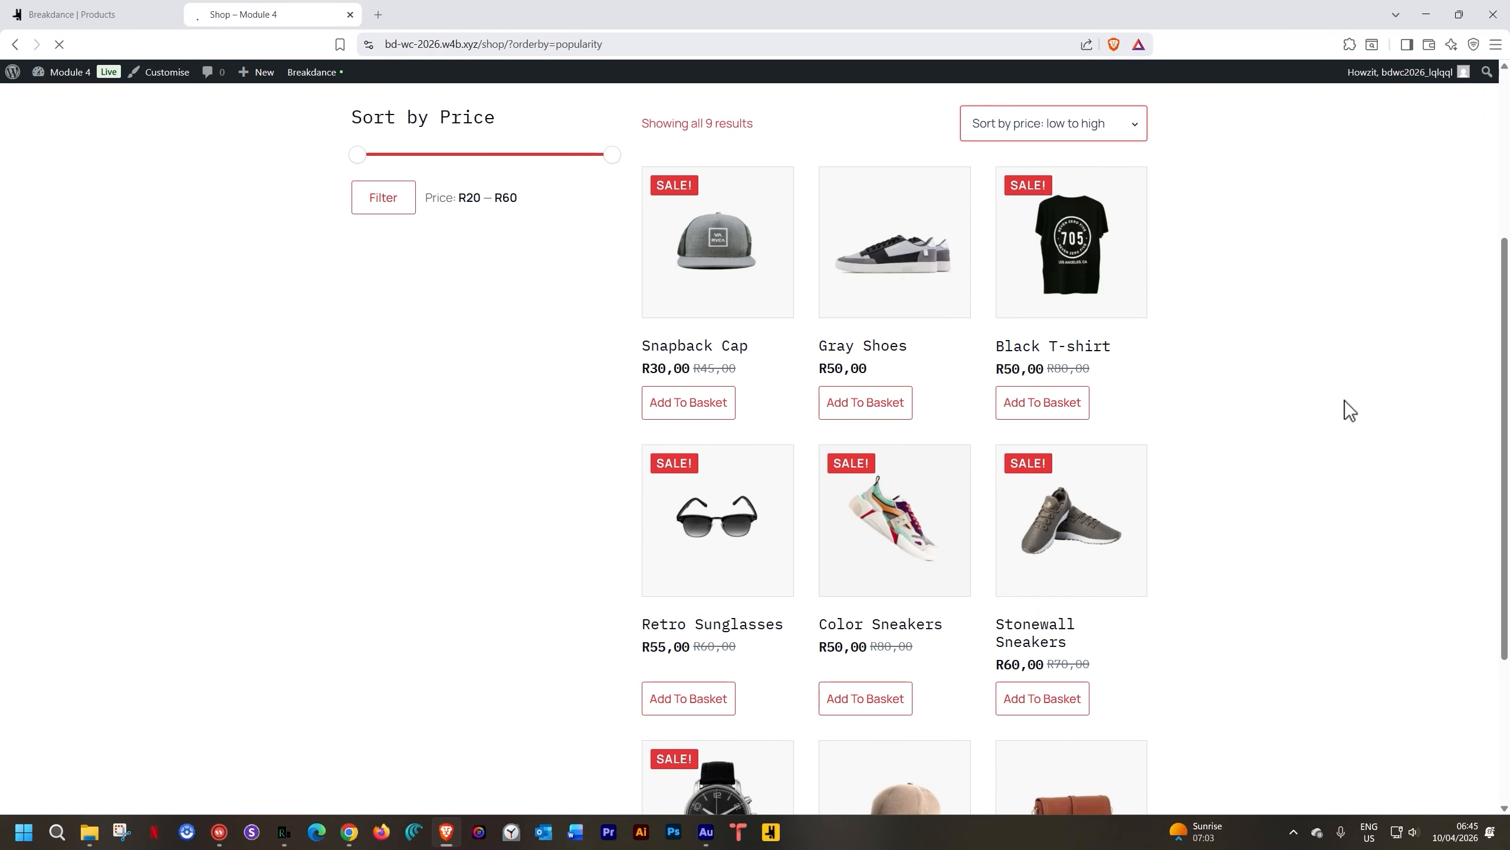
{"action": "scroll", "coordinate": [1295, 368], "scroll_direction": "down", "scroll_amount": 3}
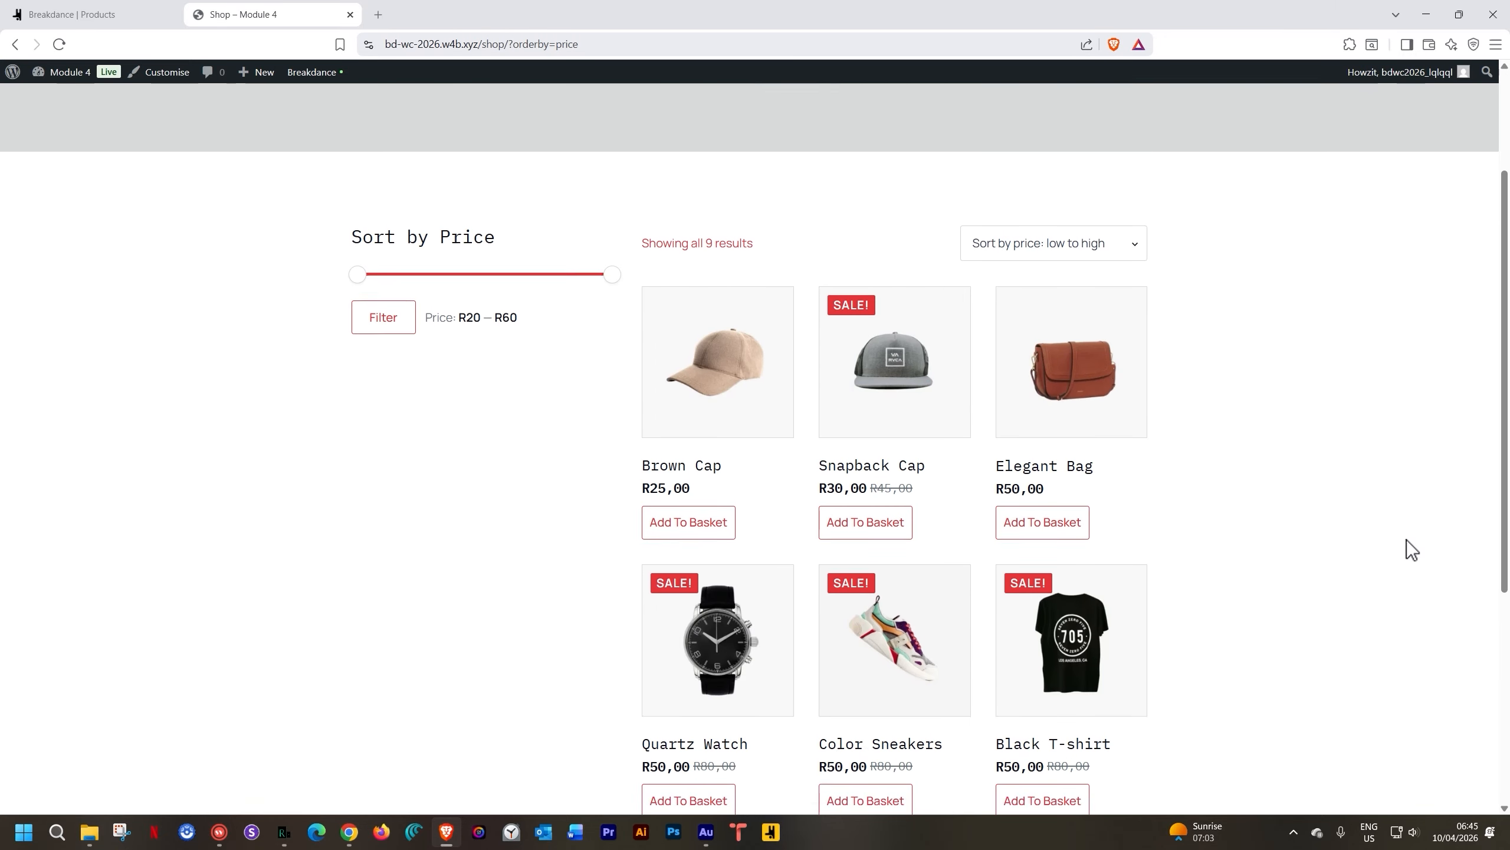
{"action": "scroll", "coordinate": [1407, 540], "scroll_direction": "down", "scroll_amount": 3}
{"action": "scroll", "coordinate": [1403, 536], "scroll_direction": "up", "scroll_amount": 2}
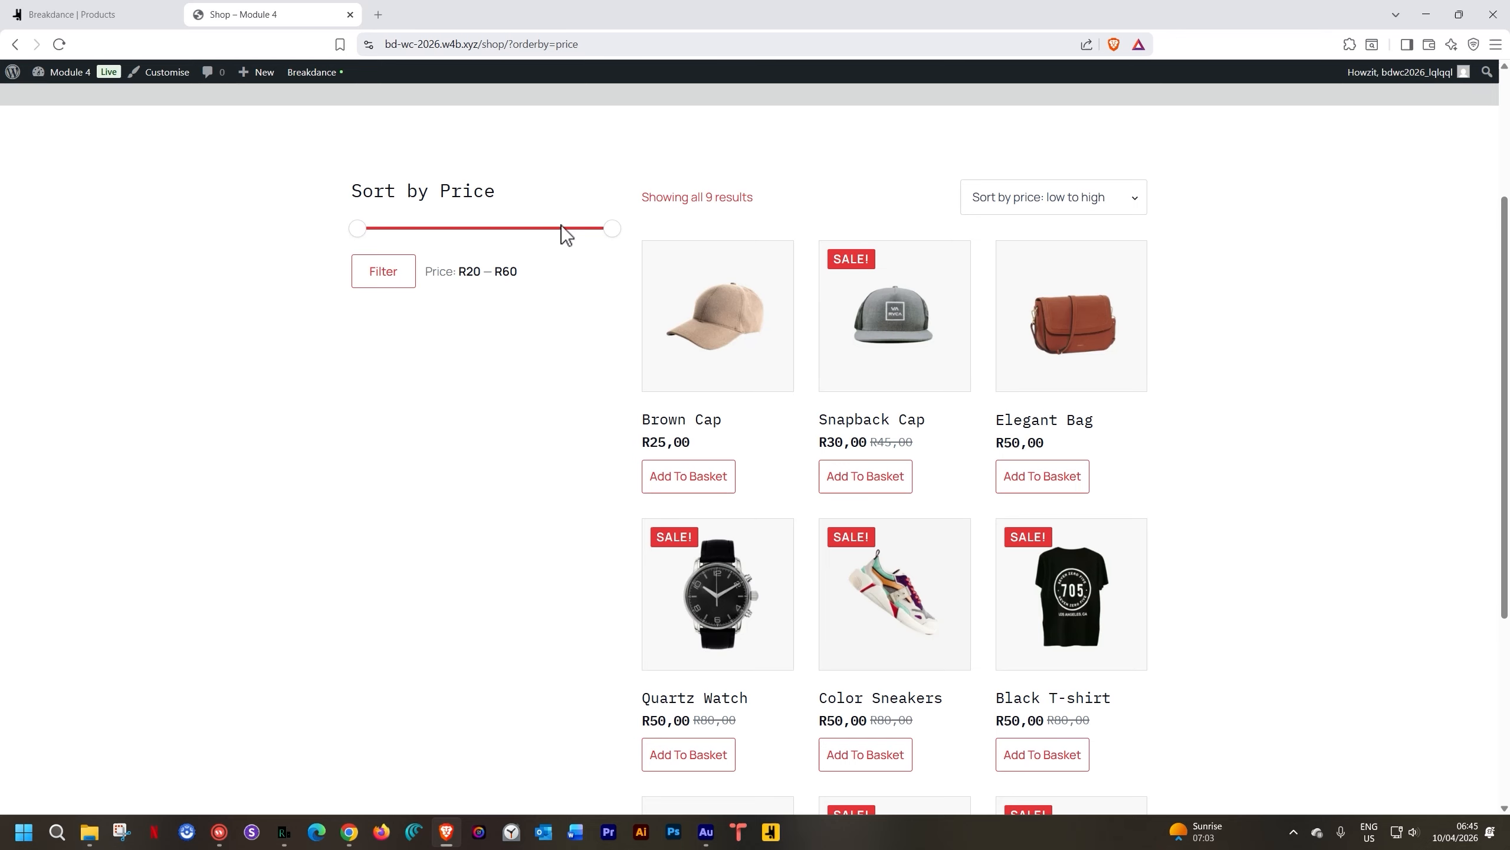
Filter by price R20–R40, then by R40–R60 to list 7 products
{"action": "left_click_drag", "start_coordinate": [576, 230], "coordinate": [473, 235]}
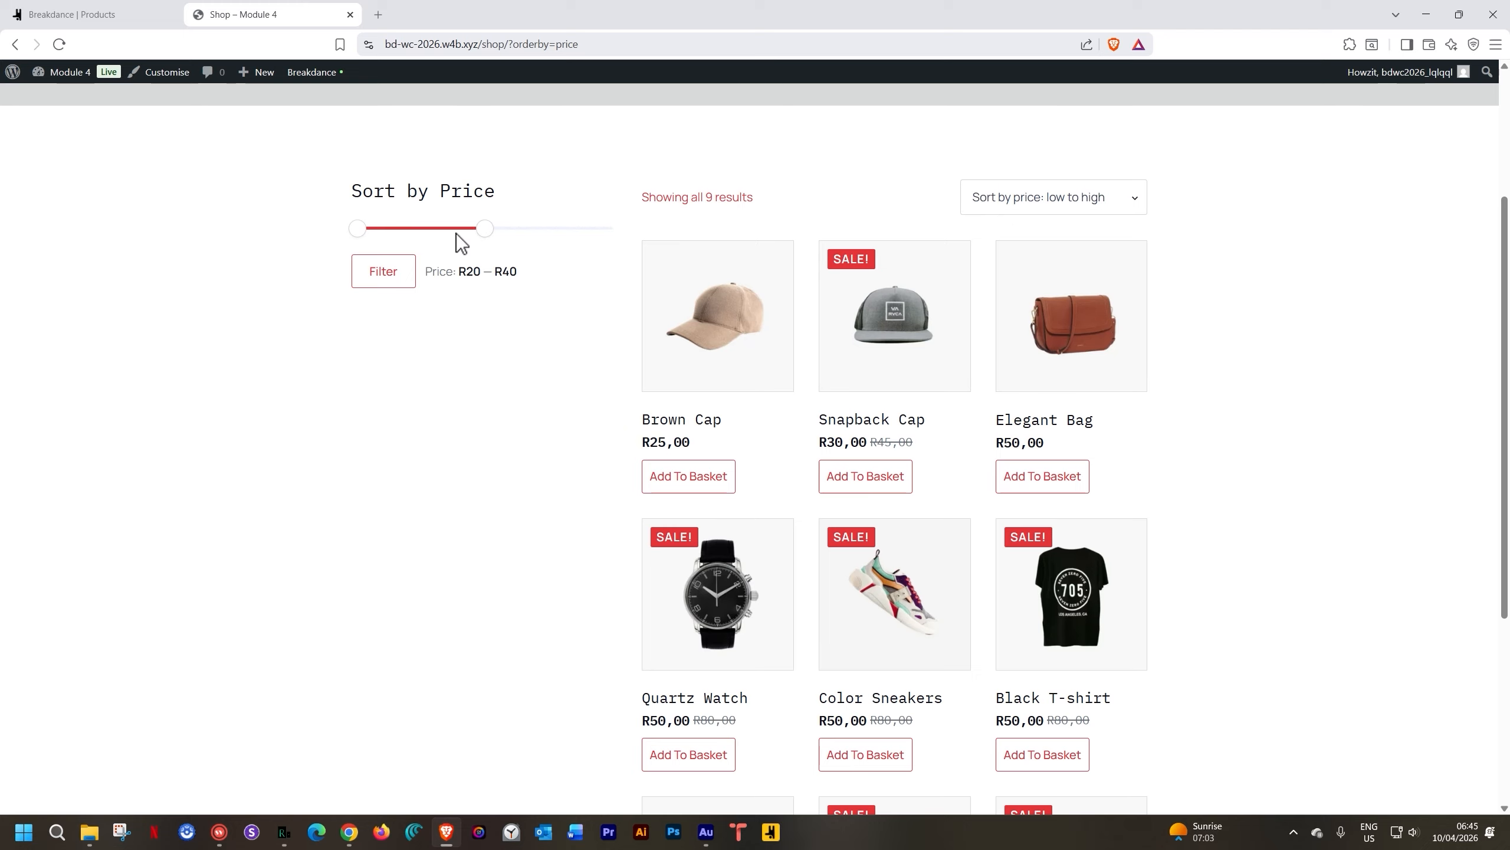
{"action": "left_click", "coordinate": [384, 273]}
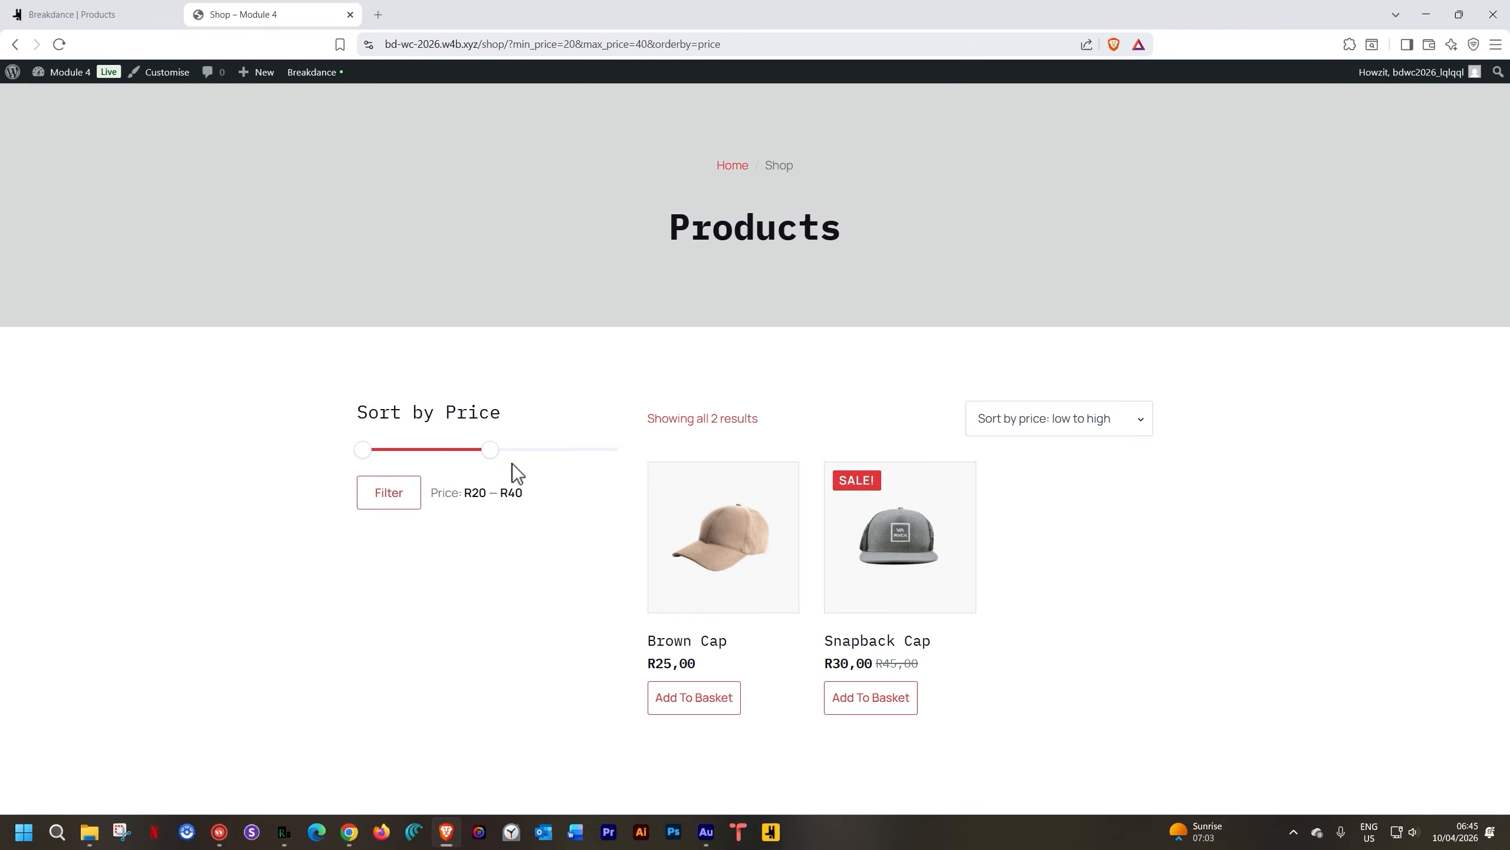
{"action": "left_click_drag", "start_coordinate": [494, 450], "coordinate": [646, 451]}
{"action": "left_click_drag", "start_coordinate": [362, 450], "coordinate": [476, 453]}
{"action": "left_click", "coordinate": [393, 497]}
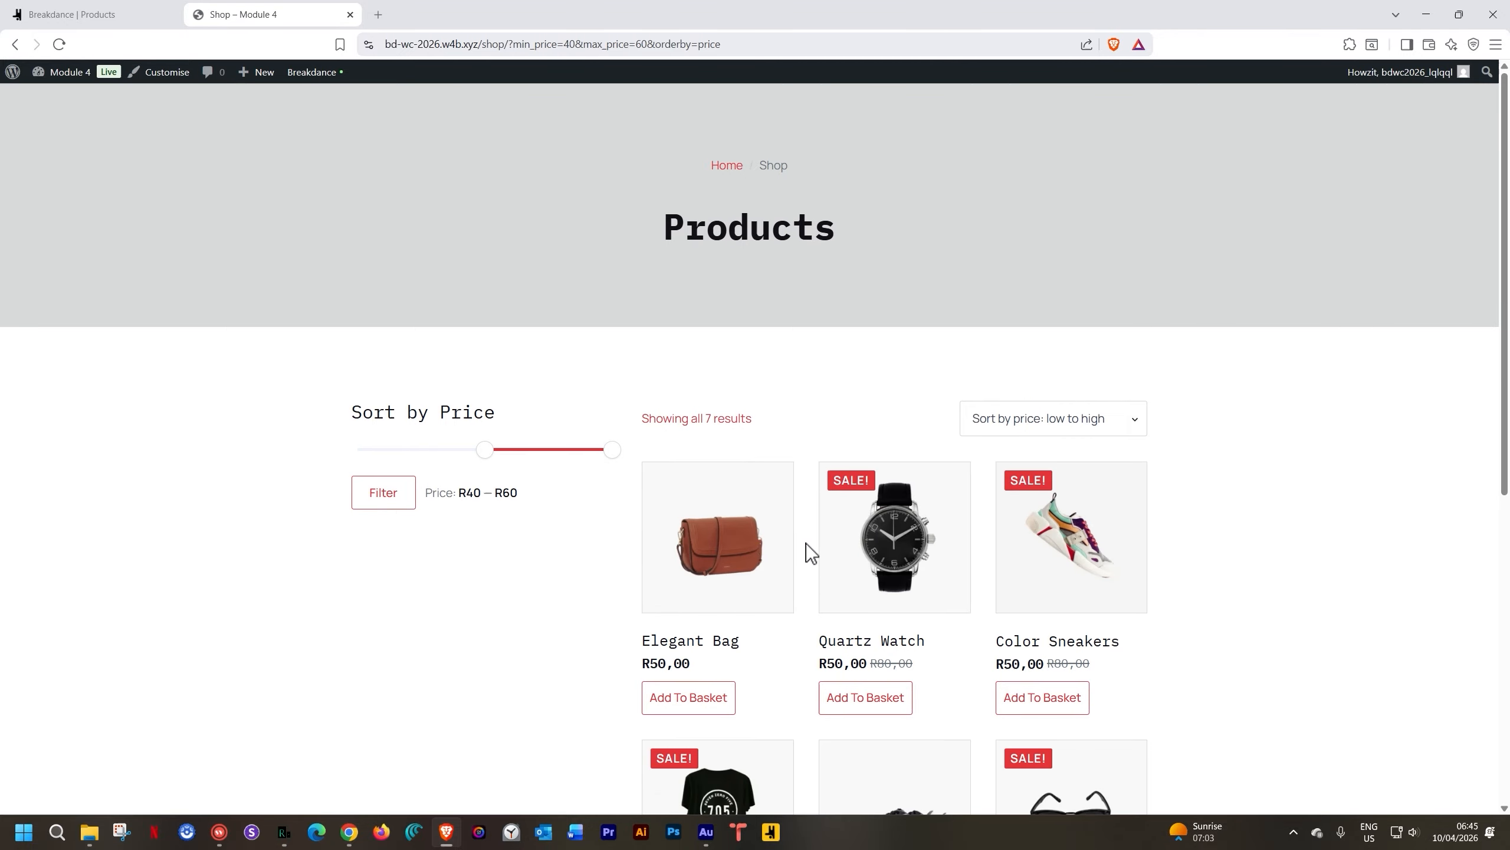
{"action": "scroll", "coordinate": [806, 545], "scroll_direction": "down", "scroll_amount": 2}
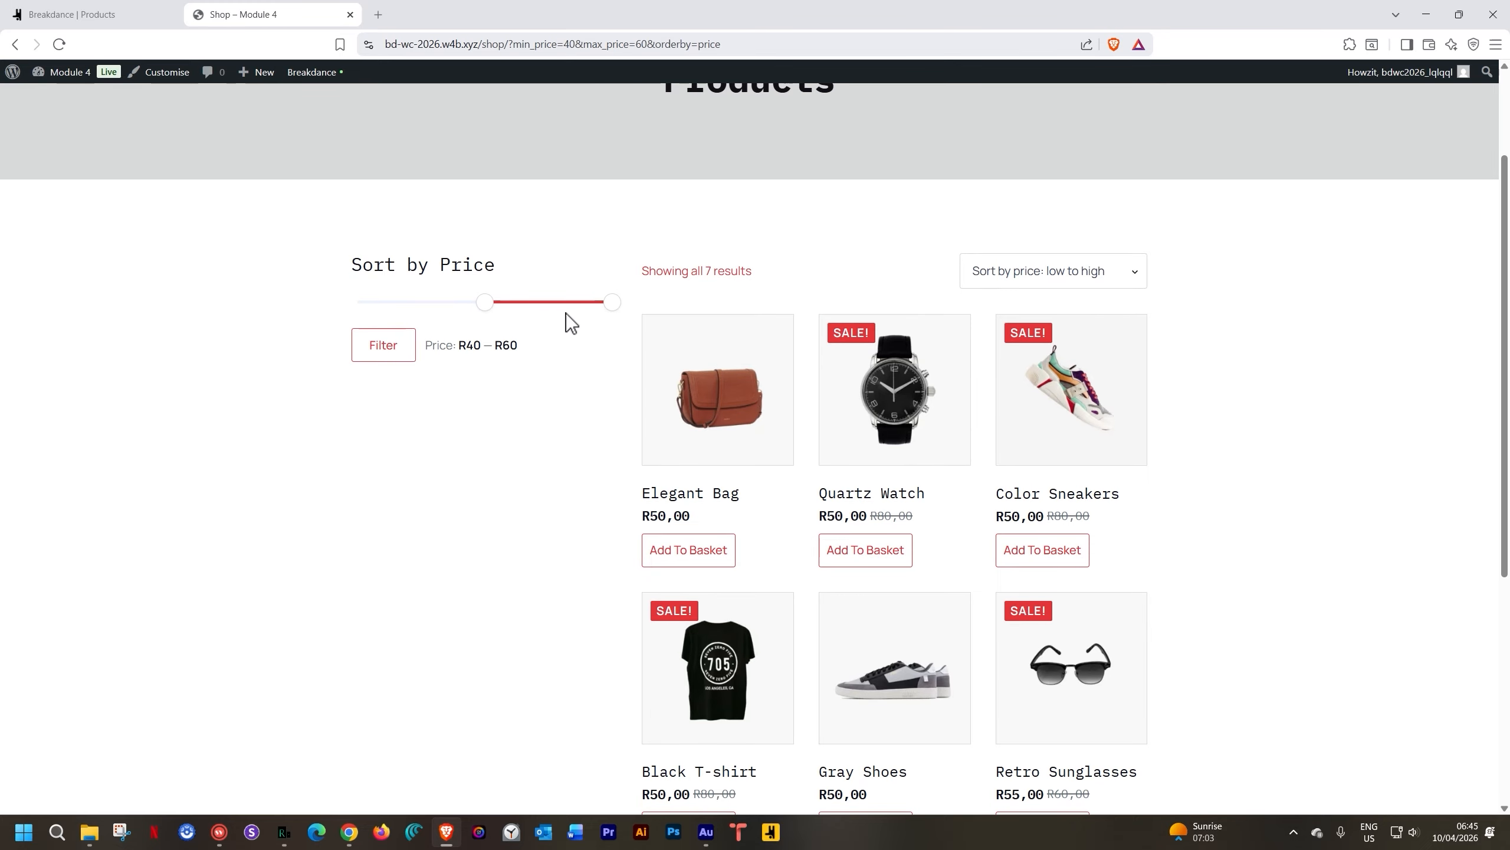
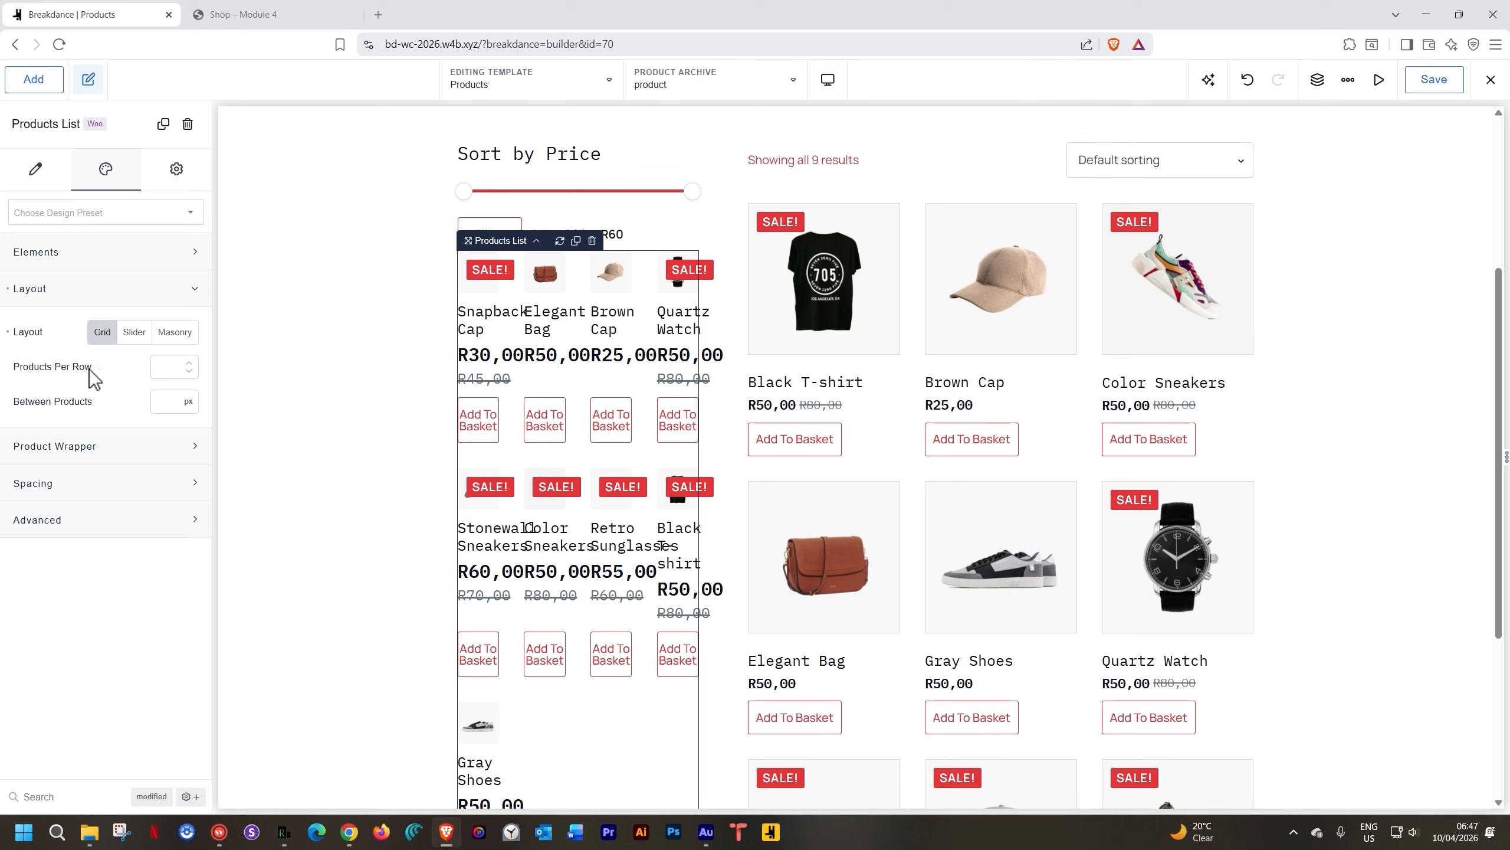
Set the Products List to 1 product per row and open its Image element settings
{"action": "left_click", "coordinate": [155, 364]}
{"action": "type", "text": "1"}
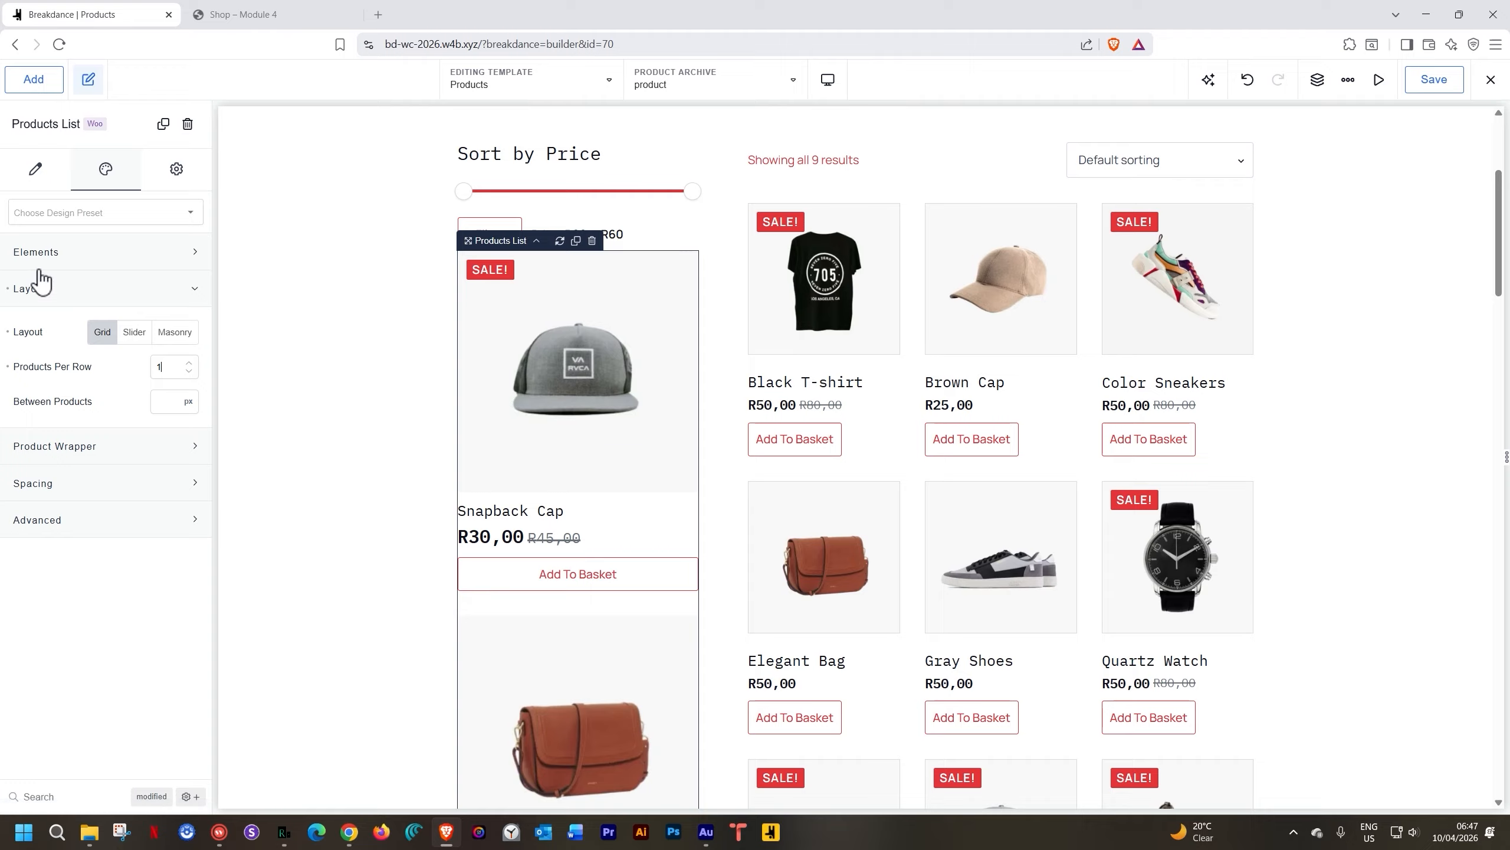
{"action": "left_click", "coordinate": [60, 252]}
{"action": "left_click", "coordinate": [174, 297]}
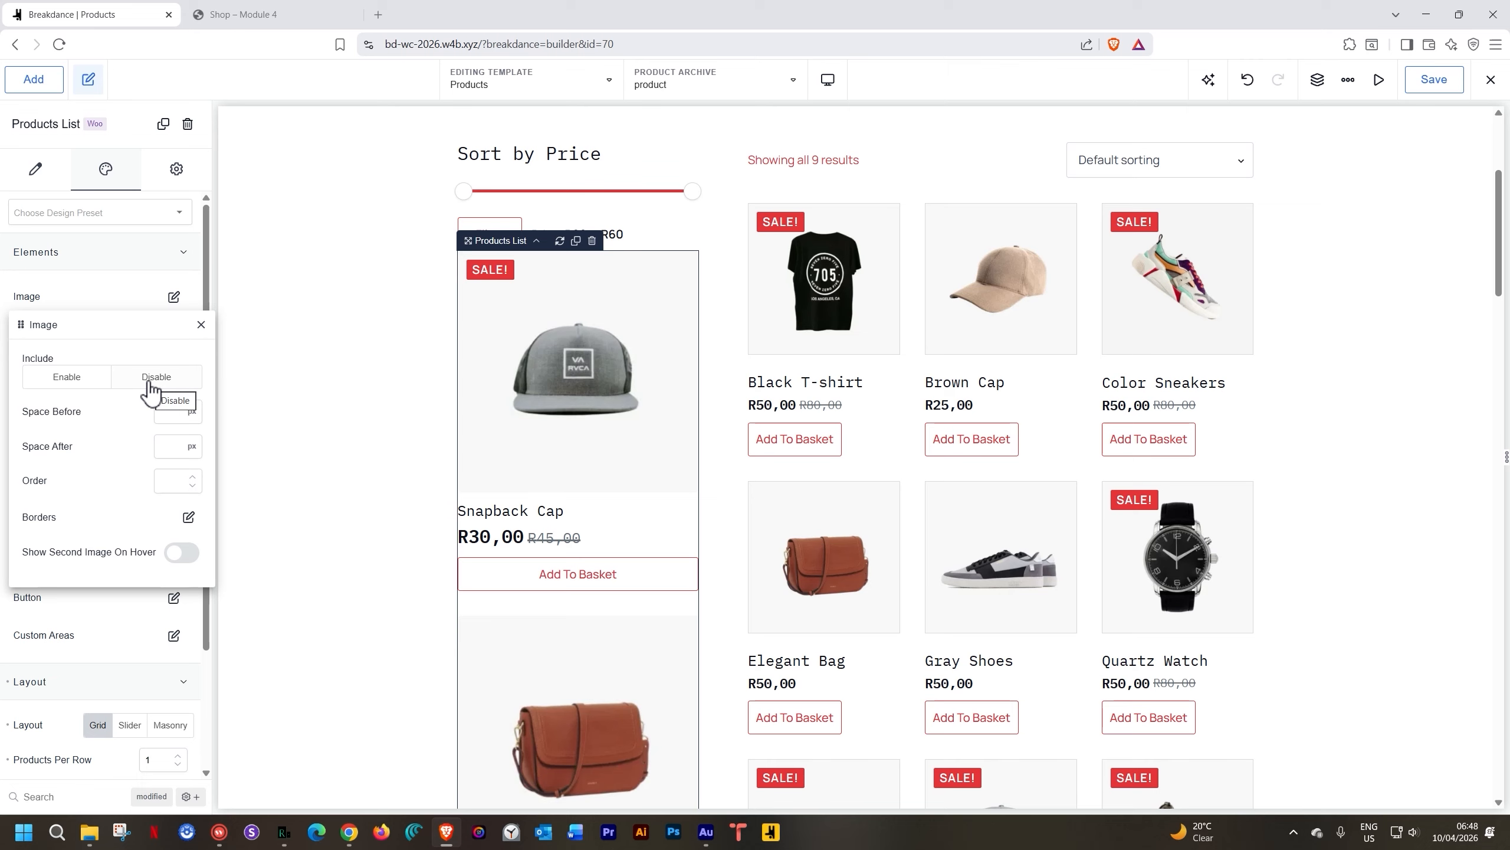
Close the Image settings, review the single-column list, and select the main shop grid
{"action": "left_click", "coordinate": [201, 325]}
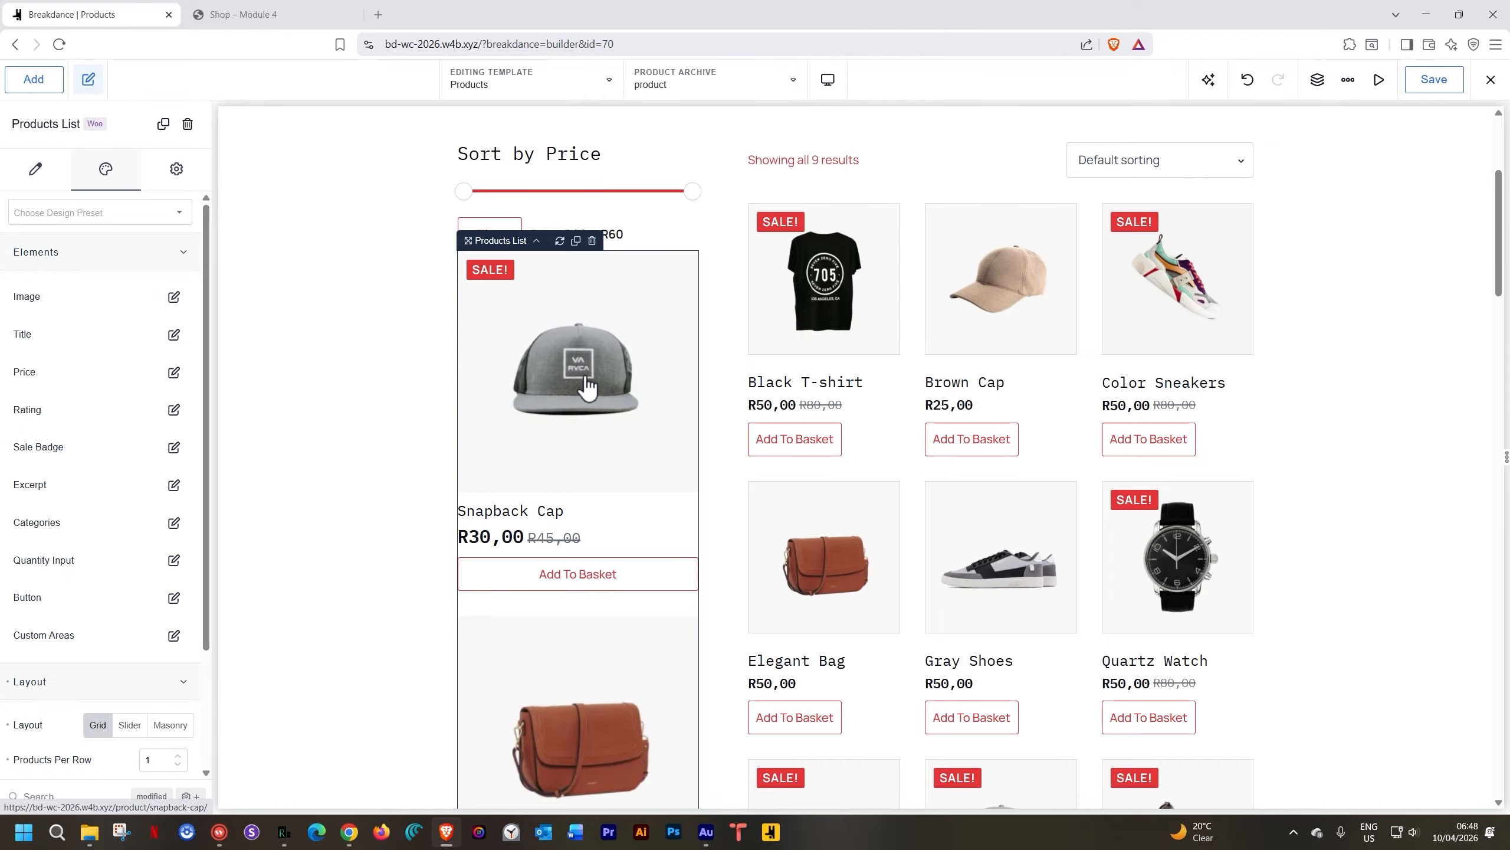
{"action": "scroll", "coordinate": [587, 390], "scroll_direction": "down", "scroll_amount": 1}
{"action": "scroll", "coordinate": [587, 383], "scroll_direction": "down", "scroll_amount": 2}
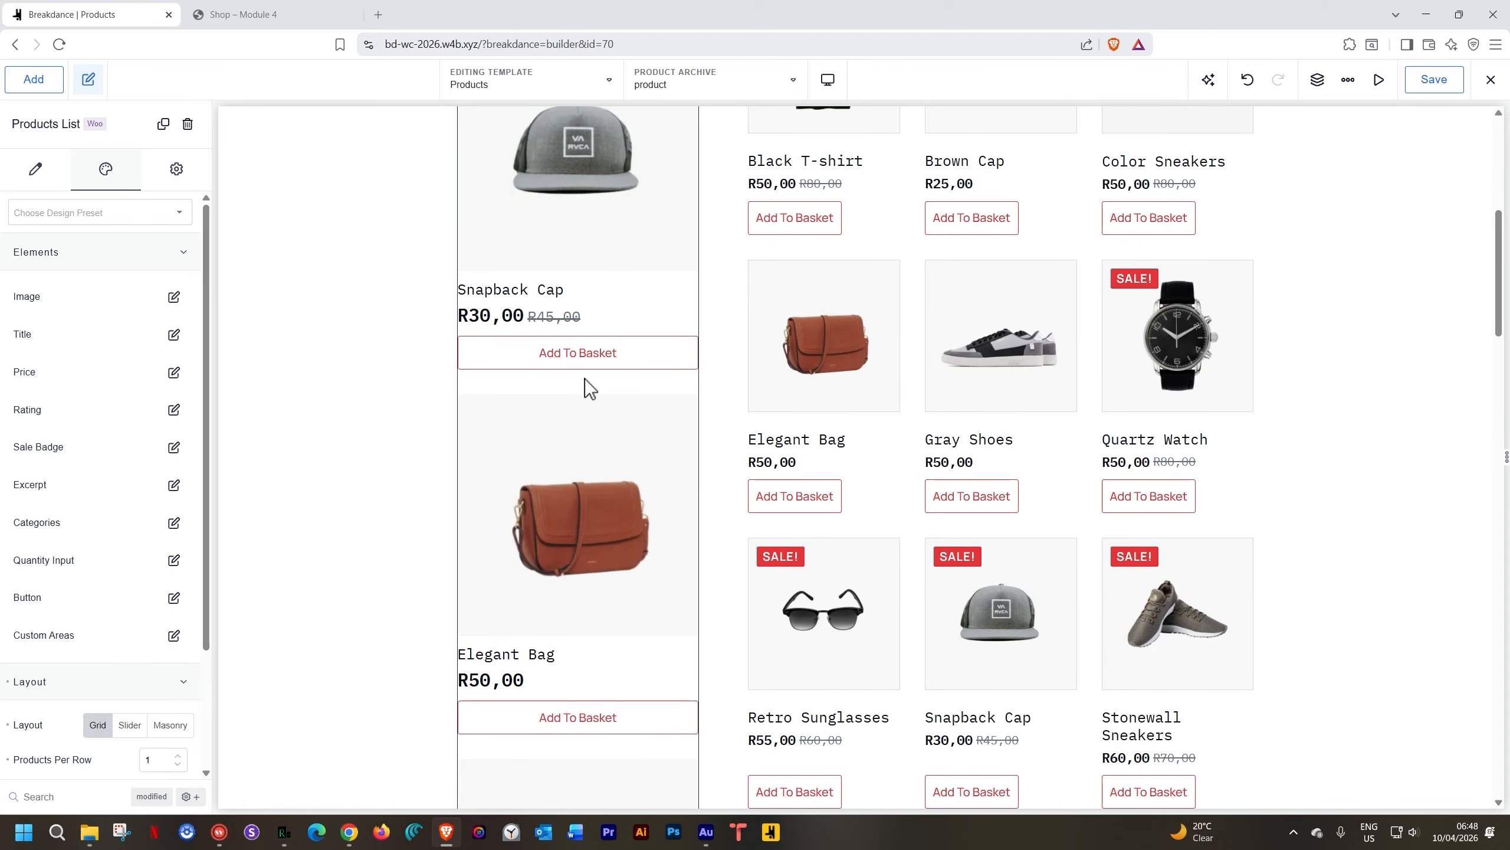
{"action": "scroll", "coordinate": [585, 378], "scroll_direction": "up", "scroll_amount": 2}
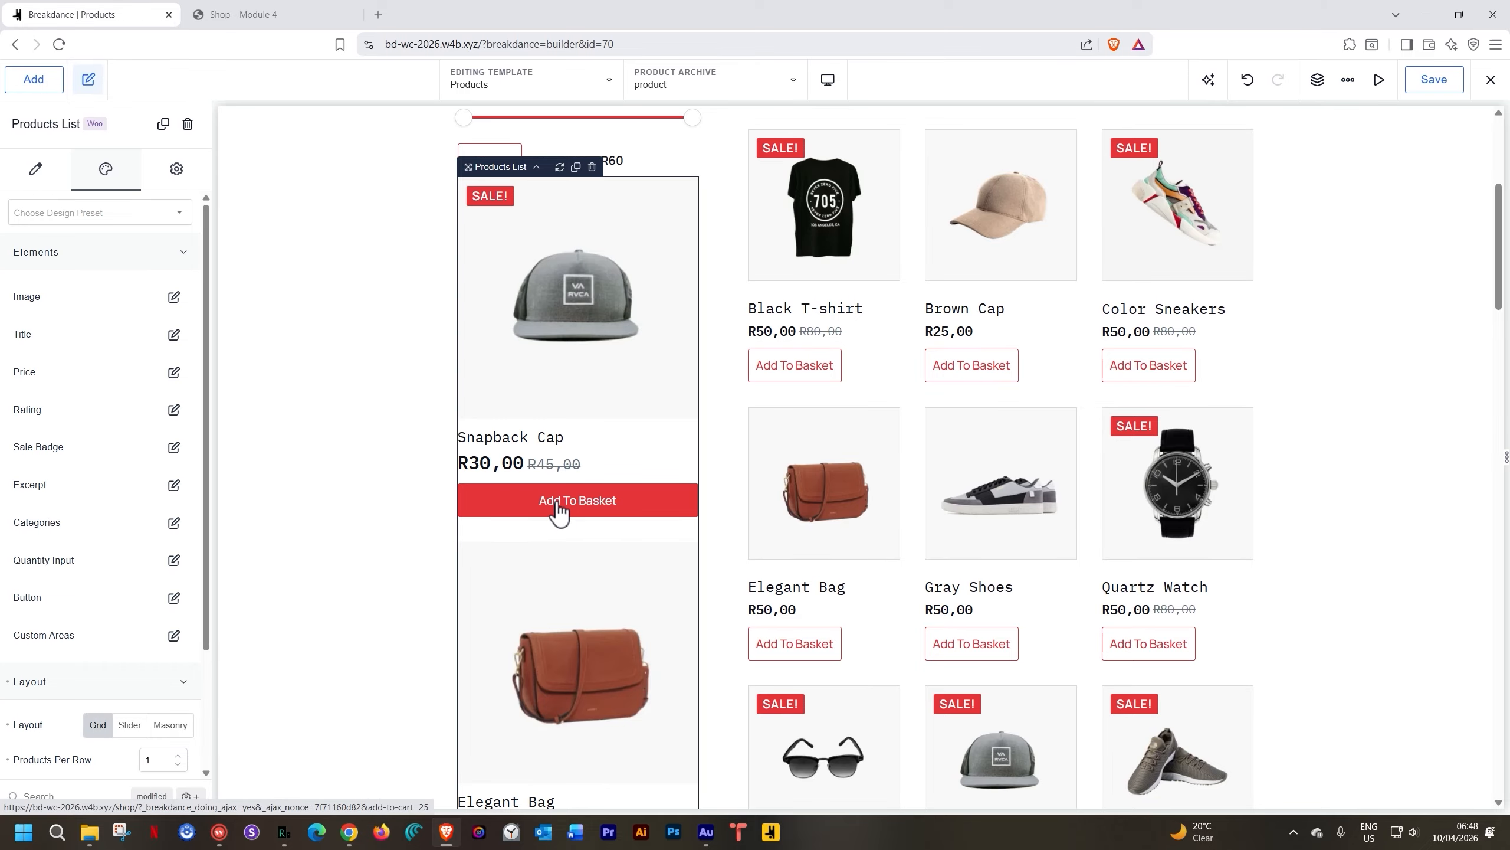
{"action": "scroll", "coordinate": [559, 512], "scroll_direction": "down", "scroll_amount": 5}
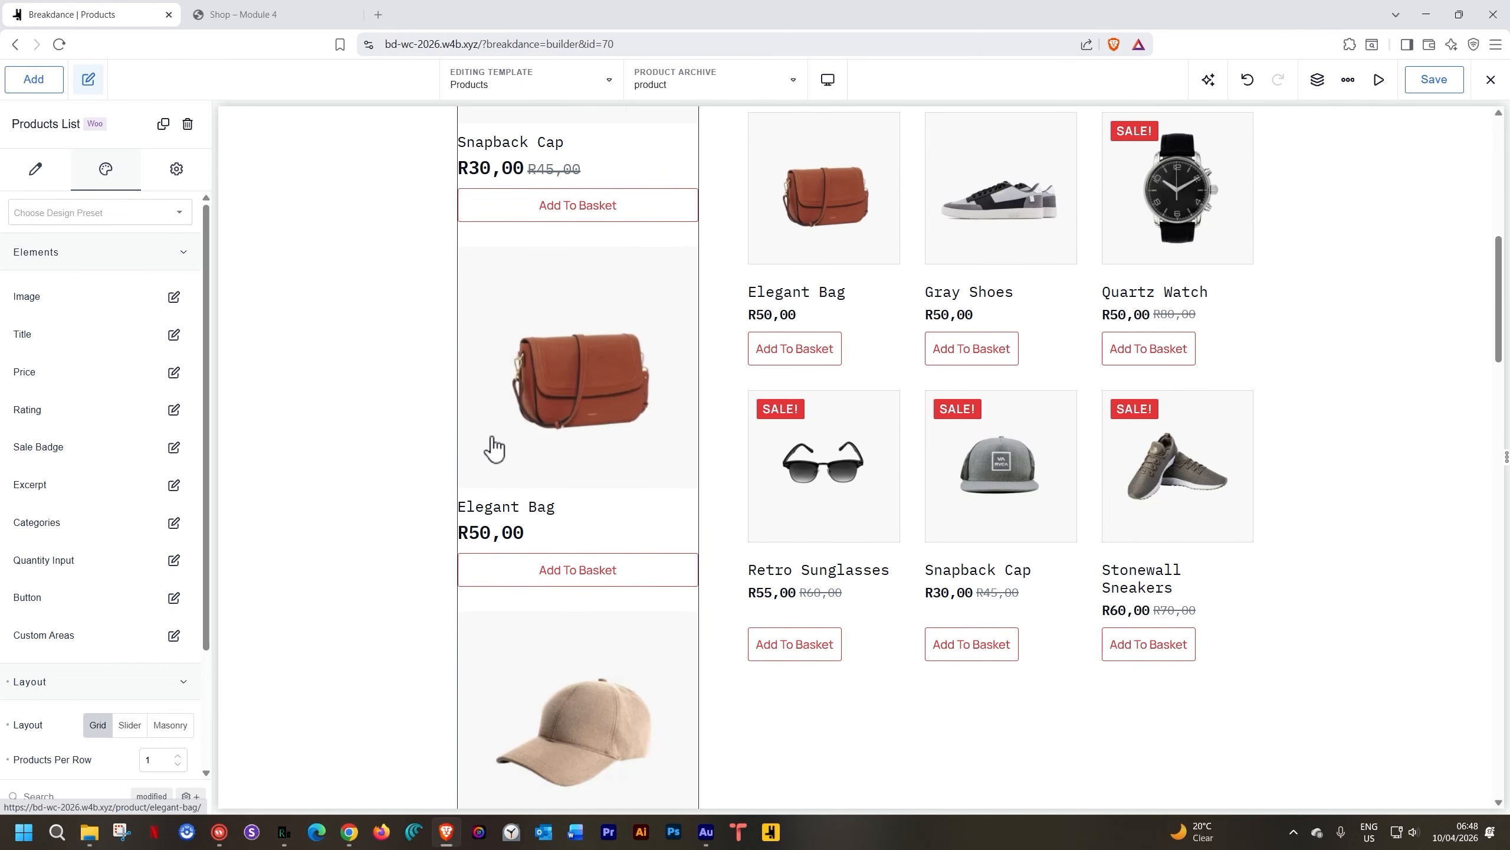
{"action": "scroll", "coordinate": [612, 529], "scroll_direction": "down", "scroll_amount": 6}
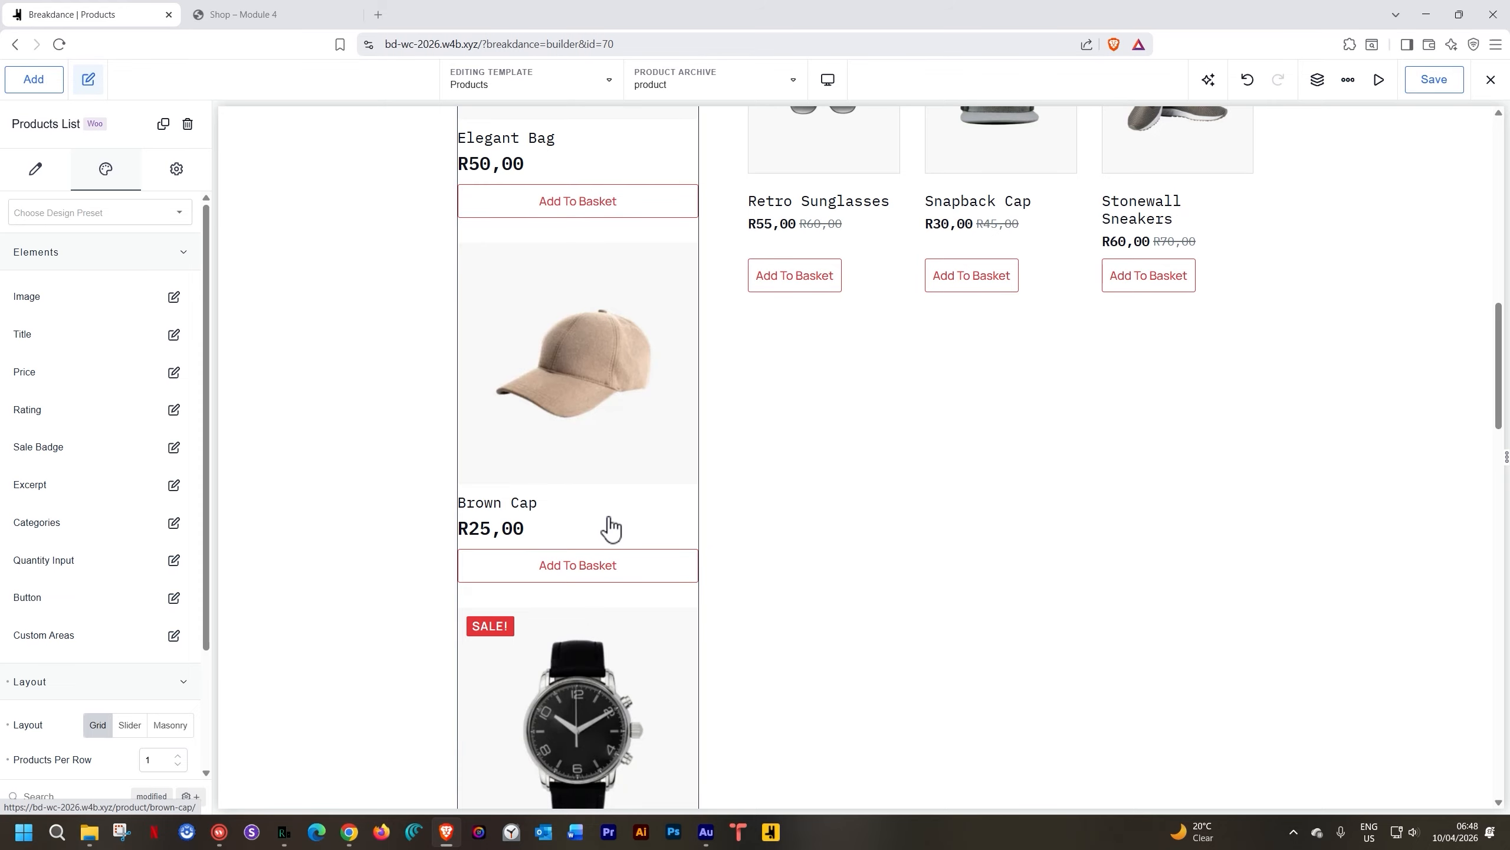
{"action": "scroll", "coordinate": [548, 532], "scroll_direction": "down", "scroll_amount": 4}
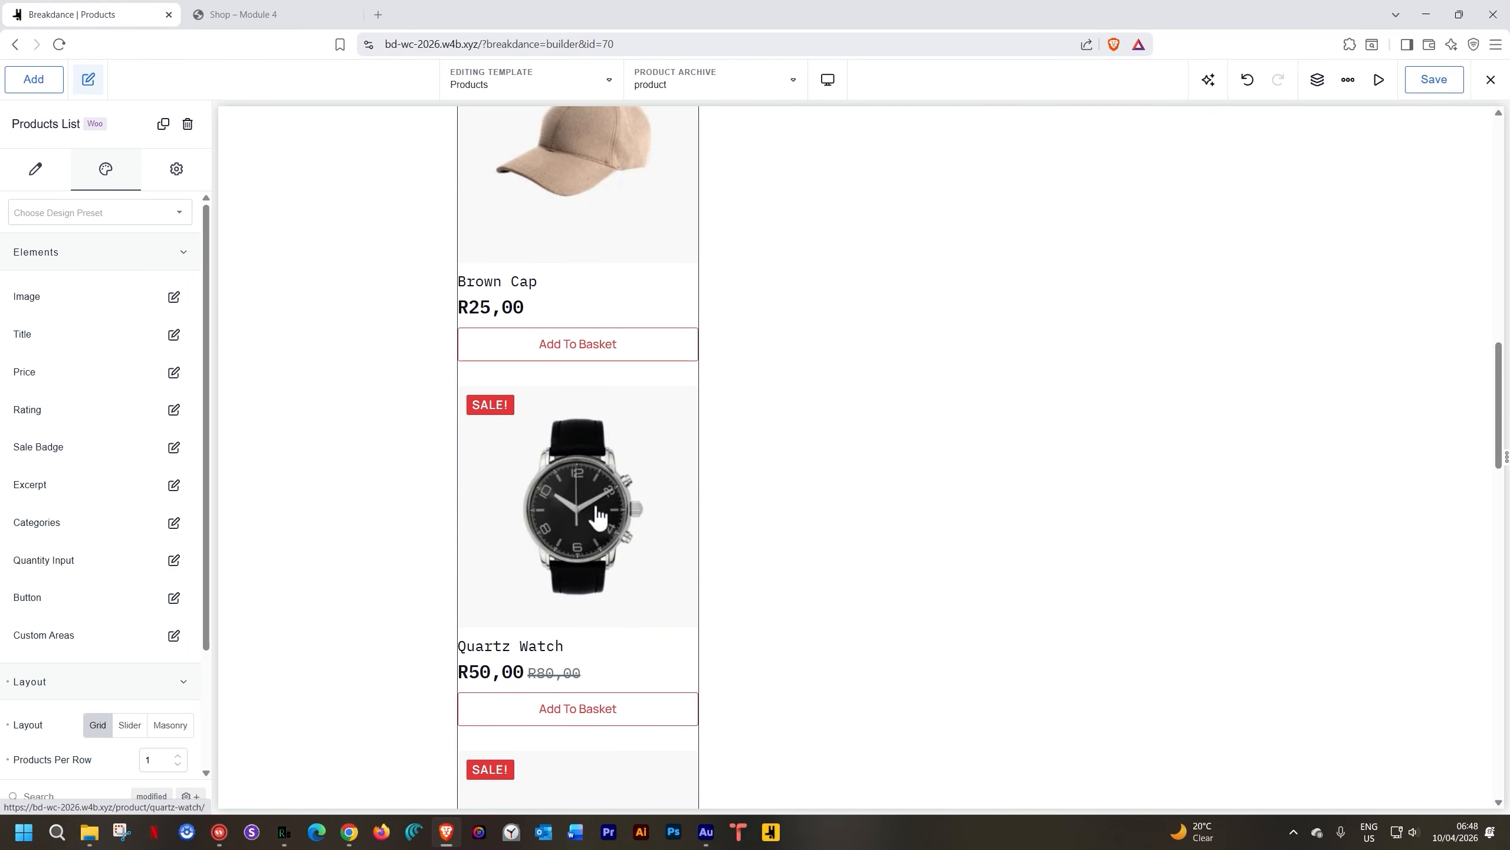
{"action": "scroll", "coordinate": [547, 571], "scroll_direction": "down", "scroll_amount": 5}
{"action": "scroll", "coordinate": [544, 568], "scroll_direction": "down", "scroll_amount": 8}
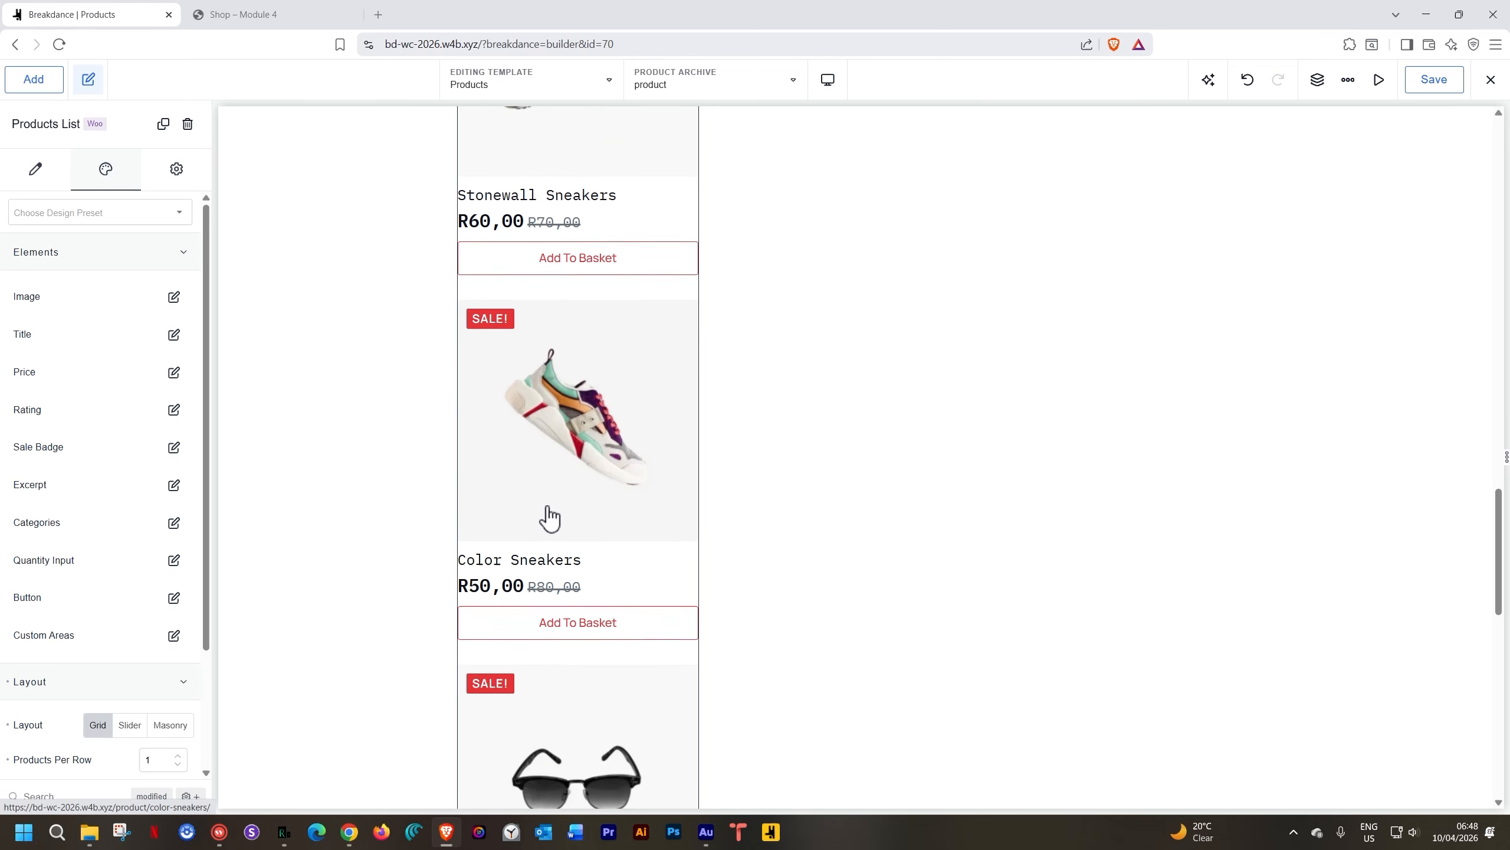
{"action": "scroll", "coordinate": [548, 517], "scroll_direction": "up", "scroll_amount": 6}
{"action": "scroll", "coordinate": [548, 519], "scroll_direction": "down", "scroll_amount": 5}
{"action": "scroll", "coordinate": [547, 520], "scroll_direction": "down", "scroll_amount": 6}
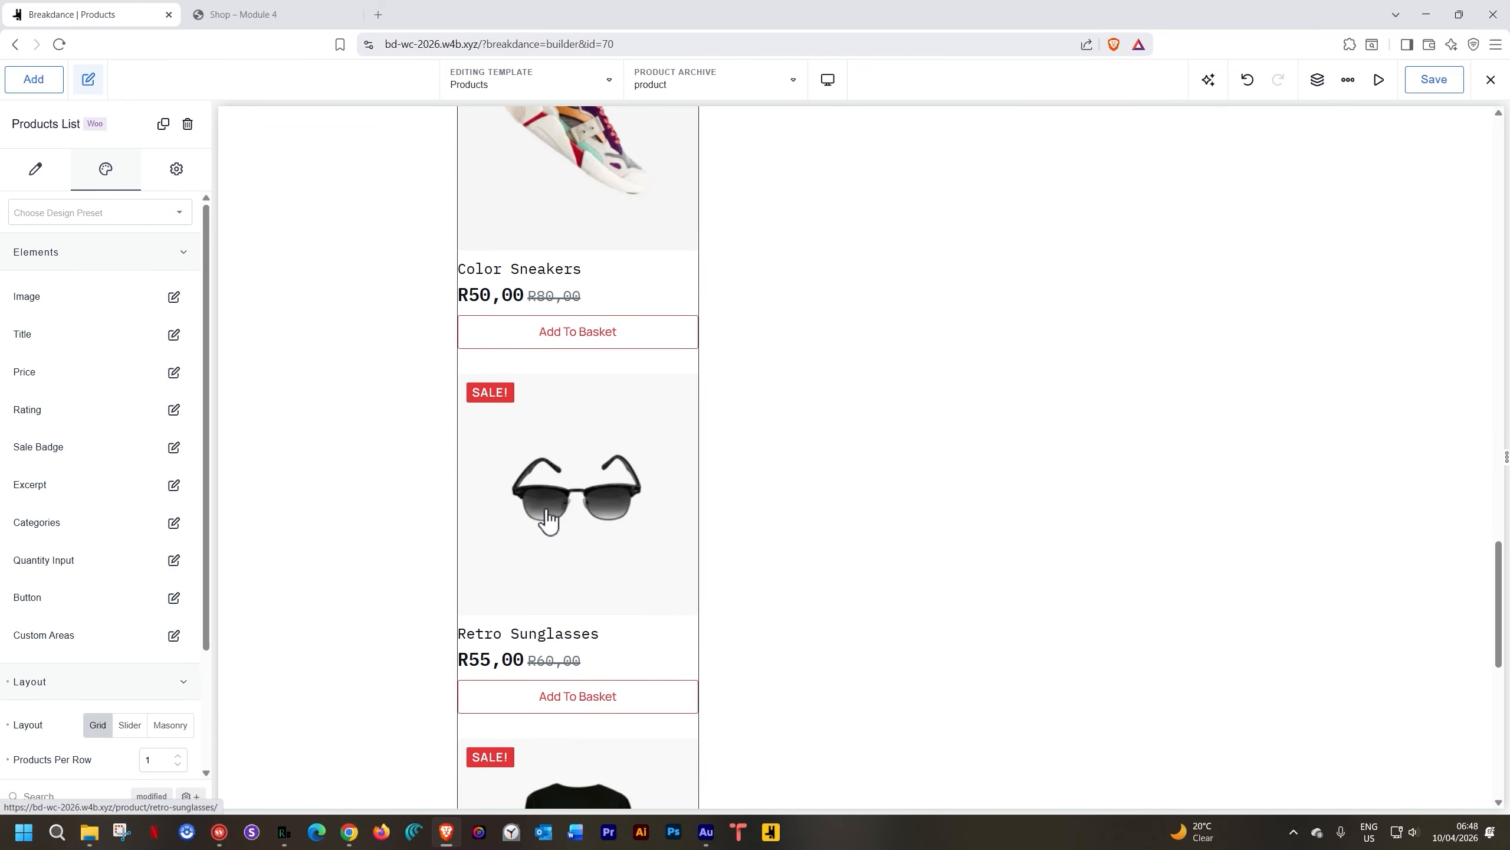
{"action": "scroll", "coordinate": [546, 522], "scroll_direction": "down", "scroll_amount": 5}
{"action": "scroll", "coordinate": [543, 519], "scroll_direction": "down", "scroll_amount": 5}
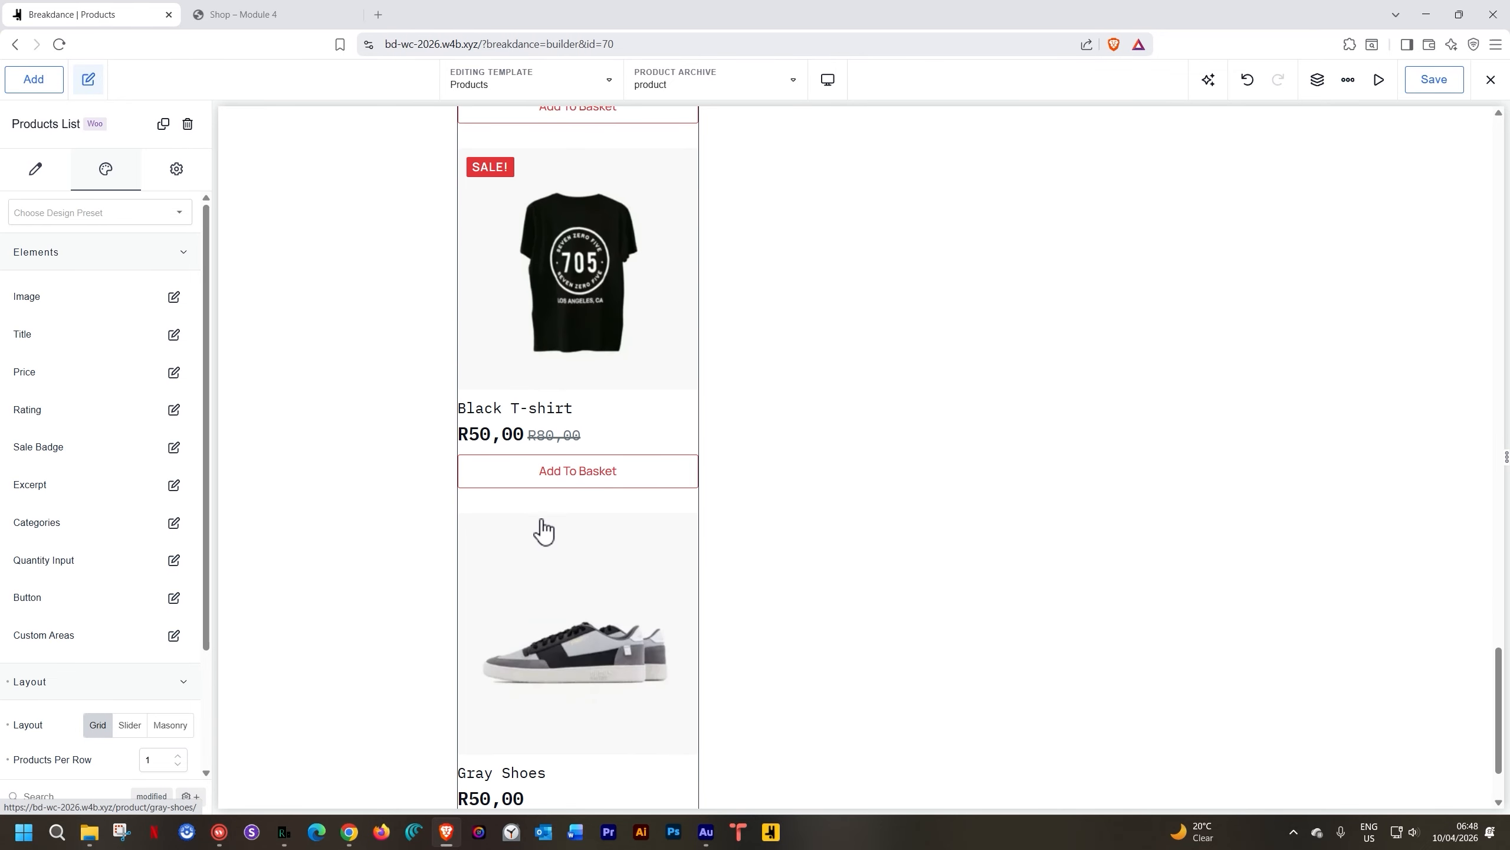
{"action": "scroll", "coordinate": [541, 523], "scroll_direction": "down", "scroll_amount": 2}
{"action": "scroll", "coordinate": [543, 526], "scroll_direction": "up", "scroll_amount": 9}
{"action": "scroll", "coordinate": [542, 526], "scroll_direction": "up", "scroll_amount": 15}
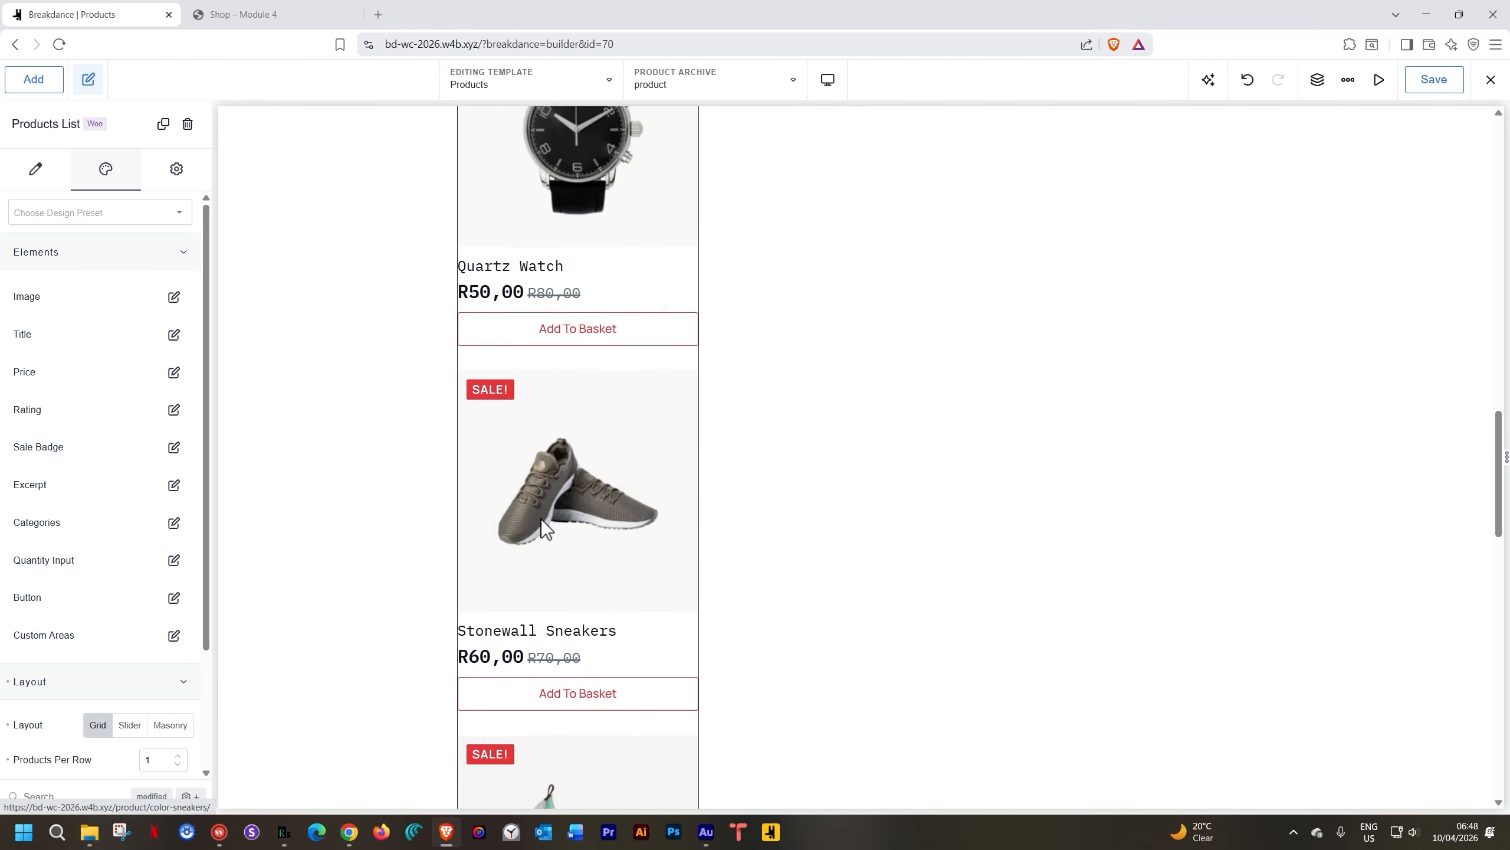
{"action": "left_click", "coordinate": [789, 411]}
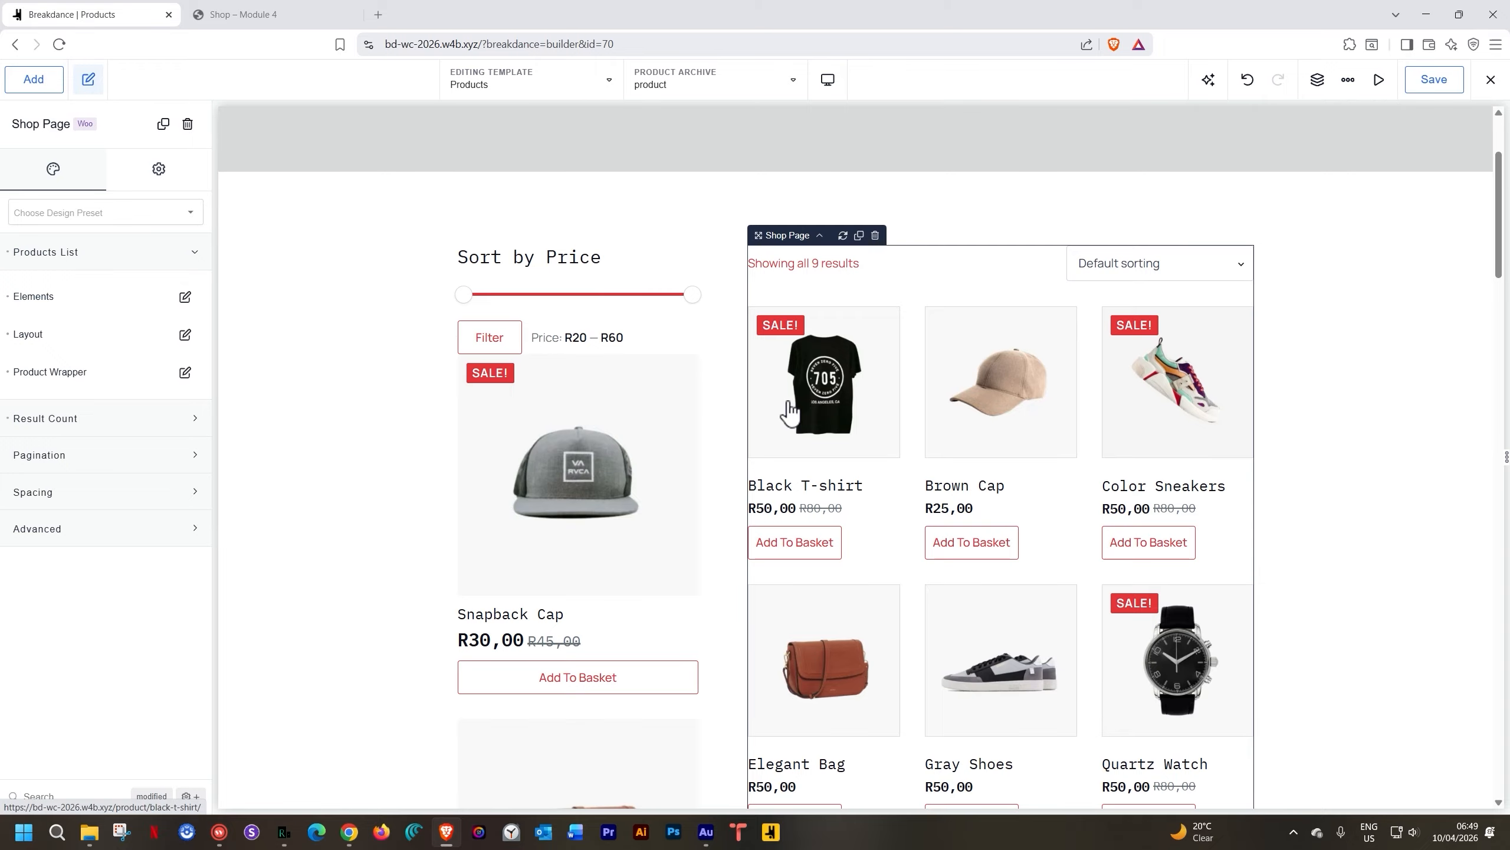
Reselect the Products List, browse the Add panel's WooCommerce elements, then delete the list
{"action": "left_click", "coordinate": [602, 475]}
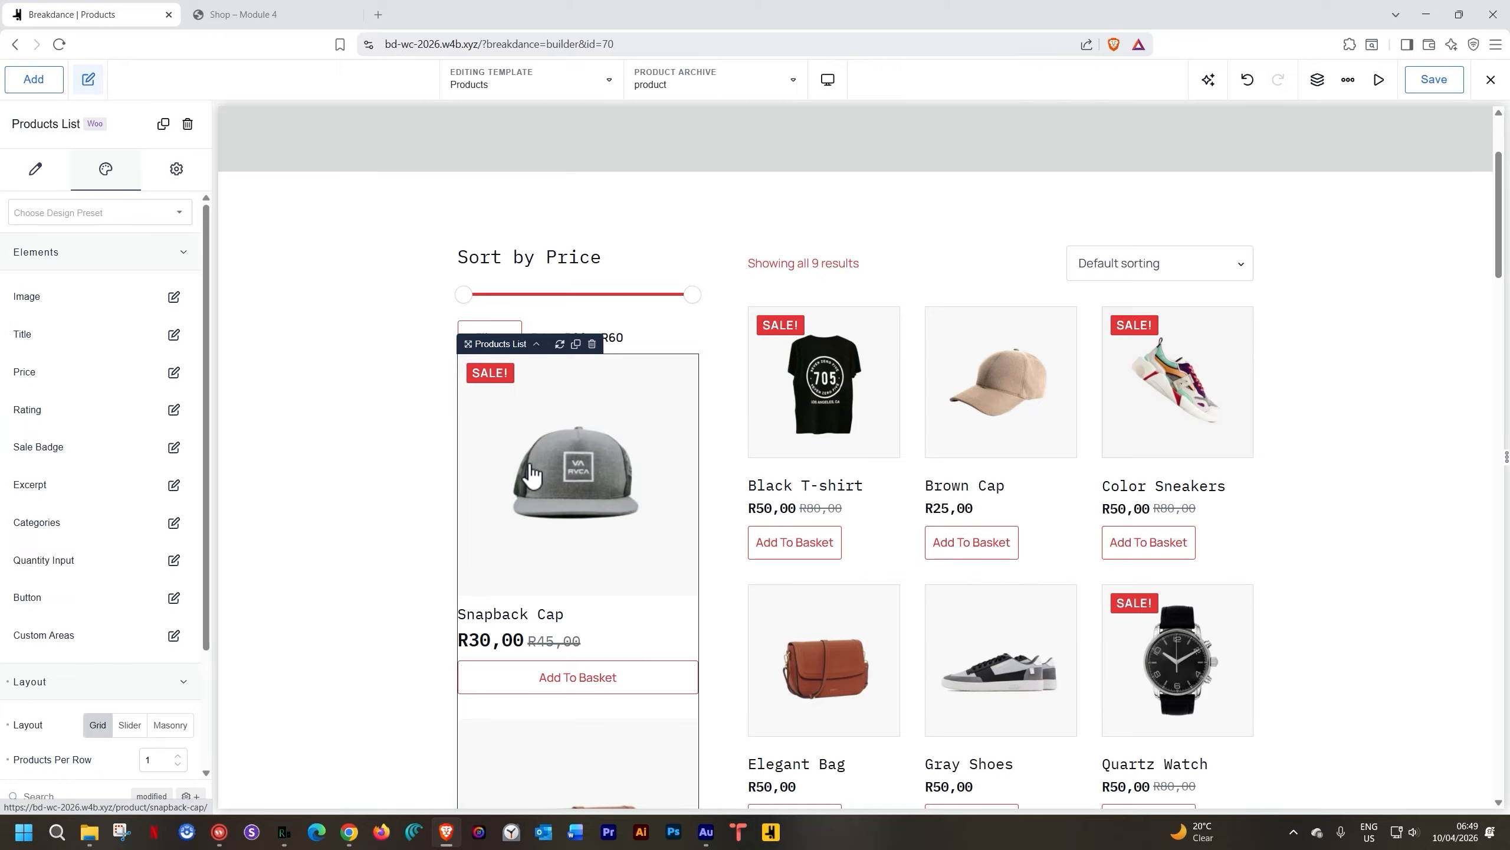
{"action": "left_click", "coordinate": [92, 253]}
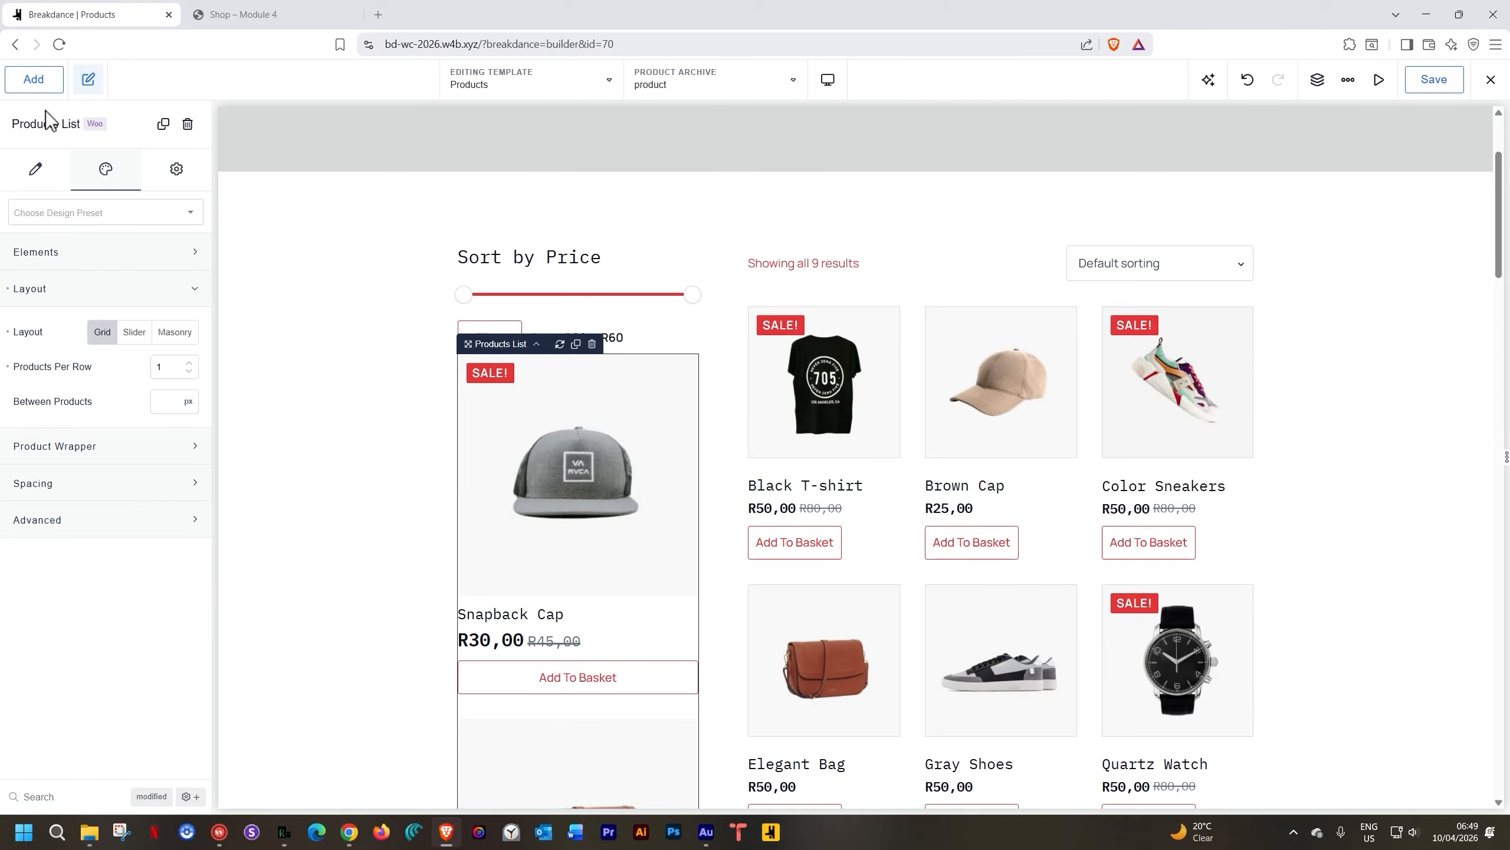
{"action": "left_click", "coordinate": [33, 79]}
{"action": "scroll", "coordinate": [137, 425], "scroll_direction": "down", "scroll_amount": 6}
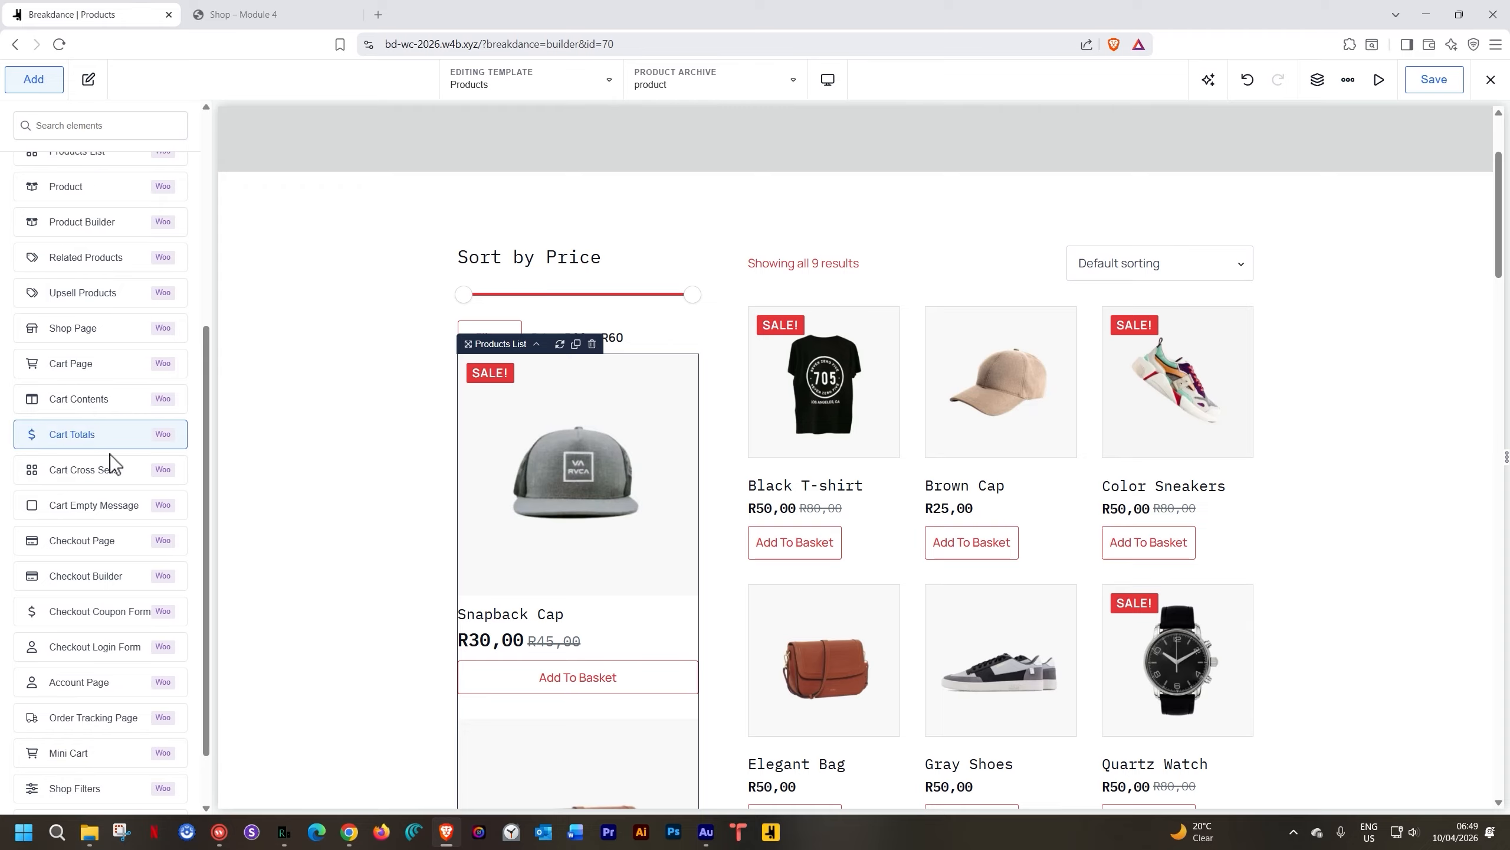
{"action": "scroll", "coordinate": [107, 524], "scroll_direction": "down", "scroll_amount": 2}
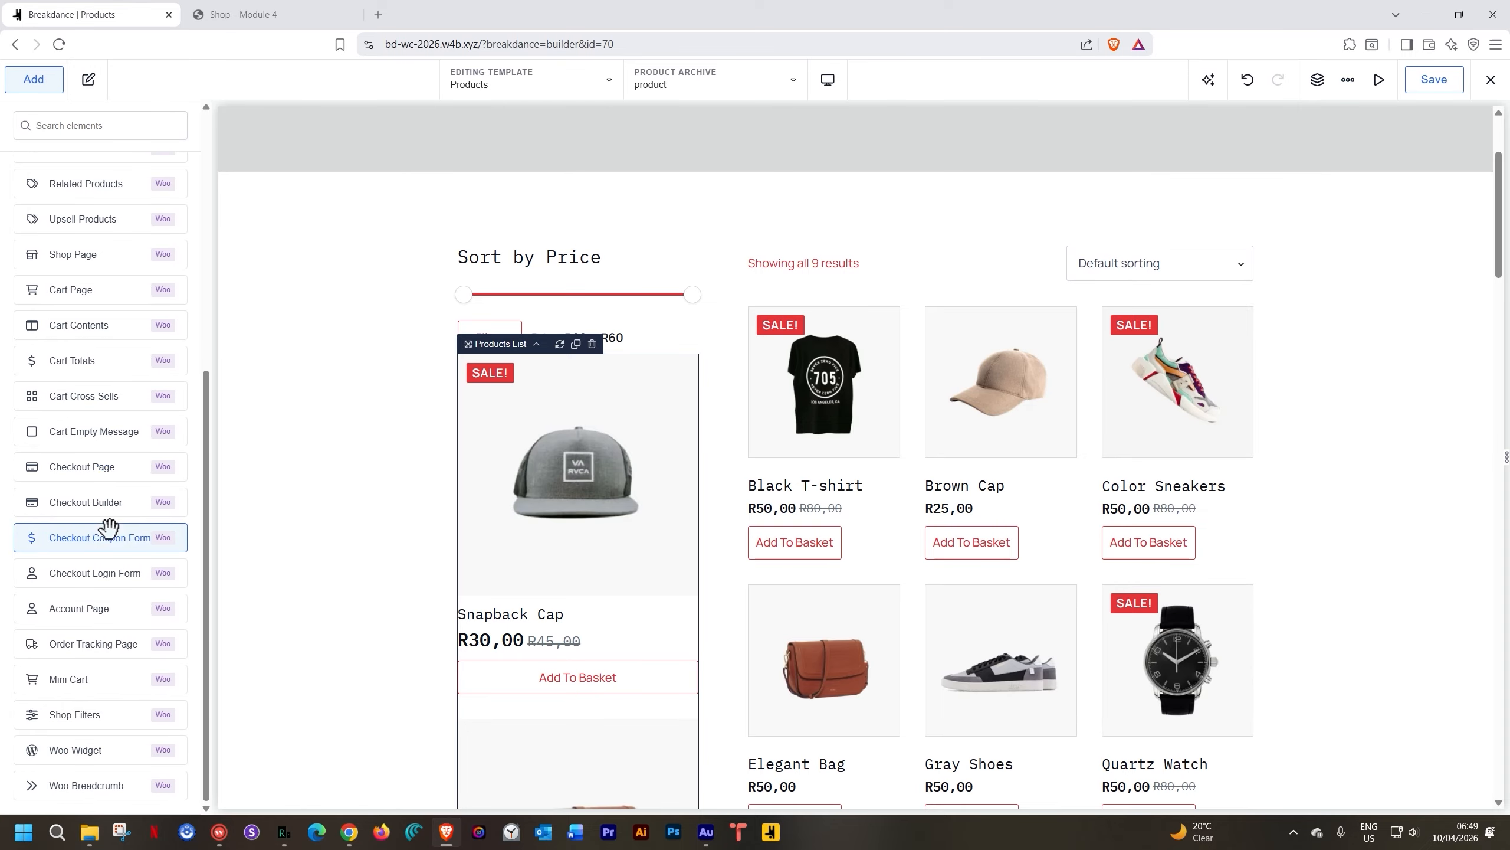
{"action": "scroll", "coordinate": [107, 523], "scroll_direction": "up", "scroll_amount": 3}
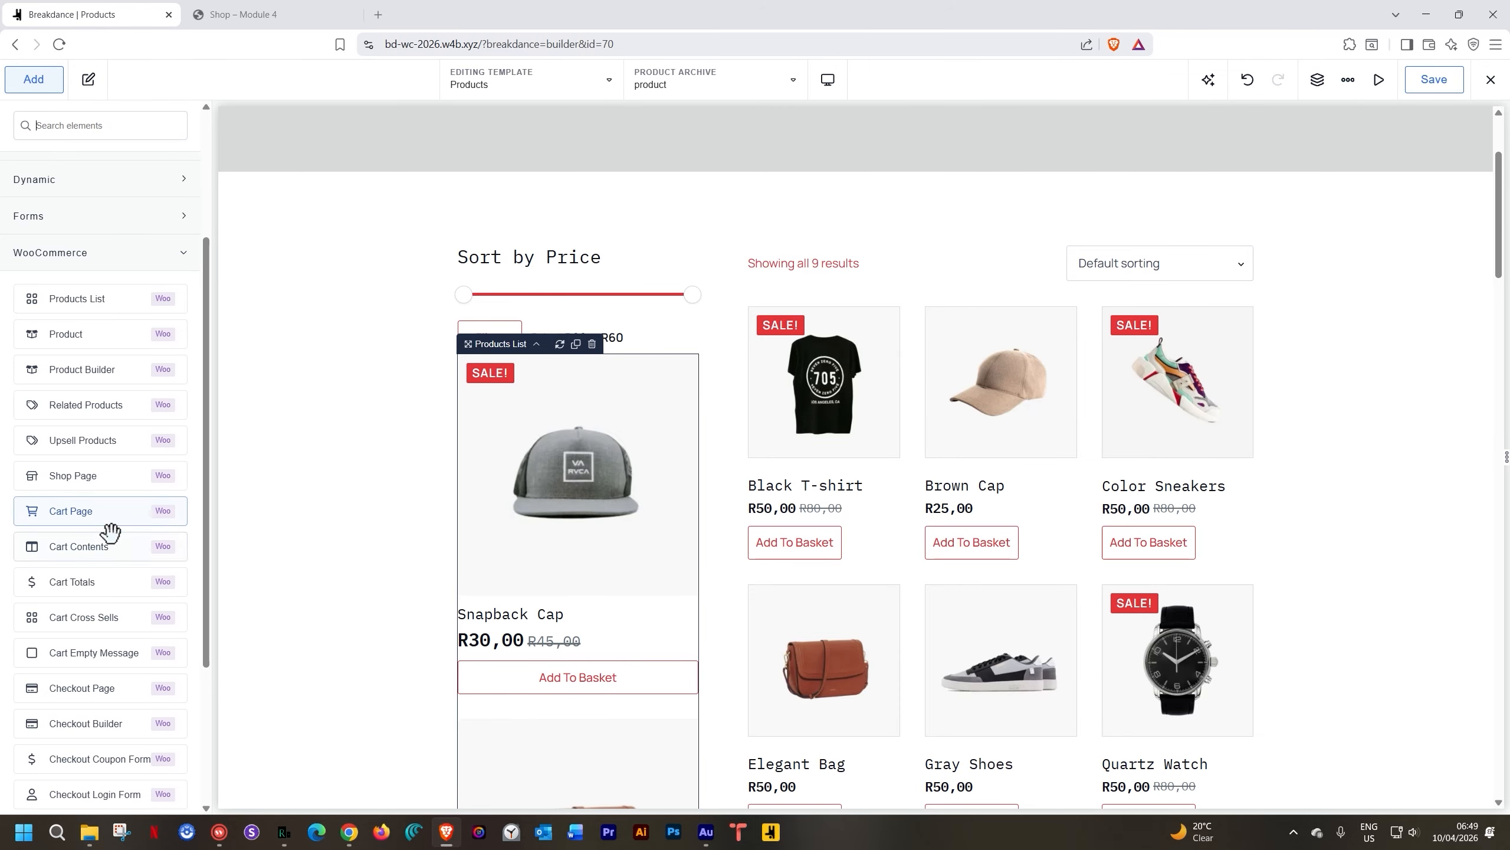
{"action": "scroll", "coordinate": [111, 533], "scroll_direction": "down", "scroll_amount": 2}
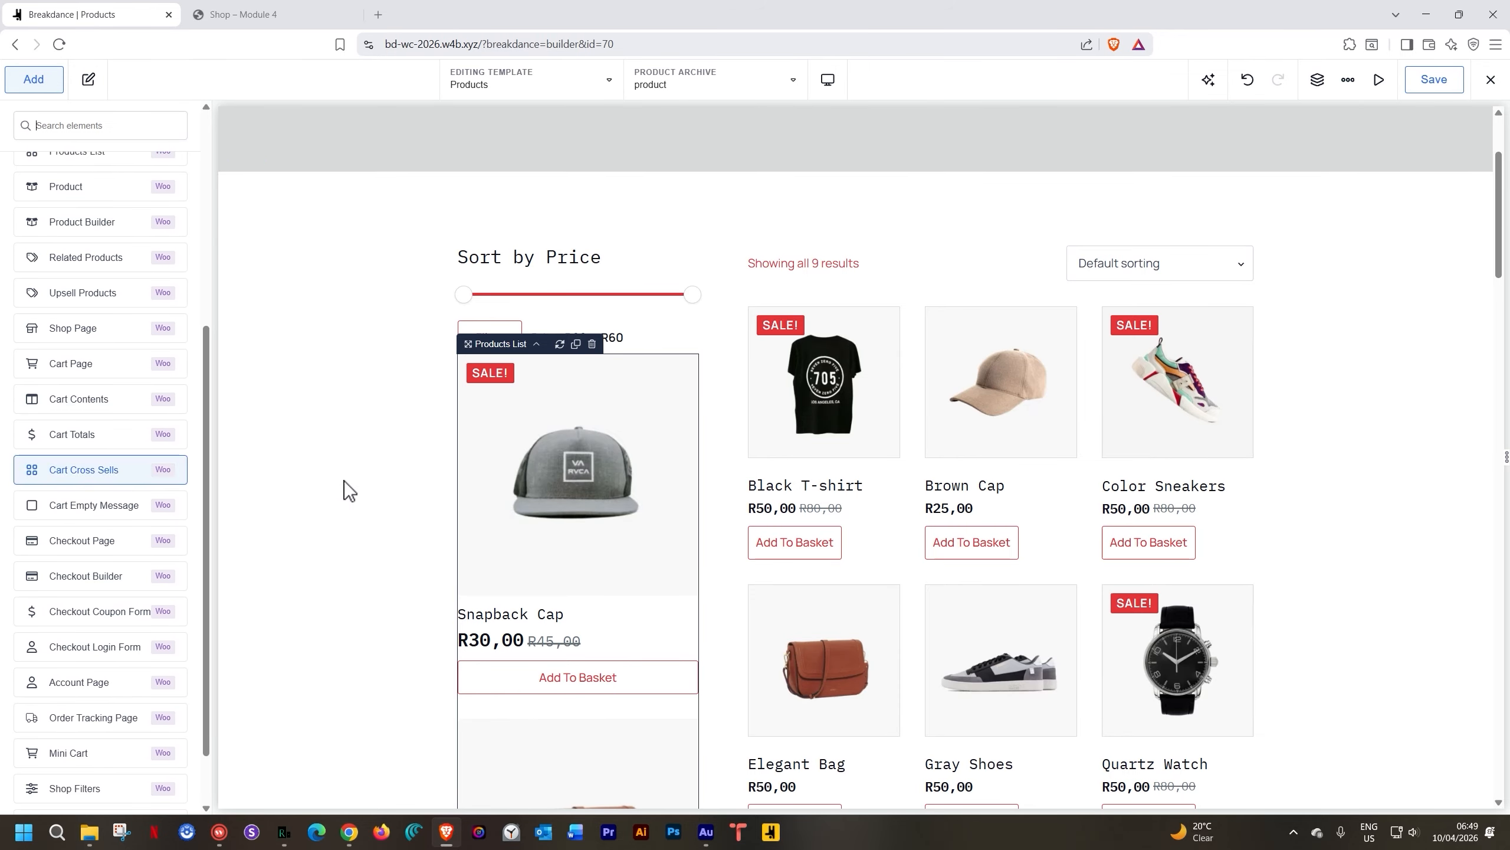
{"action": "left_click", "coordinate": [591, 344]}
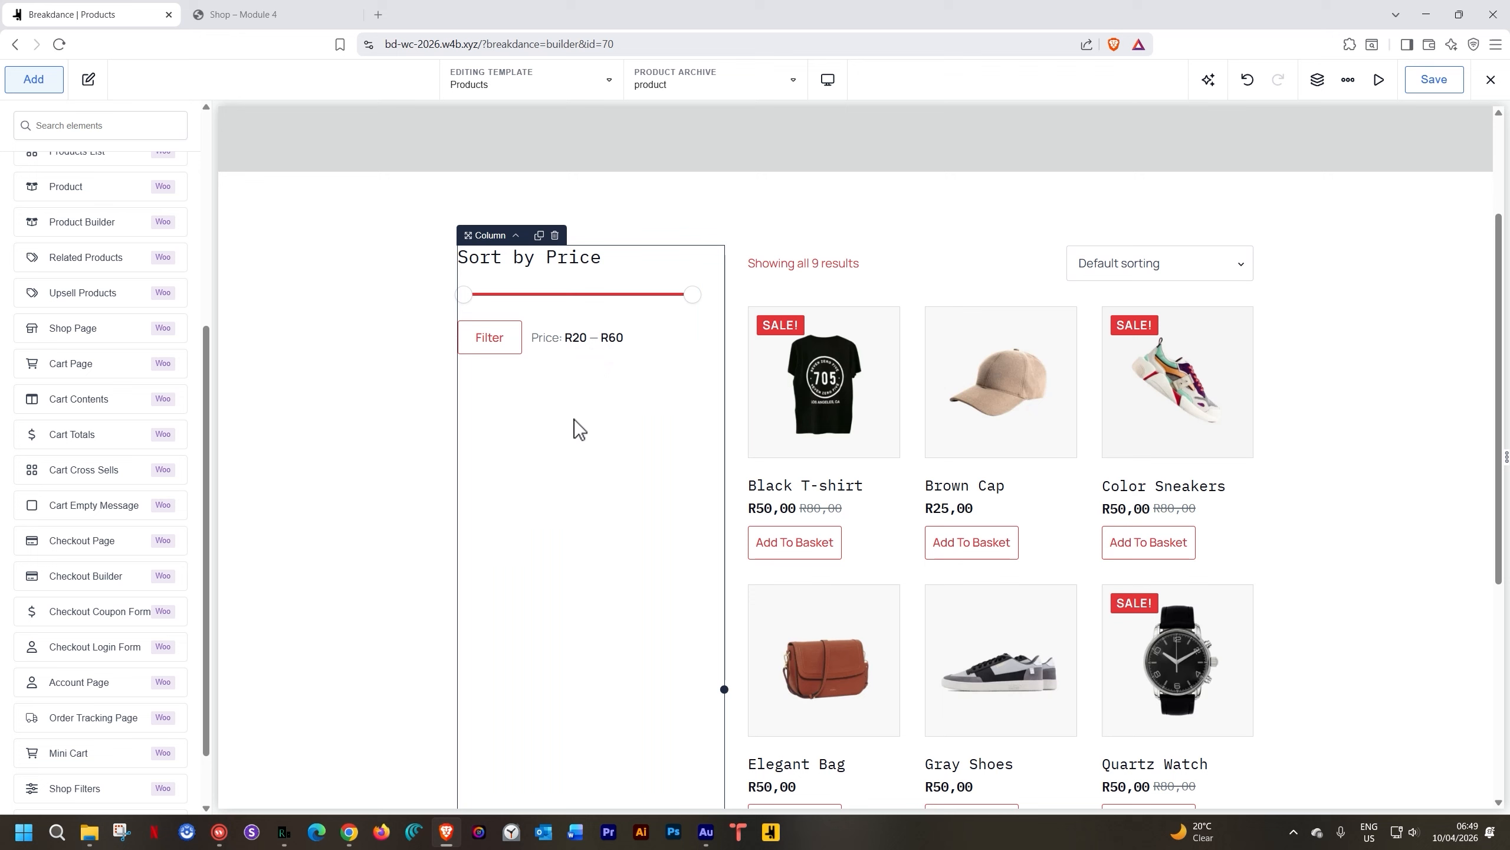
Create a new Global Block titled 'Simple Product List', save it, and open it for editing
{"action": "left_click", "coordinate": [374, 442]}
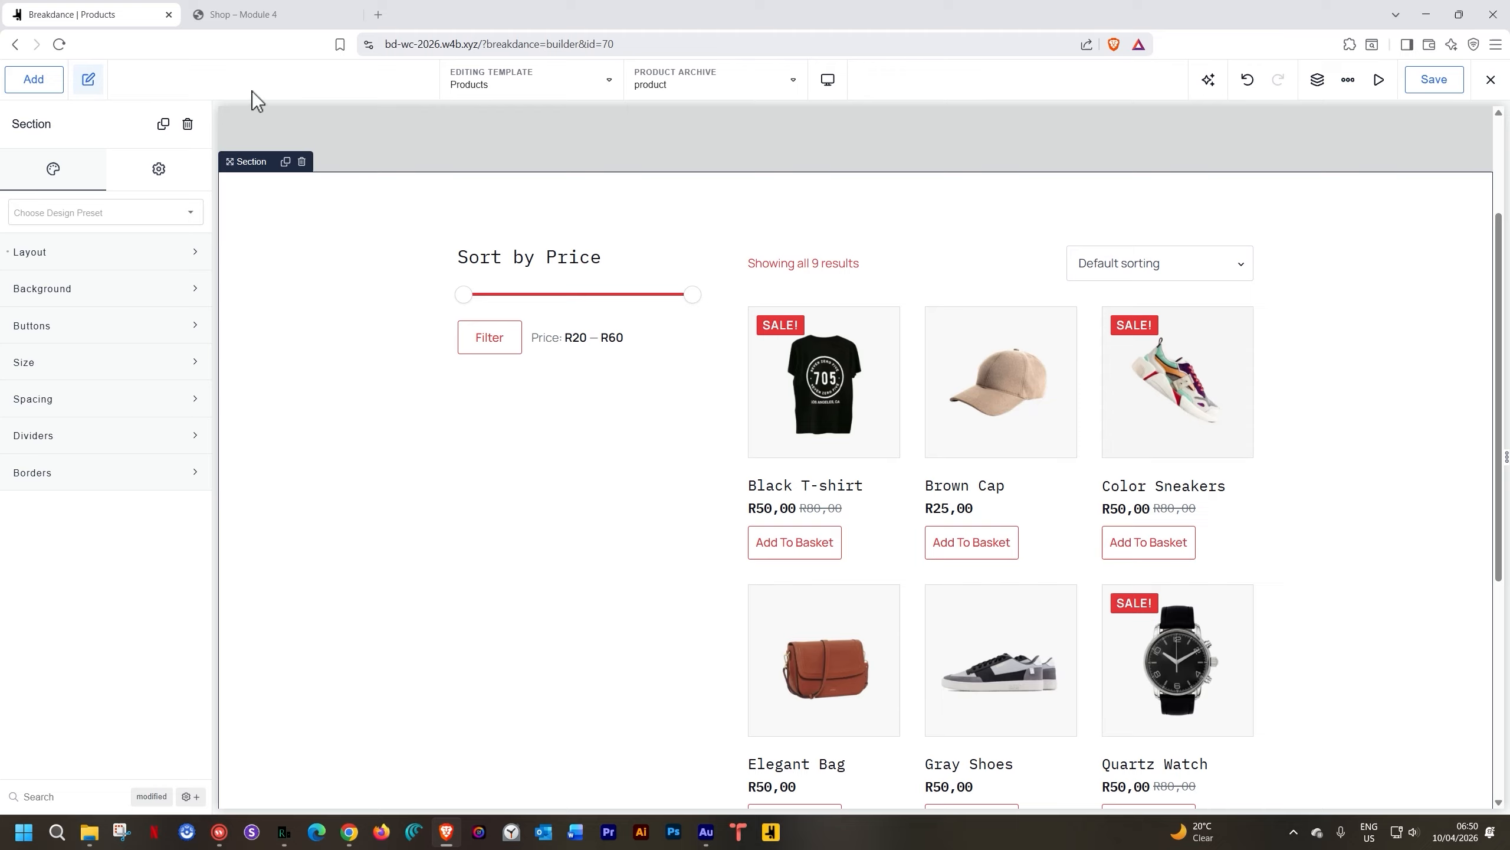
{"action": "left_click", "coordinate": [613, 86]}
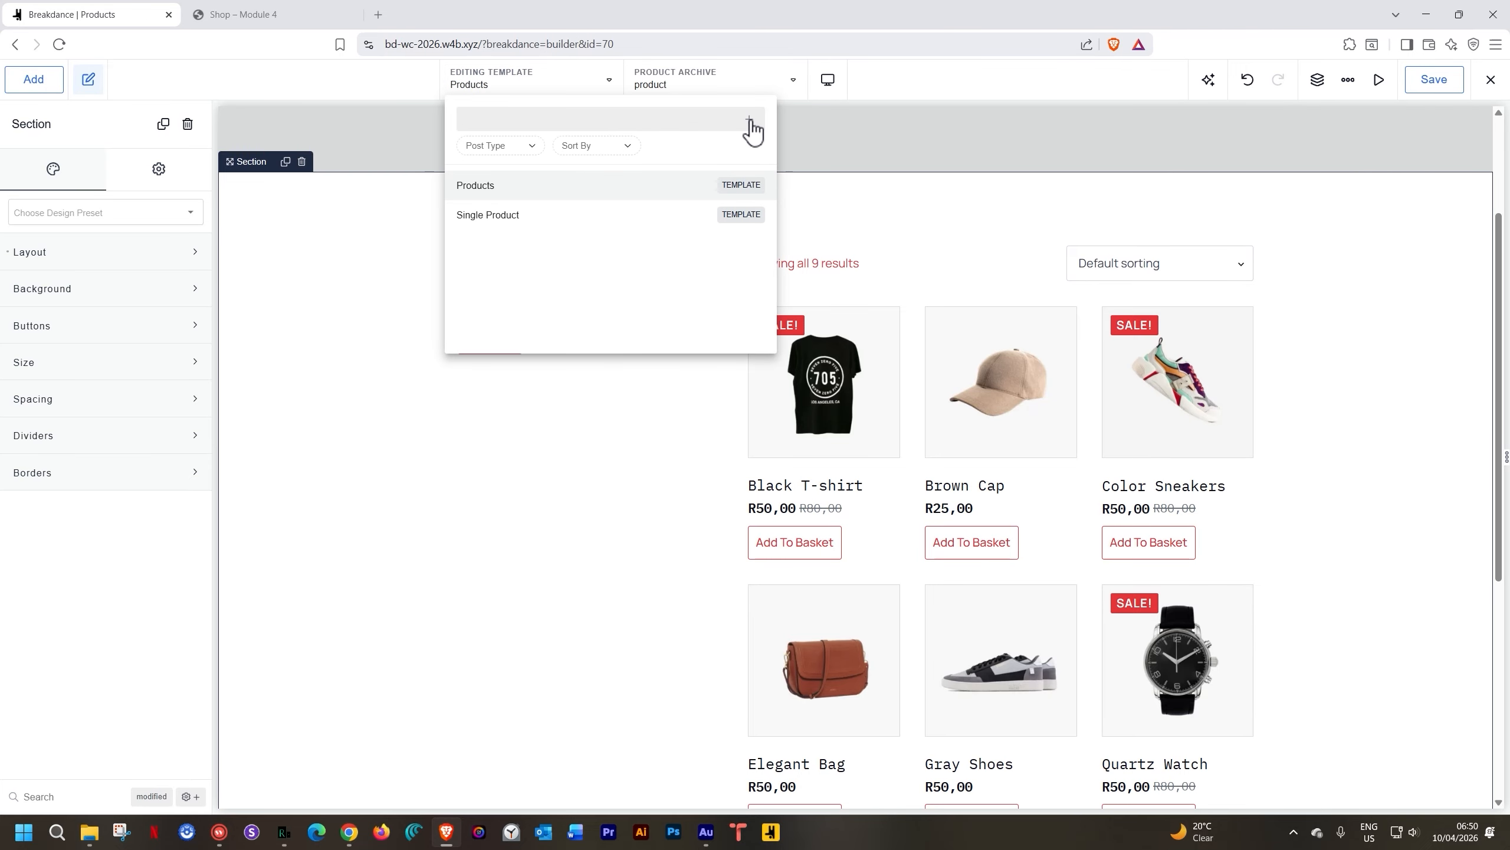
{"action": "left_click", "coordinate": [749, 119]}
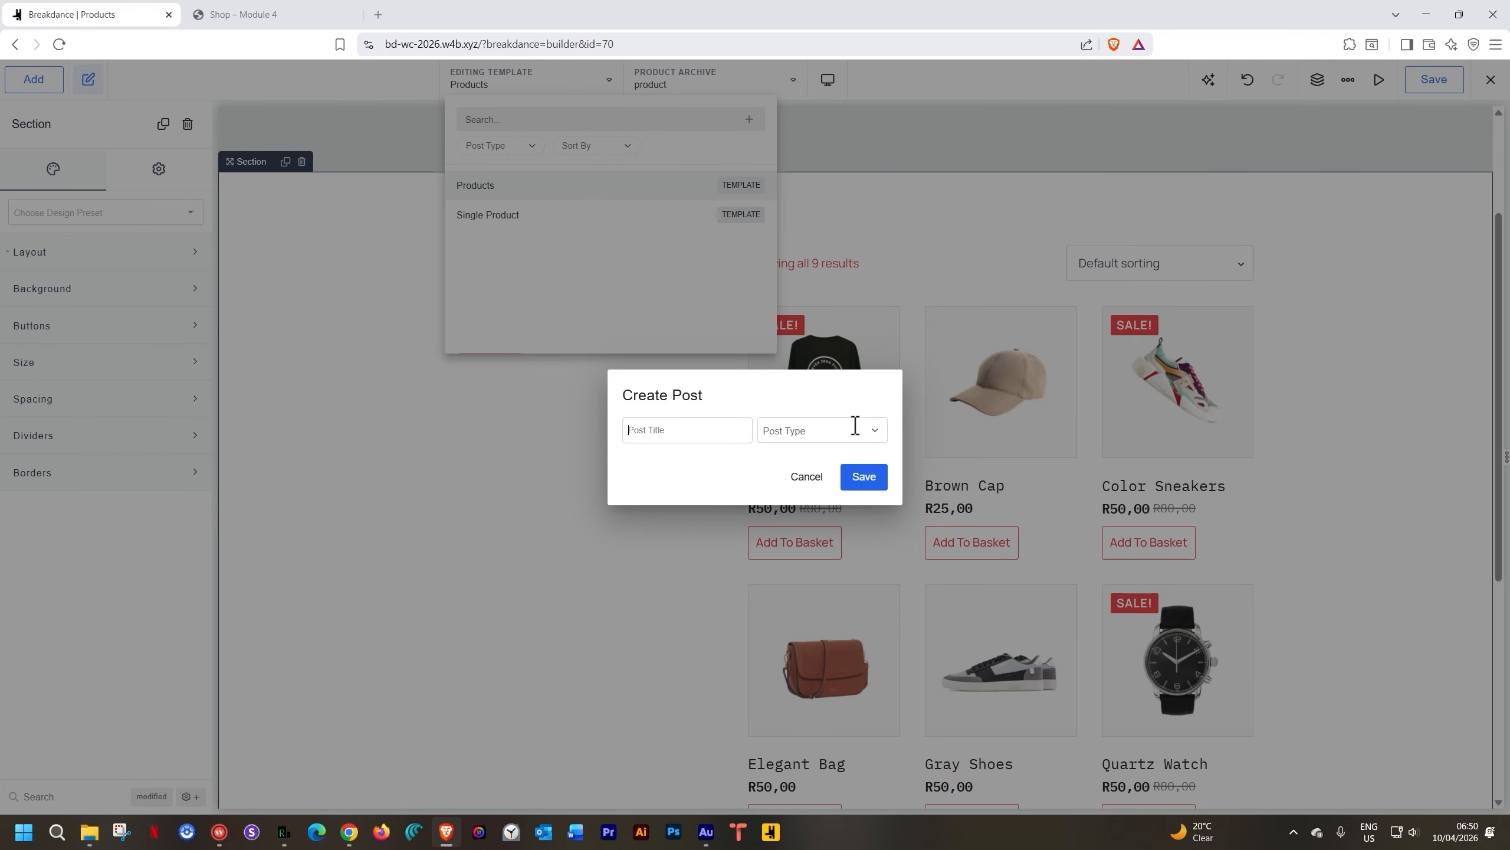
{"action": "left_click", "coordinate": [861, 429]}
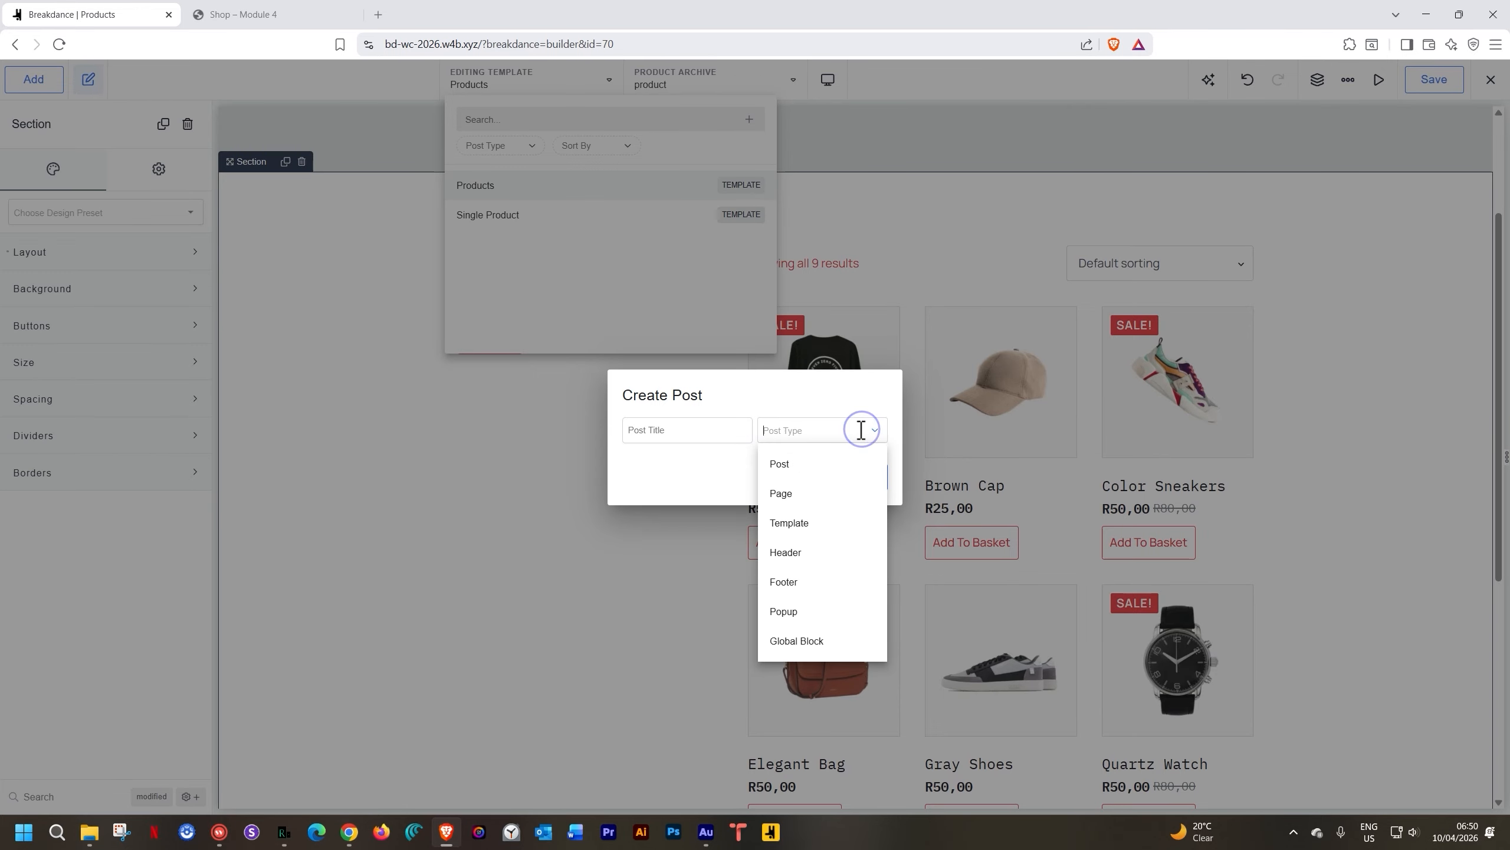
{"action": "left_click", "coordinate": [810, 642]}
{"action": "left_click", "coordinate": [697, 436]}
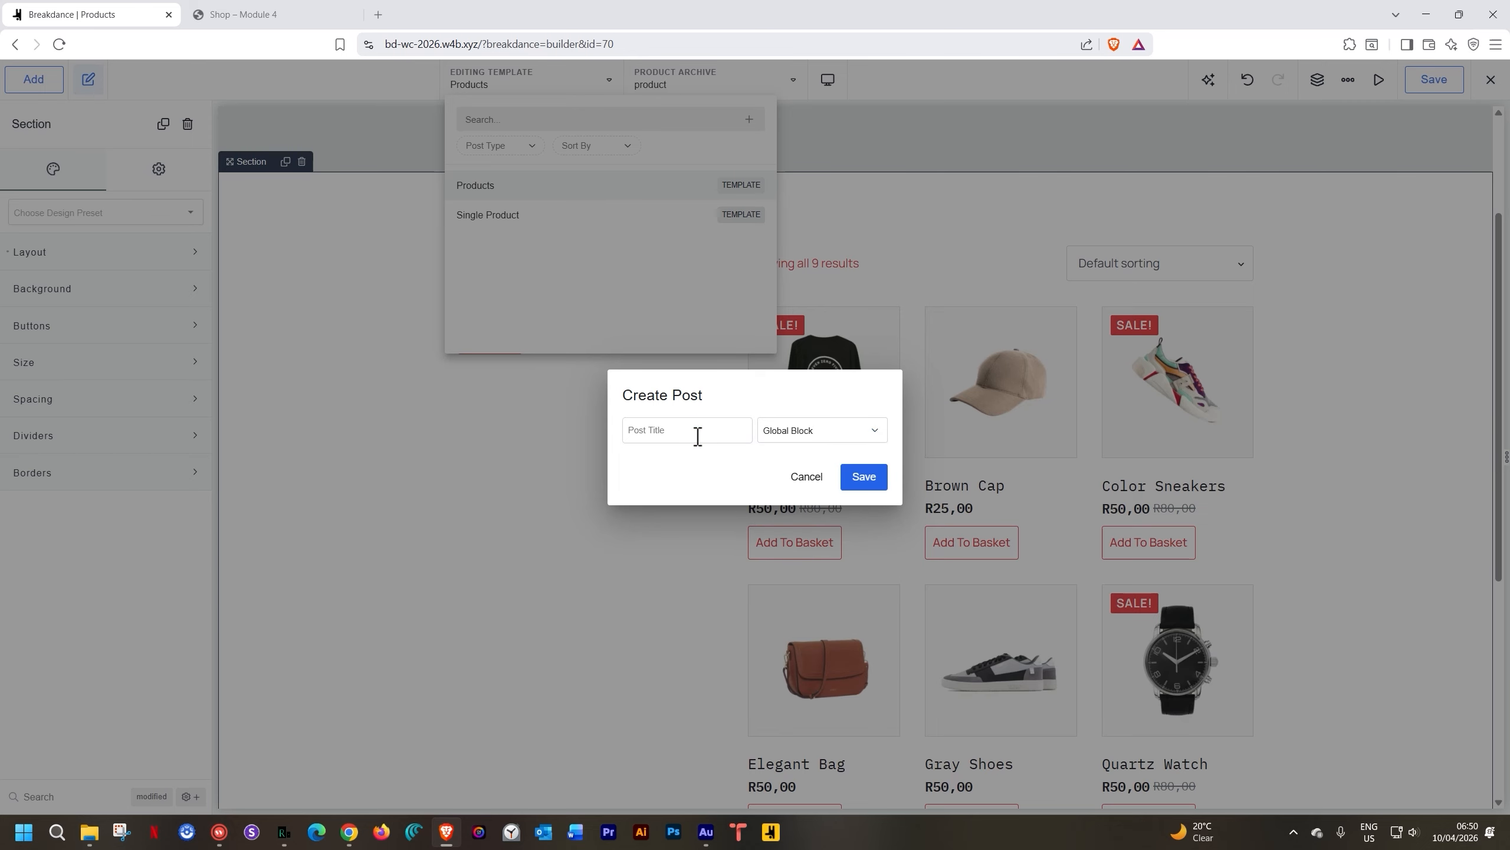
{"action": "type", "text": "Simple Product List"}
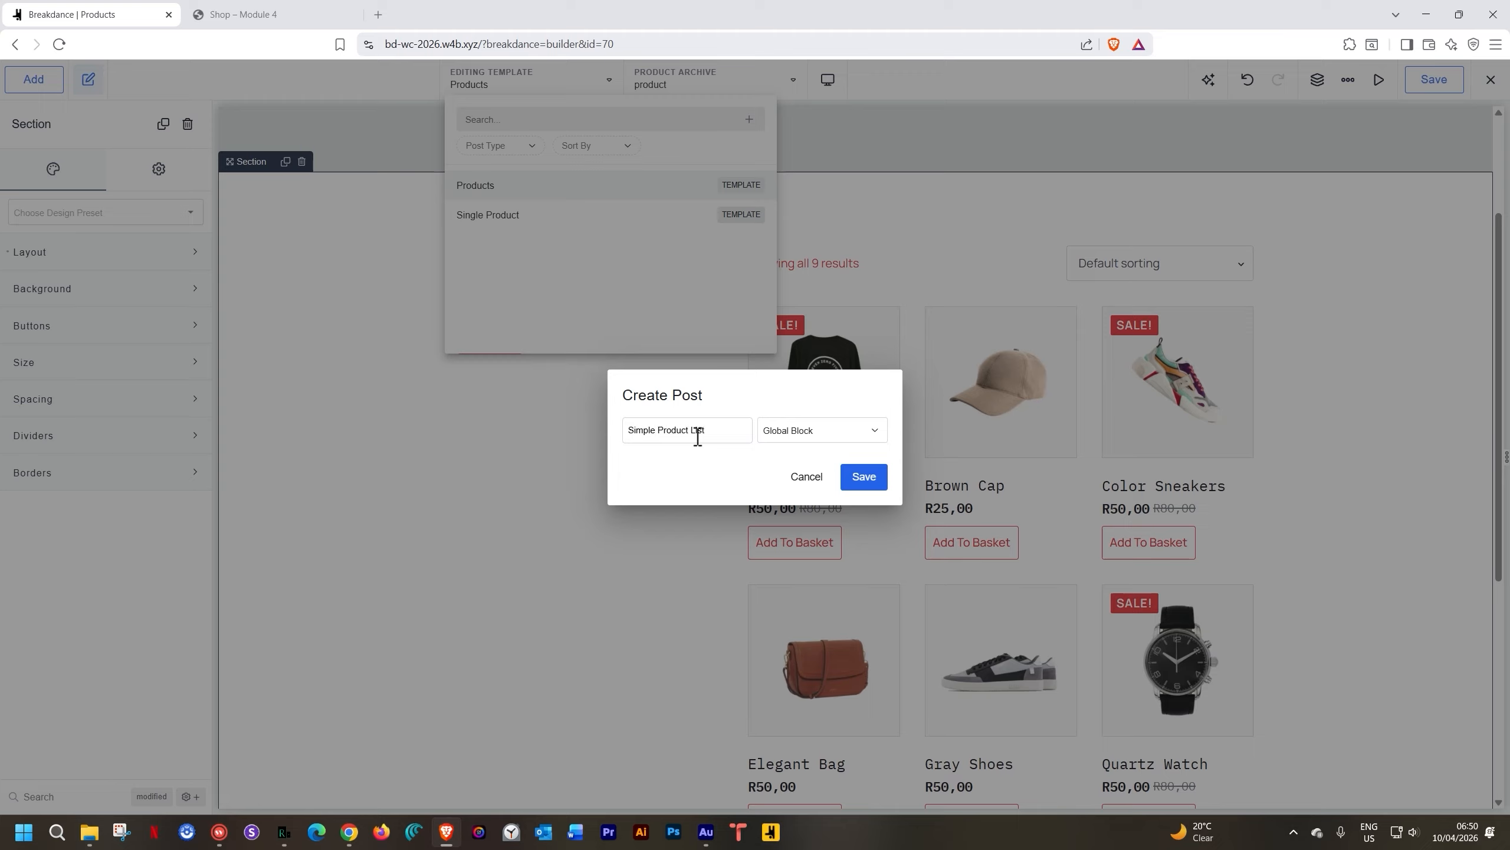
{"action": "left_click", "coordinate": [872, 479]}
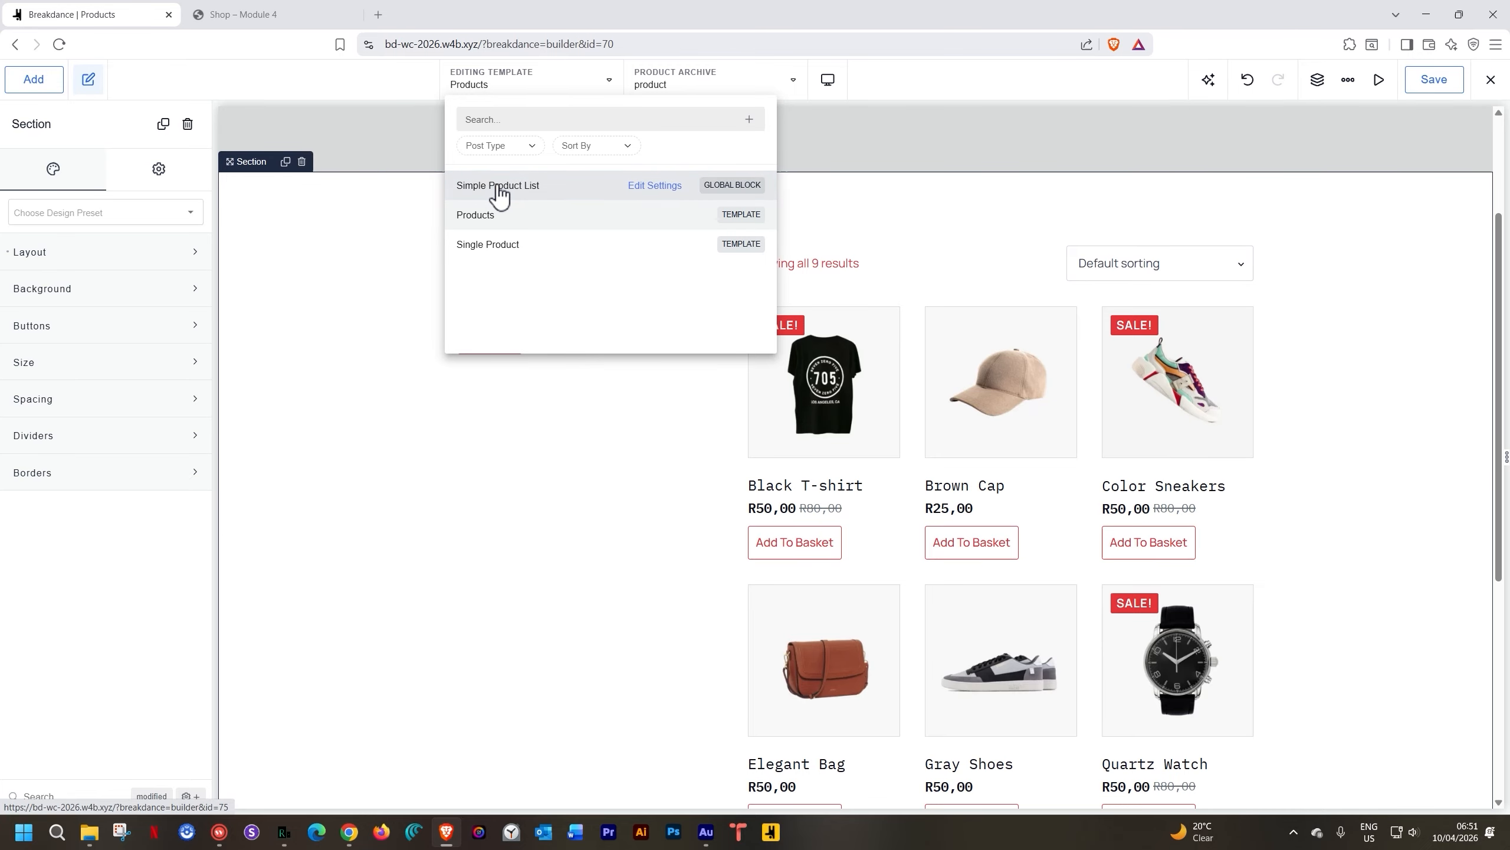
{"action": "left_click", "coordinate": [498, 186]}
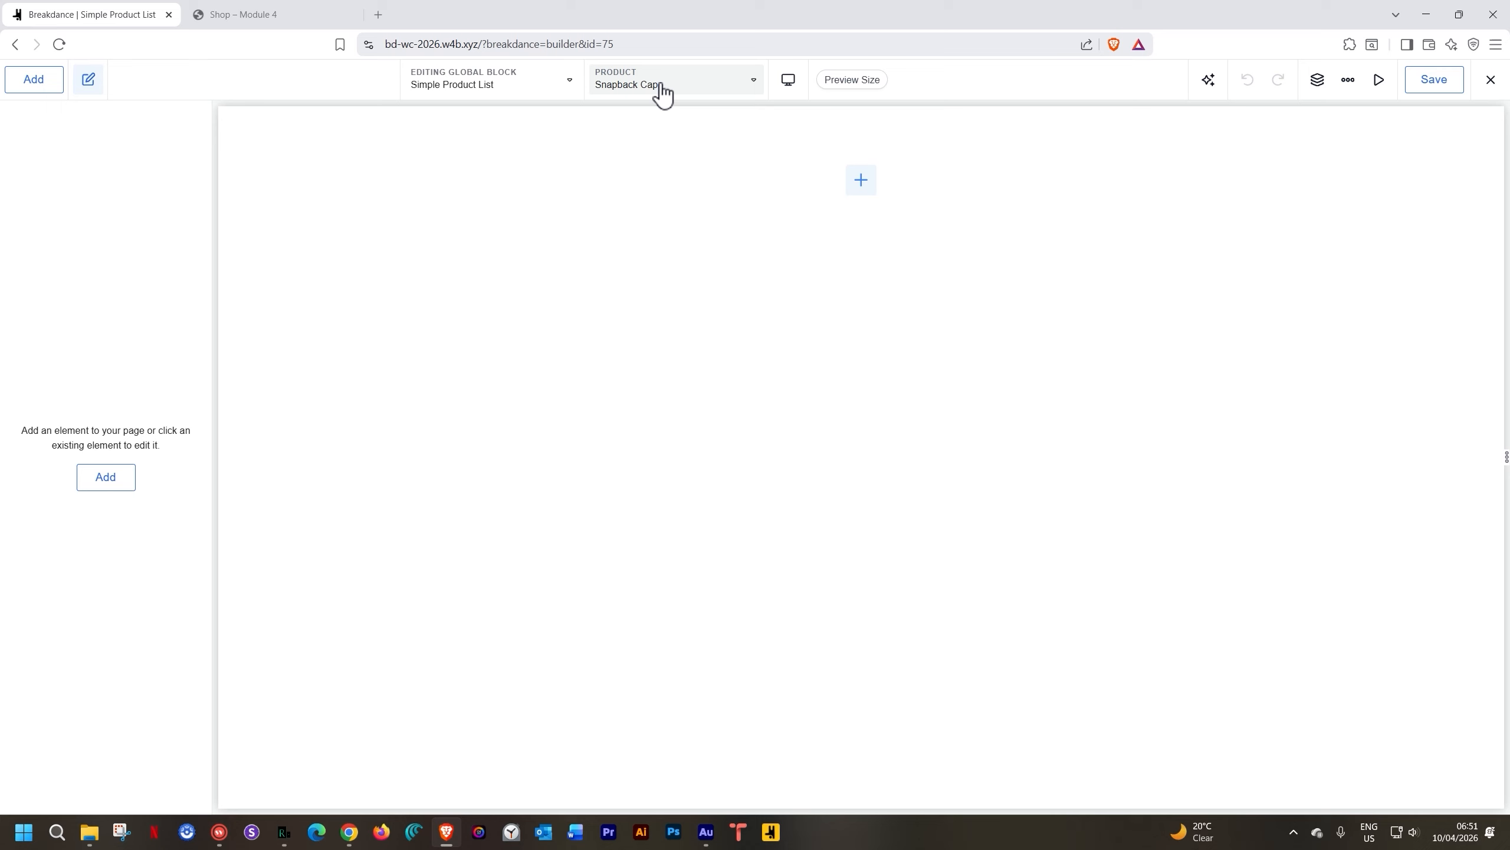
Add a Section to the empty block and place an Image element inside it
{"action": "left_click", "coordinate": [861, 187]}
{"action": "scroll", "coordinate": [104, 210], "scroll_direction": "up", "scroll_amount": 5}
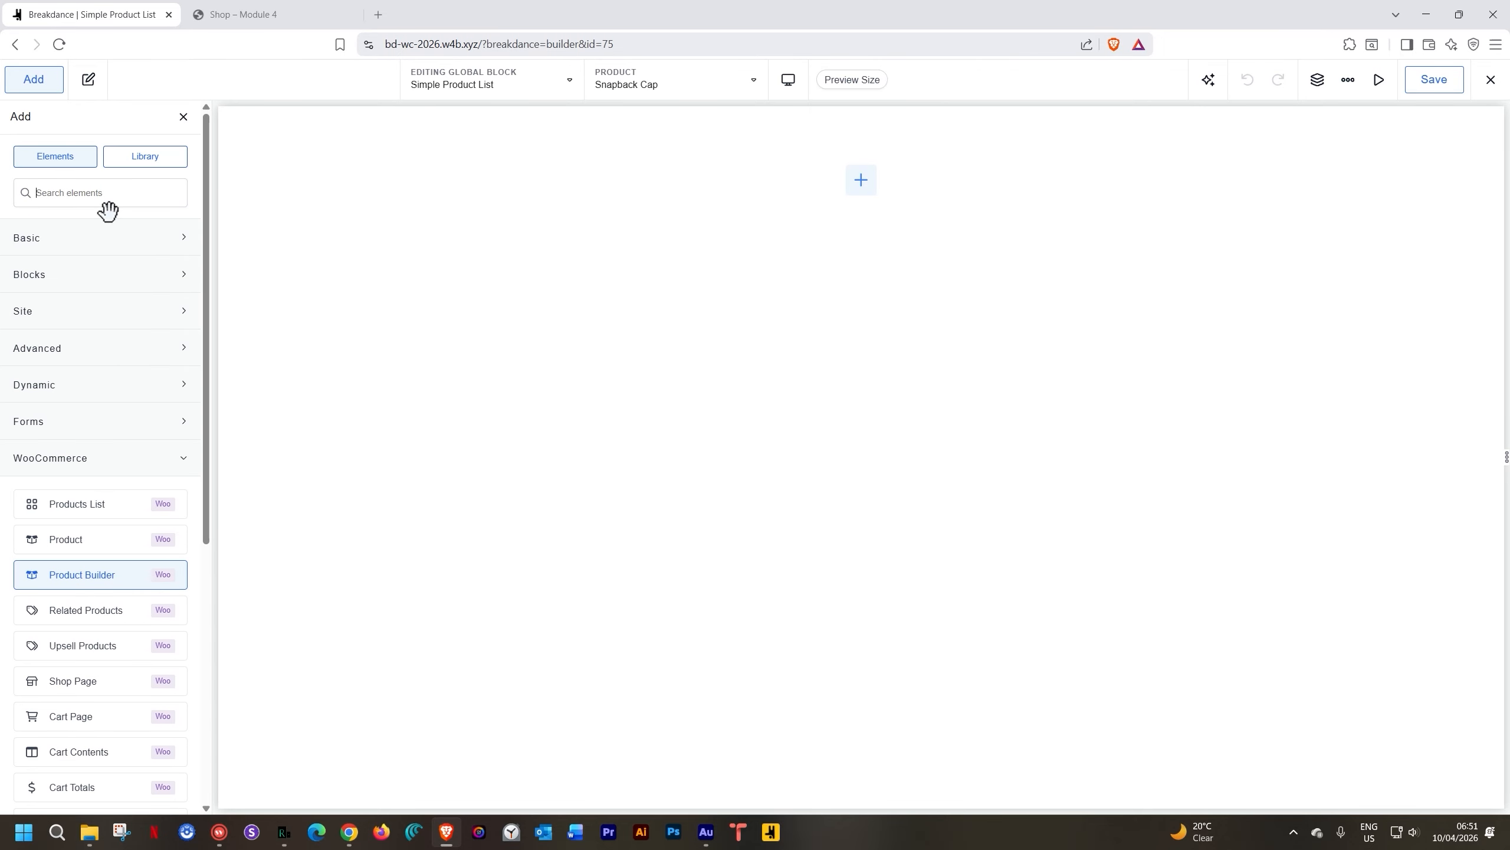
{"action": "left_click", "coordinate": [96, 238]}
{"action": "left_click", "coordinate": [66, 285]}
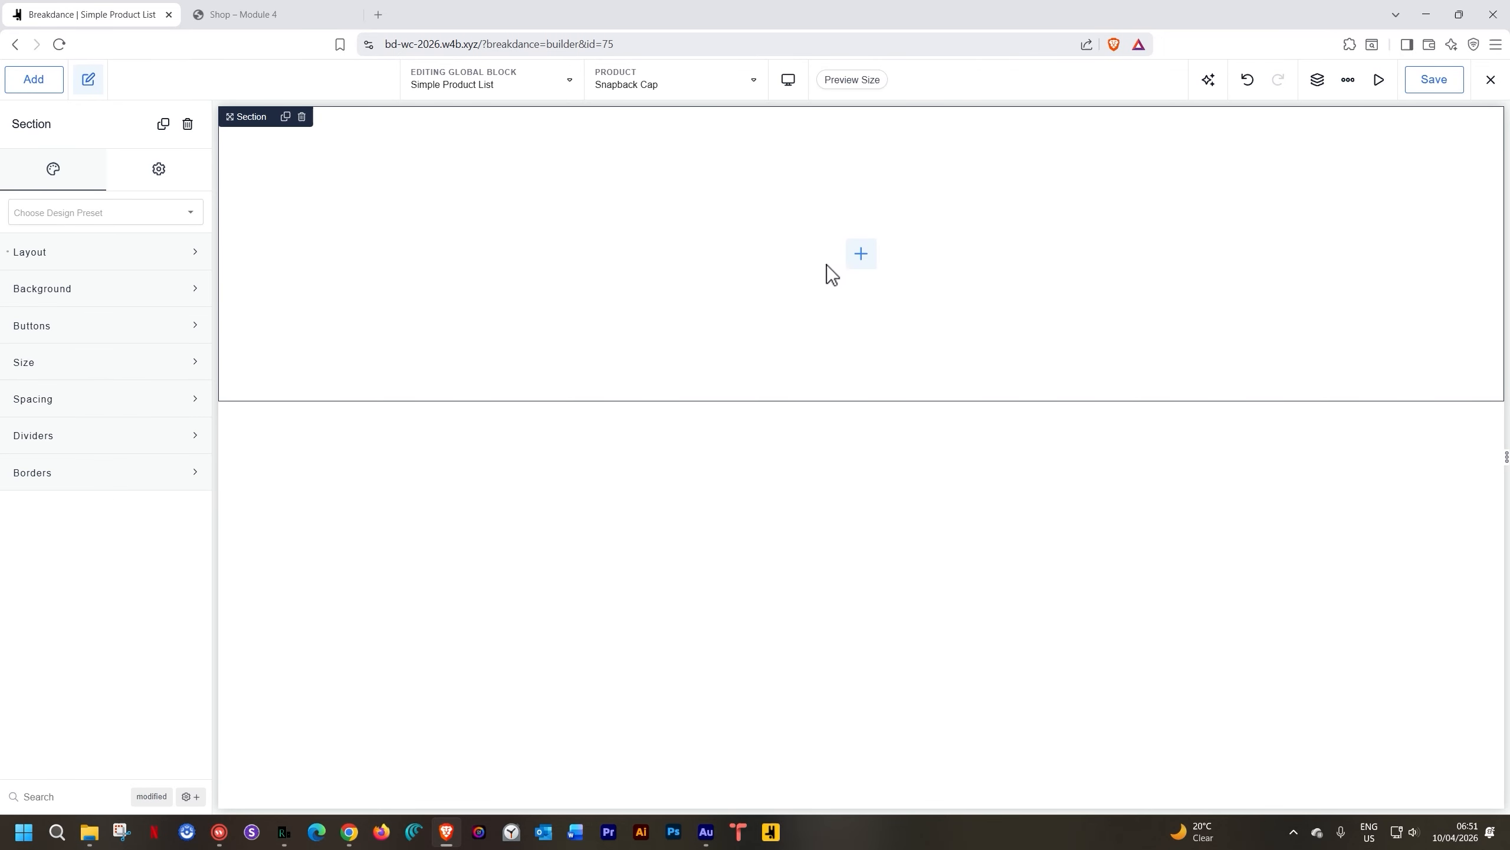
{"action": "left_click", "coordinate": [860, 254]}
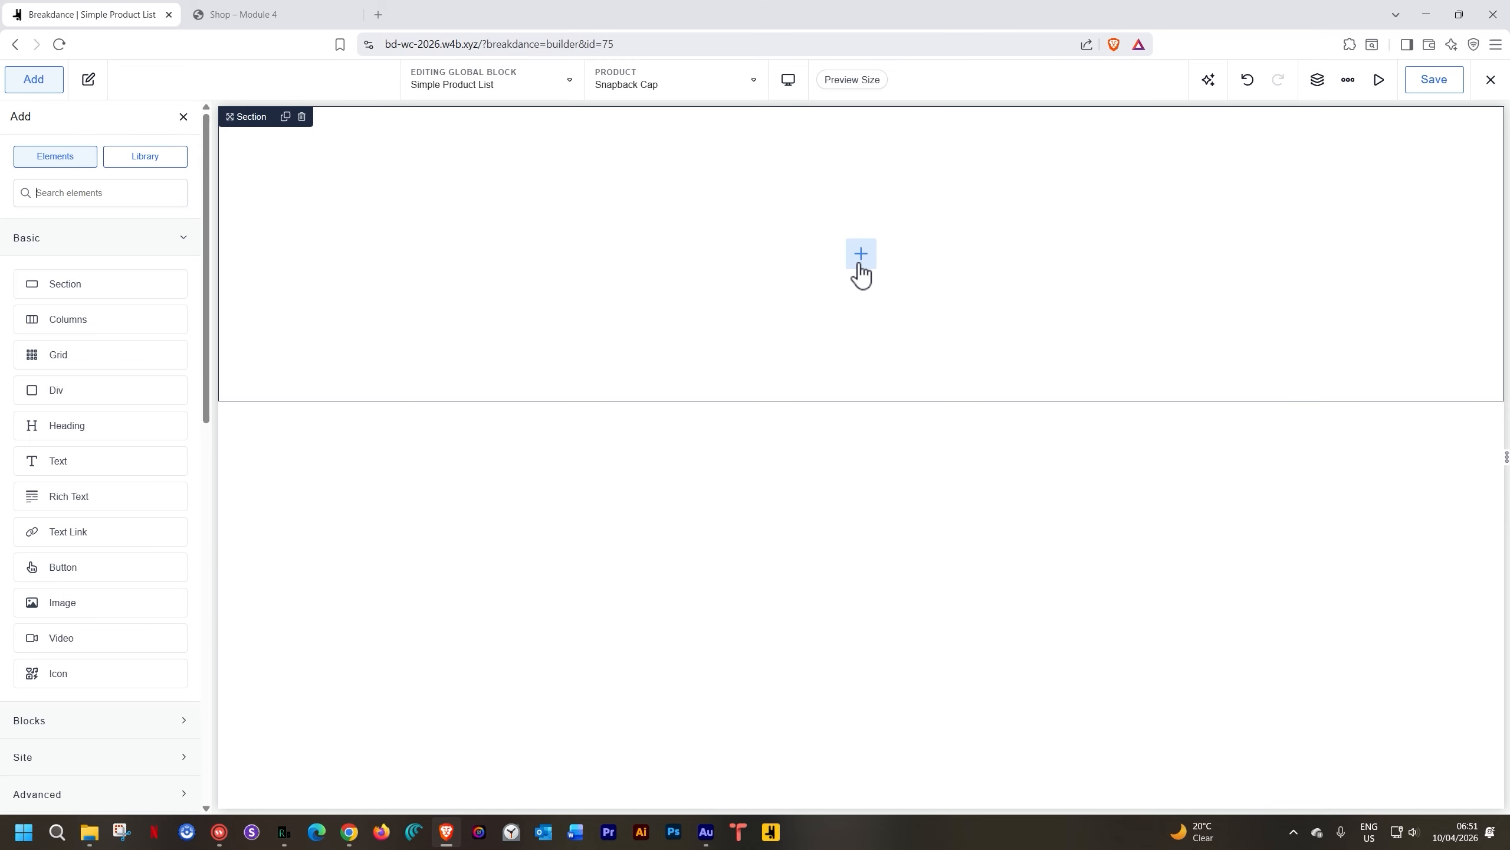
{"action": "type", "text": "image"}
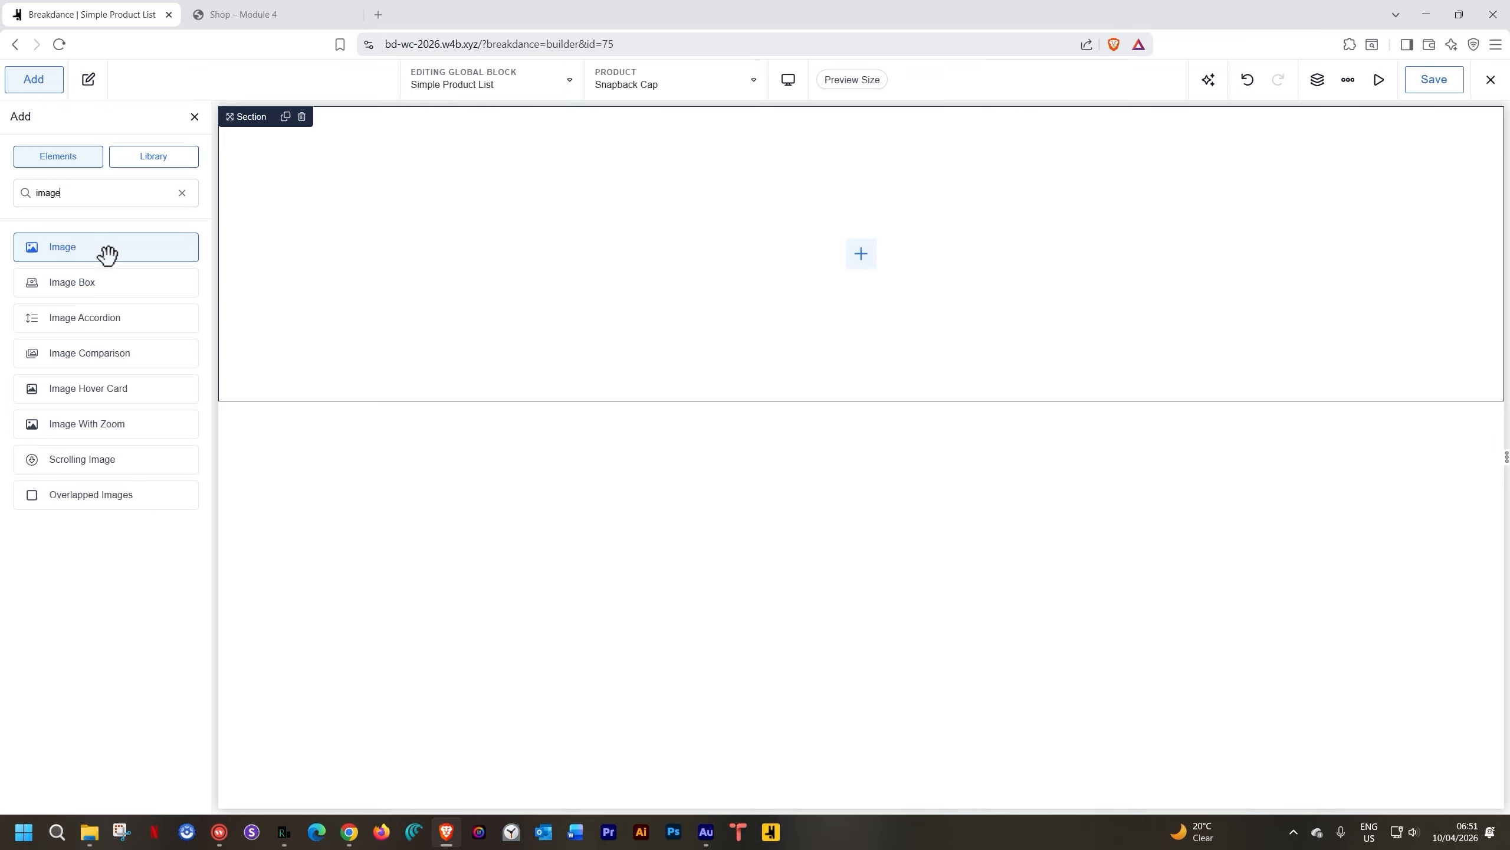
{"action": "left_click", "coordinate": [107, 255]}
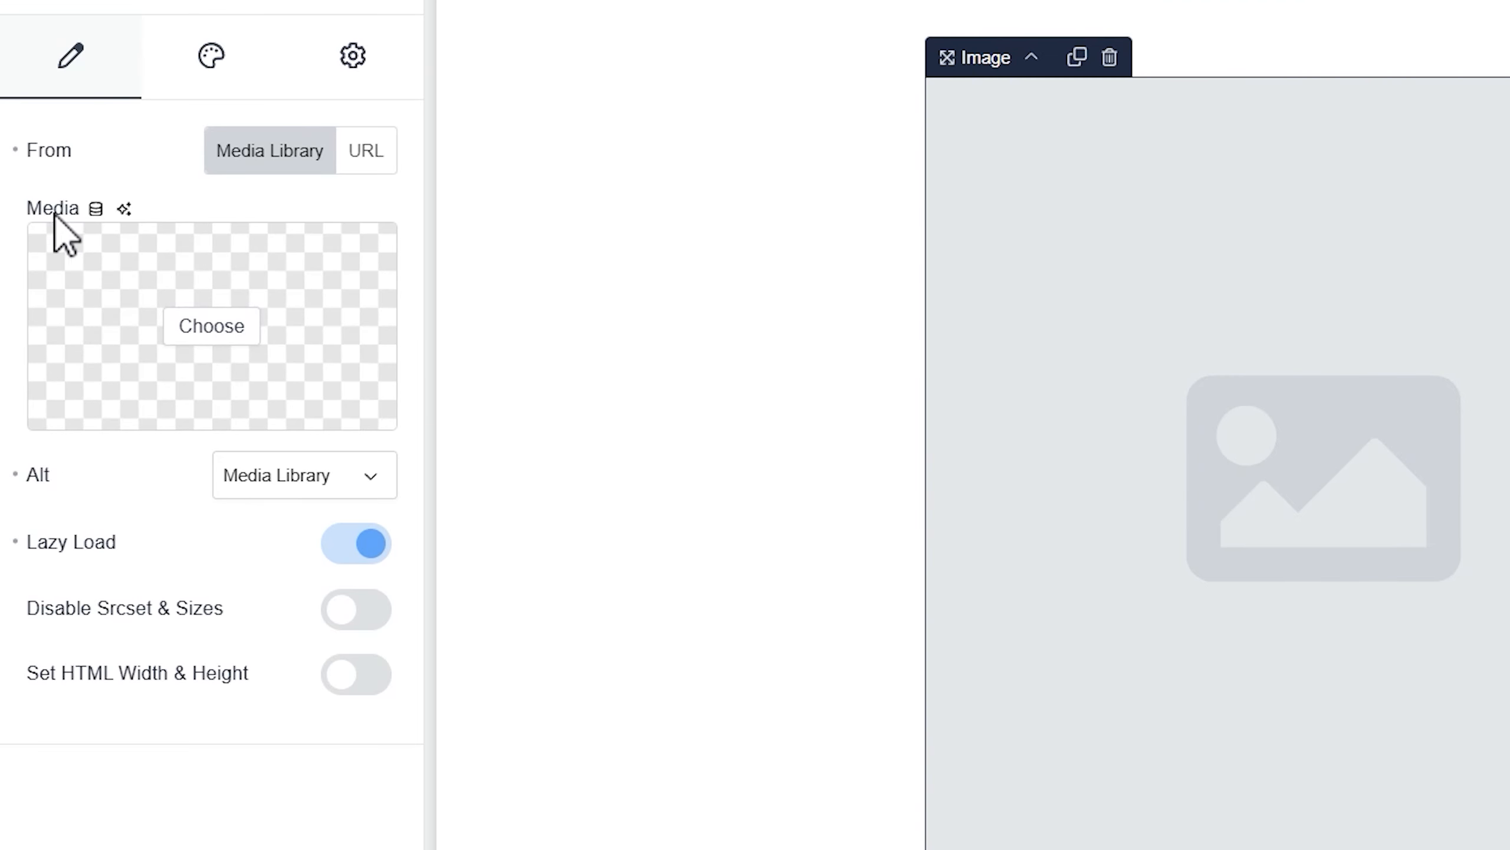
Bind the image source to the dynamic WooCommerce Product Image
{"action": "left_click", "coordinate": [95, 209]}
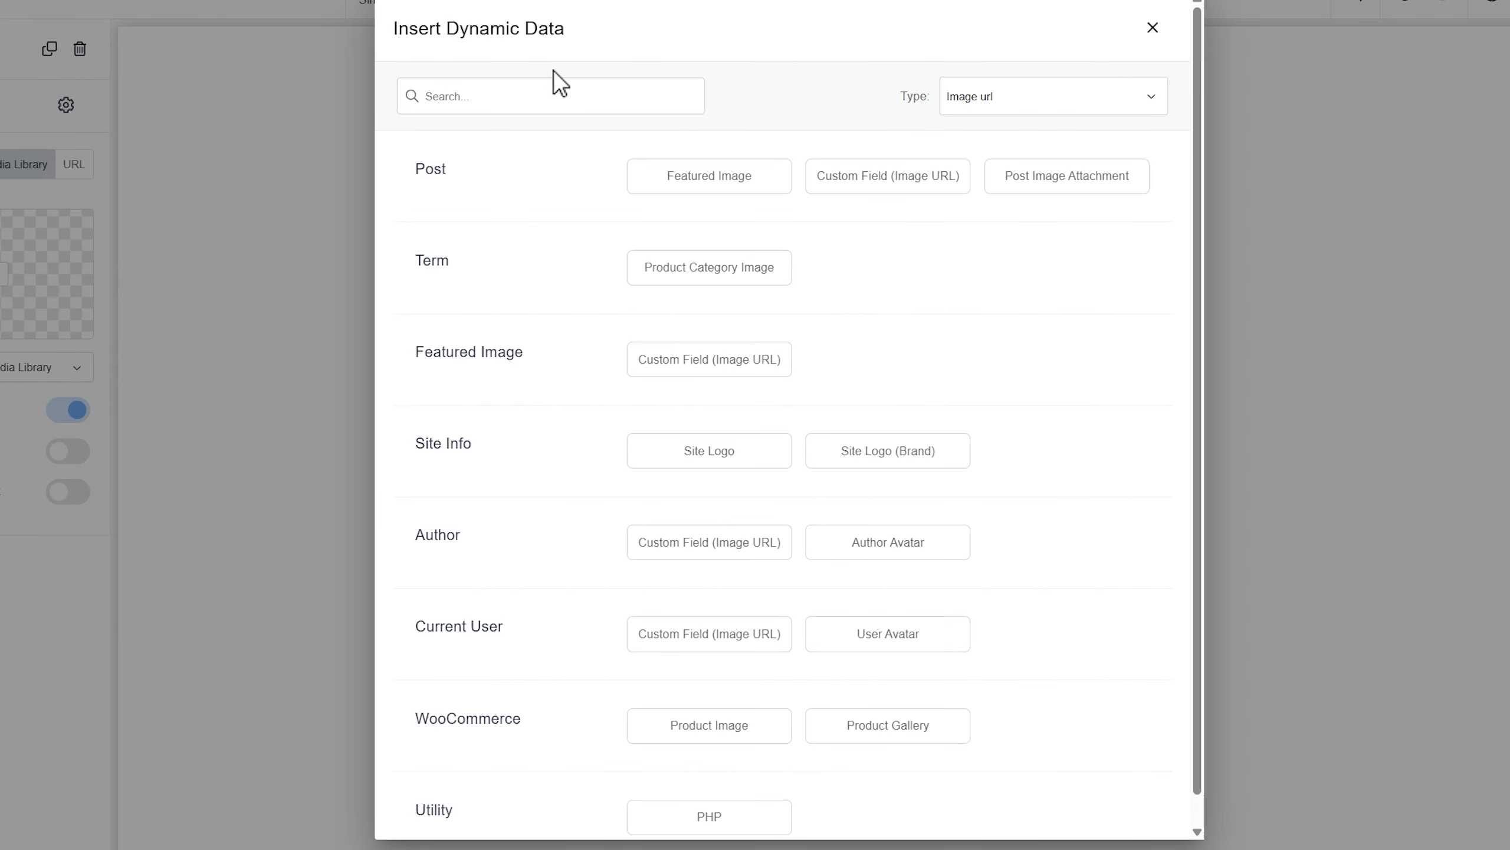
{"action": "scroll", "coordinate": [467, 192], "scroll_direction": "down", "scroll_amount": 1}
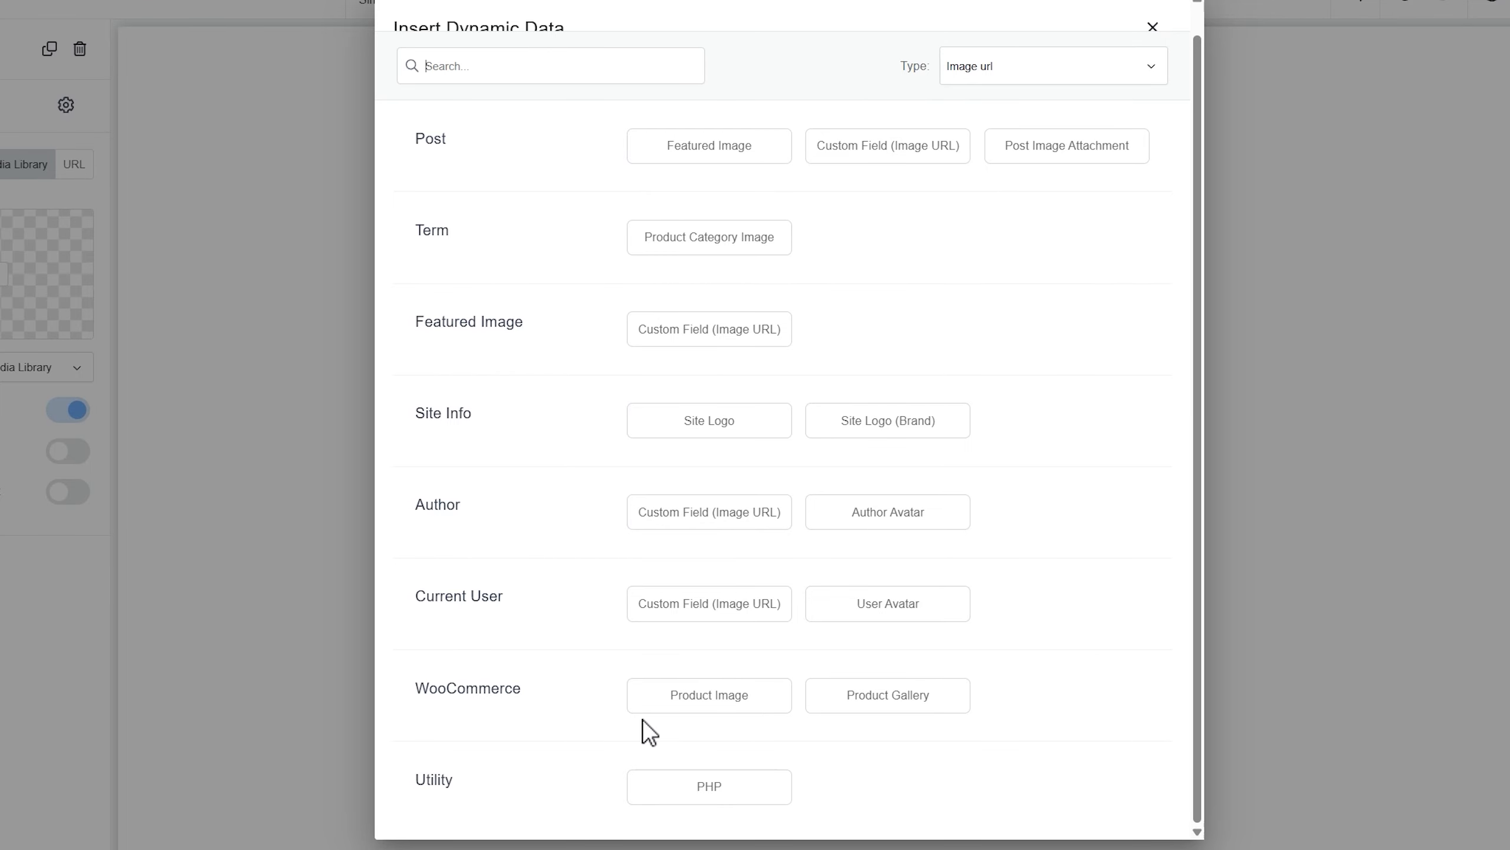
{"action": "left_click", "coordinate": [725, 702]}
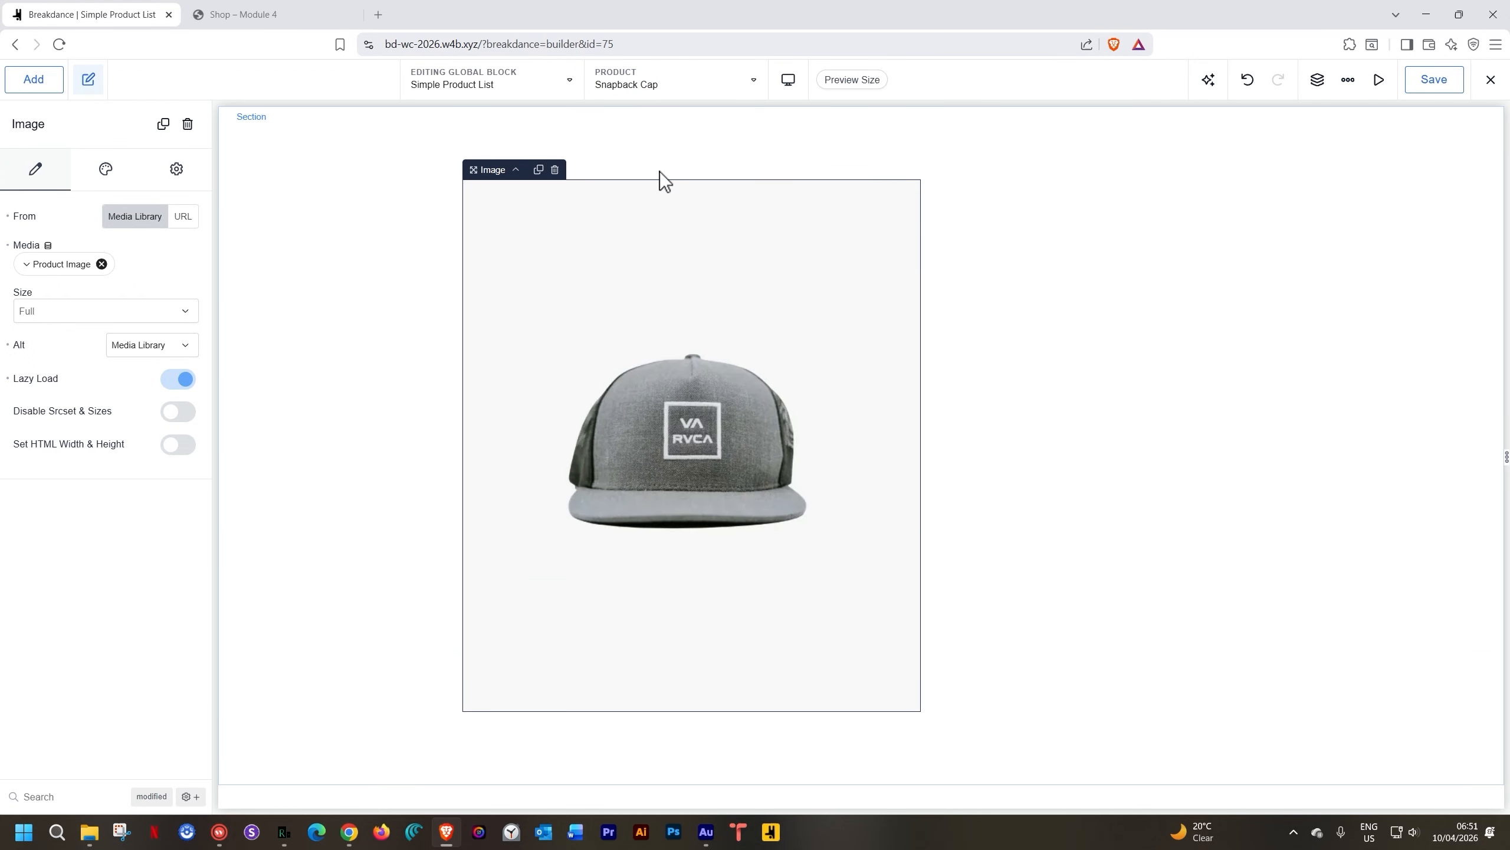
Size the image to 42px height with a 1:1 aspect ratio and Object Fit Cover
{"action": "left_click", "coordinate": [645, 276]}
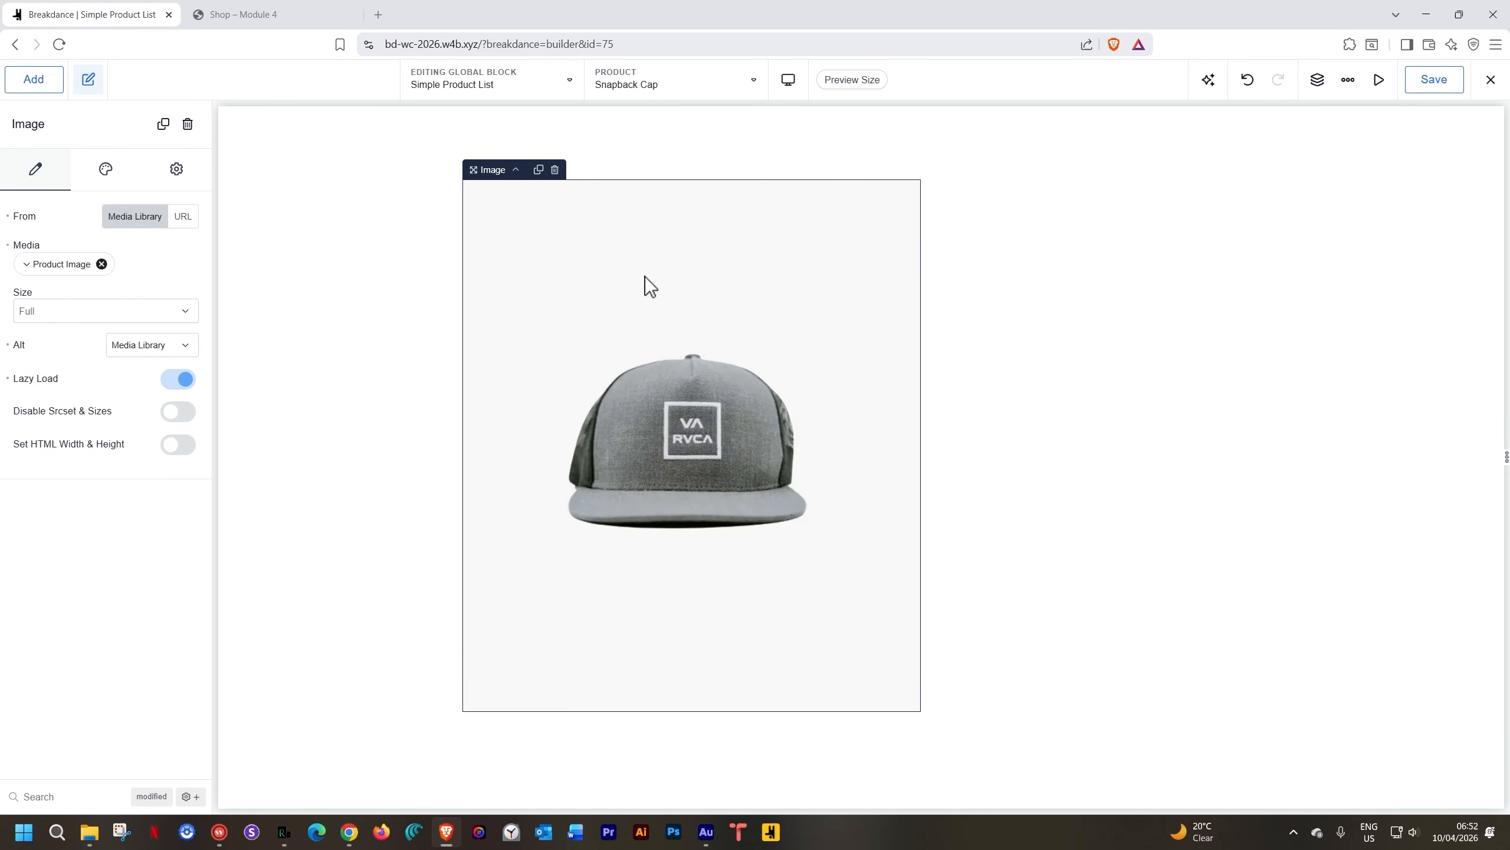
{"action": "left_click", "coordinate": [109, 173]}
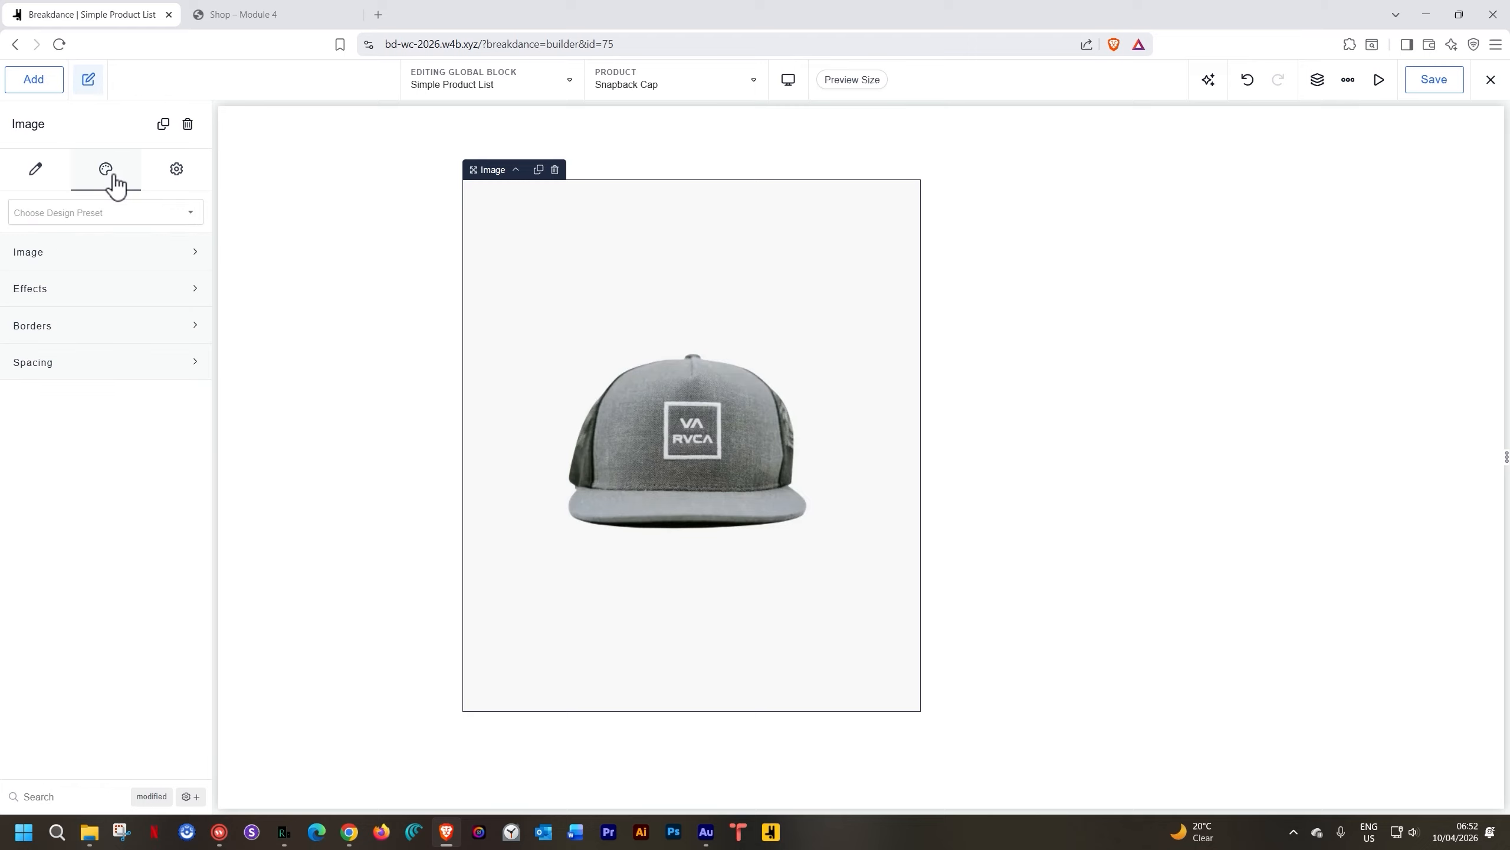
{"action": "left_click", "coordinate": [91, 262]}
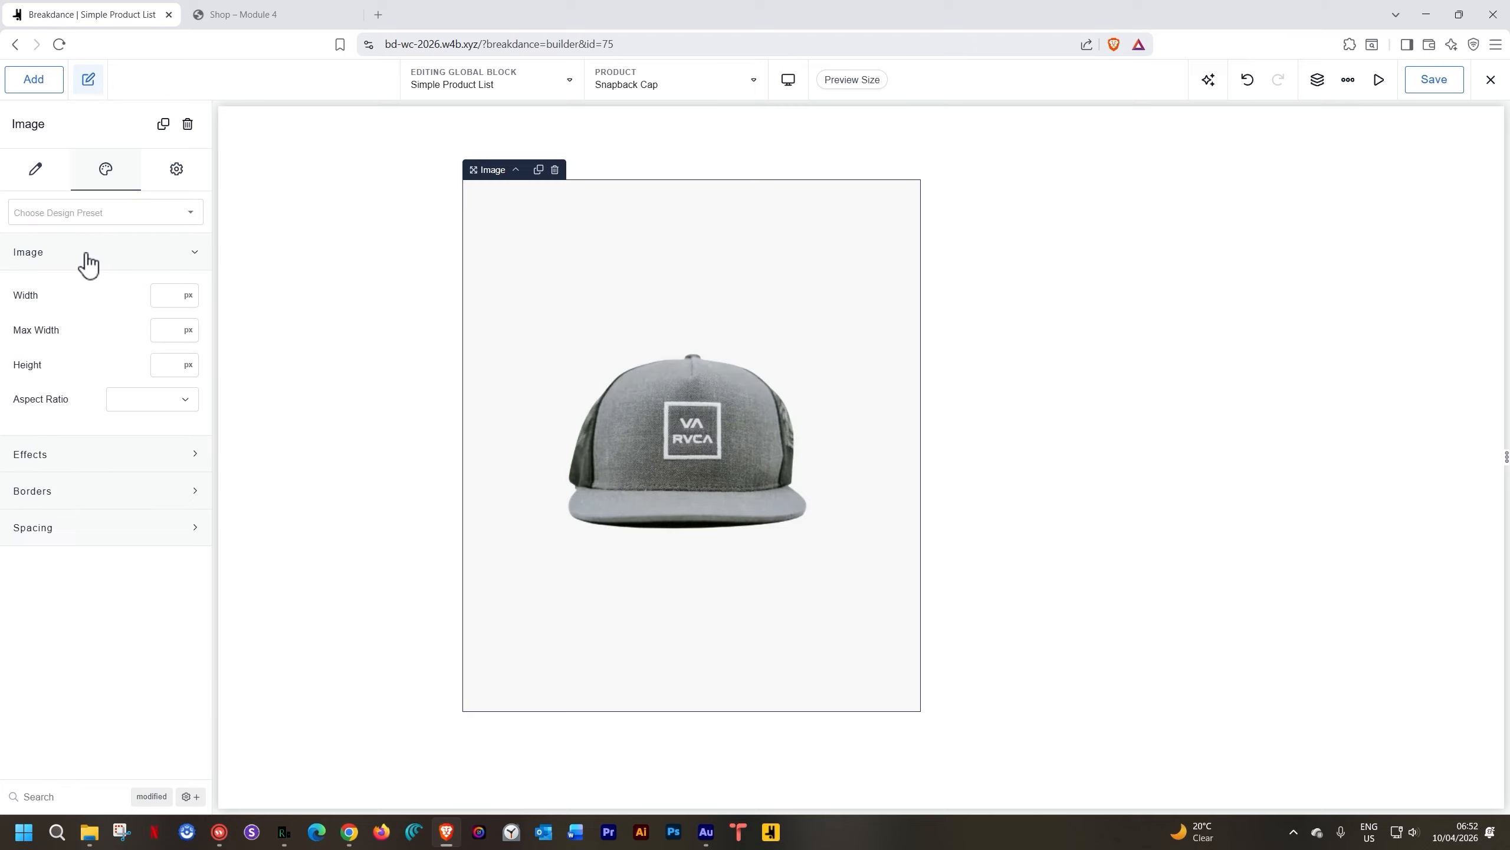
{"action": "left_click", "coordinate": [165, 362]}
{"action": "type", "text": "42"}
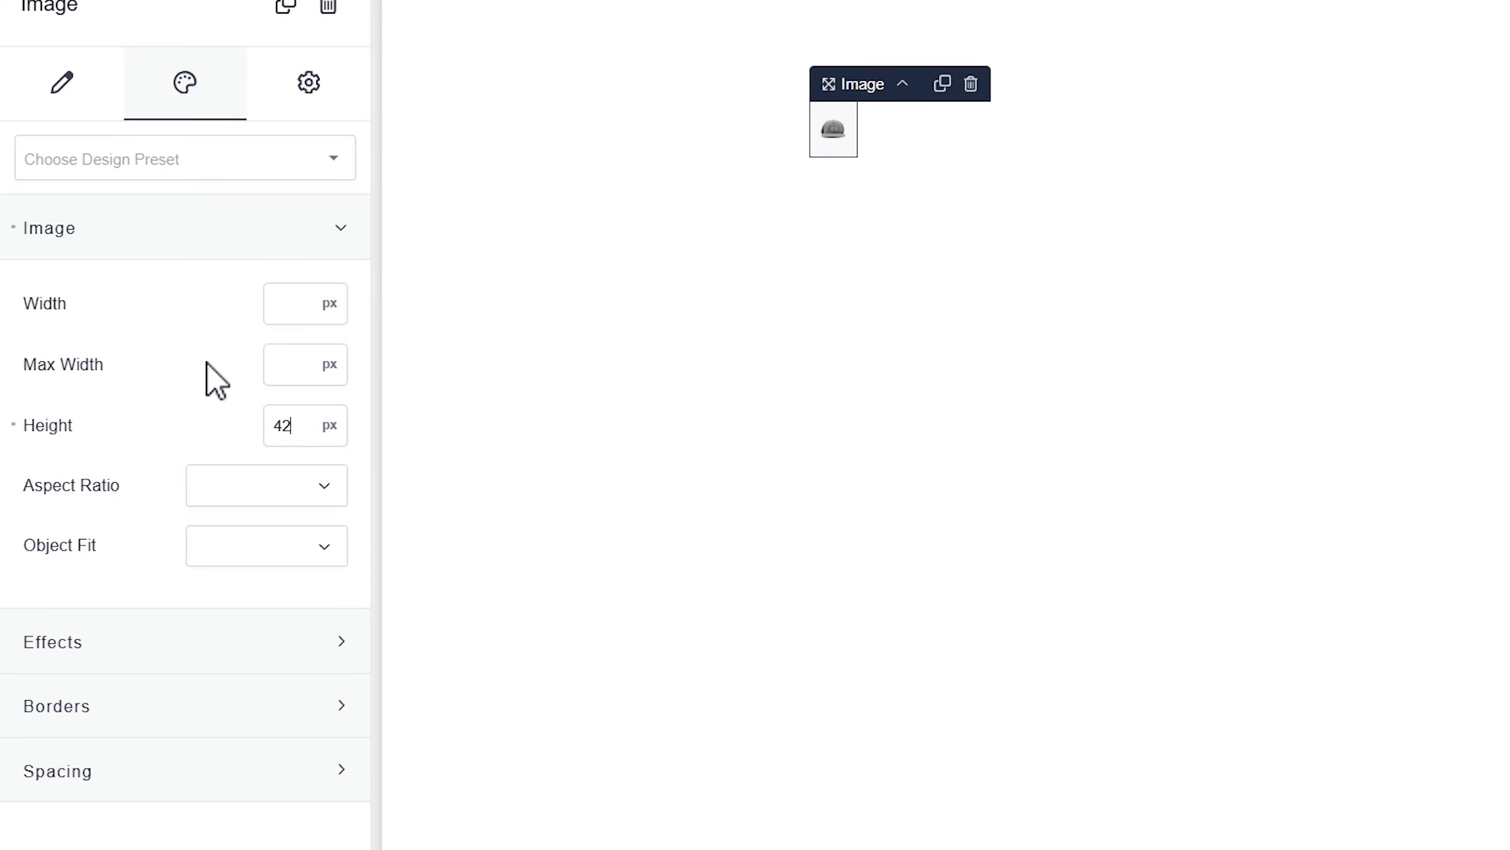
{"action": "left_click", "coordinate": [298, 491]}
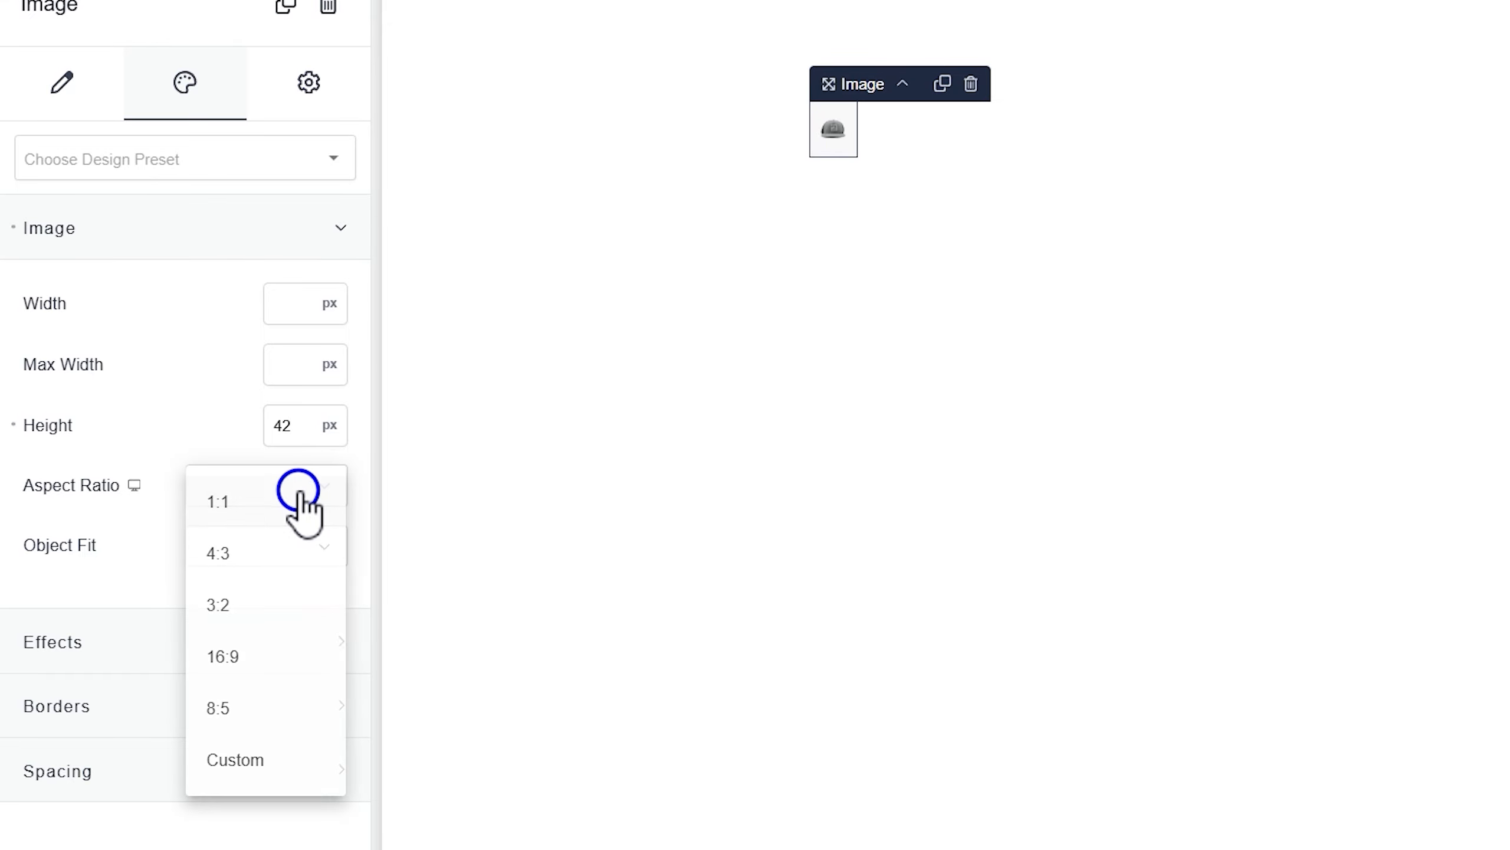
{"action": "left_click", "coordinate": [232, 509]}
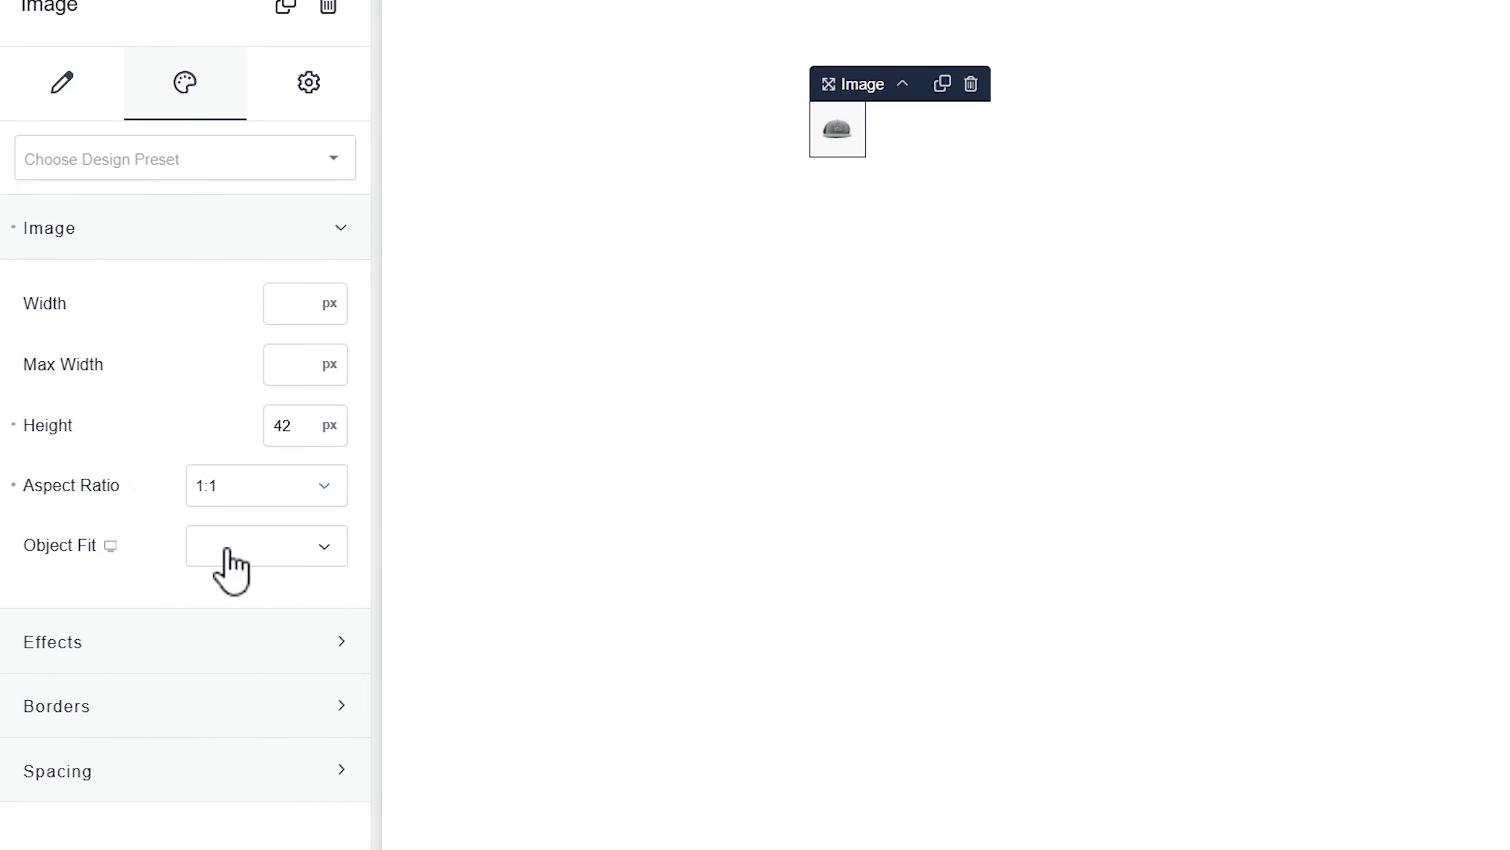
{"action": "left_click", "coordinate": [231, 548]}
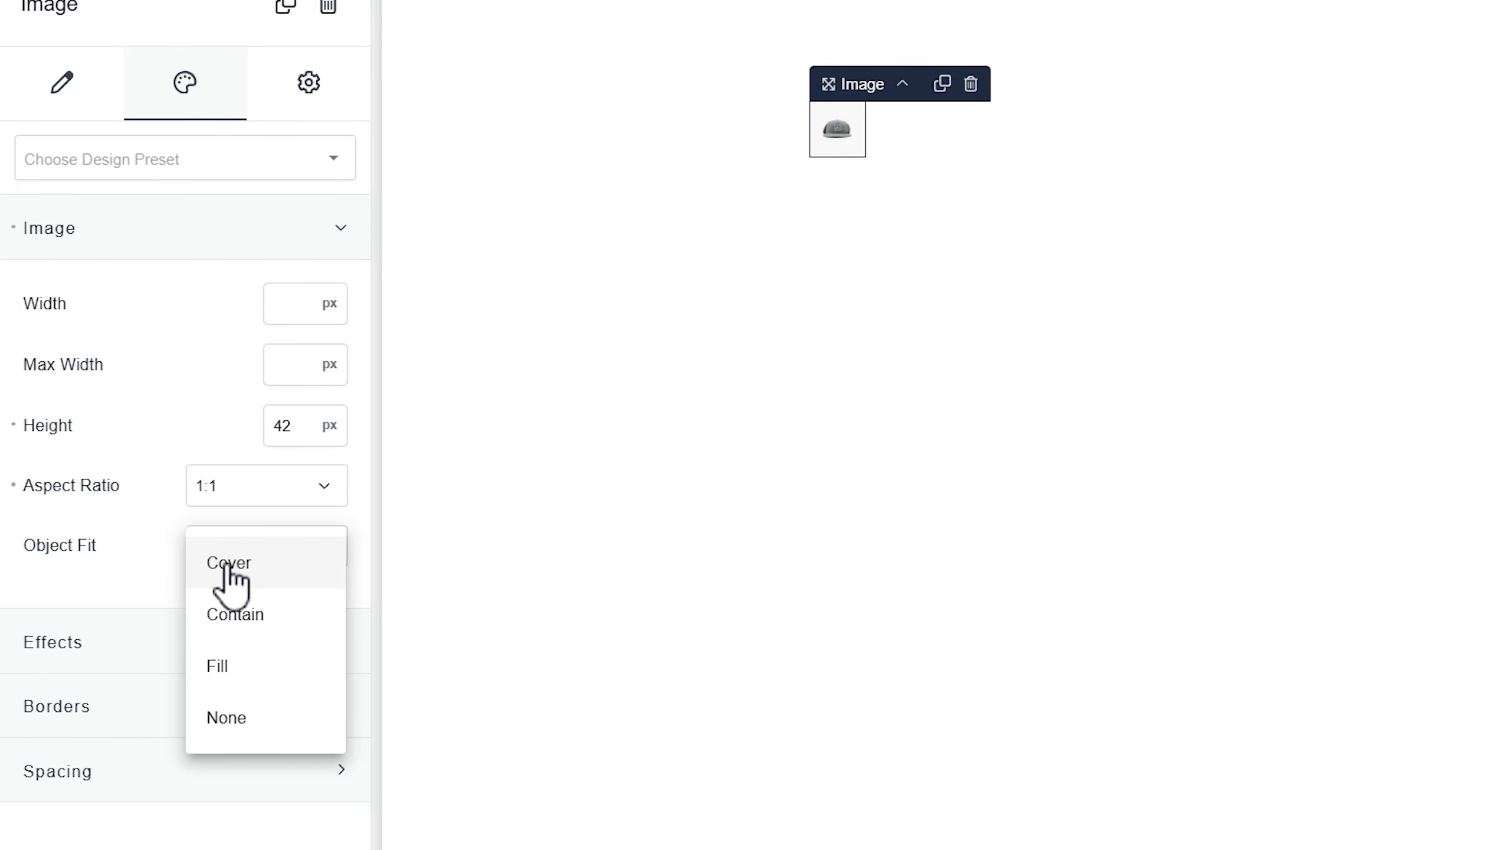
{"action": "left_click", "coordinate": [230, 565]}
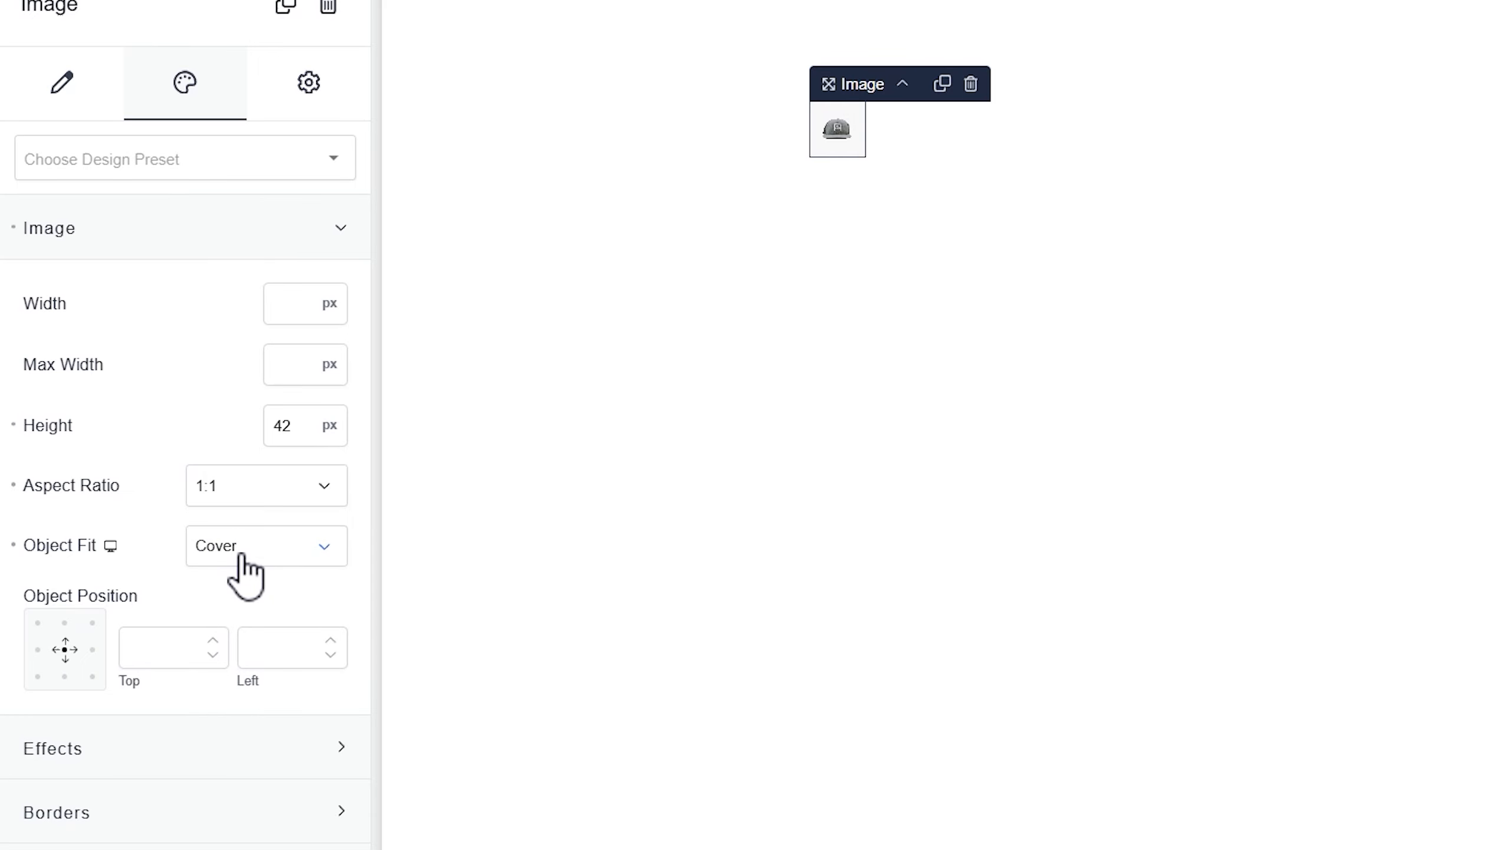
Give the image a 100% corner radius and a solid 1px #D9DADC border
{"action": "left_click", "coordinate": [148, 827]}
{"action": "scroll", "coordinate": [147, 827], "scroll_direction": "down", "scroll_amount": 3}
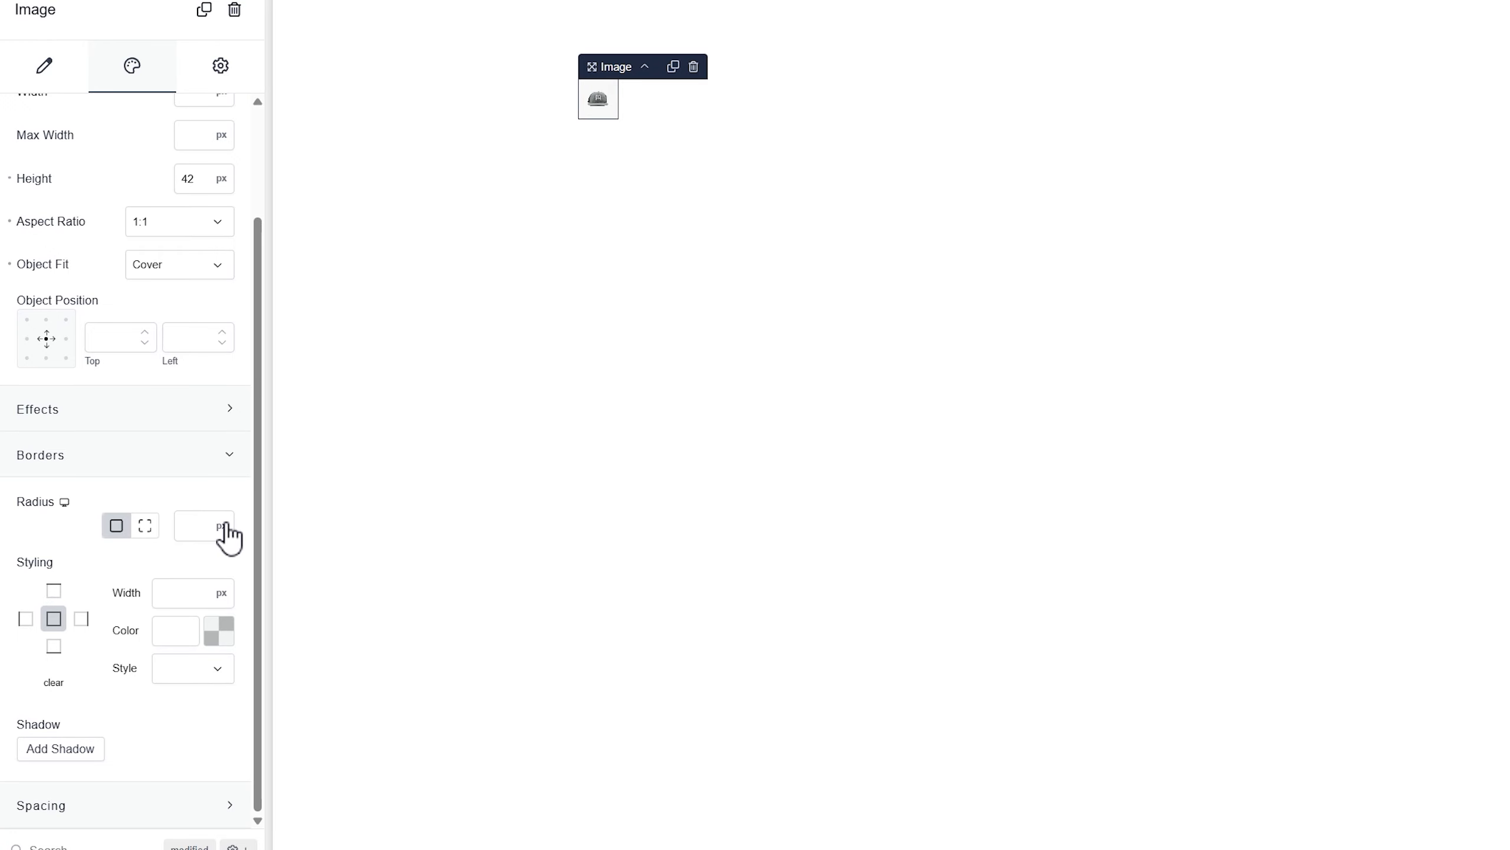
{"action": "left_click", "coordinate": [225, 528]}
{"action": "left_click", "coordinate": [229, 544]}
{"action": "left_click", "coordinate": [178, 669]}
{"action": "left_click", "coordinate": [180, 679]}
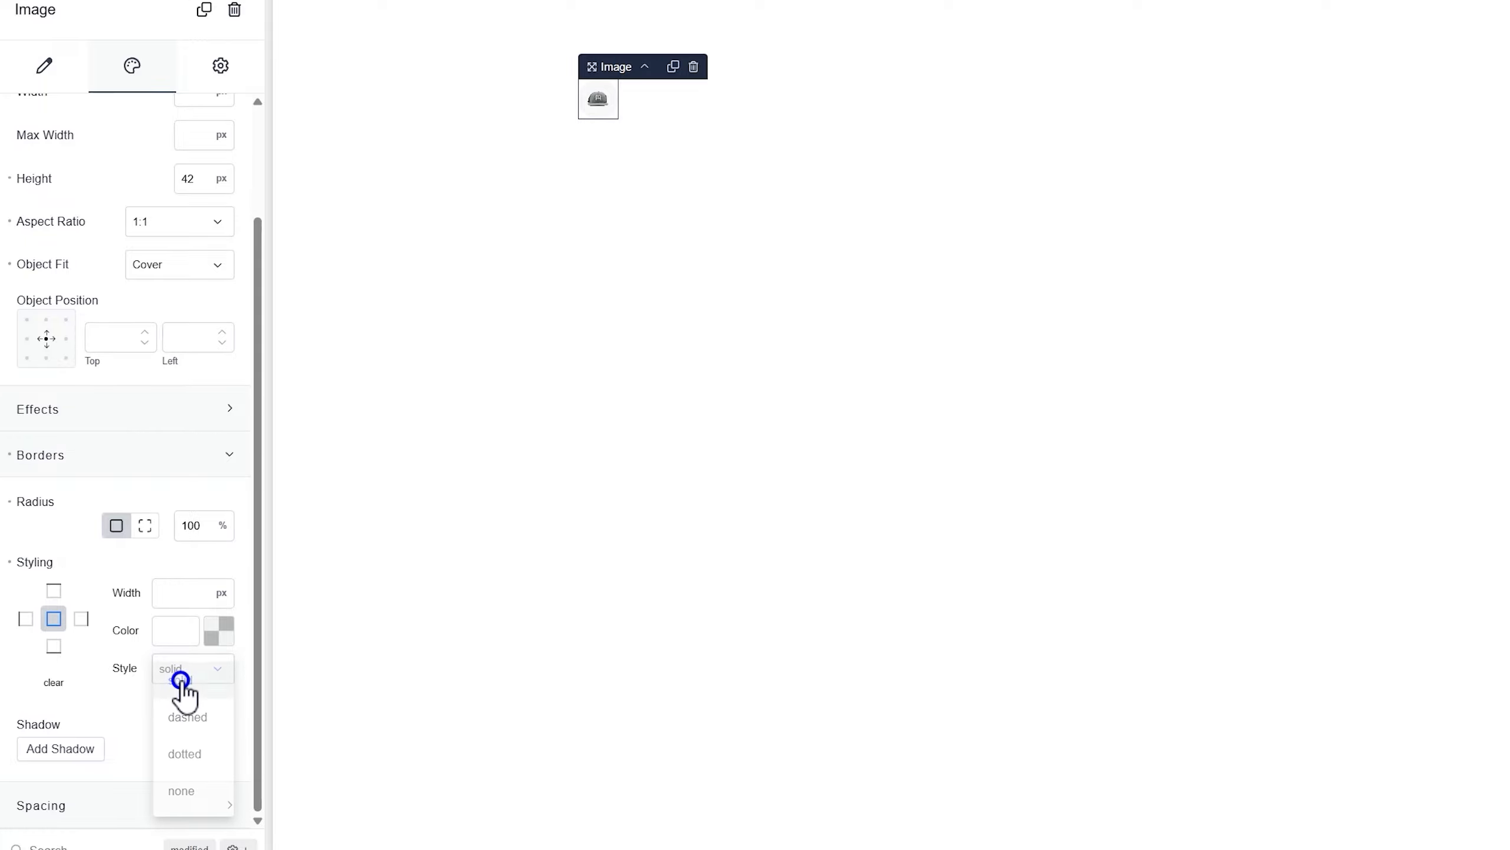
{"action": "left_click", "coordinate": [219, 631]}
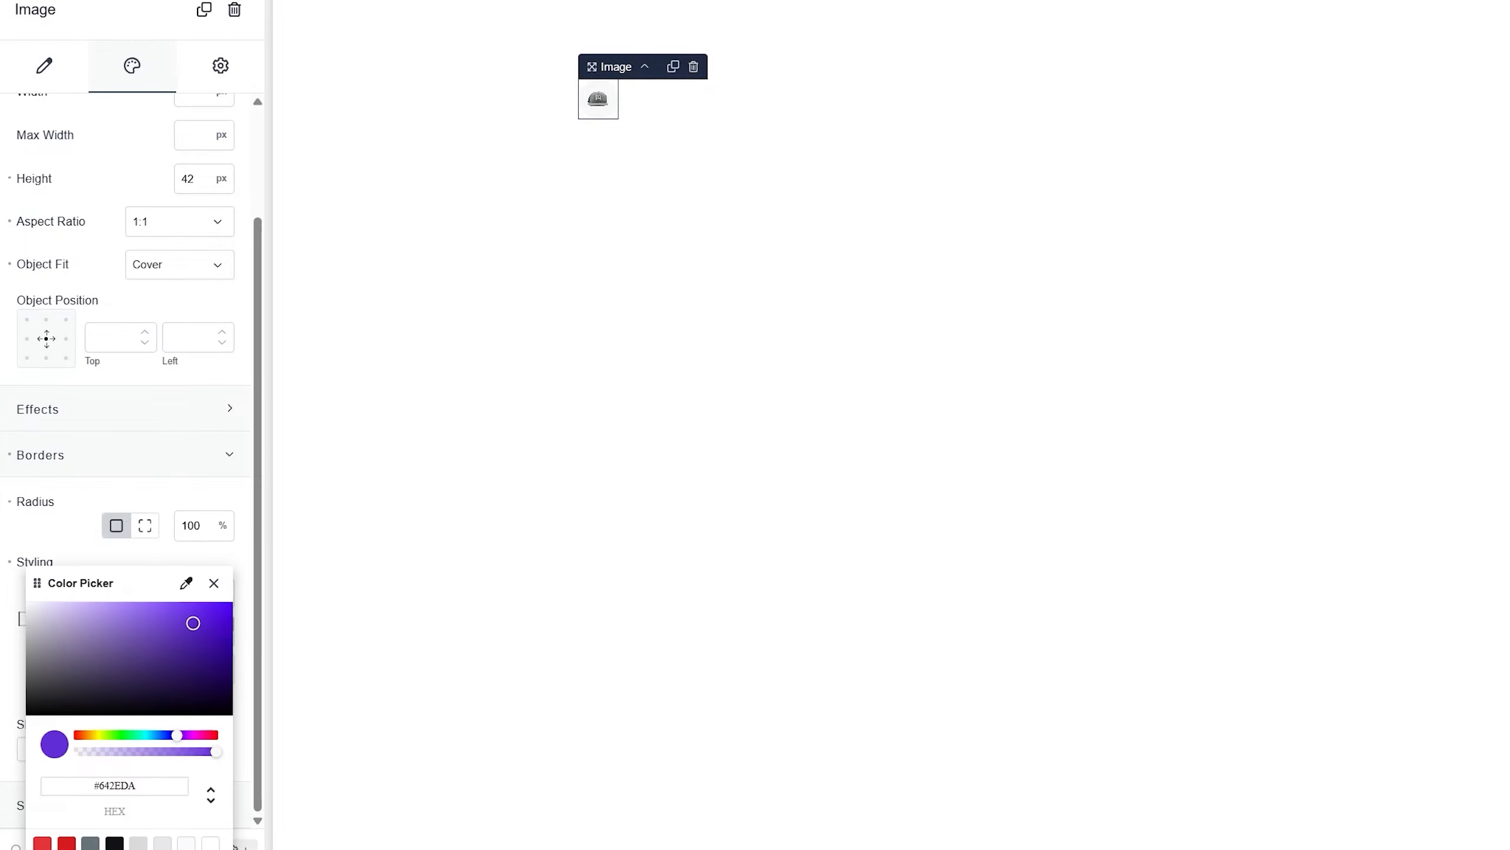
{"action": "left_click", "coordinate": [143, 843]}
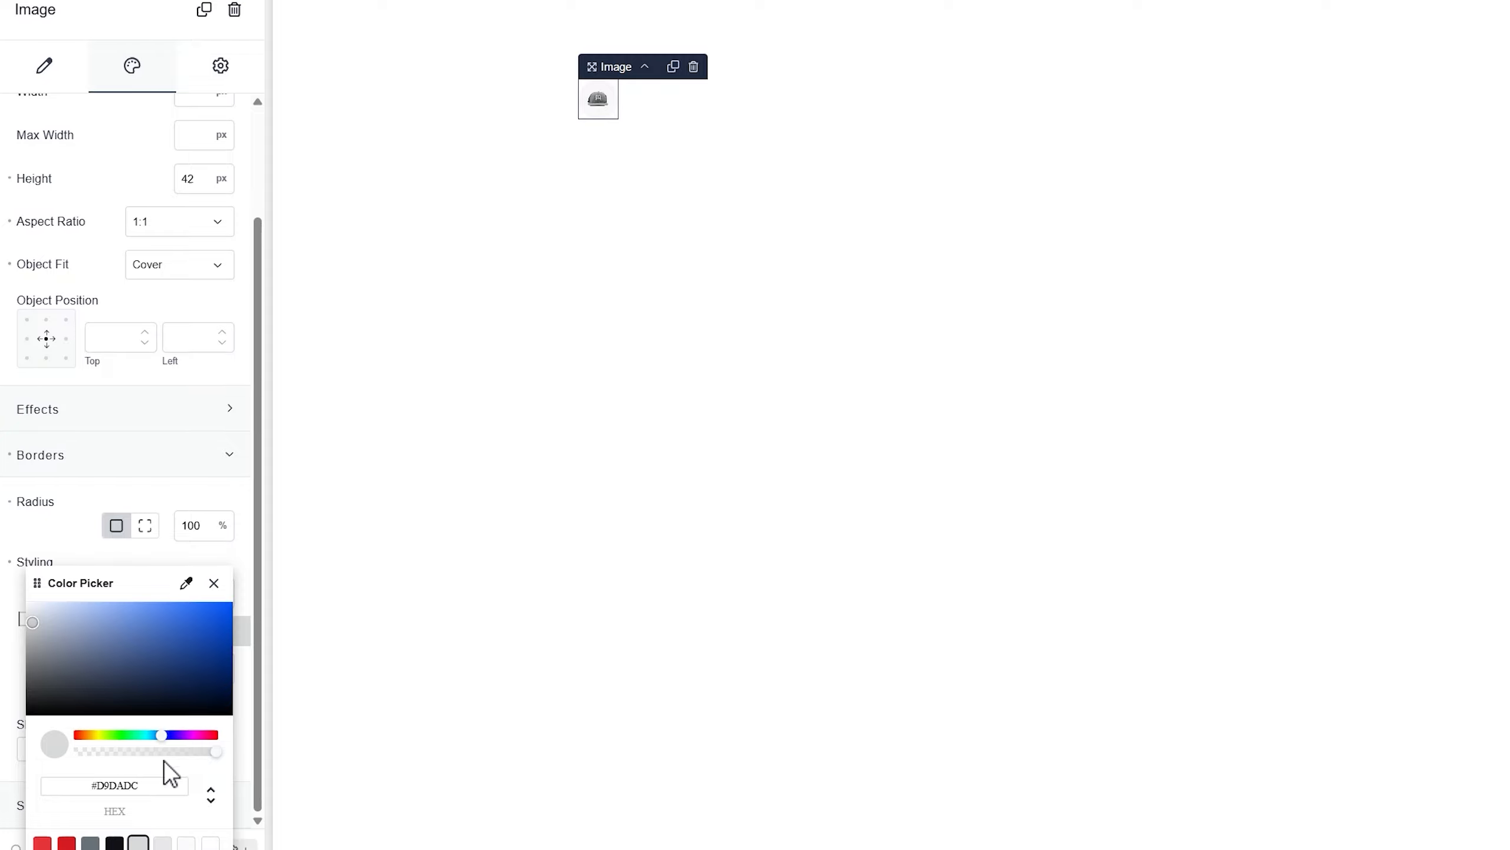
{"action": "left_click", "coordinate": [214, 583]}
{"action": "left_click", "coordinate": [180, 590]}
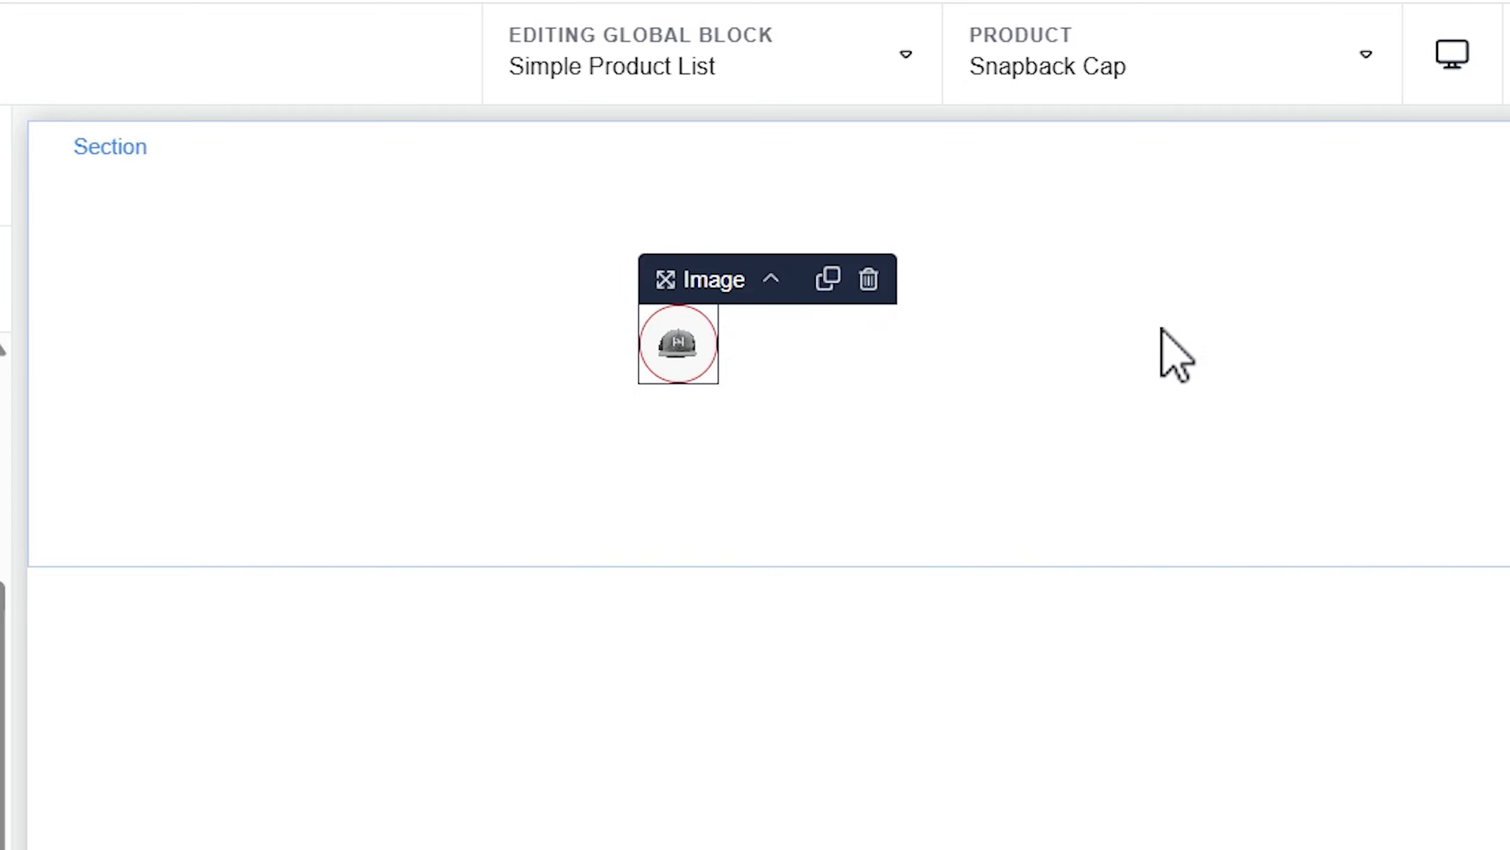
{"action": "left_click", "coordinate": [951, 356]}
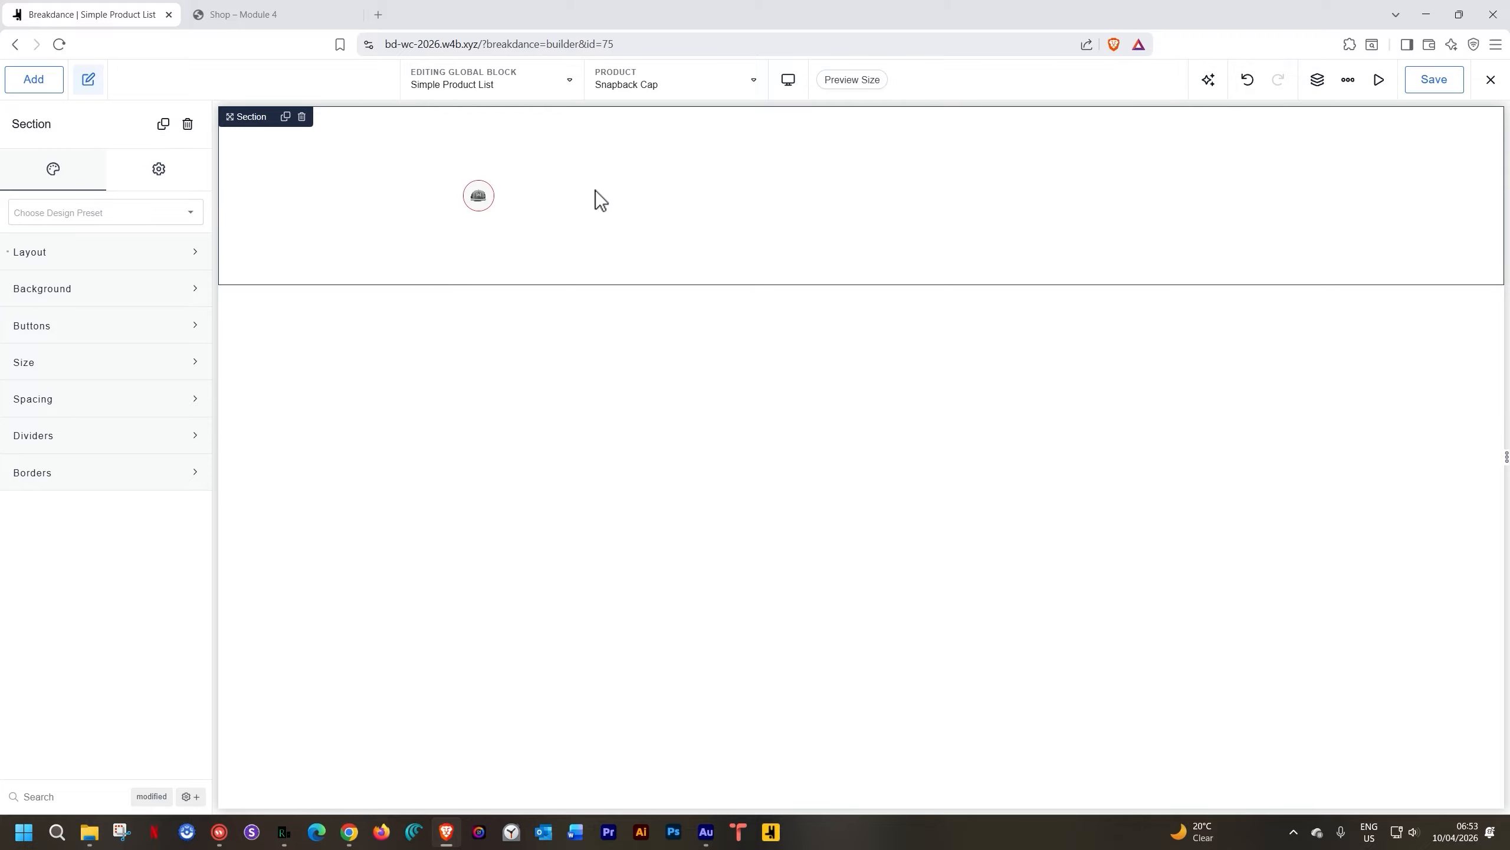
Add a heading to the section that shows the dynamic Product Title
{"action": "left_click", "coordinate": [42, 84]}
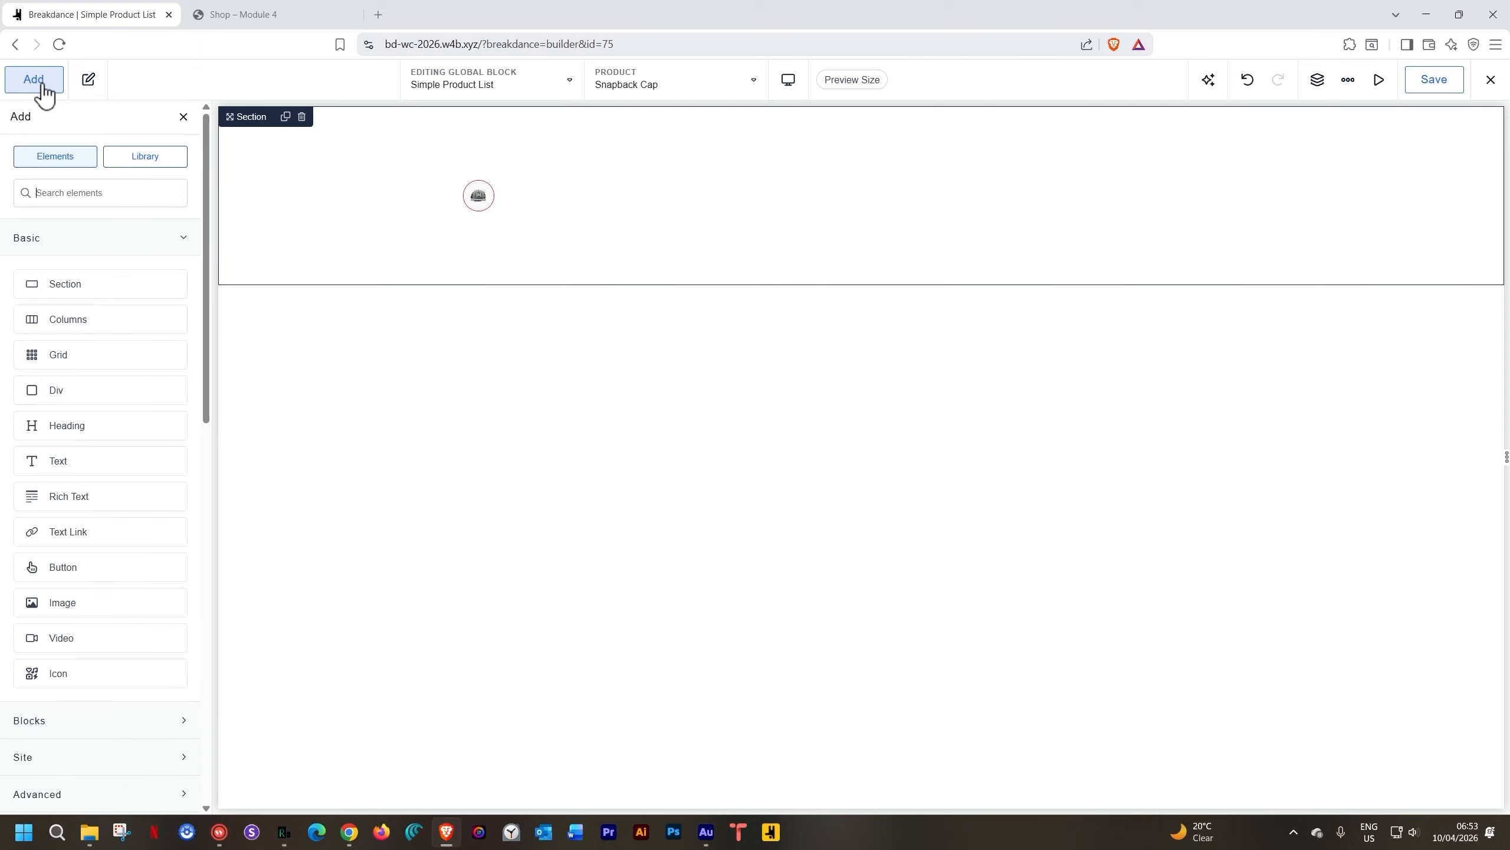
{"action": "type", "text": "heading"}
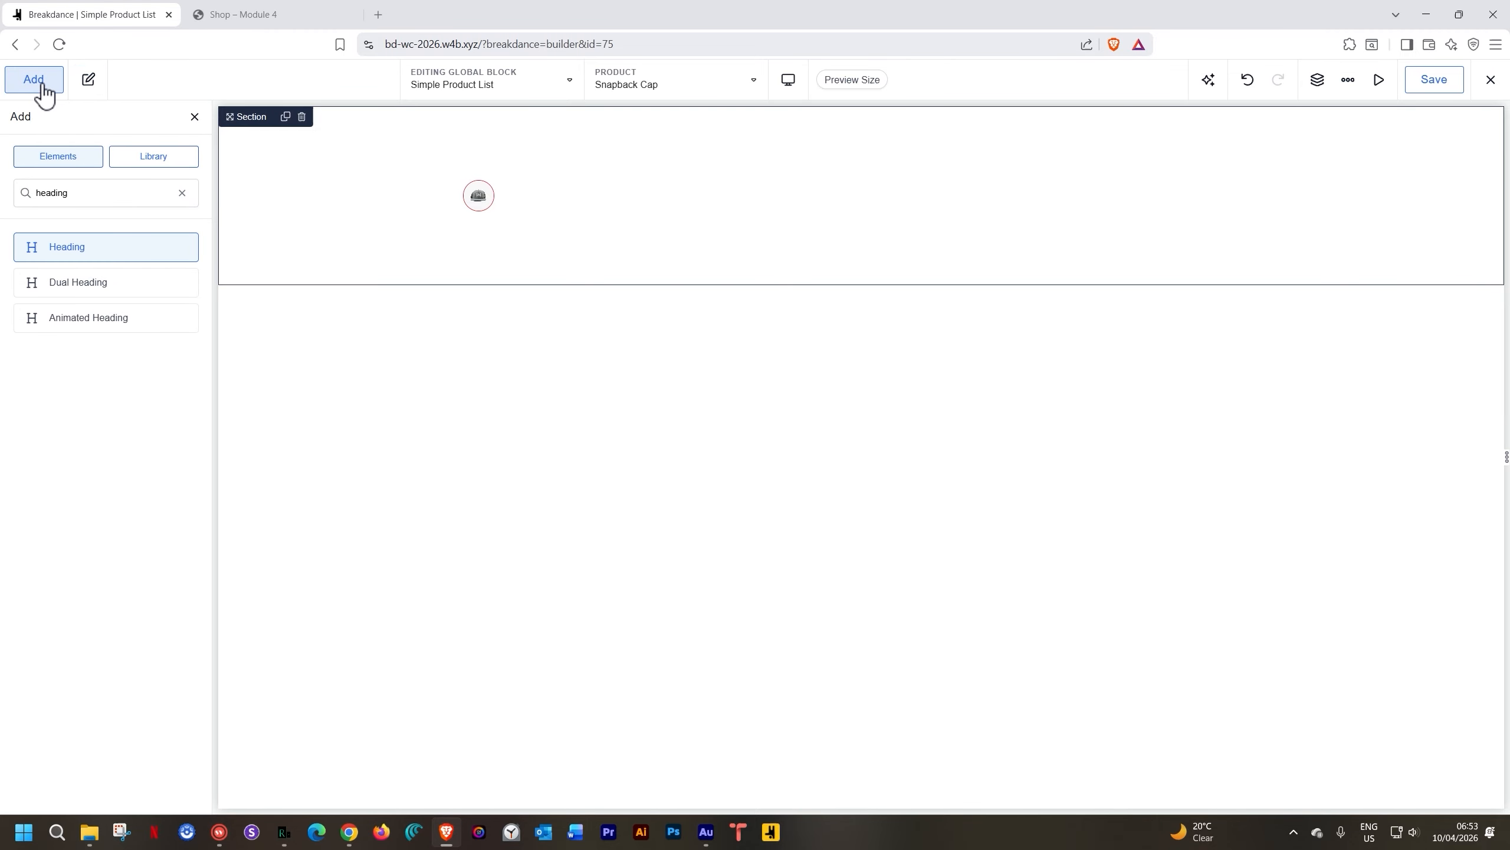
{"action": "key", "text": "Return"}
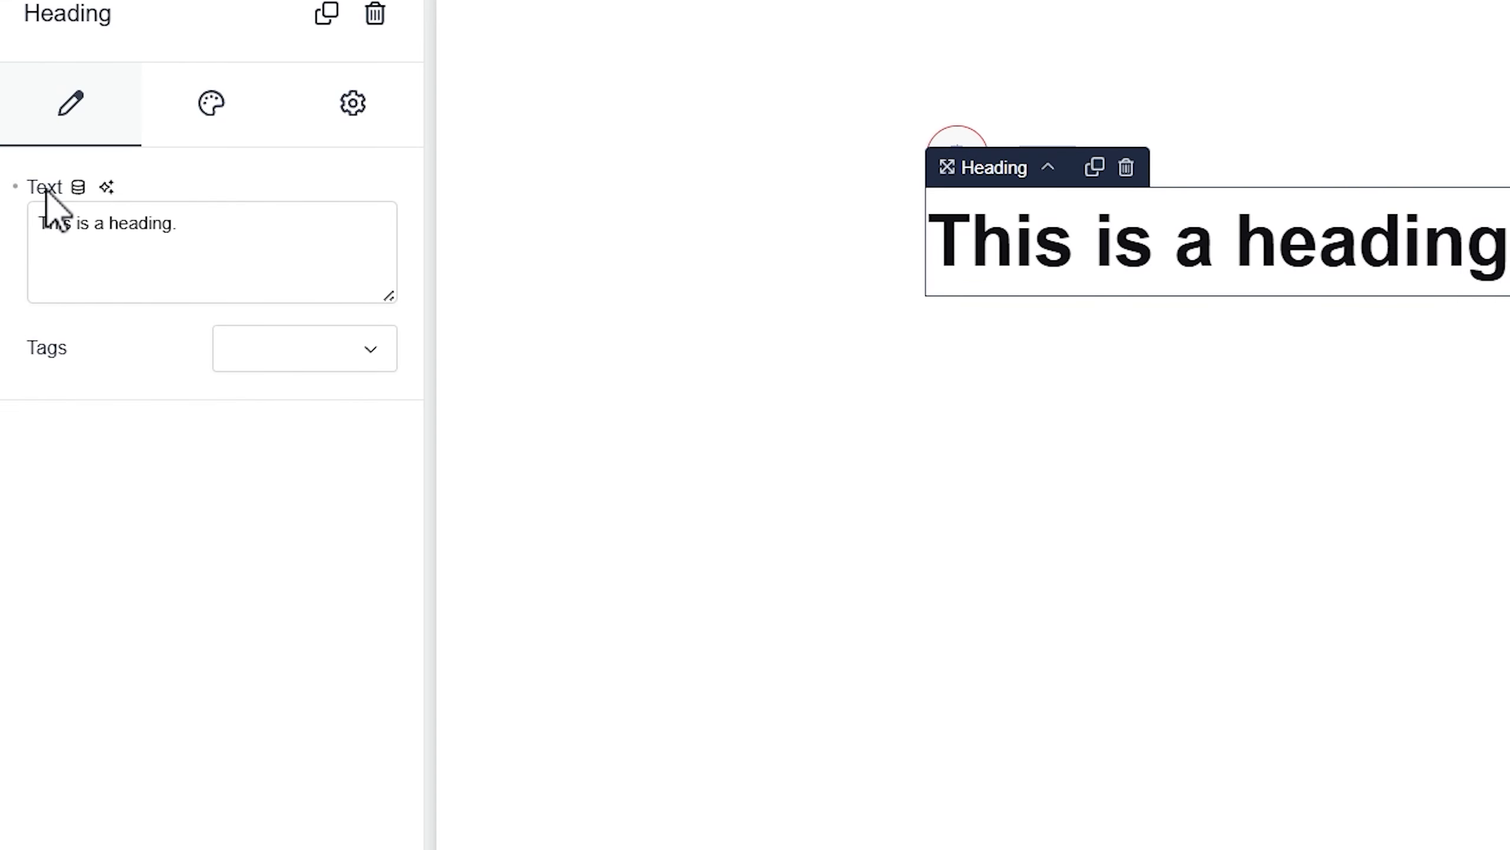
{"action": "left_click", "coordinate": [78, 187]}
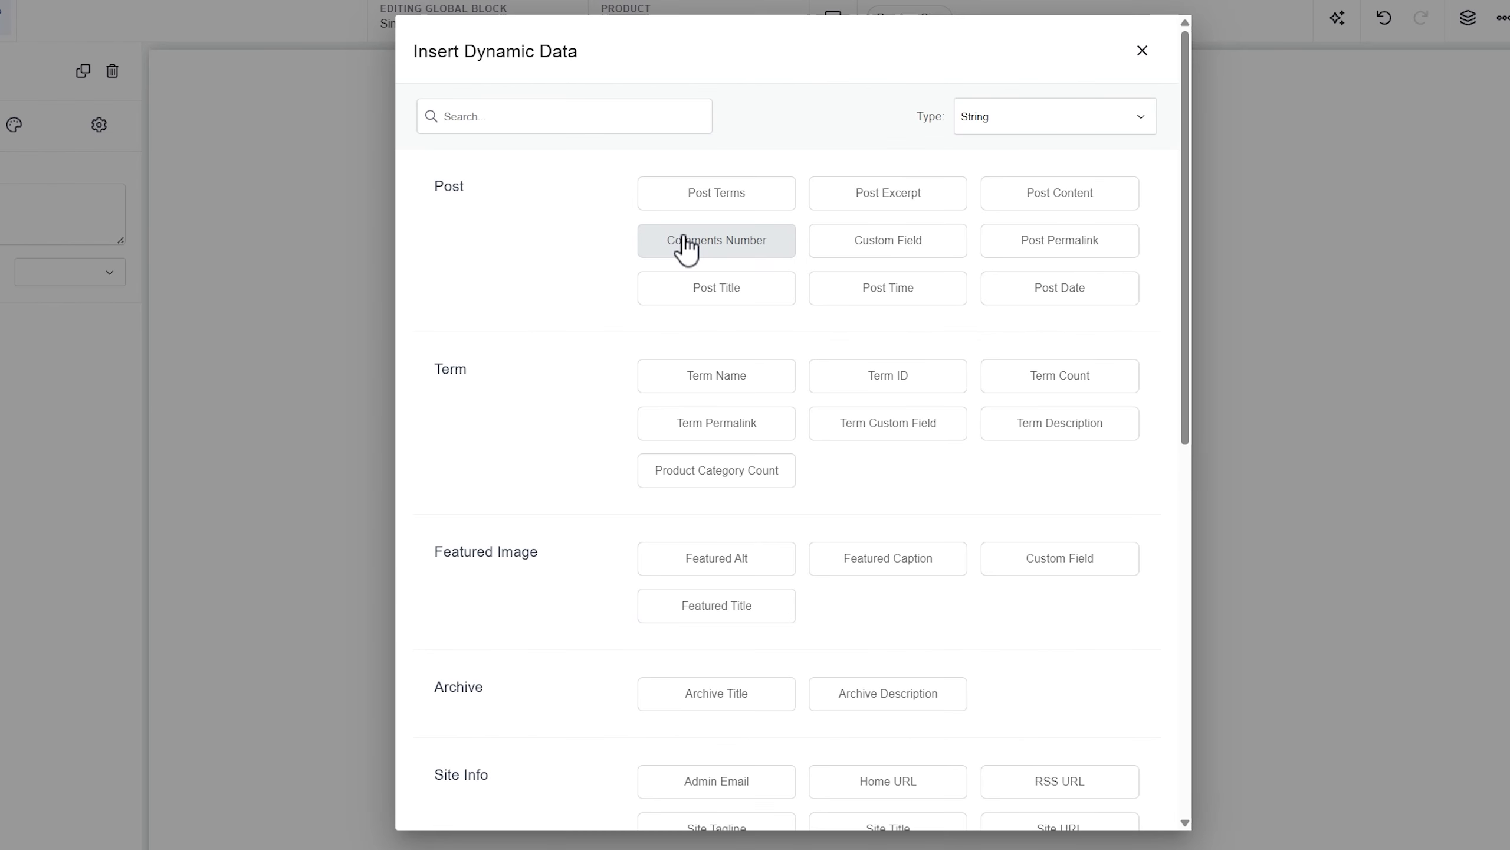
{"action": "scroll", "coordinate": [1308, 295], "scroll_direction": "down", "scroll_amount": 10}
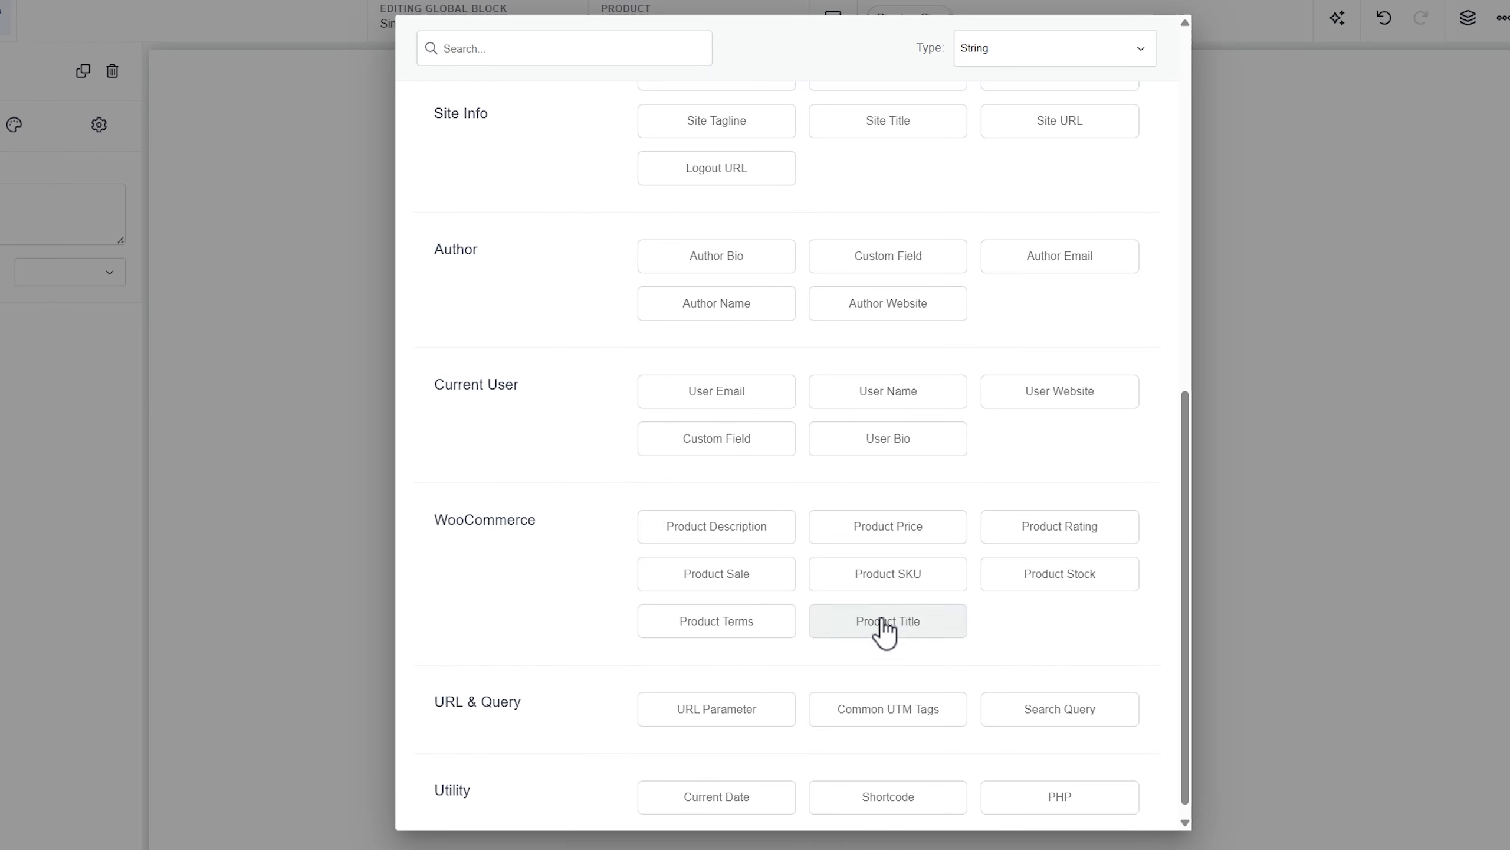
{"action": "left_click", "coordinate": [898, 624]}
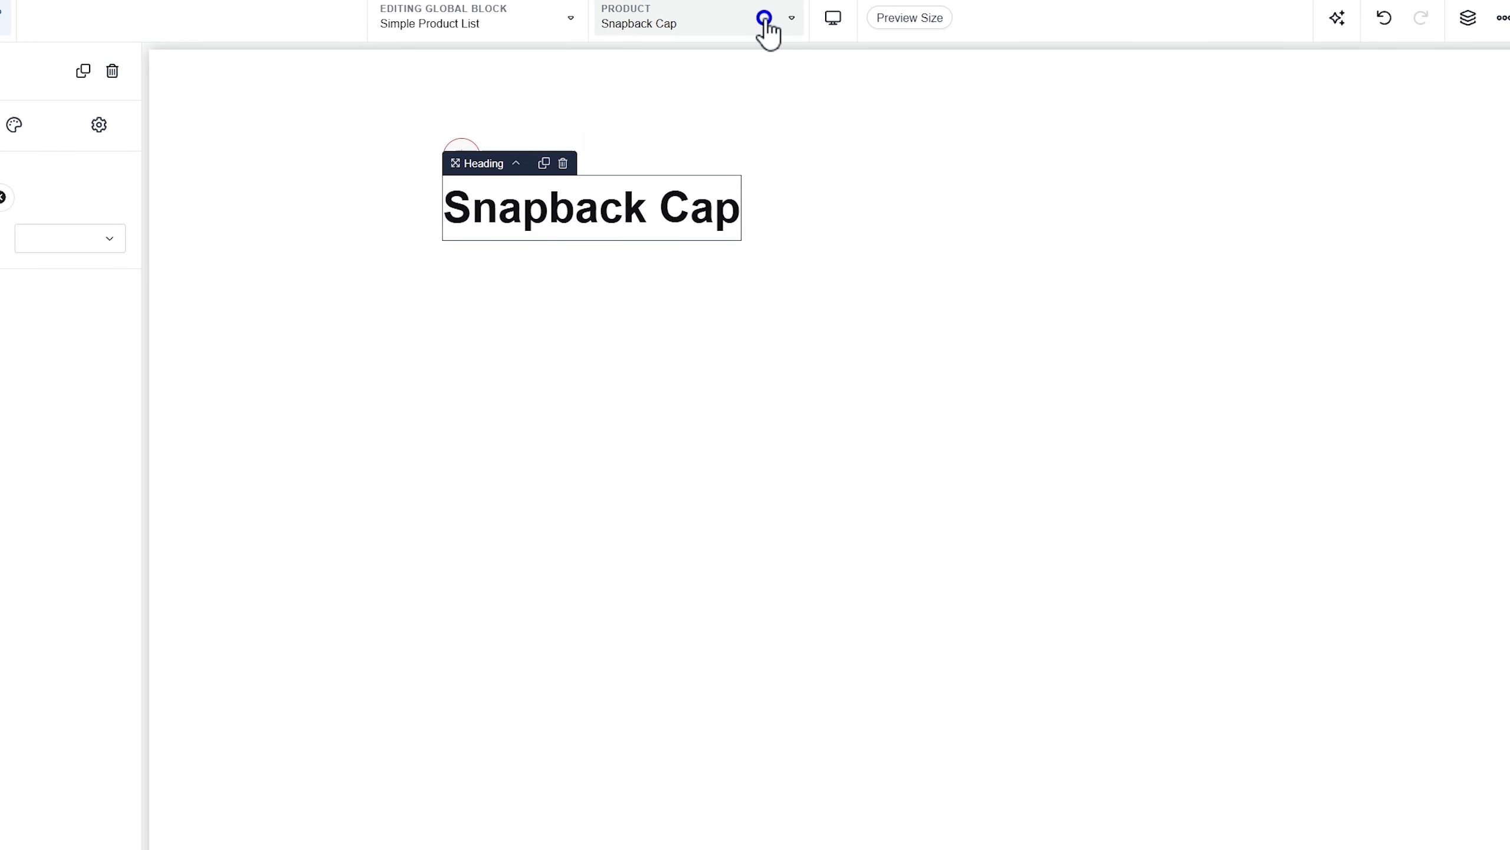
Preview the block with Elegant Bag and open the title heading's Design settings
{"action": "left_click", "coordinate": [767, 24]}
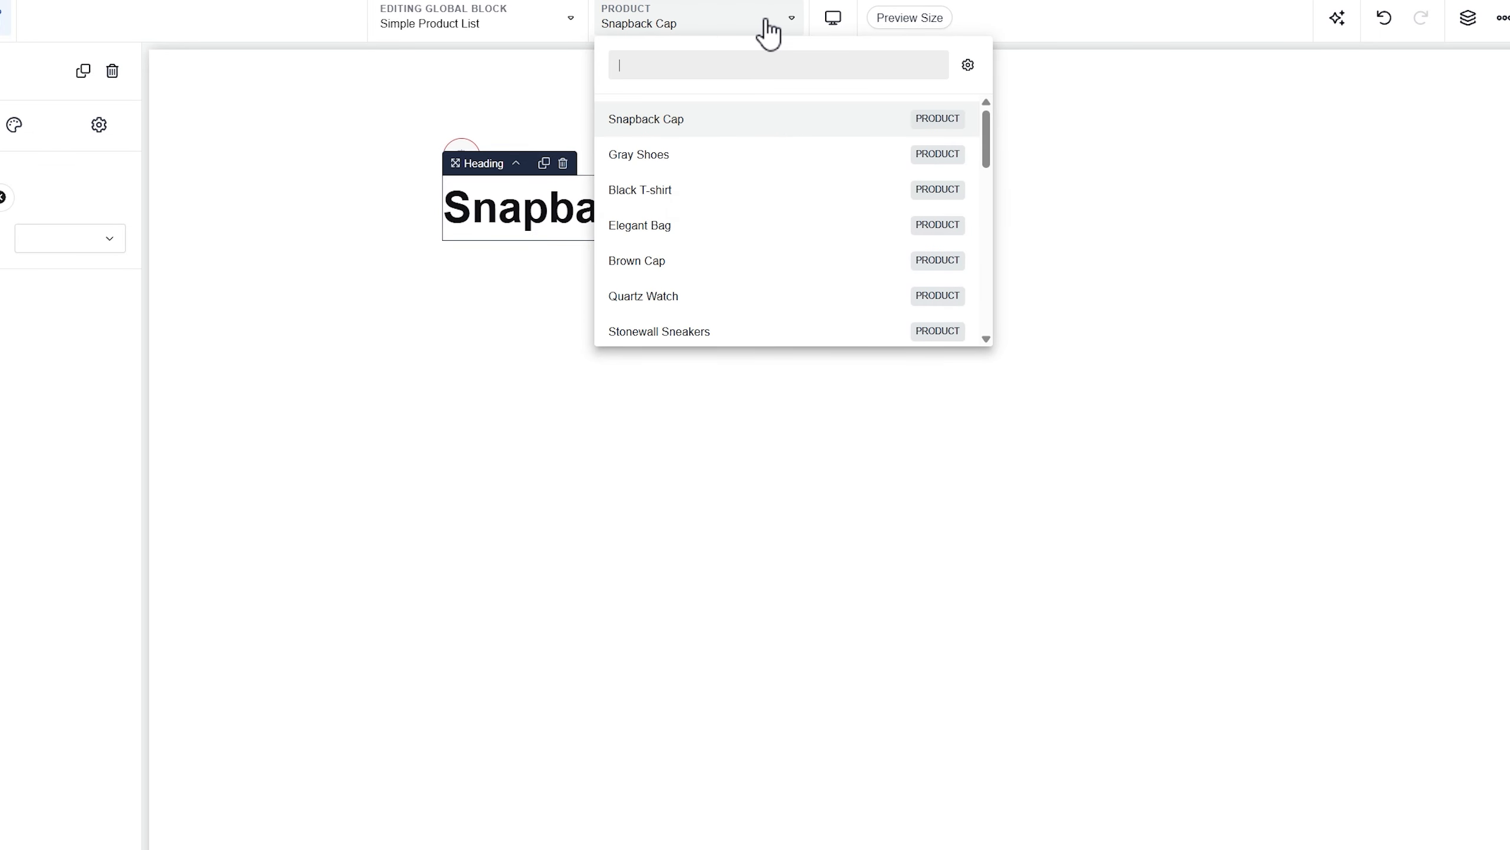
{"action": "left_click", "coordinate": [680, 228]}
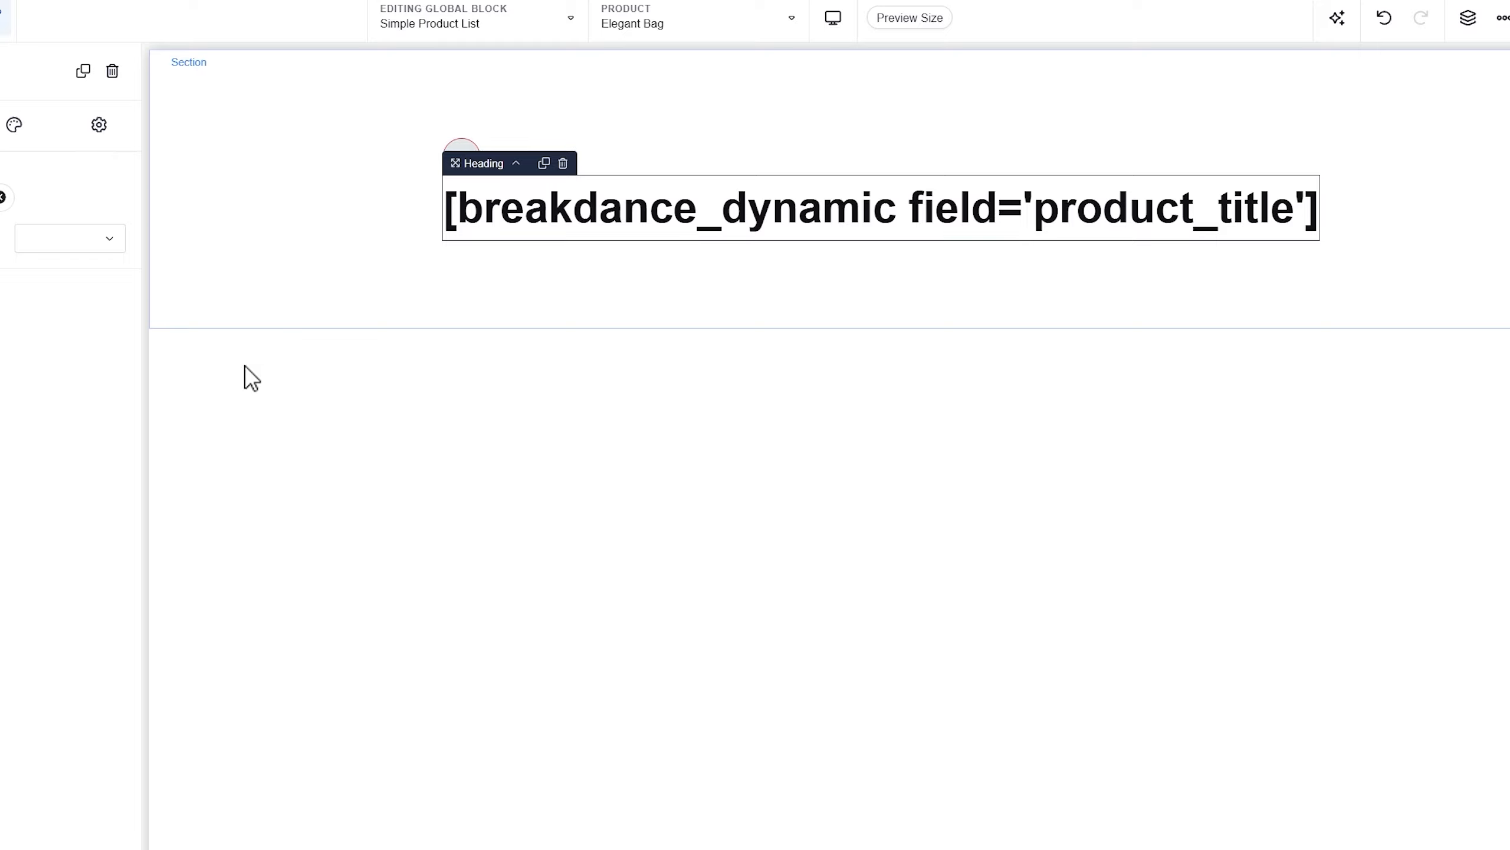
{"action": "left_click", "coordinate": [315, 288]}
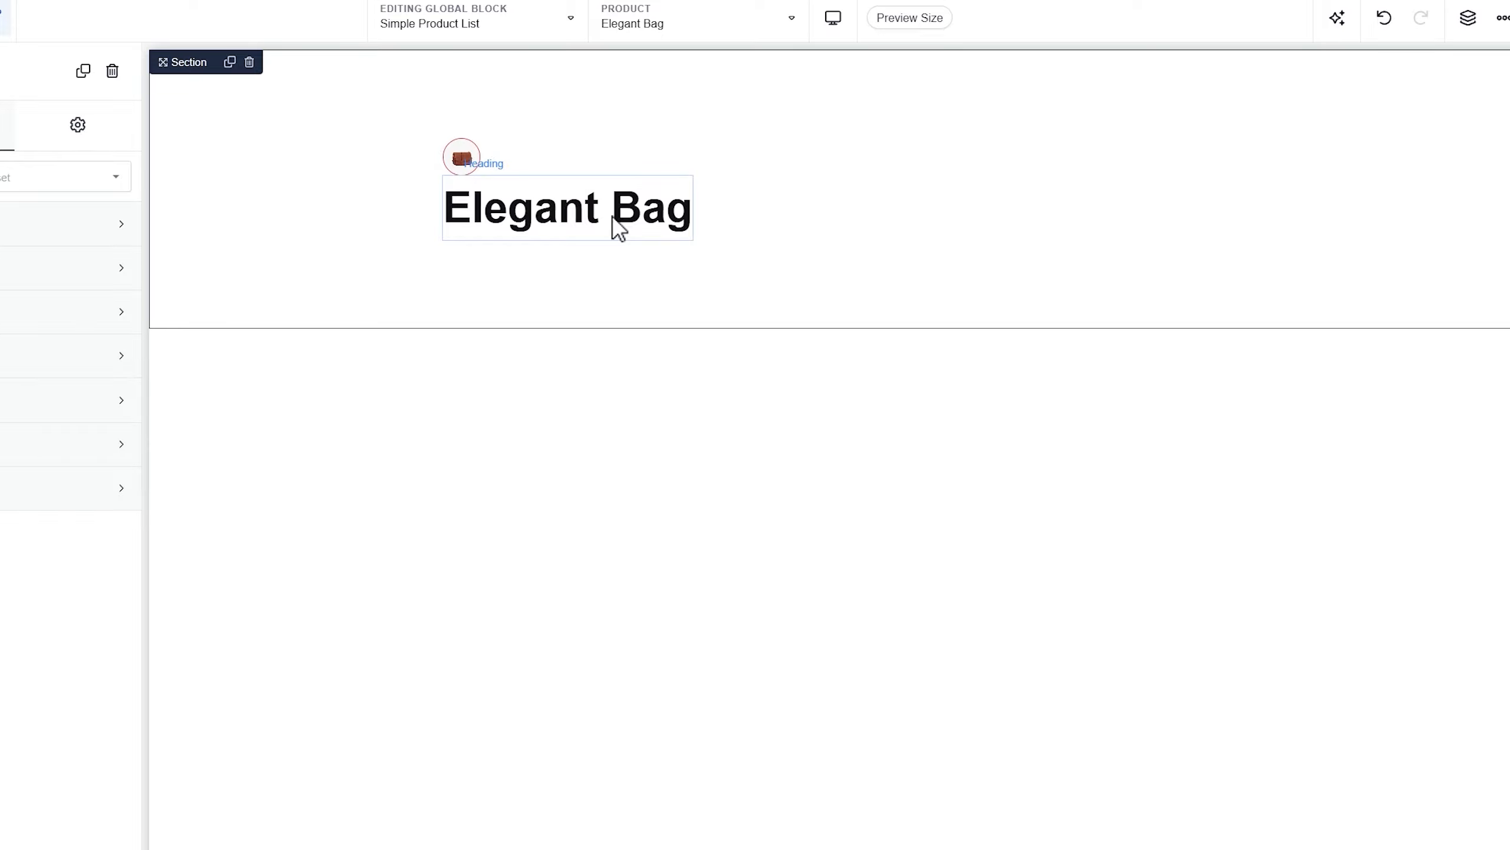
{"action": "left_click", "coordinate": [619, 229]}
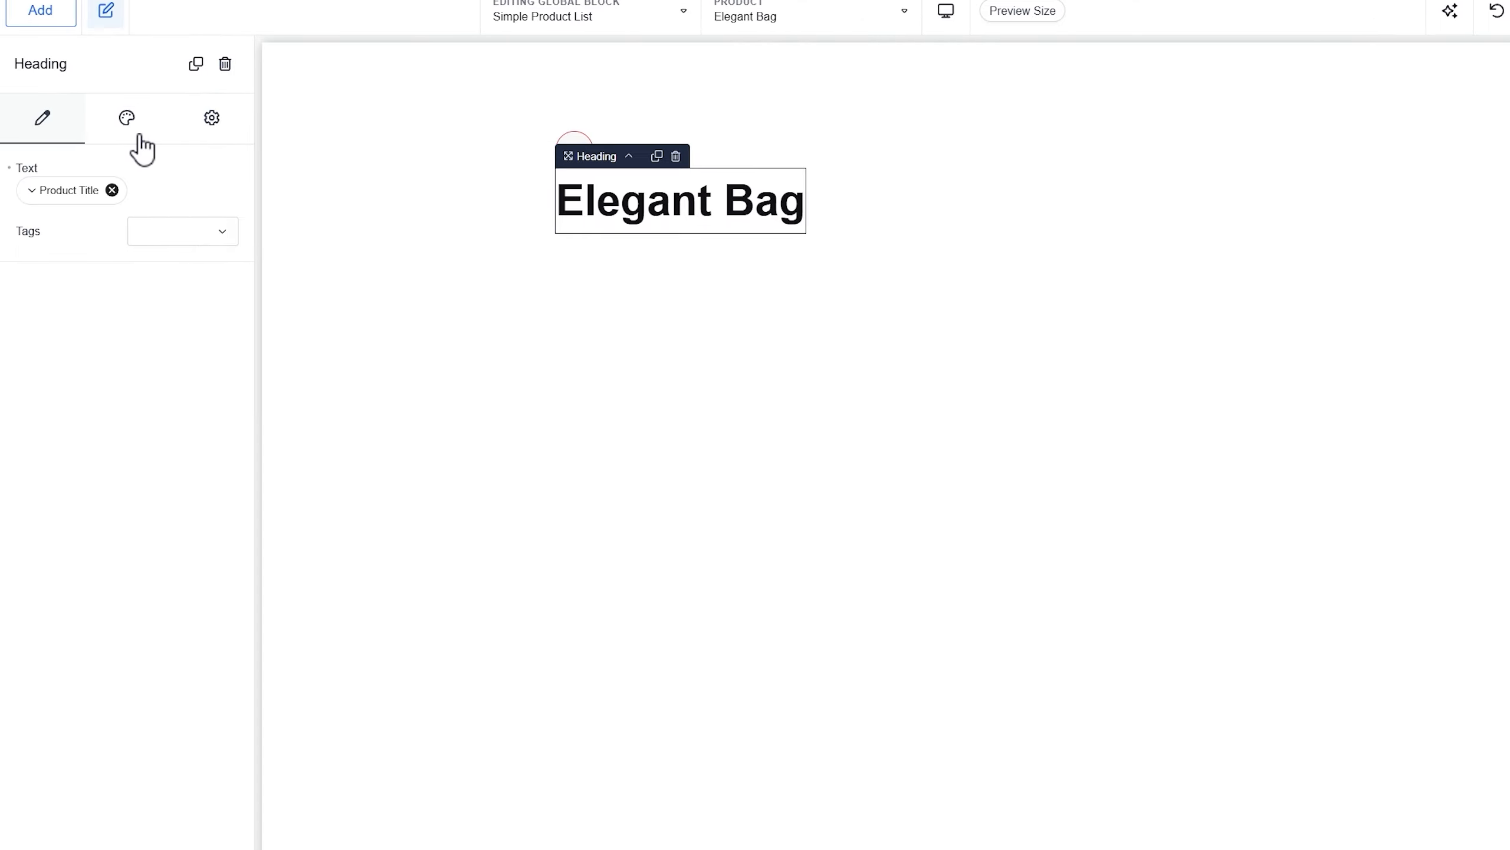
{"action": "left_click", "coordinate": [139, 135]}
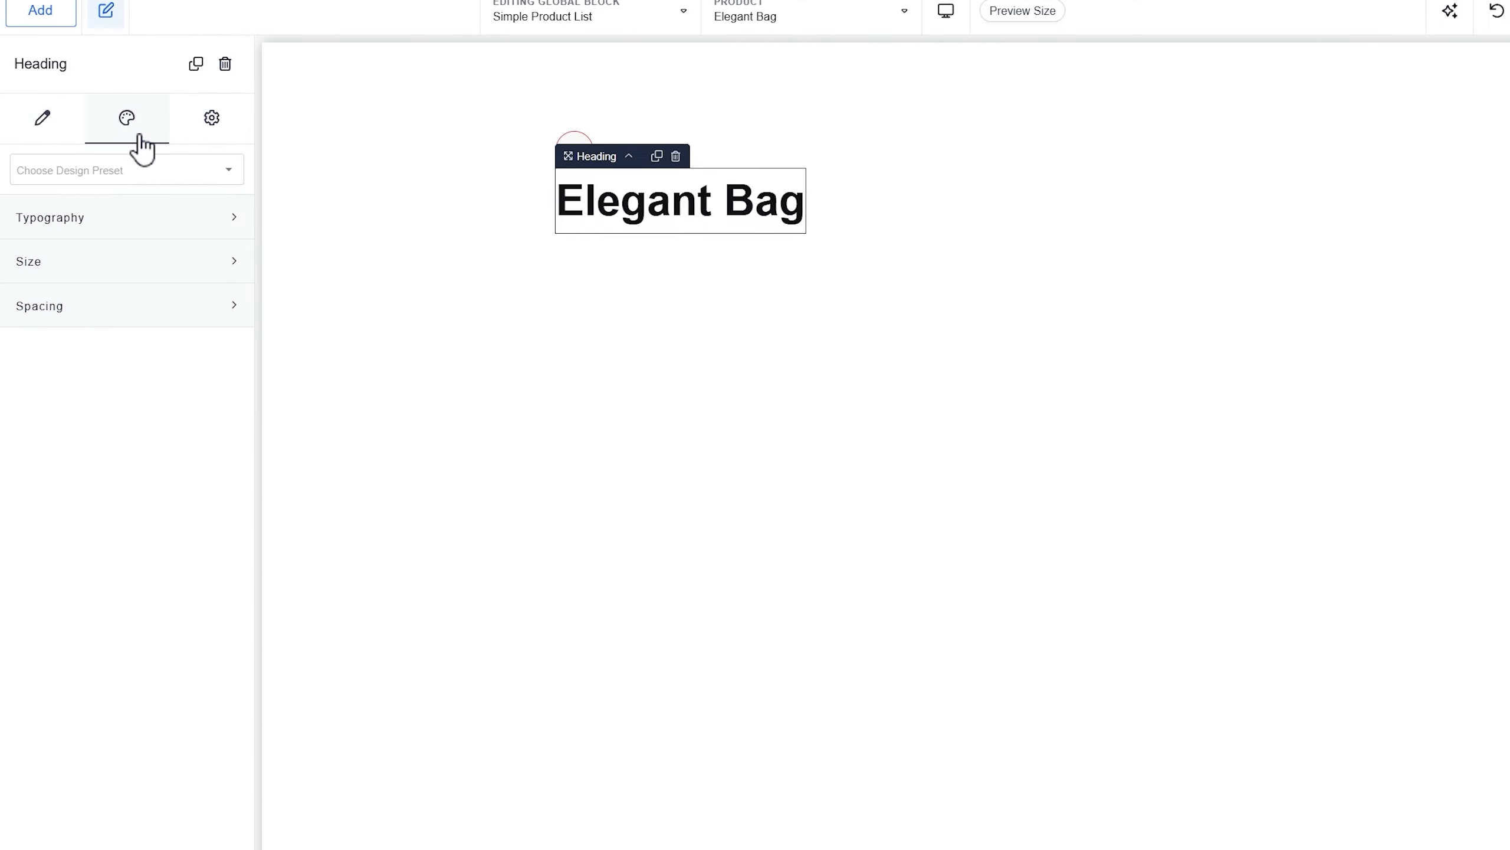
Set the product title heading's font size to 18
{"action": "left_click", "coordinate": [153, 217]}
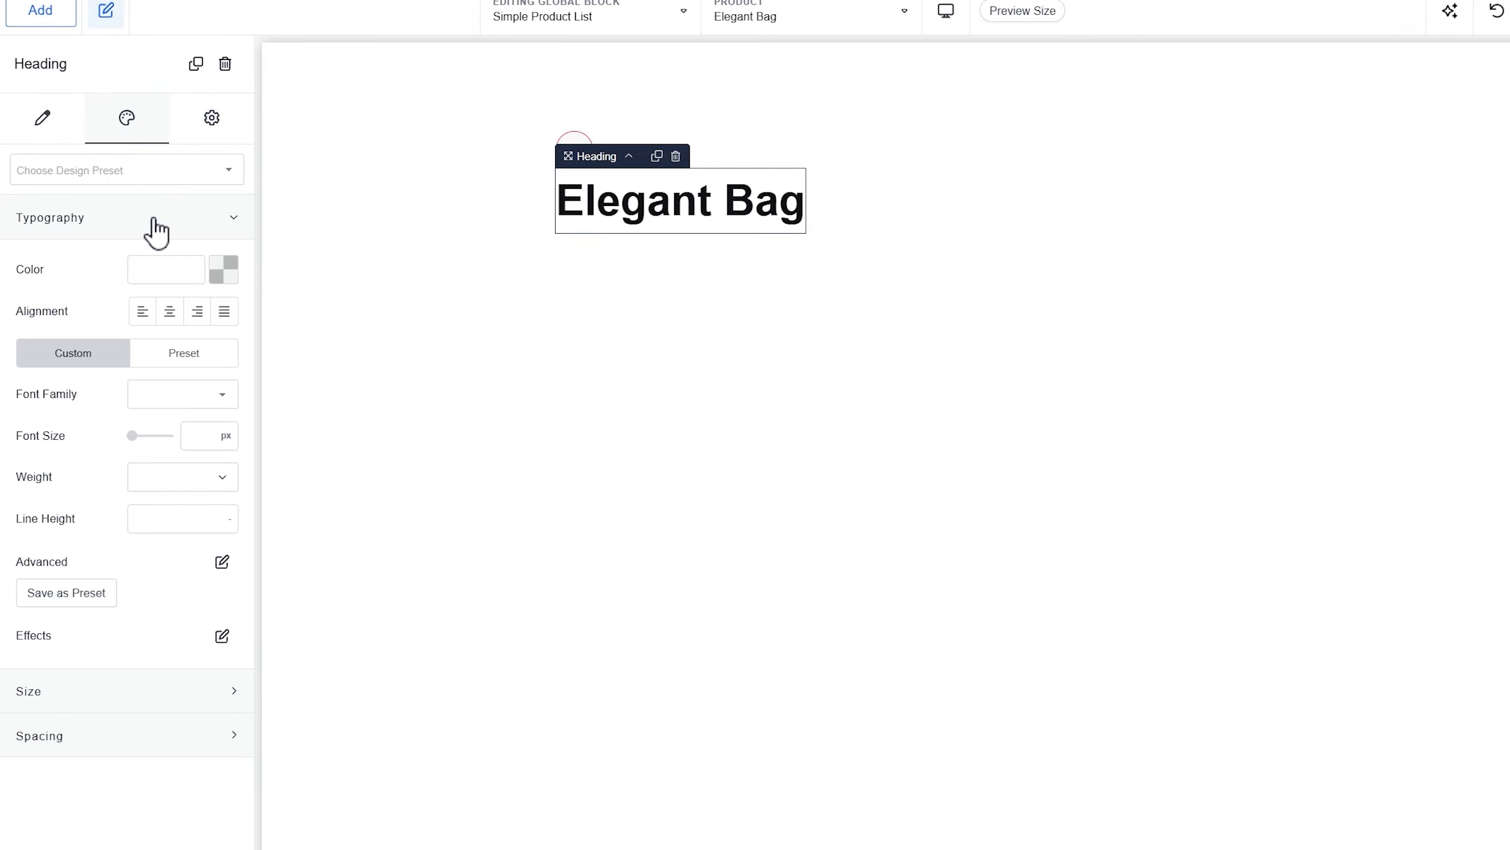
{"action": "left_click", "coordinate": [202, 438]}
{"action": "type", "text": "18"}
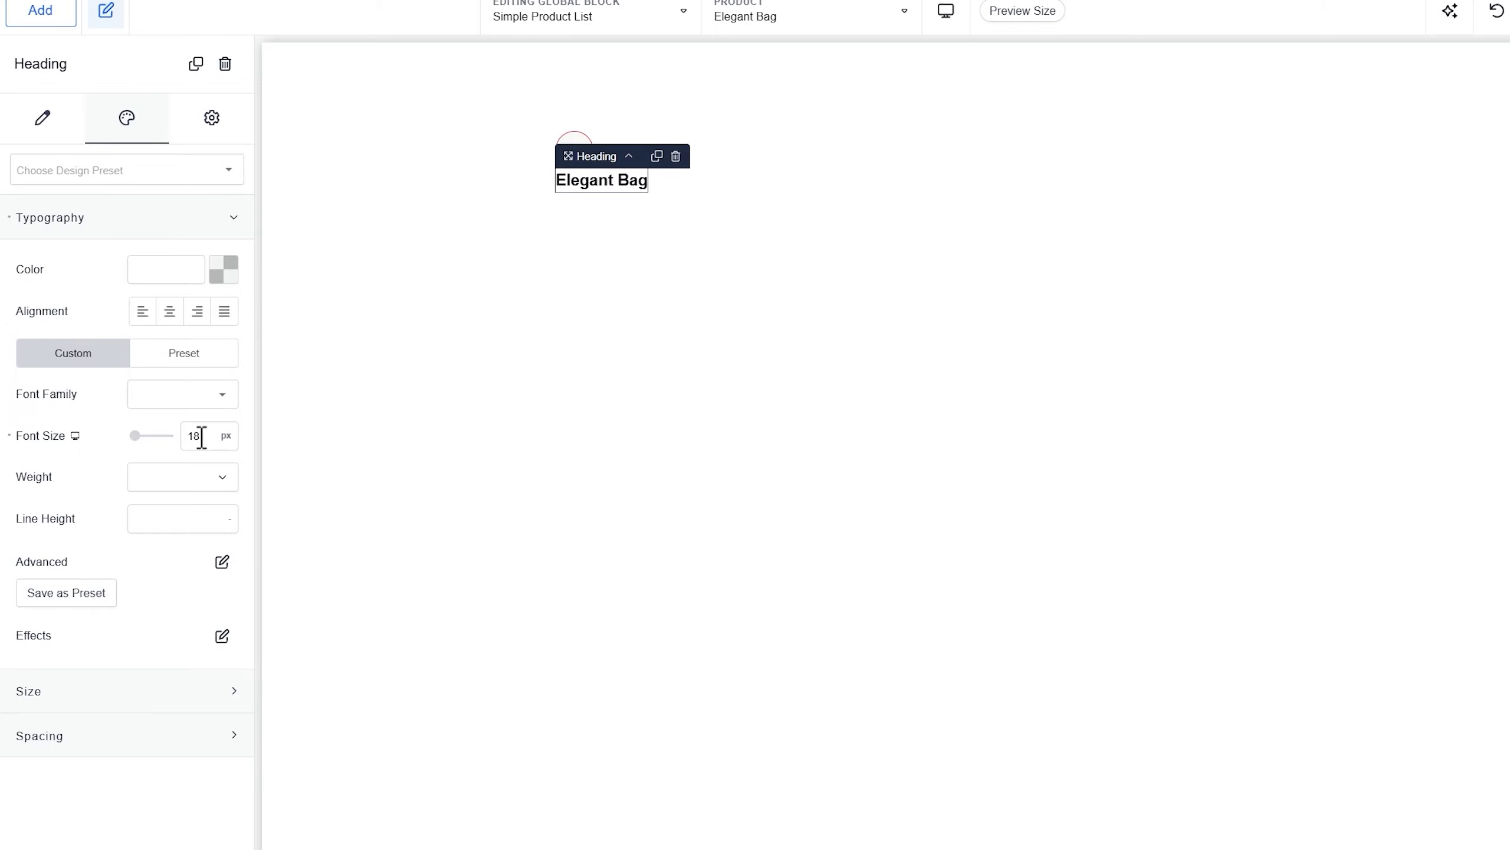
Make the section's layout horizontal with a 15px gap between items
{"action": "left_click", "coordinate": [755, 169]}
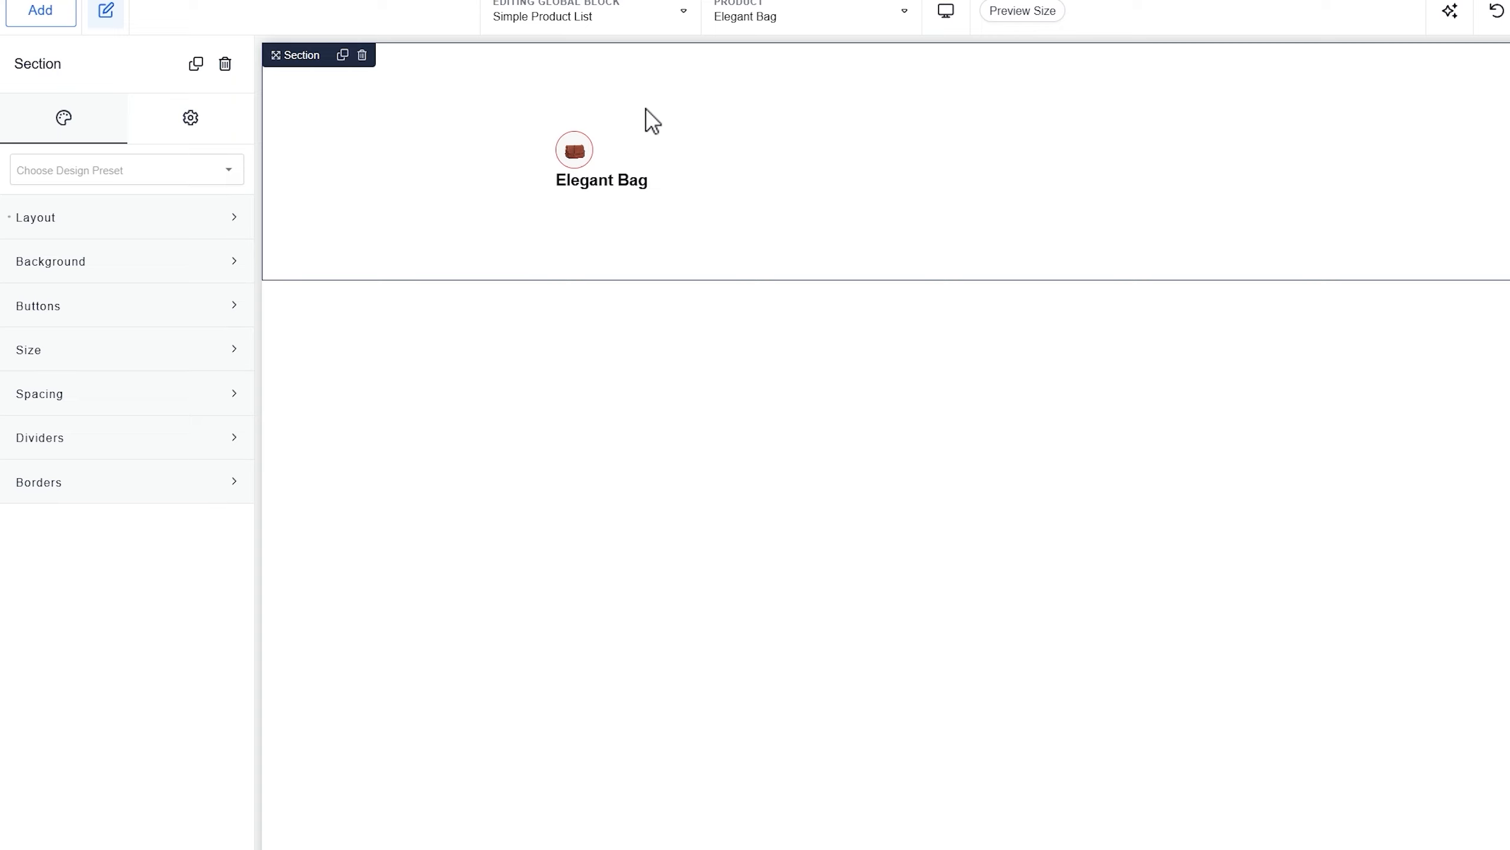
{"action": "left_click", "coordinate": [76, 227]}
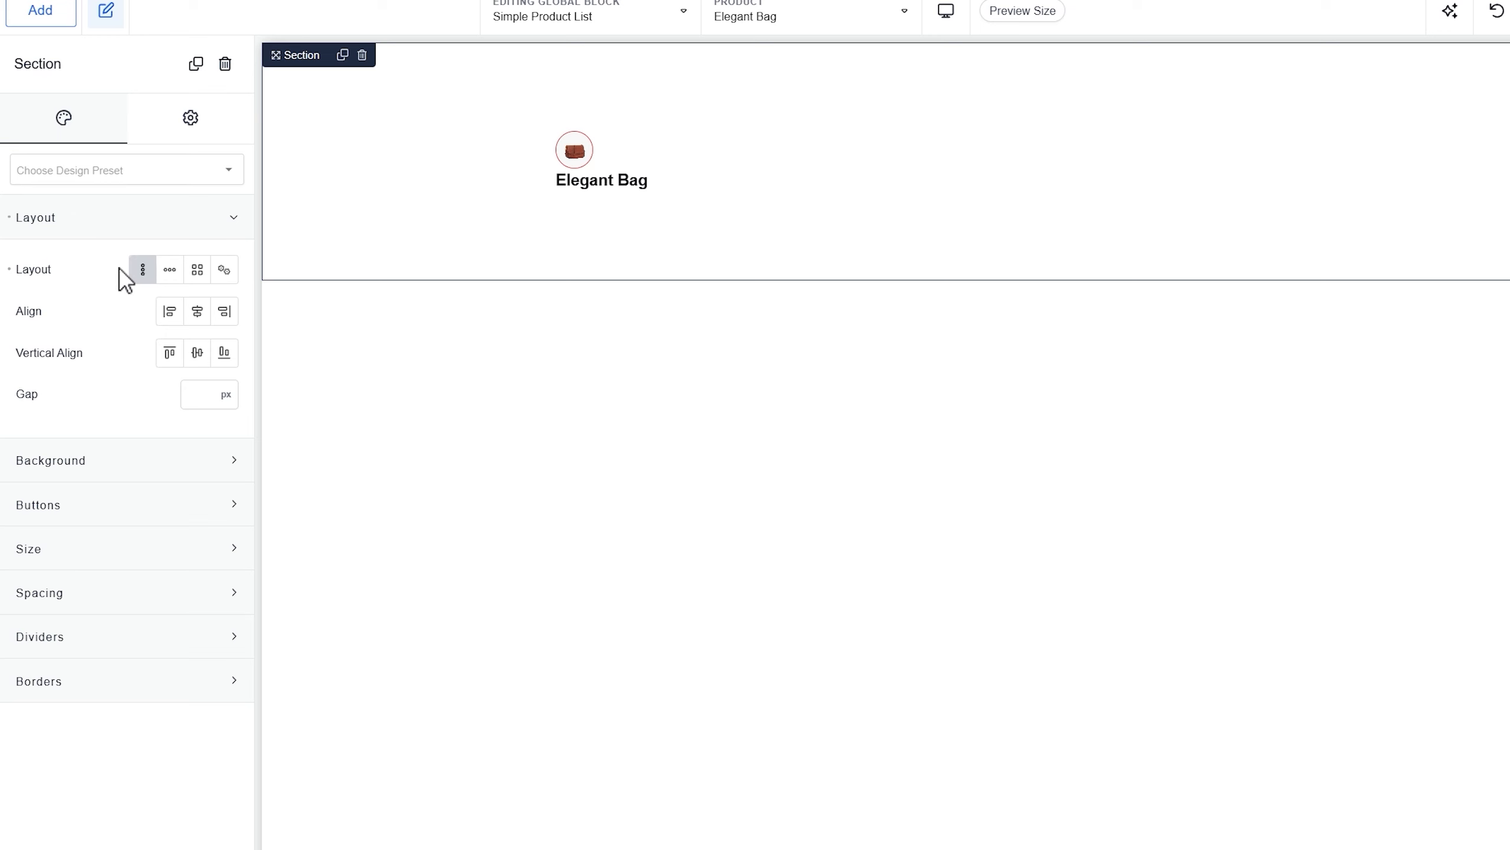
{"action": "left_click", "coordinate": [170, 271]}
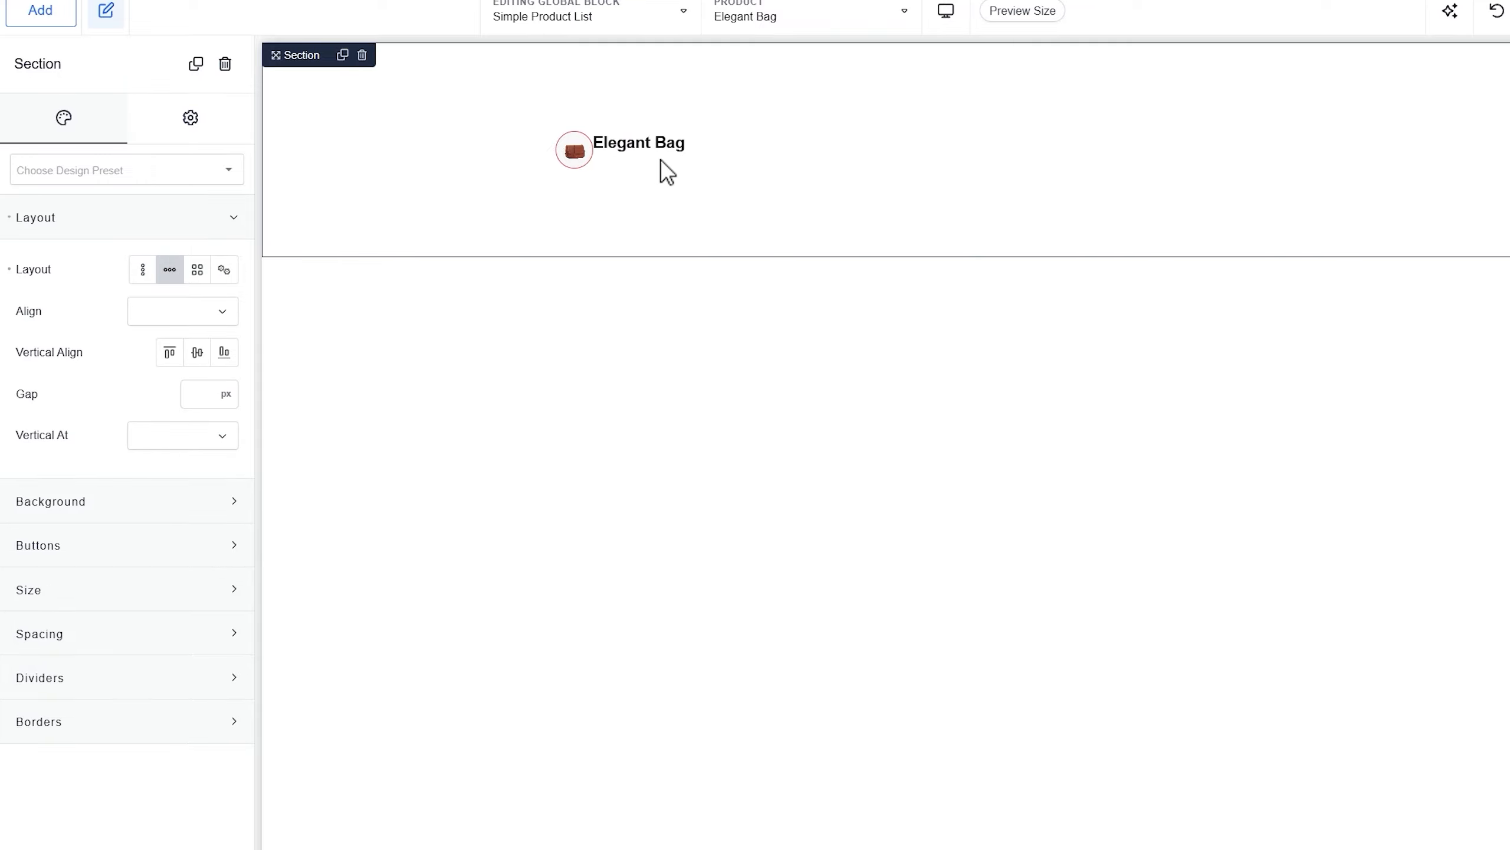
{"action": "left_click", "coordinate": [206, 394]}
{"action": "type", "text": "15"}
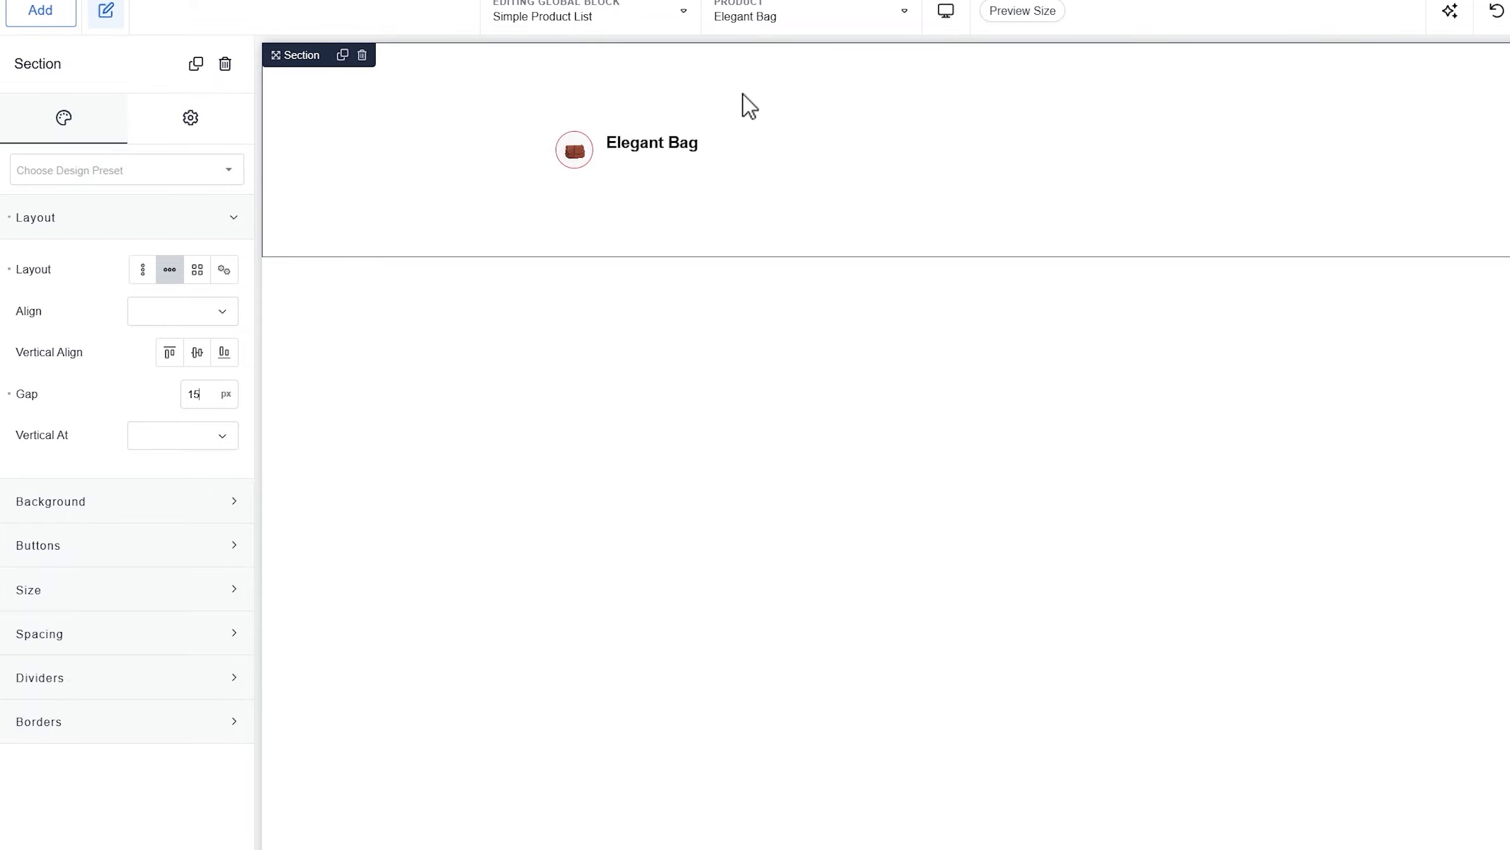
Add a Text element bound to WooCommerce Product Price, showing R50,00 for Elegant Bag
{"action": "left_click", "coordinate": [53, 10]}
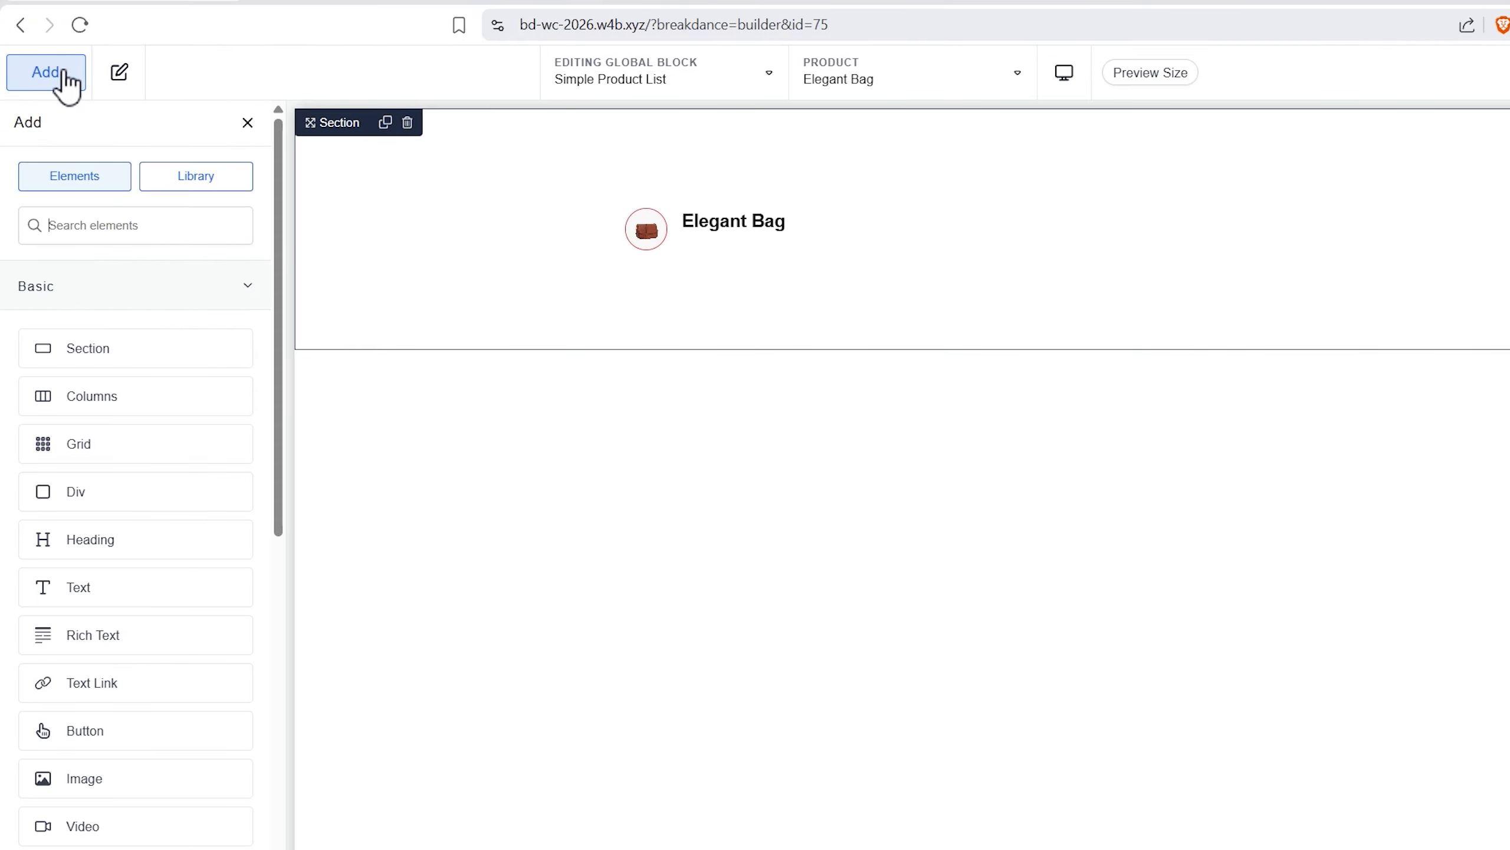
{"action": "type", "text": "text"}
{"action": "key", "text": "Return"}
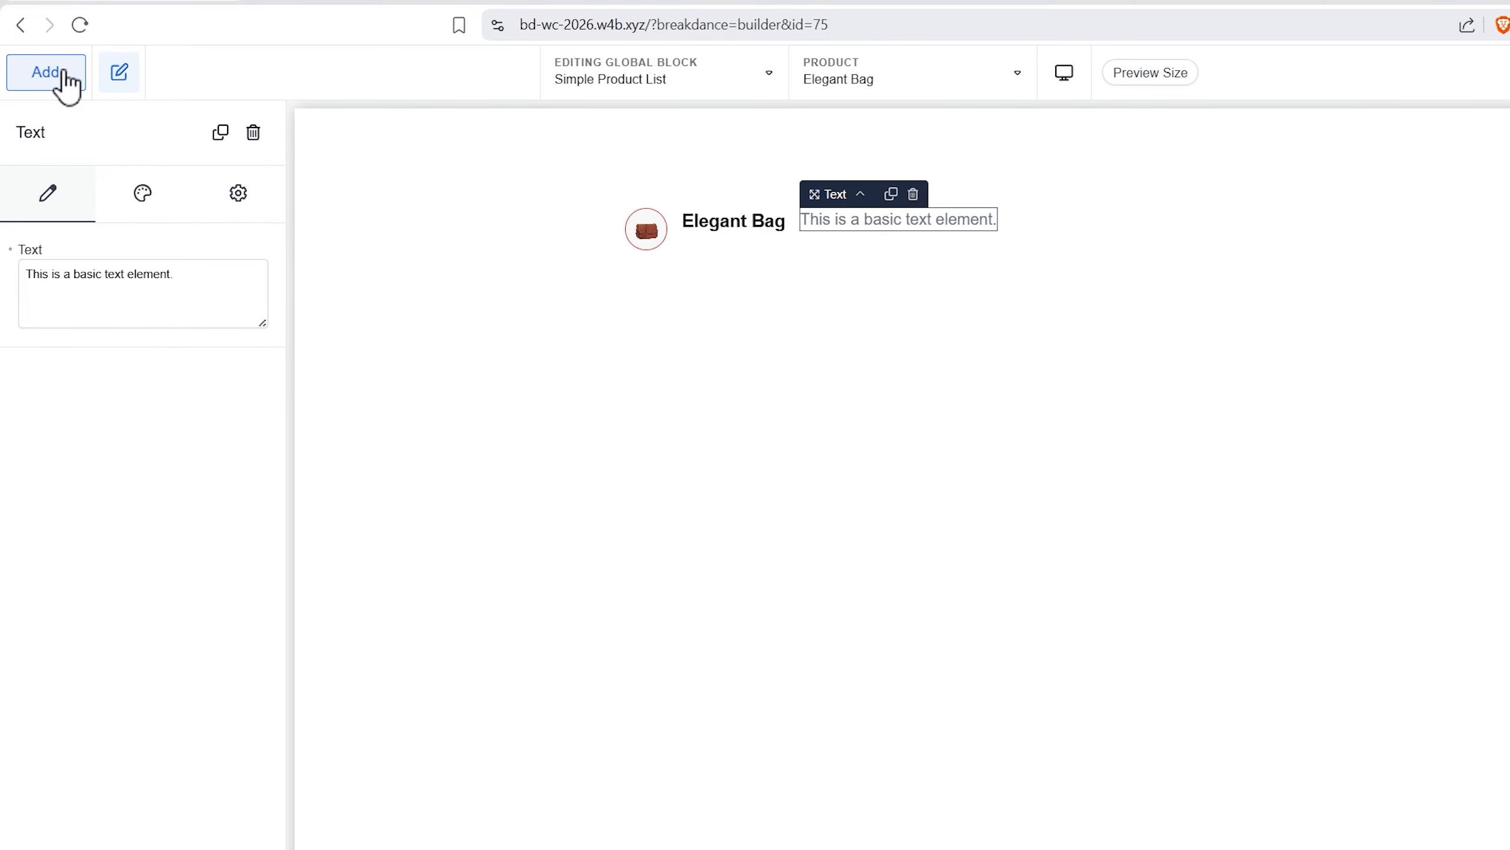
{"action": "left_click", "coordinate": [53, 249]}
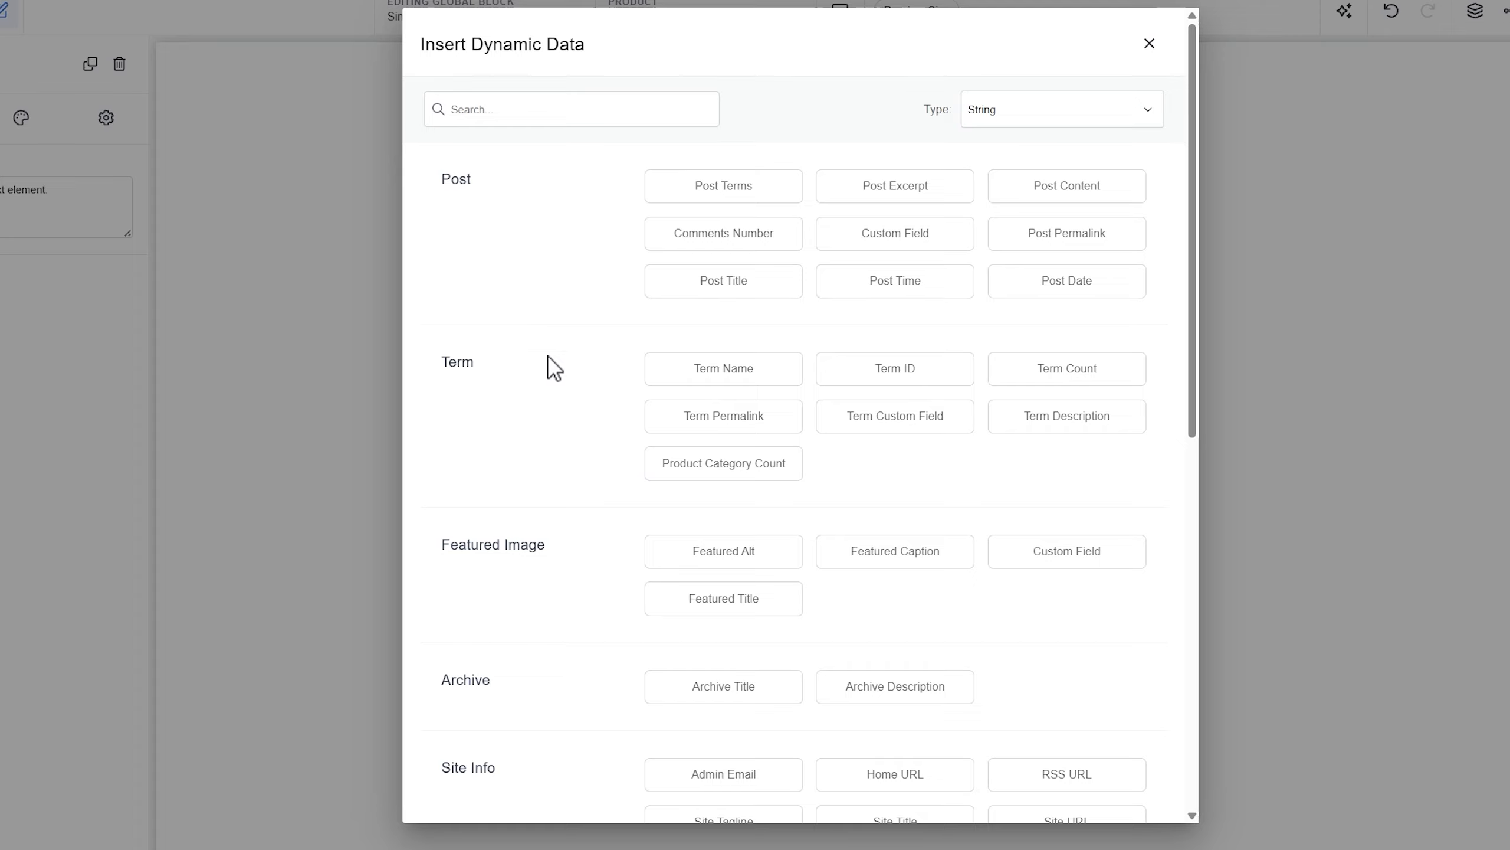
{"action": "scroll", "coordinate": [549, 364], "scroll_direction": "down", "scroll_amount": 5}
{"action": "scroll", "coordinate": [590, 404], "scroll_direction": "down", "scroll_amount": 3}
{"action": "scroll", "coordinate": [735, 691], "scroll_direction": "down", "scroll_amount": 3}
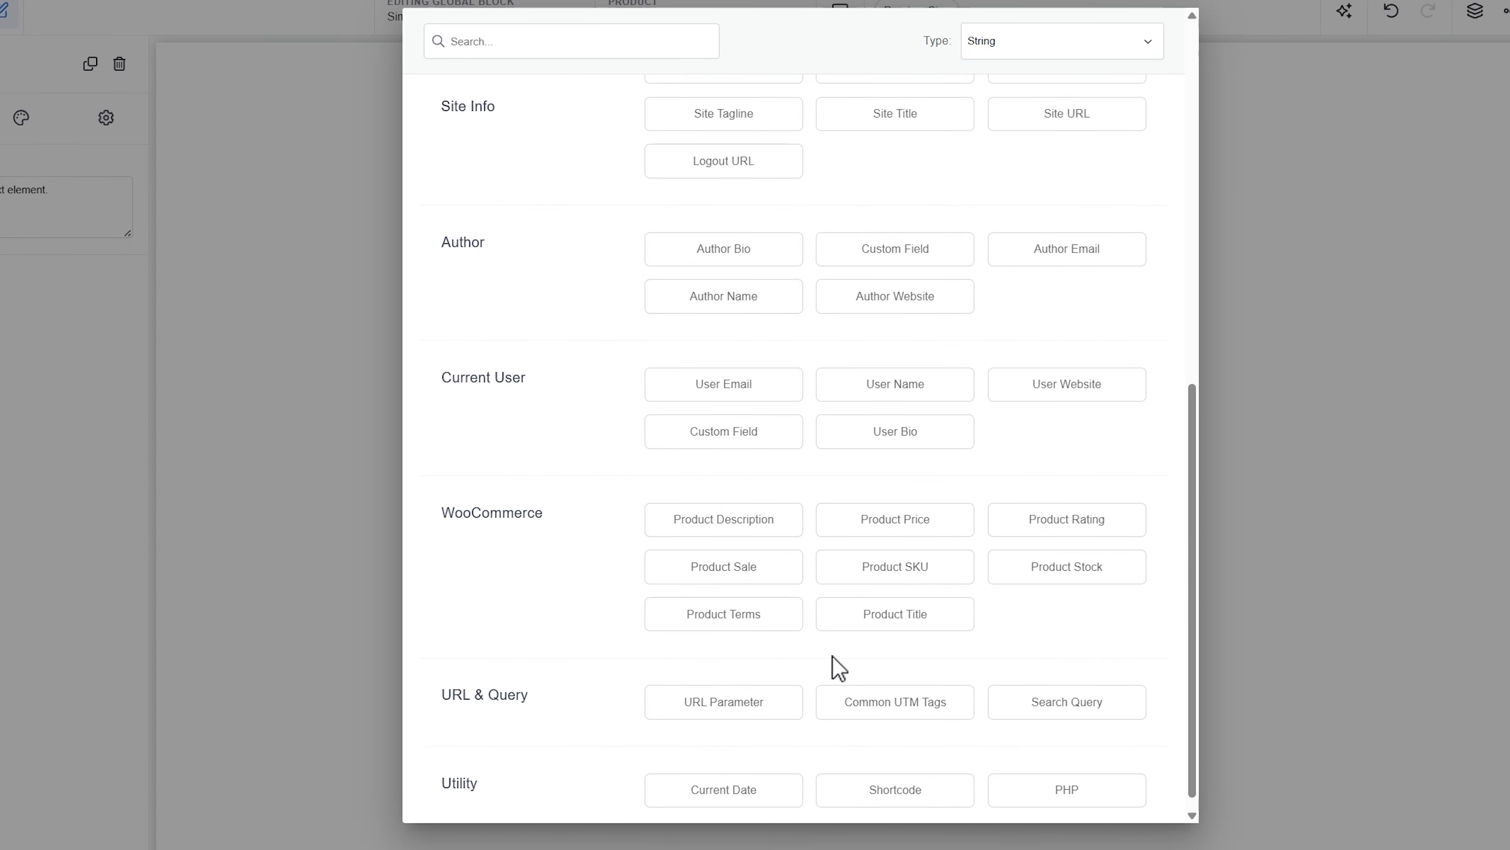
{"action": "left_click", "coordinate": [924, 526]}
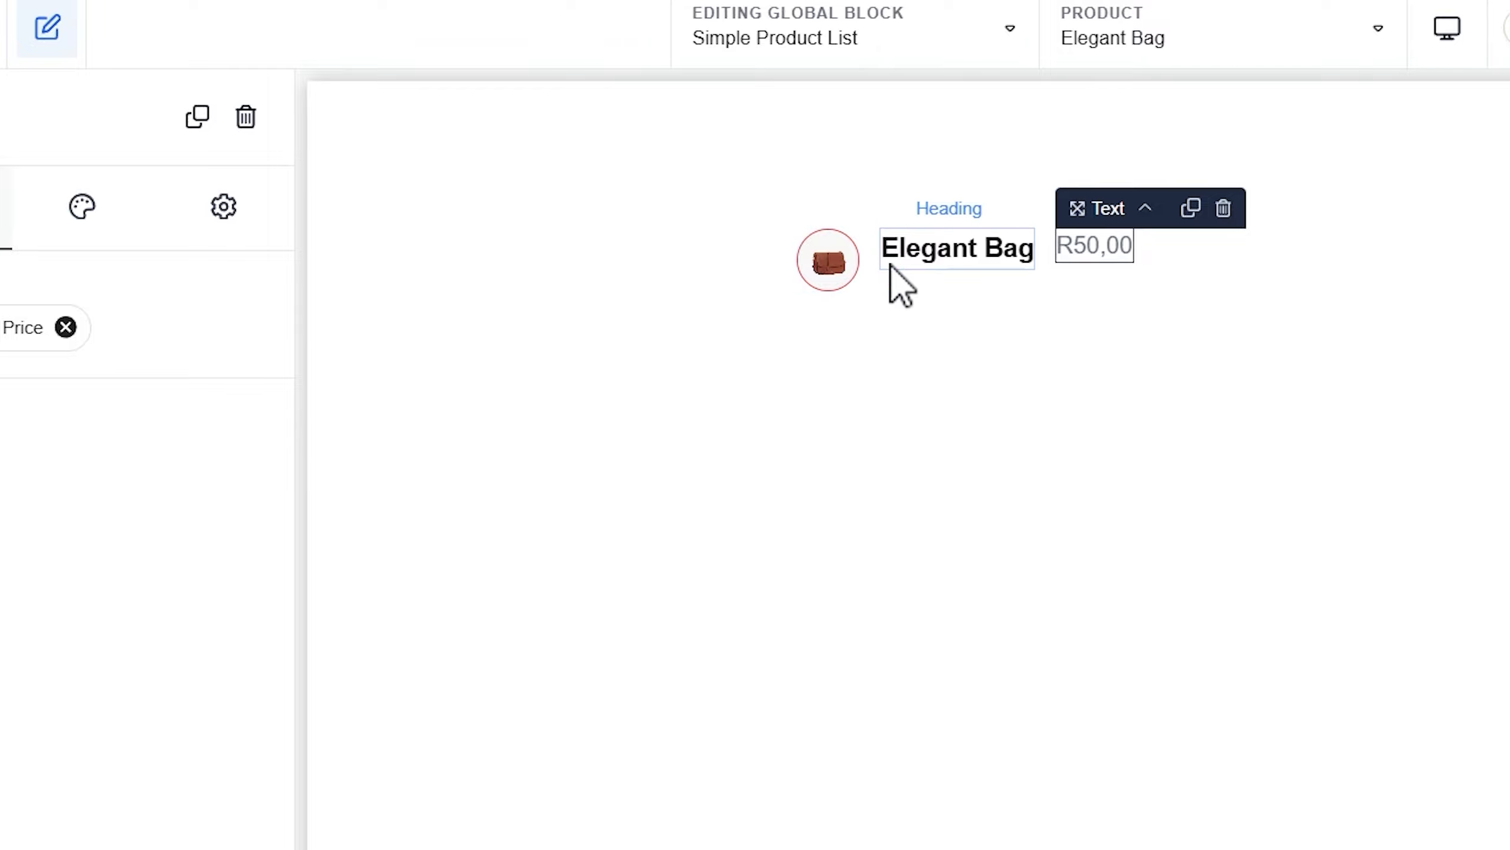
Wrap the Elegant Bag title heading in a new Div
{"action": "left_click", "coordinate": [955, 252]}
{"action": "right_click", "coordinate": [955, 252]}
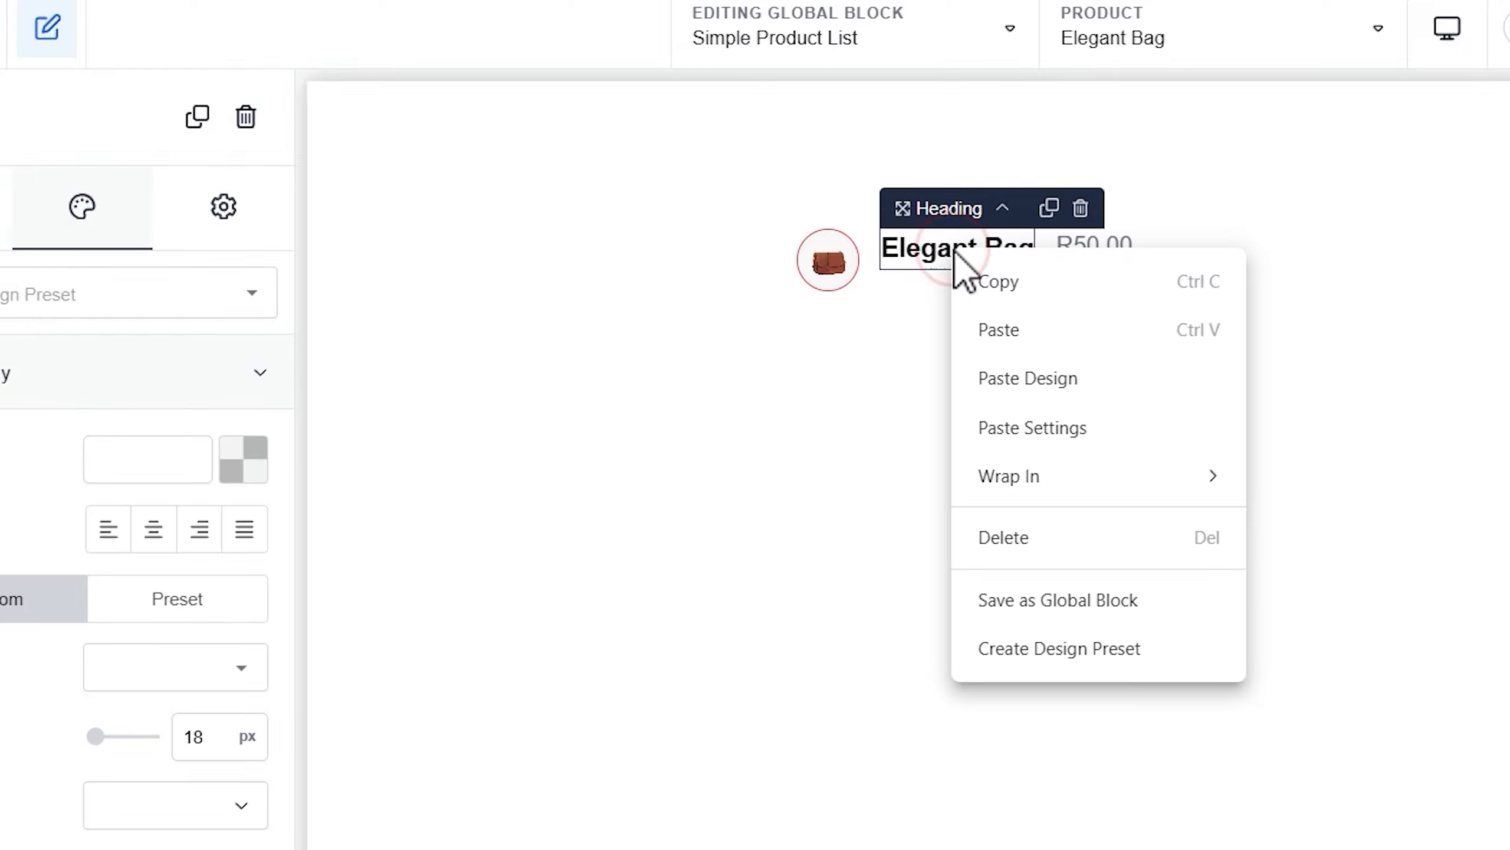
{"action": "mouse_move", "coordinate": [994, 477]}
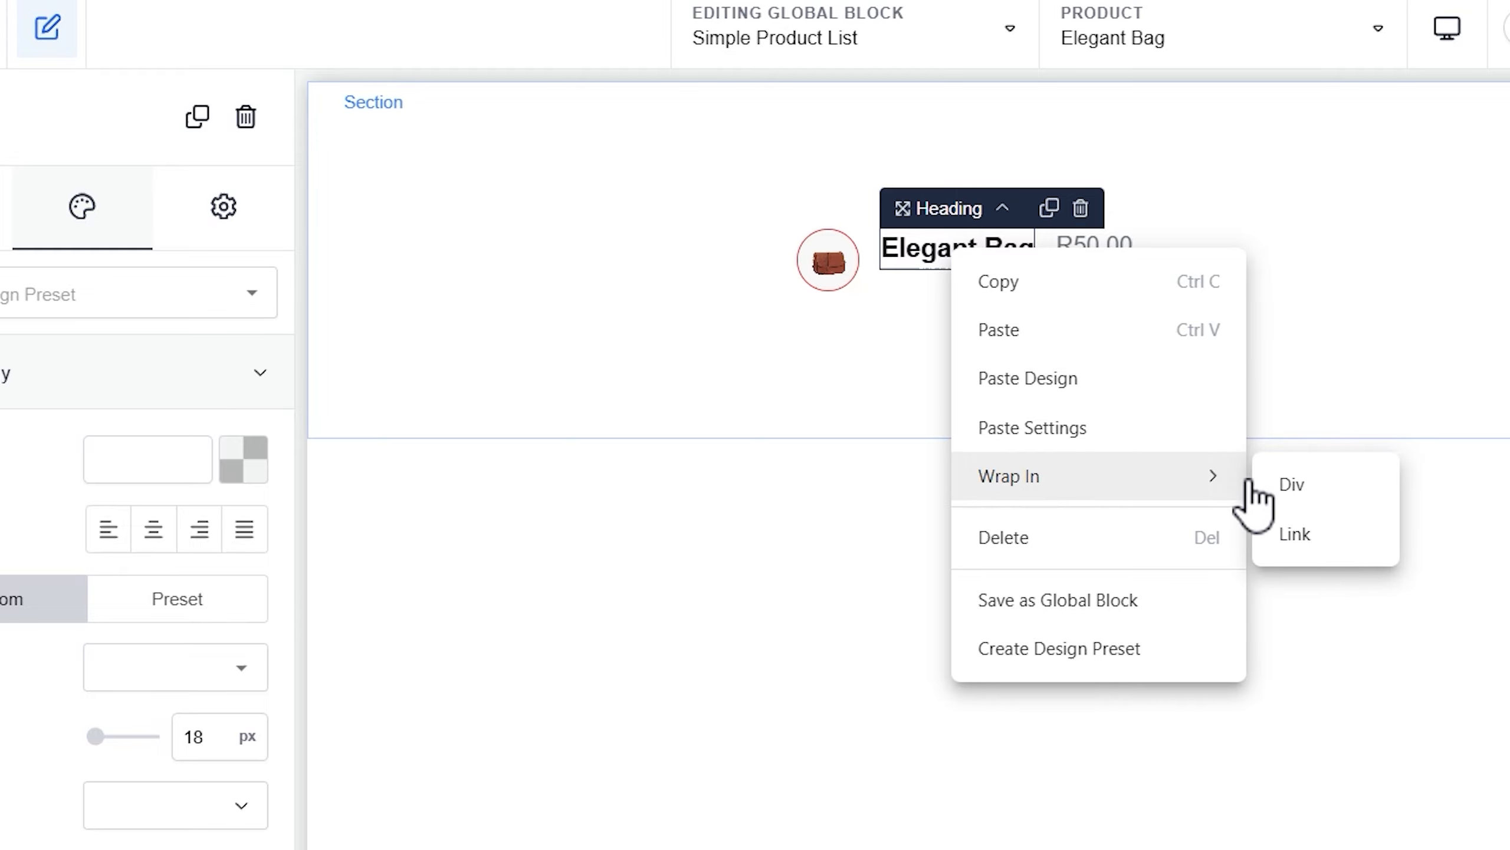
{"action": "left_click", "coordinate": [1311, 482]}
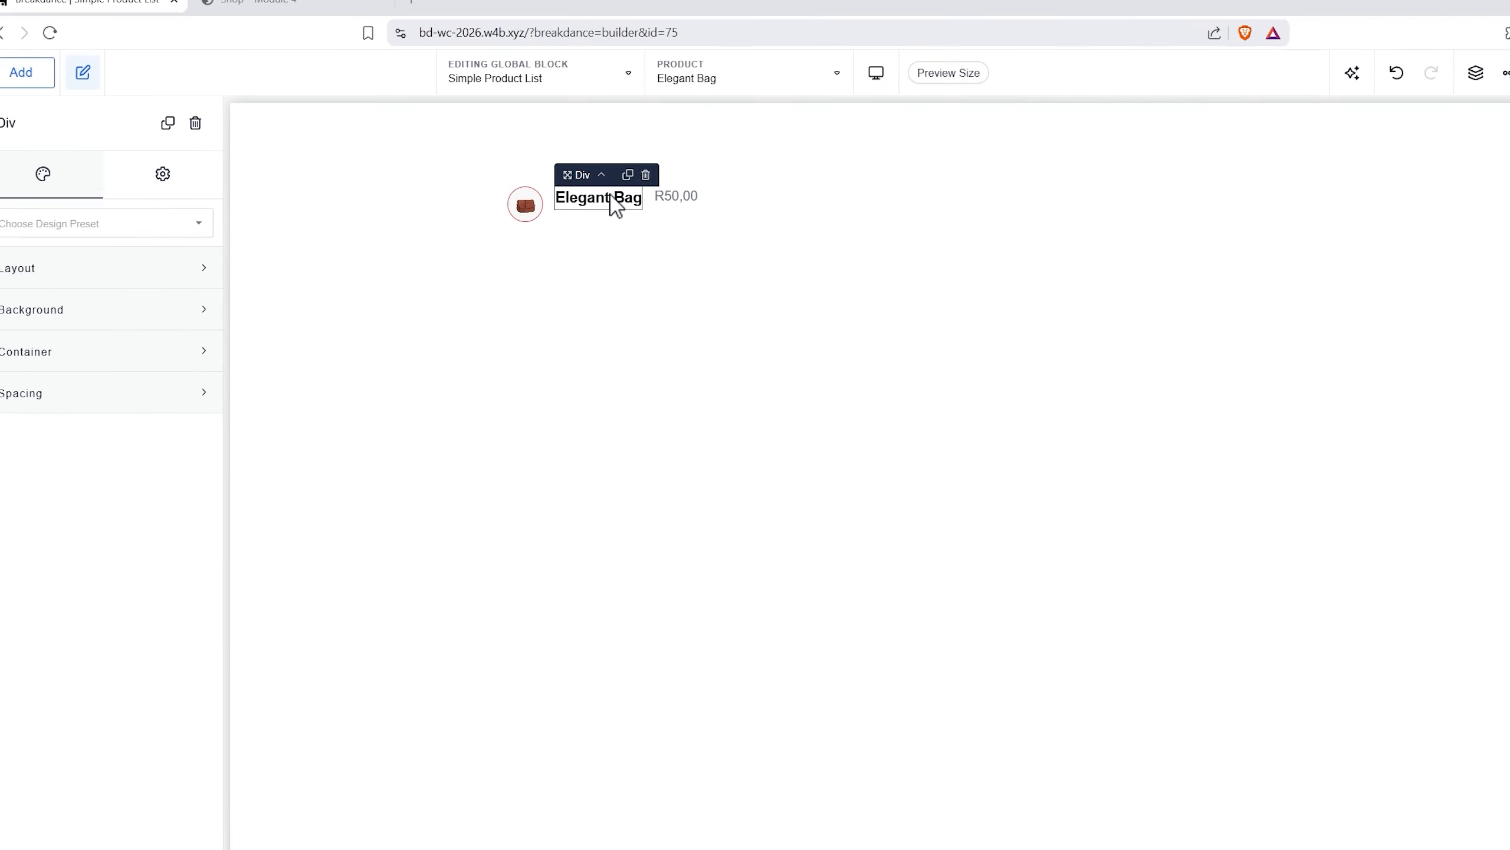
Move the price text into the Div beneath the title so they stack vertically
{"action": "left_click", "coordinate": [1476, 72]}
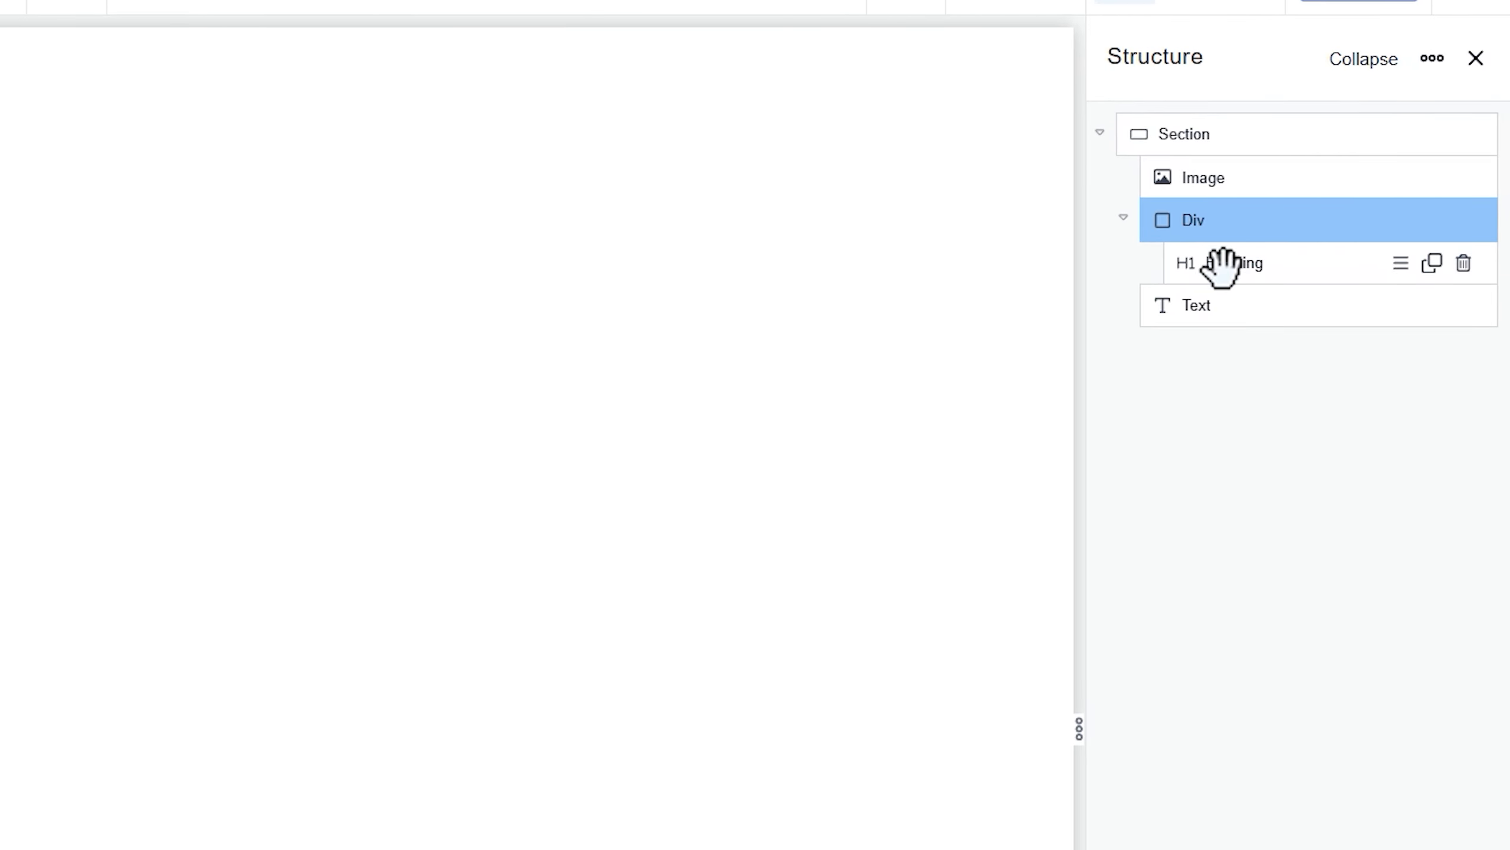
{"action": "left_click", "coordinate": [1177, 309]}
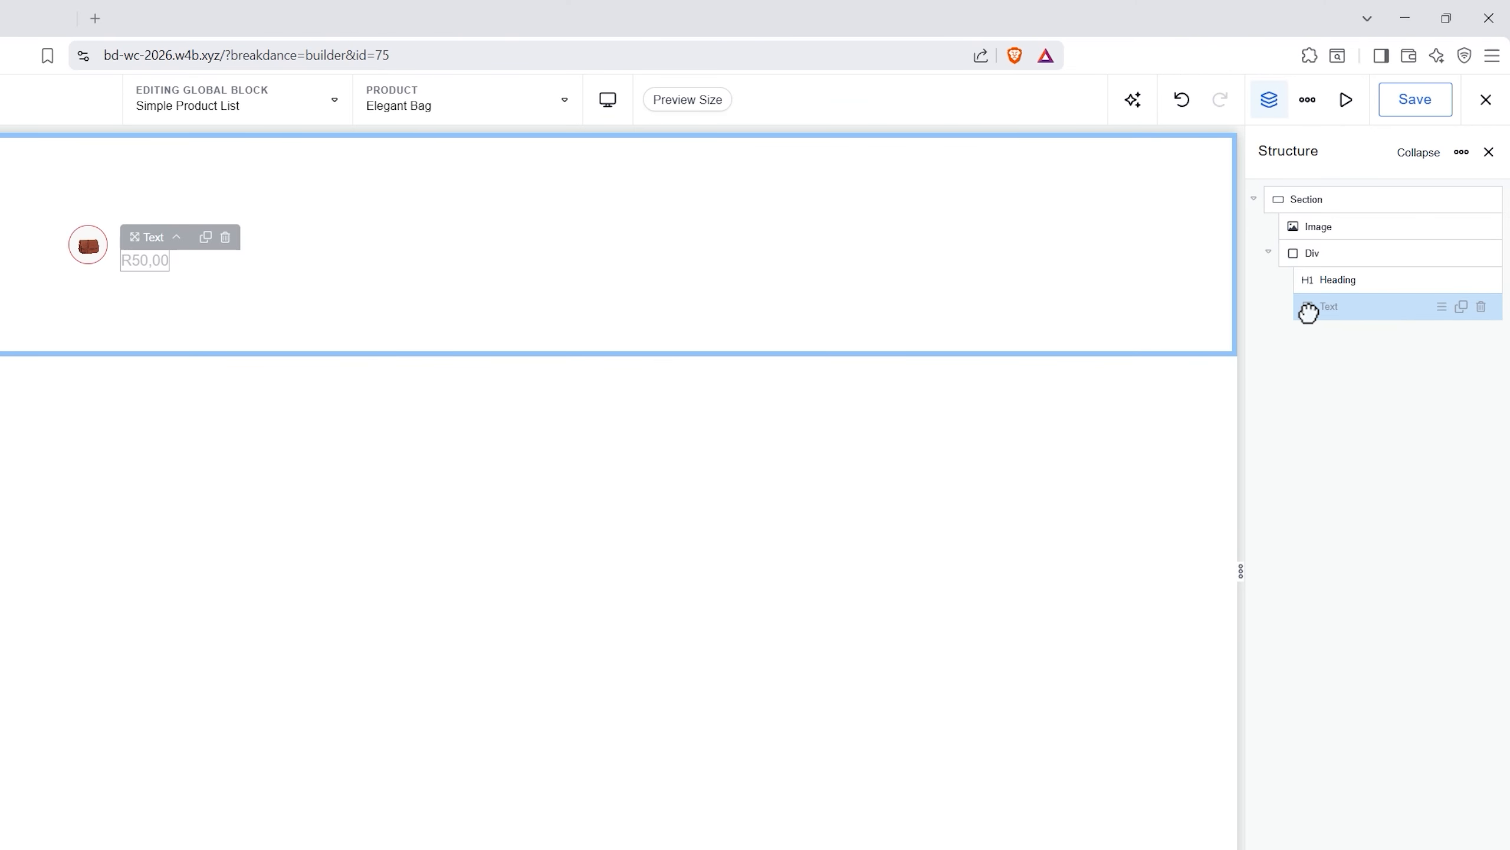
{"action": "left_click", "coordinate": [1326, 253]}
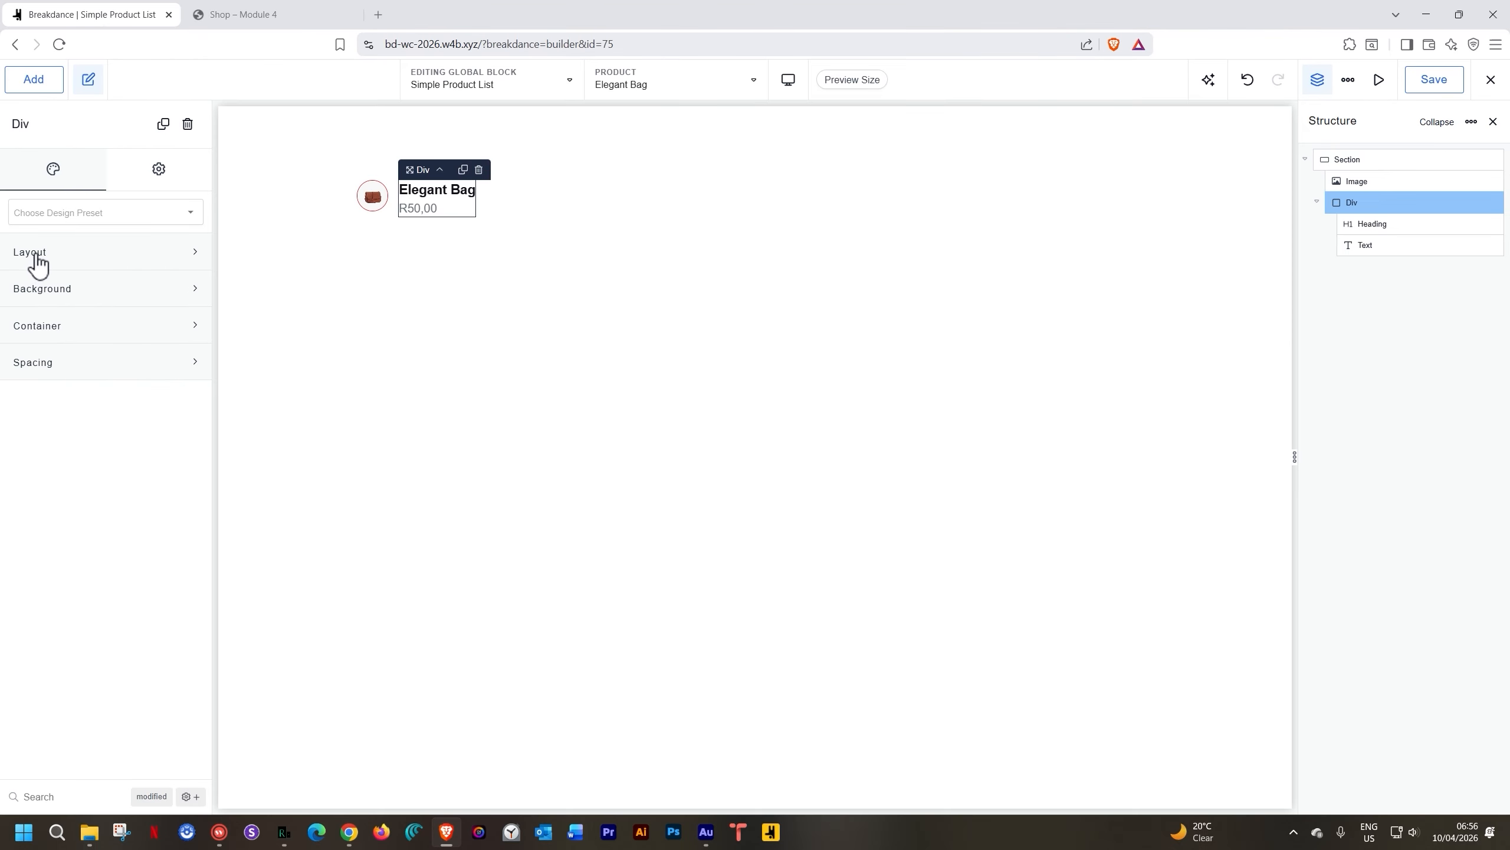
{"action": "left_click", "coordinate": [34, 253]}
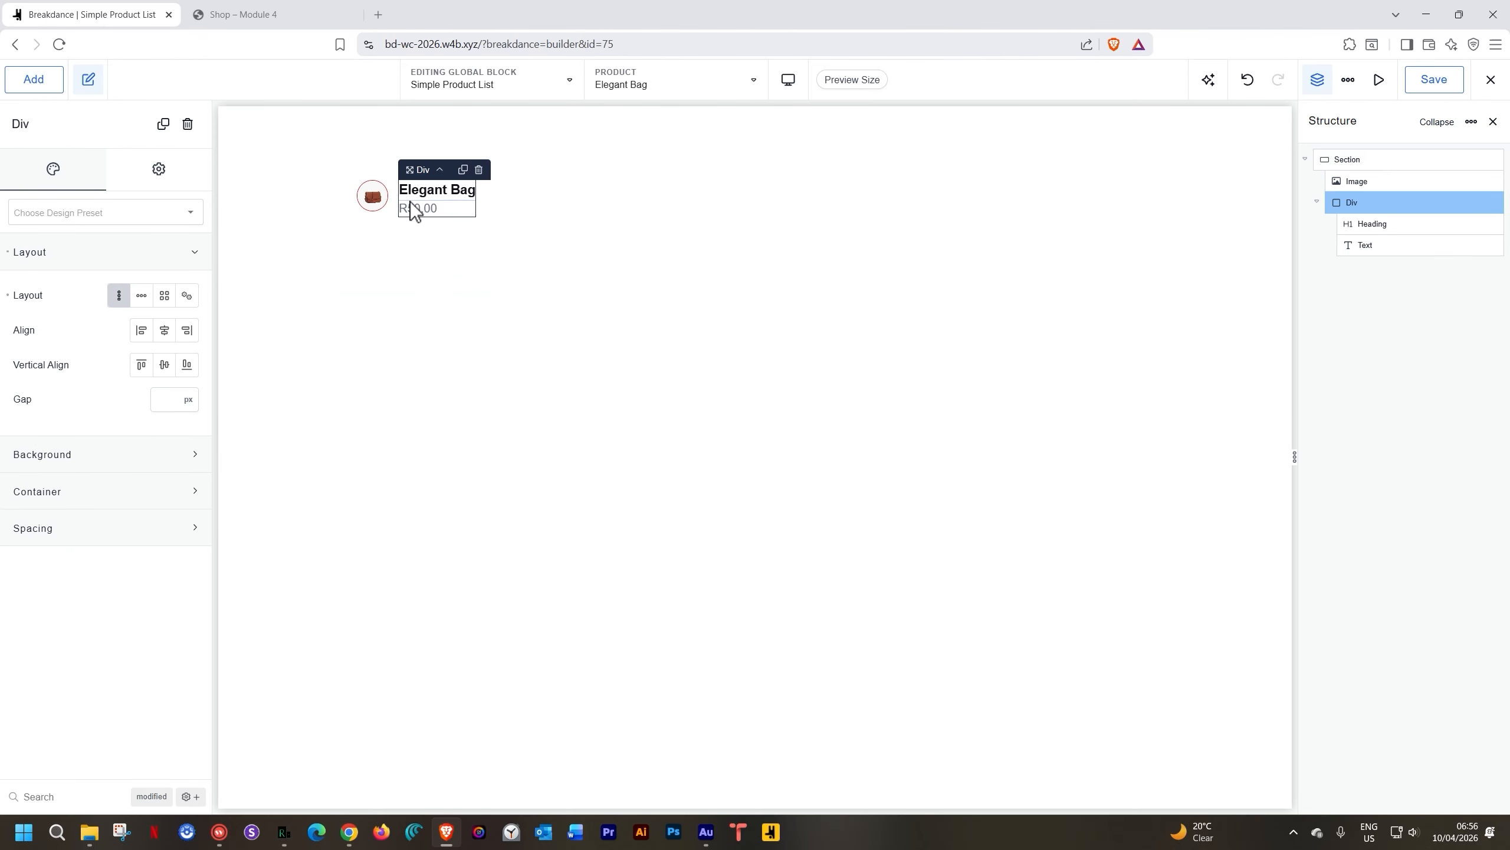
{"action": "left_click", "coordinate": [538, 204]}
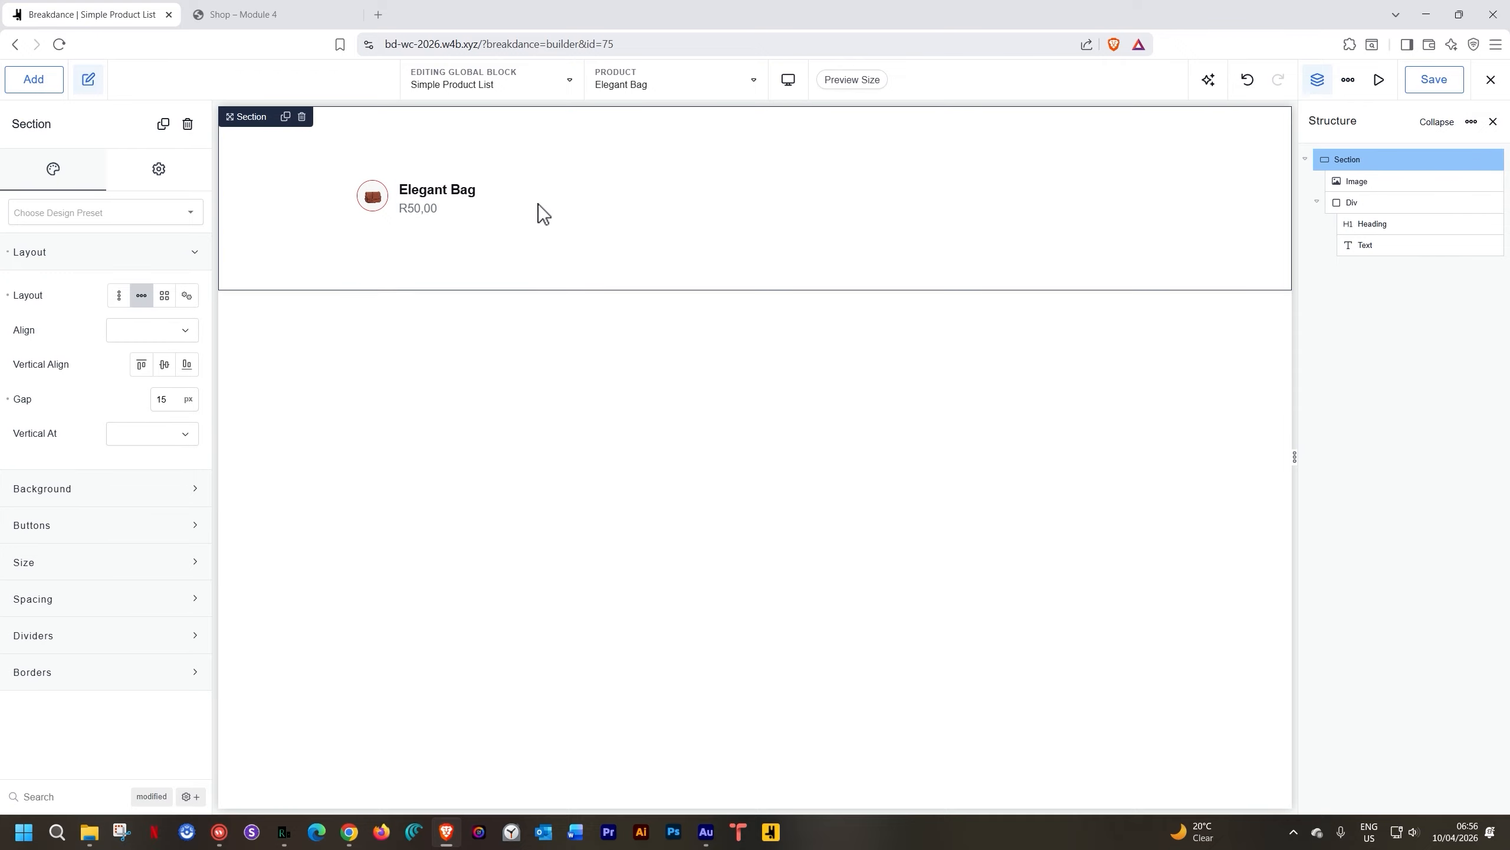
Preview with Black T-shirt and set the section's padding to 0px on all four sides
{"action": "left_click", "coordinate": [636, 86]}
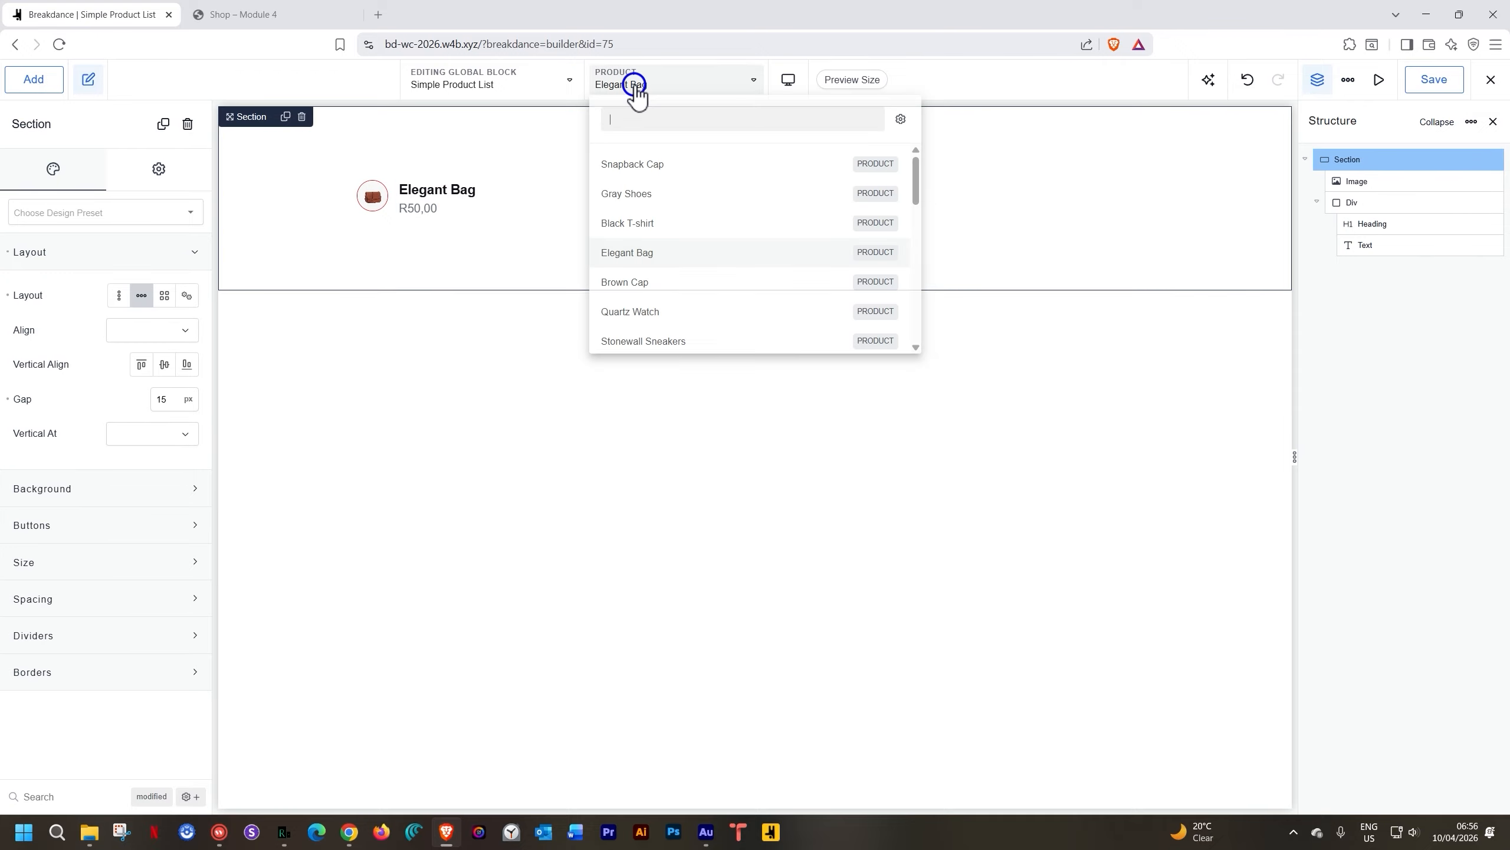
{"action": "left_click", "coordinate": [647, 225]}
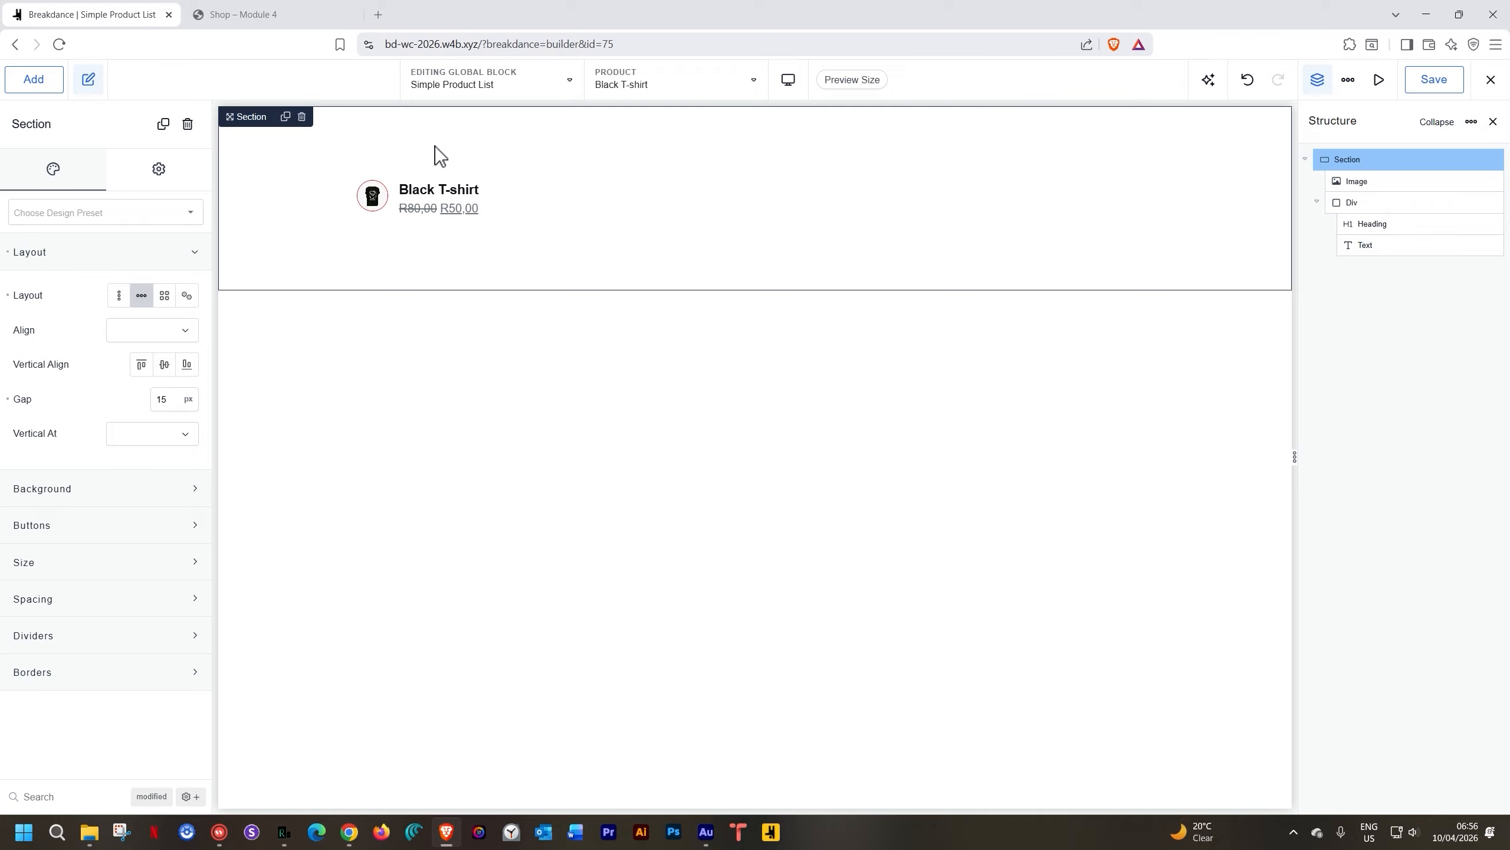
{"action": "left_click", "coordinate": [157, 610]}
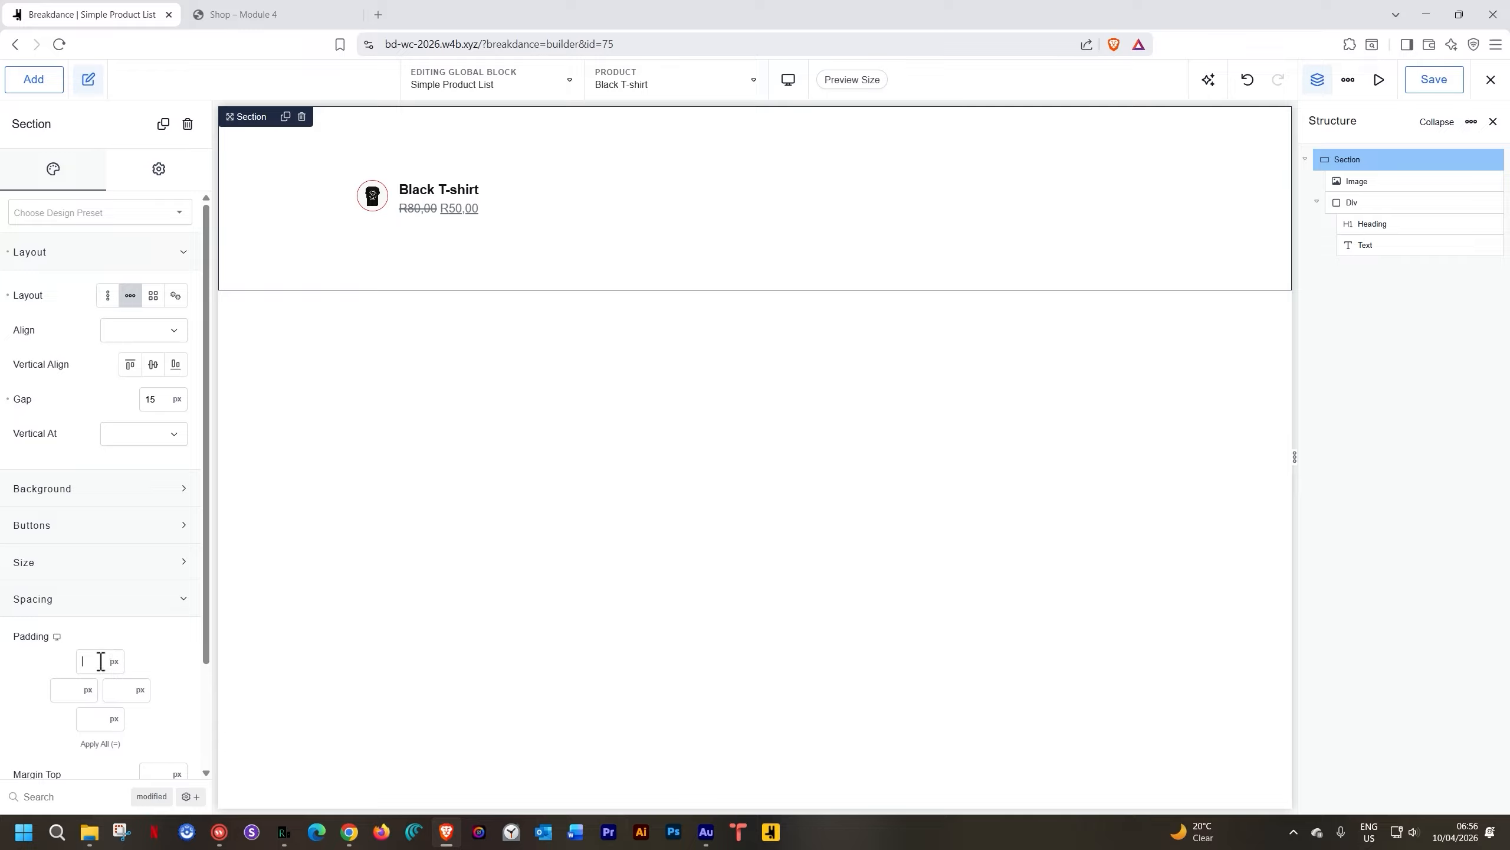
{"action": "left_click", "coordinate": [102, 660]}
{"action": "type", "text": "0"}
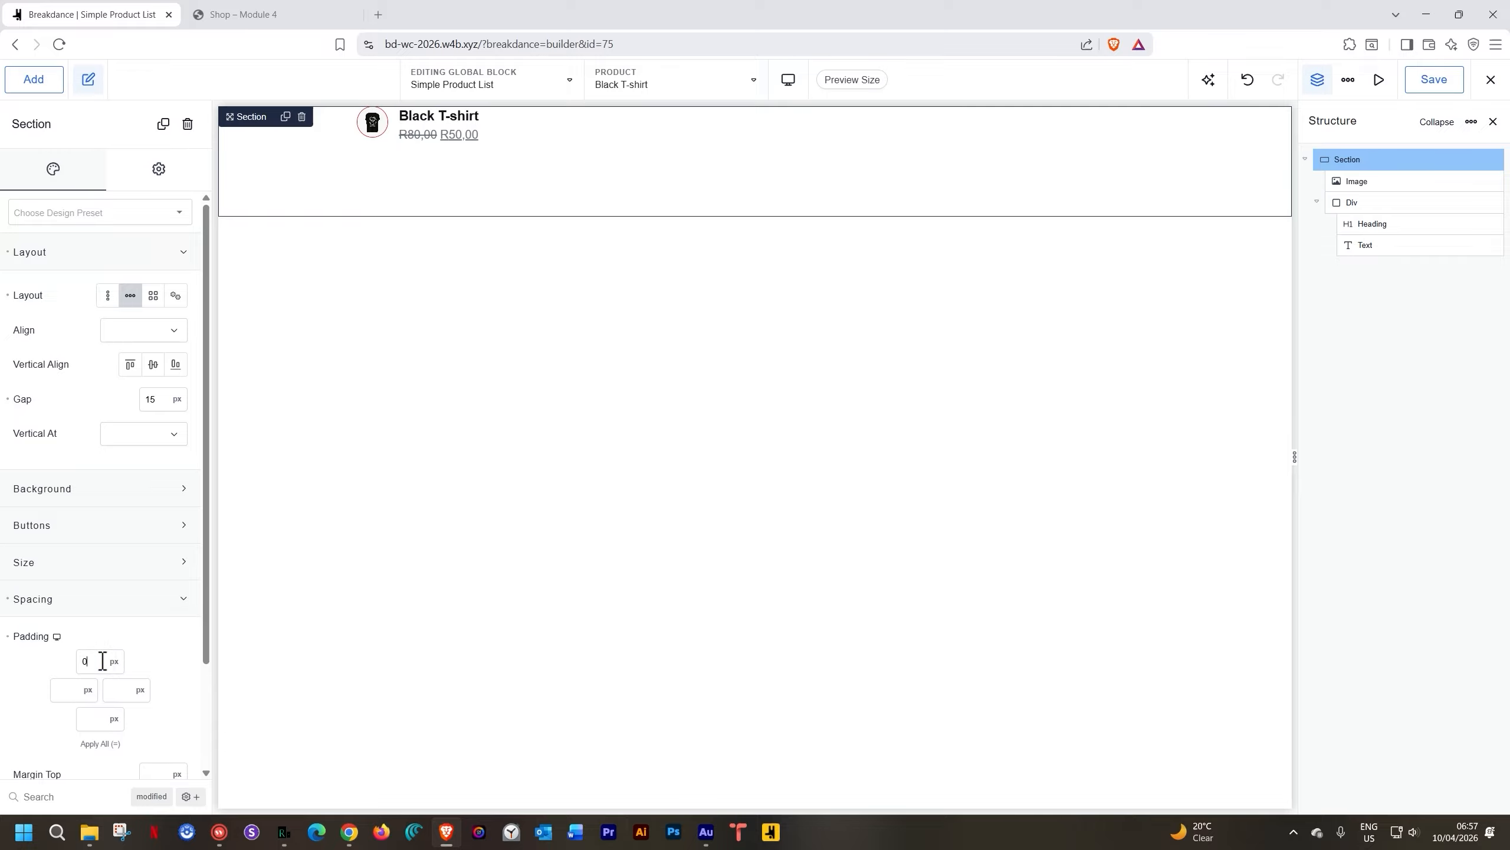
{"action": "left_click", "coordinate": [86, 746]}
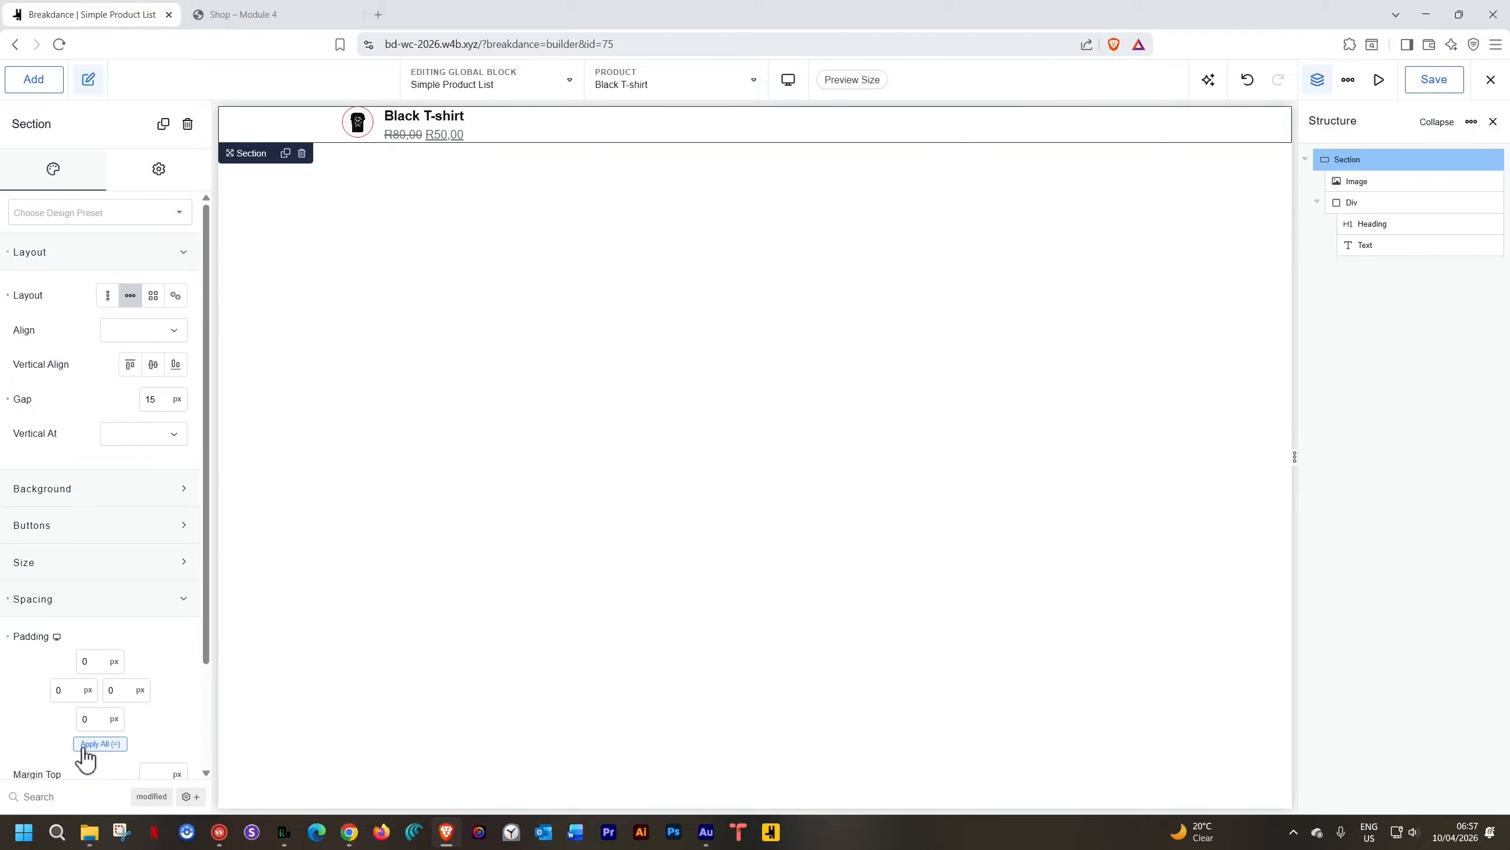
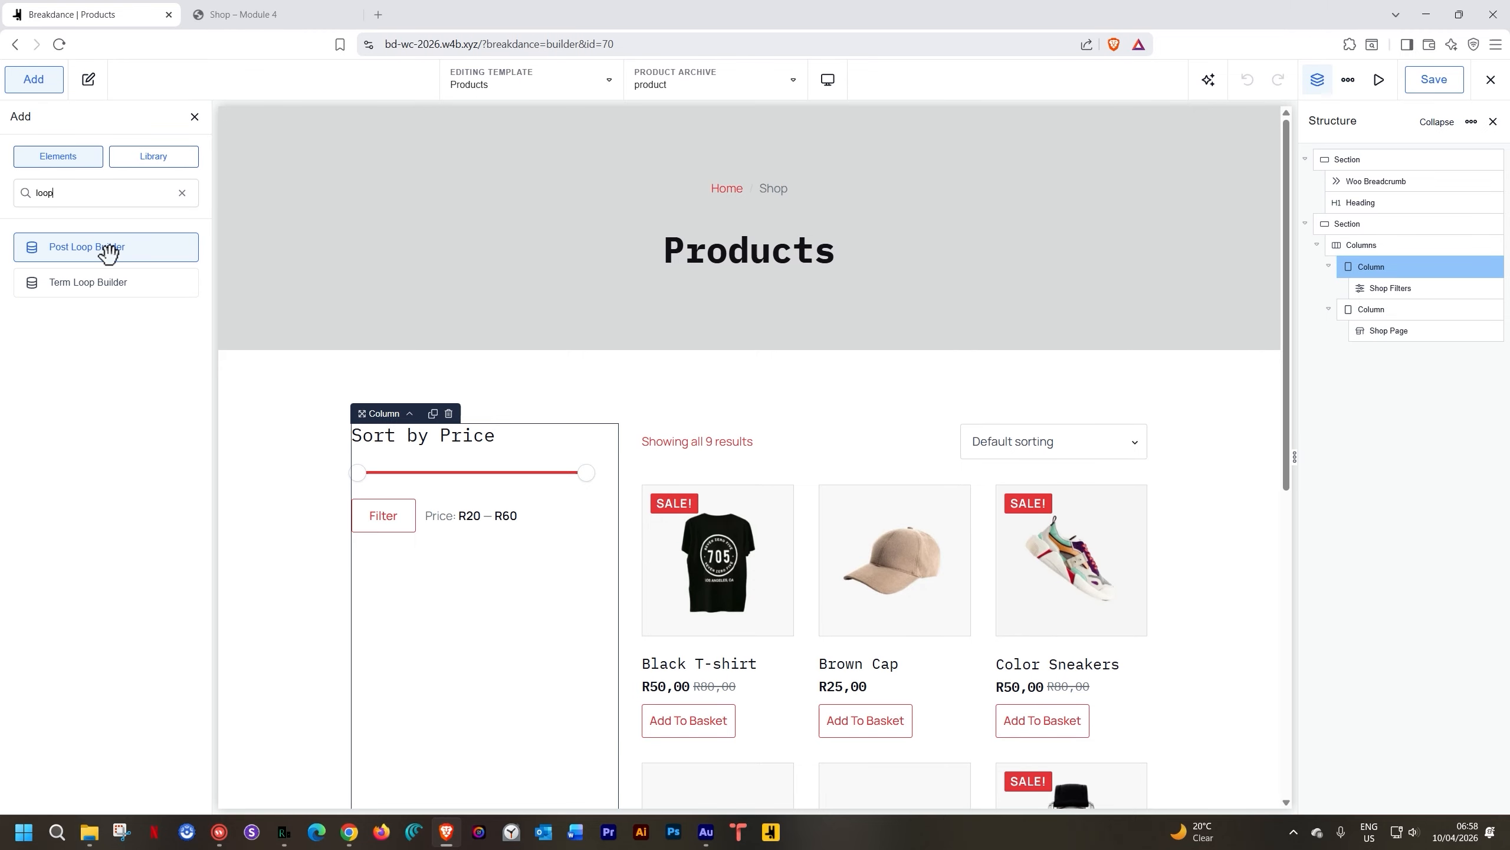
Add a Post Loop Builder to the filters column that repeats the Simple Product List global block
{"action": "left_click", "coordinate": [109, 257]}
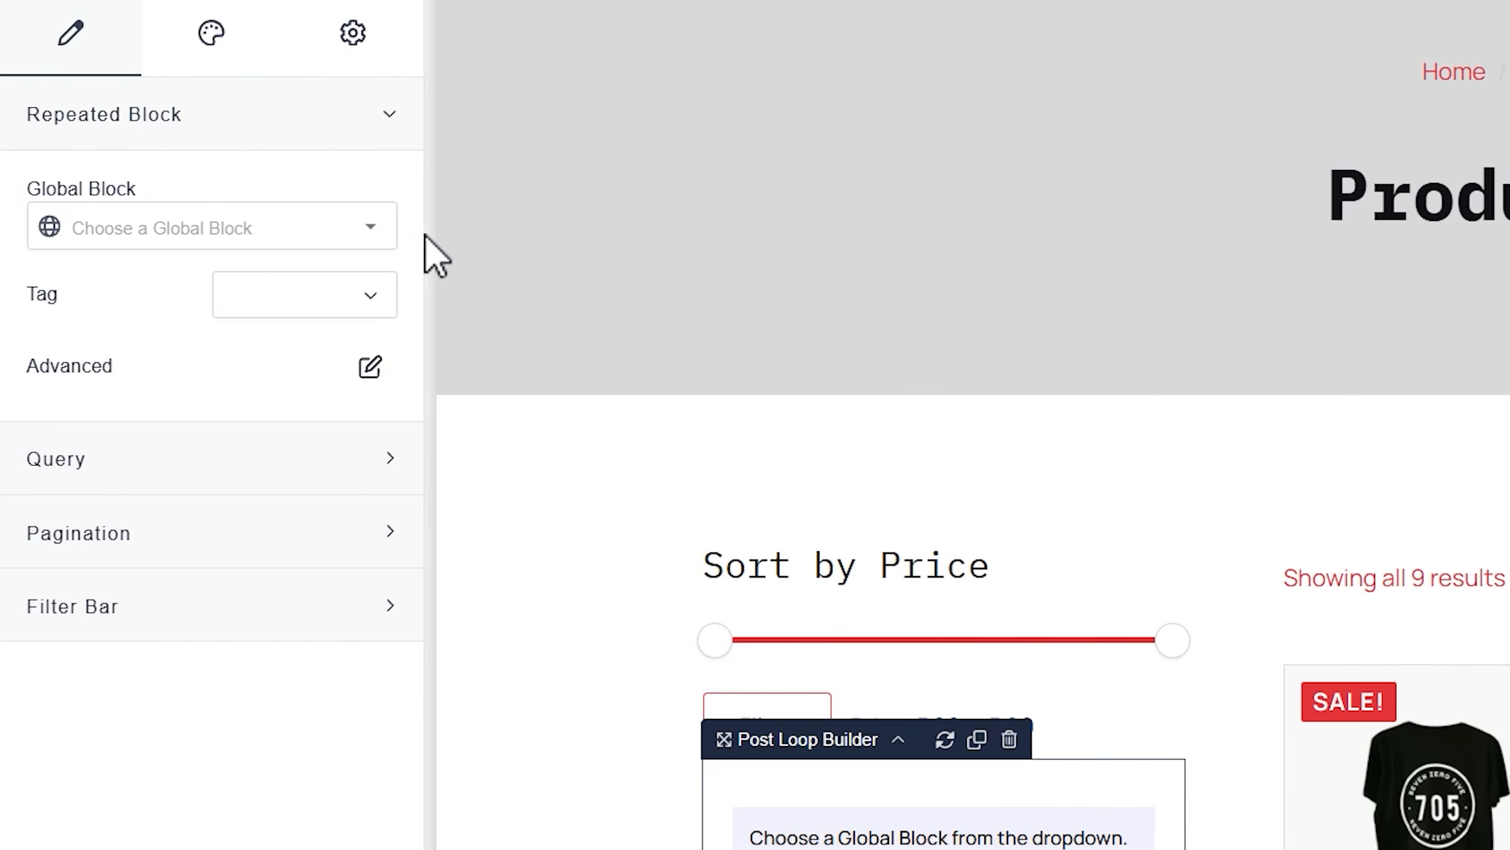
{"action": "left_click", "coordinate": [374, 229]}
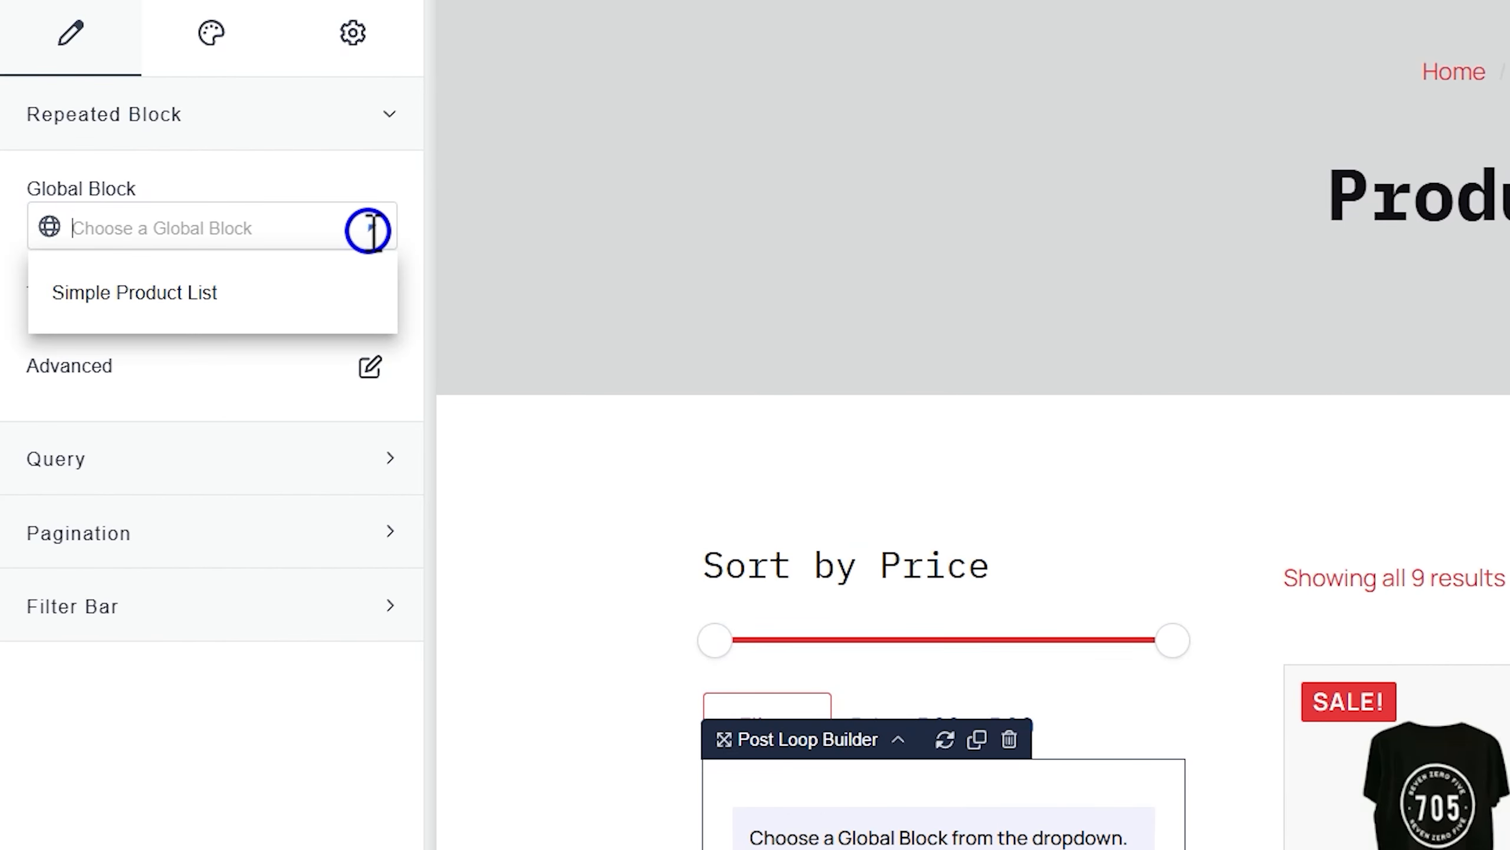
{"action": "left_click", "coordinate": [189, 295]}
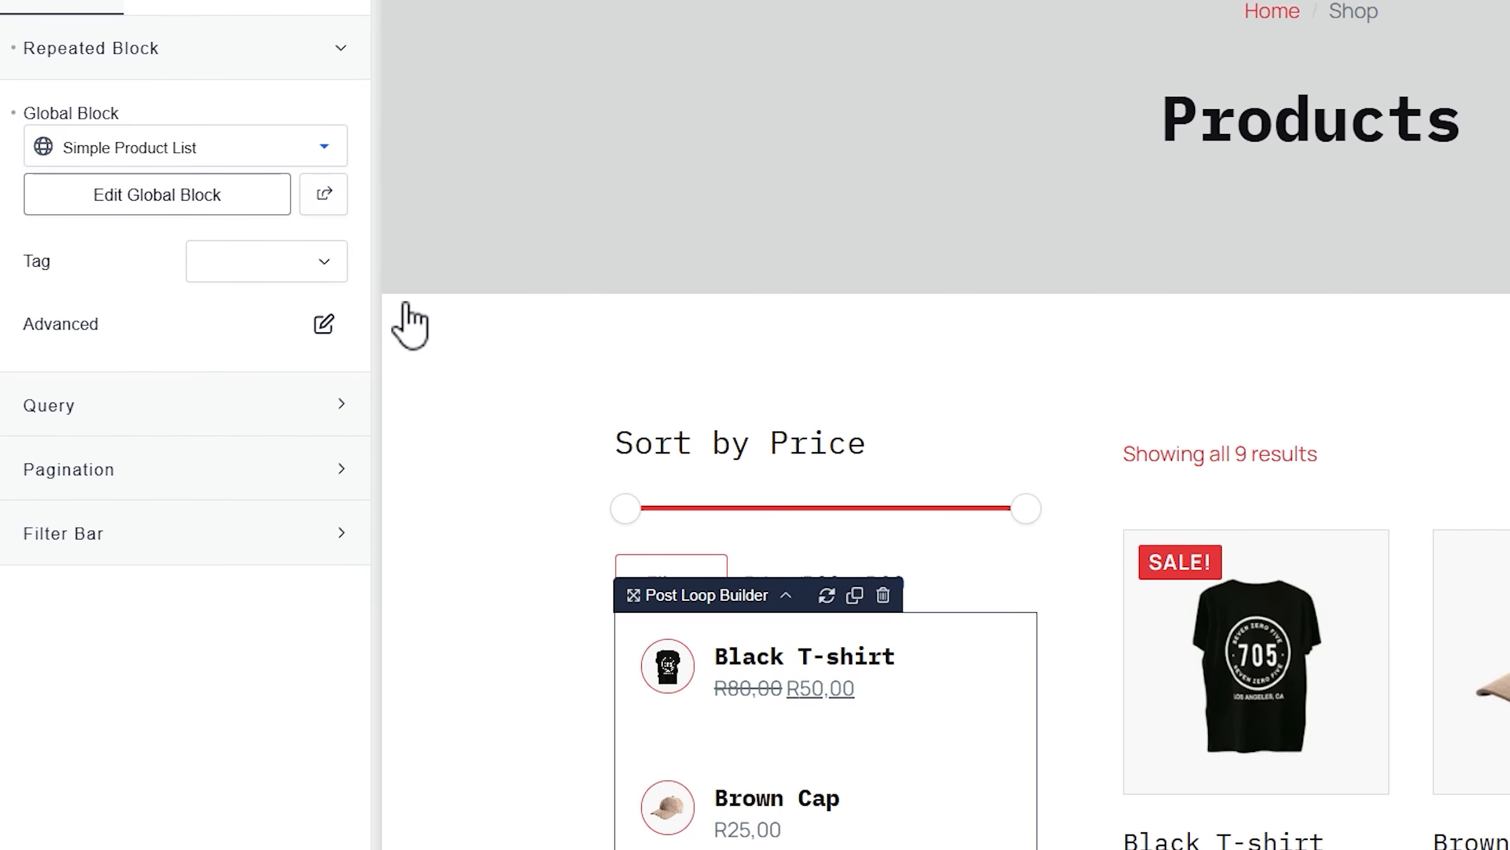
{"action": "scroll", "coordinate": [759, 820], "scroll_direction": "down", "scroll_amount": 5}
{"action": "scroll", "coordinate": [767, 770], "scroll_direction": "down", "scroll_amount": 3}
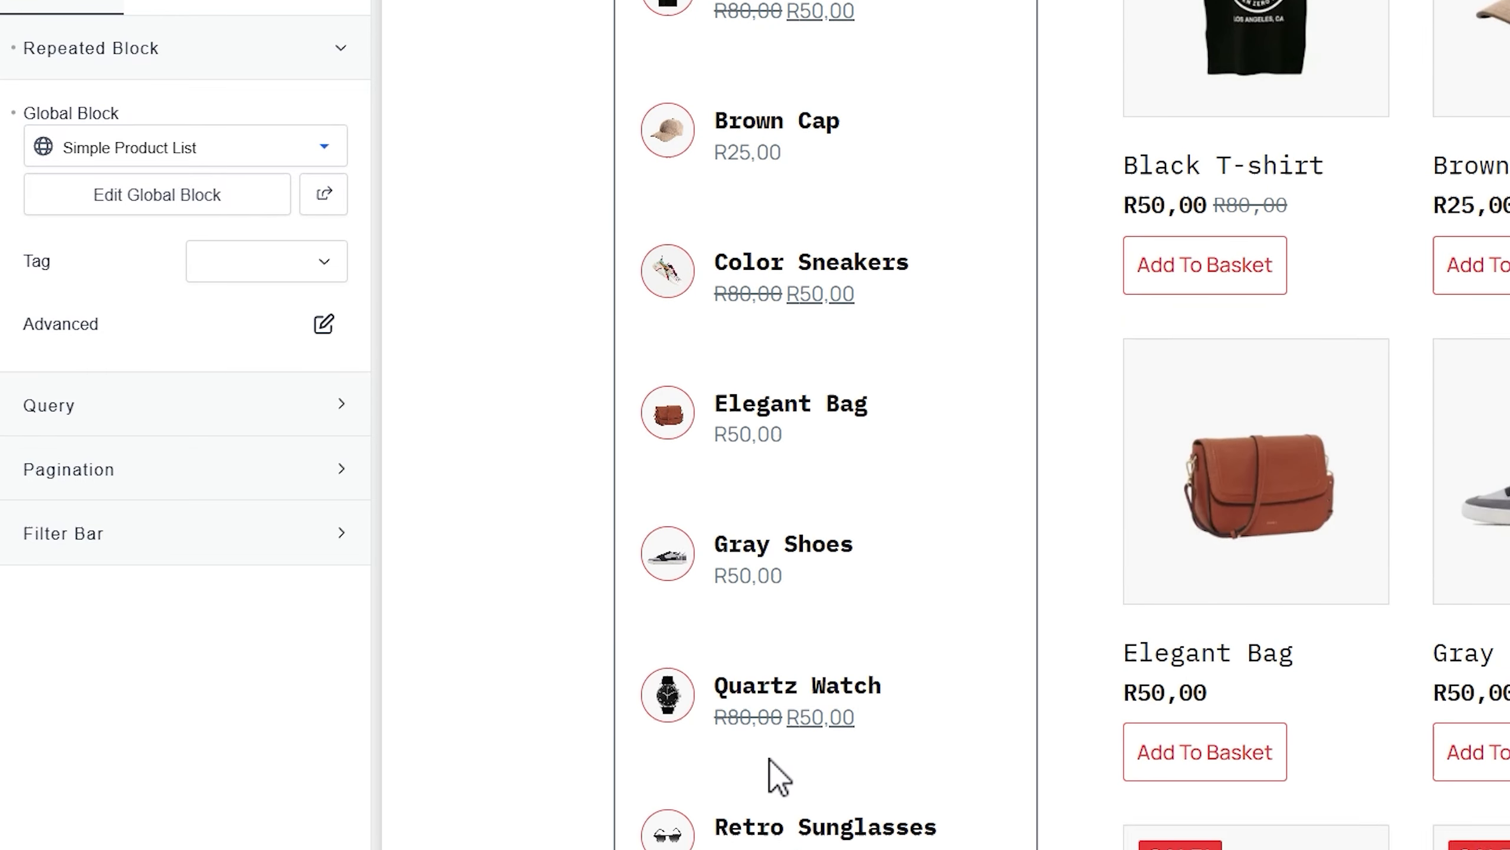
{"action": "scroll", "coordinate": [768, 768], "scroll_direction": "up", "scroll_amount": 4}
{"action": "scroll", "coordinate": [771, 767], "scroll_direction": "up", "scroll_amount": 3}
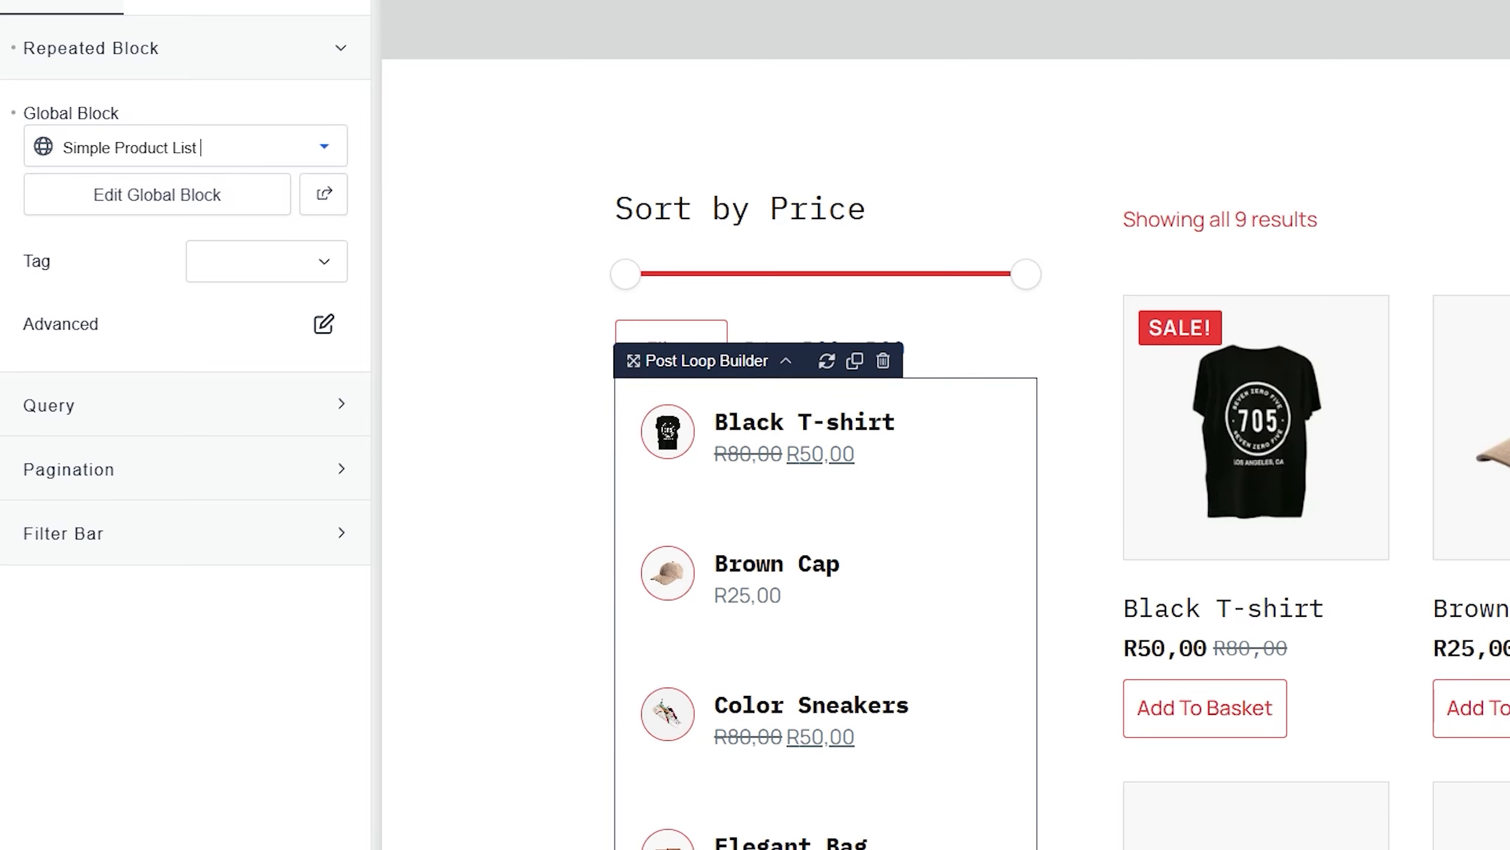
{"action": "scroll", "coordinate": [800, 806], "scroll_direction": "down", "scroll_amount": 4}
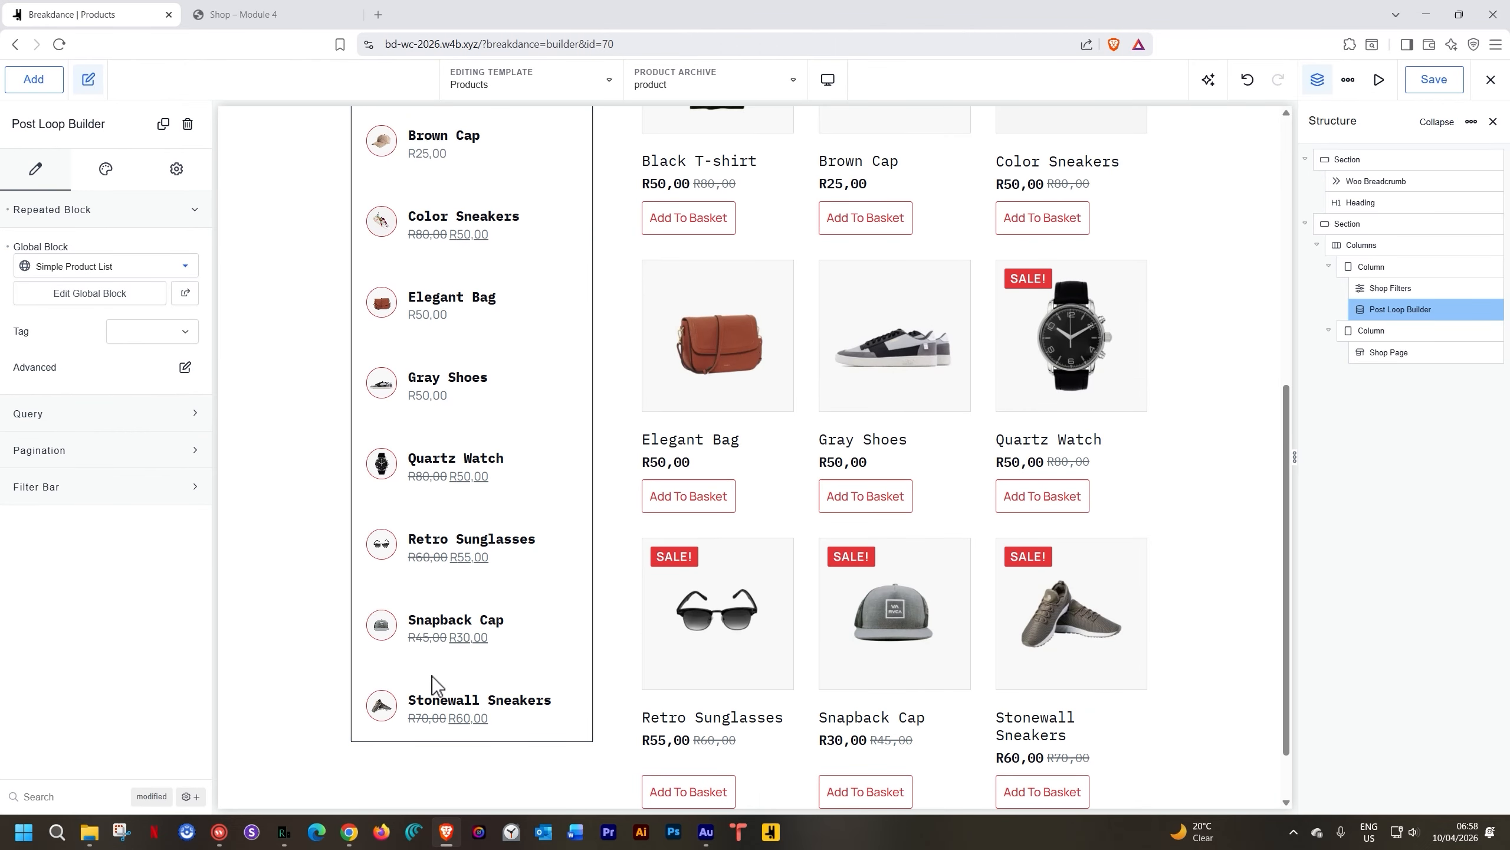
{"action": "scroll", "coordinate": [432, 675], "scroll_direction": "up", "scroll_amount": 3}
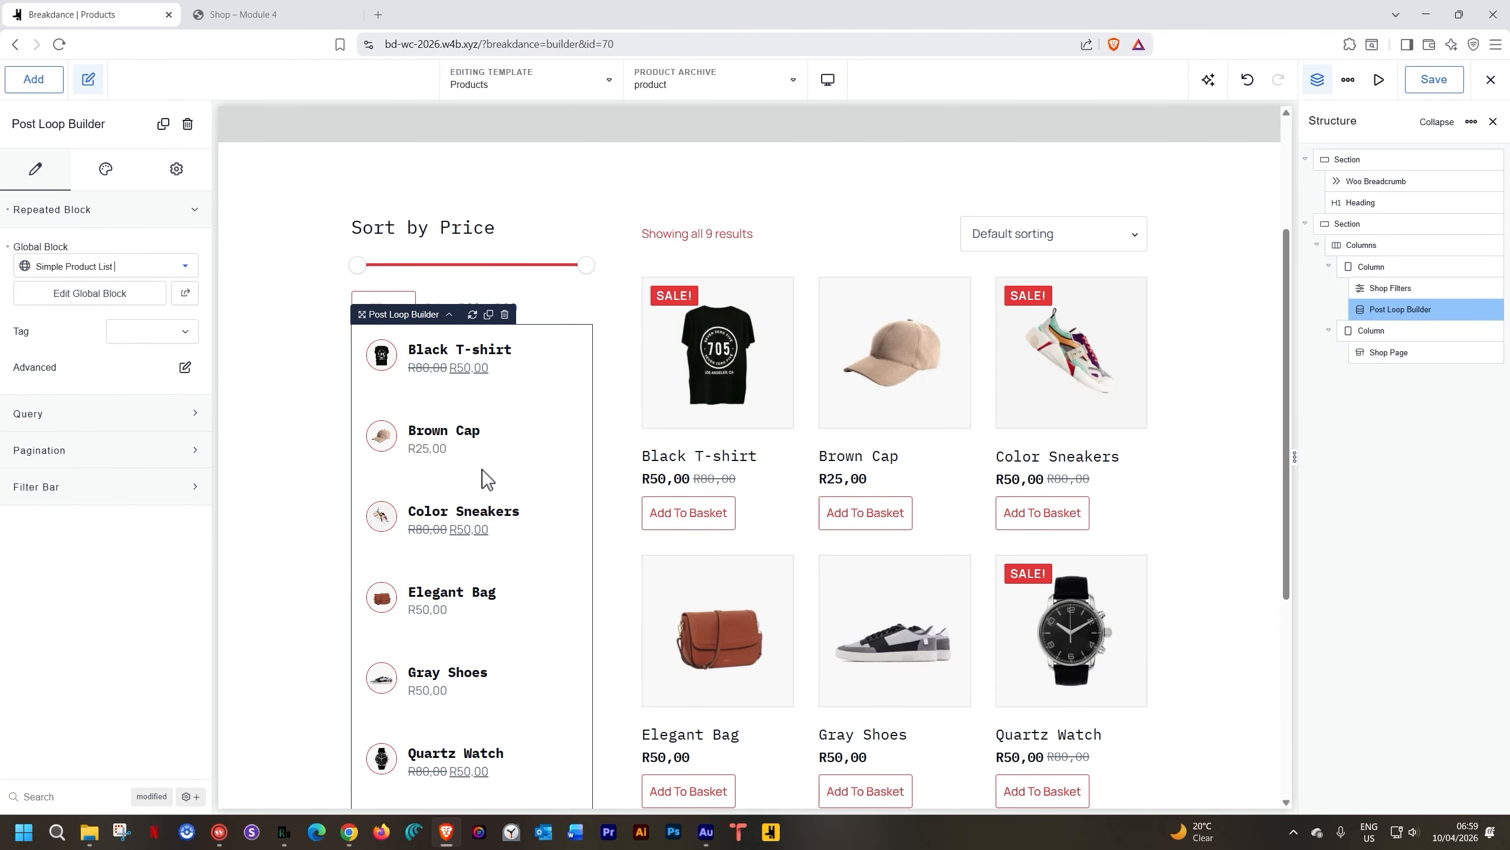
Switch the loop to a custom query that includes Products instead of Posts
{"action": "left_click", "coordinate": [167, 416]}
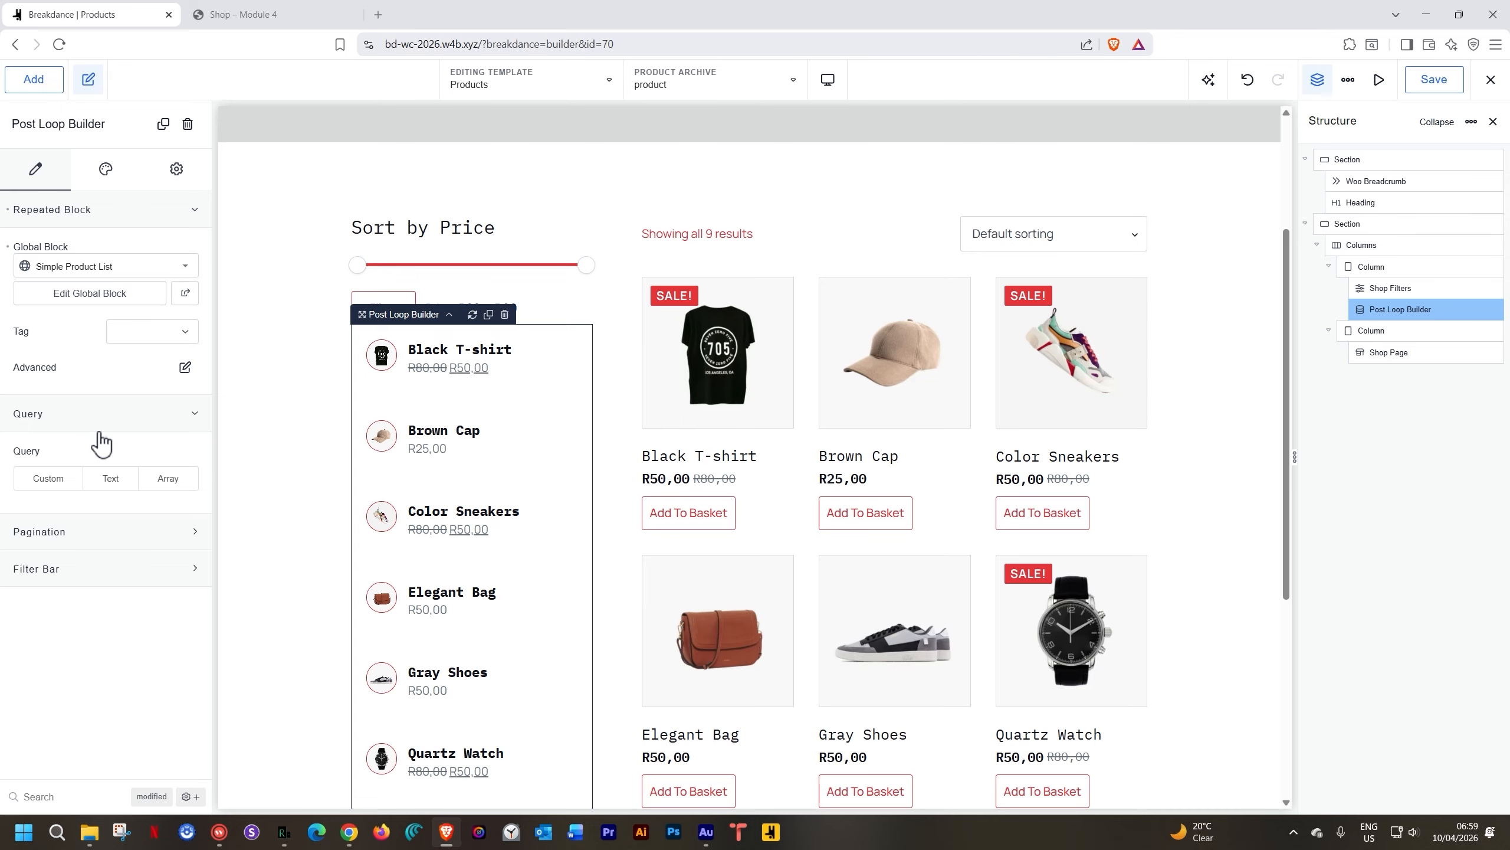
{"action": "left_click", "coordinate": [49, 479]}
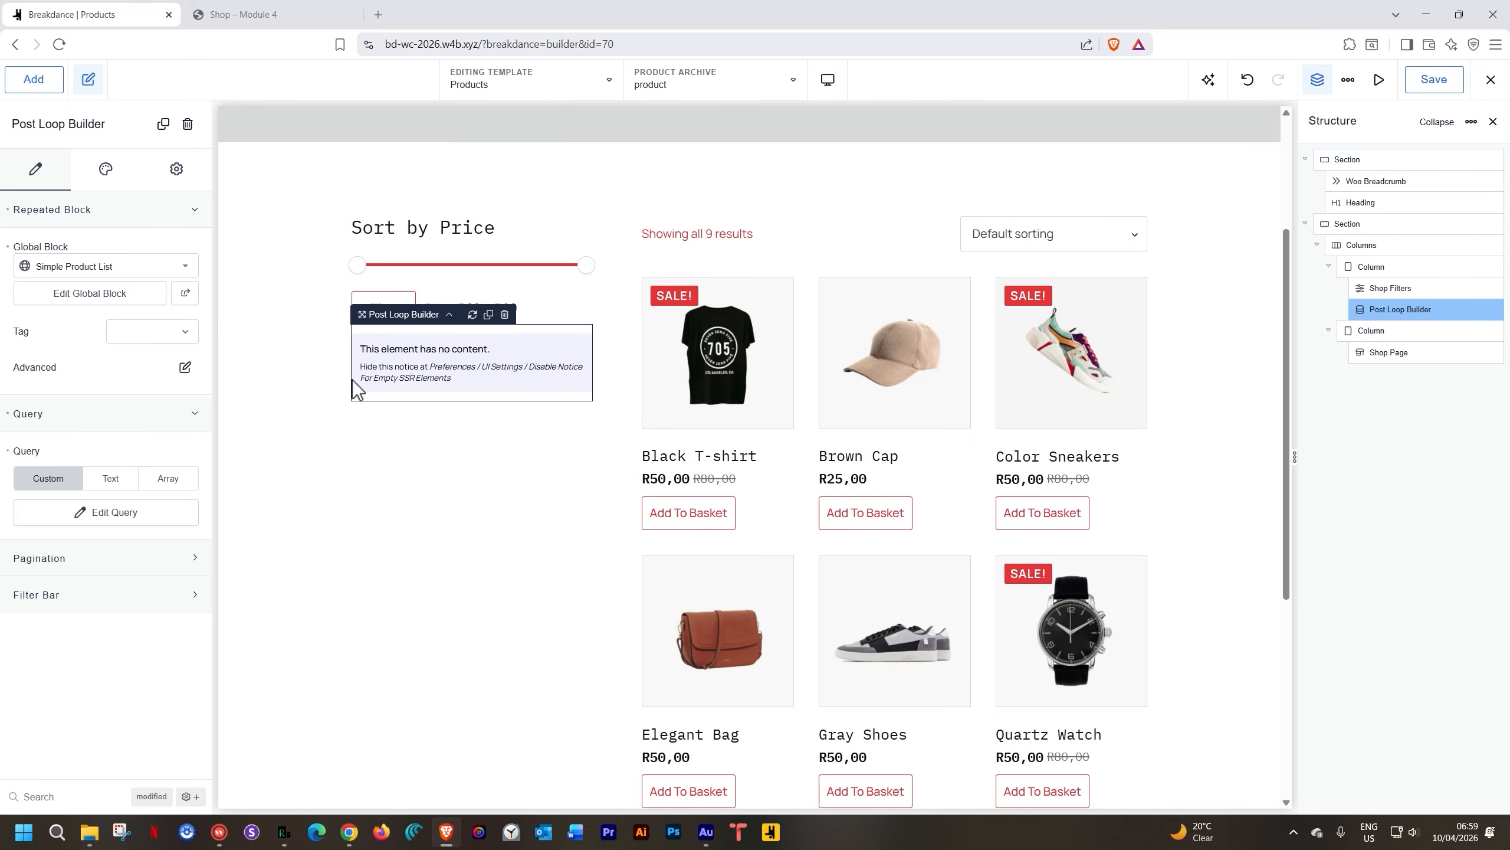
{"action": "left_click", "coordinate": [76, 516]}
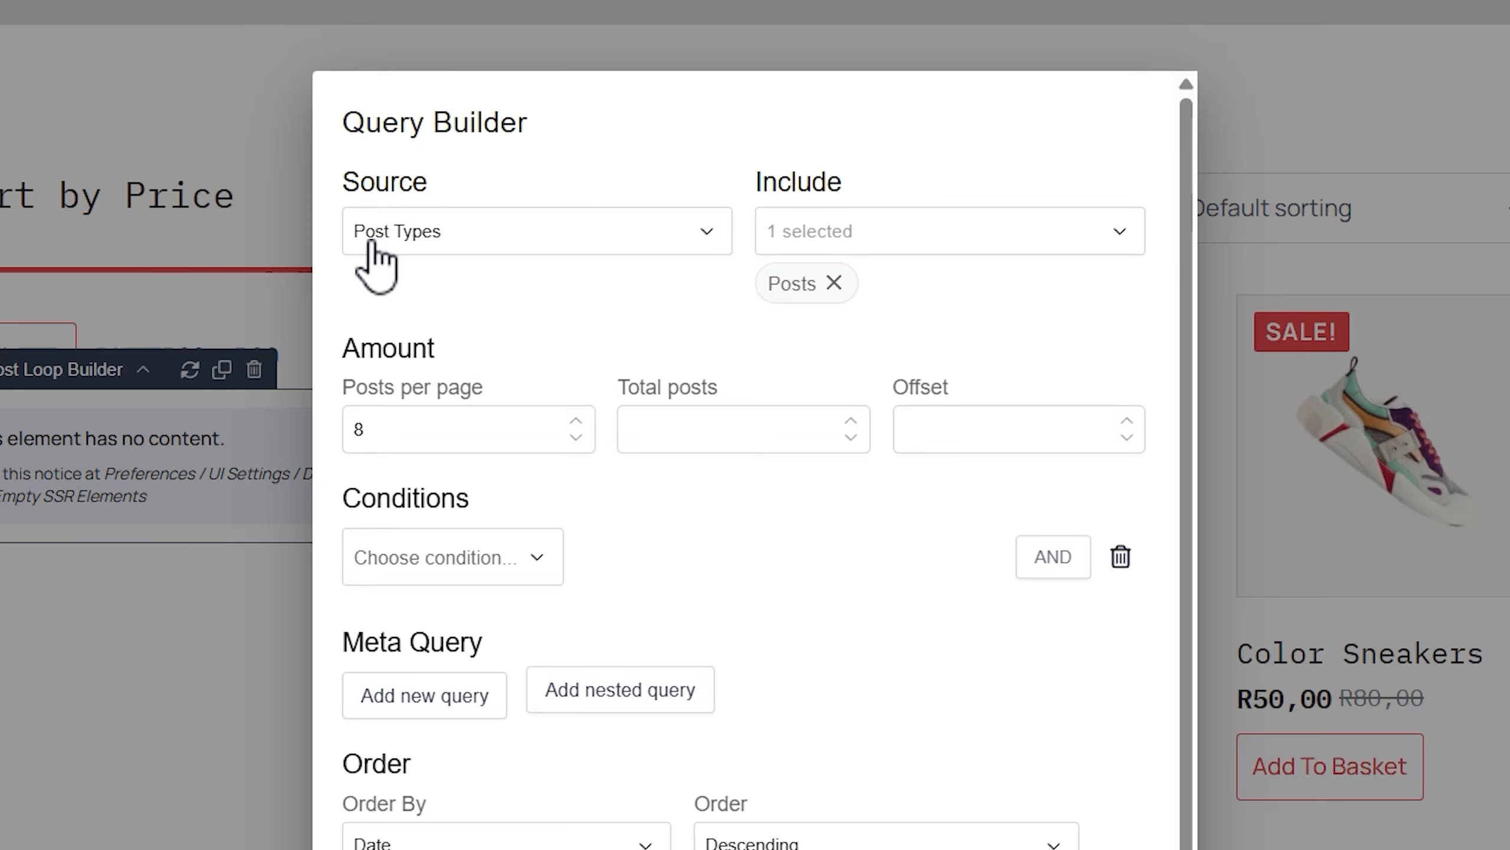
{"action": "left_click", "coordinate": [834, 282]}
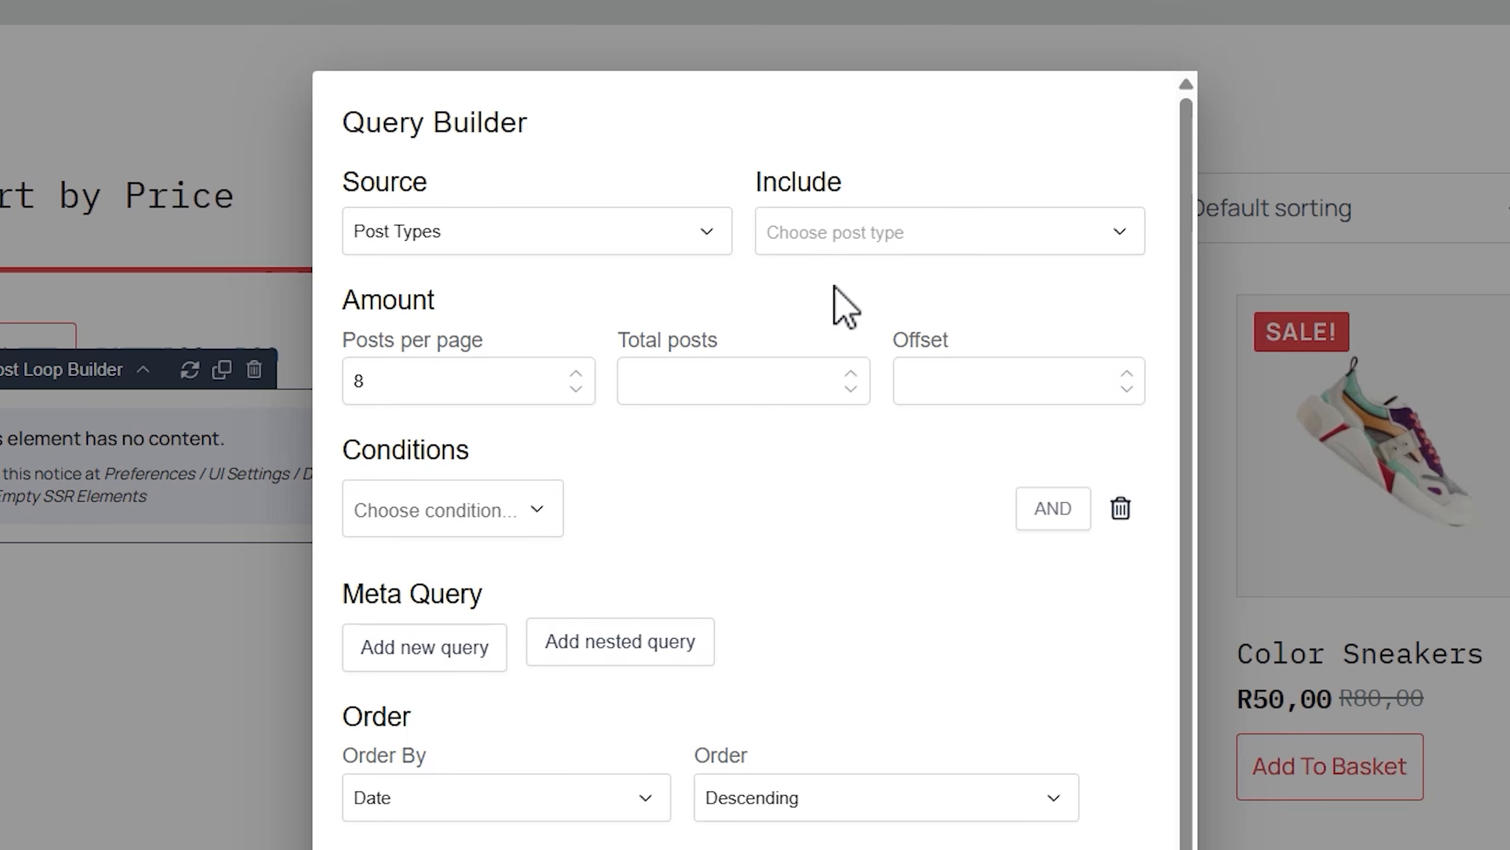
{"action": "left_click", "coordinate": [1094, 233]}
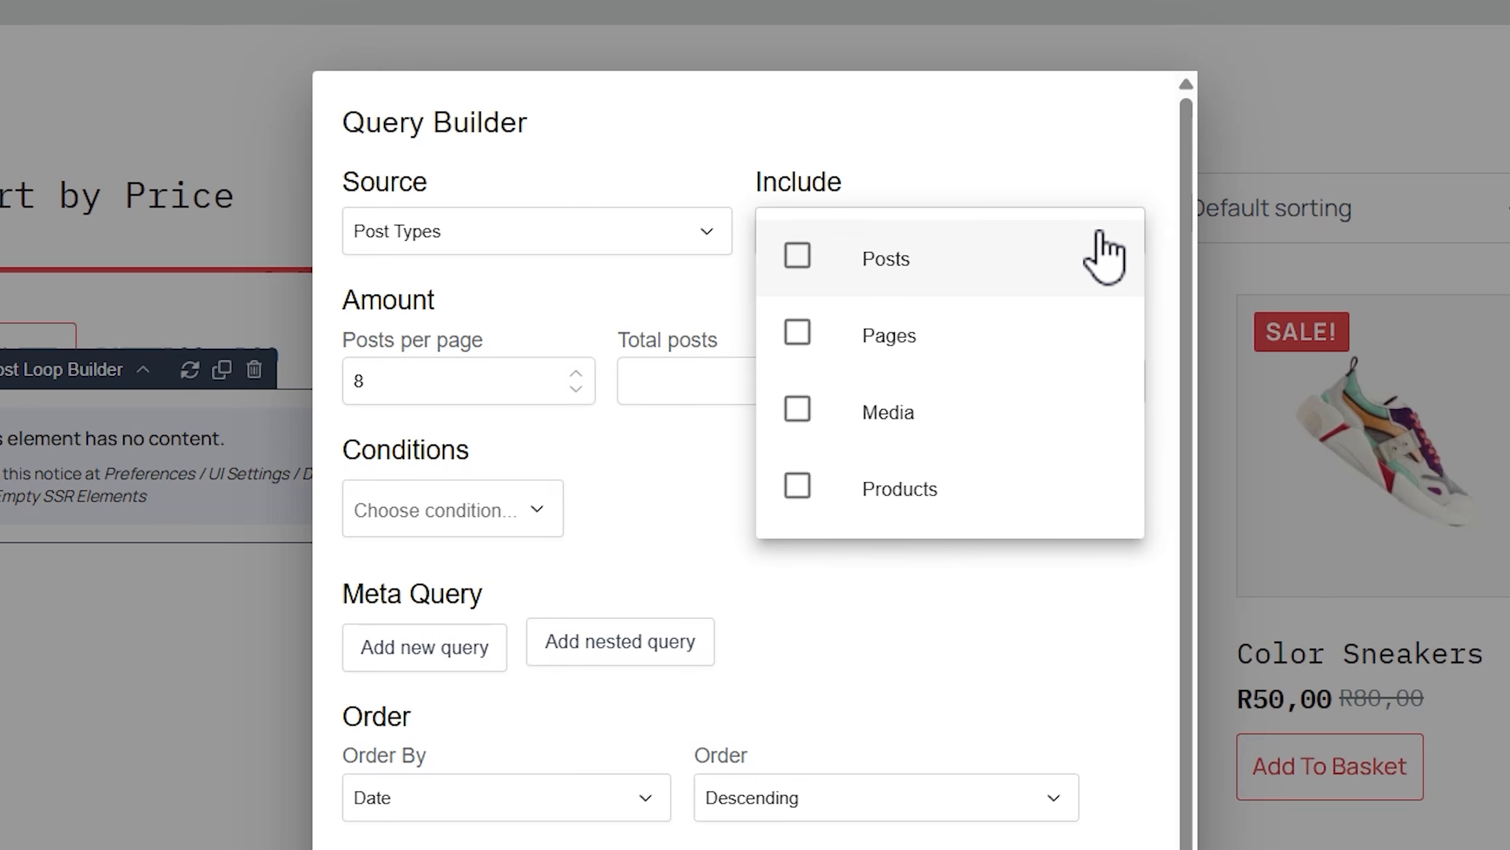
{"action": "left_click", "coordinate": [791, 492]}
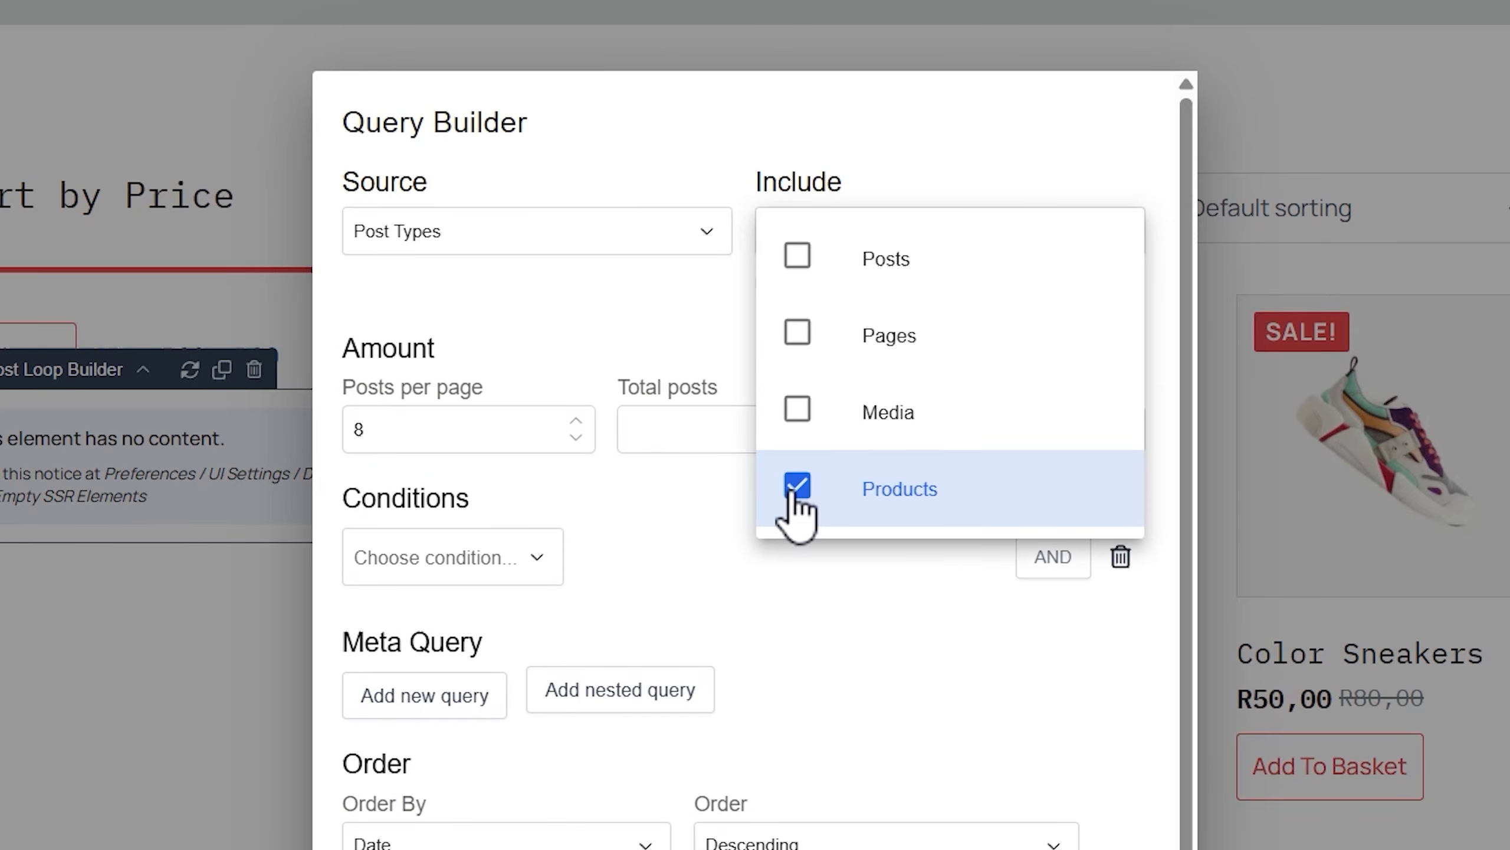
{"action": "left_click", "coordinate": [712, 323]}
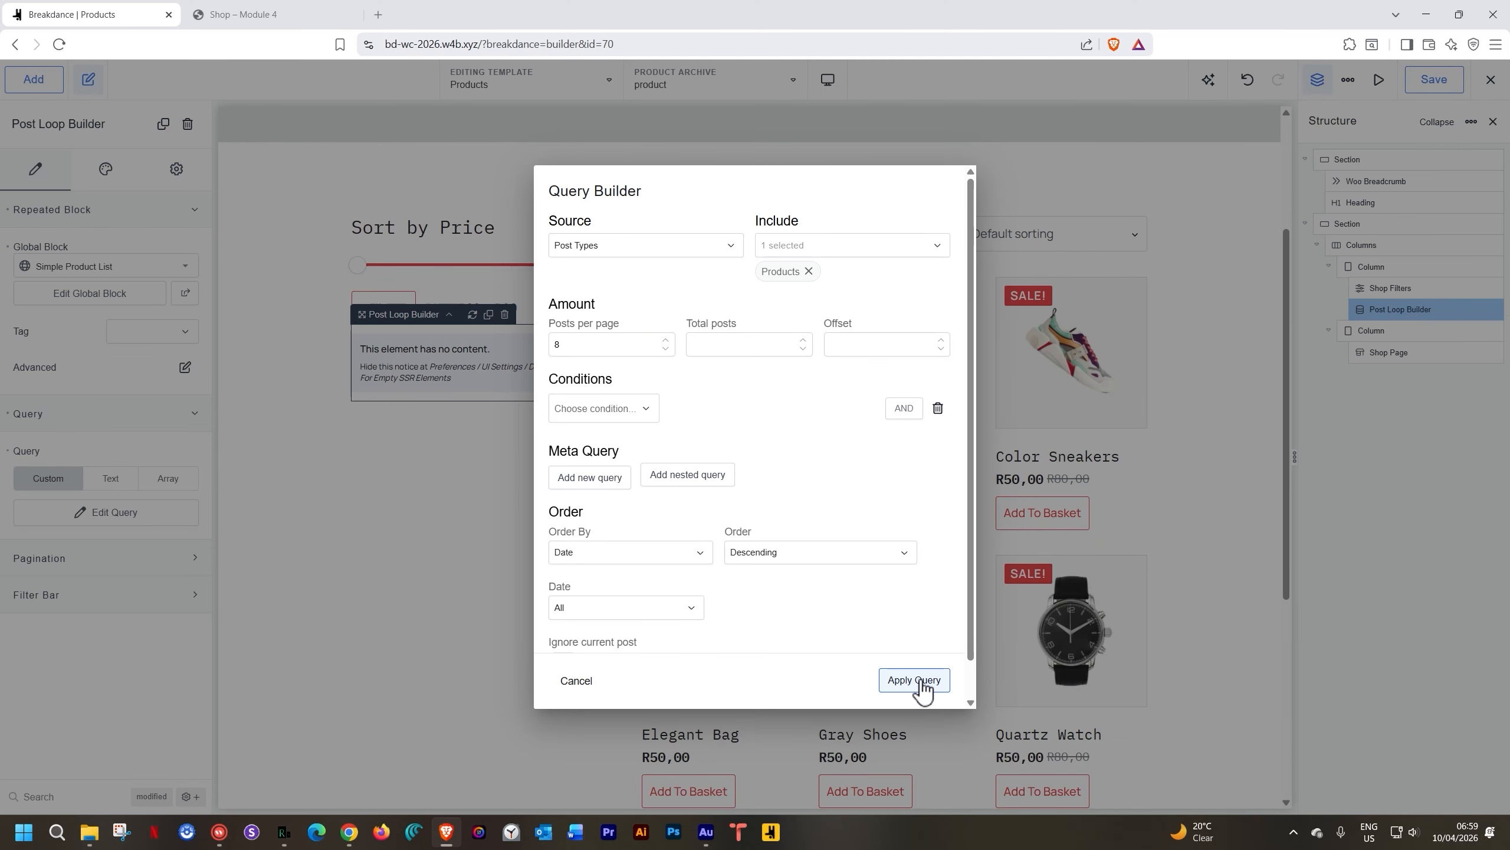
{"action": "left_click", "coordinate": [914, 680]}
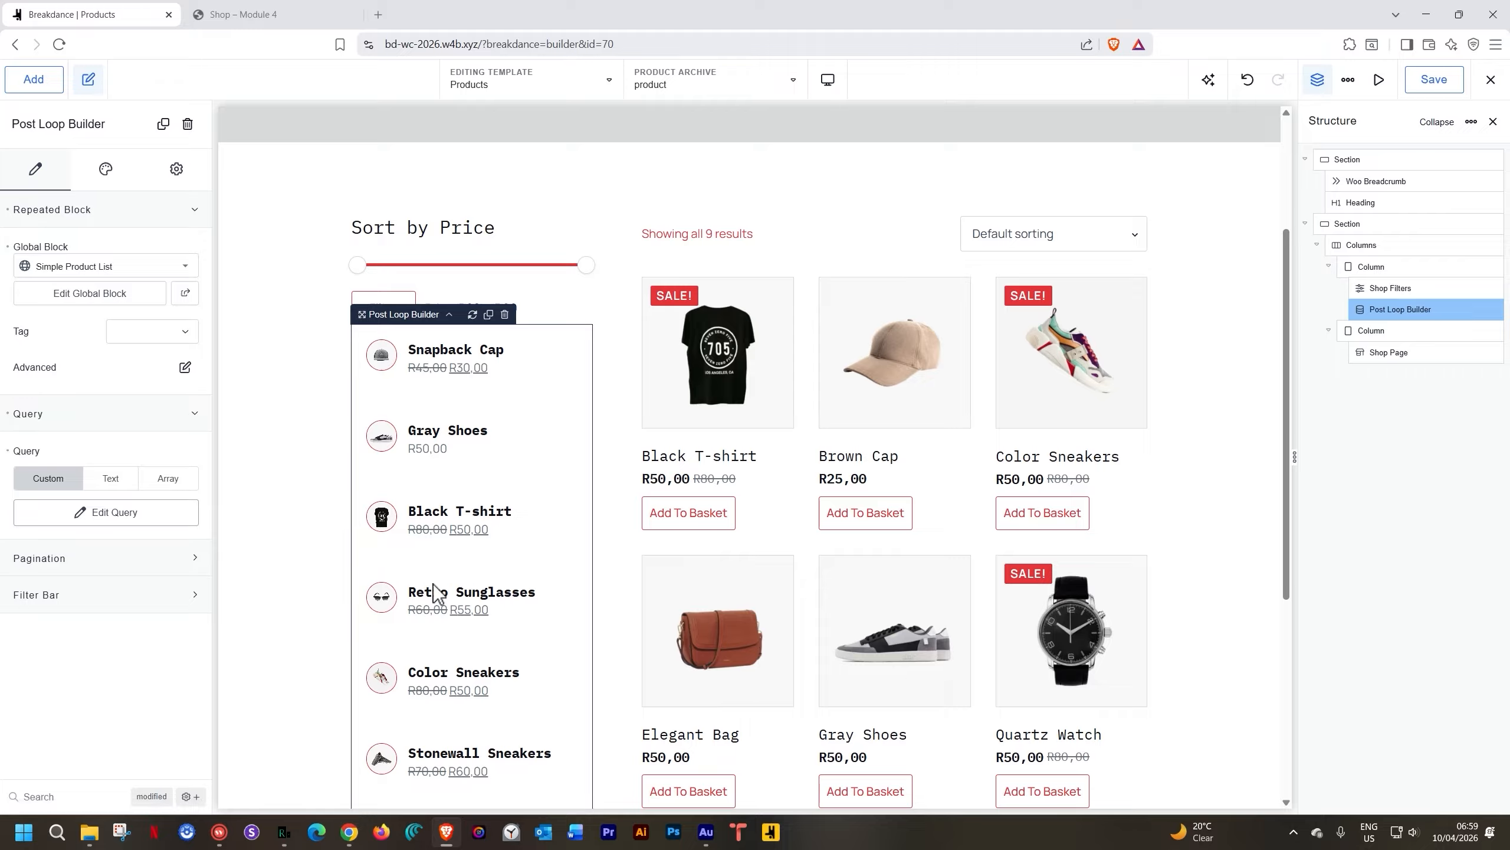
Clear the loop's posts-per-page value and set Total posts to 4
{"action": "left_click", "coordinate": [159, 526]}
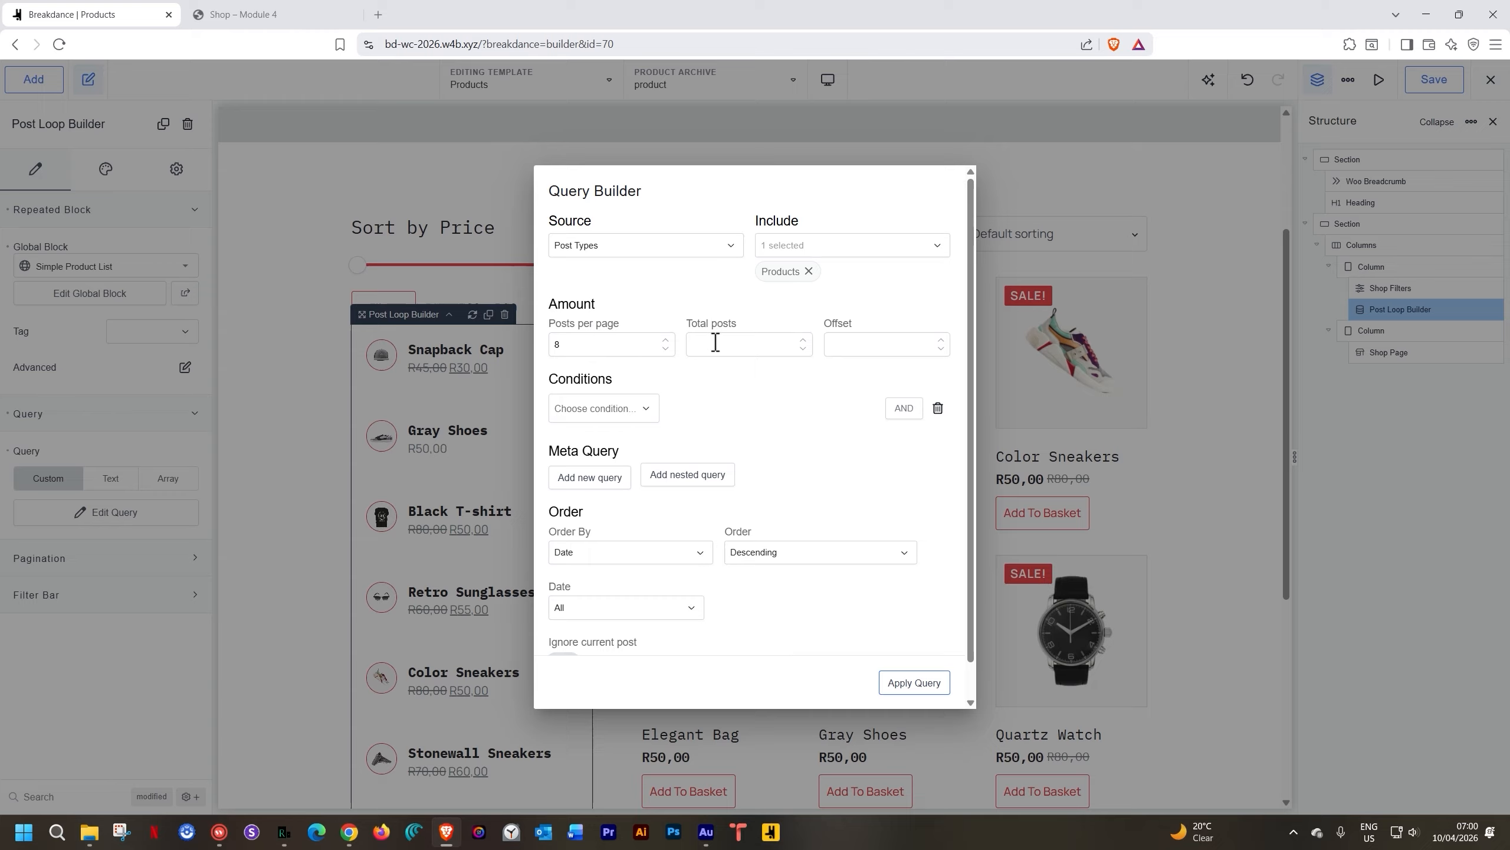
{"action": "type", "text": "8"}
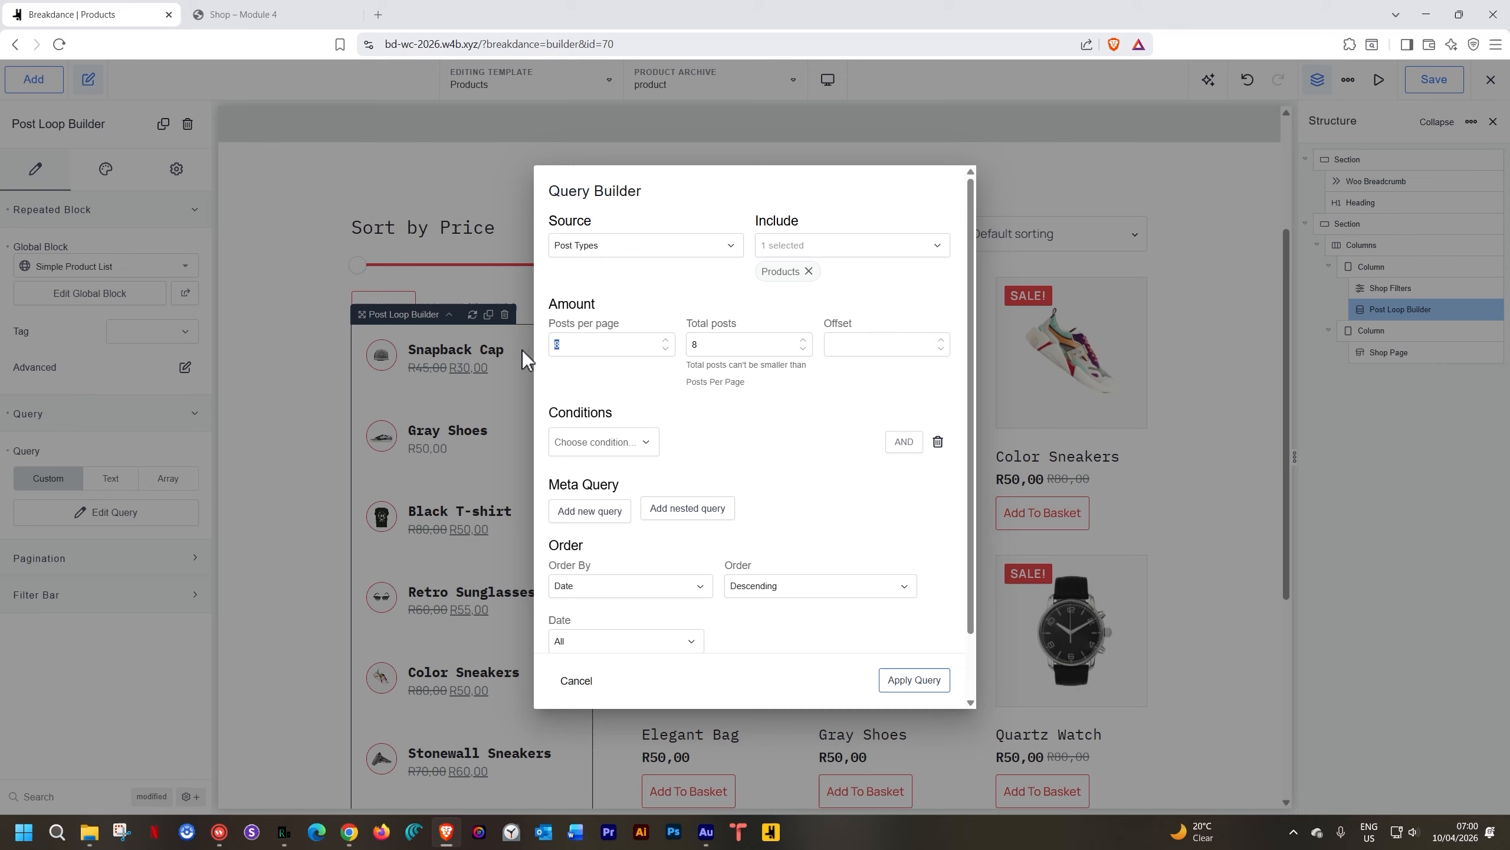
{"action": "key", "text": "BackSpace"}
{"action": "left_click_drag", "start_coordinate": [712, 344], "coordinate": [672, 345]}
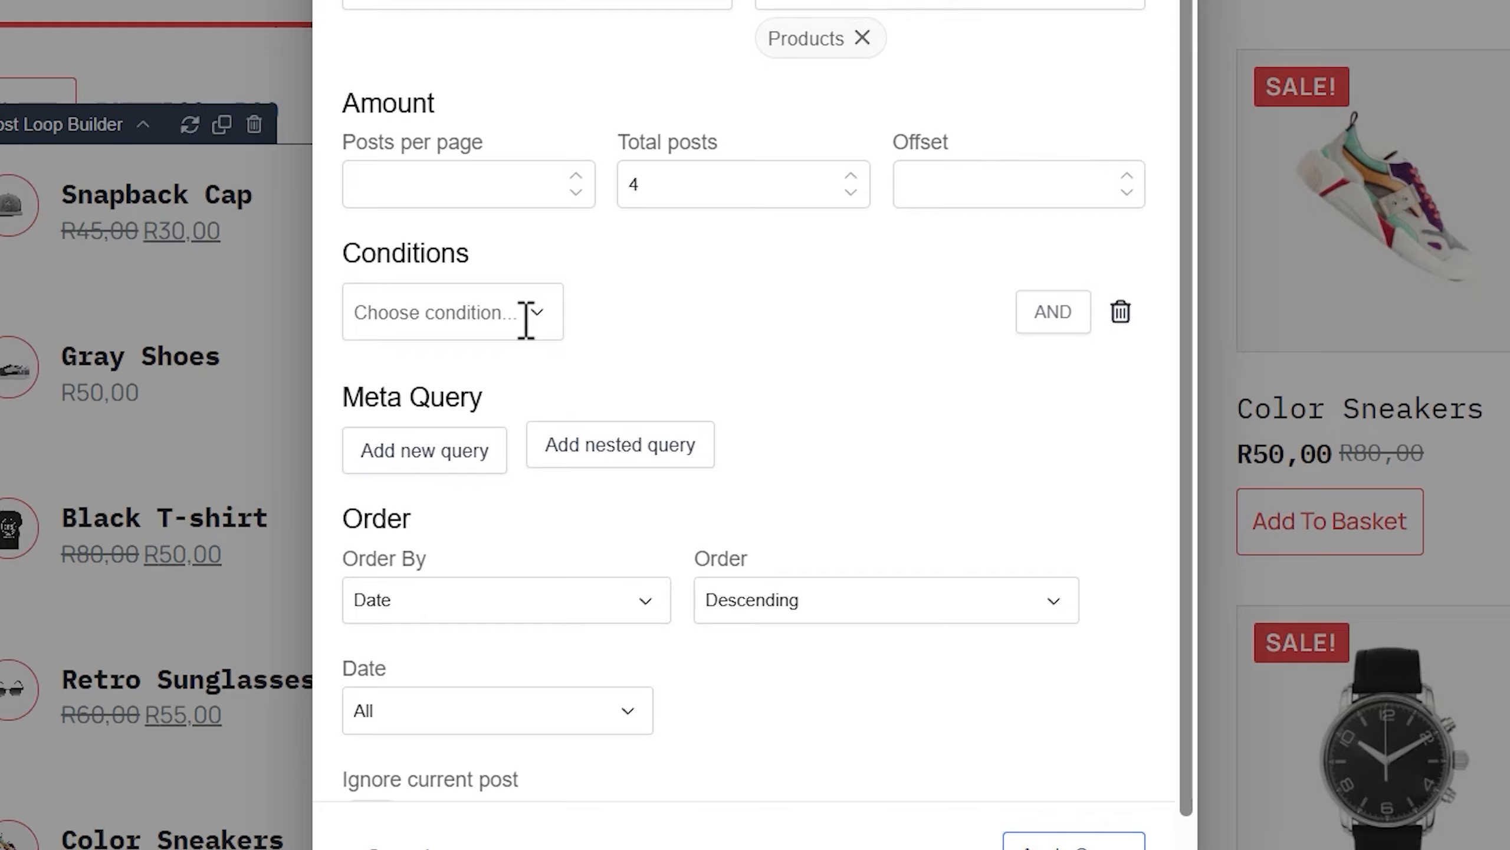
Add a Product condition for Snapback Cap, Quartz Watch, Stonewall Sneakers and Gray Shoes
{"action": "left_click", "coordinate": [527, 315]}
{"action": "left_click", "coordinate": [432, 444]}
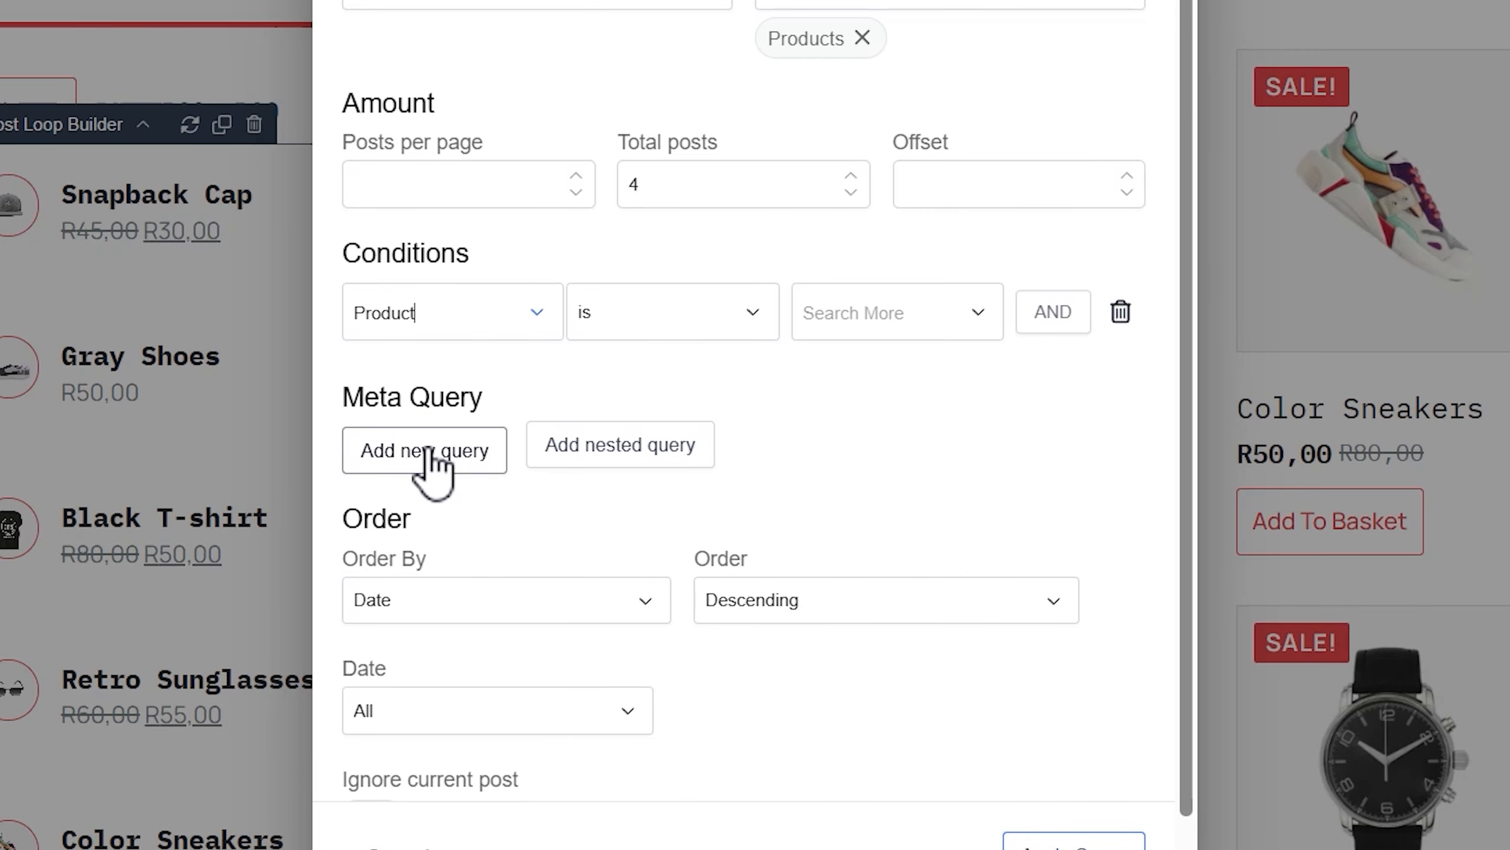
{"action": "left_click", "coordinate": [900, 314]}
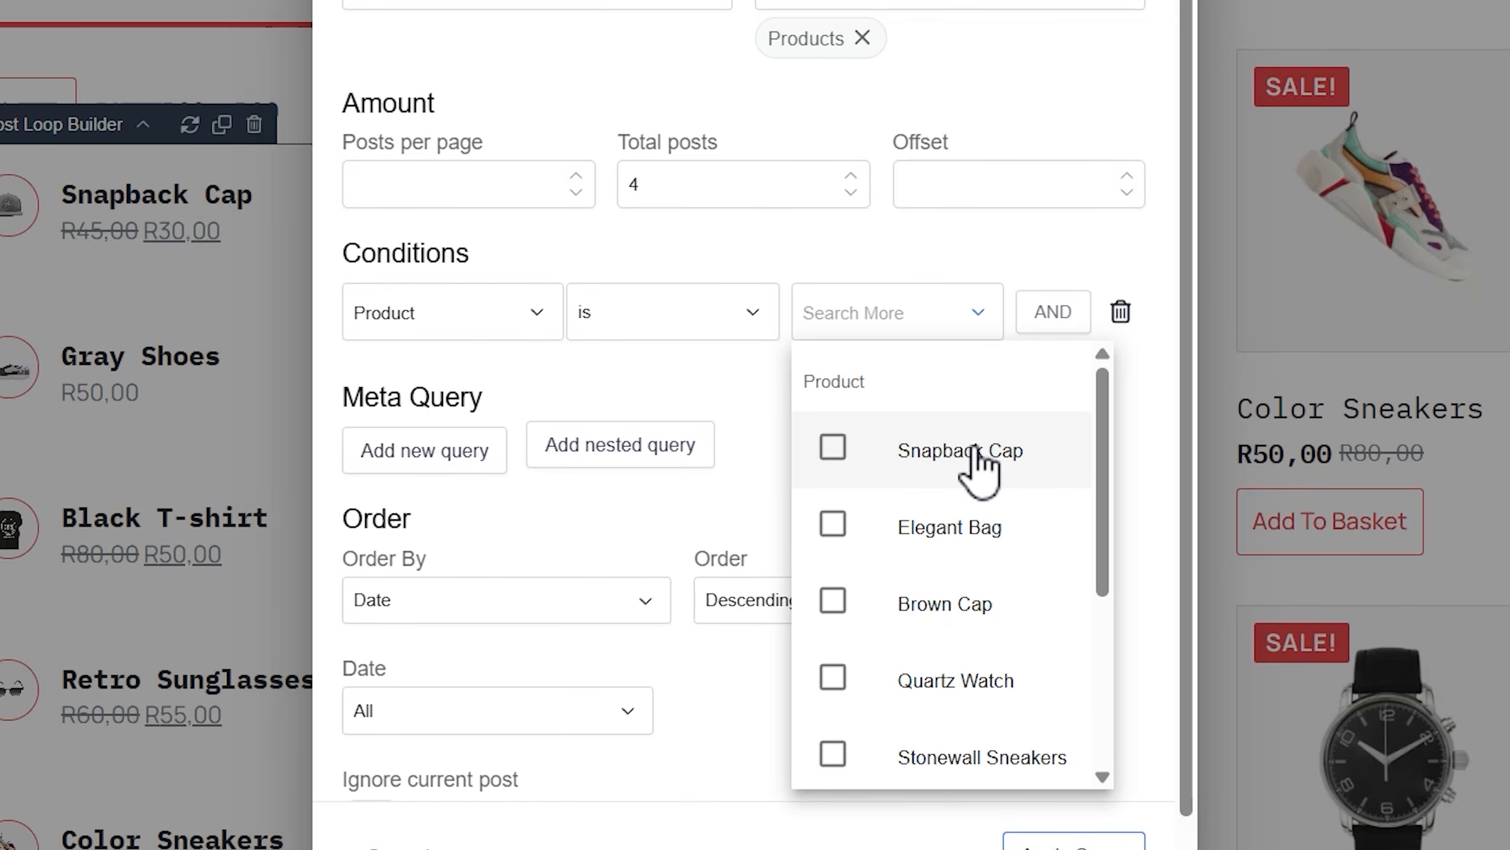
{"action": "scroll", "coordinate": [999, 493], "scroll_direction": "down", "scroll_amount": 3}
{"action": "scroll", "coordinate": [1004, 499], "scroll_direction": "up", "scroll_amount": 3}
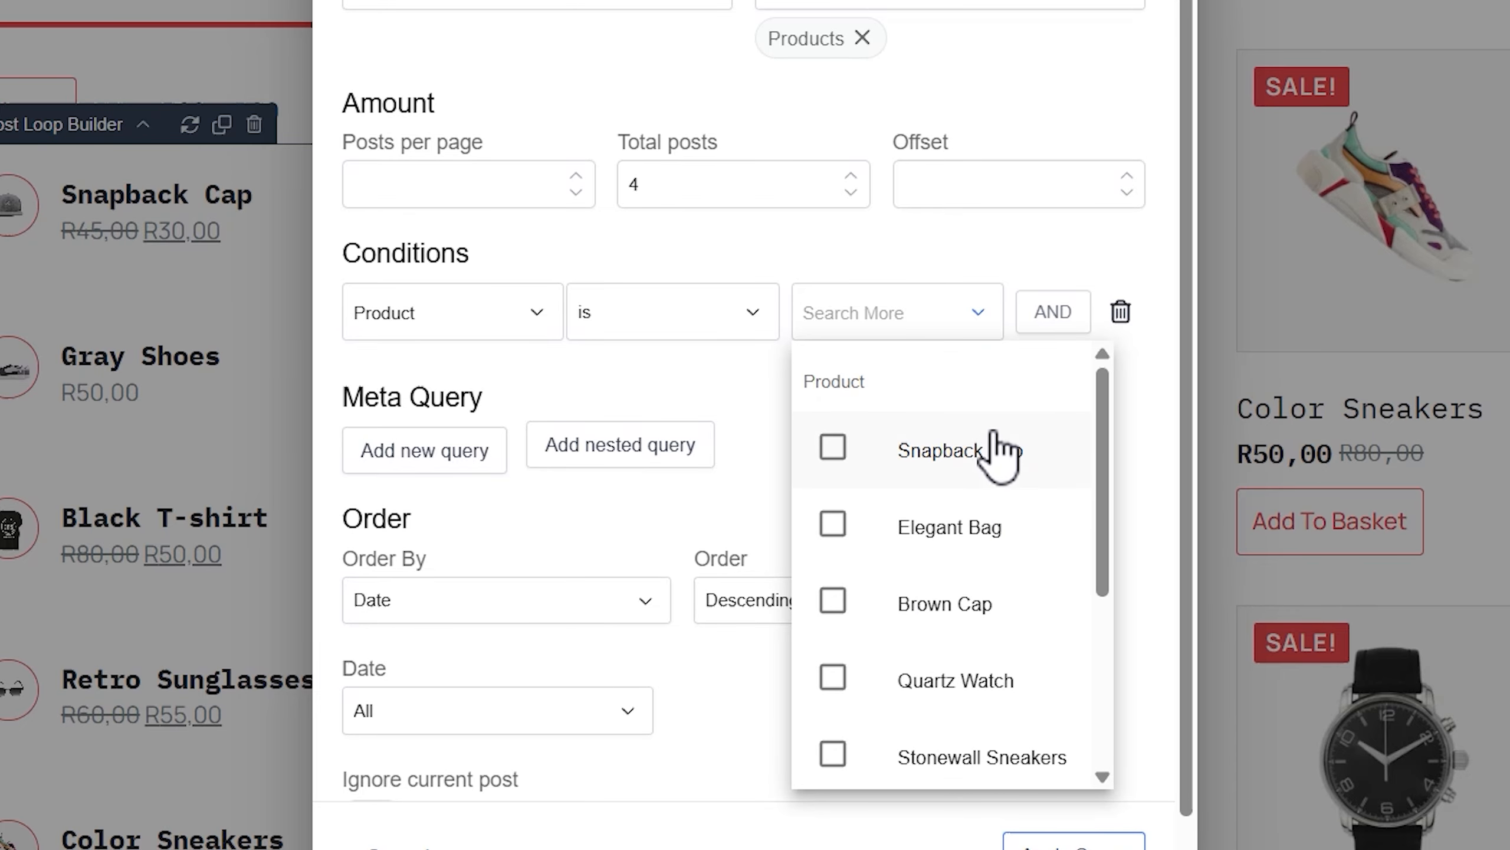
{"action": "left_click", "coordinate": [832, 447]}
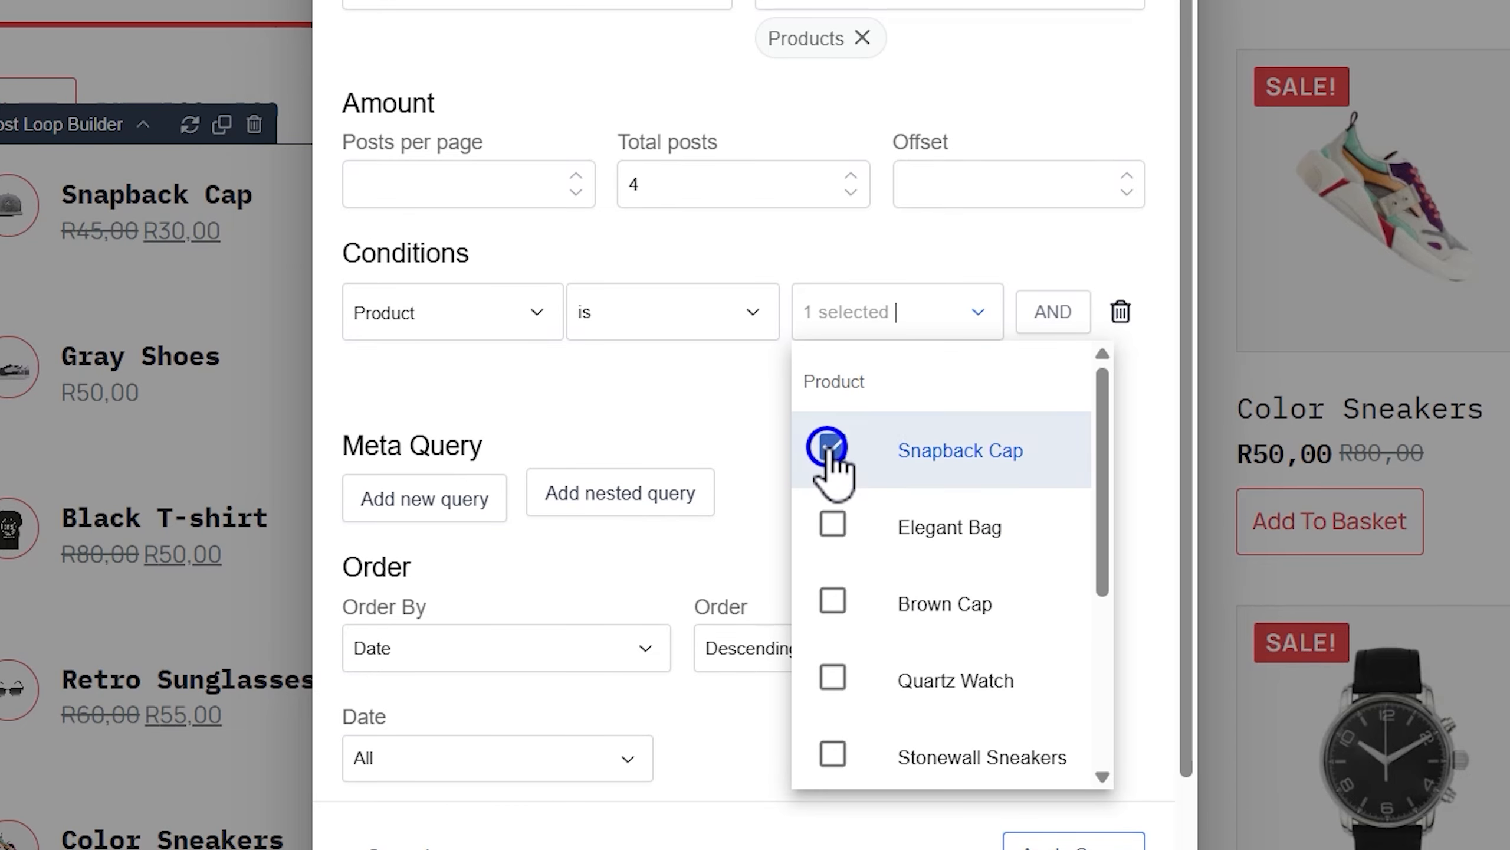
{"action": "left_click", "coordinate": [832, 679]}
{"action": "scroll", "coordinate": [987, 685], "scroll_direction": "down", "scroll_amount": 3}
{"action": "scroll", "coordinate": [986, 672], "scroll_direction": "down", "scroll_amount": 1}
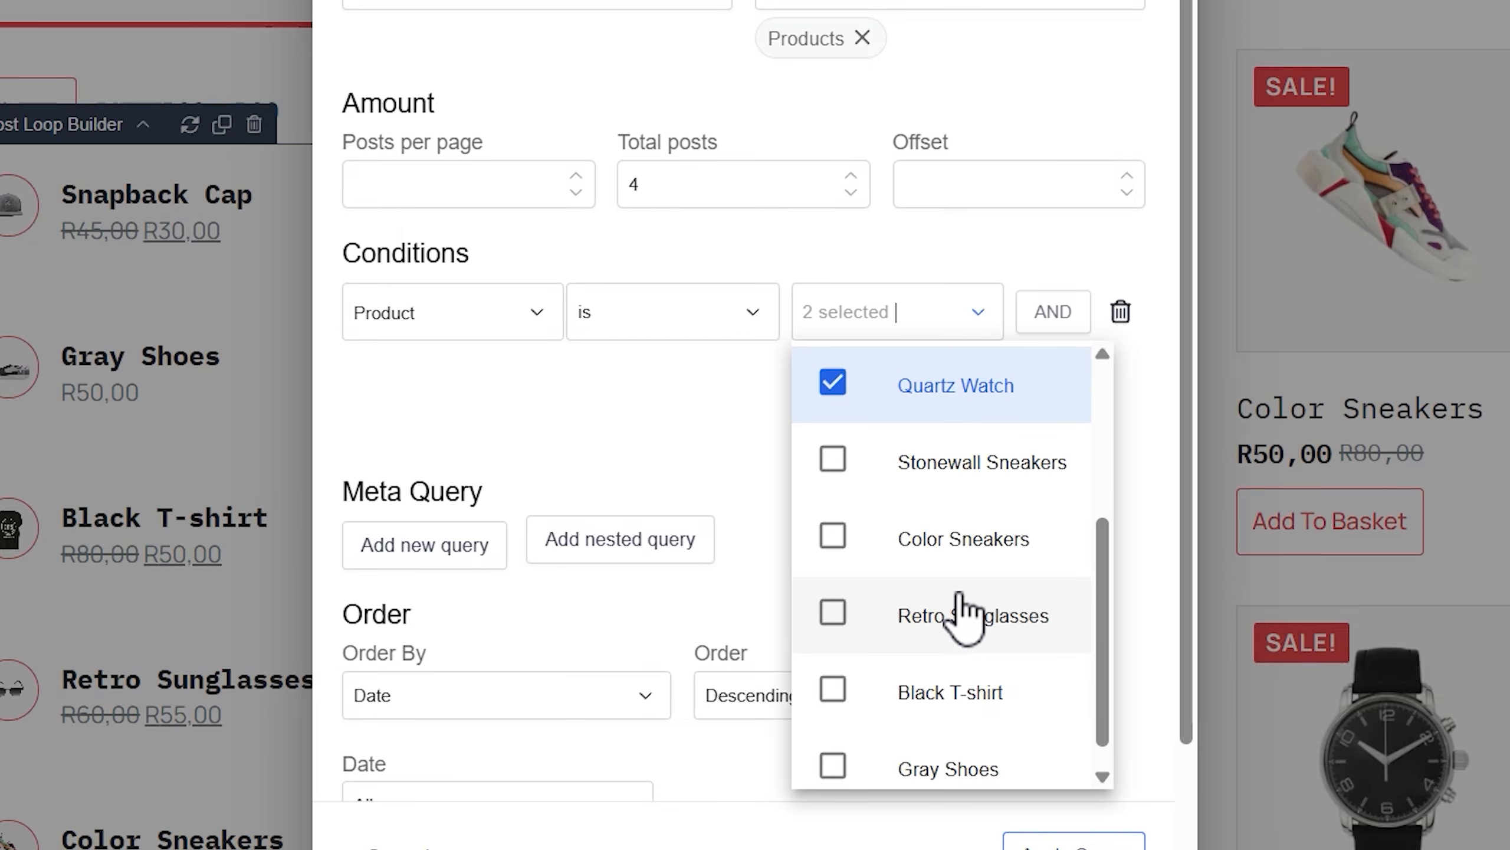
{"action": "left_click", "coordinate": [832, 467]}
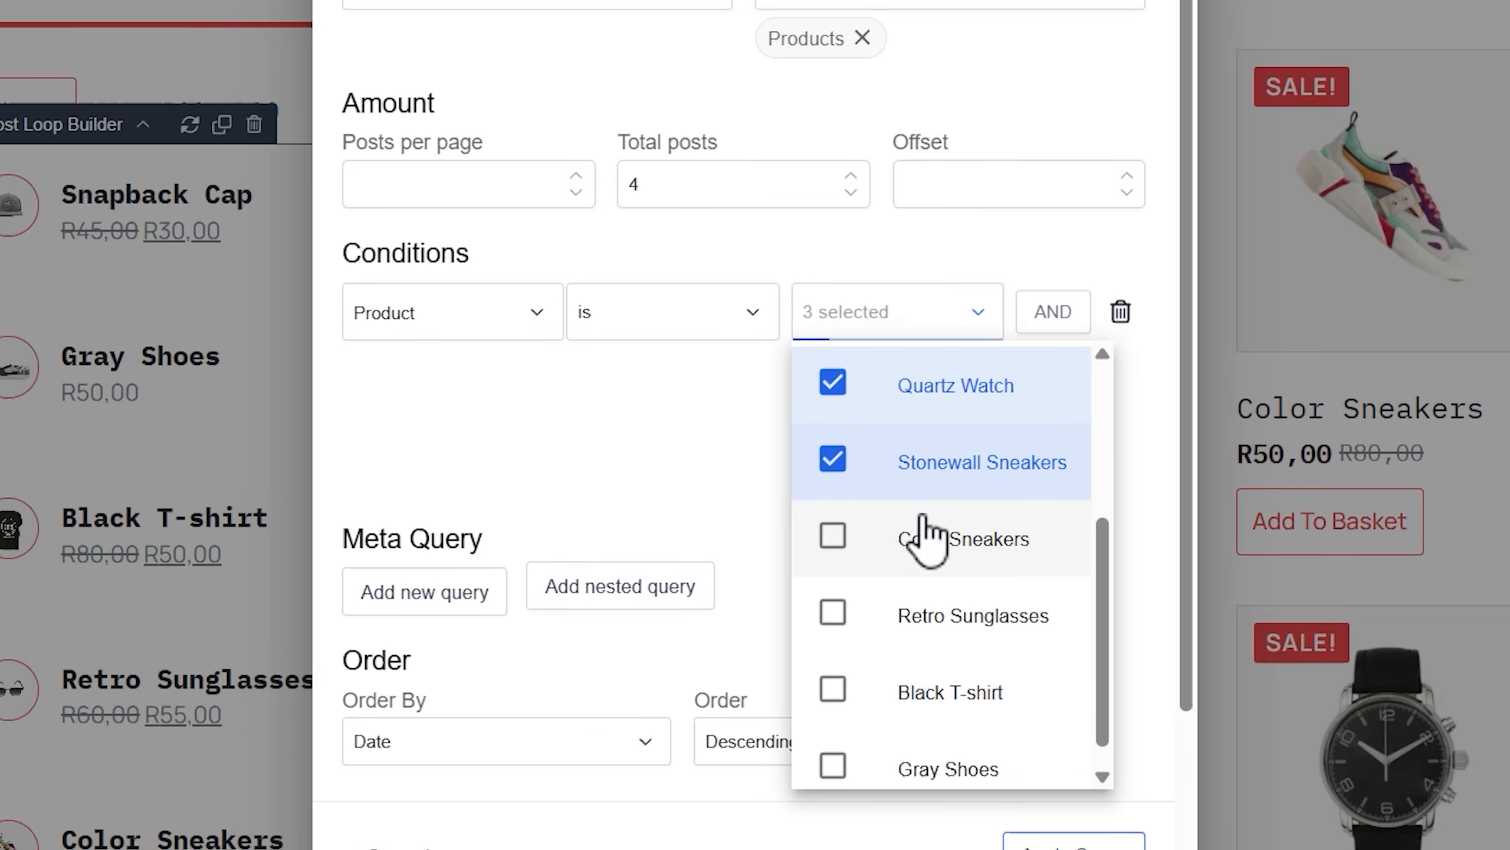
{"action": "scroll", "coordinate": [921, 533], "scroll_direction": "down", "scroll_amount": 1}
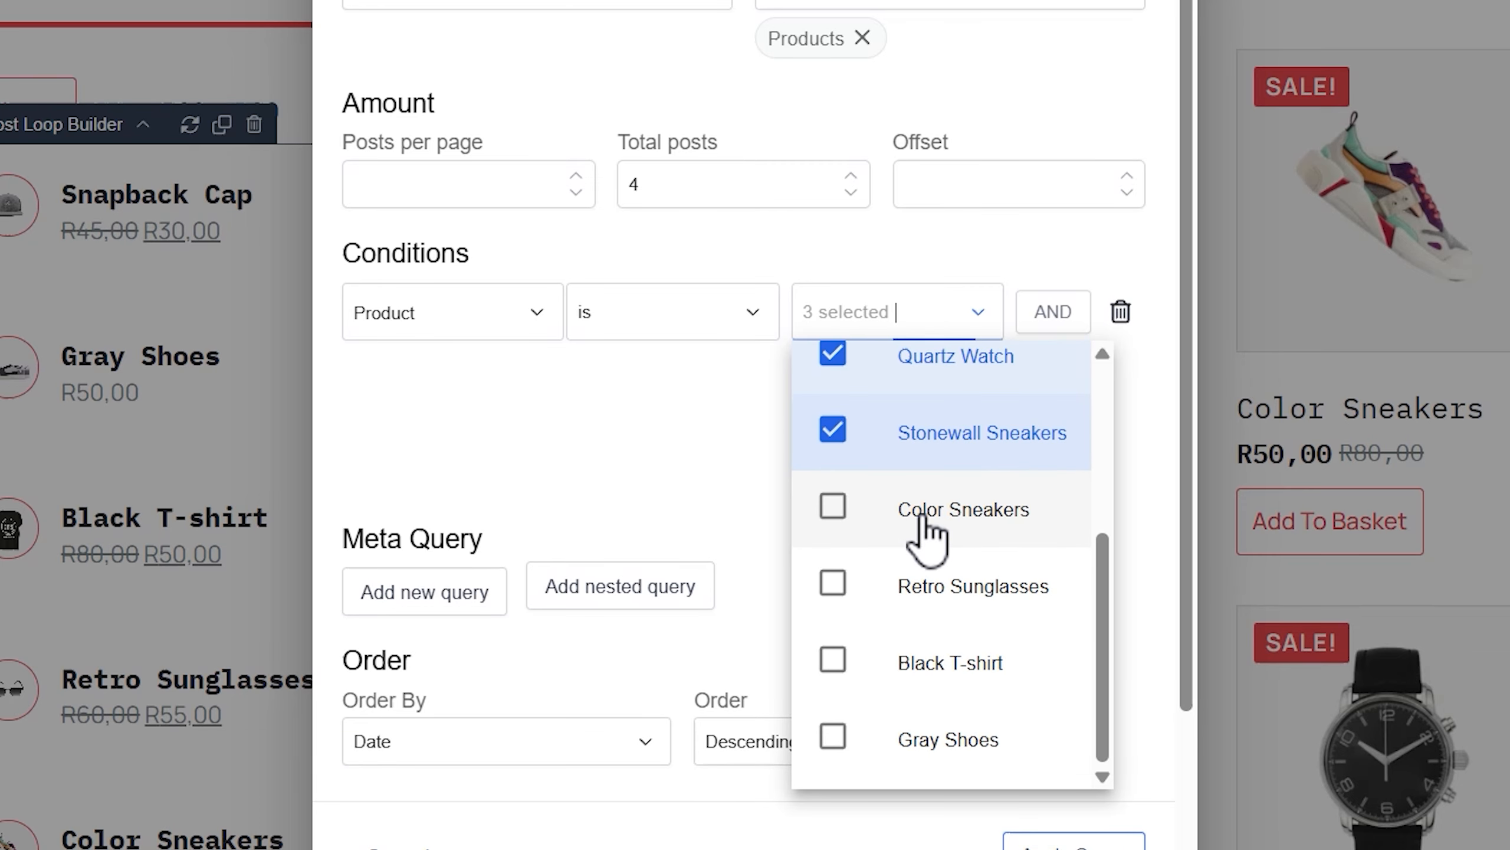
{"action": "left_click", "coordinate": [831, 740]}
{"action": "scroll", "coordinate": [975, 672], "scroll_direction": "up", "scroll_amount": 4}
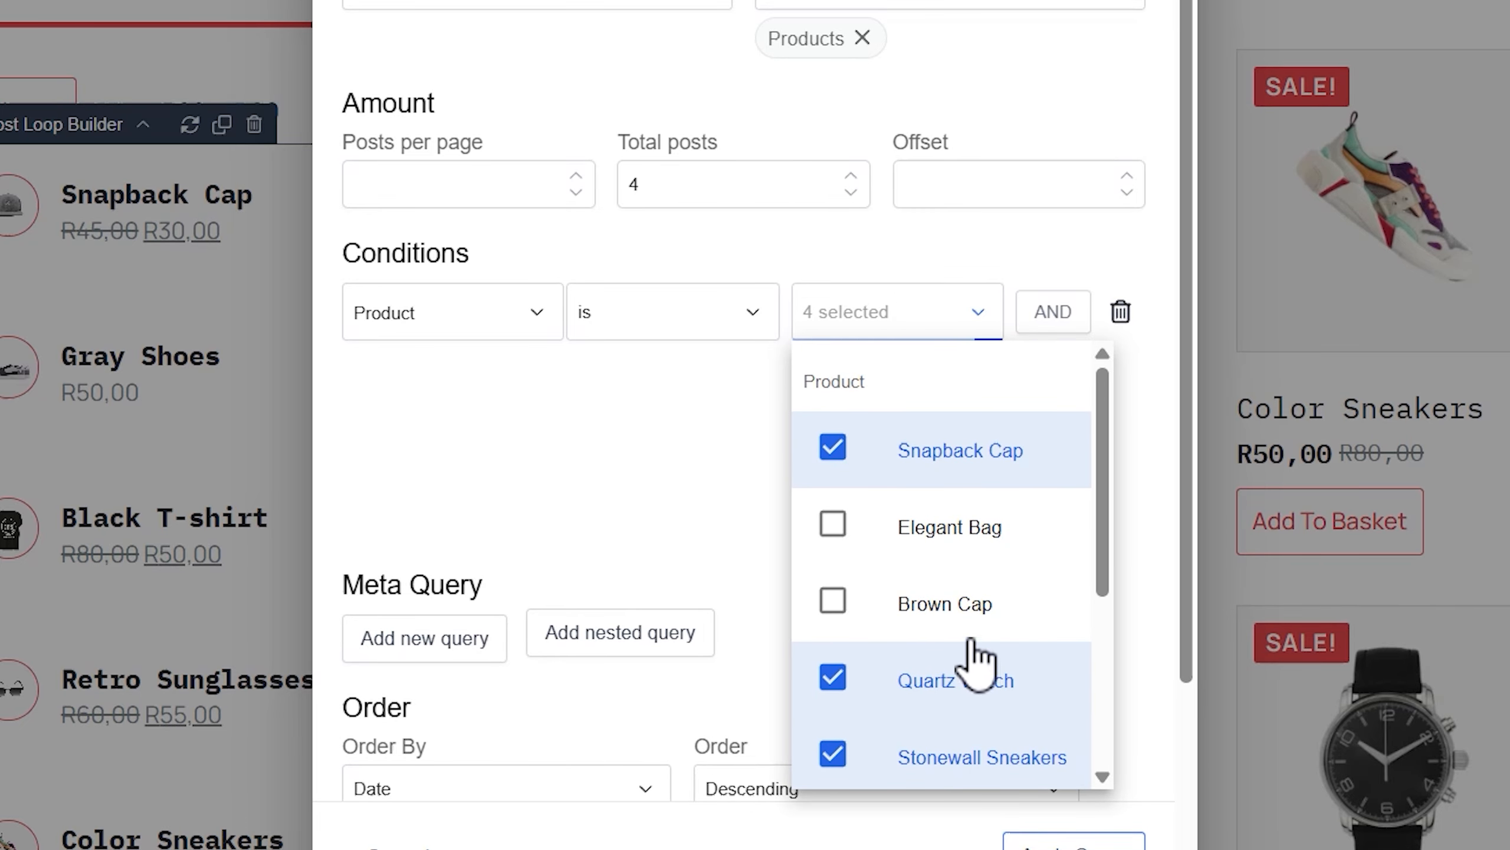
{"action": "left_click", "coordinate": [685, 456]}
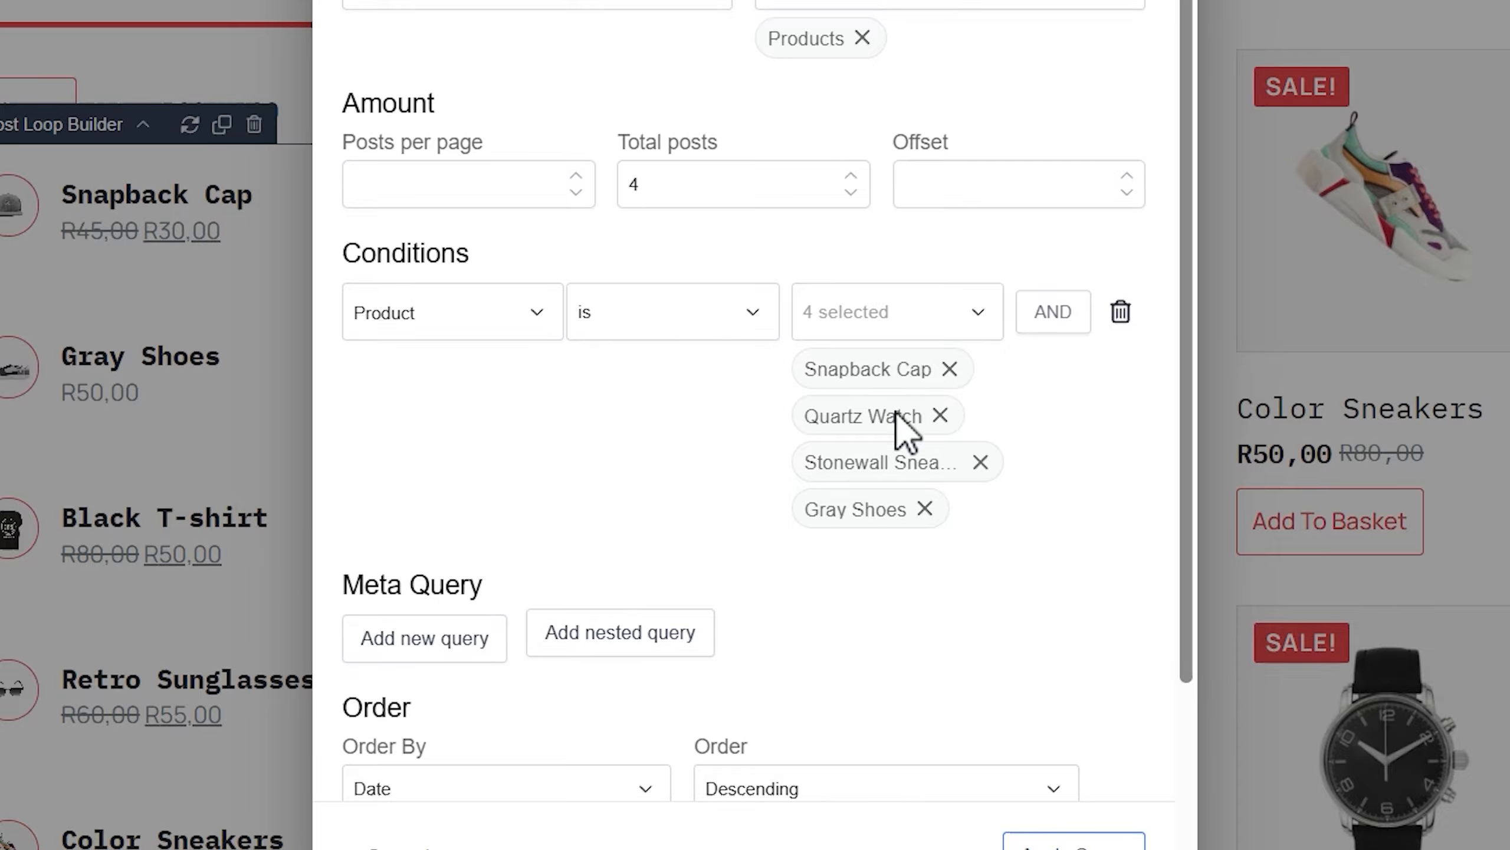
Set Order By to Random and apply the refined query
{"action": "scroll", "coordinate": [634, 470], "scroll_direction": "down", "scroll_amount": 4}
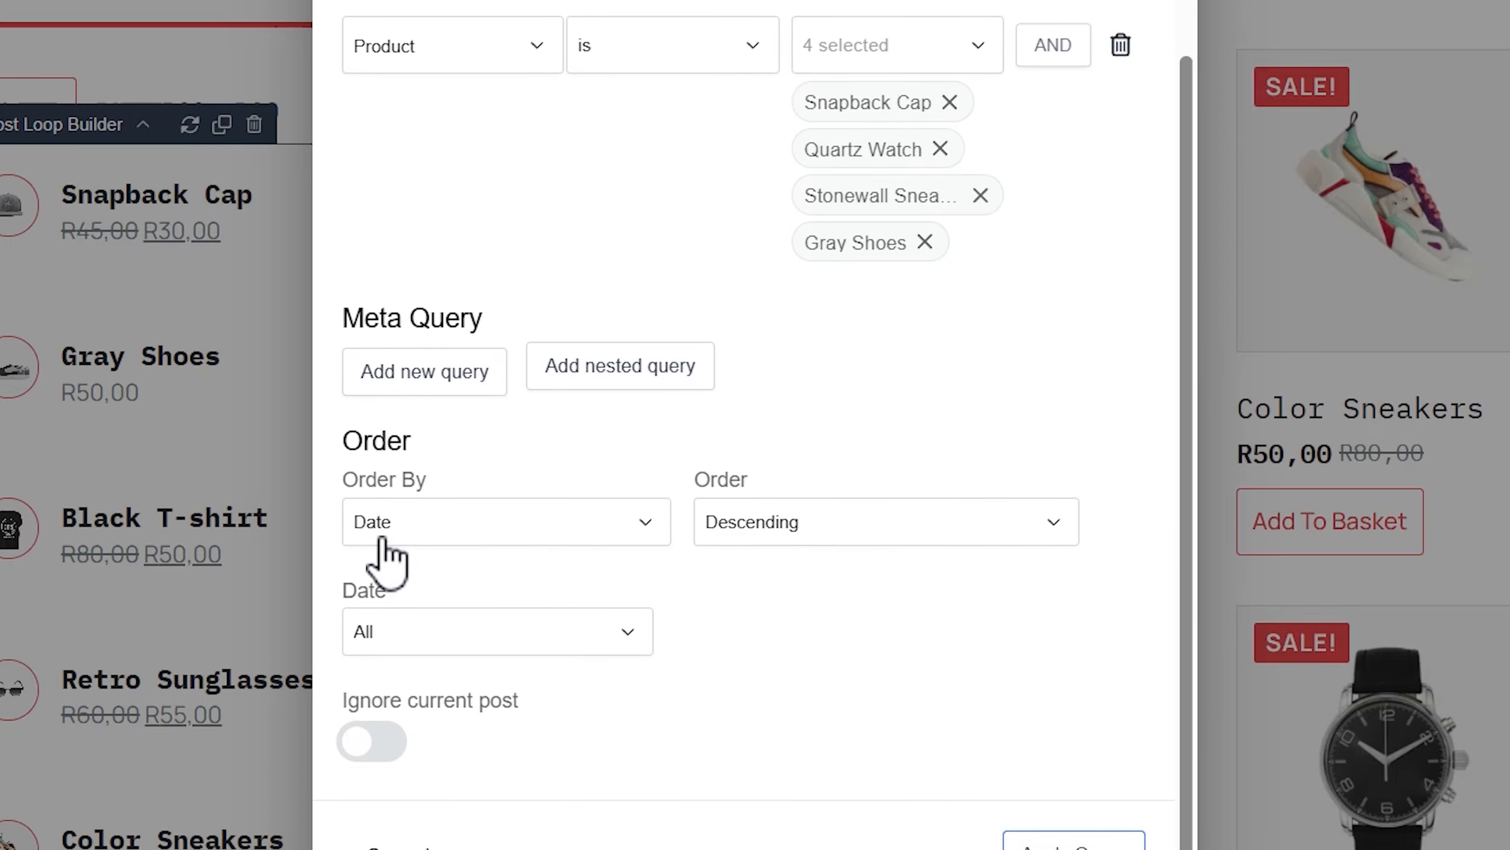
{"action": "left_click", "coordinate": [414, 523]}
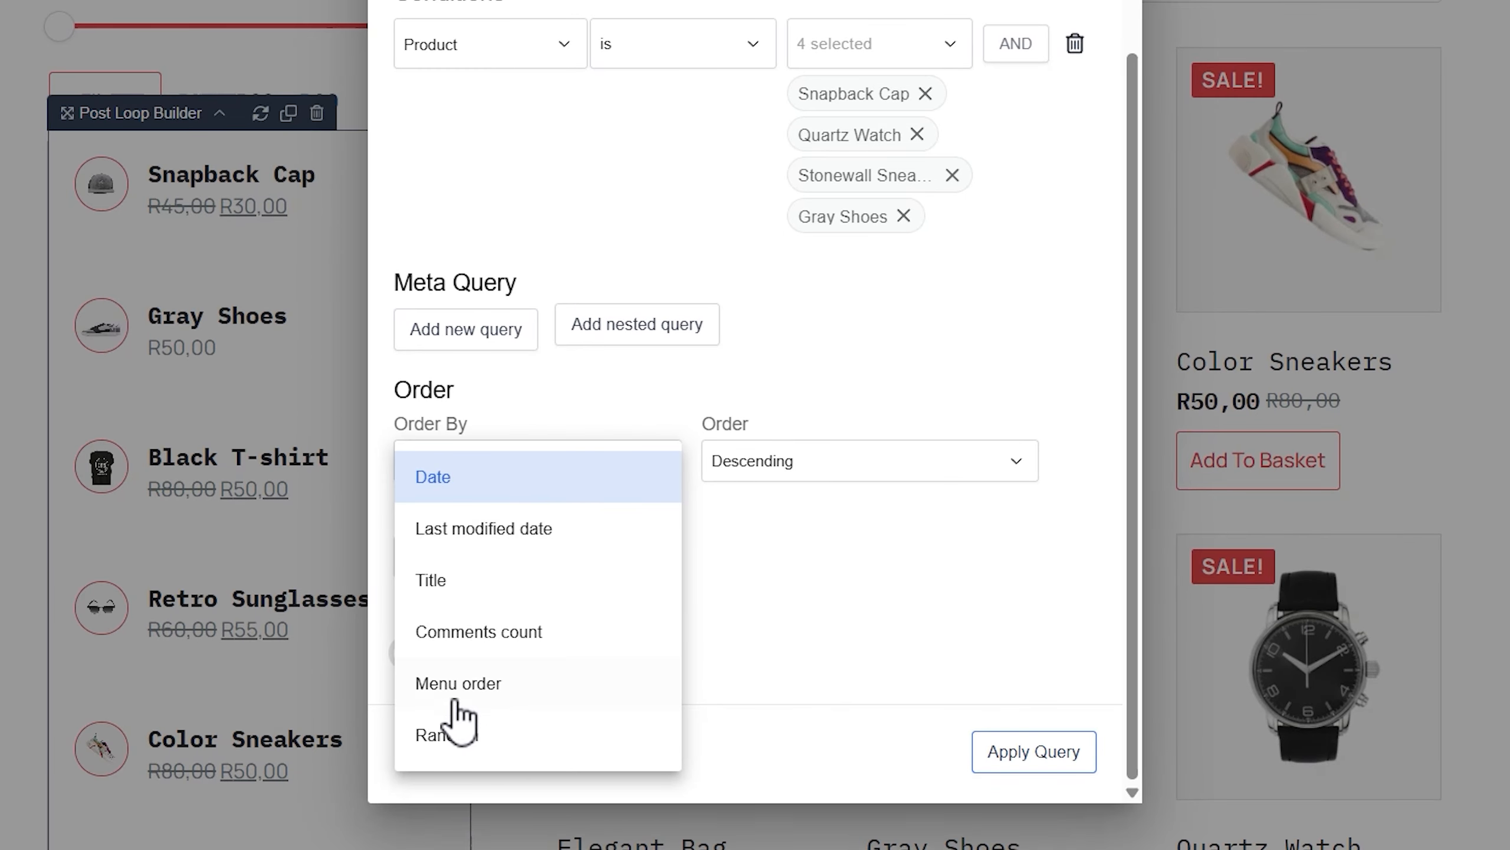
{"action": "left_click", "coordinate": [455, 736]}
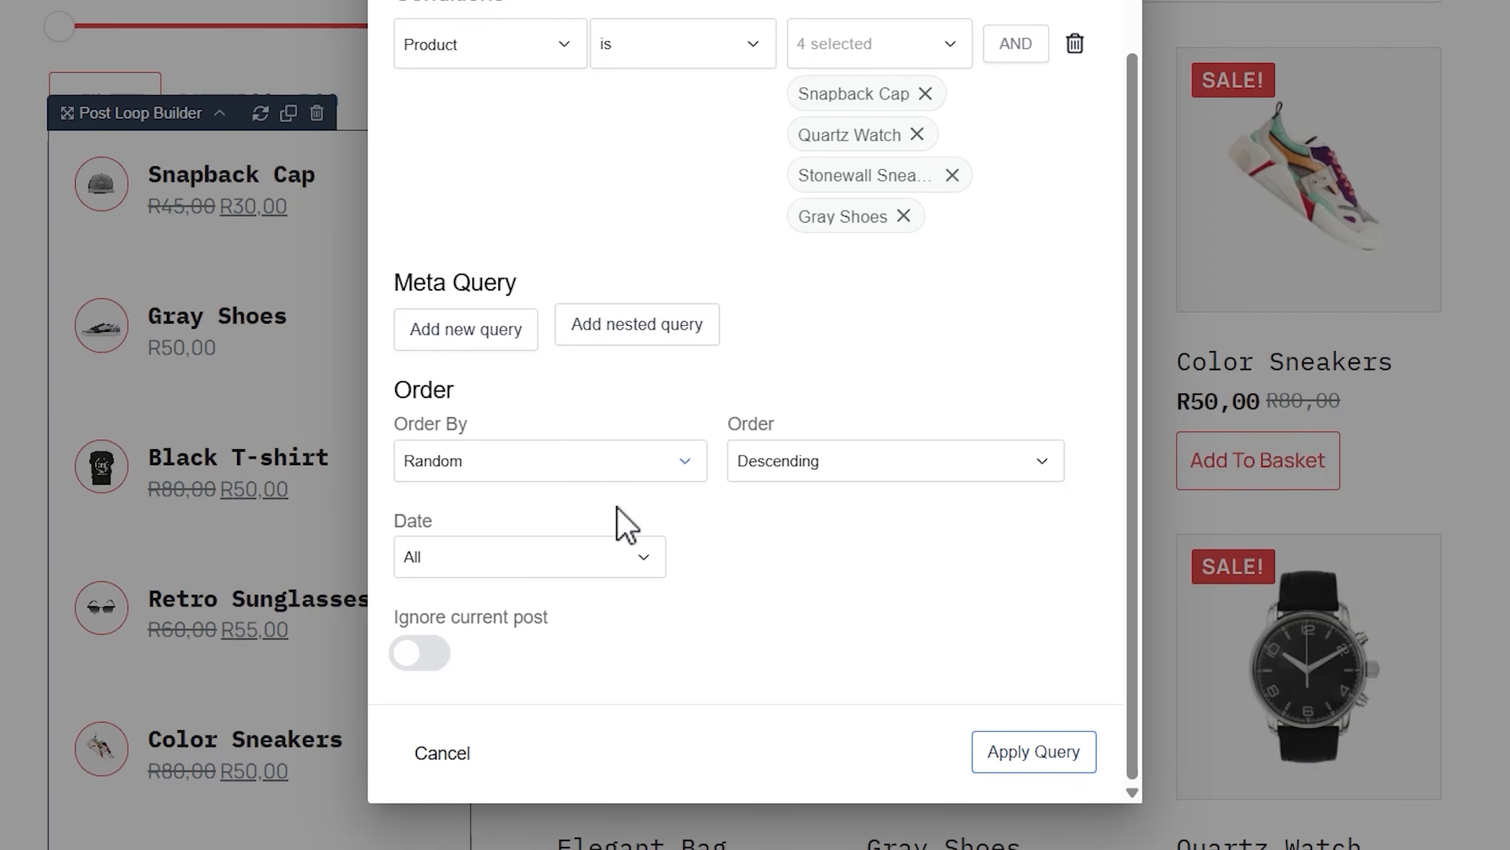
{"action": "left_click", "coordinate": [1029, 756]}
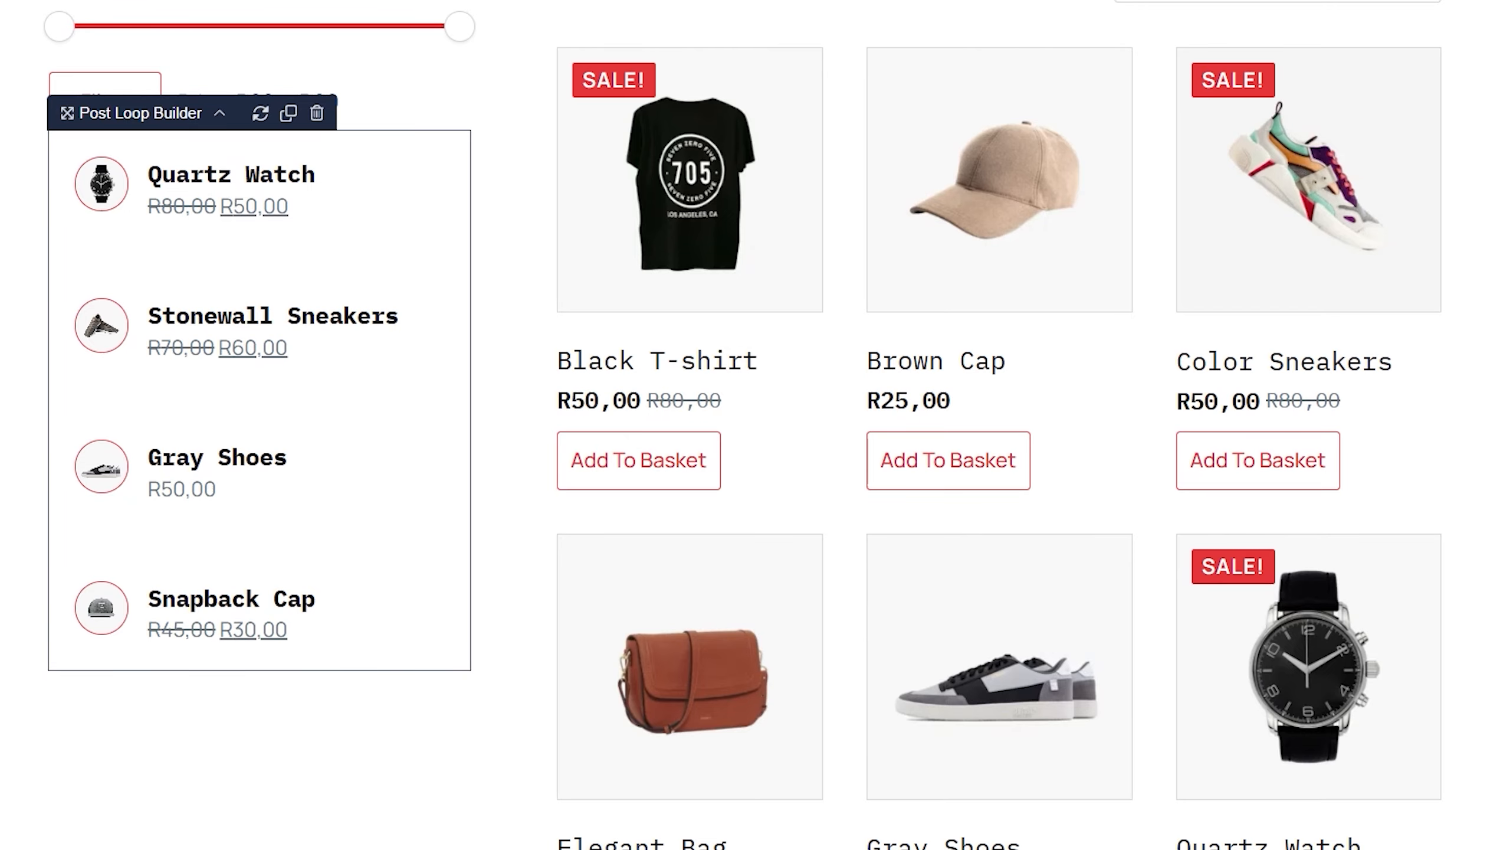
Set the product list's top and bottom margins to 0
{"action": "left_click", "coordinate": [159, 40]}
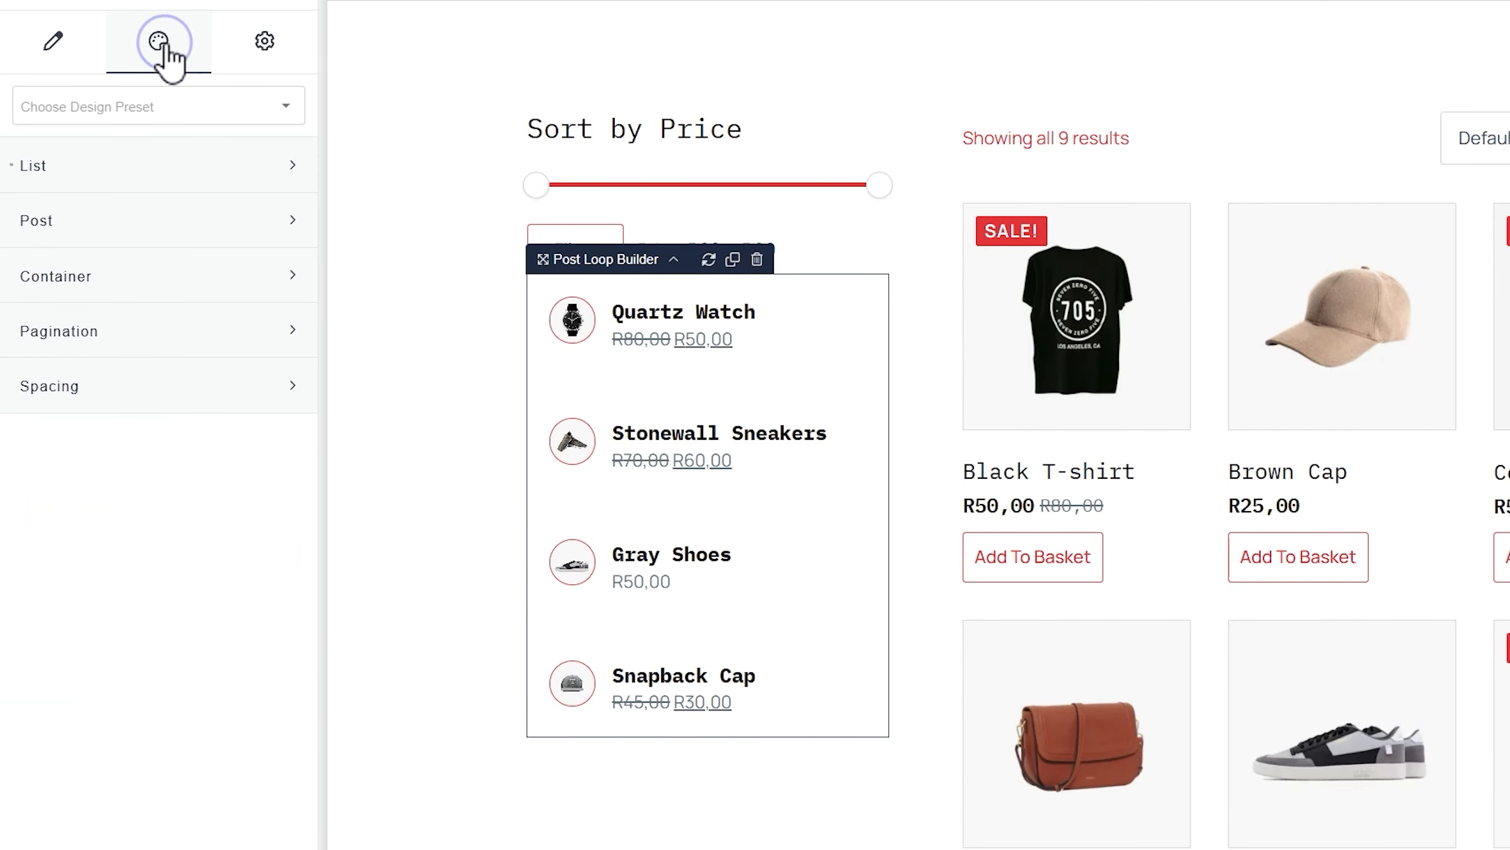
{"action": "left_click", "coordinate": [105, 385]}
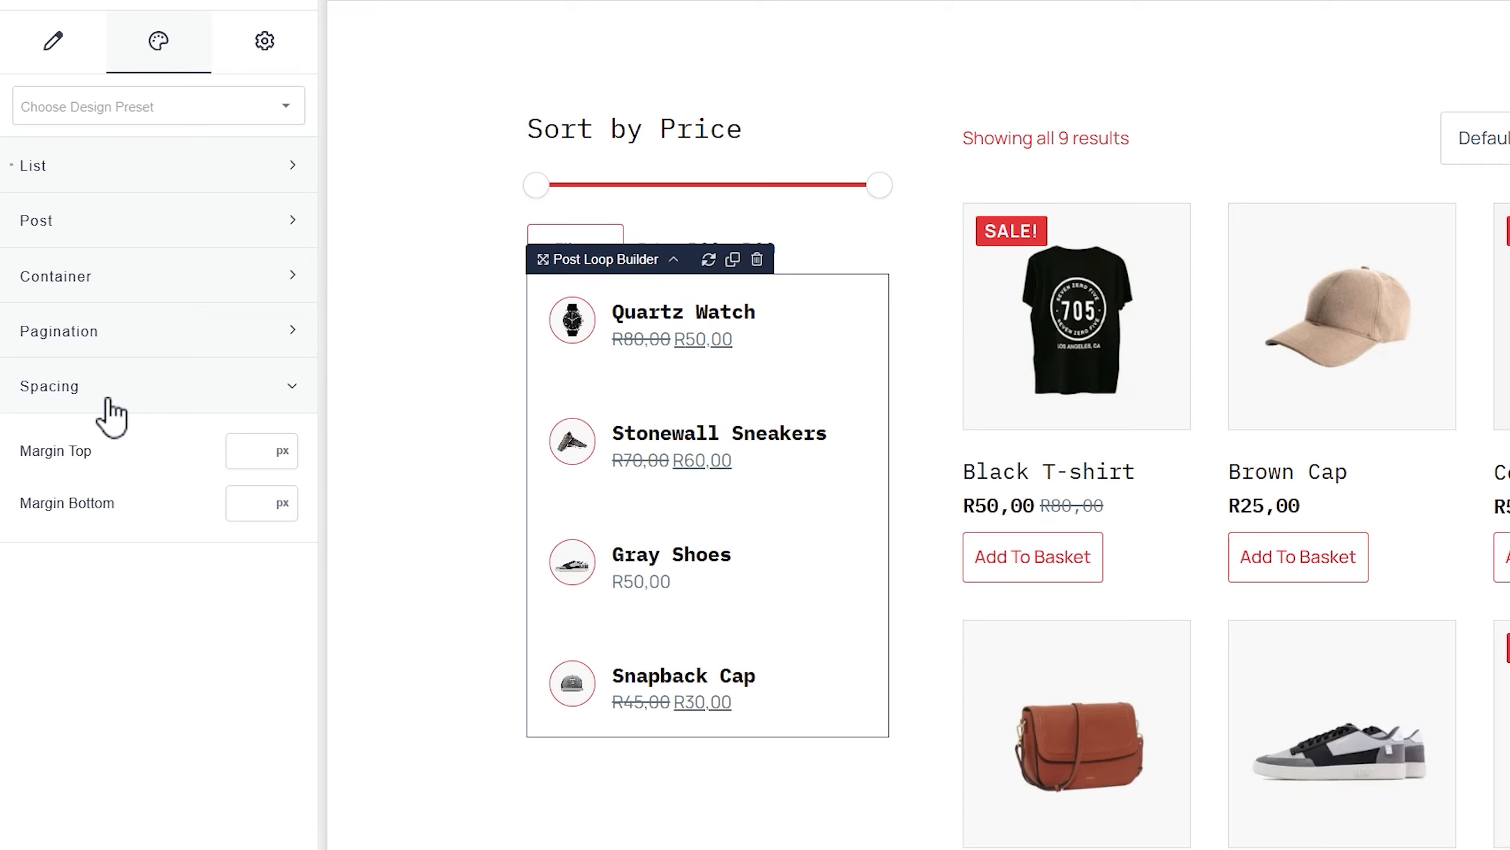
{"action": "left_click", "coordinate": [256, 450]}
{"action": "type", "text": "0"}
{"action": "left_click", "coordinate": [246, 497]}
{"action": "type", "text": "0"}
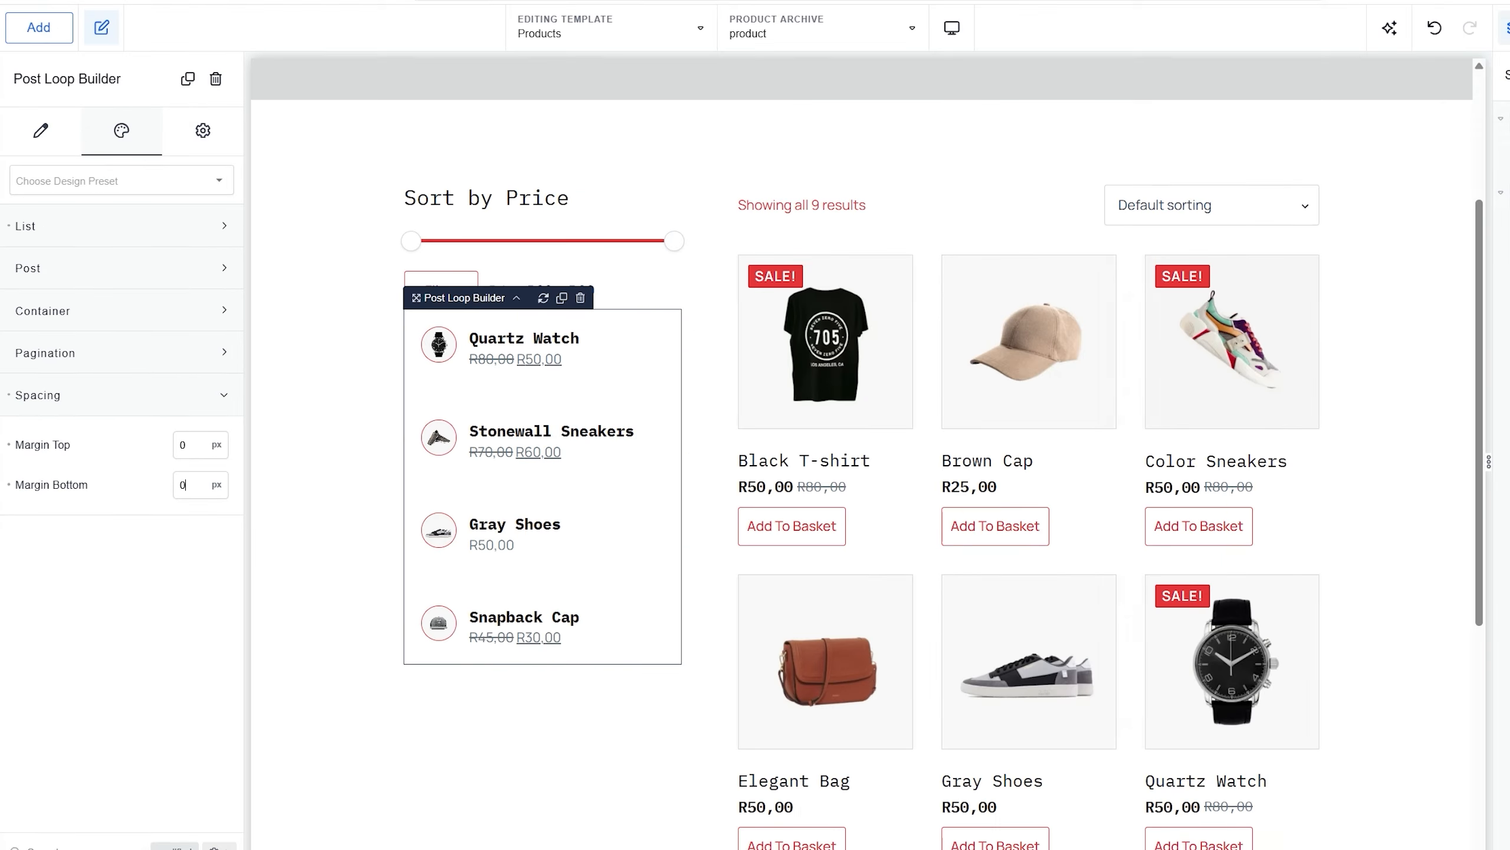
{"action": "left_click", "coordinate": [173, 845]}
{"action": "scroll", "coordinate": [233, 661], "scroll_direction": "down", "scroll_amount": 1}
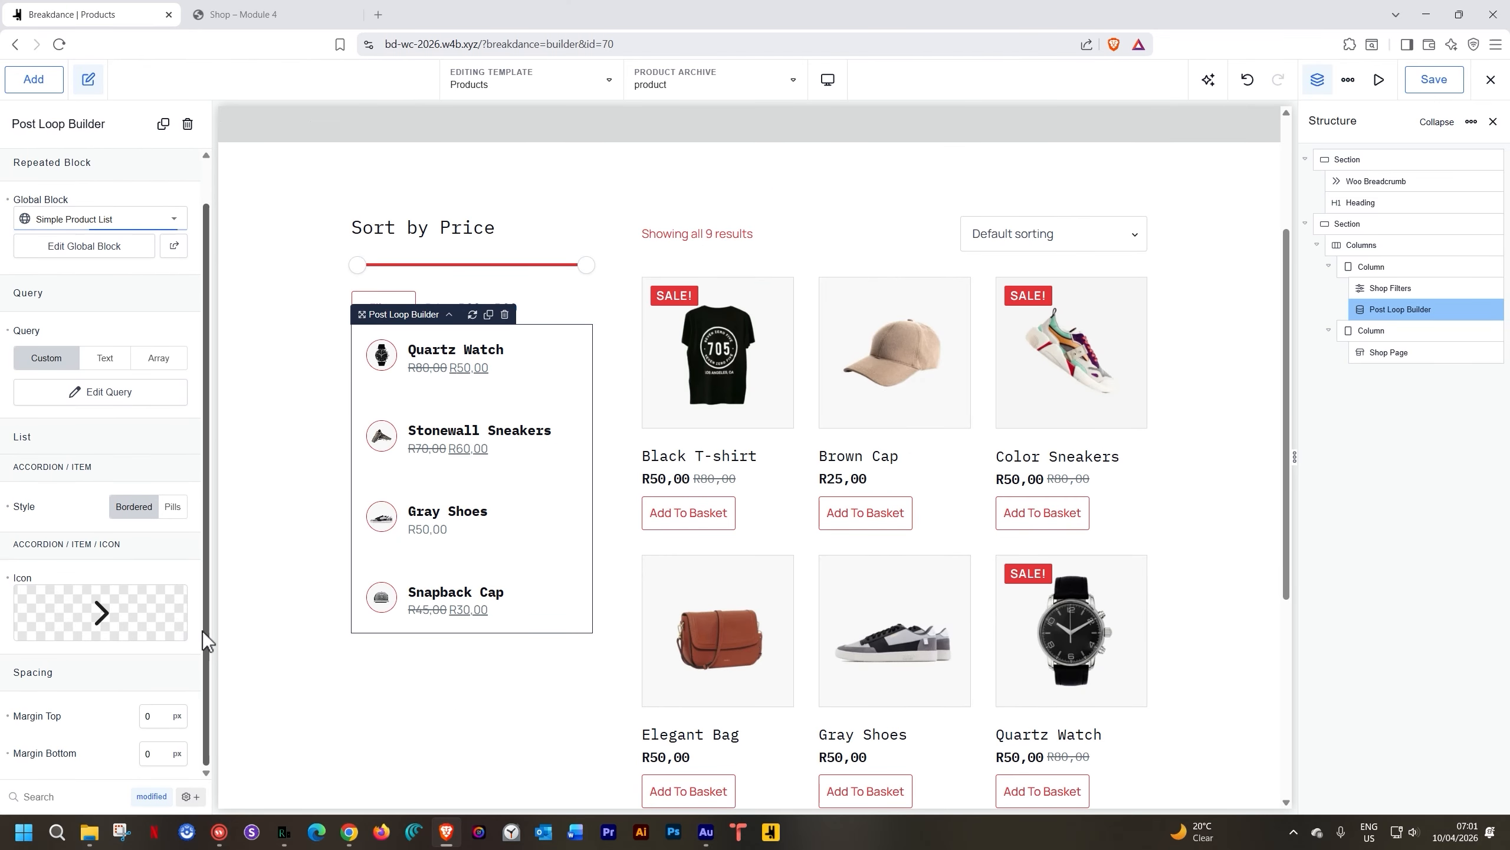
{"action": "left_click", "coordinate": [151, 796]}
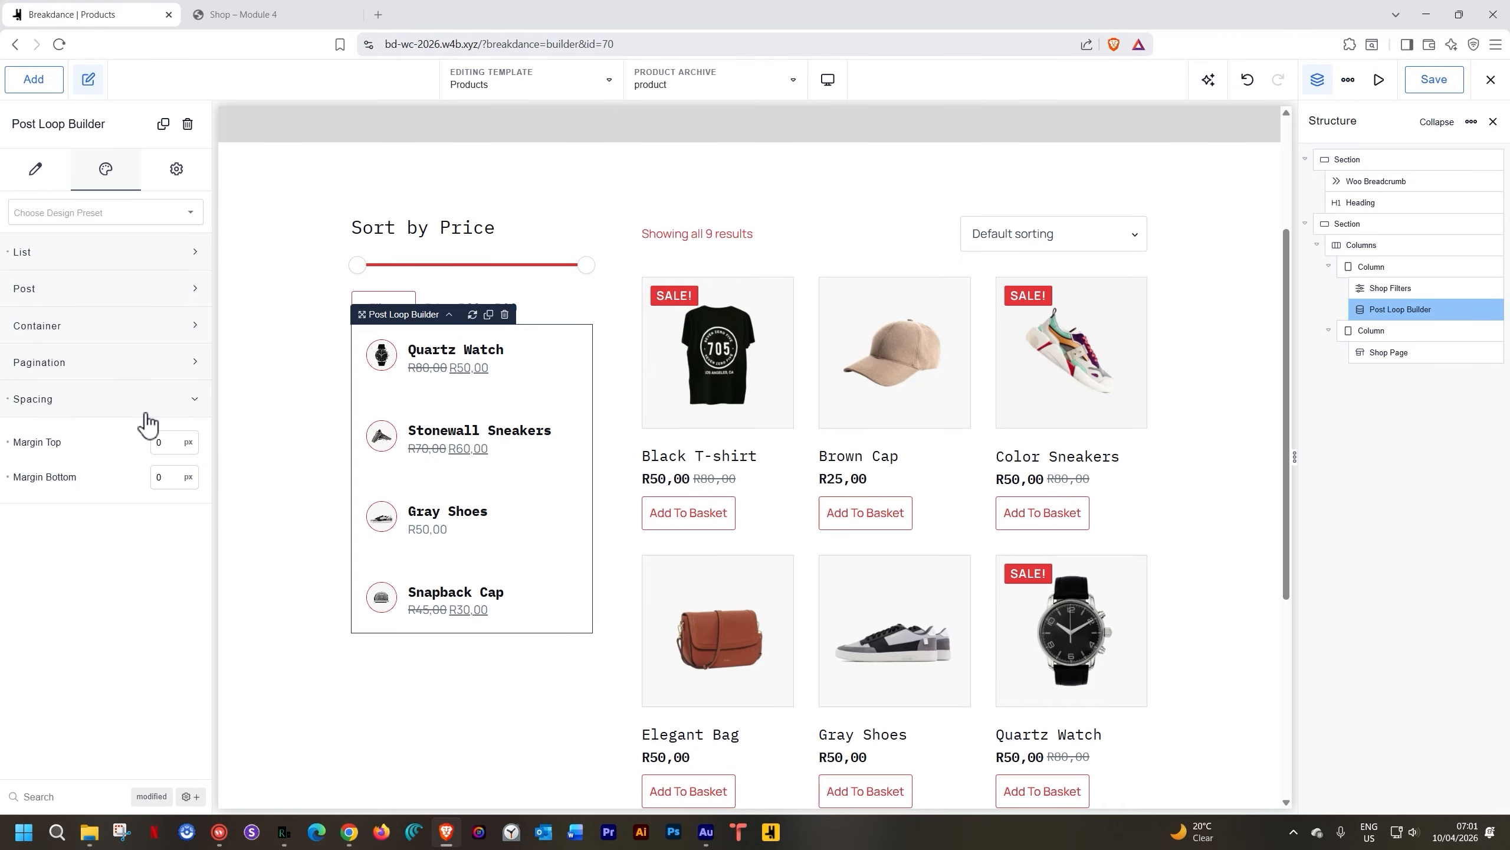
Set padding to 0 on all sides for the list container and for each product item
{"action": "left_click", "coordinate": [50, 332]}
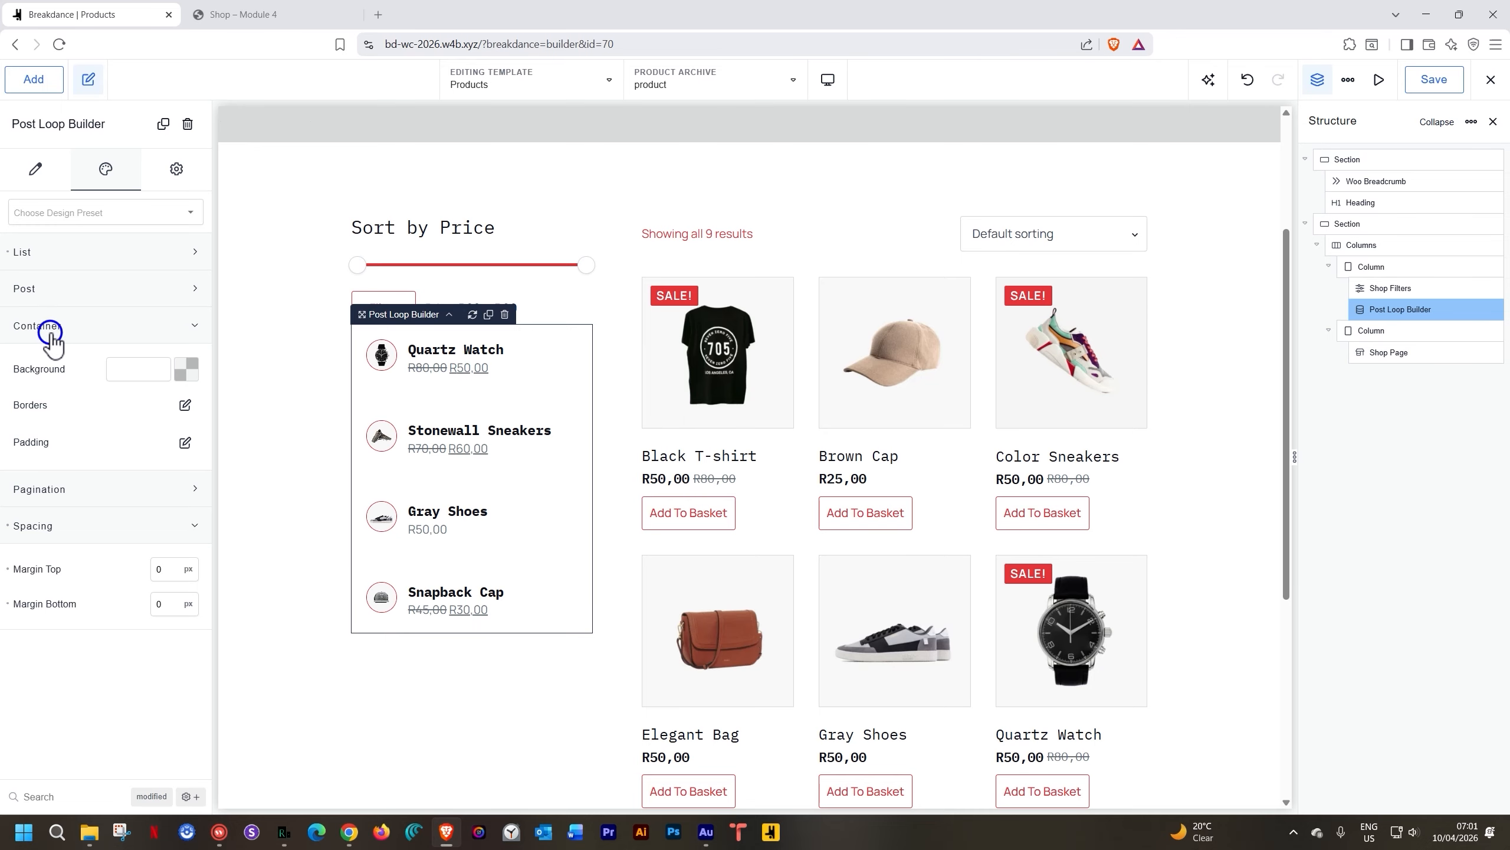
{"action": "left_click", "coordinate": [185, 442]}
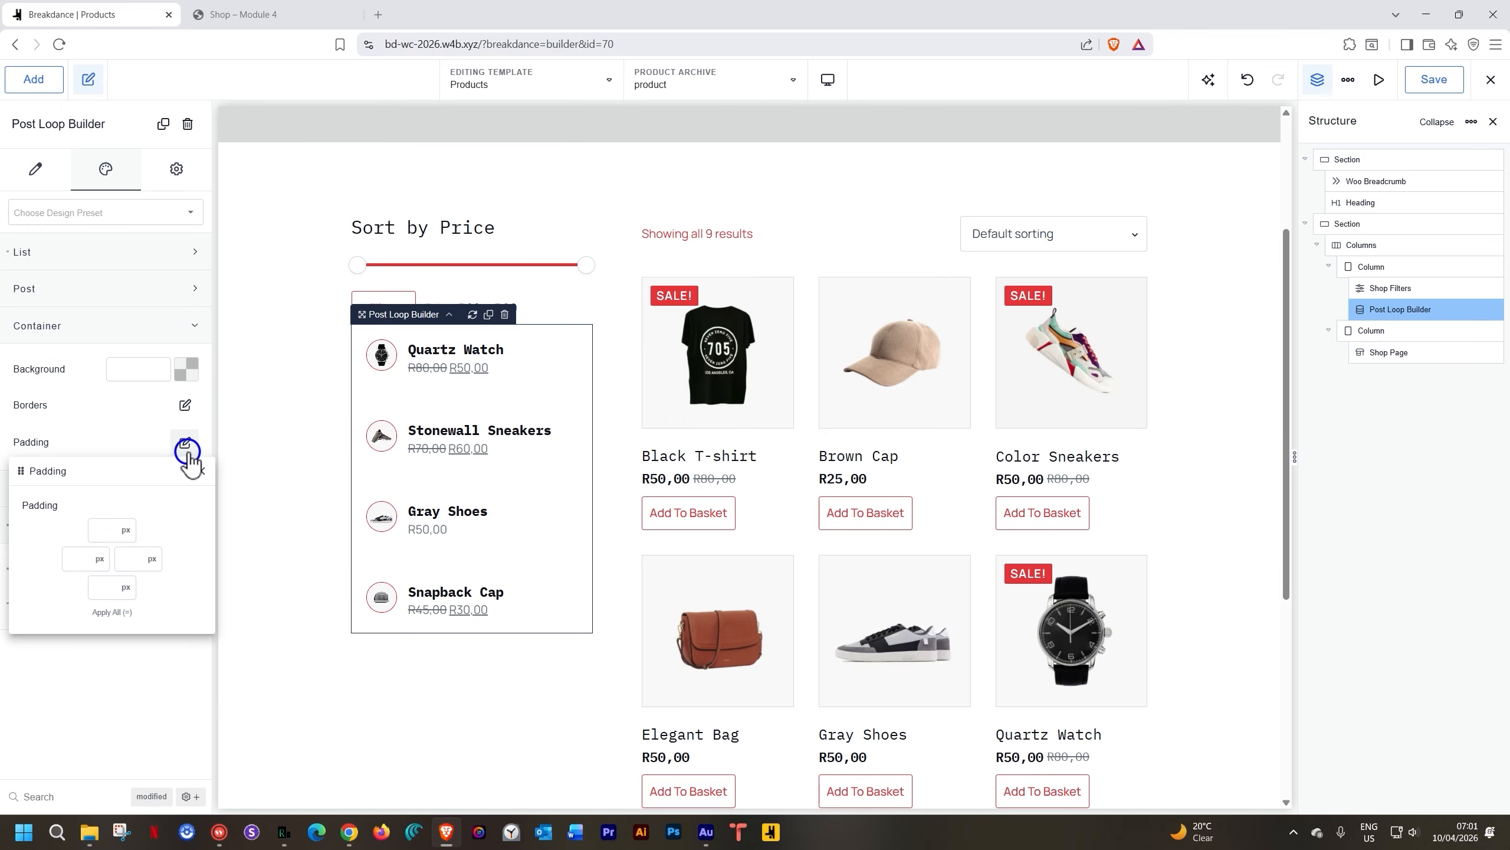
{"action": "left_click", "coordinate": [103, 530]}
{"action": "type", "text": "0"}
{"action": "left_click", "coordinate": [111, 612]}
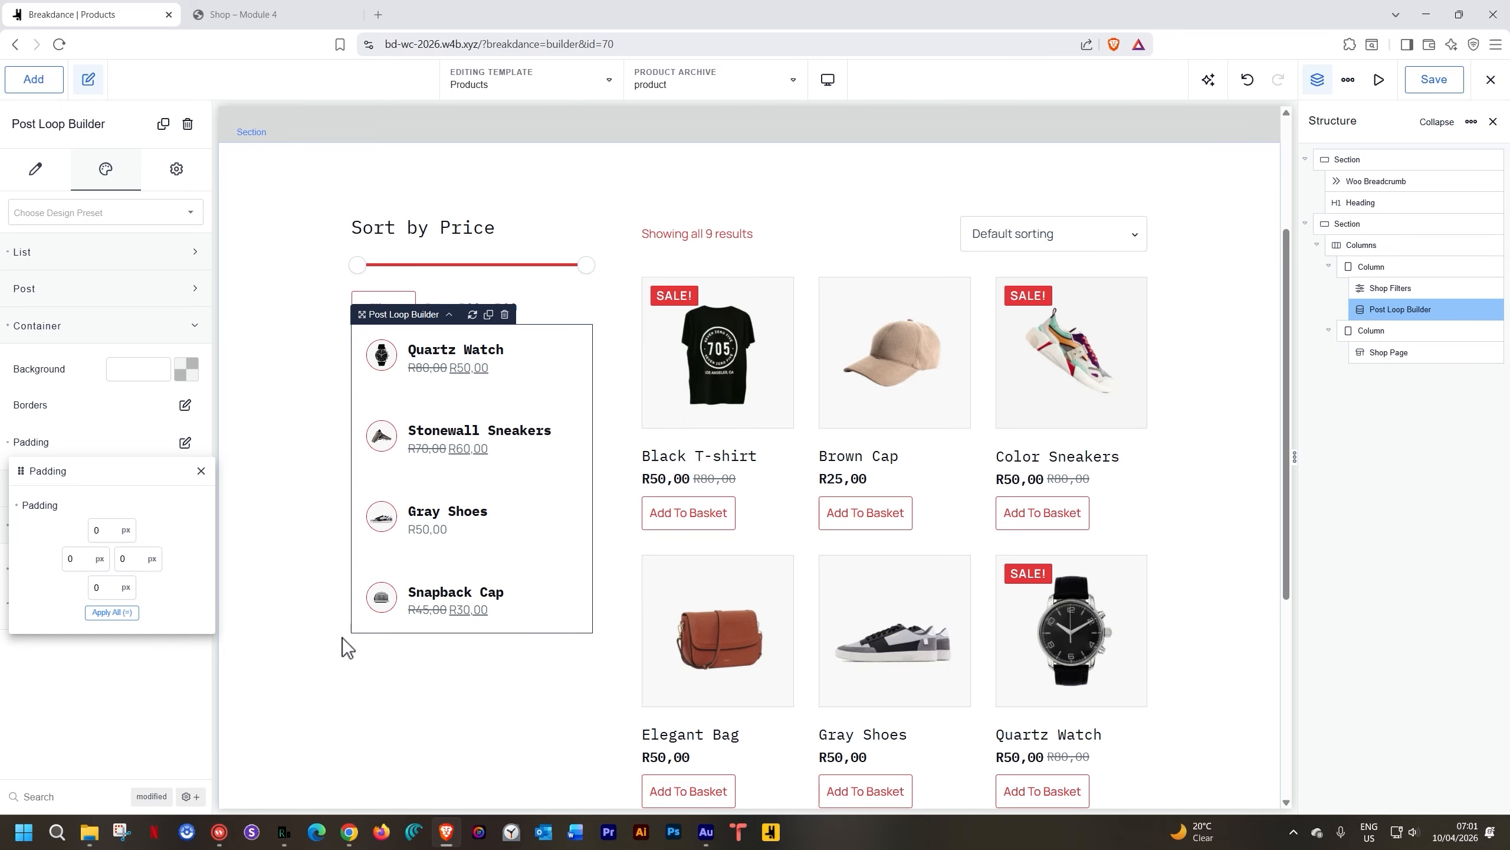
{"action": "left_click", "coordinate": [201, 471]}
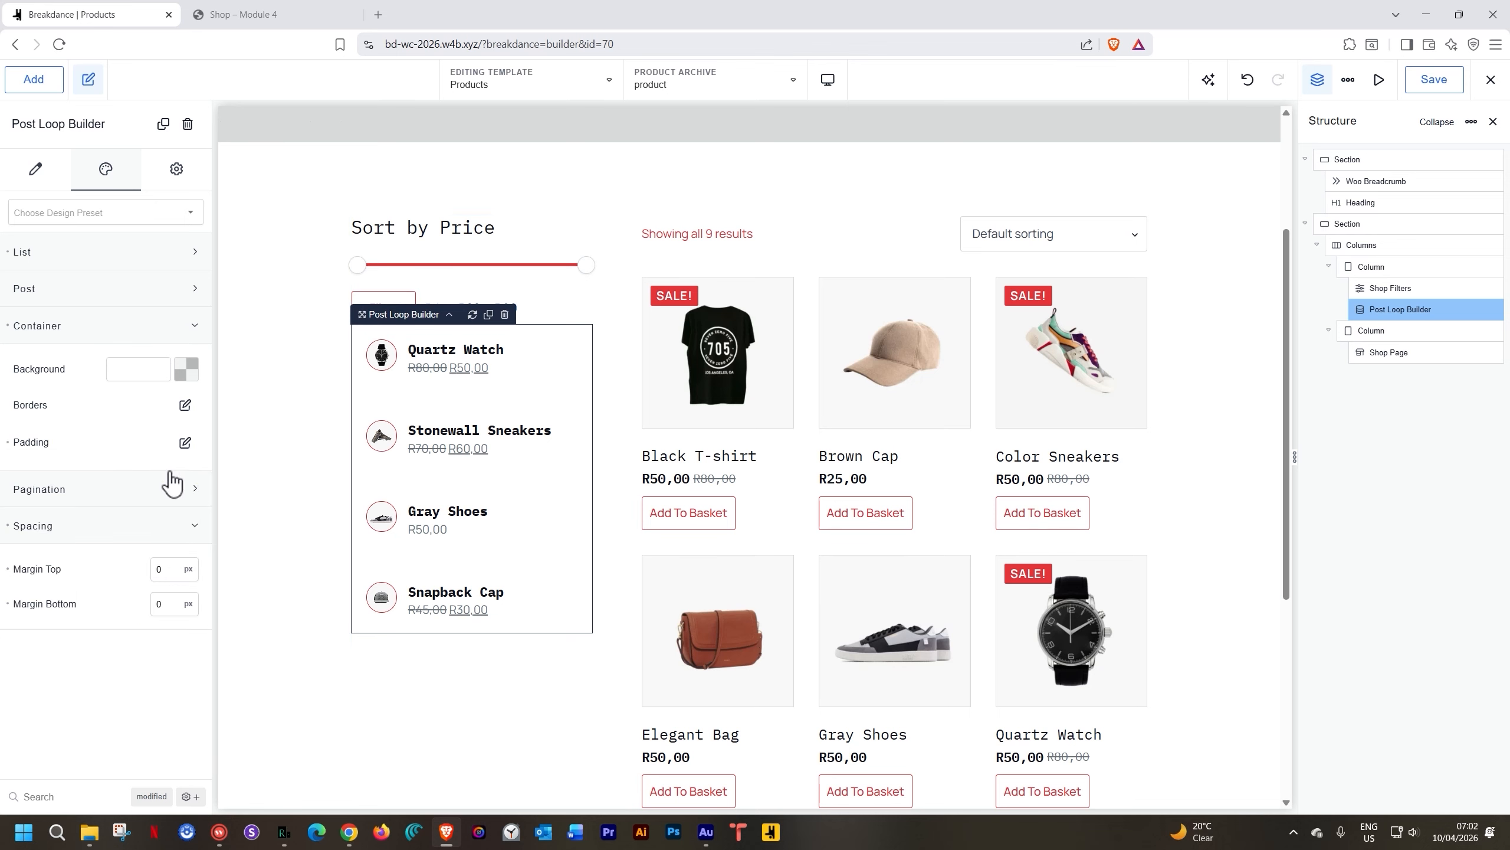
{"action": "left_click", "coordinate": [100, 290]}
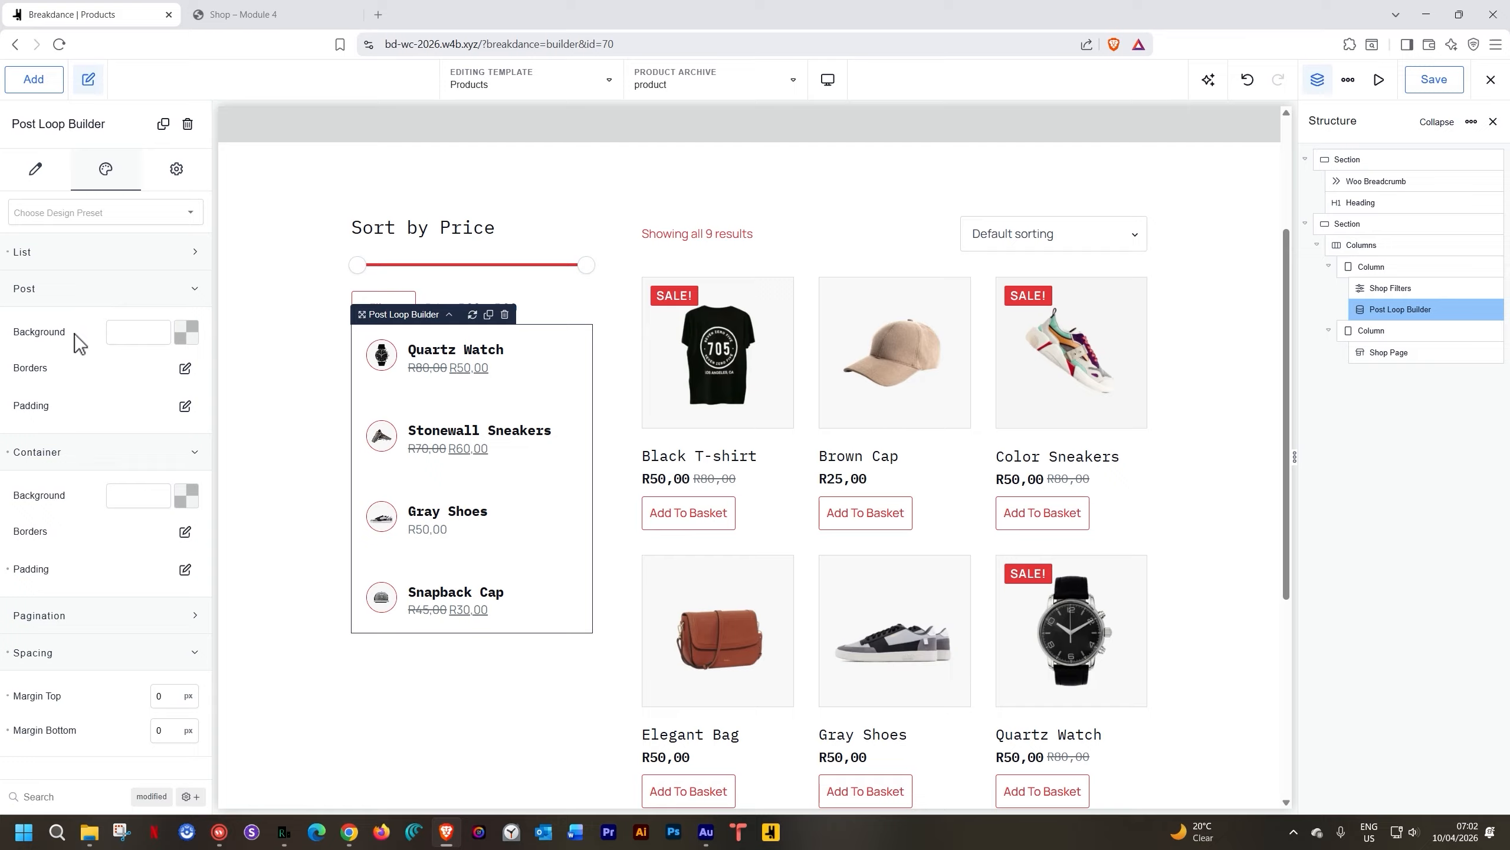
{"action": "left_click", "coordinate": [185, 406]}
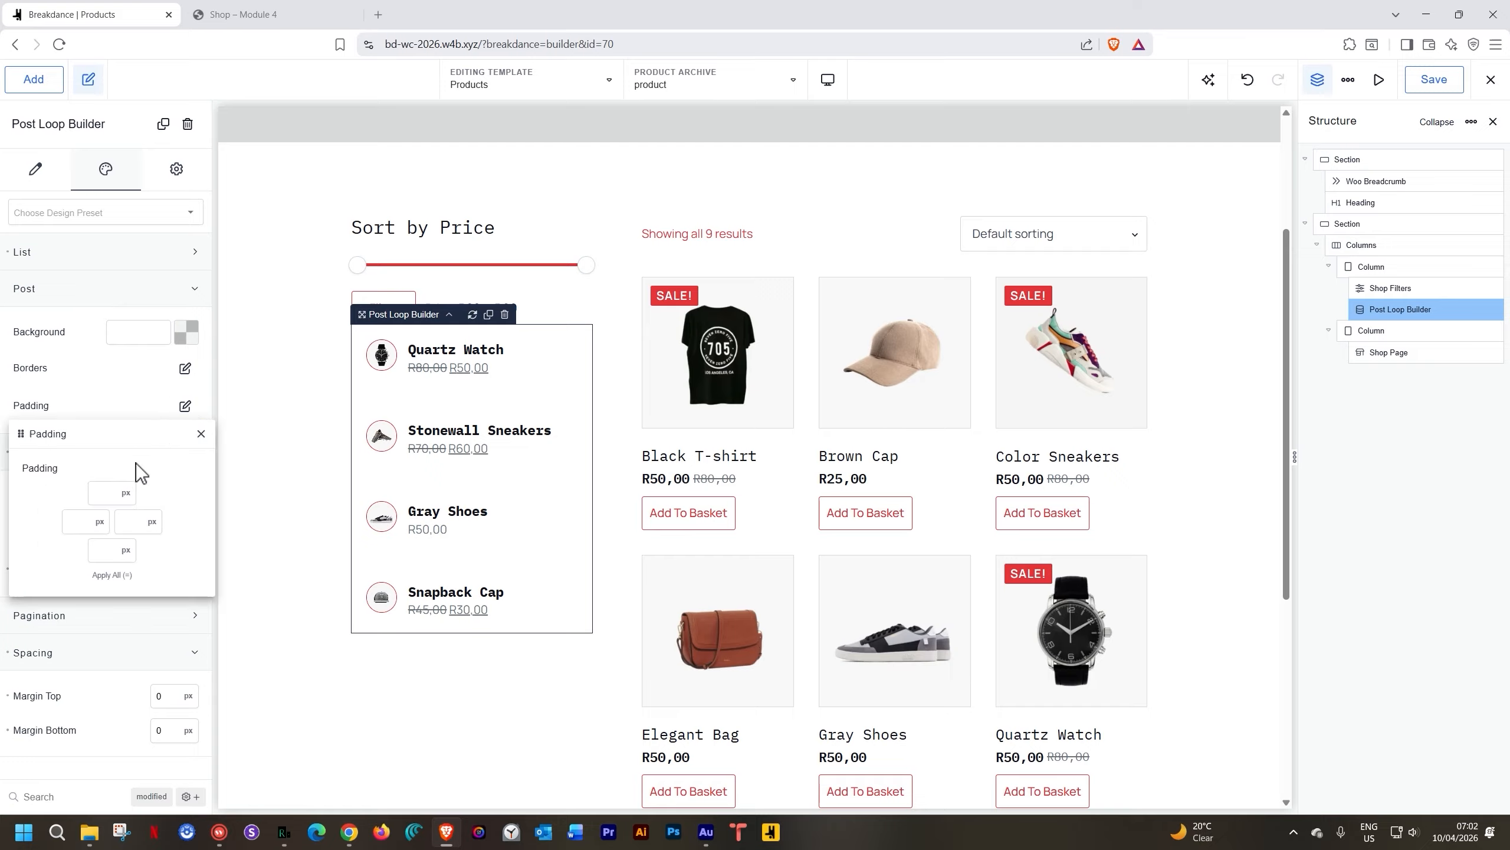
{"action": "left_click", "coordinate": [110, 493]}
{"action": "type", "text": "0"}
{"action": "left_click", "coordinate": [111, 576]}
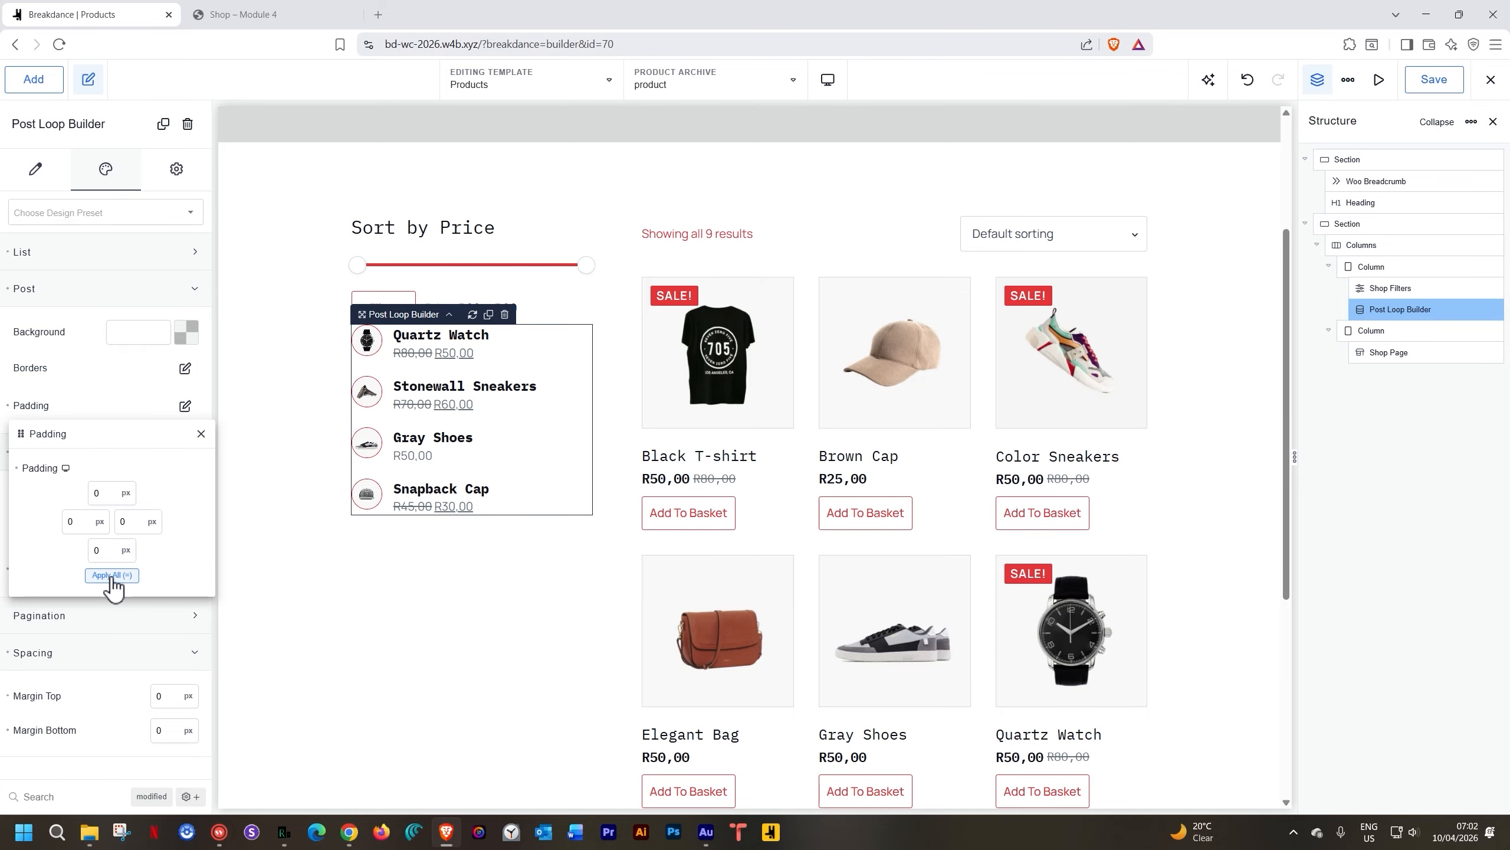
{"action": "left_click", "coordinate": [202, 433]}
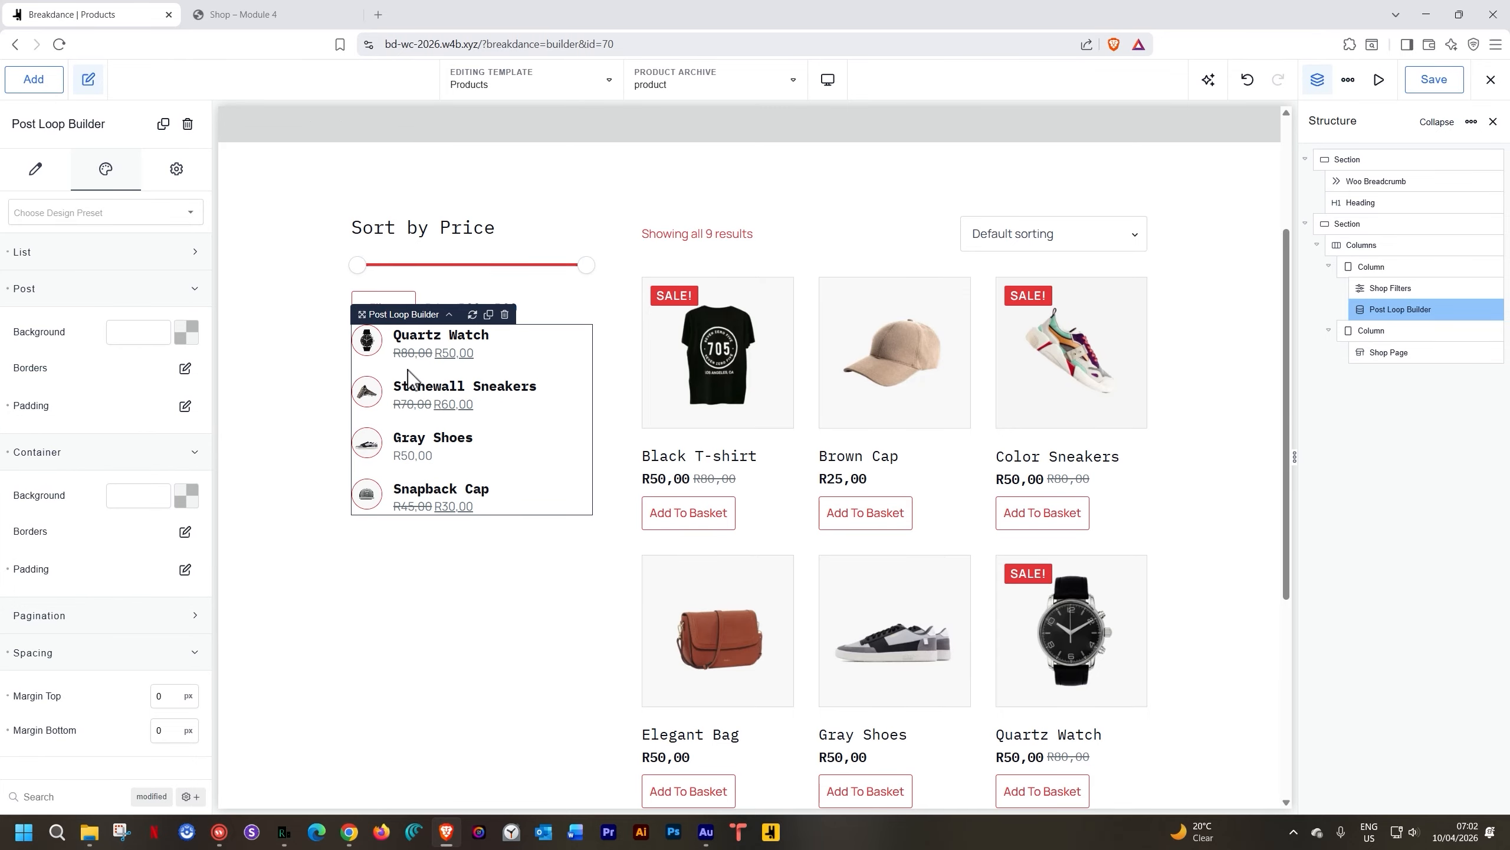
Set the space between list items to 20 px
{"action": "left_click", "coordinate": [153, 252]}
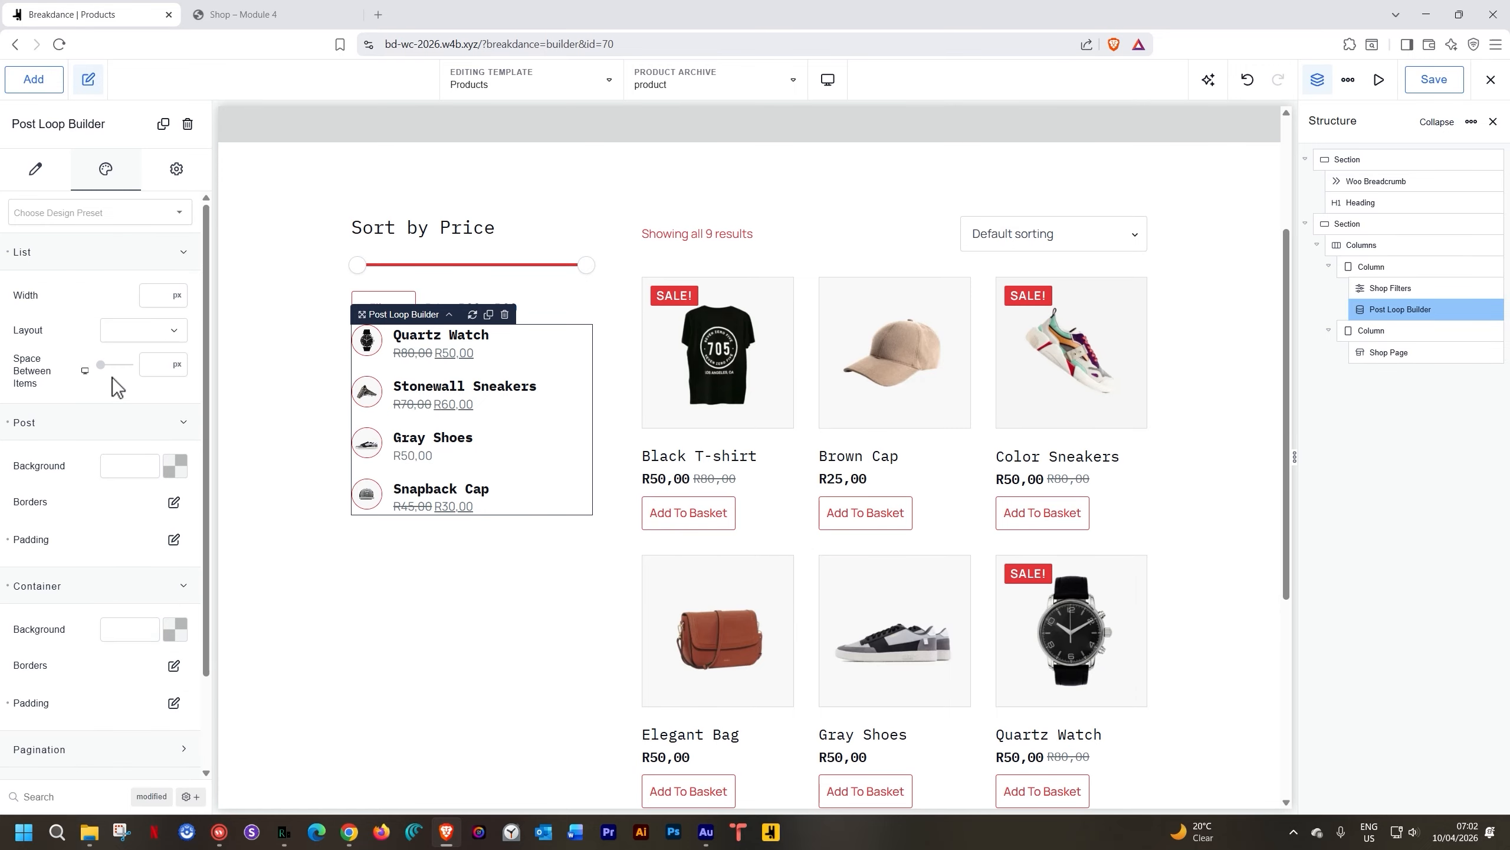
{"action": "left_click", "coordinate": [152, 364]}
{"action": "type", "text": "0"}
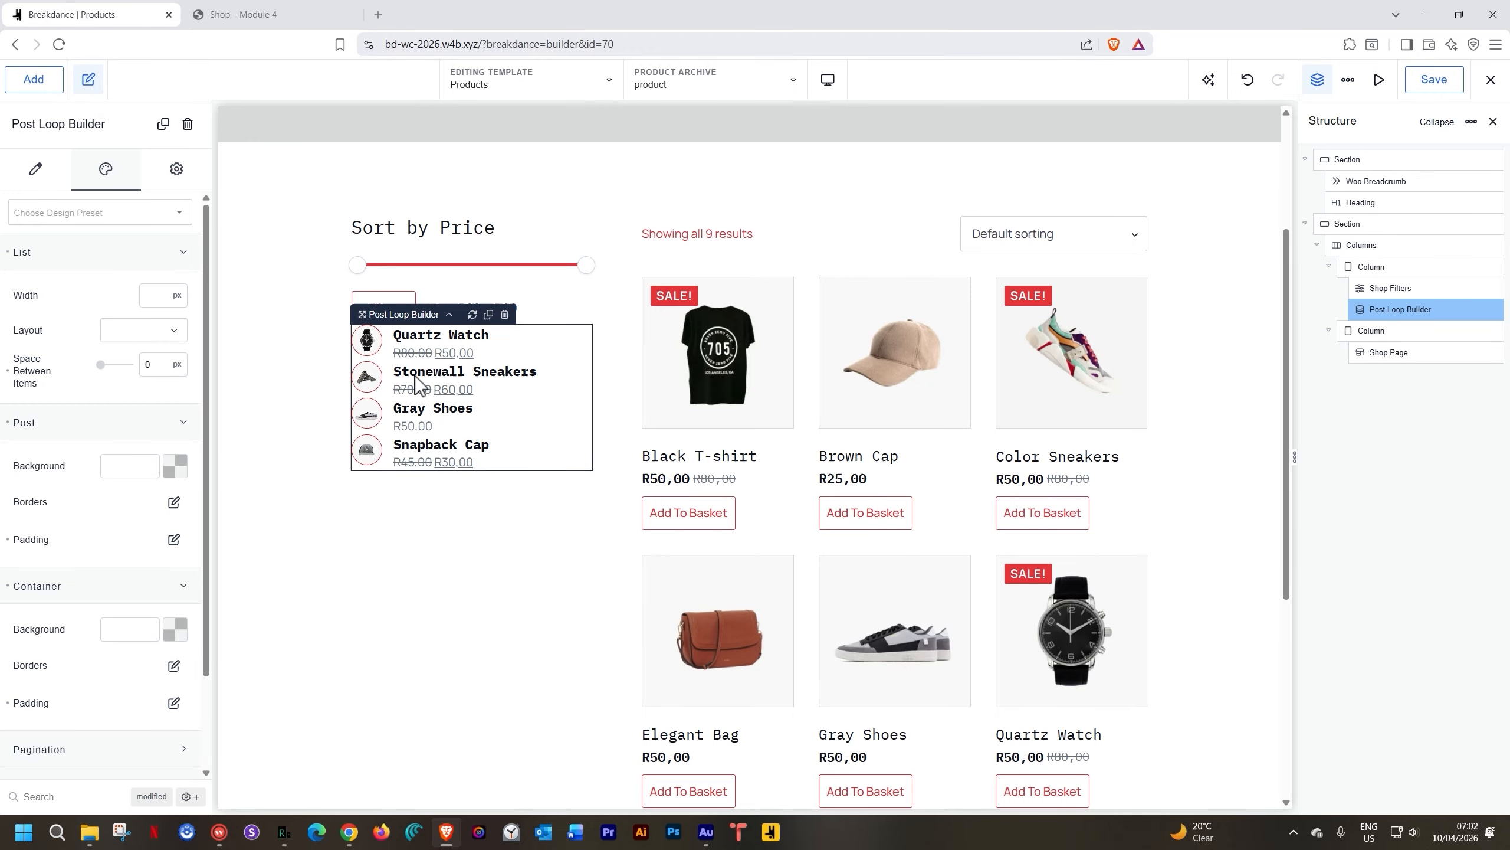
{"action": "key", "text": "BackSpace"}
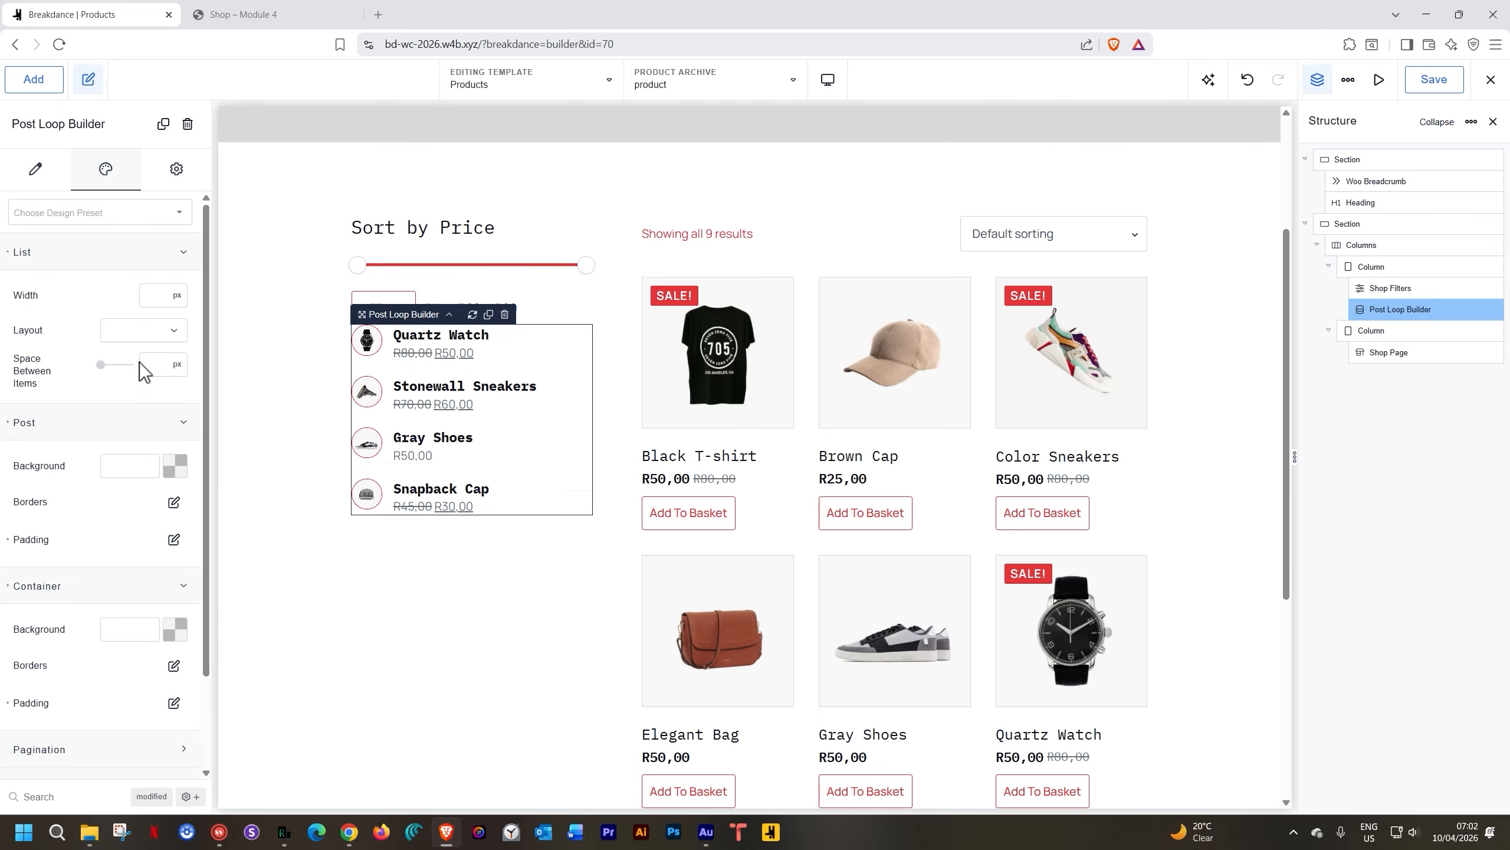
{"action": "left_click", "coordinate": [169, 365]}
{"action": "left_click", "coordinate": [146, 364]}
{"action": "type", "text": "15"}
{"action": "key", "text": "BackSpace"}
{"action": "key", "text": "BackSpace"}
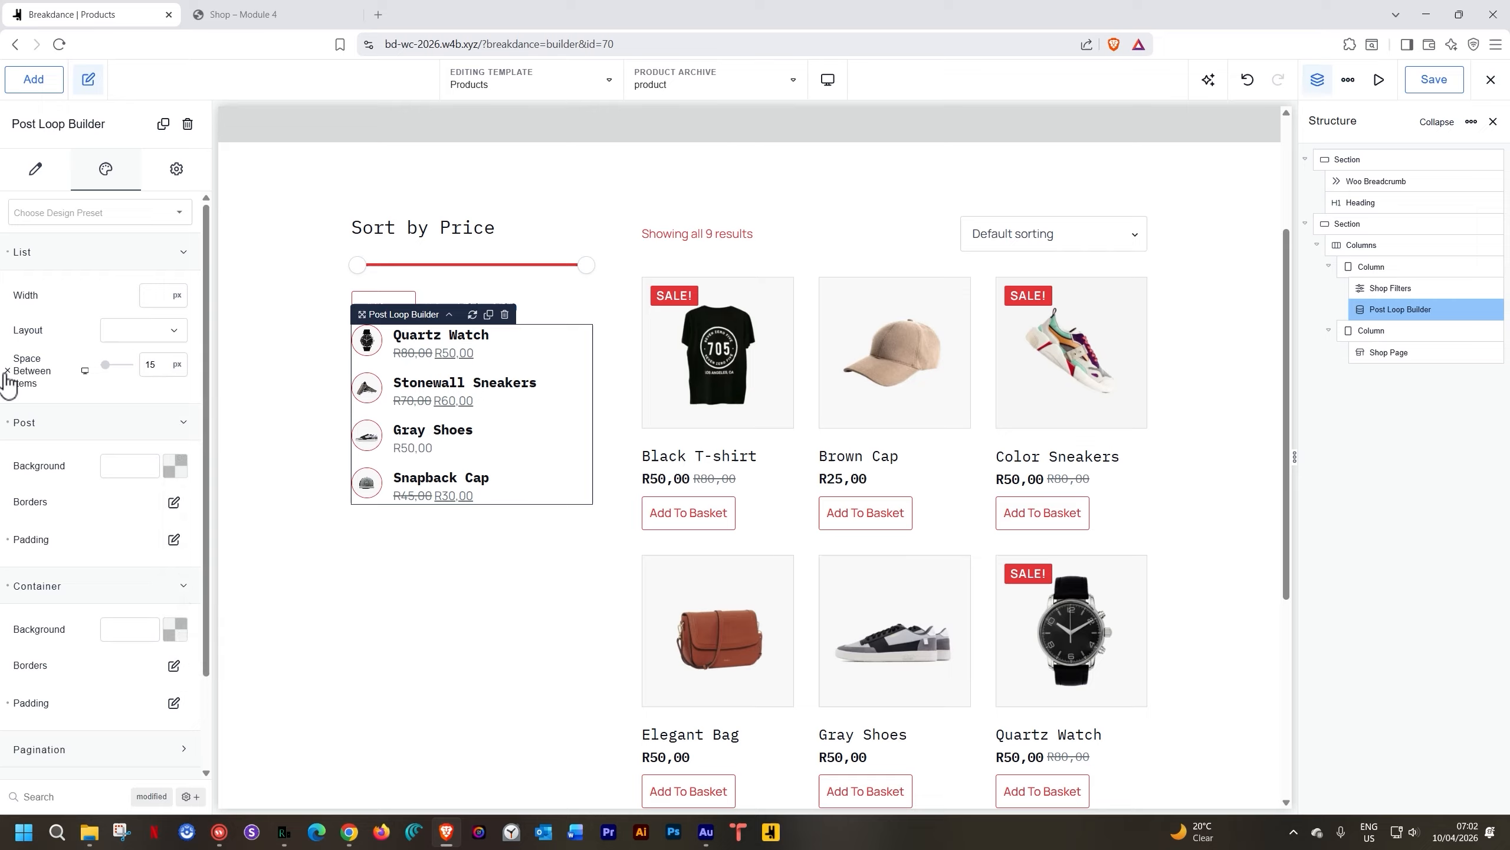
{"action": "type", "text": "20"}
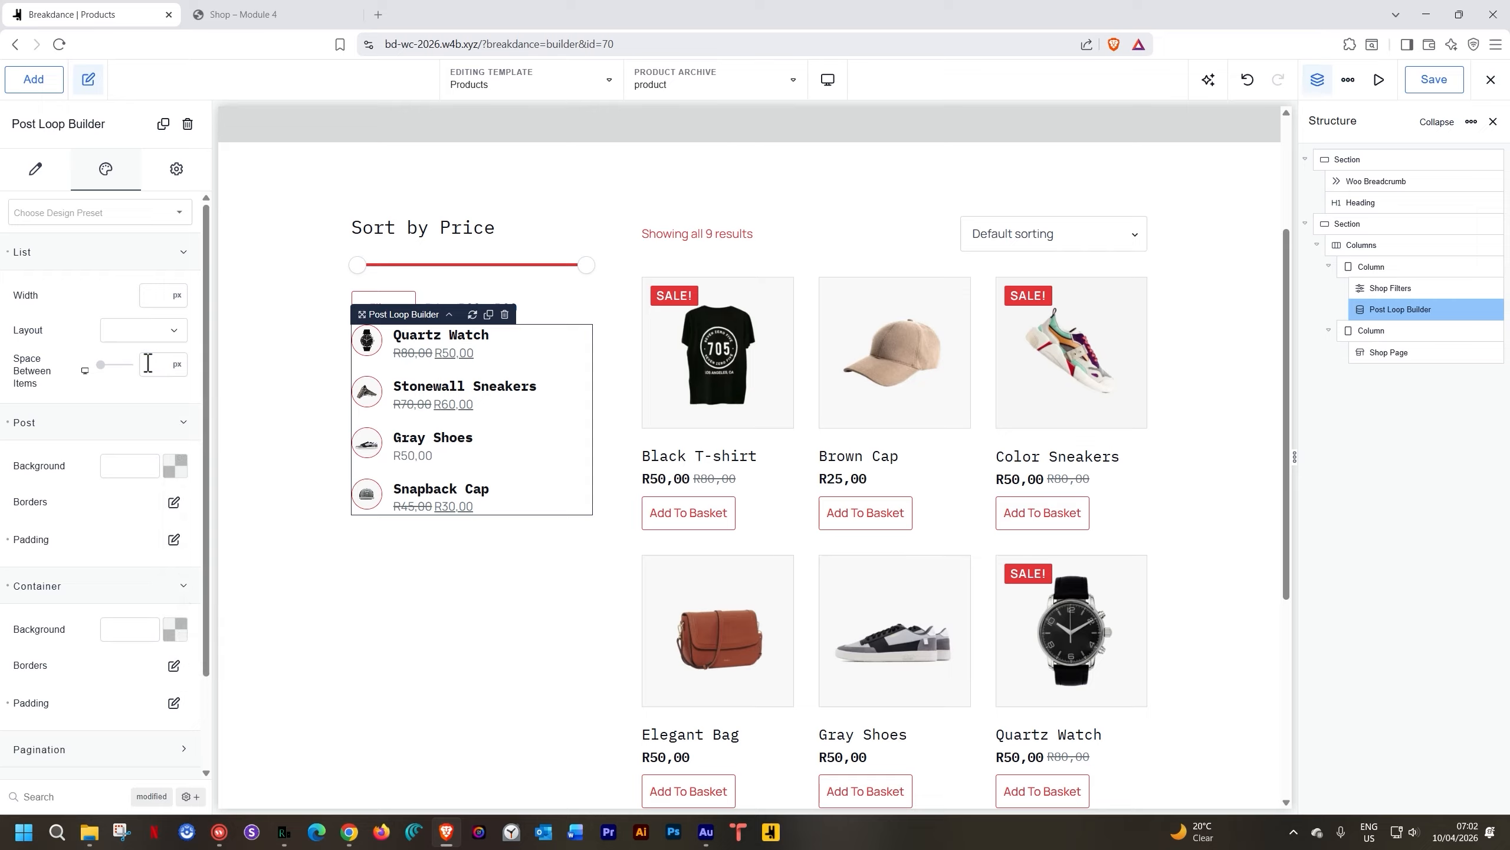
{"action": "left_click", "coordinate": [7, 370]}
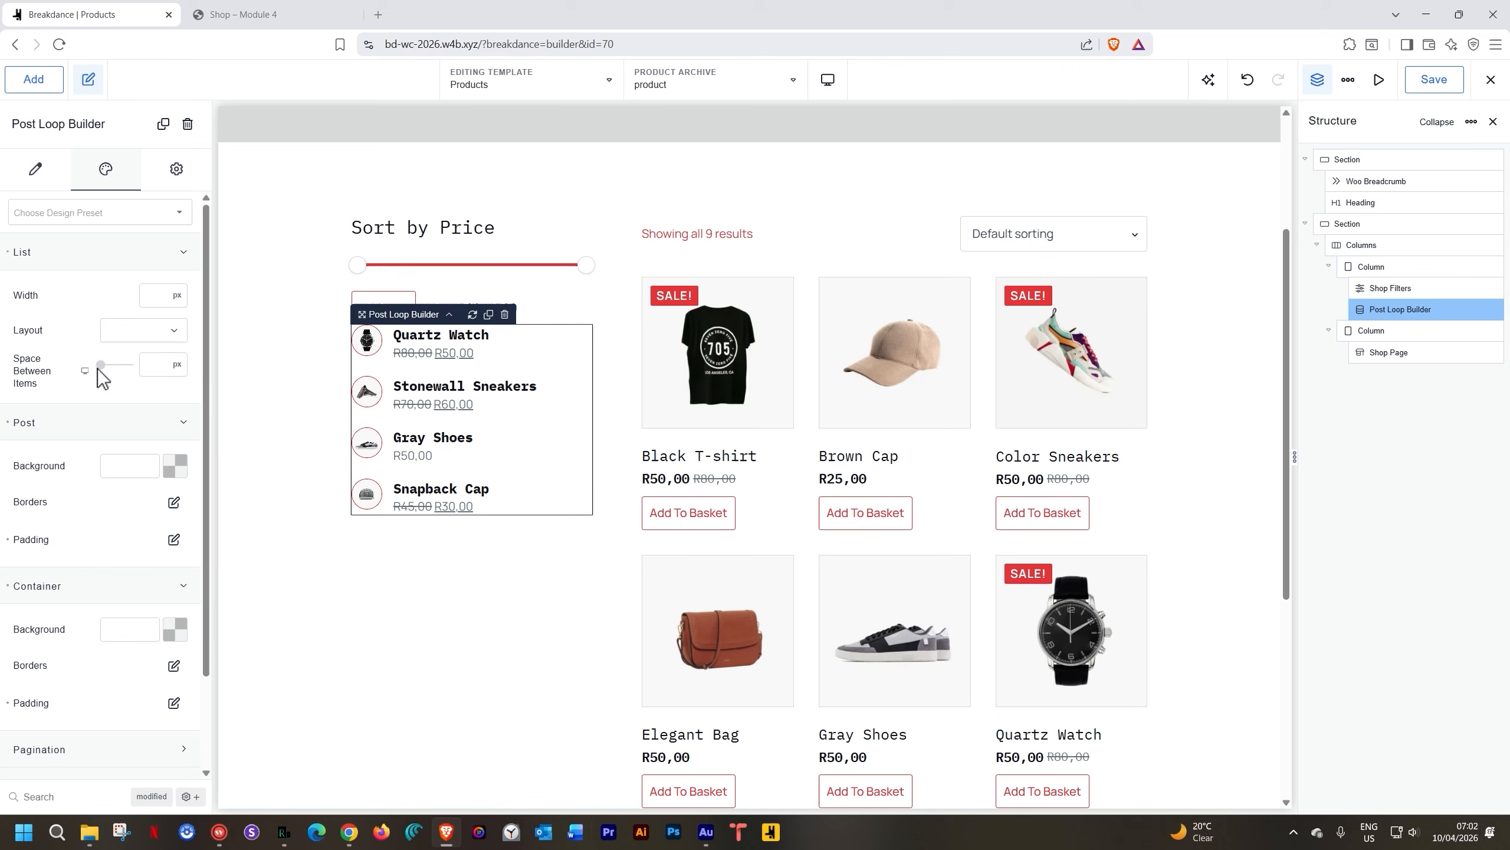
{"action": "left_click", "coordinate": [146, 364]}
{"action": "type", "text": "20"}
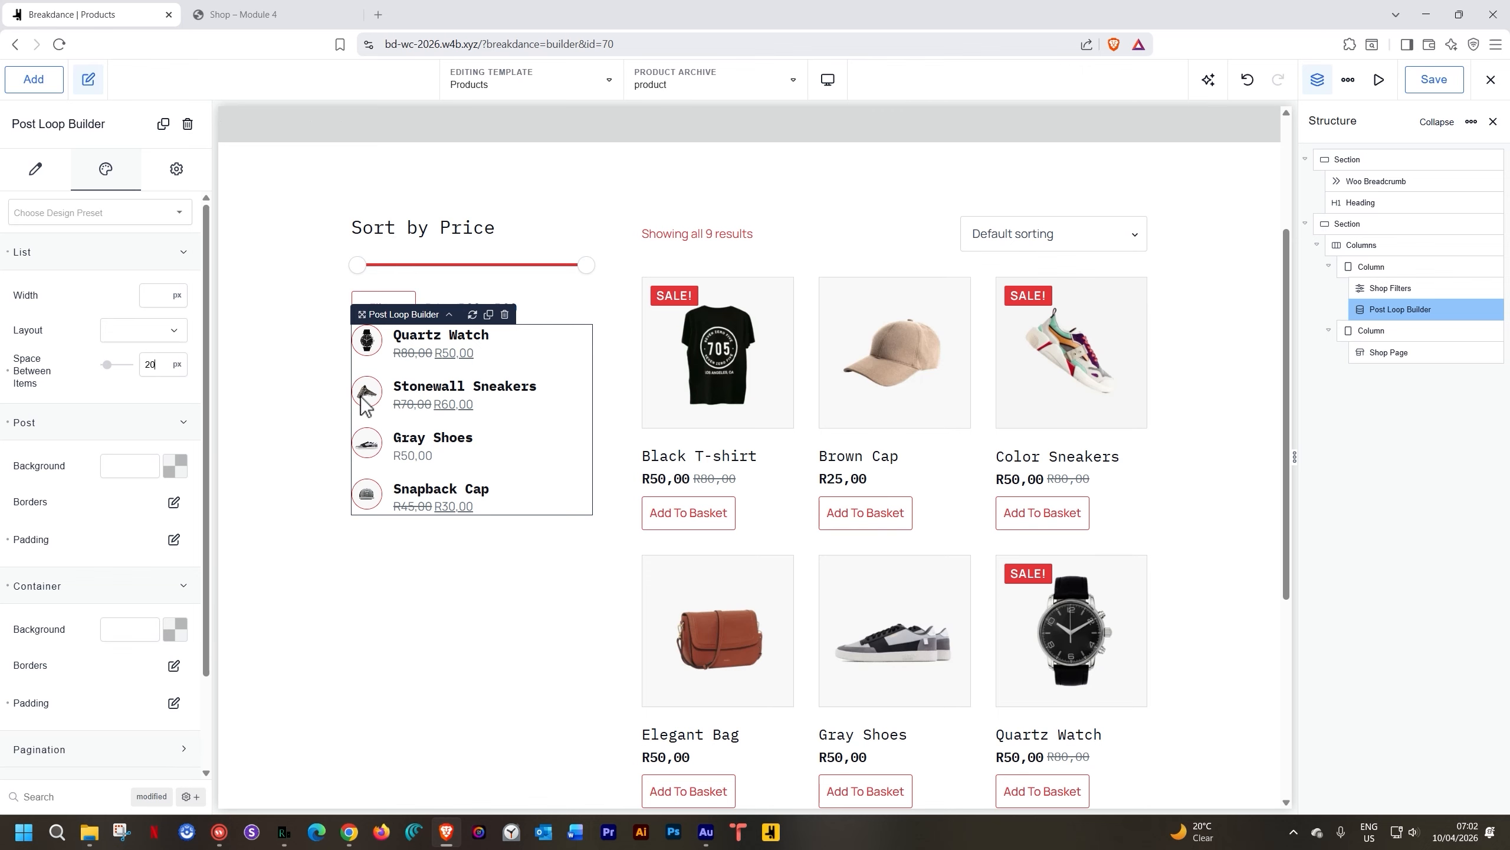
{"action": "left_click", "coordinate": [316, 399]}
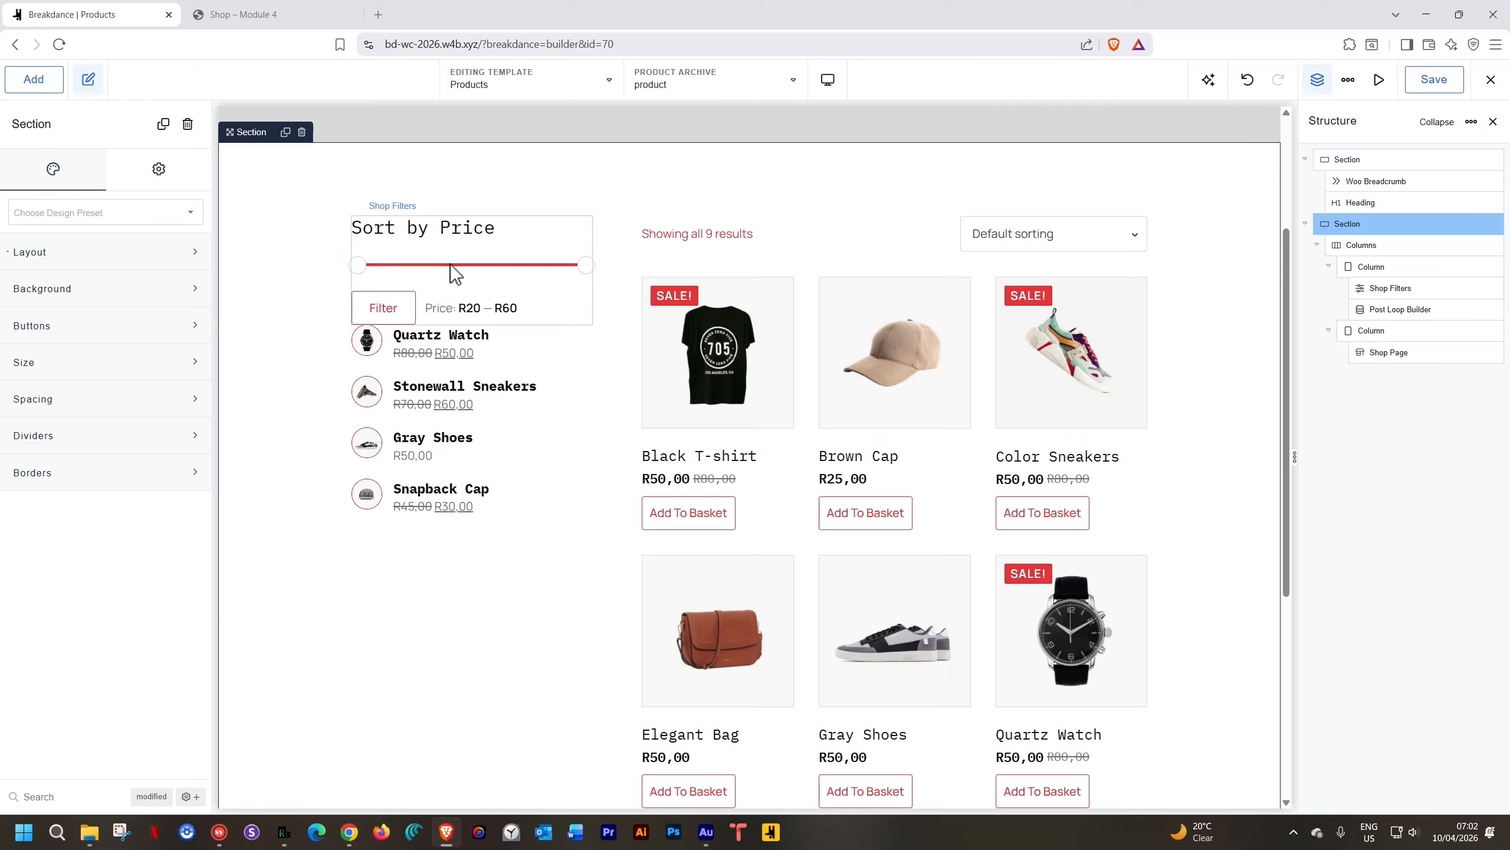
Stack the filter column's contents vertically with a 70 px gap
{"action": "left_click", "coordinate": [479, 588]}
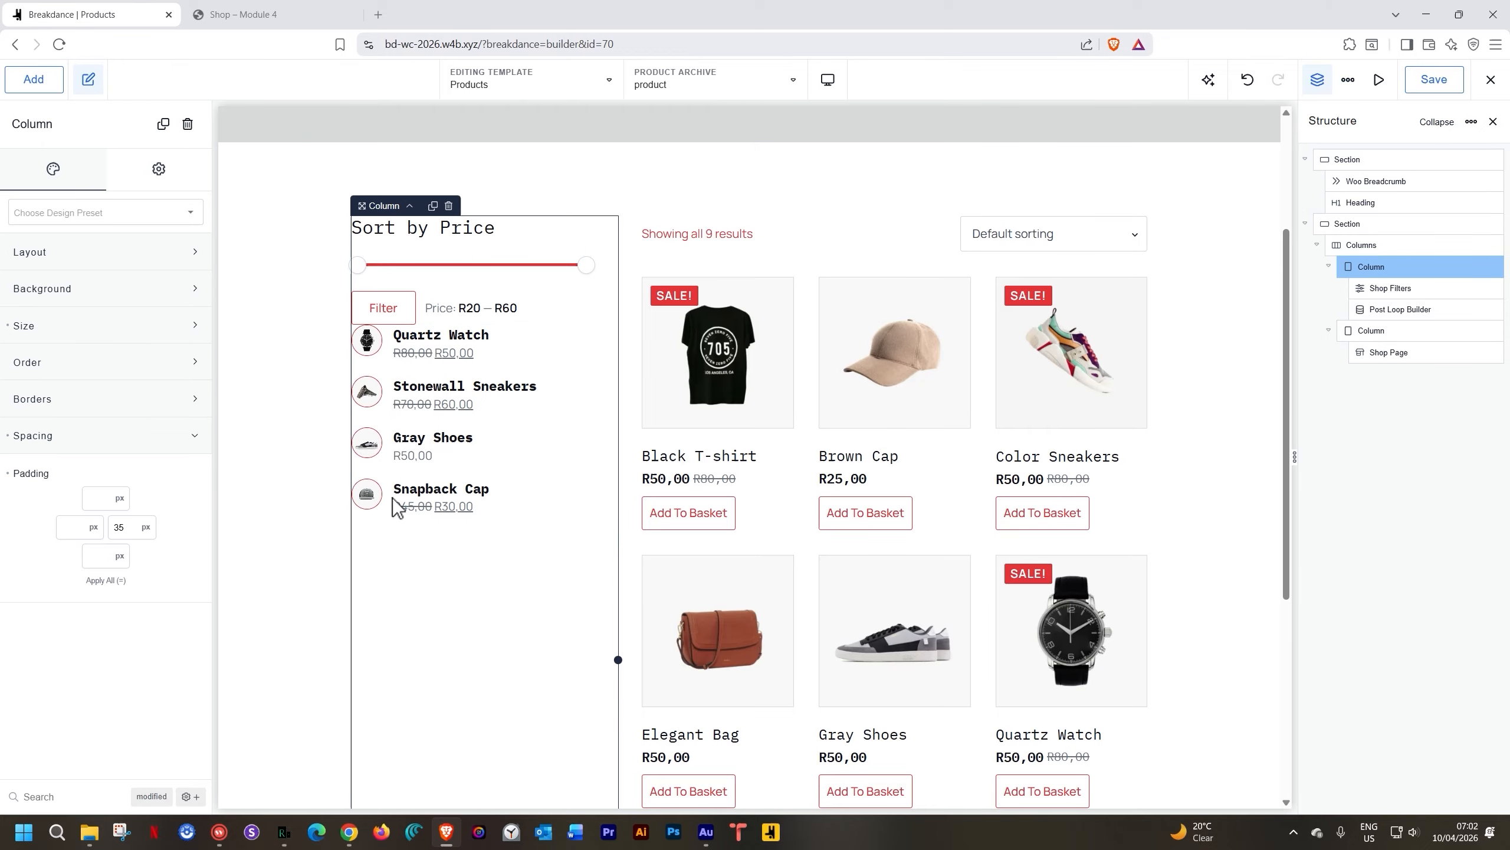
{"action": "left_click", "coordinate": [74, 264]}
{"action": "left_click", "coordinate": [119, 295]}
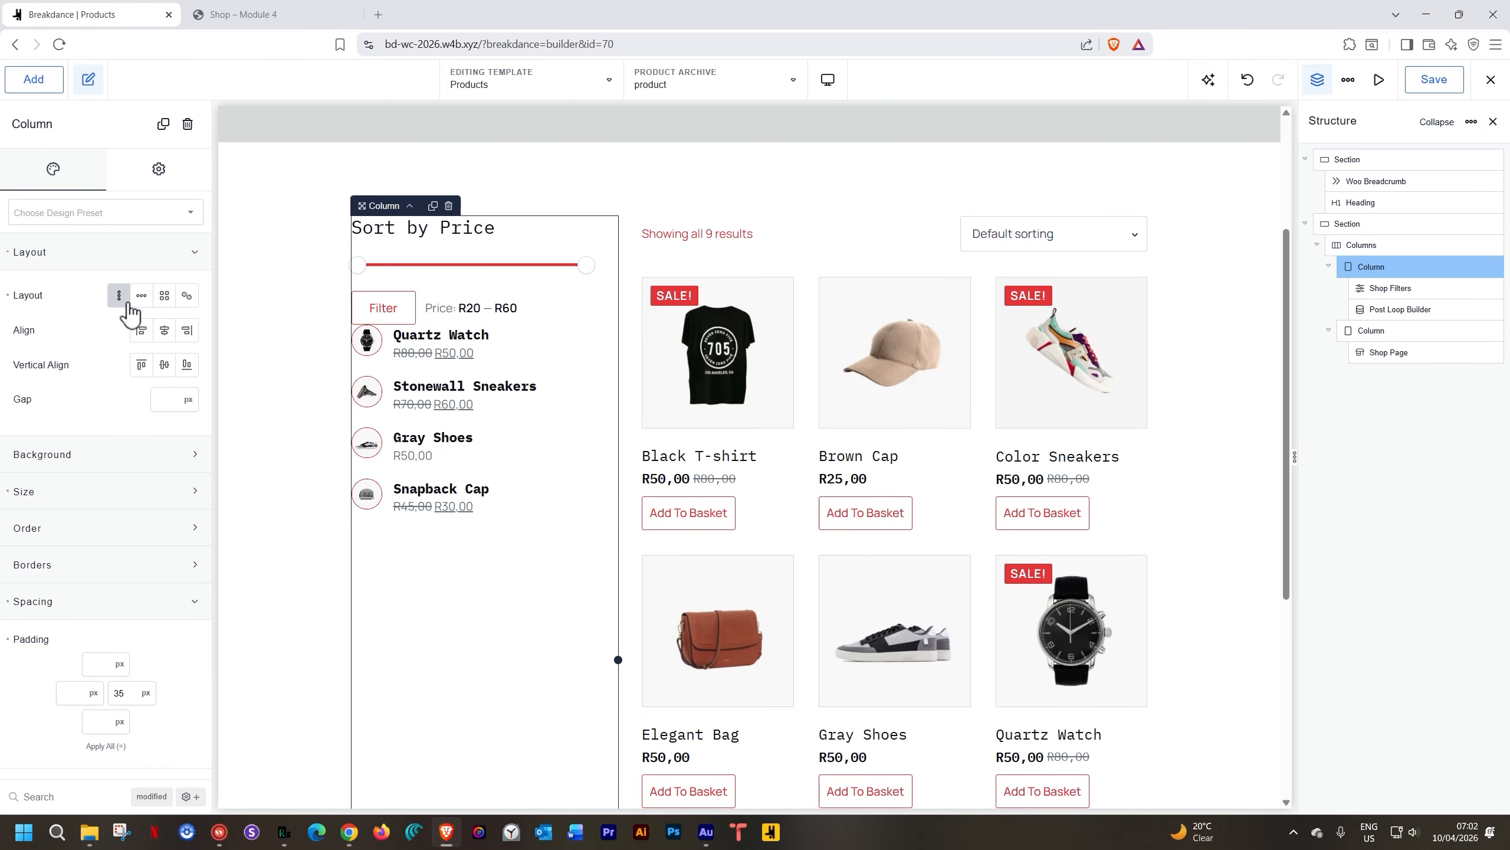
{"action": "left_click", "coordinate": [165, 400]}
{"action": "type", "text": "70"}
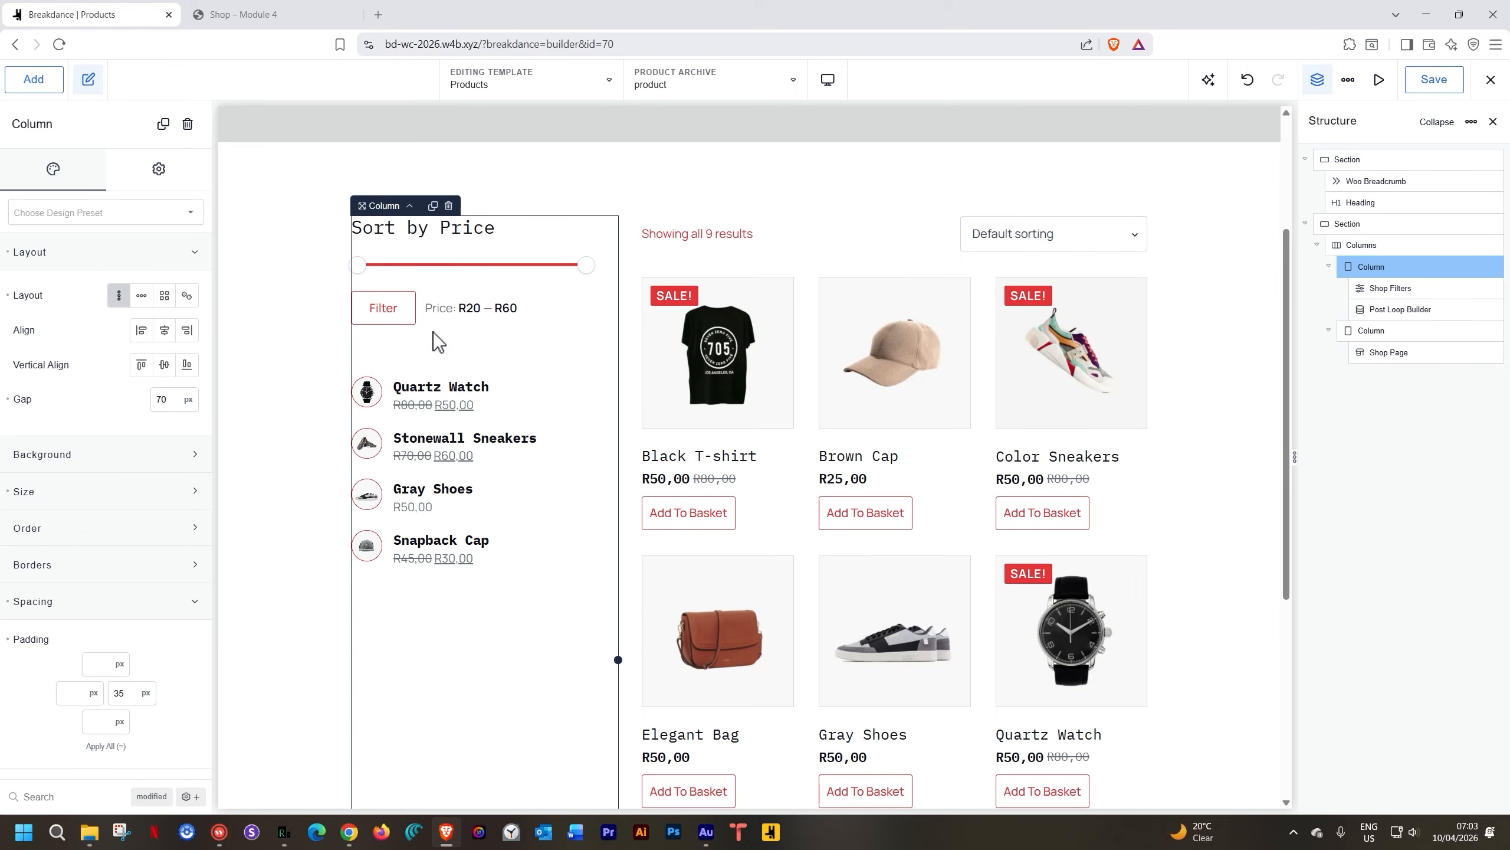
Add a heading reading 'This Week's Selection:' above the product list
{"action": "left_click", "coordinate": [408, 398]}
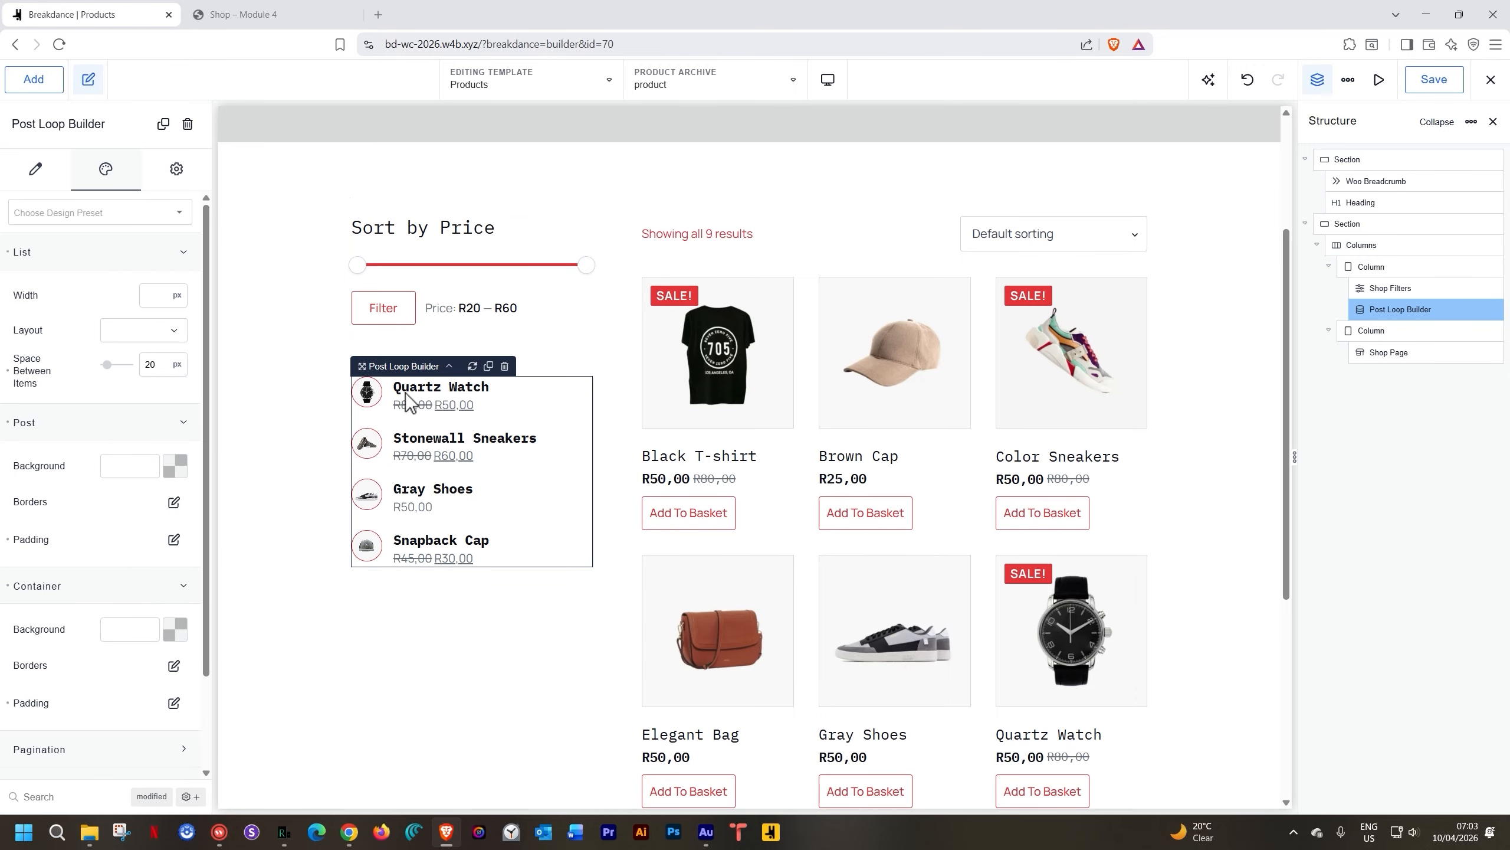
{"action": "left_click", "coordinate": [36, 83]}
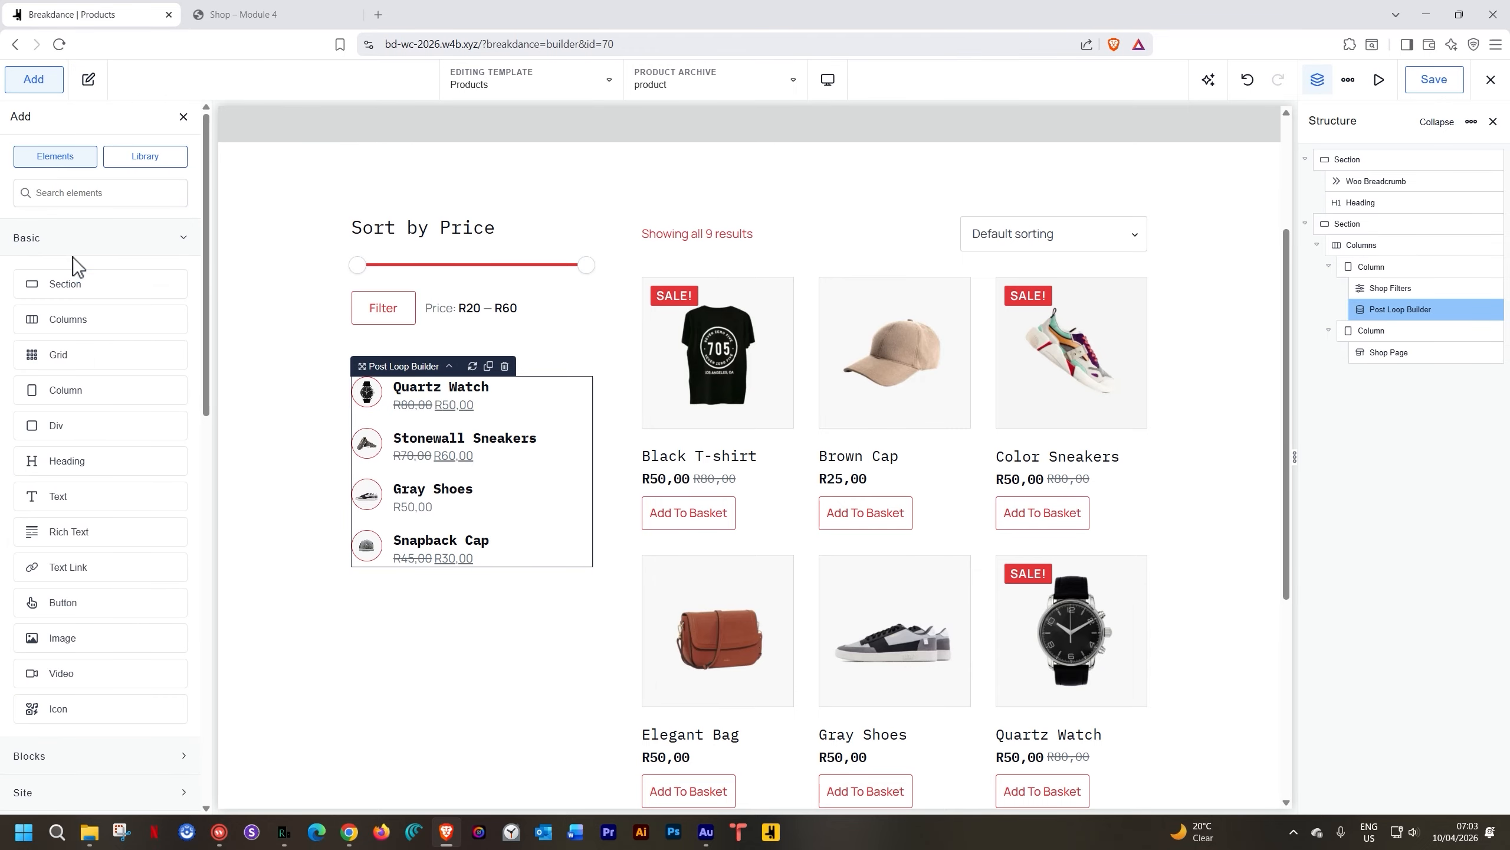
{"action": "left_click_drag", "start_coordinate": [85, 455], "coordinate": [428, 376]}
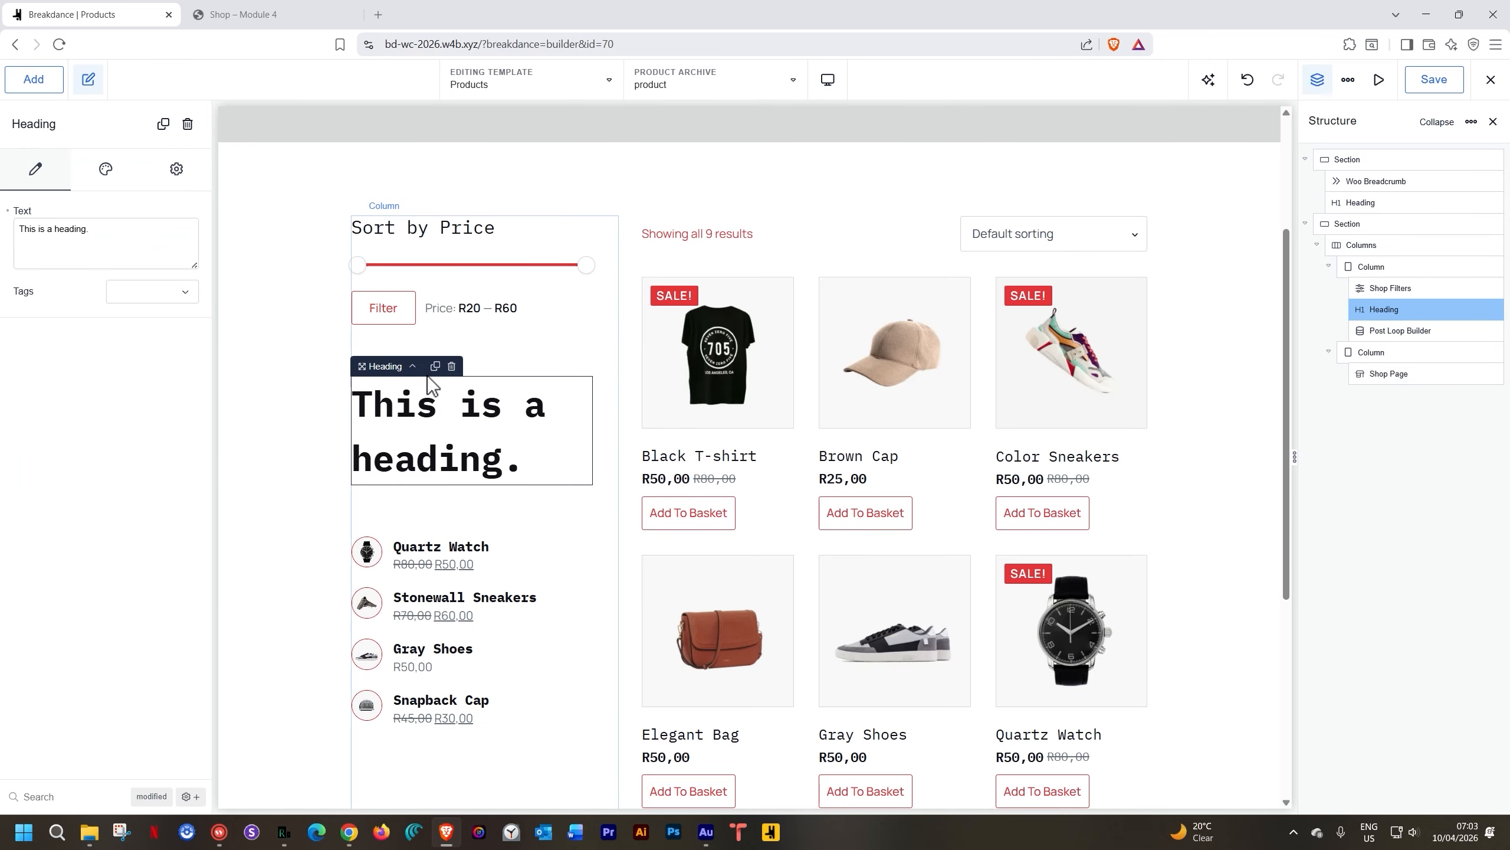
{"action": "double_click", "coordinate": [420, 409]}
{"action": "type", "text": "This W"}
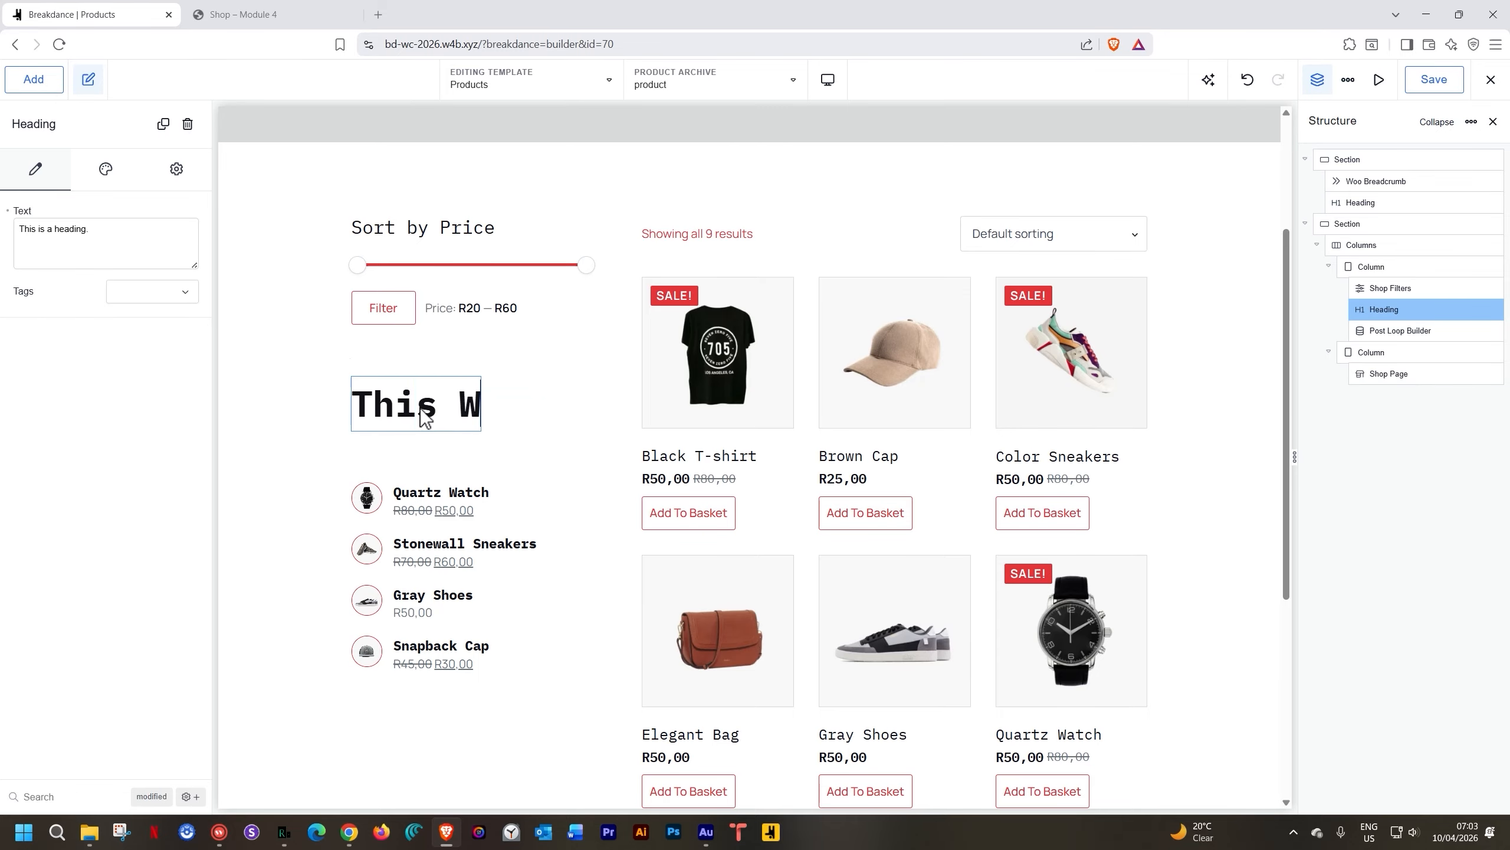
{"action": "type", "text": "eek's Selec"}
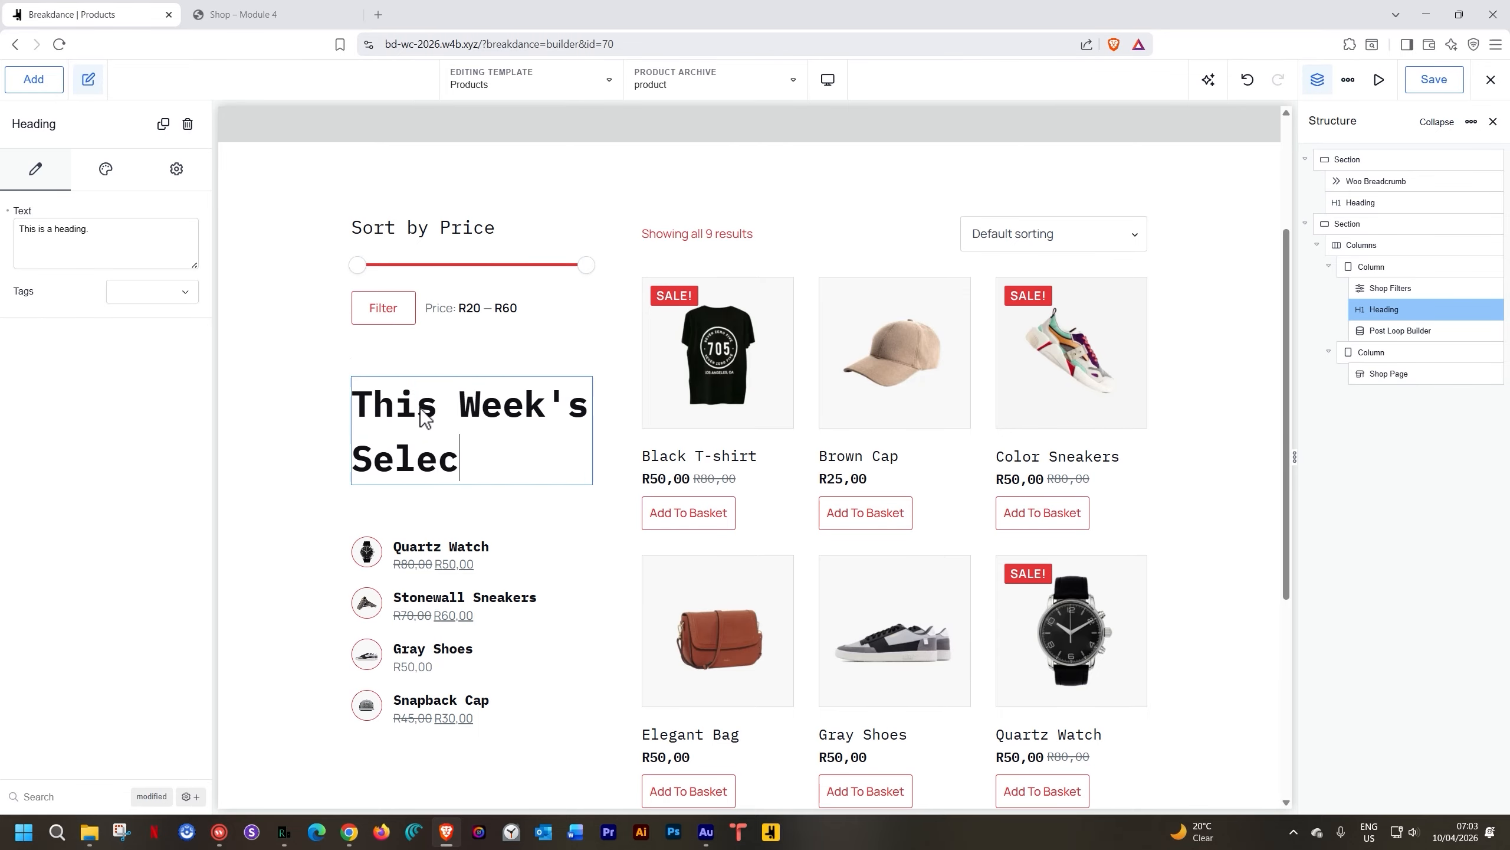
{"action": "type", "text": "tion:"}
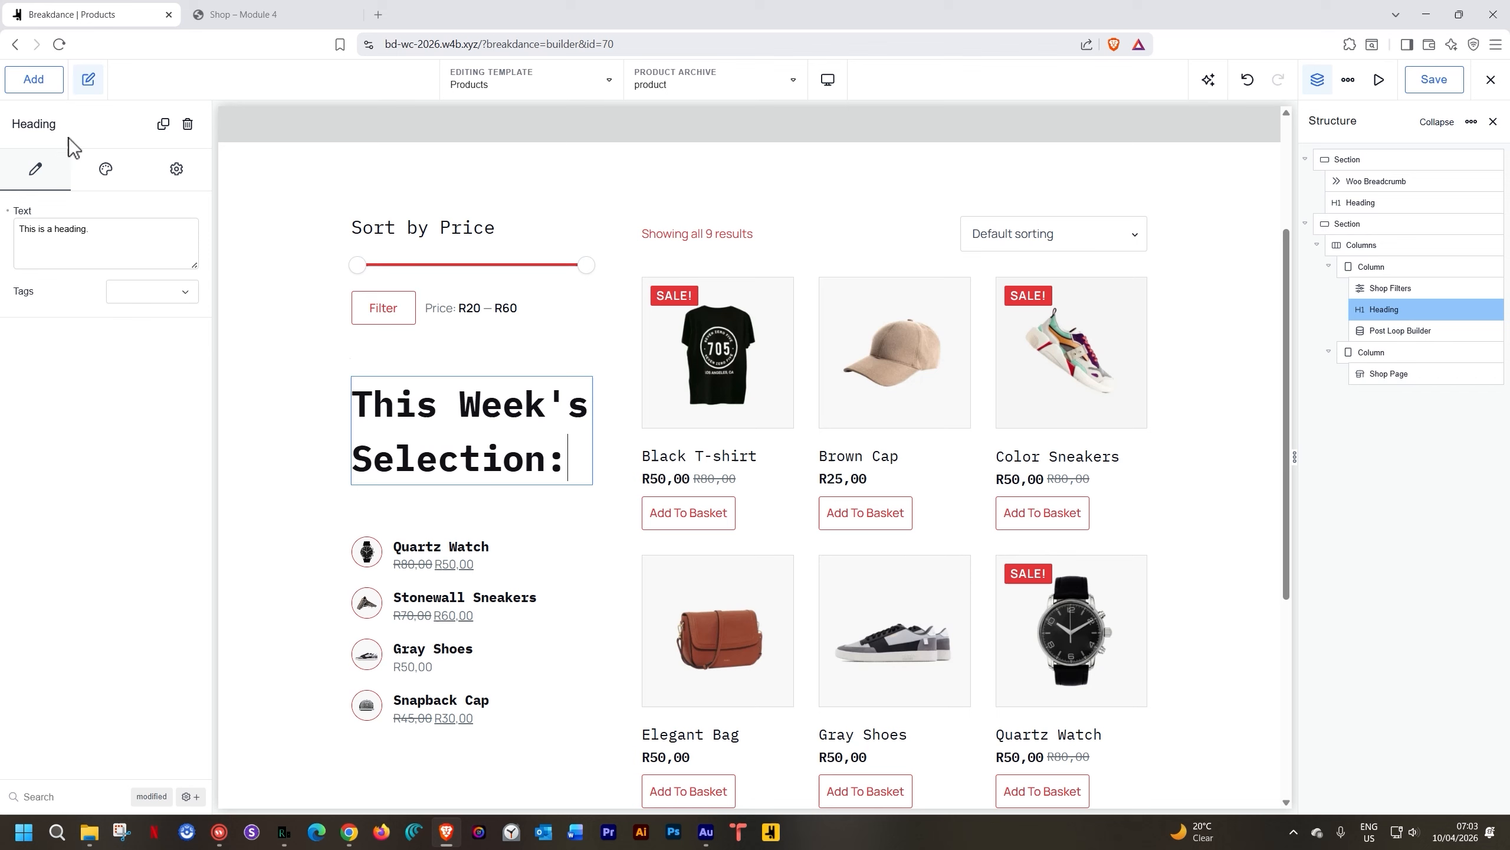
Set the heading's typography font size to 18 px
{"action": "left_click", "coordinate": [107, 172]}
{"action": "left_click", "coordinate": [55, 292]}
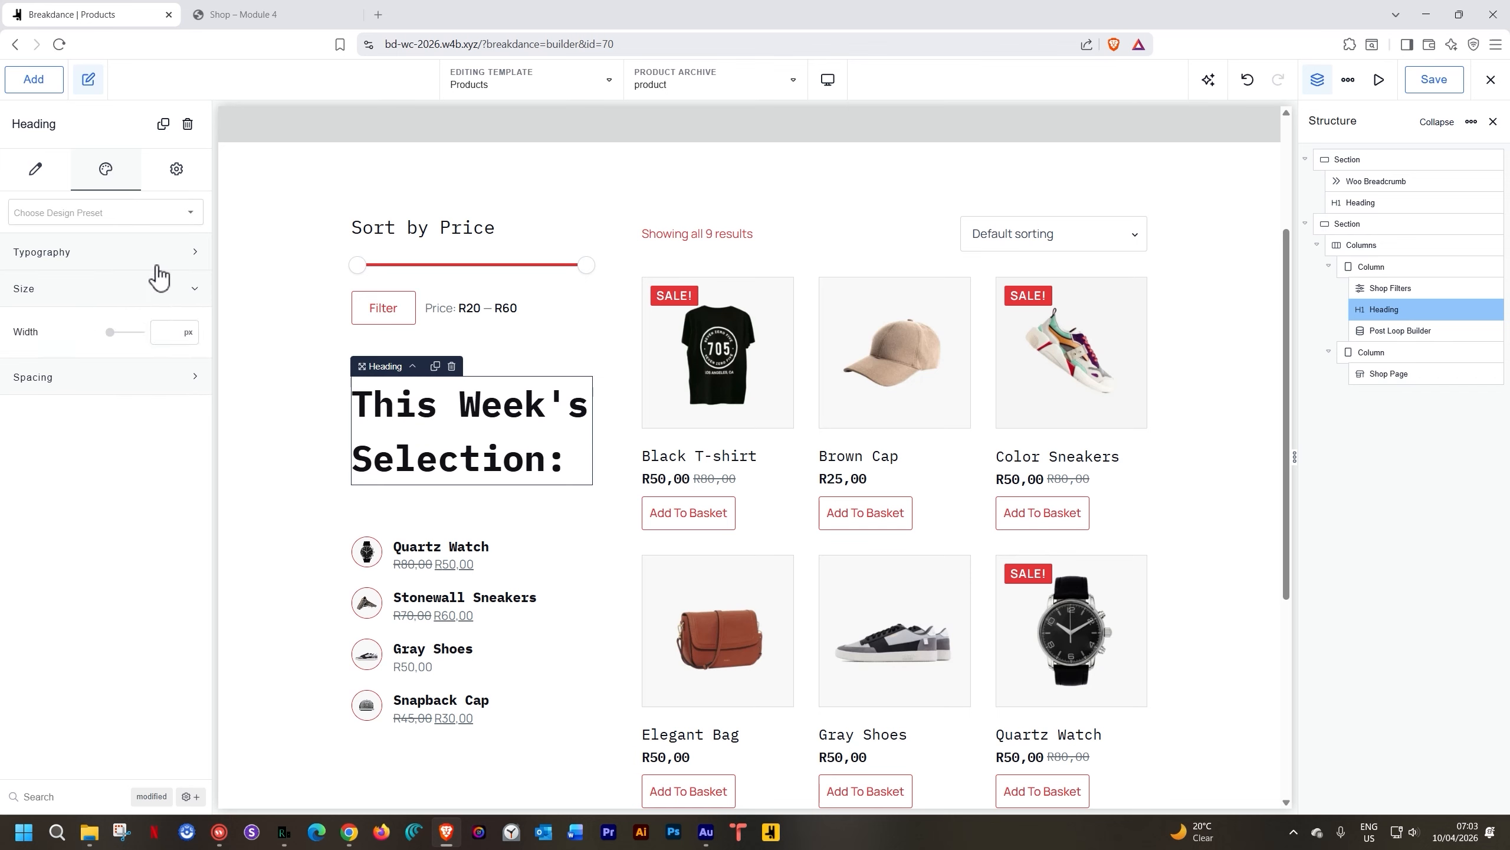
{"action": "left_click", "coordinate": [153, 250]}
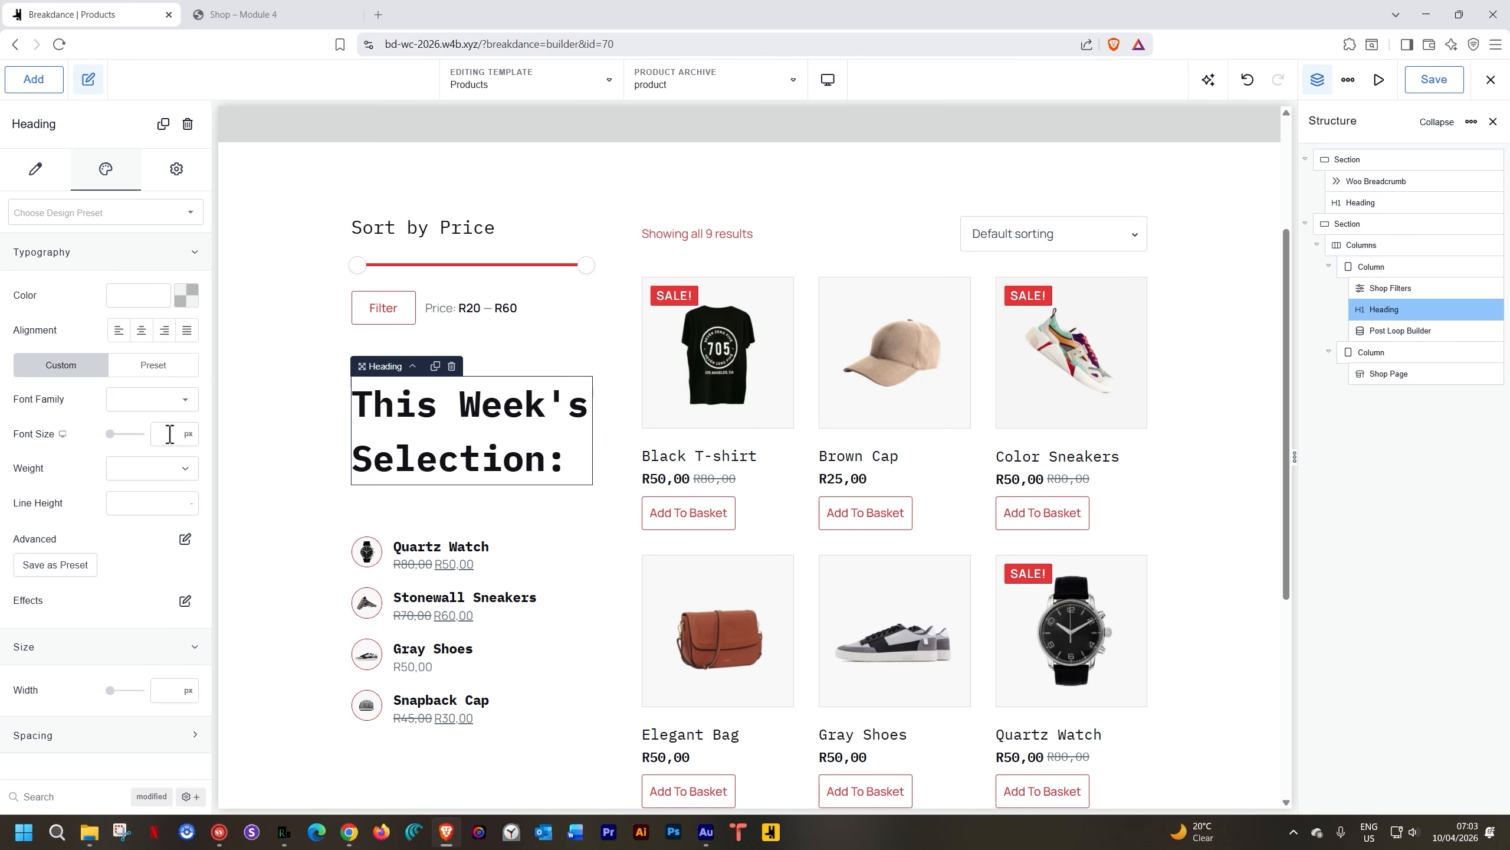
{"action": "type", "text": "24"}
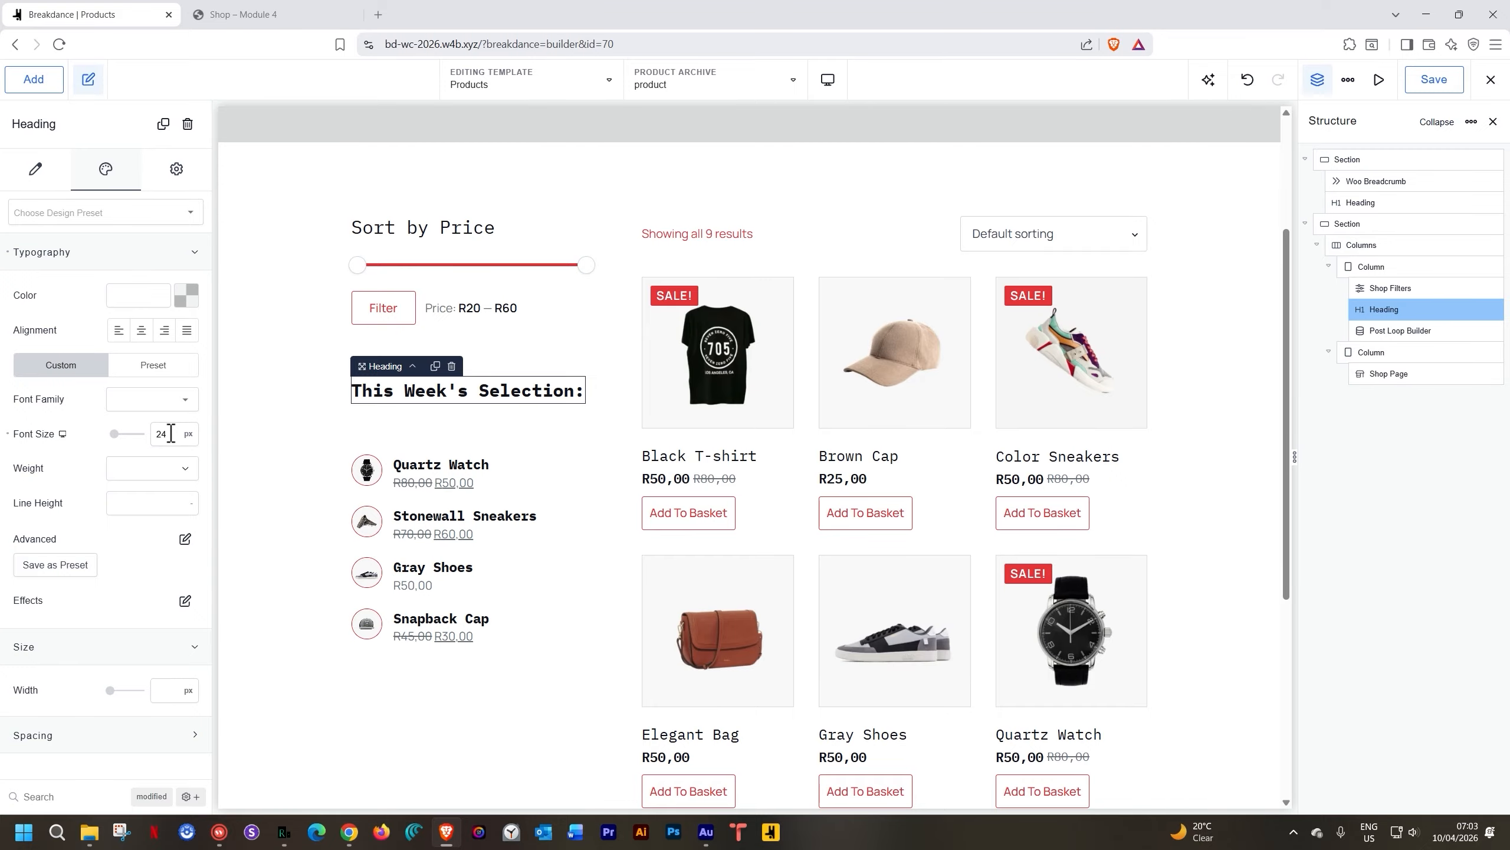
{"action": "double_click", "coordinate": [170, 433]}
{"action": "type", "text": "18"}
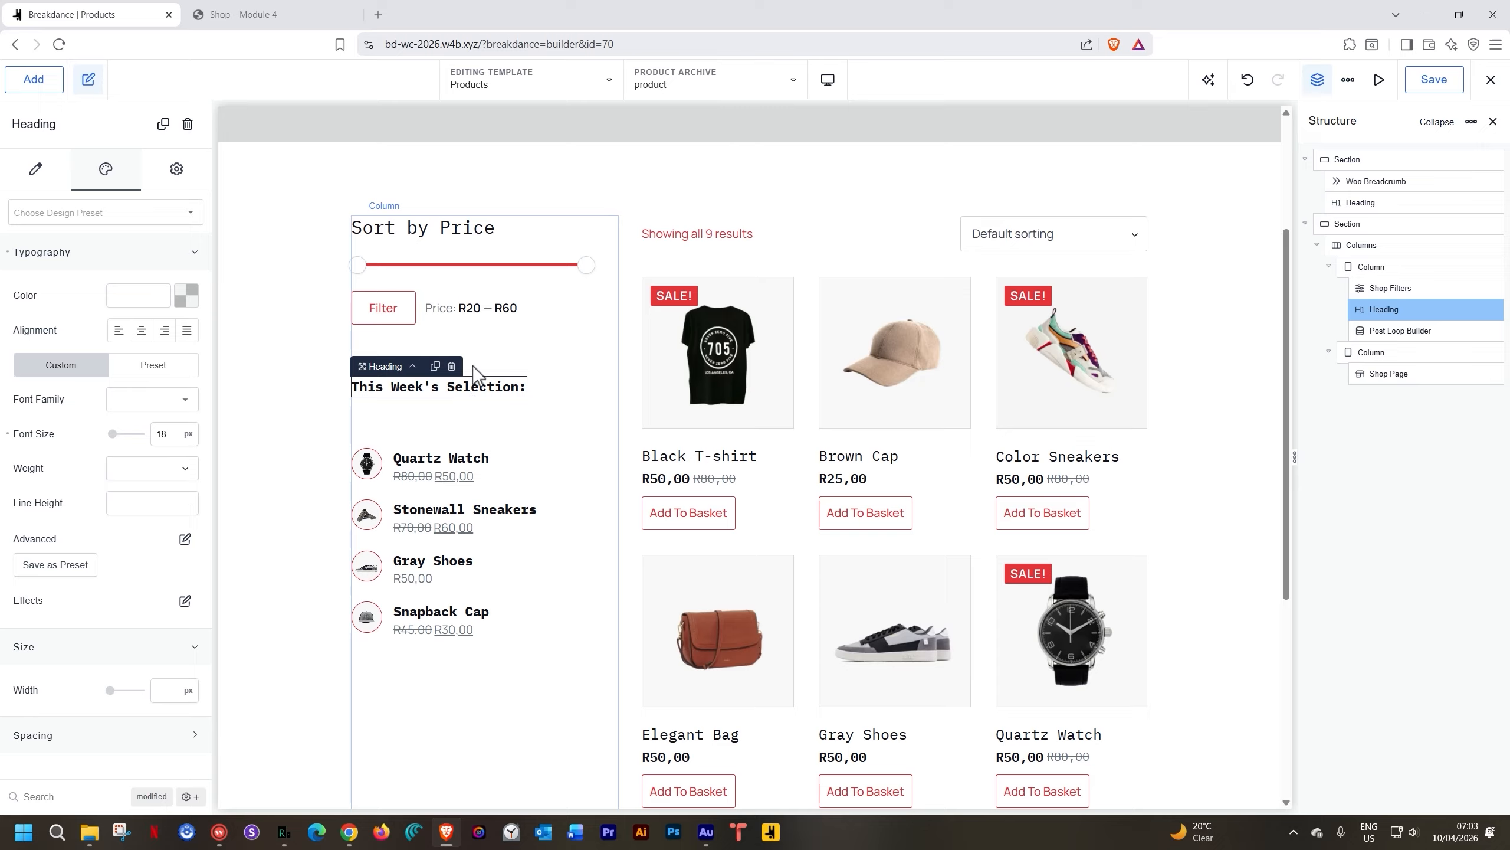
Wrap the This Week's Selection heading in a Div and move the product list into it
{"action": "left_click", "coordinate": [459, 691]}
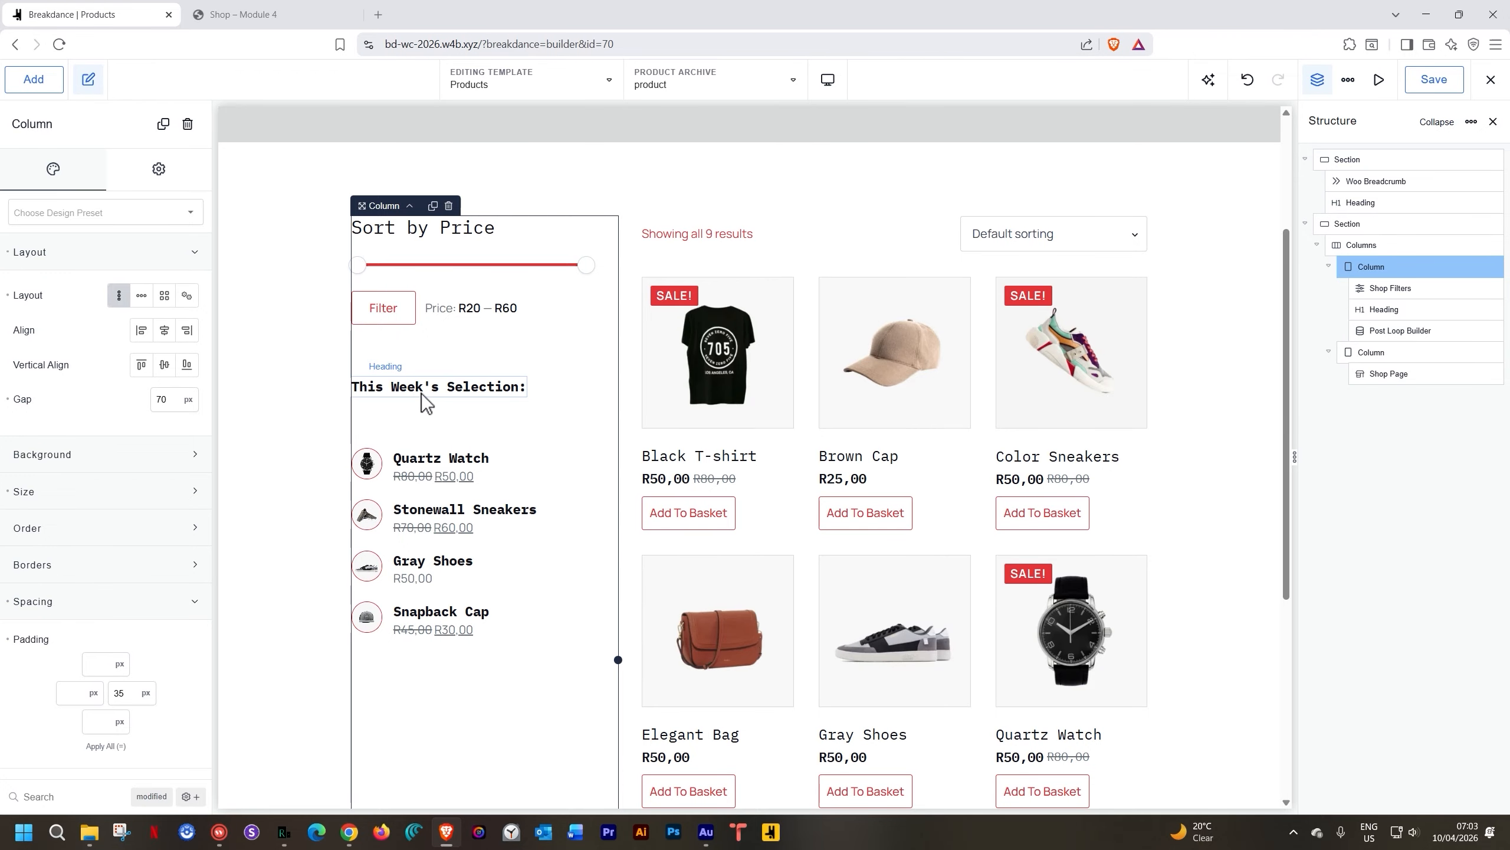
{"action": "right_click", "coordinate": [421, 386]}
{"action": "mouse_move", "coordinate": [443, 501]}
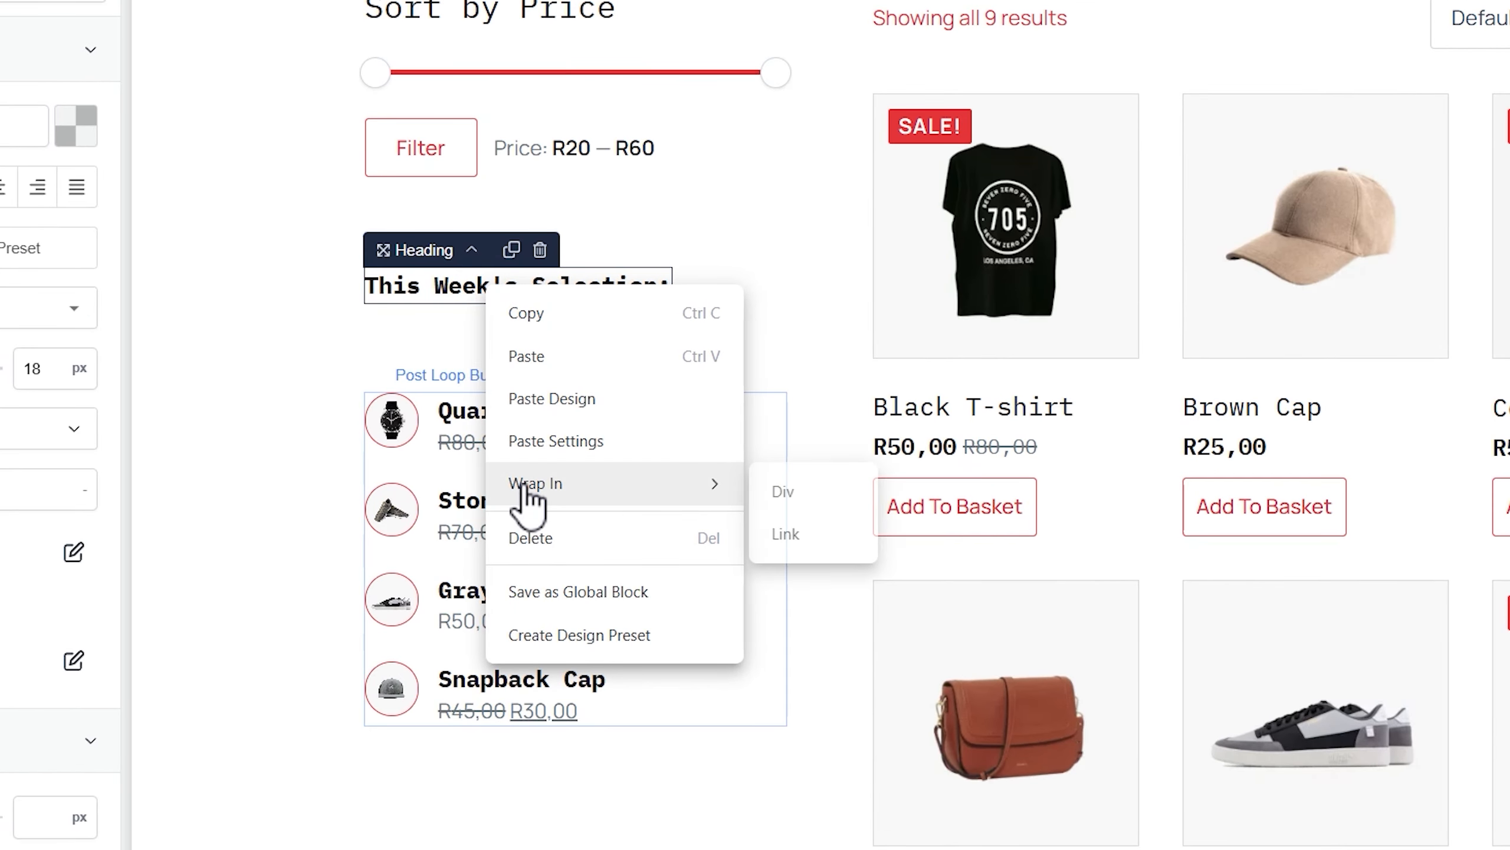
{"action": "left_click", "coordinate": [784, 493]}
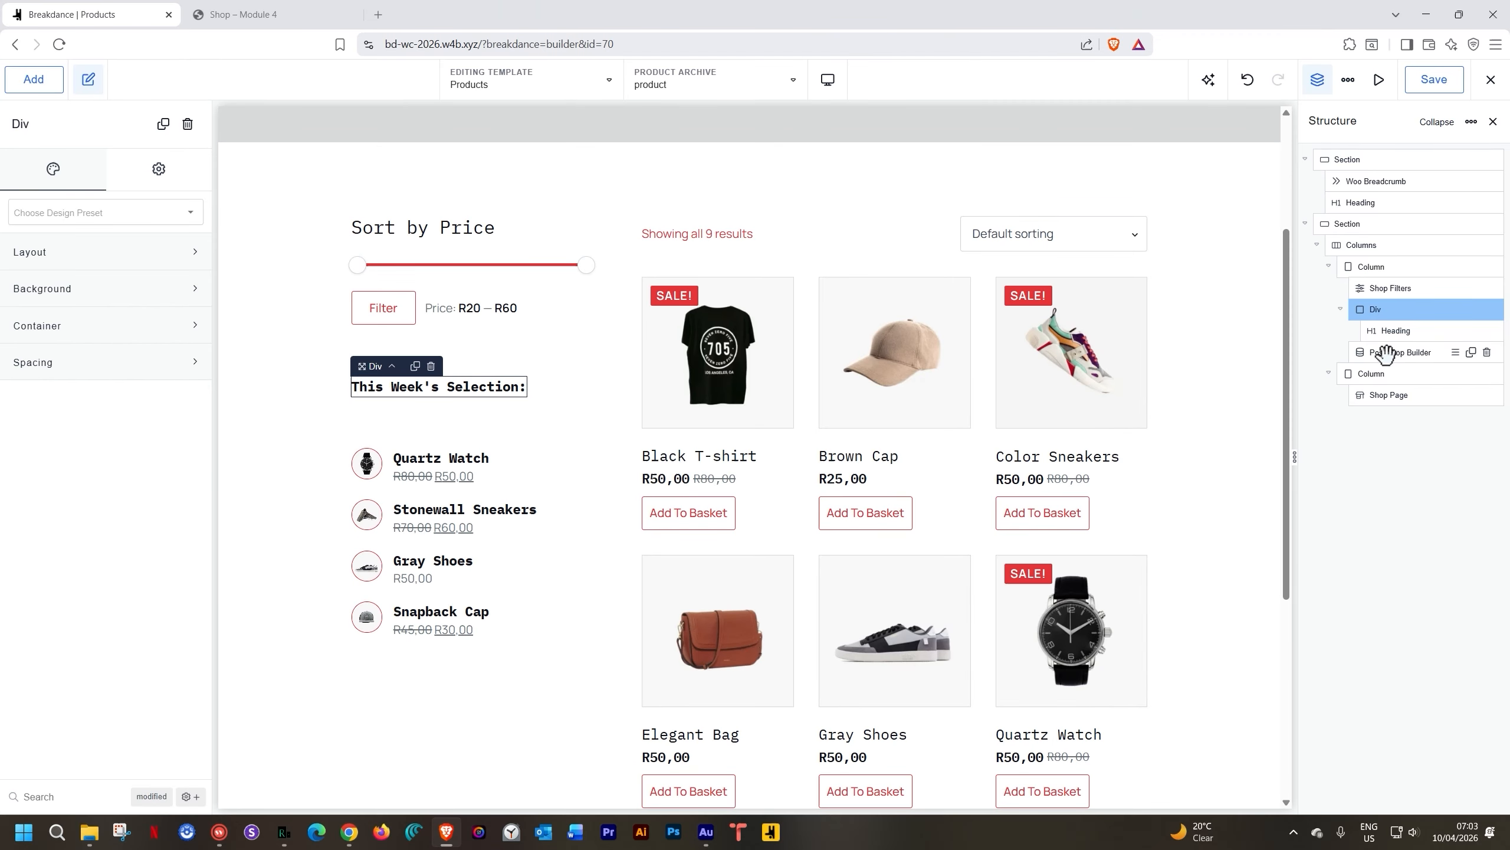
{"action": "left_click_drag", "start_coordinate": [1385, 354], "coordinate": [1393, 352]}
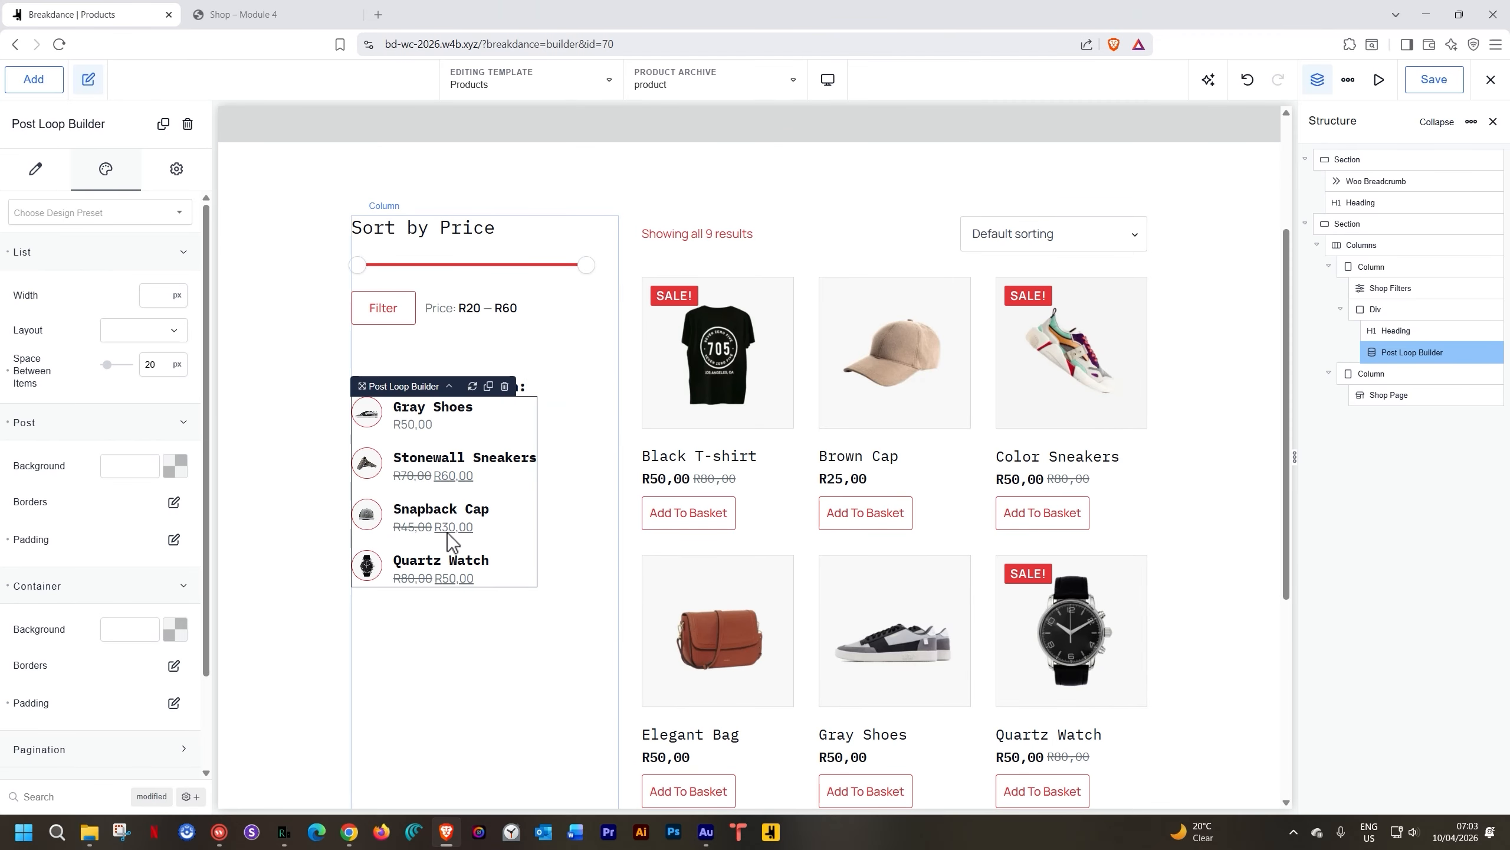
{"action": "left_click", "coordinate": [255, 425]}
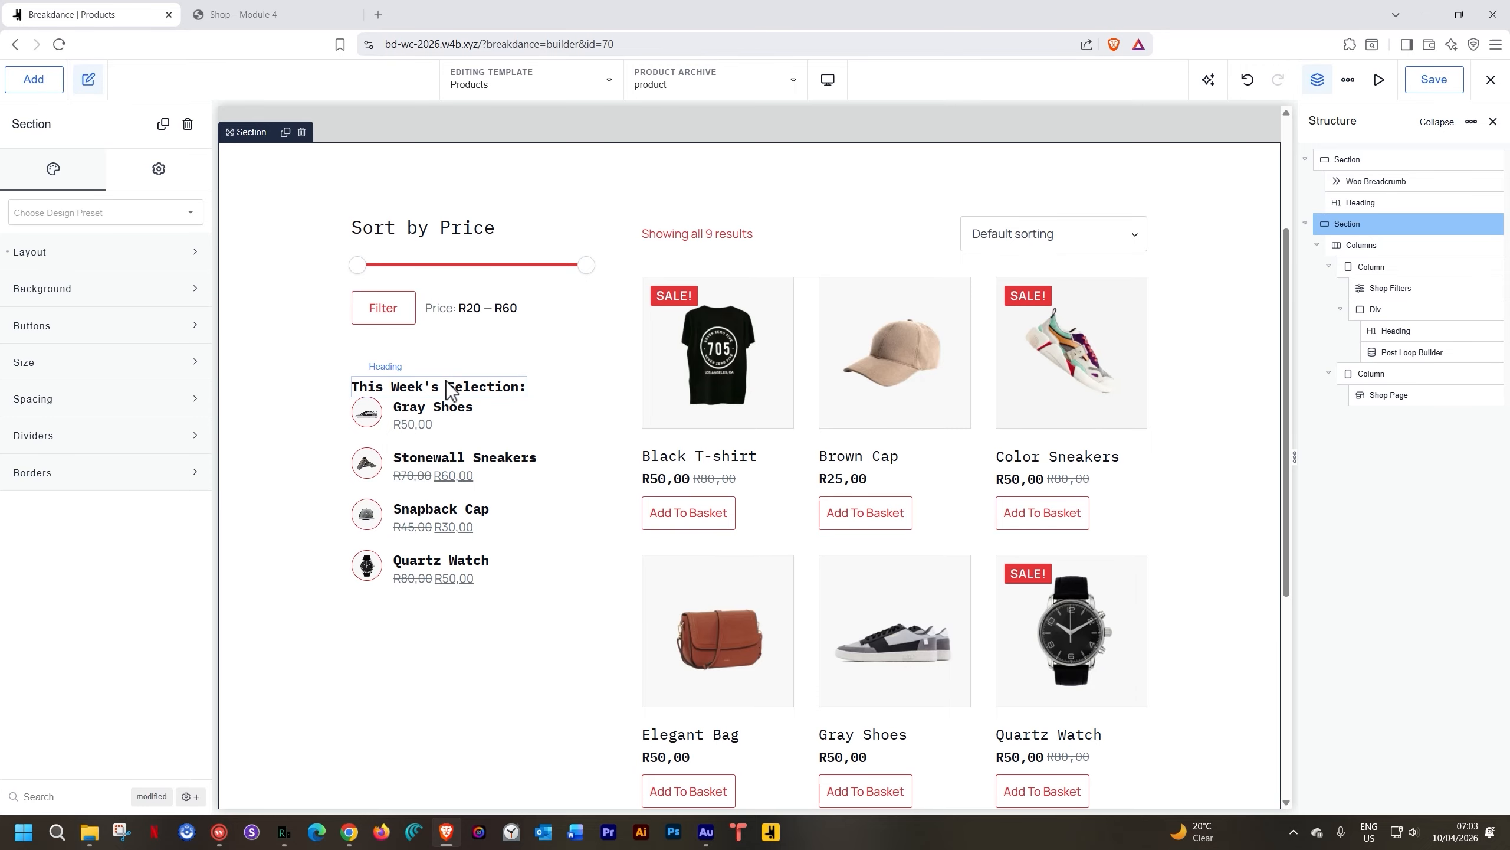
Give the Div a vertical layout with a 20 px gap between heading and list
{"action": "left_click", "coordinate": [1373, 309]}
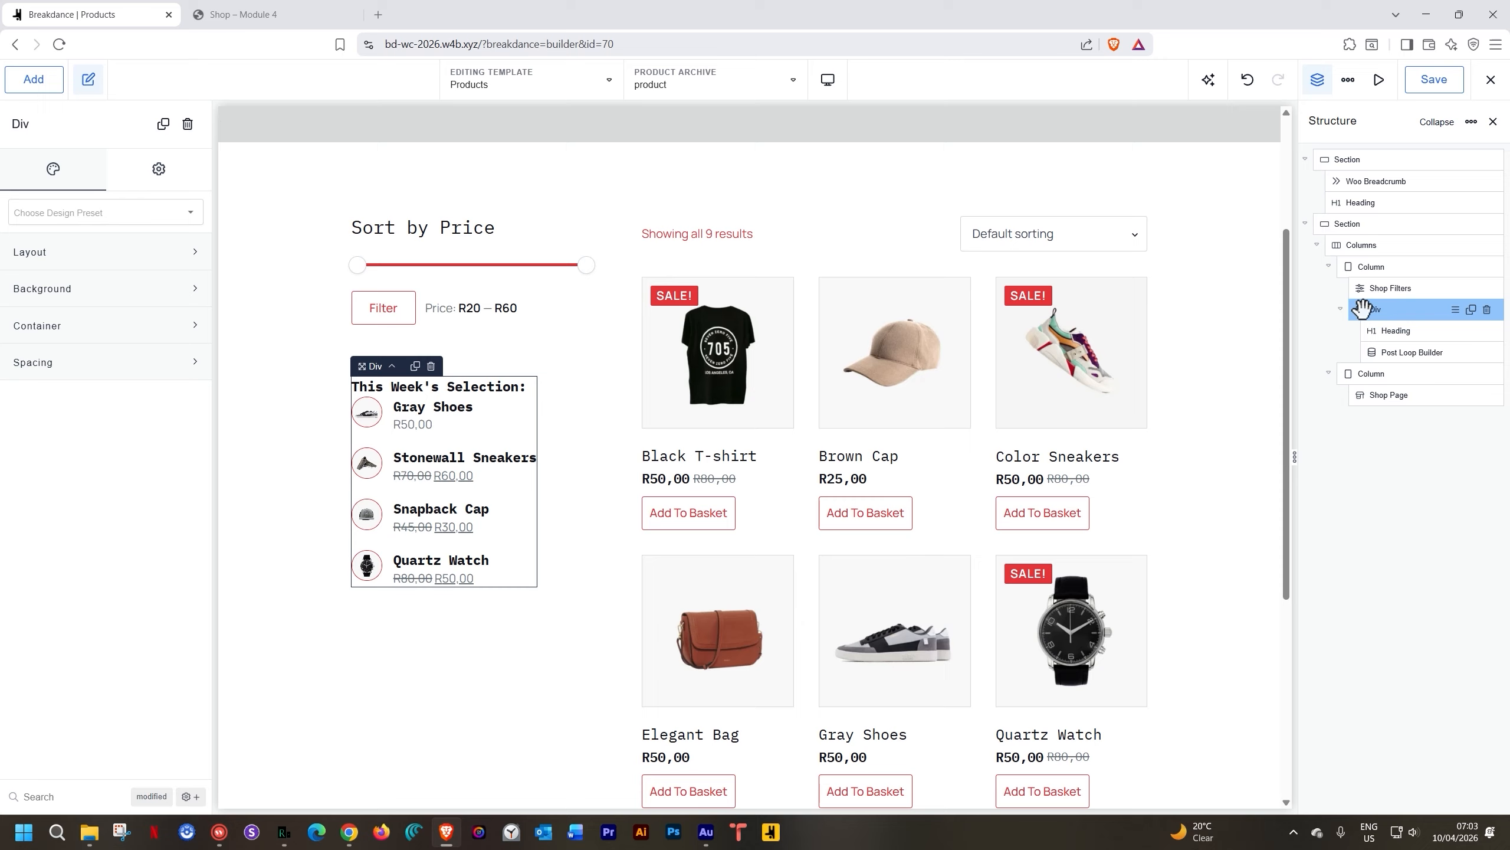
{"action": "left_click", "coordinate": [116, 262]}
{"action": "left_click", "coordinate": [112, 290]}
{"action": "left_click", "coordinate": [160, 394]}
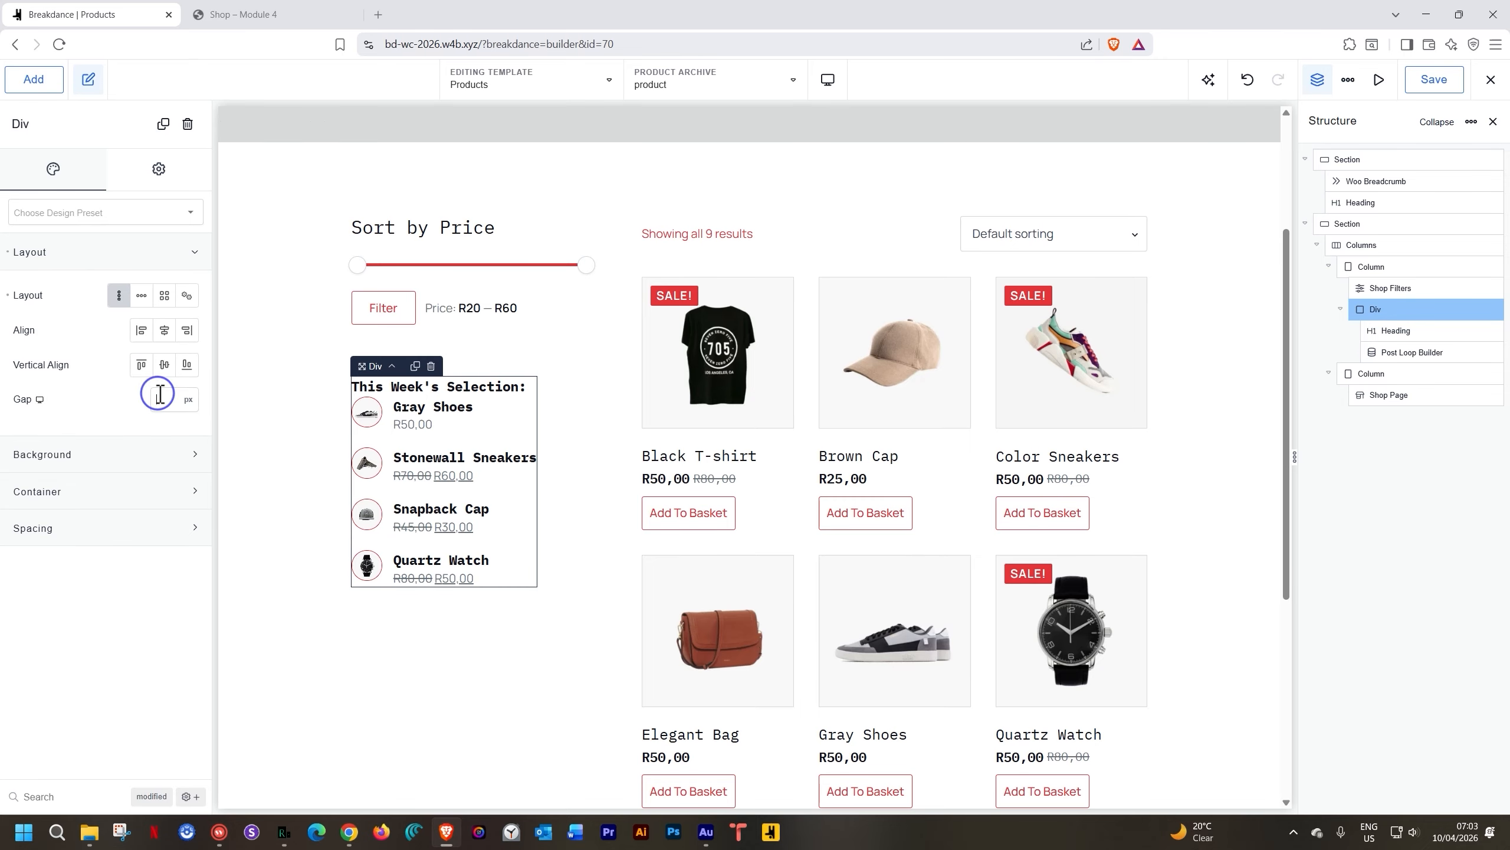
{"action": "type", "text": "20"}
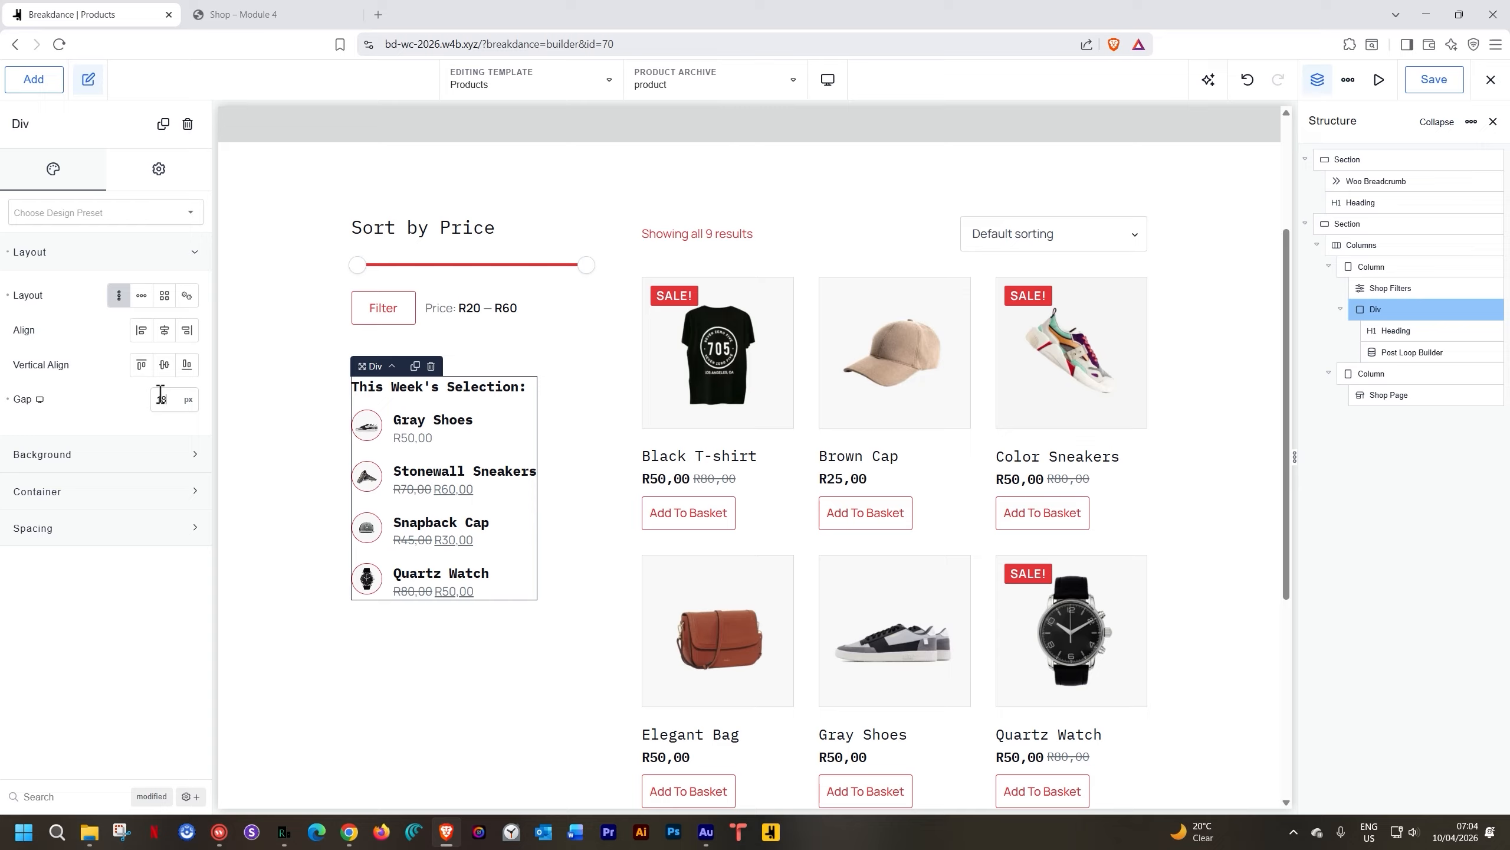
{"action": "left_click", "coordinate": [334, 438]}
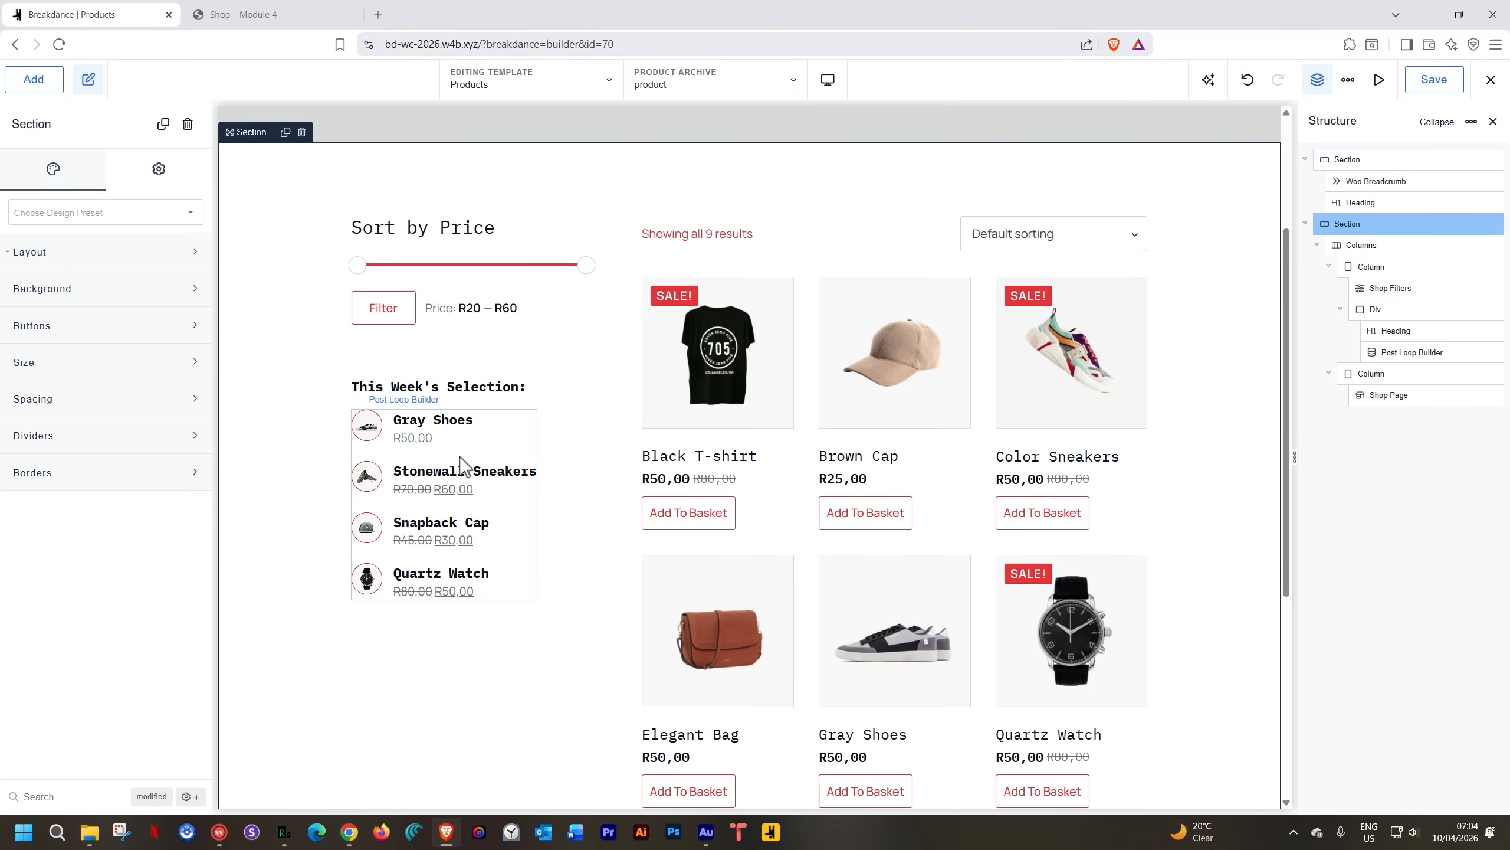
{"action": "scroll", "coordinate": [460, 456], "scroll_direction": "down", "scroll_amount": 2}
{"action": "scroll", "coordinate": [460, 456], "scroll_direction": "up", "scroll_amount": 5}
{"action": "scroll", "coordinate": [460, 456], "scroll_direction": "down", "scroll_amount": 2}
{"action": "scroll", "coordinate": [460, 455], "scroll_direction": "up", "scroll_amount": 2}
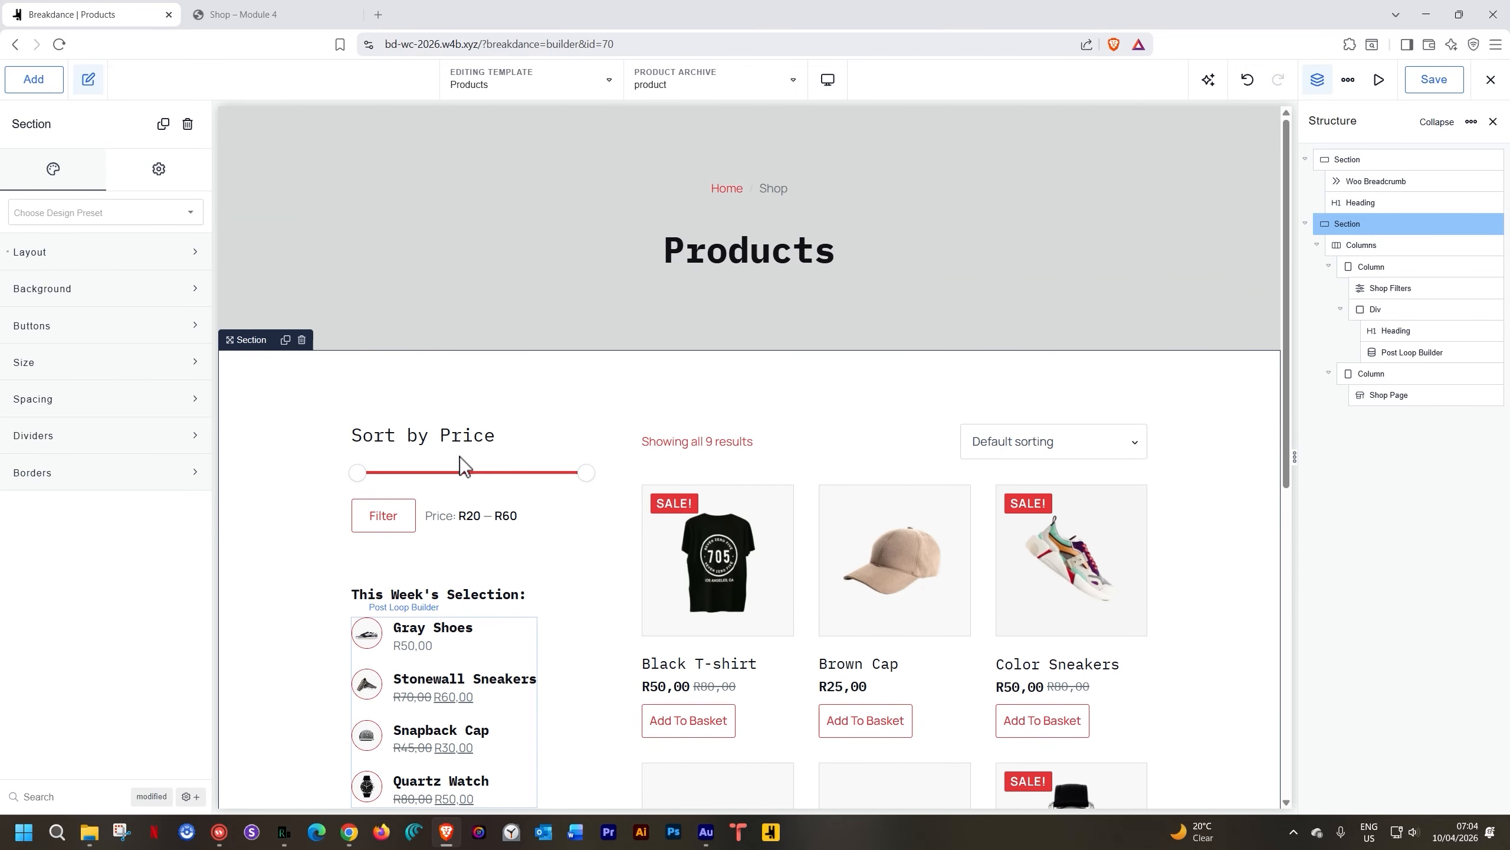
Save the Products template and check the four-product list on the live shop page
{"action": "left_click", "coordinate": [1446, 83]}
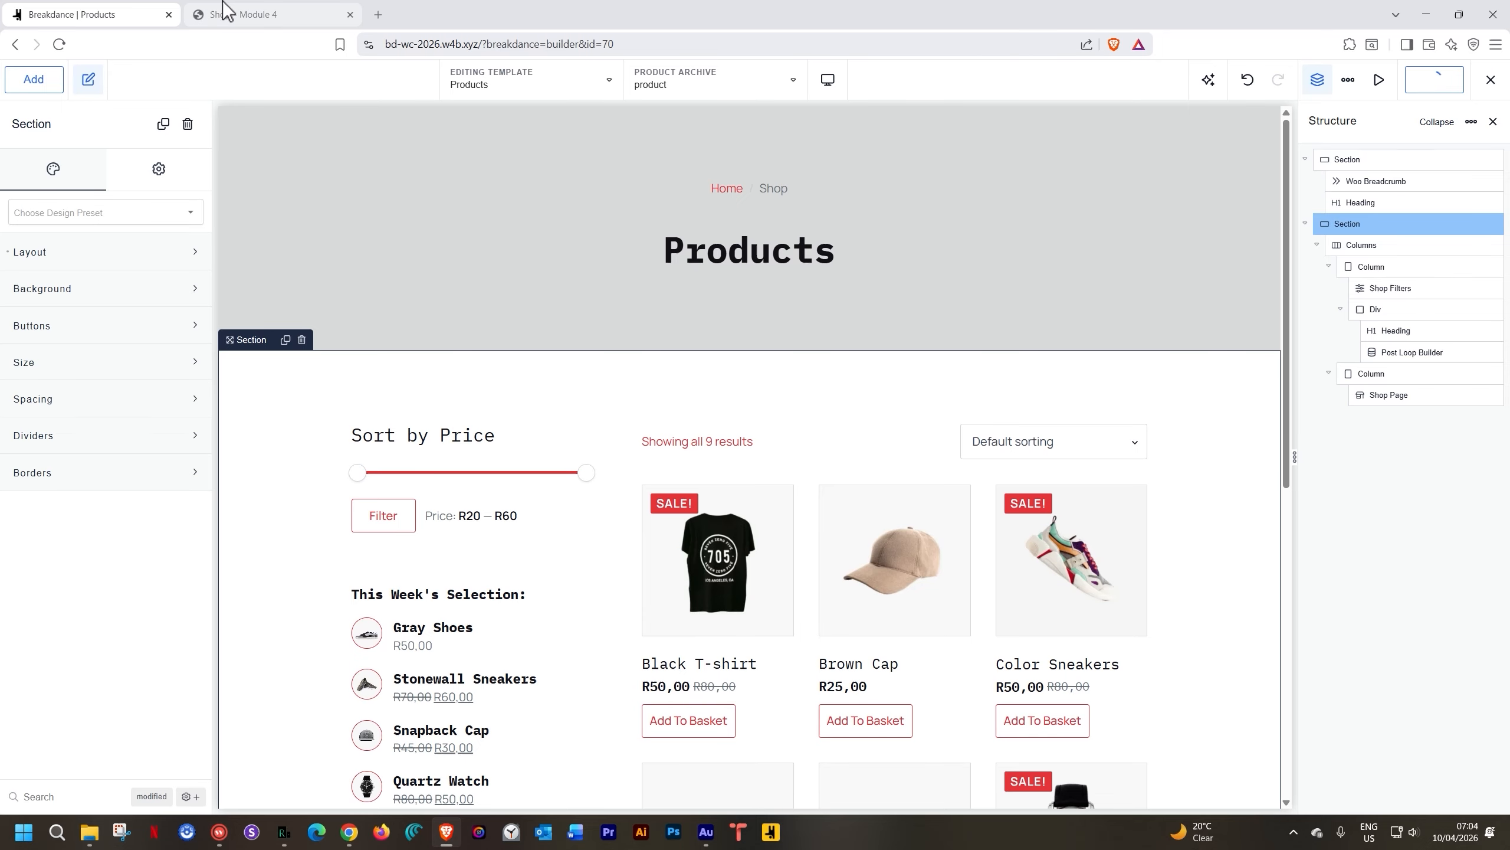
{"action": "left_click", "coordinate": [287, 15]}
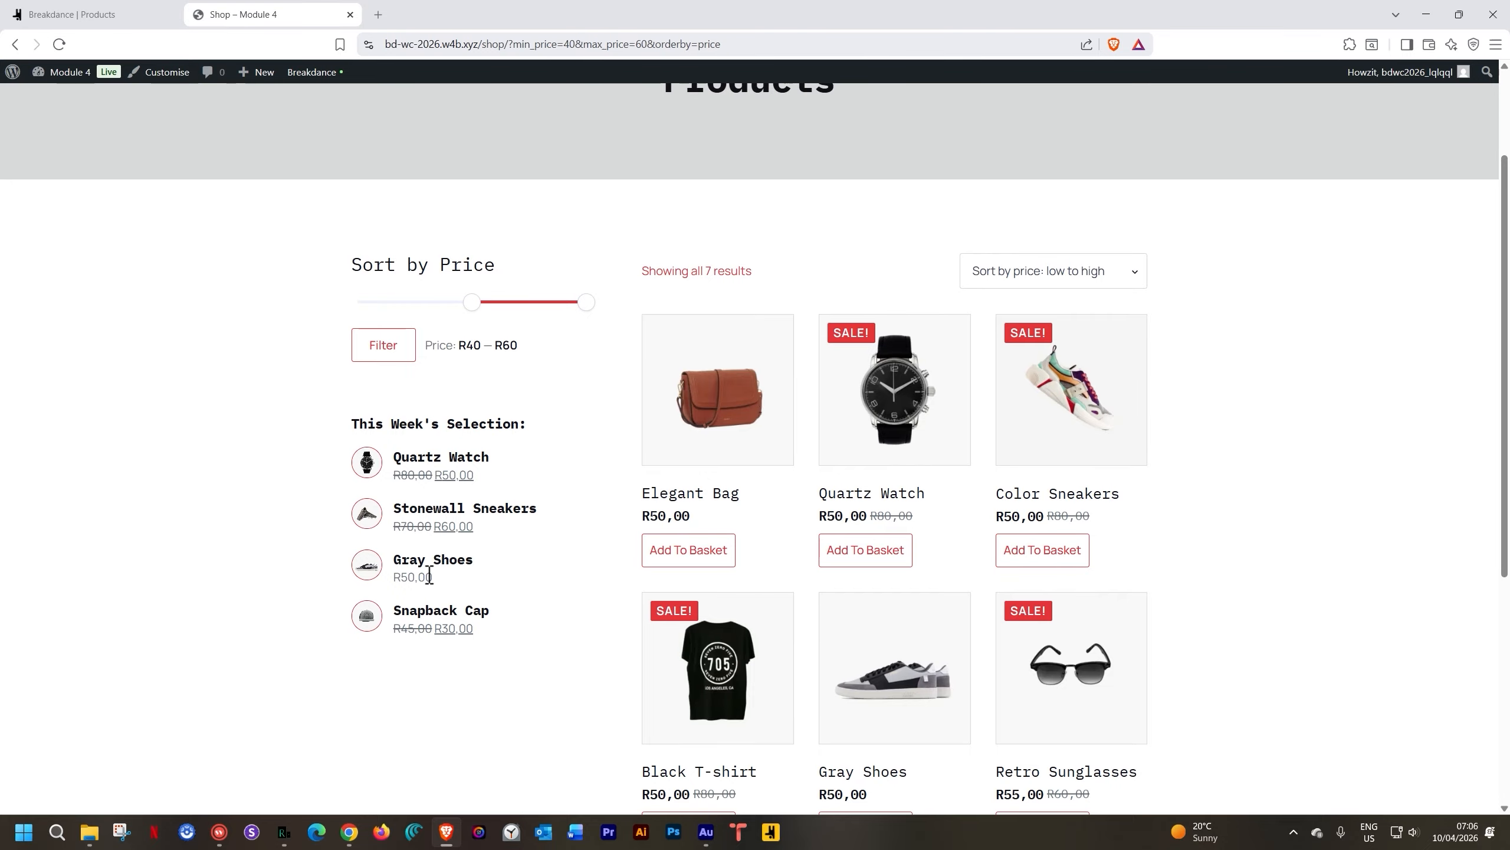
{"action": "left_click", "coordinate": [67, 15]}
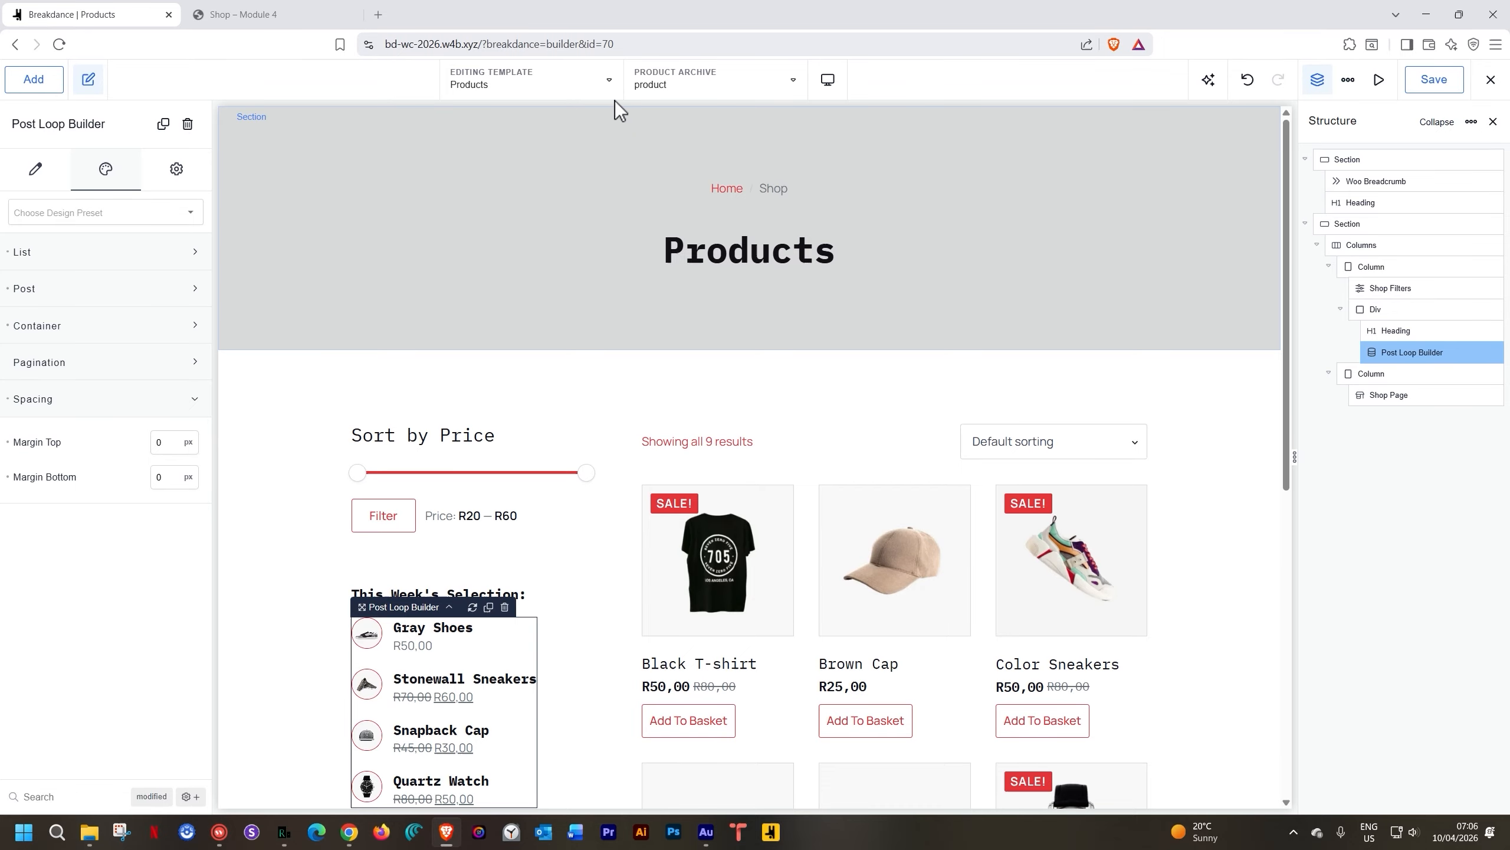
In the Simple Product List block, put the product image and the name-and-price Div into a new Div
{"action": "left_click", "coordinate": [606, 79]}
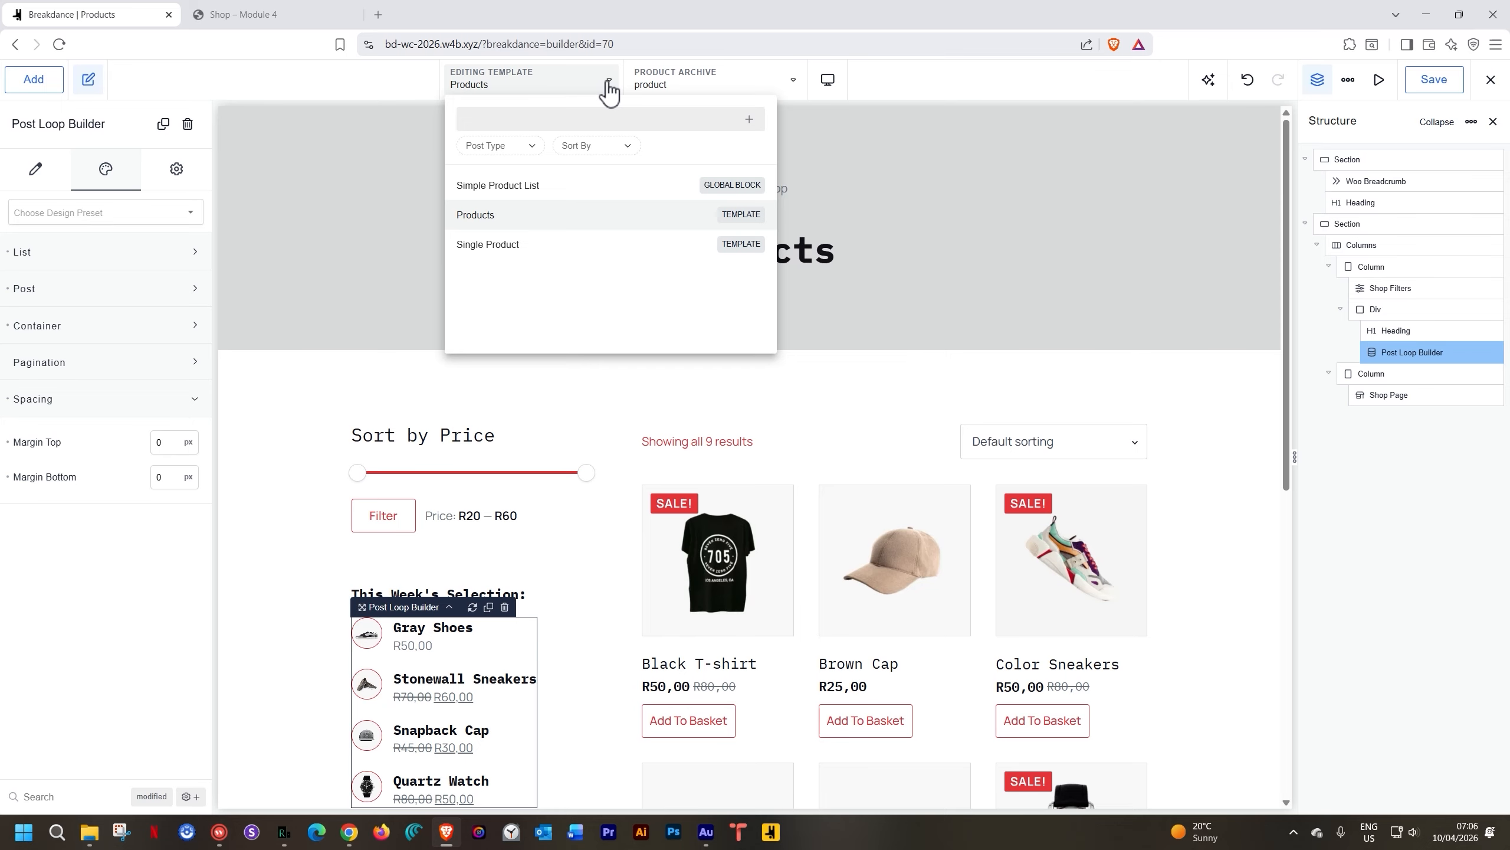
{"action": "left_click", "coordinate": [507, 187]}
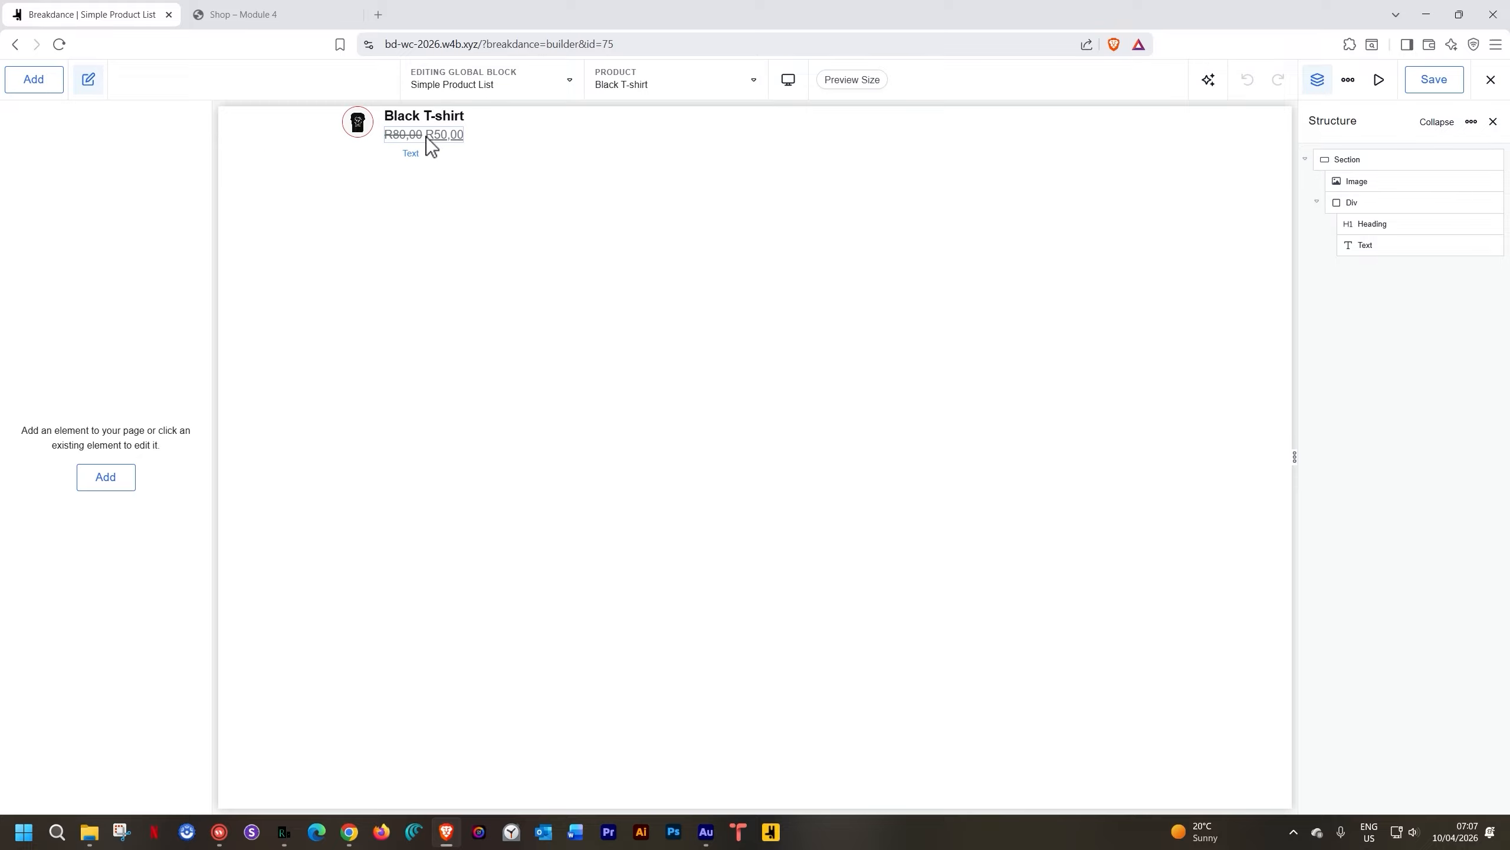
{"action": "left_click", "coordinate": [493, 128]}
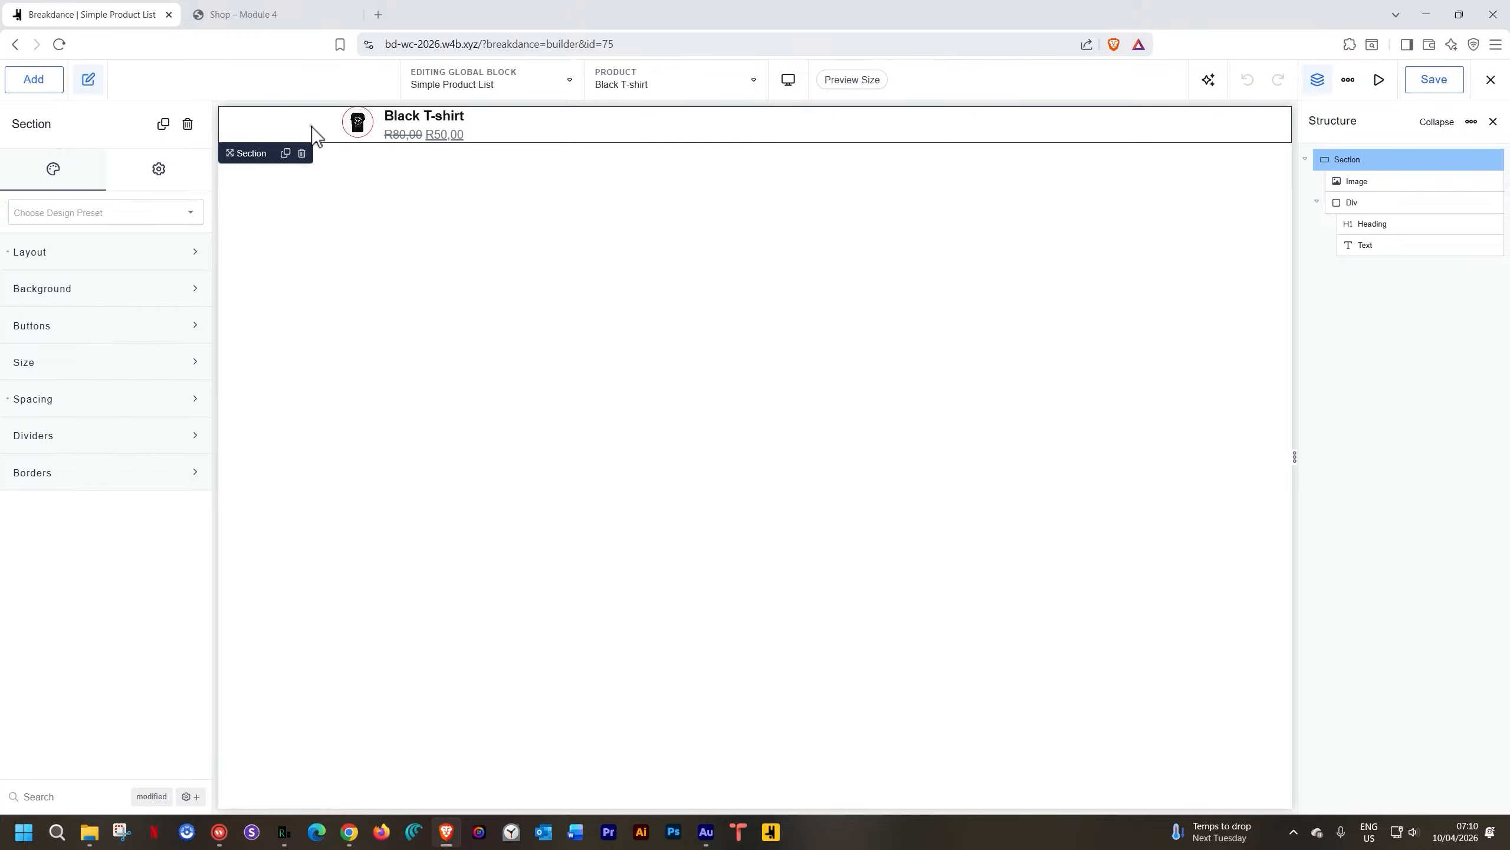
{"action": "right_click", "coordinate": [312, 126]}
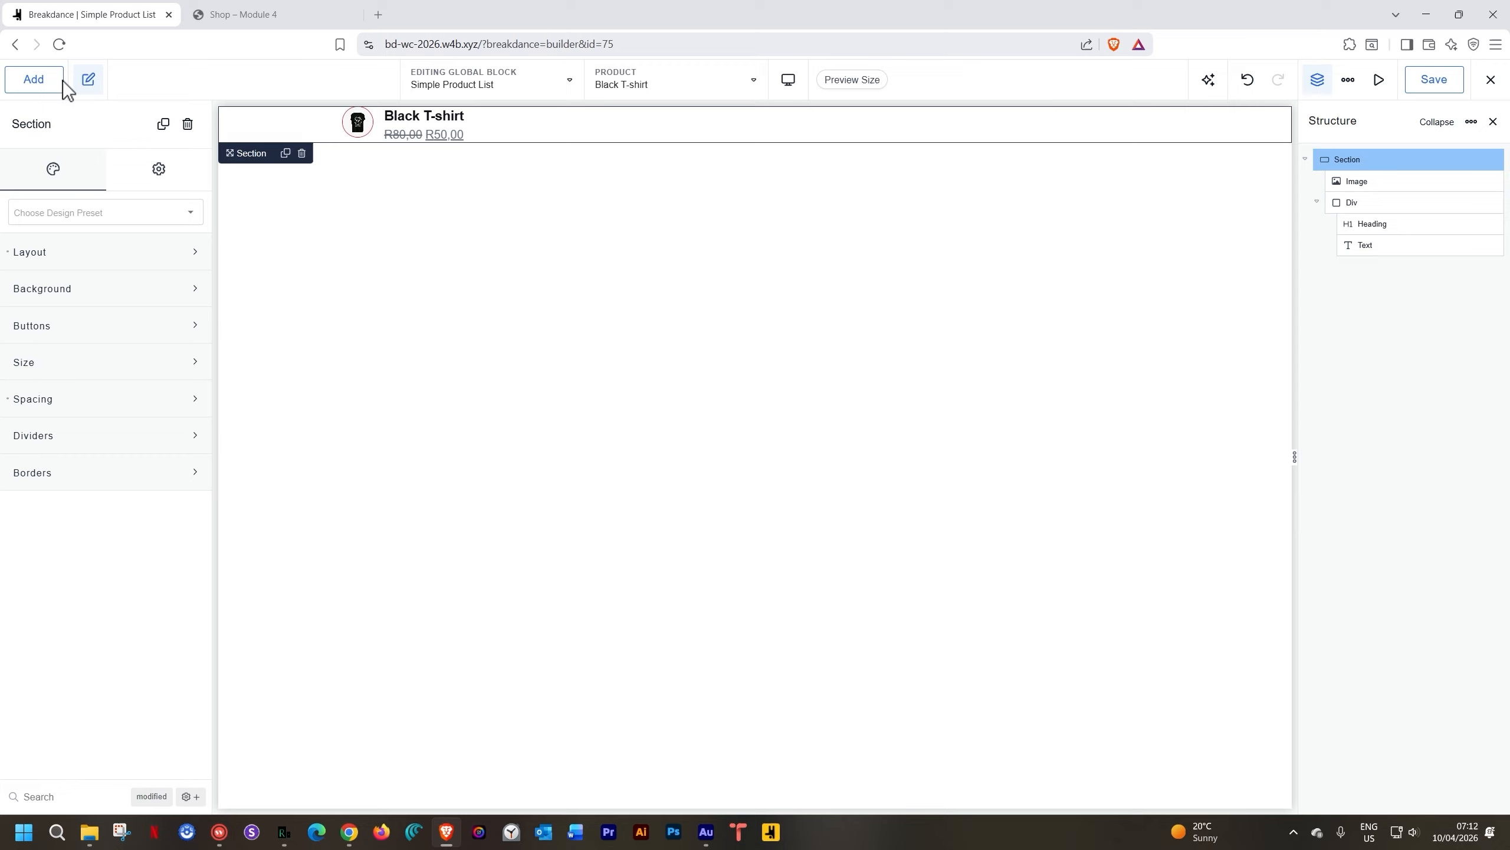
{"action": "left_click", "coordinate": [36, 81]}
{"action": "left_click", "coordinate": [53, 394]}
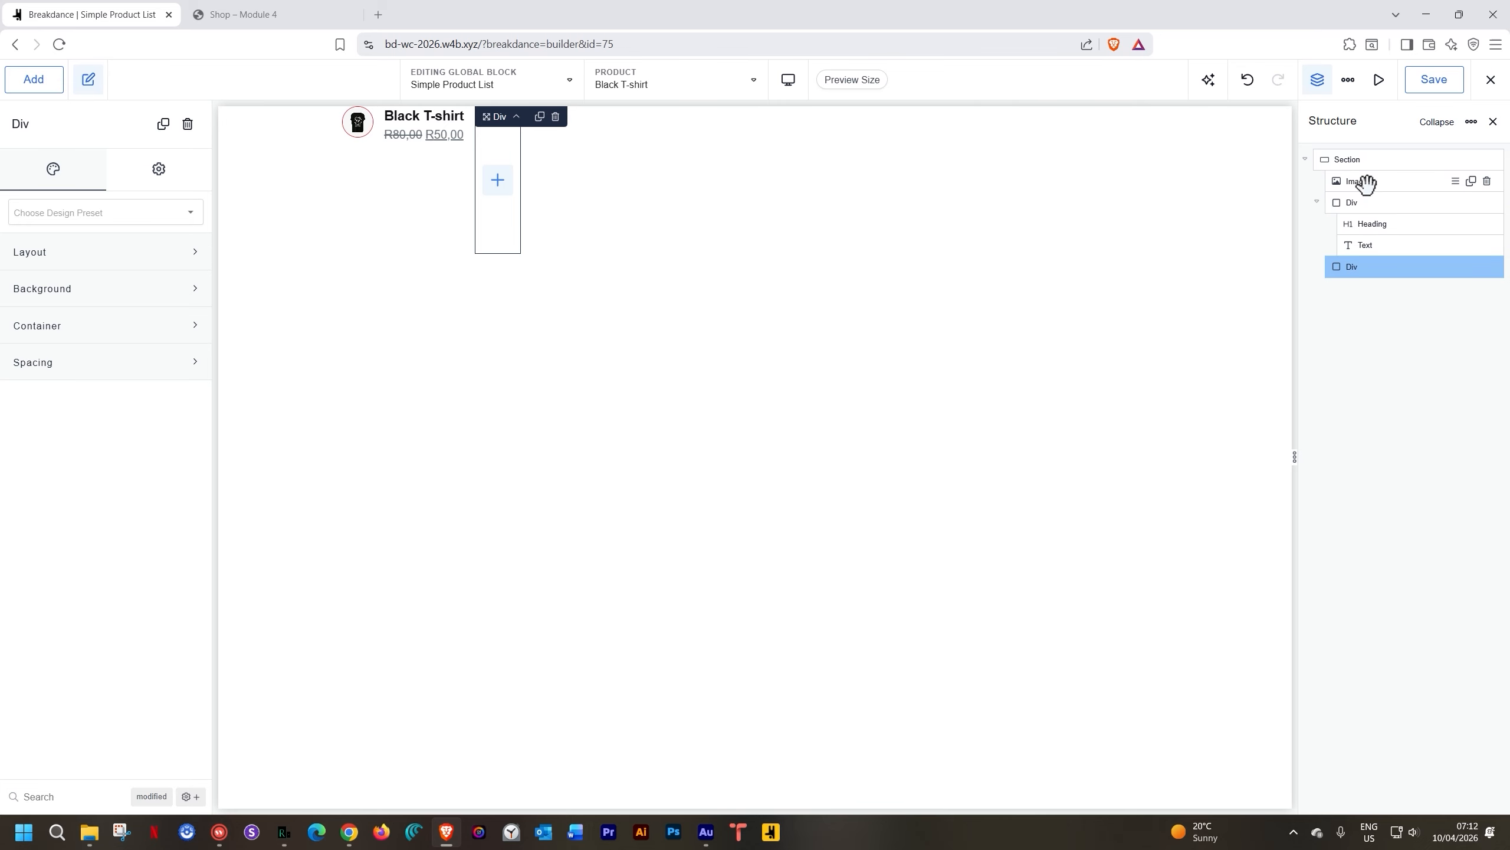
{"action": "left_click_drag", "start_coordinate": [1365, 186], "coordinate": [1362, 262]}
{"action": "left_click_drag", "start_coordinate": [1359, 181], "coordinate": [1364, 277]}
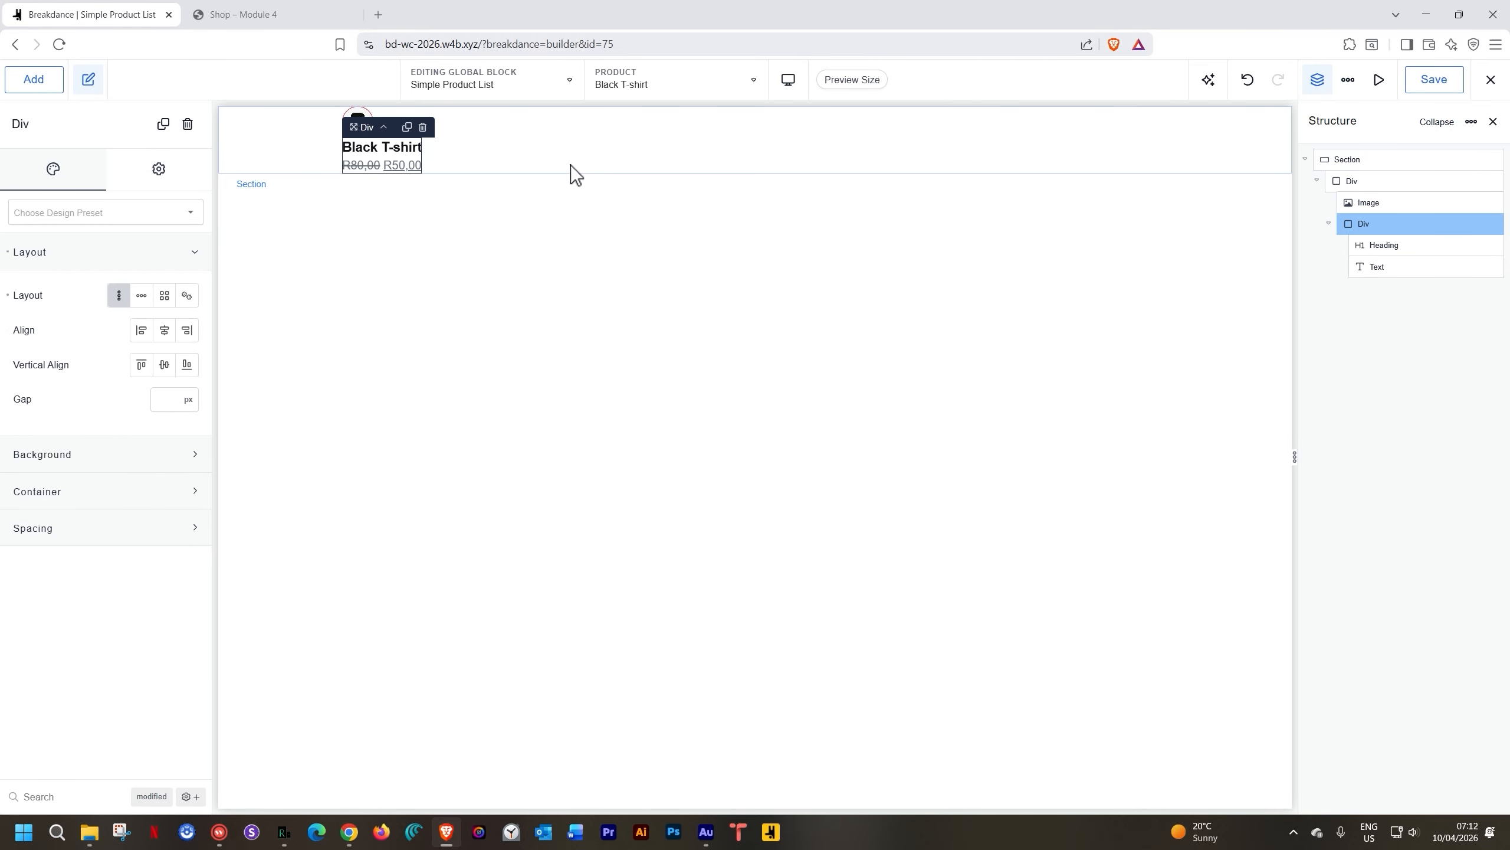
Lay the outer Div out horizontally with a 15 px gap
{"action": "left_click", "coordinate": [1354, 182]}
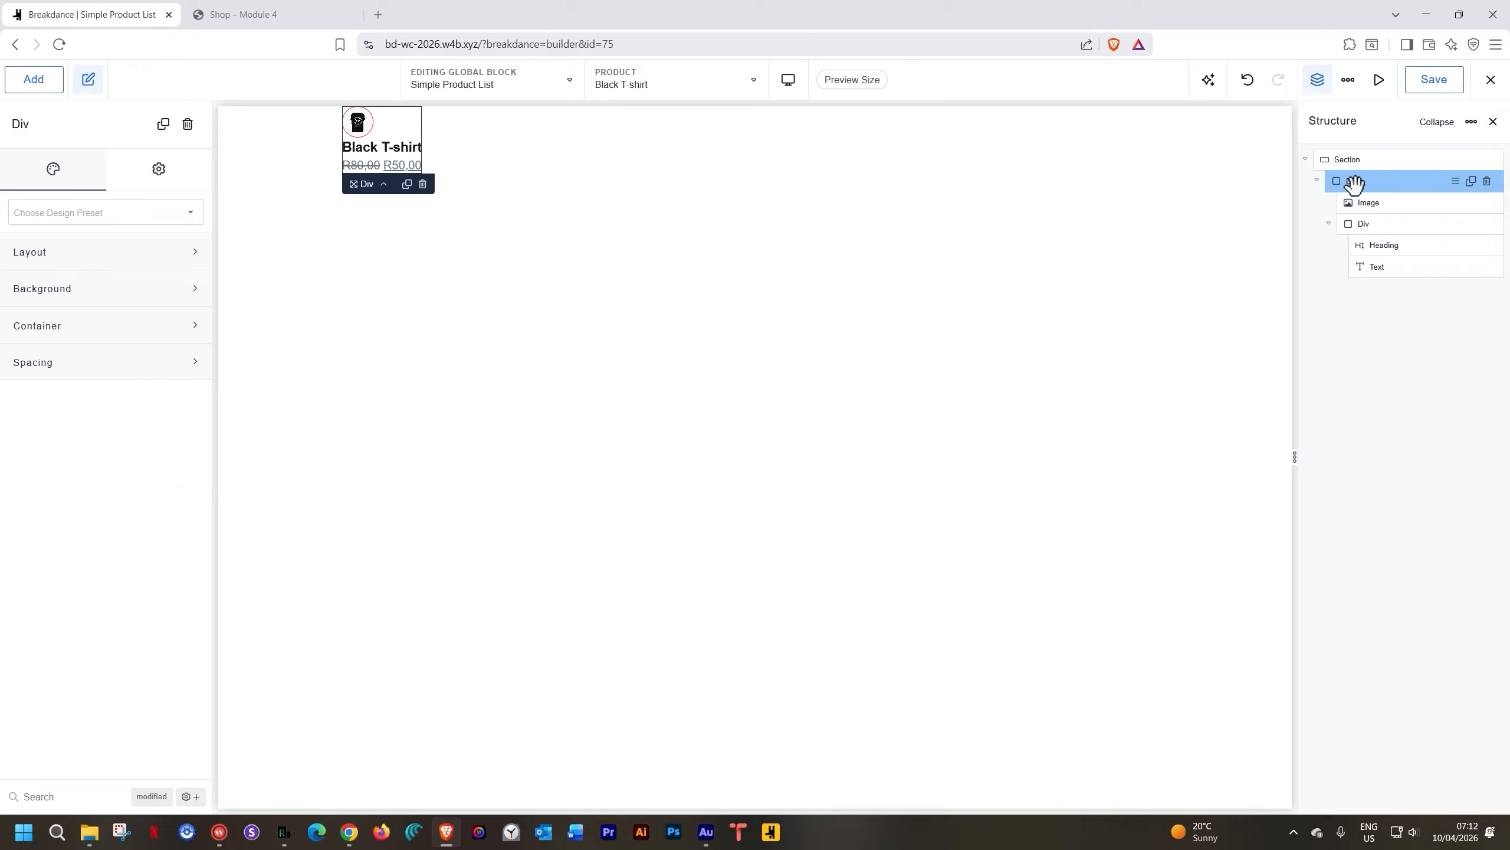
{"action": "left_click", "coordinate": [55, 251]}
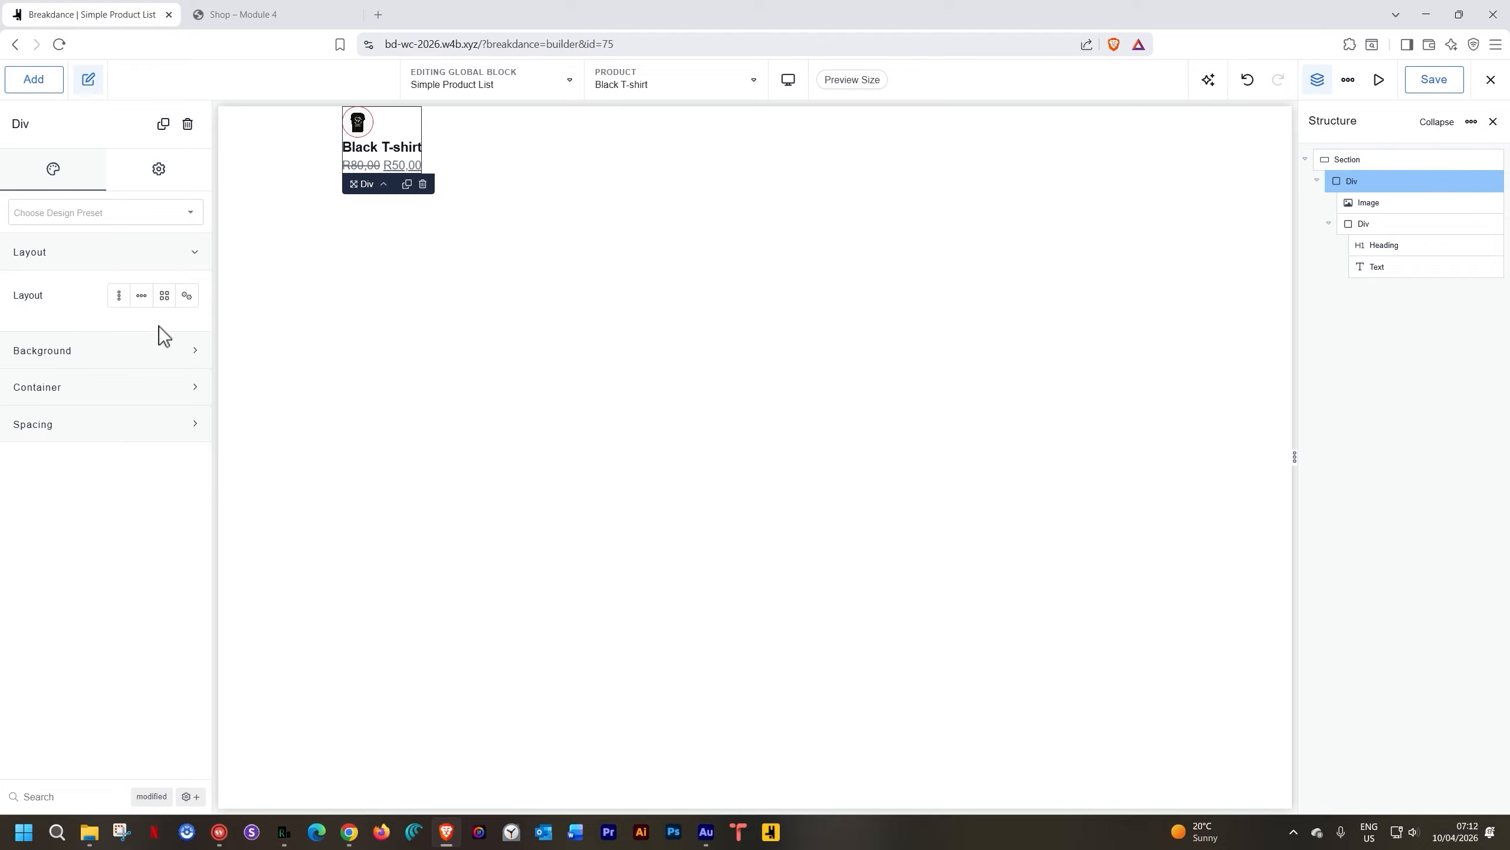
{"action": "left_click", "coordinate": [141, 296]}
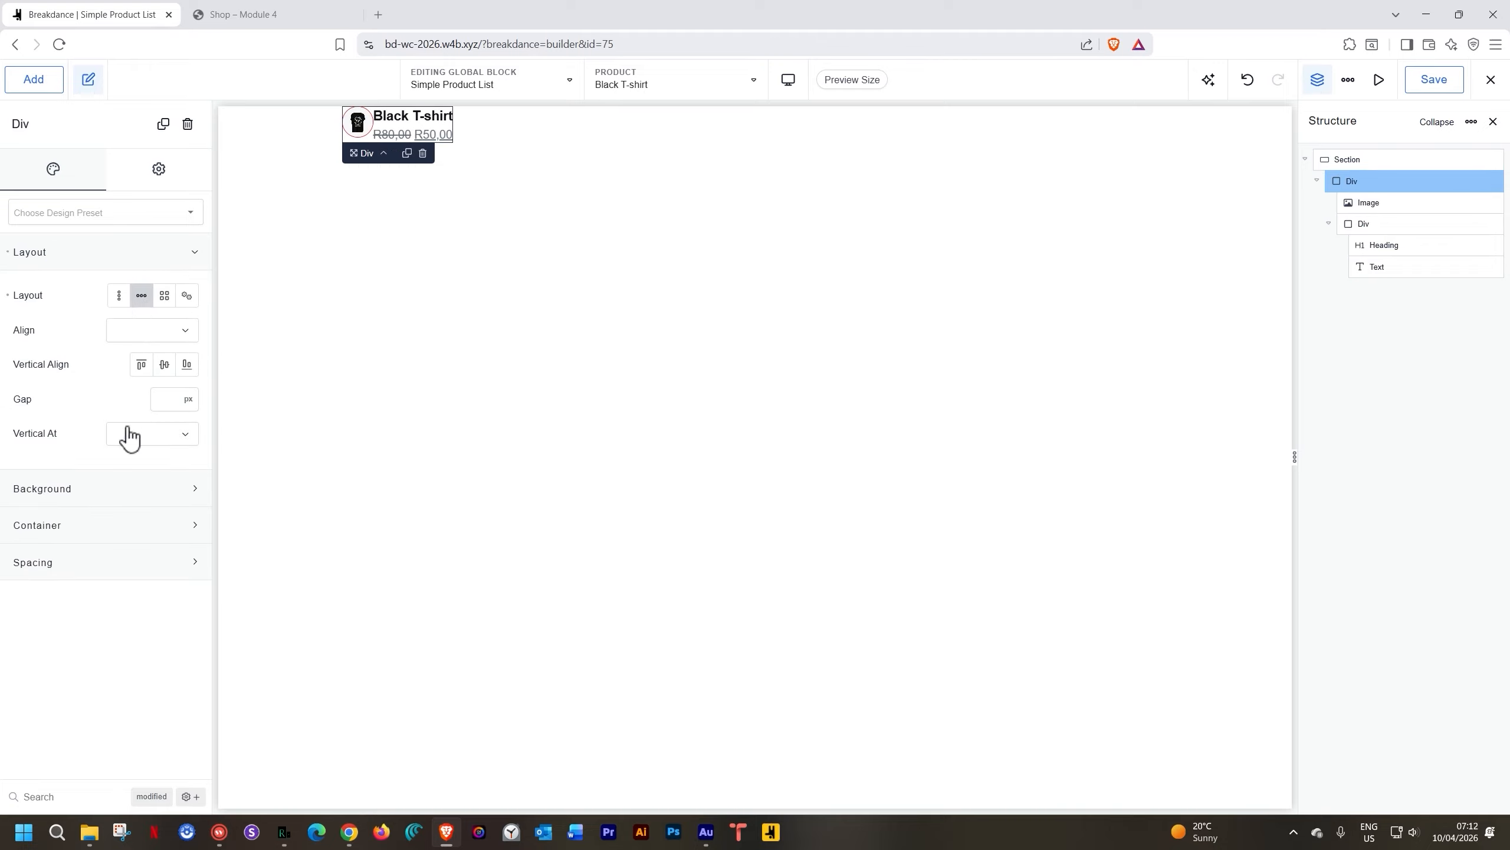
{"action": "left_click", "coordinate": [171, 400]}
{"action": "type", "text": "15"}
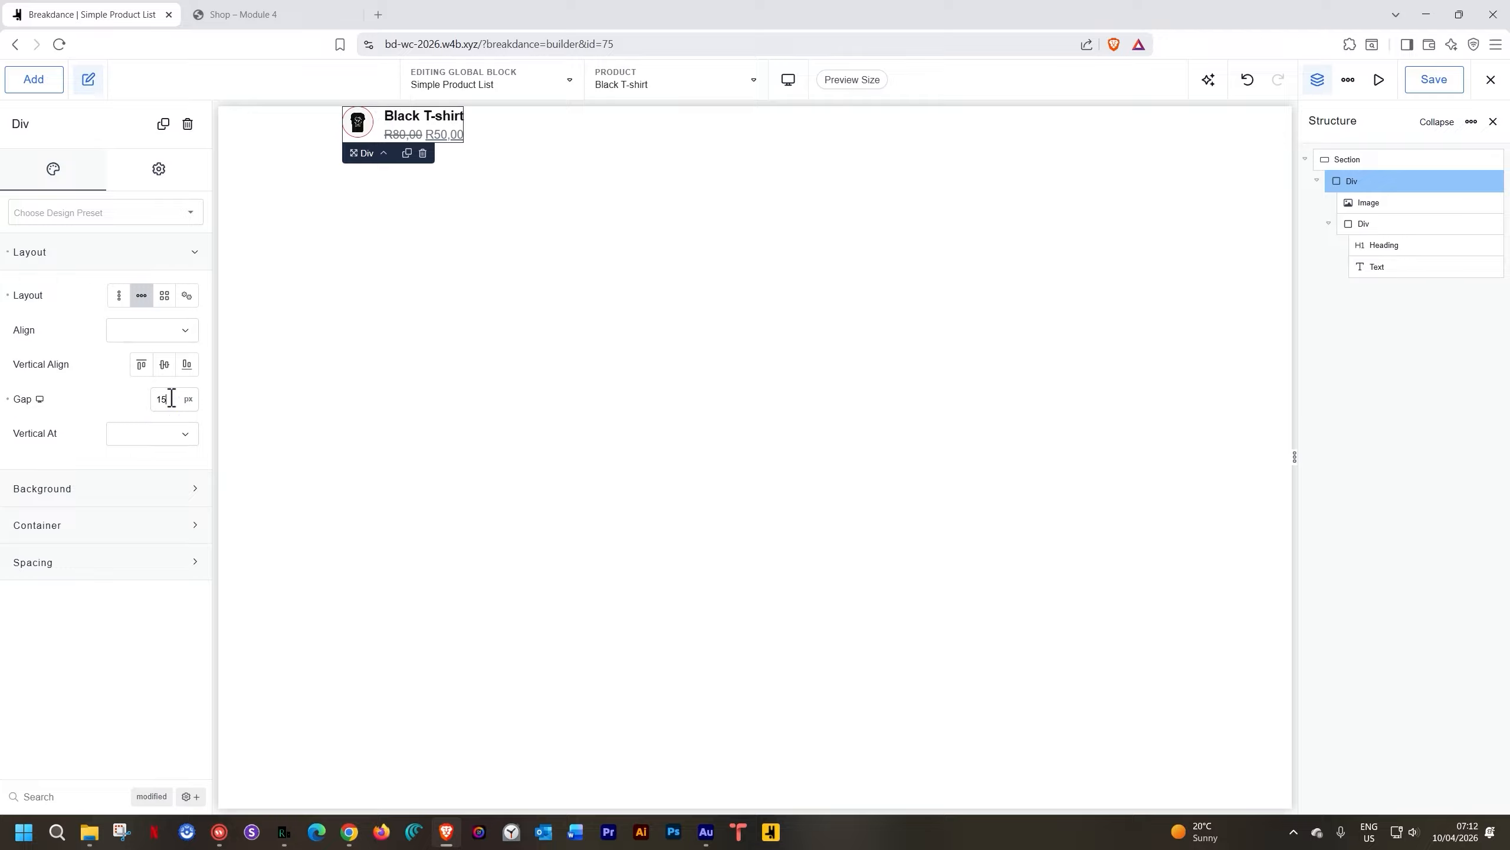
{"action": "left_click", "coordinate": [1339, 342]}
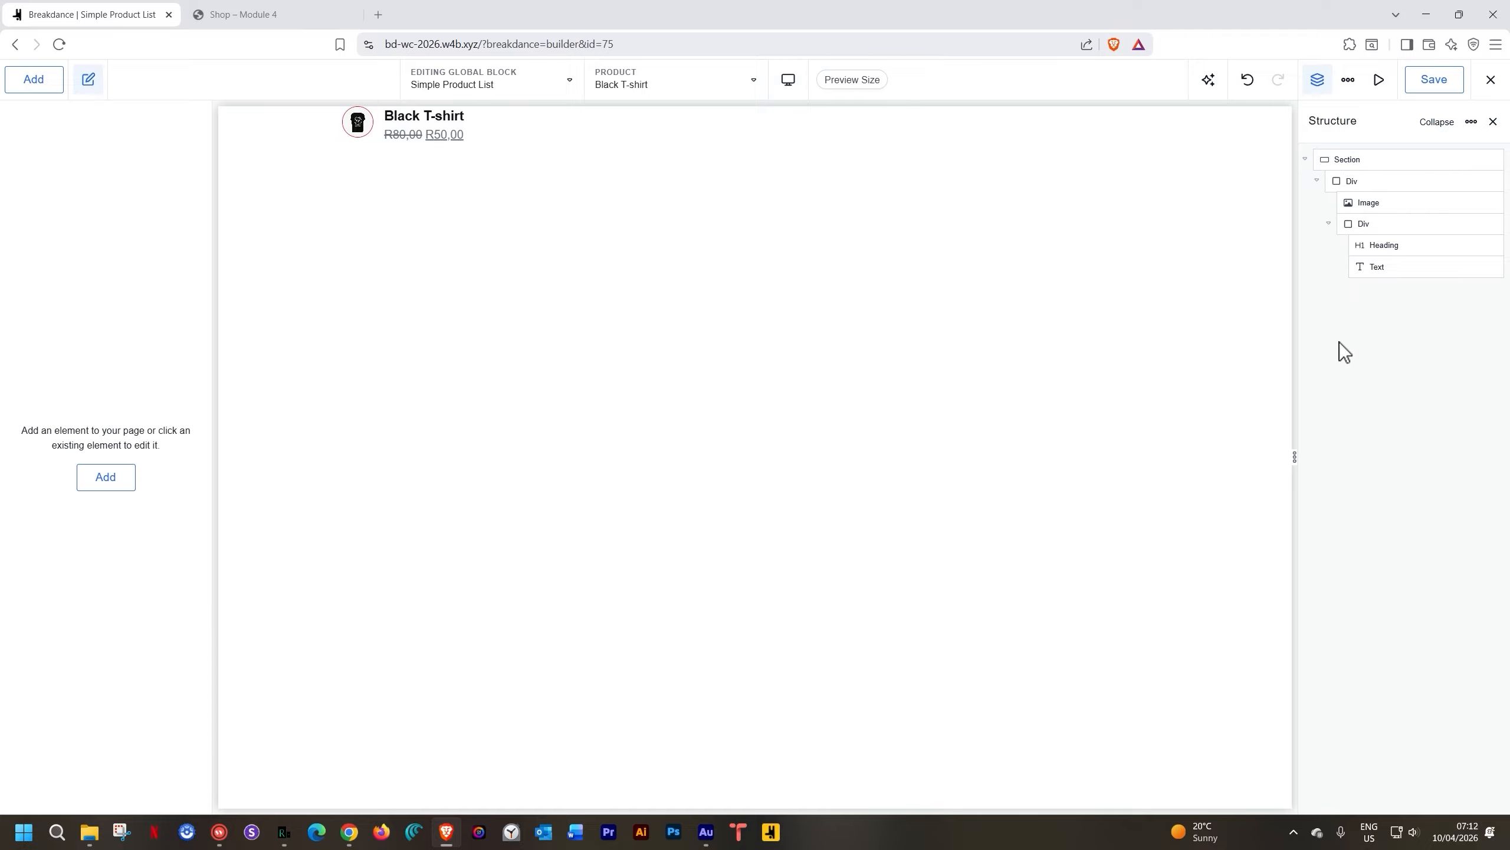
{"action": "left_click", "coordinate": [1332, 158]}
{"action": "left_click", "coordinate": [1353, 182]}
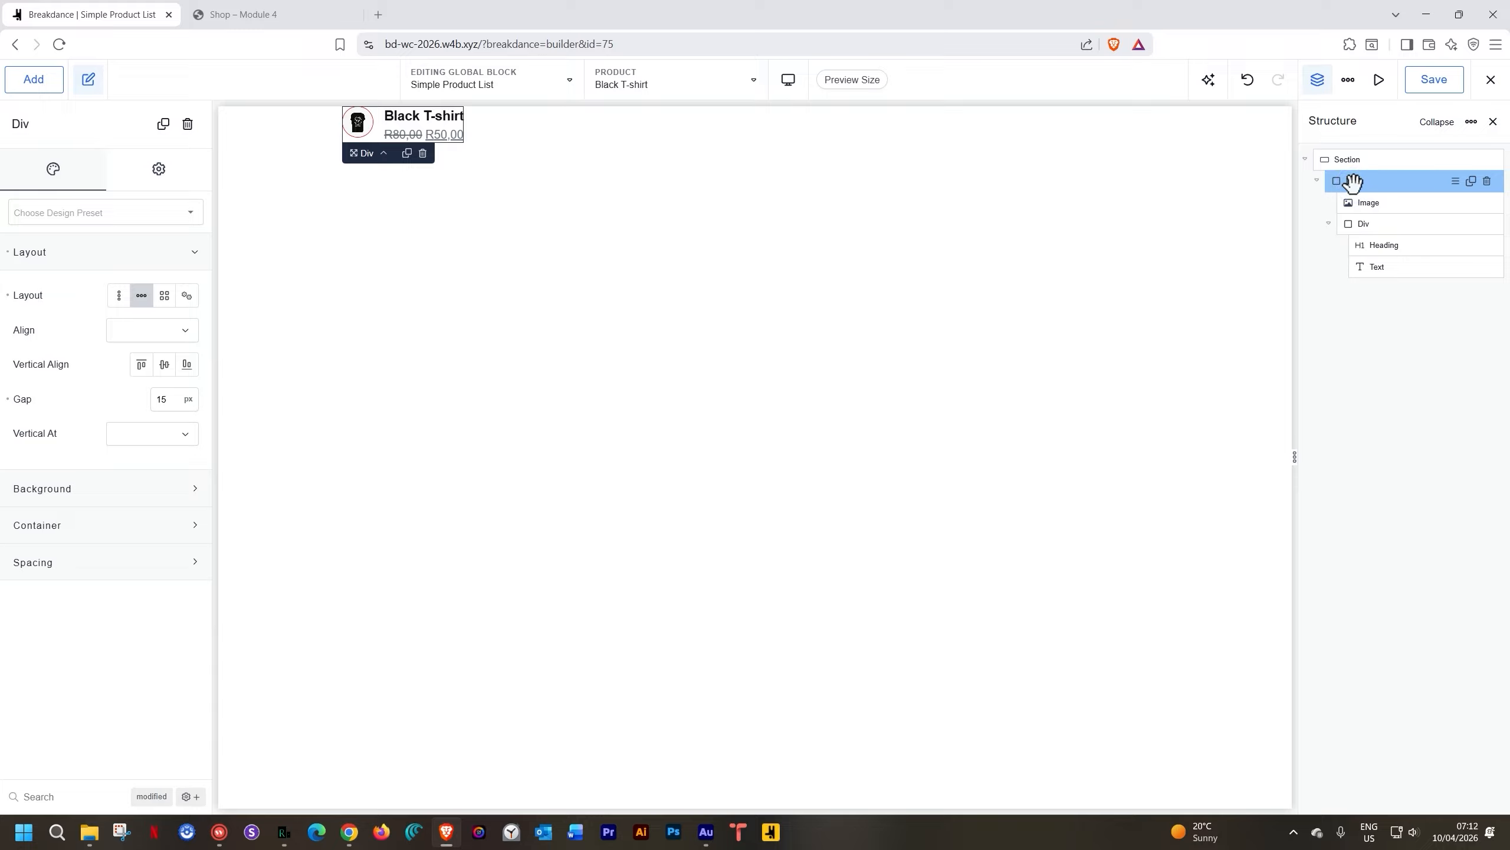
Wrap the product row in a Link to the Post Permalink and save the block
{"action": "right_click", "coordinate": [1347, 185]}
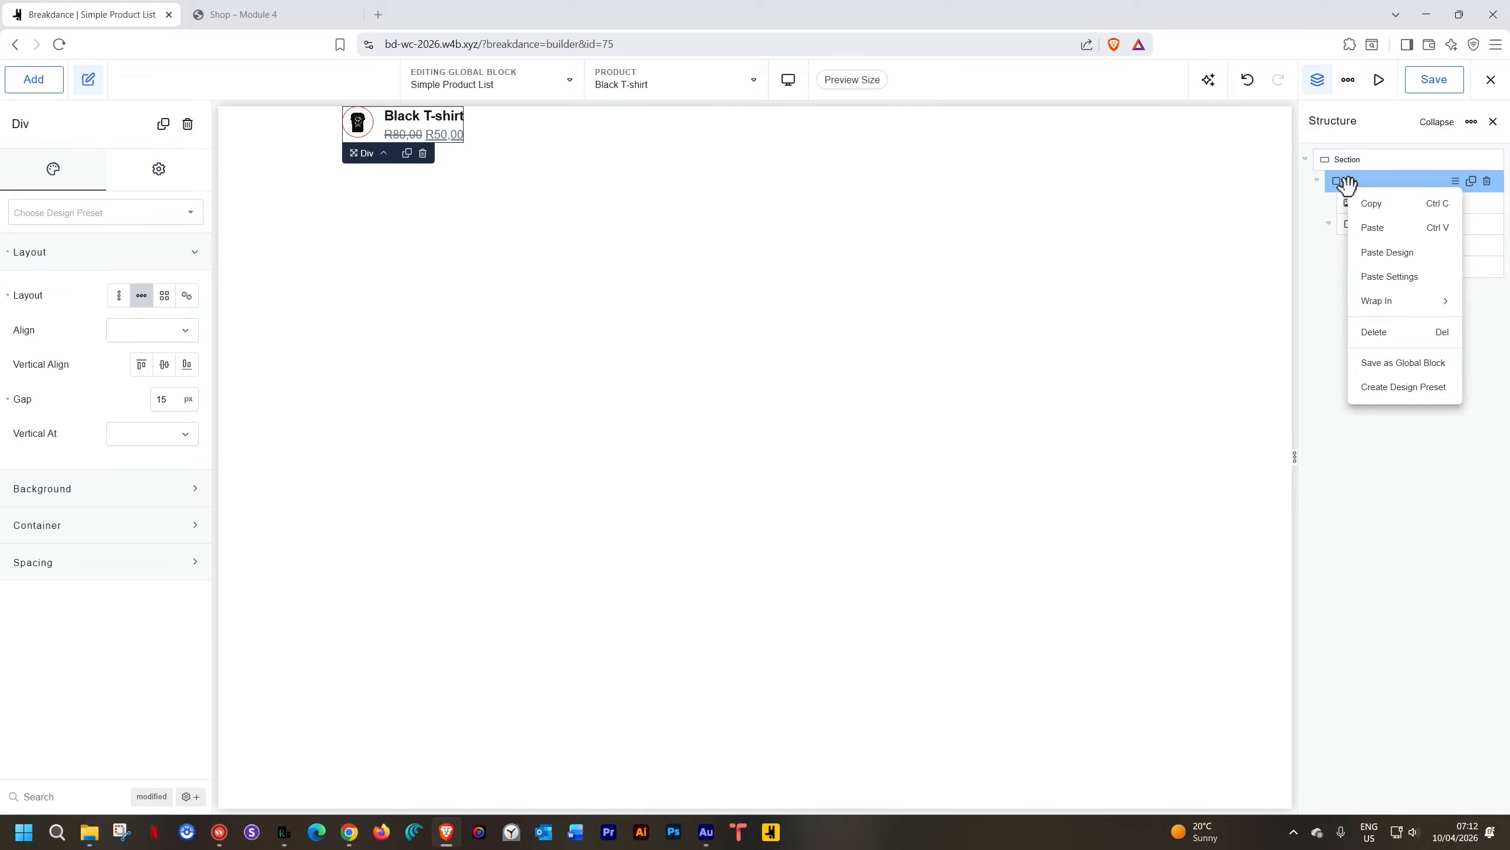
{"action": "mouse_move", "coordinate": [1380, 300]}
{"action": "left_click", "coordinate": [1311, 328]}
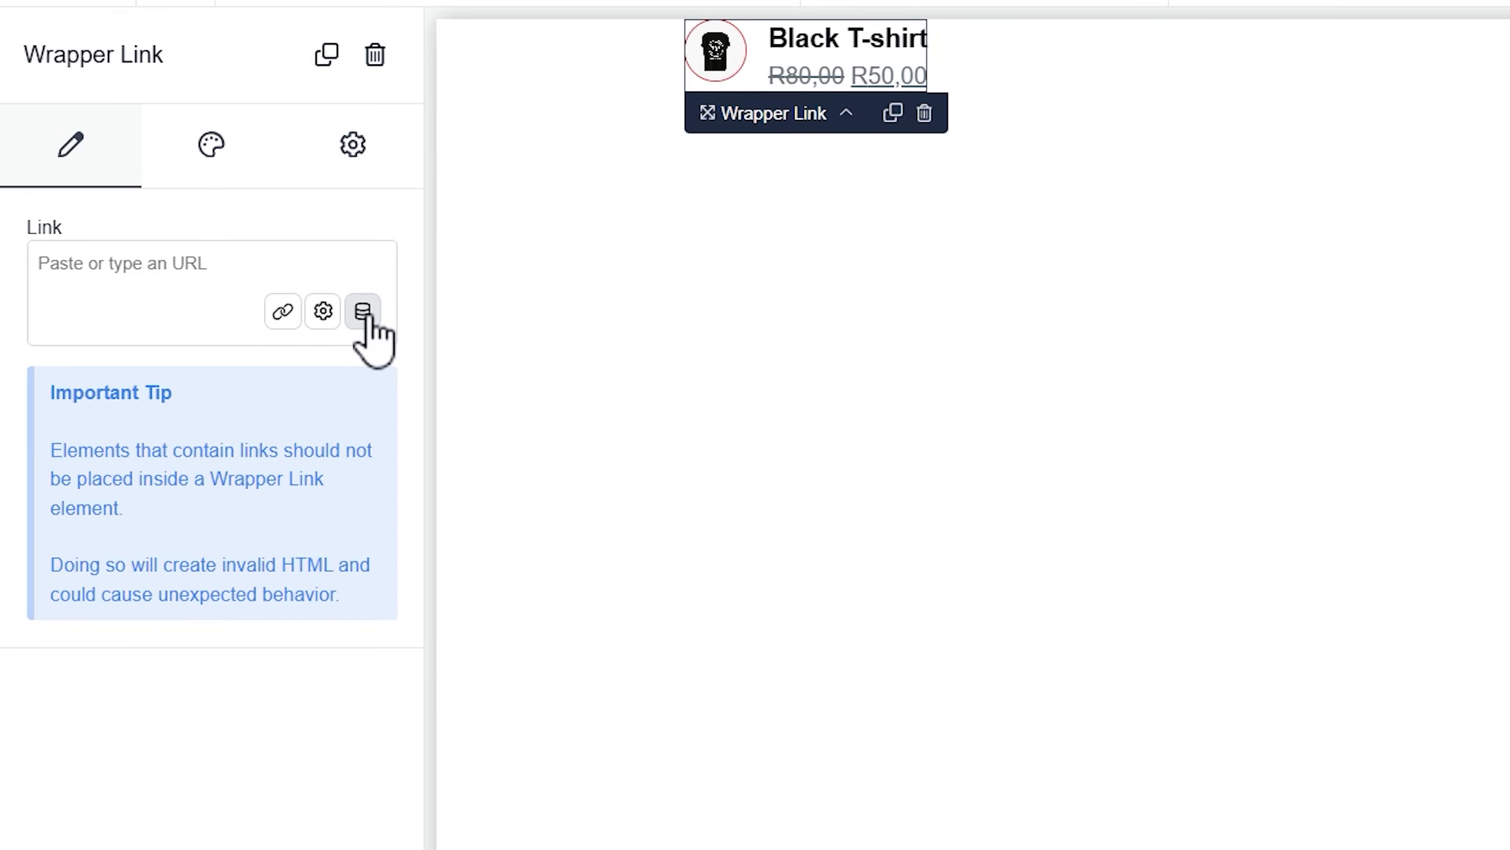
{"action": "left_click", "coordinate": [362, 312]}
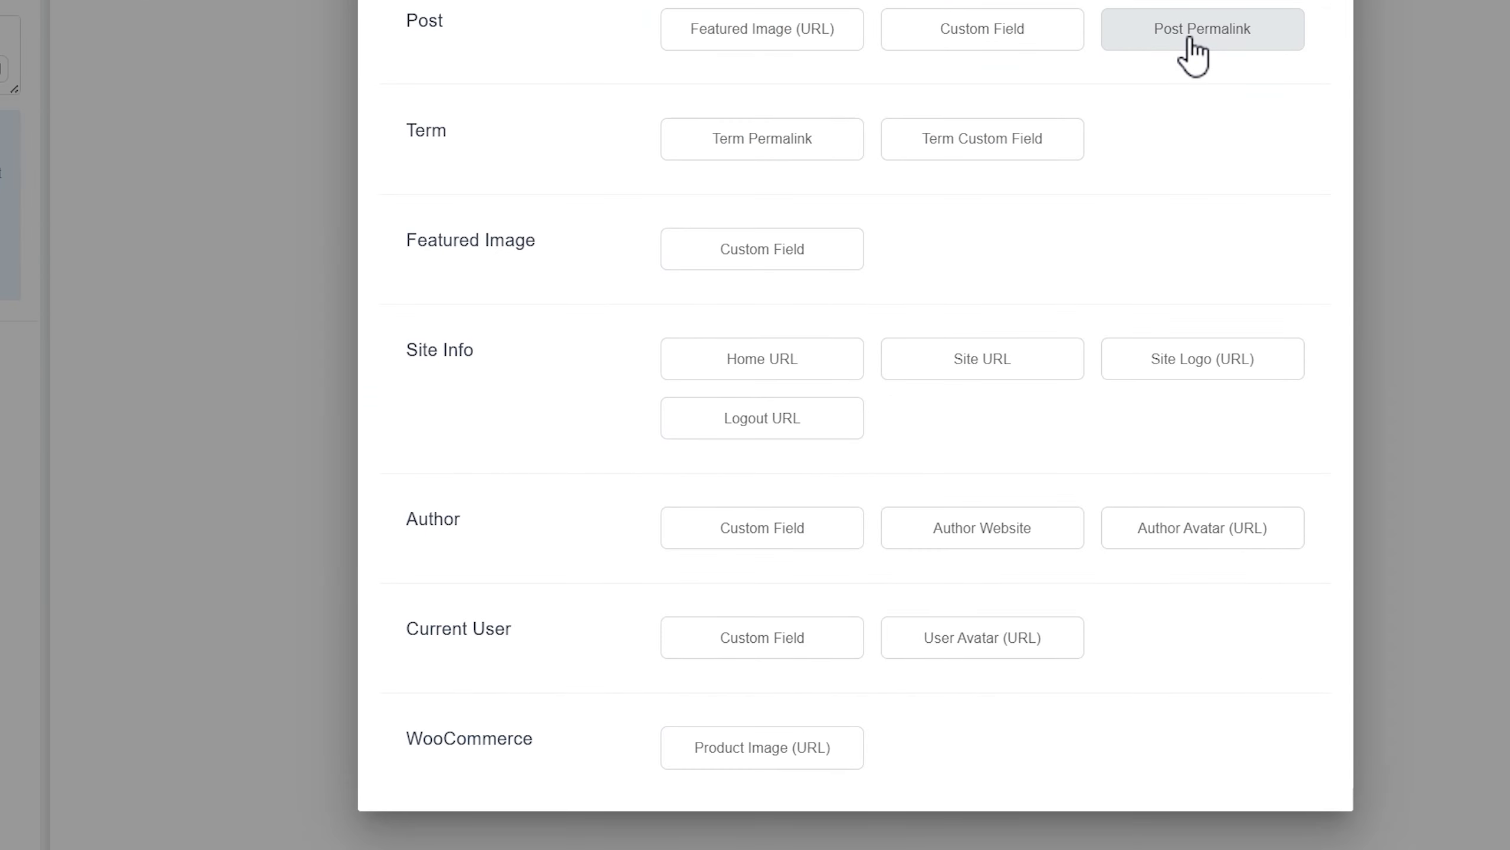
{"action": "left_click", "coordinate": [1172, 180]}
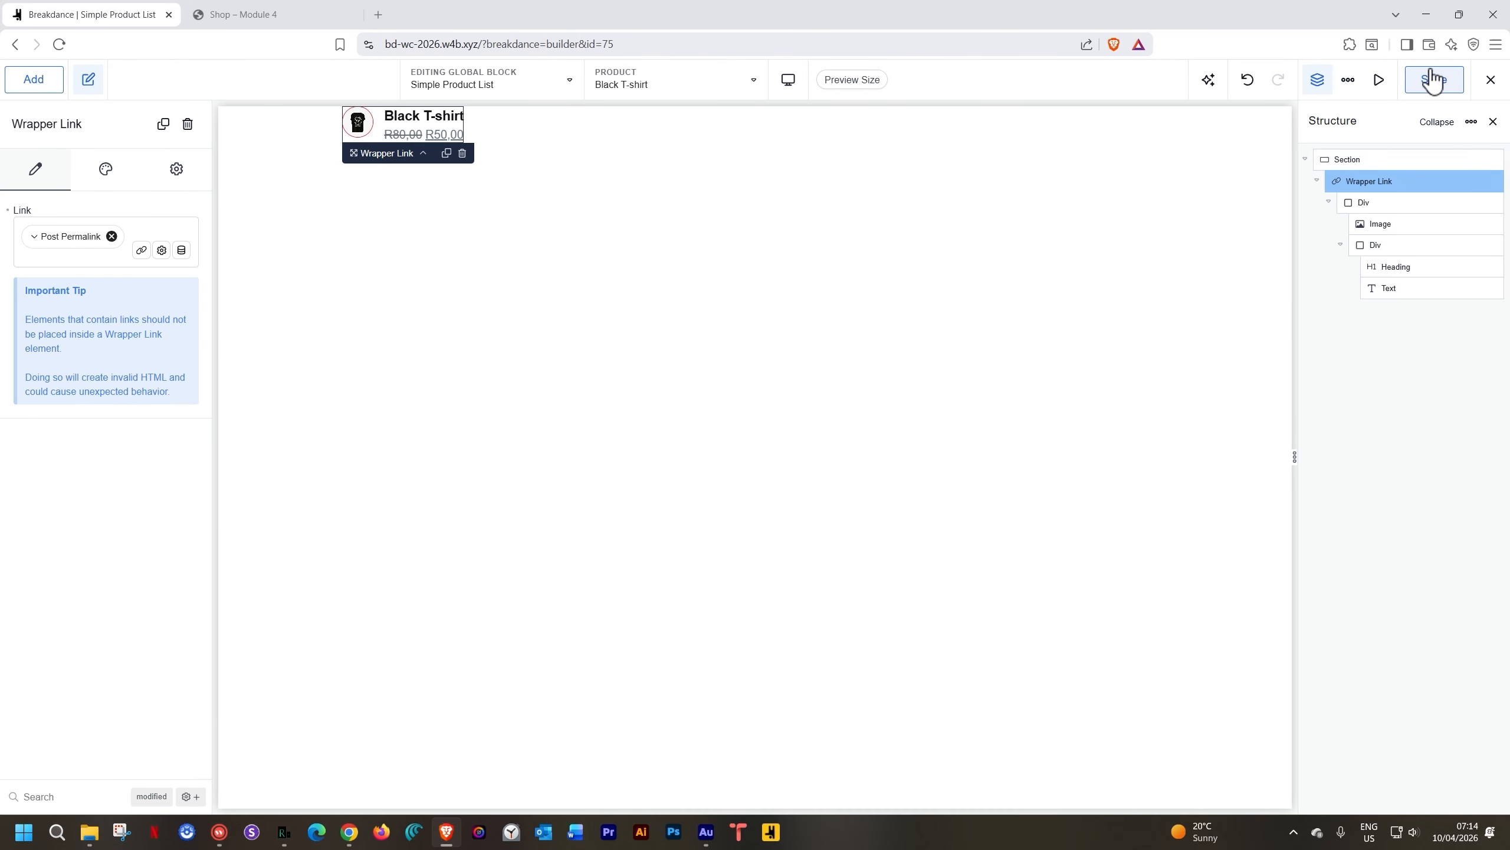
{"action": "left_click", "coordinate": [1433, 78]}
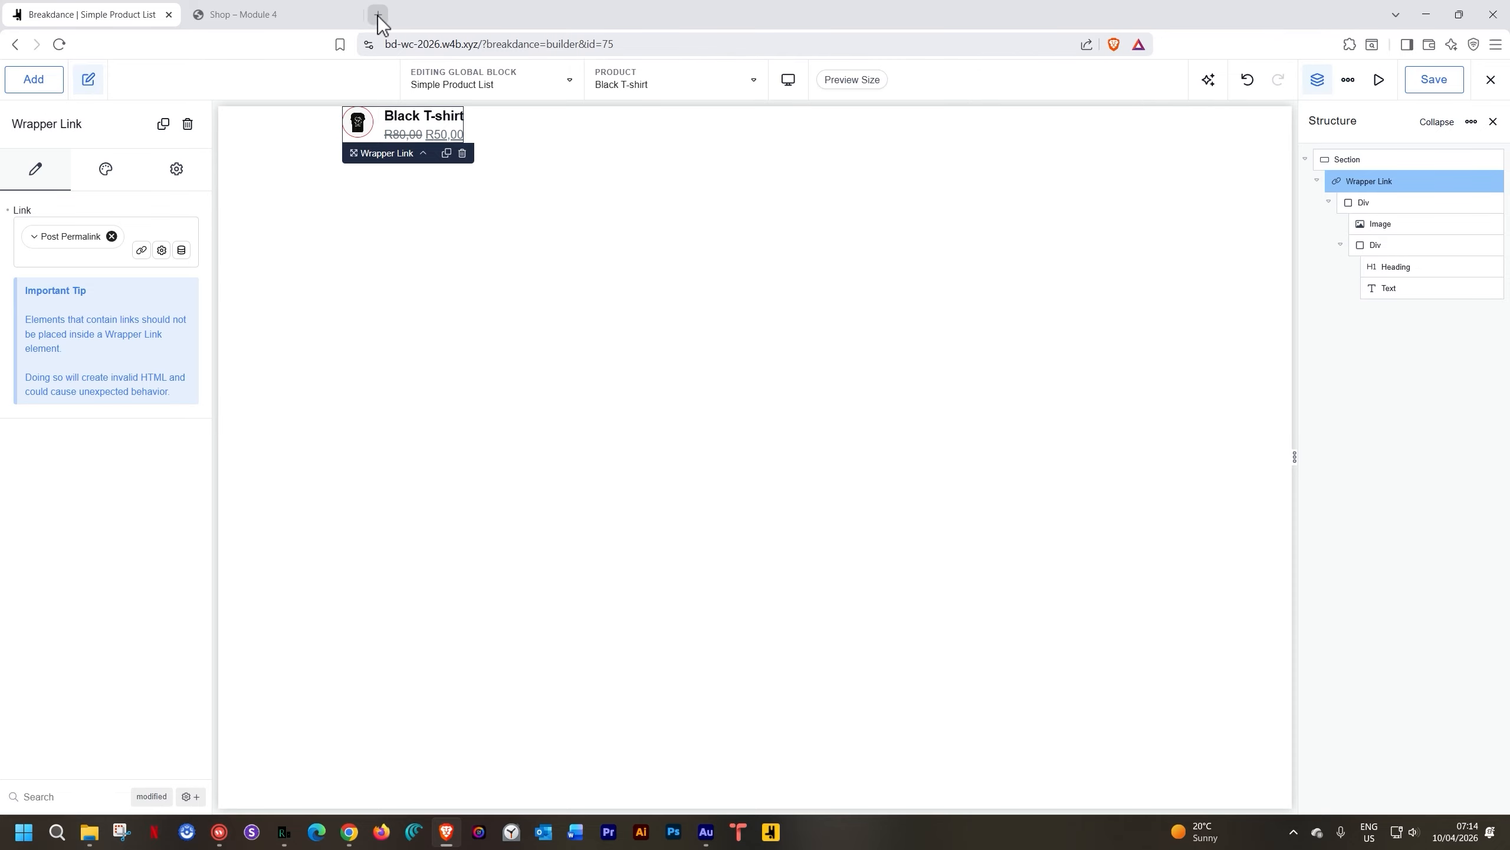
{"action": "left_click", "coordinate": [333, 15]}
Reload the shop and confirm Quartz Watch in This Week's Selection opens its product page
{"action": "left_click", "coordinate": [67, 46]}
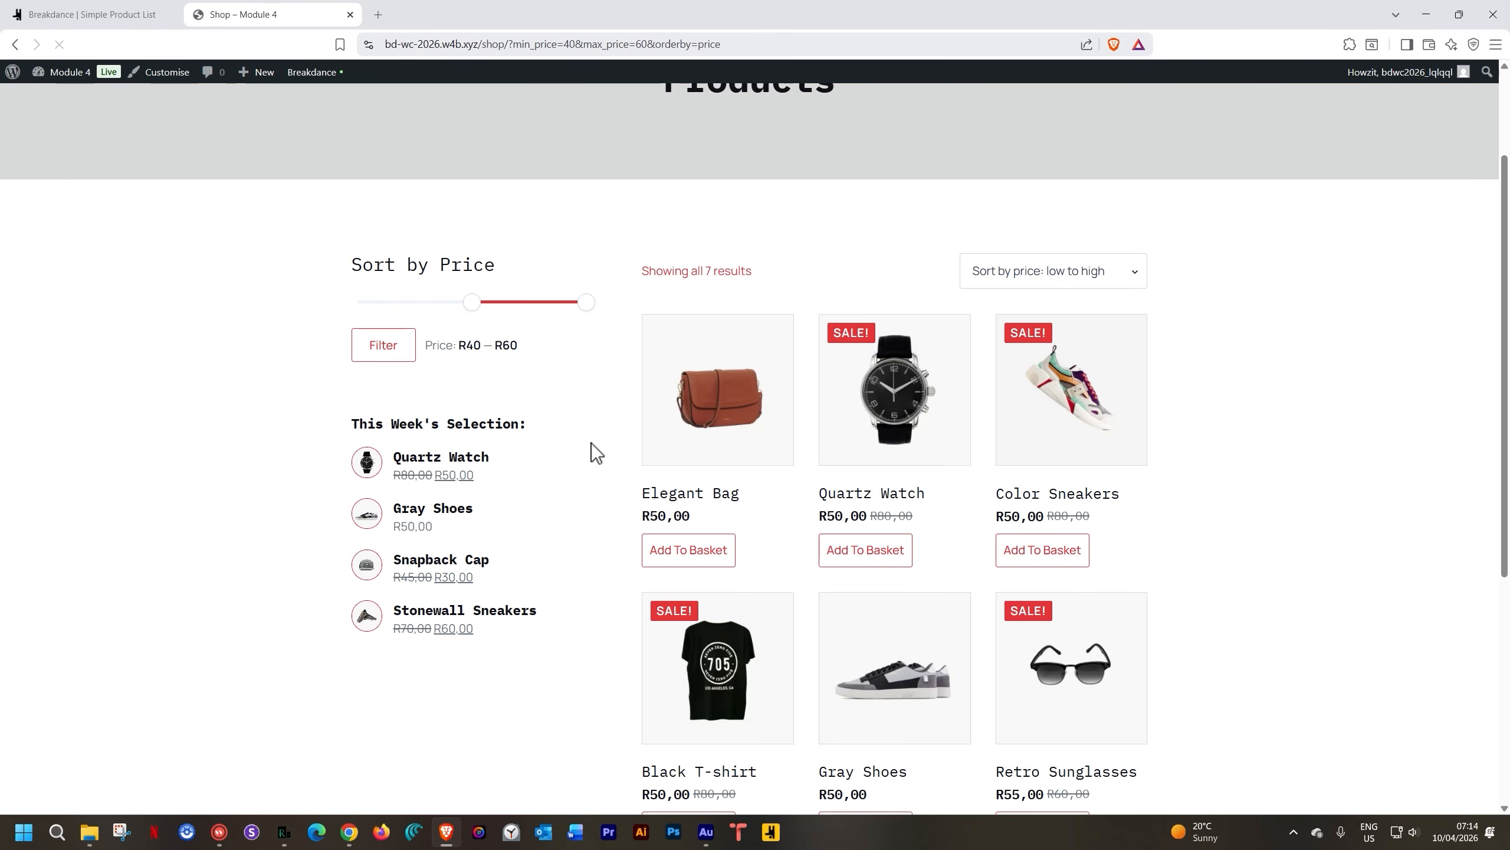
{"action": "left_click", "coordinate": [424, 475]}
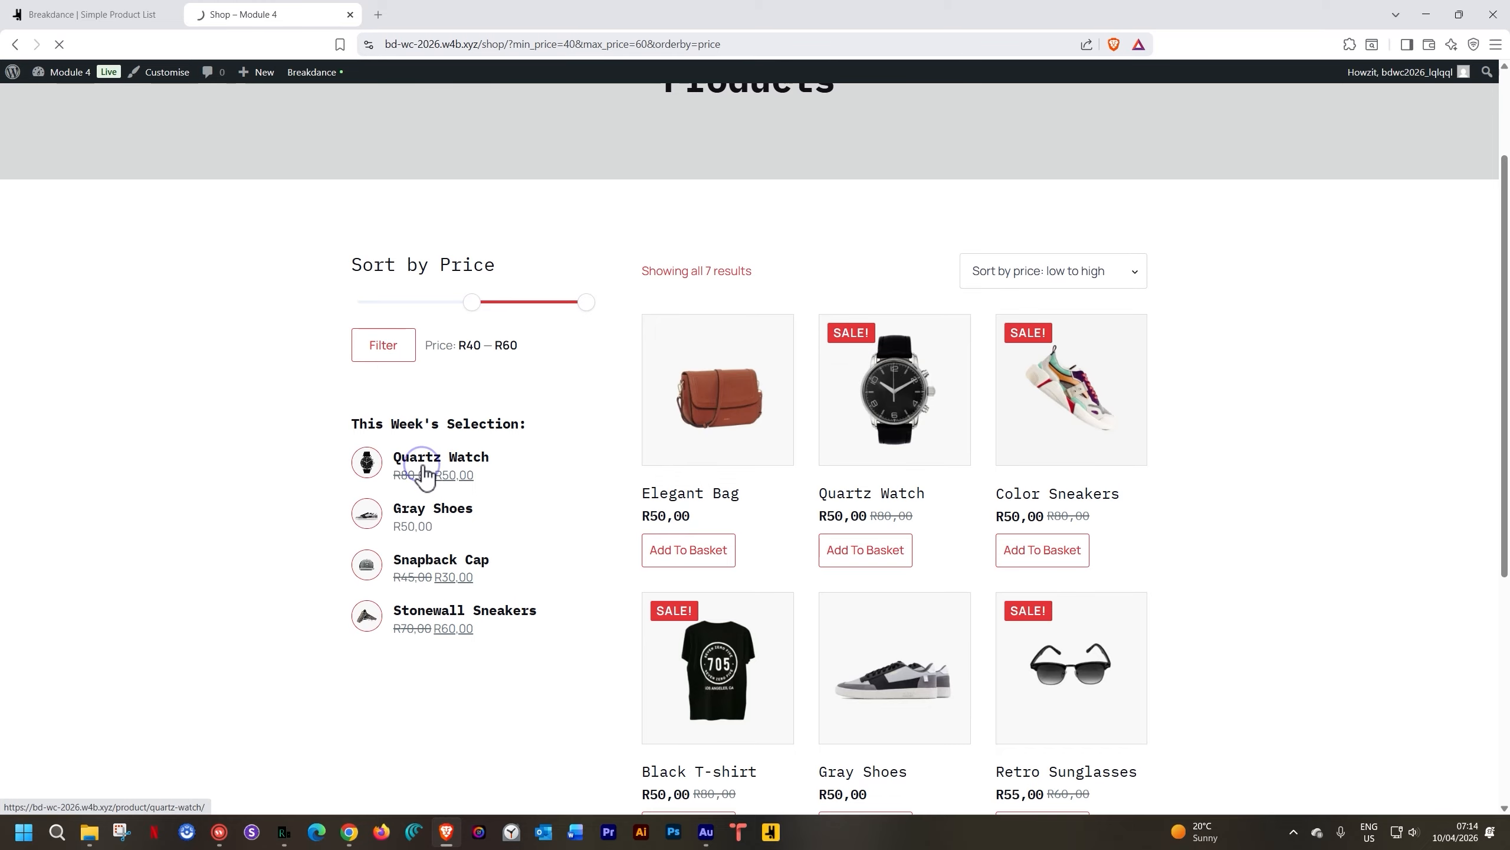
{"action": "left_click", "coordinate": [16, 46]}
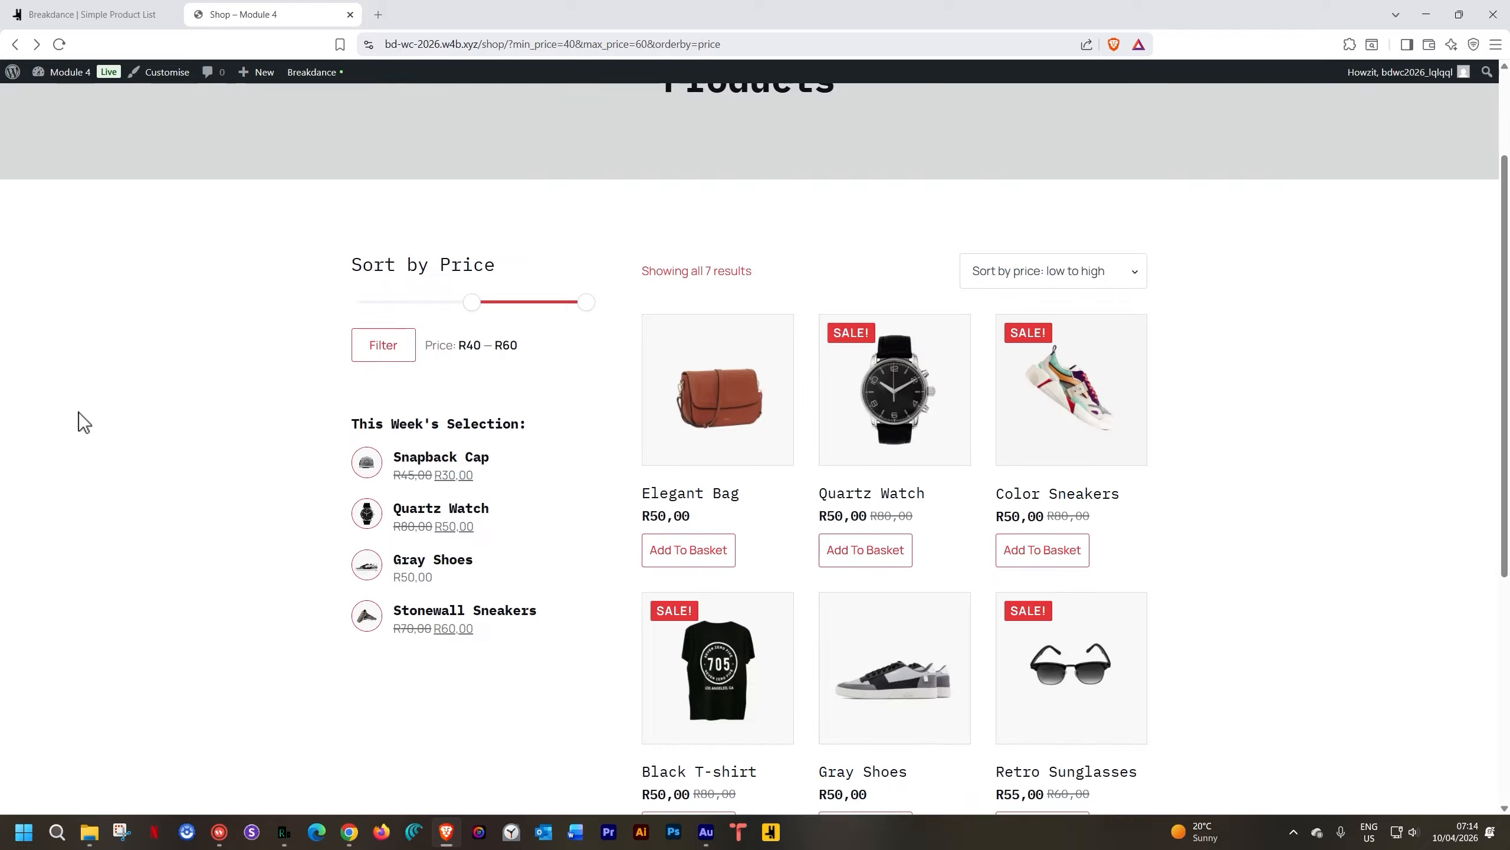
{"action": "left_click", "coordinate": [433, 519]}
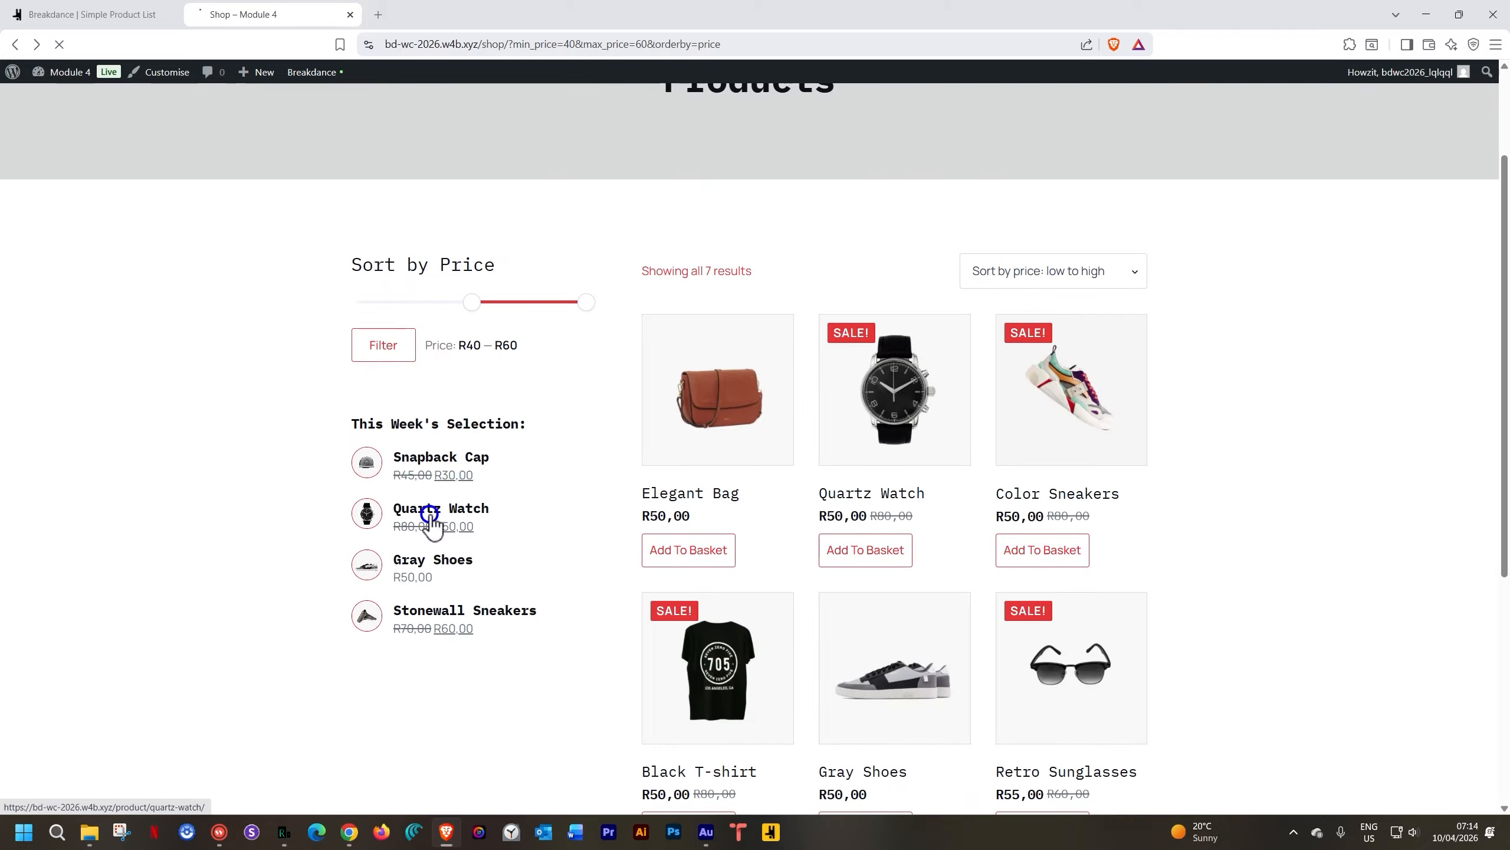
{"action": "left_click", "coordinate": [16, 45]}
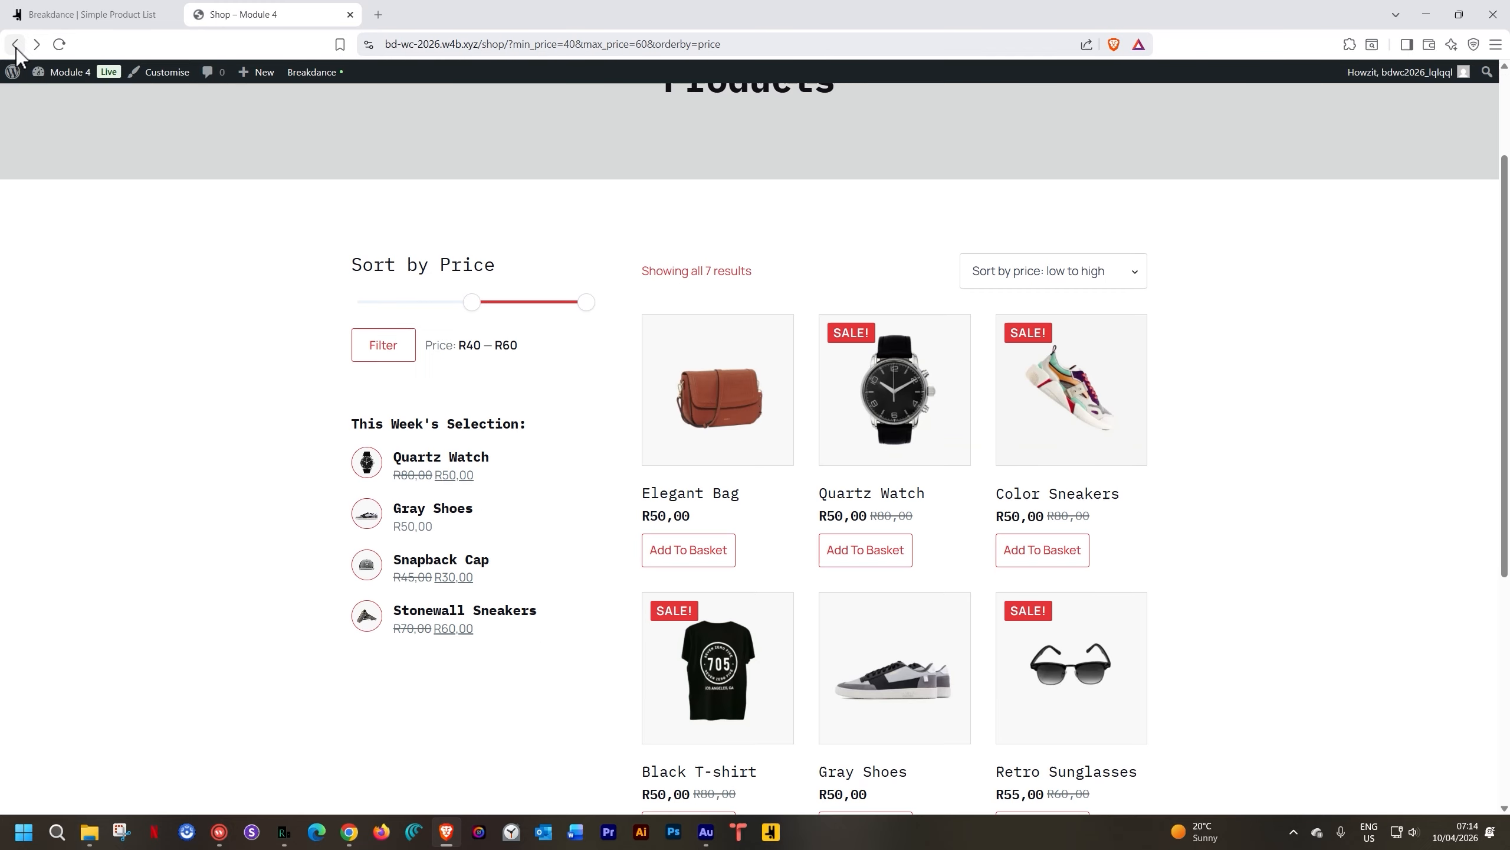
Back in the builder, verify the Wrapper Link uses Post Permalink and save the Simple Product List block
{"action": "left_click", "coordinate": [79, 15]}
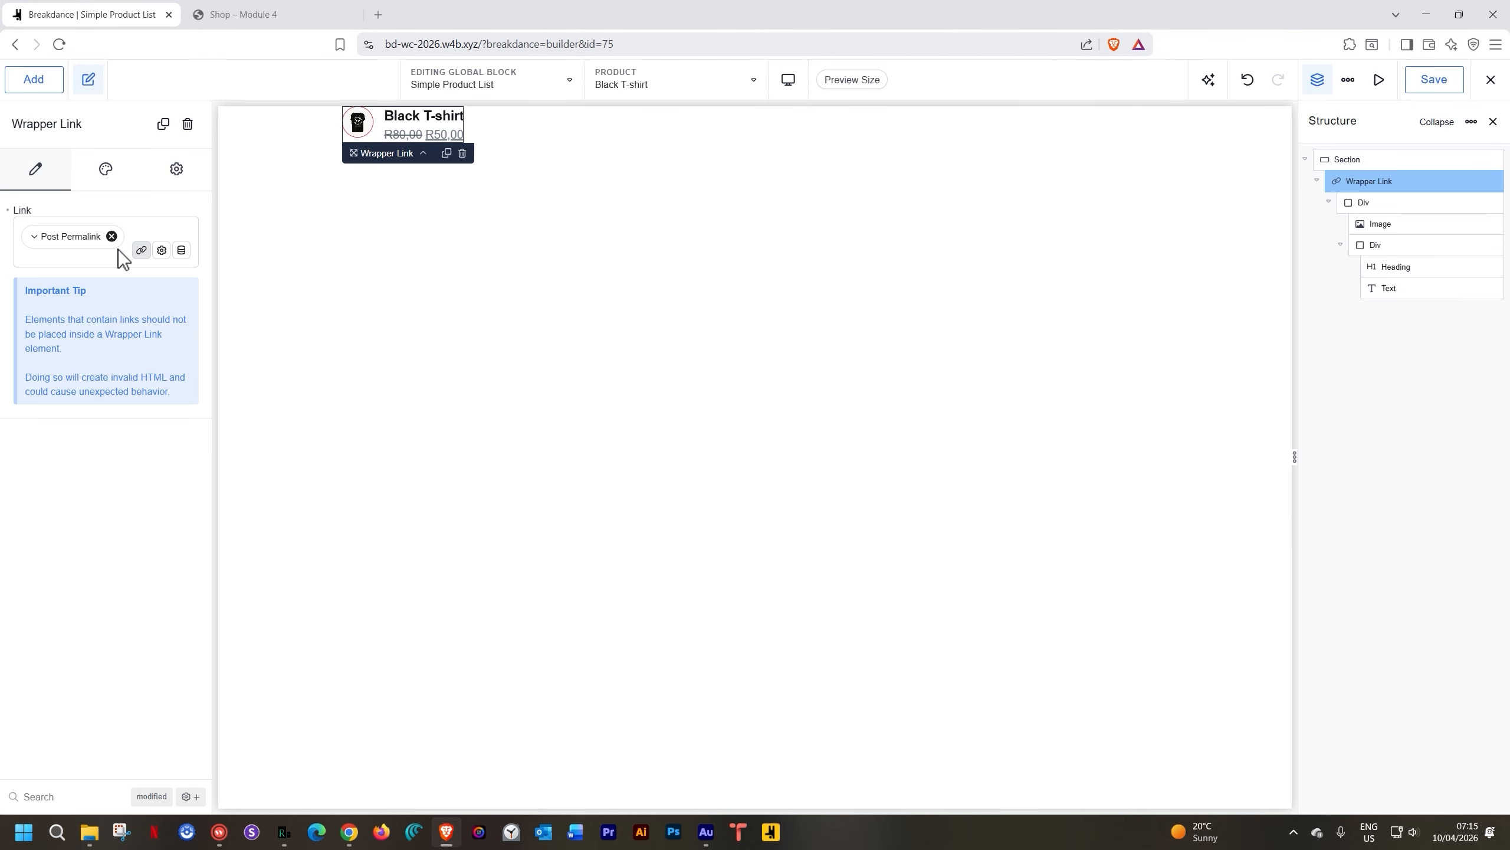
{"action": "left_click", "coordinate": [181, 250]}
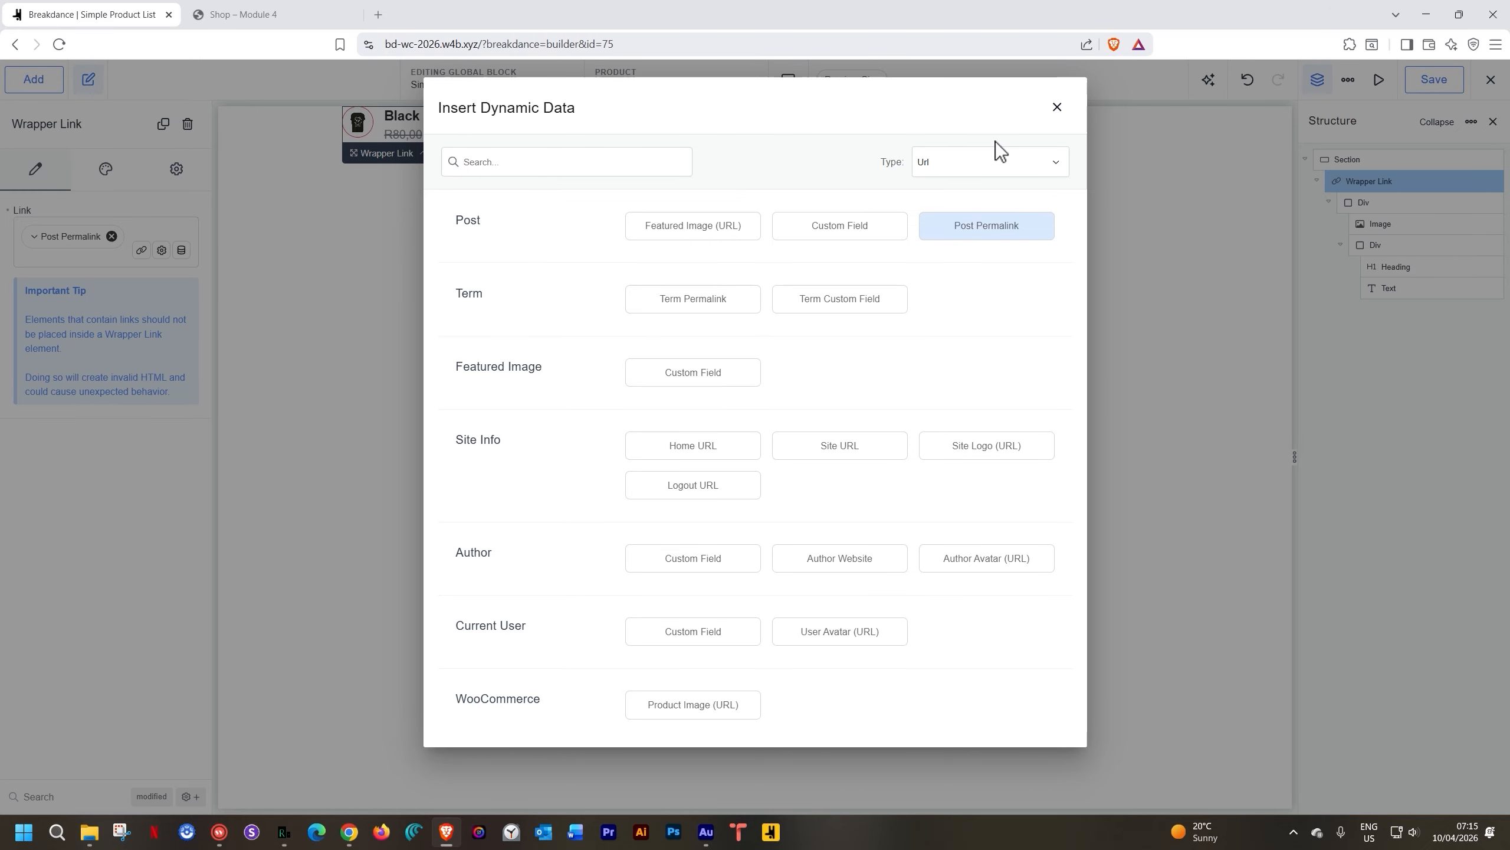
{"action": "left_click", "coordinate": [1056, 108]}
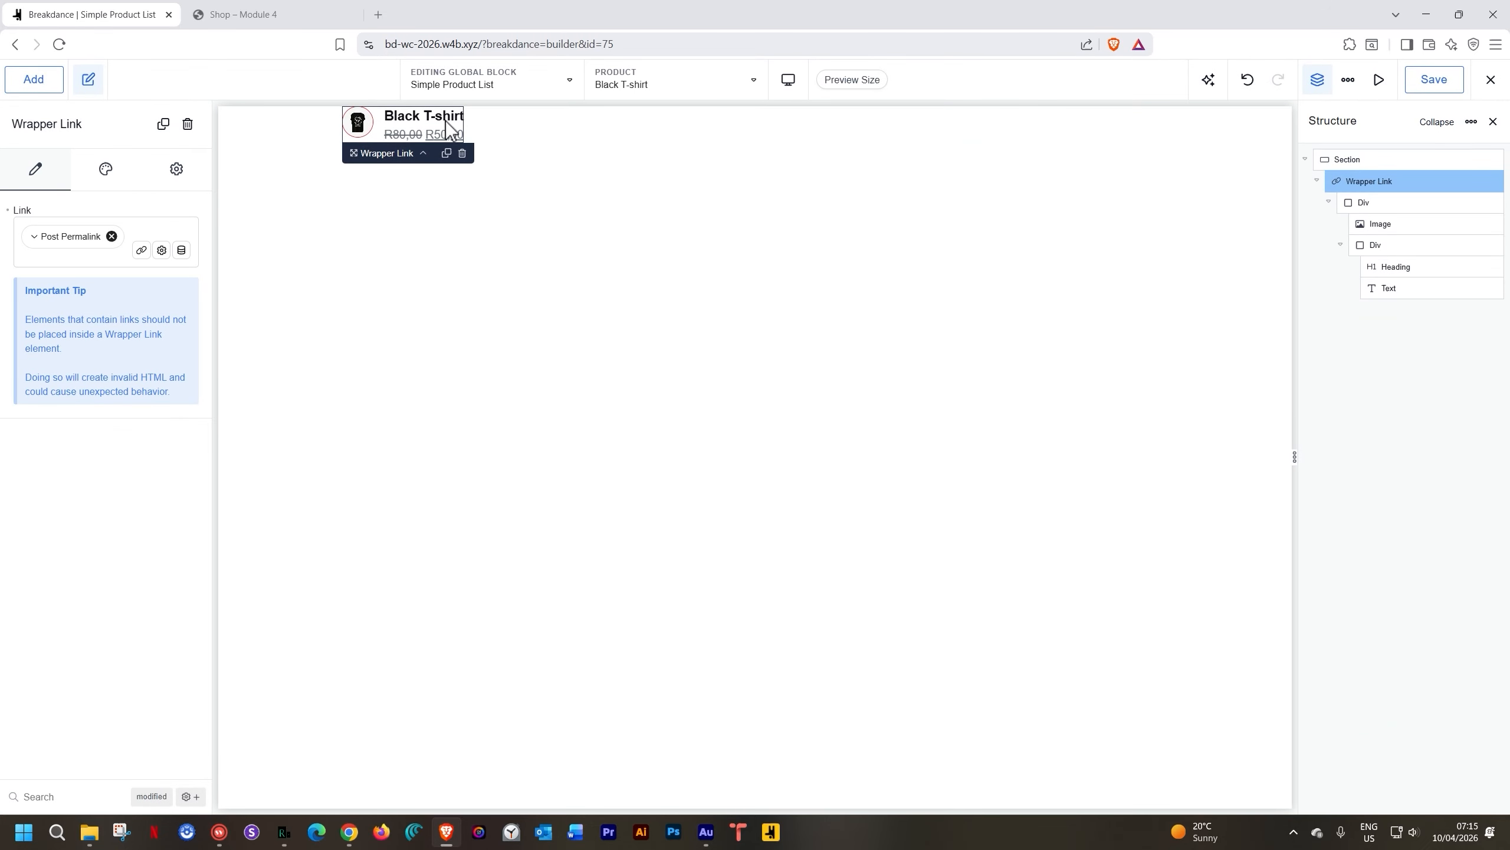
{"action": "left_click", "coordinate": [265, 13]}
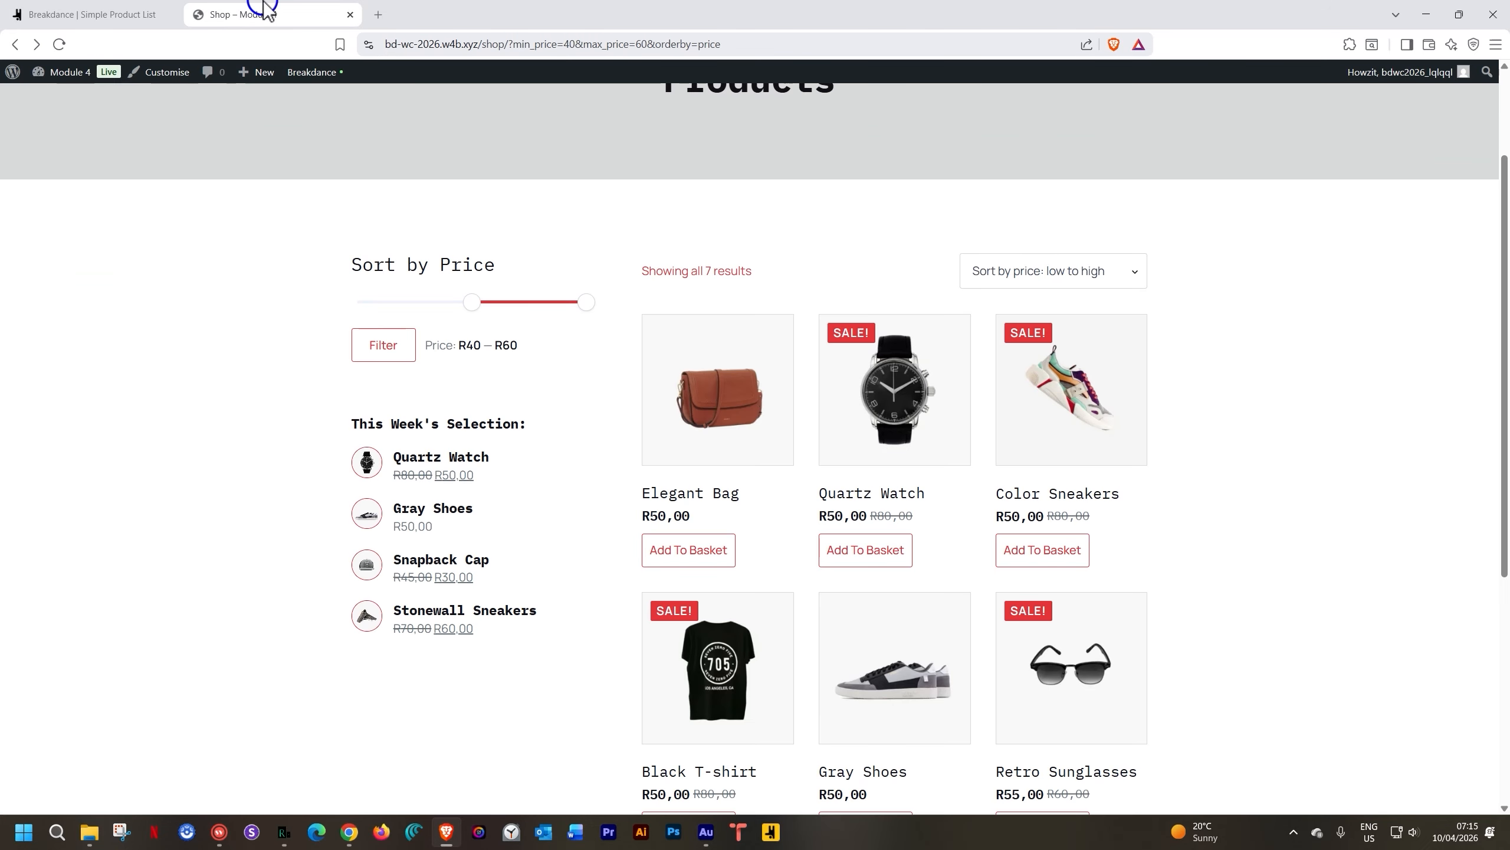
{"action": "left_click", "coordinate": [102, 15]}
{"action": "left_click", "coordinate": [1435, 81]}
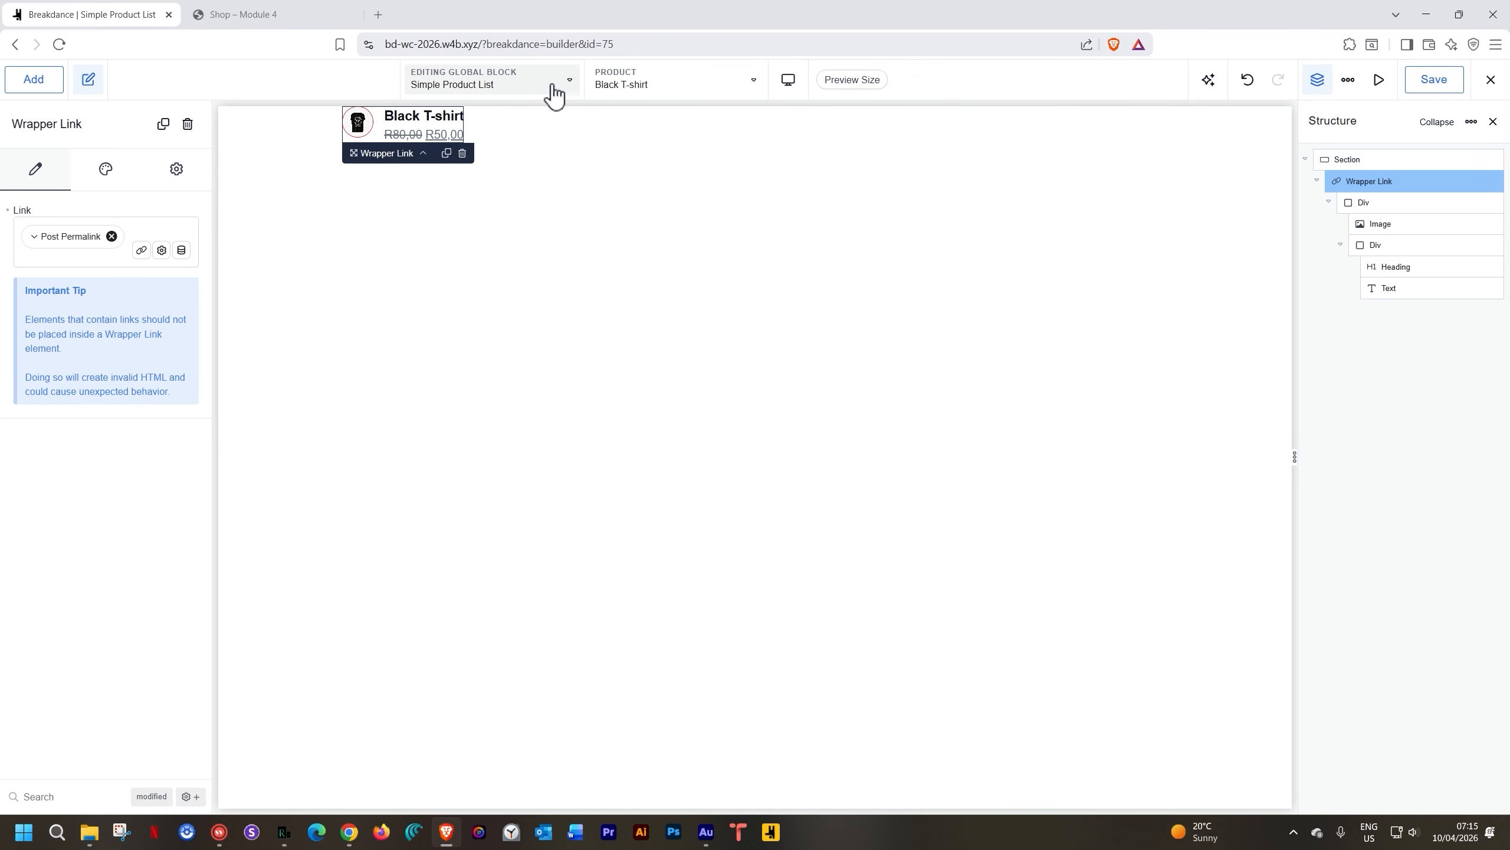
Switch from the Simple Product List to the Products shop template, select its main section, and save
{"action": "left_click", "coordinate": [575, 81]}
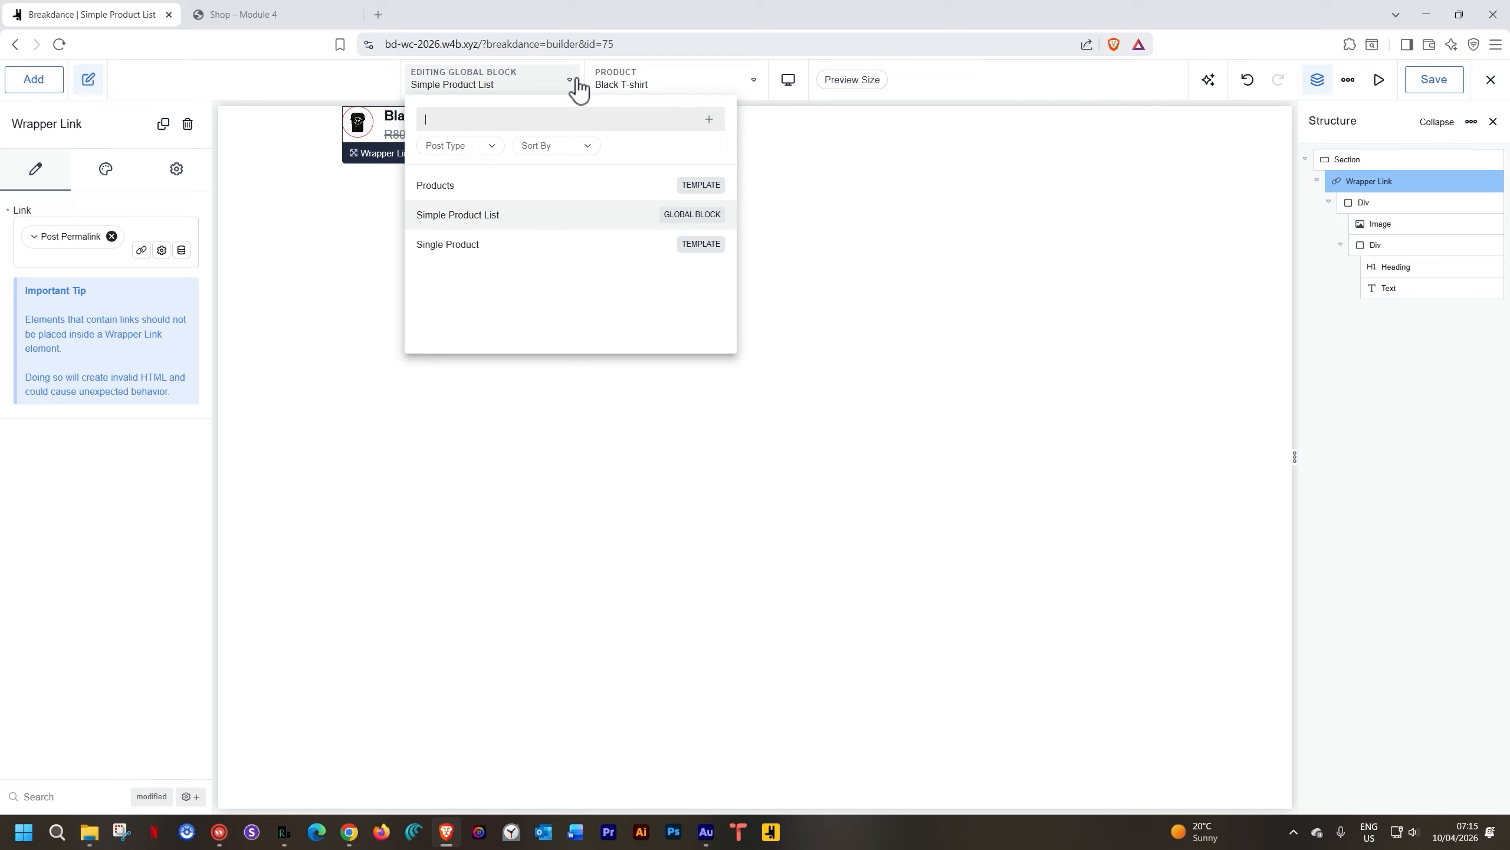
{"action": "left_click", "coordinate": [441, 188]}
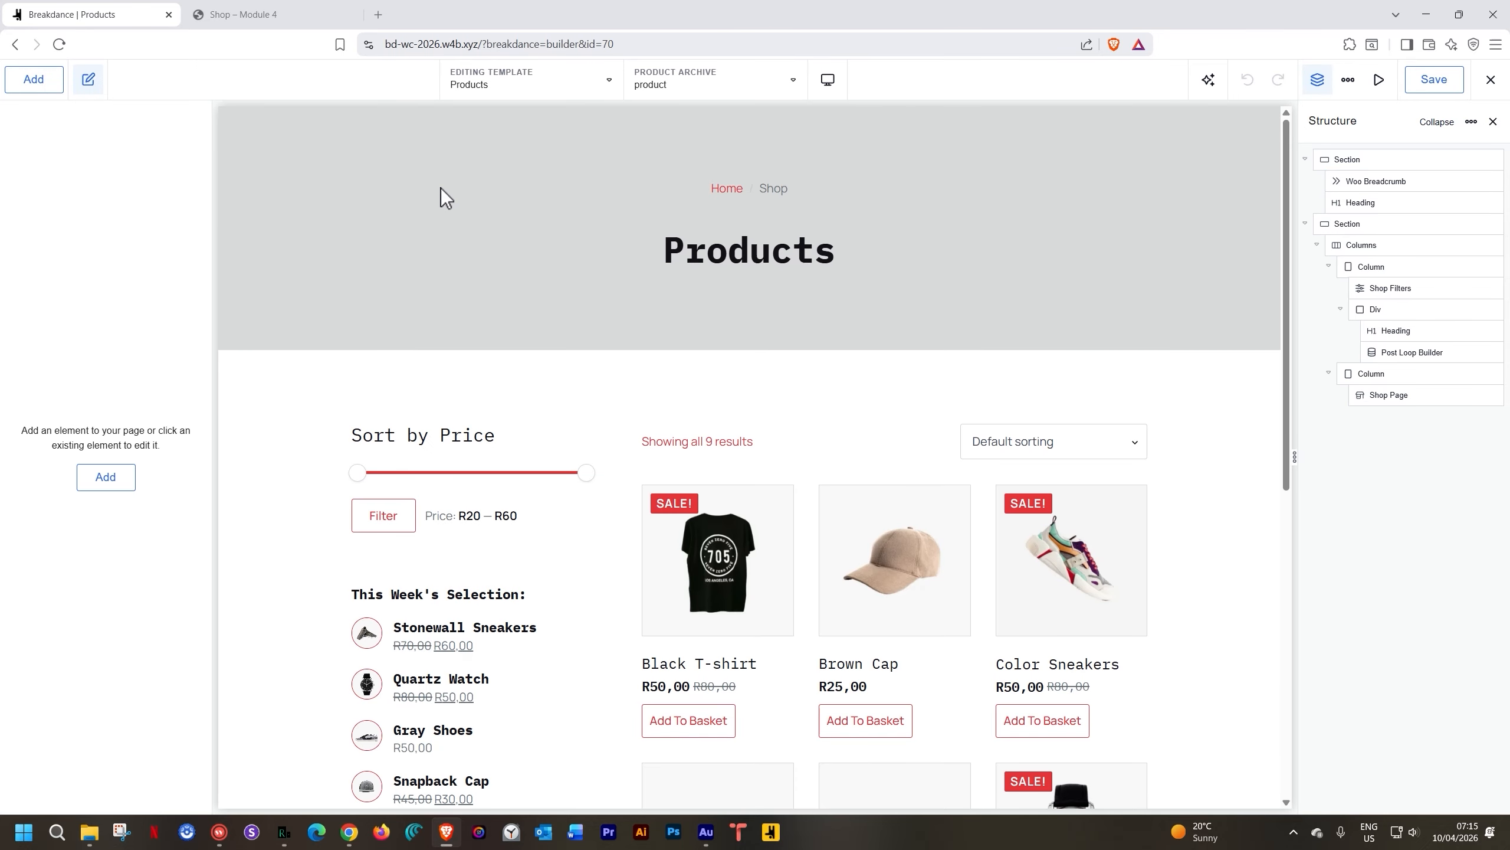
{"action": "scroll", "coordinate": [676, 326], "scroll_direction": "down", "scroll_amount": 4}
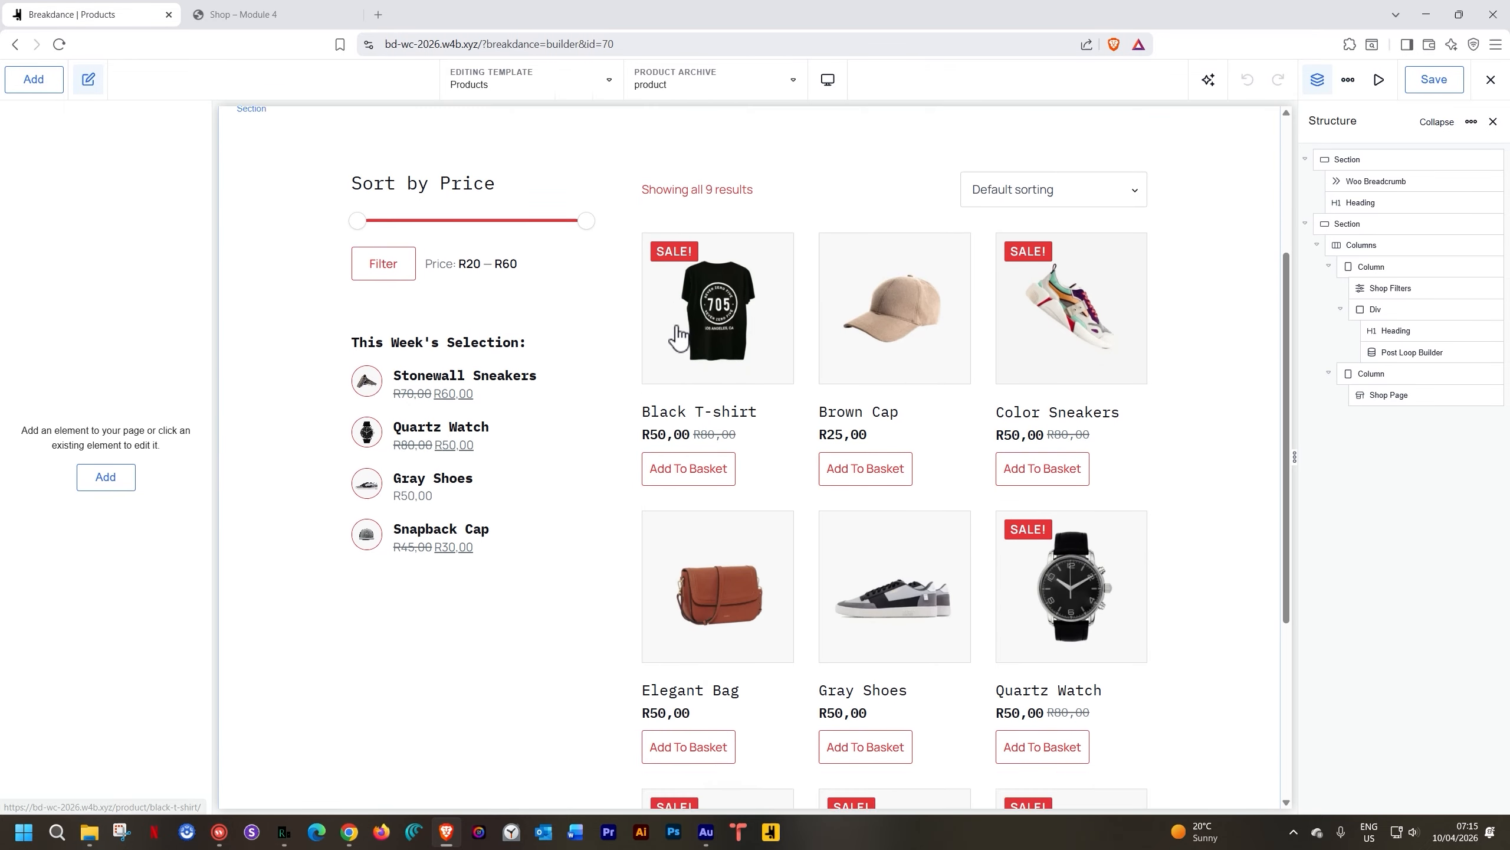
{"action": "scroll", "coordinate": [678, 337], "scroll_direction": "down", "scroll_amount": 5}
{"action": "scroll", "coordinate": [678, 338], "scroll_direction": "up", "scroll_amount": 5}
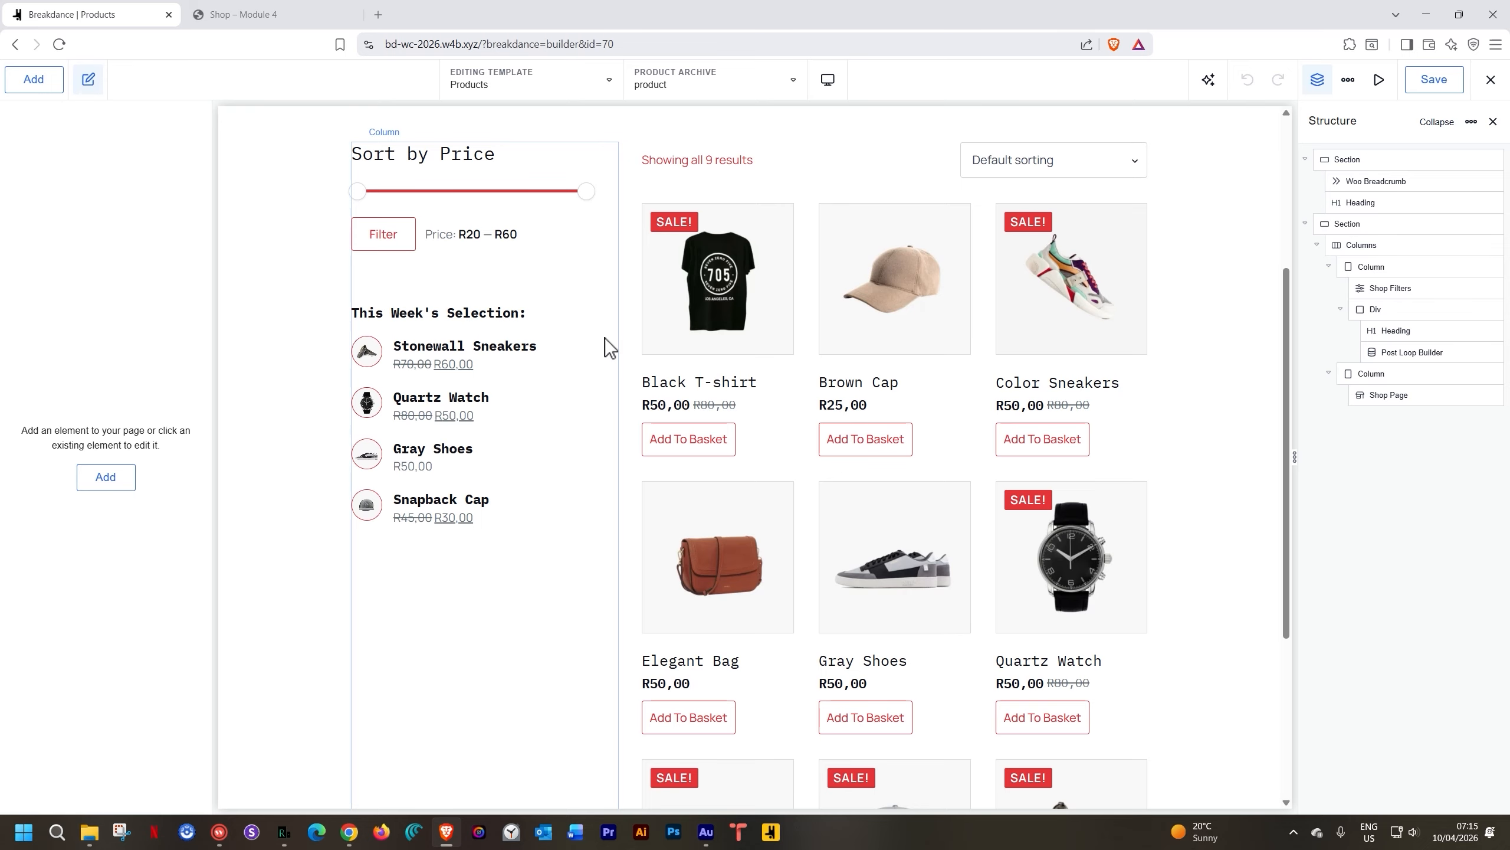
{"action": "left_click", "coordinate": [1223, 235]}
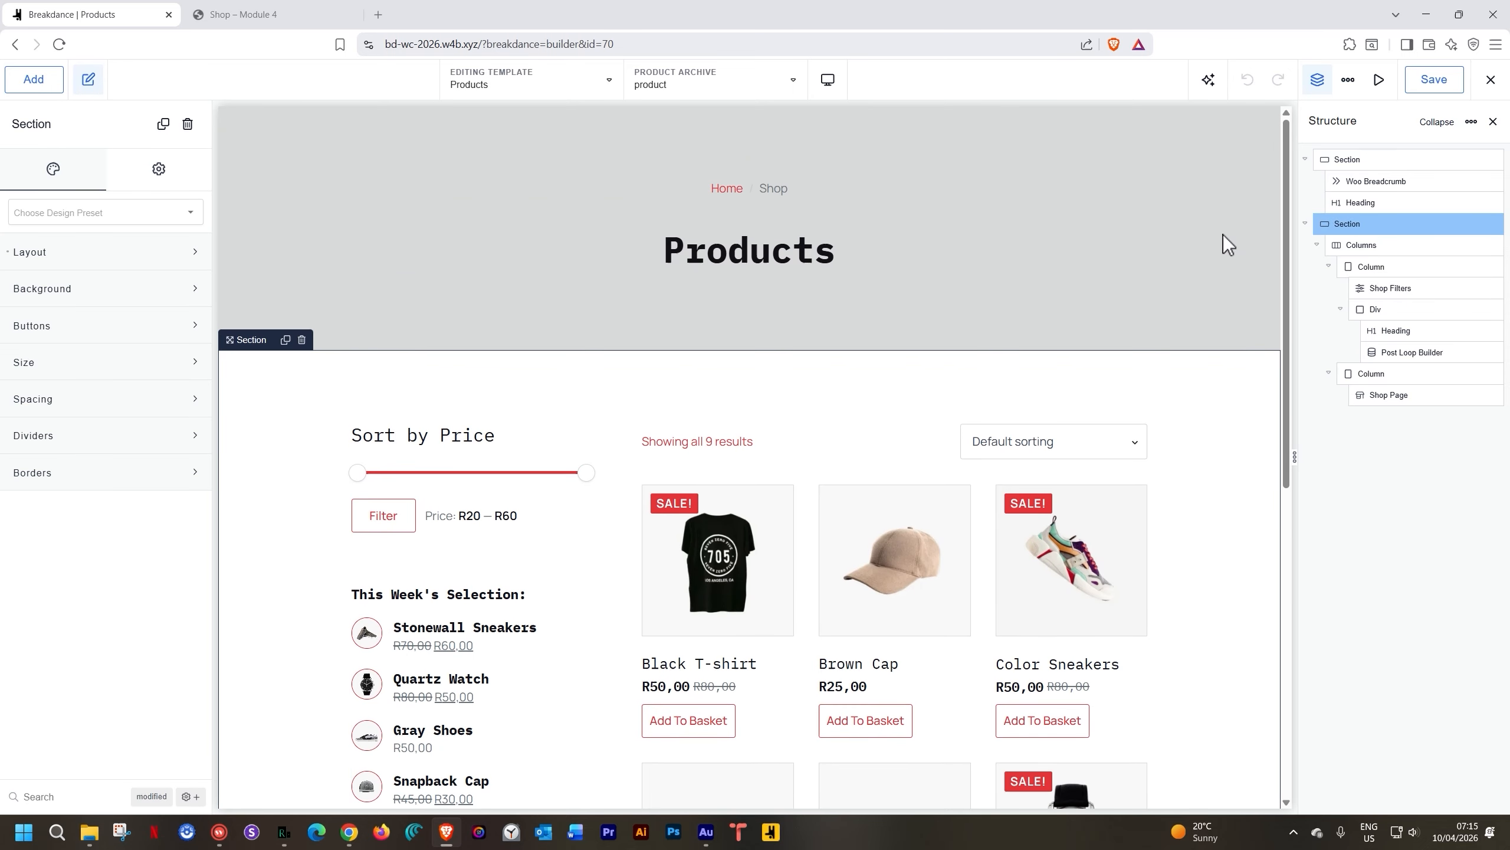
{"action": "left_click", "coordinate": [1443, 86]}
{"action": "left_click", "coordinate": [1497, 85]}
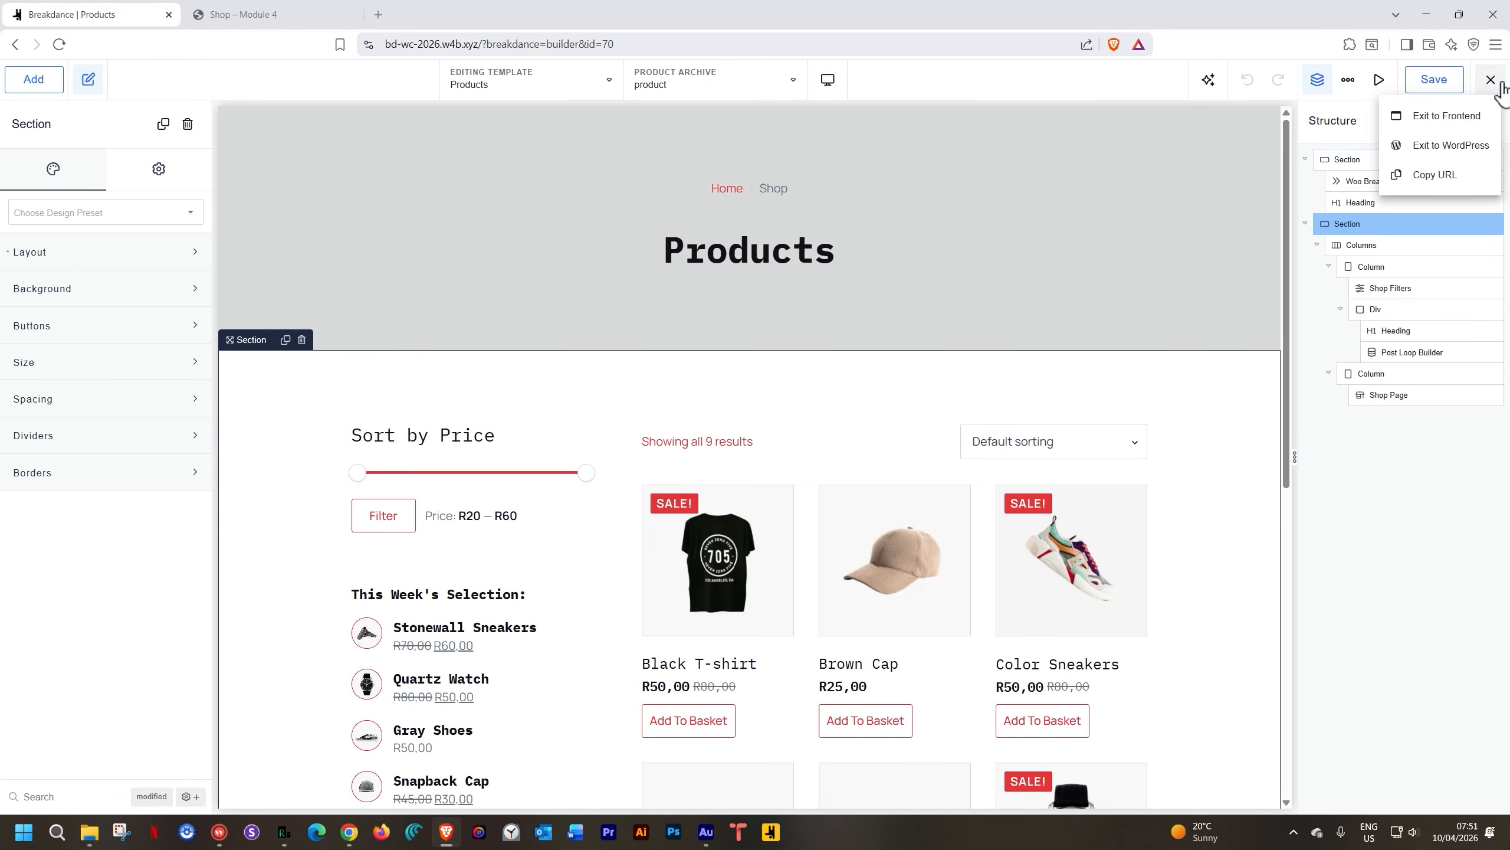
Exit to WordPress admin and start a new page, dismissing the editor welcome tips
{"action": "left_click", "coordinate": [1449, 149]}
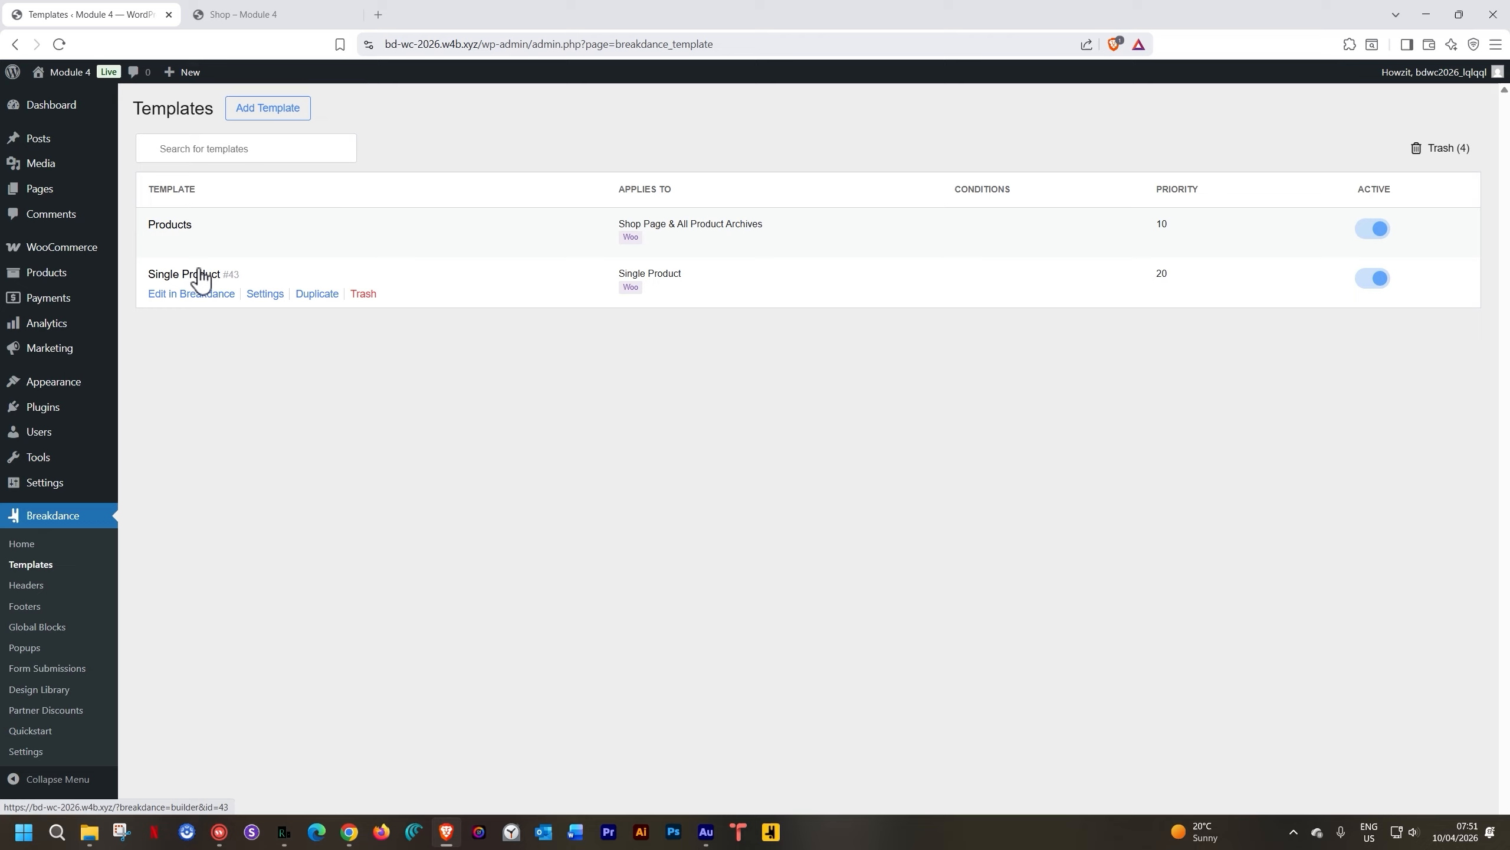
{"action": "mouse_move", "coordinate": [54, 189]}
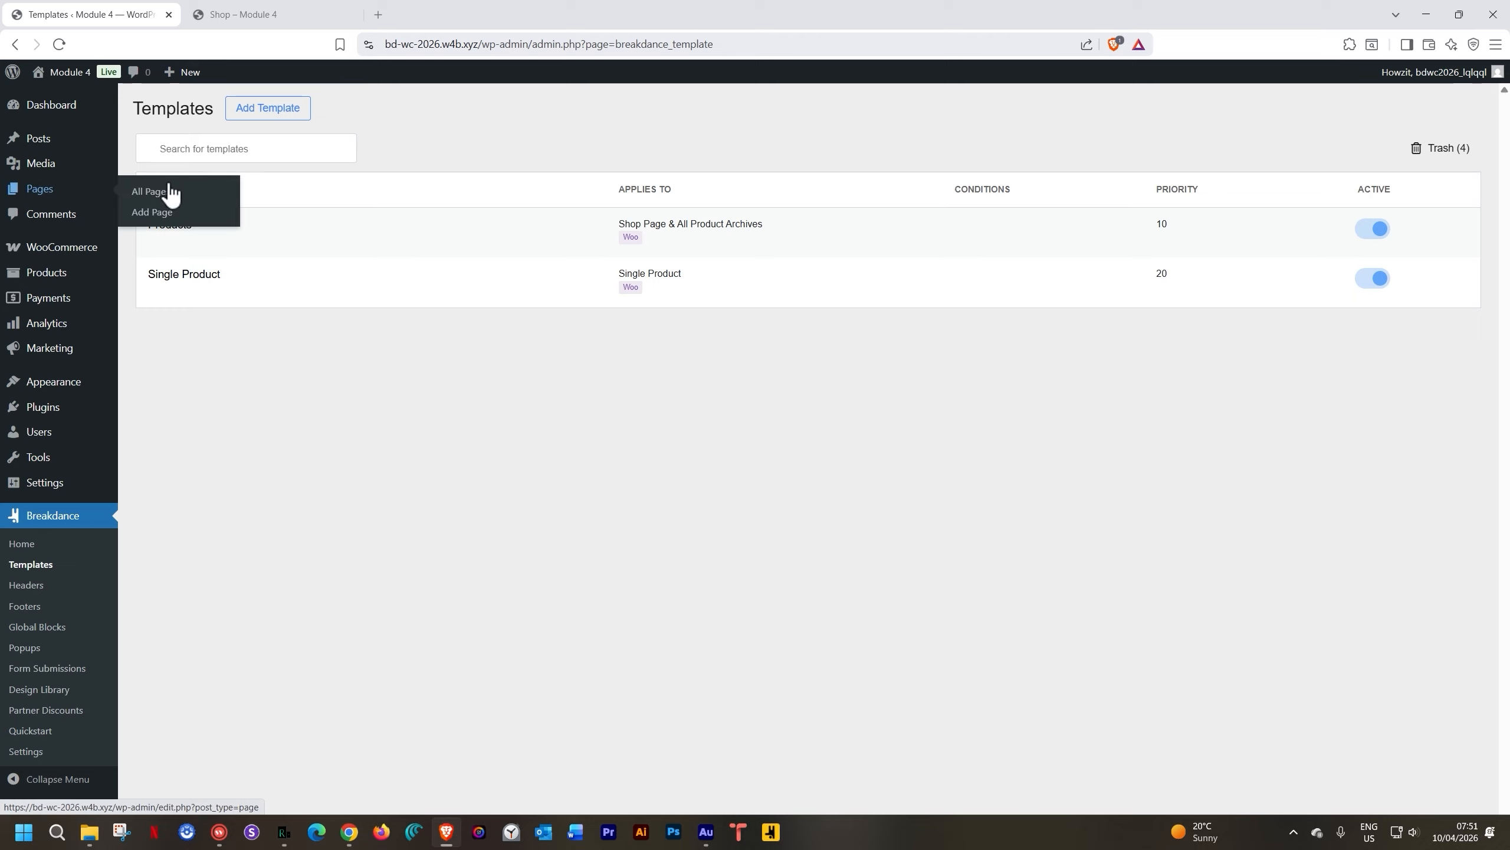
{"action": "left_click", "coordinate": [158, 212]}
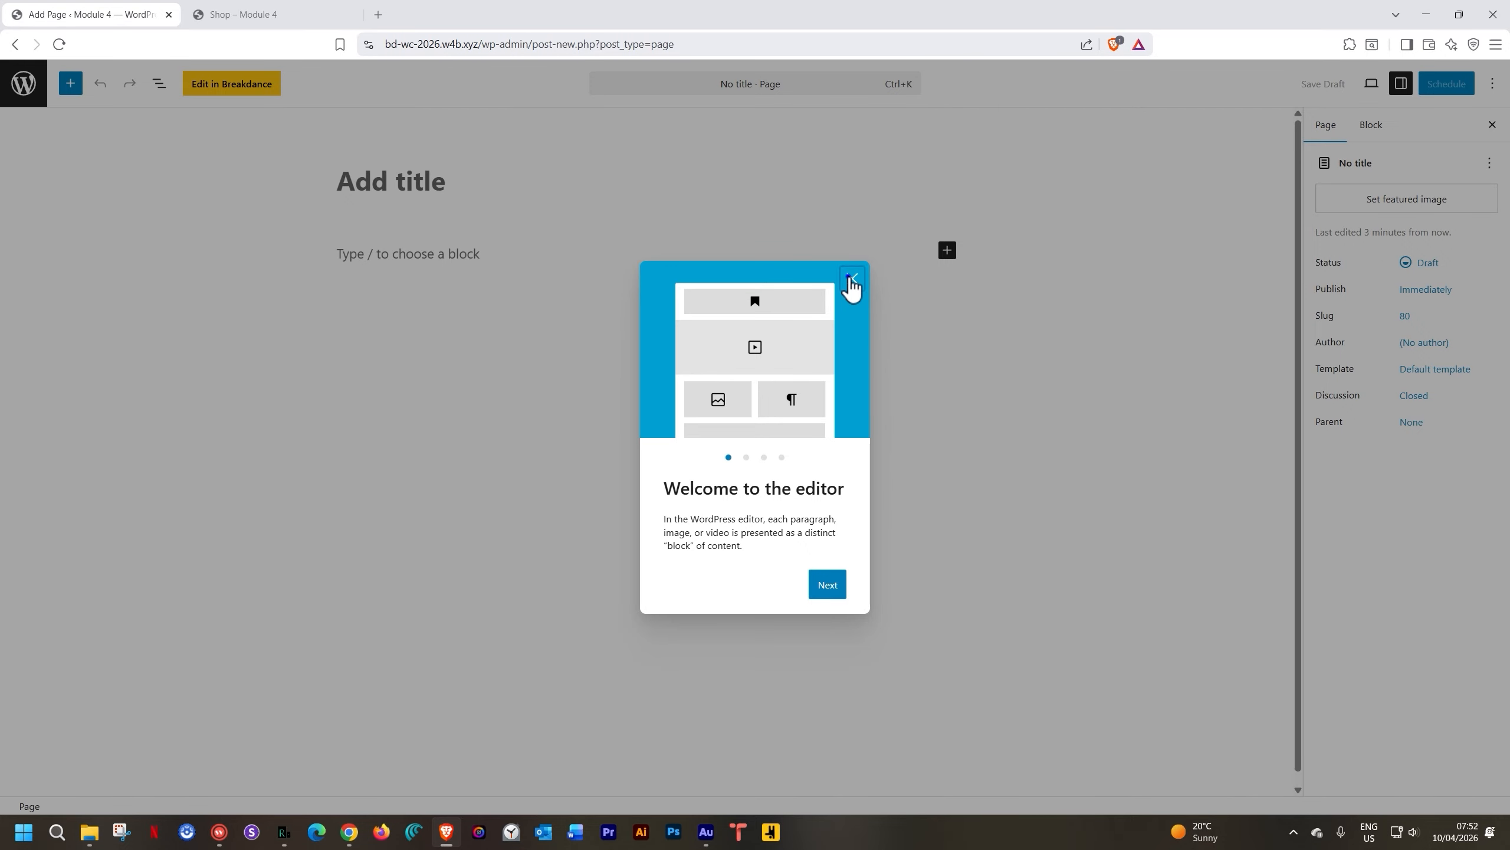
{"action": "left_click", "coordinate": [851, 281]}
Title the page 'Home', publish it, and open it in Breakdance
{"action": "left_click", "coordinate": [393, 182]}
{"action": "type", "text": "Home"}
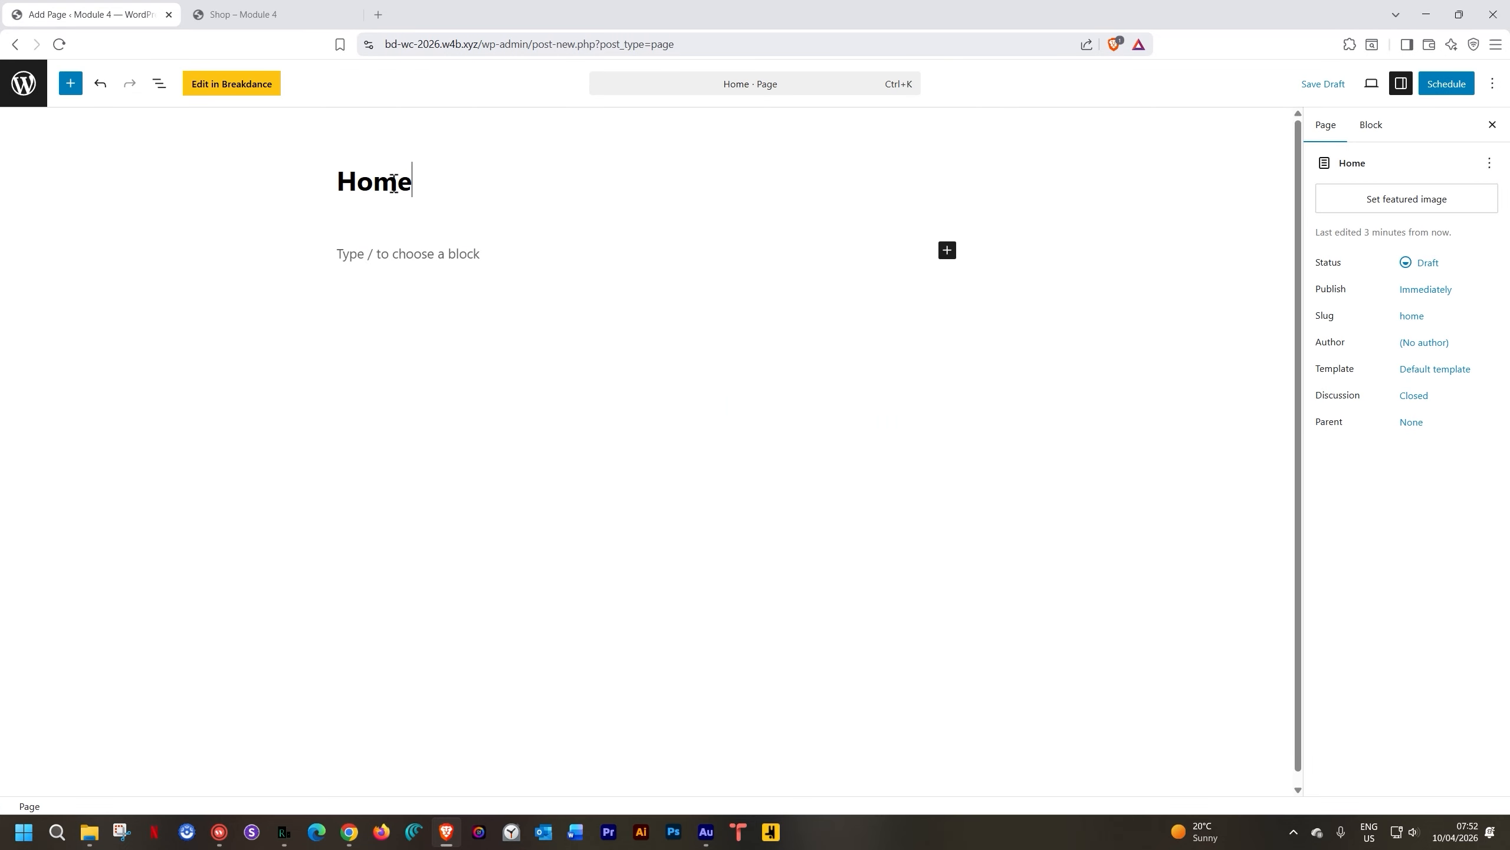
{"action": "left_click", "coordinate": [1446, 84]}
{"action": "left_click", "coordinate": [1432, 83]}
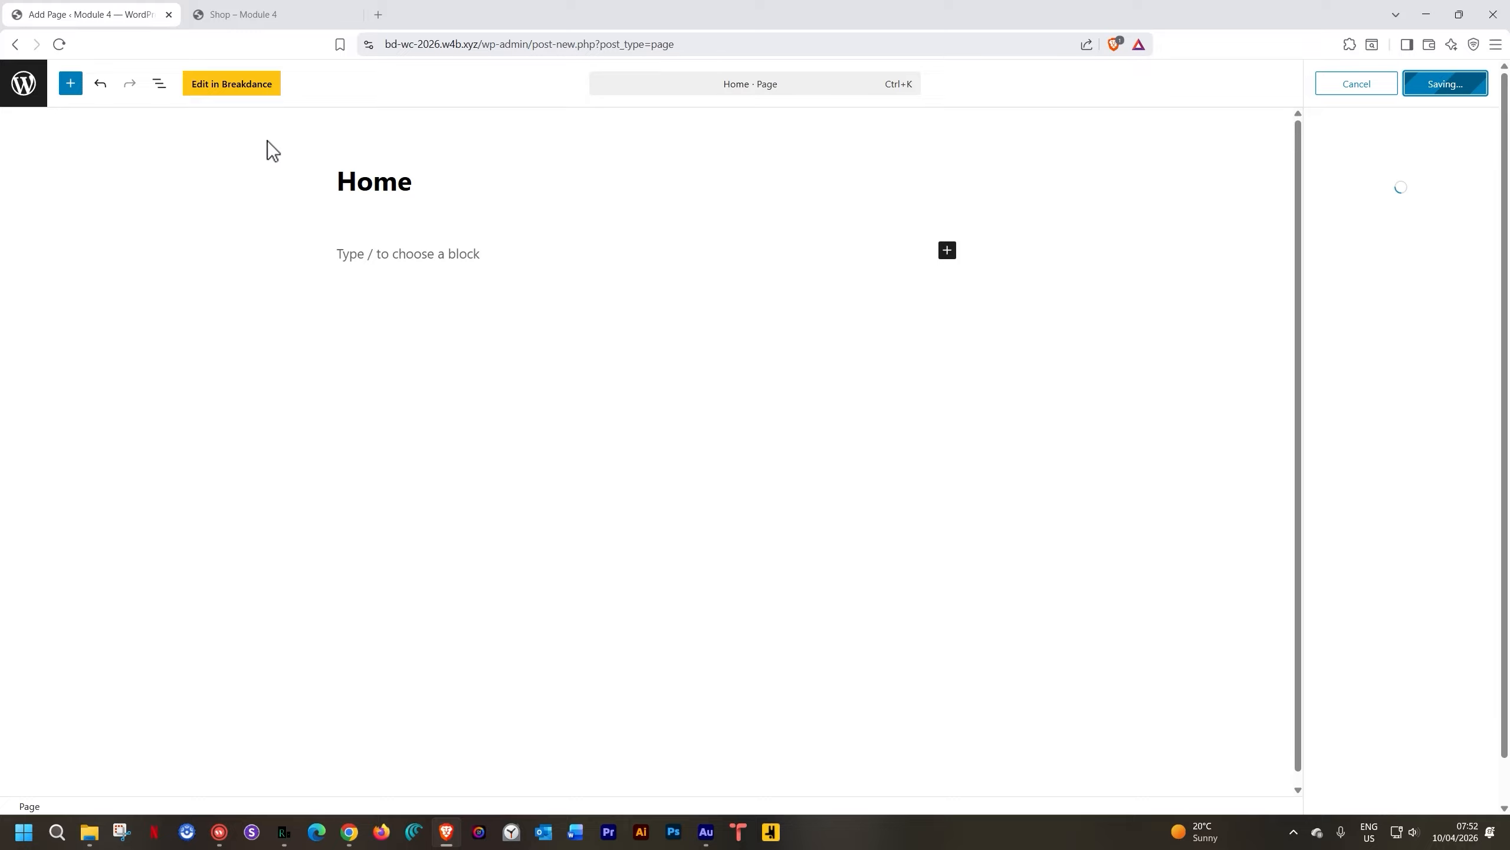
{"action": "left_click", "coordinate": [206, 90]}
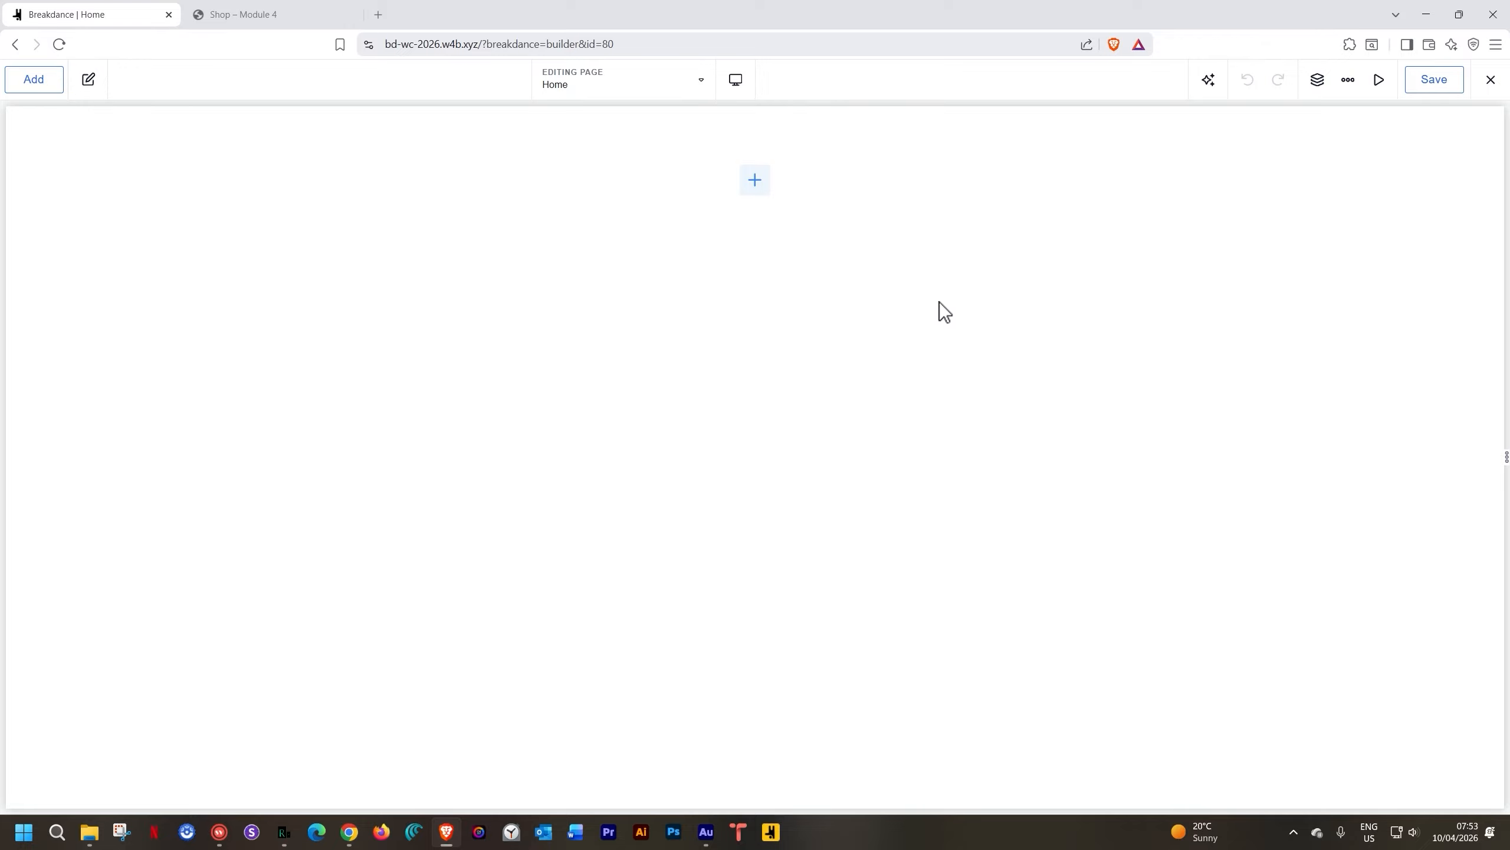
Add a section to the empty page with the light grey Iron background colour
{"action": "left_click", "coordinate": [751, 189]}
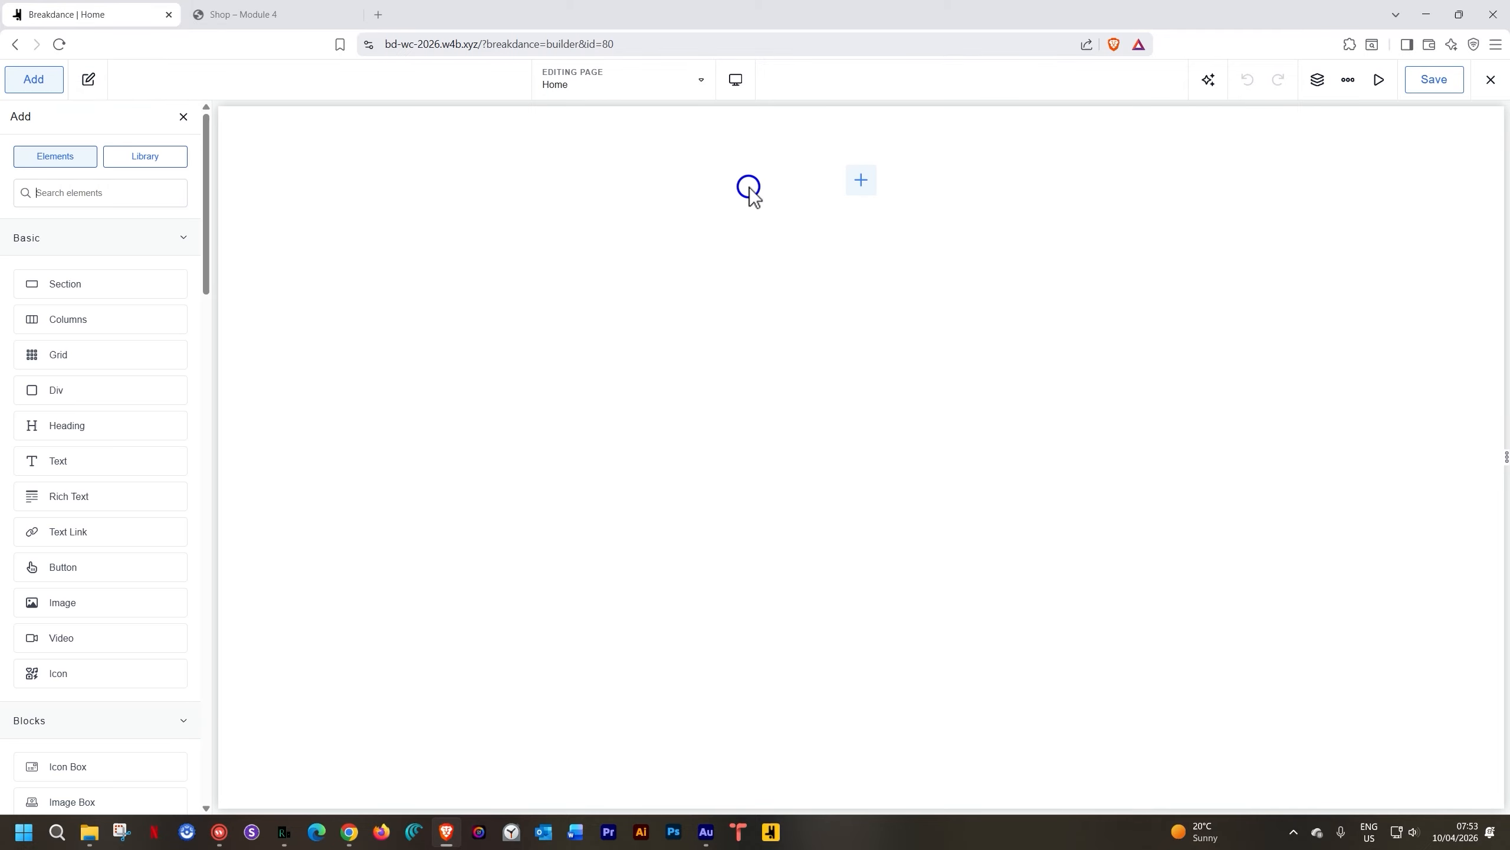
{"action": "left_click", "coordinate": [102, 284]}
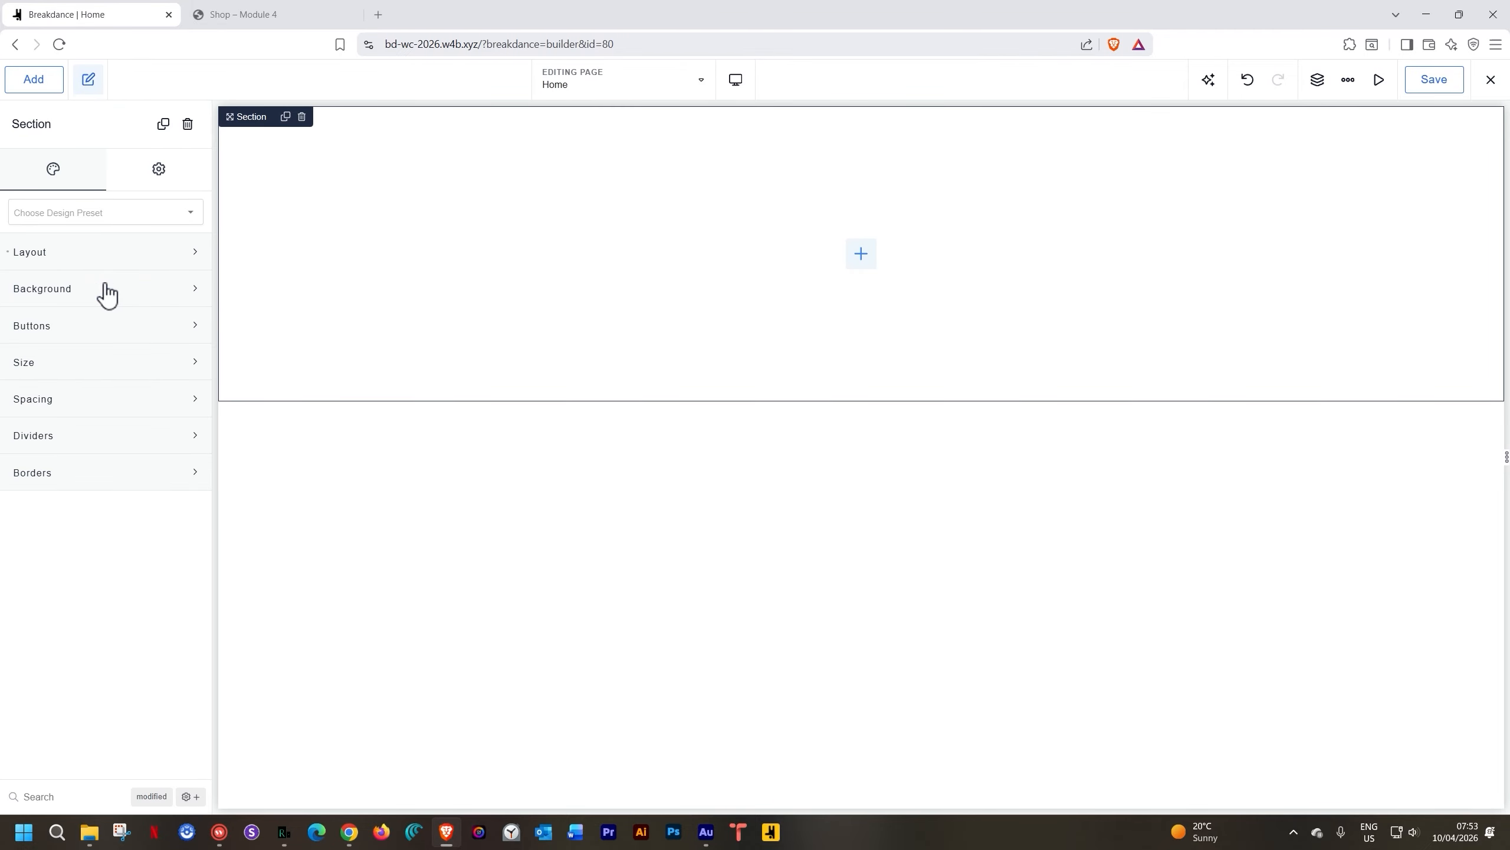
{"action": "left_click", "coordinate": [106, 291]}
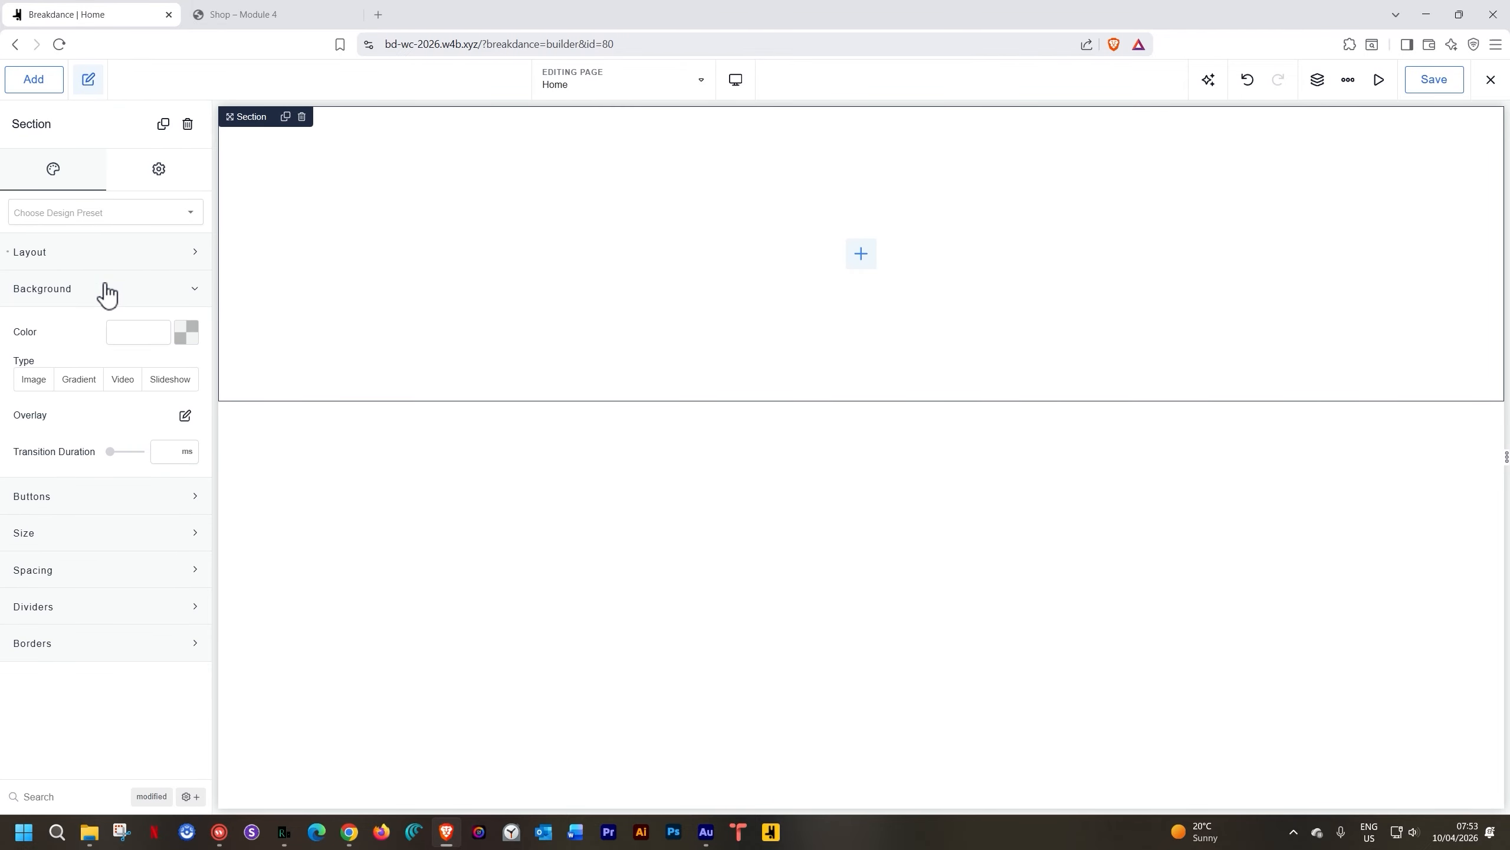
{"action": "left_click", "coordinate": [189, 335]}
{"action": "left_click", "coordinate": [87, 573]}
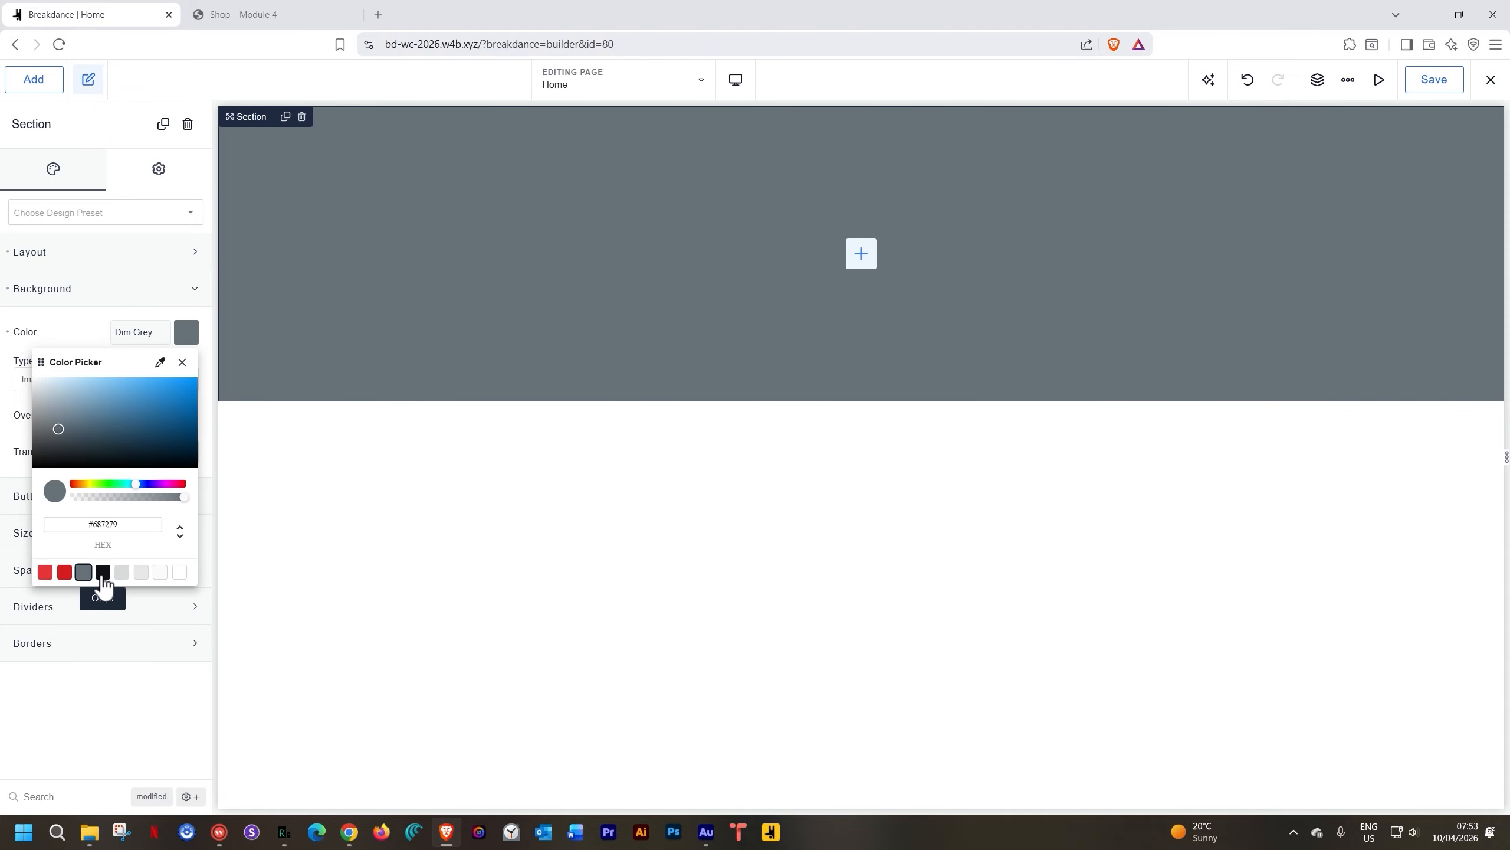
{"action": "left_click", "coordinate": [122, 572]}
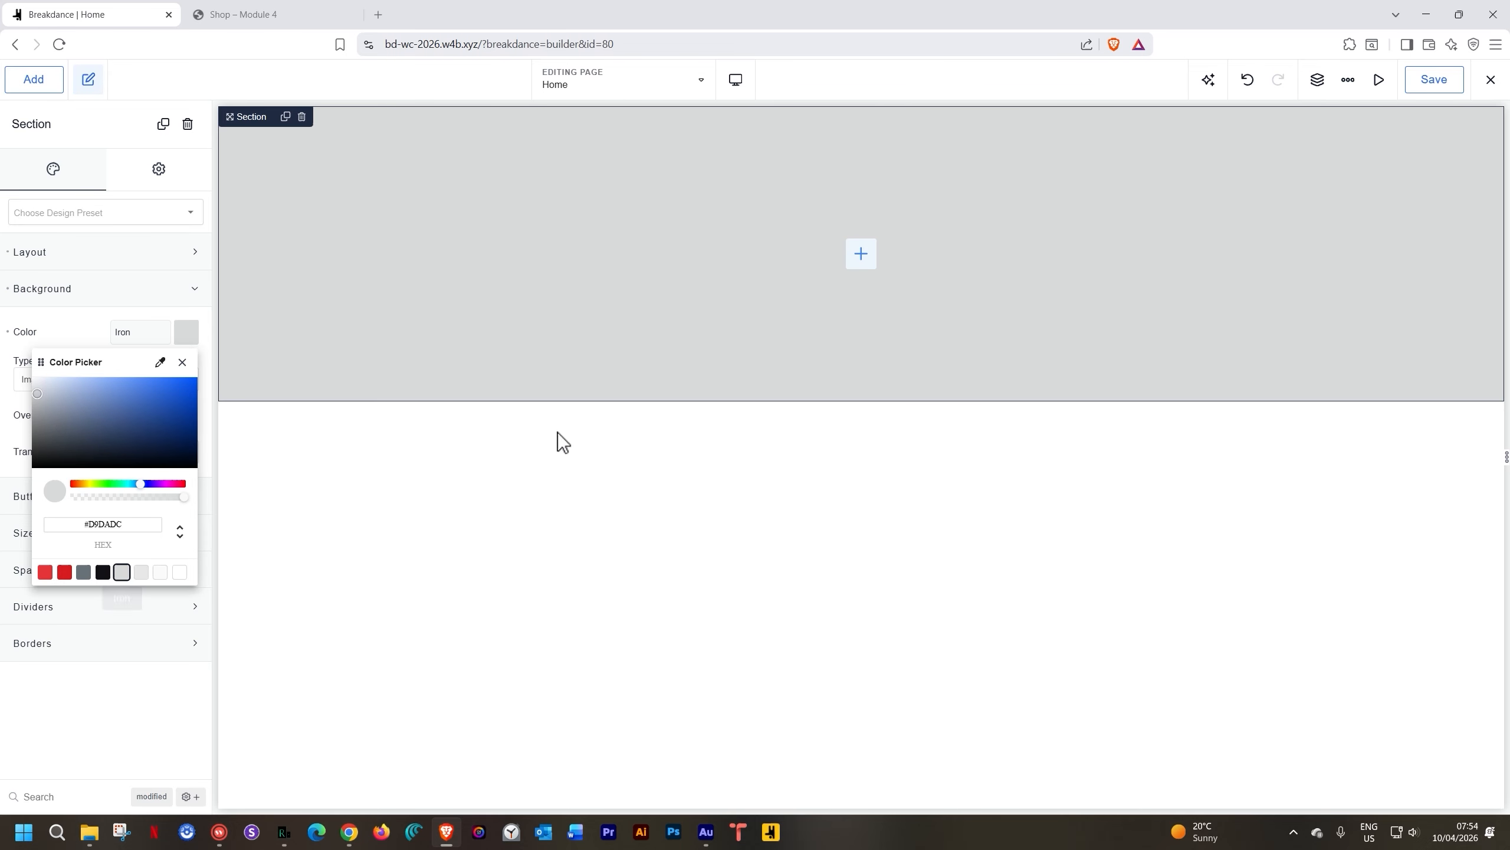
Split the section into two equal columns and place an Image in the right column
{"action": "left_click", "coordinate": [860, 254]}
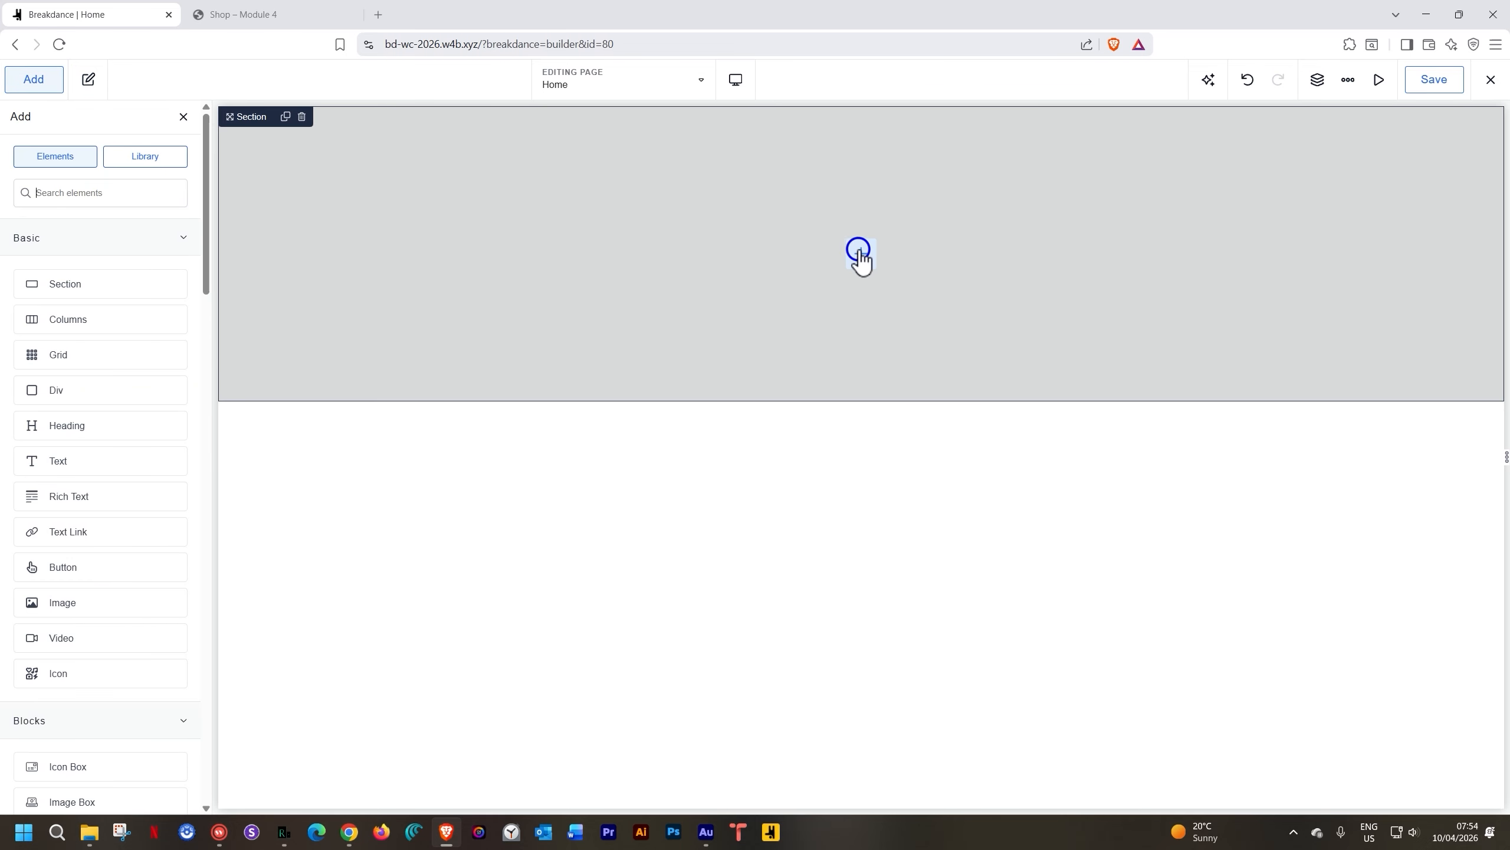
{"action": "left_click", "coordinate": [47, 320]}
{"action": "left_click", "coordinate": [737, 300]}
{"action": "left_click", "coordinate": [1060, 259]}
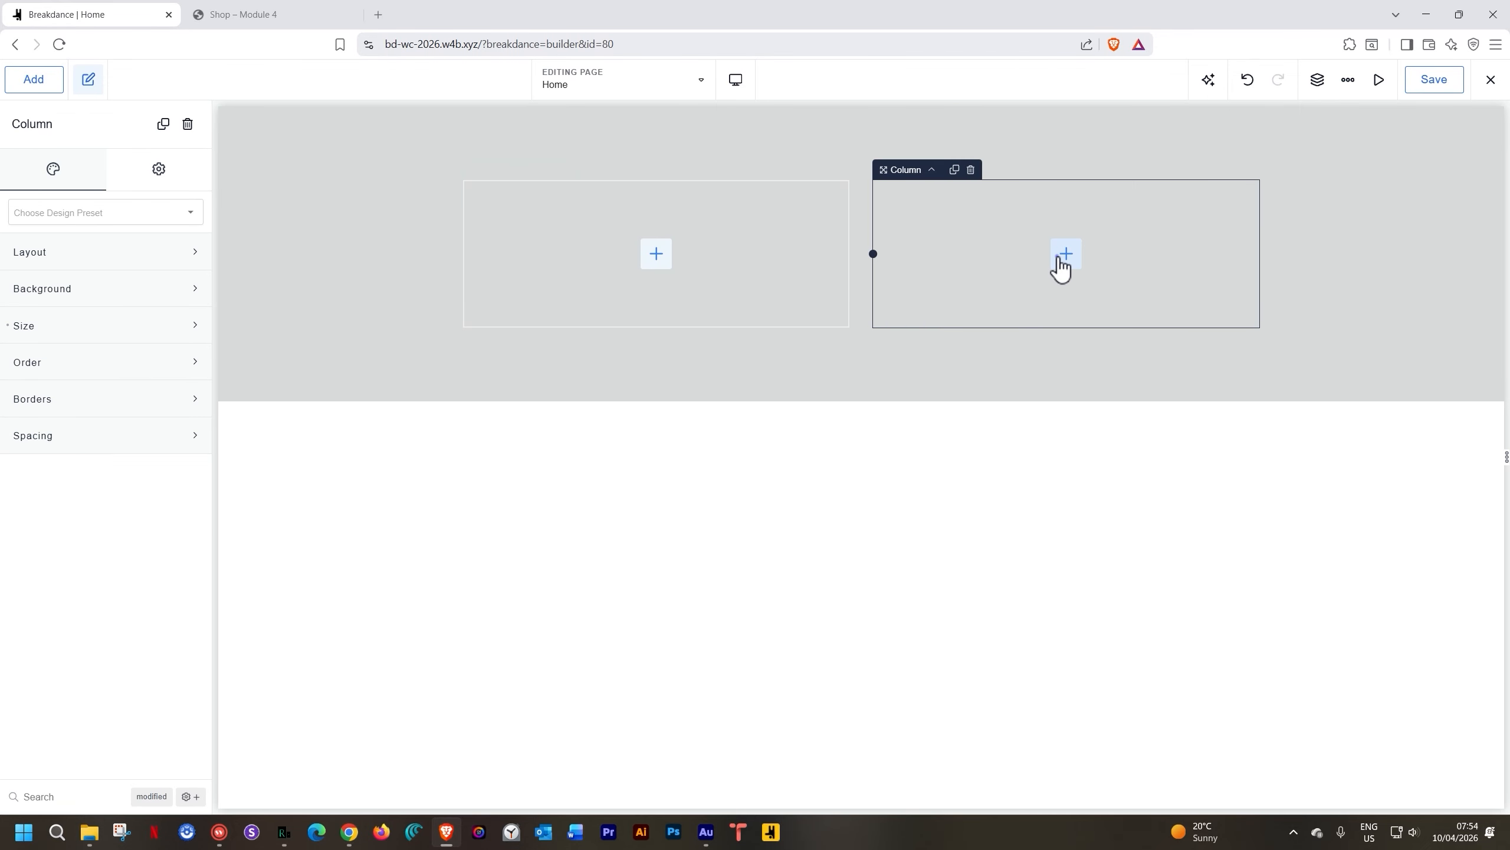
{"action": "type", "text": "imag"}
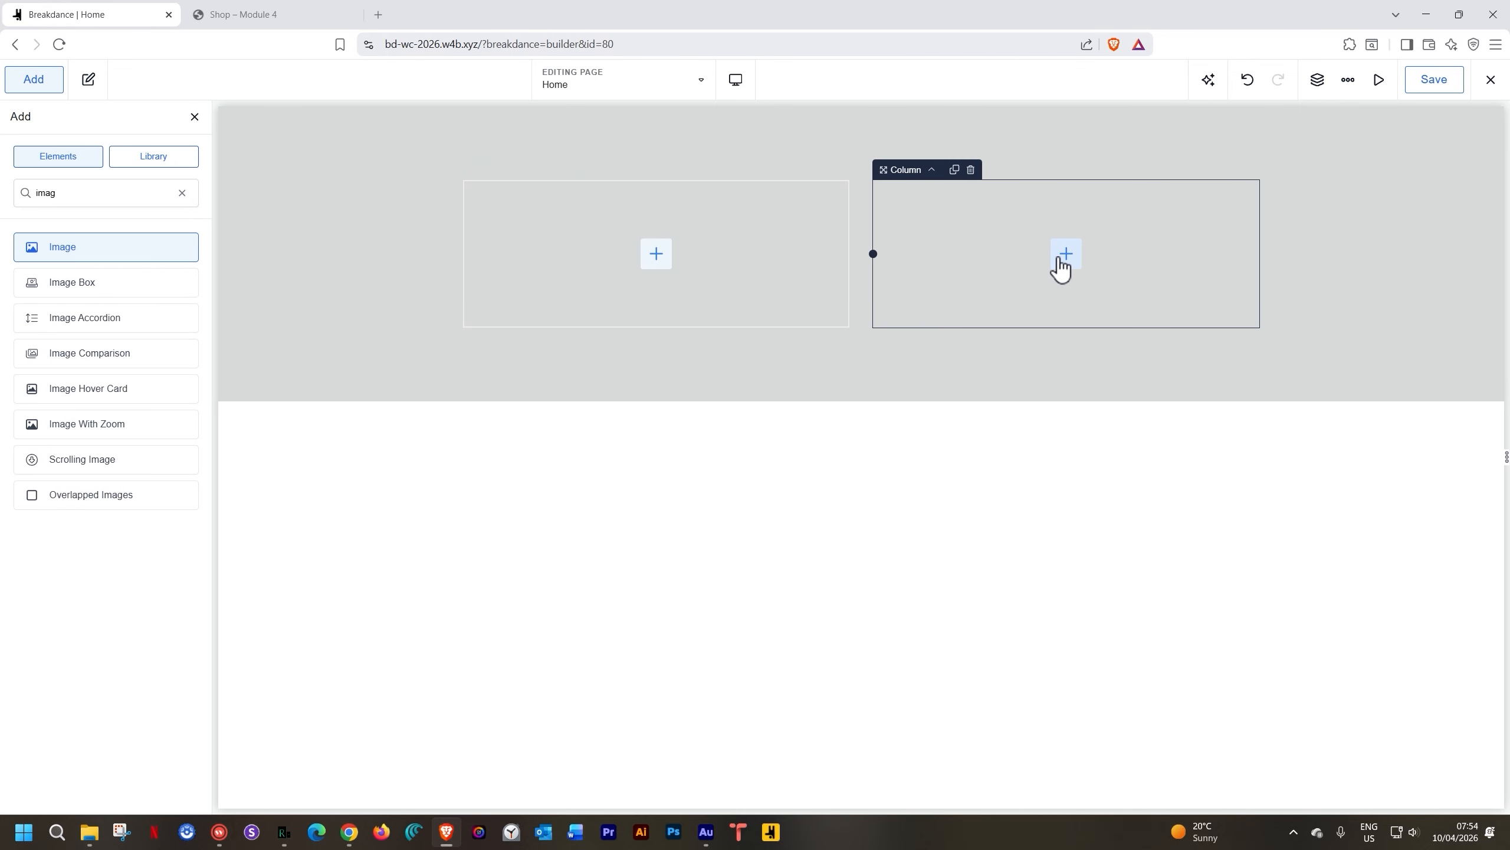
{"action": "left_click", "coordinate": [63, 246]}
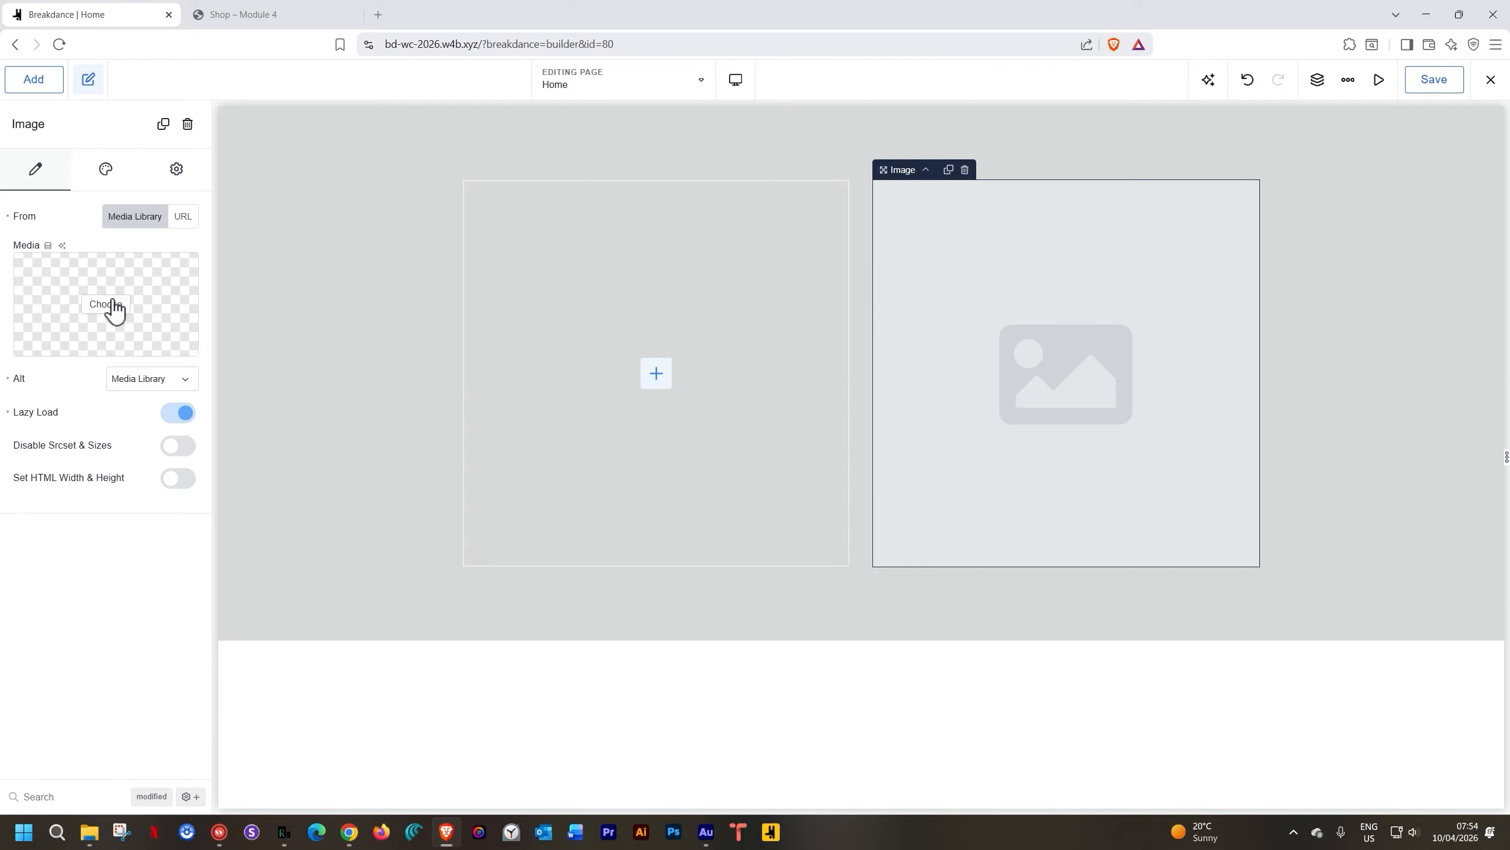
Upload home-hero-image_optimized.webp from Downloads and choose it as the Image's picture
{"action": "left_click", "coordinate": [106, 305]}
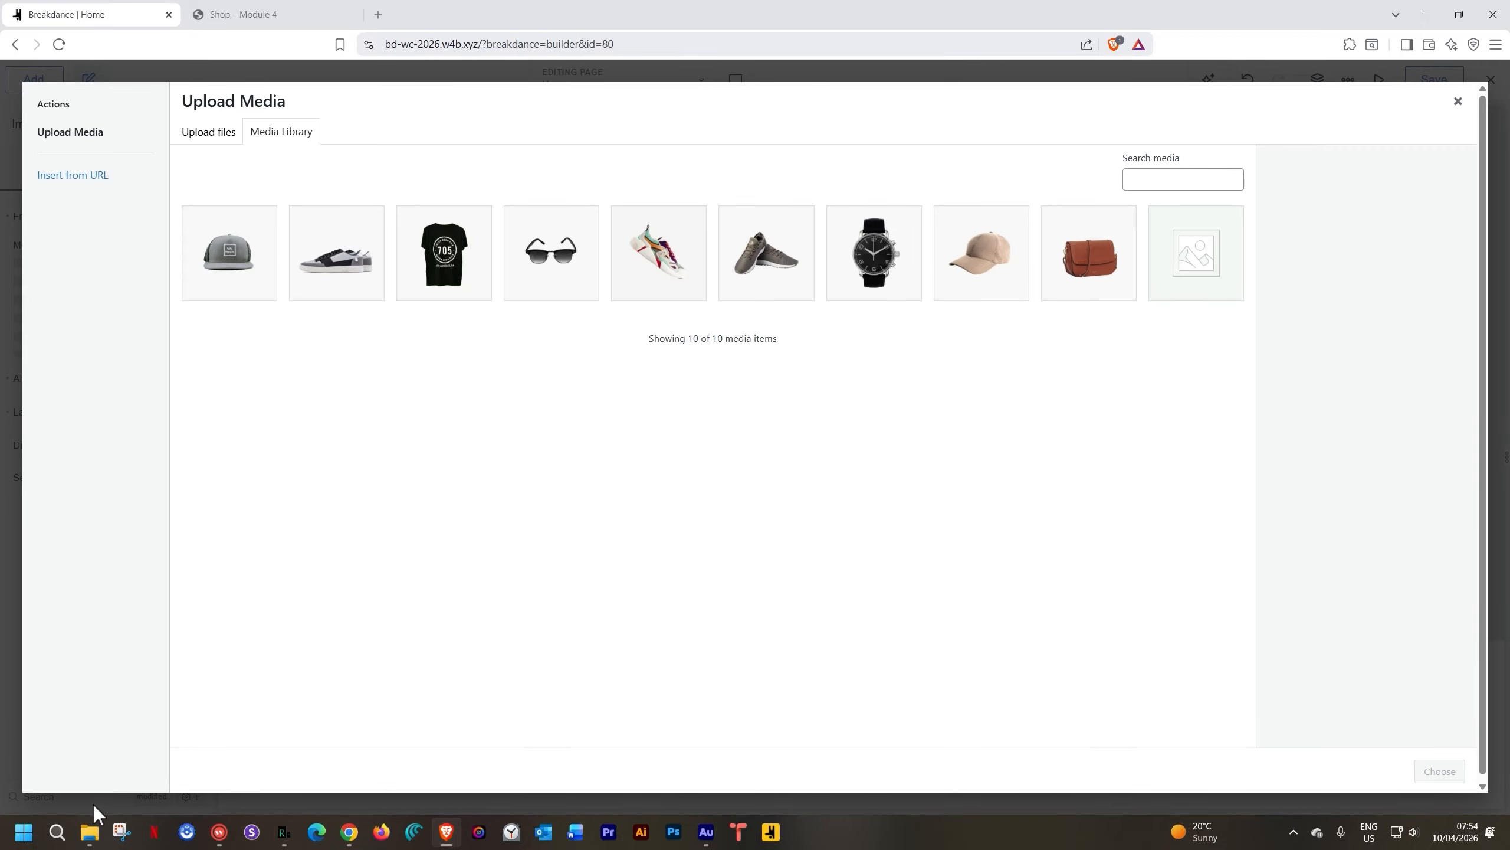
{"action": "left_click", "coordinate": [89, 831]}
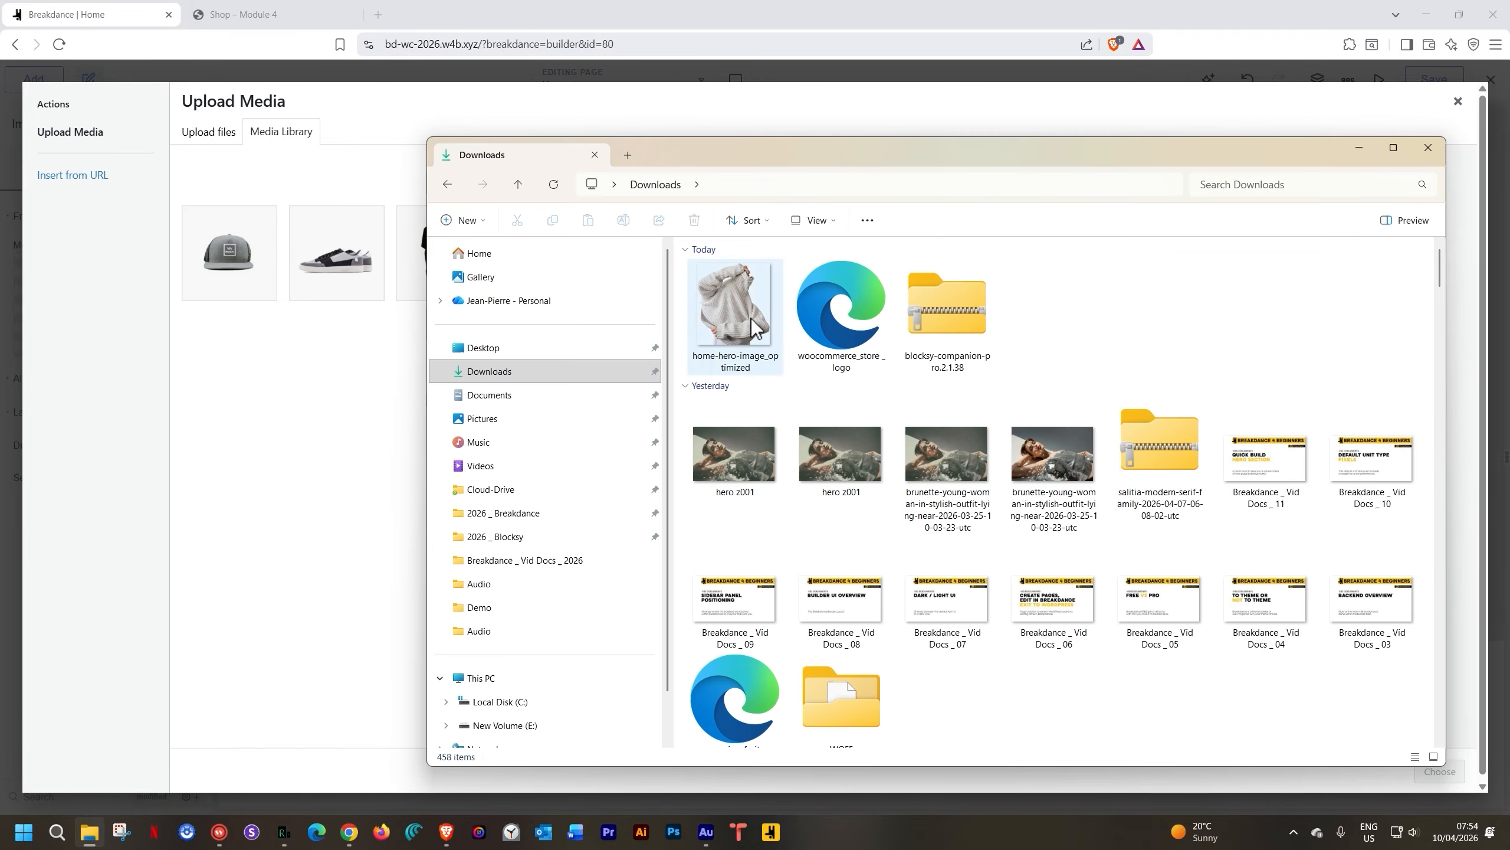
{"action": "left_click_drag", "start_coordinate": [735, 304], "coordinate": [223, 440]}
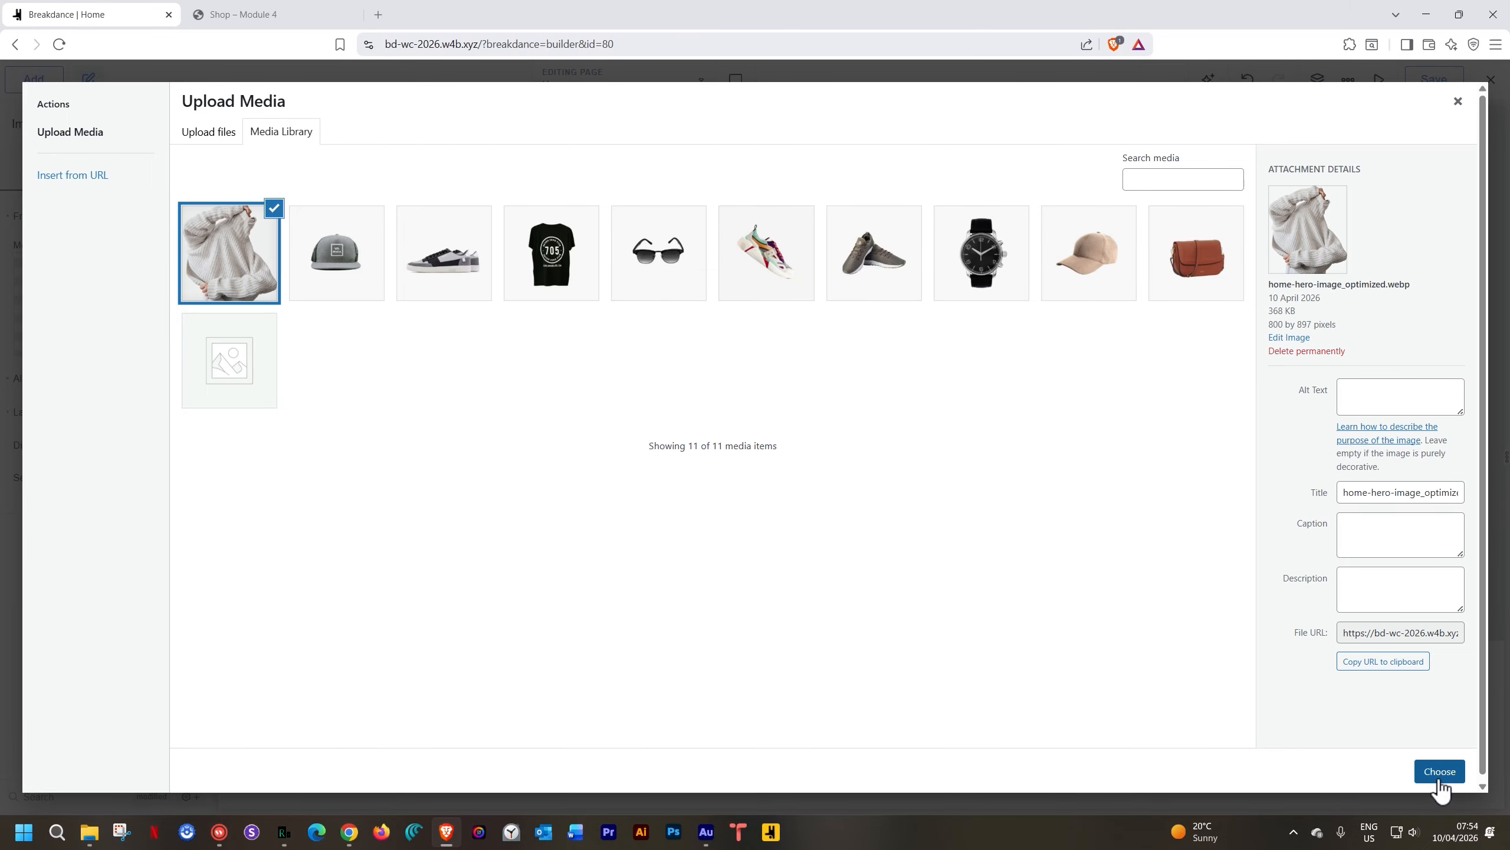
{"action": "left_click", "coordinate": [1439, 776]}
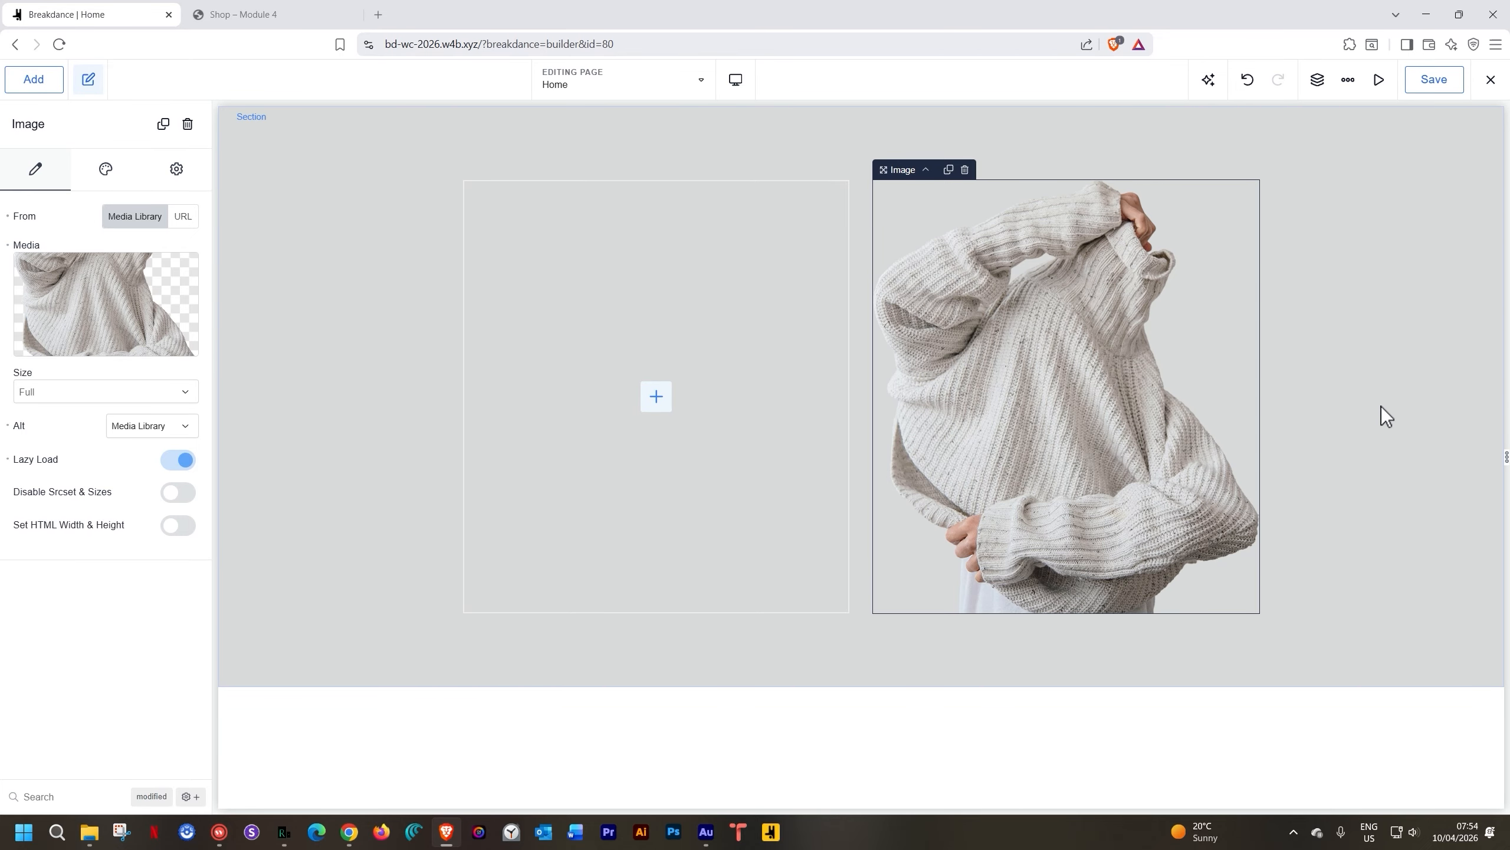
Set the hero section's top and bottom padding to 0 and save the Home page
{"action": "left_click", "coordinate": [419, 155]}
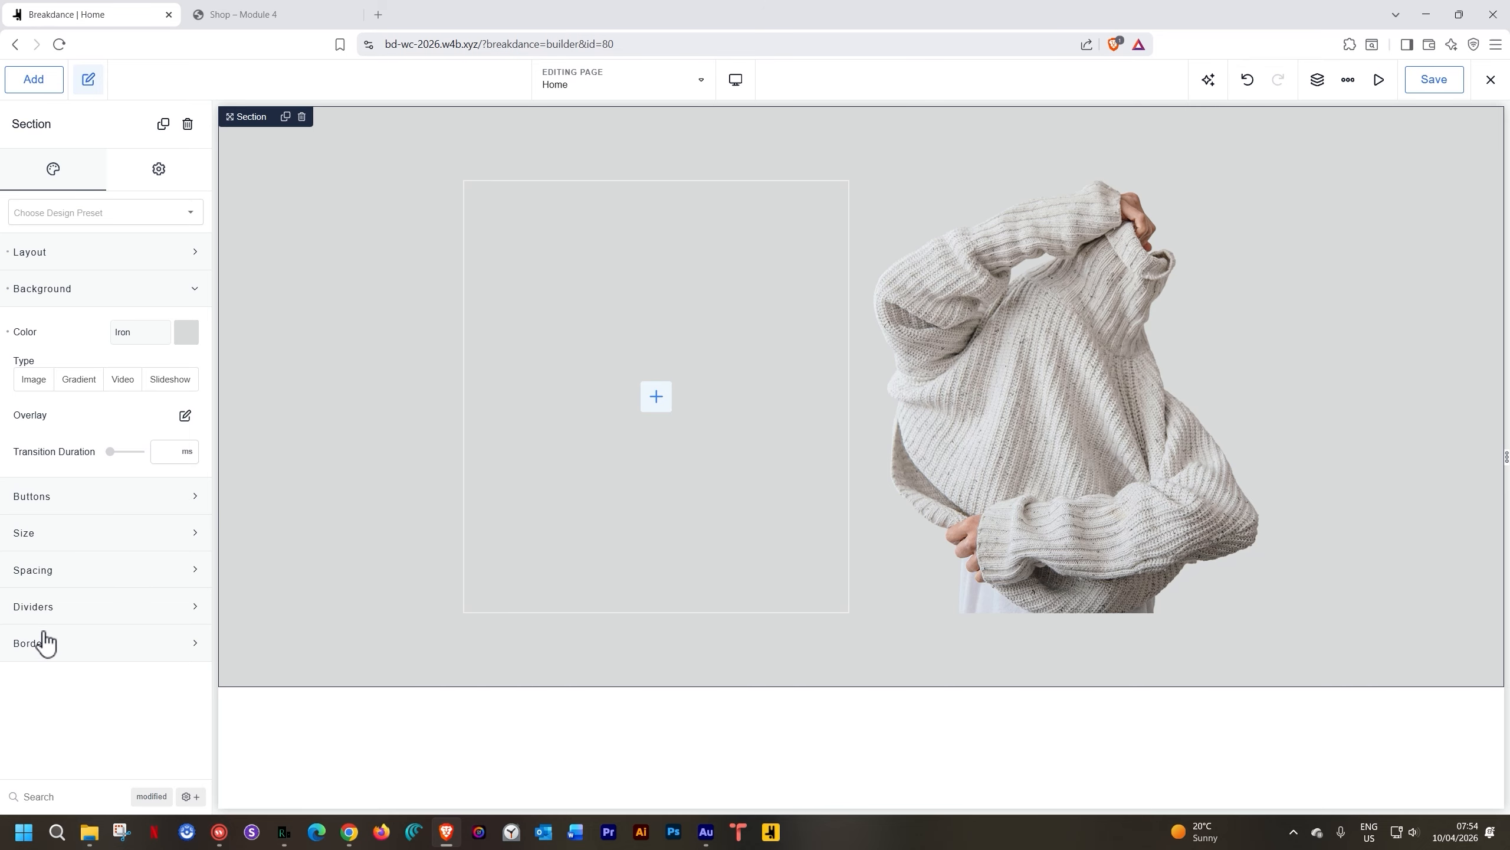
{"action": "left_click", "coordinate": [78, 565]}
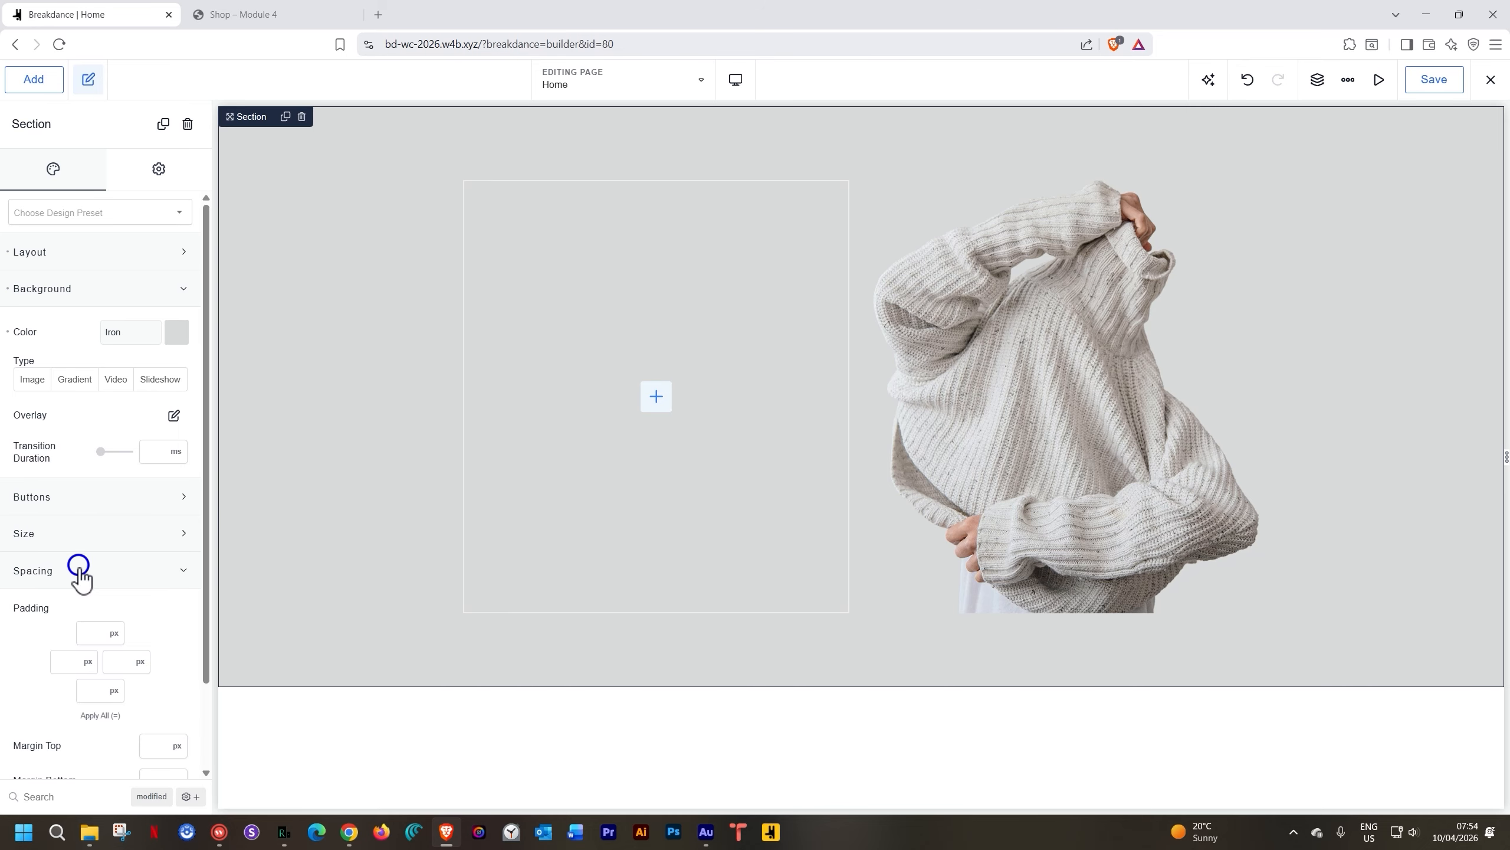
{"action": "left_click", "coordinate": [83, 633]}
{"action": "type", "text": "0"}
{"action": "left_click", "coordinate": [87, 687]}
{"action": "type", "text": "0"}
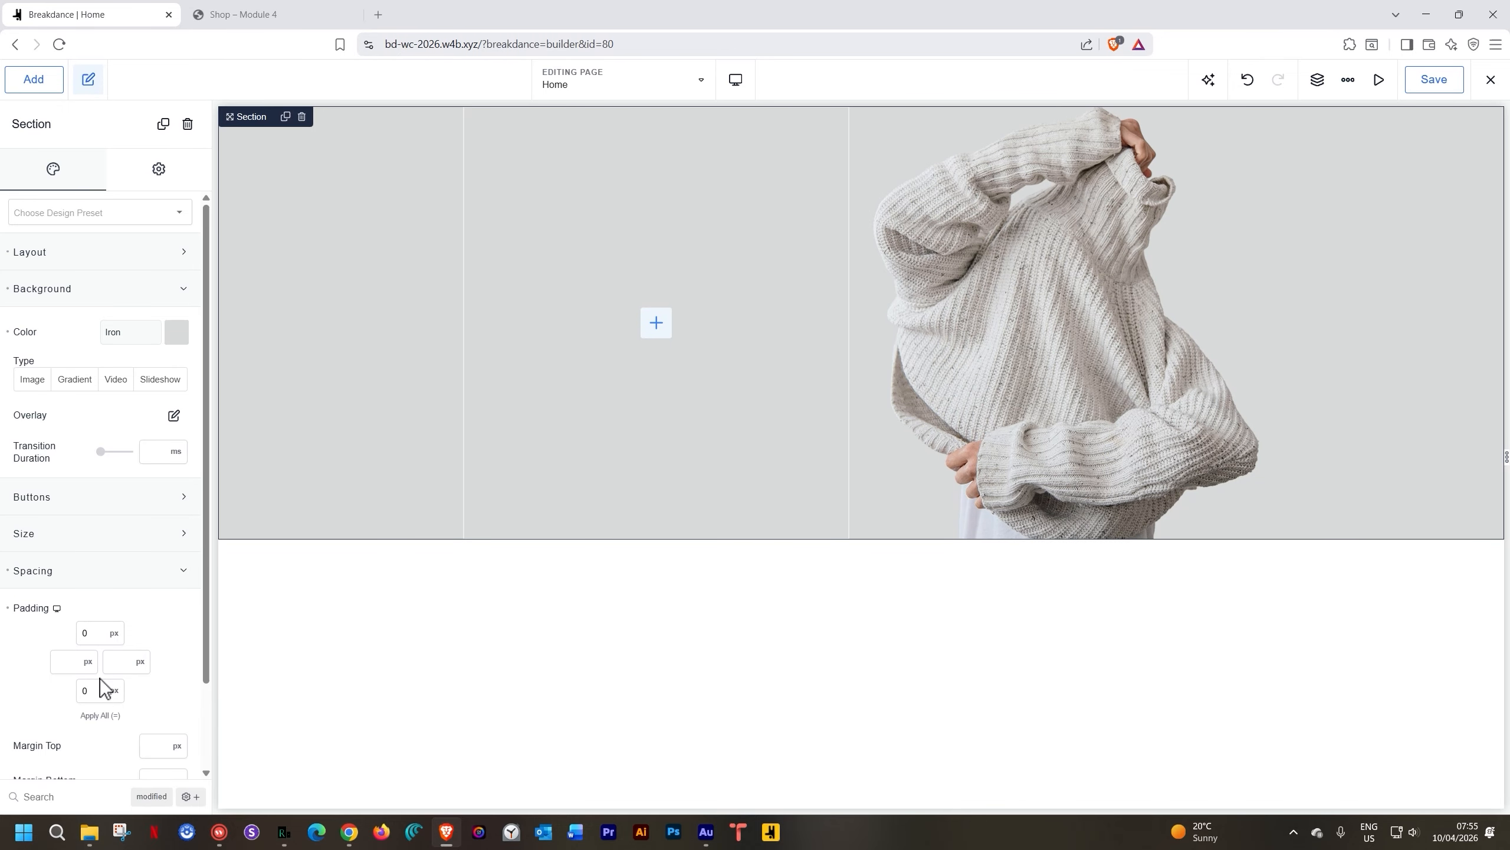
{"action": "left_click", "coordinate": [1366, 405]}
{"action": "left_click", "coordinate": [1423, 82]}
{"action": "left_click", "coordinate": [694, 89]}
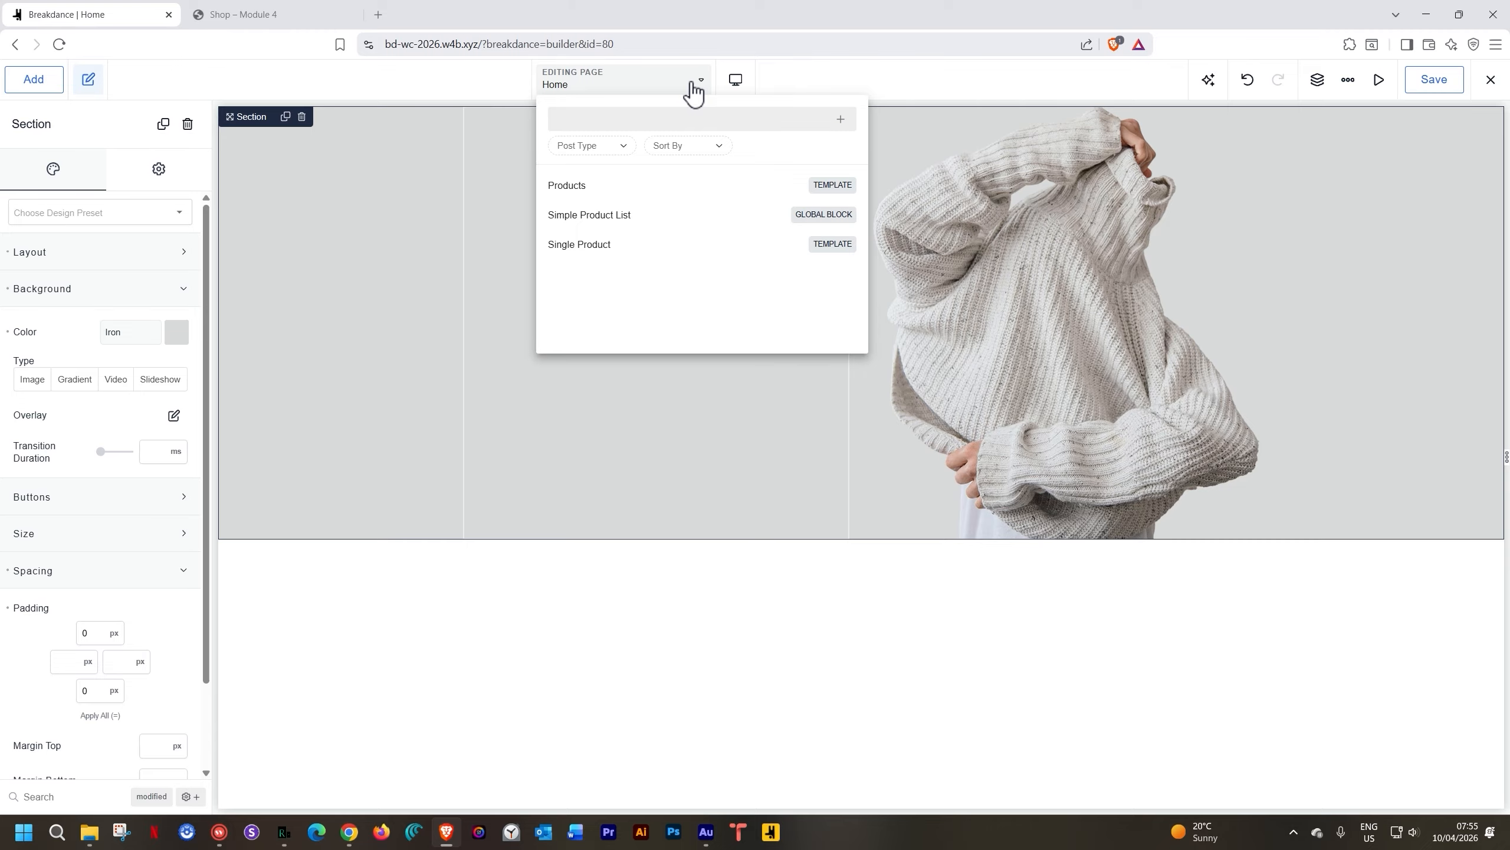
Create a new template of post type Header from the template list
{"action": "left_click", "coordinate": [838, 119]}
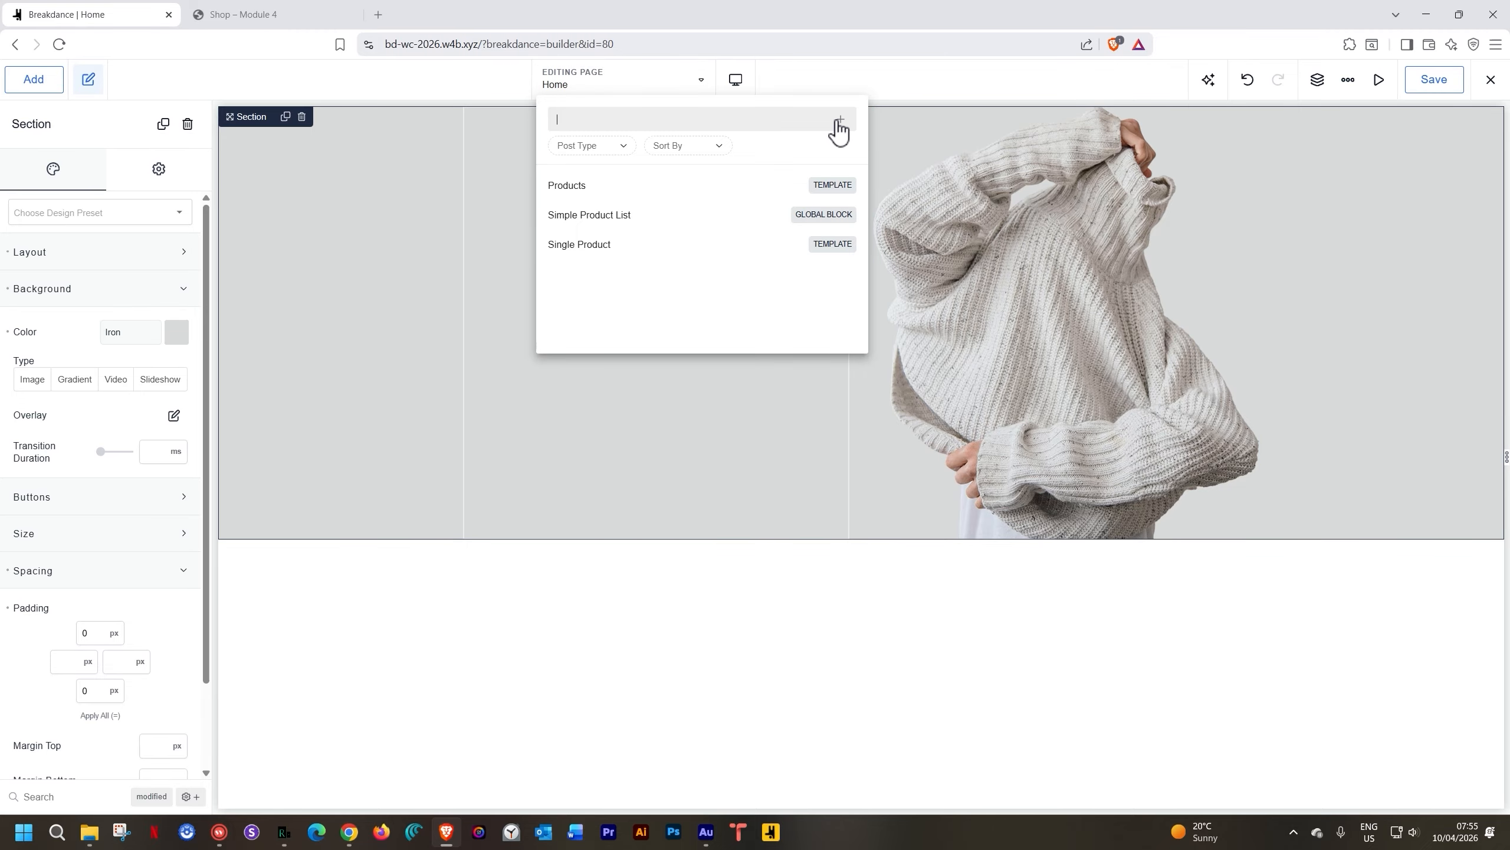
{"action": "left_click", "coordinate": [838, 120]}
{"action": "left_click", "coordinate": [799, 431]}
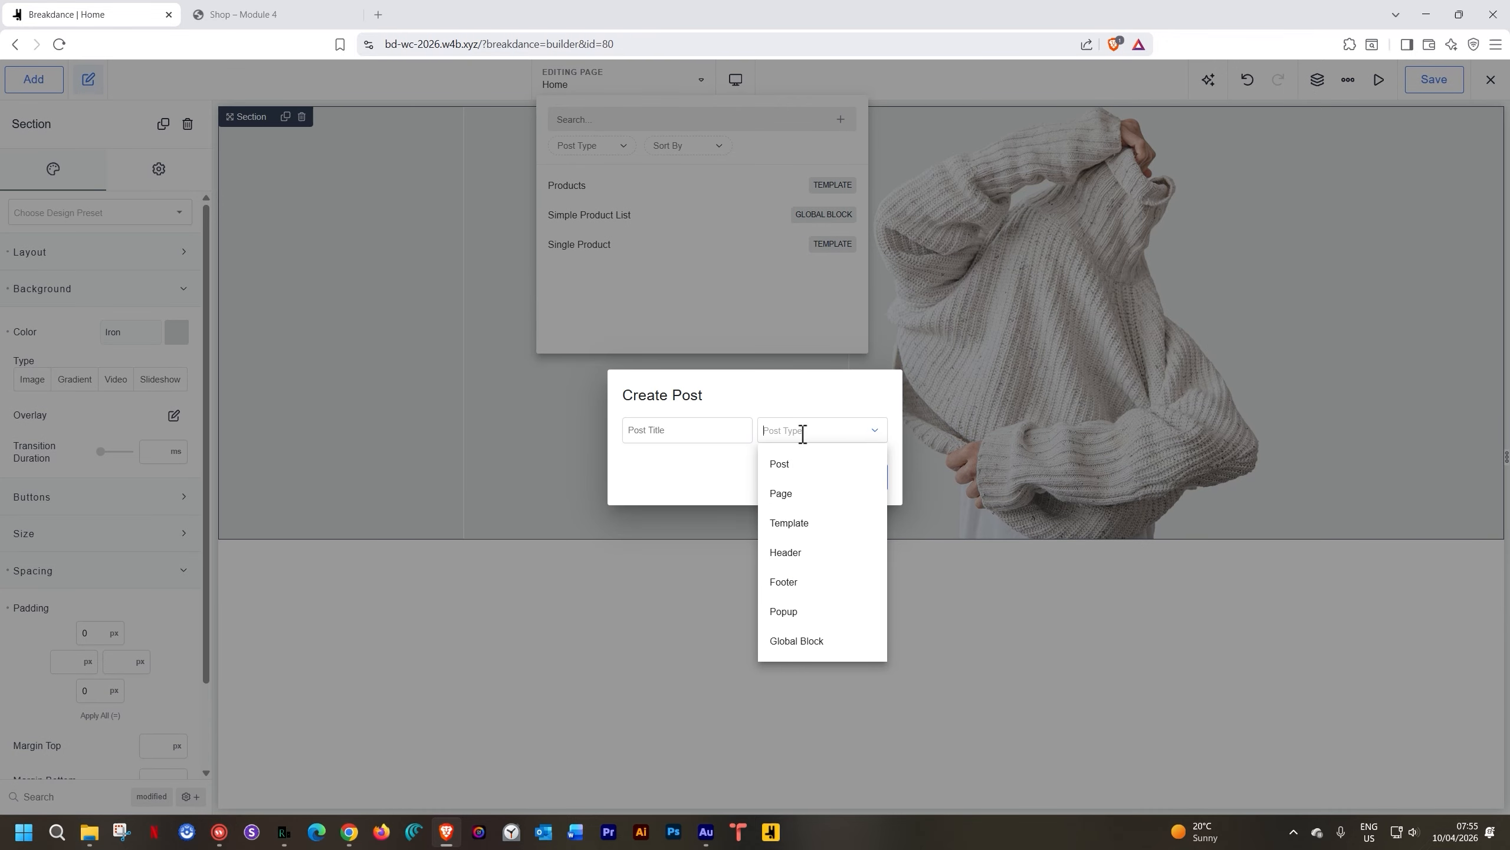
{"action": "left_click", "coordinate": [790, 555]}
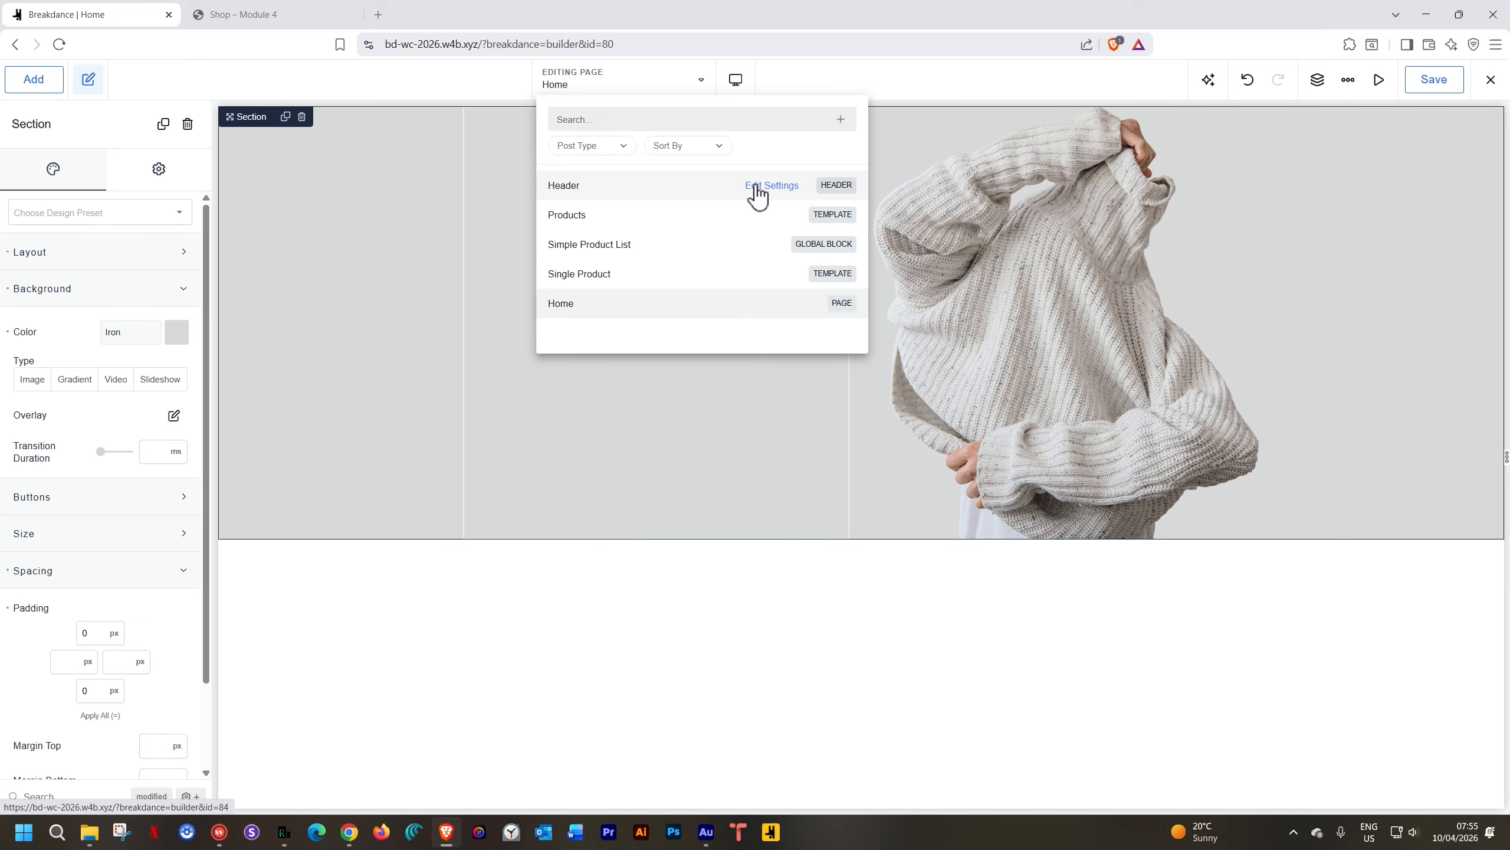
Set the Header template's location to Everywhere and open it for editing
{"action": "left_click", "coordinate": [757, 185]}
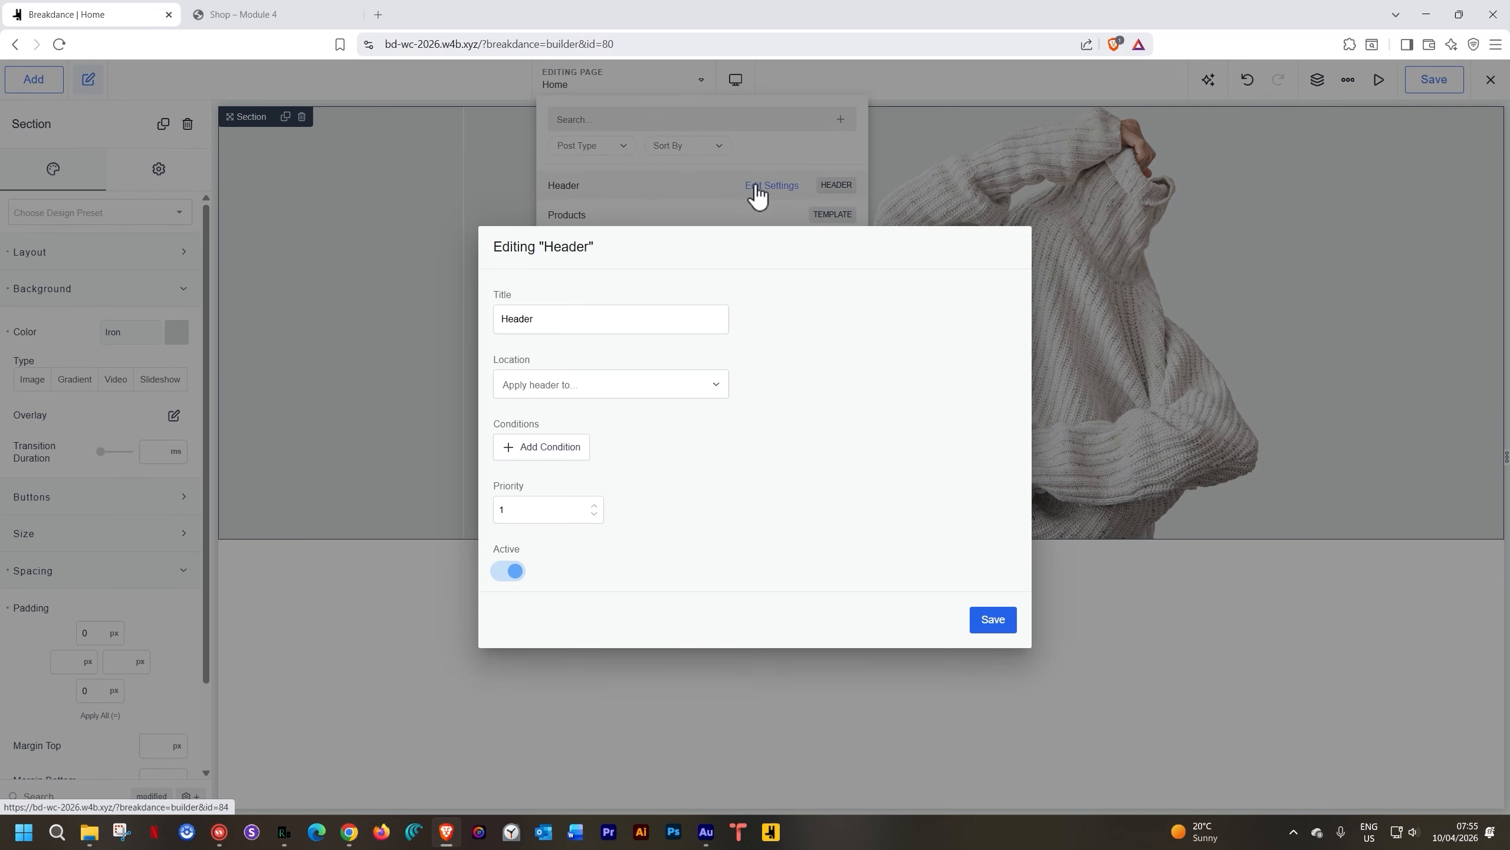
{"action": "left_click", "coordinate": [529, 402]}
{"action": "left_click", "coordinate": [536, 422]}
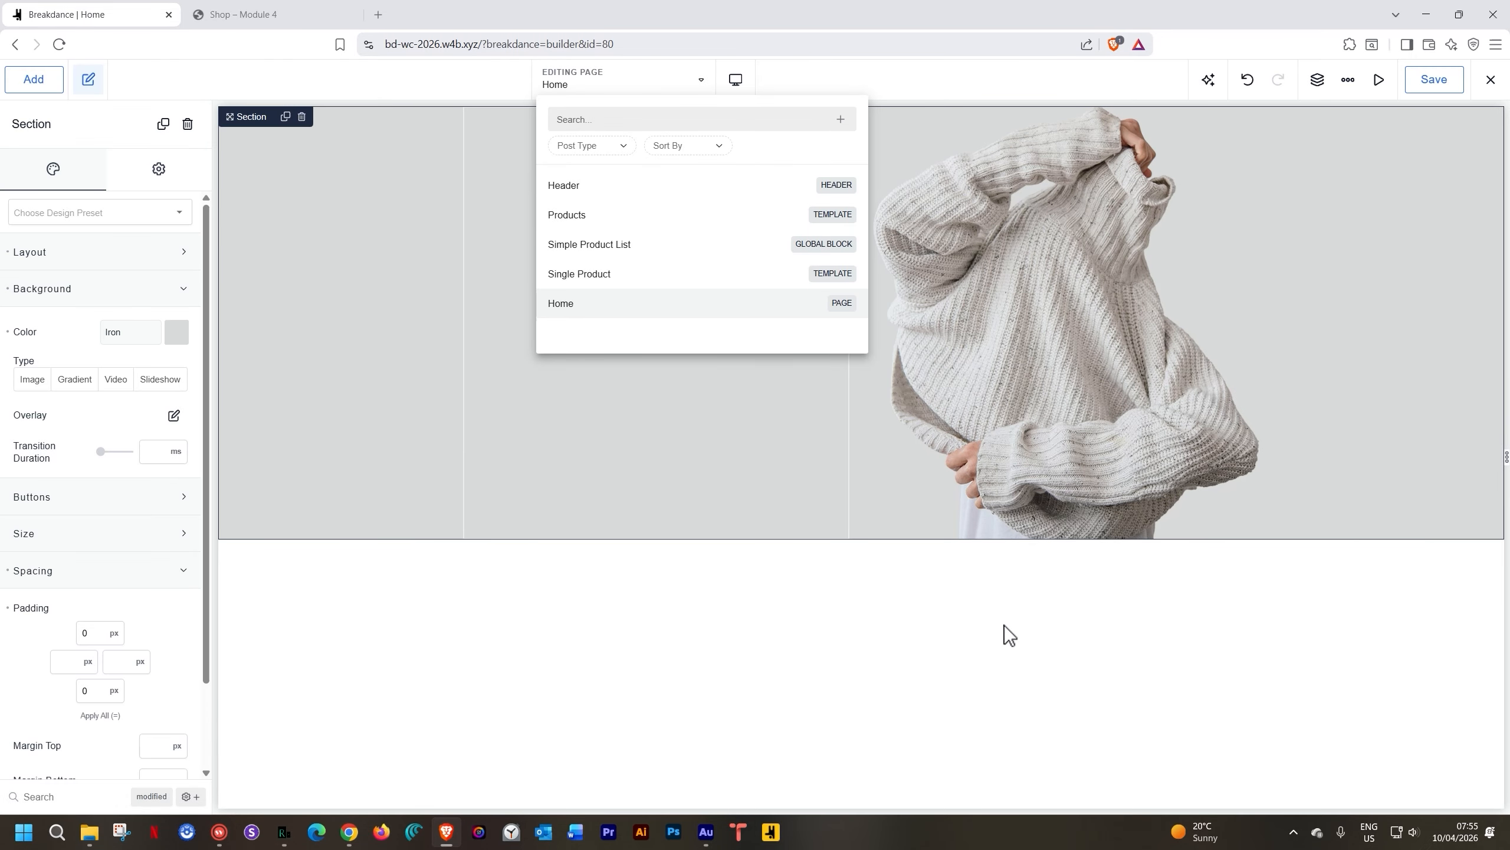
{"action": "left_click", "coordinate": [580, 187]}
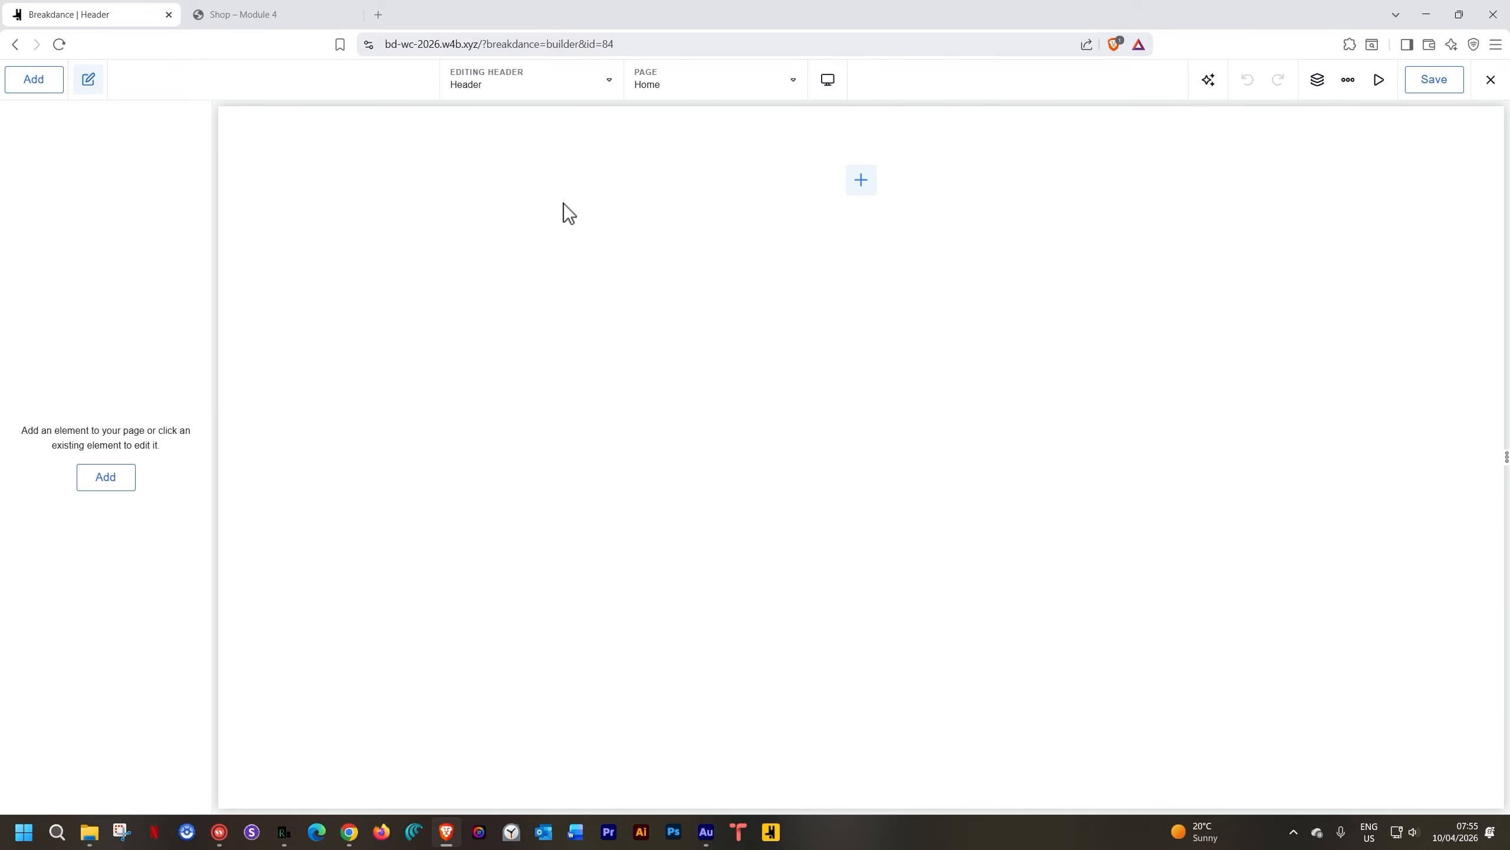
Add a Header Builder element with an Image element inside it
{"action": "left_click", "coordinate": [860, 173]}
{"action": "type", "text": "heade4r"}
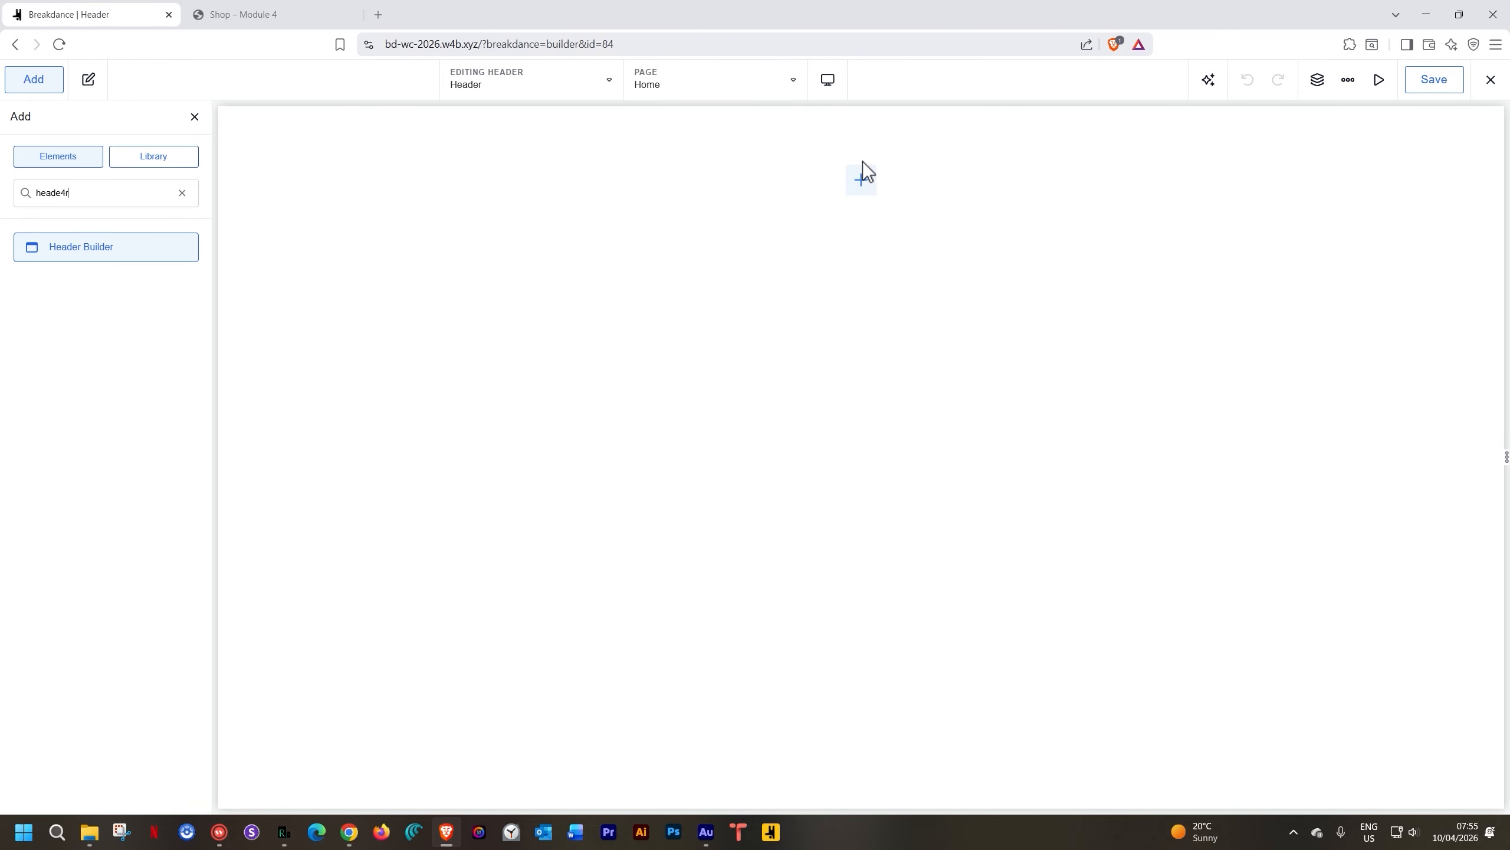
{"action": "left_click", "coordinate": [86, 243]}
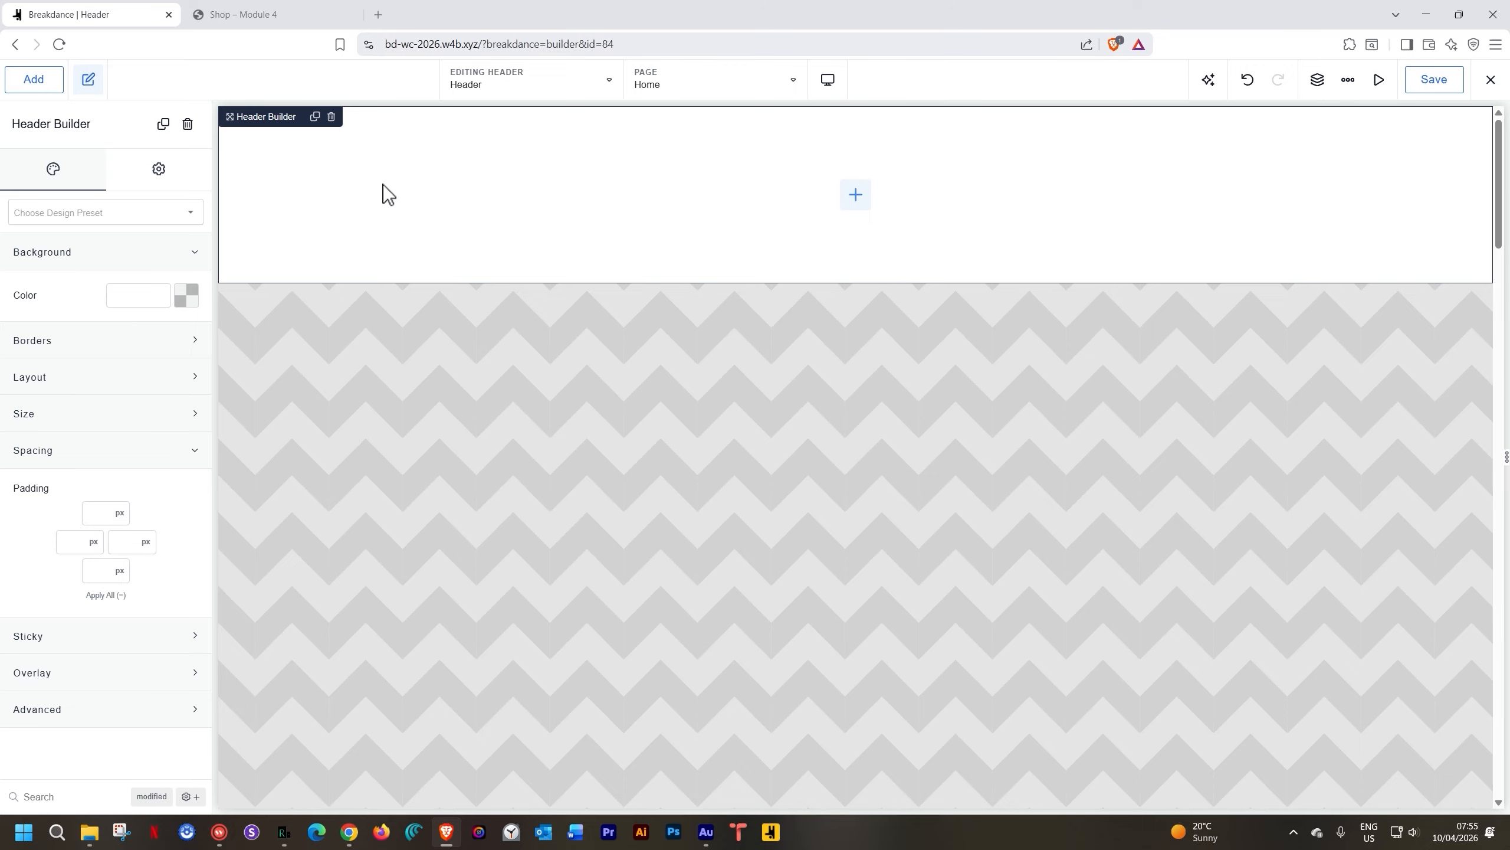
{"action": "left_click", "coordinate": [853, 192]}
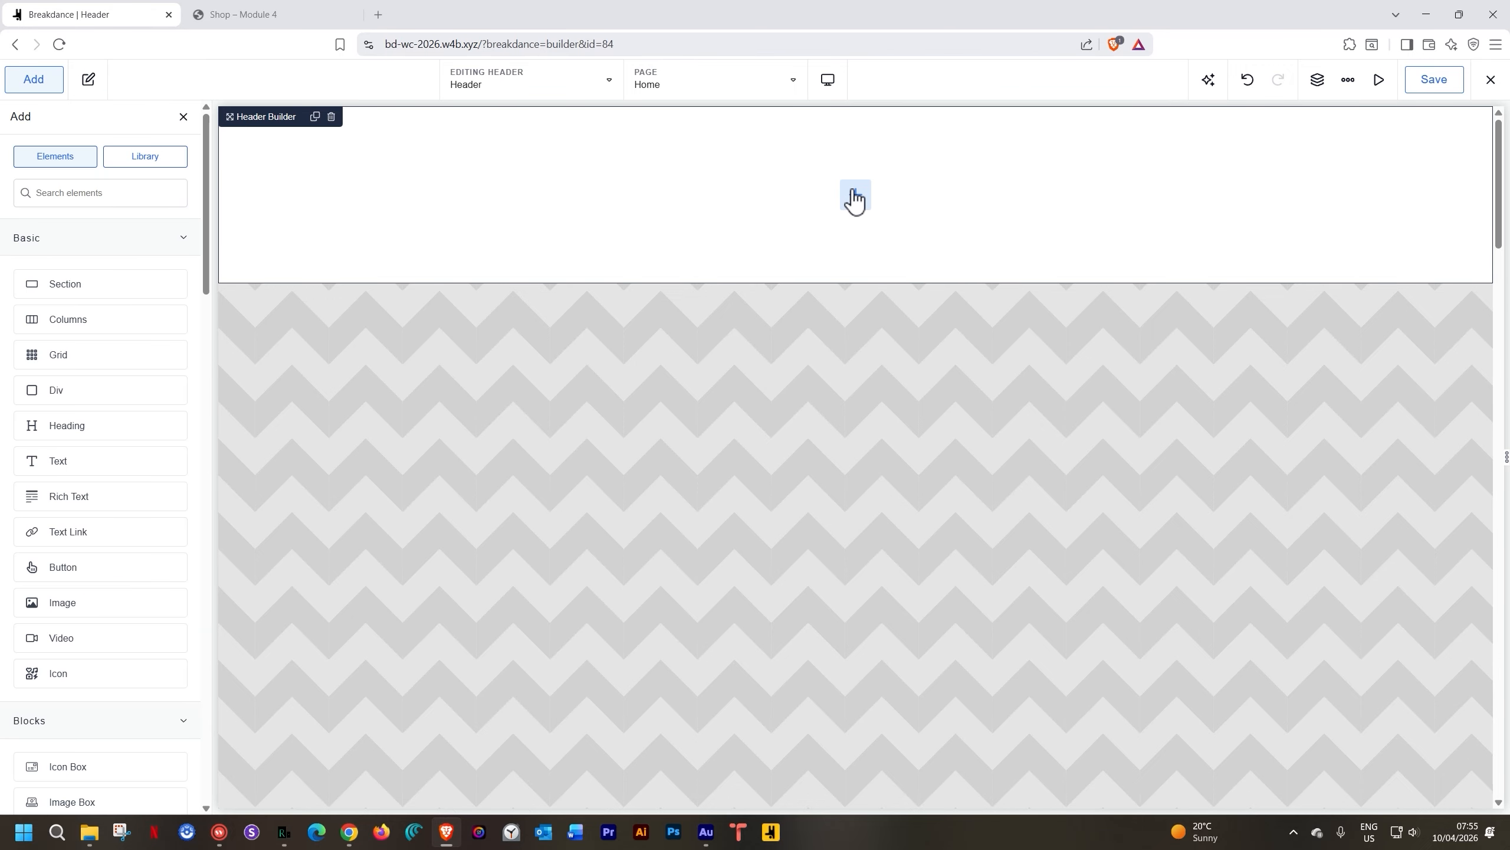
{"action": "type", "text": "image"}
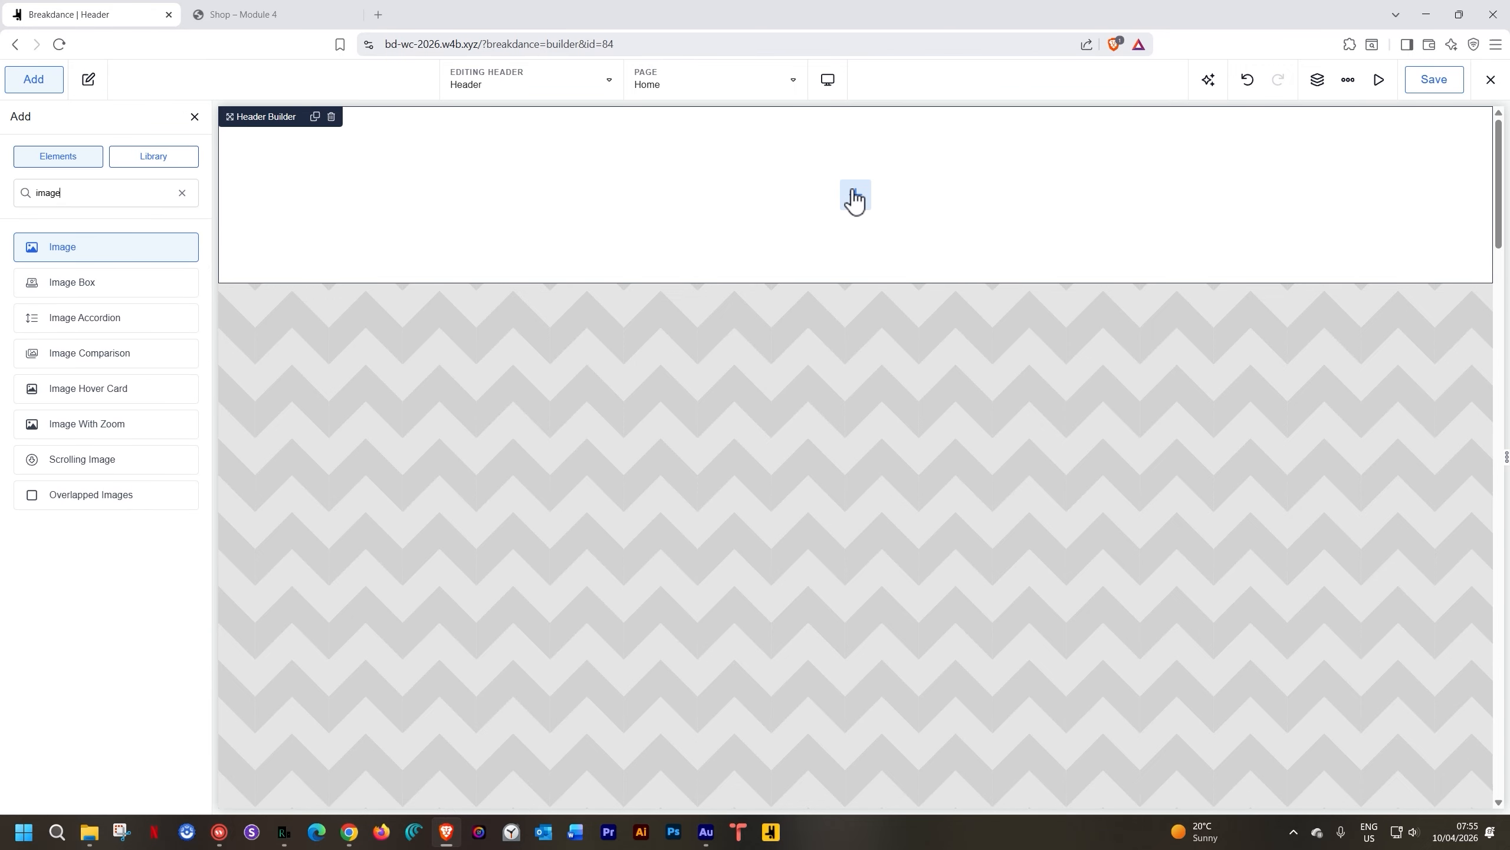
{"action": "left_click", "coordinate": [75, 247]}
Try uploading the woocommerce_store_logo.svg logo, then close the media library after it is rejected
{"action": "left_click", "coordinate": [129, 297]}
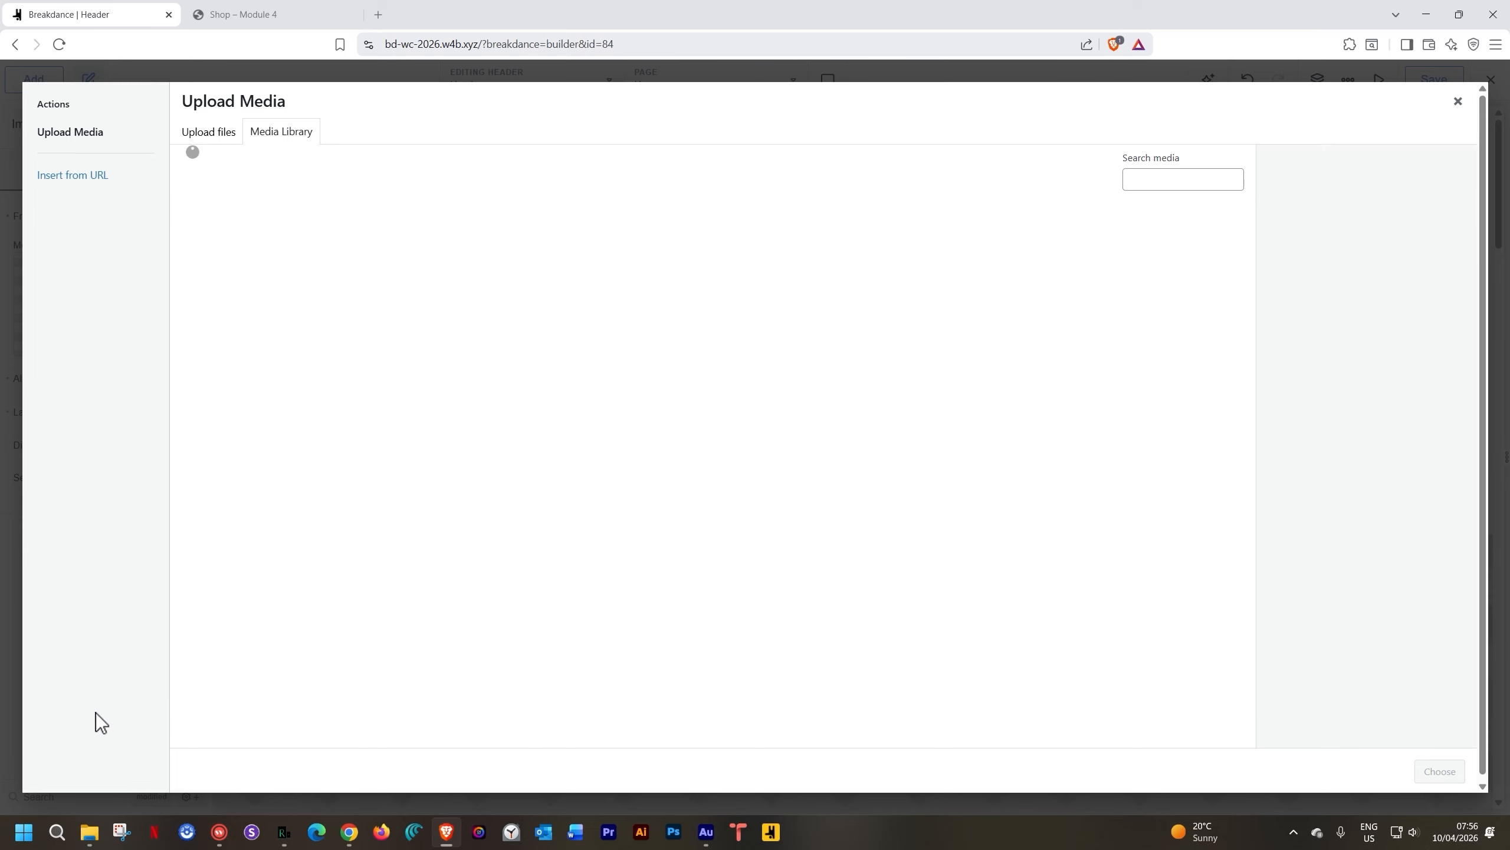
{"action": "left_click", "coordinate": [89, 833]}
{"action": "left_click_drag", "start_coordinate": [850, 327], "coordinate": [348, 373]}
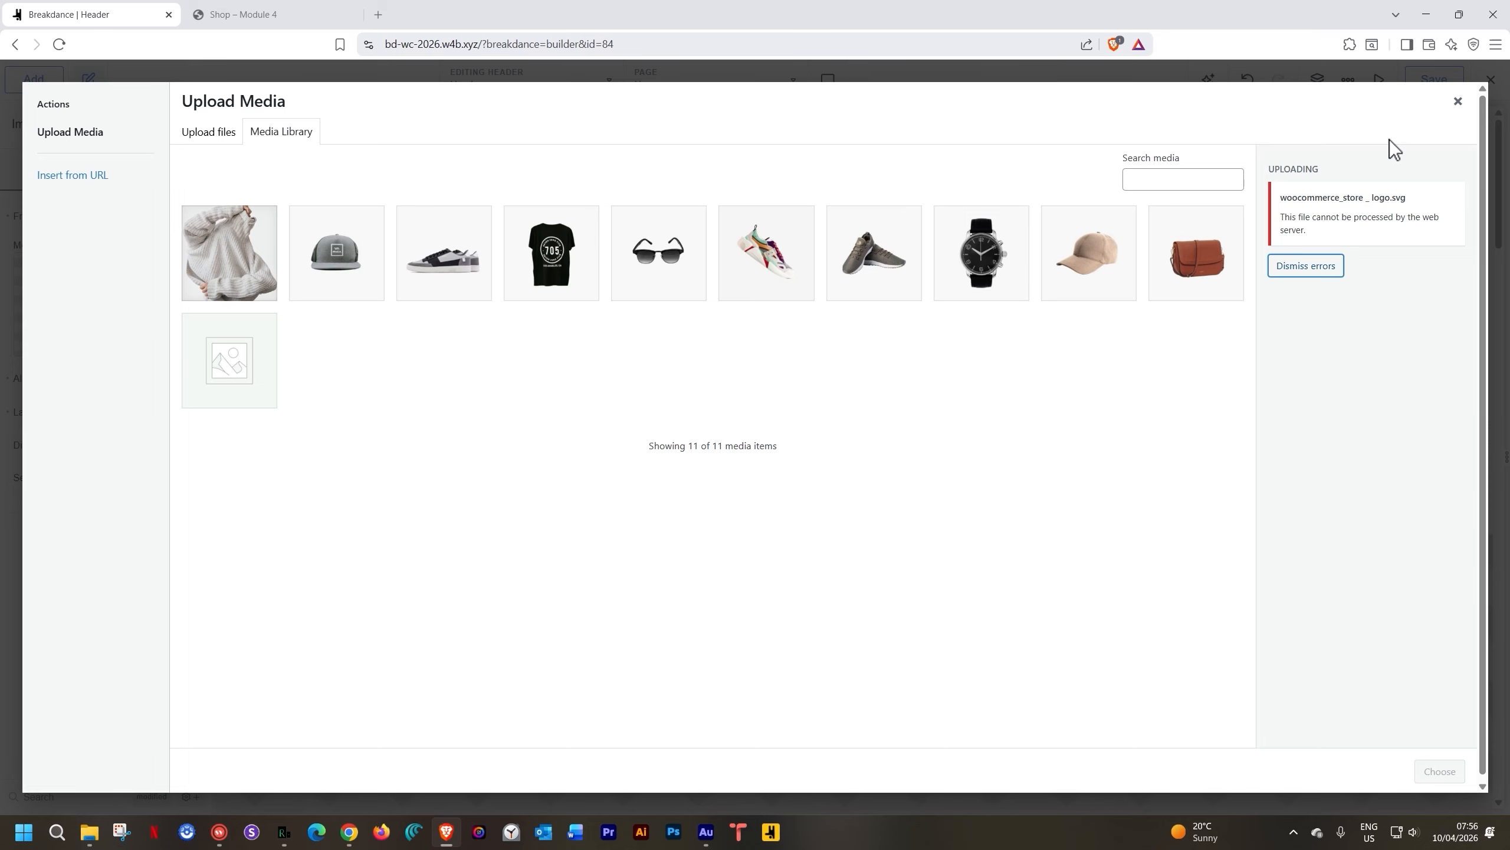
{"action": "left_click", "coordinate": [1458, 102]}
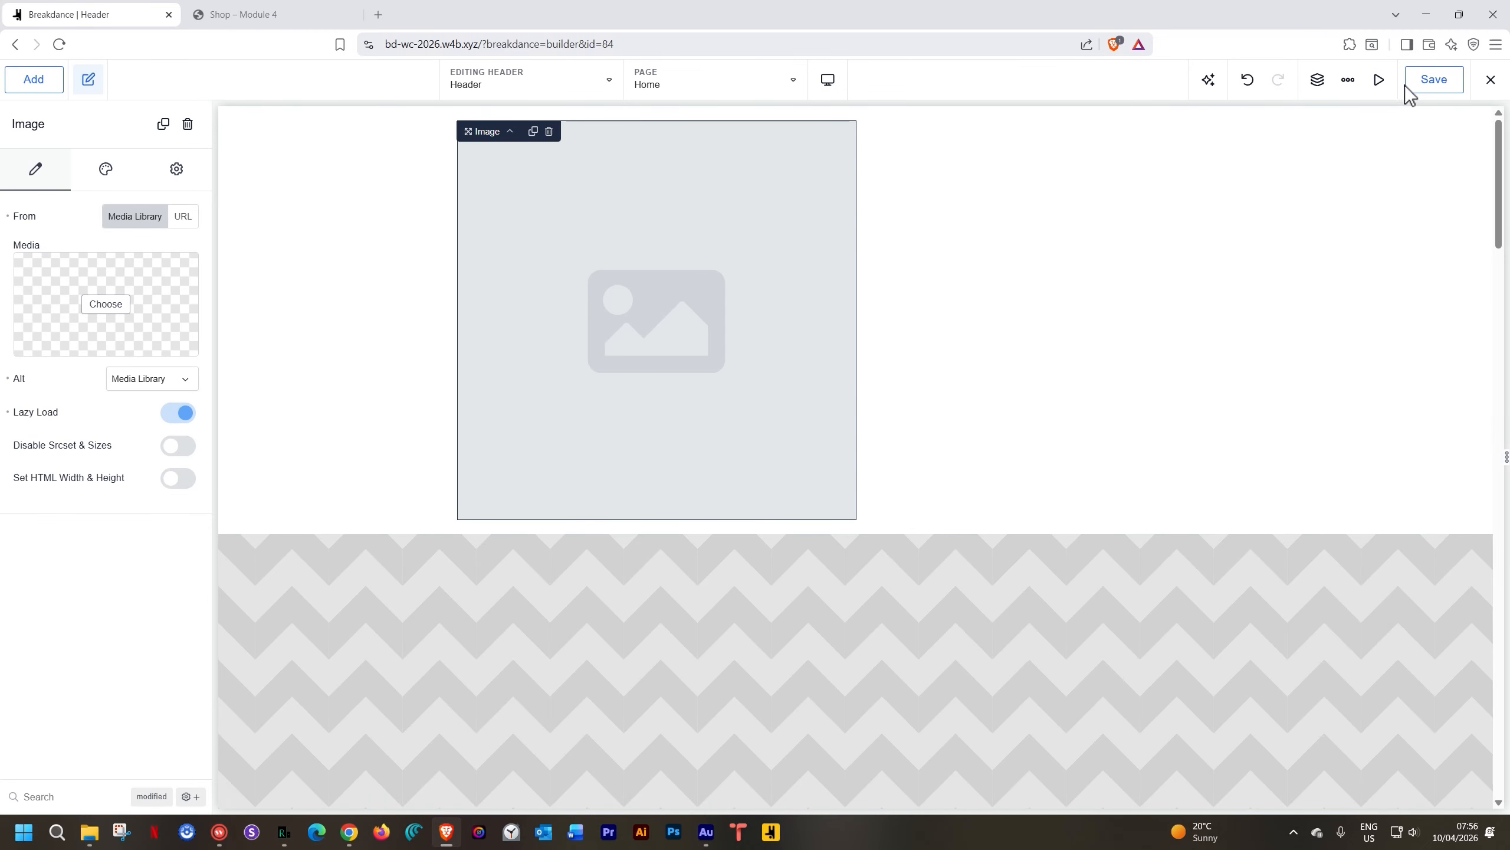
Save the header and exit Breakdance to WordPress admin
{"action": "left_click", "coordinate": [1421, 93]}
{"action": "left_click", "coordinate": [1491, 81]}
{"action": "left_click", "coordinate": [1434, 152]}
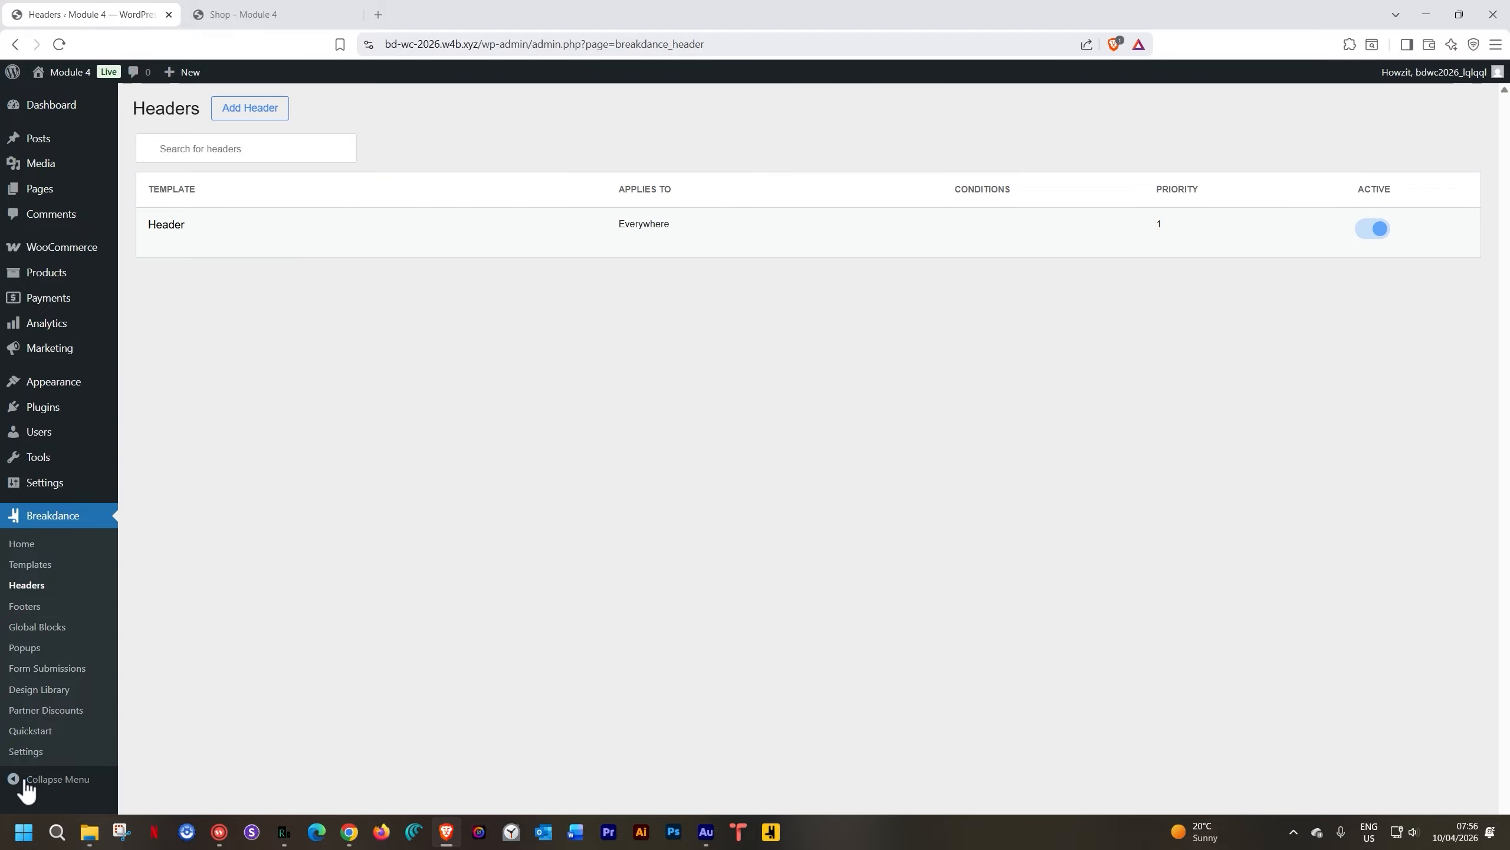
Enable Allow SVG Uploads in Breakdance's Advanced settings and save the changes
{"action": "left_click", "coordinate": [41, 752]}
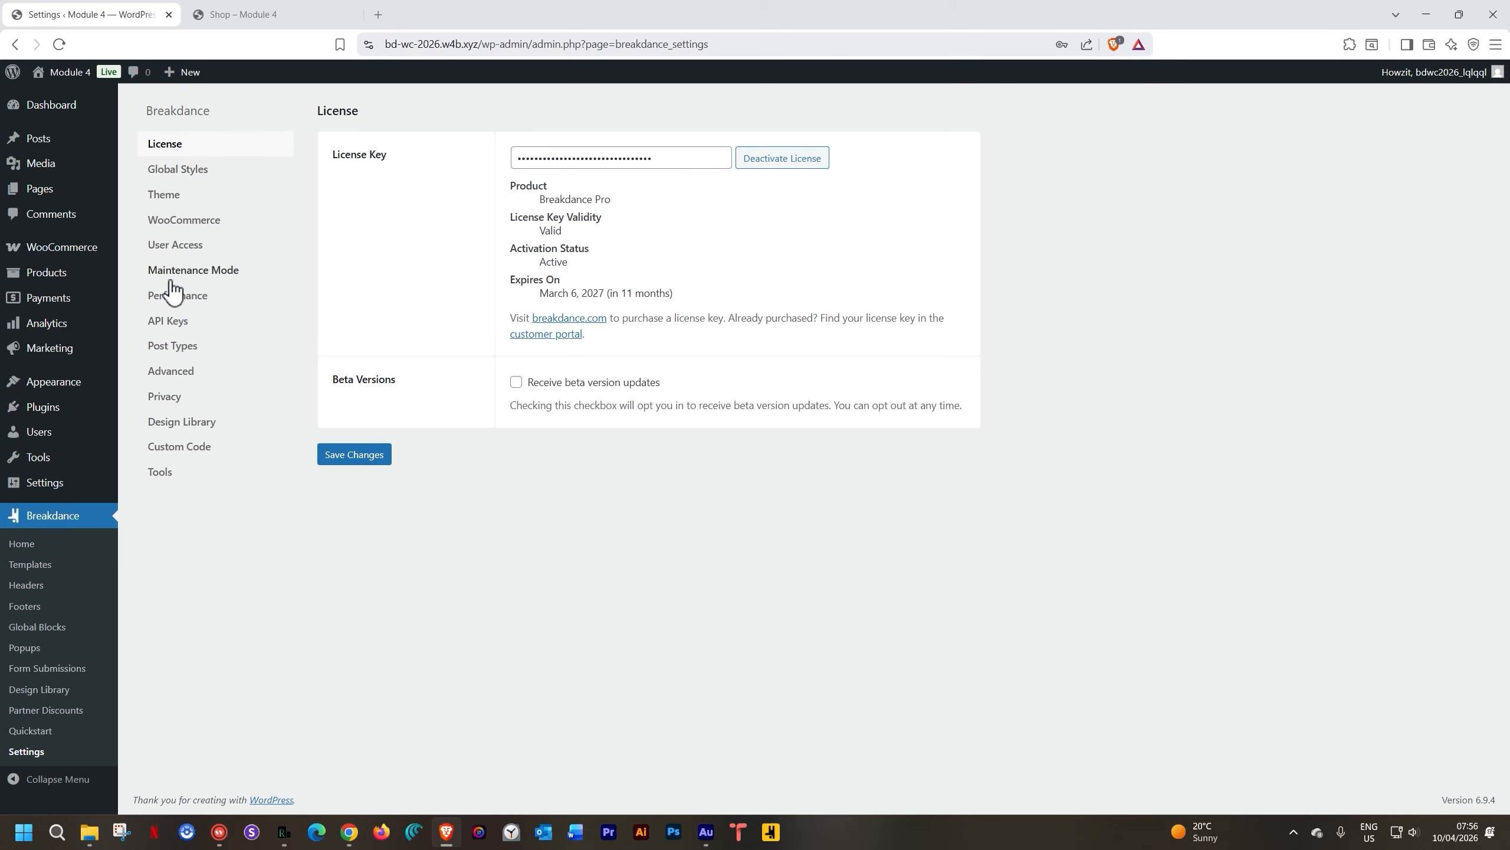
{"action": "left_click", "coordinate": [168, 379]}
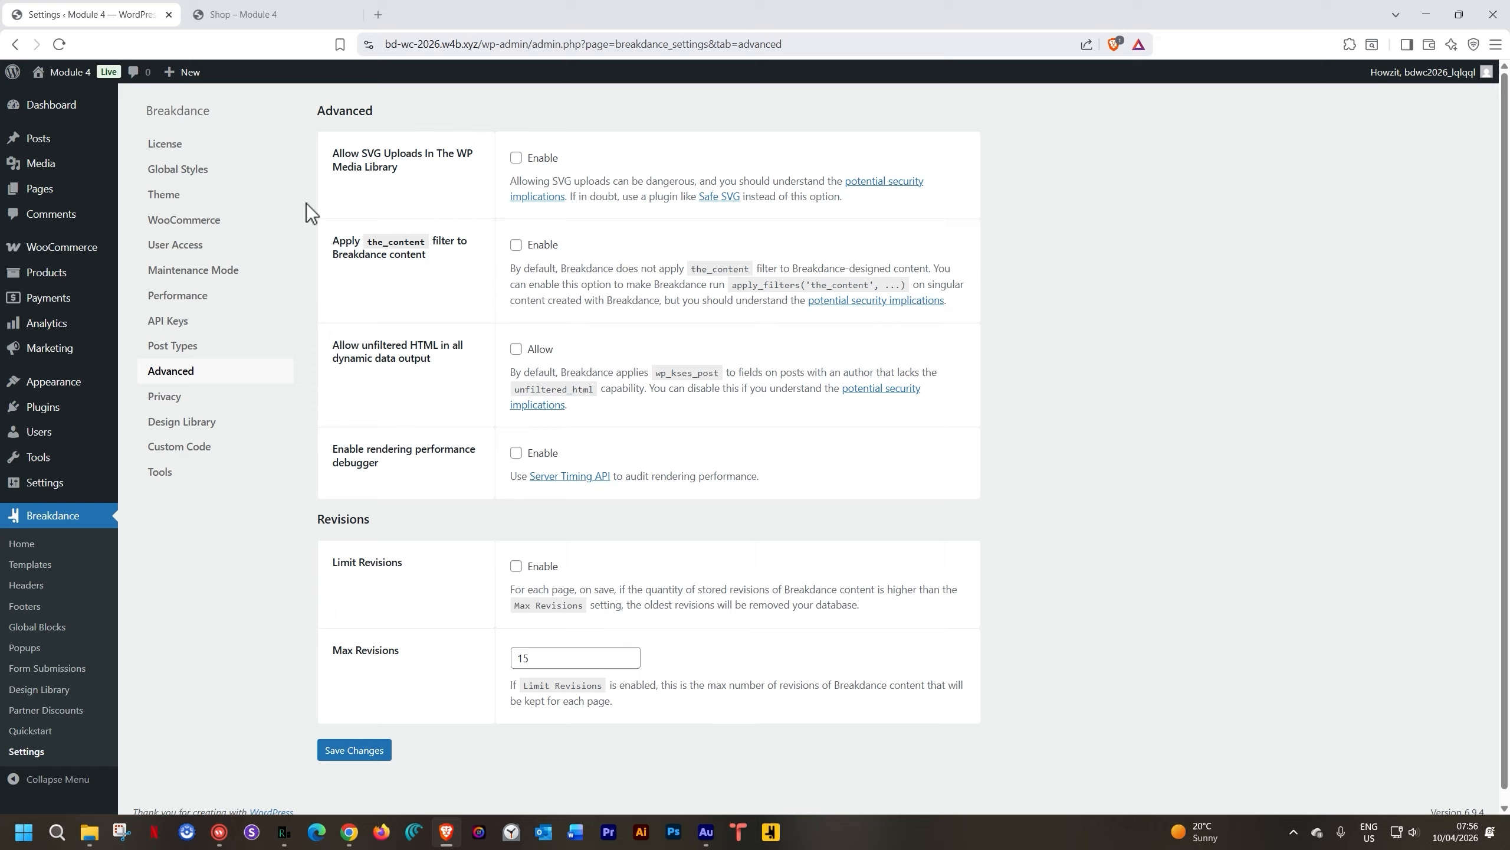
{"action": "left_click", "coordinate": [516, 158]}
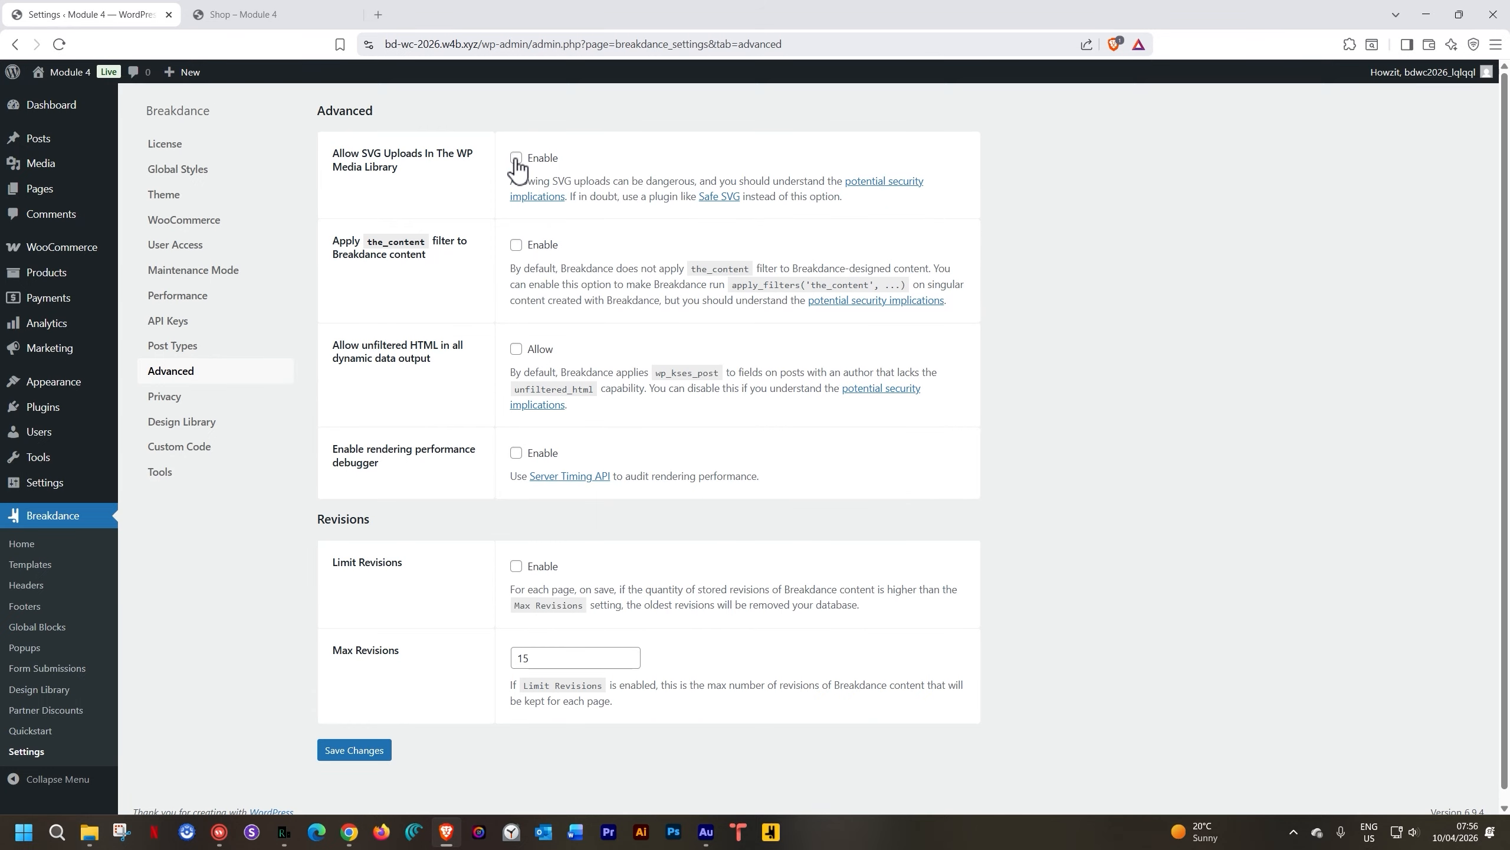
{"action": "left_click", "coordinate": [360, 757]}
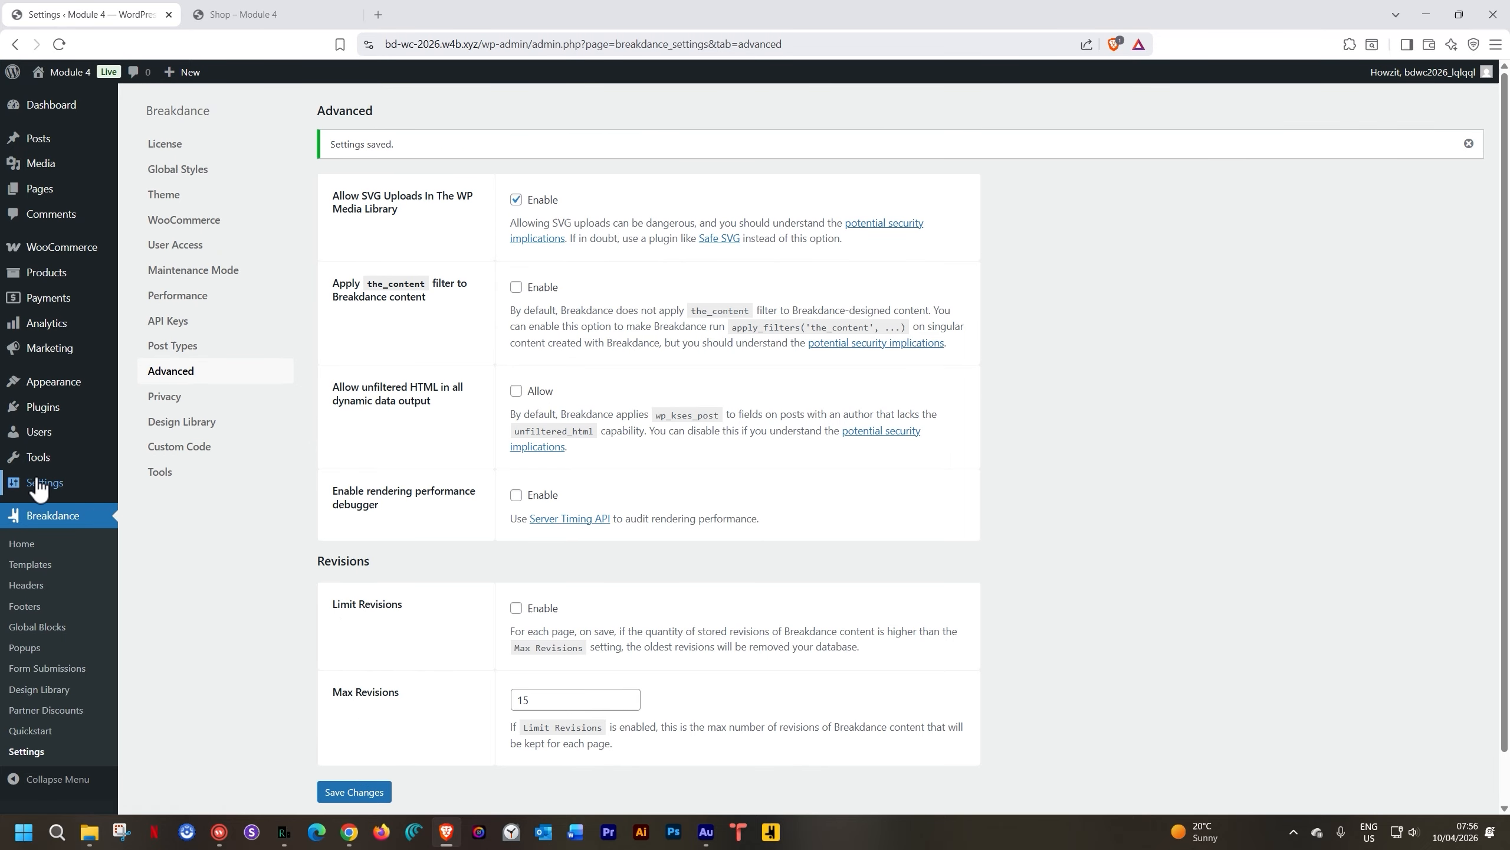
In Reading settings, set a static homepage to the Home page, save, and visit the site
{"action": "mouse_move", "coordinate": [36, 482]}
{"action": "left_click", "coordinate": [149, 526]}
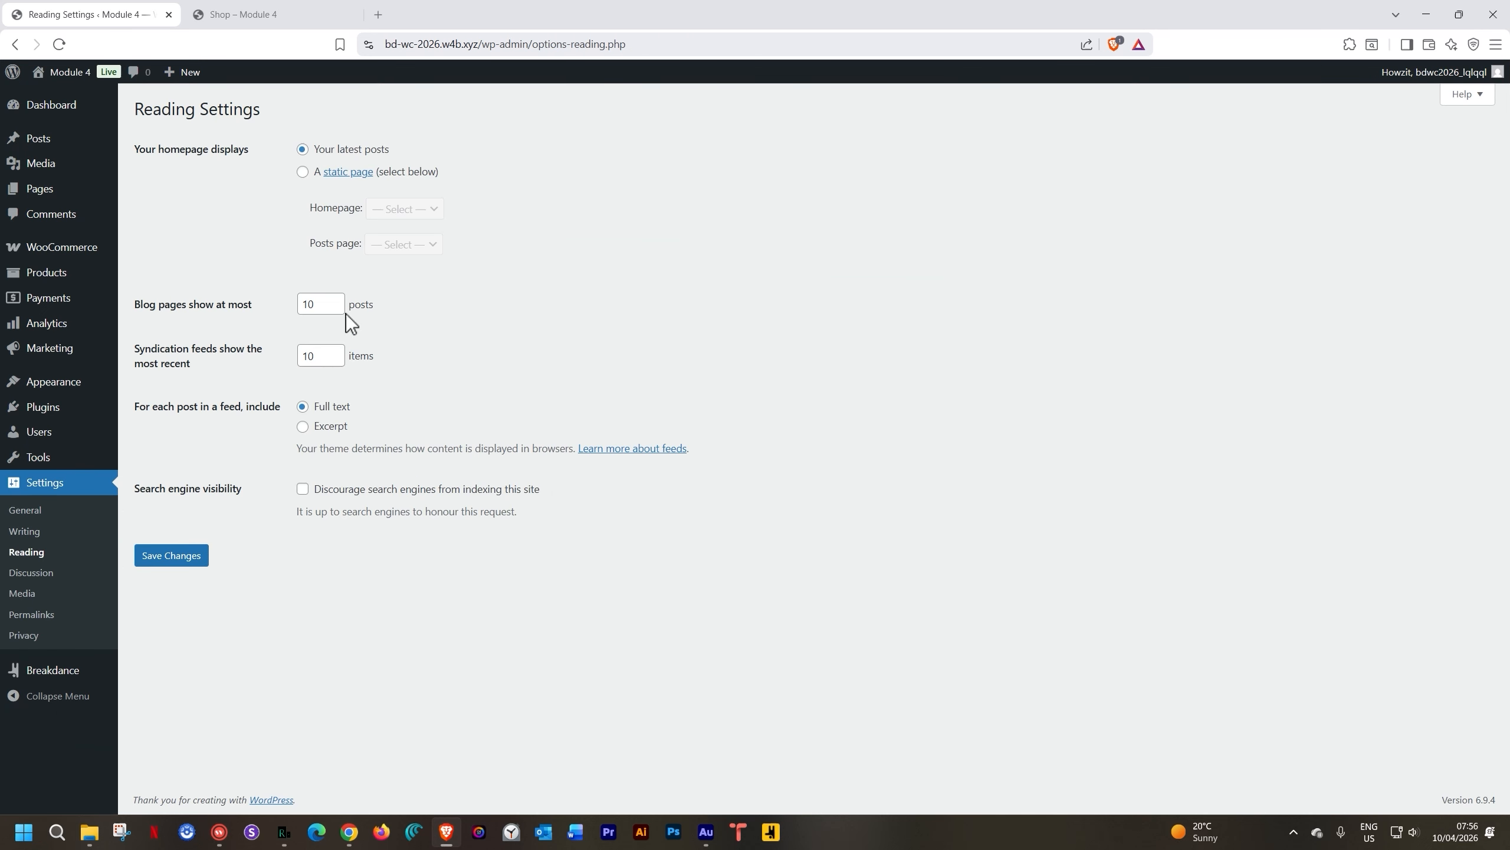
{"action": "left_click", "coordinate": [301, 172]}
{"action": "left_click", "coordinate": [394, 214]}
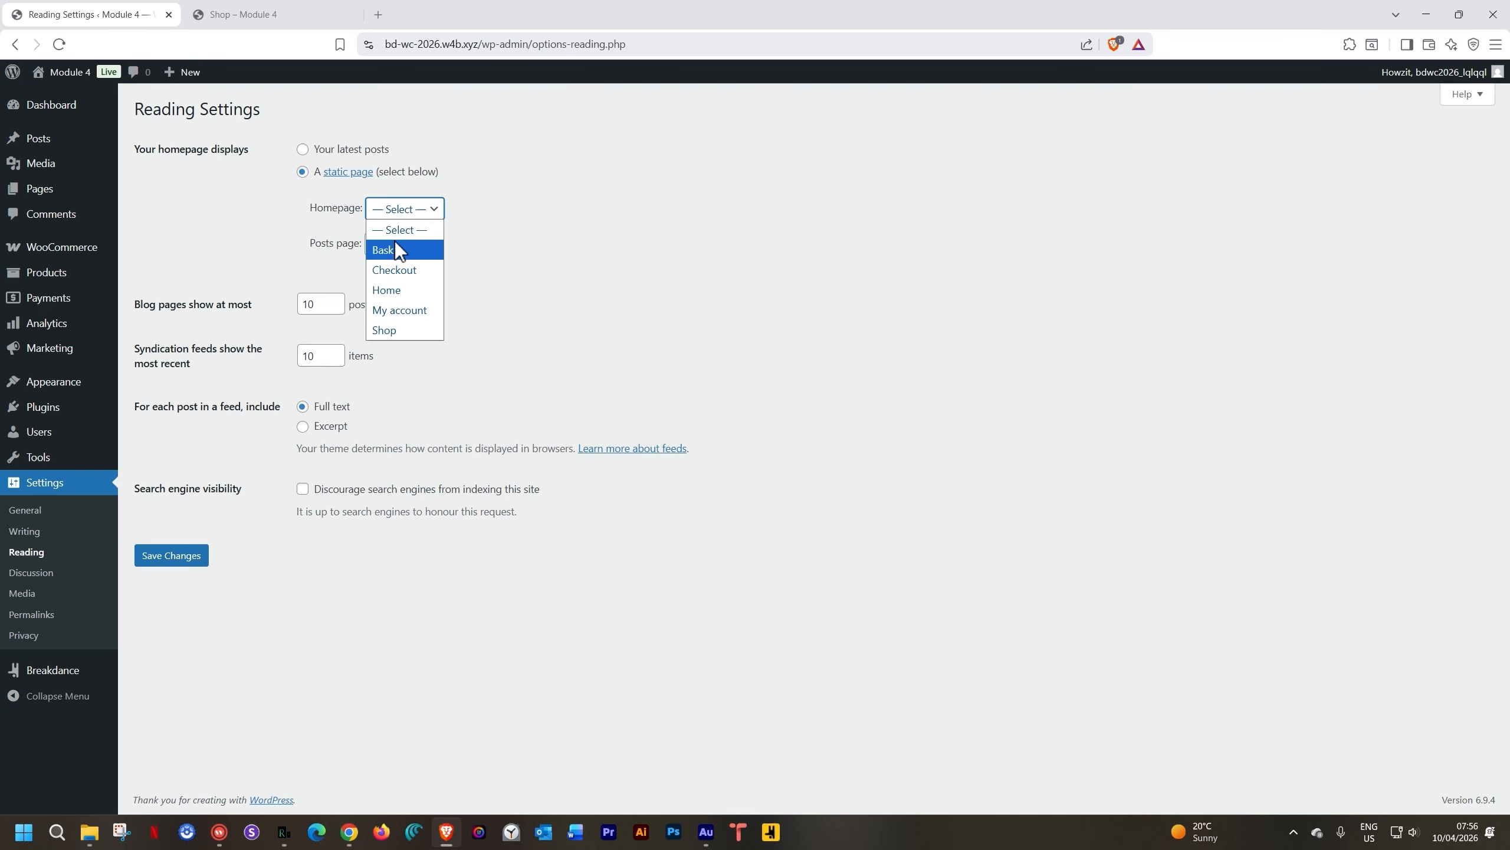
{"action": "left_click", "coordinate": [387, 293]}
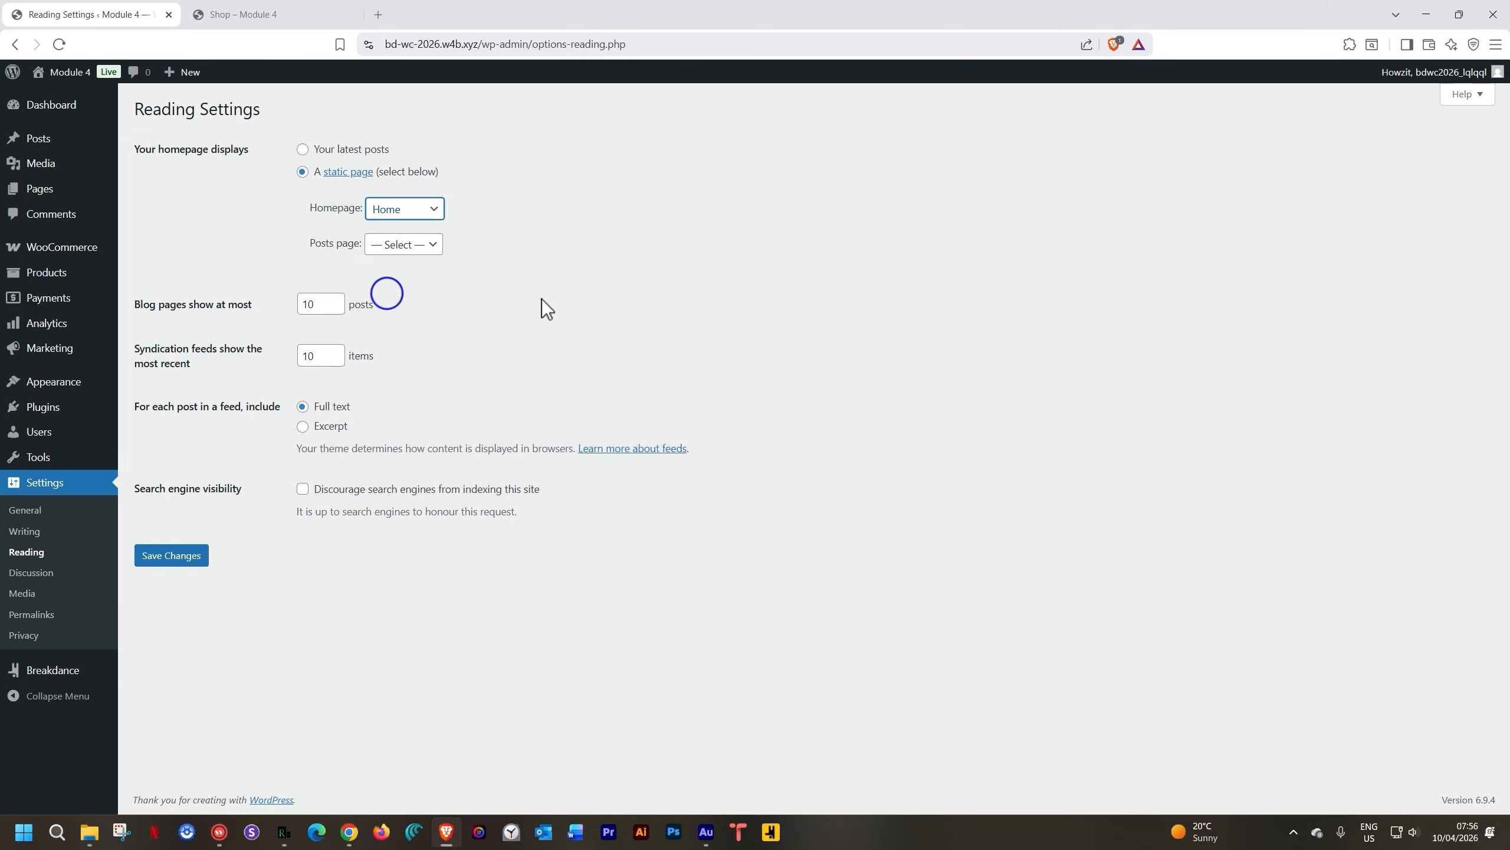
{"action": "left_click", "coordinate": [181, 565]}
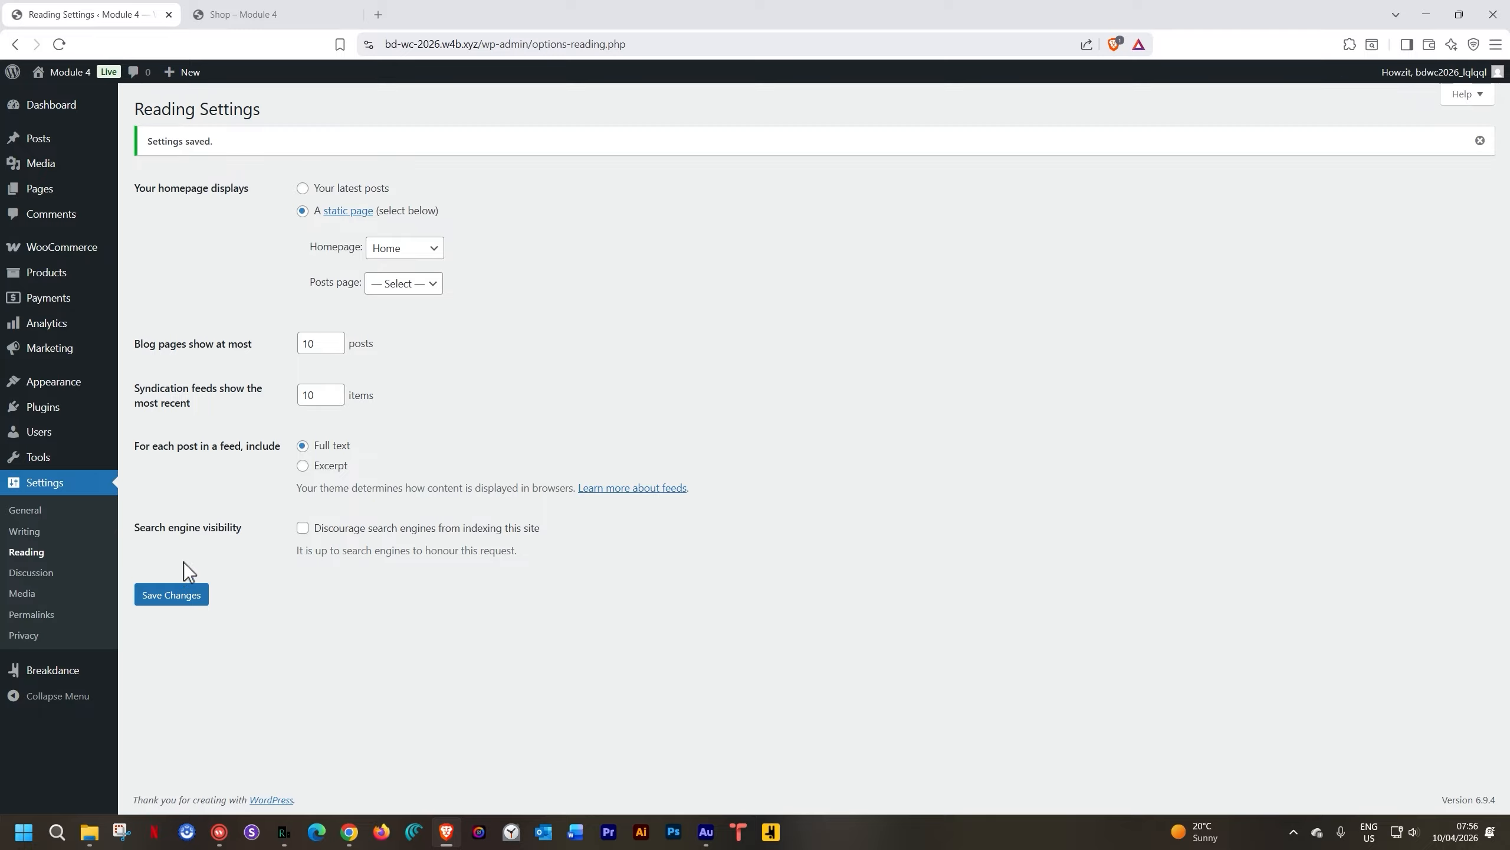
{"action": "left_click", "coordinate": [71, 71]}
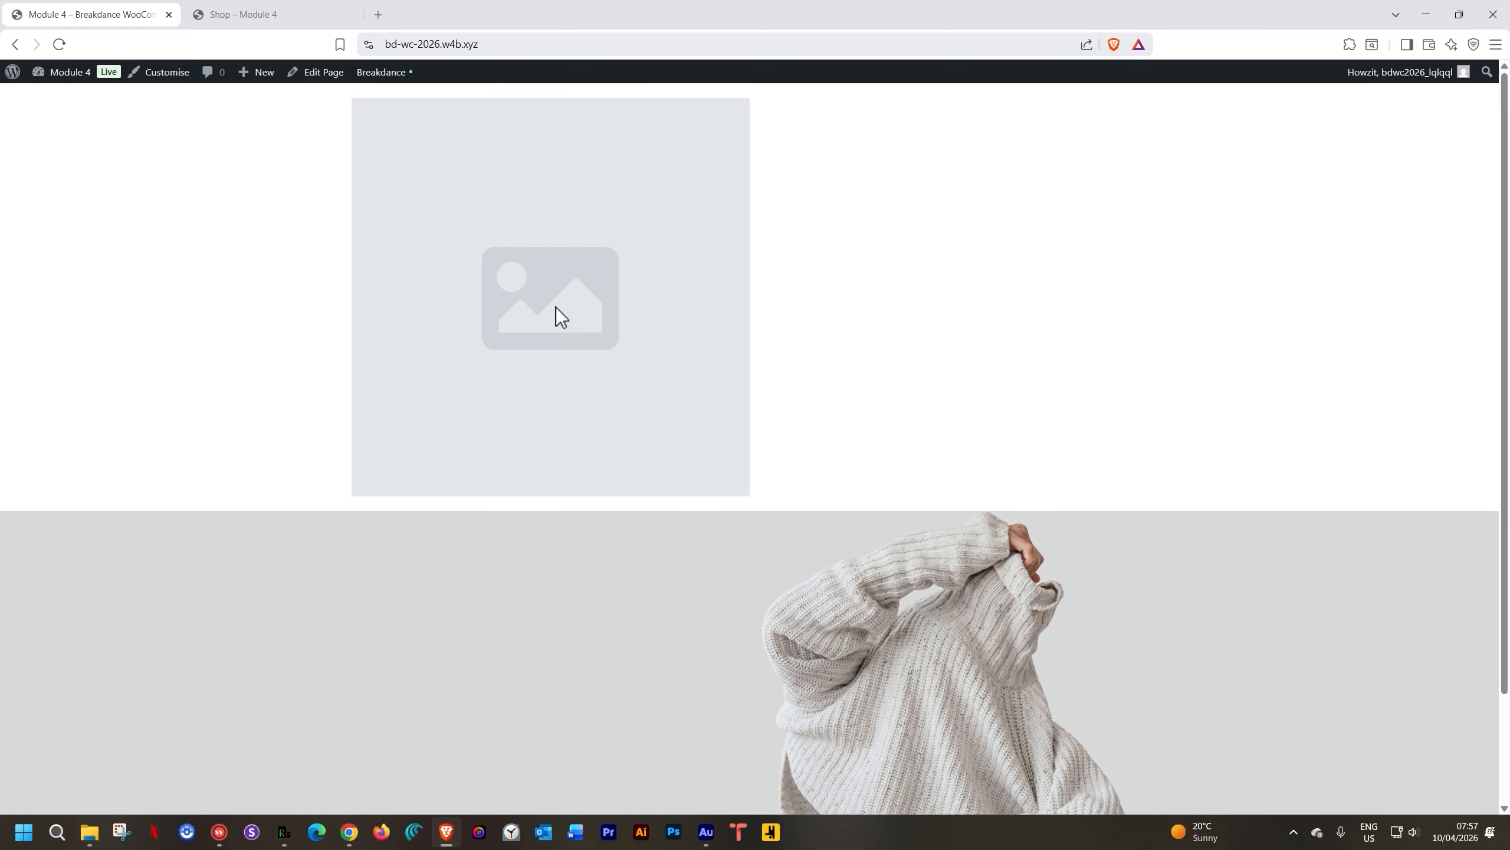
Open the Header template from the admin bar and select its placeholder Image element
{"action": "scroll", "coordinate": [591, 262], "scroll_direction": "down", "scroll_amount": 2}
{"action": "scroll", "coordinate": [606, 301], "scroll_direction": "up", "scroll_amount": 2}
{"action": "mouse_move", "coordinate": [385, 71]}
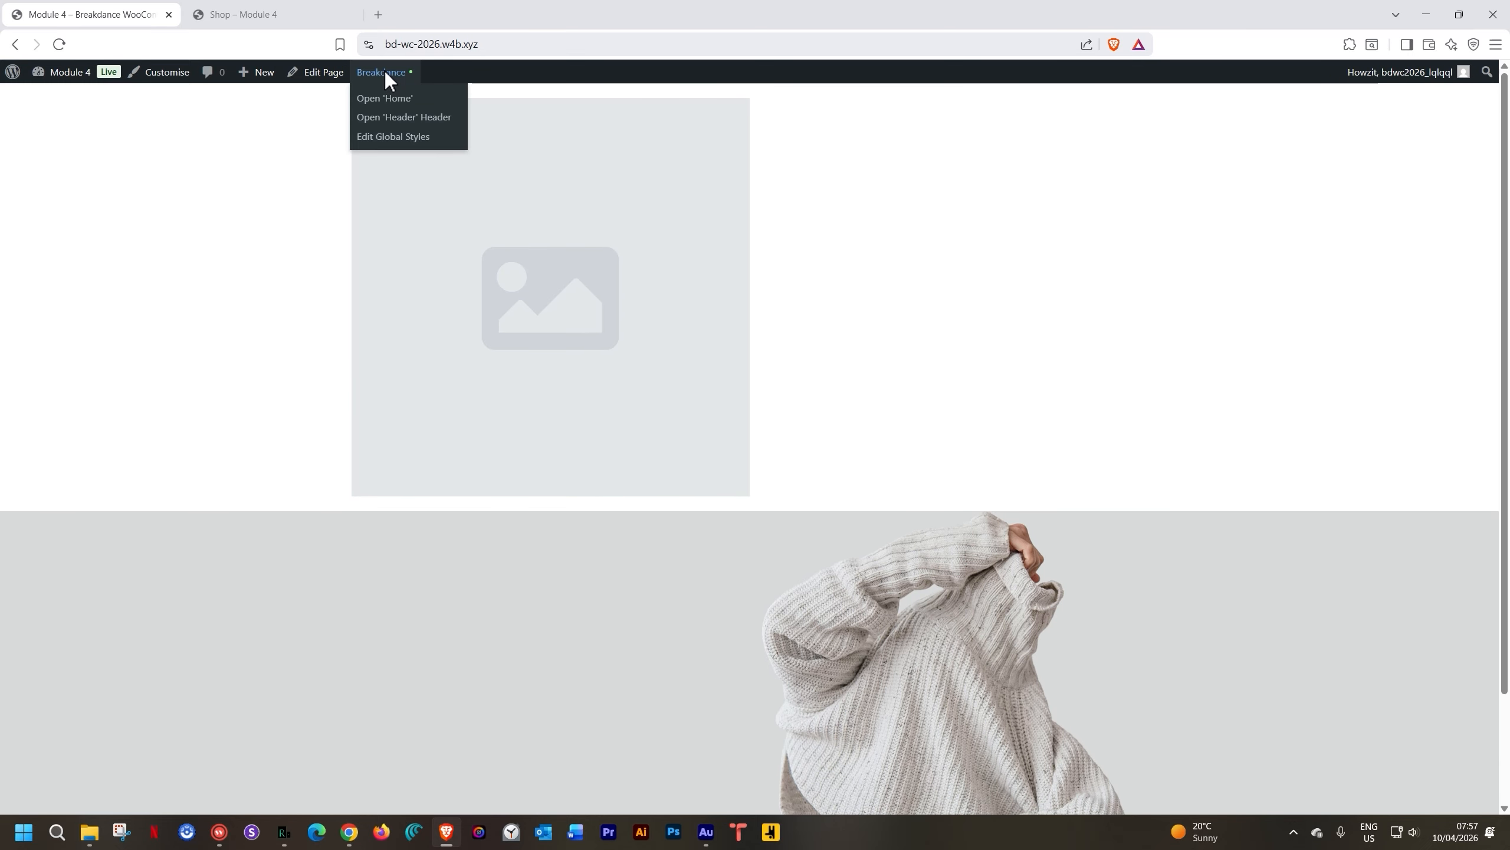
{"action": "left_click", "coordinate": [390, 123]}
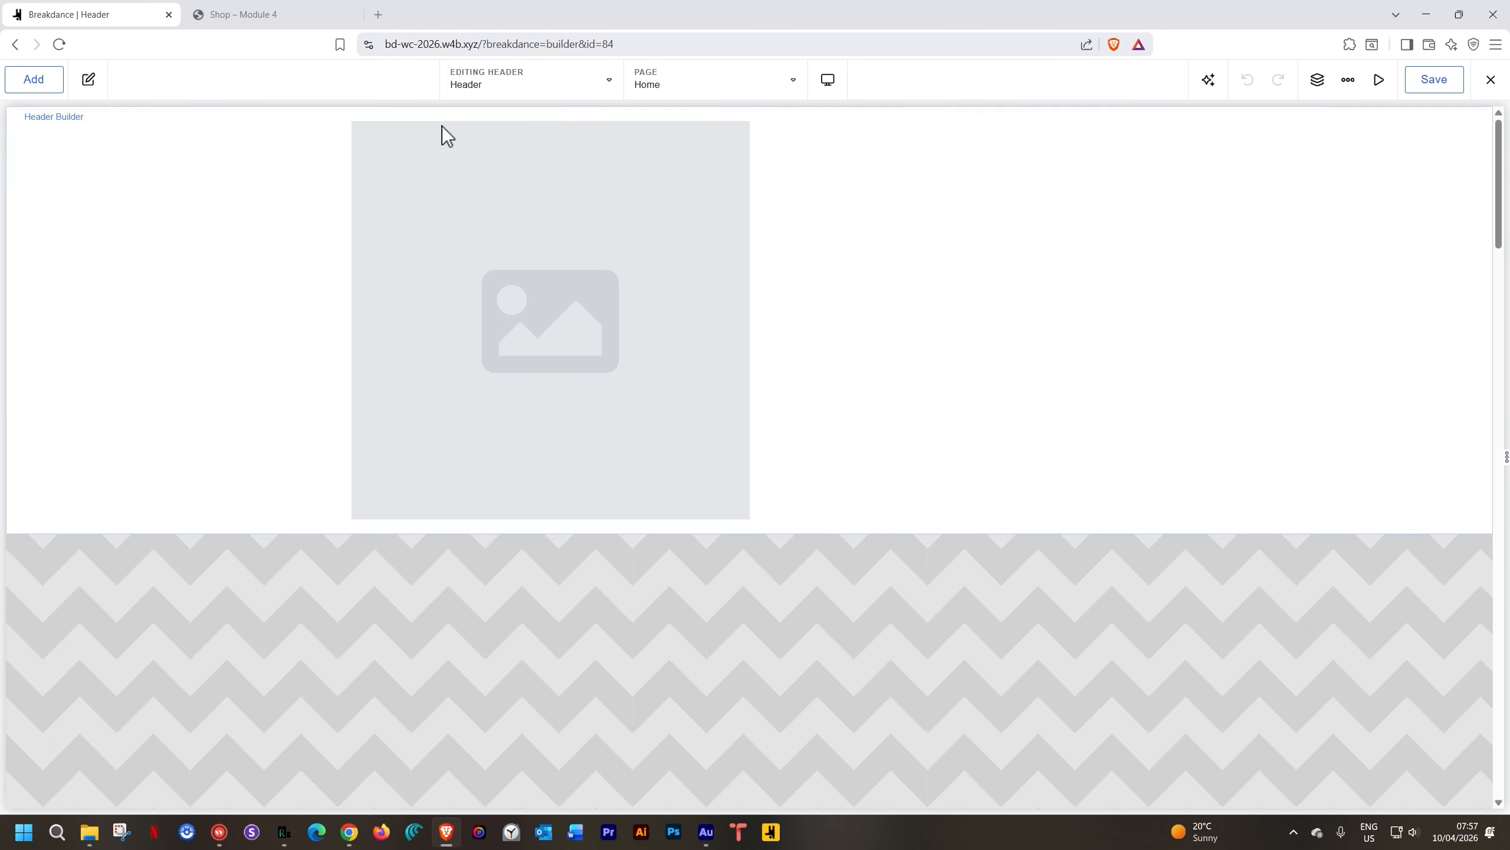
{"action": "left_click", "coordinate": [509, 218]}
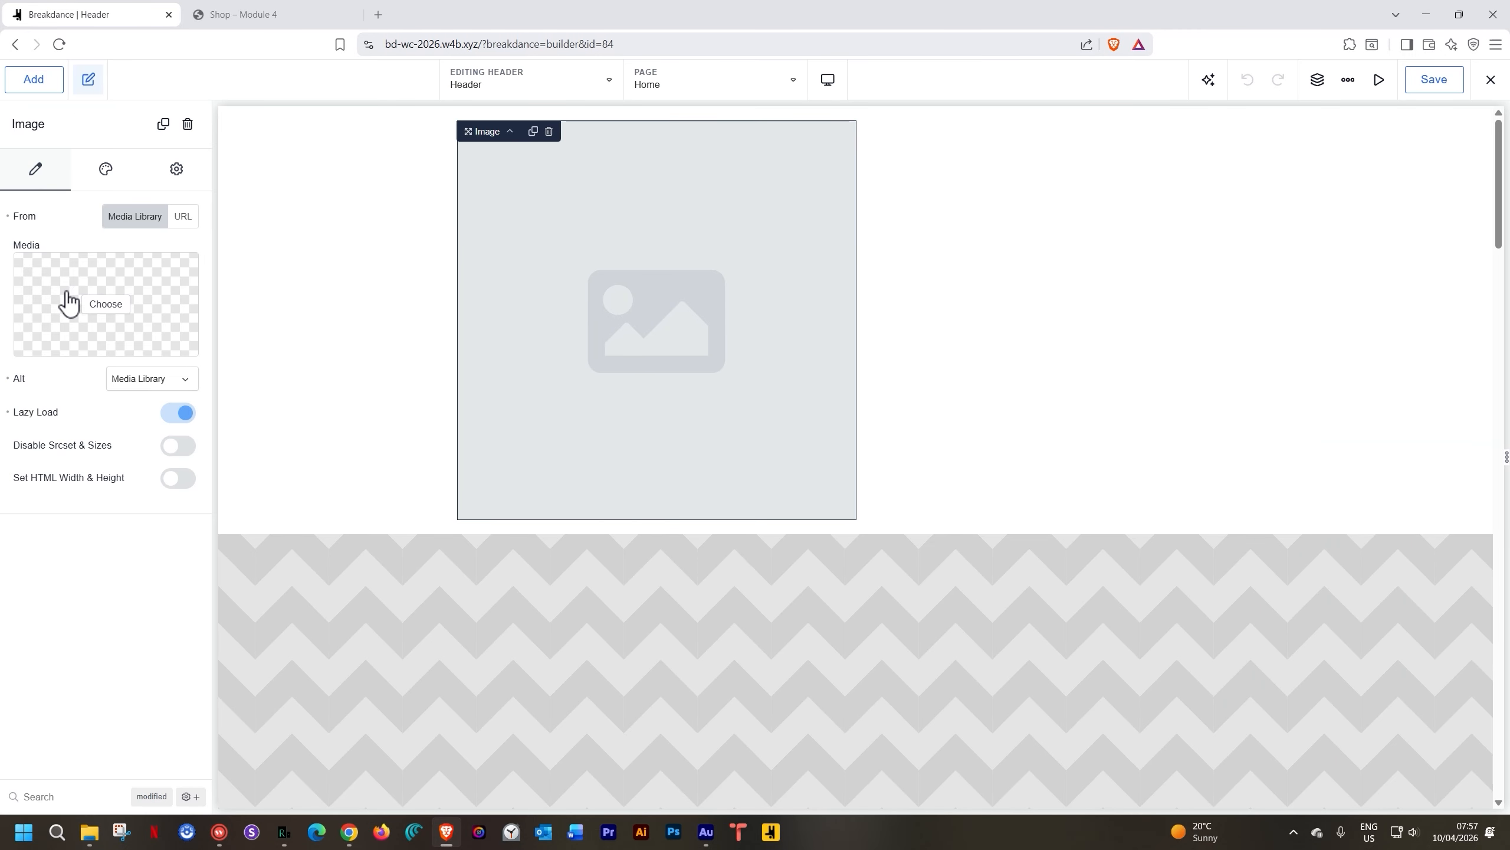
Upload the Garderobe logo SVG and choose it as the header image
{"action": "left_click", "coordinate": [92, 304]}
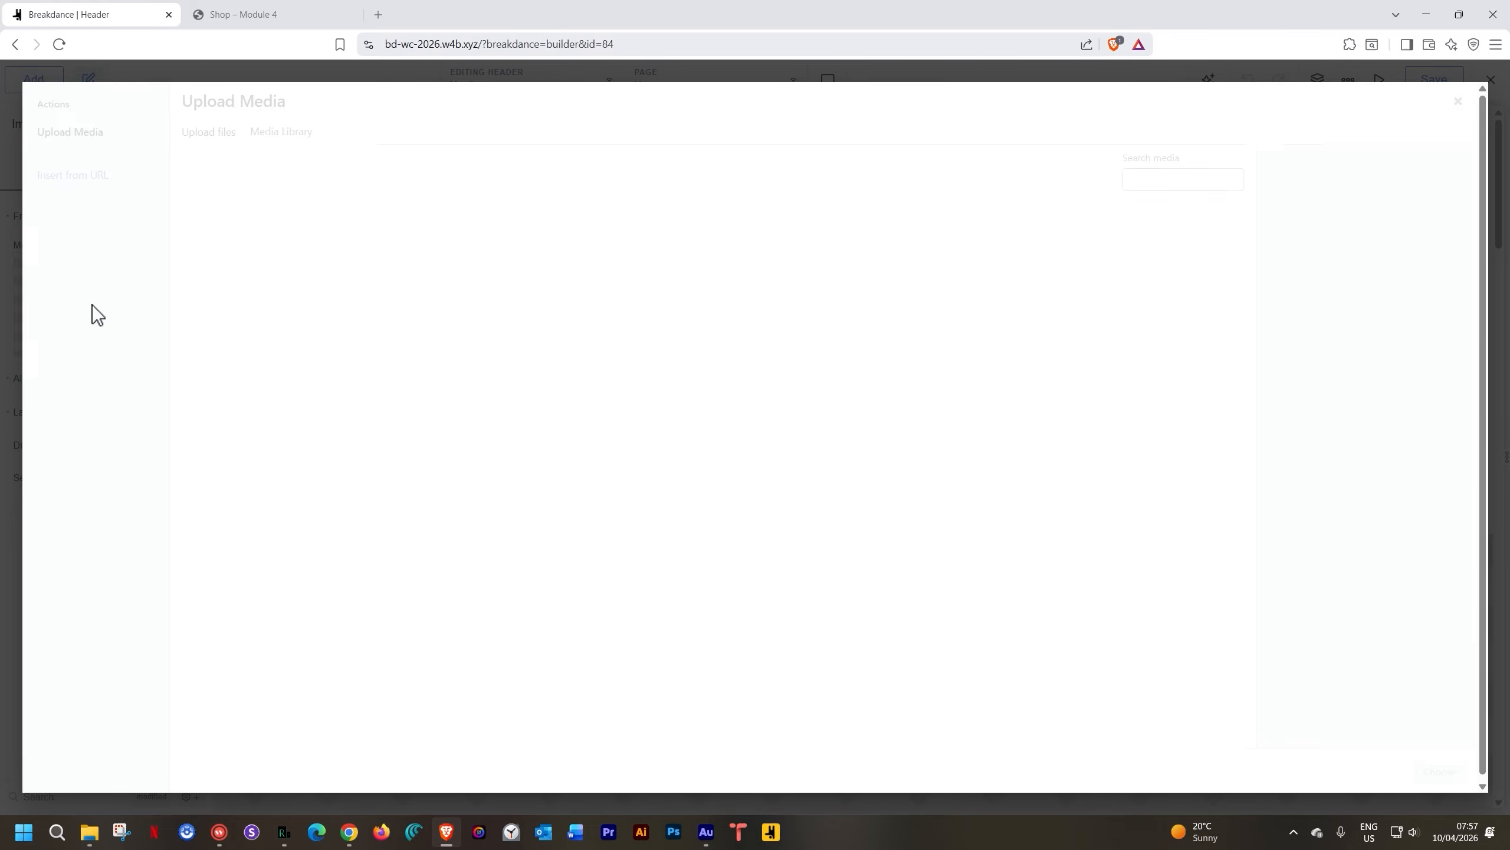
{"action": "left_click", "coordinate": [88, 843]}
{"action": "left_click_drag", "start_coordinate": [830, 295], "coordinate": [340, 379]}
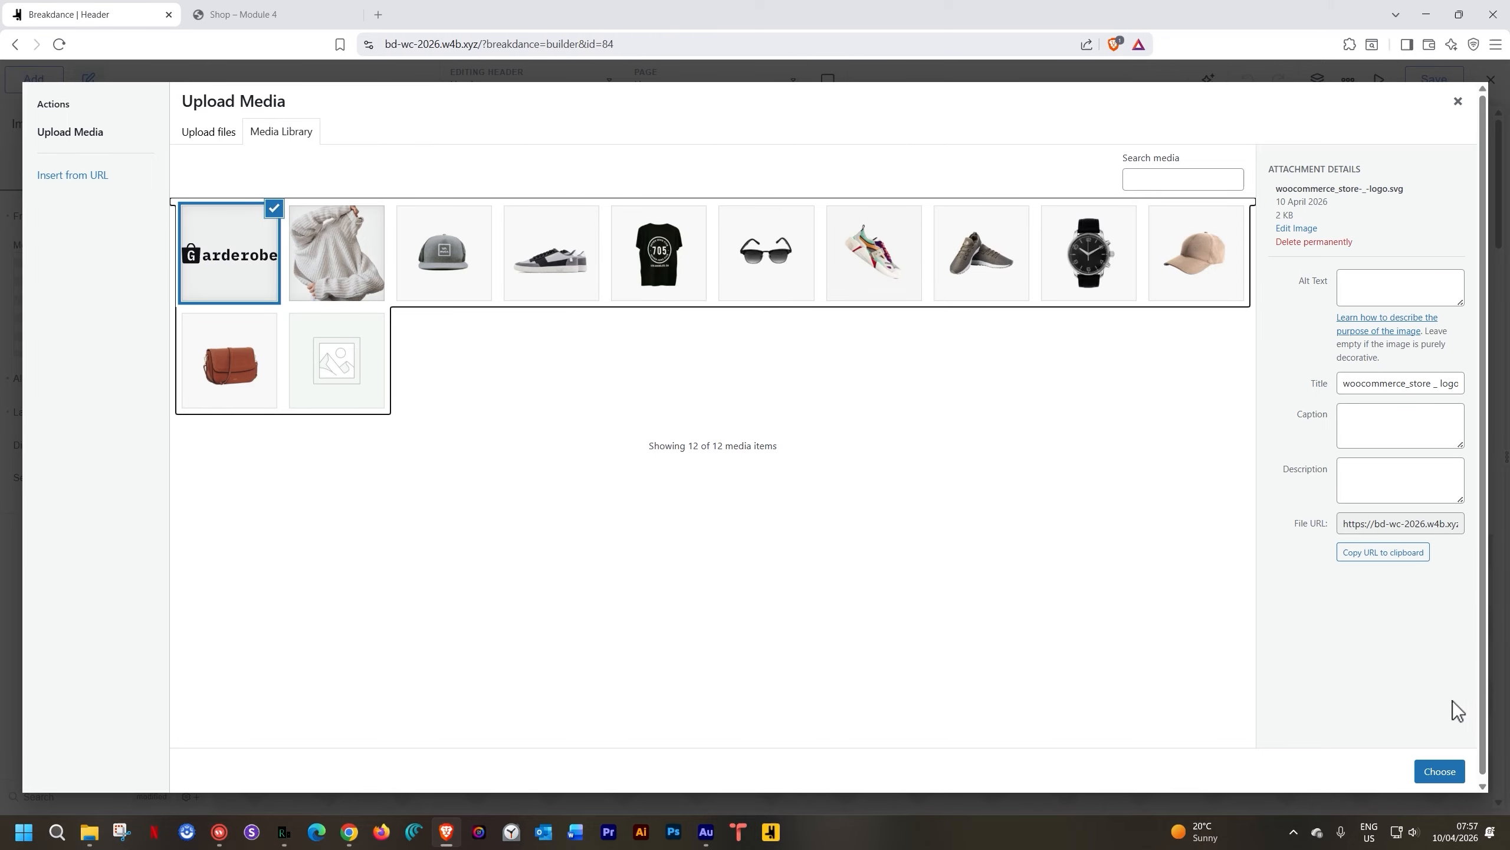
{"action": "left_click", "coordinate": [1440, 773]}
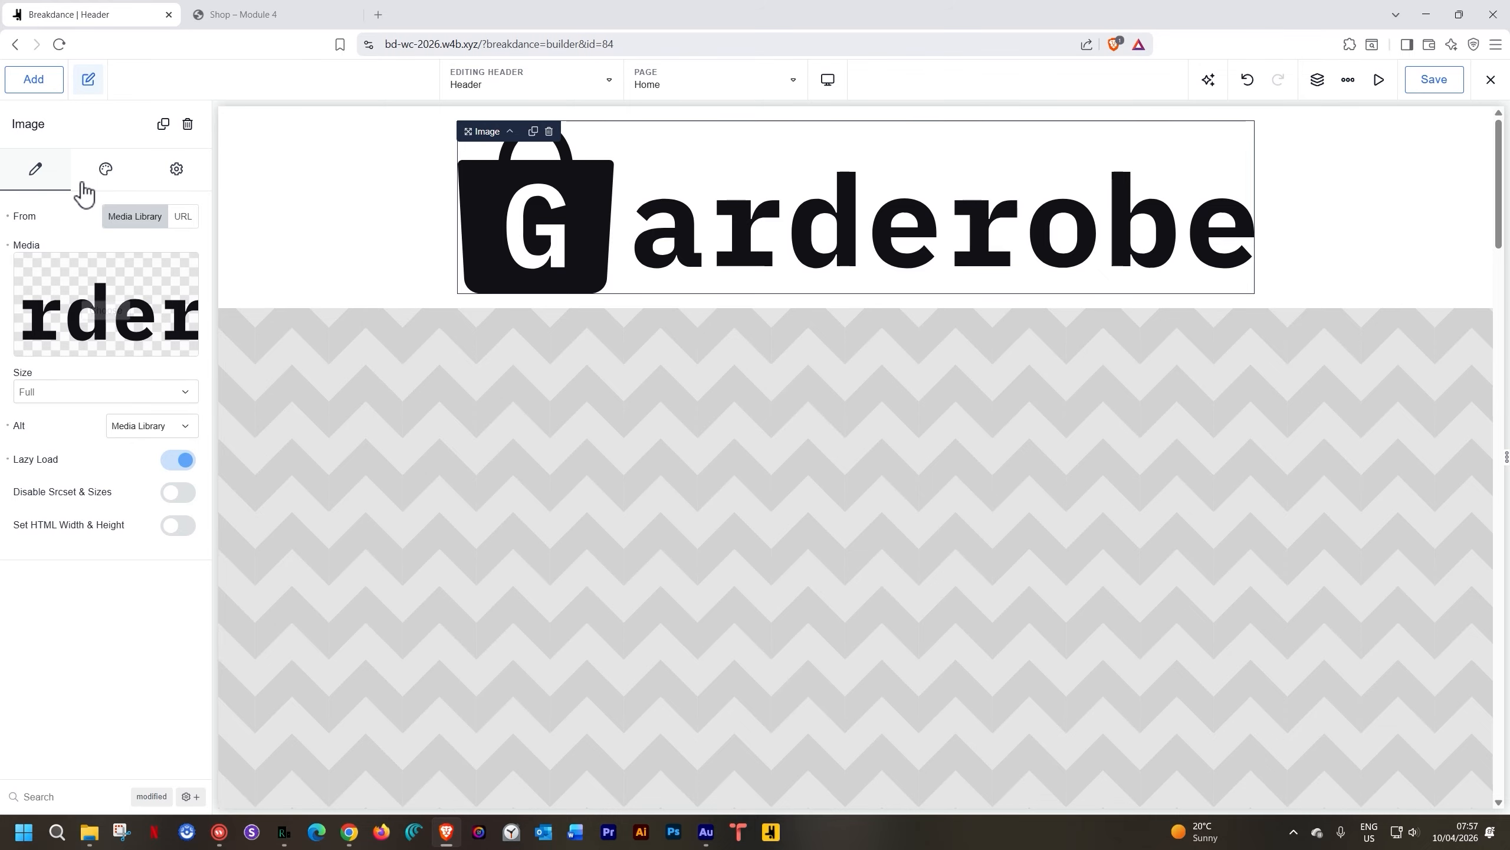
Change the Garderobe logo image's height from 62 to 32 px
{"action": "left_click", "coordinate": [106, 171]}
{"action": "left_click", "coordinate": [79, 255]}
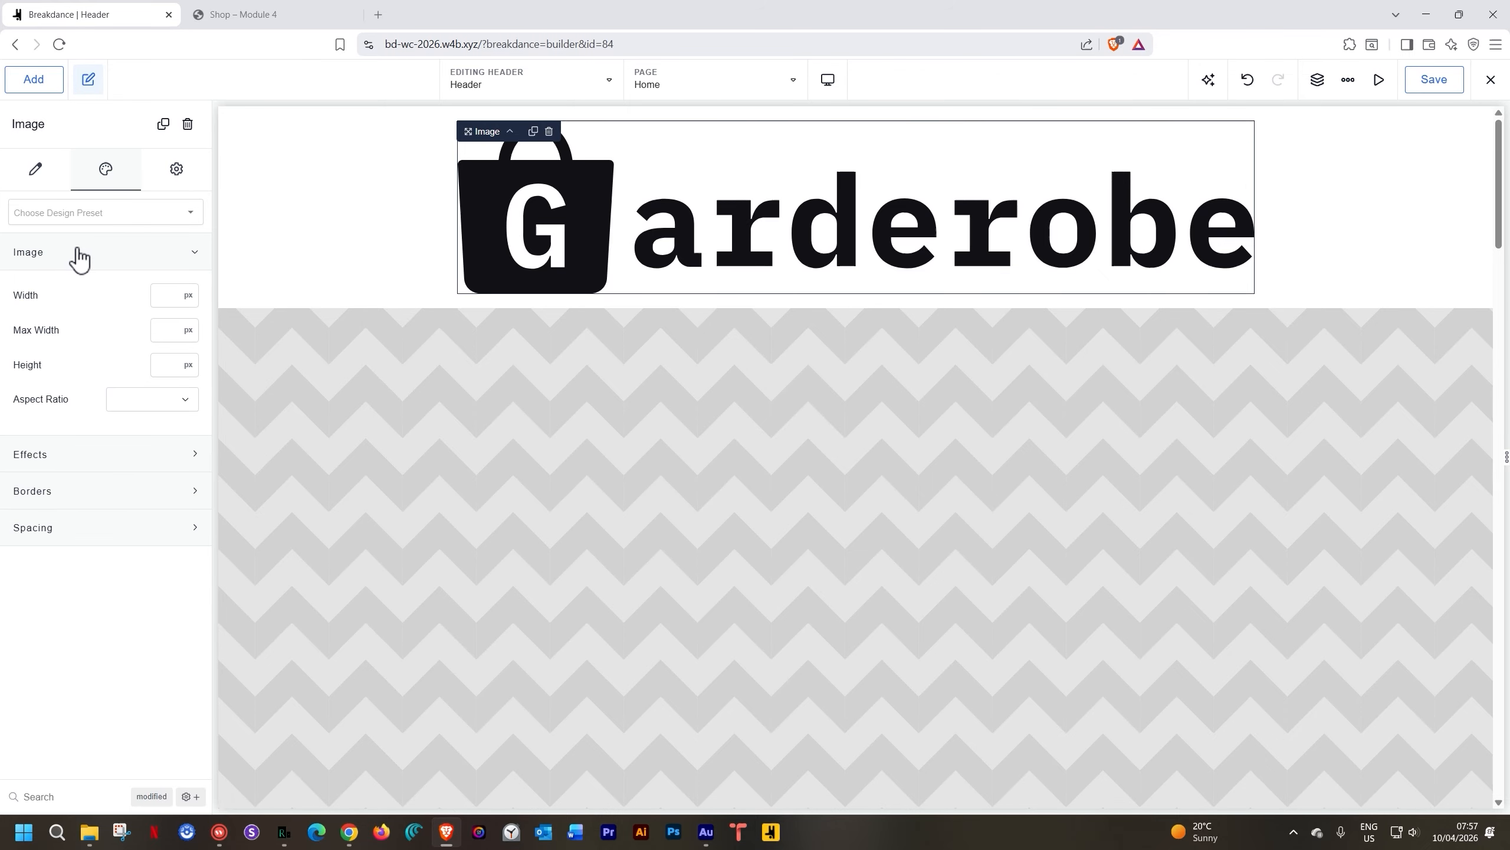
{"action": "left_click", "coordinate": [161, 365]}
{"action": "type", "text": "62"}
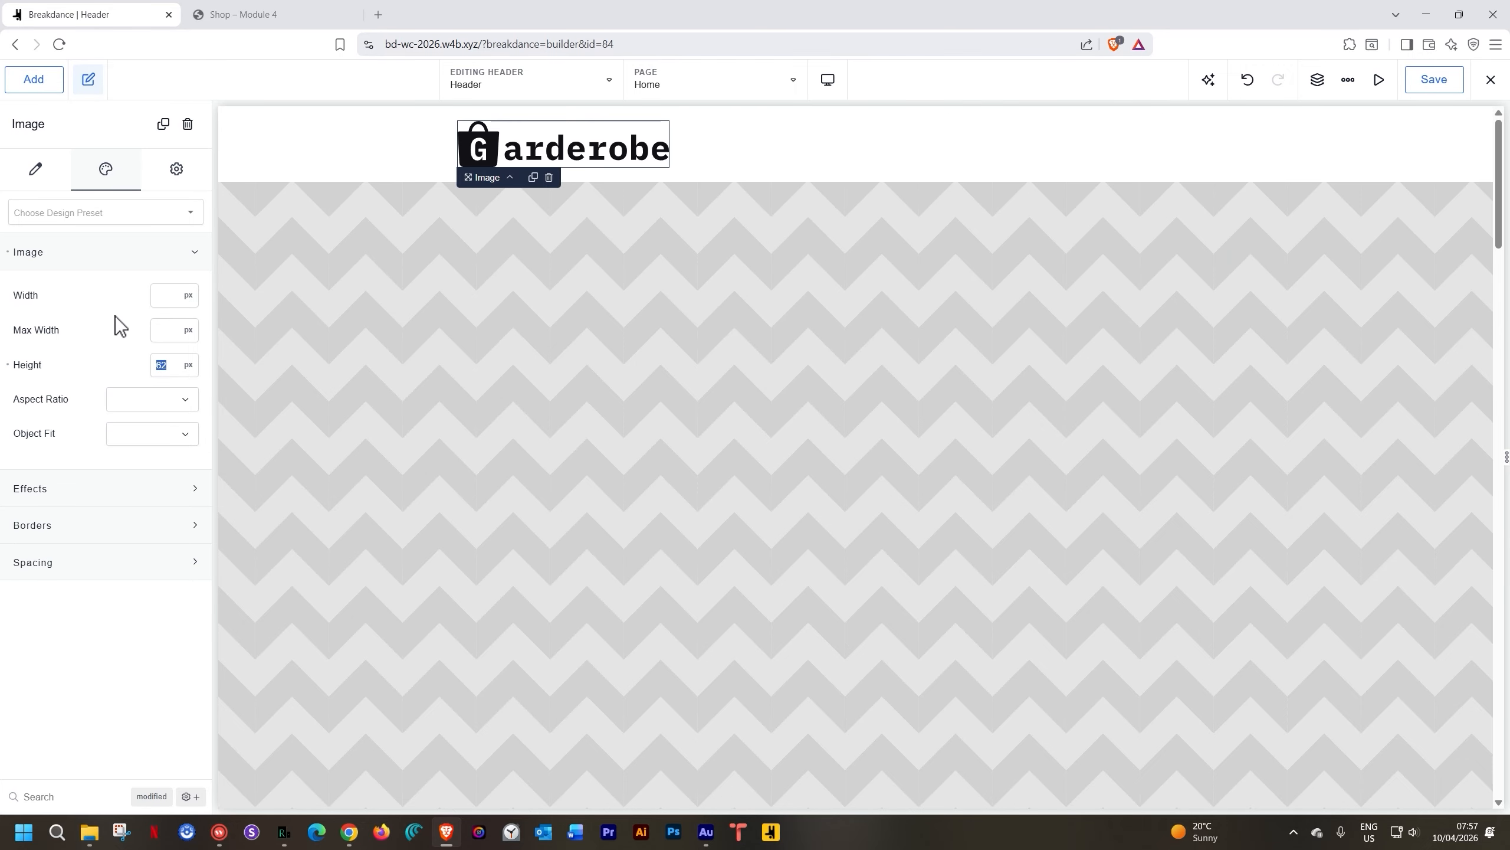
{"action": "key", "text": "Up"}
{"action": "key", "text": "BackSpace"}
{"action": "key", "text": "BackSpace"}
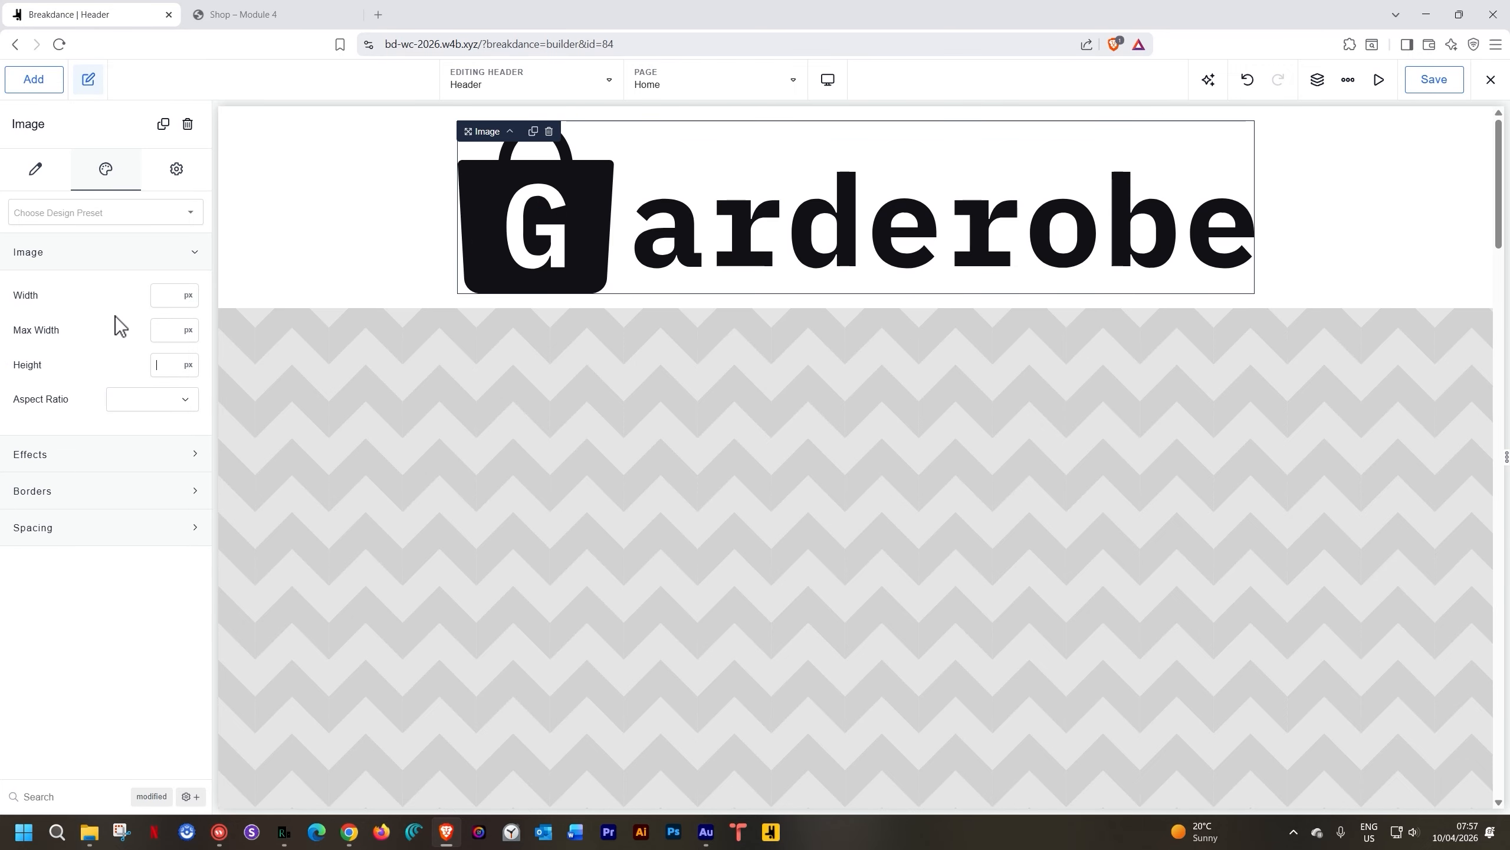
{"action": "type", "text": "32"}
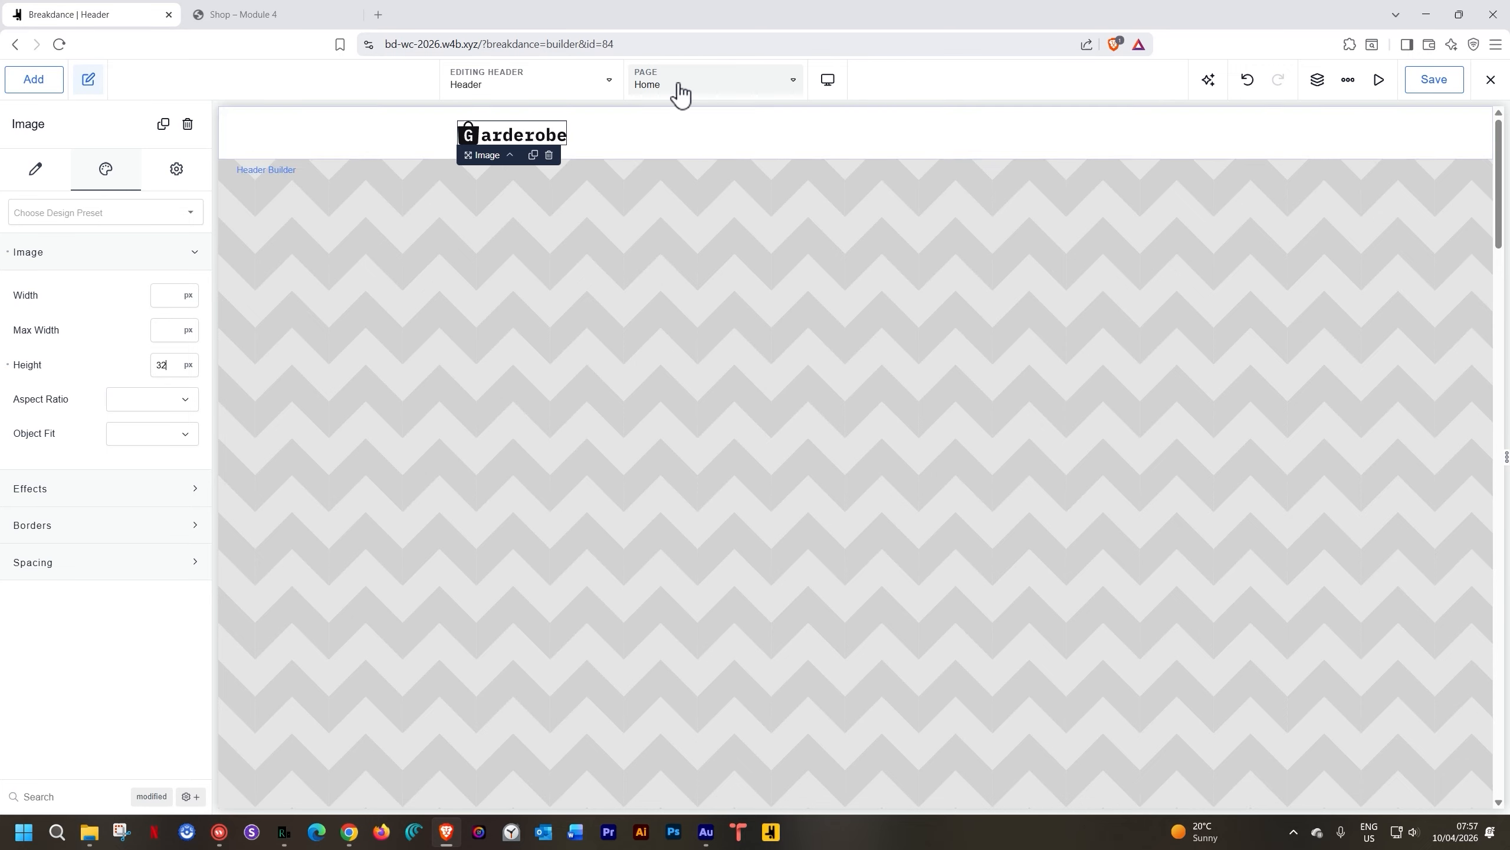
{"action": "left_click", "coordinate": [666, 137]}
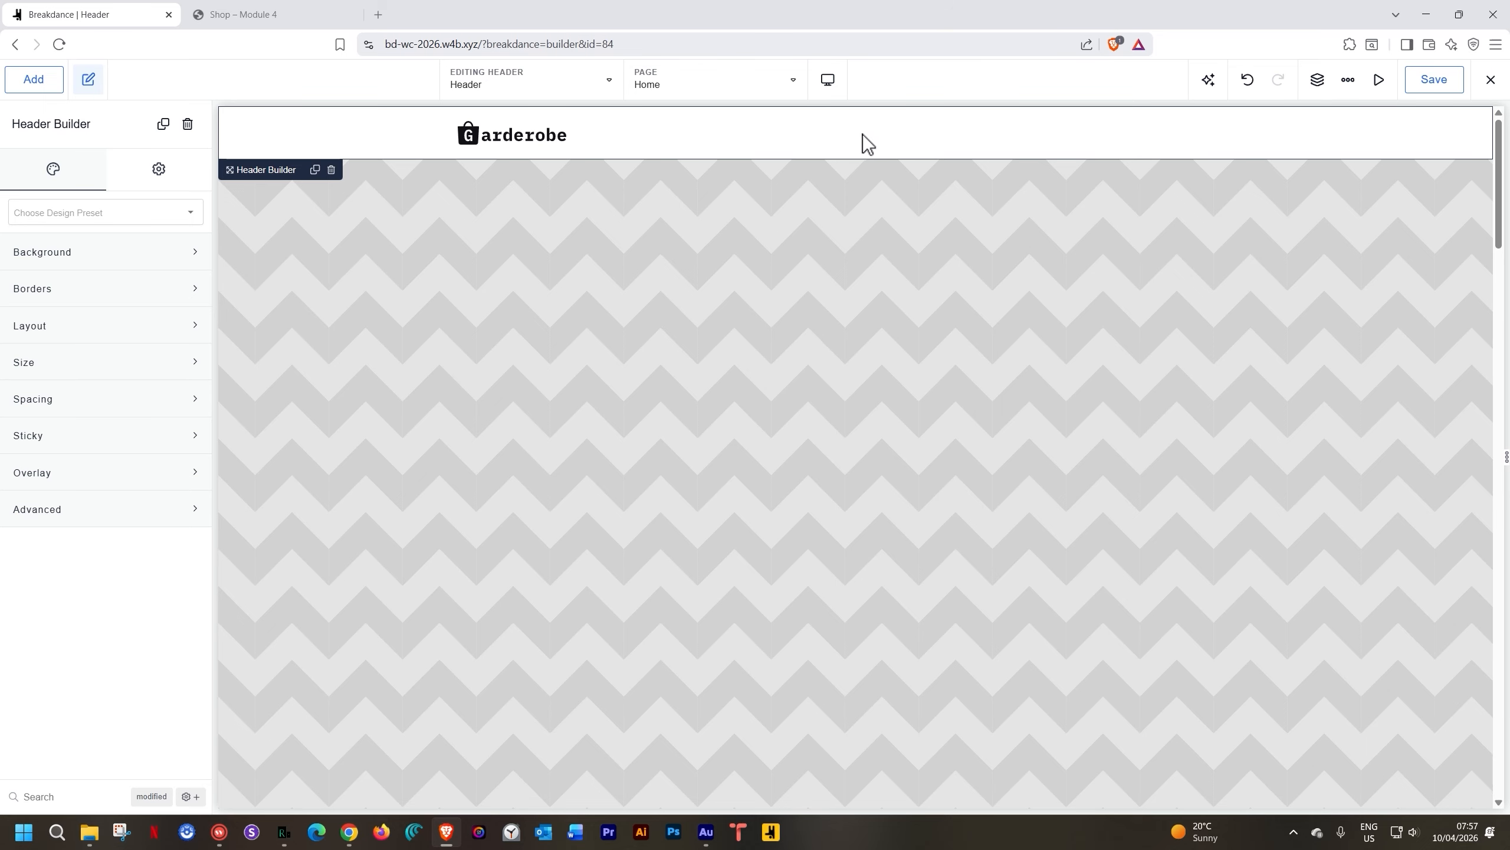
{"action": "left_click", "coordinate": [529, 141]}
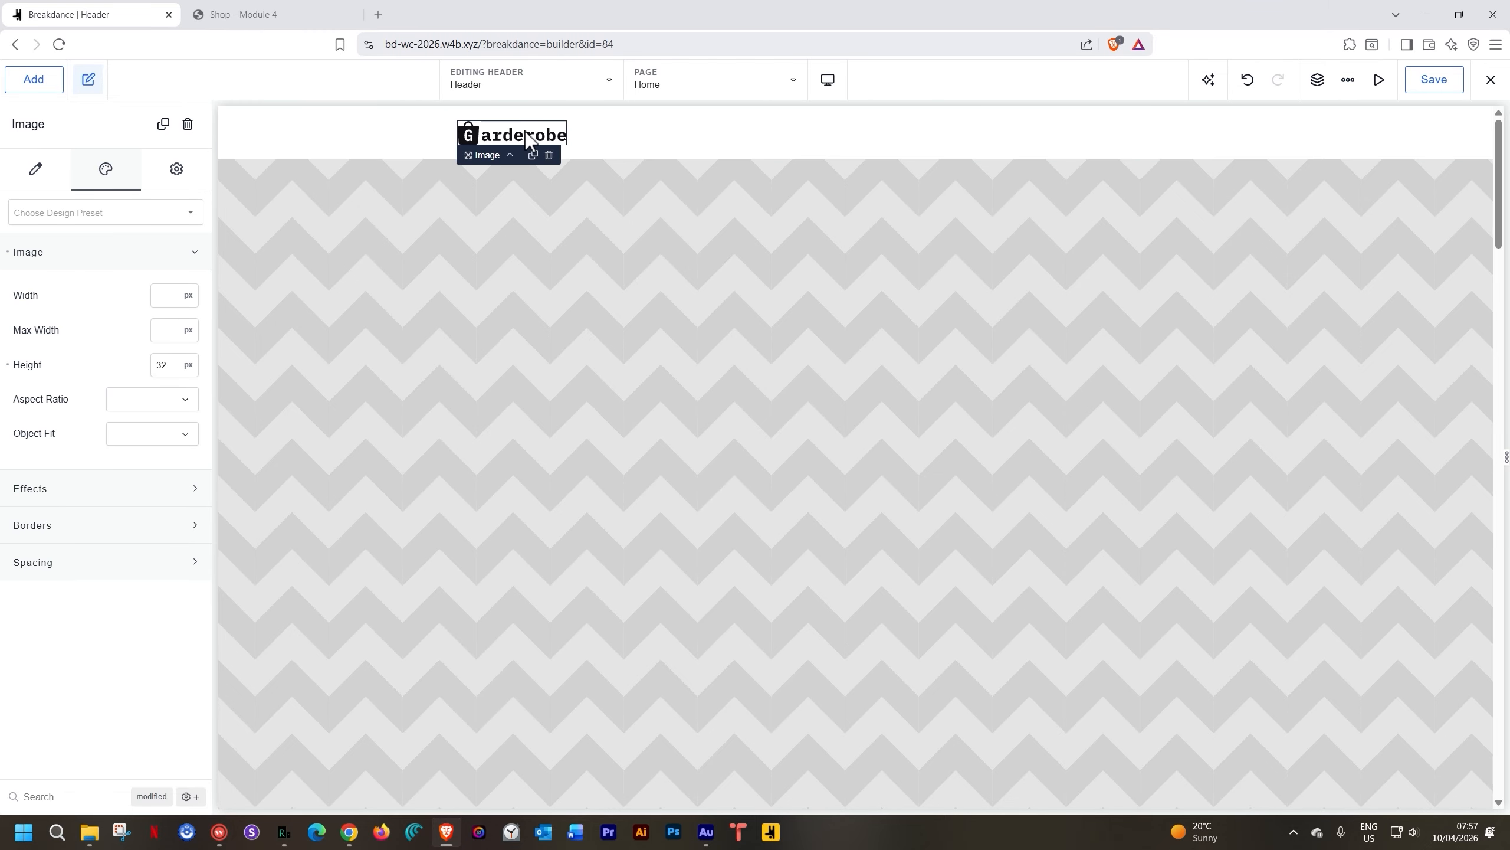
Add a WP Menu element to the header, found by searching 'wp'
{"action": "left_click", "coordinate": [41, 79]}
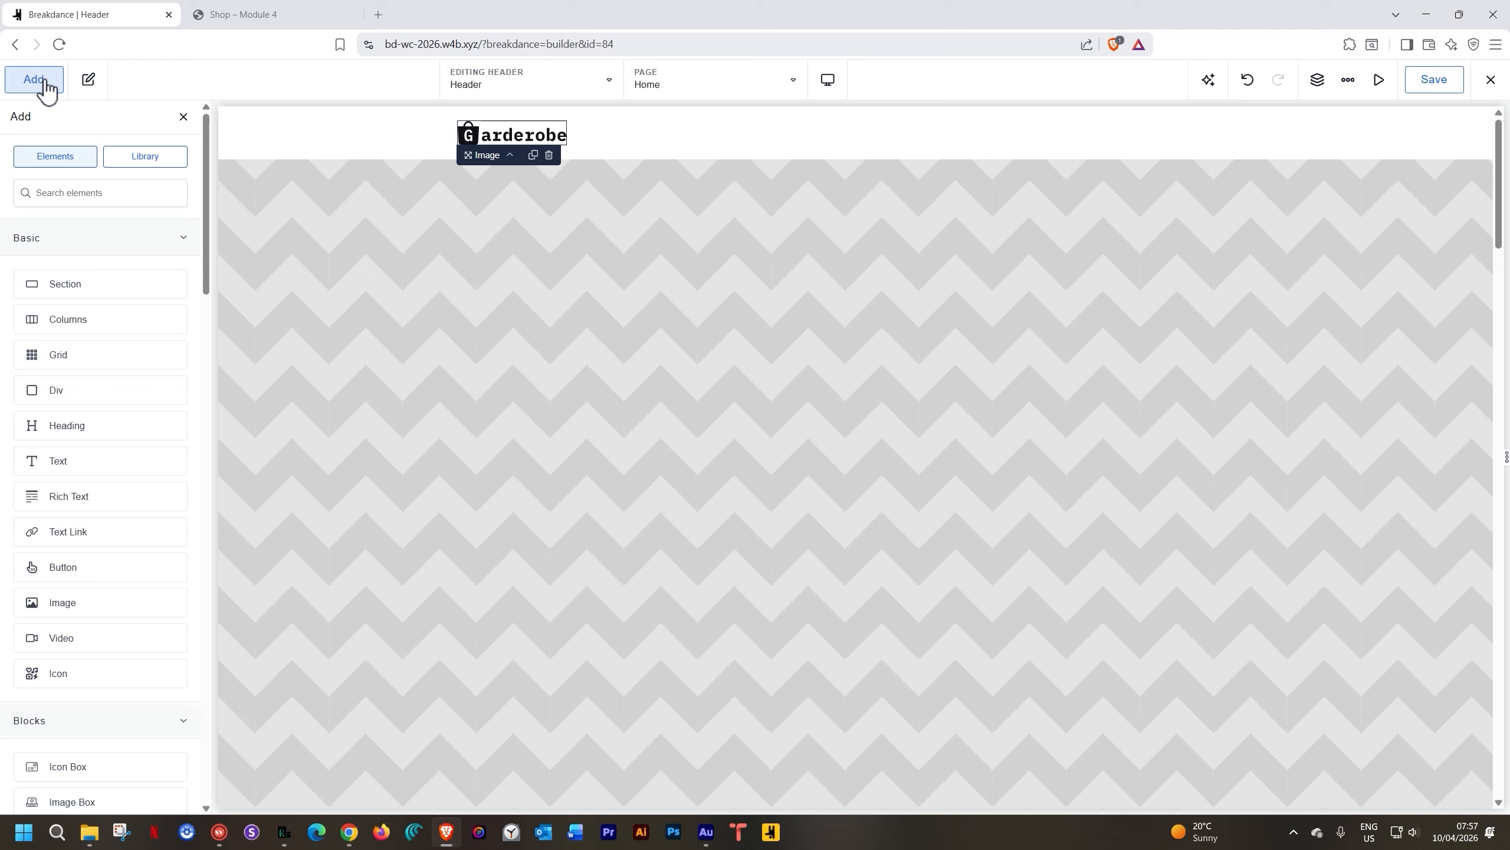
{"action": "type", "text": "wp"}
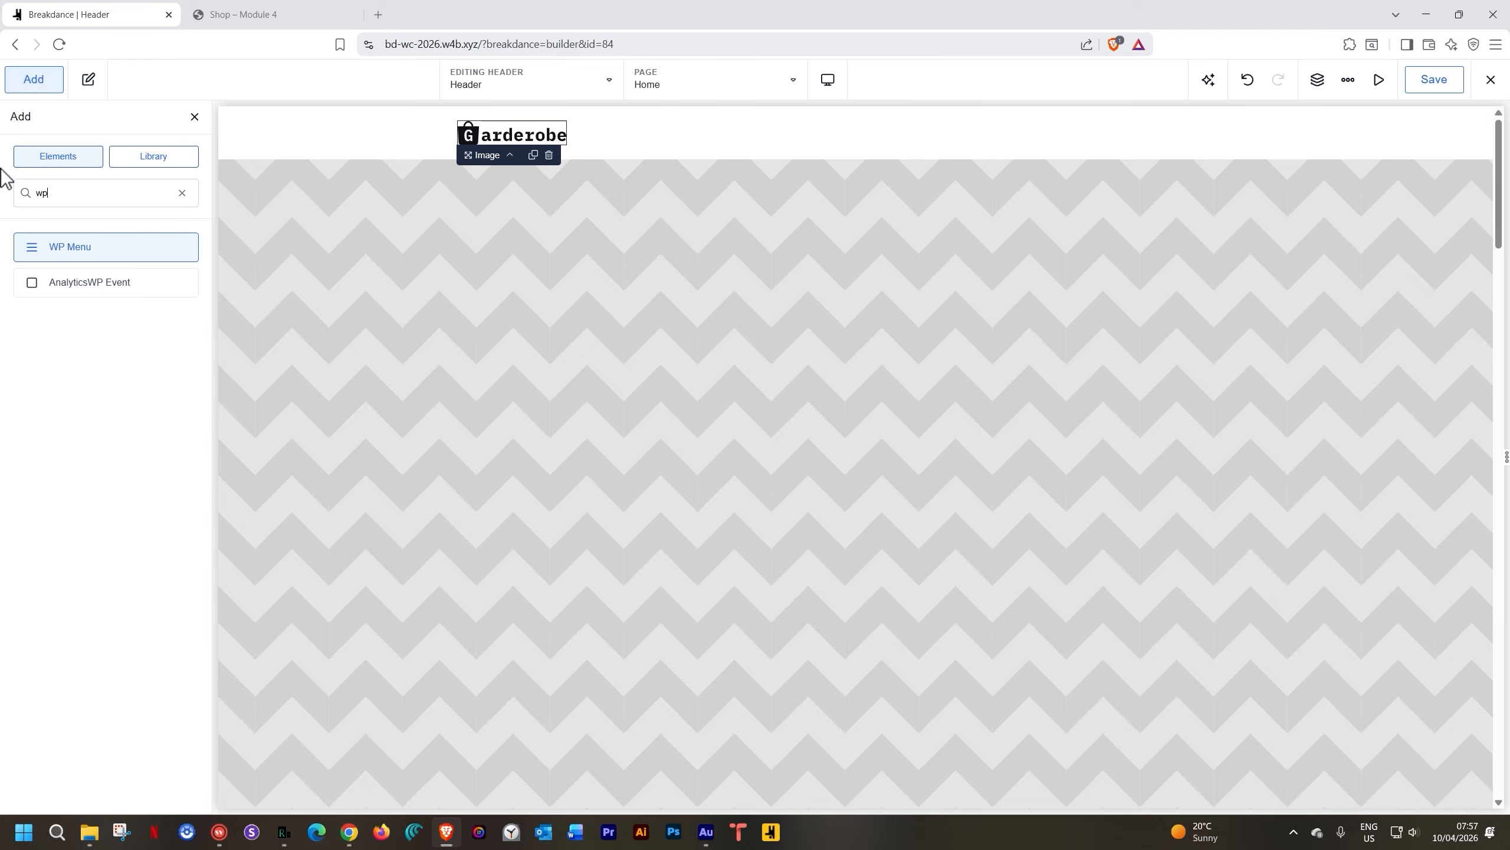
{"action": "left_click", "coordinate": [58, 247]}
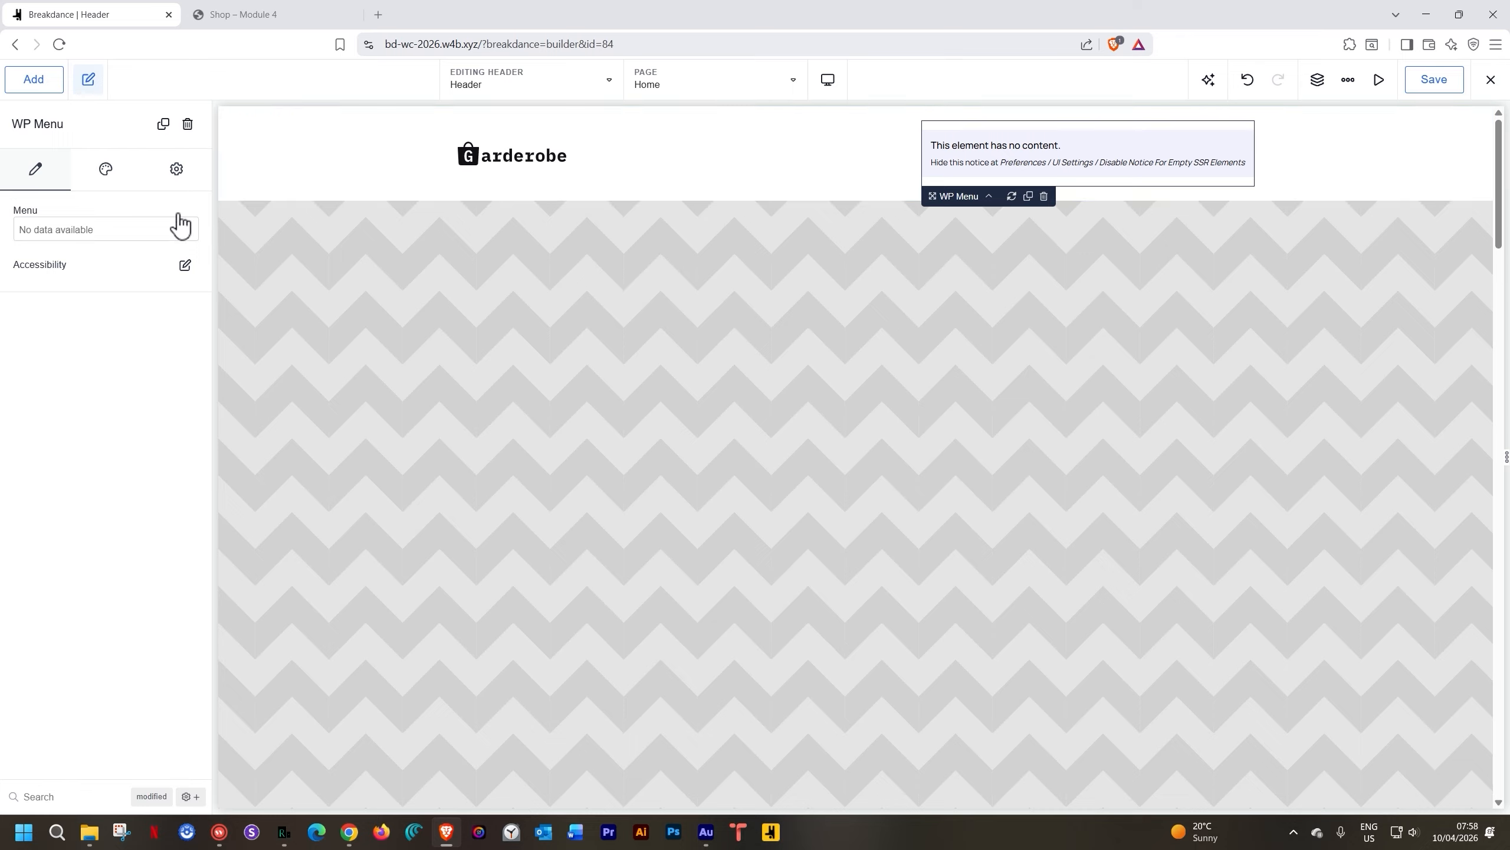
Add a Search Form element to the header and save the header
{"action": "left_click", "coordinate": [50, 84]}
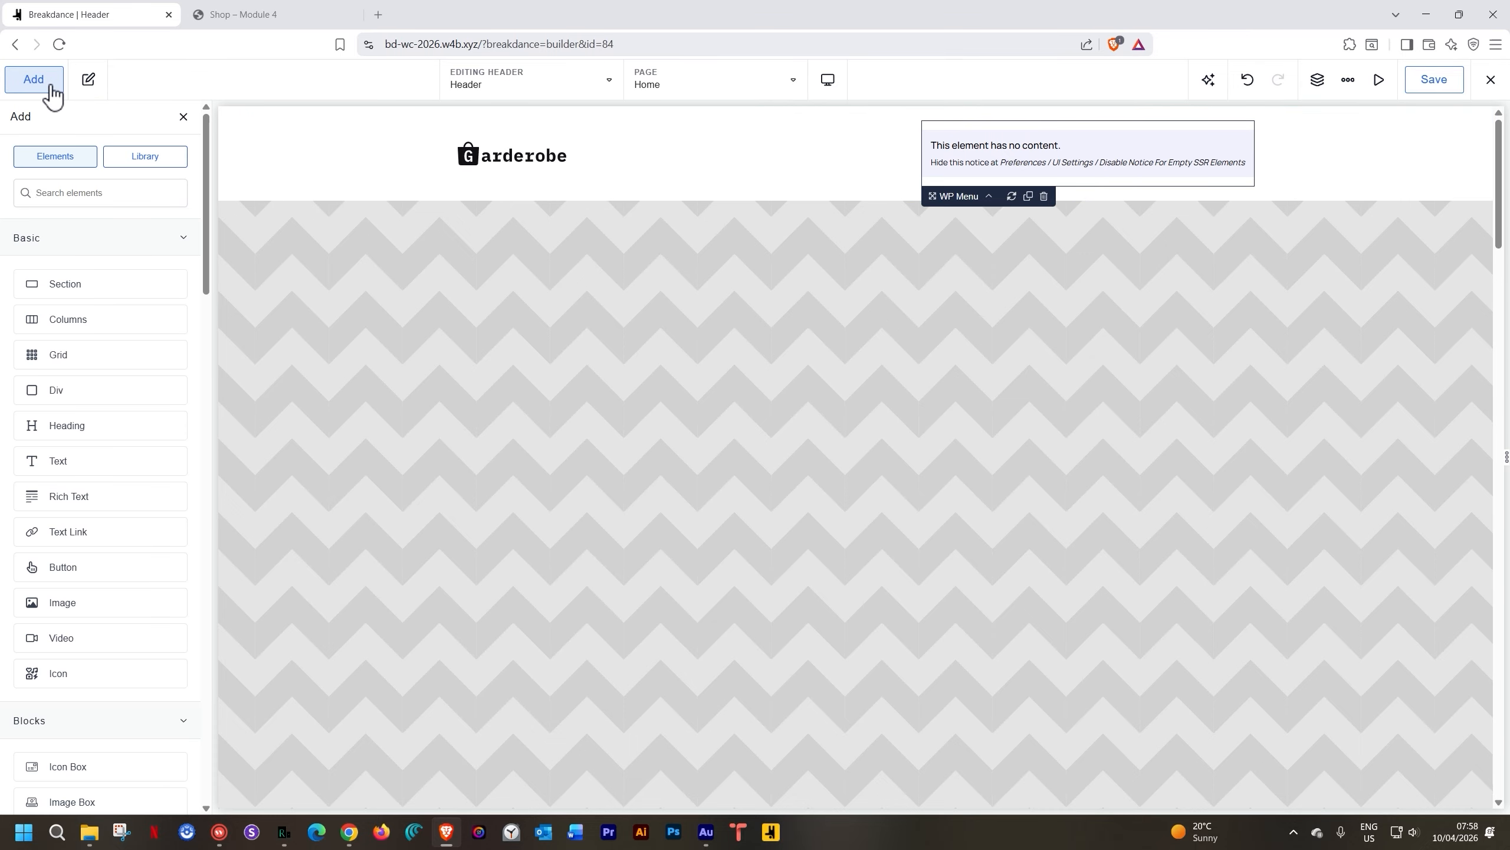
{"action": "type", "text": "search"}
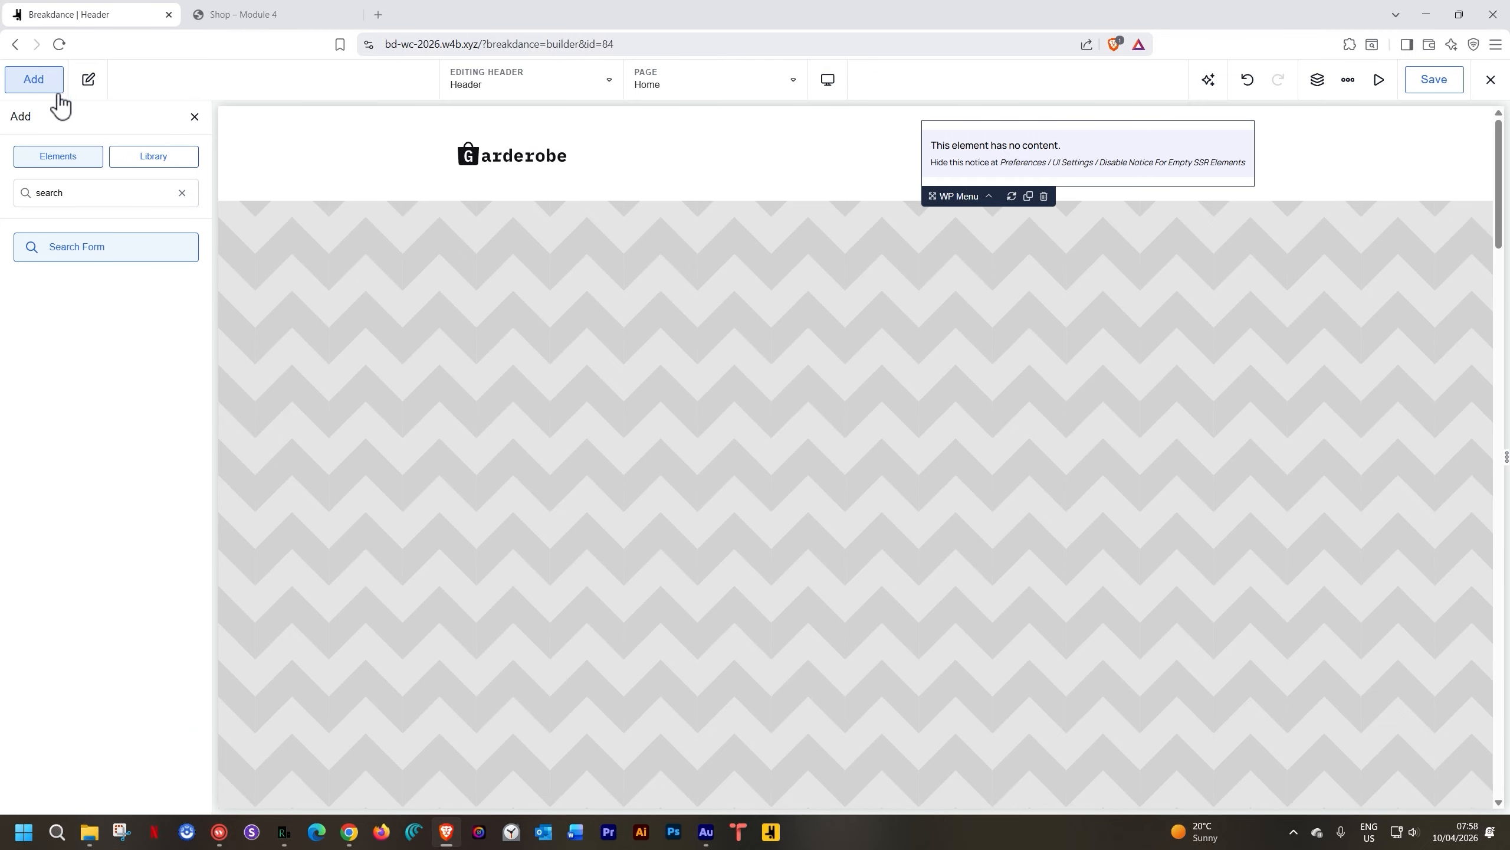
{"action": "left_click", "coordinate": [102, 246]}
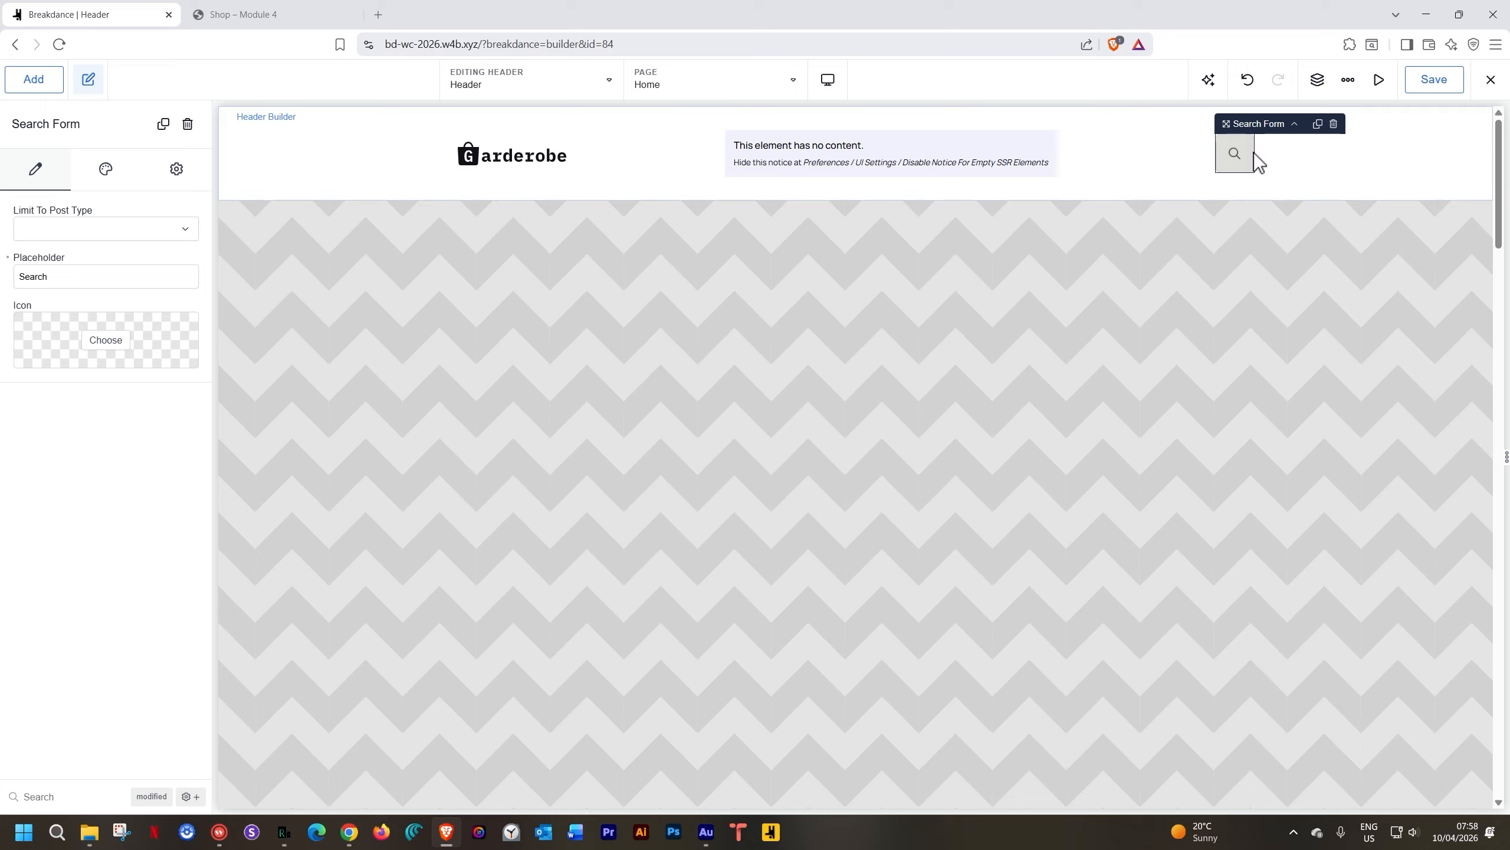
{"action": "left_click", "coordinate": [1458, 85]}
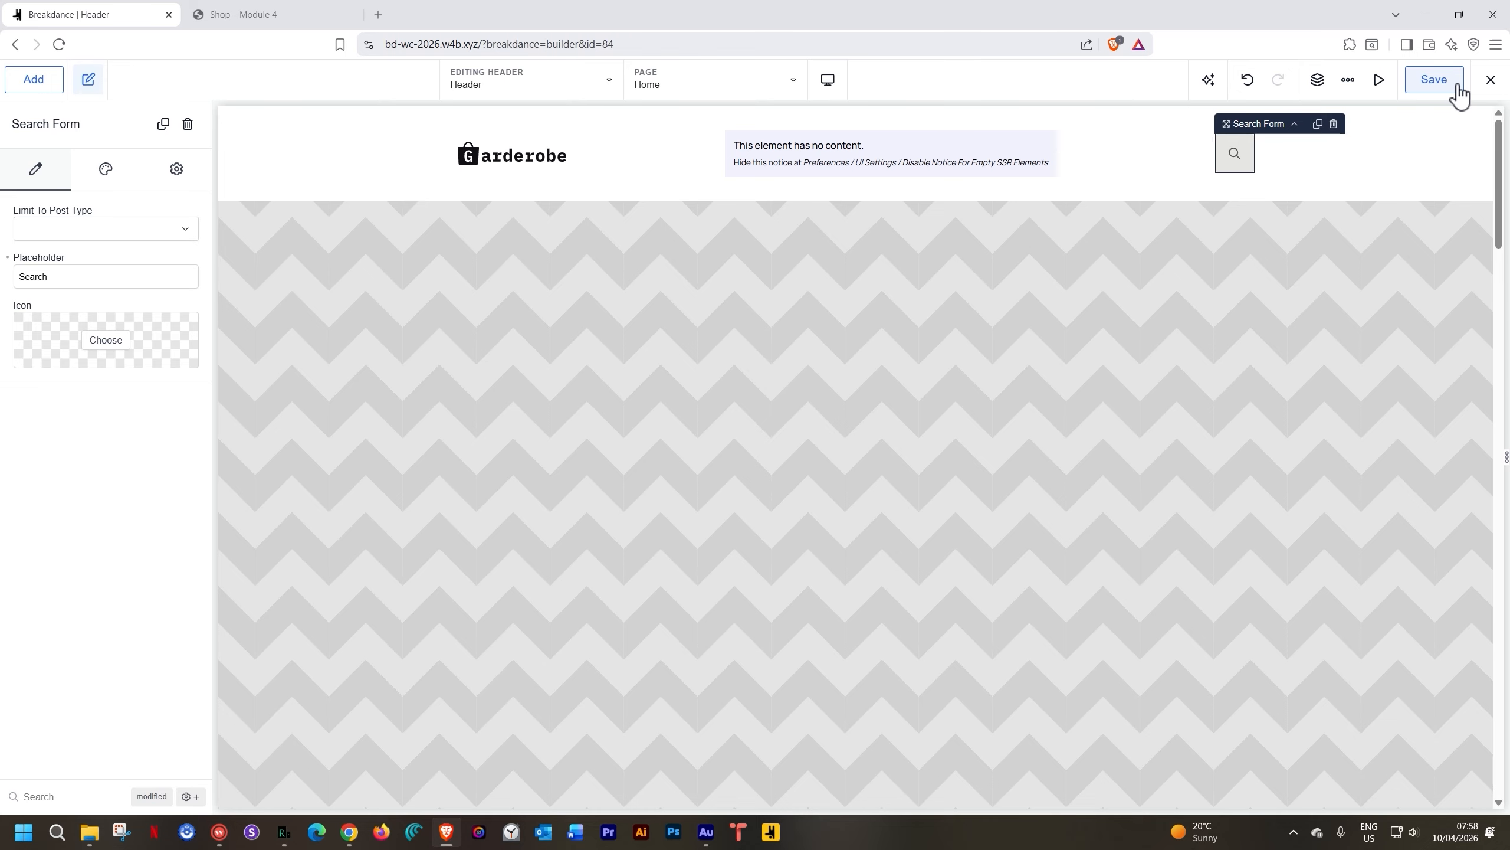
{"action": "left_click", "coordinate": [1491, 81]}
Exit the builder to WordPress, landing on the Breakdance Headers list
{"action": "left_click", "coordinate": [1451, 146]}
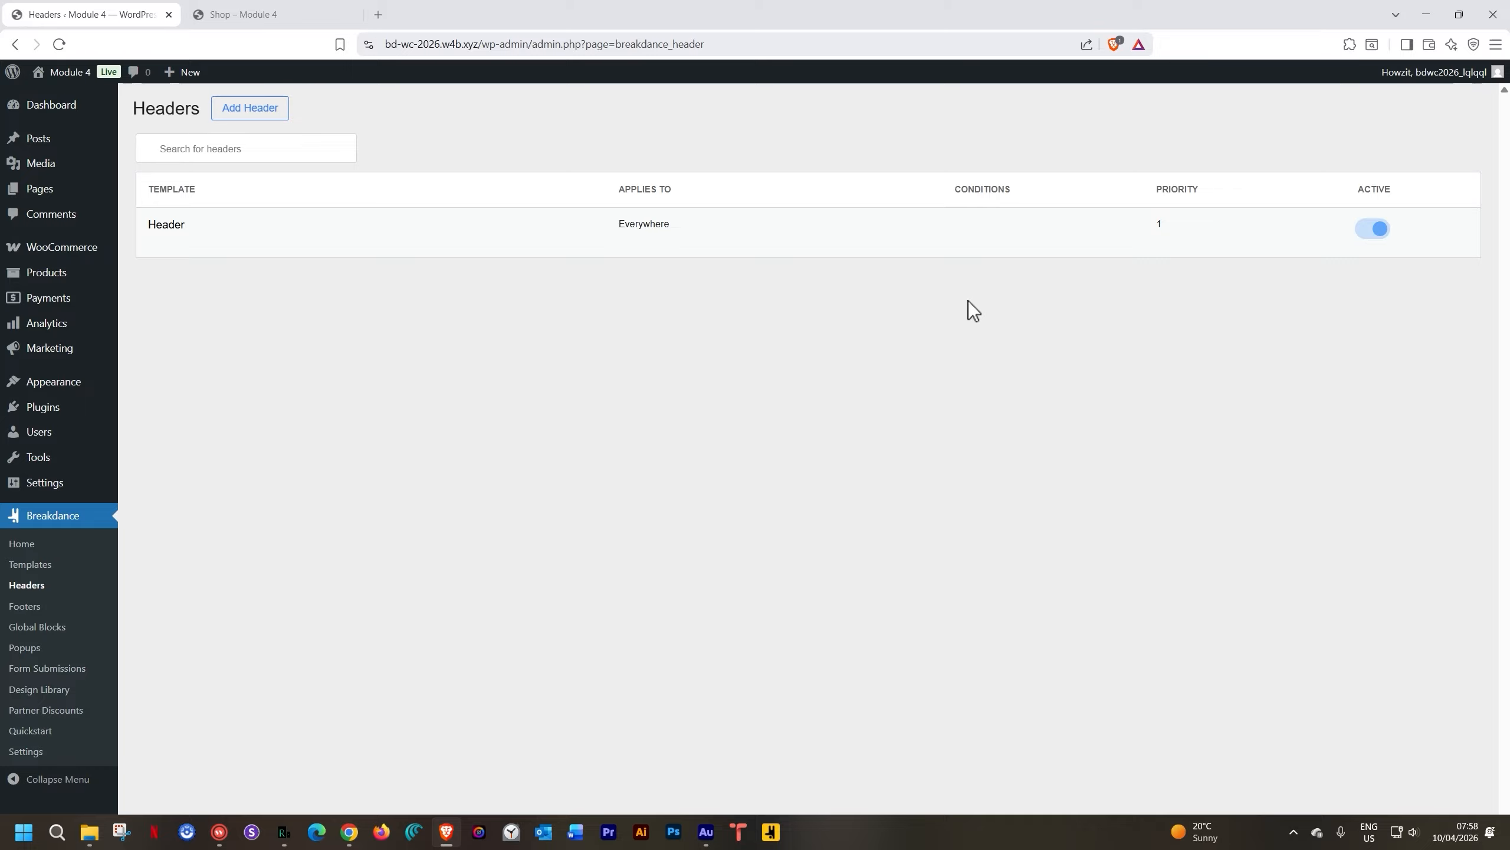
Create a new navigation menu named 'Main Menu' under Appearance > Menus
{"action": "mouse_move", "coordinate": [75, 387]}
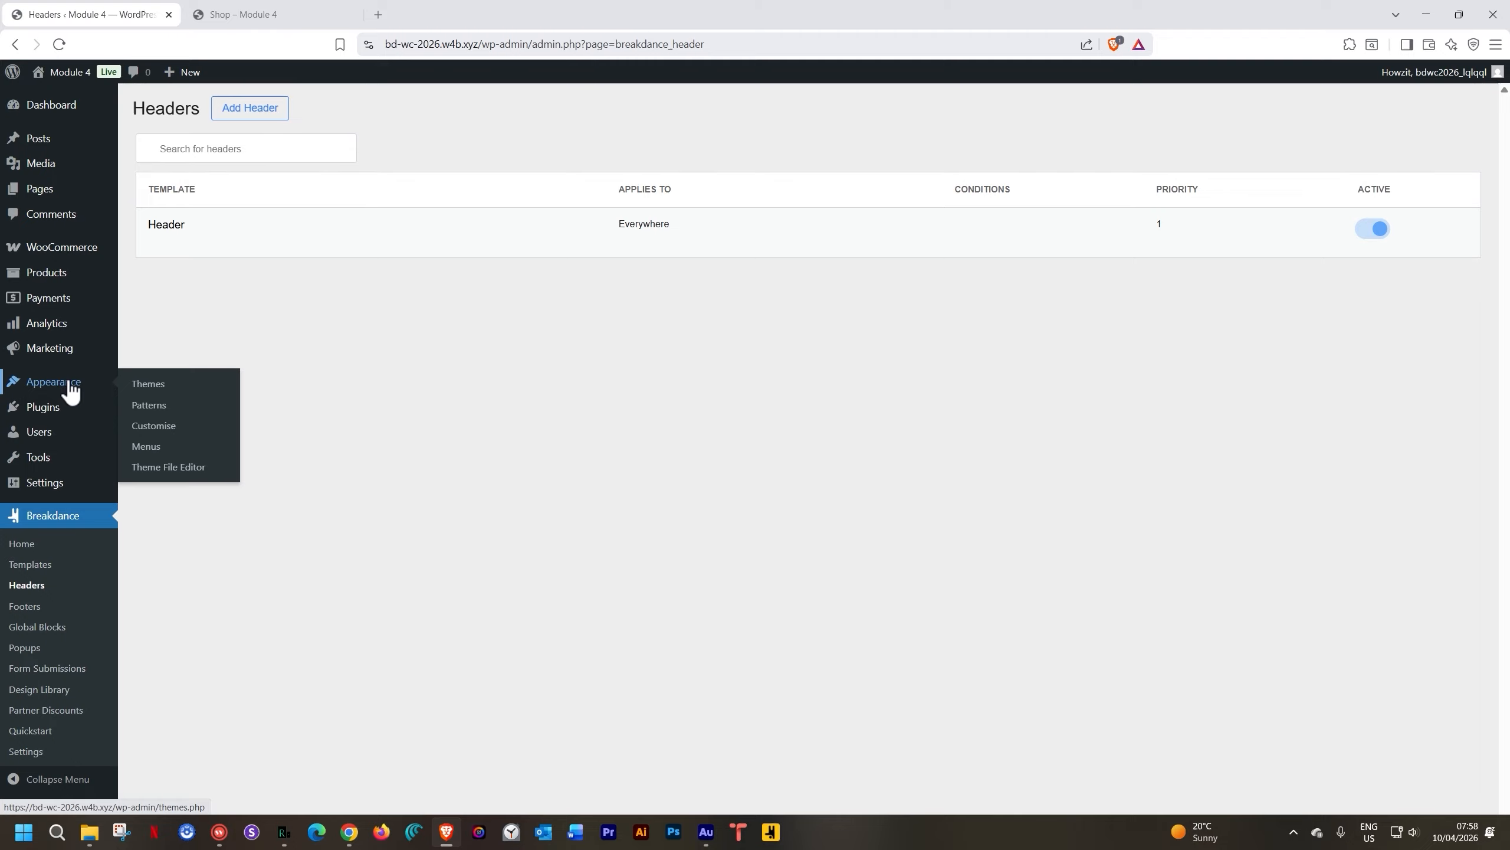
{"action": "left_click", "coordinate": [148, 447]}
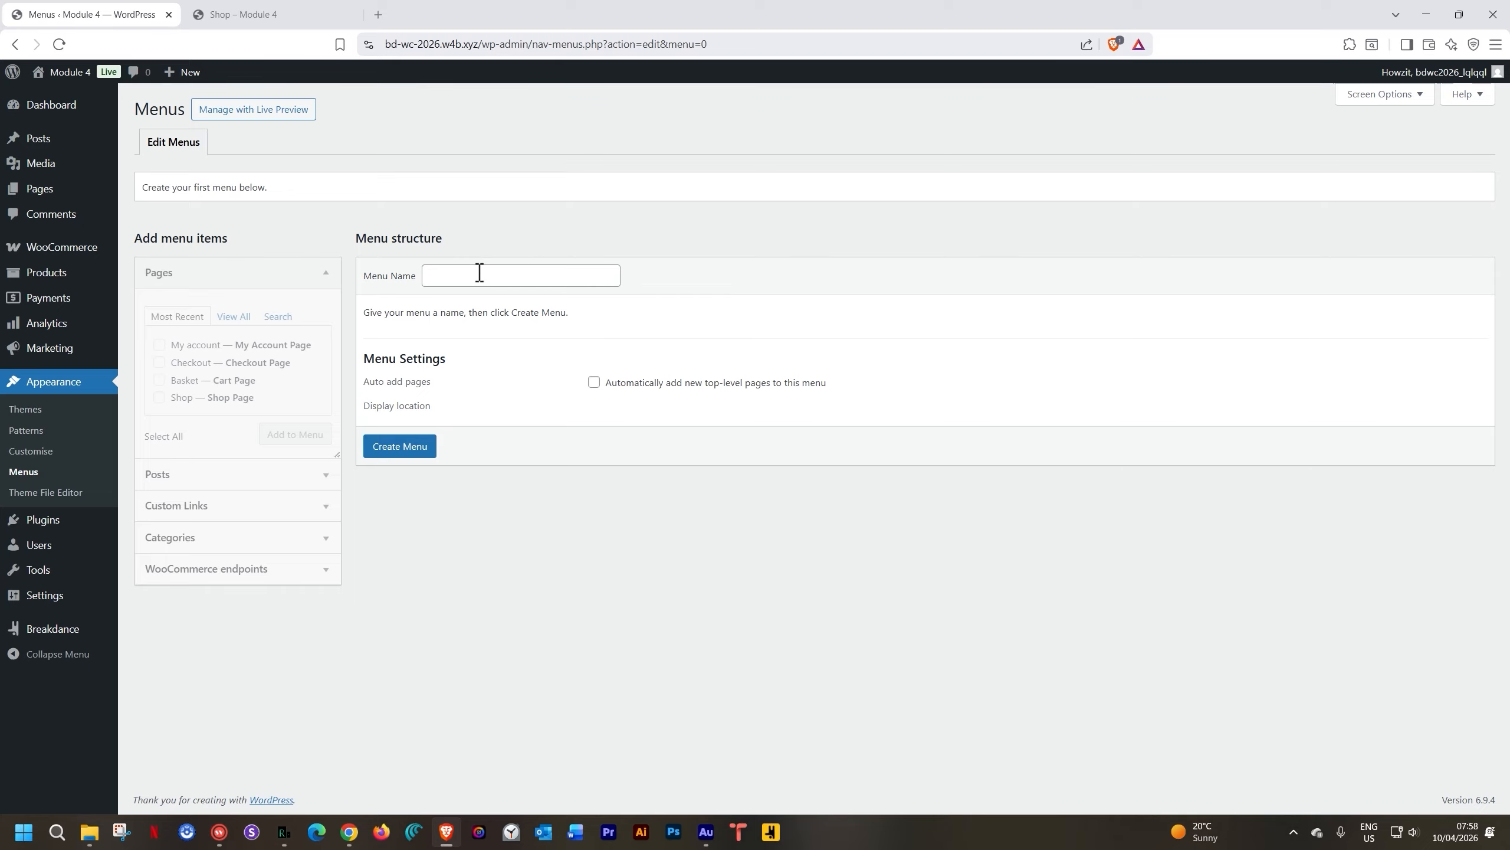
{"action": "left_click", "coordinate": [478, 274]}
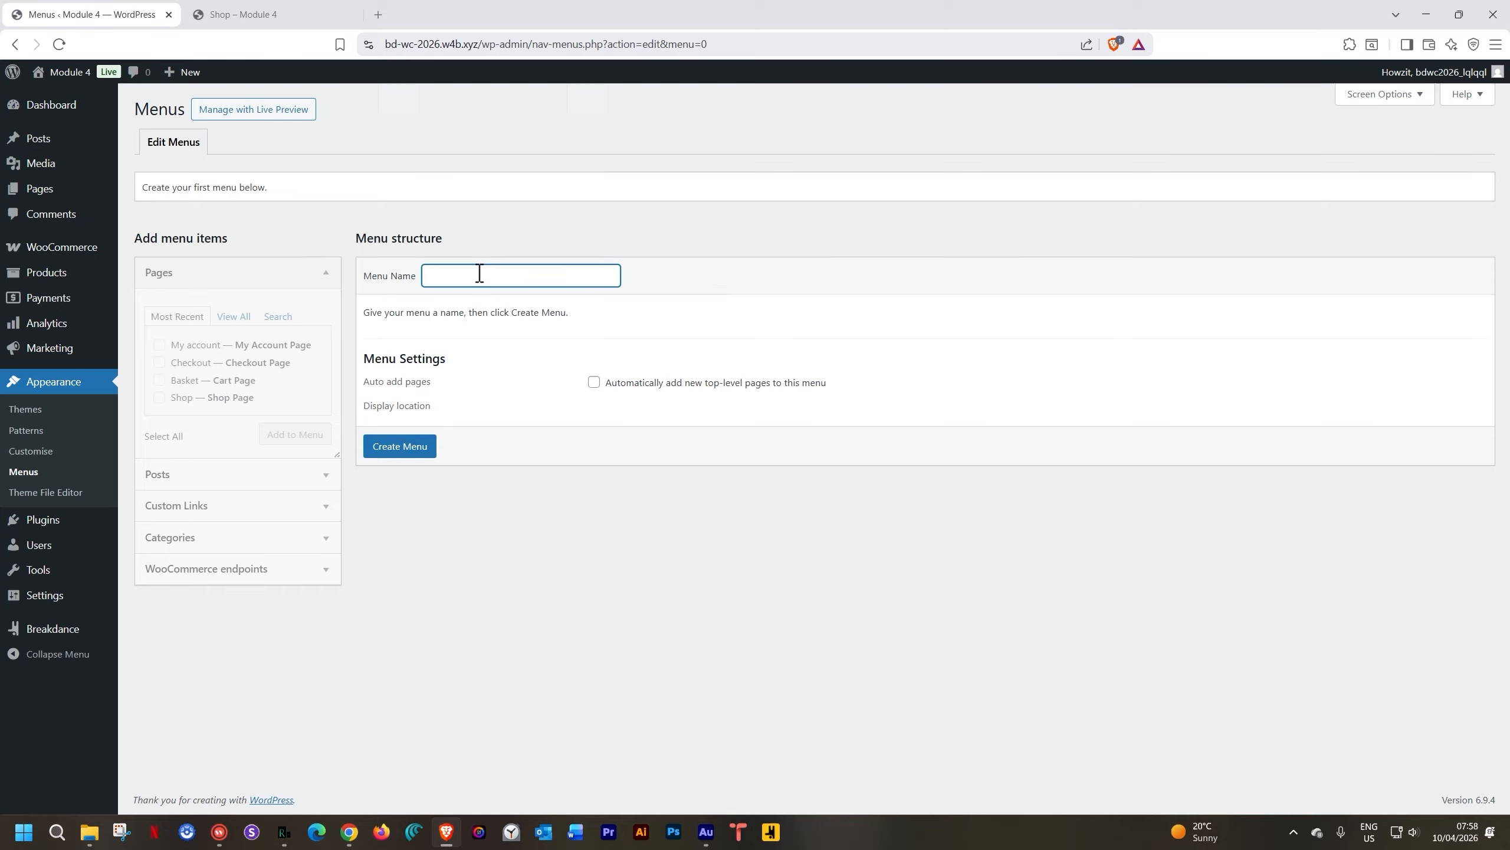
{"action": "type", "text": "Main Menu"}
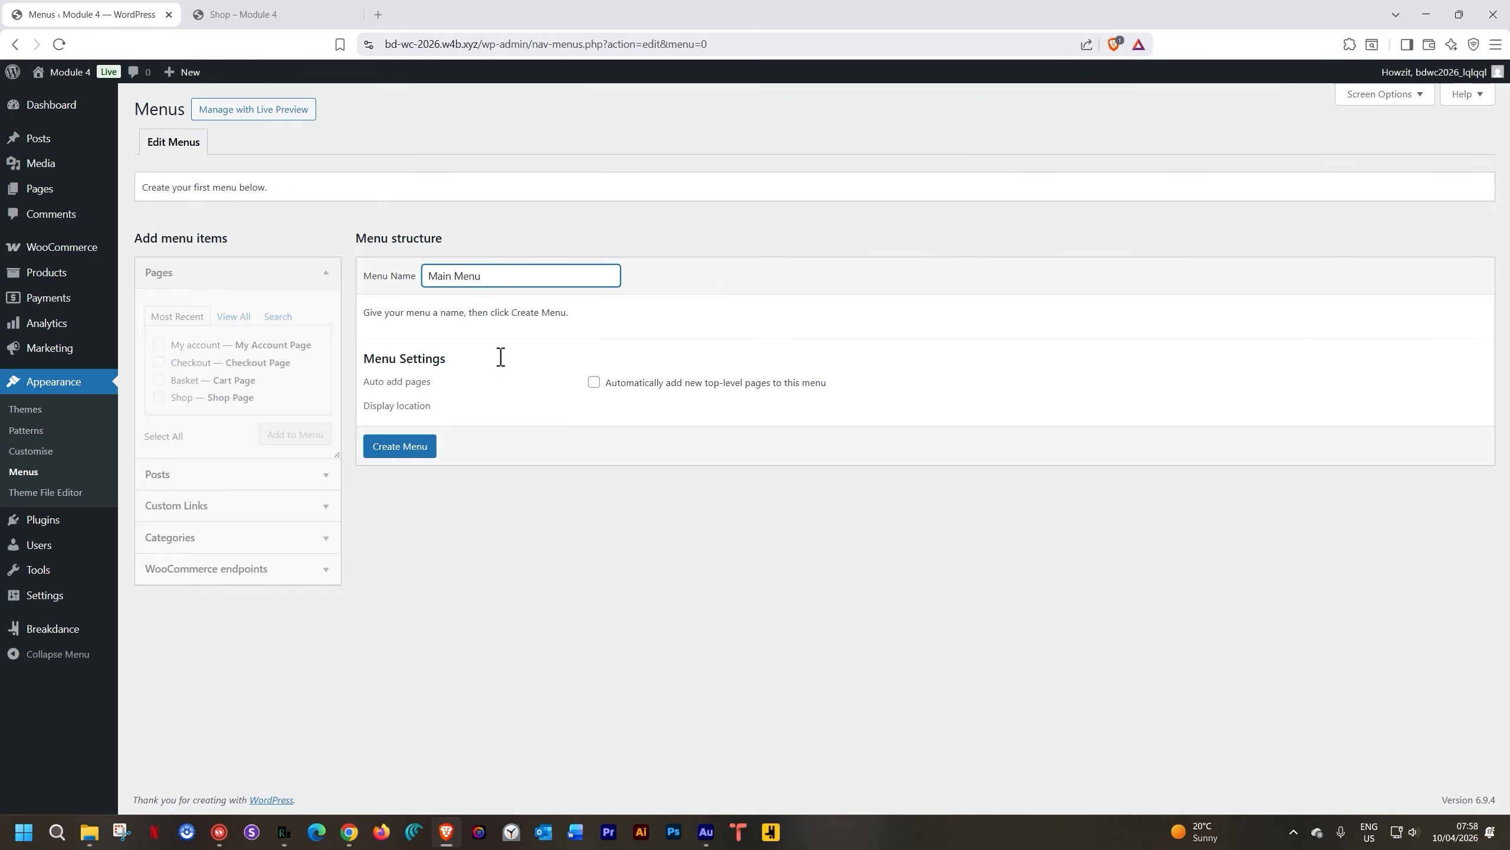
{"action": "left_click", "coordinate": [431, 450]}
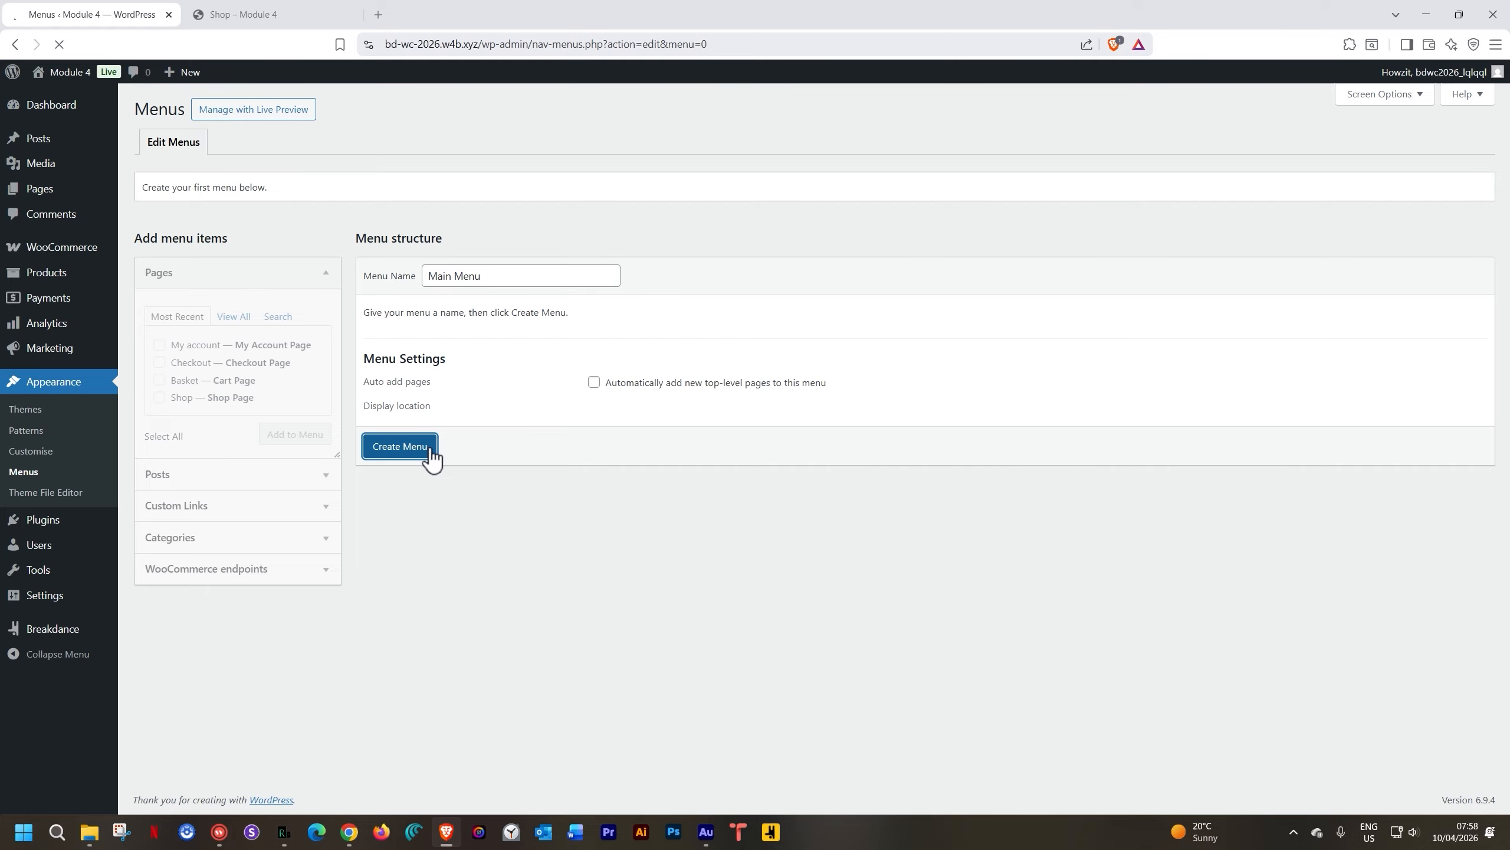
Add the Home and Shop pages to Main Menu and save it
{"action": "left_click", "coordinate": [233, 315]}
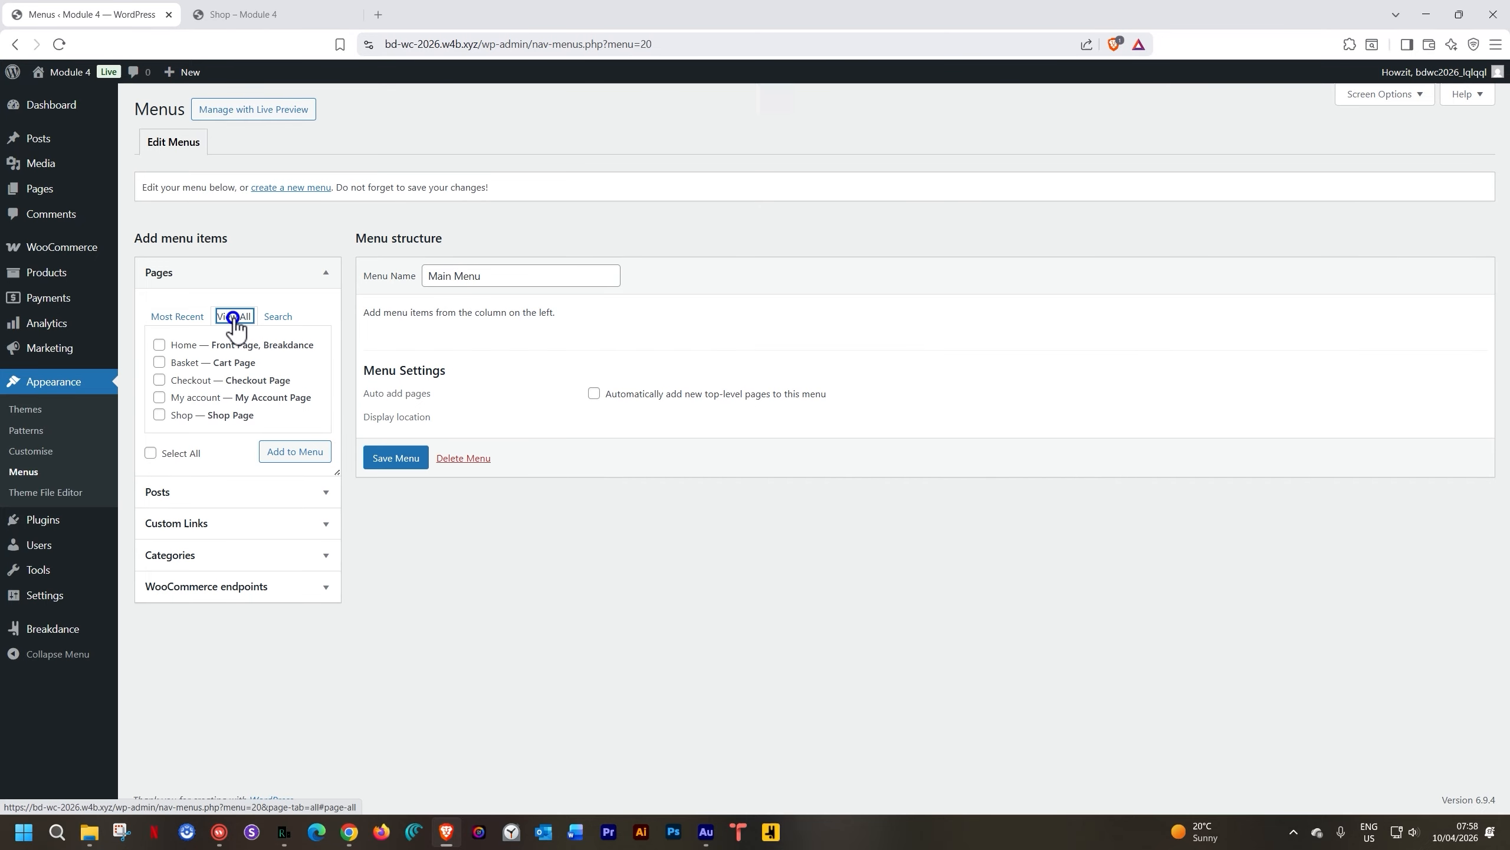
{"action": "left_click", "coordinate": [158, 345]}
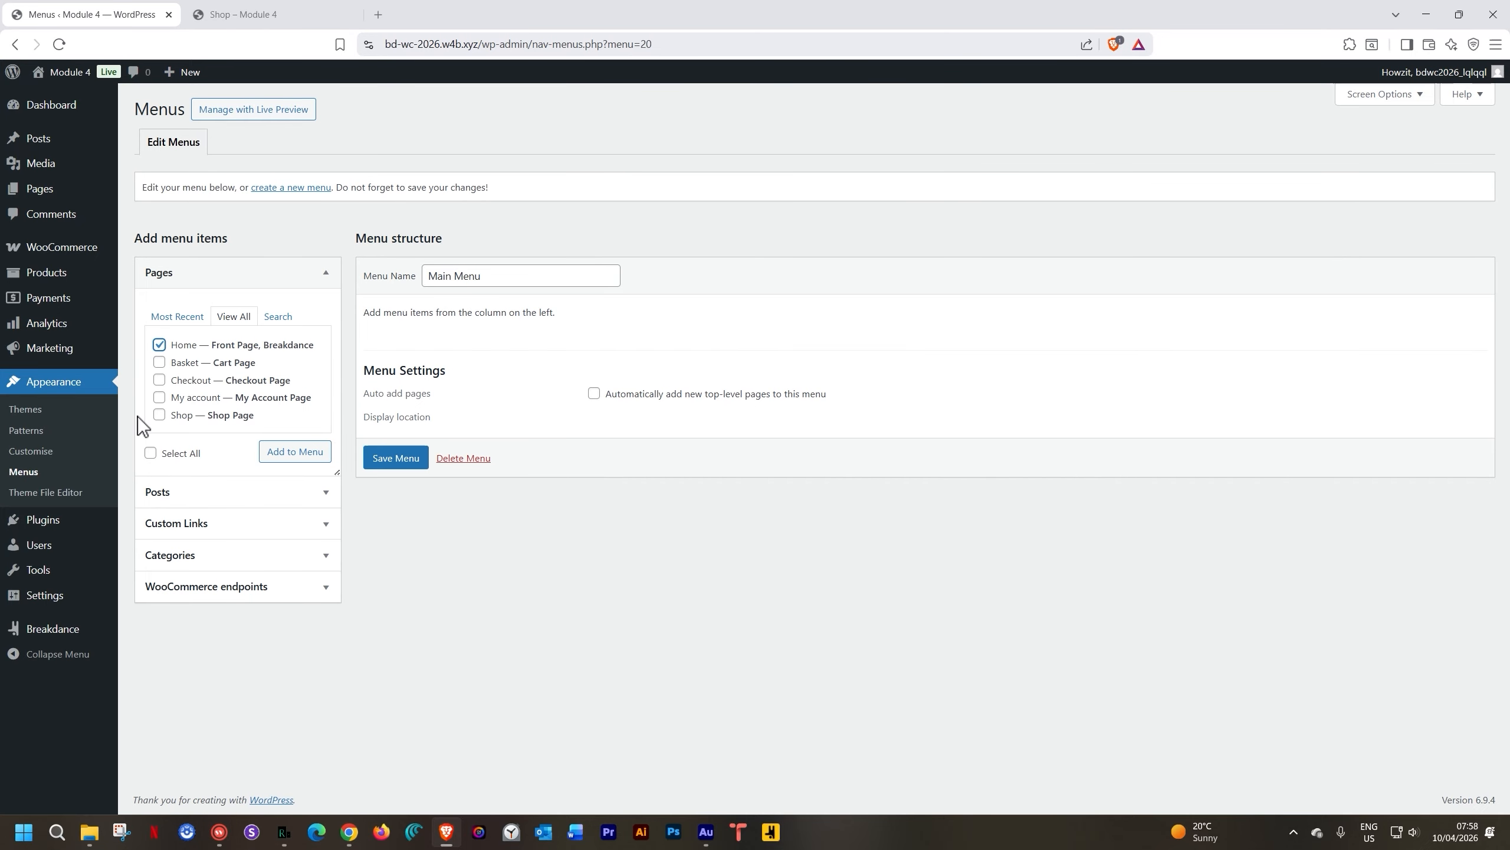
{"action": "left_click", "coordinate": [159, 415]}
{"action": "left_click", "coordinate": [272, 457]}
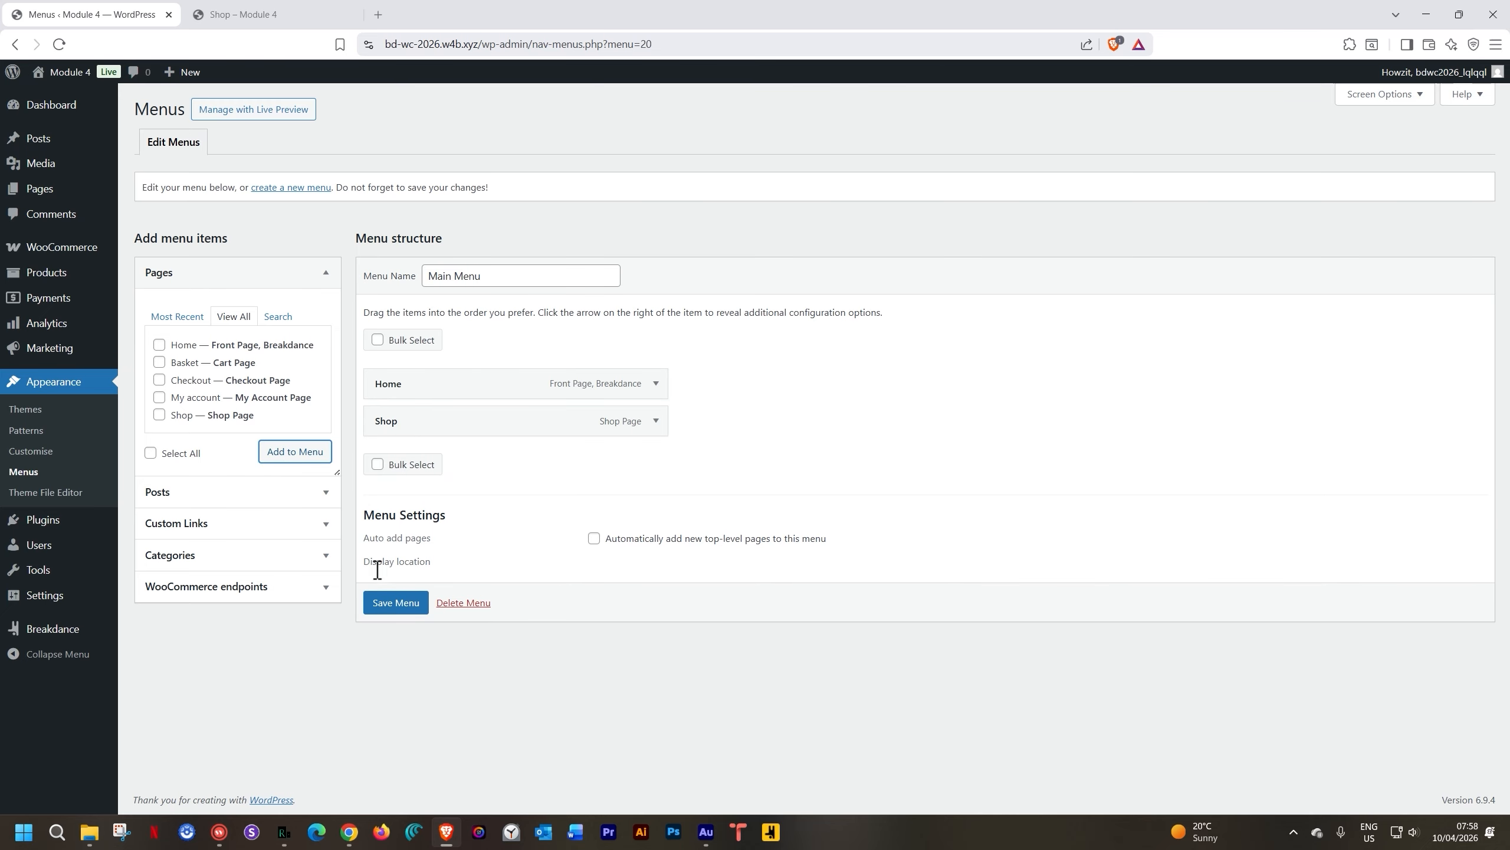
{"action": "left_click", "coordinate": [377, 604]}
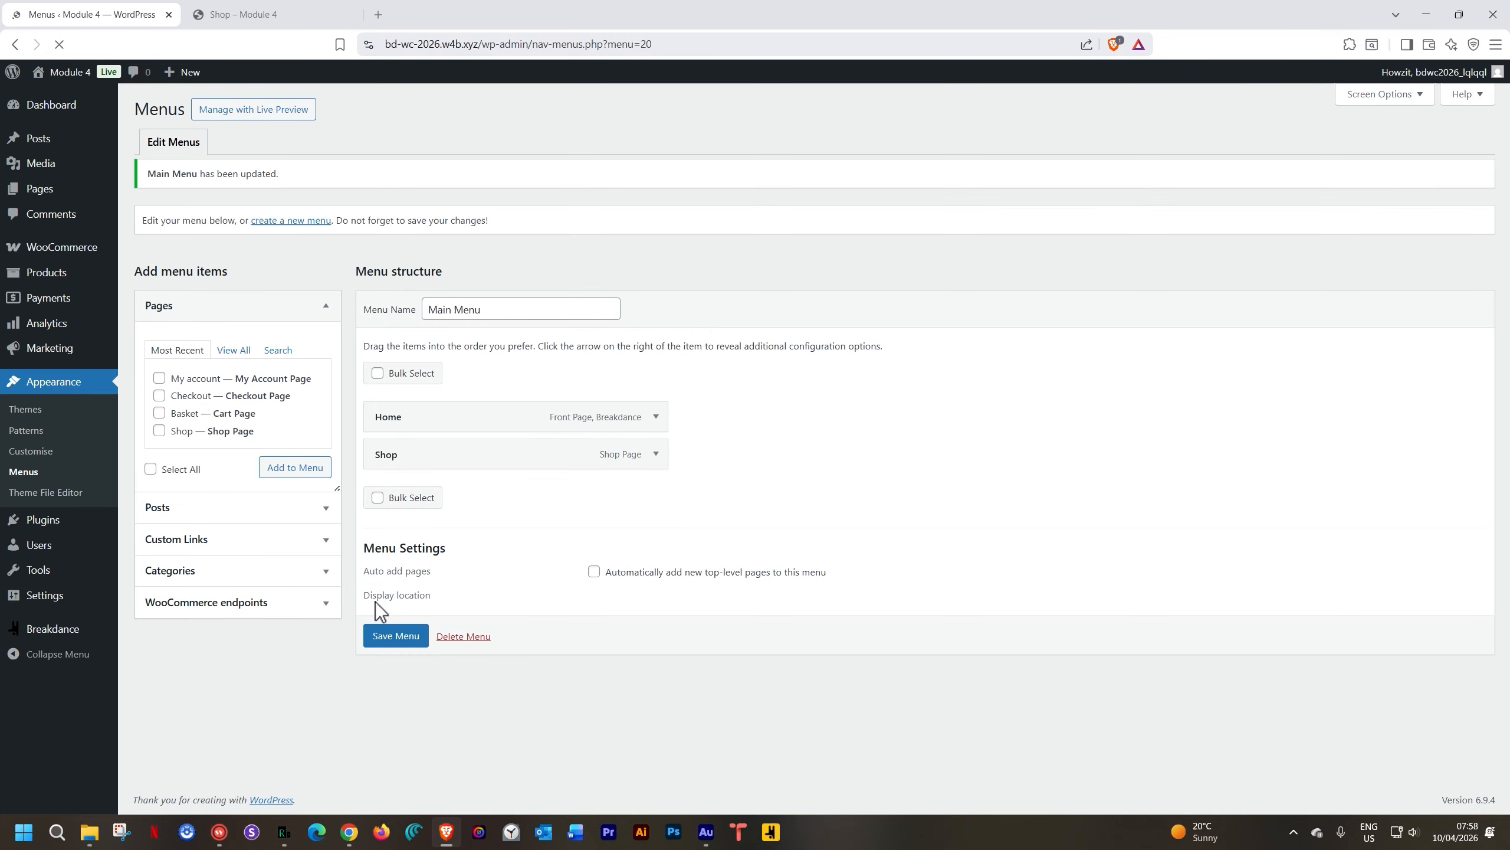
{"action": "left_click", "coordinate": [79, 75]}
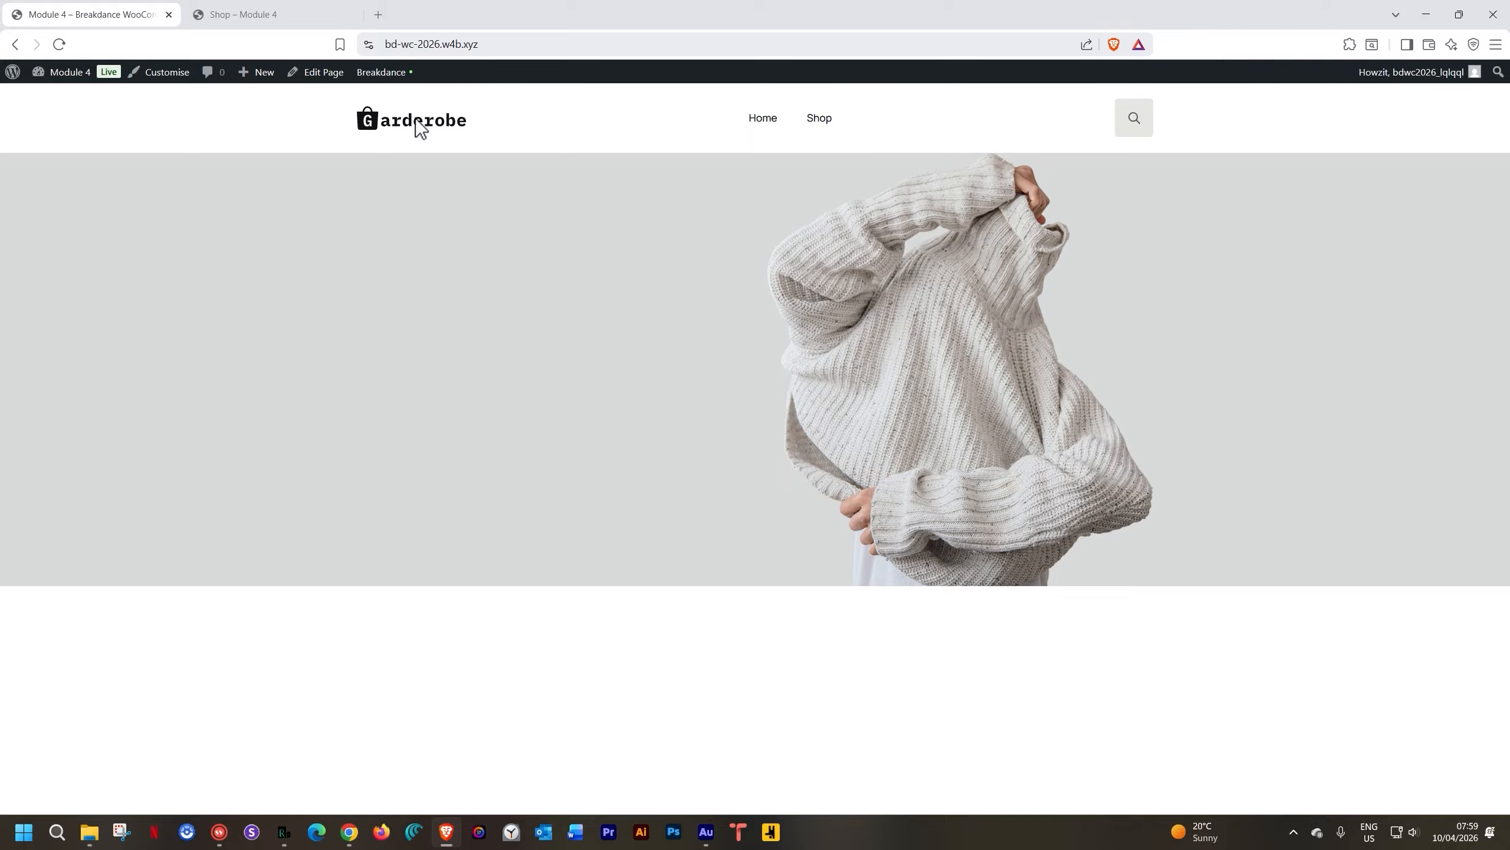
Reopen the 'Header' template in Breakdance from the admin bar
{"action": "mouse_move", "coordinate": [401, 71]}
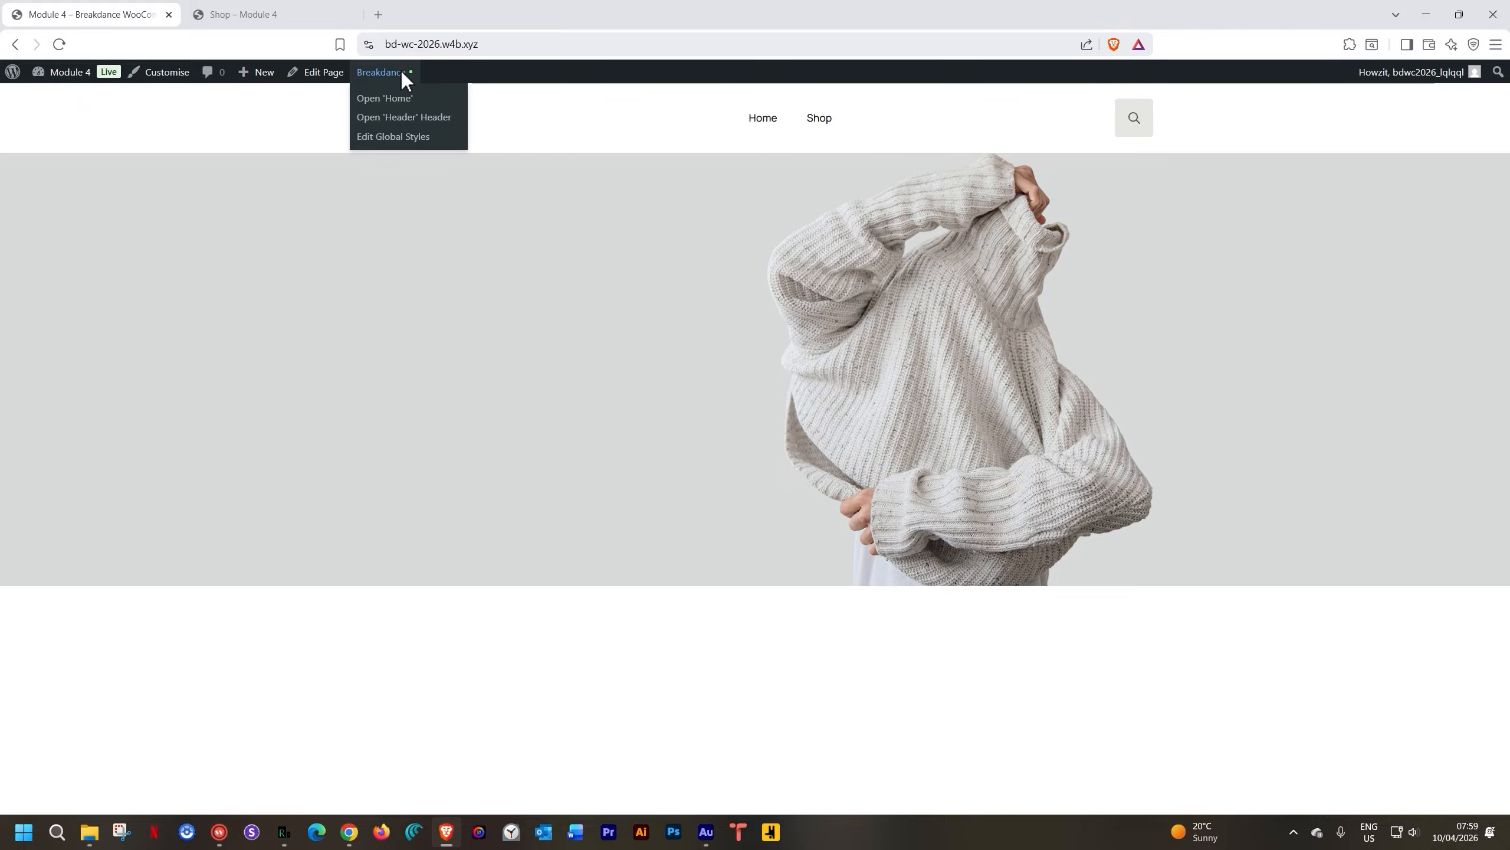
{"action": "left_click", "coordinate": [407, 126]}
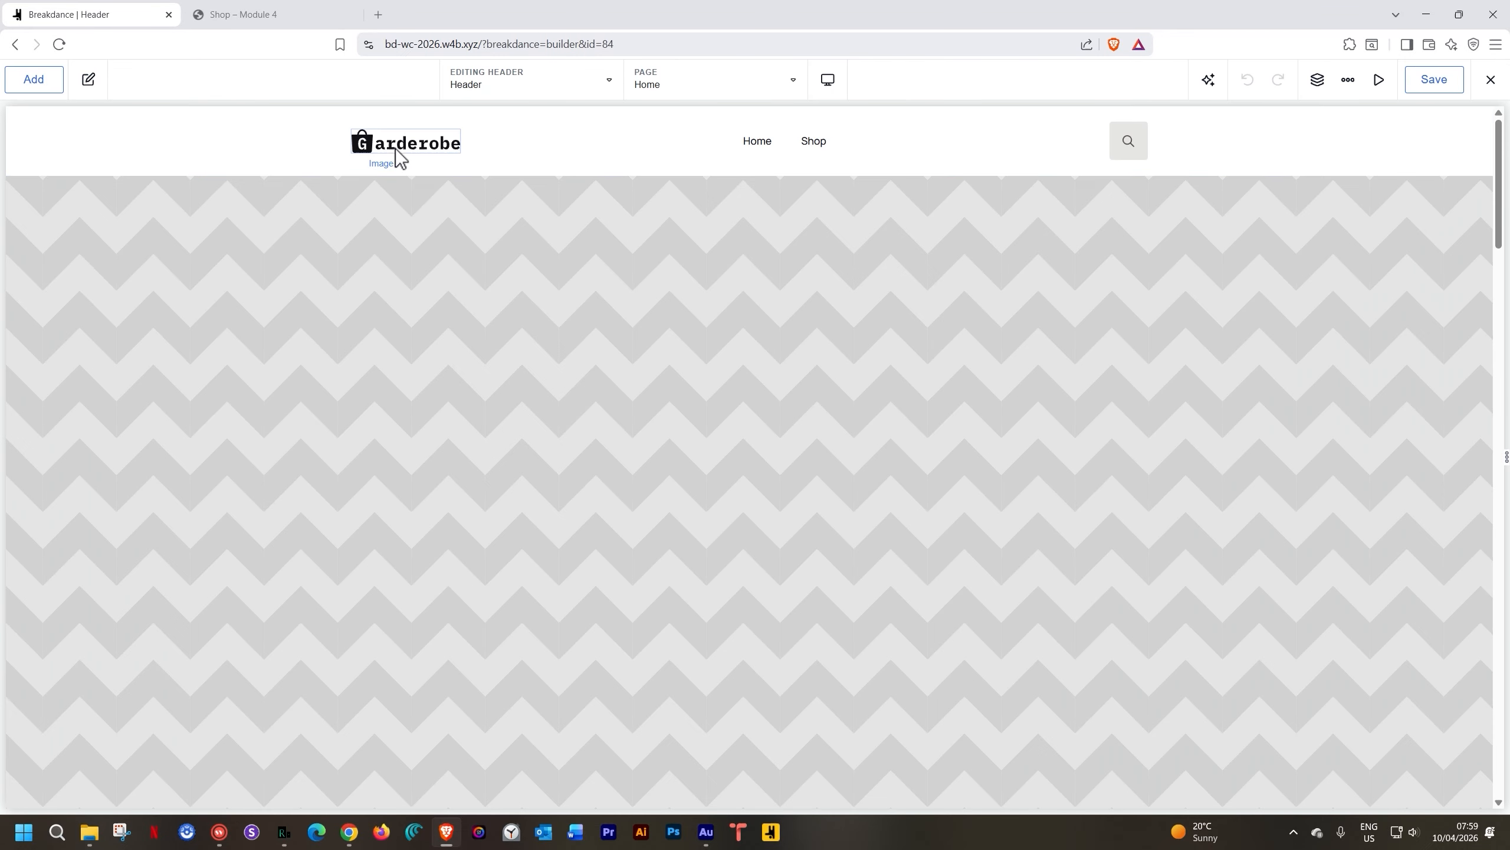
{"action": "left_click", "coordinate": [757, 141]}
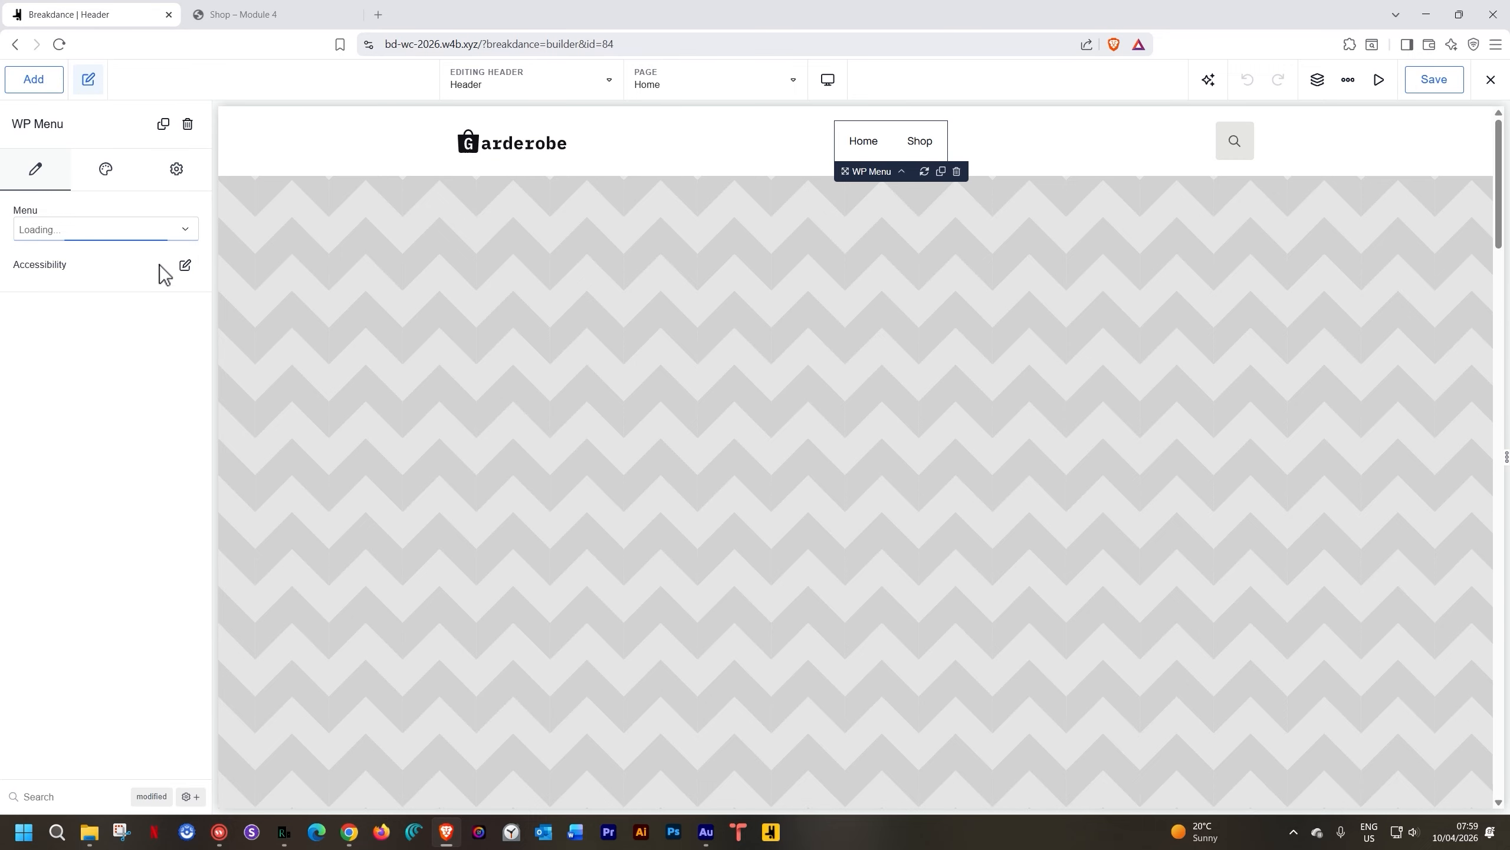
{"action": "left_click", "coordinate": [107, 173]}
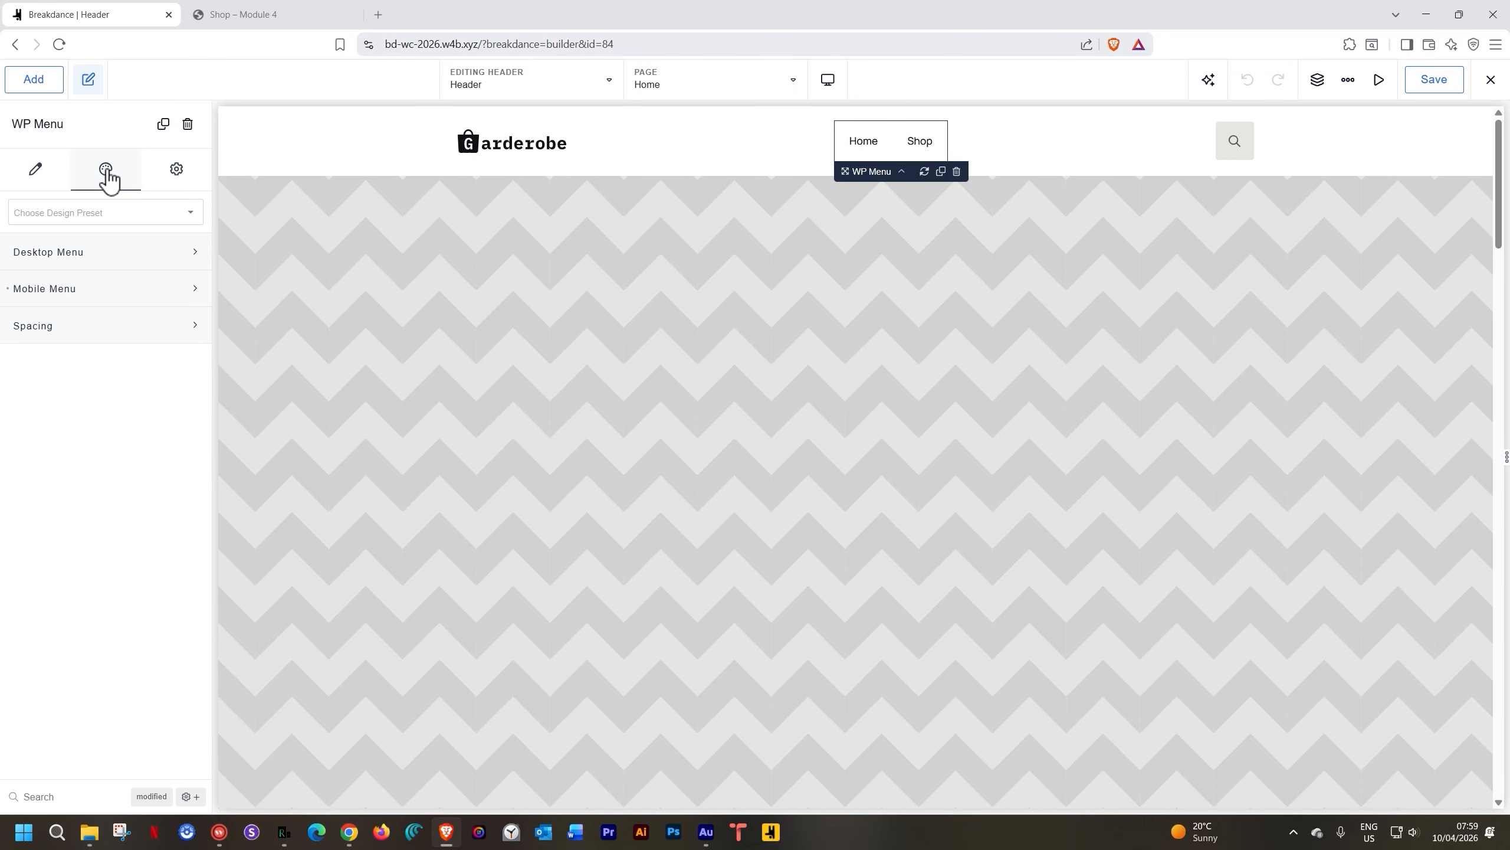
{"action": "left_click", "coordinate": [77, 252]}
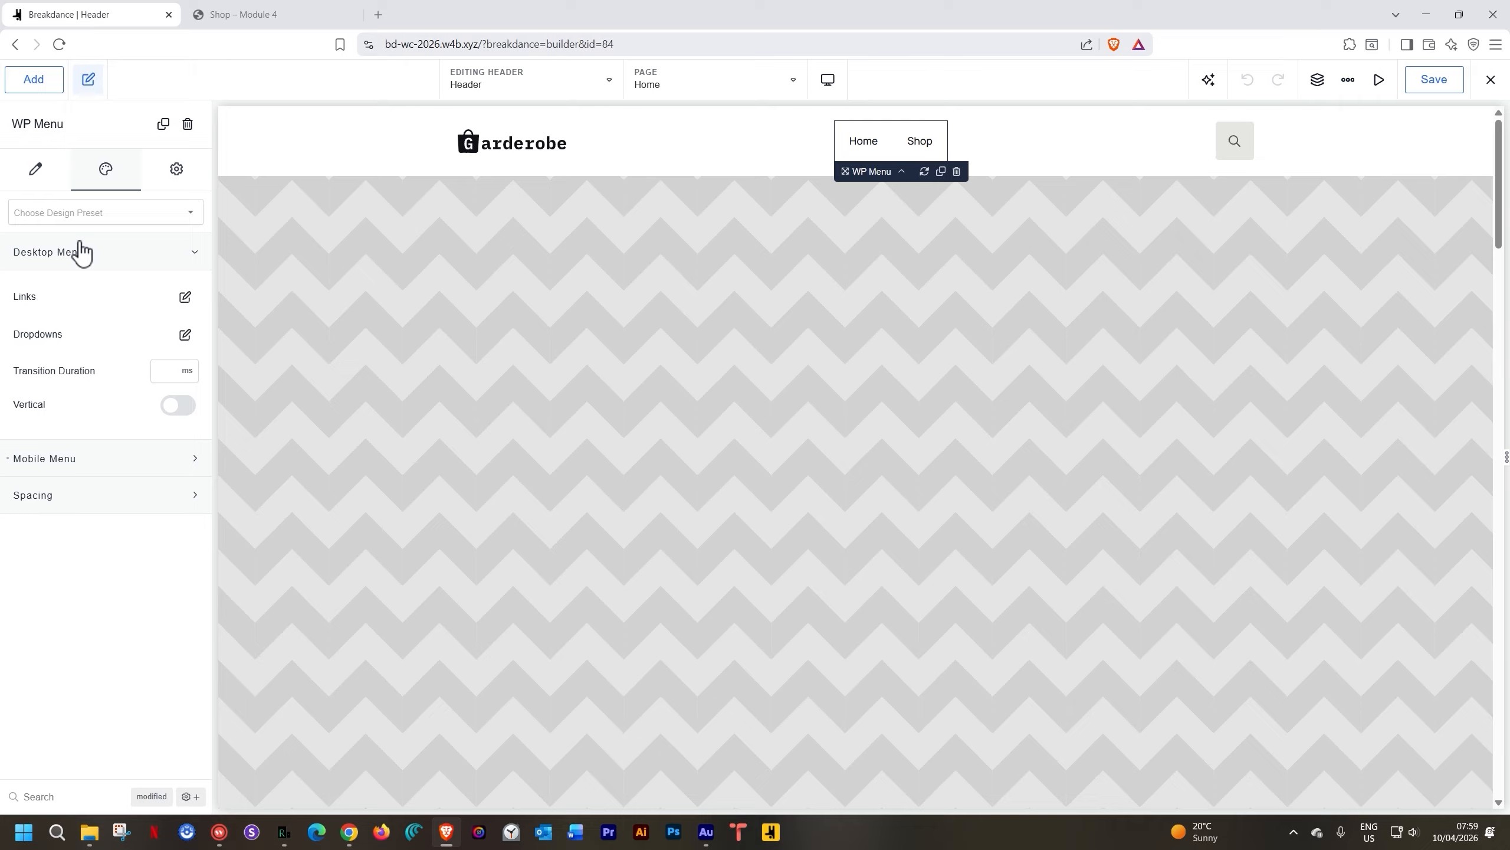
{"action": "left_click", "coordinate": [185, 298]}
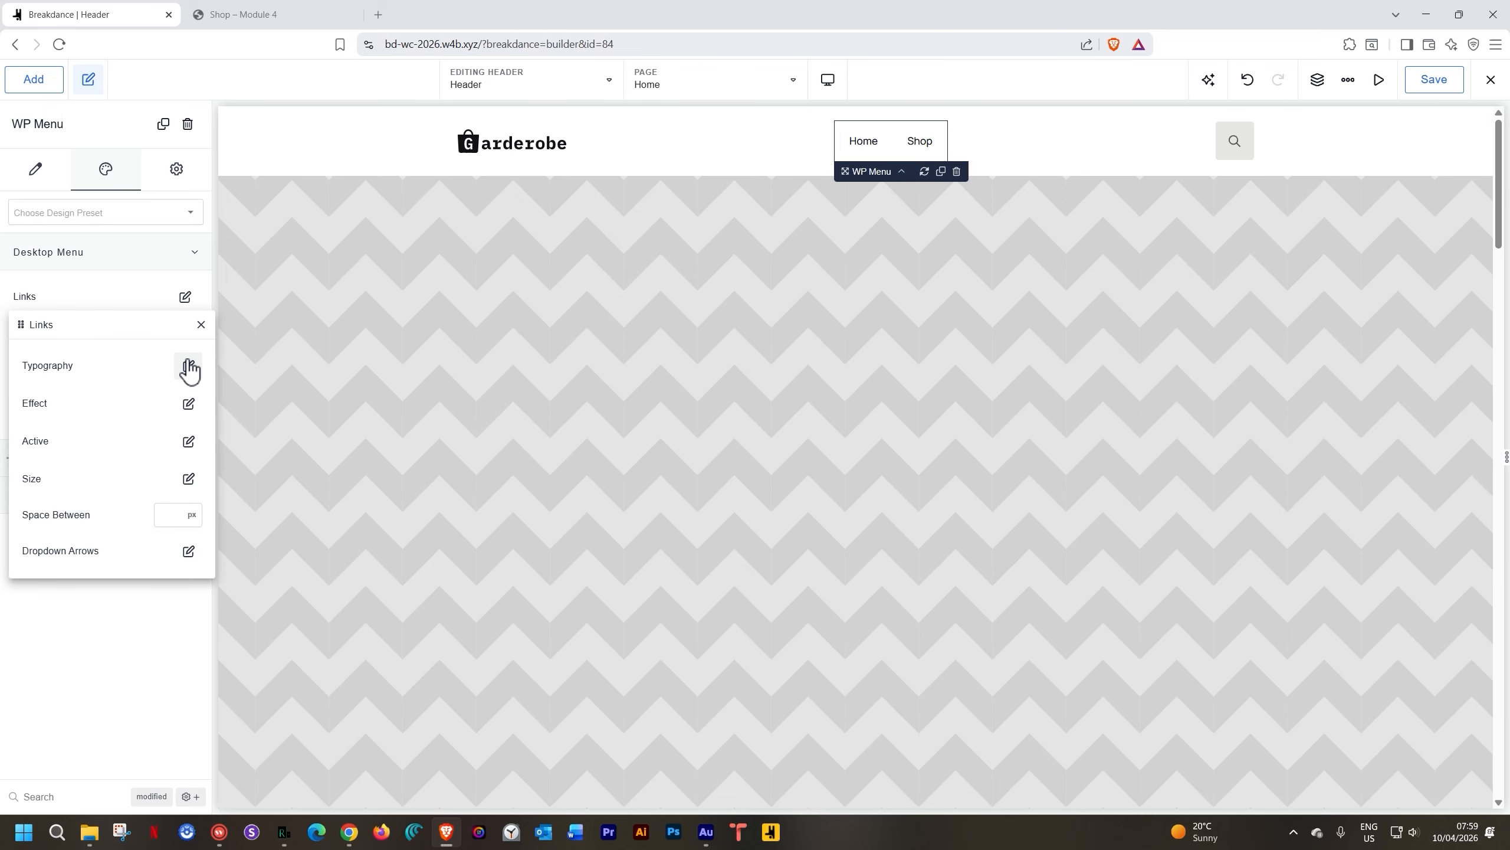
{"action": "left_click", "coordinate": [189, 366]}
{"action": "left_click", "coordinate": [135, 468]}
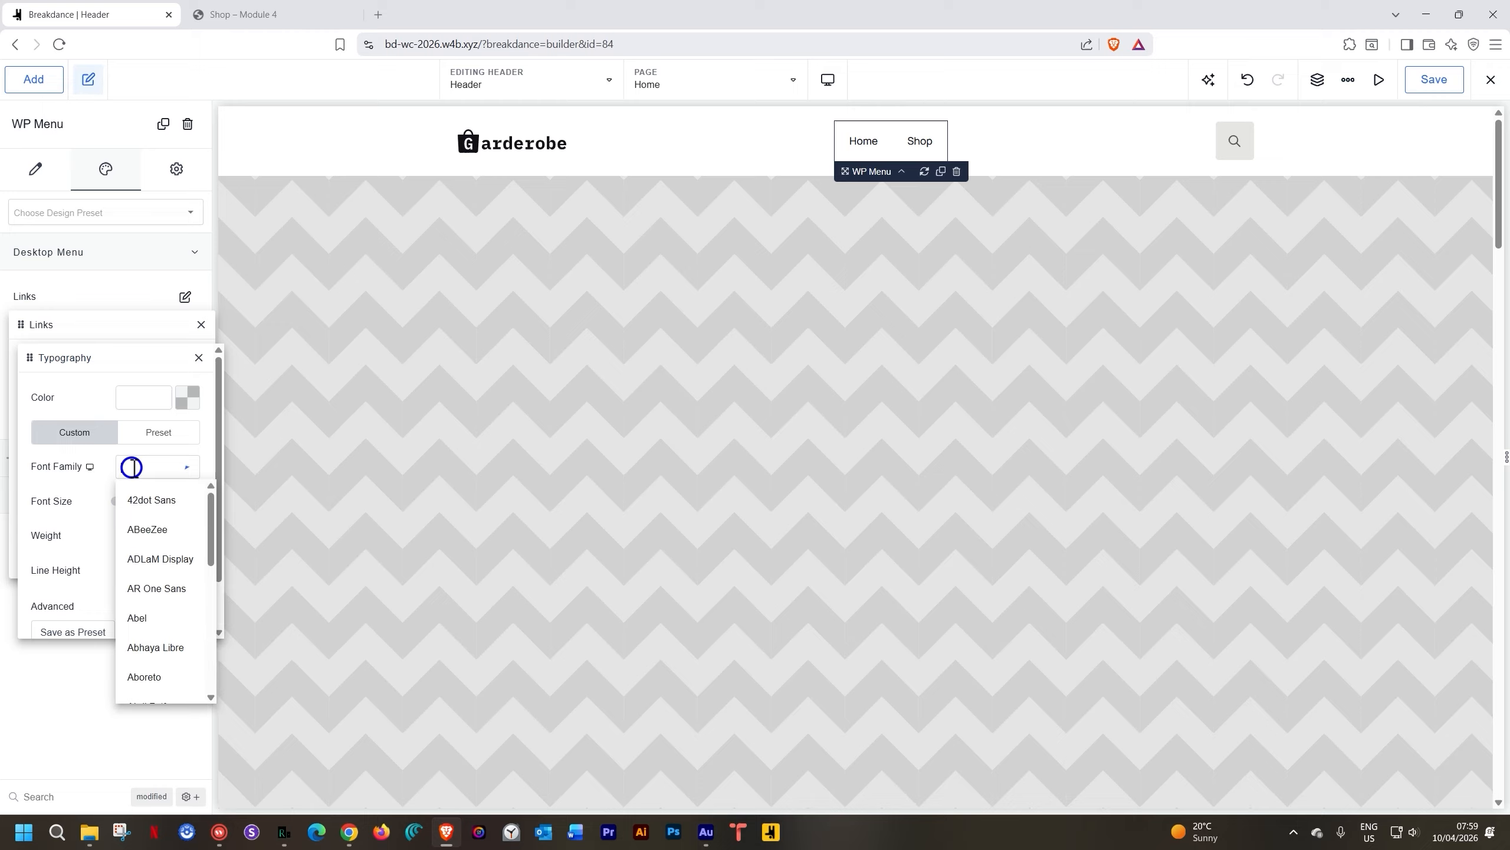
{"action": "type", "text": "imb"}
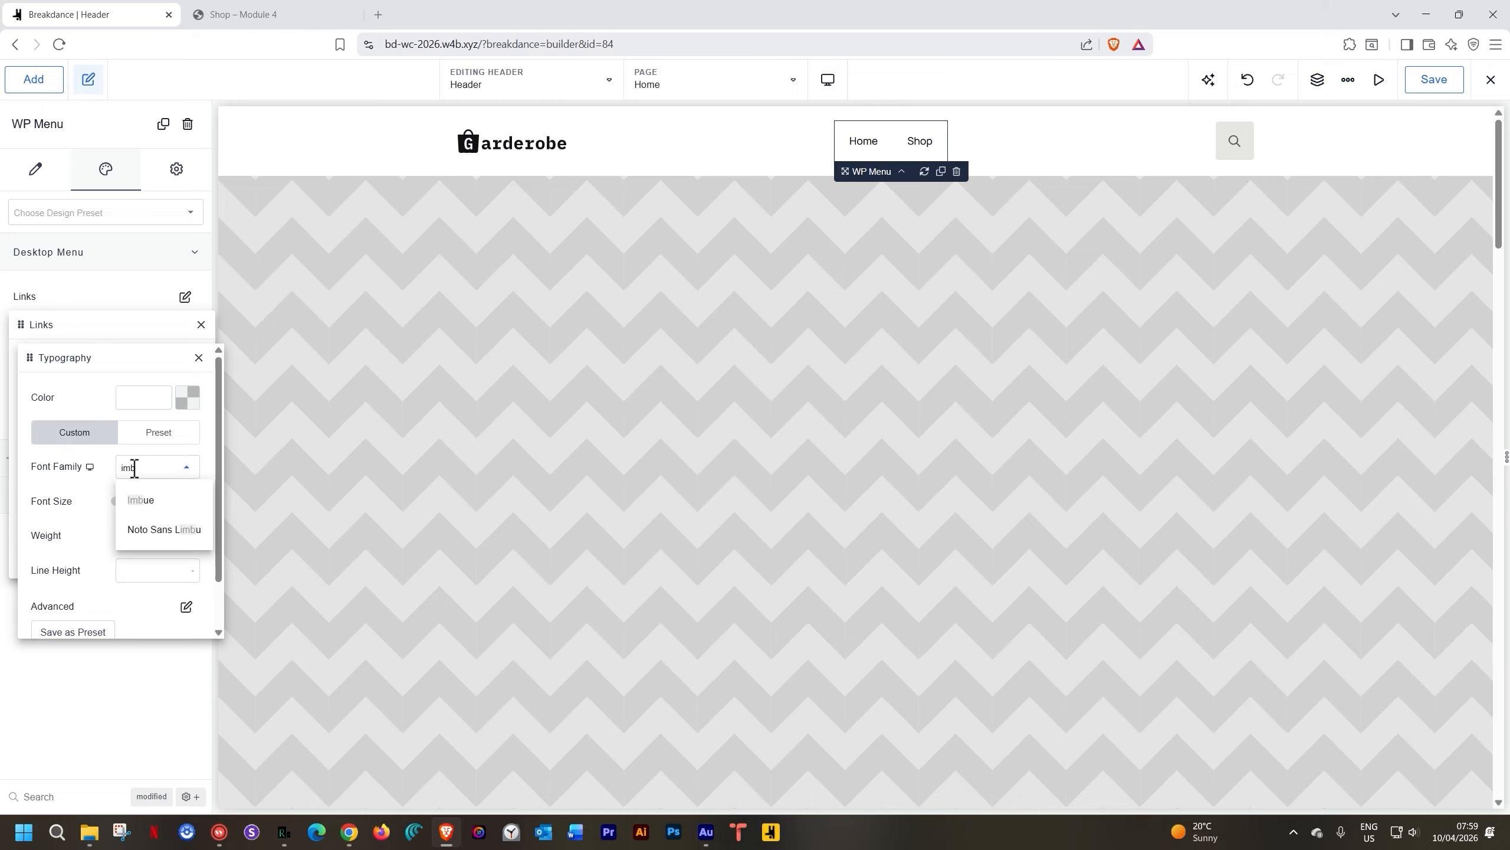
{"action": "key", "text": "BackSpace"}
{"action": "key", "text": "BackSpace"}
{"action": "type", "text": "bm"}
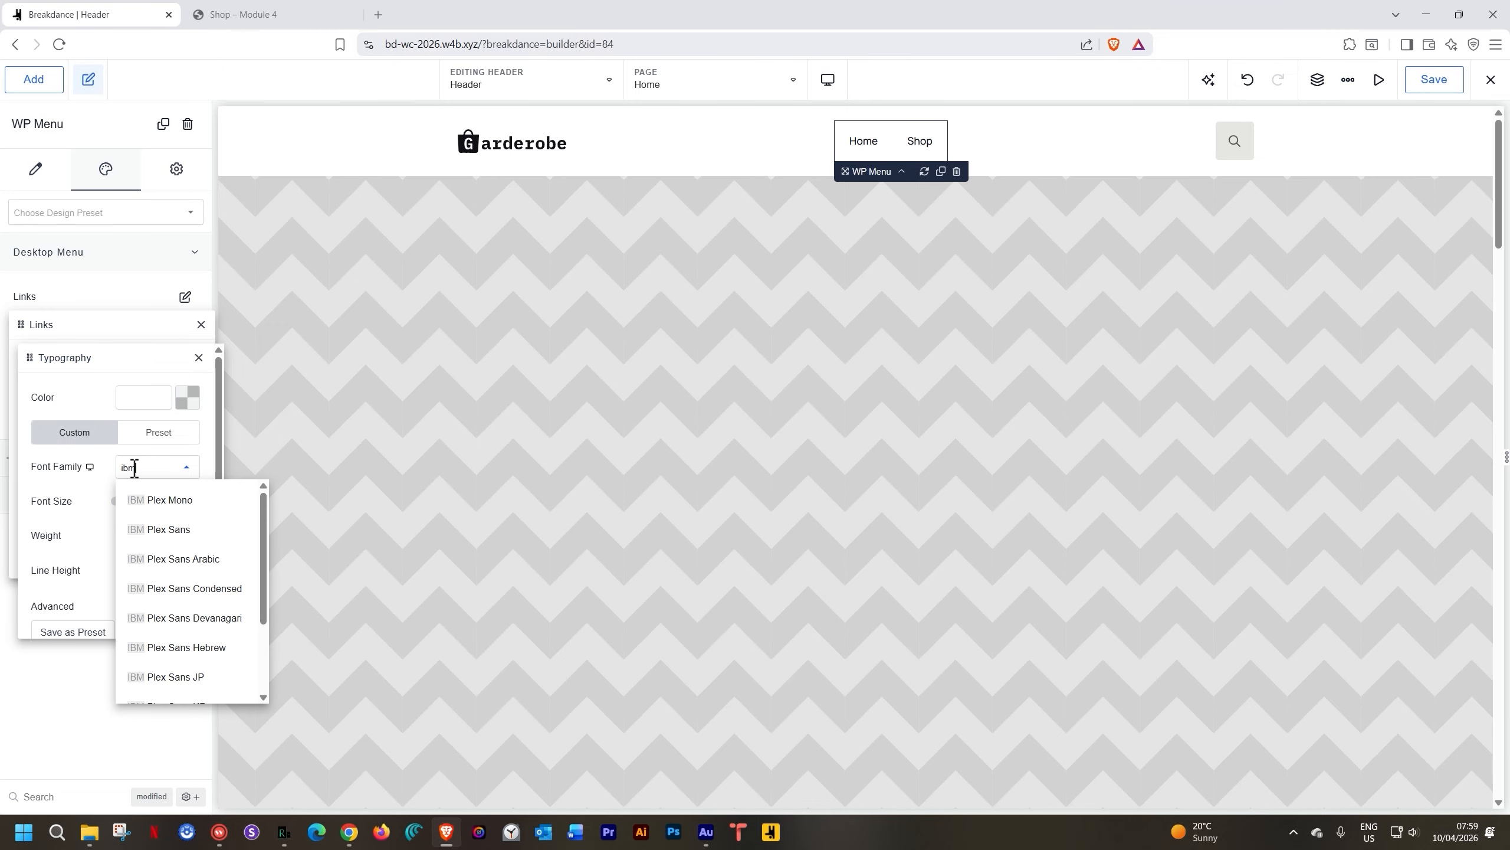
{"action": "left_click", "coordinate": [157, 503]}
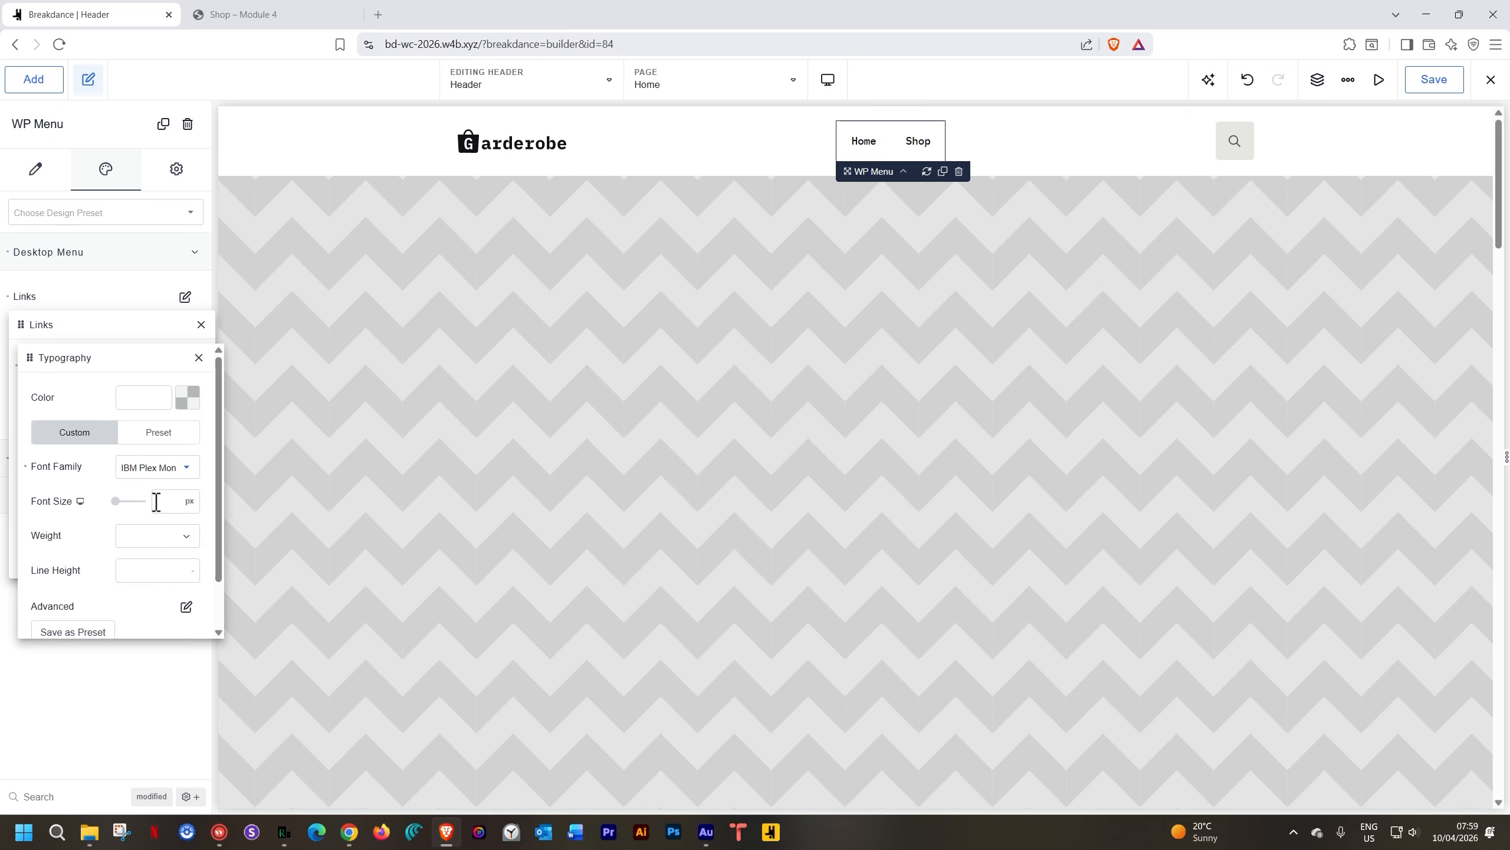
Make the menu links uppercase with 1.2 px letter spacing and 18 px size
{"action": "left_click", "coordinate": [187, 607]}
{"action": "left_click", "coordinate": [117, 574]}
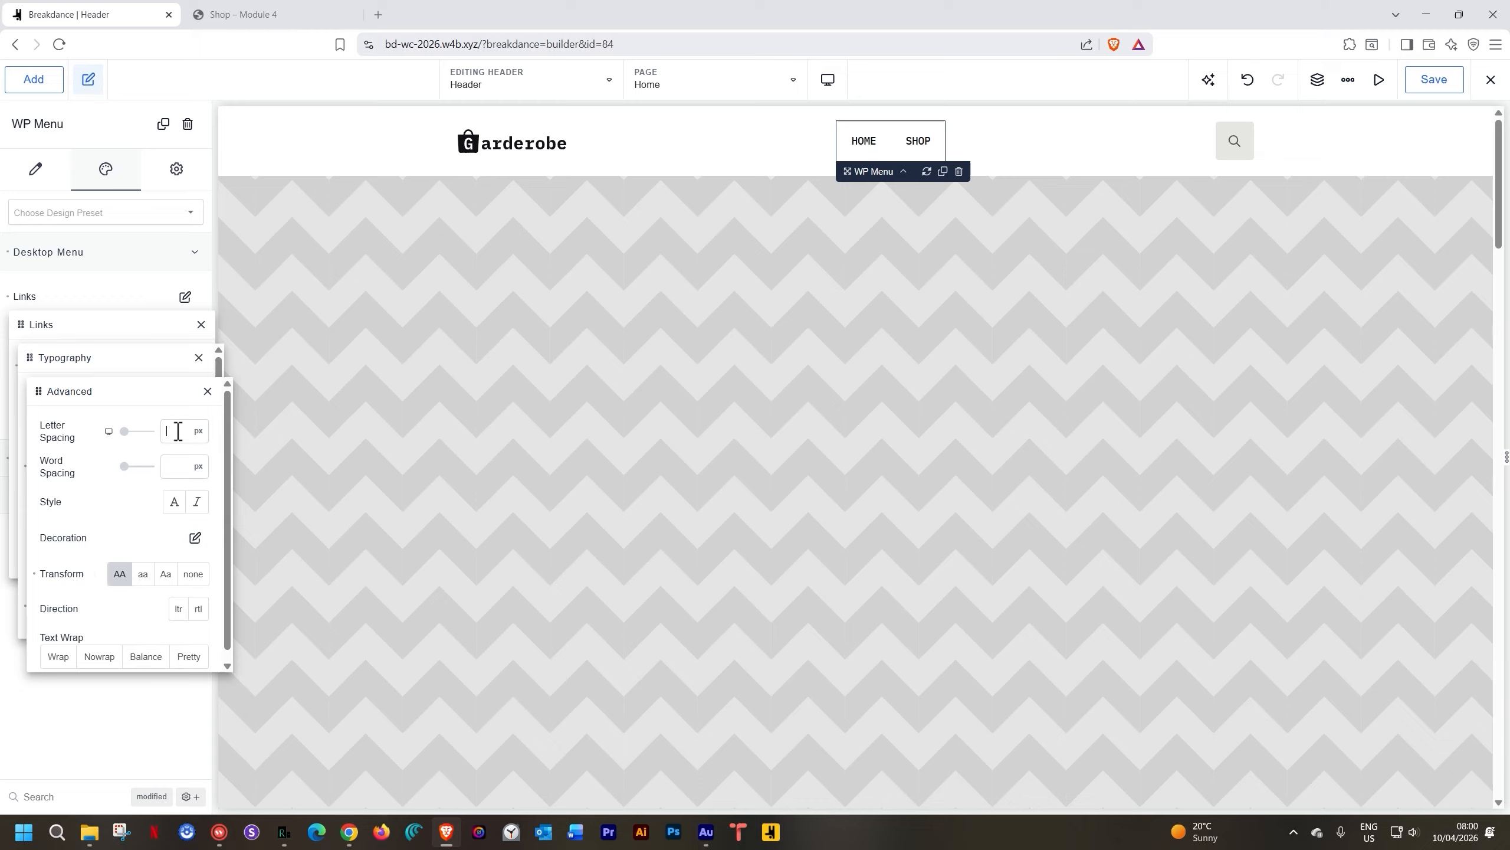
{"action": "type", "text": "1.2"}
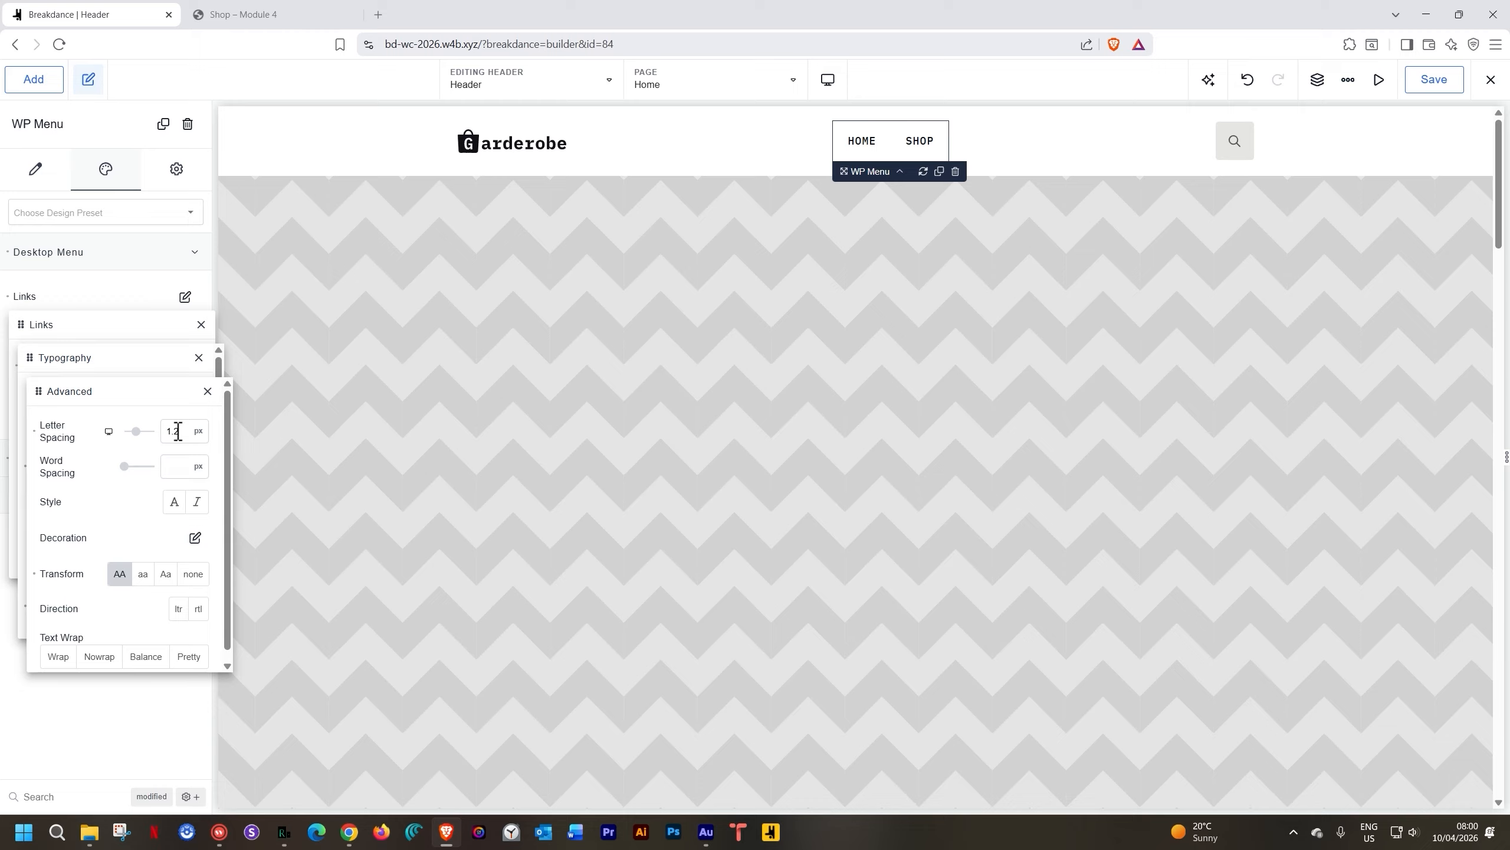
{"action": "left_click", "coordinate": [207, 393]}
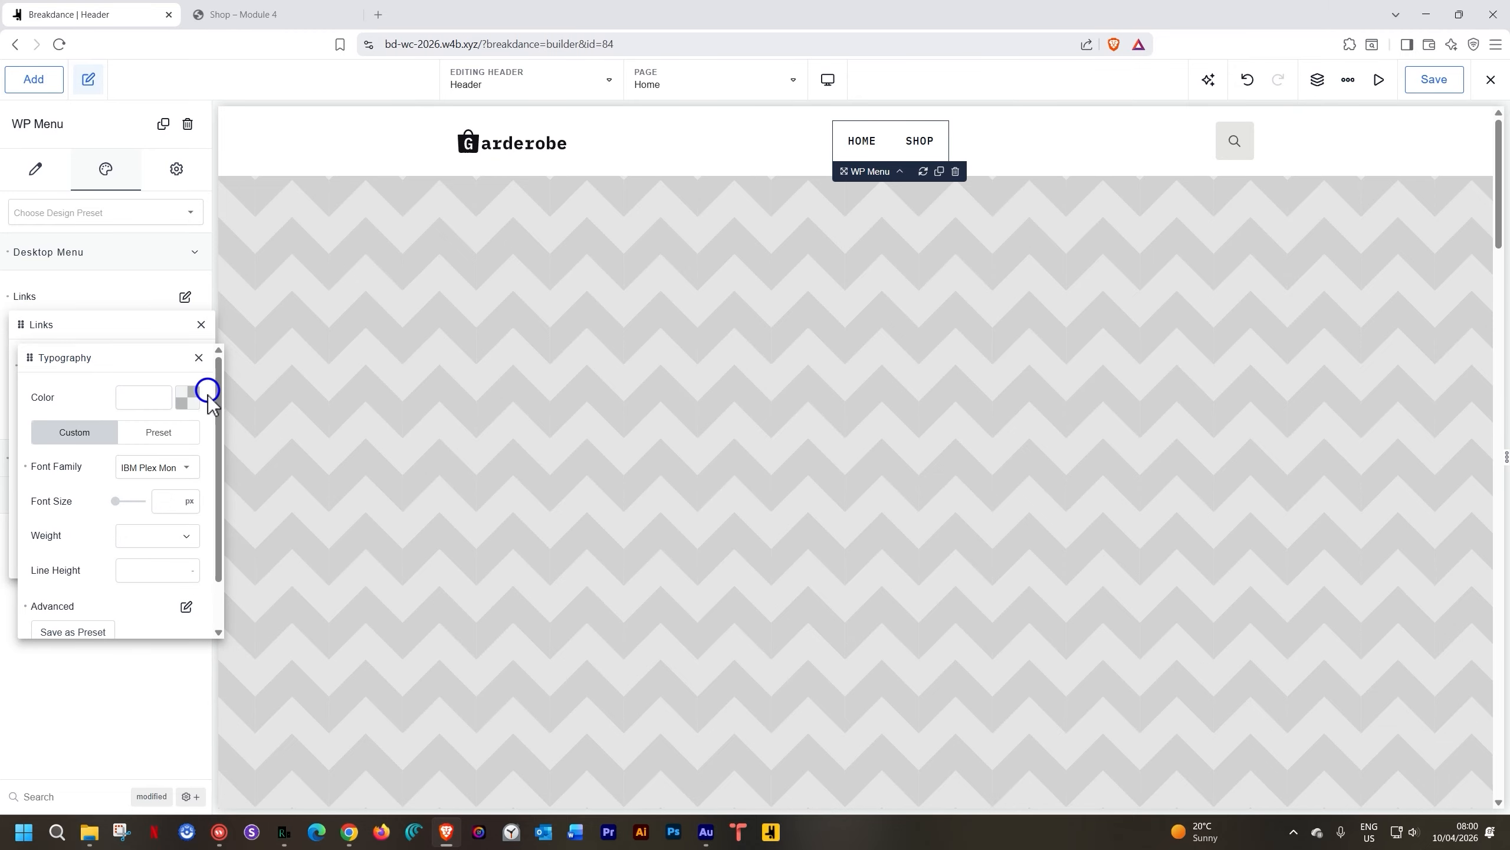
{"action": "left_click", "coordinate": [161, 498]}
{"action": "type", "text": "18"}
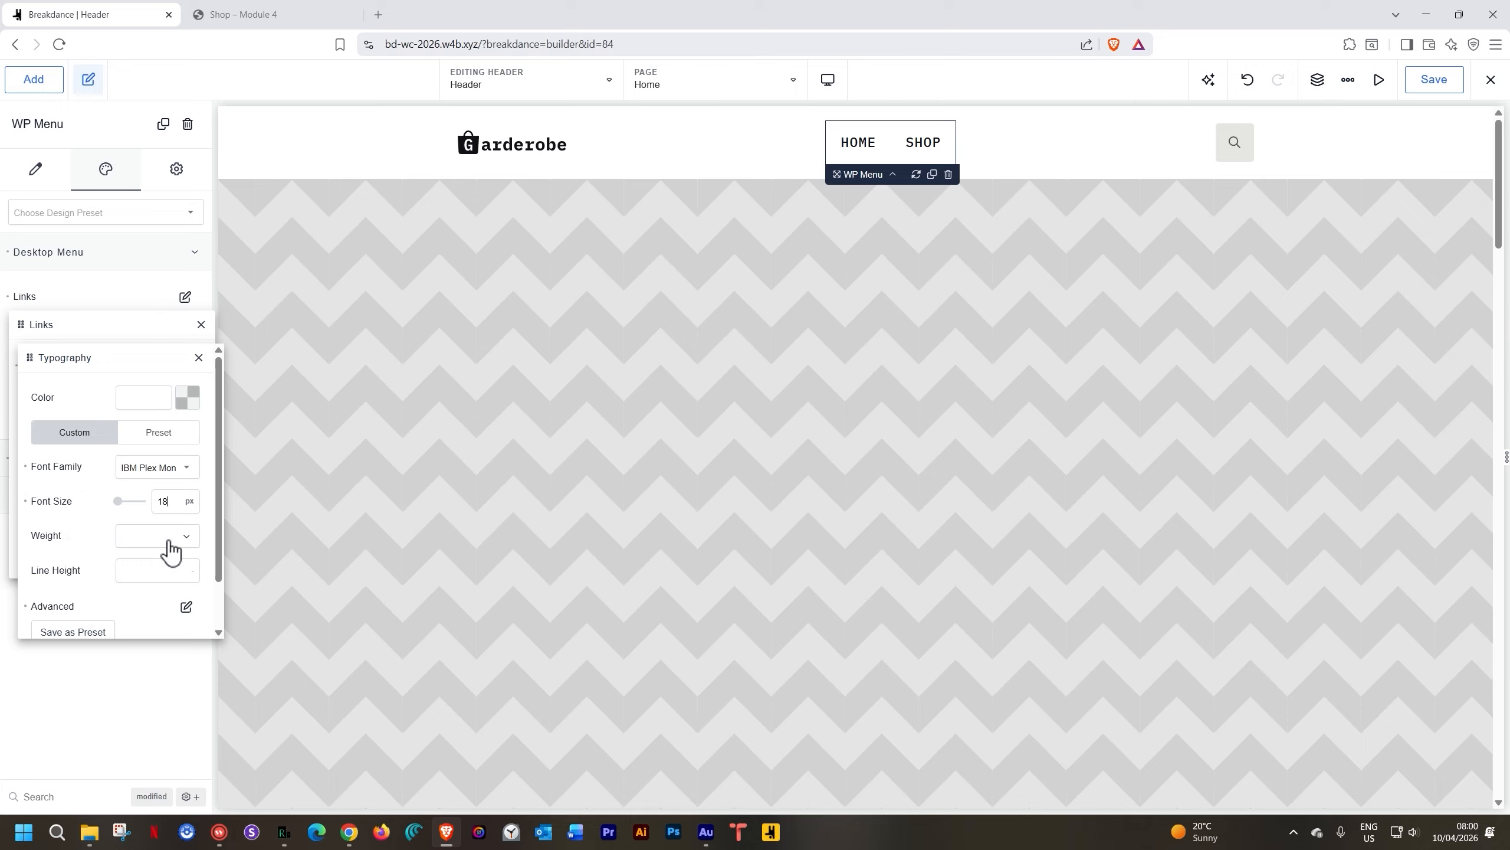
{"action": "left_click", "coordinate": [198, 358]}
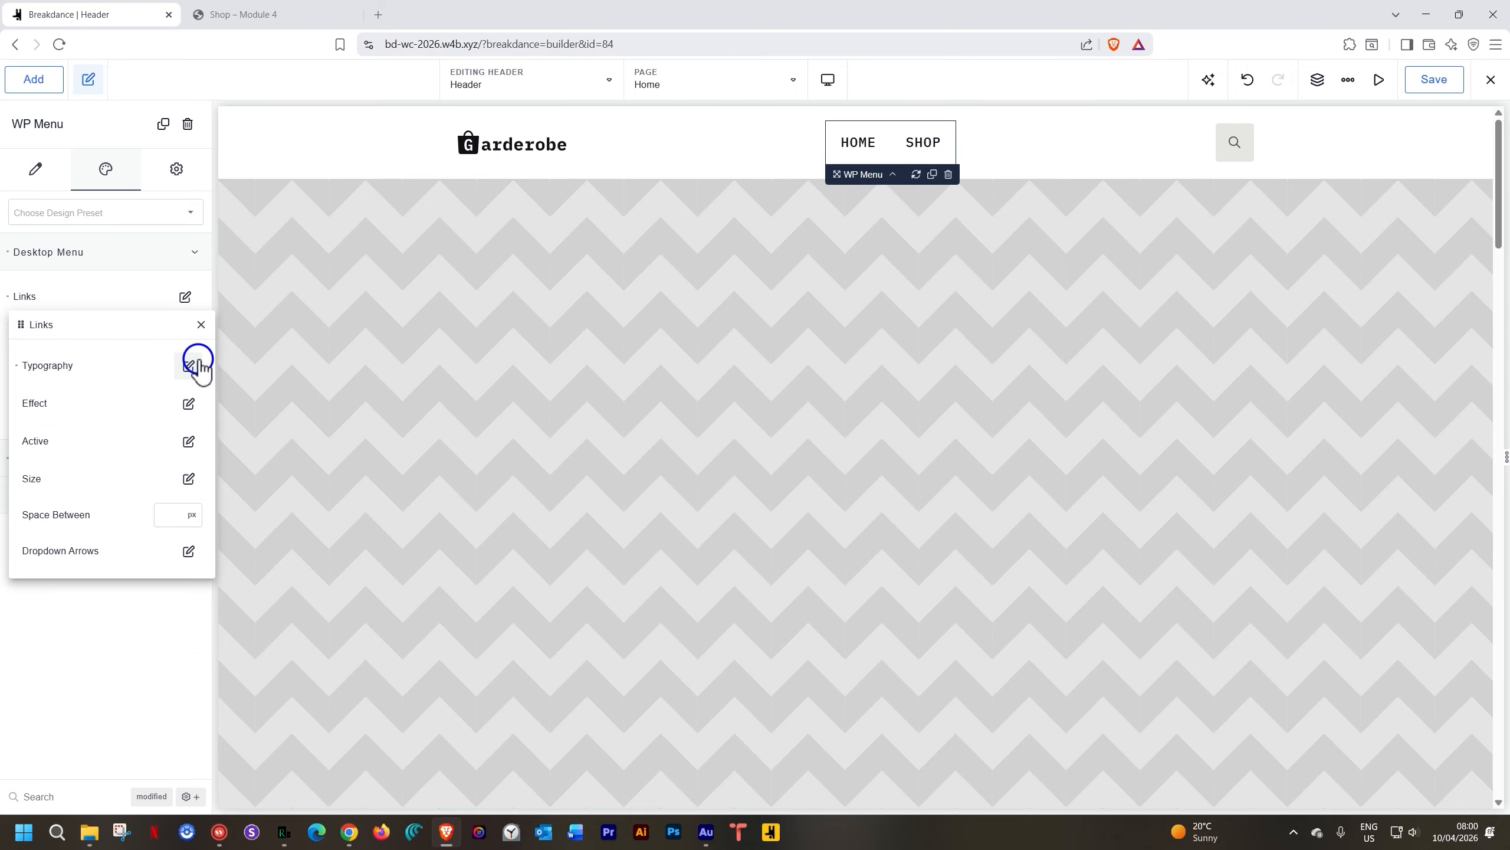
Give the menu links an Underline effect in the Strawberry colour
{"action": "left_click", "coordinate": [197, 398]}
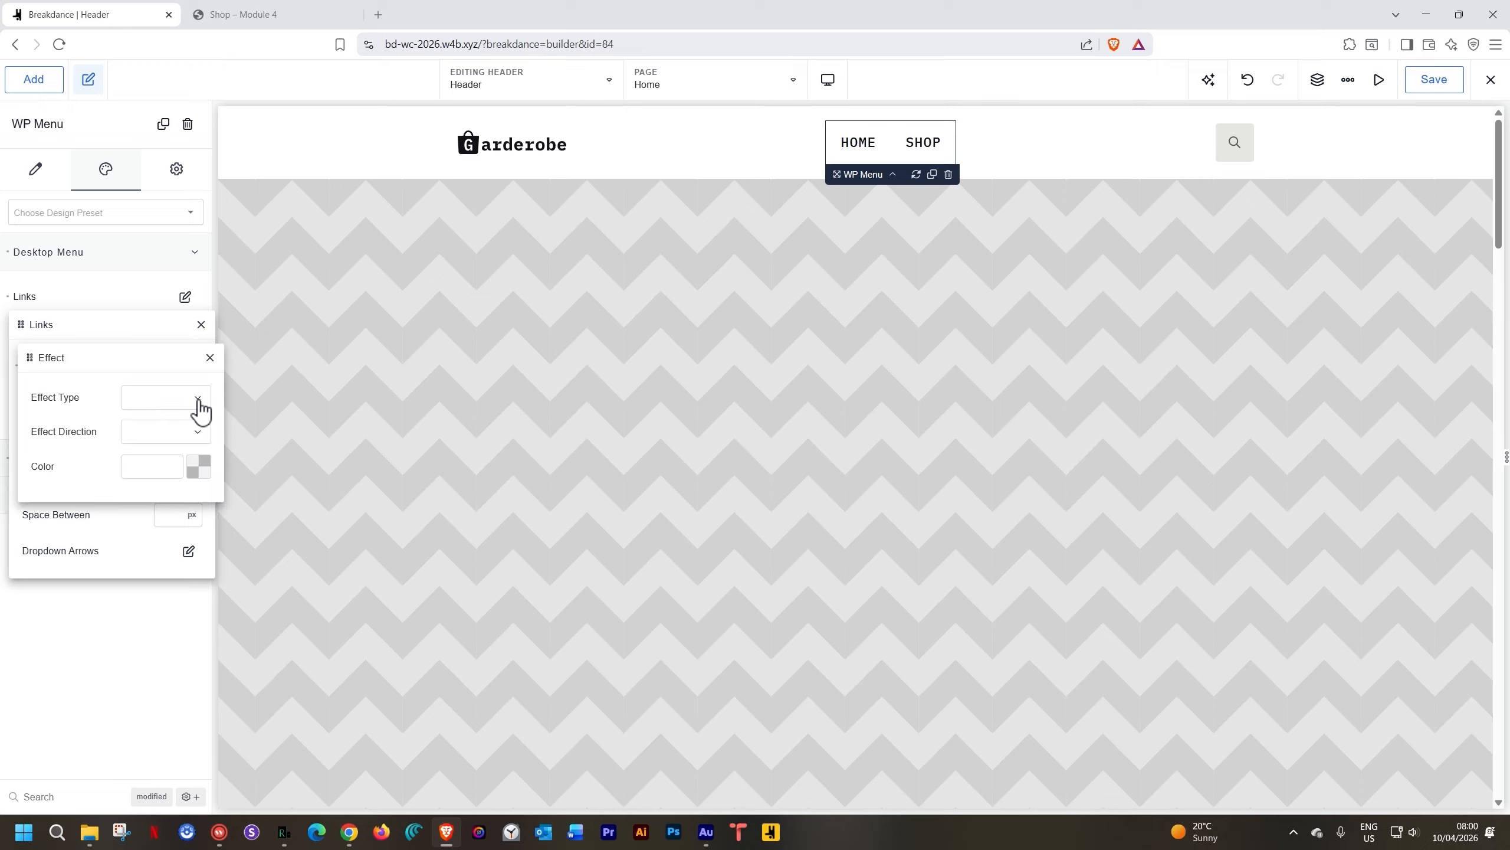
{"action": "left_click", "coordinate": [196, 400]}
{"action": "left_click", "coordinate": [159, 409]}
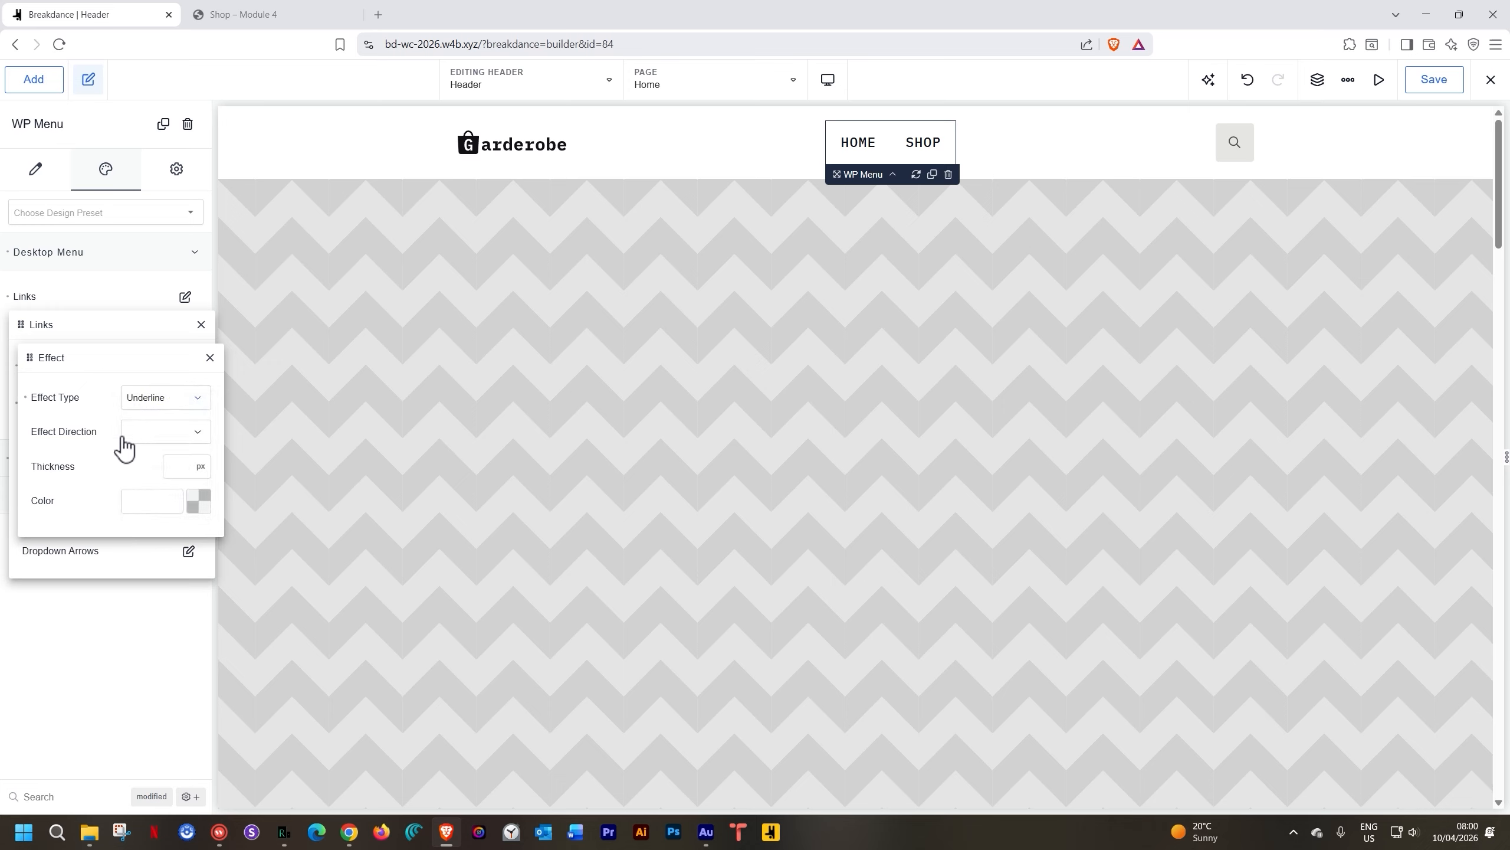
{"action": "left_click", "coordinate": [198, 505]}
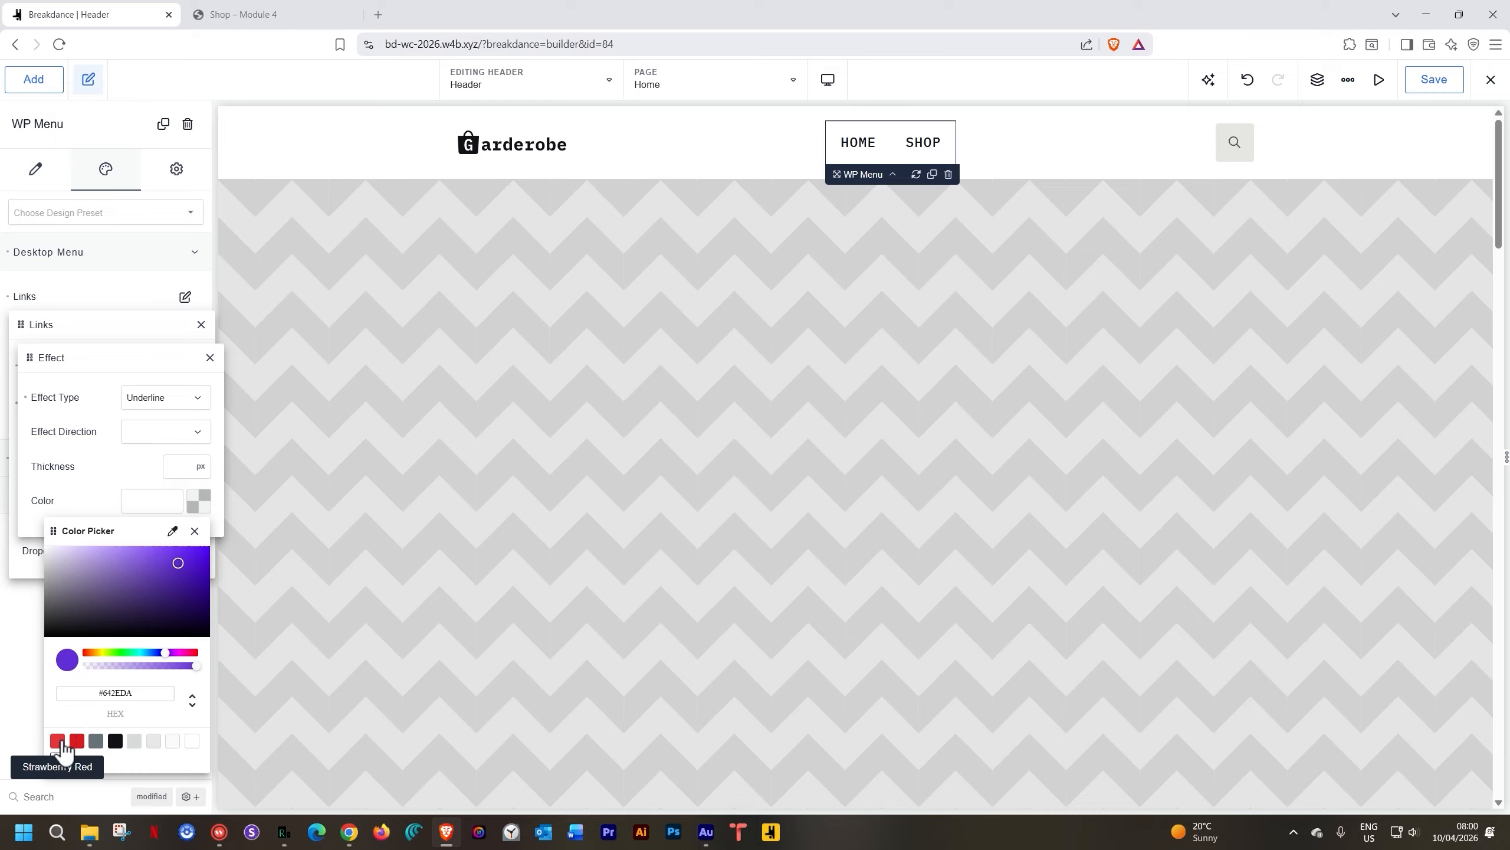
{"action": "left_click", "coordinate": [58, 740]}
{"action": "left_click", "coordinate": [200, 504]}
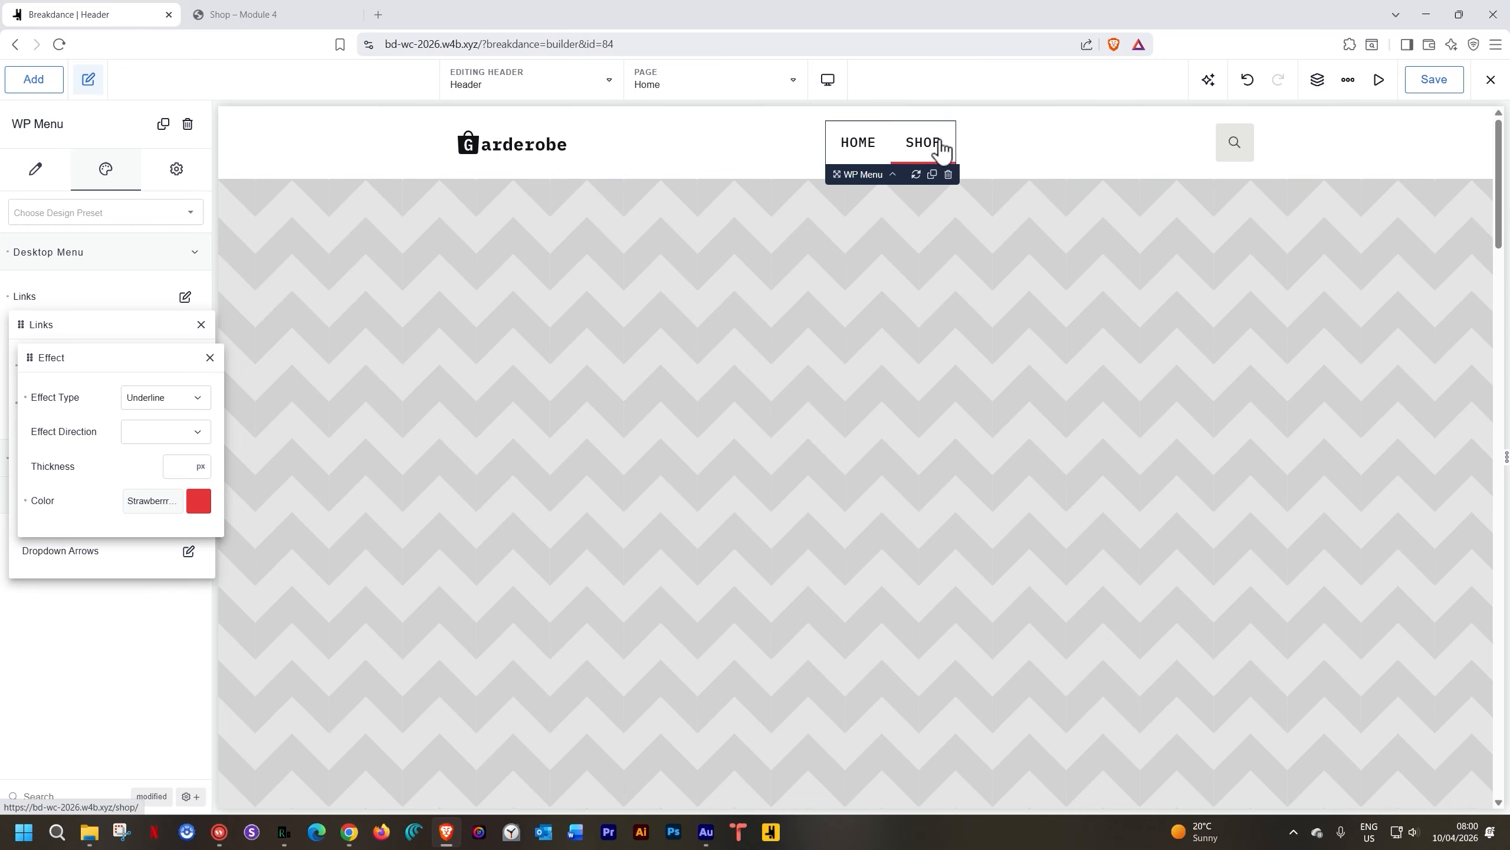
{"action": "left_click", "coordinate": [969, 149]}
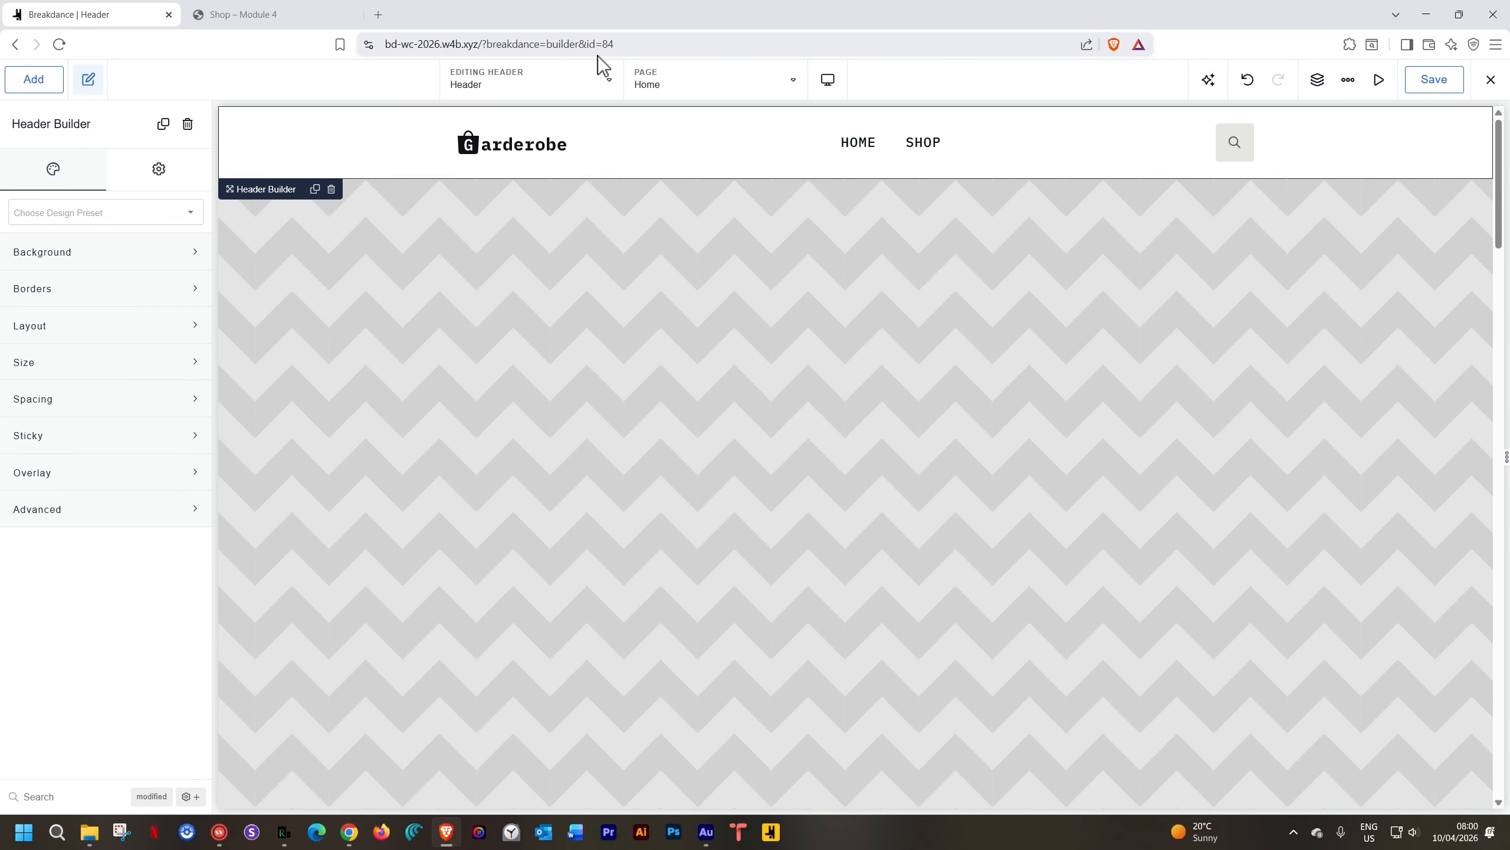
Switch the editor to the Home page and exit the builder
{"action": "left_click", "coordinate": [597, 86]}
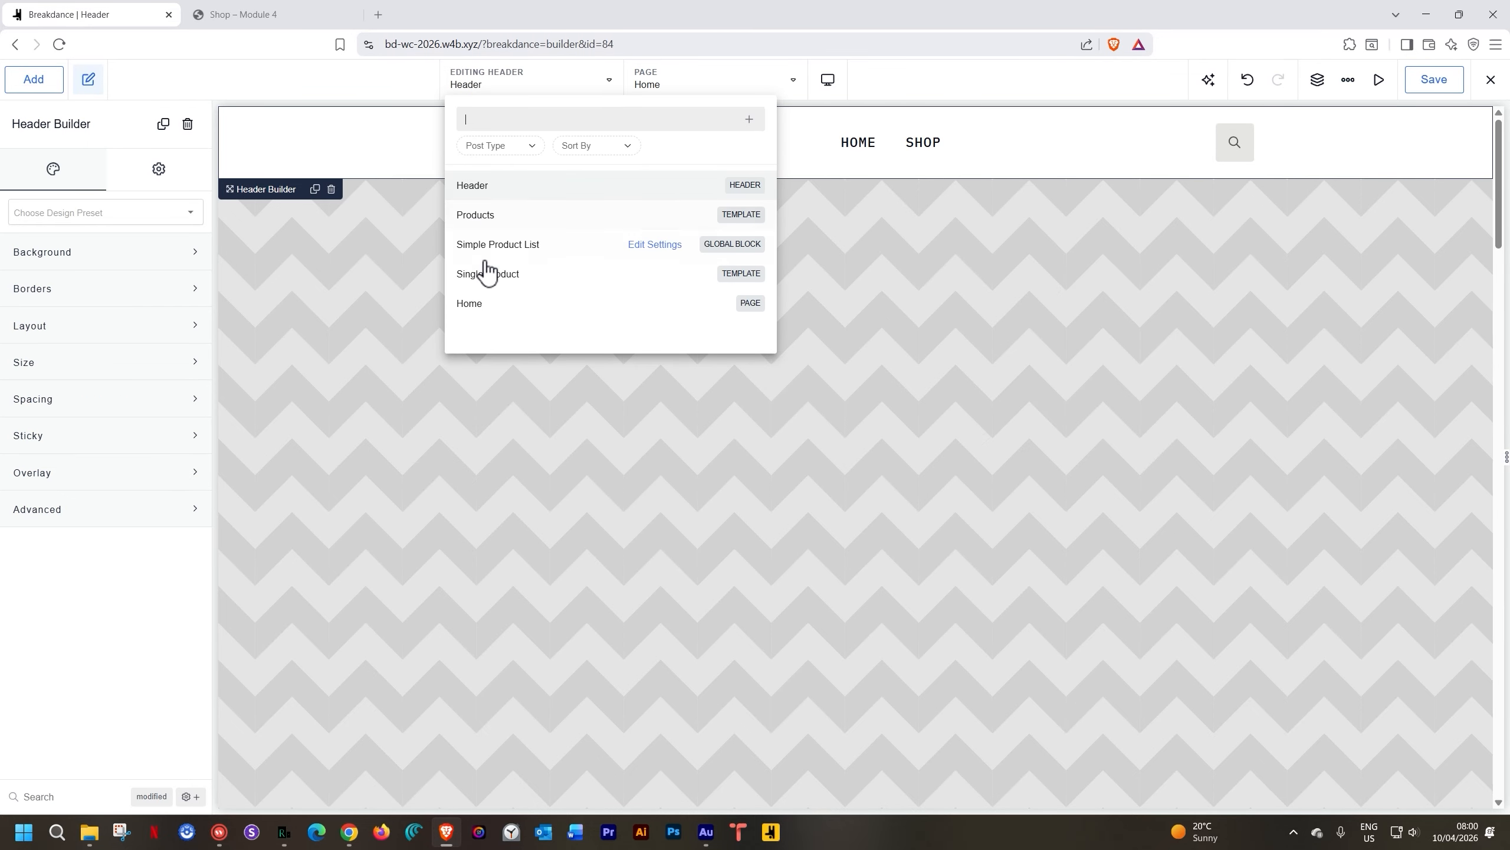
{"action": "left_click", "coordinate": [474, 304]}
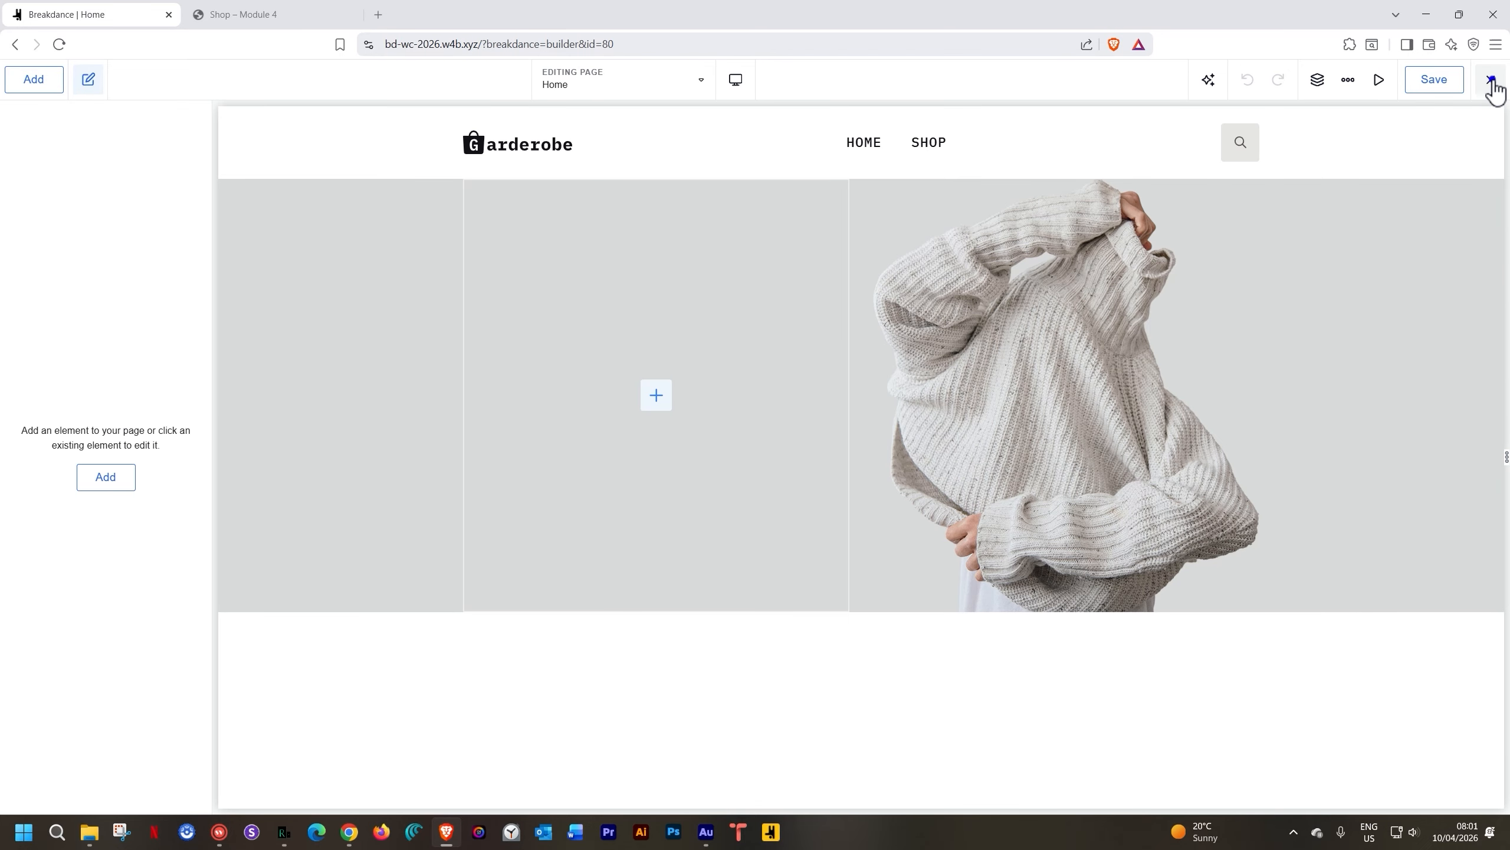
{"action": "left_click", "coordinate": [1491, 80]}
{"action": "left_click", "coordinate": [1444, 174]}
Load the site root URL in the shop page's browser tab
{"action": "left_click", "coordinate": [283, 13]}
{"action": "left_click", "coordinate": [432, 45]}
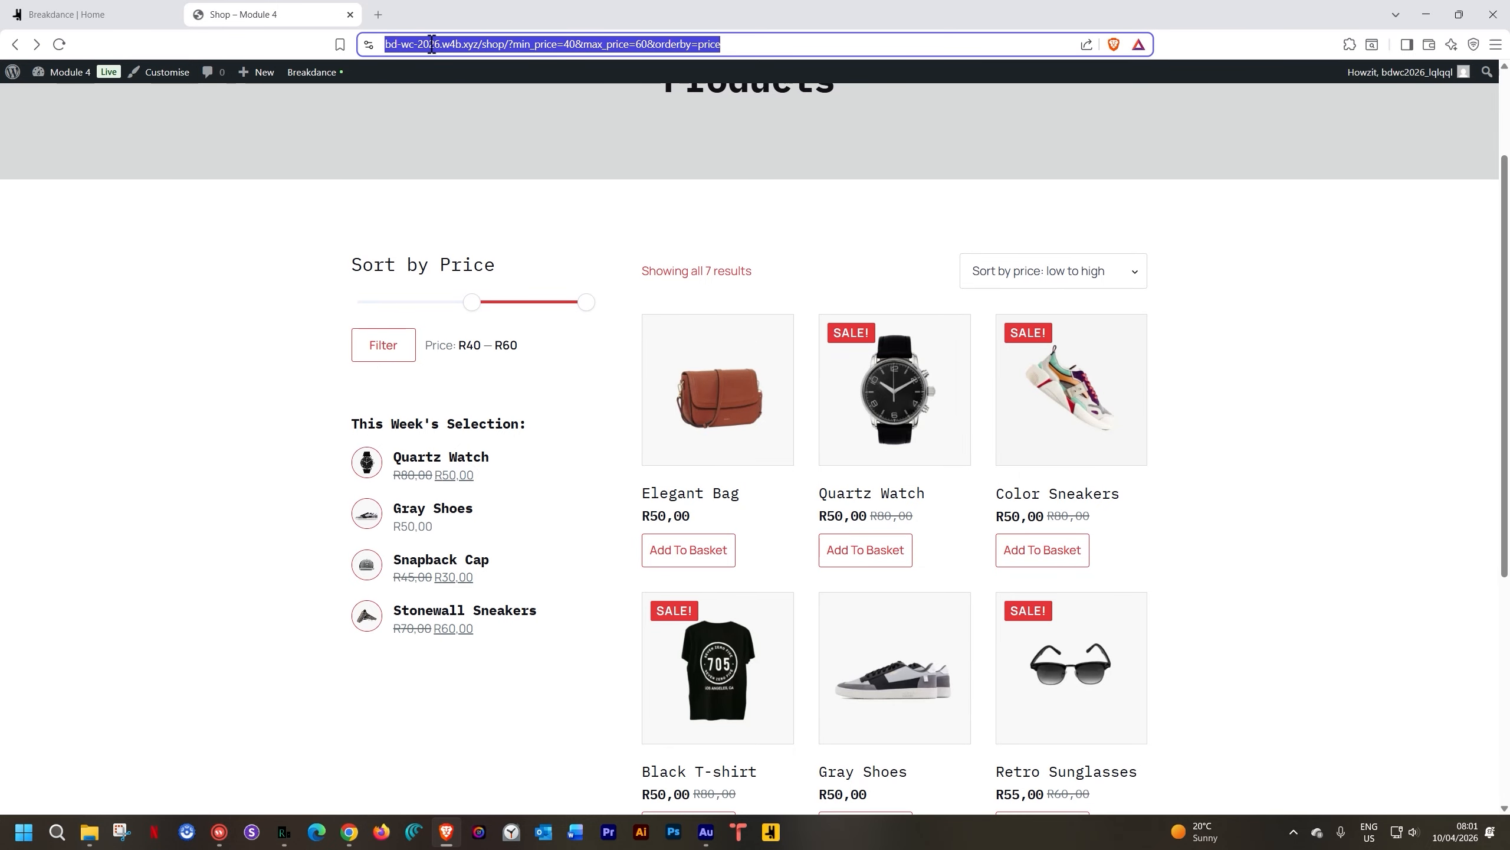
{"action": "type", "text": "https://bd-wc-2026.w4b.xyz/"}
{"action": "key", "text": "Return"}
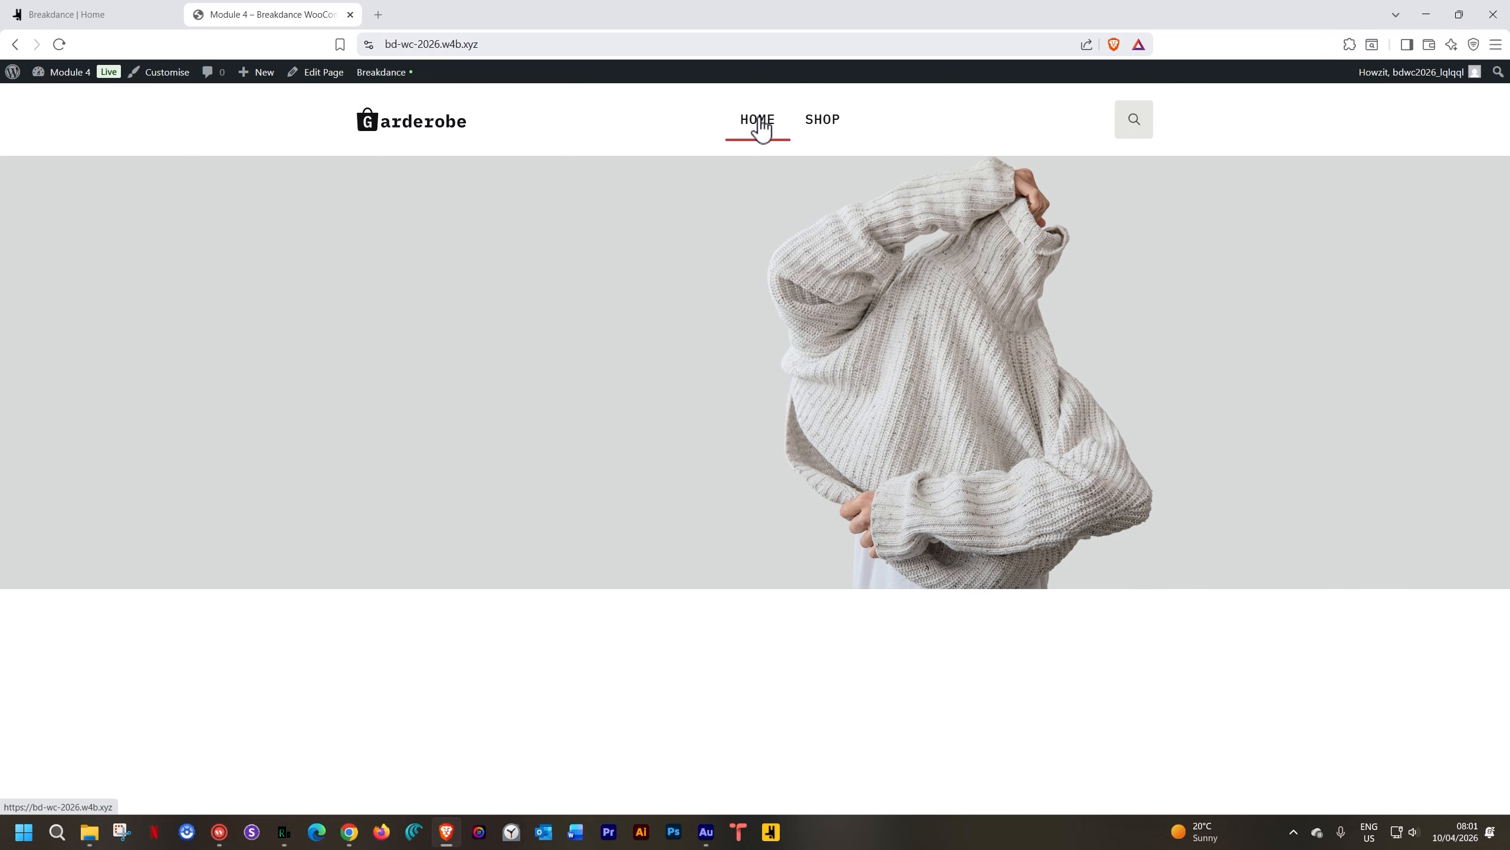
Visit SHOP via the header menu, open Gray Shoes, then switch to Responsively App
{"action": "left_click", "coordinate": [819, 123]}
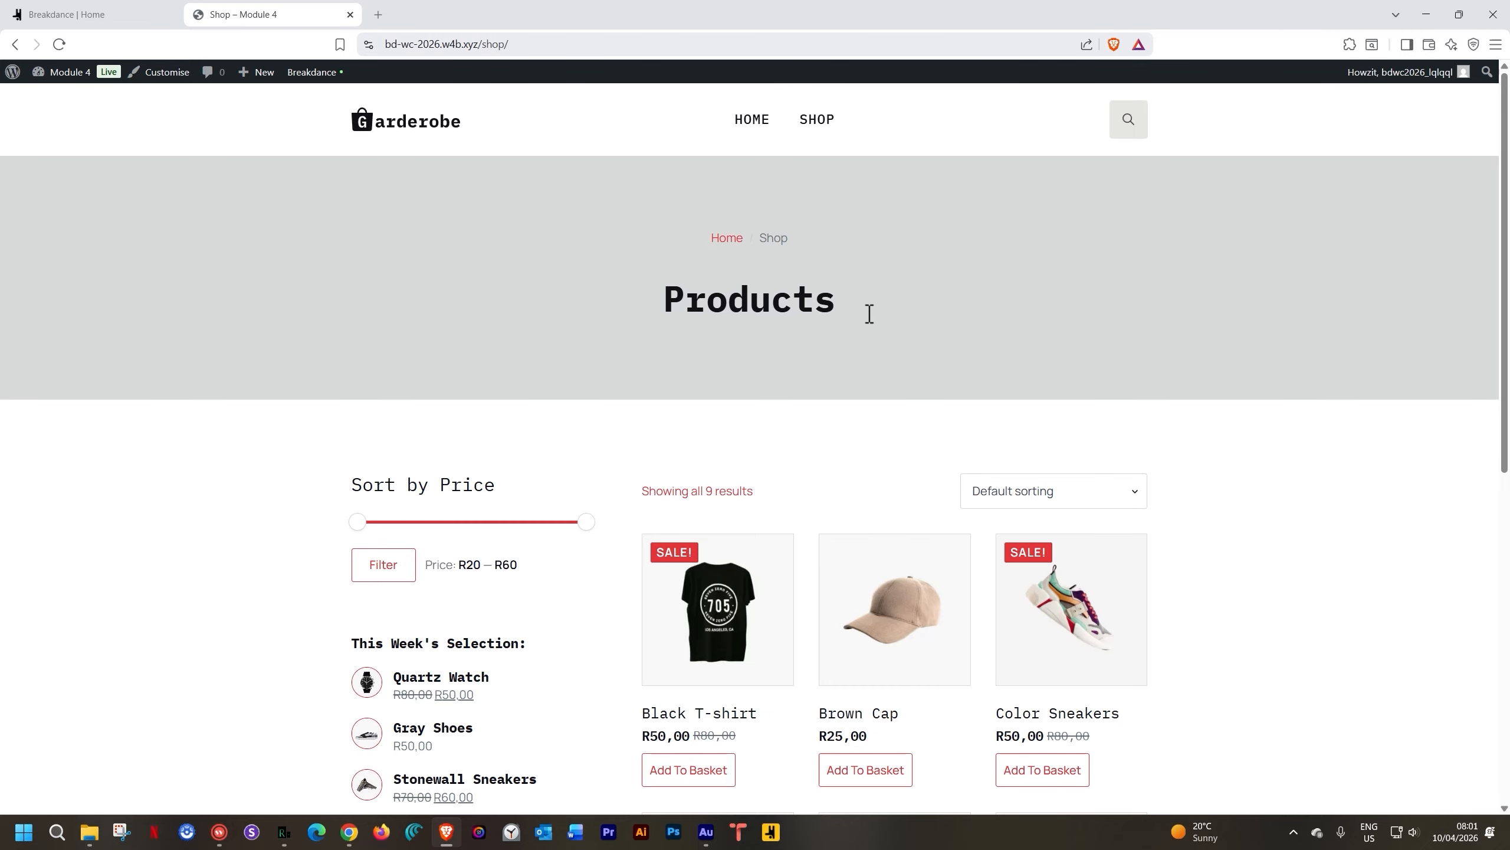
{"action": "scroll", "coordinate": [767, 271], "scroll_direction": "down", "scroll_amount": 5}
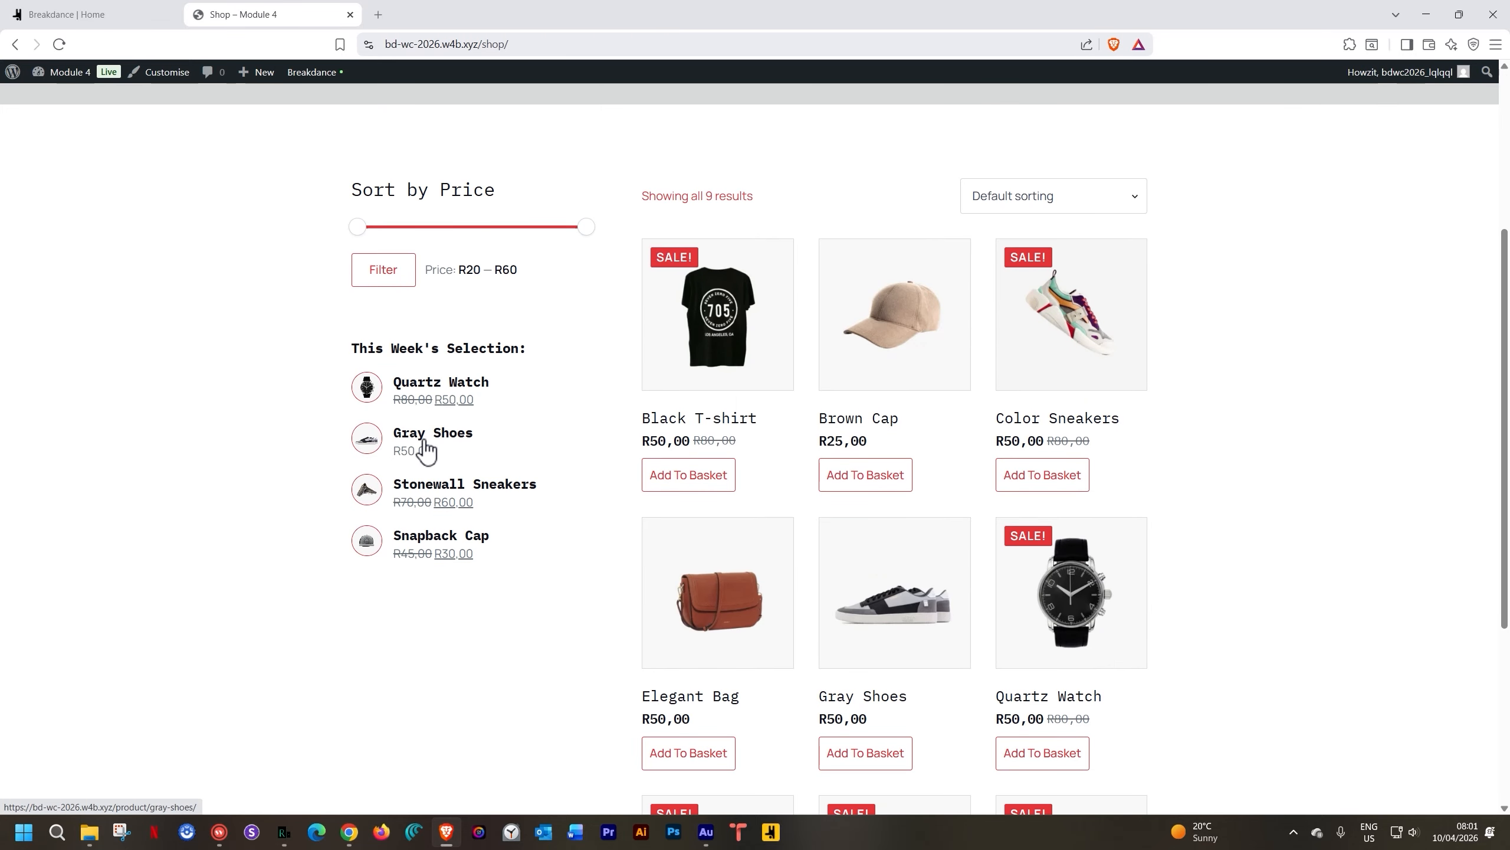
{"action": "scroll", "coordinate": [1130, 297], "scroll_direction": "up", "scroll_amount": 5}
{"action": "scroll", "coordinate": [1153, 307], "scroll_direction": "down", "scroll_amount": 7}
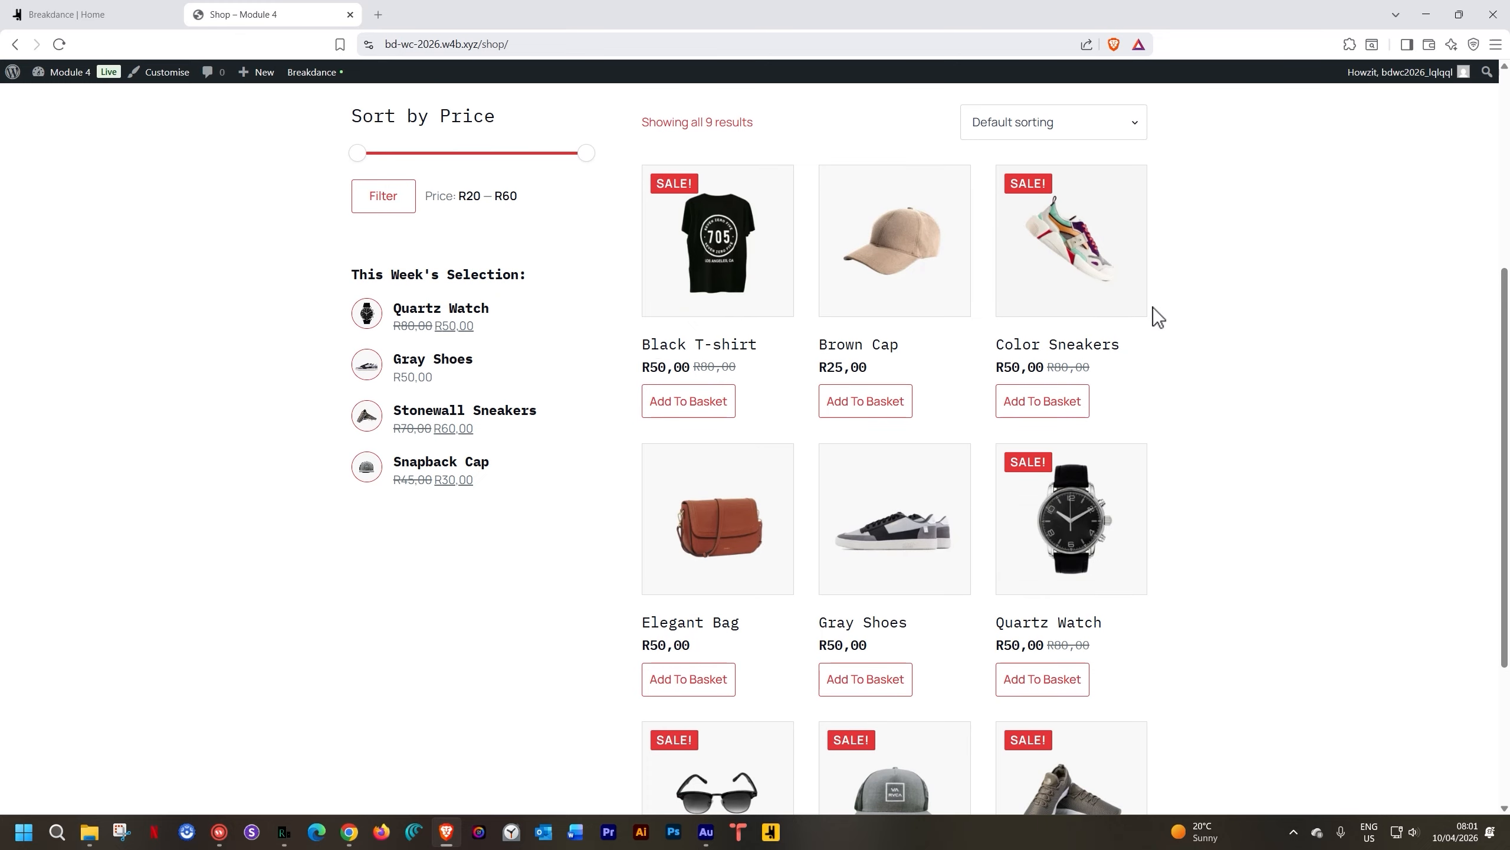
{"action": "left_click", "coordinate": [880, 550]}
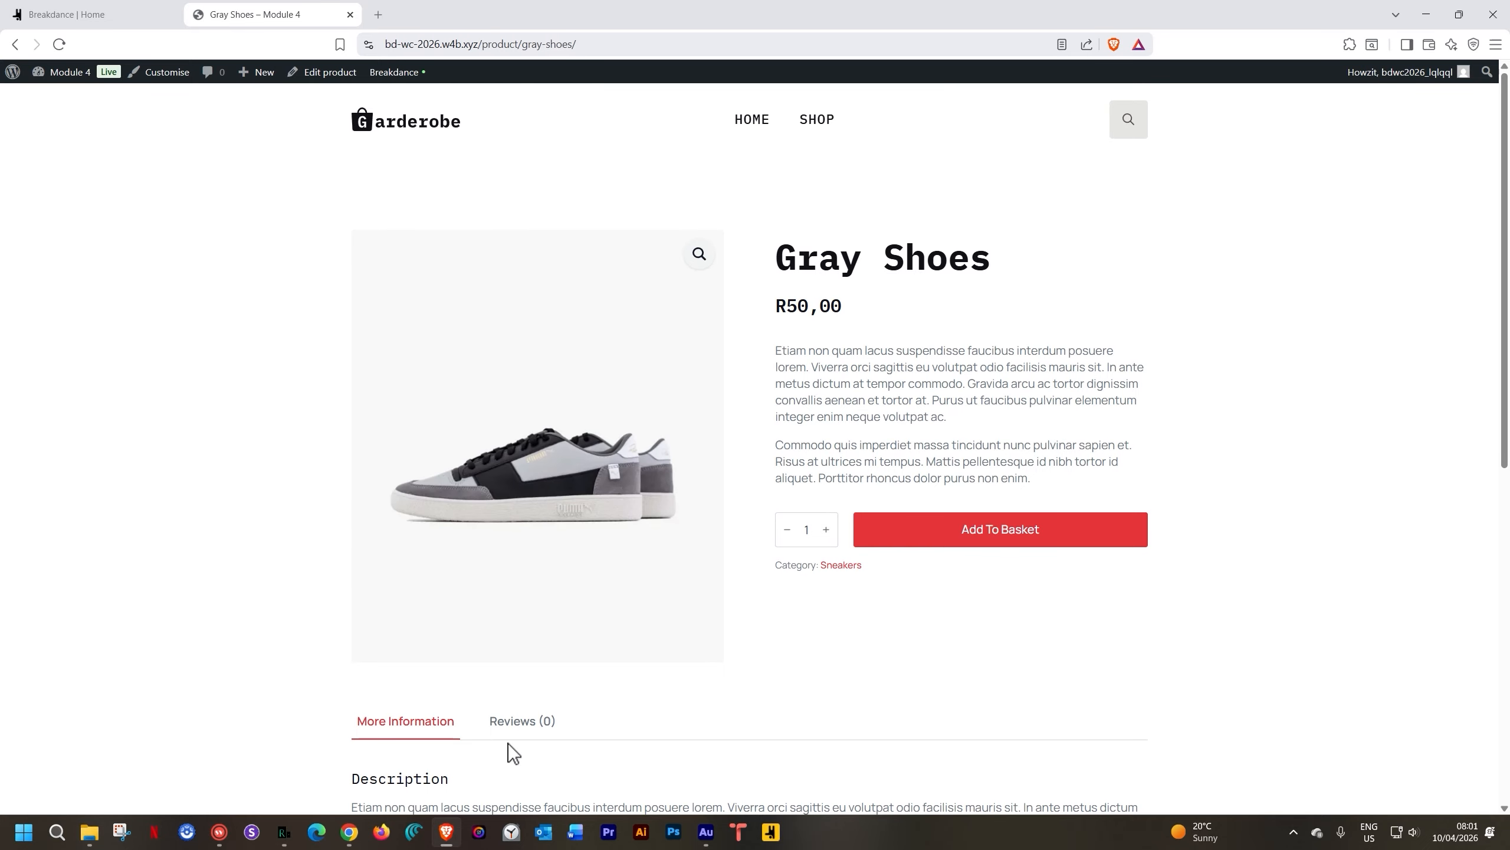
{"action": "left_click", "coordinate": [284, 832]}
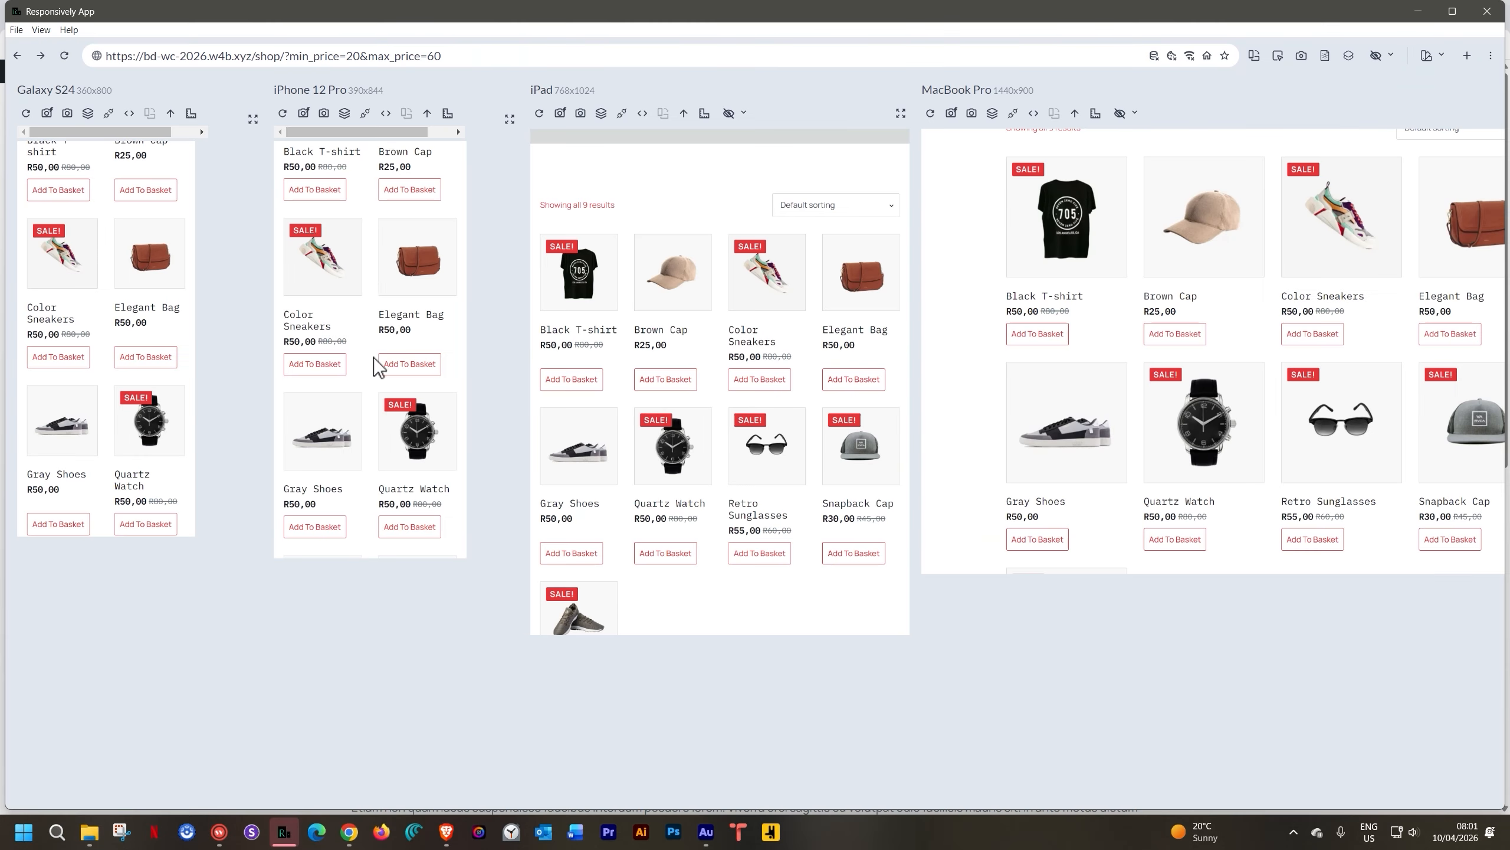
Load the site root in all Responsively device previews, then return to the browser
{"action": "triple_click", "coordinate": [381, 54]}
{"action": "type", "text": "https://bd-wc-2026.w4b.xyz/"}
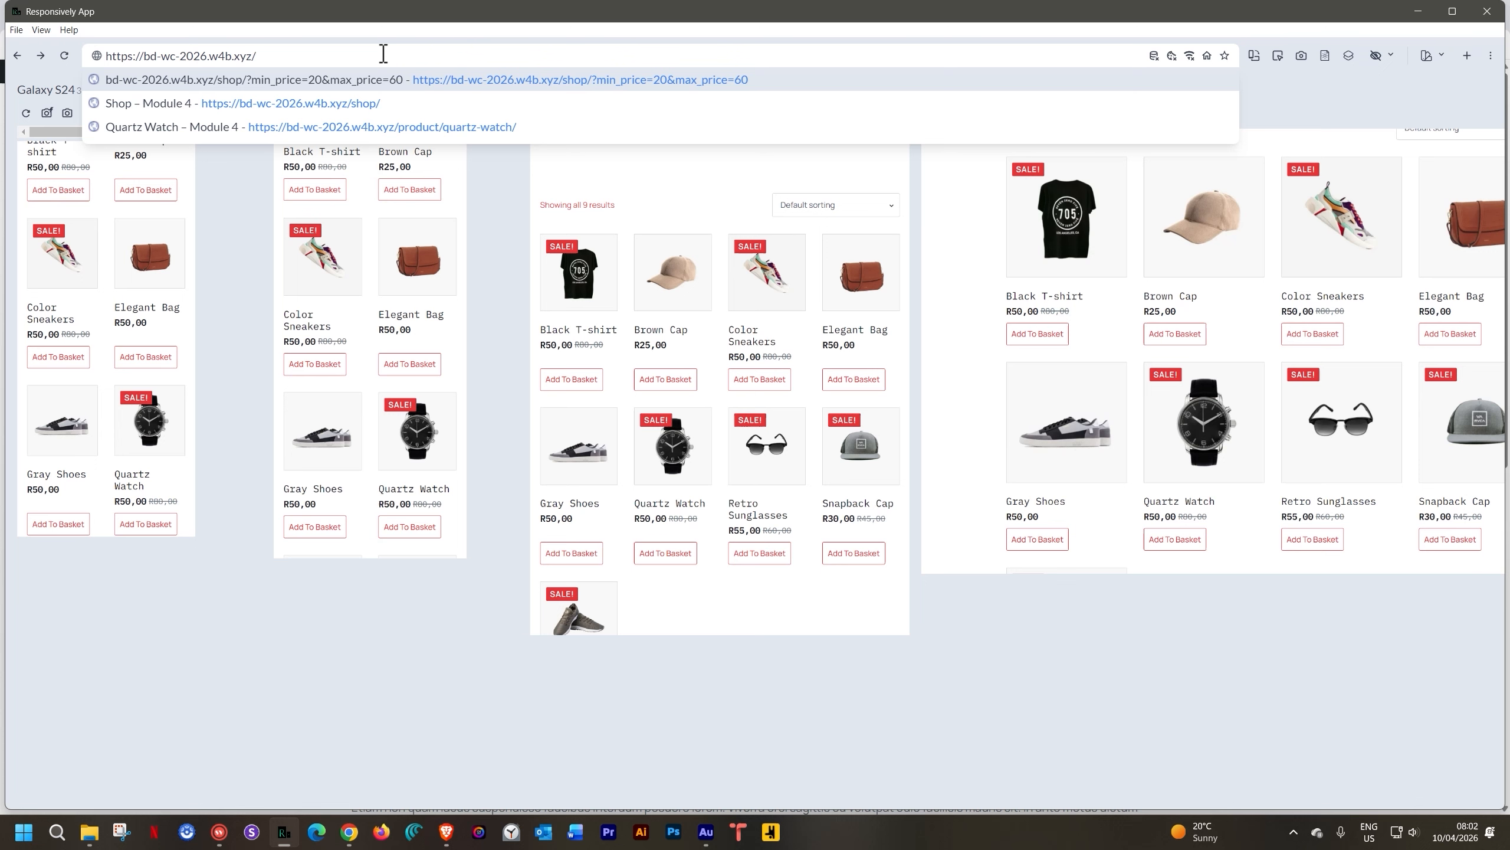
{"action": "key", "text": "Return"}
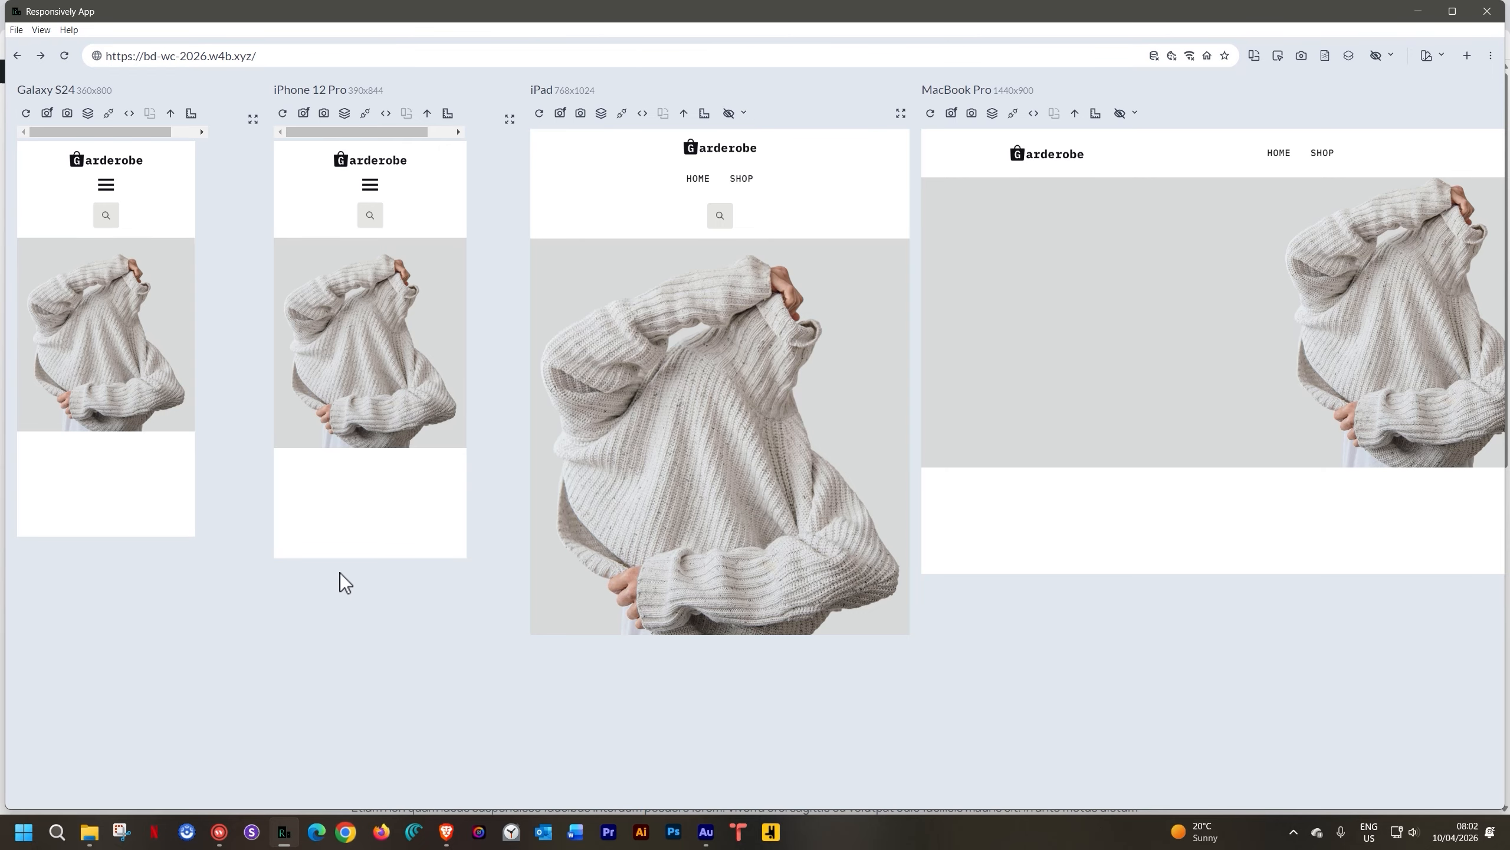
{"action": "left_click", "coordinate": [446, 832]}
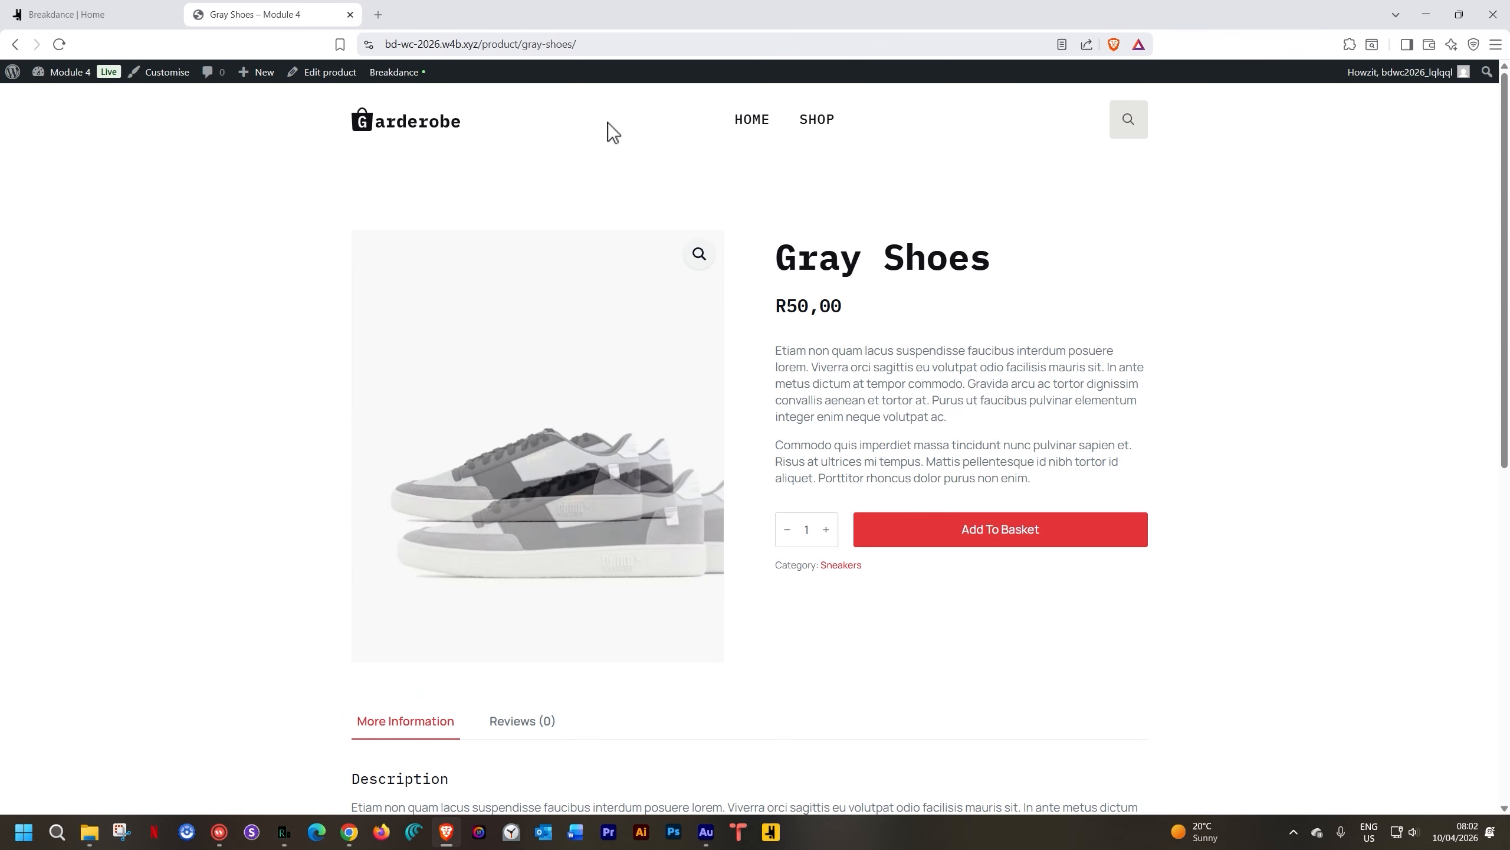
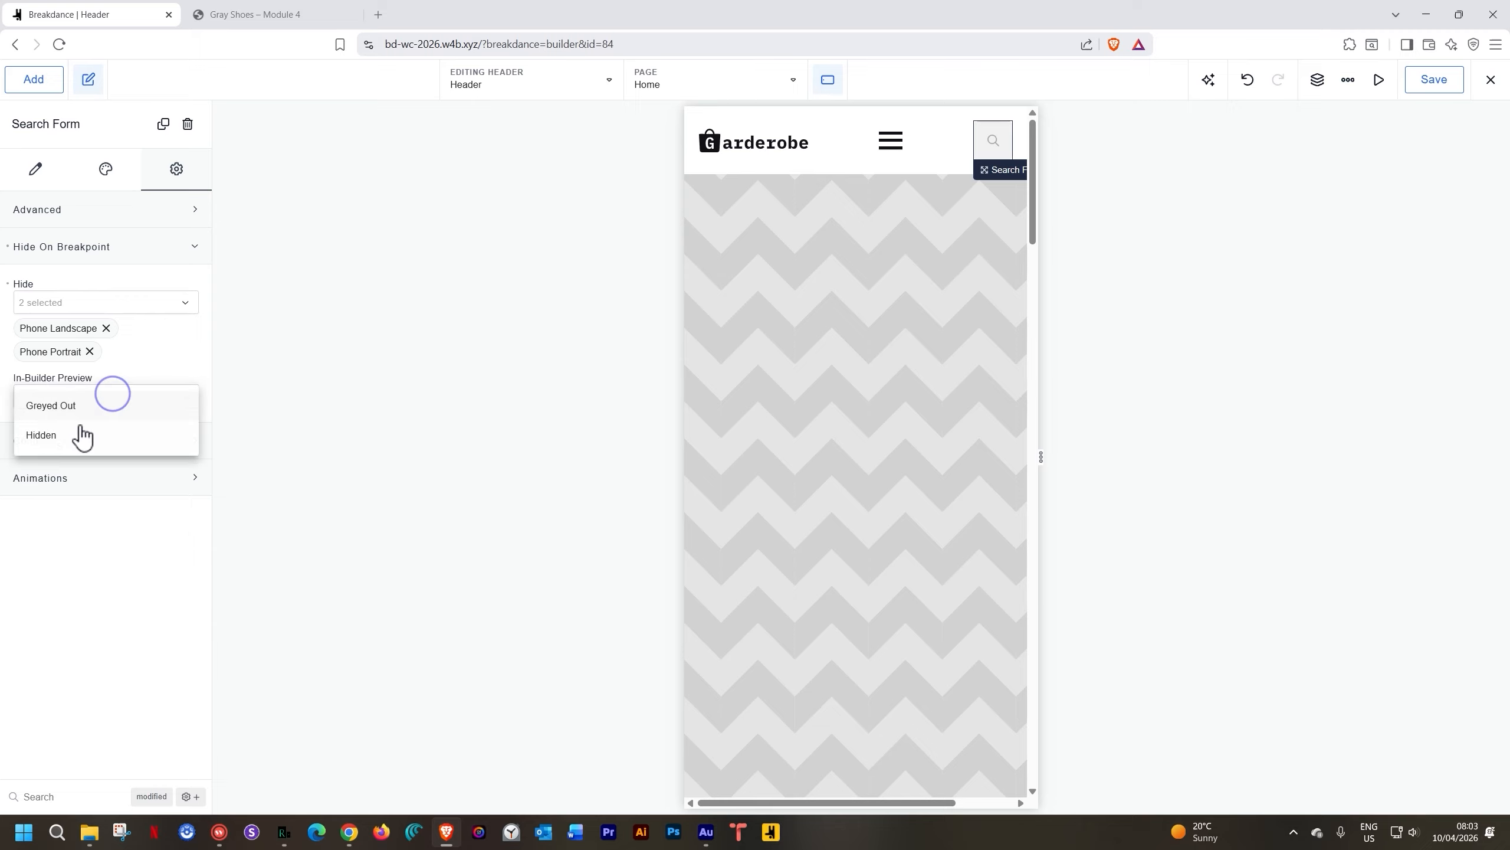
Hide the header search form in the builder preview too, save the header, and switch to Responsively App
{"action": "left_click", "coordinate": [68, 434]}
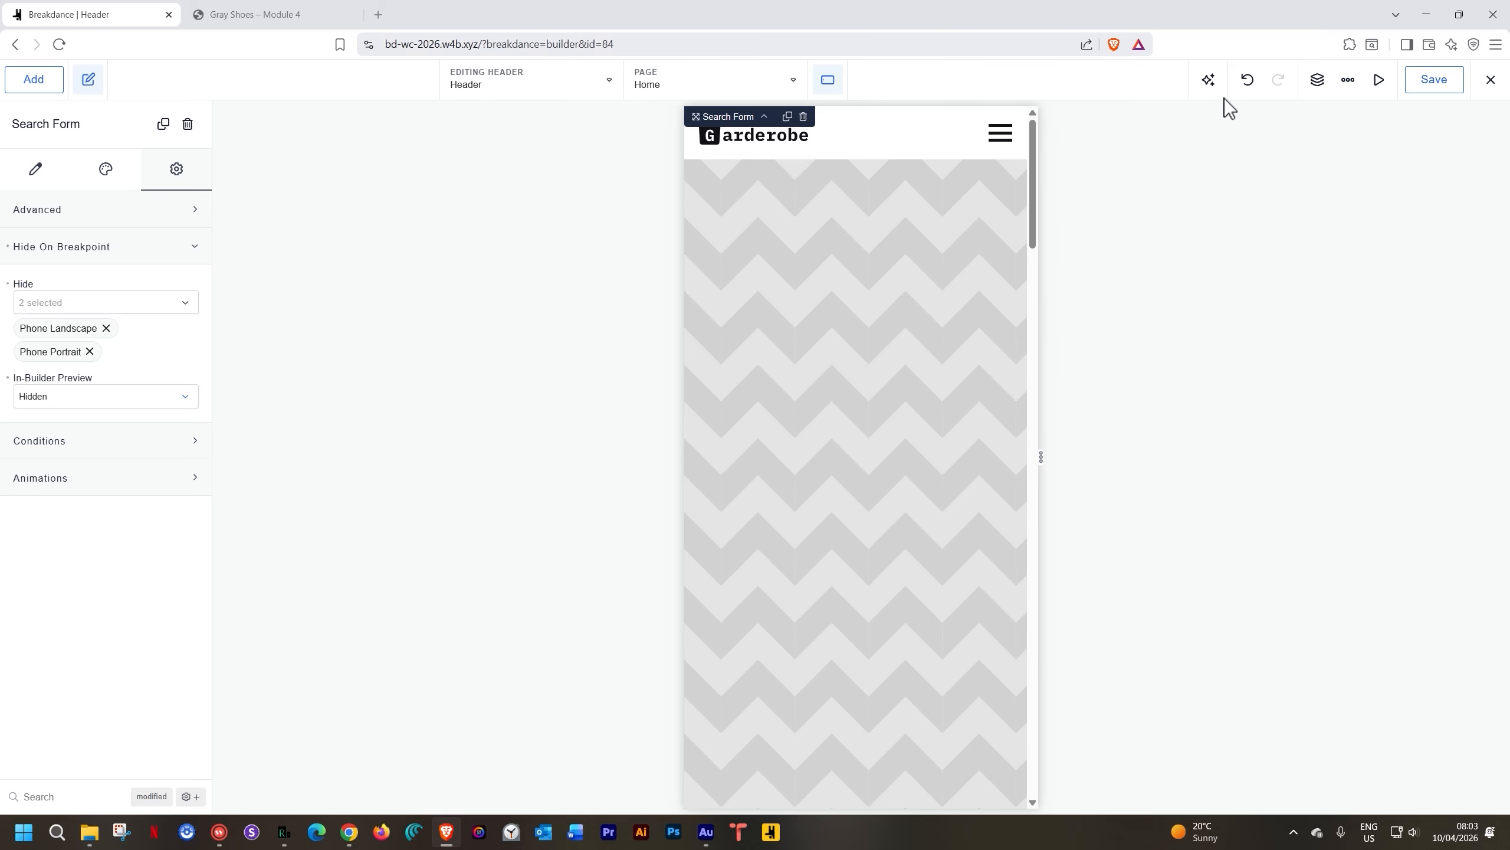
{"action": "left_click", "coordinate": [1417, 90]}
{"action": "left_click", "coordinate": [286, 833]}
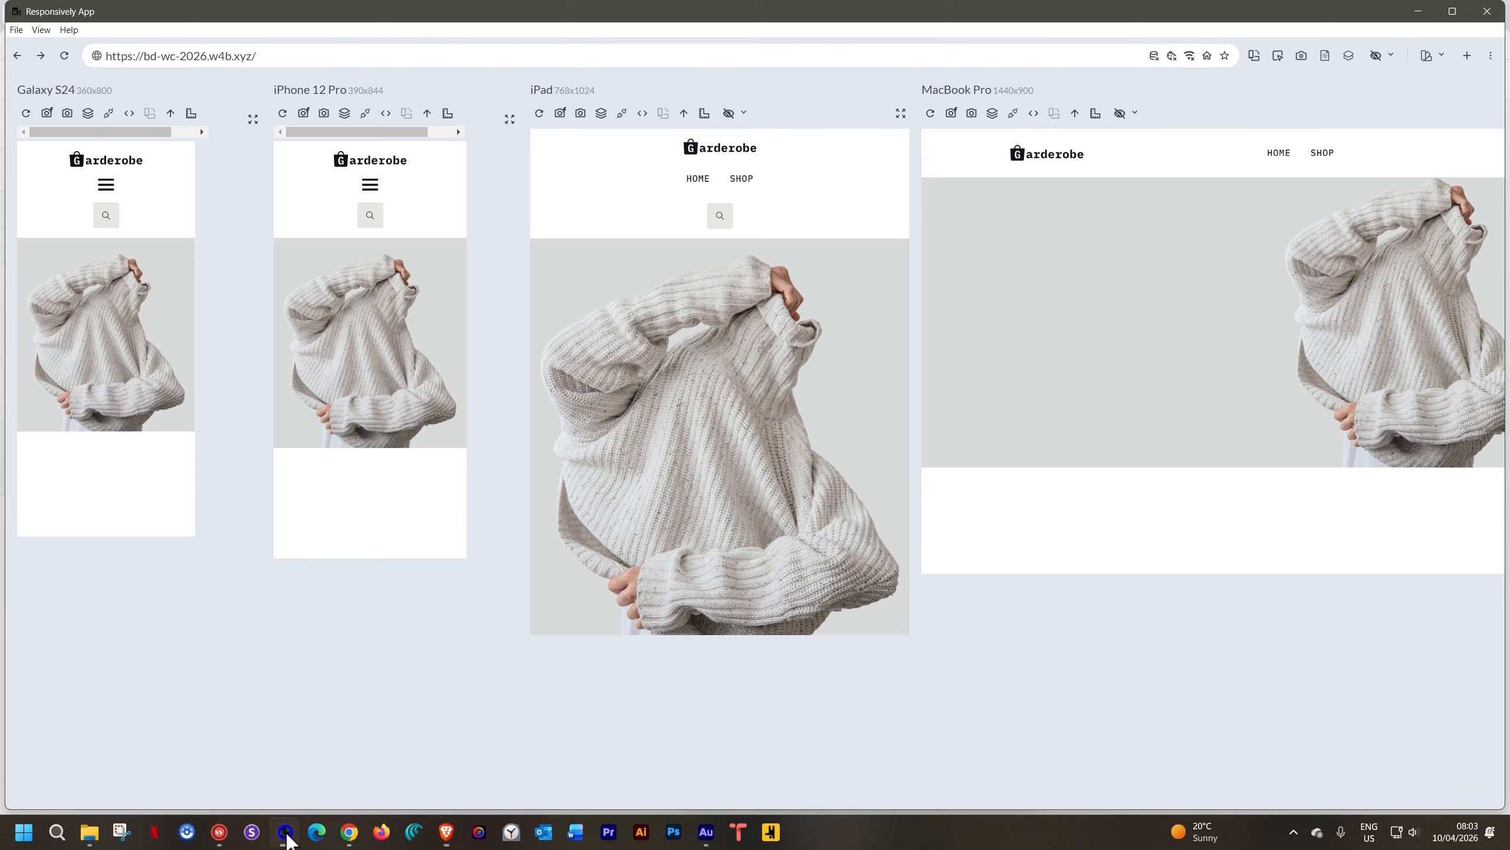
Reload all device previews and toggle the Galaxy and iPhone hamburger menus open and closed
{"action": "left_click", "coordinate": [64, 57]}
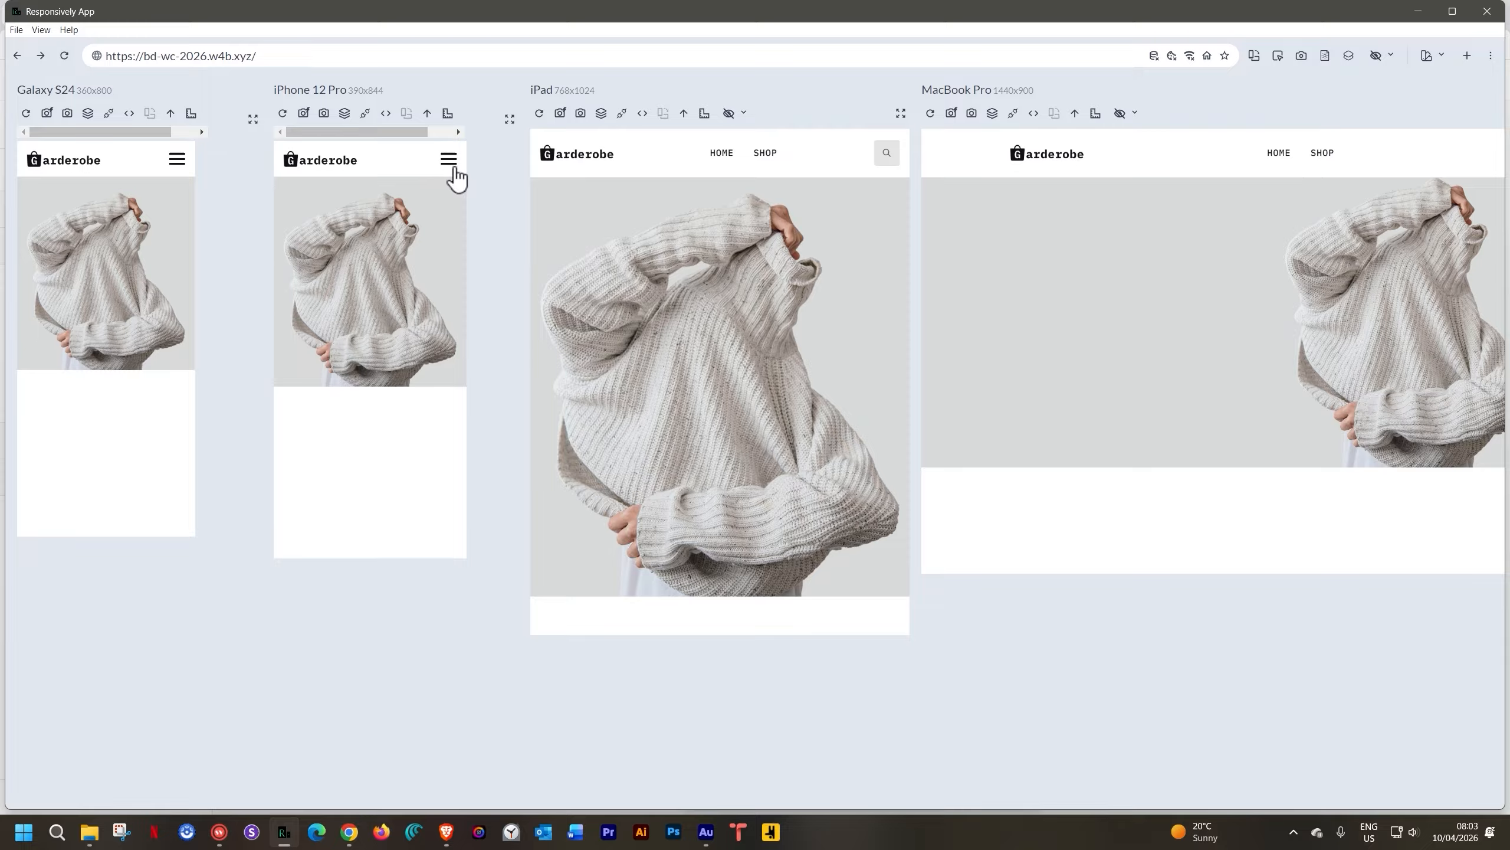
{"action": "left_click", "coordinate": [449, 159]}
{"action": "left_click", "coordinate": [450, 160]}
{"action": "left_click", "coordinate": [181, 161]}
{"action": "left_click", "coordinate": [178, 160]}
{"action": "left_click", "coordinate": [178, 166]}
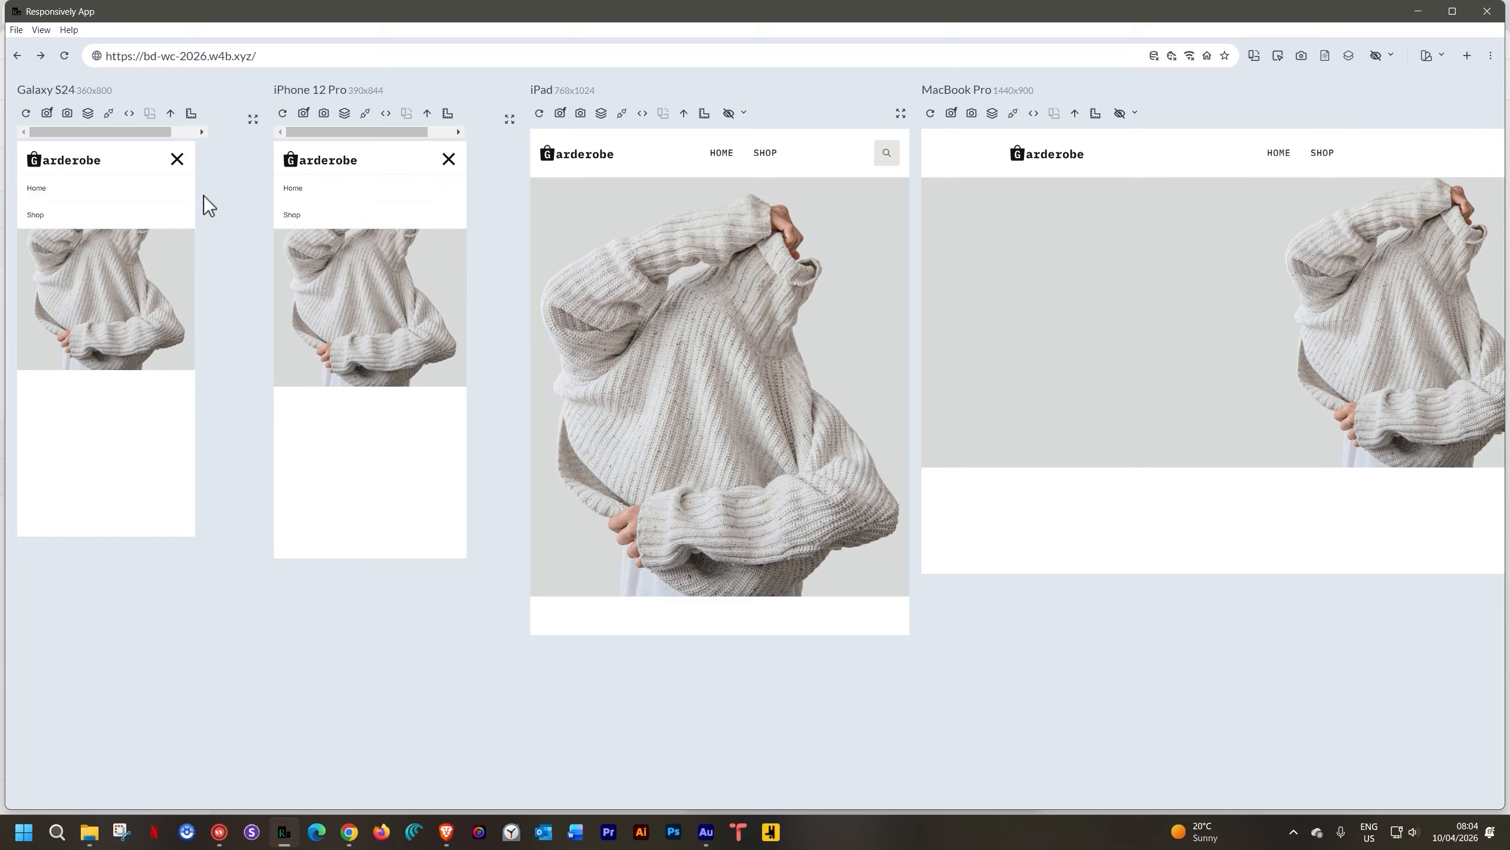
{"action": "left_click", "coordinate": [179, 161]}
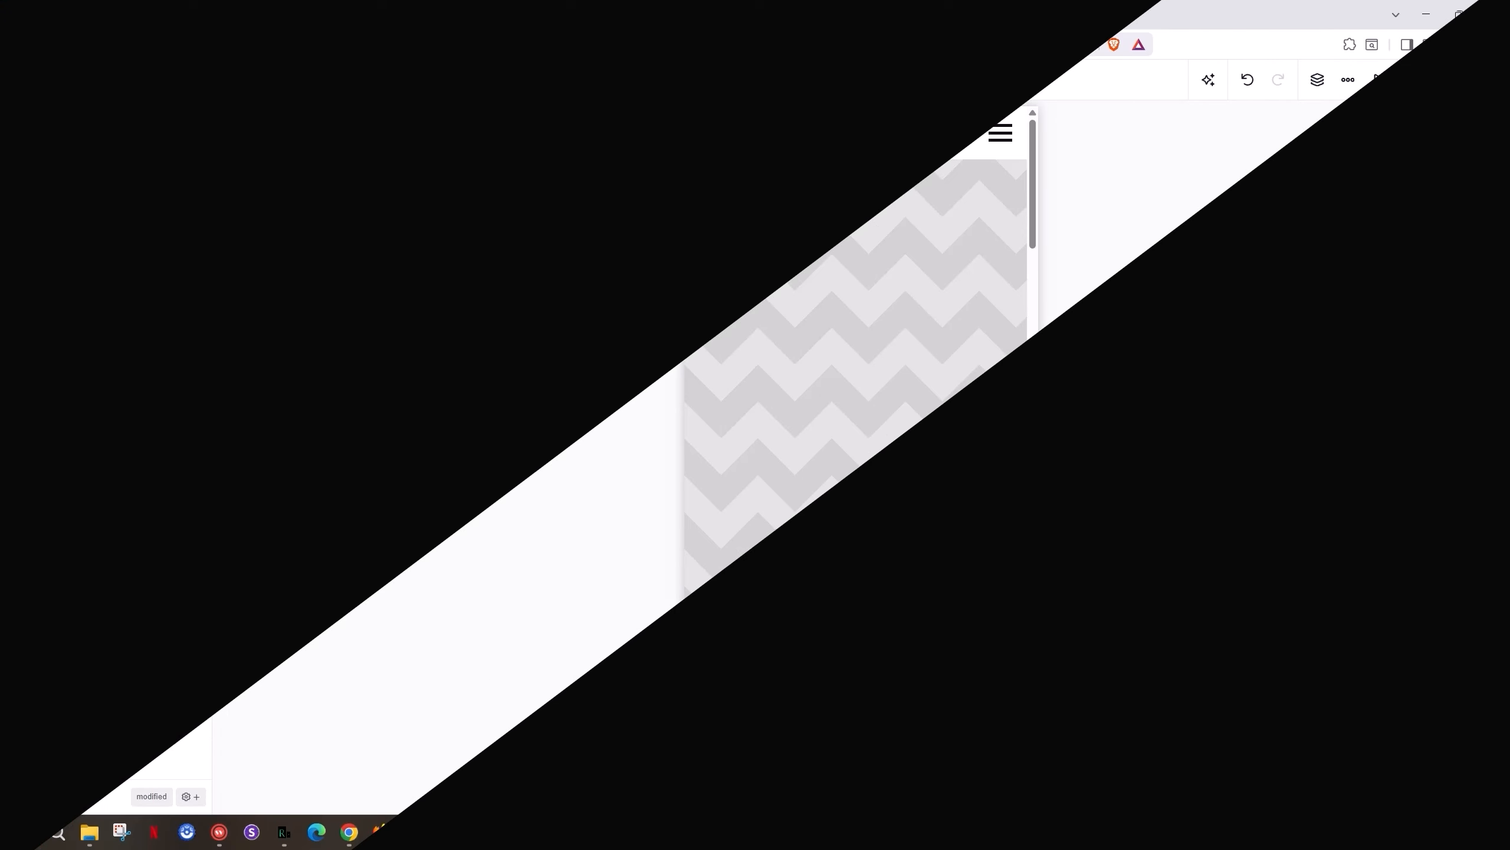
Switch the builder preview to Desktop and exit Breakdance to WordPress admin
{"action": "left_click", "coordinate": [833, 81]}
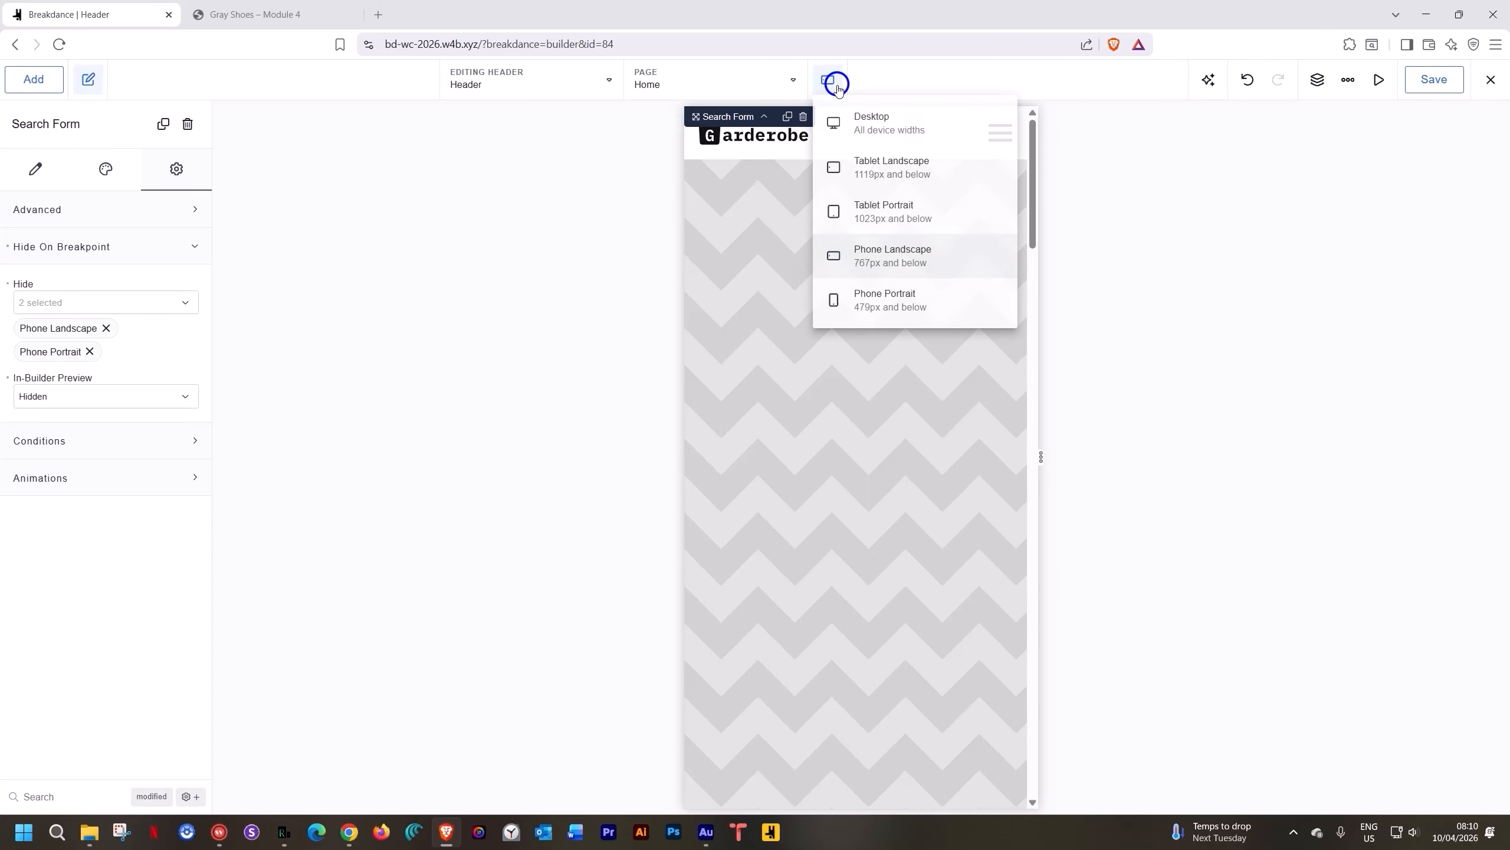
{"action": "left_click", "coordinate": [842, 119]}
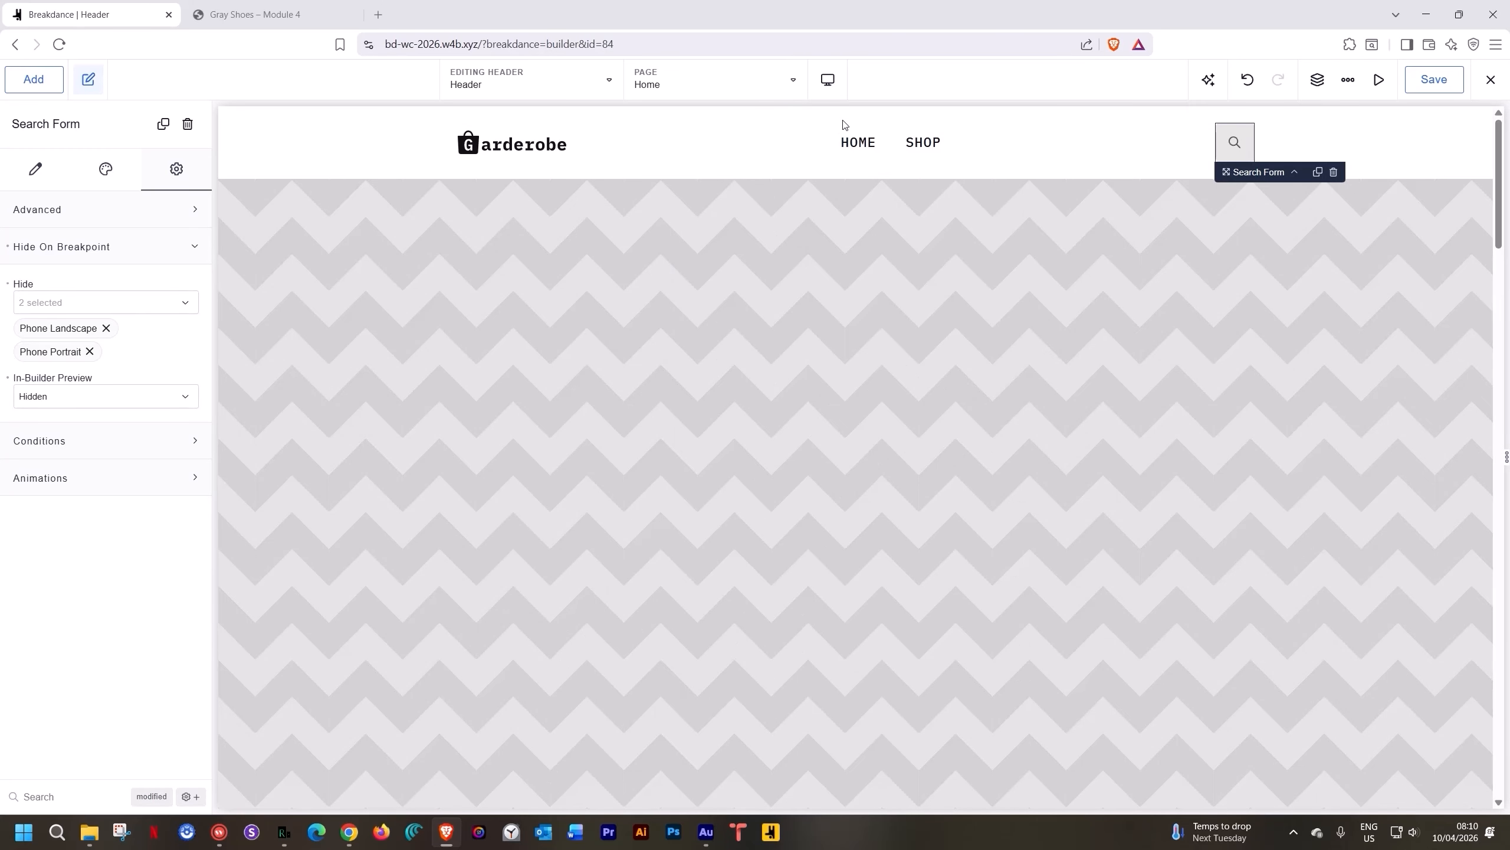
{"action": "left_click", "coordinate": [1490, 79]}
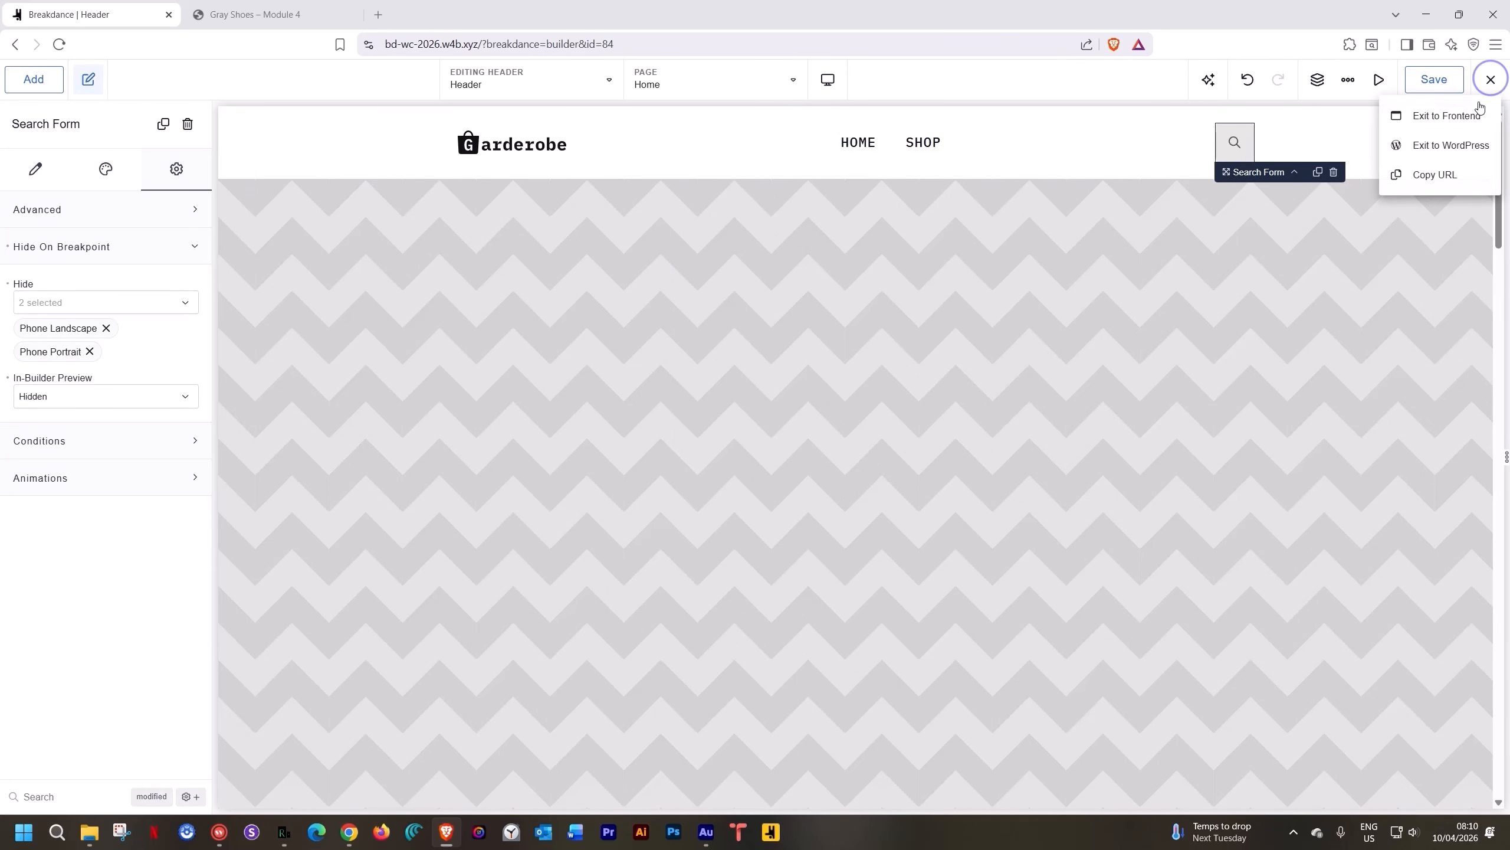
{"action": "left_click", "coordinate": [1467, 144]}
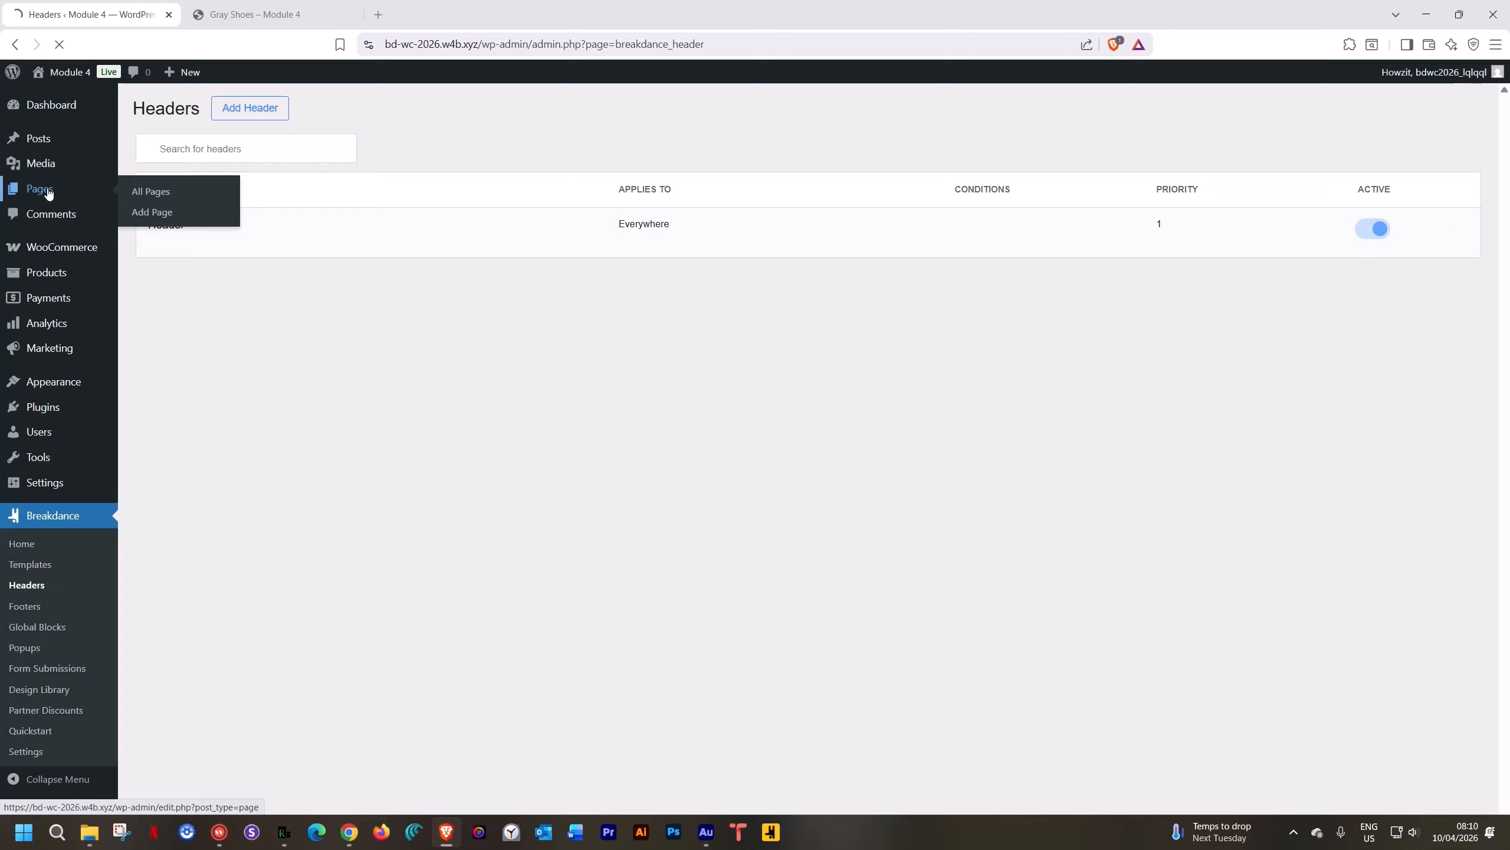
Open the Pages list and view the Basket page in a new tab
{"action": "left_click", "coordinate": [47, 191]}
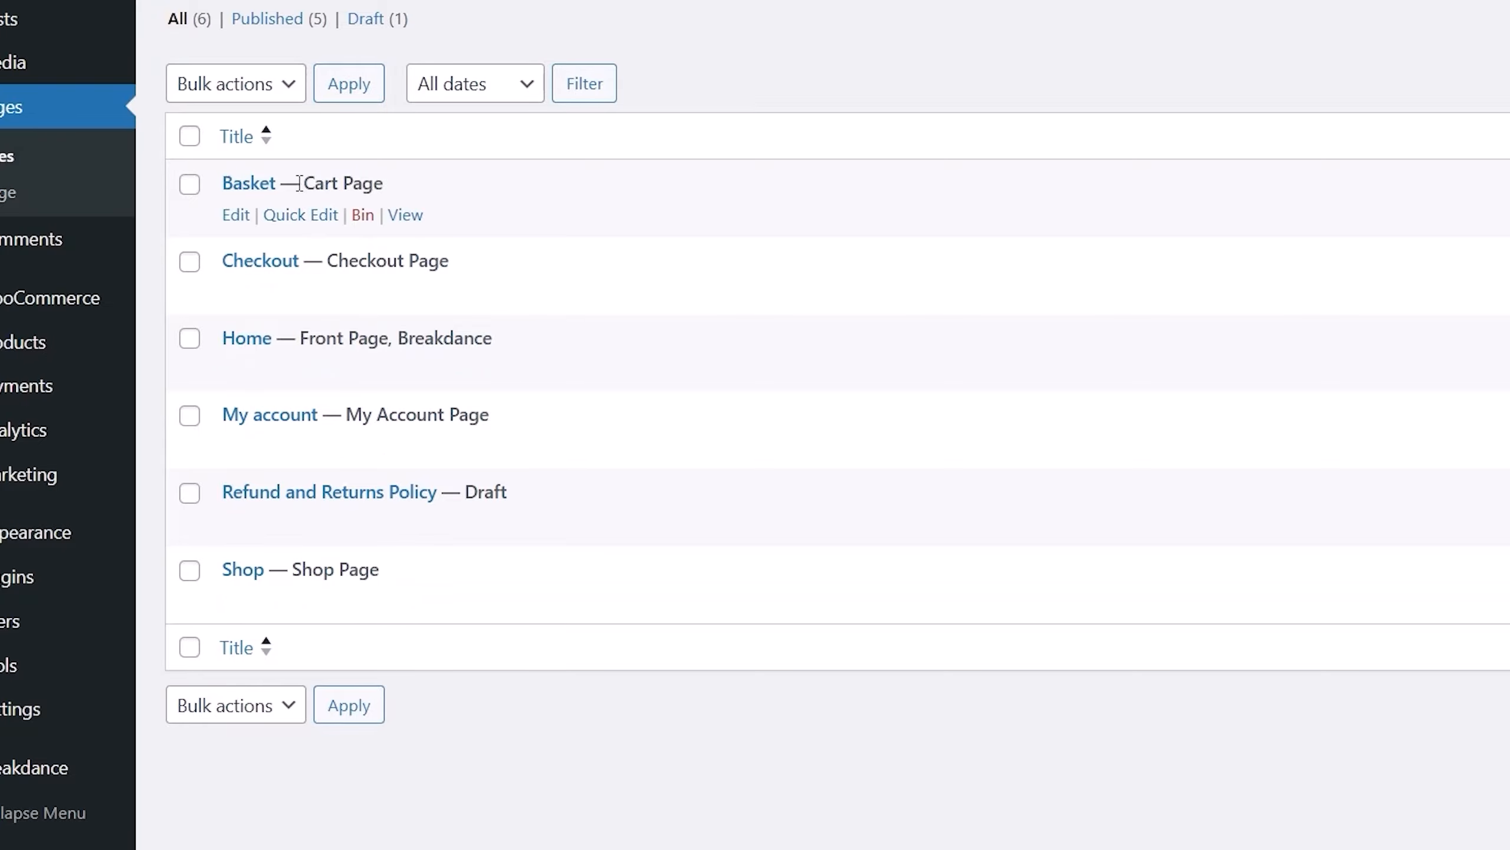
{"action": "left_click", "coordinate": [404, 217], "text": "ctrl"}
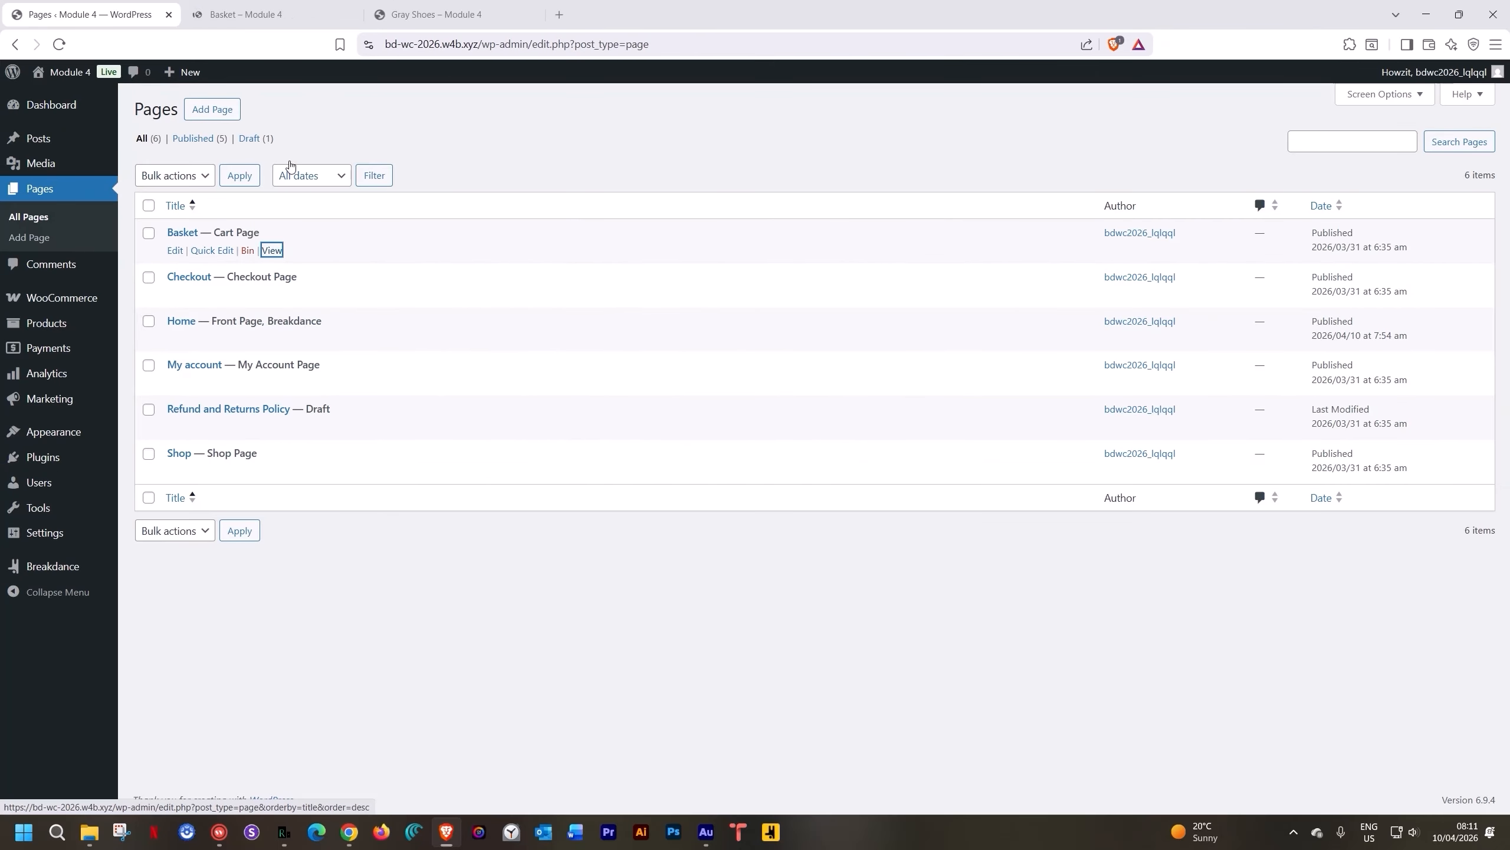
Check the empty Basket page, then close its tab
{"action": "left_click", "coordinate": [287, 13]}
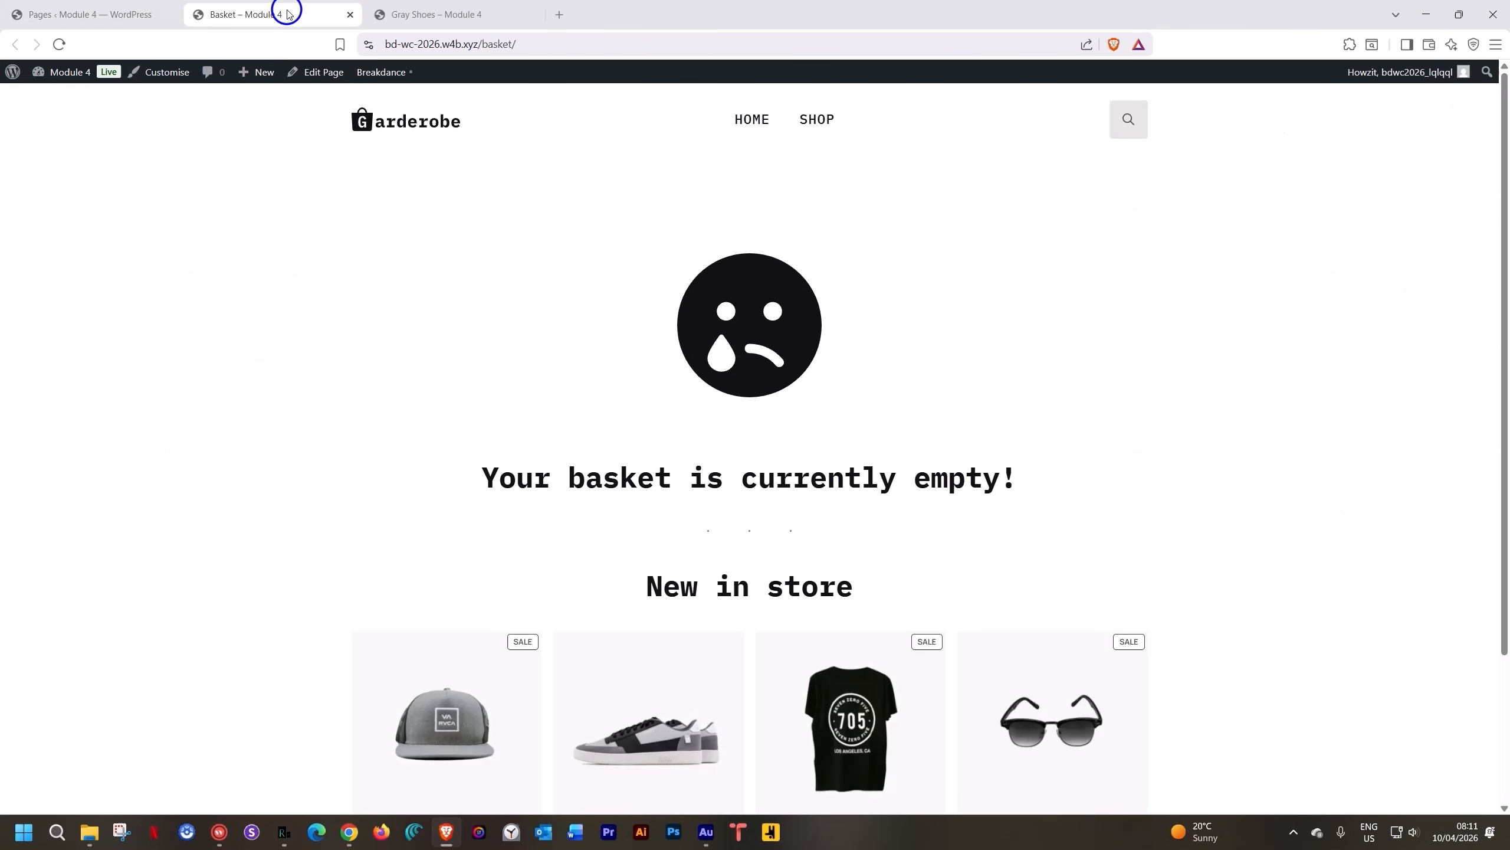
{"action": "scroll", "coordinate": [396, 415], "scroll_direction": "down", "scroll_amount": 3}
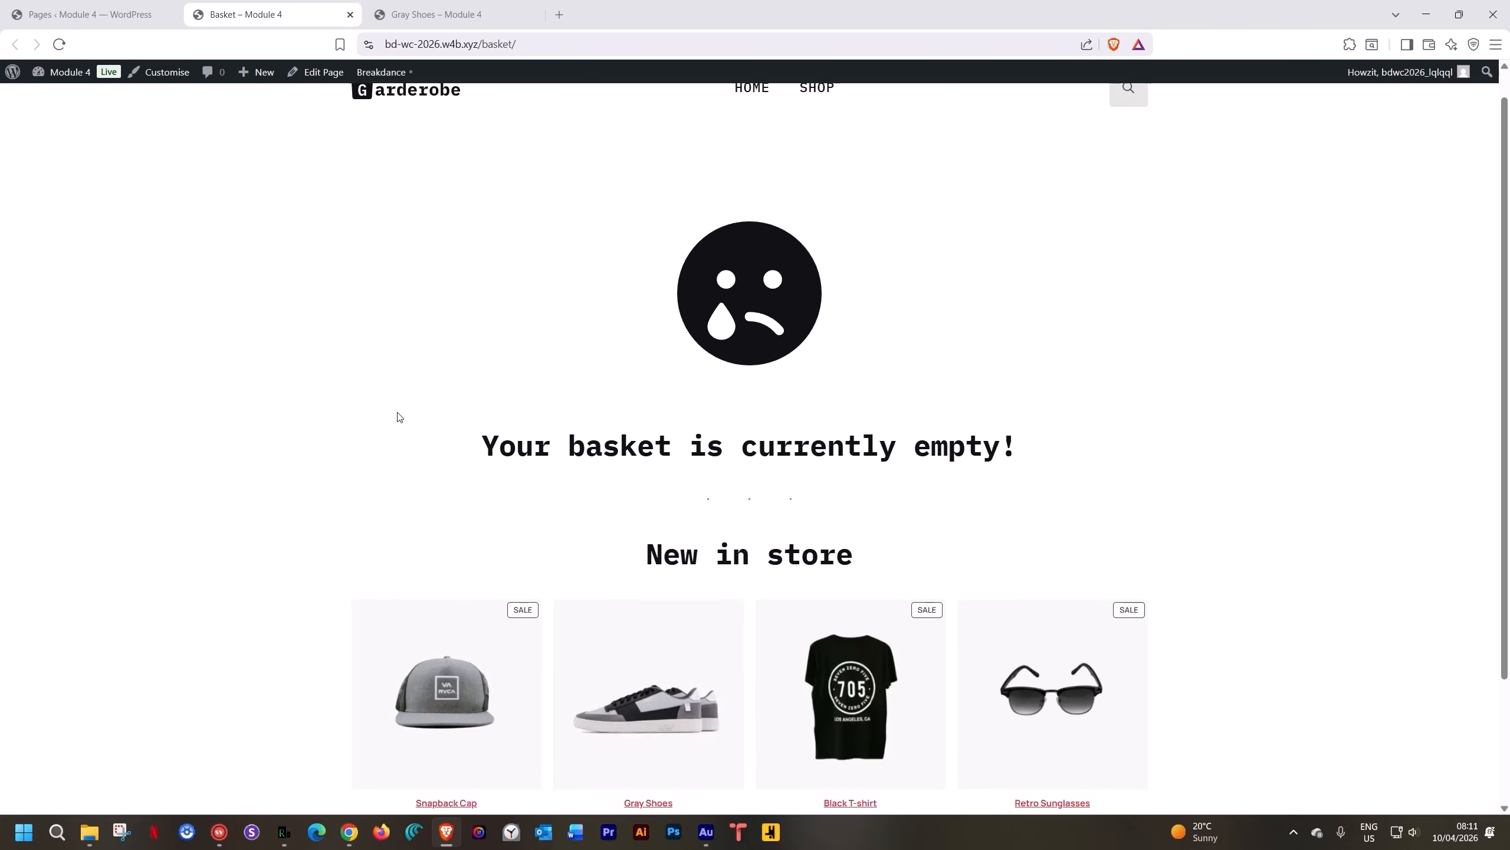
{"action": "scroll", "coordinate": [399, 417], "scroll_direction": "up", "scroll_amount": 2}
{"action": "scroll", "coordinate": [399, 417], "scroll_direction": "up", "scroll_amount": 1}
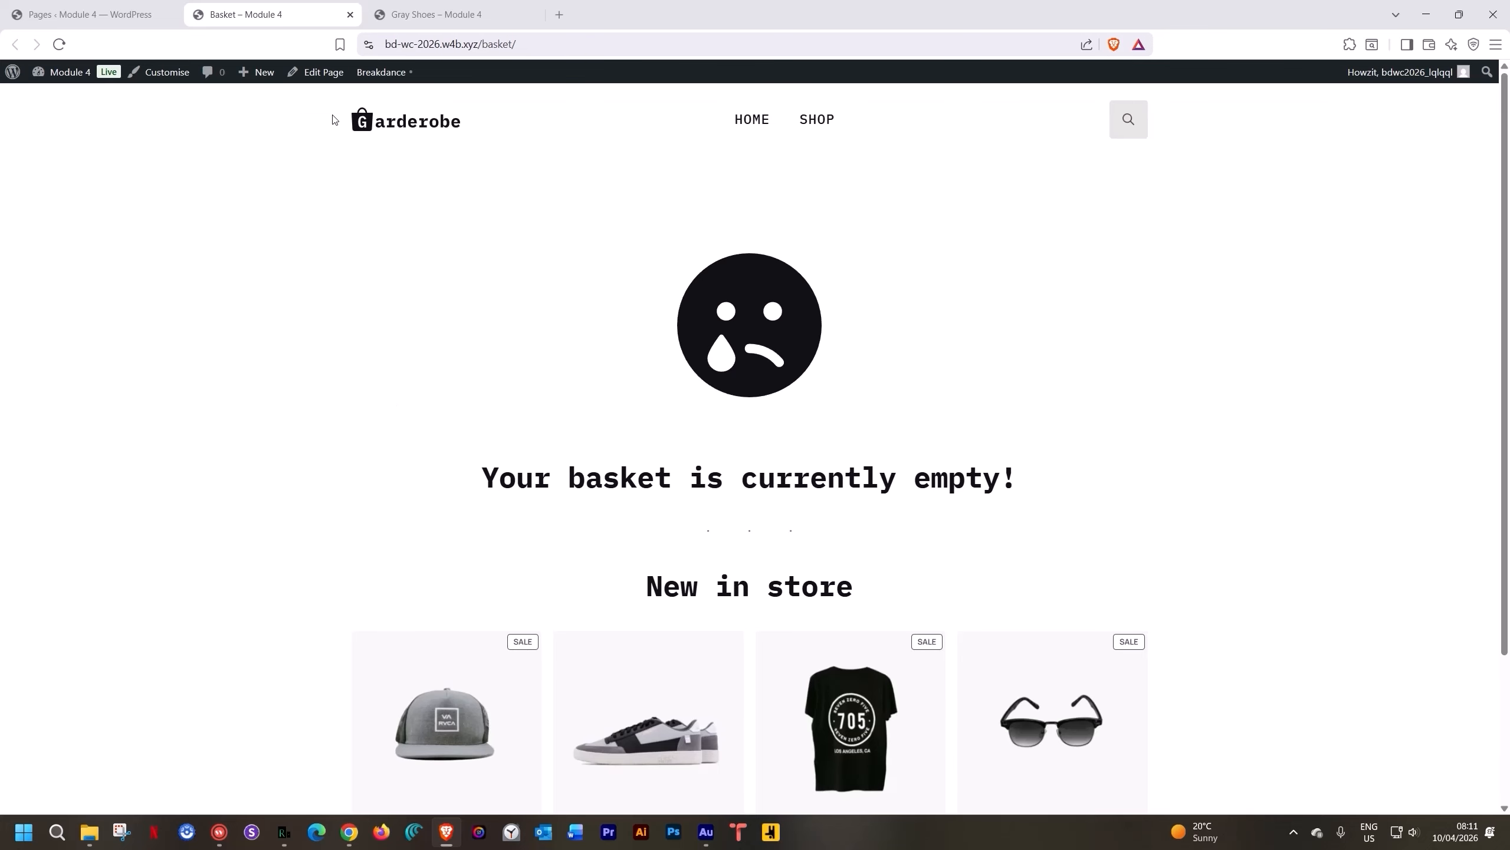
{"action": "left_click", "coordinate": [350, 15]}
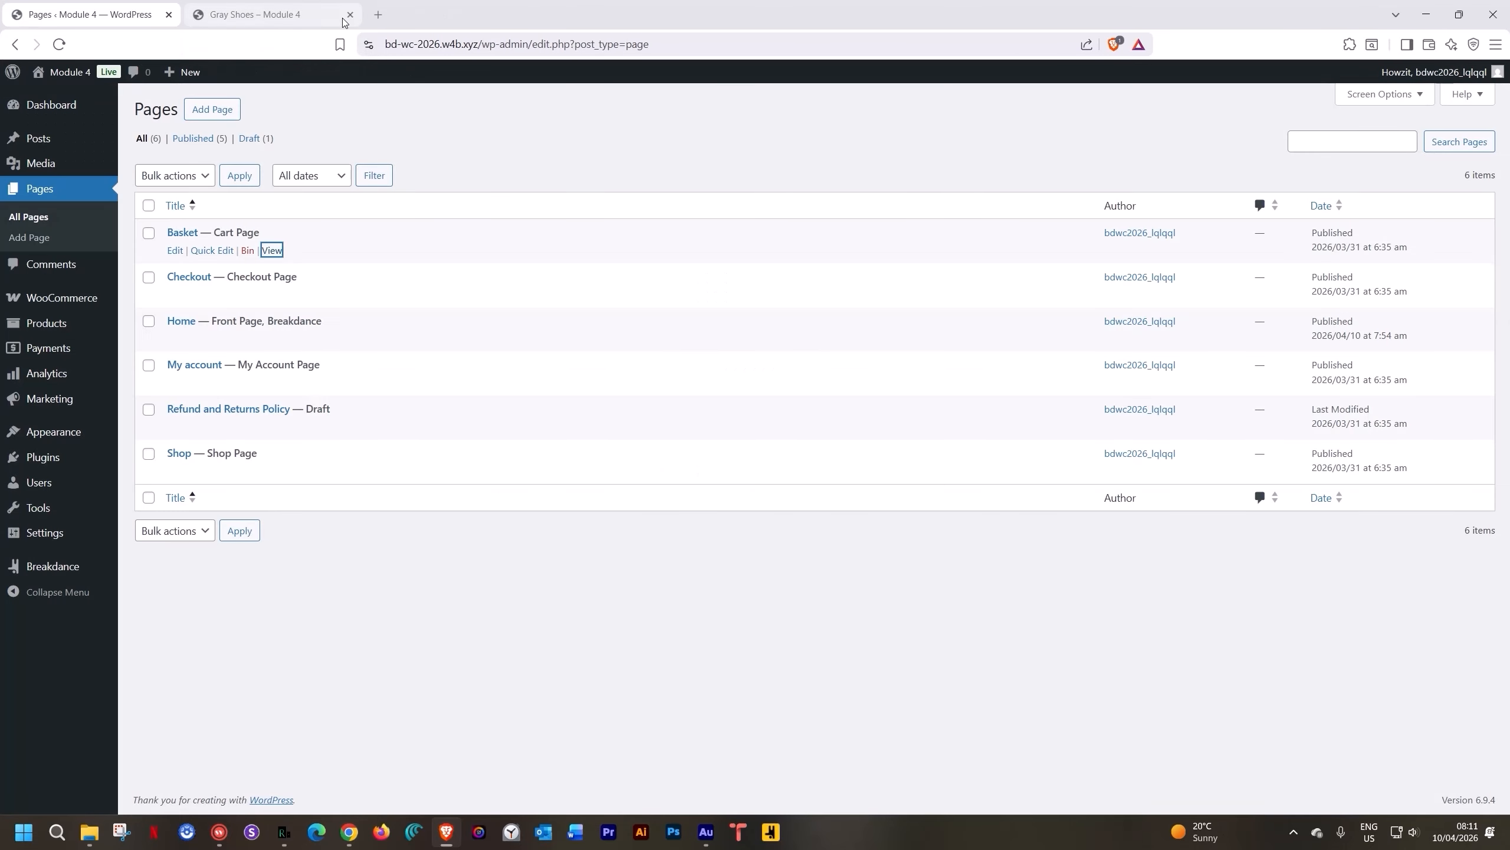
Go from Gray Shoes to the Shop and add the Black T-shirt to the basket
{"action": "left_click", "coordinate": [292, 24]}
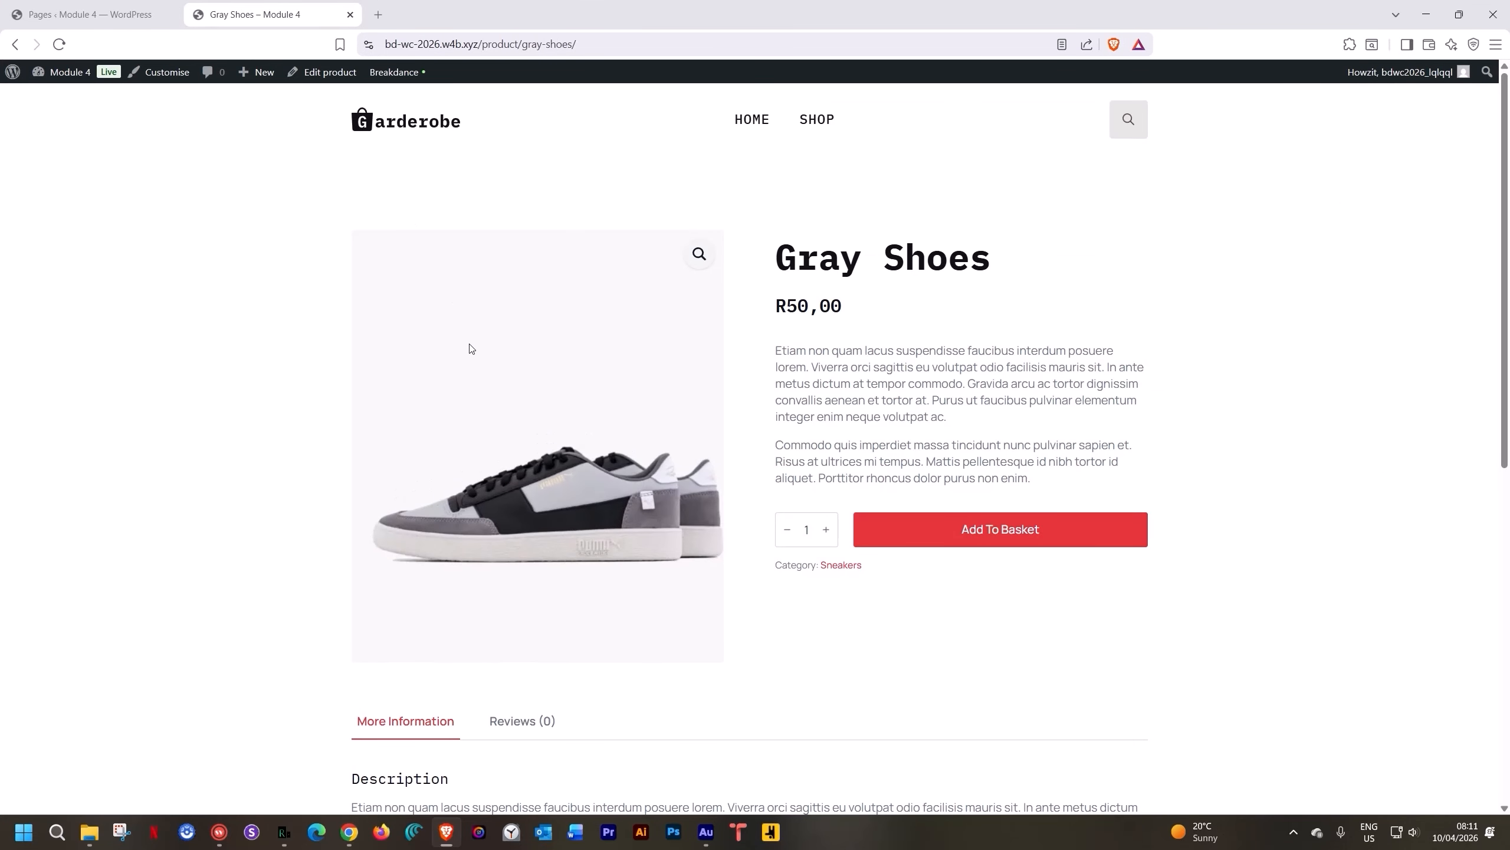
{"action": "left_click", "coordinate": [805, 121]}
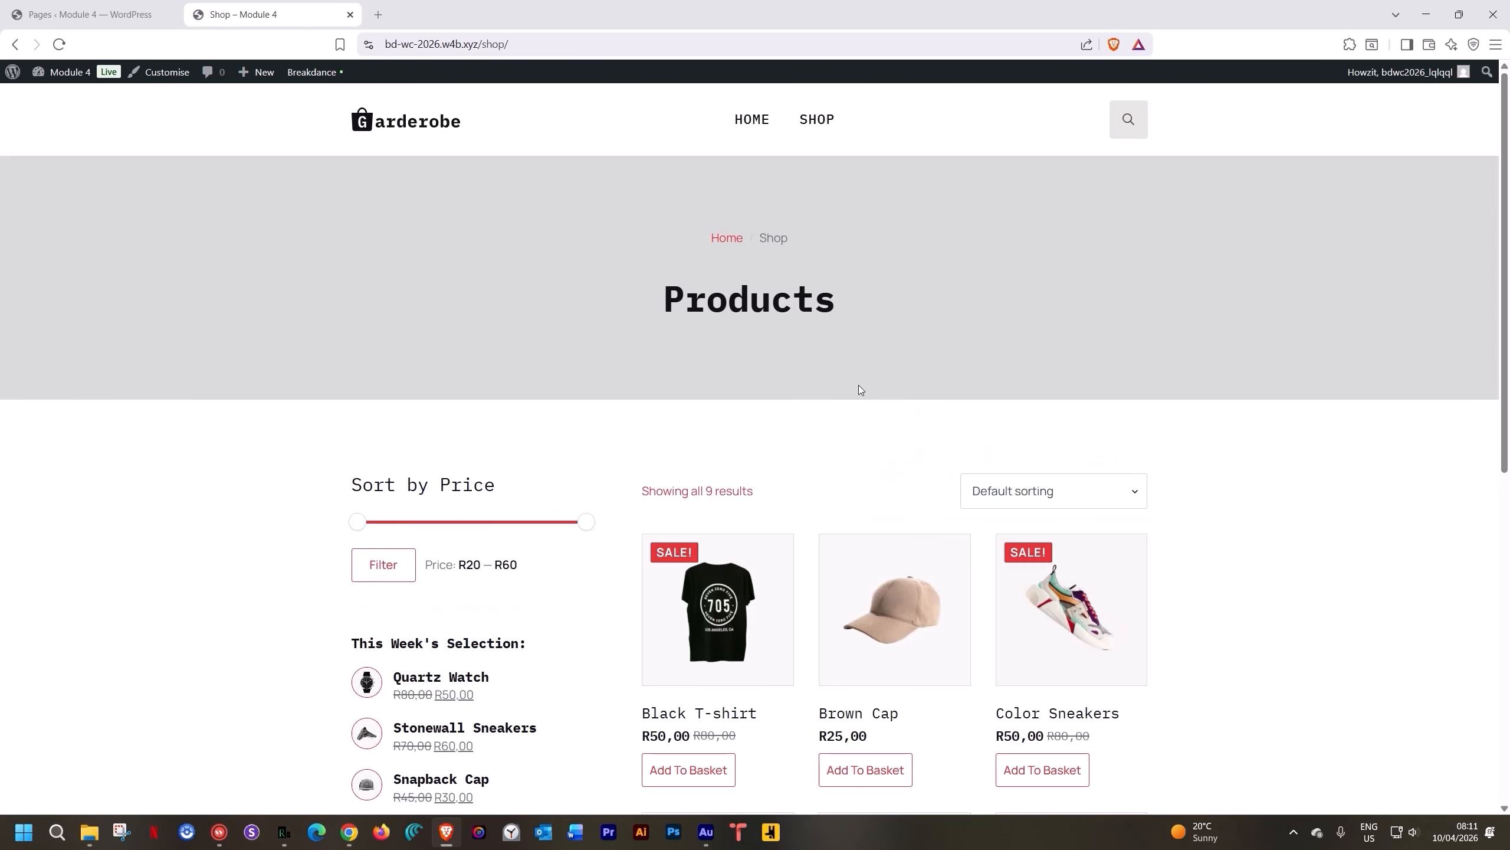
{"action": "scroll", "coordinate": [859, 386], "scroll_direction": "down", "scroll_amount": 6}
{"action": "left_click", "coordinate": [698, 344]}
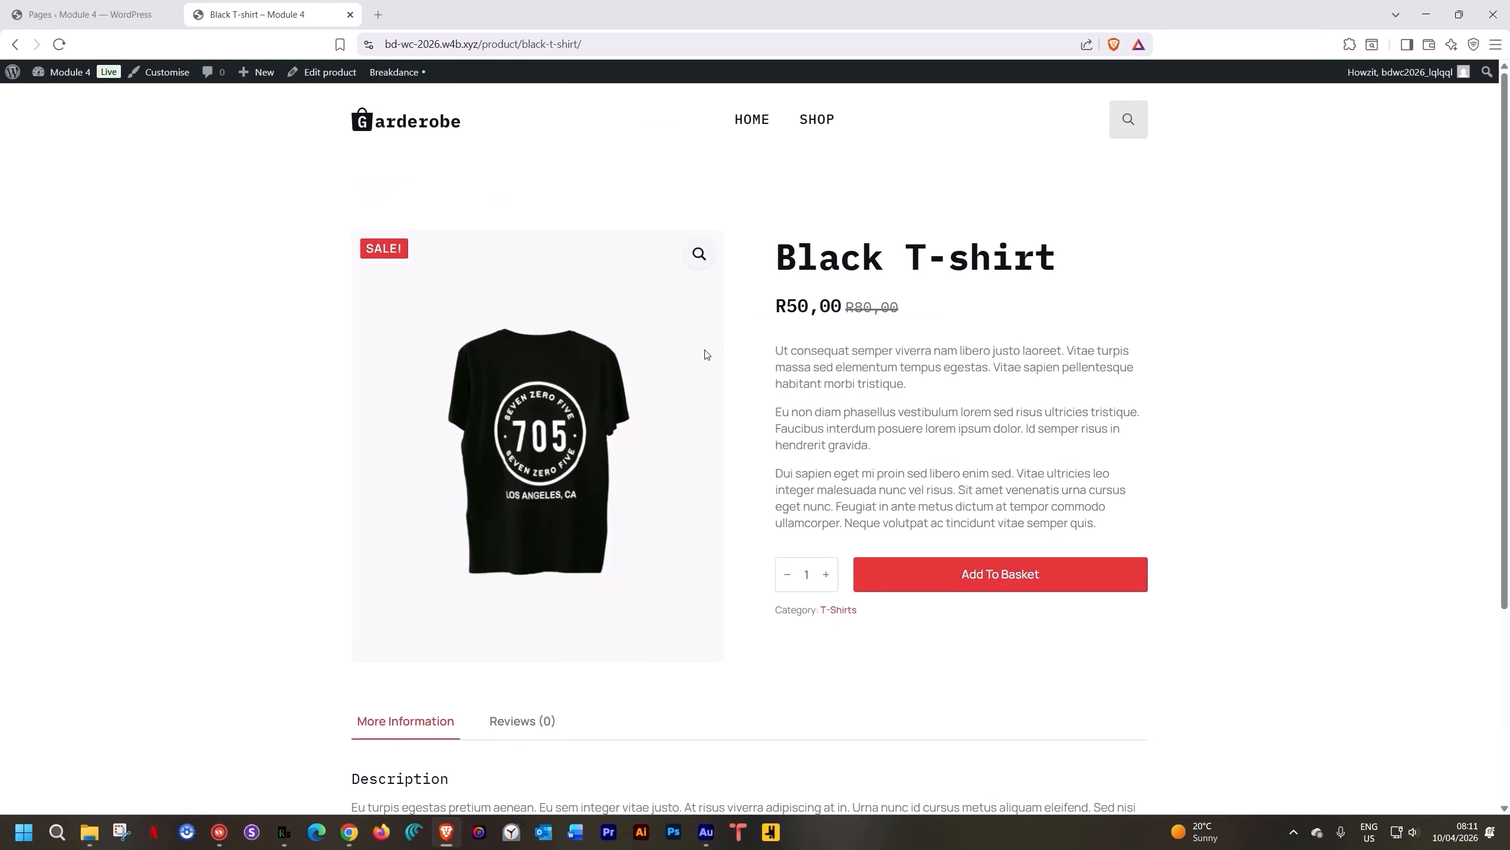
{"action": "left_click", "coordinate": [964, 587]}
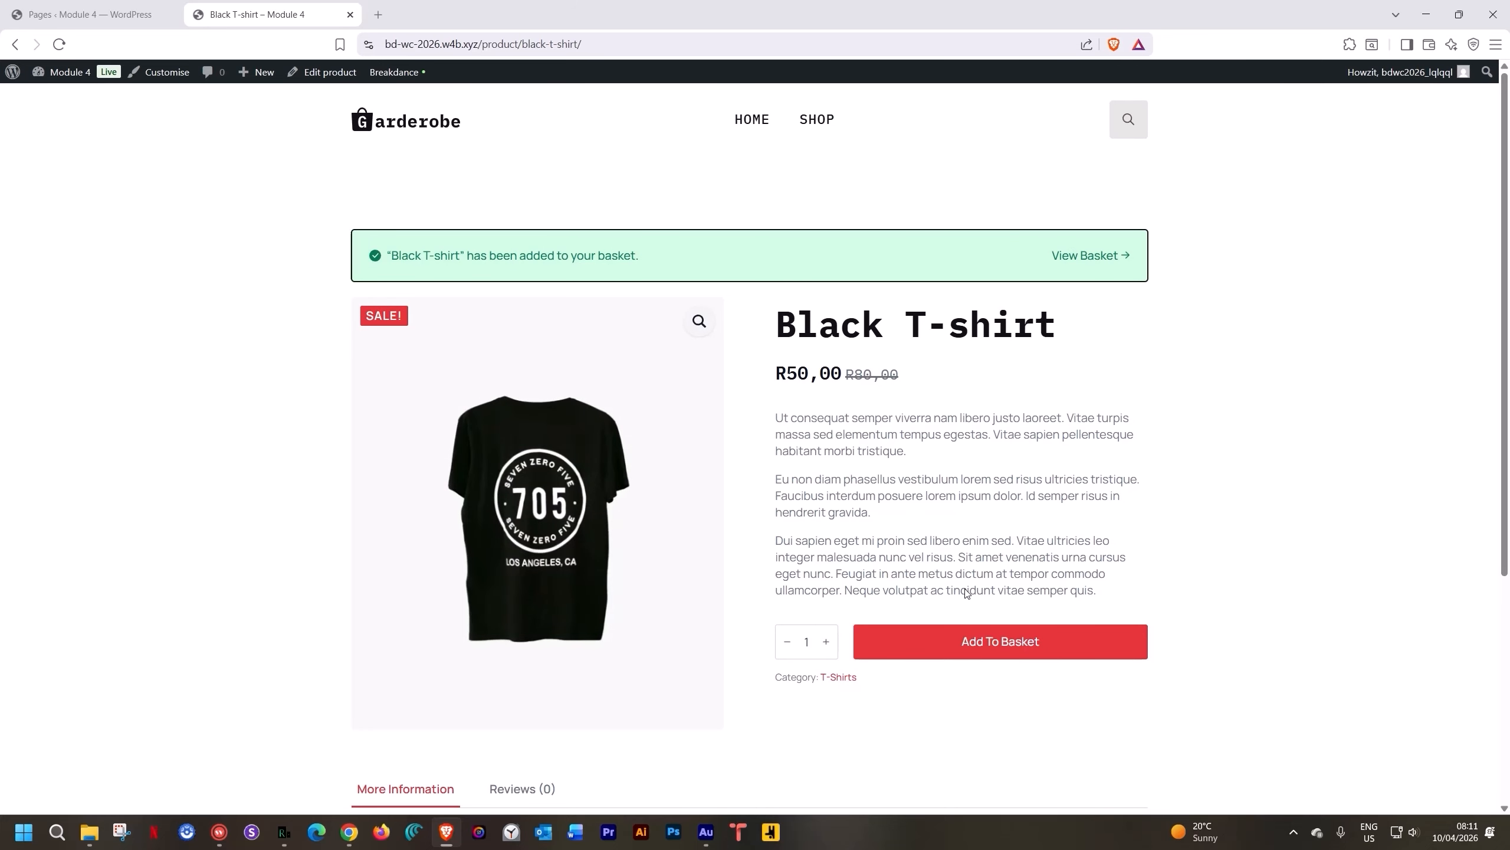
Open the basket showing the Black T-shirt, quantity 1 at R50,00
{"action": "left_click", "coordinate": [1086, 256]}
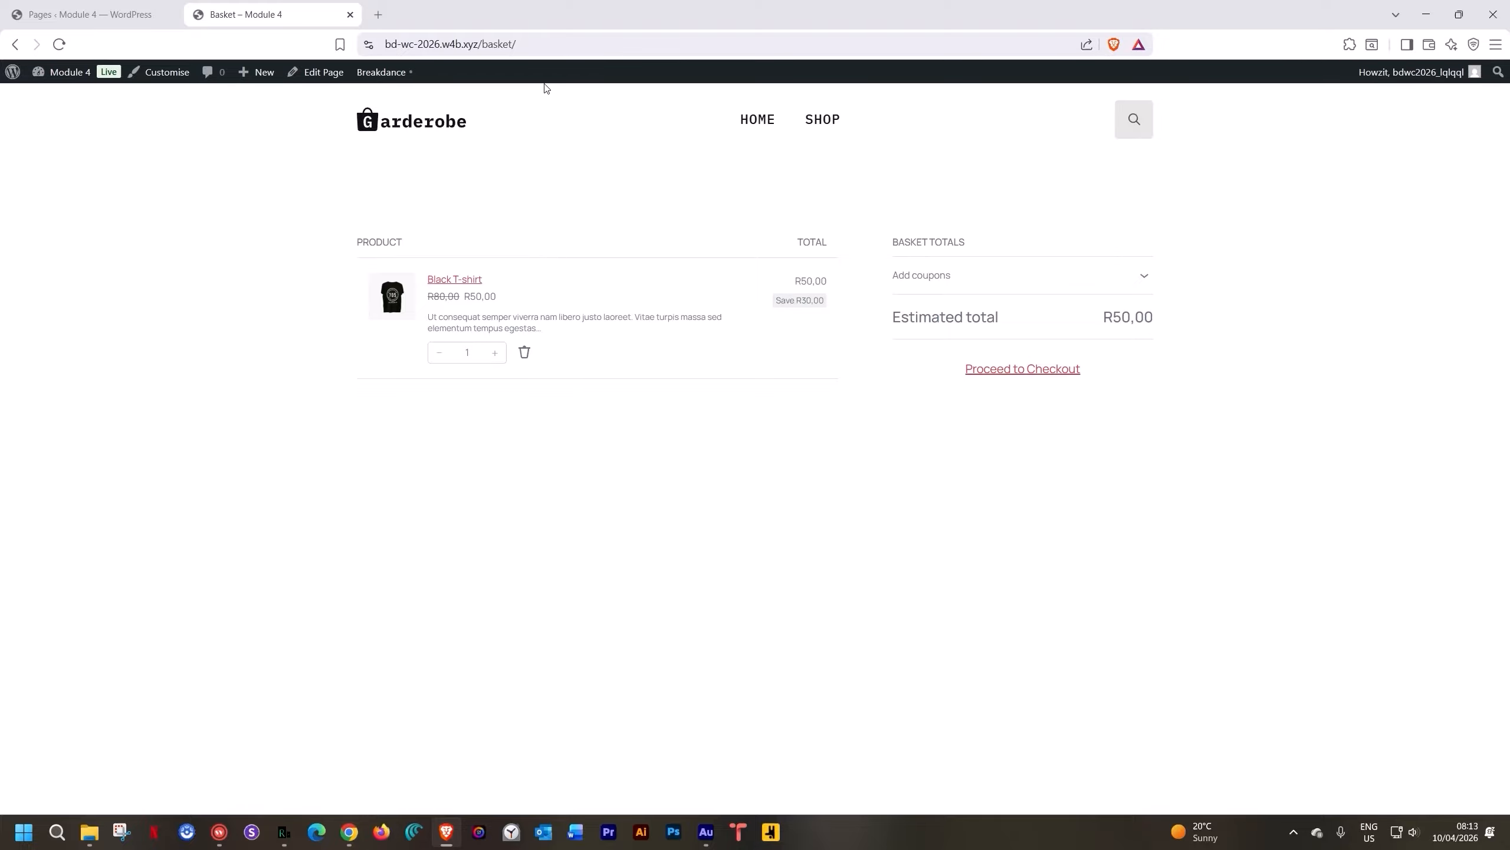
{"action": "mouse_move", "coordinate": [383, 73]}
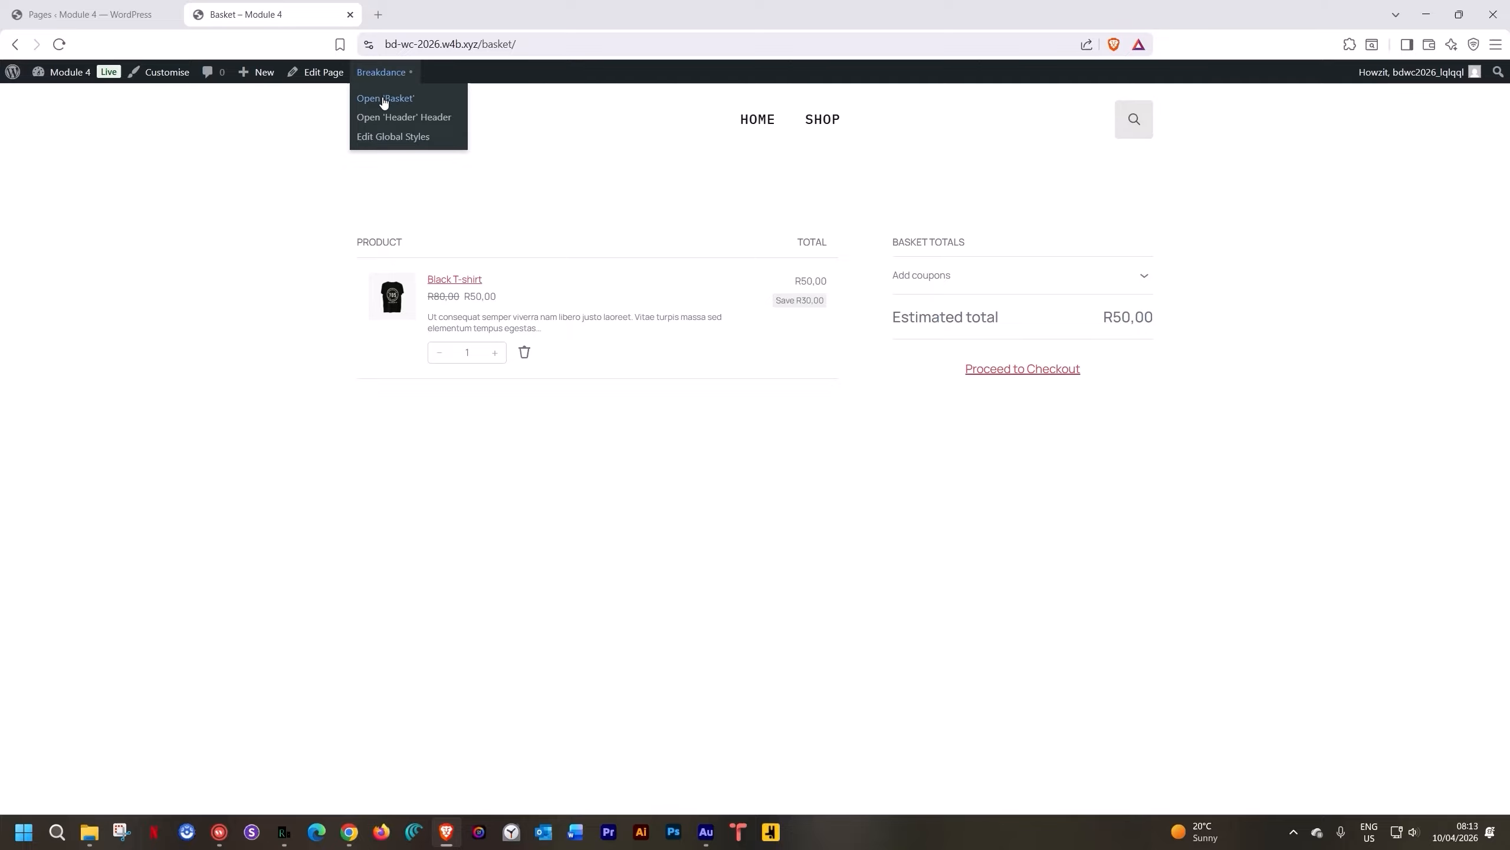
Edit Basket in the block editor, inspect coupon, totals, product and cart-list blocks, and dismiss the shortcode notice
{"action": "left_click", "coordinate": [383, 102]}
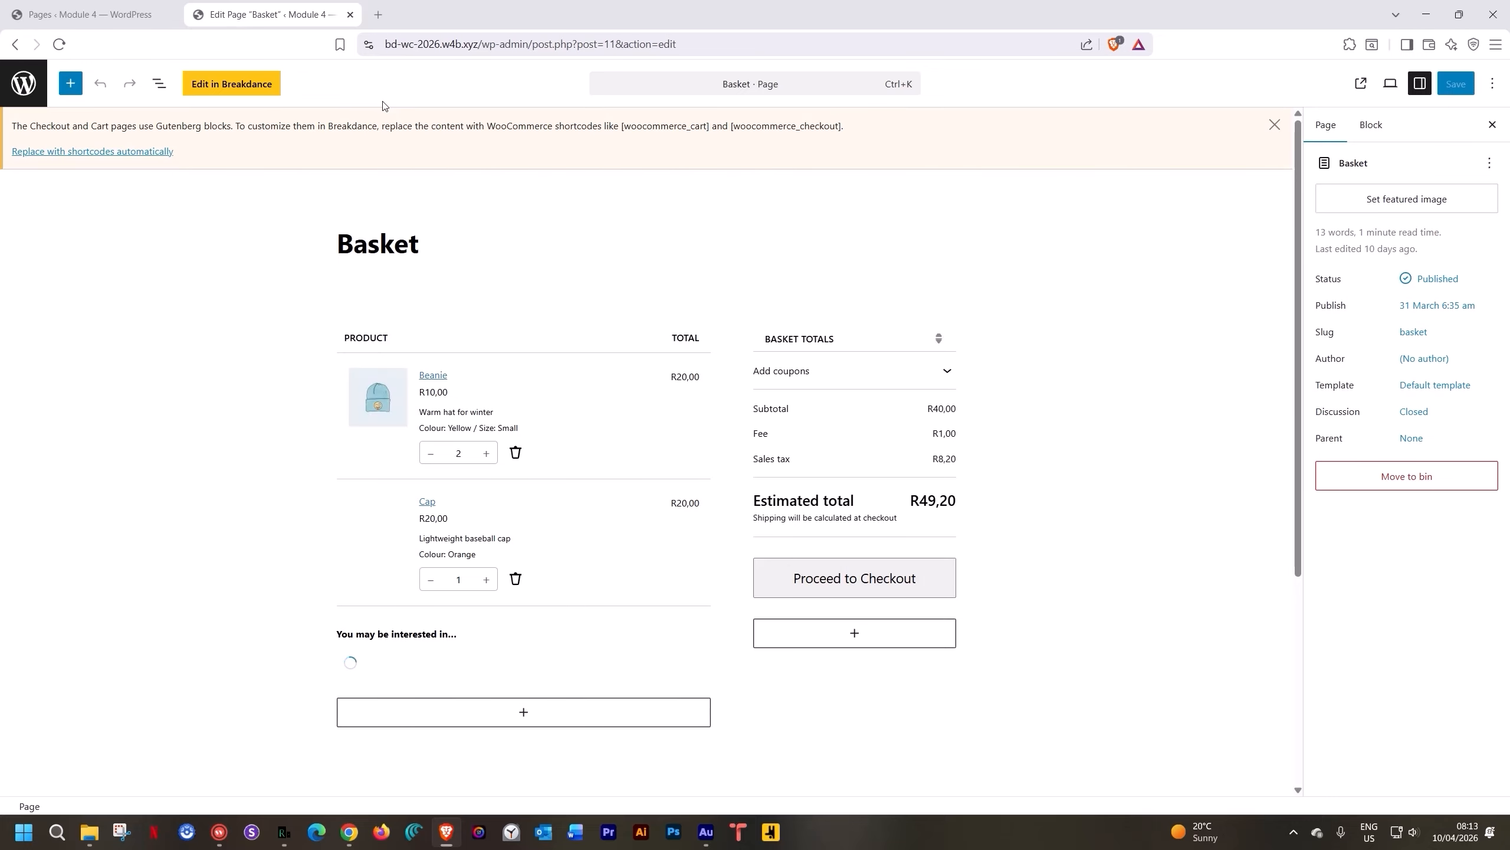
{"action": "left_click", "coordinate": [772, 380]}
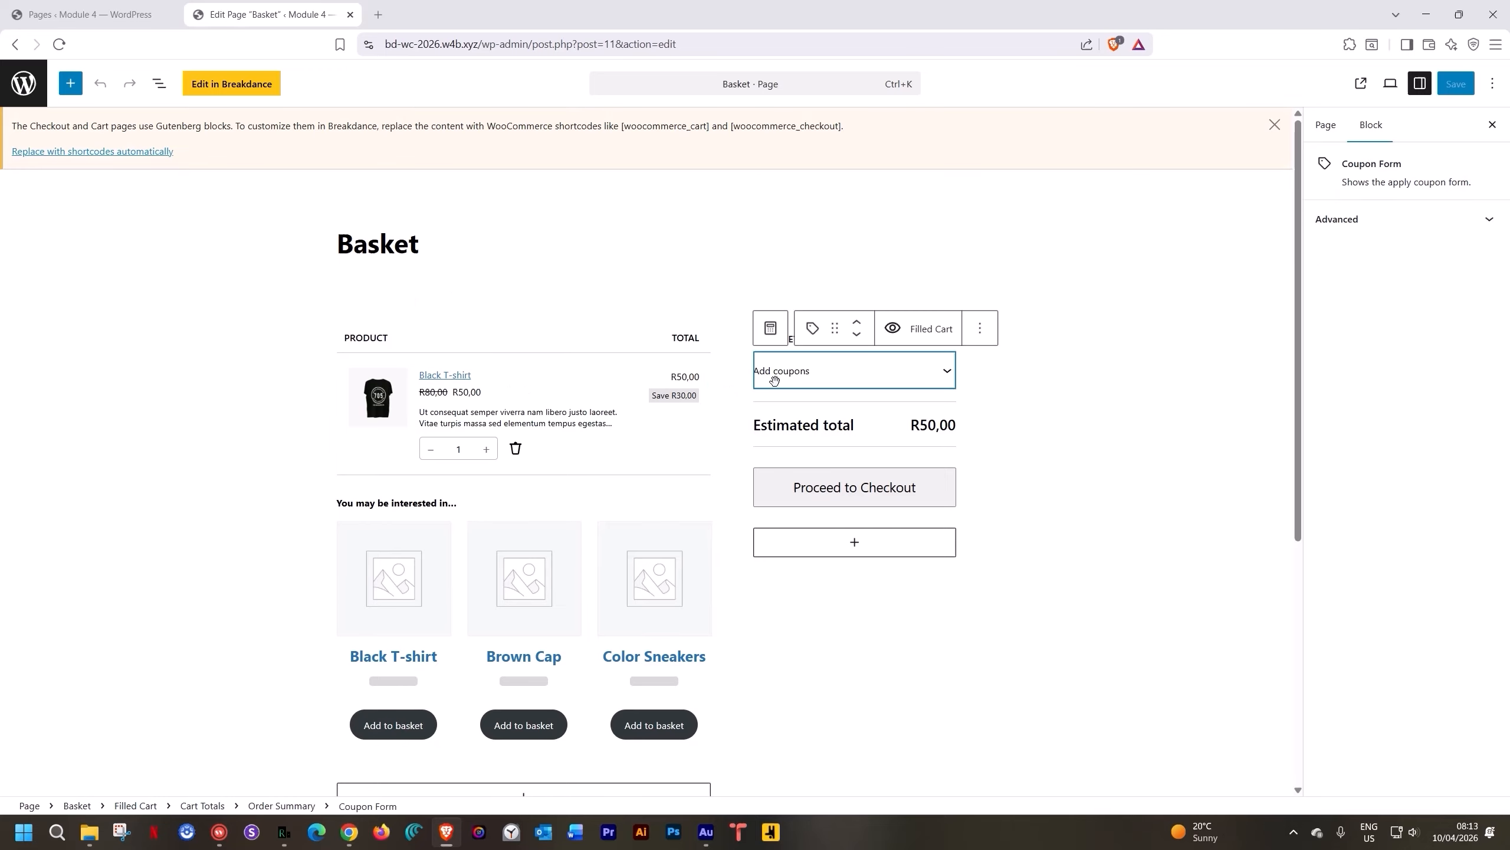
{"action": "left_click", "coordinate": [775, 431]}
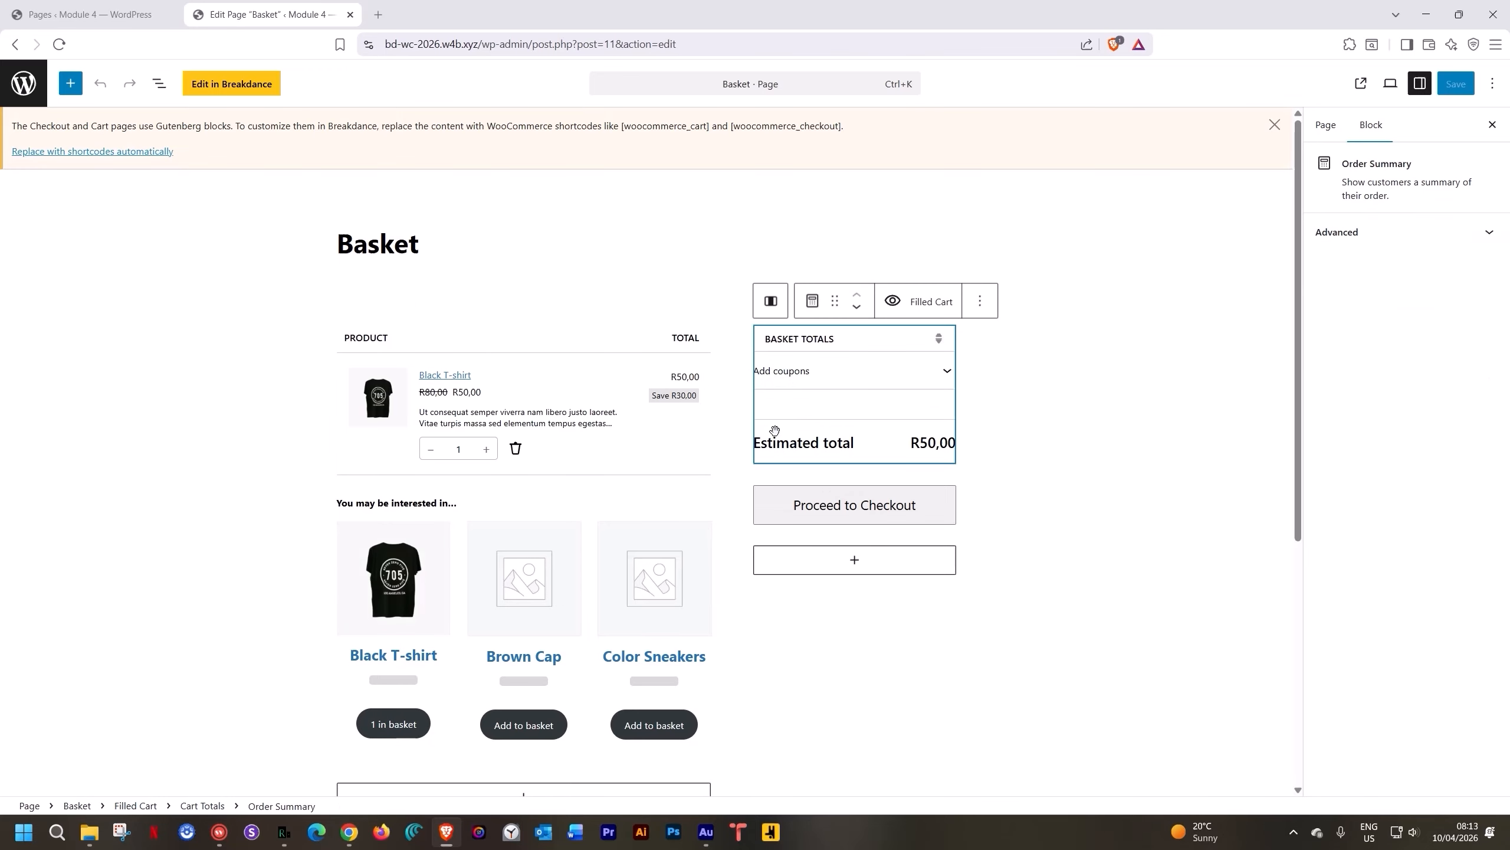
{"action": "left_click", "coordinate": [612, 589]}
{"action": "left_click", "coordinate": [407, 353]}
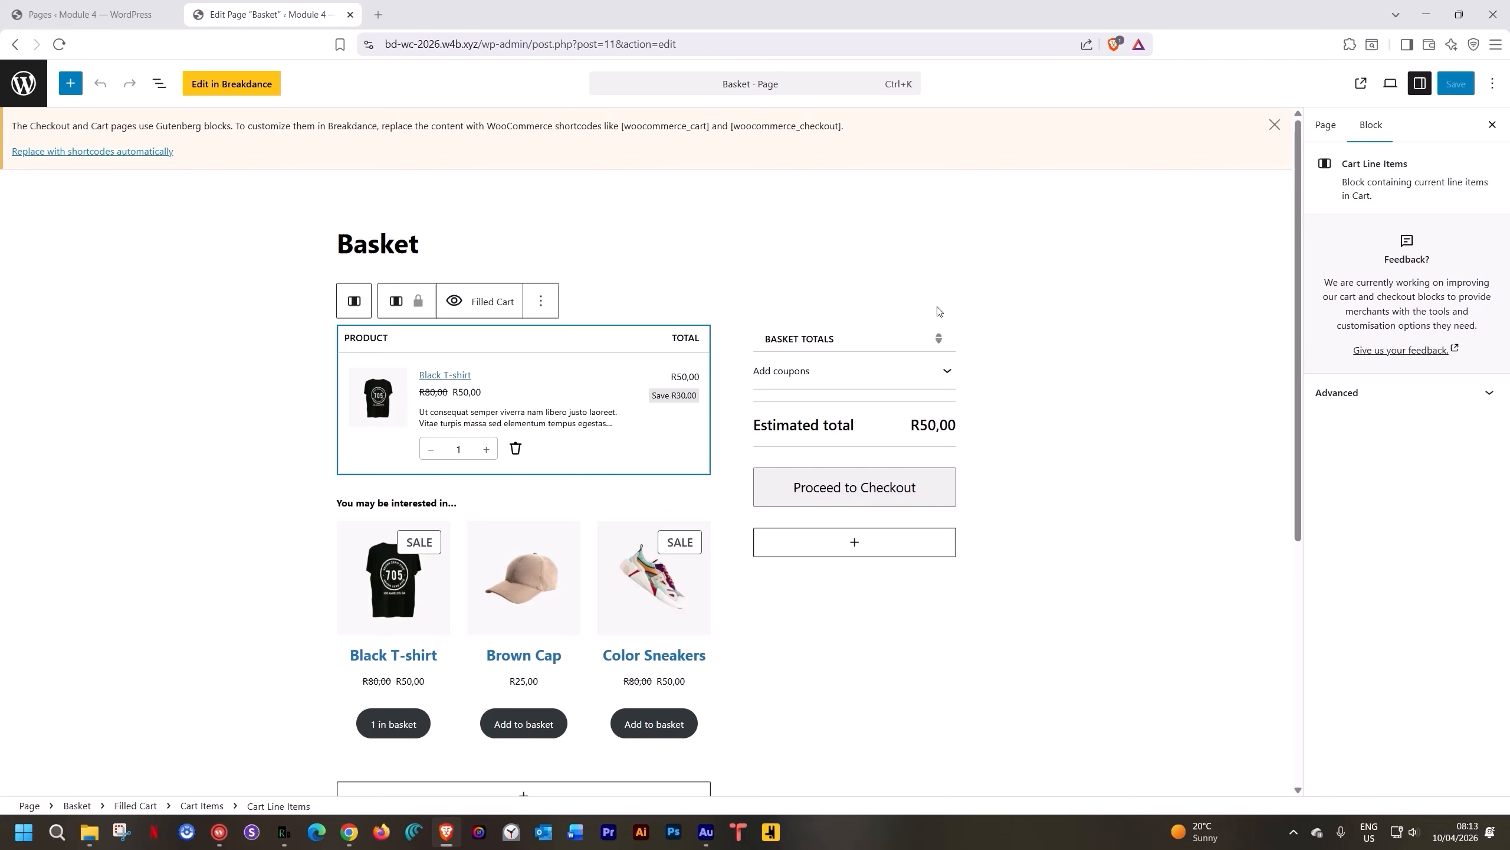
{"action": "left_click", "coordinate": [1018, 299]}
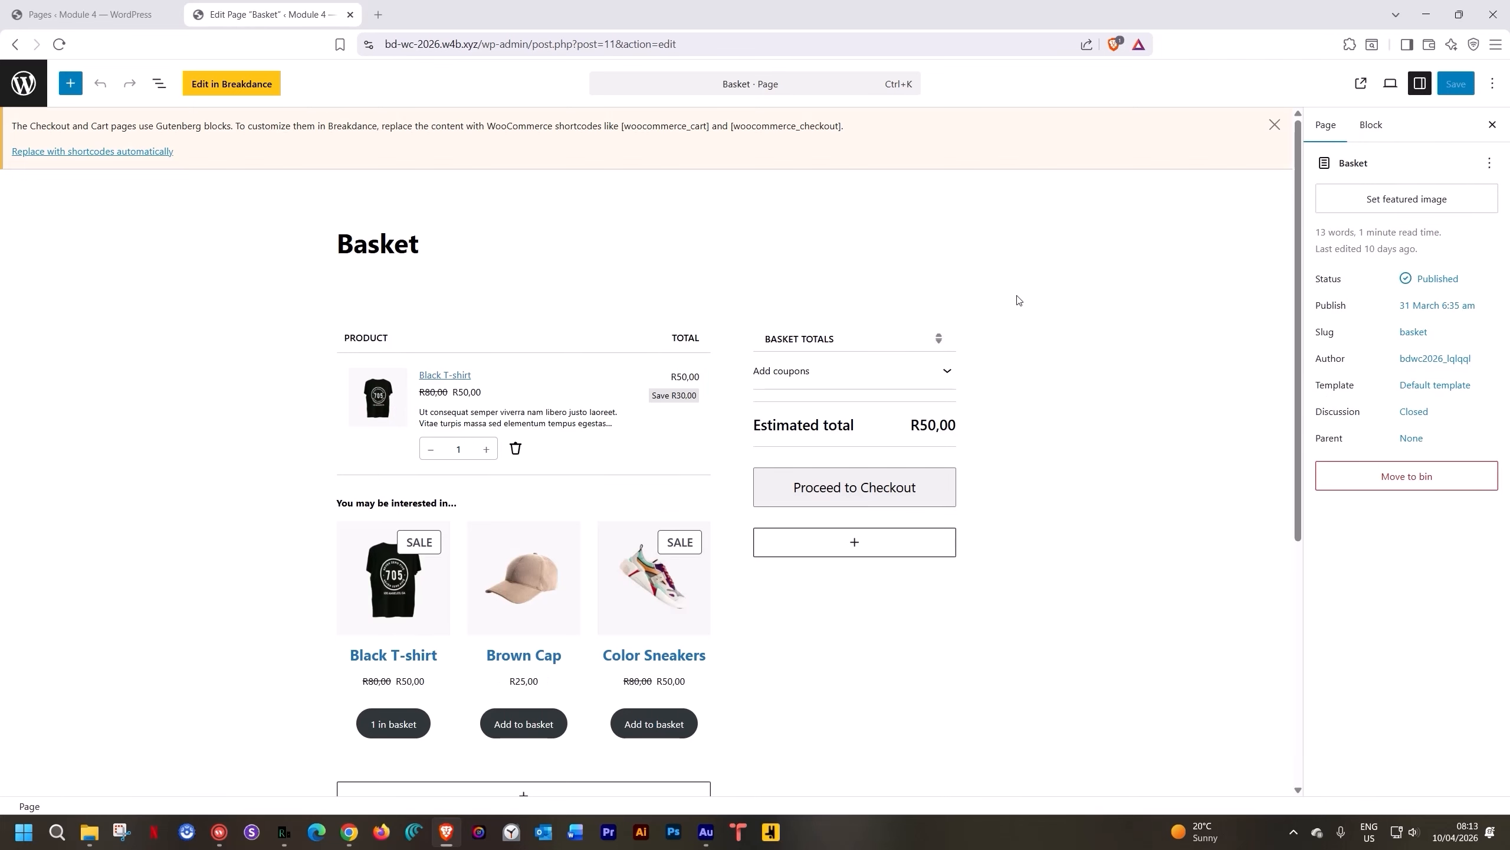
{"action": "left_click", "coordinate": [1274, 125]}
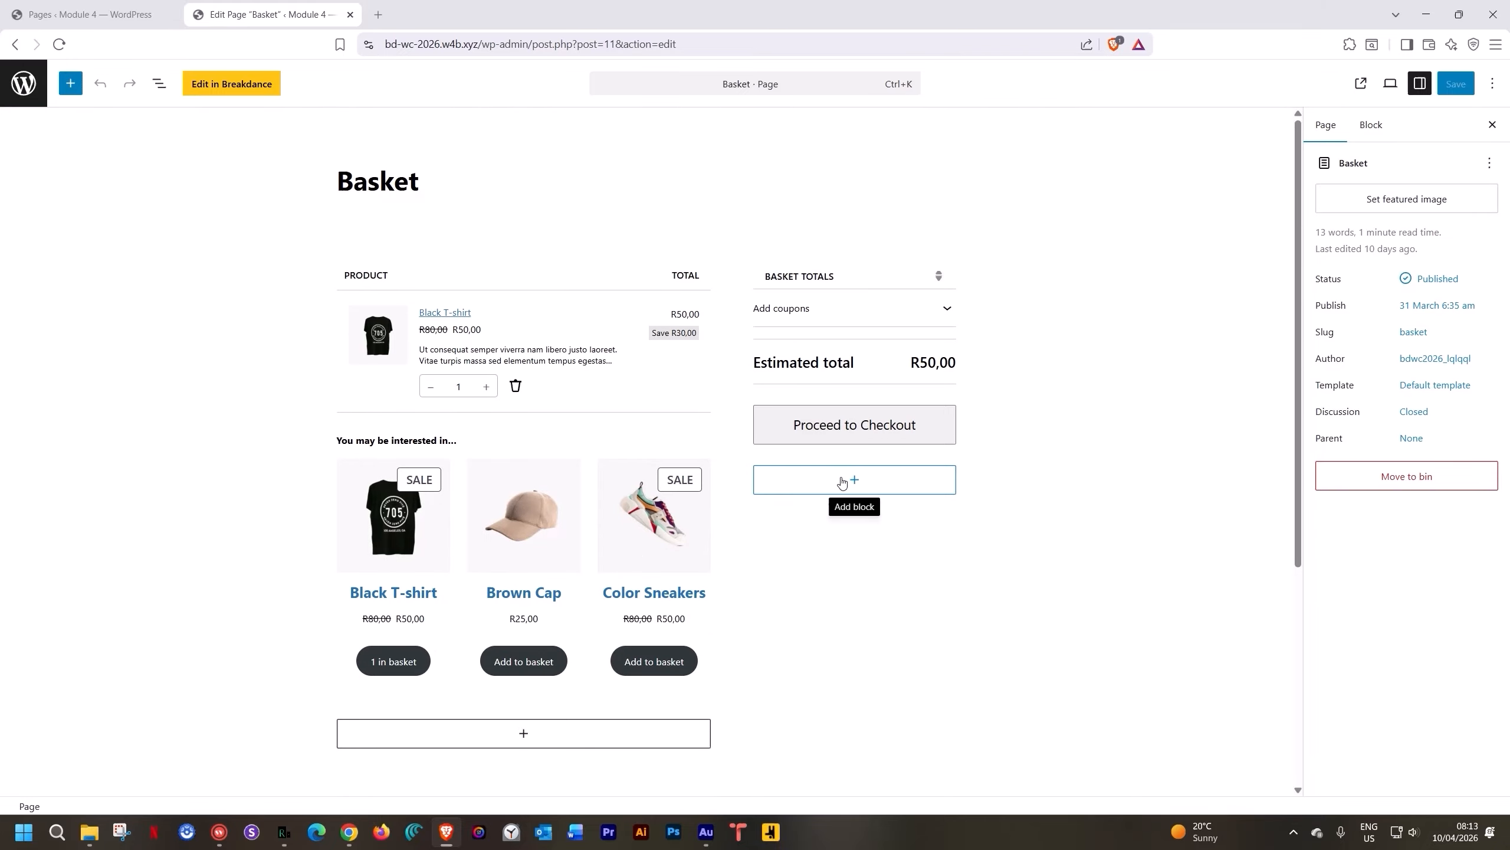
Open Basket in Breakdance, insert a WooCommerce Cart Page element into the empty section, and select it
{"action": "left_click", "coordinate": [252, 89]}
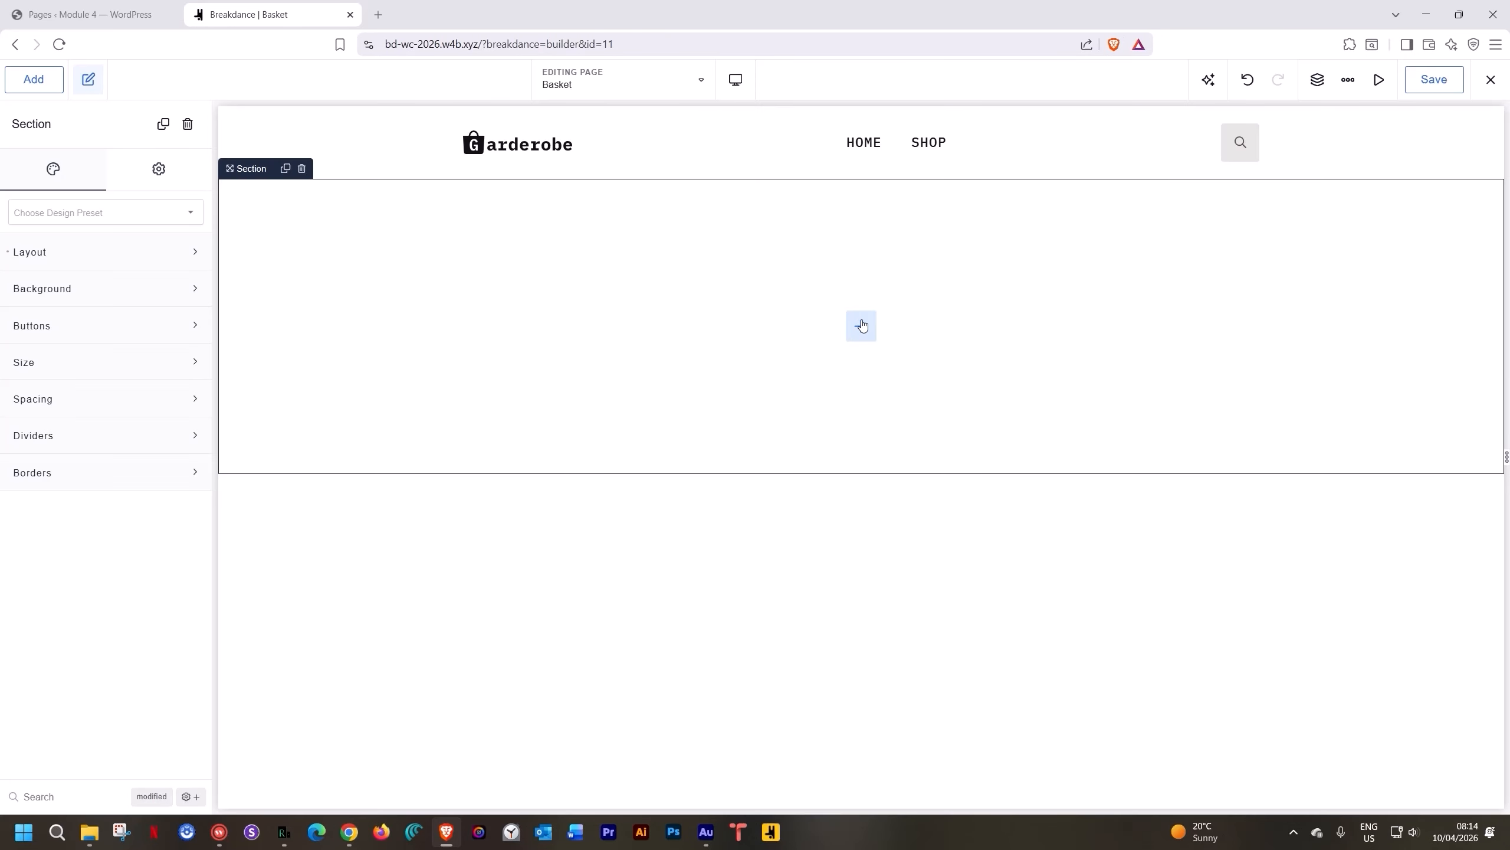
{"action": "left_click", "coordinate": [860, 326]}
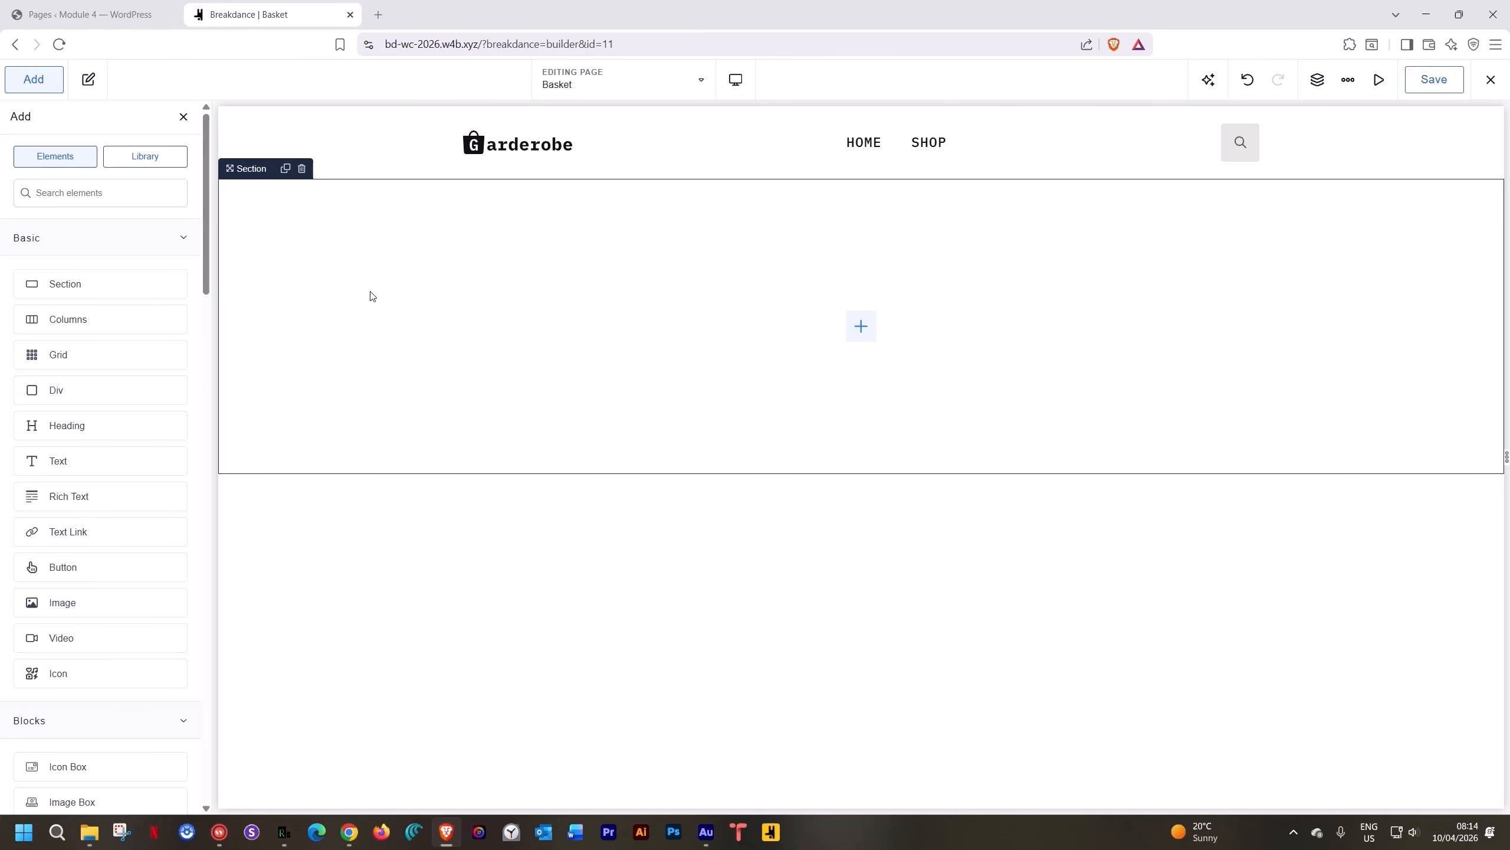
{"action": "left_click", "coordinate": [164, 237]}
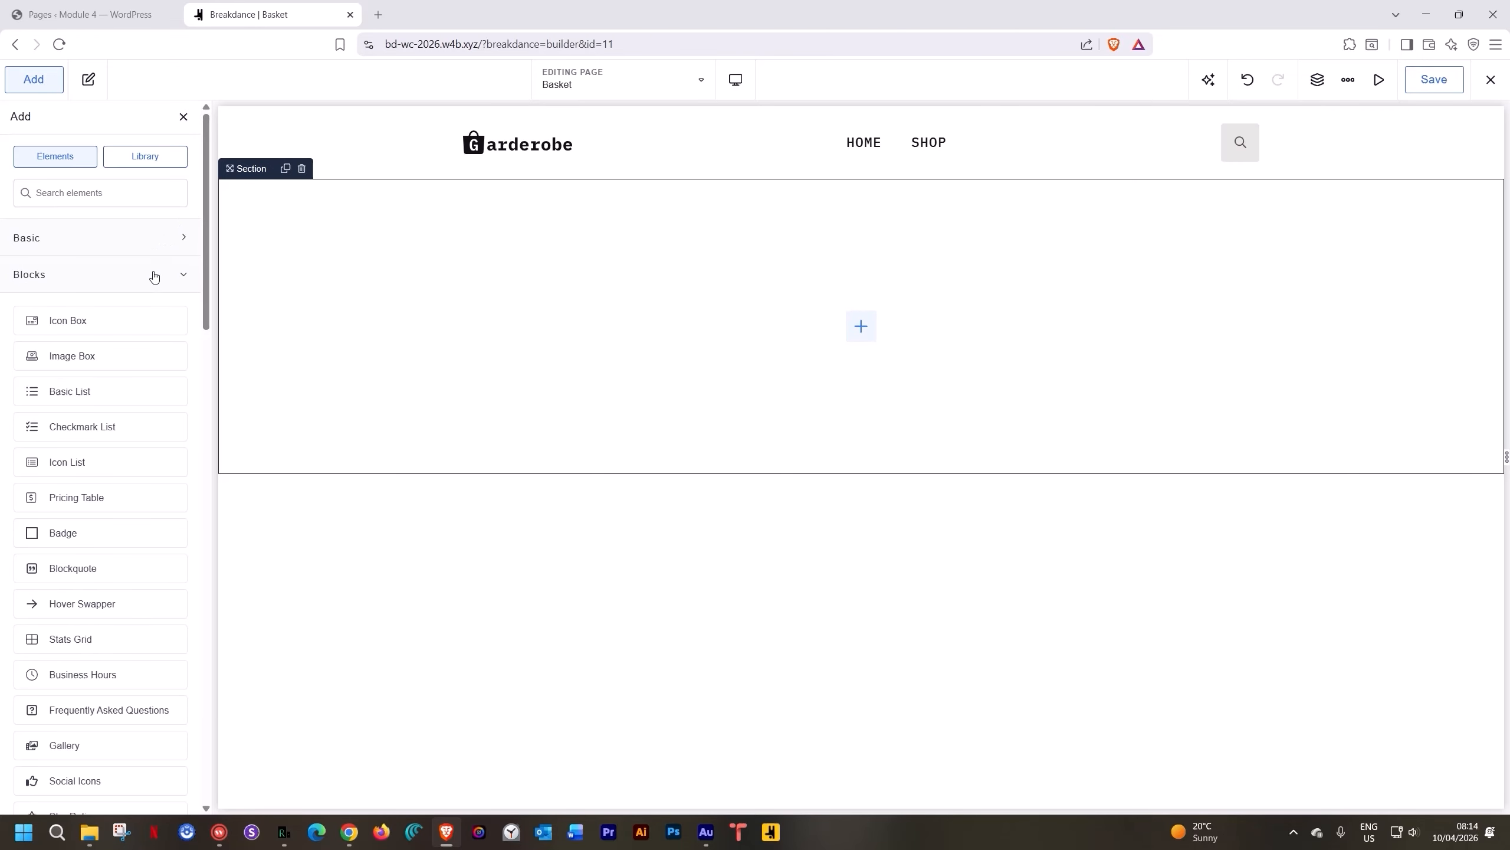
{"action": "left_click", "coordinate": [153, 274]}
{"action": "left_click", "coordinate": [149, 451]}
{"action": "scroll", "coordinate": [150, 452], "scroll_direction": "down", "scroll_amount": 3}
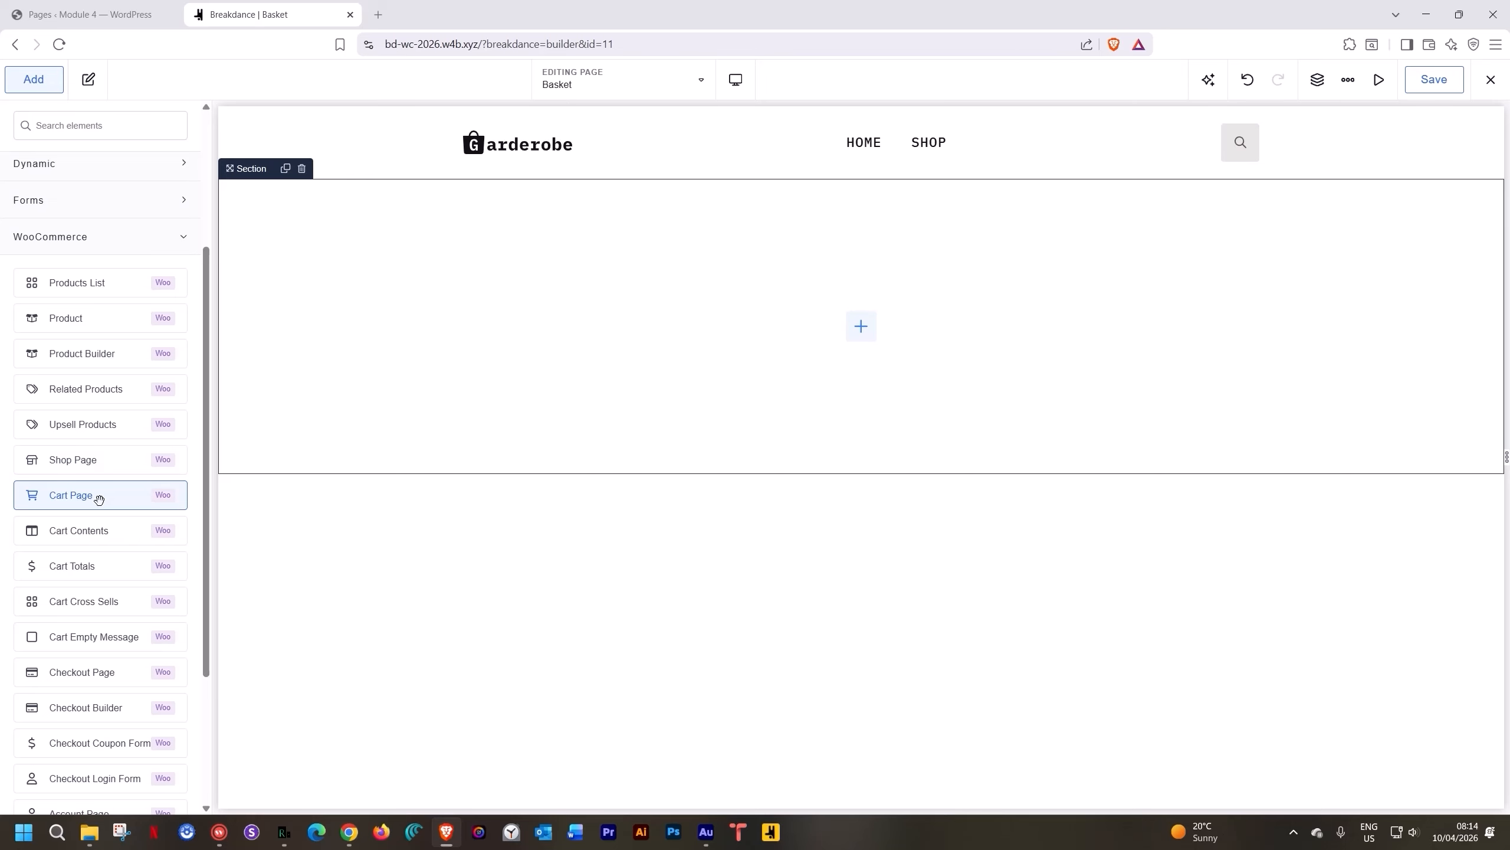
{"action": "left_click", "coordinate": [98, 499]}
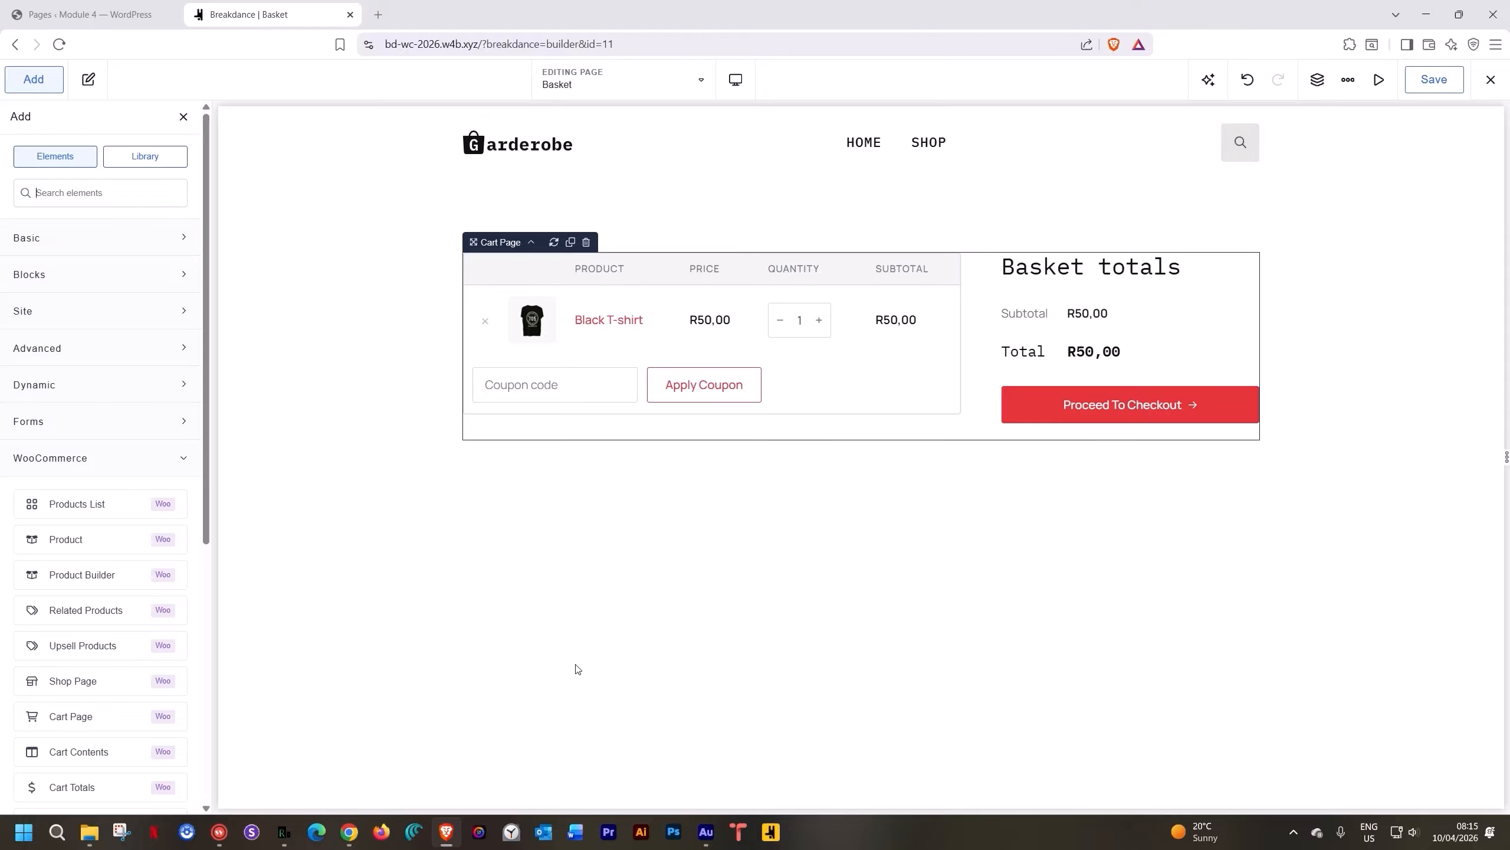
{"action": "left_click", "coordinate": [532, 278]}
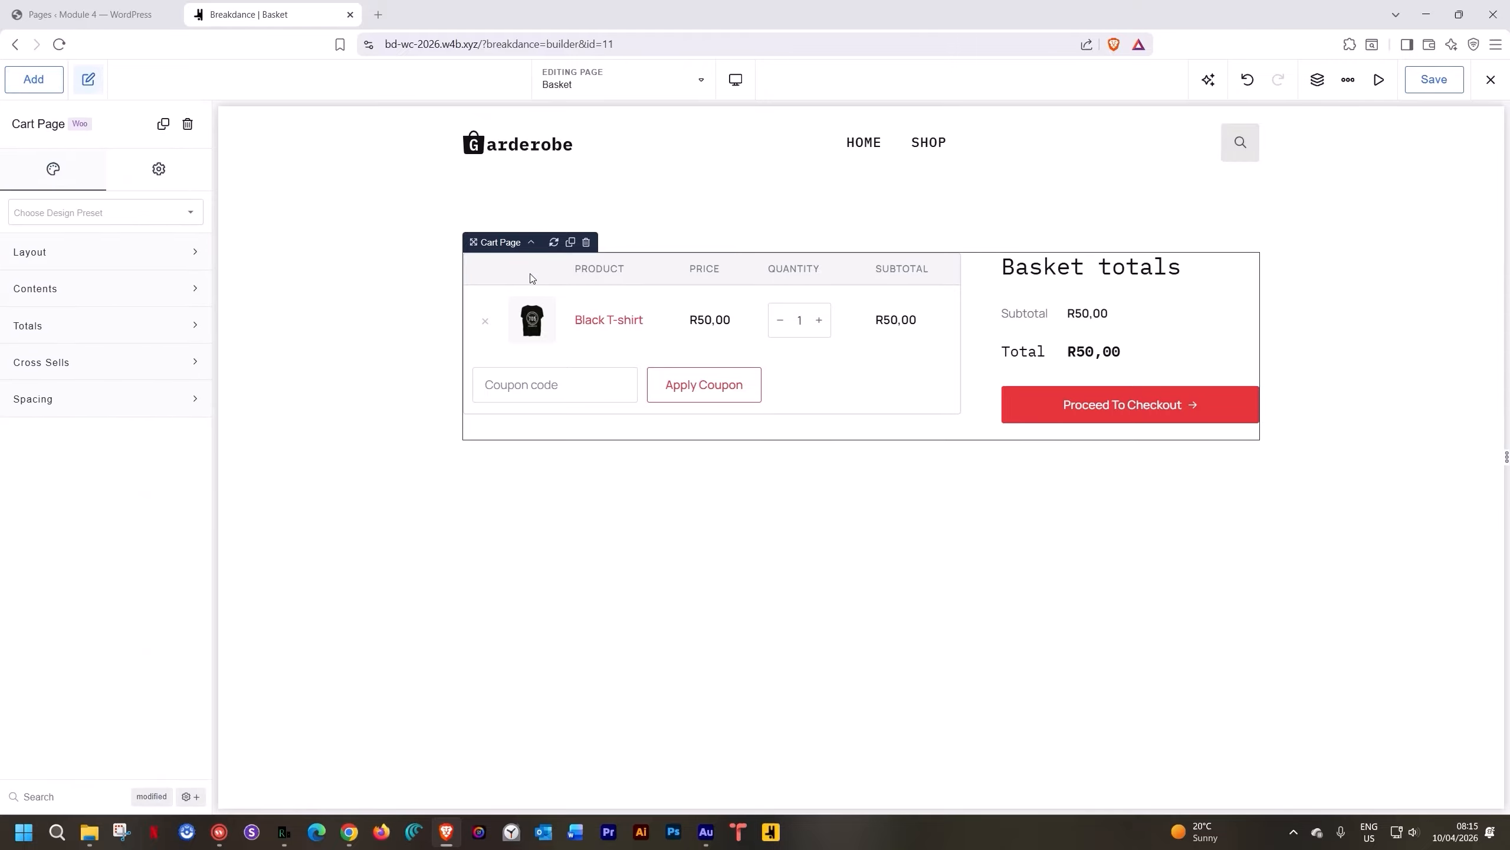
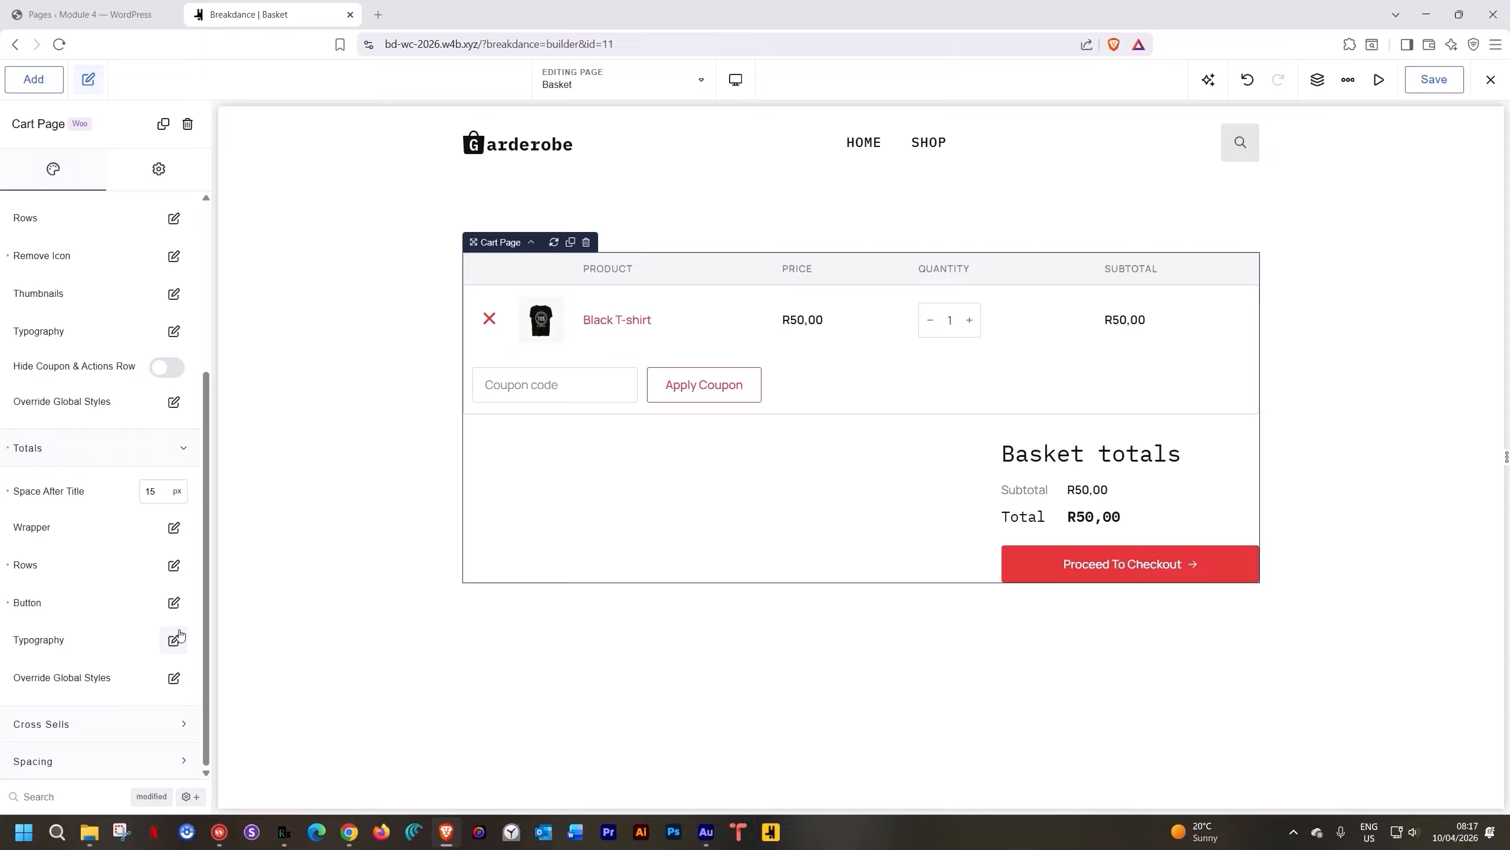
Toggle the cart's Cross Sells Disable on and back off, leaving cross-sells enabled
{"action": "left_click", "coordinate": [181, 447]}
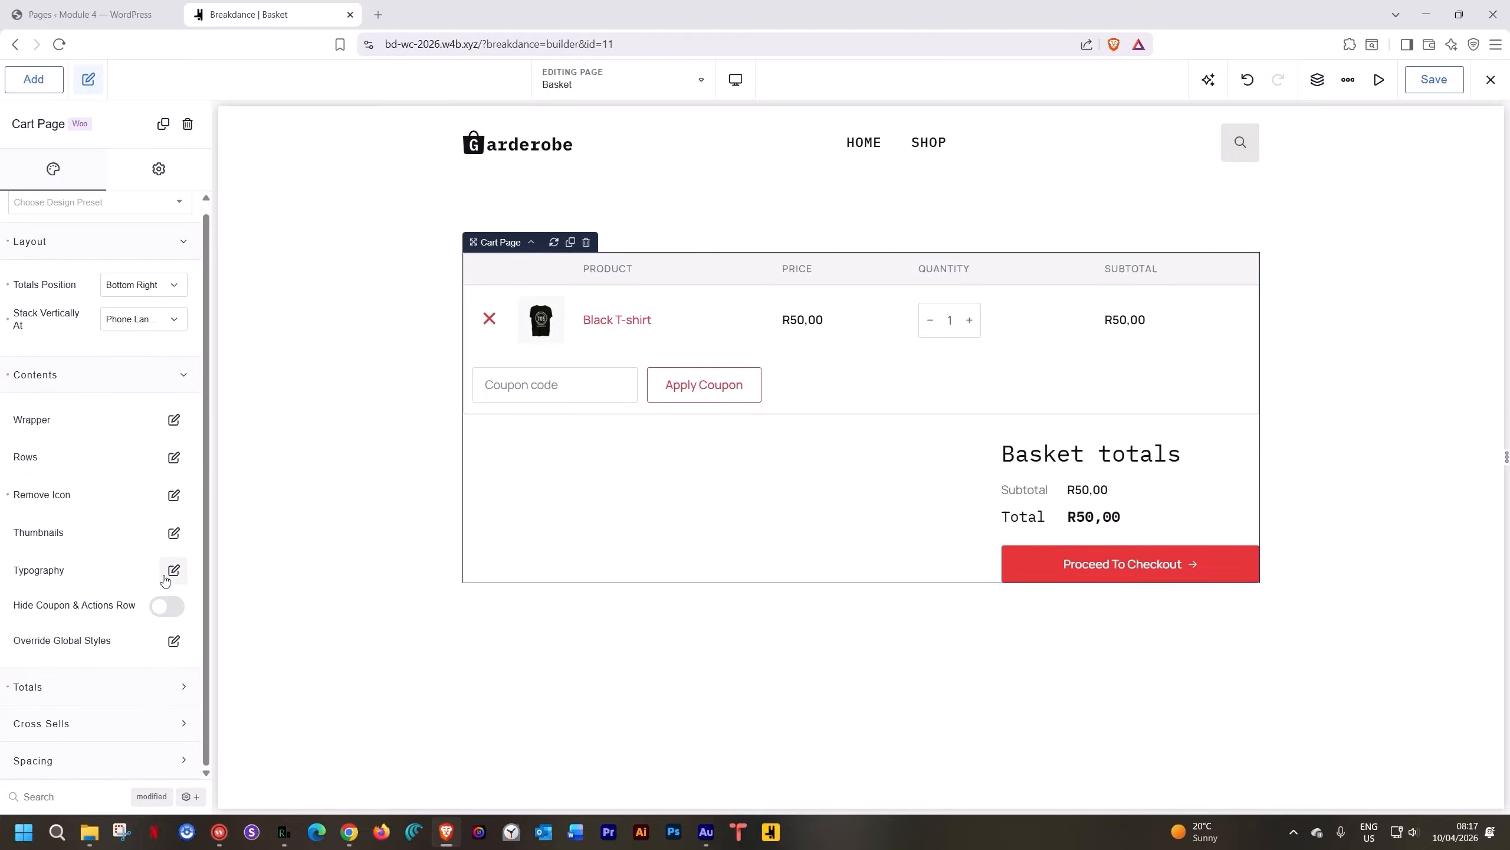
{"action": "left_click", "coordinate": [122, 723]}
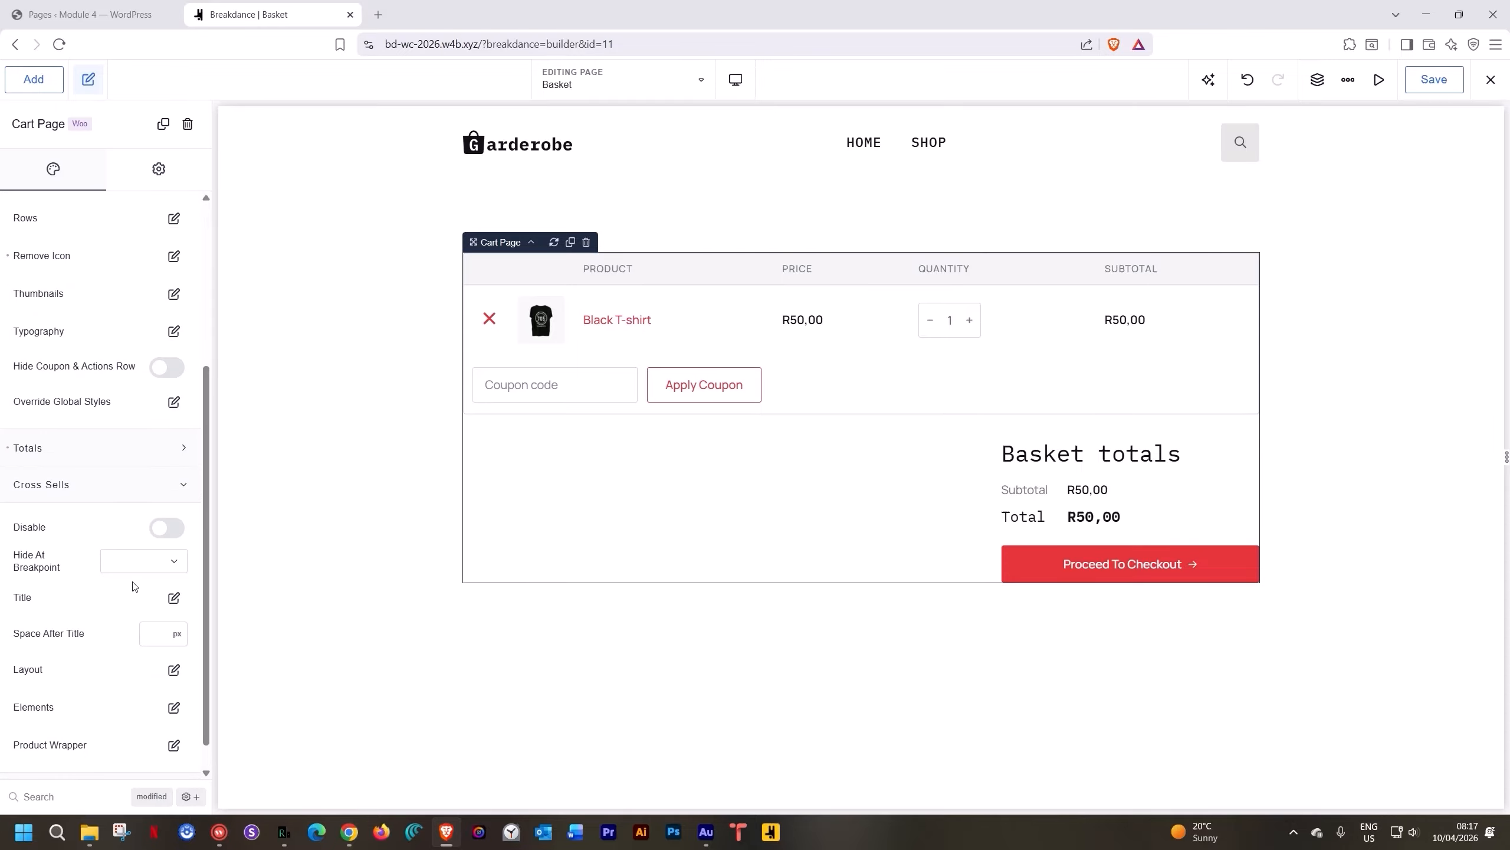
{"action": "left_click", "coordinate": [166, 528]}
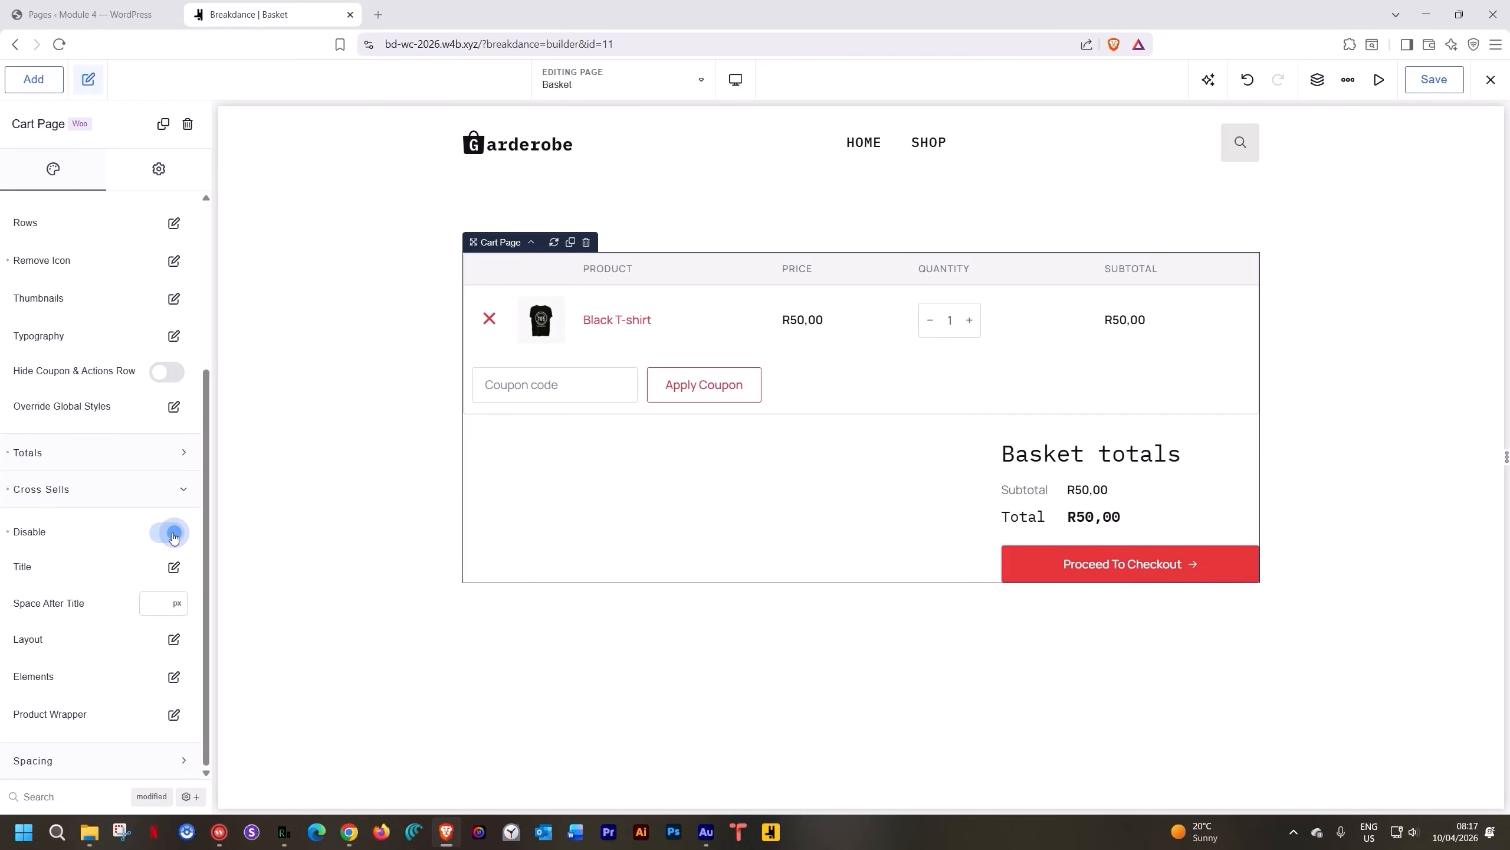
{"action": "left_click", "coordinate": [172, 533]}
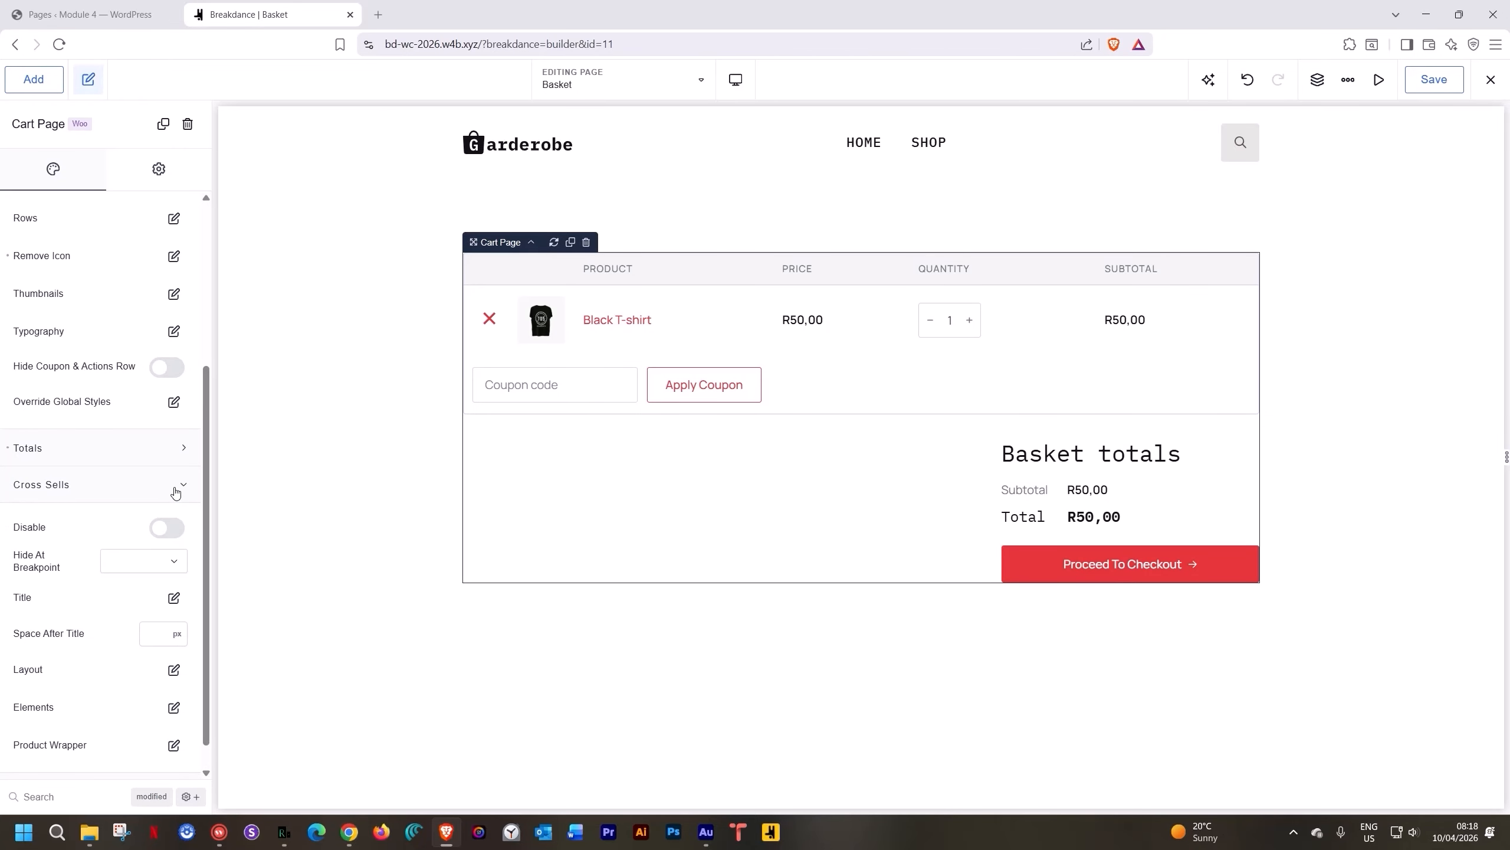
{"action": "left_click", "coordinate": [175, 491]}
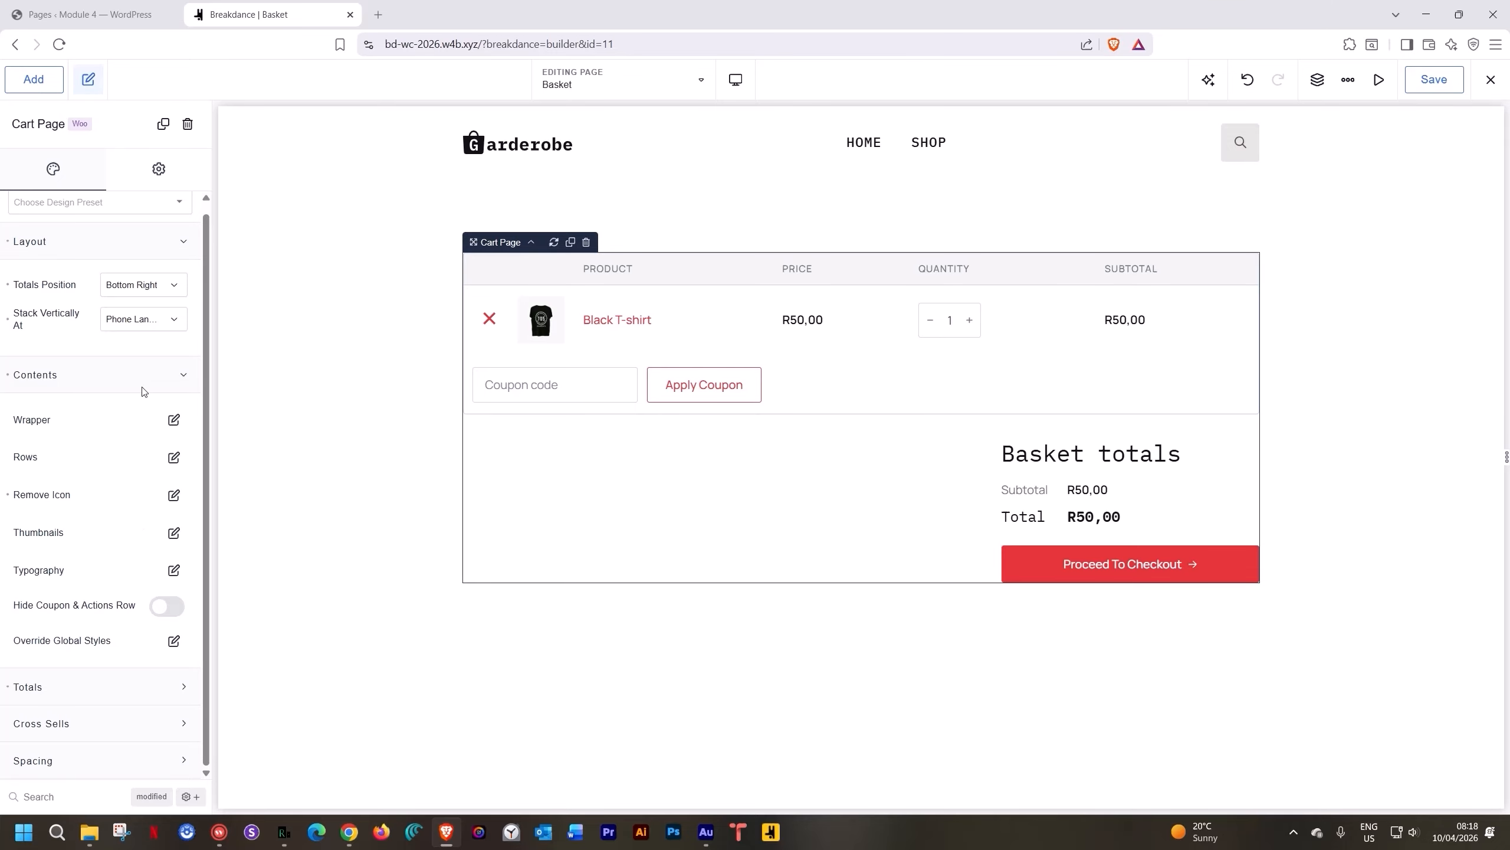
{"action": "left_click", "coordinate": [95, 376]}
{"action": "left_click", "coordinate": [142, 252]}
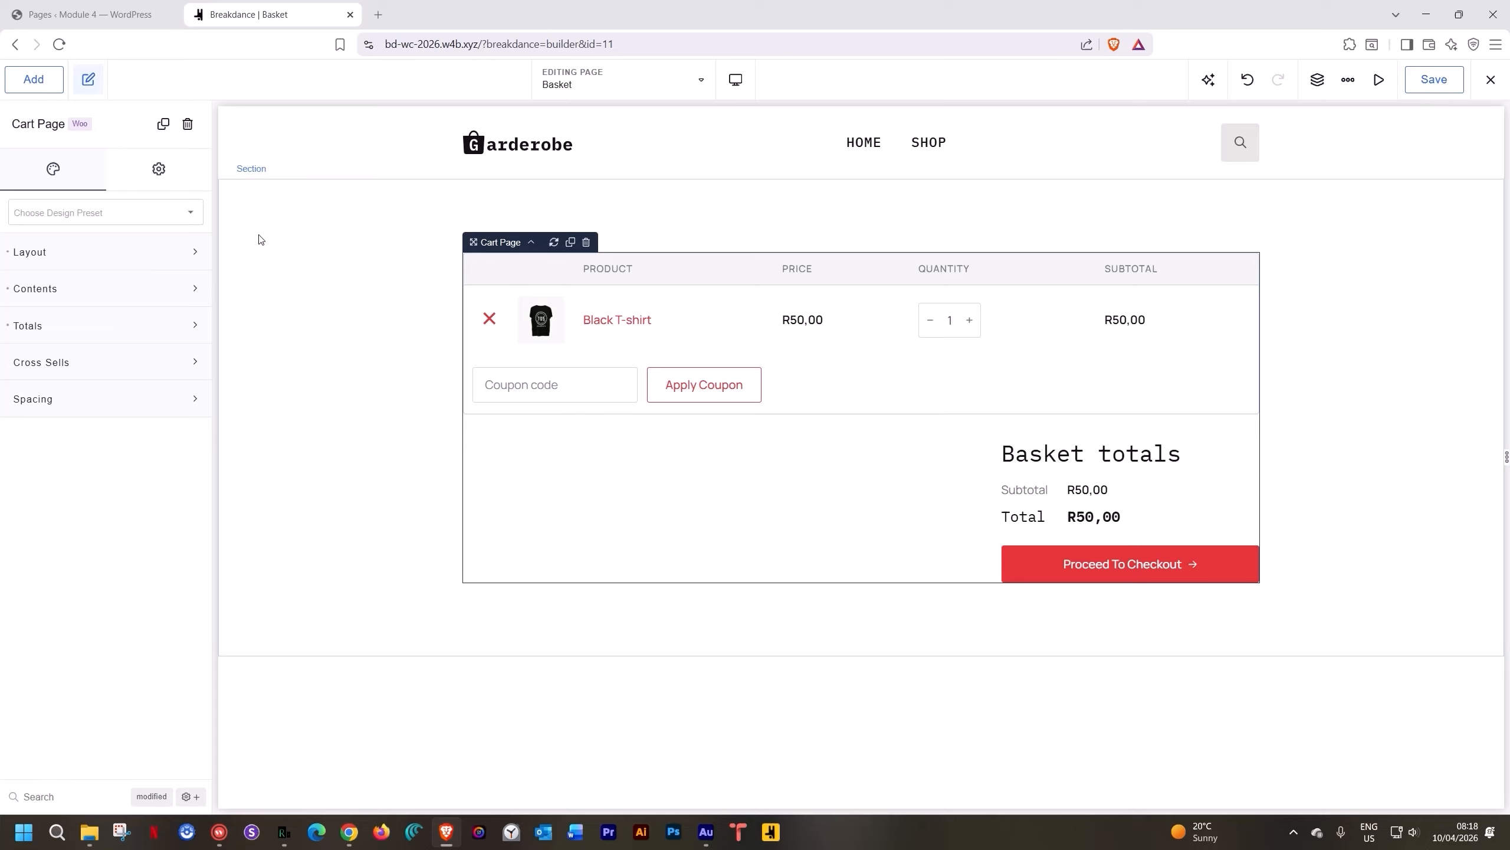
Save the Basket page and copy its URL from the exit menu
{"action": "left_click", "coordinate": [1450, 87]}
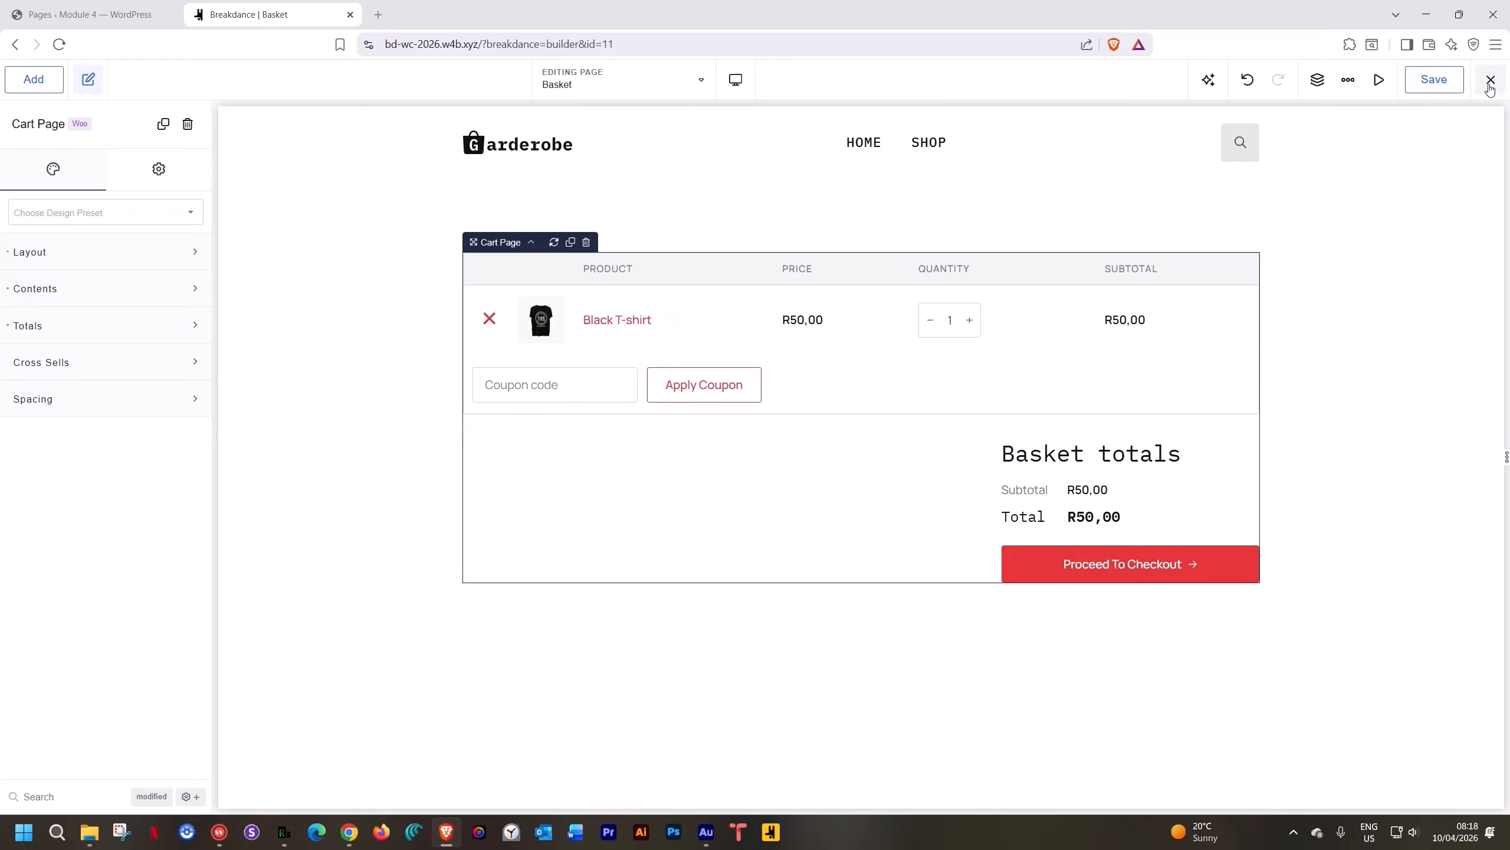
{"action": "left_click", "coordinate": [1490, 90]}
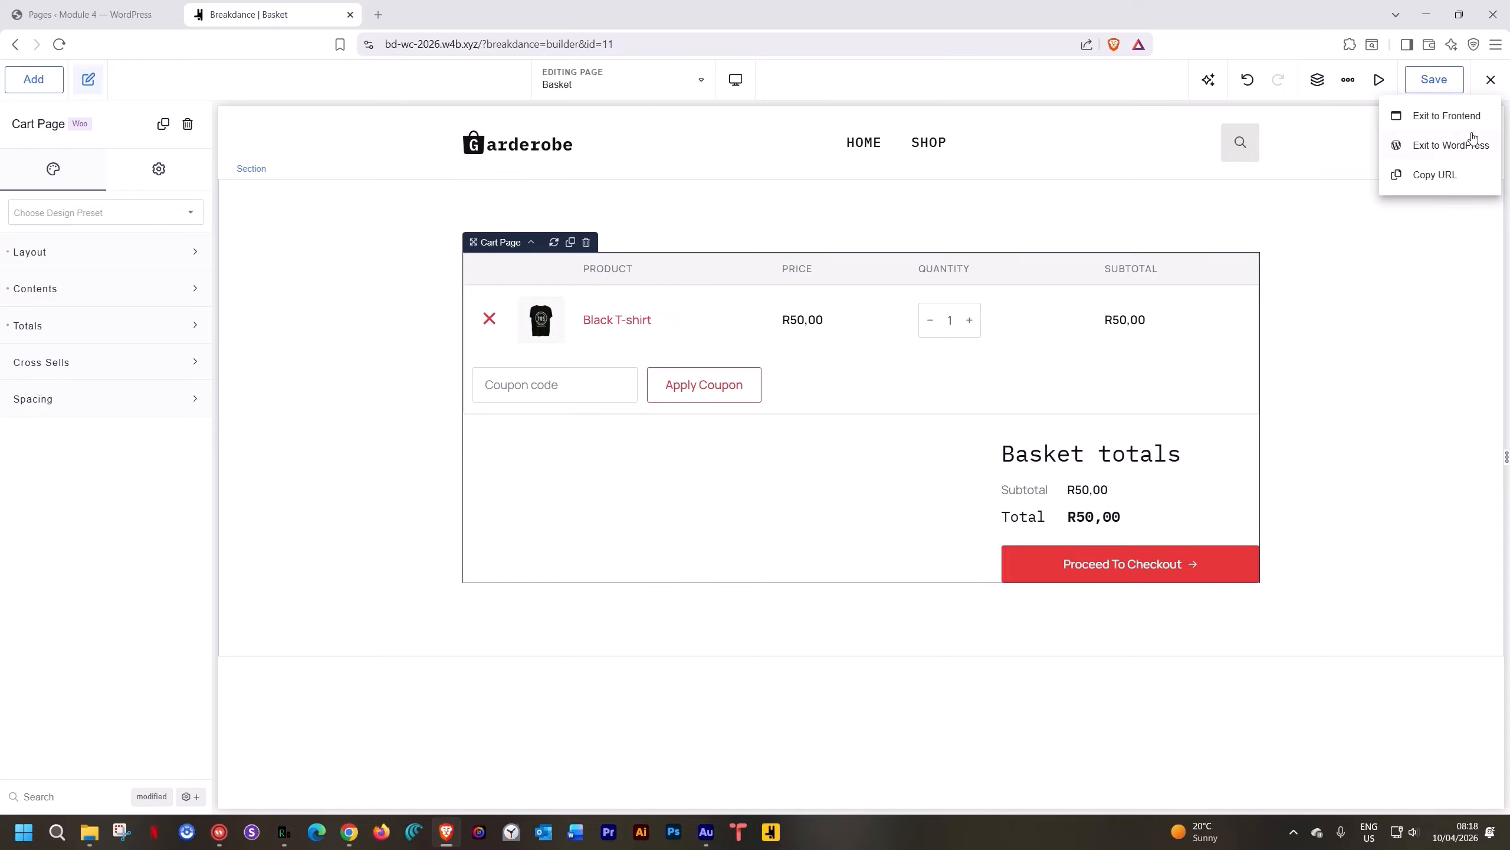
{"action": "left_click", "coordinate": [1447, 176]}
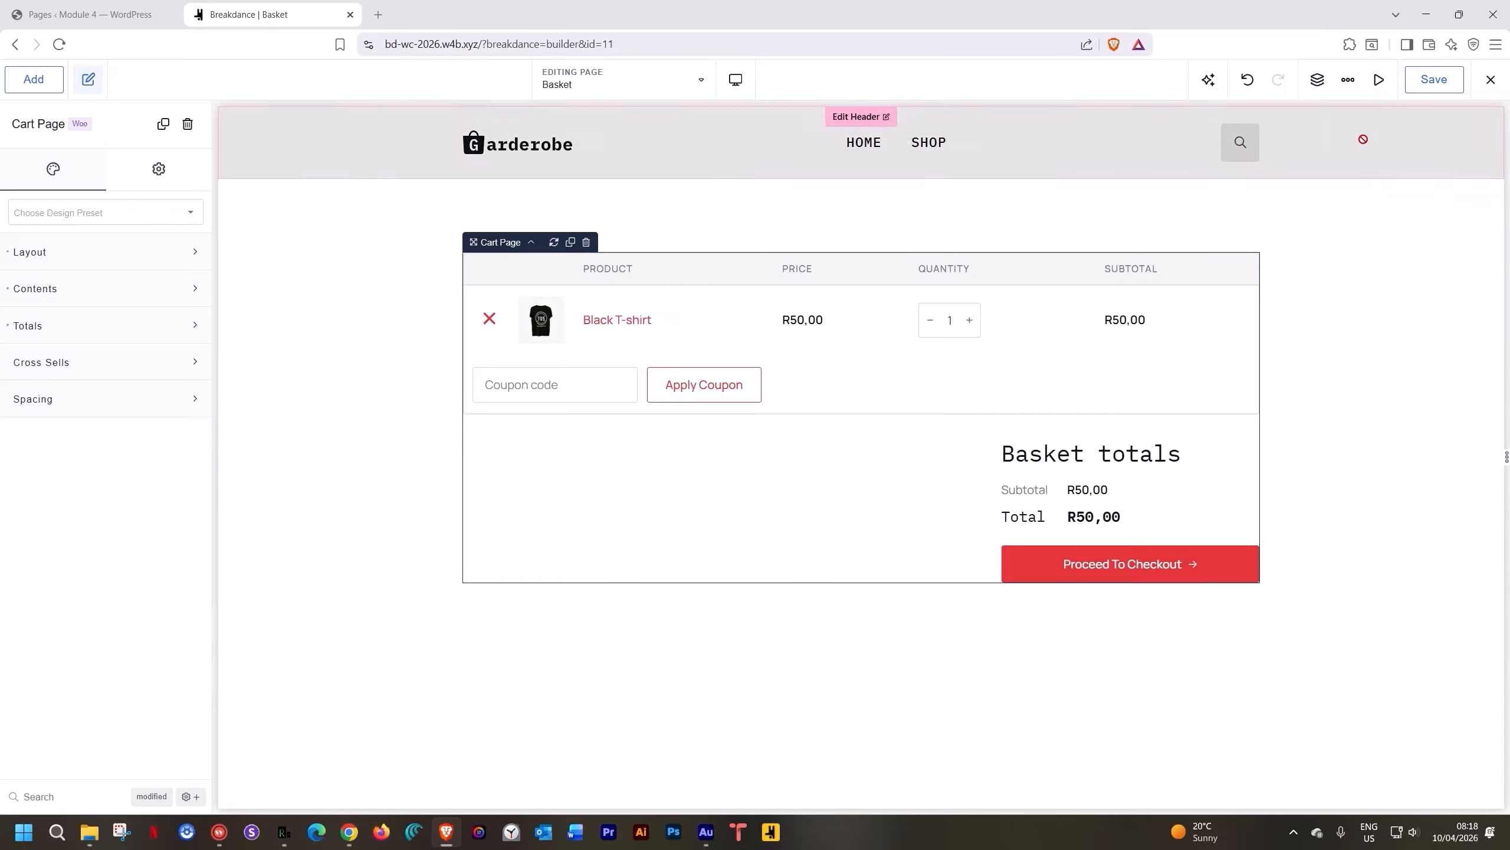
Load the copied basket URL in a new browser tab
{"action": "left_click", "coordinate": [378, 16]}
{"action": "type", "text": "https://bd-wc-2026.w4b.xyz/basket/"}
{"action": "key", "text": "Return"}
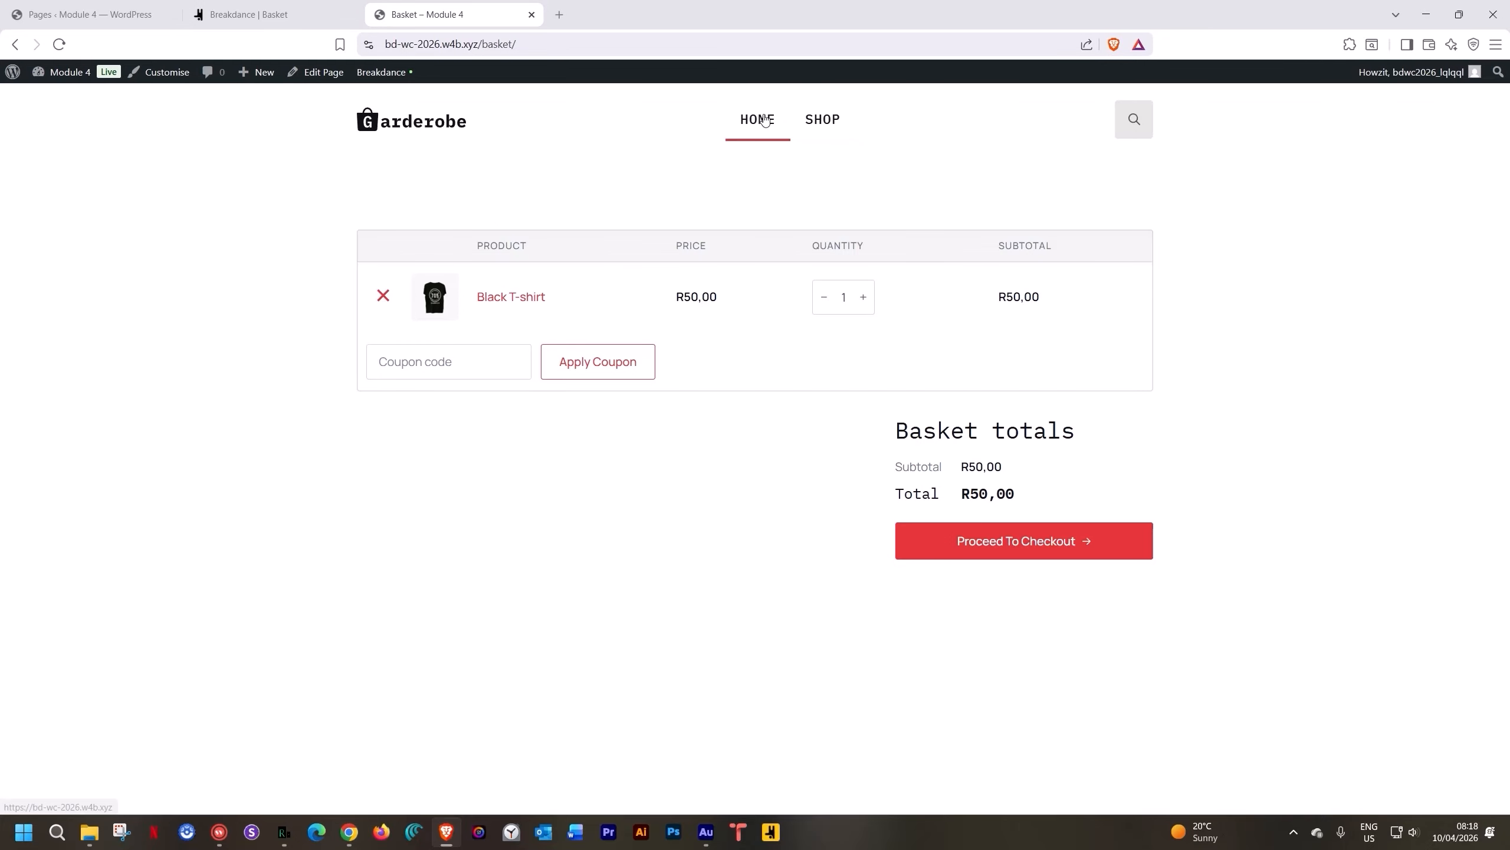
Add the Snapback Cap from the Shop to the basket, view it, and return to Breakdance
{"action": "left_click", "coordinate": [764, 120]}
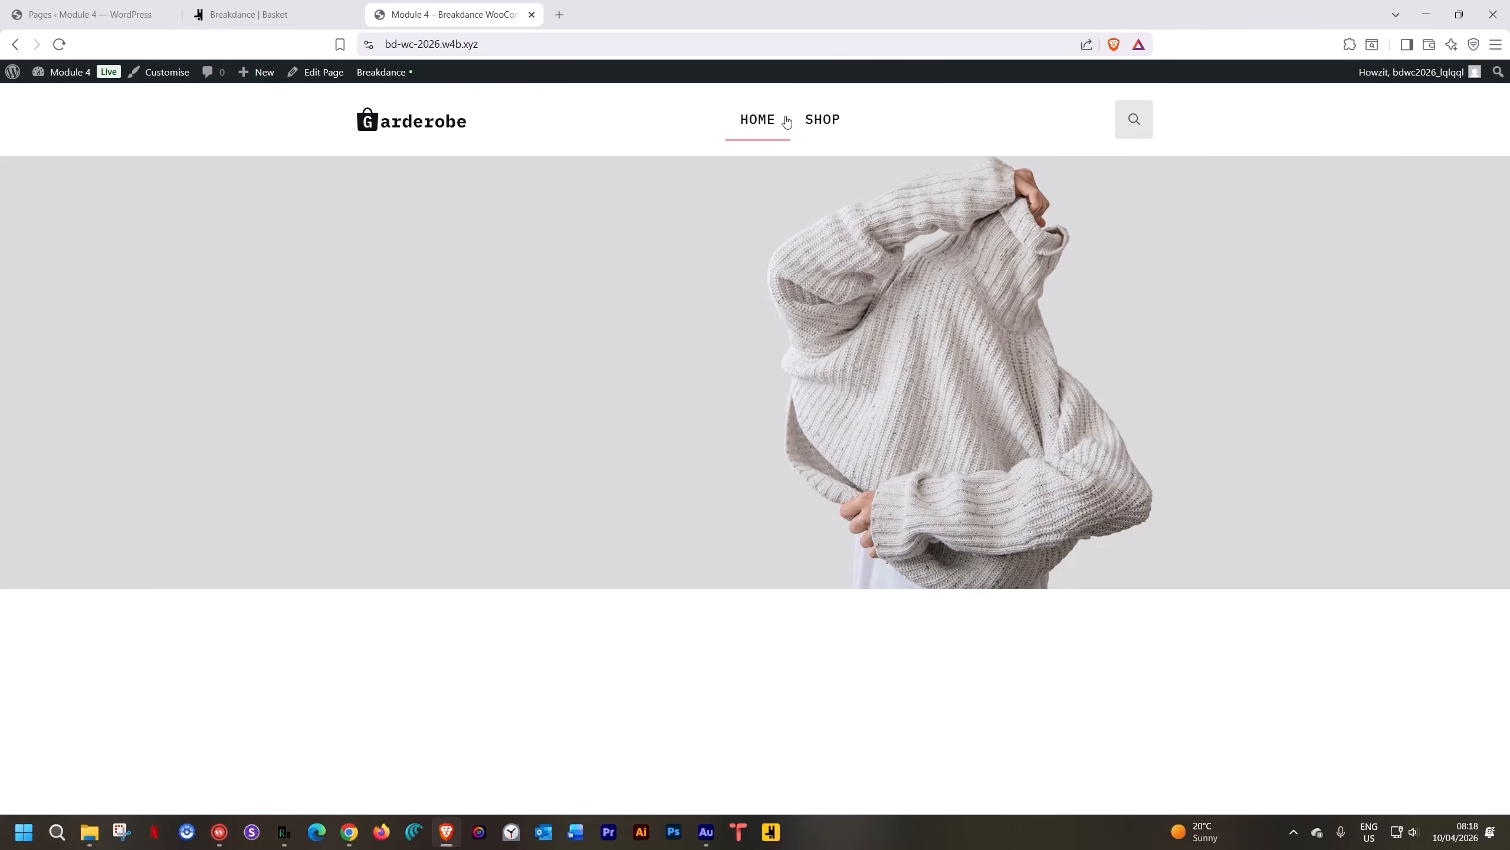
{"action": "left_click", "coordinate": [832, 120]}
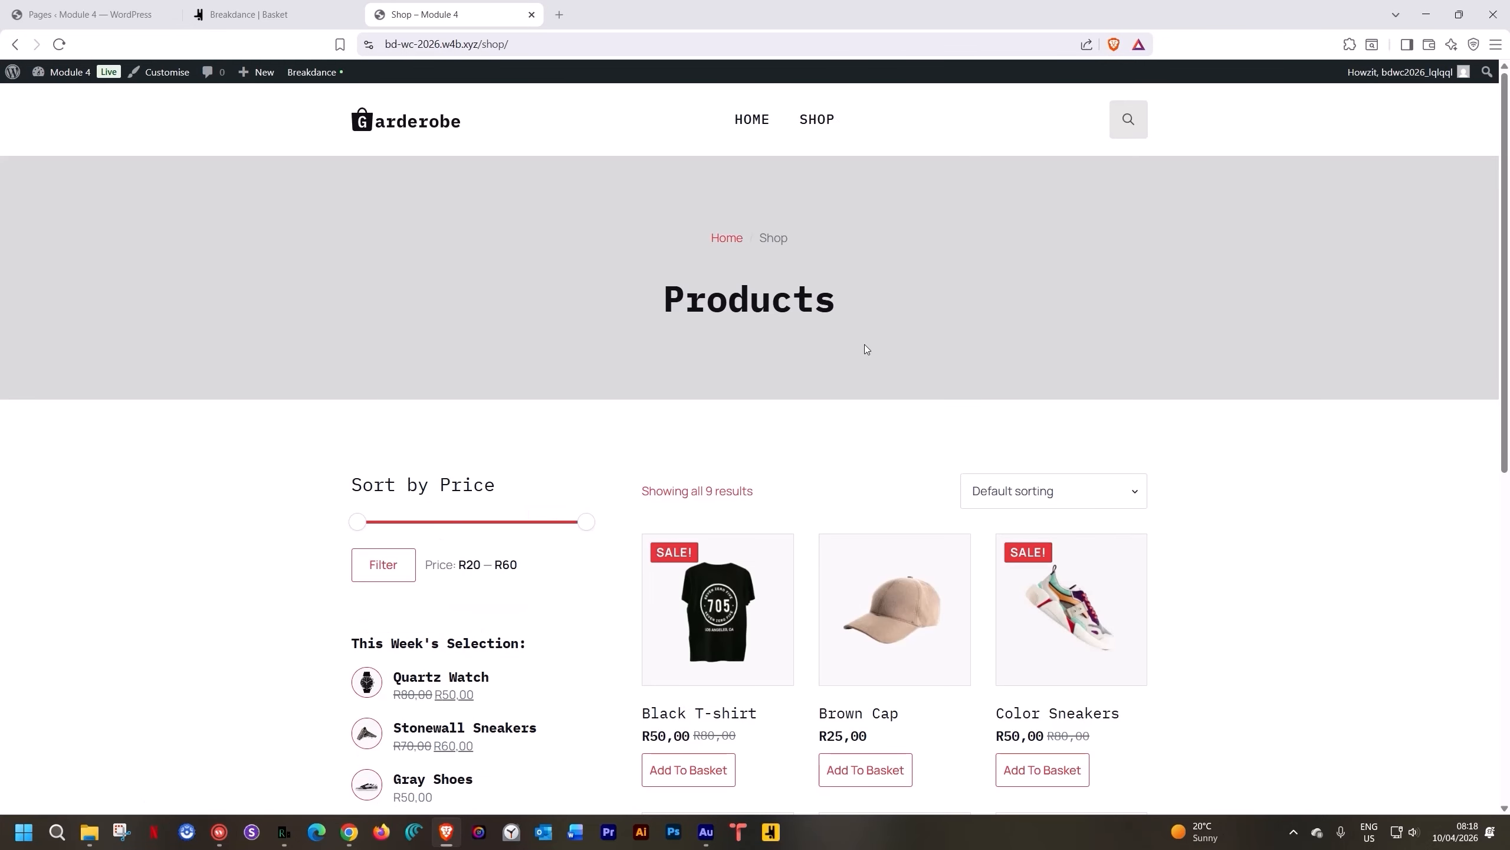
{"action": "scroll", "coordinate": [866, 348], "scroll_direction": "down", "scroll_amount": 8}
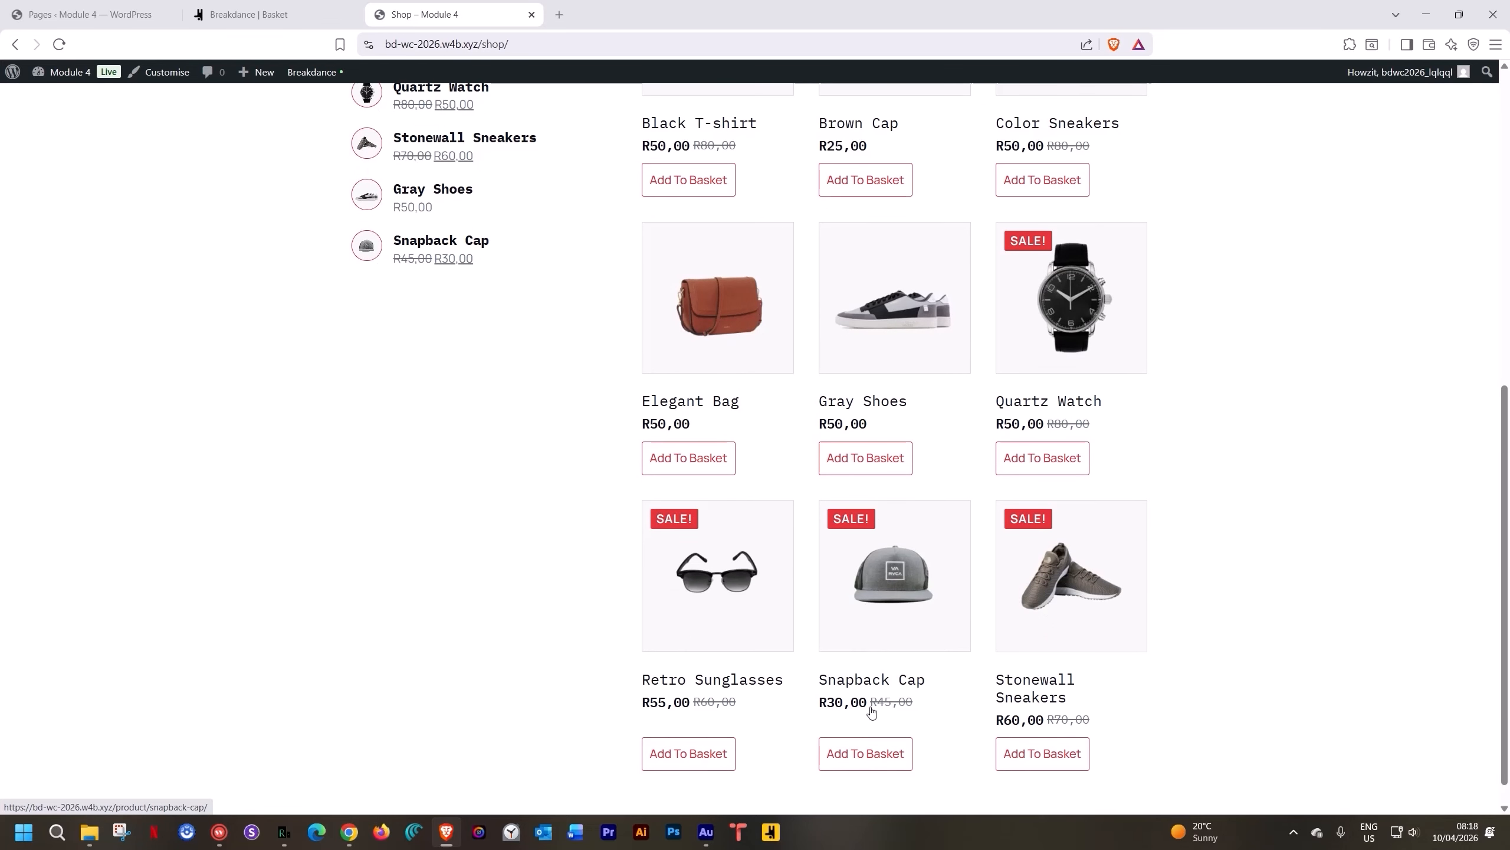
{"action": "left_click", "coordinate": [906, 682]}
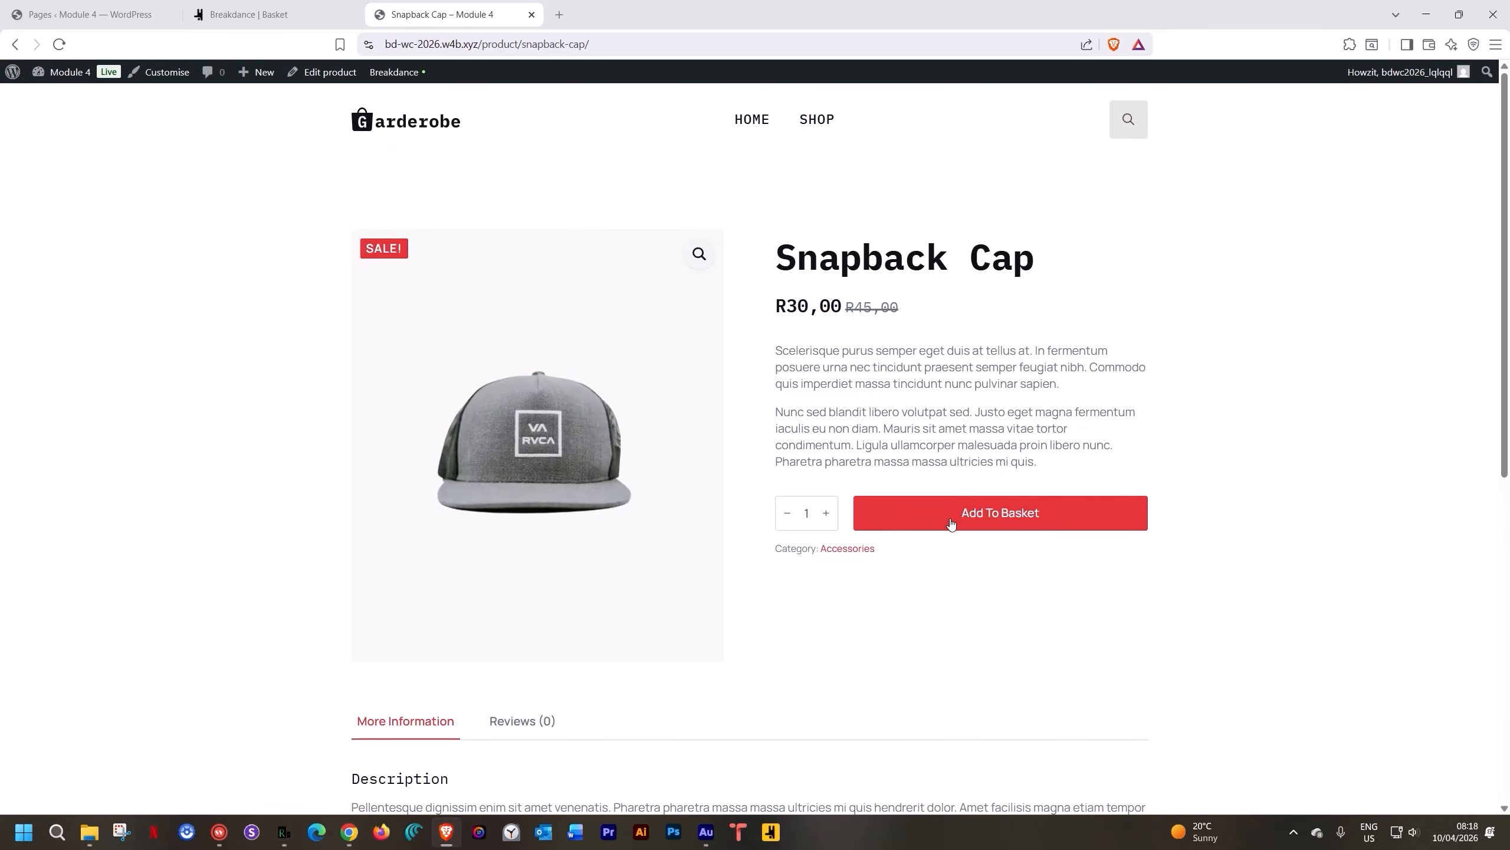
{"action": "left_click", "coordinate": [951, 519]}
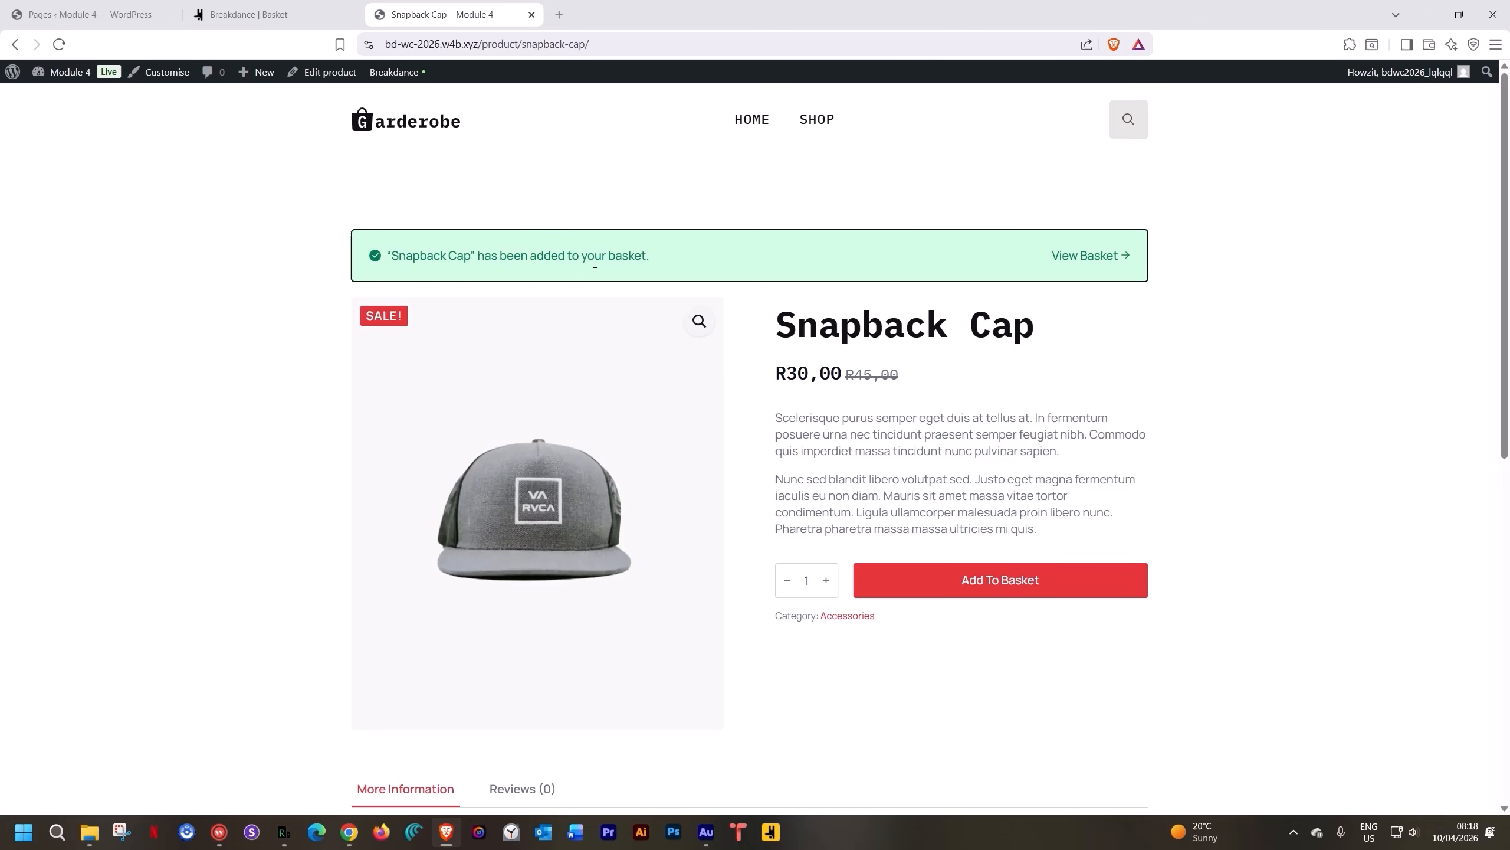
{"action": "left_click", "coordinate": [1079, 263]}
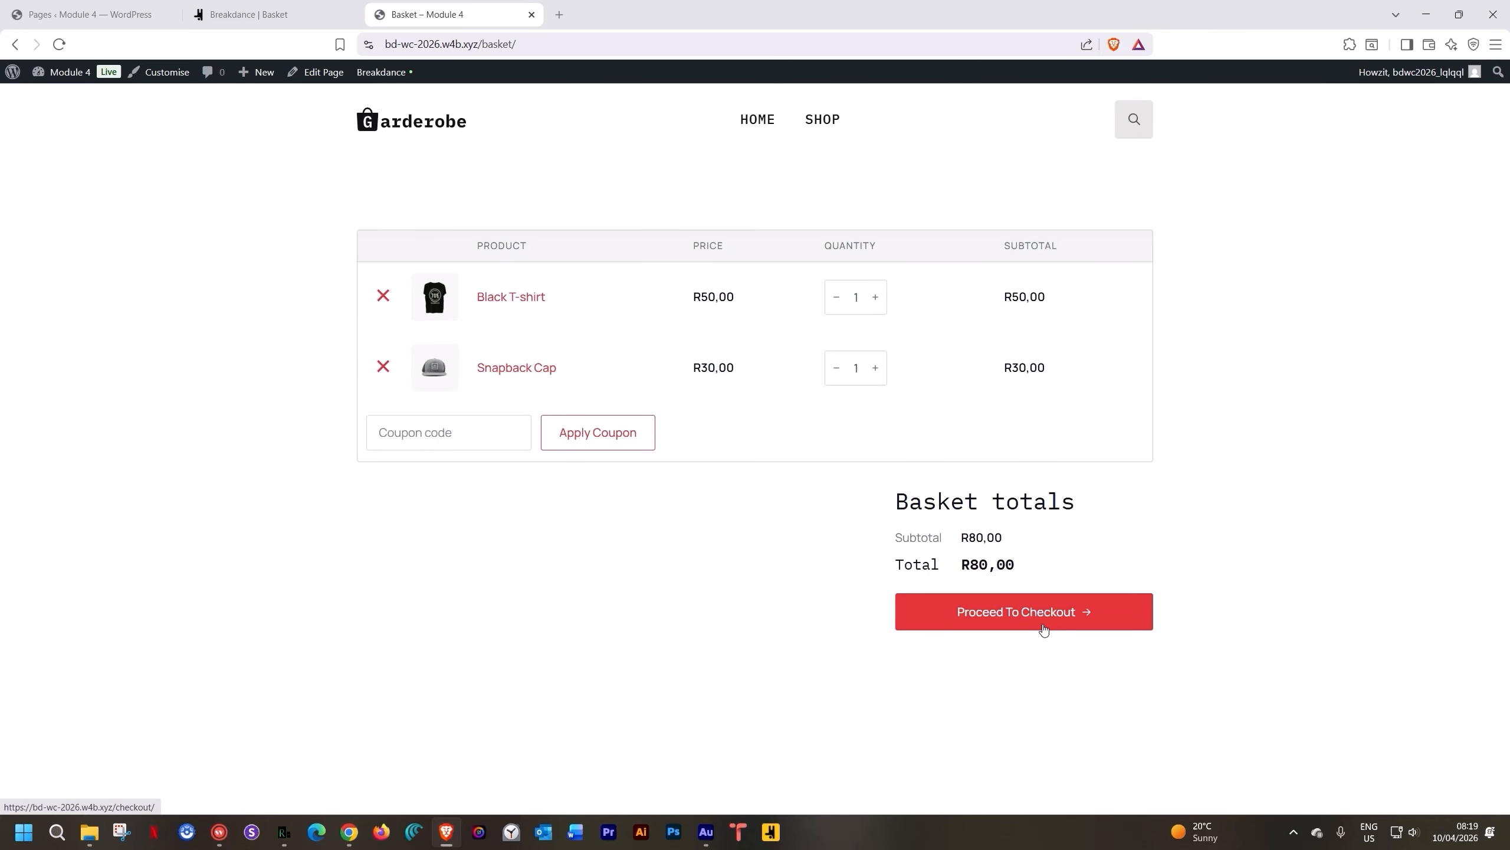
{"action": "left_click", "coordinate": [256, 5]}
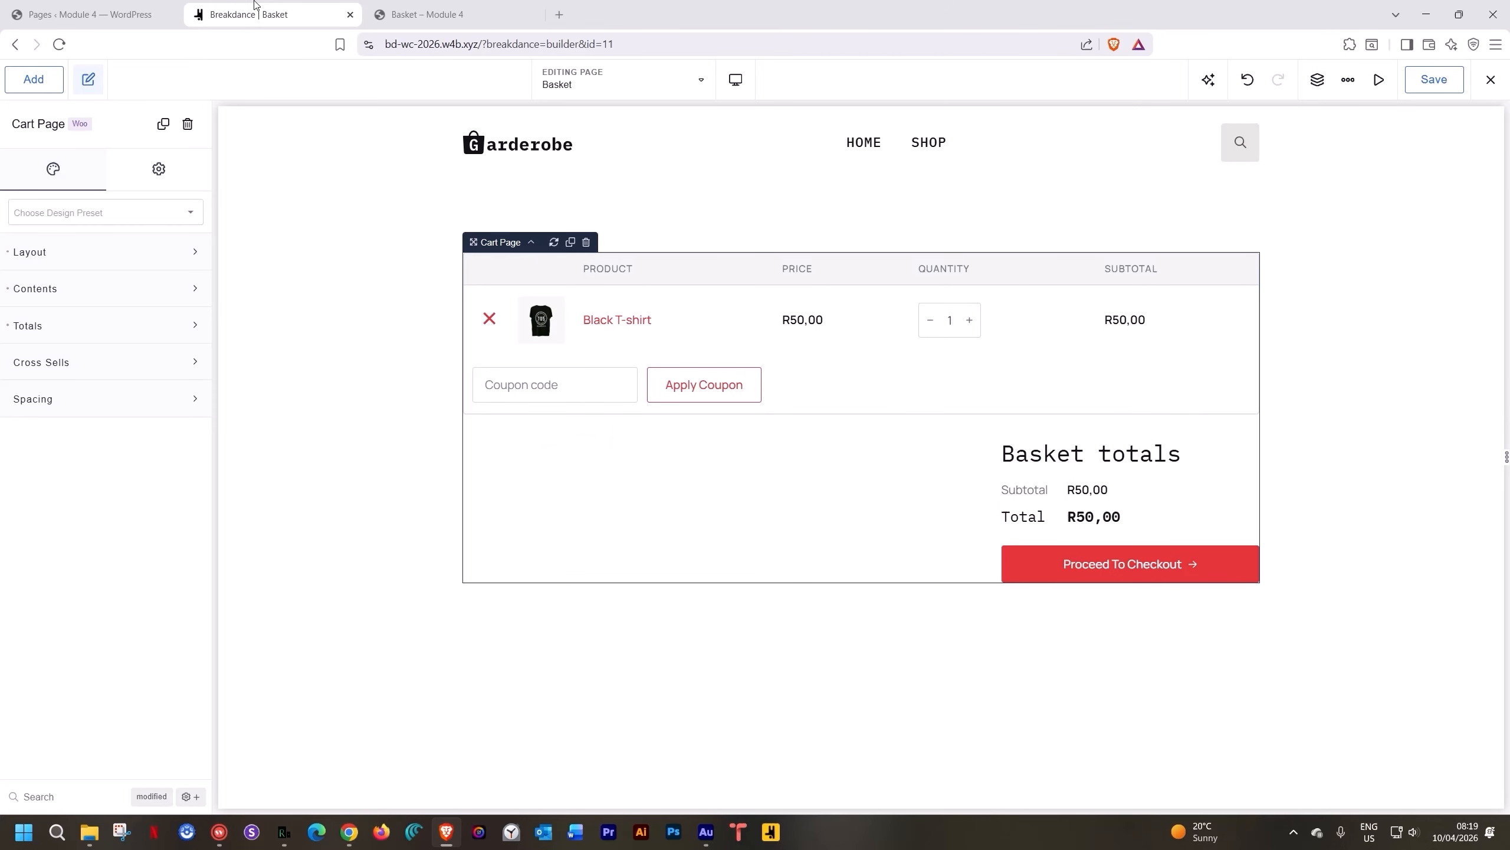
Save the Basket page and switch to editing the Products template
{"action": "left_click", "coordinate": [1433, 84]}
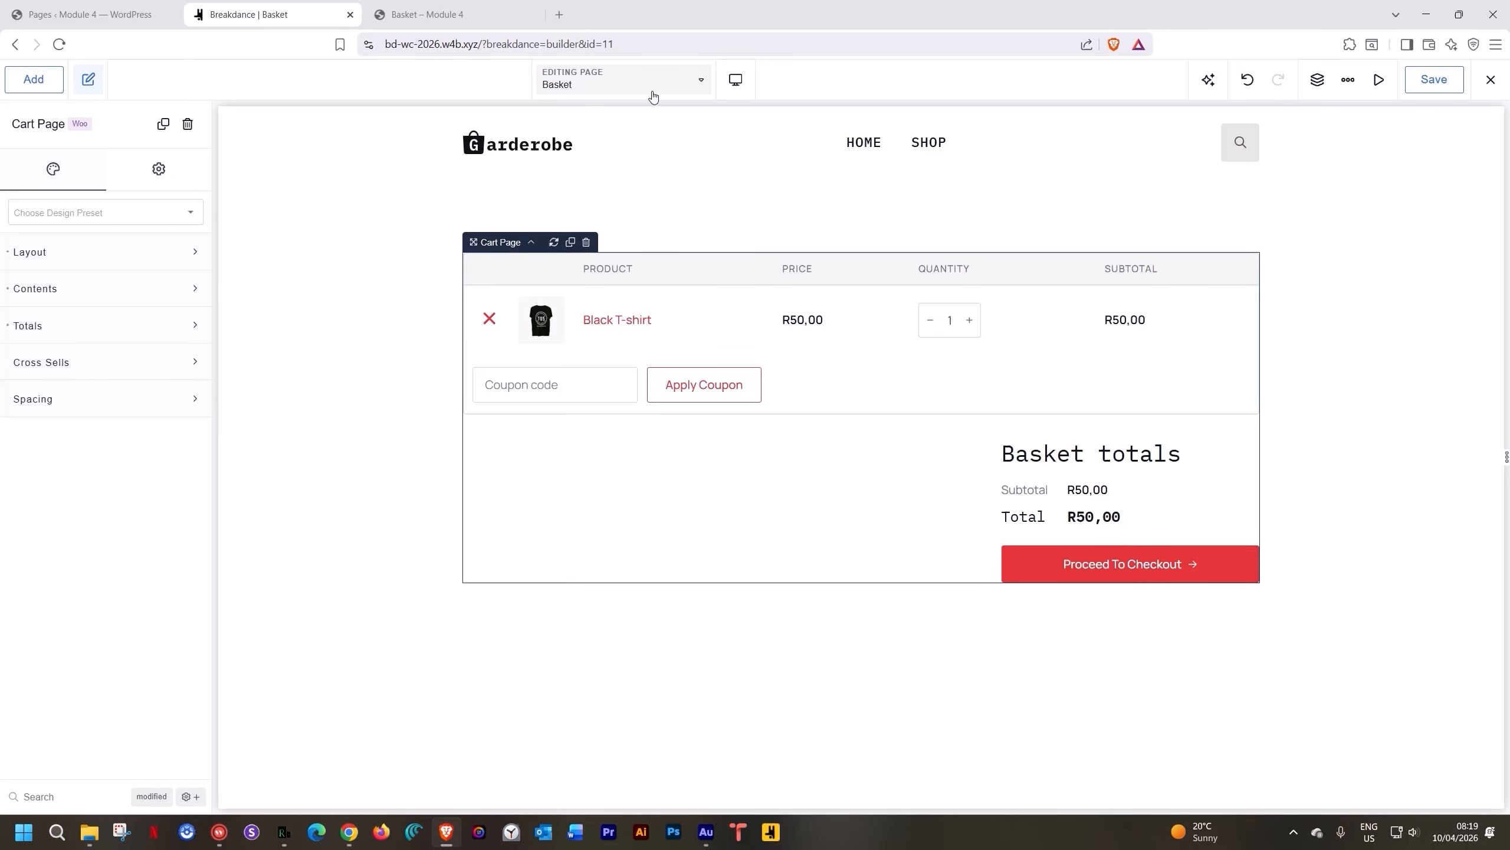
{"action": "left_click", "coordinate": [648, 95]}
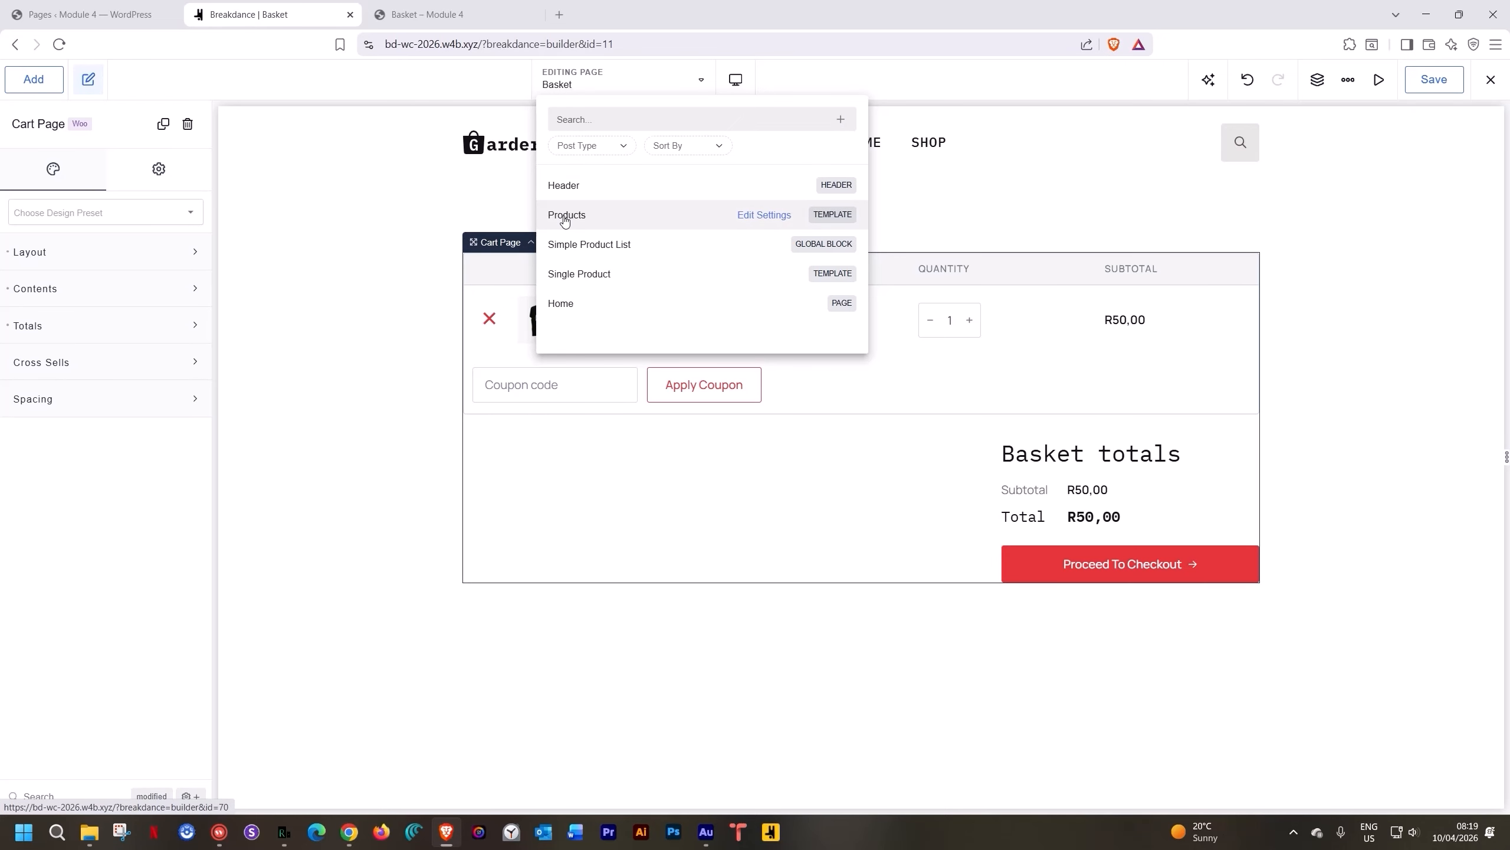
{"action": "left_click", "coordinate": [564, 218]}
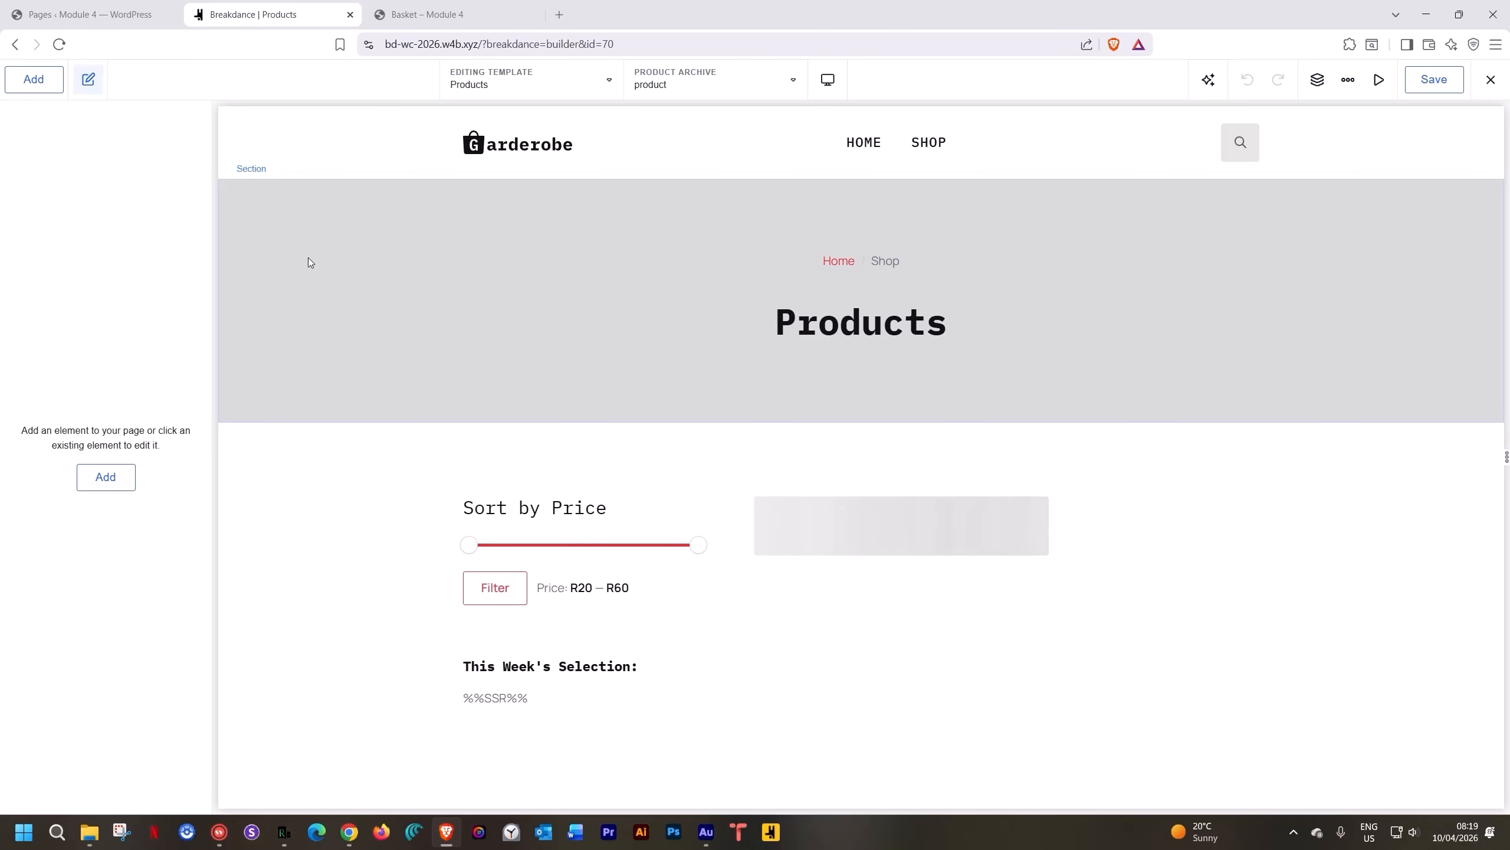
Copy the Products template's grey hero section and return to the Basket page
{"action": "right_click", "coordinate": [308, 231]}
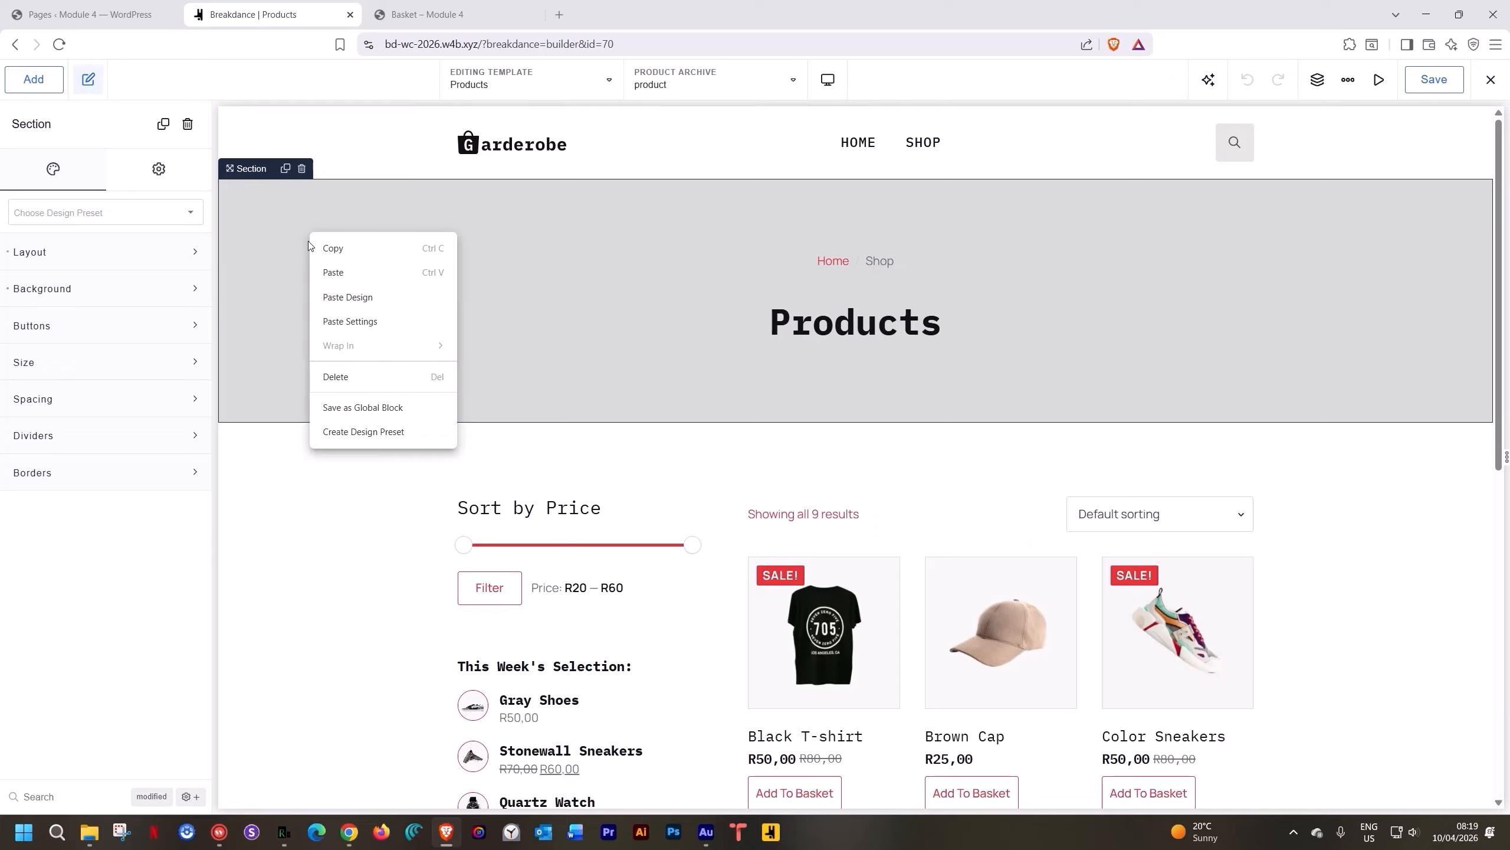
{"action": "left_click", "coordinate": [342, 254]}
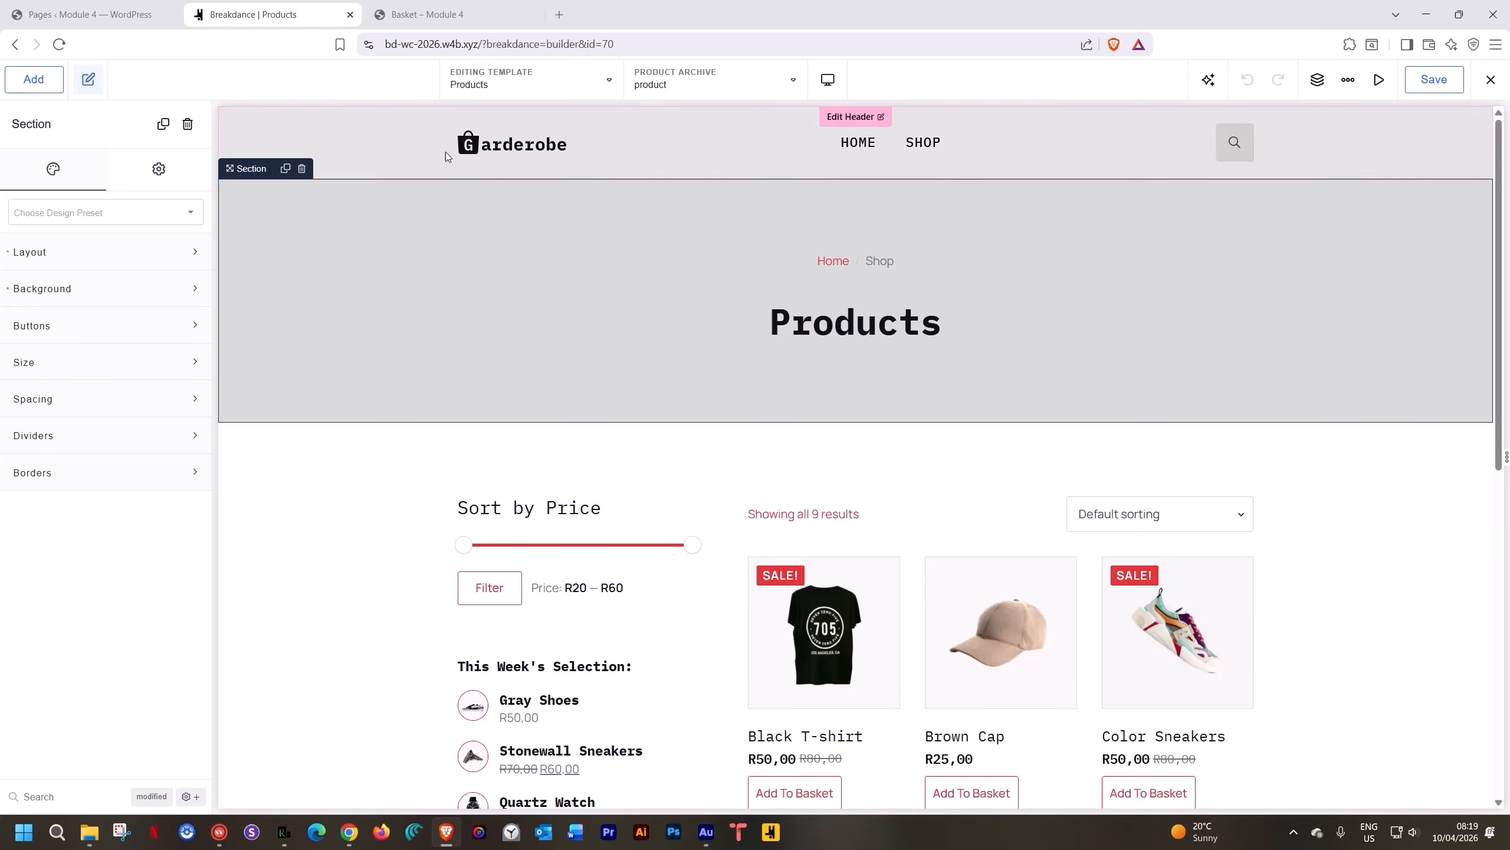
{"action": "left_click", "coordinate": [580, 80]}
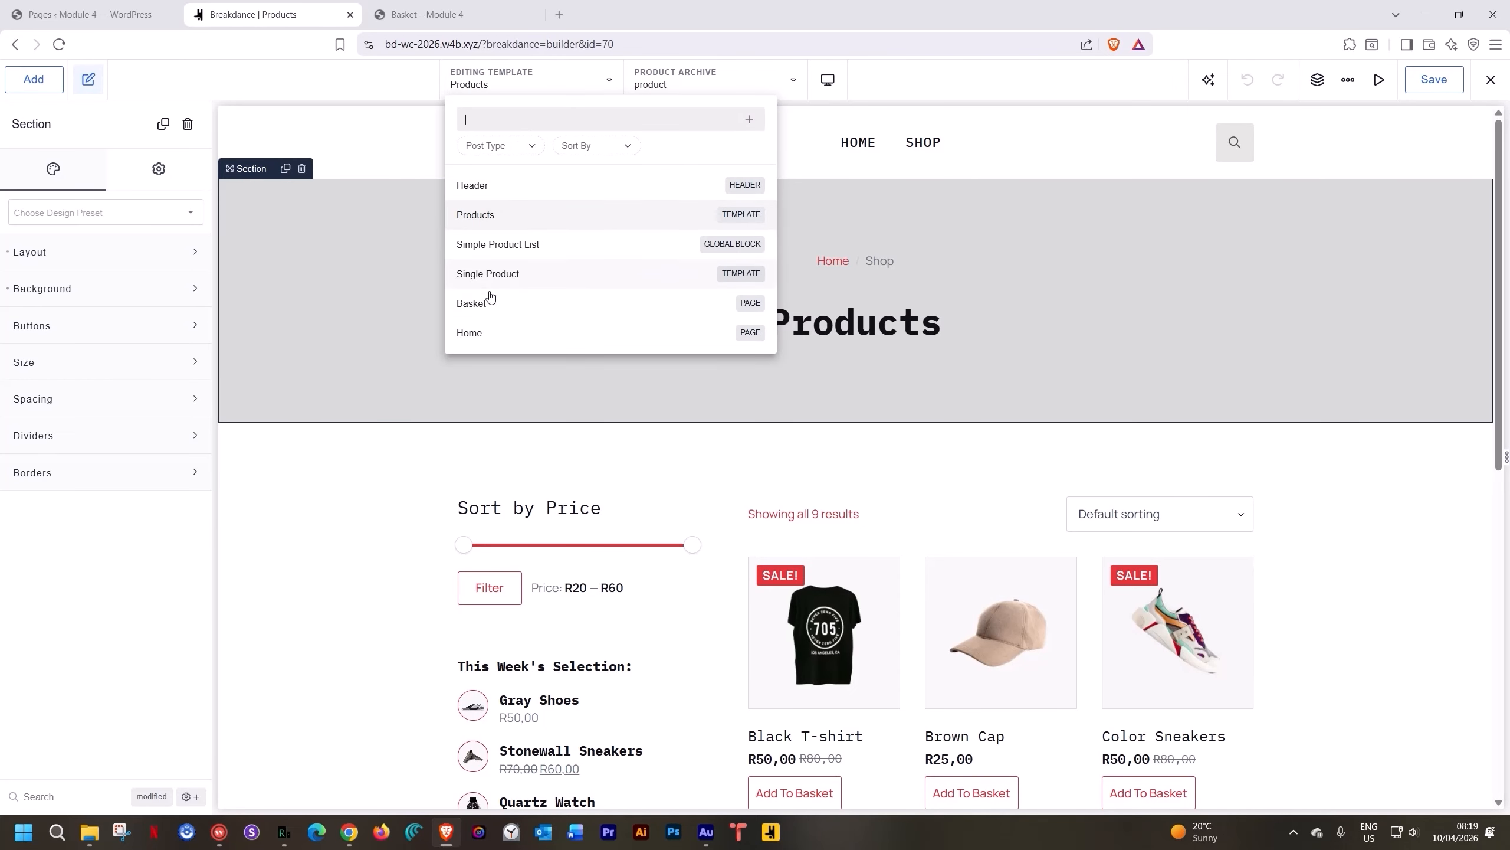
{"action": "left_click", "coordinate": [472, 303]}
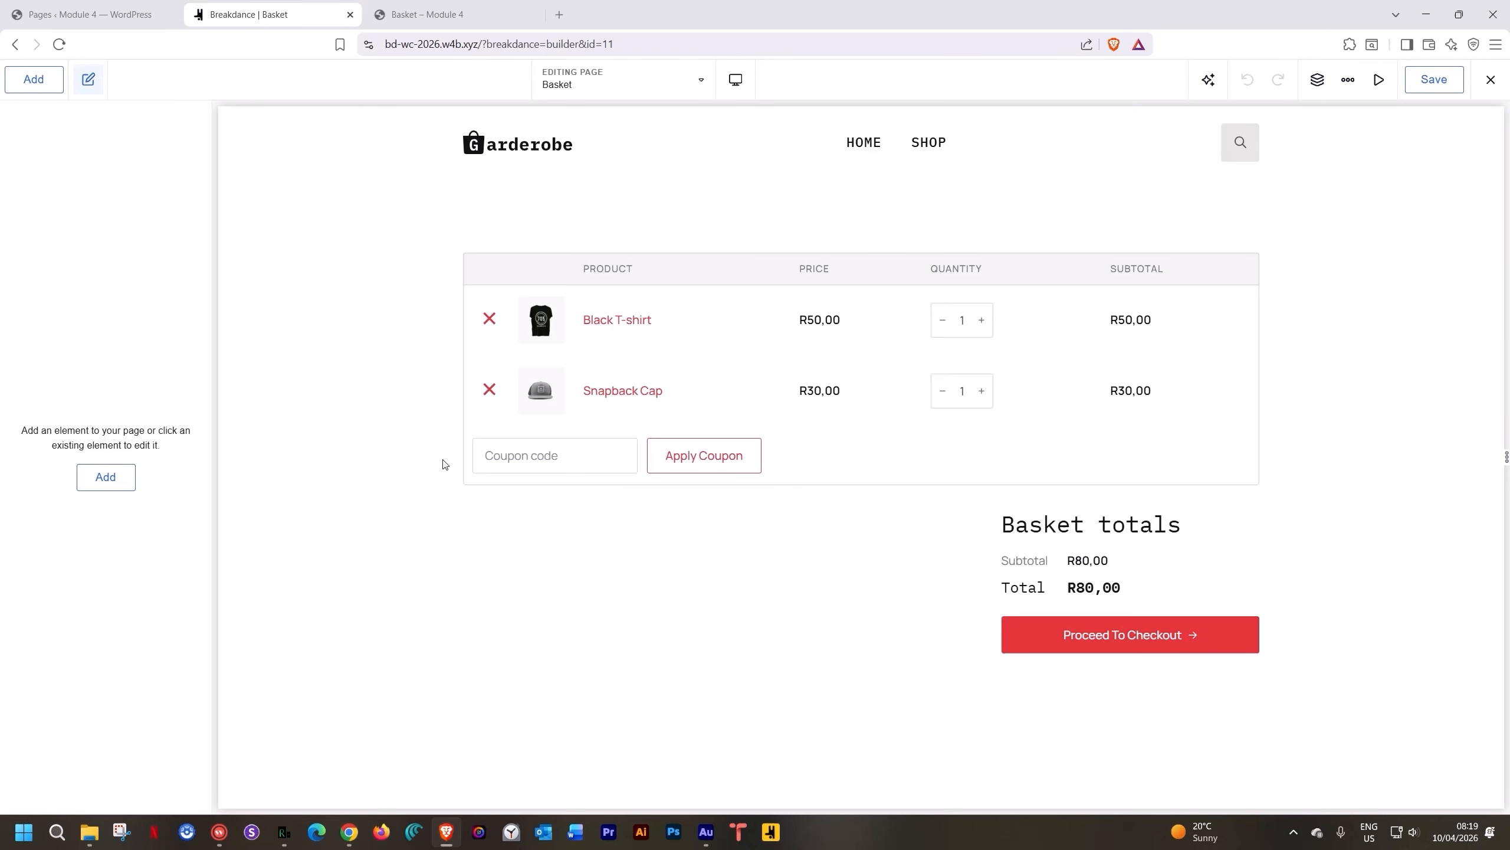
Paste the copied hero section and drag it above the cart section
{"action": "right_click", "coordinate": [403, 211]}
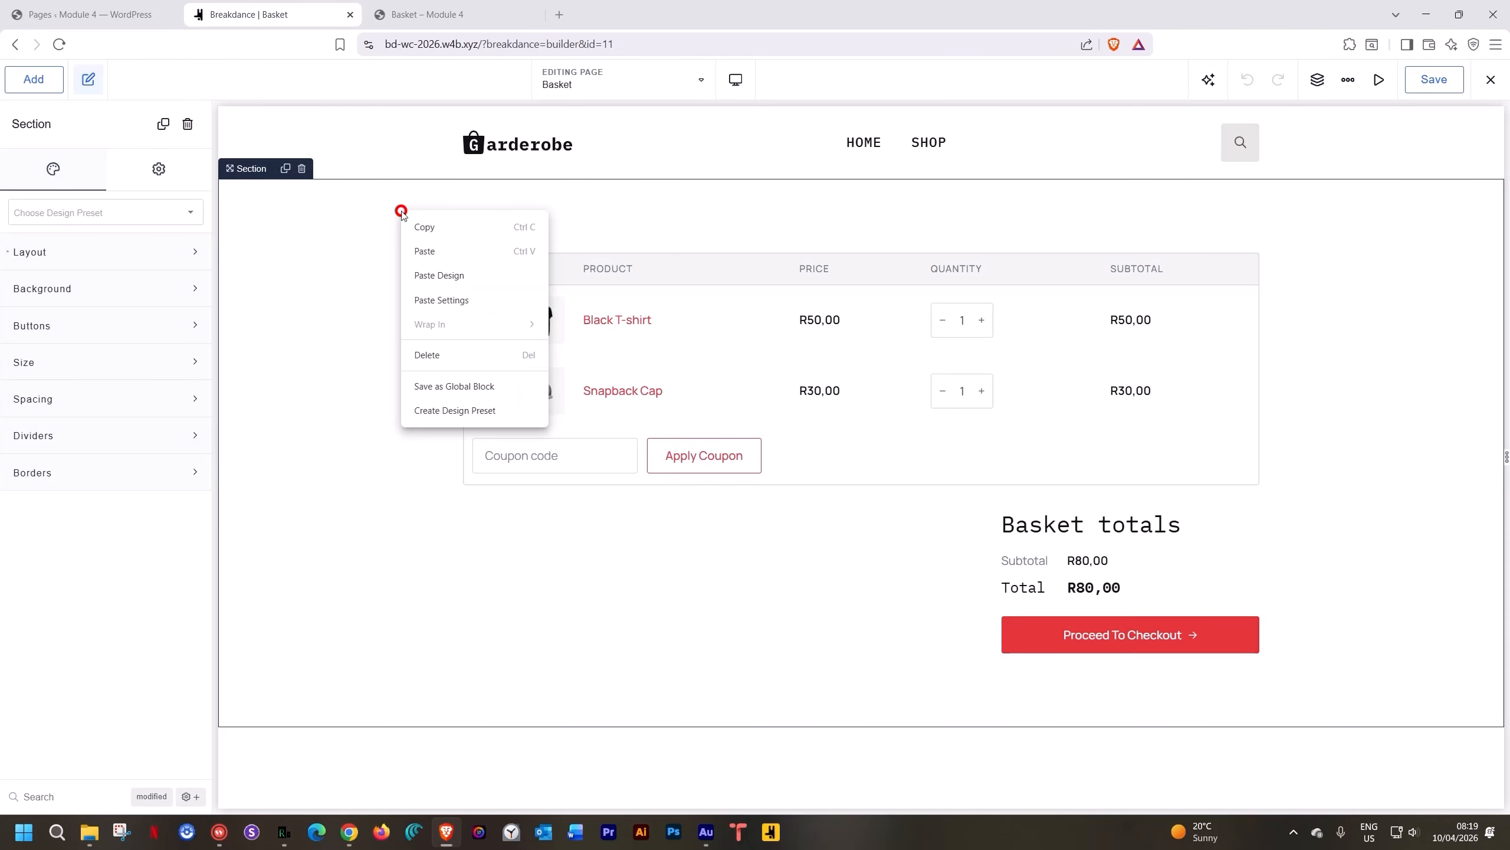
{"action": "left_click", "coordinate": [432, 256]}
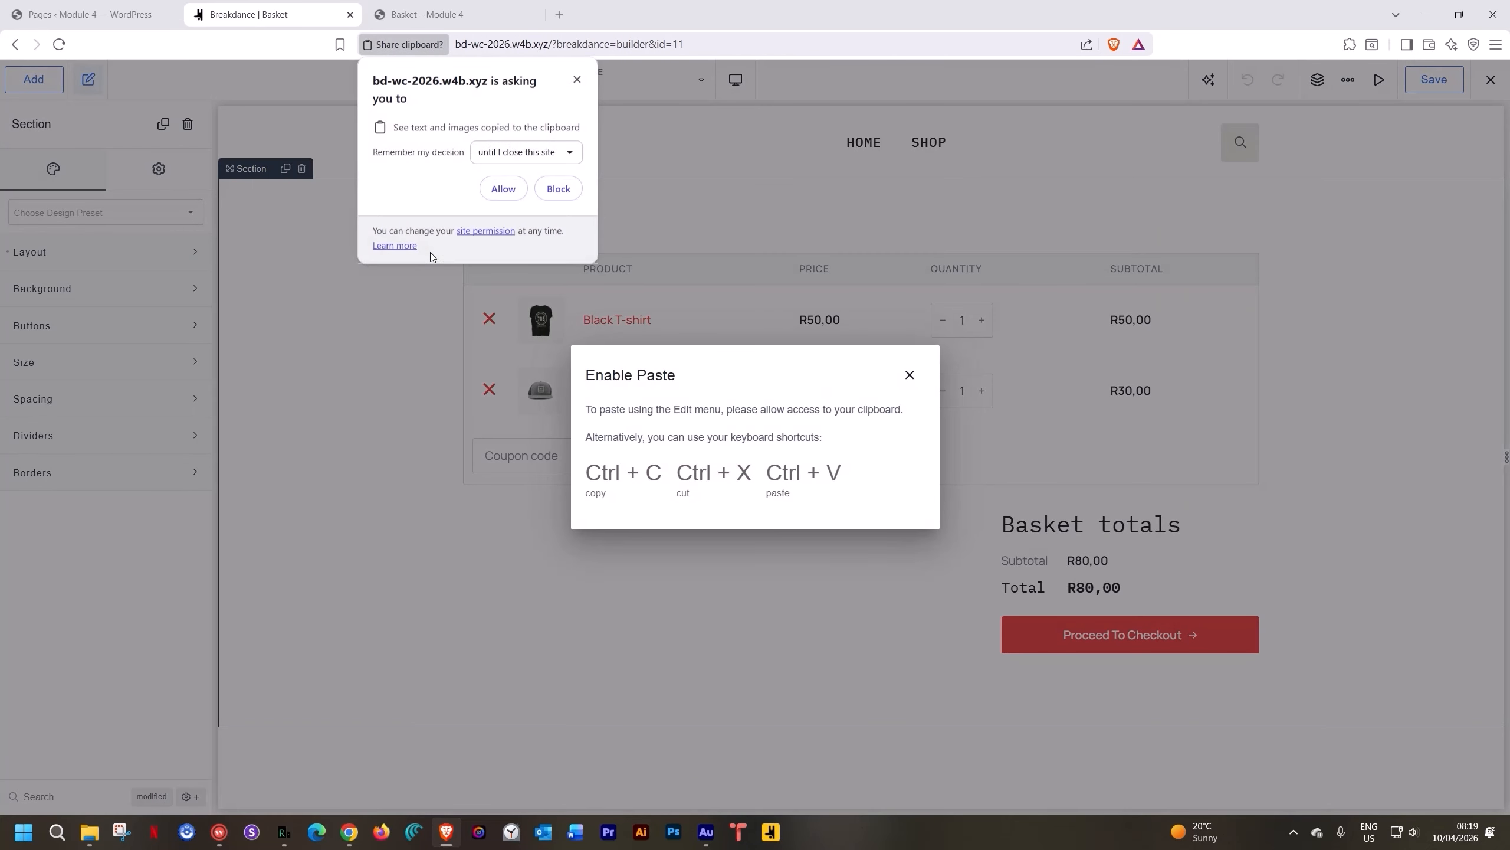
{"action": "left_click", "coordinate": [504, 189]}
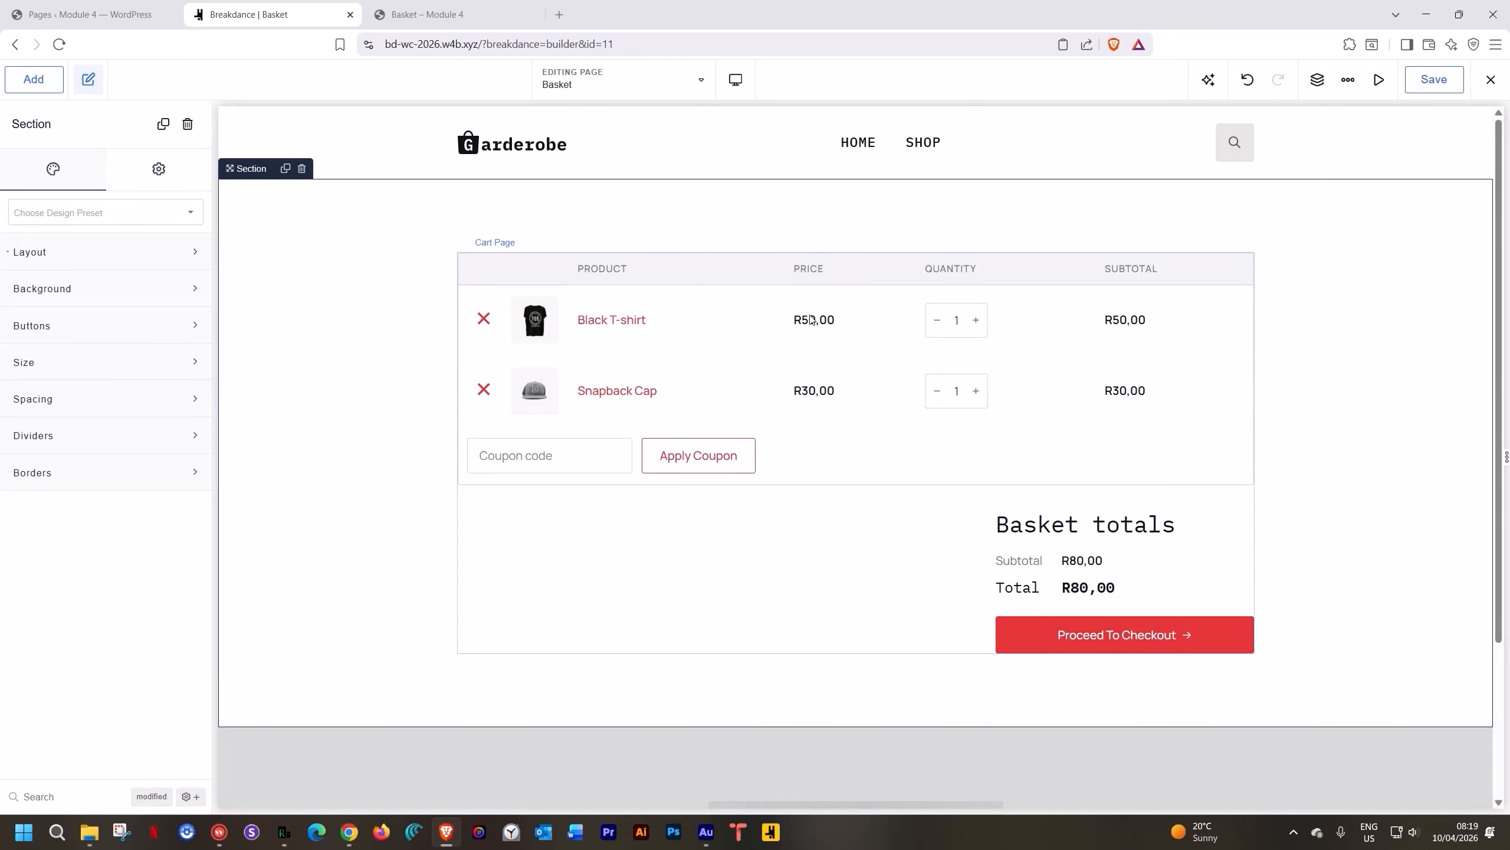
{"action": "scroll", "coordinate": [918, 366], "scroll_direction": "down", "scroll_amount": 3}
{"action": "scroll", "coordinate": [787, 645], "scroll_direction": "up", "scroll_amount": 3}
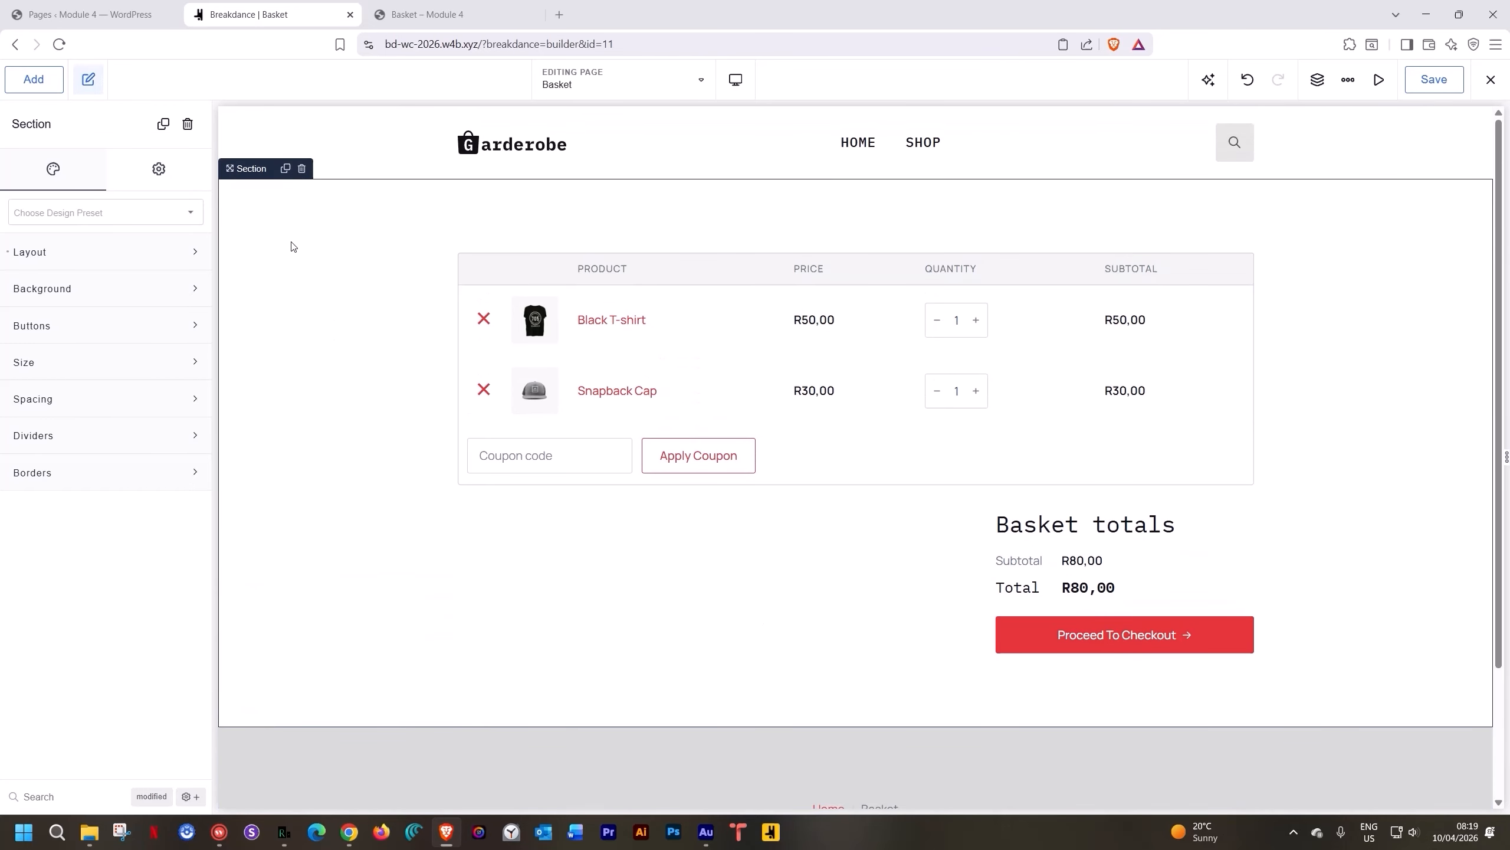
{"action": "left_click", "coordinate": [1315, 81]}
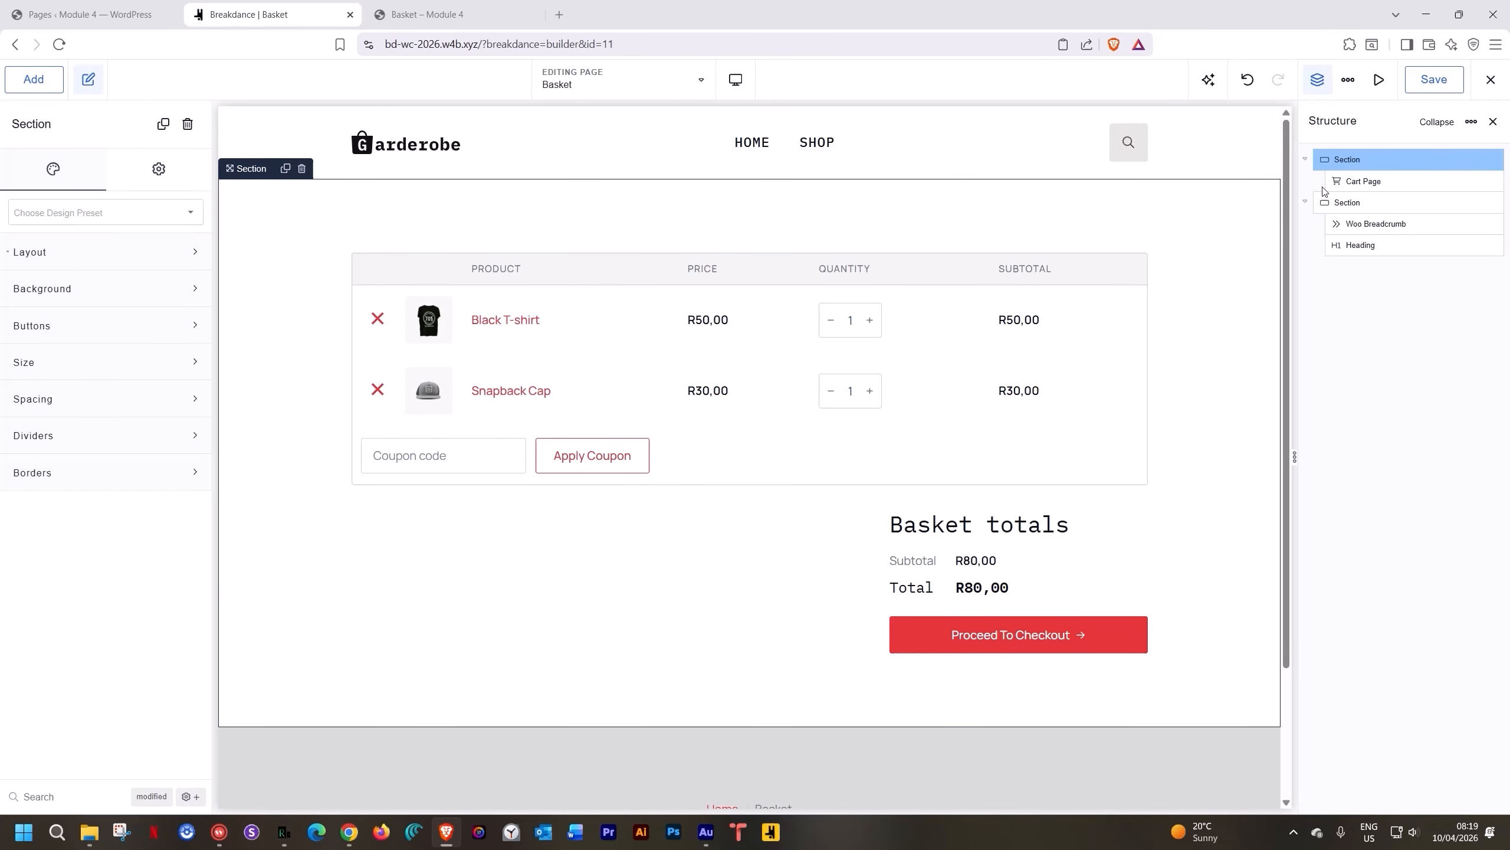
{"action": "left_click_drag", "start_coordinate": [1335, 201], "coordinate": [1337, 153]}
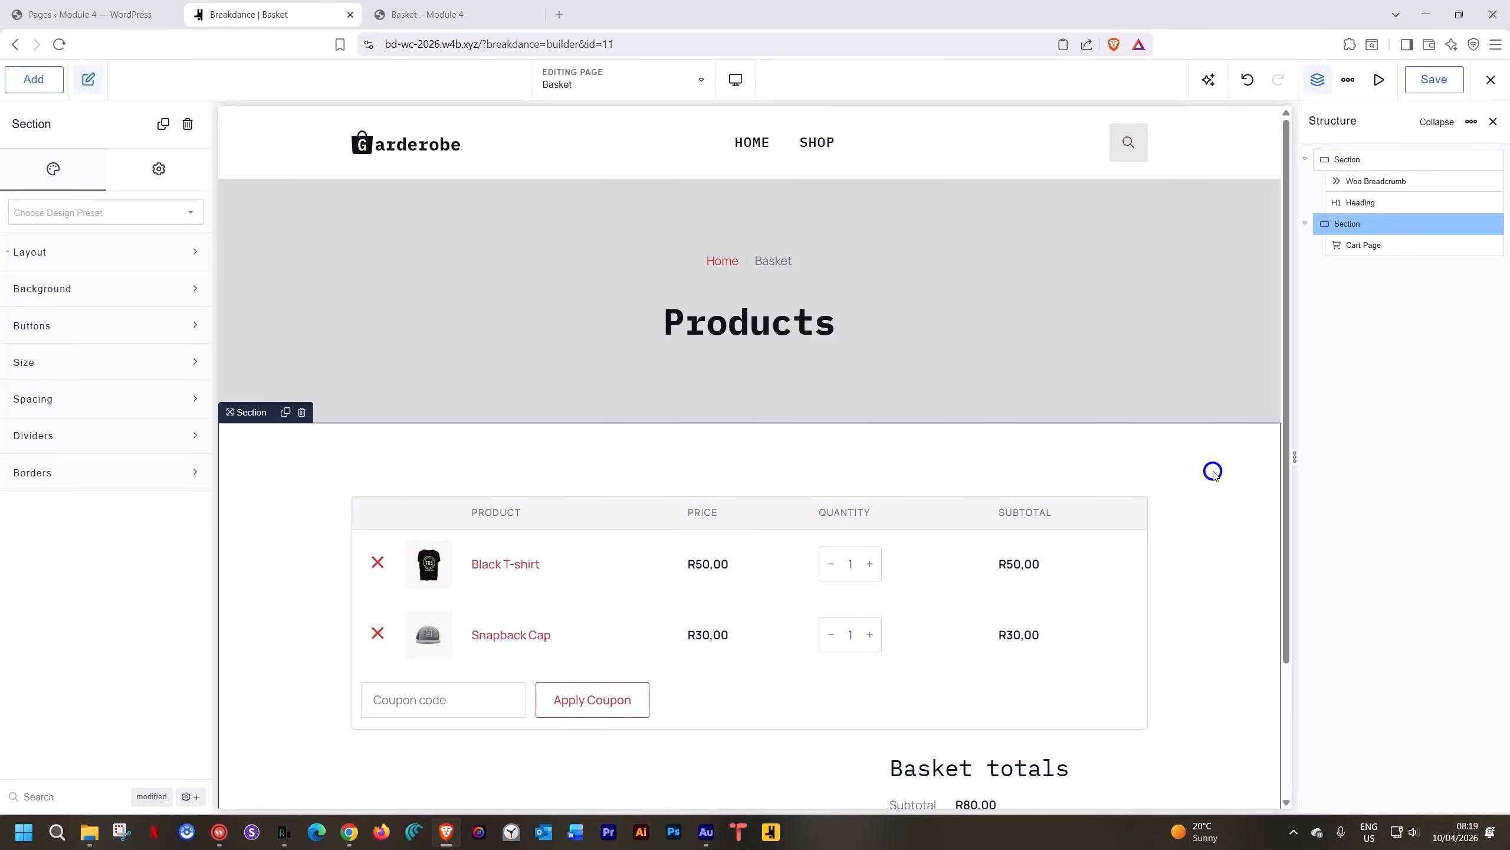
Change the hero heading from Products to 'Basket' and save the page
{"action": "double_click", "coordinate": [752, 341]}
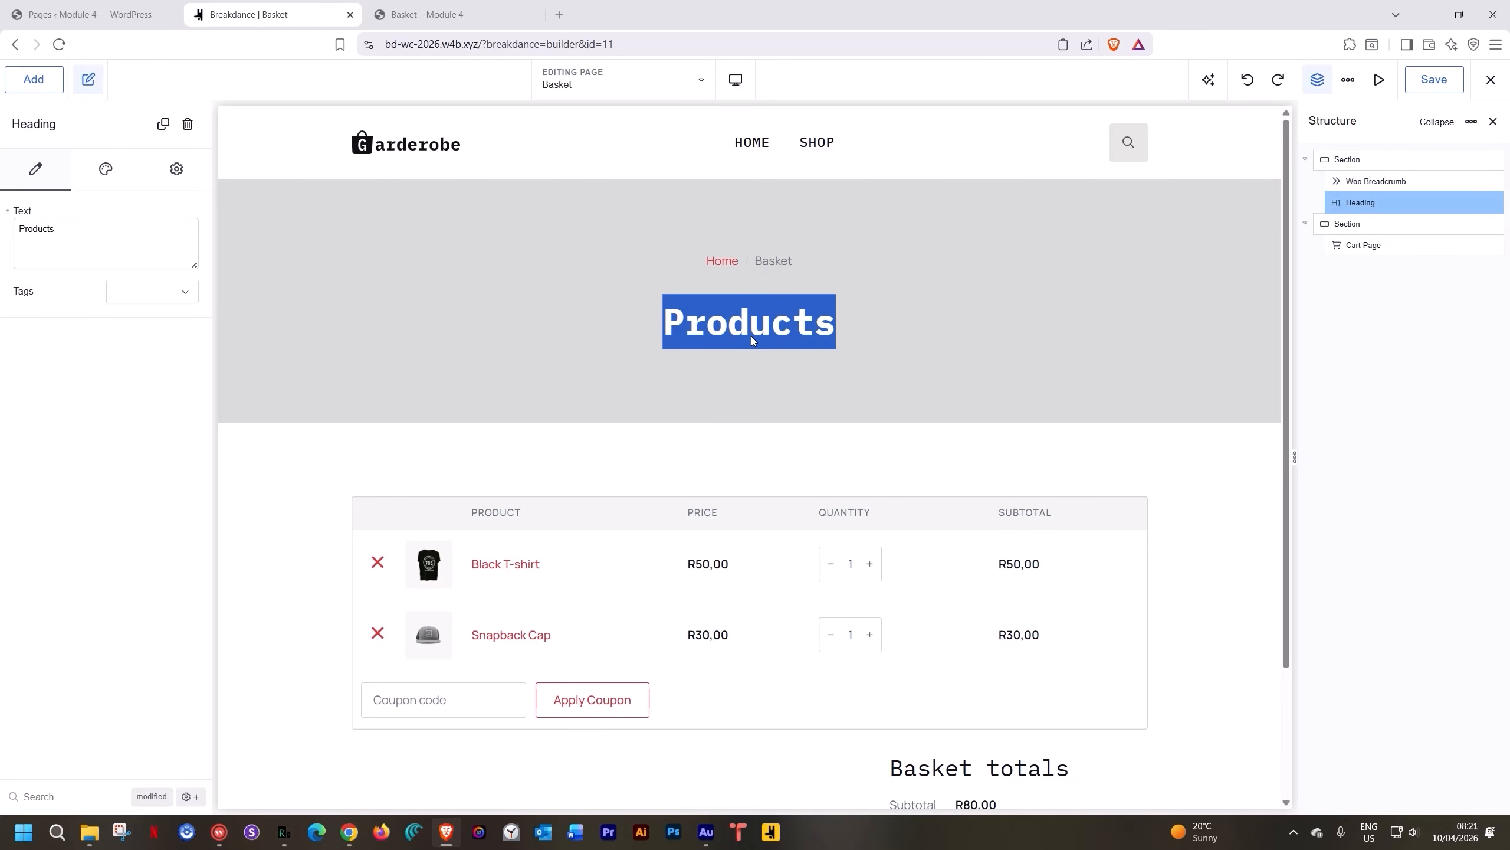
{"action": "type", "text": "Cart"}
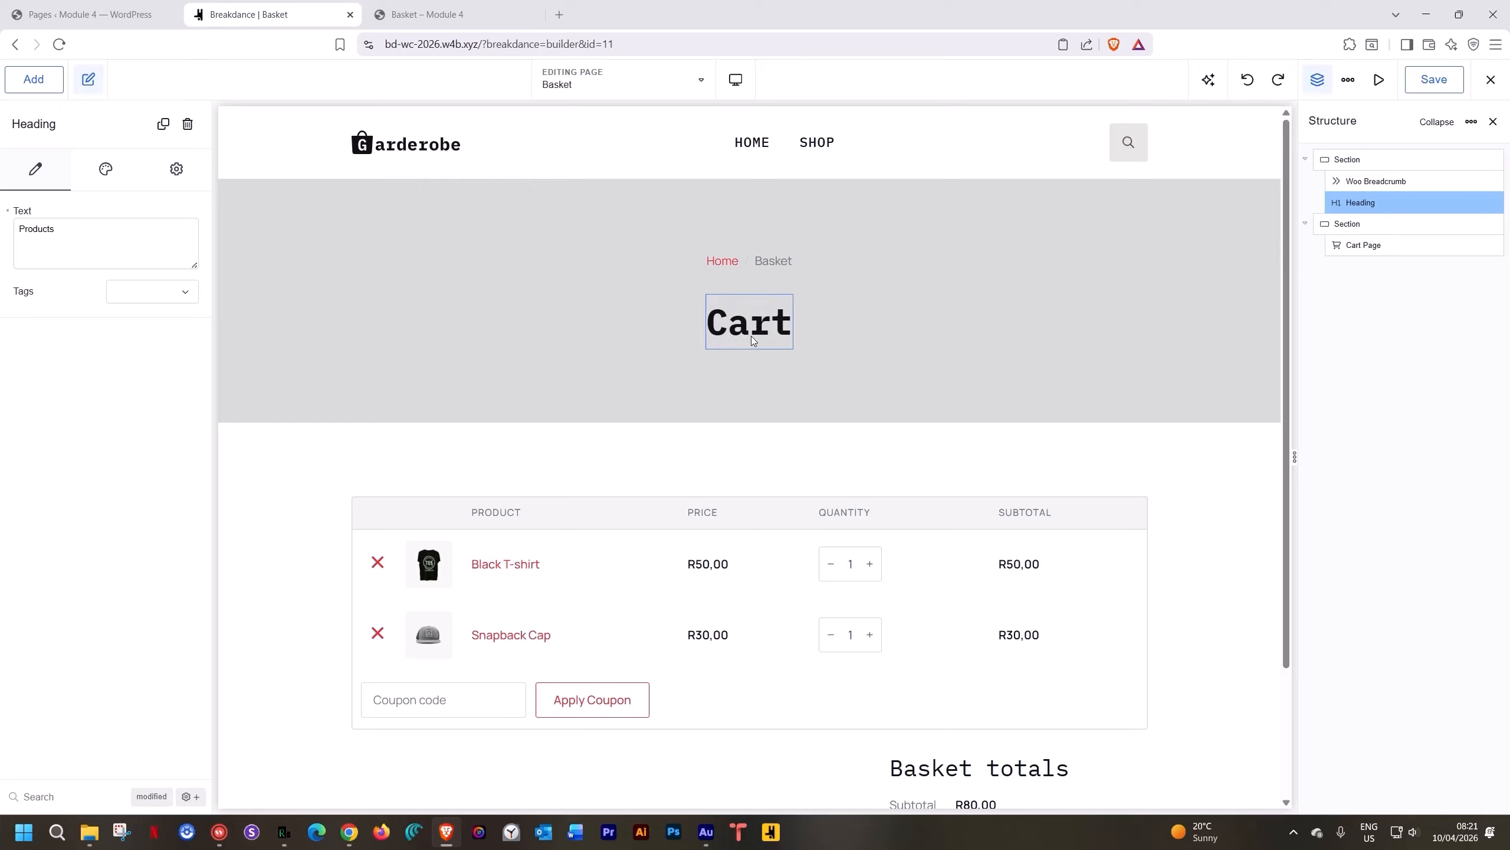
{"action": "key", "text": "BackSpace"}
{"action": "key", "text": "BackSpace"}
{"action": "key", "text": "BackSpace"}
{"action": "key", "text": "BackSpace"}
{"action": "type", "text": "Ba"}
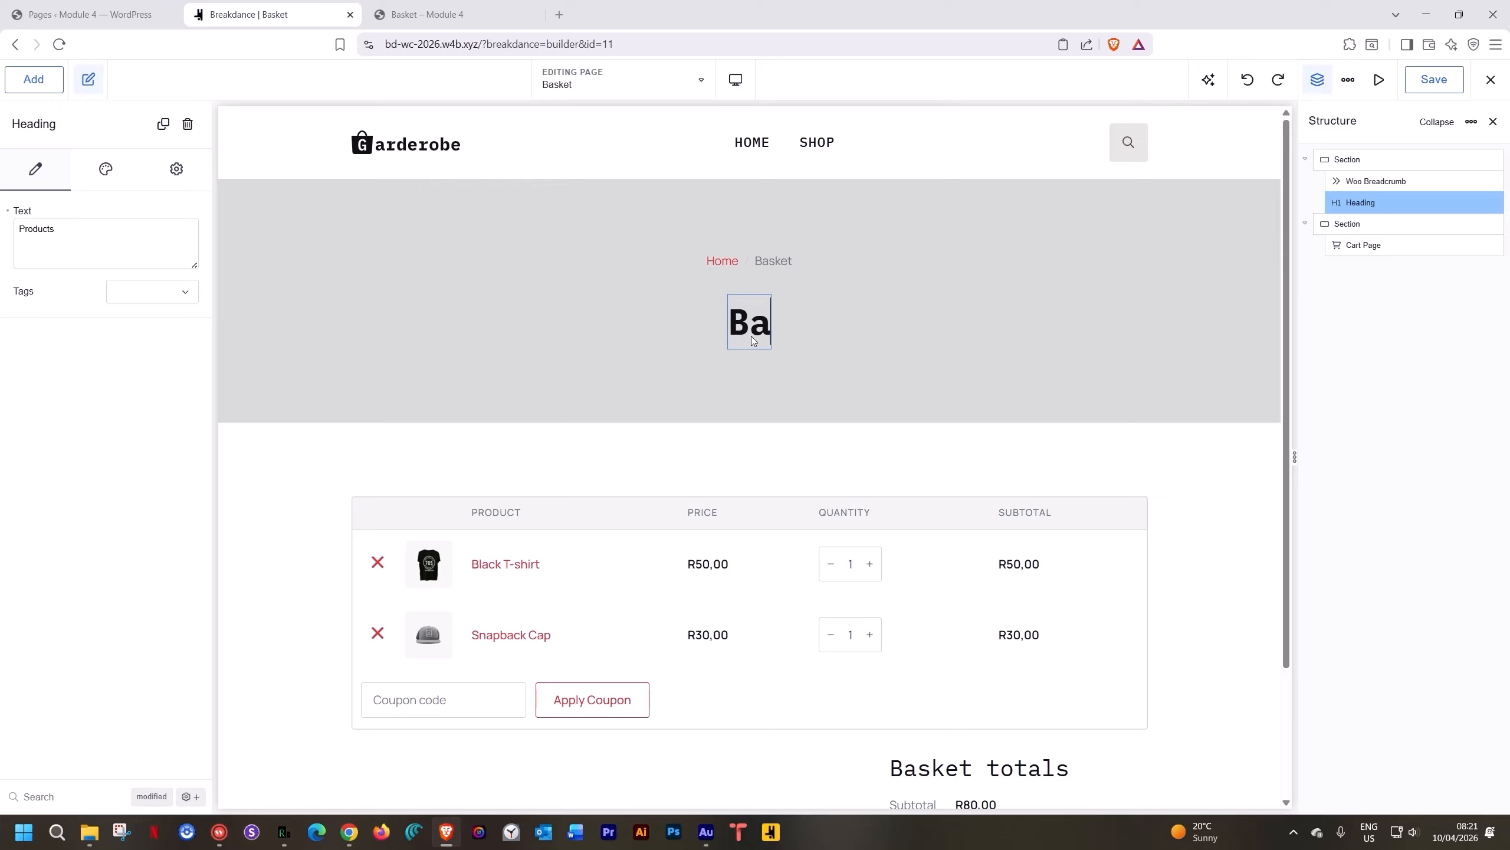
{"action": "type", "text": "sket"}
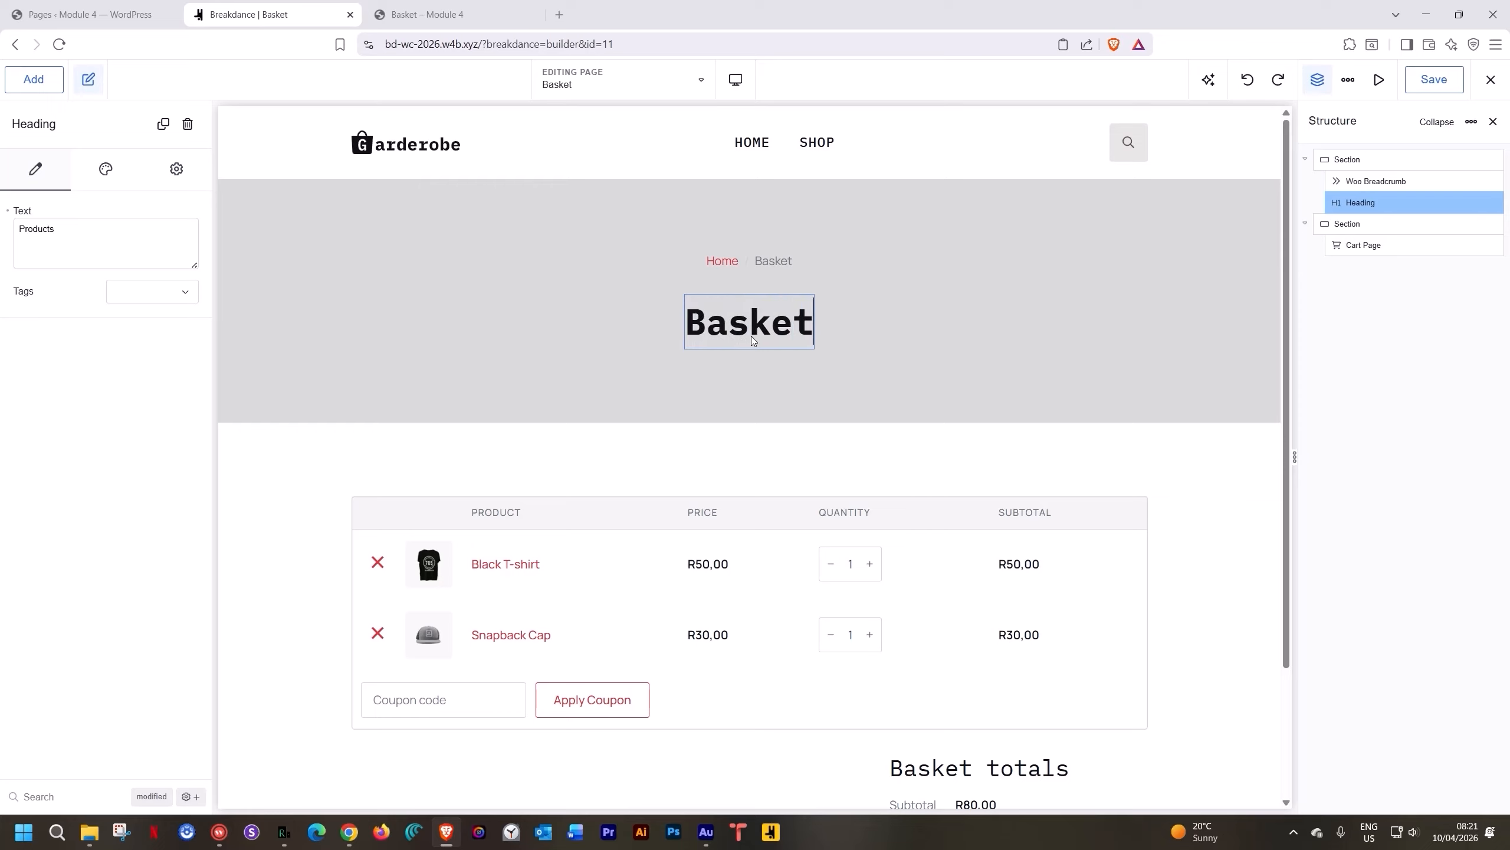
{"action": "left_click", "coordinate": [1157, 468]}
{"action": "left_click", "coordinate": [1433, 81]}
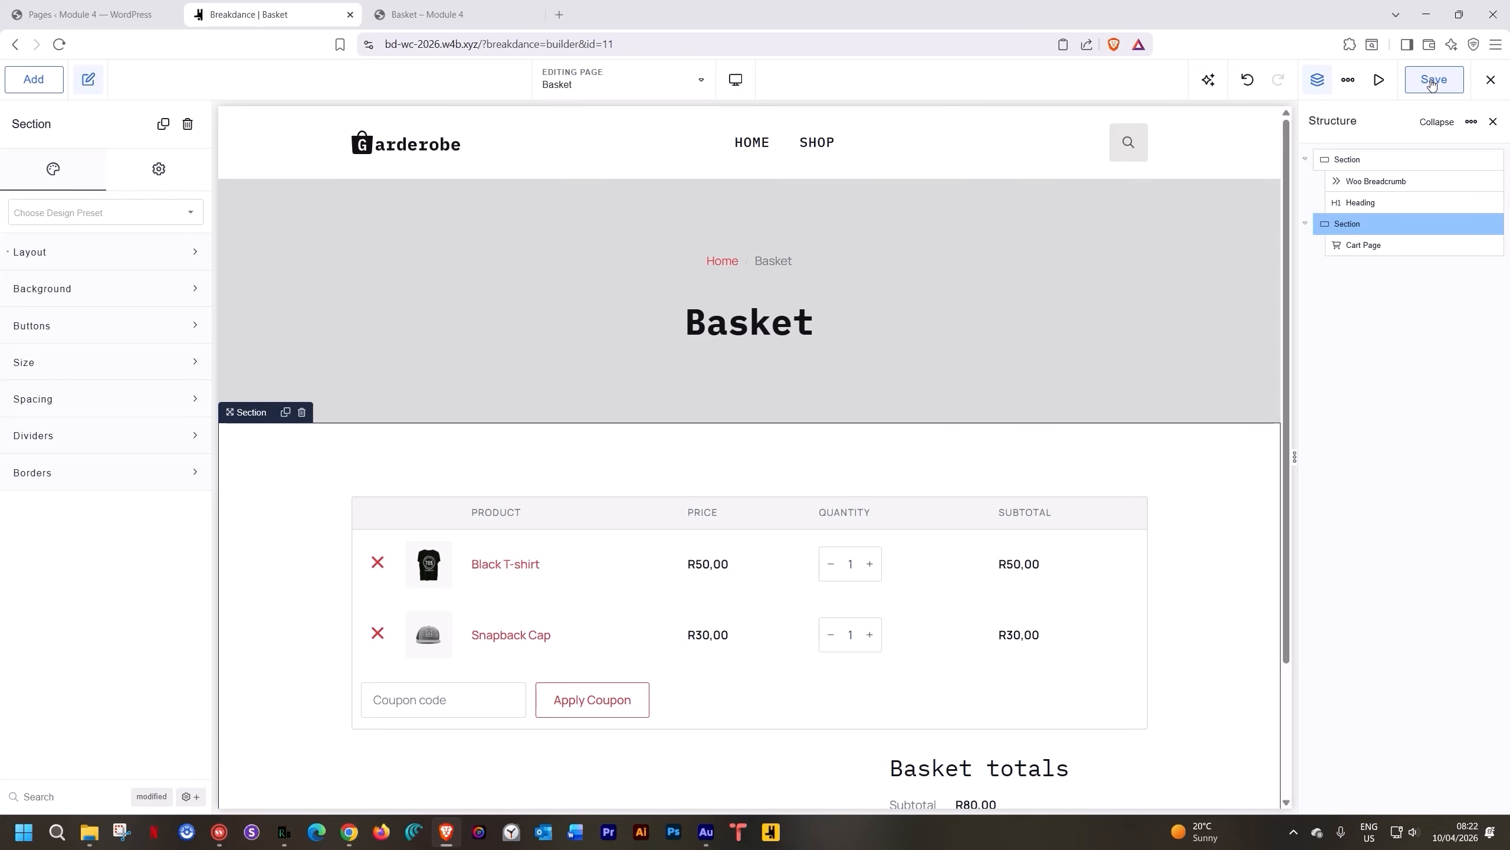
Review the cart on the canvas, then switch to the live 'Basket – Module 4' tab
{"action": "scroll", "coordinate": [1128, 410], "scroll_direction": "down", "scroll_amount": 3}
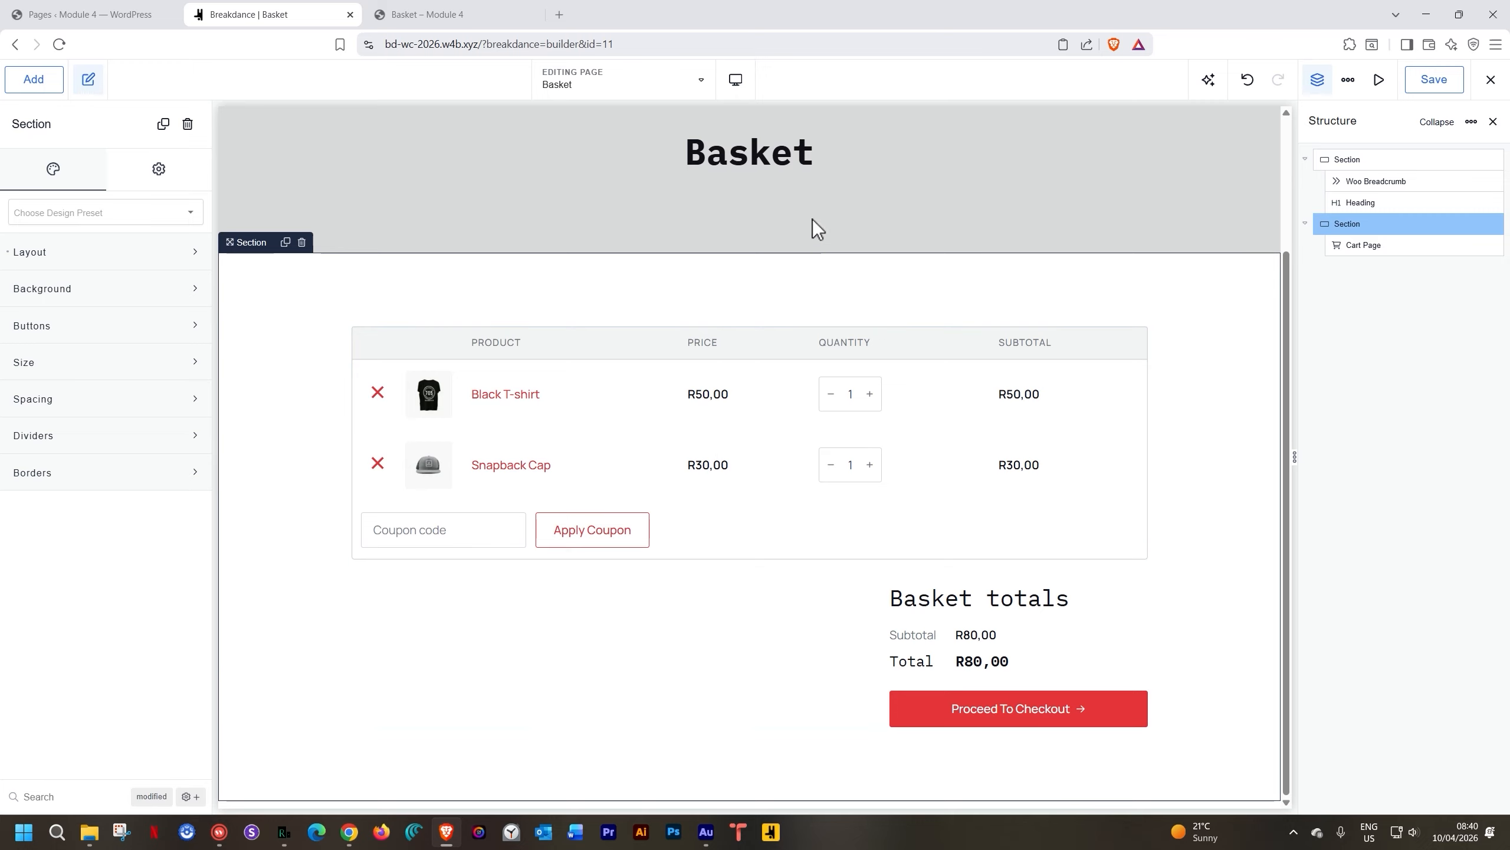
{"action": "left_click", "coordinate": [458, 17]}
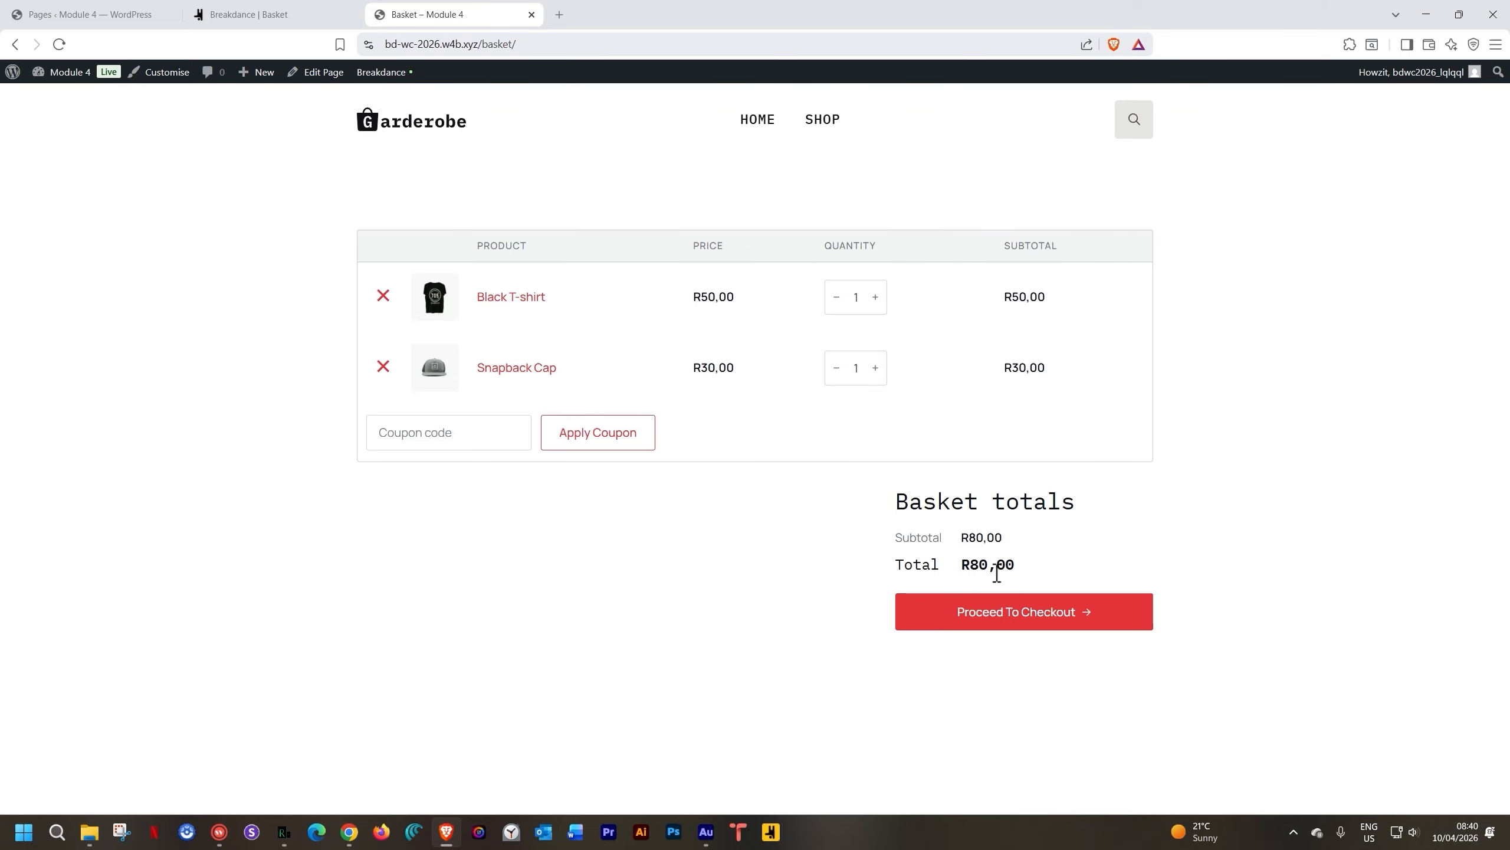
Proceed from the basket to the checkout page showing the R80,00 order
{"action": "left_click", "coordinate": [993, 625]}
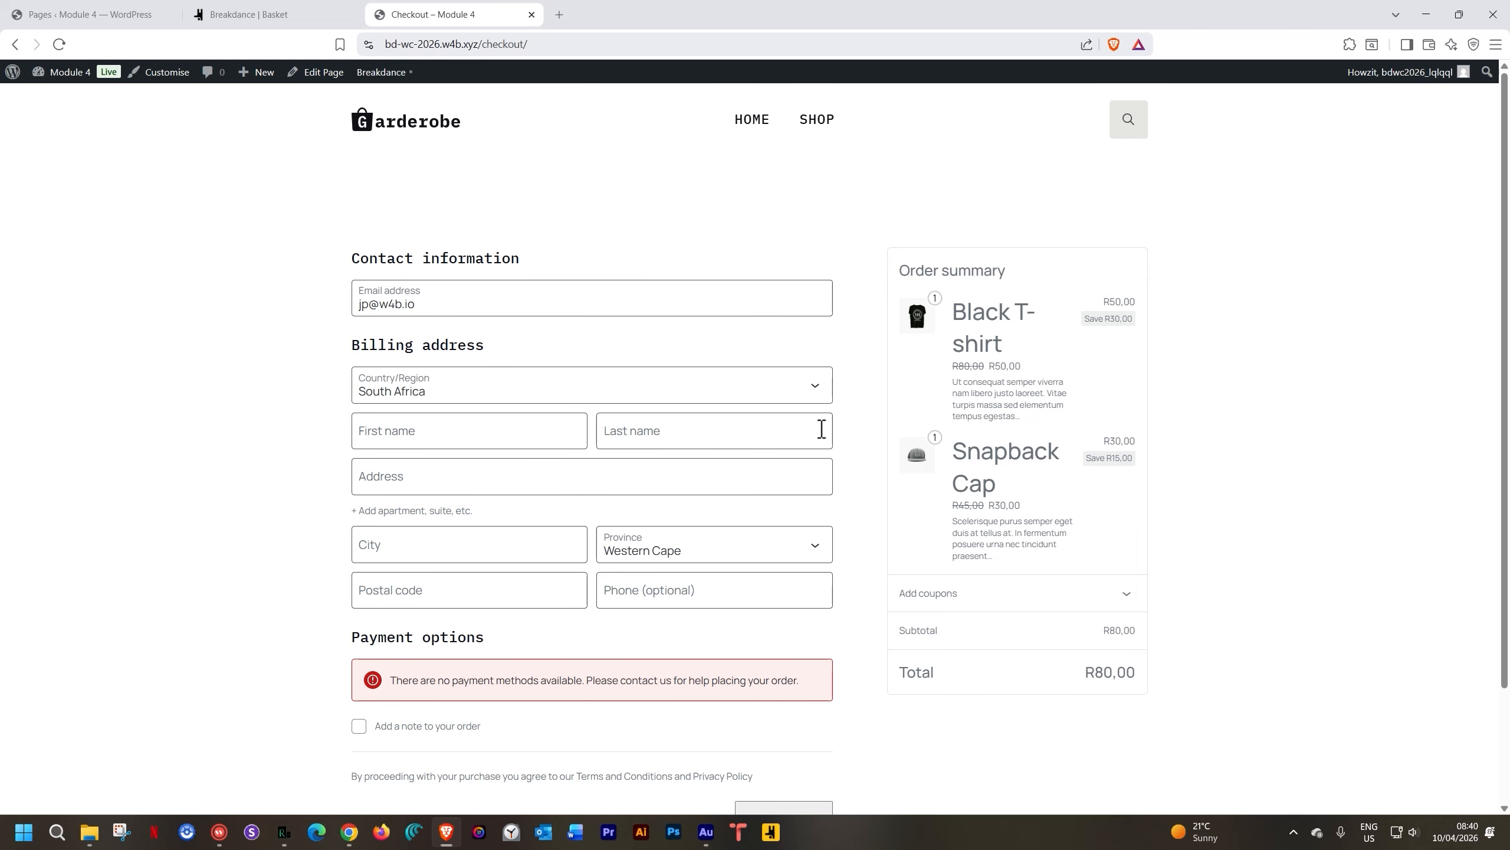
{"action": "mouse_move", "coordinate": [375, 79]}
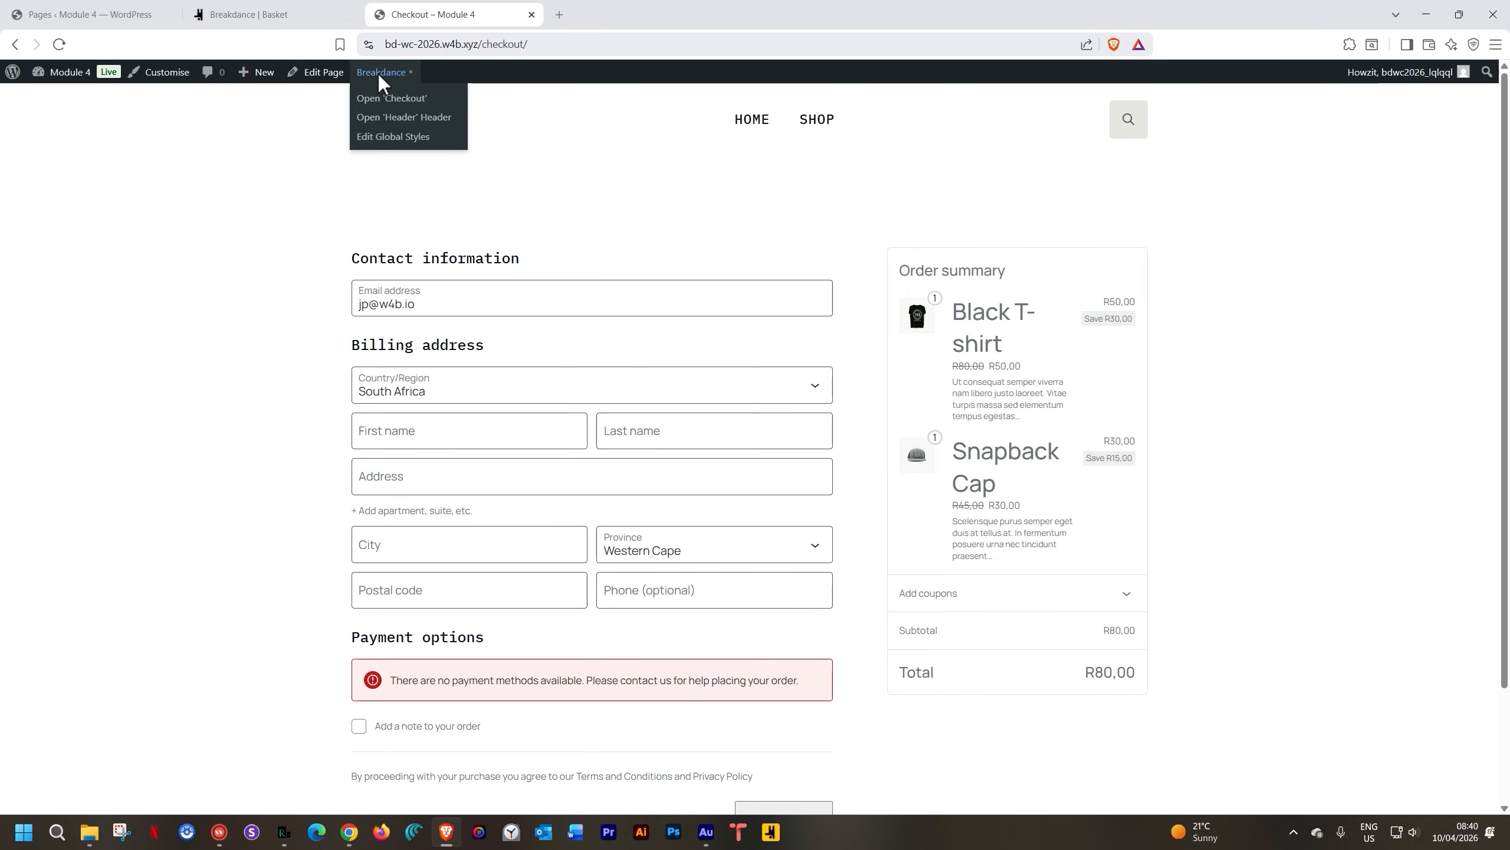
Open the Checkout page from the admin bar's Breakdance menu and look over its blocks
{"action": "left_click", "coordinate": [396, 107]}
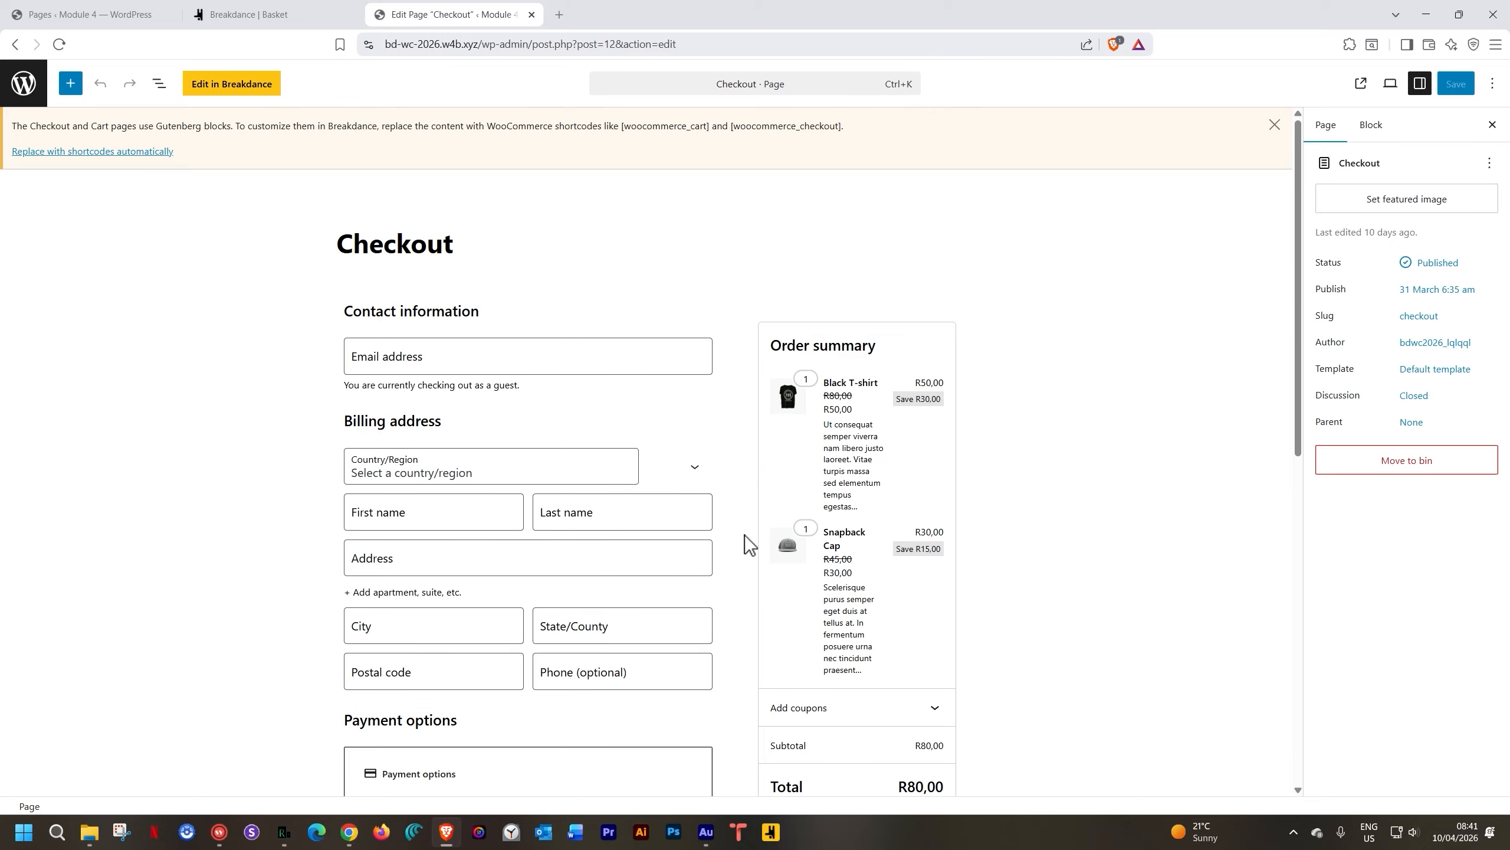
{"action": "scroll", "coordinate": [767, 514], "scroll_direction": "down", "scroll_amount": 4}
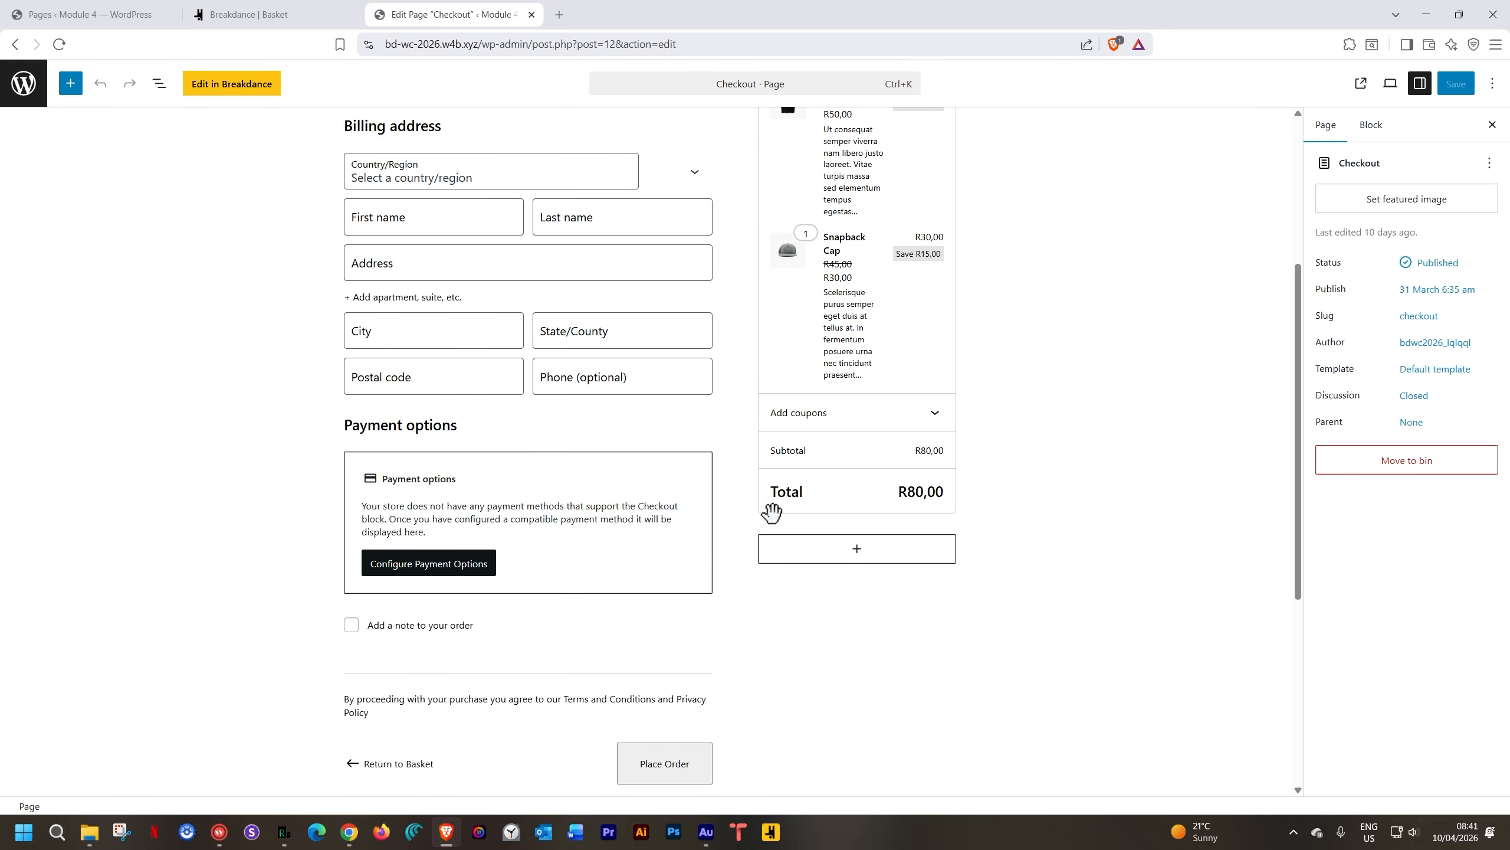
{"action": "scroll", "coordinate": [766, 517], "scroll_direction": "up", "scroll_amount": 4}
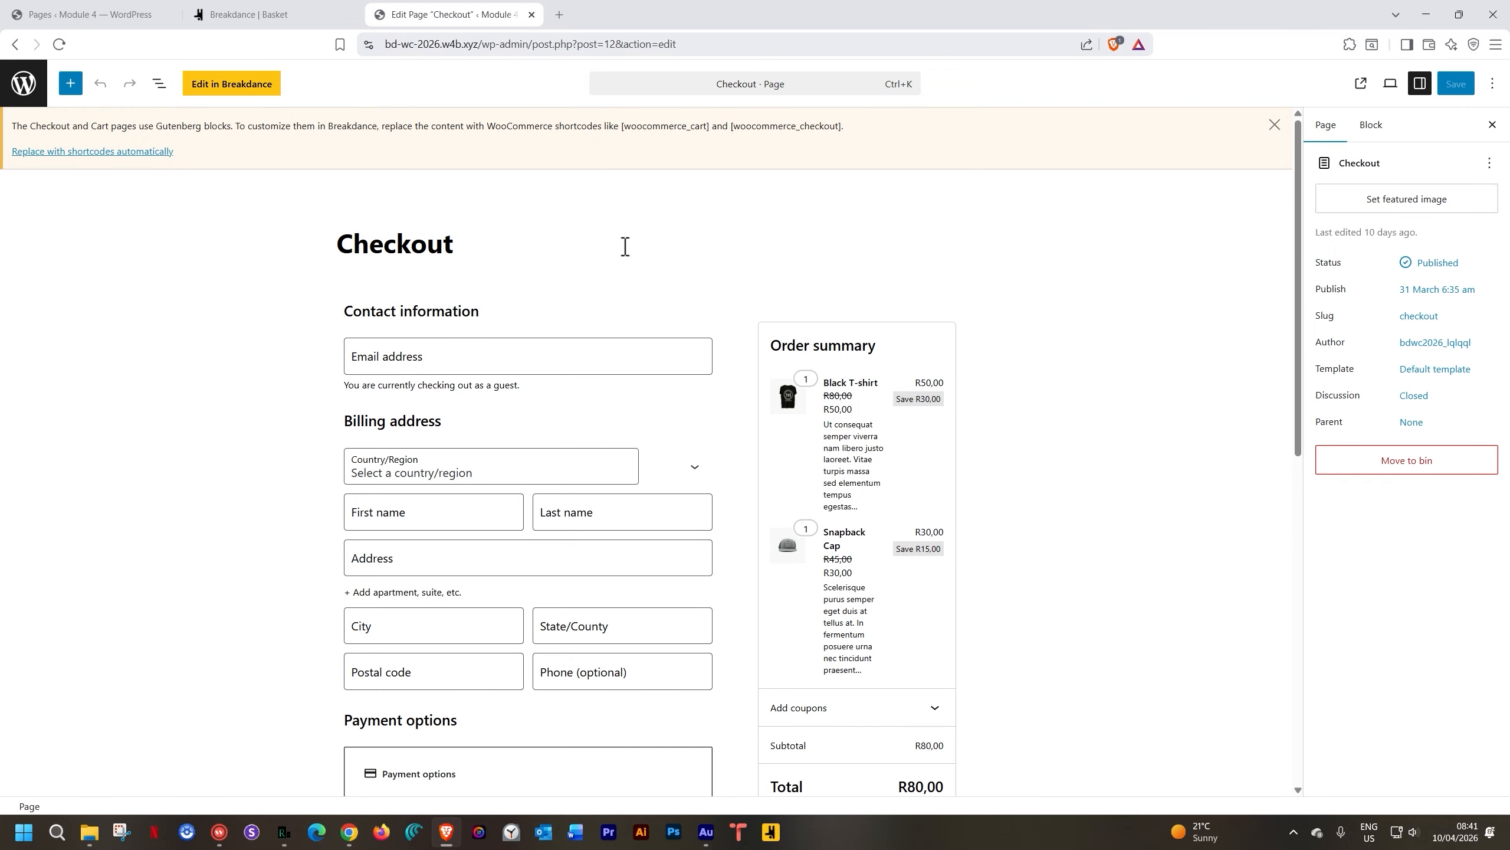
Launch the Checkout page in Breakdance via the Edit in Breakdance button
{"action": "left_click", "coordinate": [211, 88]}
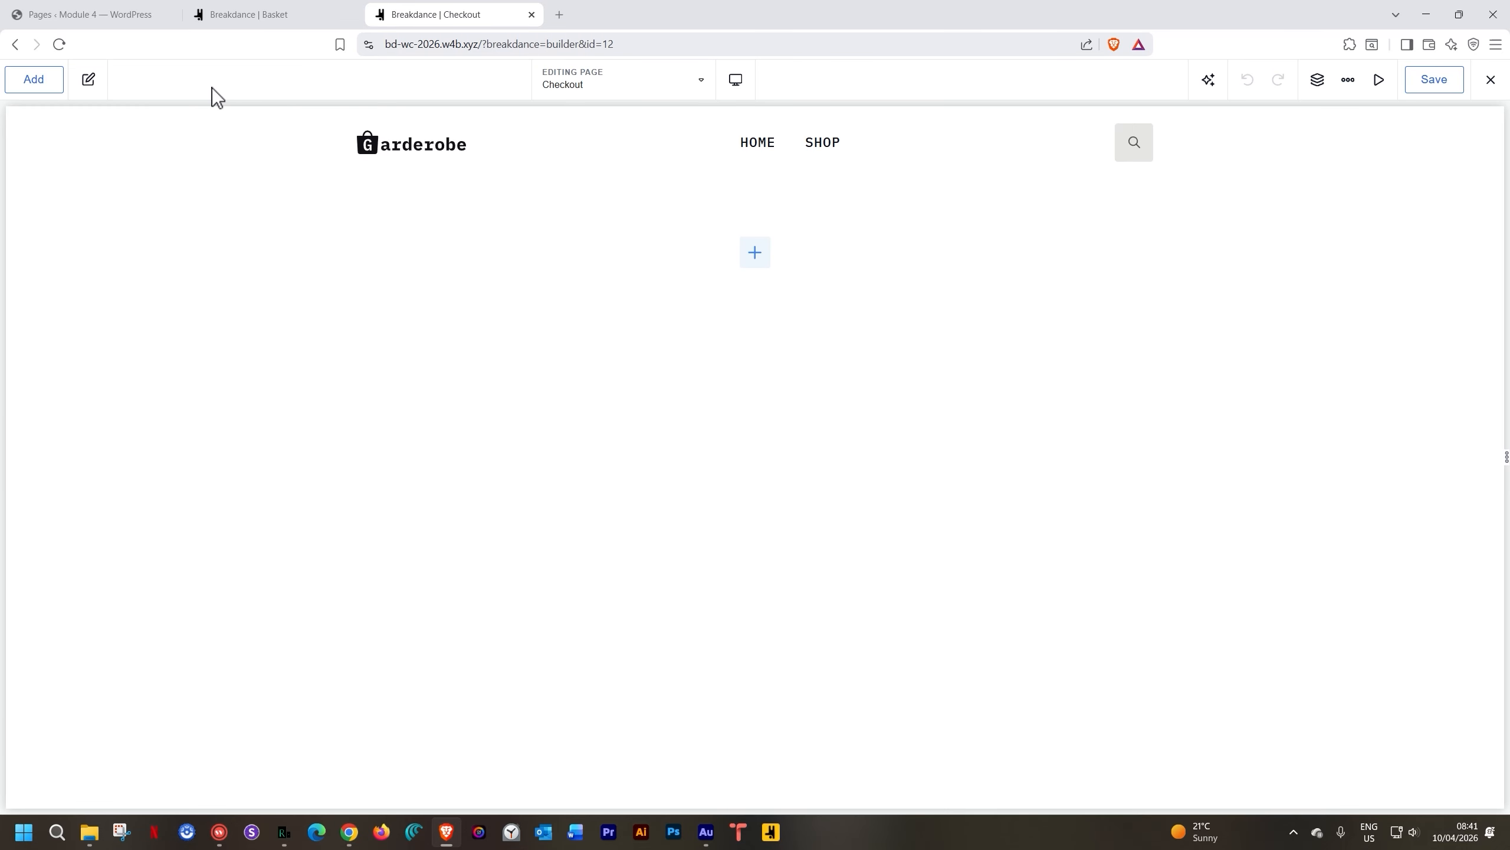
Add a new section and insert the WooCommerce Checkout Page element into it
{"action": "left_click", "coordinate": [750, 255]}
{"action": "left_click", "coordinate": [124, 281]}
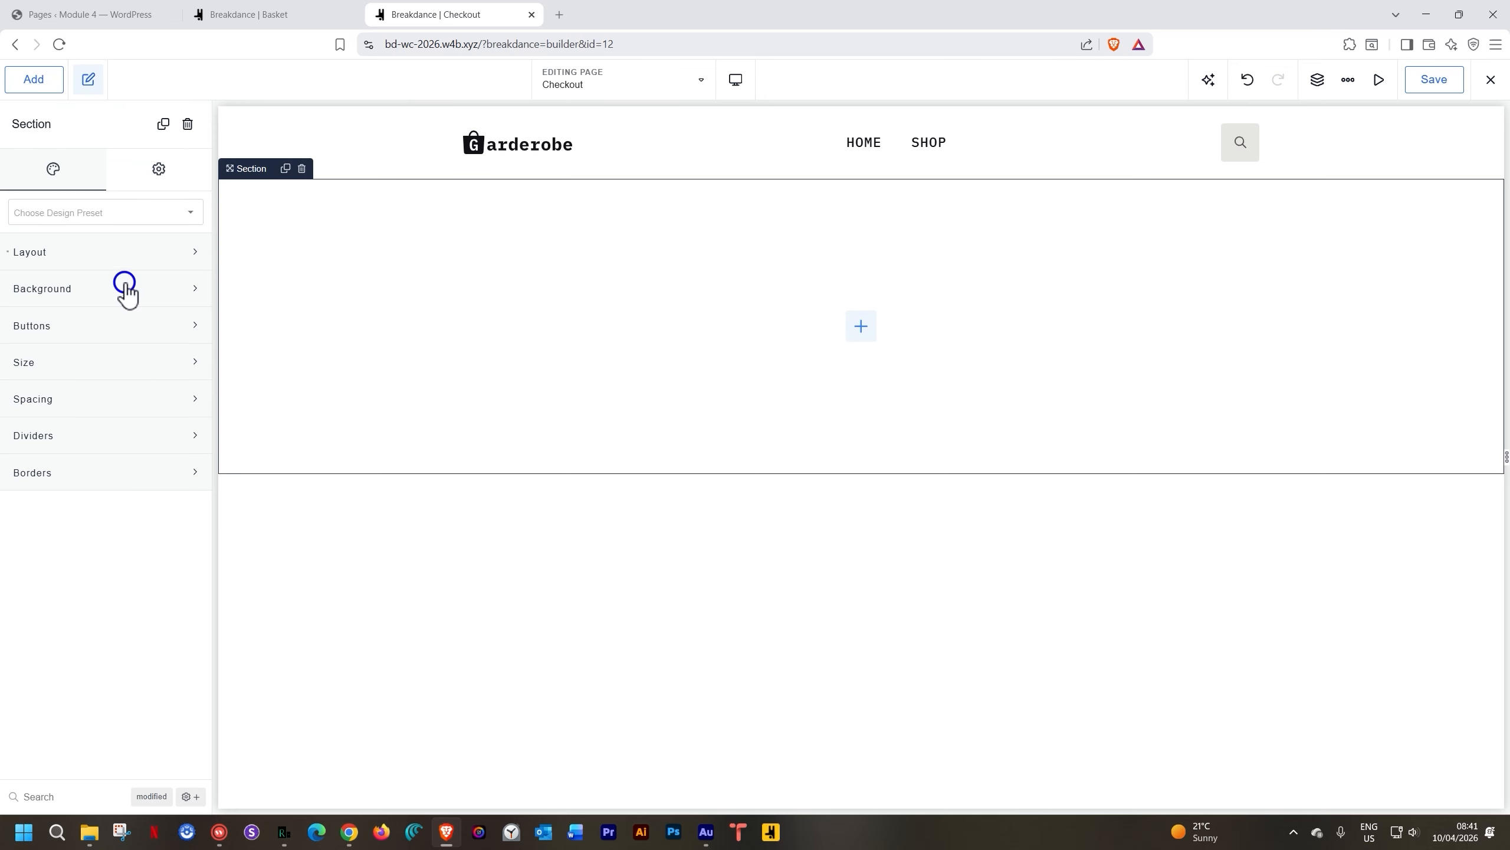
{"action": "left_click", "coordinate": [860, 330]}
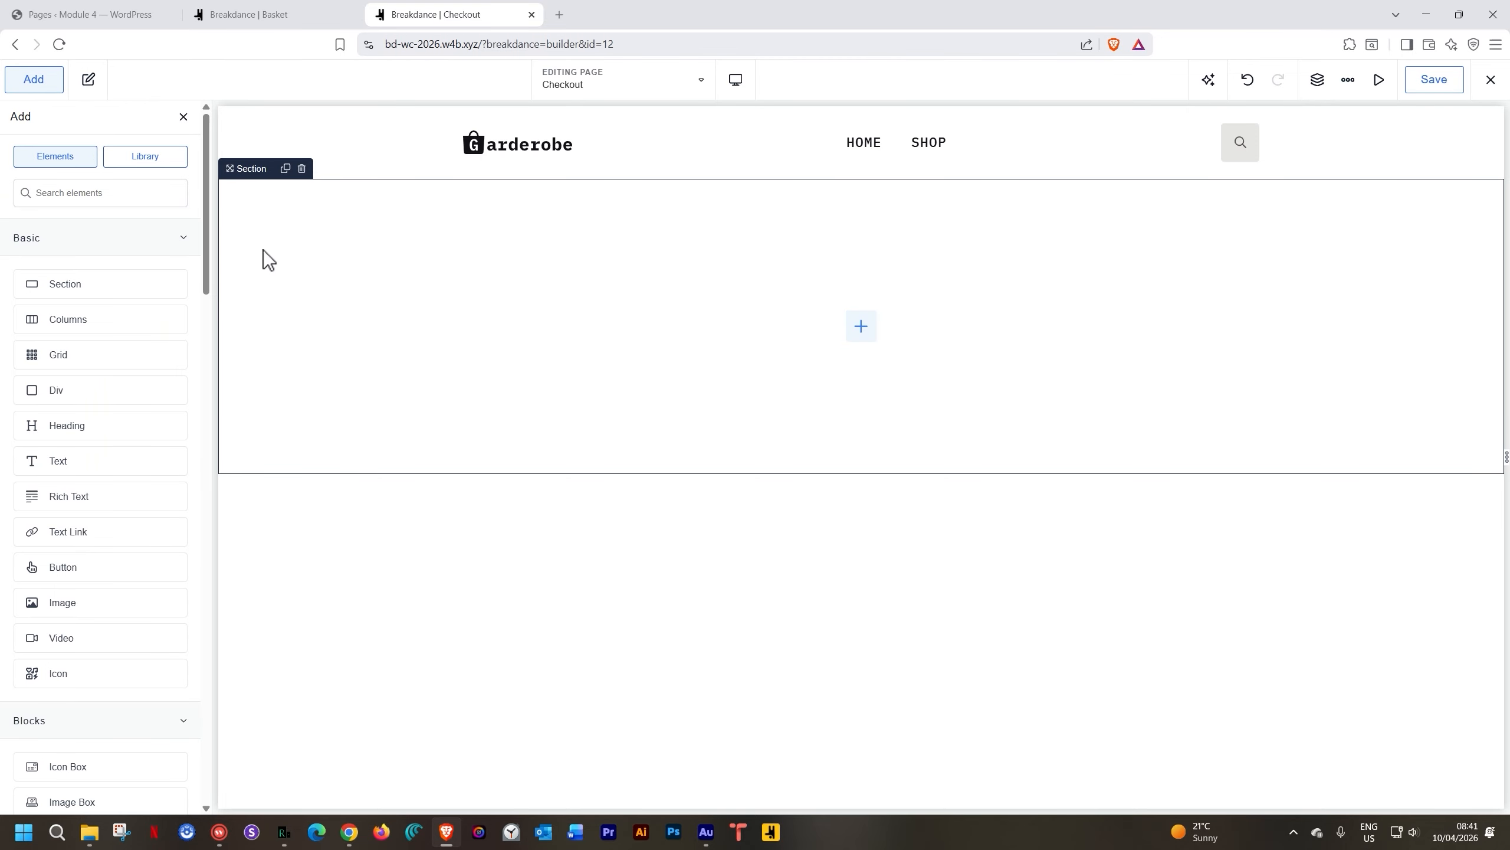
{"action": "left_click", "coordinate": [168, 250]}
{"action": "left_click", "coordinate": [132, 283]}
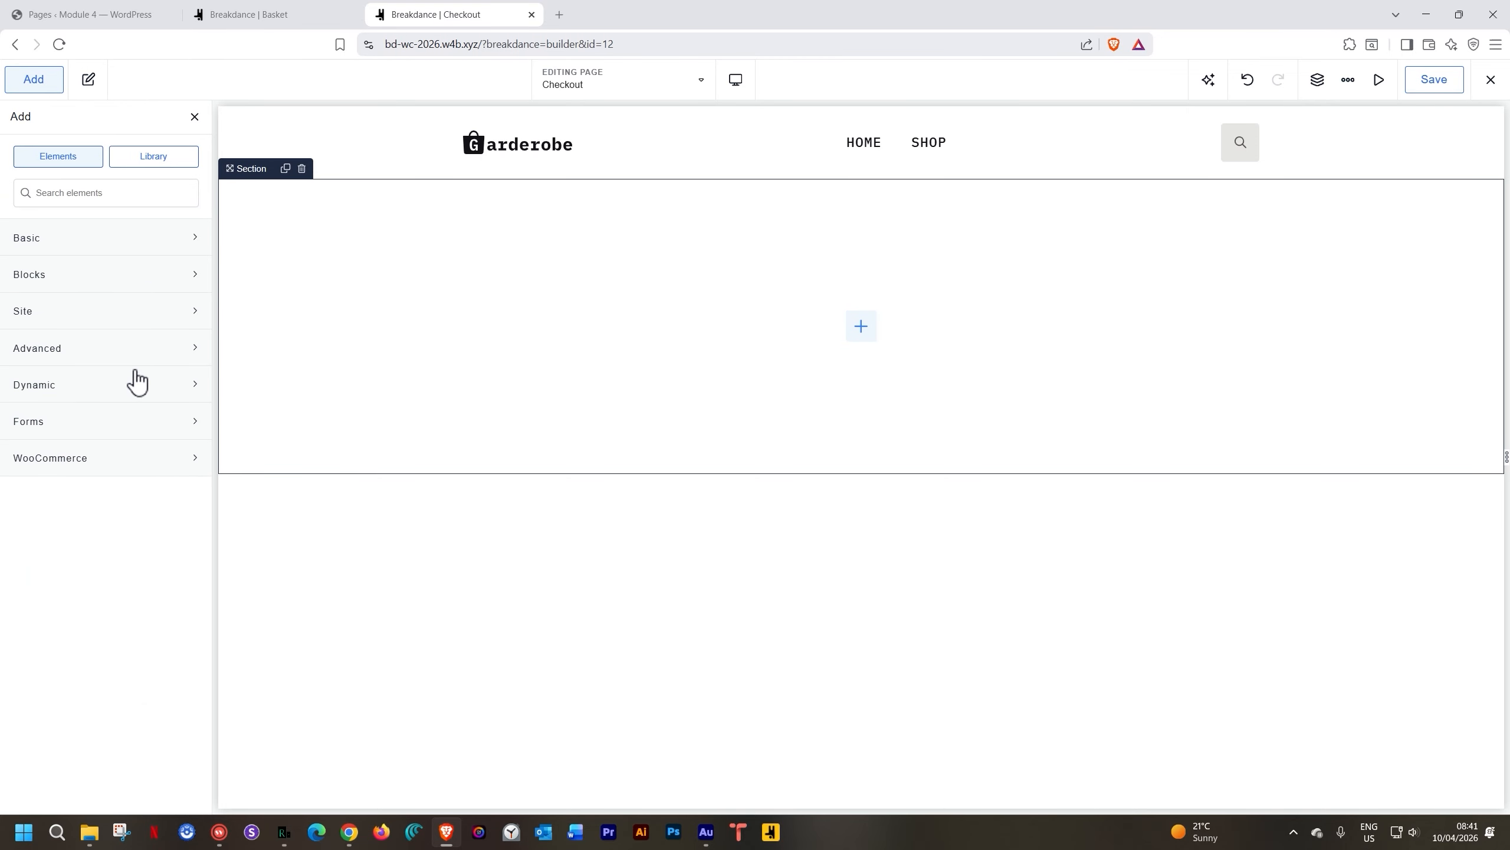
{"action": "left_click", "coordinate": [124, 464]}
{"action": "scroll", "coordinate": [122, 467], "scroll_direction": "down", "scroll_amount": 3}
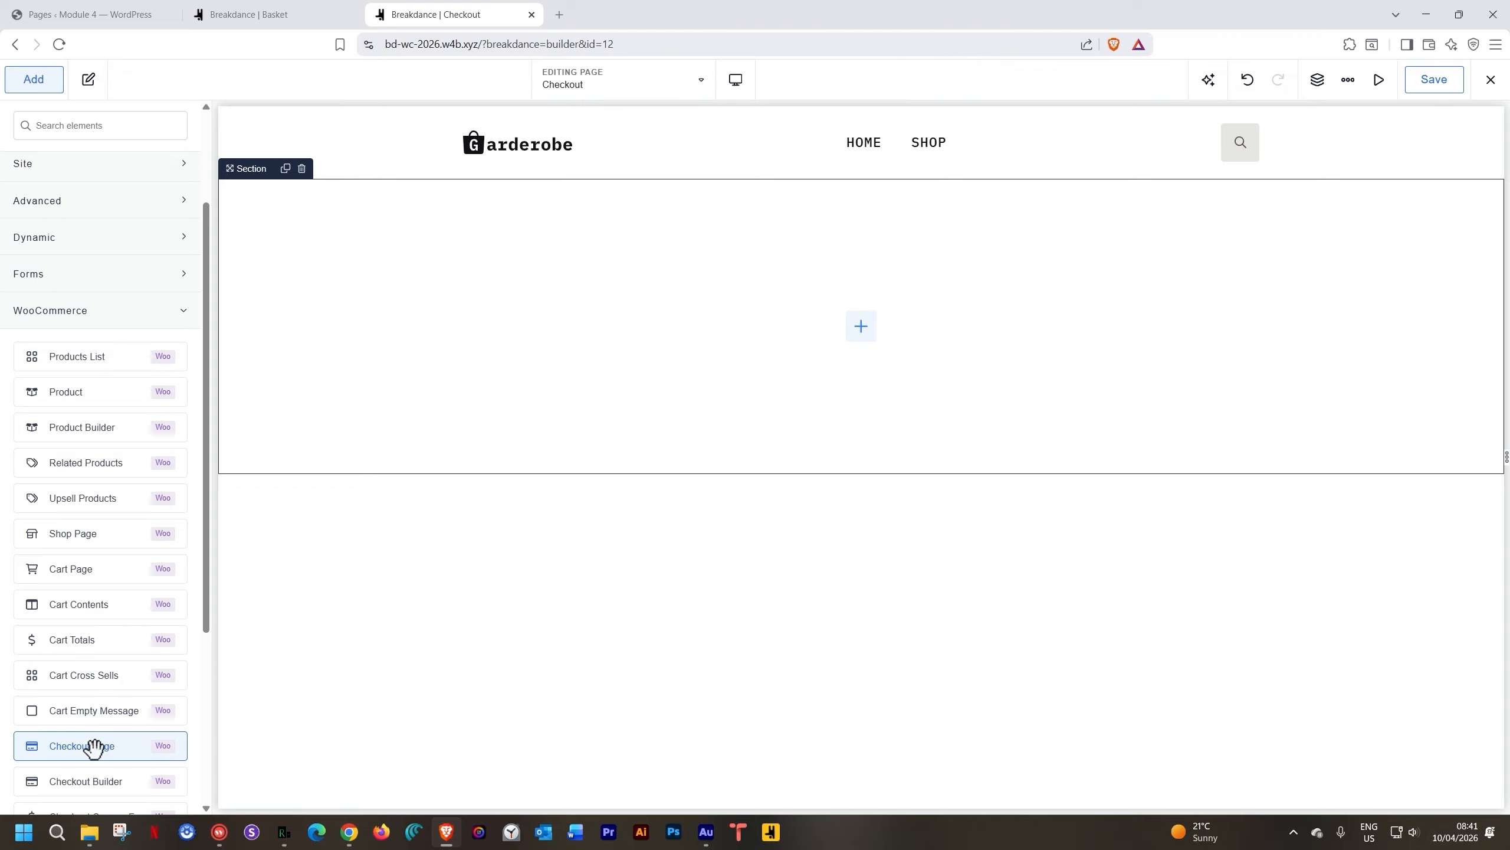
{"action": "scroll", "coordinate": [95, 722], "scroll_direction": "down", "scroll_amount": 4}
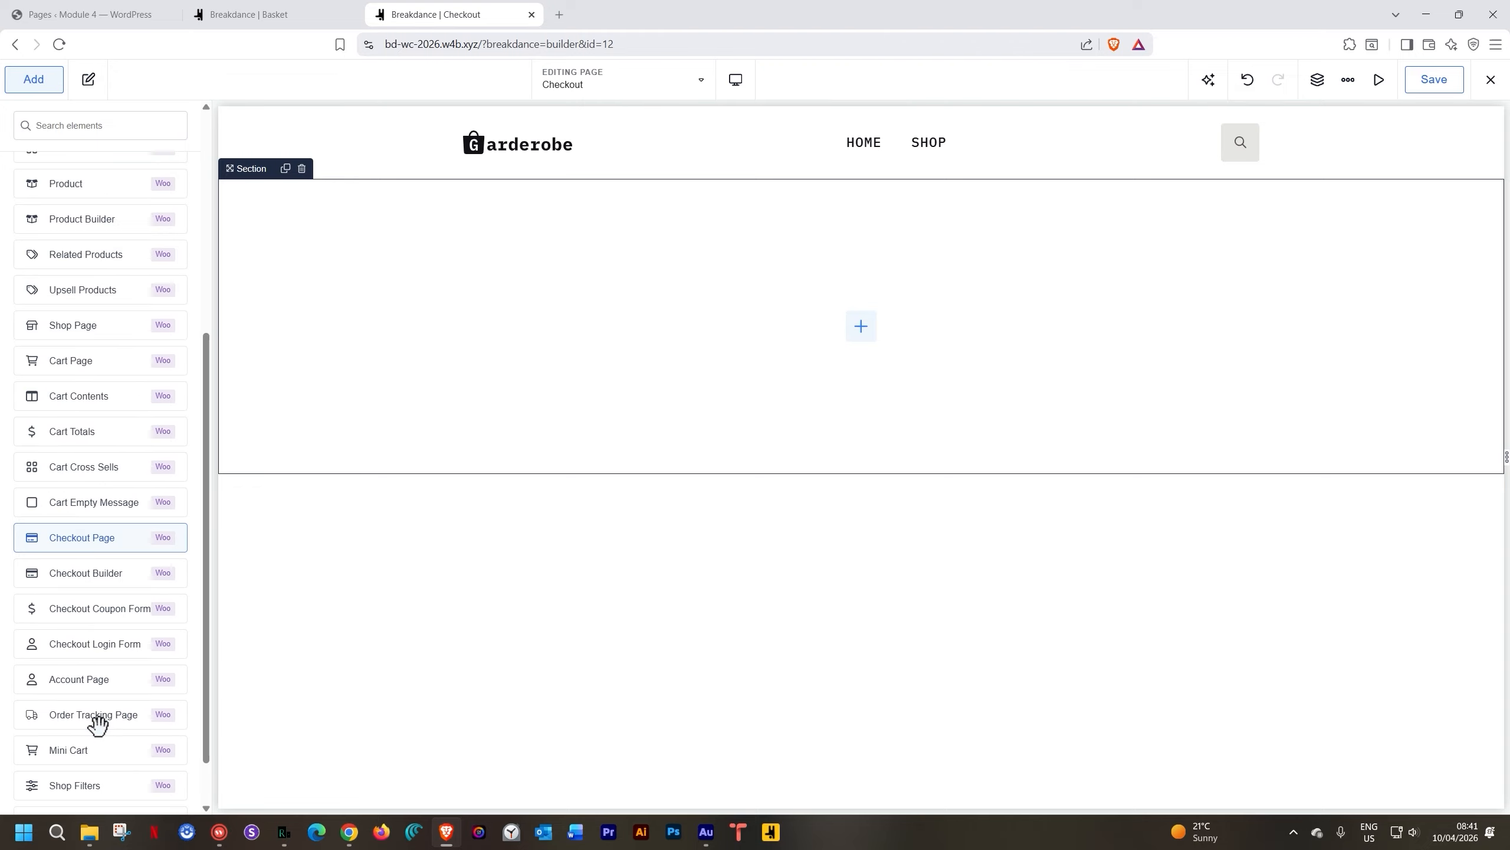
{"action": "left_click", "coordinate": [90, 524]}
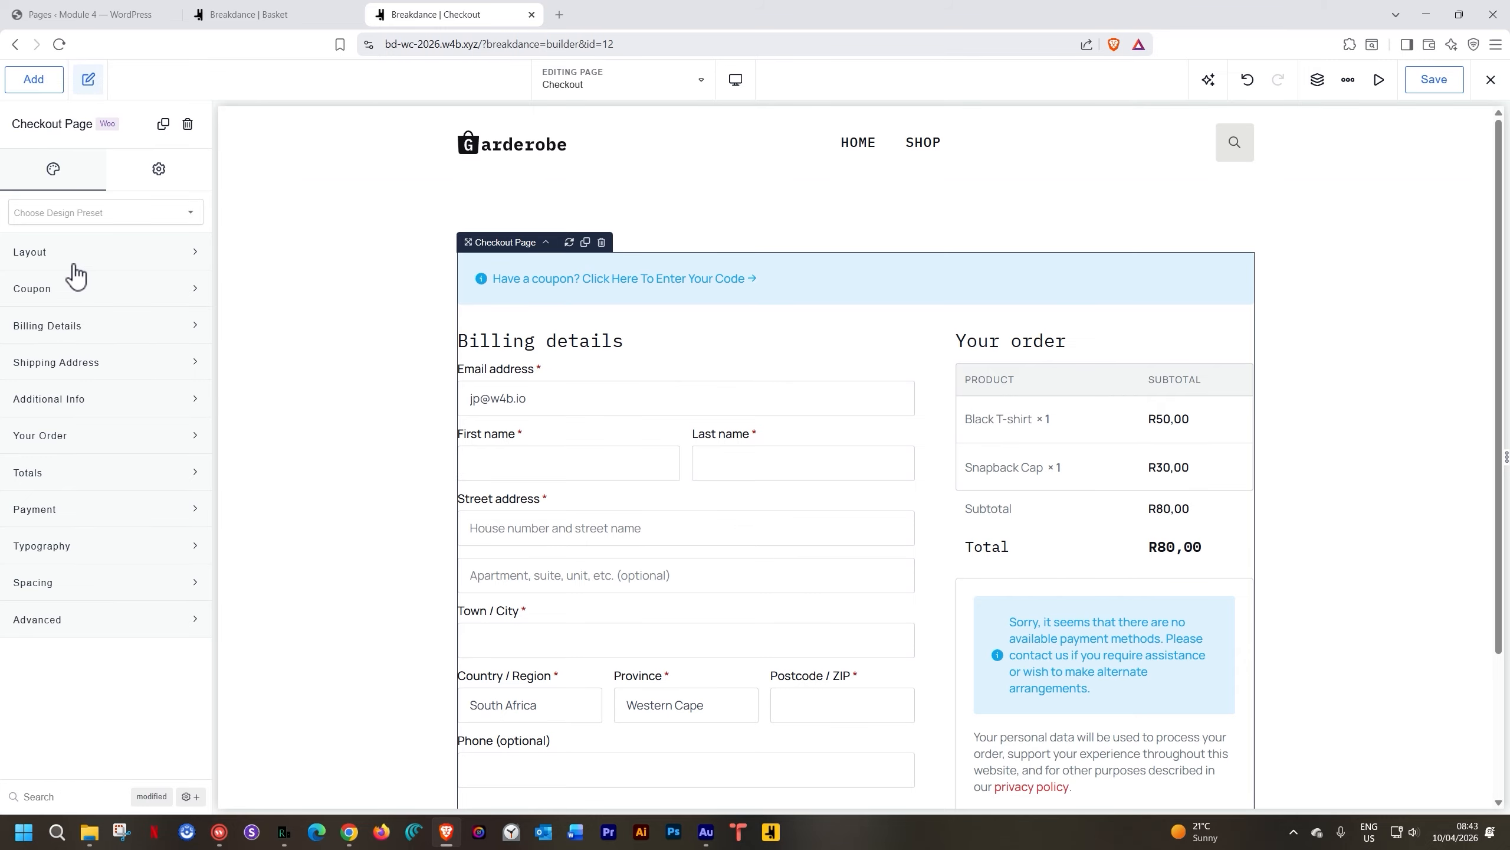
Keep the checkout in two columns, stacking from phone landscape size down
{"action": "scroll", "coordinate": [658, 375], "scroll_direction": "down", "scroll_amount": 3}
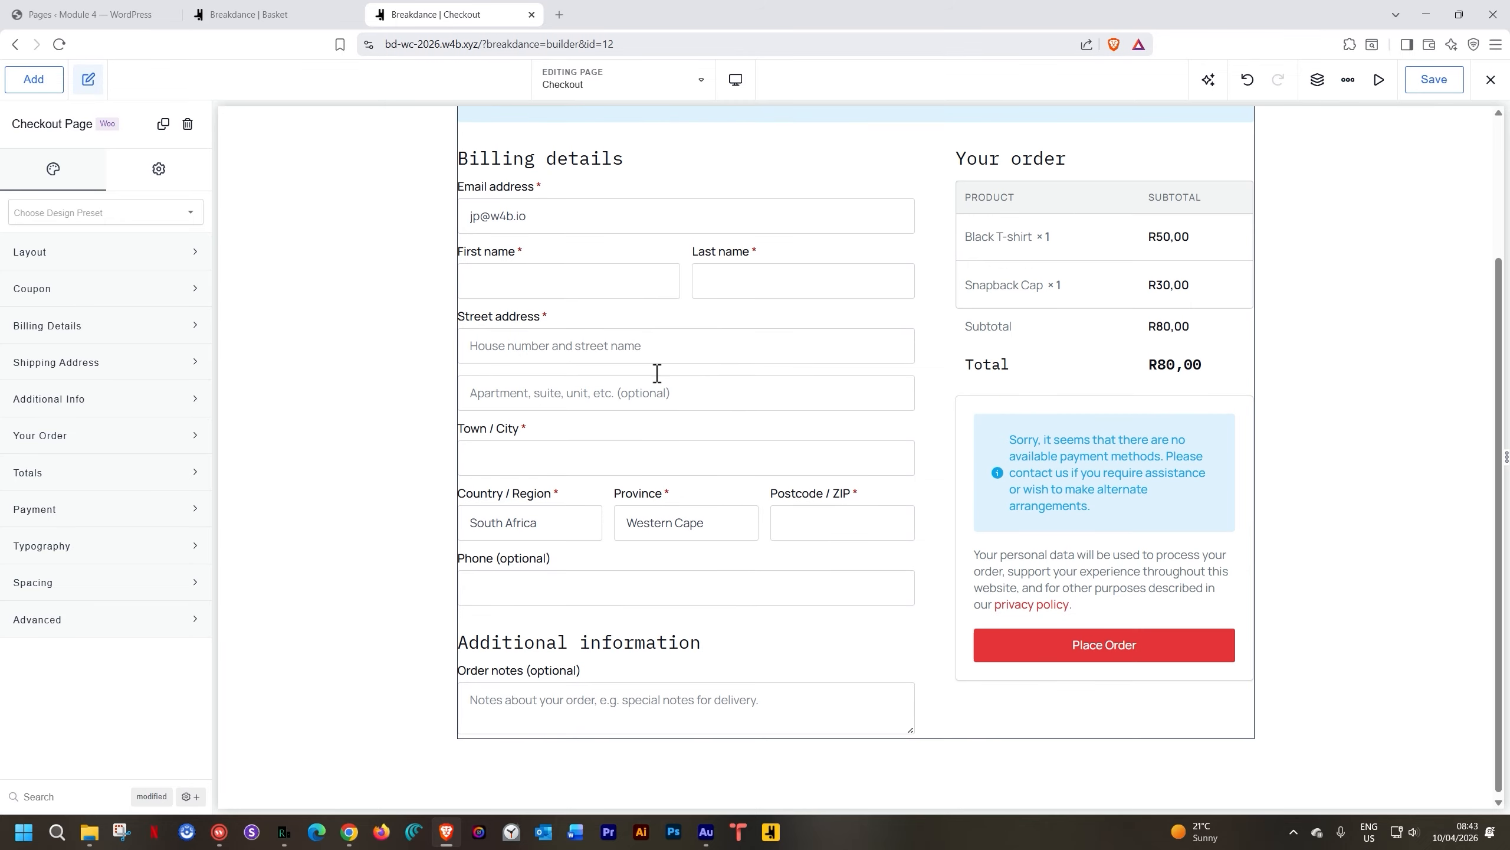
{"action": "scroll", "coordinate": [657, 382], "scroll_direction": "up", "scroll_amount": 3}
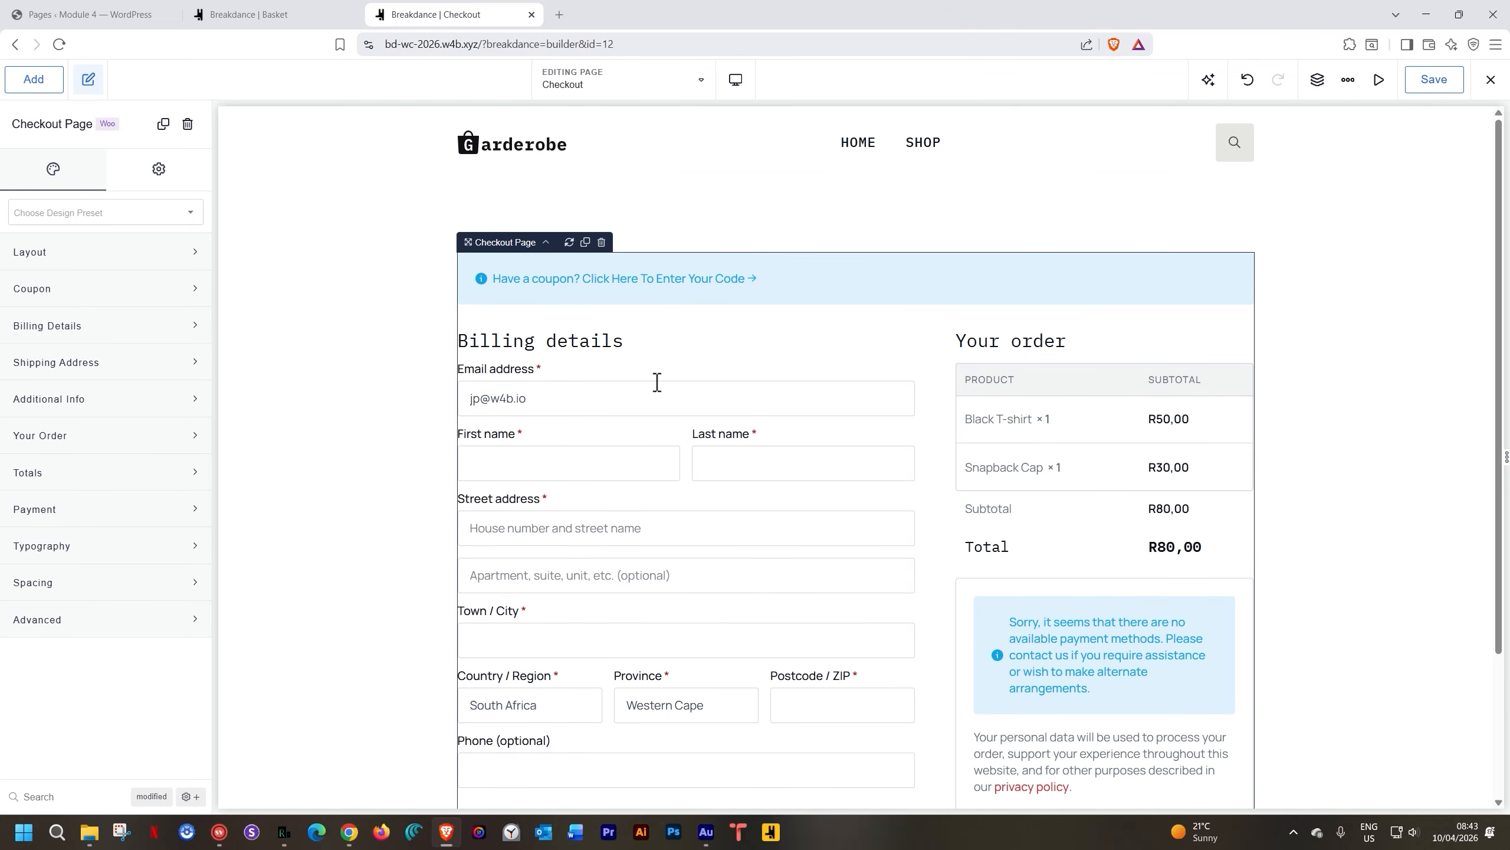
{"action": "left_click", "coordinate": [77, 252]}
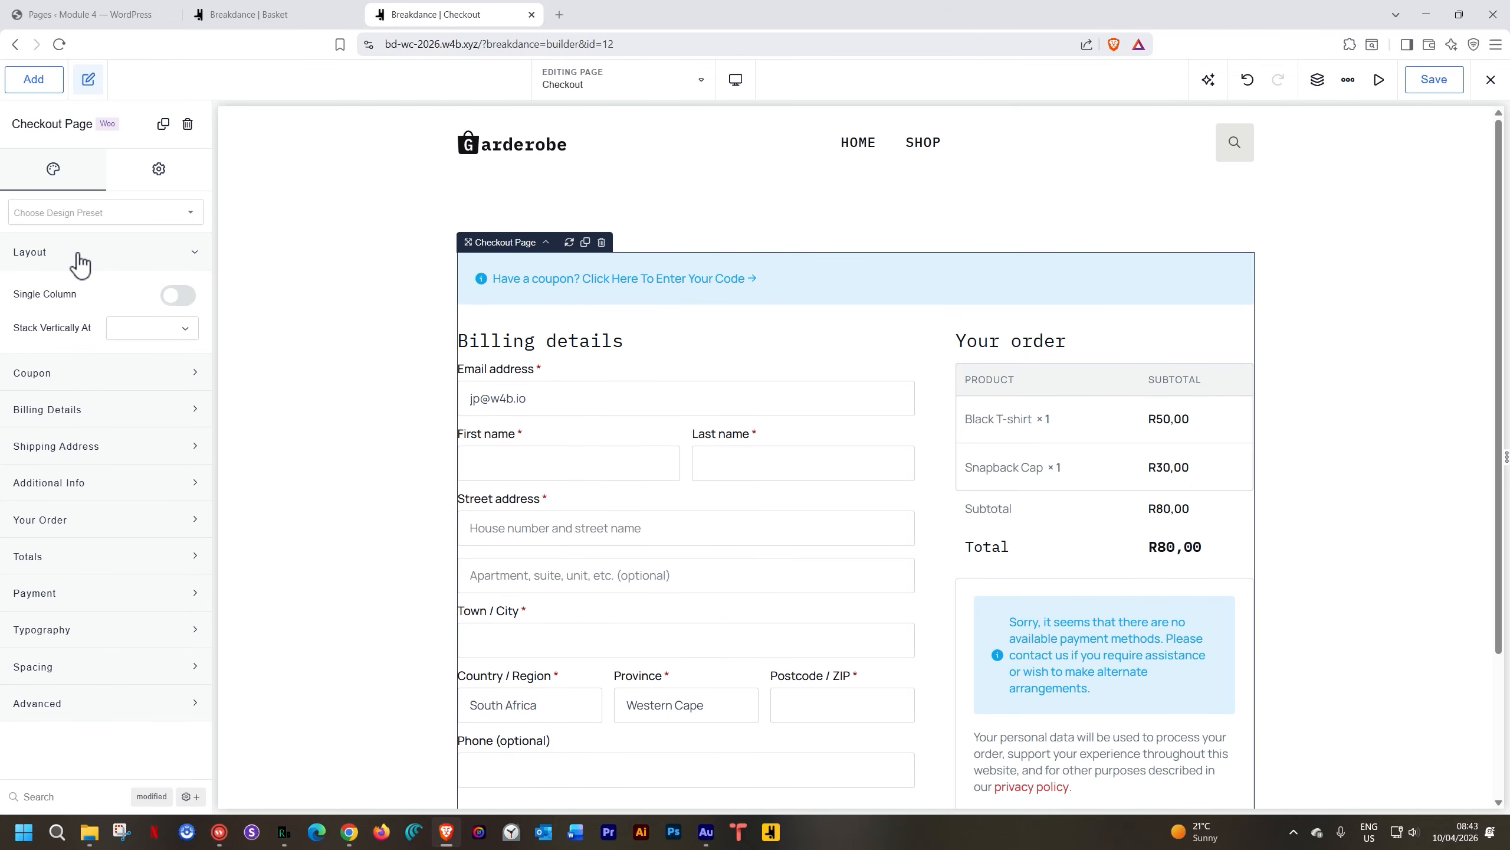
{"action": "left_click", "coordinate": [181, 296]}
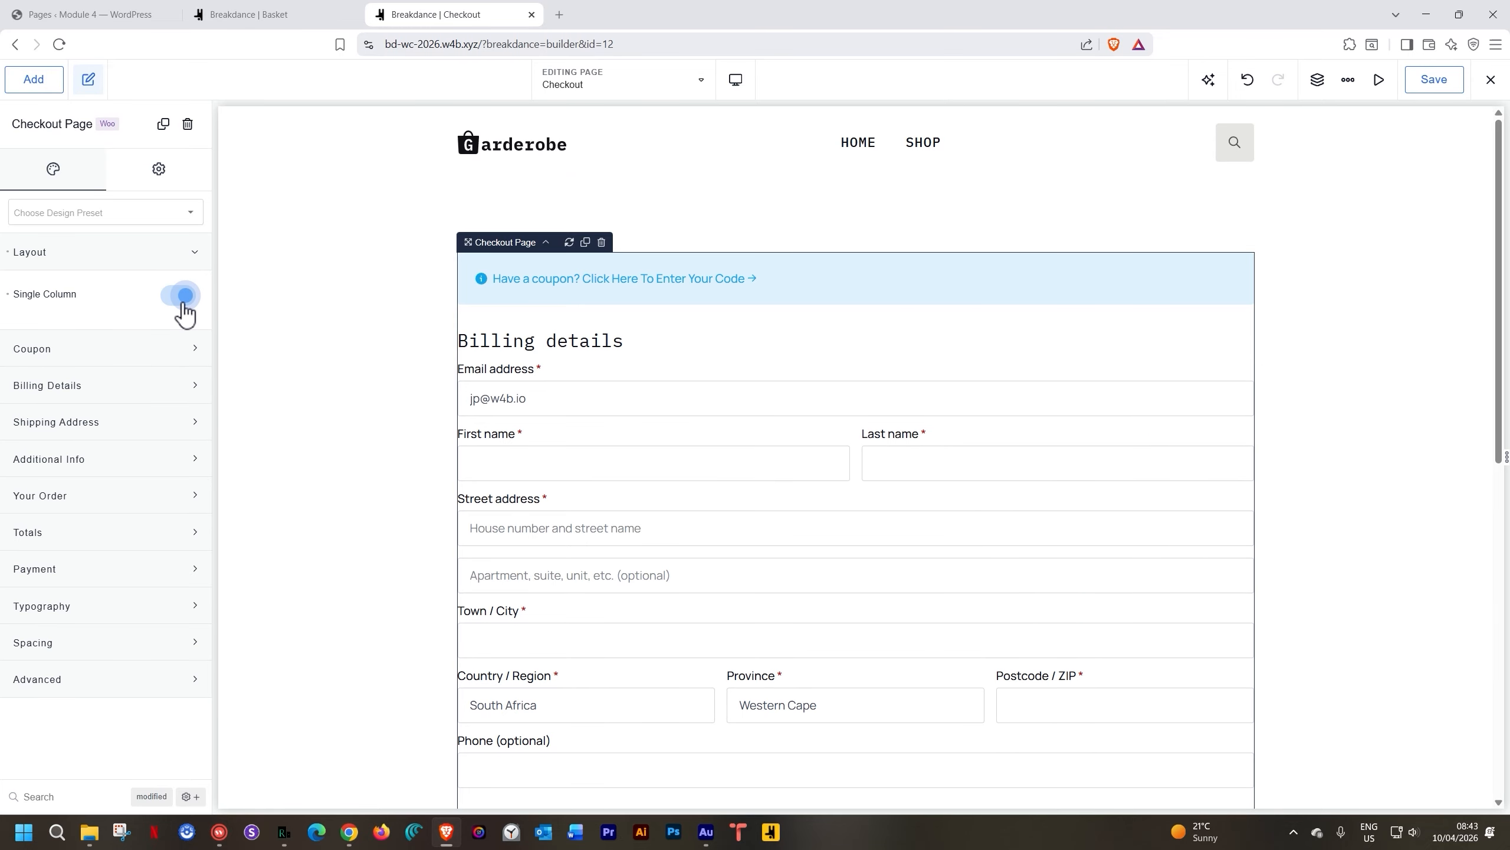
{"action": "left_click", "coordinate": [183, 300]}
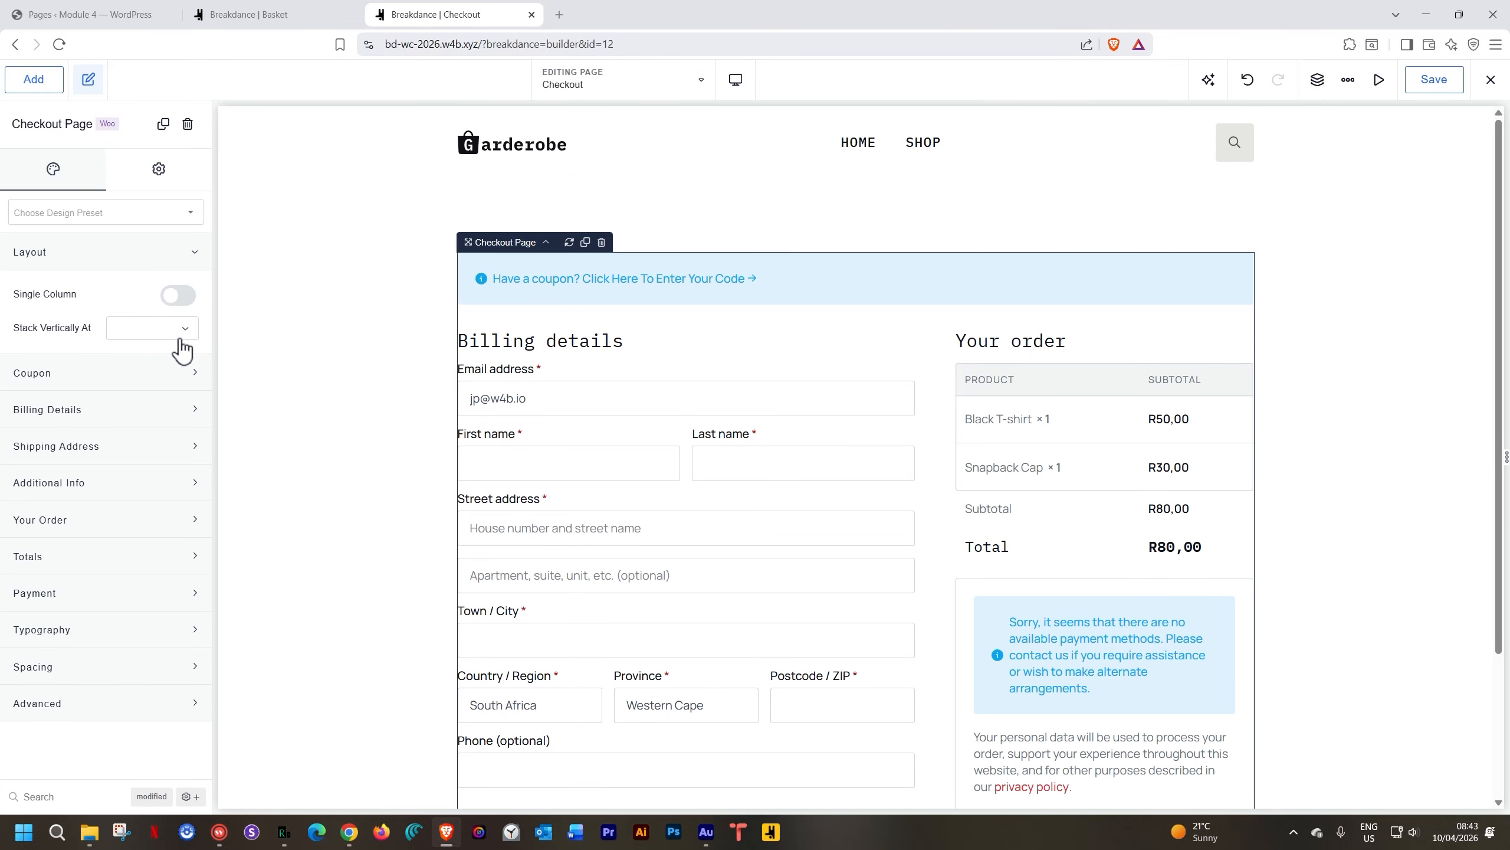
{"action": "left_click", "coordinate": [180, 338]}
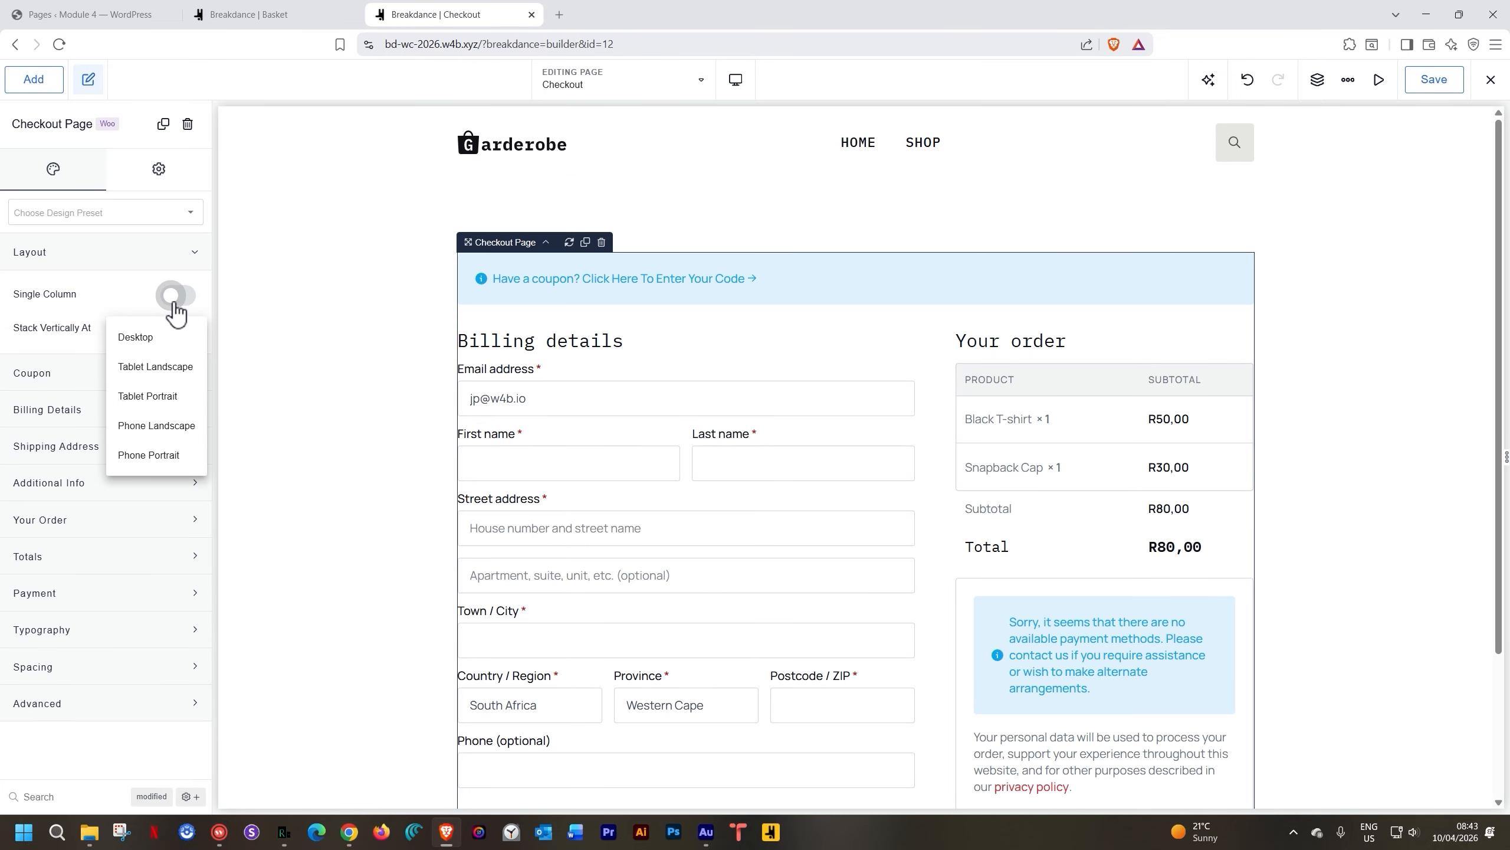
{"action": "left_click", "coordinate": [162, 425]}
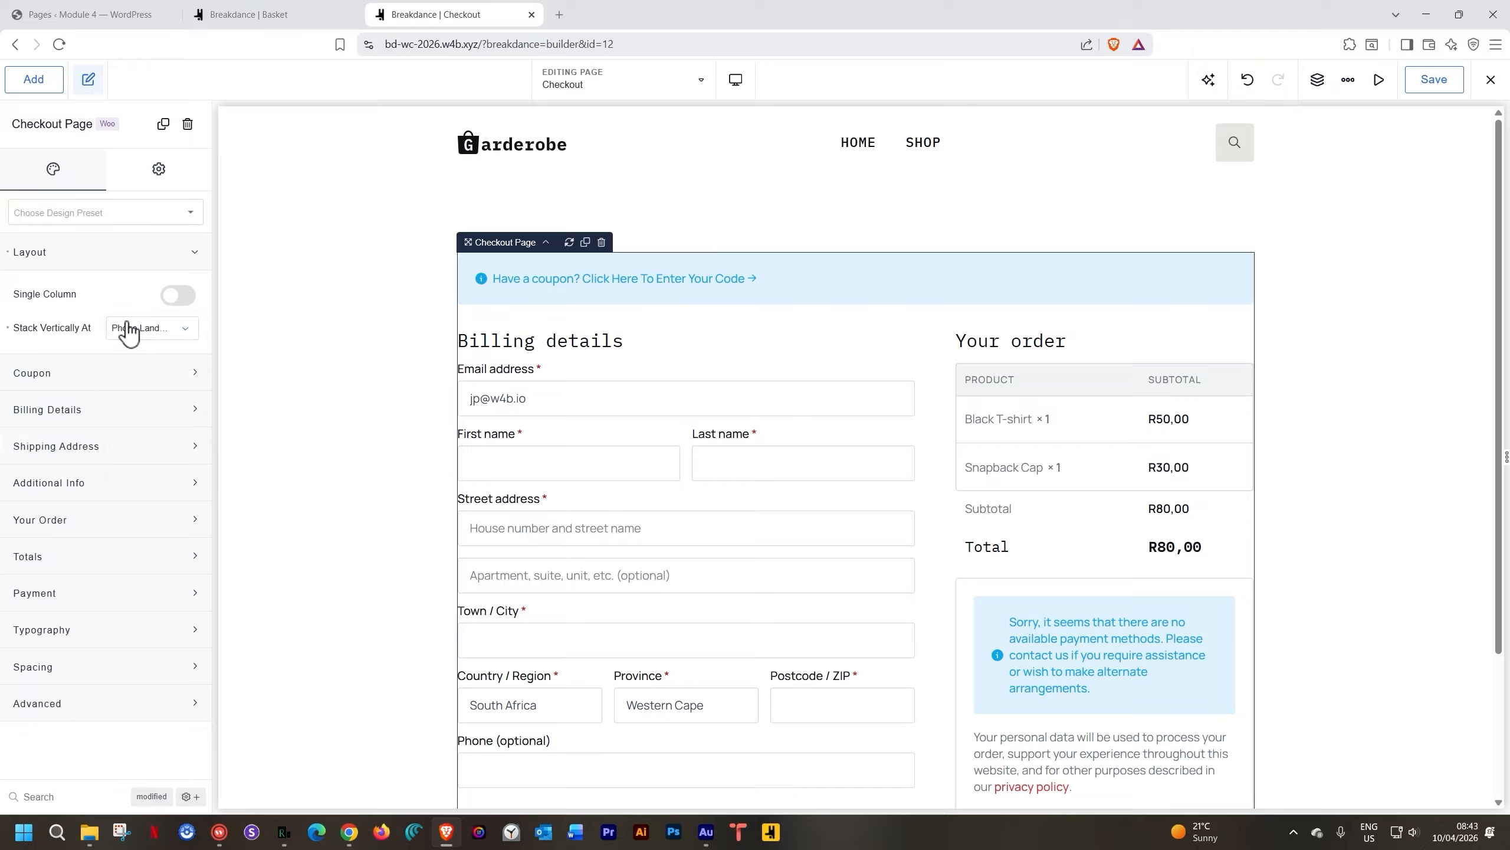
{"action": "left_click", "coordinate": [111, 253]}
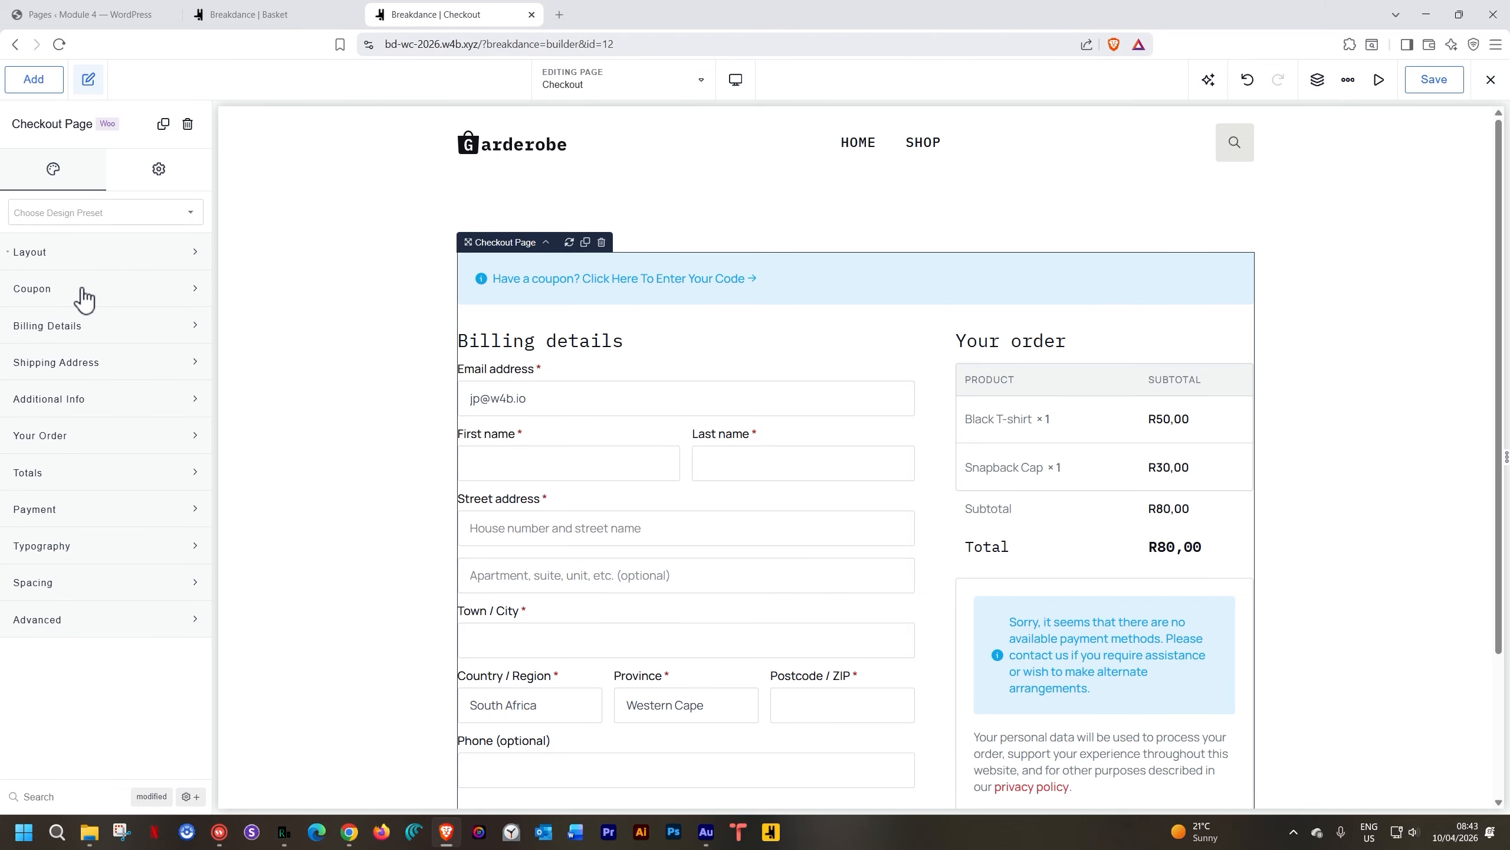
Switch on Disable in the Coupon settings to hide the 'Have a coupon?' bar
{"action": "left_click", "coordinate": [83, 288]}
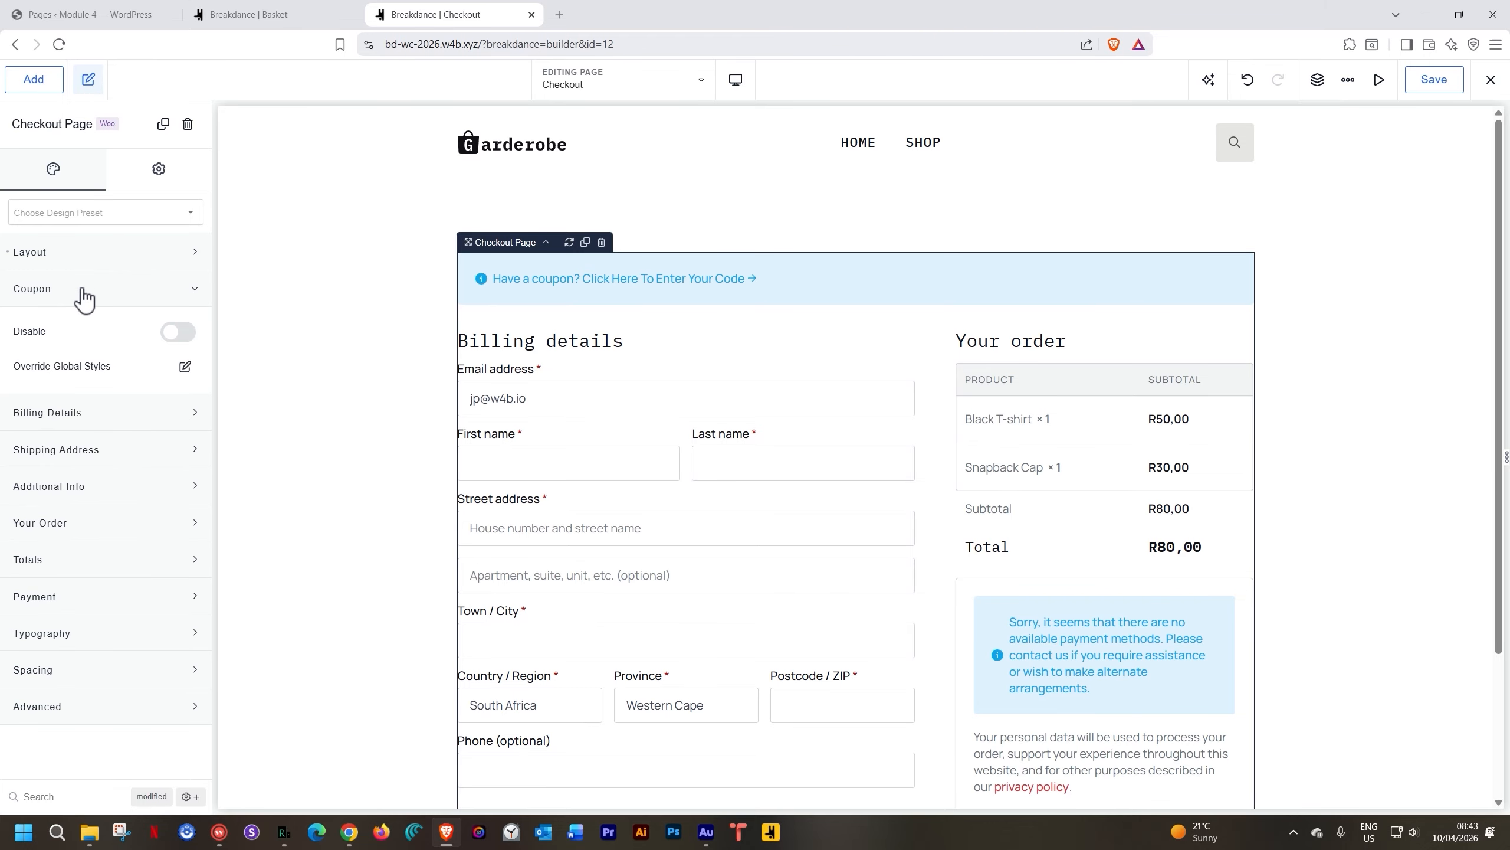
{"action": "left_click", "coordinate": [185, 368]}
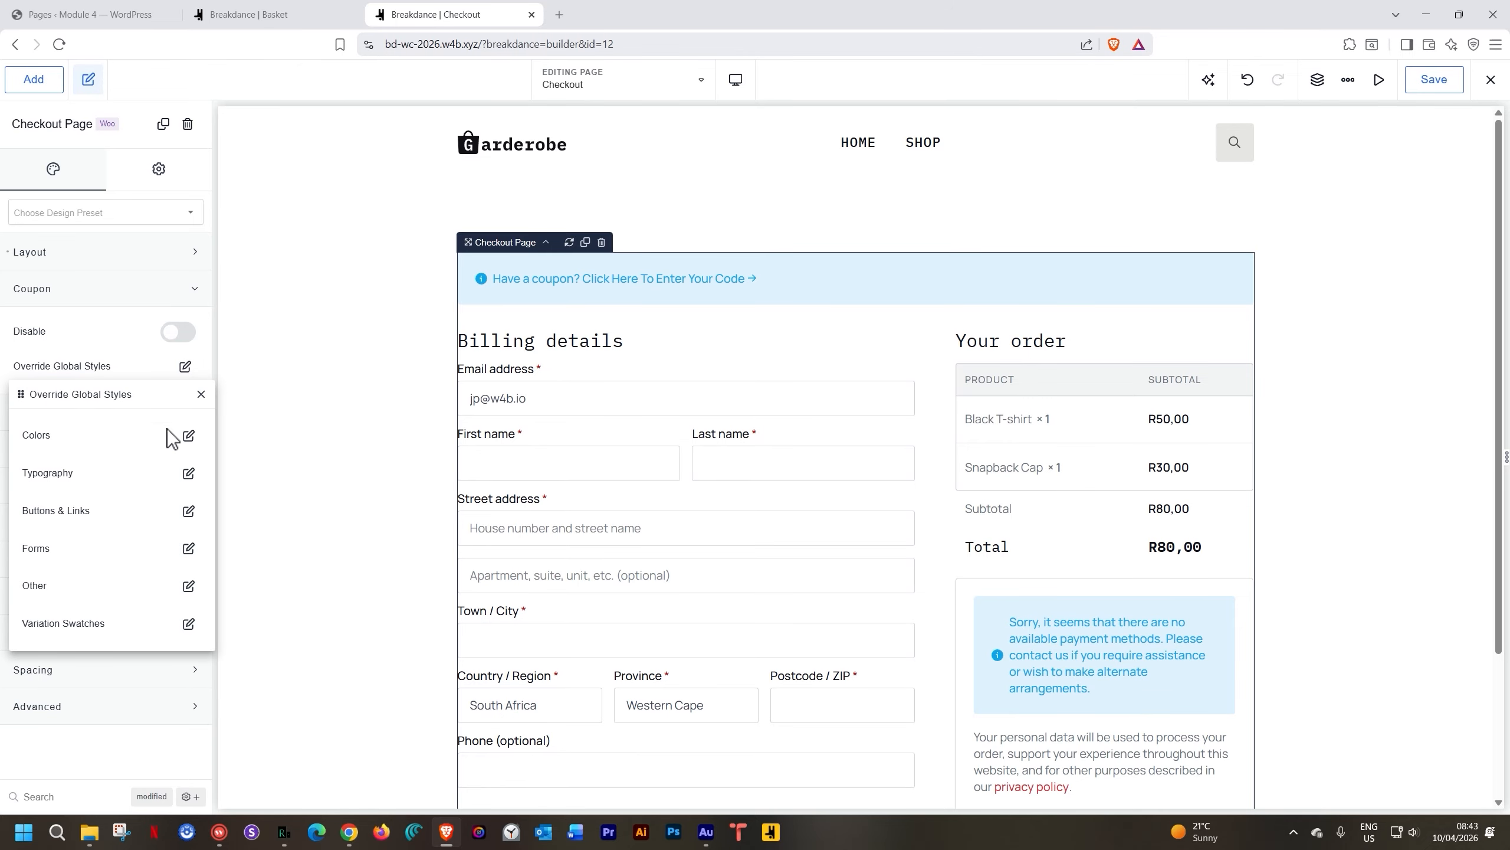
{"action": "left_click", "coordinate": [188, 436]}
{"action": "left_click", "coordinate": [178, 332]}
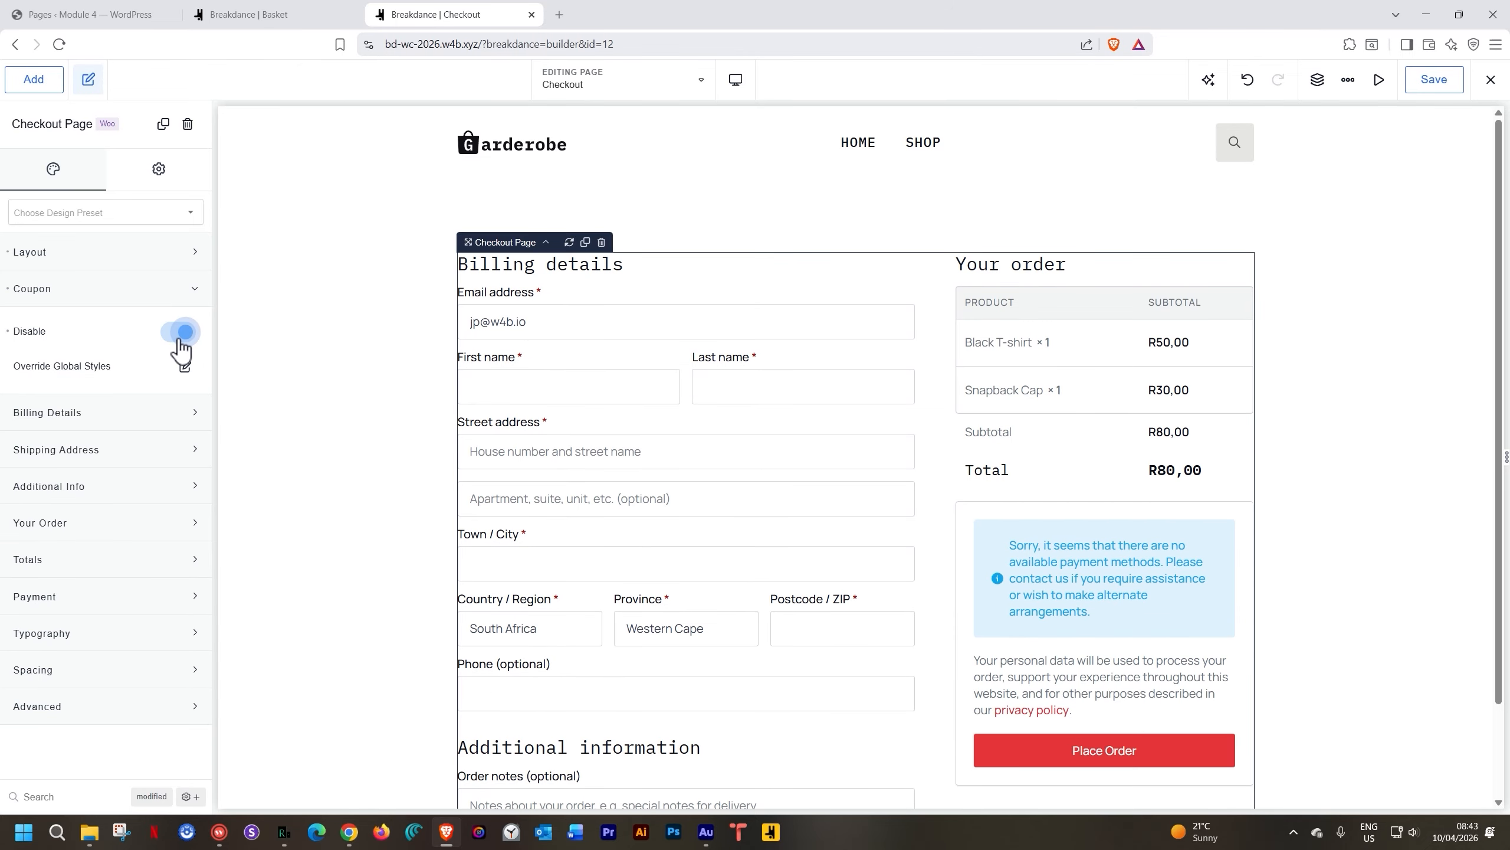
{"action": "left_click", "coordinate": [179, 338]}
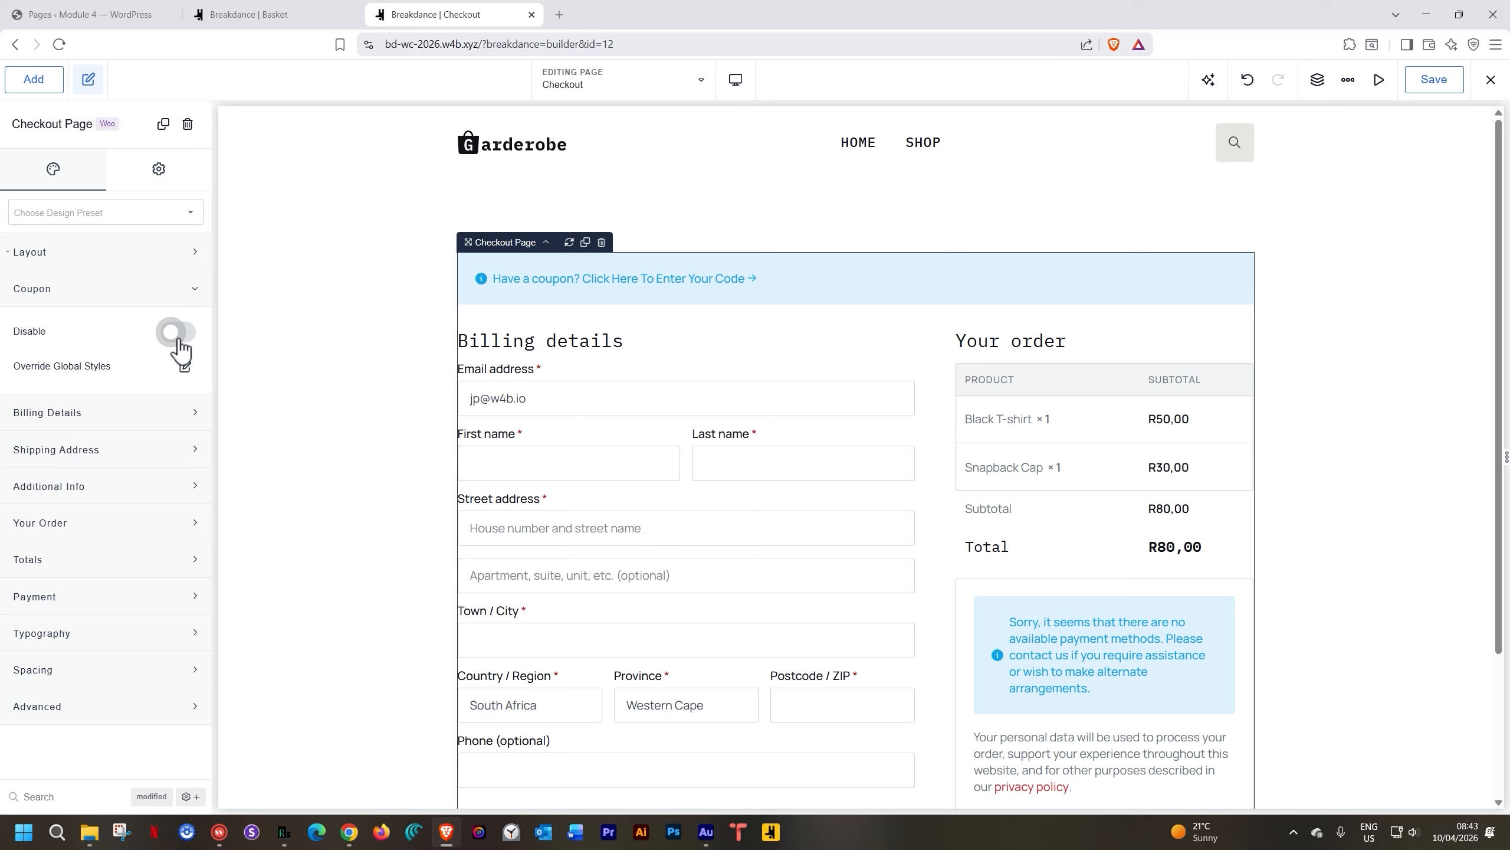
{"action": "left_click", "coordinate": [178, 338]}
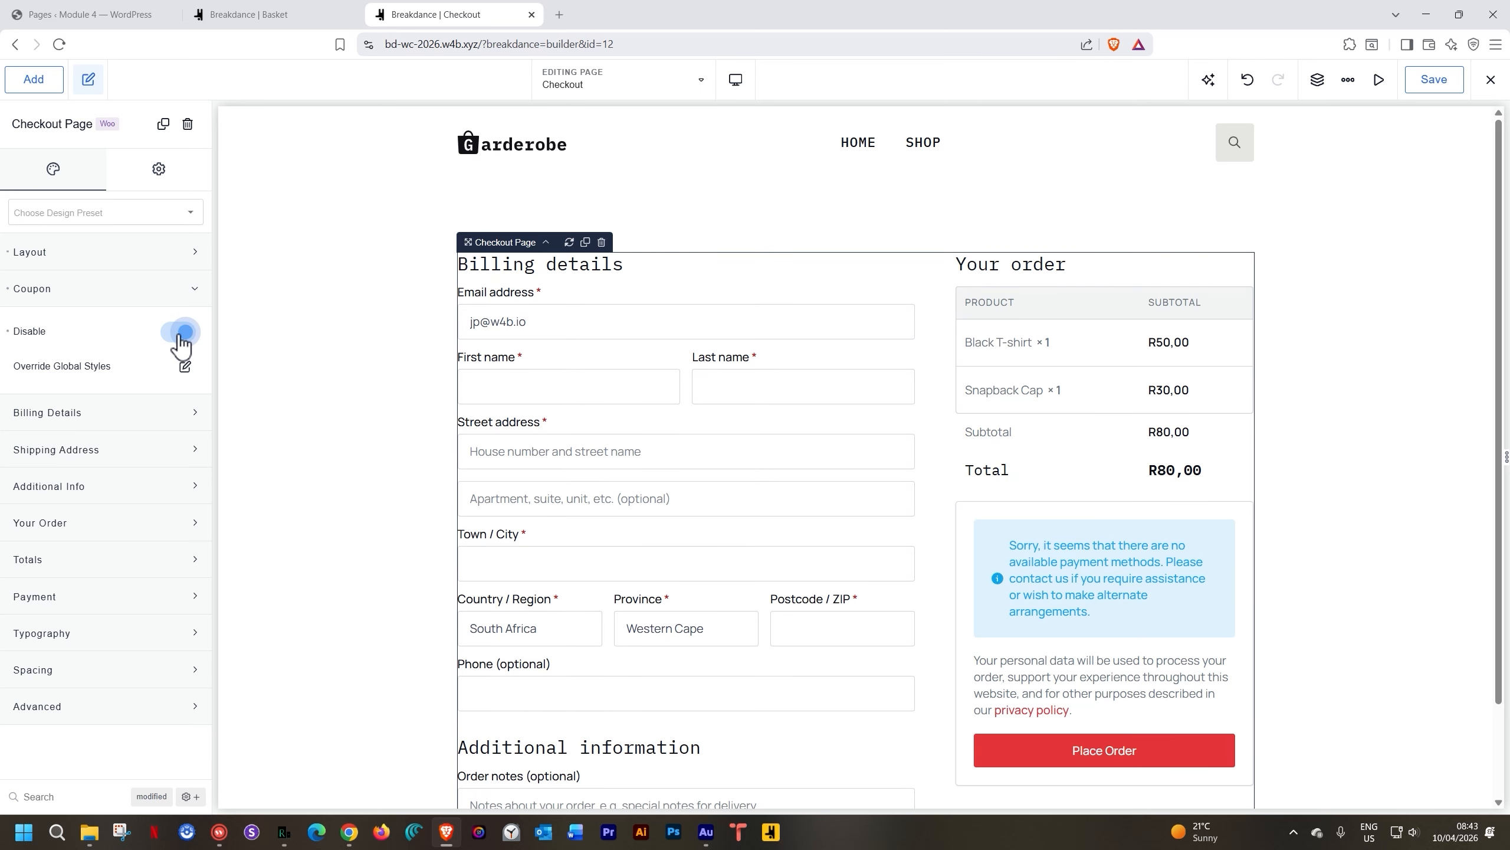
{"action": "left_click", "coordinate": [179, 338]}
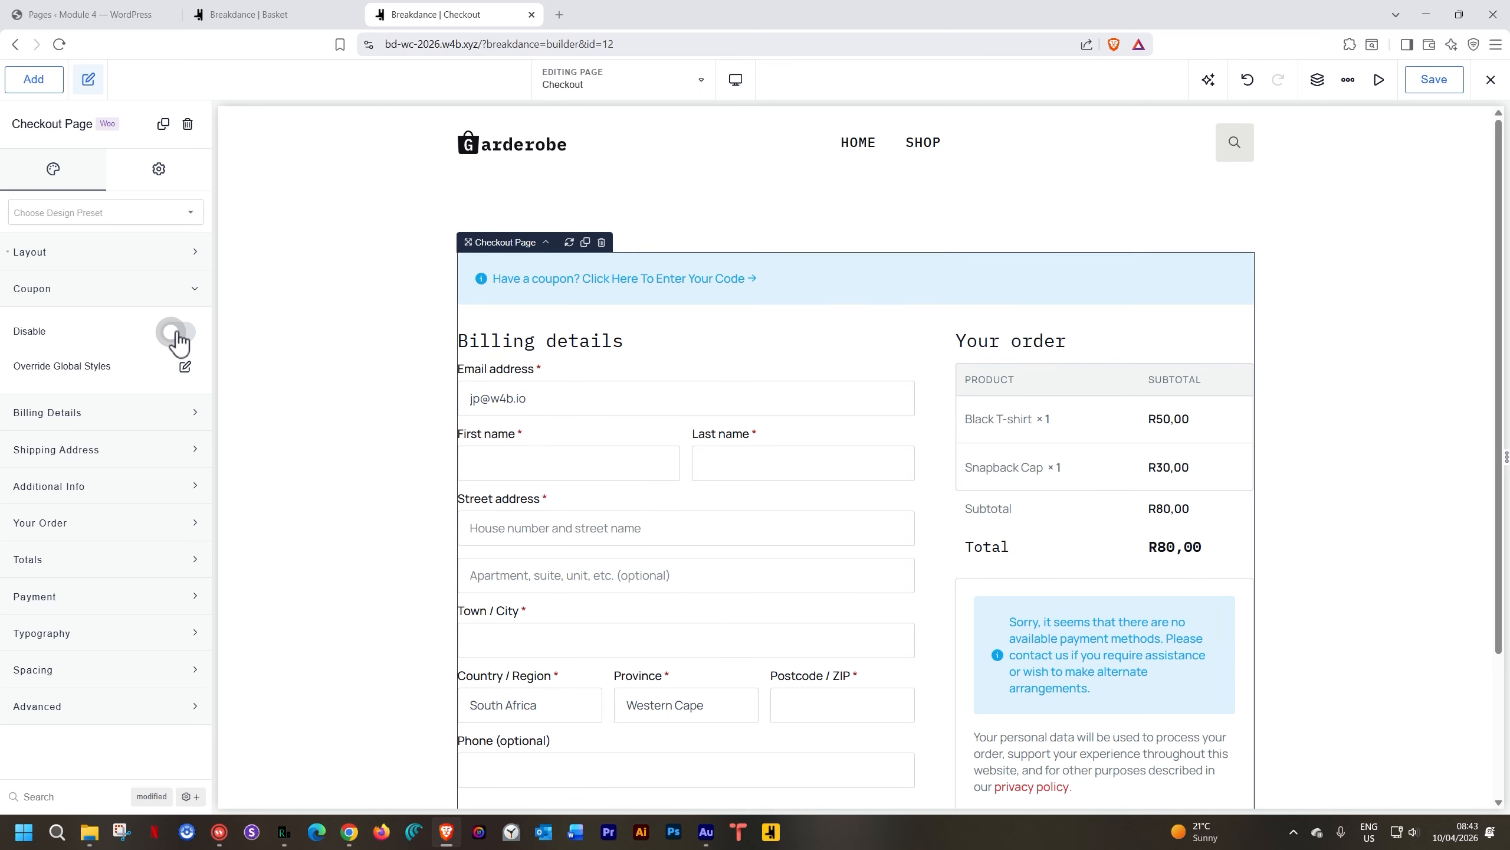
{"action": "left_click", "coordinate": [179, 332]}
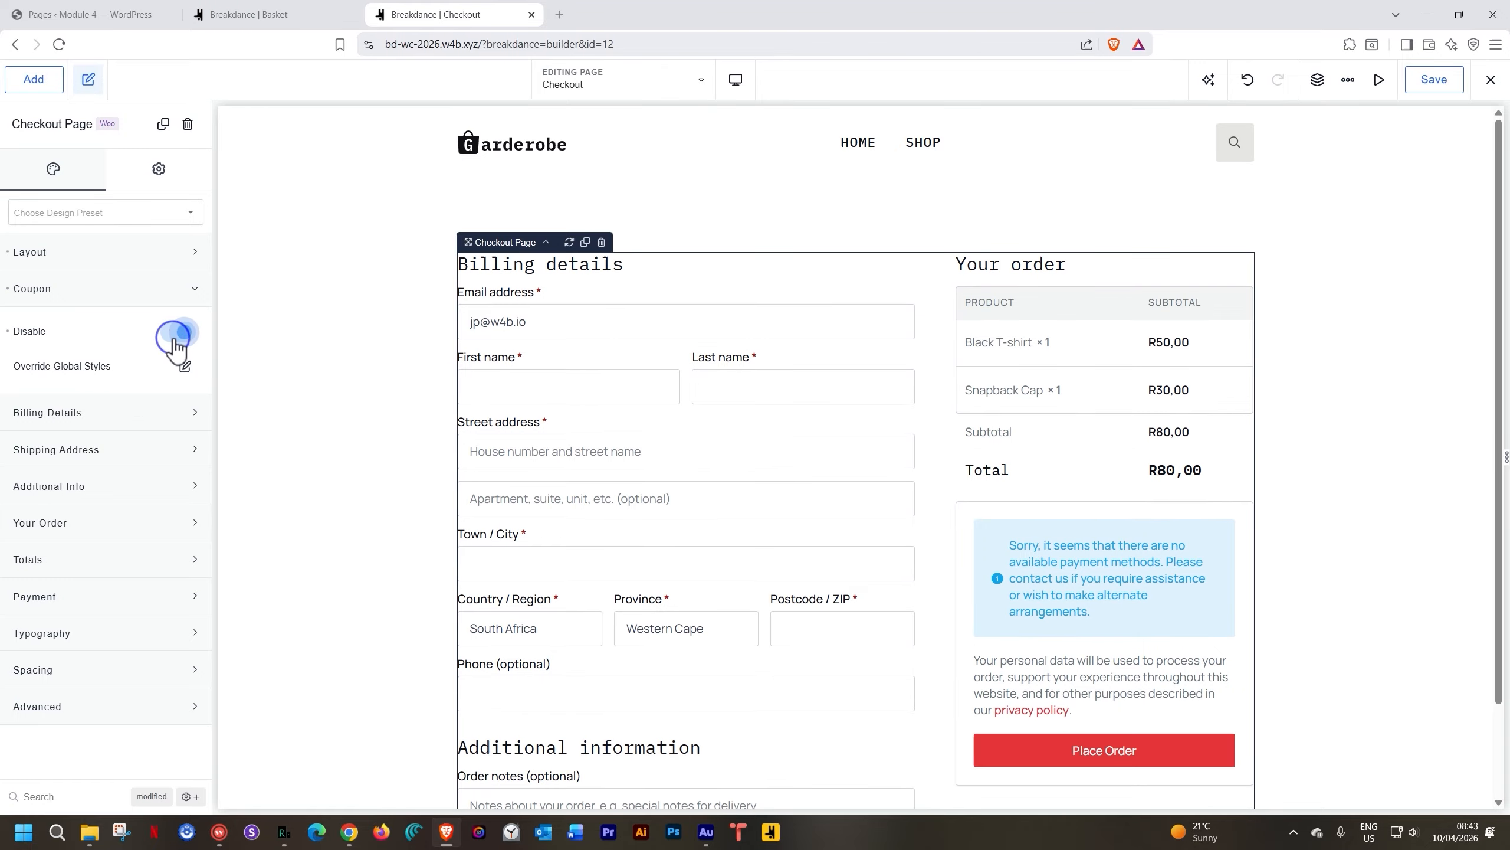
{"action": "left_click", "coordinate": [195, 290]}
Inspect the Billing Details, Shipping Address and Additional Info style settings, then review the form
{"action": "left_click", "coordinate": [53, 332]}
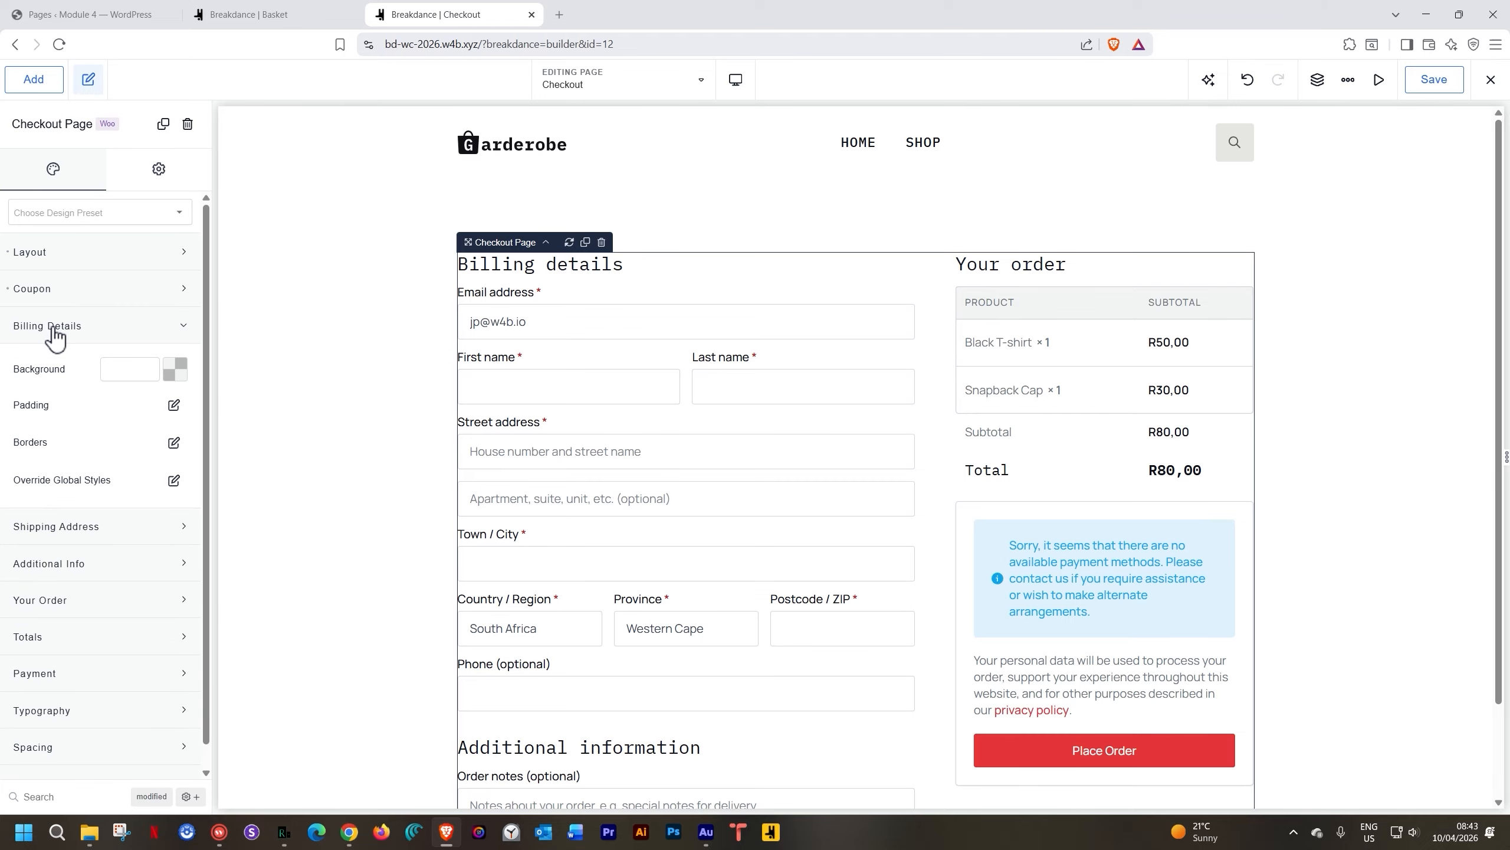
{"action": "left_click", "coordinate": [55, 333]}
{"action": "left_click", "coordinate": [52, 368]}
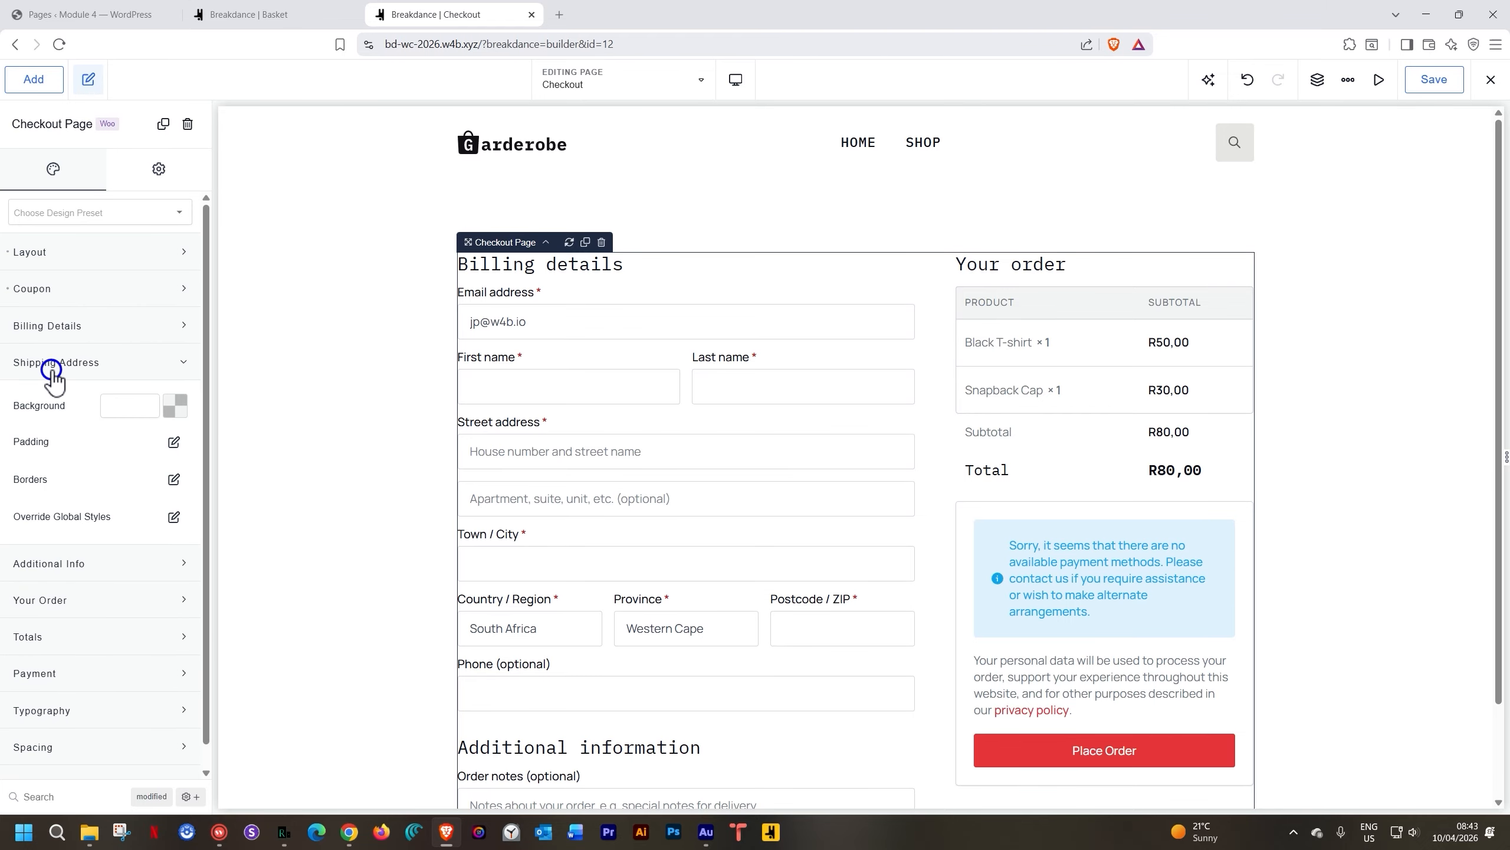
{"action": "left_click", "coordinate": [53, 364]}
{"action": "left_click", "coordinate": [49, 401]}
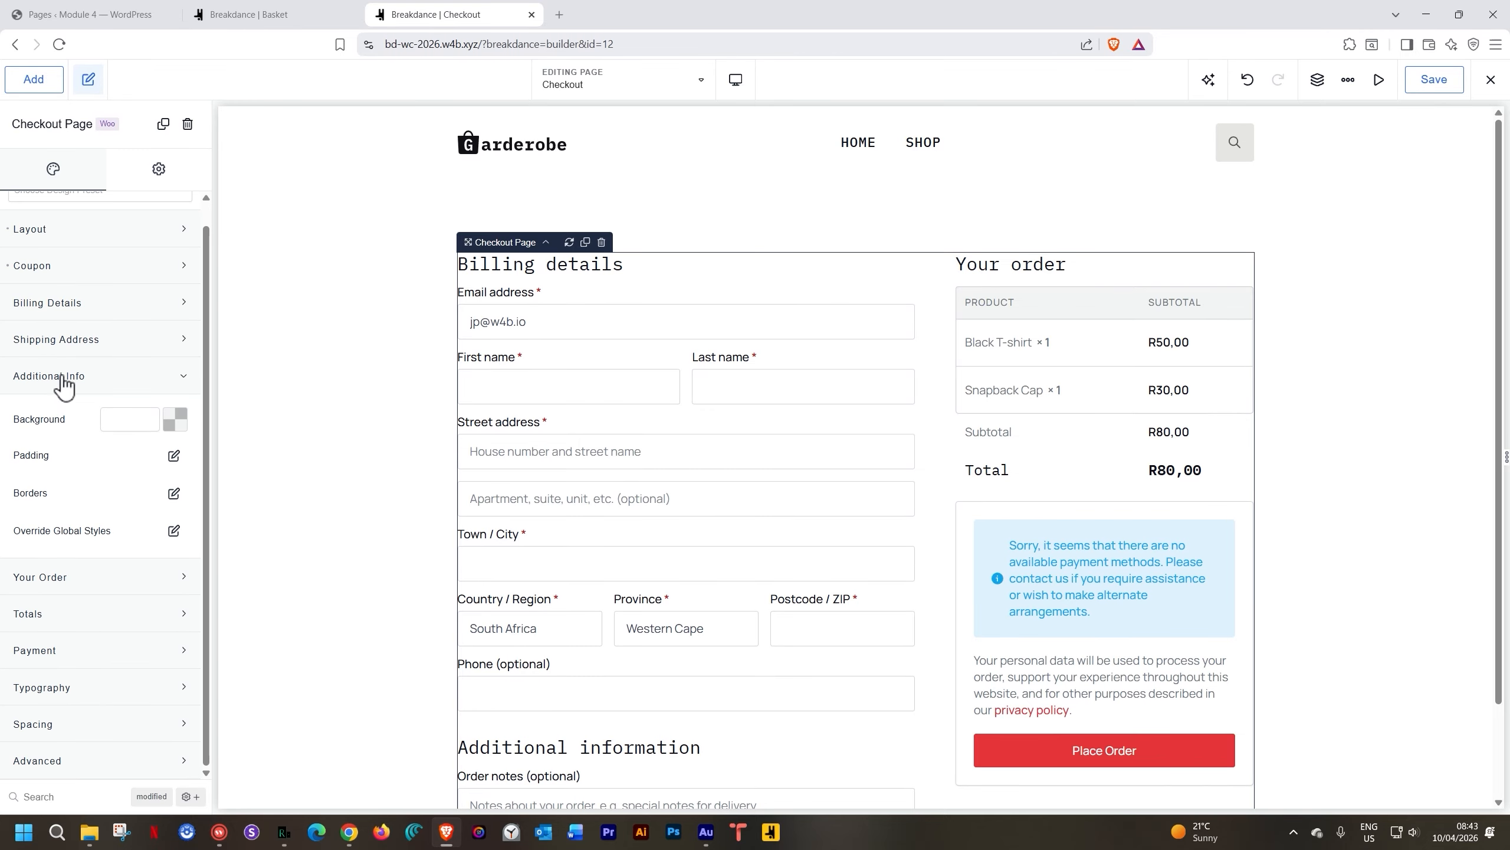
{"action": "left_click", "coordinate": [63, 384]}
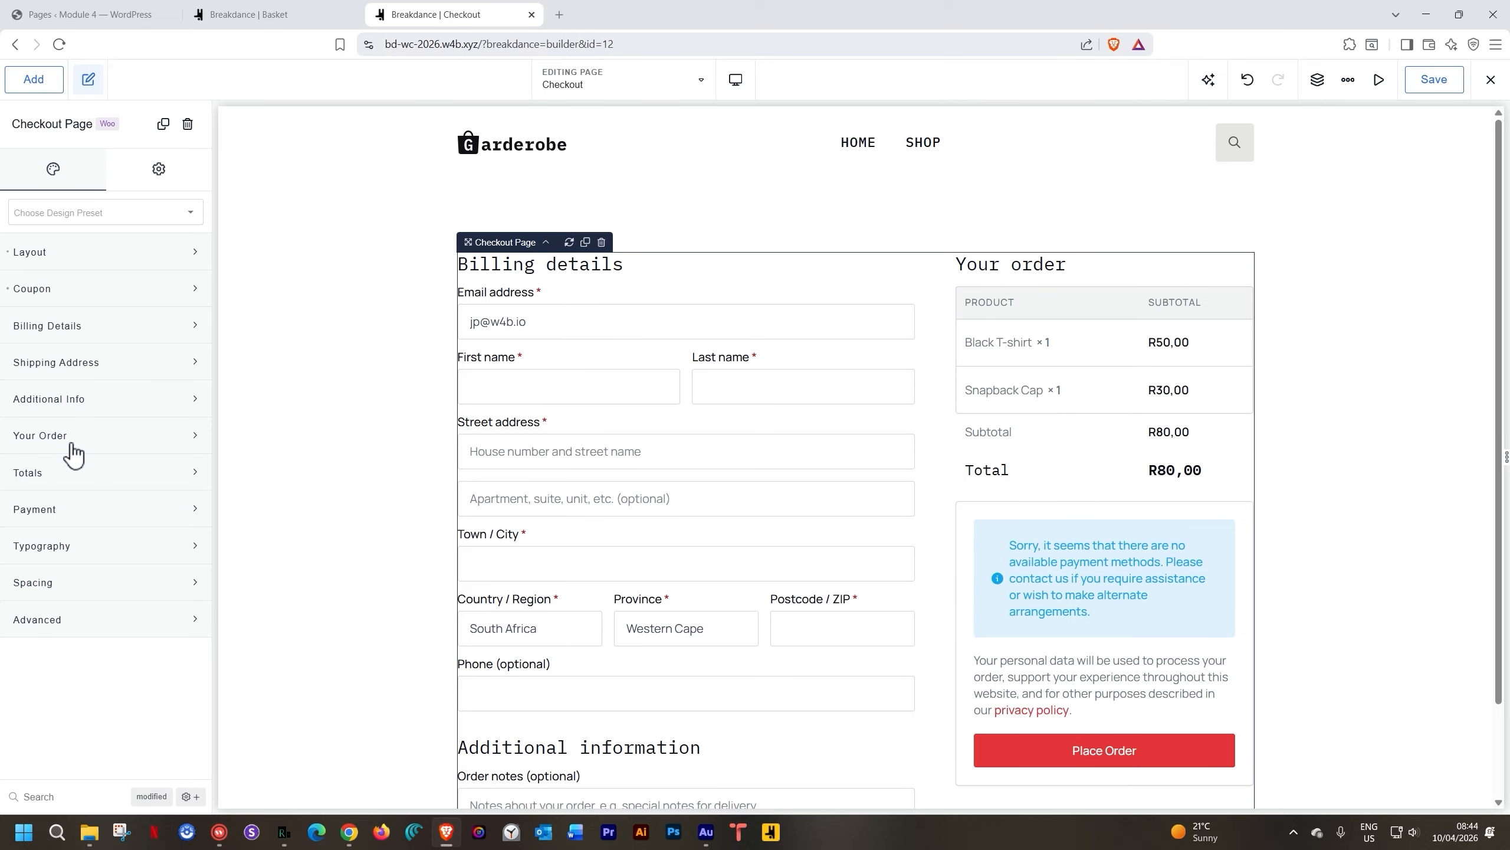
{"action": "scroll", "coordinate": [777, 450], "scroll_direction": "down", "scroll_amount": 2}
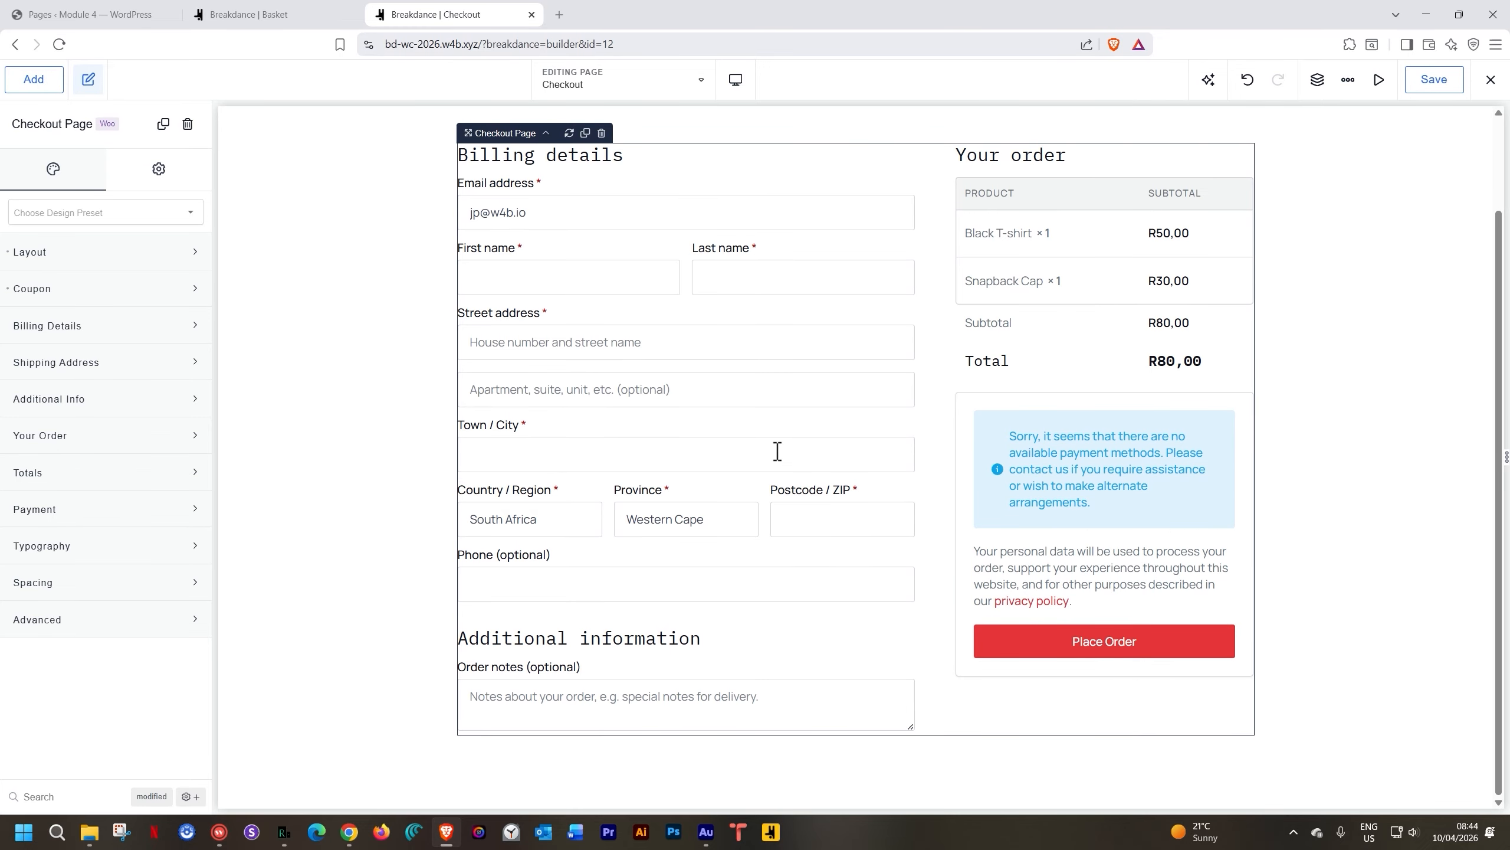
{"action": "scroll", "coordinate": [797, 494], "scroll_direction": "up", "scroll_amount": 2}
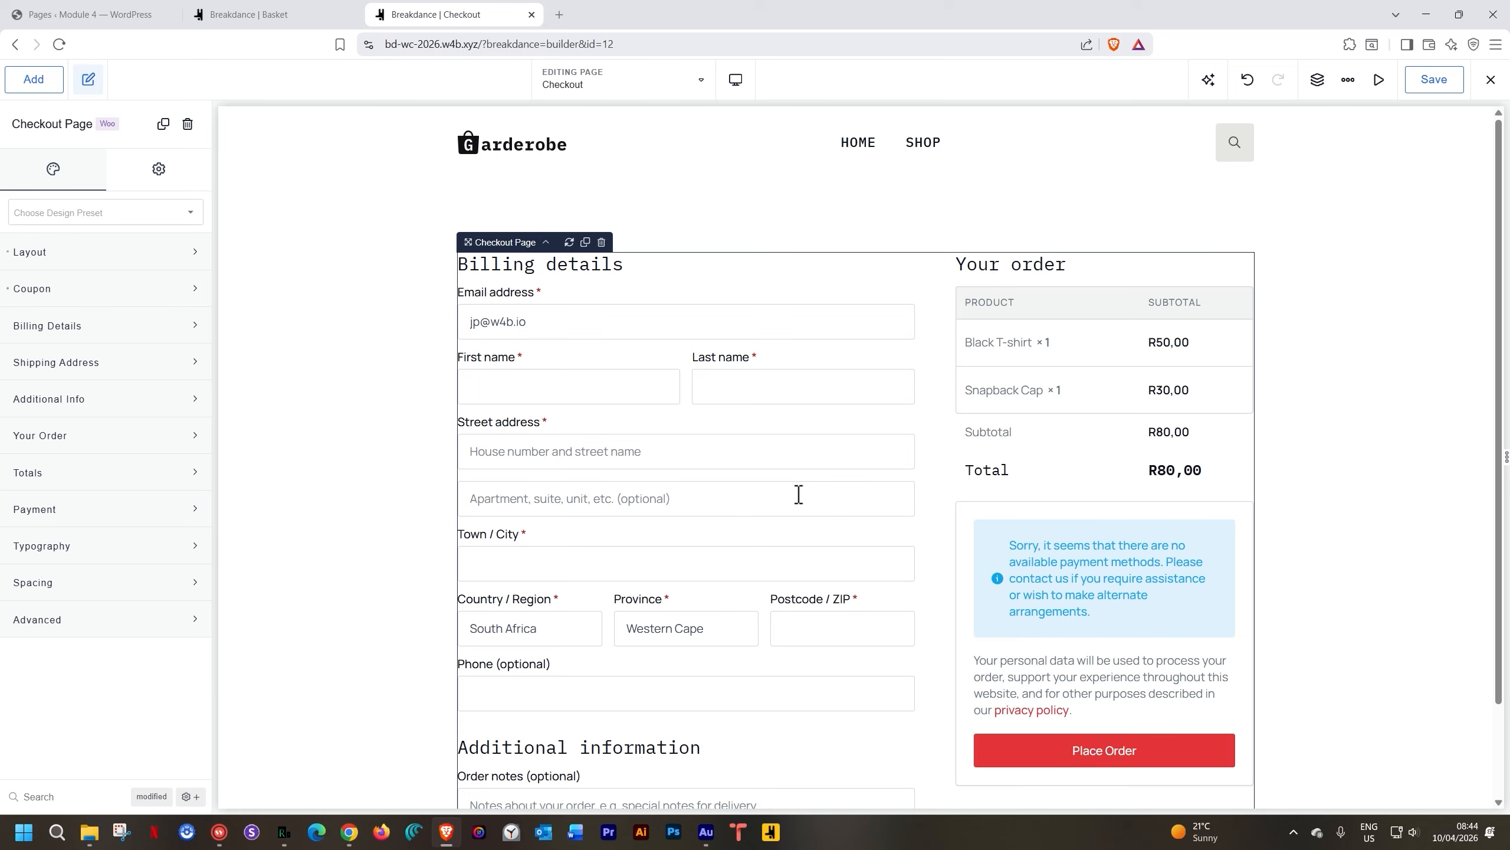
Open Breakdance's Global Settings and review the WooCommerce global styles
{"action": "left_click", "coordinate": [1348, 79]}
{"action": "left_click", "coordinate": [1345, 123]}
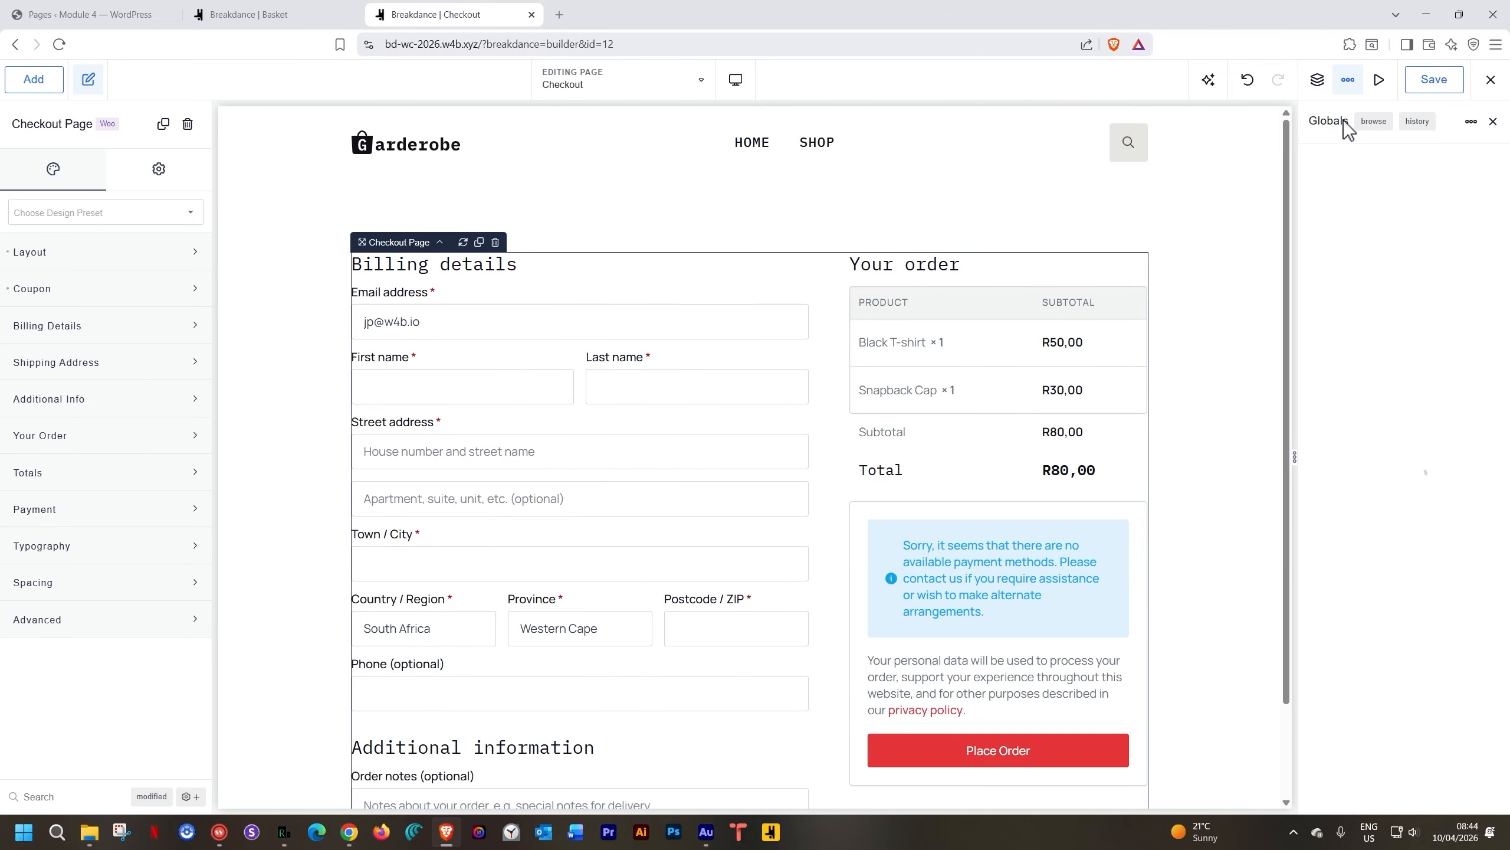
{"action": "left_click", "coordinate": [1348, 427]}
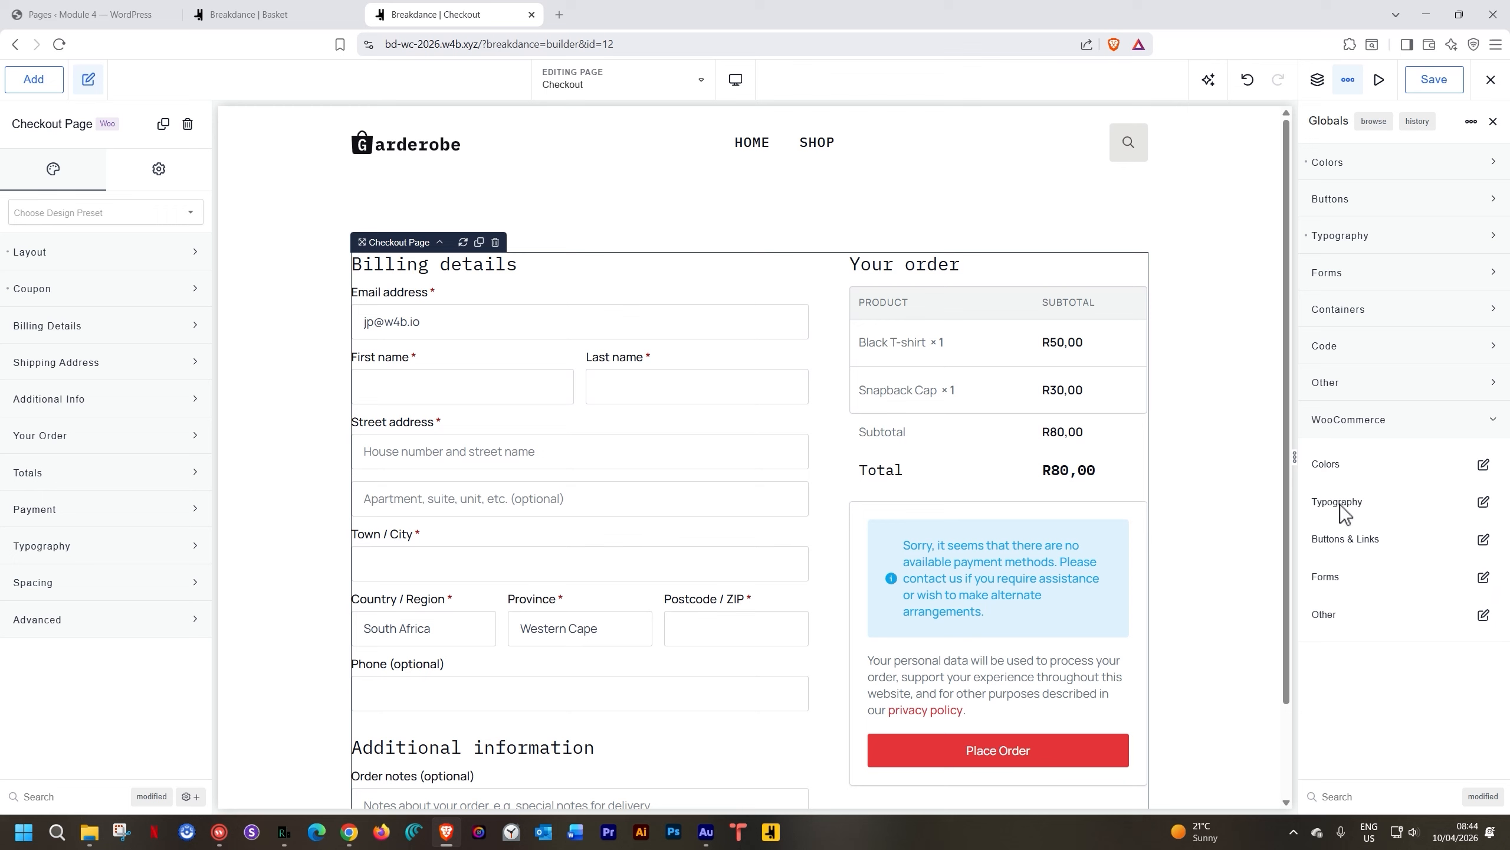
{"action": "left_click", "coordinate": [1379, 426]}
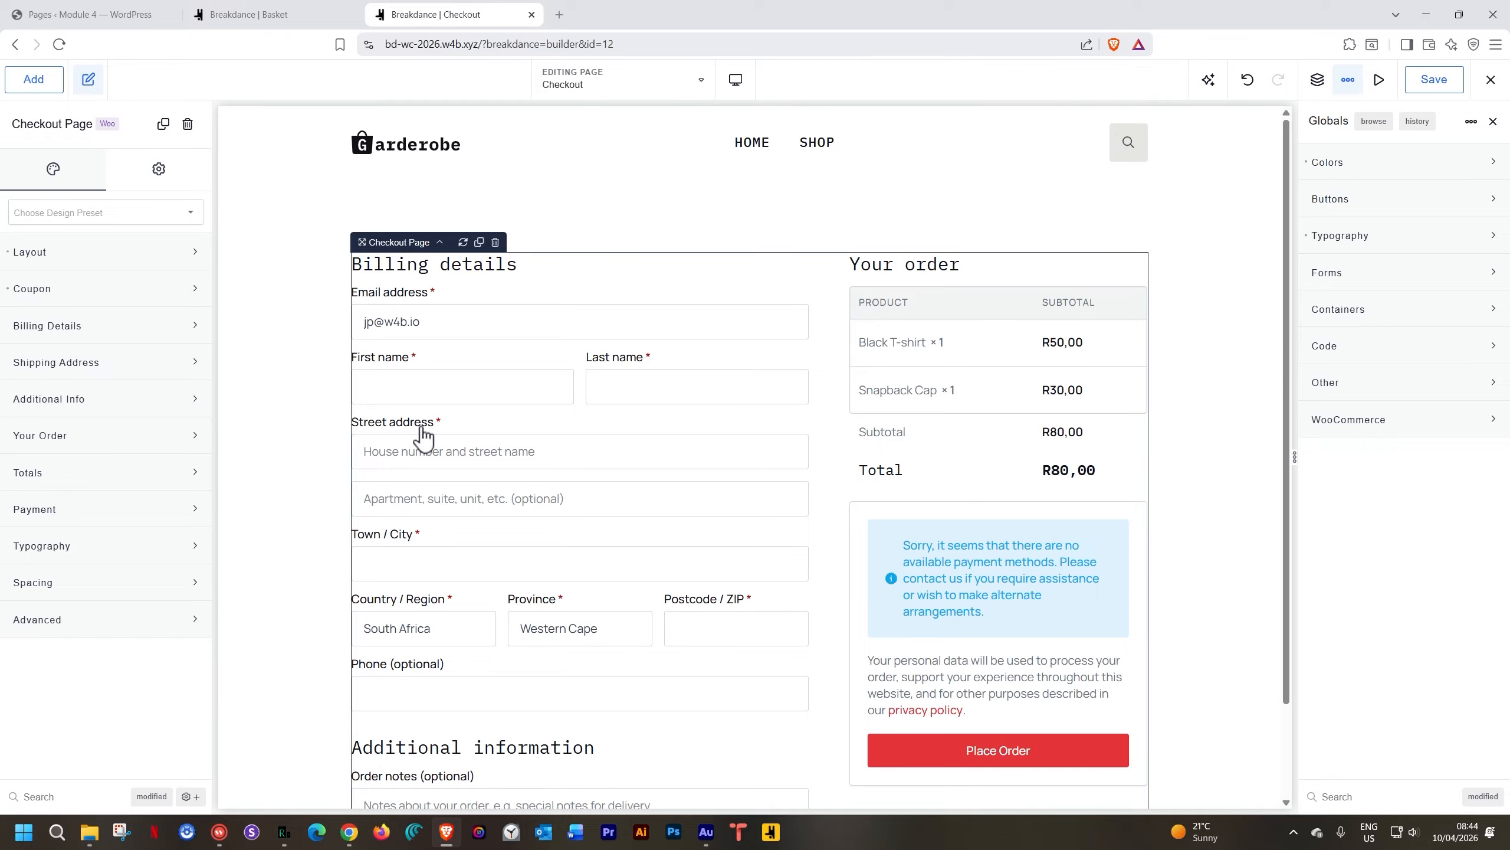
Check the checkout section's Spacing settings and save the Checkout page design
{"action": "left_click", "coordinate": [117, 592]}
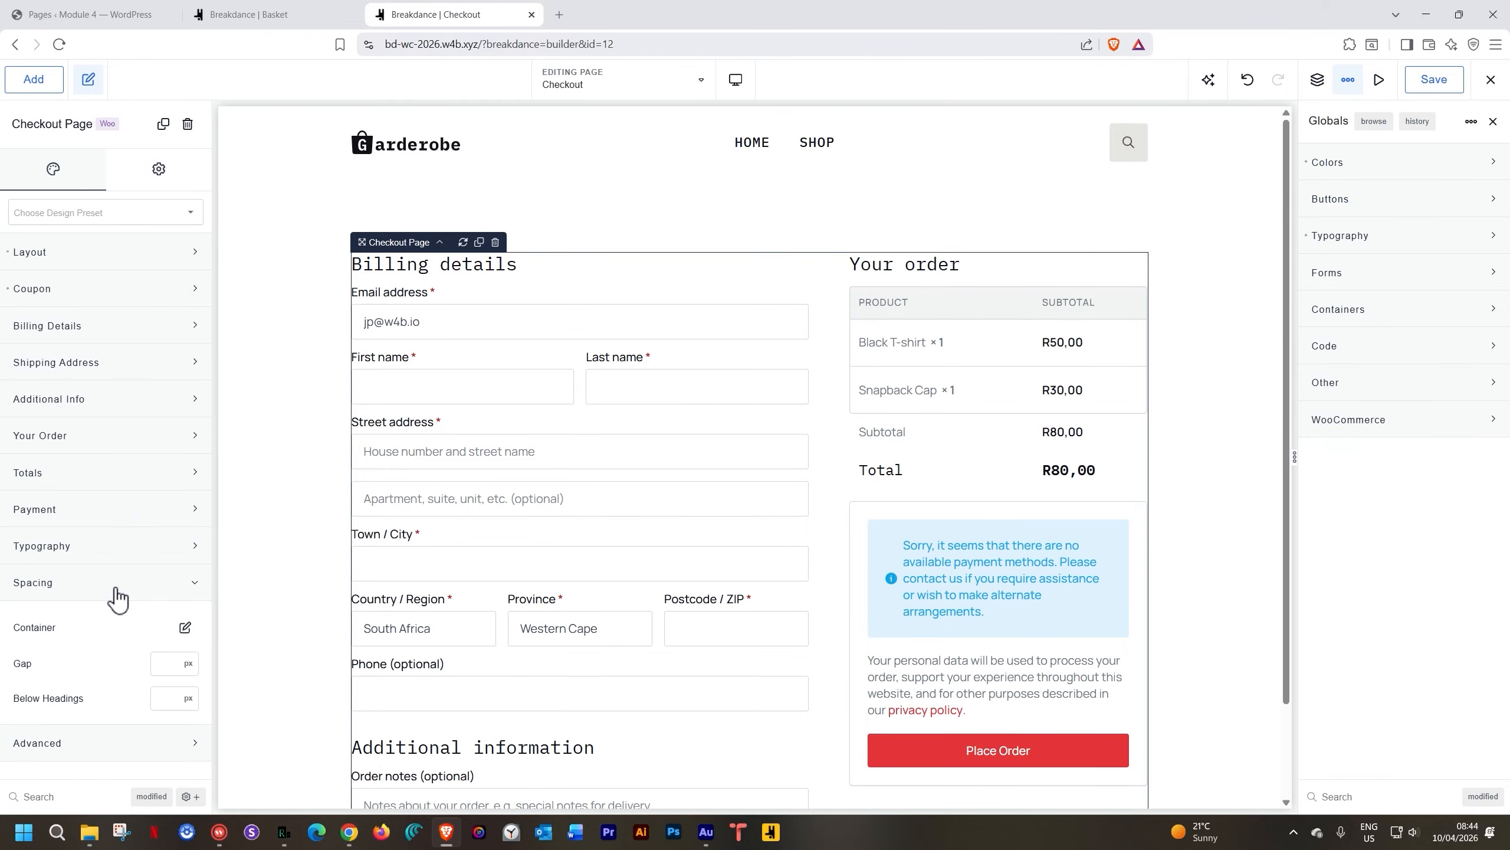
{"action": "left_click", "coordinate": [1175, 269]}
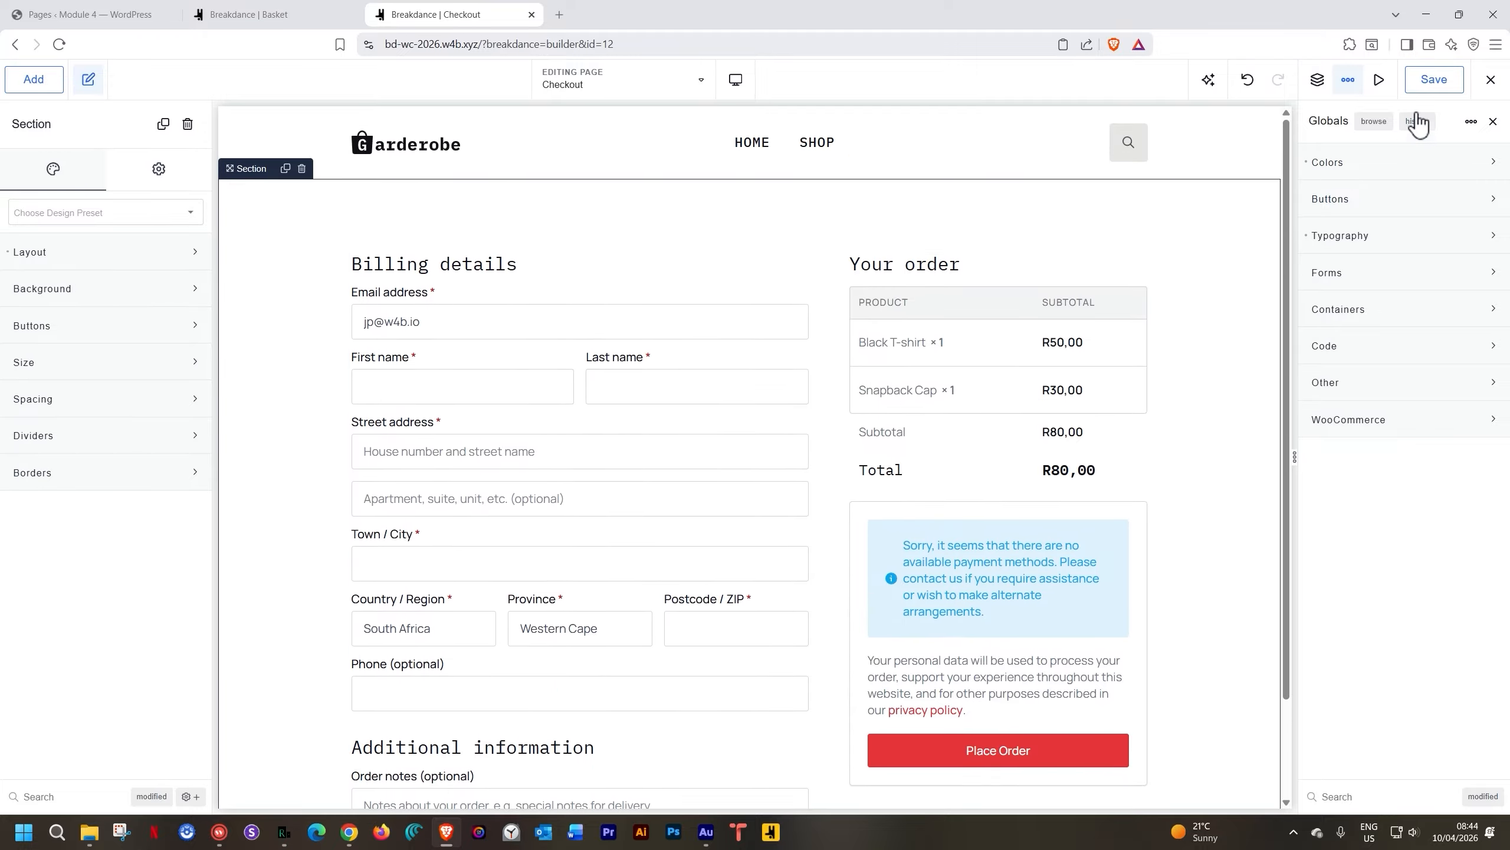
{"action": "left_click", "coordinate": [1420, 80]}
{"action": "left_click", "coordinate": [1491, 80]}
Load the live /checkout/ page in a new tab and scroll through it to check the coupon notice
{"action": "left_click", "coordinate": [560, 15]}
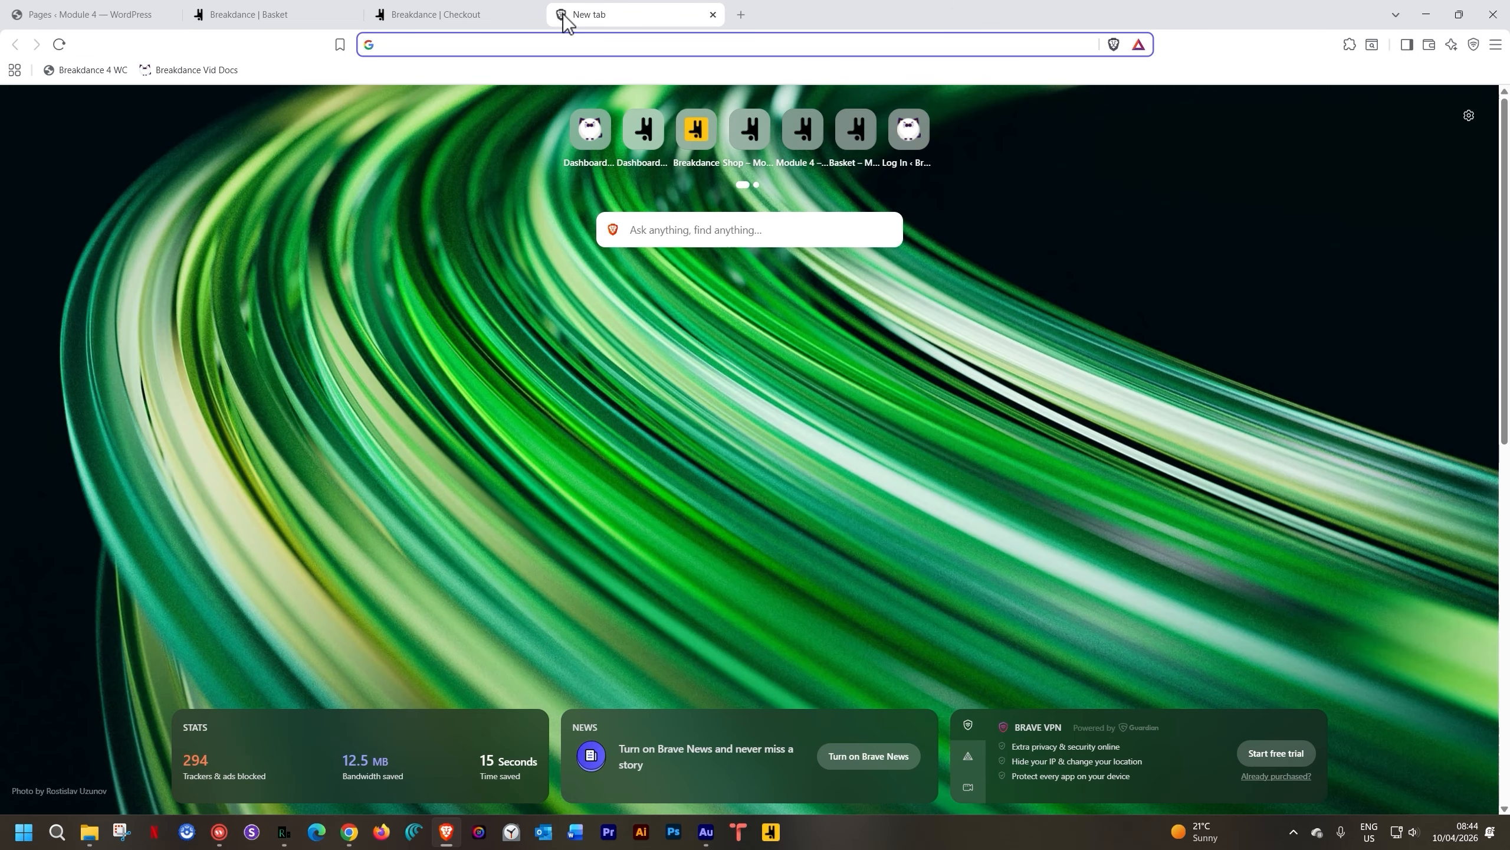
{"action": "type", "text": "https://bd-wc-2026.w4b.xyz/checkout/"}
{"action": "key", "text": "Return"}
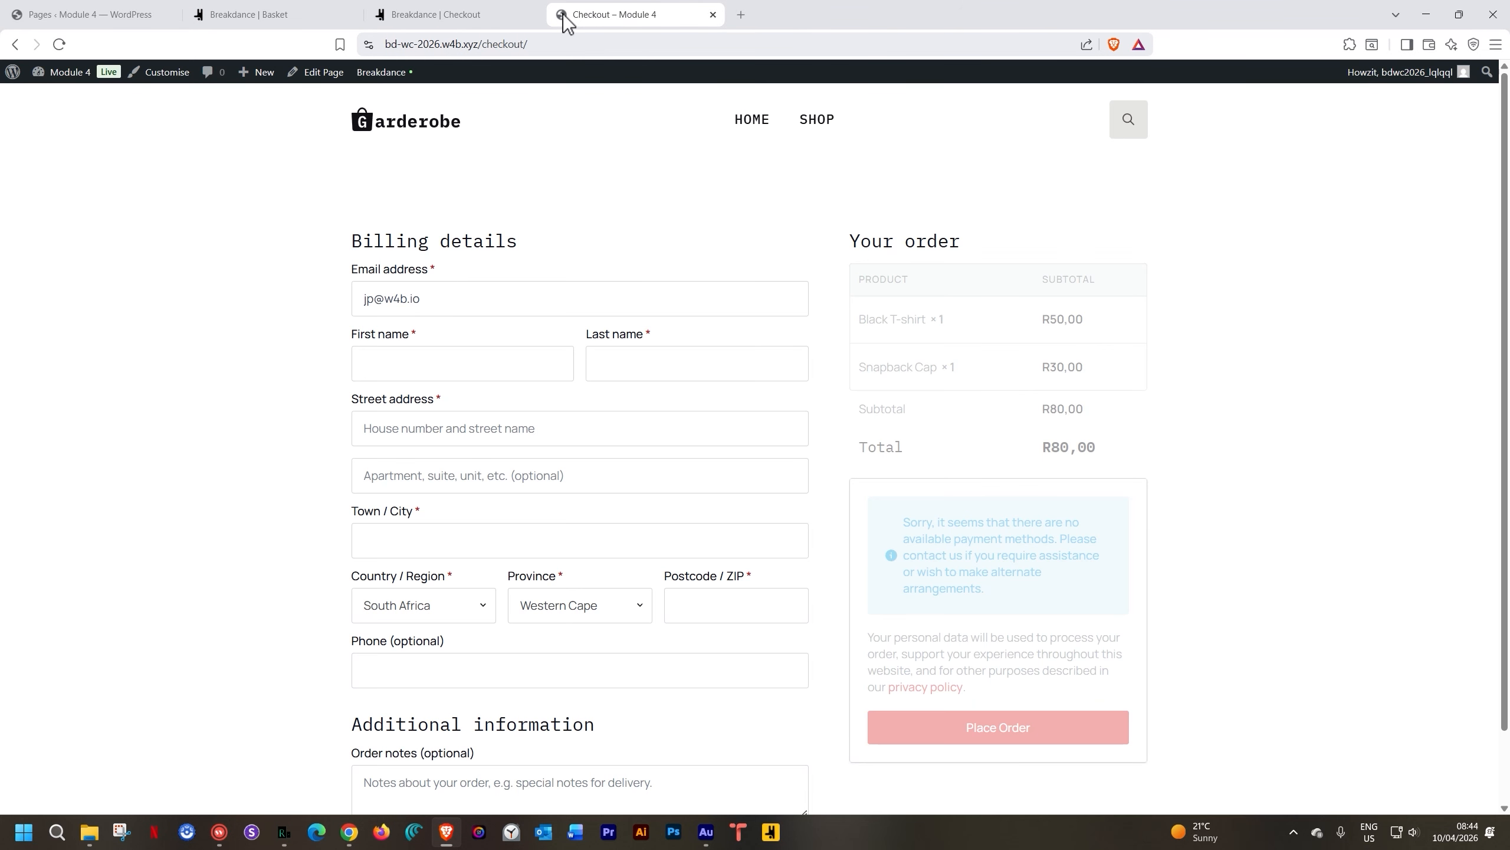
{"action": "scroll", "coordinate": [561, 257], "scroll_direction": "down", "scroll_amount": 1}
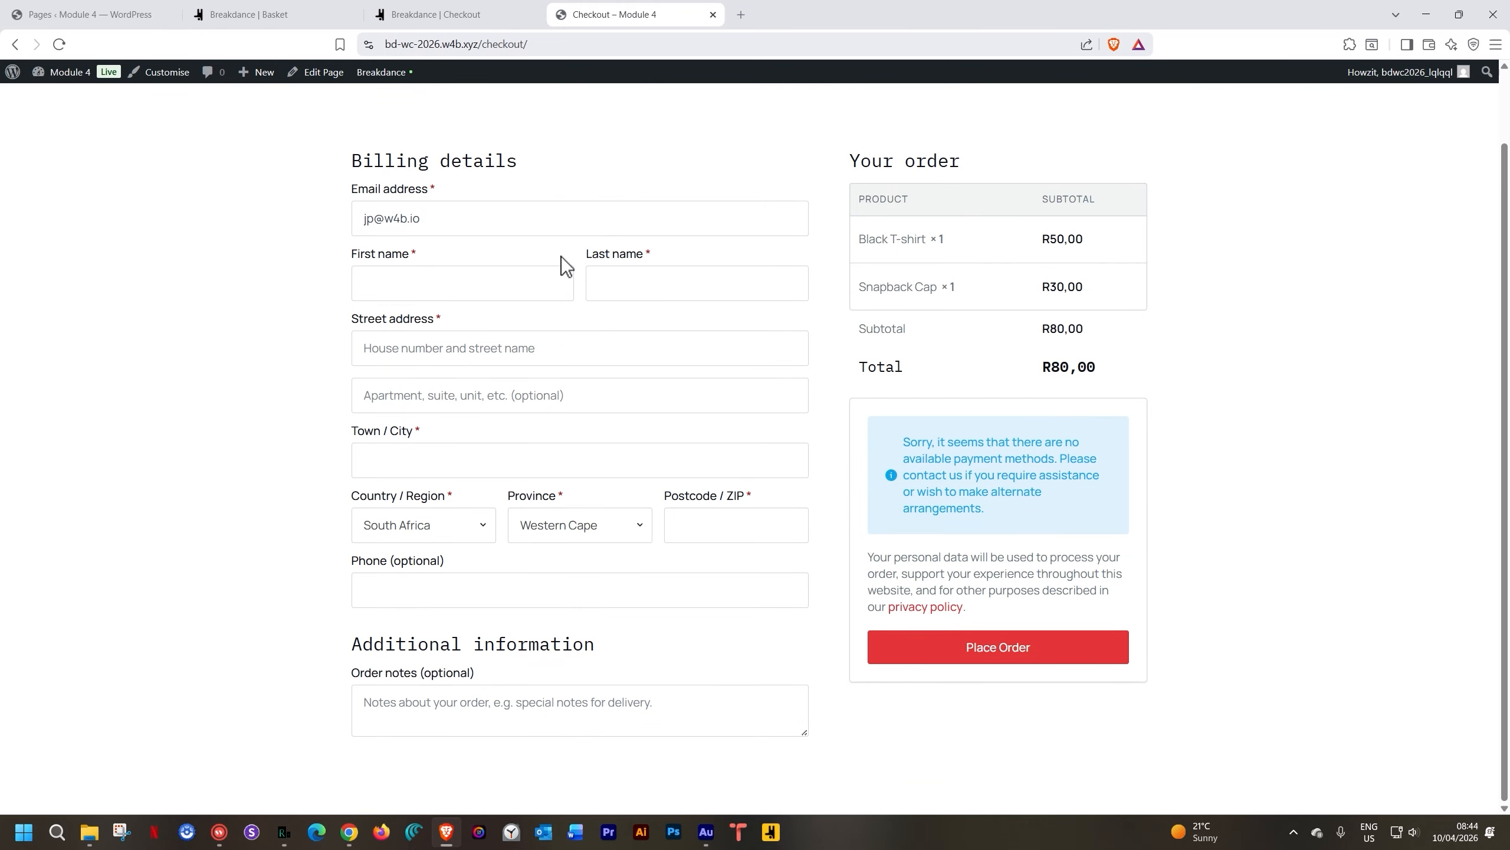
{"action": "scroll", "coordinate": [561, 257], "scroll_direction": "up", "scroll_amount": 1}
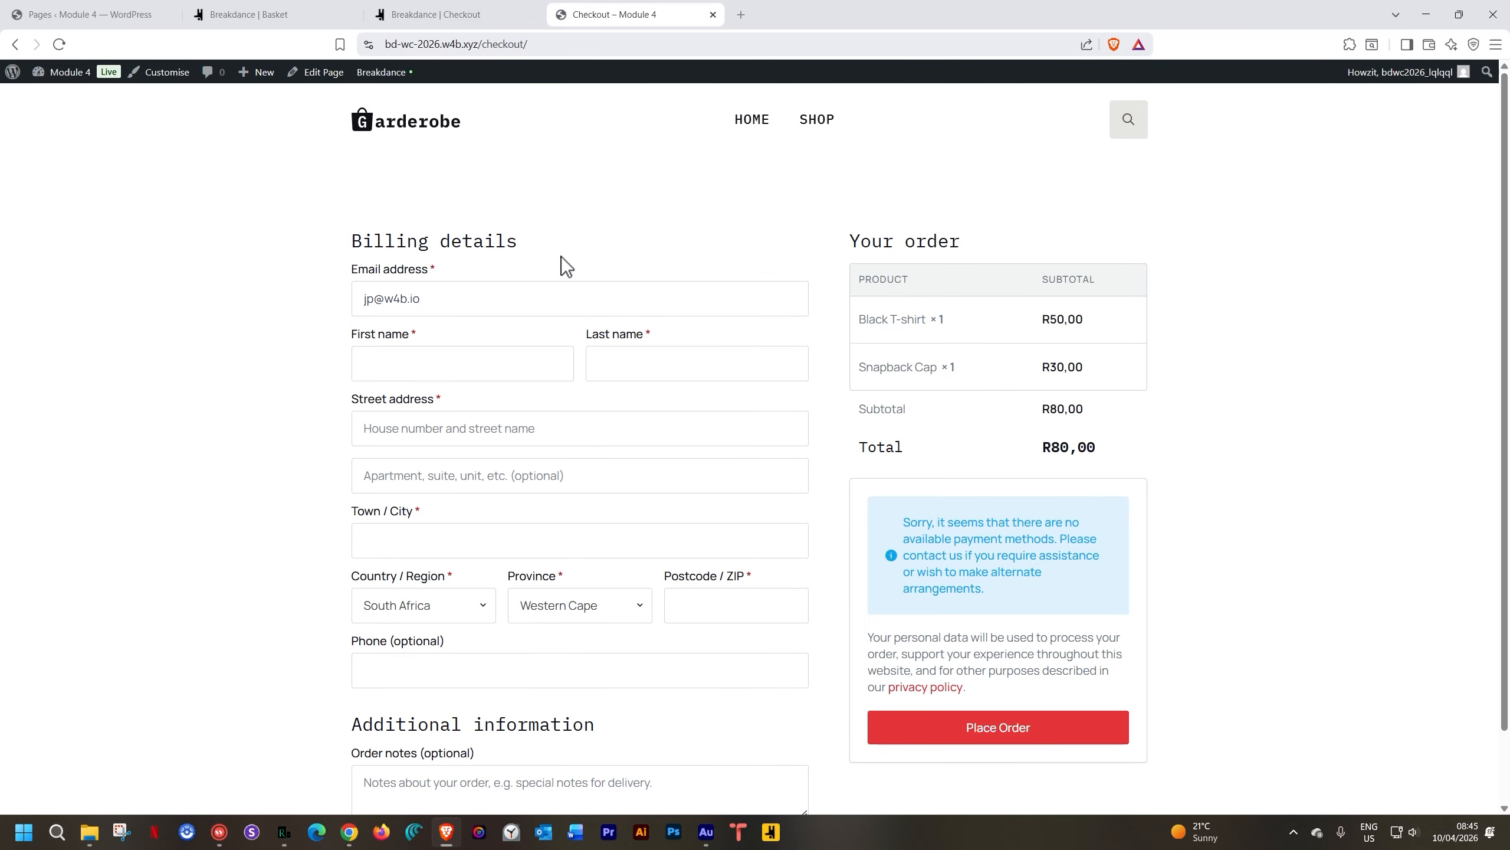
{"action": "left_click", "coordinate": [284, 832]}
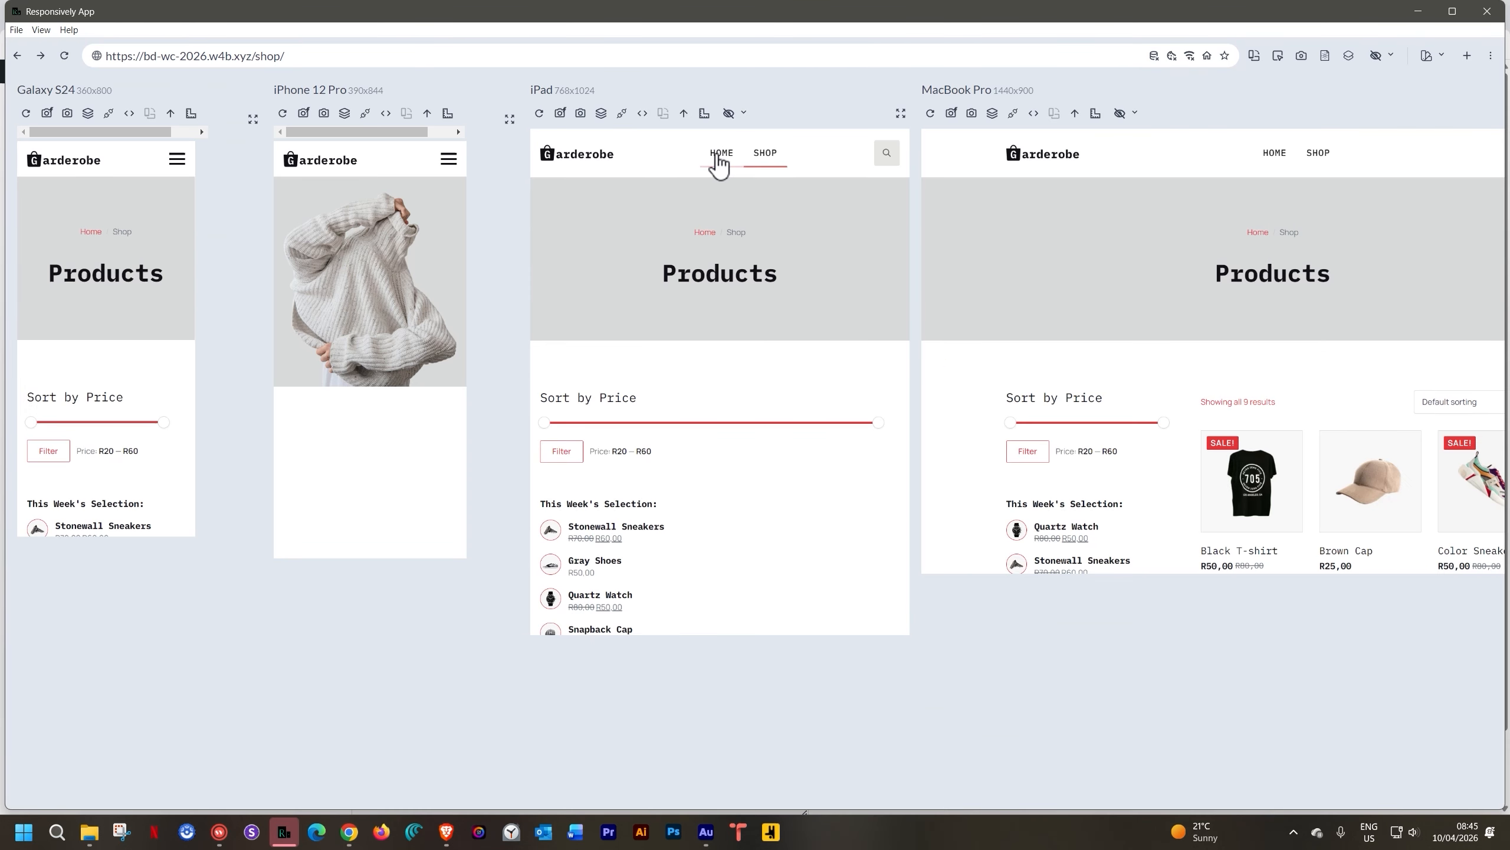
Go to the Garderobe home page, then the Shop page, on every device preview
{"action": "left_click", "coordinate": [1271, 168]}
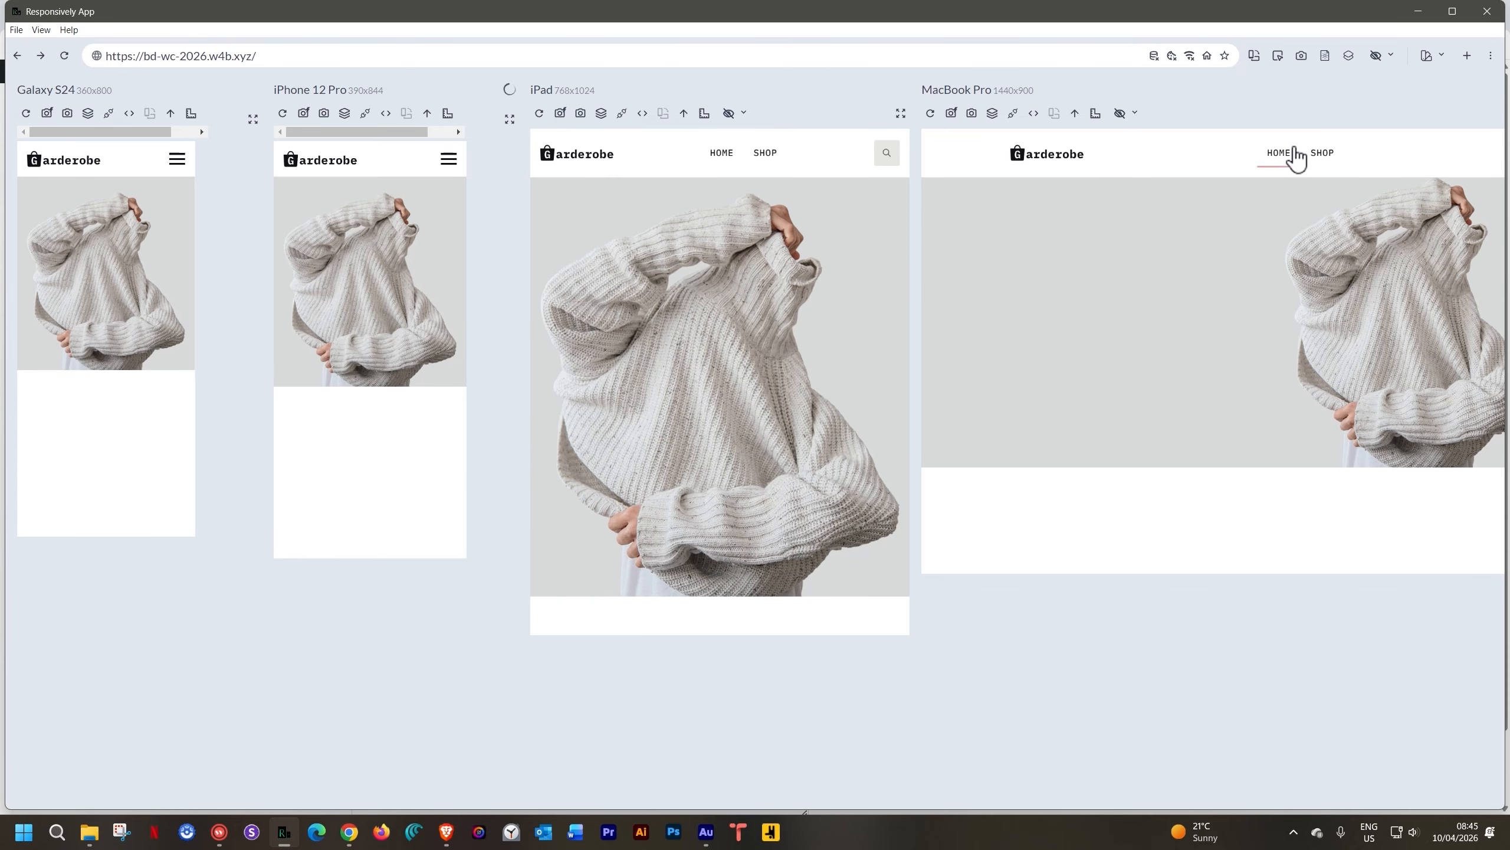
{"action": "left_click", "coordinate": [1317, 157]}
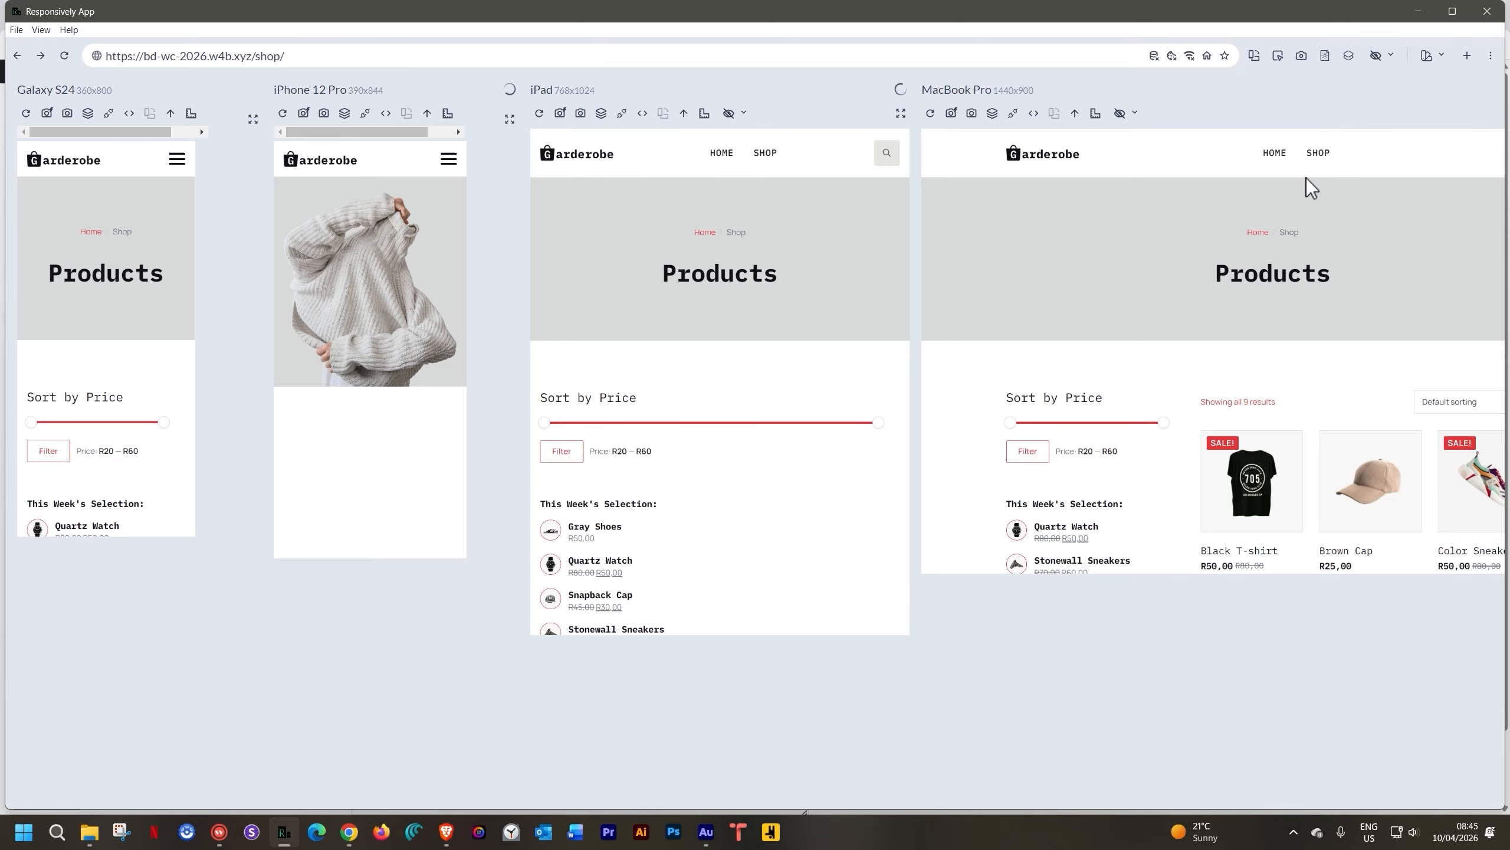
{"action": "scroll", "coordinate": [1238, 397], "scroll_direction": "down", "scroll_amount": 3}
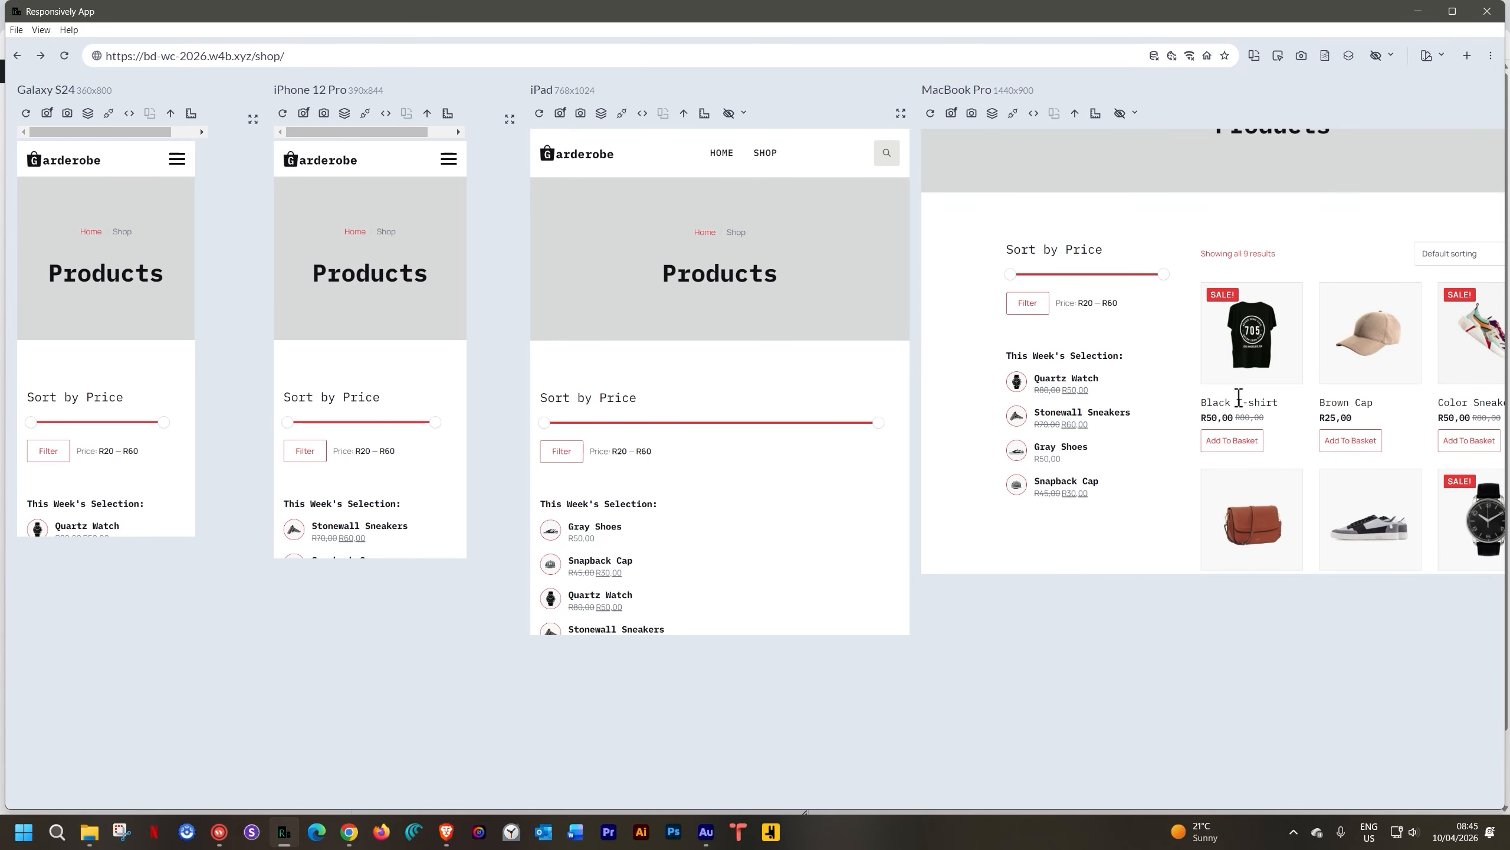
{"action": "scroll", "coordinate": [1238, 402], "scroll_direction": "down", "scroll_amount": 3}
{"action": "scroll", "coordinate": [1239, 405], "scroll_direction": "up", "scroll_amount": 6}
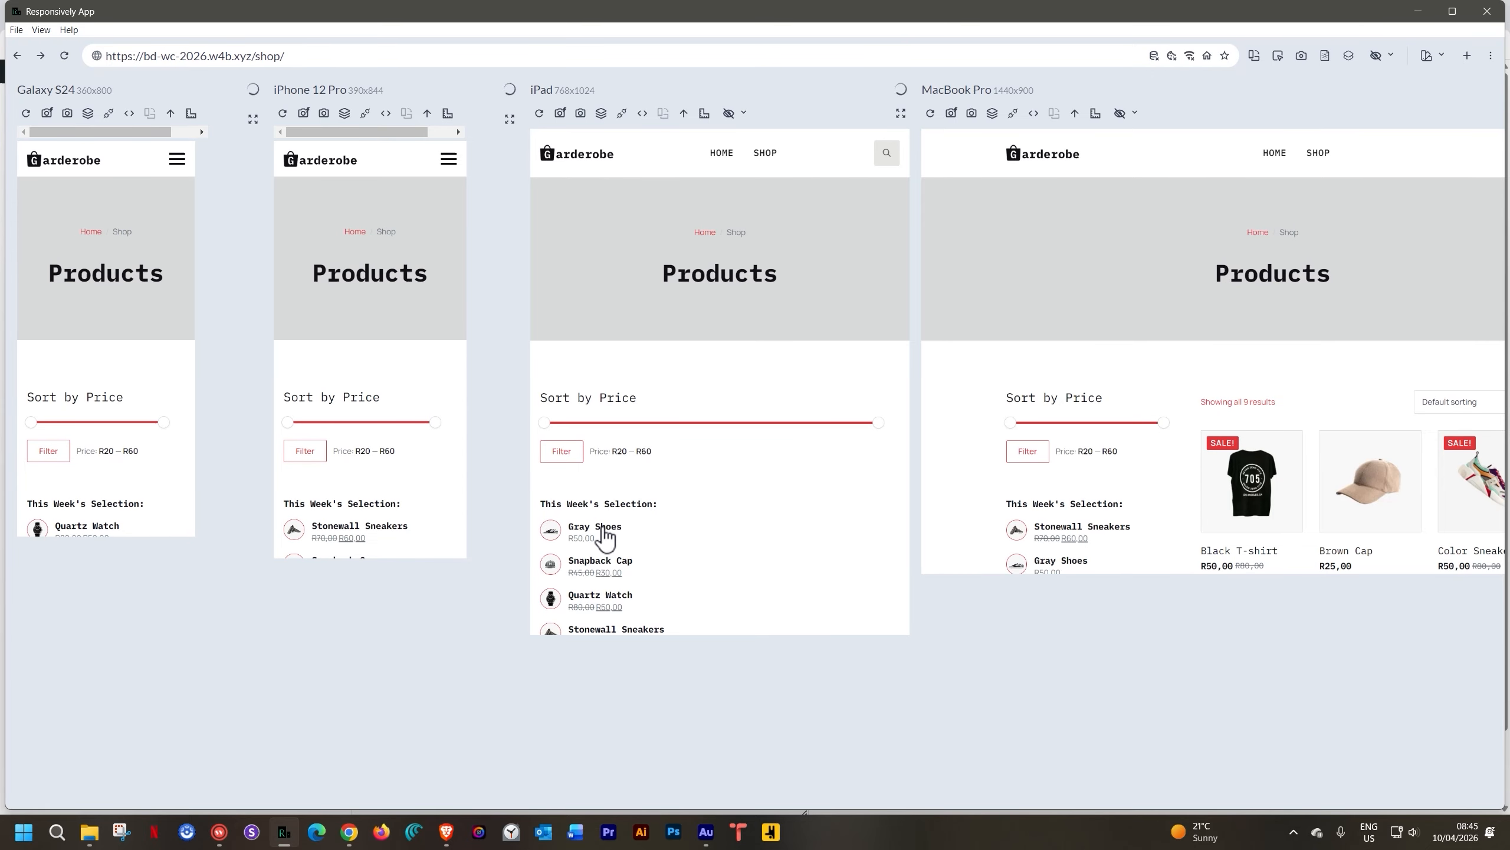
Open a product page, add the Quartz Watch to the basket and view the basket
{"action": "left_click", "coordinate": [604, 532]}
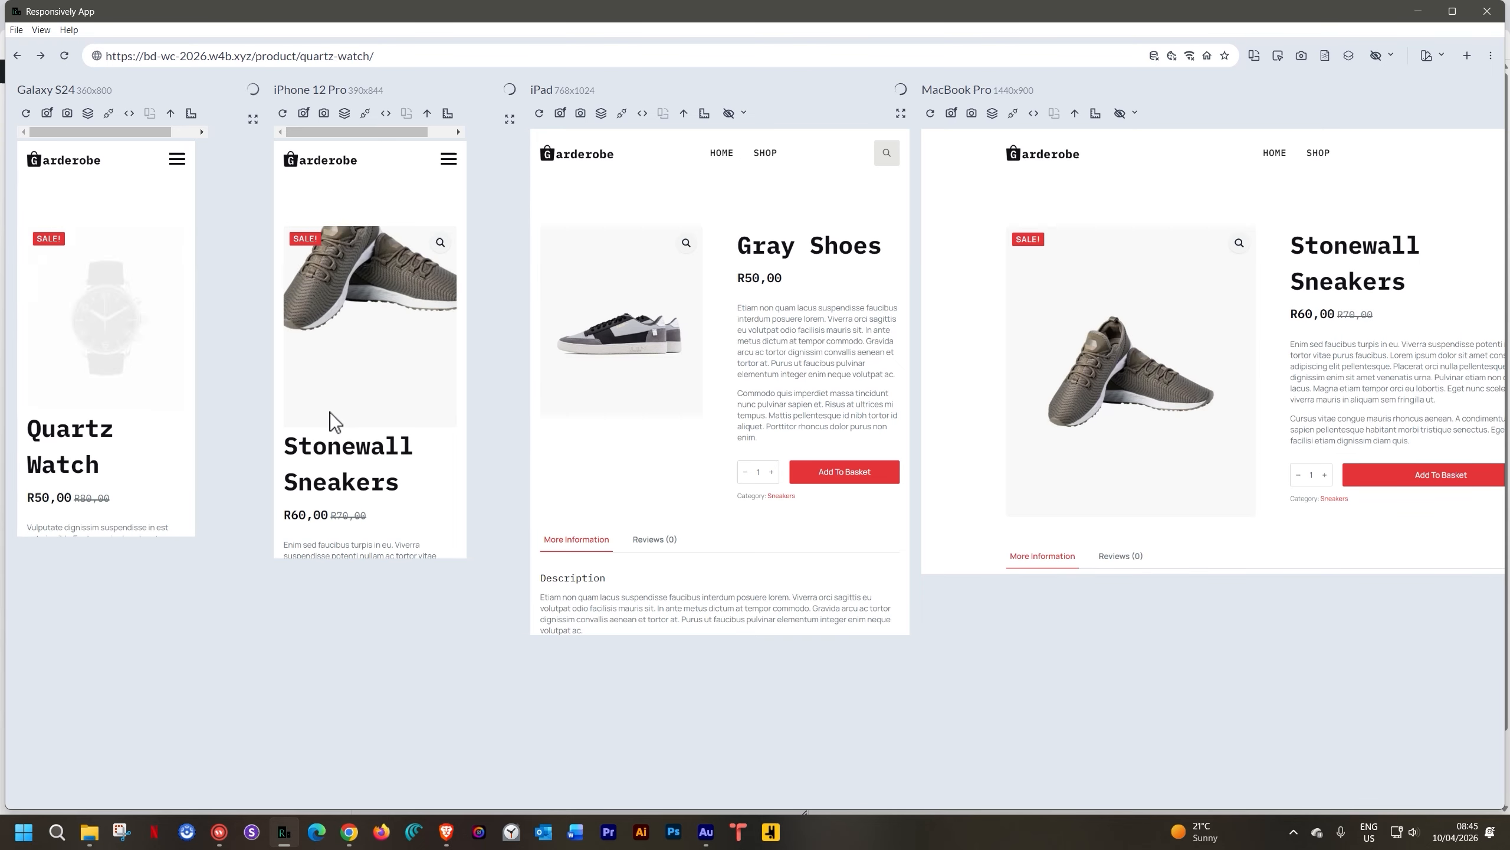
{"action": "scroll", "coordinate": [363, 371], "scroll_direction": "down", "scroll_amount": 5}
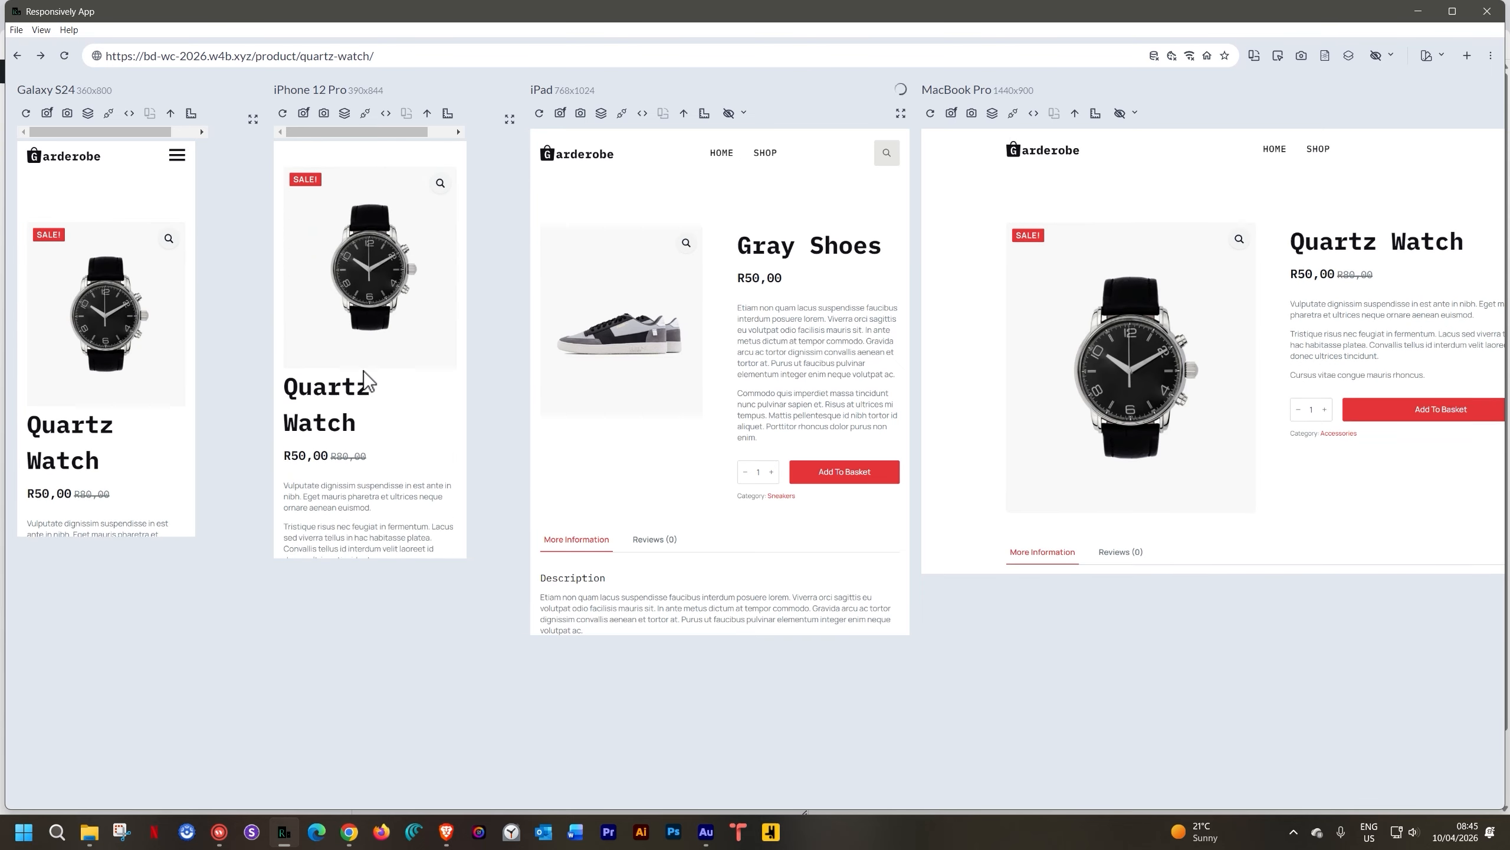
{"action": "scroll", "coordinate": [363, 371], "scroll_direction": "down", "scroll_amount": 1}
{"action": "left_click", "coordinate": [395, 386]}
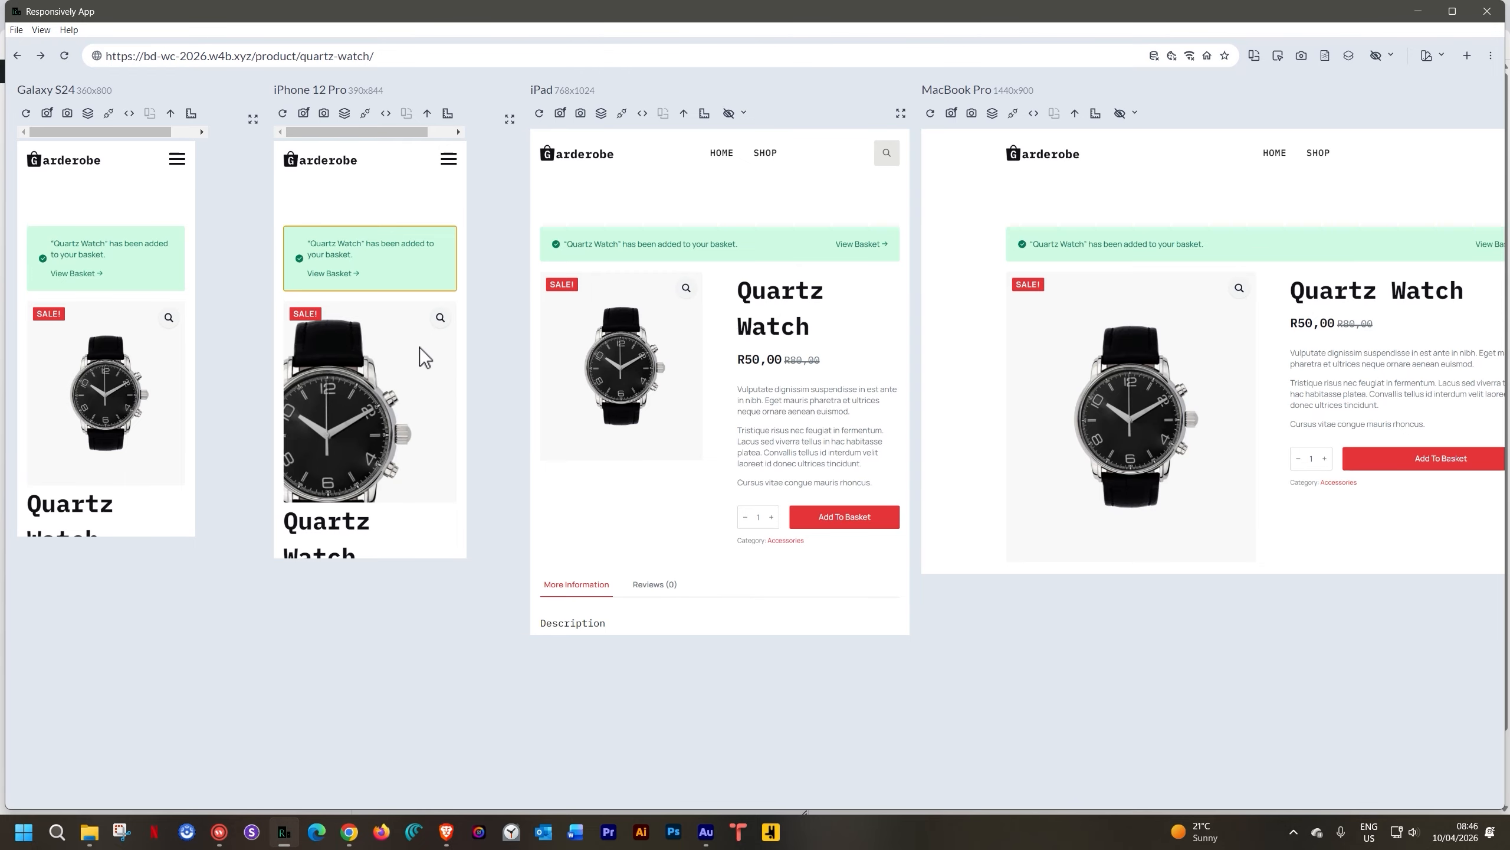
{"action": "left_click", "coordinate": [331, 273]}
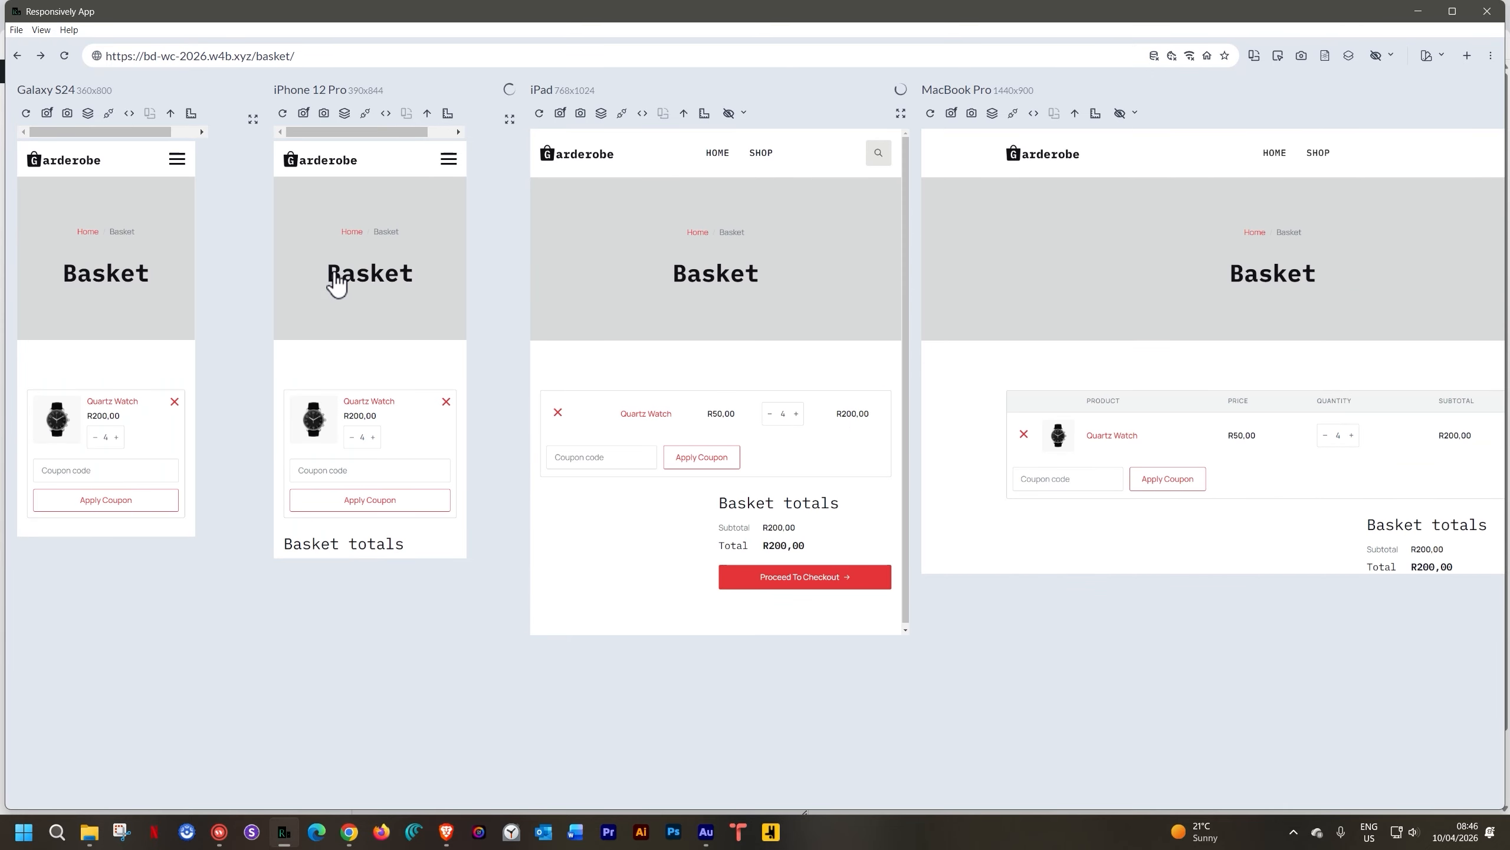
Proceed to checkout and review the checkout form across all four devices
{"action": "scroll", "coordinate": [433, 446], "scroll_direction": "down", "scroll_amount": 3}
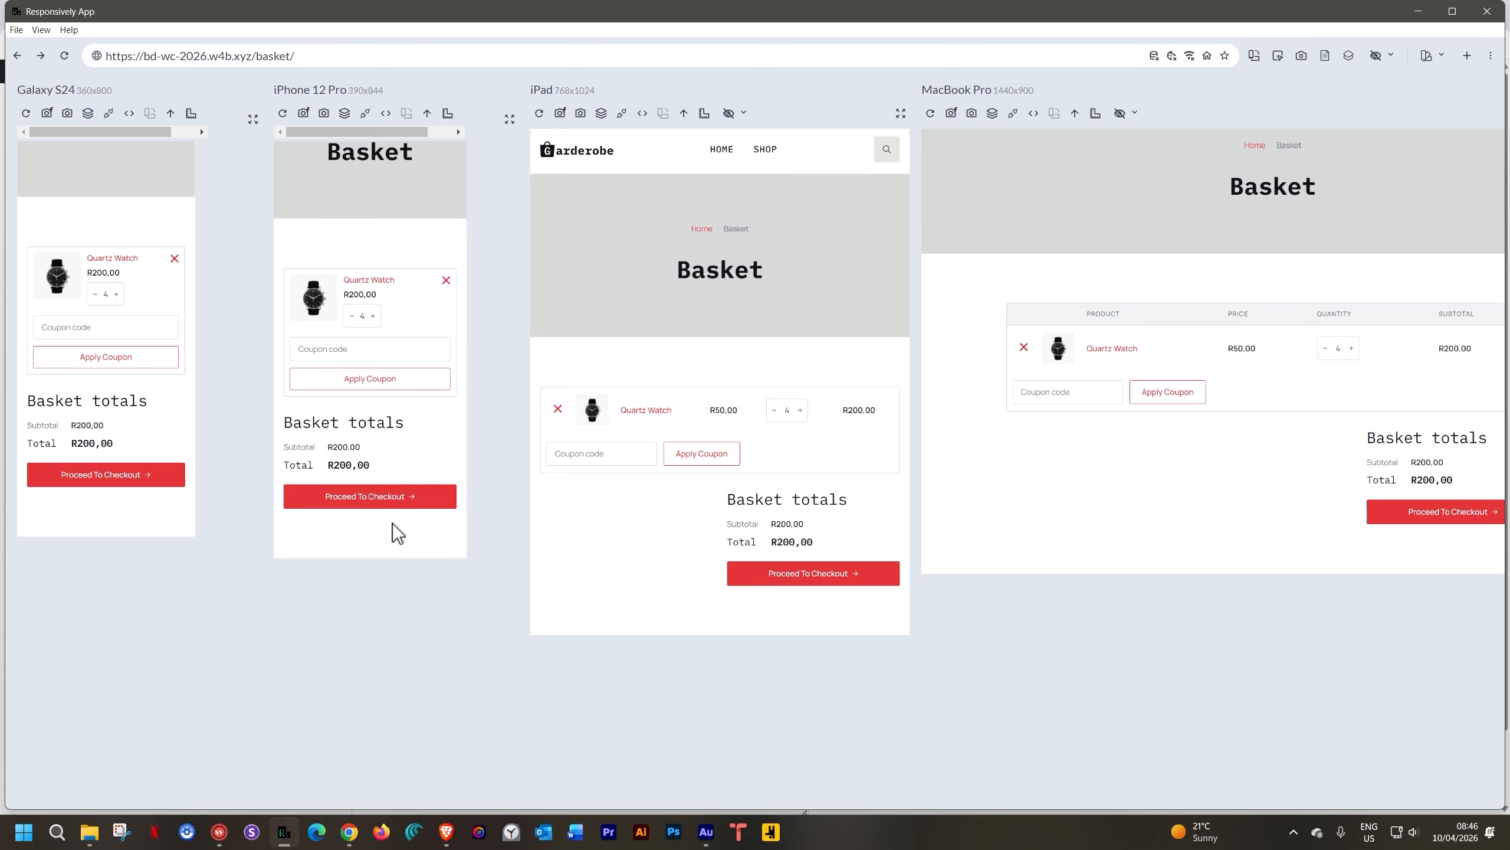
{"action": "left_click", "coordinate": [393, 505]}
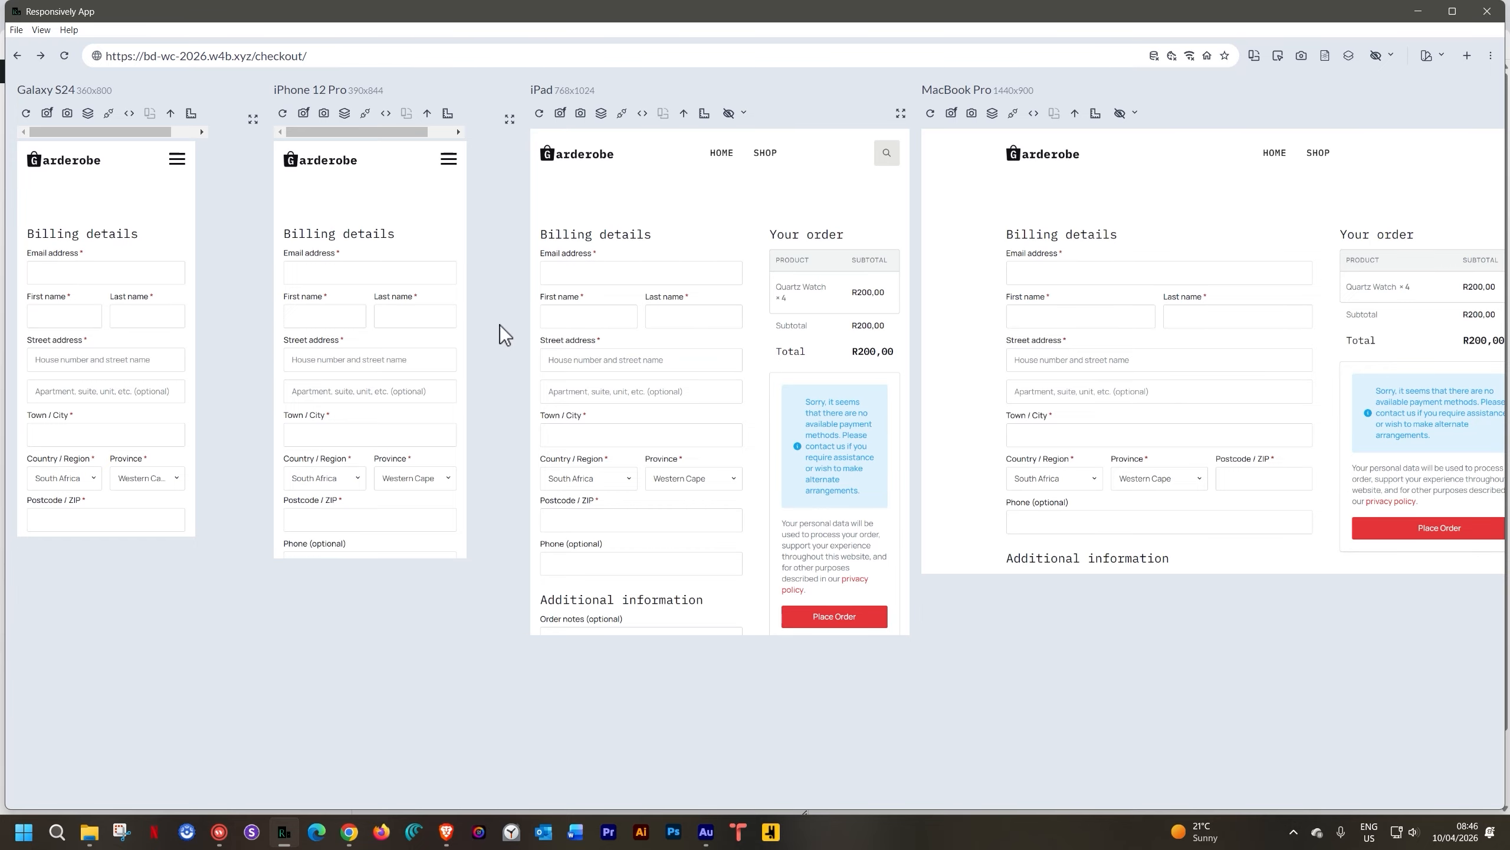
{"action": "scroll", "coordinate": [358, 352], "scroll_direction": "down", "scroll_amount": 10}
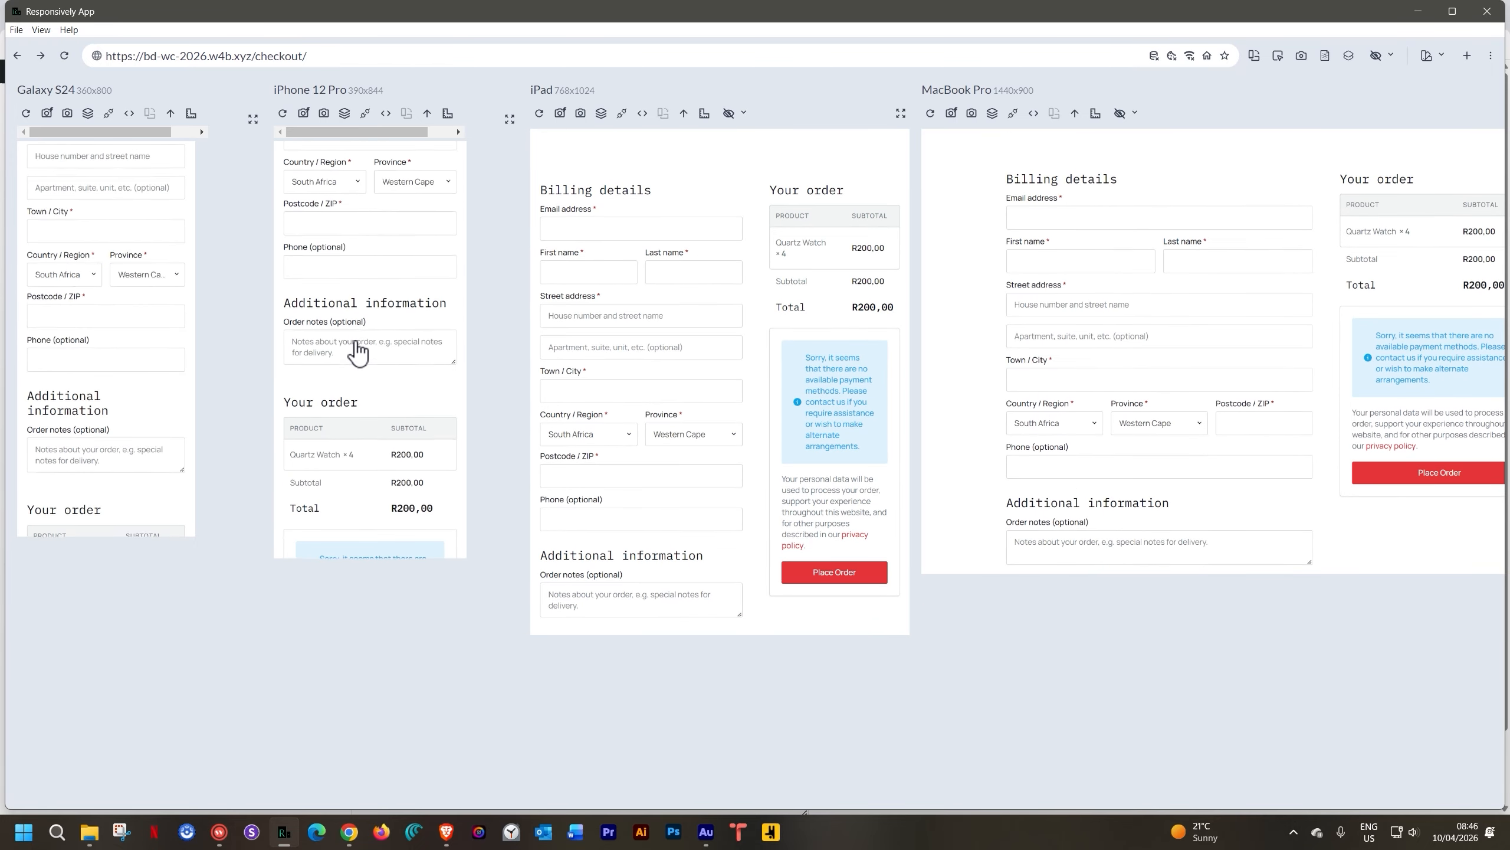
{"action": "scroll", "coordinate": [358, 351], "scroll_direction": "up", "scroll_amount": 10}
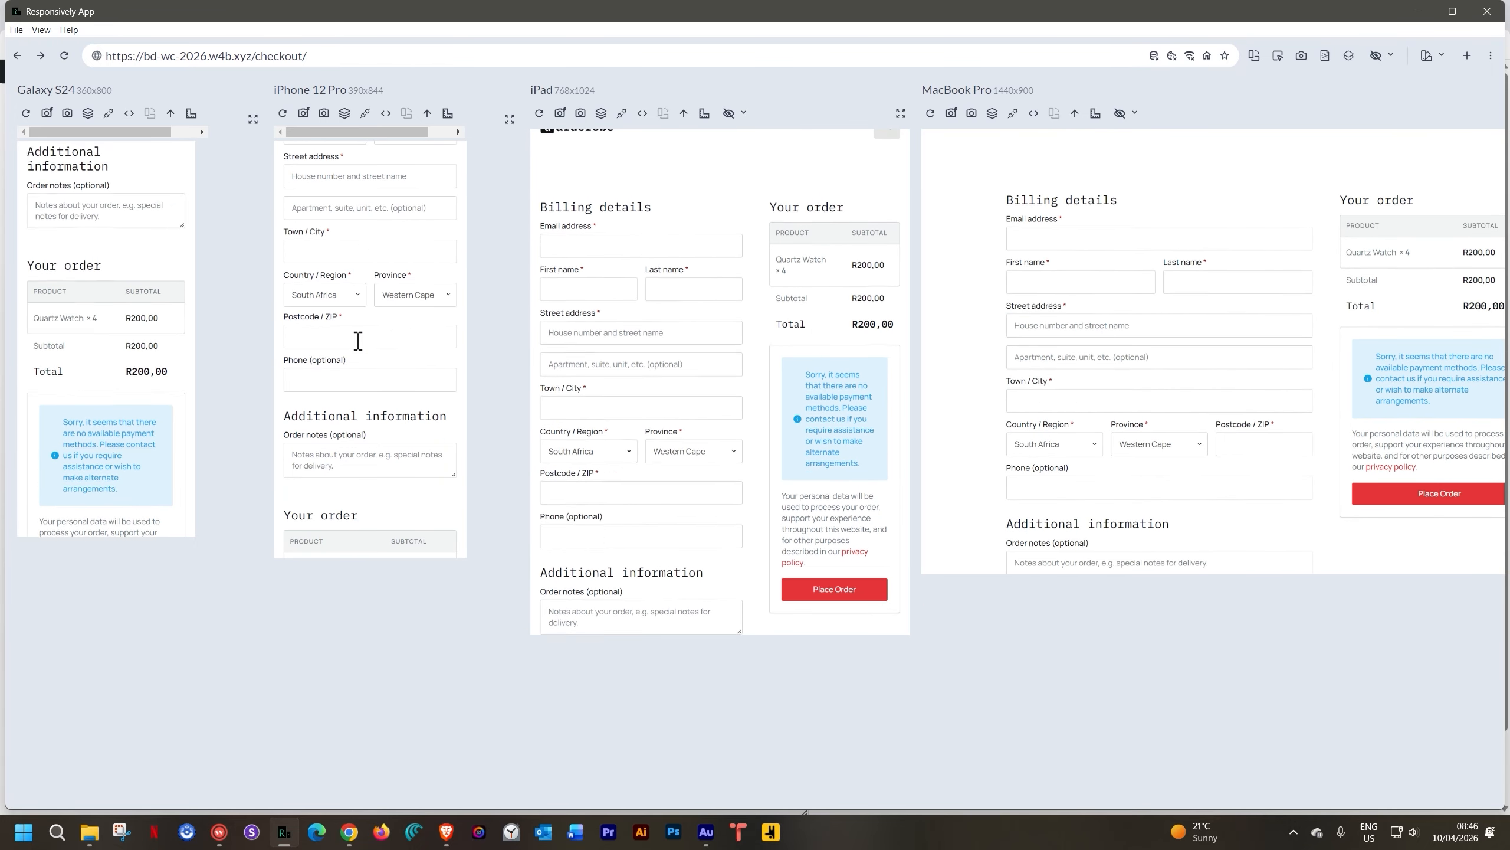
Return to Brave and close the WordPress admin, Breakdance Basket and Checkout tabs
{"action": "mouse_move", "coordinate": [447, 832]}
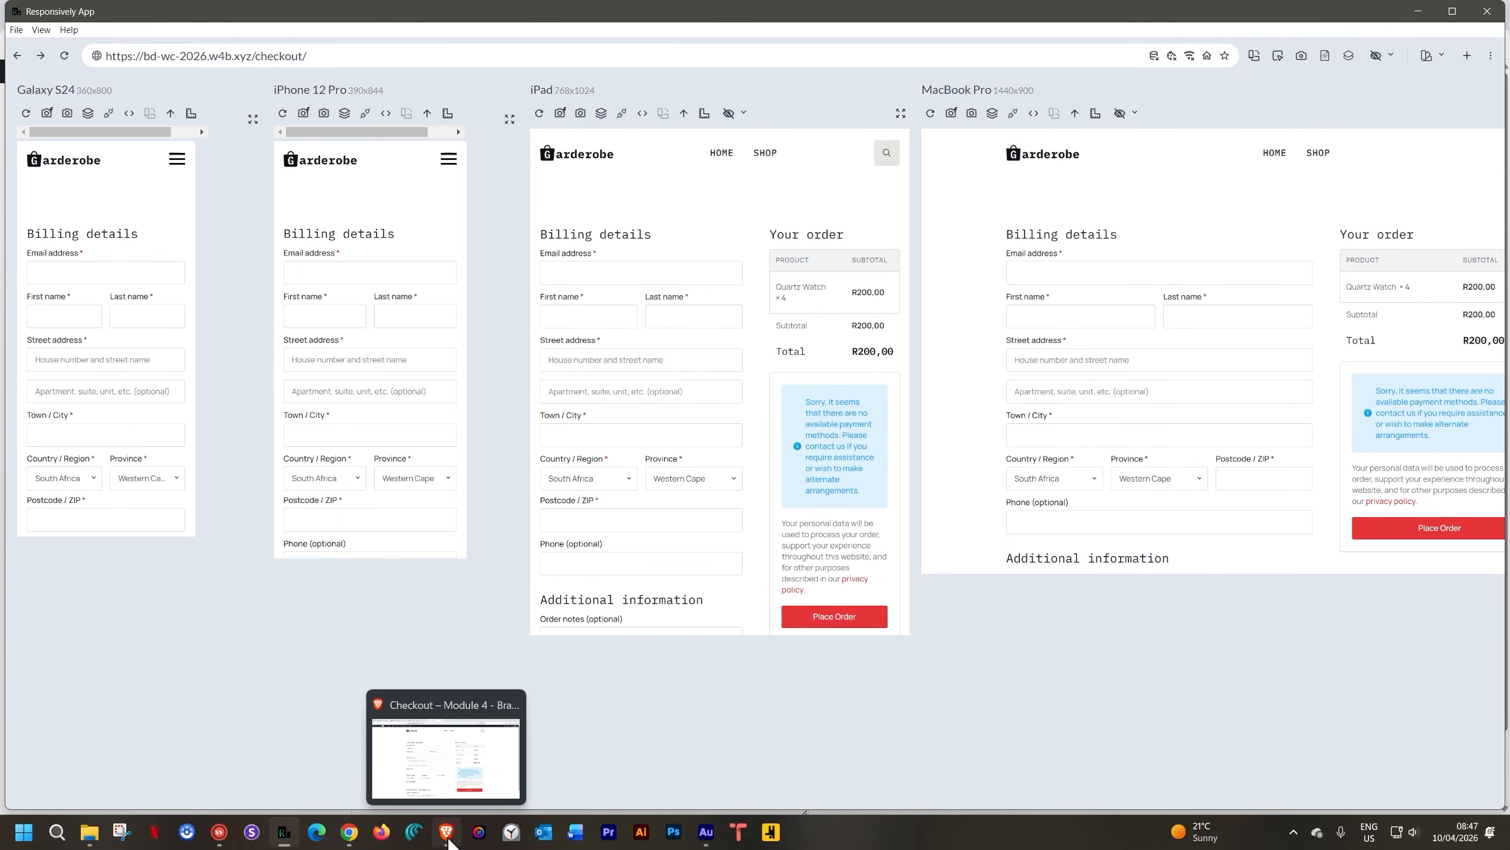
{"action": "left_click", "coordinate": [452, 747]}
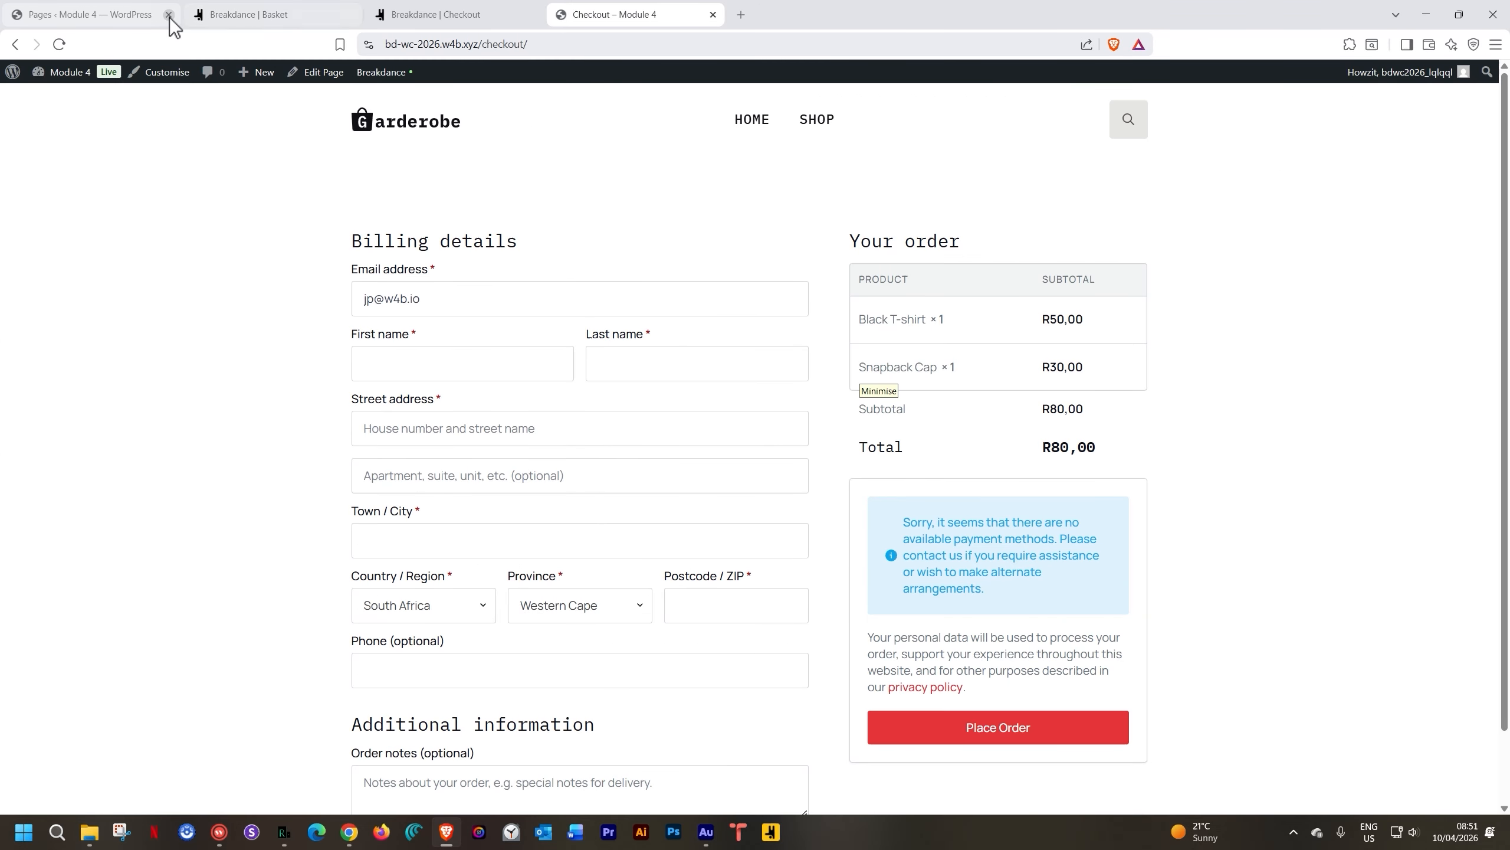
{"action": "left_click", "coordinate": [168, 14]}
{"action": "left_click", "coordinate": [168, 14]}
{"action": "left_click", "coordinate": [168, 14]}
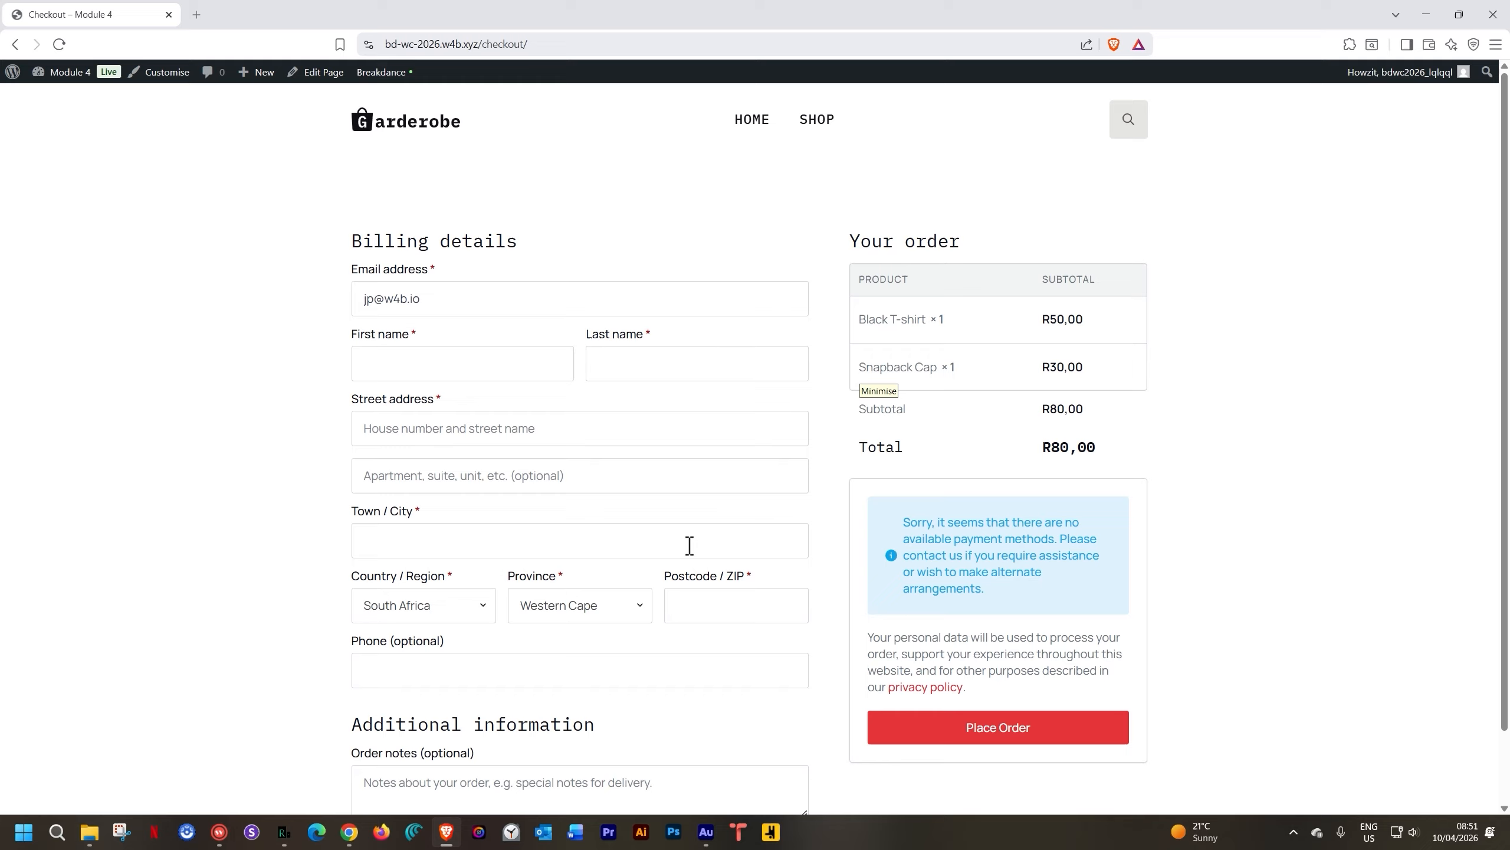
Go to About WordPress from the admin bar, then open the Pages list
{"action": "mouse_move", "coordinate": [12, 73]}
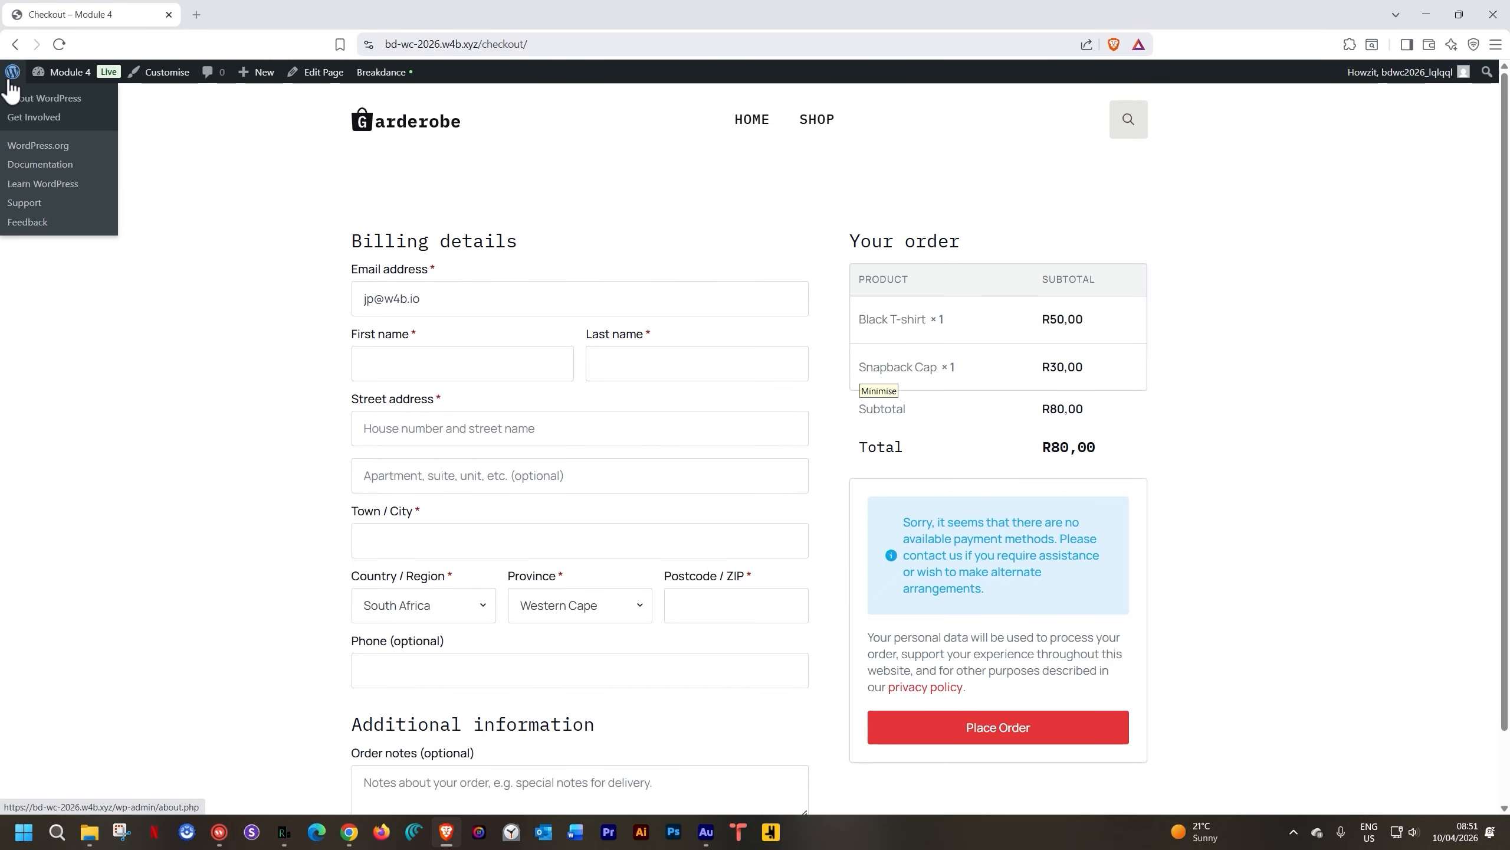
{"action": "left_click", "coordinate": [10, 85]}
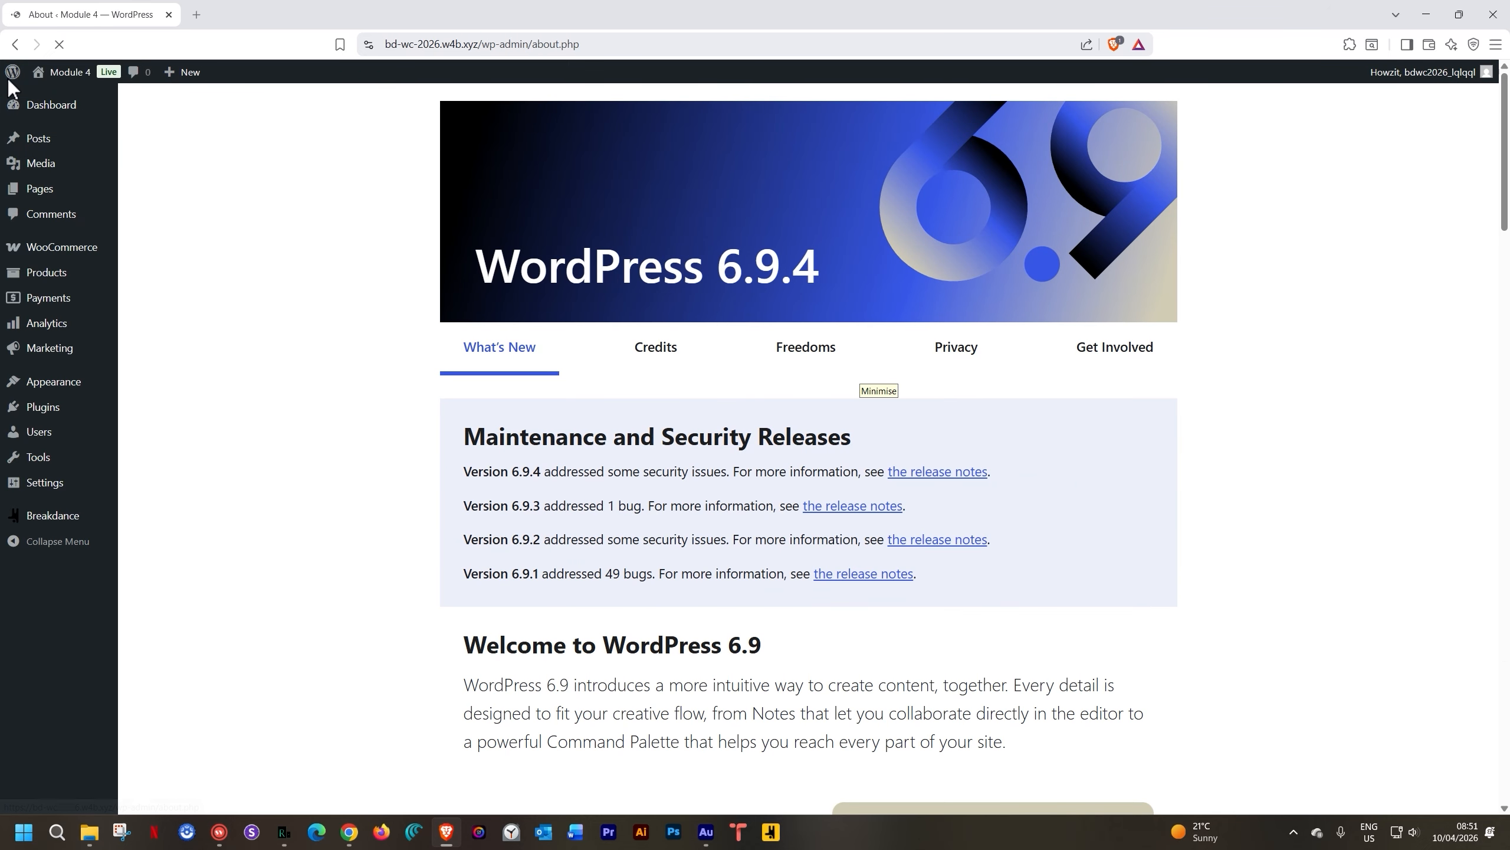
{"action": "left_click", "coordinate": [34, 198]}
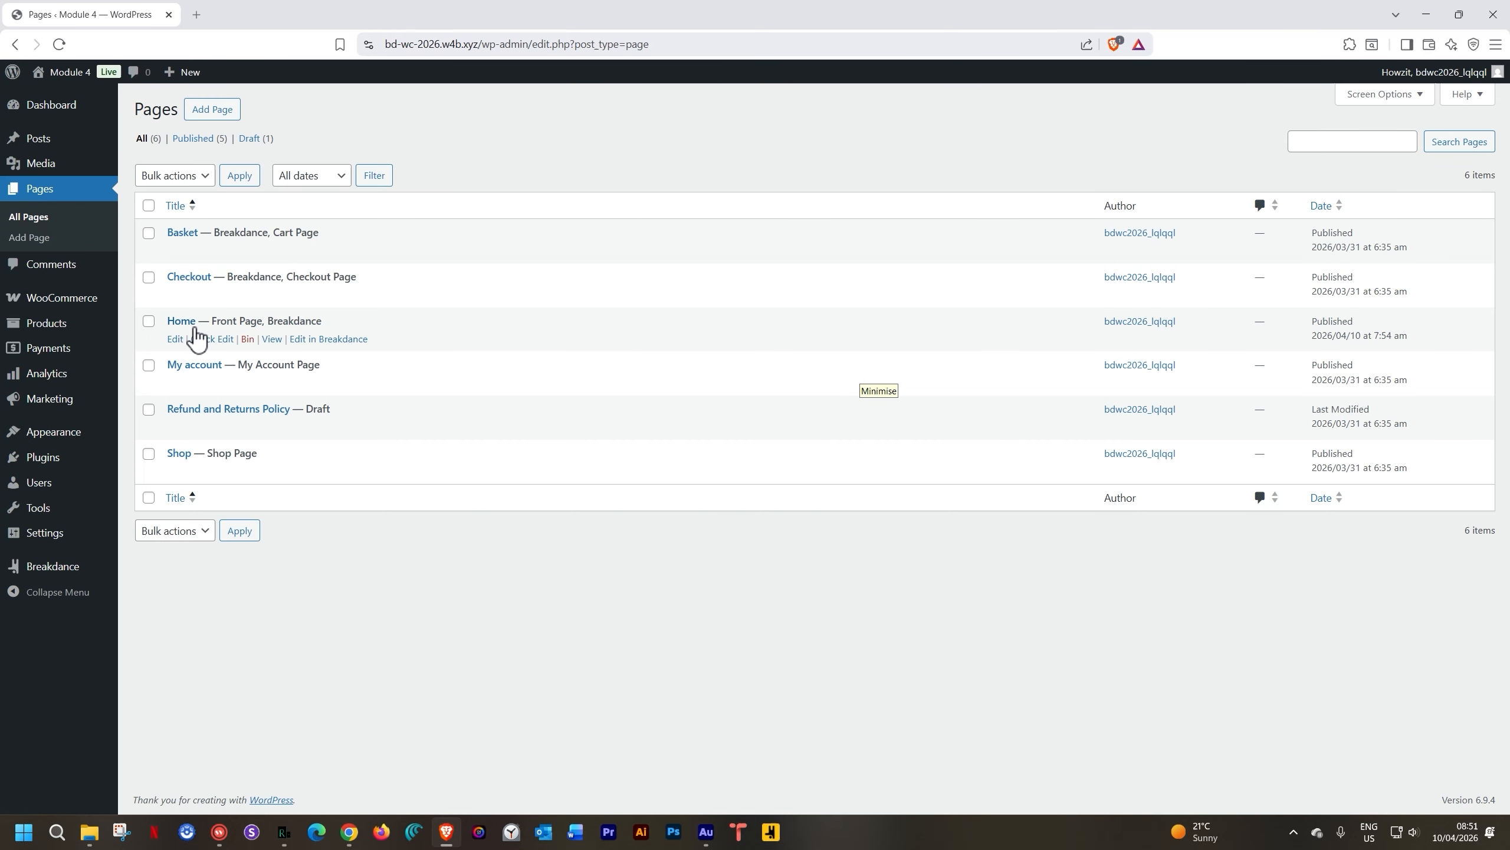
Preview the live My account page, close the preview, and open the page in Breakdance
{"action": "left_click", "coordinate": [191, 374]}
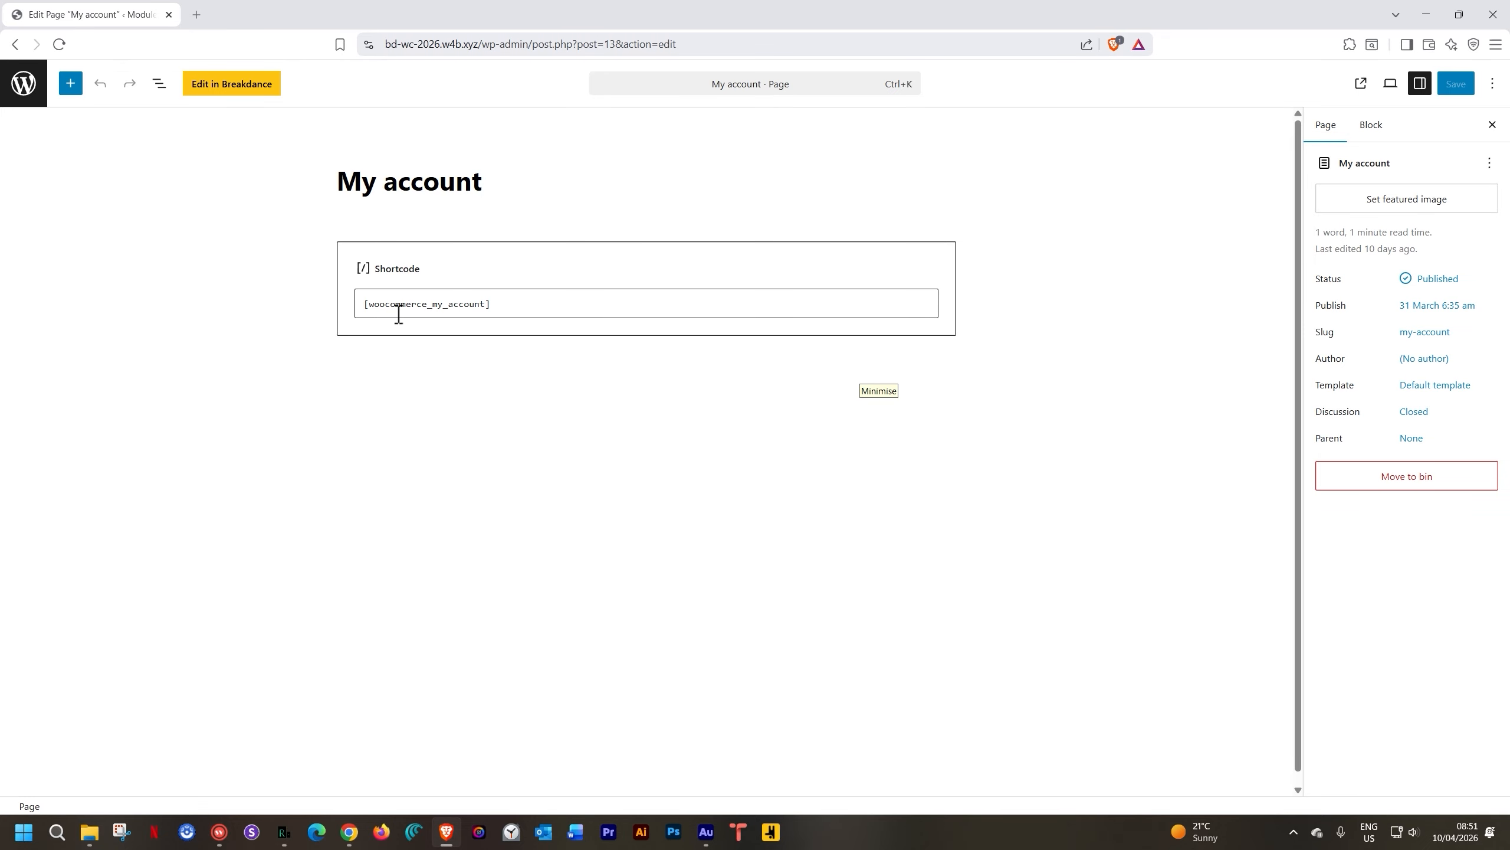
{"action": "left_click", "coordinate": [1362, 86]}
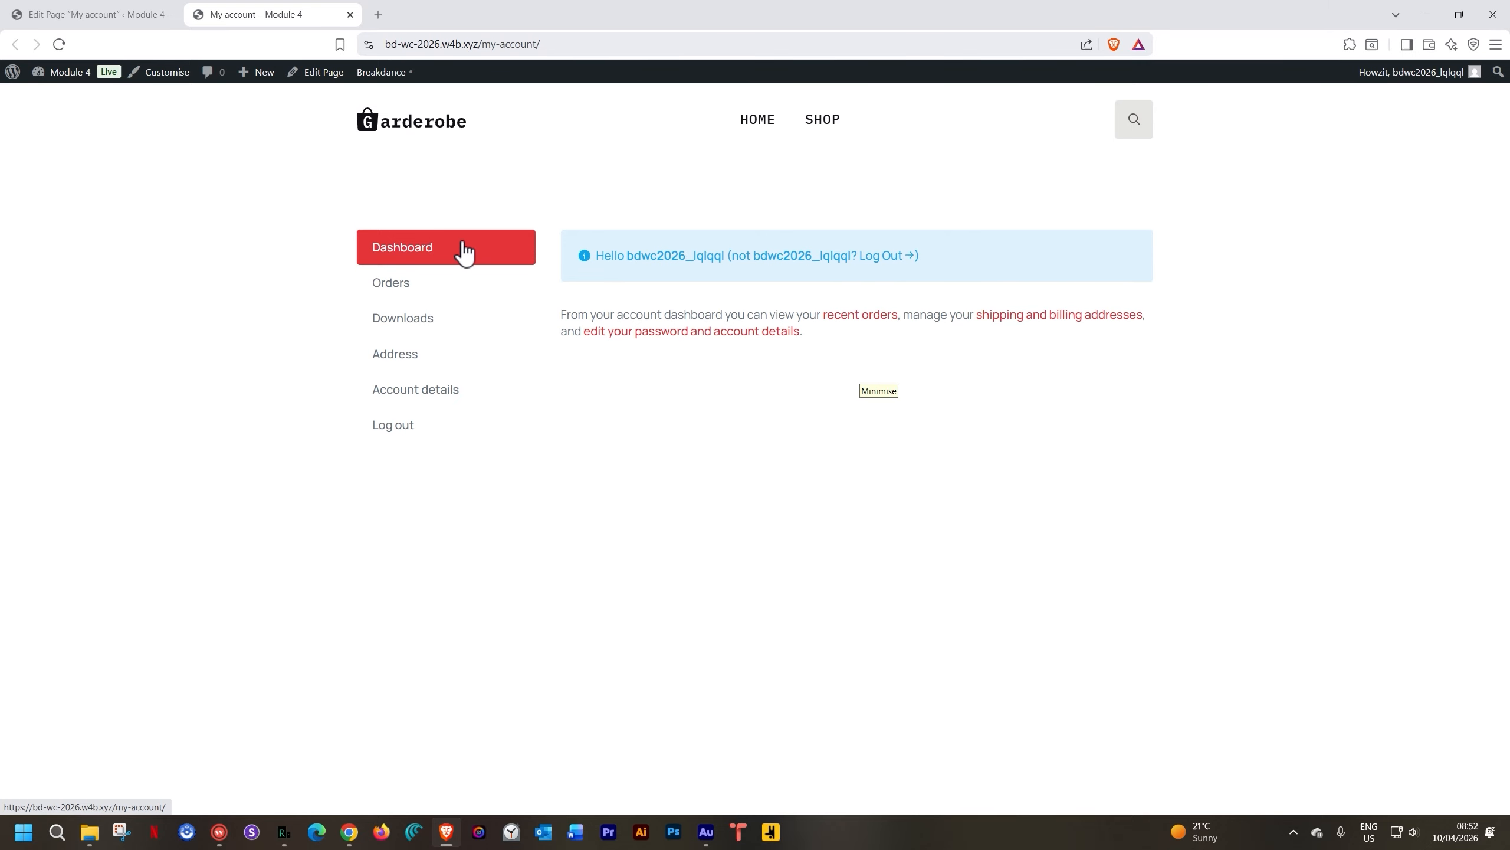
{"action": "mouse_move", "coordinate": [386, 70]}
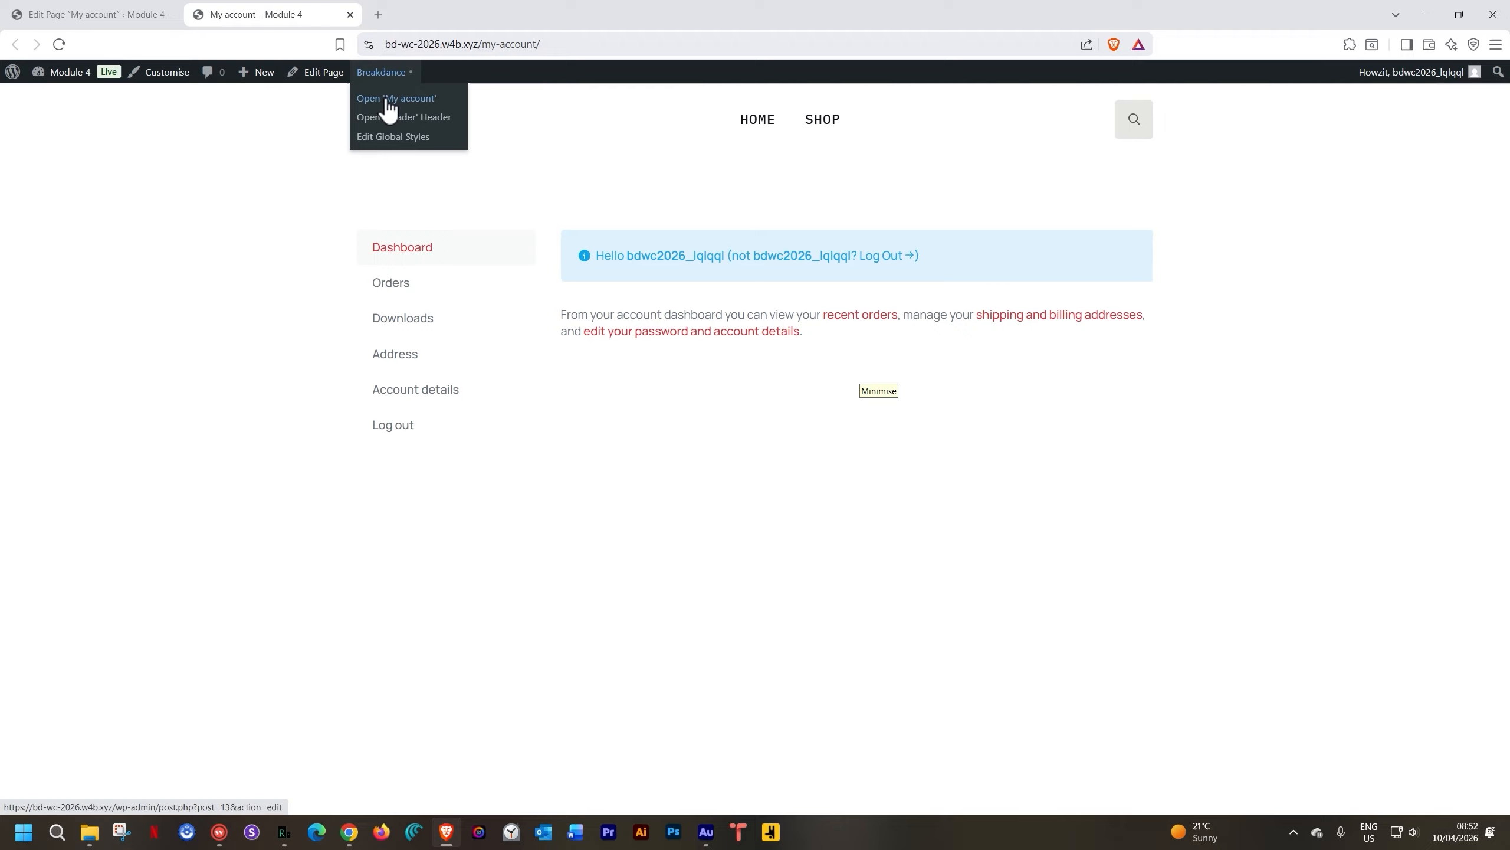
{"action": "left_click", "coordinate": [351, 15]}
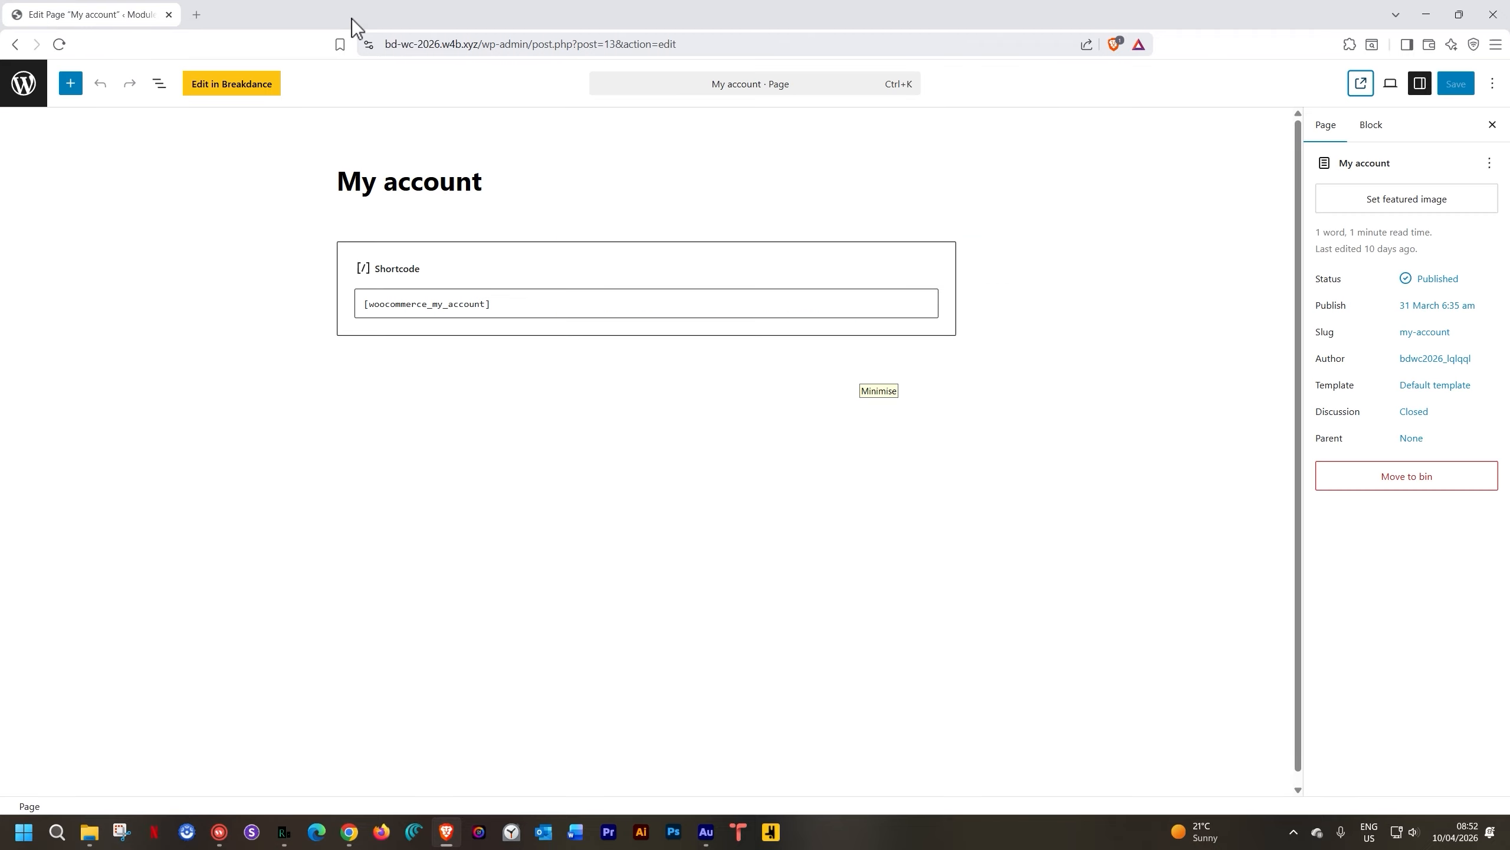
{"action": "left_click", "coordinate": [225, 84]}
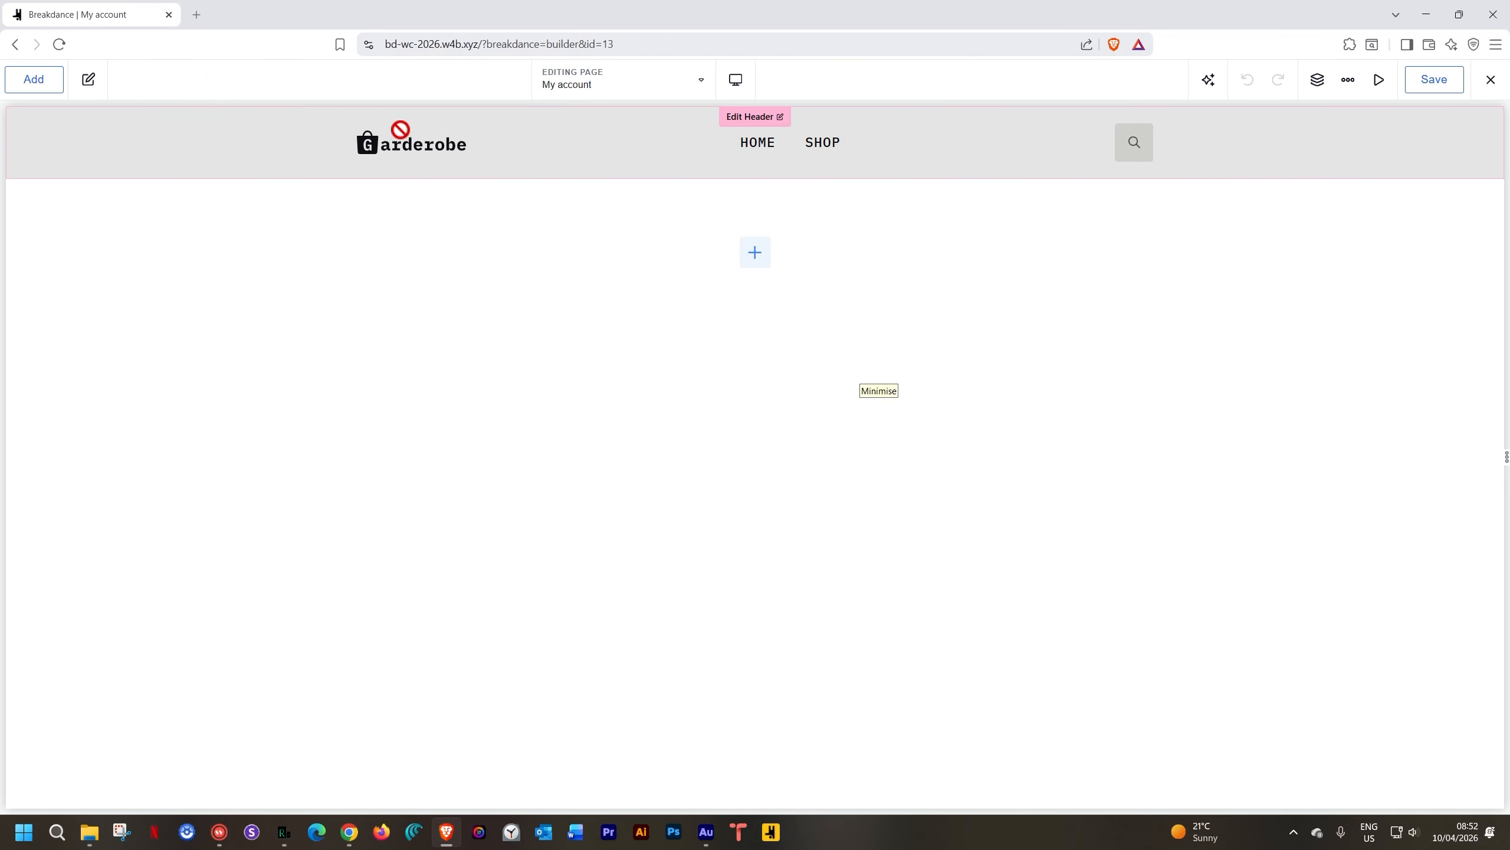
Add a Section to the My account page and place the WooCommerce Account Page element in it
{"action": "left_click", "coordinate": [757, 256]}
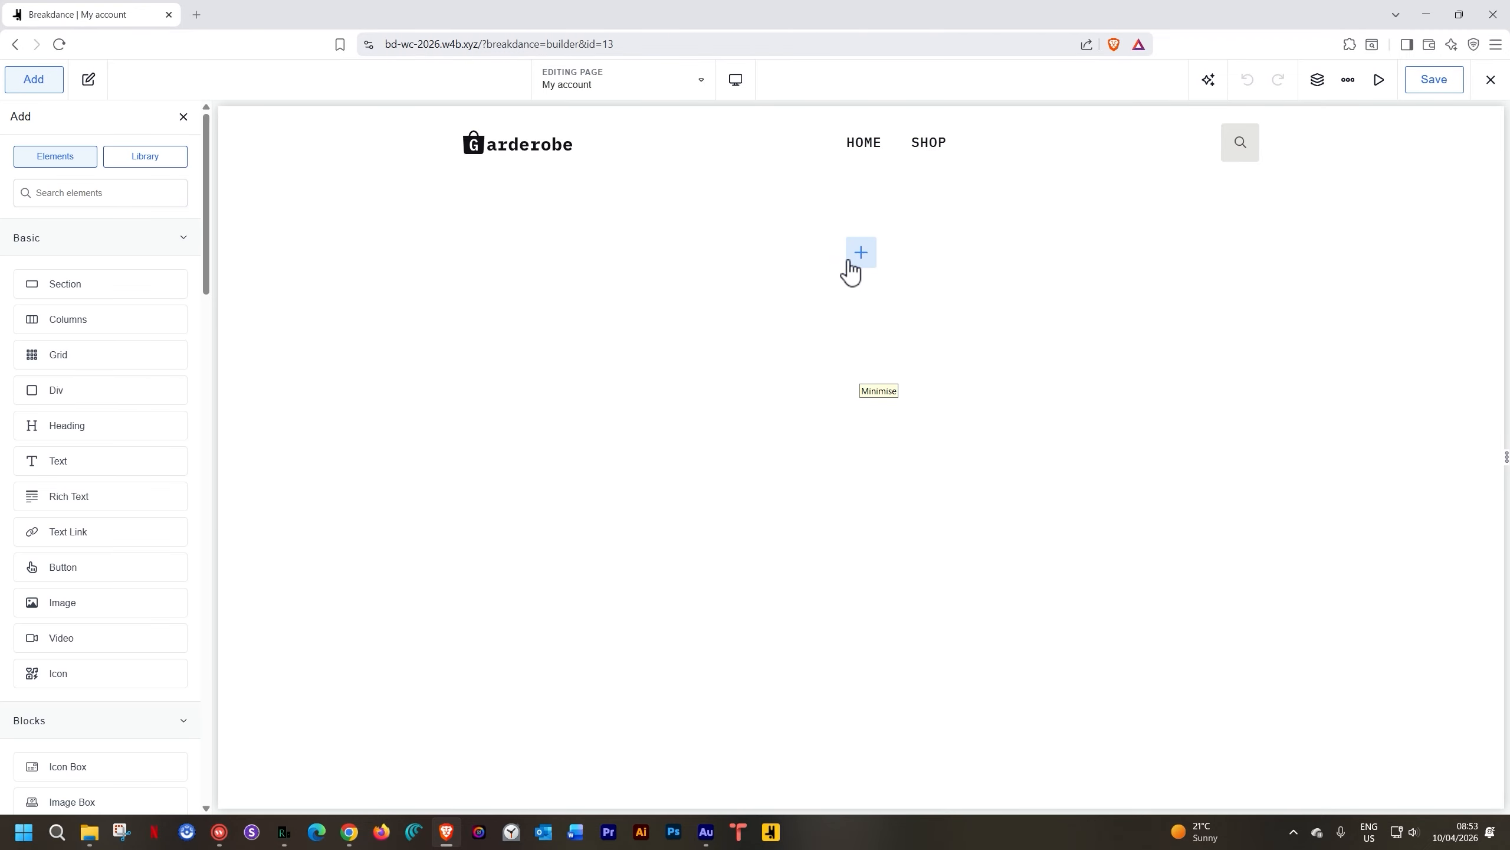
{"action": "left_click", "coordinate": [63, 284]}
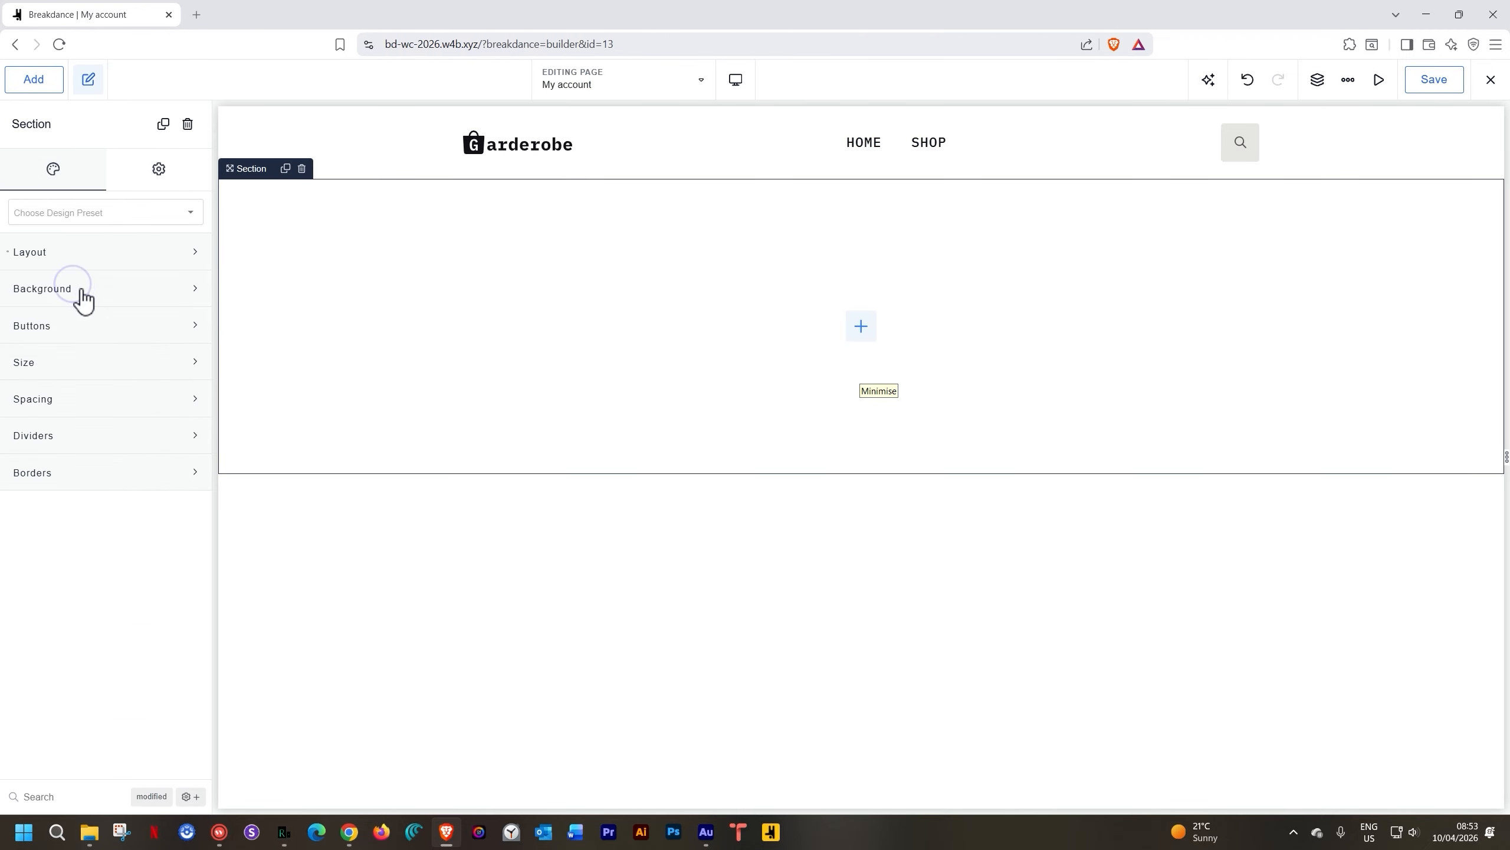
{"action": "left_click", "coordinate": [874, 336]}
{"action": "left_click", "coordinate": [145, 245]}
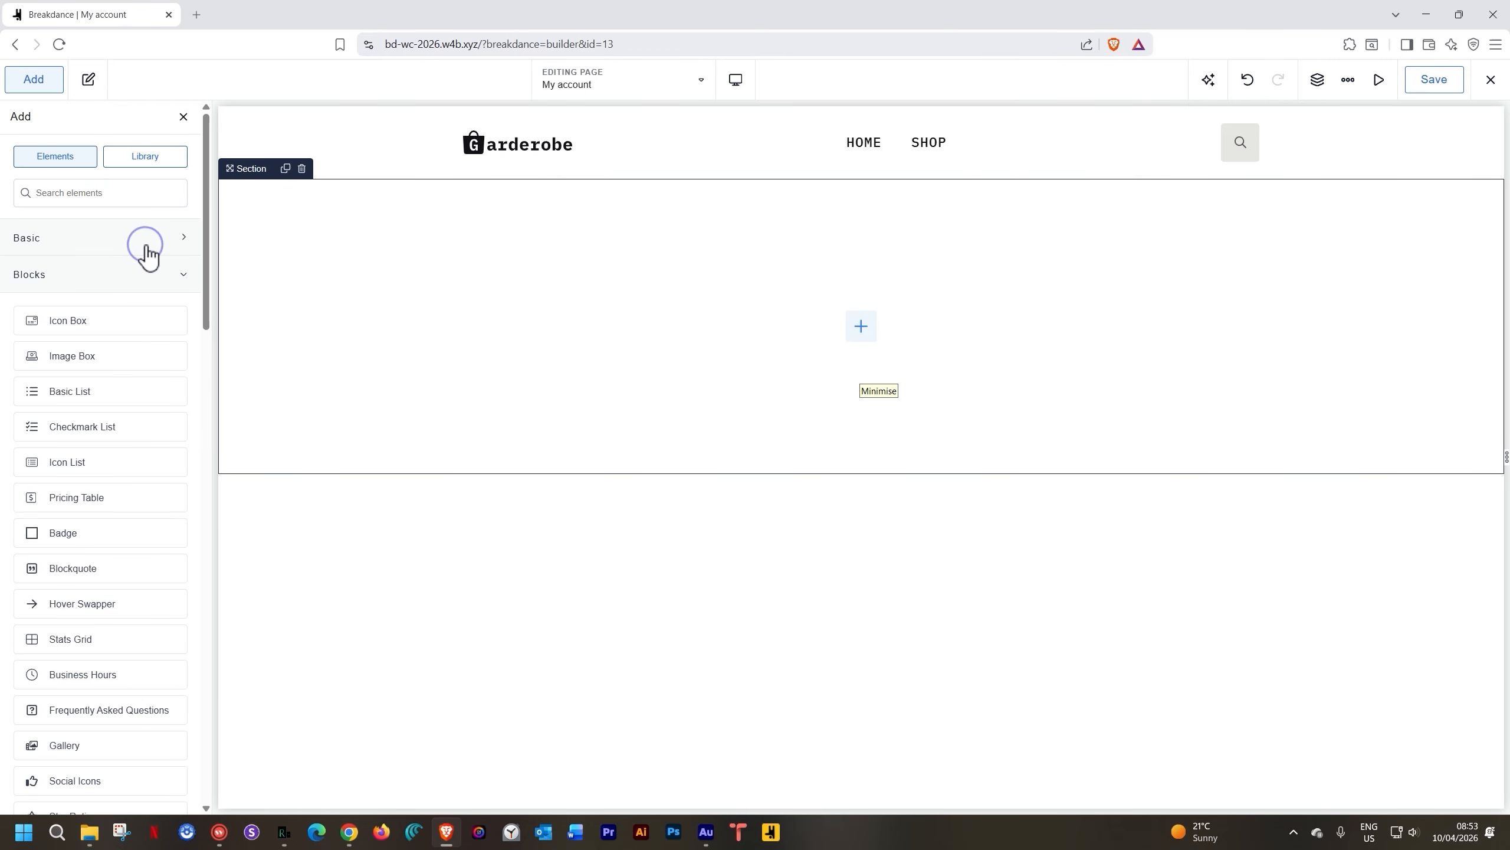
{"action": "left_click", "coordinate": [123, 279]}
{"action": "left_click", "coordinate": [94, 470]}
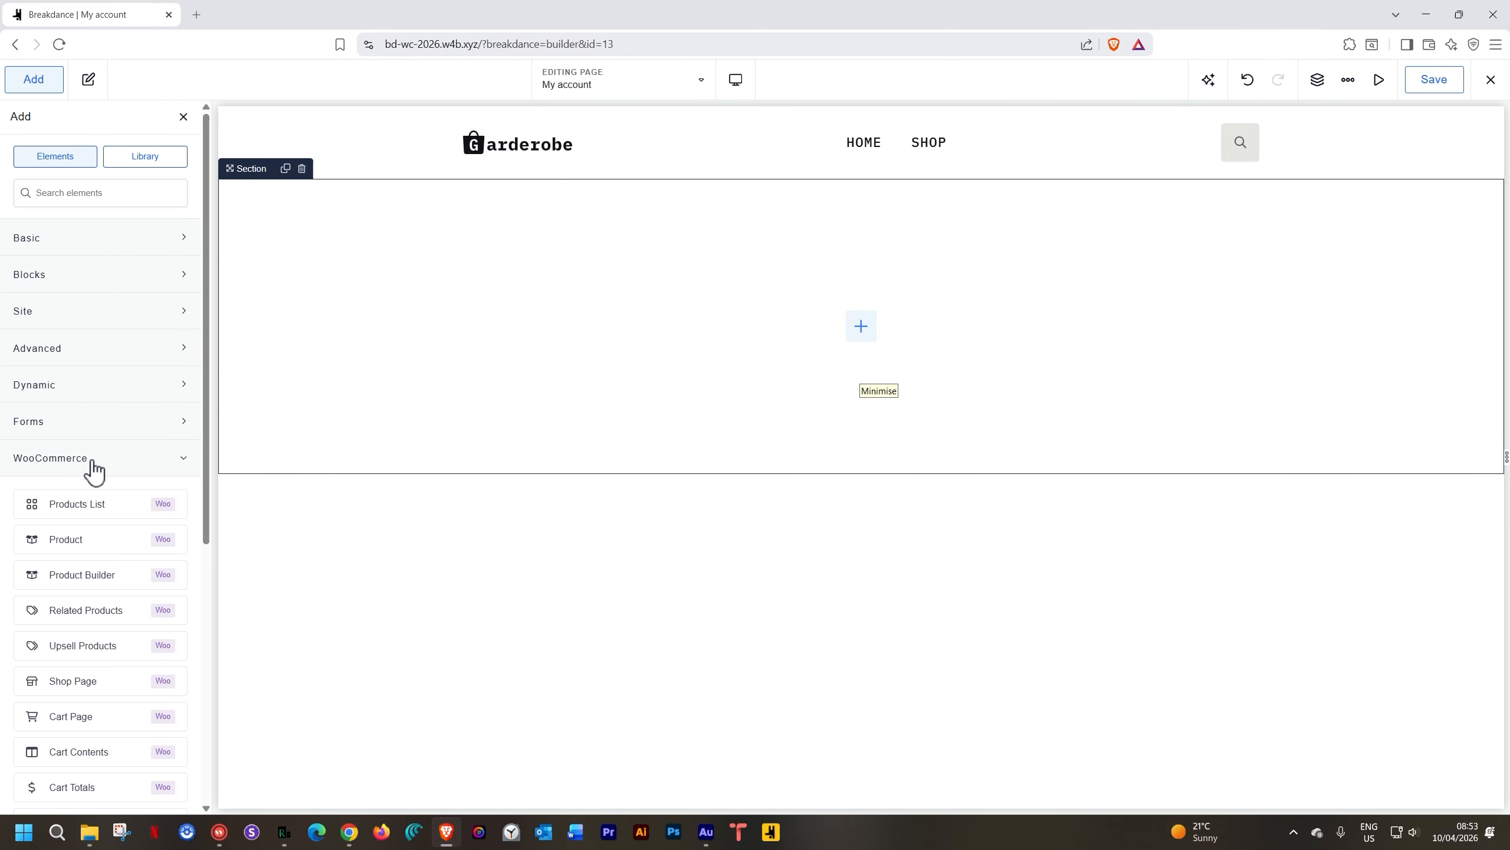
{"action": "scroll", "coordinate": [94, 470], "scroll_direction": "down", "scroll_amount": 5}
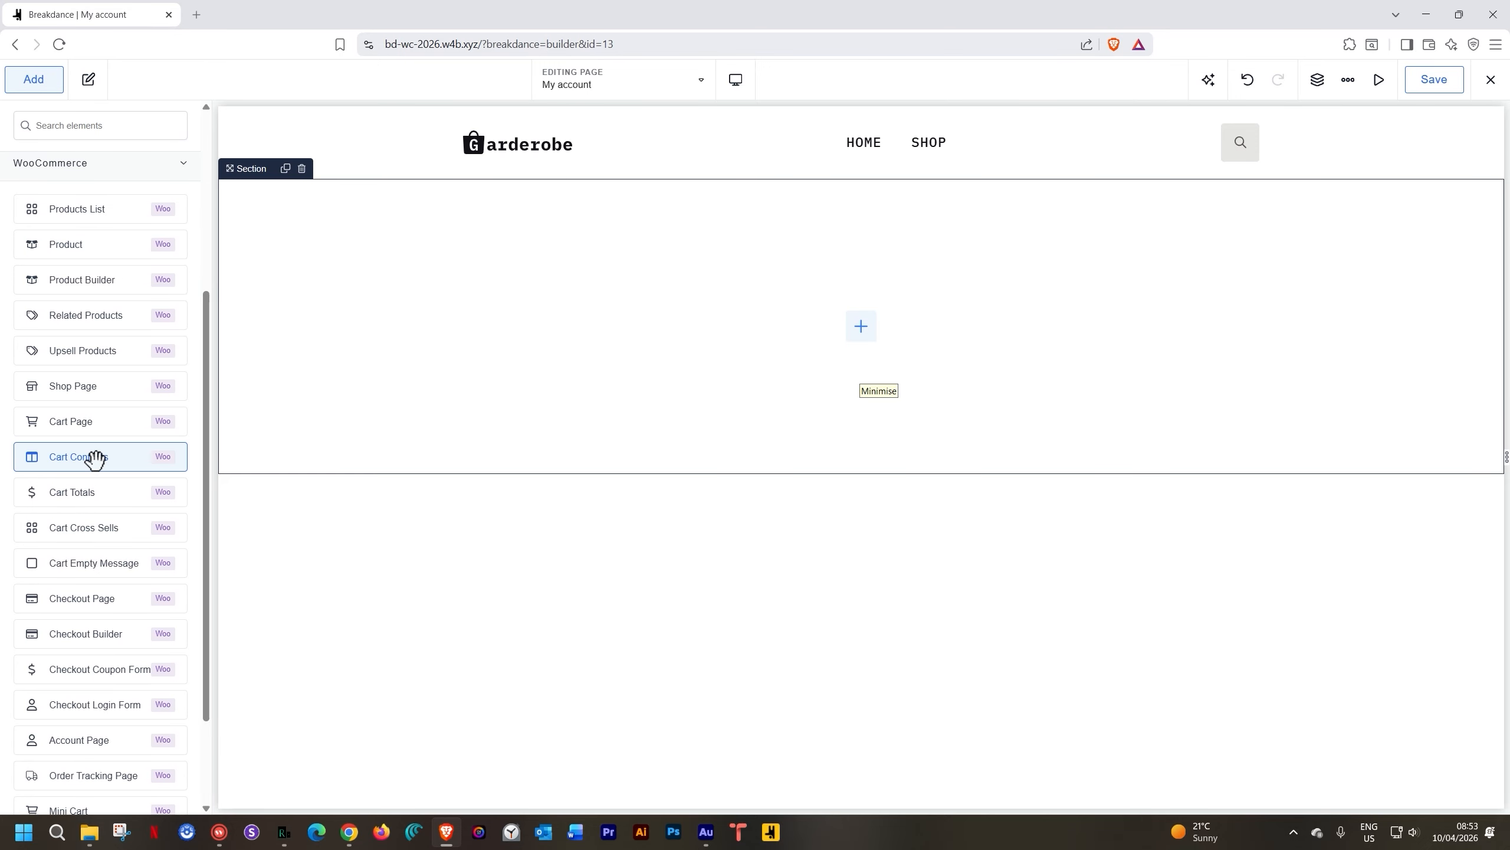
{"action": "scroll", "coordinate": [66, 648], "scroll_direction": "down", "scroll_amount": 2}
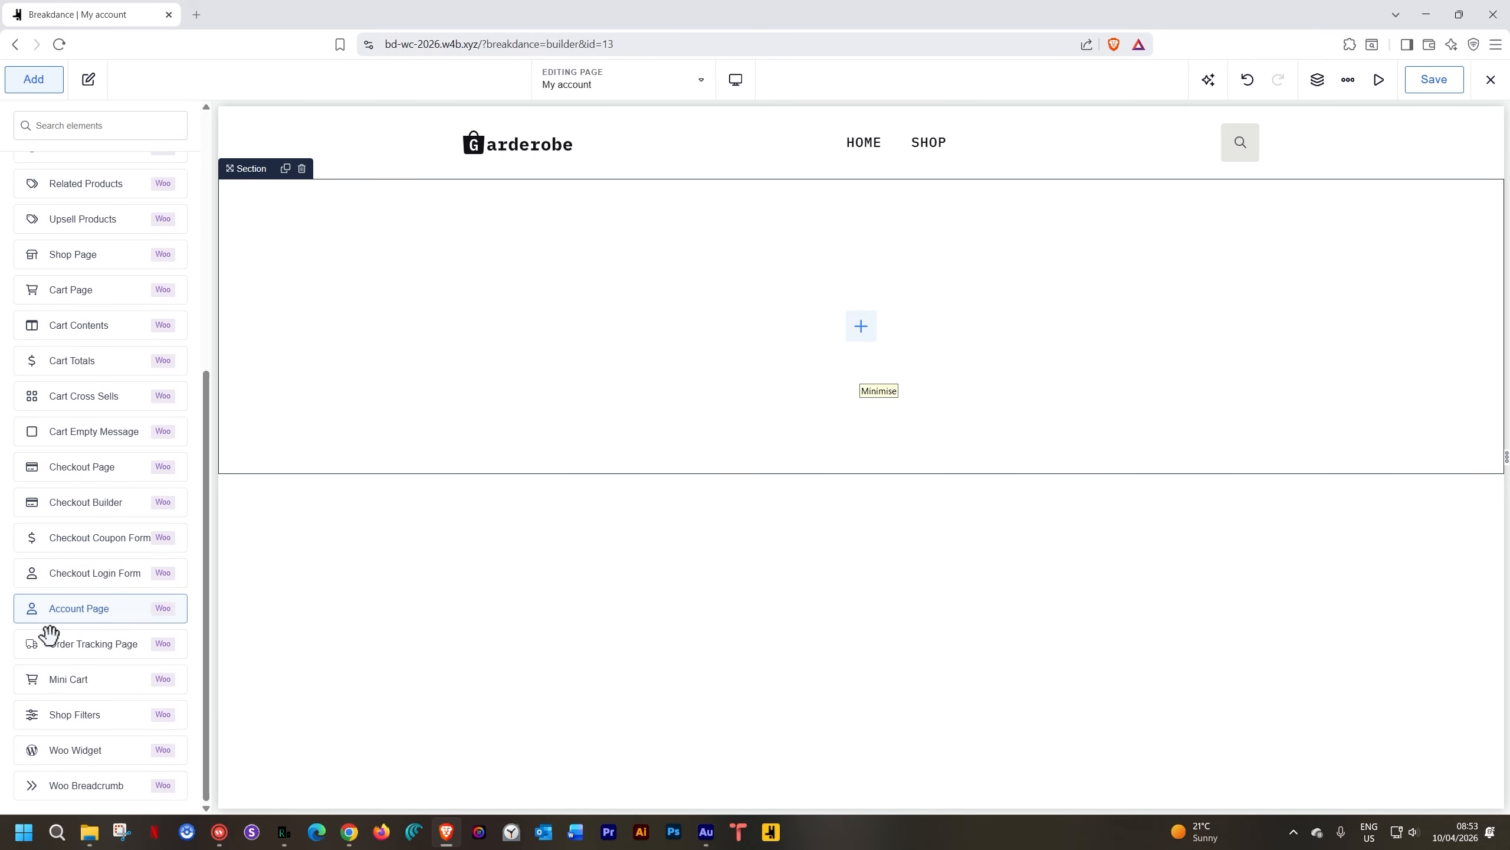
{"action": "left_click", "coordinate": [73, 620]}
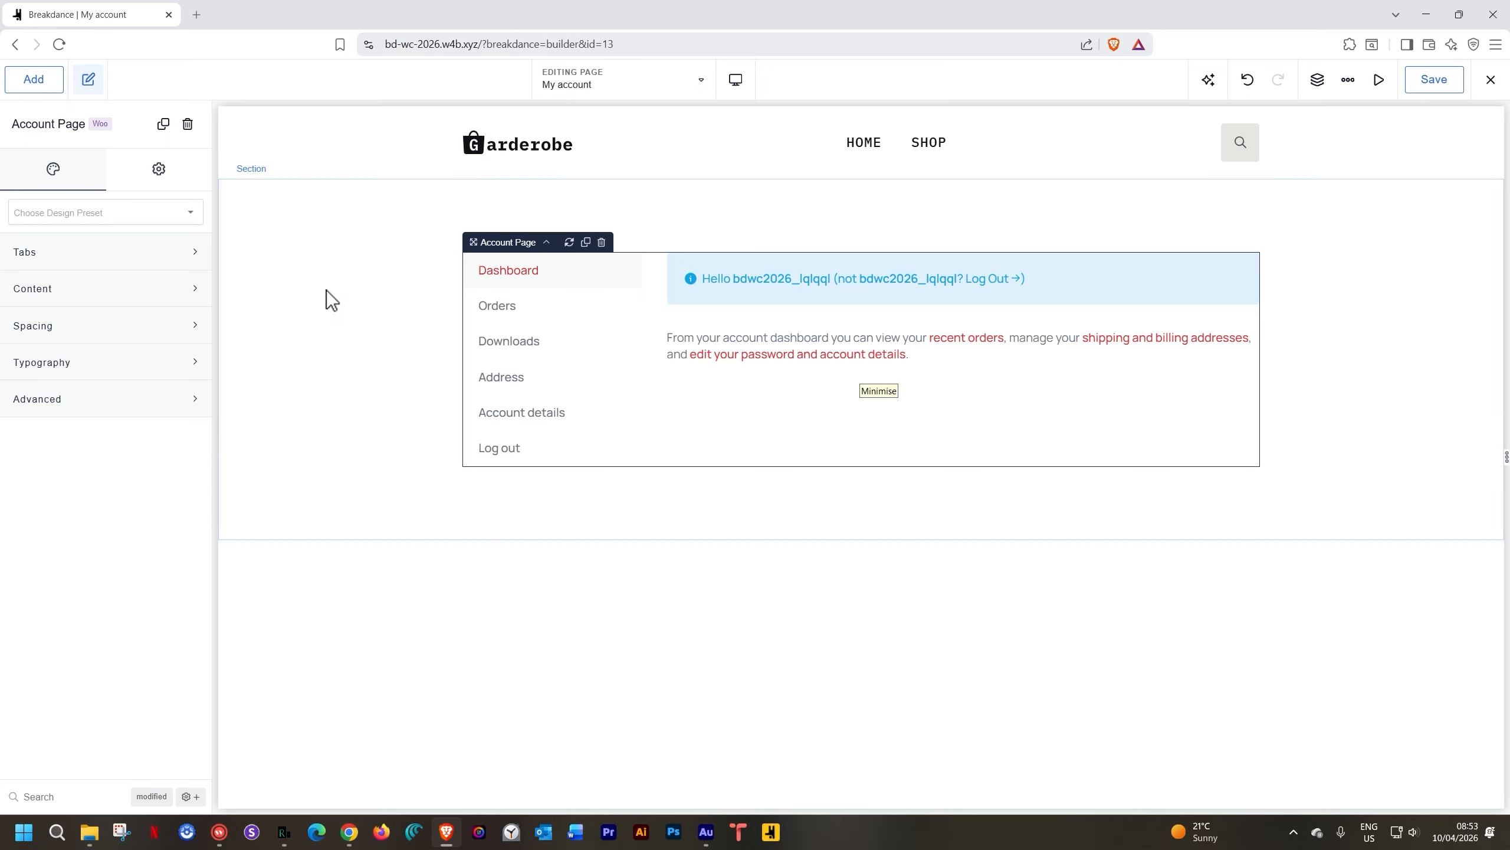
Set the account tabs to vertical on the left with 10 px spacing
{"action": "left_click", "coordinate": [172, 255]}
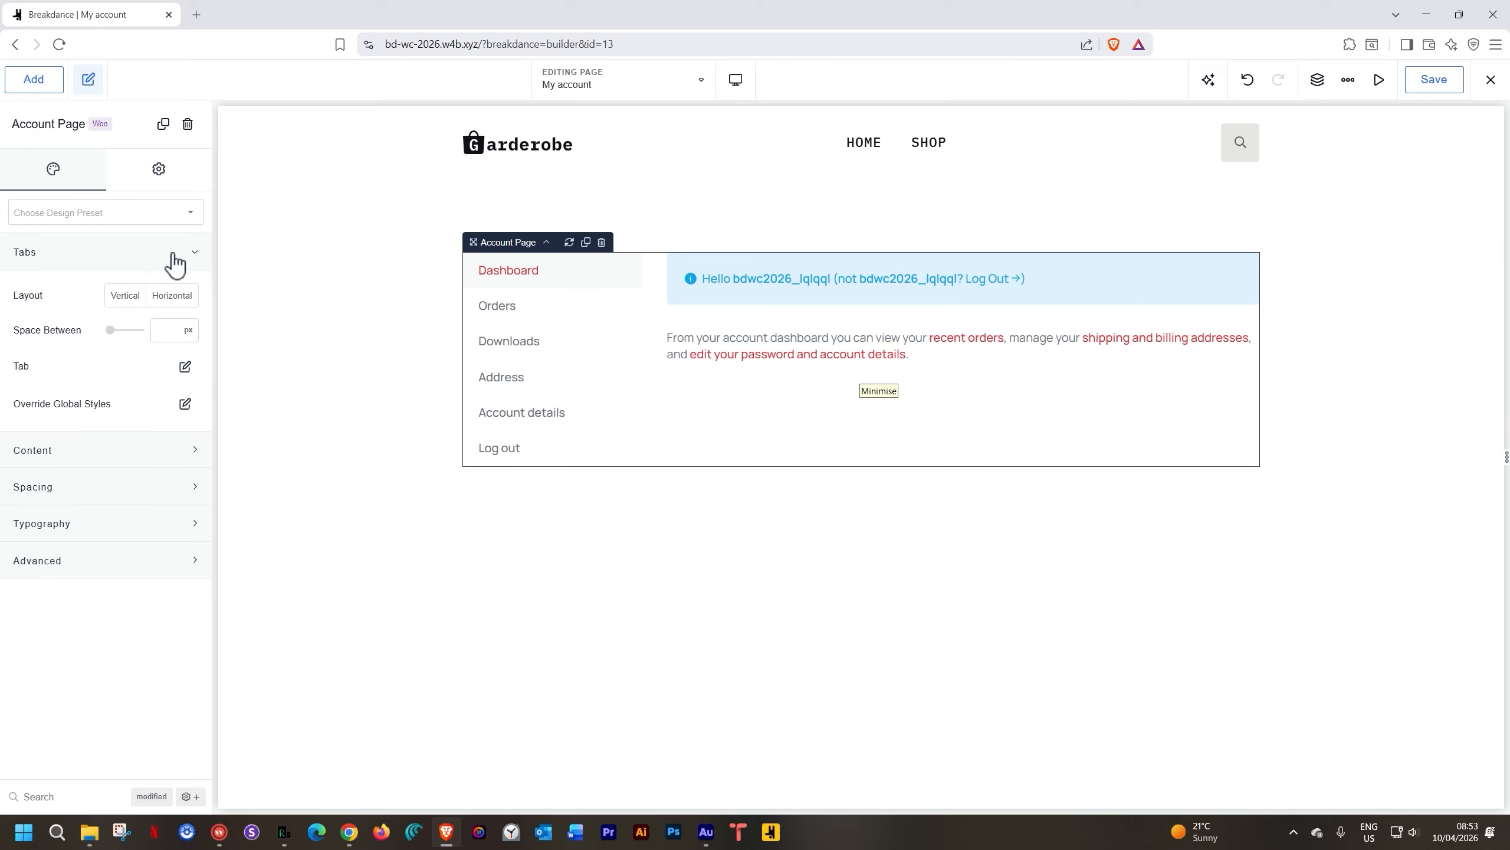
{"action": "left_click", "coordinate": [128, 298]}
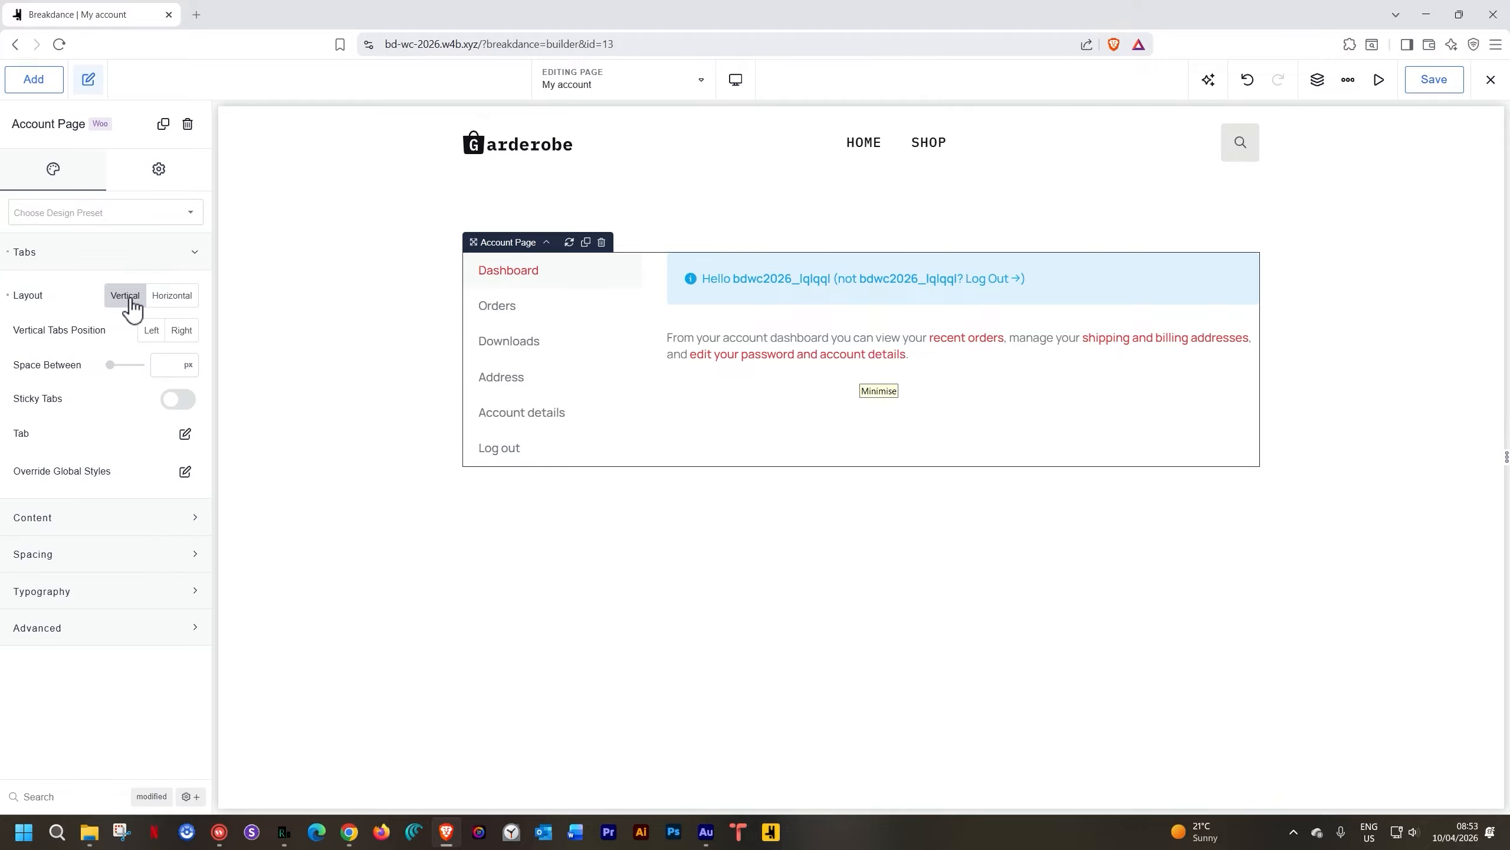
{"action": "left_click", "coordinate": [183, 331]}
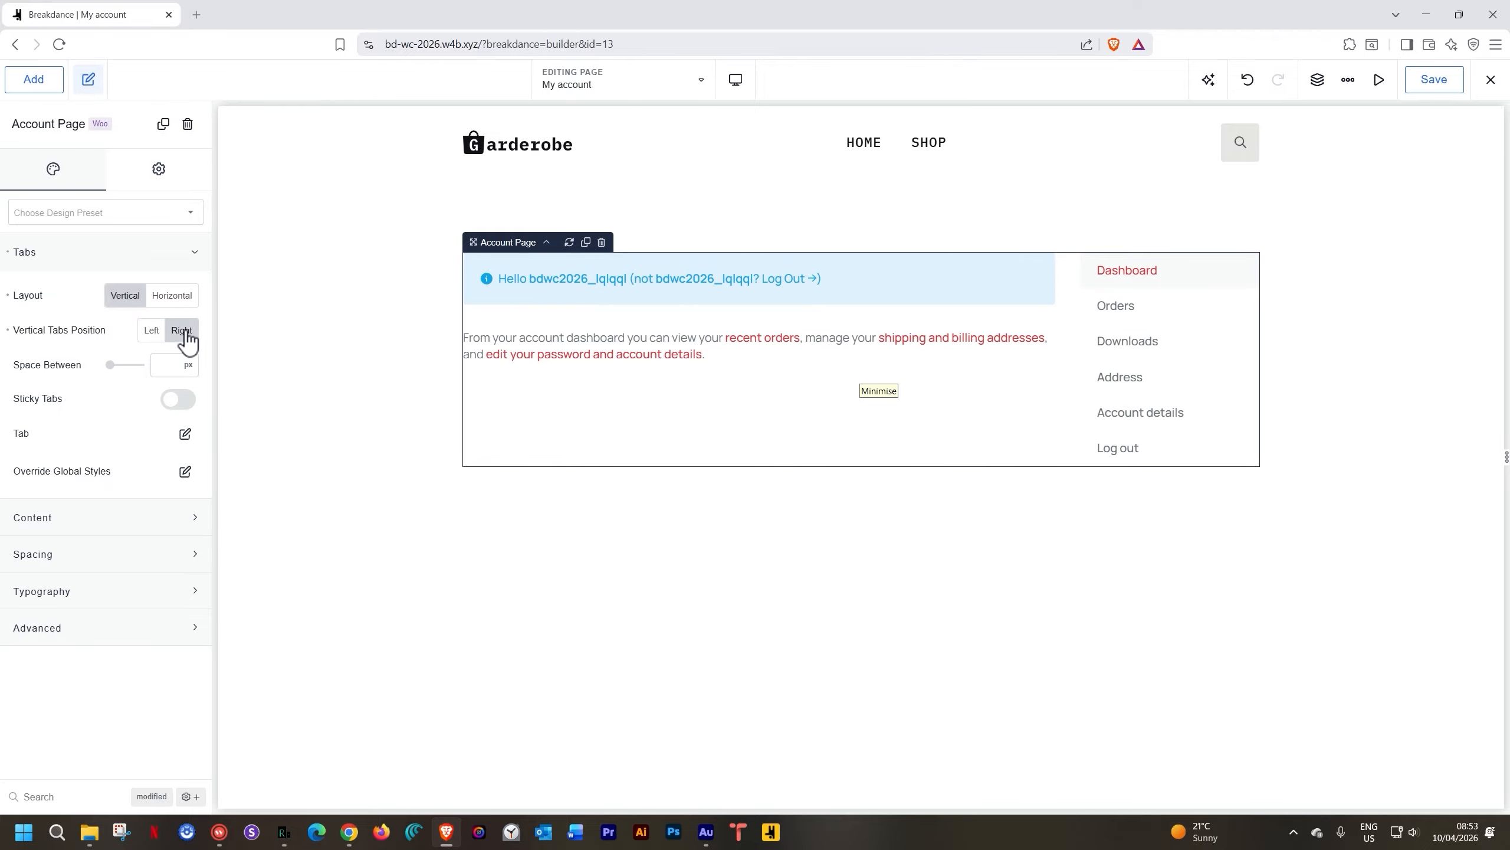
{"action": "left_click", "coordinate": [152, 330]}
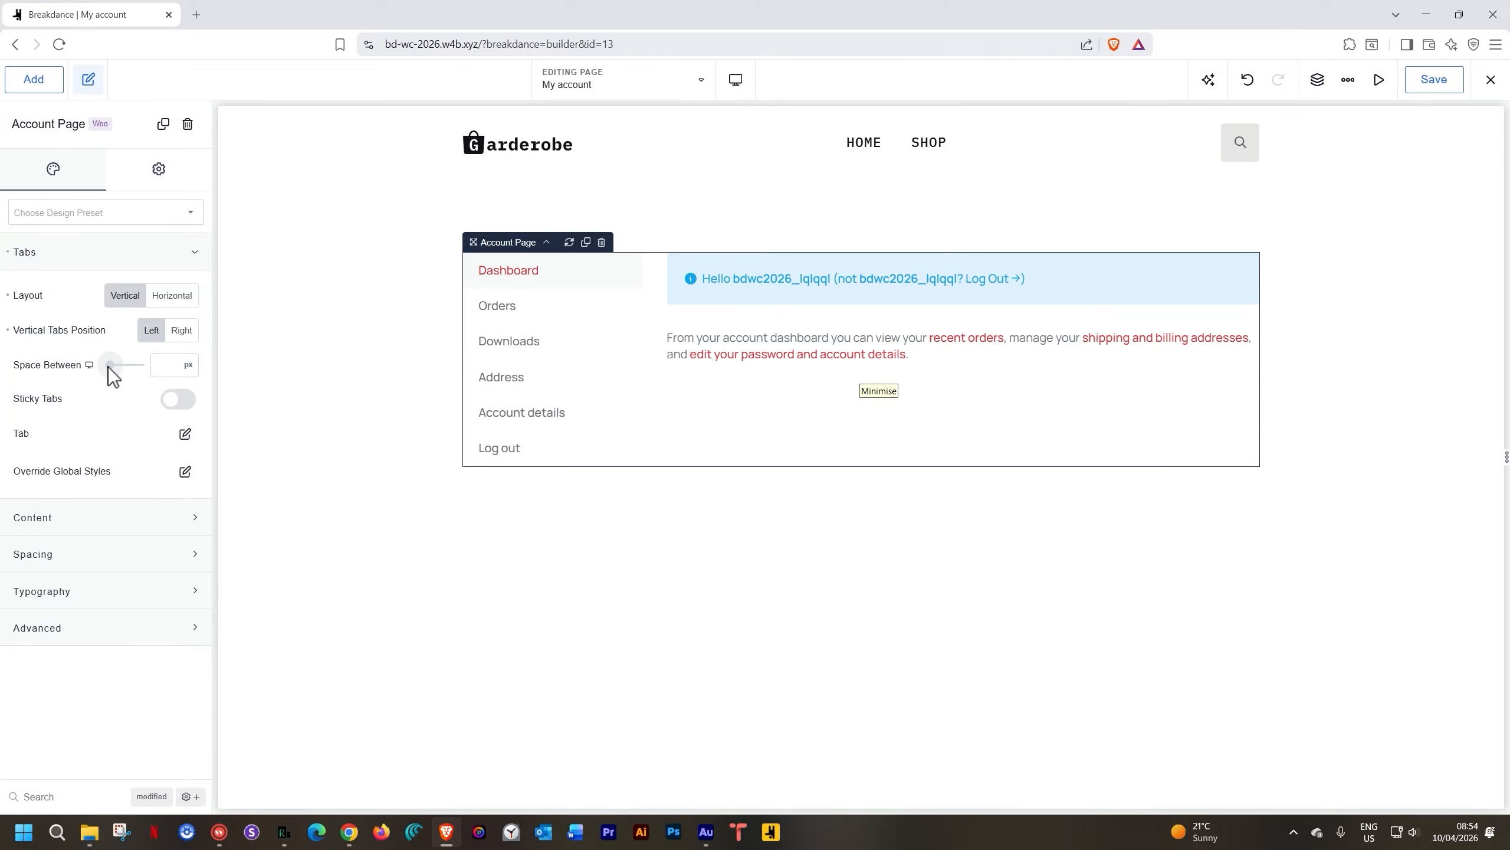
{"action": "left_click_drag", "start_coordinate": [109, 365], "coordinate": [112, 366]}
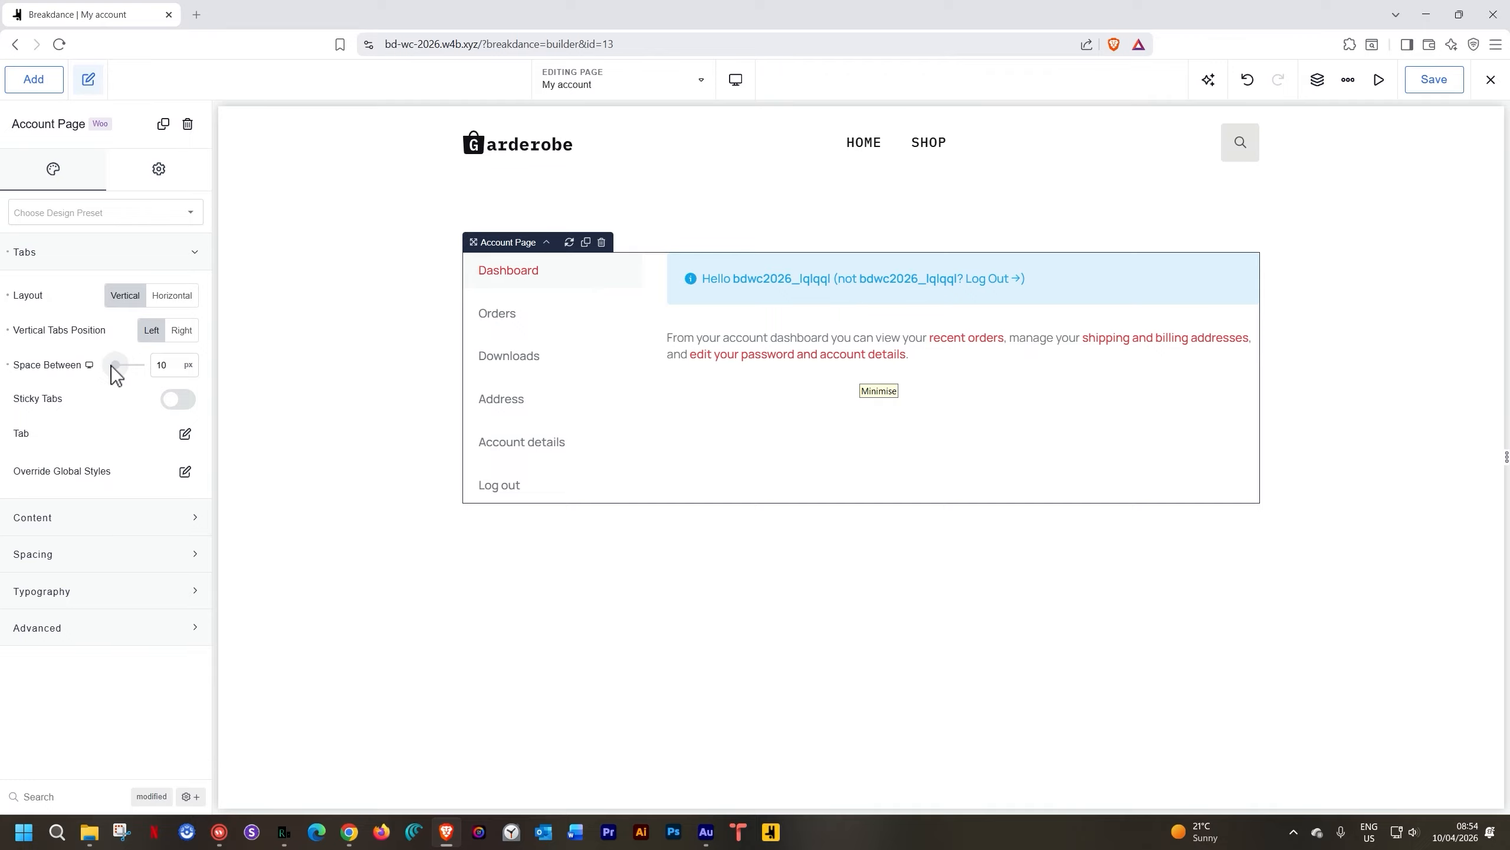
Turn sticky tabs off, trial a horizontal layout, and revert to vertical tabs
{"action": "left_click", "coordinate": [177, 400]}
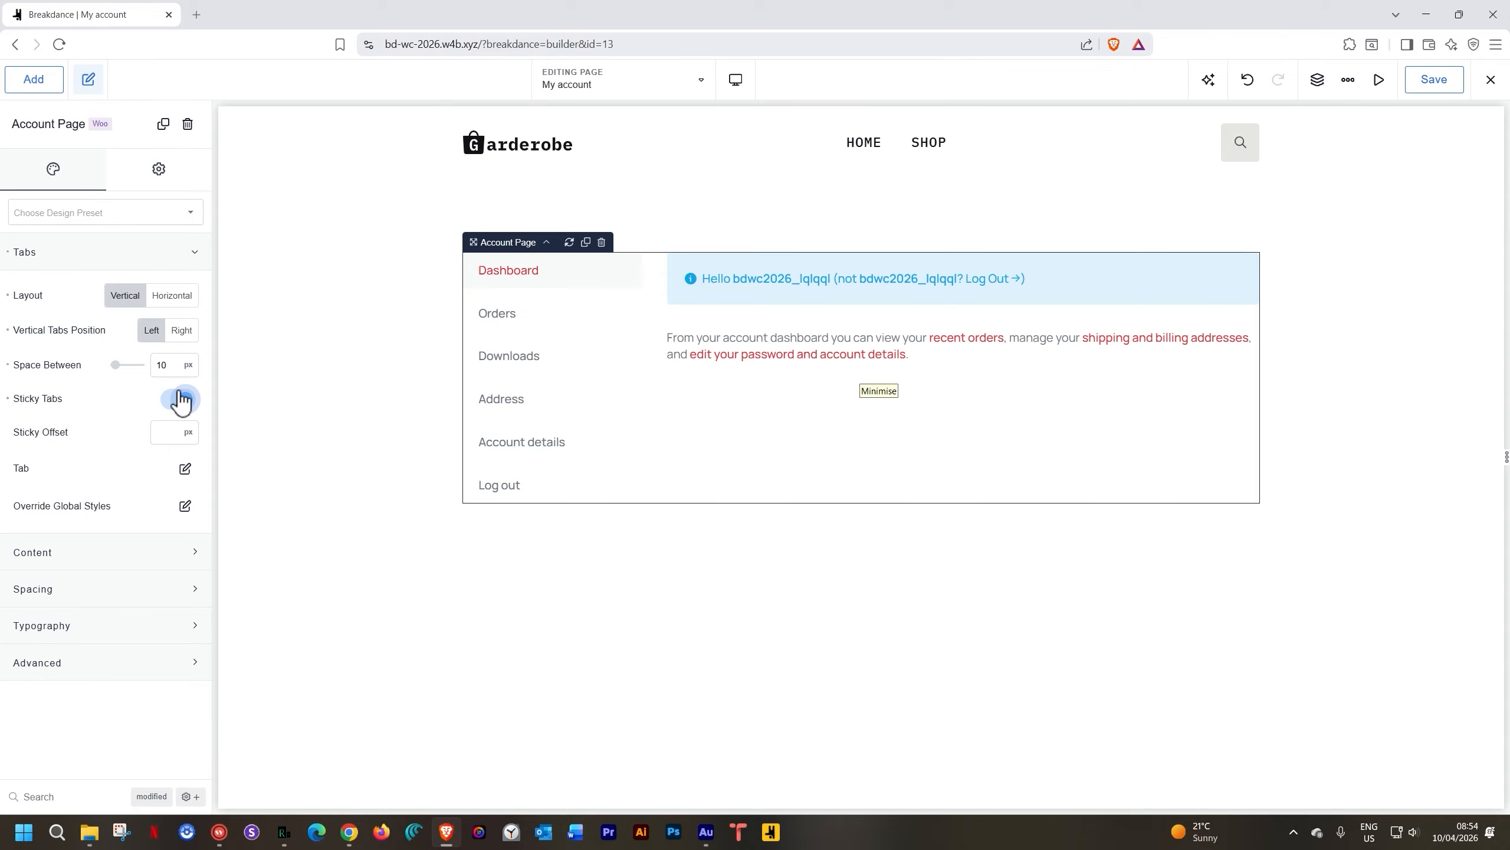
{"action": "left_click", "coordinate": [180, 401]}
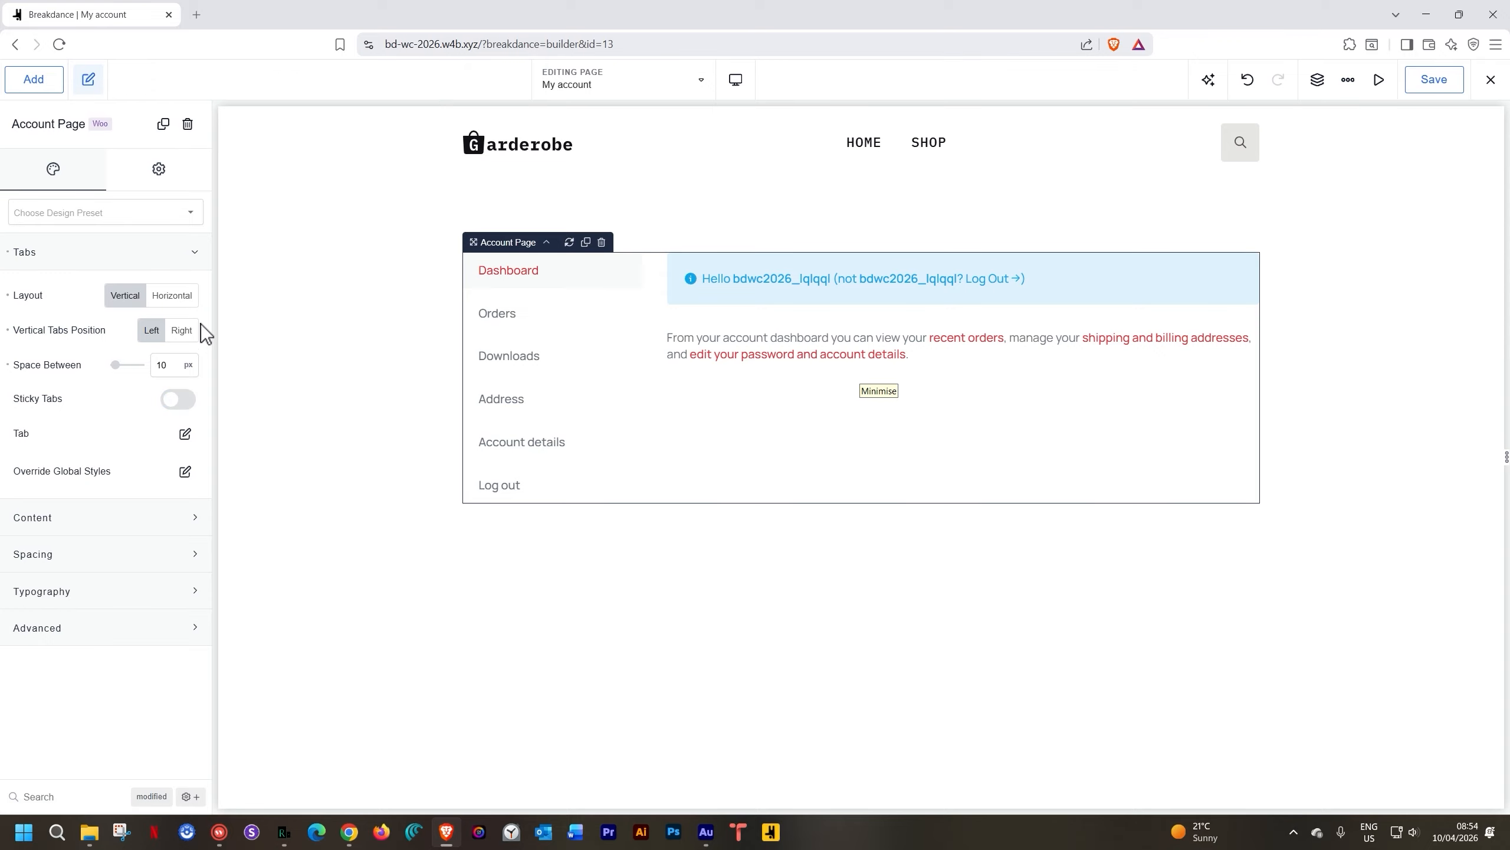
{"action": "left_click", "coordinate": [183, 302]}
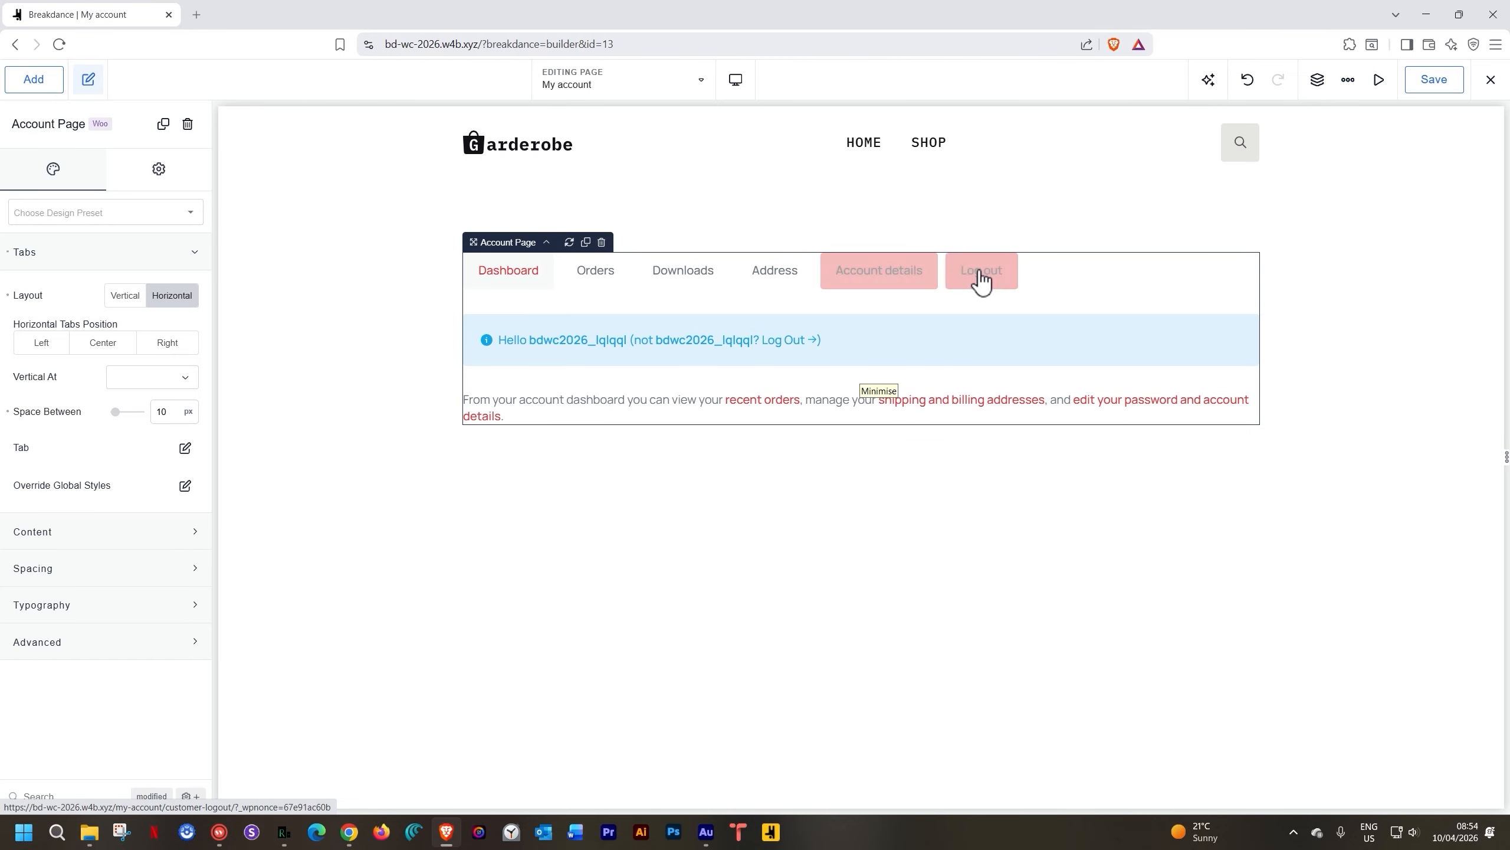
{"action": "left_click", "coordinate": [126, 298]}
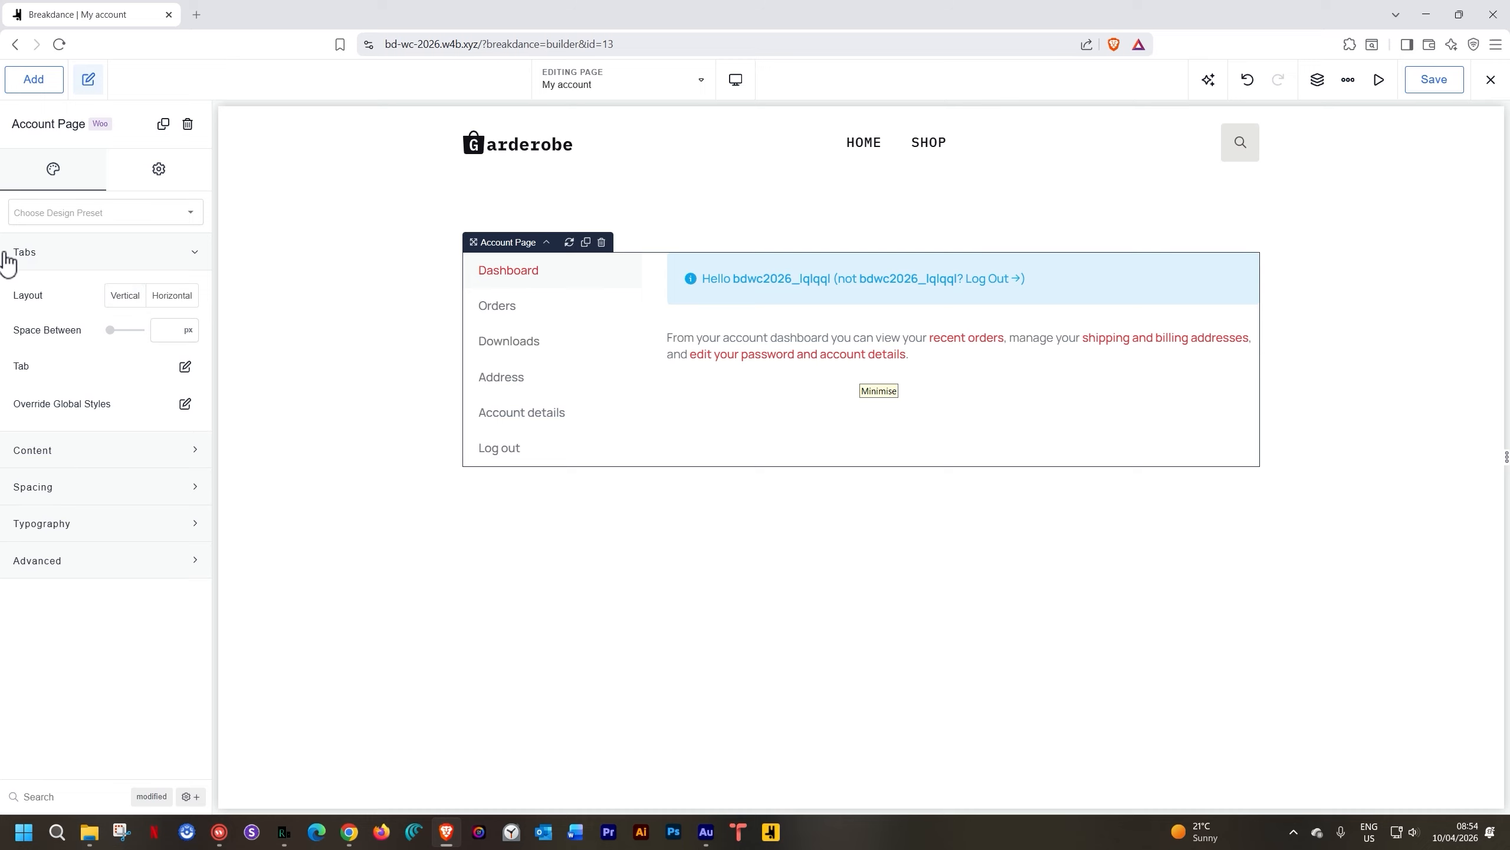
{"action": "left_click", "coordinate": [124, 257]}
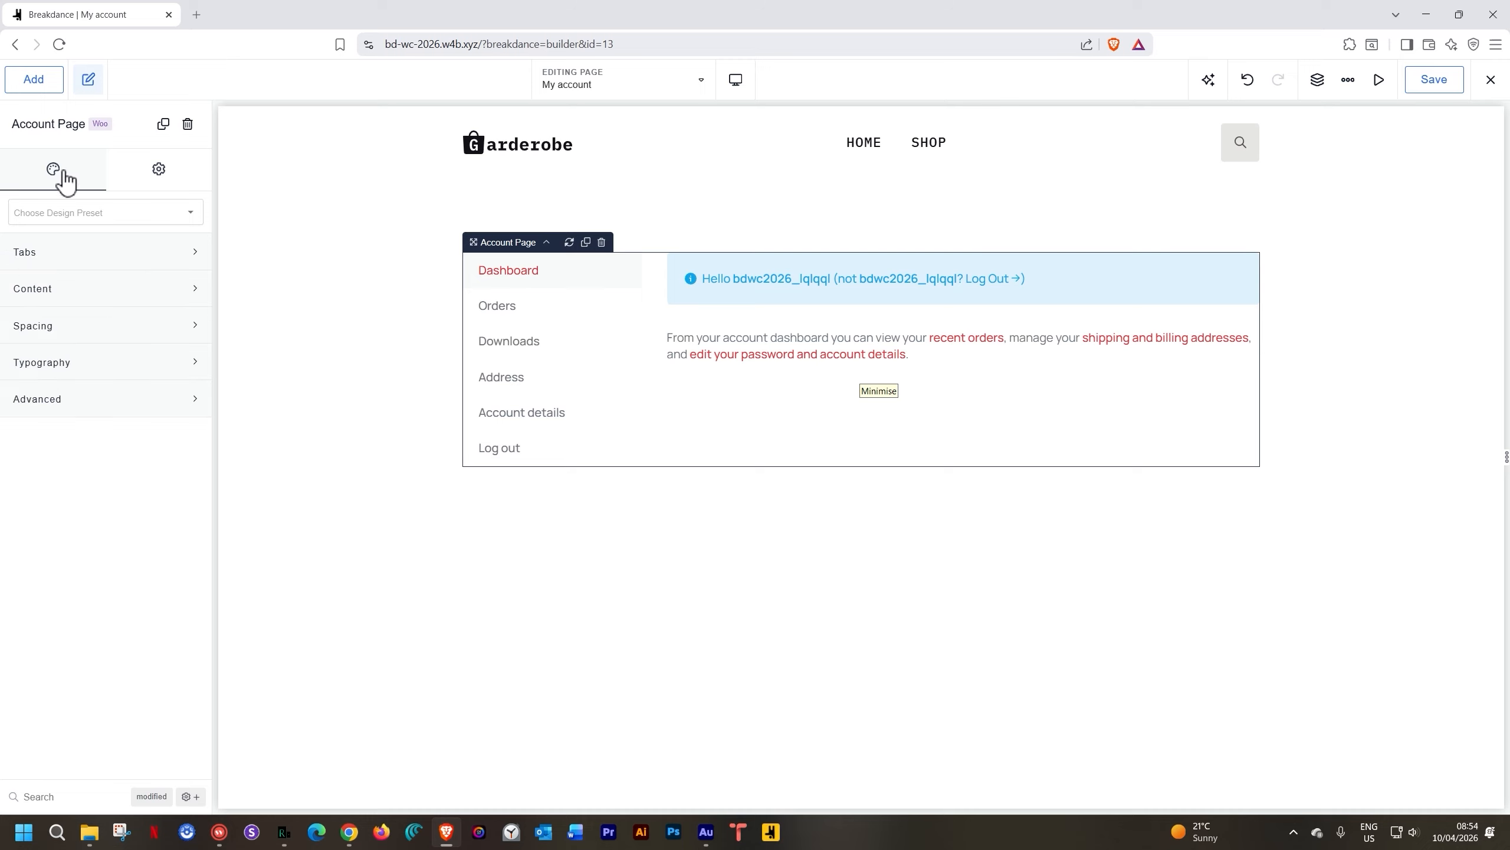
Look over the Content area styling options, then bring up the Exit/Copy URL menu
{"action": "left_click", "coordinate": [59, 285]}
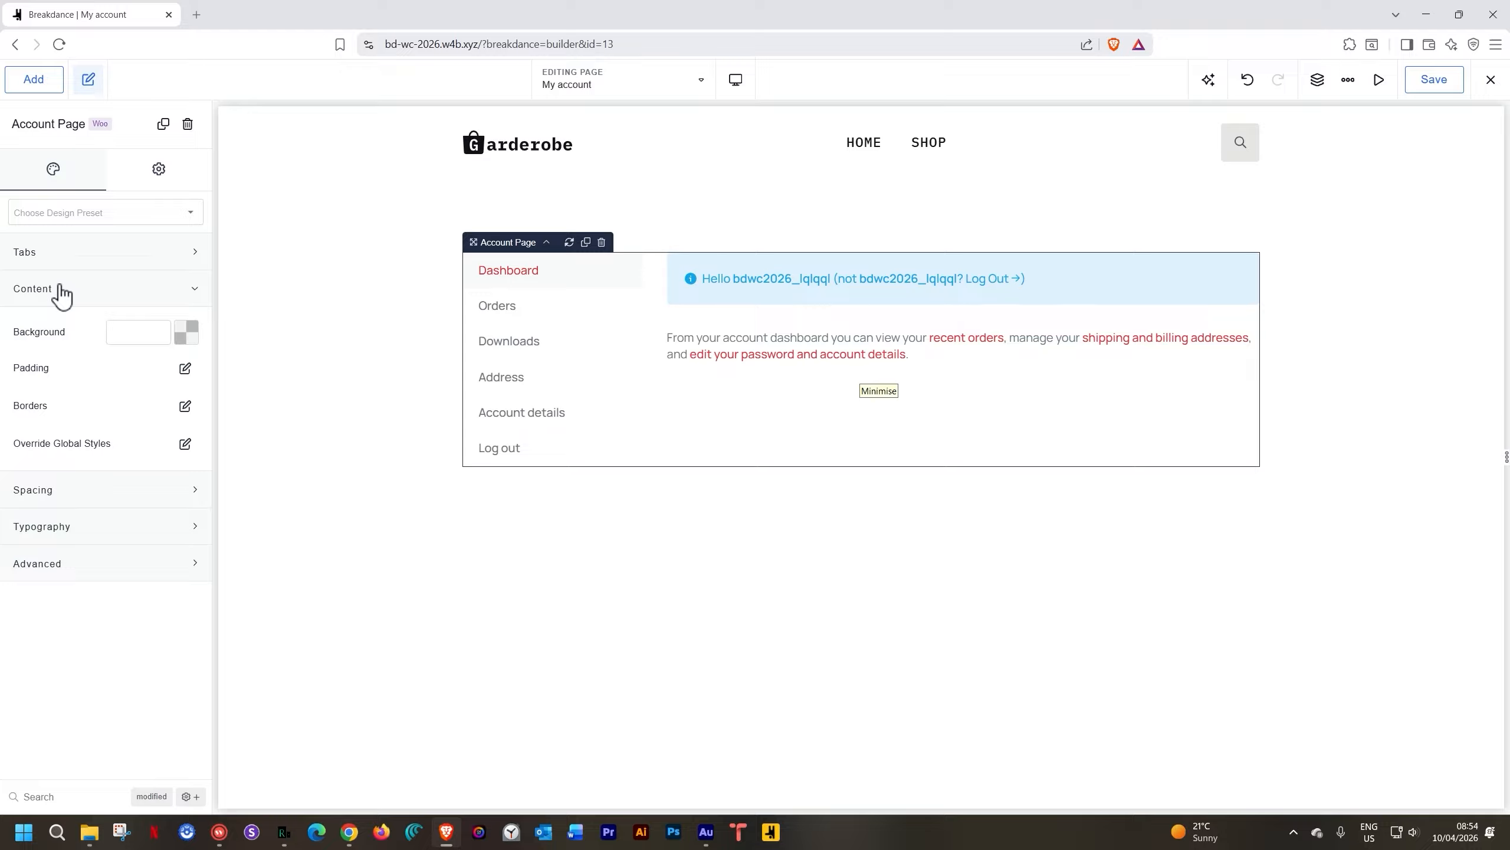
{"action": "left_click", "coordinate": [60, 292]}
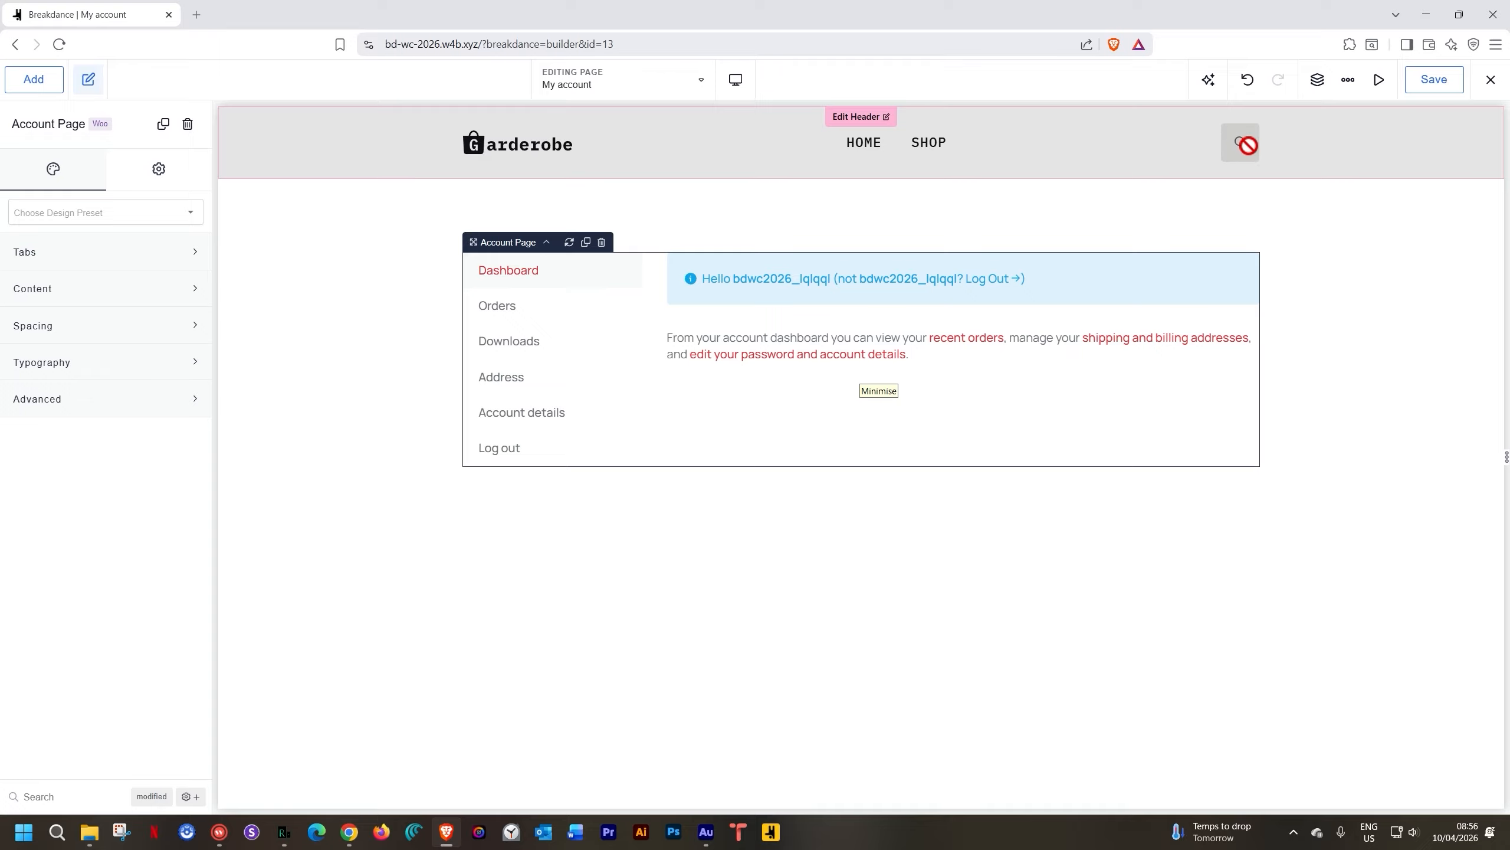
{"action": "left_click", "coordinate": [1491, 80]}
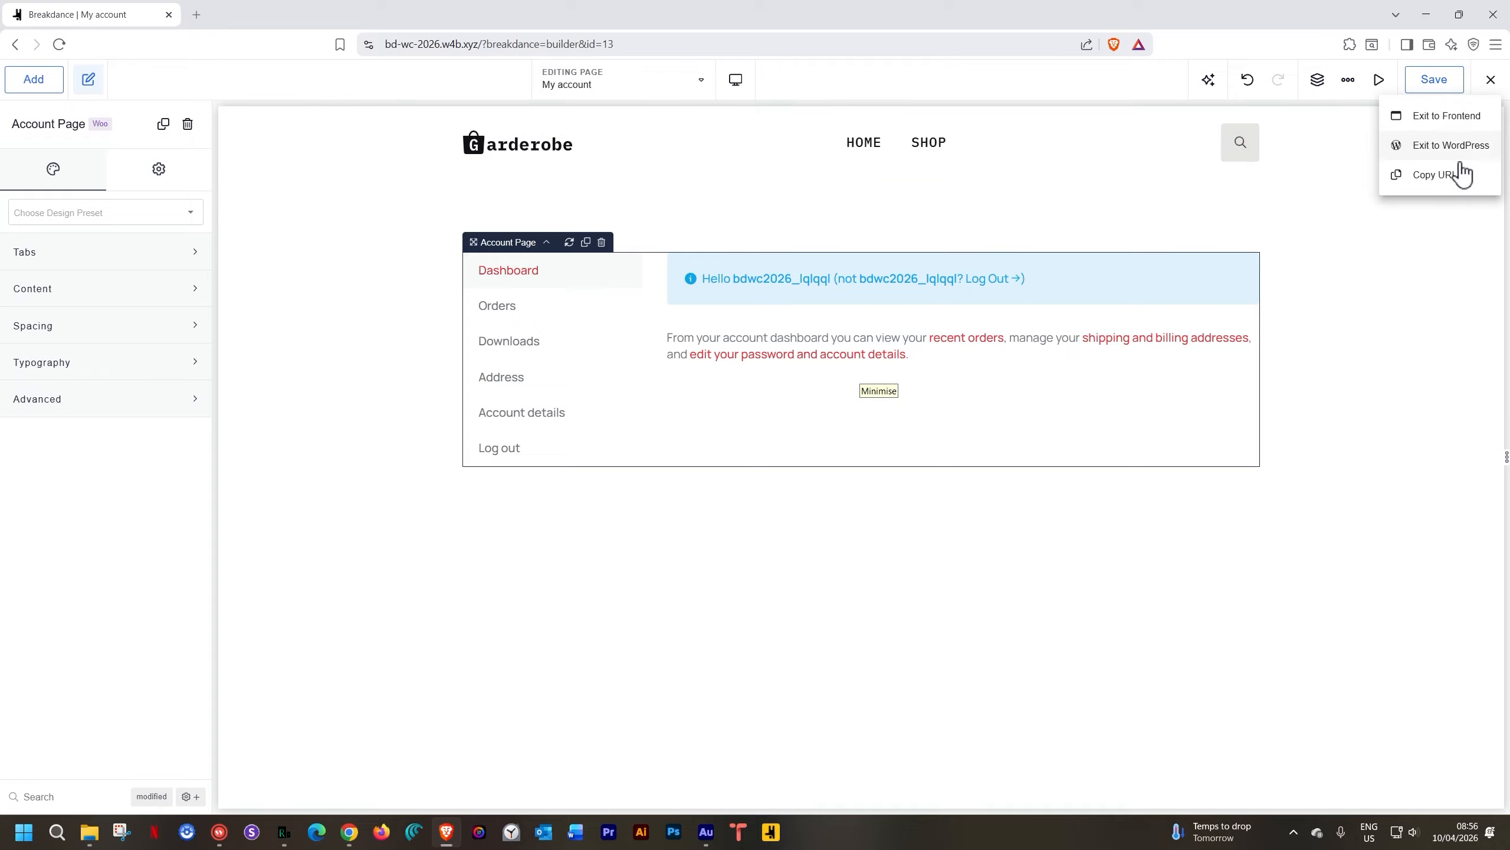
Copy the My account page URL, load it in a new tab, then return to the builder
{"action": "left_click", "coordinate": [1449, 175]}
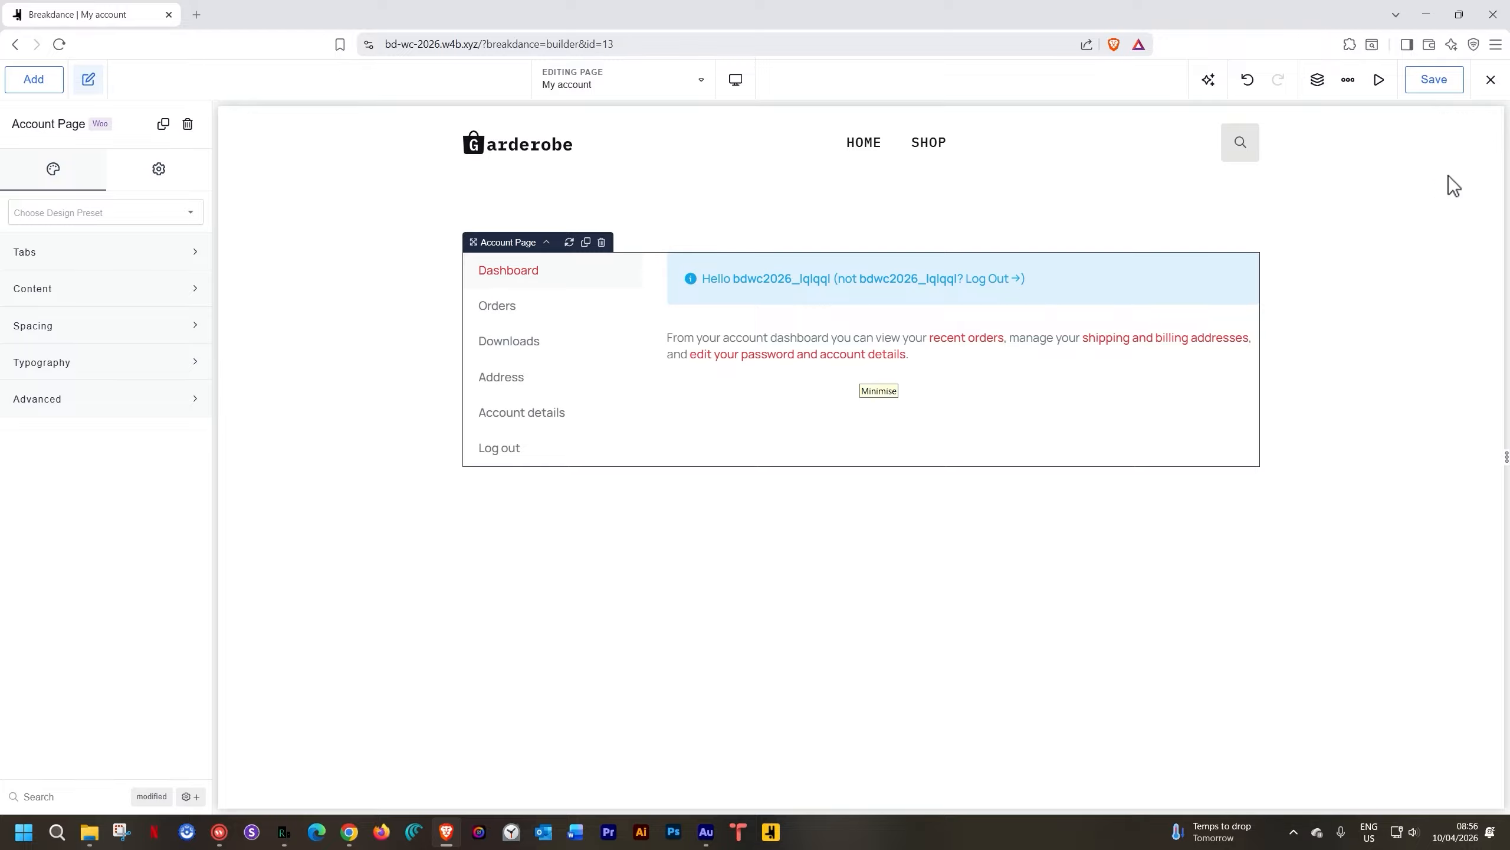
{"action": "left_click", "coordinate": [198, 15]}
{"action": "type", "text": "https://bd-wc-2026.w4b.xyz/my-account/"}
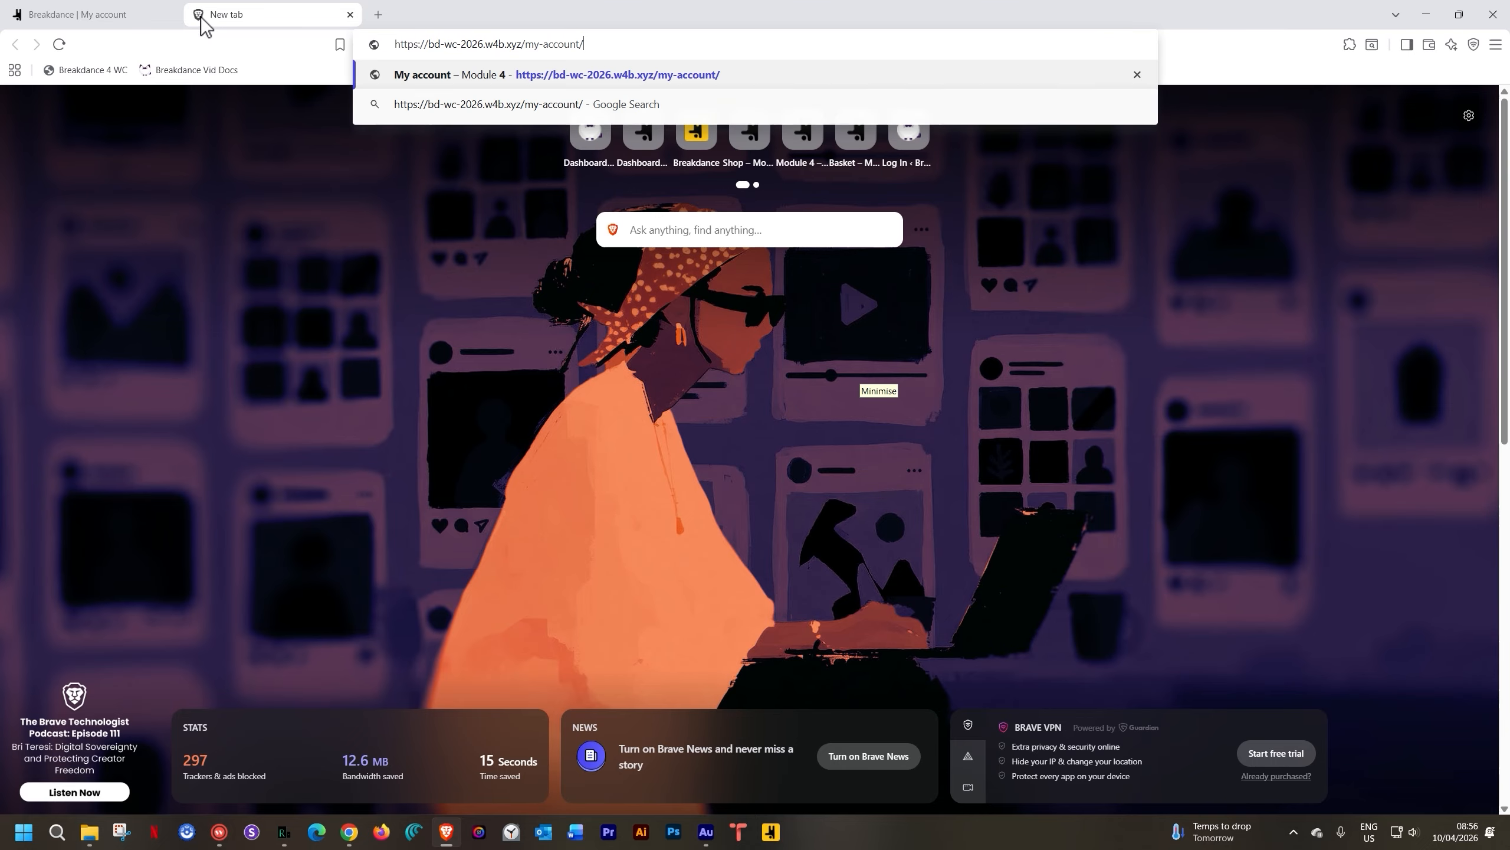
{"action": "key", "text": "Return"}
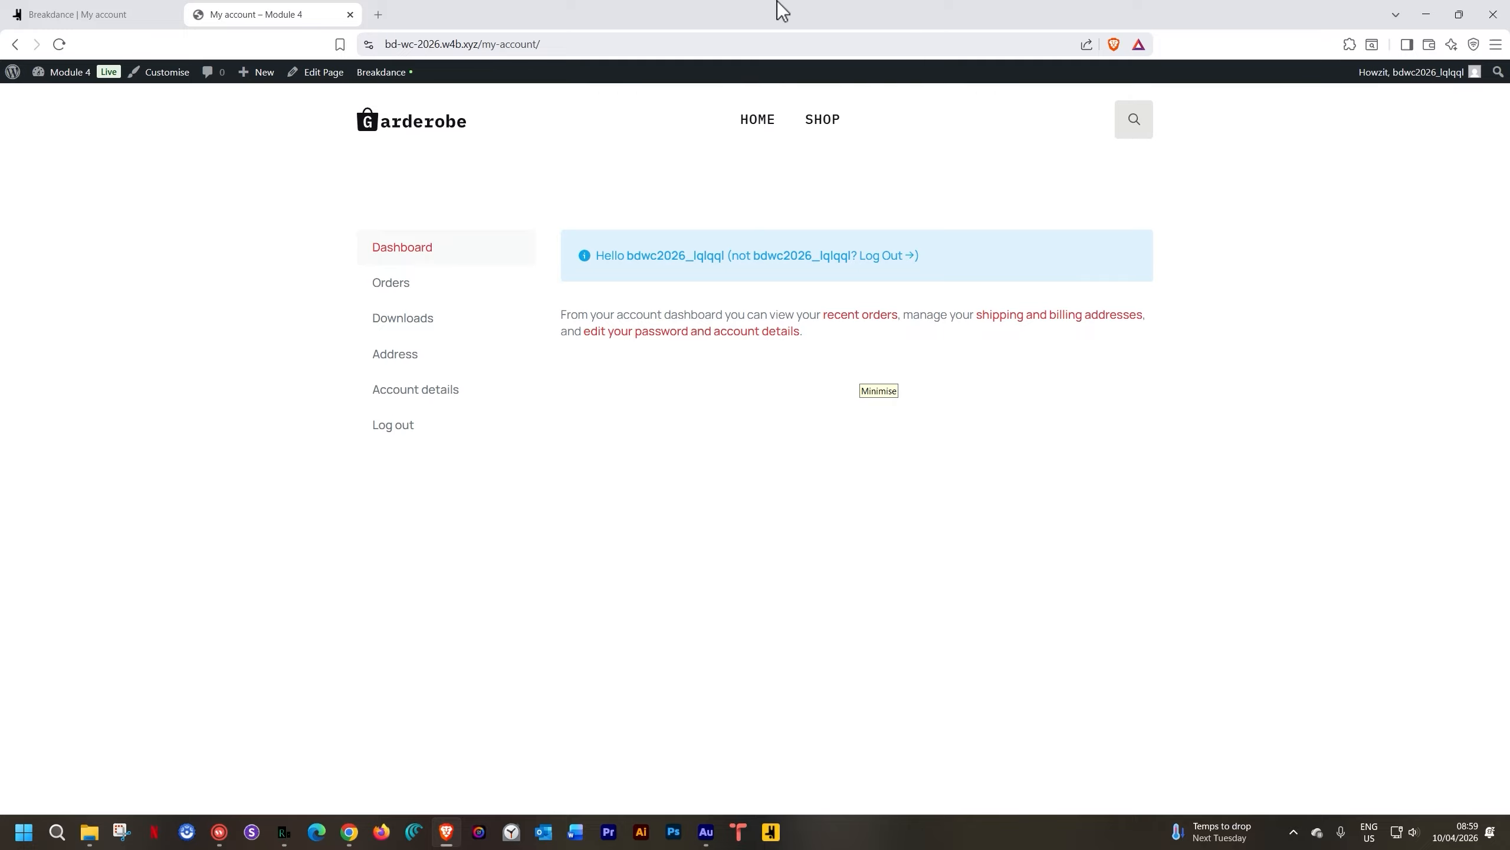
{"action": "left_click", "coordinate": [102, 18]}
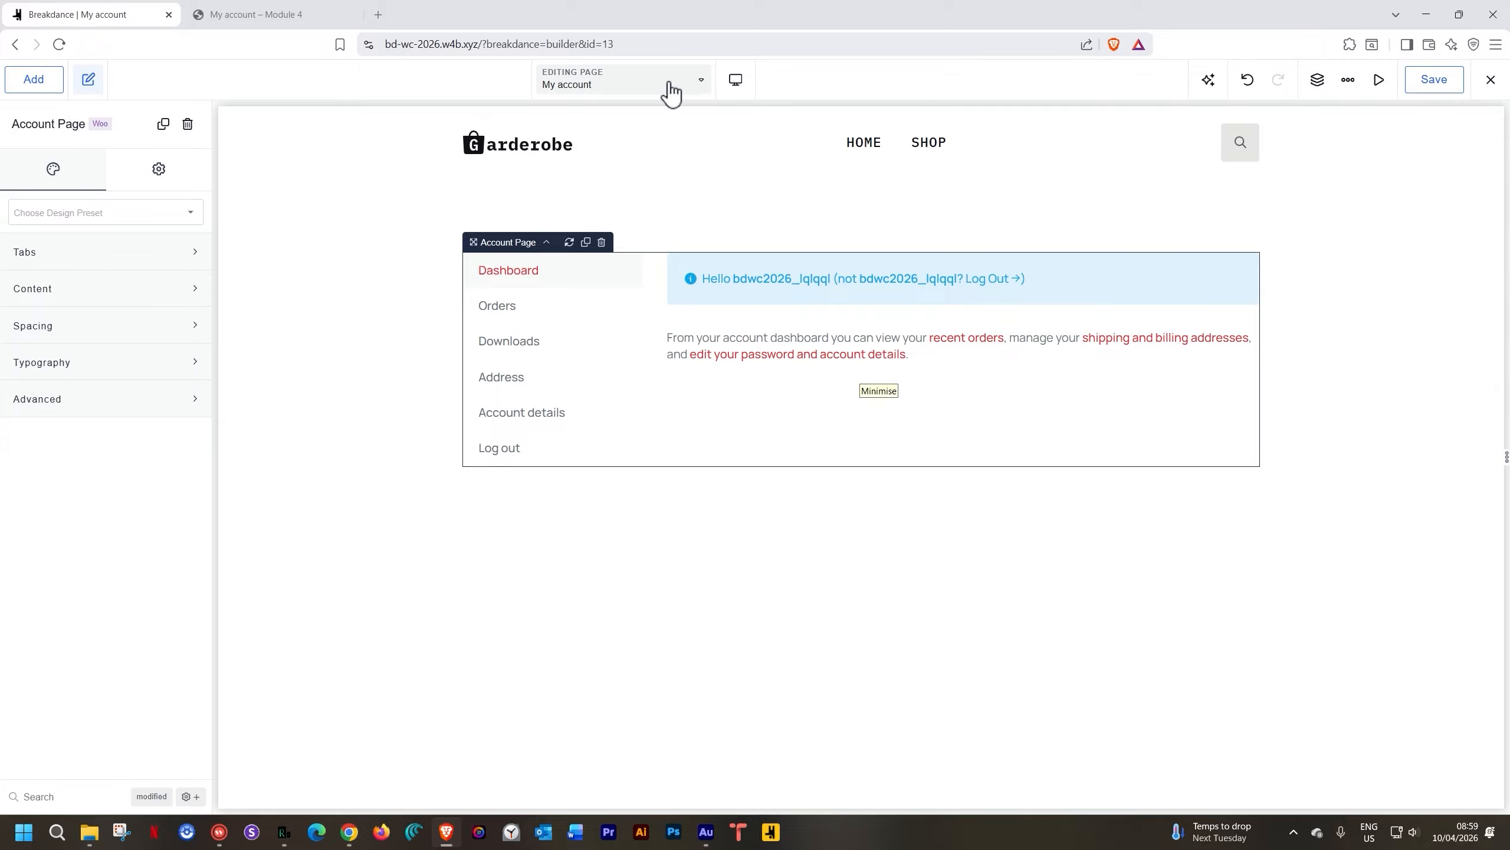
Switch to the Header template and drag a Mini Cart element into the header
{"action": "left_click", "coordinate": [699, 84]}
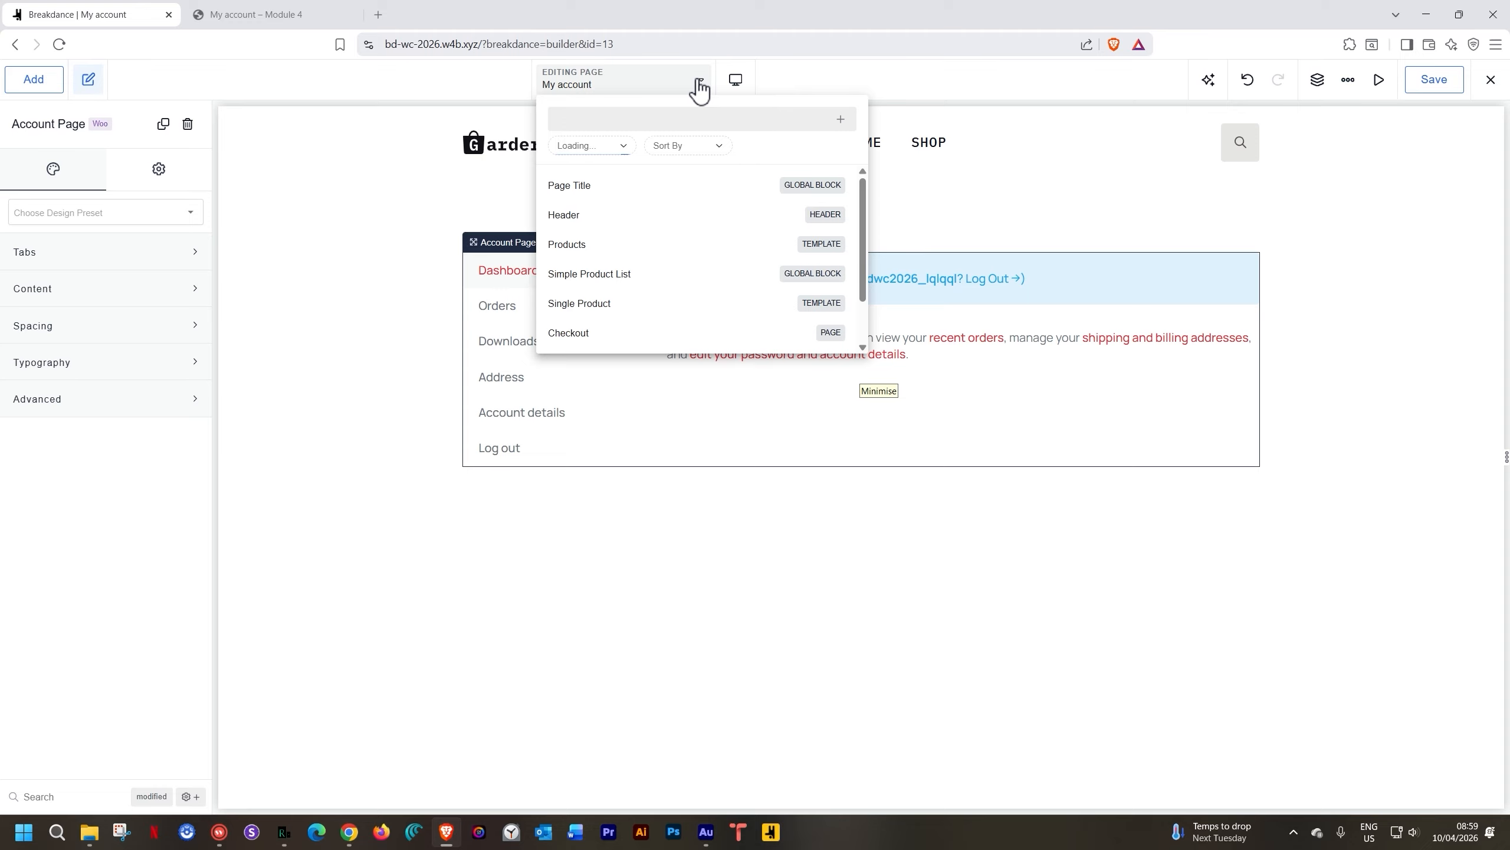
{"action": "left_click", "coordinate": [571, 213]}
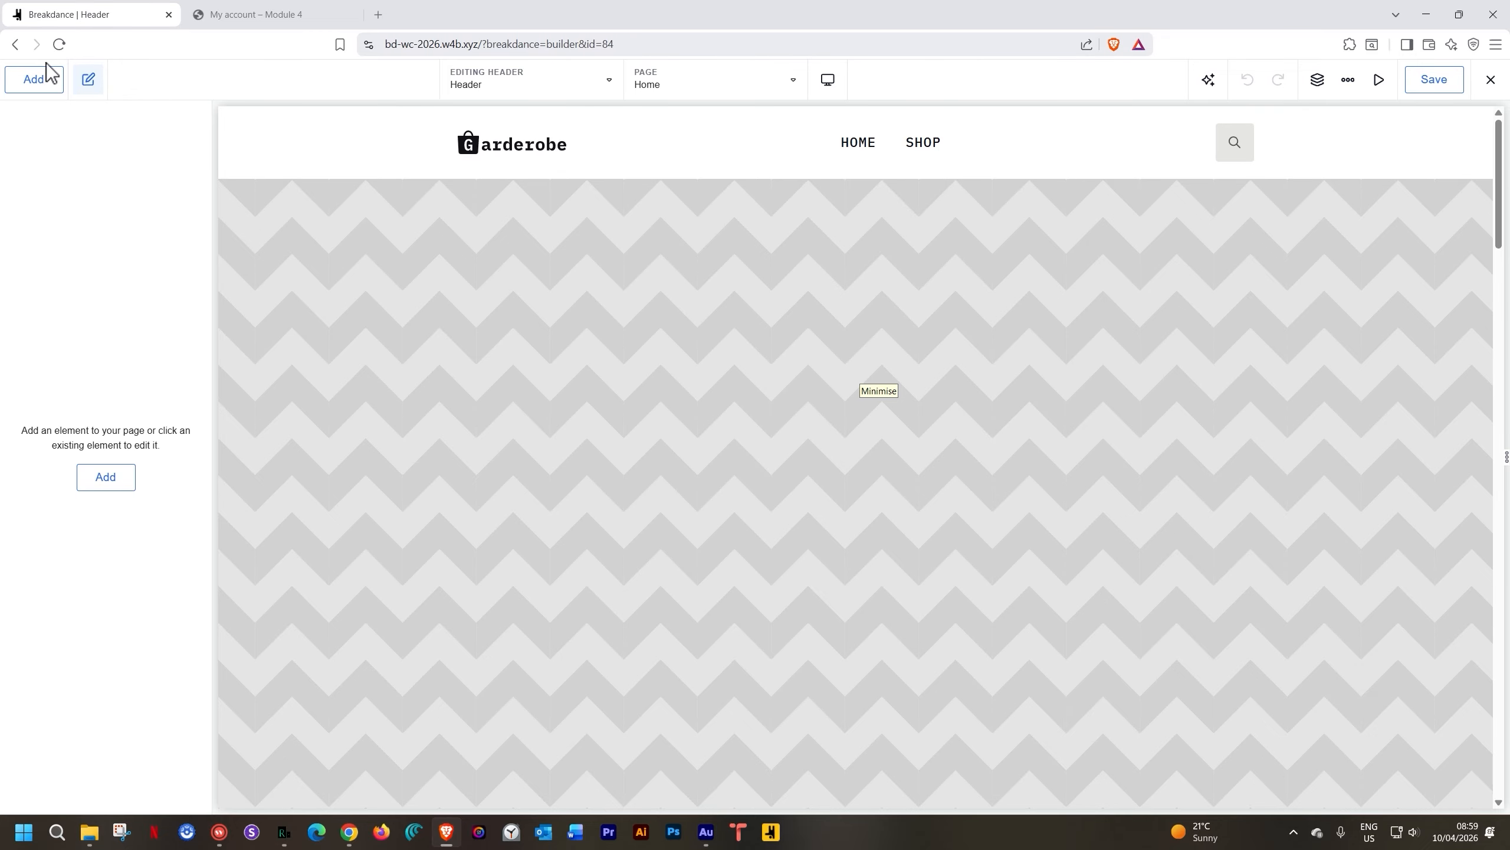
{"action": "left_click", "coordinate": [44, 84]}
{"action": "scroll", "coordinate": [97, 290], "scroll_direction": "up", "scroll_amount": 5}
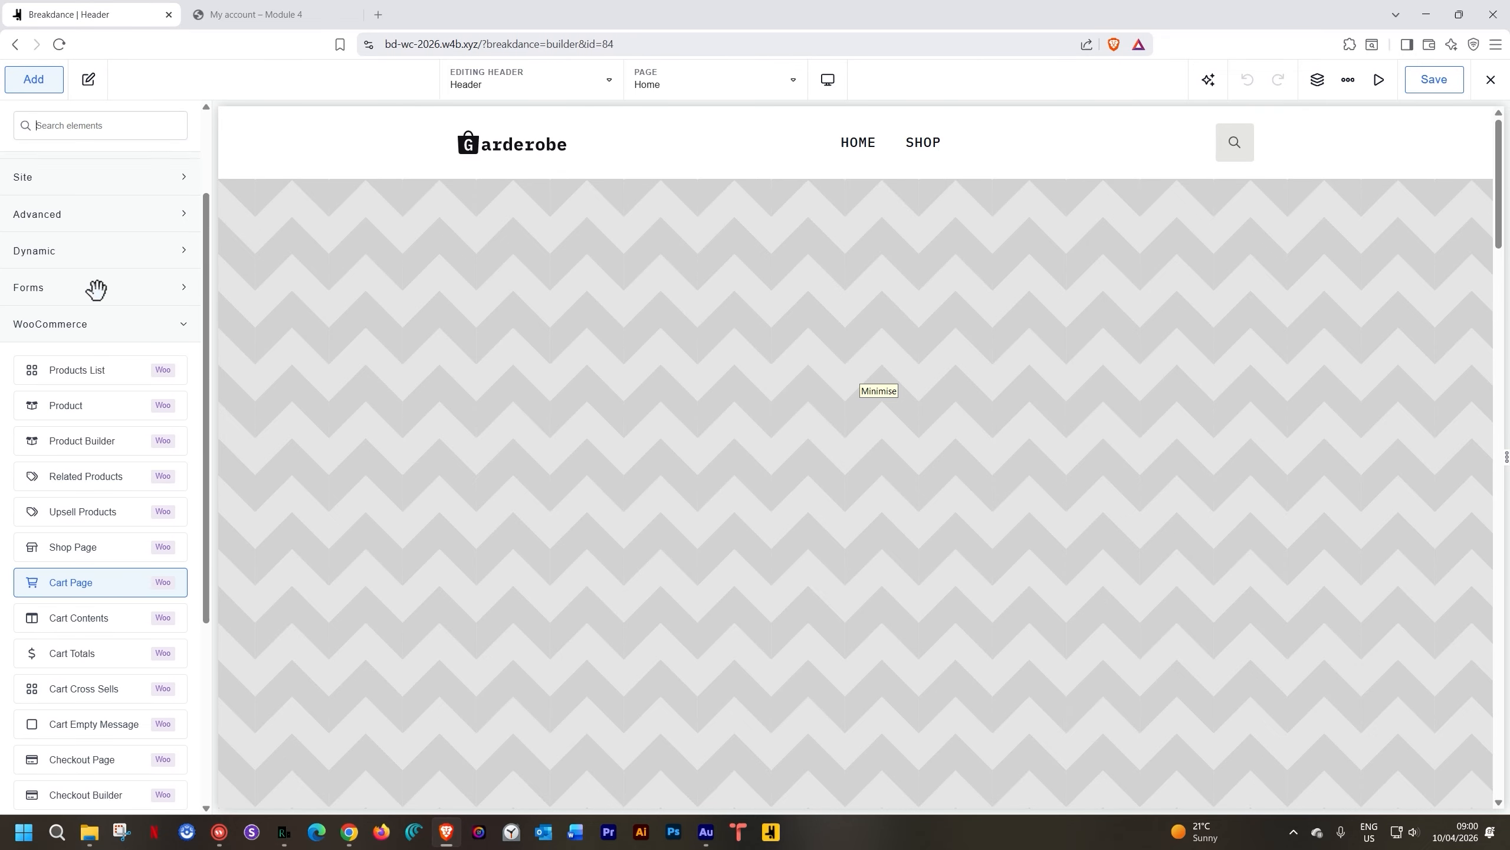
{"action": "scroll", "coordinate": [100, 297], "scroll_direction": "down", "scroll_amount": 5}
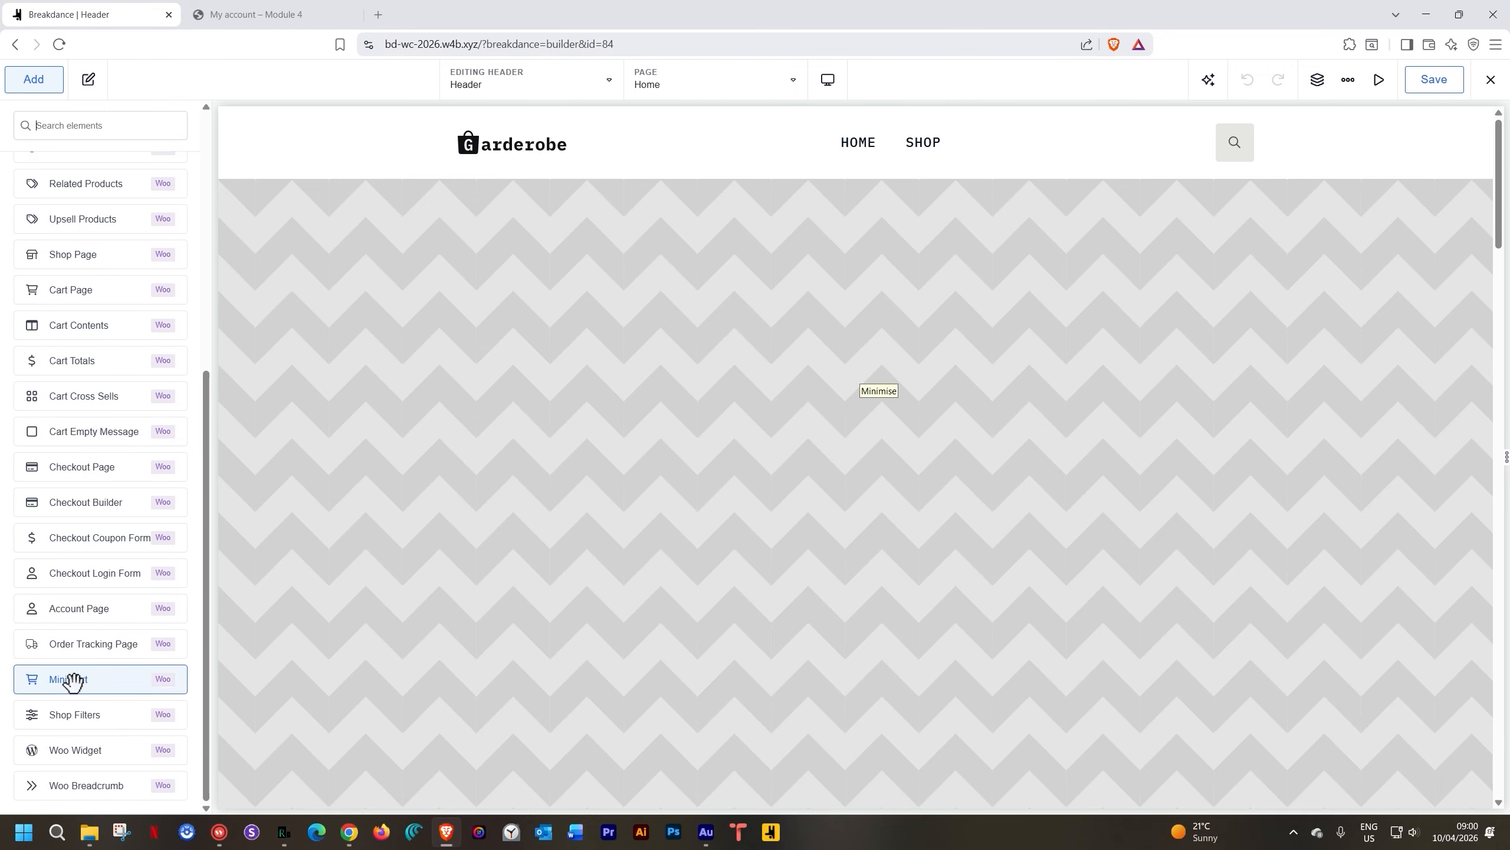
{"action": "left_click_drag", "start_coordinate": [72, 680], "coordinate": [1260, 154]}
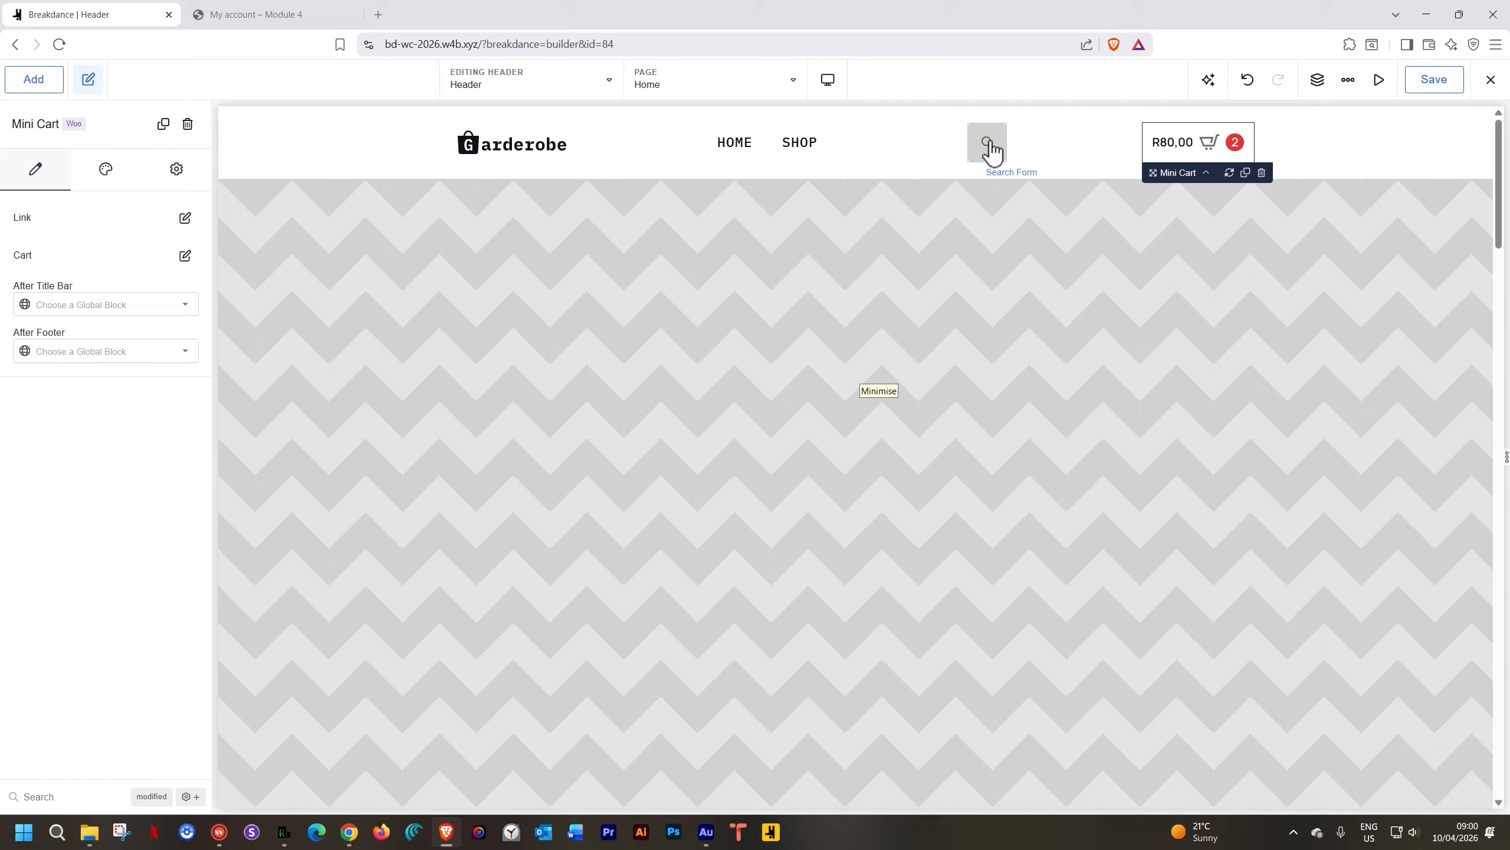
Wrap the Mini Cart in a Div and drag the search form into that Div
{"action": "right_click", "coordinate": [1188, 143]}
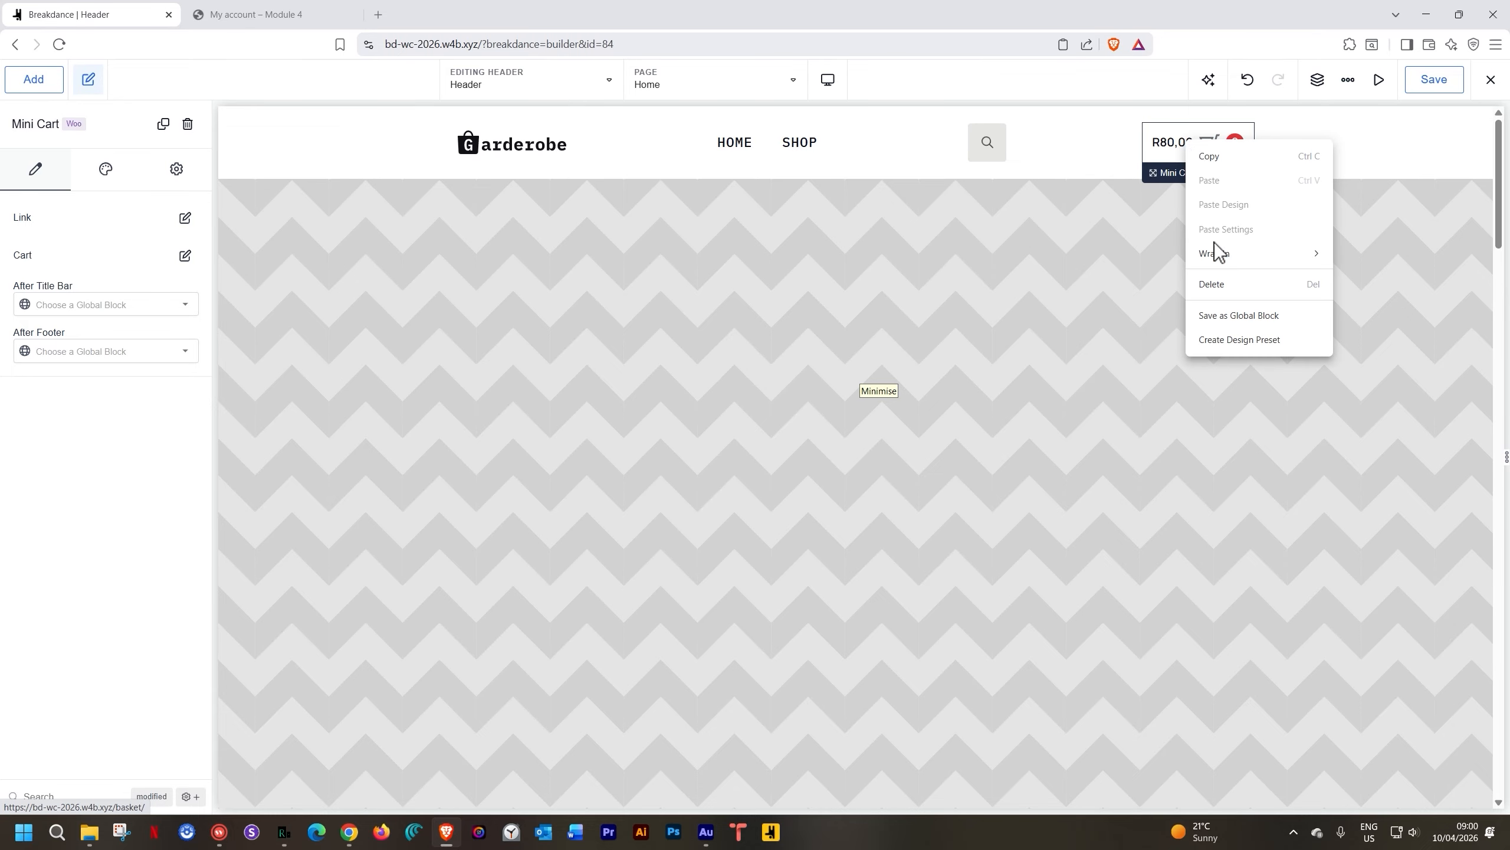
{"action": "mouse_move", "coordinate": [1217, 256]}
{"action": "left_click", "coordinate": [1390, 259]}
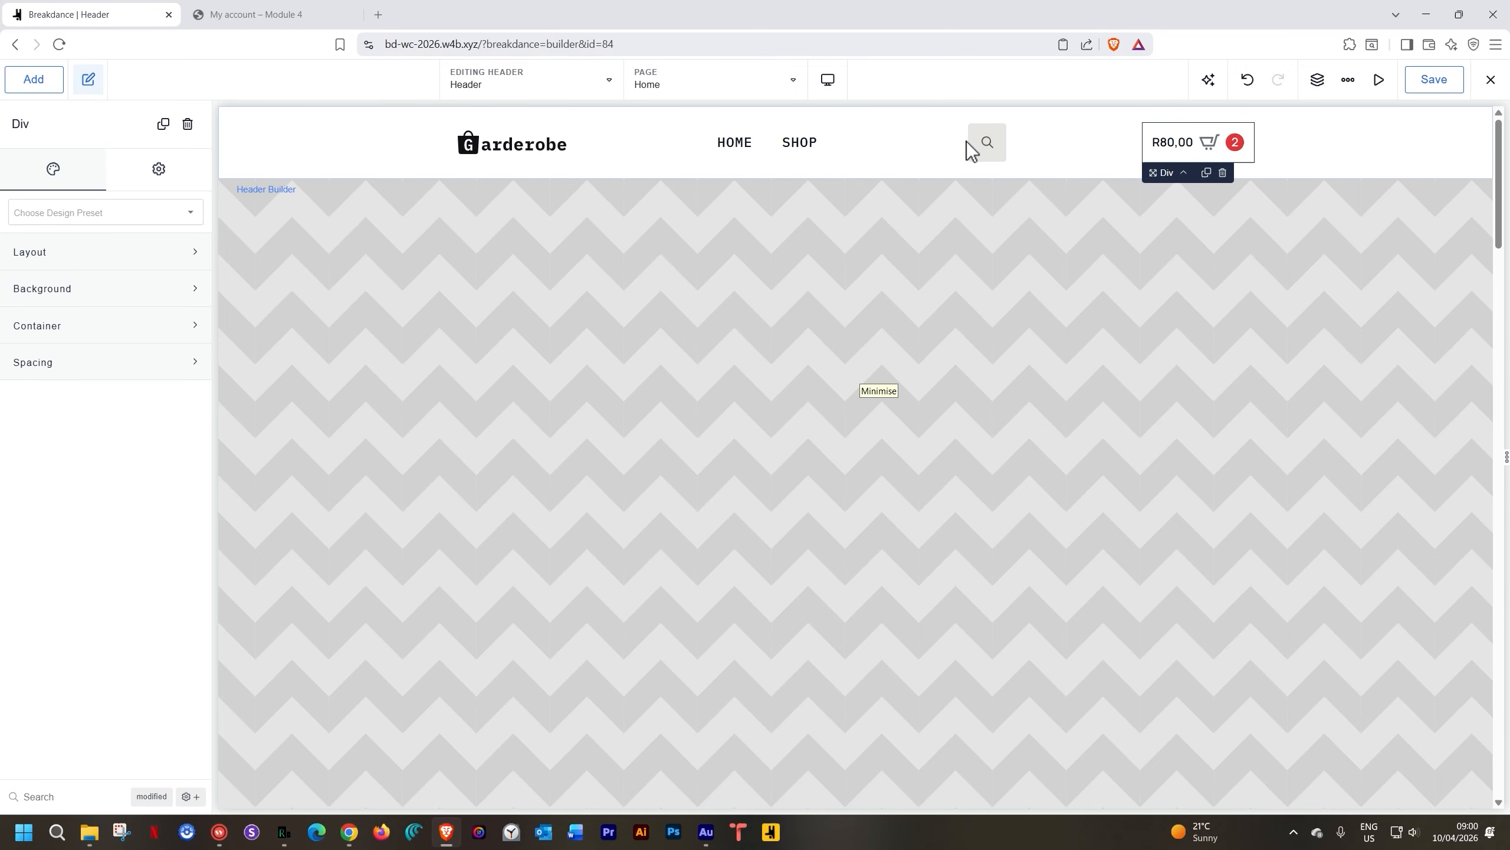
{"action": "left_click", "coordinate": [988, 152]}
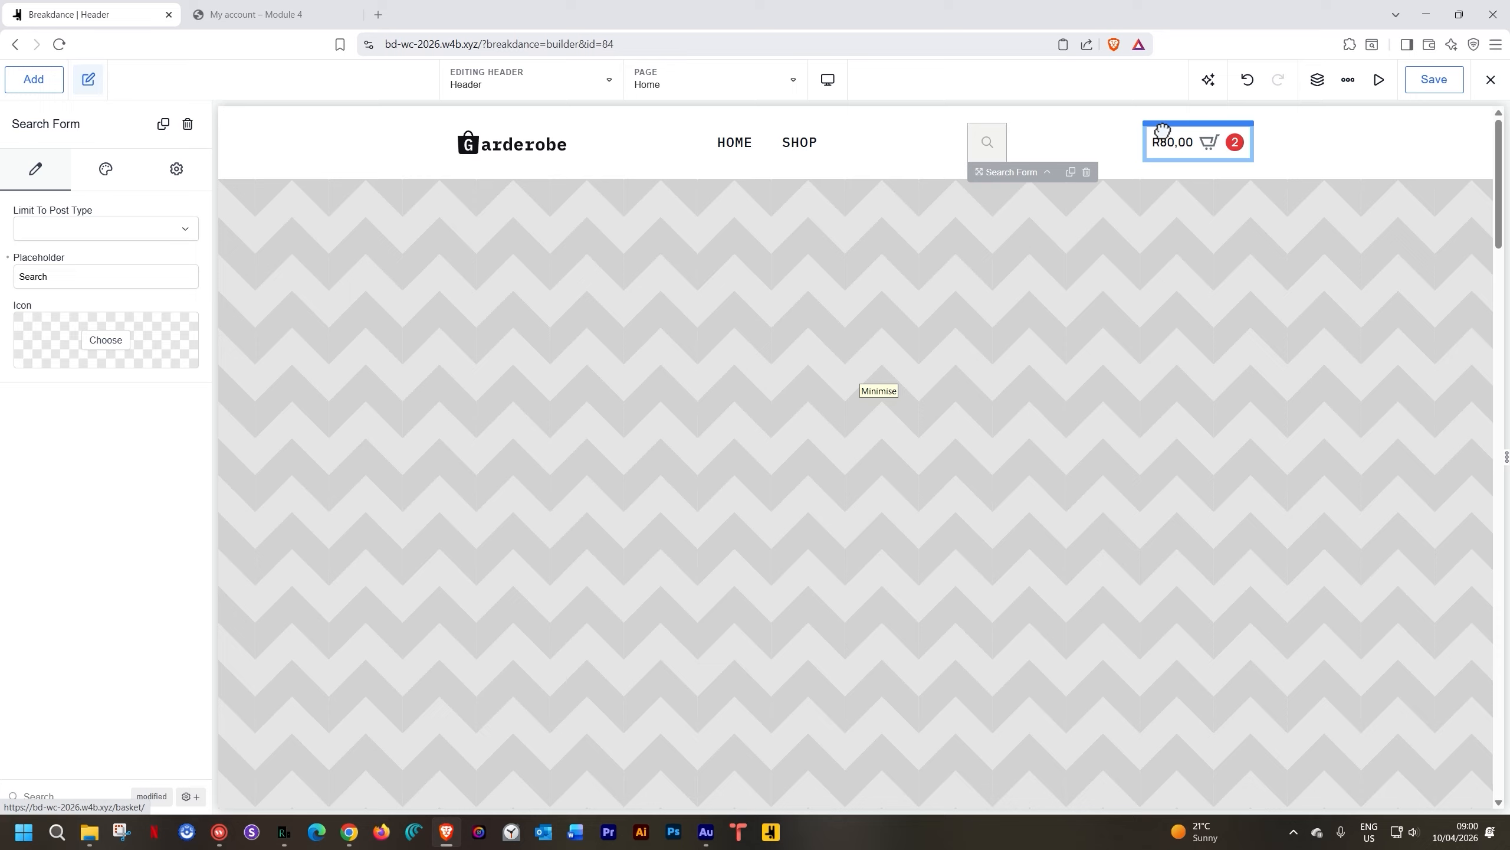
{"action": "left_click_drag", "start_coordinate": [1162, 130], "coordinate": [1163, 141]}
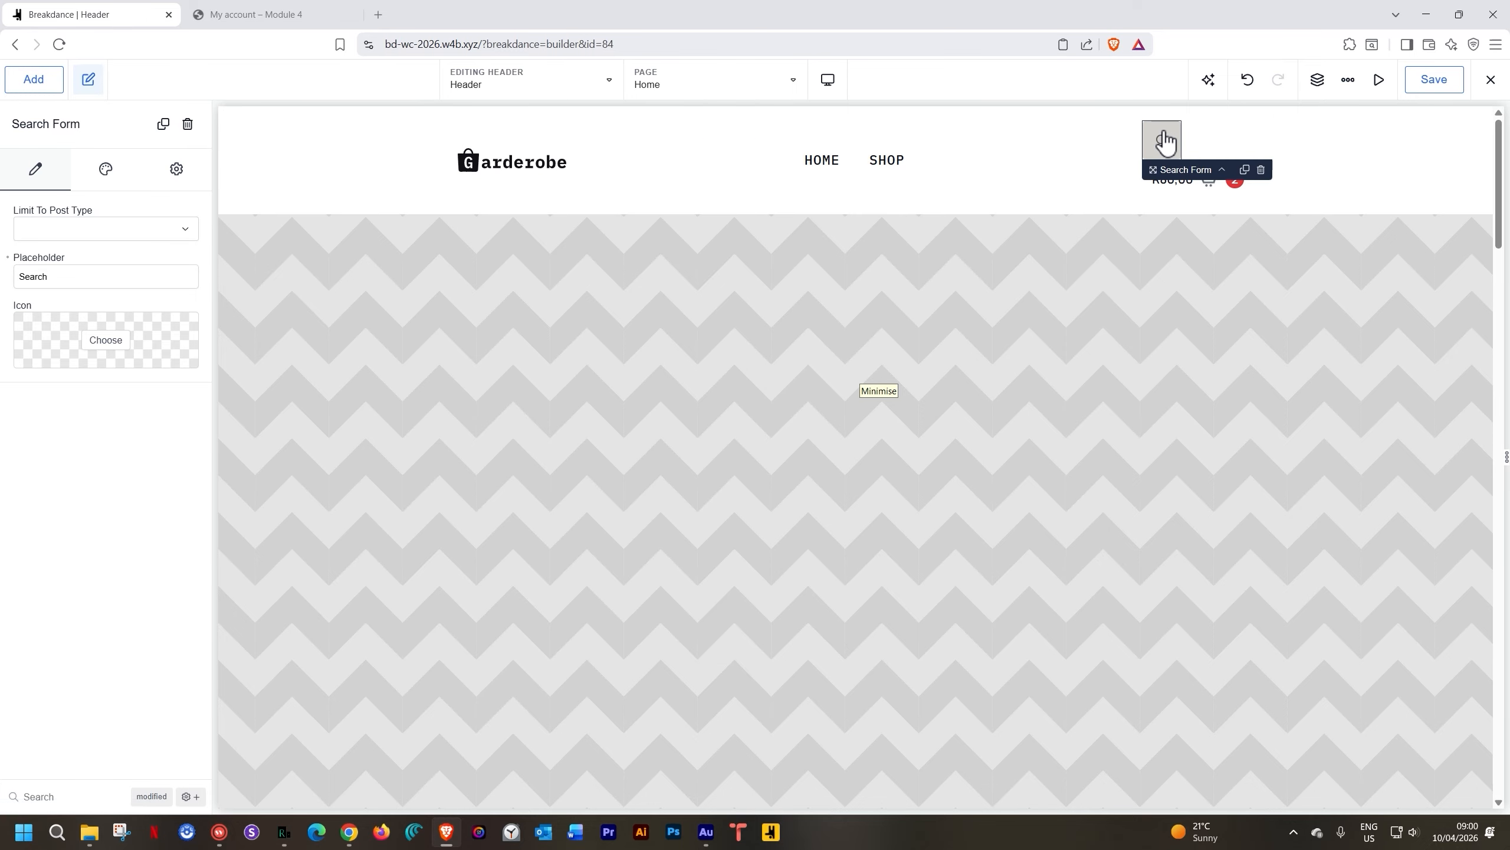
Set the Div's layout to horizontal with vertical centre alignment and save the header
{"action": "left_click", "coordinate": [1316, 86]}
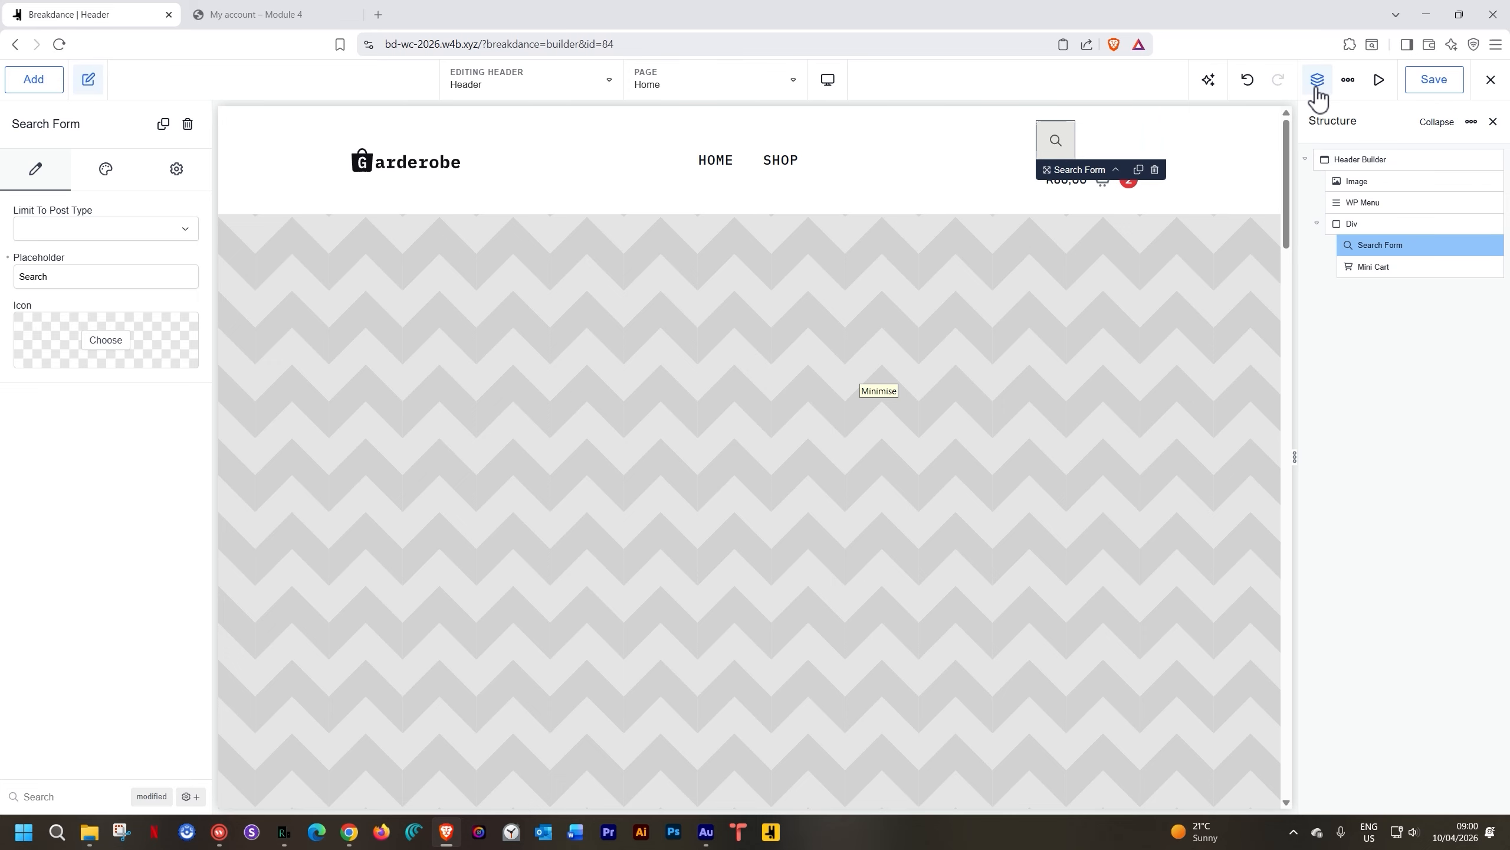
{"action": "left_click", "coordinate": [1360, 225]}
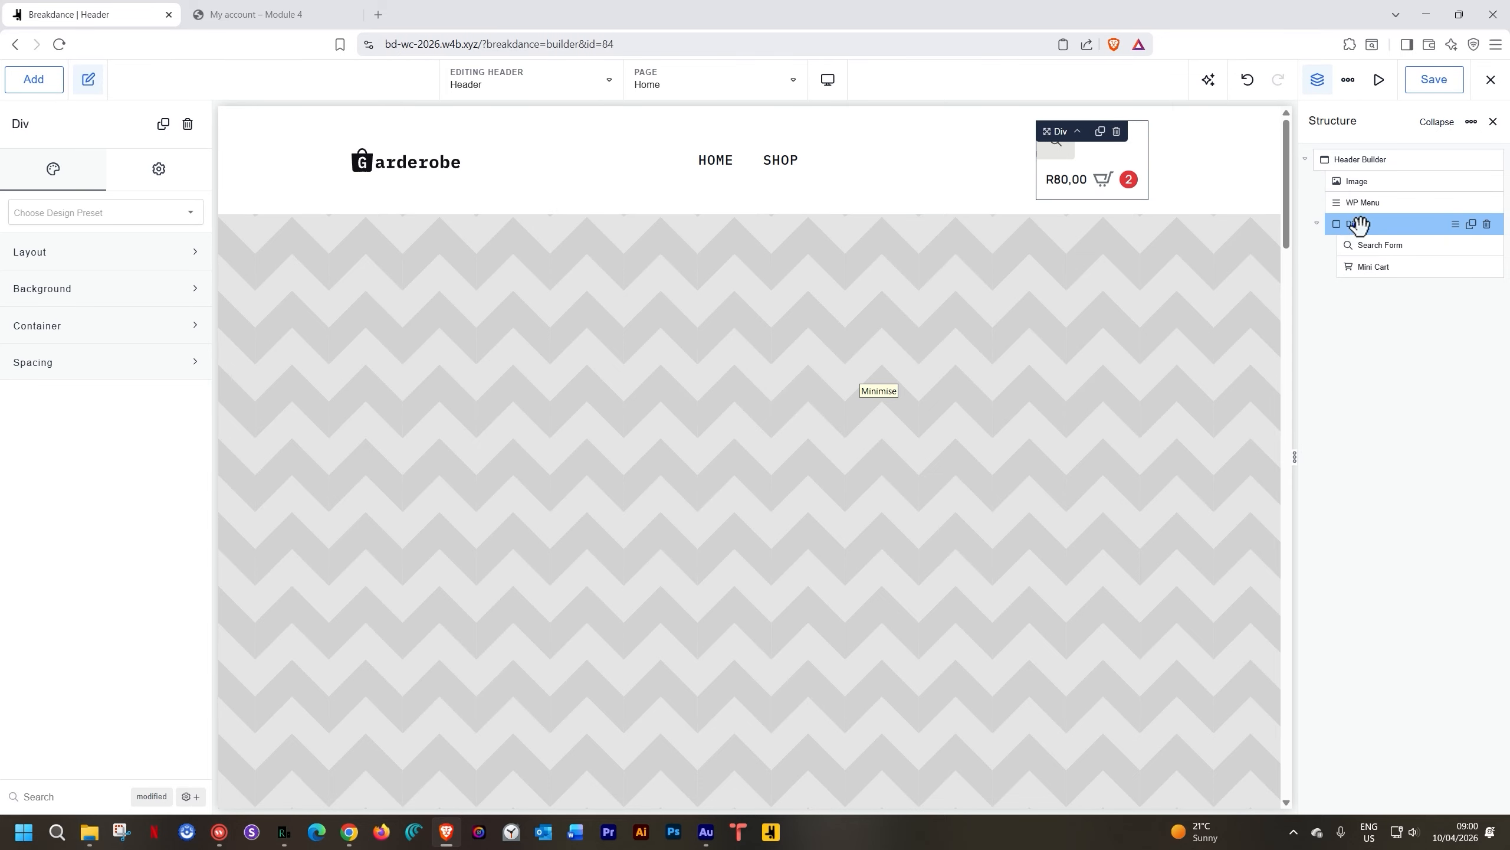
{"action": "left_click", "coordinate": [128, 253]}
{"action": "left_click", "coordinate": [142, 298]}
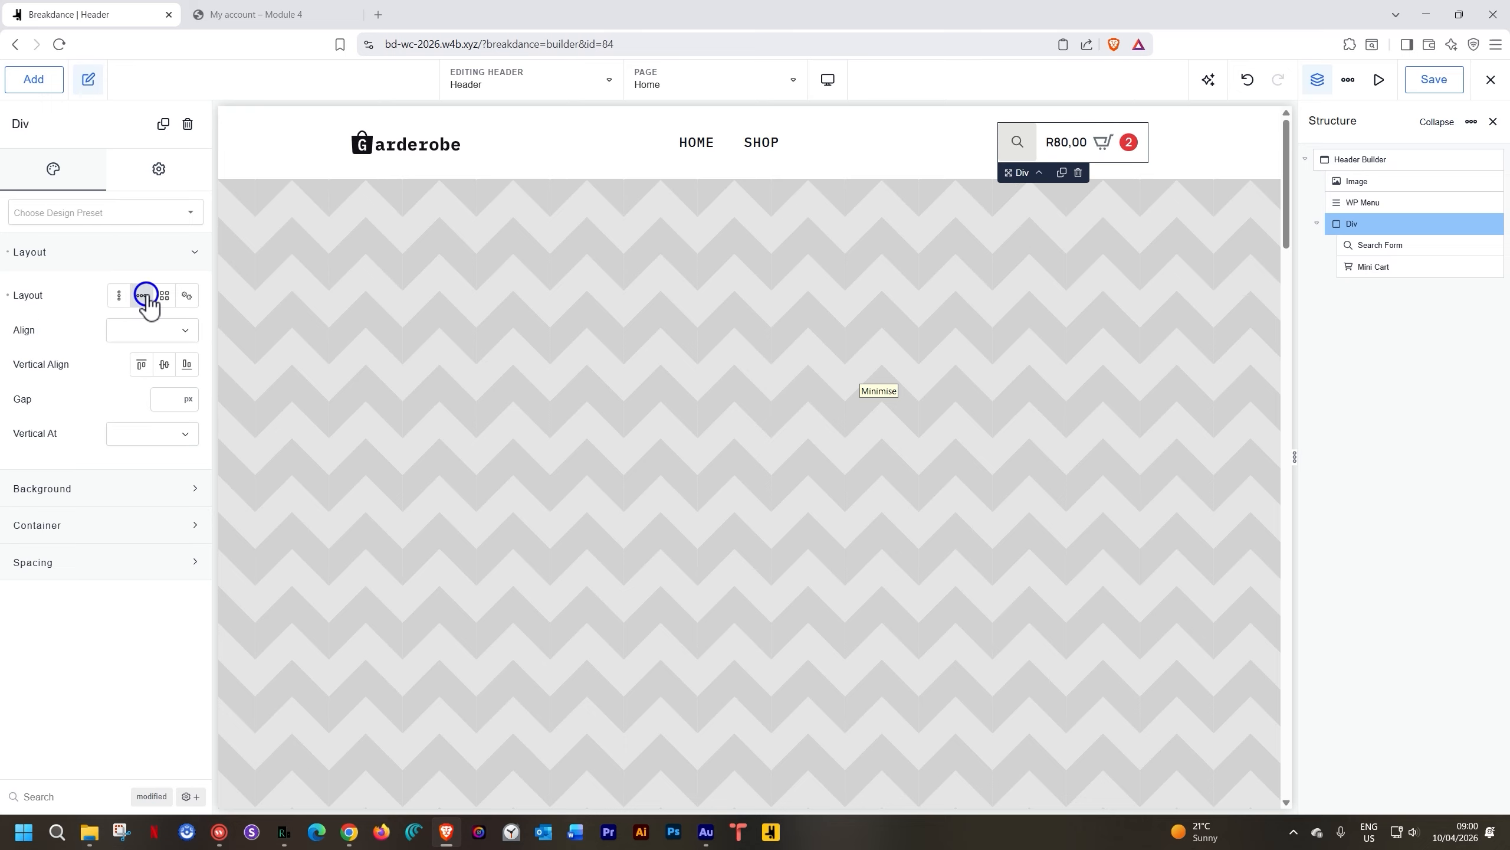
{"action": "left_click", "coordinate": [165, 366]}
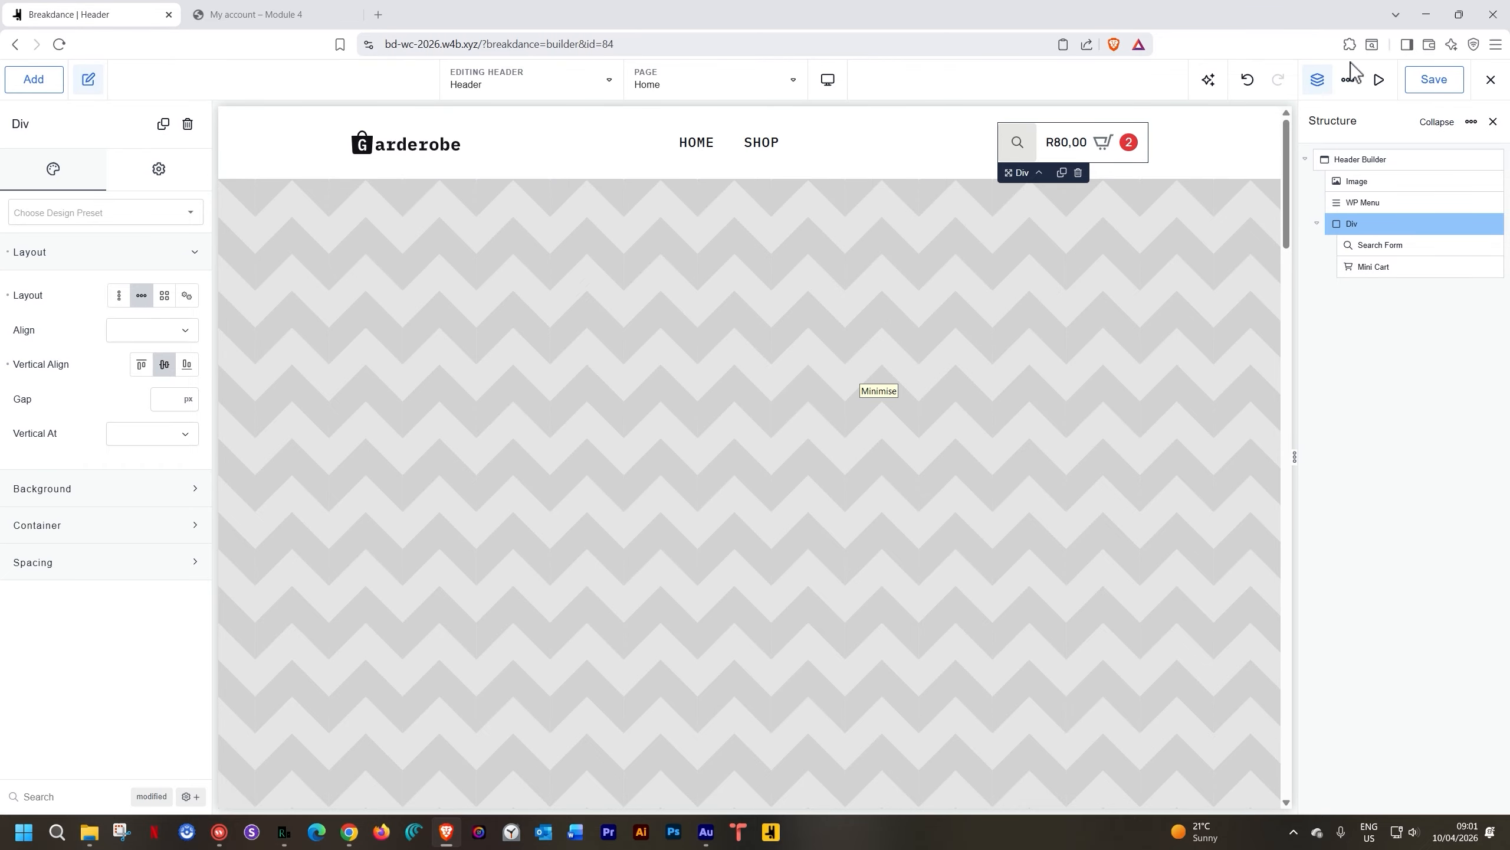
{"action": "left_click", "coordinate": [1424, 86]}
{"action": "left_click", "coordinate": [237, 15]}
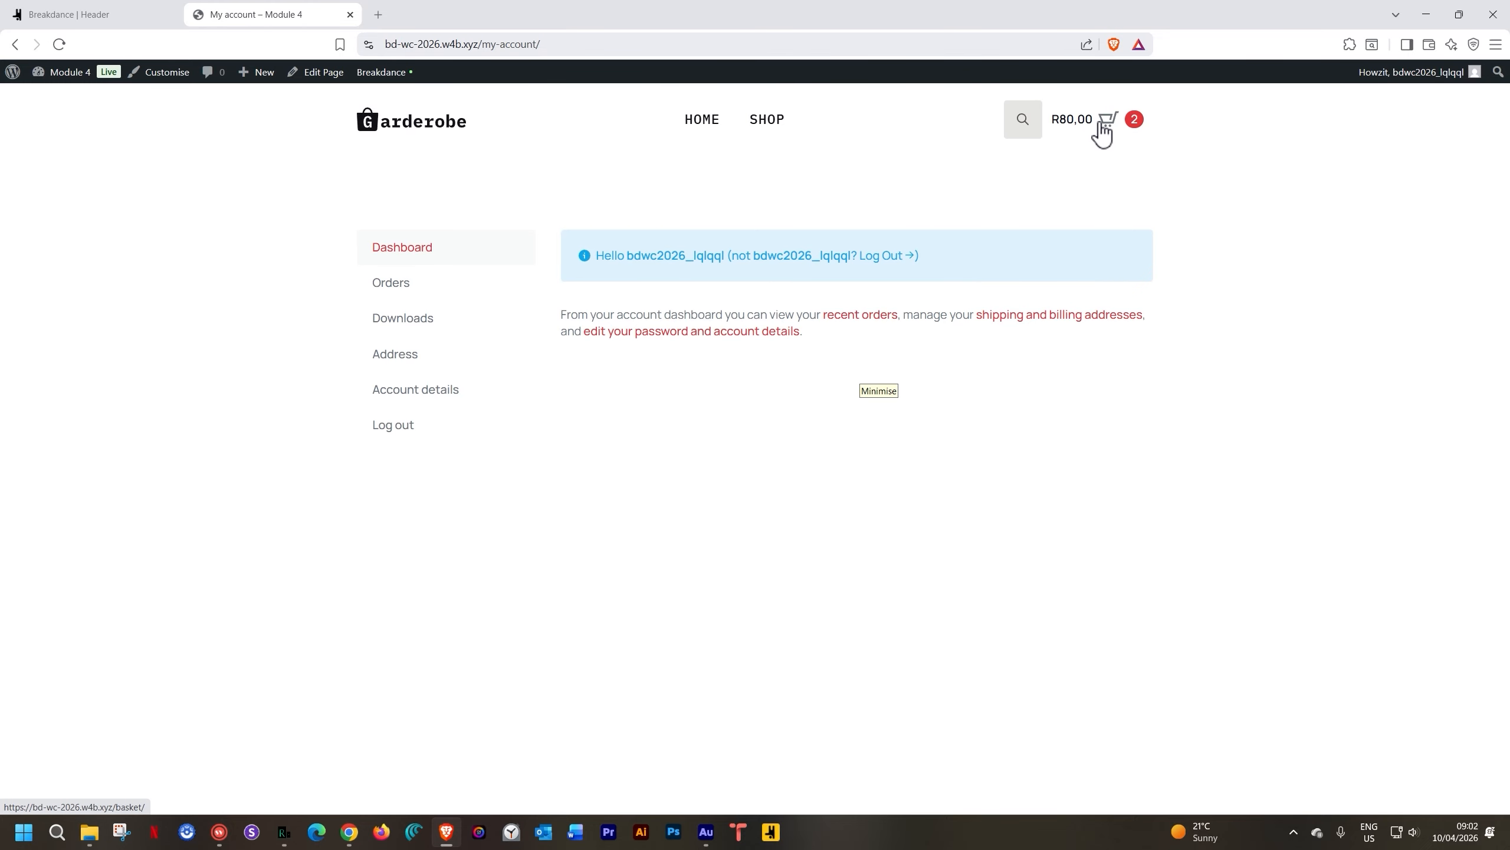
On the live site, open Home, use the header cart's dropdown to reach the Basket, then return to the builder
{"action": "left_click", "coordinate": [700, 126]}
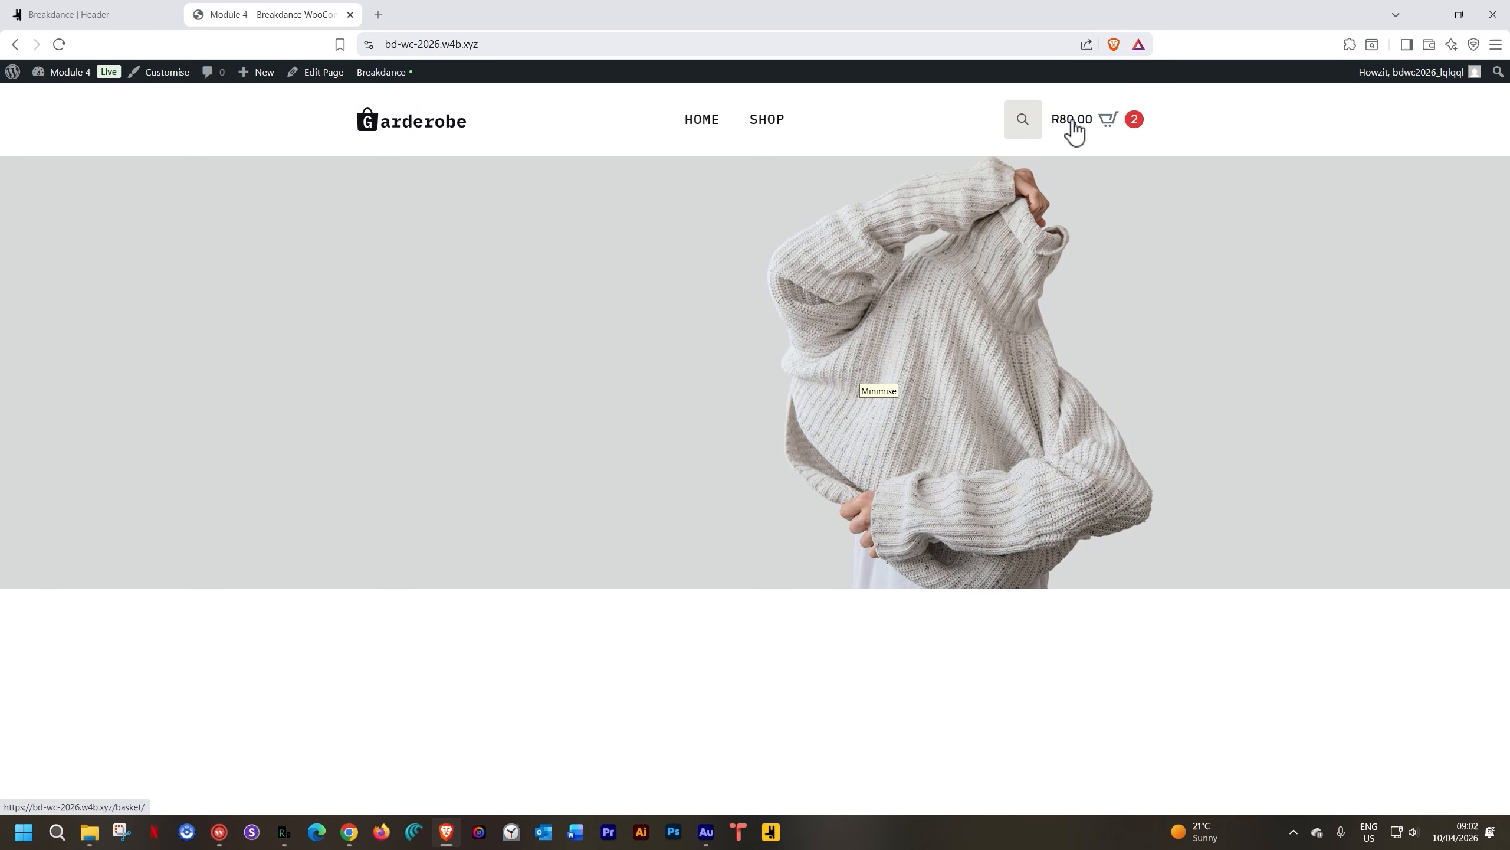
{"action": "left_click", "coordinate": [1106, 122]}
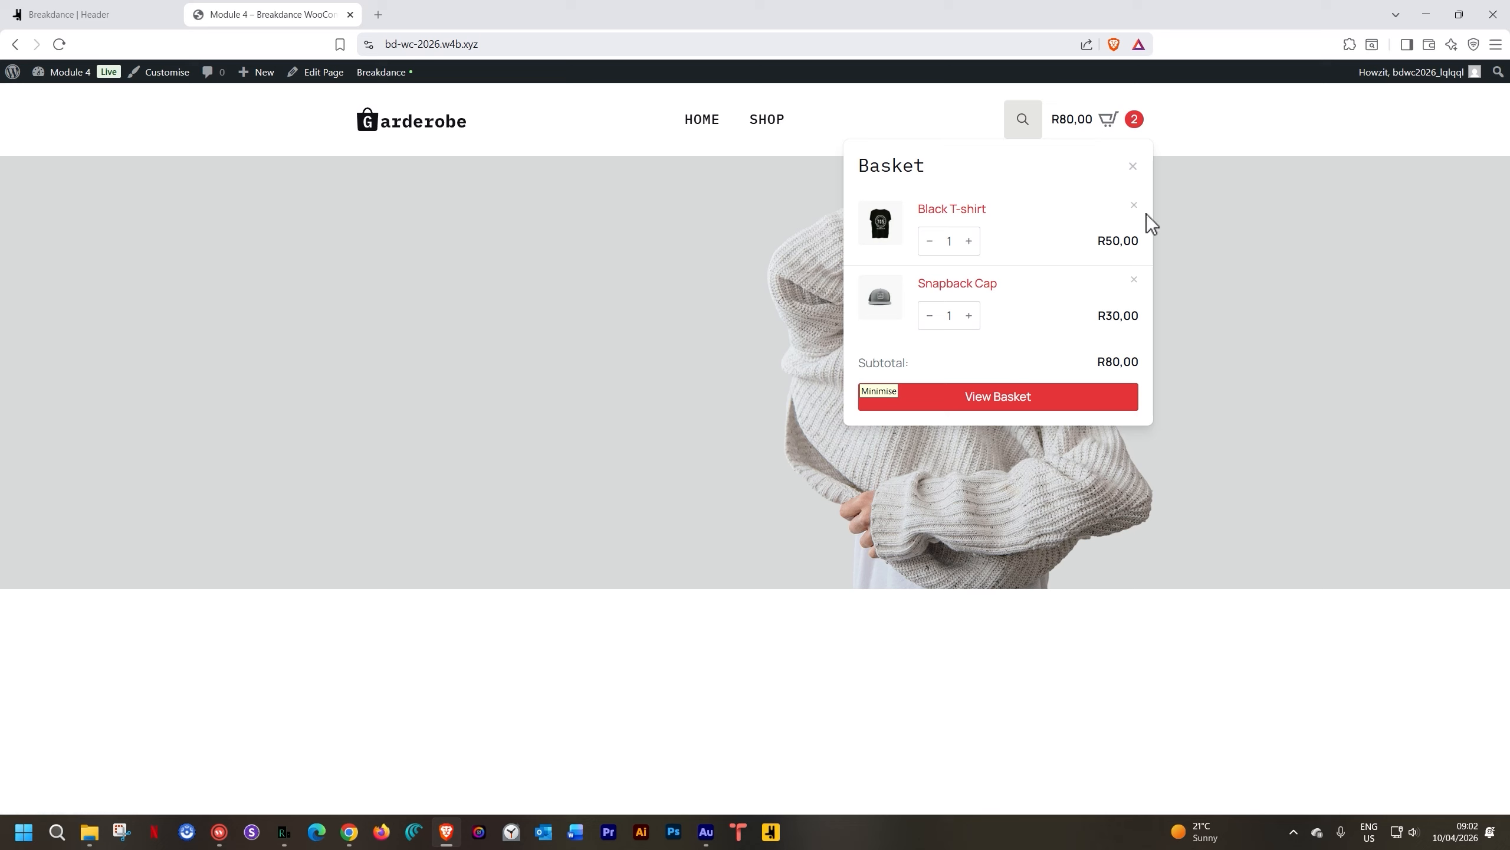
{"action": "left_click", "coordinate": [1021, 400]}
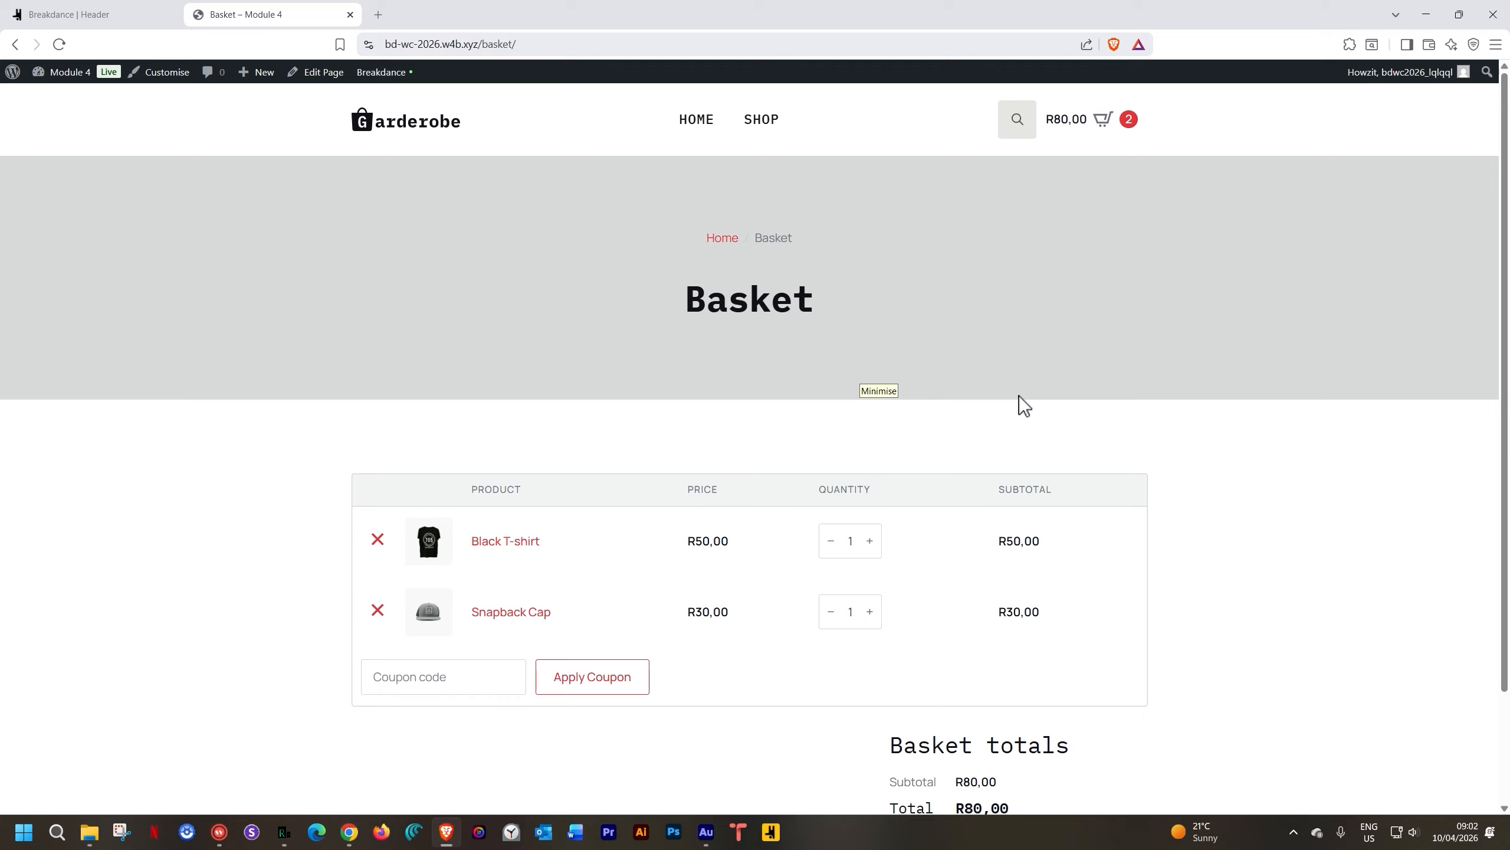
{"action": "left_click", "coordinate": [126, 19]}
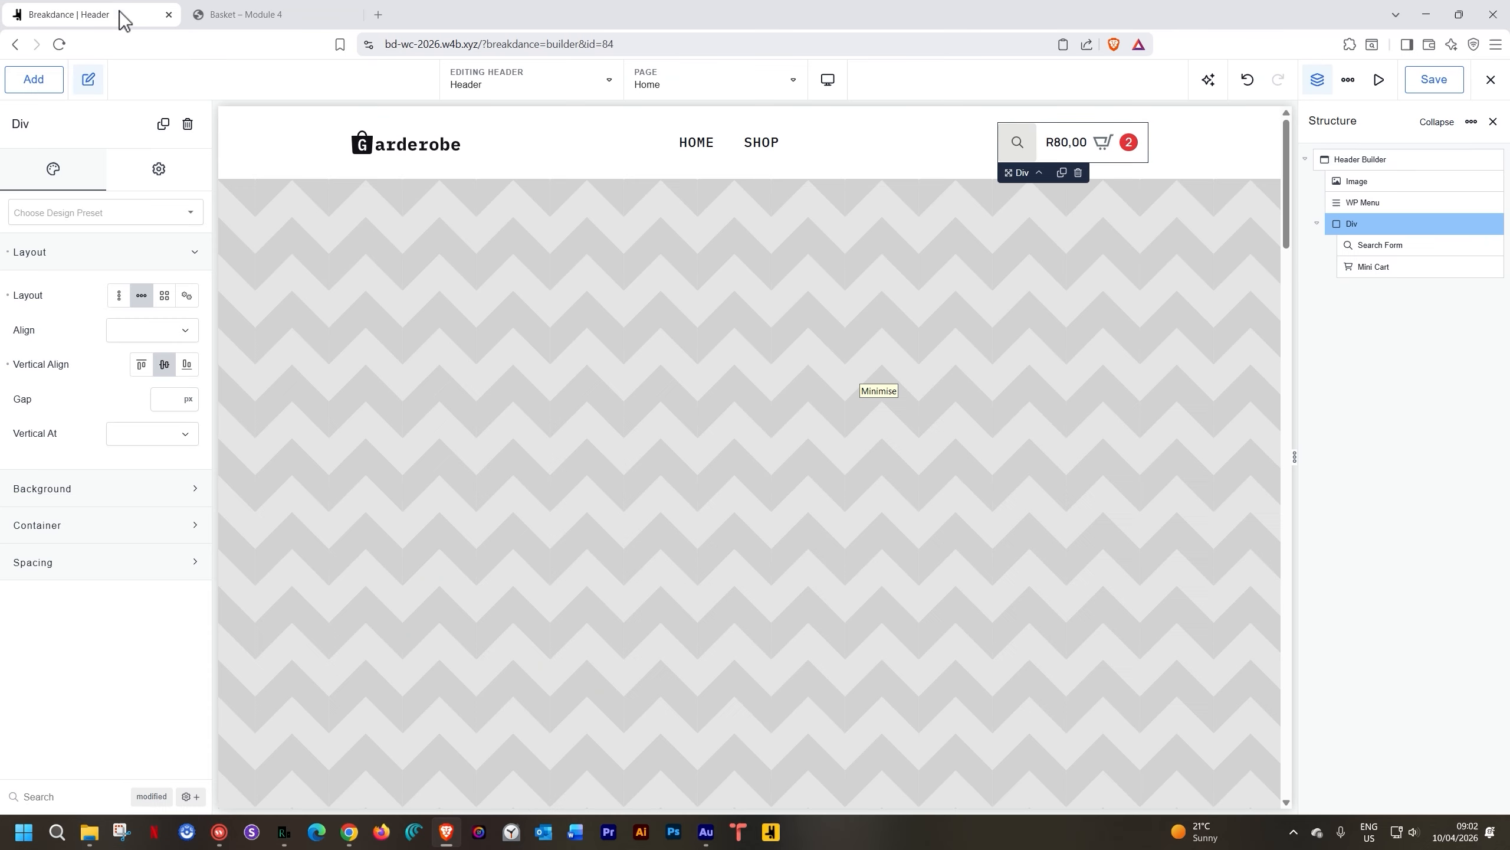
Enable the Mini Cart's Top Bar and point Continue Shopping Link to the Shop Page
{"action": "left_click", "coordinate": [1110, 151]}
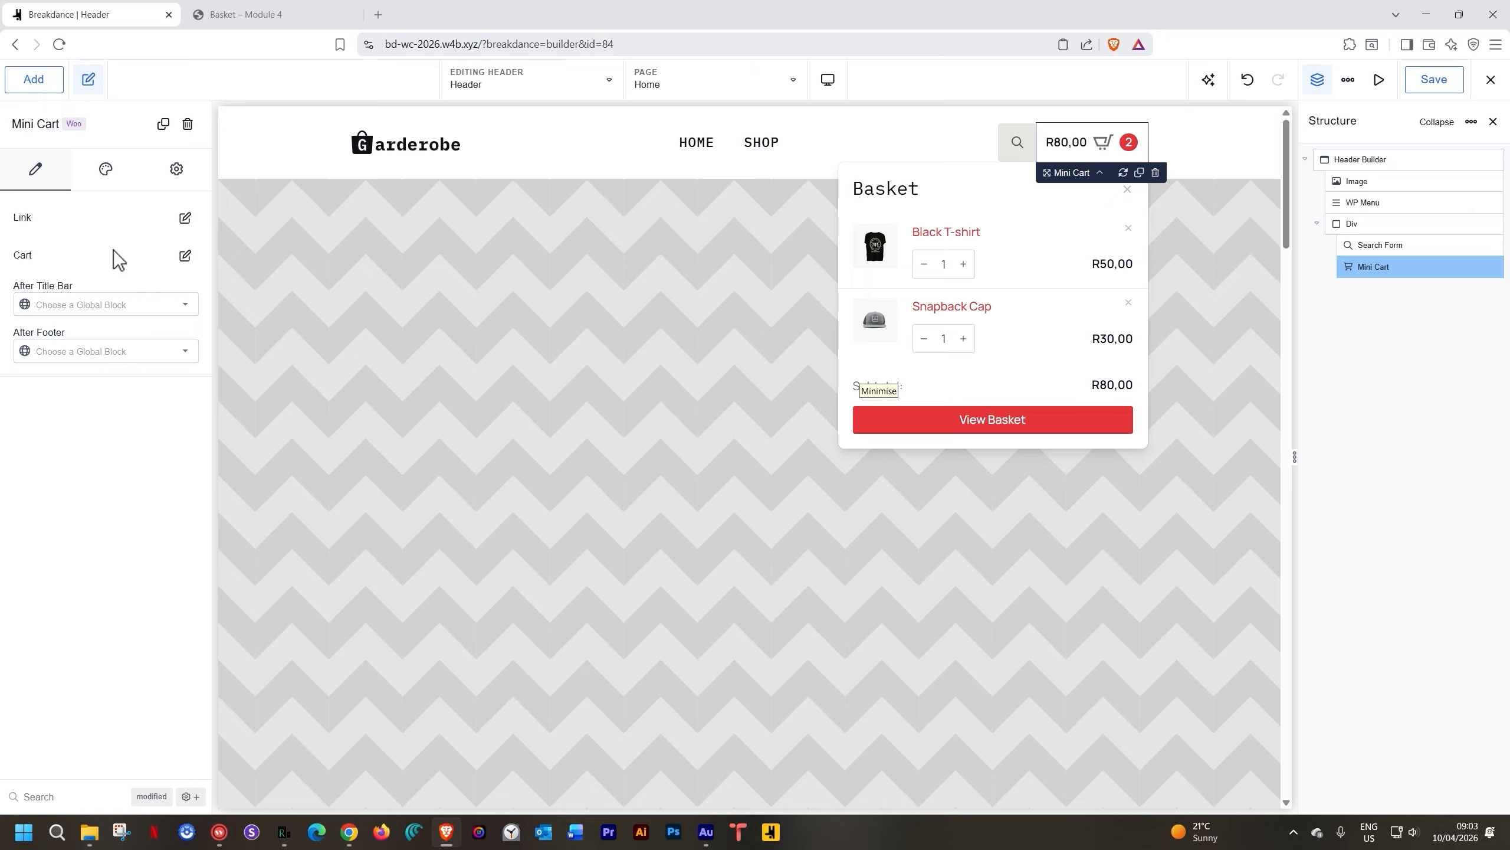
{"action": "left_click", "coordinate": [186, 220]}
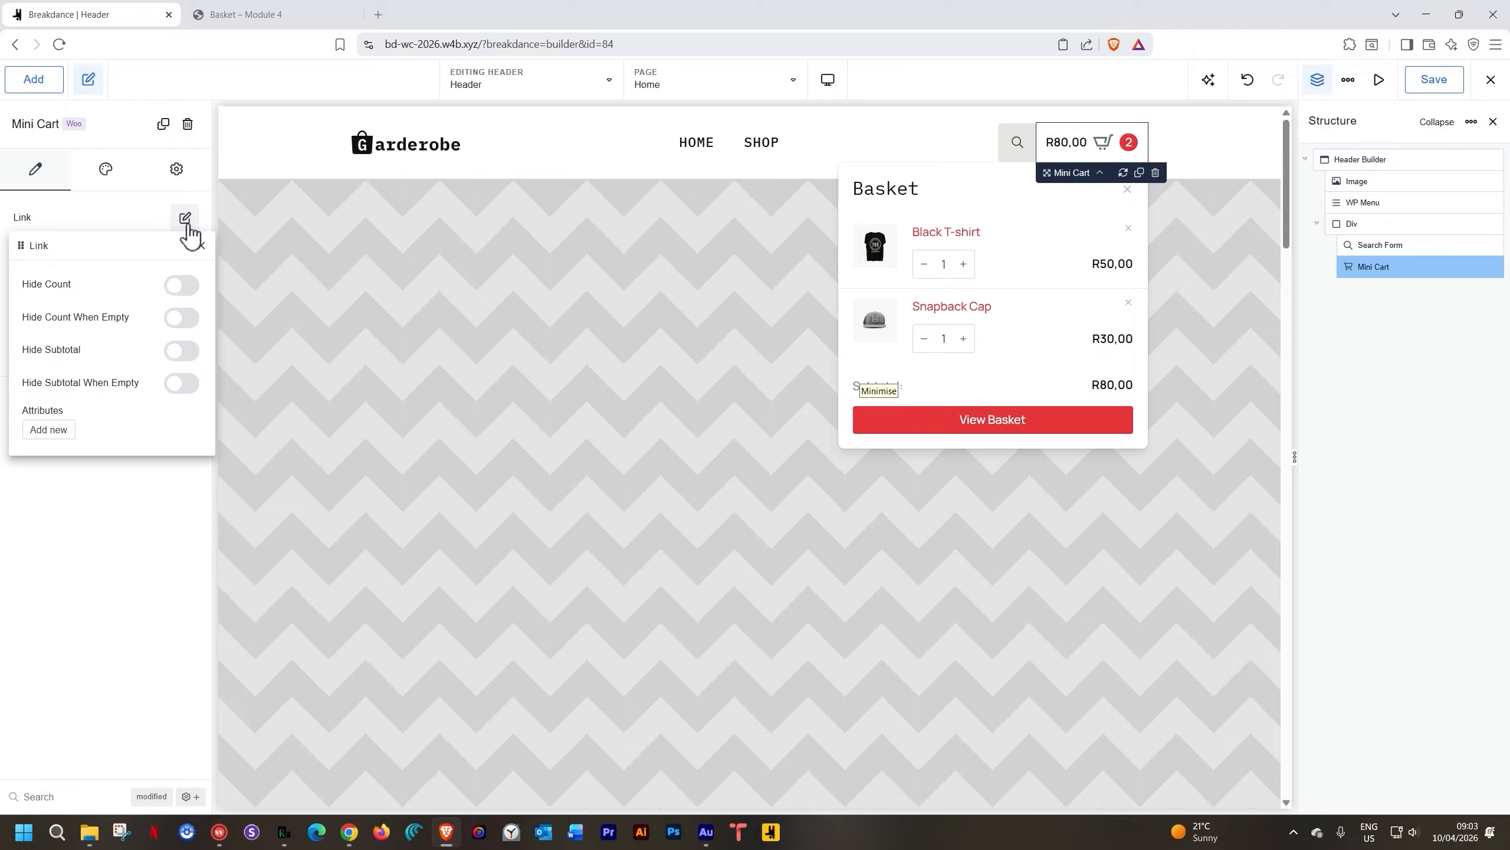
{"action": "left_click", "coordinate": [186, 225]}
{"action": "left_click", "coordinate": [185, 255]}
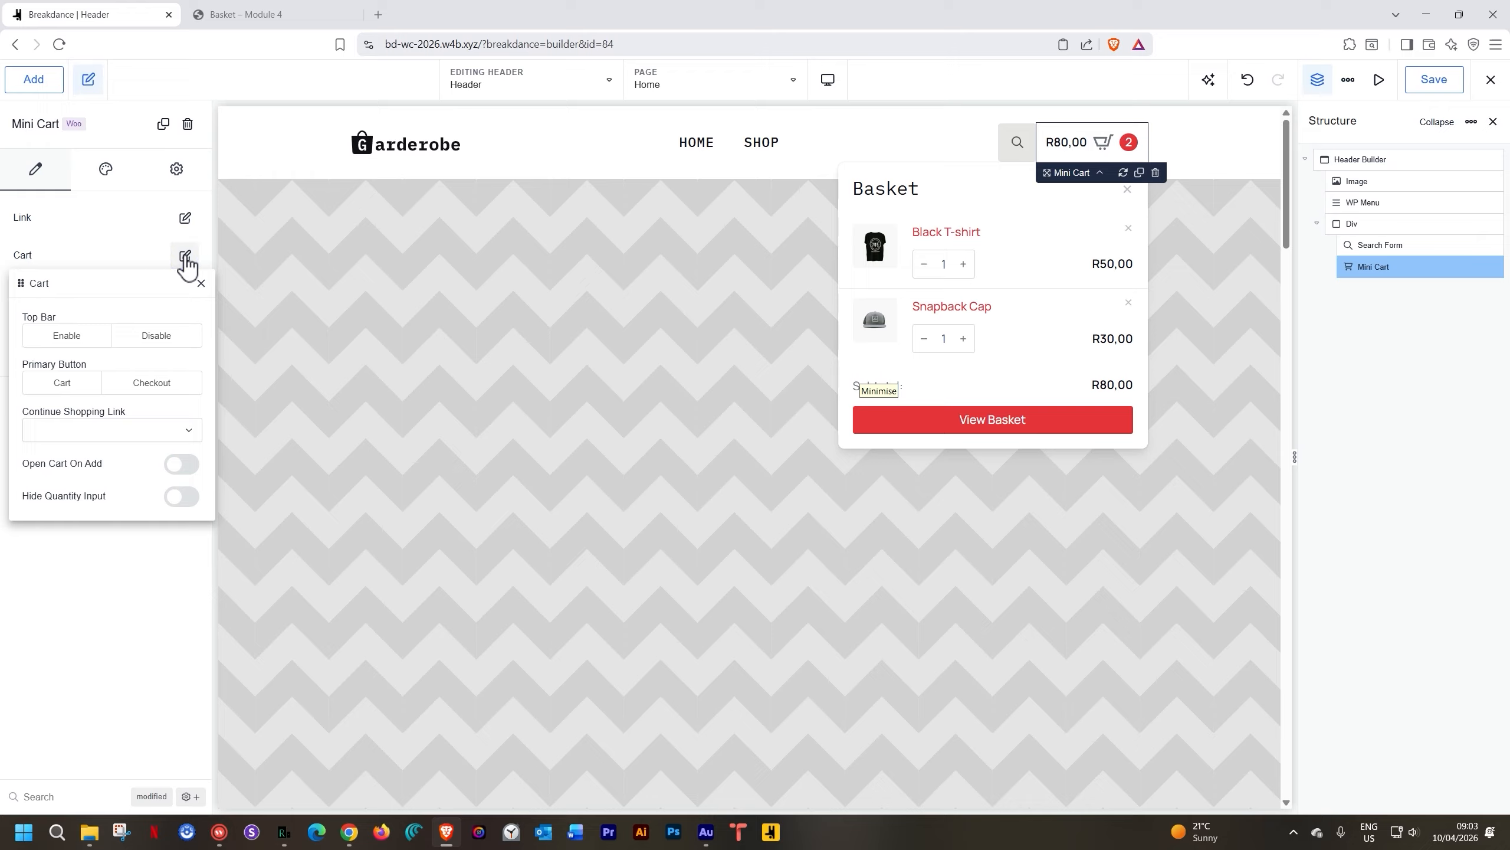
{"action": "left_click", "coordinate": [67, 336]}
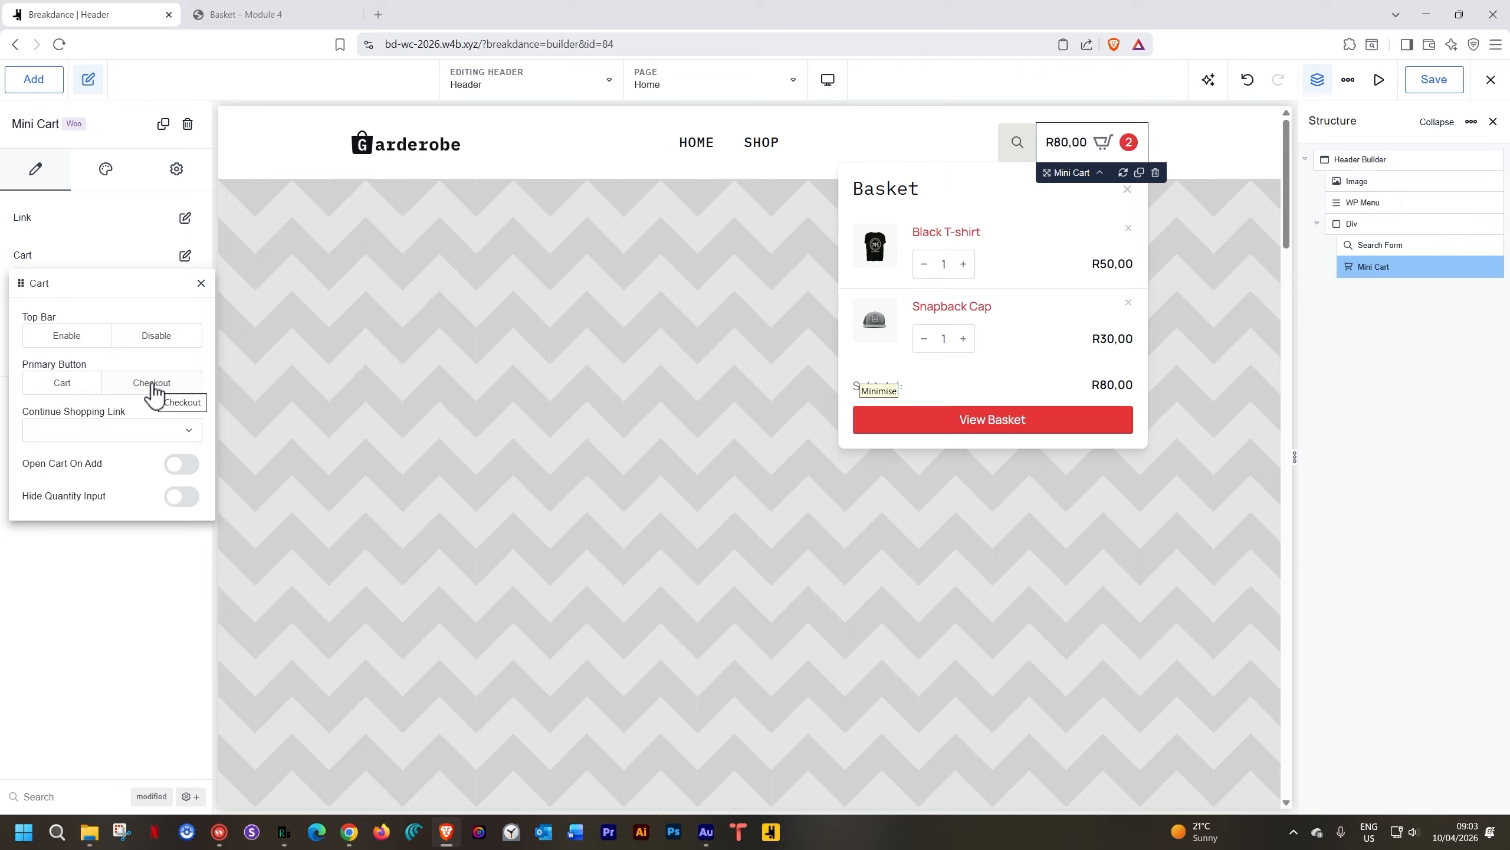
{"action": "left_click", "coordinate": [45, 431]}
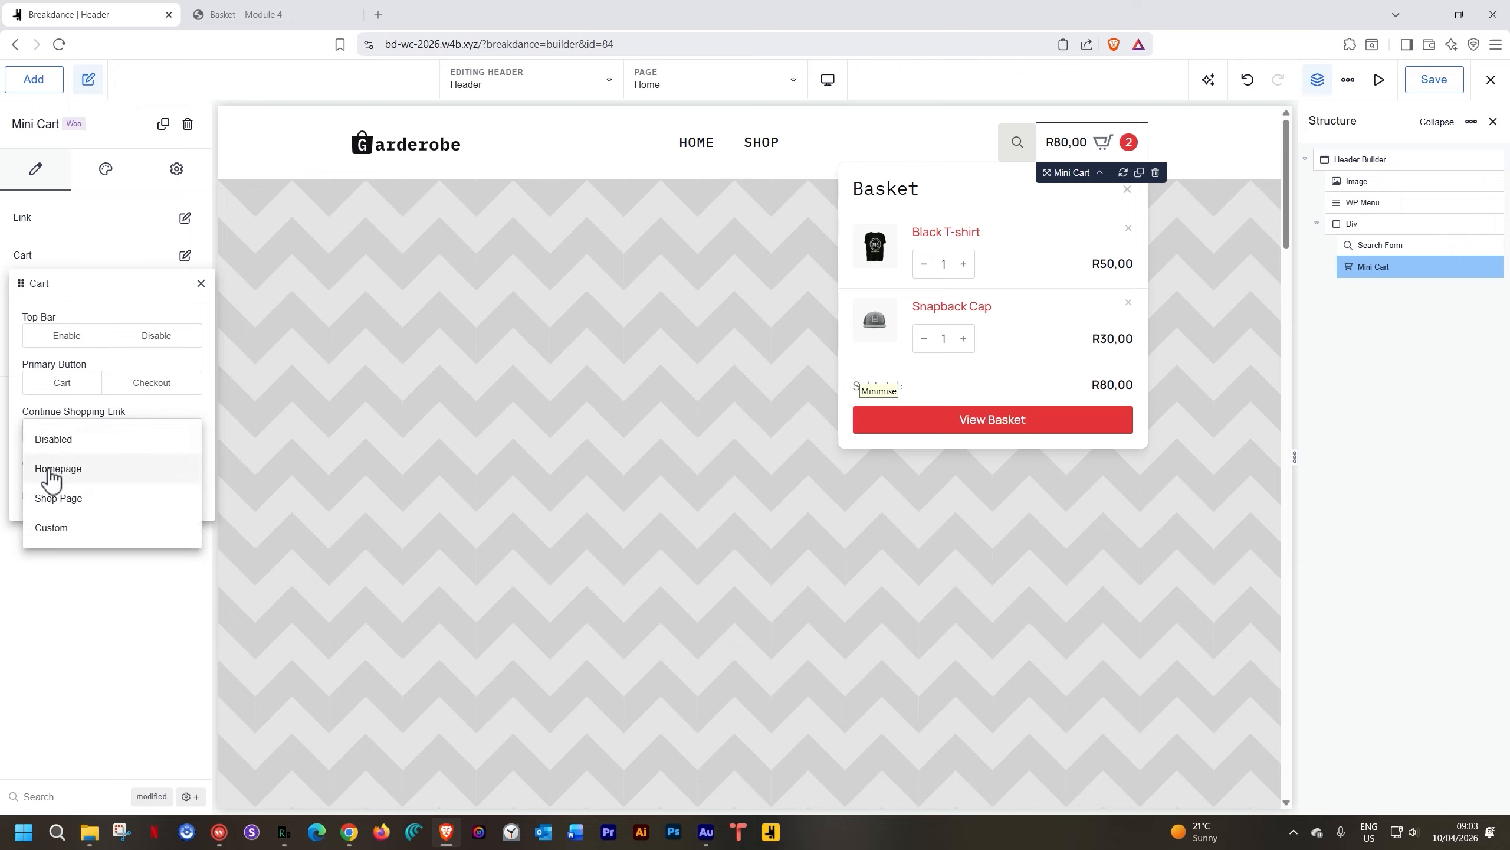
{"action": "left_click", "coordinate": [50, 500]}
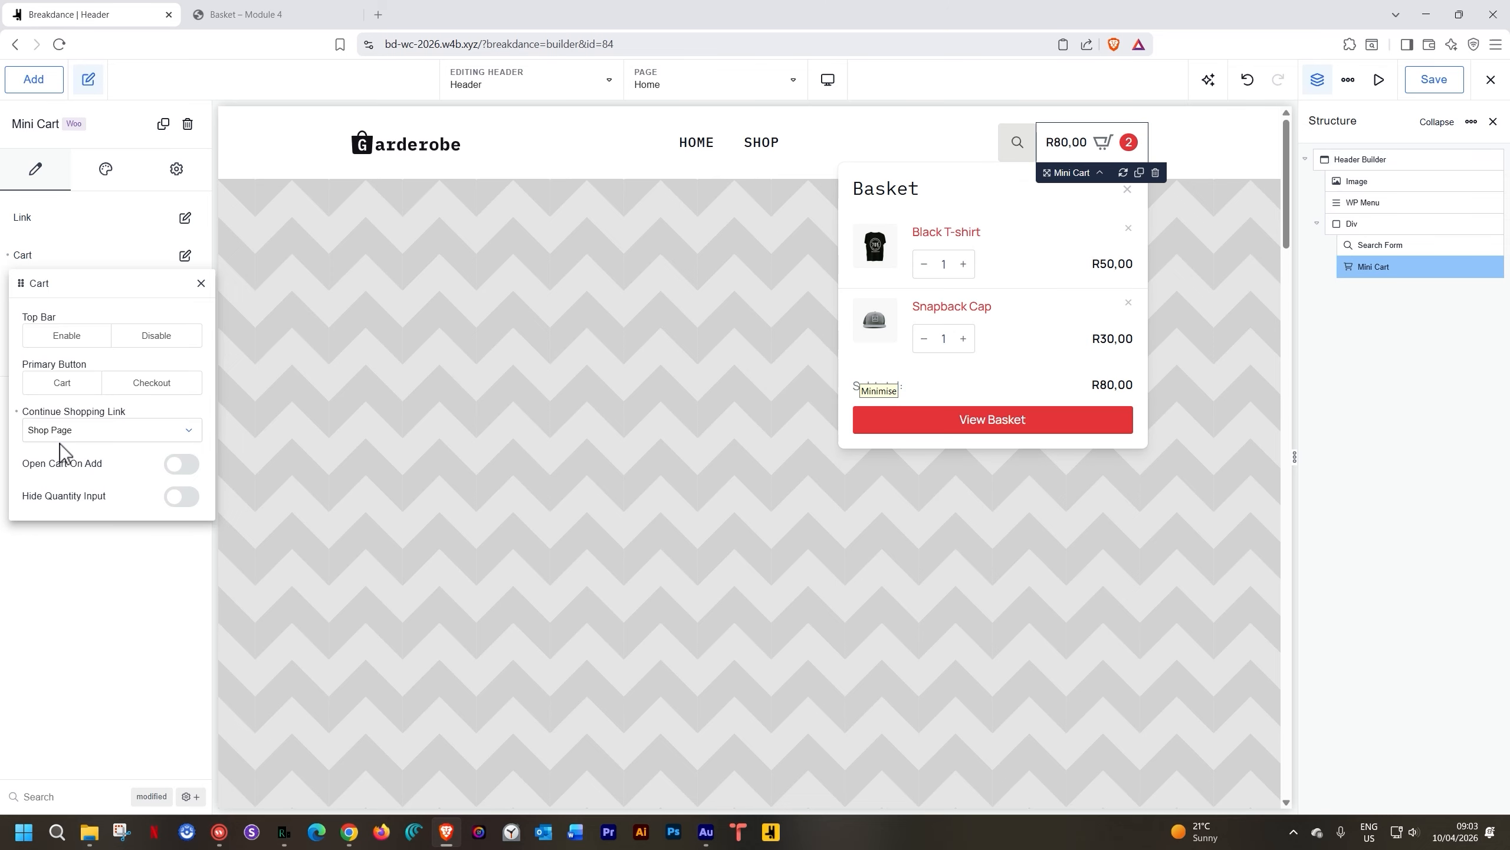
{"action": "left_click", "coordinate": [1102, 145]}
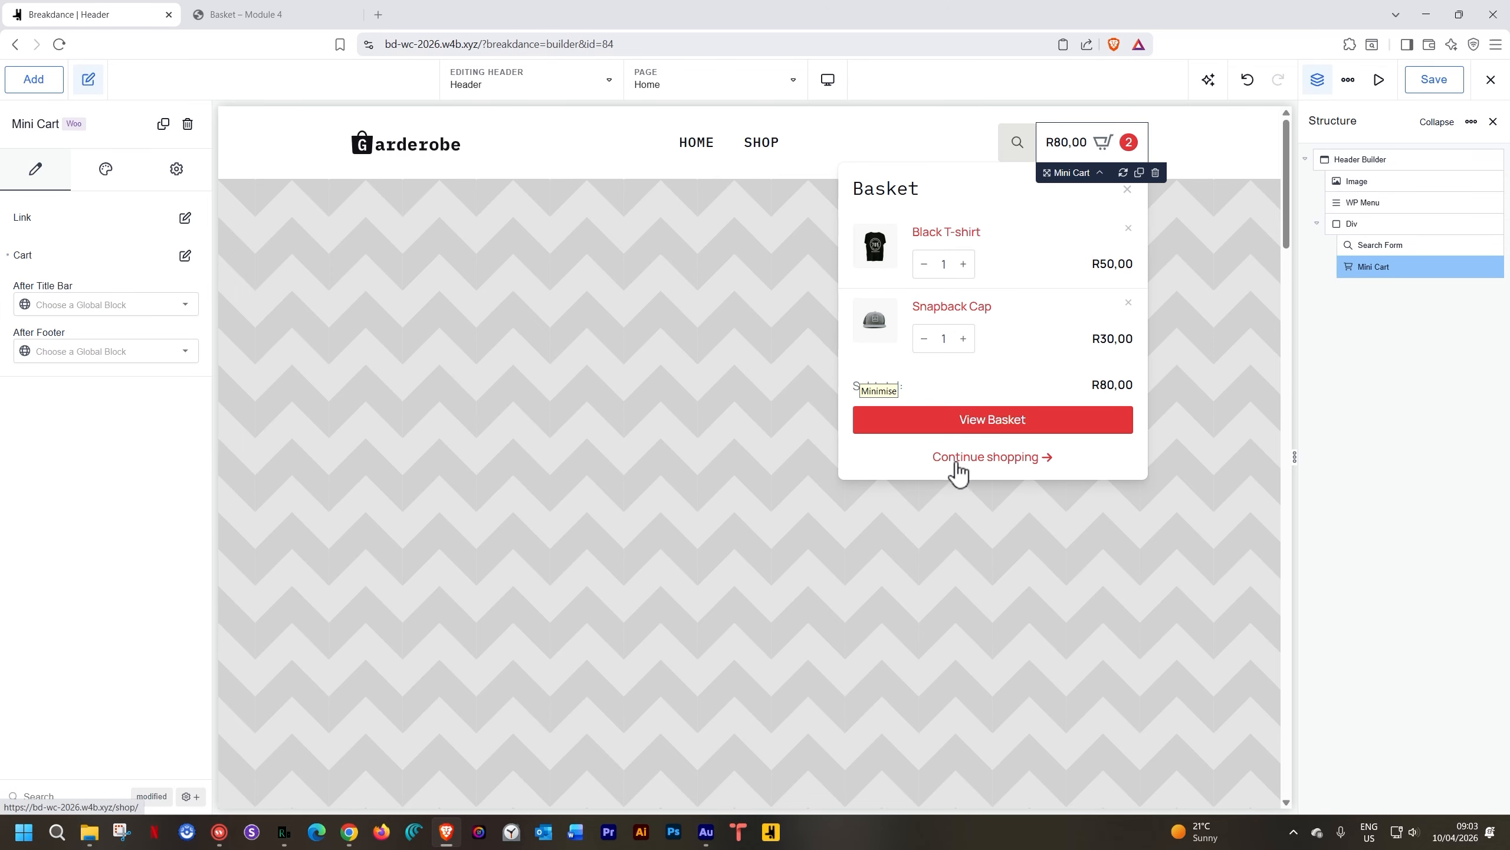
Turn on Open Cart On Add and preview the basket dropdown
{"action": "left_click", "coordinate": [184, 256]}
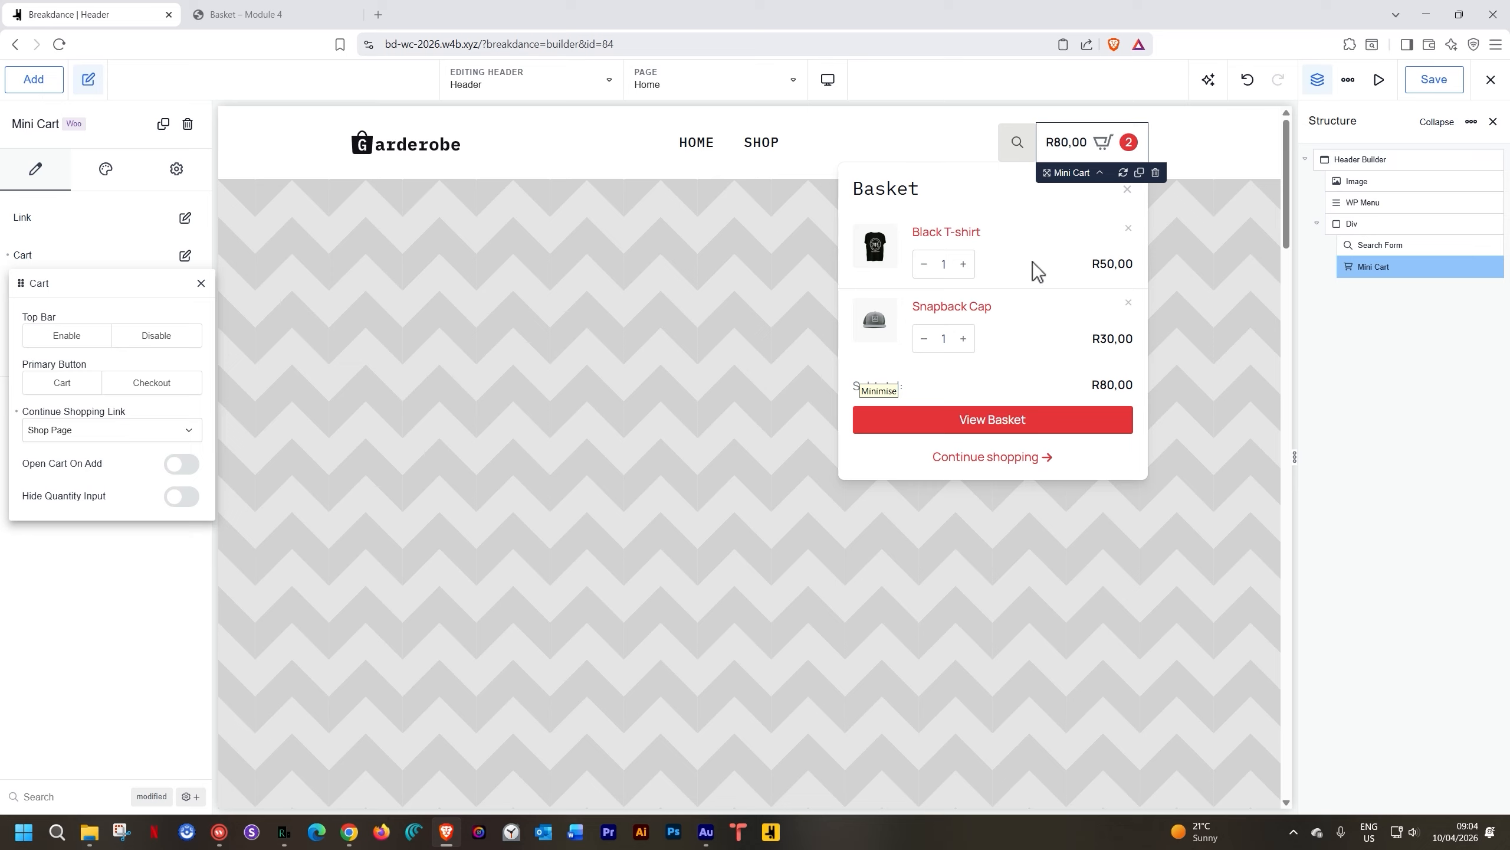
{"action": "left_click", "coordinate": [187, 465]}
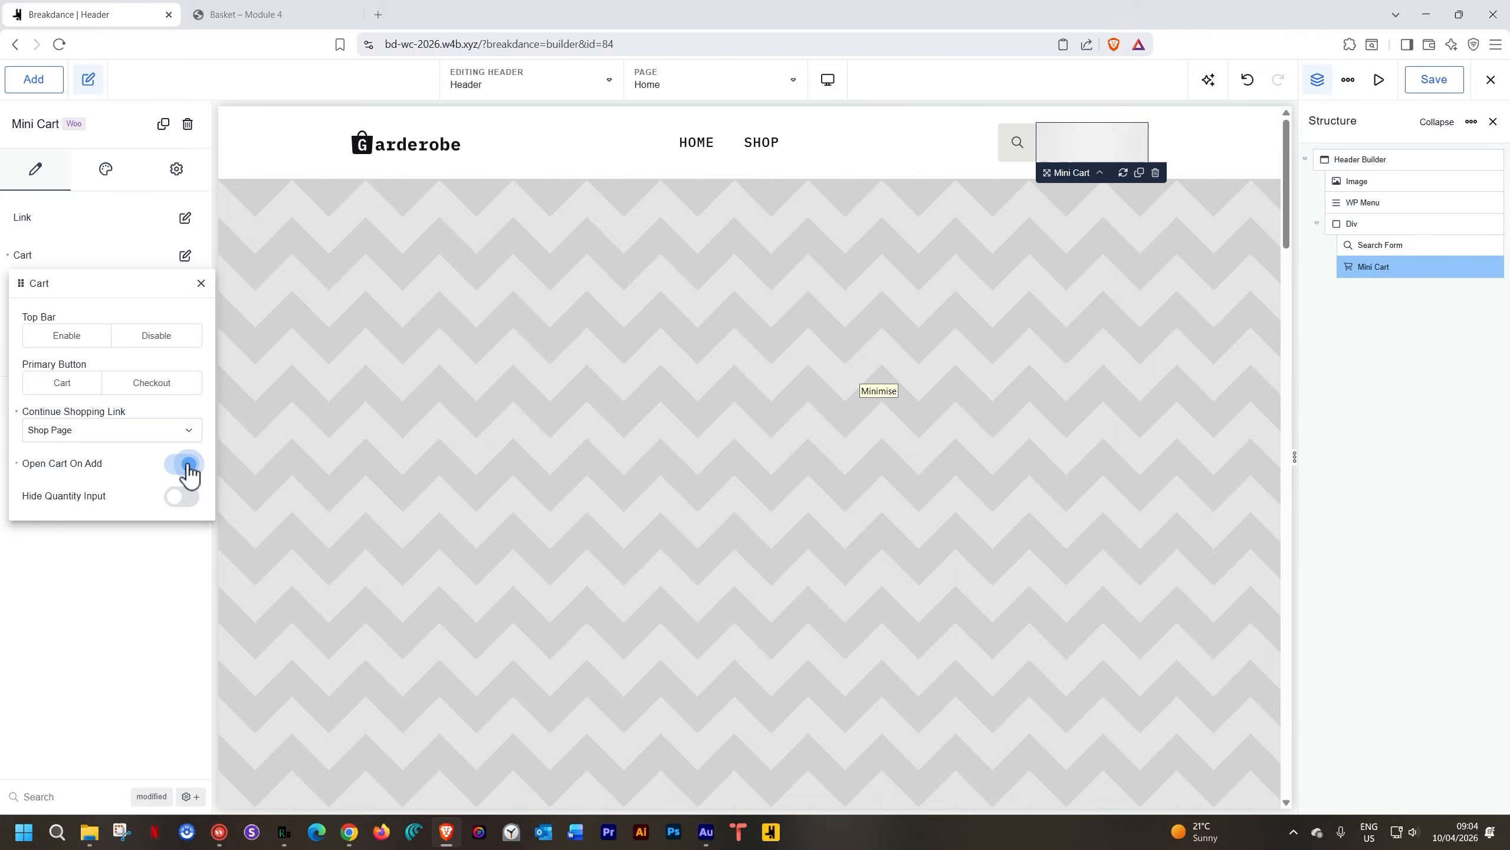
{"action": "left_click", "coordinate": [201, 283]}
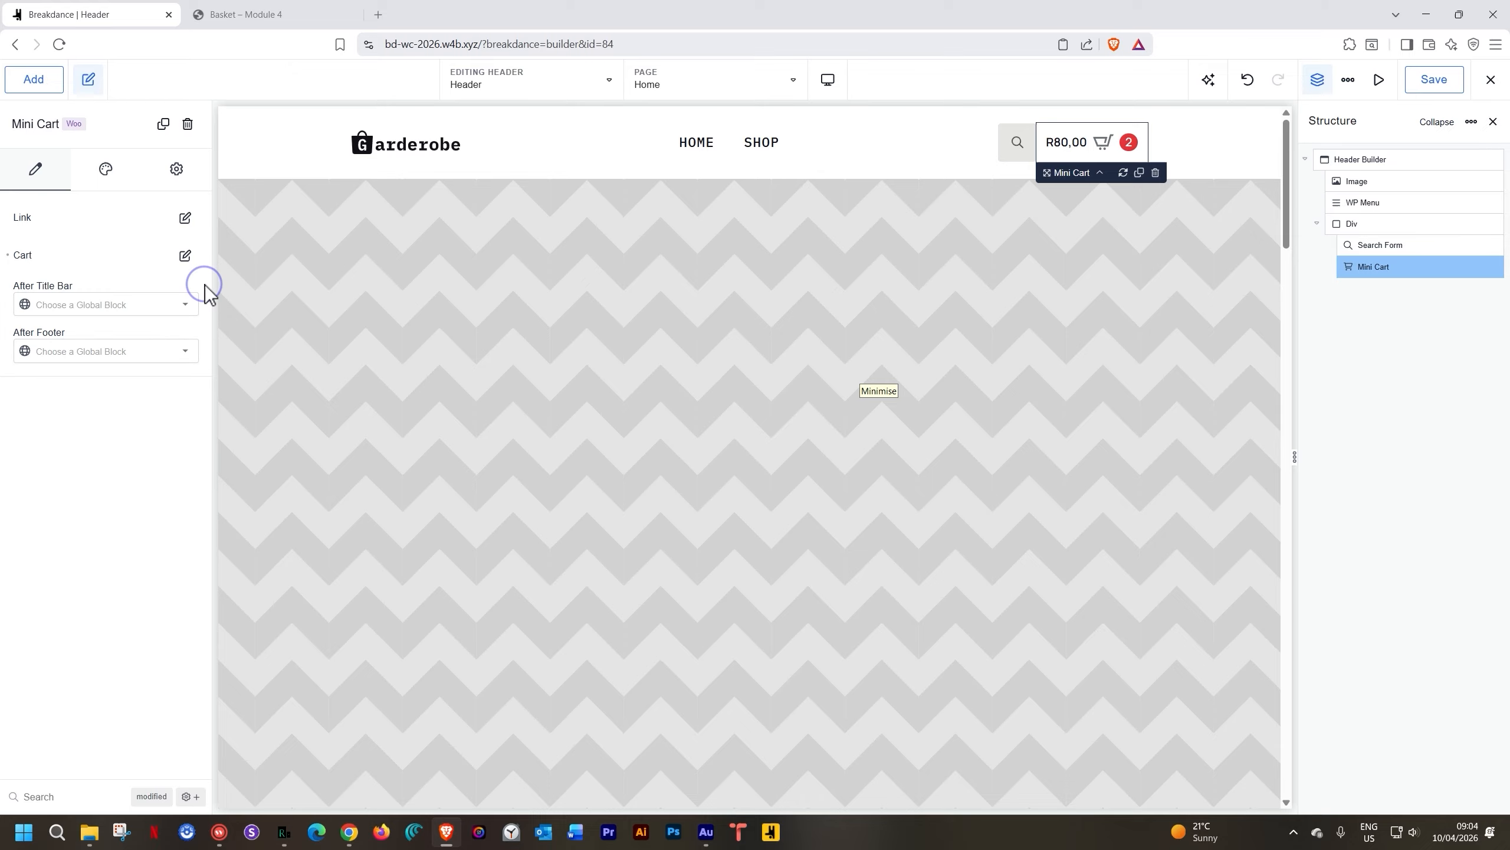
{"action": "left_click", "coordinate": [1099, 144]}
Set the Mini Cart's Cart style to Sidebar, preview the slide-in basket, and save the header
{"action": "left_click", "coordinate": [106, 179]}
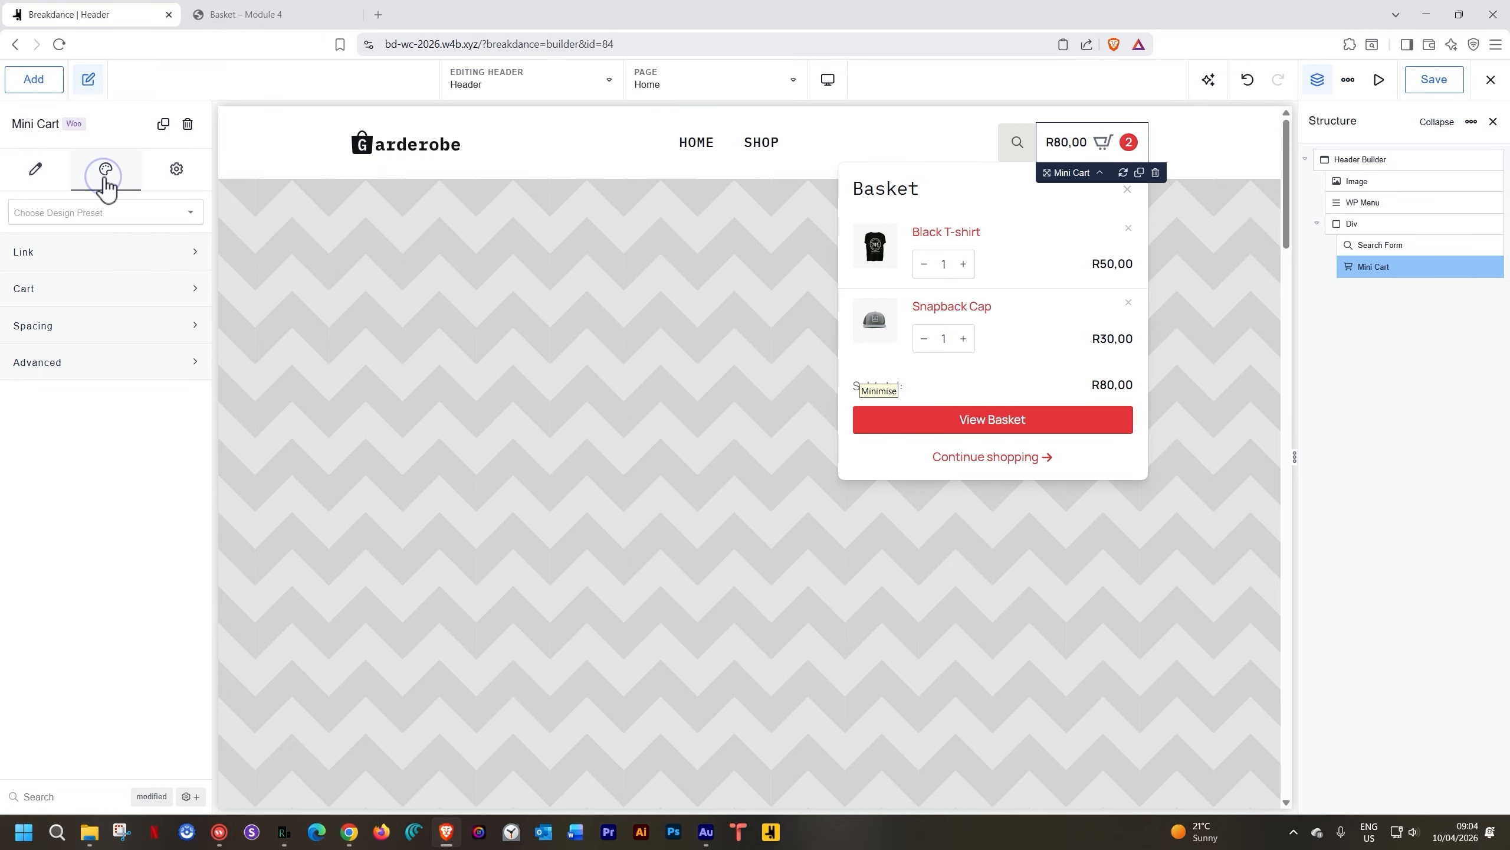
{"action": "left_click", "coordinate": [85, 256]}
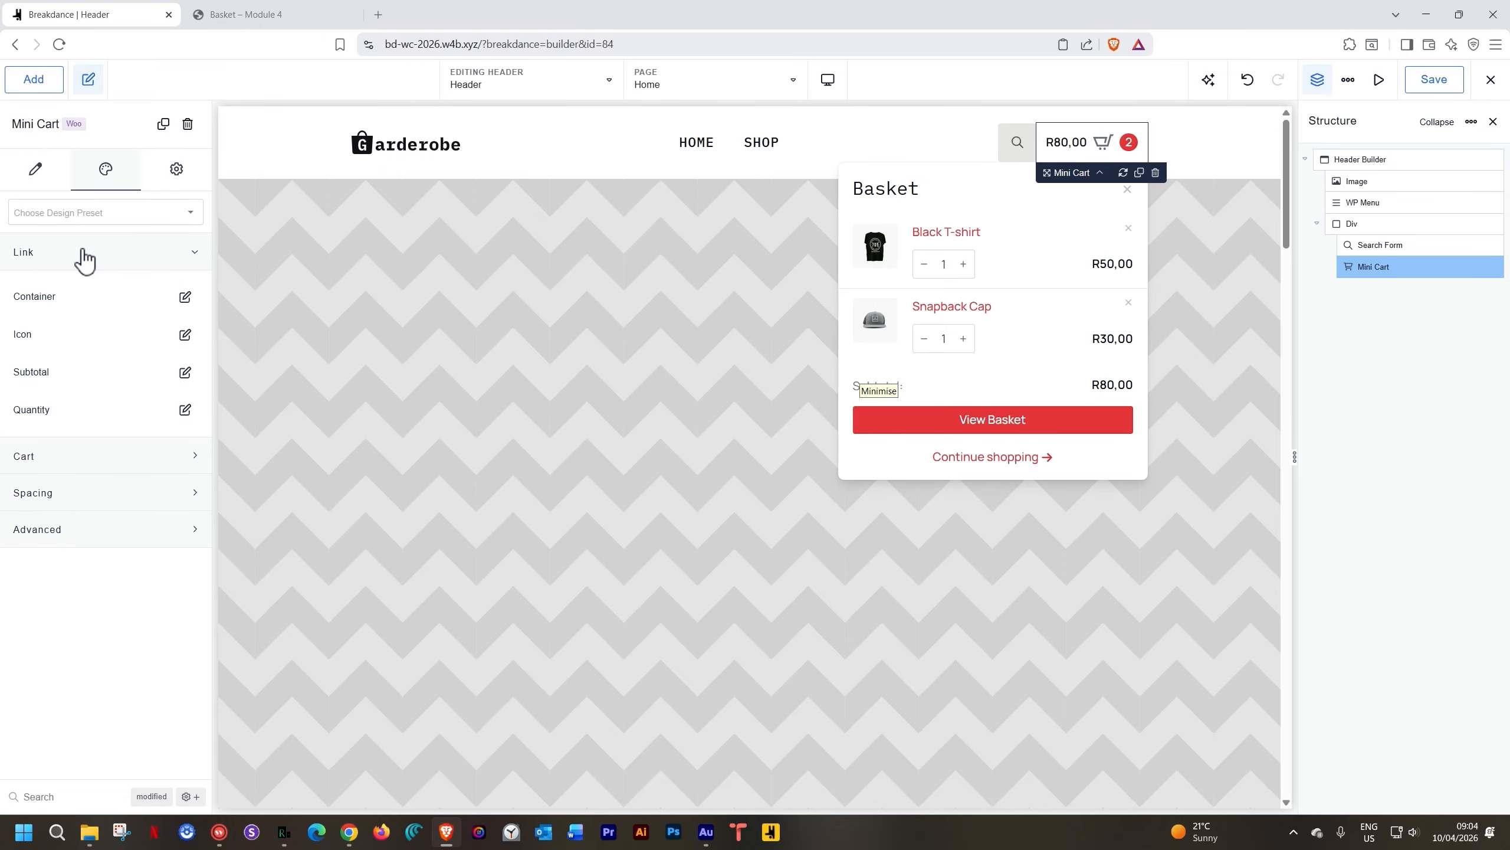
{"action": "left_click", "coordinate": [85, 256]}
{"action": "left_click", "coordinate": [74, 287]}
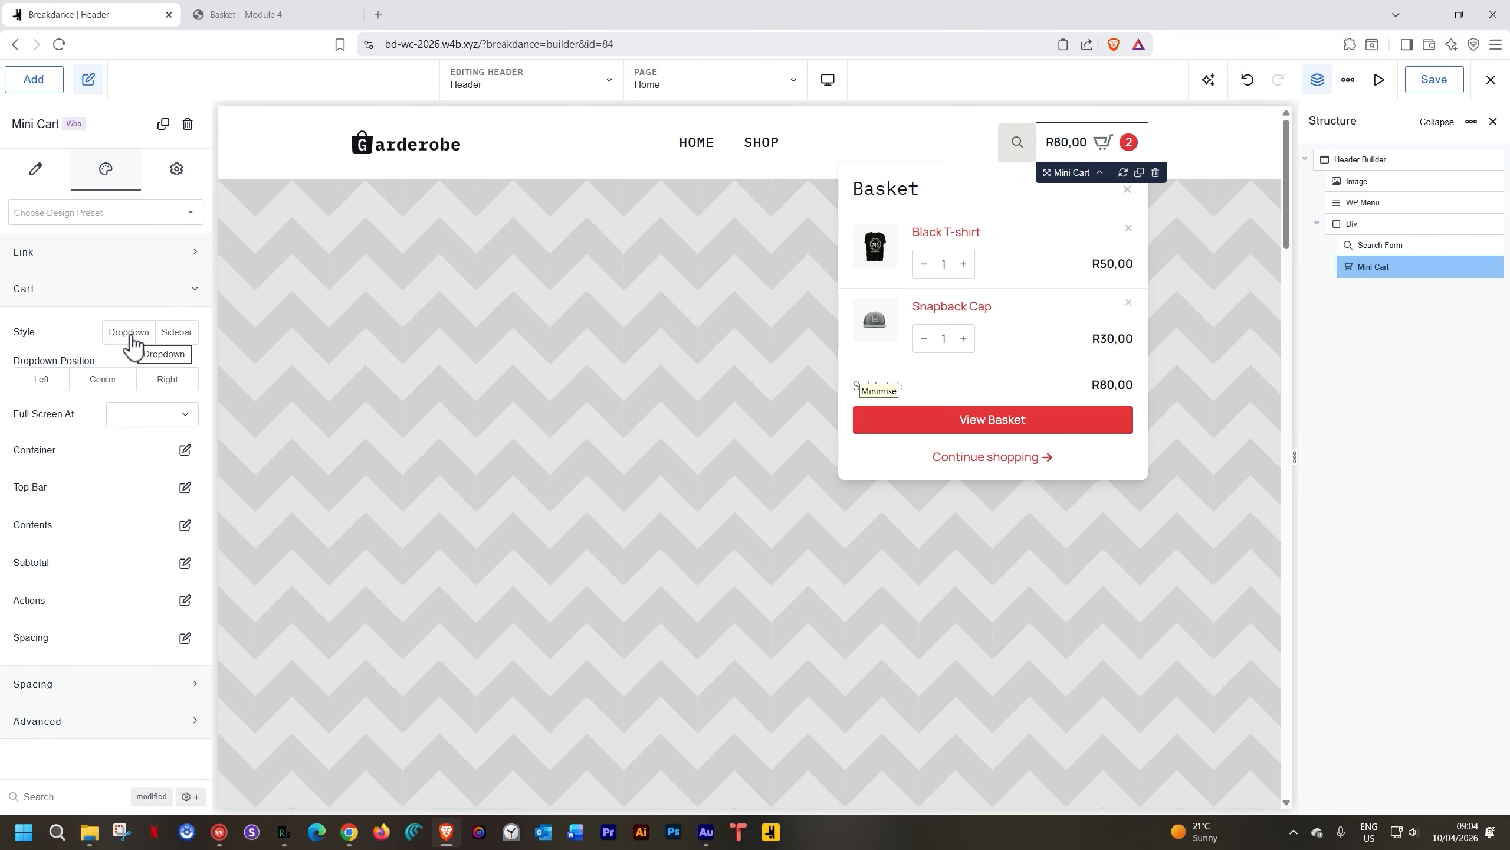
{"action": "left_click", "coordinate": [176, 333]}
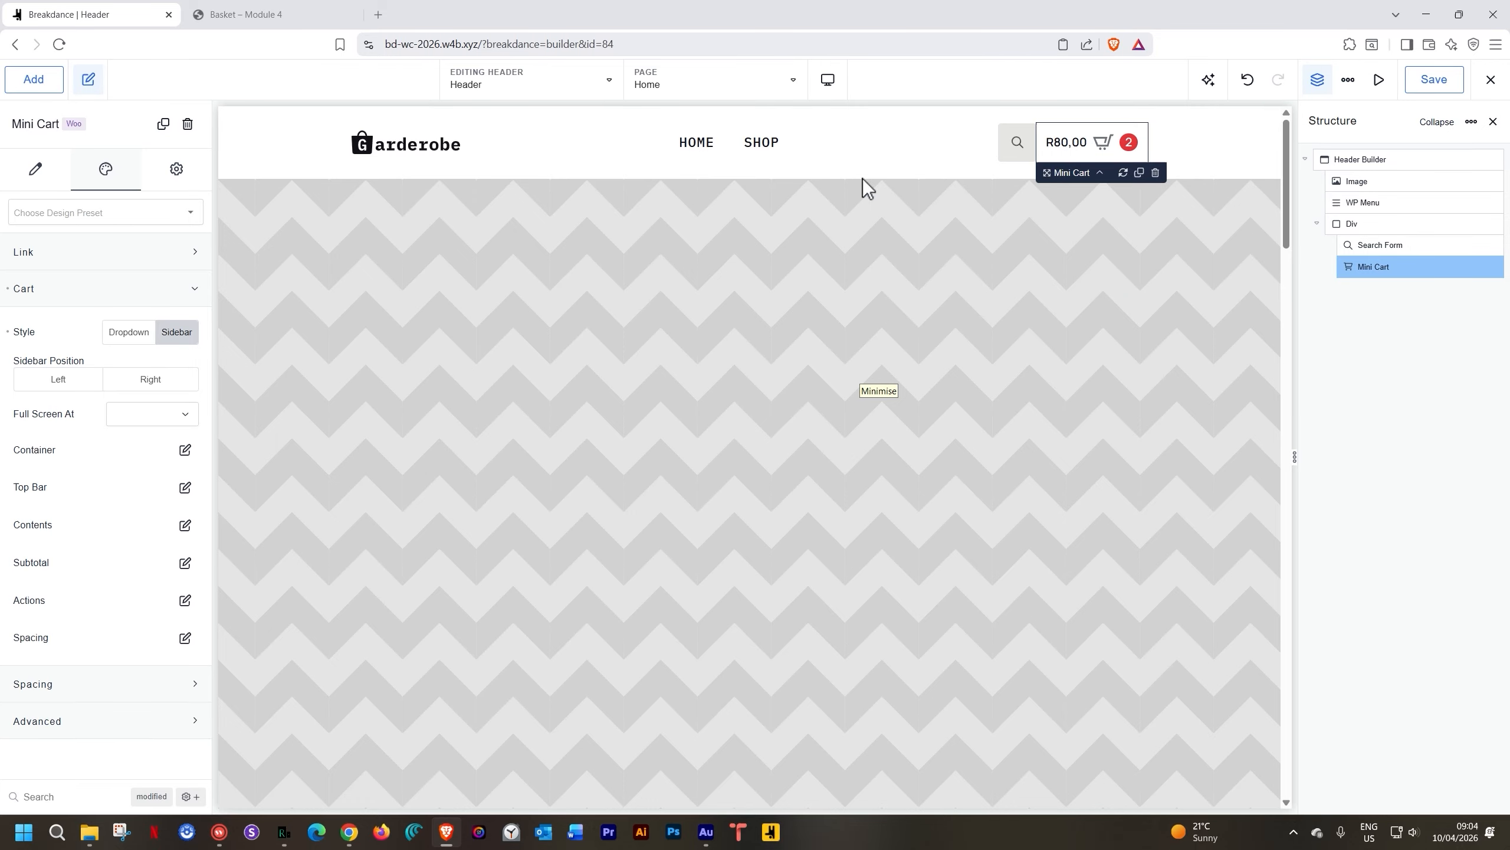
{"action": "left_click", "coordinate": [1098, 140]}
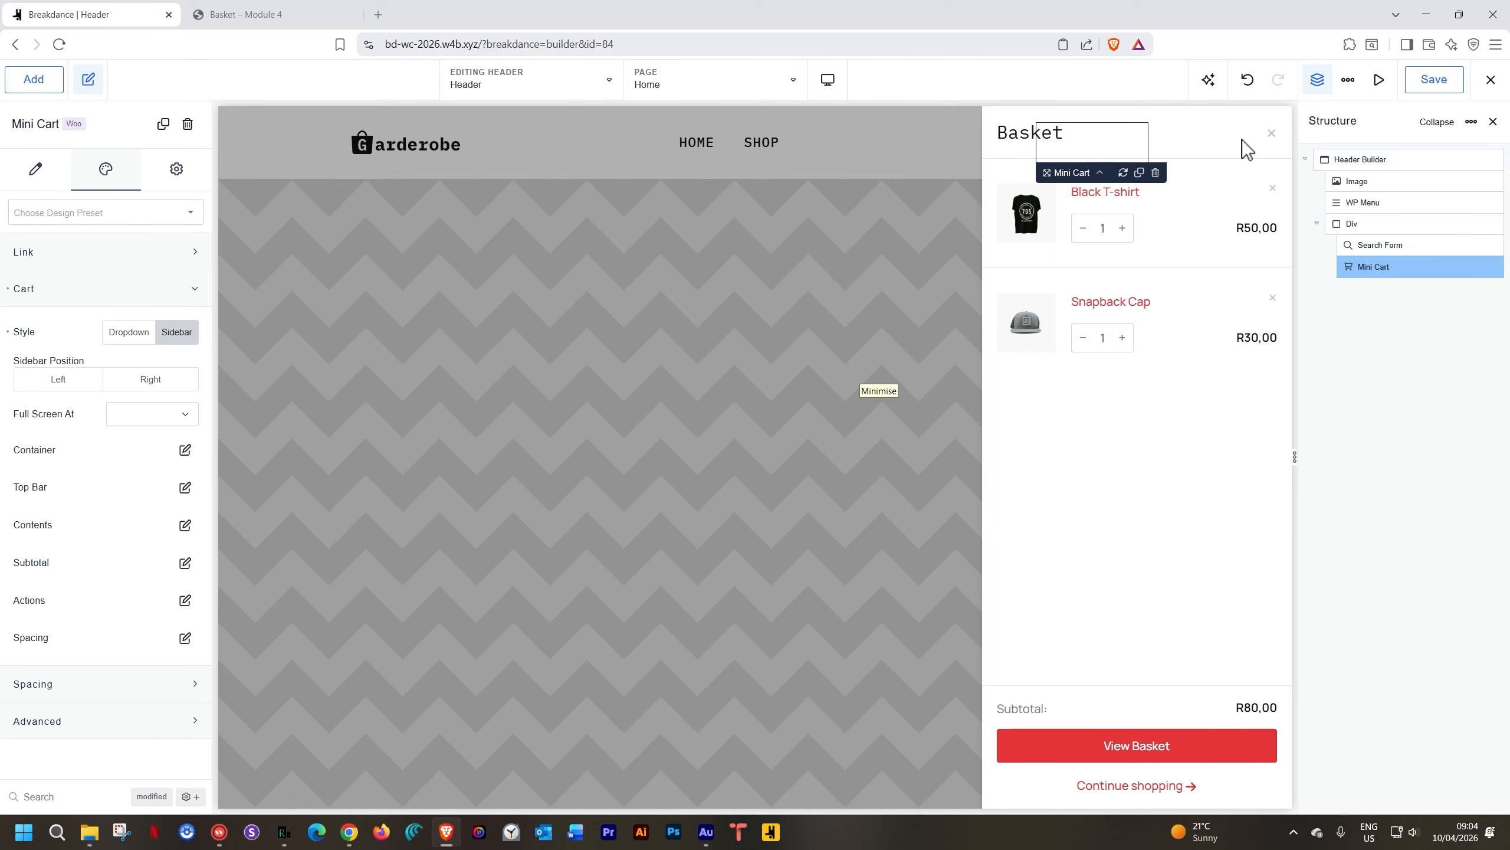
{"action": "left_click", "coordinate": [1268, 136]}
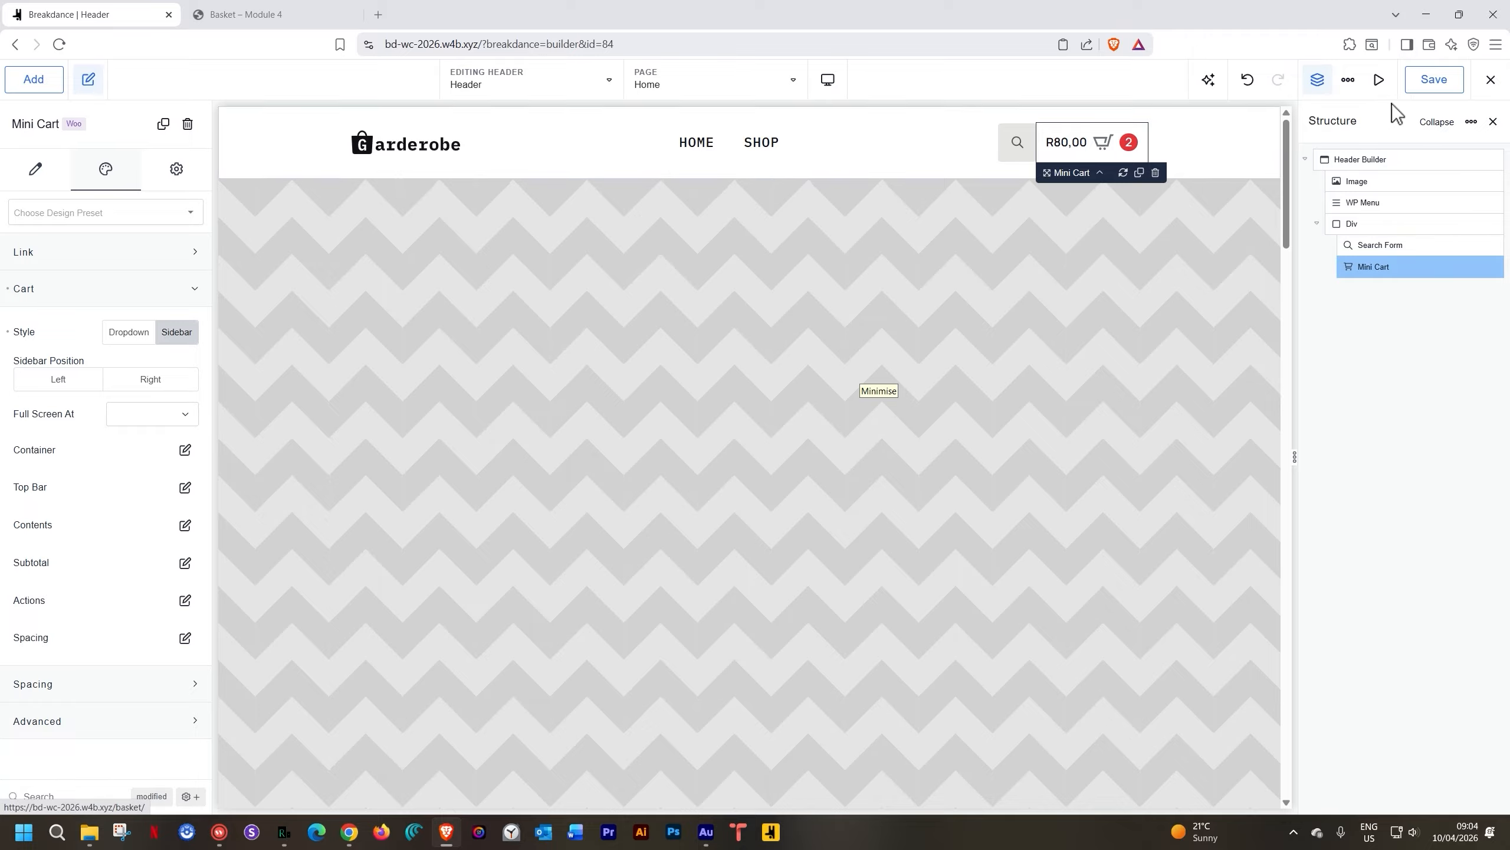
{"action": "left_click", "coordinate": [1432, 81]}
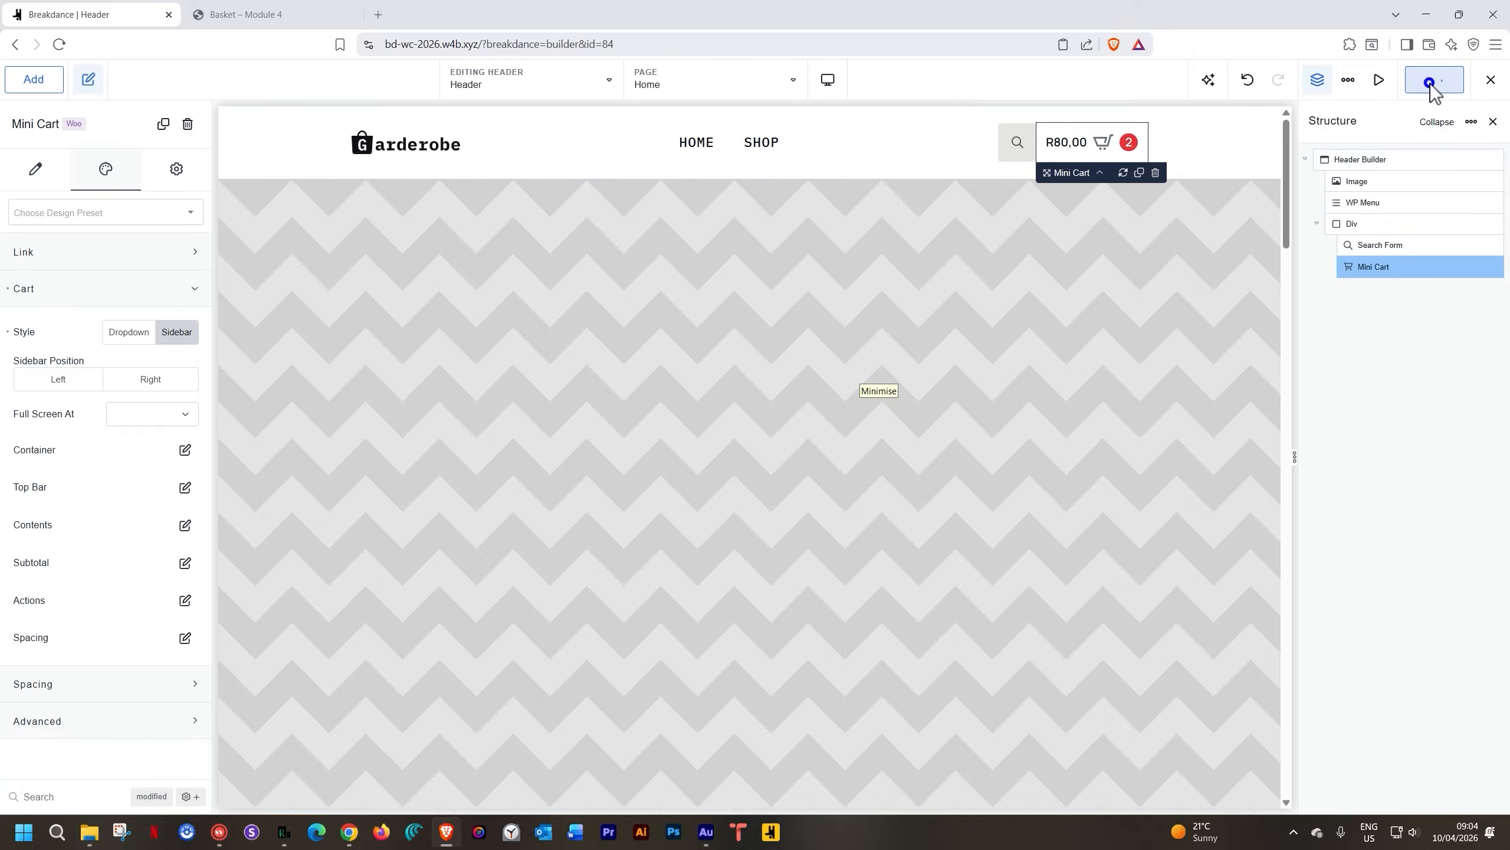
{"action": "left_click", "coordinate": [265, 15]}
Reload the Basket page, continue shopping from the sidebar cart, and add the Brown Cap
{"action": "left_click", "coordinate": [59, 44]}
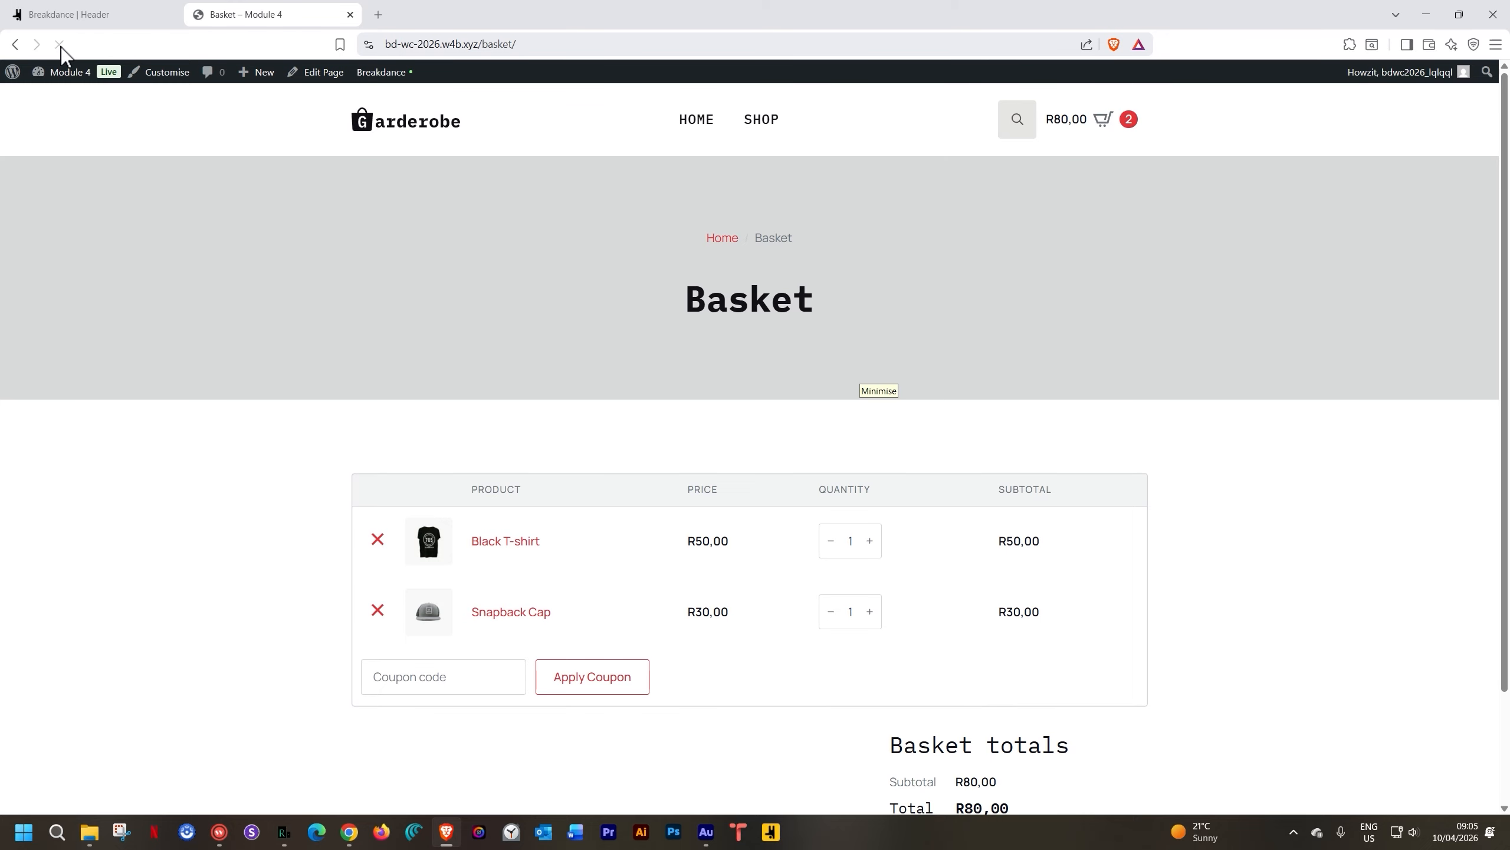
{"action": "left_click", "coordinate": [1068, 125]}
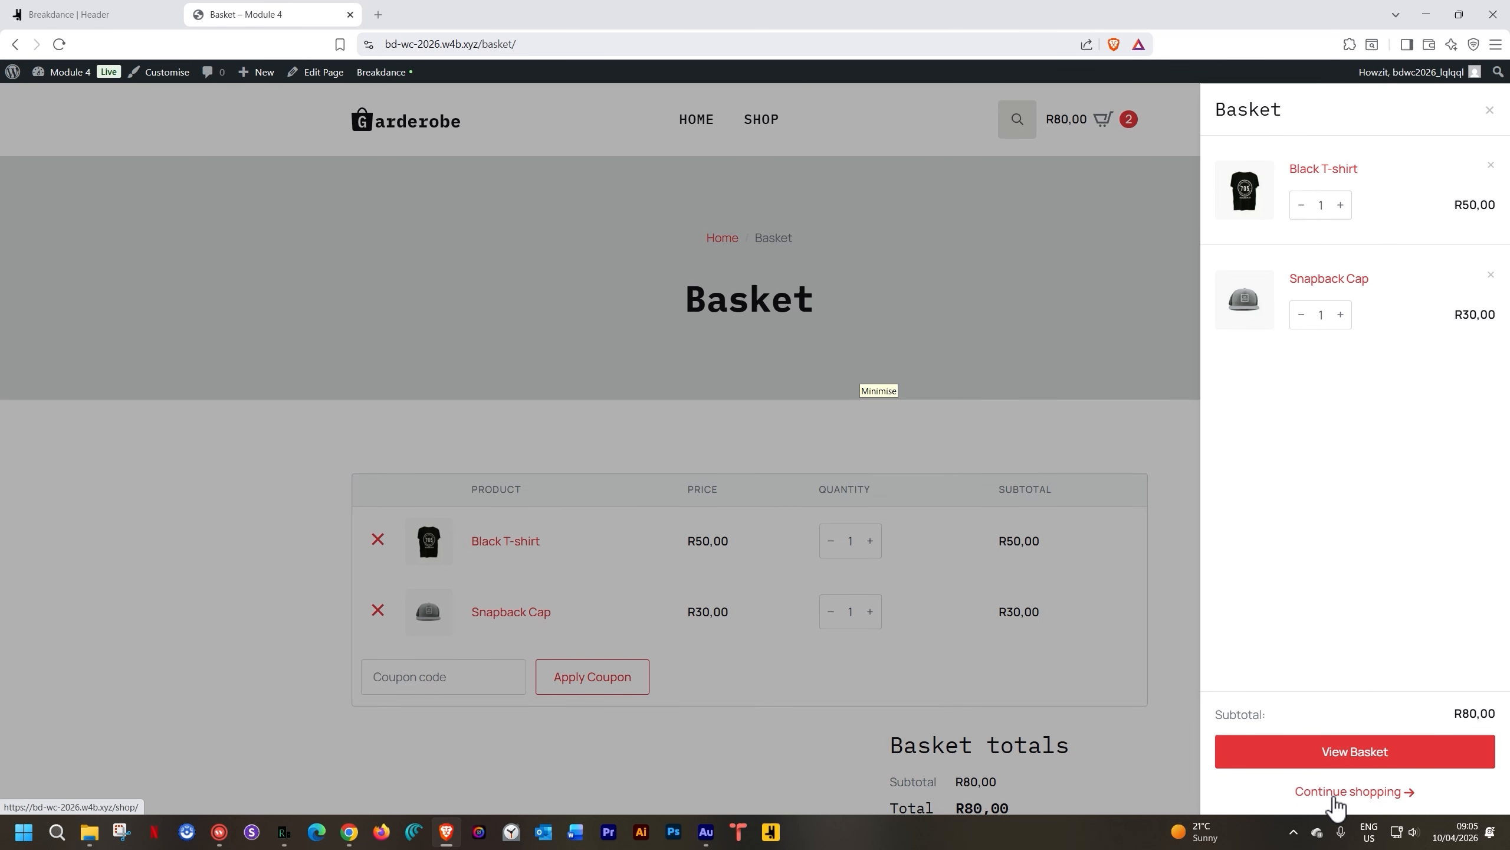
{"action": "left_click", "coordinate": [1335, 793]}
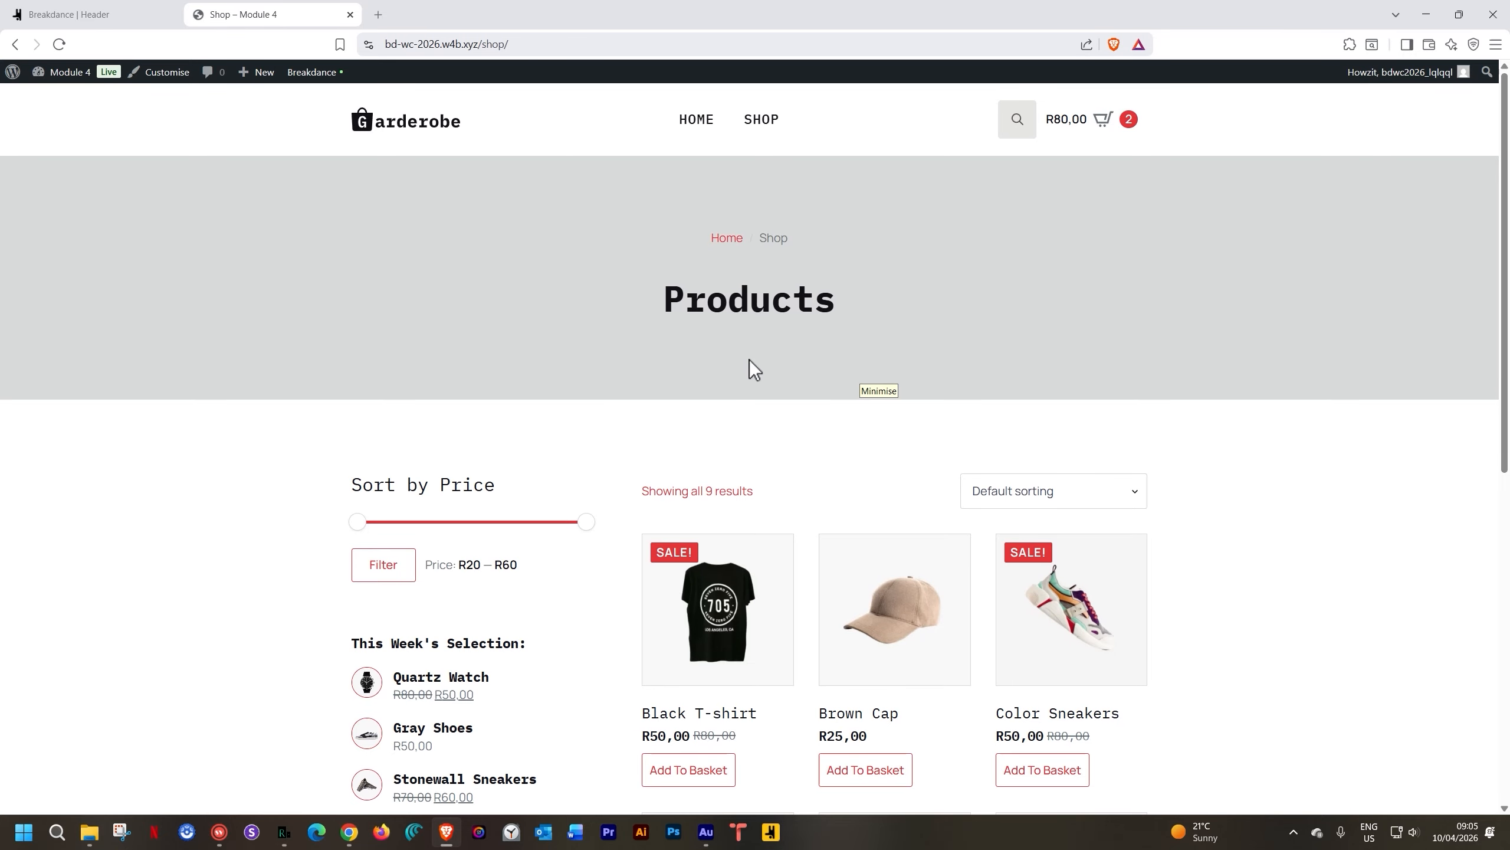
{"action": "scroll", "coordinate": [749, 359], "scroll_direction": "down", "scroll_amount": 3}
{"action": "left_click", "coordinate": [890, 493]}
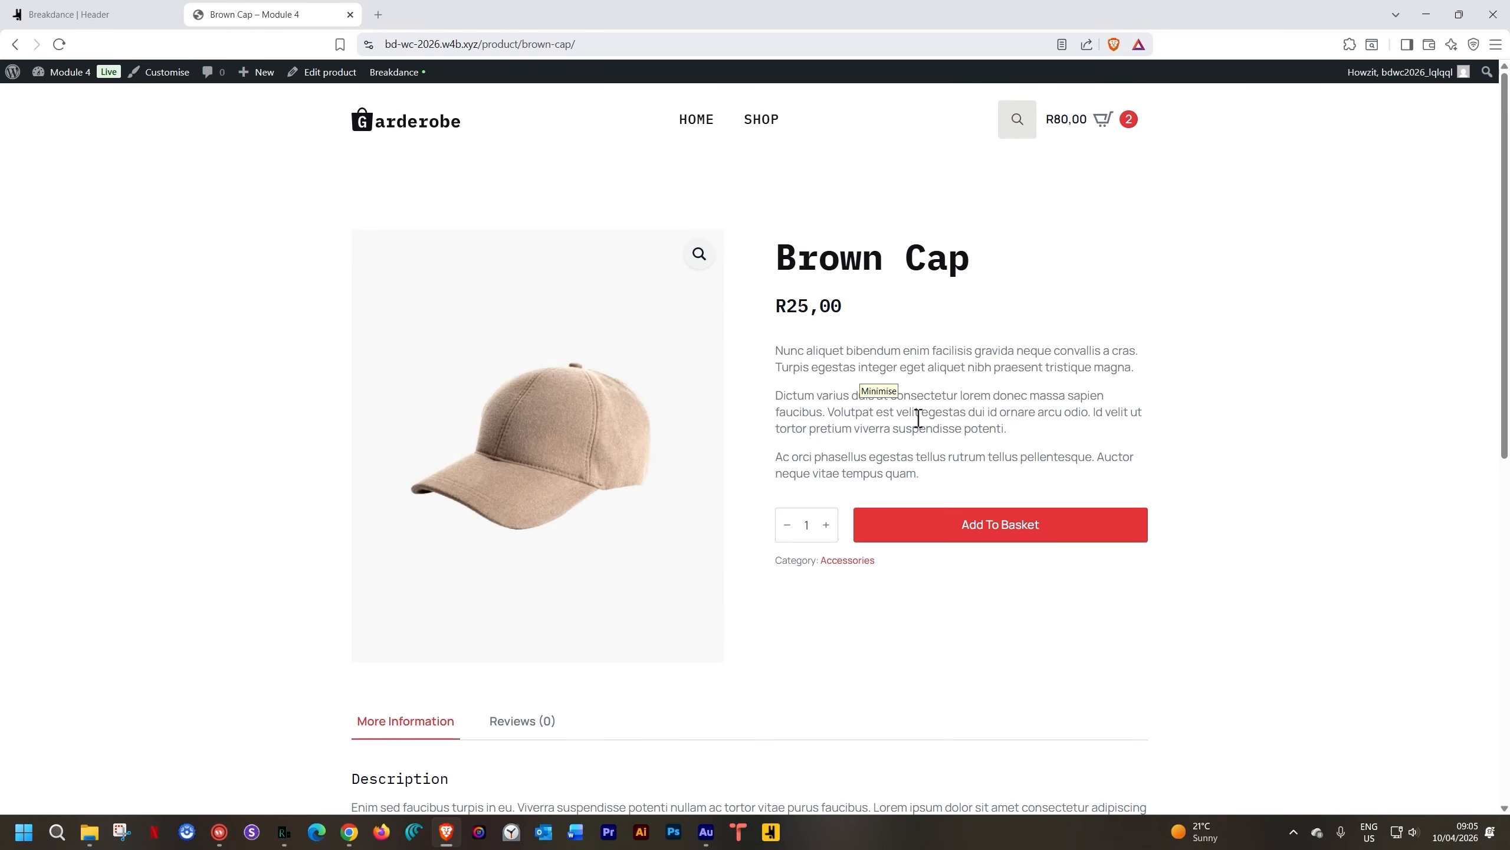
{"action": "left_click", "coordinate": [968, 535]}
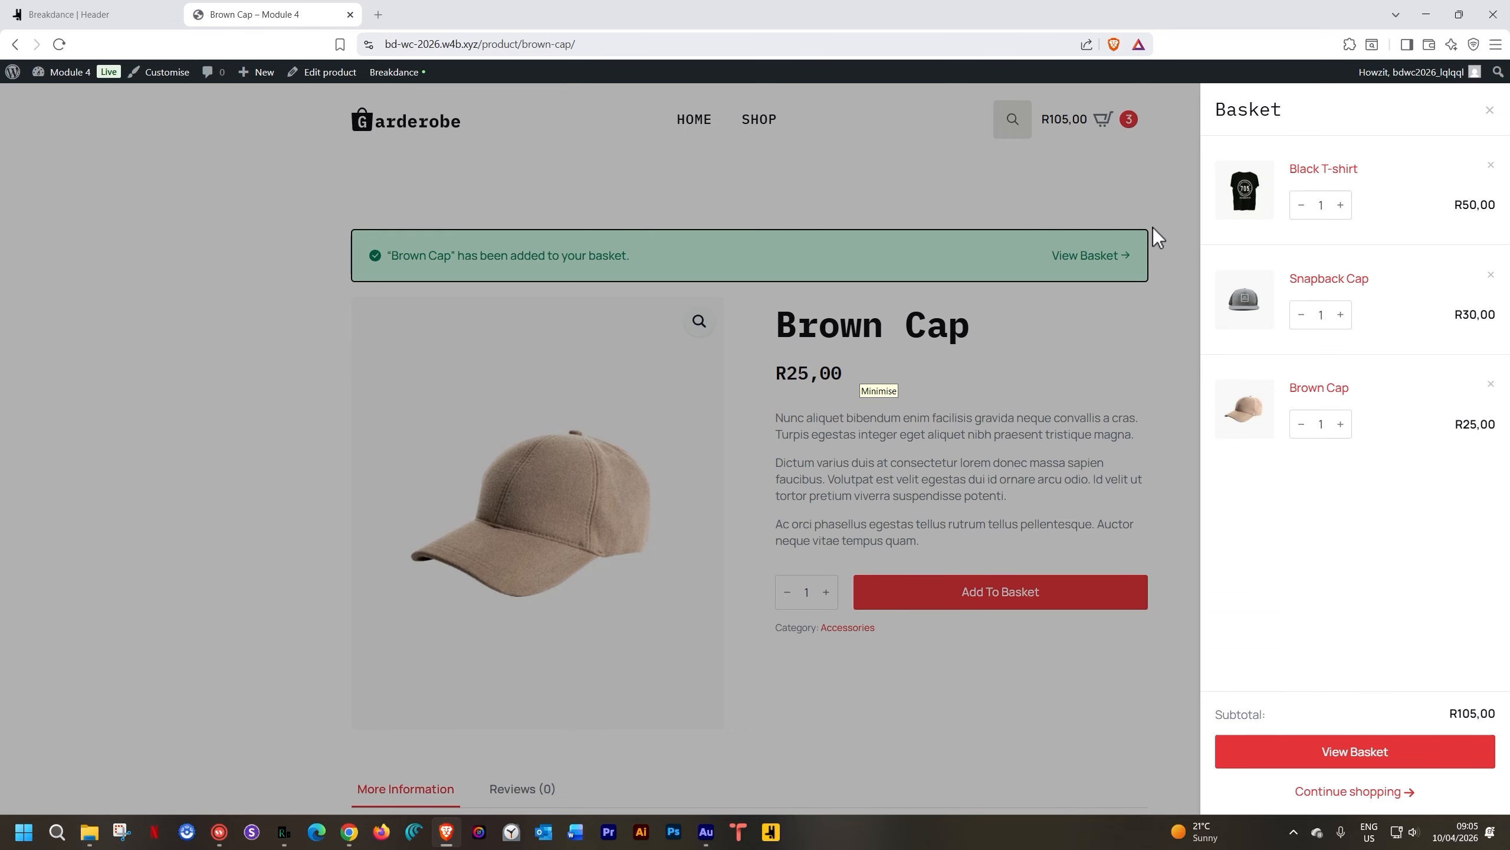
{"action": "left_click", "coordinate": [1145, 168]}
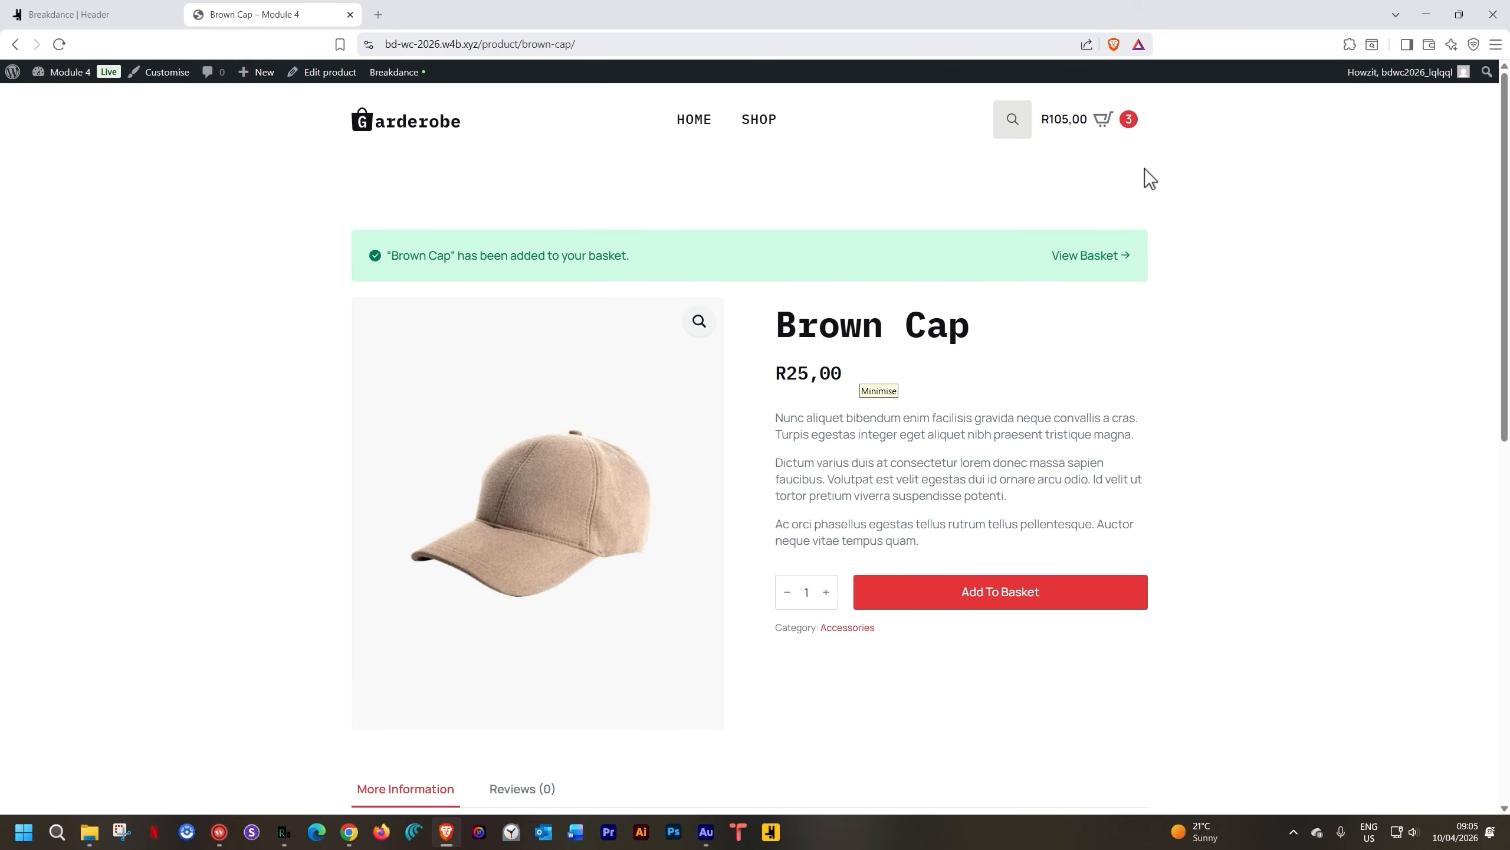
Remove the Snapback Cap from the sidebar basket, view the Basket, and proceed to checkout
{"action": "left_click", "coordinate": [1098, 123]}
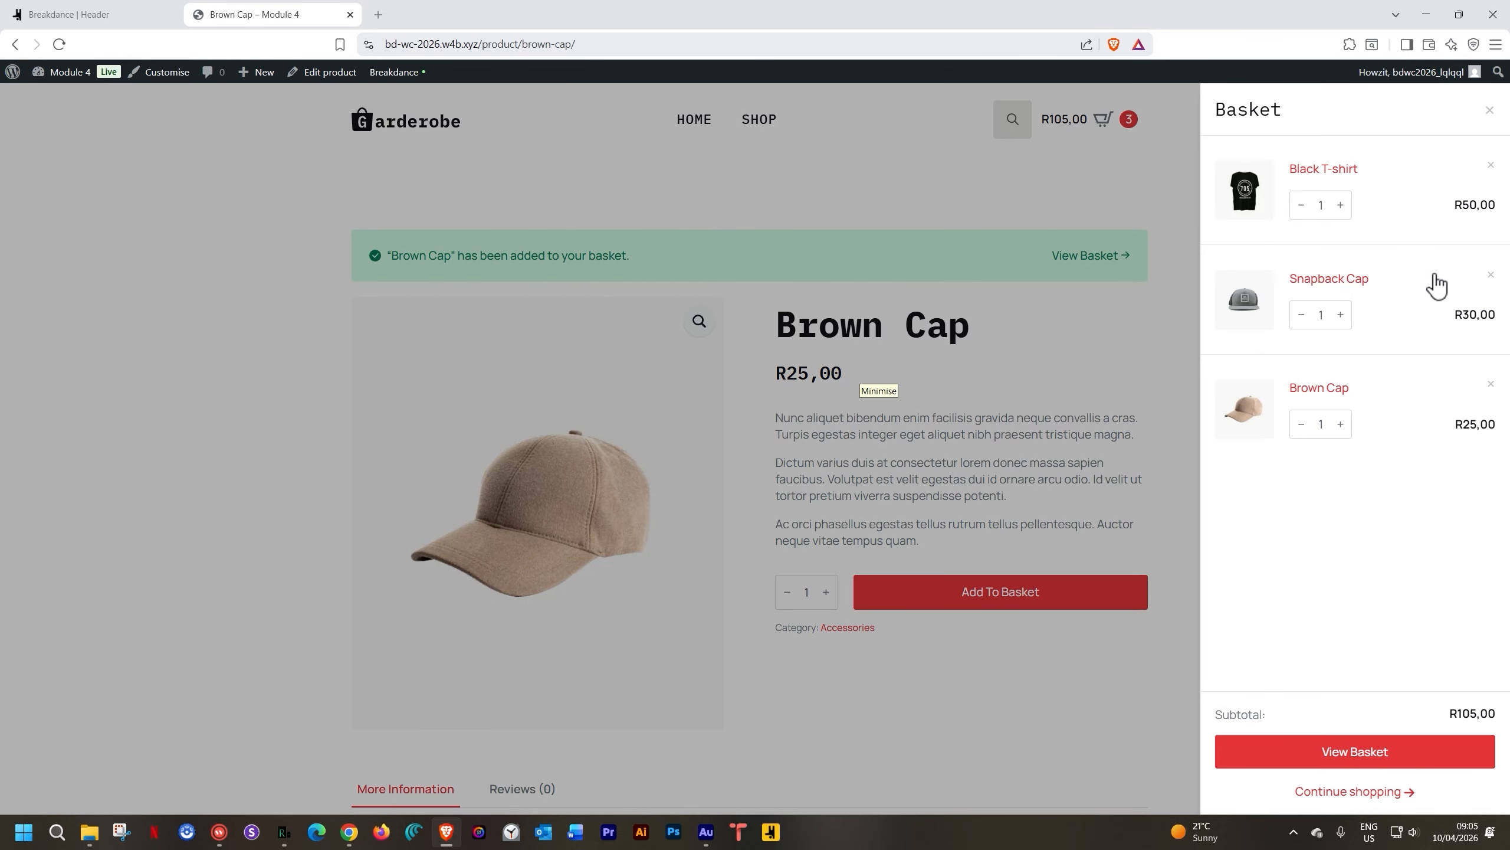
{"action": "left_click", "coordinate": [1490, 276]}
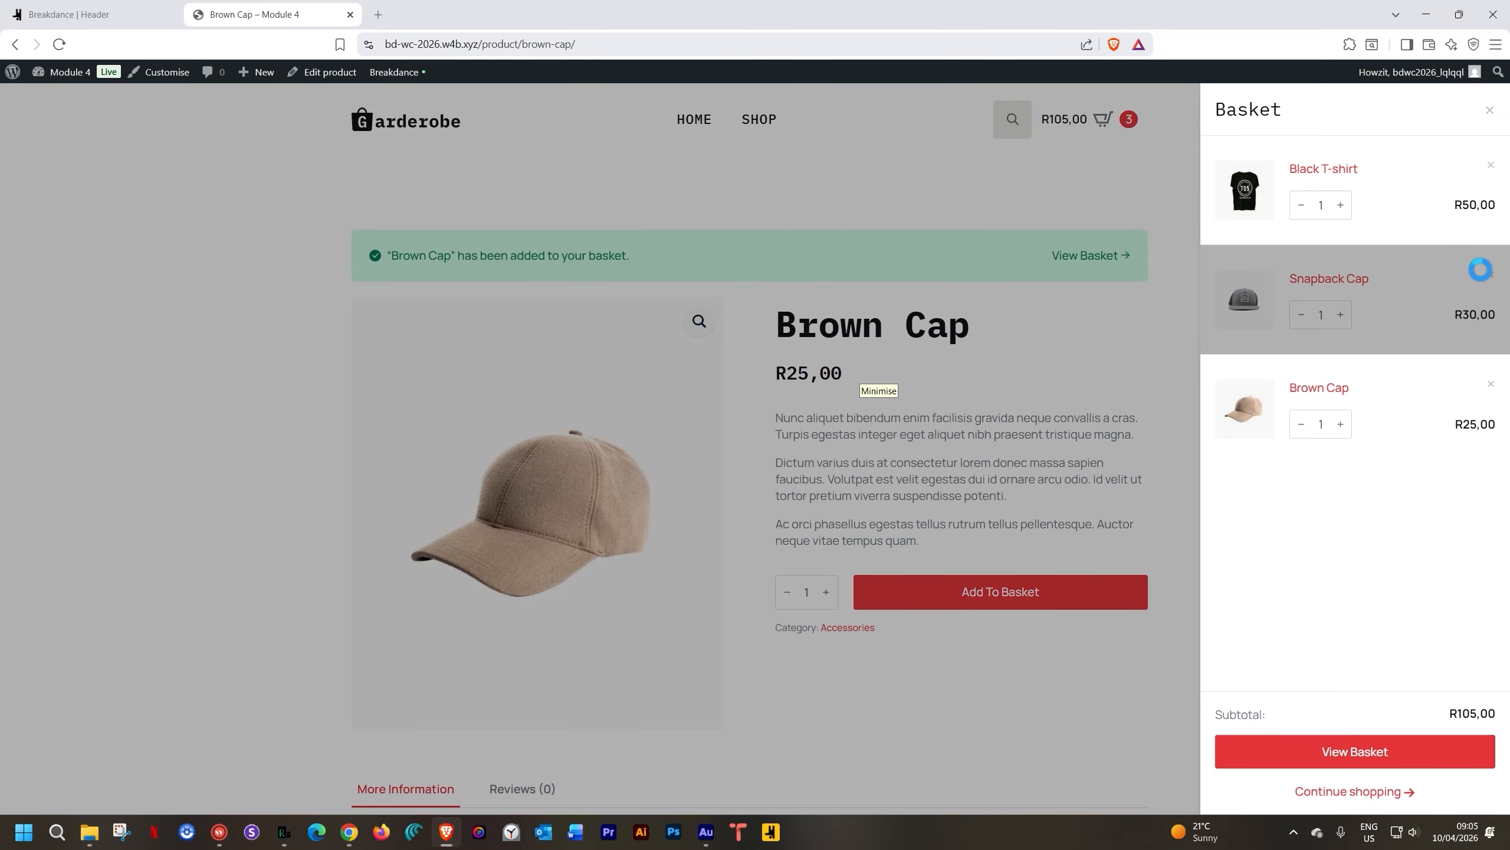
{"action": "left_click", "coordinate": [1385, 751]}
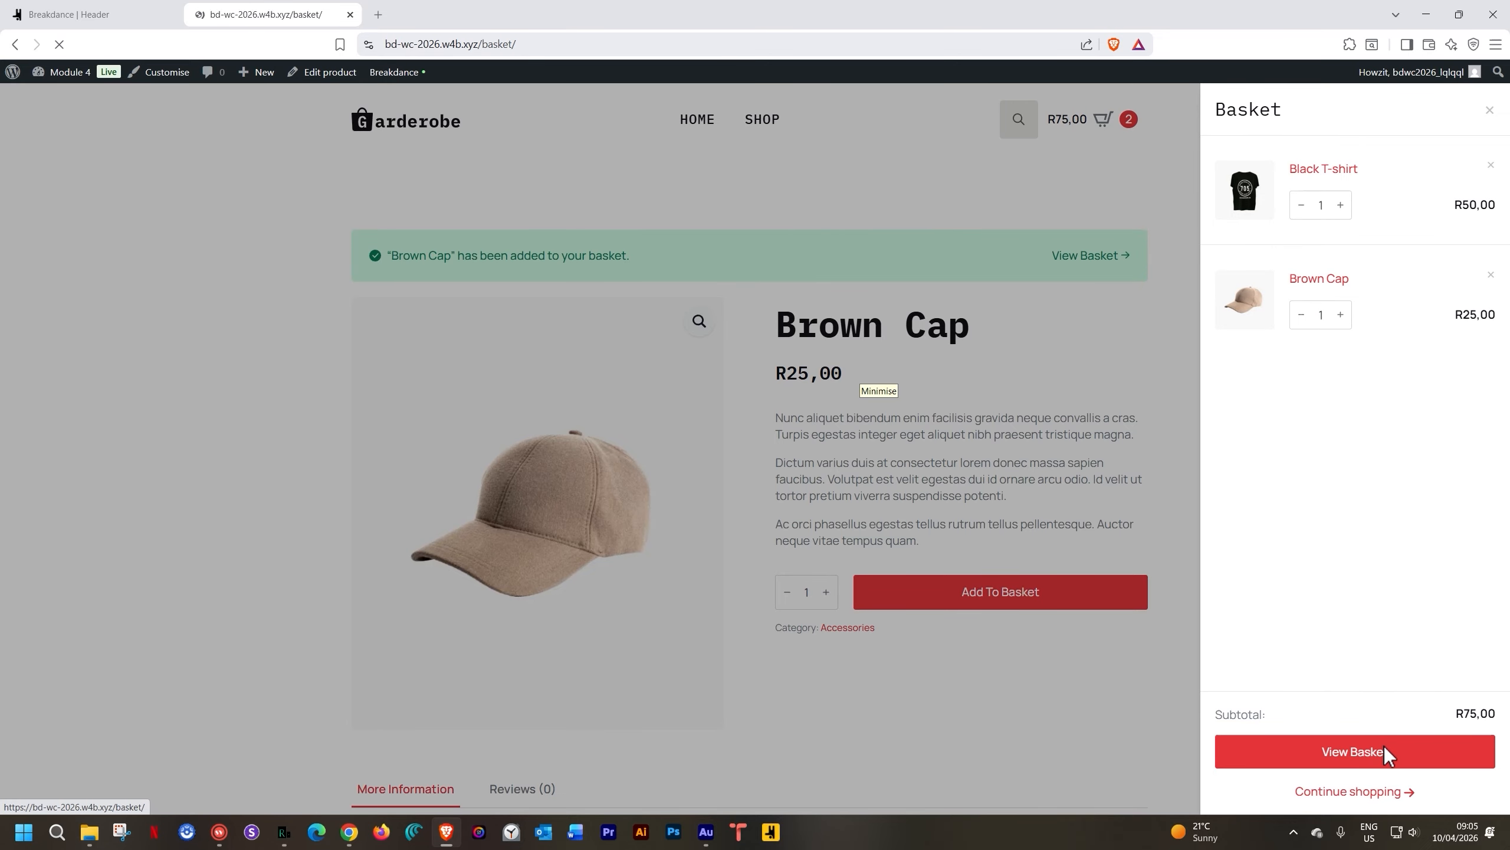
{"action": "scroll", "coordinate": [1369, 602], "scroll_direction": "down", "scroll_amount": 2}
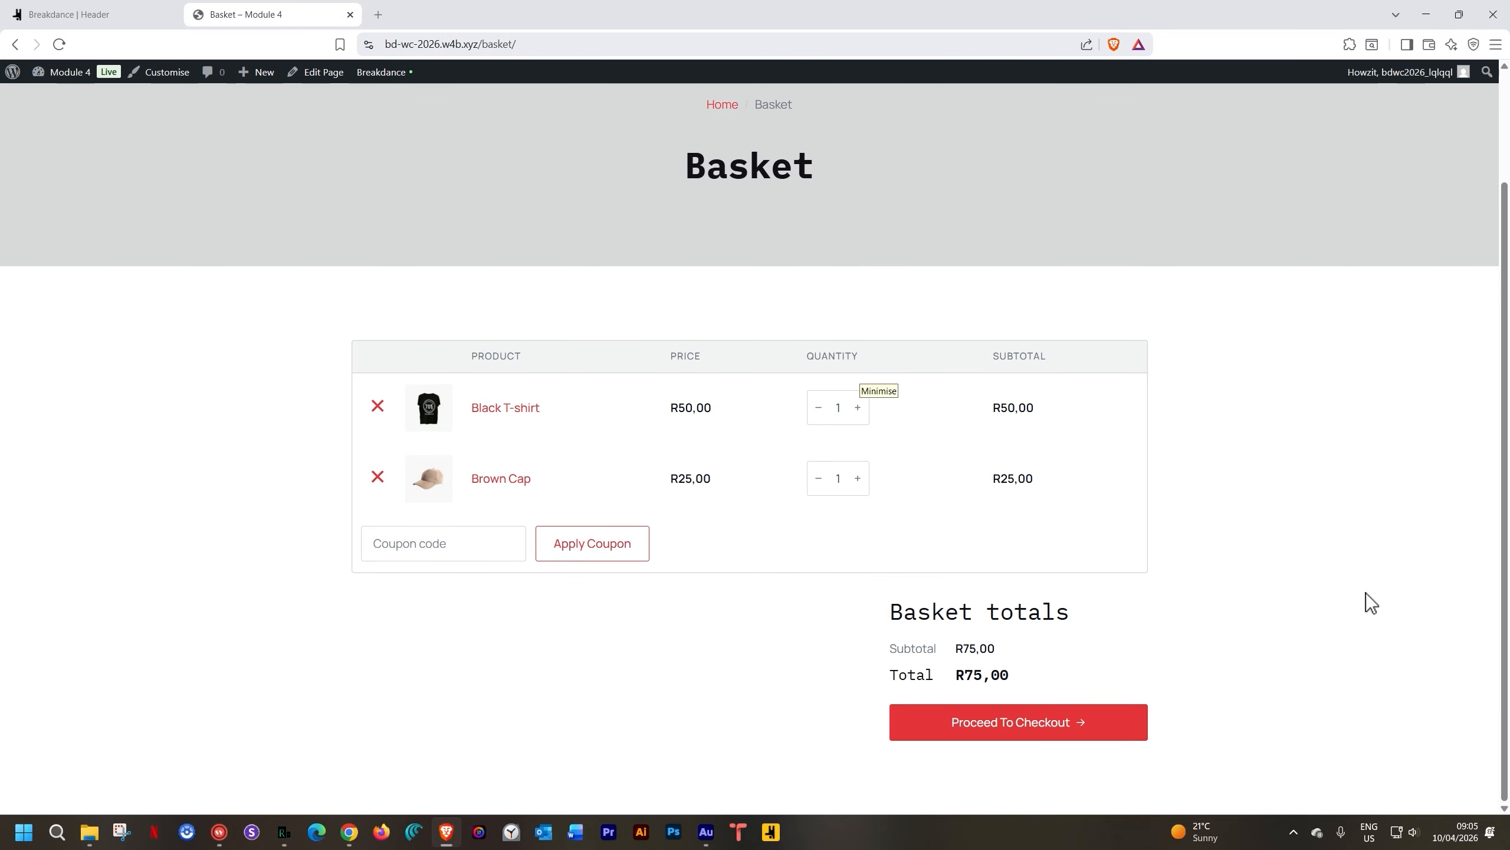
{"action": "left_click", "coordinate": [1064, 727]}
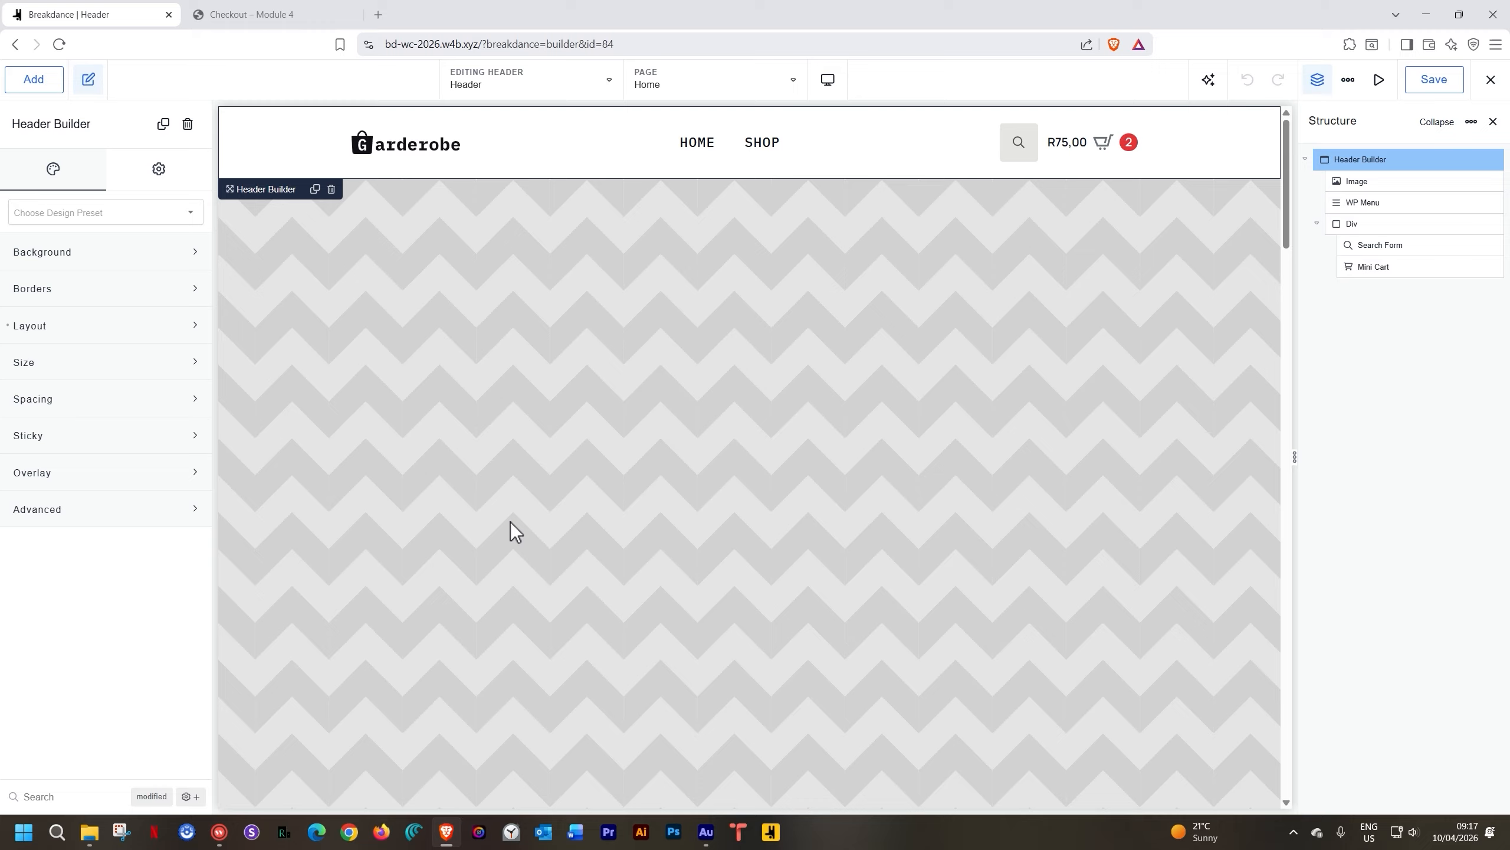
Place an Icon element between the search form and Mini Cart, then show the container's Layout settings
{"action": "left_click", "coordinate": [49, 82]}
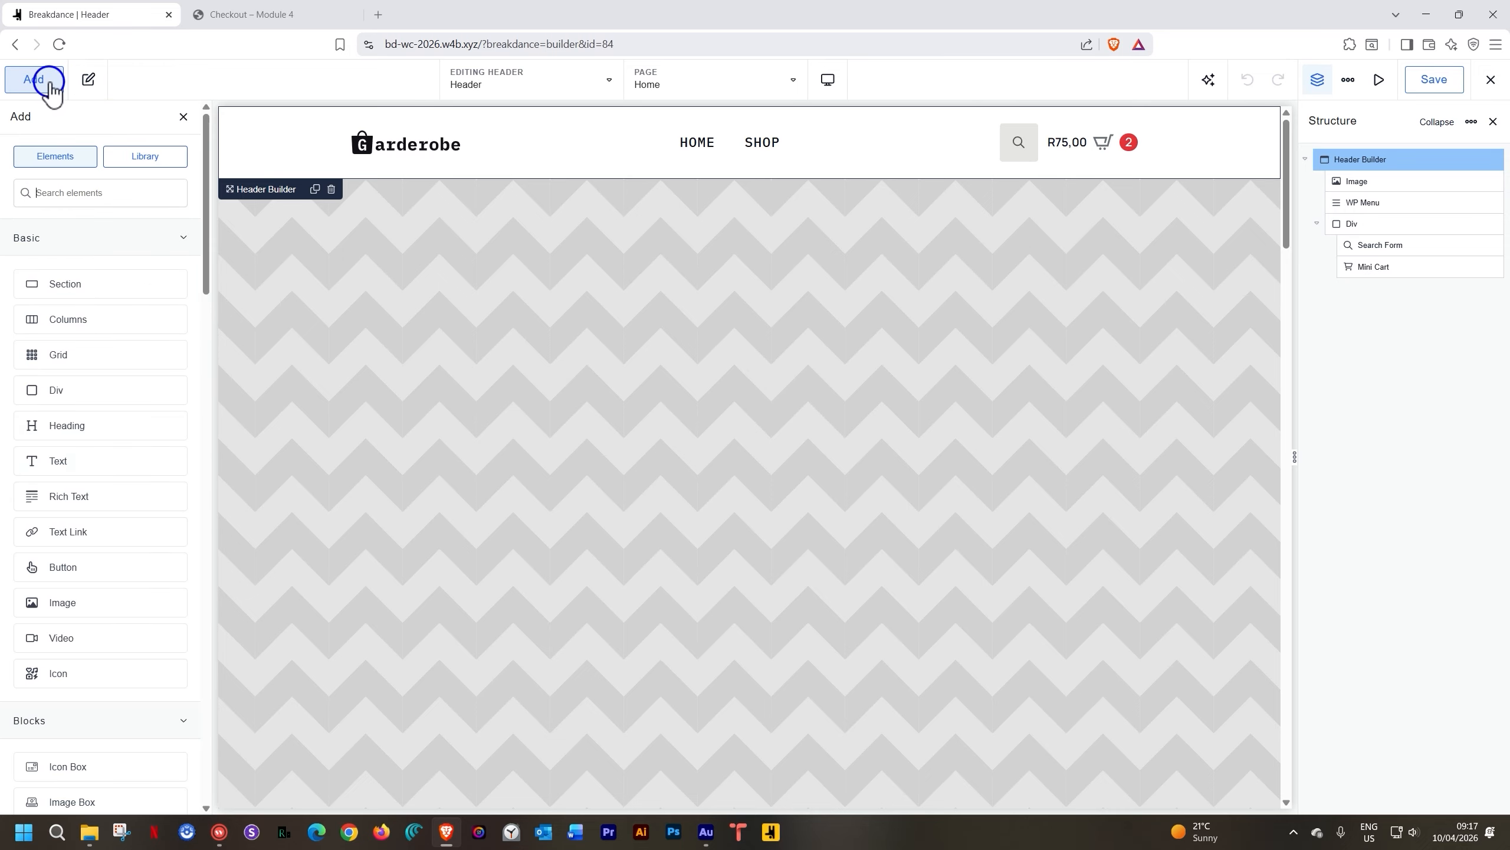
{"action": "type", "text": "icon"}
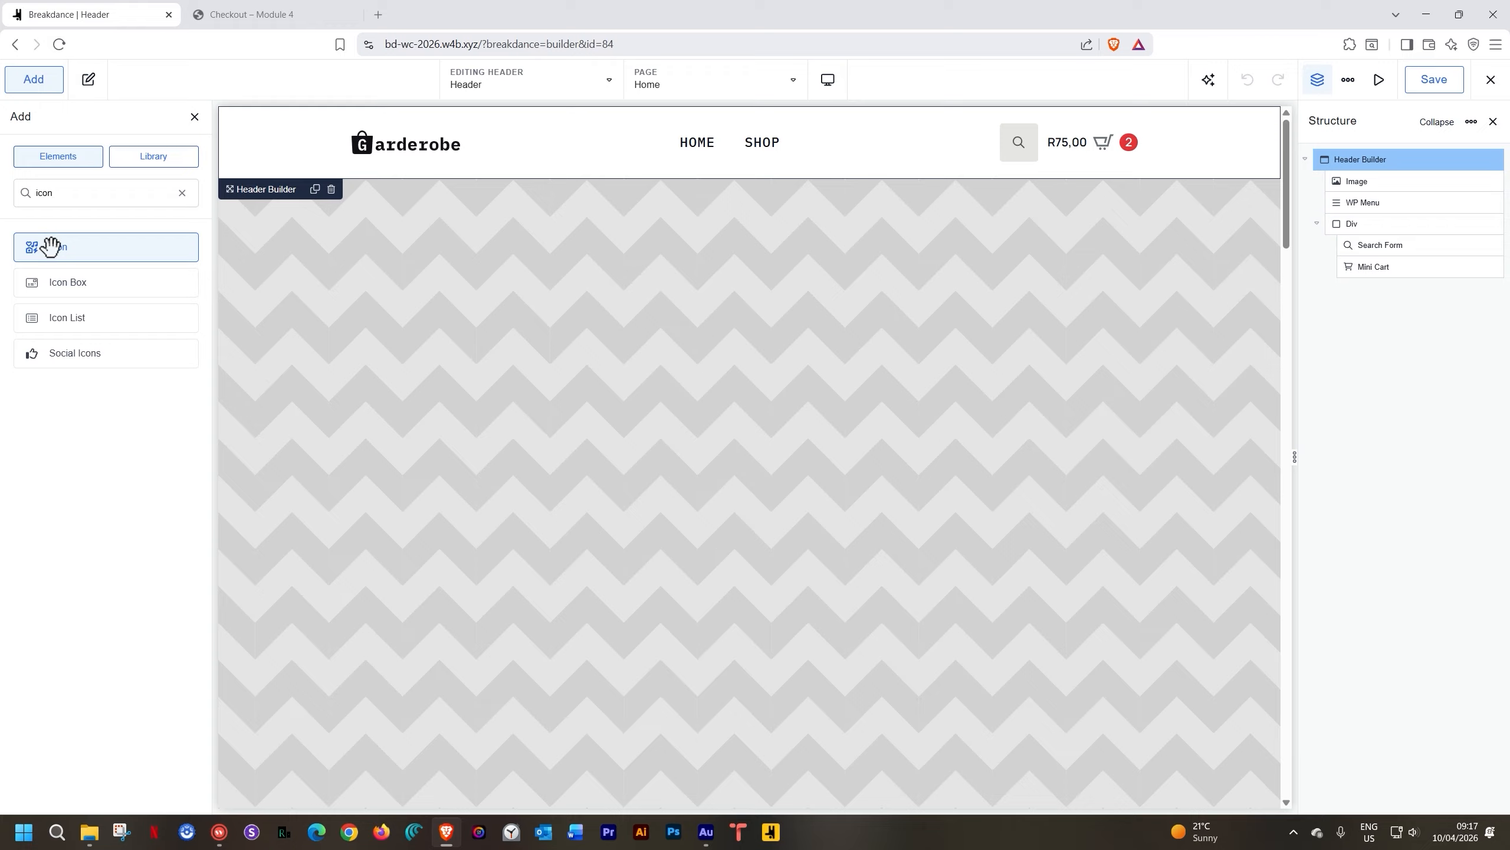
{"action": "left_click_drag", "start_coordinate": [84, 246], "coordinate": [1042, 146]}
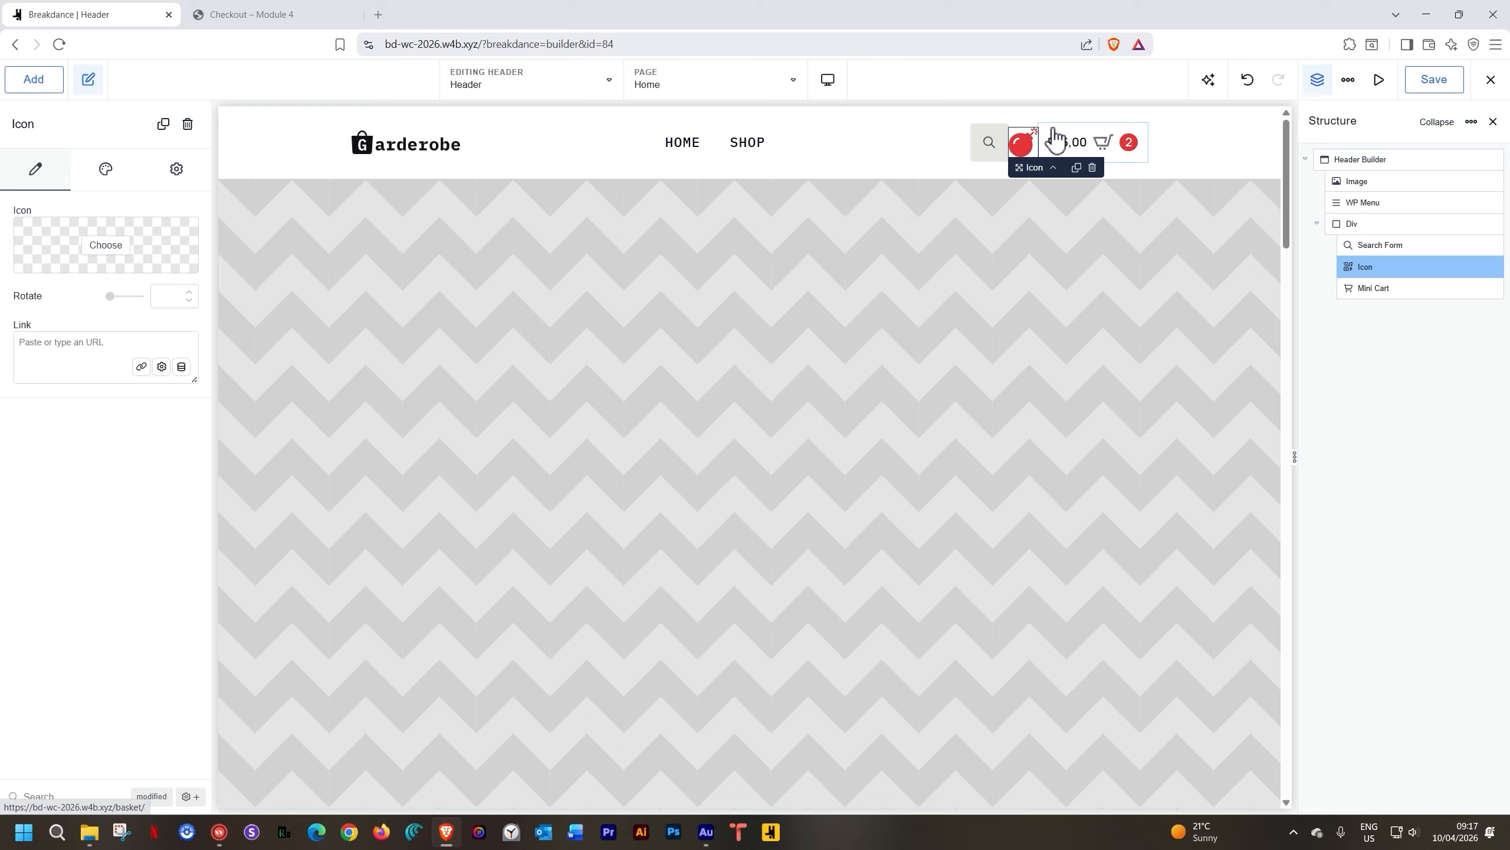
{"action": "left_click", "coordinate": [1394, 225]}
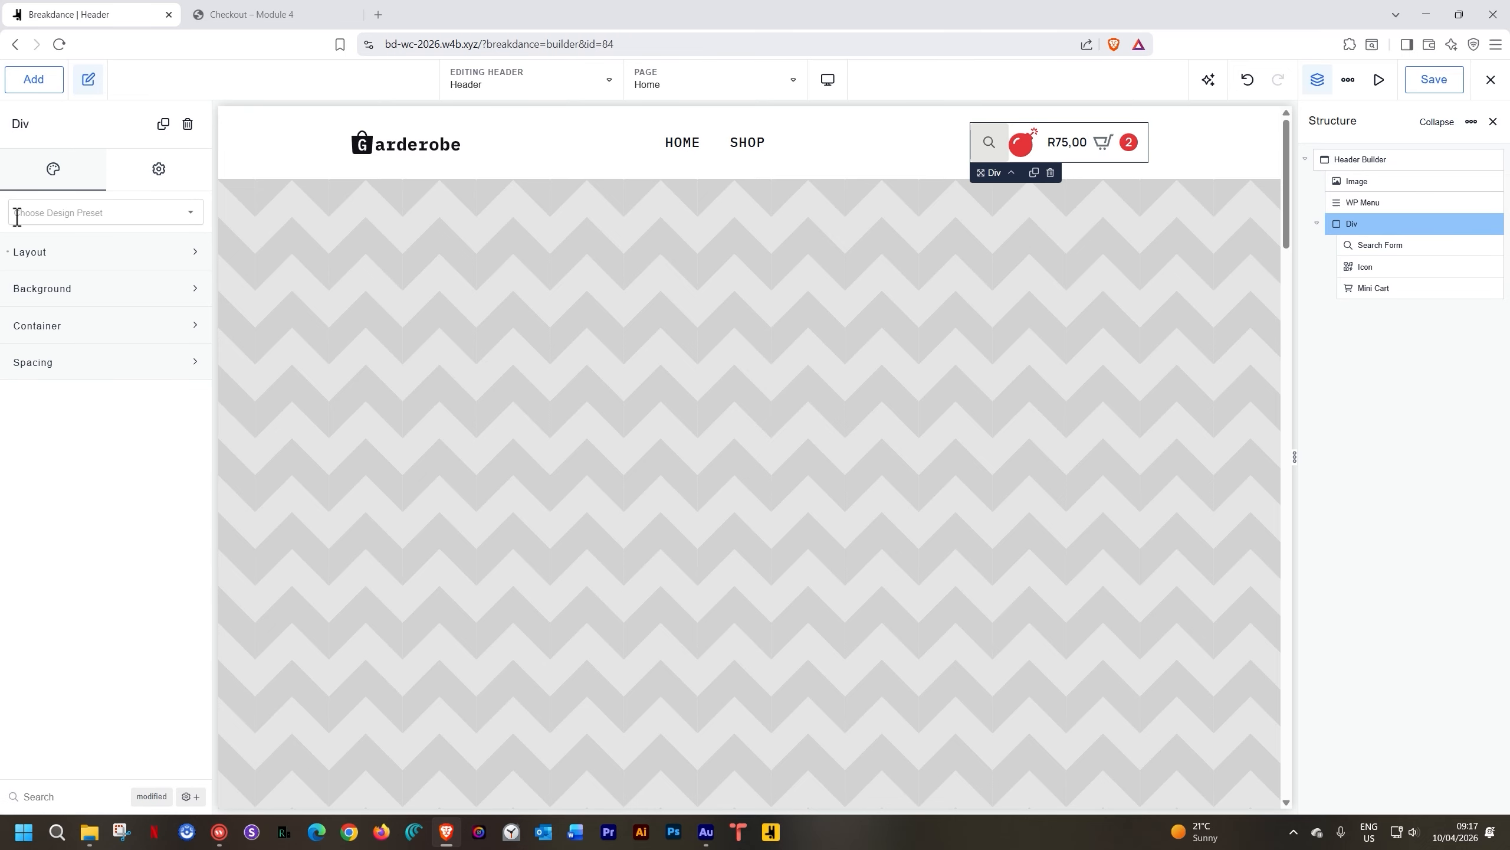
{"action": "left_click", "coordinate": [56, 260]}
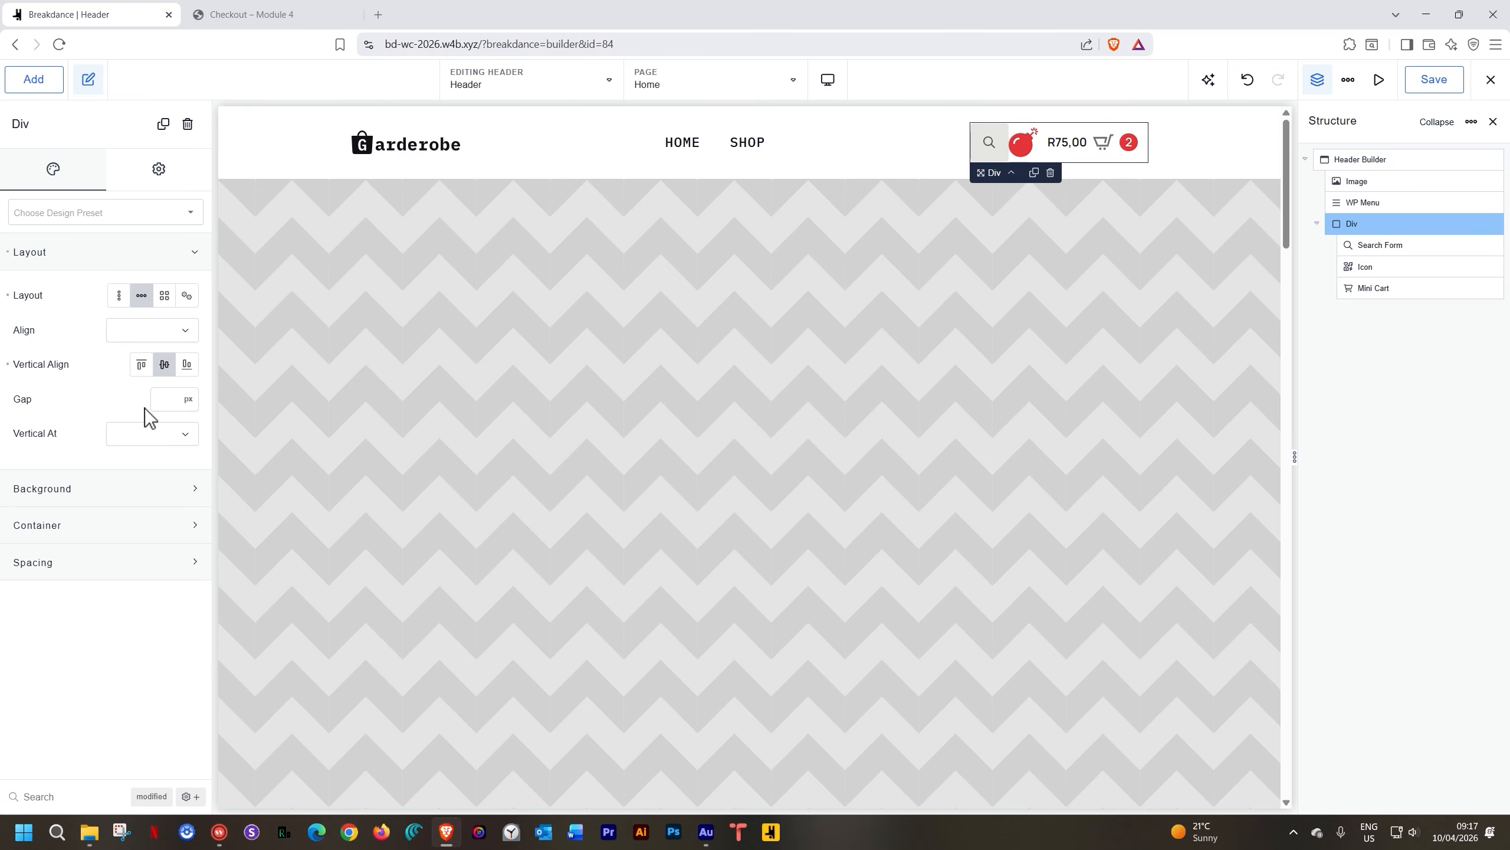
Set the container gap to 15 and swap the header Icon for the library's user icon
{"action": "type", "text": "15"}
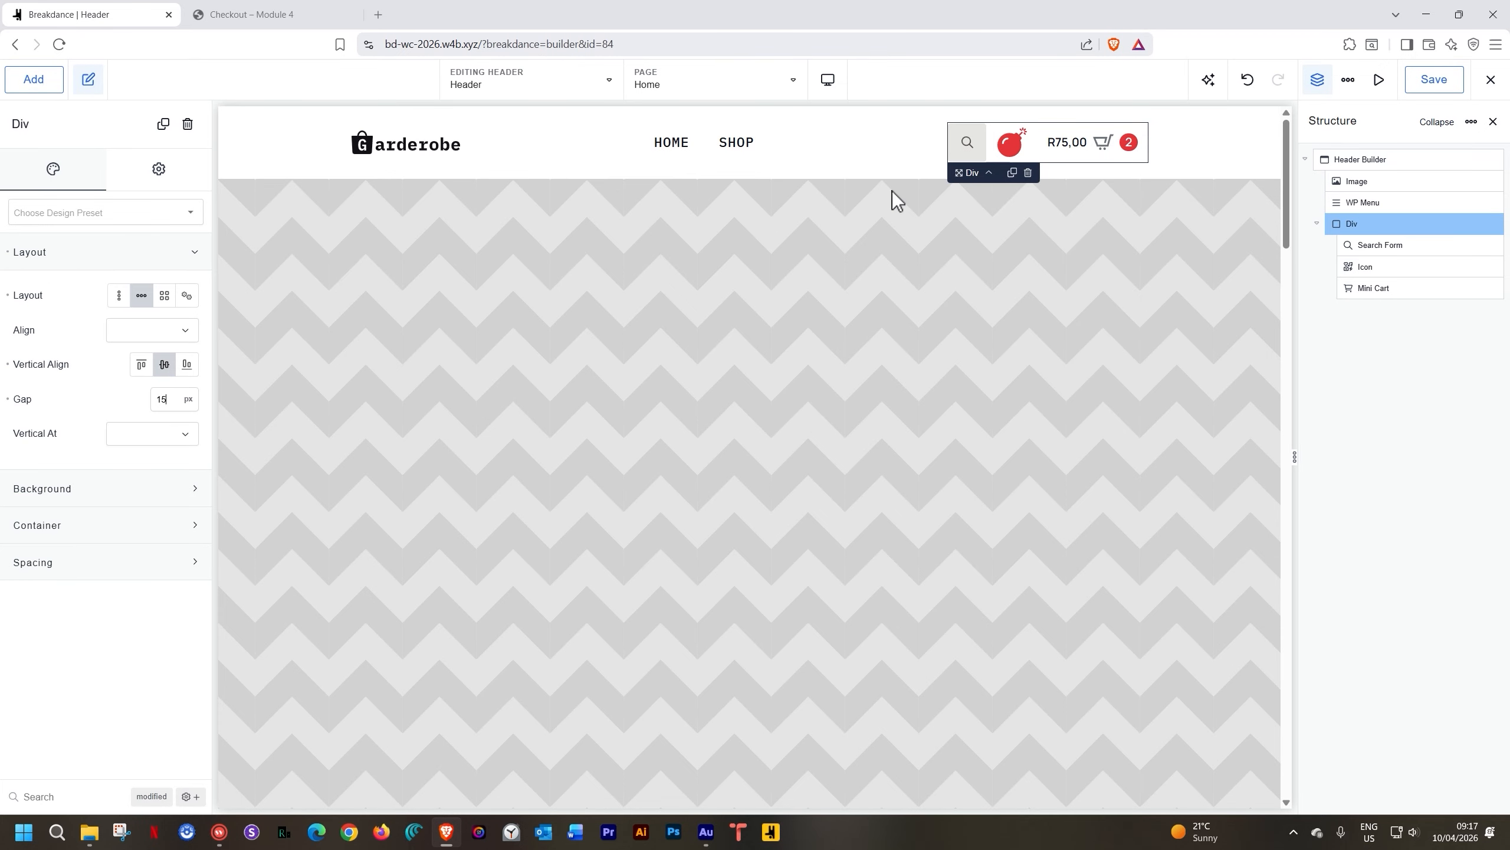
{"action": "left_click", "coordinate": [1018, 140]}
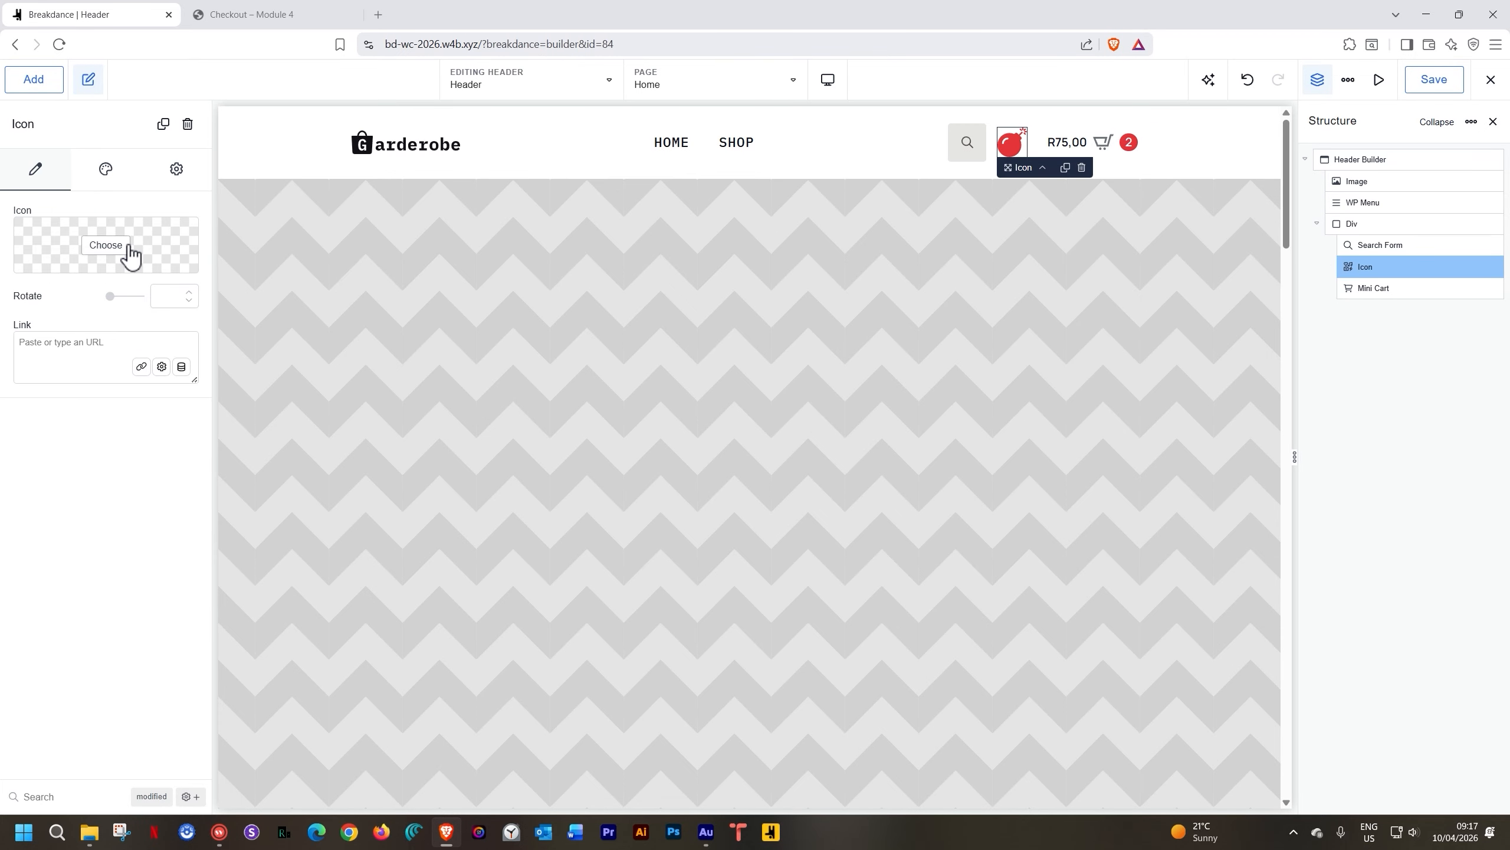
{"action": "left_click", "coordinate": [129, 246]}
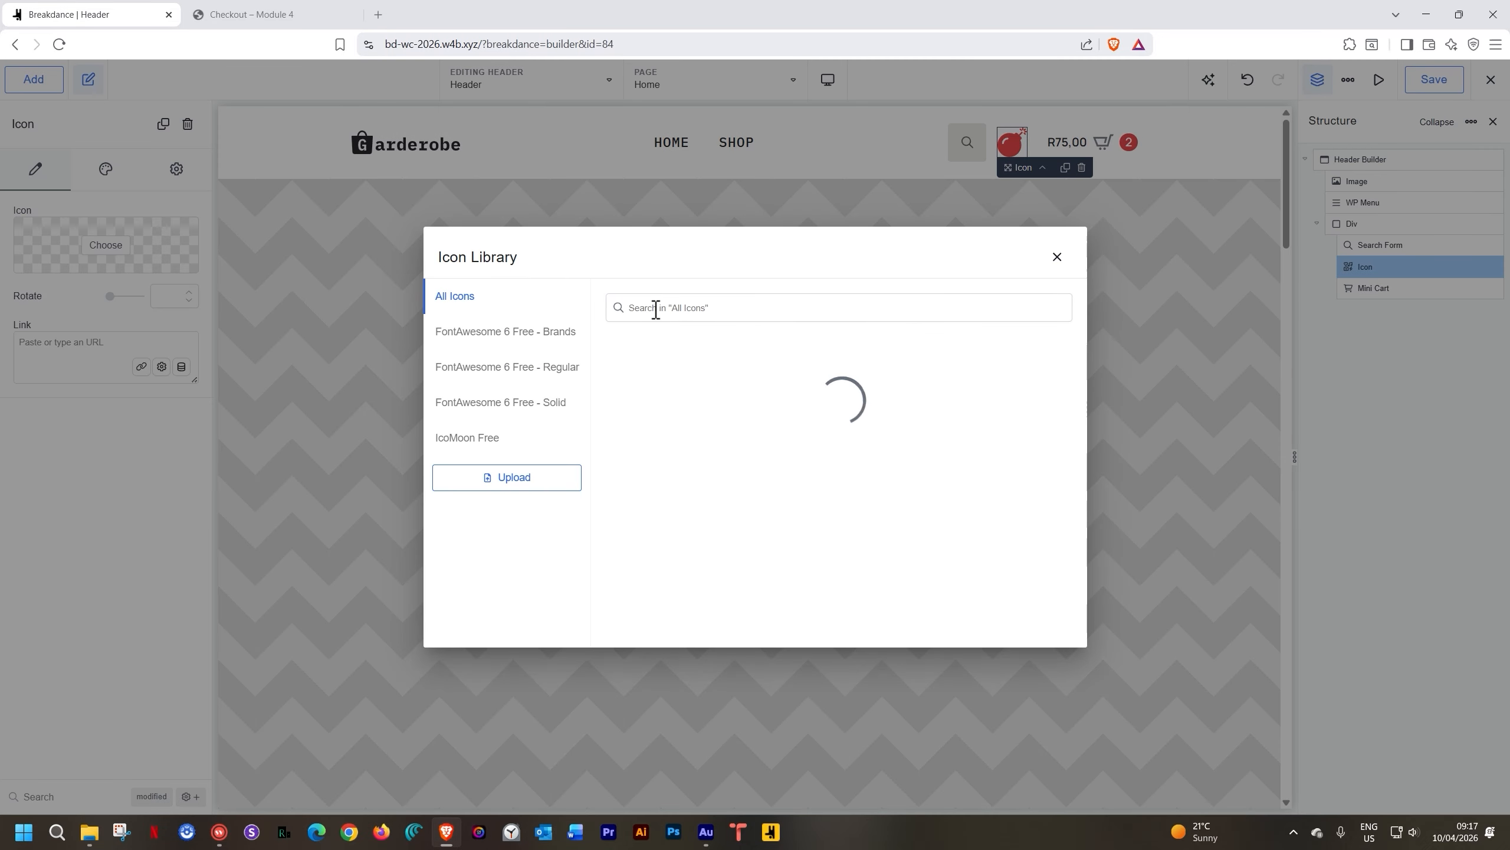
{"action": "type", "text": "user"}
{"action": "scroll", "coordinate": [859, 475], "scroll_direction": "down", "scroll_amount": 2}
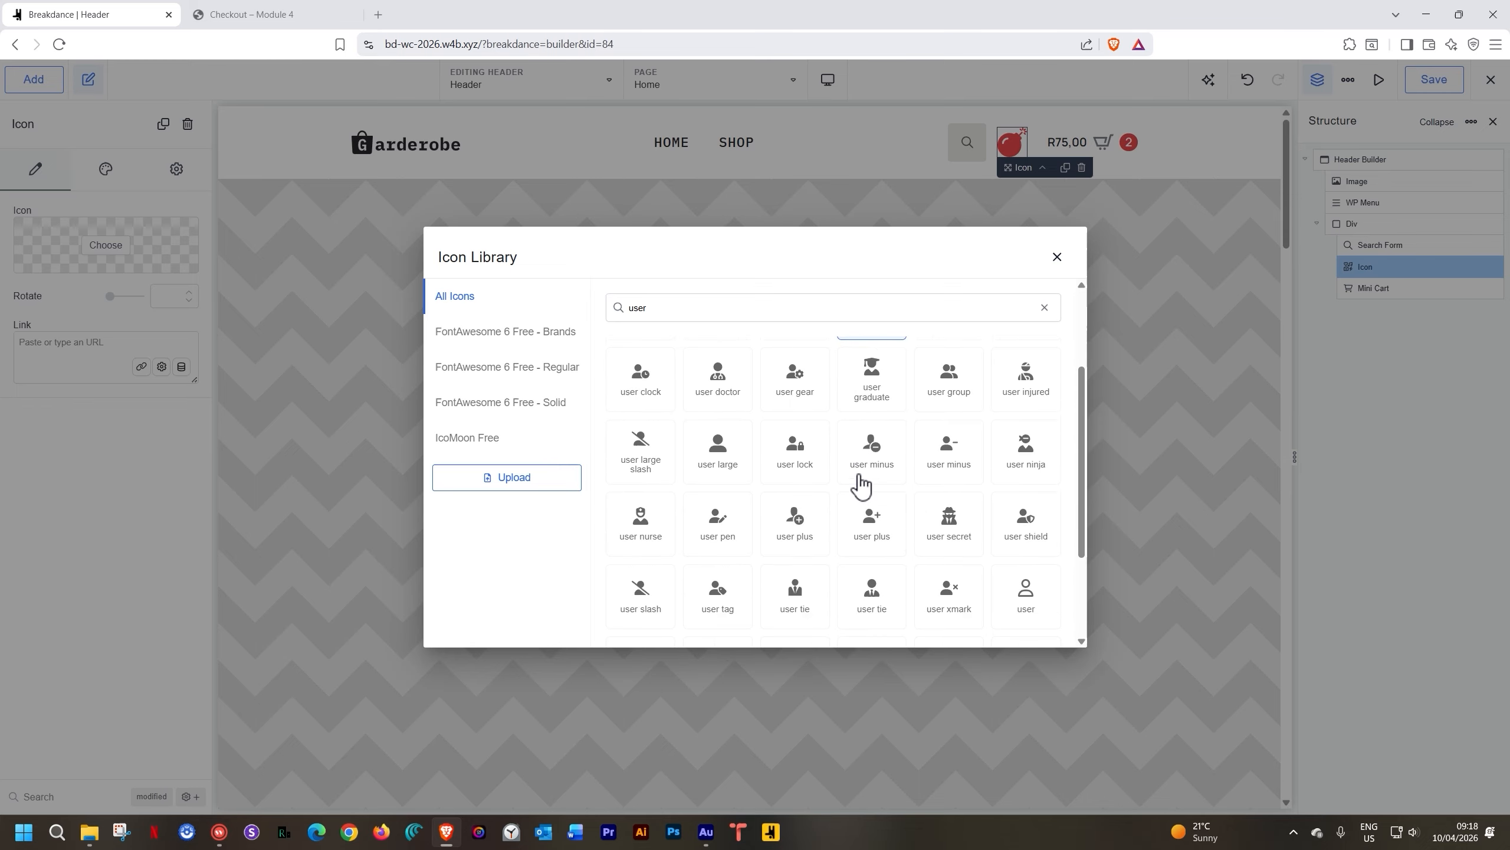
{"action": "scroll", "coordinate": [859, 475], "scroll_direction": "up", "scroll_amount": 2}
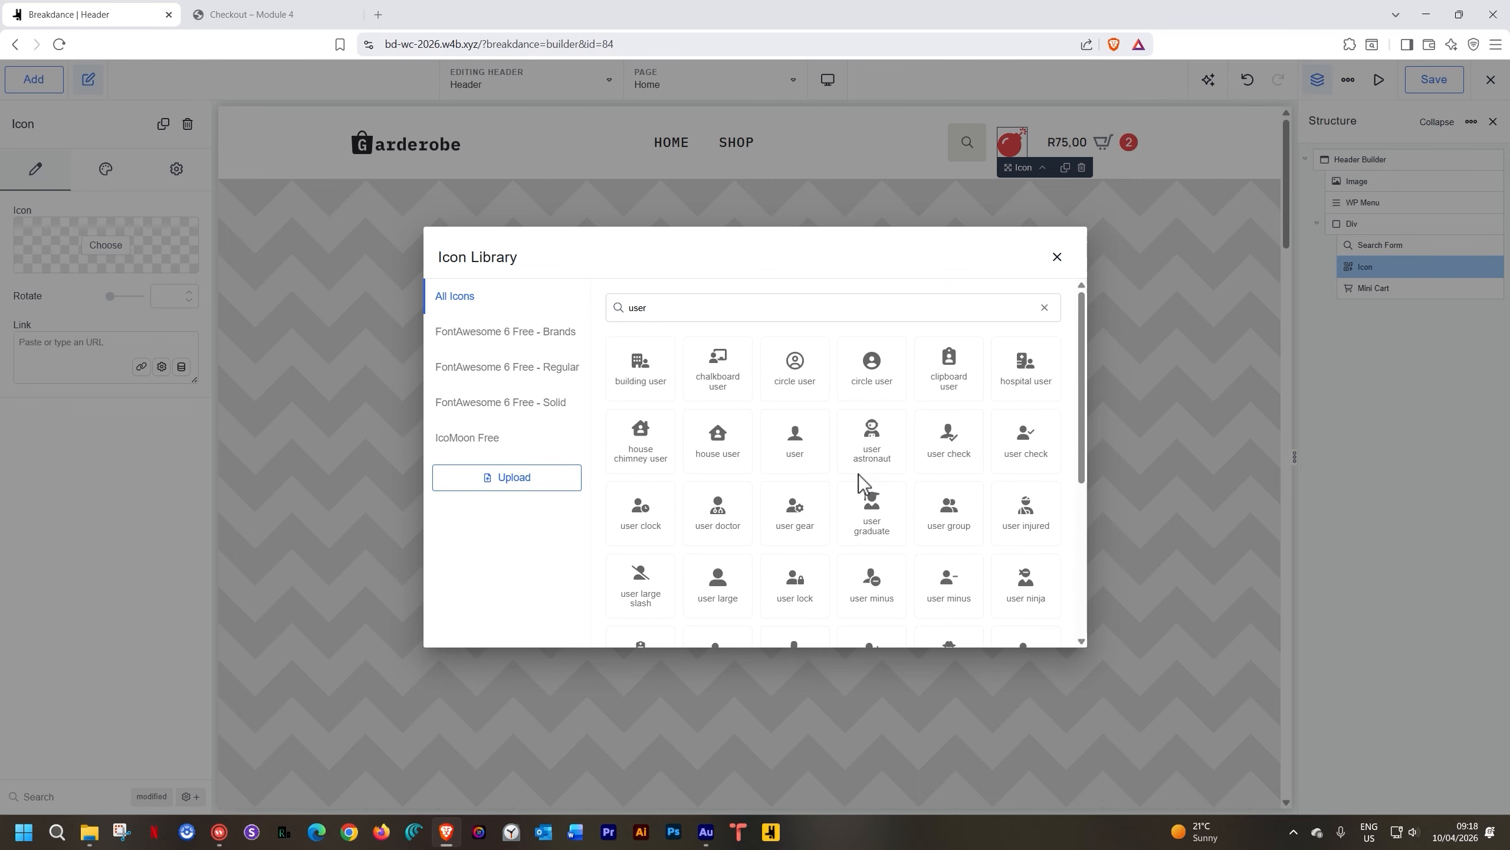
{"action": "left_click", "coordinate": [797, 437]}
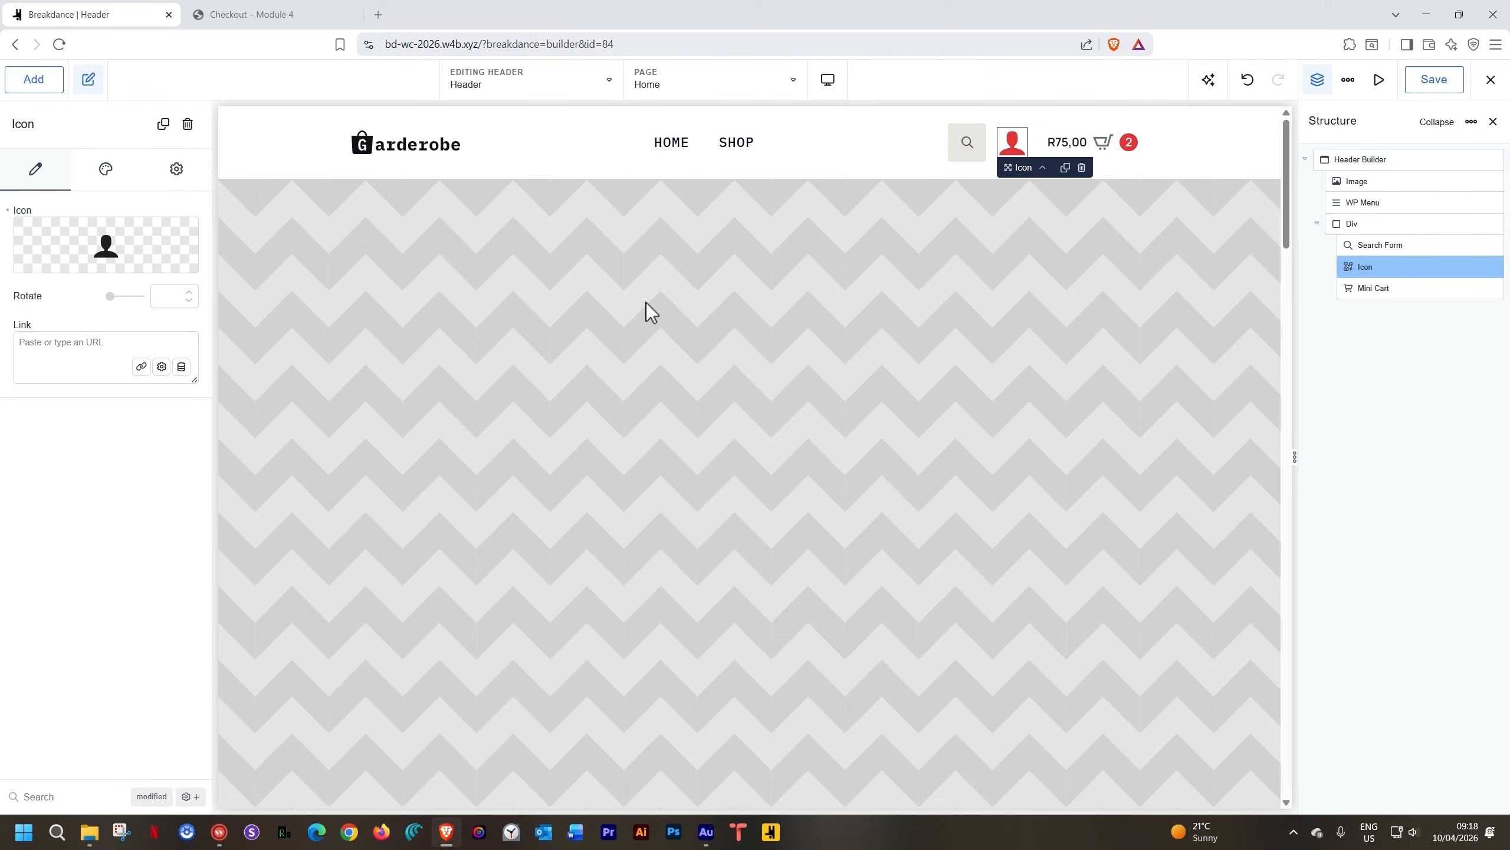
Set the user icon's size to 36 px in its Design settings
{"action": "left_click", "coordinate": [102, 178]}
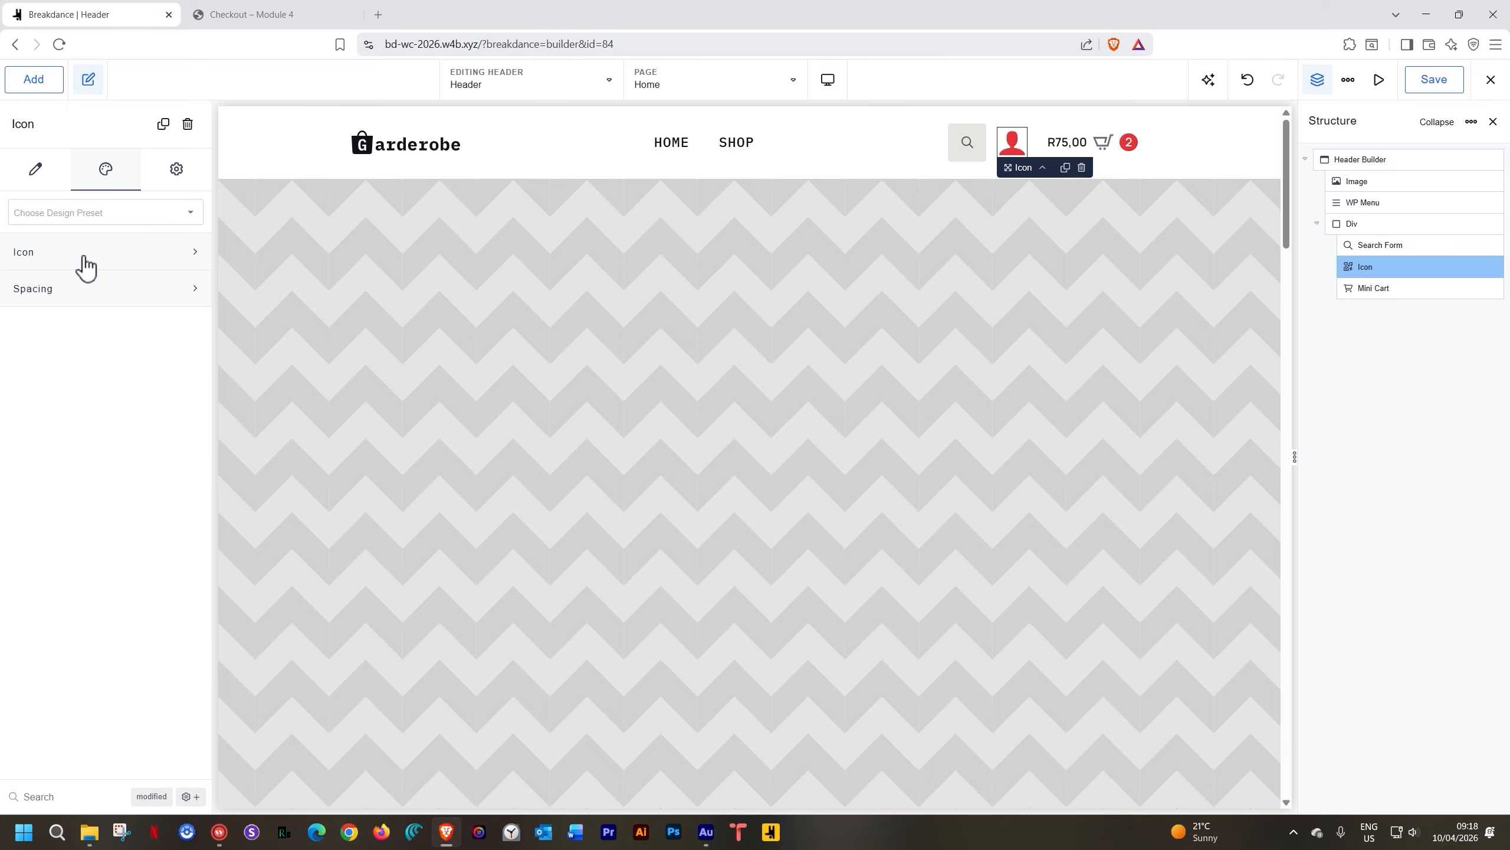
{"action": "left_click", "coordinate": [82, 252]}
{"action": "left_click", "coordinate": [157, 329]}
{"action": "type", "text": "18"}
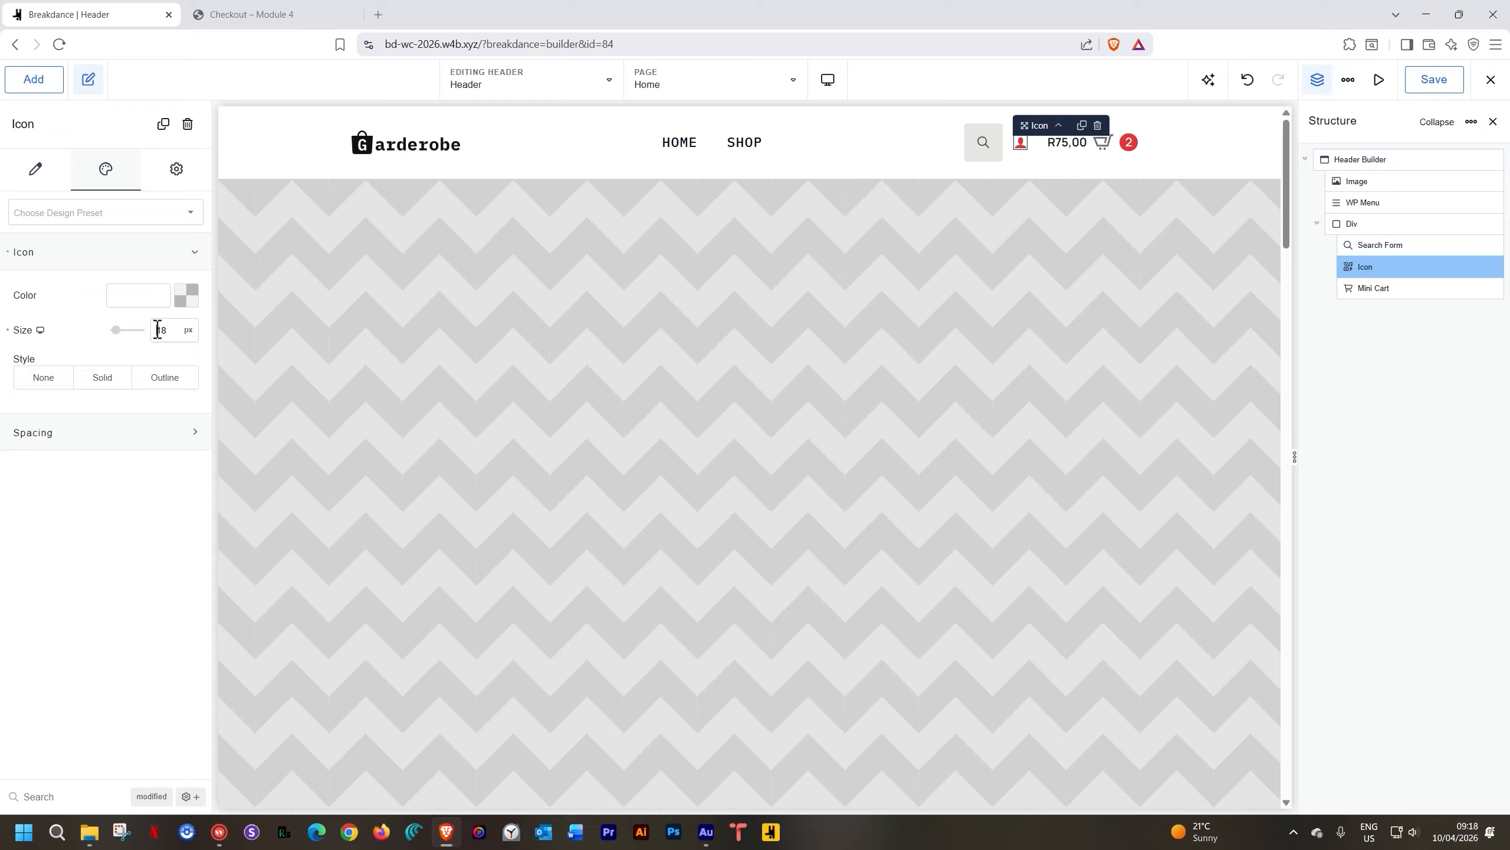
{"action": "left_click", "coordinate": [155, 329]}
{"action": "double_click", "coordinate": [159, 327]}
{"action": "type", "text": "36"}
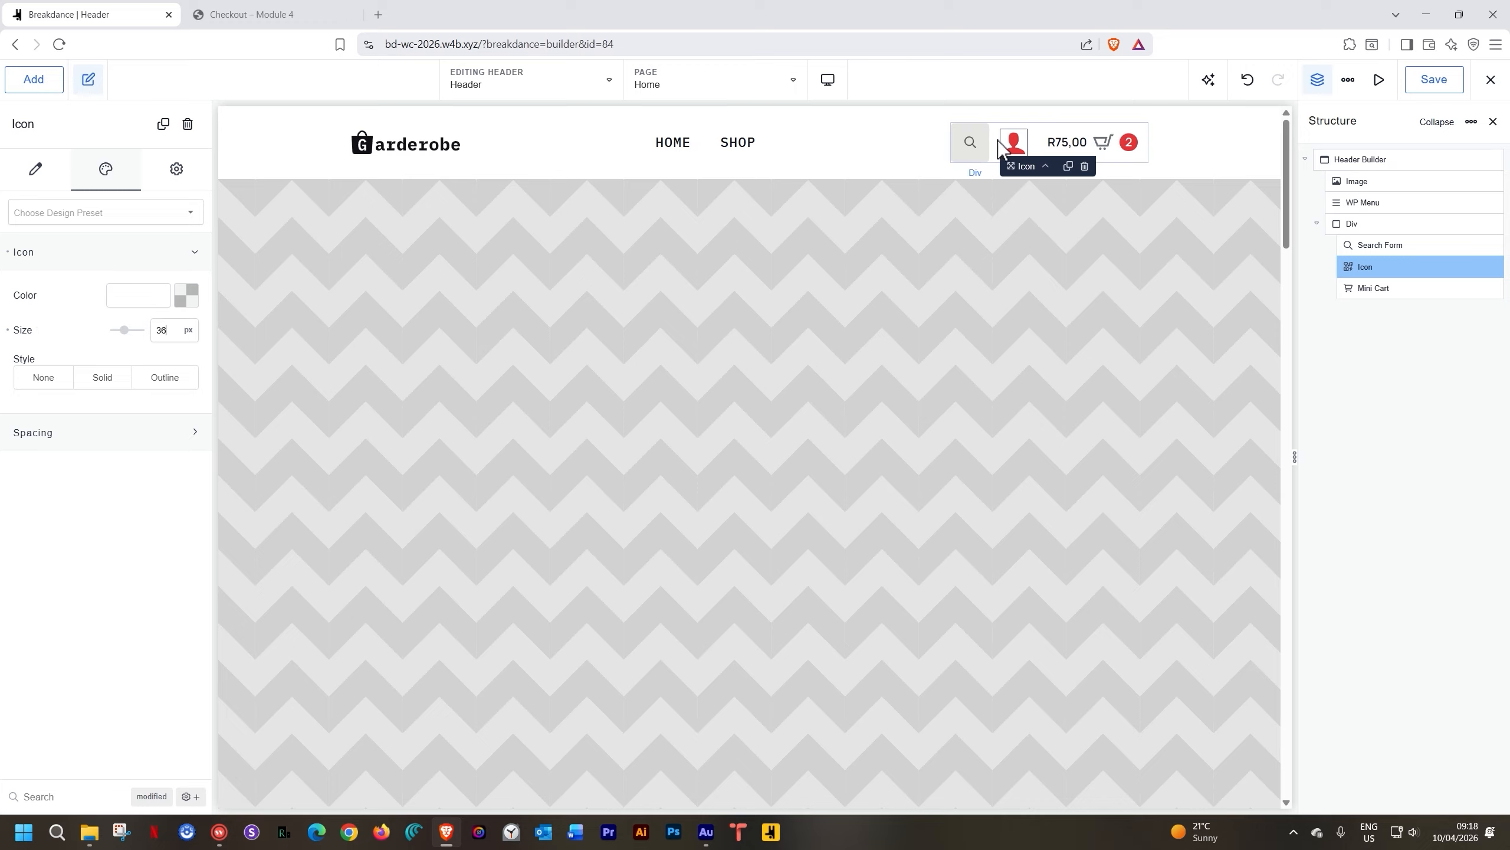
Give the icon's wrapper a 15 px left margin
{"action": "left_click", "coordinate": [176, 172]}
{"action": "left_click", "coordinate": [110, 210]}
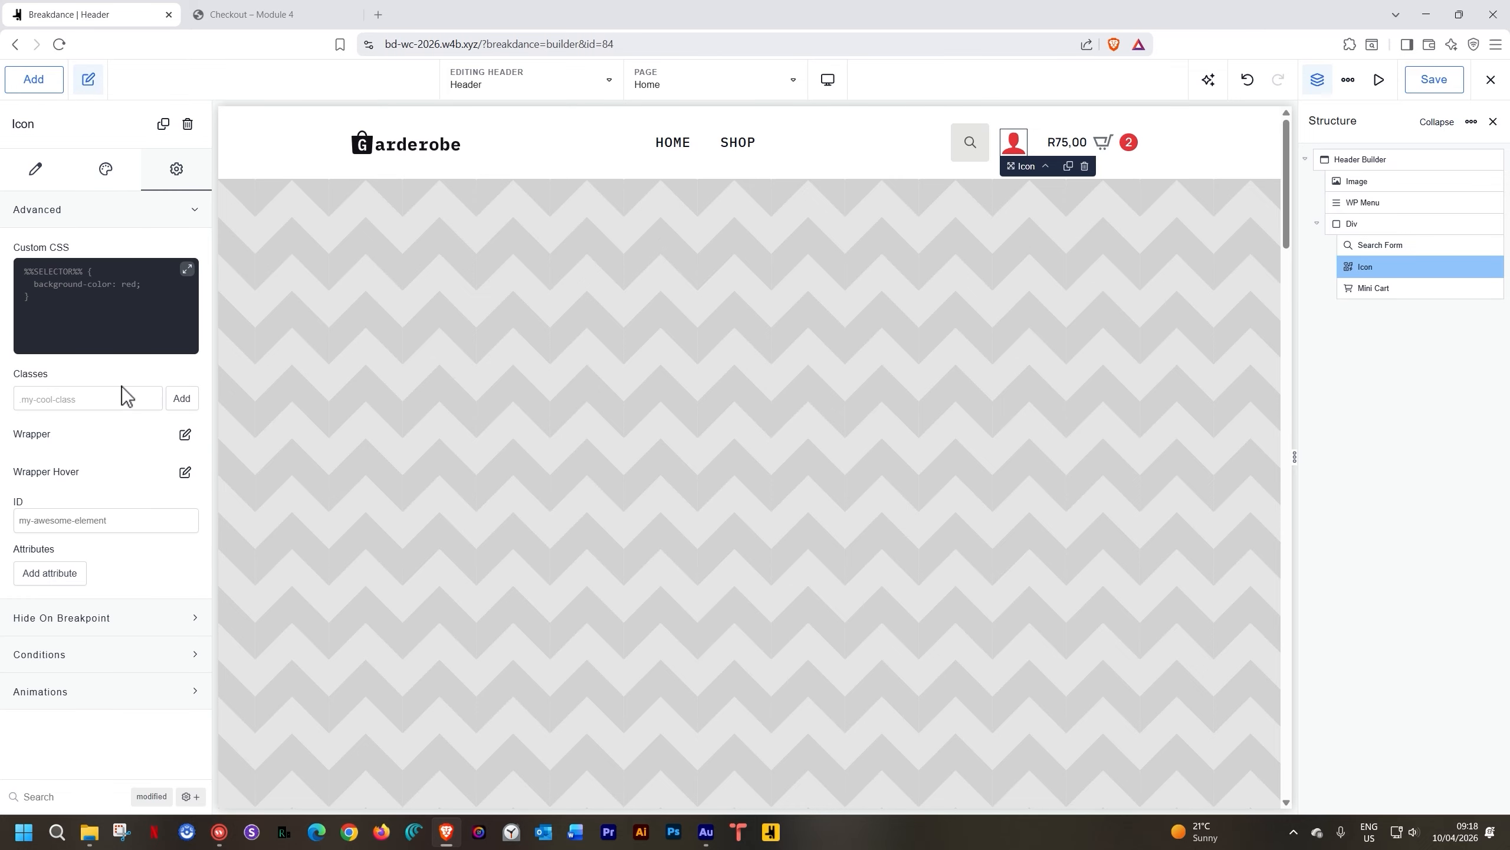
{"action": "left_click", "coordinate": [185, 433]}
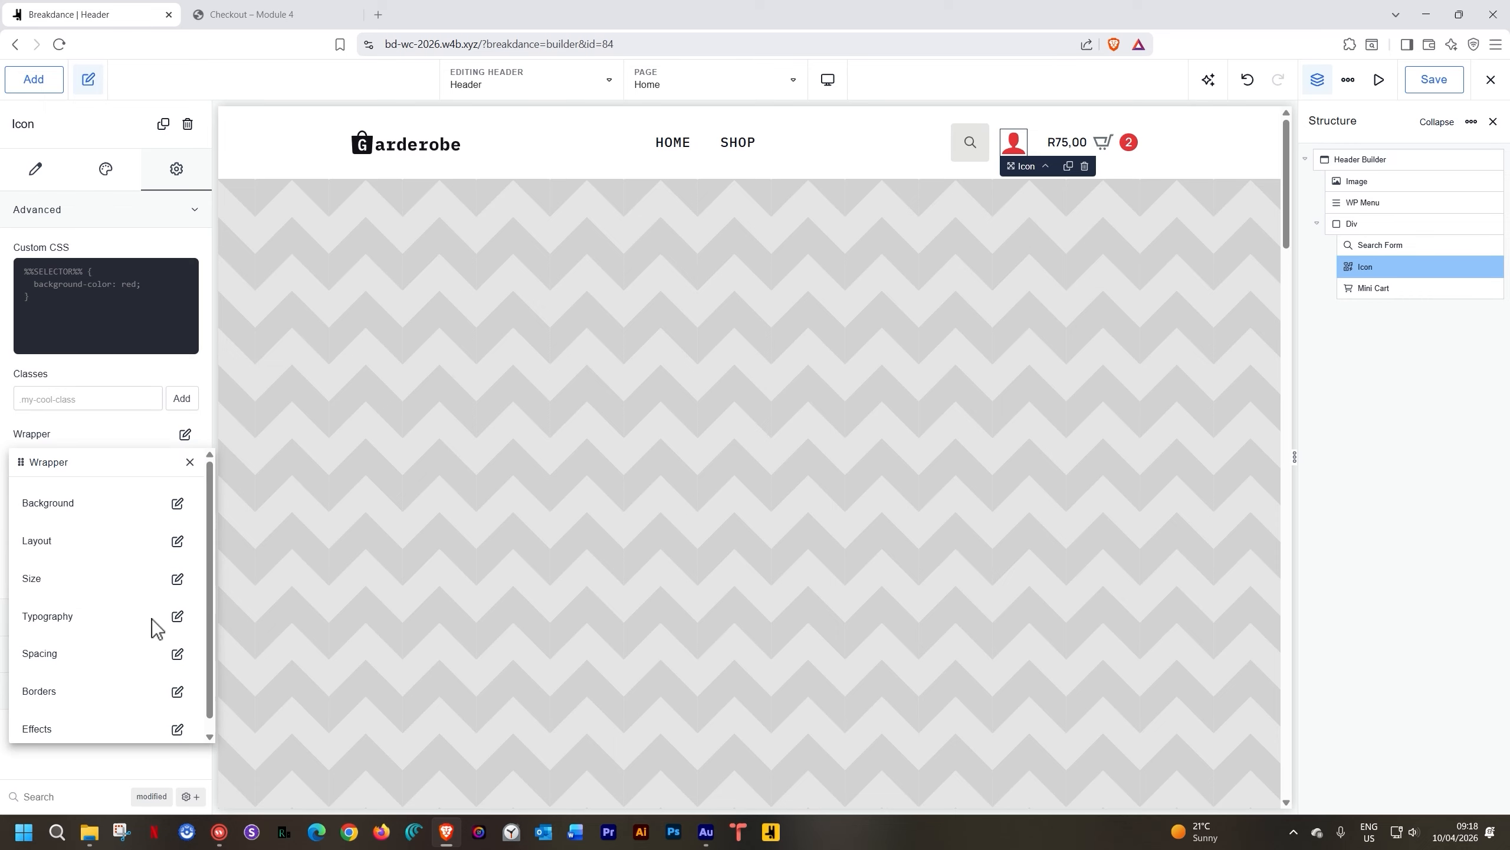
{"action": "left_click", "coordinate": [176, 654]}
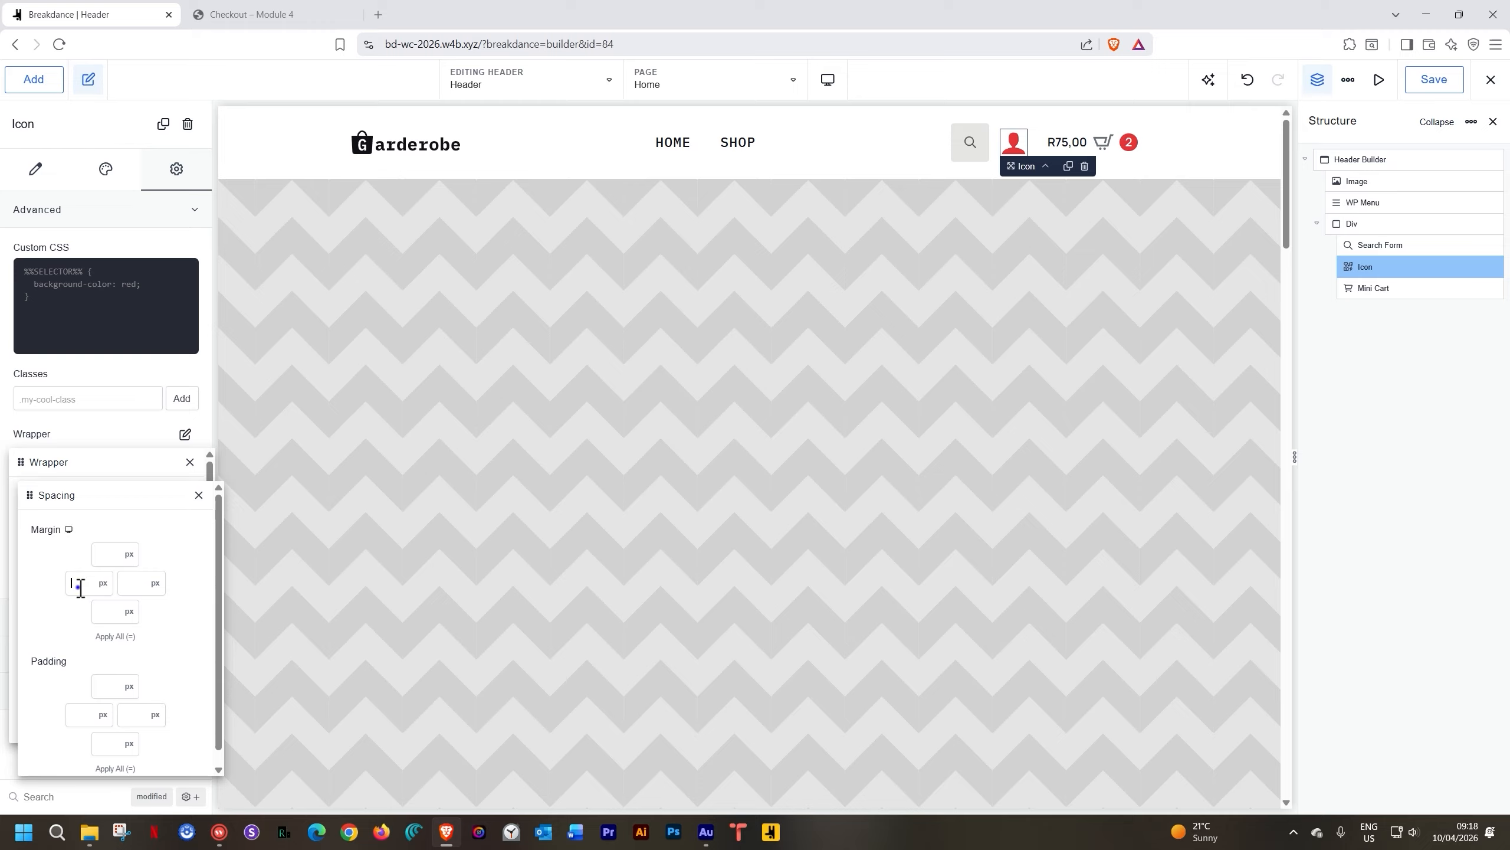
{"action": "type", "text": "15"}
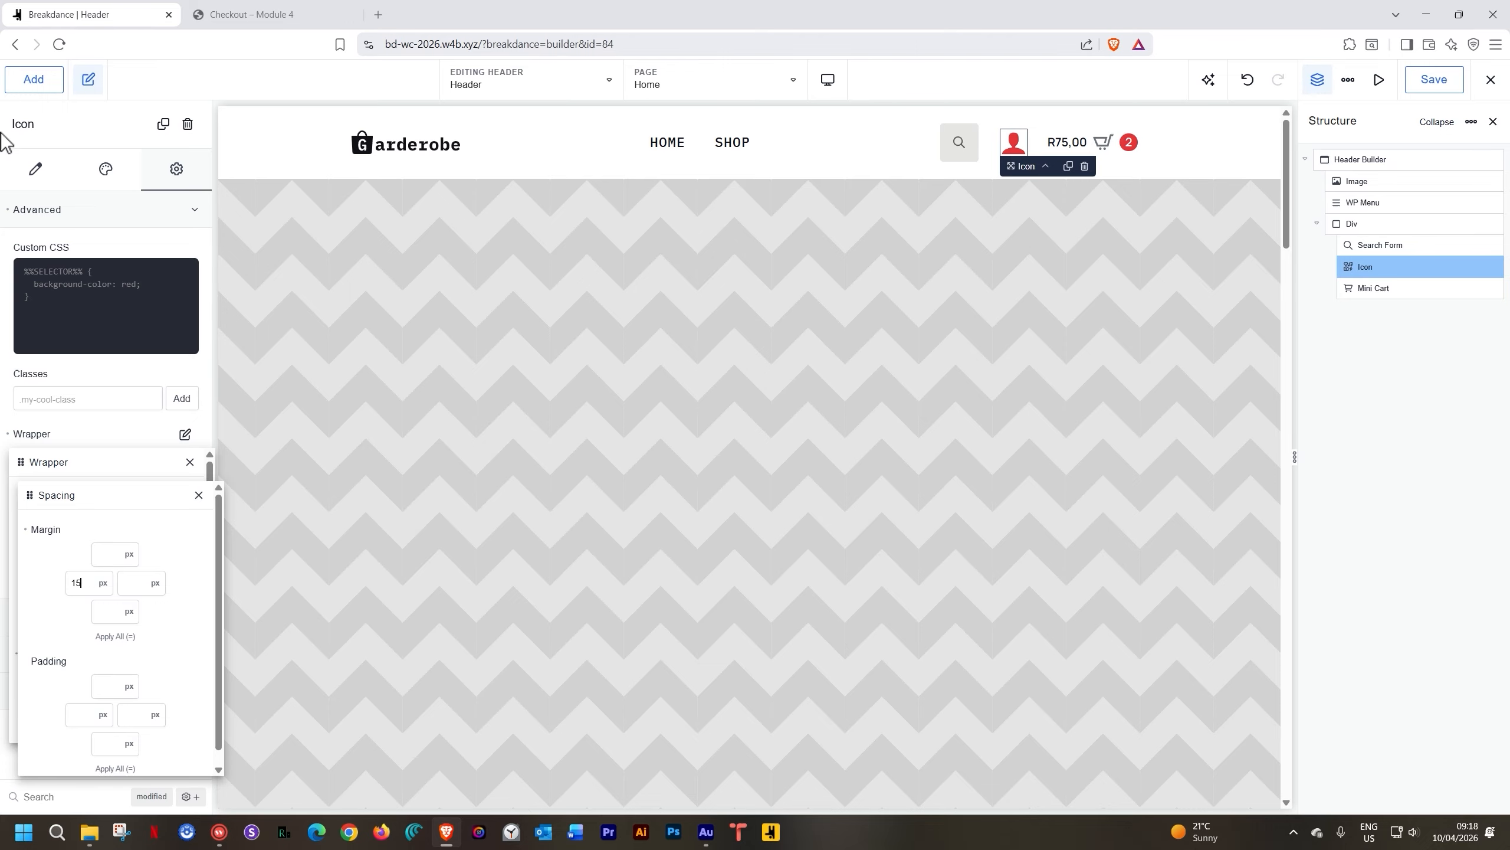
Link the user icon to the My account page and save the header
{"action": "left_click", "coordinate": [37, 171]}
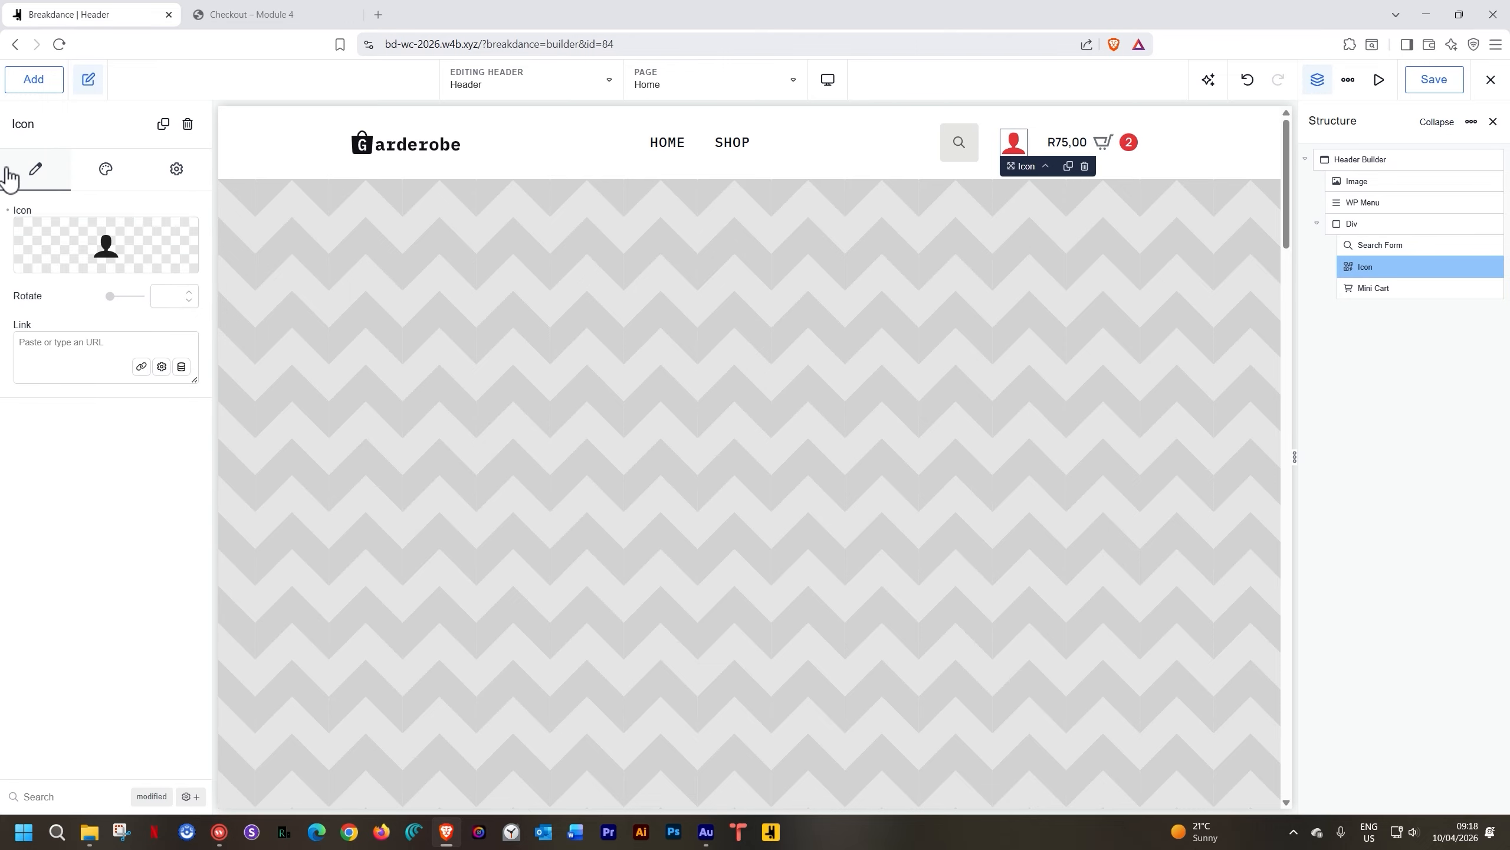
{"action": "left_click", "coordinate": [40, 339]}
{"action": "left_click", "coordinate": [141, 366]}
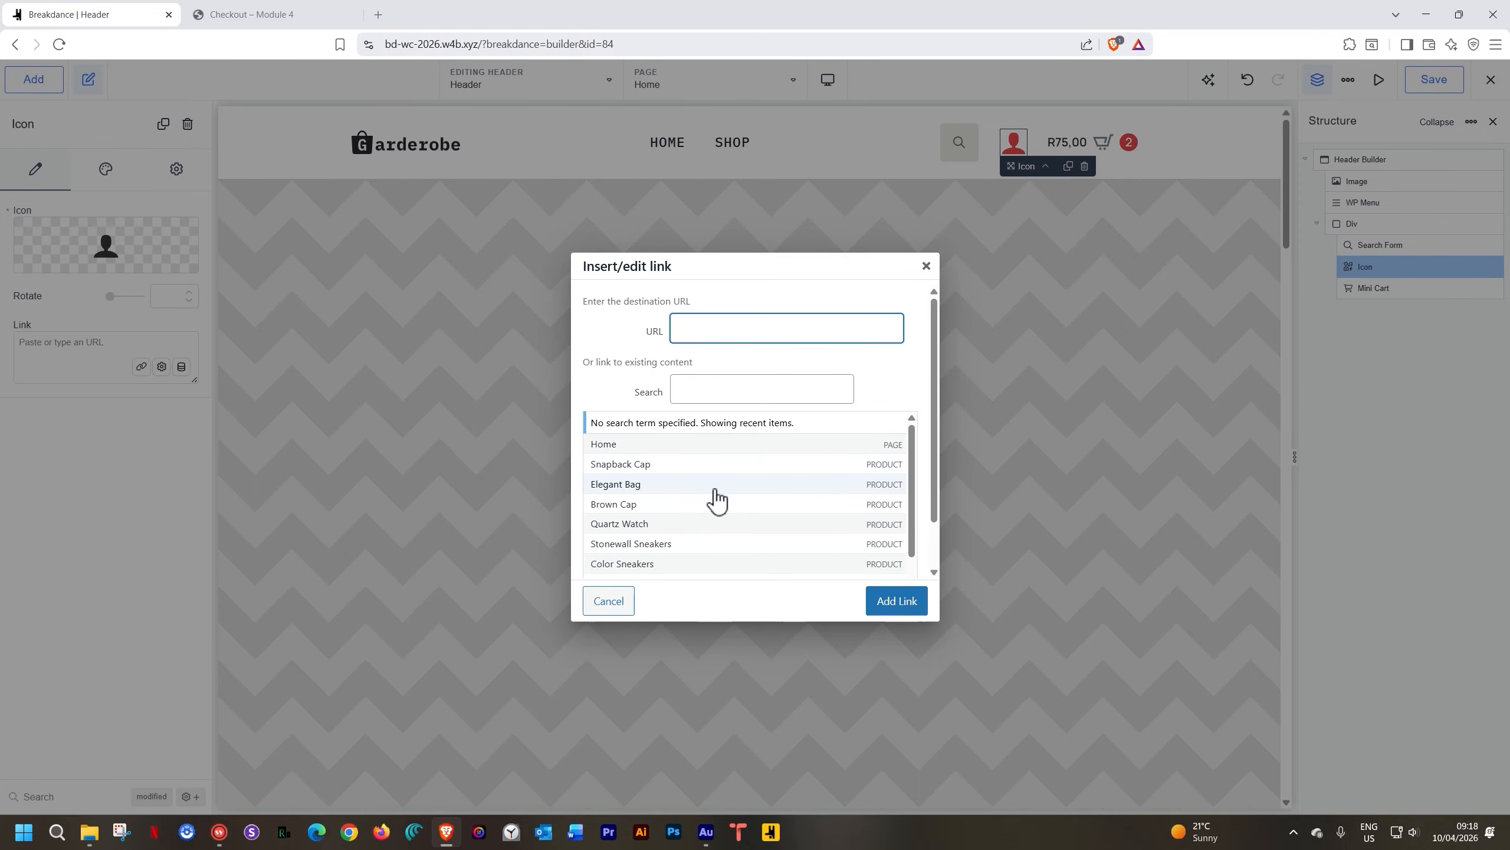
{"action": "scroll", "coordinate": [711, 503], "scroll_direction": "down", "scroll_amount": 5}
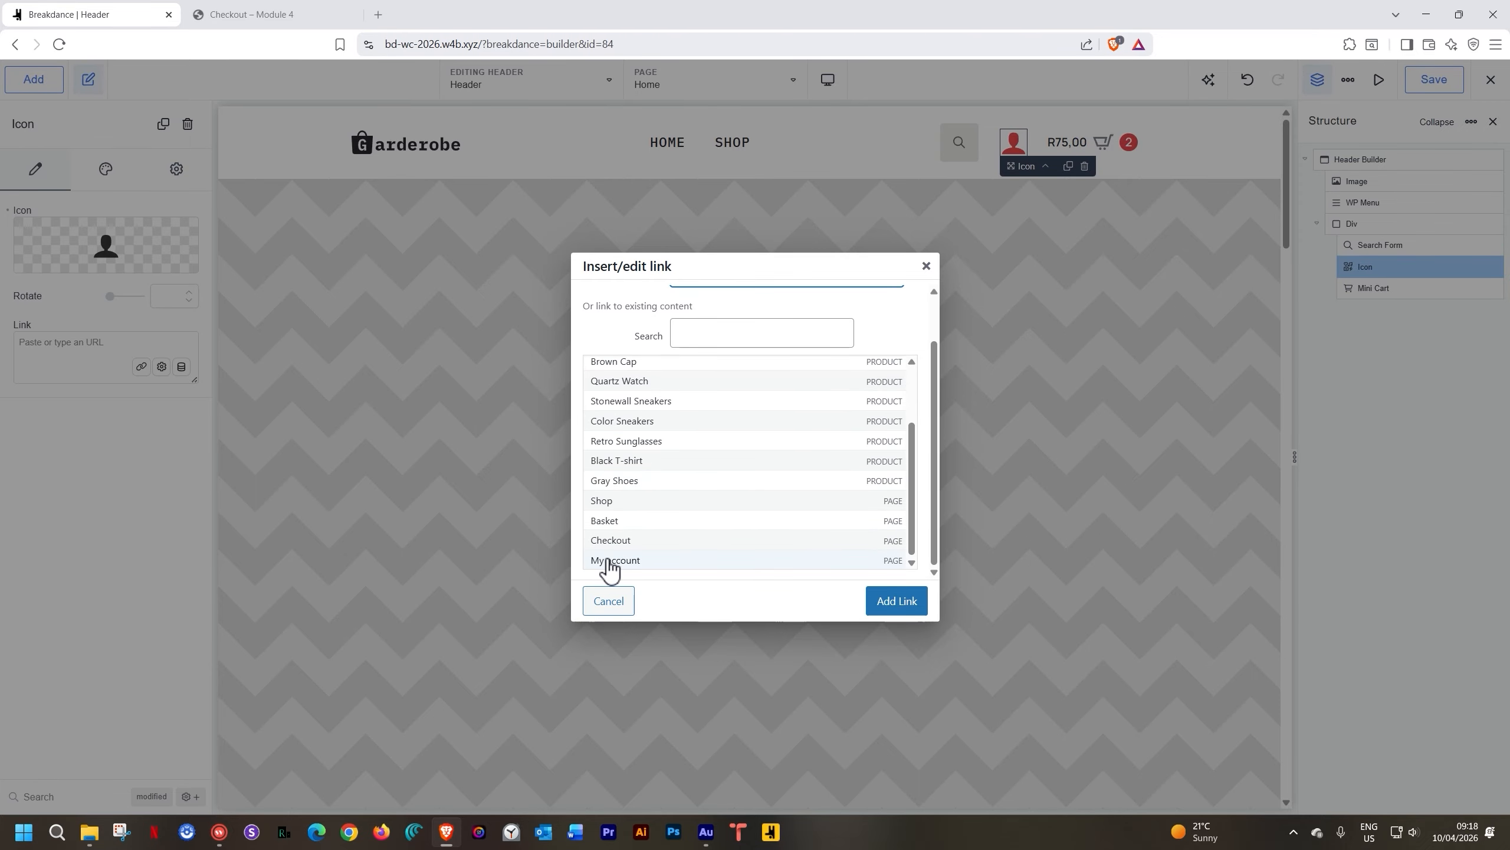
{"action": "left_click", "coordinate": [612, 562]}
{"action": "left_click", "coordinate": [903, 607]}
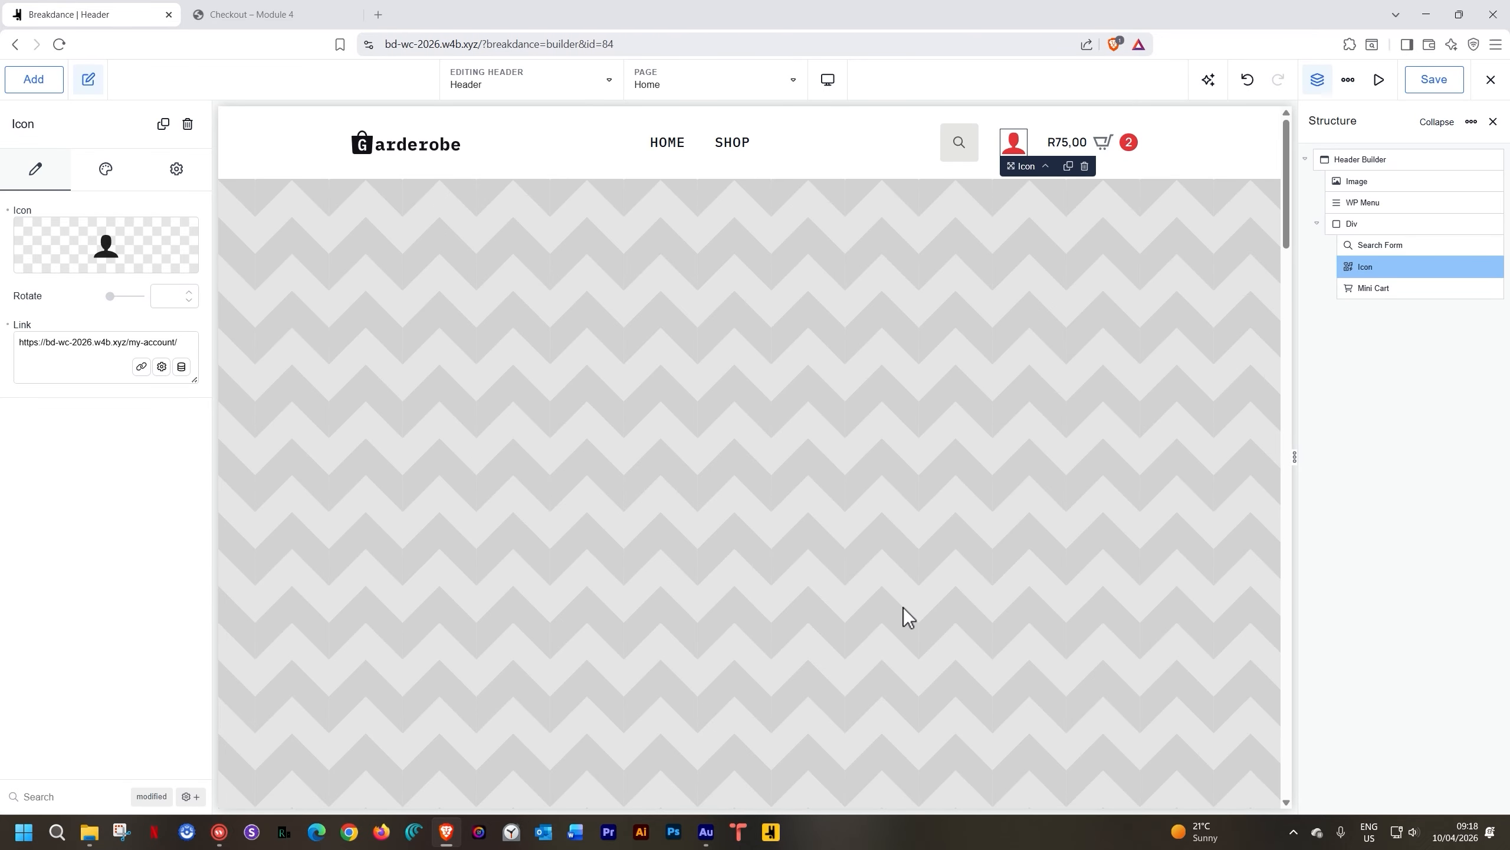
{"action": "left_click", "coordinate": [1431, 83]}
{"action": "left_click", "coordinate": [272, 15]}
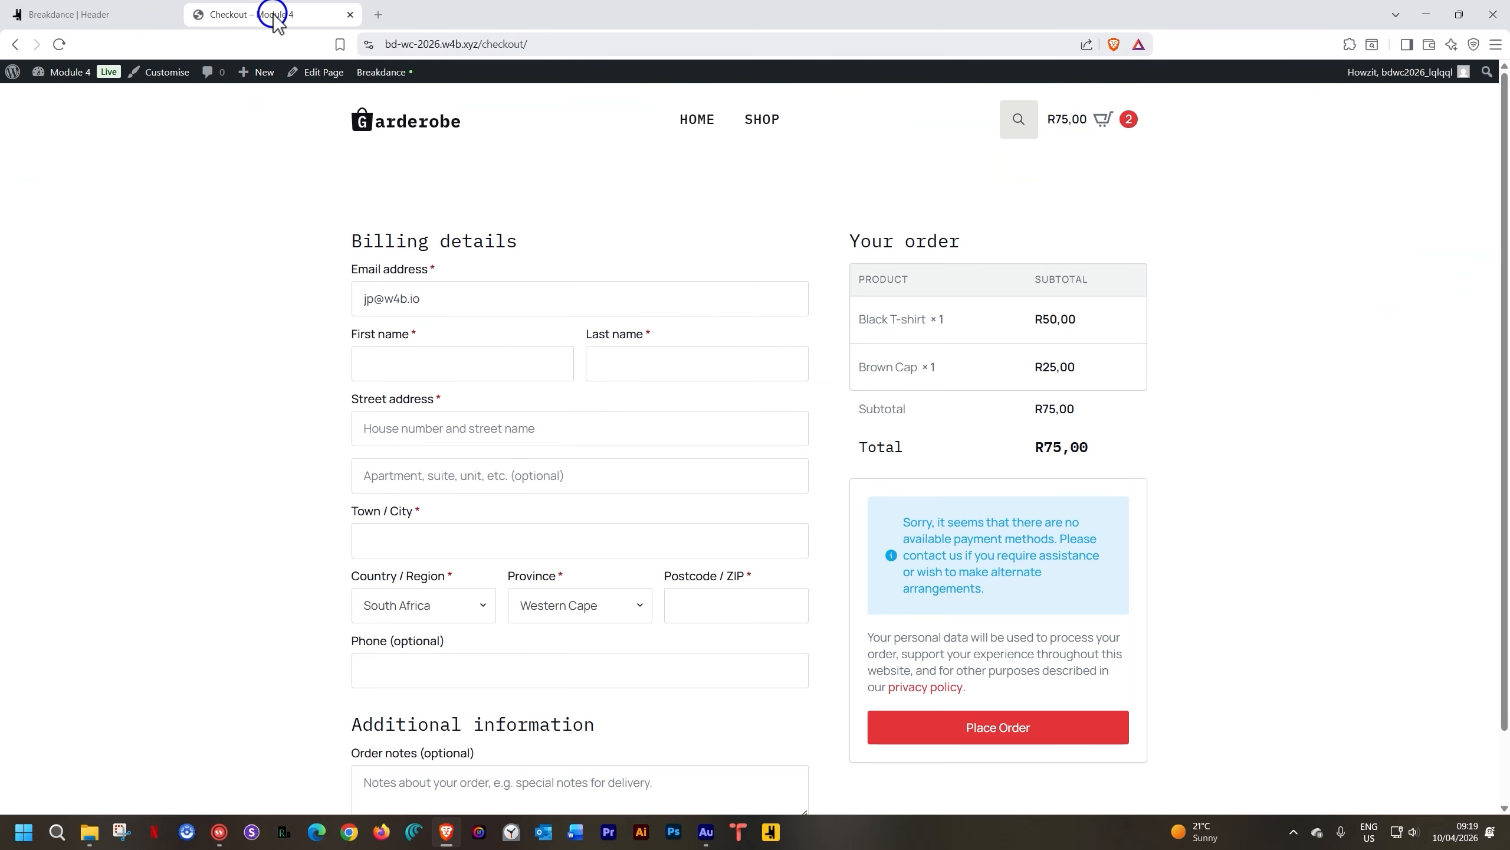
Reload the Checkout page, follow the header user icon to My account, then close that tab
{"action": "left_click", "coordinate": [57, 45]}
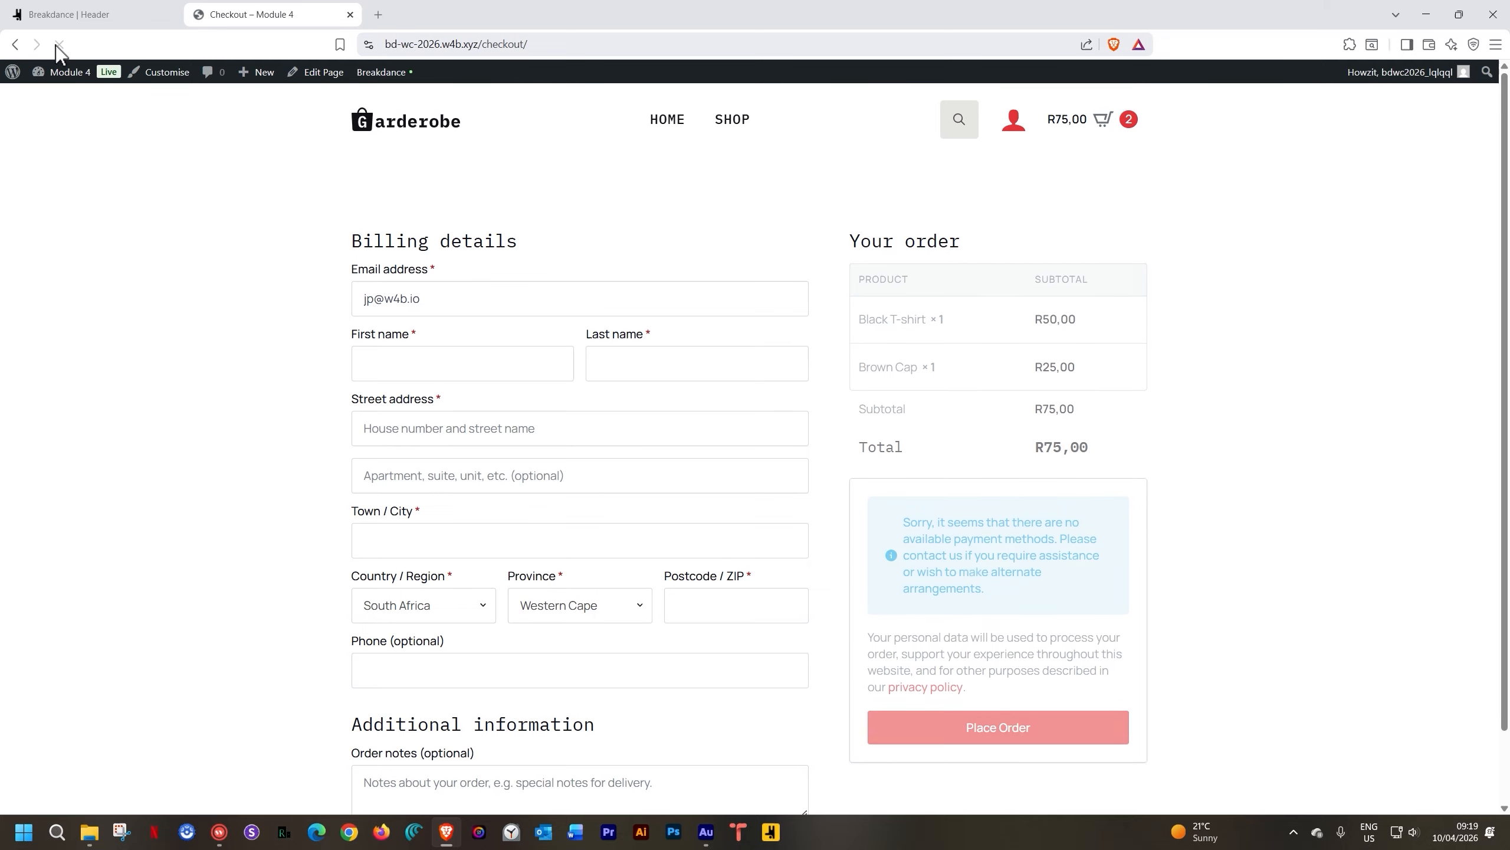
{"action": "left_click", "coordinate": [1015, 130]}
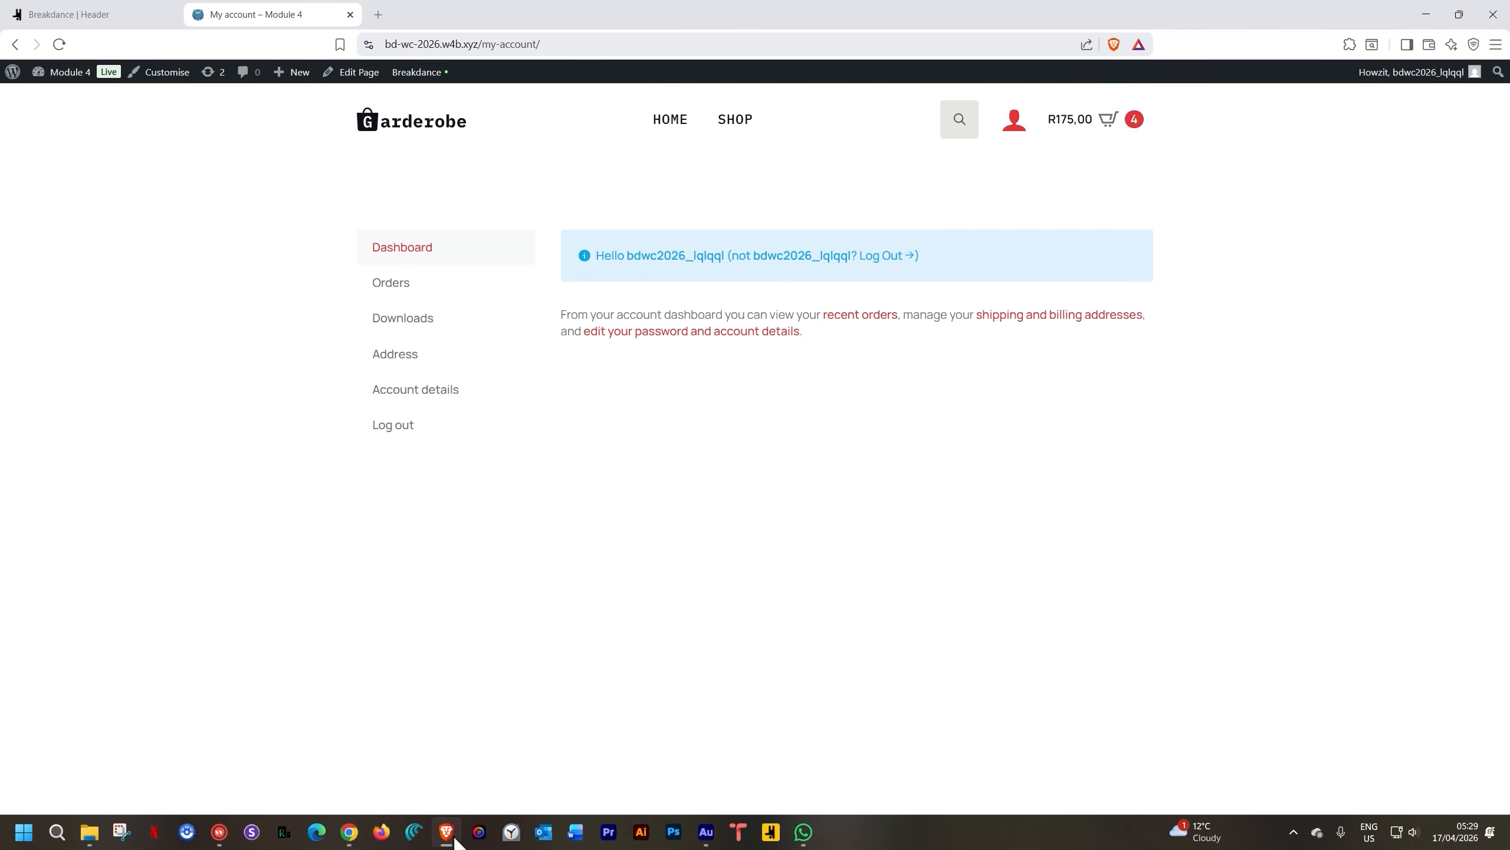
{"action": "left_click", "coordinate": [350, 15]}
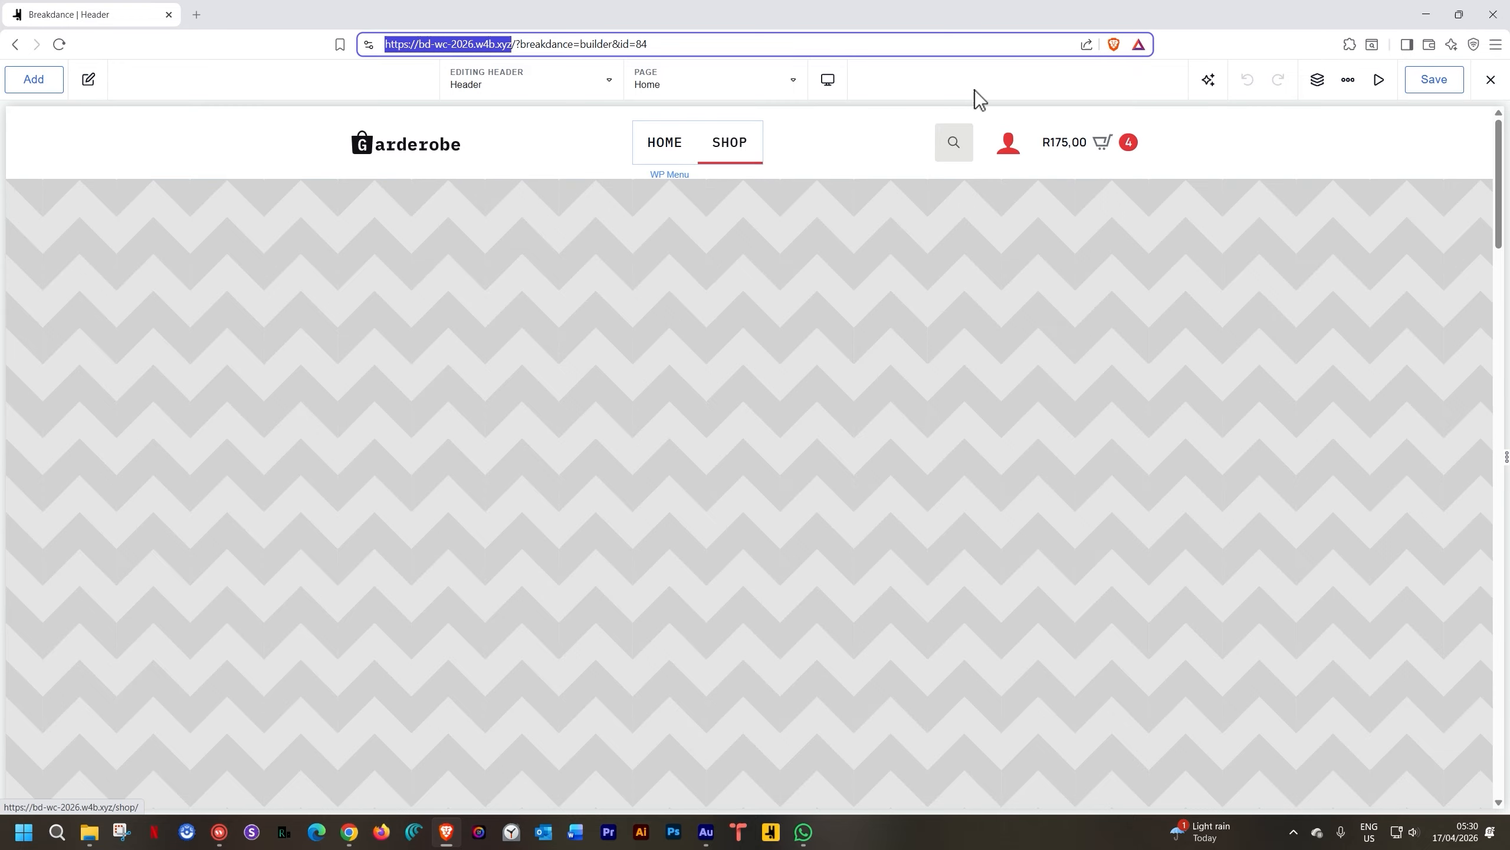
Exit the builder to WordPress and open the Home page in Breakdance from All Pages
{"action": "left_click", "coordinate": [1491, 79]}
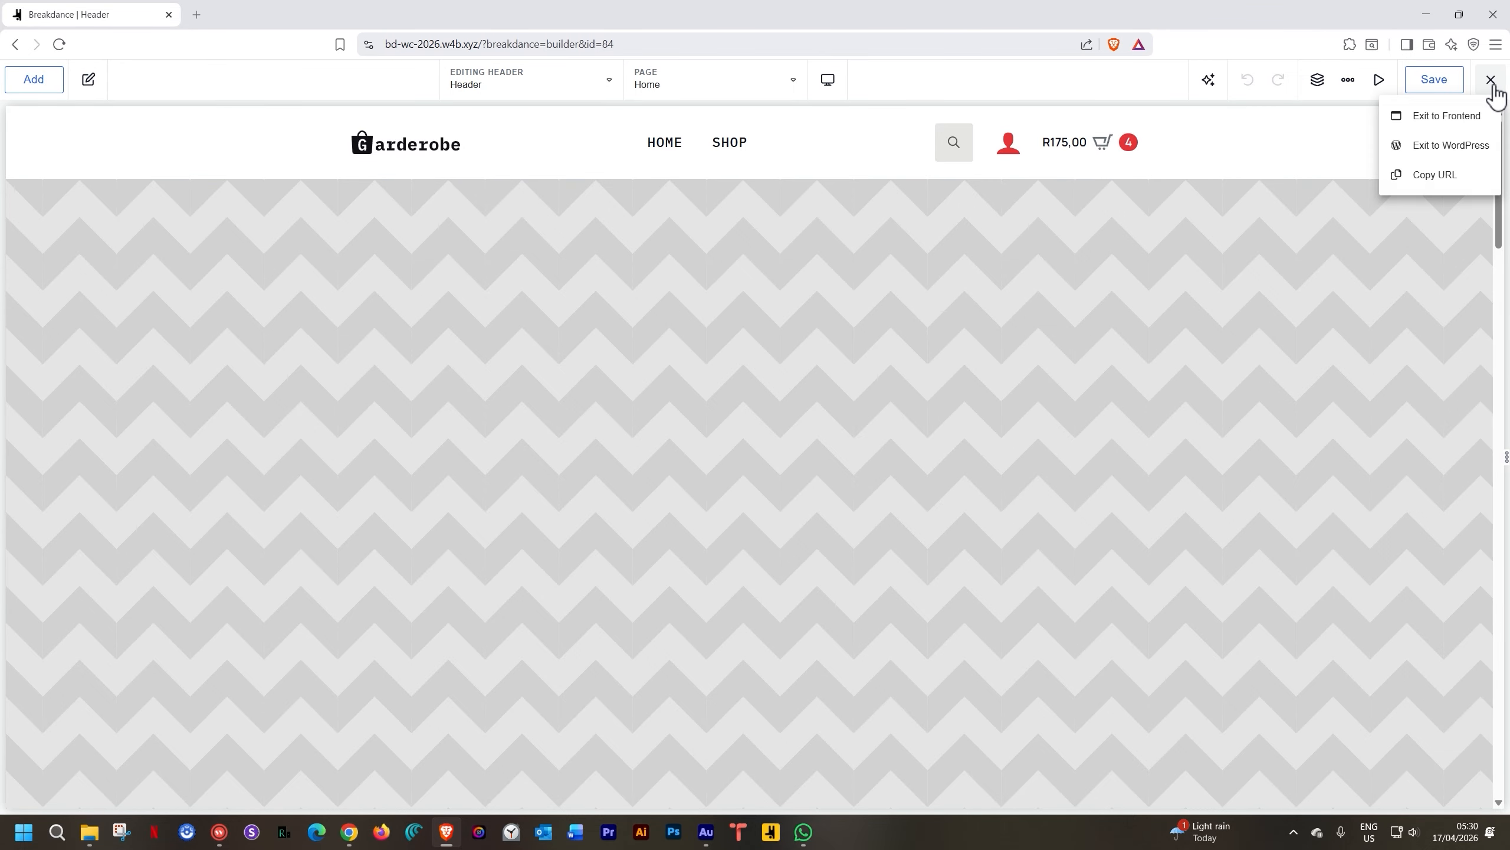
{"action": "left_click", "coordinate": [1441, 153]}
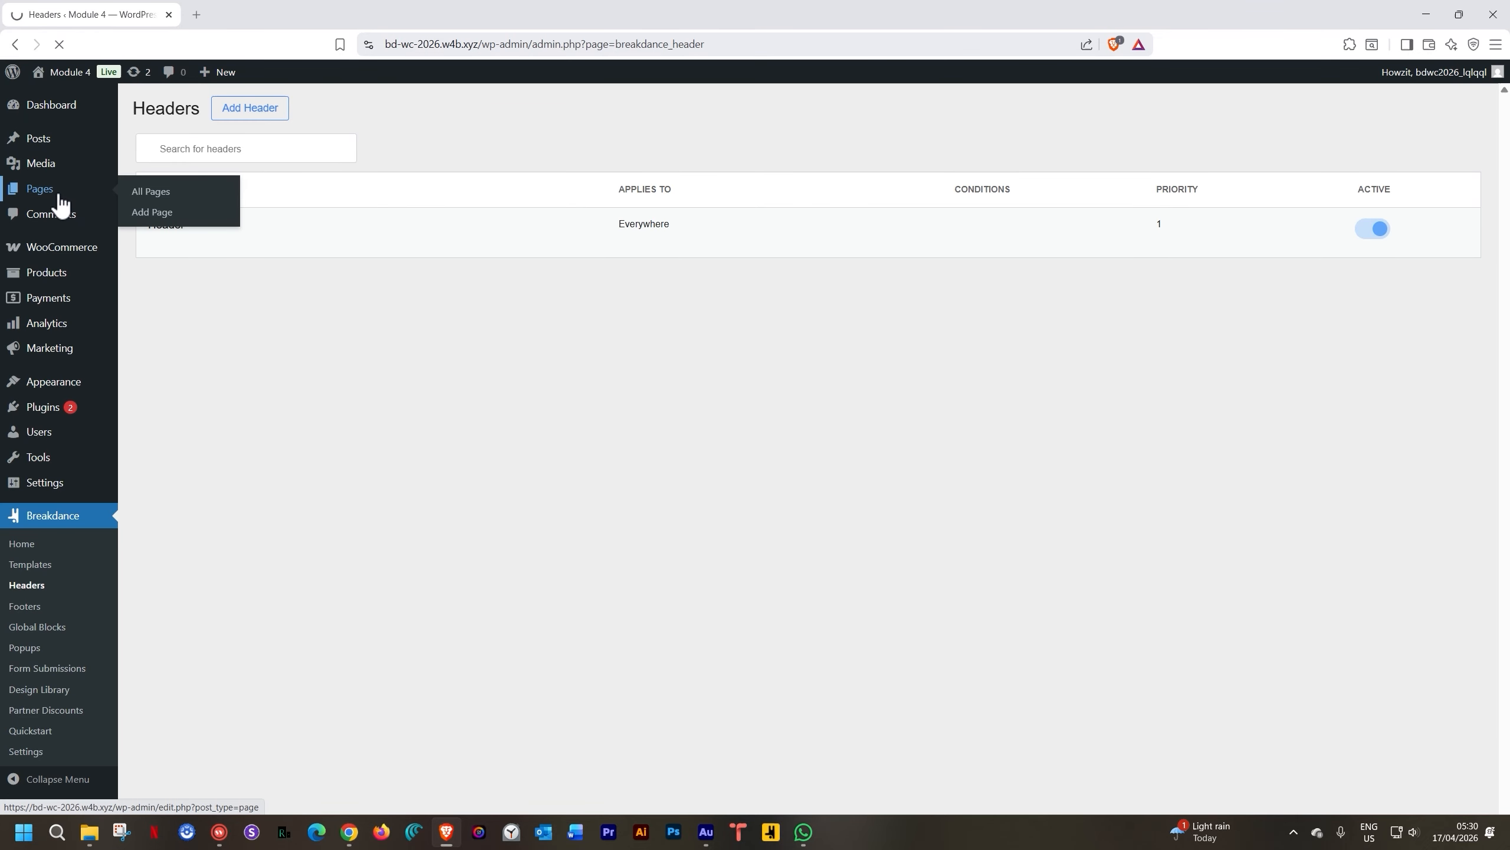
{"action": "left_click", "coordinate": [58, 193]}
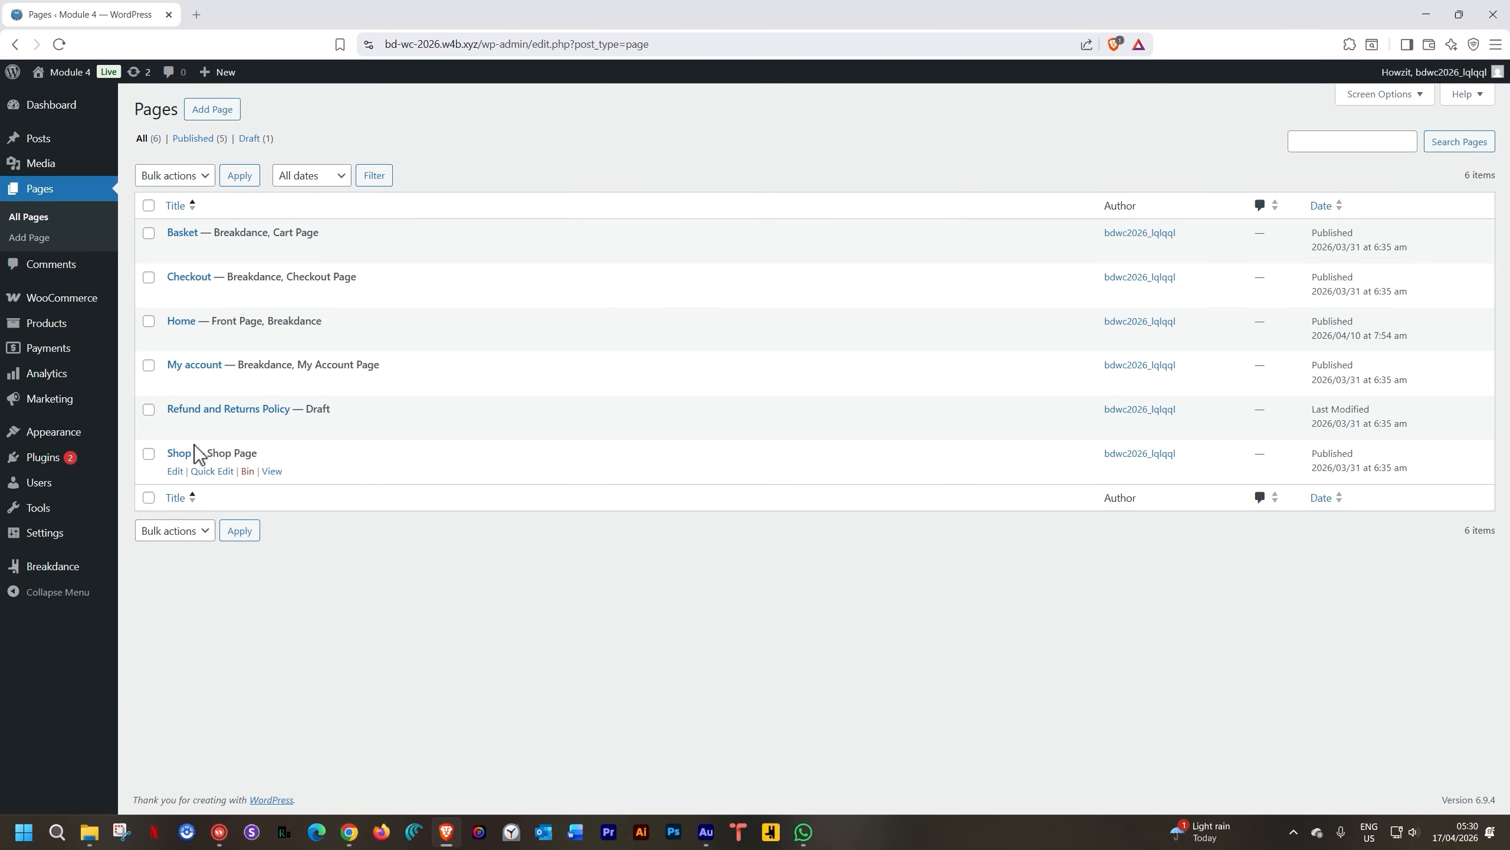
{"action": "mouse_move", "coordinate": [192, 324]}
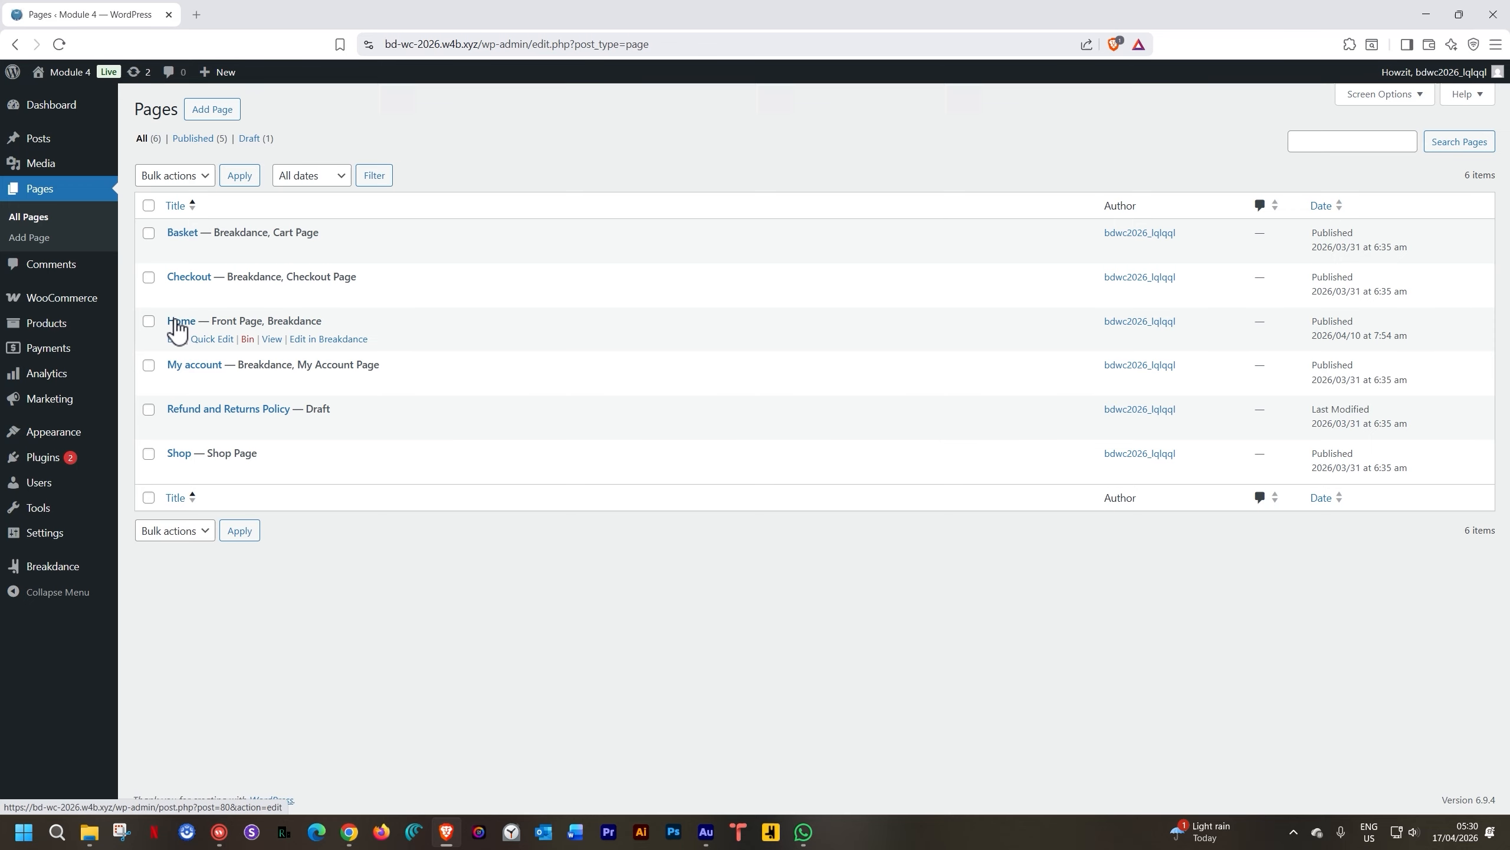
{"action": "left_click", "coordinate": [326, 342]}
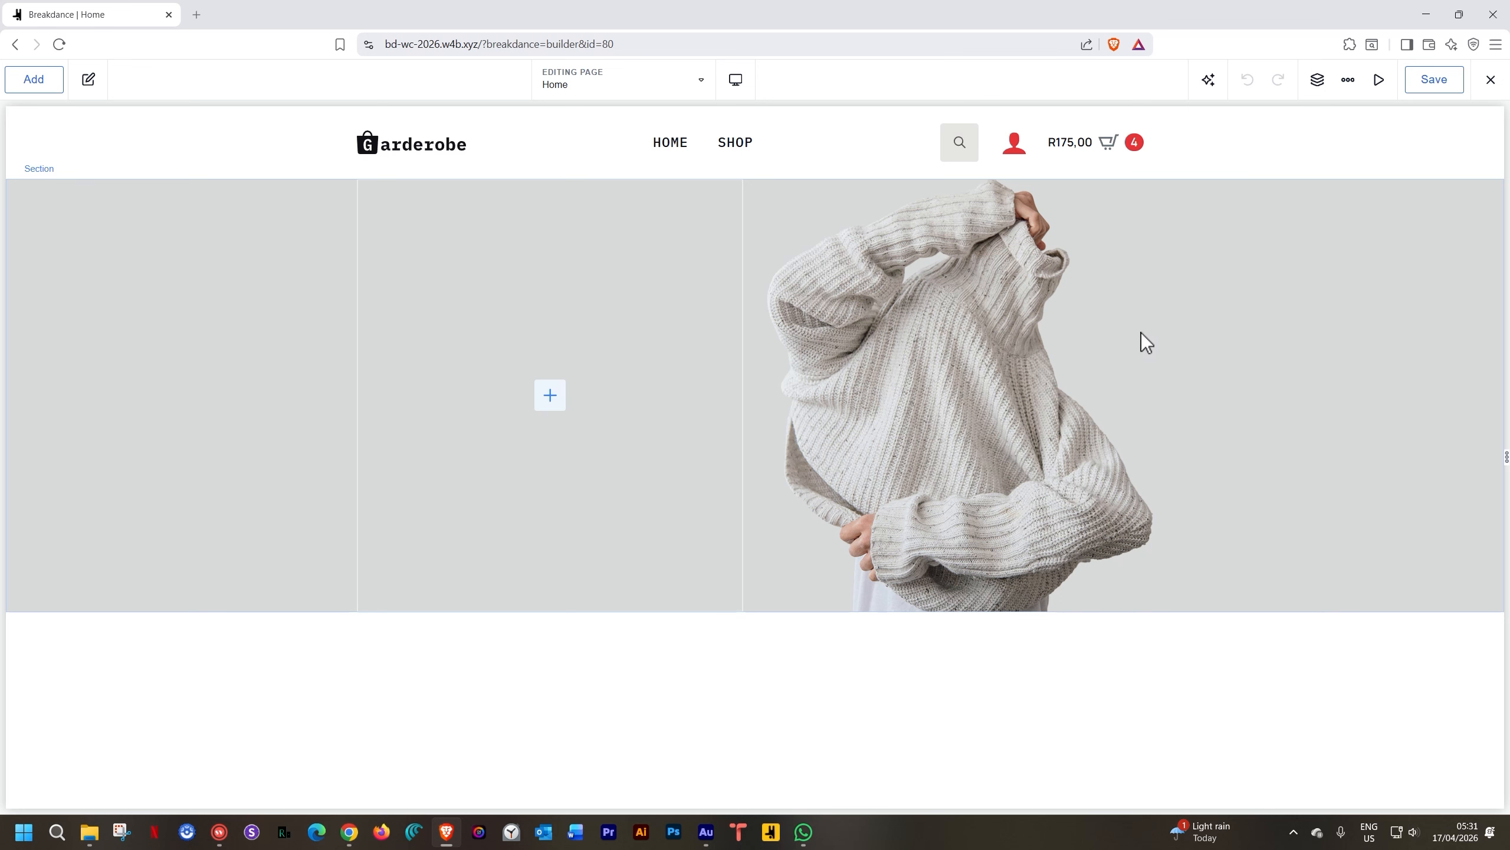
Delete the old hero section and add a new section with an Iron grey background
{"action": "left_click", "coordinate": [234, 318]}
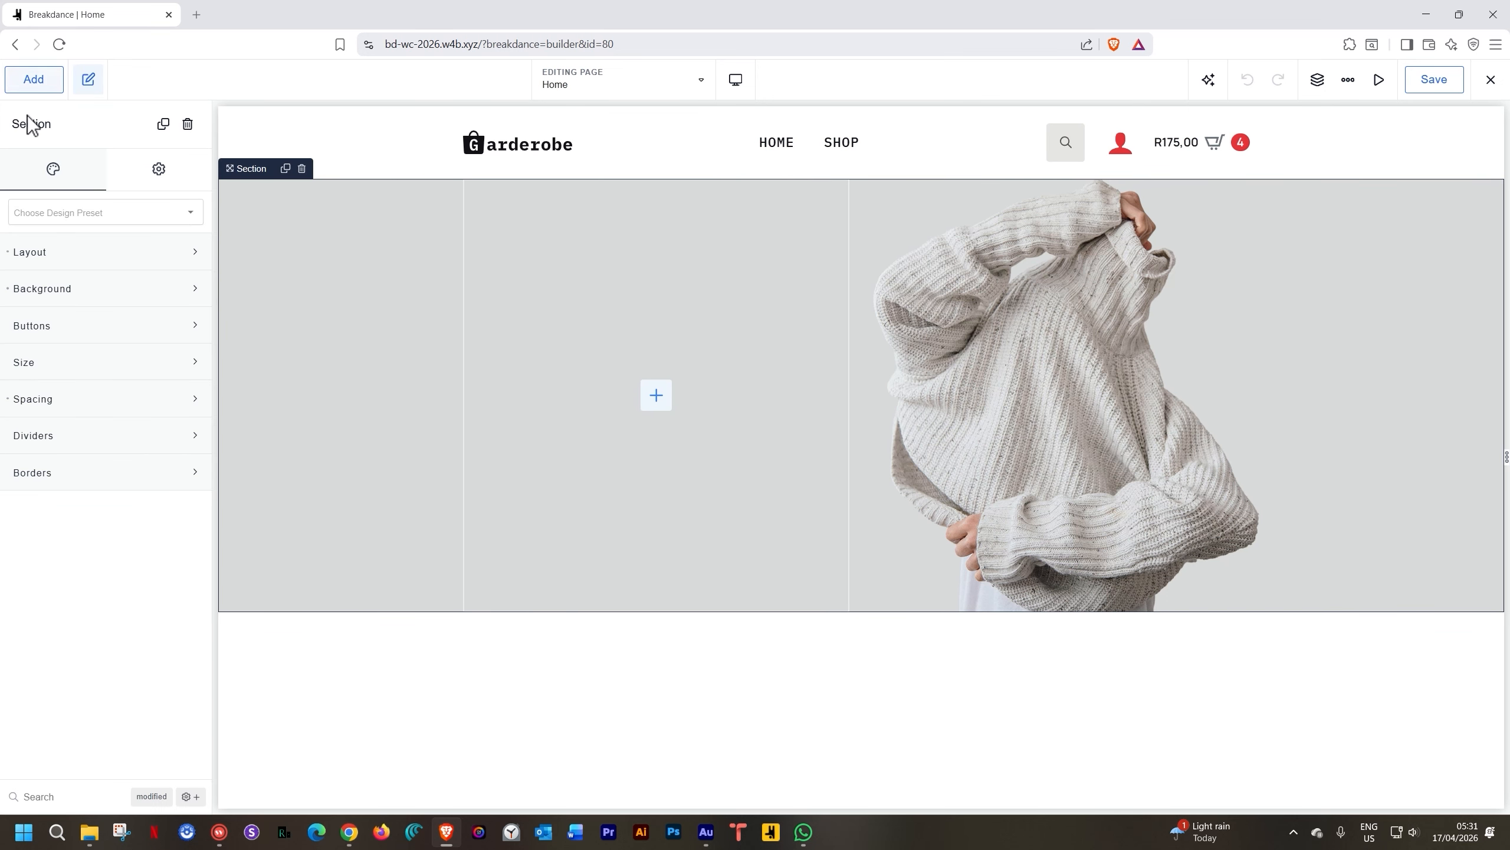
{"action": "left_click", "coordinate": [188, 125]}
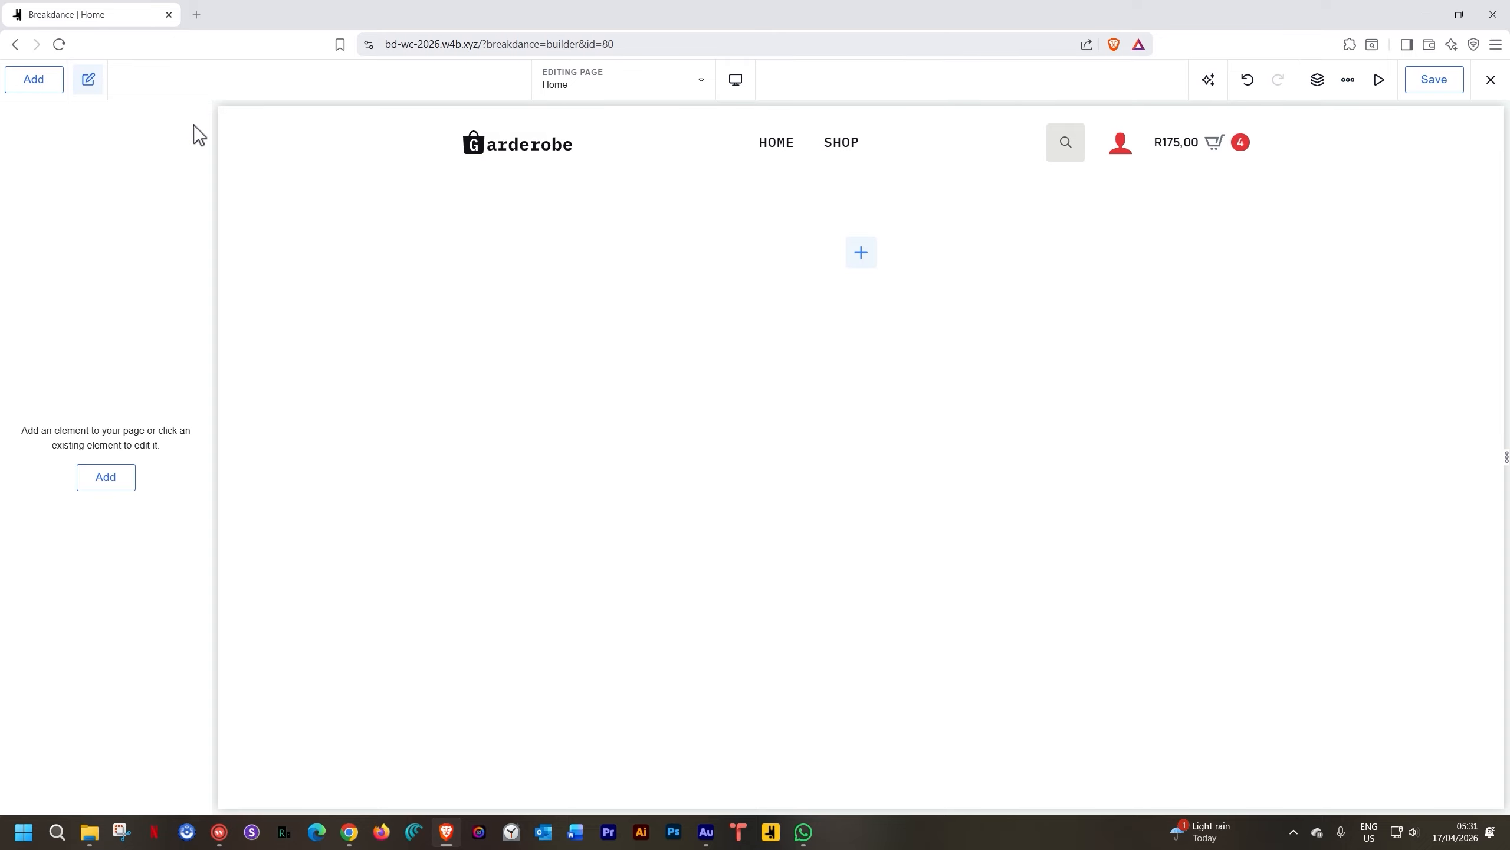
{"action": "left_click", "coordinate": [861, 254]}
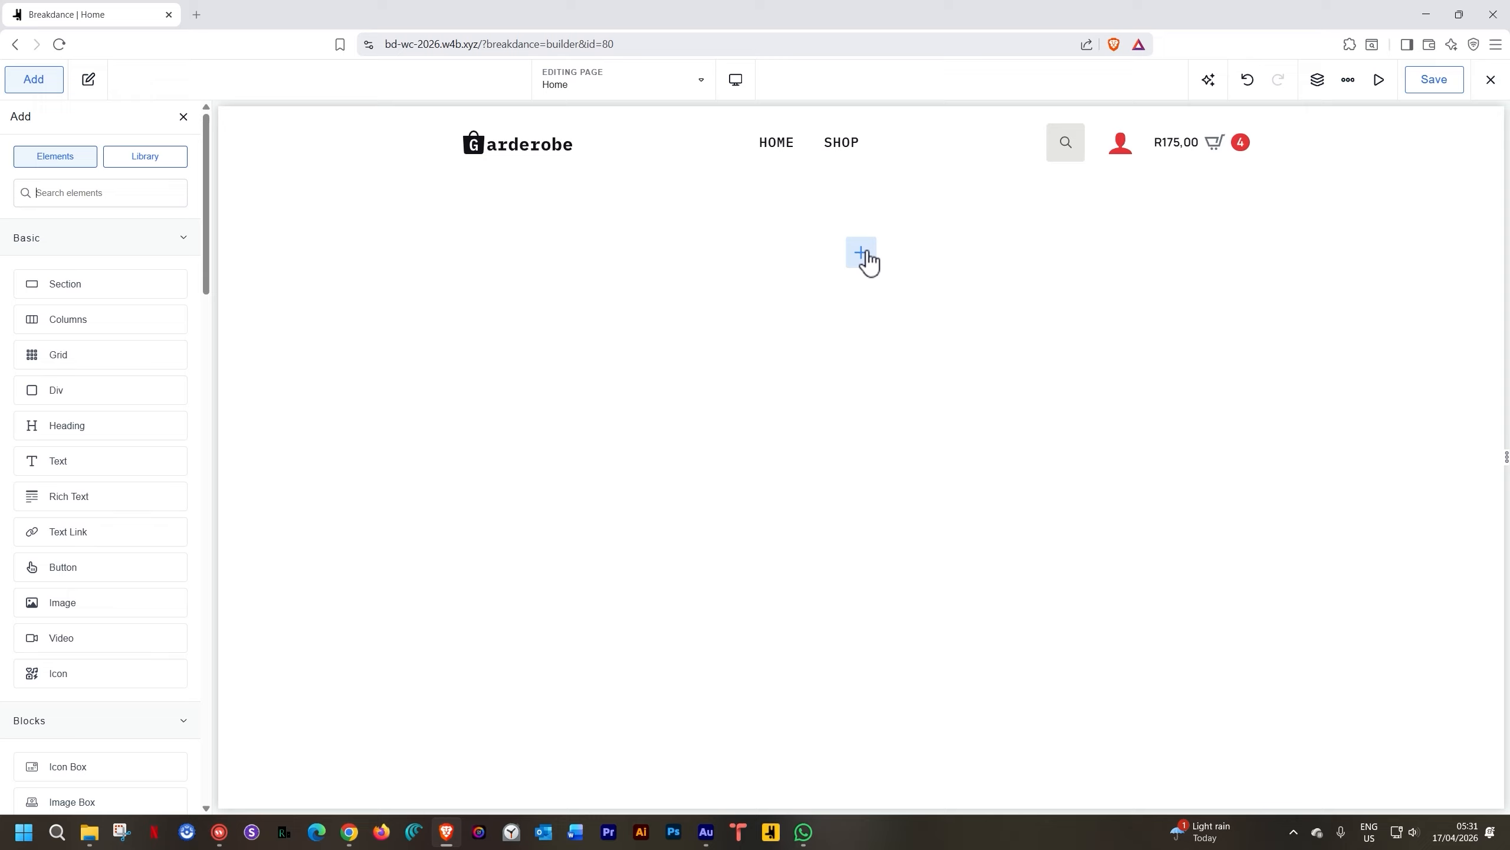
{"action": "left_click", "coordinate": [97, 286]}
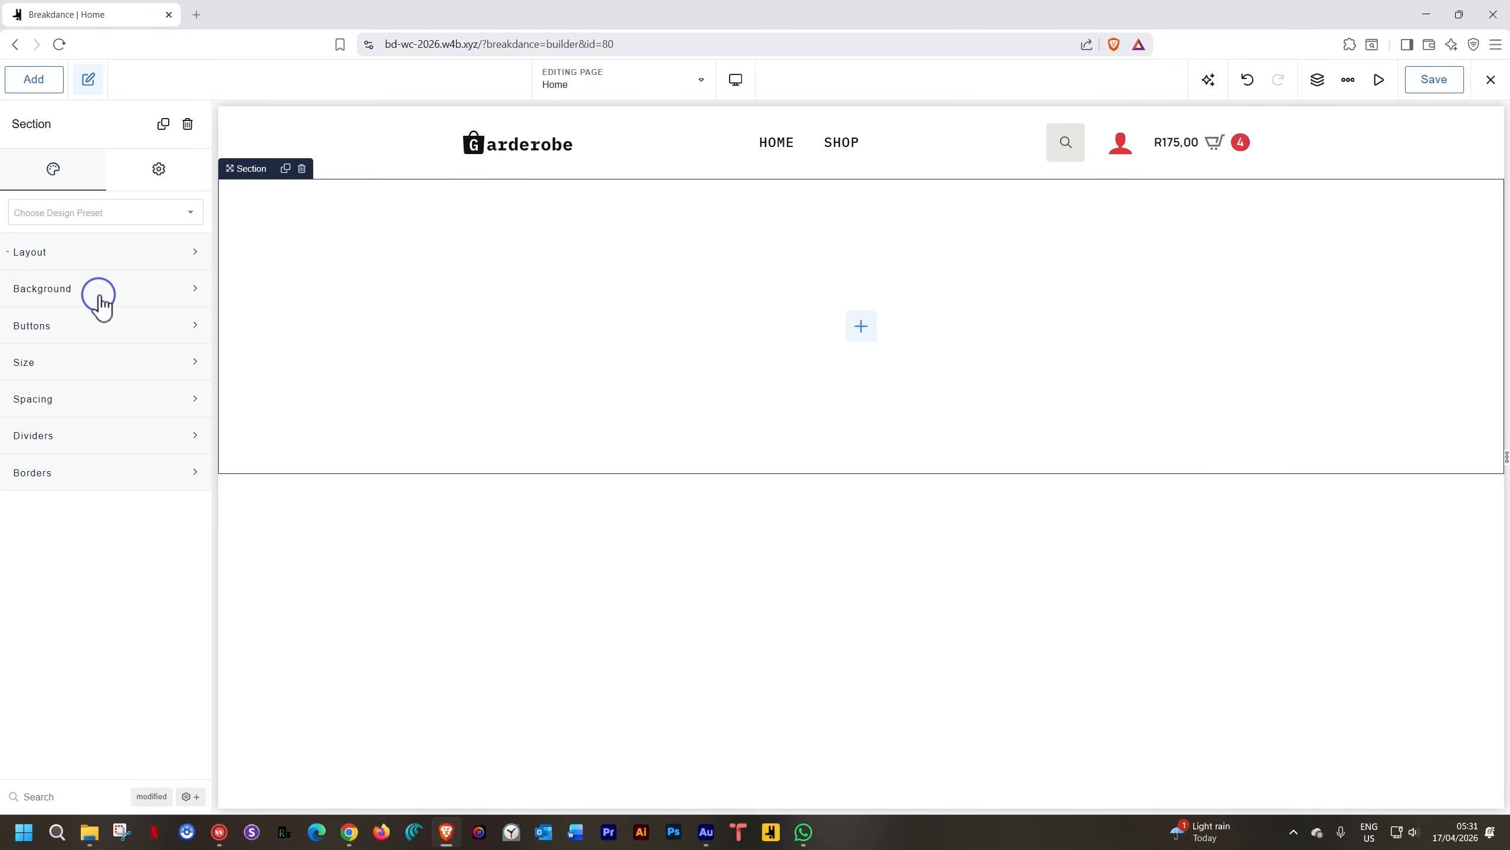
{"action": "left_click", "coordinate": [101, 292]}
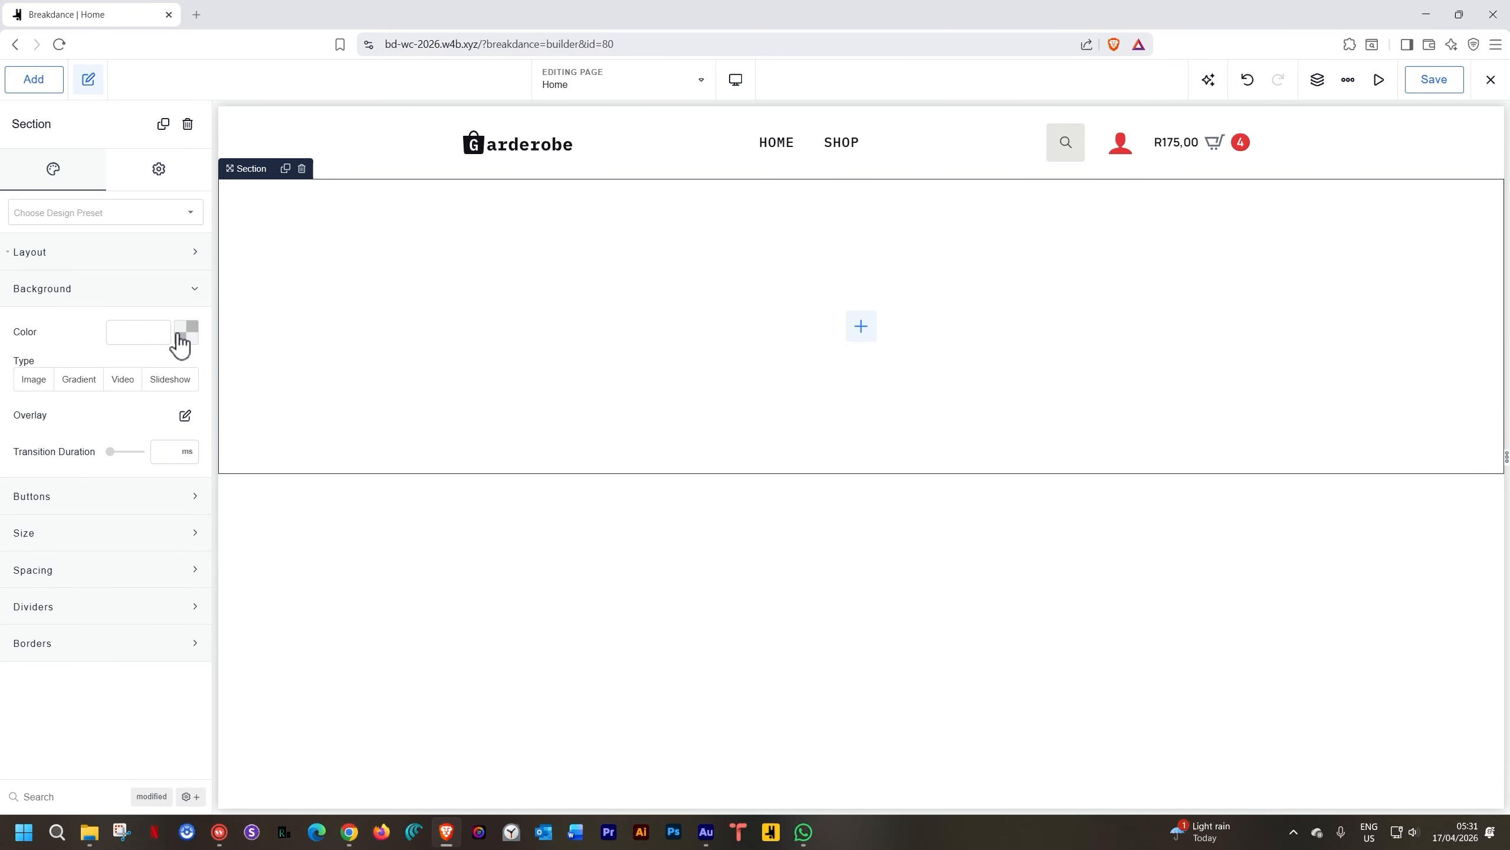
{"action": "left_click", "coordinate": [176, 332]}
{"action": "left_click", "coordinate": [122, 573]}
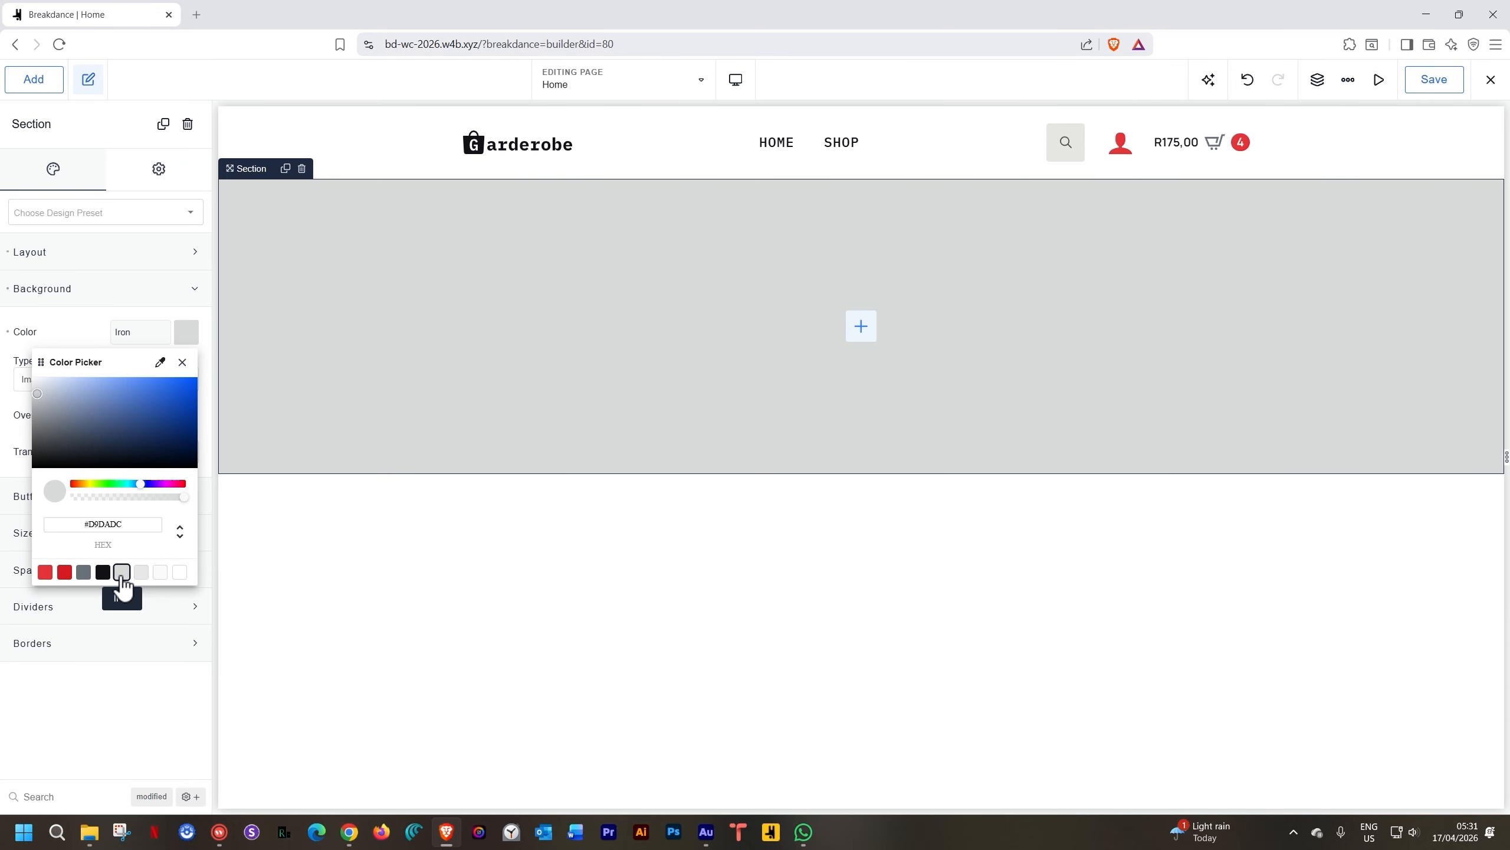
Add a Columns element with two equal columns inside the new section
{"action": "left_click", "coordinate": [859, 332]}
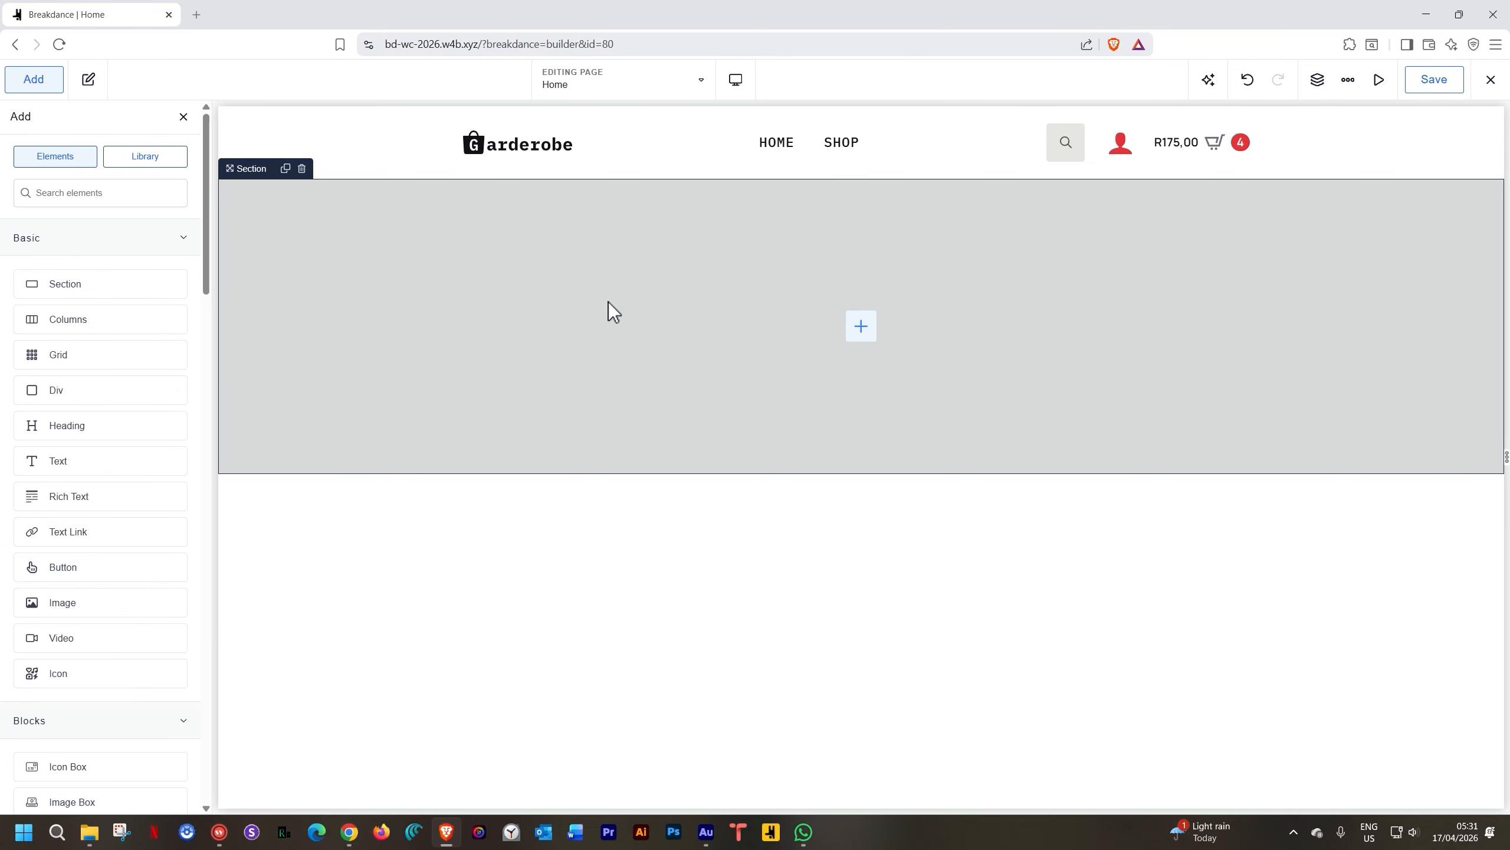
{"action": "left_click", "coordinate": [180, 320]}
{"action": "left_click", "coordinate": [747, 362]}
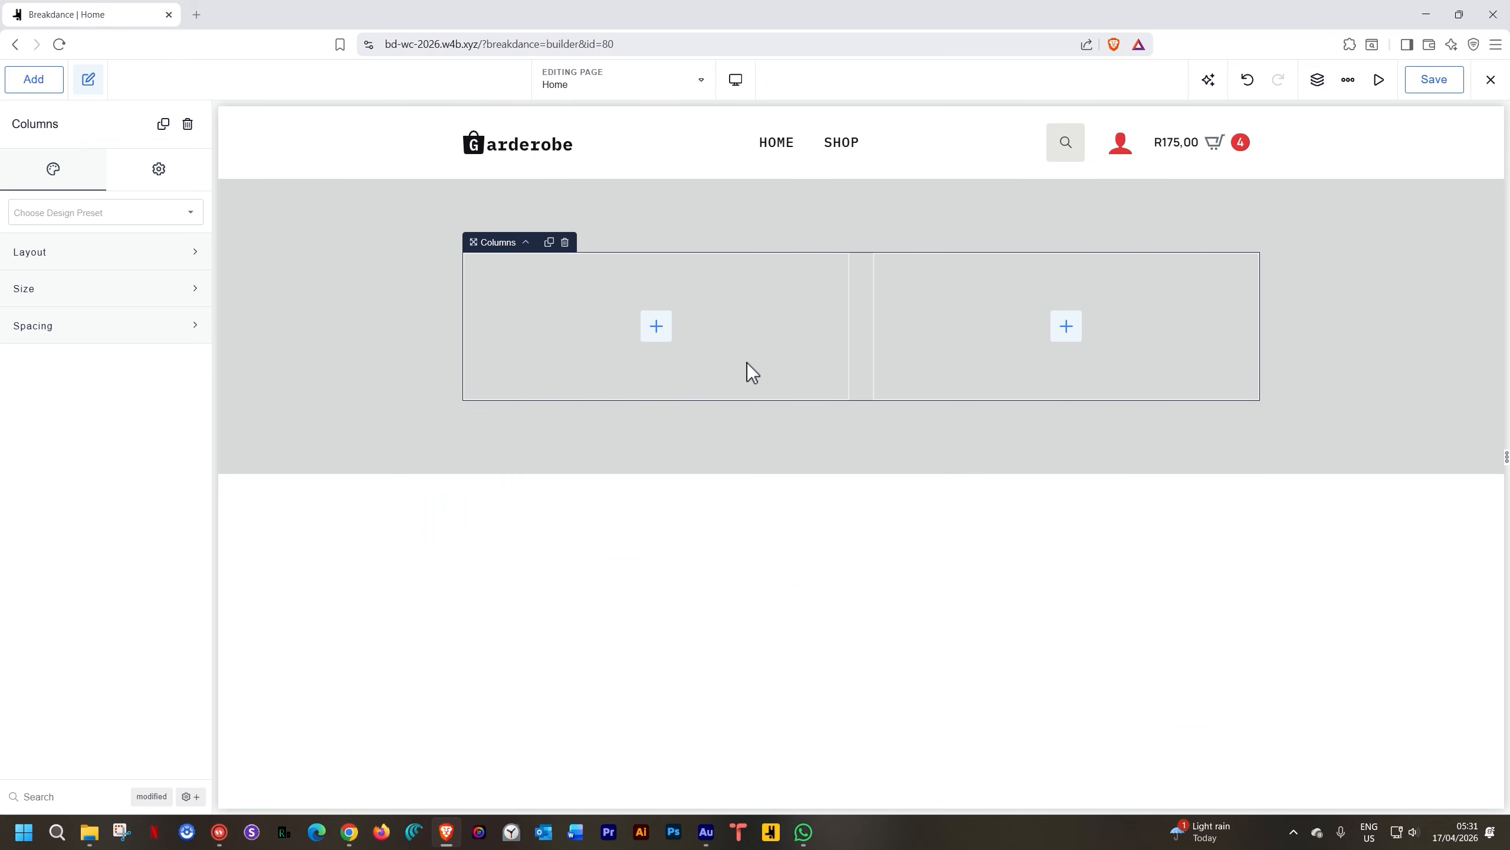
Place the sweater photo from the Media Library as an Image in the right column
{"action": "left_click", "coordinate": [1074, 339]}
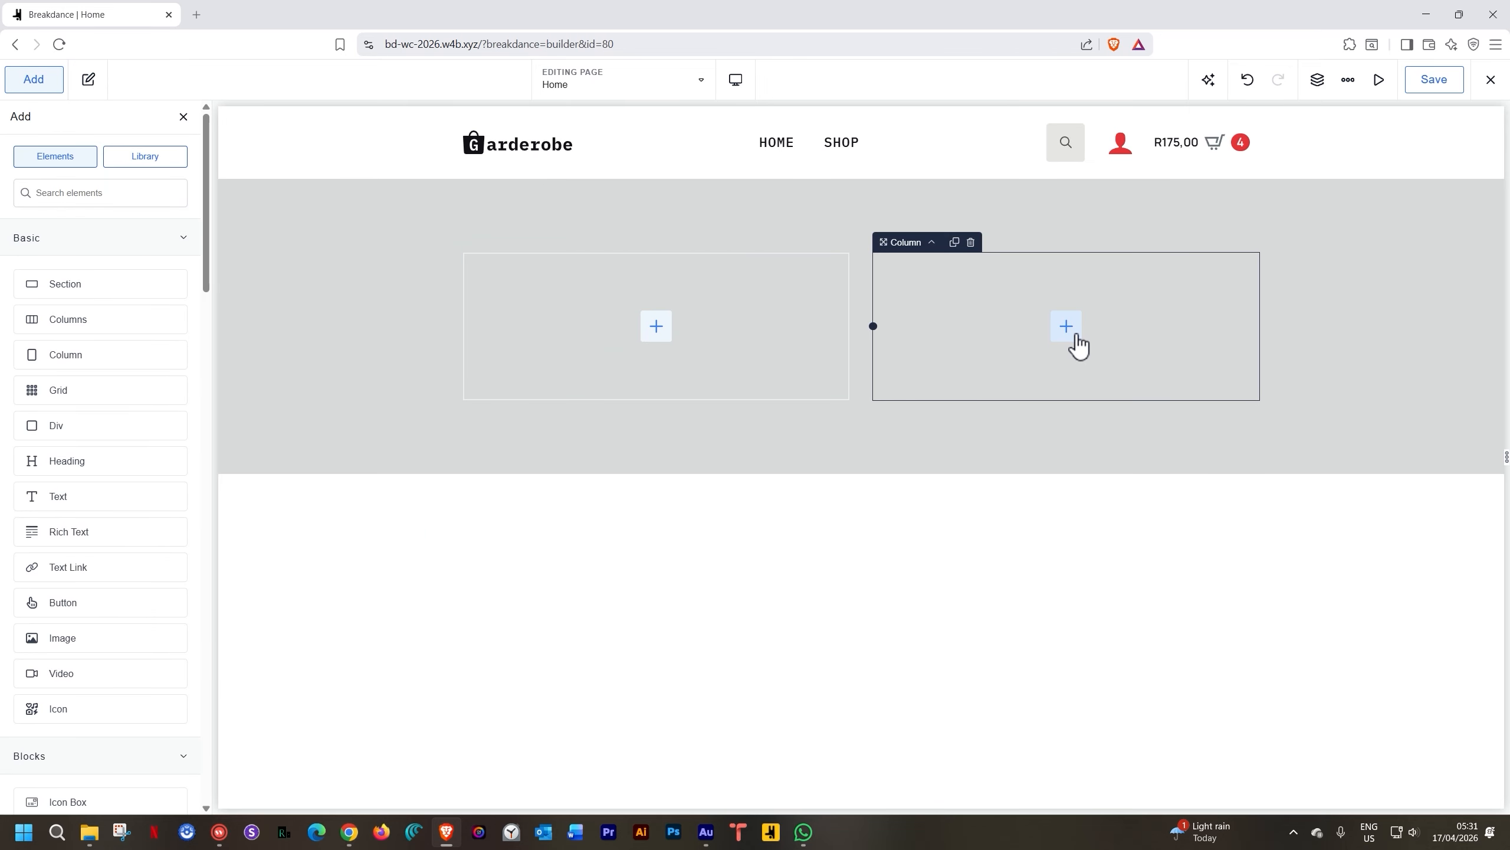
{"action": "left_click", "coordinate": [83, 640]}
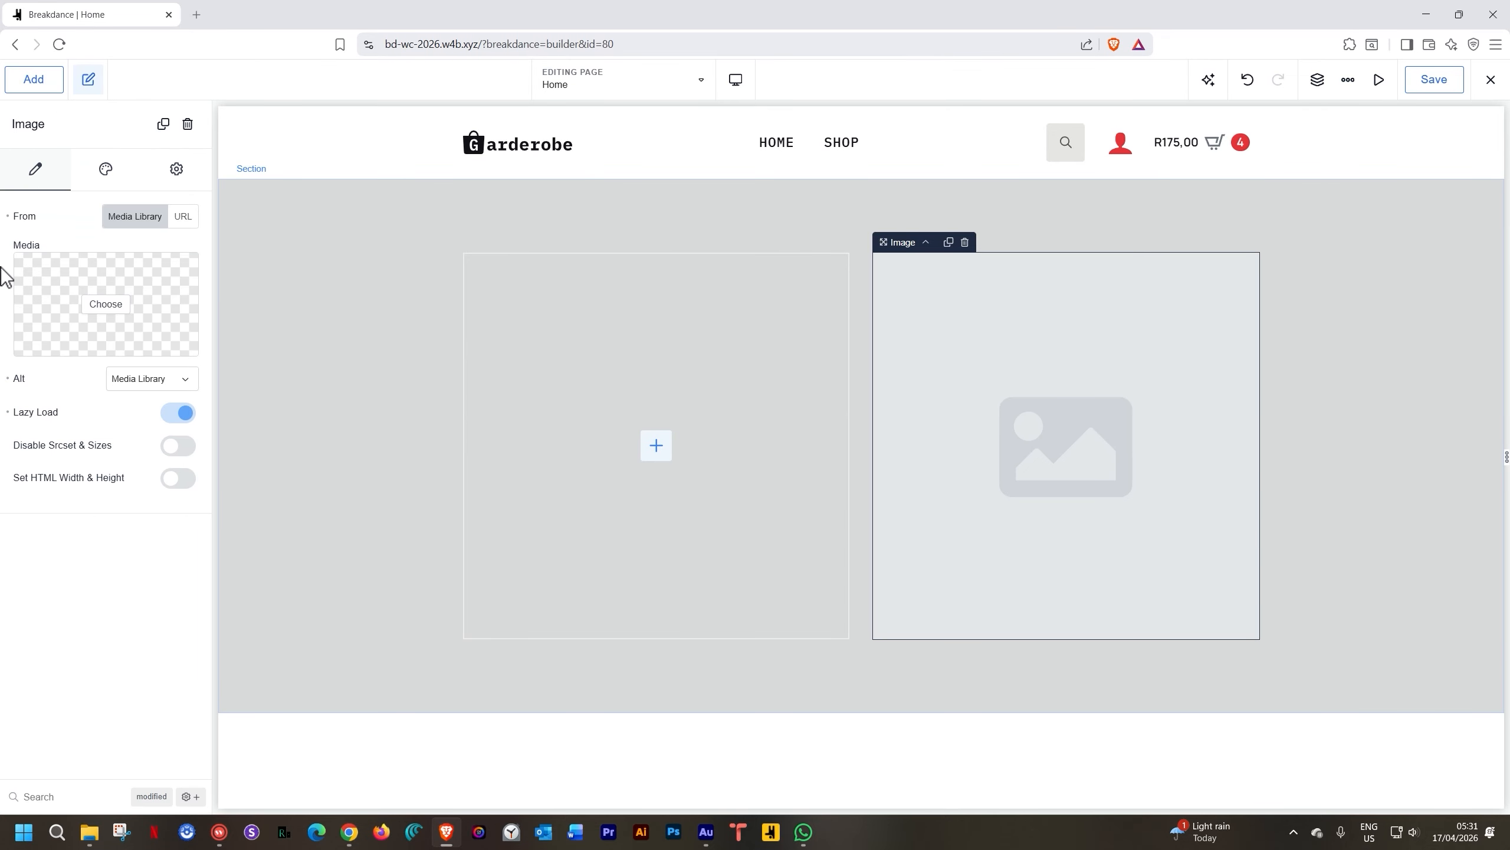
{"action": "left_click", "coordinate": [100, 305]}
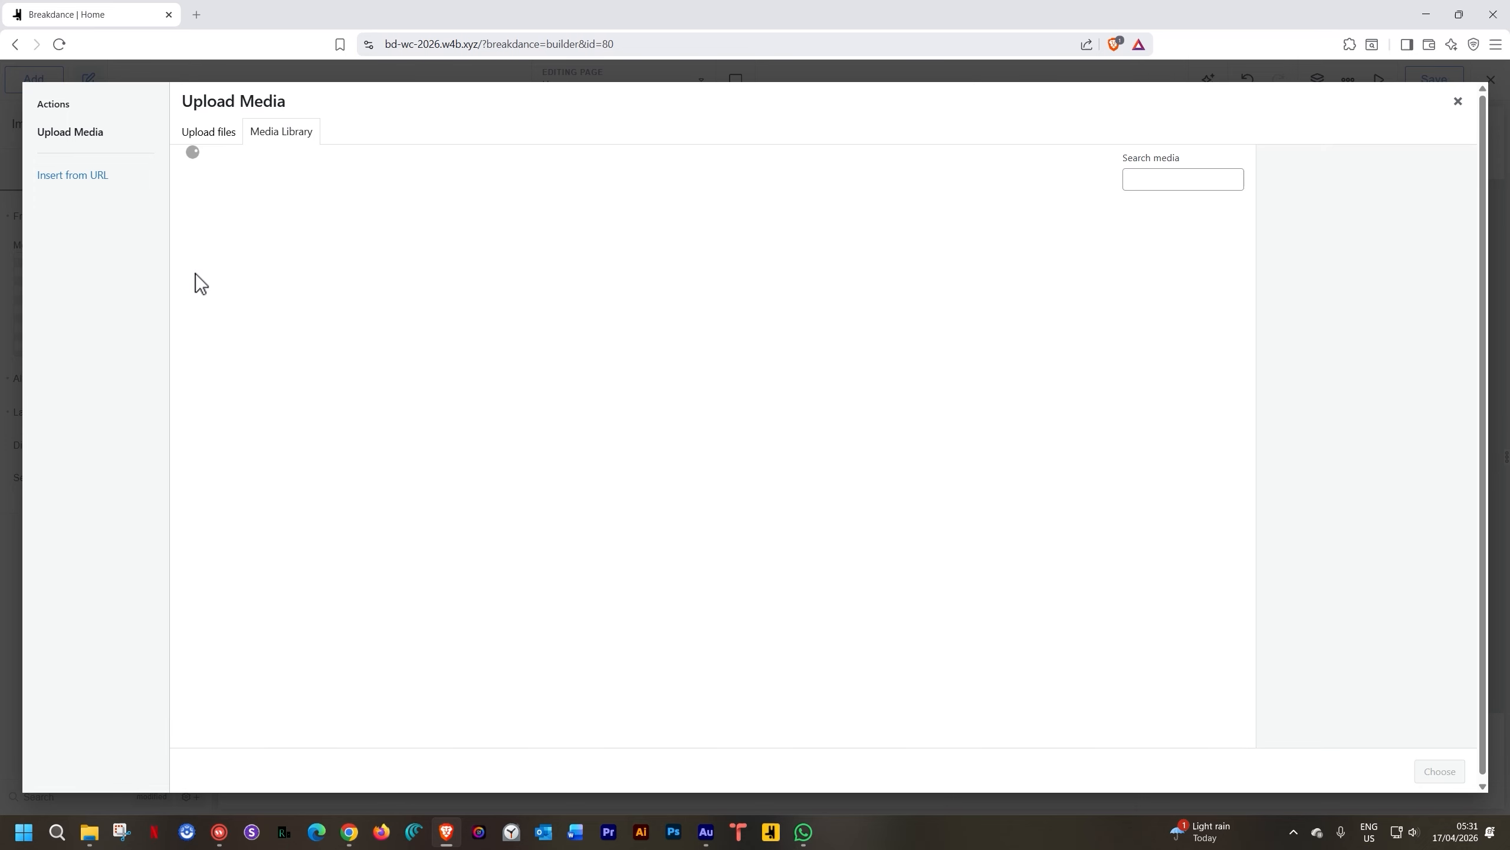
{"action": "left_click", "coordinate": [544, 241]}
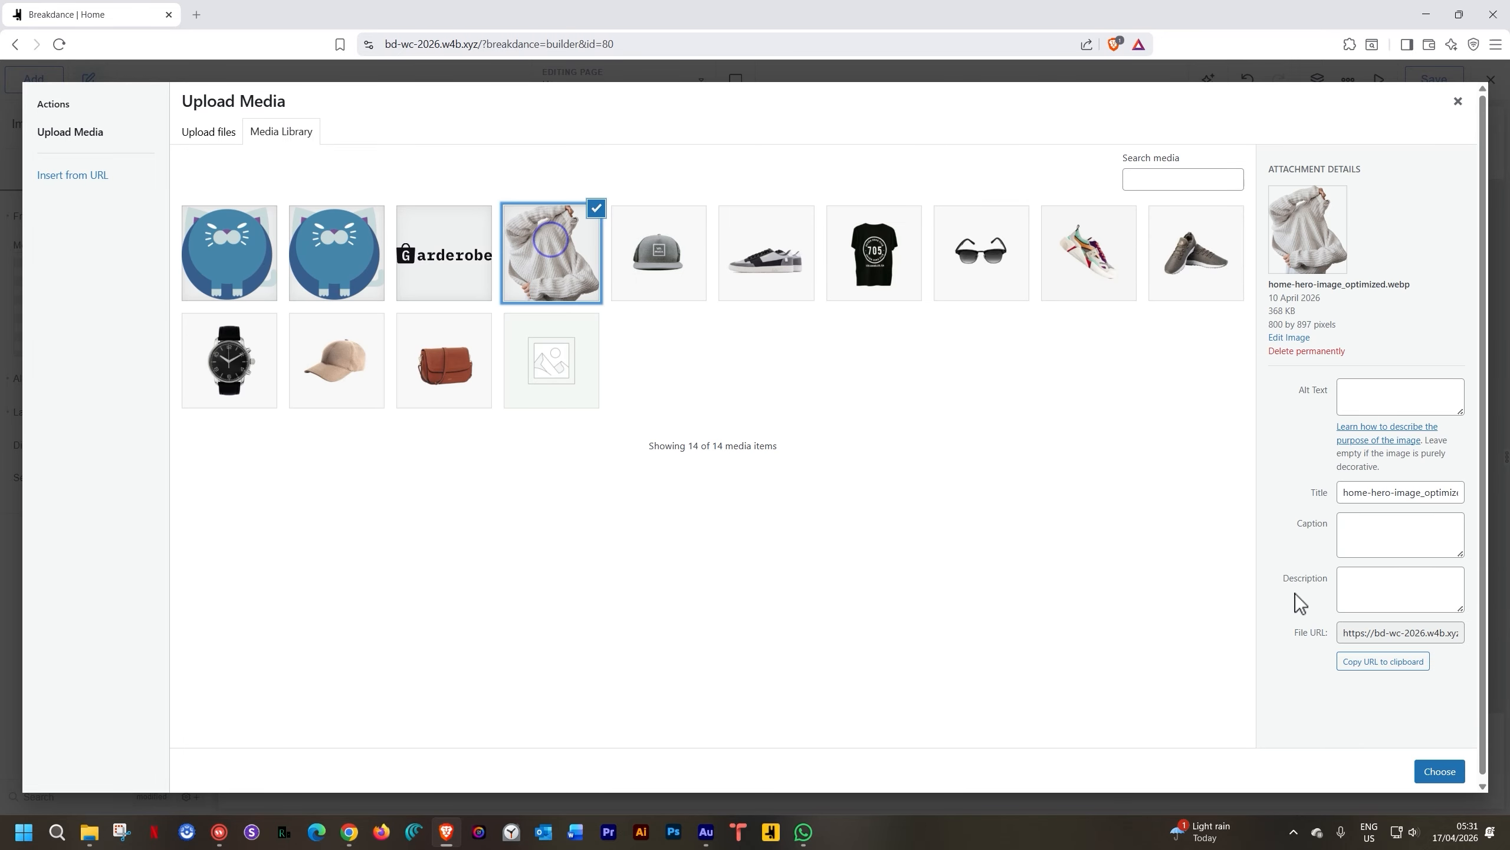
{"action": "left_click", "coordinate": [1439, 771]}
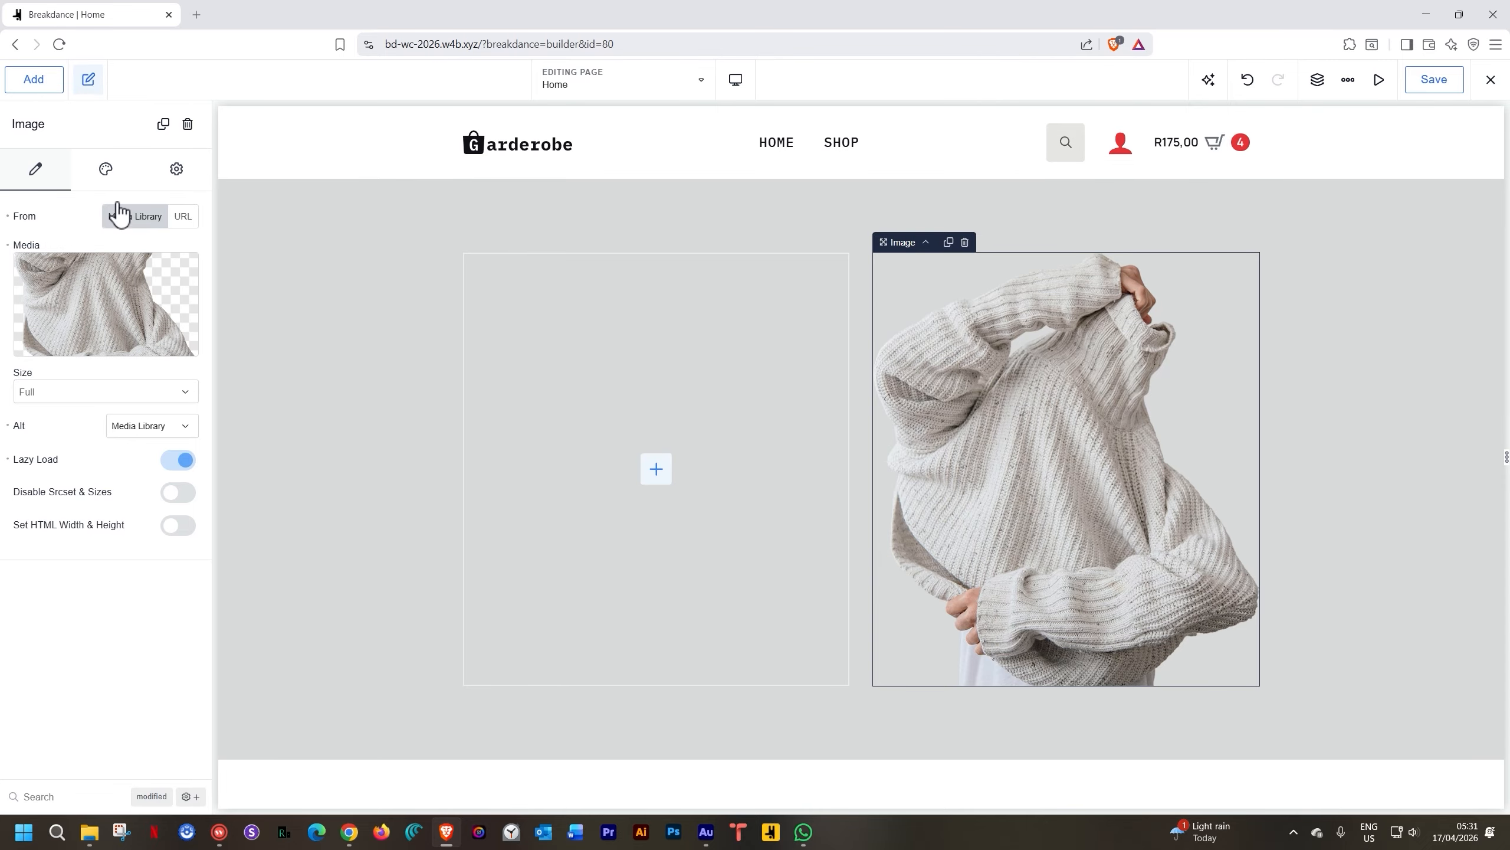
Set the hero section's top and bottom padding to 0
{"action": "left_click", "coordinate": [316, 198]}
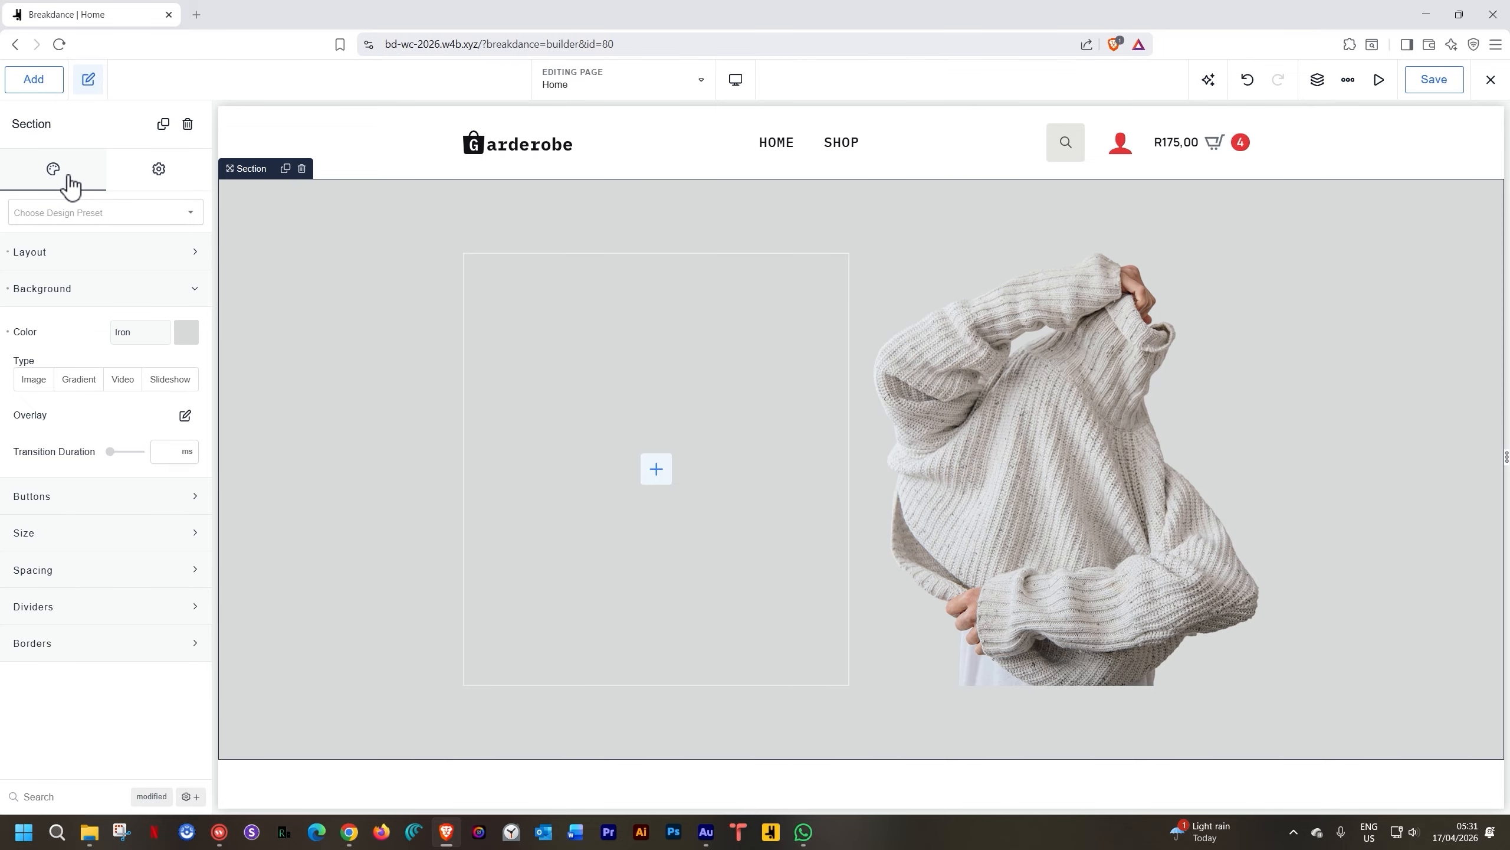
{"action": "left_click", "coordinate": [86, 582]}
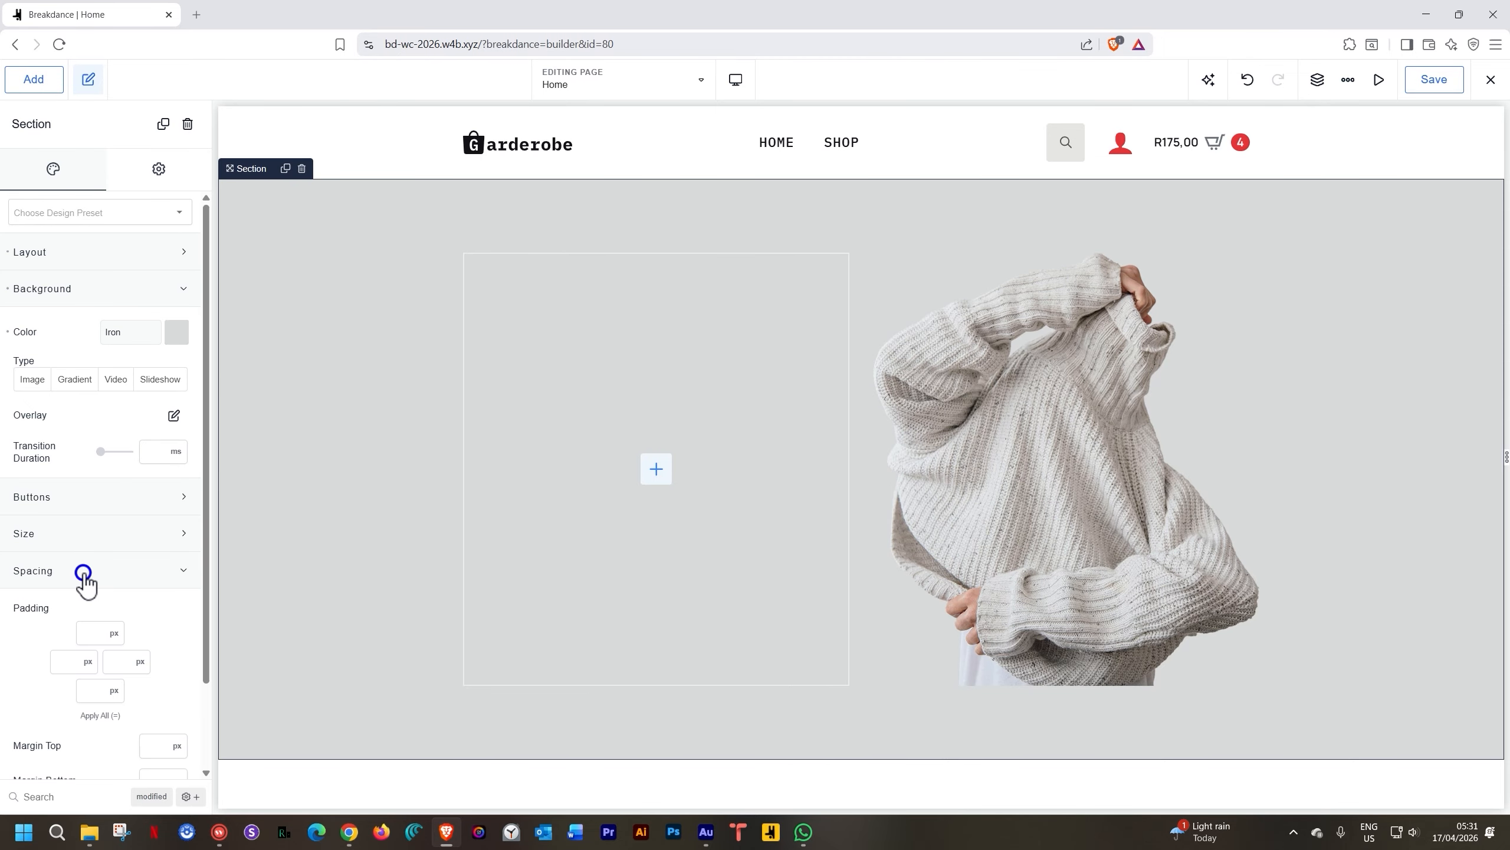
{"action": "left_click", "coordinate": [95, 634]}
{"action": "type", "text": "0"}
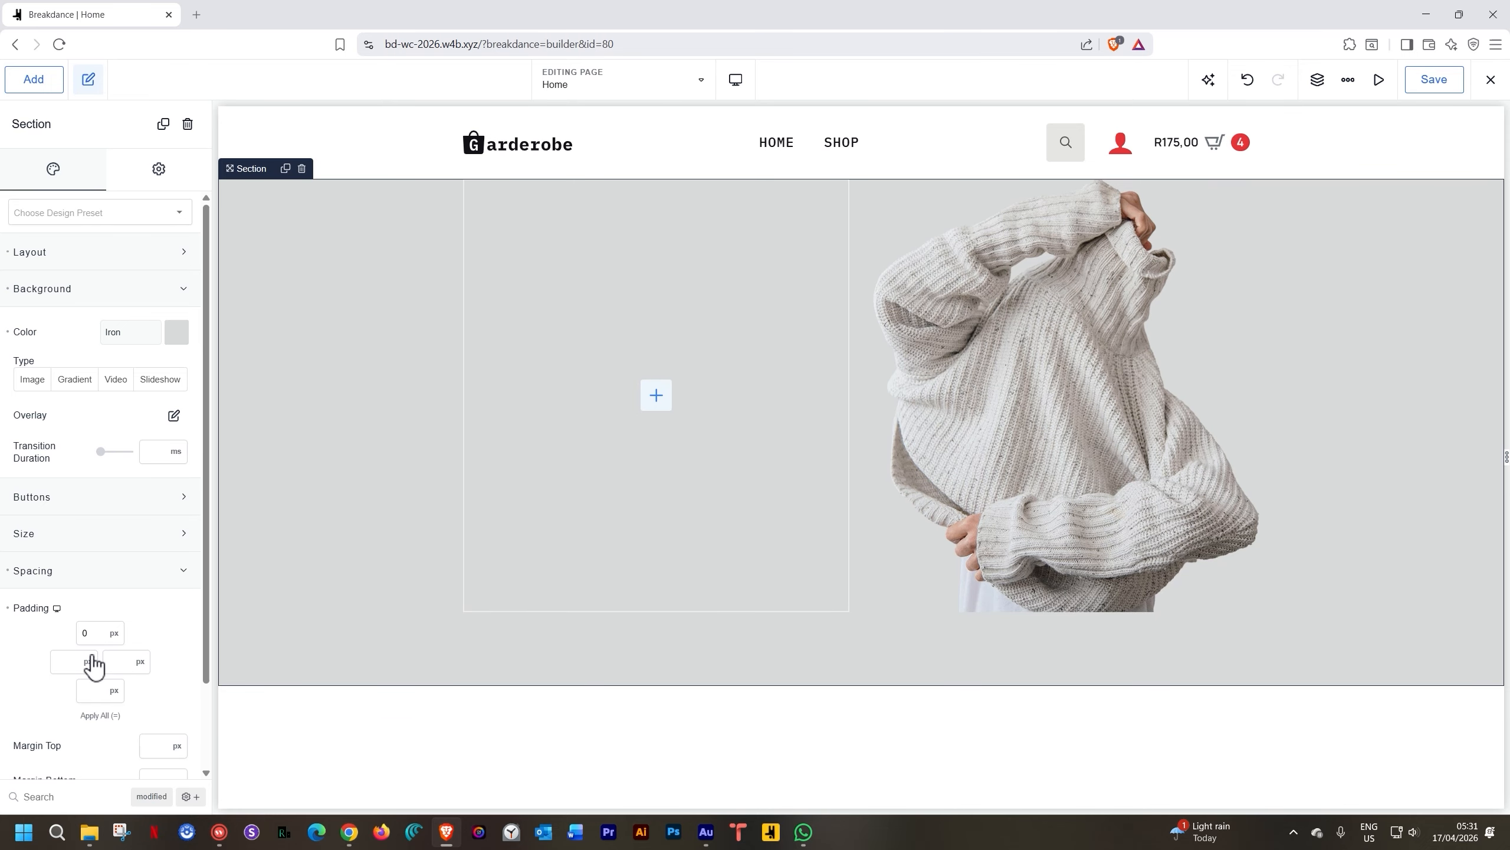
{"action": "left_click", "coordinate": [95, 691]}
{"action": "type", "text": "0"}
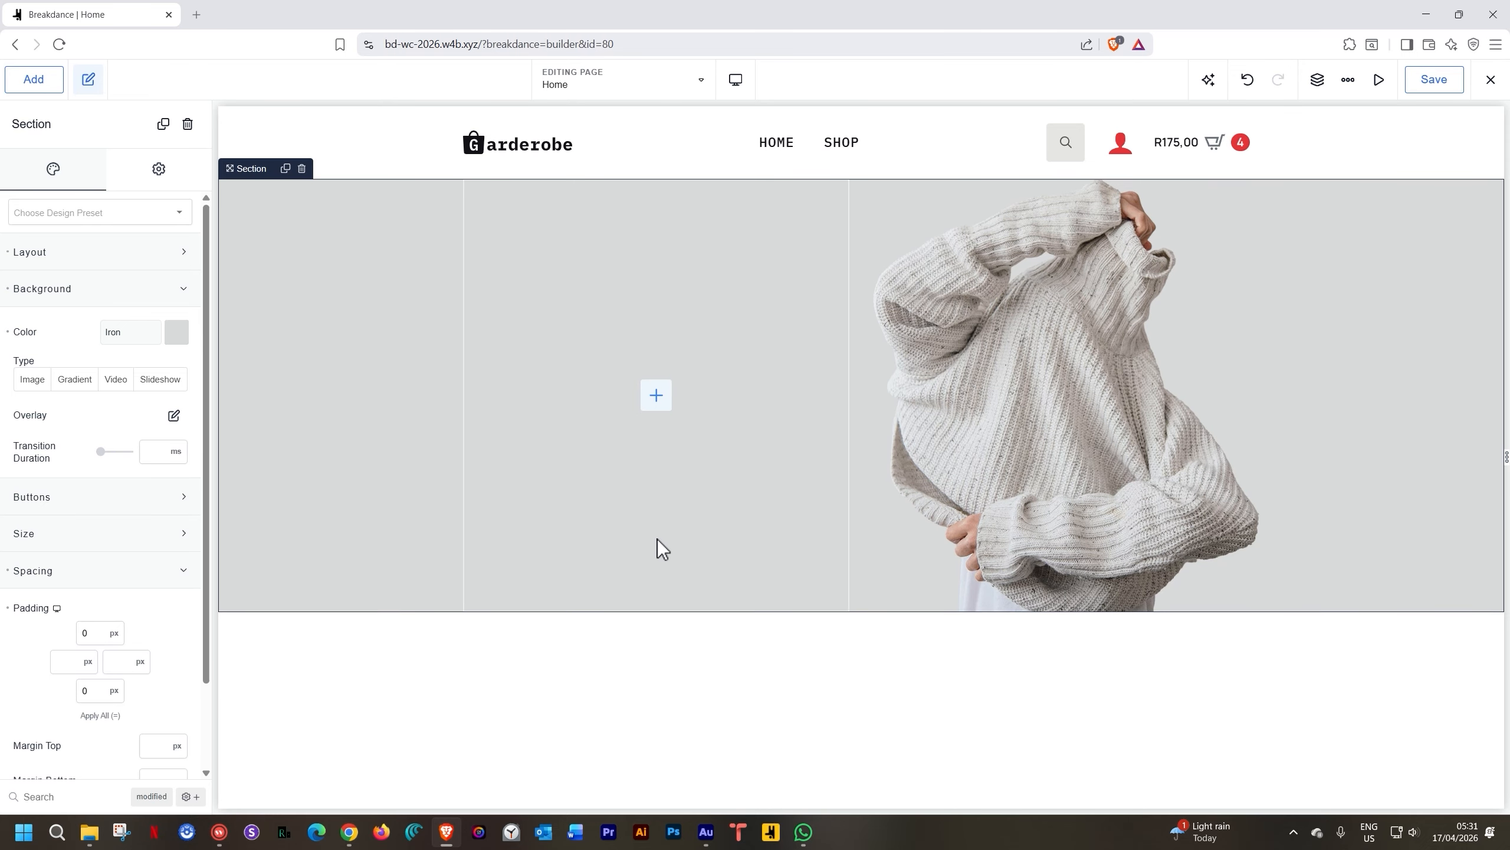
{"action": "left_click", "coordinate": [654, 398]}
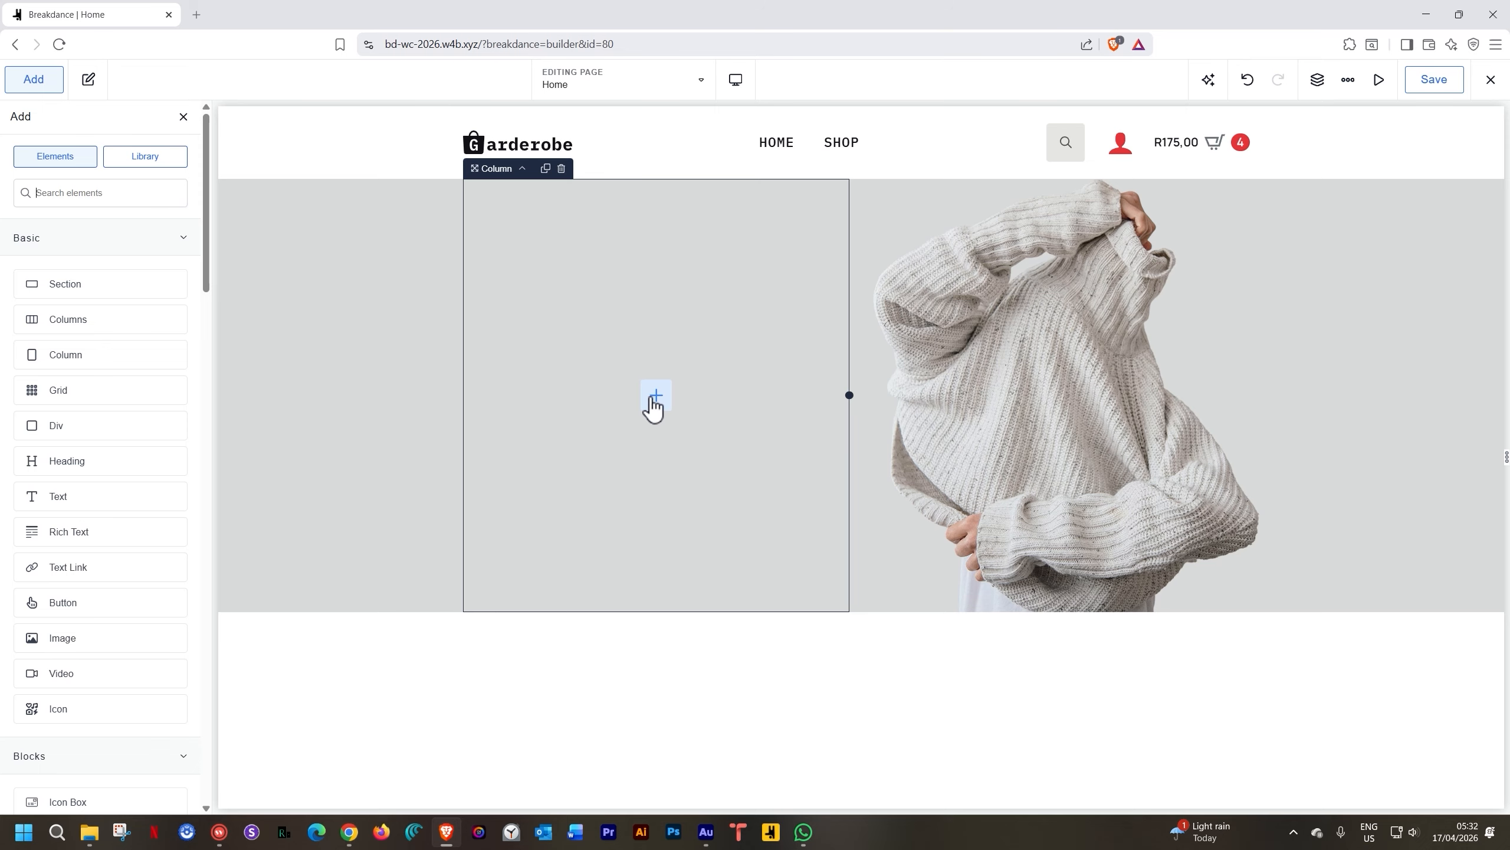
Add a Heading and a Text element to the left column
{"action": "type", "text": "head"}
{"action": "key", "text": "Return"}
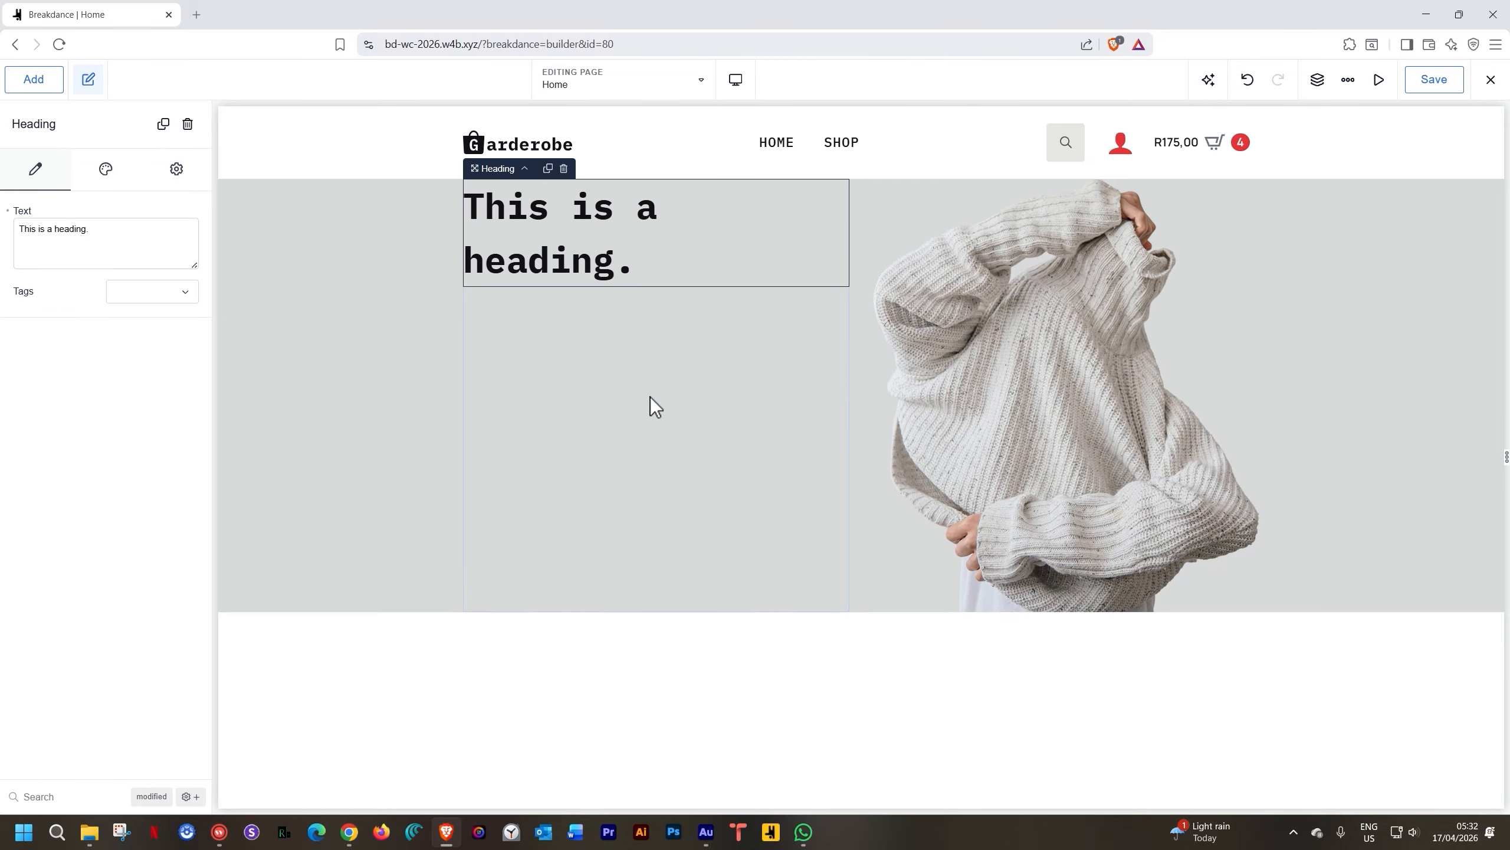
{"action": "key", "text": "a"}
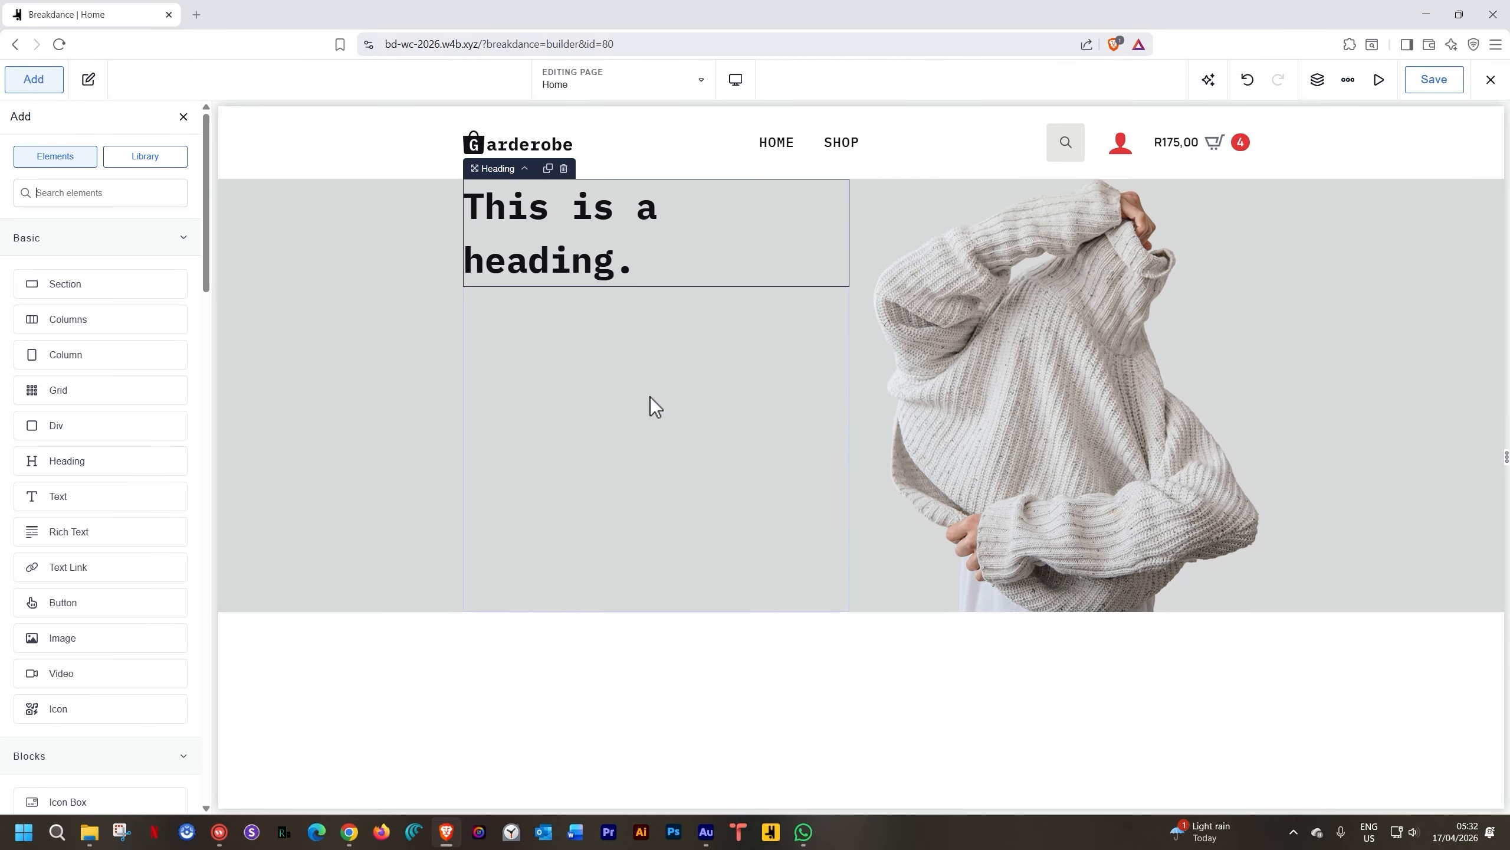
{"action": "type", "text": "text"}
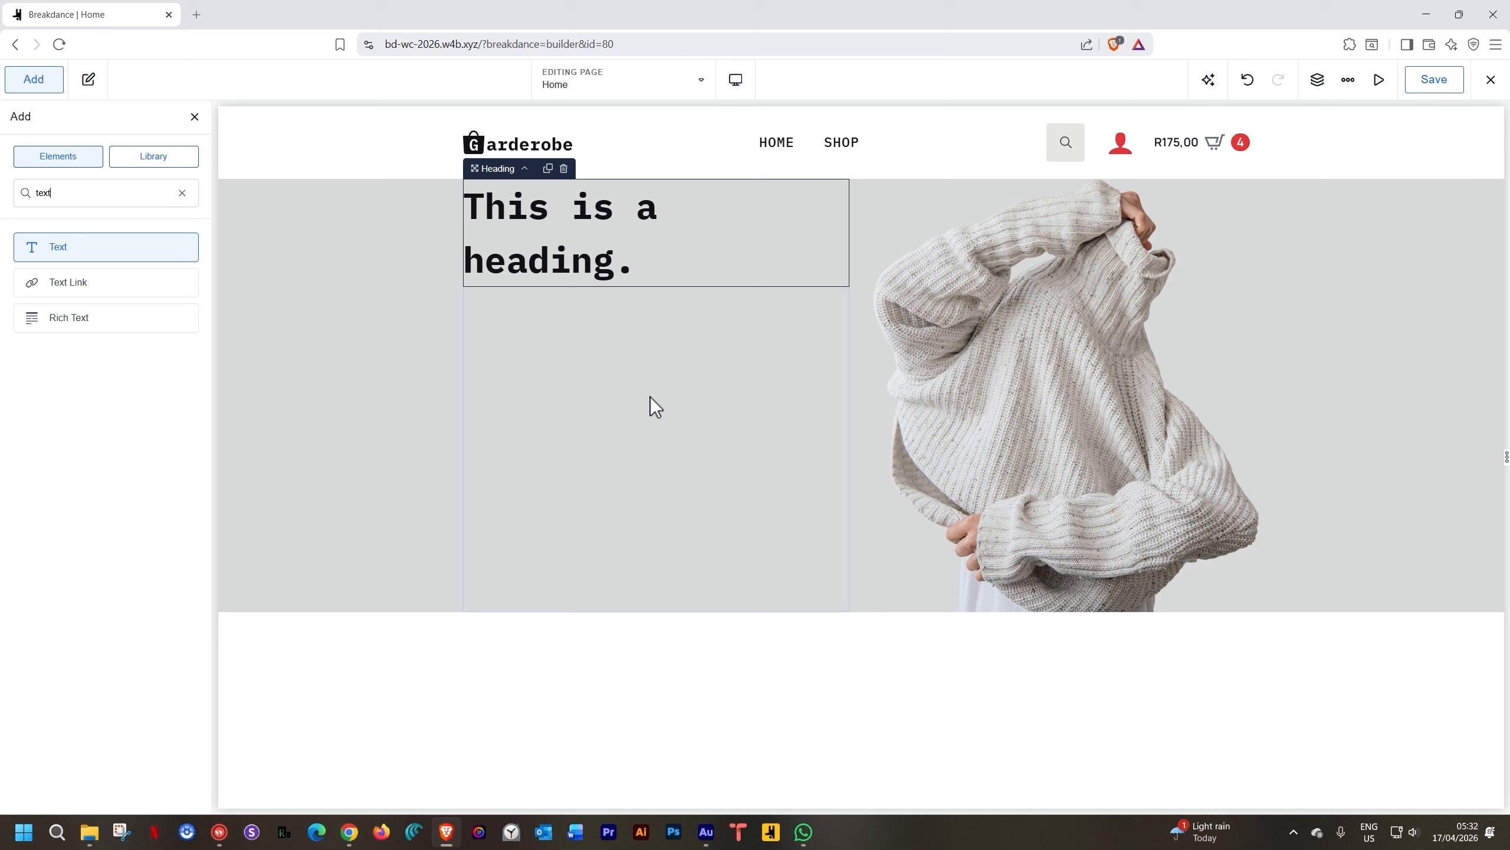
{"action": "key", "text": "Return"}
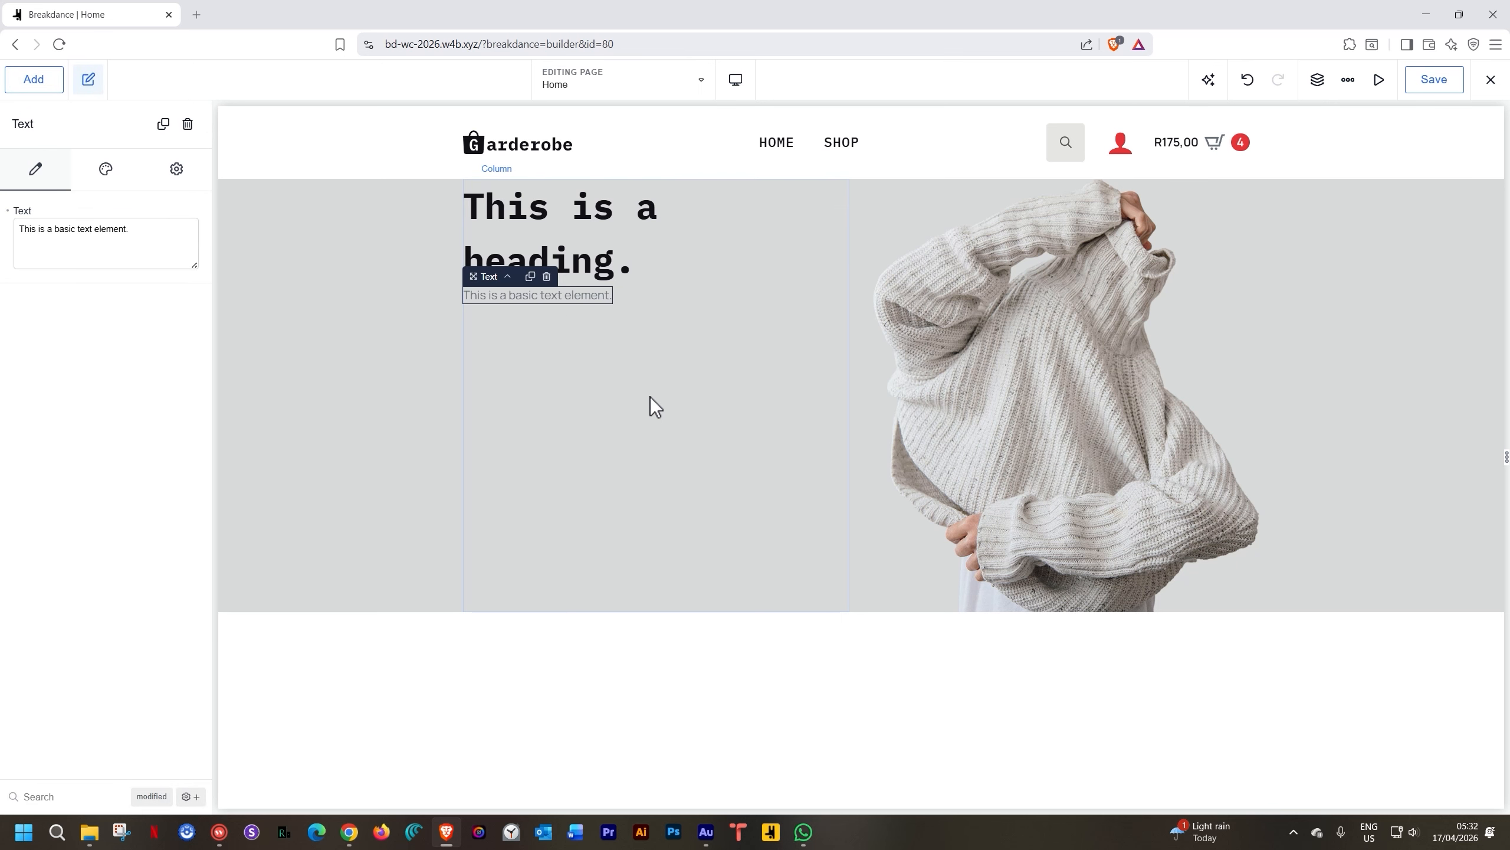
Insert an Icon List below the text element
{"action": "type", "text": "a"}
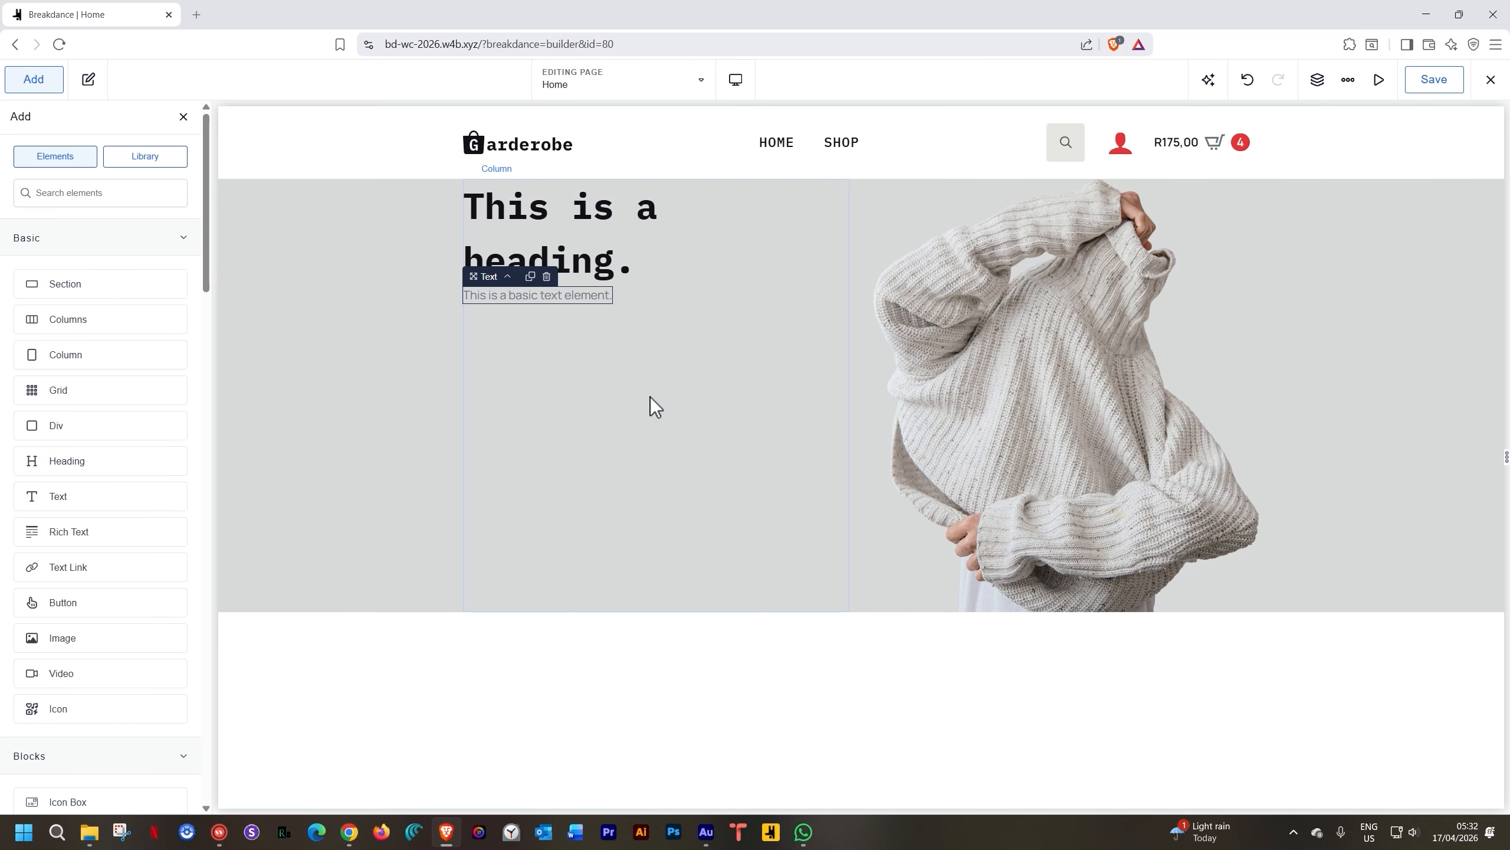
{"action": "type", "text": "icon"}
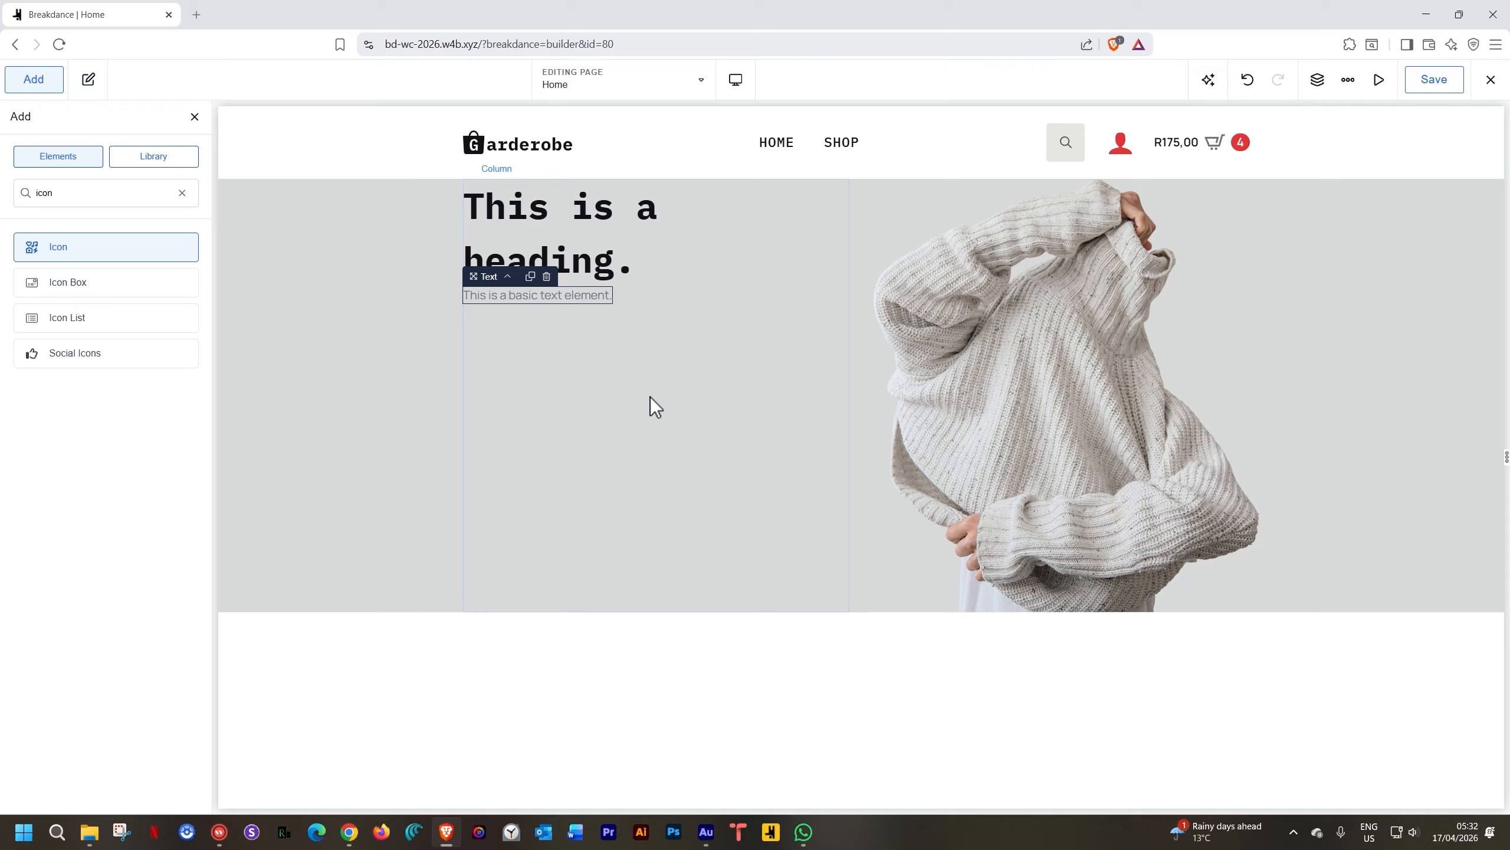
{"action": "key", "text": "Down"}
{"action": "key", "text": "Down"}
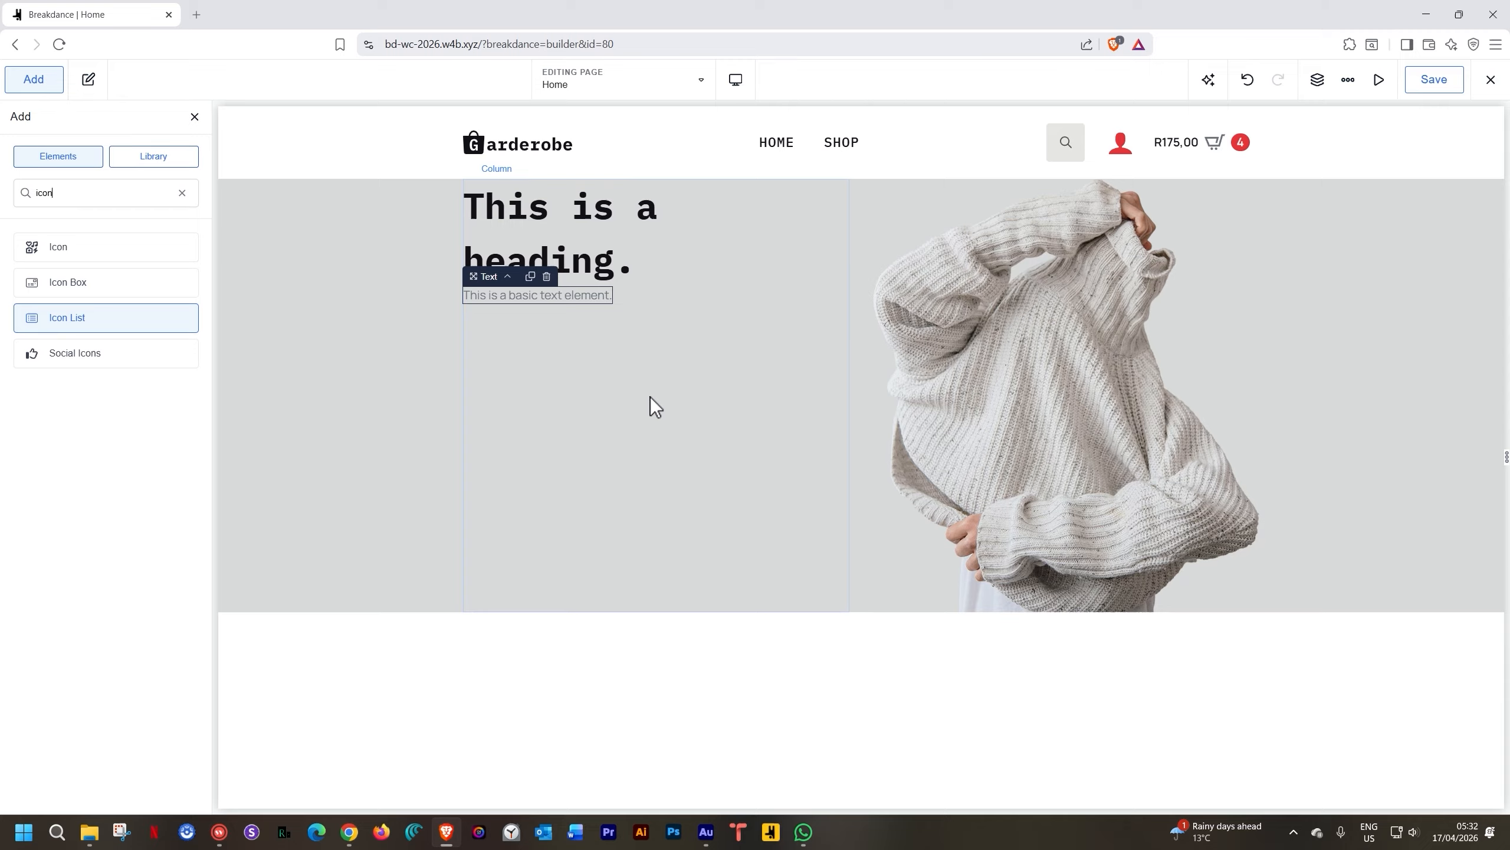
{"action": "key", "text": "BackSpace"}
{"action": "key", "text": "BackSpace"}
{"action": "key", "text": "BackSpace"}
{"action": "key", "text": "BackSpace"}
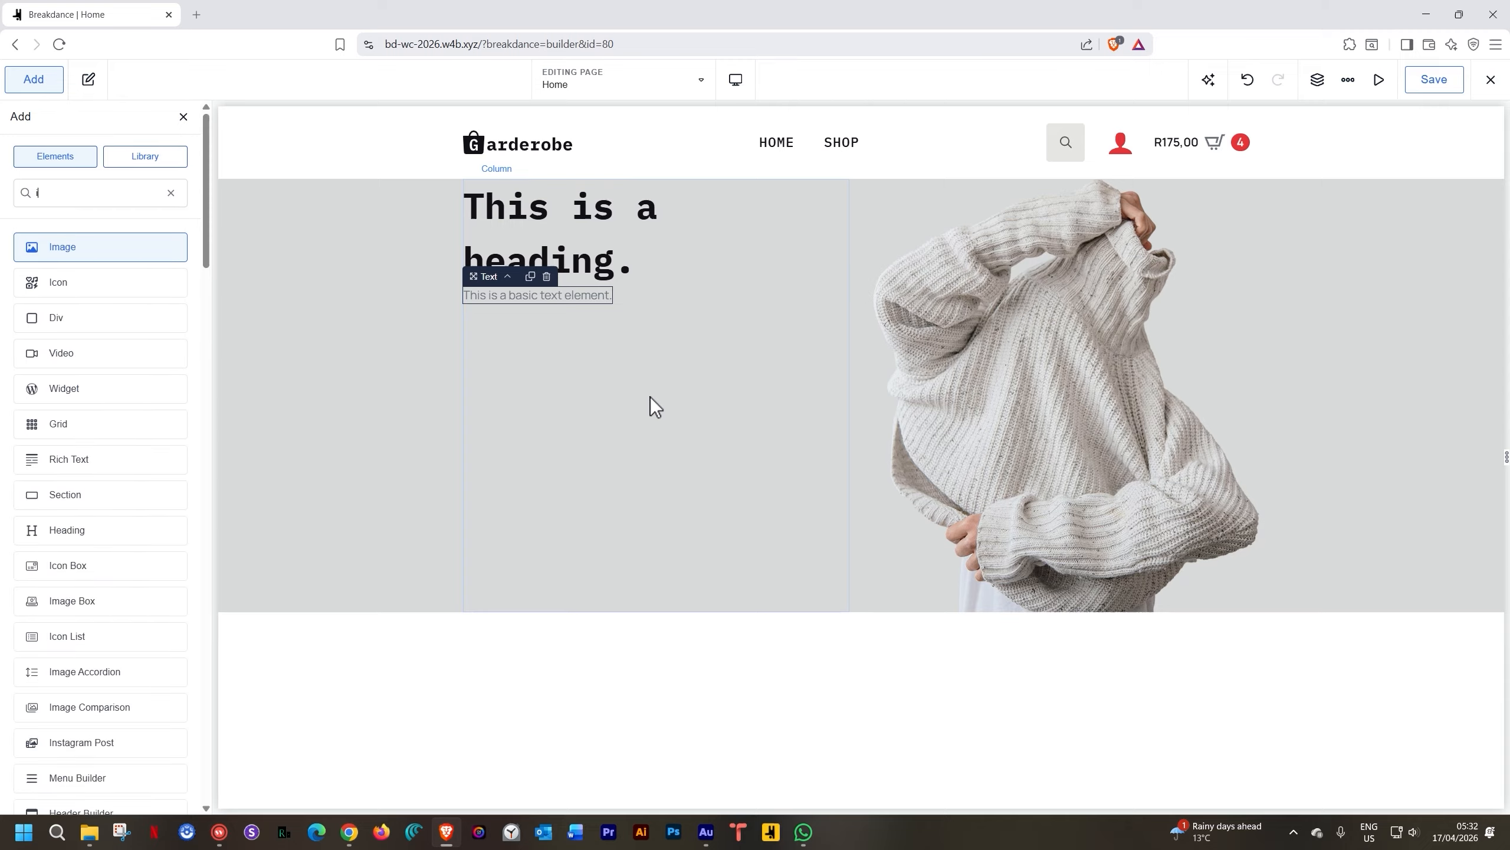
{"action": "type", "text": "list"}
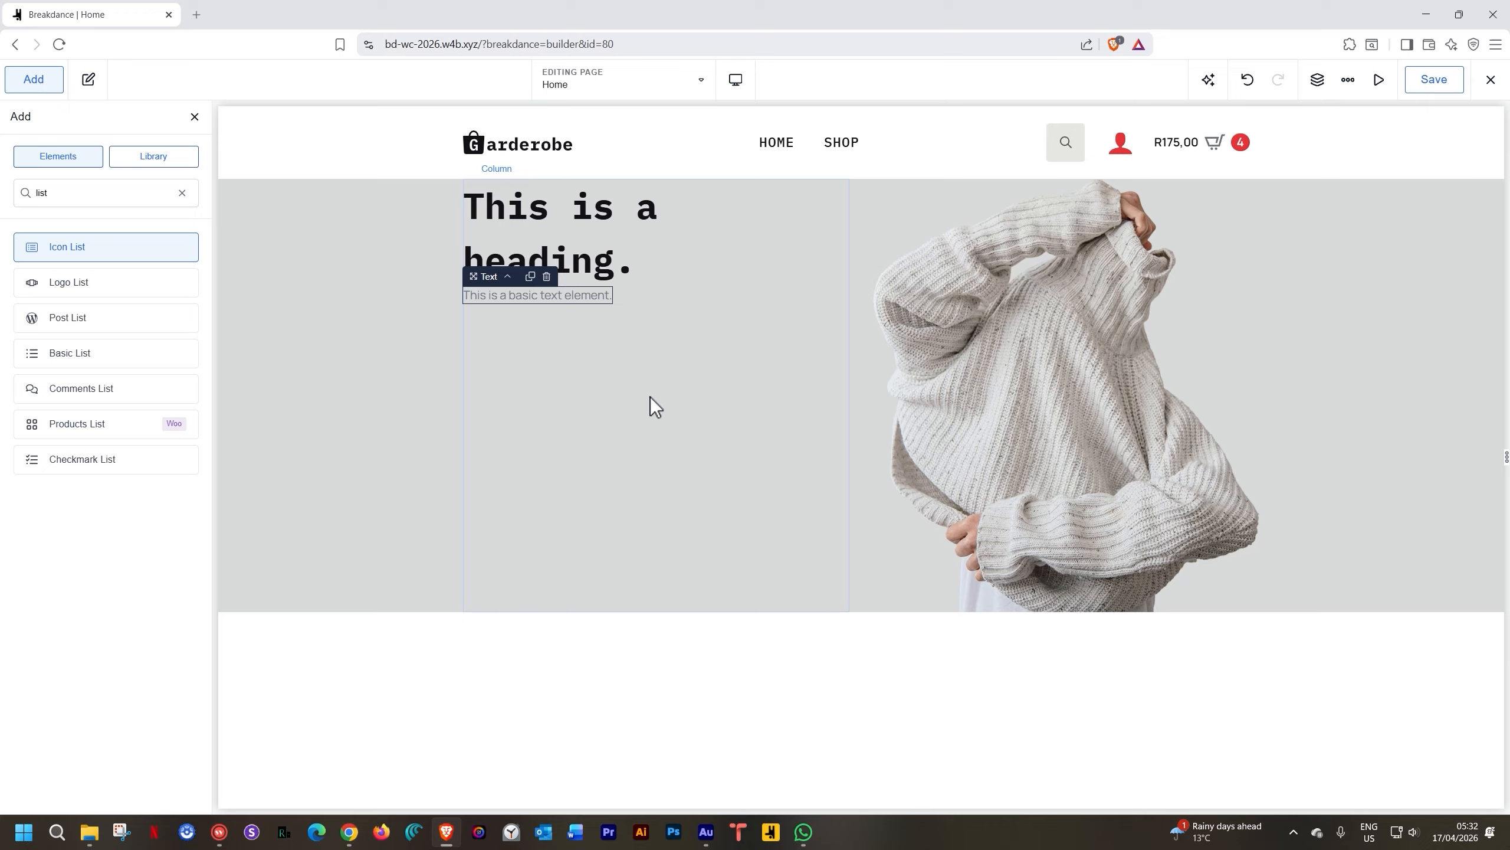
{"action": "key", "text": "Return"}
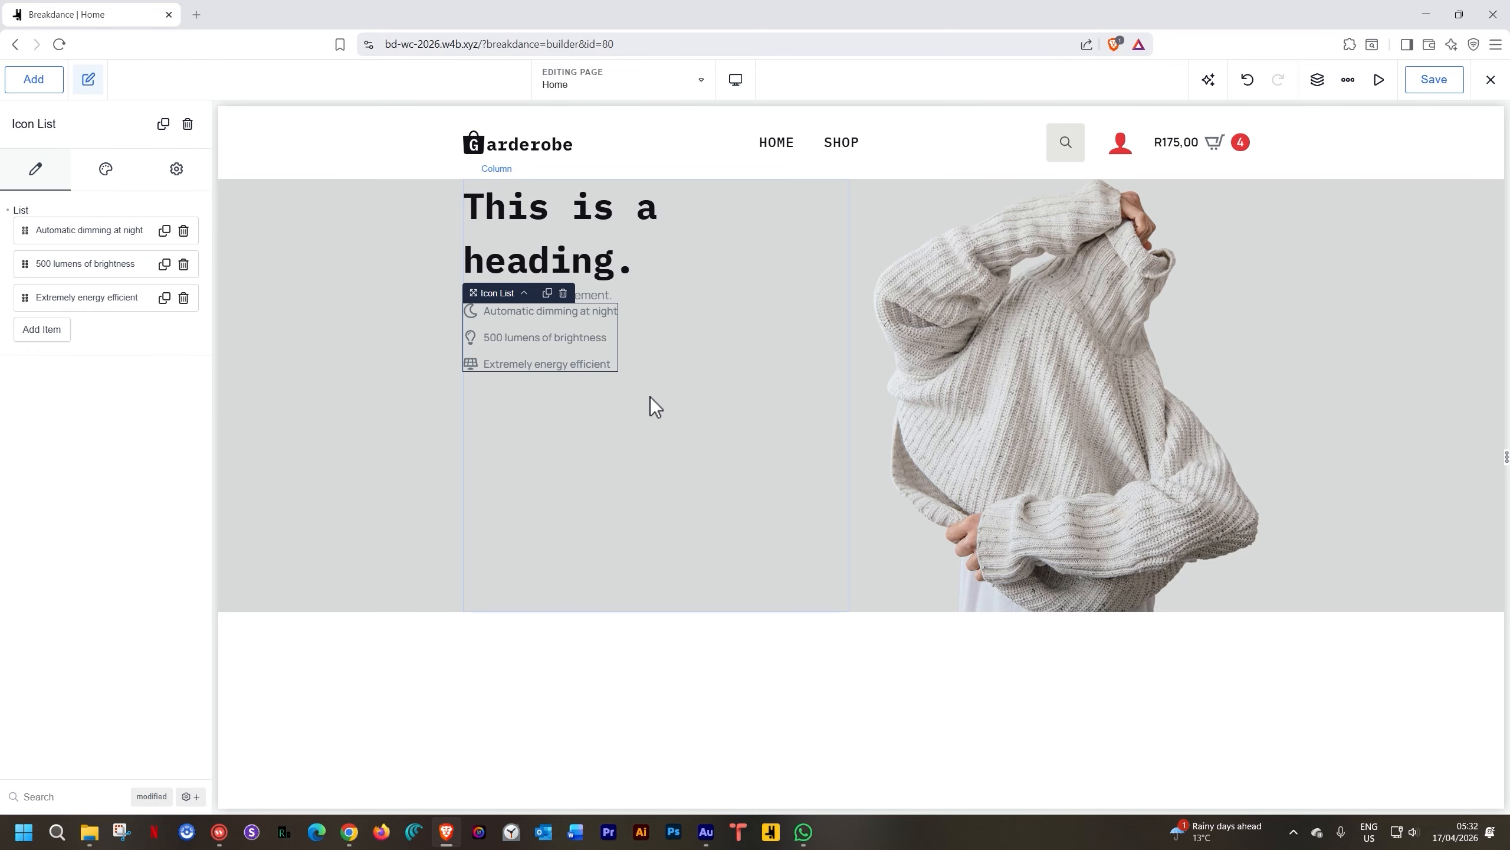
Insert a Button element below the Icon List
{"action": "key", "text": "a"}
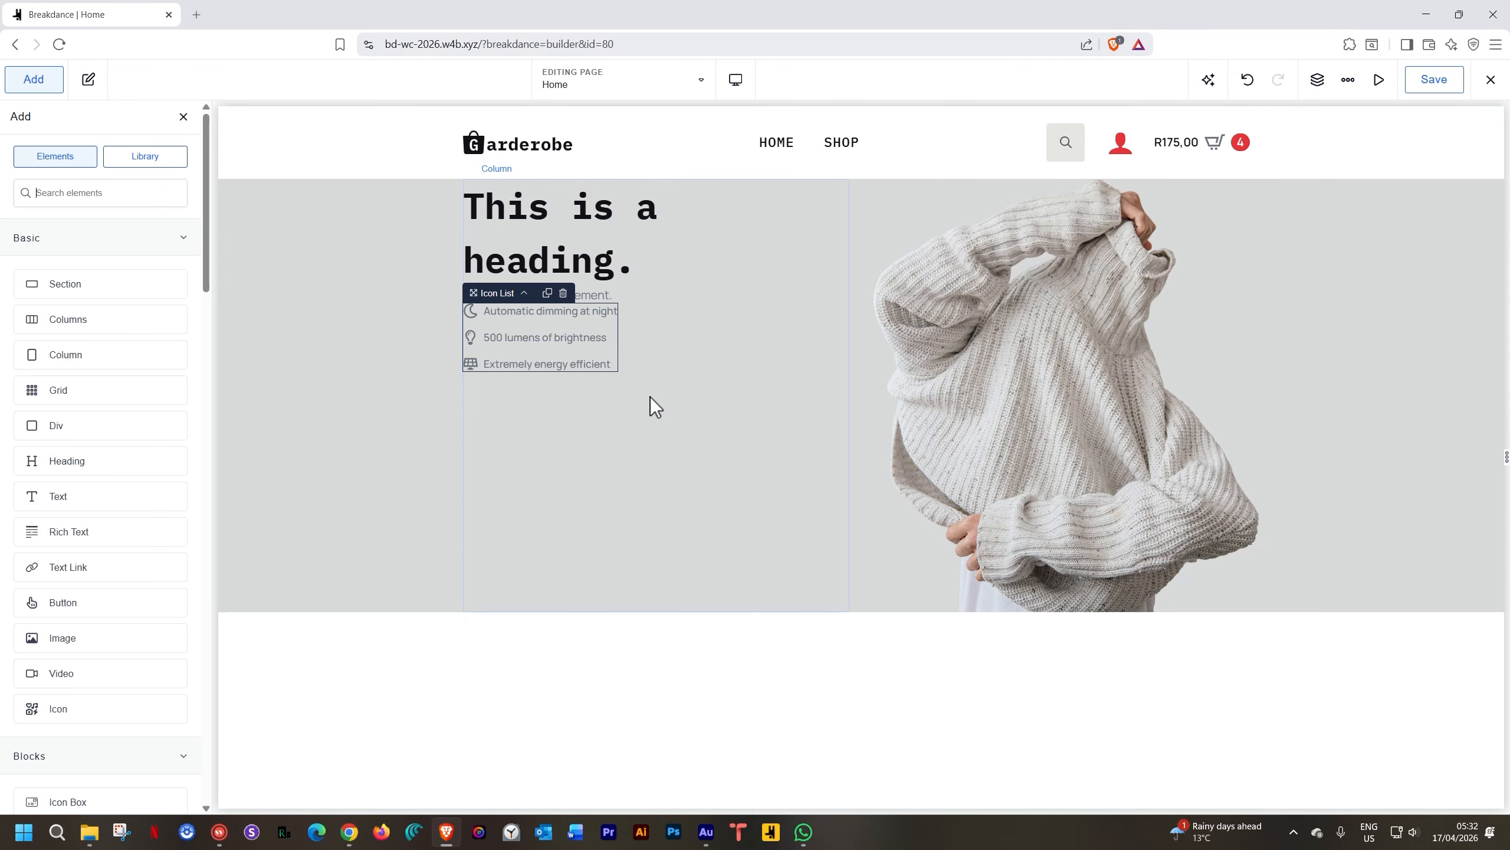
{"action": "type", "text": "button"}
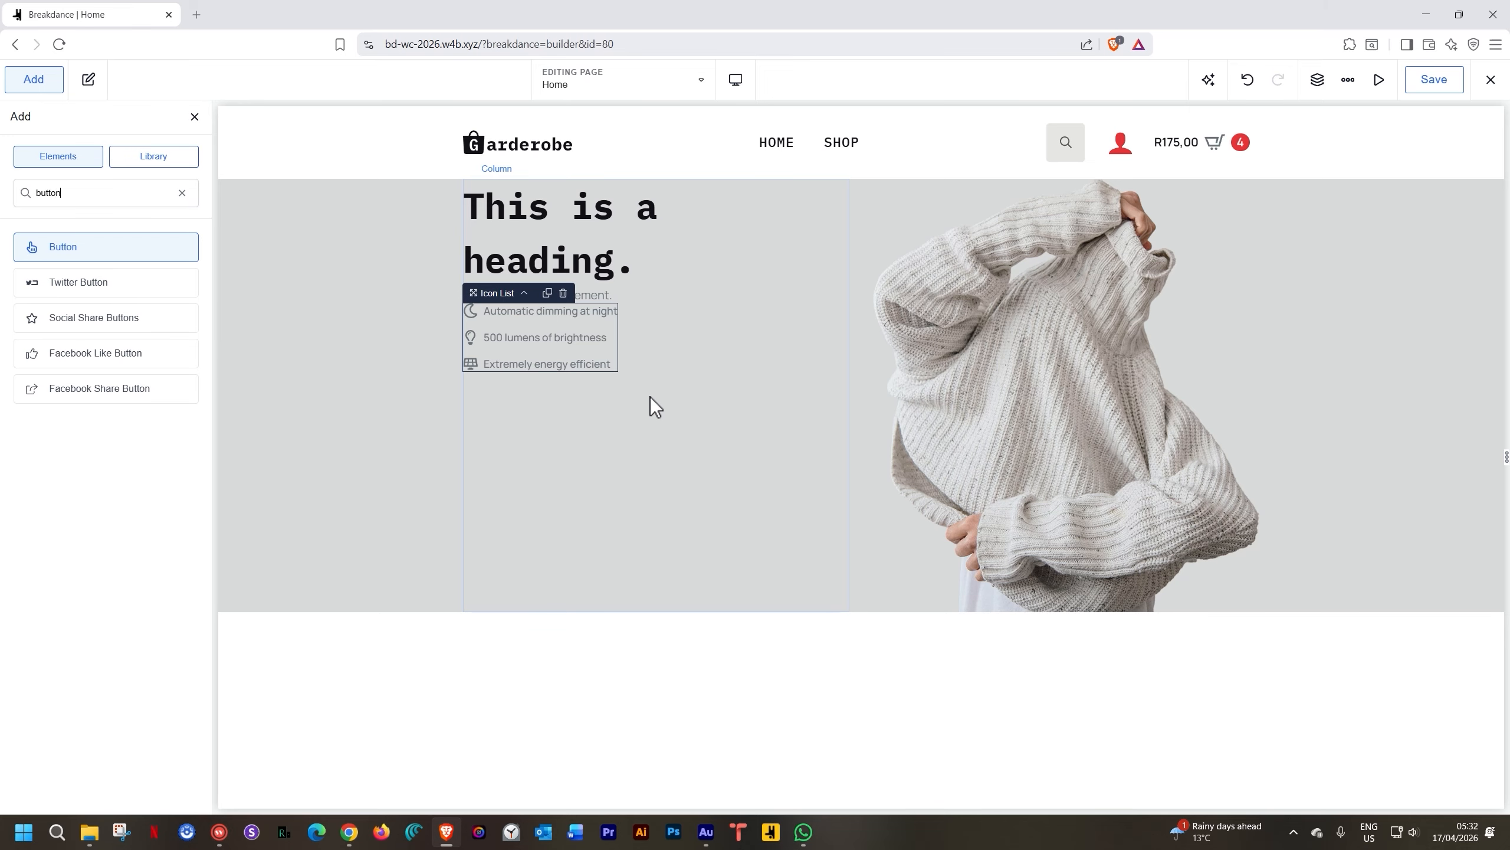
{"action": "key", "text": "Return"}
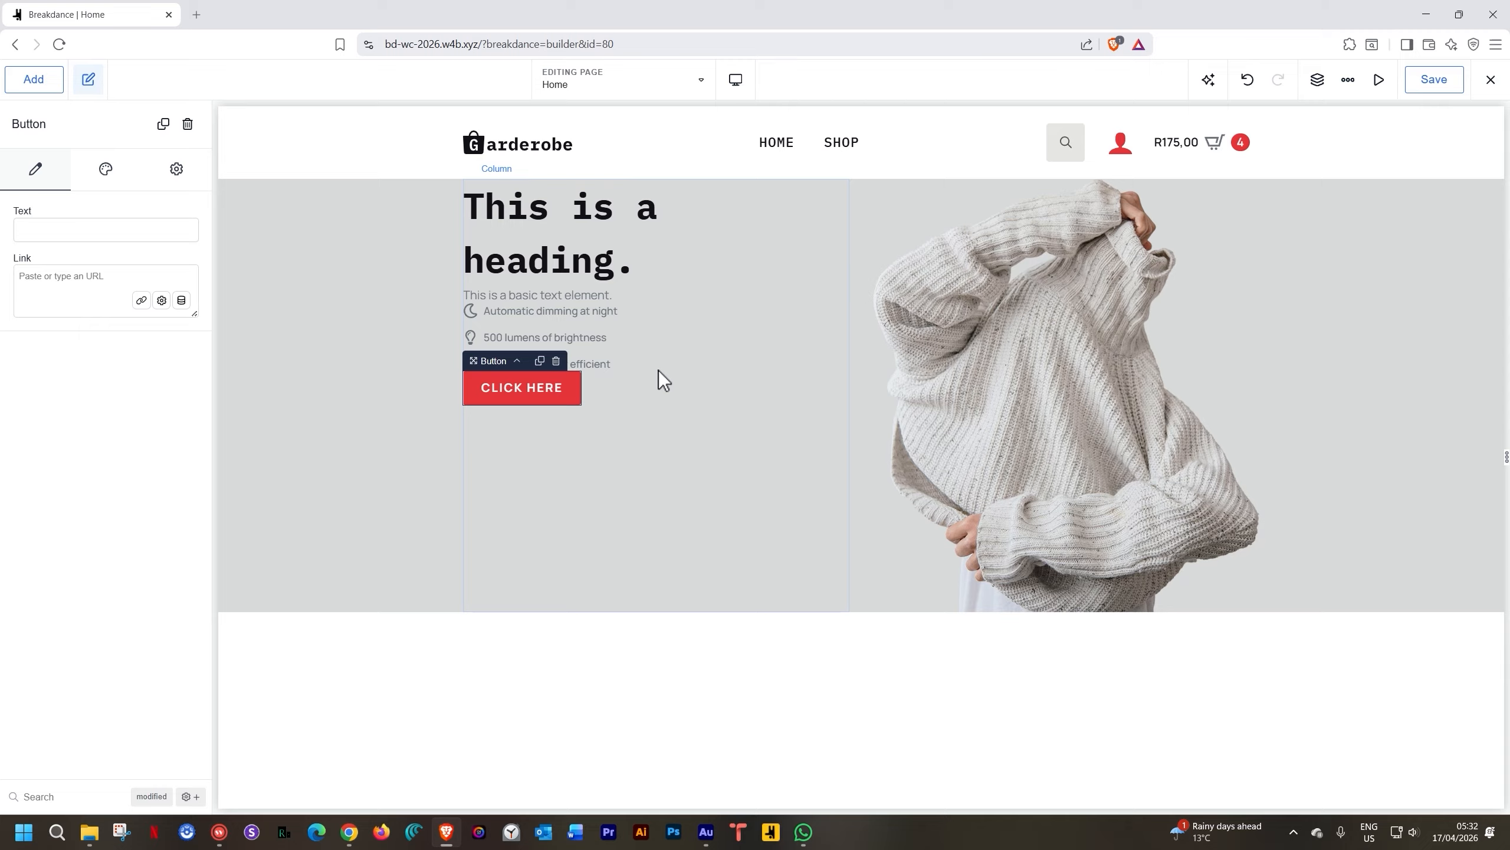
Change the heading text to 'Brand New Collection' and make it an h2
{"action": "left_click", "coordinate": [592, 253]}
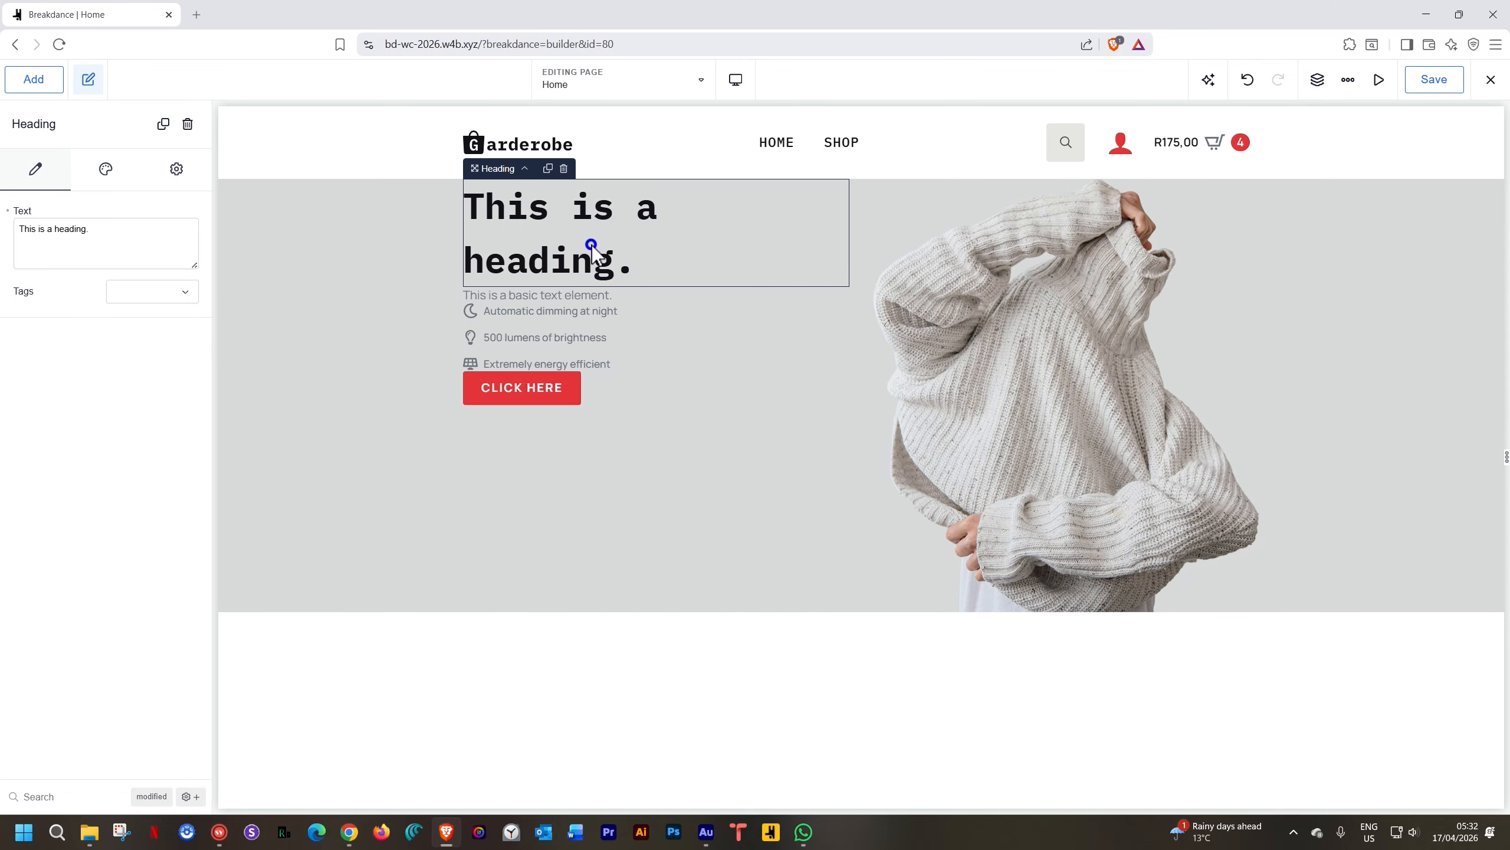
{"action": "left_click_drag", "start_coordinate": [128, 228], "coordinate": [5, 235]}
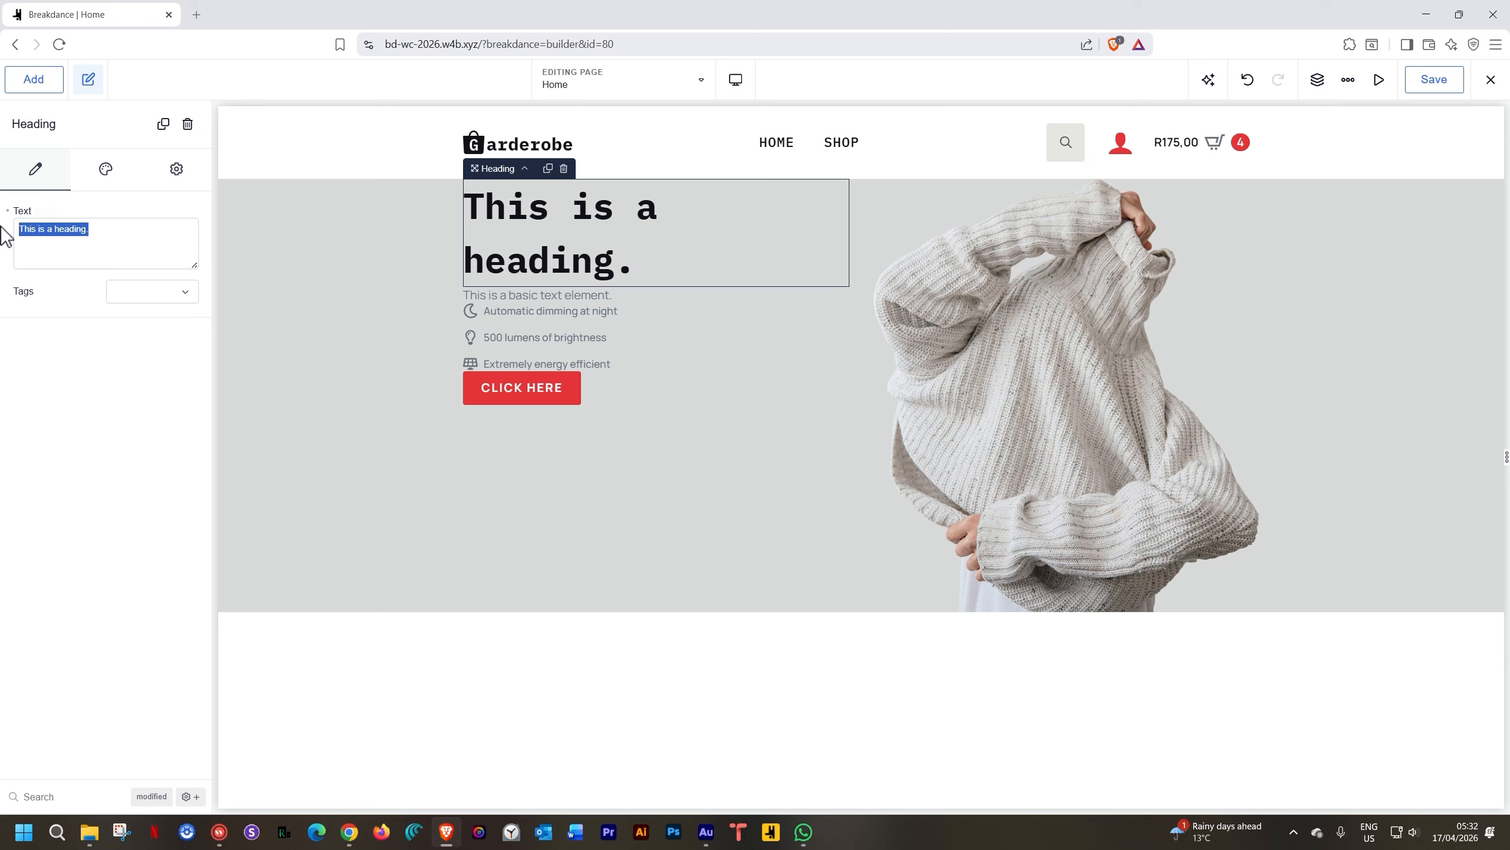
{"action": "type", "text": "Brand Ne"}
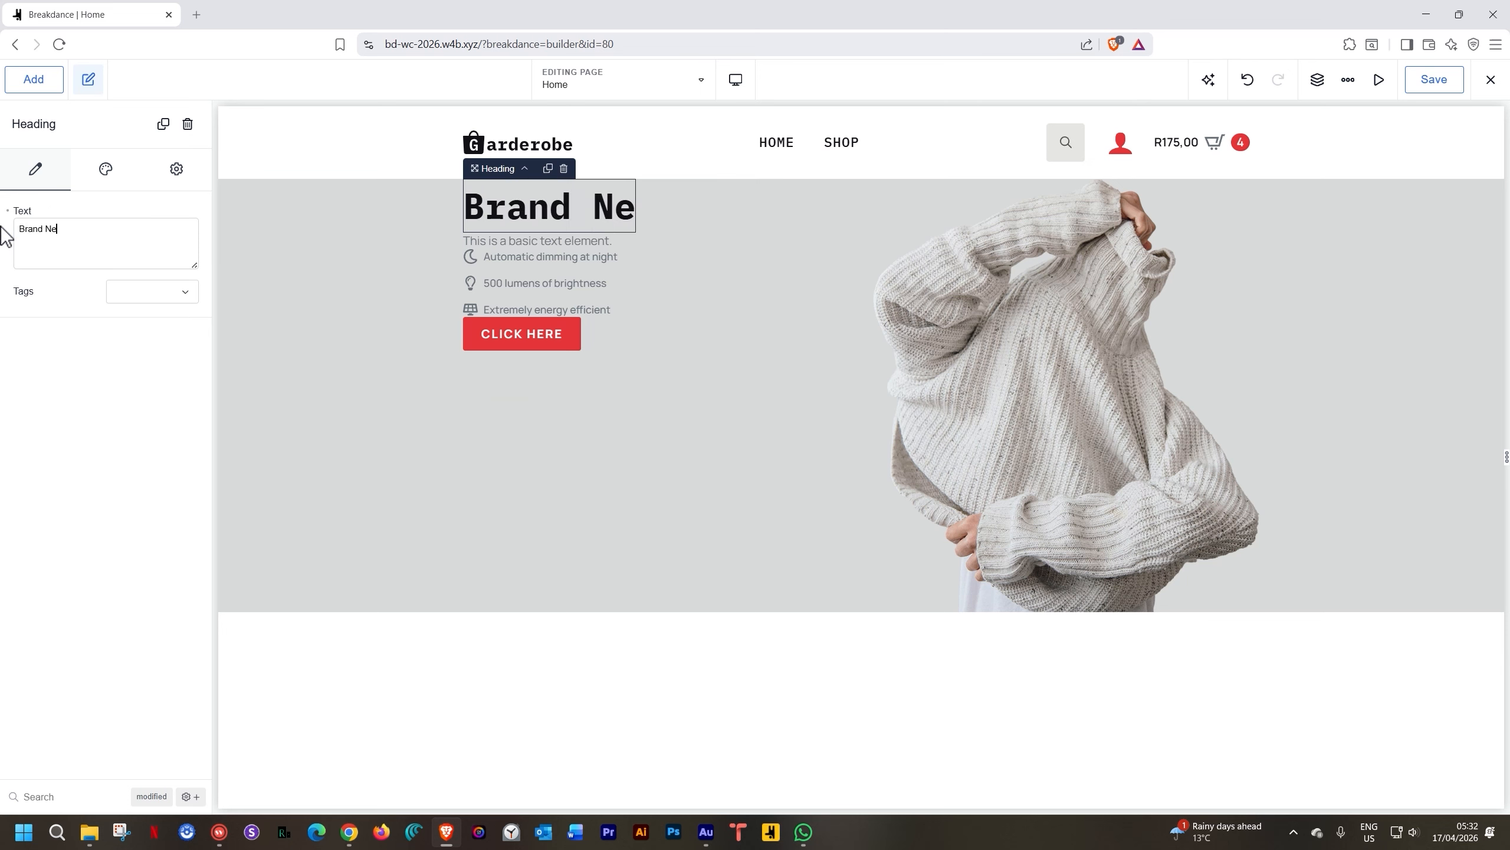
{"action": "type", "text": "w Collection"}
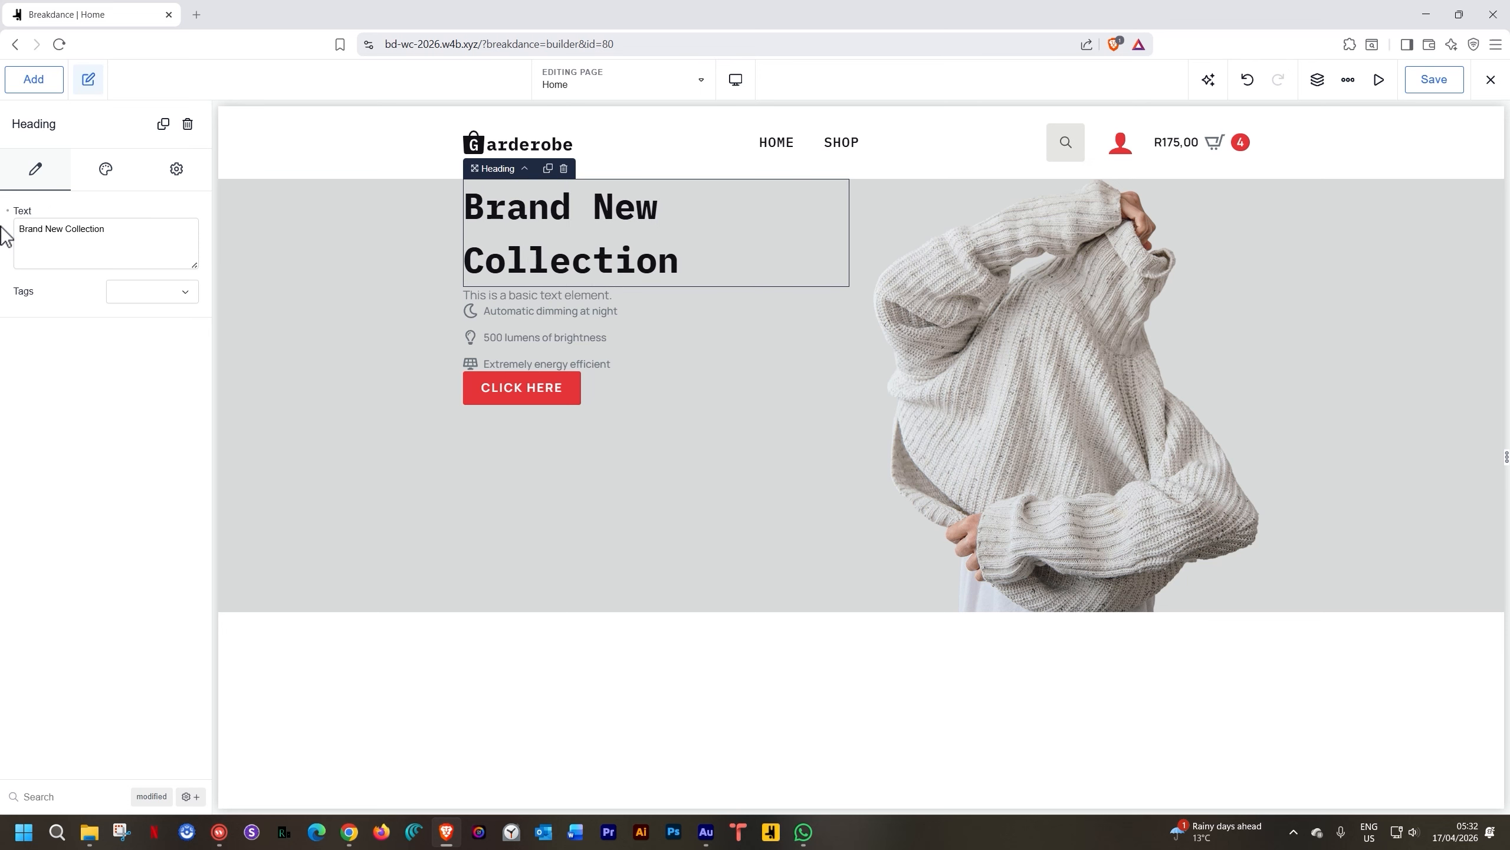
{"action": "left_click", "coordinate": [127, 331]}
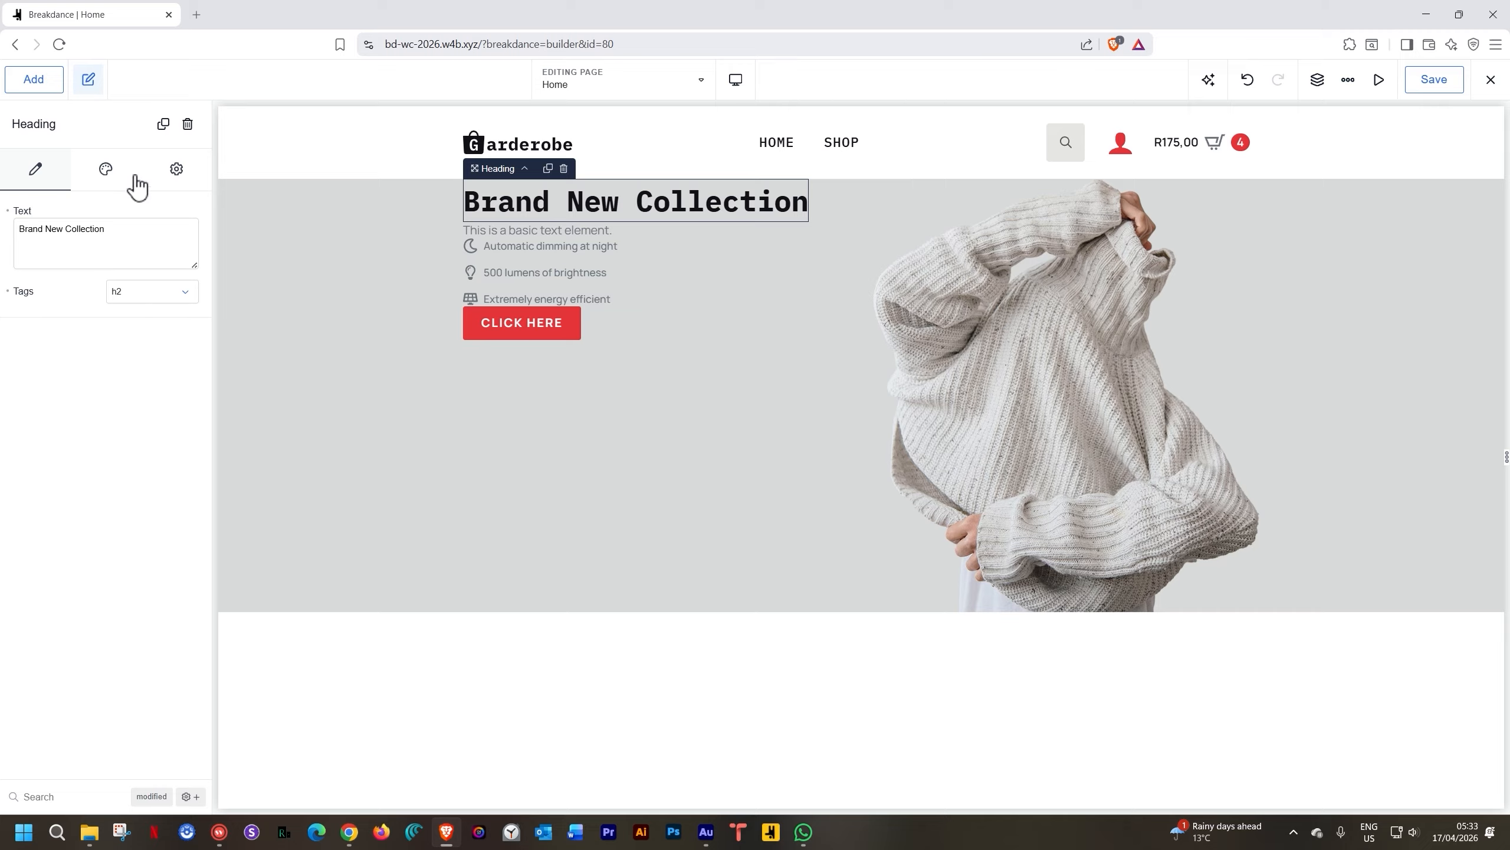
Set the heading's font size to 70 px and line height to 1.2
{"action": "left_click", "coordinate": [112, 173]}
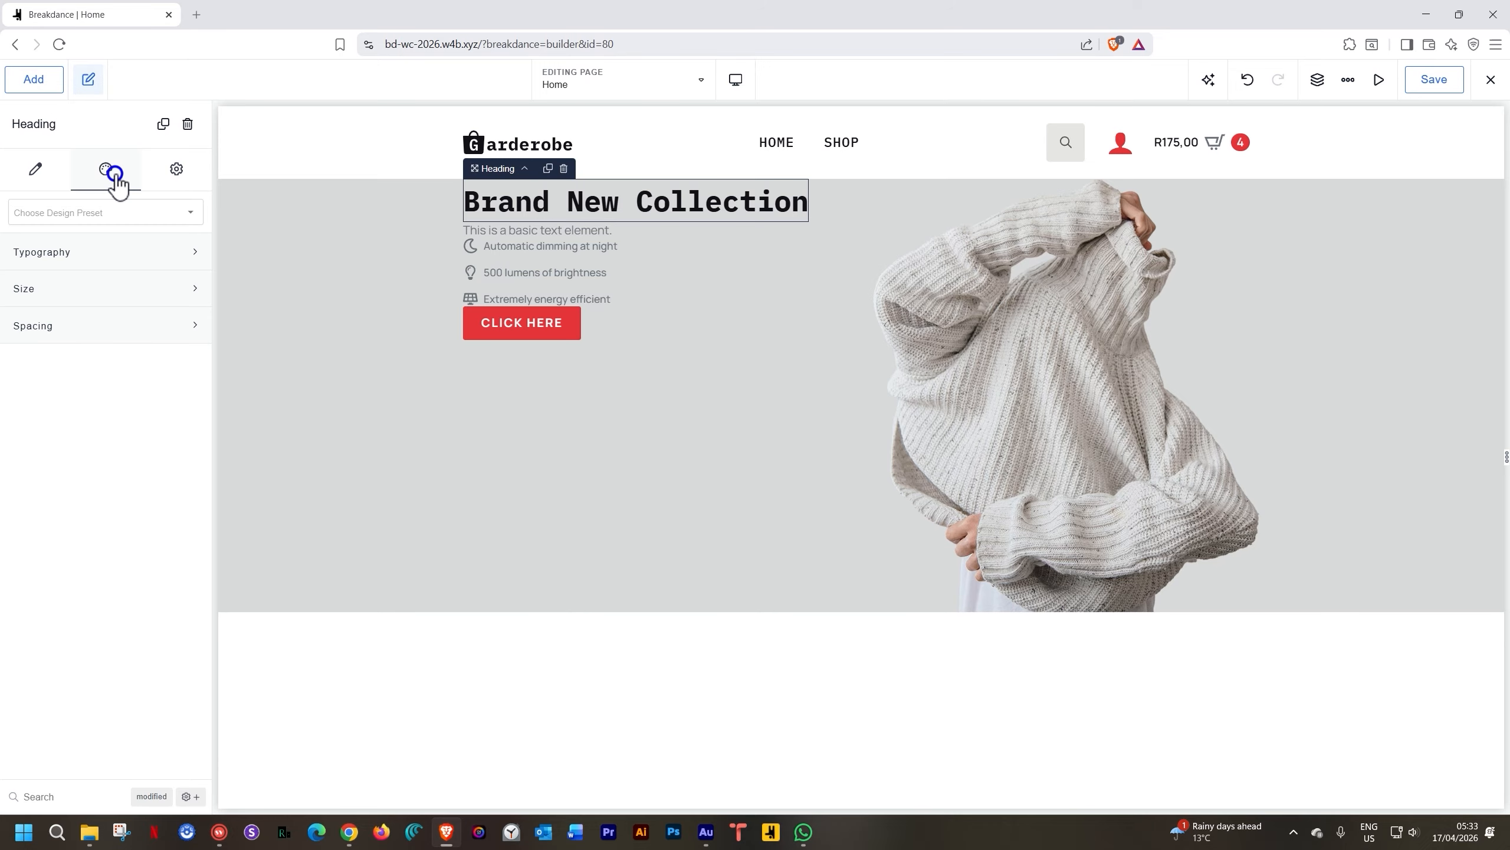
{"action": "left_click", "coordinate": [105, 253]}
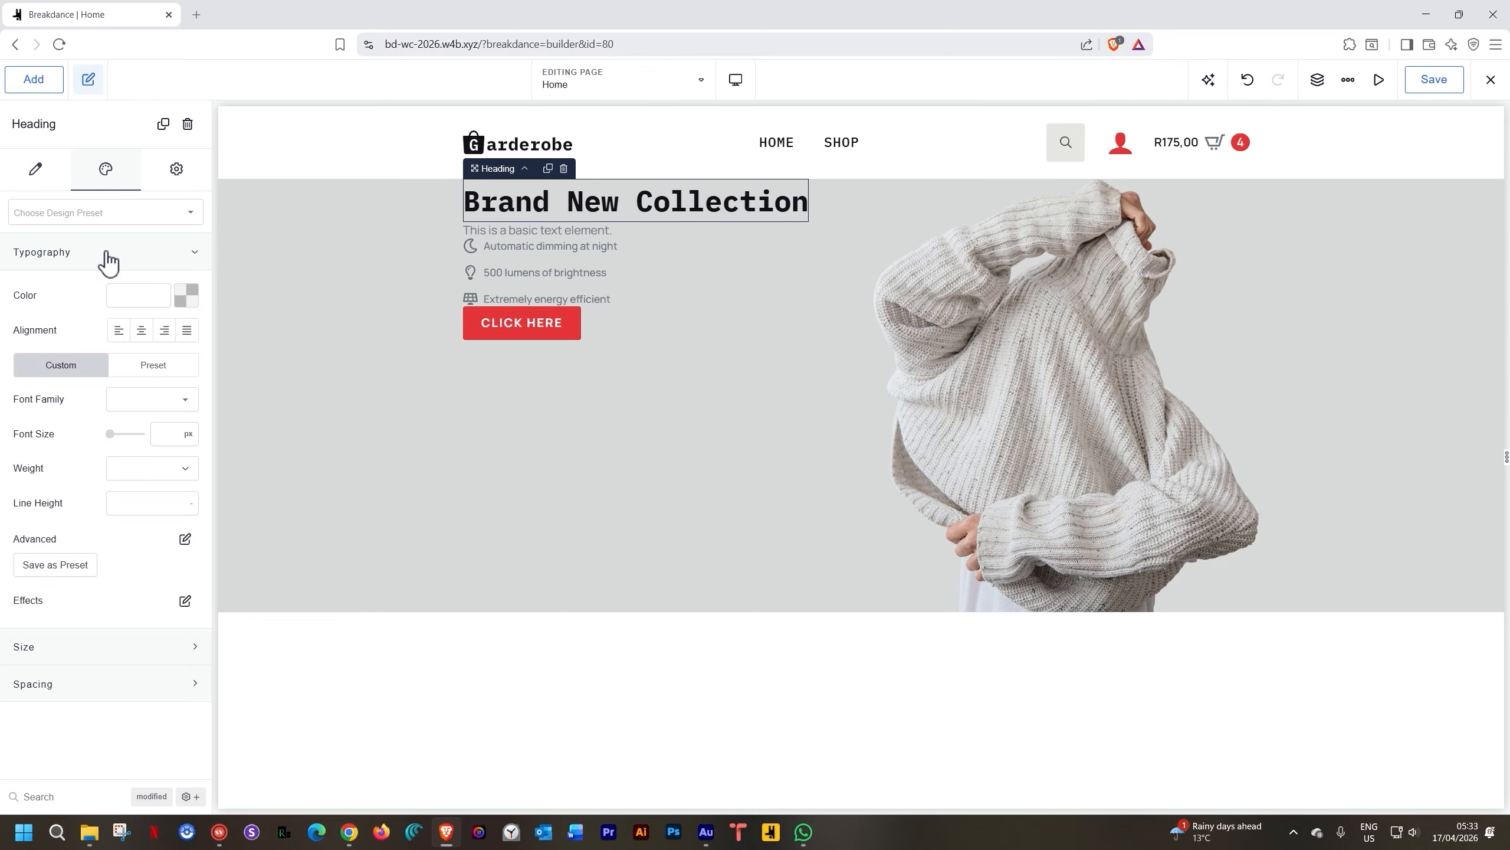
{"action": "left_click", "coordinate": [163, 435]}
{"action": "type", "text": "70"}
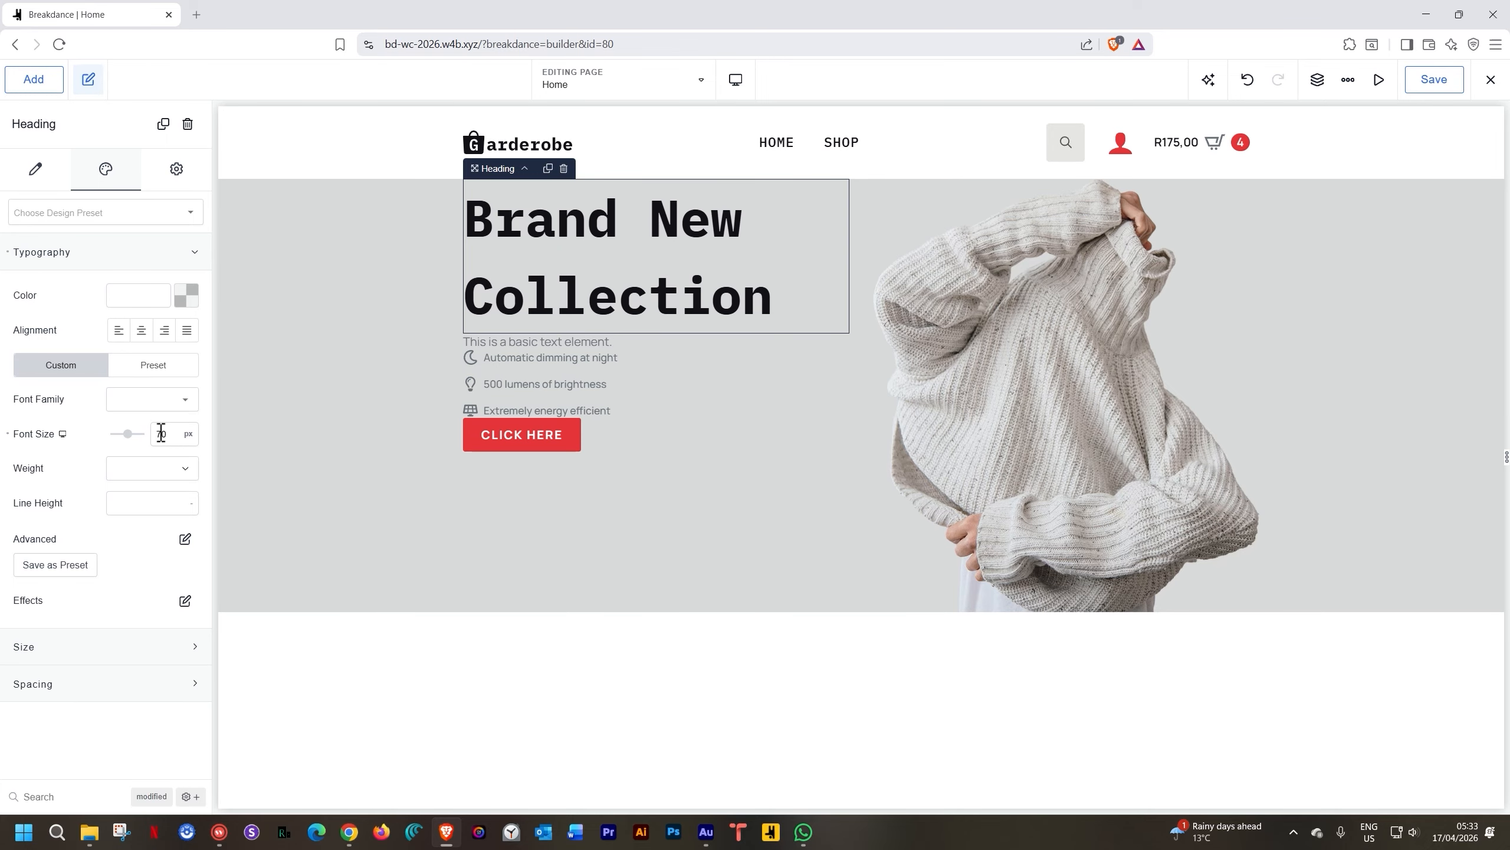
{"action": "left_click", "coordinate": [149, 503]}
{"action": "type", "text": "1.2"}
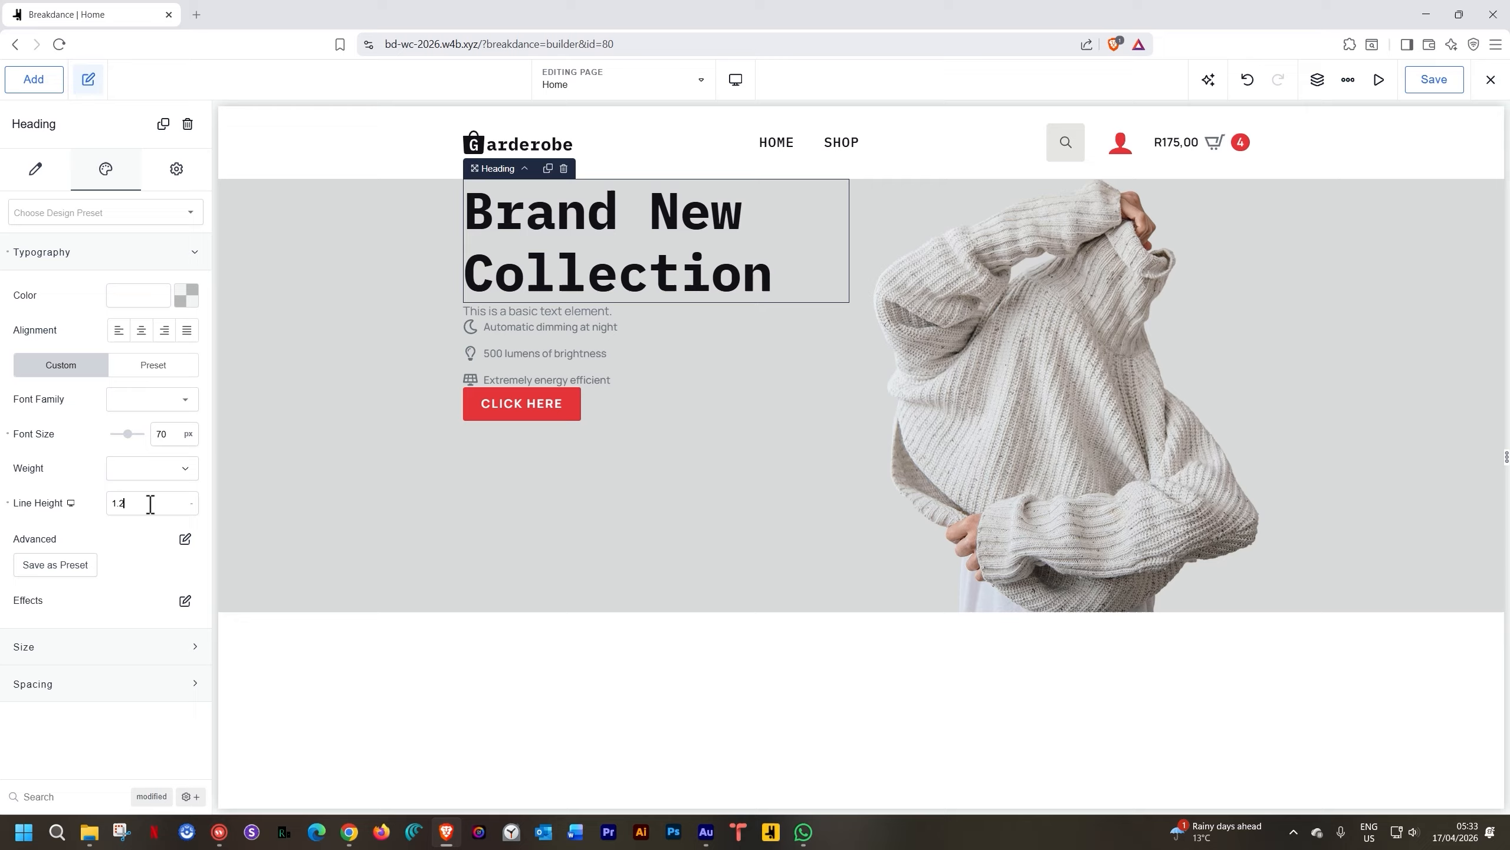
{"action": "left_click", "coordinate": [523, 313]}
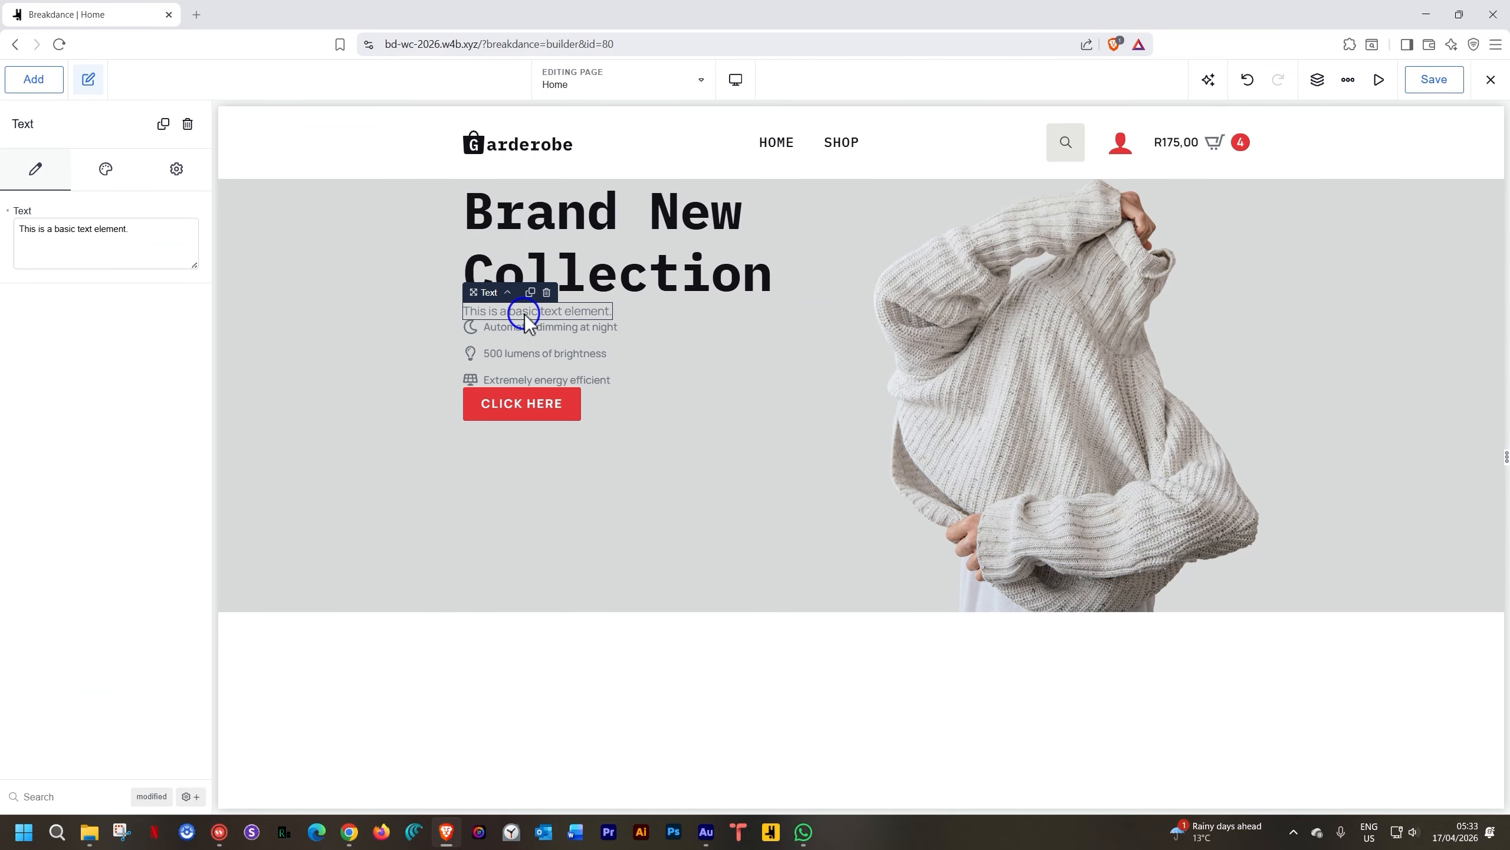
Paste the 'Mauris vitae ultricies…' Lorem paragraph over the placeholder text
{"action": "triple_click", "coordinate": [524, 311]}
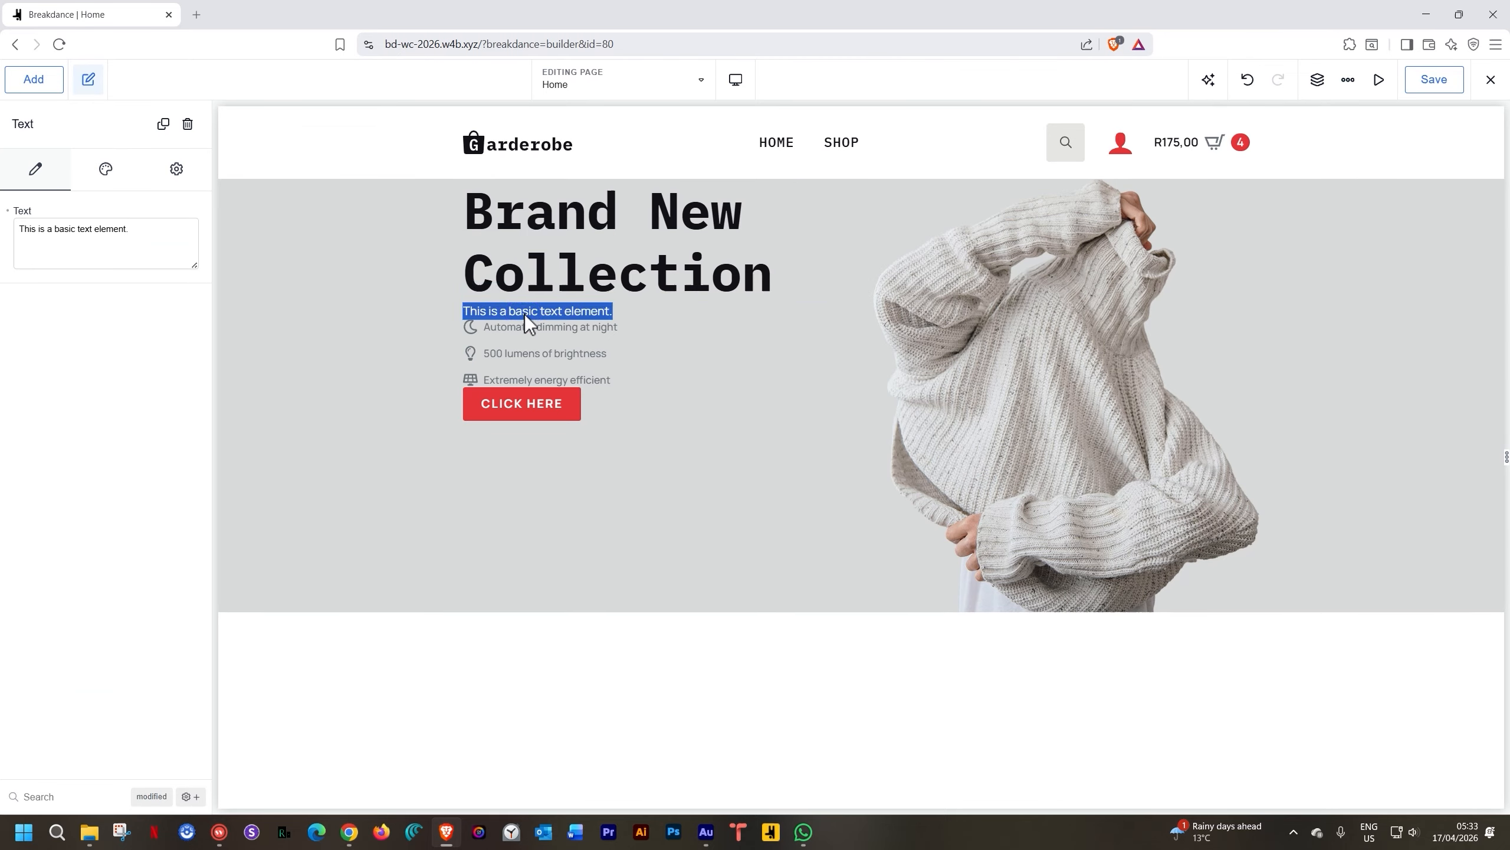
{"action": "left_click", "coordinate": [524, 314]}
{"action": "double_click", "coordinate": [98, 230]}
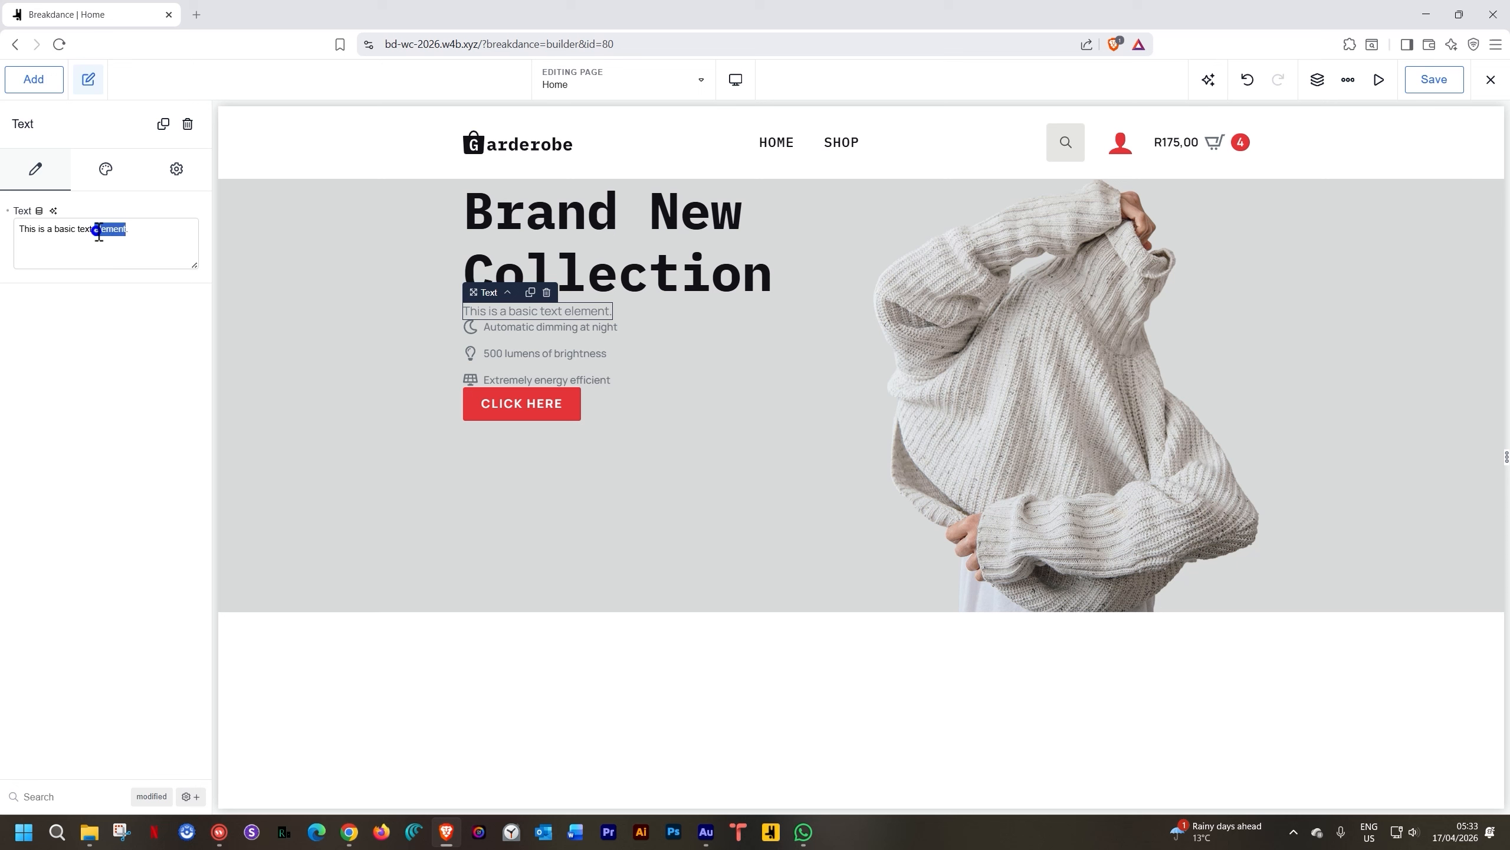
{"action": "triple_click", "coordinate": [98, 230]}
{"action": "key", "text": "ctrl+v"}
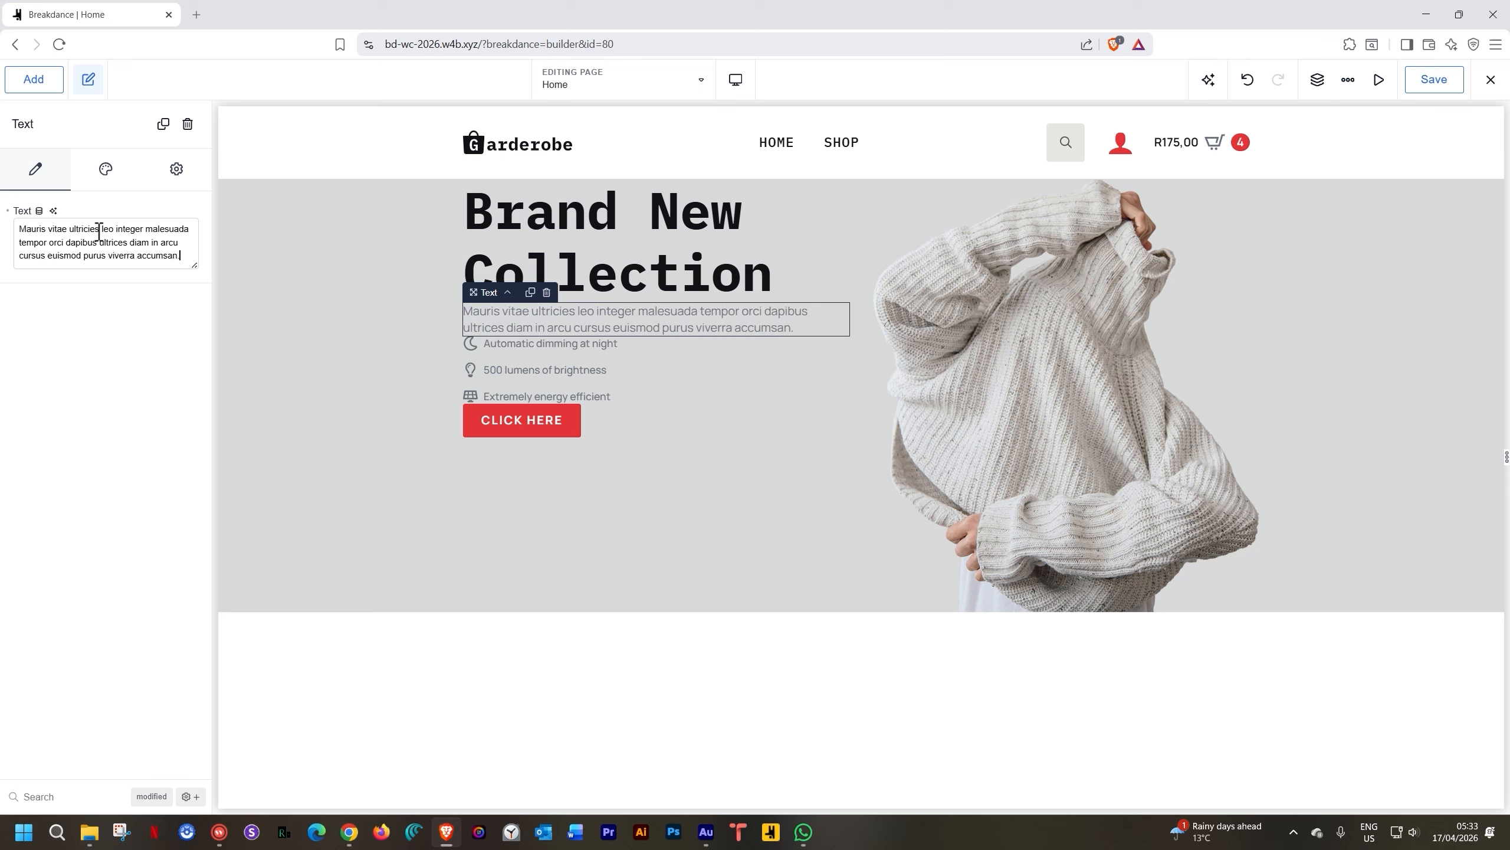
{"action": "left_click", "coordinate": [105, 172]}
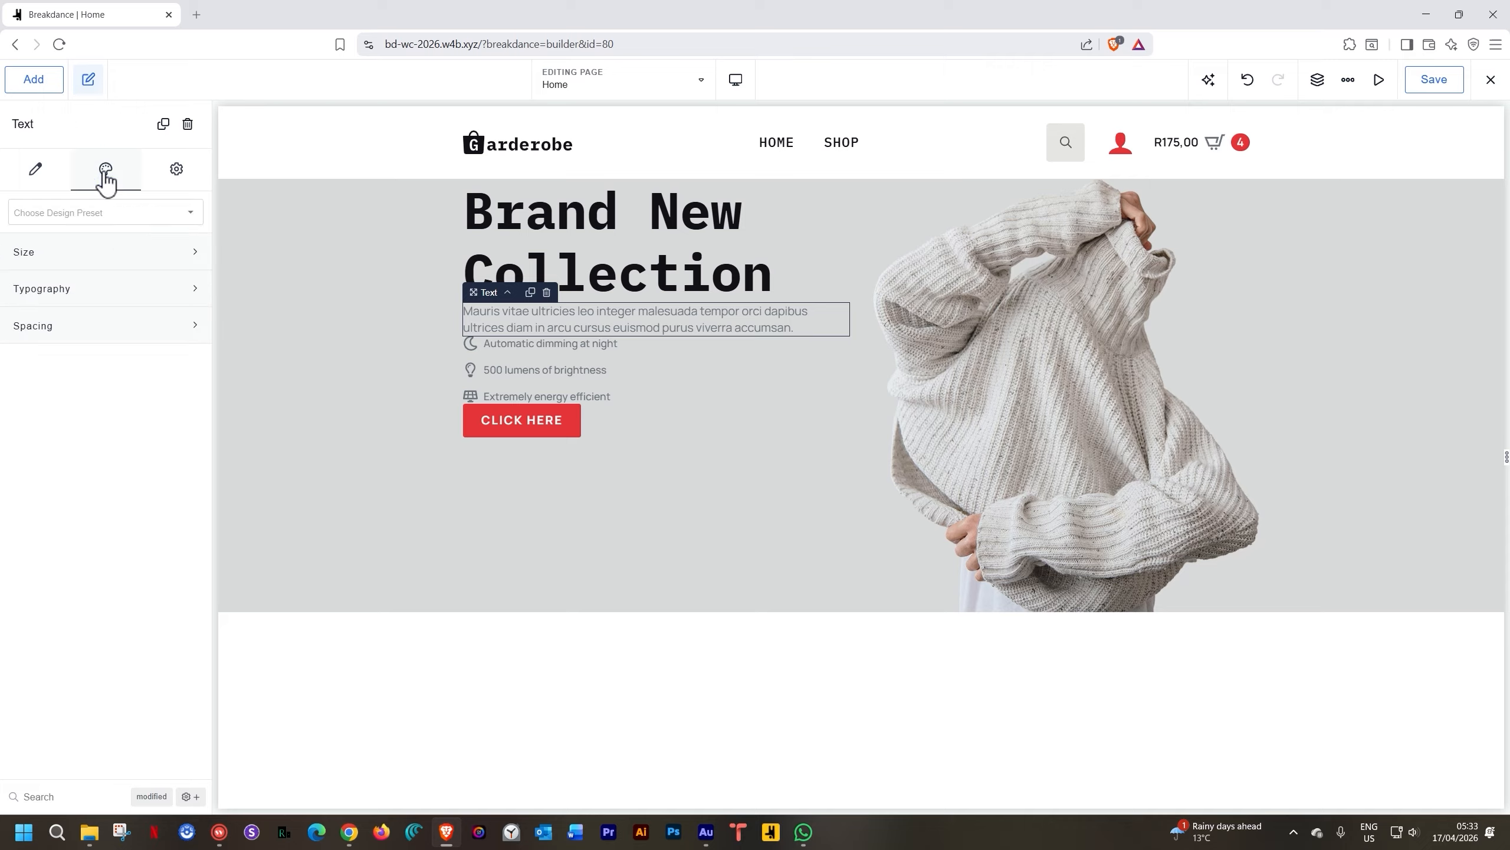
Give the paragraph the Onyx colour and a 15 px font size
{"action": "left_click", "coordinate": [87, 288]}
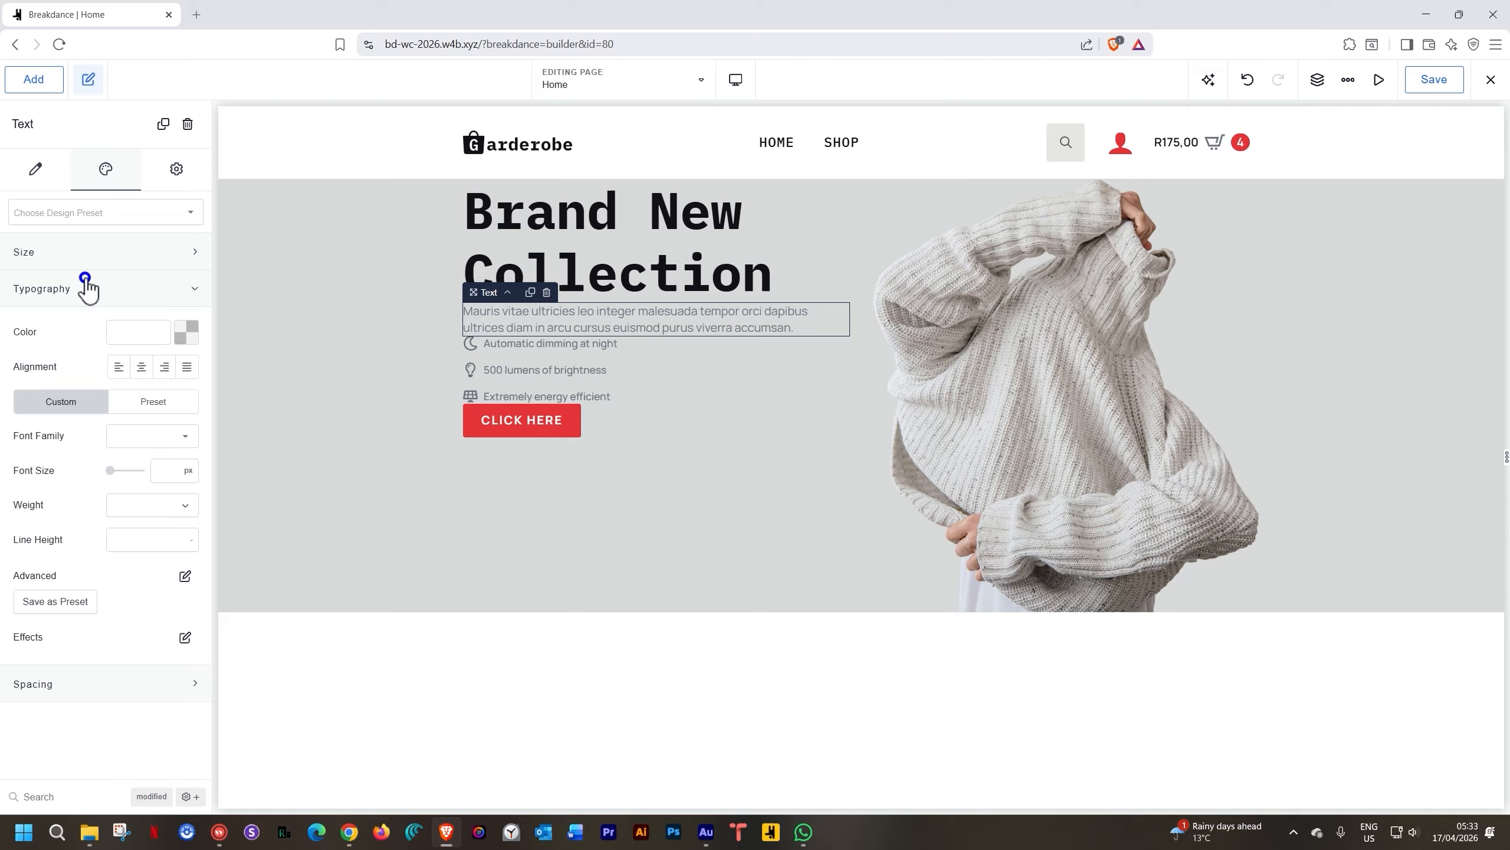
{"action": "left_click", "coordinate": [189, 343]}
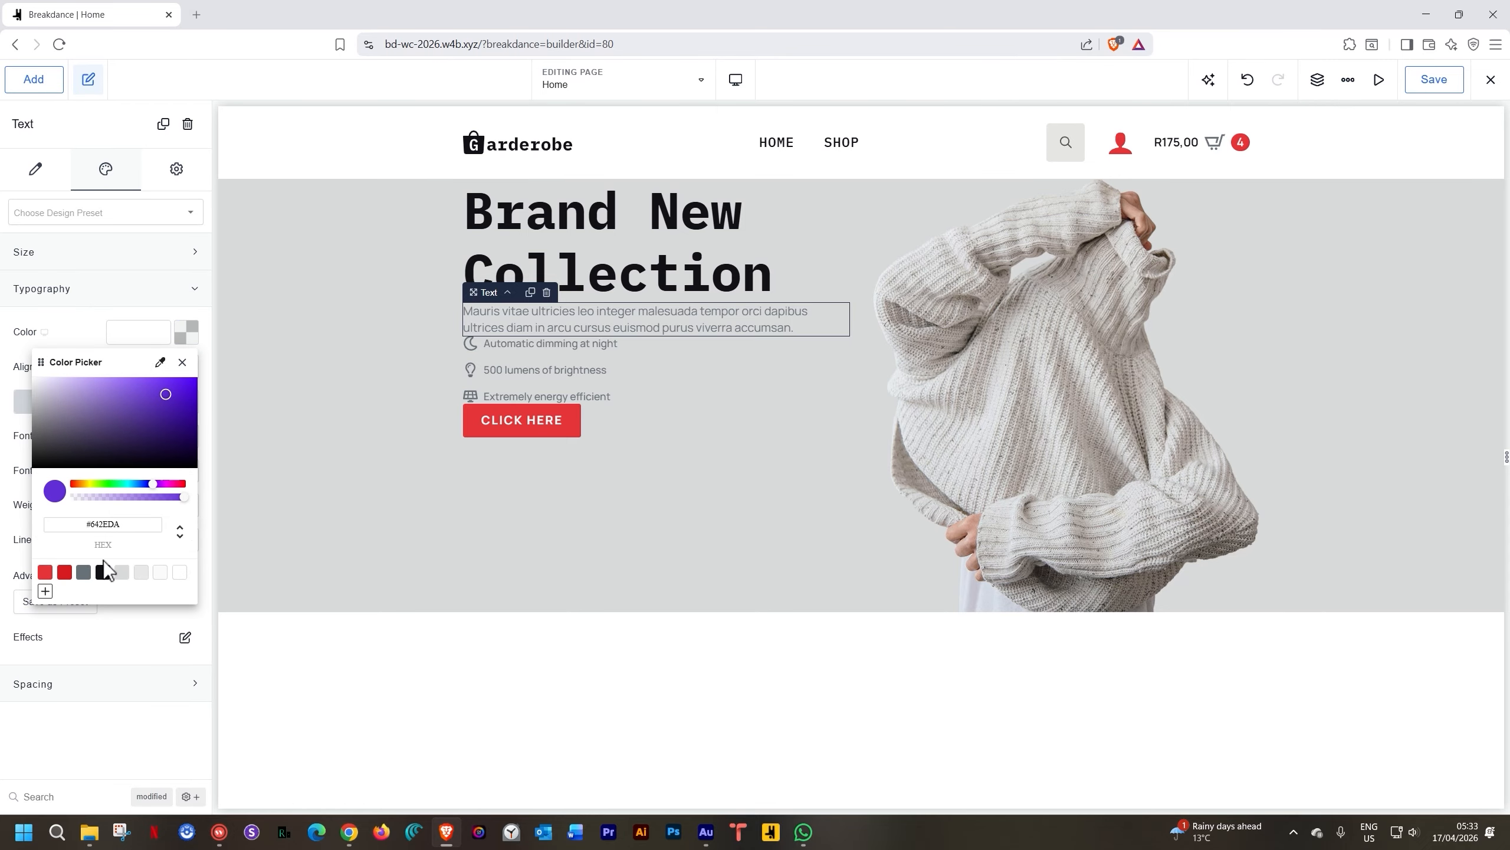
{"action": "left_click", "coordinate": [103, 571]}
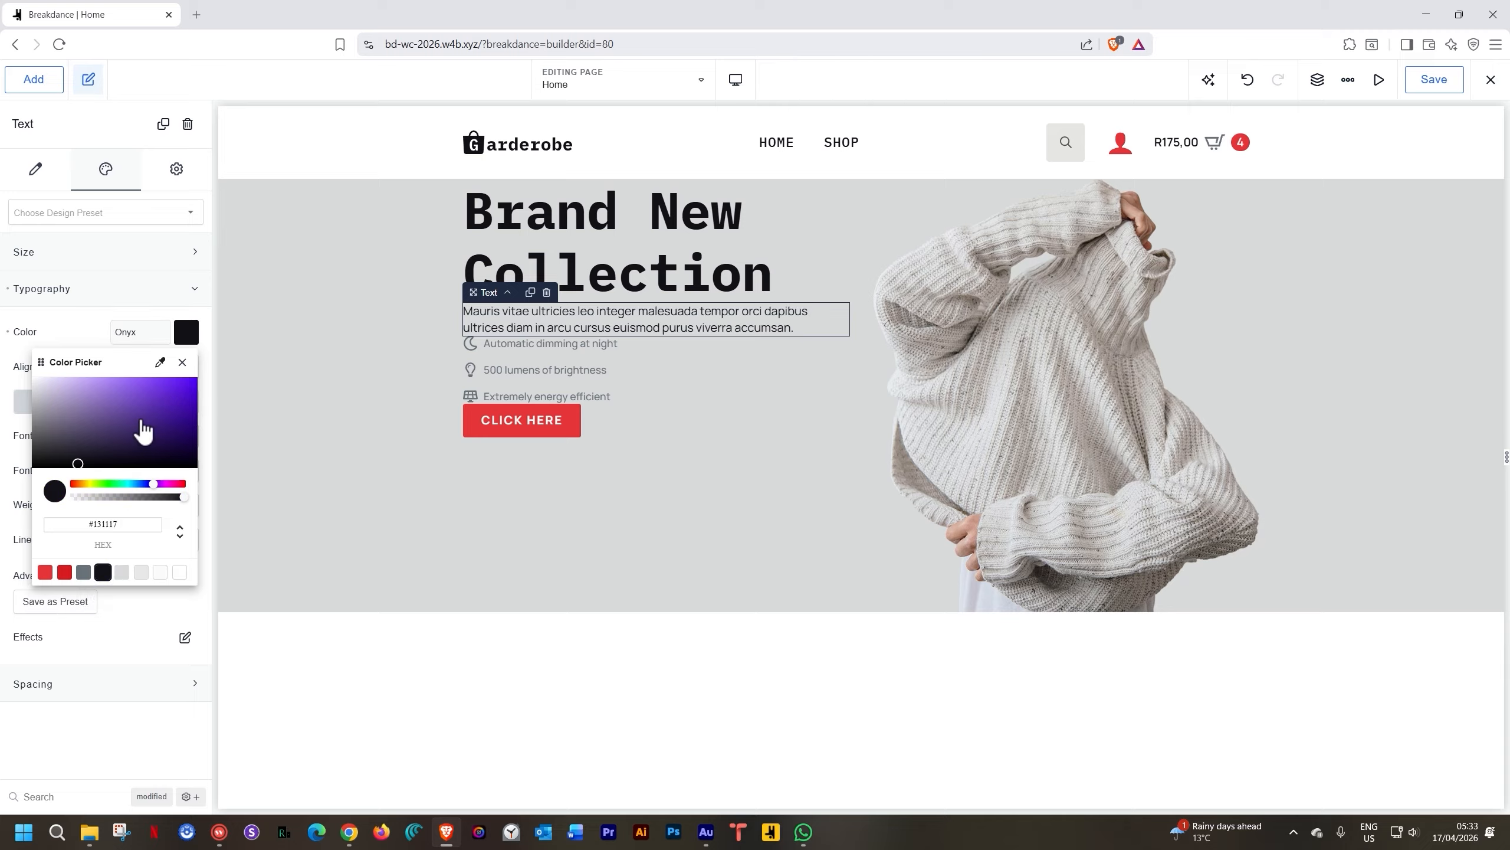
{"action": "left_click", "coordinate": [205, 318]}
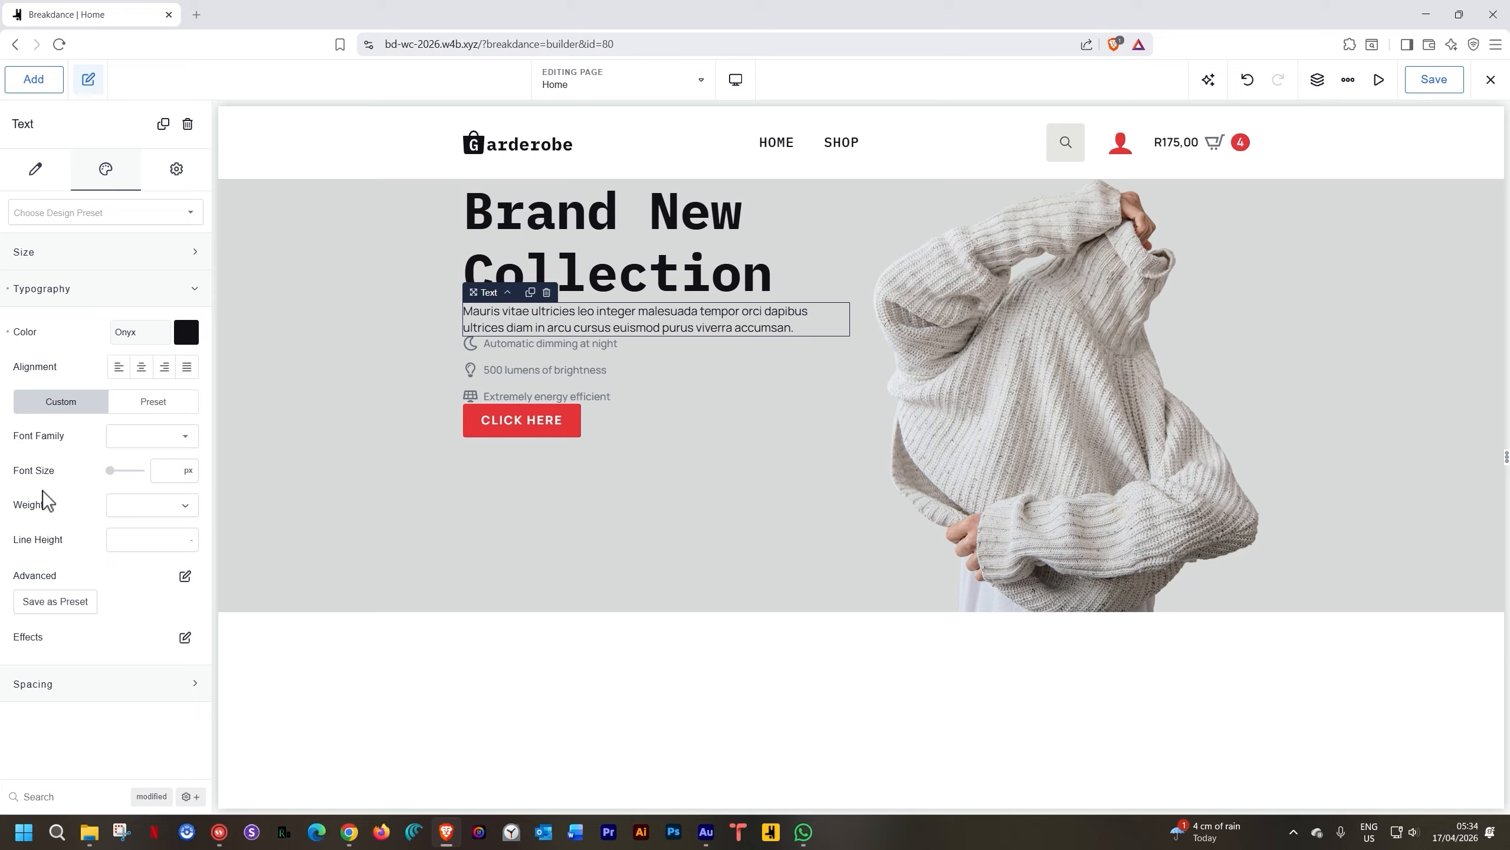
{"action": "left_click", "coordinate": [172, 473]}
{"action": "type", "text": "15"}
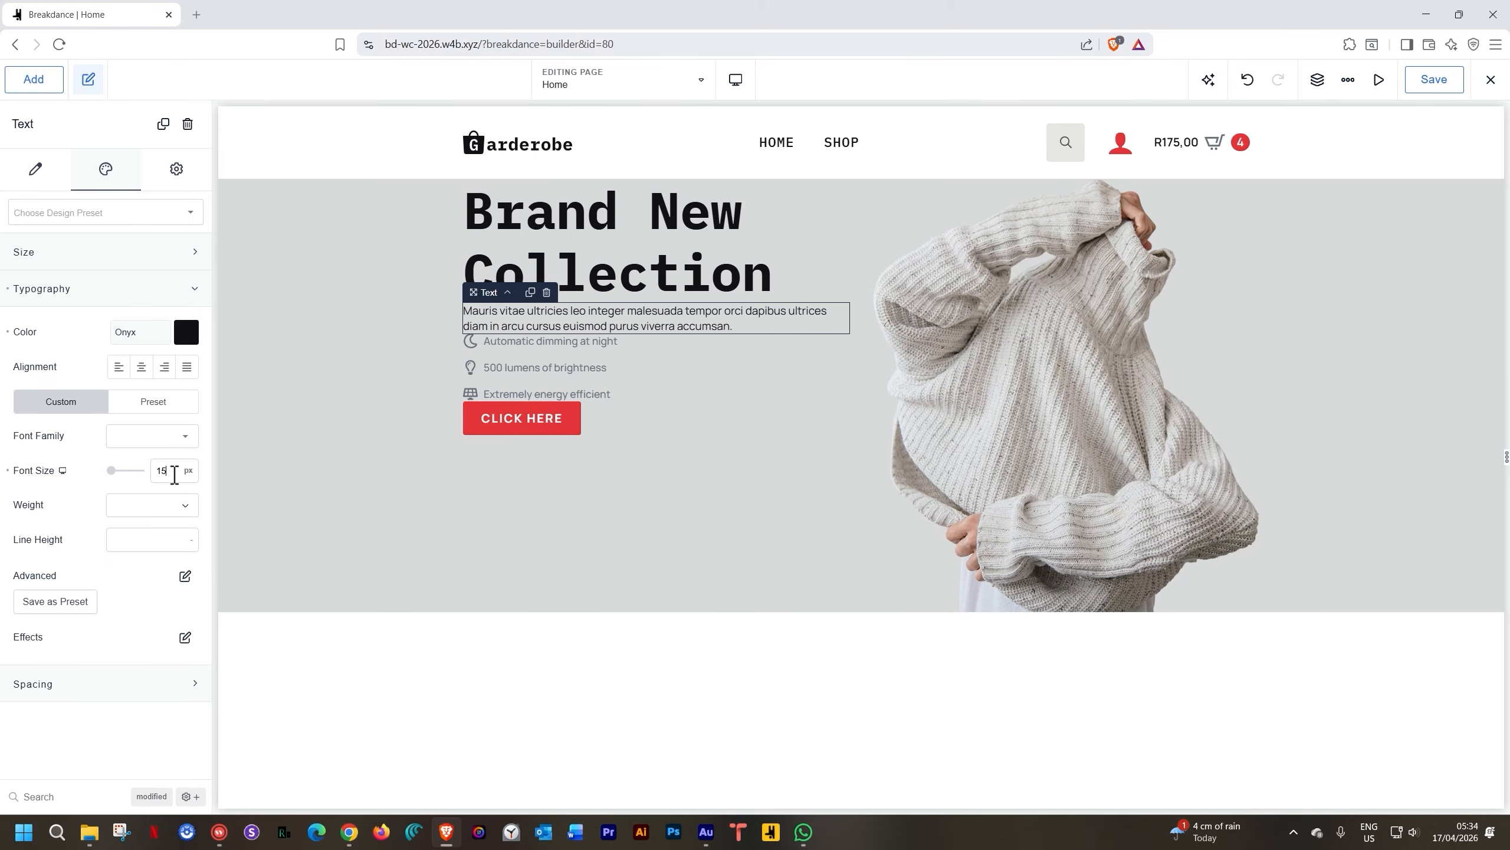
Set the paragraph's font weight to 700 and letter spacing to 1.2 px
{"action": "left_click", "coordinate": [153, 510]}
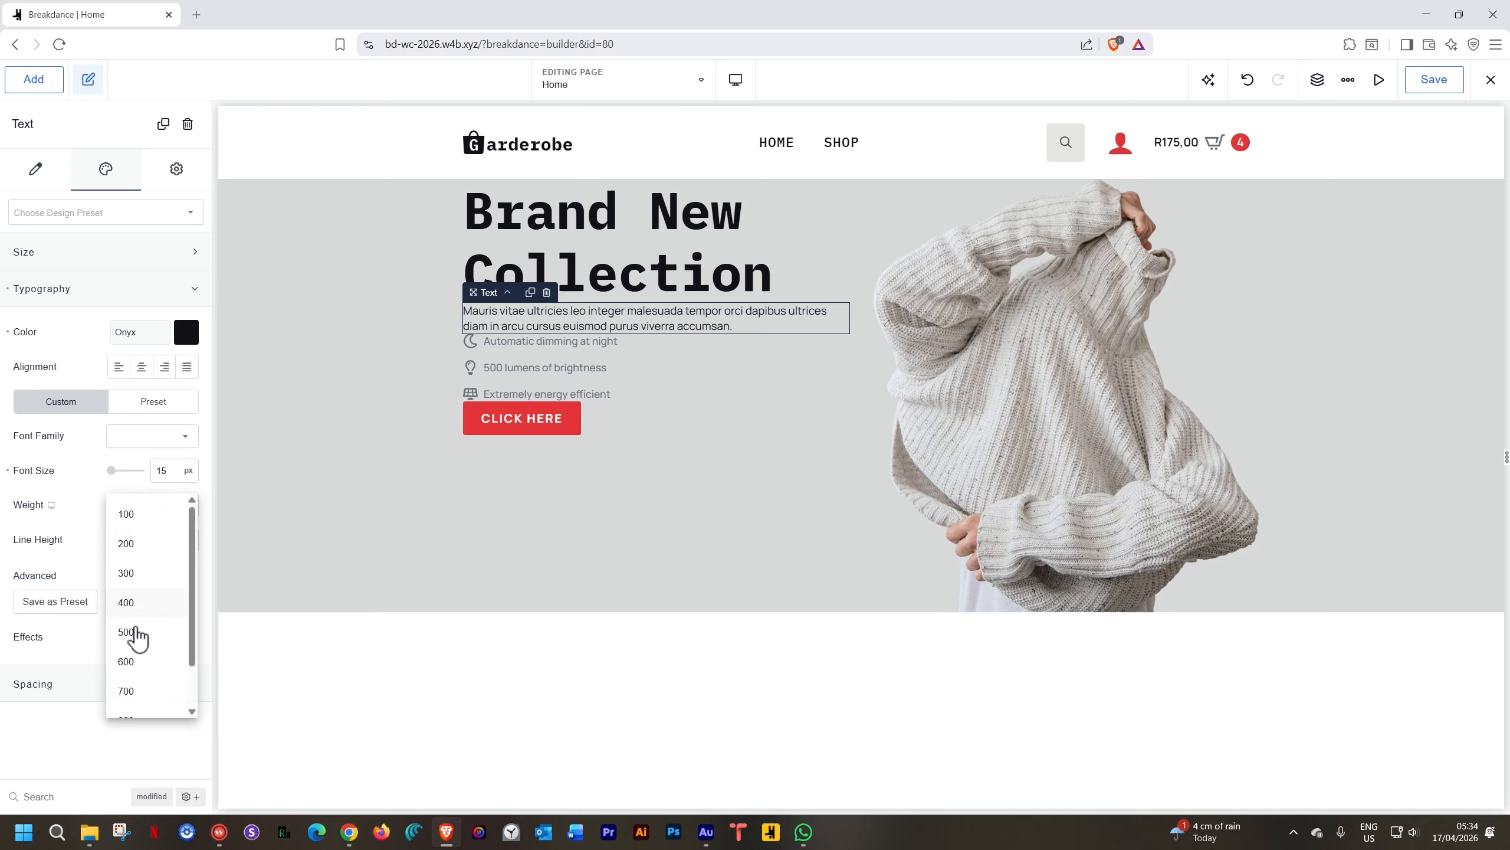
{"action": "left_click", "coordinate": [128, 695]}
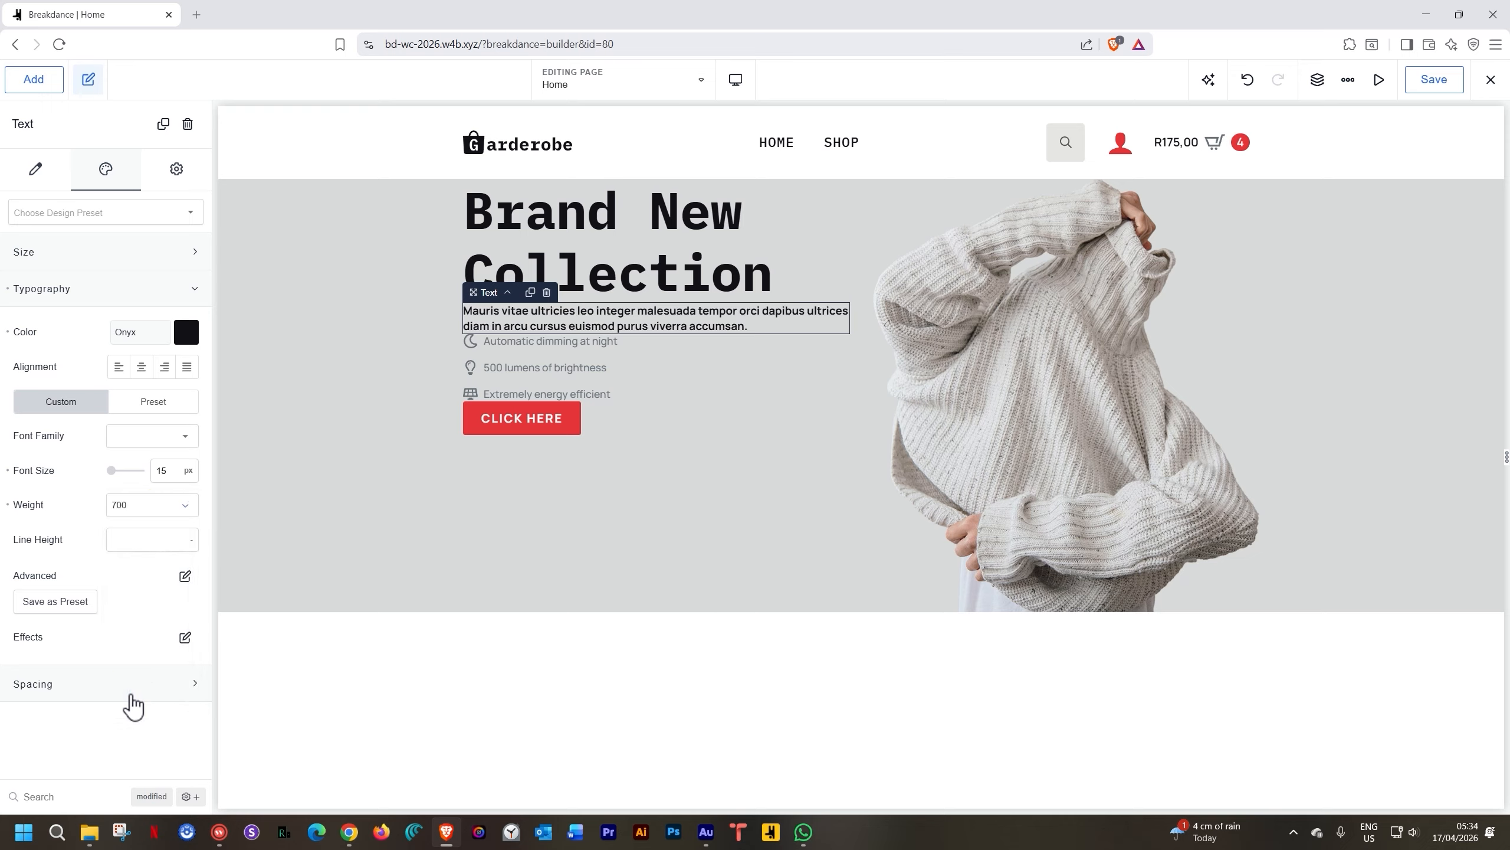
{"action": "left_click", "coordinate": [184, 575]}
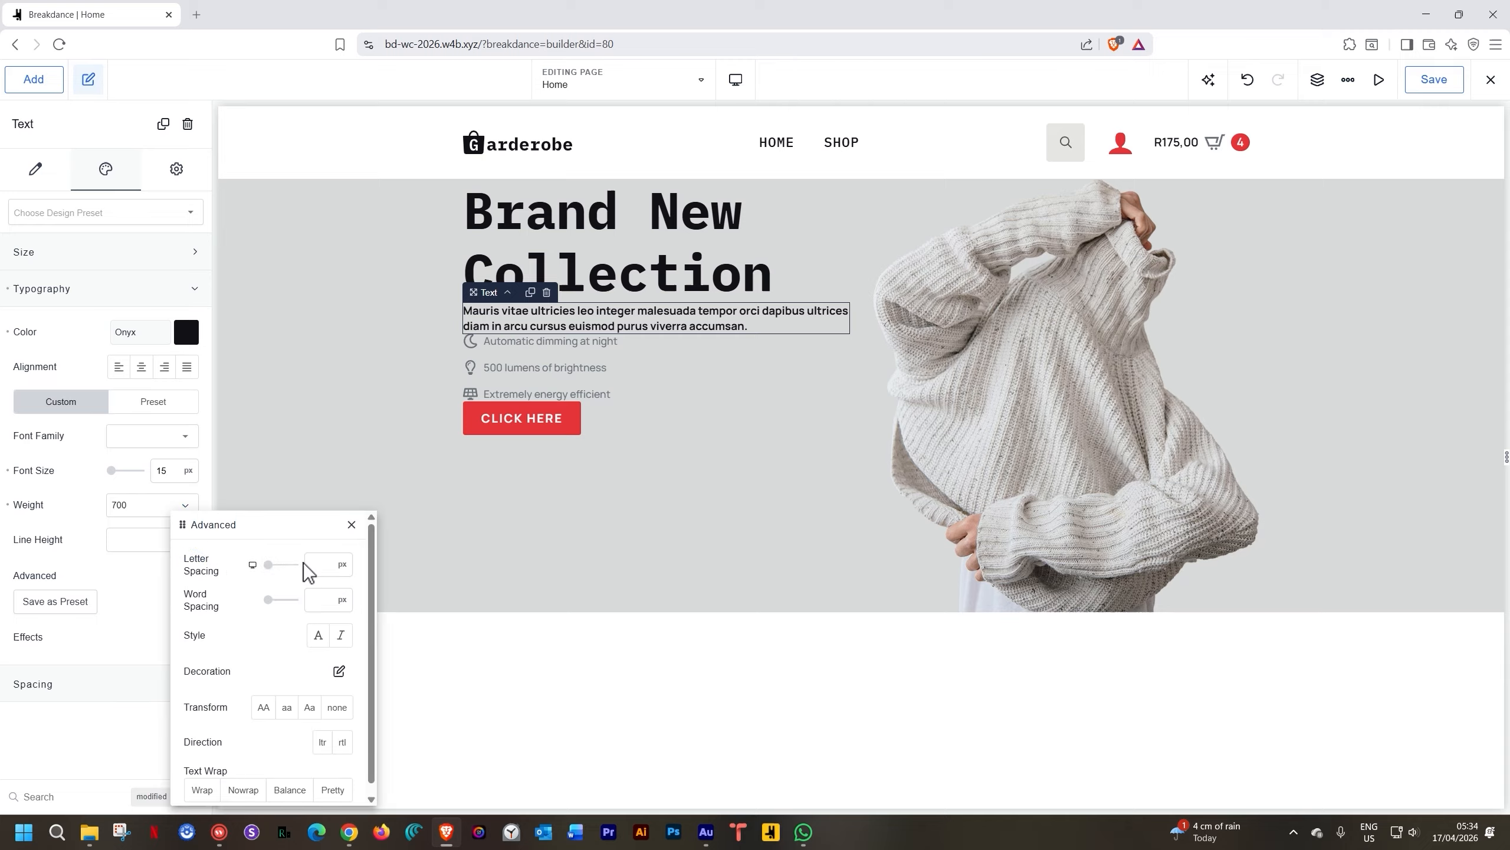
{"action": "left_click", "coordinate": [329, 567]}
{"action": "type", "text": "1.2"}
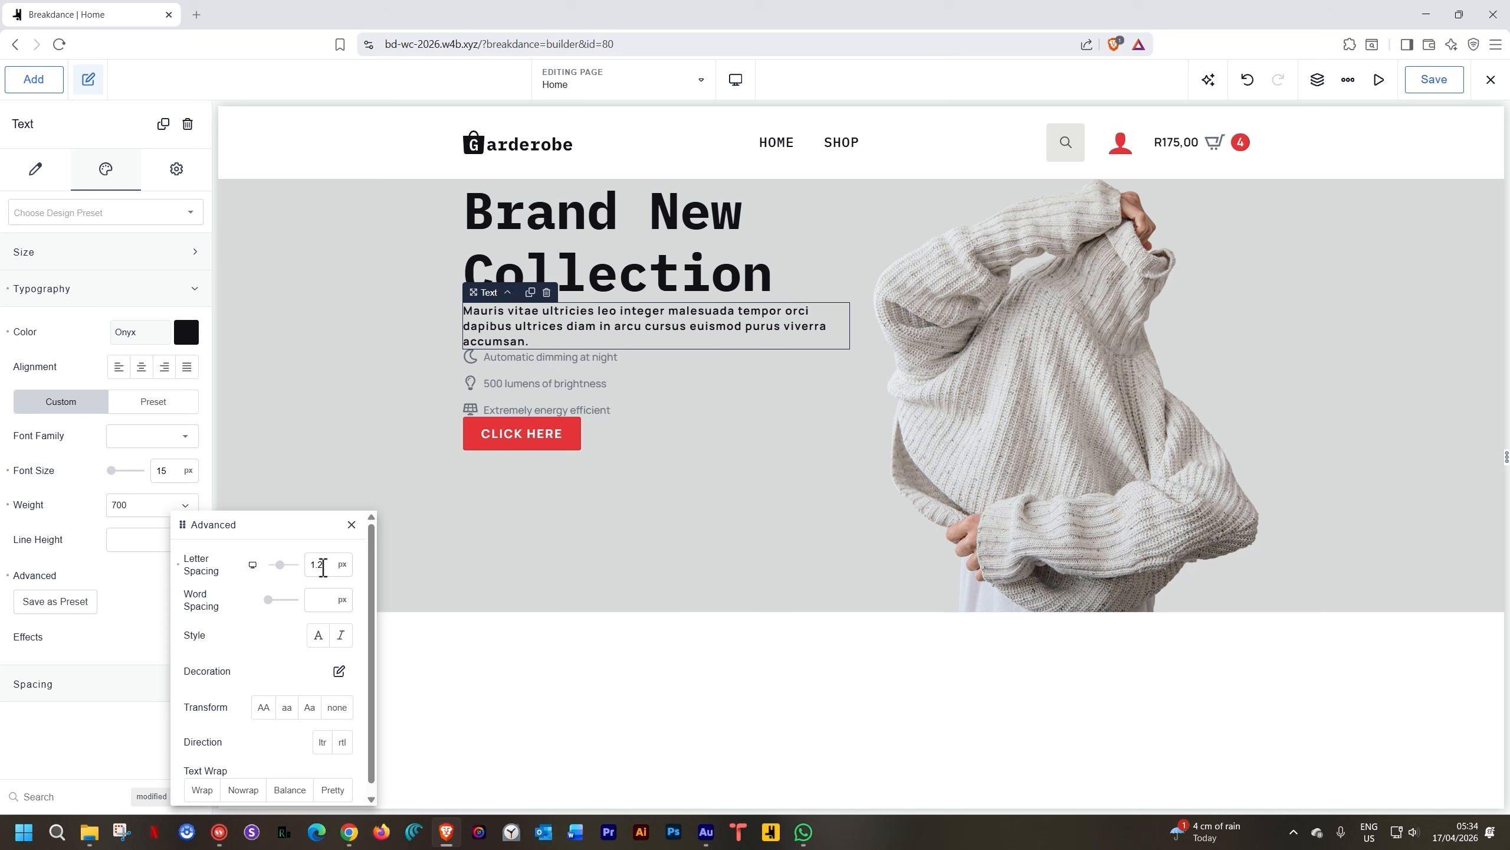
{"action": "left_click", "coordinate": [208, 381]}
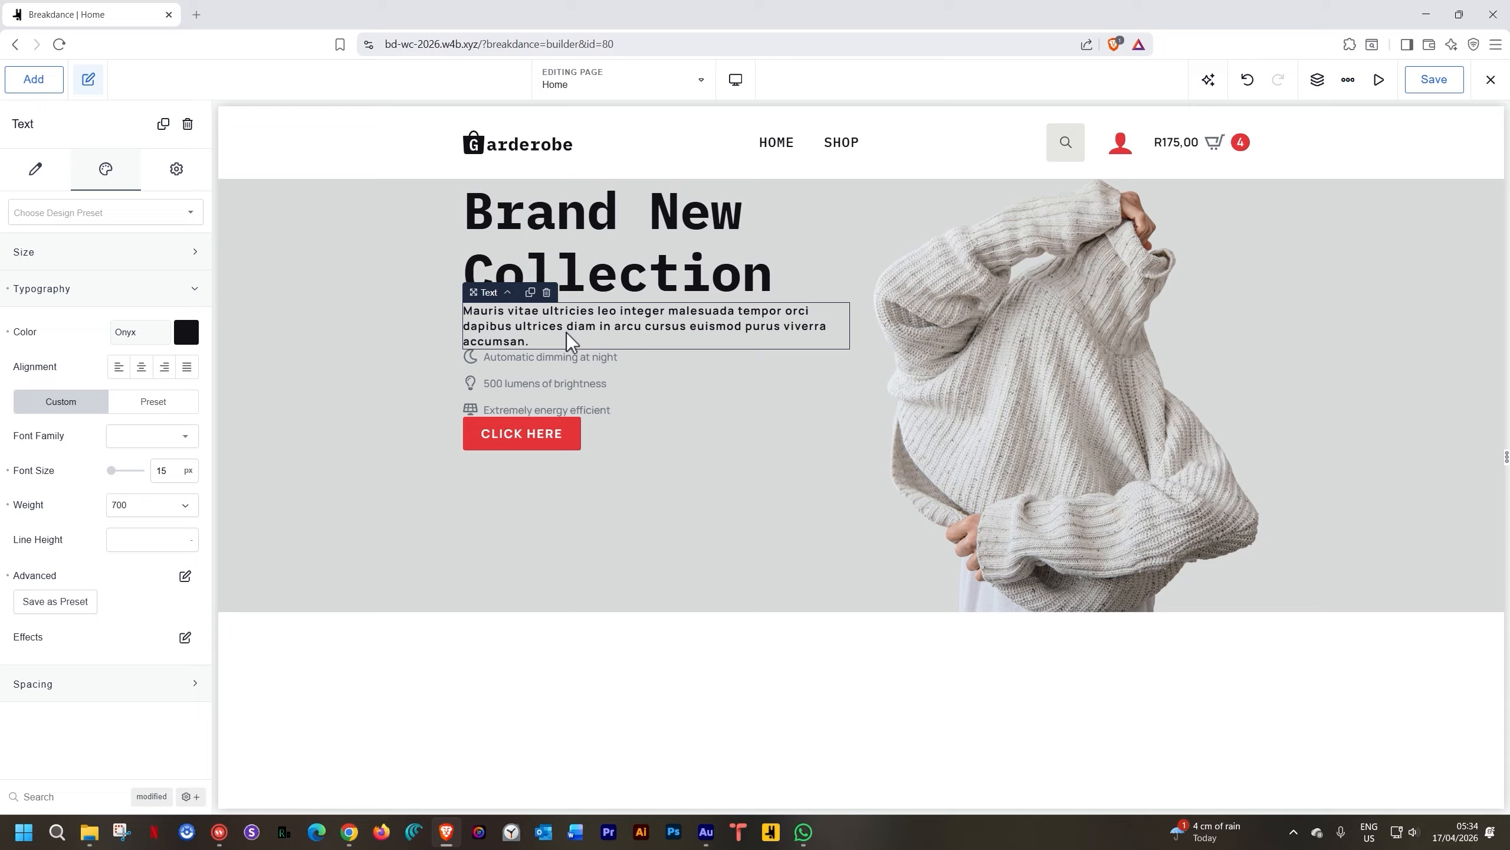
{"action": "left_click", "coordinate": [554, 382]}
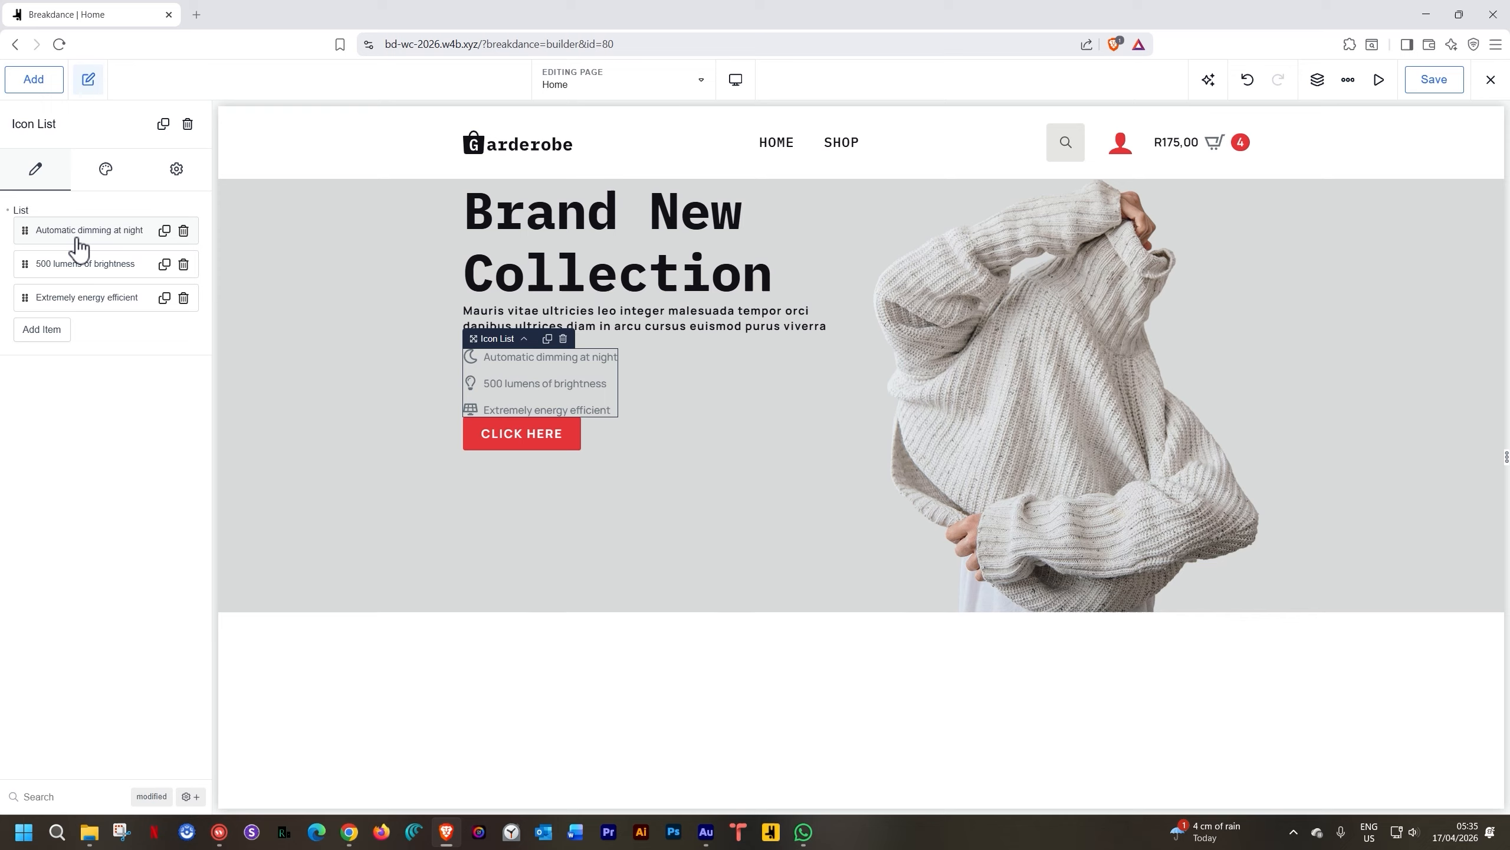
Clear the icon list and add a Top Brands item with the circle check icon
{"action": "left_click", "coordinate": [9, 211]}
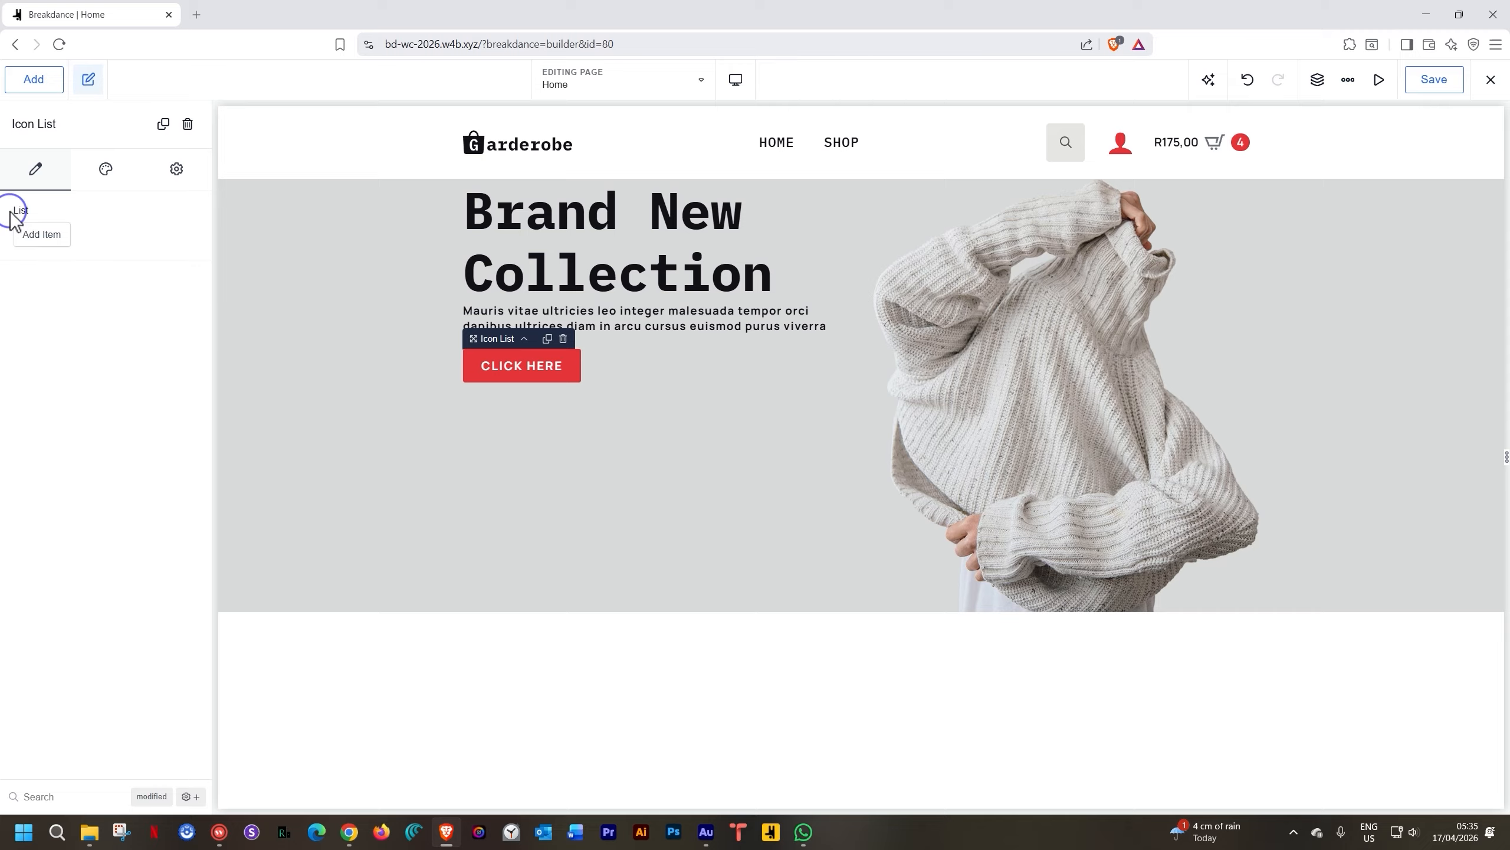
{"action": "left_click", "coordinate": [33, 233]}
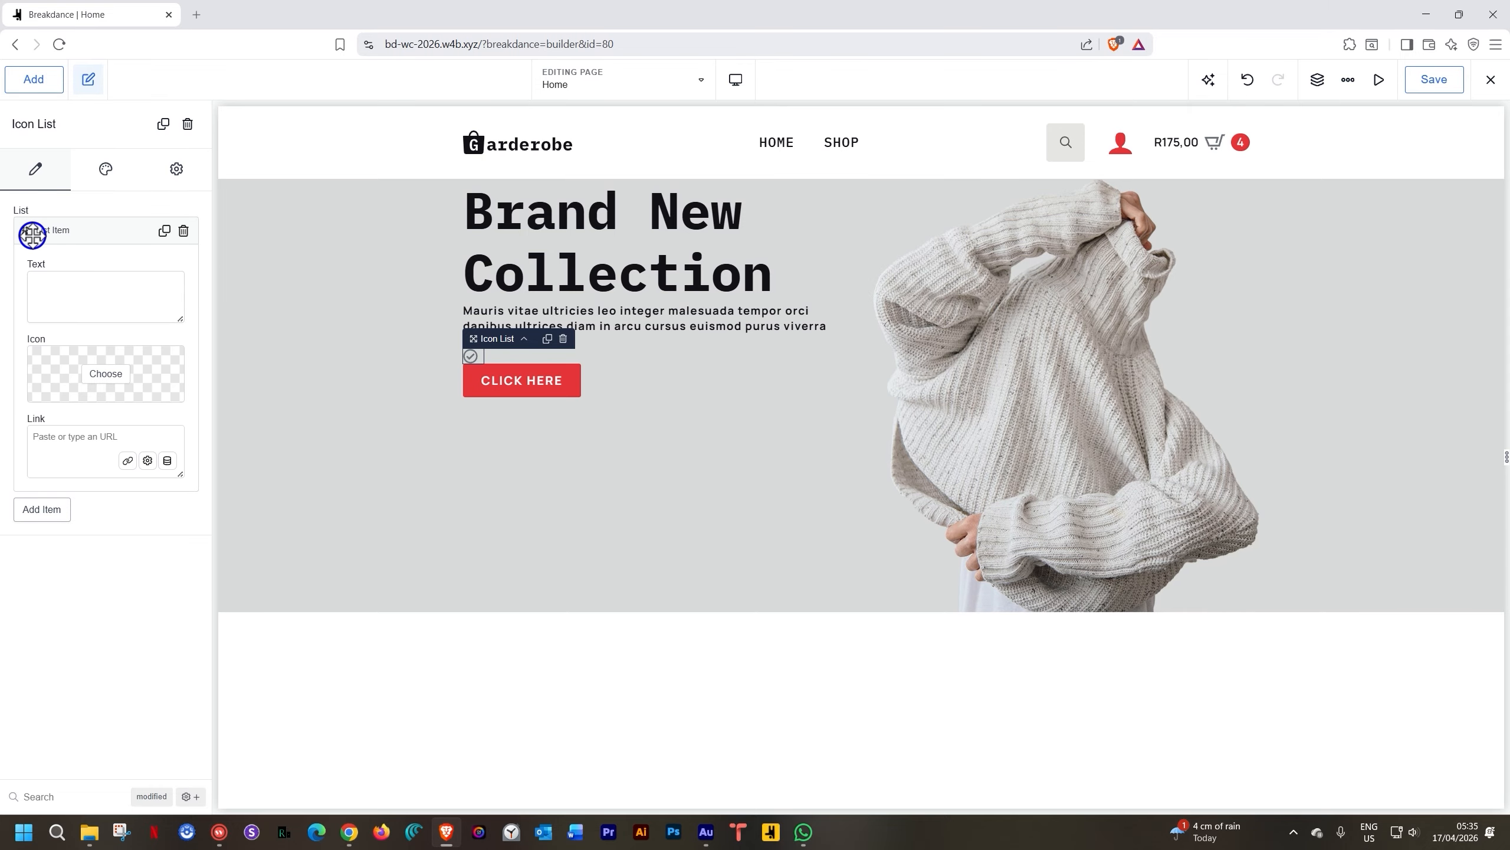
{"action": "left_click", "coordinate": [66, 274]}
{"action": "type", "text": "Top Brand"}
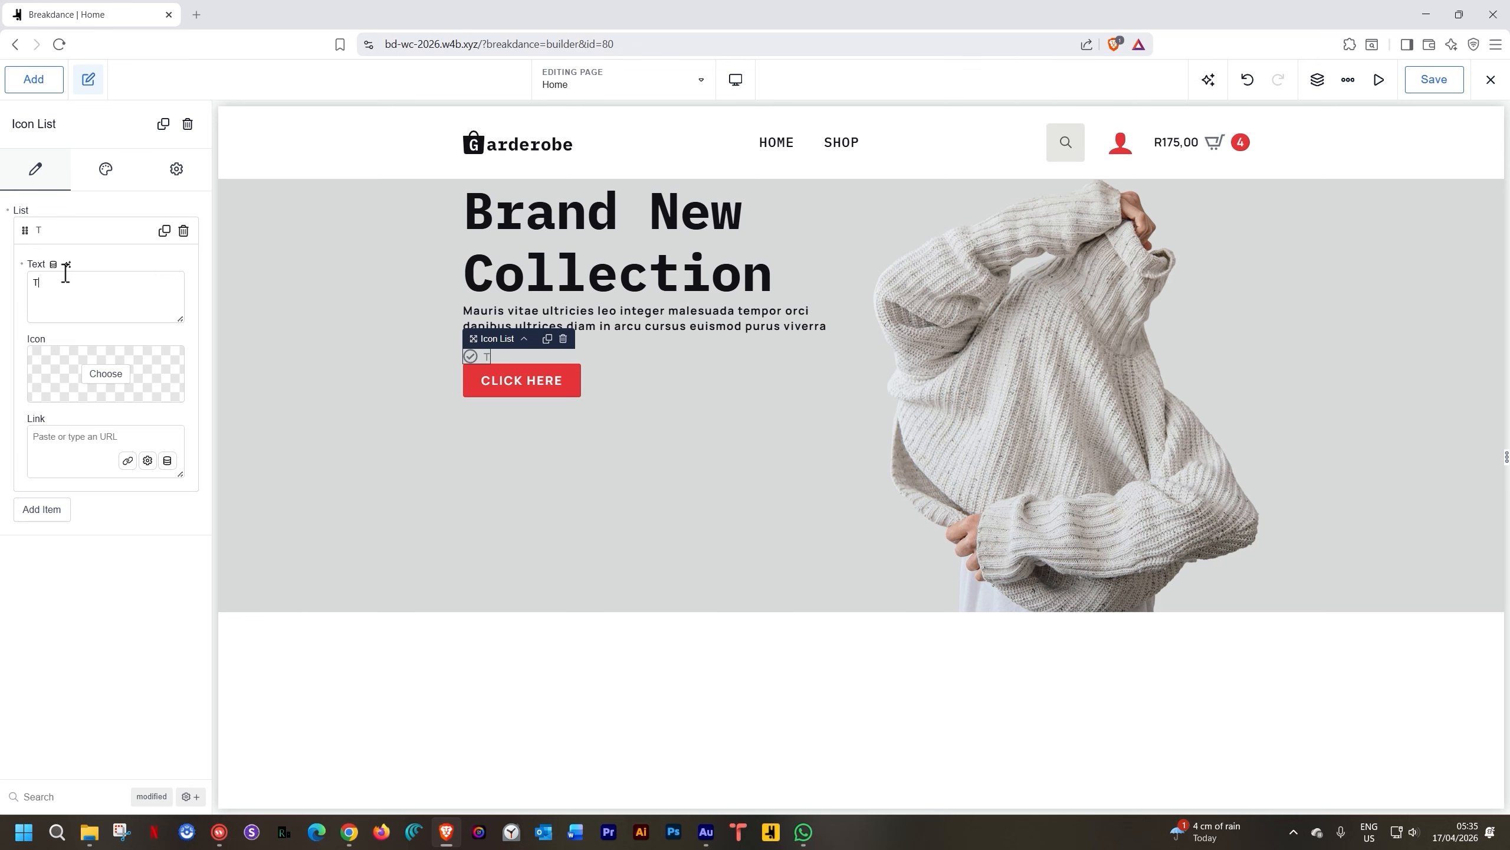
{"action": "type", "text": "s"}
{"action": "left_click", "coordinate": [105, 374]}
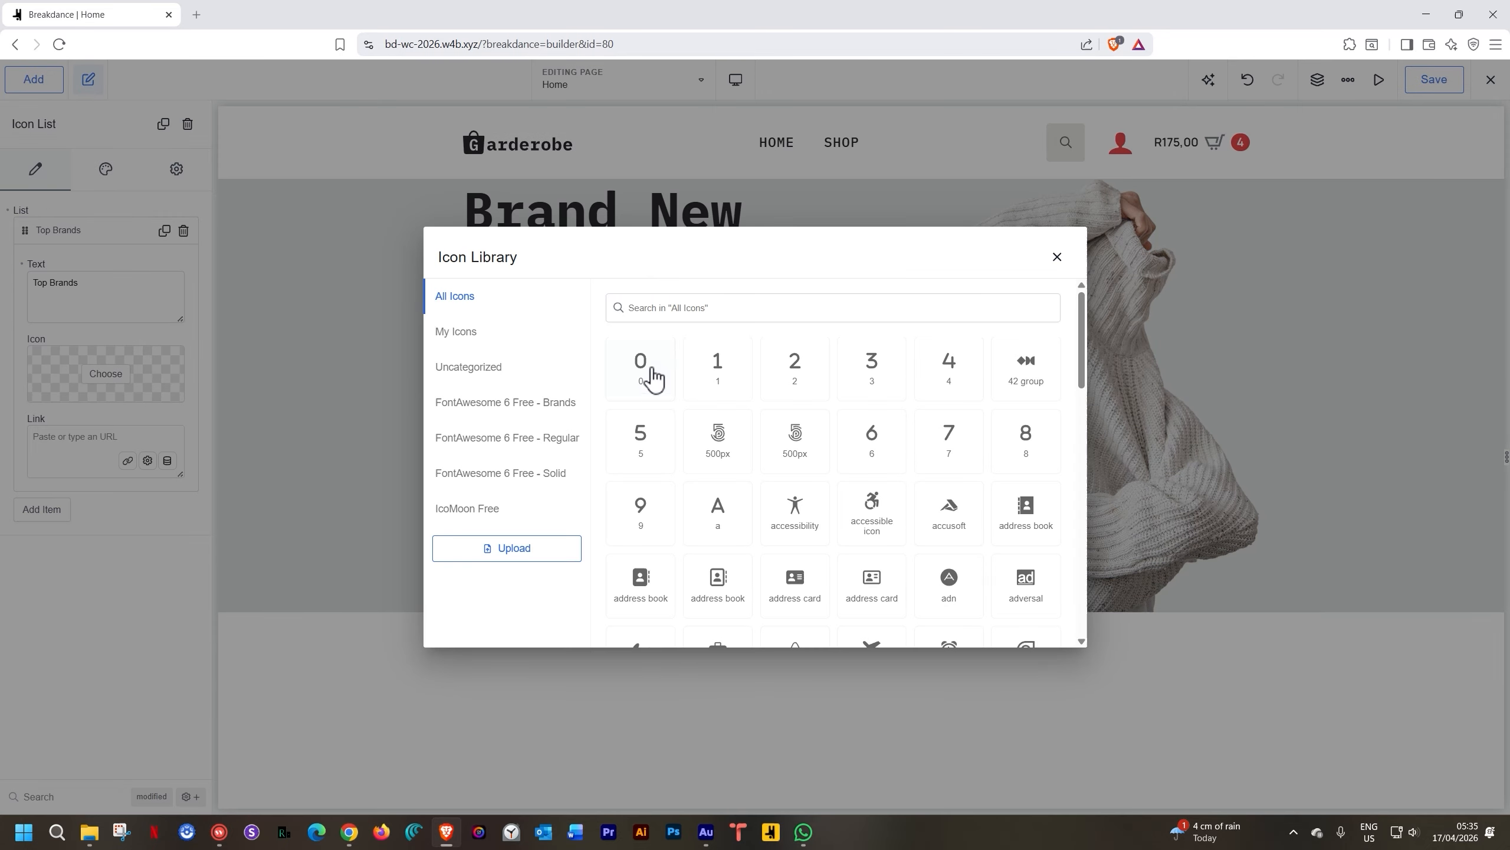
{"action": "left_click", "coordinate": [664, 308]}
{"action": "type", "text": "check"}
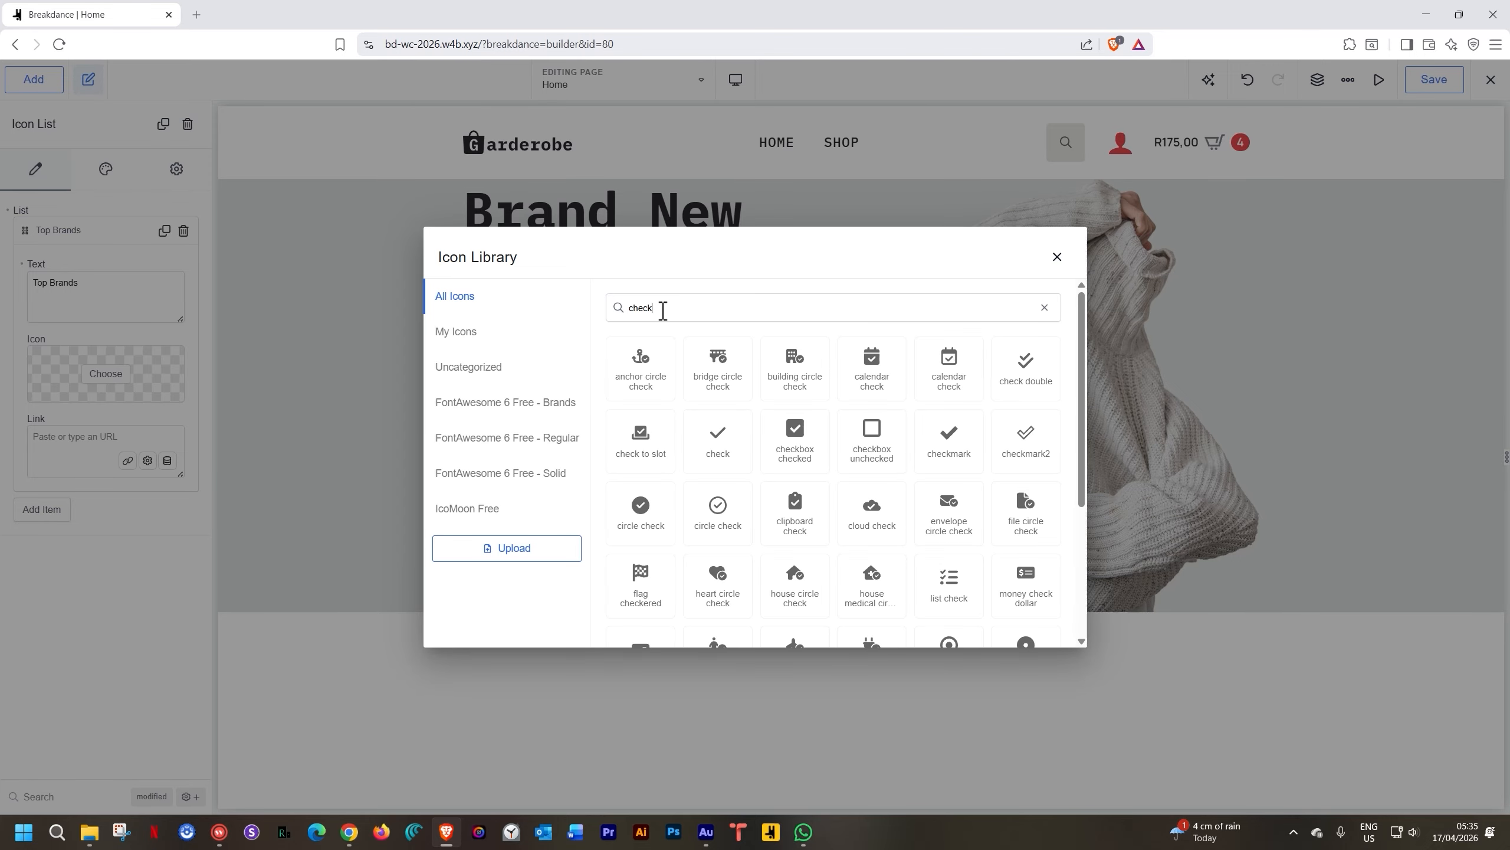
{"action": "left_click", "coordinate": [645, 507]}
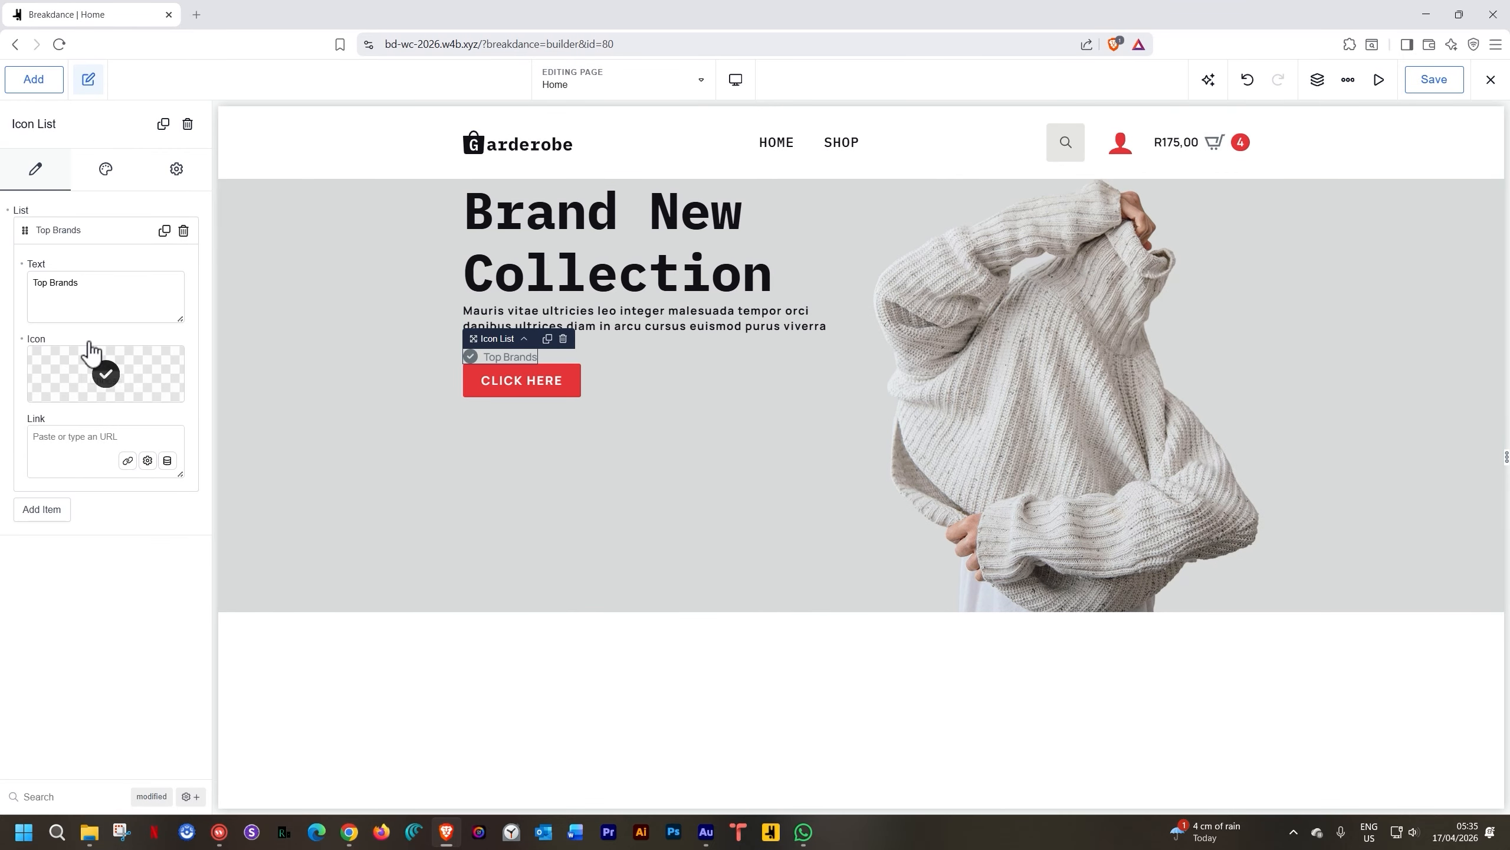
Duplicate the Top Brands item and rename the copy High Quality
{"action": "left_click", "coordinate": [82, 231]}
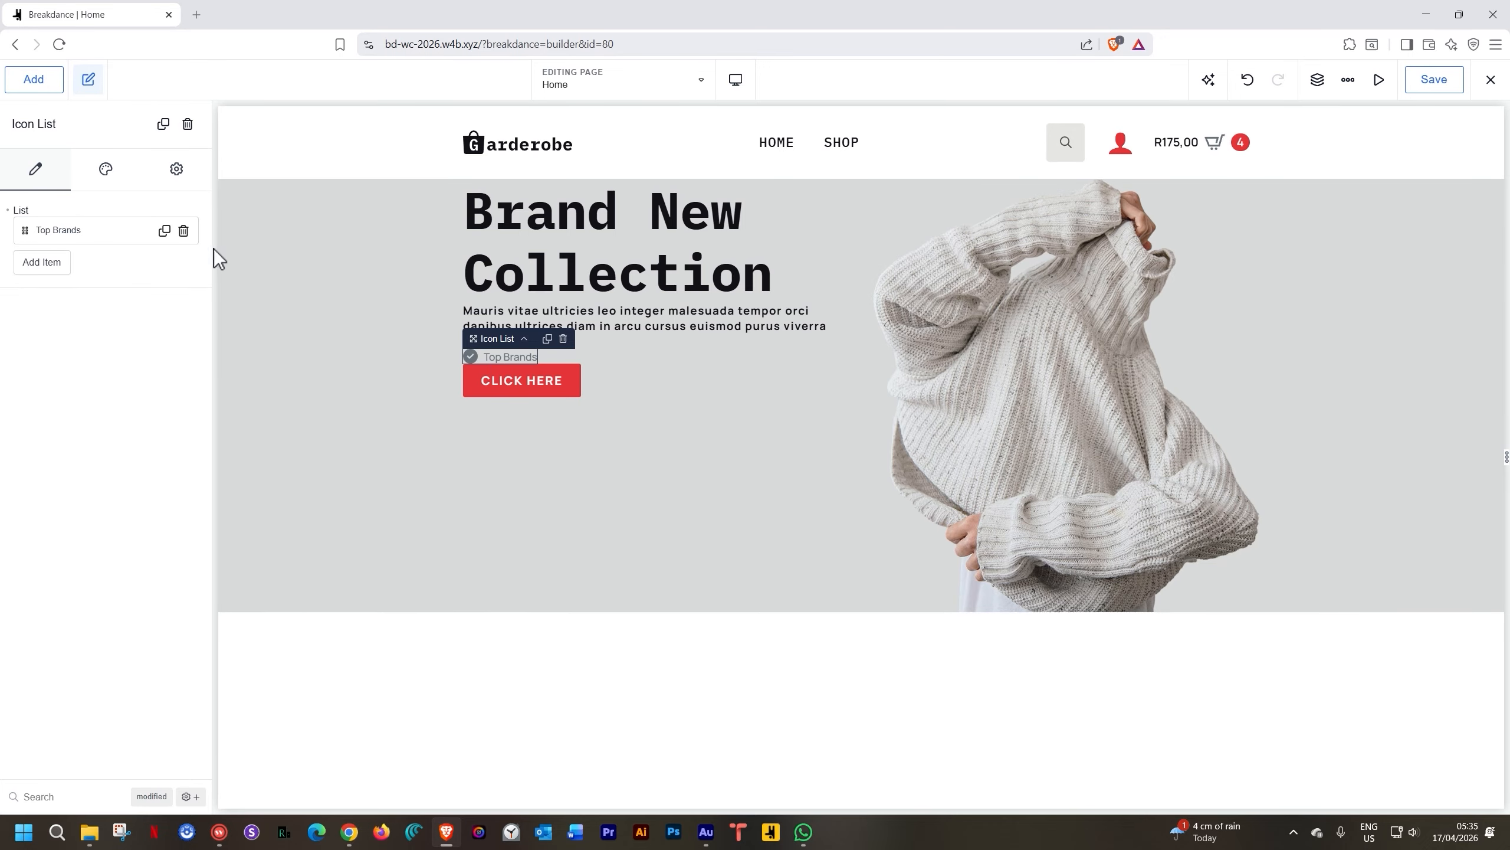
{"action": "left_click", "coordinate": [164, 230]}
{"action": "left_click", "coordinate": [74, 264]}
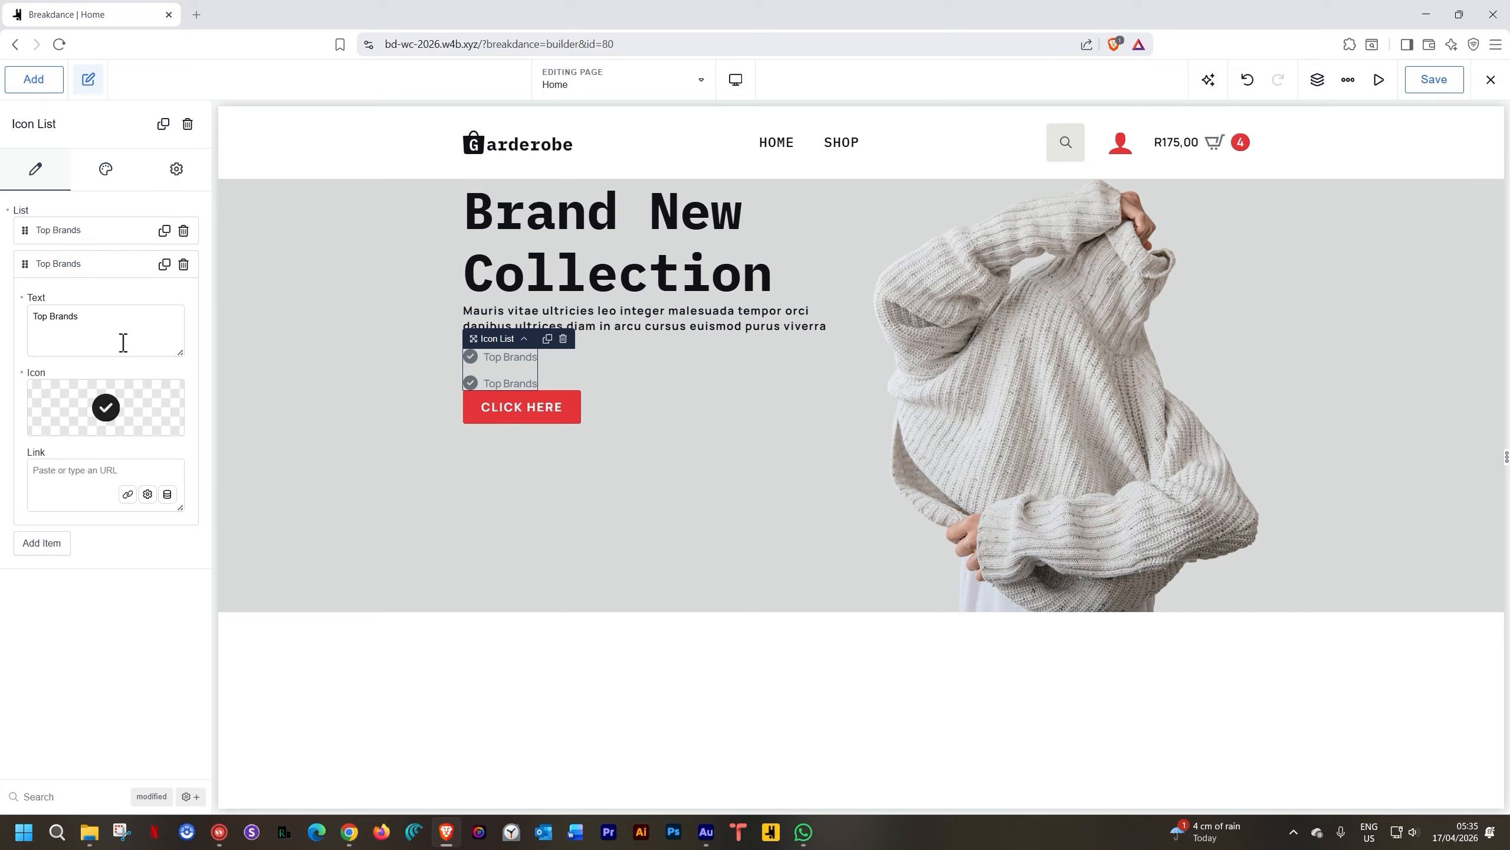
{"action": "left_click_drag", "start_coordinate": [86, 316], "coordinate": [16, 321]}
{"action": "key", "text": "BackSpace"}
{"action": "type", "text": "High Quality"}
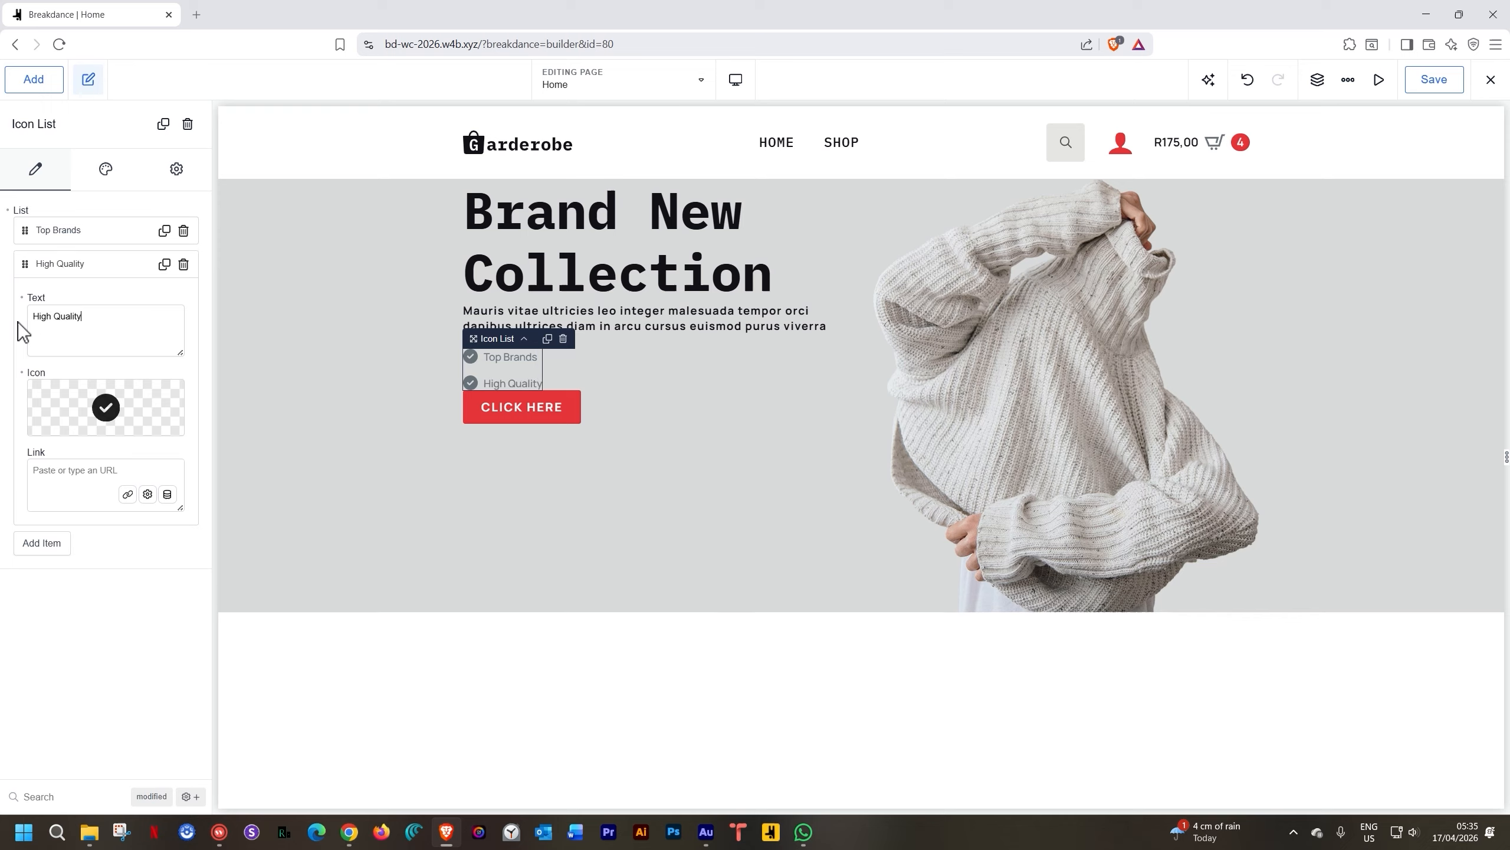
Duplicate High Quality and rename the third item Free Delivery
{"action": "left_click", "coordinate": [164, 264]}
{"action": "left_click", "coordinate": [98, 266]}
{"action": "left_click", "coordinate": [90, 297]}
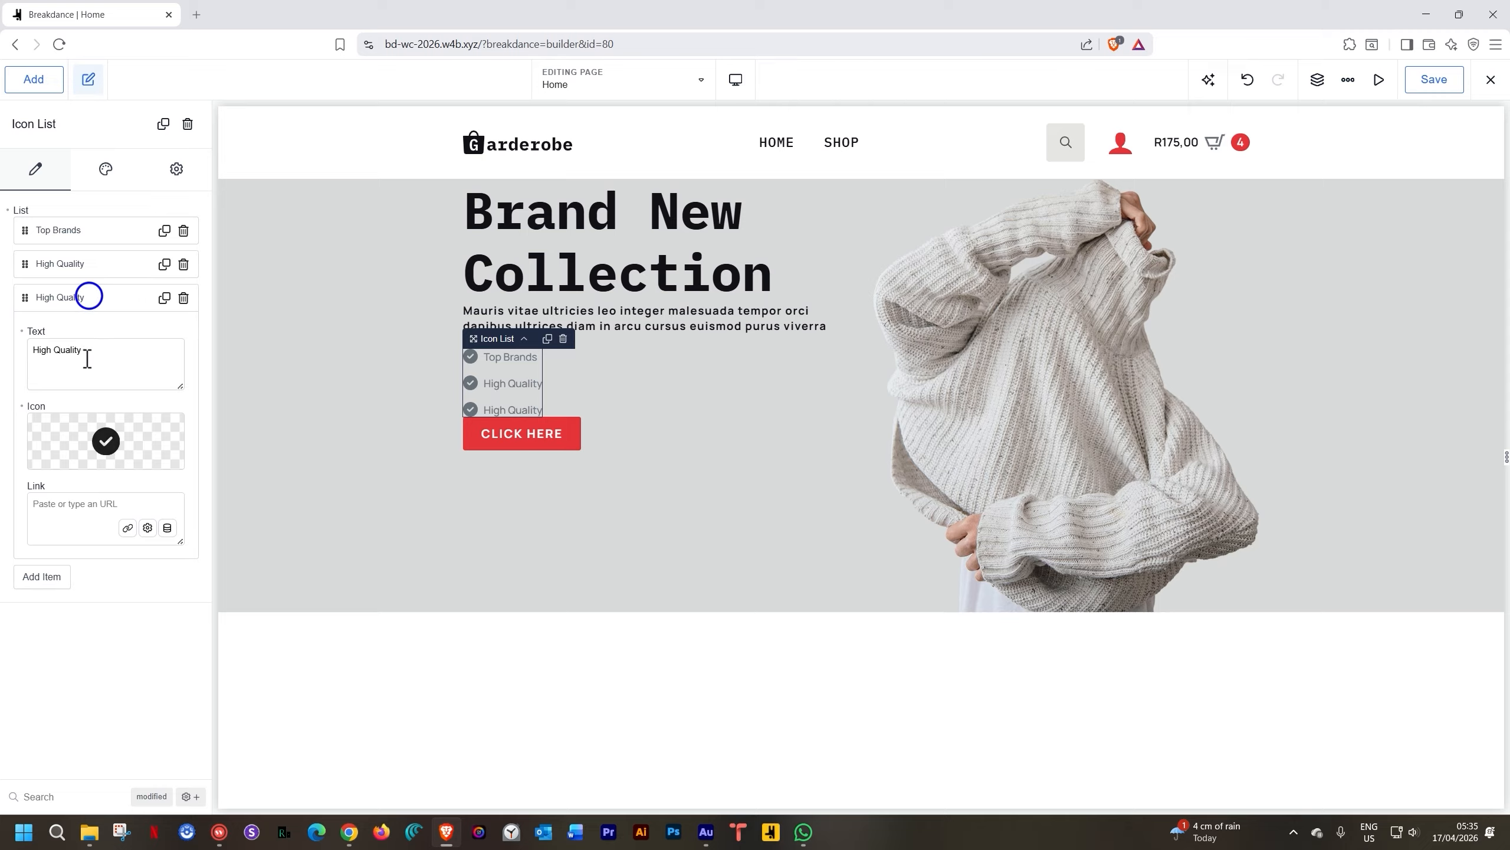
{"action": "triple_click", "coordinate": [82, 350]}
{"action": "type", "text": "Free Delivery"}
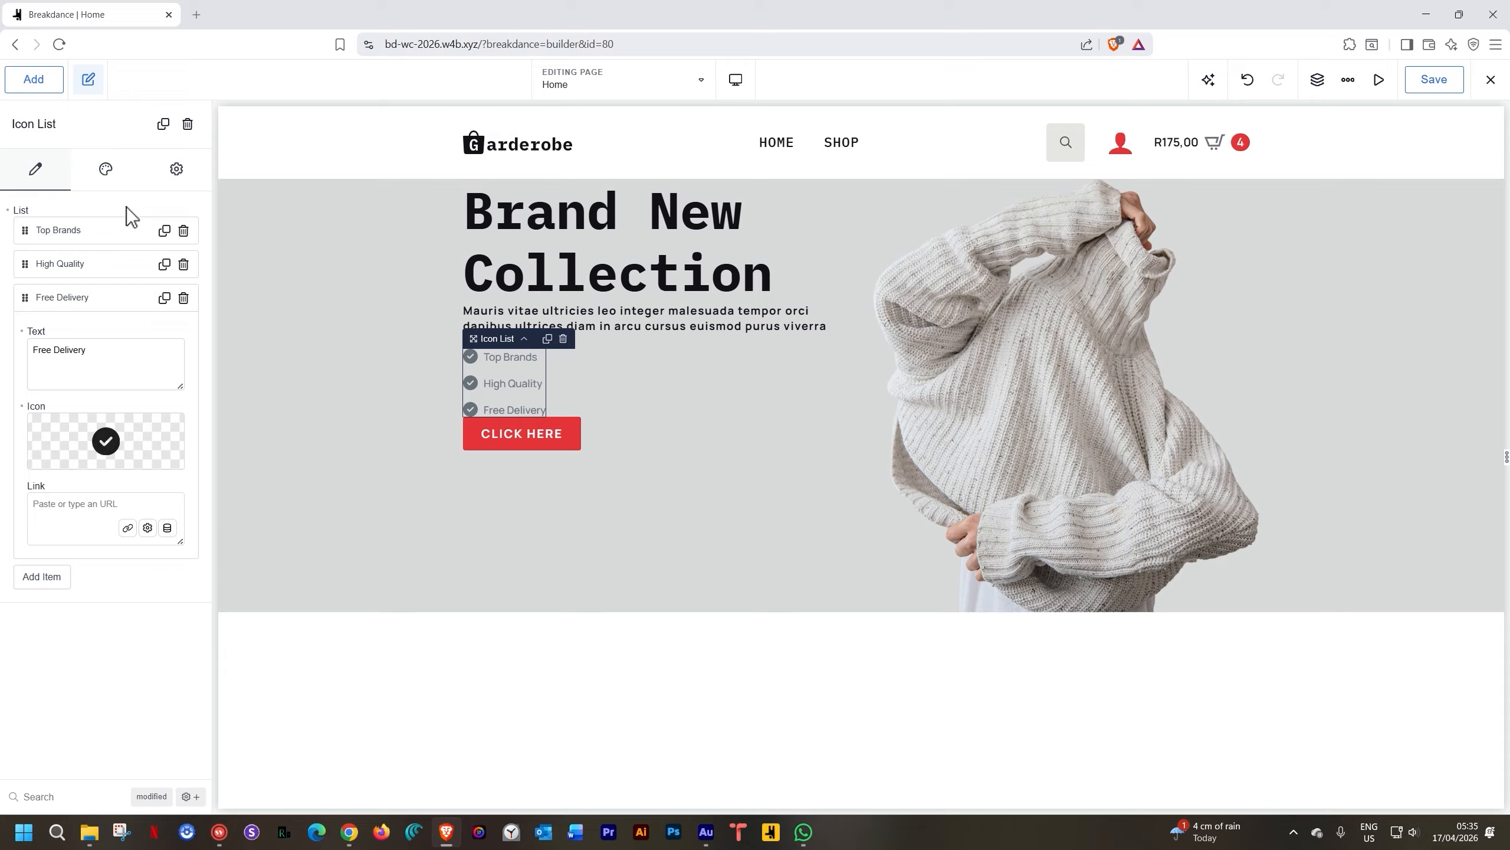
{"action": "left_click", "coordinate": [105, 171]}
{"action": "left_click", "coordinate": [82, 289]}
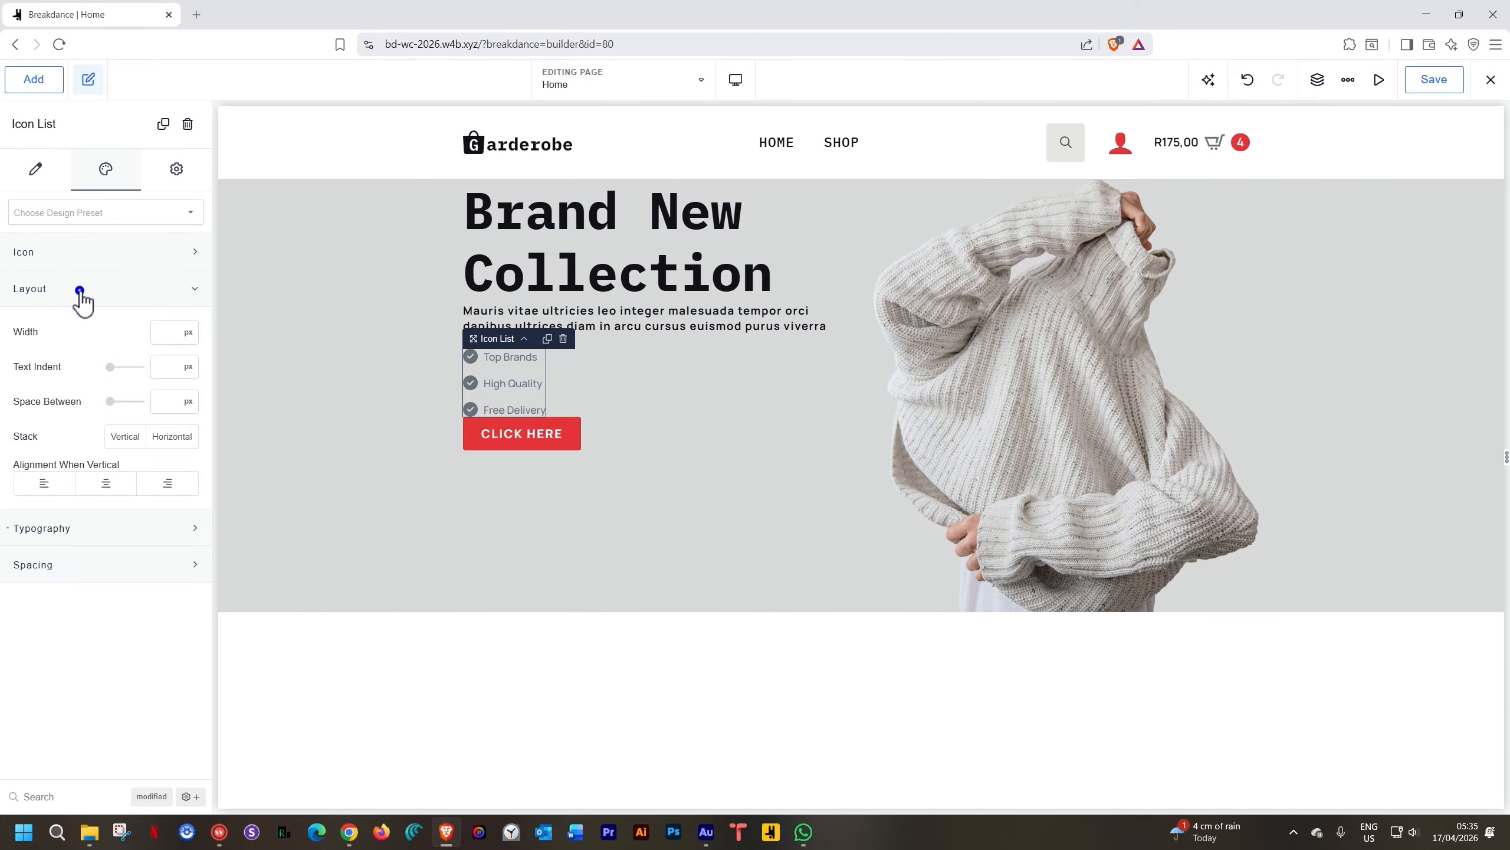
Stack the list items horizontally with text indent 8 and 30 px space between
{"action": "left_click", "coordinate": [172, 436]}
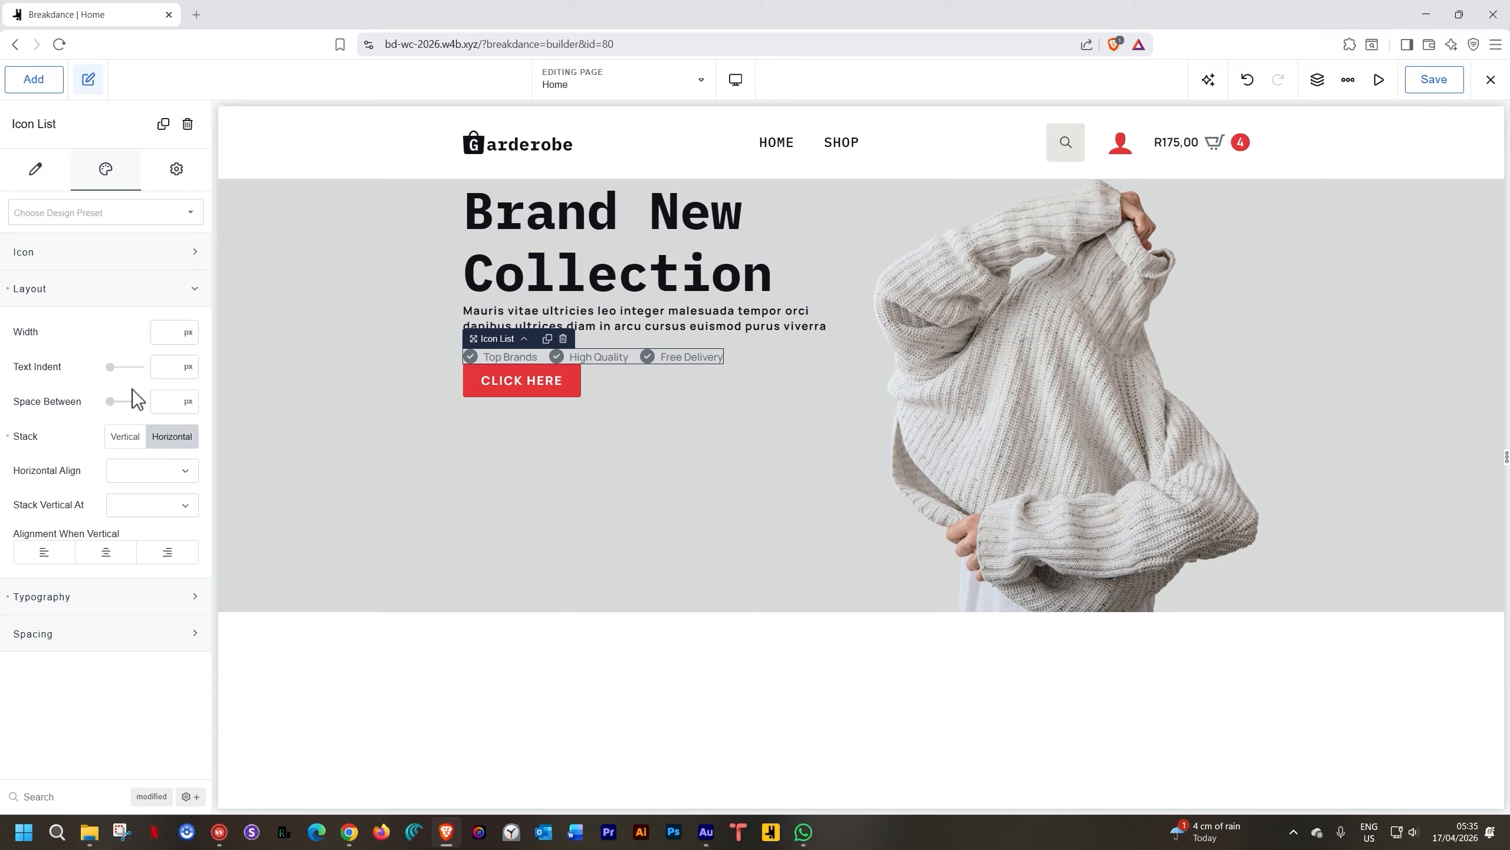
{"action": "left_click_drag", "start_coordinate": [118, 371], "coordinate": [123, 373]}
{"action": "left_click_drag", "start_coordinate": [113, 402], "coordinate": [125, 403]}
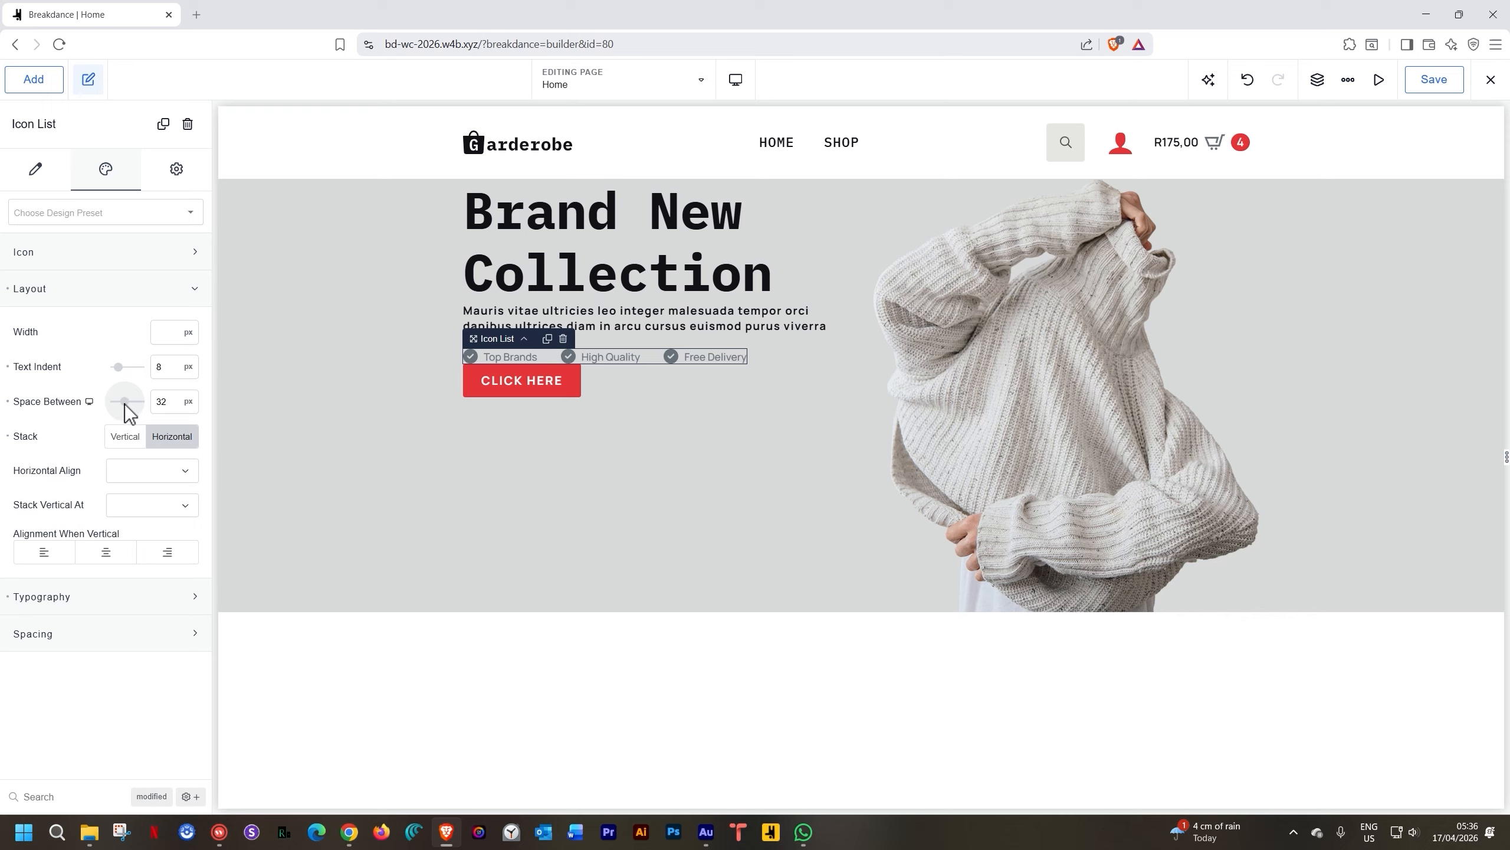
{"action": "double_click", "coordinate": [166, 399]}
{"action": "type", "text": "30"}
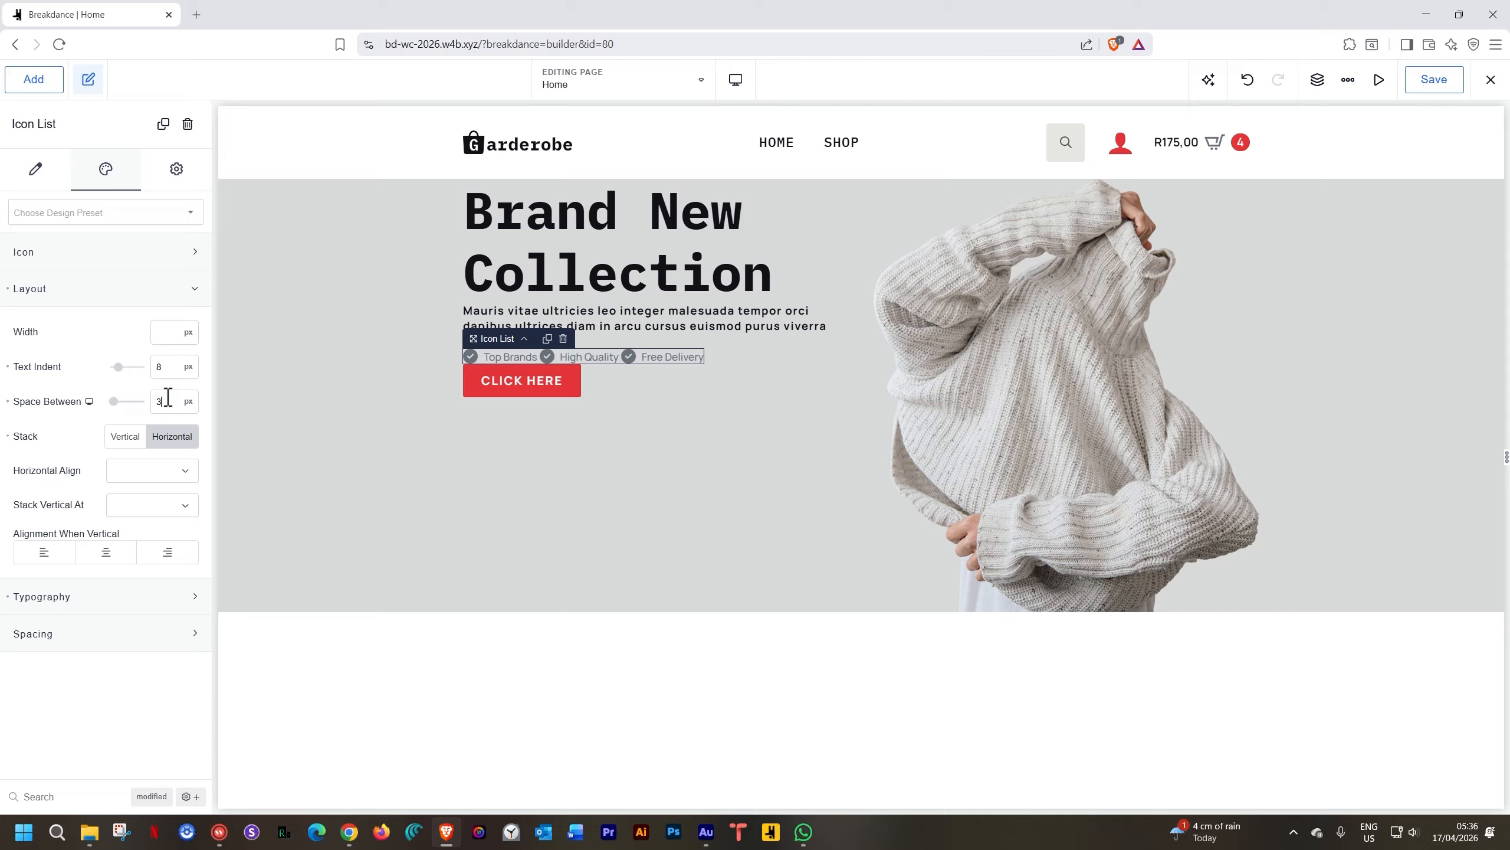
Colour the list's icons and typography Onyx
{"action": "left_click", "coordinate": [141, 253]}
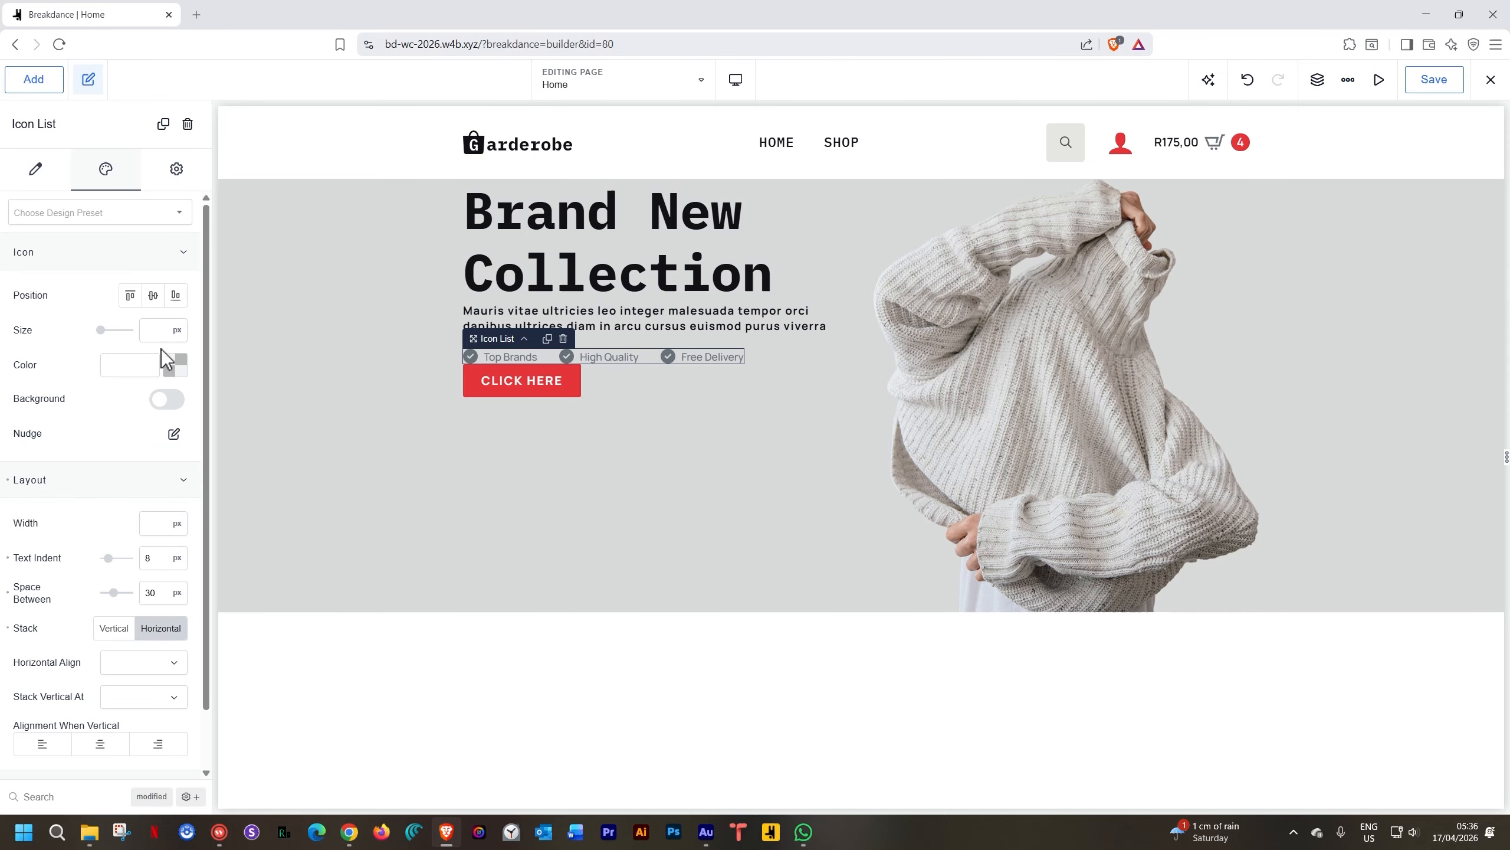
{"action": "left_click", "coordinate": [174, 368]}
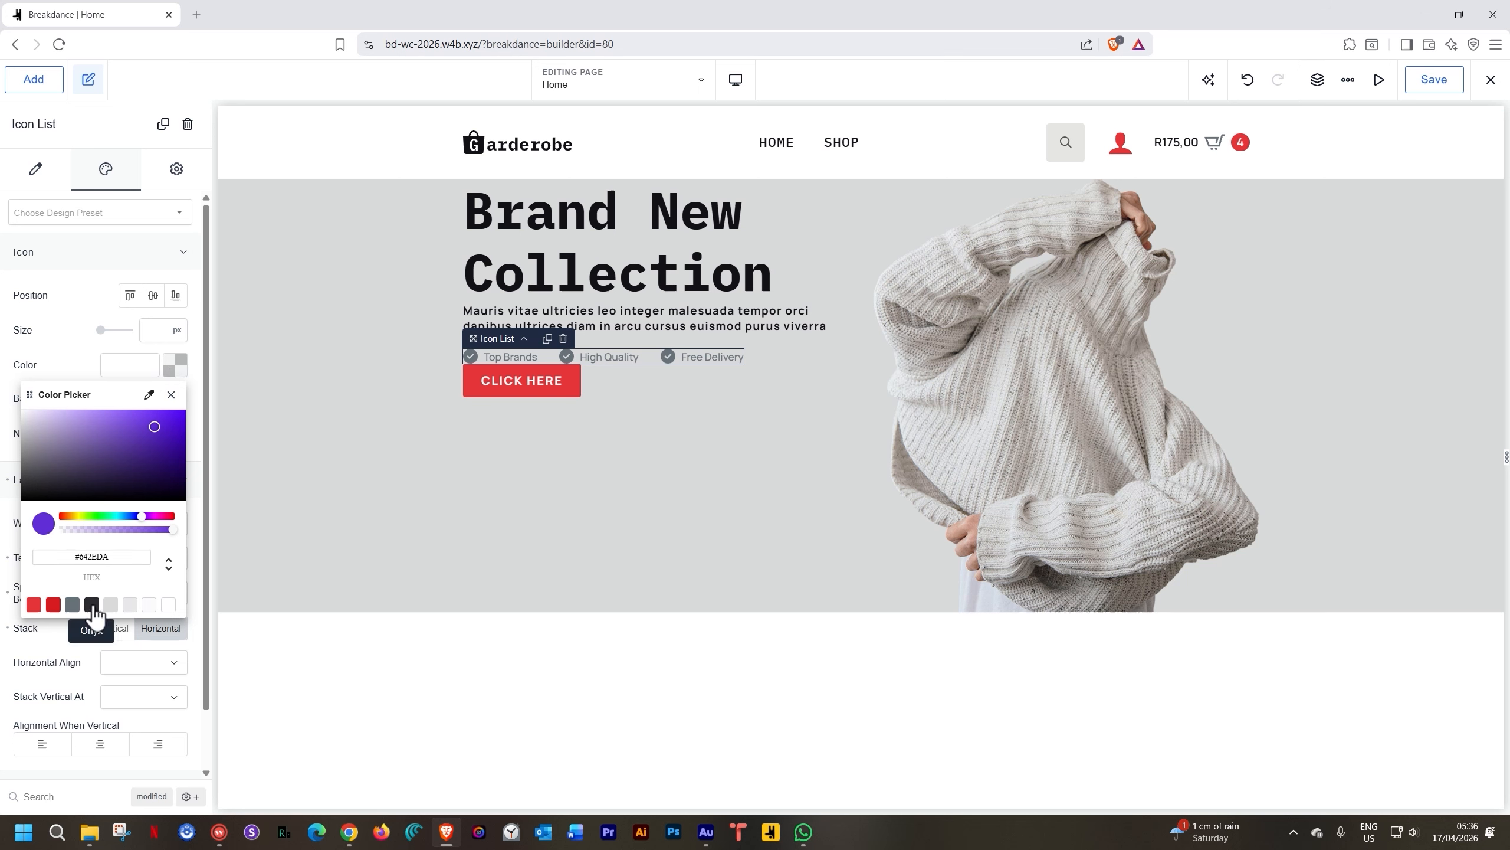
{"action": "left_click", "coordinate": [91, 605]}
{"action": "left_click", "coordinate": [178, 368]}
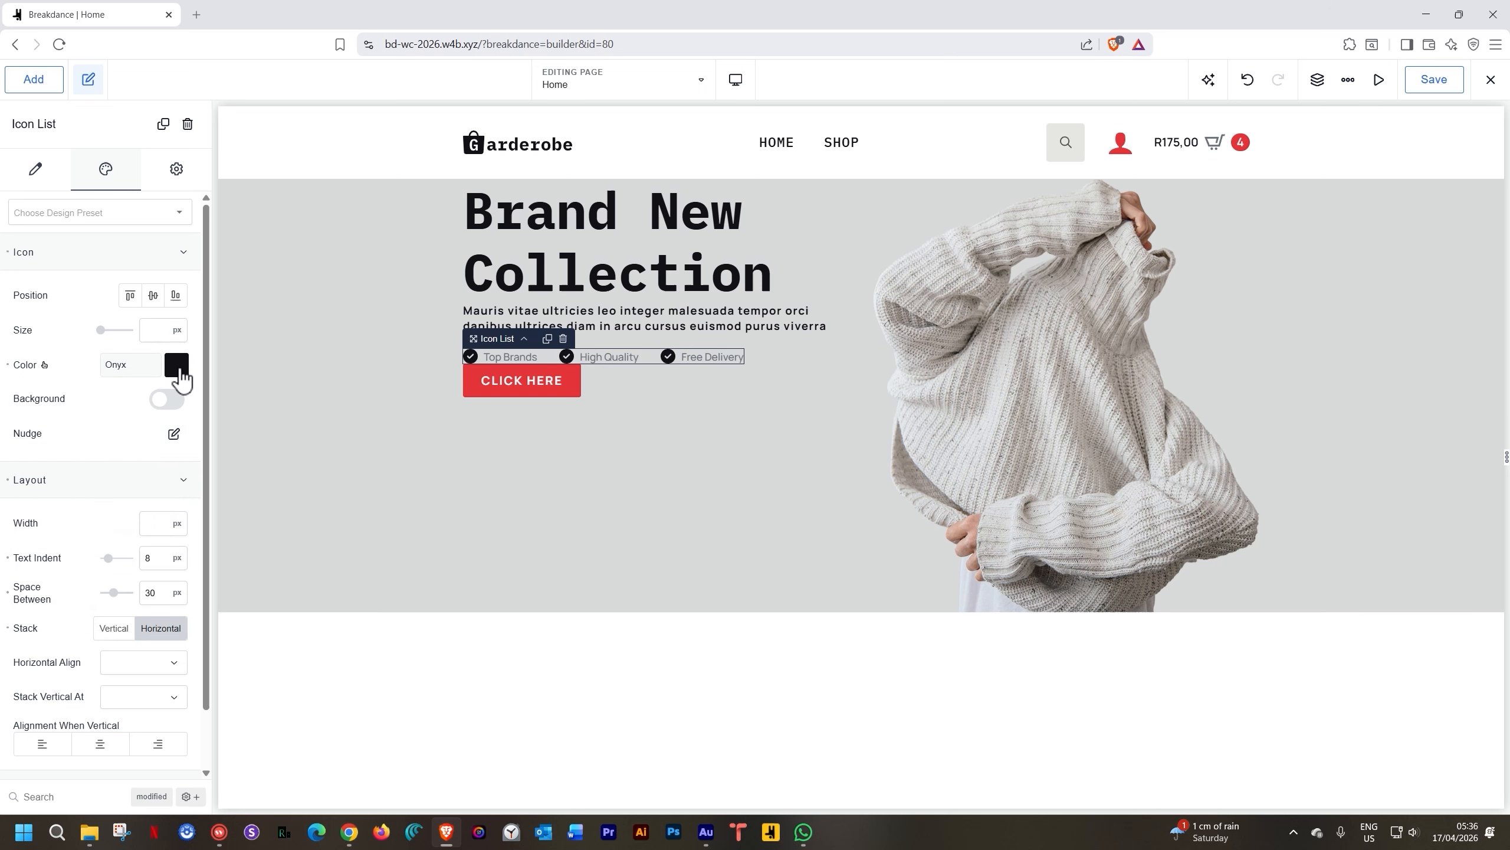
{"action": "left_click", "coordinate": [148, 256]}
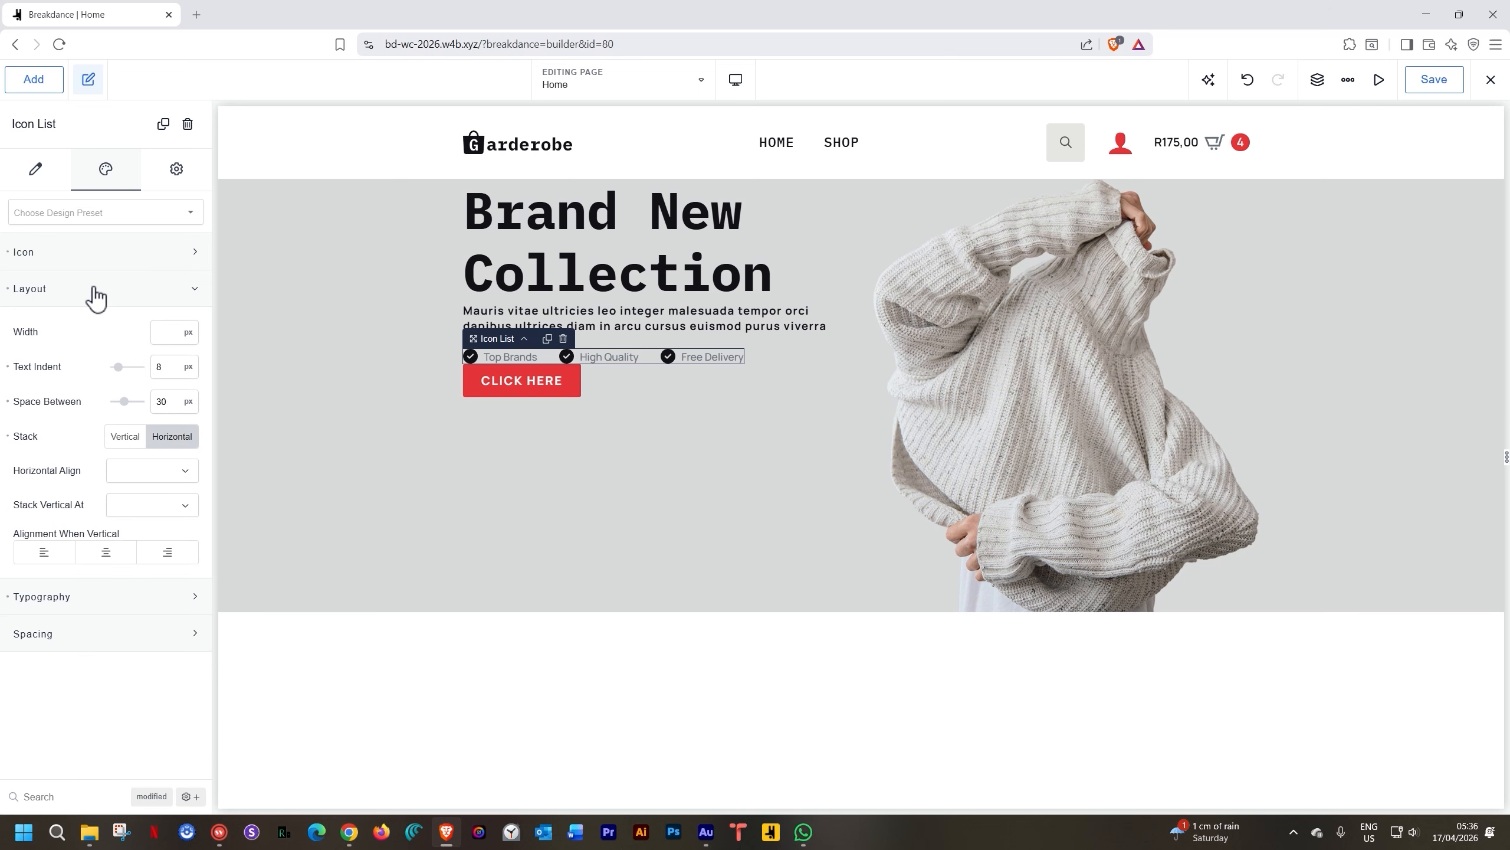
{"action": "left_click", "coordinate": [91, 292]}
{"action": "left_click", "coordinate": [113, 334]}
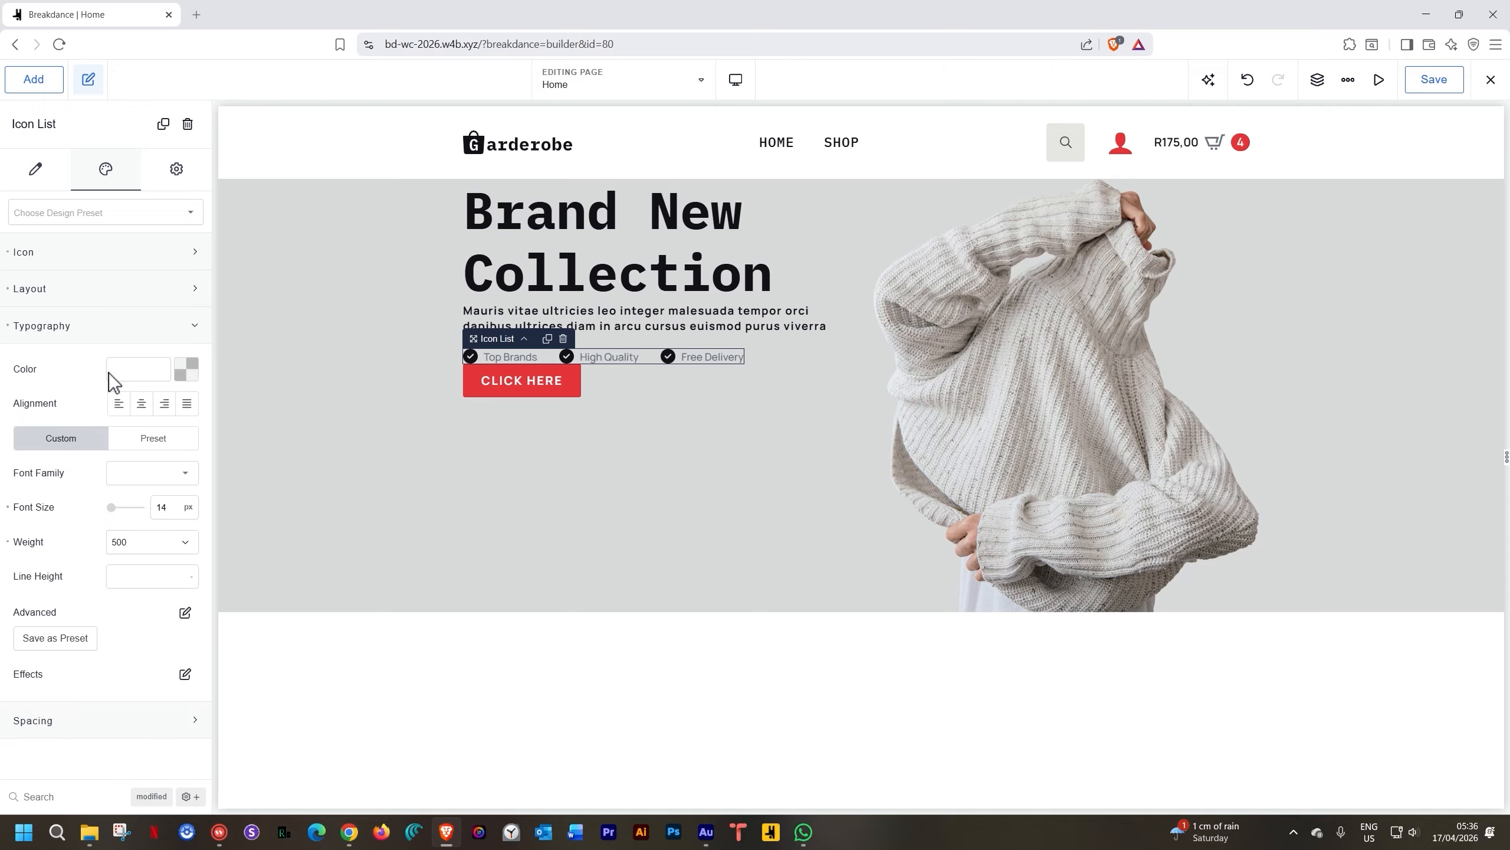
{"action": "left_click", "coordinate": [186, 369]}
{"action": "left_click", "coordinate": [103, 610]}
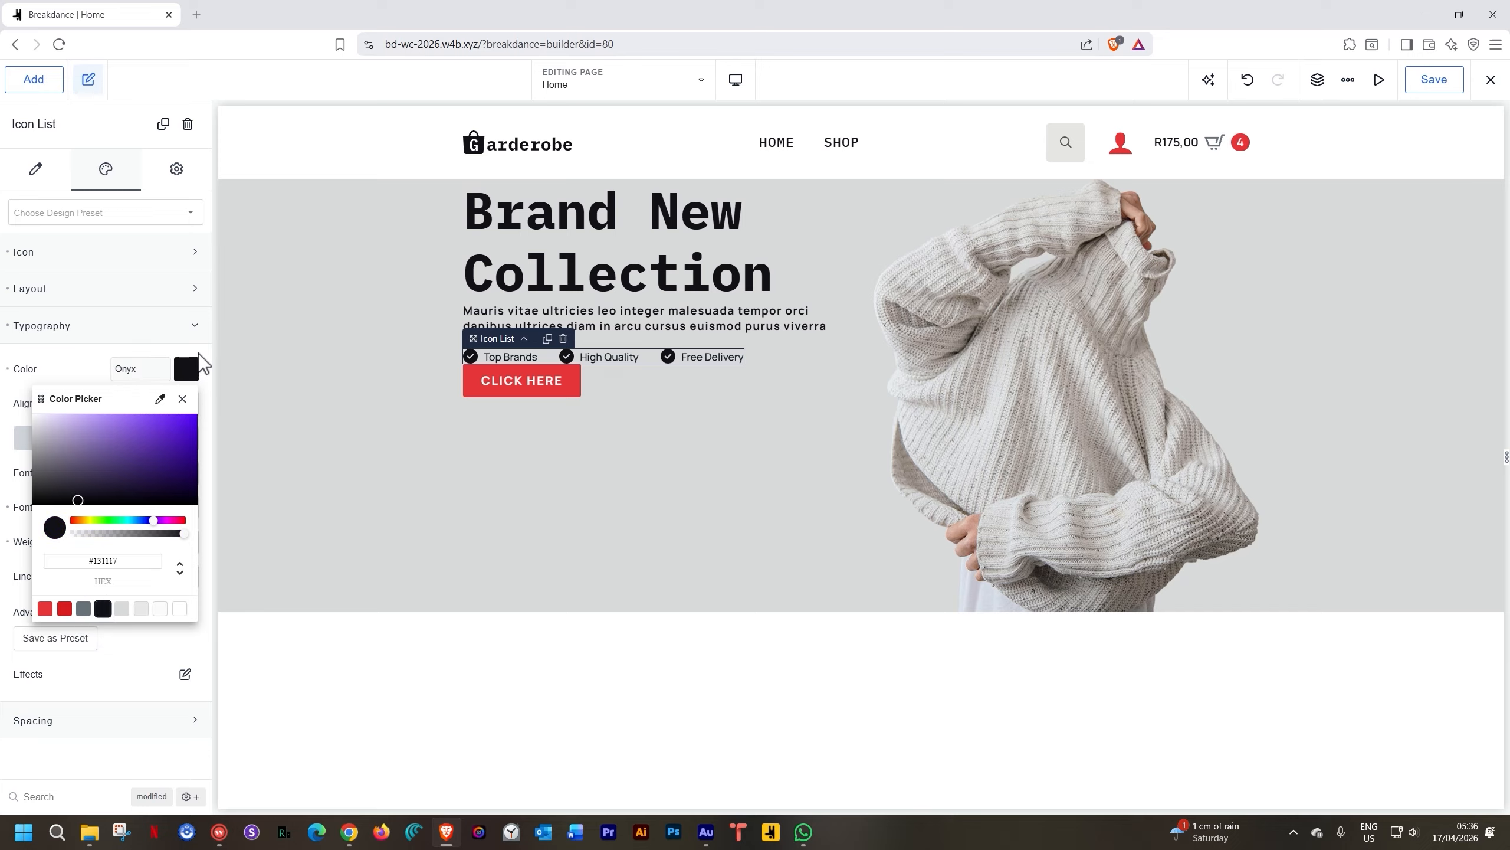
{"action": "left_click", "coordinate": [201, 352]}
{"action": "left_click", "coordinate": [521, 384]}
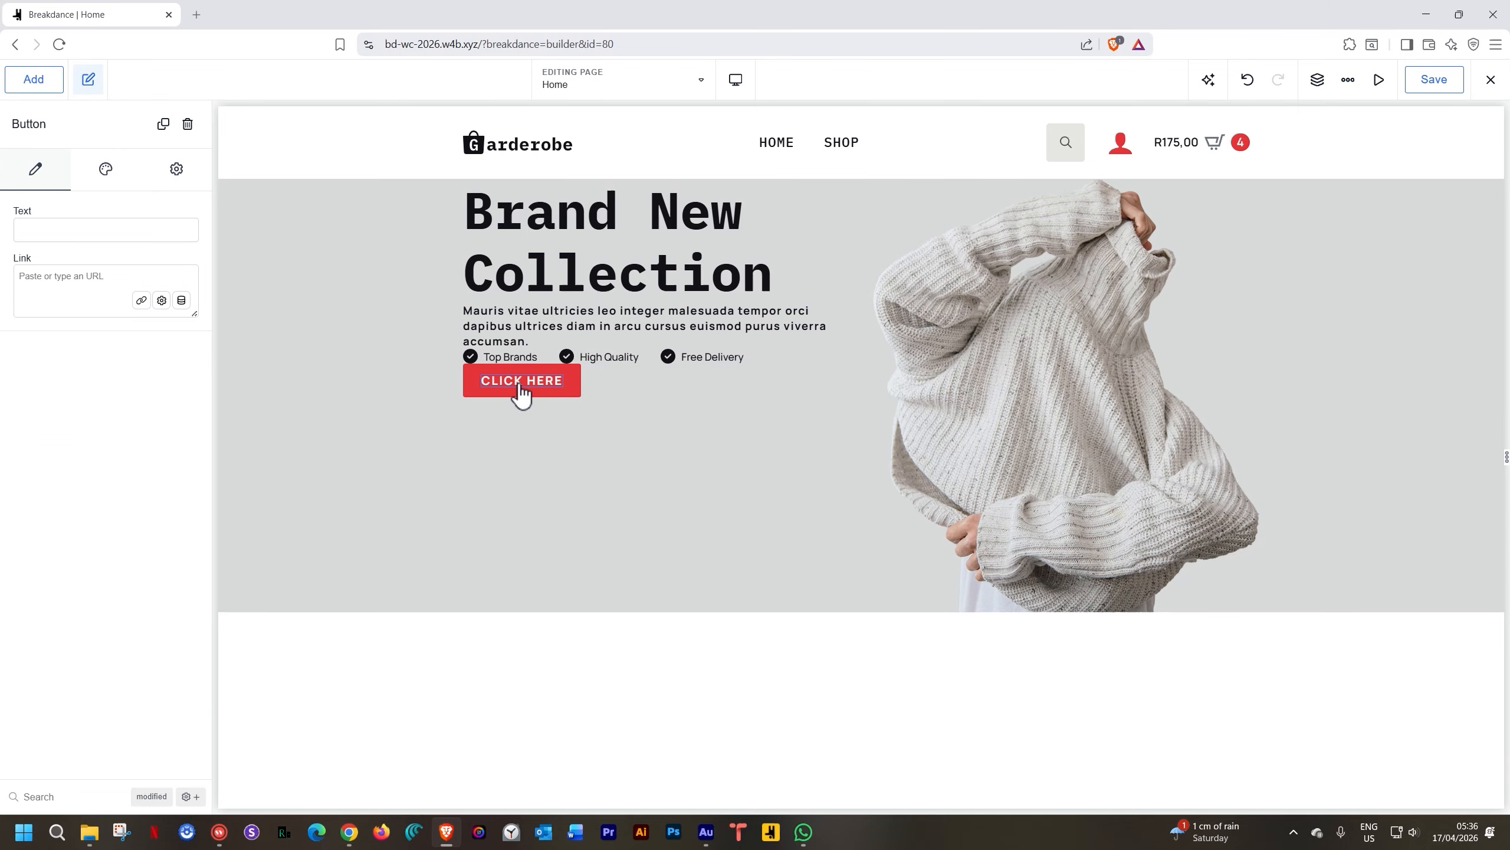
Change the CLICK HERE button label to EXPLORE SHOP and show the Structure panel
{"action": "double_click", "coordinate": [520, 383]}
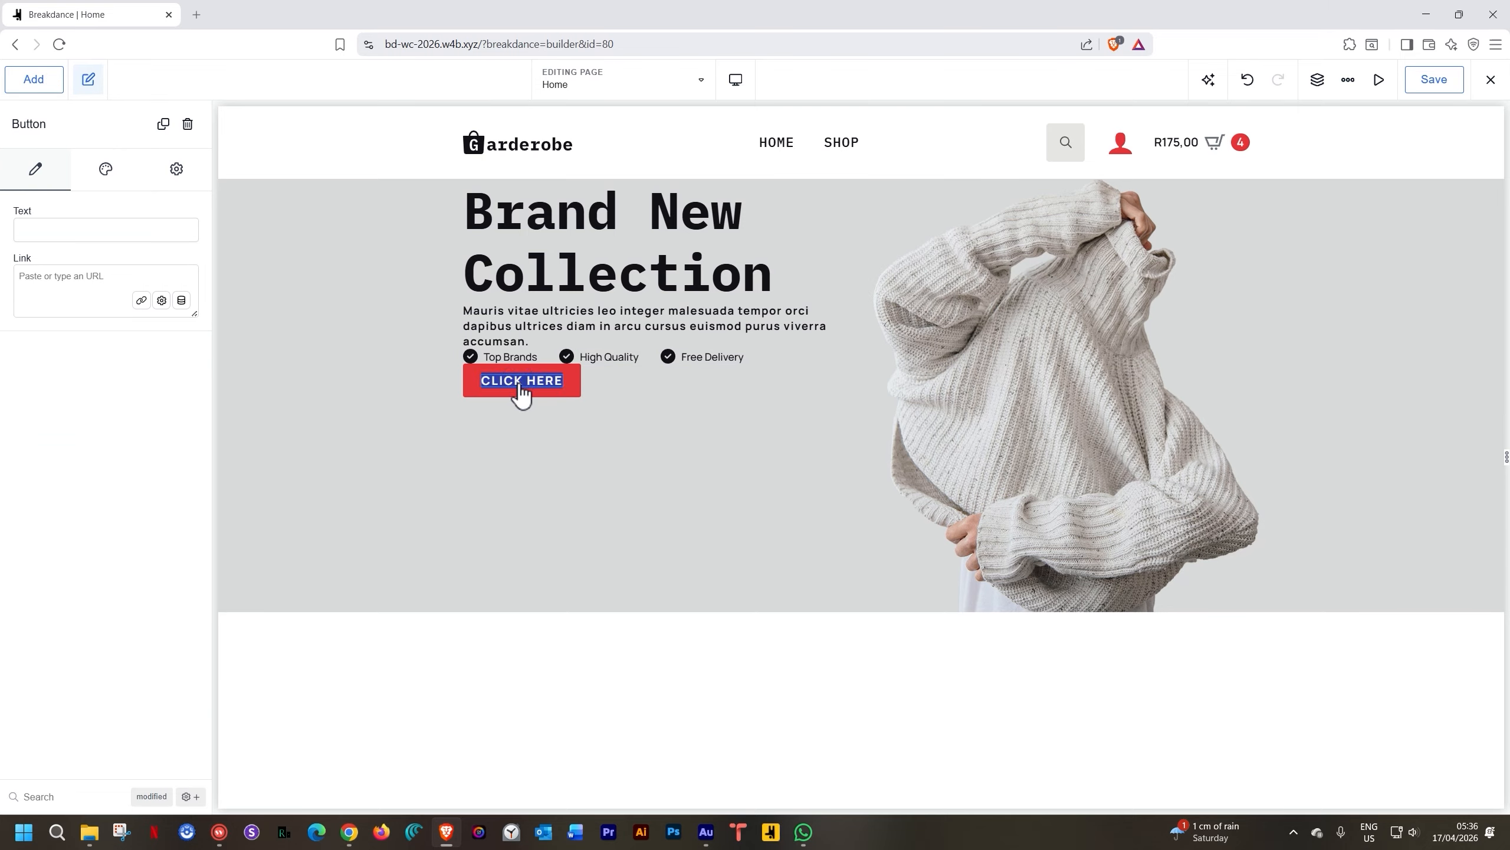
{"action": "type", "text": "EXPLORE"}
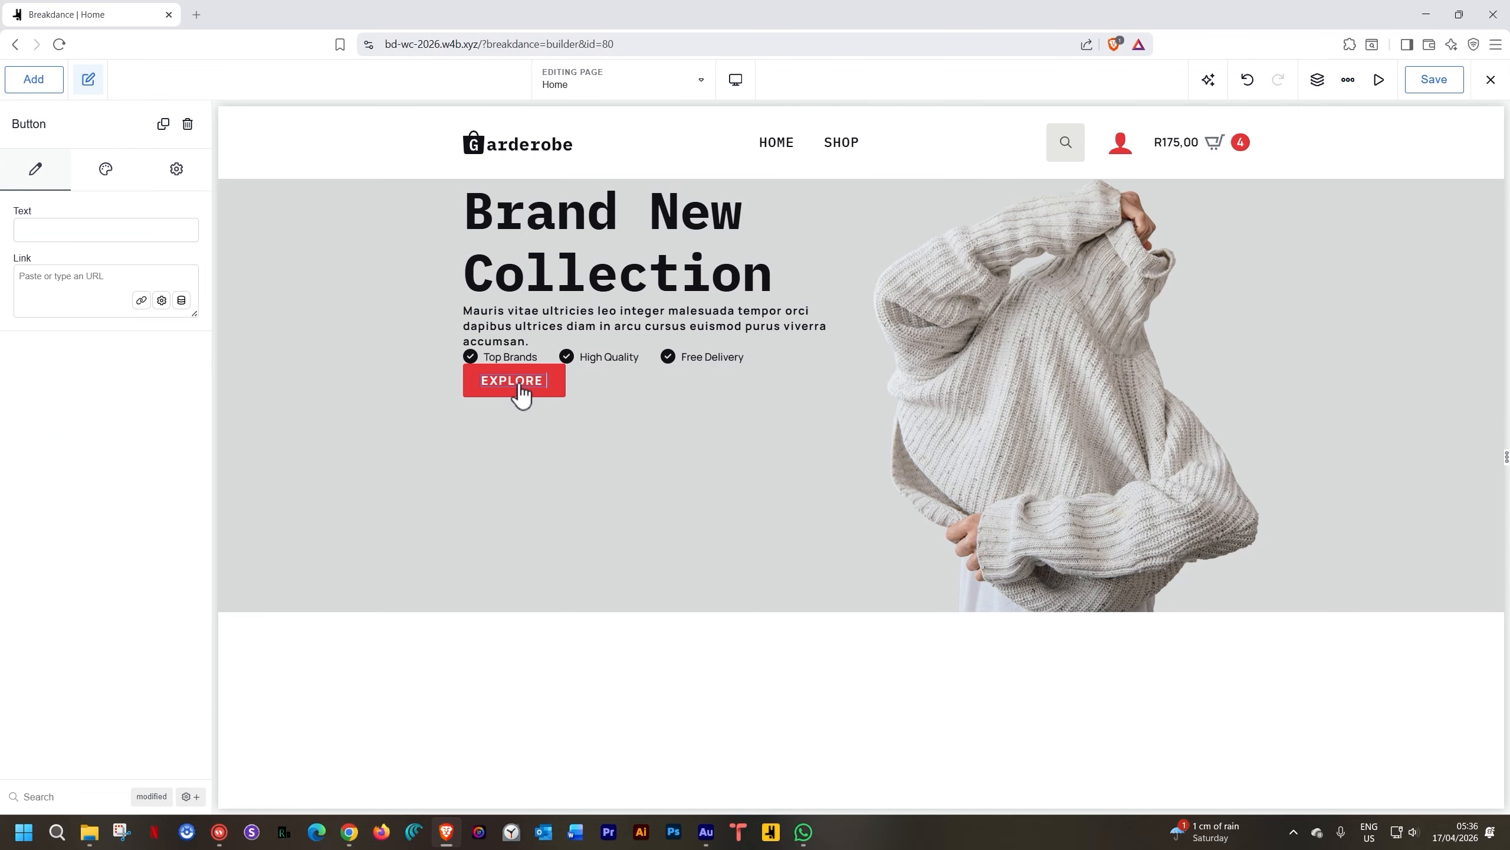
{"action": "type", "text": " SHOP"}
{"action": "left_click", "coordinate": [663, 387]}
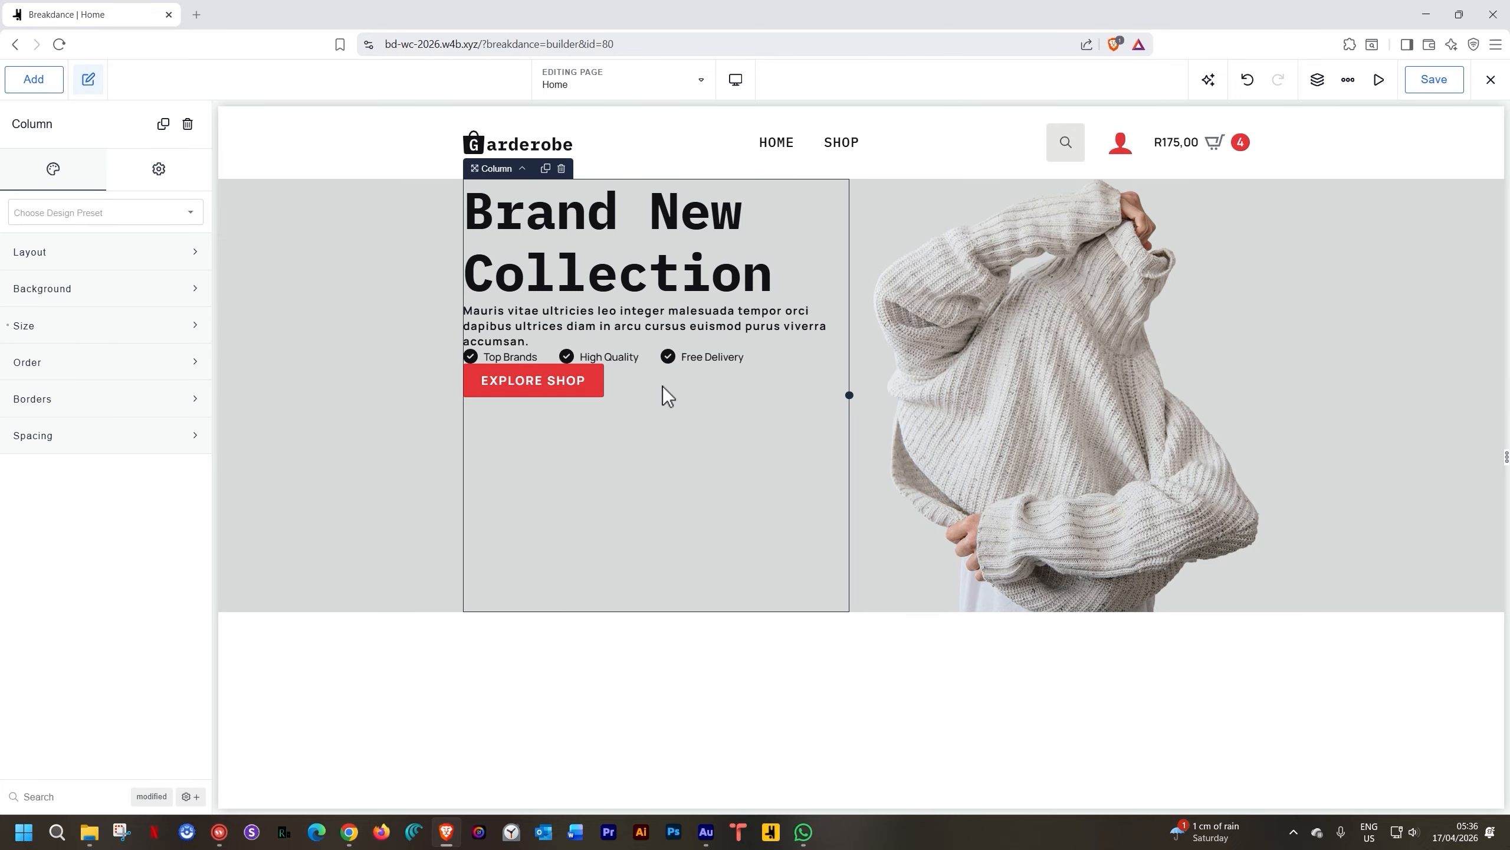
{"action": "left_click", "coordinate": [527, 387]}
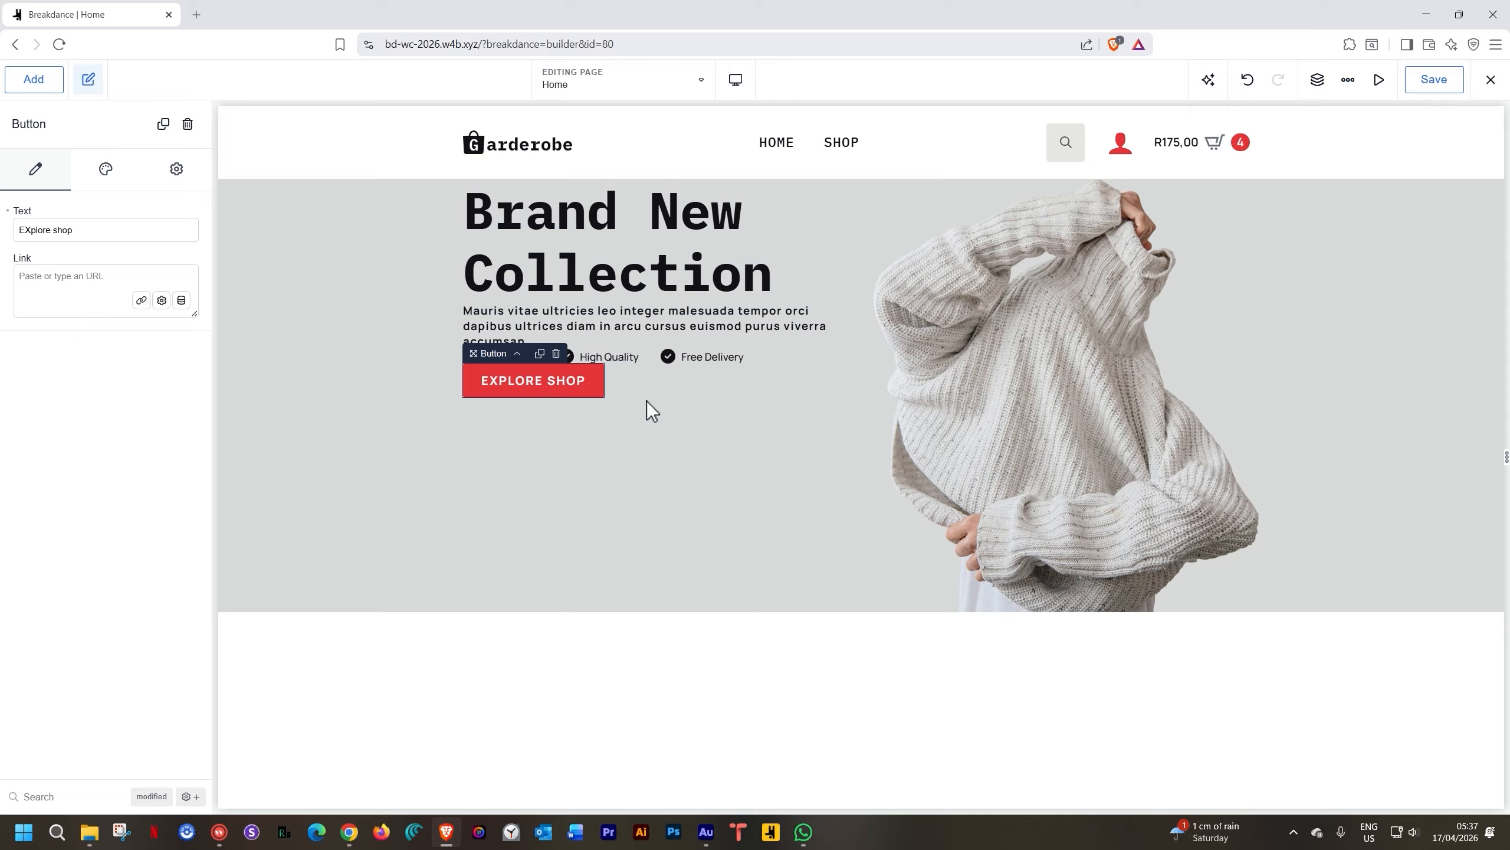
{"action": "left_click", "coordinate": [720, 458]}
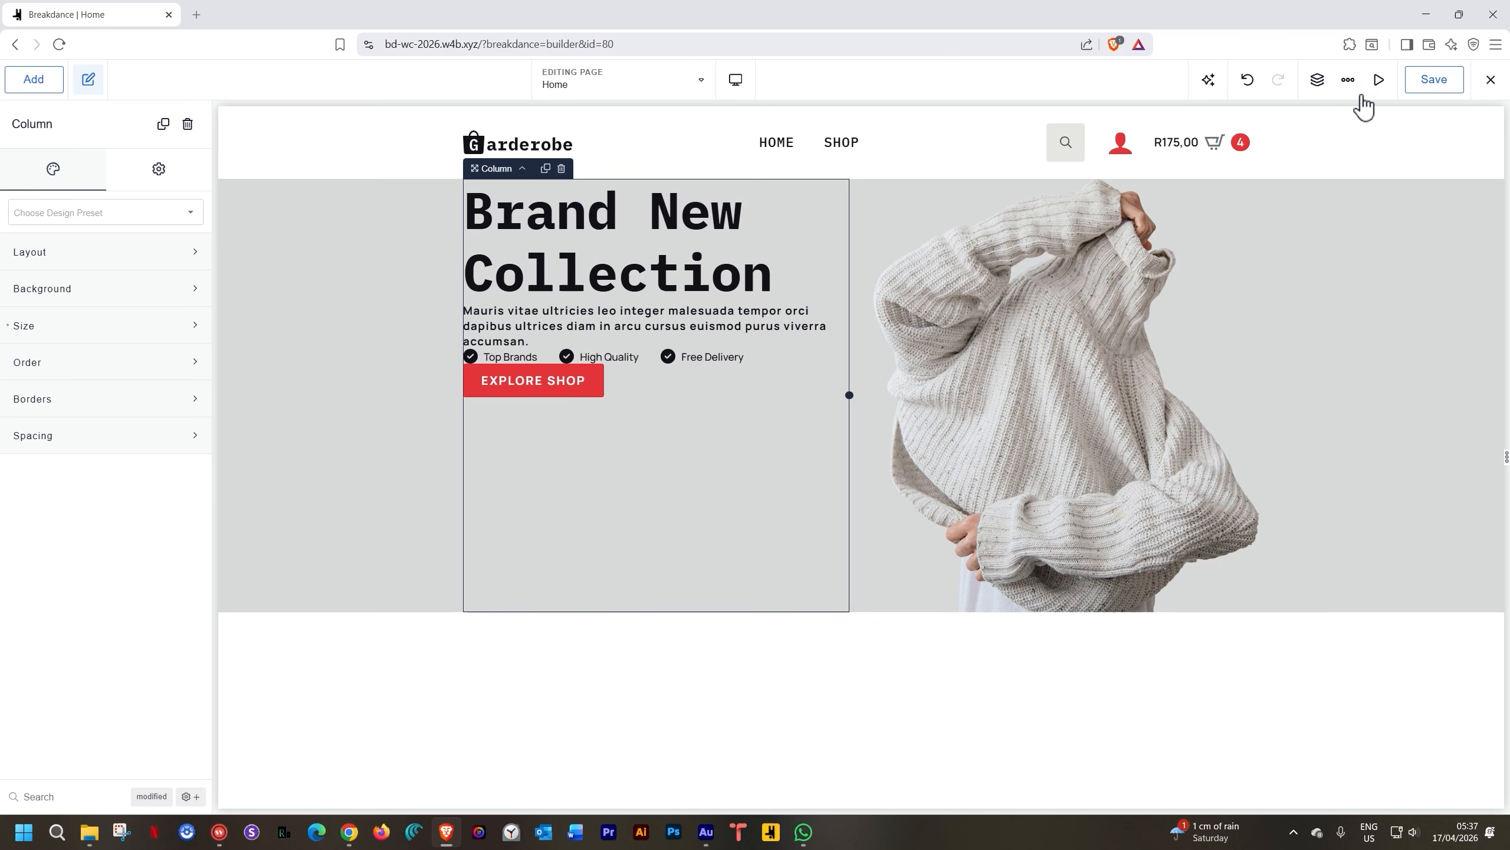
{"action": "left_click", "coordinate": [1317, 80]}
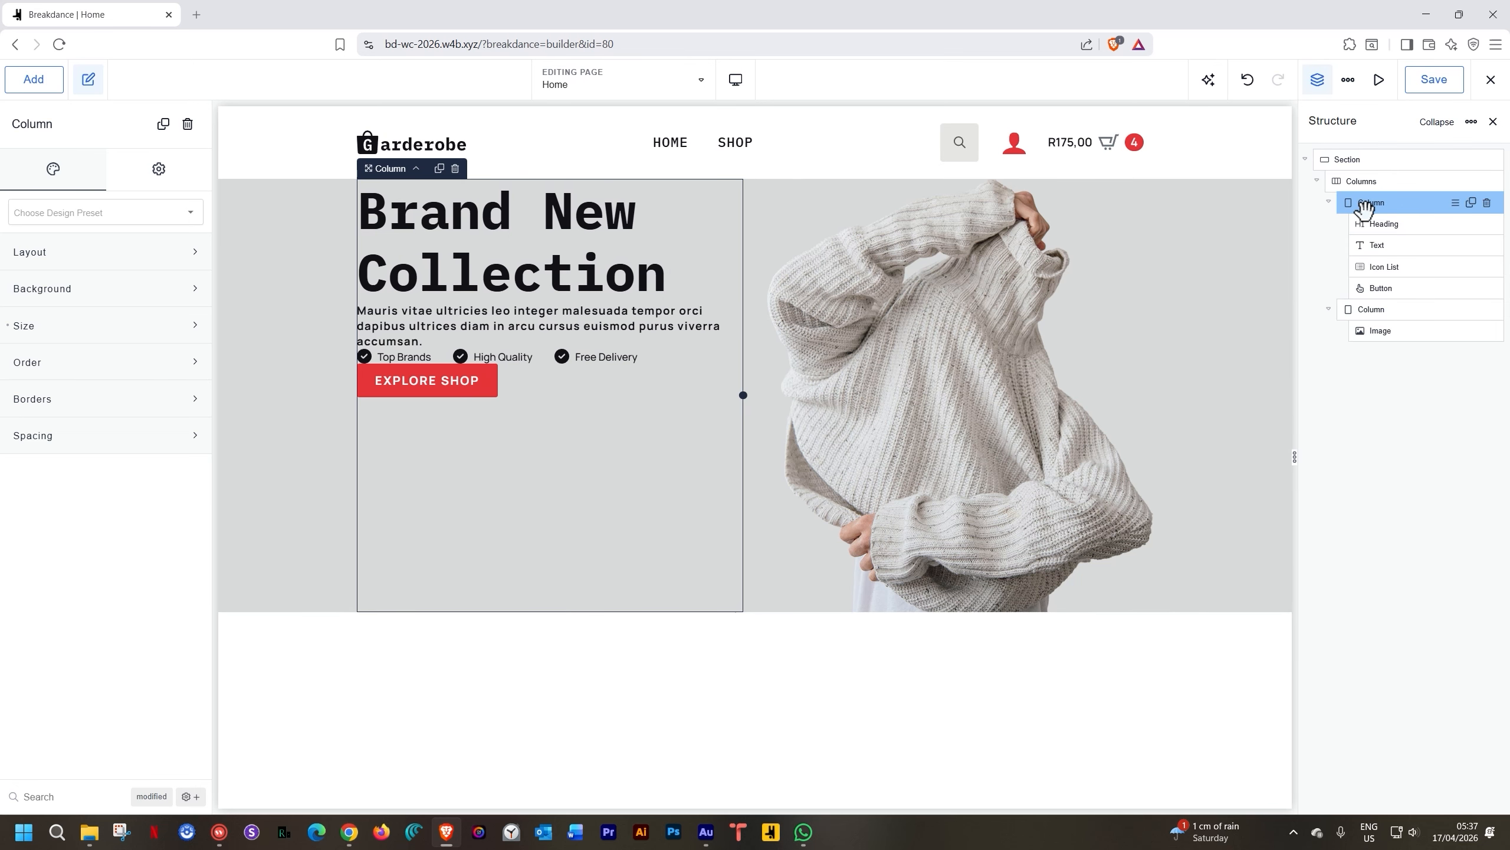
Set the hero column to vertical, centred layout with a 30 px gap
{"action": "left_click", "coordinate": [489, 274]}
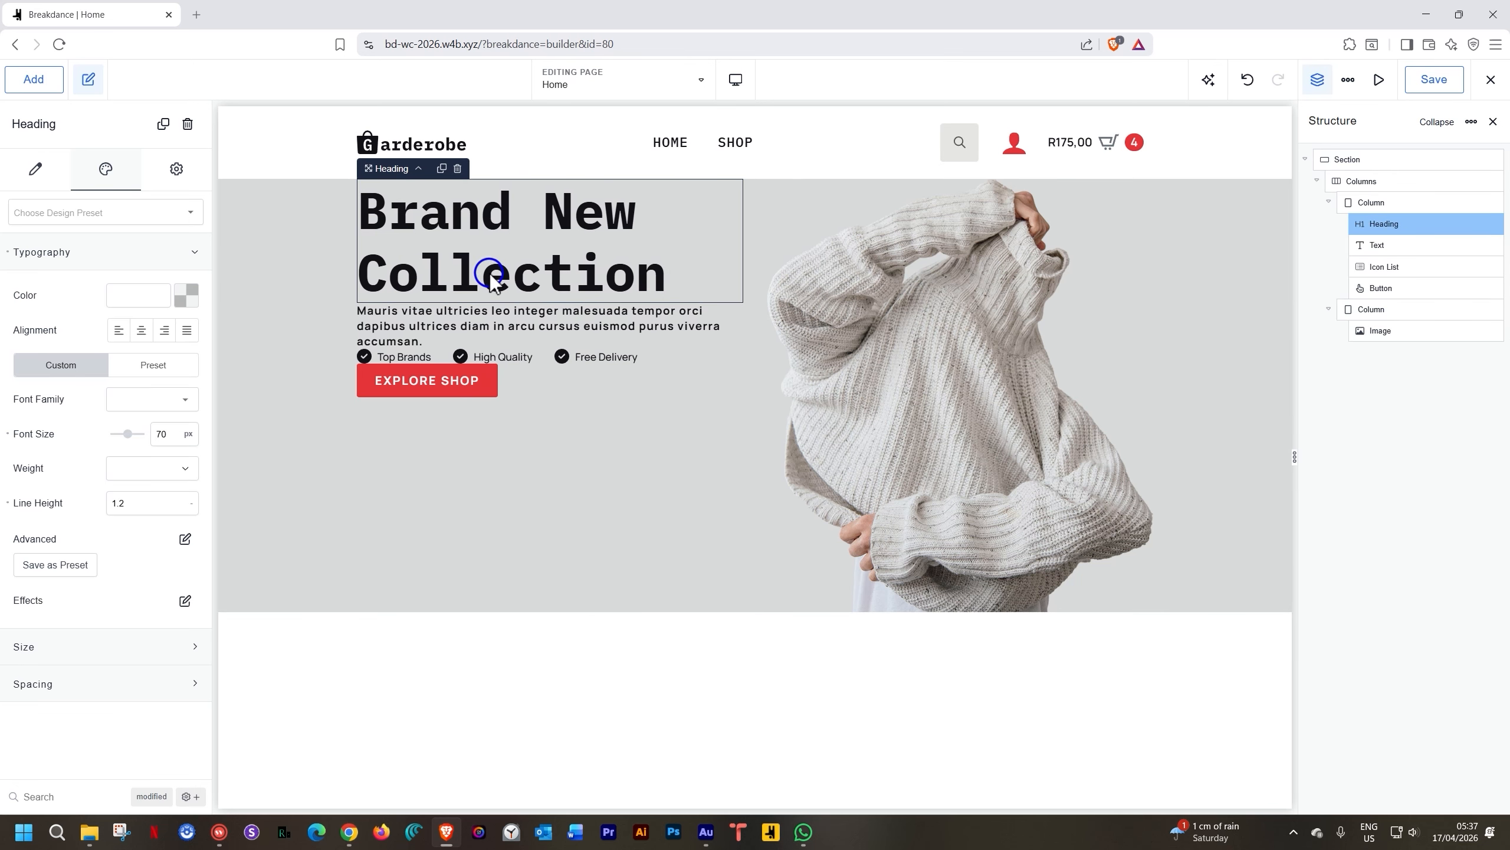
{"action": "left_click", "coordinate": [419, 170]}
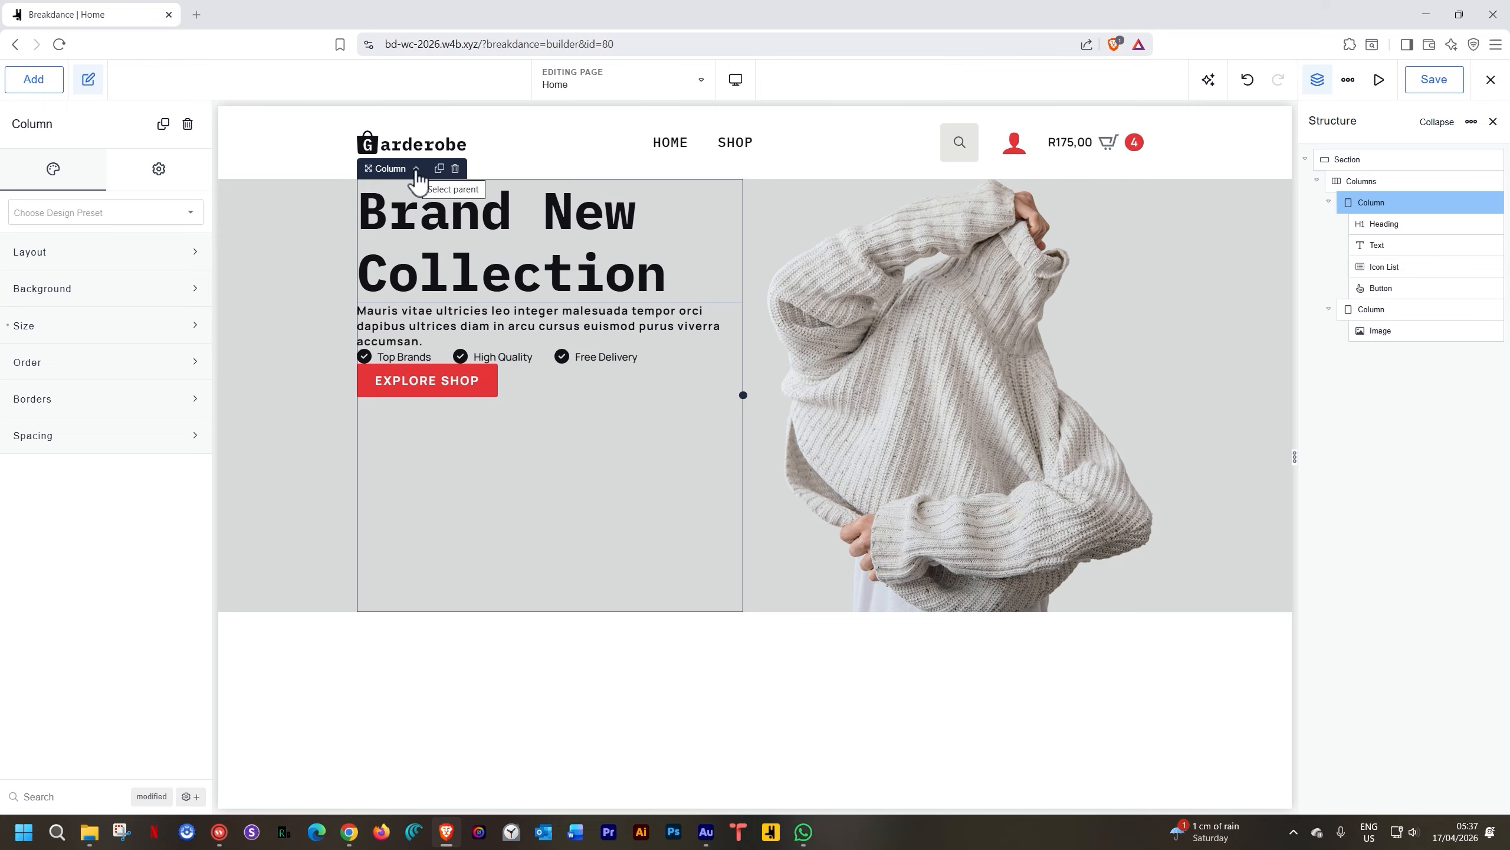
{"action": "left_click", "coordinate": [182, 260]}
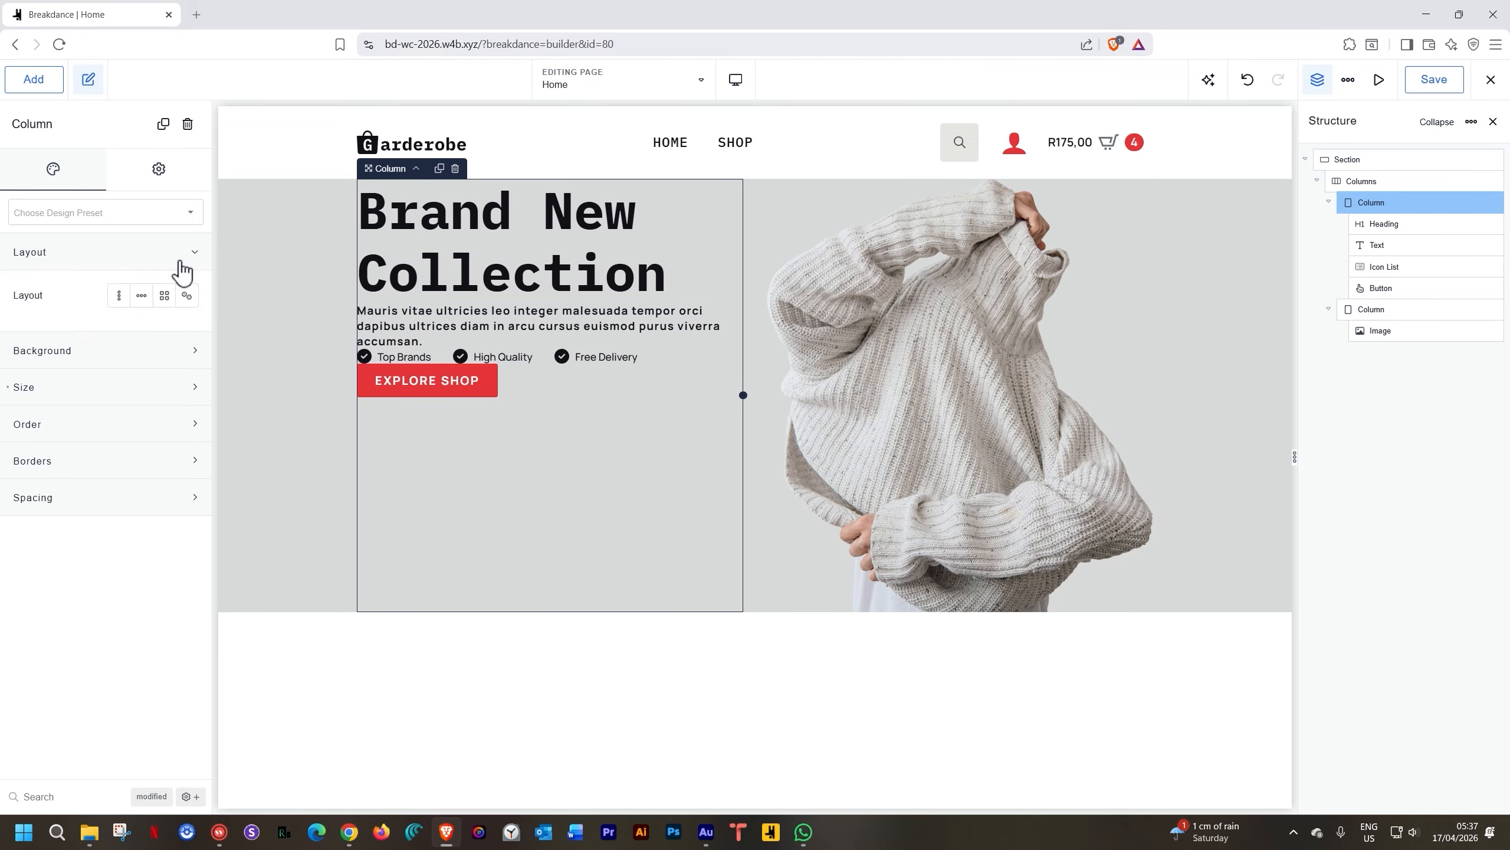
{"action": "left_click", "coordinate": [119, 297]}
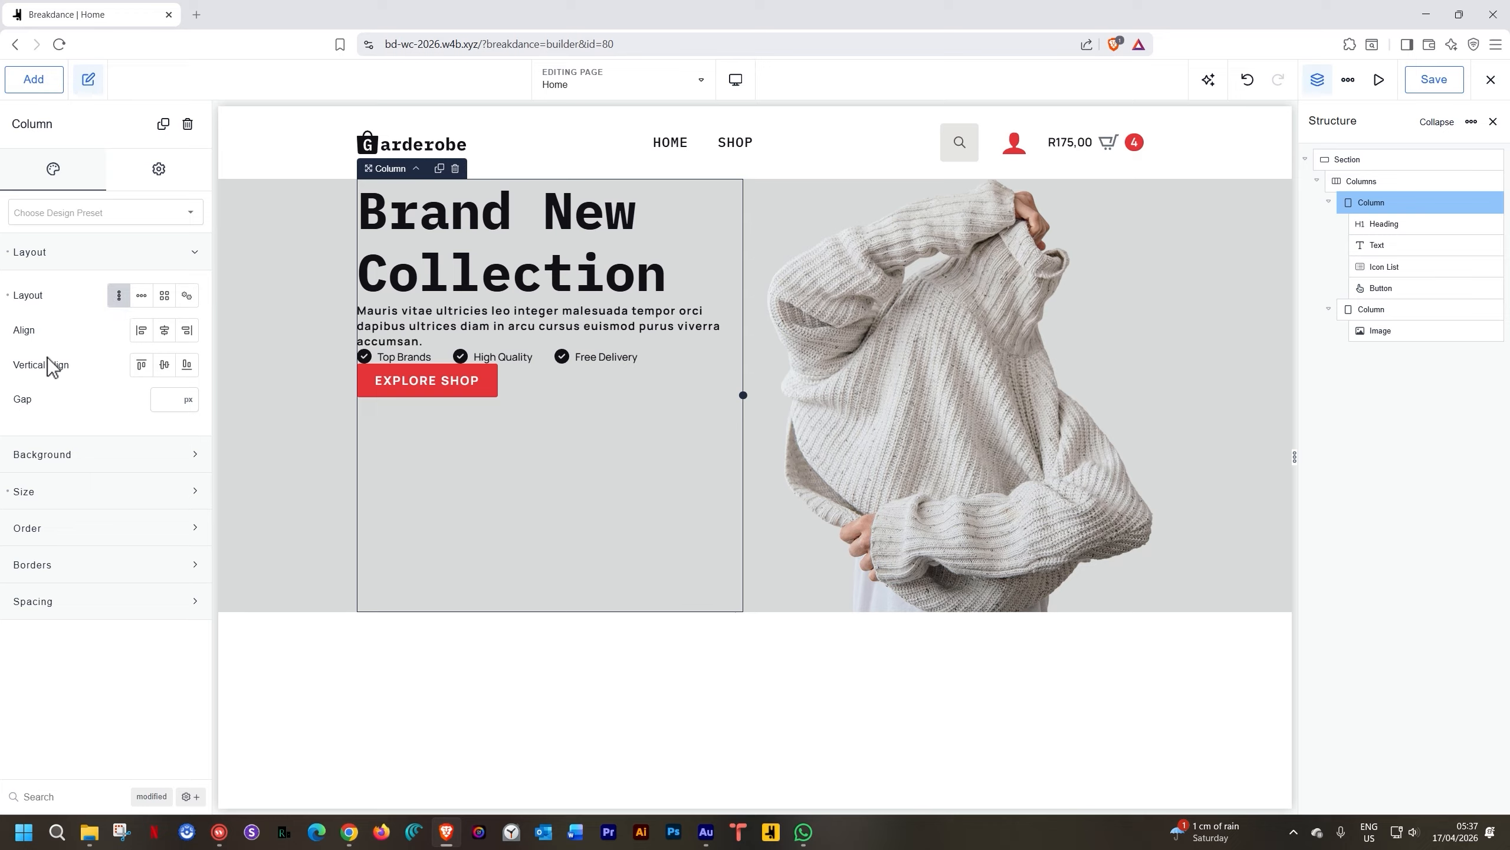
{"action": "left_click", "coordinate": [163, 369]}
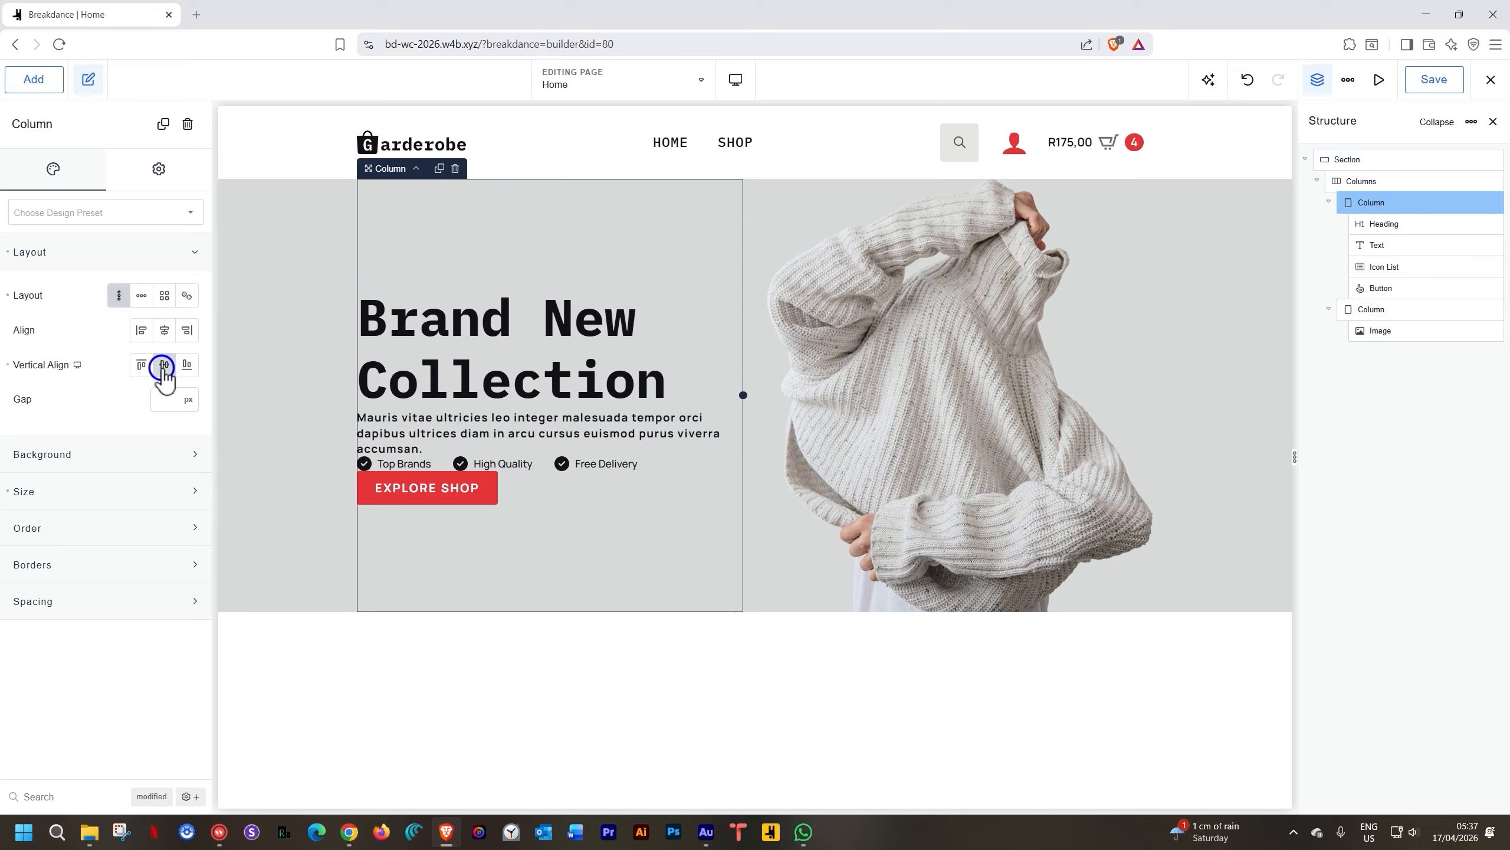
{"action": "left_click", "coordinate": [173, 402]}
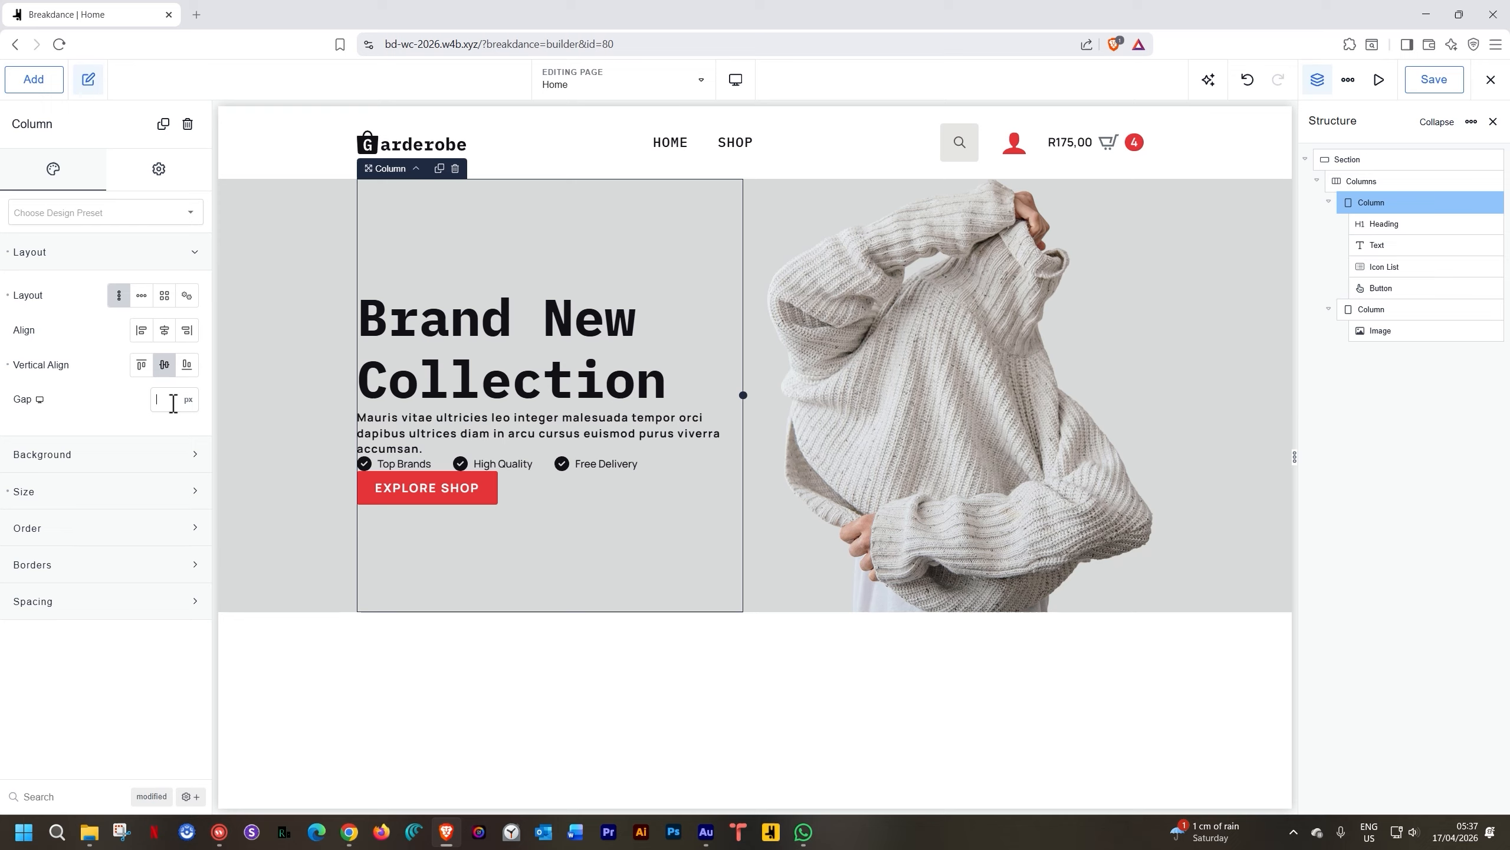
{"action": "type", "text": "30"}
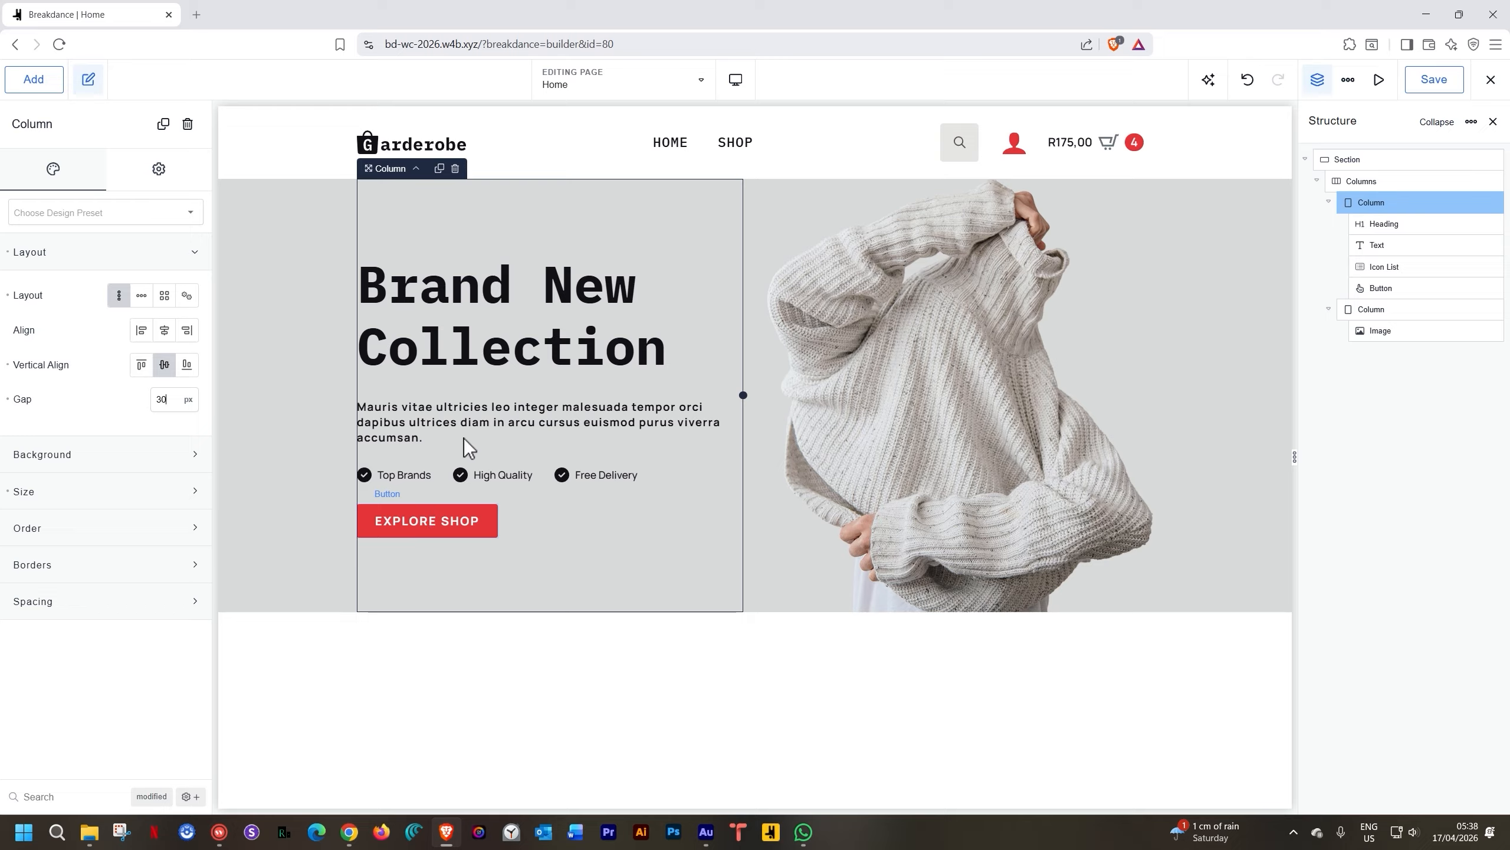
Drag about 60 px of top margin above the EXPLORE SHOP button
{"action": "left_click", "coordinate": [431, 511]}
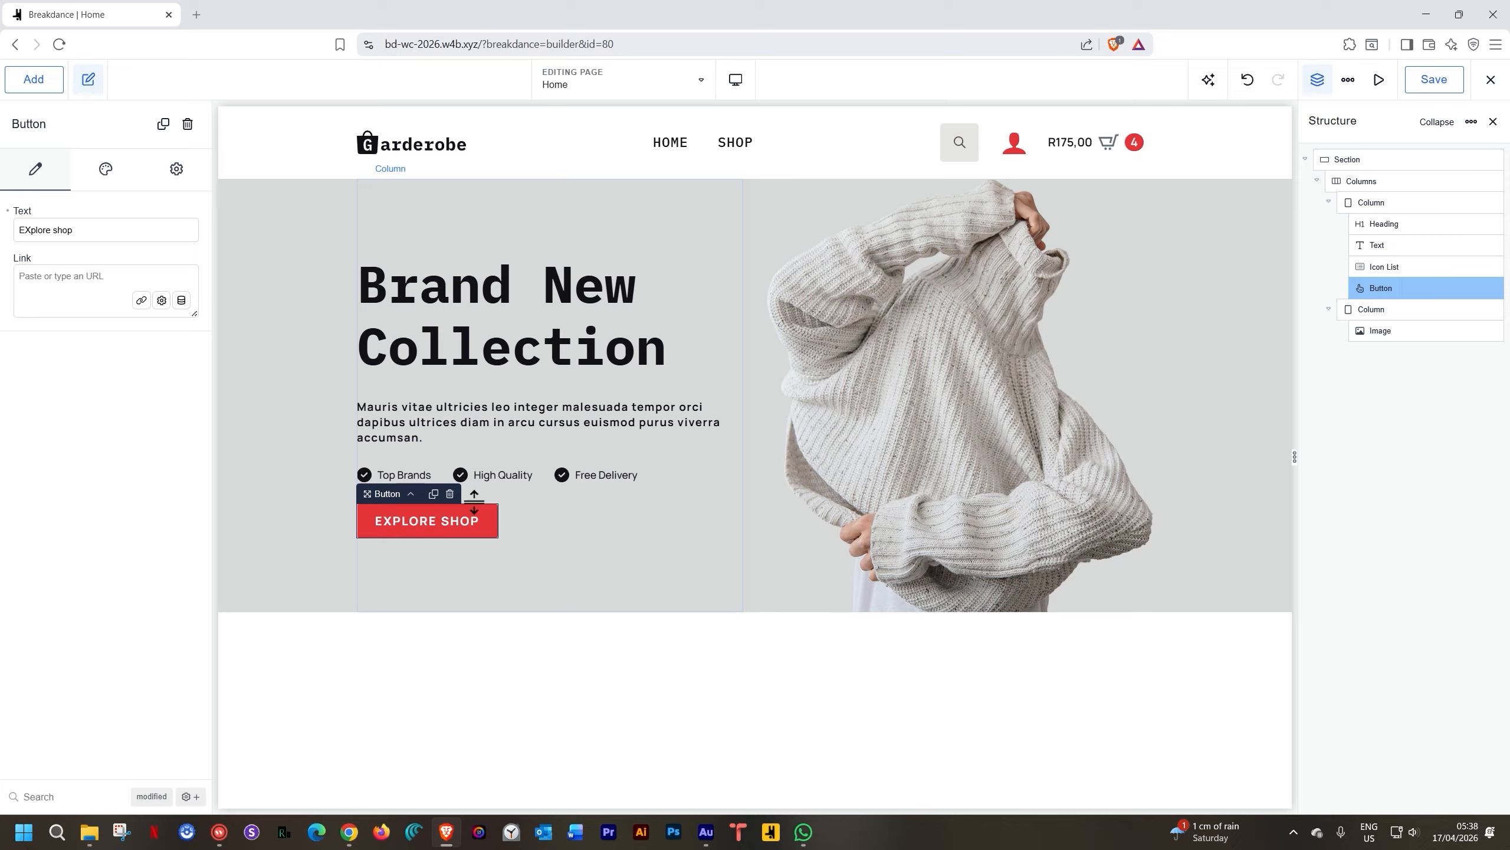
{"action": "left_click_drag", "start_coordinate": [474, 501], "coordinate": [477, 555]}
{"action": "left_click", "coordinate": [294, 514]}
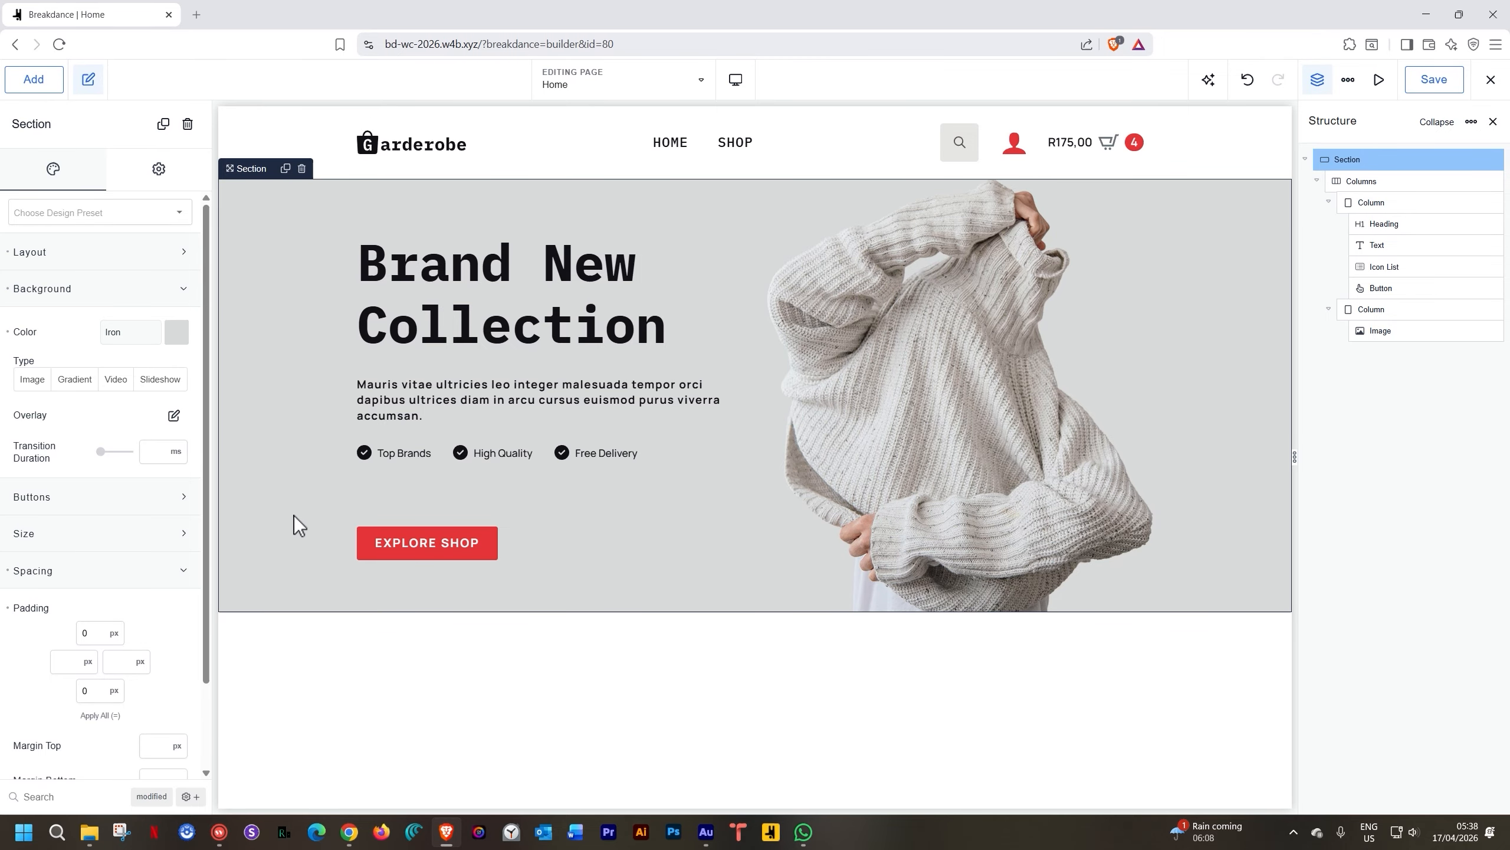
{"action": "left_click", "coordinate": [417, 543]}
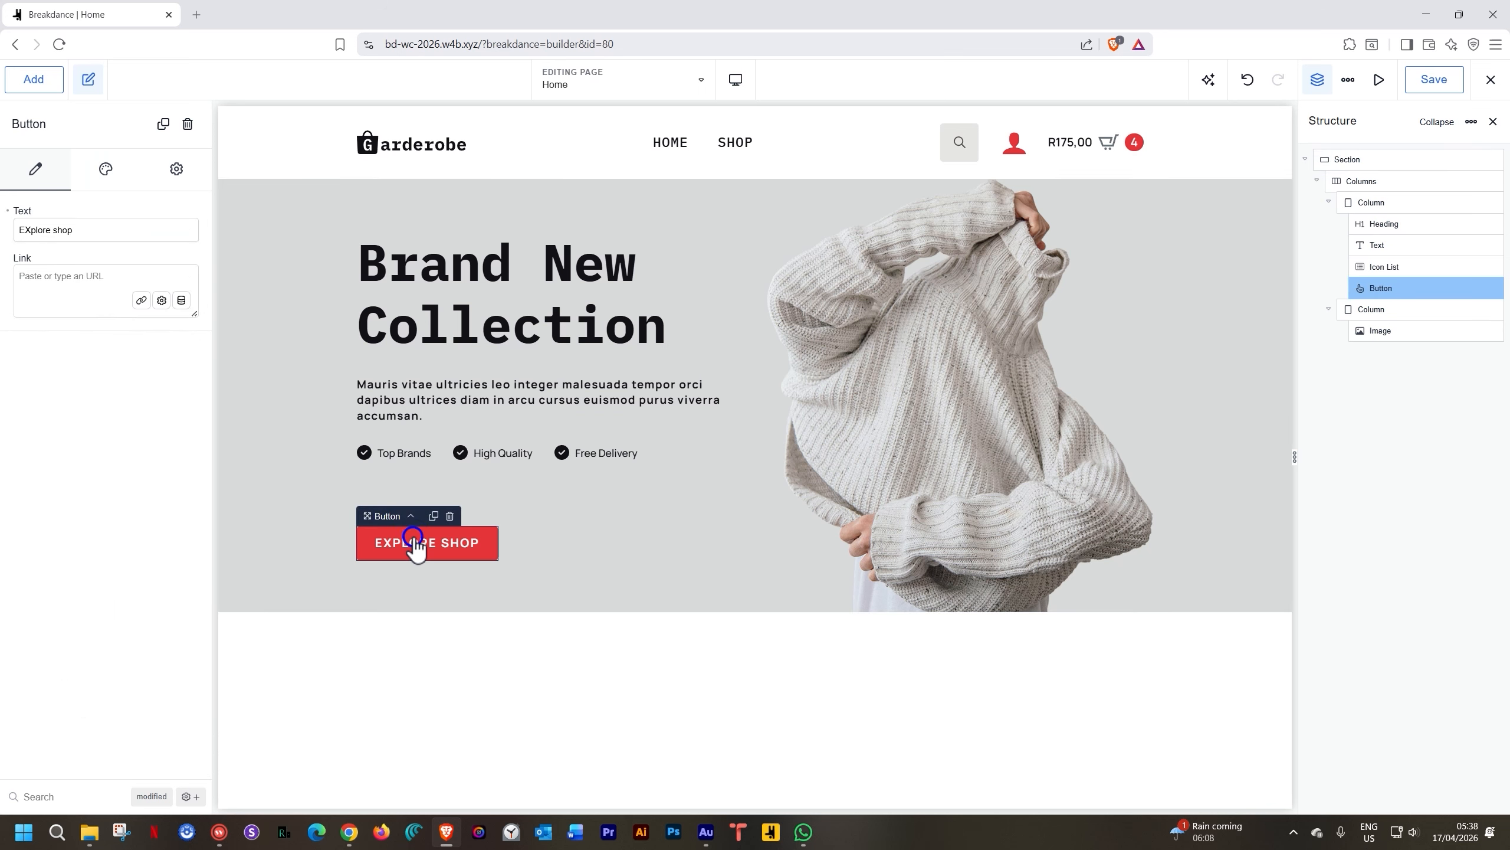
{"action": "left_click", "coordinate": [121, 185]}
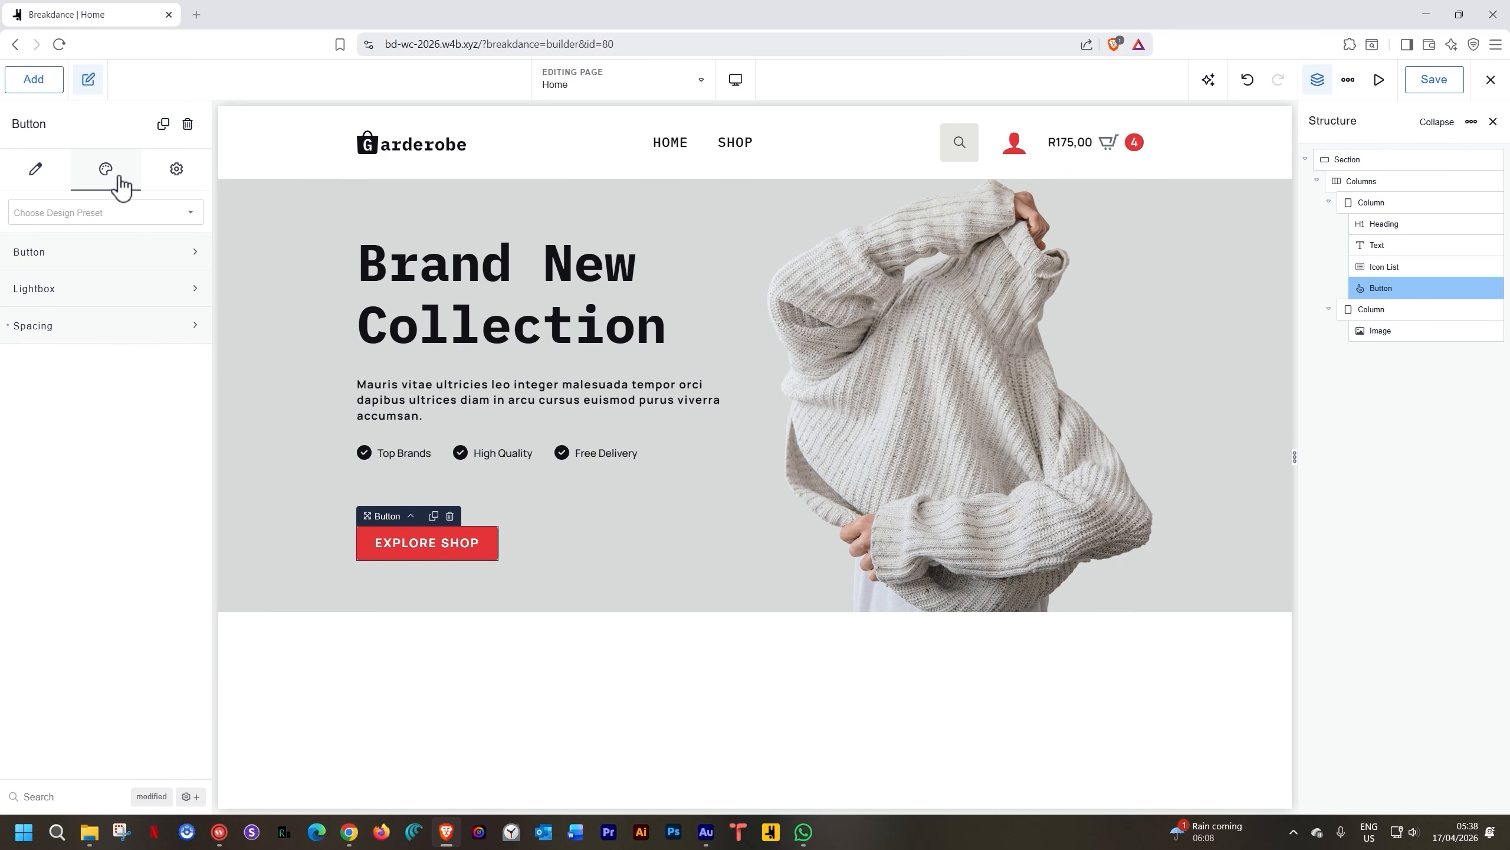
{"action": "left_click", "coordinate": [83, 327]}
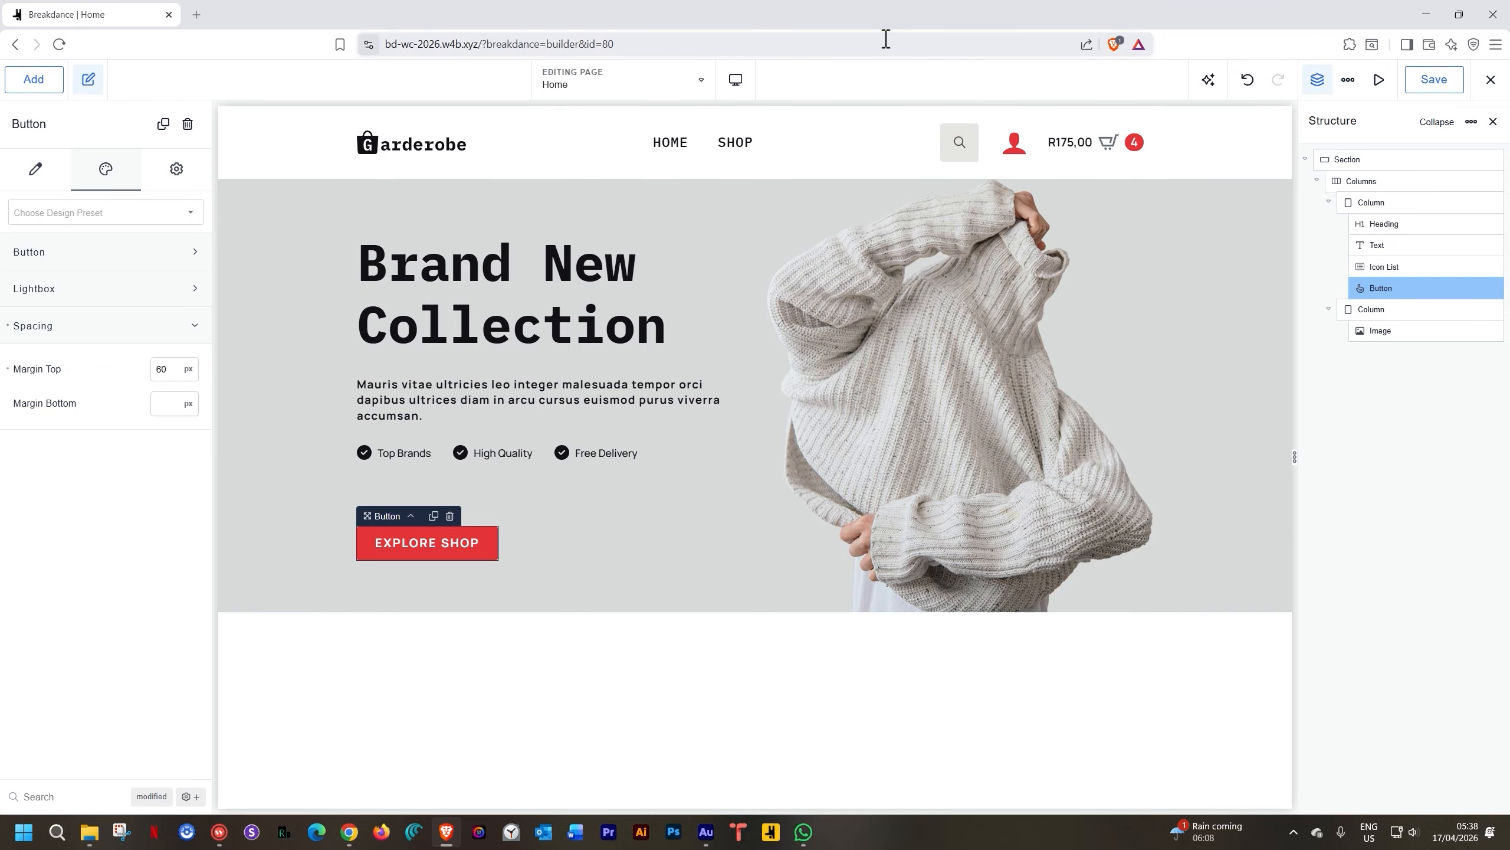
{"action": "left_click", "coordinate": [738, 81]}
{"action": "left_click", "coordinate": [750, 174]}
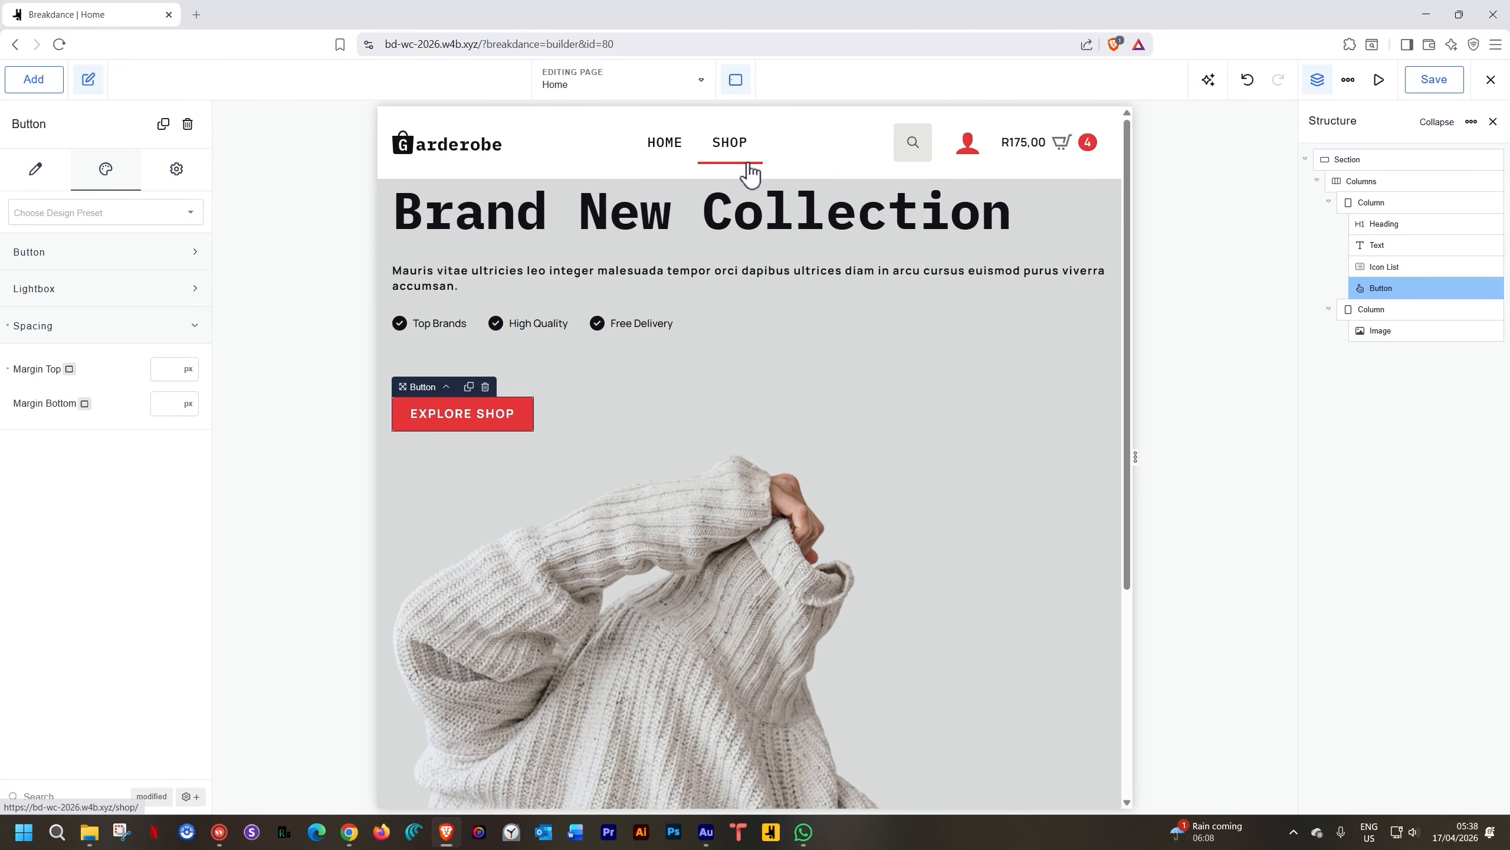
{"action": "left_click", "coordinate": [738, 81]}
{"action": "left_click", "coordinate": [750, 126]}
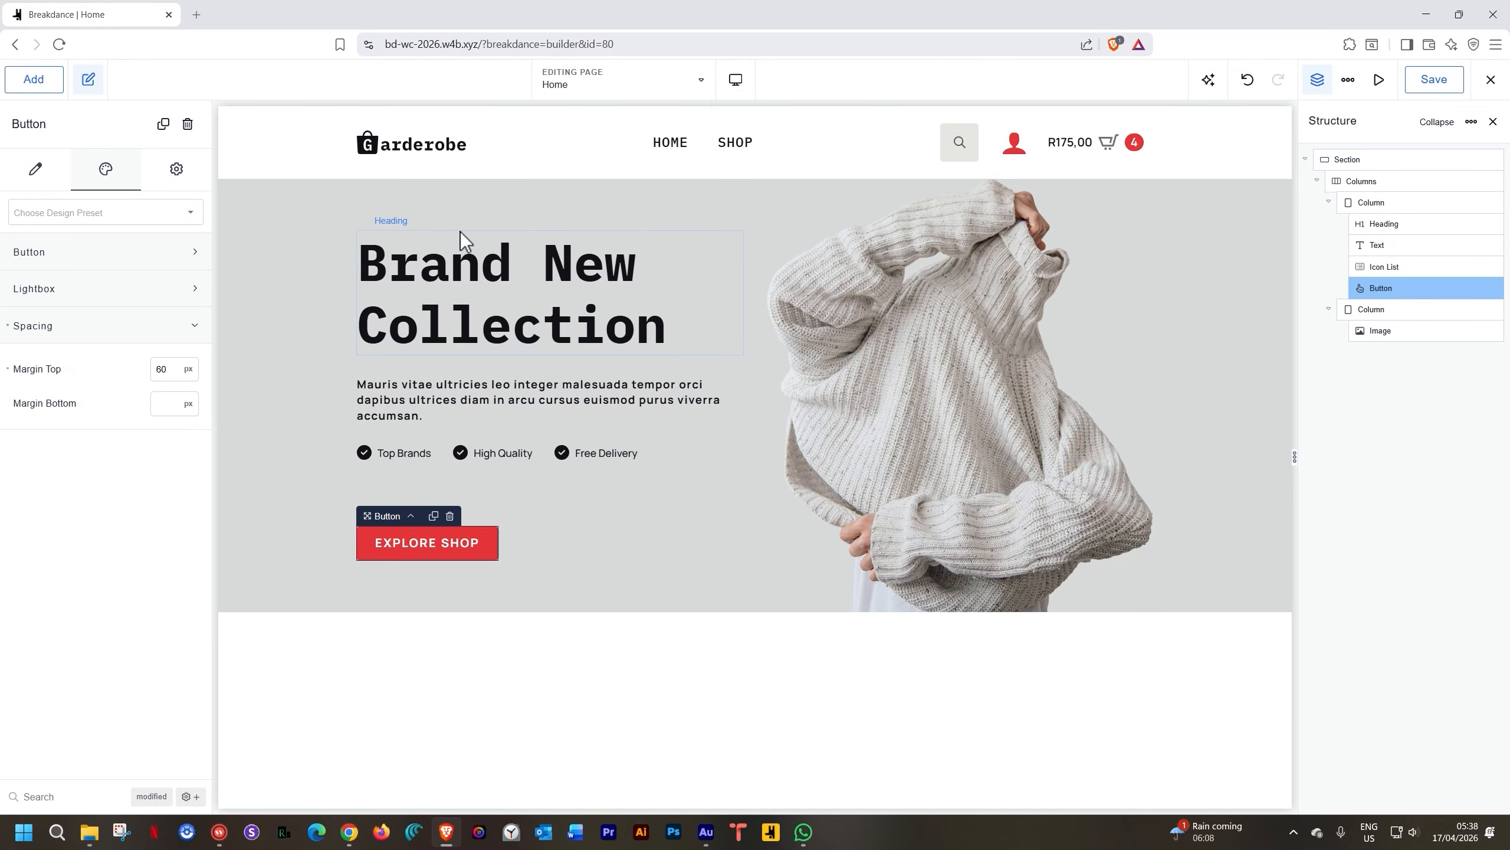
{"action": "left_click", "coordinate": [410, 182]}
{"action": "left_click", "coordinate": [416, 168]}
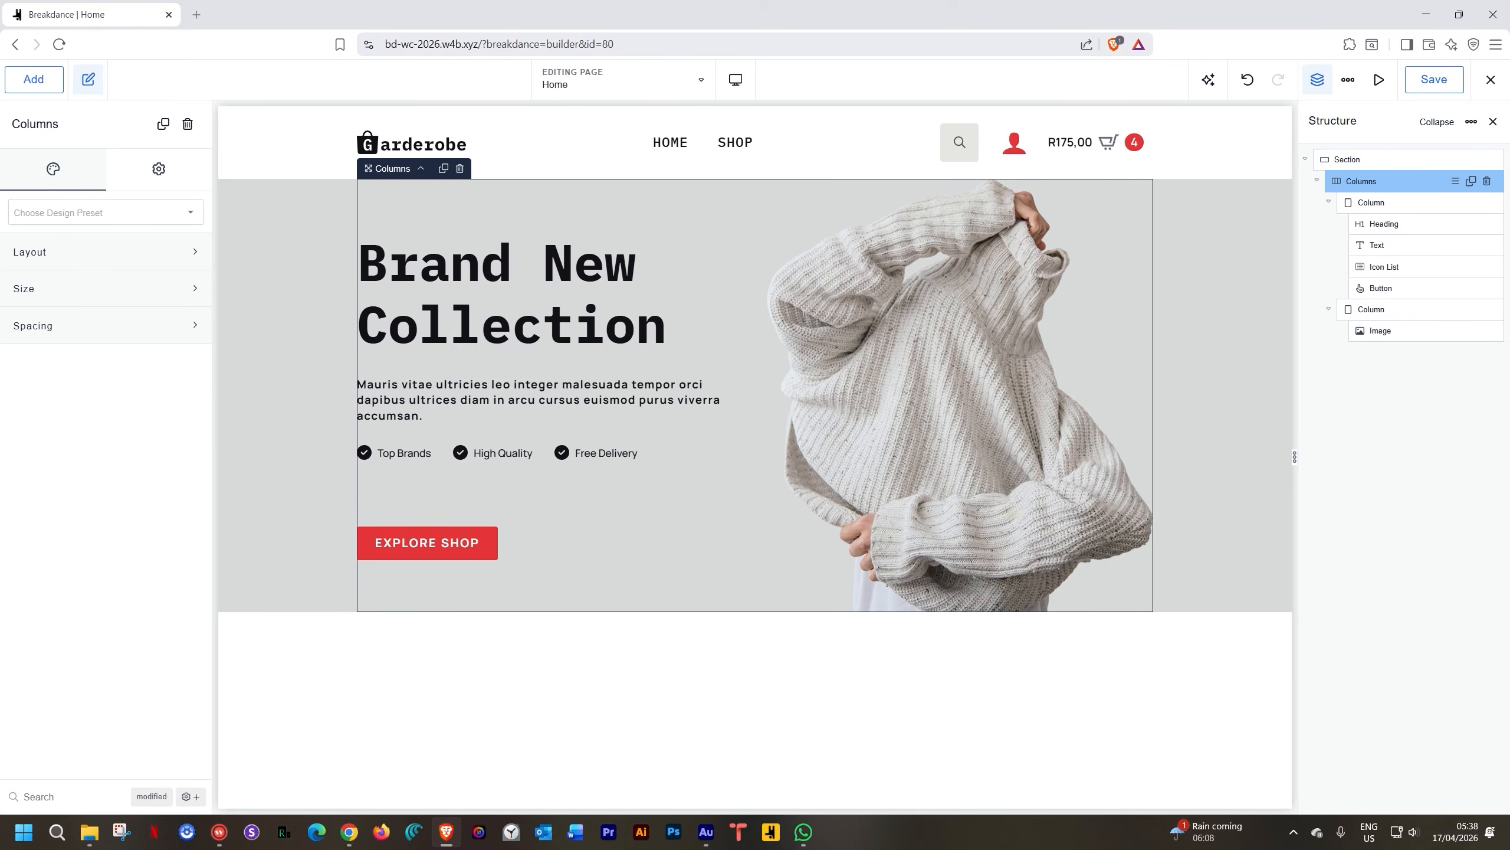
Set the hero columns to stack vertically at Phone Landscape
{"action": "left_click", "coordinate": [140, 261]}
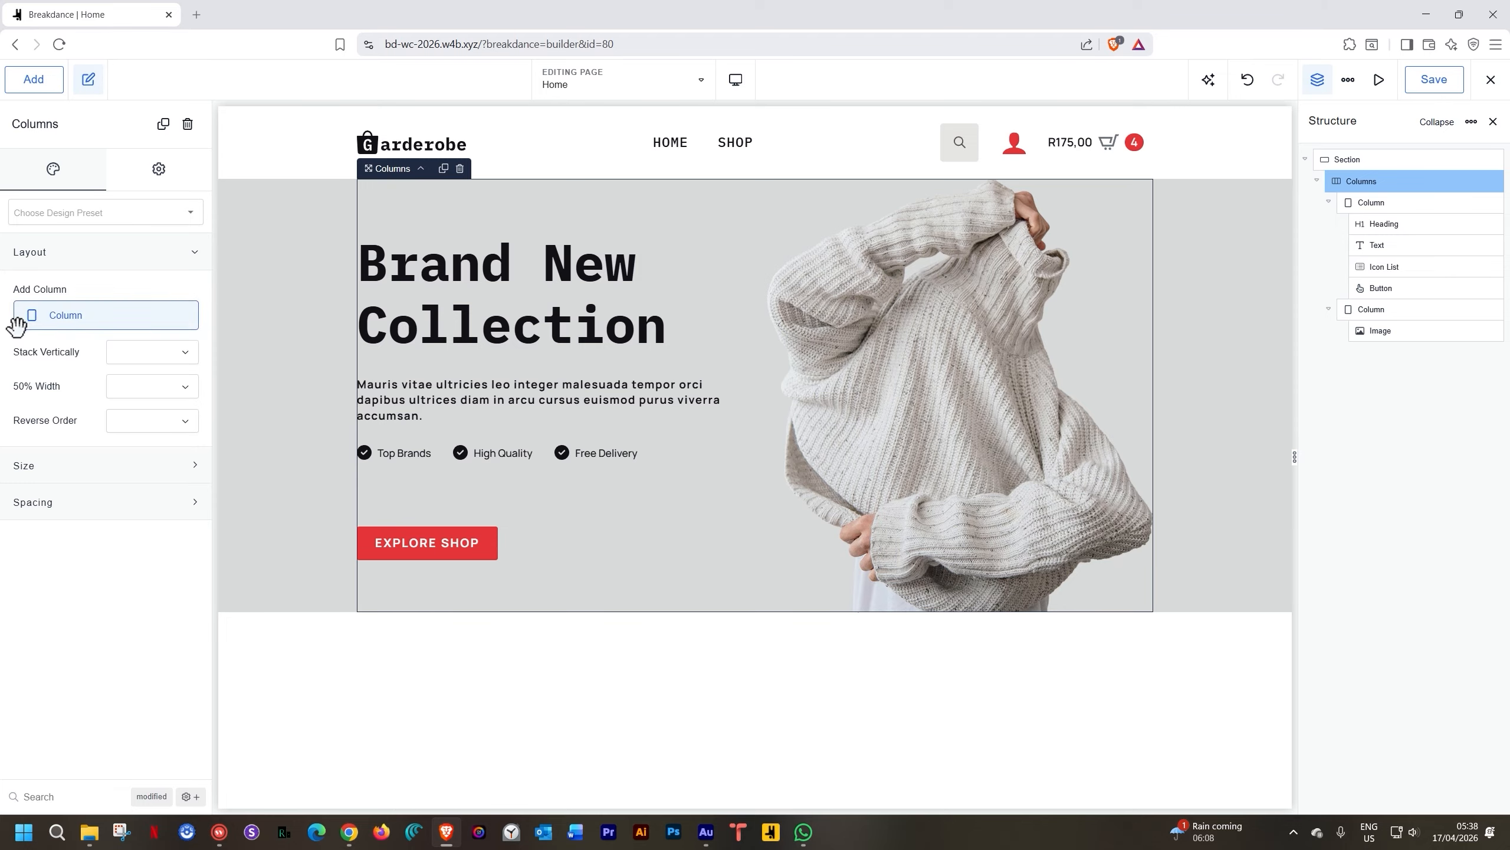
{"action": "left_click", "coordinate": [141, 360]}
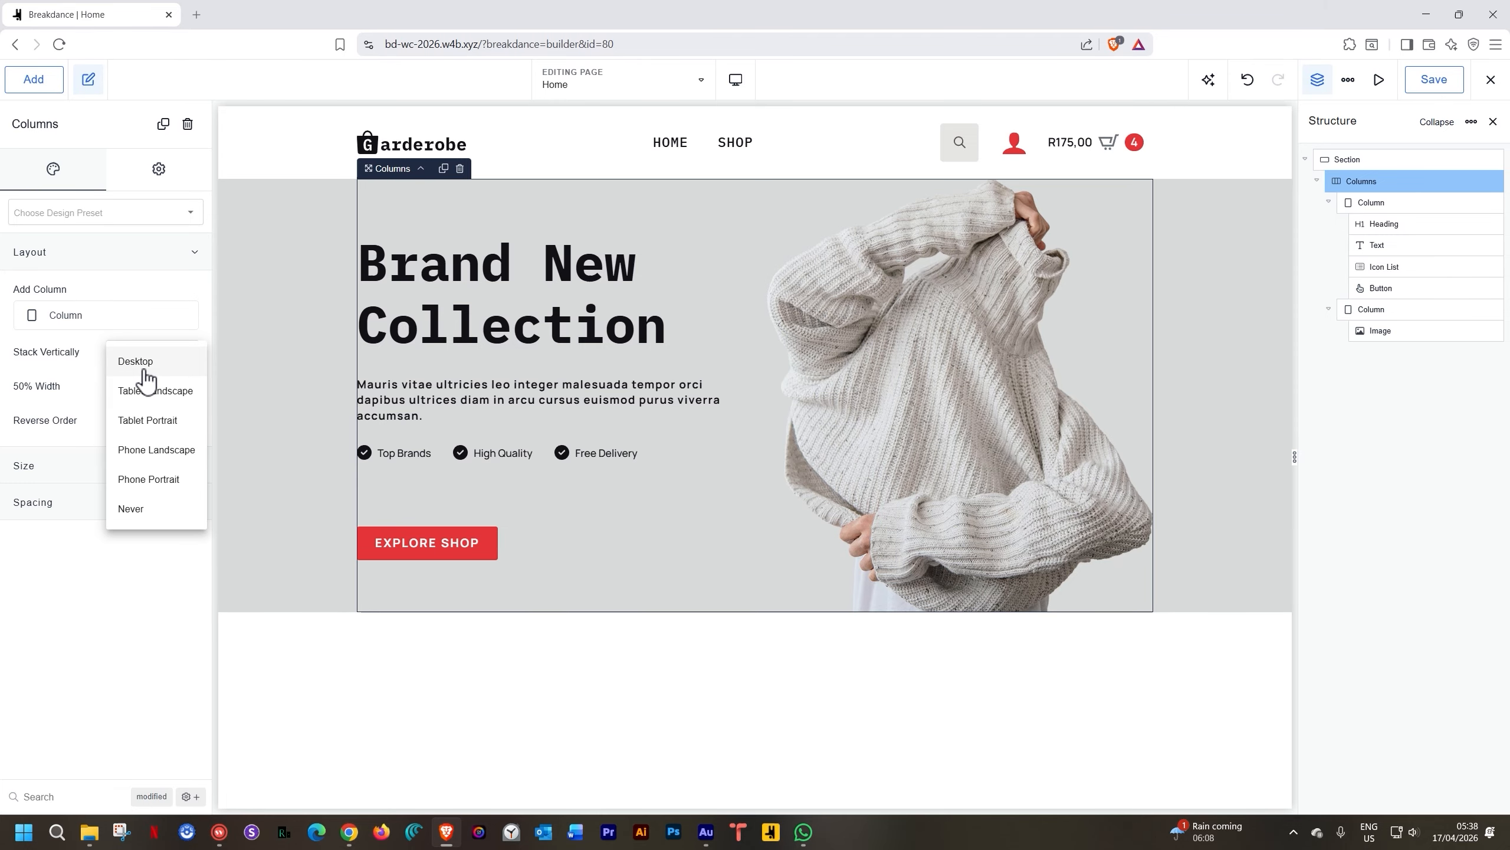
{"action": "left_click", "coordinate": [152, 453]}
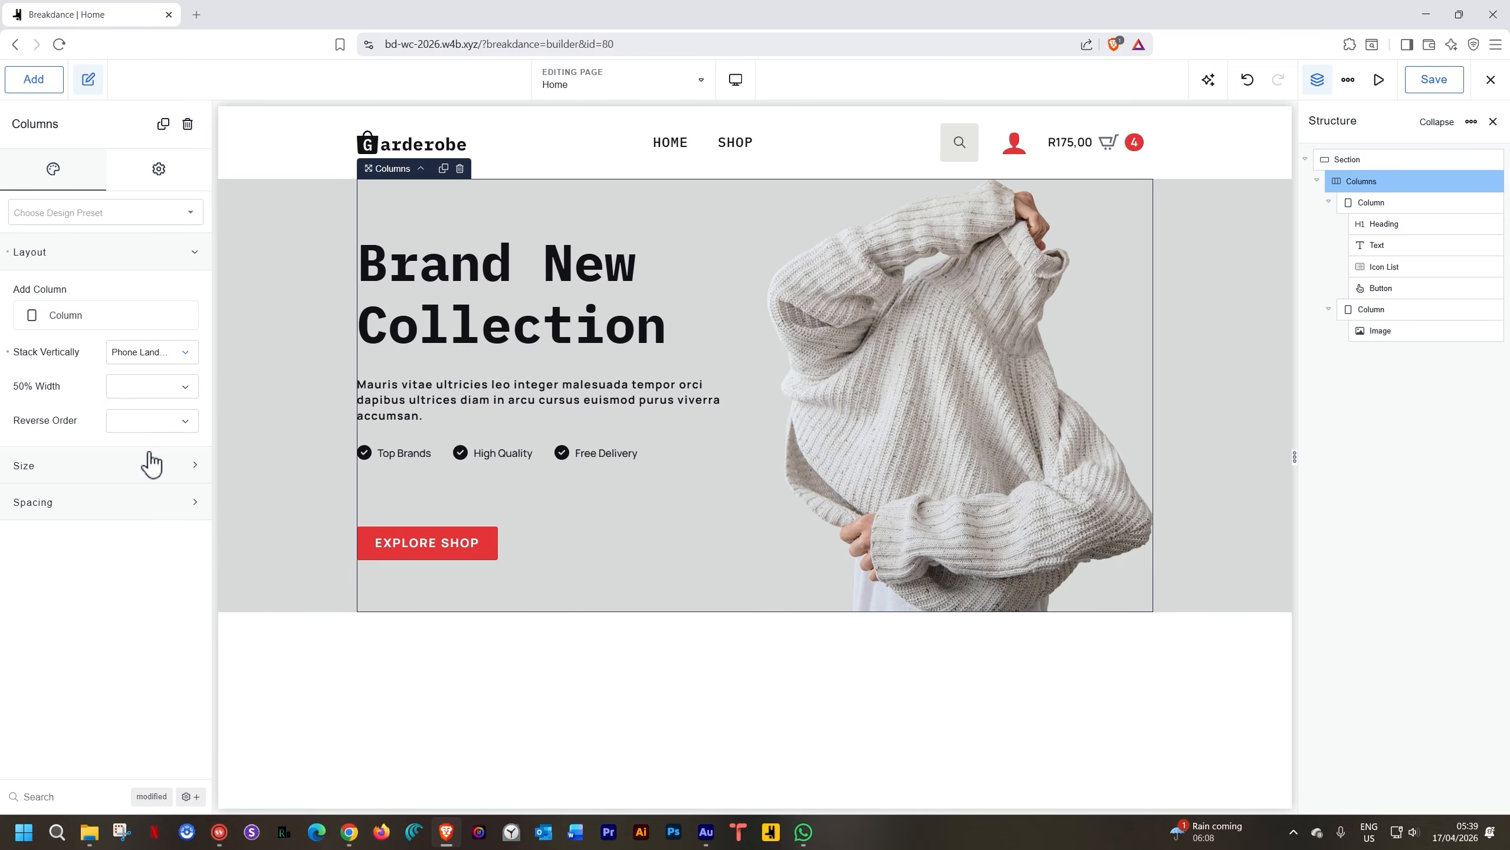
Preview the page at tablet portrait width
{"action": "mouse_move", "coordinate": [736, 83]}
{"action": "left_click", "coordinate": [750, 168]}
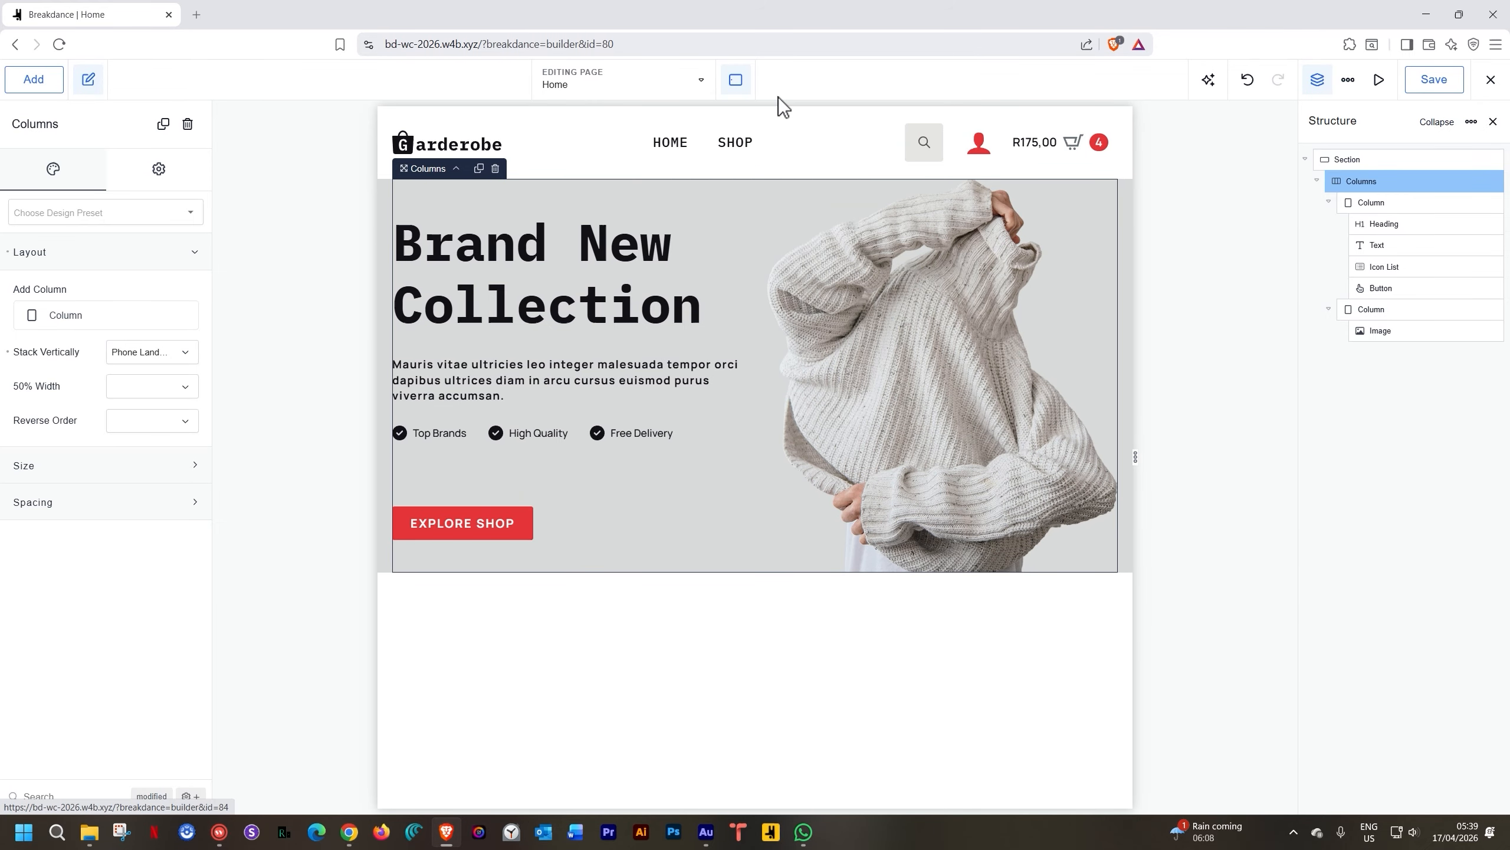
{"action": "mouse_move", "coordinate": [739, 86]}
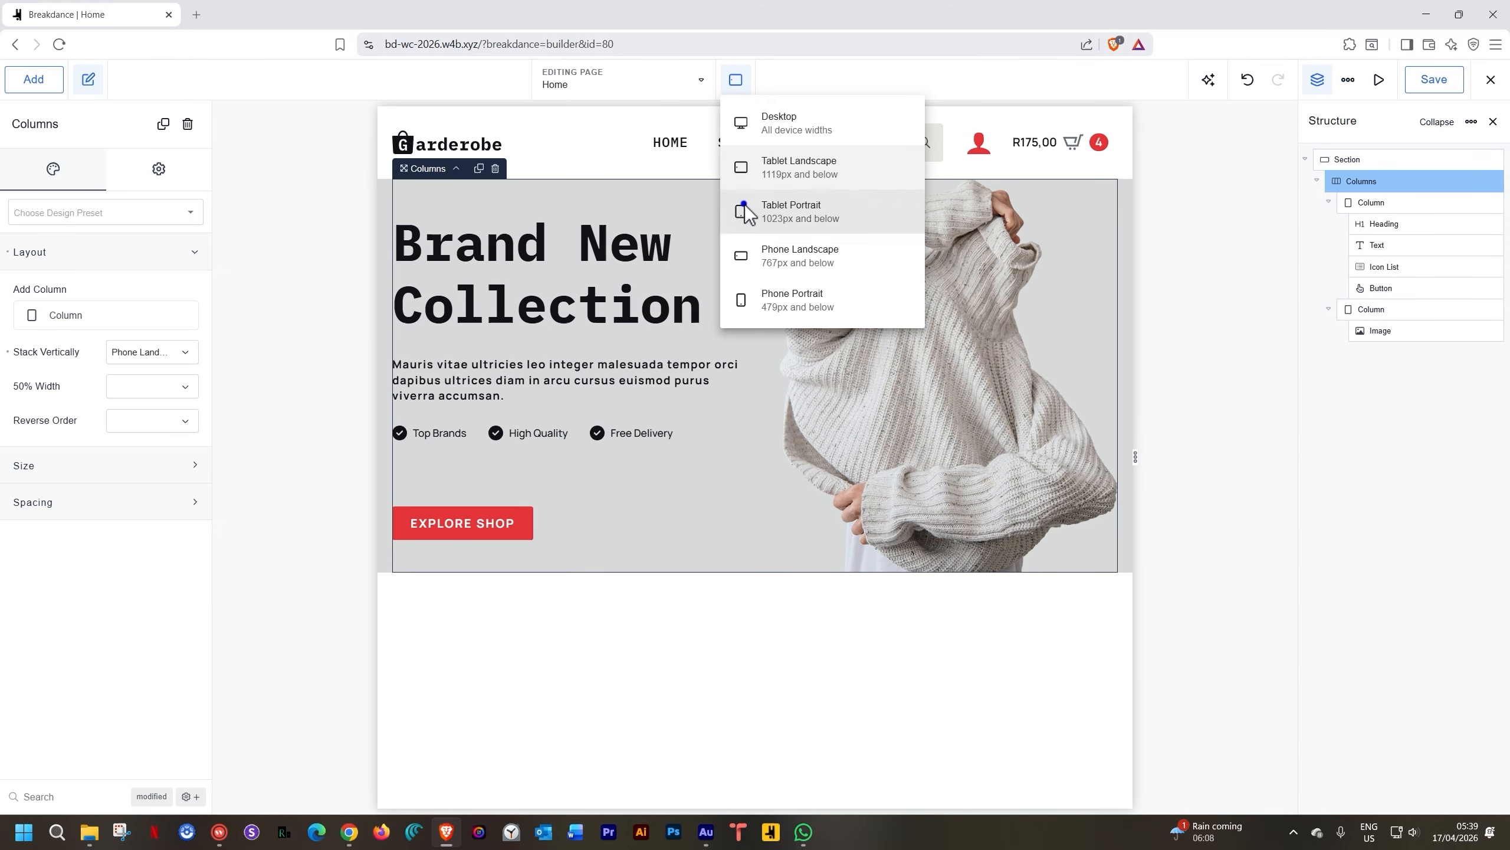
{"action": "left_click", "coordinate": [744, 205]}
At tablet portrait, set the heading to 56 px and the button's top margin to 0
{"action": "left_click", "coordinate": [568, 278]}
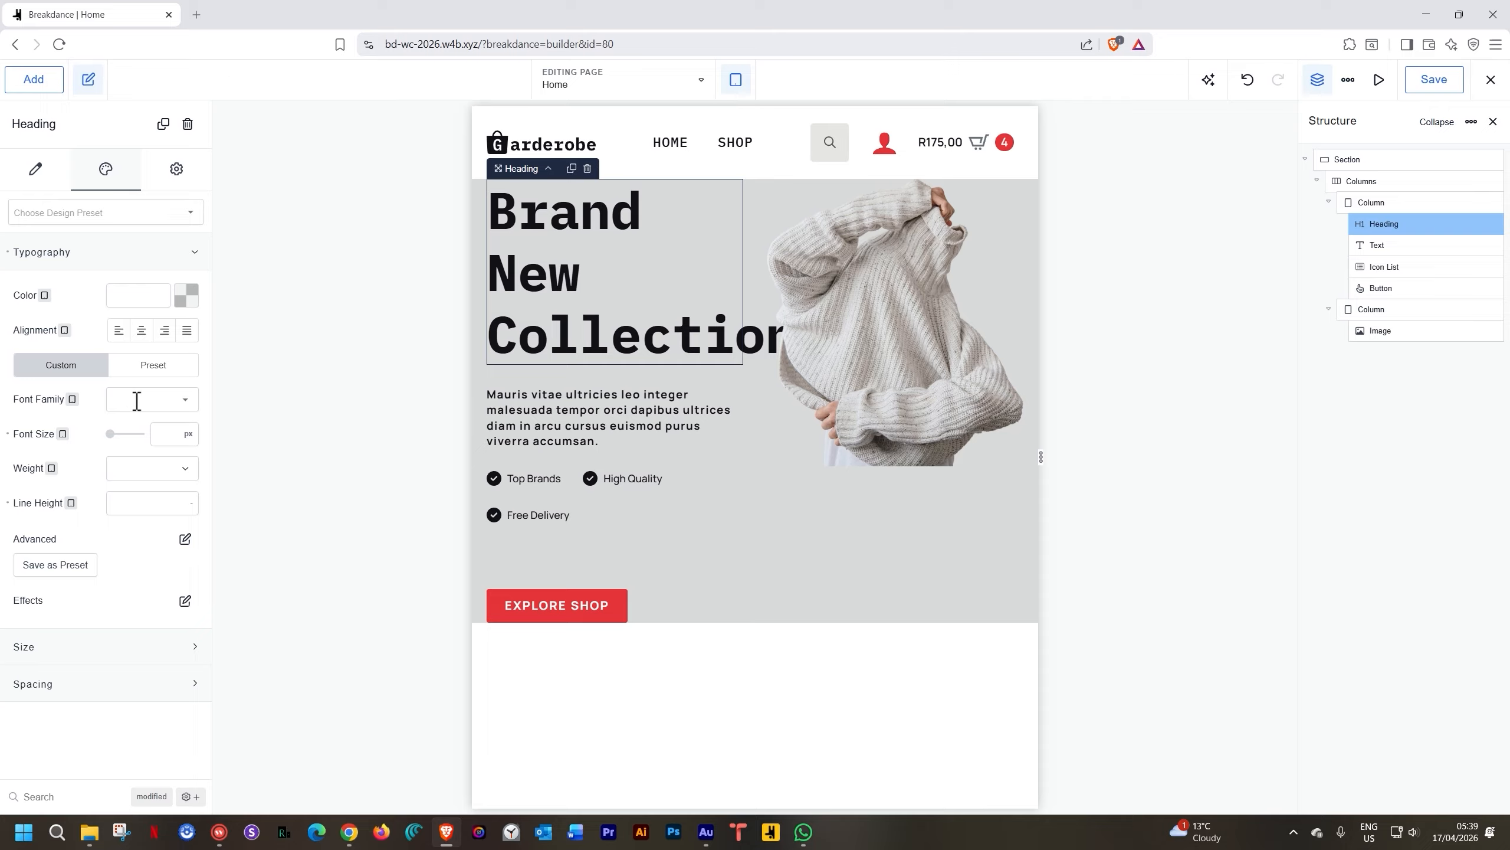
{"action": "left_click", "coordinate": [164, 435]}
{"action": "type", "text": "56"}
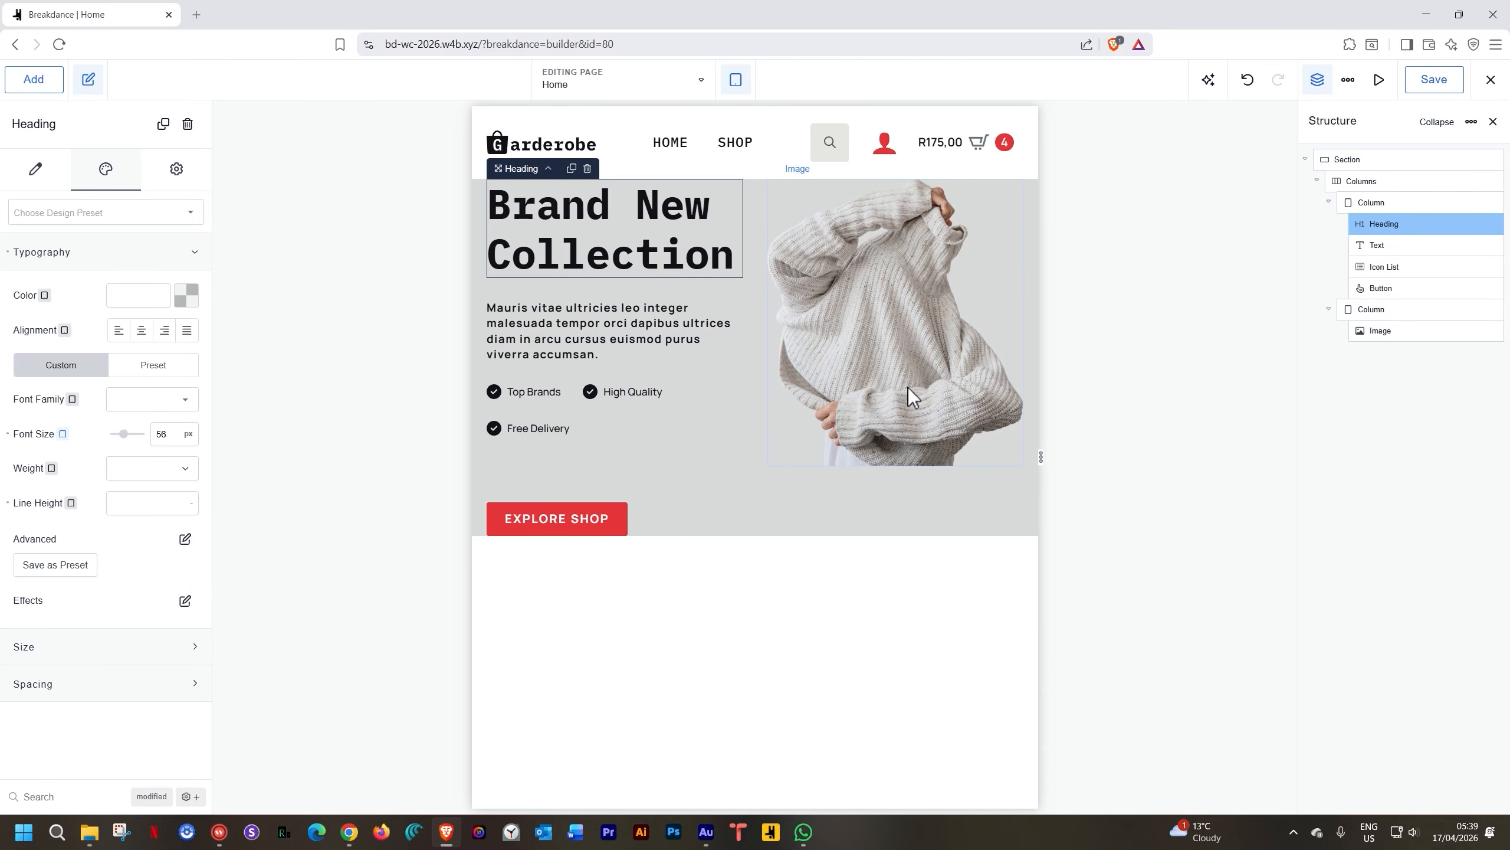
{"action": "left_click", "coordinate": [565, 522]}
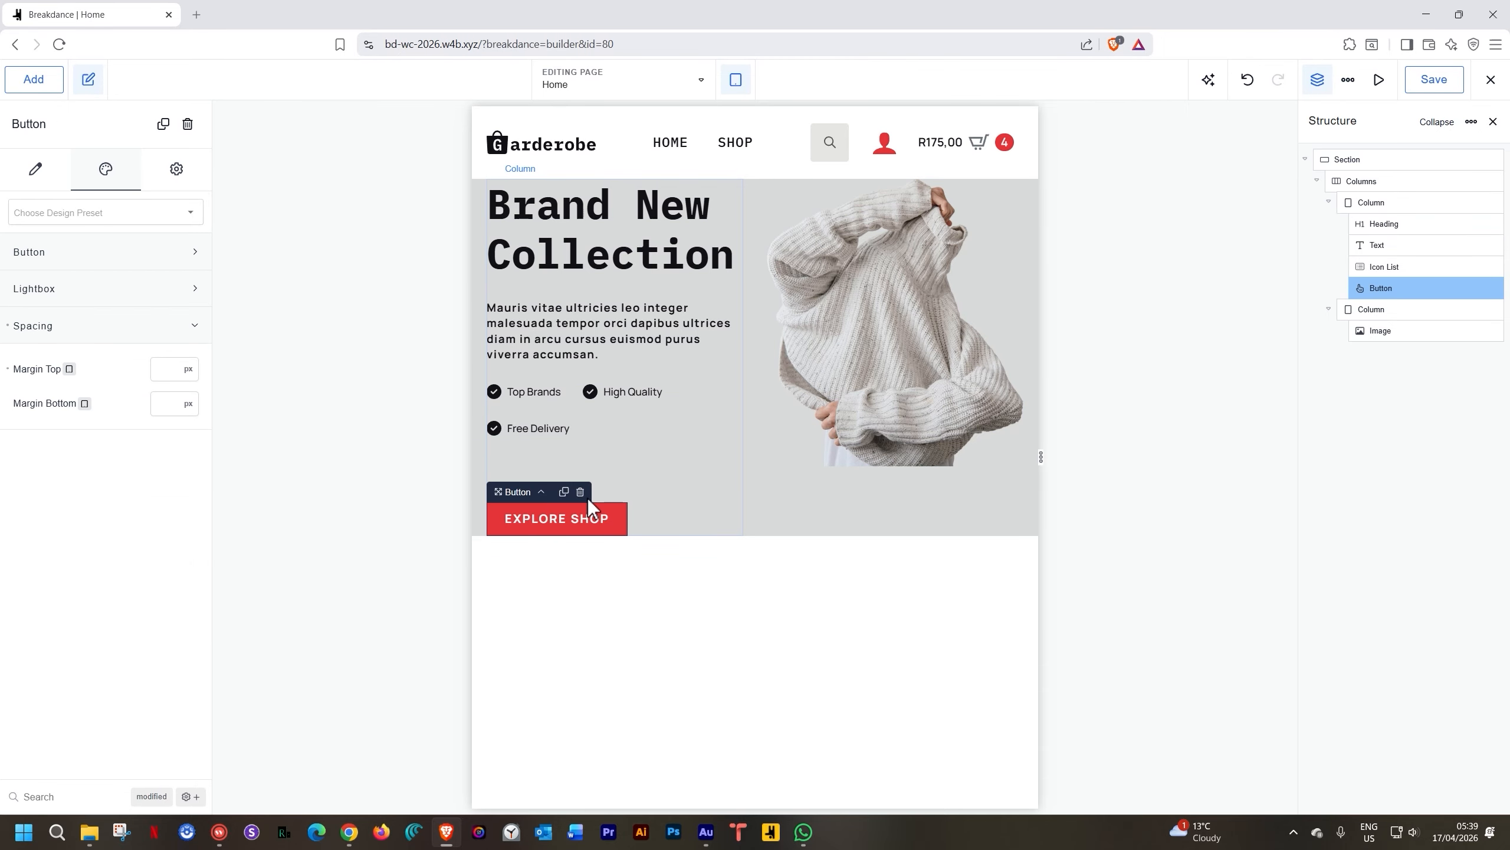
{"action": "left_click_drag", "start_coordinate": [606, 500], "coordinate": [607, 488]}
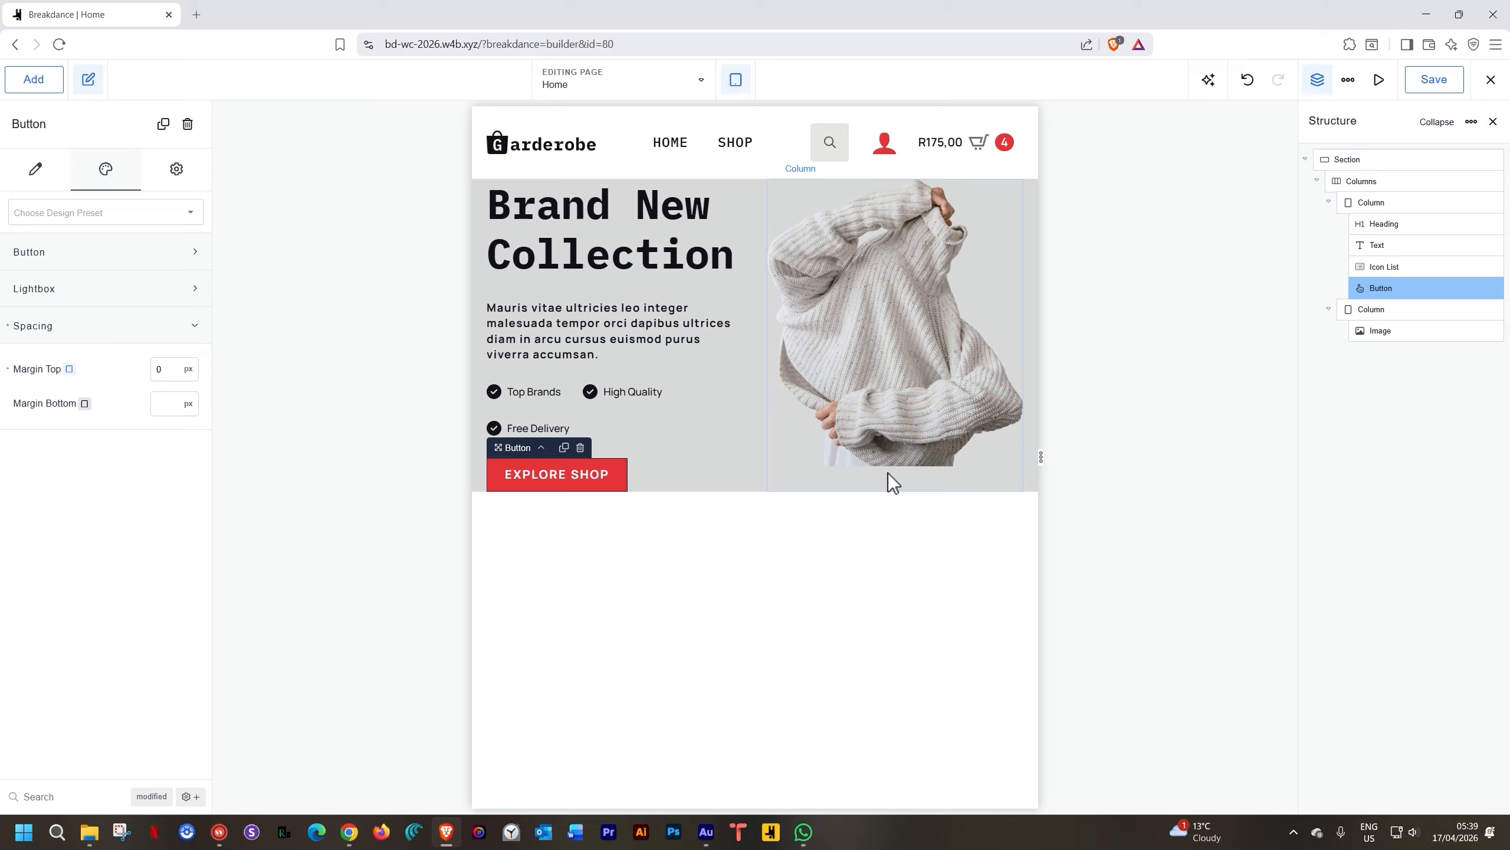
Set the icon list's space between items to 10 px so all three fit on one row
{"action": "left_click", "coordinate": [625, 402]}
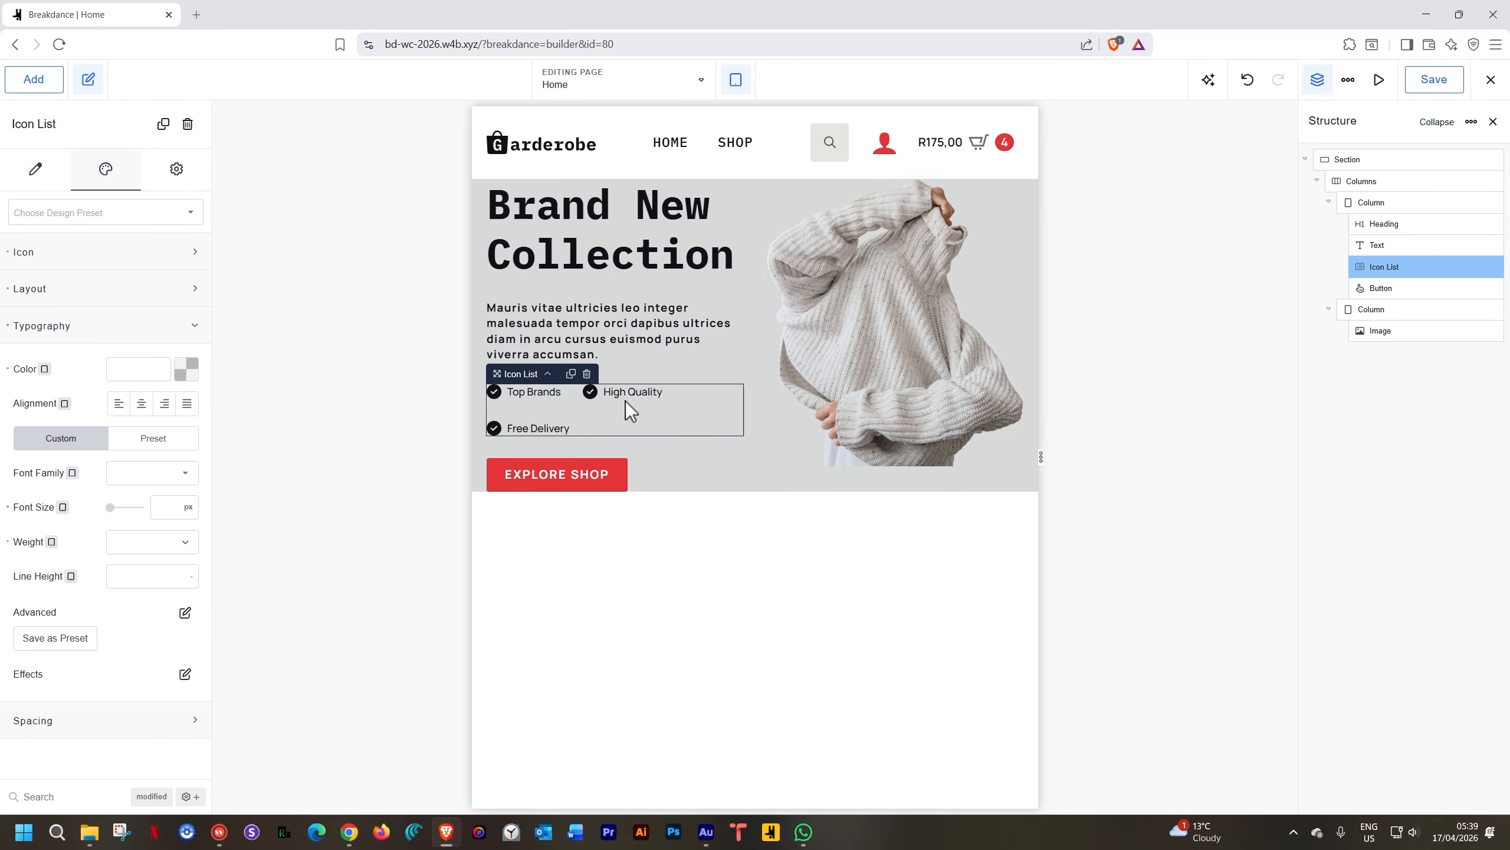
{"action": "left_click", "coordinate": [134, 298]}
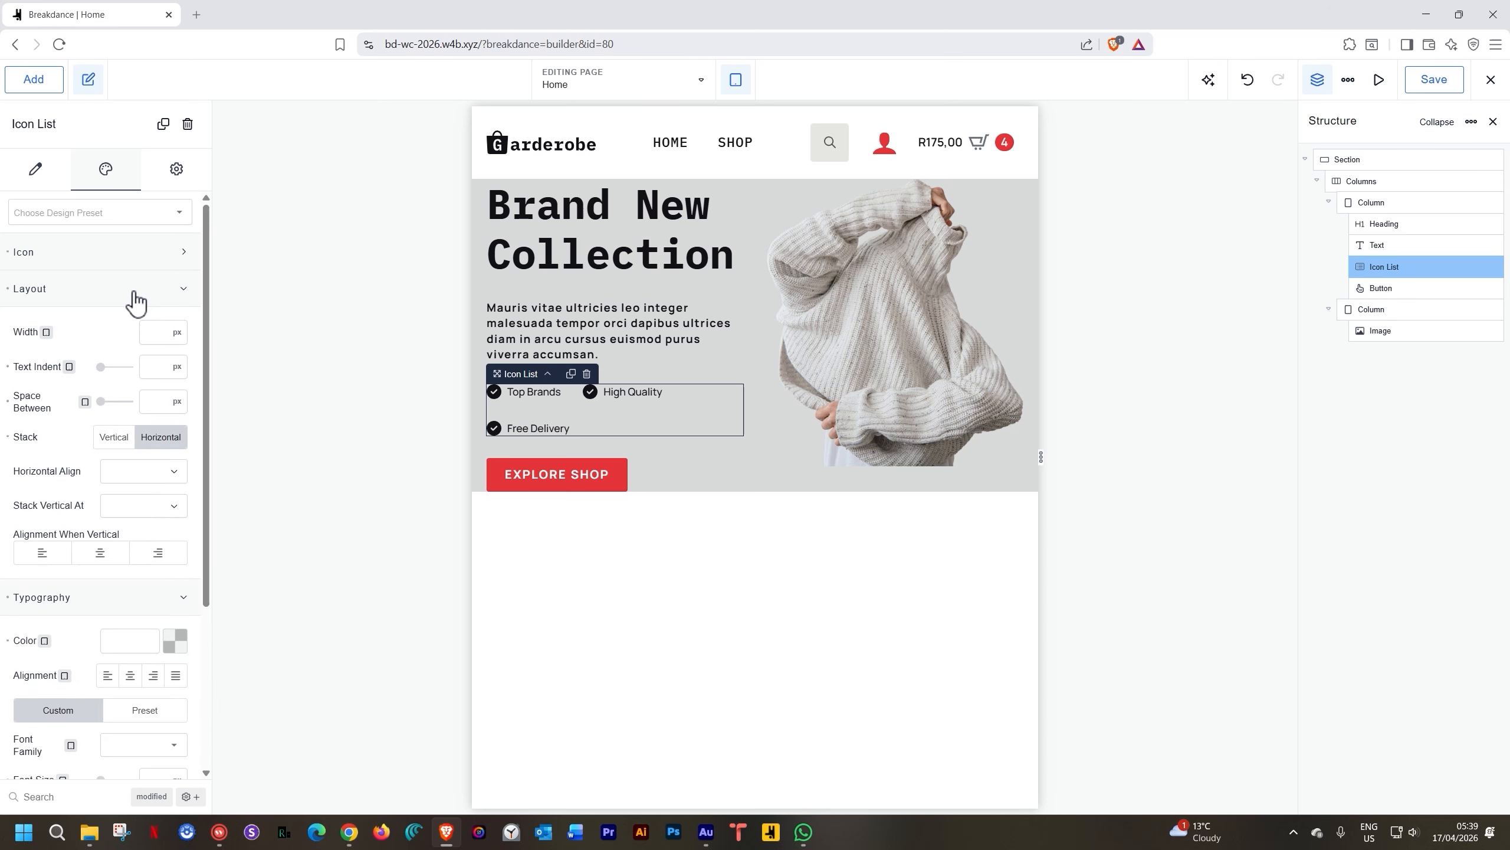
{"action": "left_click", "coordinate": [150, 402]}
{"action": "type", "text": "0"}
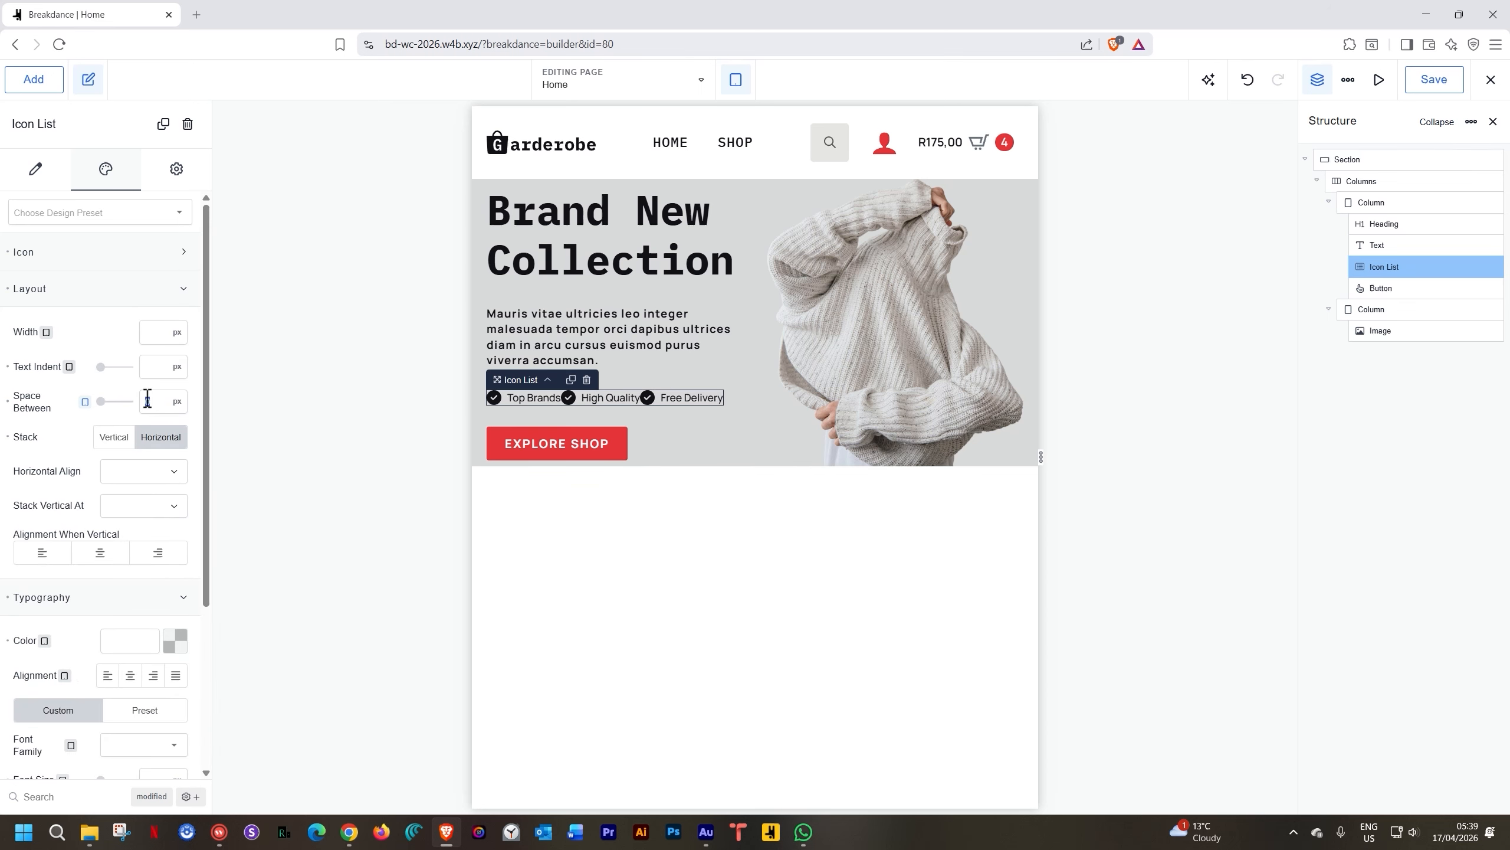
{"action": "double_click", "coordinate": [151, 396]}
{"action": "type", "text": "5"}
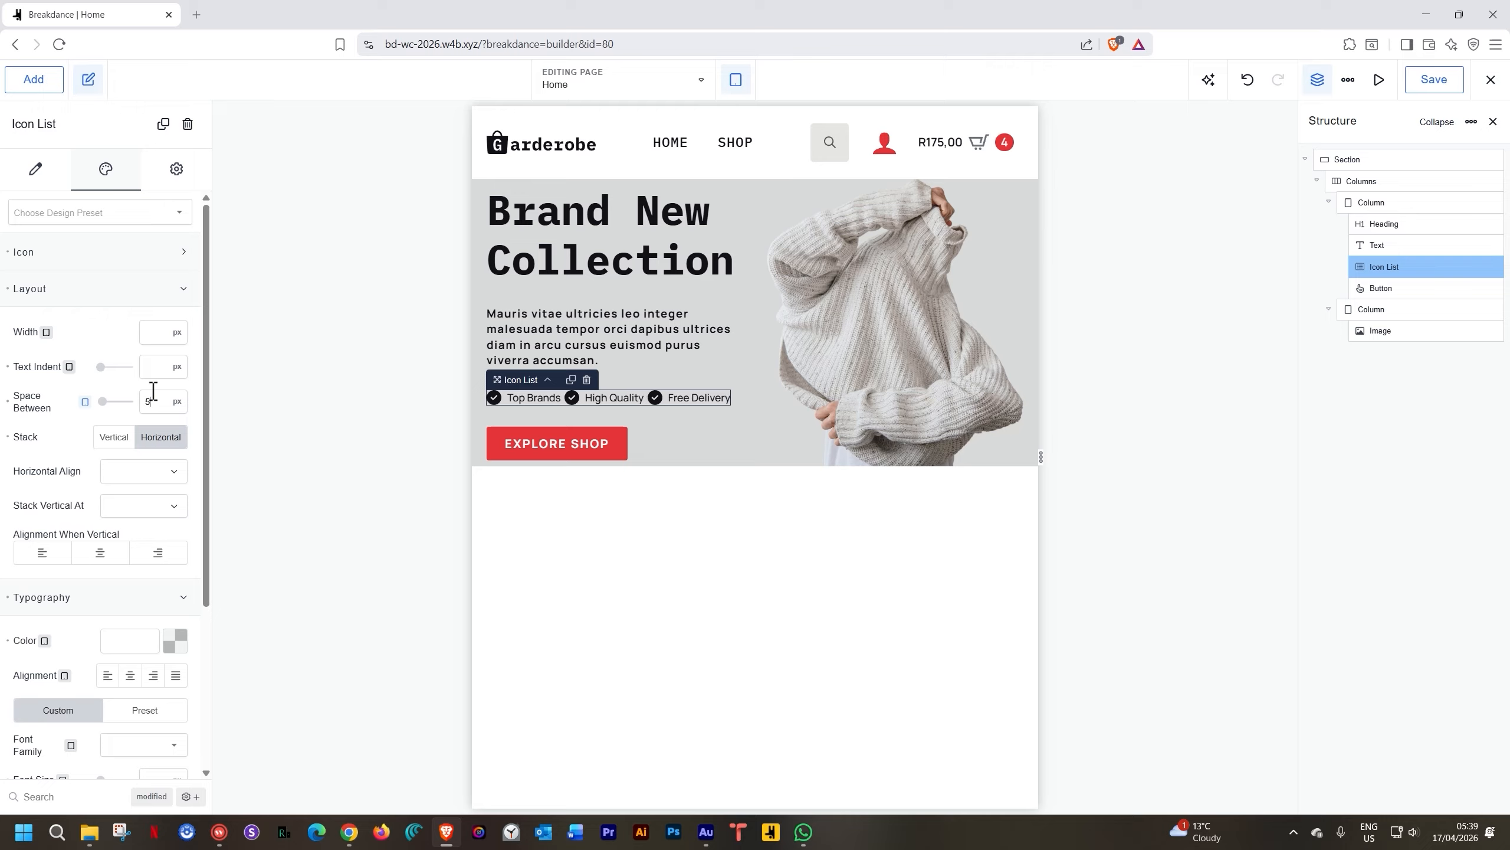
{"action": "key", "text": "BackSpace"}
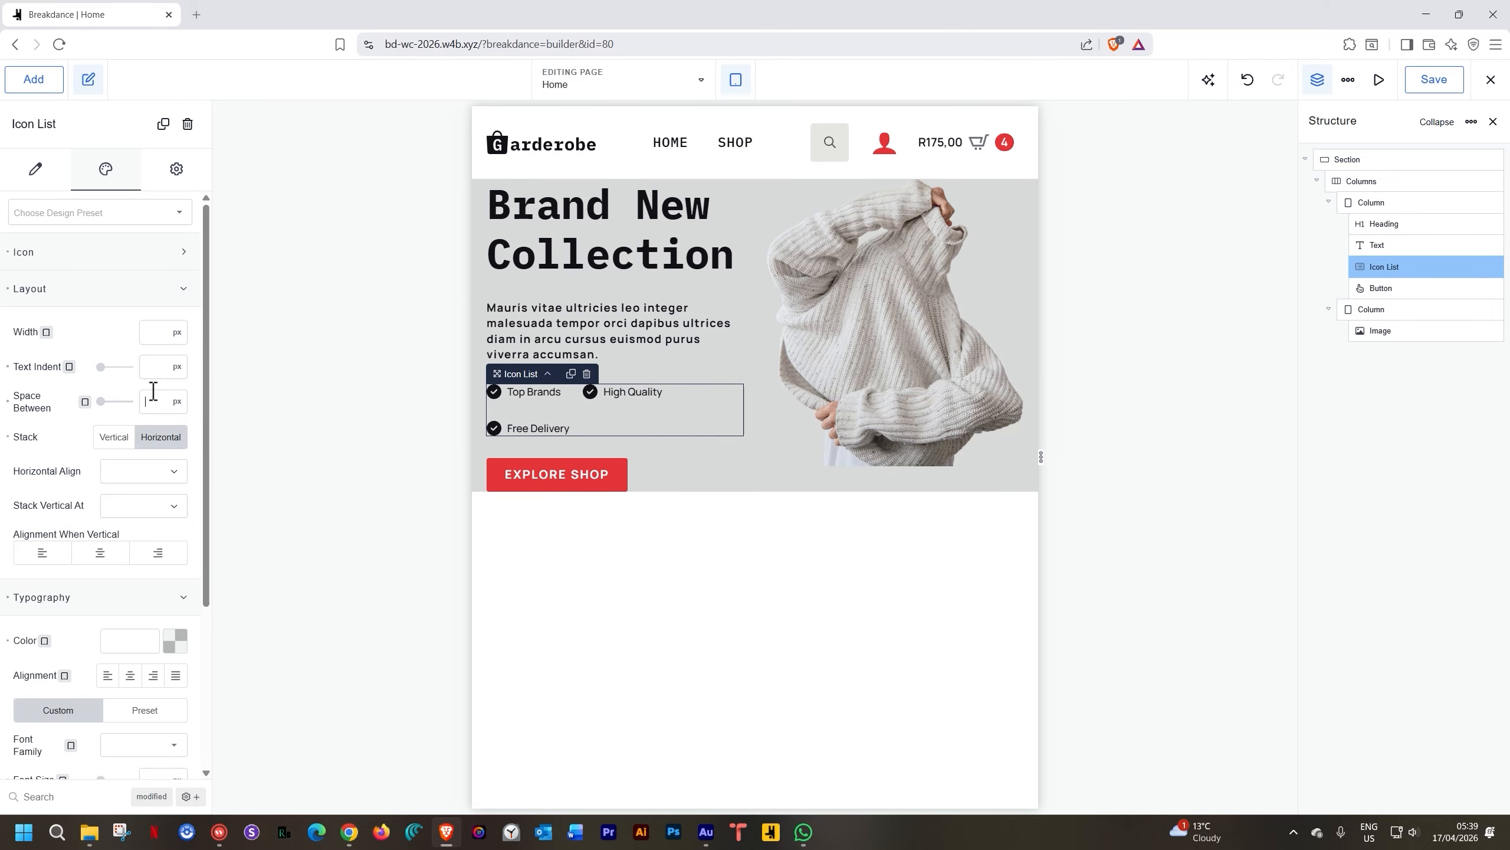
{"action": "type", "text": "10"}
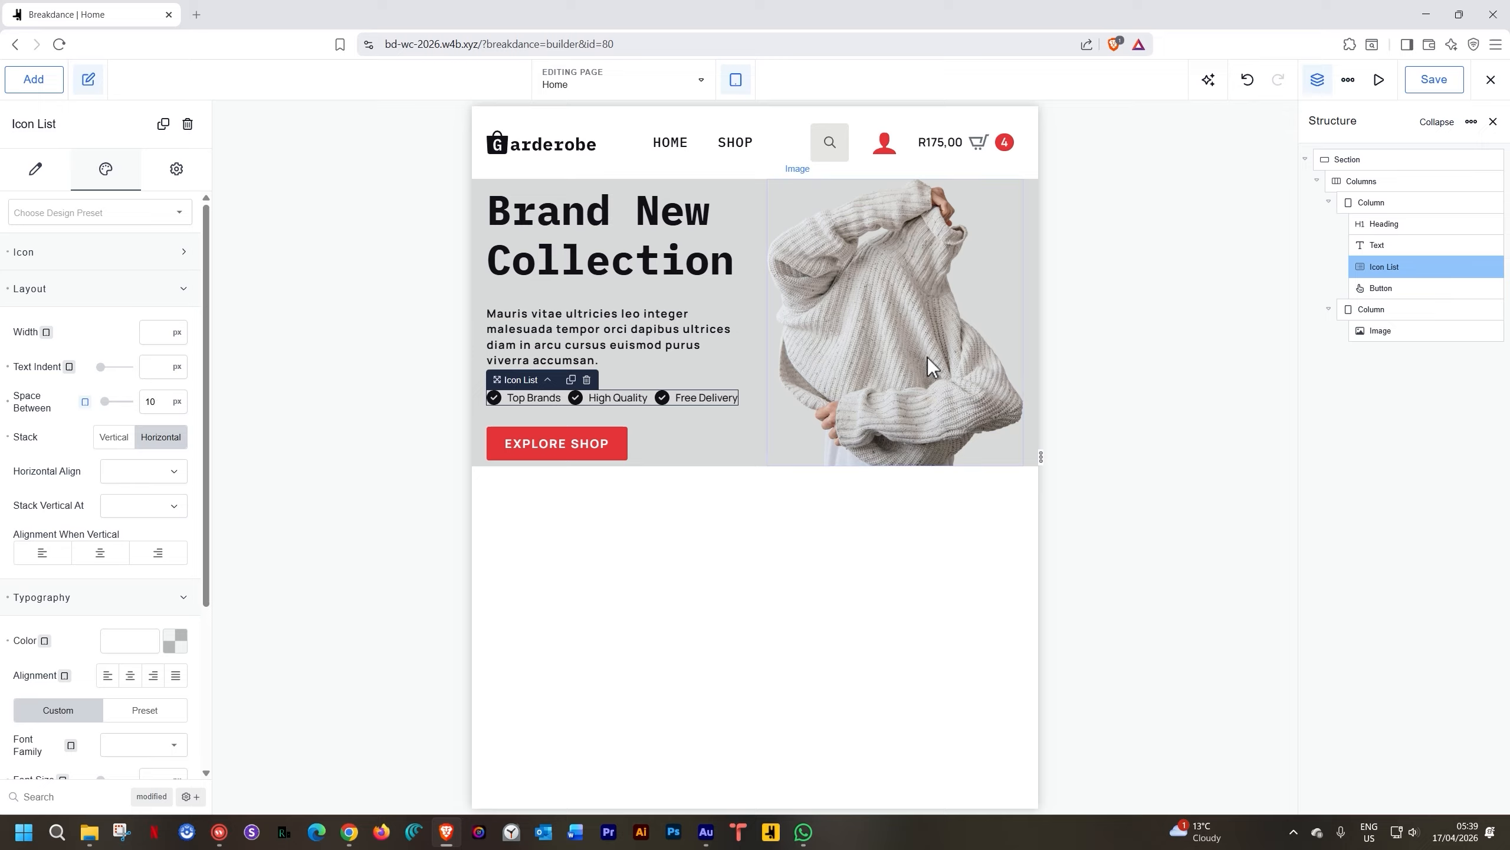
{"action": "left_click", "coordinate": [995, 271]}
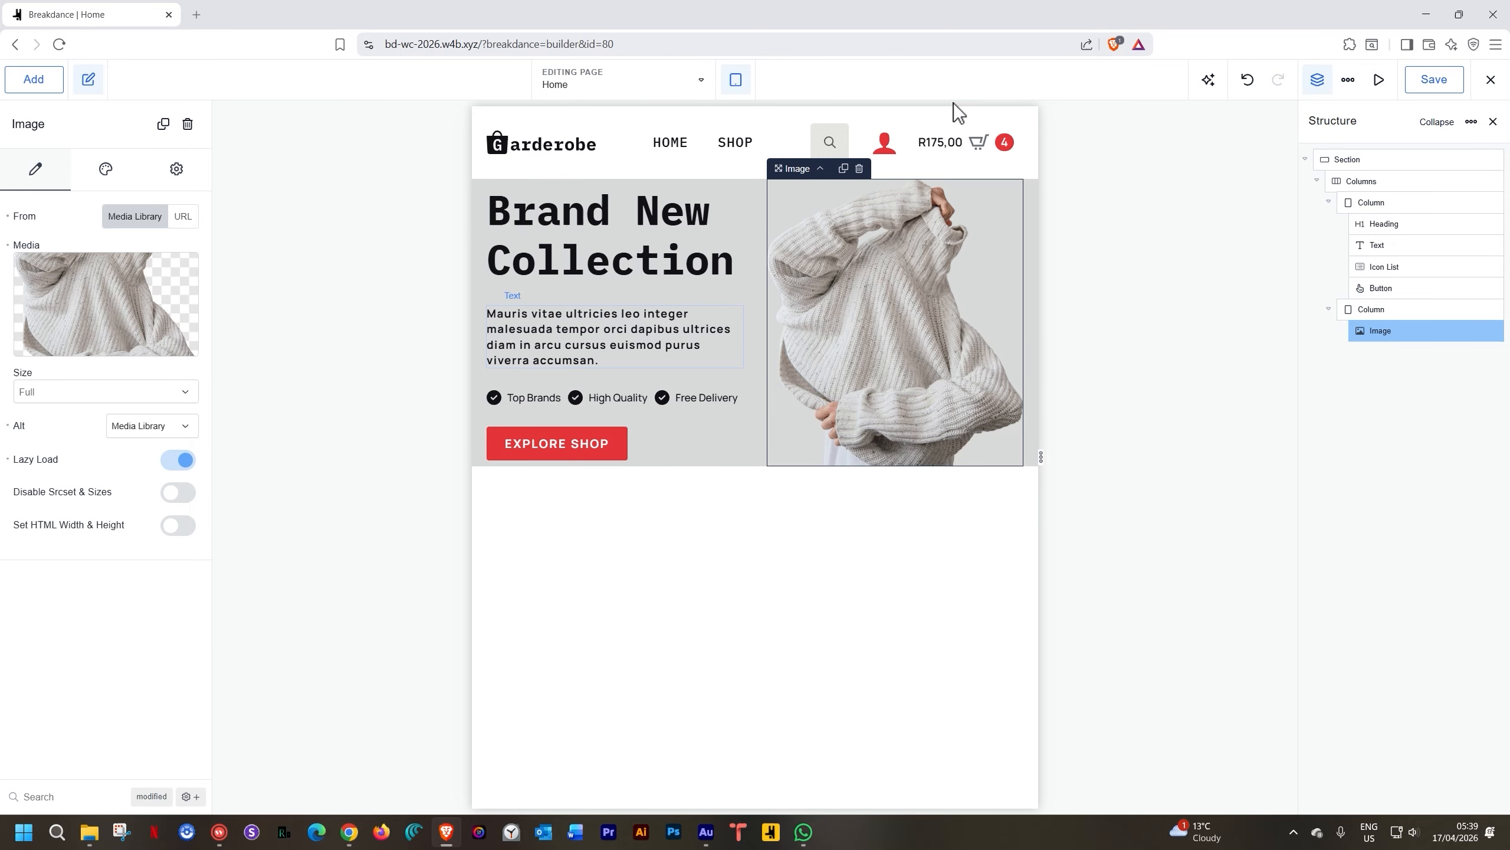
At phone landscape width, give the hero section 35 px top padding
{"action": "left_click", "coordinate": [750, 95]}
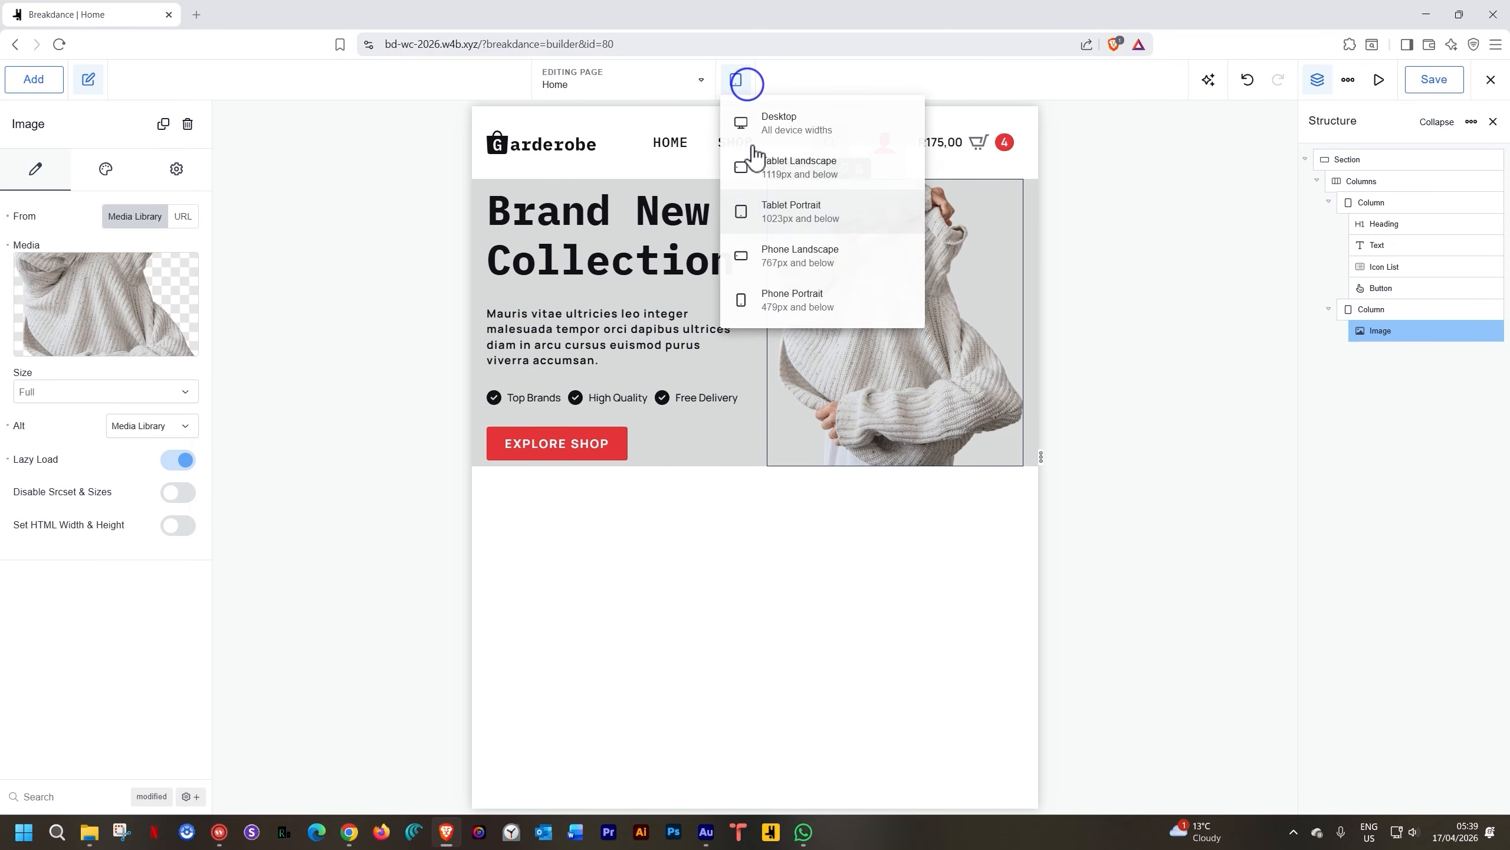
{"action": "left_click", "coordinate": [772, 257]}
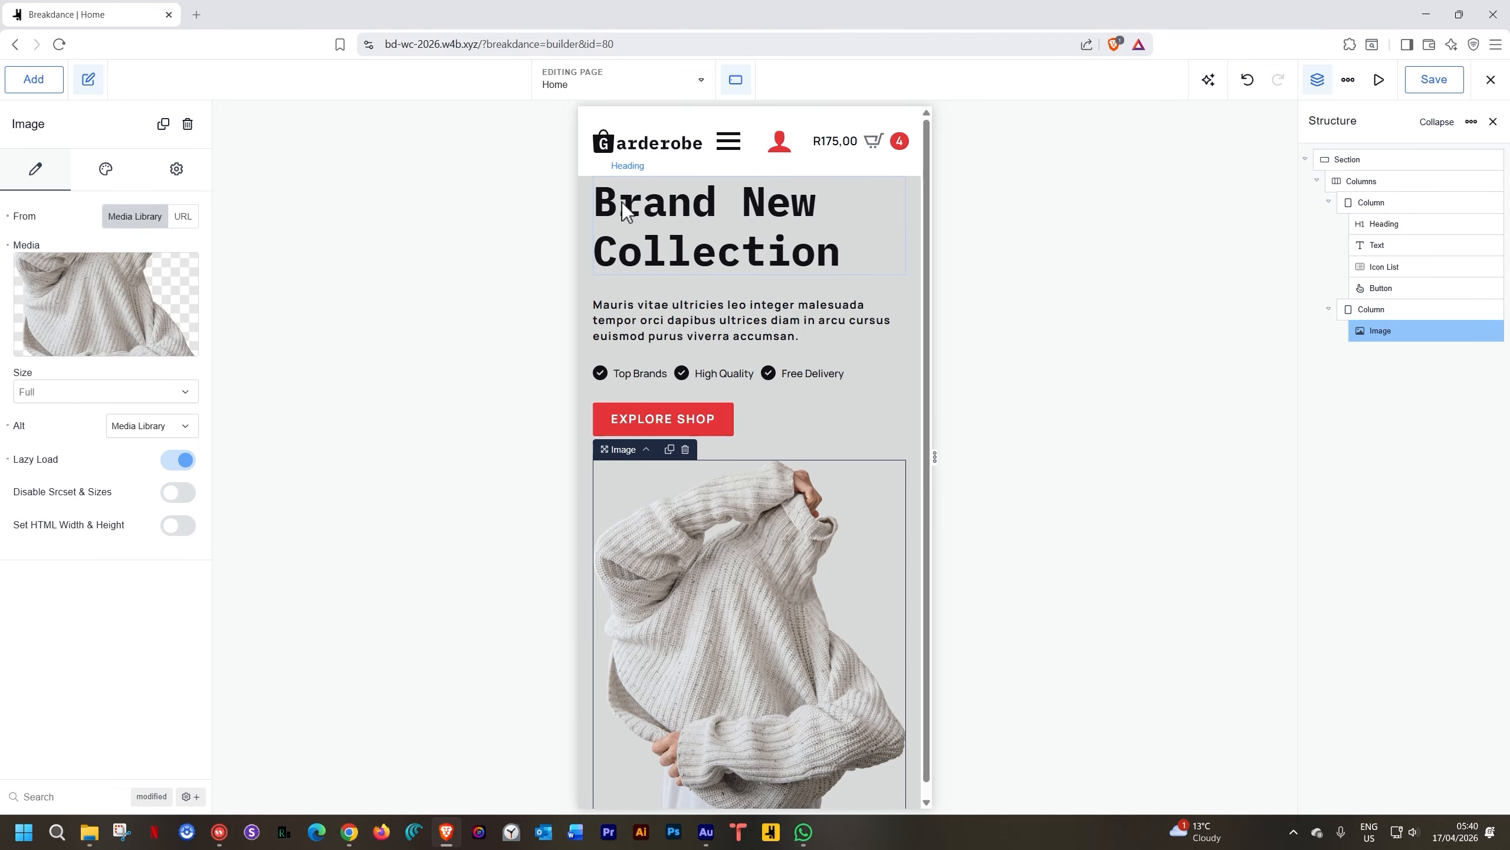
{"action": "scroll", "coordinate": [700, 311], "scroll_direction": "down", "scroll_amount": 1}
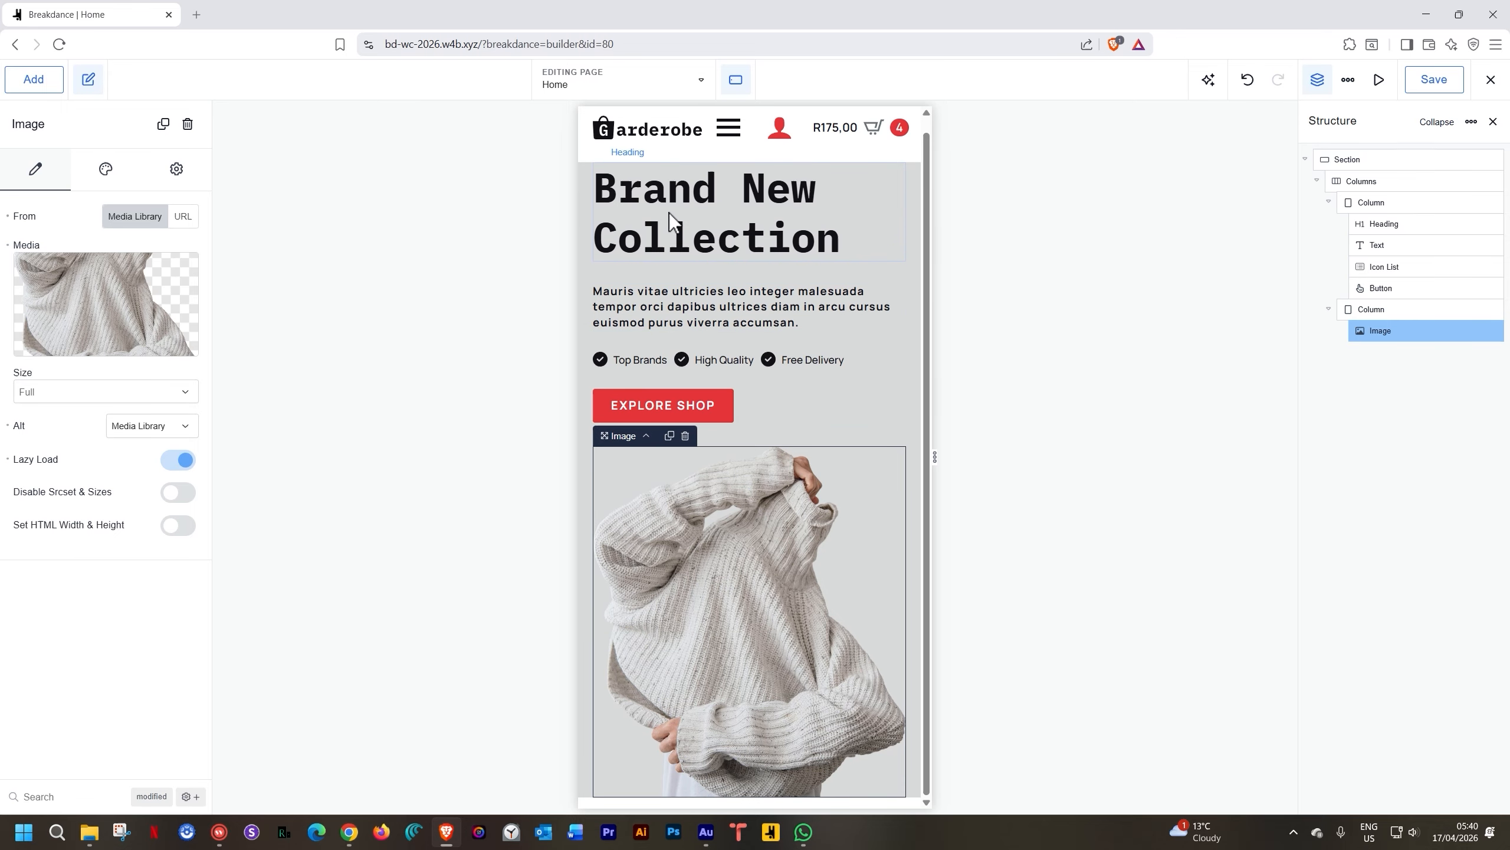
{"action": "left_click", "coordinate": [588, 182]}
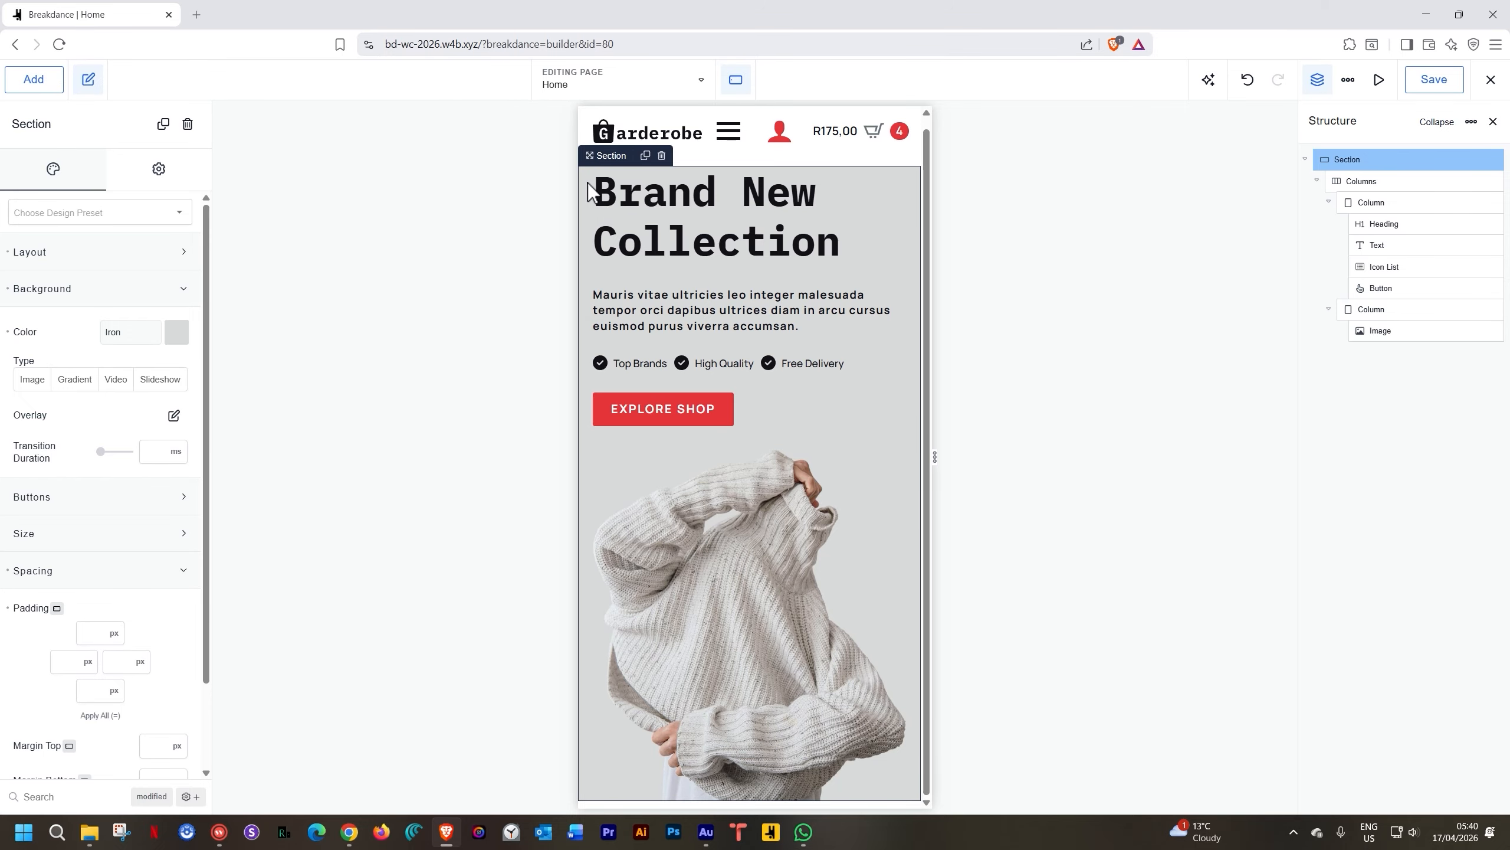
{"action": "left_click", "coordinate": [98, 630]}
{"action": "type", "text": "35"}
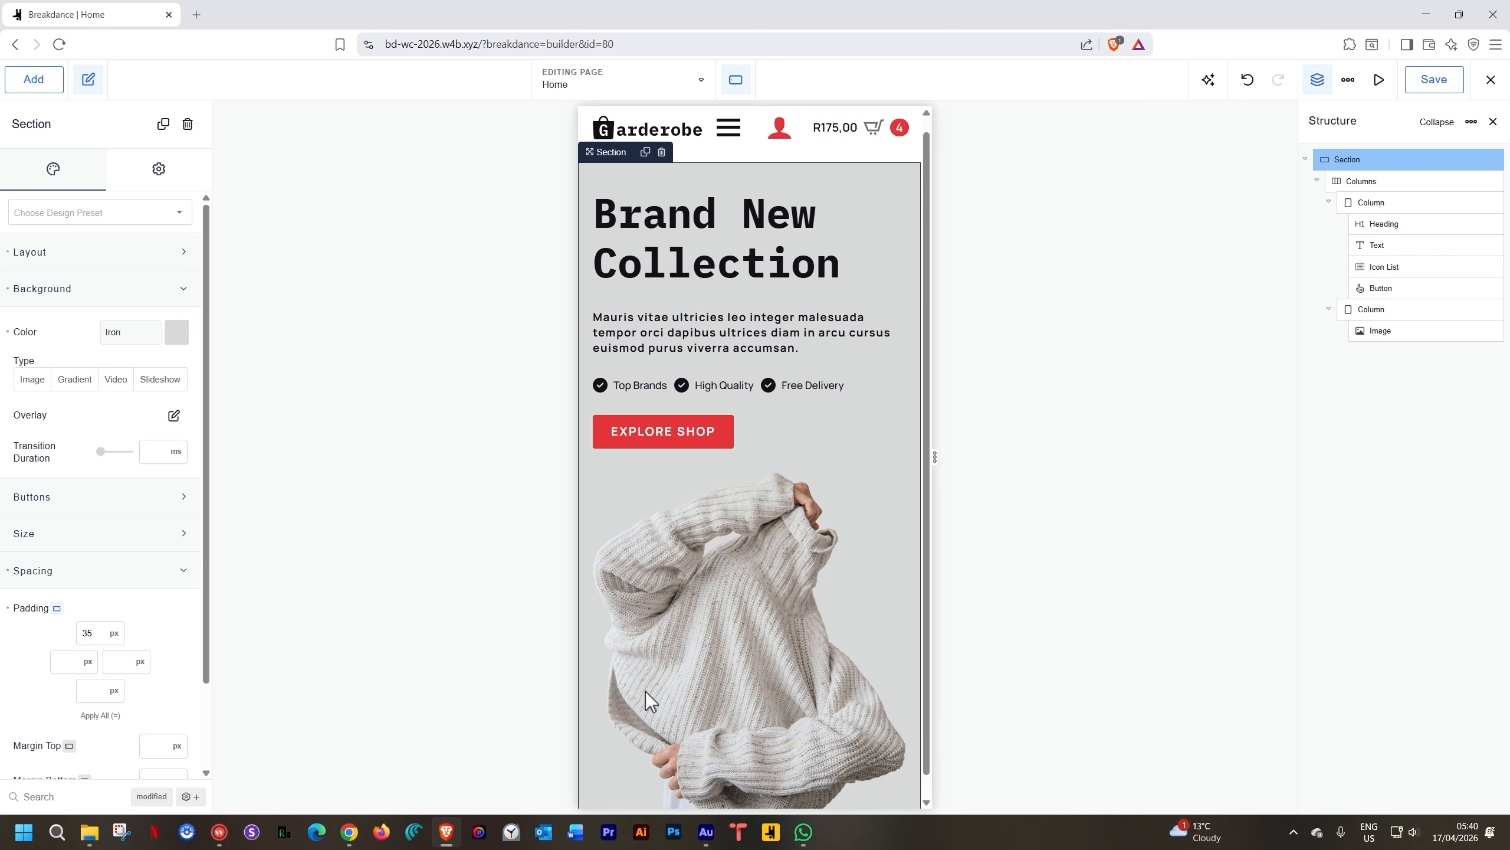
Preview the page at phone-portrait width
{"action": "scroll", "coordinate": [740, 521], "scroll_direction": "down", "scroll_amount": 1}
{"action": "scroll", "coordinate": [740, 524], "scroll_direction": "up", "scroll_amount": 2}
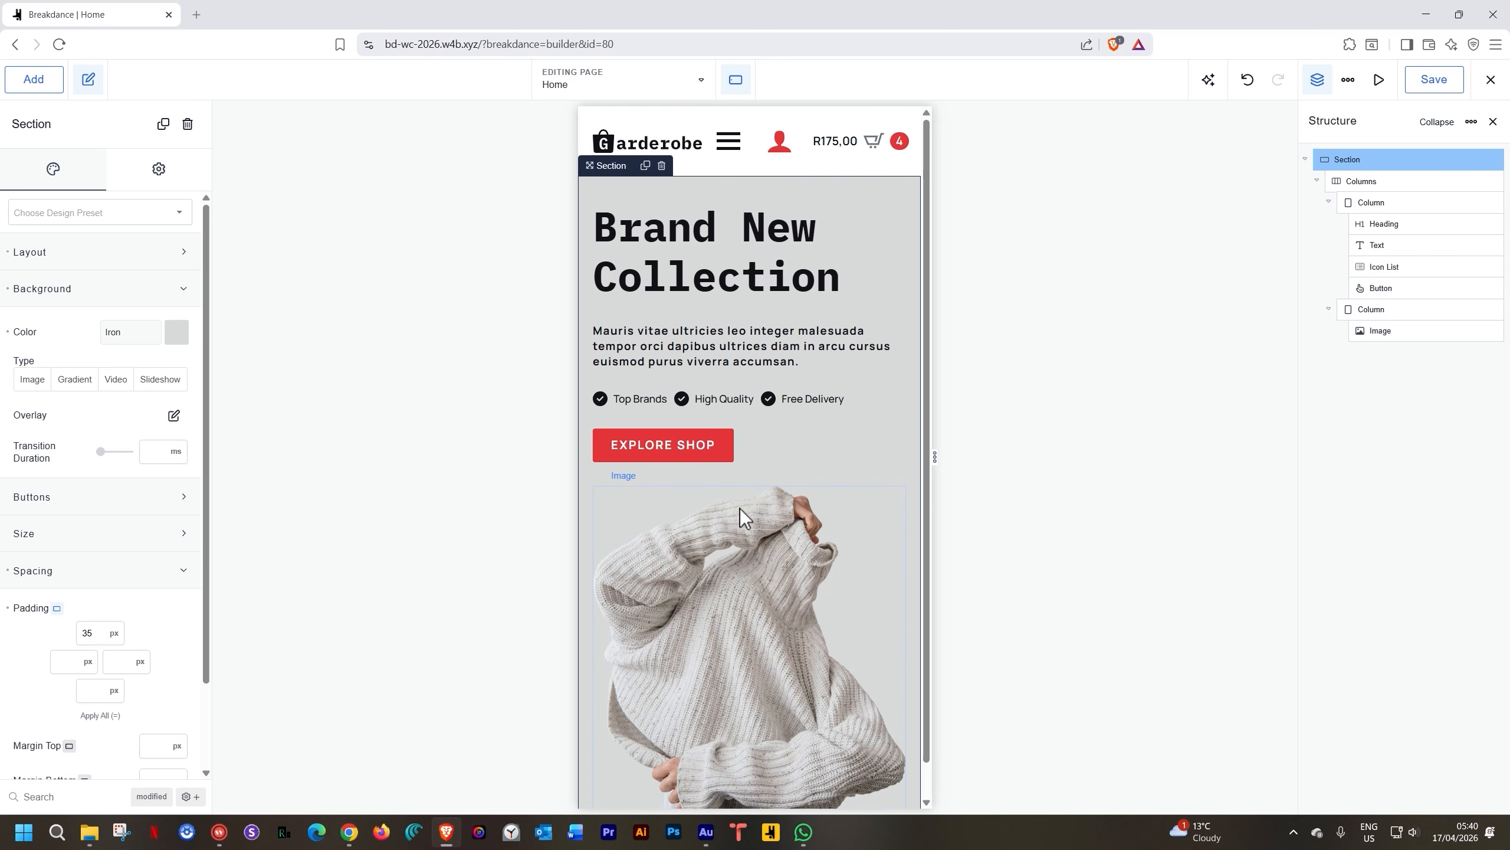
{"action": "left_click", "coordinate": [736, 79]}
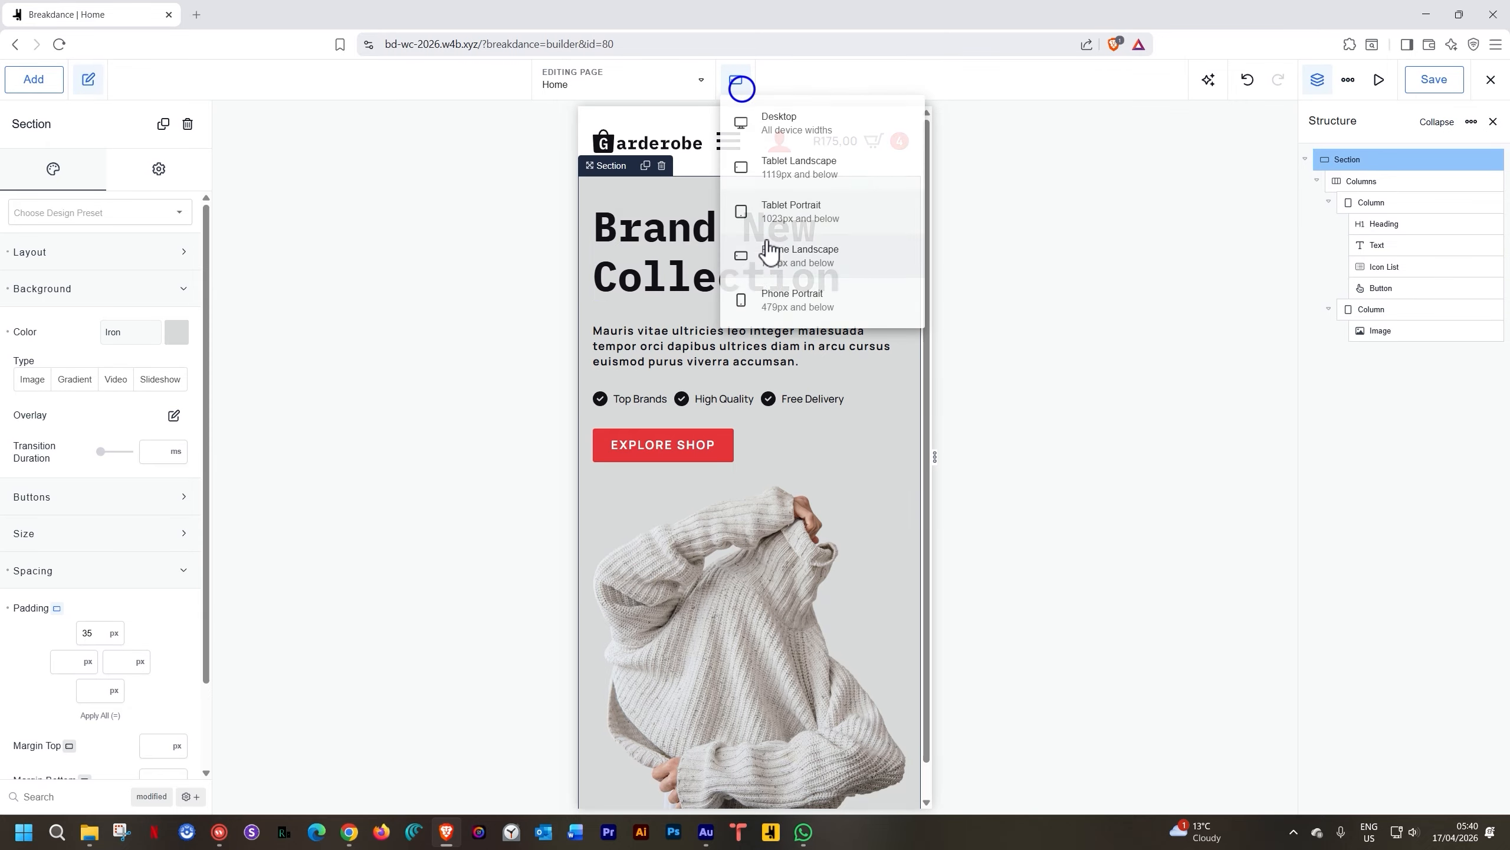
{"action": "left_click", "coordinate": [769, 299]}
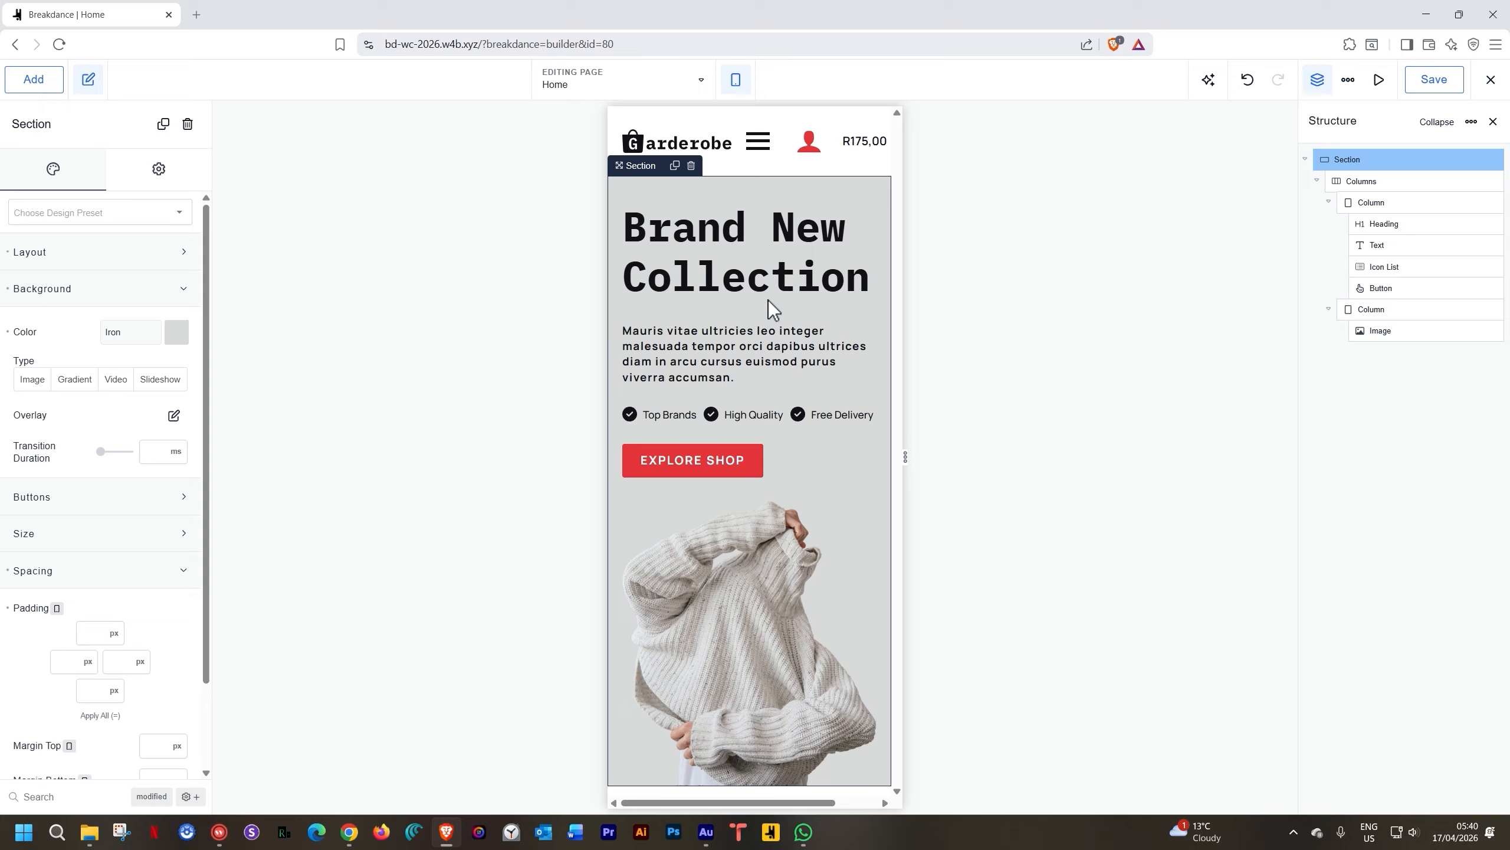
Set the hero heading's font size to 36 px at phone portrait
{"action": "left_click", "coordinate": [697, 234]}
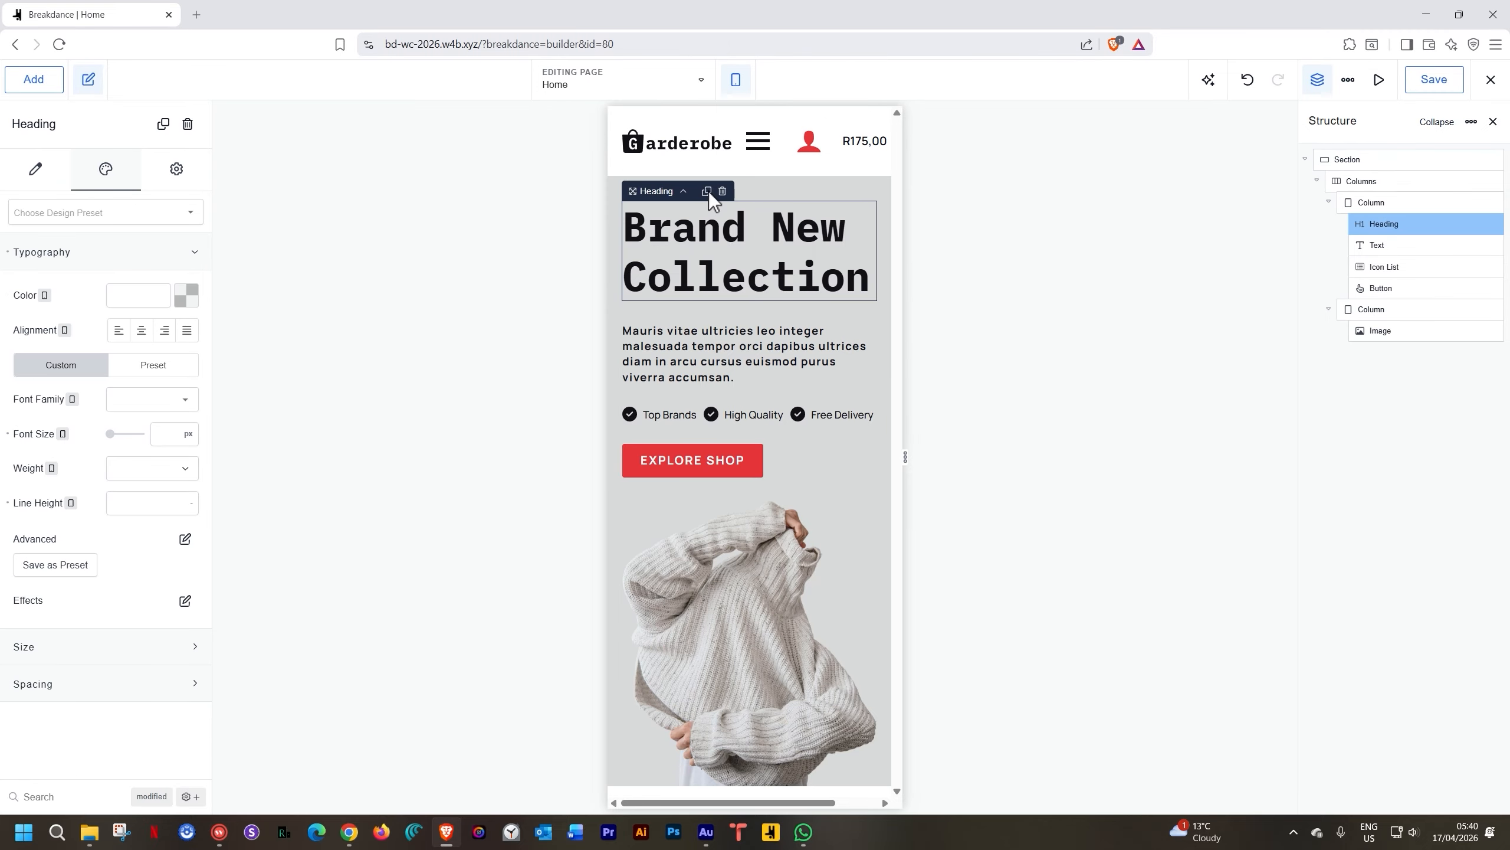
{"action": "left_click", "coordinate": [166, 433]}
{"action": "type", "text": "48"}
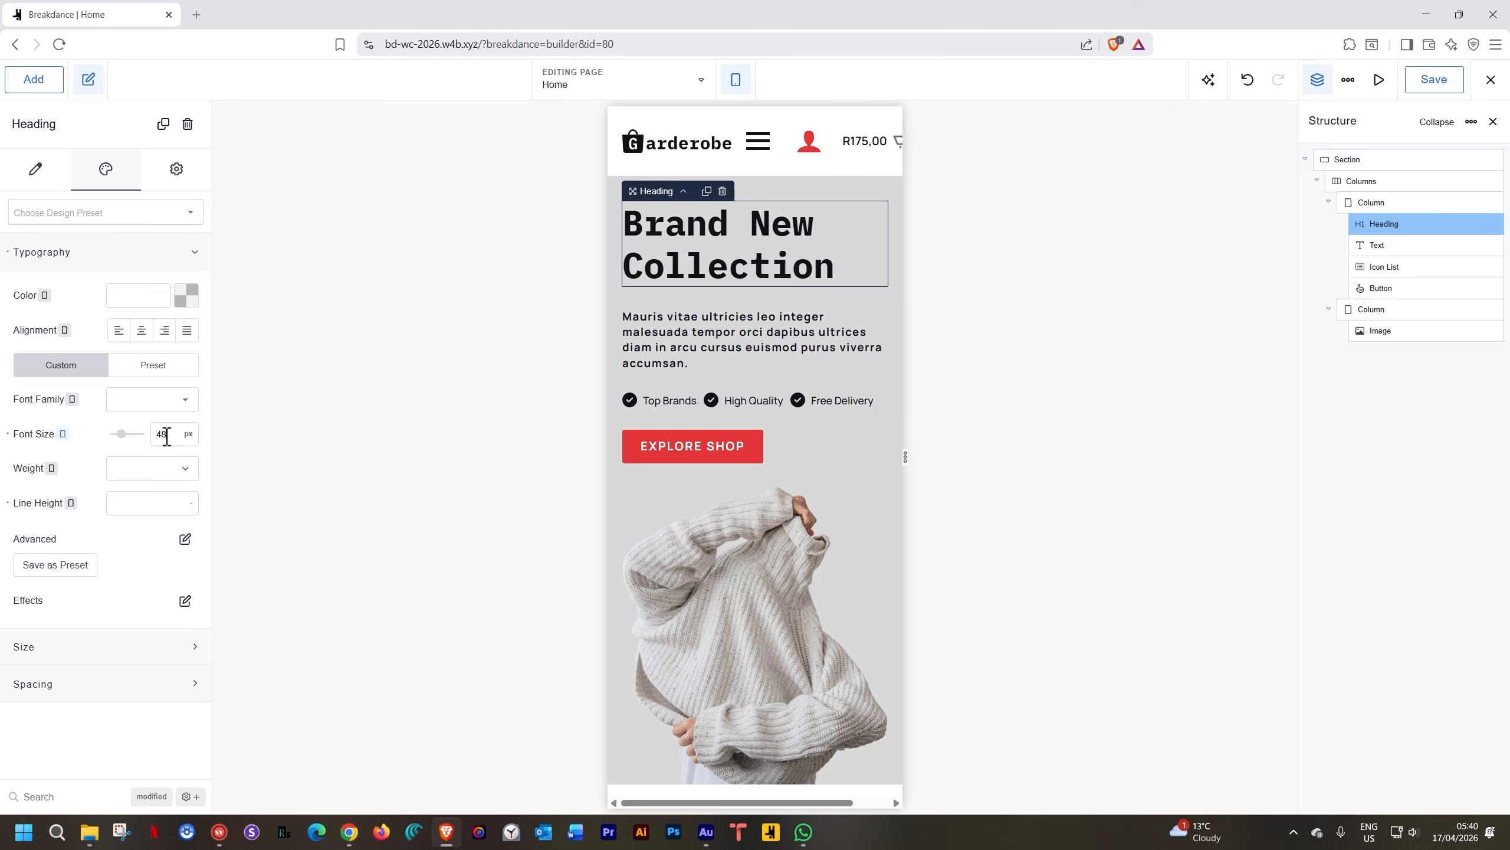
{"action": "double_click", "coordinate": [167, 436]}
{"action": "type", "text": "36"}
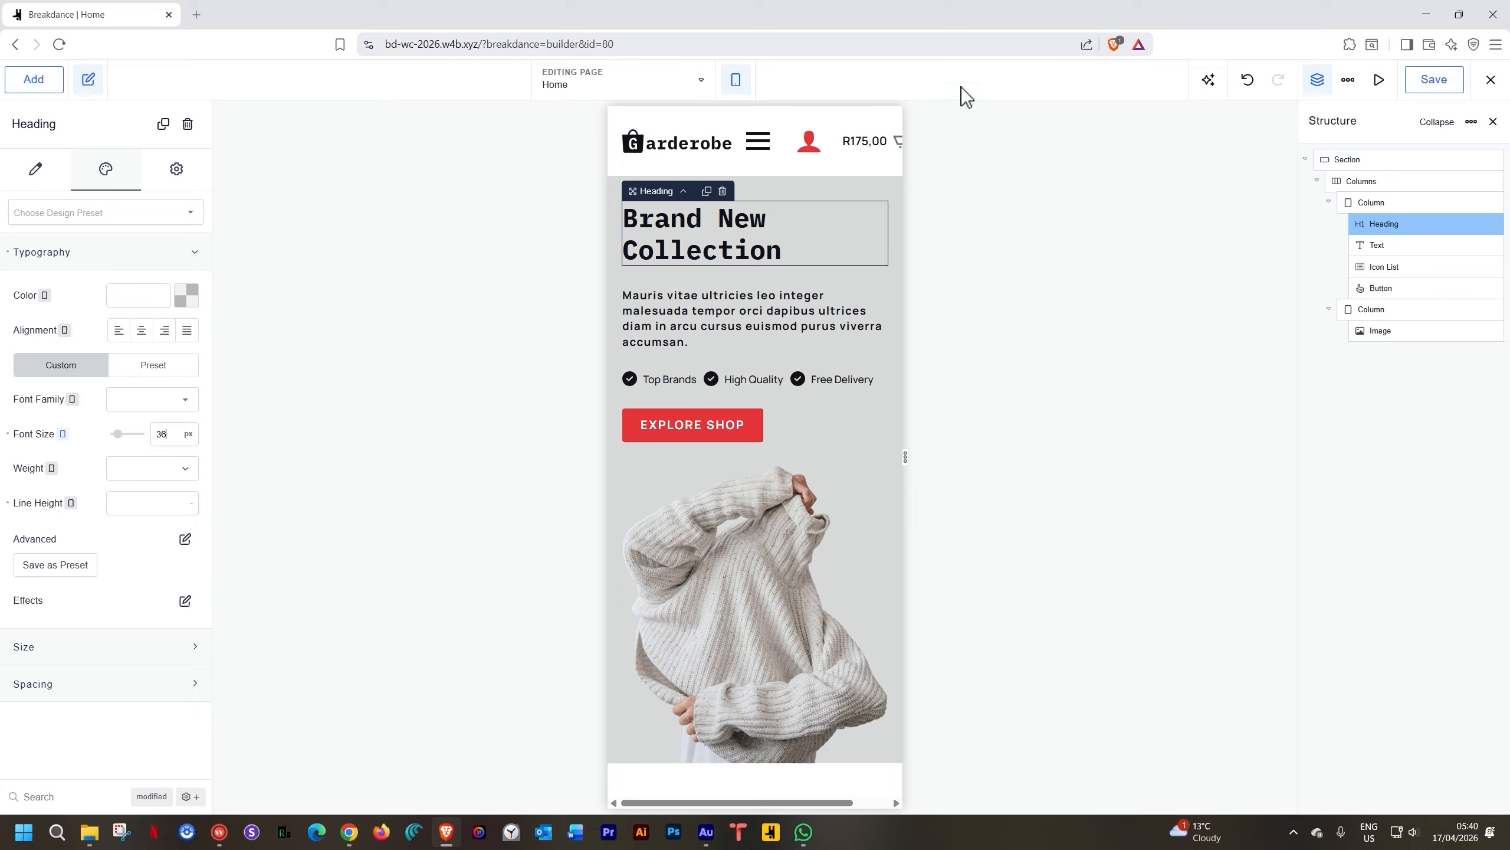
Check the page at each breakpoint, finishing on the desktop preview
{"action": "left_click", "coordinate": [736, 81]}
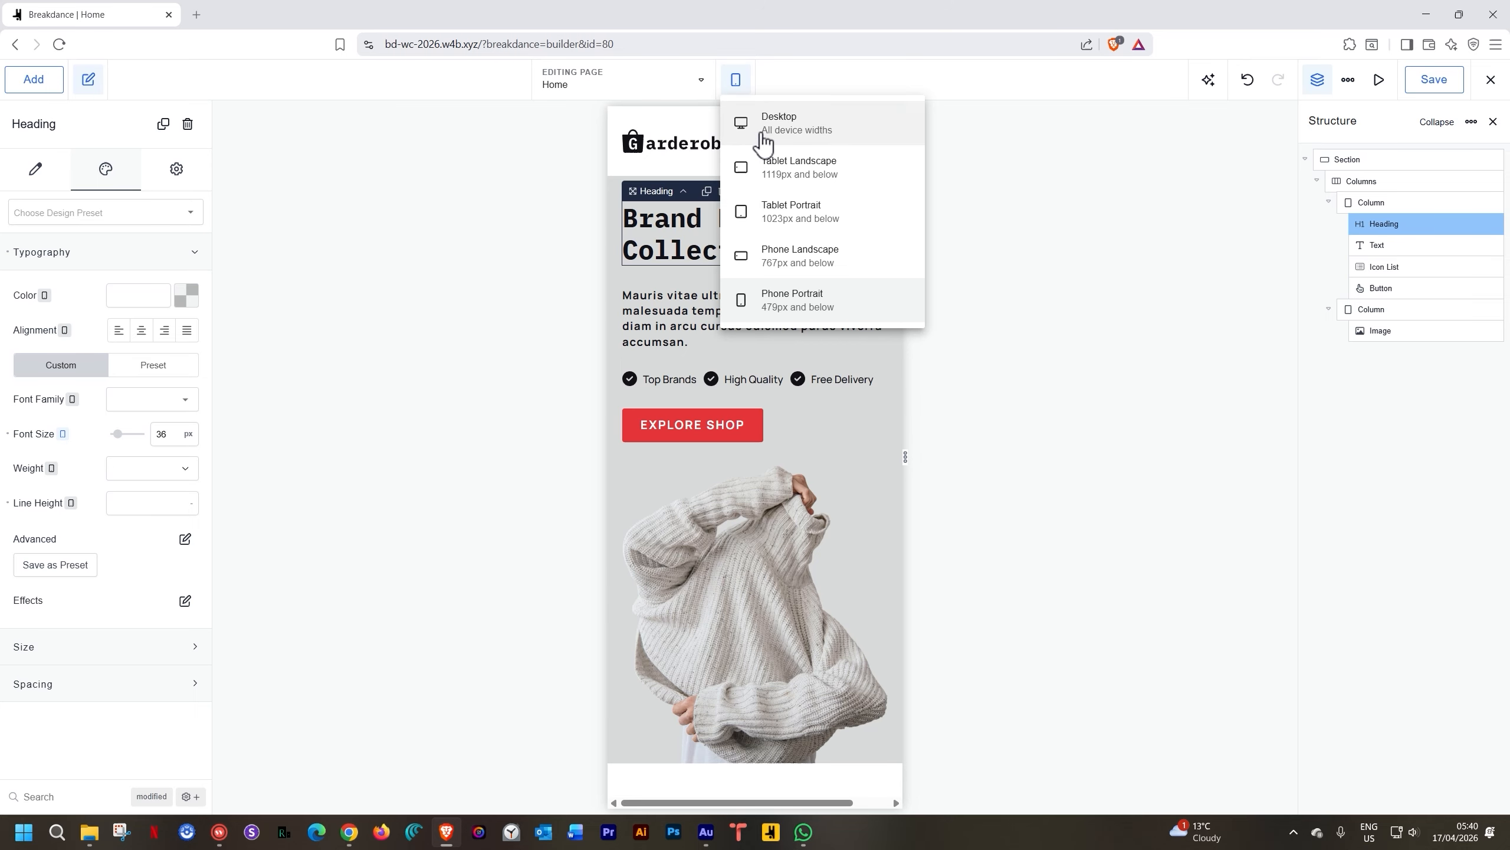
{"action": "left_click", "coordinate": [762, 142]}
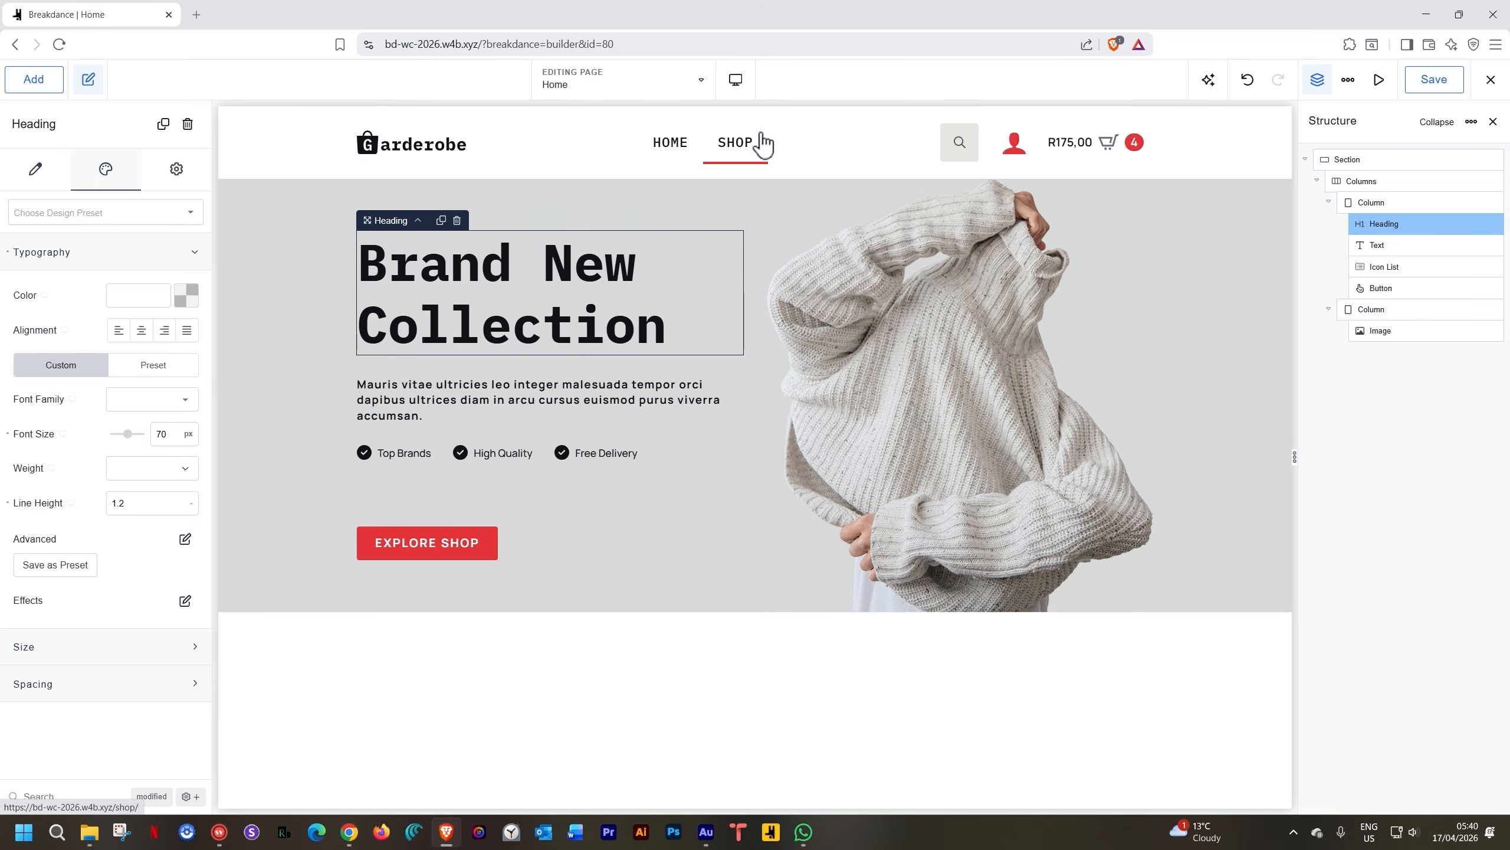
{"action": "left_click", "coordinate": [736, 81]}
{"action": "left_click", "coordinate": [745, 160]}
{"action": "left_click", "coordinate": [736, 84]}
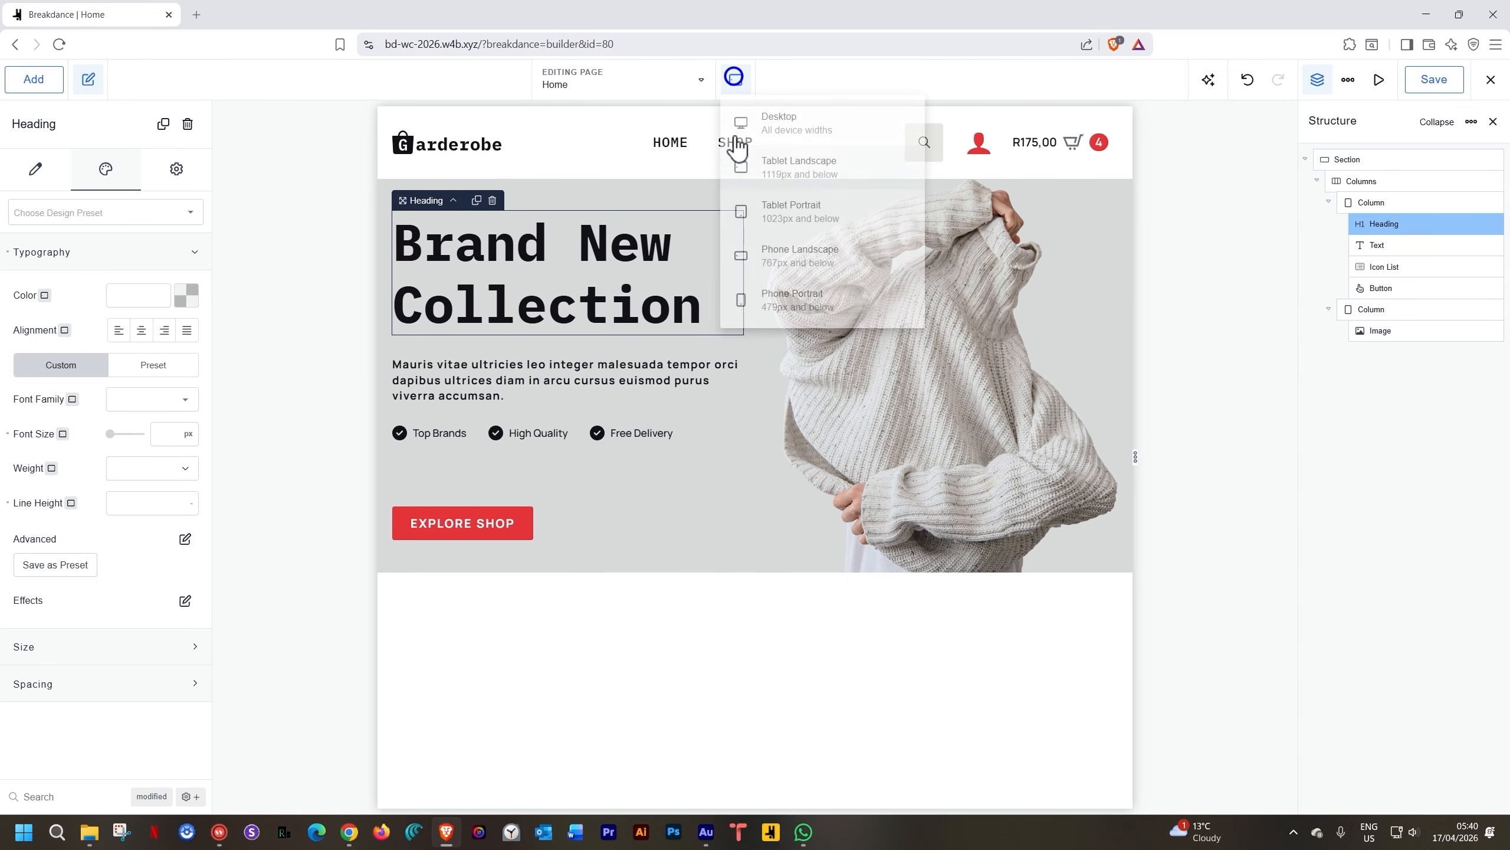
{"action": "left_click", "coordinate": [744, 215]}
{"action": "left_click", "coordinate": [743, 82]}
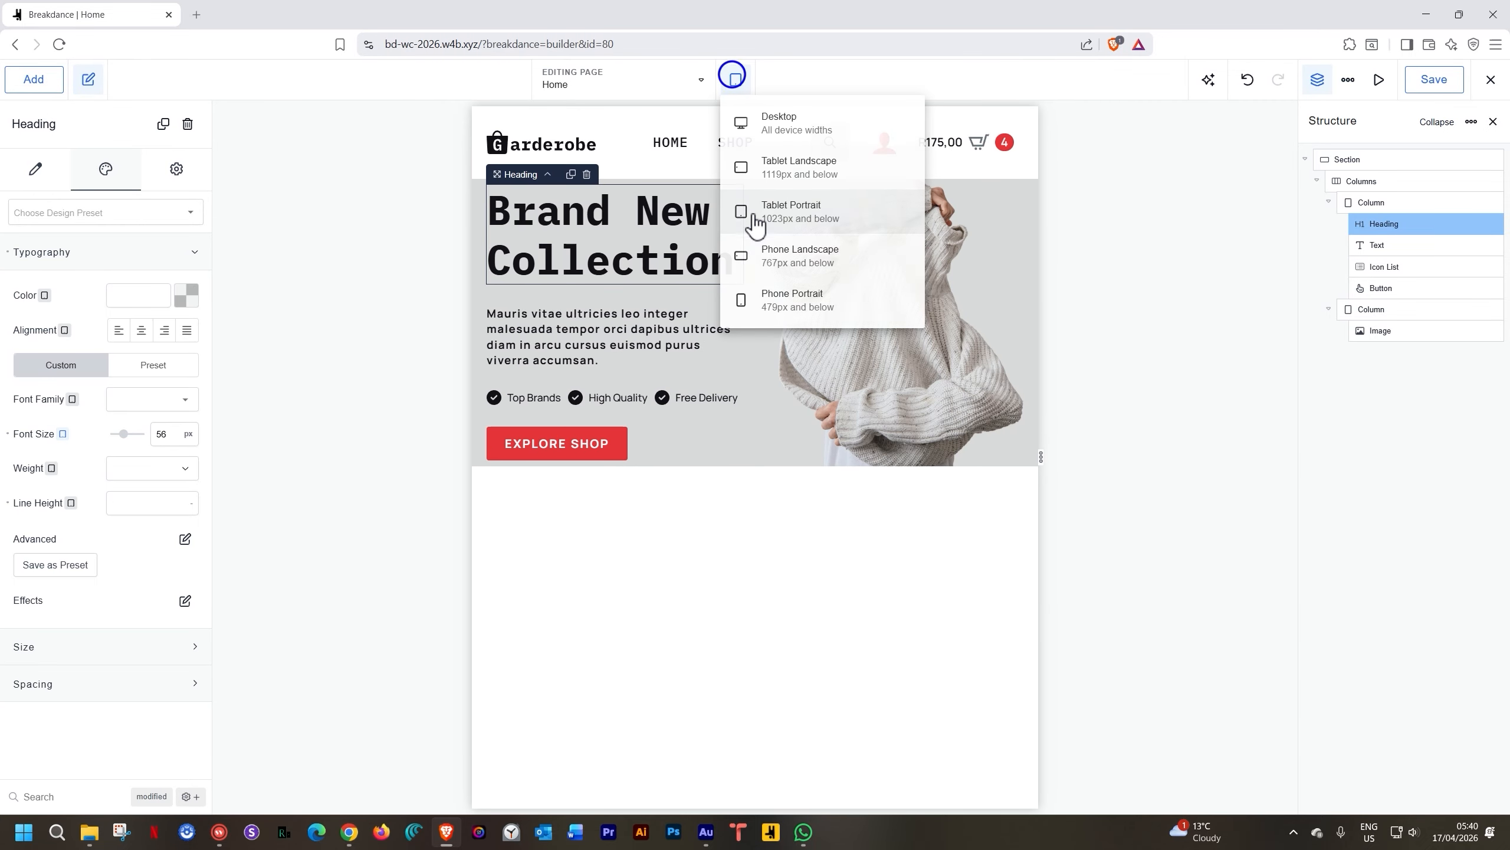
{"action": "left_click", "coordinate": [755, 253]}
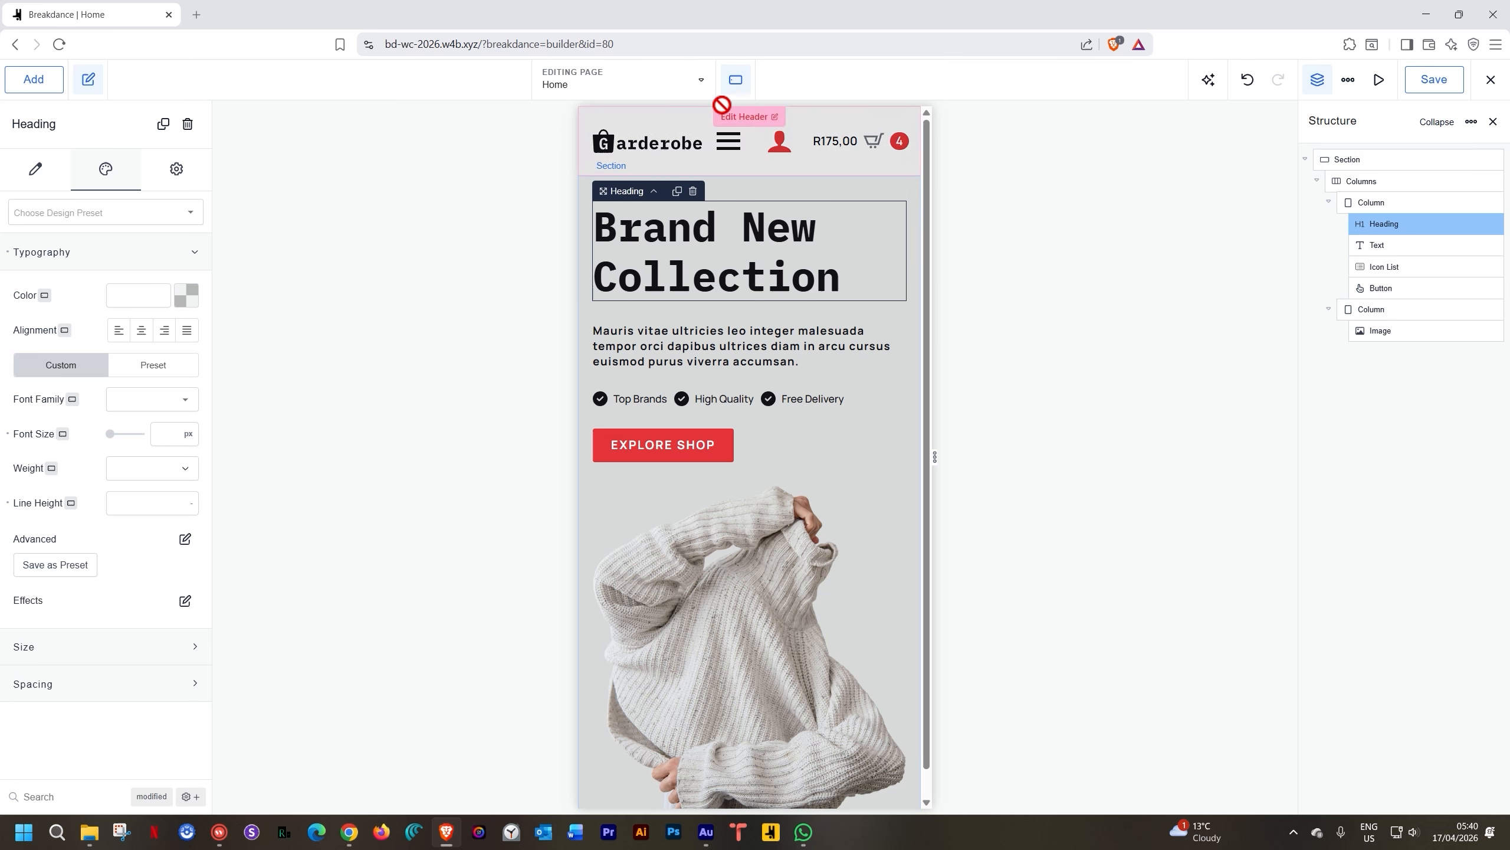
{"action": "left_click", "coordinate": [736, 82]}
{"action": "left_click", "coordinate": [748, 302]}
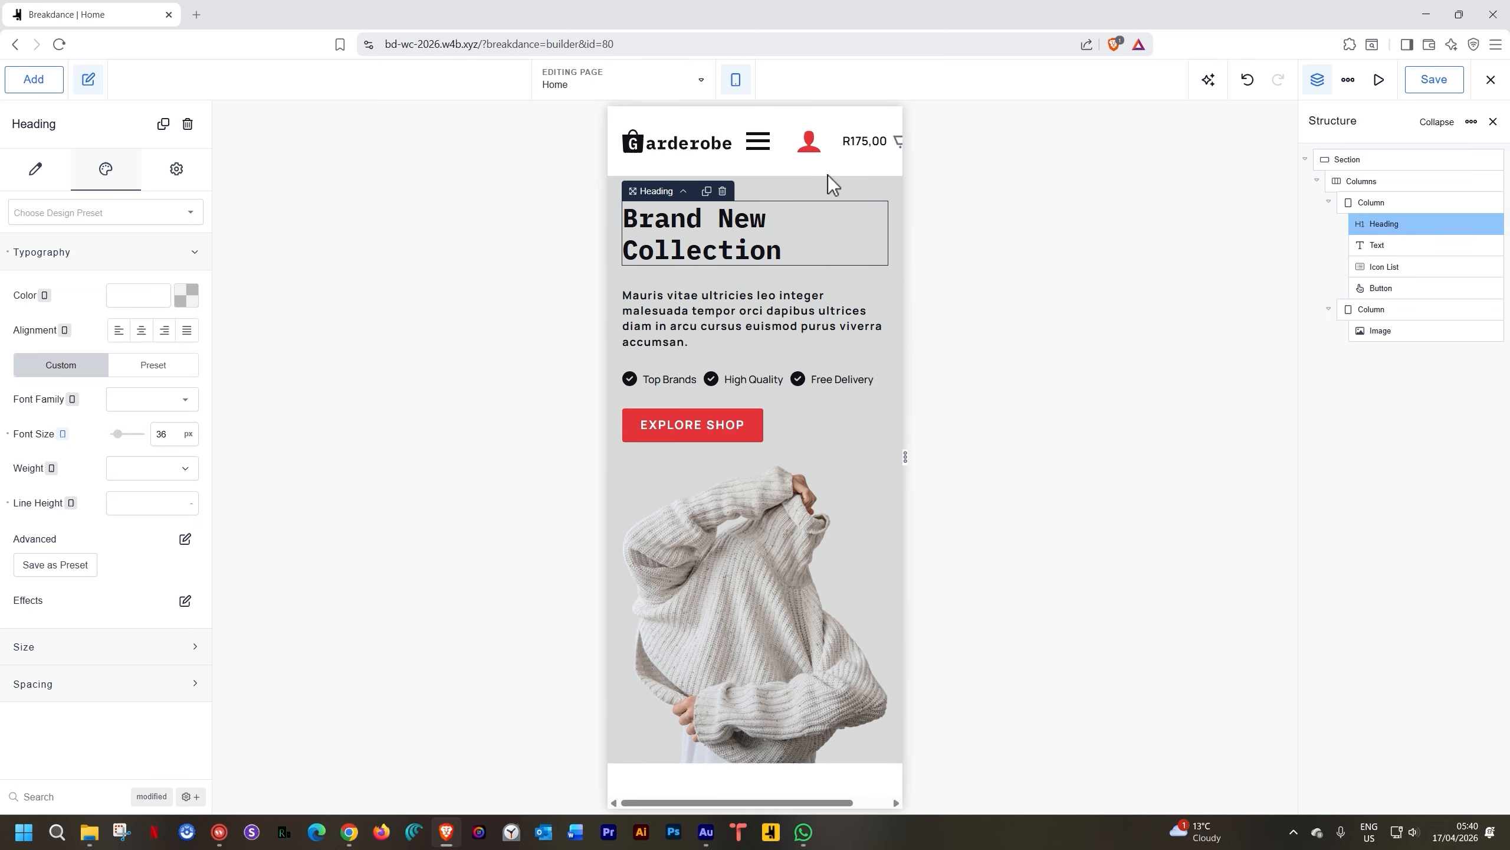
{"action": "left_click", "coordinate": [739, 80]}
{"action": "left_click", "coordinate": [743, 132]}
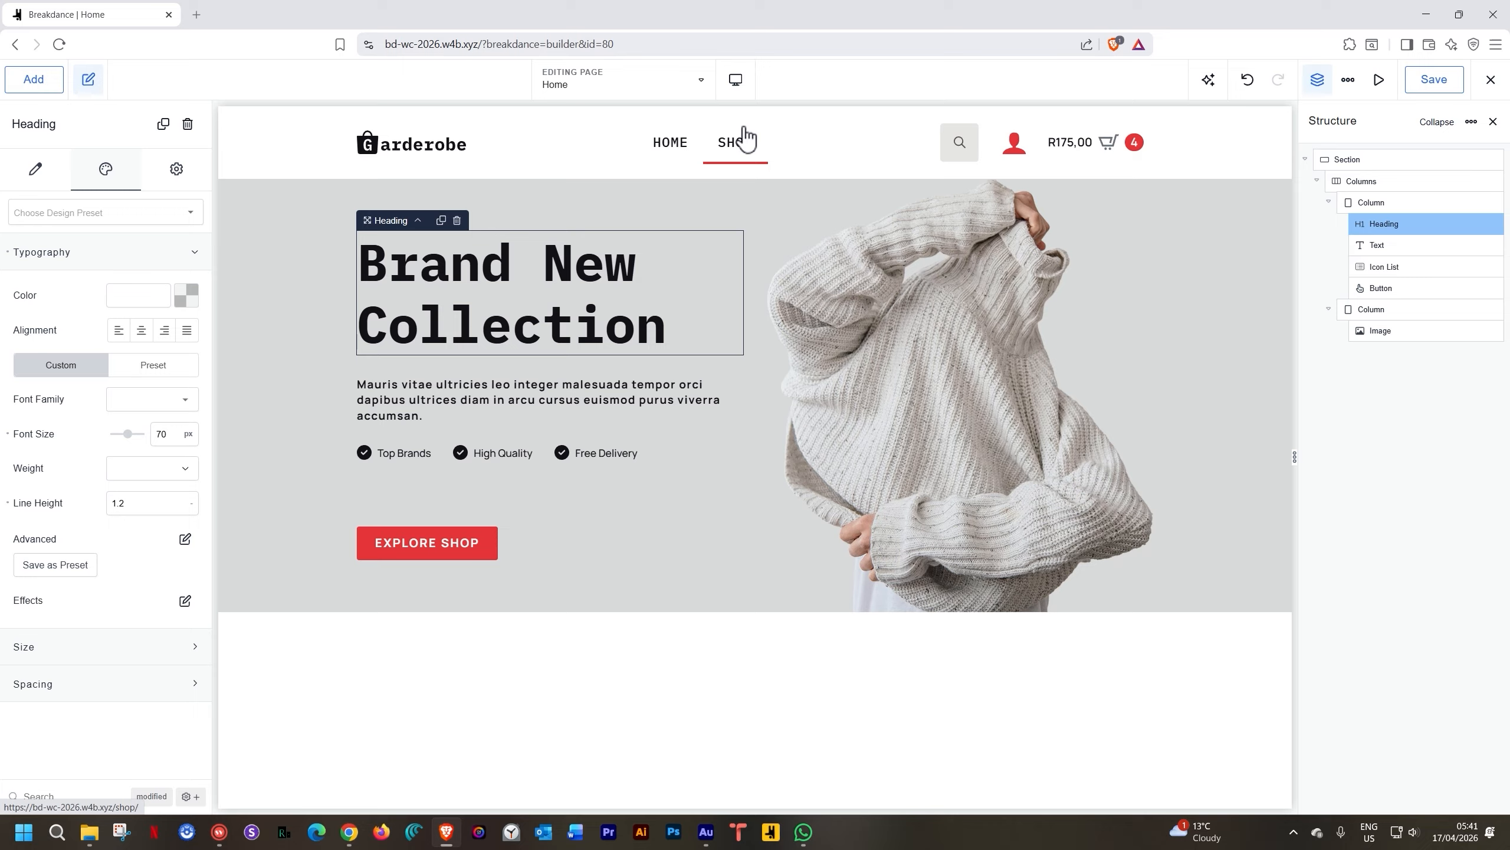
{"action": "left_click", "coordinate": [414, 555]}
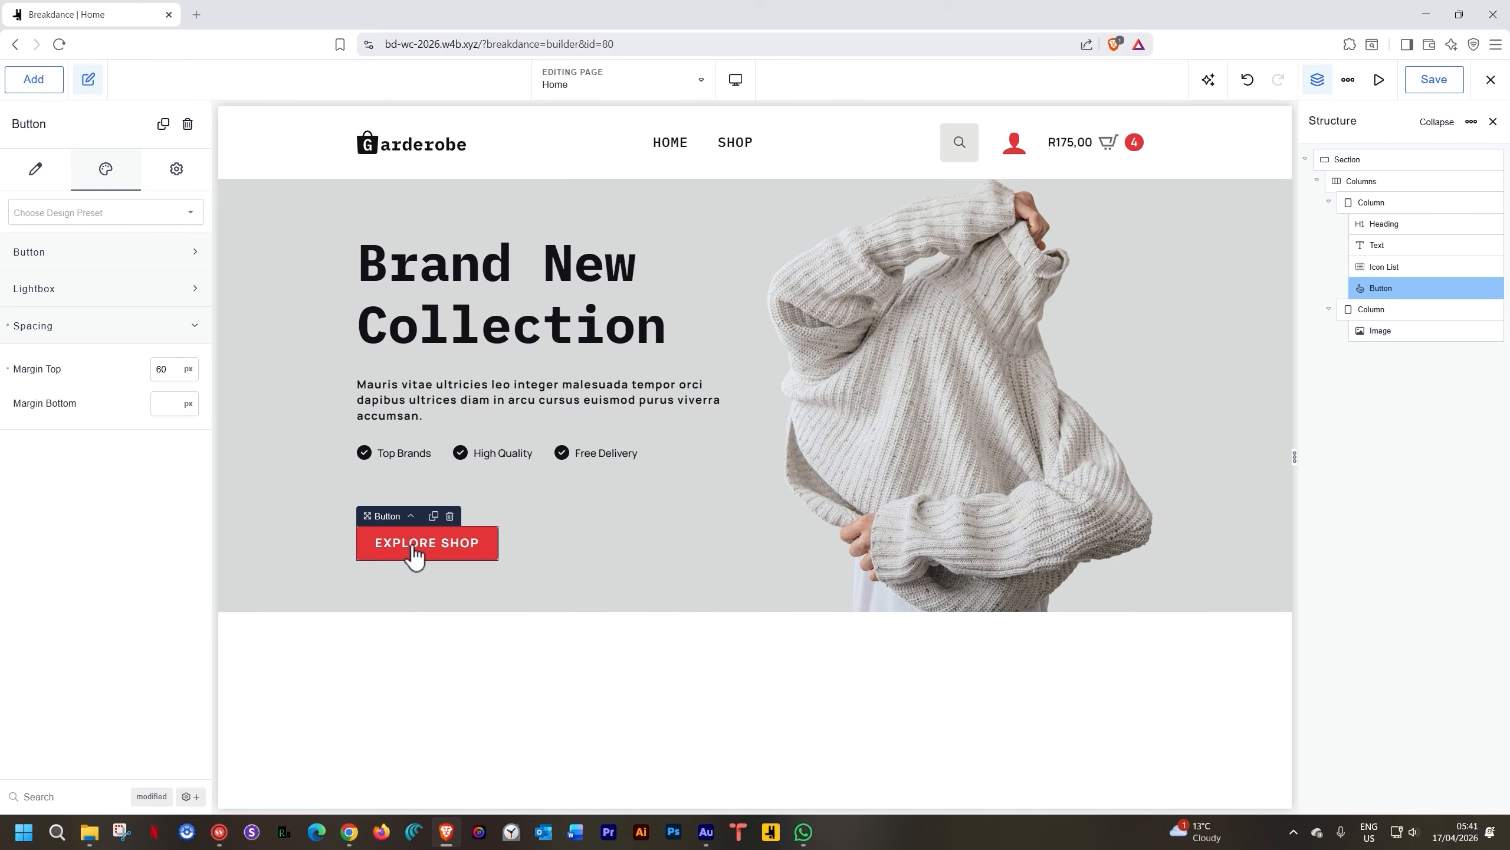
Link the Explore Shop button to the Shop page
{"action": "left_click", "coordinate": [37, 179]}
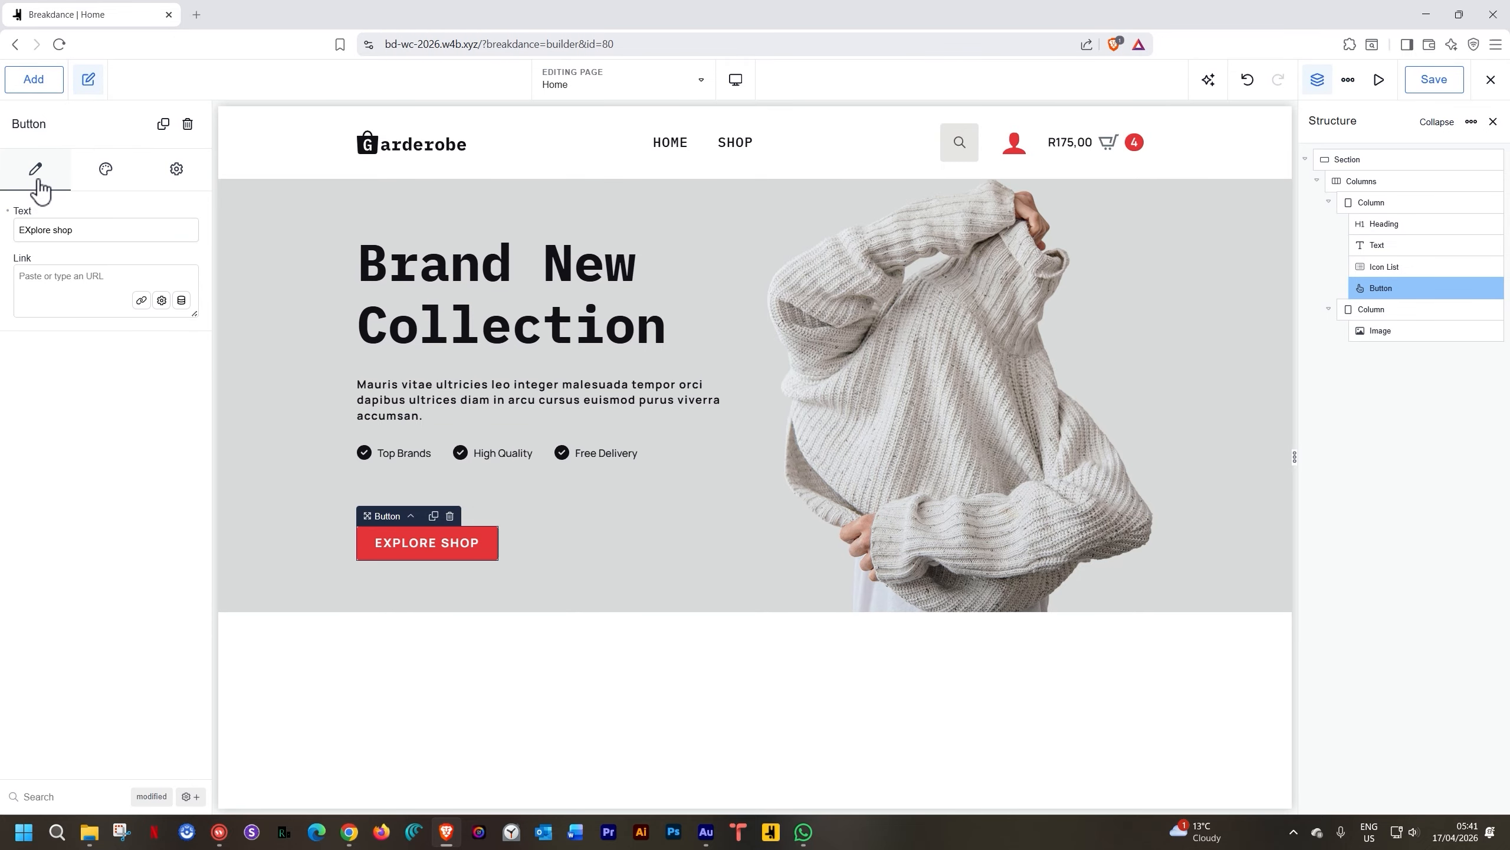
{"action": "left_click", "coordinate": [141, 301]}
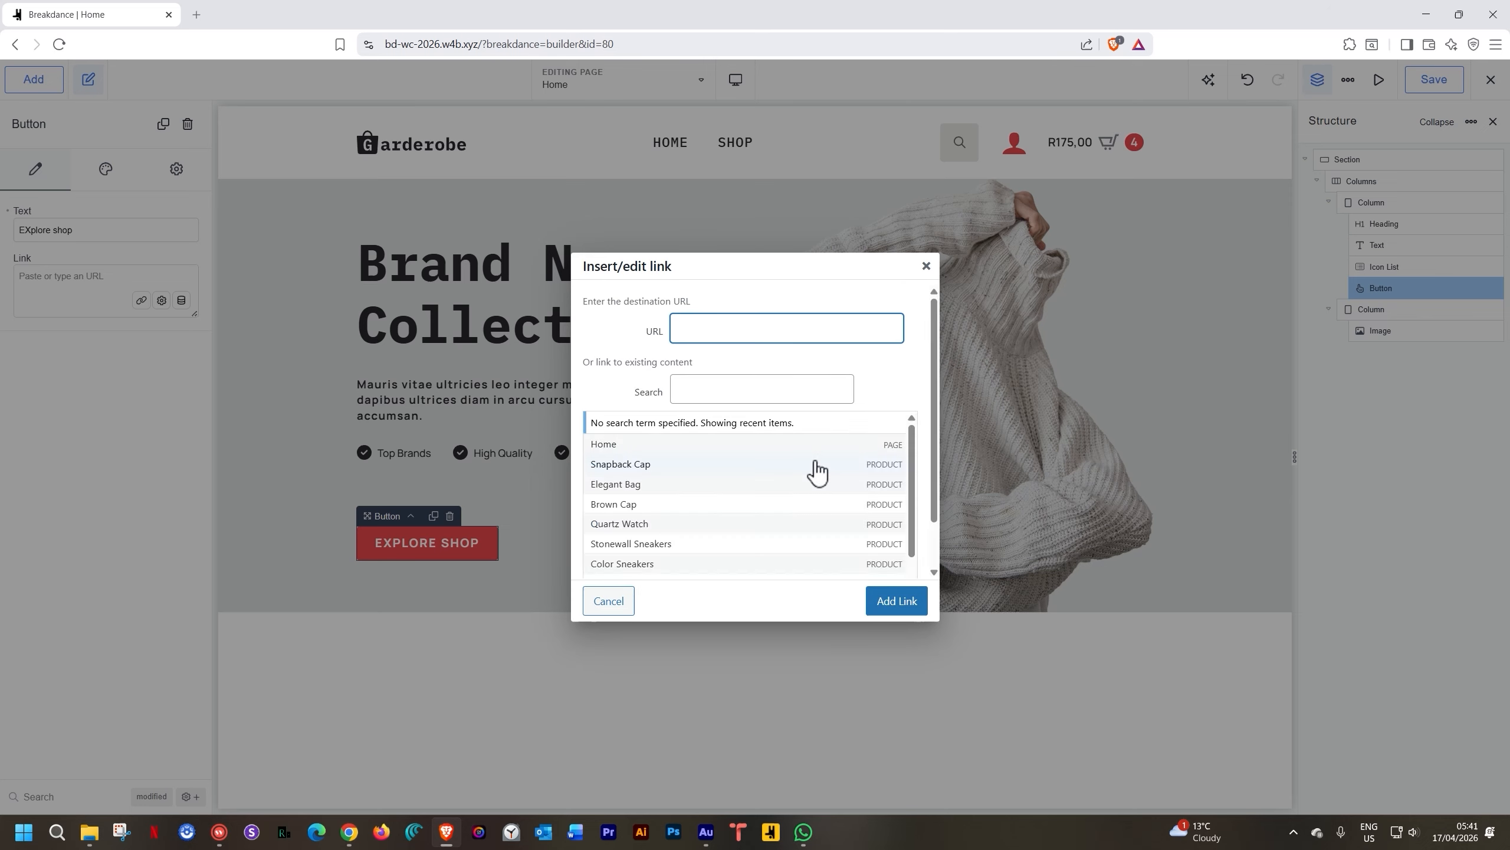
{"action": "scroll", "coordinate": [839, 476], "scroll_direction": "down", "scroll_amount": 3}
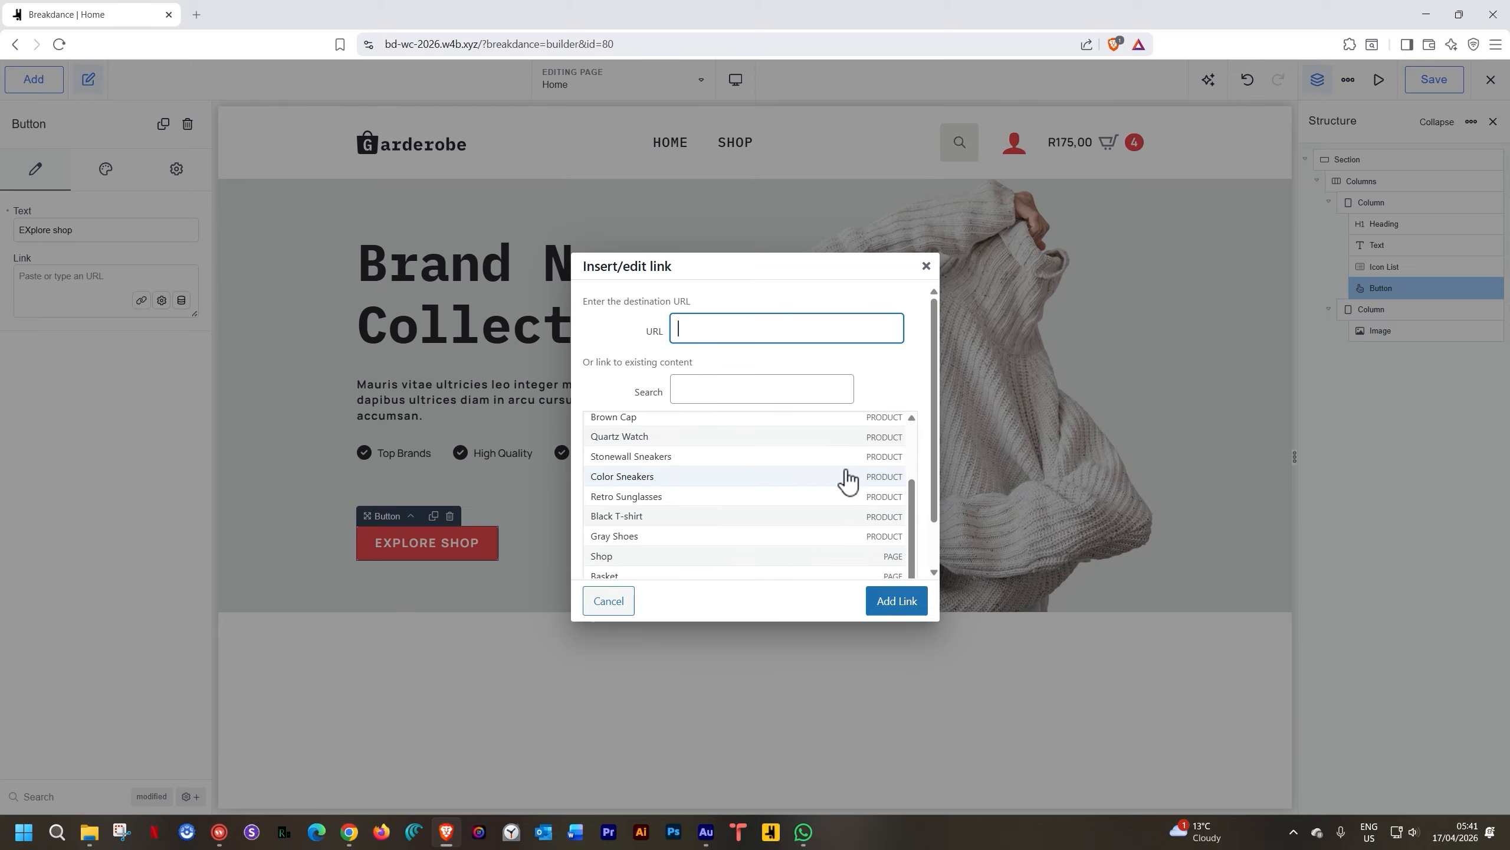
{"action": "scroll", "coordinate": [844, 479], "scroll_direction": "down", "scroll_amount": 2}
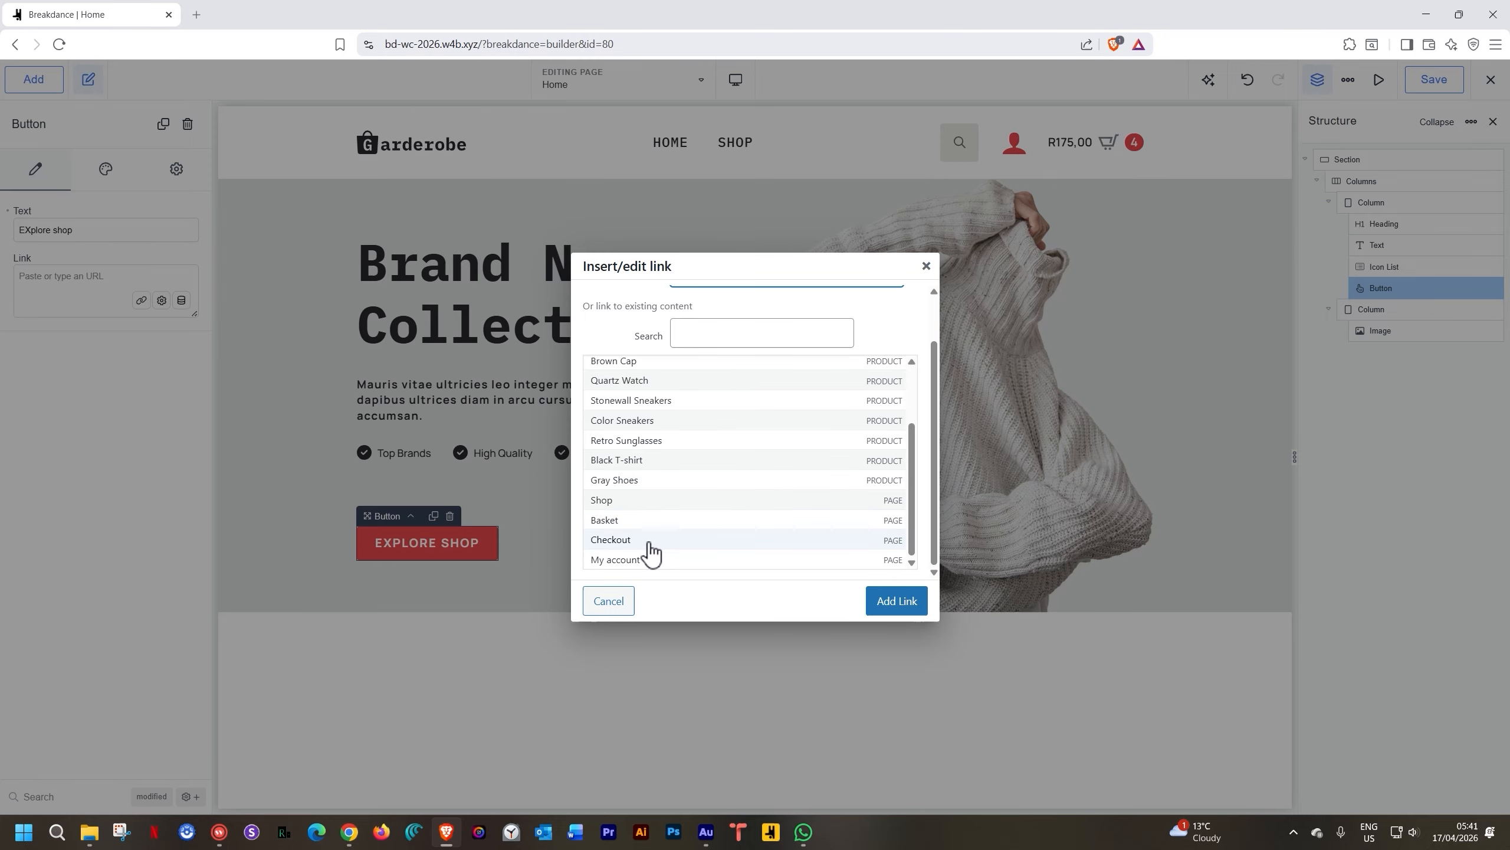
{"action": "left_click", "coordinate": [626, 505]}
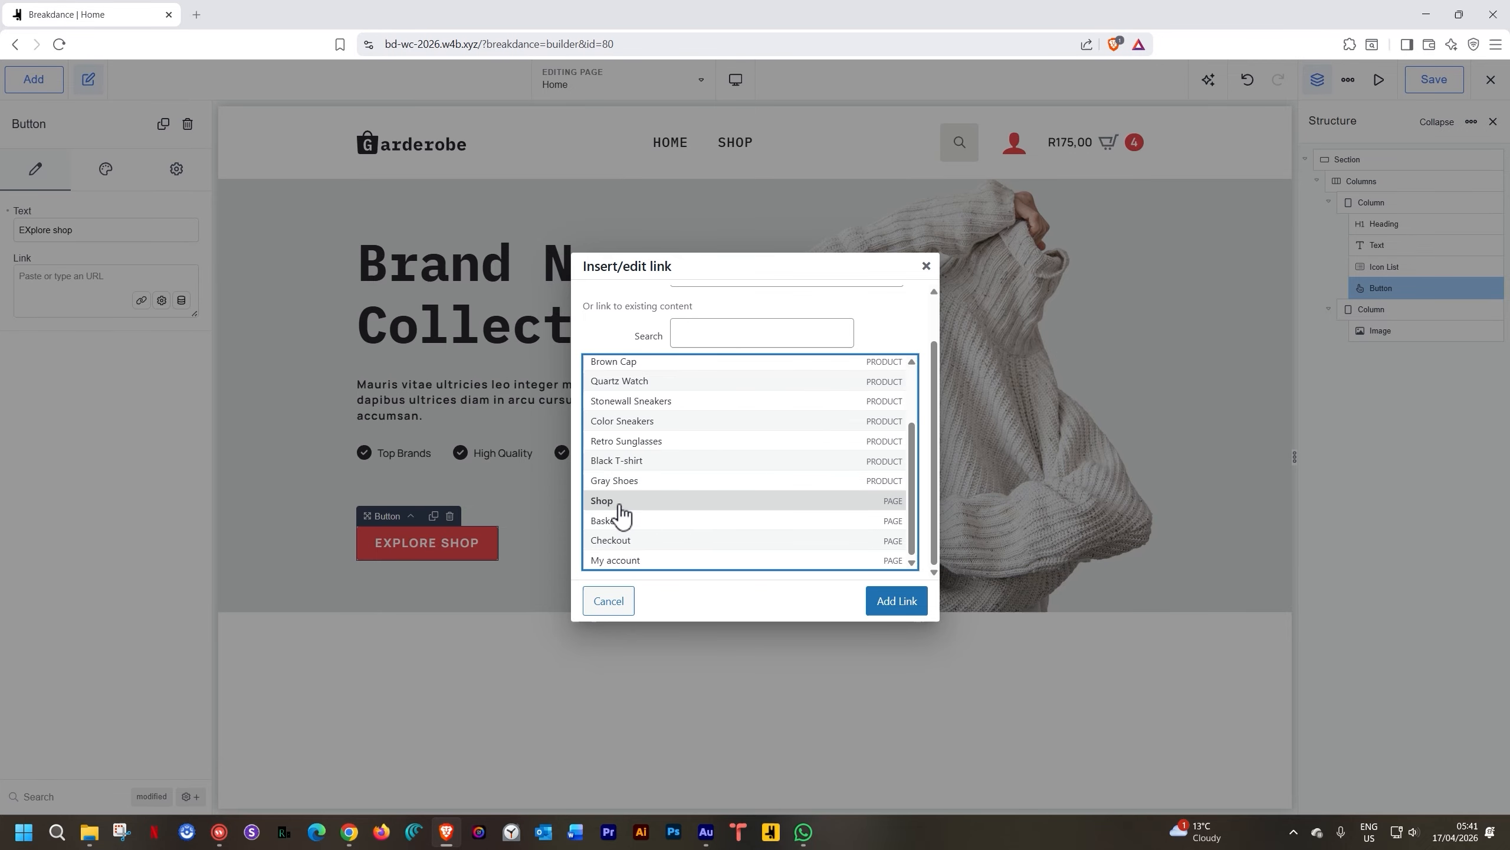
{"action": "left_click", "coordinate": [889, 598]}
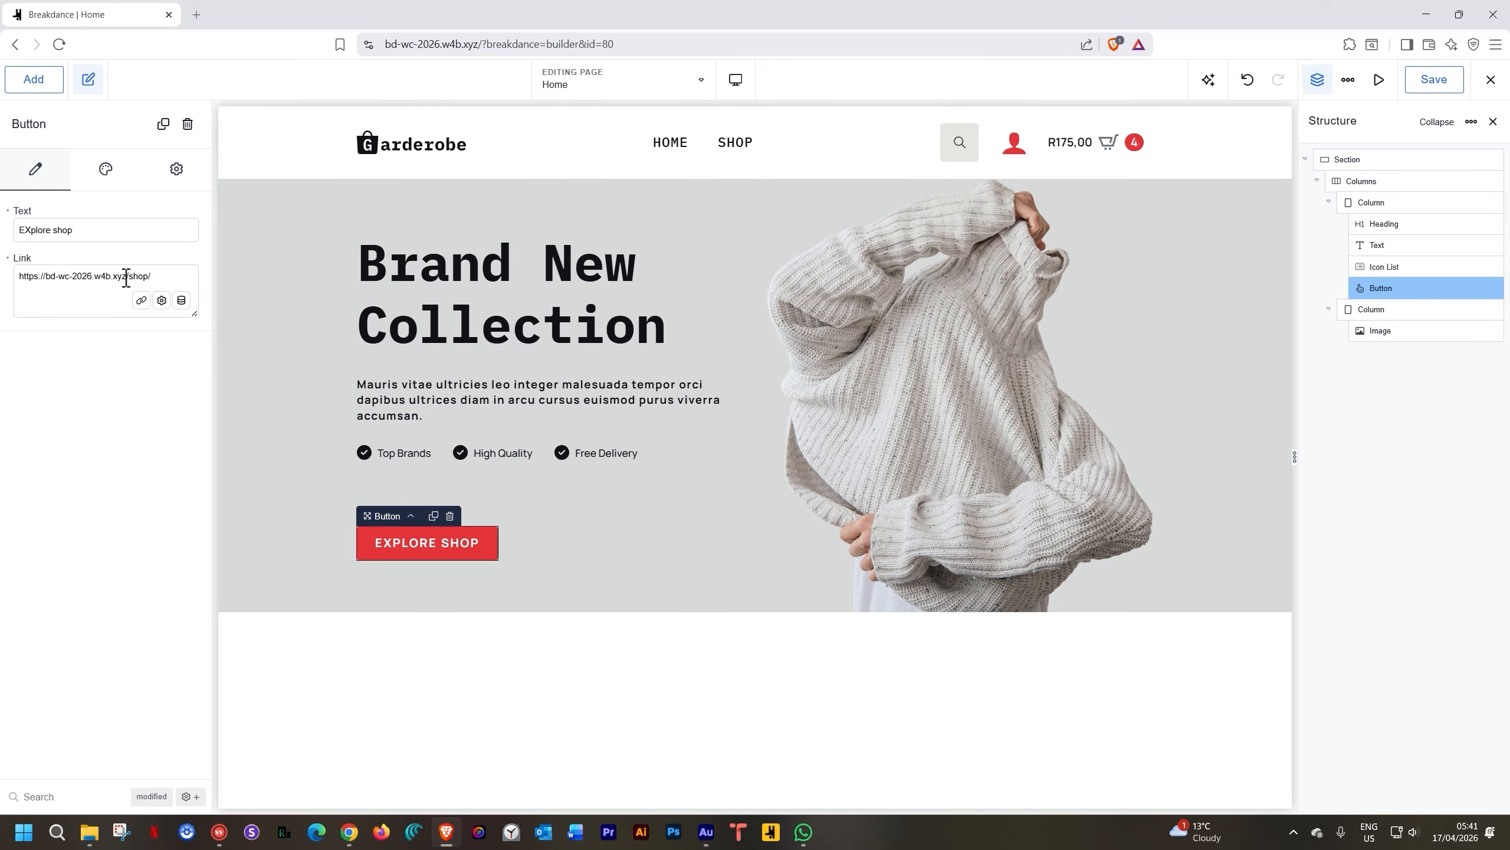
Trim the button's link to the relative path /shop
{"action": "left_click_drag", "start_coordinate": [128, 277], "coordinate": [17, 289]}
{"action": "key", "text": "ctrl+c"}
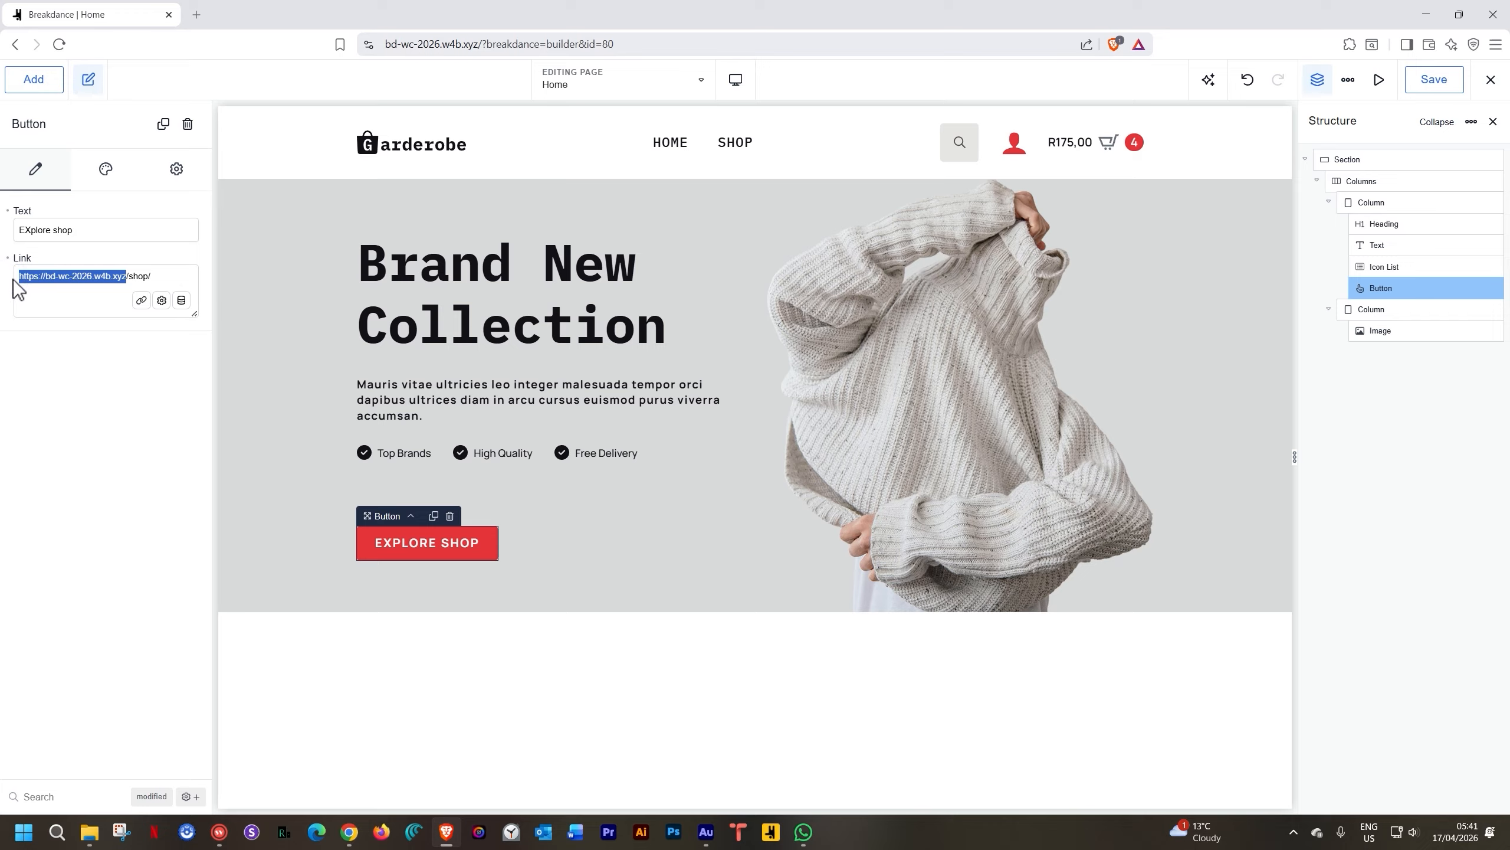
{"action": "key", "text": "BackSpace"}
{"action": "left_click_drag", "start_coordinate": [54, 277], "coordinate": [8, 283]}
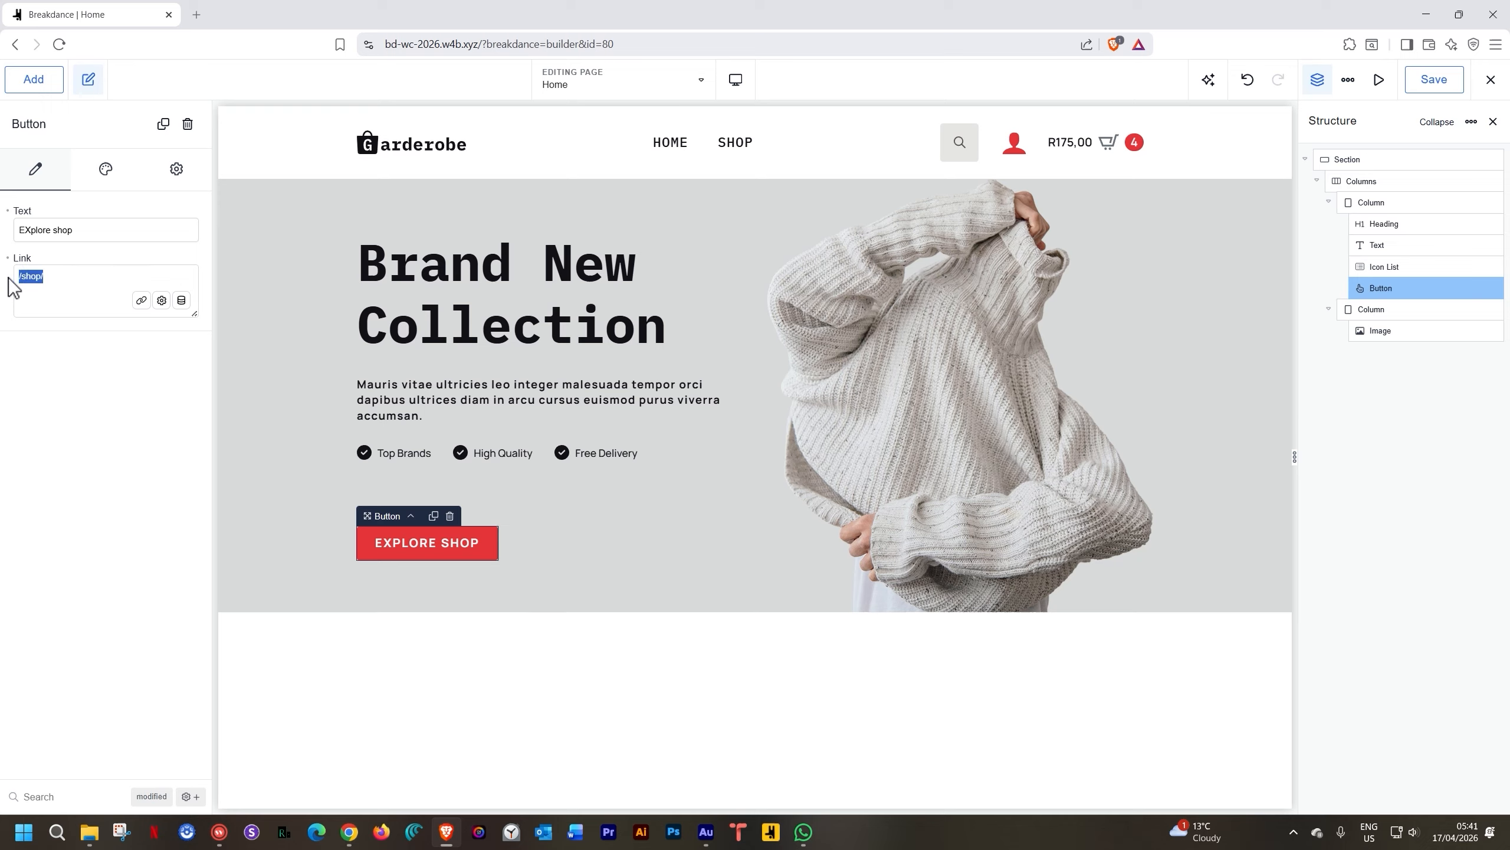
{"action": "type", "text": "/shop"}
Save the home page and exit the builder to the live page
{"action": "left_click", "coordinate": [1446, 90]}
{"action": "left_click", "coordinate": [1487, 79]}
{"action": "left_click", "coordinate": [1433, 186]}
Load the live site in a new tab and confirm Explore Shop opens the Shop page
{"action": "left_click", "coordinate": [198, 14]}
{"action": "key", "text": "ctrl+v"}
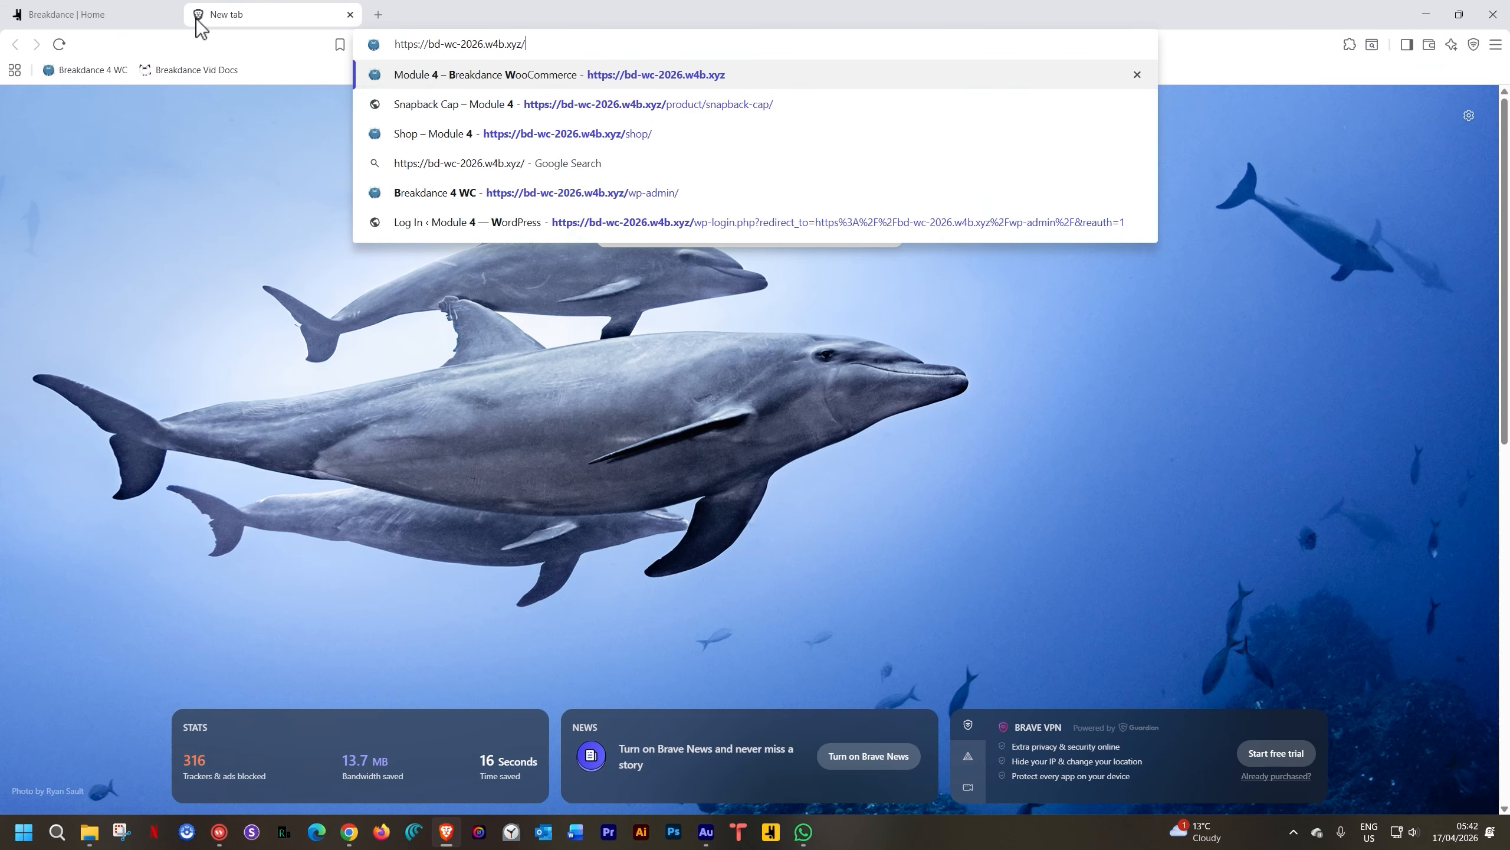
{"action": "key", "text": "Return"}
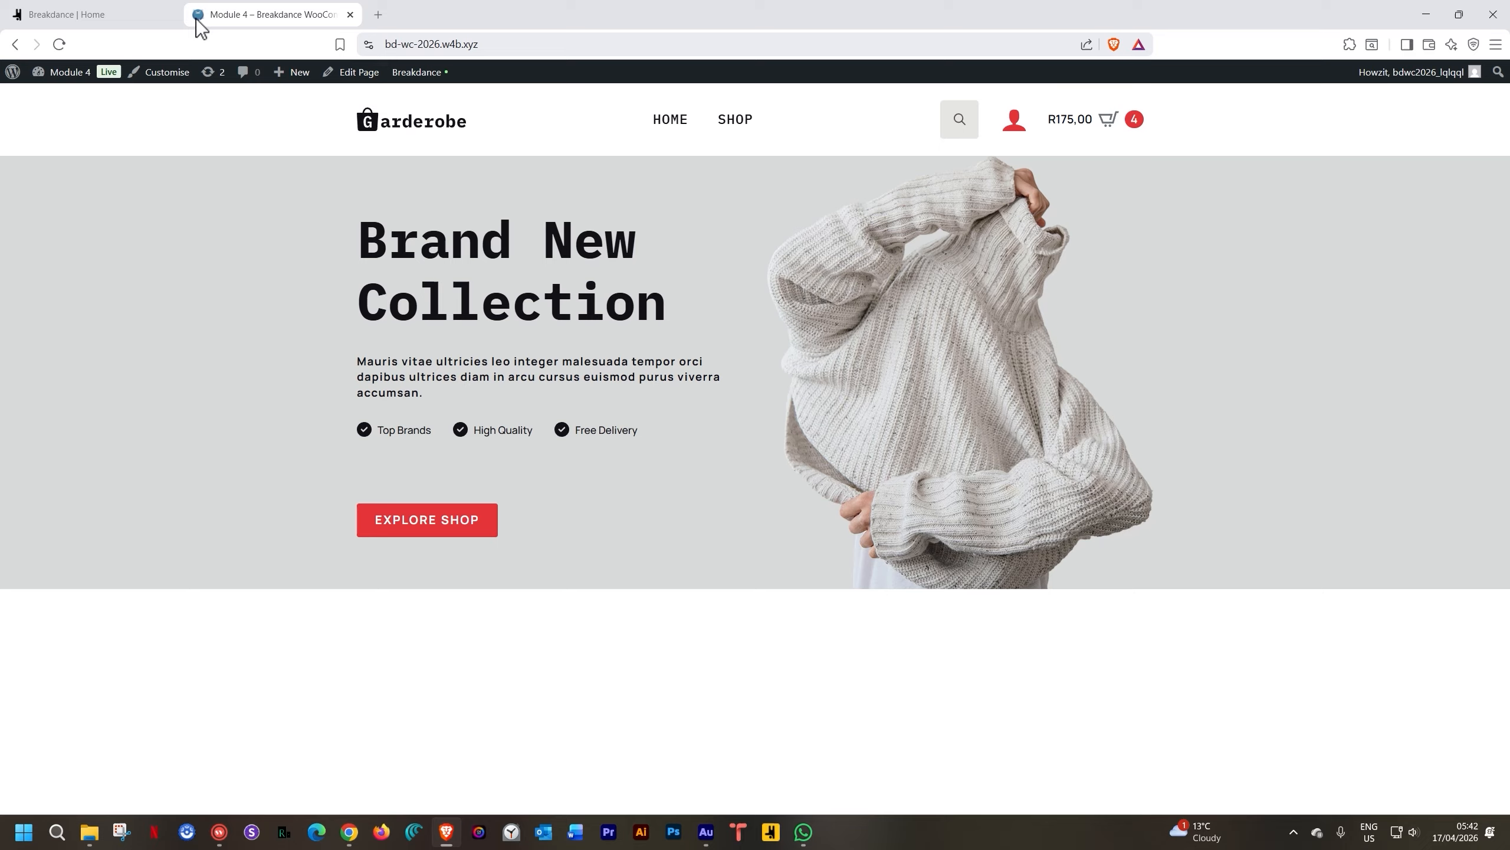
{"action": "left_click", "coordinate": [394, 519]}
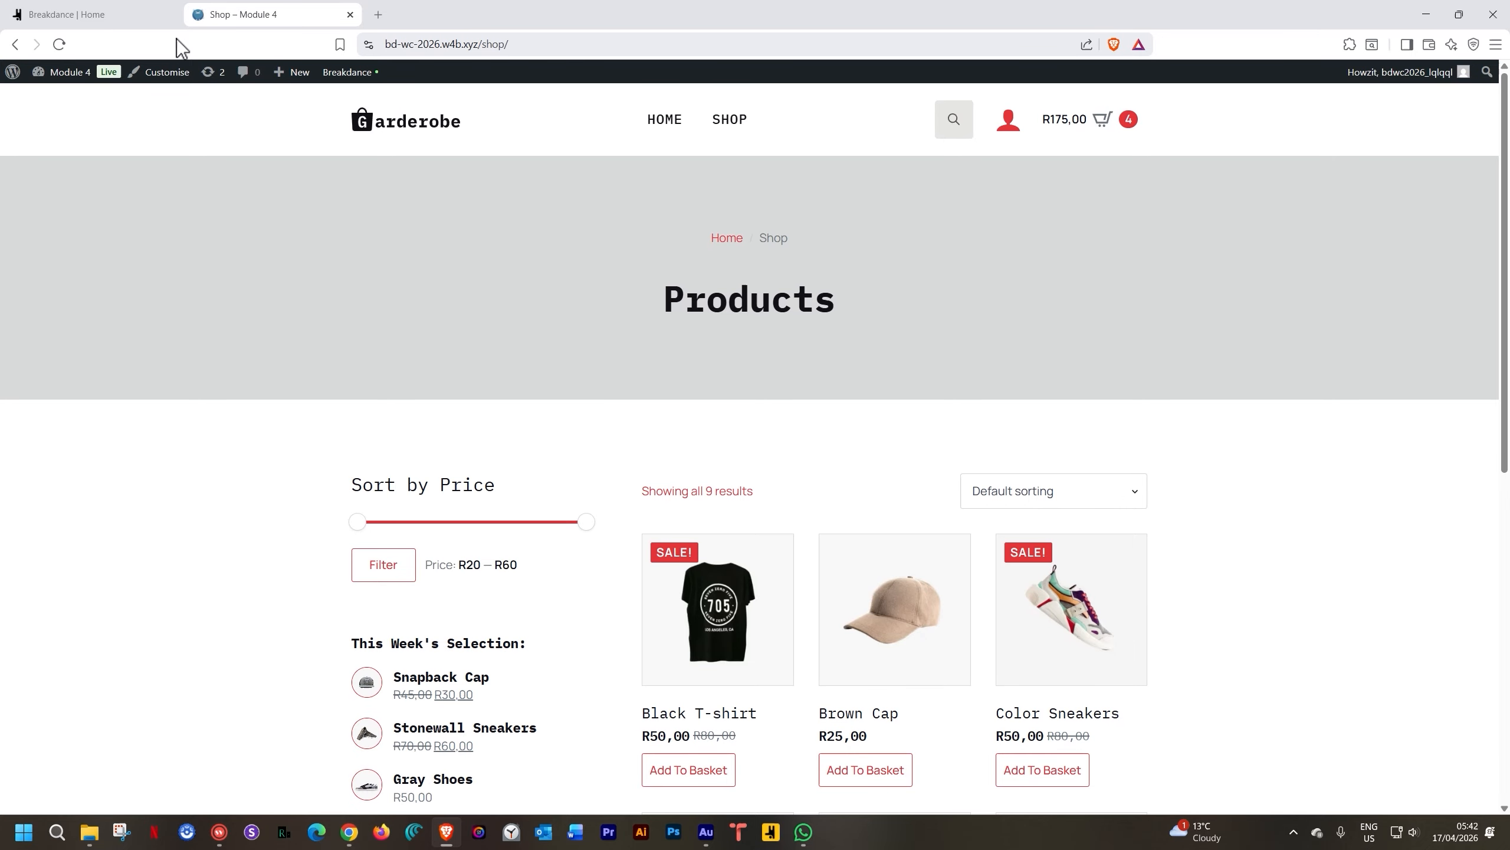
{"action": "left_click", "coordinate": [126, 17]}
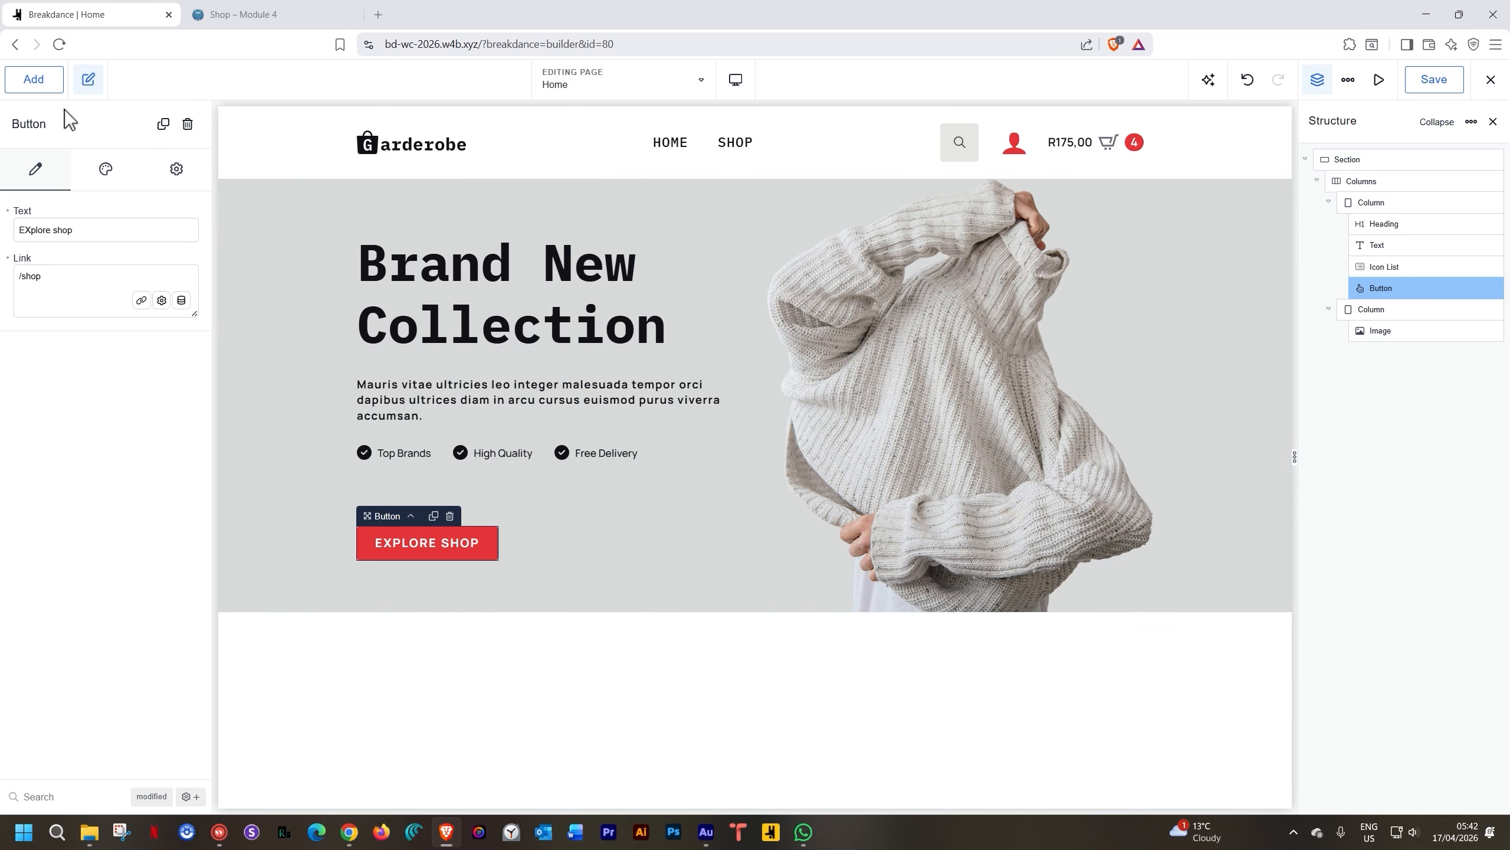
Add a new section below the hero and set its background colour to the Onyx swatch
{"action": "left_click", "coordinate": [37, 84]}
{"action": "left_click", "coordinate": [53, 279]}
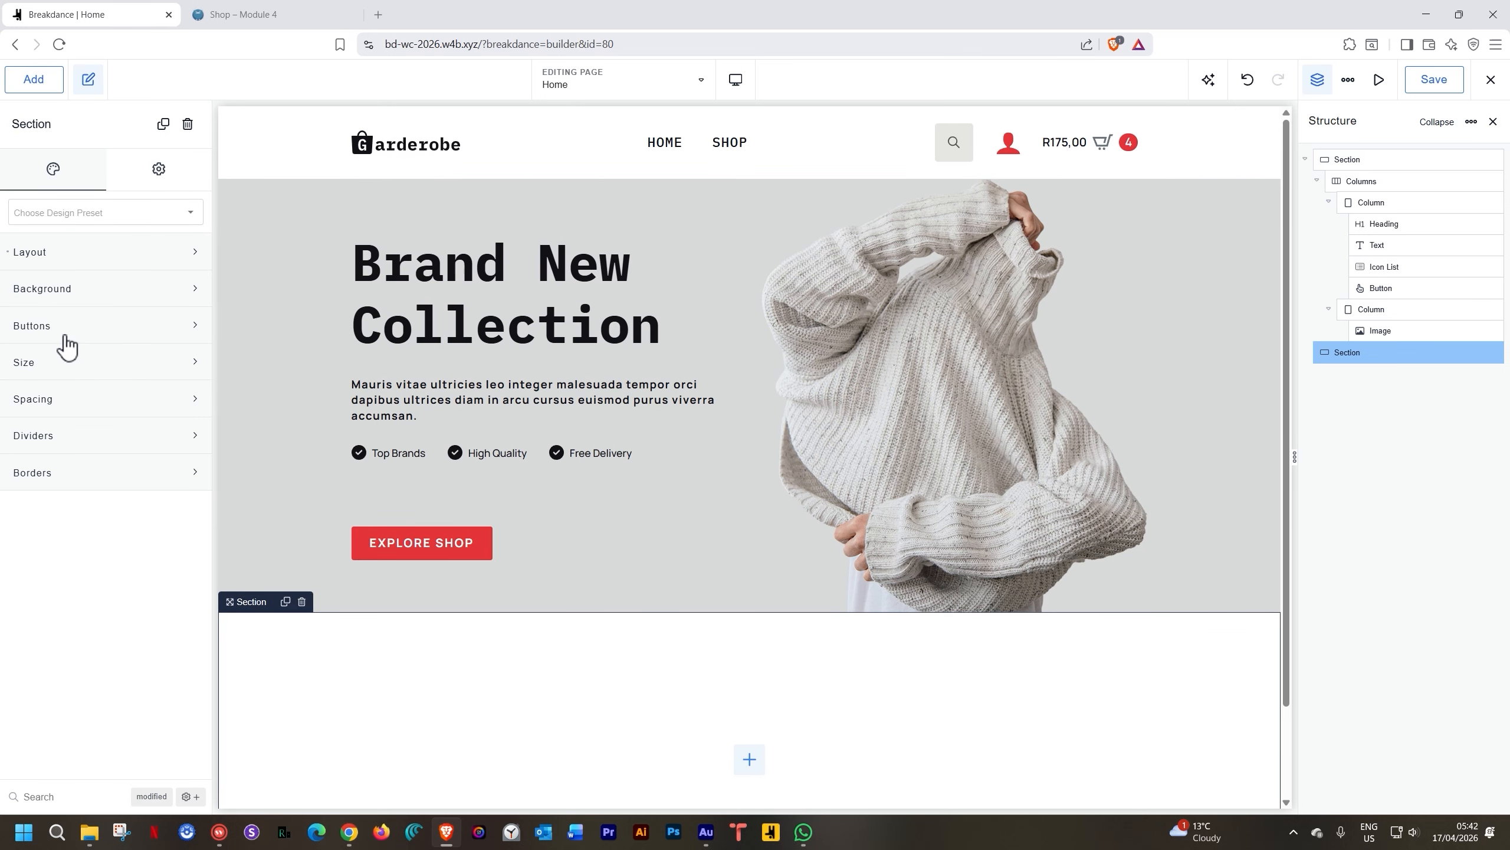
{"action": "left_click", "coordinate": [89, 291]}
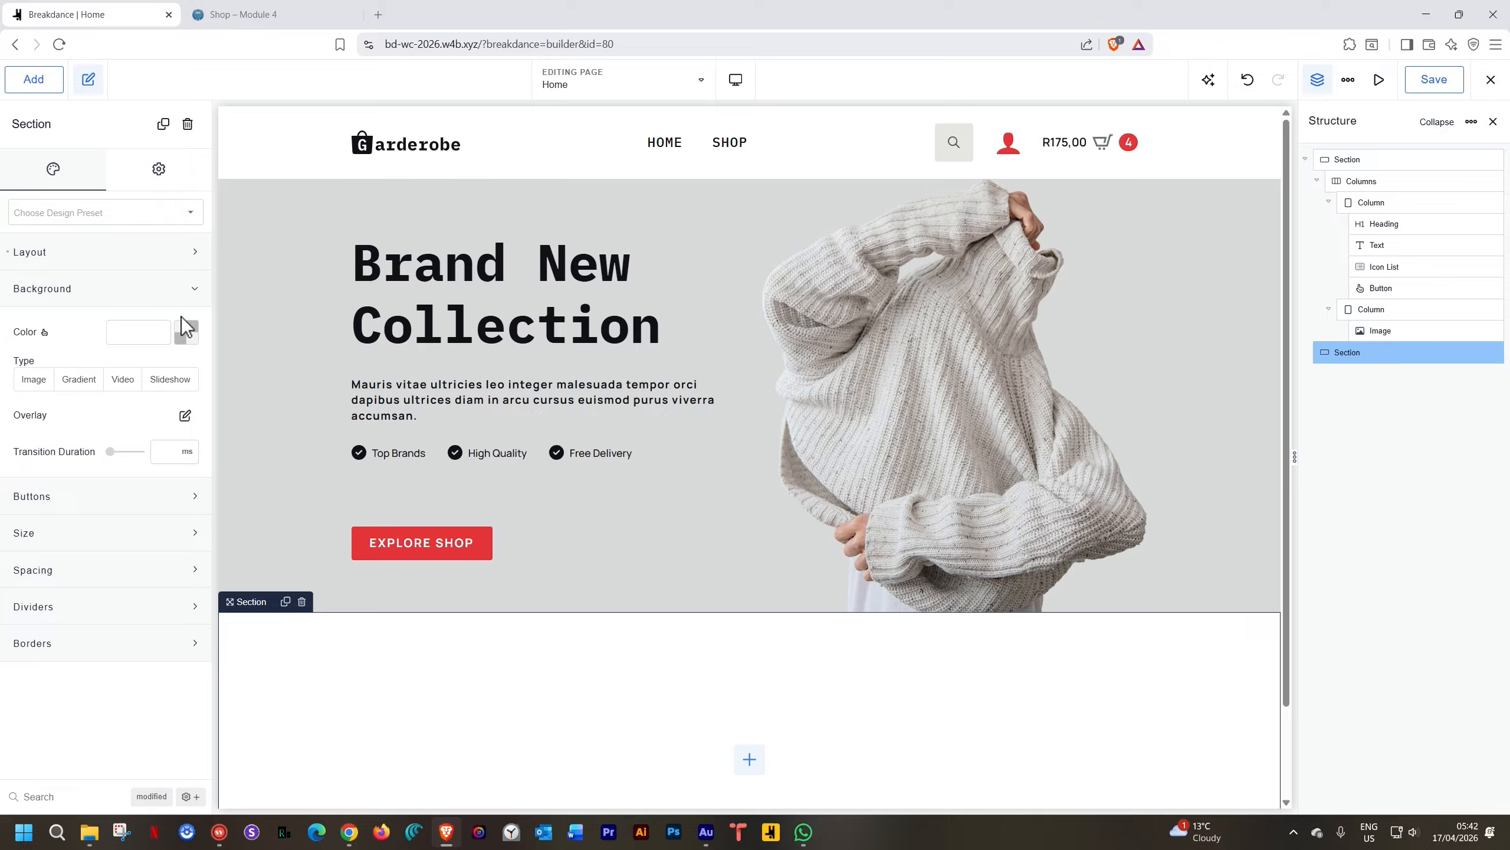
{"action": "left_click", "coordinate": [188, 332]}
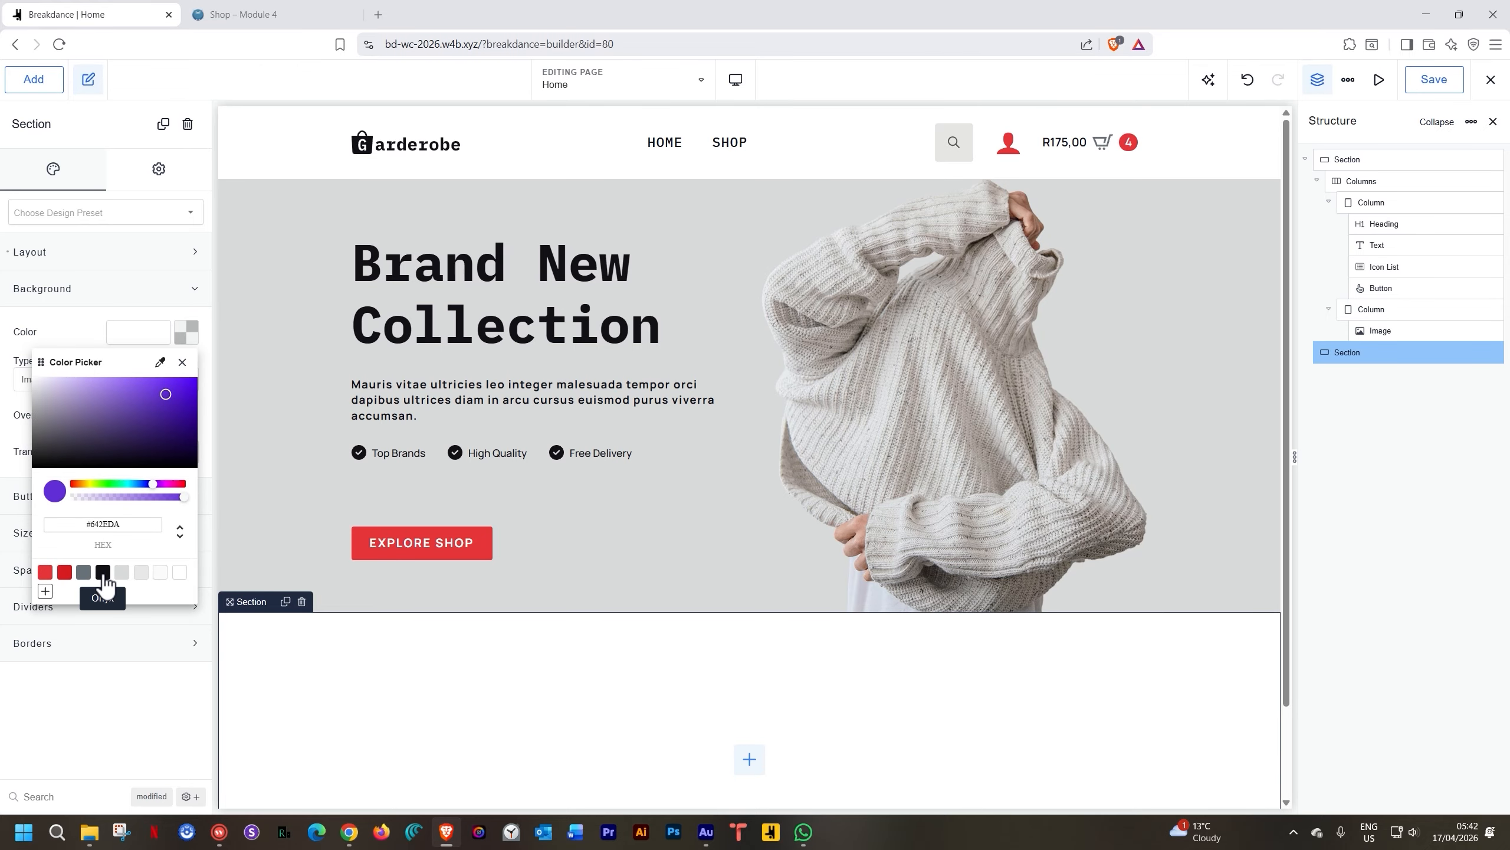
{"action": "left_click", "coordinate": [102, 572]}
{"action": "scroll", "coordinate": [816, 635], "scroll_direction": "down", "scroll_amount": 2}
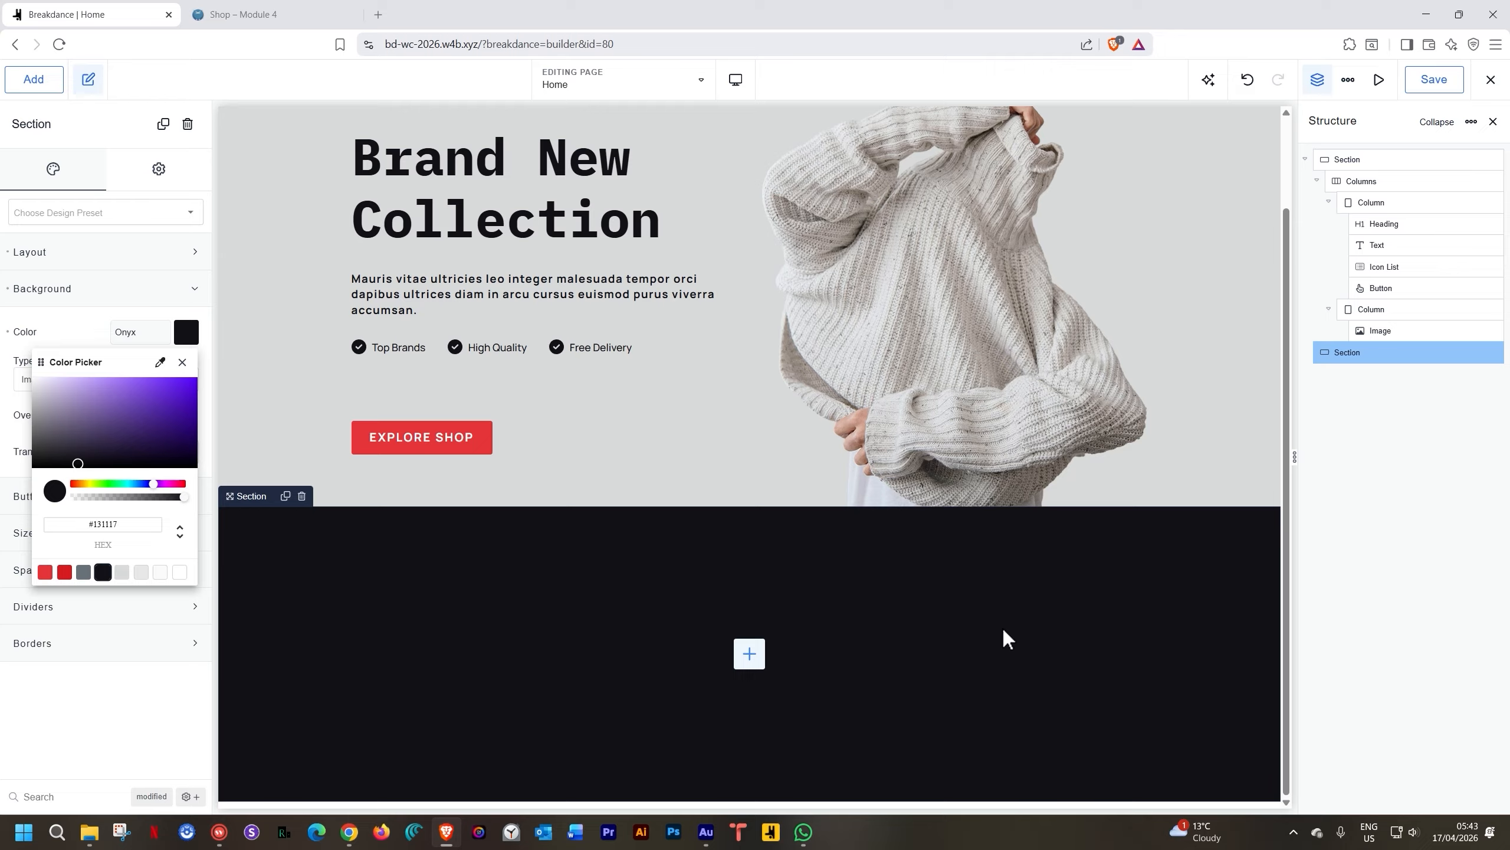
{"action": "left_click", "coordinate": [751, 654]}
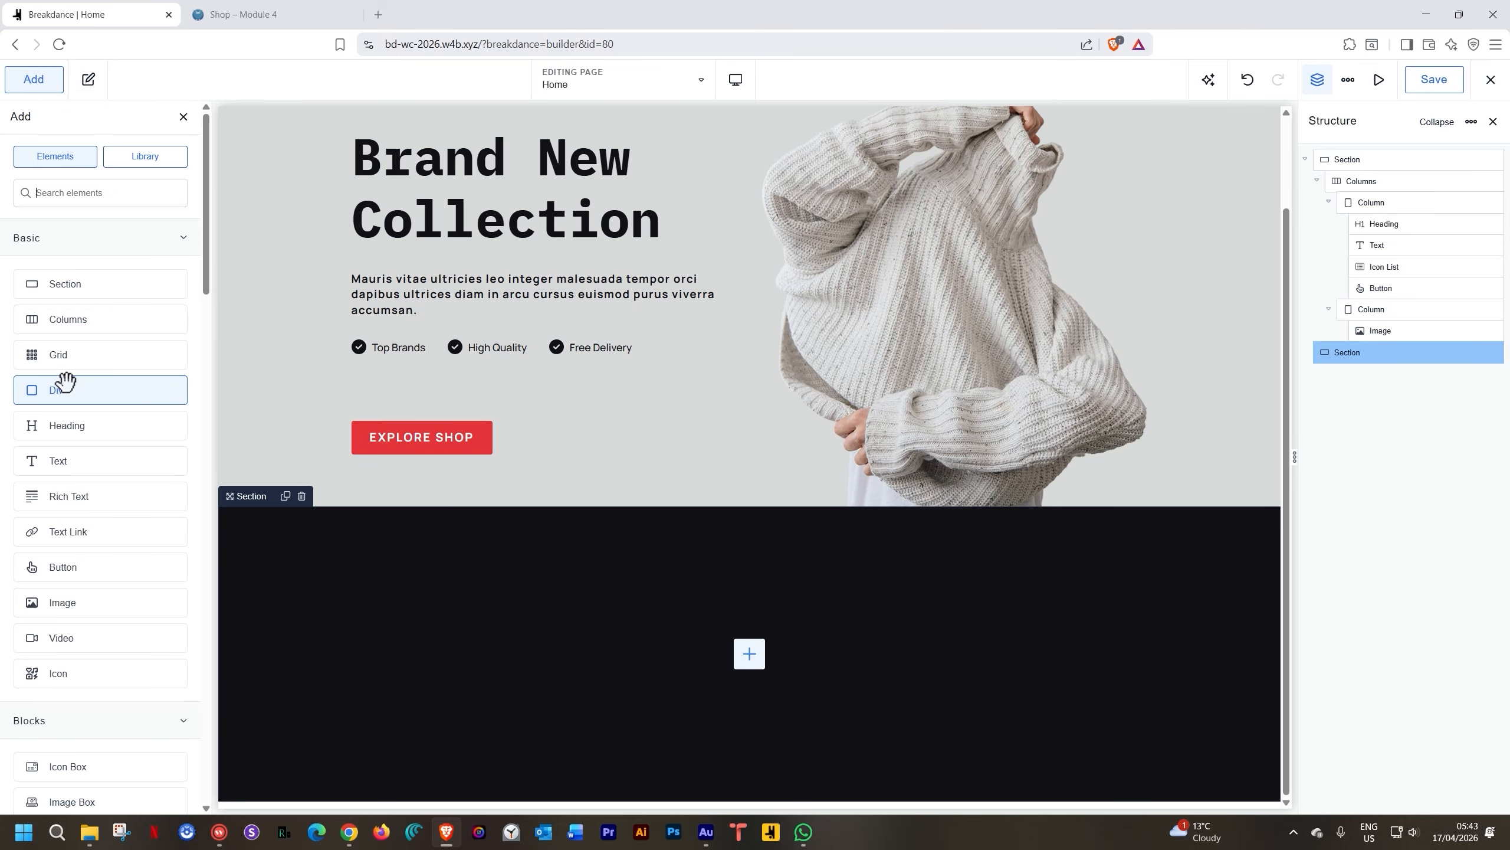
Give the dark section a 4-column layout and add an Icon Box to the first column
{"action": "left_click", "coordinate": [72, 321]}
{"action": "scroll", "coordinate": [497, 621], "scroll_direction": "down", "scroll_amount": 2}
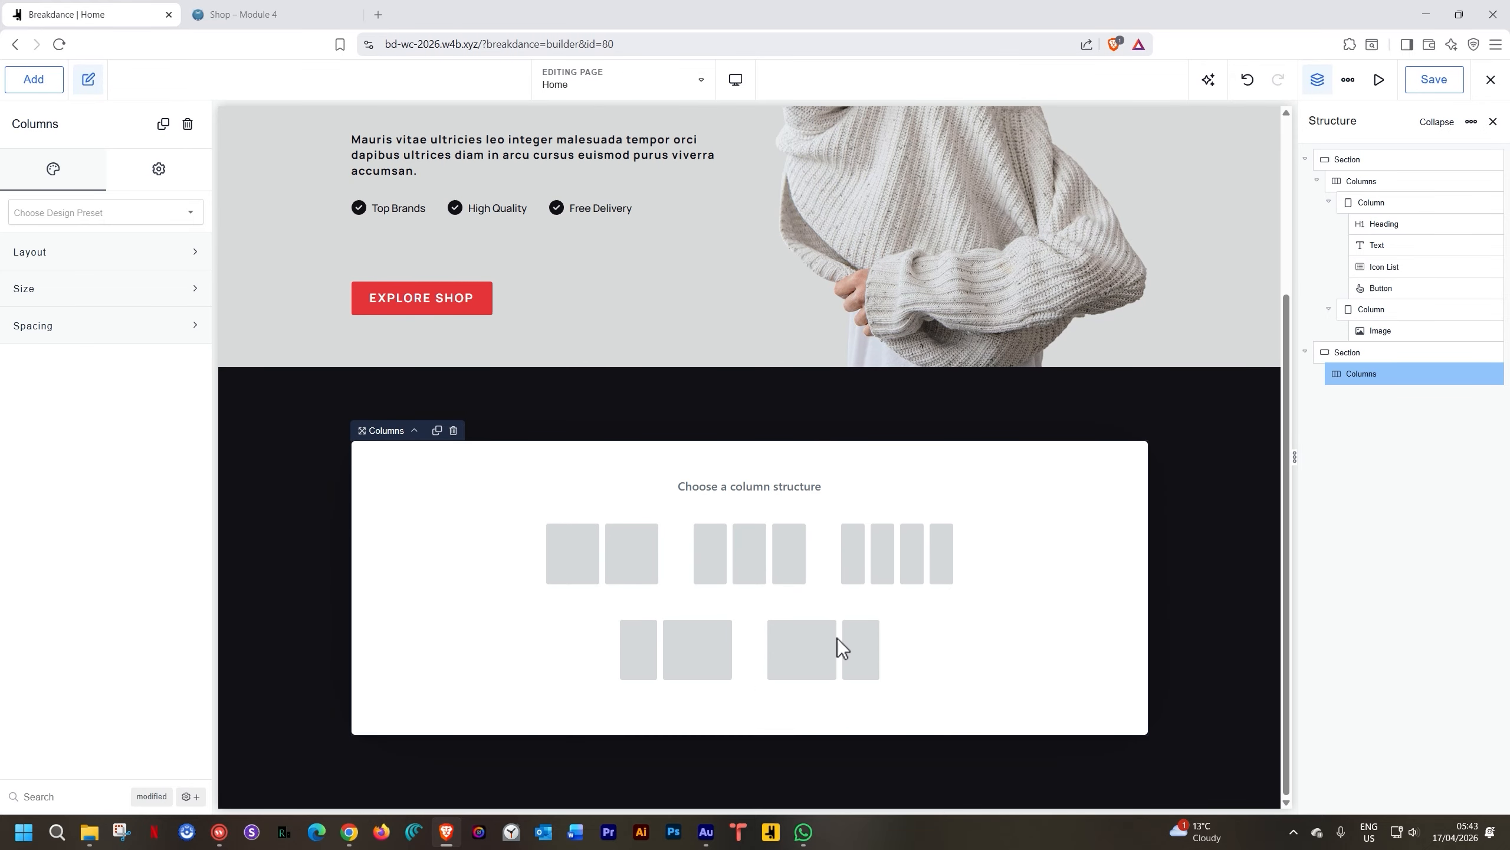
{"action": "left_click", "coordinate": [897, 571]}
{"action": "left_click", "coordinate": [443, 661]}
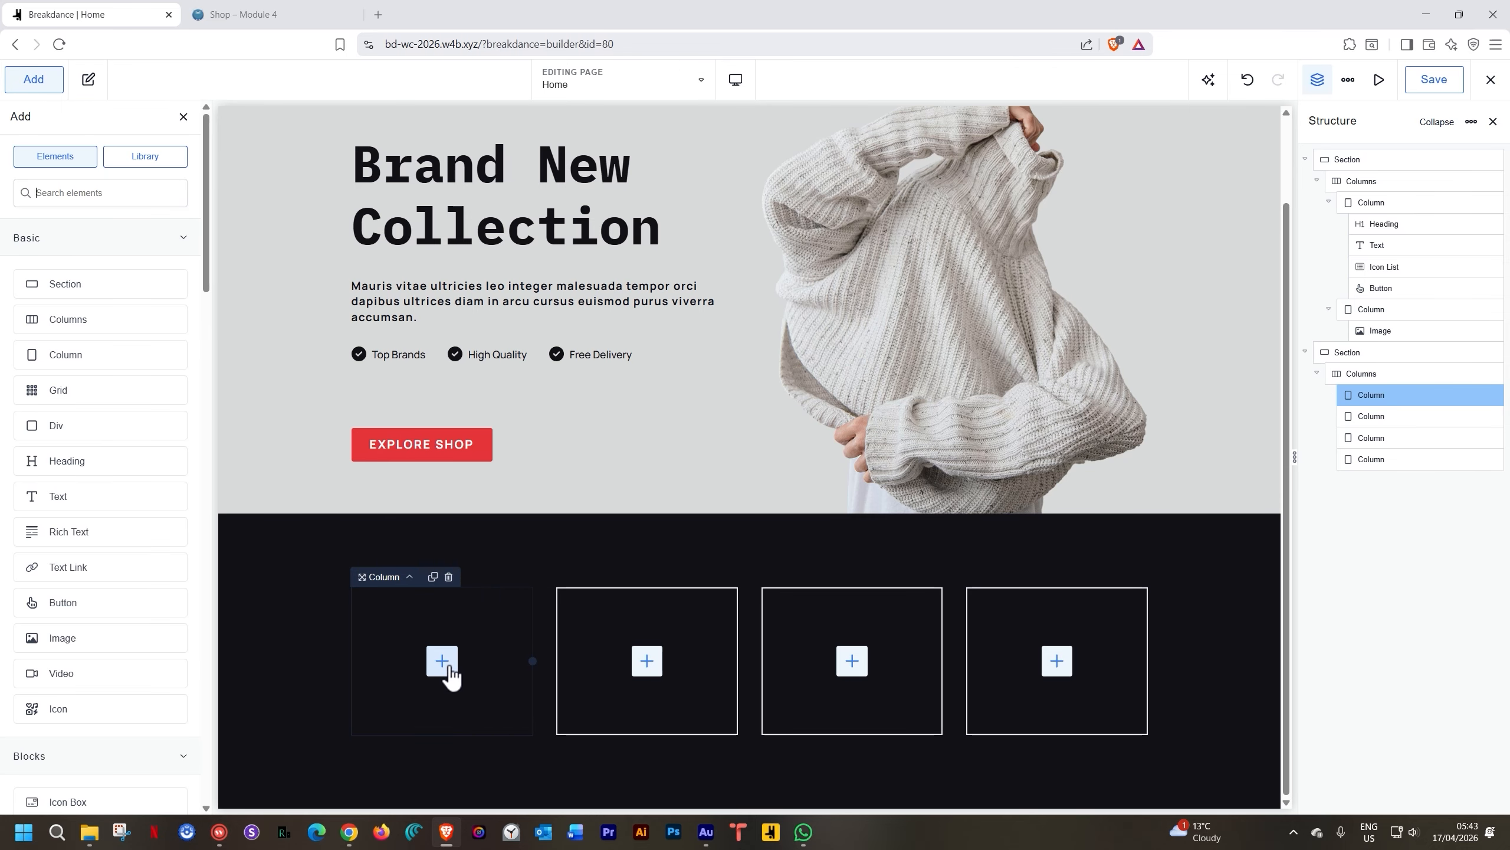
{"action": "type", "text": "icon"}
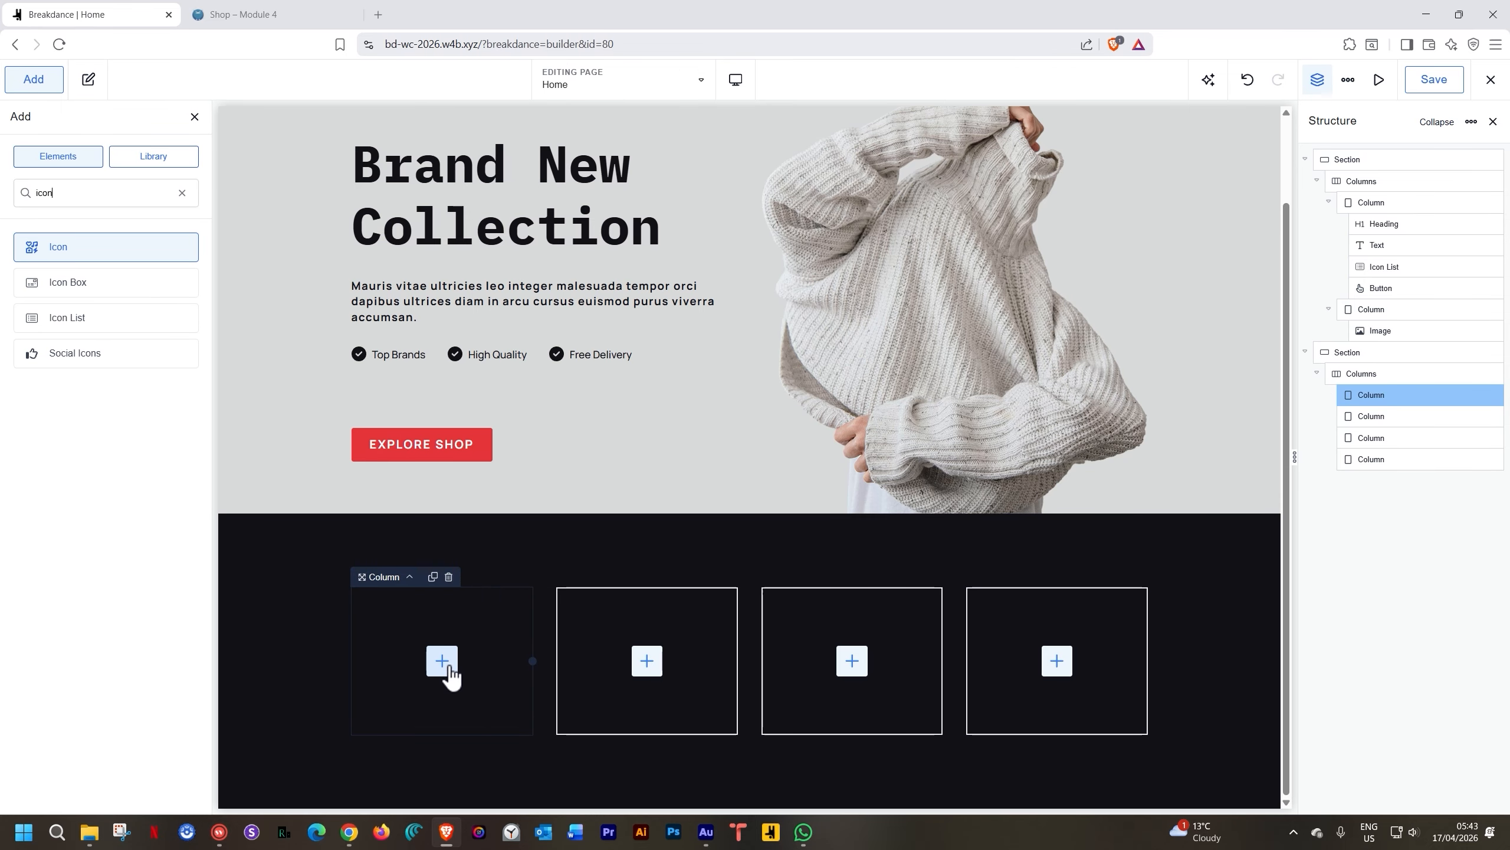
{"action": "left_click", "coordinate": [86, 282]}
{"action": "scroll", "coordinate": [326, 419], "scroll_direction": "down", "scroll_amount": 1}
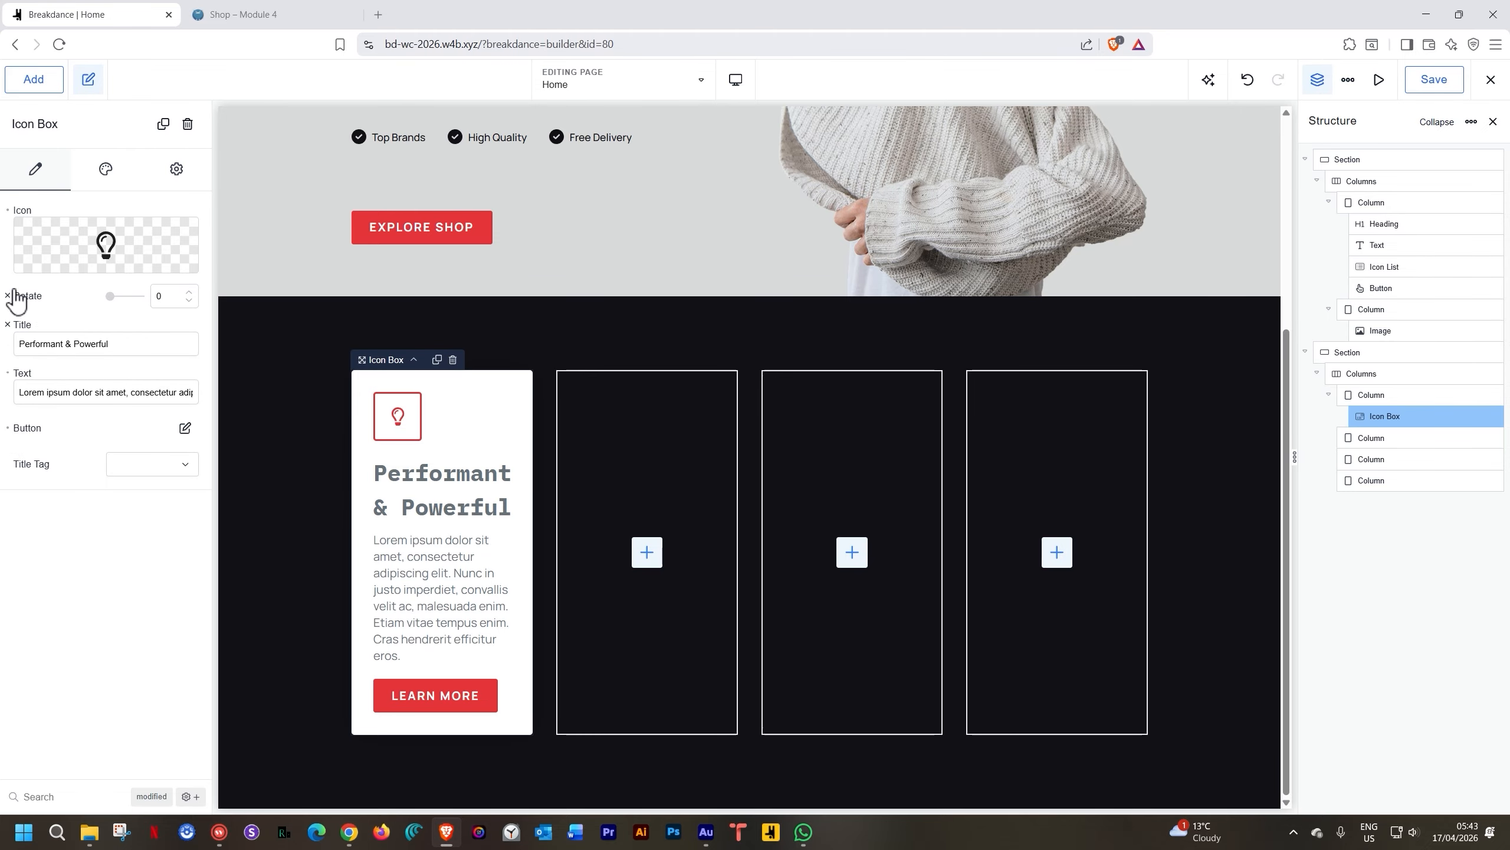
Browse the Icon Box's Design and Content settings, toggling the modified-properties filter on and off
{"action": "left_click", "coordinate": [106, 172]}
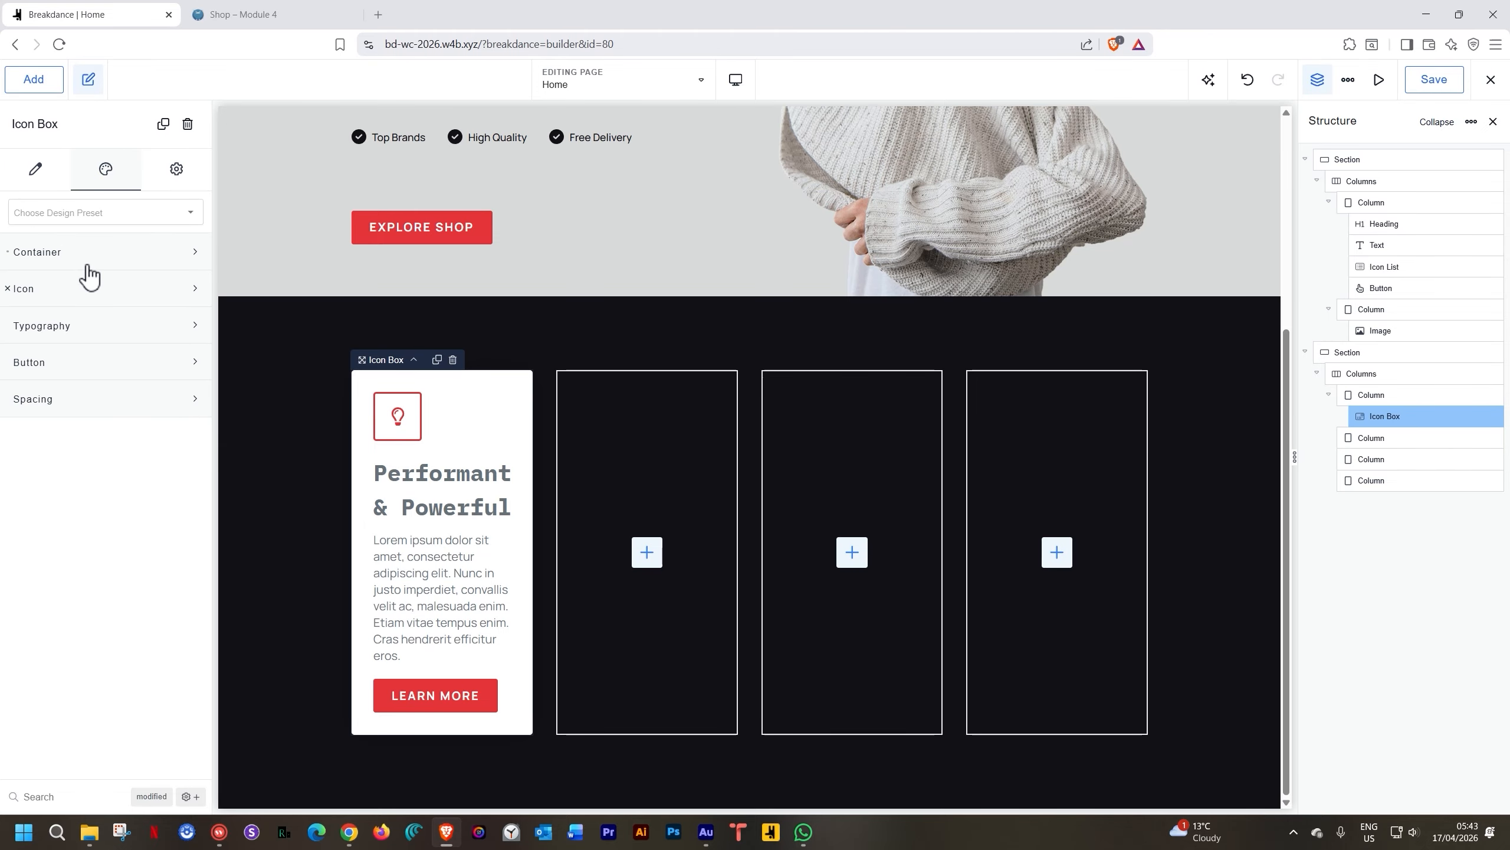
{"action": "left_click", "coordinate": [69, 256]}
{"action": "left_click", "coordinate": [68, 256]}
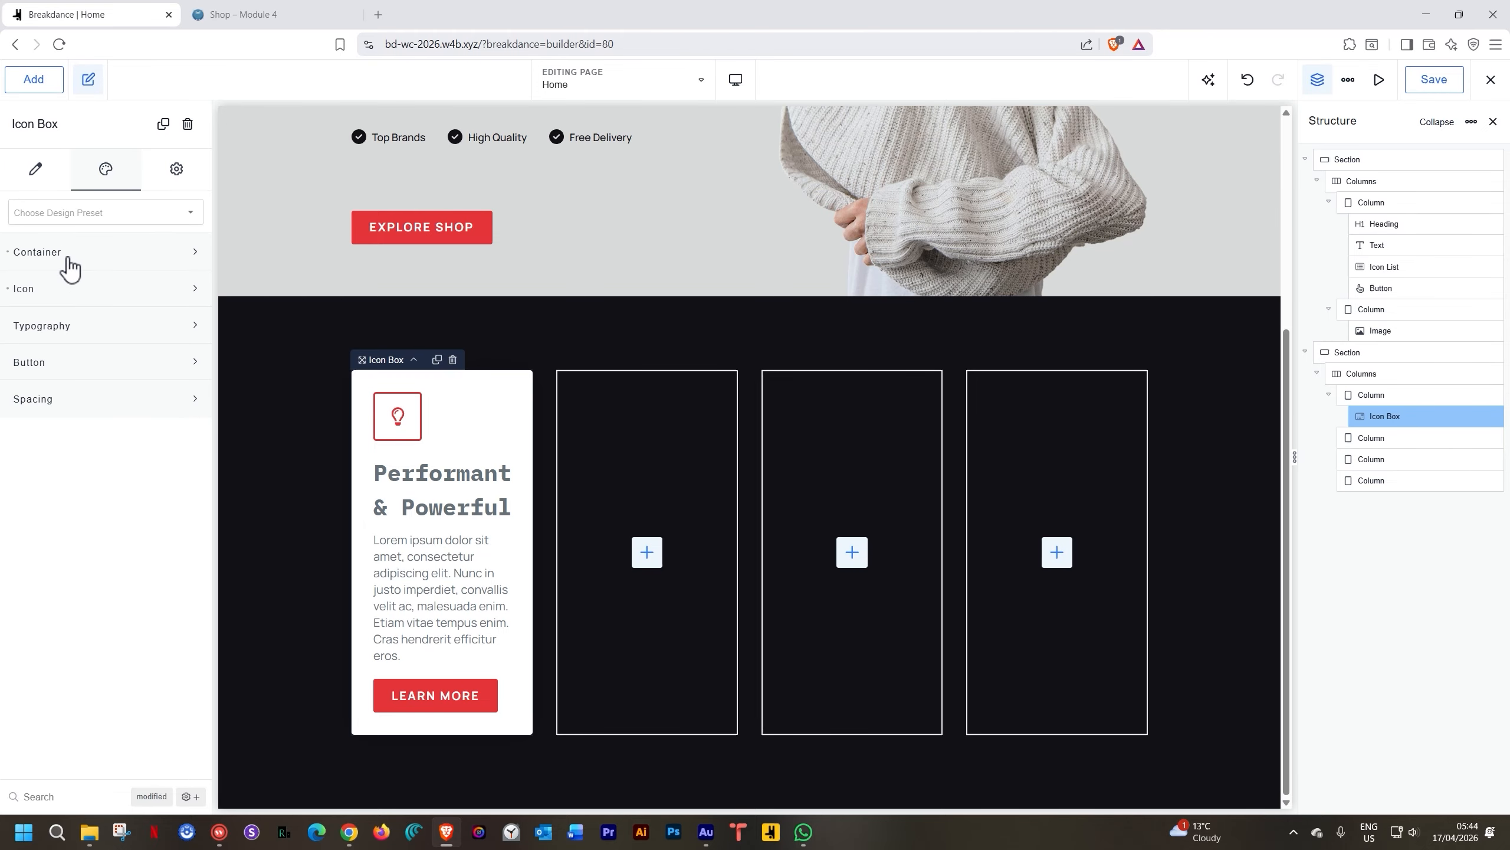
{"action": "left_click", "coordinate": [55, 174]}
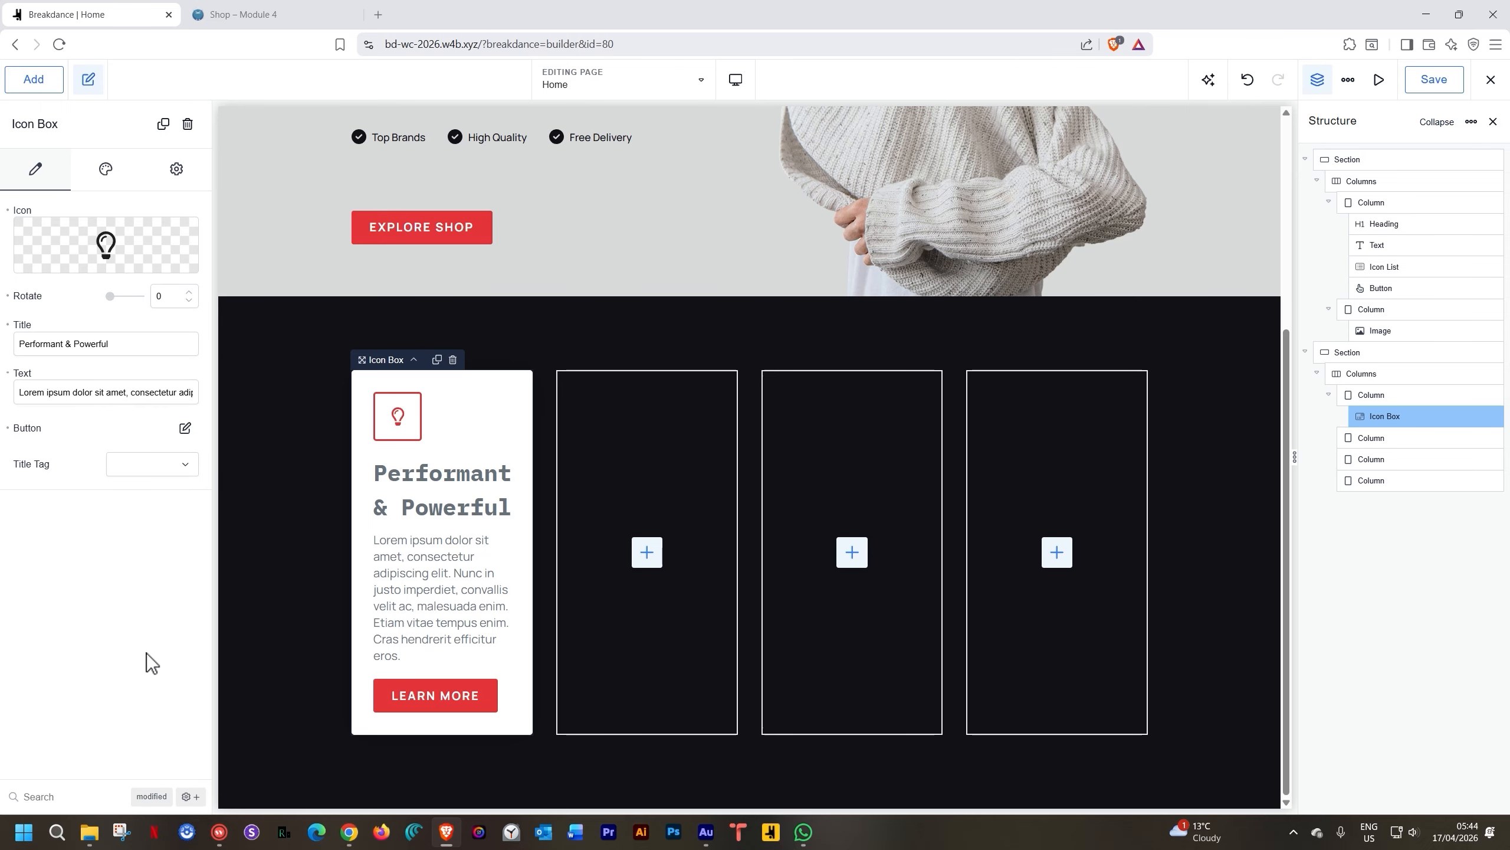
{"action": "left_click", "coordinate": [152, 795]}
{"action": "scroll", "coordinate": [105, 546], "scroll_direction": "down", "scroll_amount": 6}
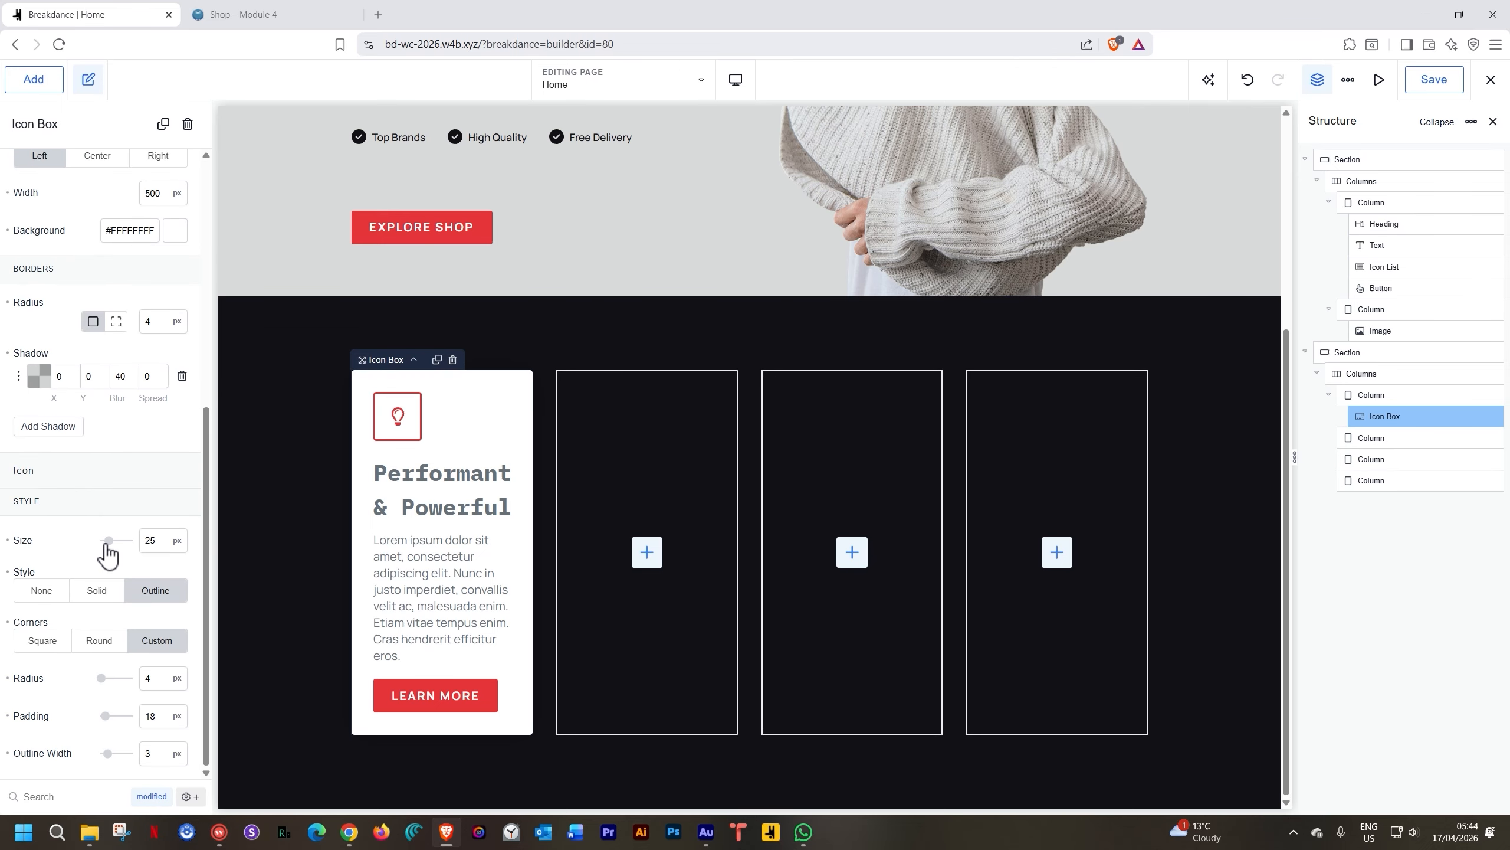
{"action": "scroll", "coordinate": [105, 543], "scroll_direction": "up", "scroll_amount": 6}
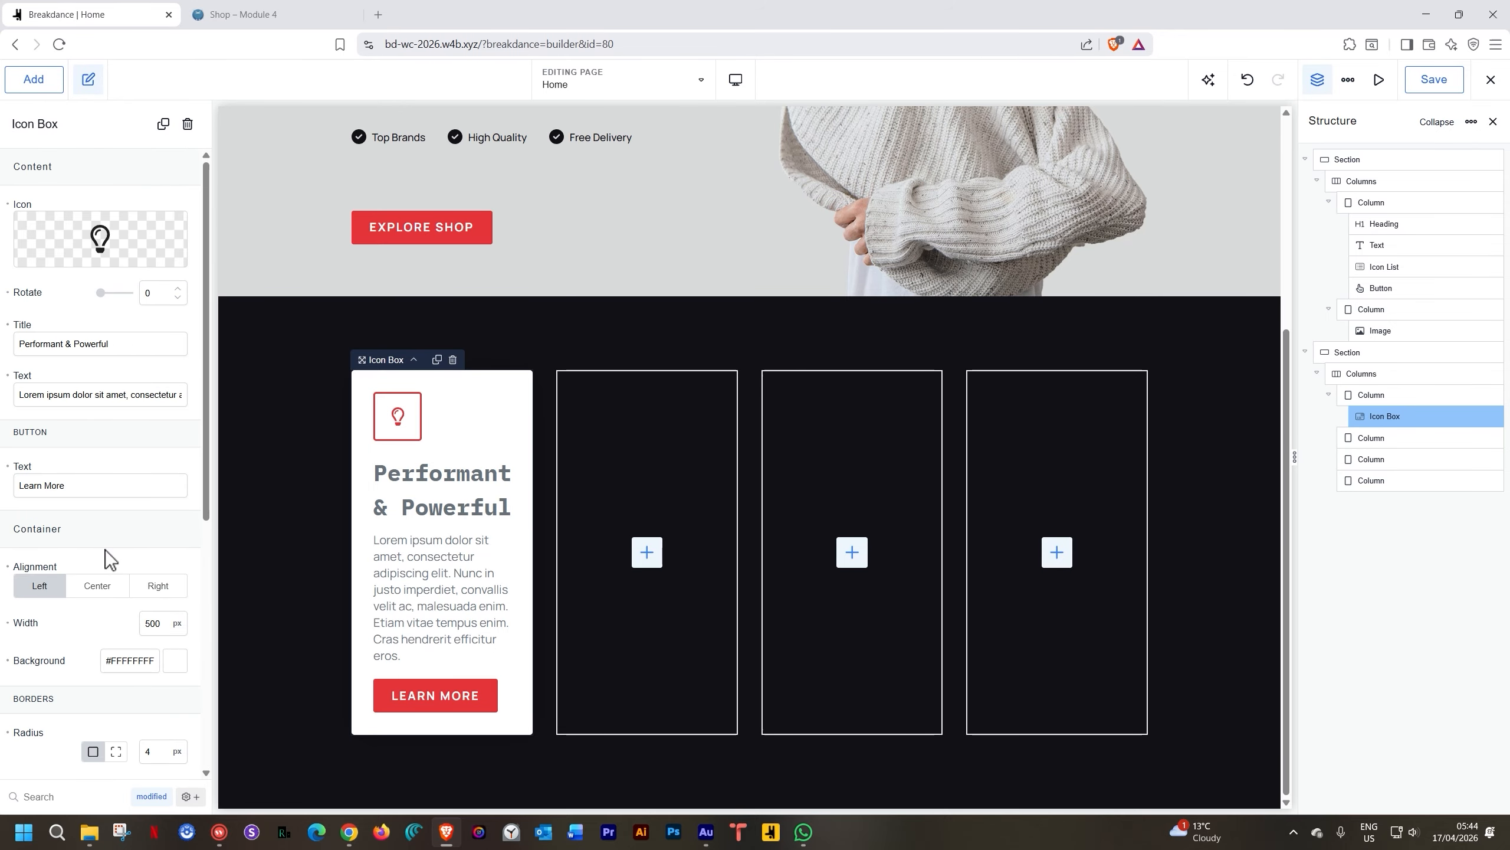
{"action": "left_click", "coordinate": [145, 797]}
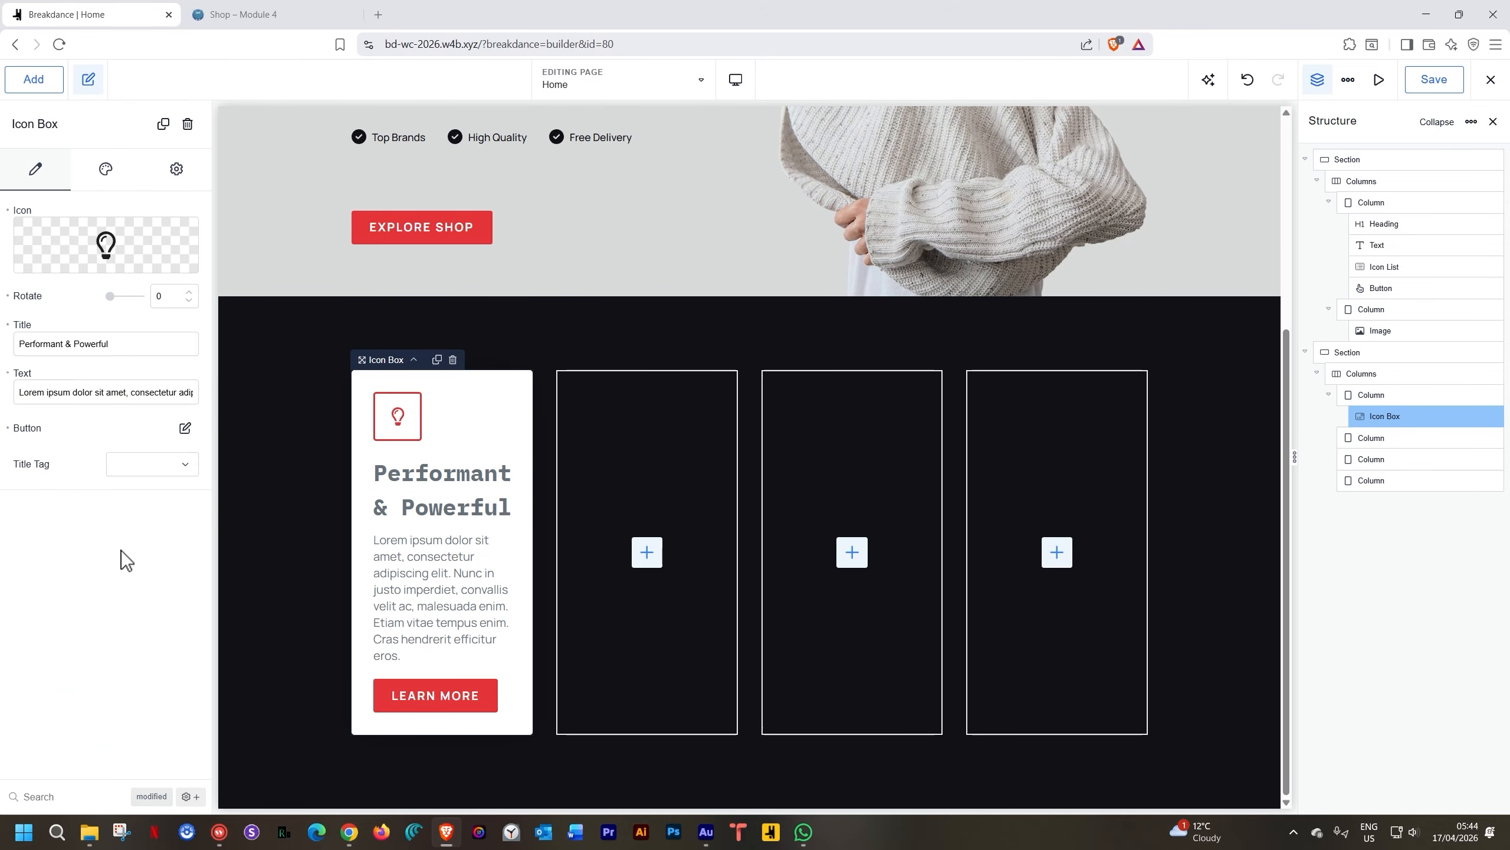
Replace the lightbulb with the 'noun secure payment' icon from My Icons
{"action": "mouse_move", "coordinate": [111, 262]}
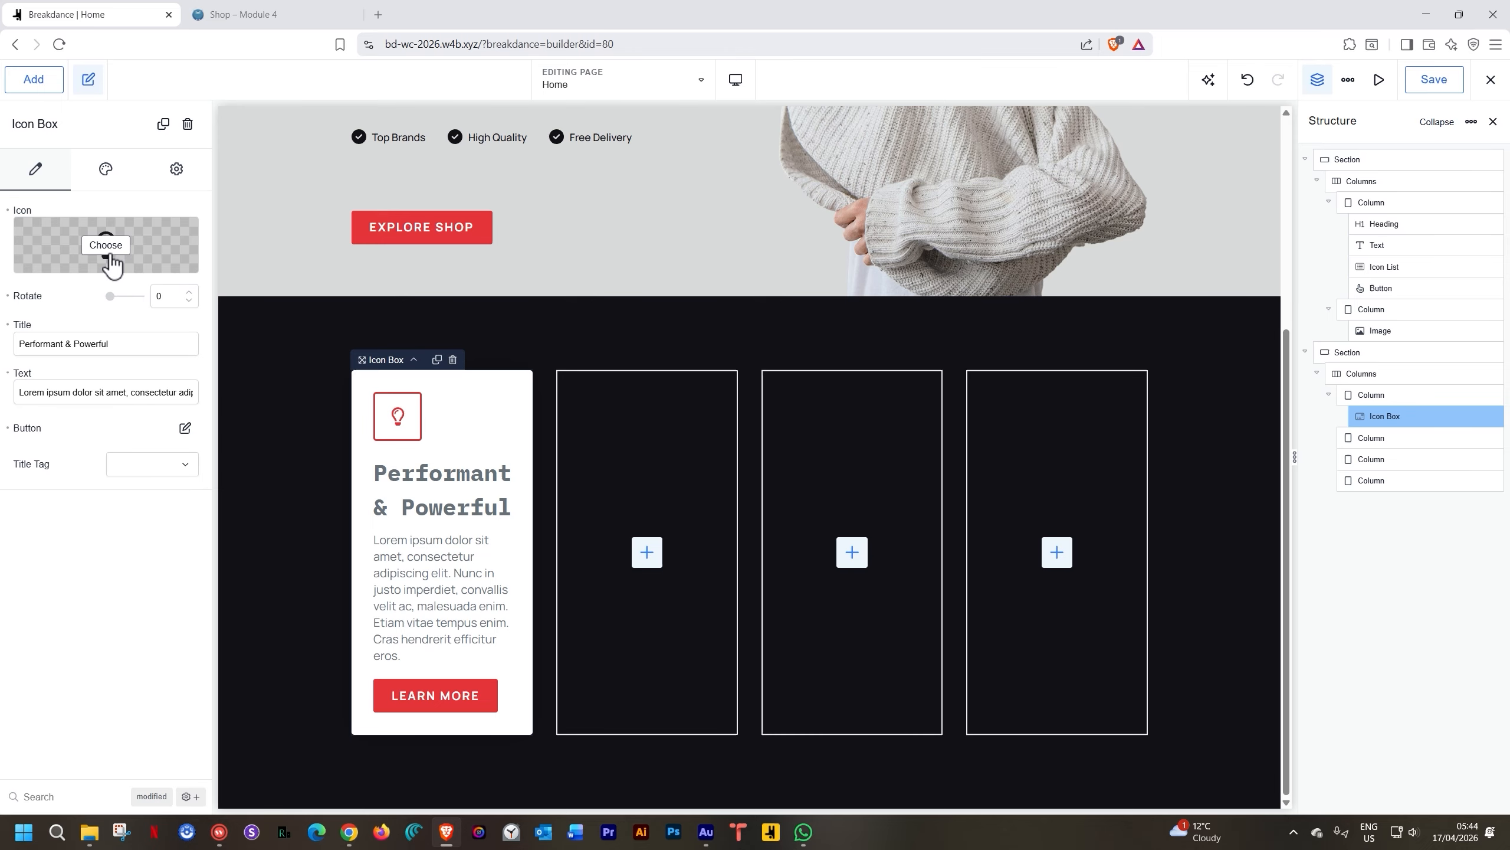
{"action": "left_click", "coordinate": [109, 251]}
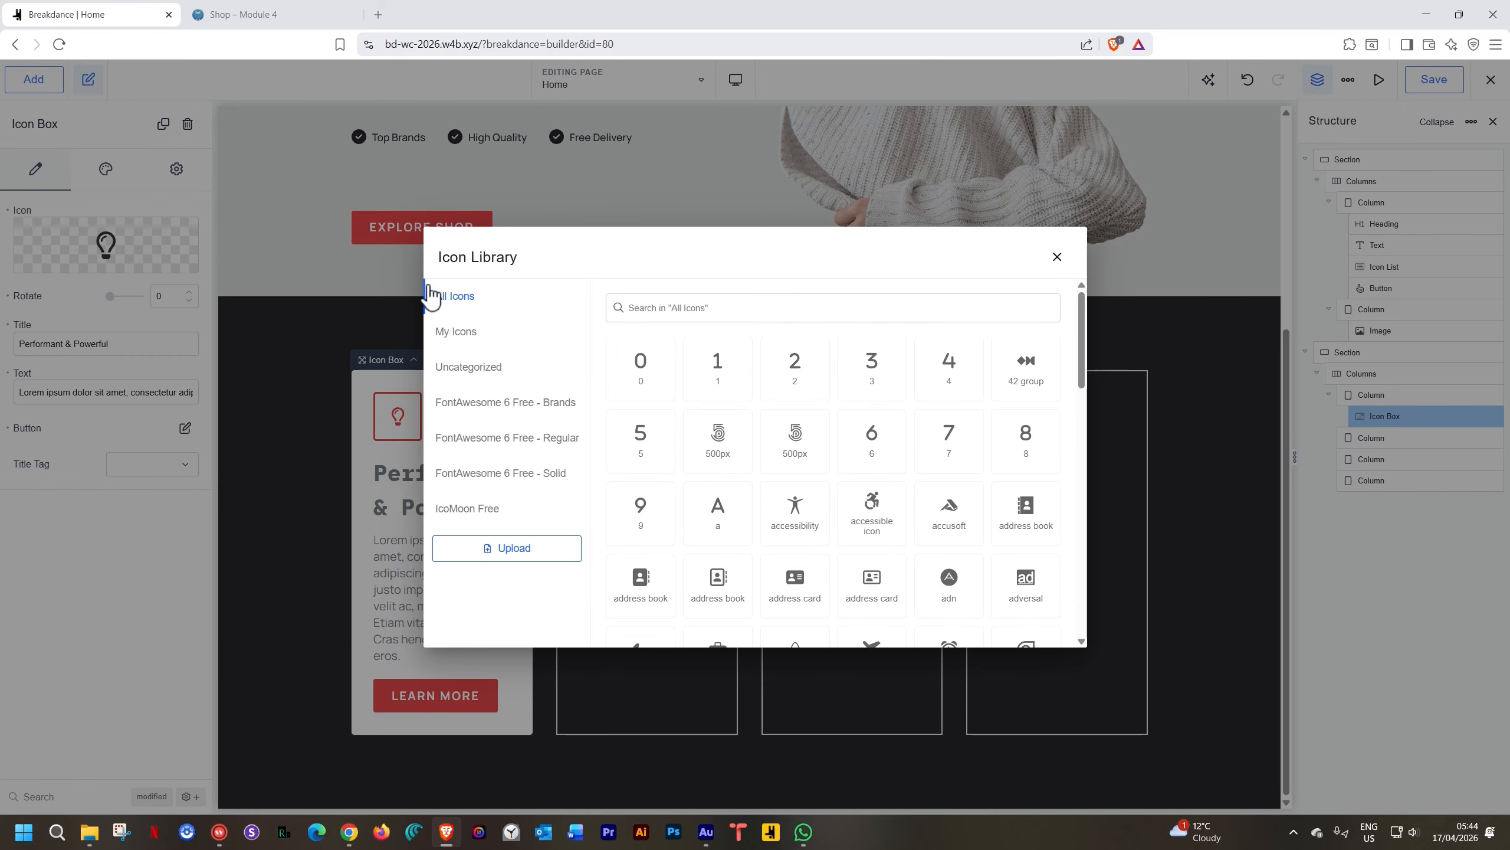
{"action": "left_click", "coordinate": [481, 342]}
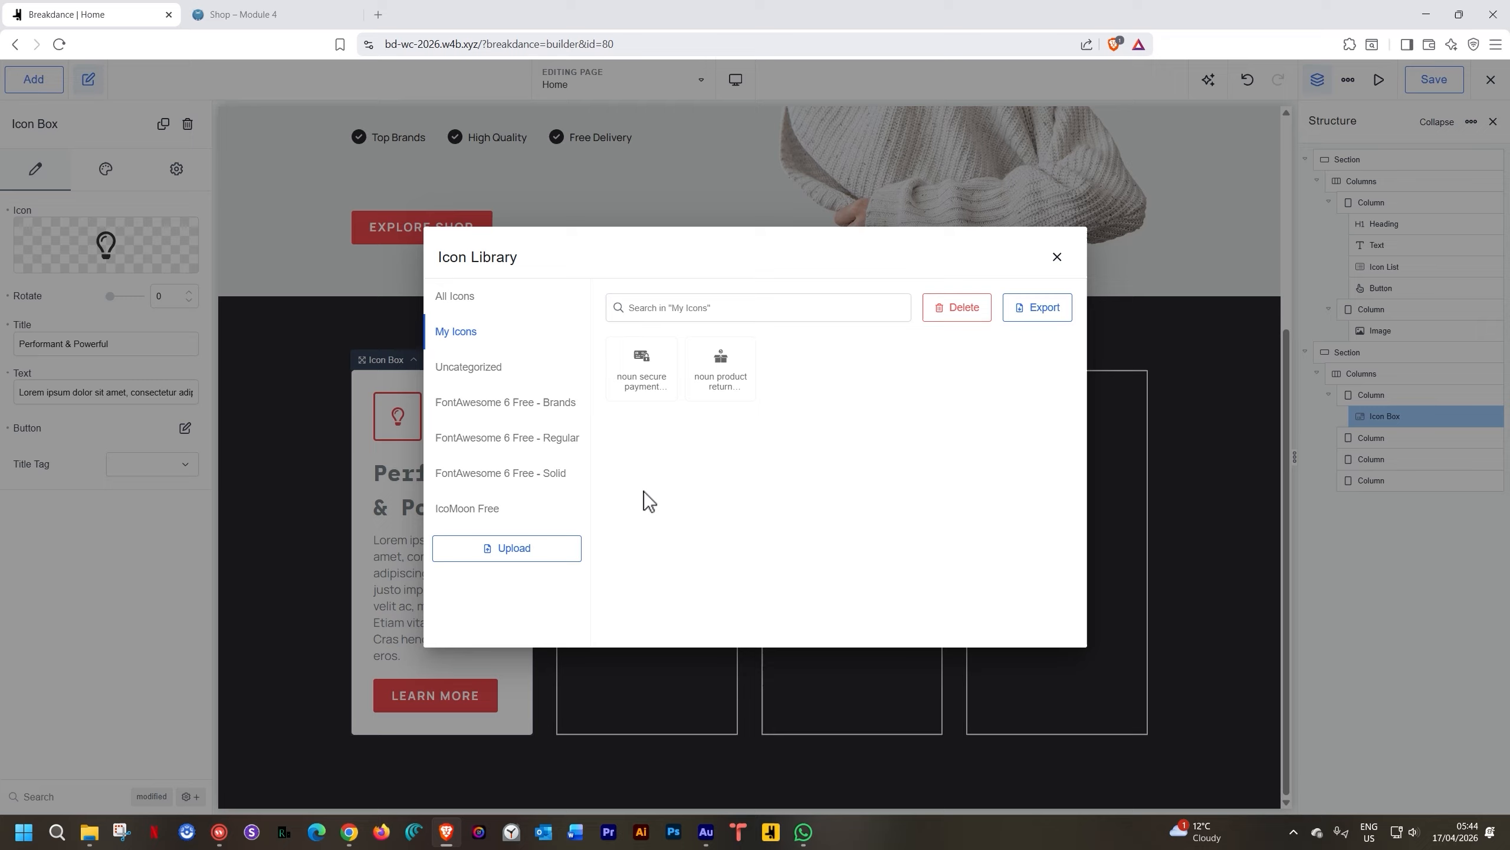
{"action": "left_click", "coordinate": [639, 359]}
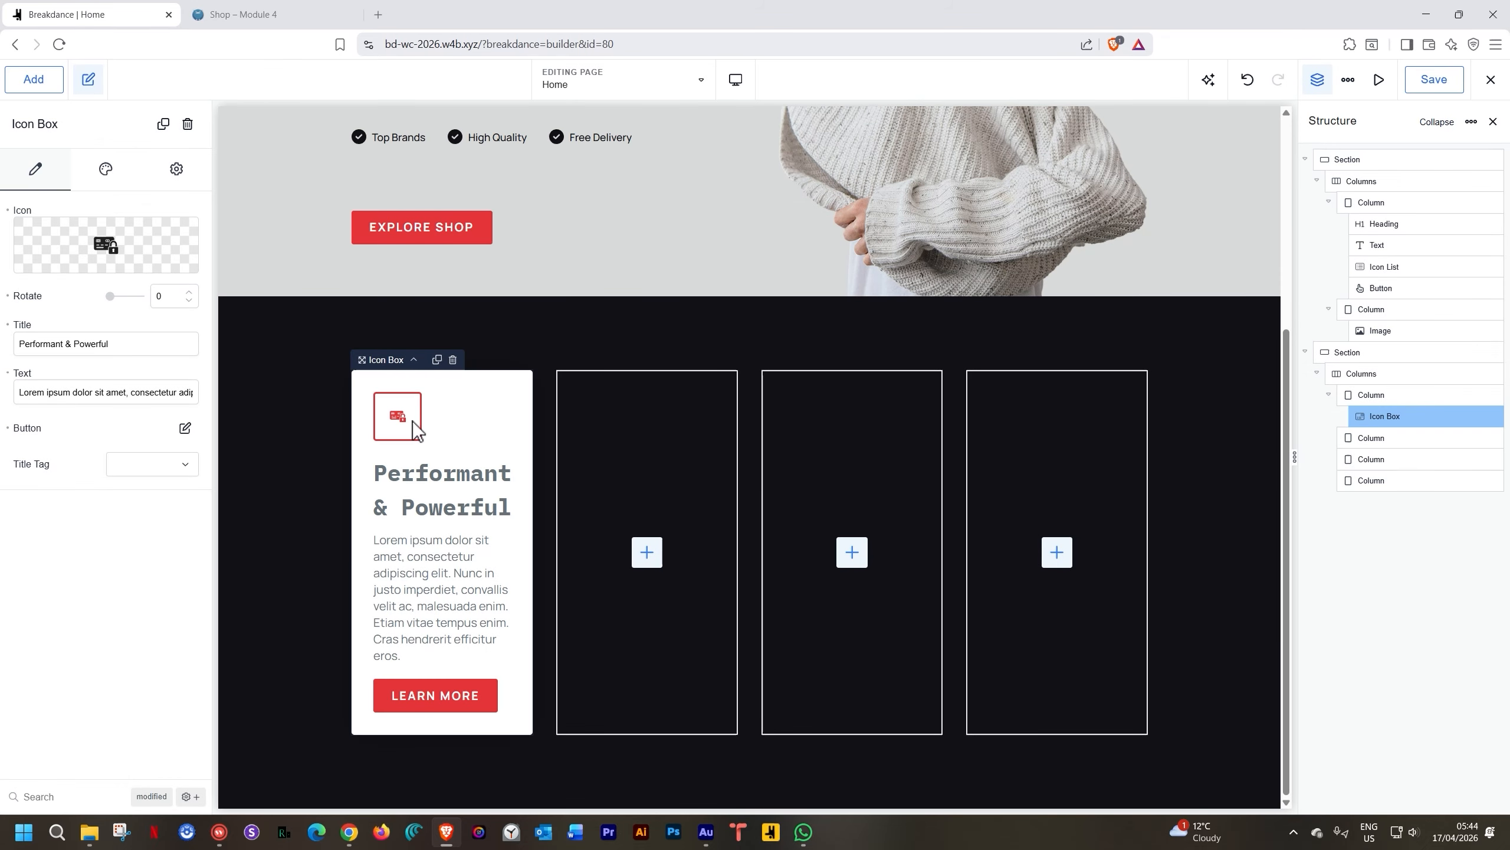
Reset the rotation, then set the title to 'Secure Payments' and text to '100% Safe Payments'
{"action": "left_click", "coordinate": [7, 296]}
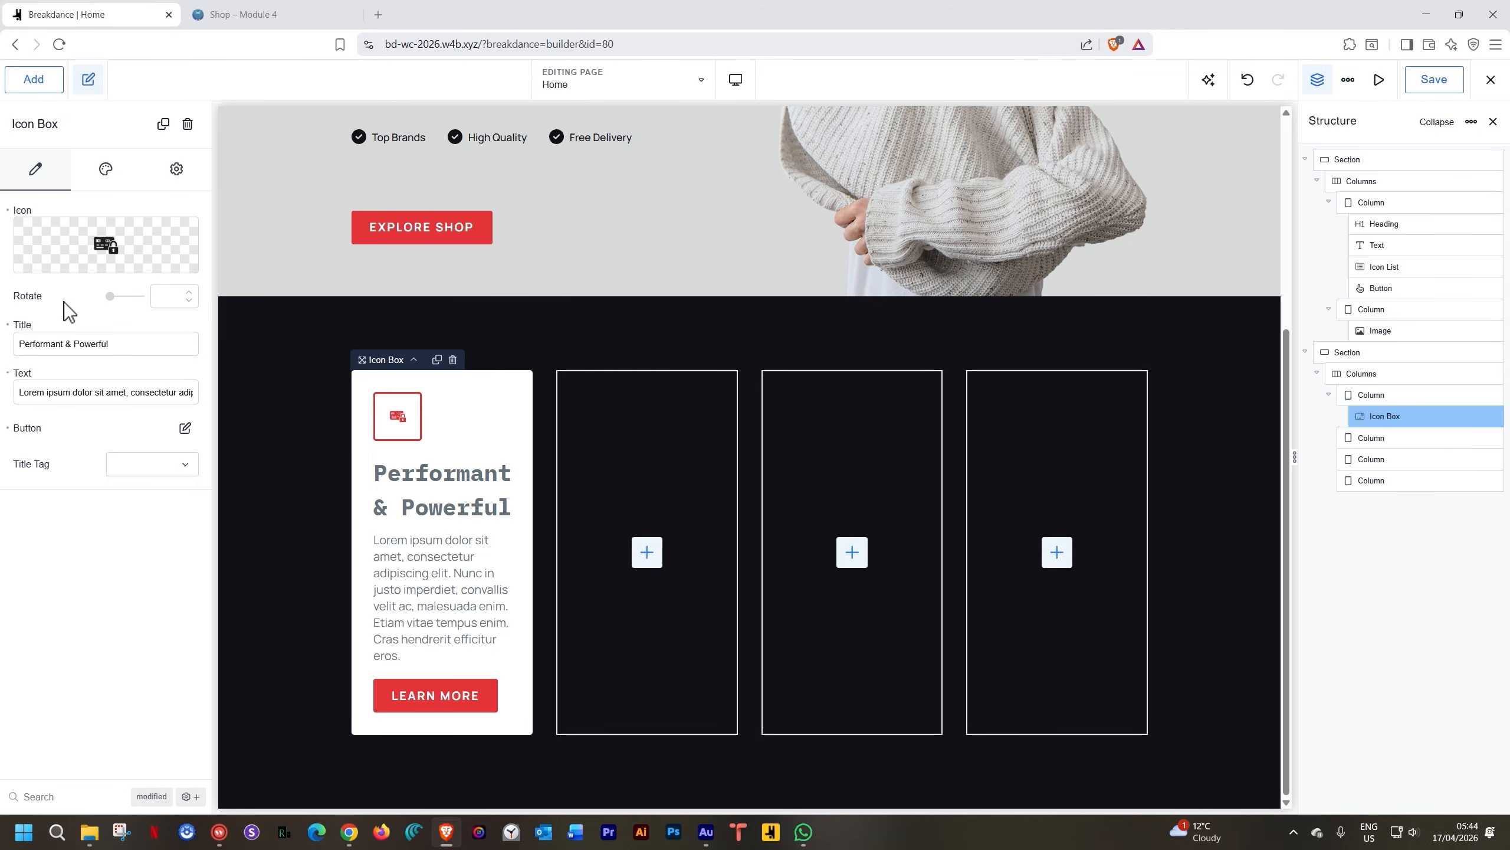
{"action": "triple_click", "coordinate": [71, 343]}
{"action": "type", "text": "Secu"}
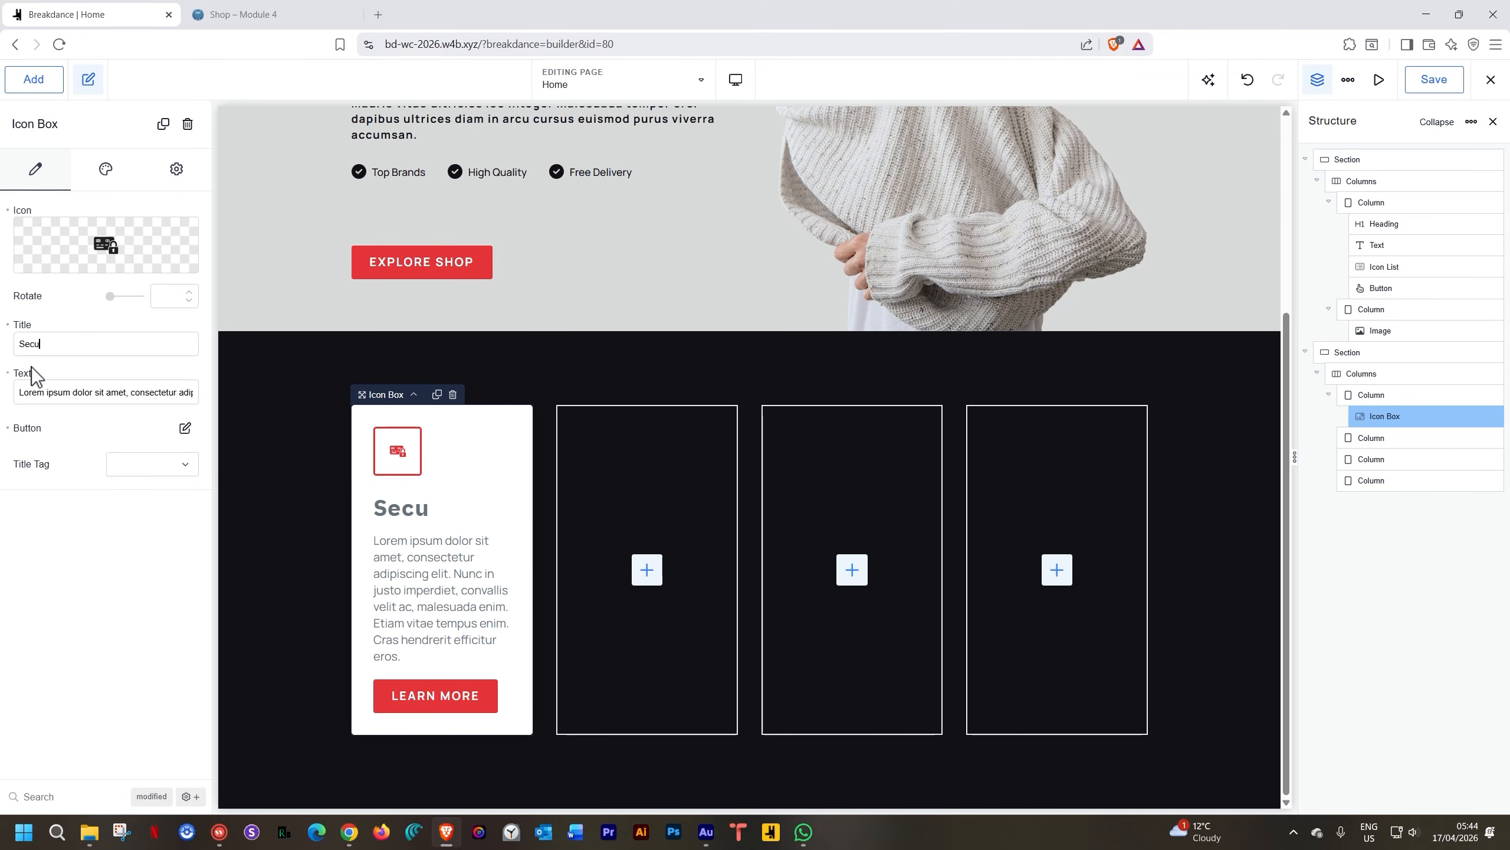
{"action": "type", "text": "re Payments"}
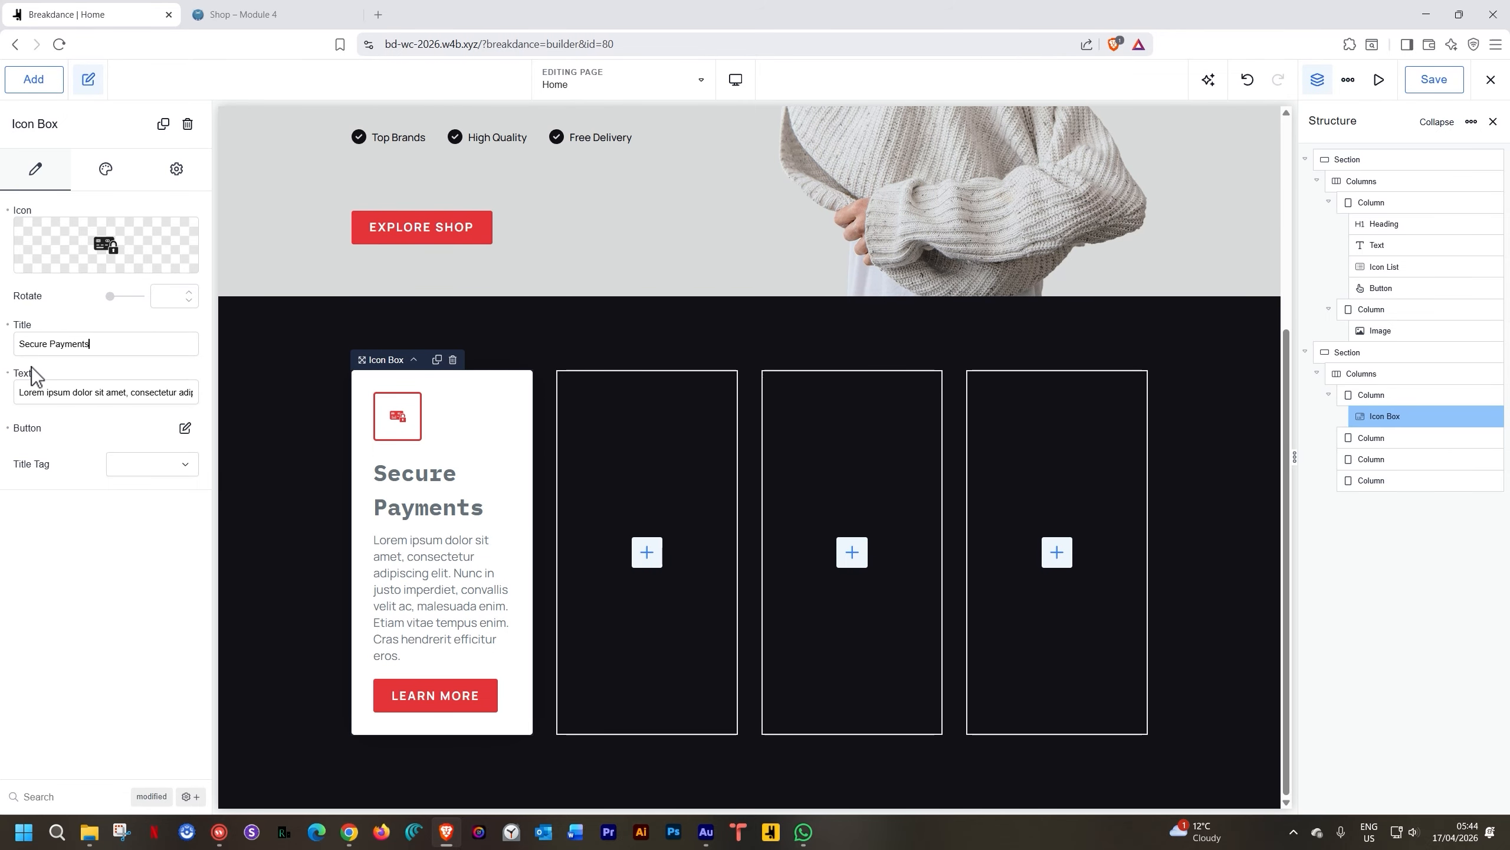
{"action": "triple_click", "coordinate": [38, 390]}
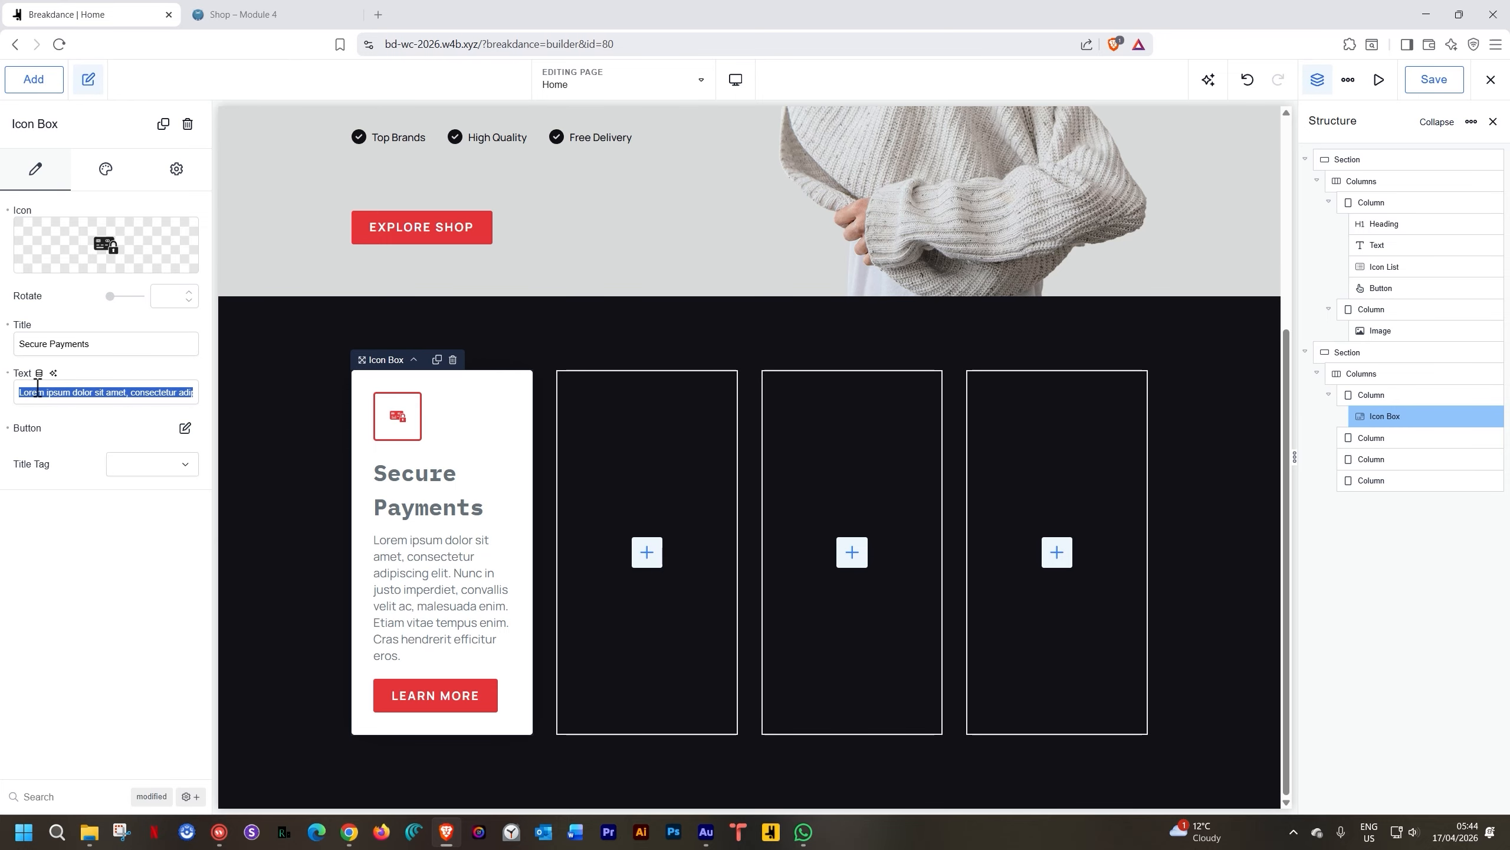
{"action": "type", "text": "100%"}
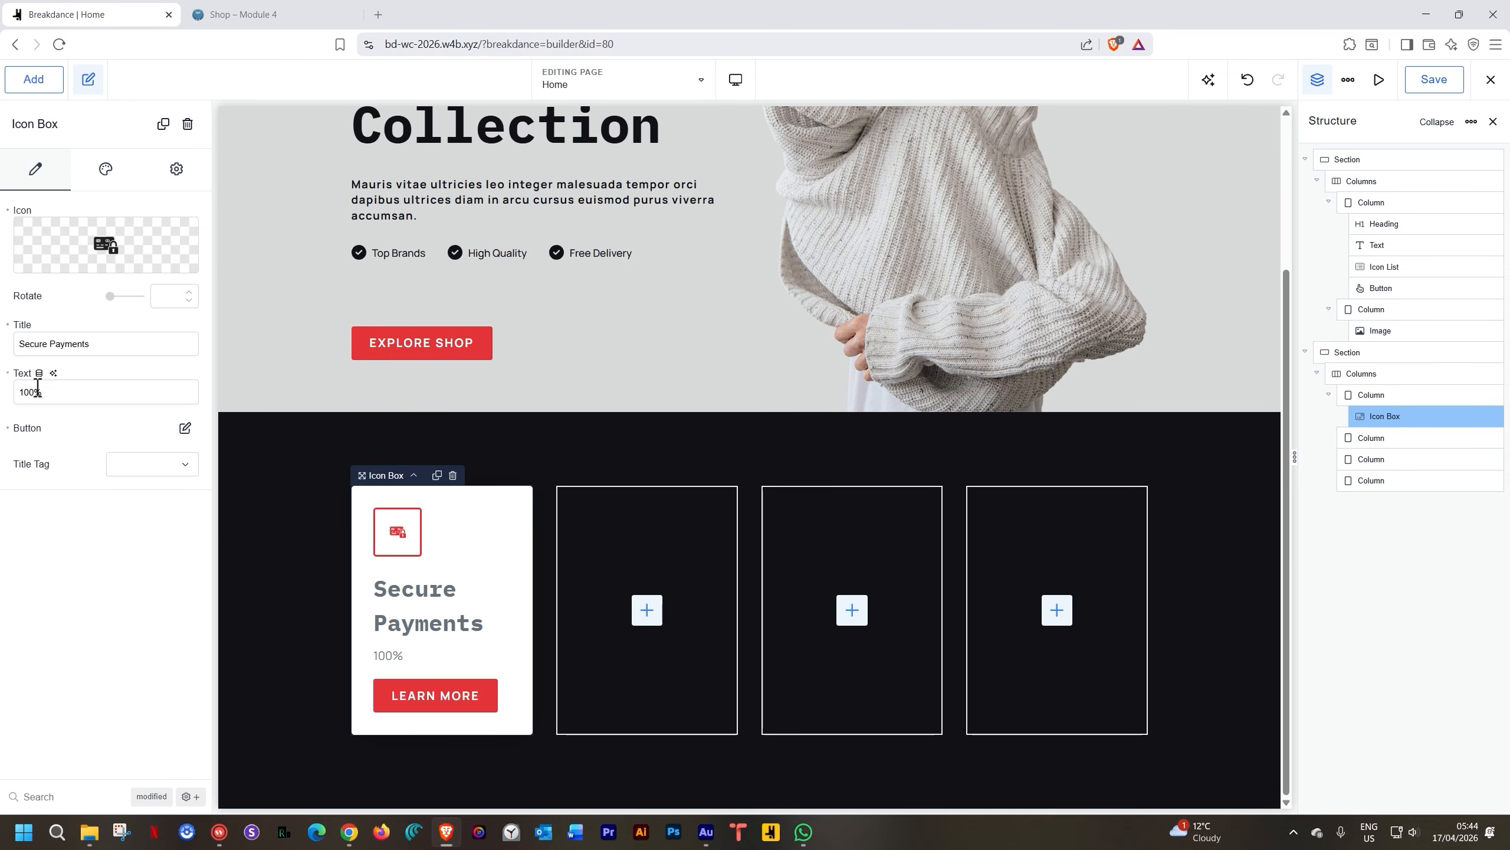
{"action": "type", "text": " Safe Payments"}
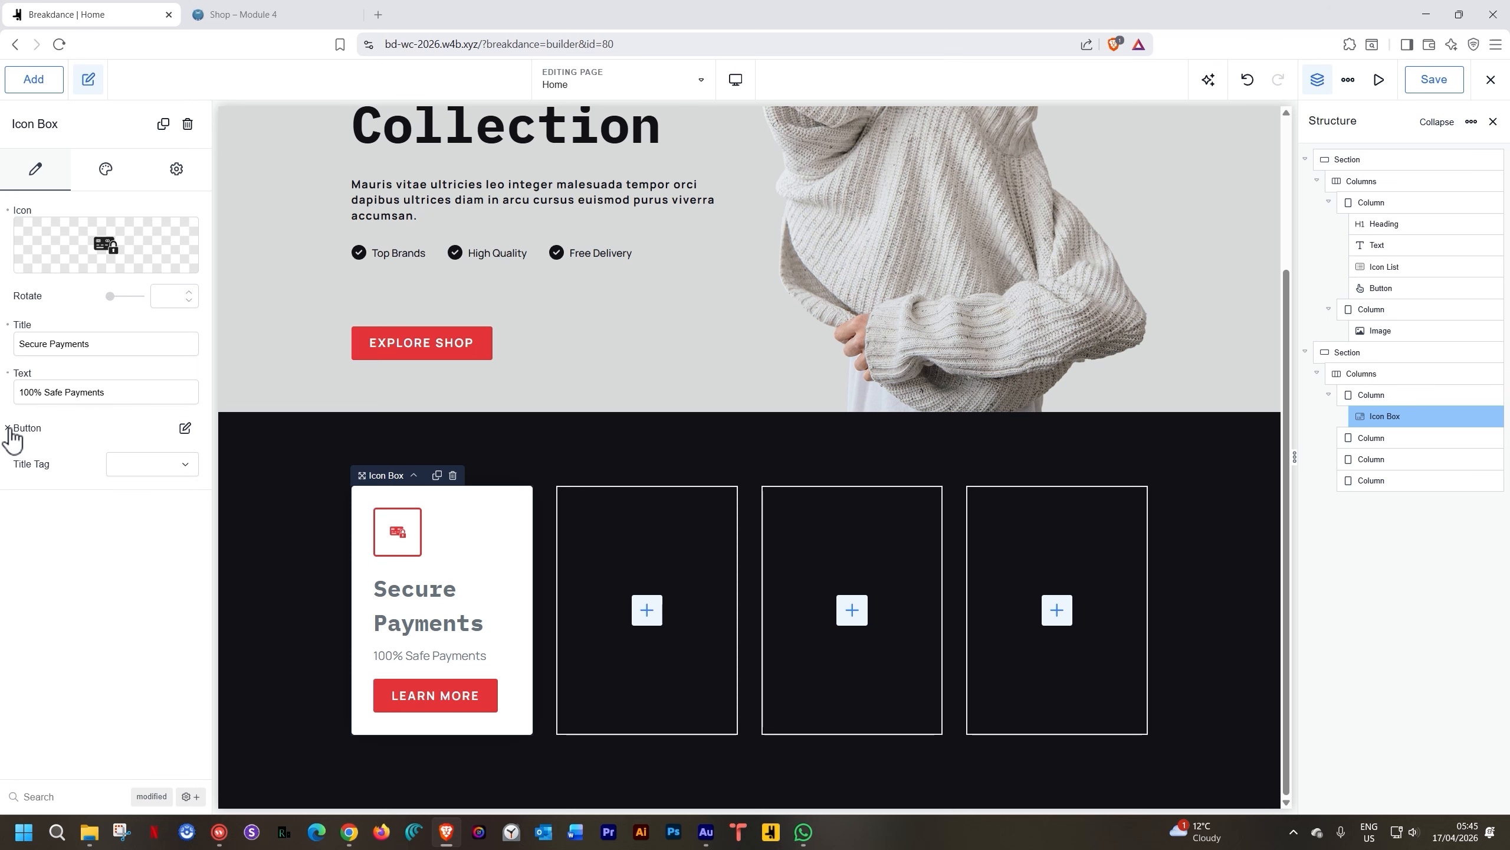
Remove the LEARN MORE button from the card
{"action": "left_click", "coordinate": [8, 427]}
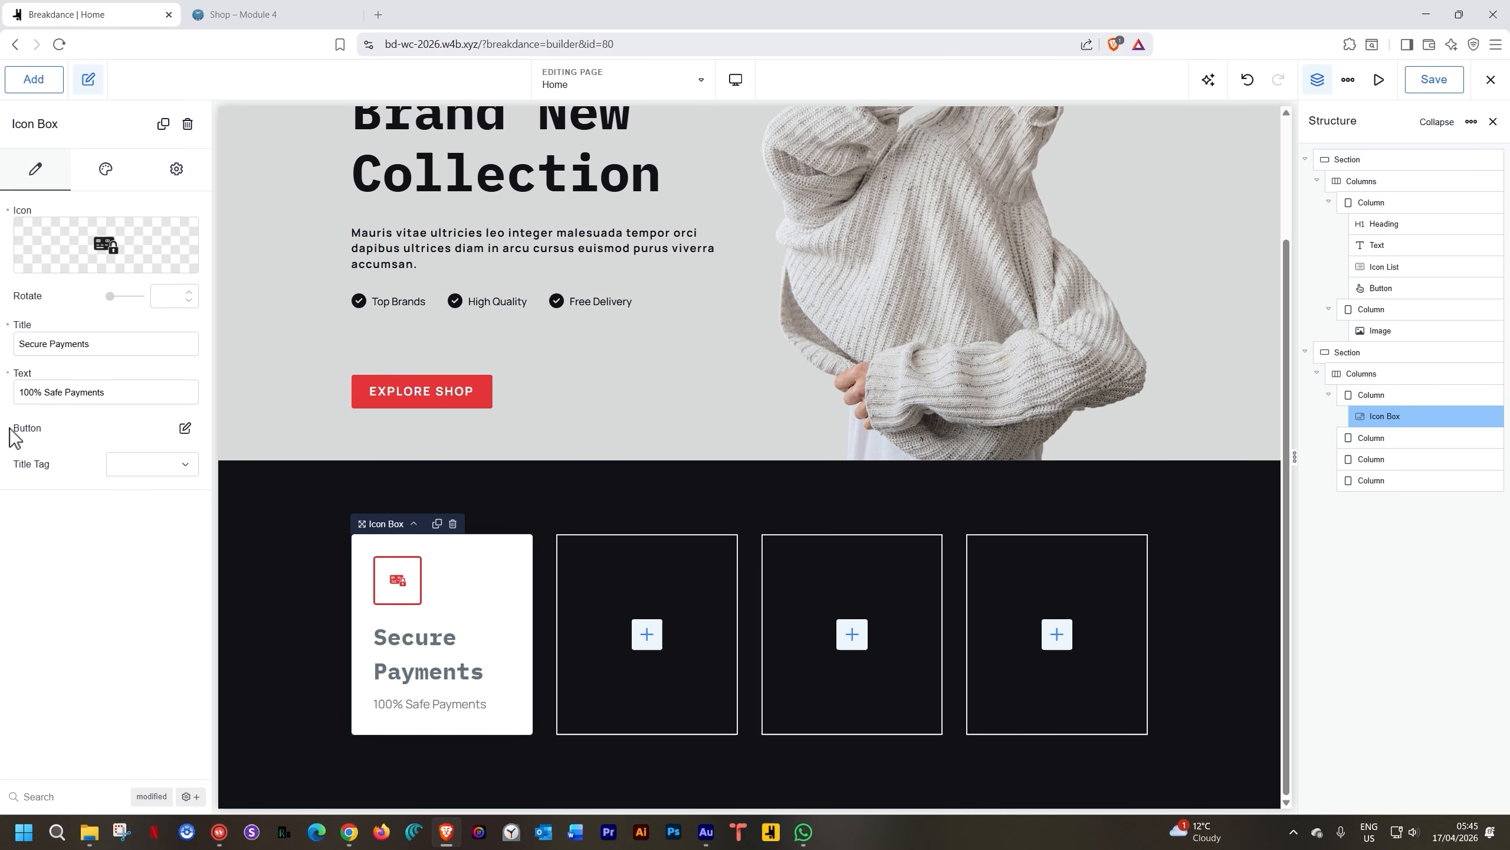
{"action": "left_click", "coordinate": [184, 428]}
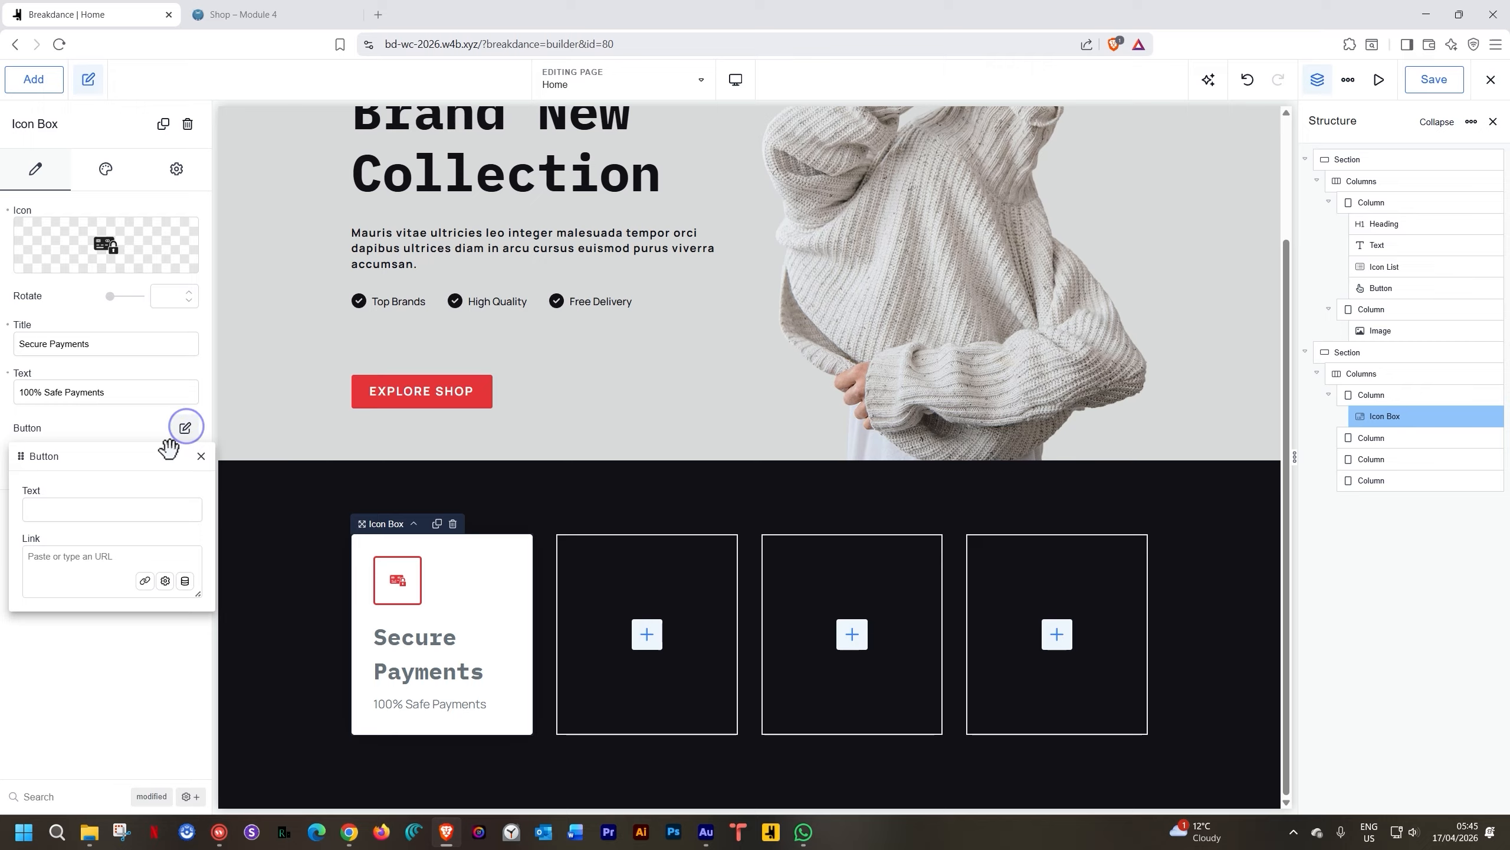
{"action": "left_click", "coordinate": [60, 514]}
{"action": "type", "text": "dl;jkd;al"}
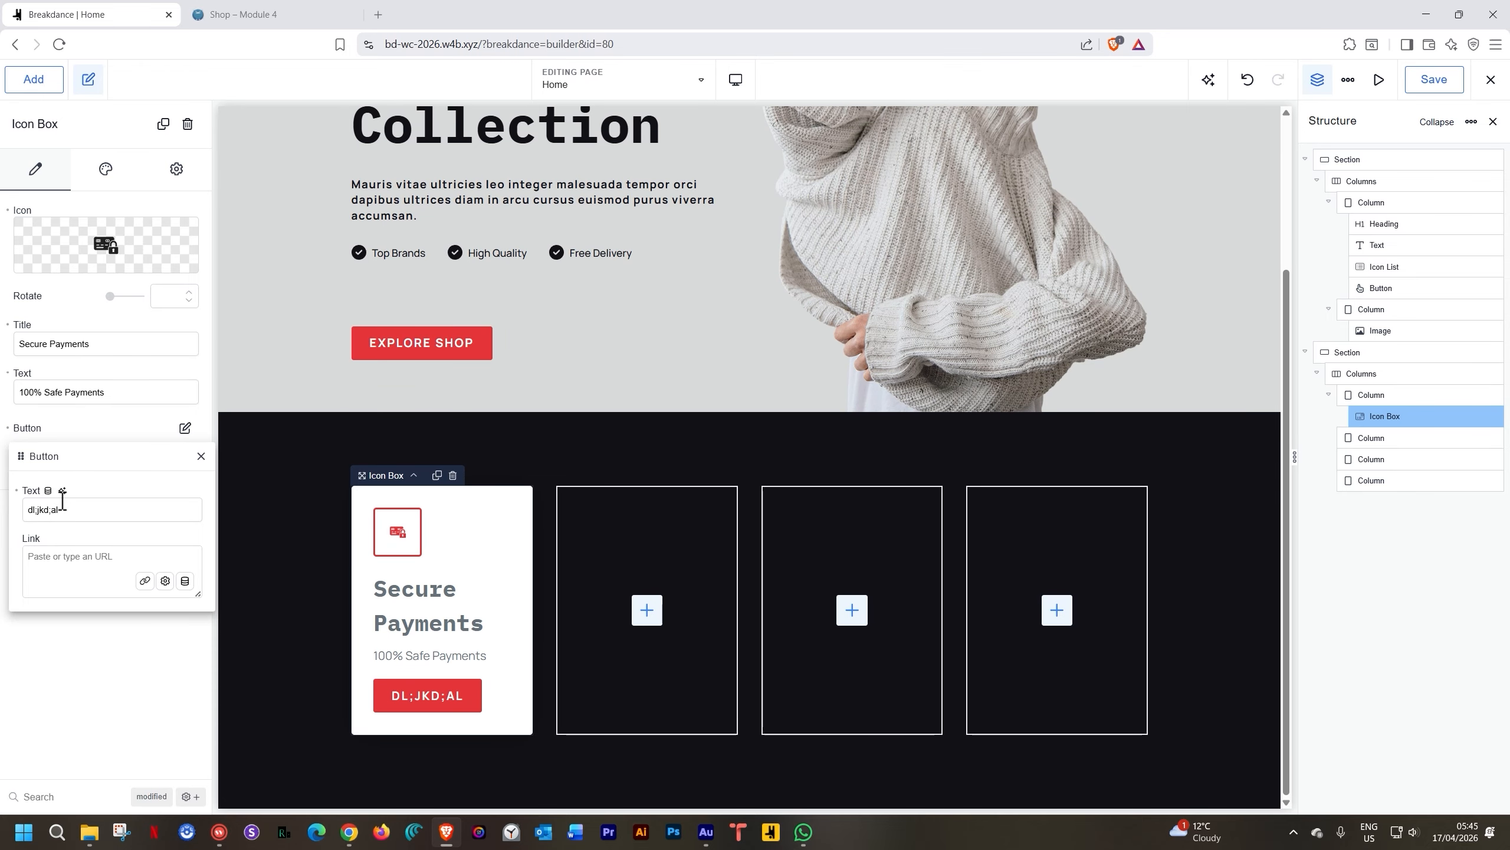
{"action": "left_click", "coordinate": [201, 456]}
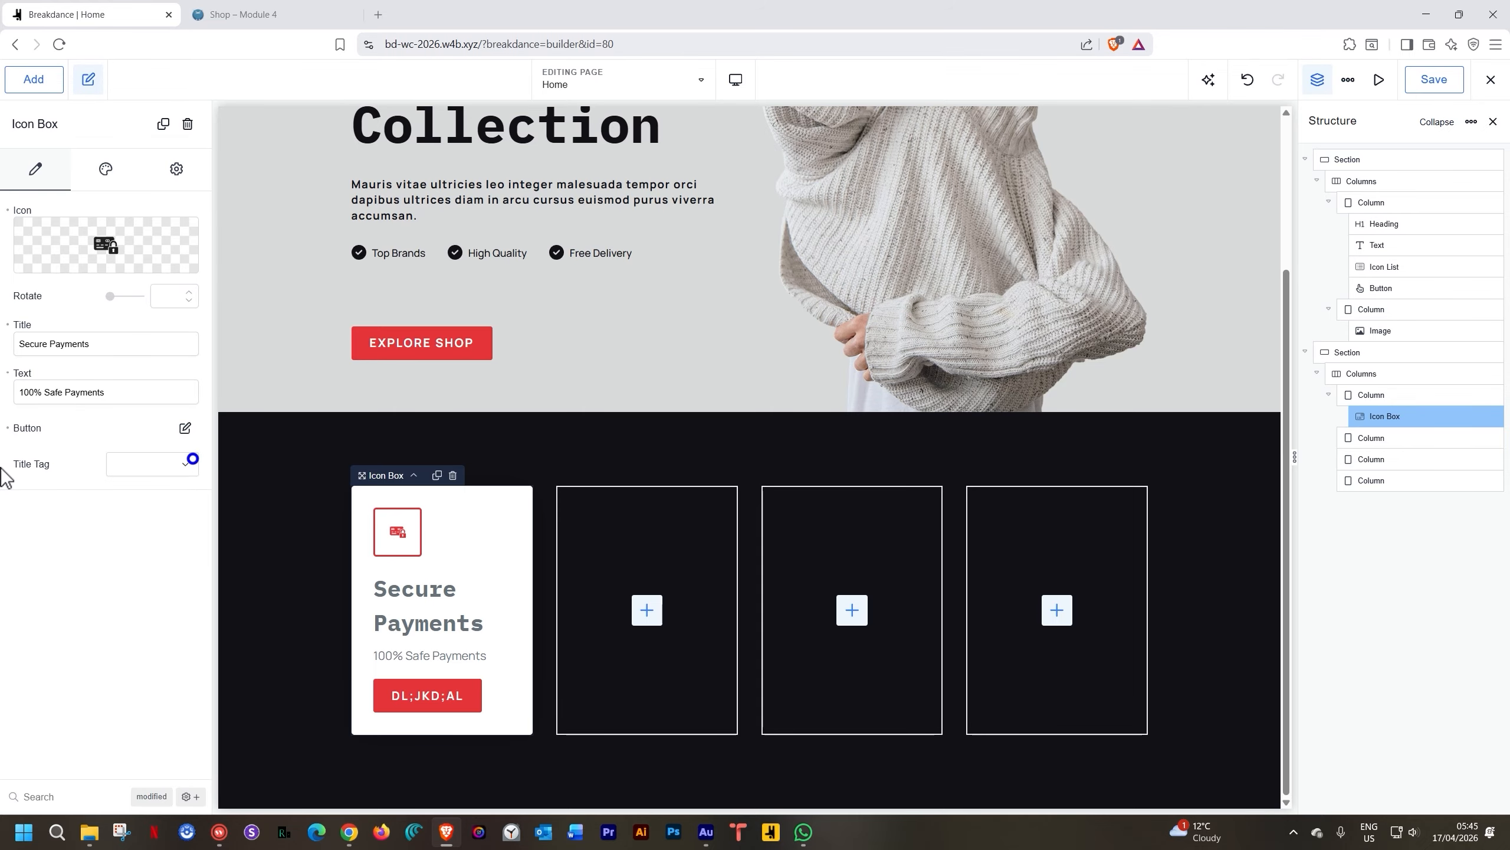
{"action": "left_click", "coordinate": [8, 427]}
{"action": "left_click", "coordinate": [185, 464]}
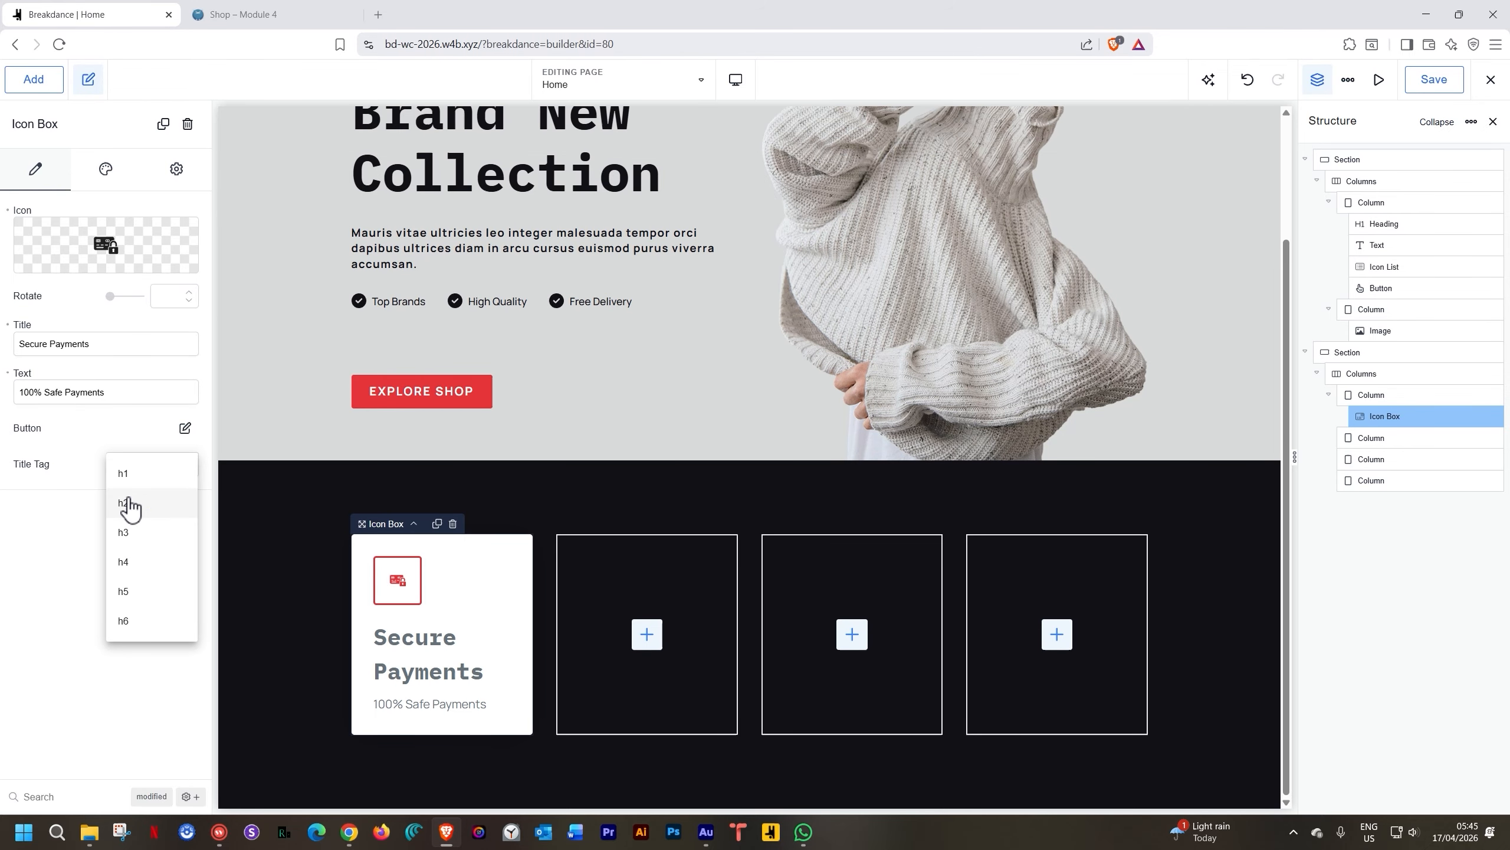
{"action": "left_click", "coordinate": [78, 446]}
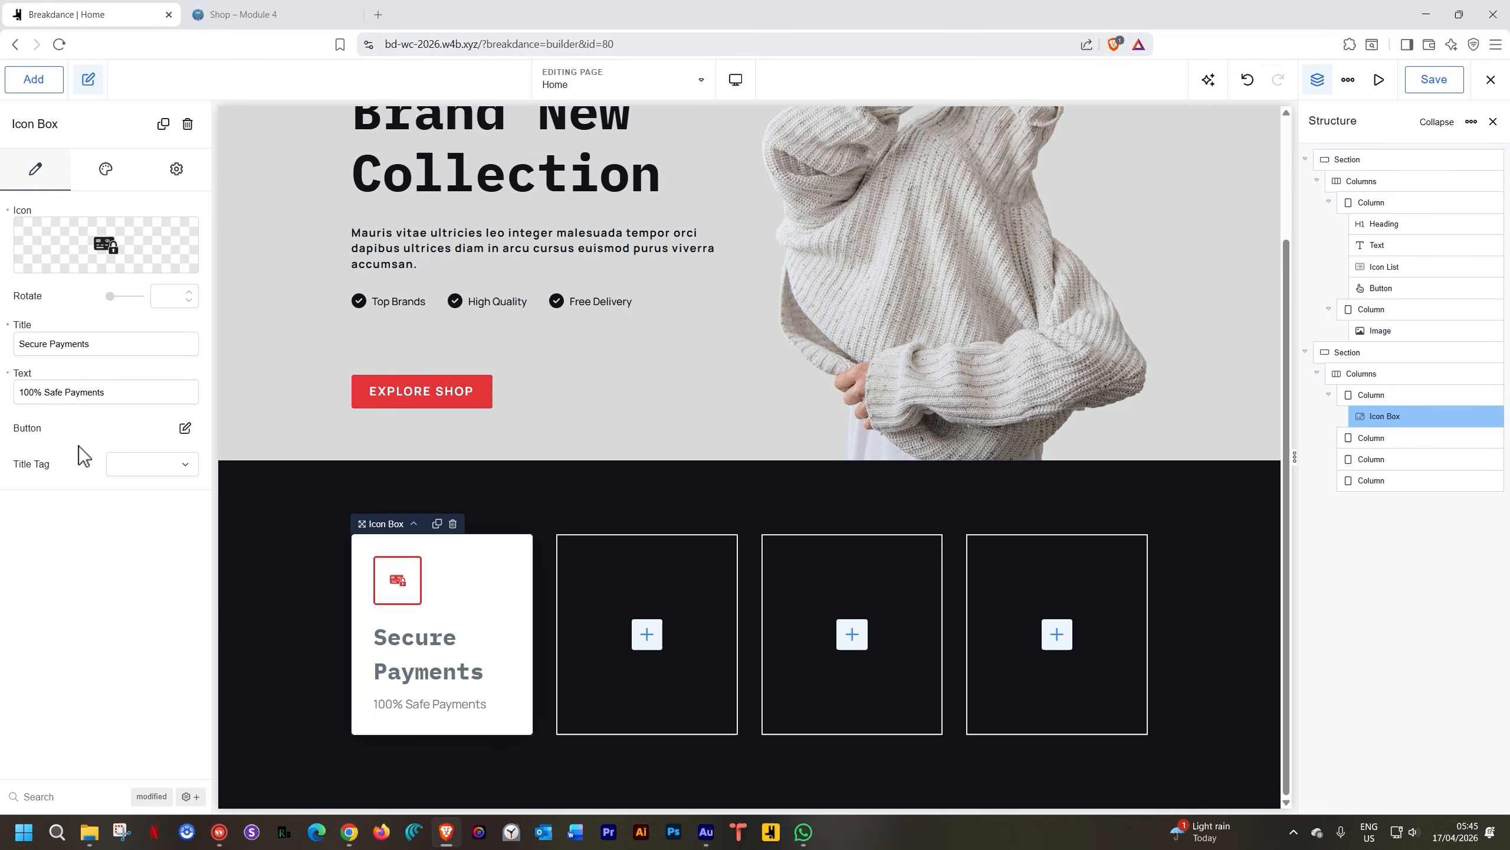
Reset the card's Container design (alignment, width, white background) and the icon's bordered frame
{"action": "left_click", "coordinate": [106, 171]}
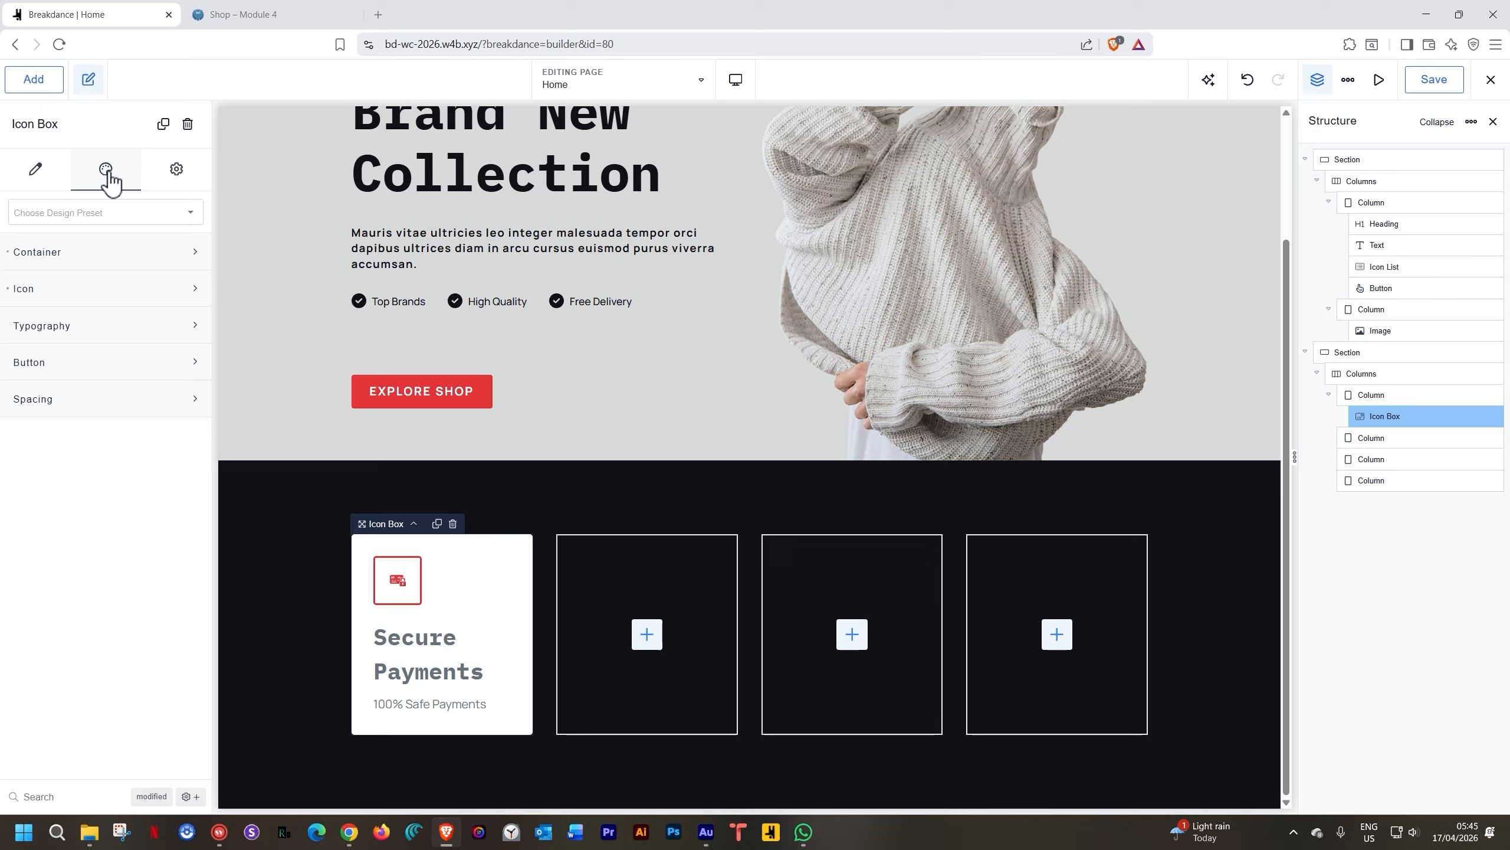
{"action": "left_click", "coordinate": [30, 257]}
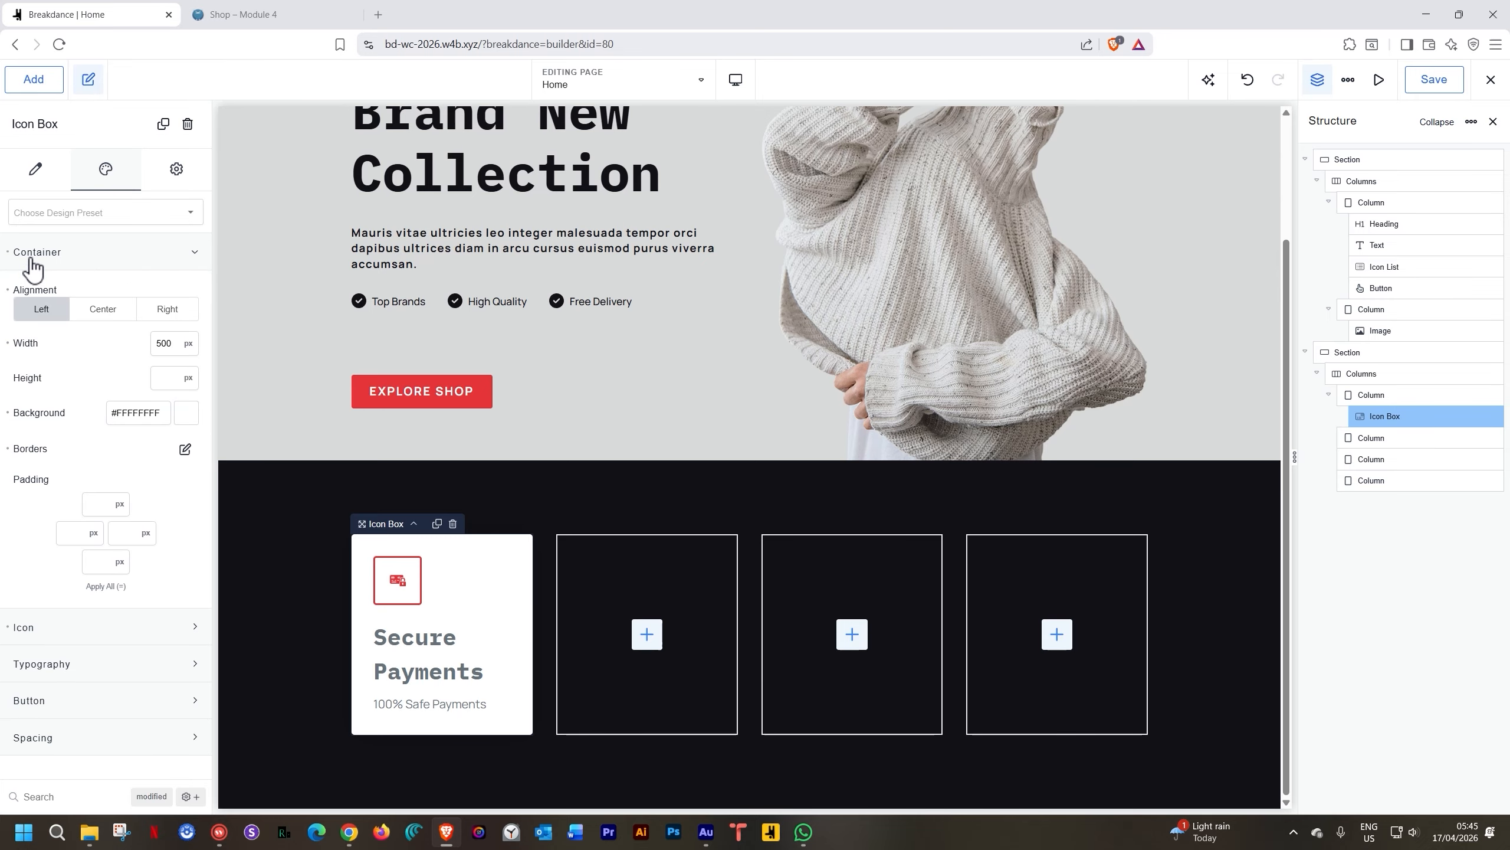
{"action": "mouse_move", "coordinate": [7, 344]}
{"action": "left_click", "coordinate": [8, 254]}
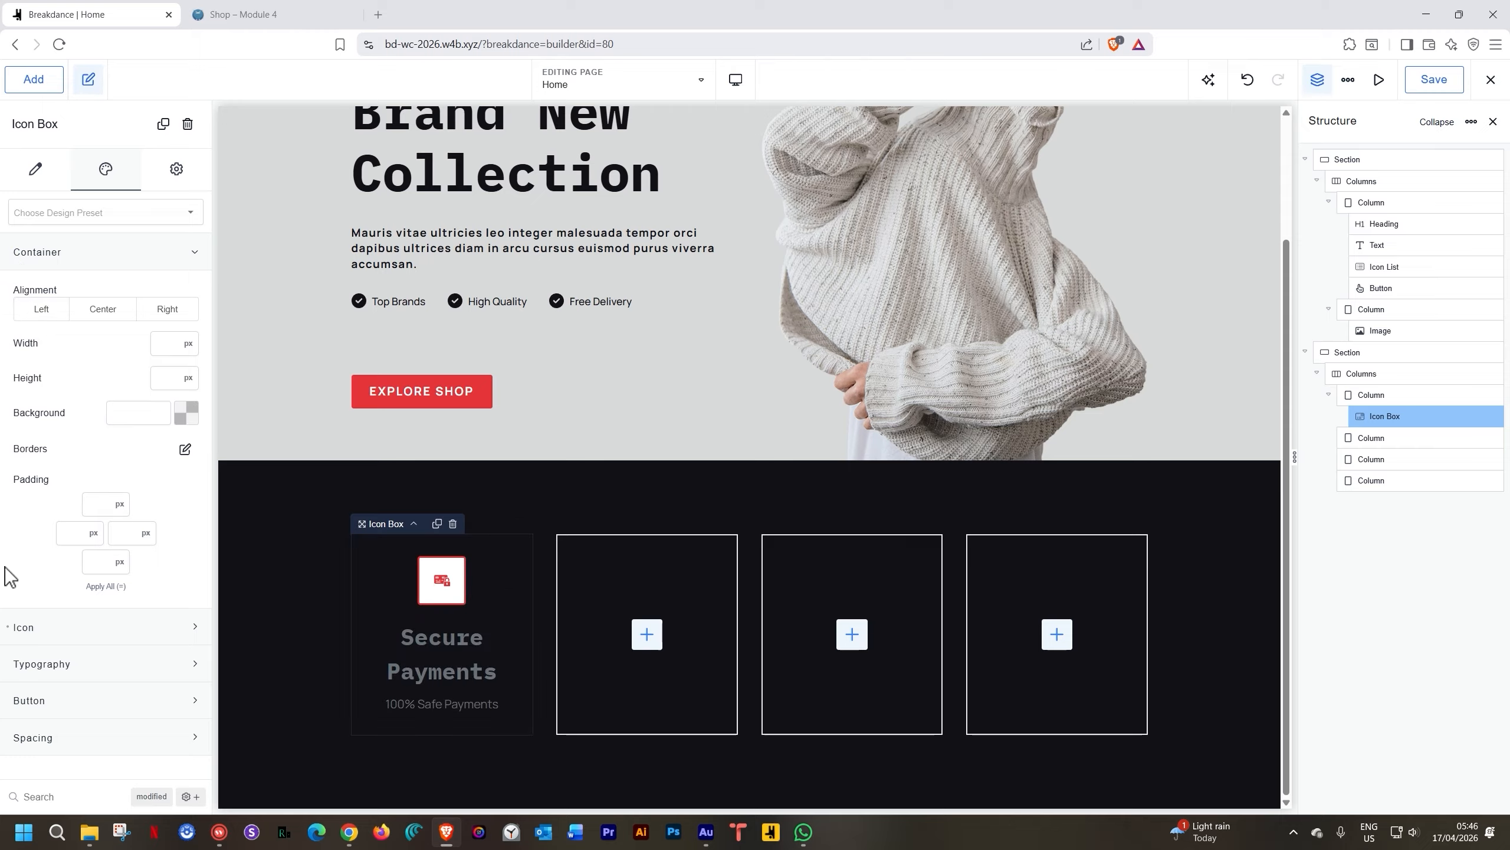
{"action": "left_click", "coordinate": [8, 629]}
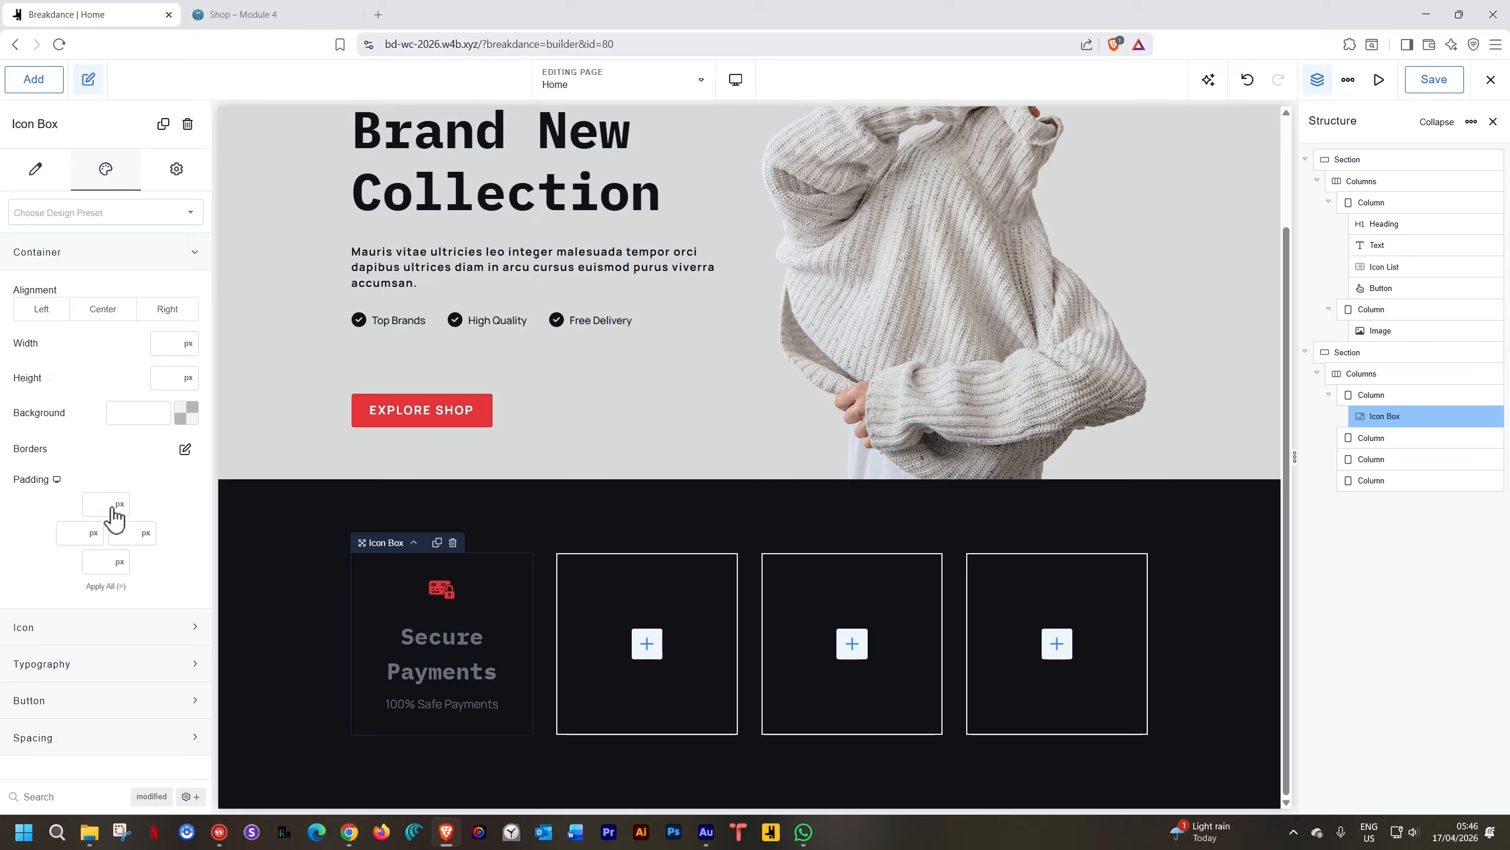
{"action": "left_click", "coordinate": [77, 257]}
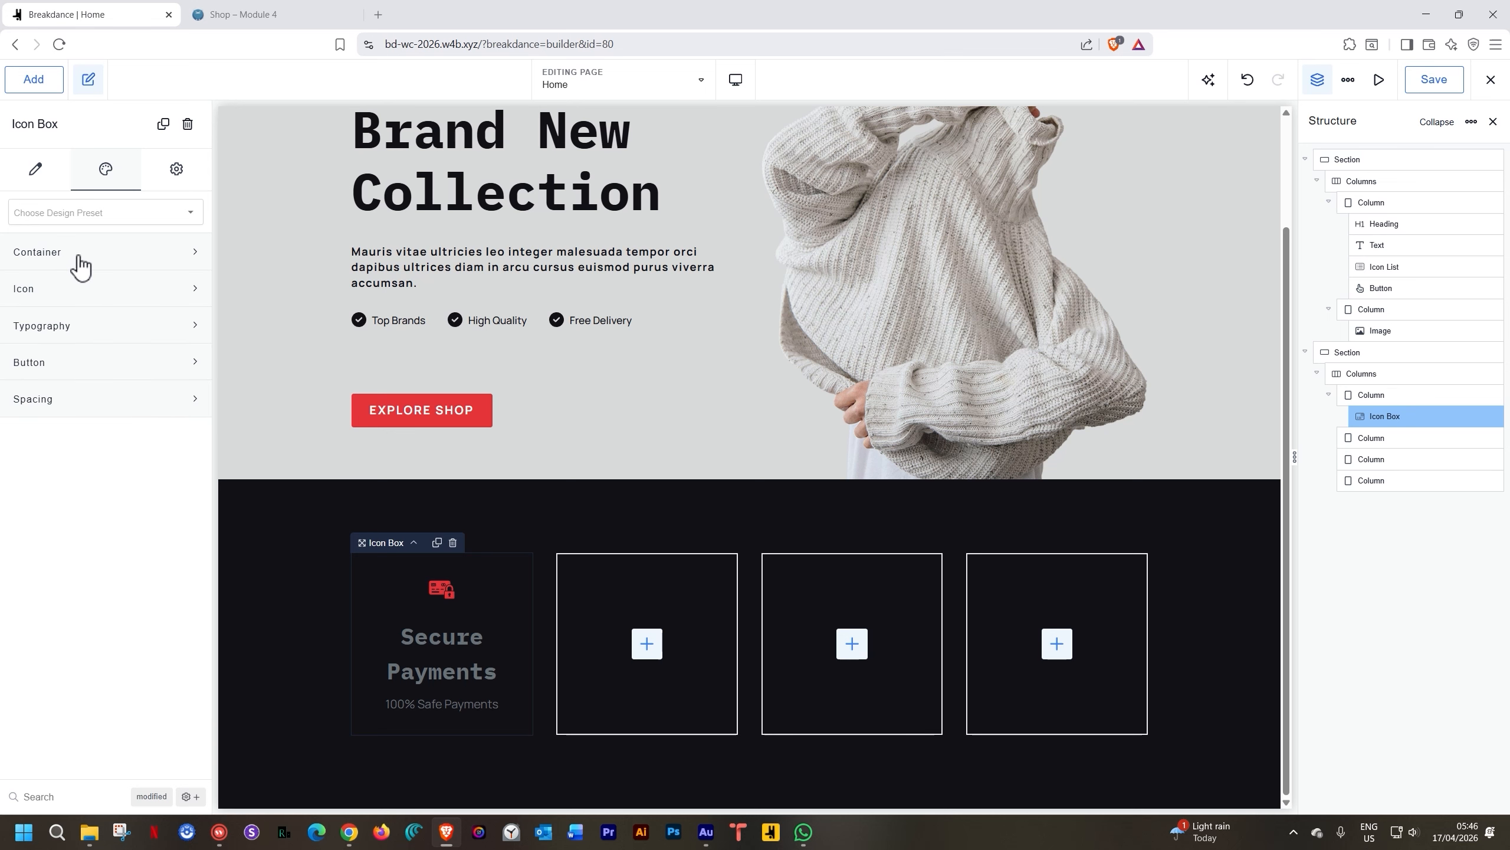
Try Strawberry Red as the icon colour, then clear it back to the default
{"action": "left_click", "coordinate": [68, 291]}
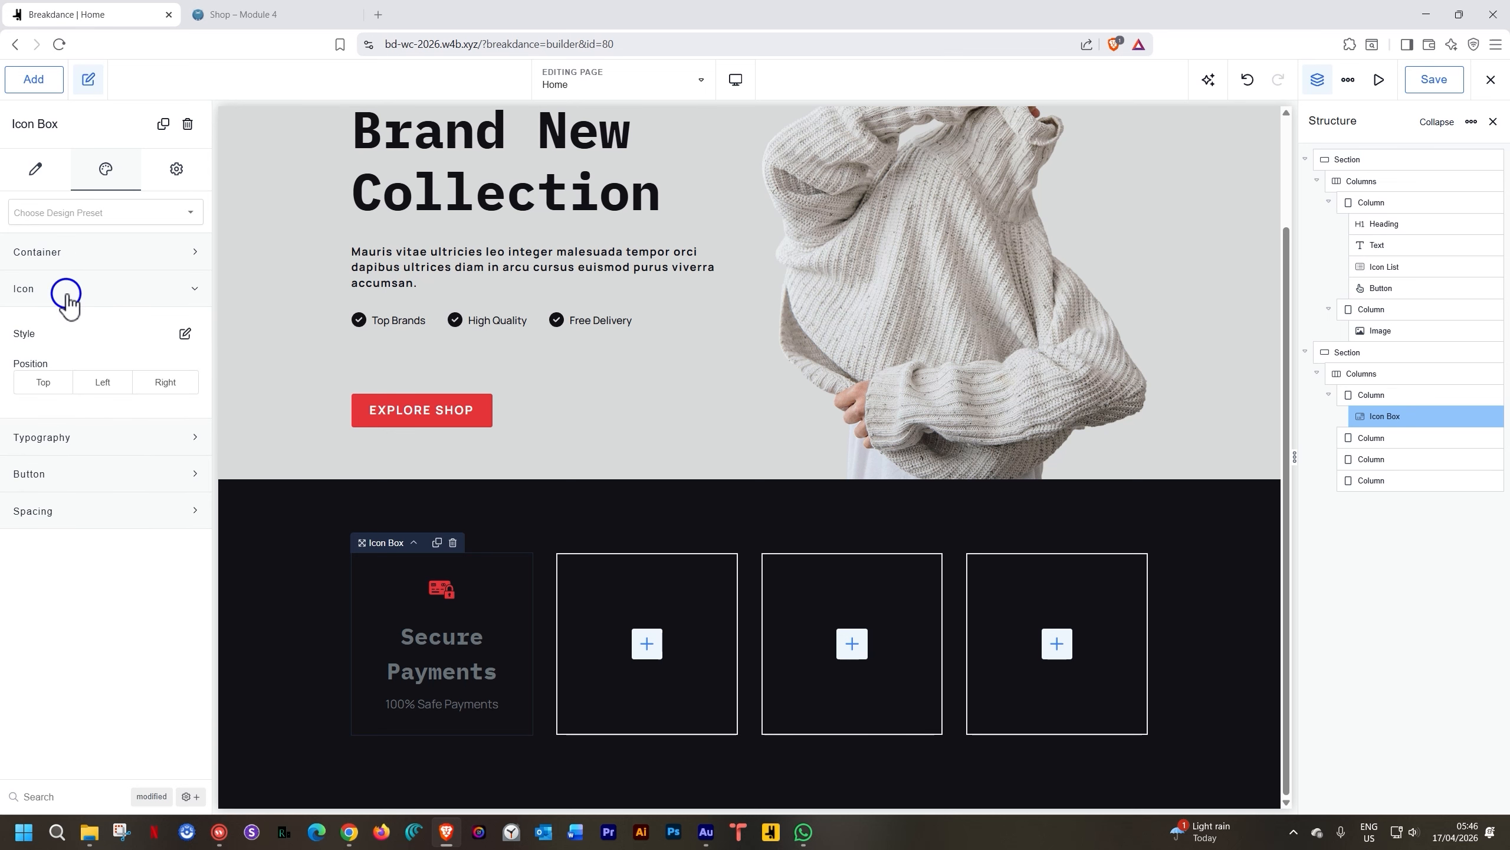
{"action": "left_click", "coordinate": [185, 334]}
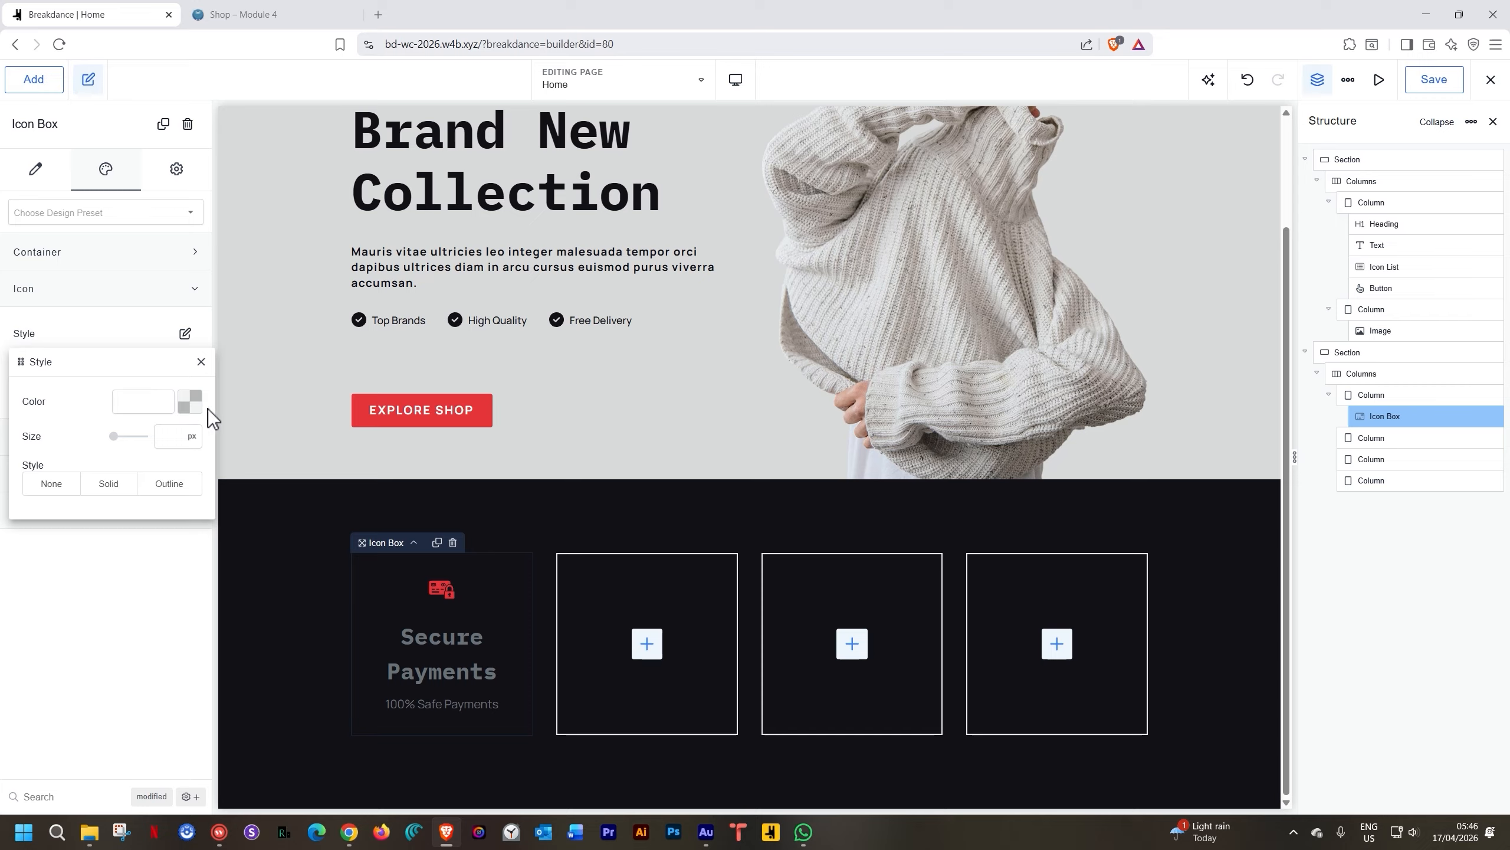
{"action": "left_click", "coordinate": [186, 401]}
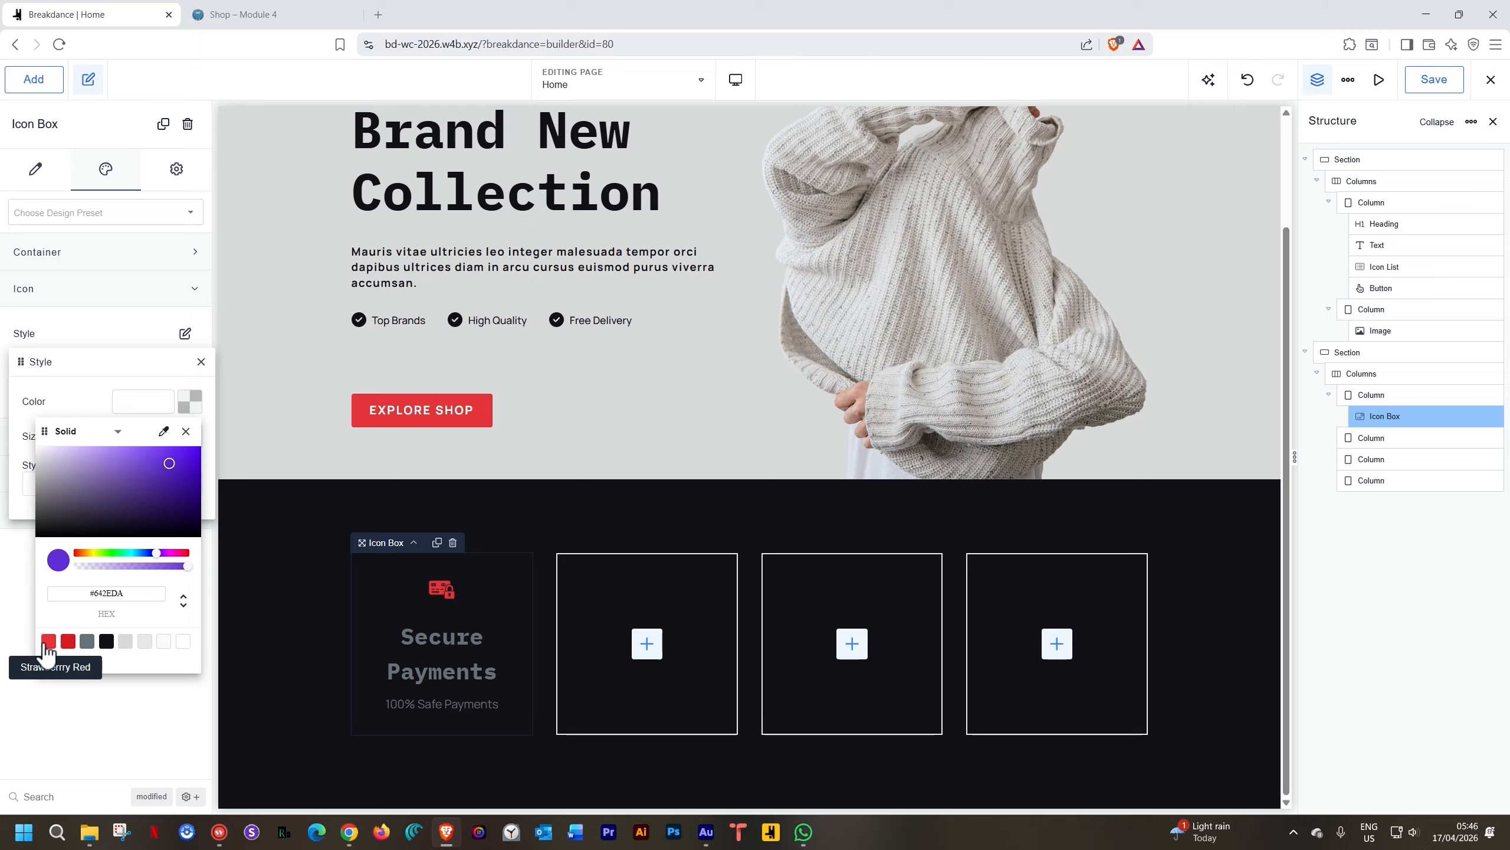
{"action": "left_click", "coordinate": [48, 642]}
{"action": "left_click", "coordinate": [190, 402]}
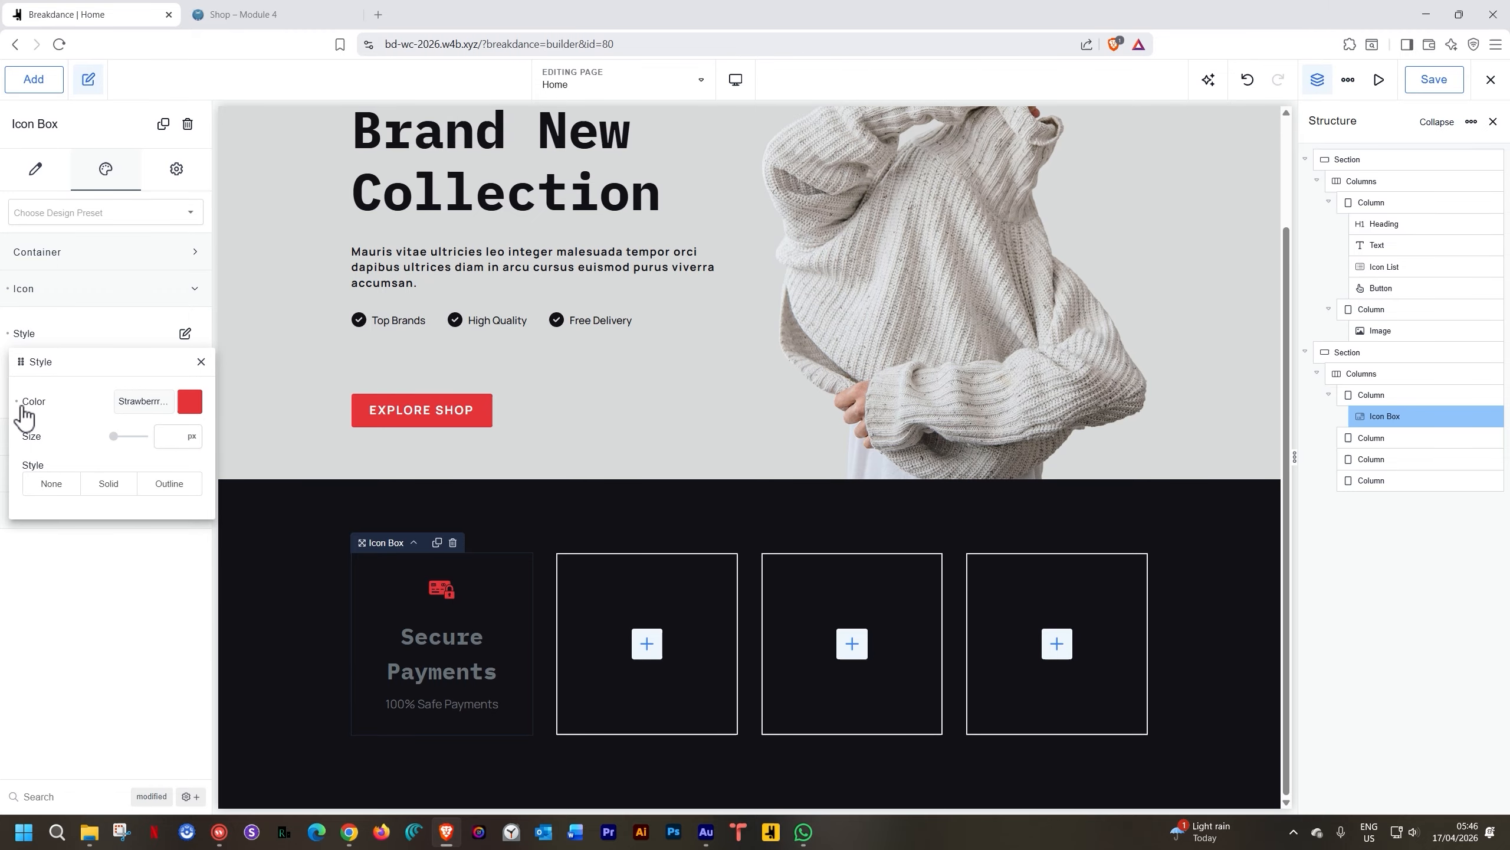
{"action": "left_click", "coordinate": [17, 401]}
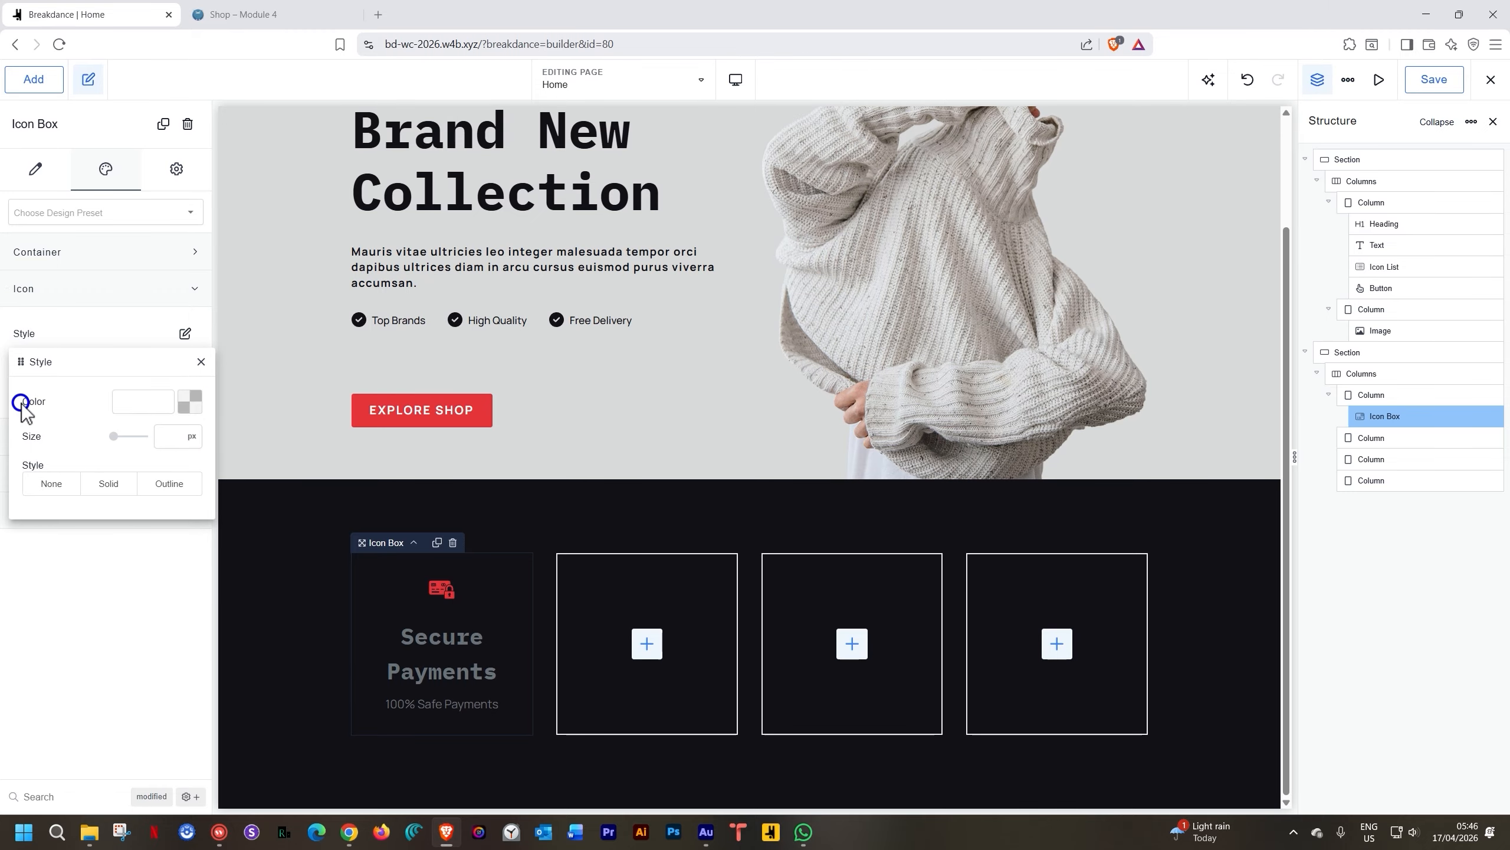
Set the icon size to 64 px
{"action": "left_click", "coordinate": [169, 434]}
{"action": "type", "text": "34"}
{"action": "key", "text": "BackSpace"}
{"action": "key", "text": "BackSpace"}
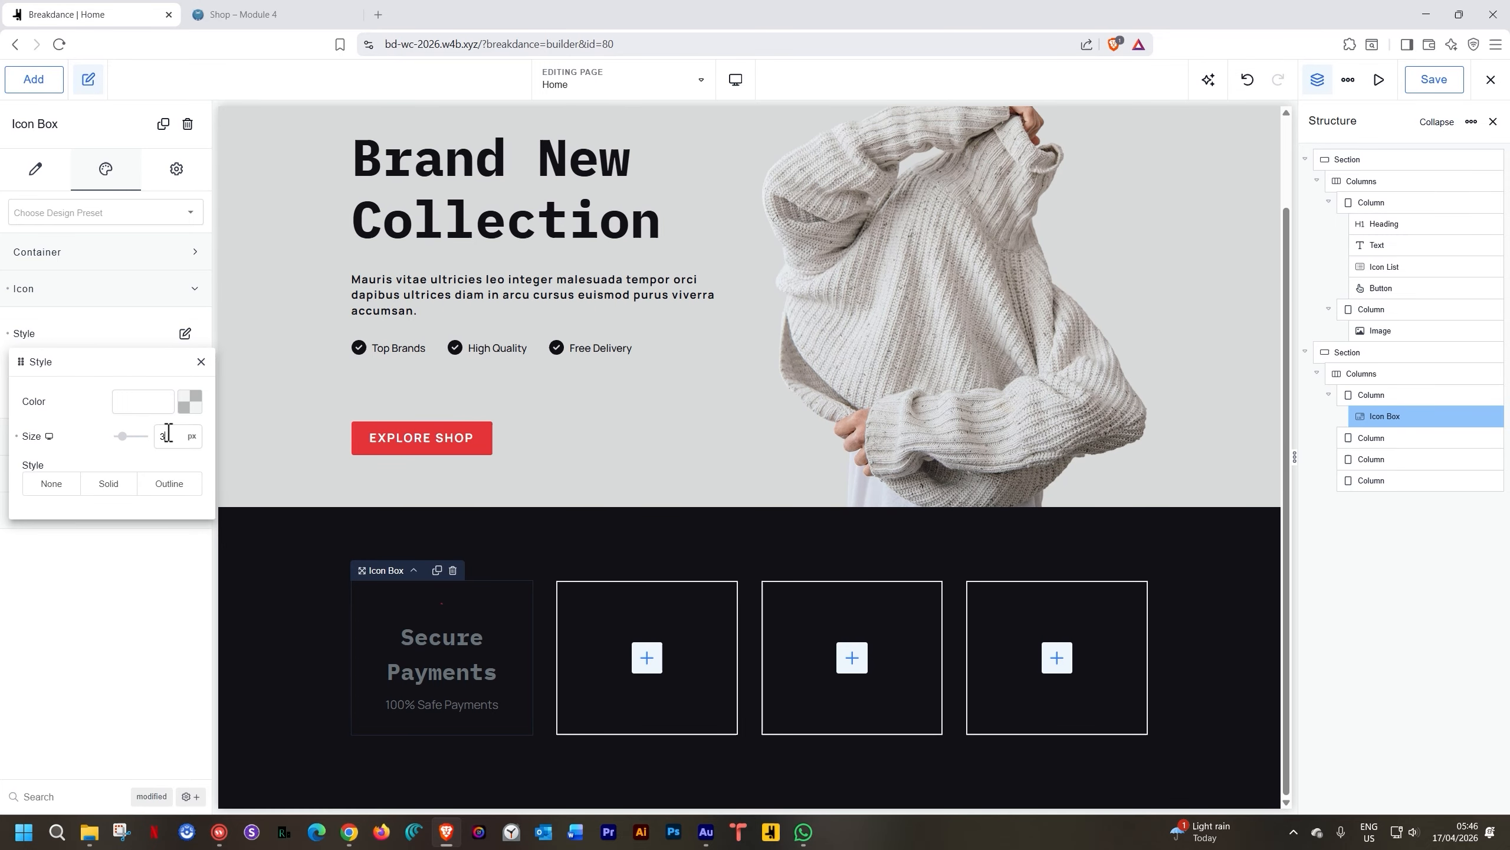
{"action": "type", "text": "42"}
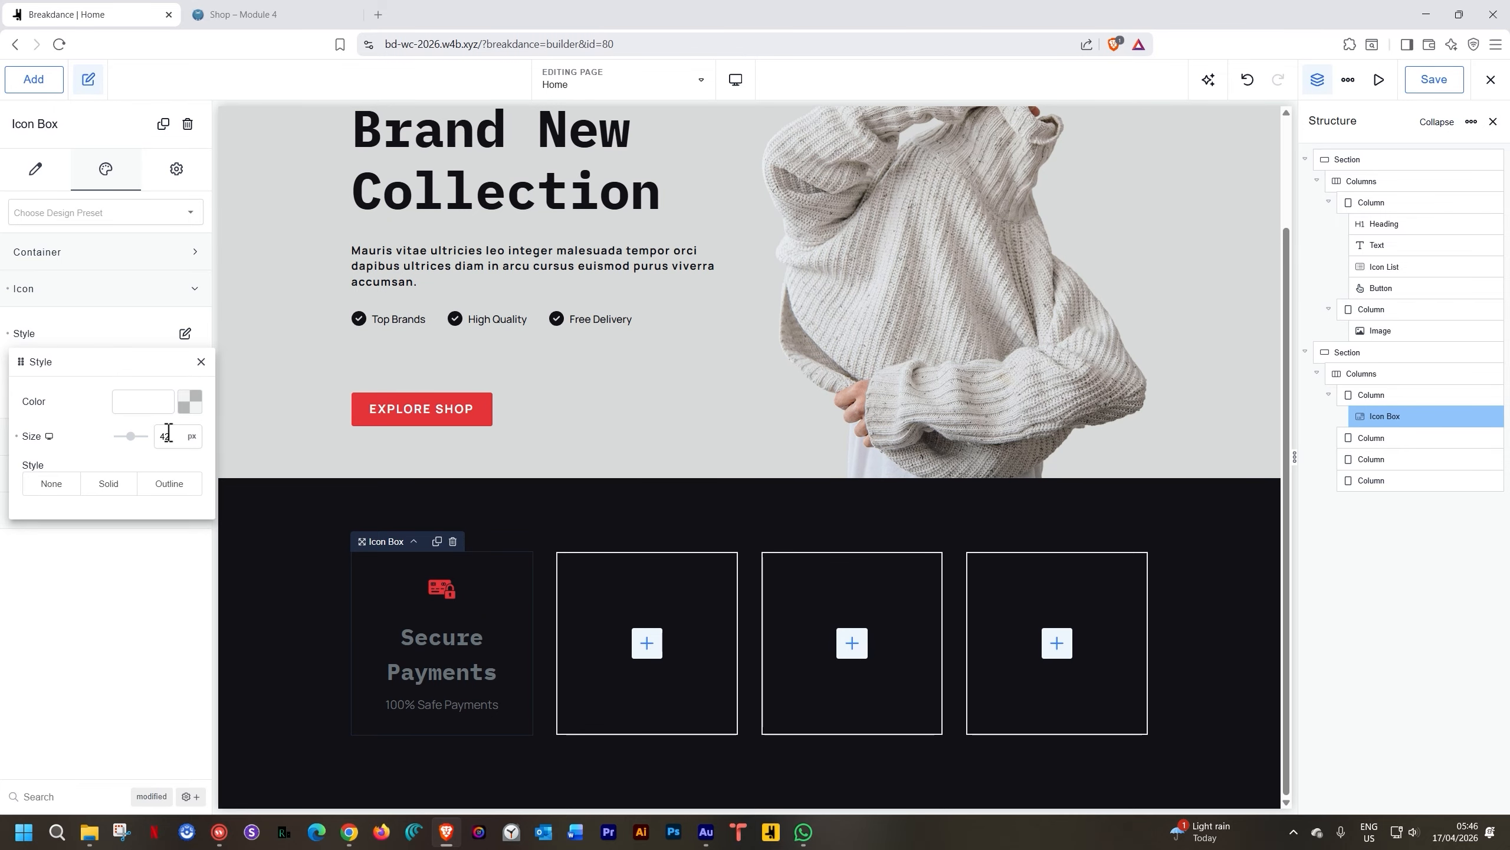
{"action": "double_click", "coordinate": [169, 432]}
{"action": "type", "text": "64"}
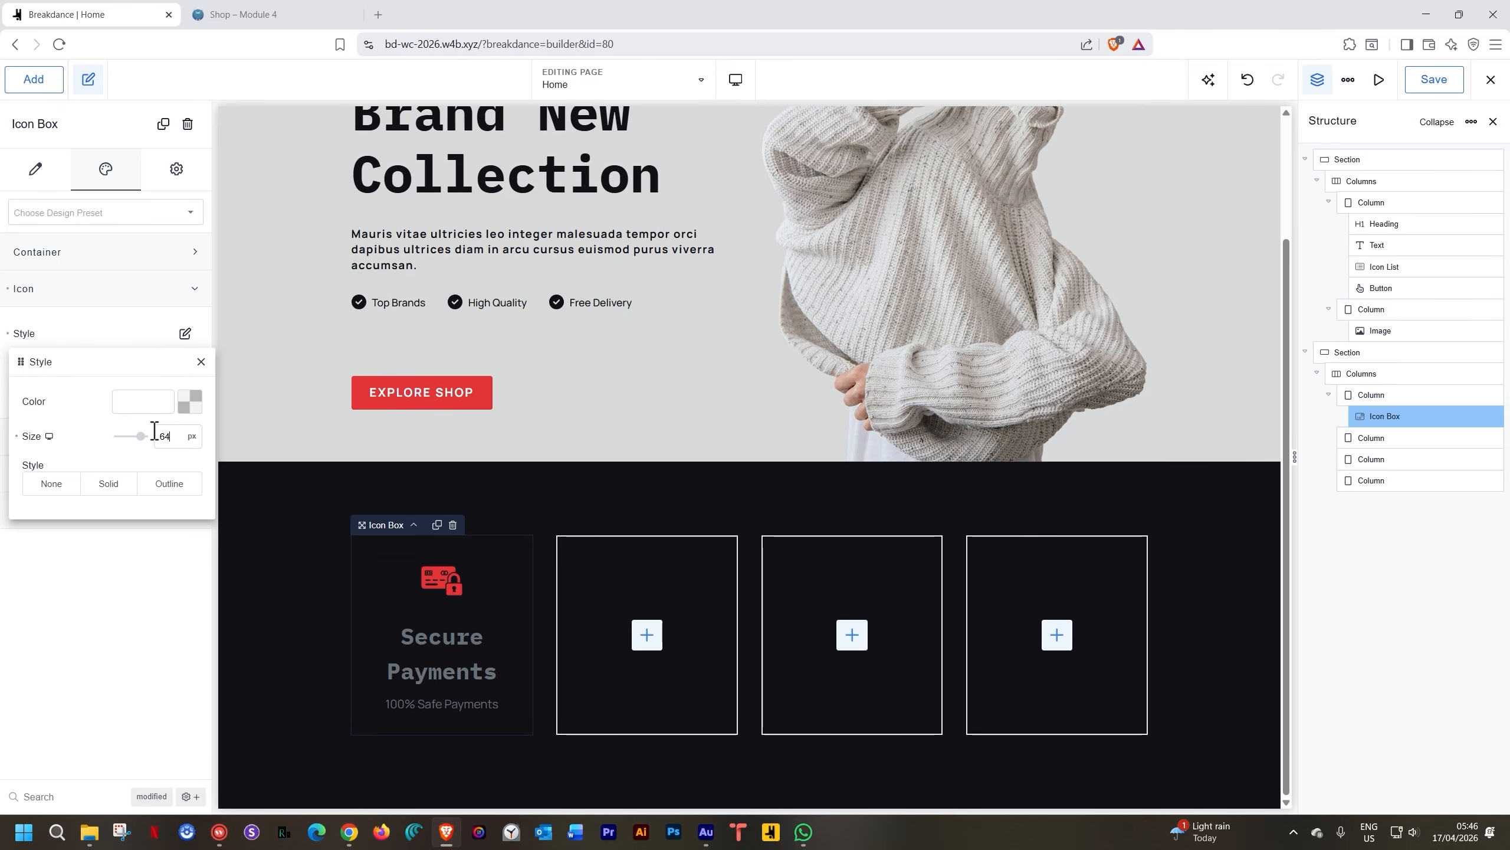
{"action": "left_click", "coordinate": [201, 362]}
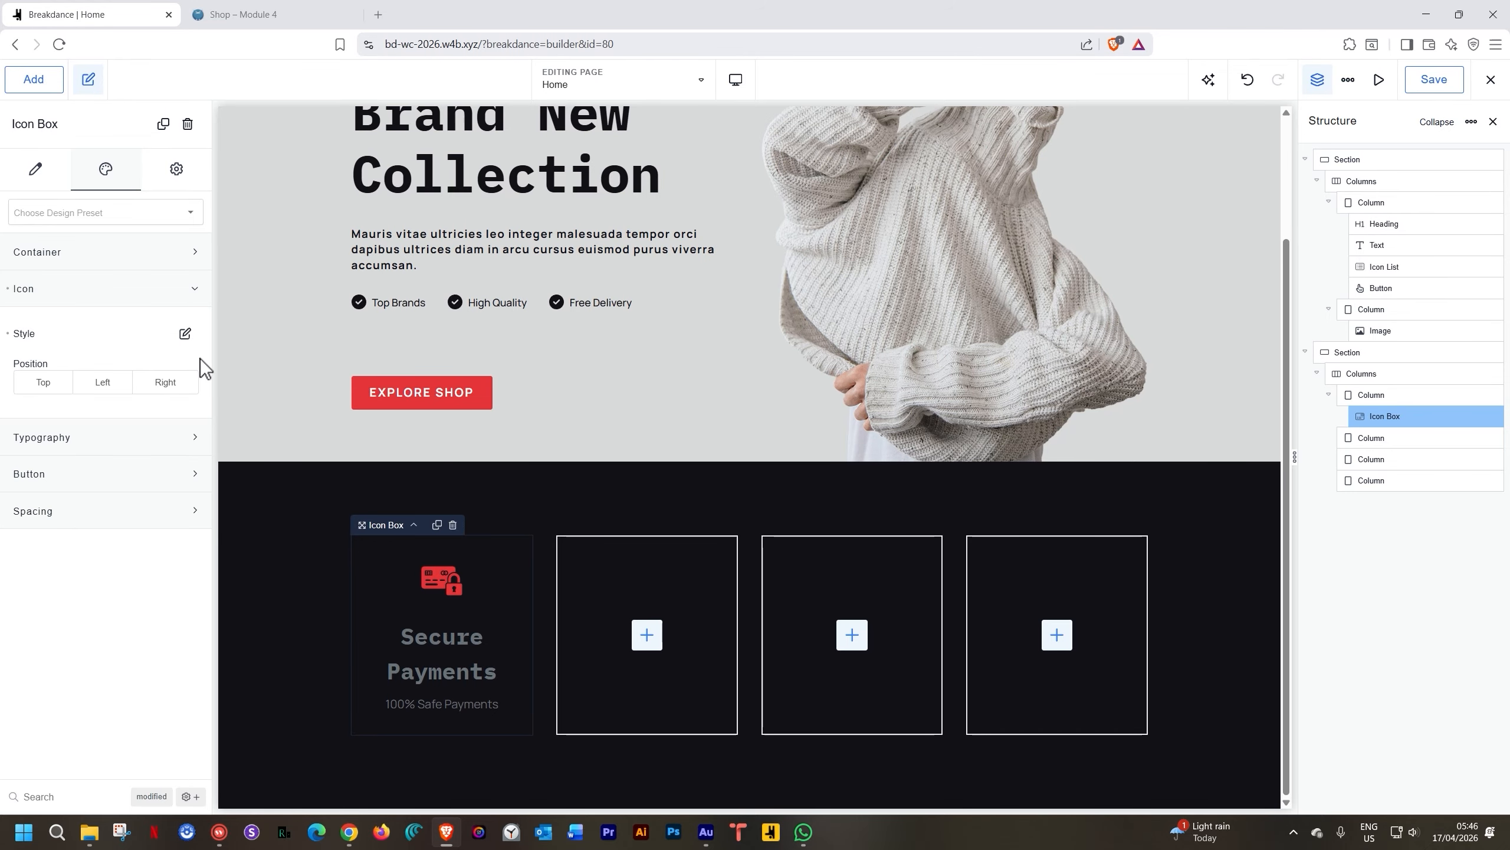
Make the Secure Payments title White with an 18 px font size
{"action": "left_click", "coordinate": [99, 439]}
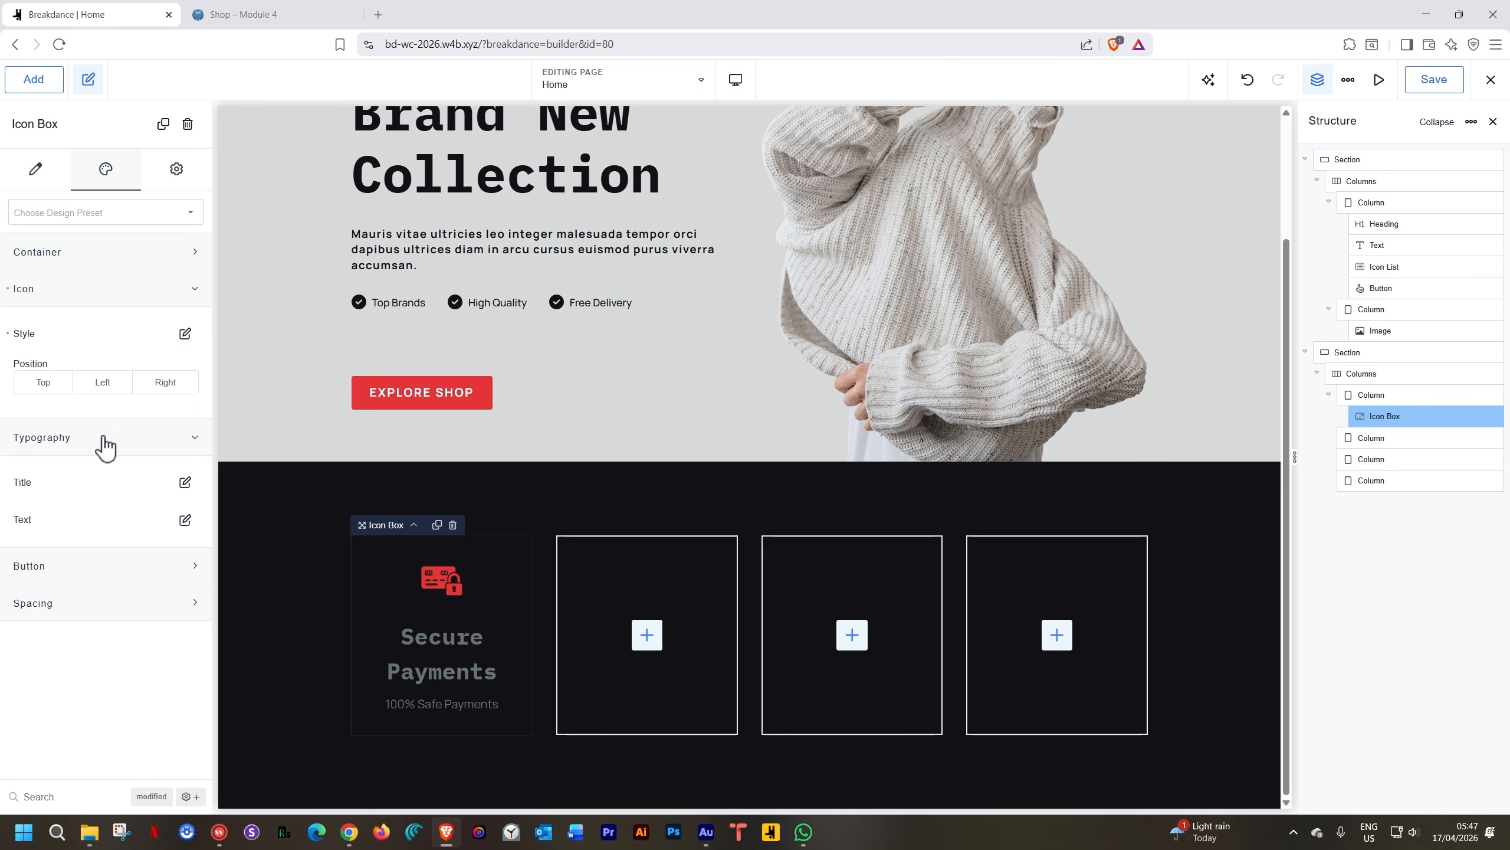
{"action": "left_click", "coordinate": [185, 482]}
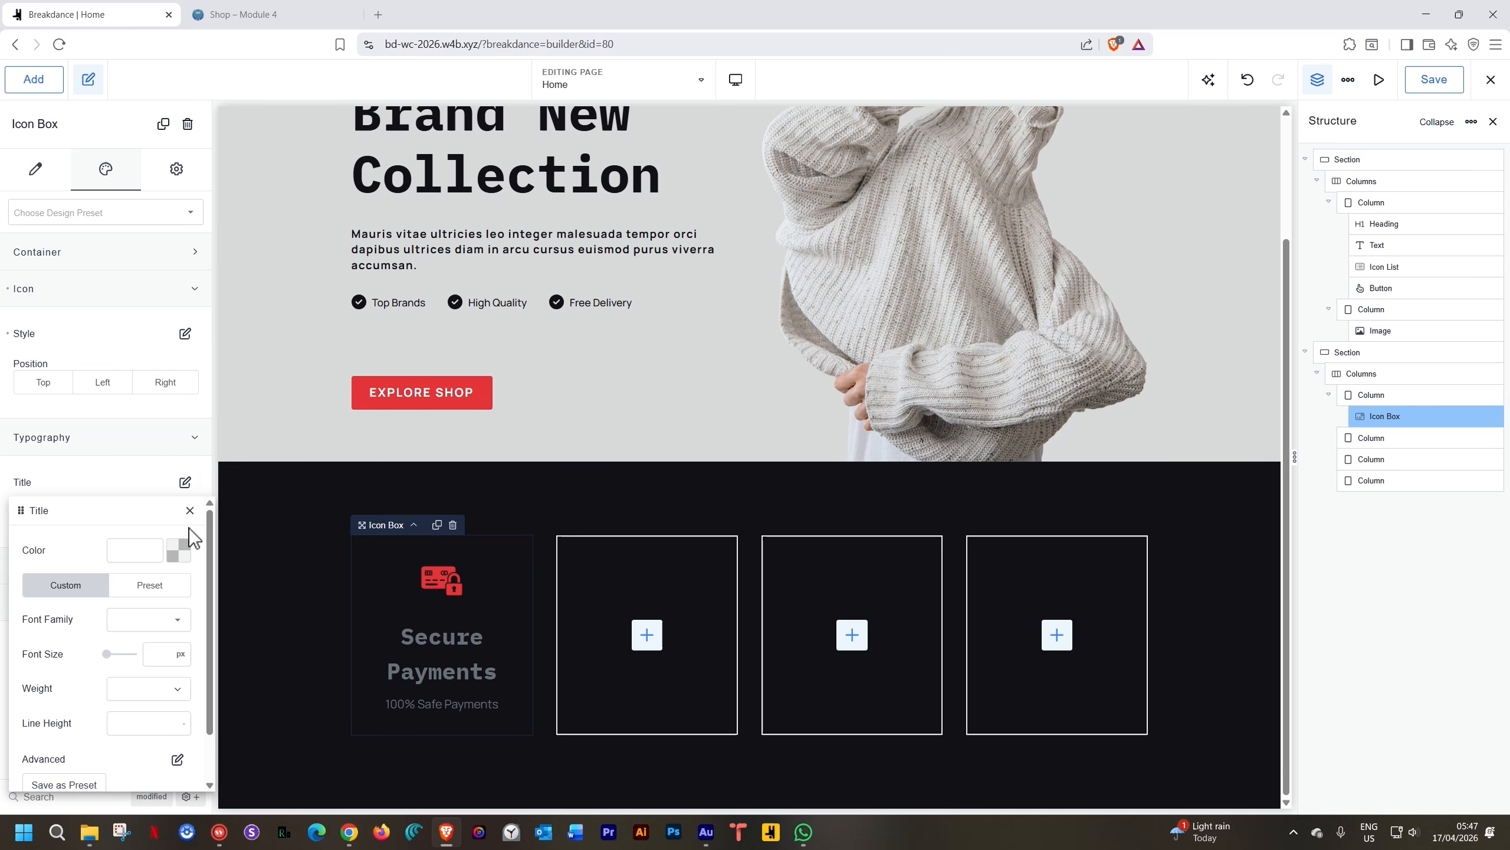
{"action": "left_click", "coordinate": [178, 550]}
{"action": "left_click", "coordinate": [172, 773]}
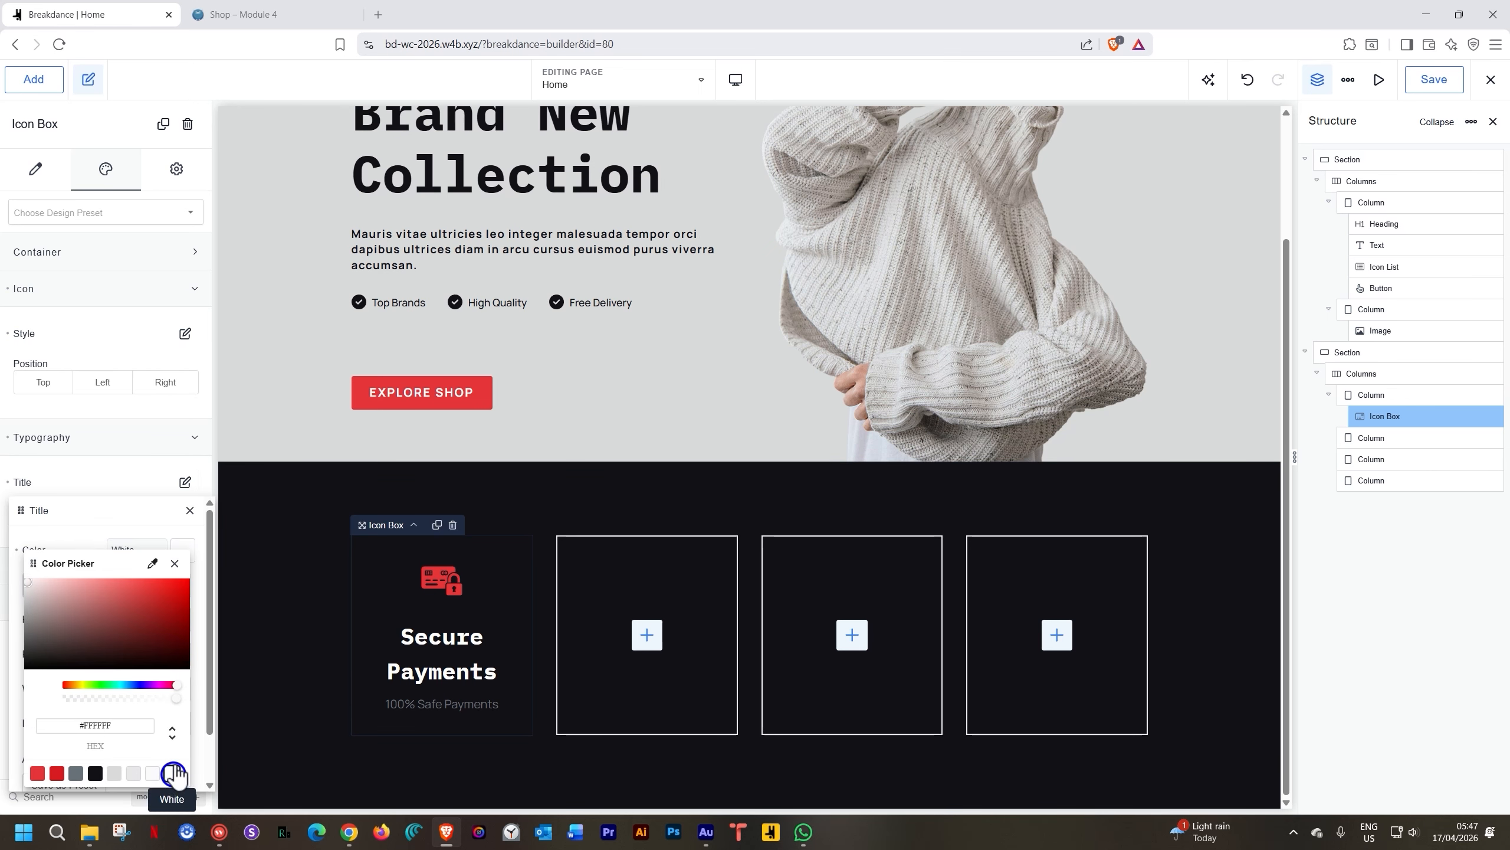
{"action": "left_click", "coordinate": [174, 563]}
{"action": "scroll", "coordinate": [177, 583], "scroll_direction": "down", "scroll_amount": 1}
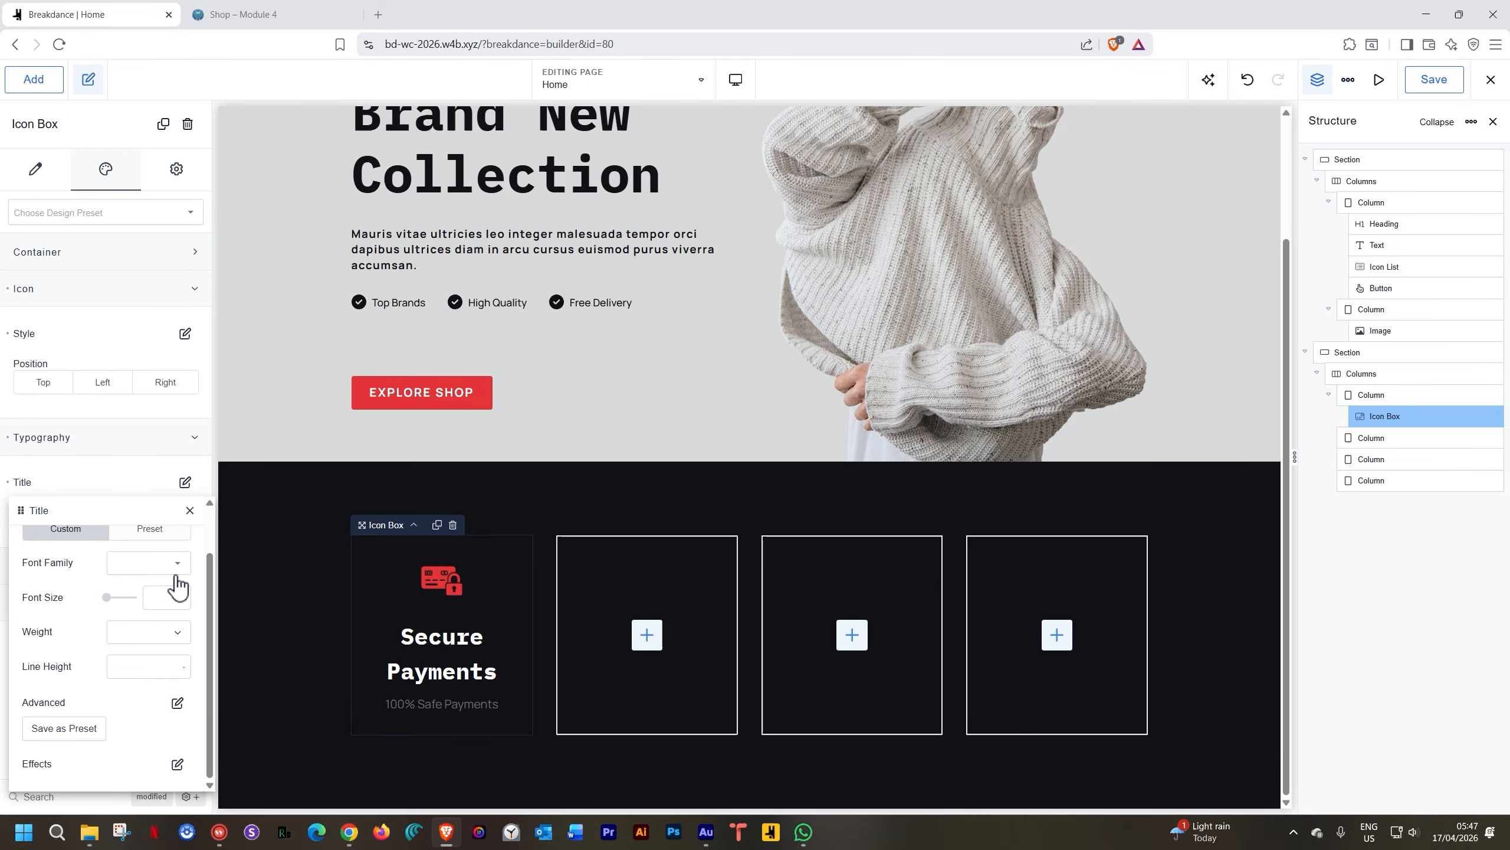
{"action": "left_click", "coordinate": [155, 597]}
{"action": "type", "text": "18"}
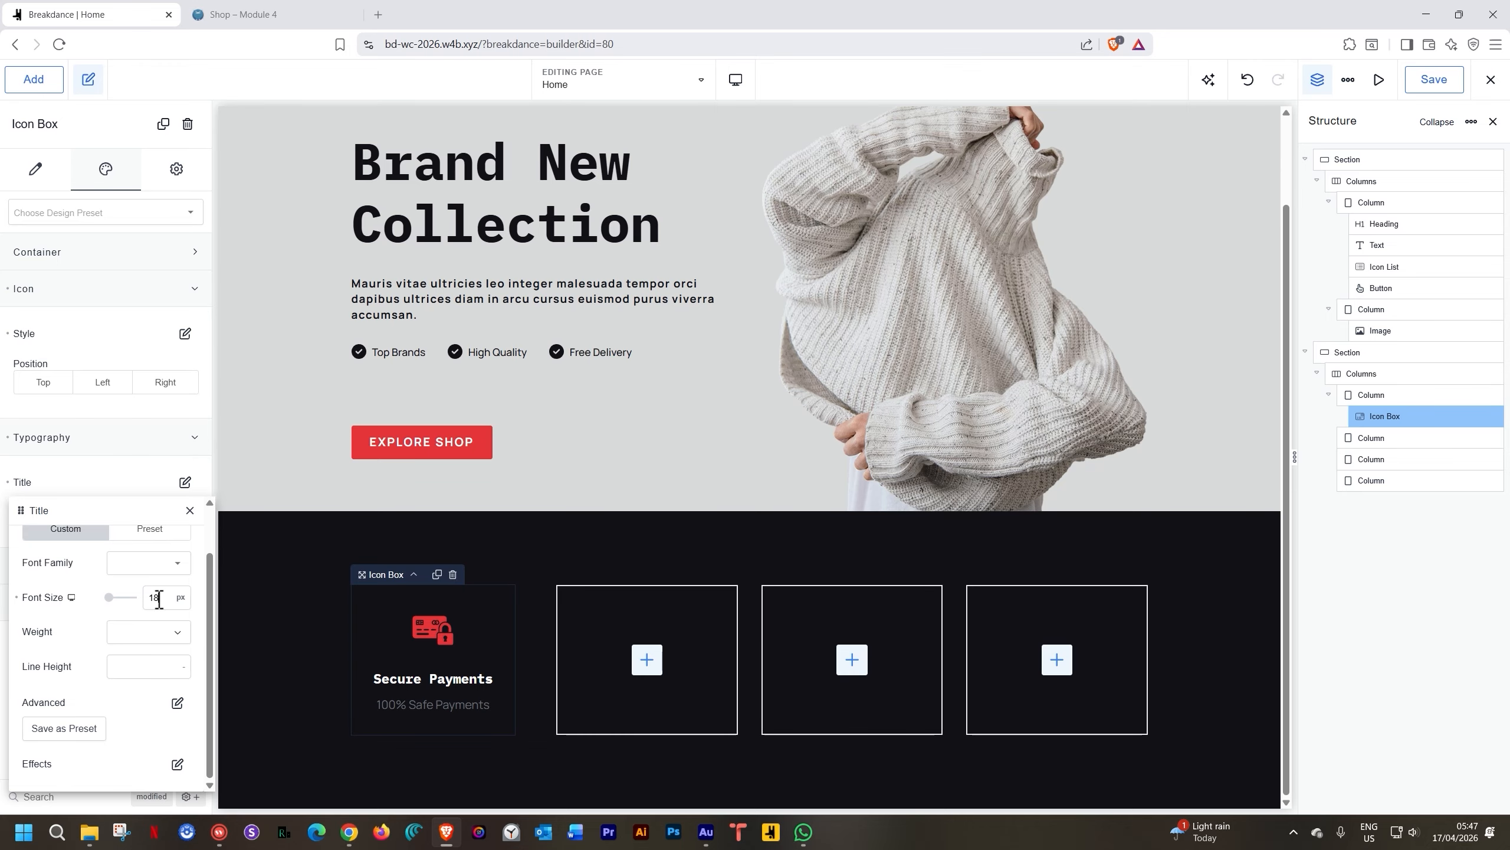
{"action": "left_click", "coordinate": [237, 591]}
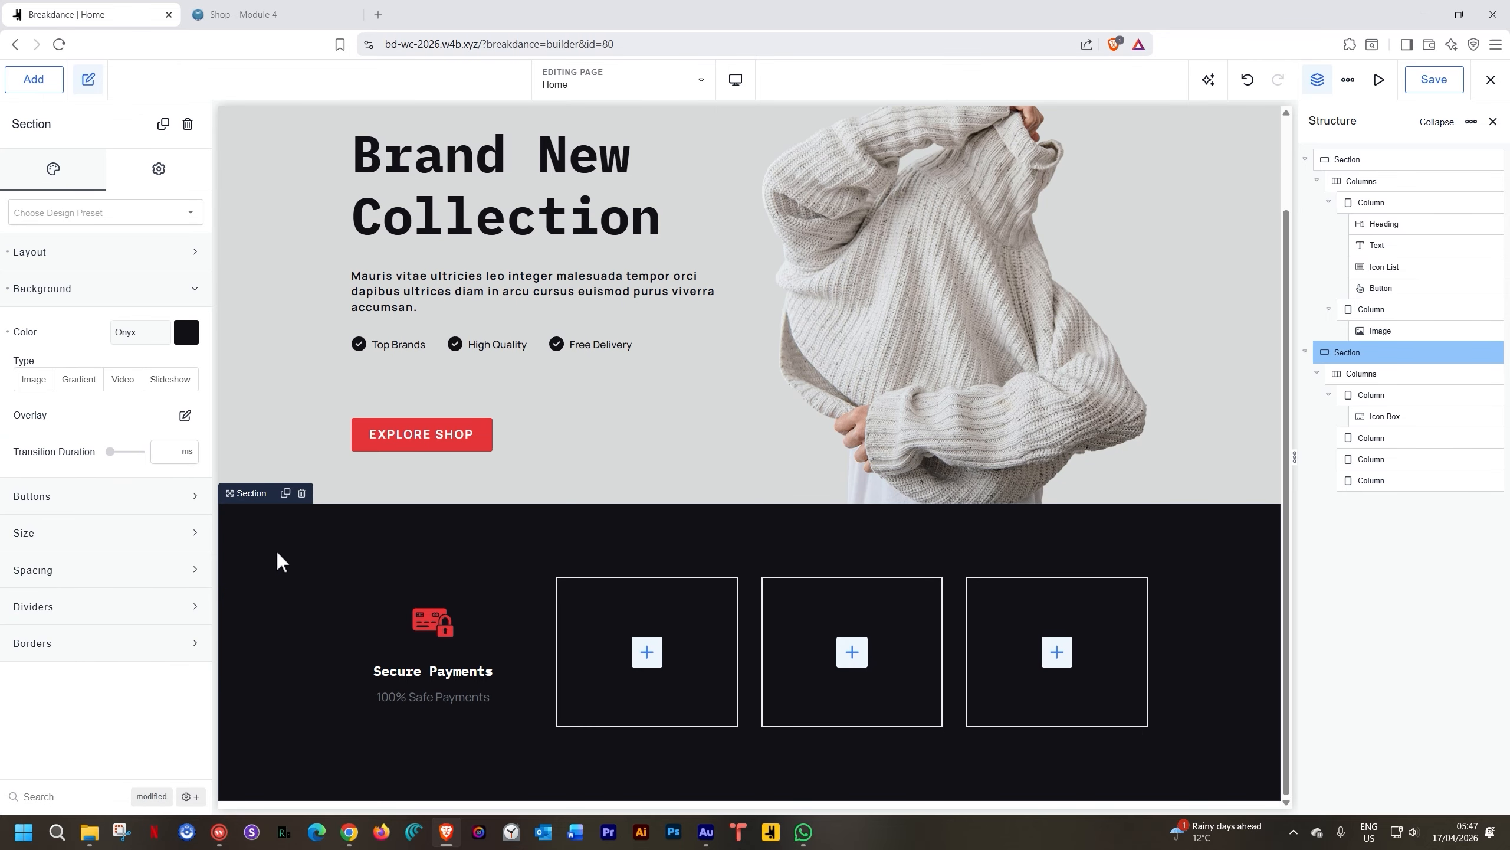
Set the subtitle text to 14 px, weight 400, in the Iron colour
{"action": "left_click", "coordinate": [415, 664]}
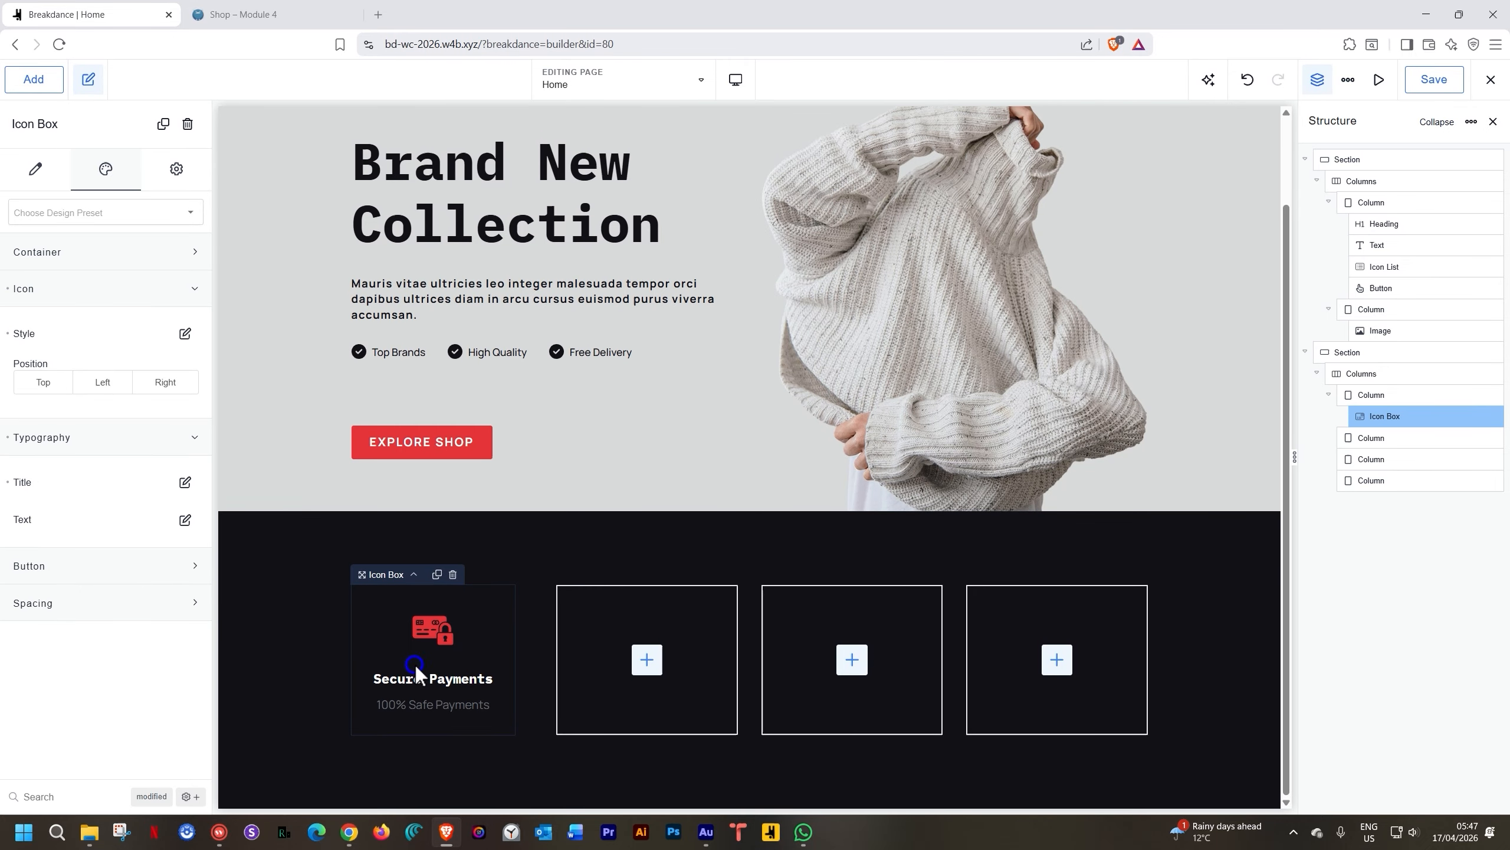
{"action": "left_click", "coordinate": [185, 521]}
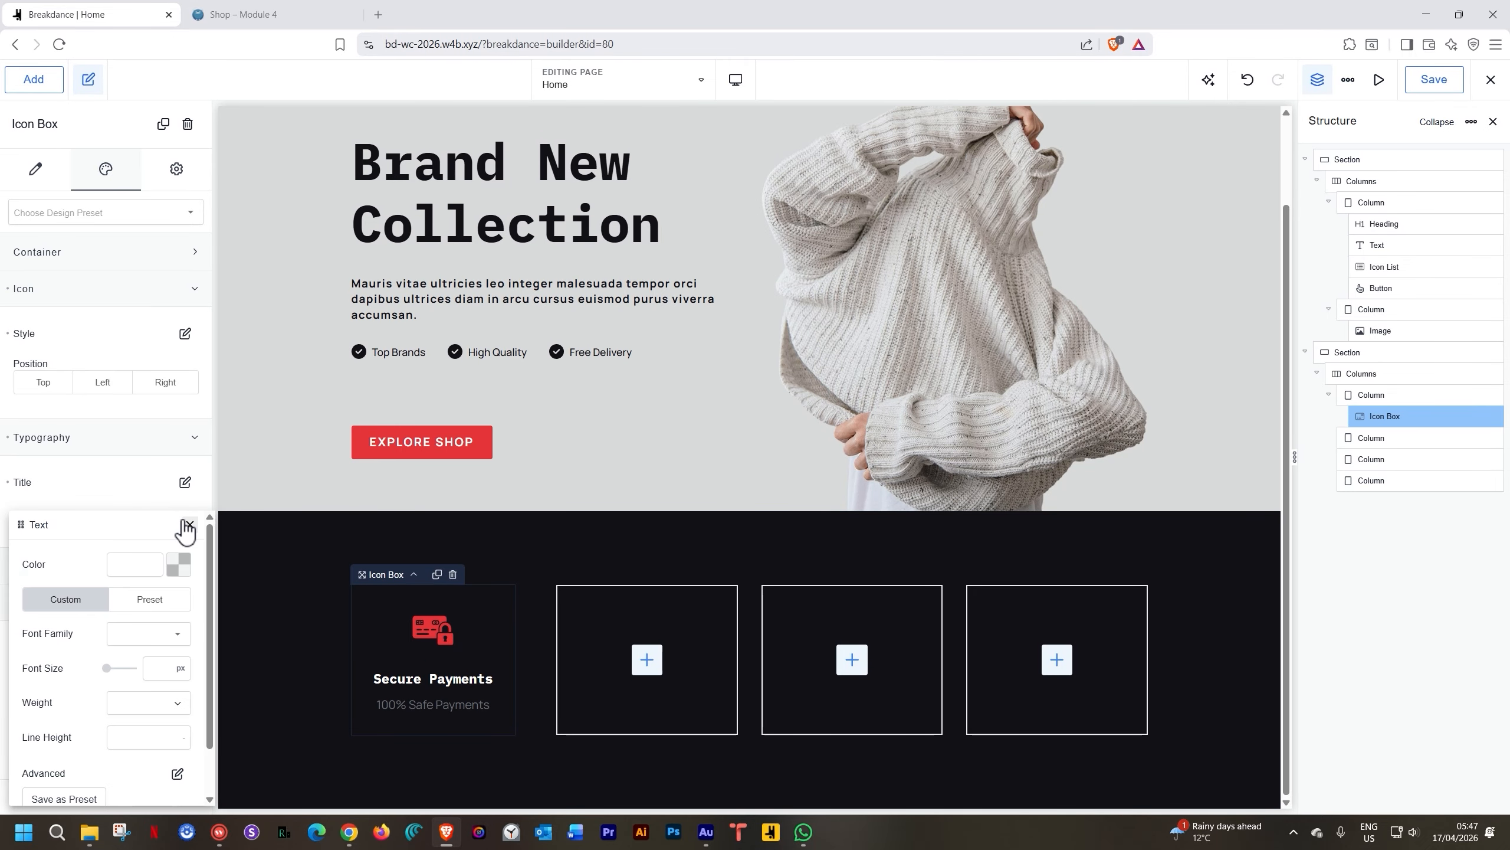
{"action": "scroll", "coordinate": [186, 531], "scroll_direction": "down", "scroll_amount": 1}
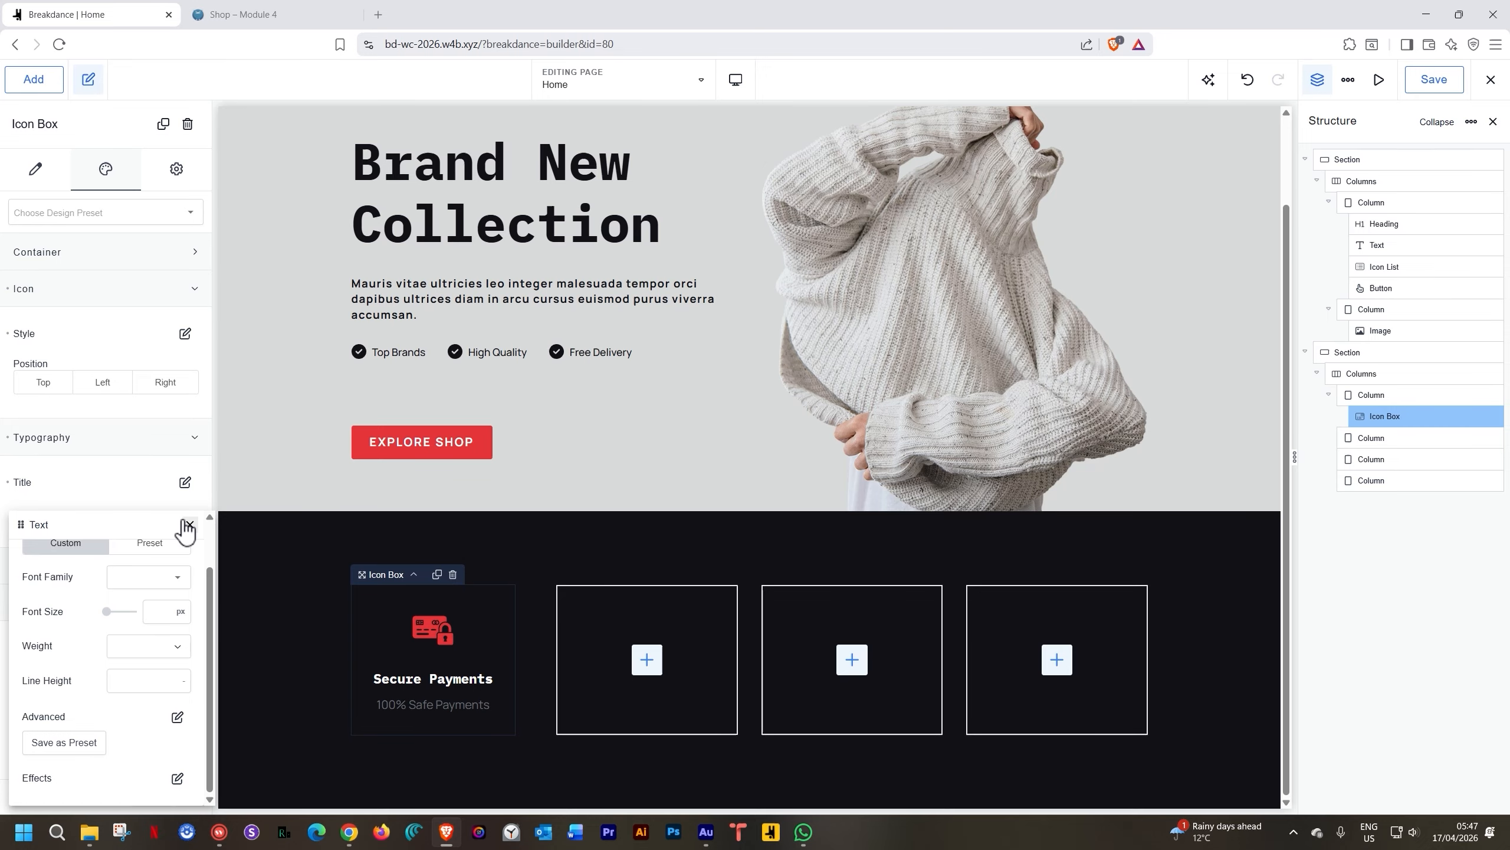
{"action": "left_click", "coordinate": [153, 616]}
{"action": "type", "text": "14"}
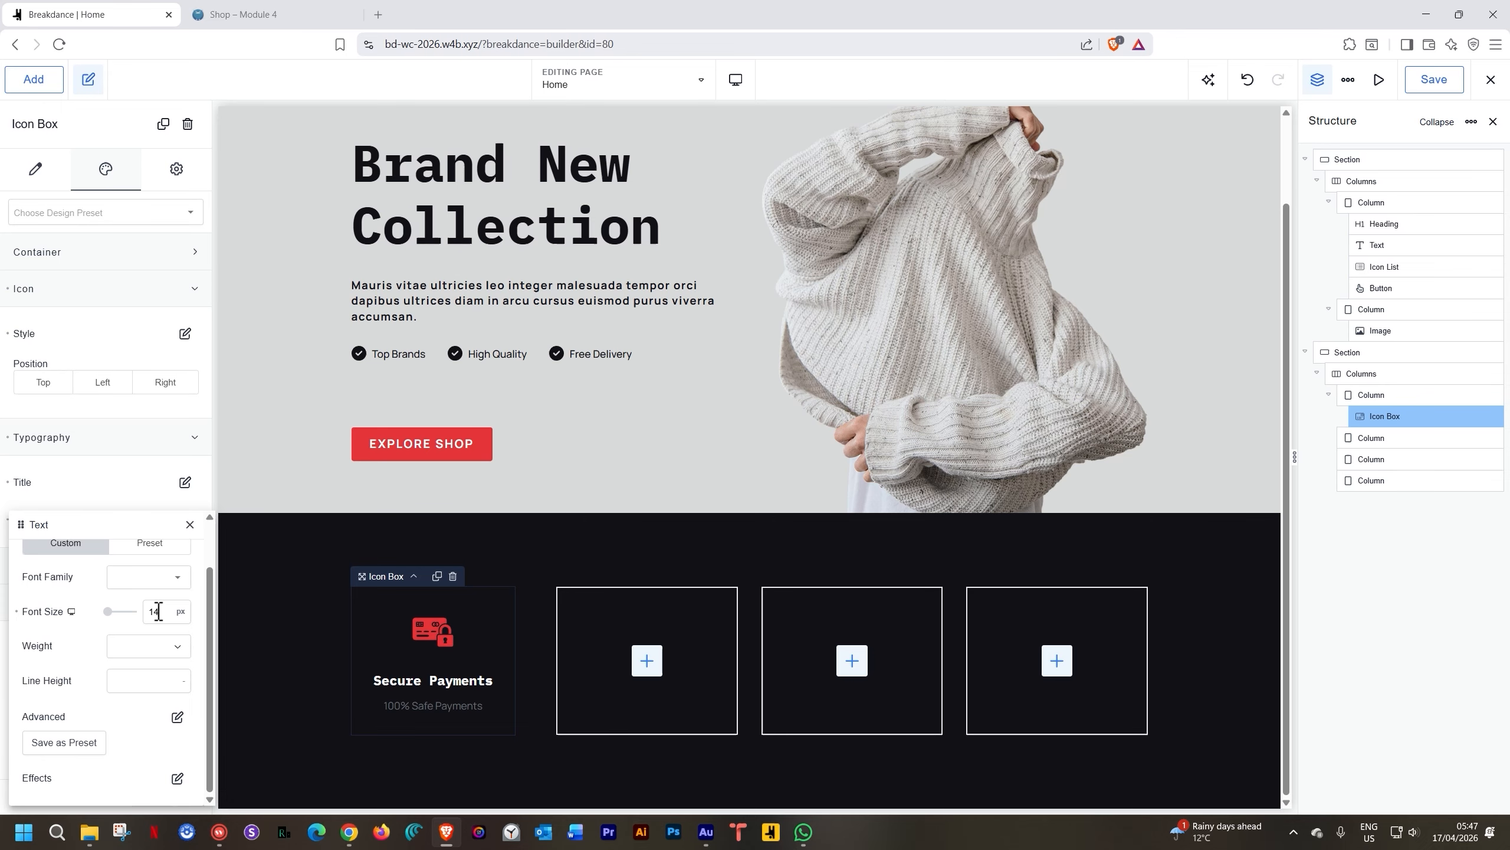
{"action": "left_click", "coordinate": [176, 648]}
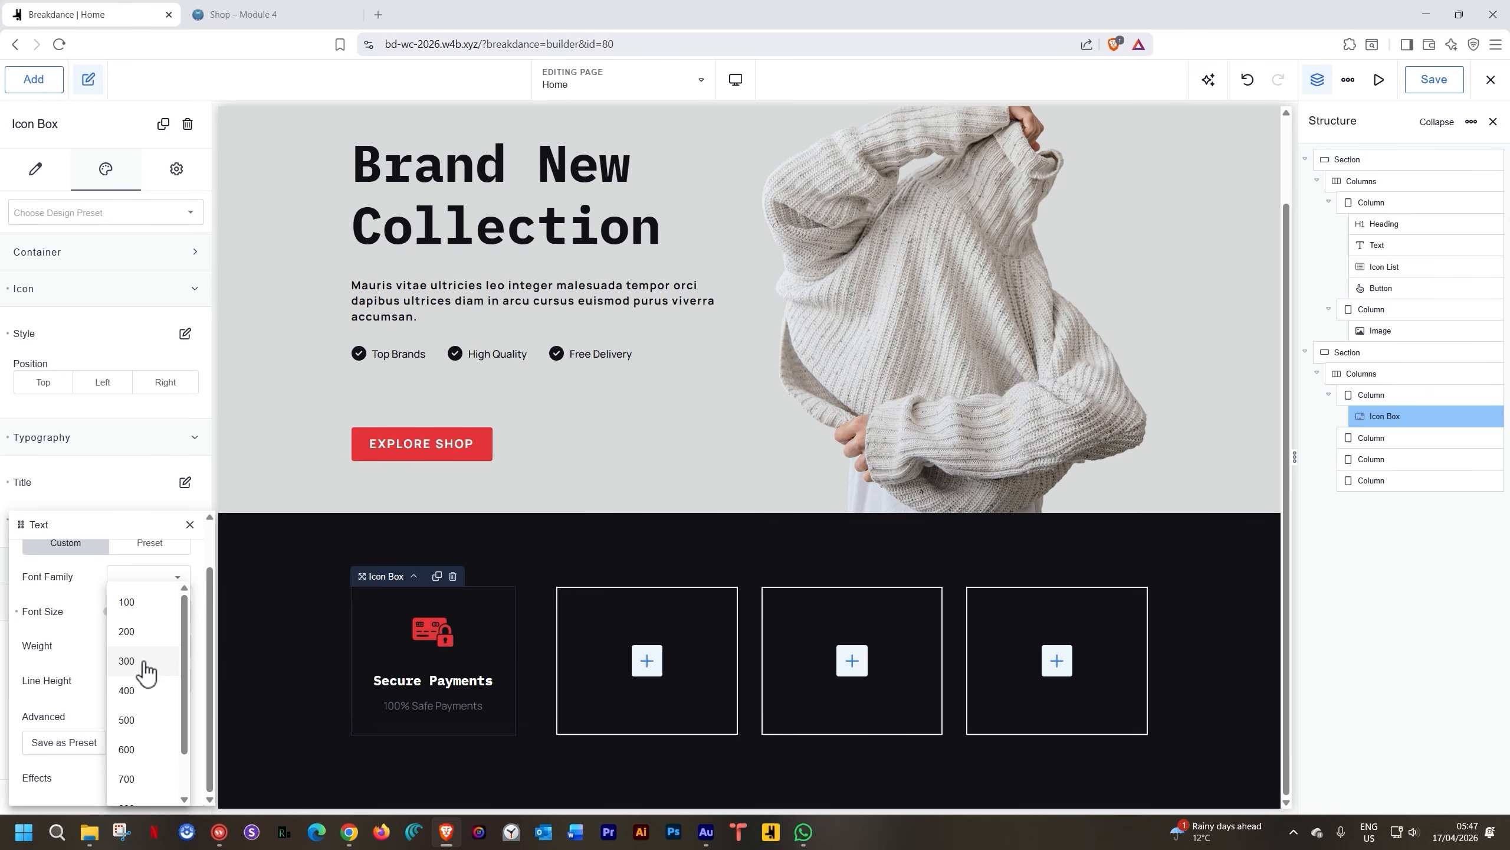
{"action": "left_click", "coordinate": [128, 691]}
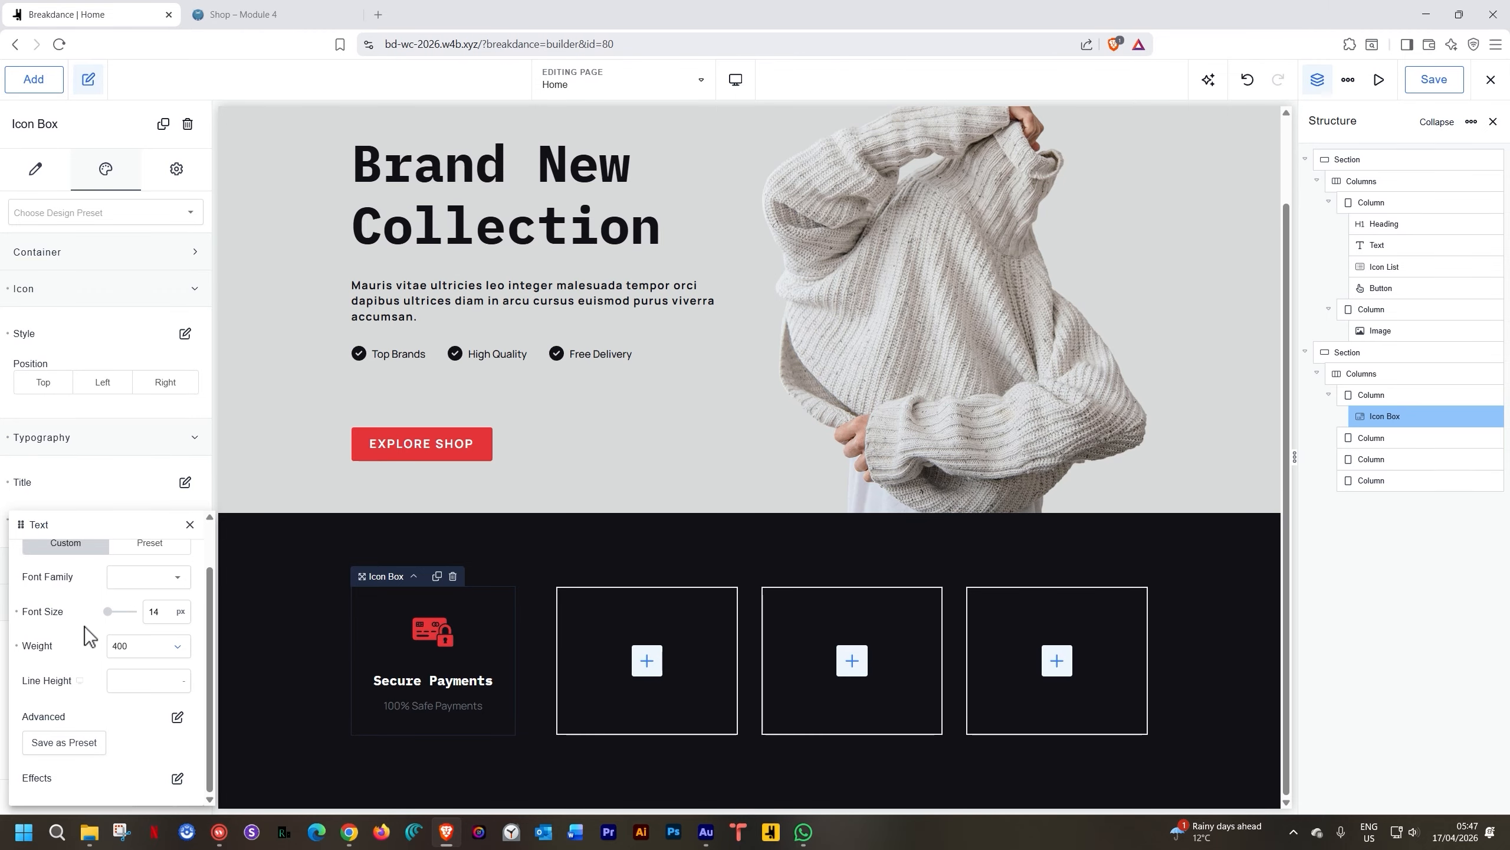
{"action": "scroll", "coordinate": [111, 613], "scroll_direction": "up", "scroll_amount": 2}
{"action": "left_click", "coordinate": [180, 560]}
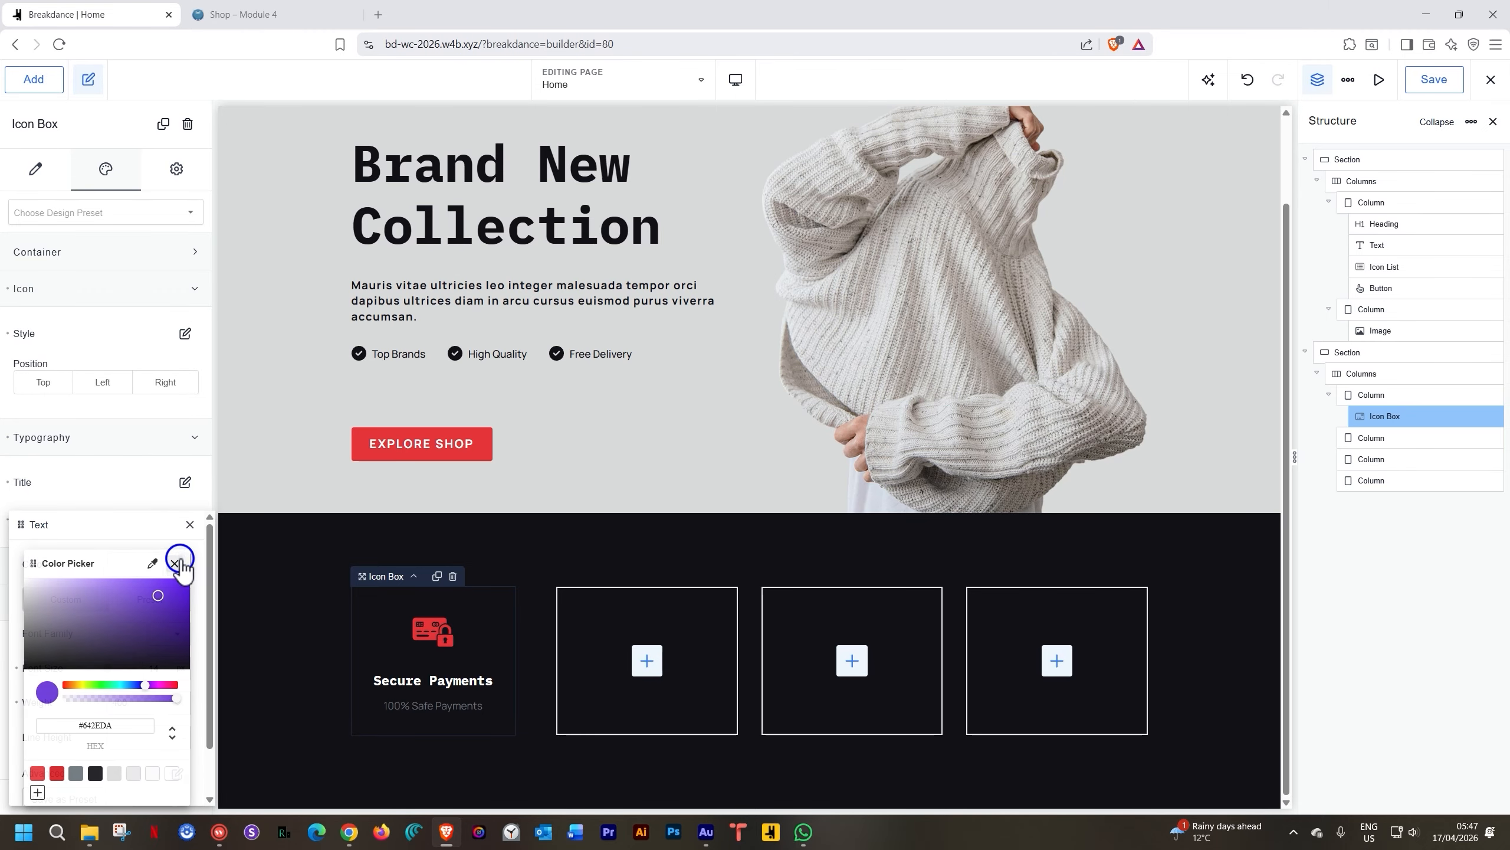
{"action": "left_click", "coordinate": [114, 773]}
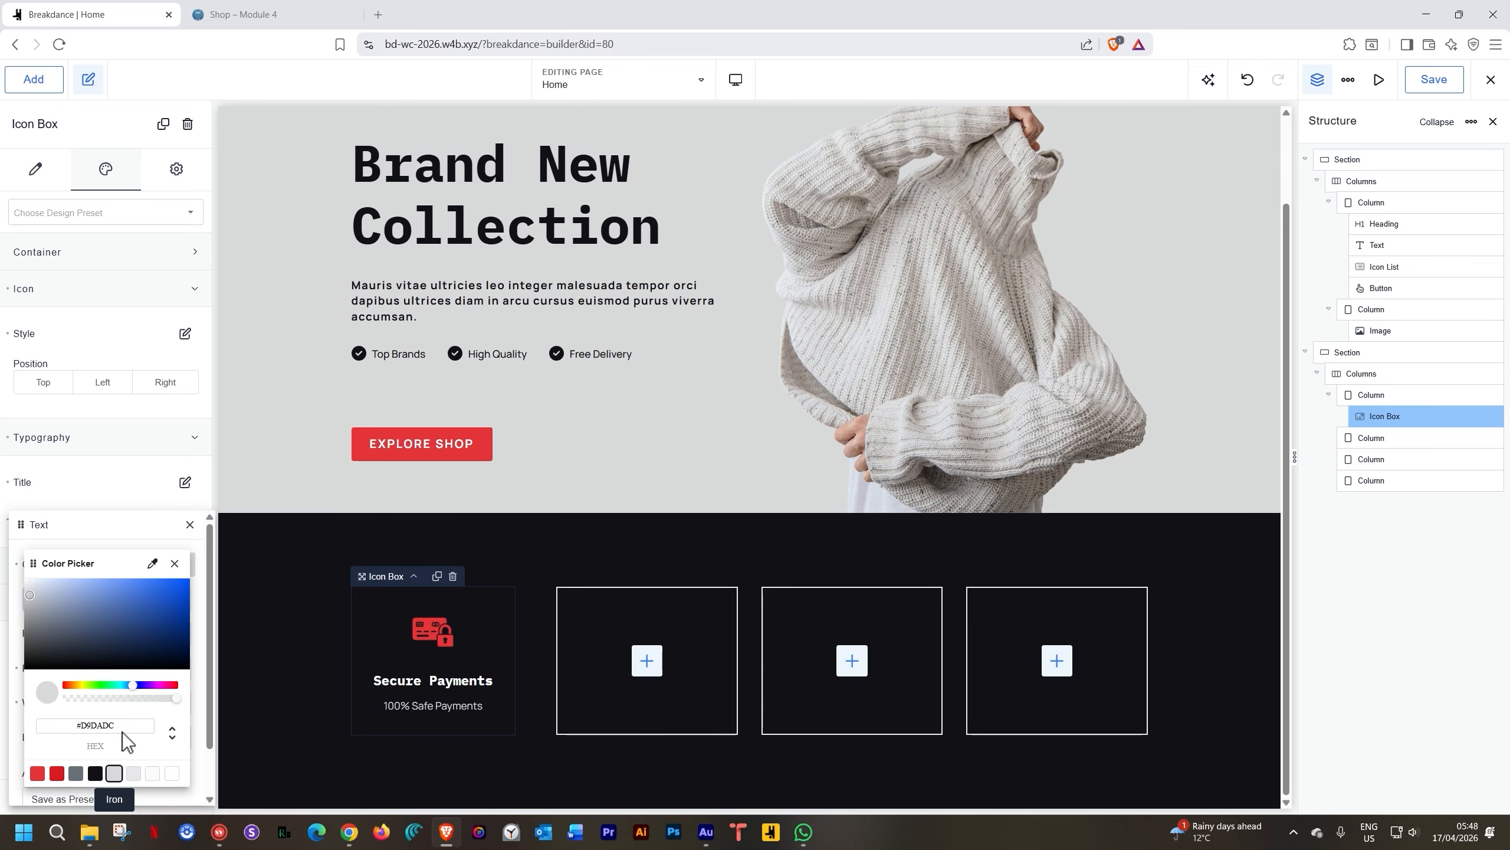
{"action": "left_click", "coordinate": [191, 545]}
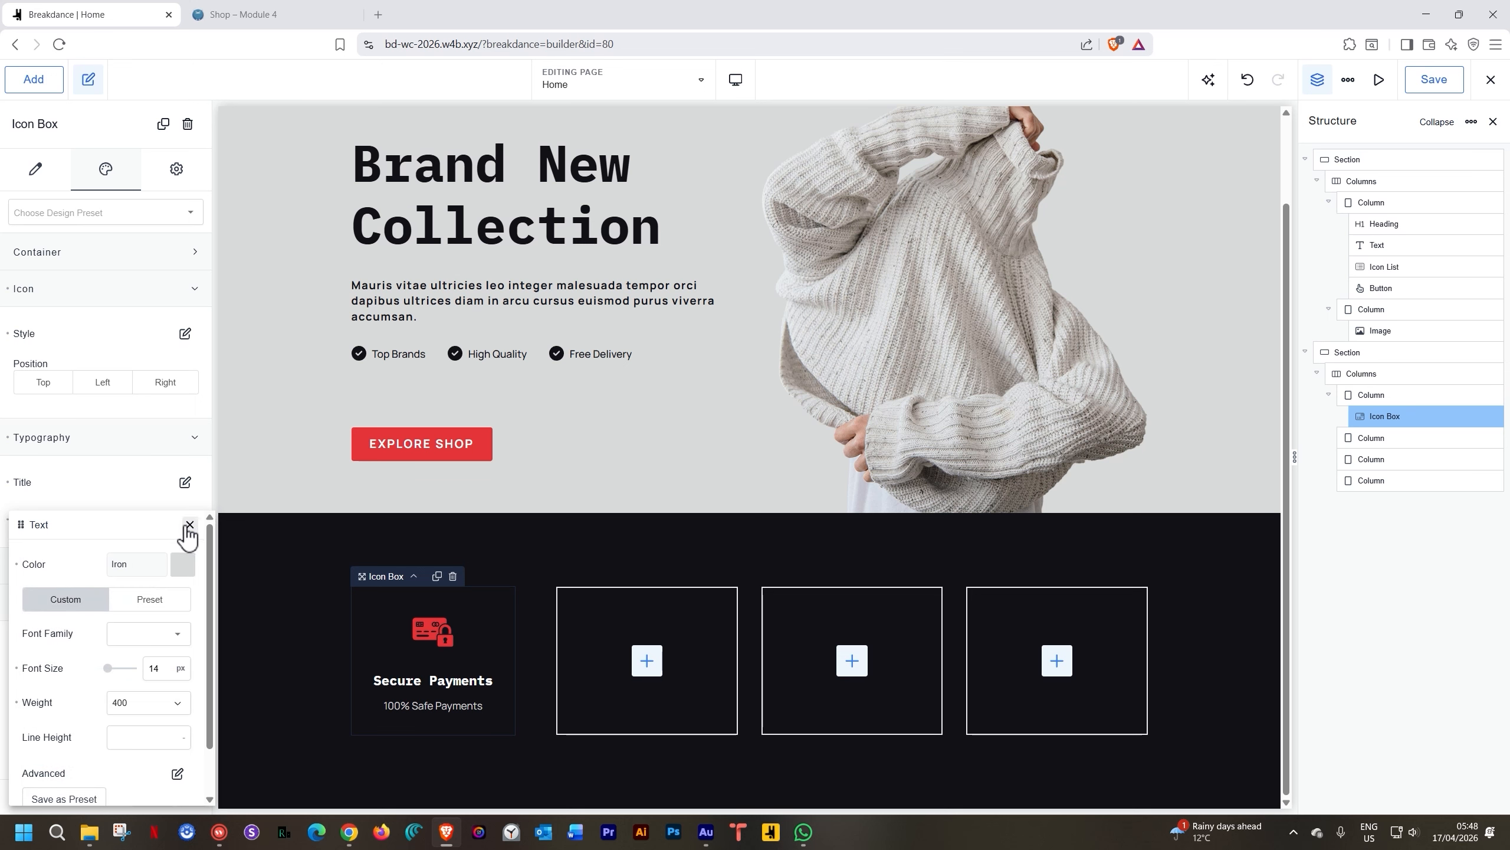
{"action": "left_click", "coordinate": [190, 524]}
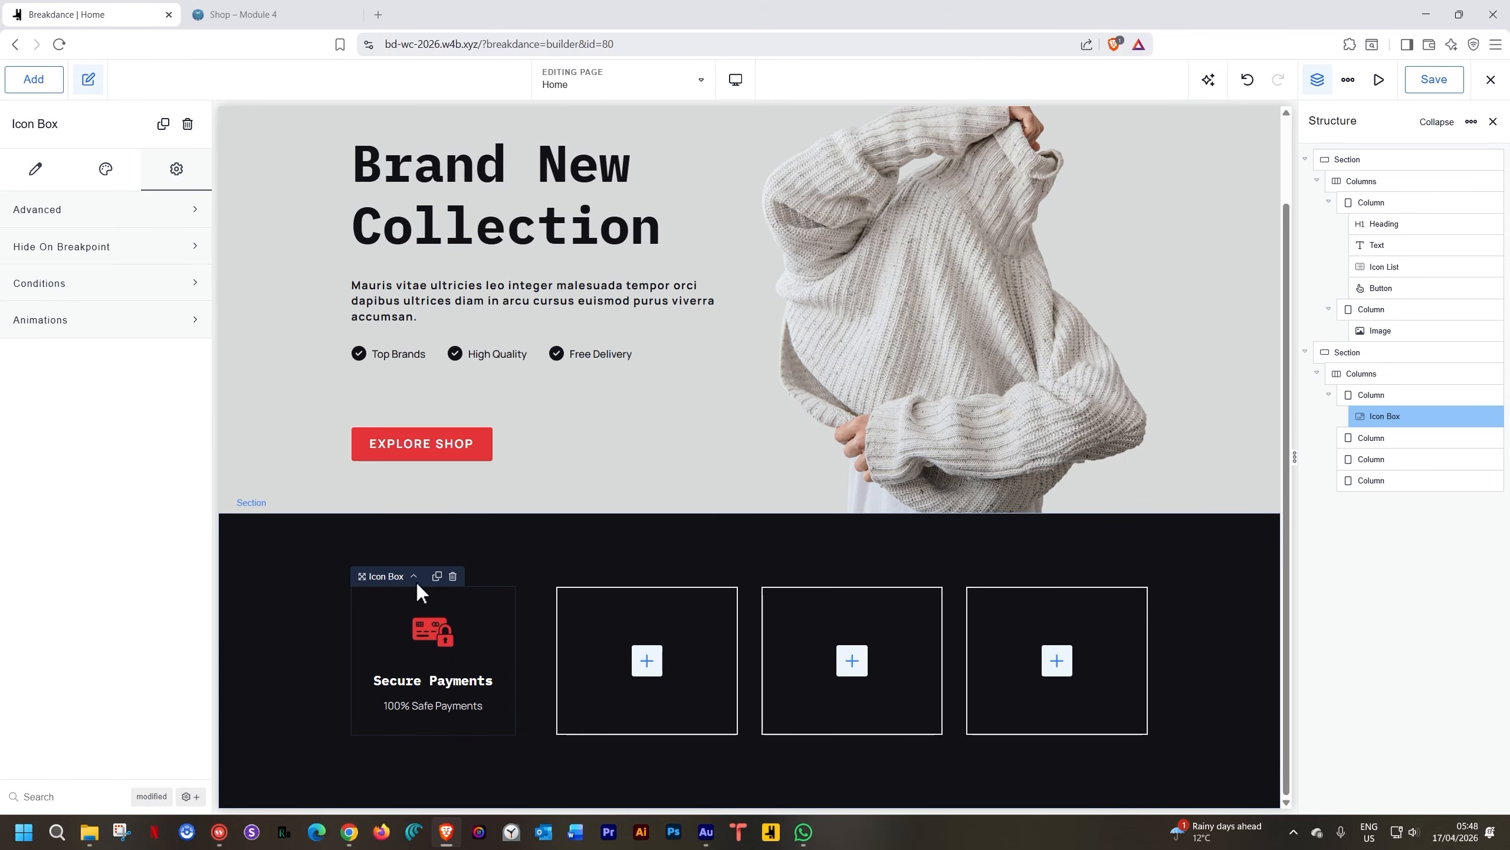
Delete the three empty columns beside the Secure Payments card
{"action": "left_click", "coordinate": [599, 605]}
{"action": "right_click", "coordinate": [600, 603]}
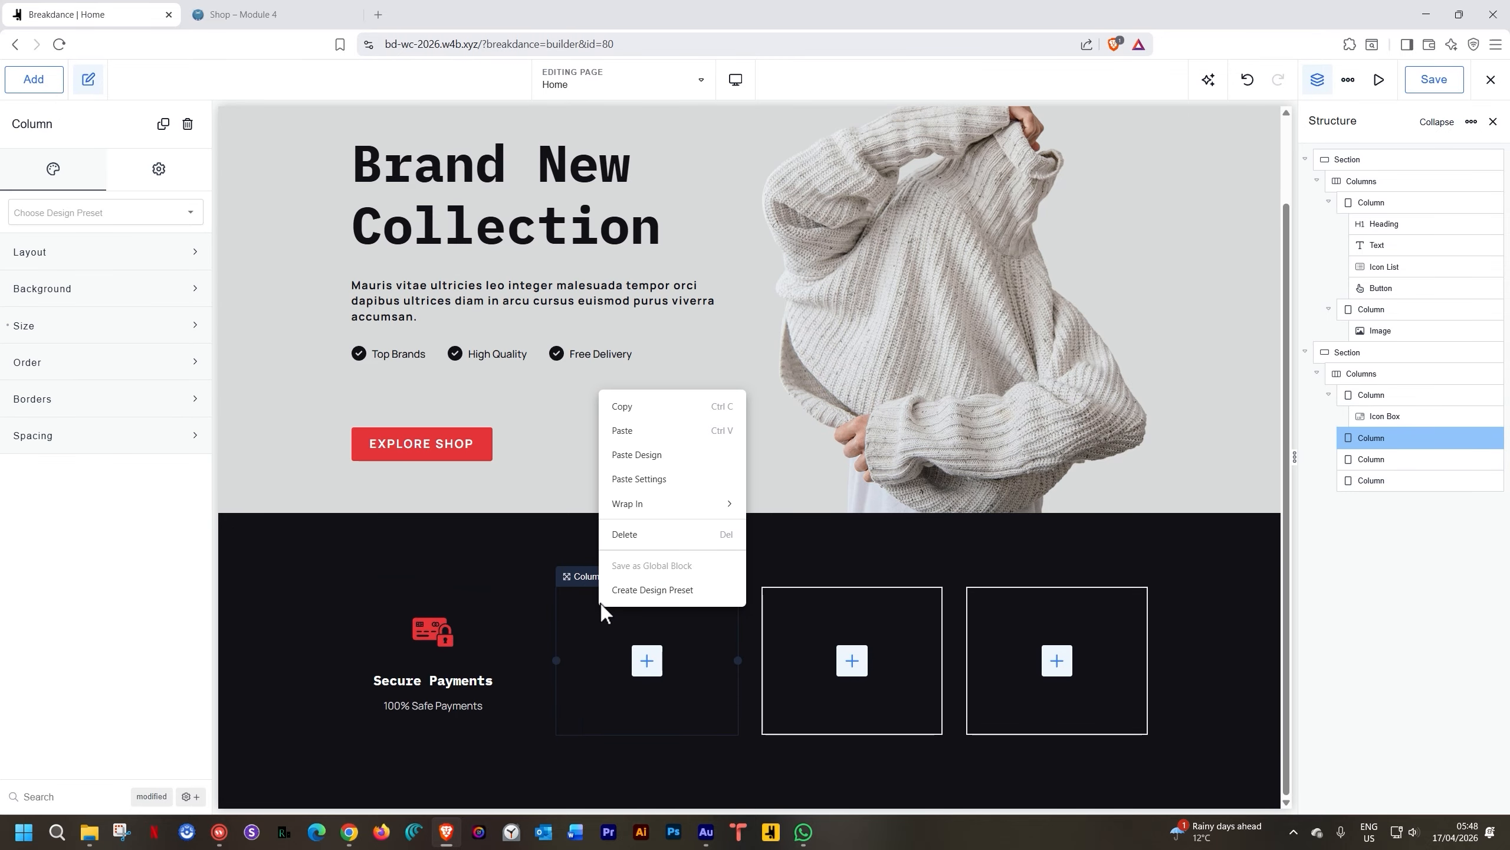
{"action": "left_click", "coordinate": [625, 536]}
{"action": "left_click", "coordinate": [651, 619]}
{"action": "right_click", "coordinate": [652, 619]}
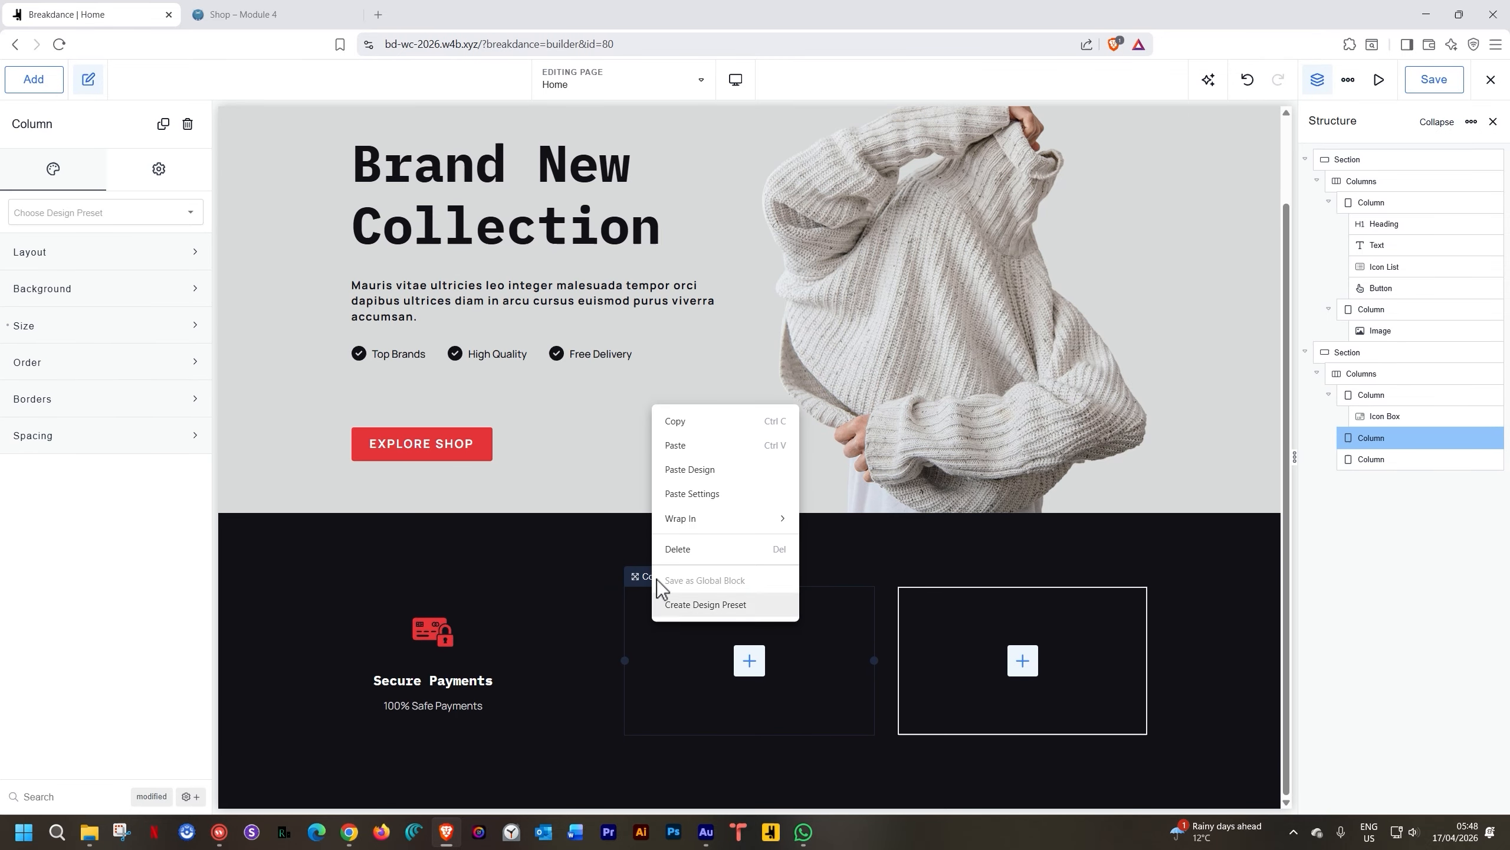
{"action": "left_click", "coordinate": [669, 549]}
{"action": "right_click", "coordinate": [822, 647]}
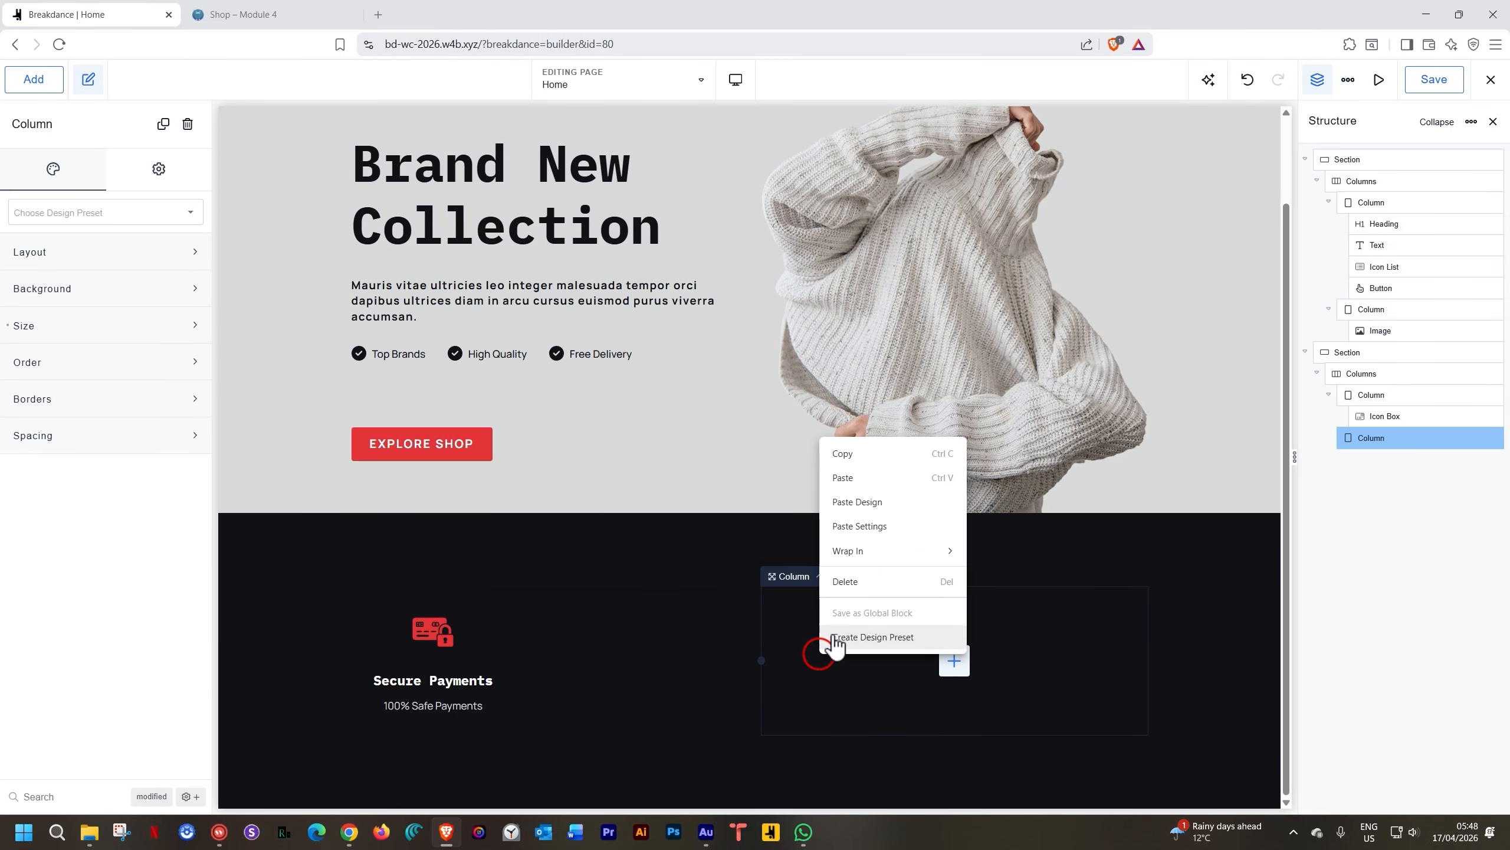
{"action": "left_click", "coordinate": [848, 586]}
Duplicate the Secure Payments column three times to make four matching cards
{"action": "left_click", "coordinate": [397, 607]}
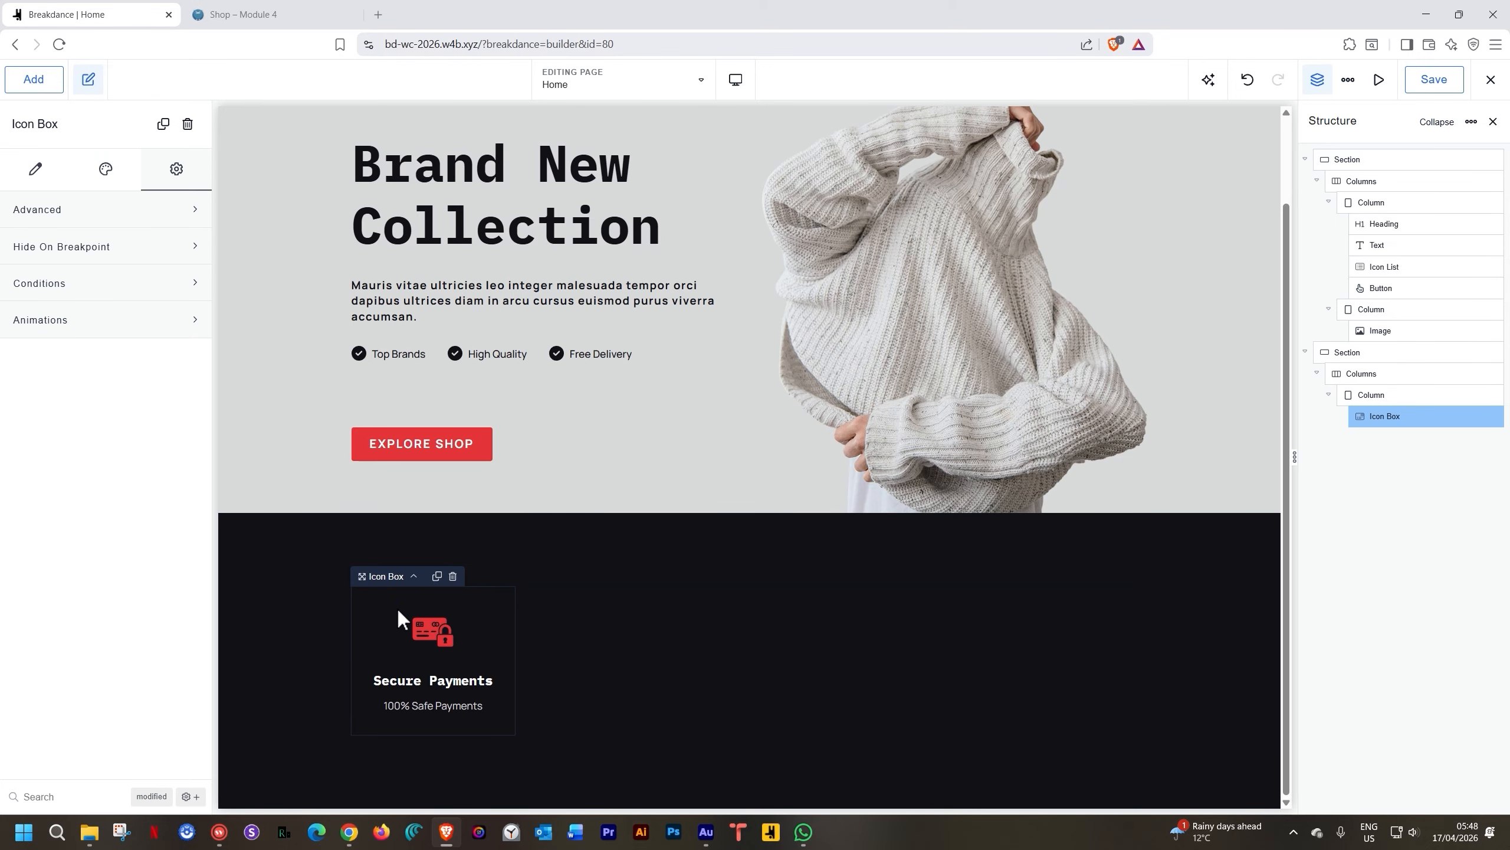
{"action": "left_click", "coordinate": [411, 575]}
{"action": "left_click", "coordinate": [434, 576]}
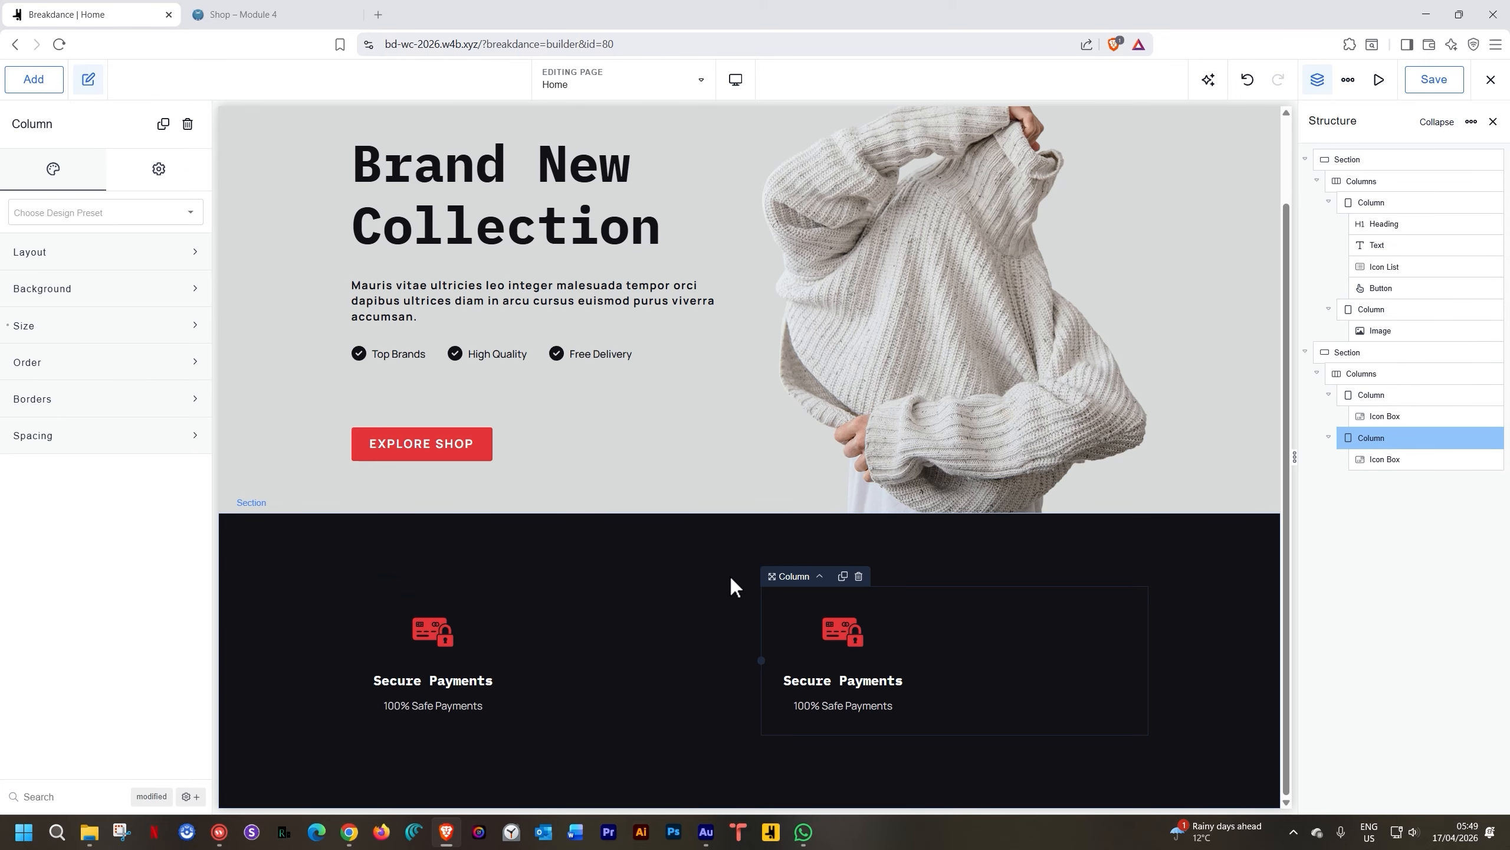
{"action": "left_click", "coordinate": [842, 575]}
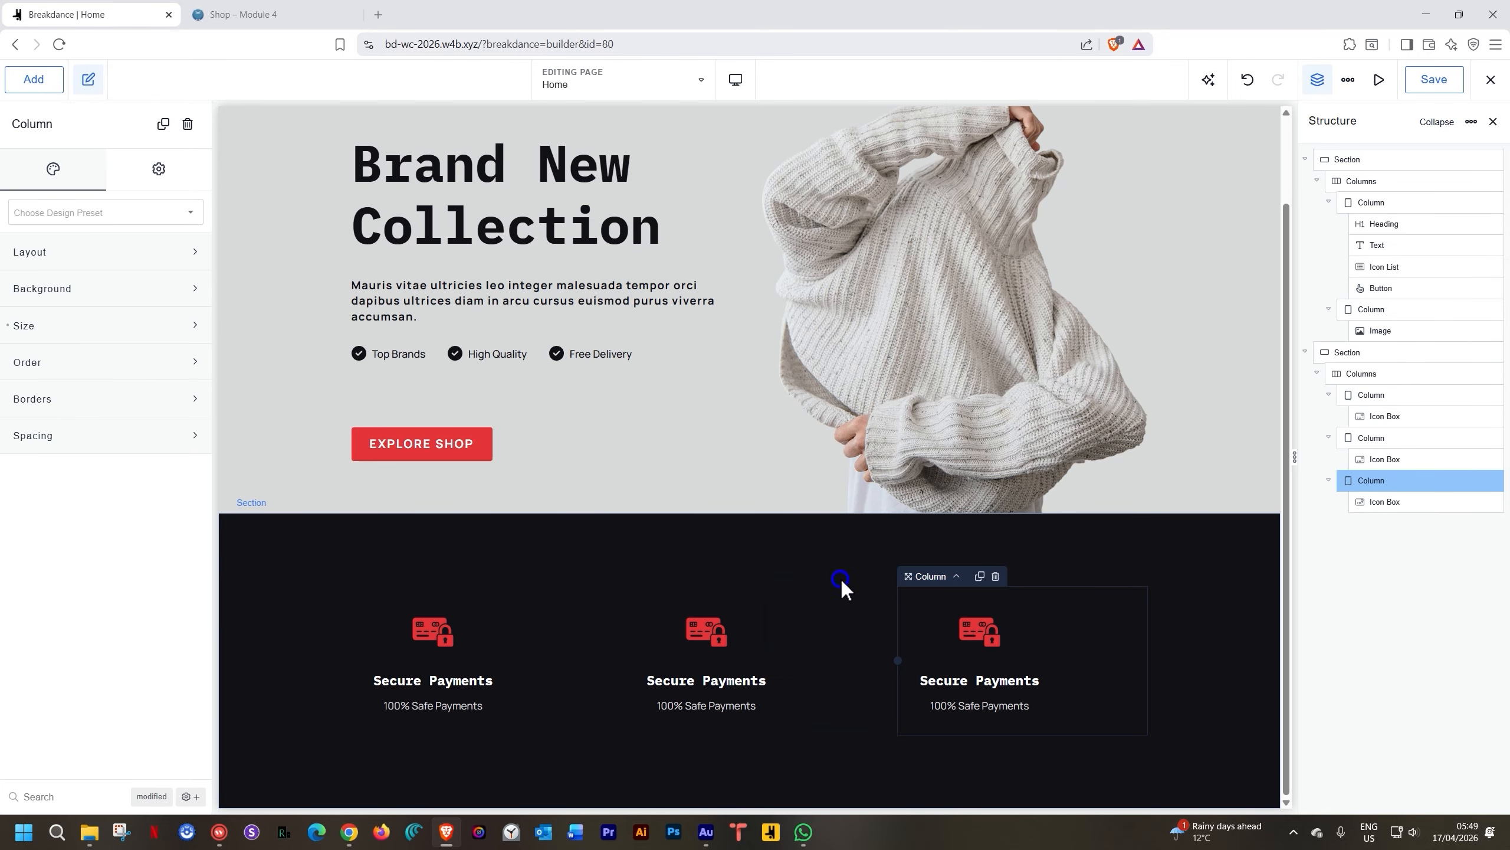
{"action": "left_click", "coordinate": [980, 577]}
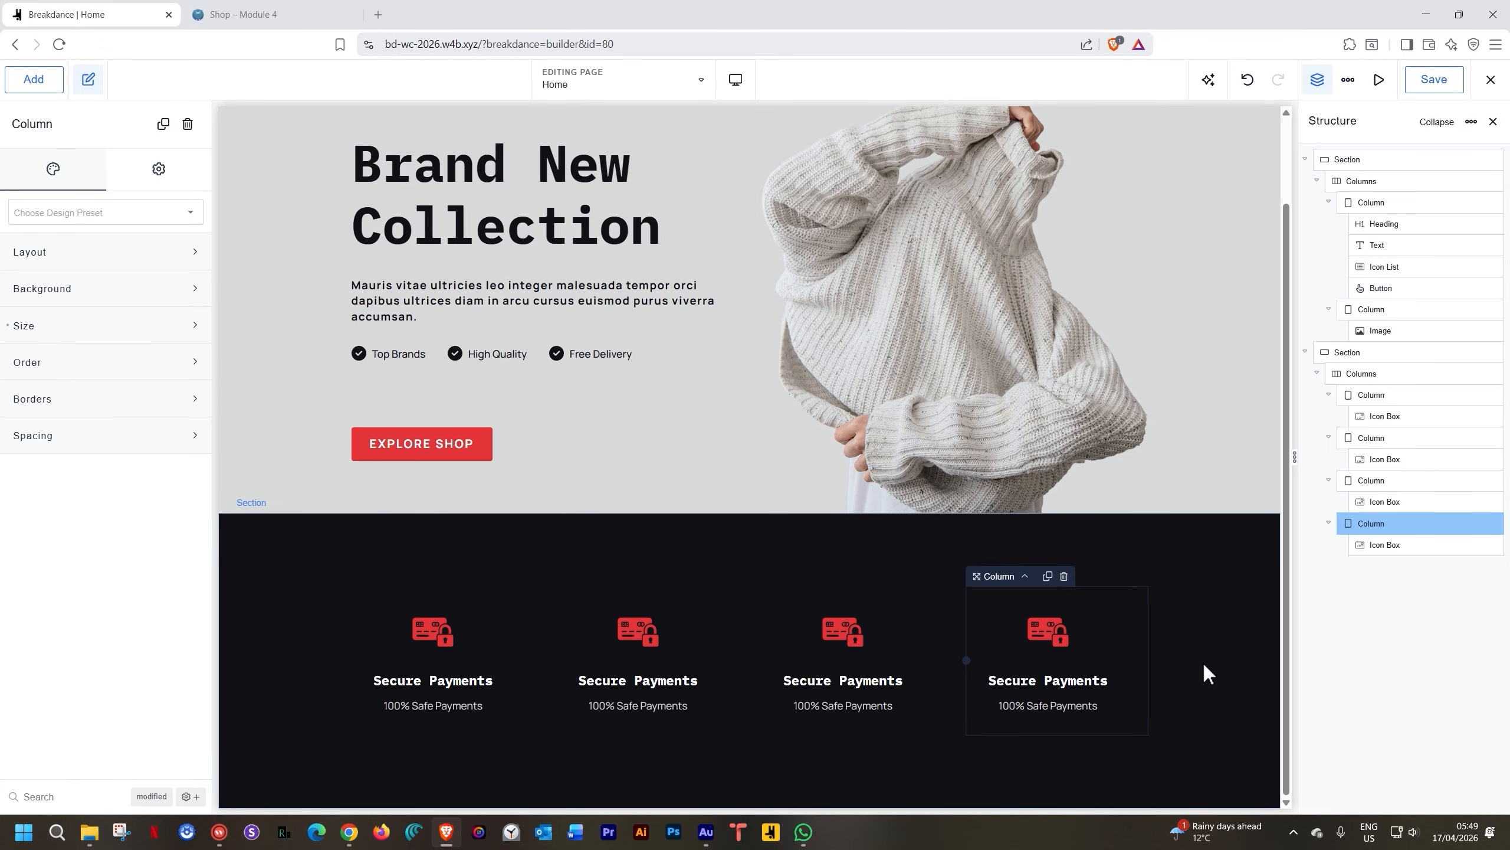
Give the second feature box the product return icon from My Icons
{"action": "left_click", "coordinate": [650, 640]}
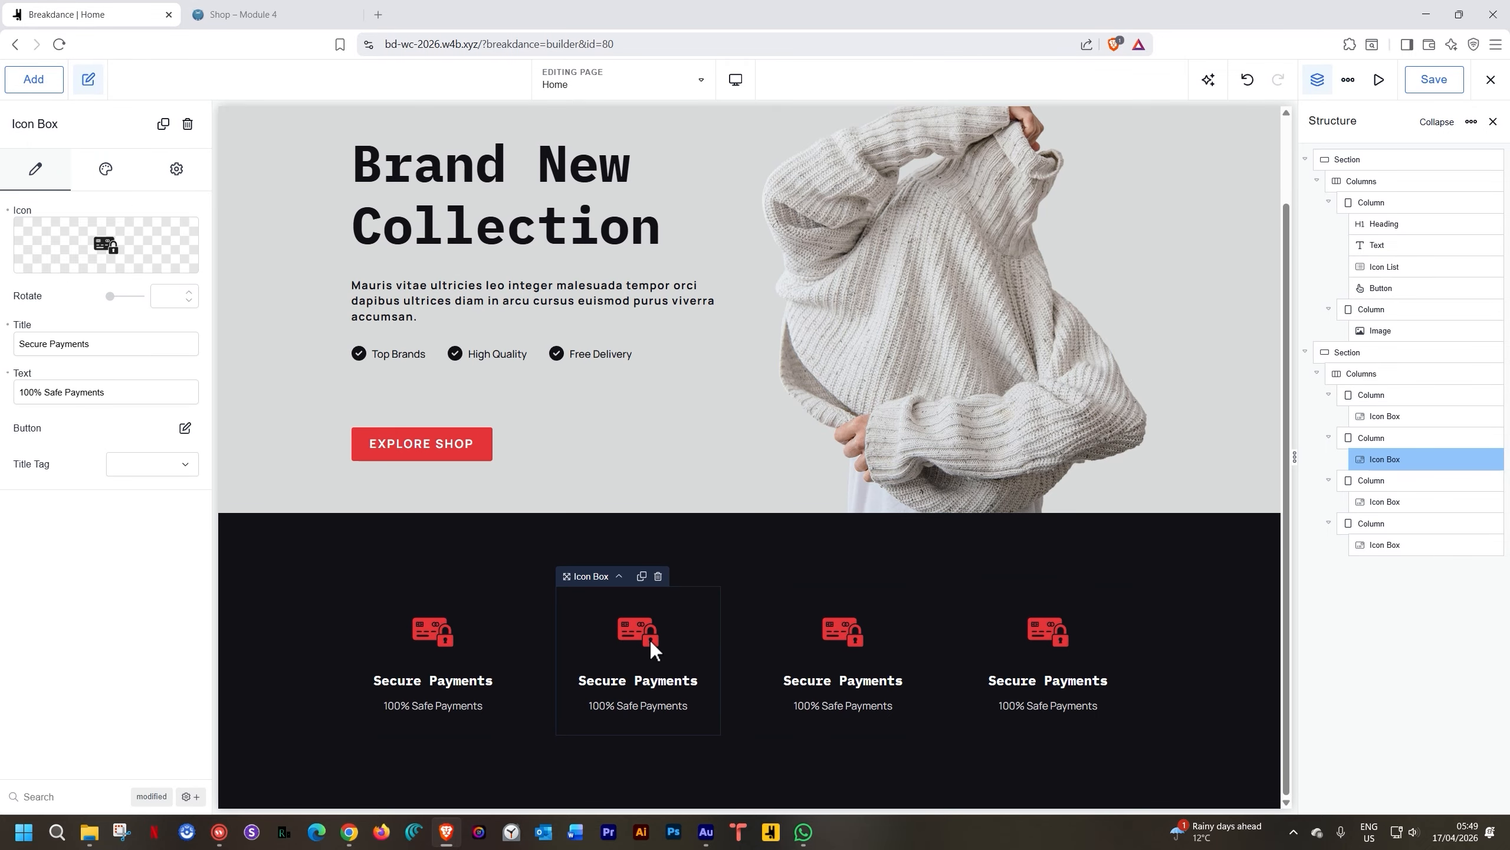
{"action": "left_click", "coordinate": [107, 241]}
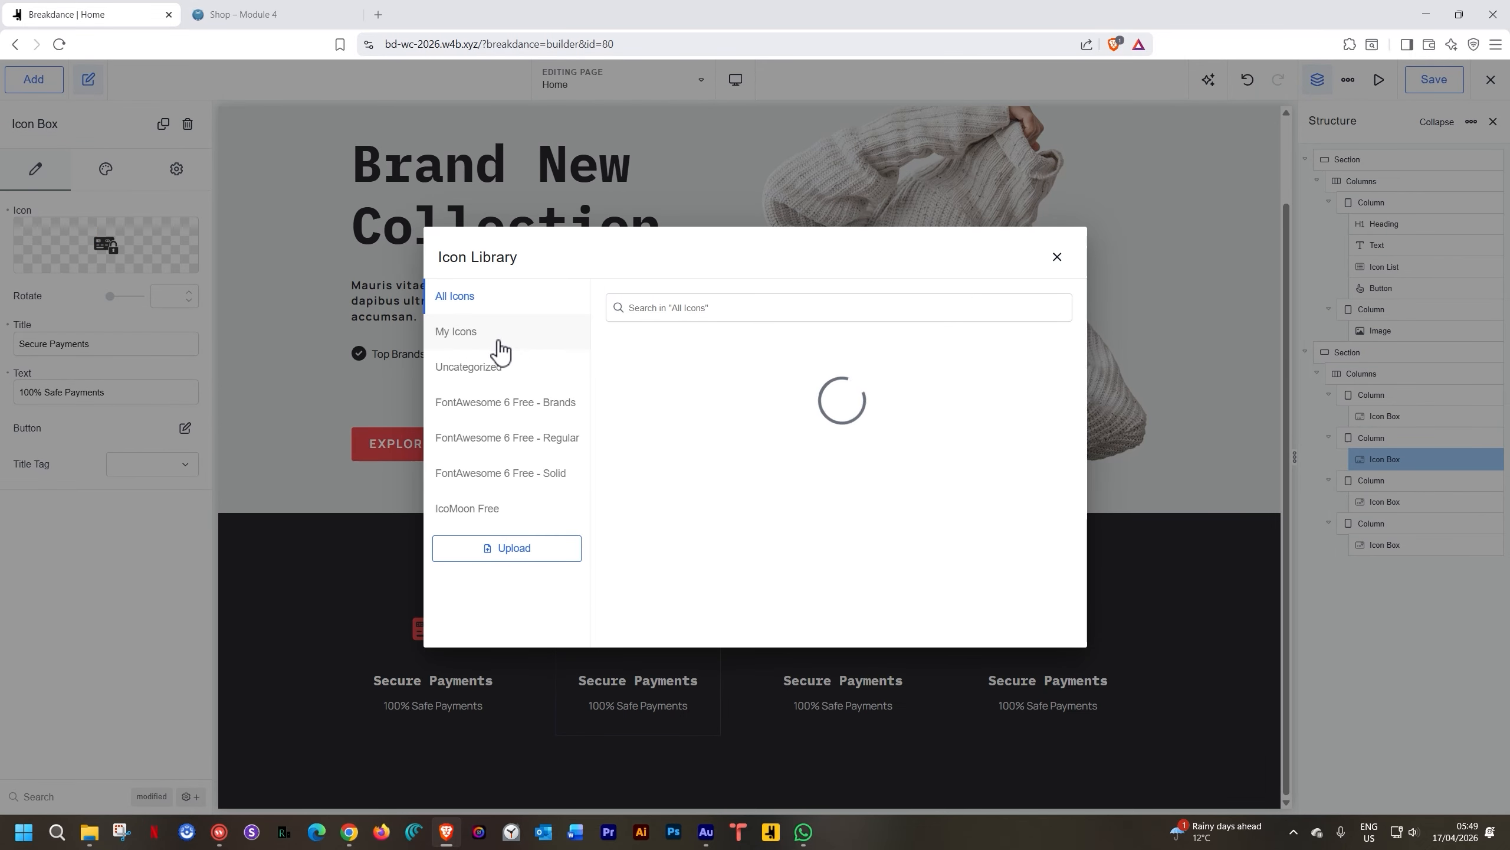
{"action": "left_click", "coordinate": [474, 337]}
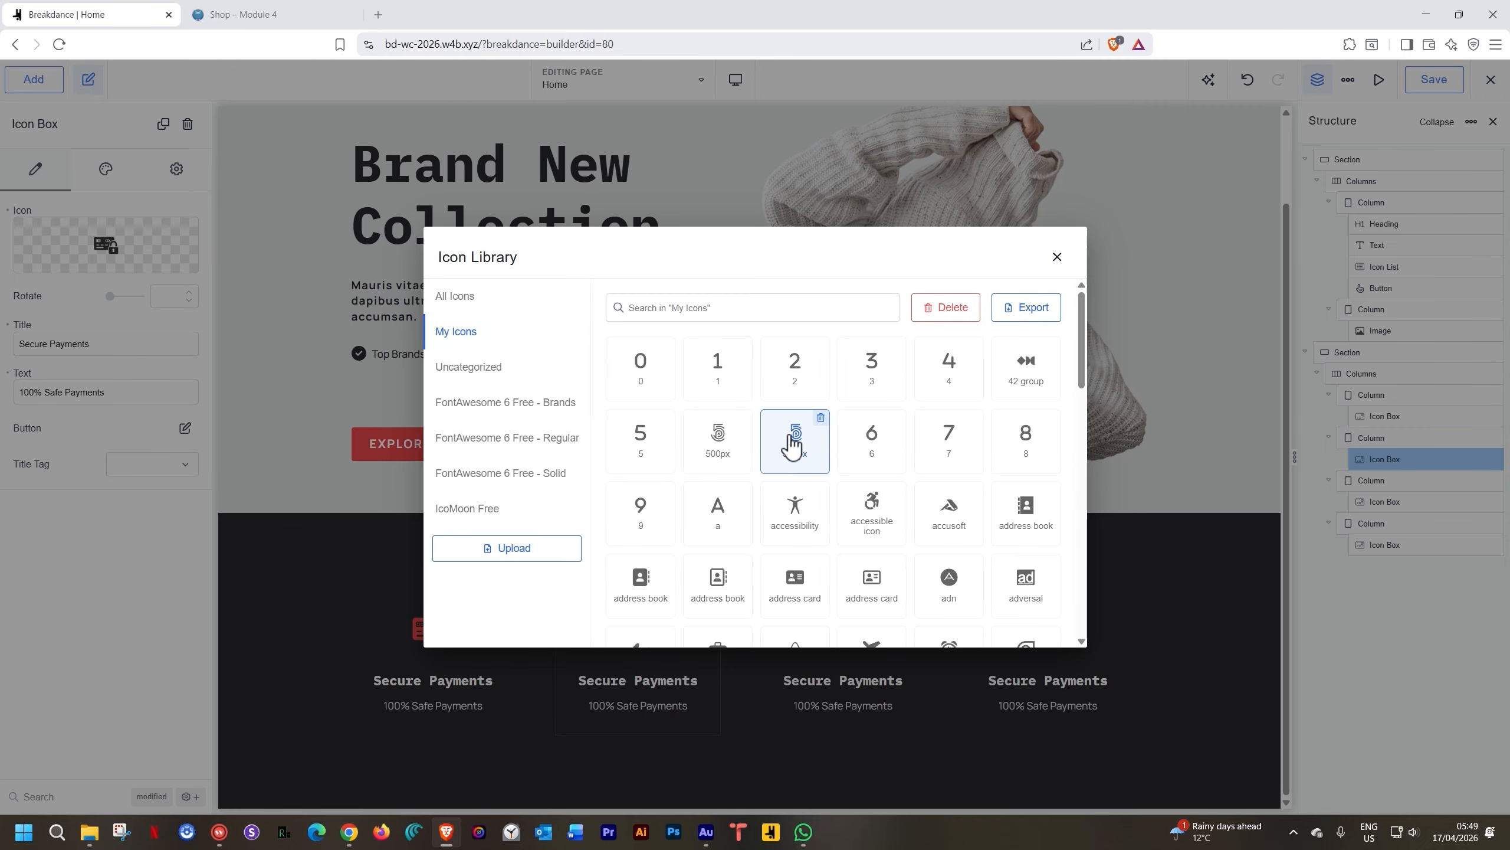
{"action": "left_click", "coordinate": [720, 374]}
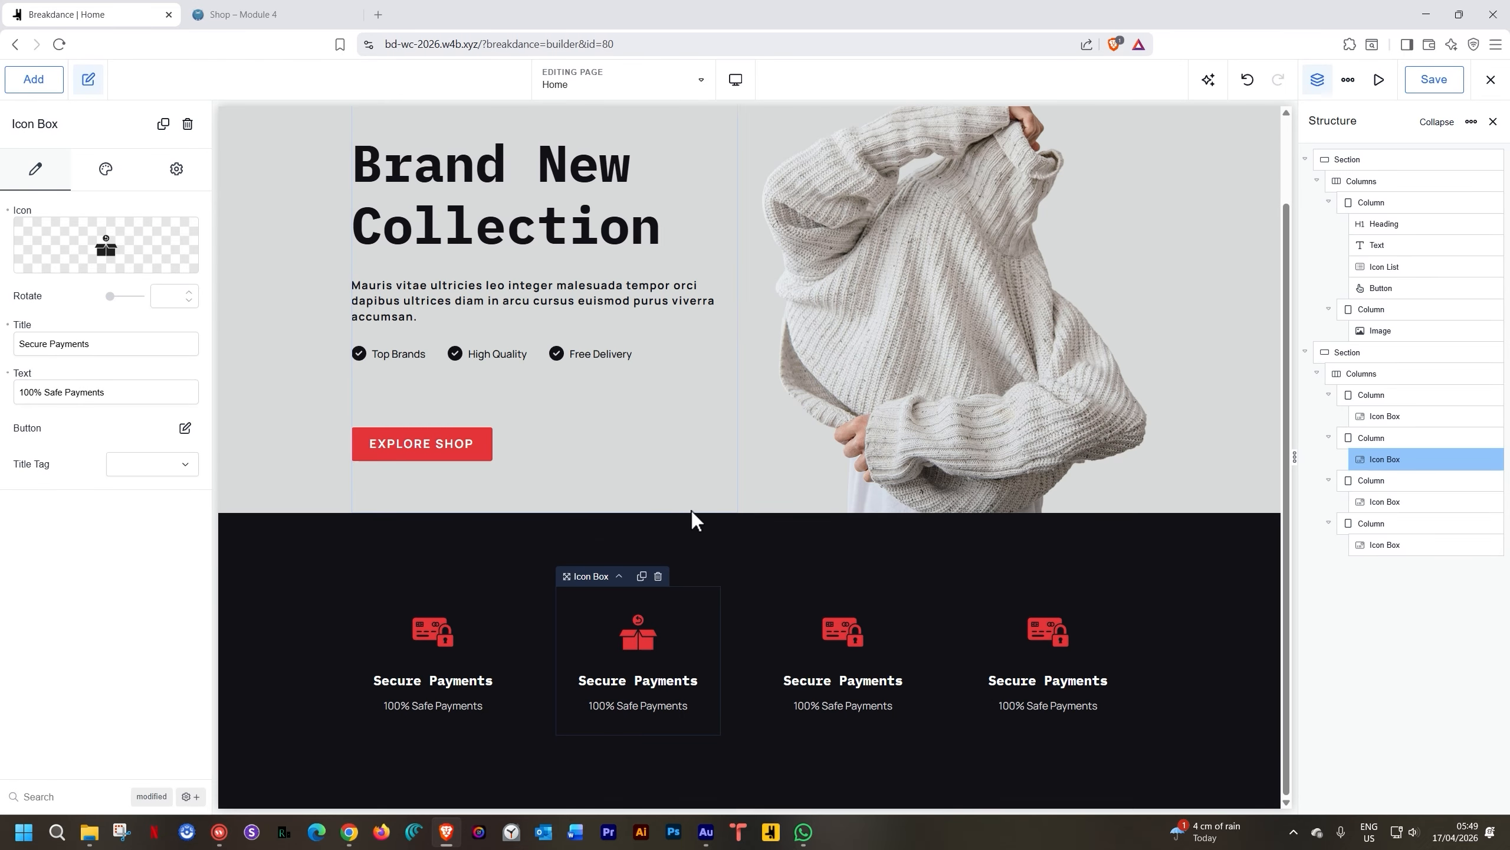
Set the second box's title to '30 Days Return' and its text to 'All Defective'
{"action": "triple_click", "coordinate": [76, 343]}
{"action": "type", "text": "30 D"}
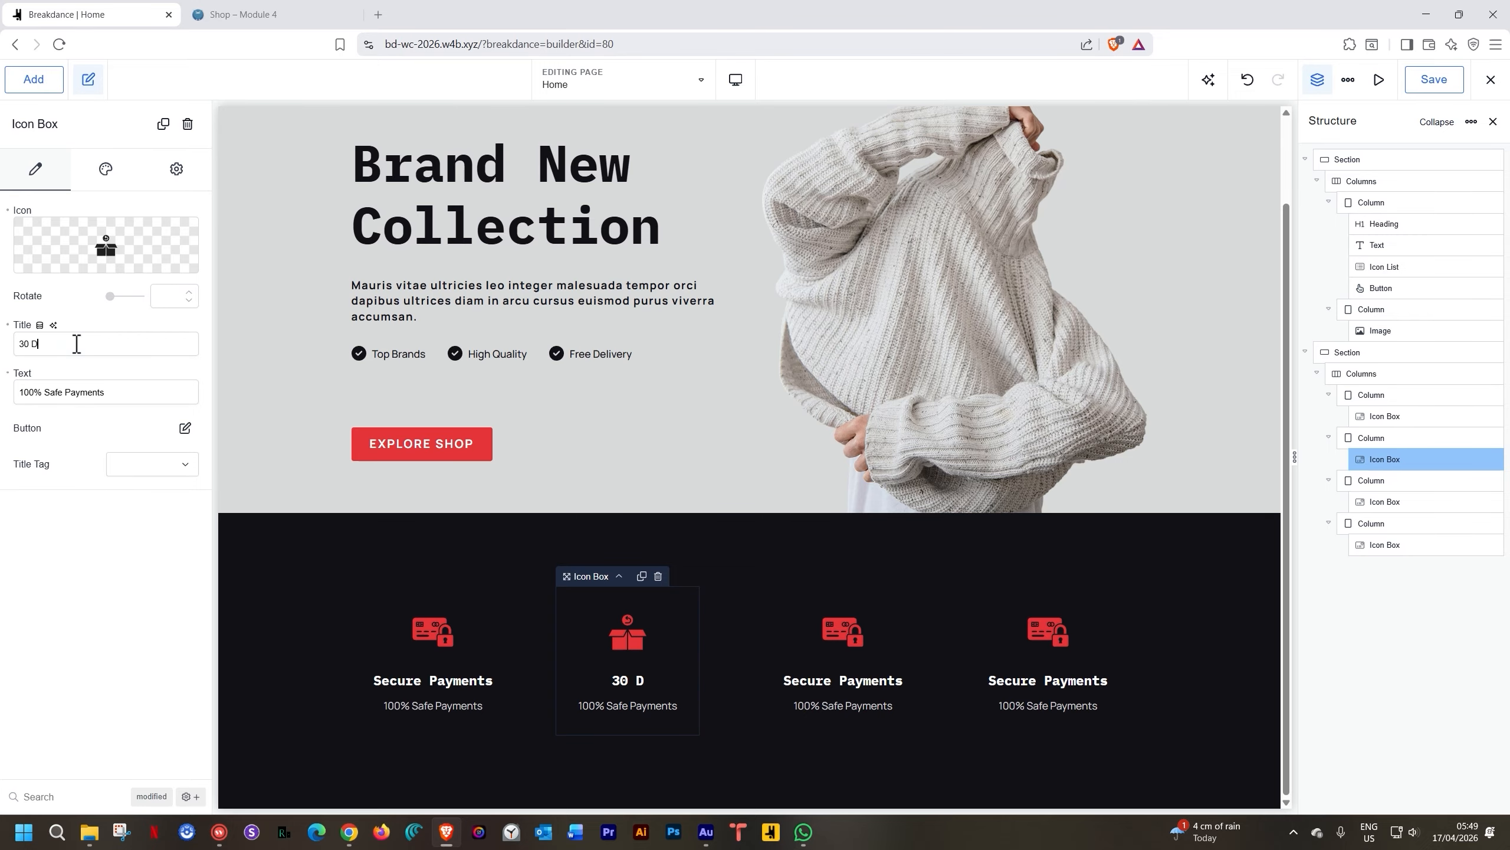
{"action": "type", "text": "ays Return"}
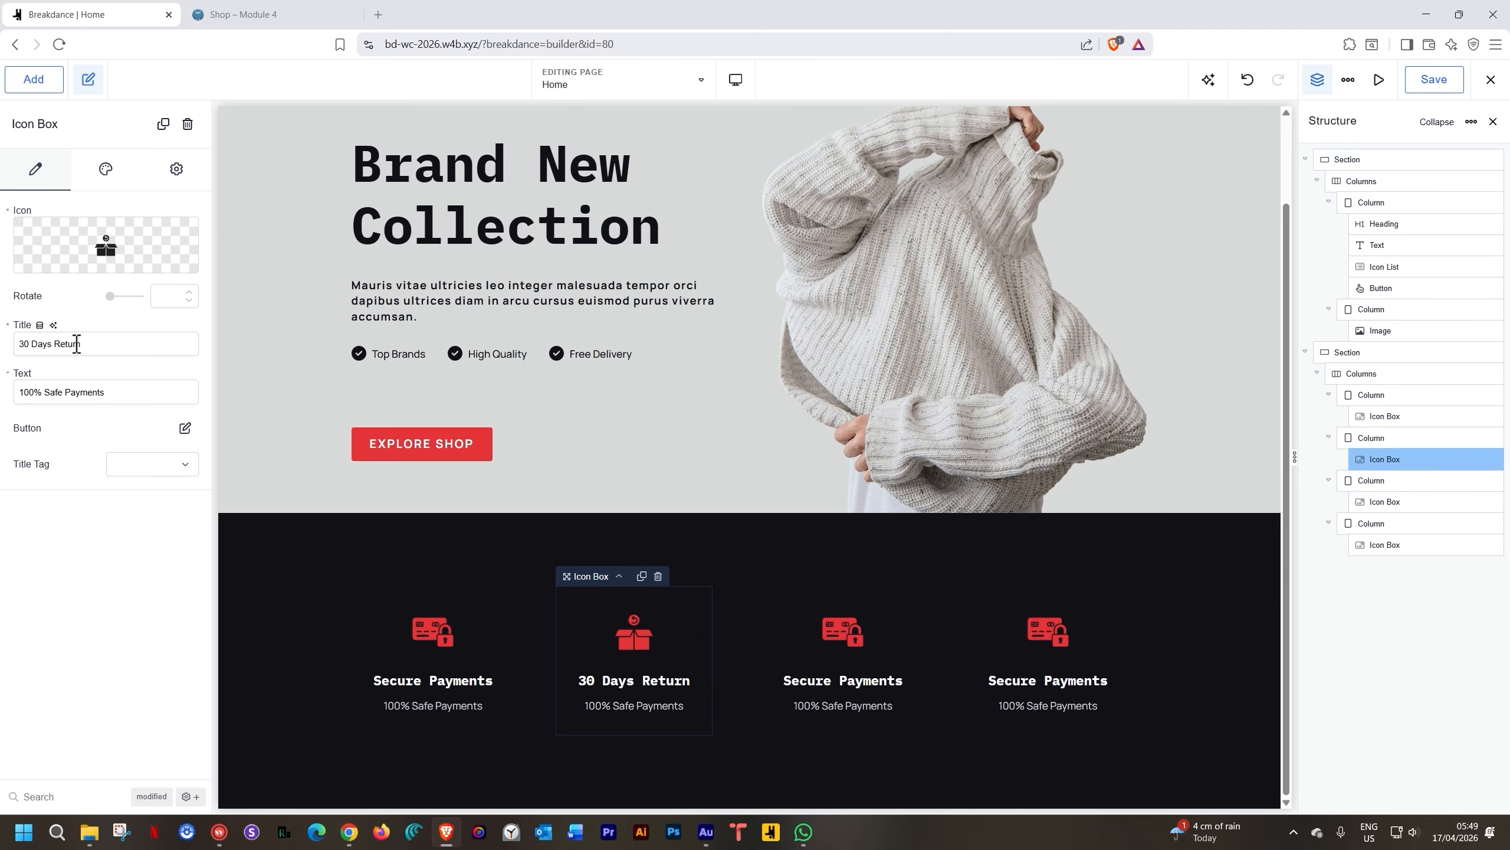
{"action": "type", "text": " Polic"}
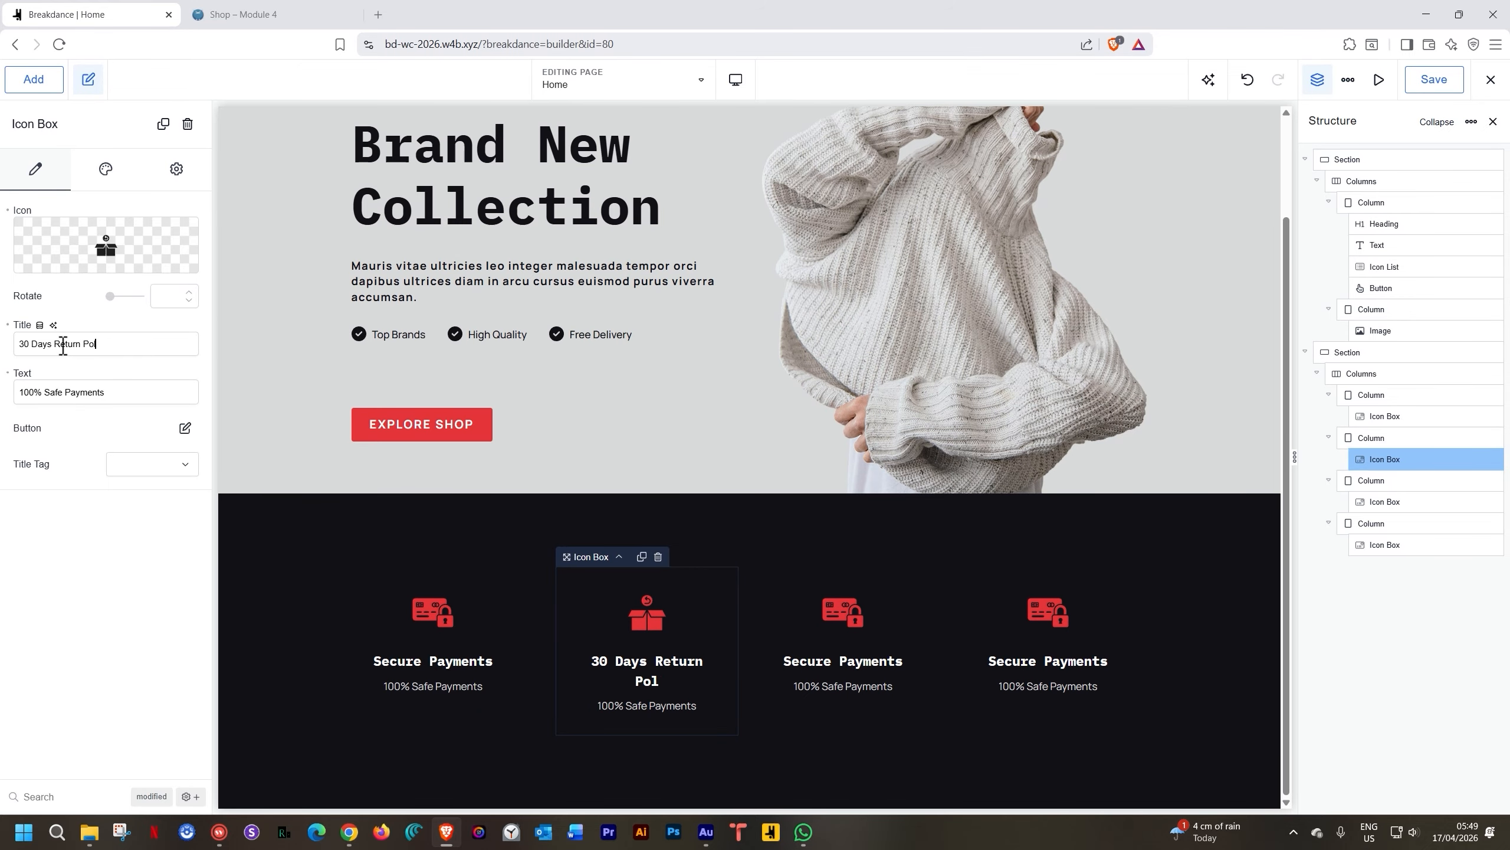
{"action": "key", "text": "BackSpace"}
{"action": "key", "text": "BackSpace"}
{"action": "key", "text": "BackSpace"}
{"action": "key", "text": "BackSpace"}
{"action": "key", "text": "BackSpace"}
{"action": "key", "text": "BackSpace"}
{"action": "triple_click", "coordinate": [45, 394]}
{"action": "type", "text": "All Good"}
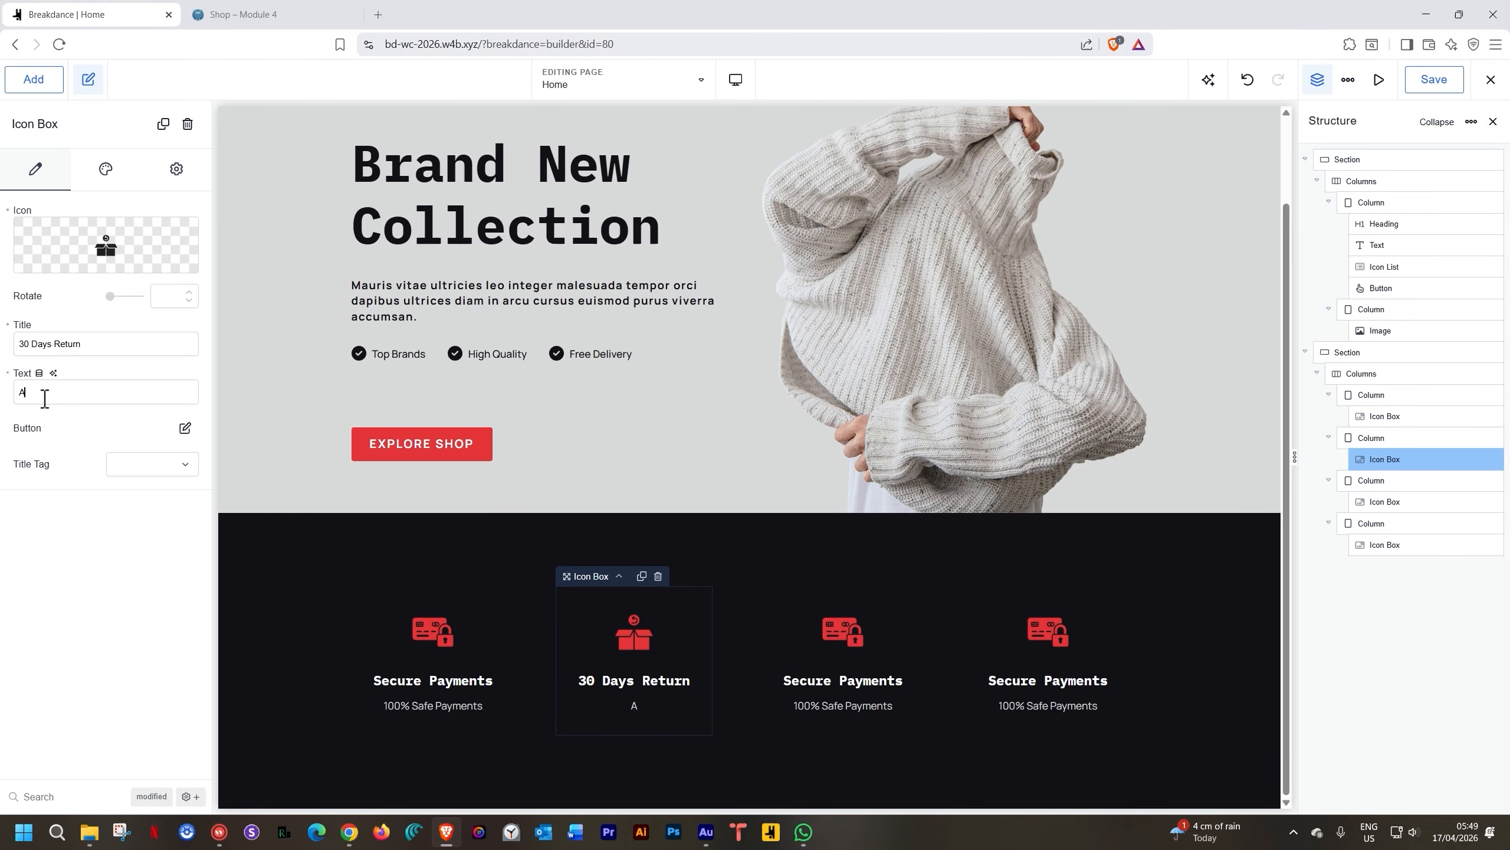
{"action": "key", "text": "BackSpace"}
{"action": "key", "text": "BackSpace"}
{"action": "key", "text": "BackSpace"}
{"action": "key", "text": "BackSpace"}
{"action": "type", "text": "Defective"}
Give the third box the phone support icon, title '24/7 Support' and text 'Always Available'
{"action": "left_click", "coordinate": [835, 630]}
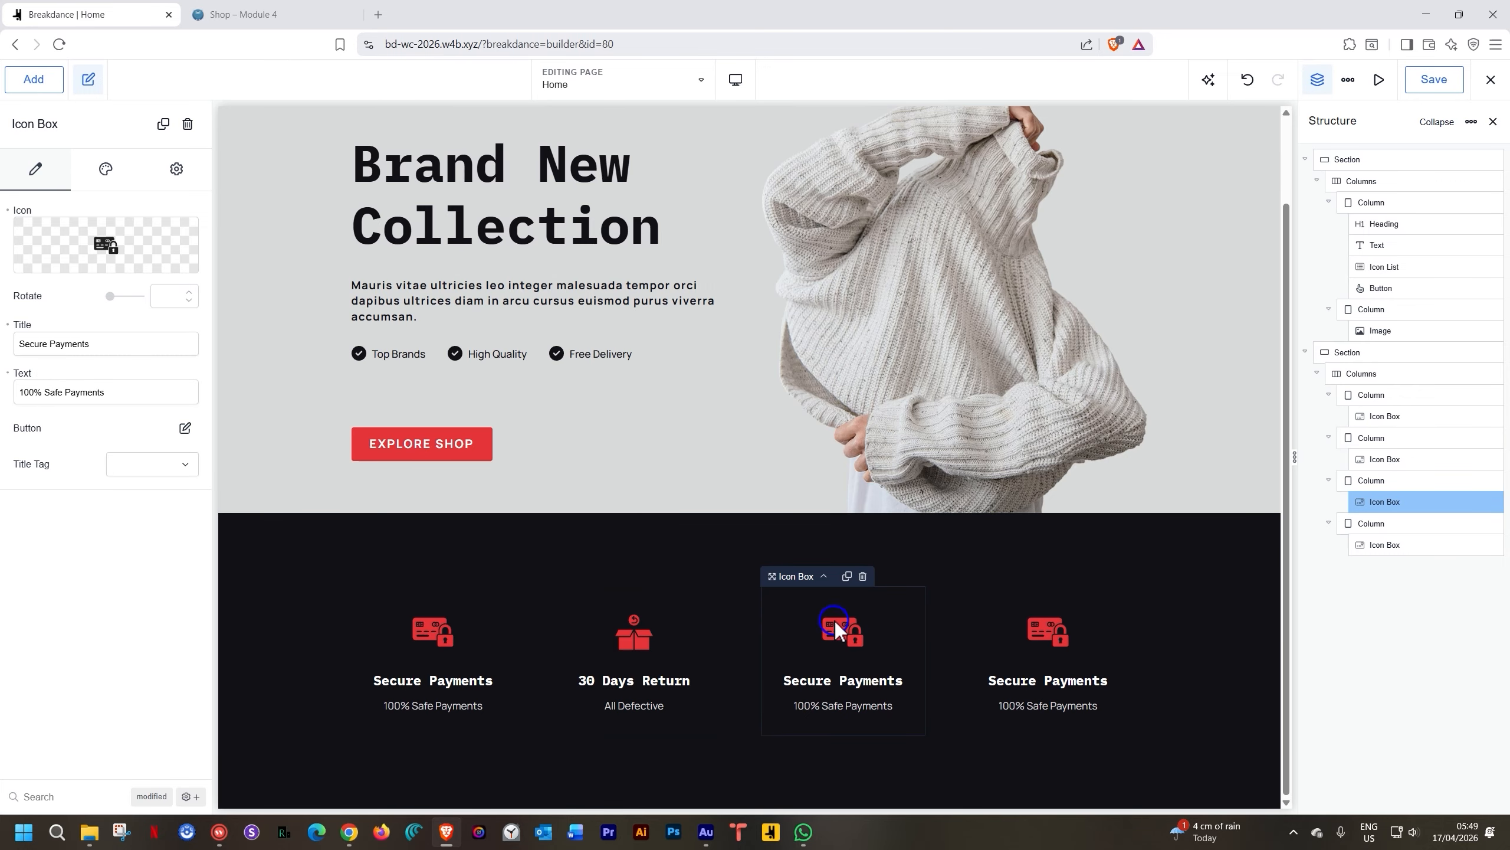
{"action": "left_click", "coordinate": [101, 245]}
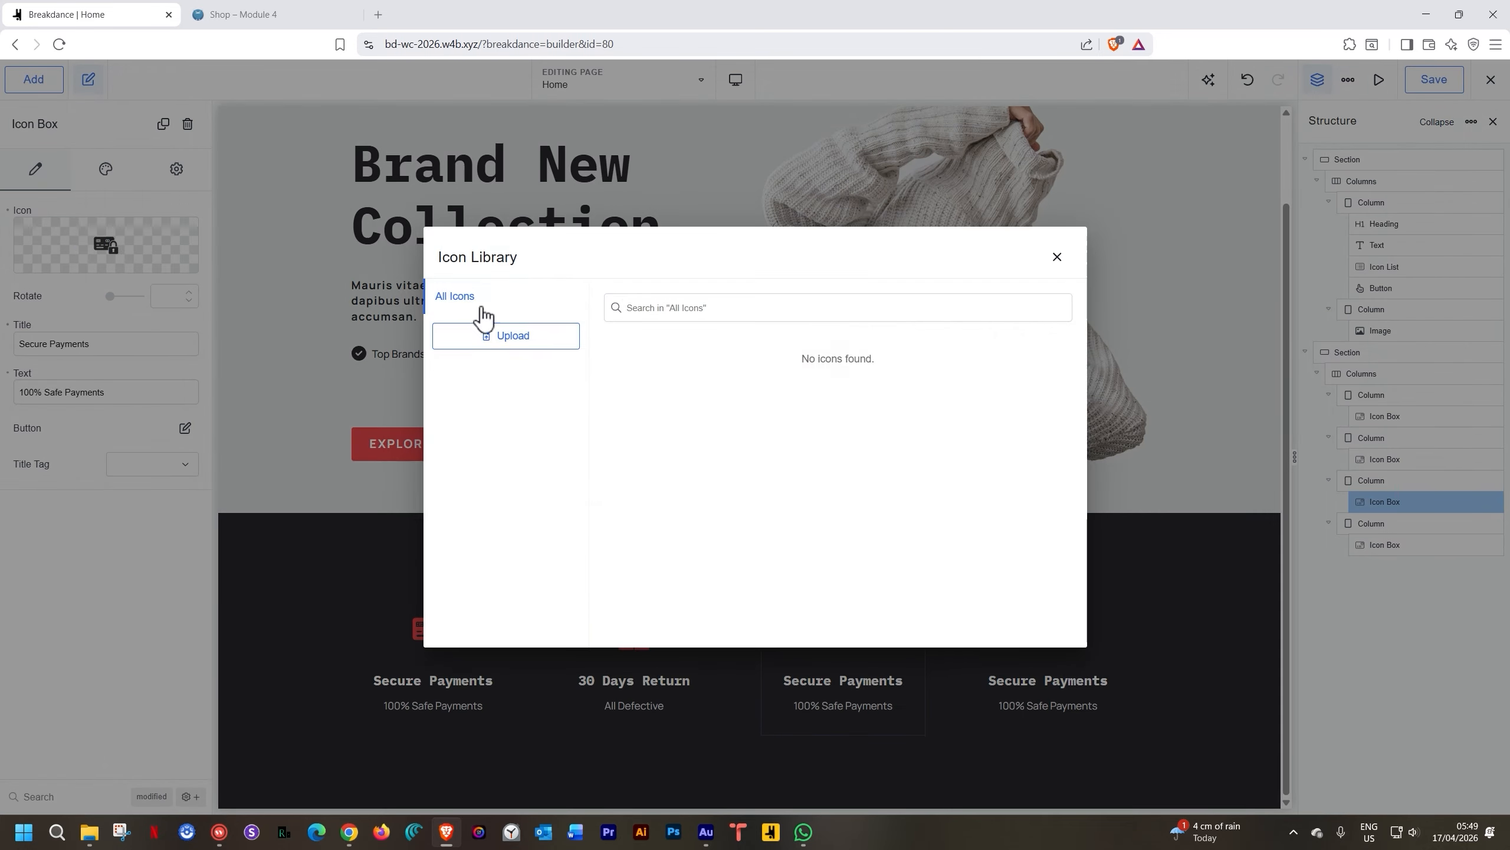
{"action": "left_click", "coordinate": [462, 374]}
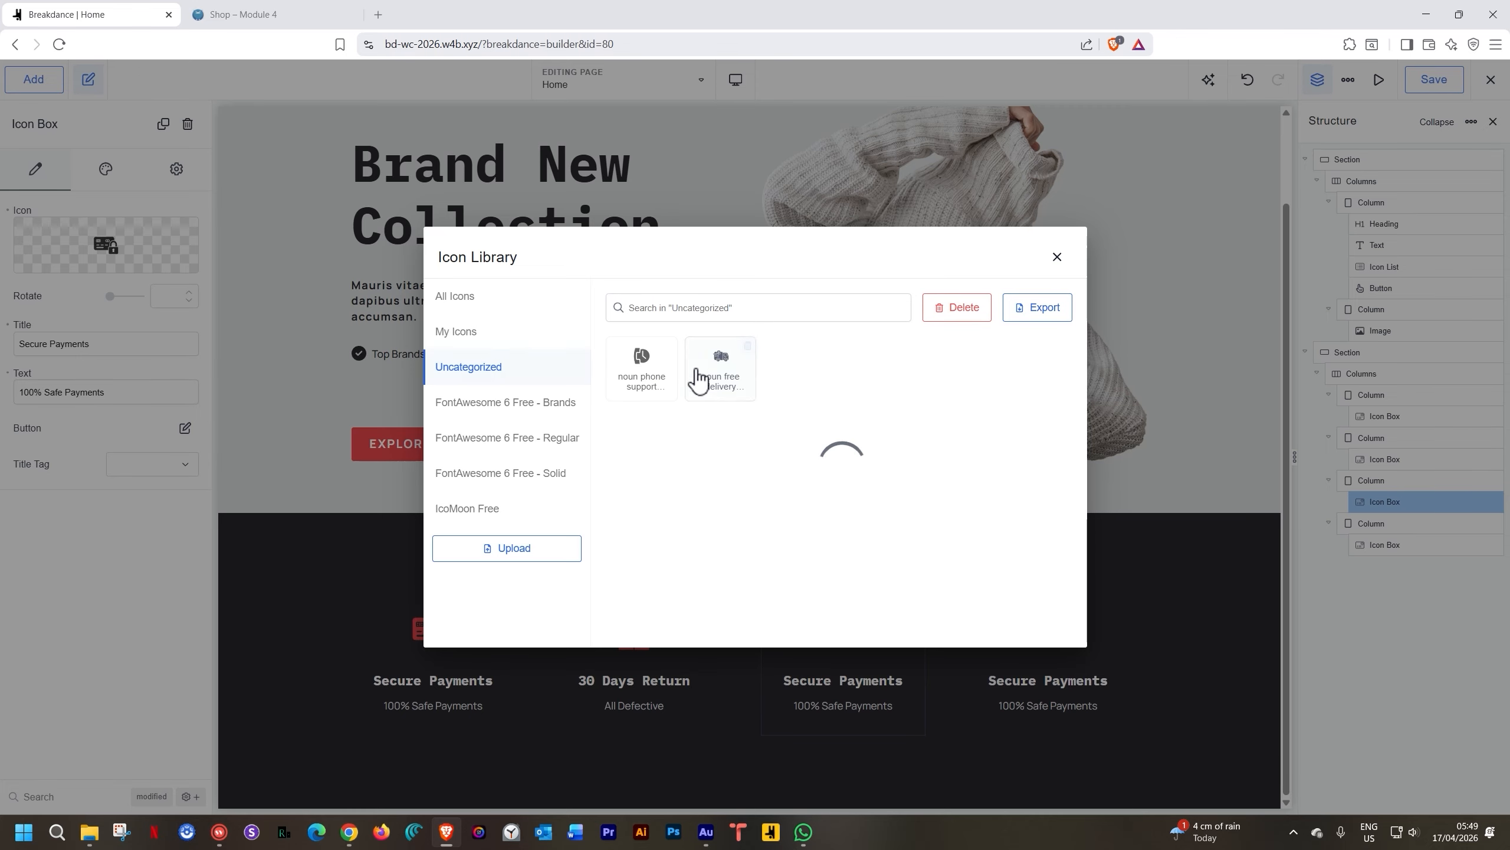
{"action": "left_click", "coordinate": [640, 362]}
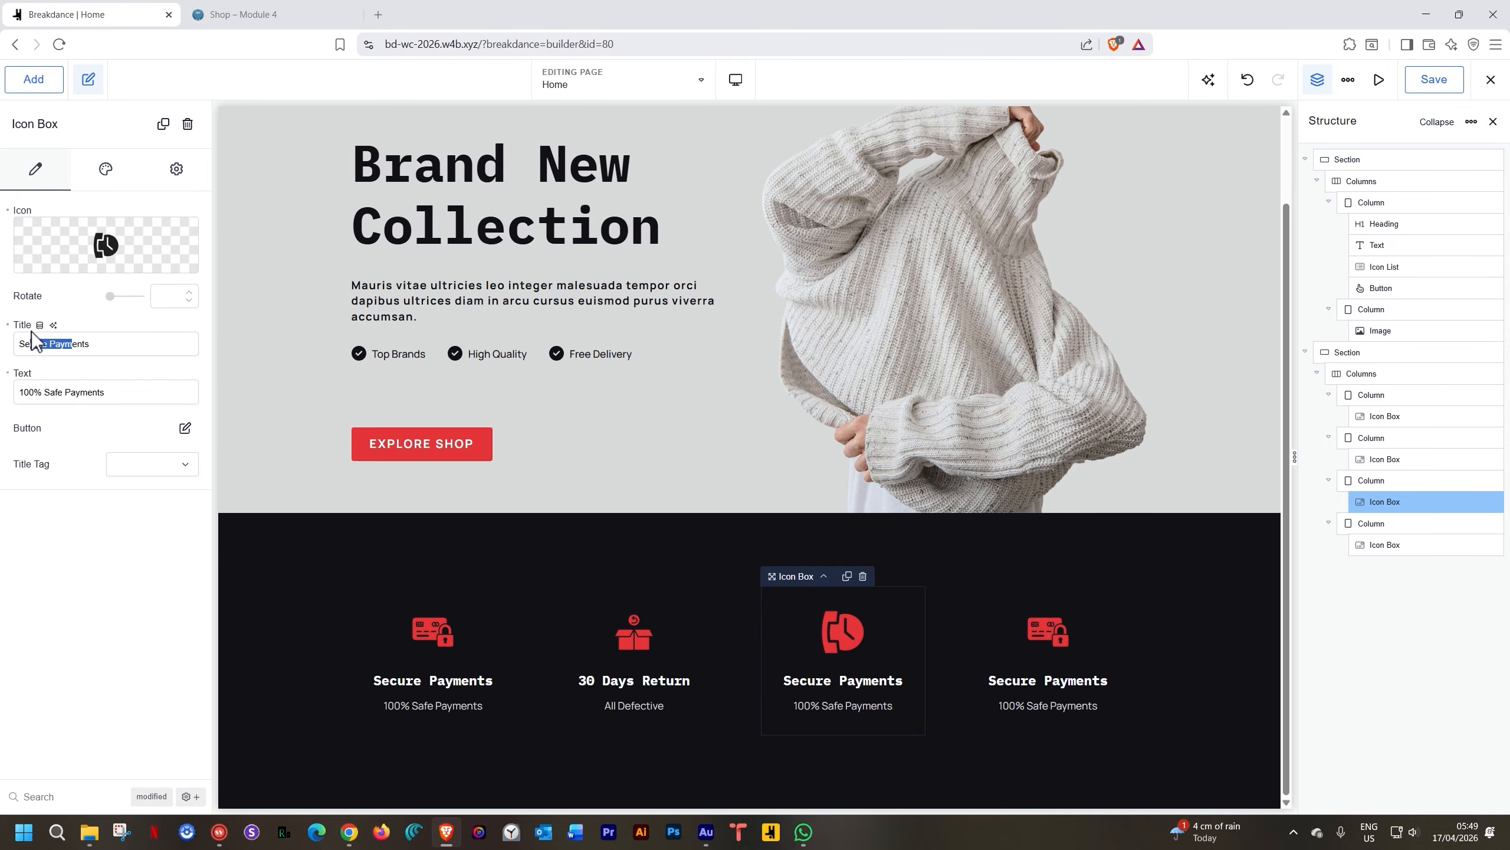
{"action": "left_click_drag", "start_coordinate": [30, 334], "coordinate": [26, 331]}
{"action": "type", "text": "24/7 Support"}
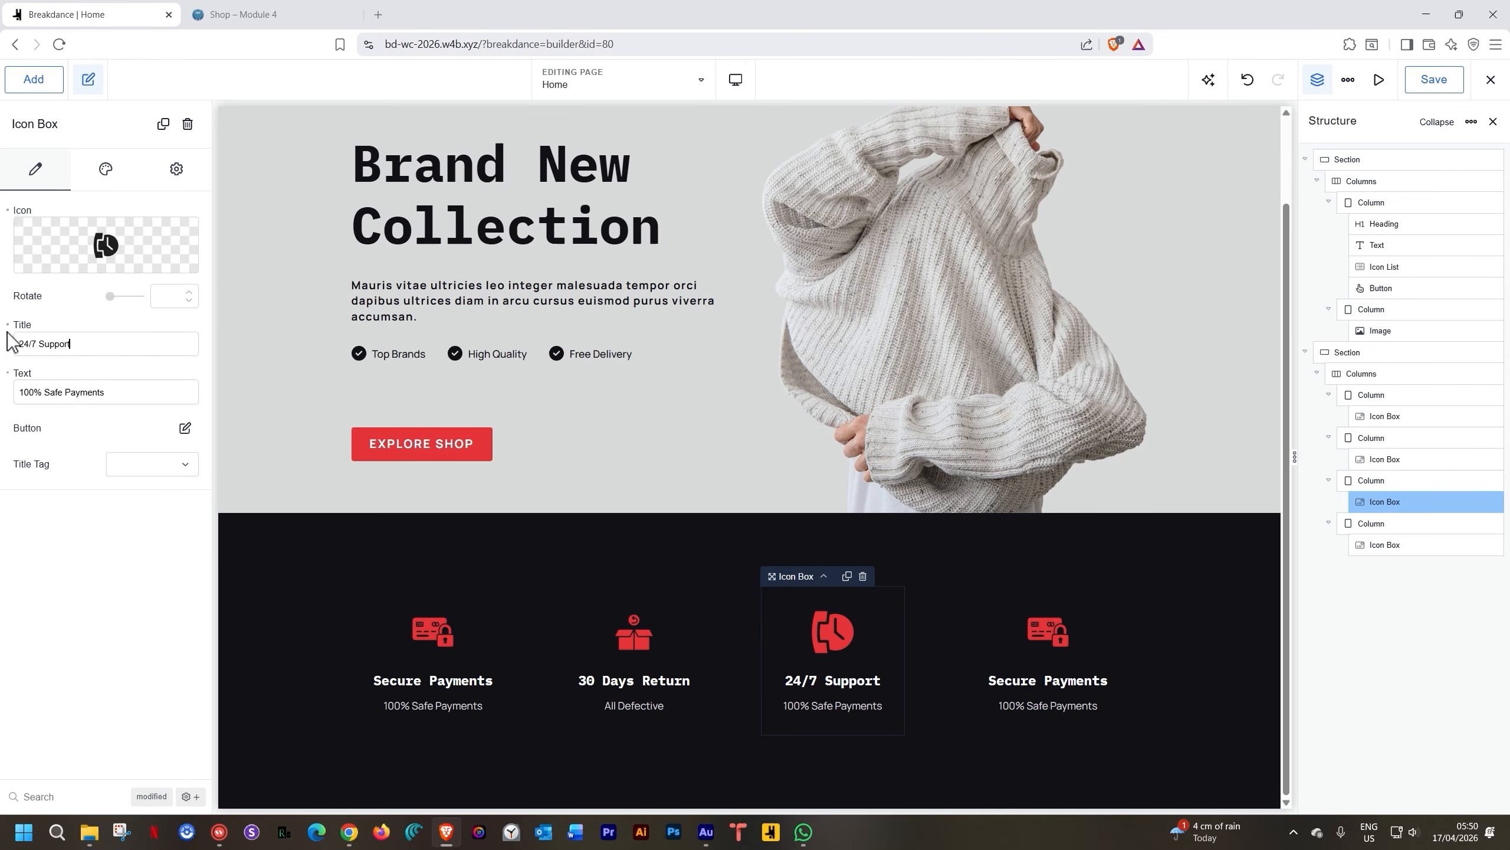
{"action": "triple_click", "coordinate": [51, 392]}
{"action": "type", "text": "Always"}
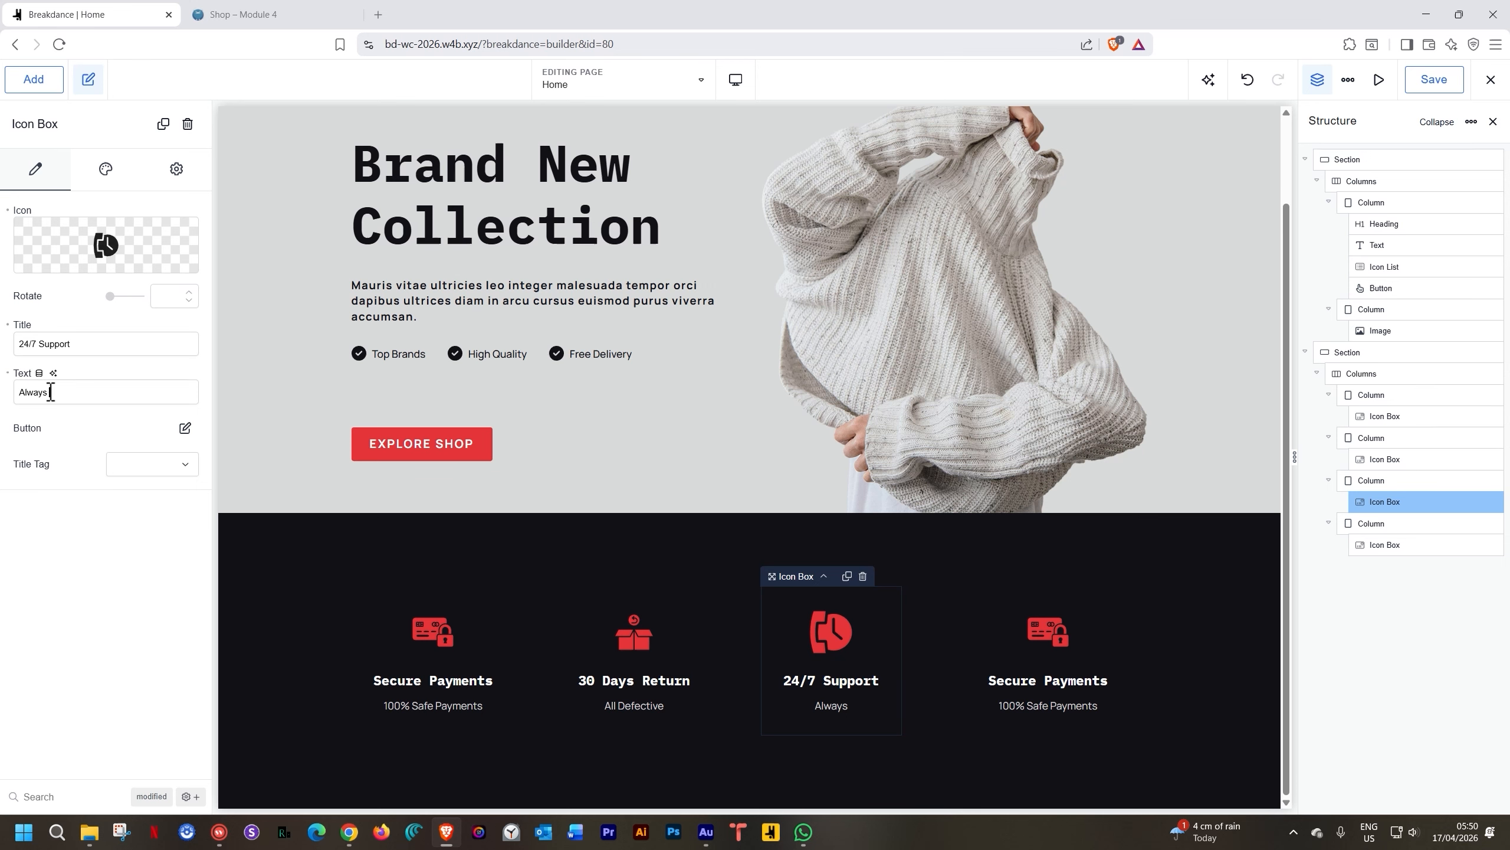
{"action": "type", "text": " Available"}
Select the fourth feature box and show the uncategorized uploaded icons in the Icon Library
{"action": "left_click", "coordinate": [1046, 637]}
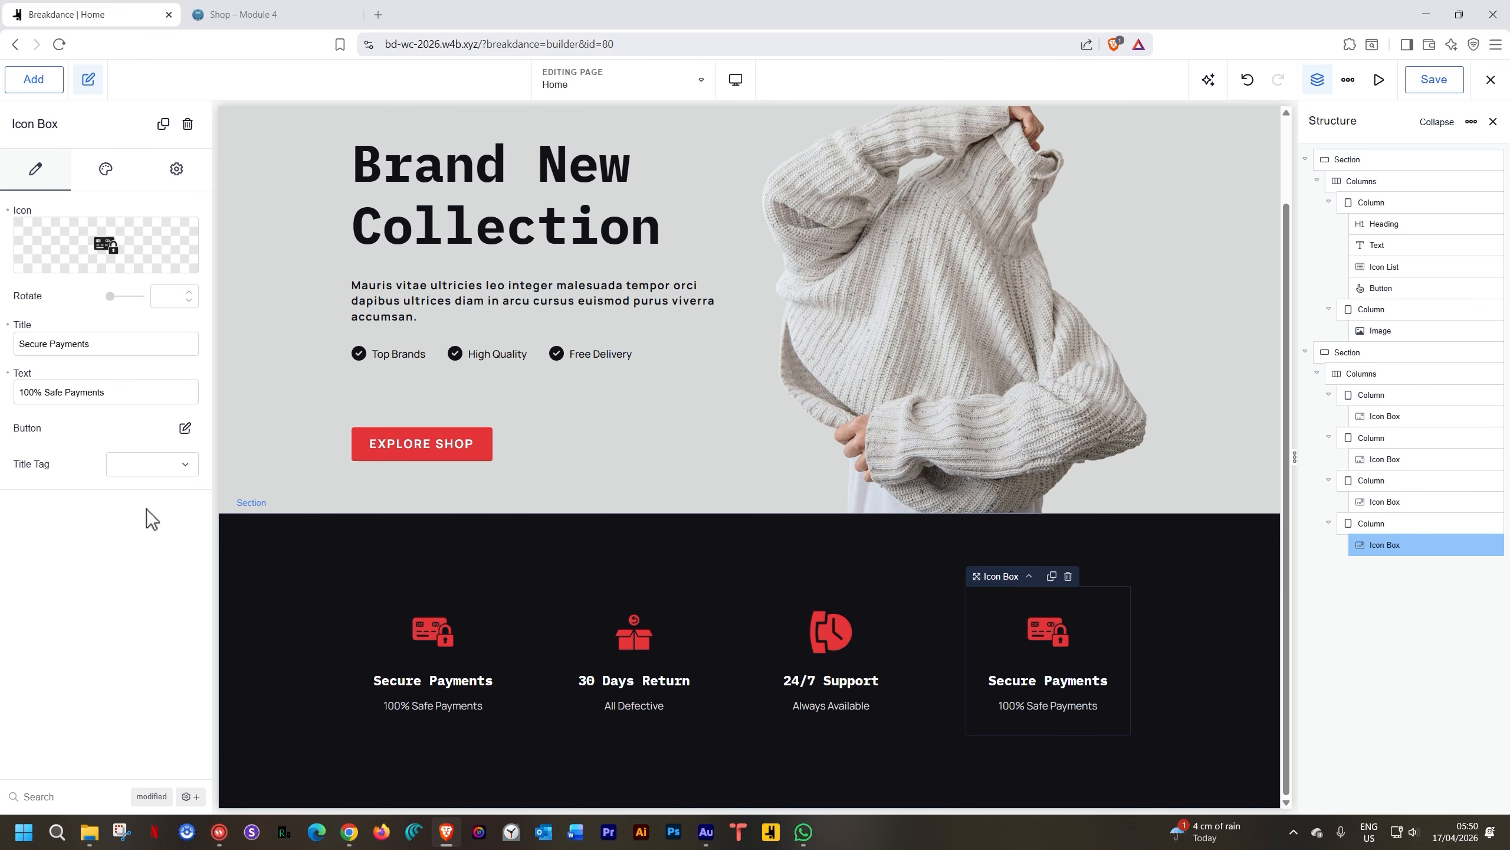
{"action": "left_click", "coordinate": [101, 250]}
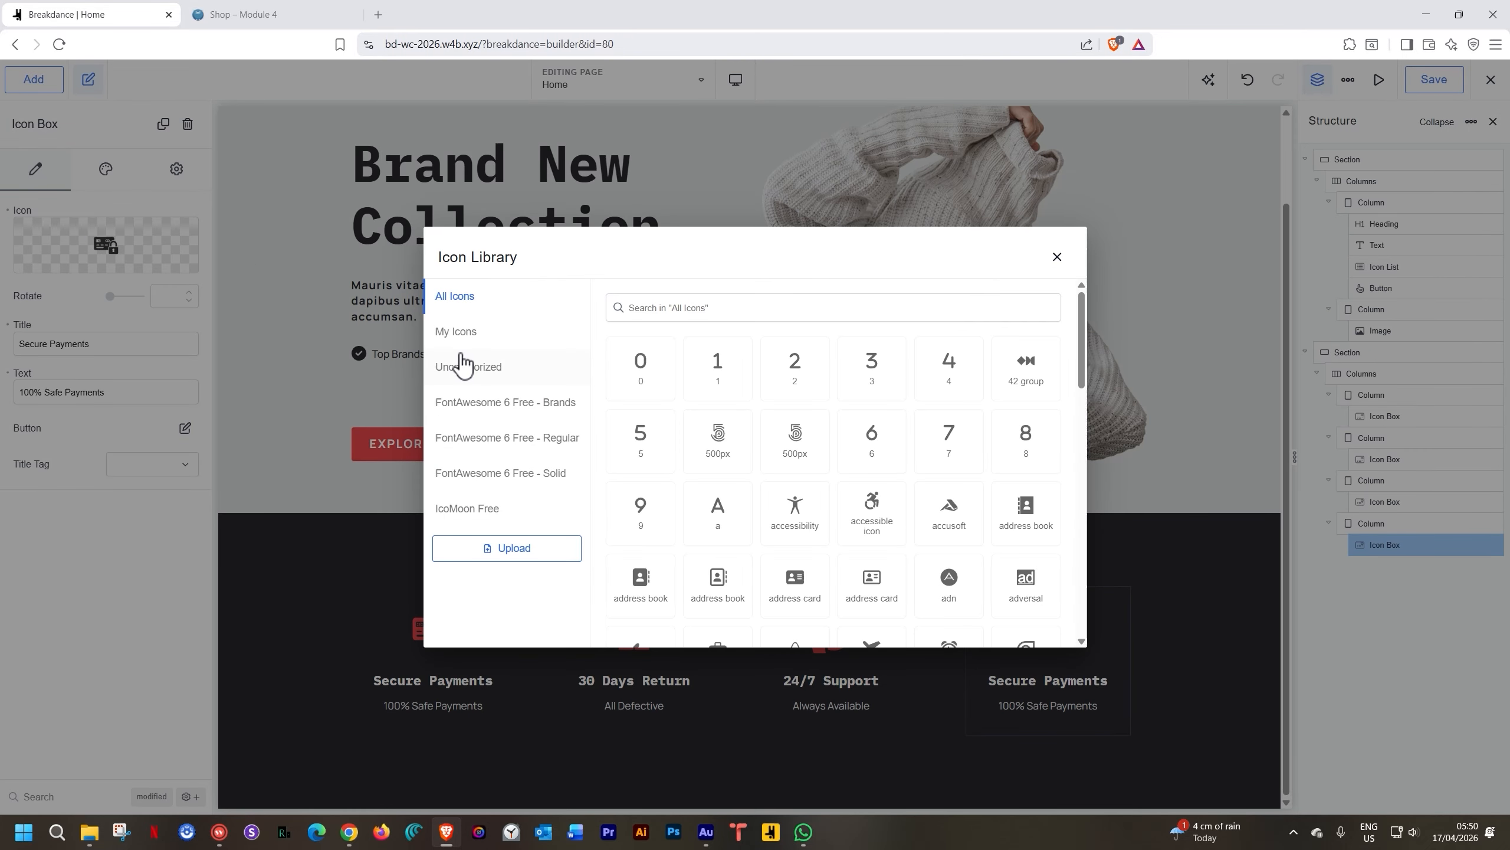
{"action": "left_click", "coordinate": [461, 365]}
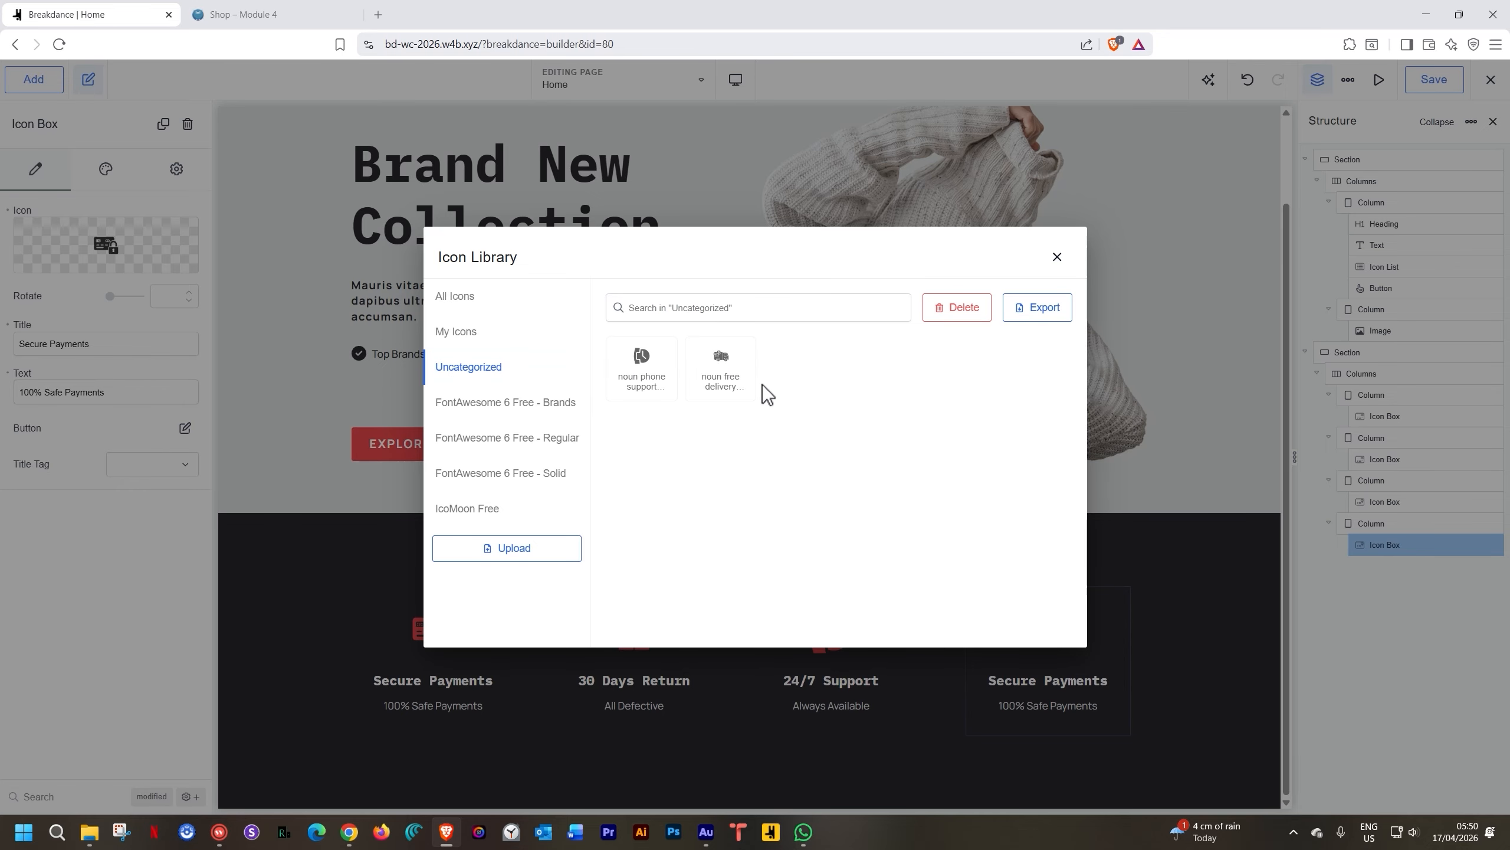
Give the fourth feature a delivery truck icon, title 'Free Delivery' and text 'Order over $100'
{"action": "left_click", "coordinate": [735, 351]}
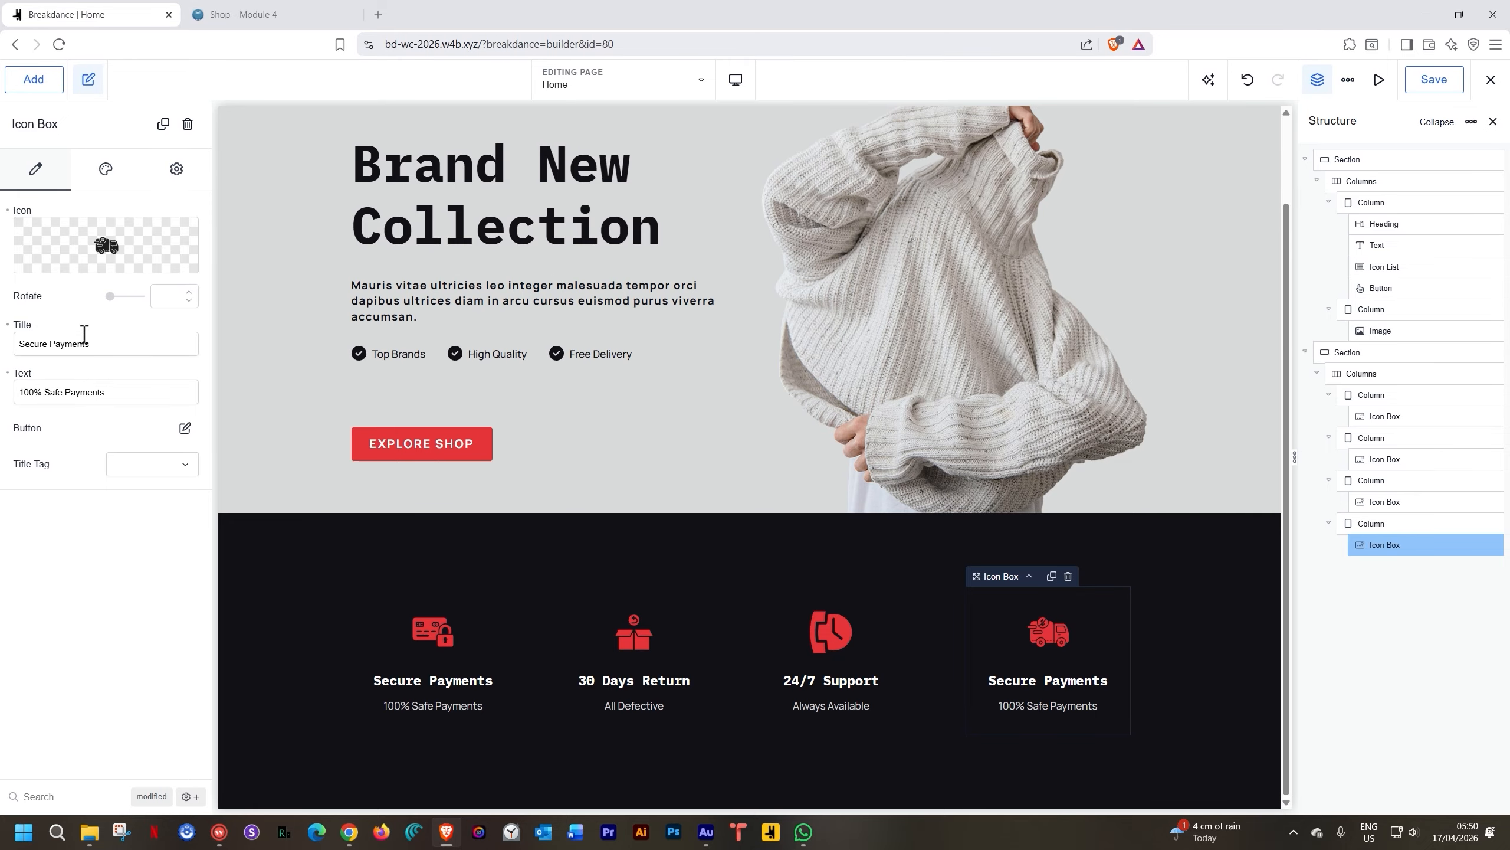
{"action": "triple_click", "coordinate": [81, 336]}
{"action": "type", "text": "Free"}
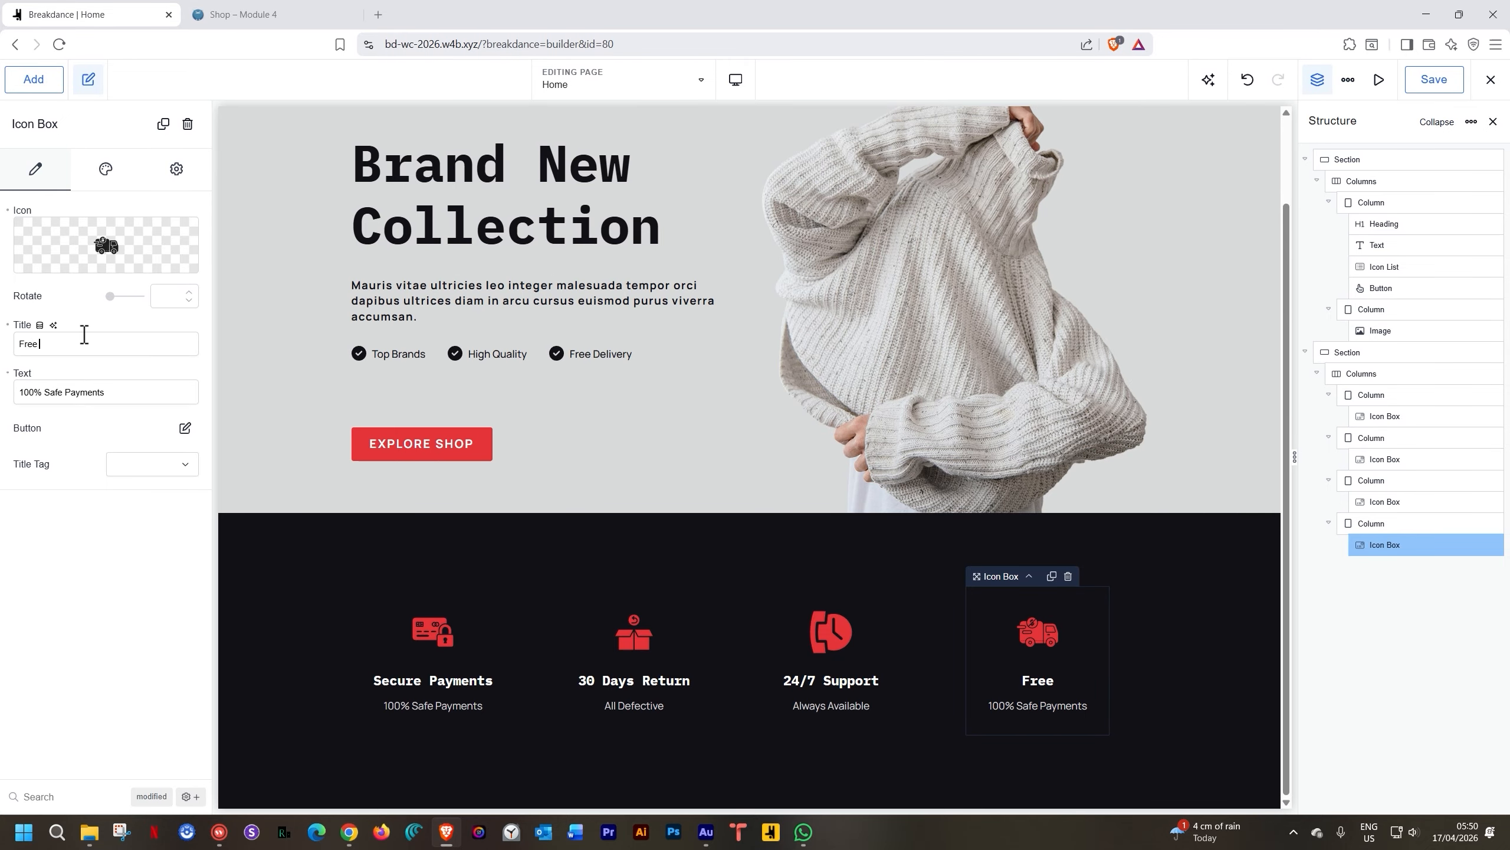
{"action": "type", "text": " Delivery"}
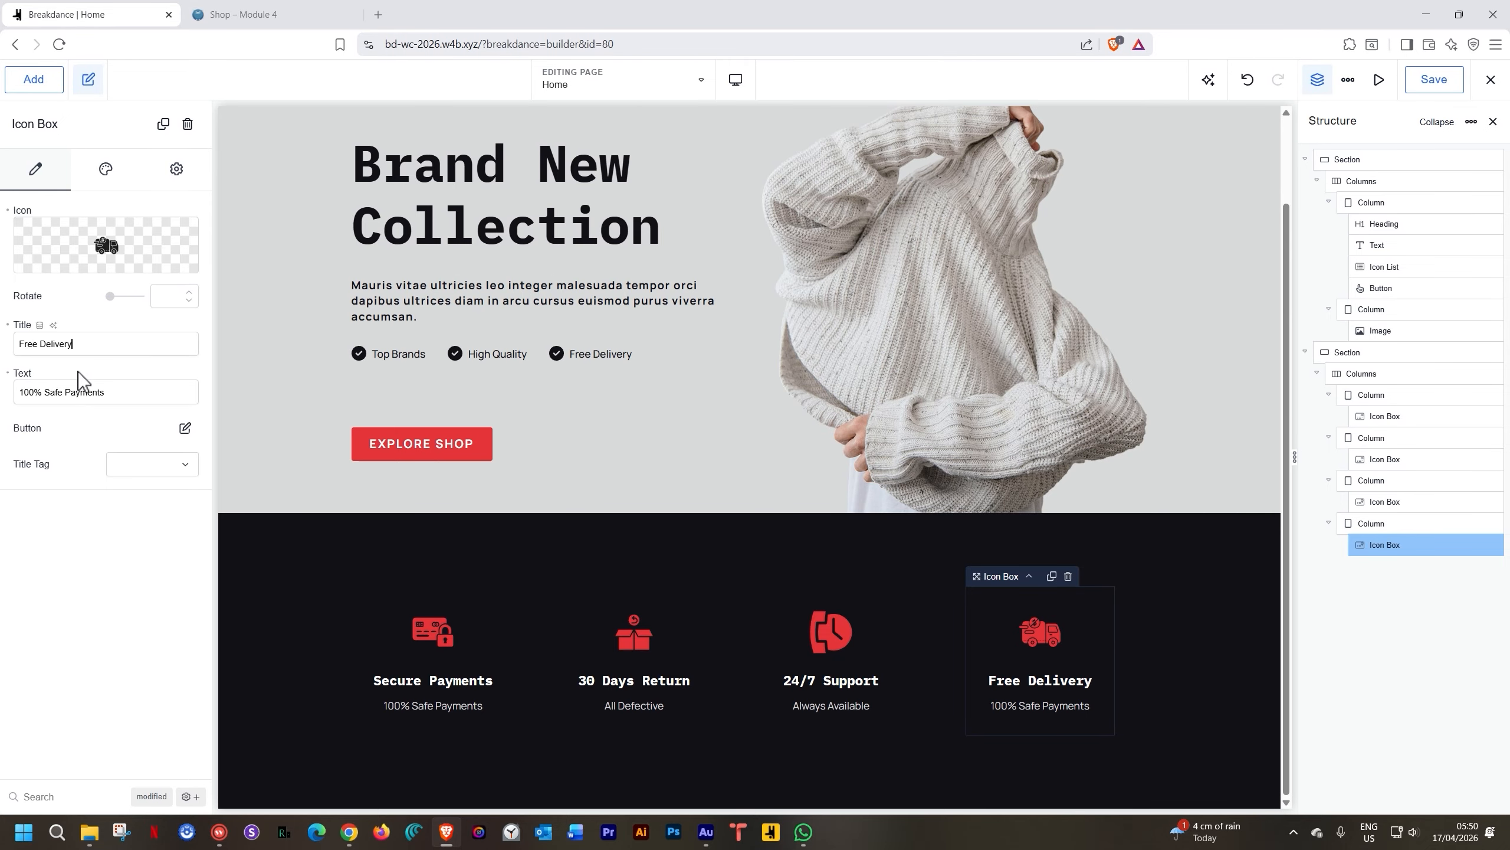
{"action": "triple_click", "coordinate": [51, 396]}
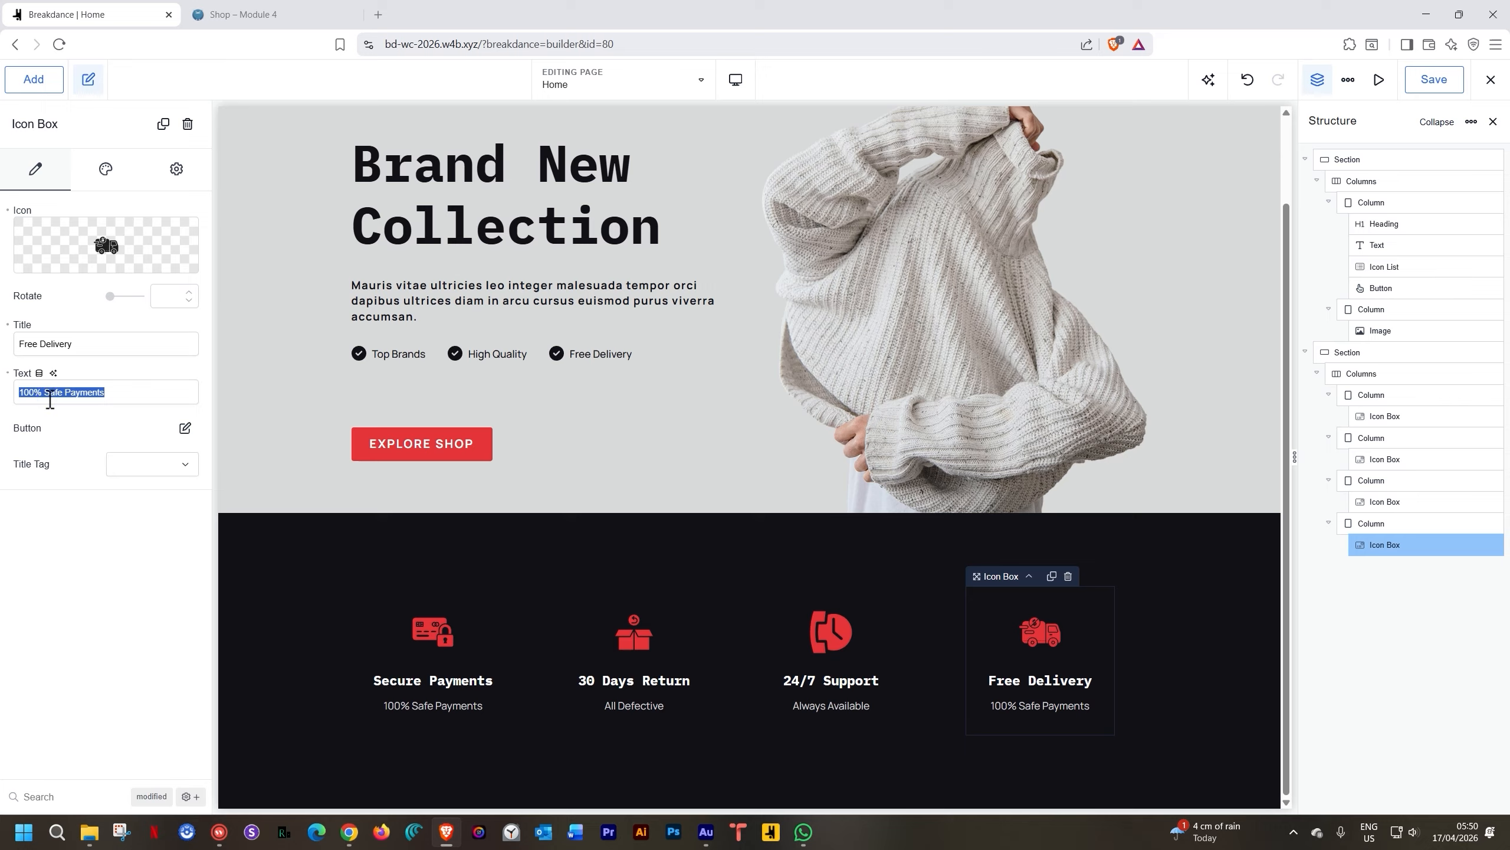
{"action": "type", "text": "ove"}
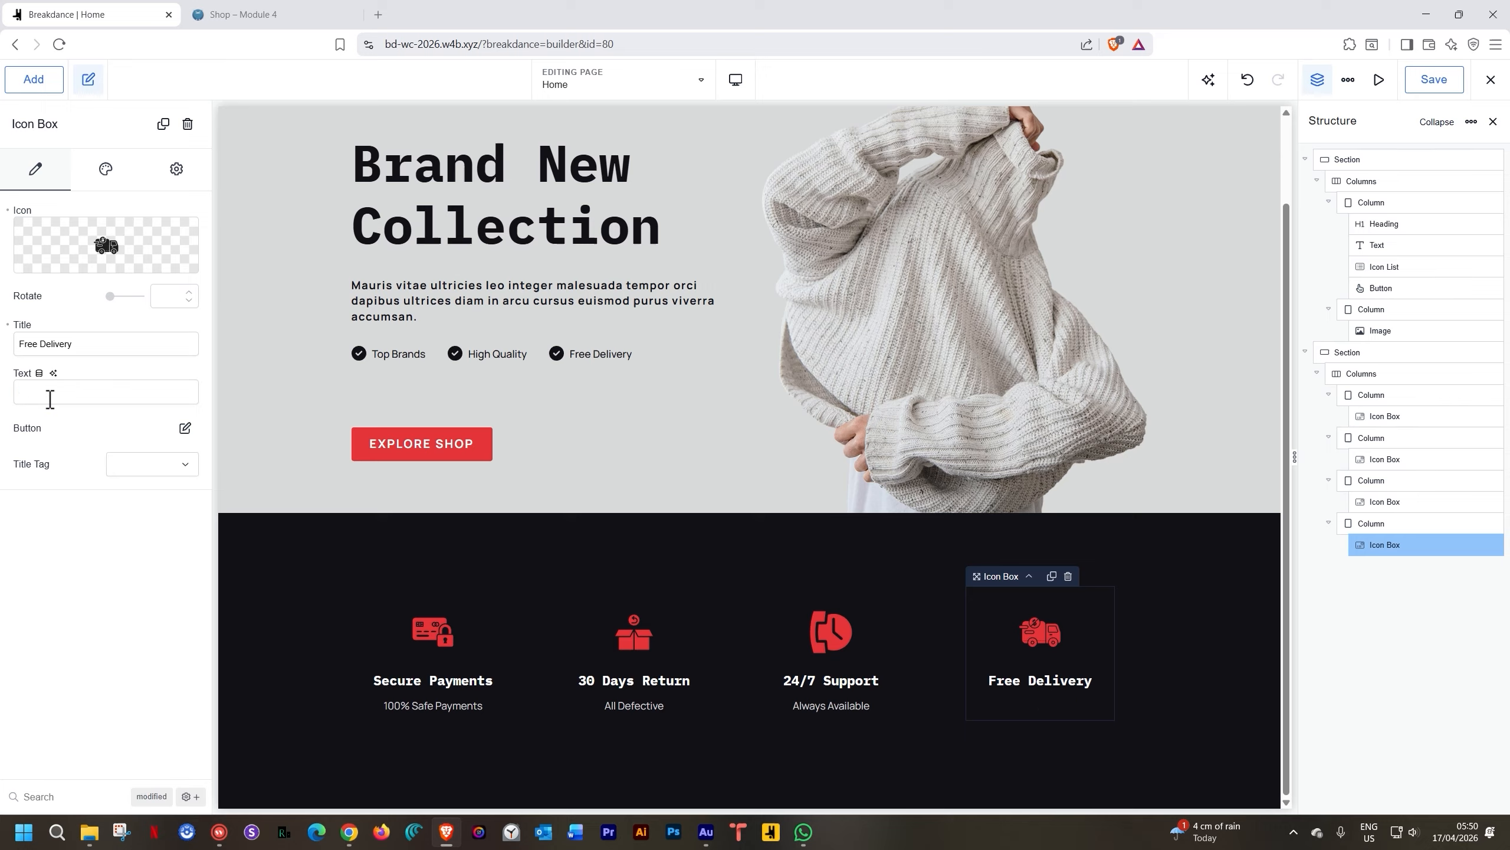
{"action": "type", "text": "ver $100"}
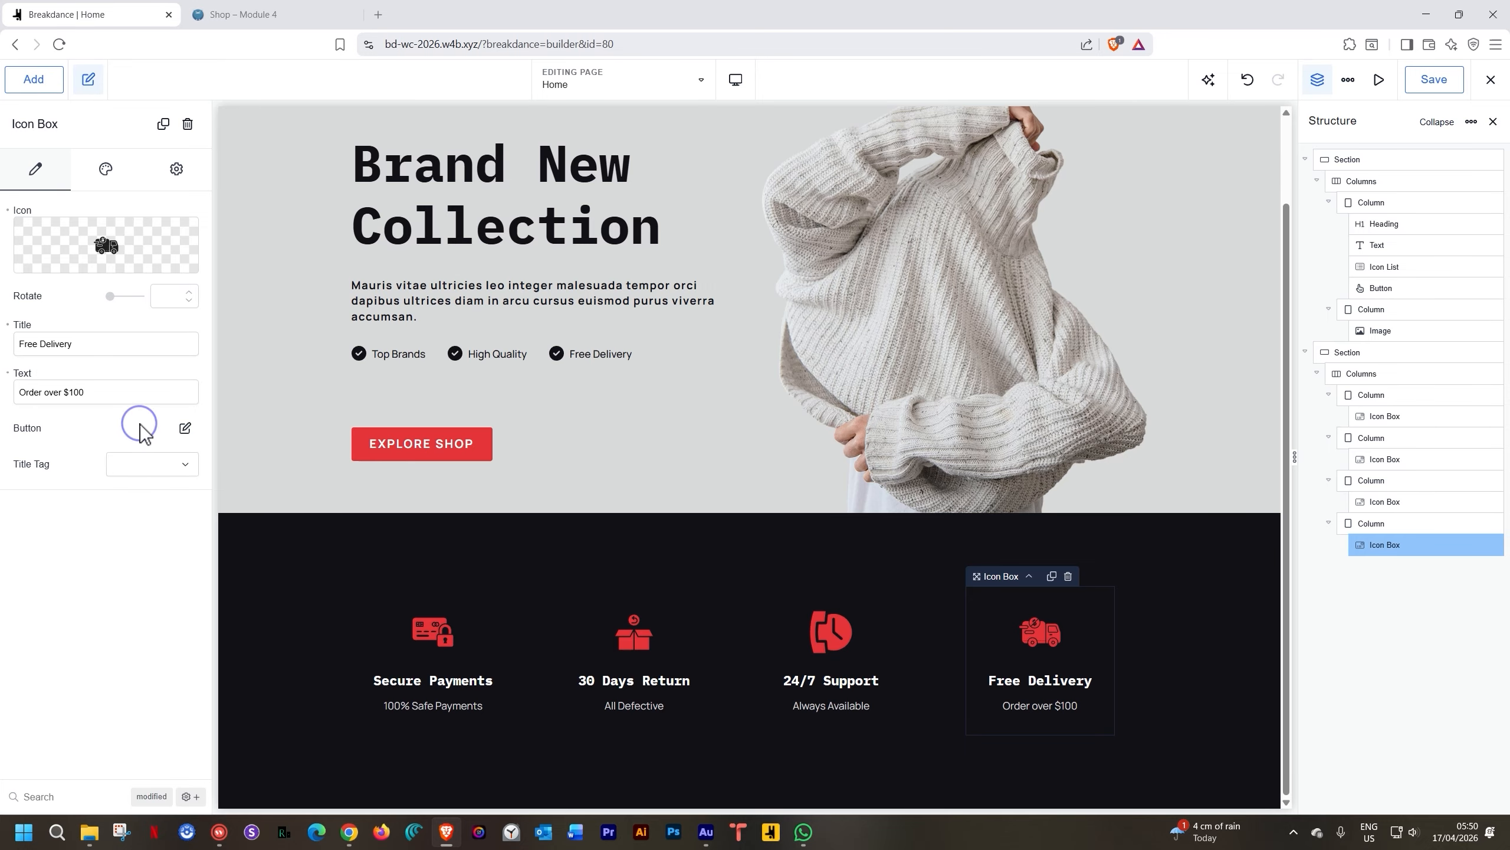
{"action": "left_click", "coordinate": [310, 581]}
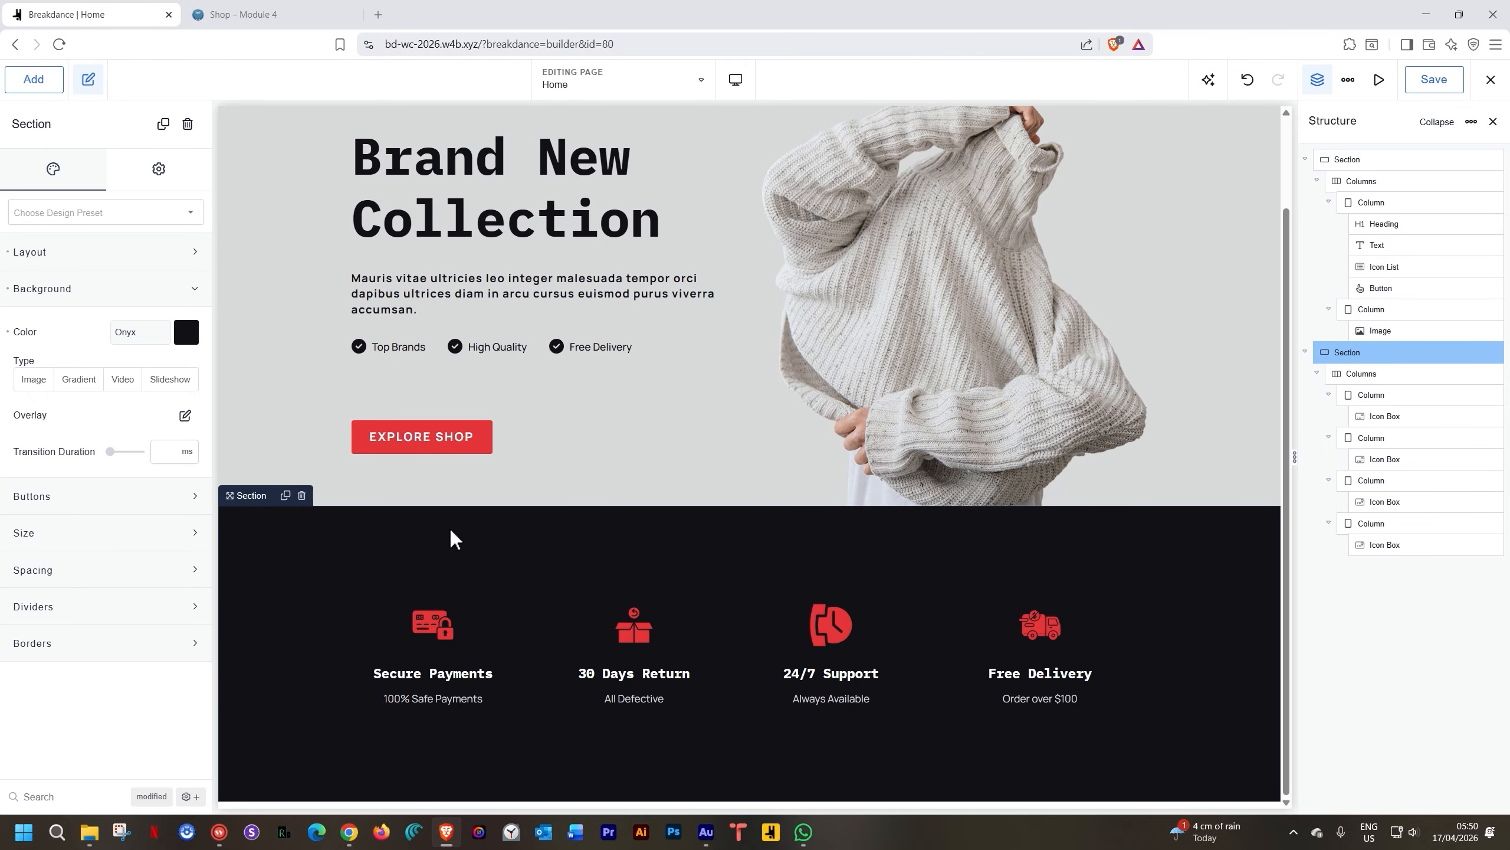
Set the dark features section's top and bottom padding to 25 px
{"action": "left_click", "coordinate": [43, 569]}
{"action": "scroll", "coordinate": [47, 571], "scroll_direction": "down", "scroll_amount": 2}
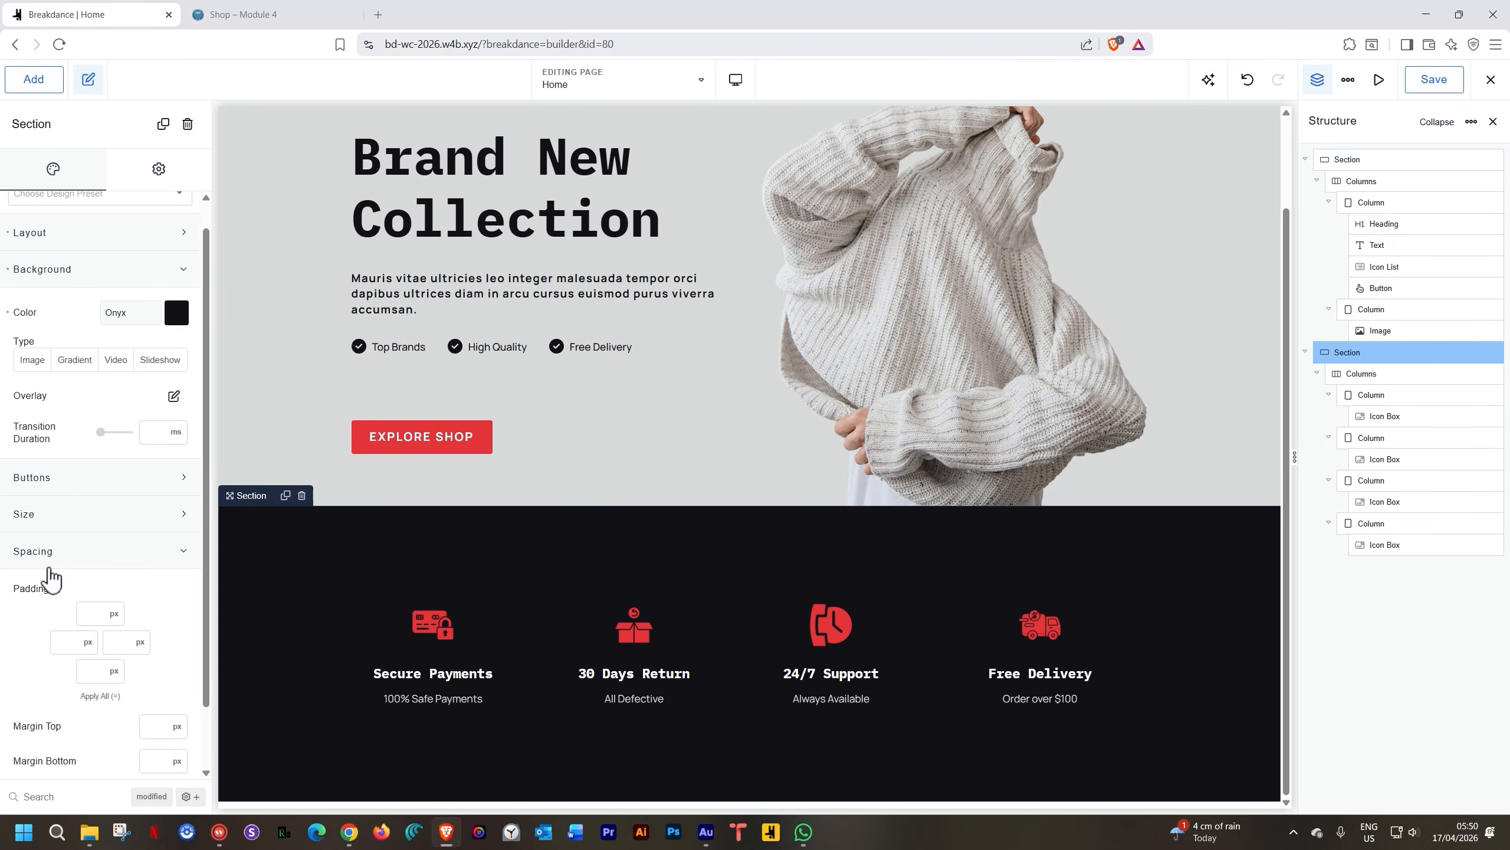
{"action": "left_click", "coordinate": [100, 540]}
{"action": "type", "text": "25"}
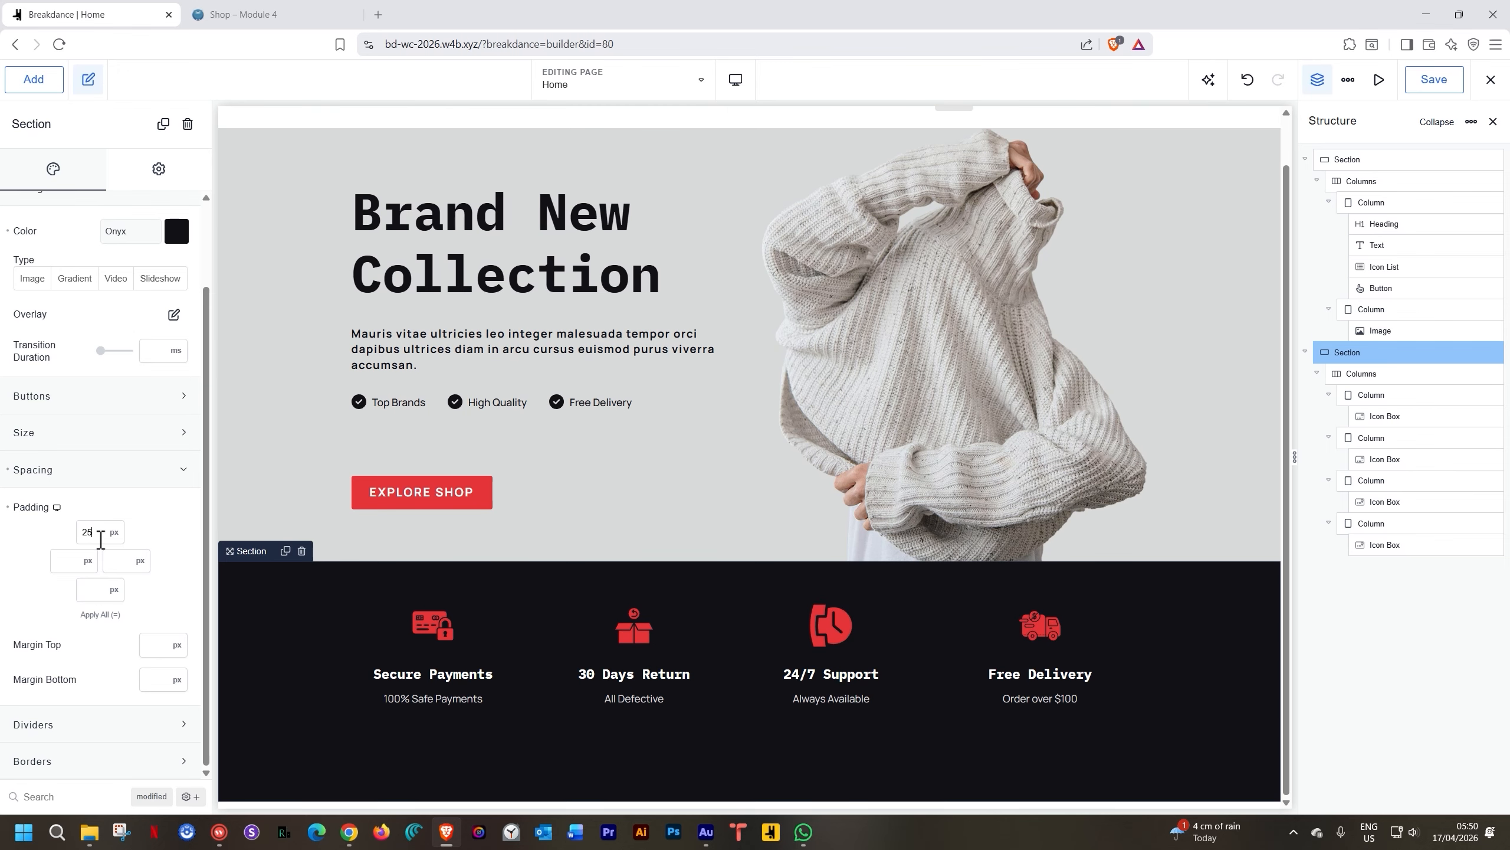
{"action": "left_click", "coordinate": [98, 596]}
{"action": "type", "text": "25"}
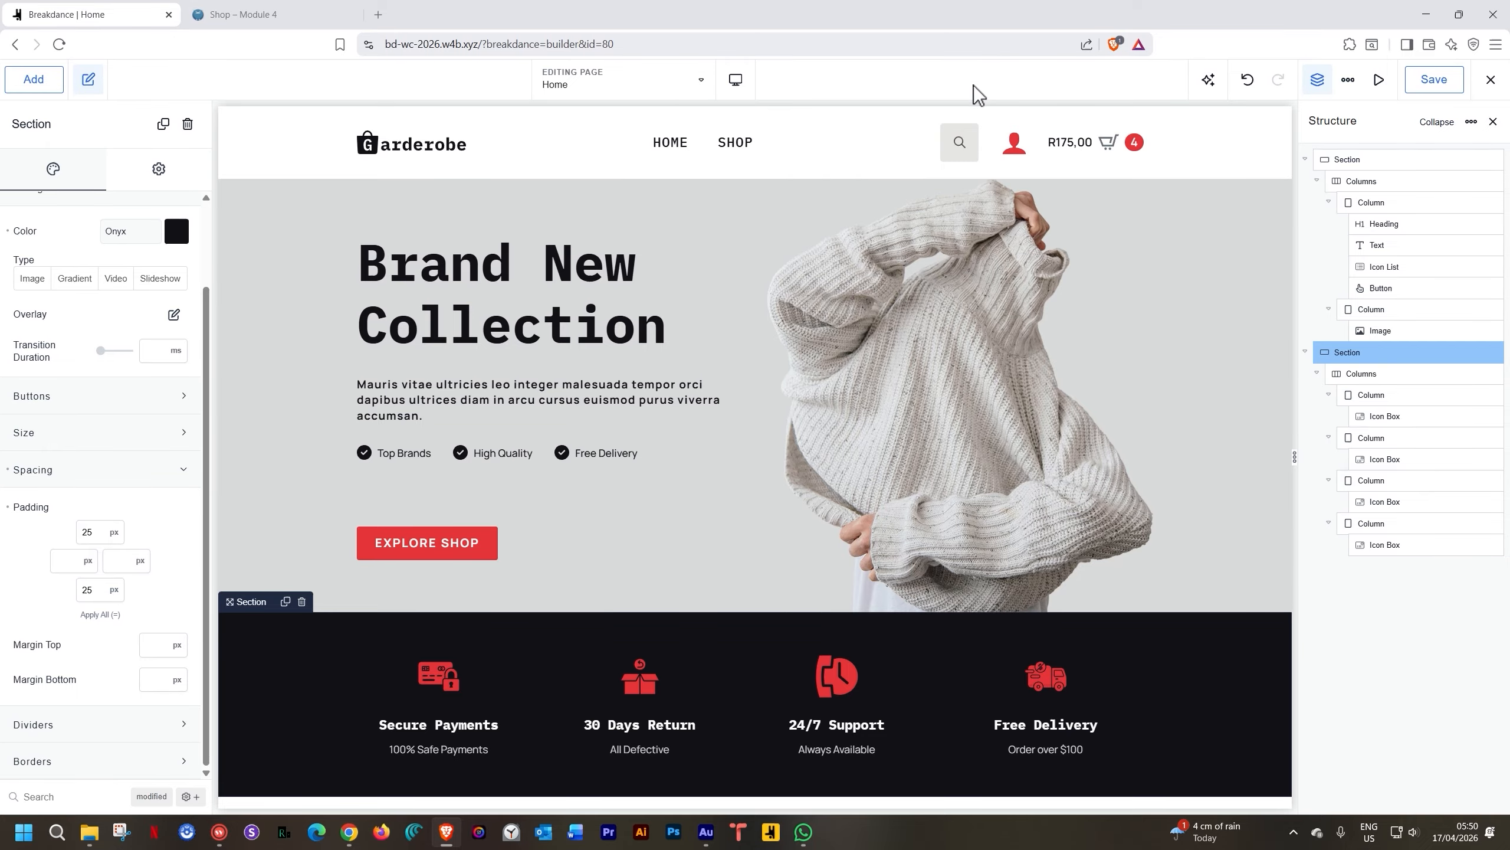
Check the section at Tablet Landscape width, then return to the Desktop preview
{"action": "left_click", "coordinate": [735, 83]}
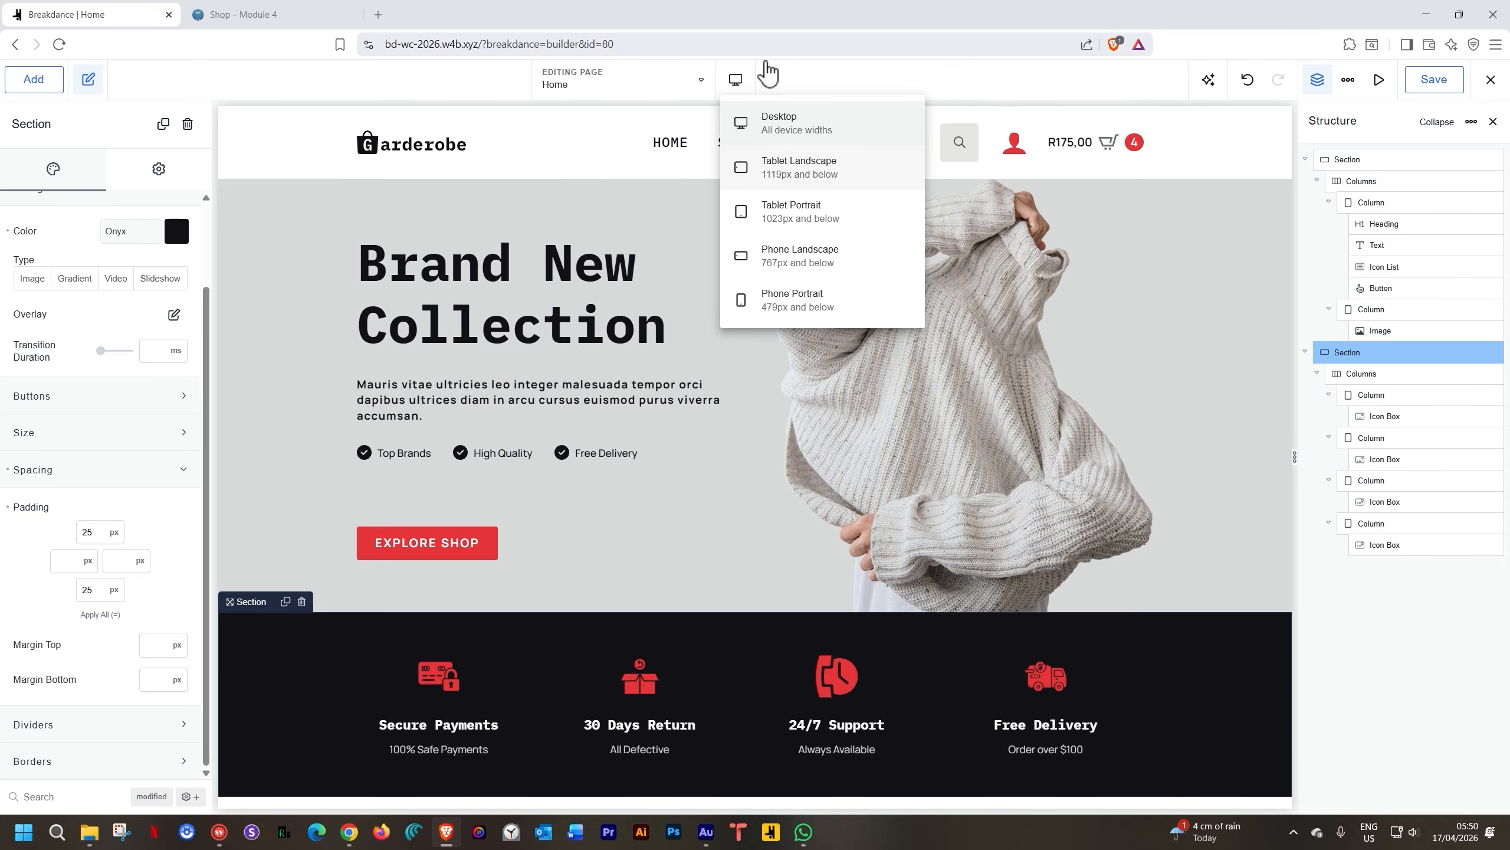
{"action": "left_click", "coordinate": [762, 173]}
{"action": "scroll", "coordinate": [606, 553], "scroll_direction": "down", "scroll_amount": 5}
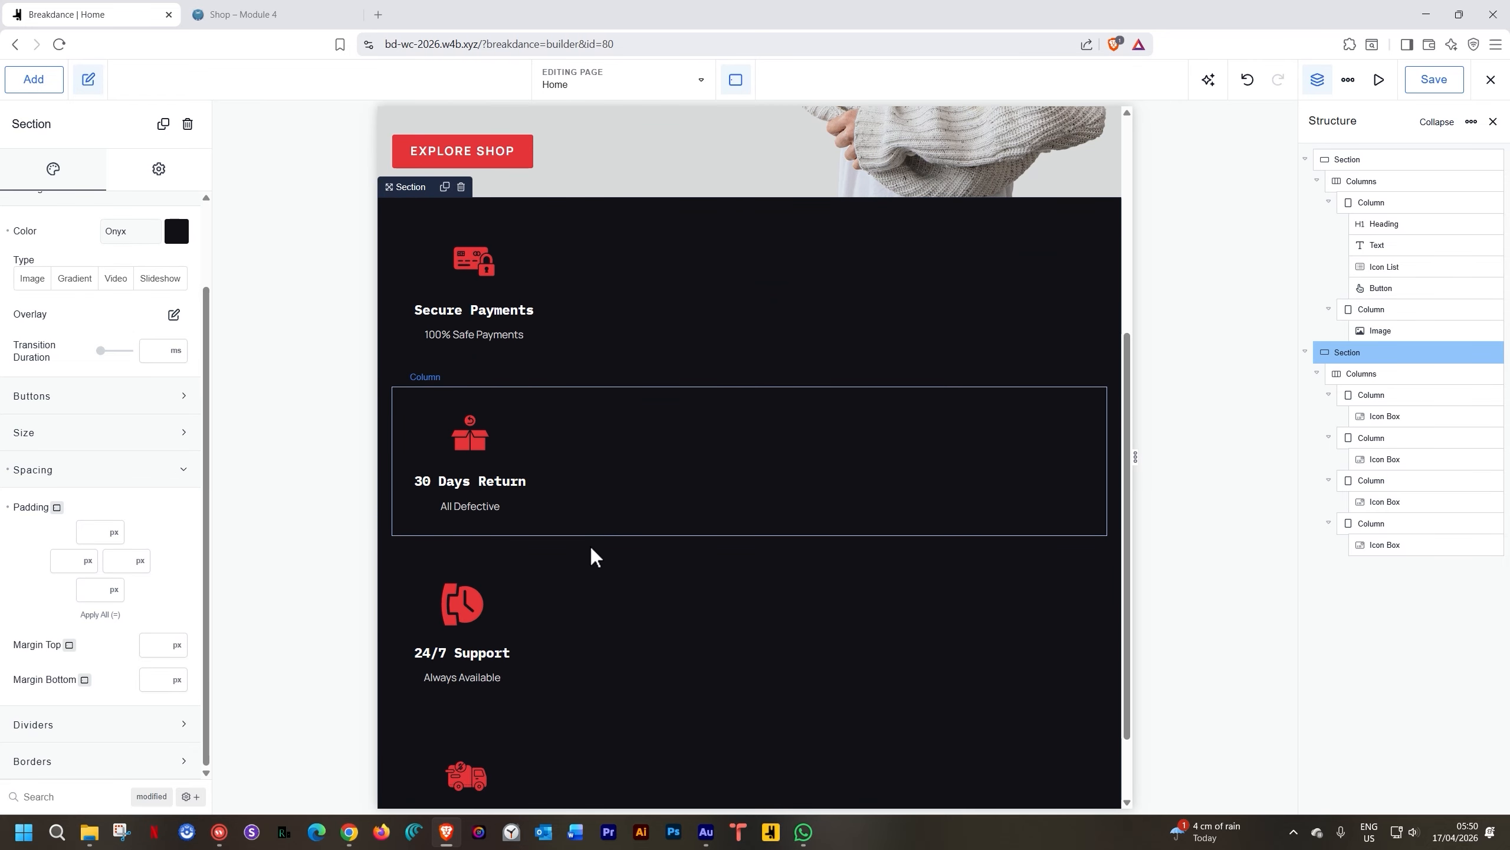
{"action": "scroll", "coordinate": [595, 556], "scroll_direction": "up", "scroll_amount": 2}
{"action": "scroll", "coordinate": [592, 556], "scroll_direction": "up", "scroll_amount": 3}
{"action": "left_click", "coordinate": [737, 86]}
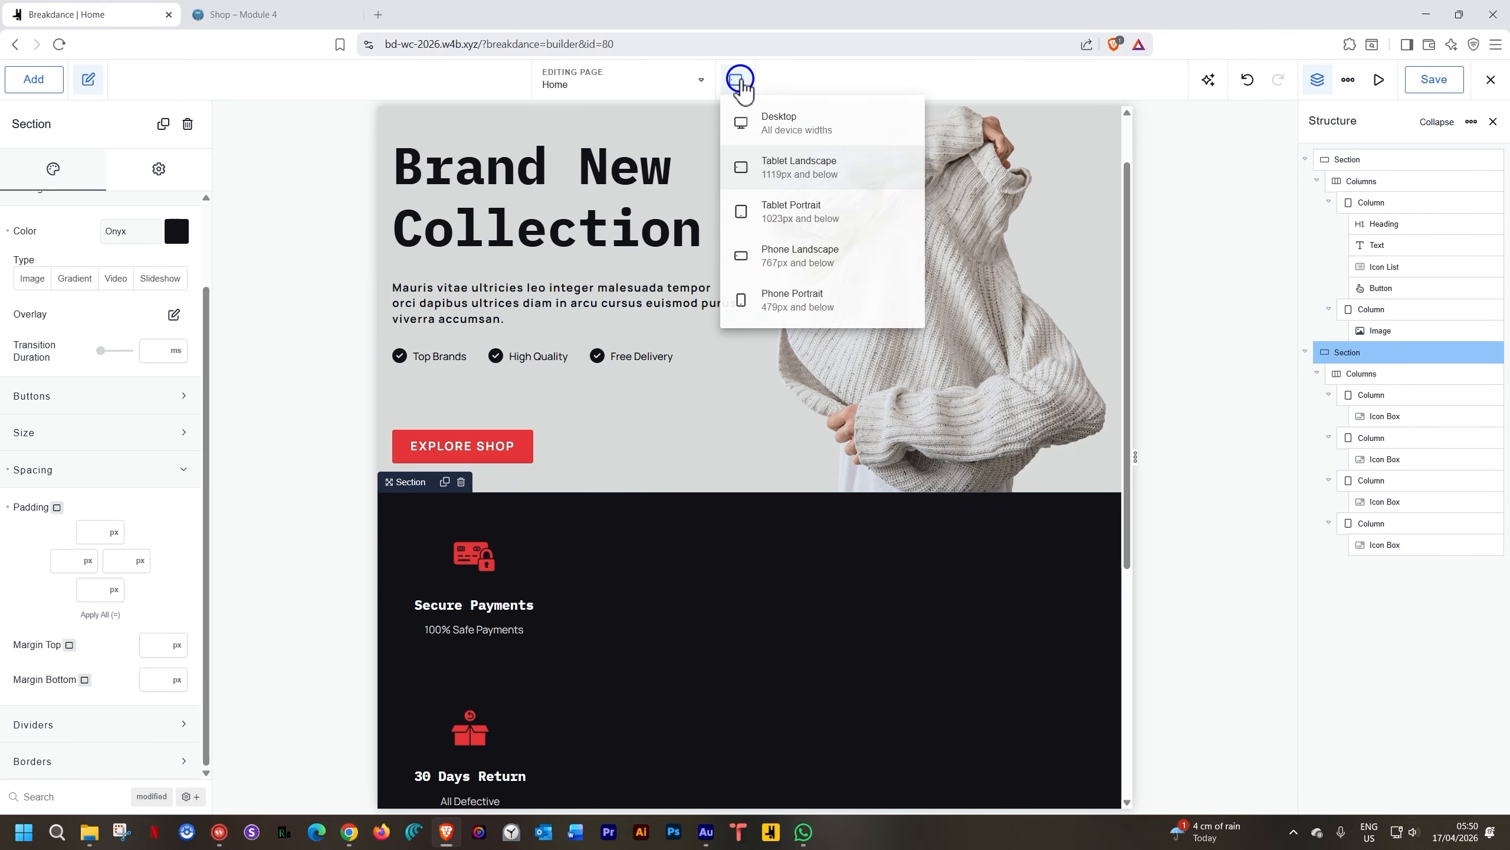
{"action": "left_click", "coordinate": [750, 138]}
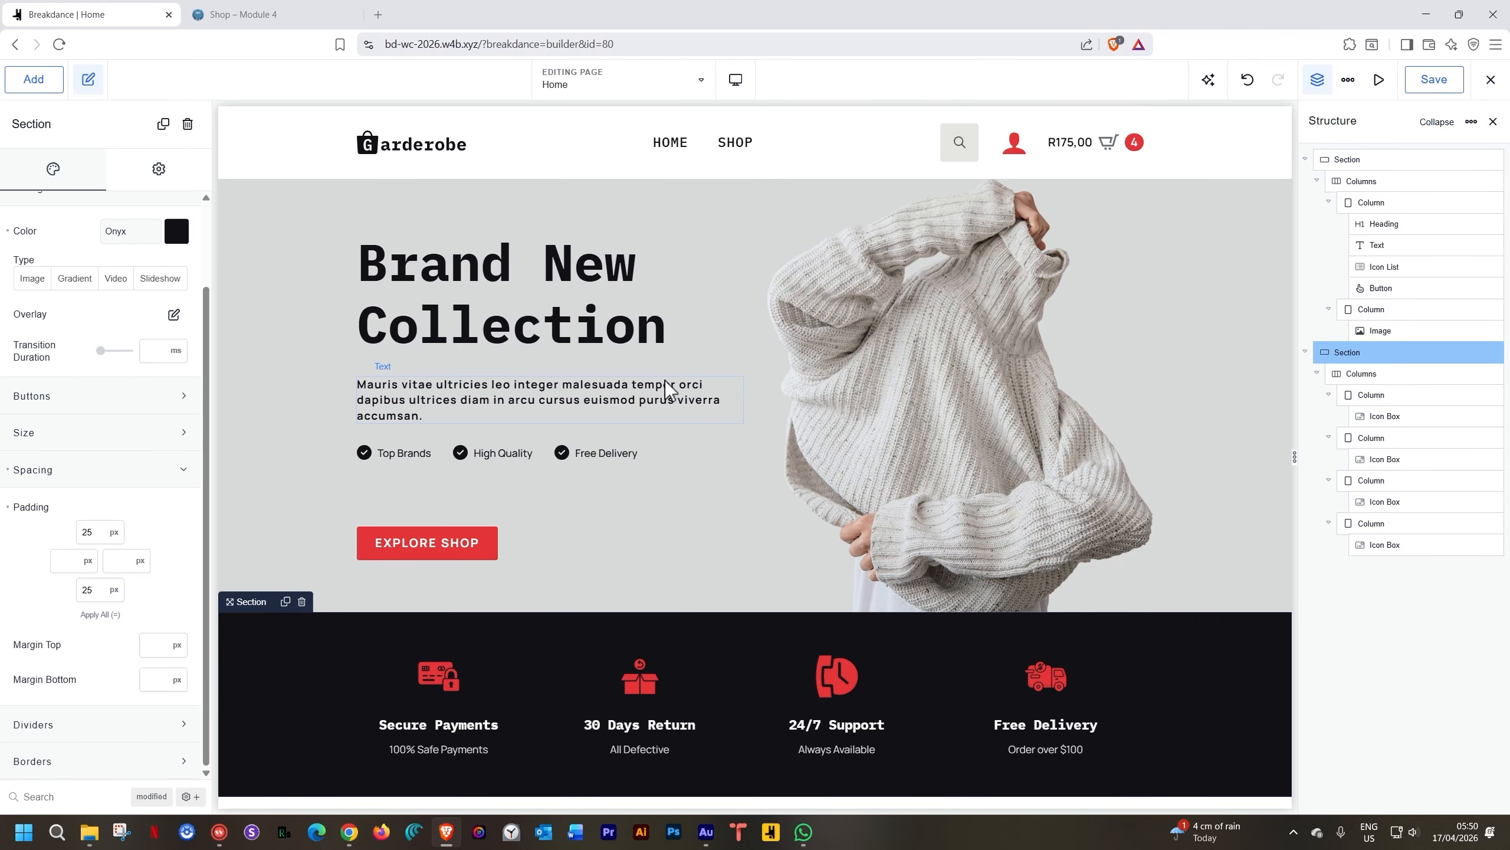
Centre the content of the Secure Payments and 30 Days Return columns
{"action": "left_click", "coordinate": [375, 642]}
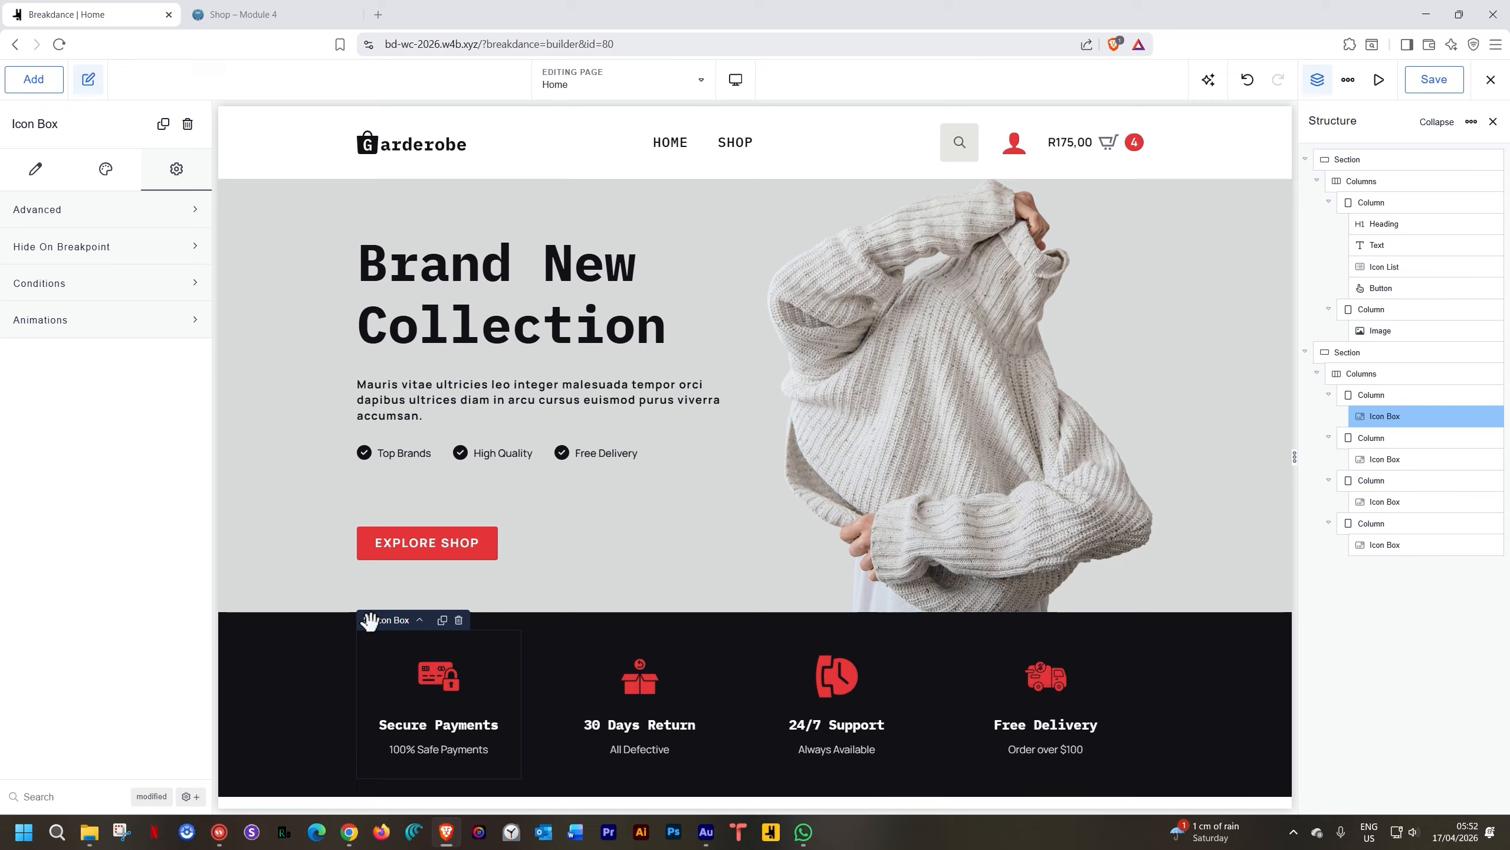
{"action": "left_click", "coordinate": [420, 618]}
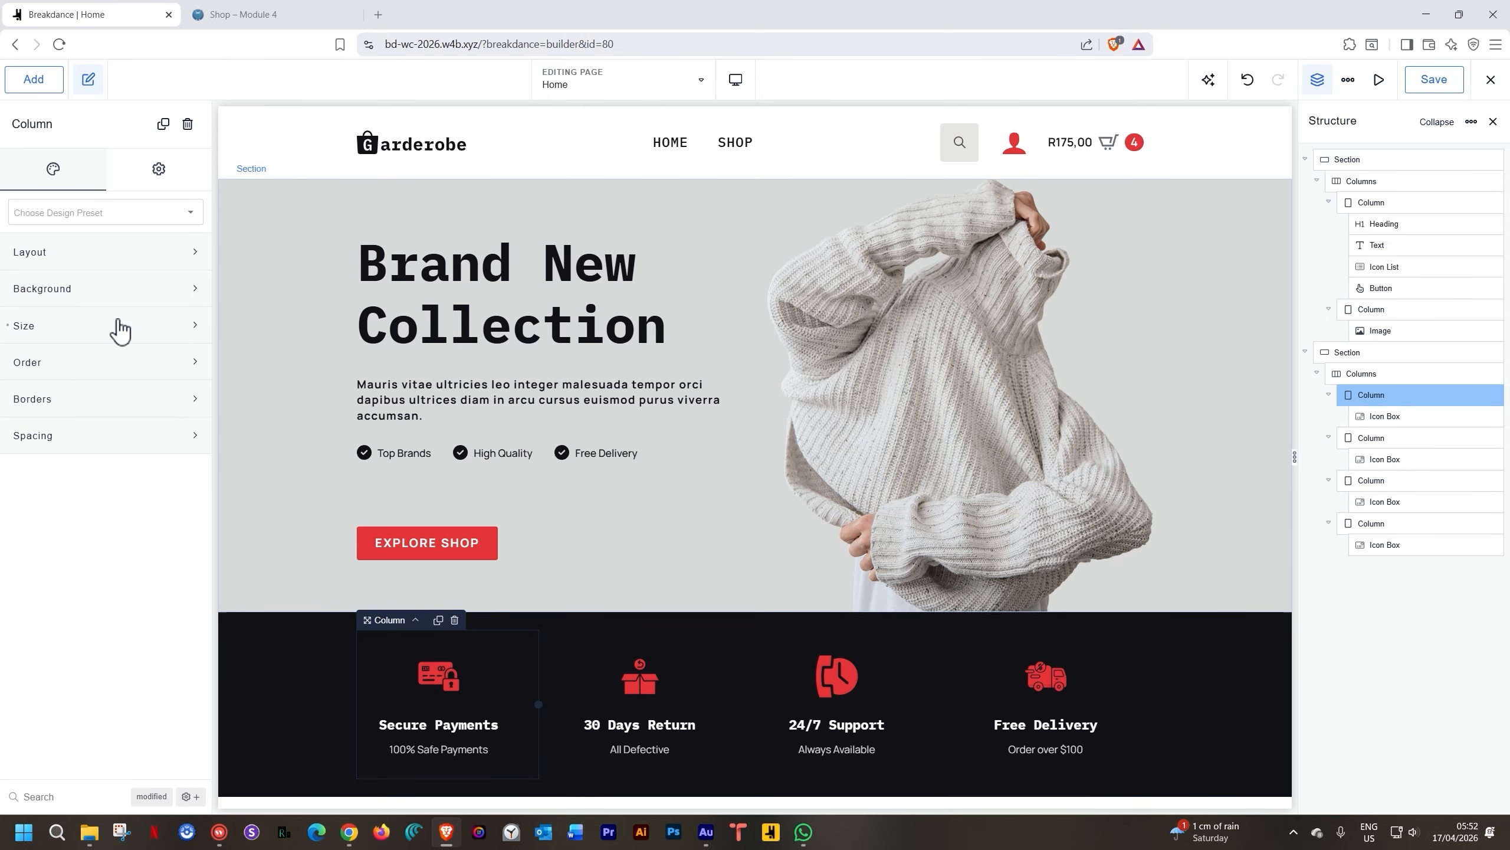
{"action": "left_click", "coordinate": [116, 253]}
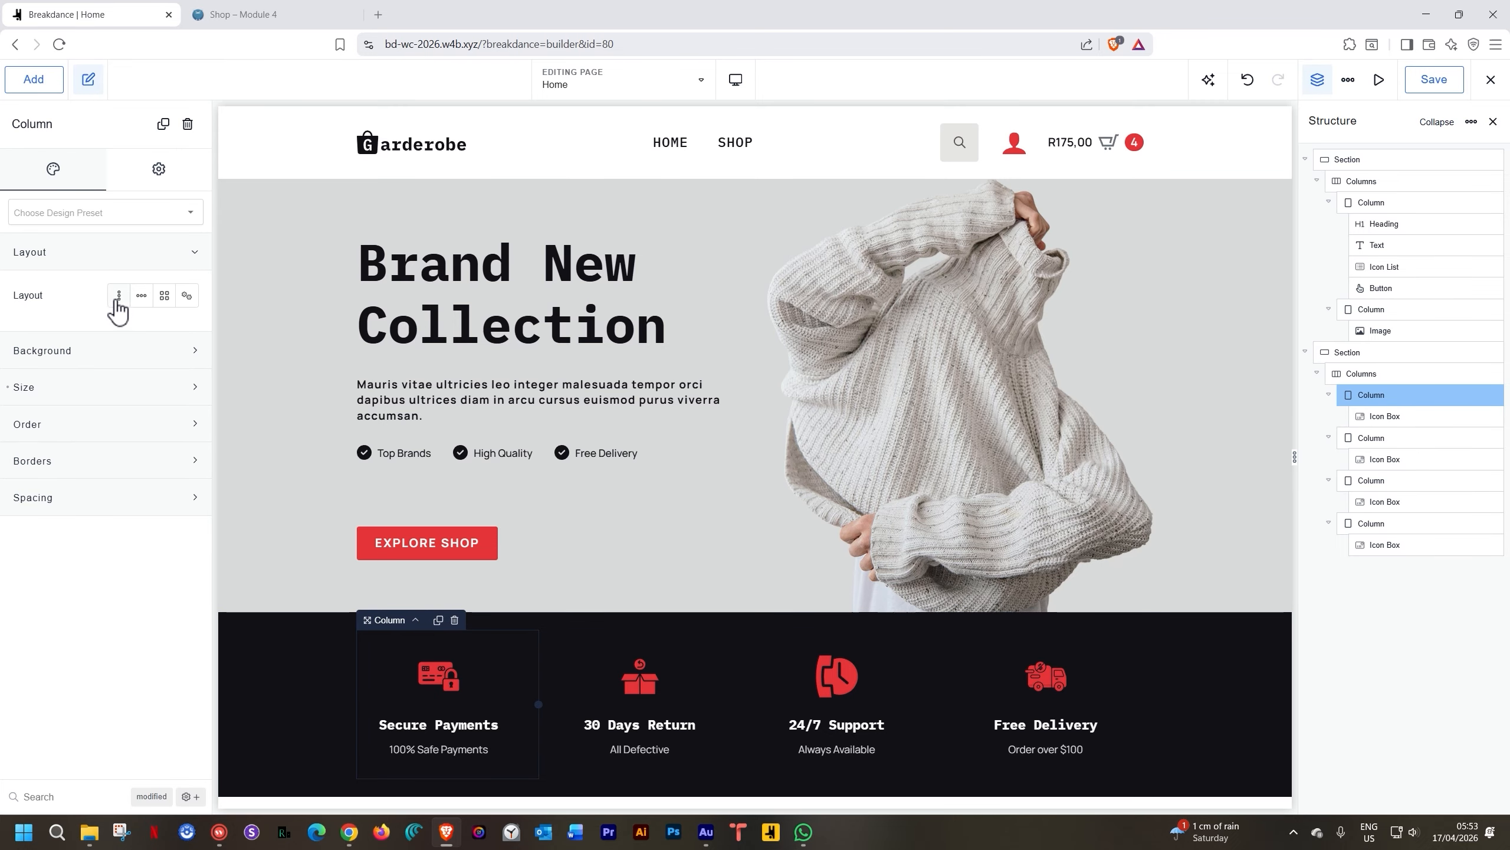
{"action": "left_click", "coordinate": [165, 333]}
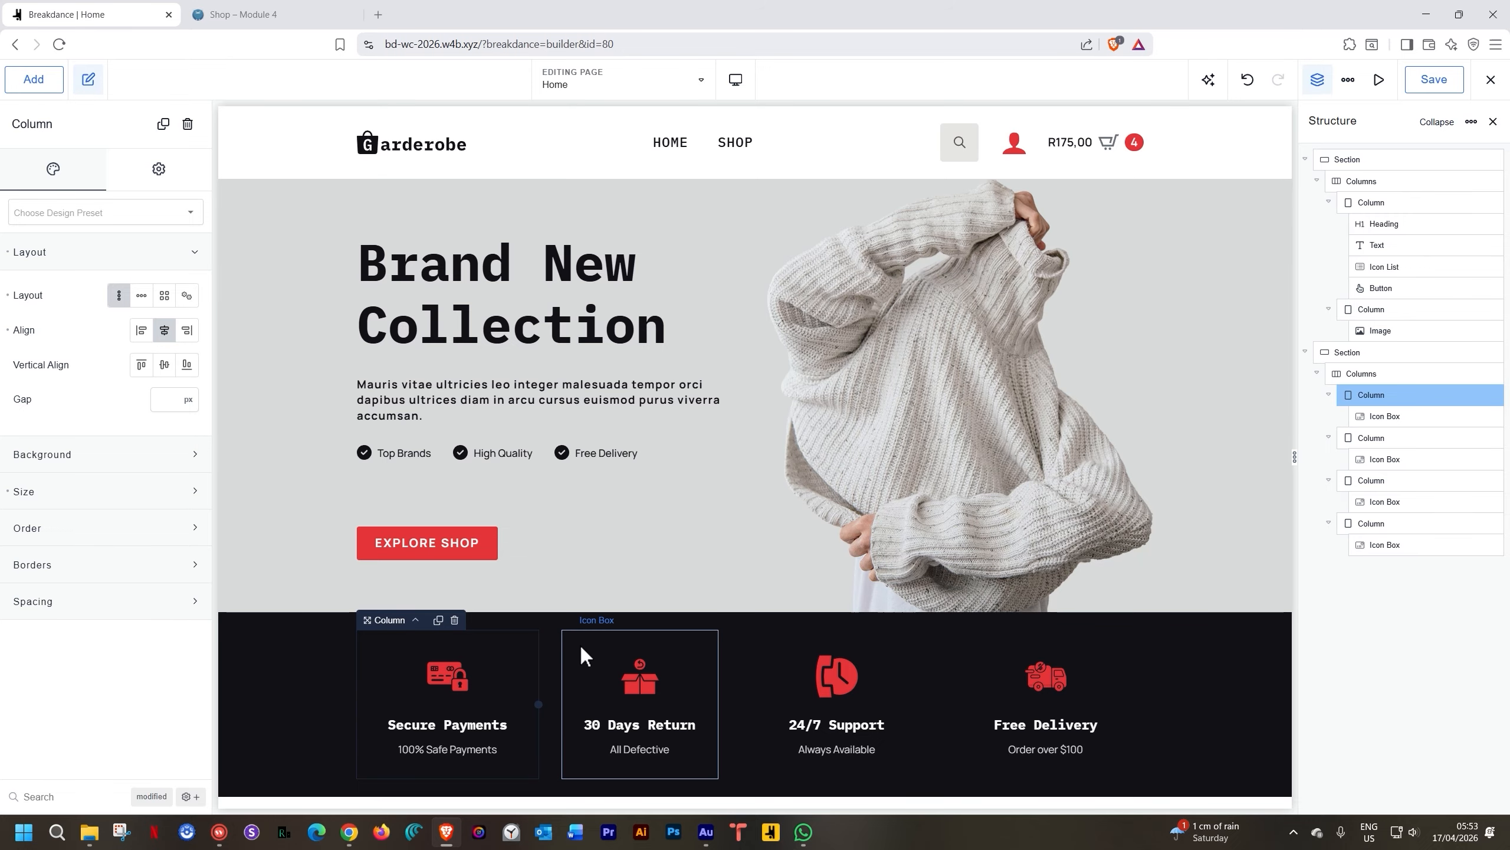
{"action": "left_click", "coordinate": [1367, 440]}
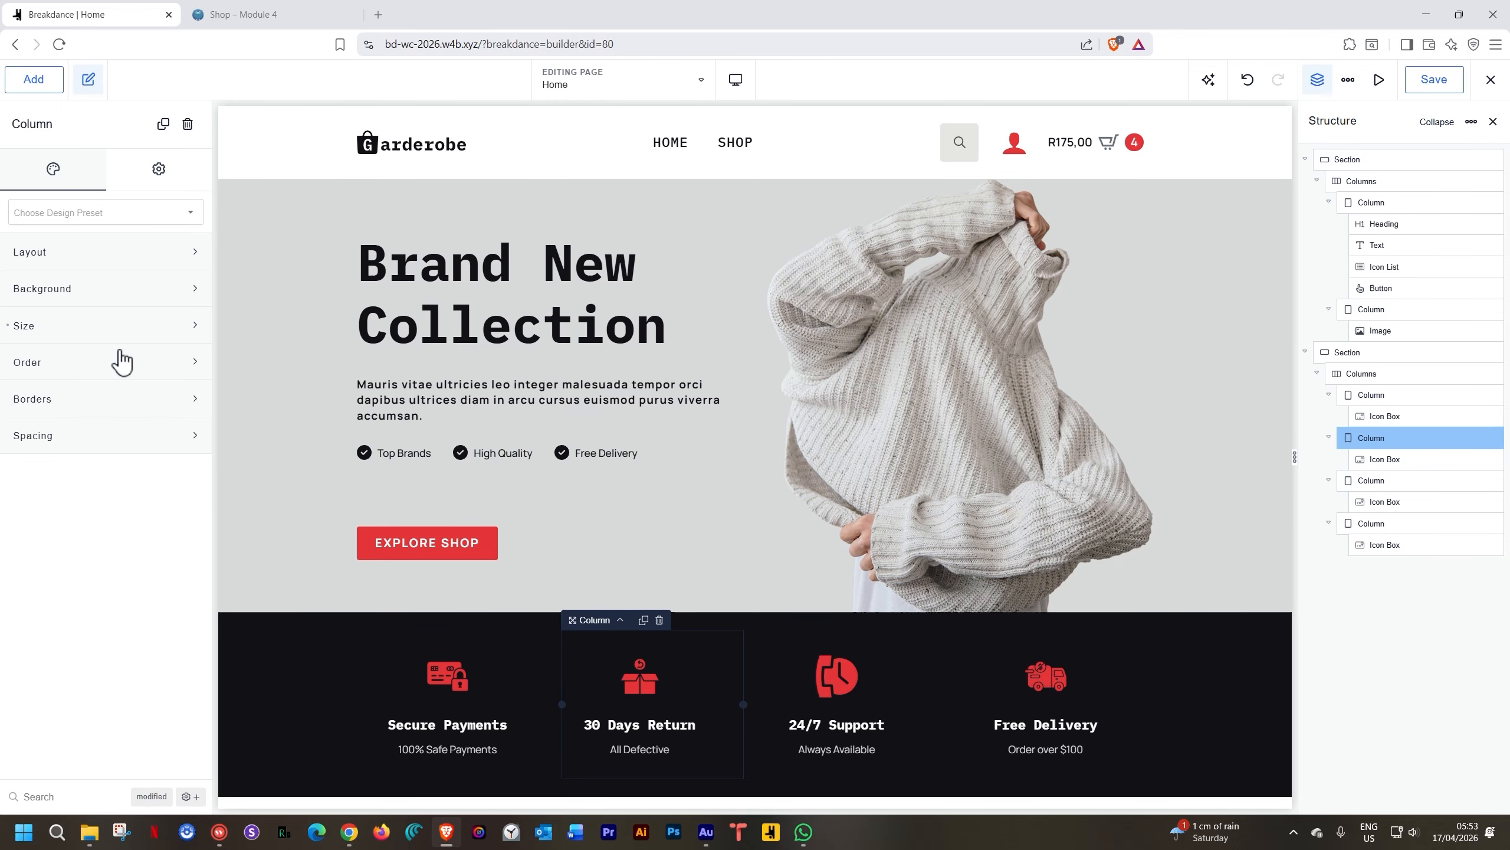
{"action": "left_click", "coordinate": [120, 295]}
{"action": "left_click", "coordinate": [164, 330]}
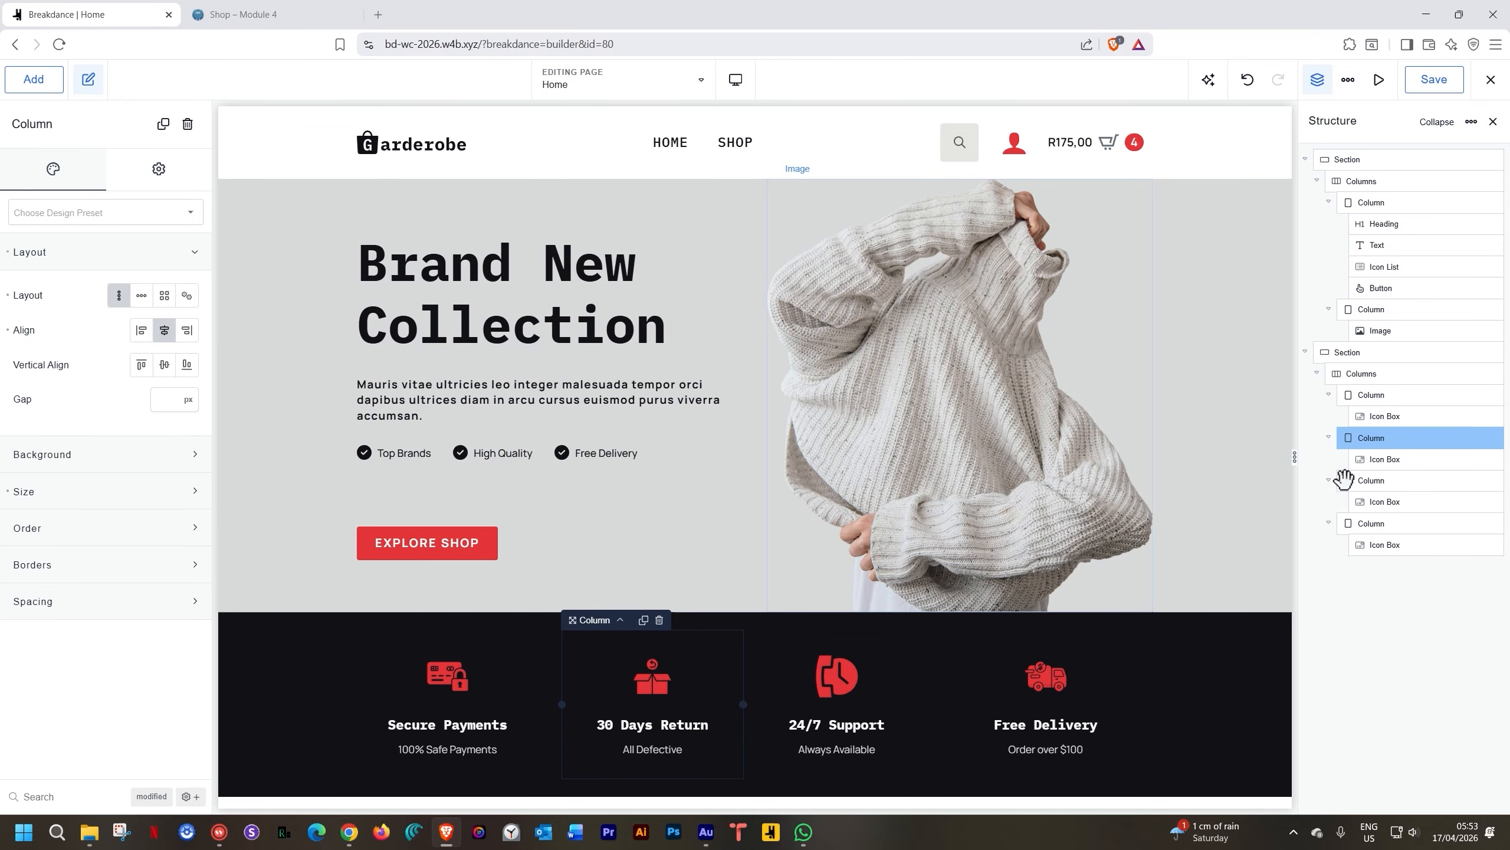
Stack the 24/7 Support column's content vertically and centre it
{"action": "left_click_drag", "start_coordinate": [1366, 485], "coordinate": [1371, 482]}
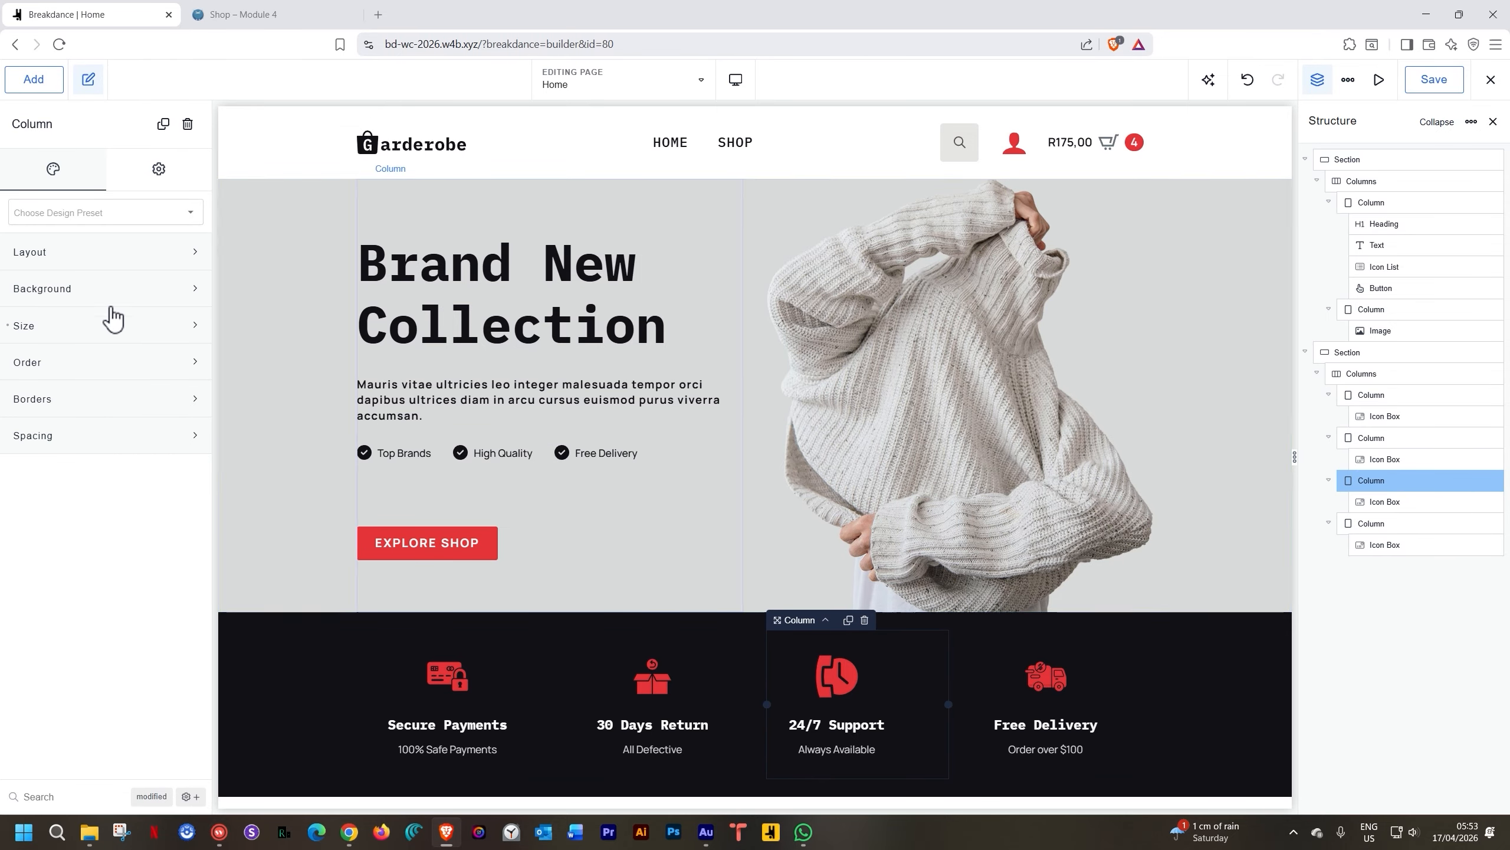
{"action": "left_click", "coordinate": [74, 252]}
{"action": "left_click", "coordinate": [127, 300]}
{"action": "left_click", "coordinate": [164, 330]}
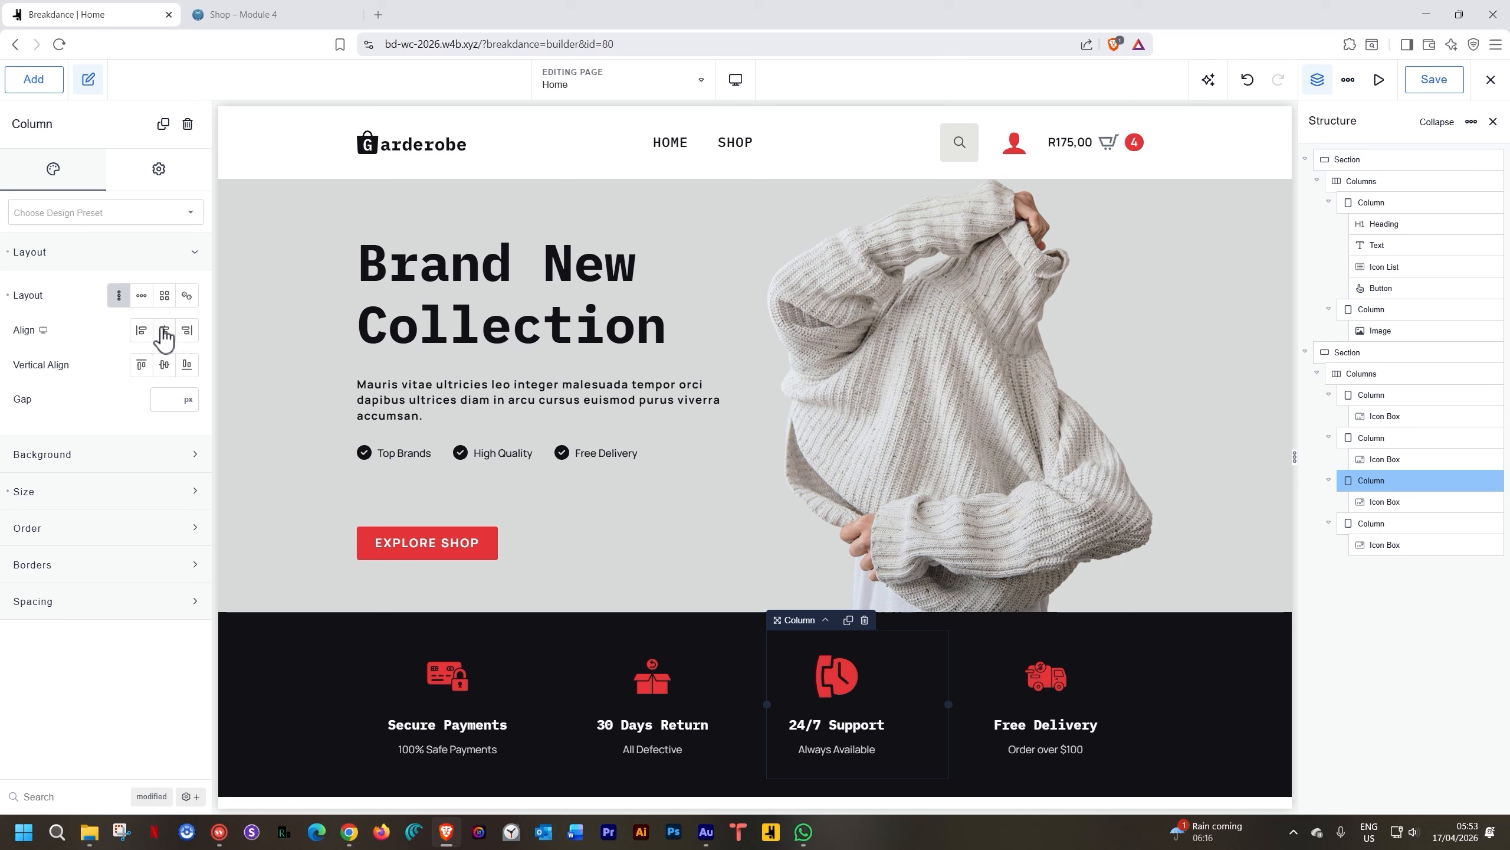
Centre the Free Delivery column's content
{"action": "left_click", "coordinate": [1004, 667]}
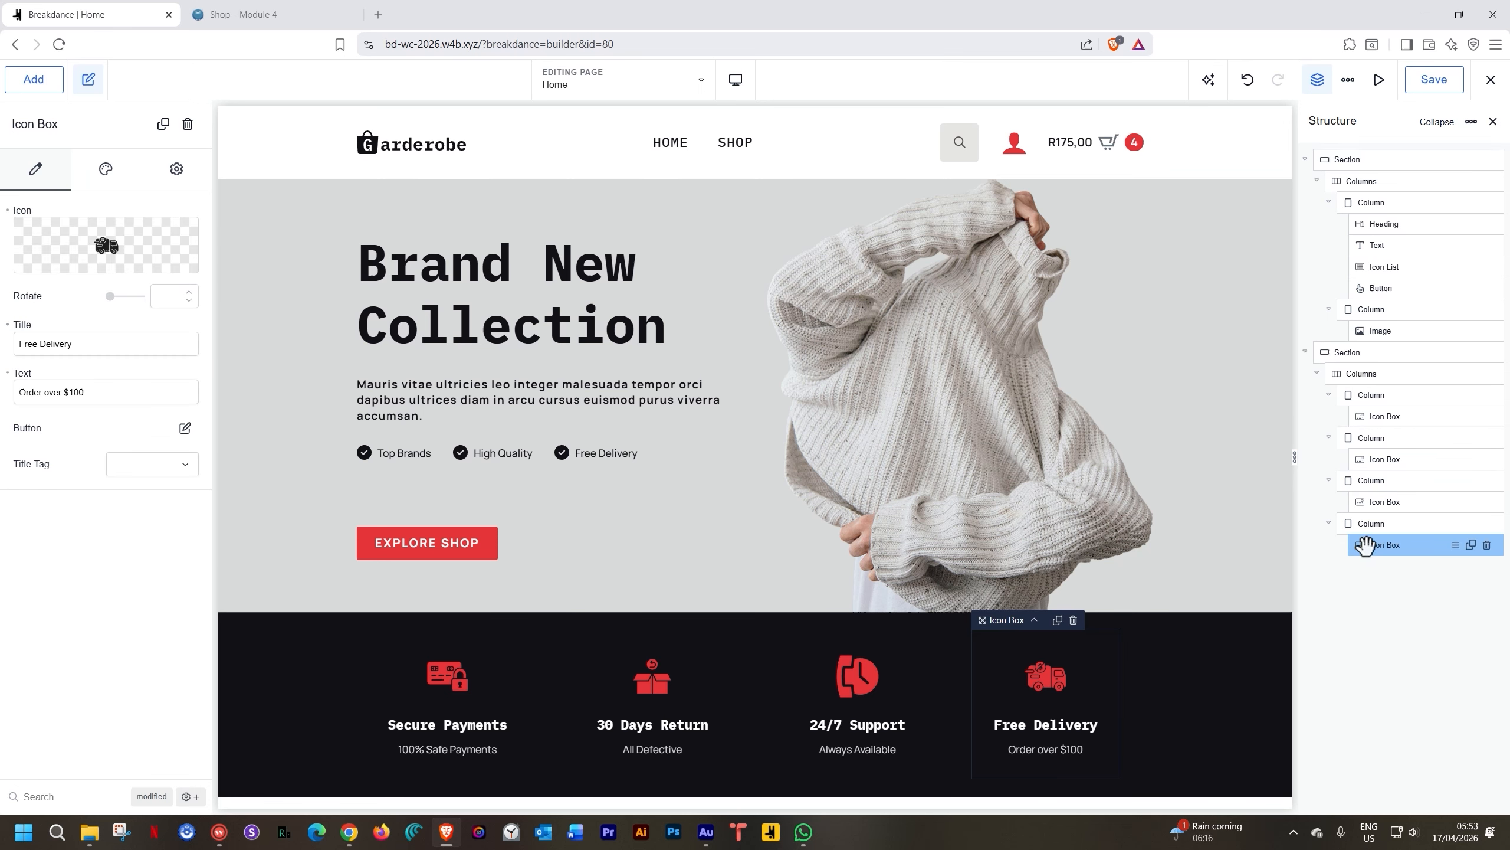
{"action": "left_click", "coordinate": [105, 168]}
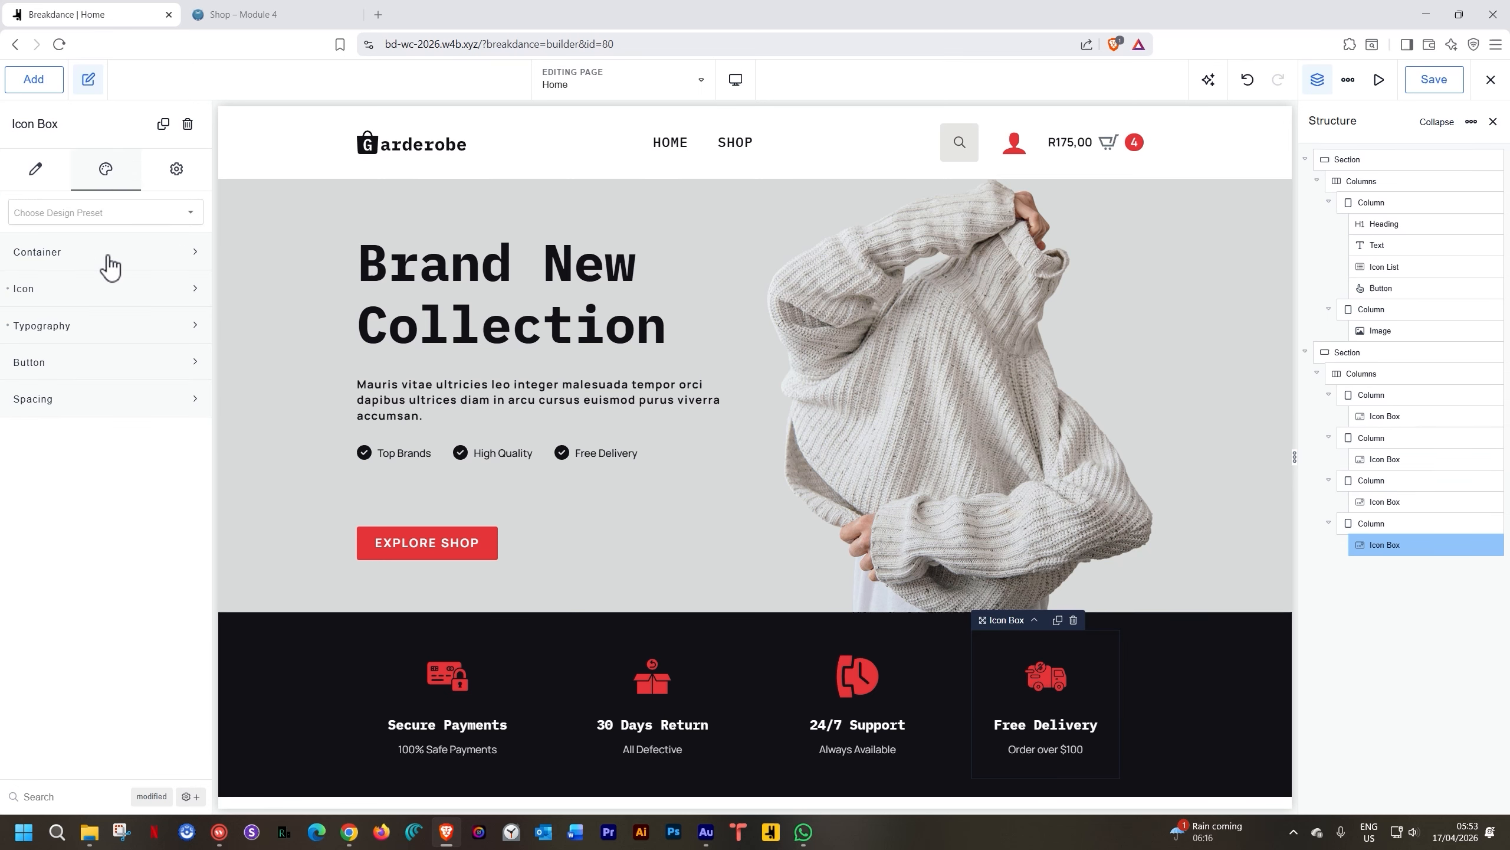
{"action": "left_click", "coordinate": [109, 253]}
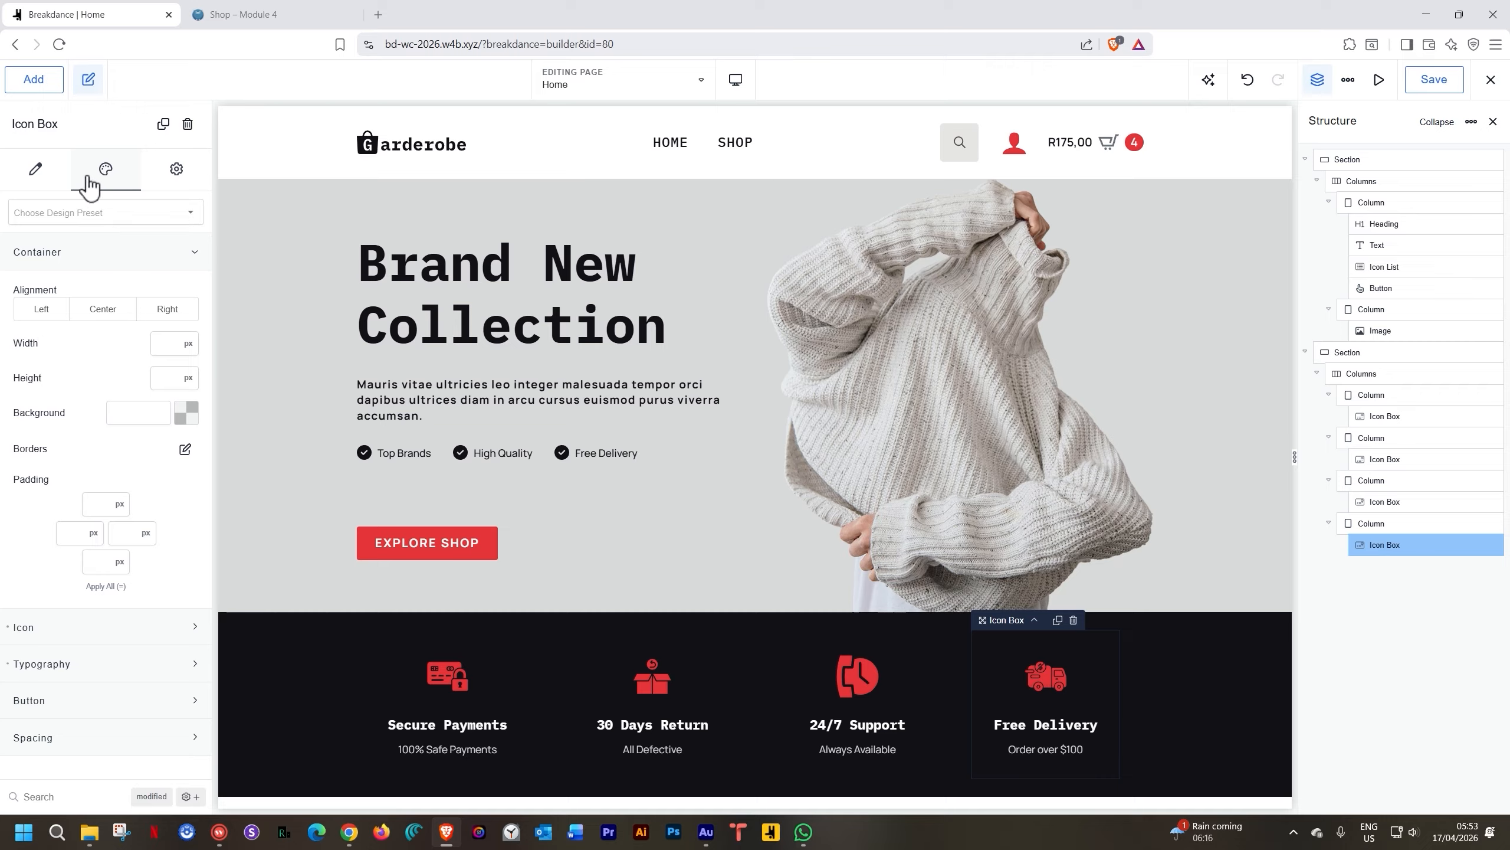
{"action": "left_click", "coordinate": [36, 172]}
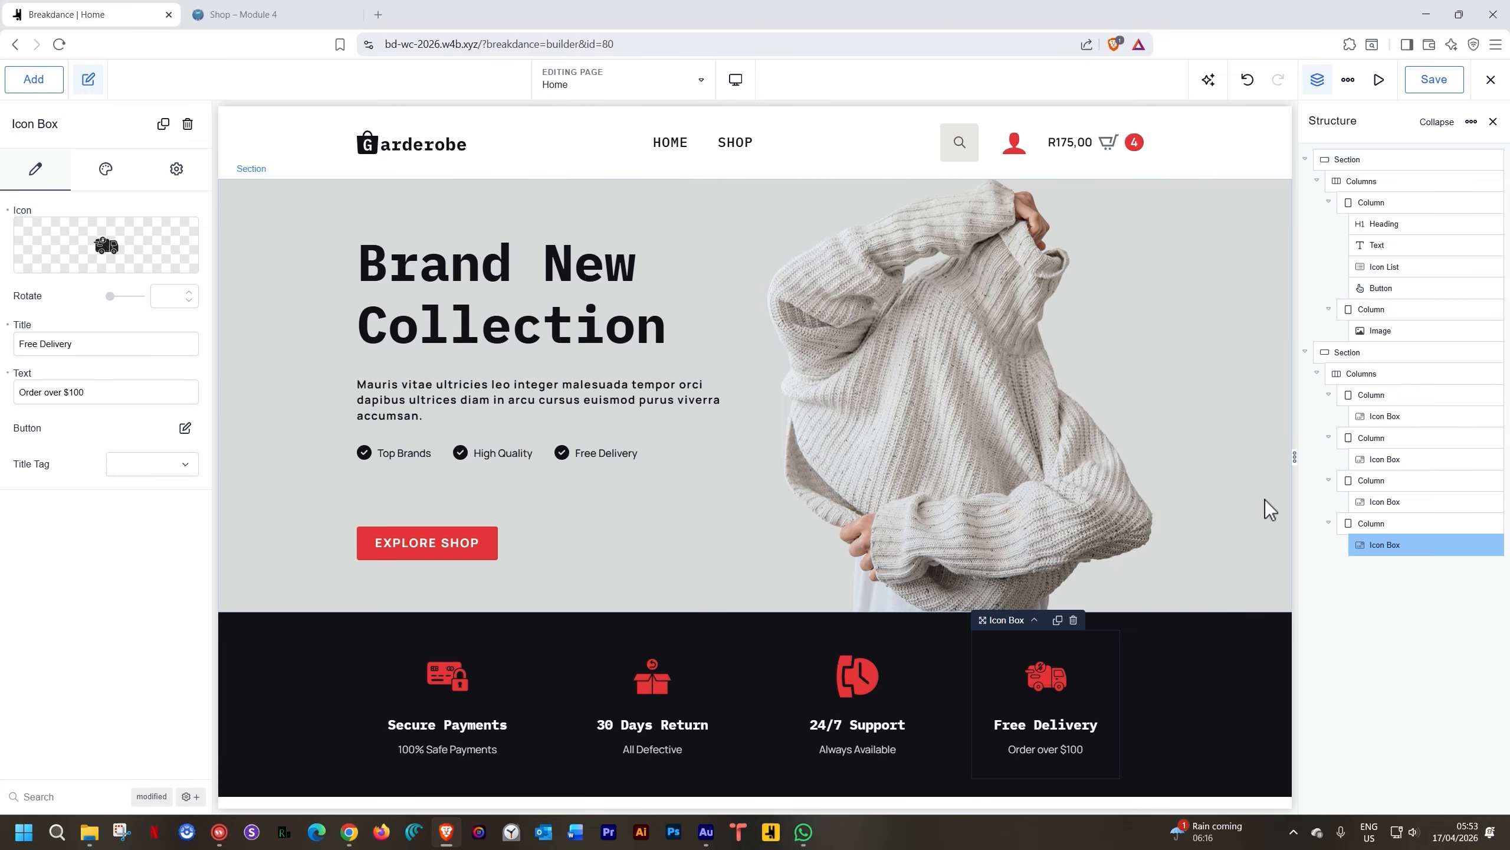
{"action": "left_click", "coordinate": [1351, 524]}
{"action": "left_click", "coordinate": [50, 253]}
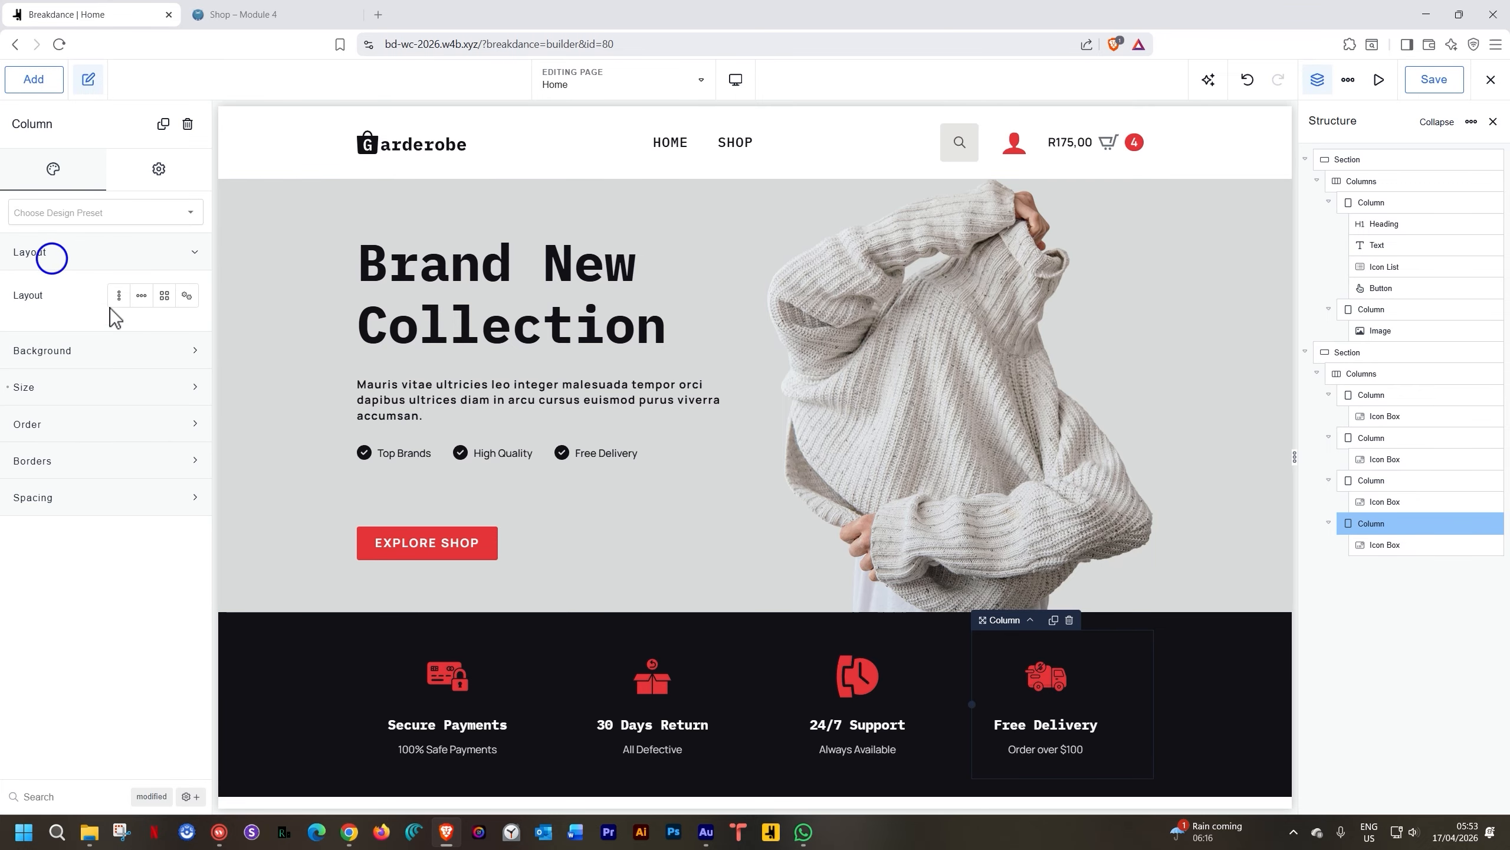
{"action": "left_click", "coordinate": [164, 330]}
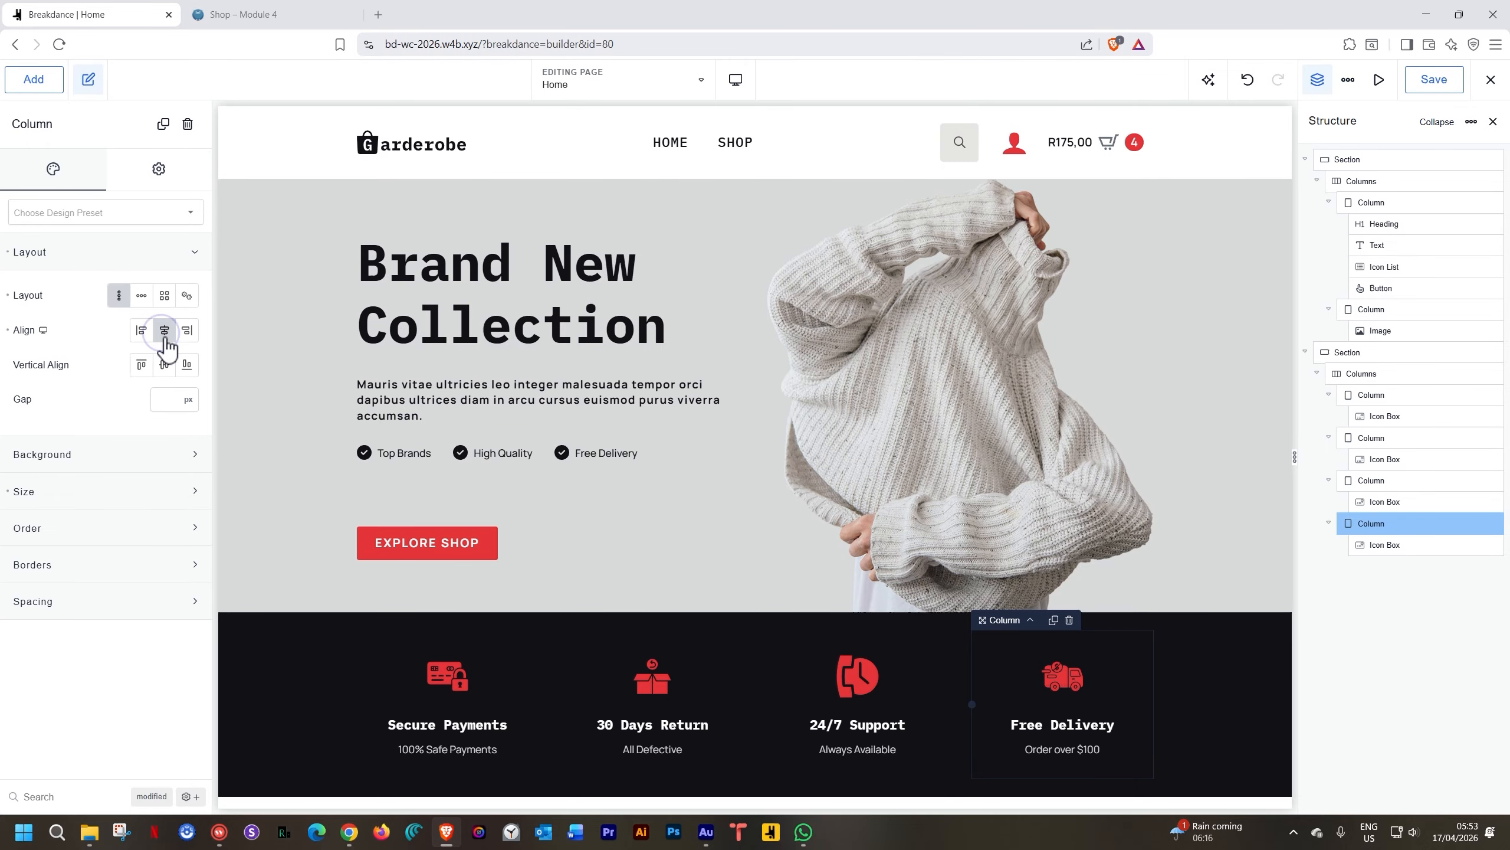
{"action": "left_click", "coordinate": [730, 80]}
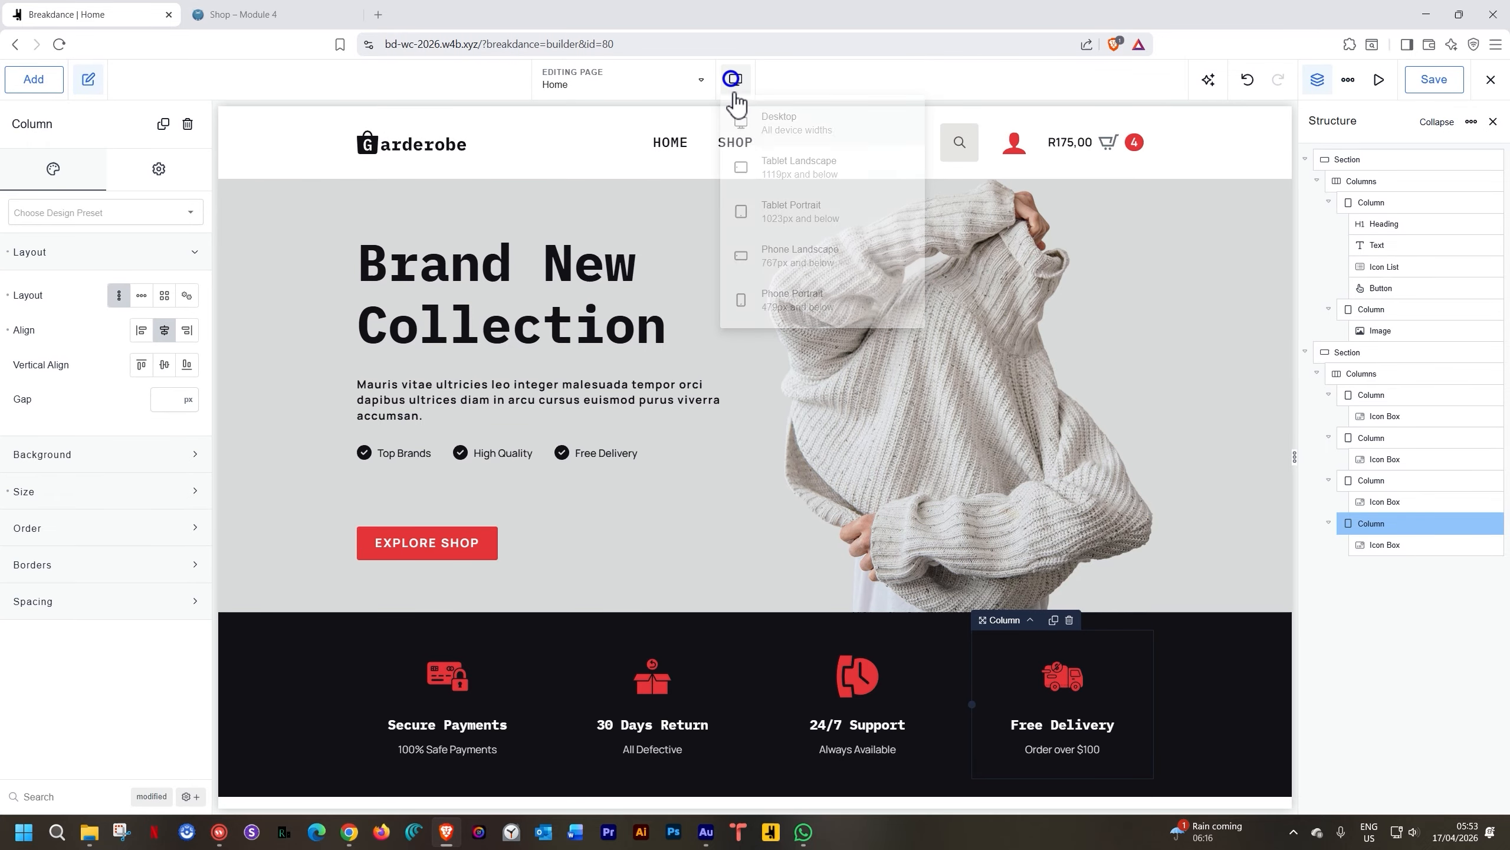
Preview the features at Tablet Landscape, Tablet Portrait, then Phone Landscape widths
{"action": "left_click", "coordinate": [765, 169]}
{"action": "left_click", "coordinate": [737, 81]}
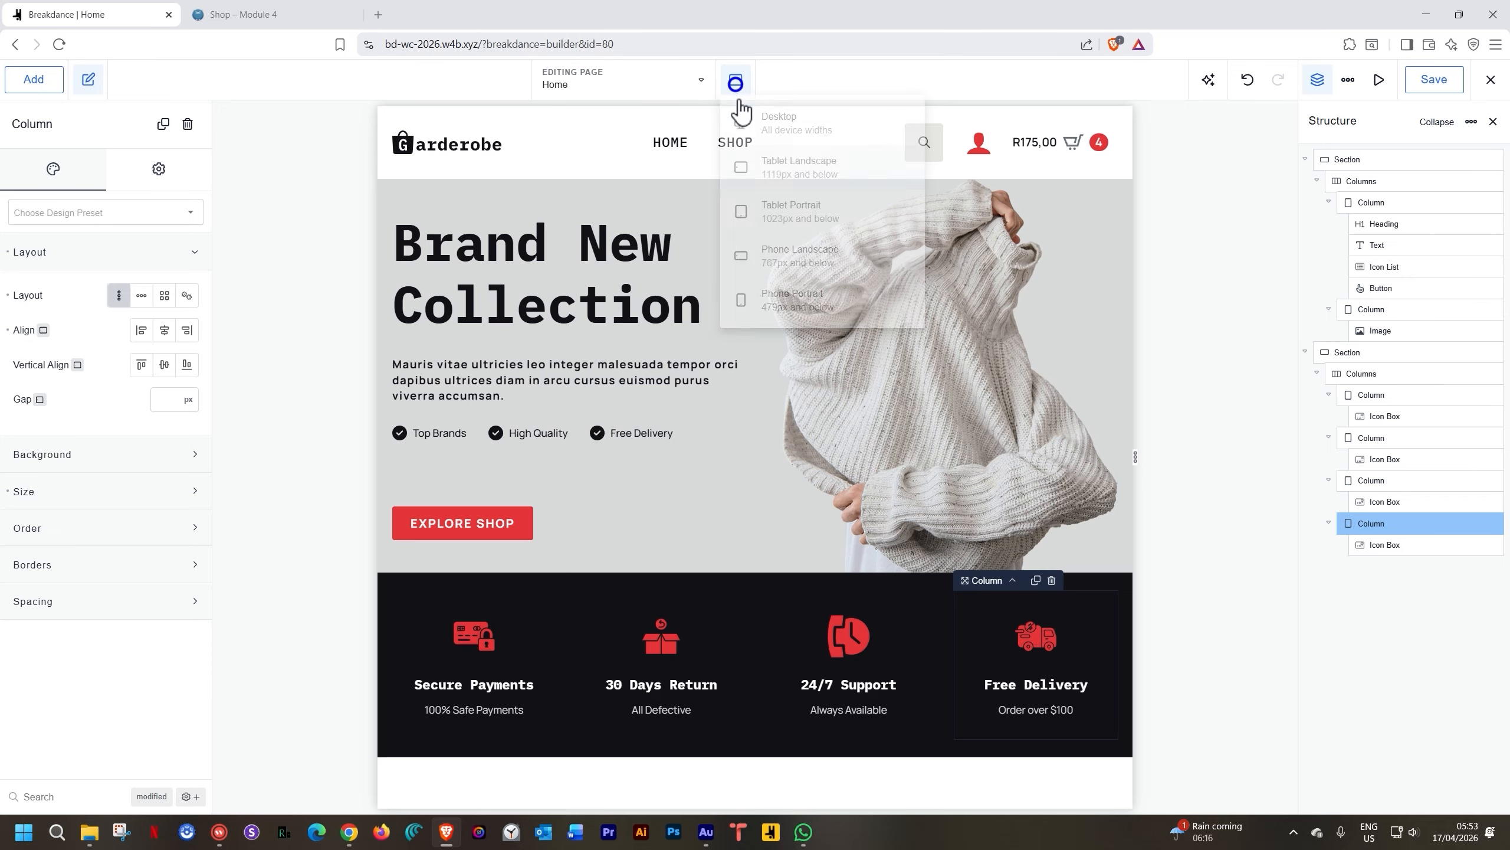
{"action": "left_click", "coordinate": [766, 221]}
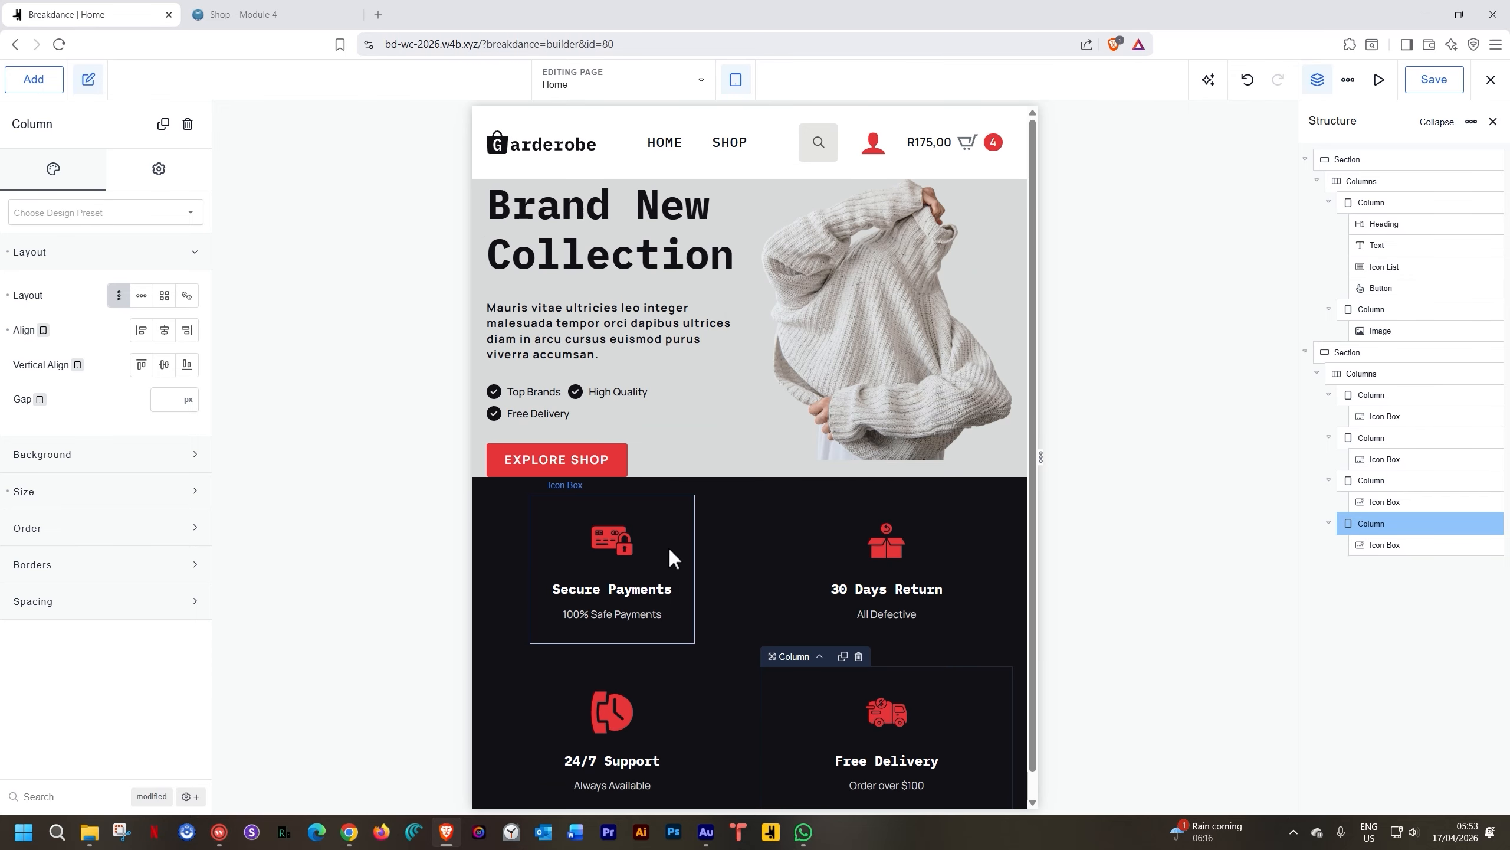
{"action": "scroll", "coordinate": [669, 548], "scroll_direction": "down", "scroll_amount": 1}
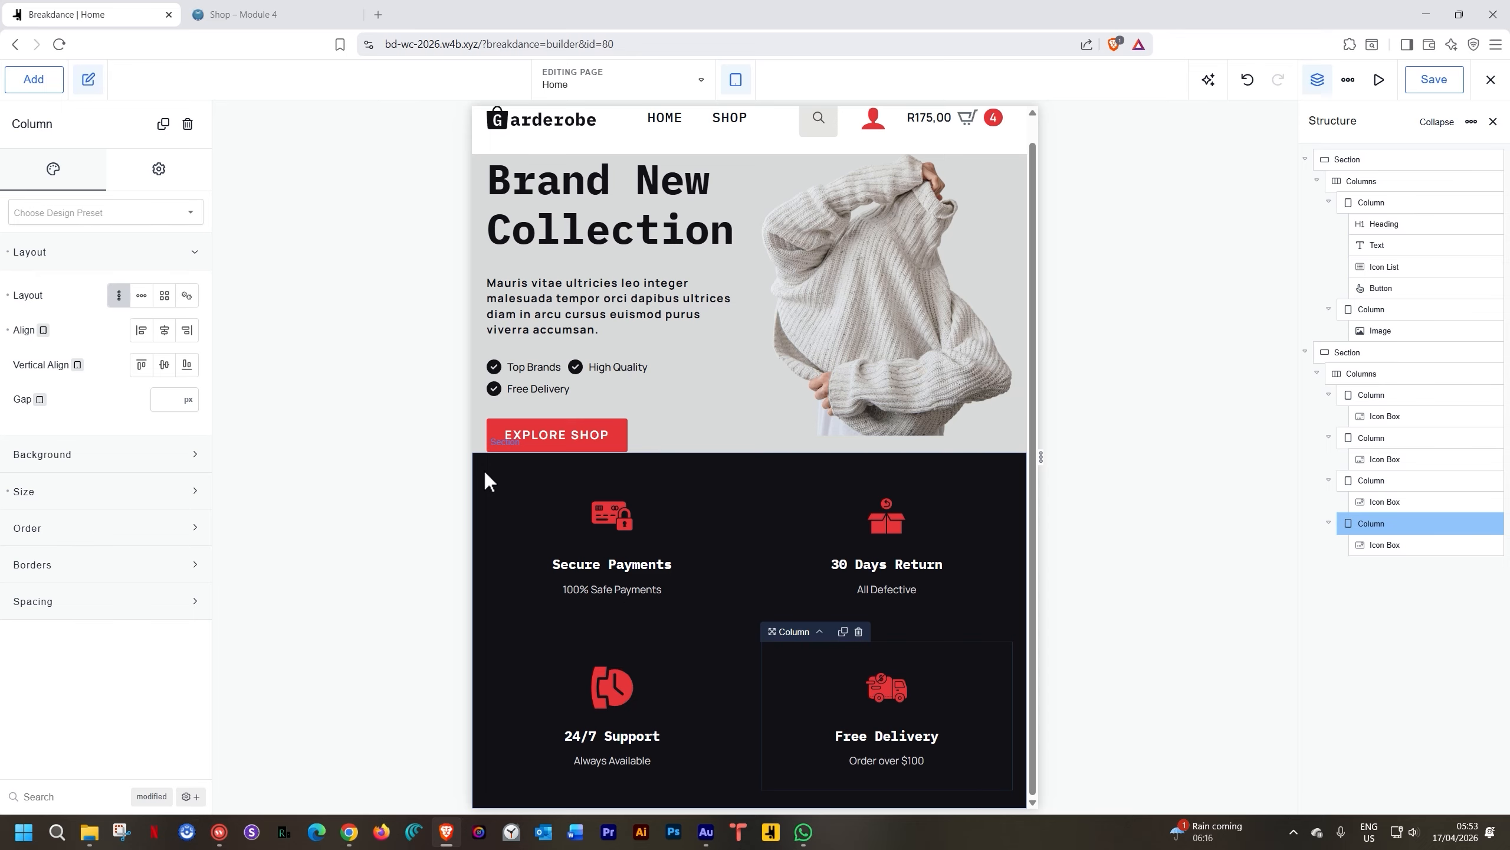
{"action": "left_click", "coordinate": [1381, 374]}
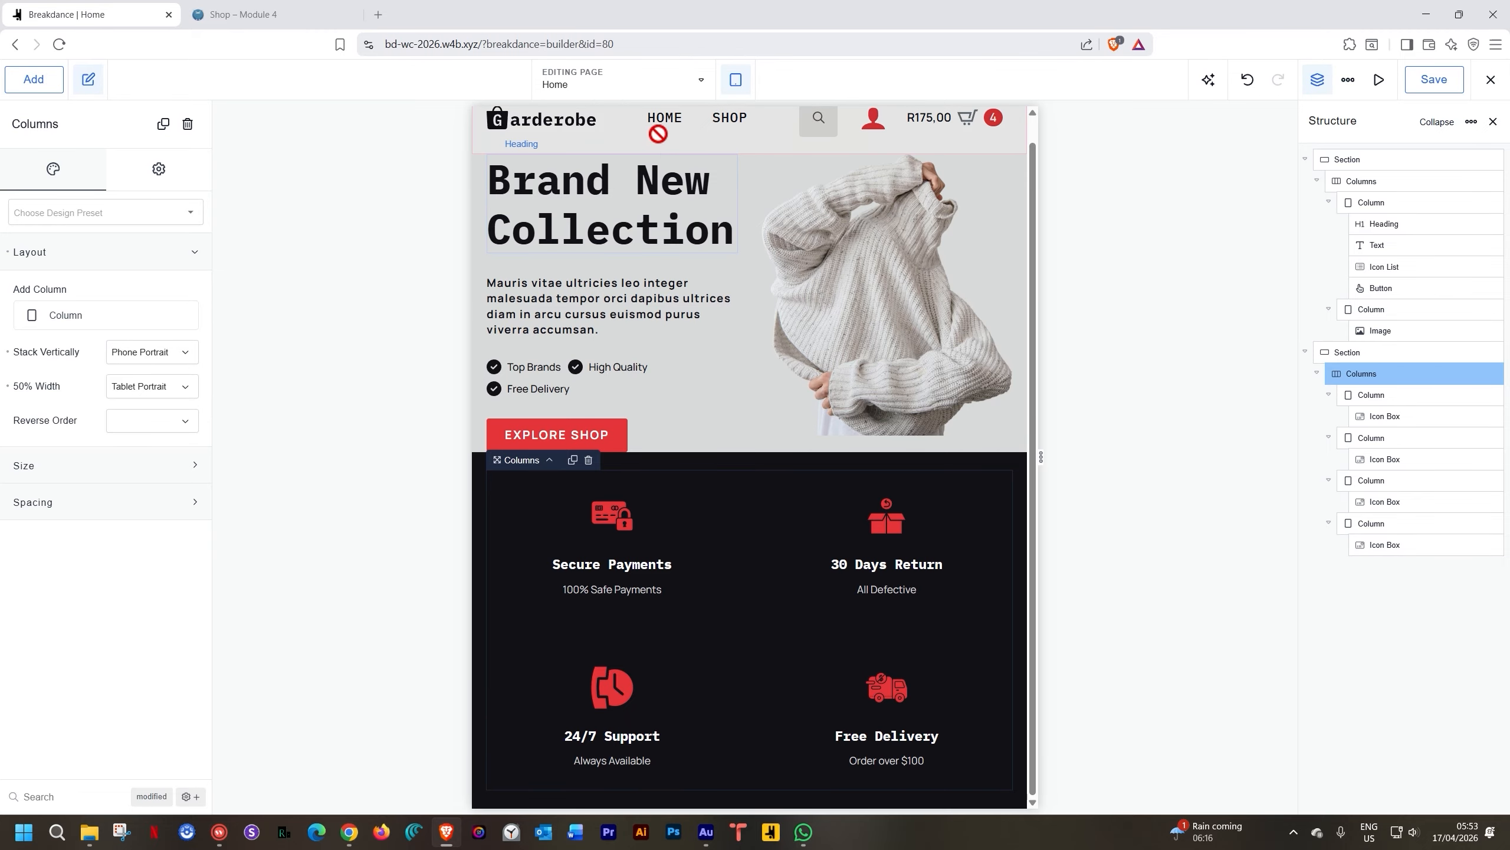
{"action": "left_click", "coordinate": [736, 79]}
{"action": "left_click", "coordinate": [754, 259]}
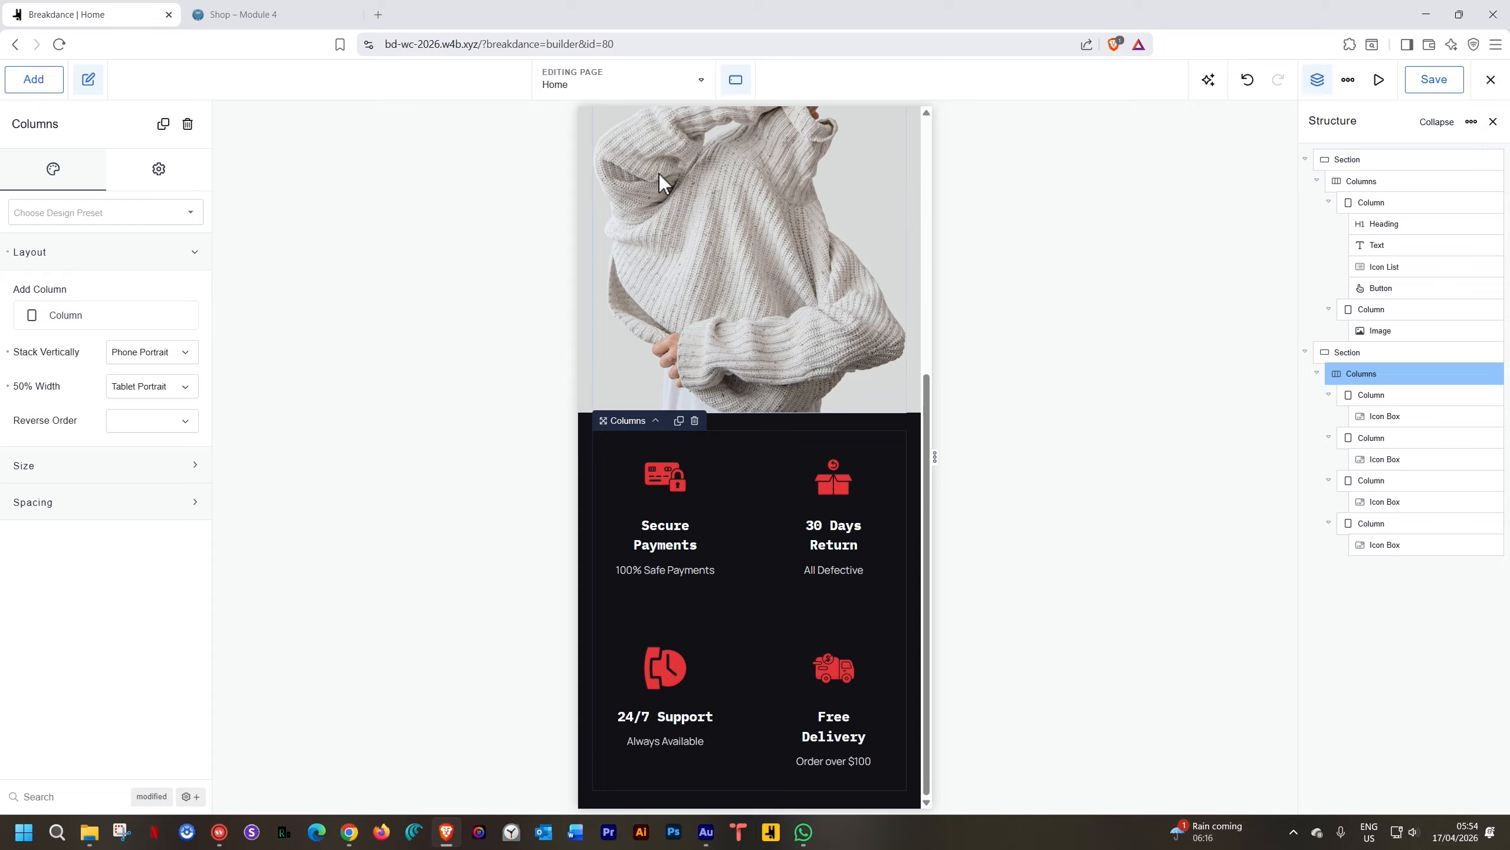
Preview the page at Phone Portrait width and scroll through the stacked features
{"action": "left_click", "coordinate": [731, 89]}
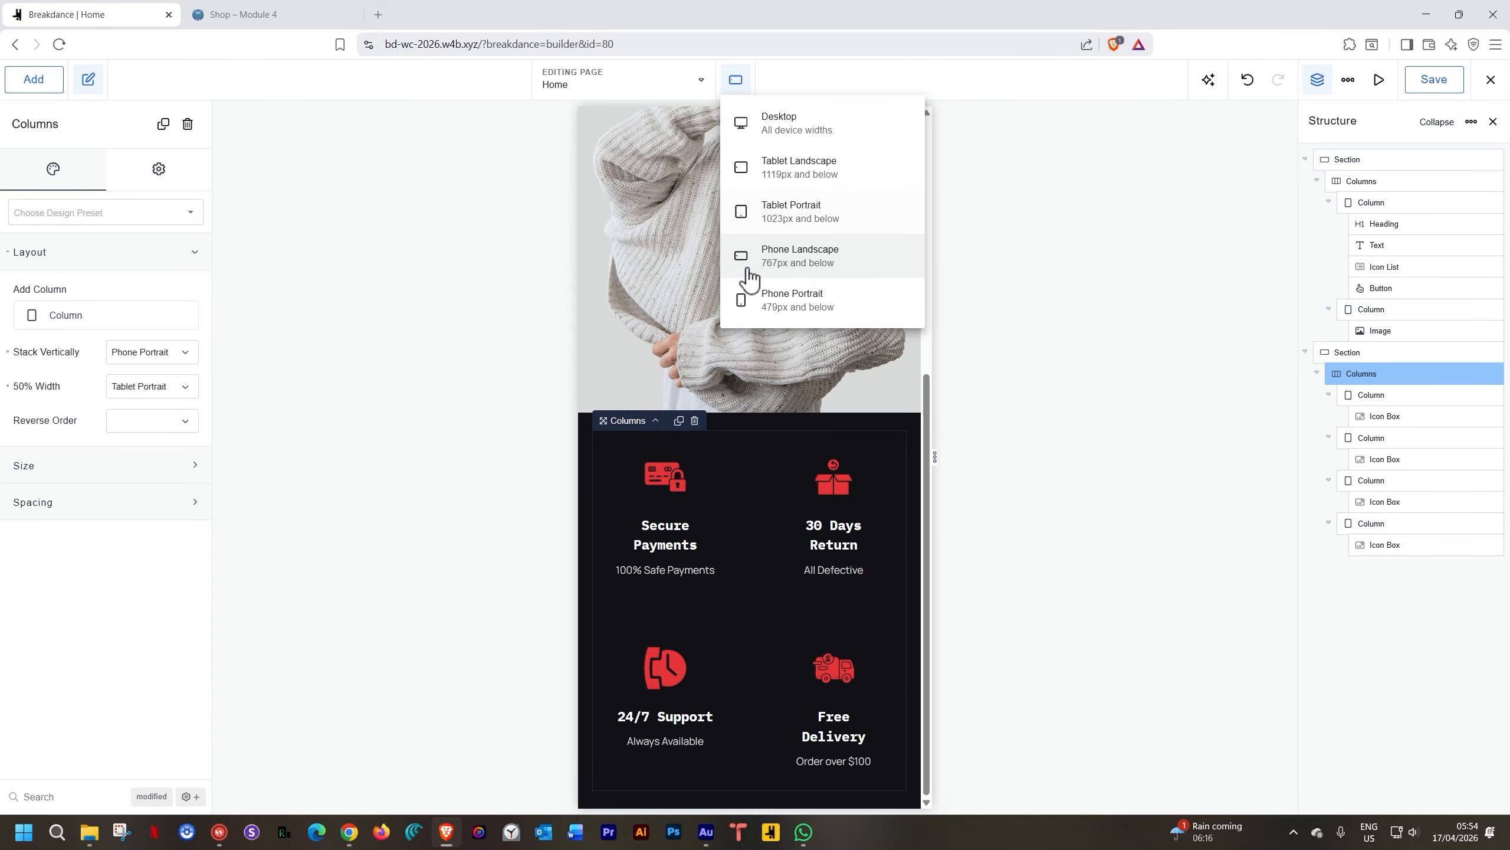
{"action": "left_click", "coordinate": [754, 303]}
{"action": "scroll", "coordinate": [724, 425], "scroll_direction": "down", "scroll_amount": 4}
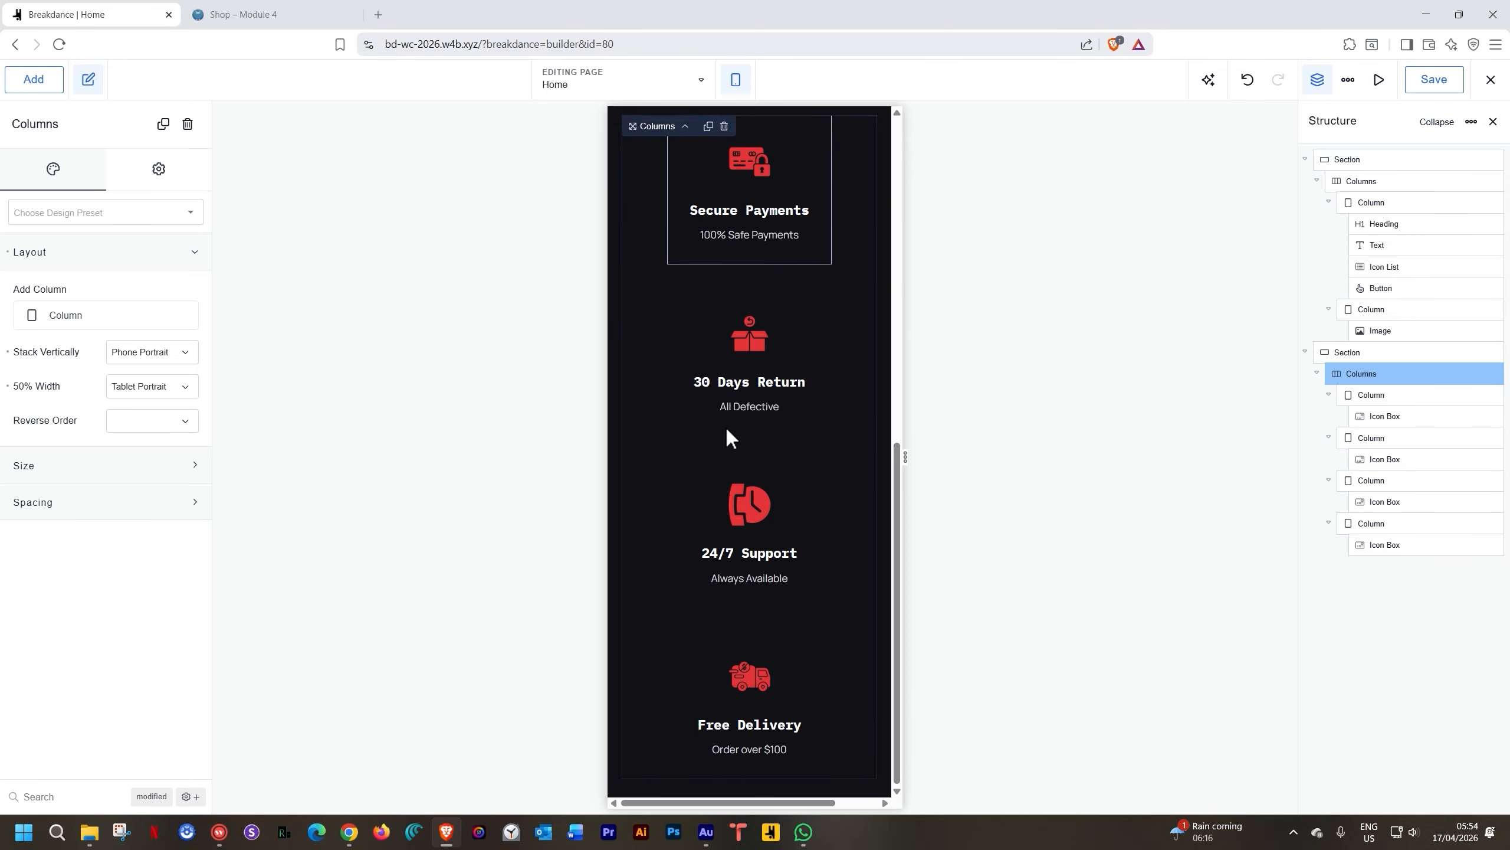
{"action": "scroll", "coordinate": [724, 424], "scroll_direction": "up", "scroll_amount": 6}
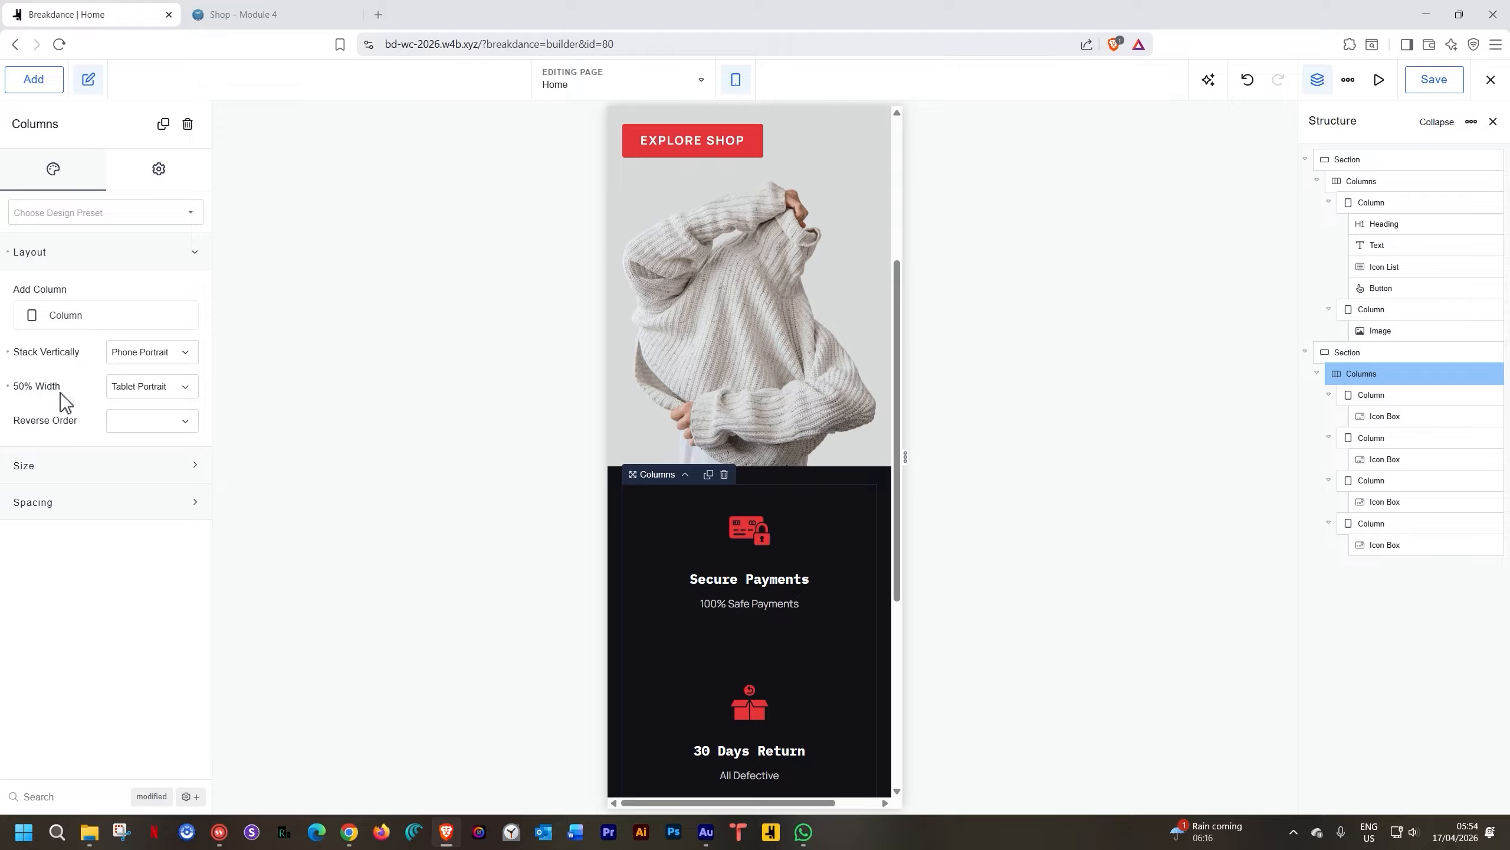
{"action": "scroll", "coordinate": [753, 616], "scroll_direction": "down", "scroll_amount": 5}
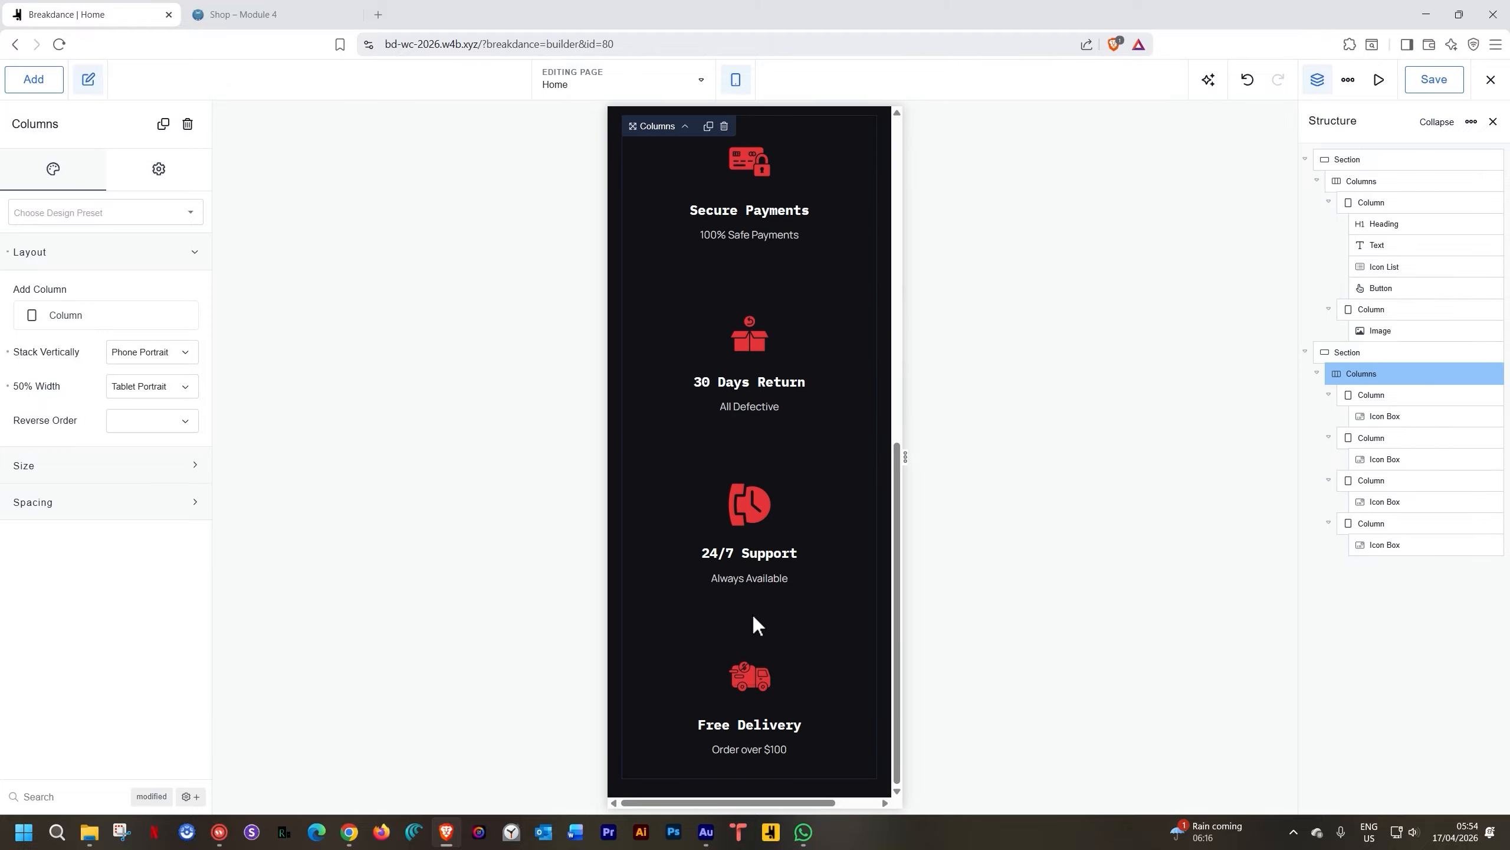
{"action": "scroll", "coordinate": [753, 613], "scroll_direction": "up", "scroll_amount": 3}
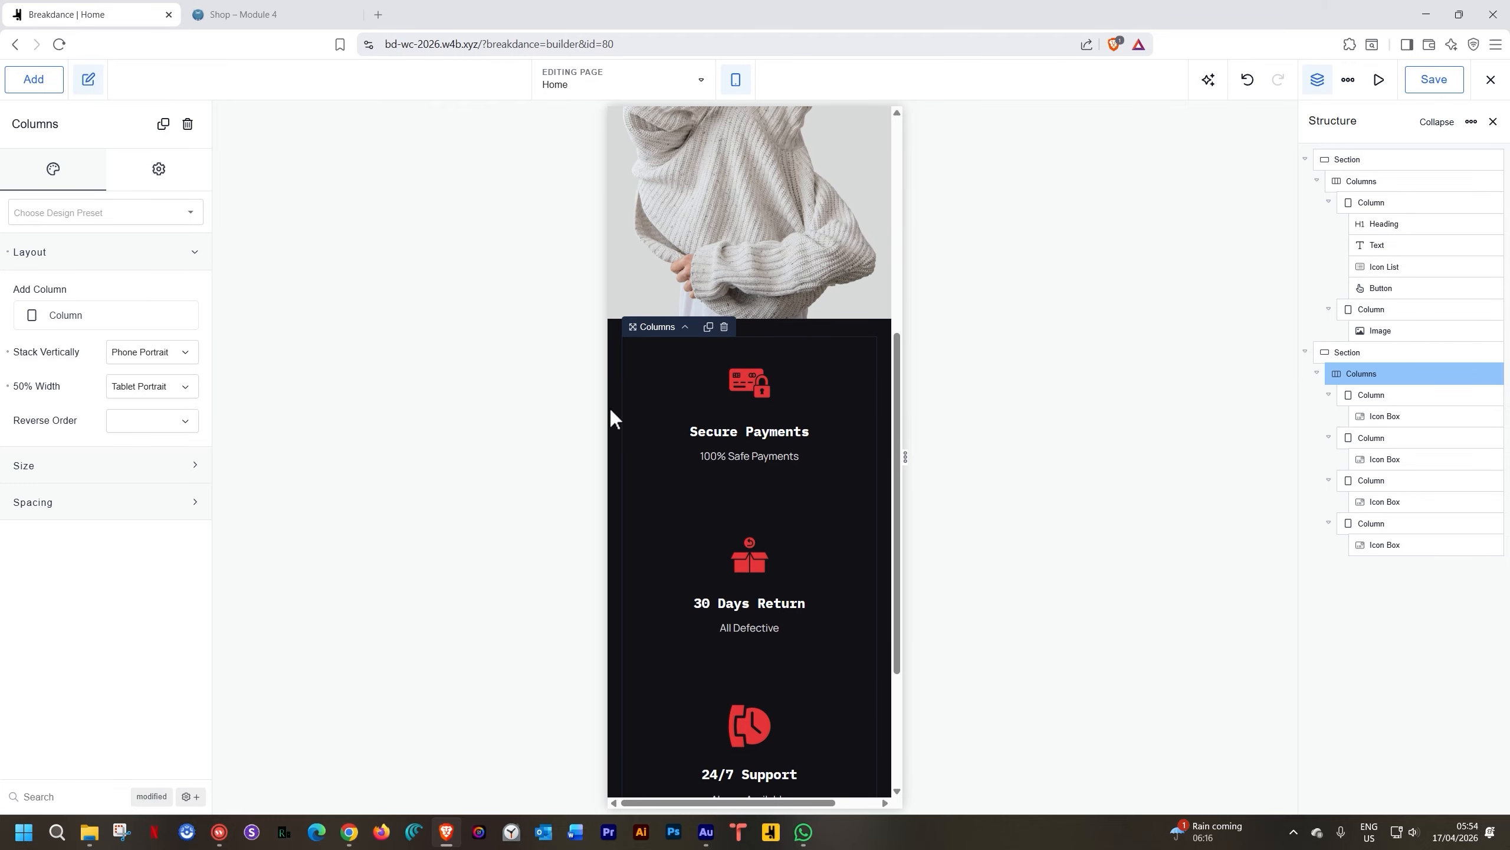
Step back through Phone Landscape and Tablet Portrait to the Desktop preview
{"action": "left_click", "coordinate": [735, 76]}
{"action": "left_click", "coordinate": [738, 253]}
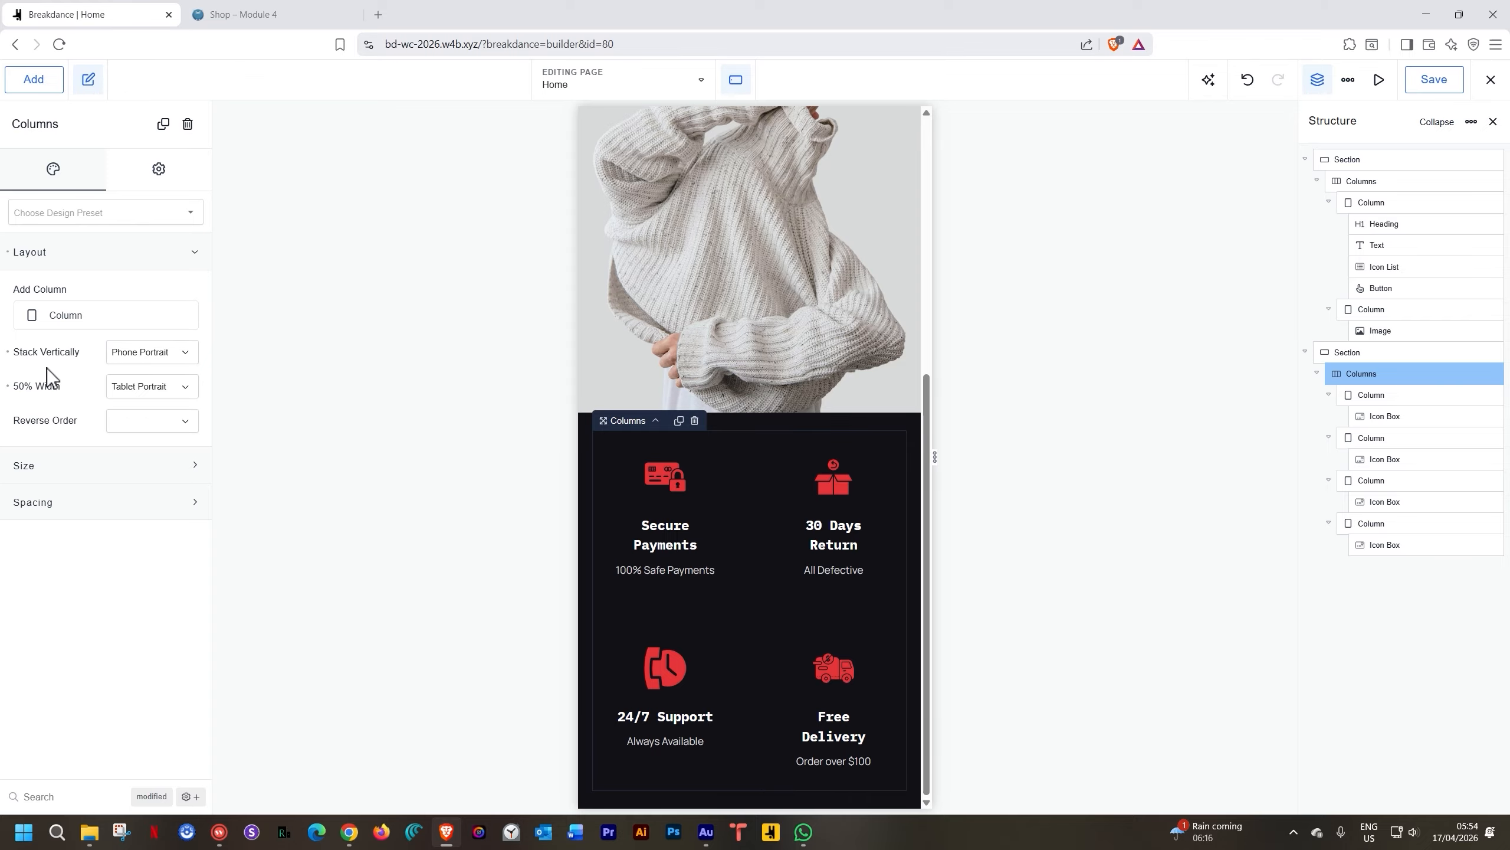
{"action": "left_click", "coordinate": [736, 81]}
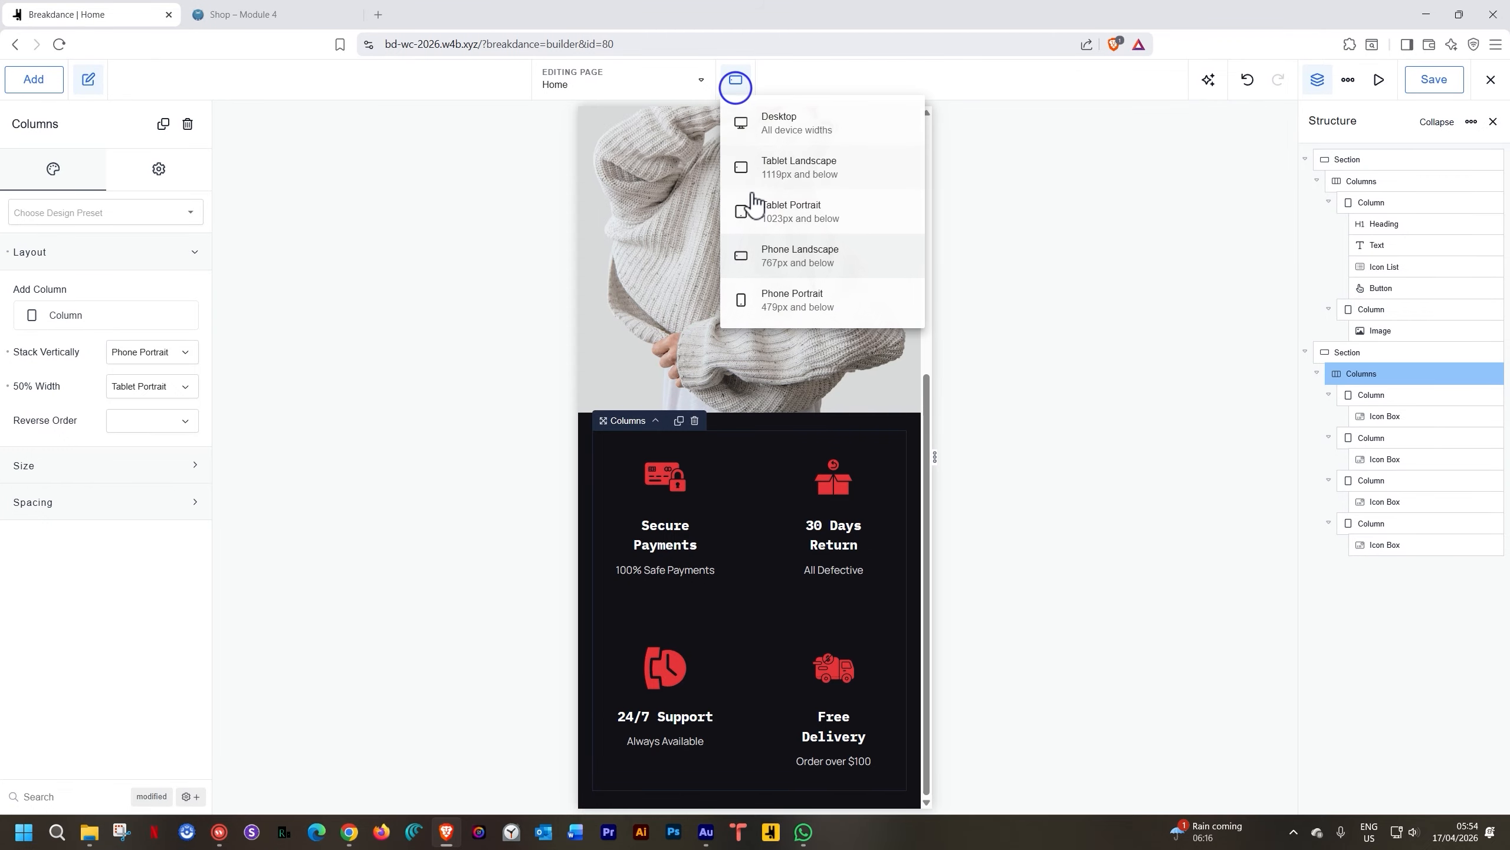
{"action": "left_click", "coordinate": [753, 213]}
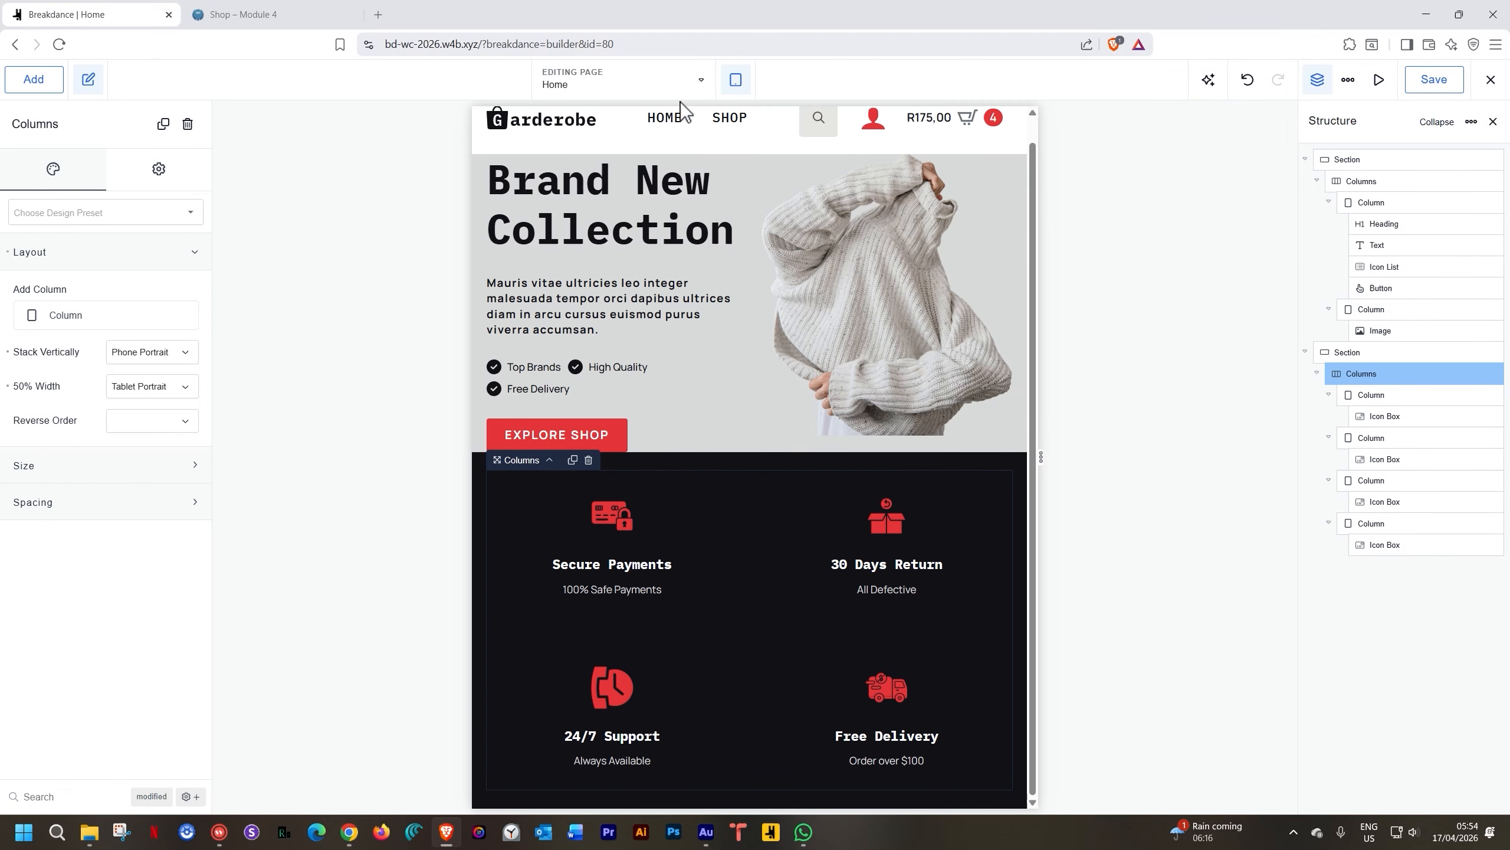
{"action": "left_click", "coordinate": [736, 79]}
{"action": "left_click", "coordinate": [755, 122]}
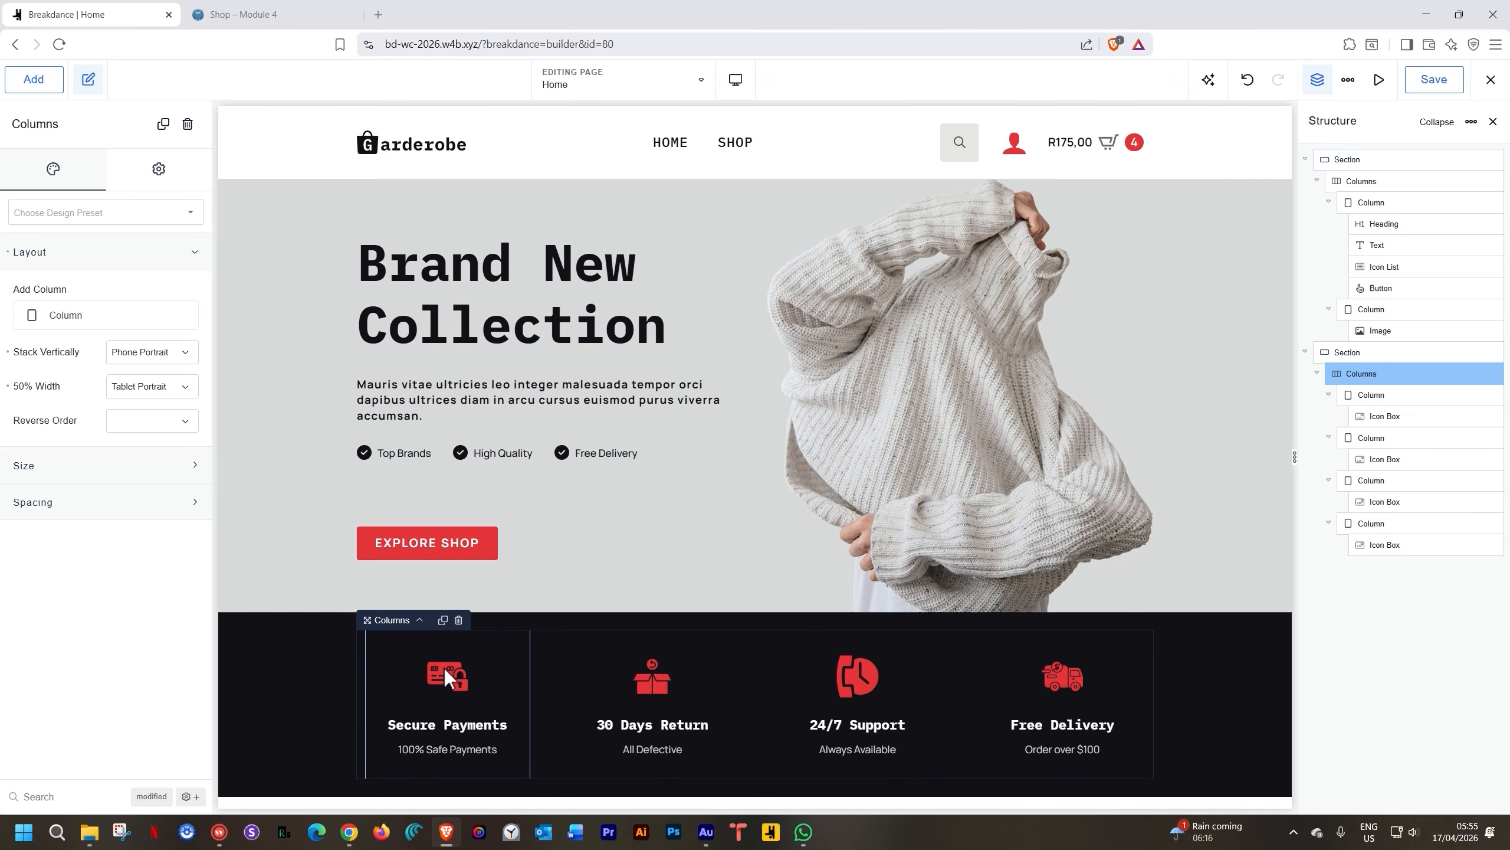
Add a new section below the features containing a text element
{"action": "left_click", "coordinate": [260, 692]}
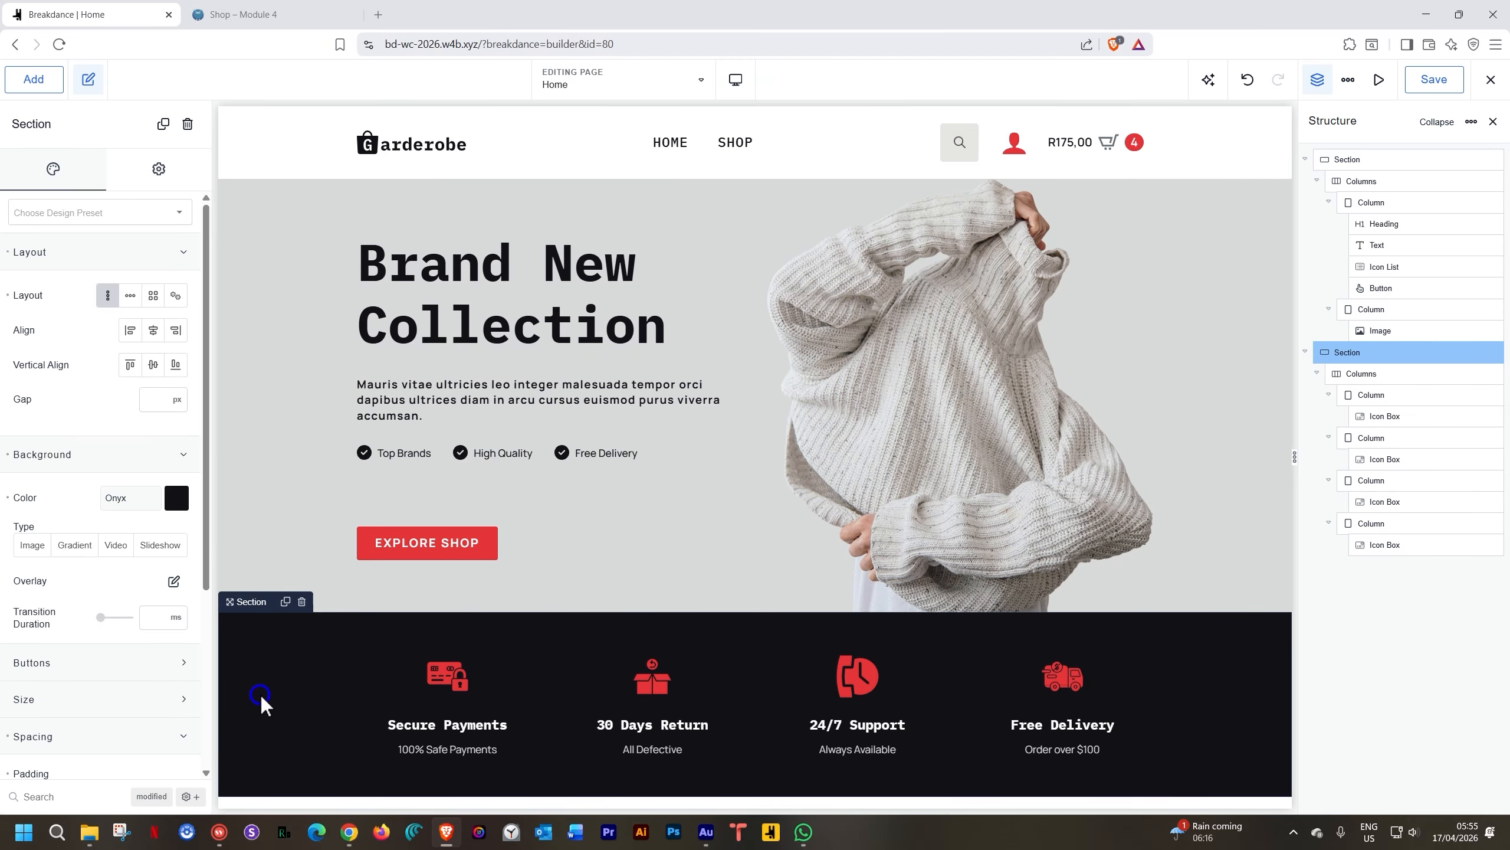
{"action": "left_click", "coordinate": [31, 83]}
{"action": "left_click", "coordinate": [46, 288]}
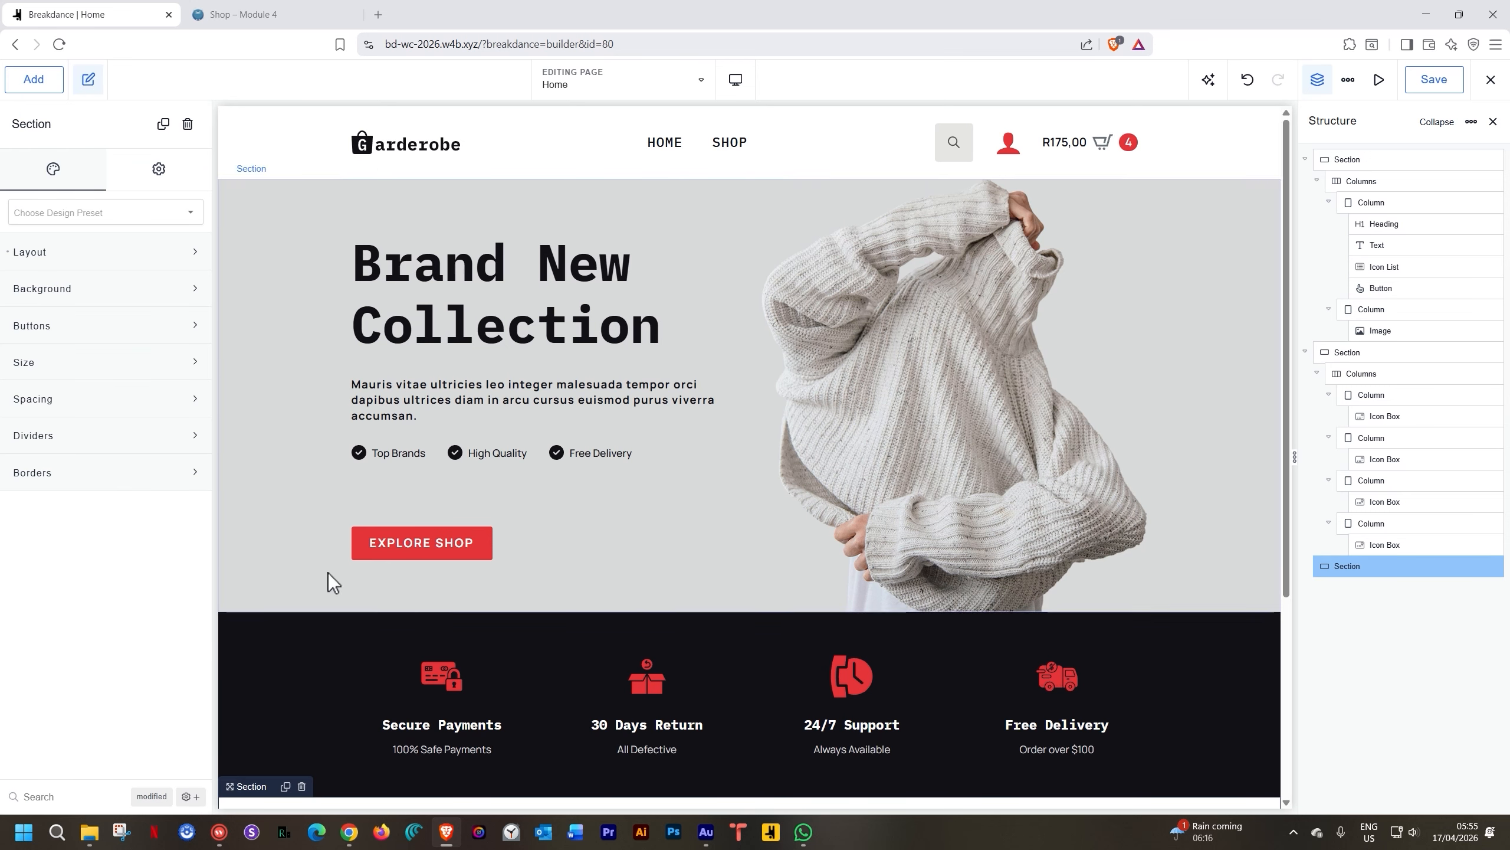
{"action": "scroll", "coordinate": [689, 641], "scroll_direction": "down", "scroll_amount": 5}
{"action": "left_click", "coordinate": [749, 654]}
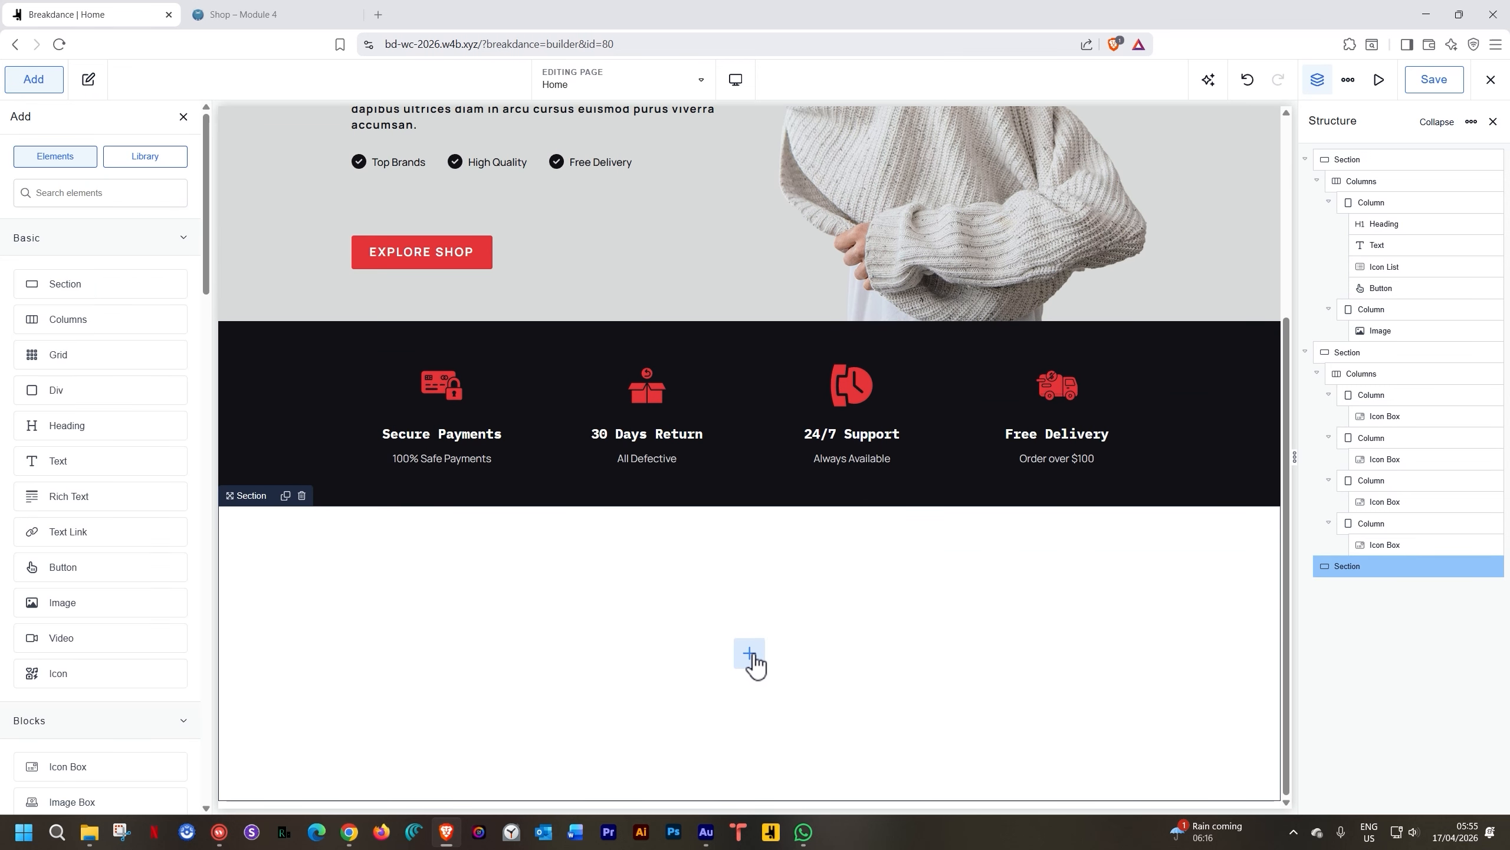
{"action": "left_click", "coordinate": [137, 453]}
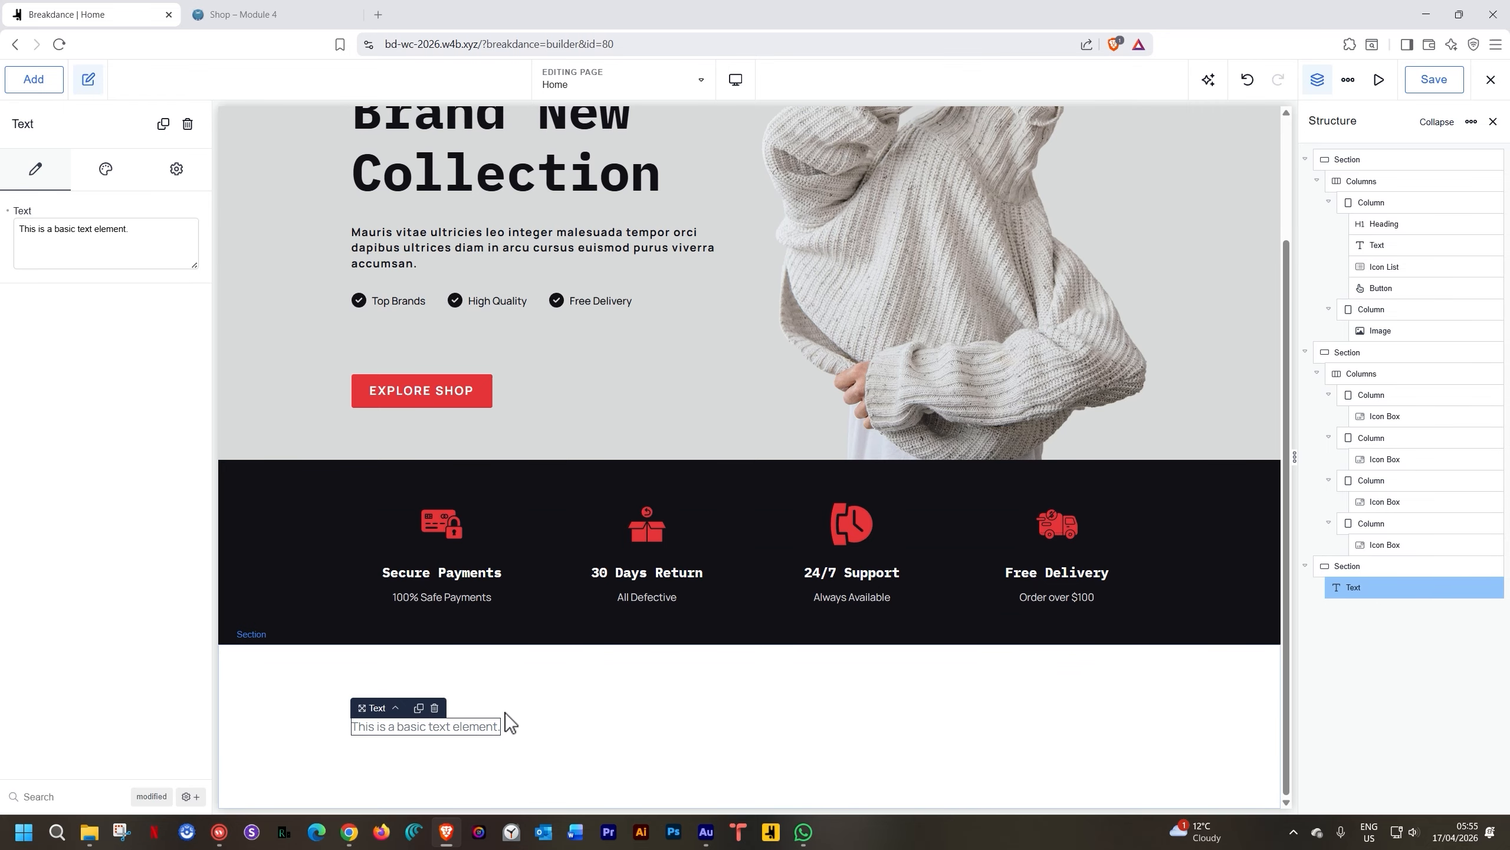
Add a heading reading 'Latest Arrivals' below the text element
{"action": "left_click", "coordinate": [34, 79]}
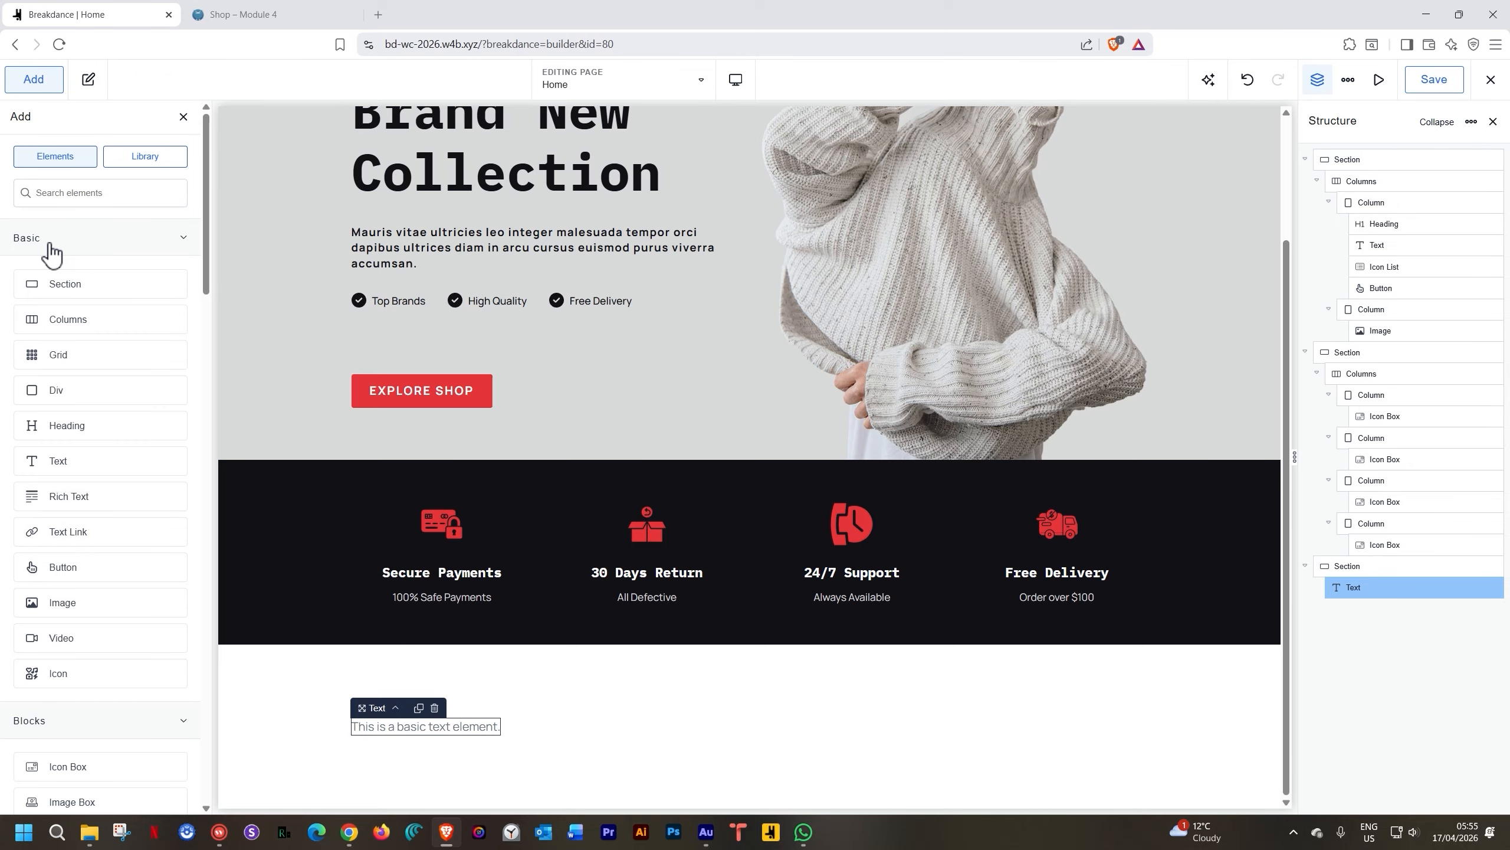
{"action": "type", "text": "heading"}
{"action": "left_click", "coordinate": [48, 241]}
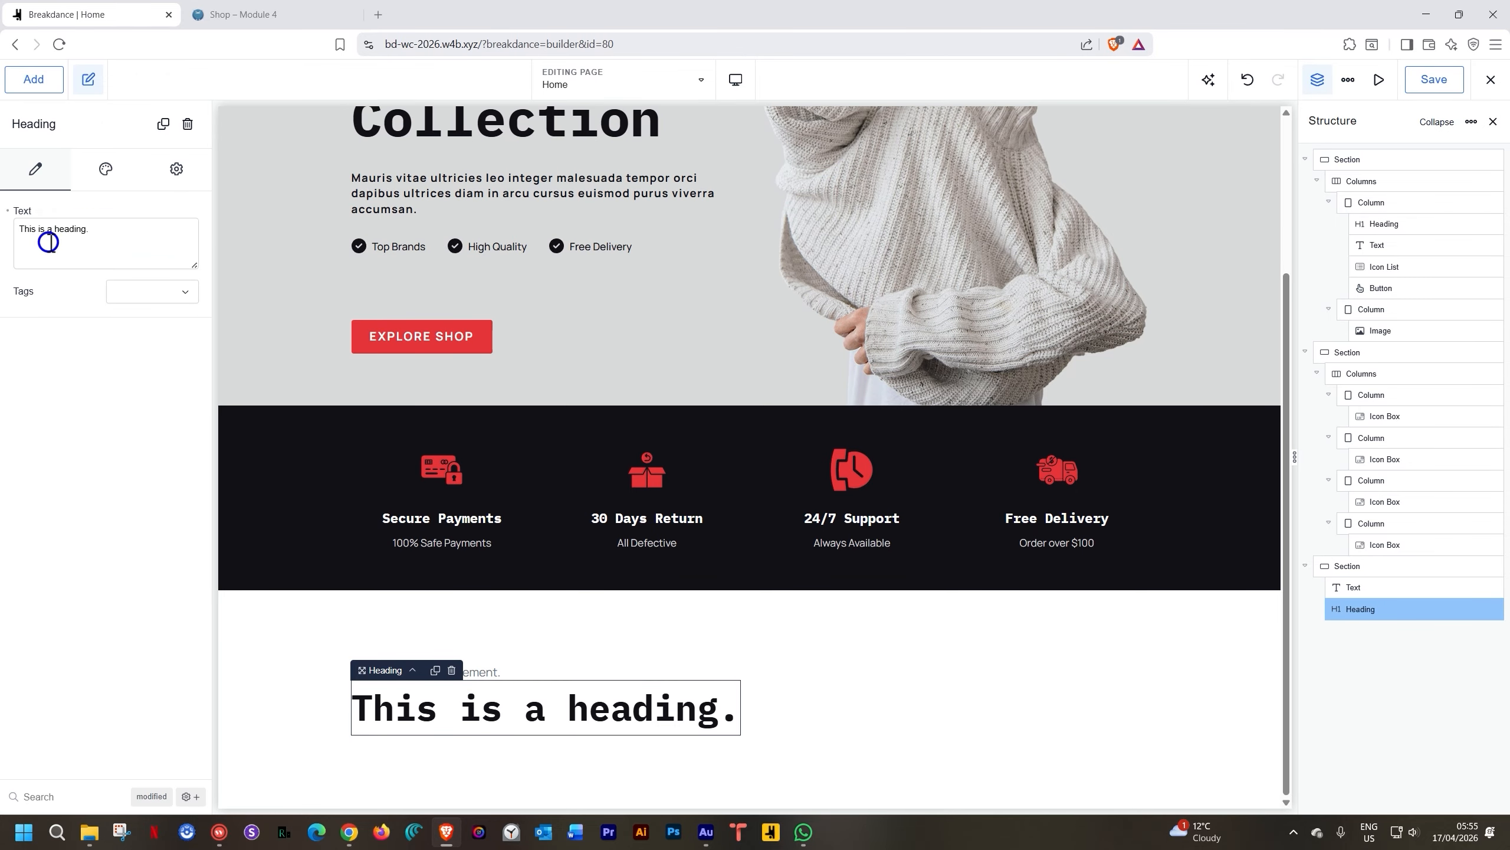
{"action": "triple_click", "coordinate": [488, 712]}
{"action": "type", "text": "N"}
{"action": "key", "text": "BackSpace"}
{"action": "type", "text": "L"}
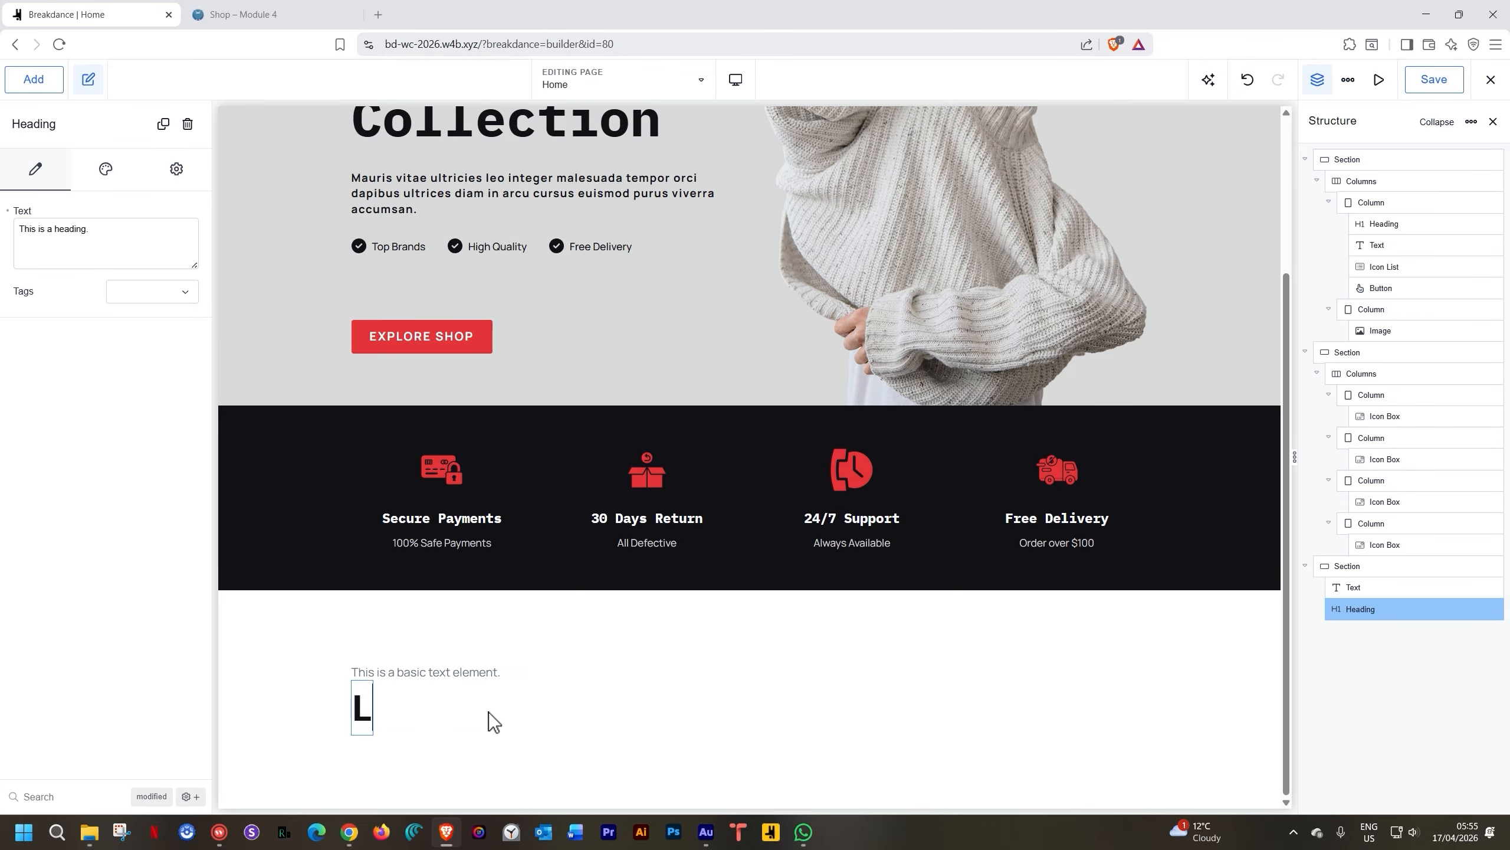
{"action": "type", "text": "atest Arriv"}
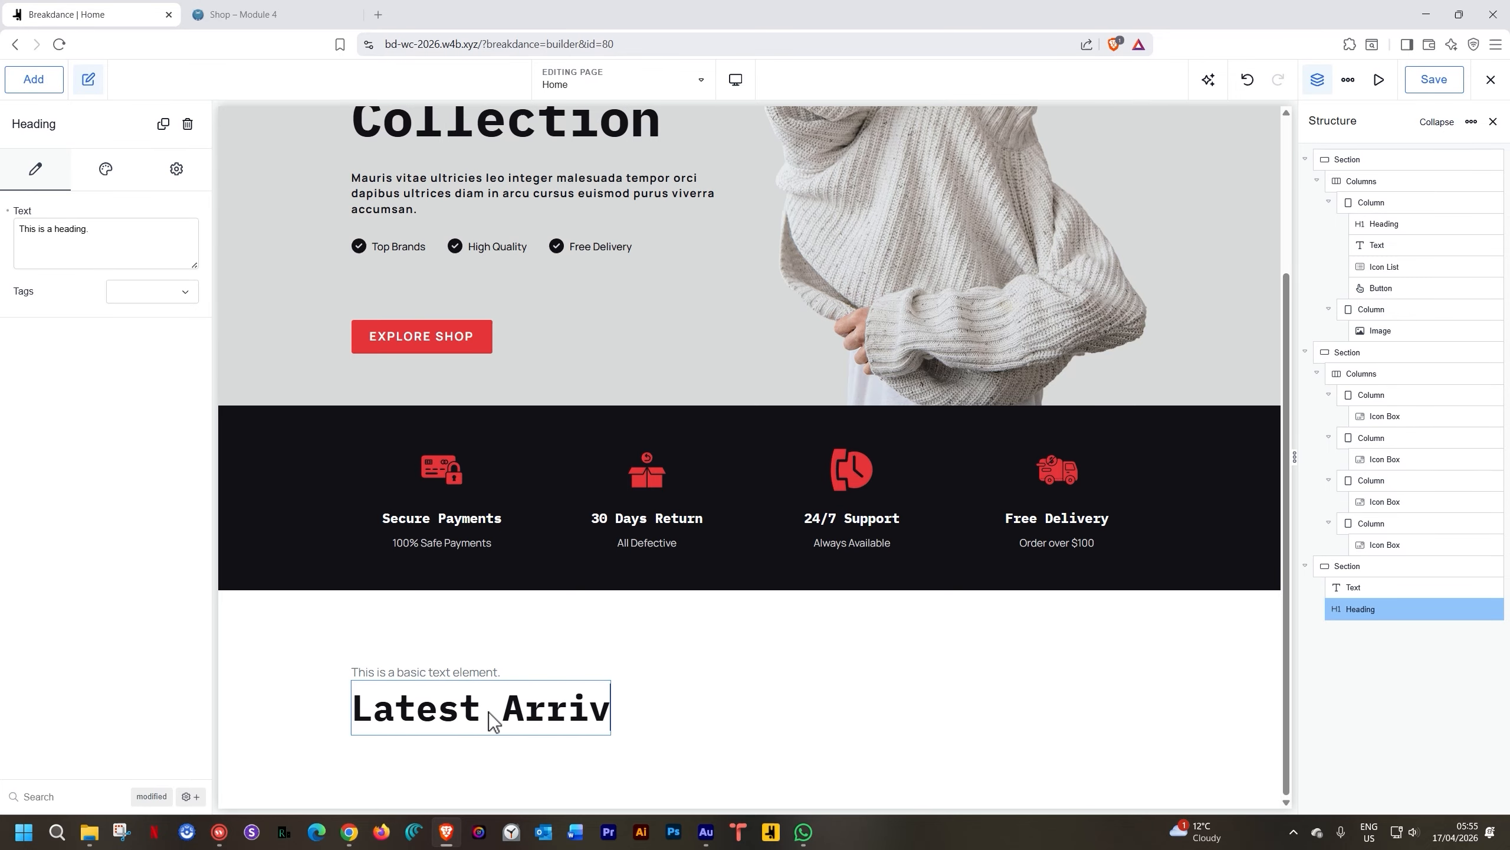
{"action": "type", "text": "als"}
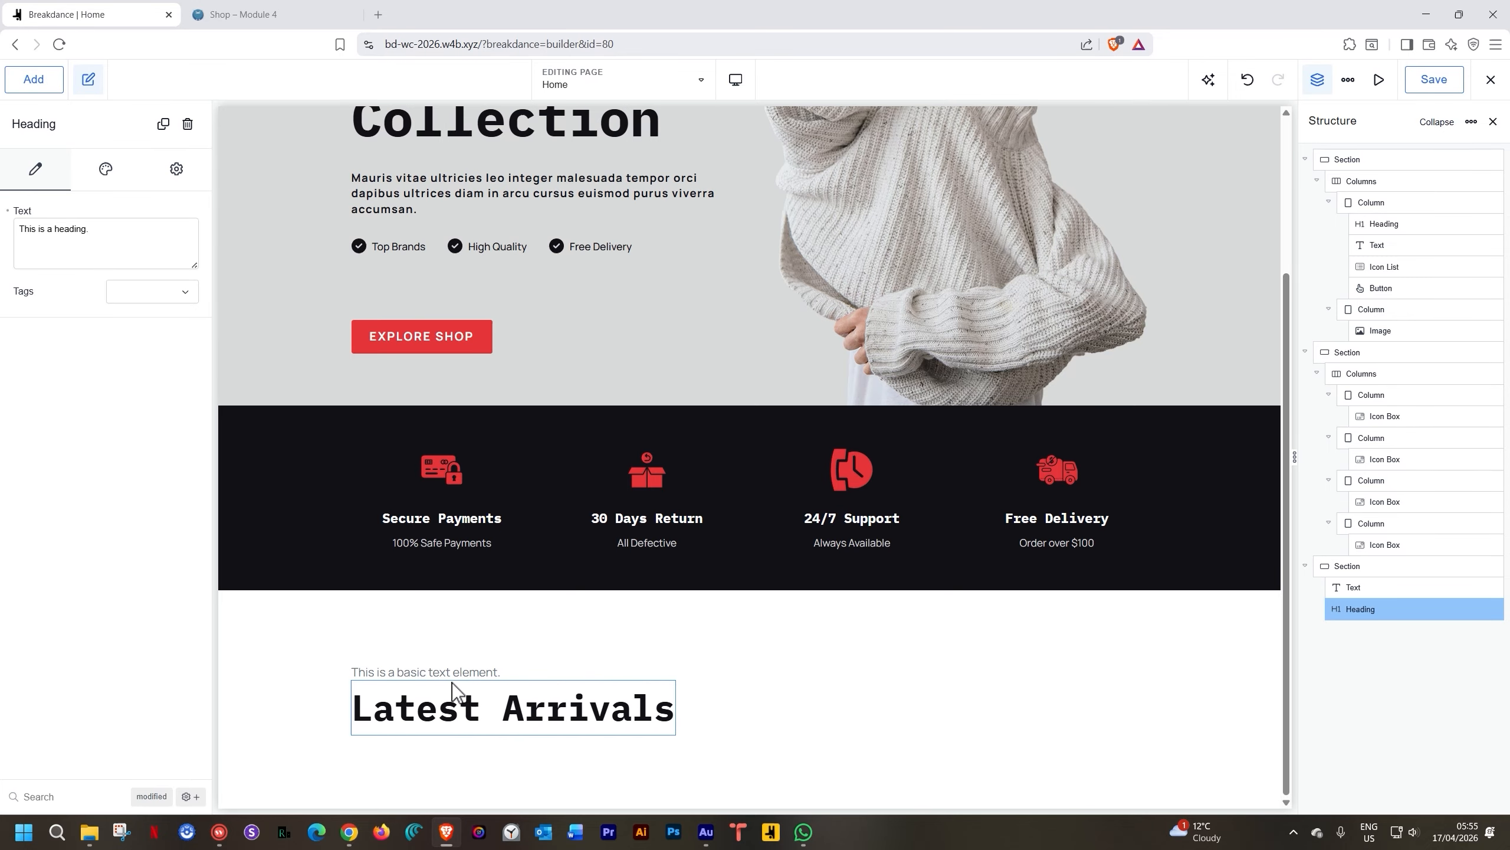
Set the Latest Arrivals heading tag to h2
{"action": "left_click", "coordinate": [192, 295]}
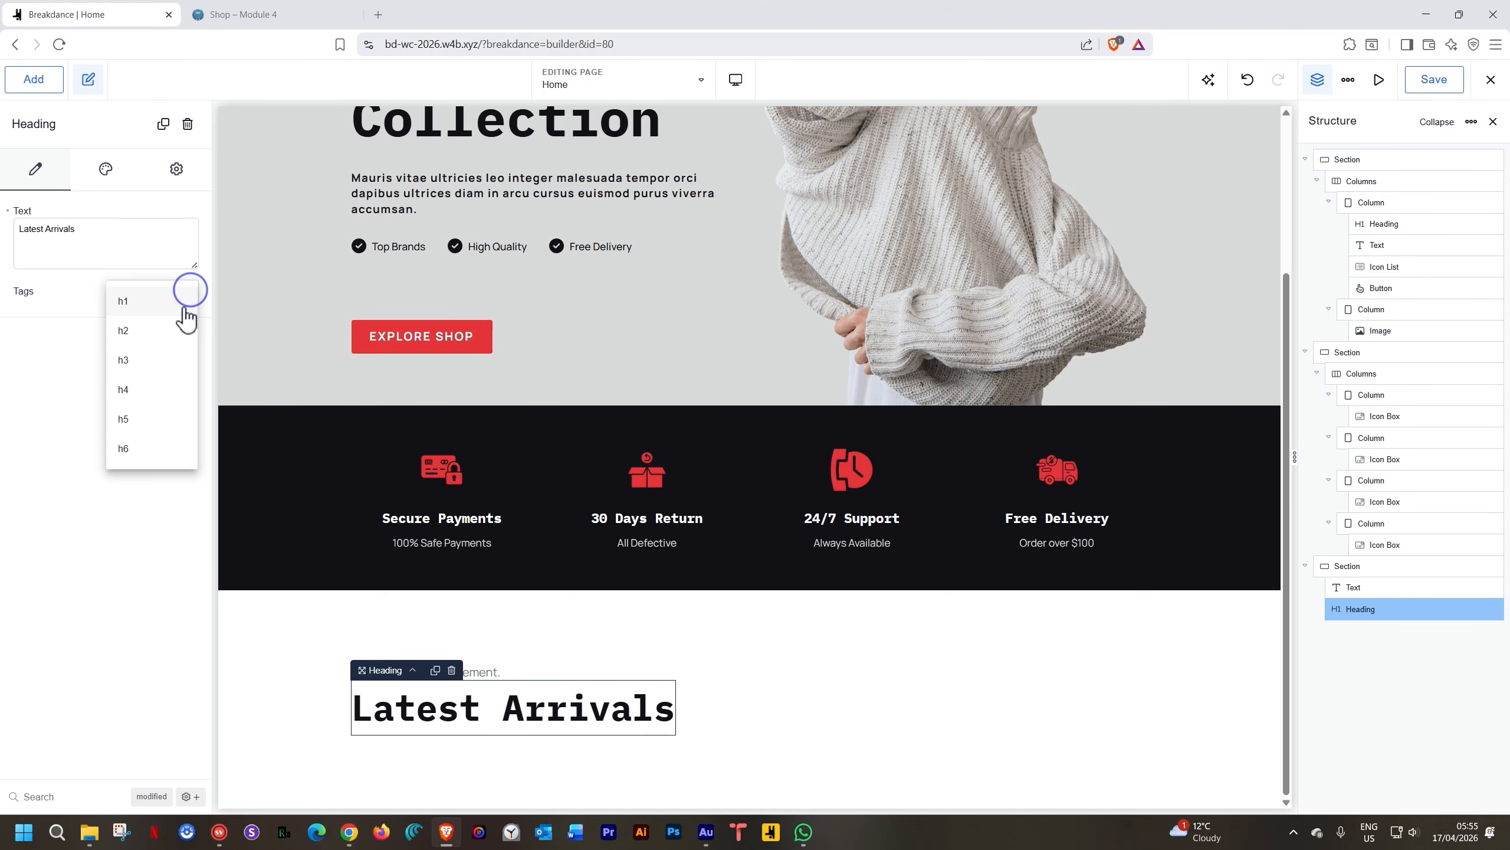
{"action": "left_click", "coordinate": [161, 333]}
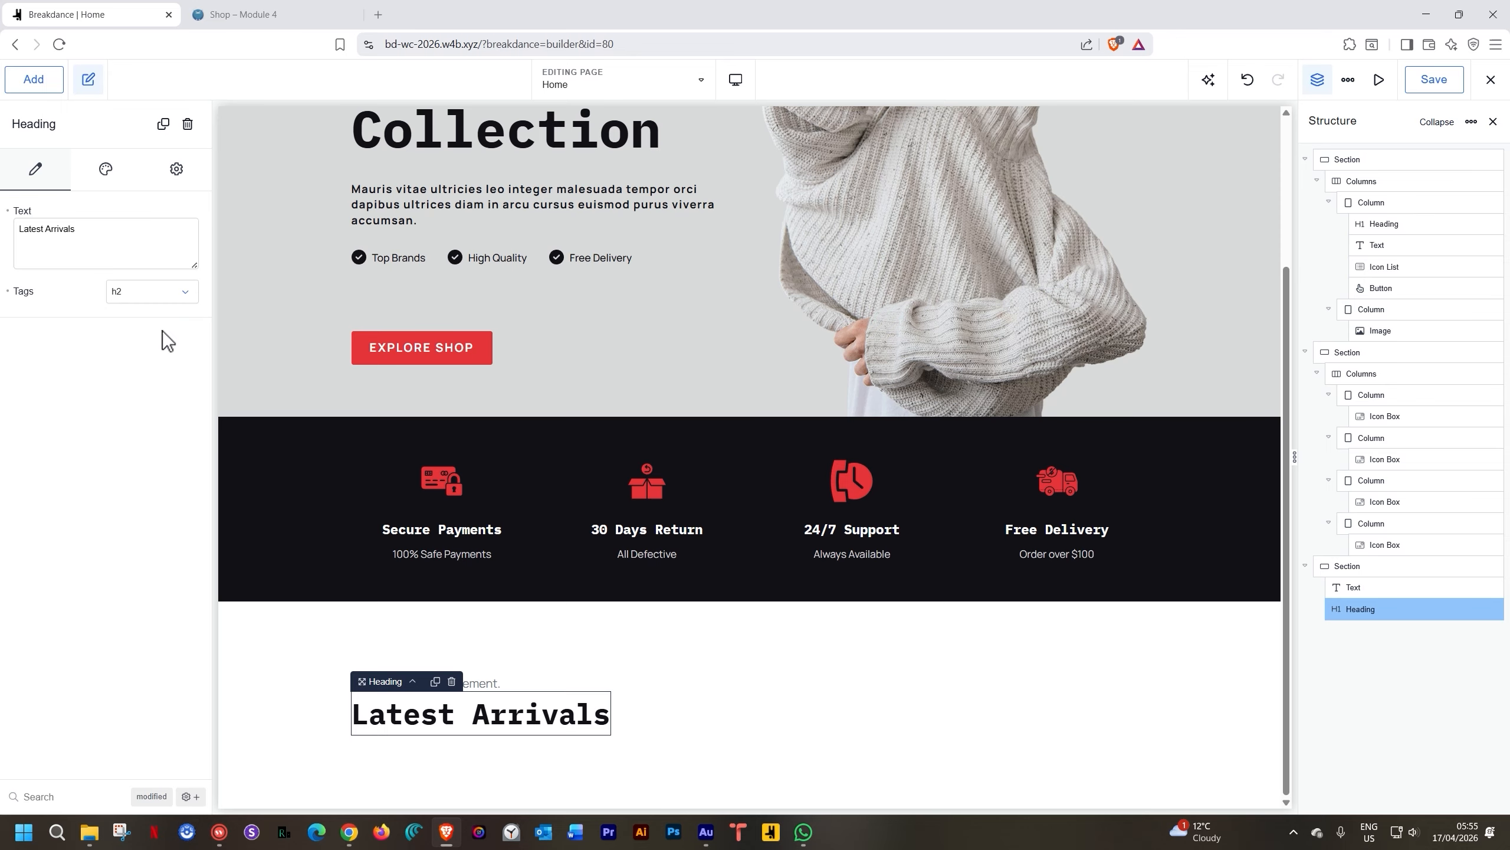
{"action": "left_click", "coordinate": [489, 685]}
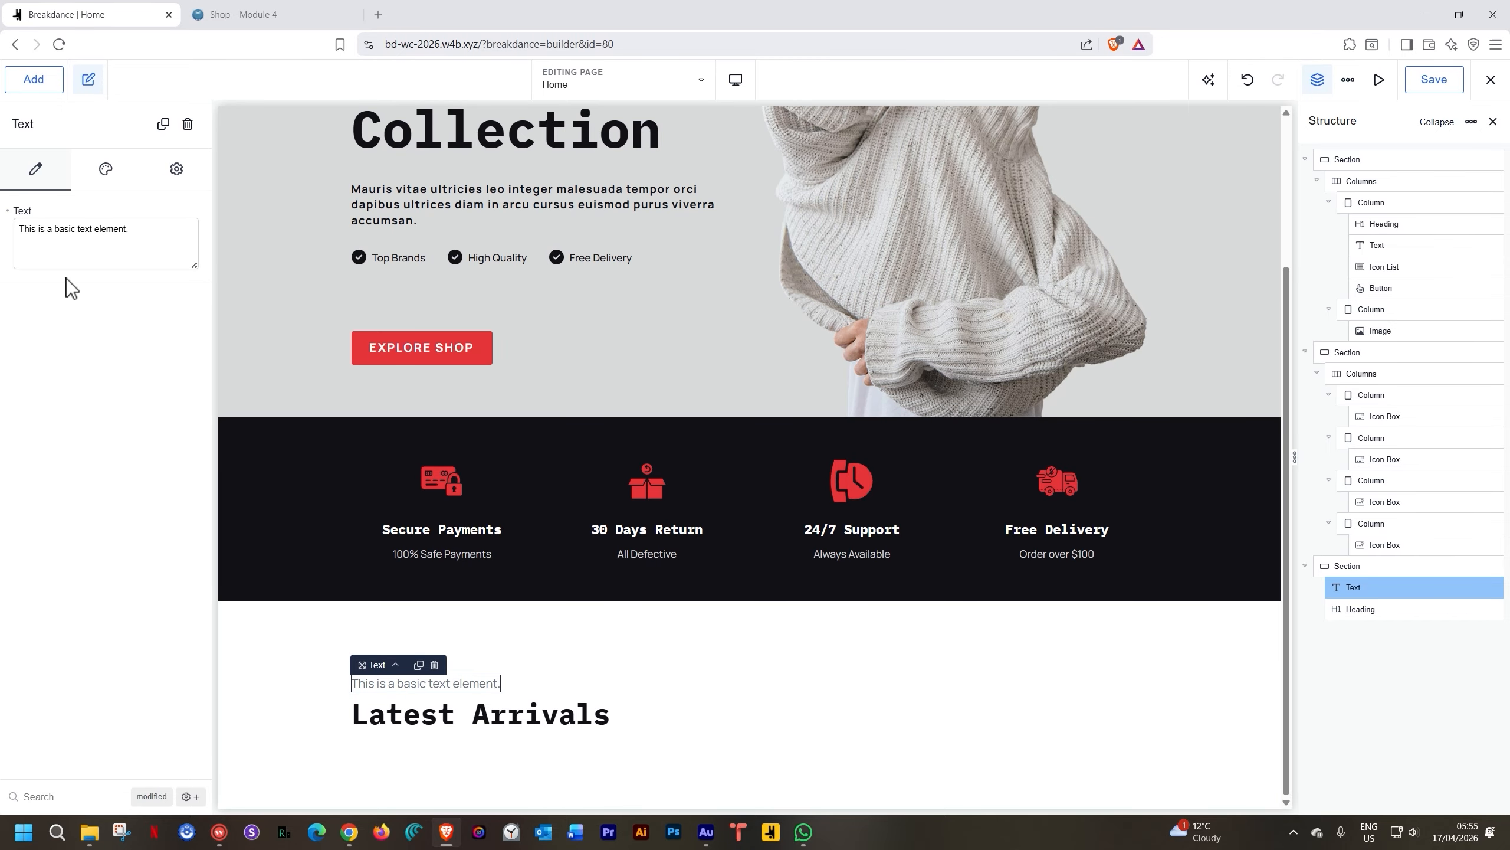
Change the tagline to 'Check out our latest additions.' with about 8px margin below
{"action": "triple_click", "coordinate": [85, 233]}
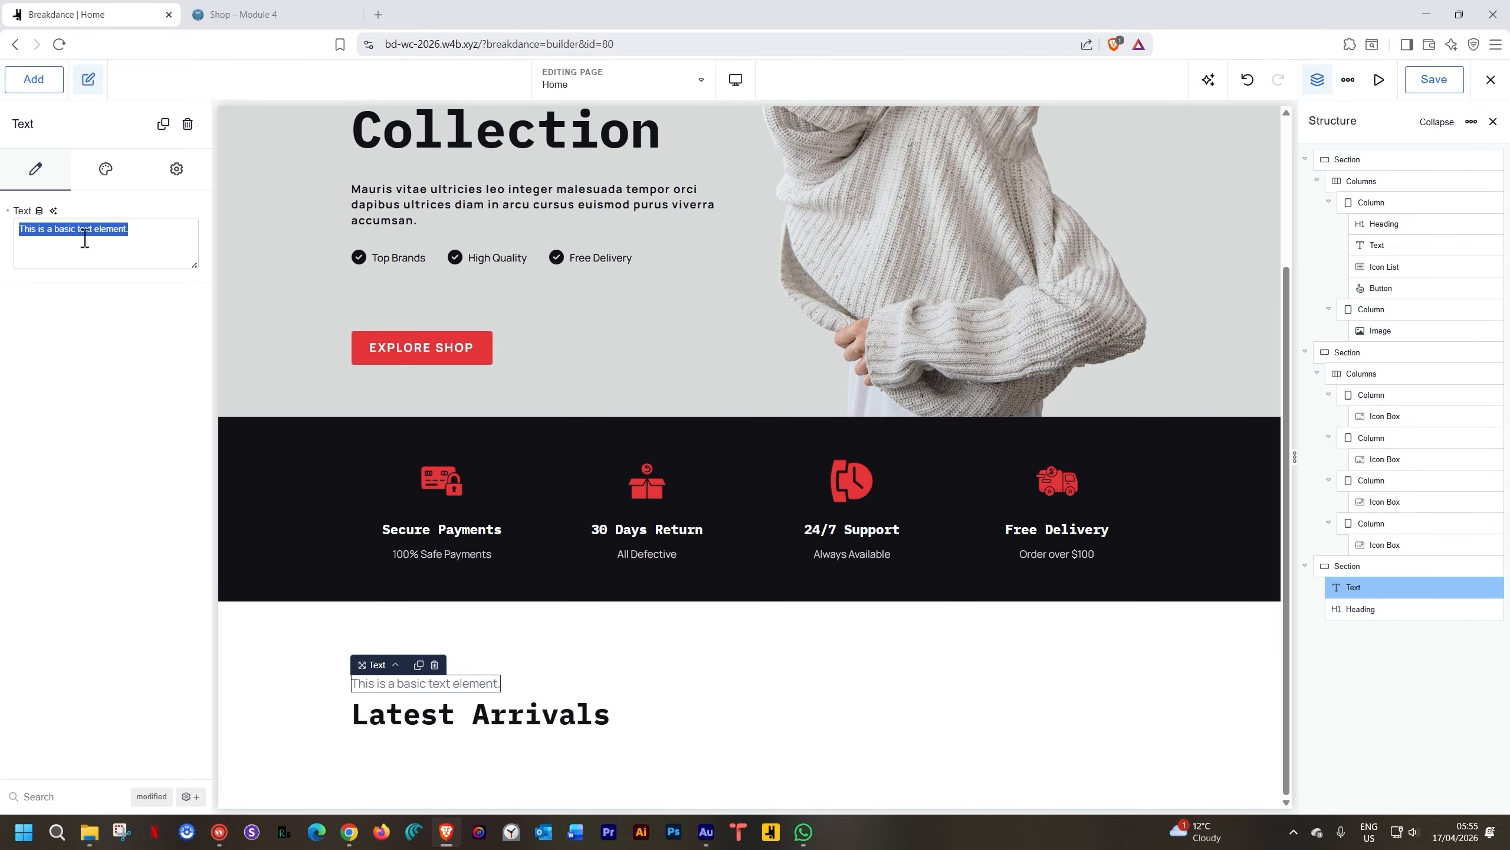
{"action": "type", "text": "Check out our la"}
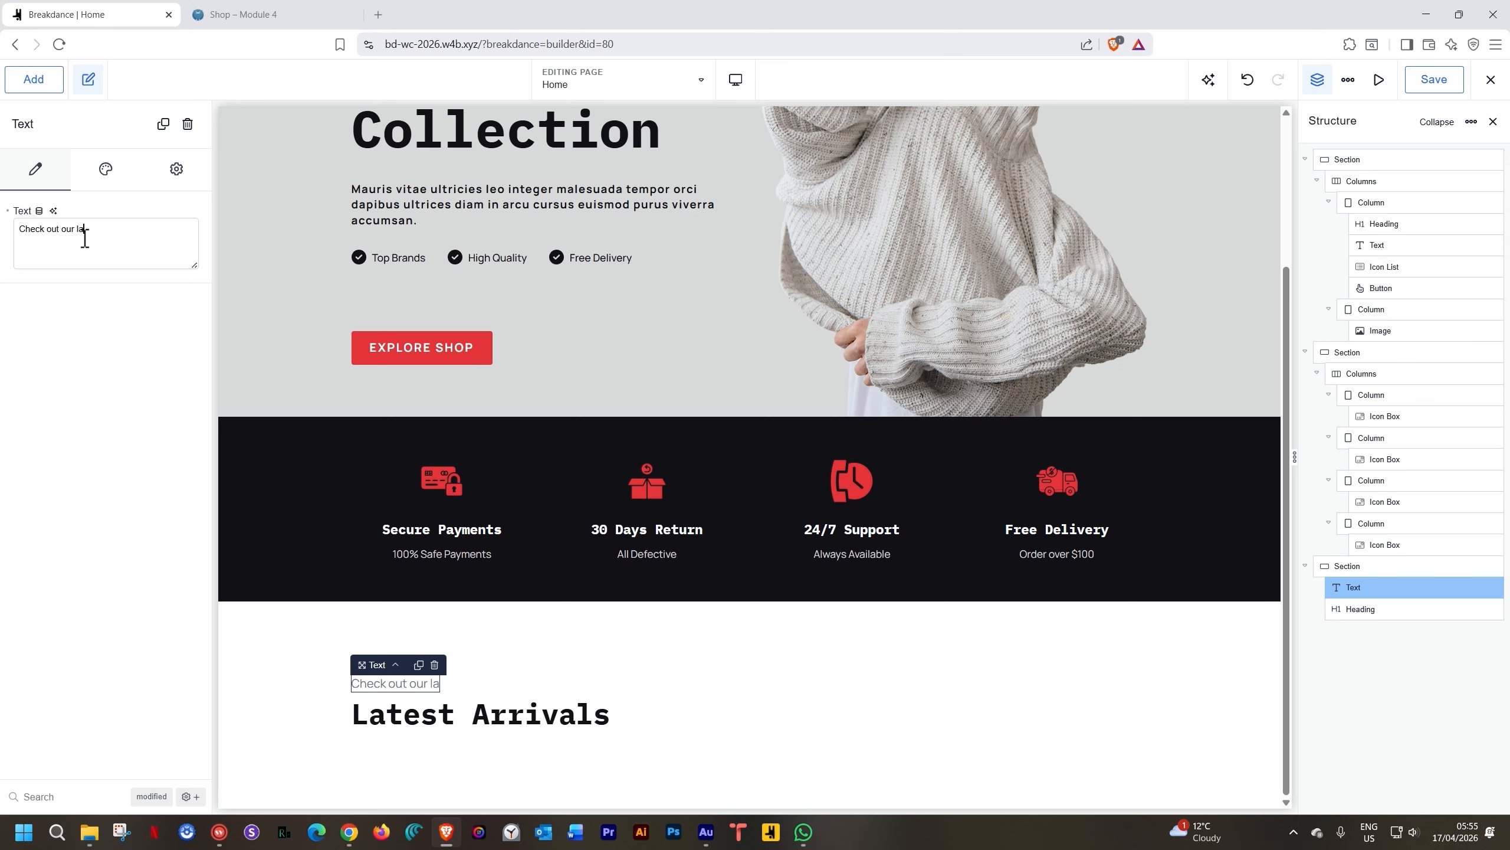
{"action": "type", "text": "dditions."}
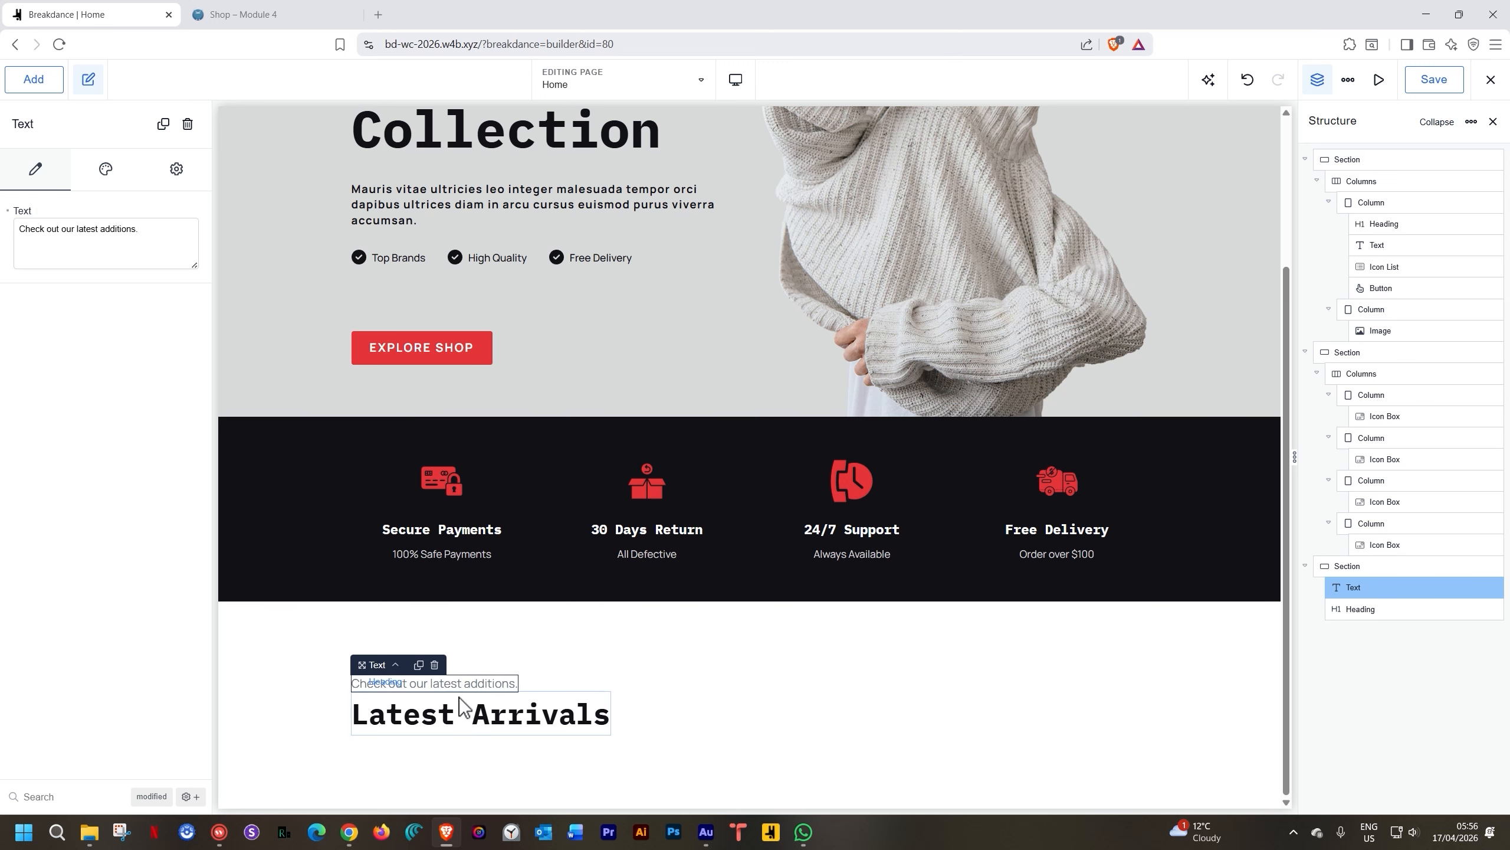
{"action": "left_click_drag", "start_coordinate": [458, 691], "coordinate": [462, 702]}
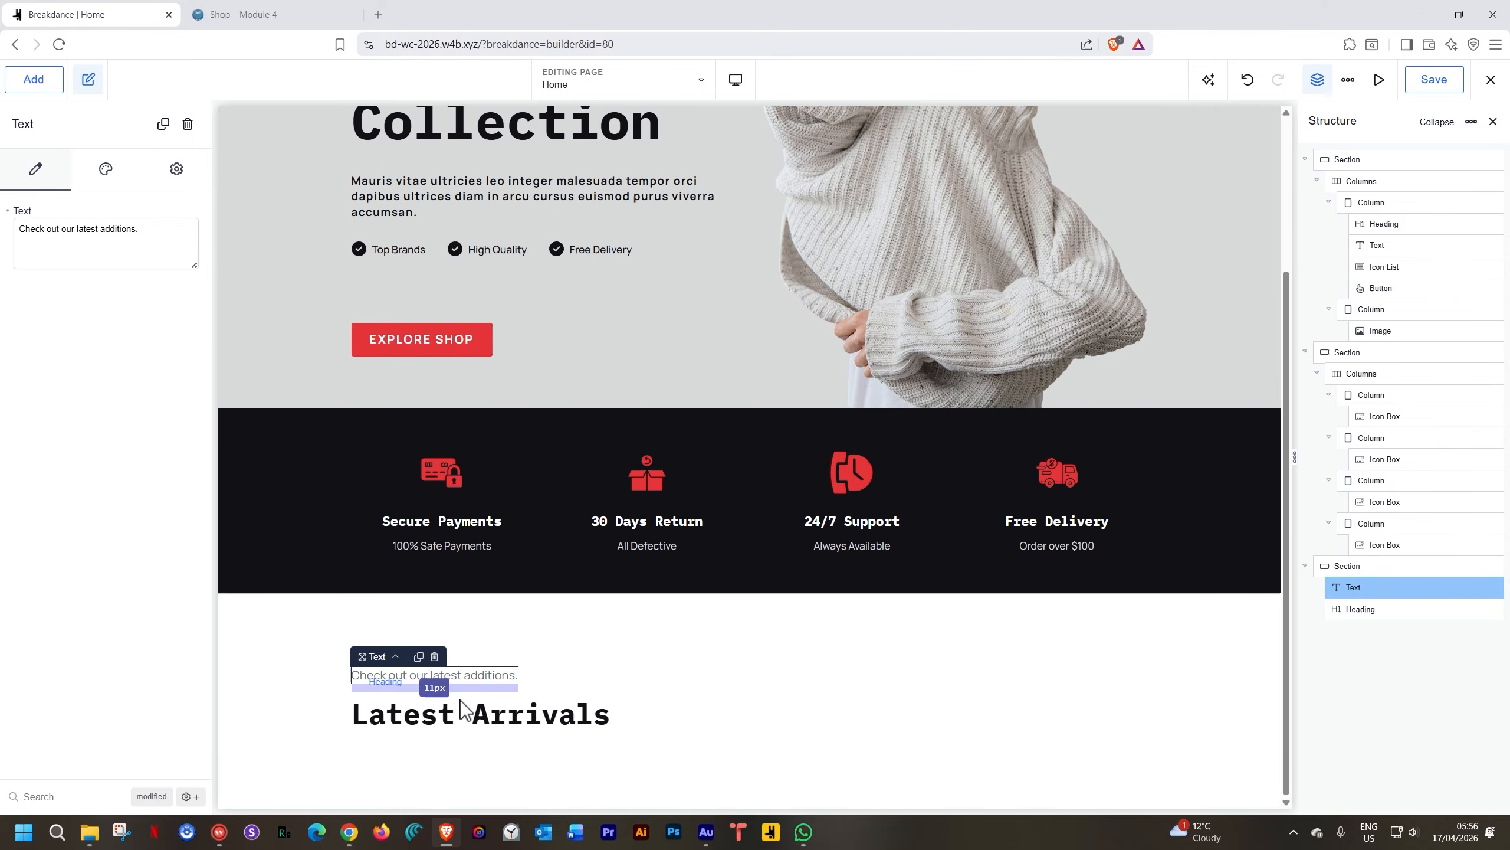
Make the tagline uppercase with font weight 700
{"action": "left_click", "coordinate": [107, 172]}
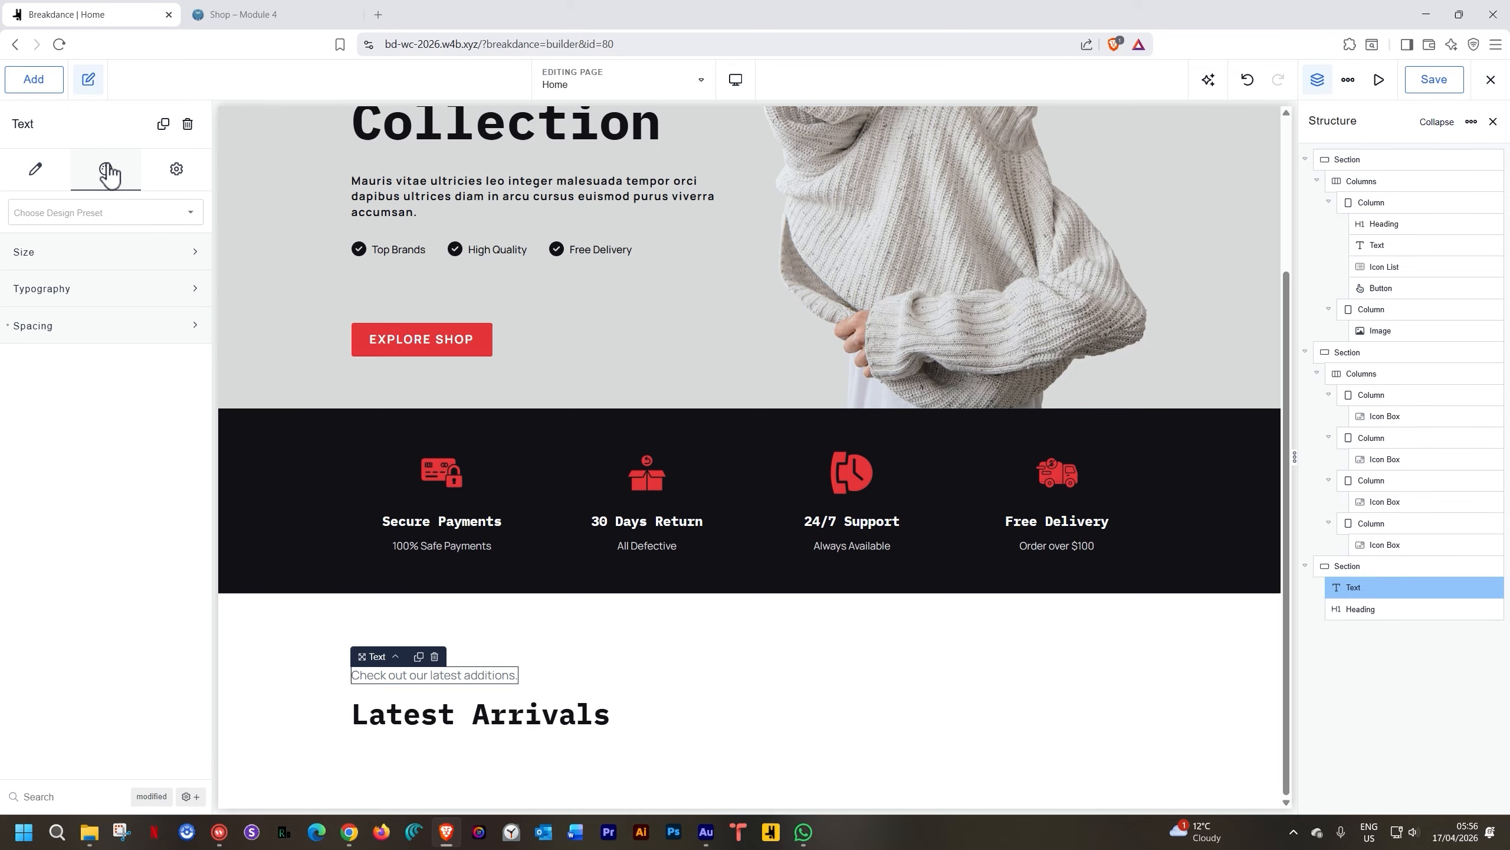
{"action": "left_click", "coordinate": [98, 292]}
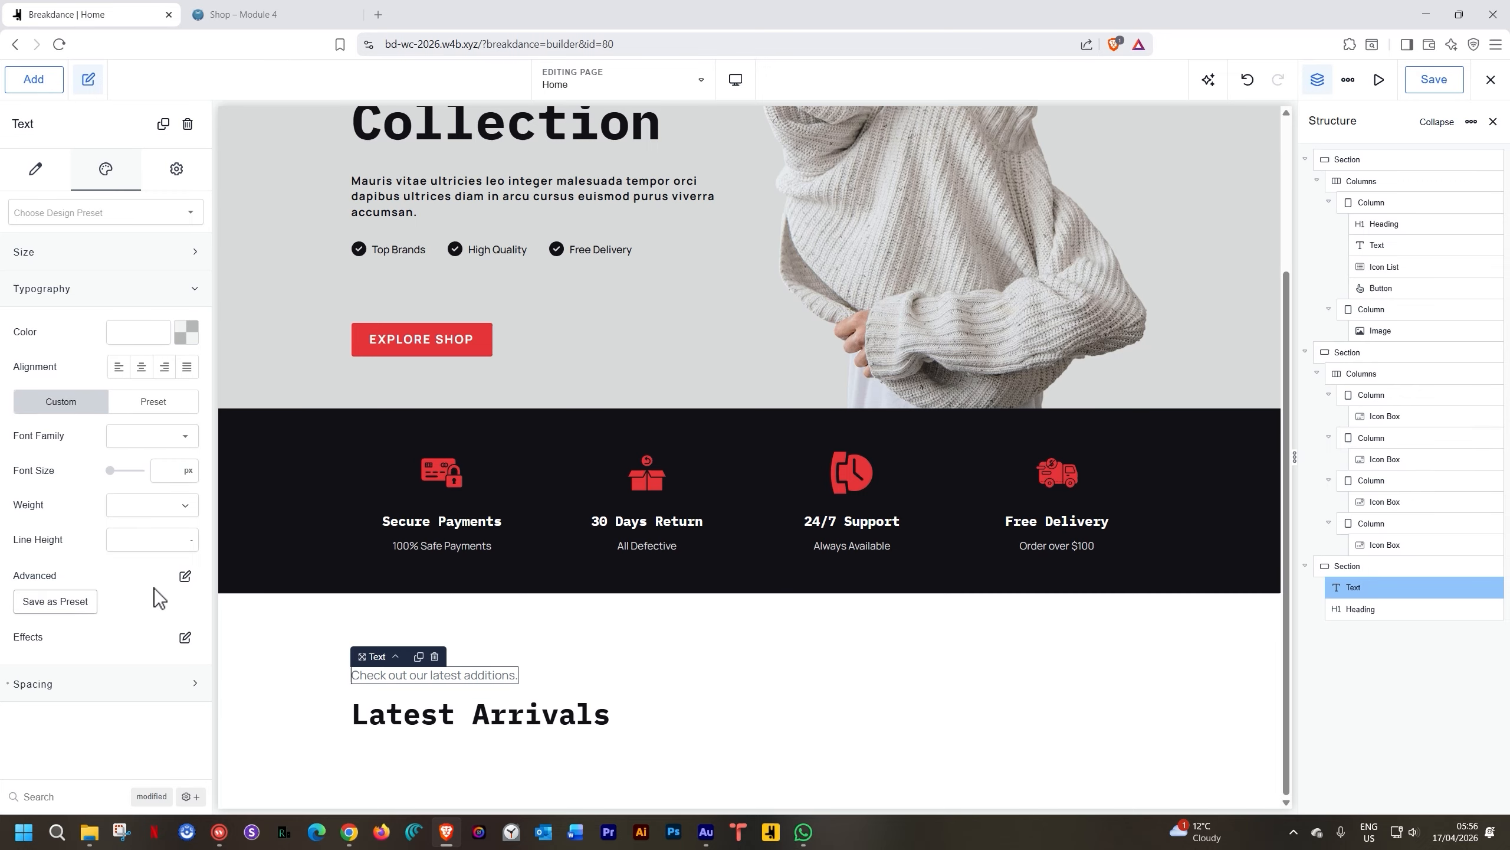
{"action": "left_click", "coordinate": [184, 576]}
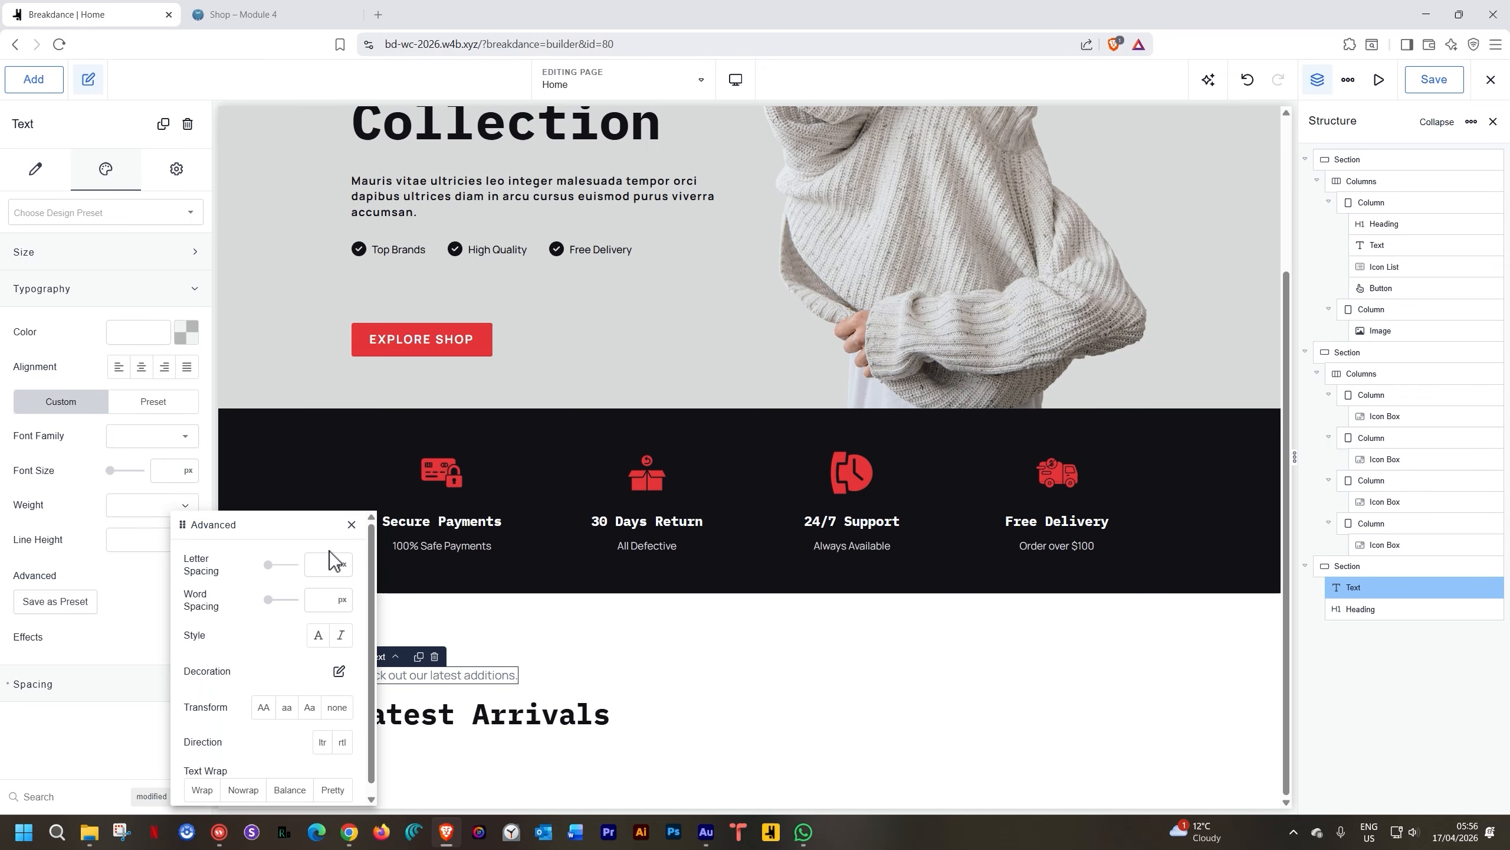
{"action": "left_click", "coordinate": [265, 712]}
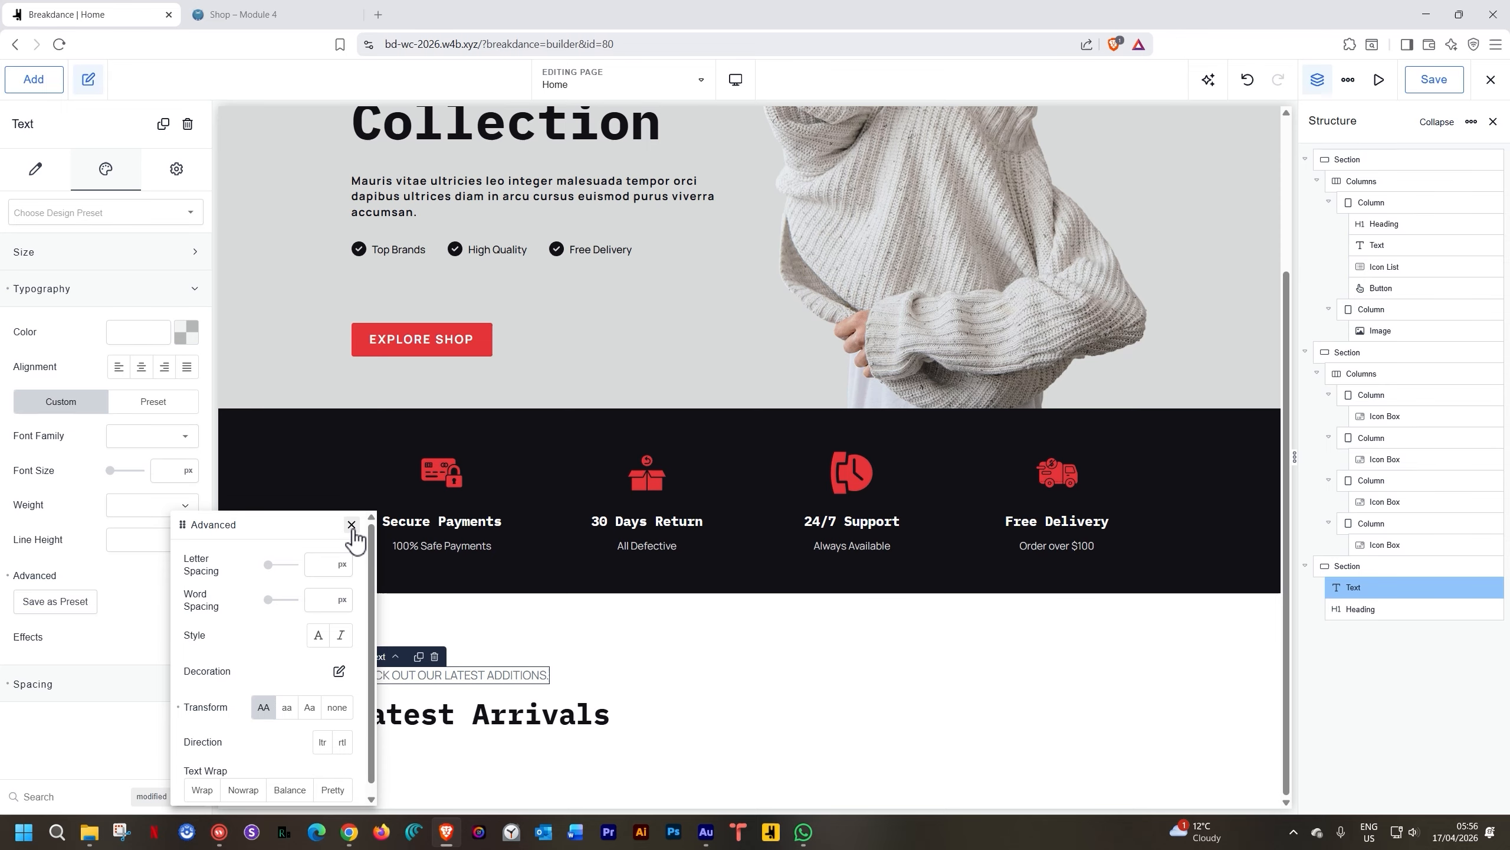
{"action": "left_click", "coordinate": [351, 523]}
{"action": "left_click", "coordinate": [137, 505]}
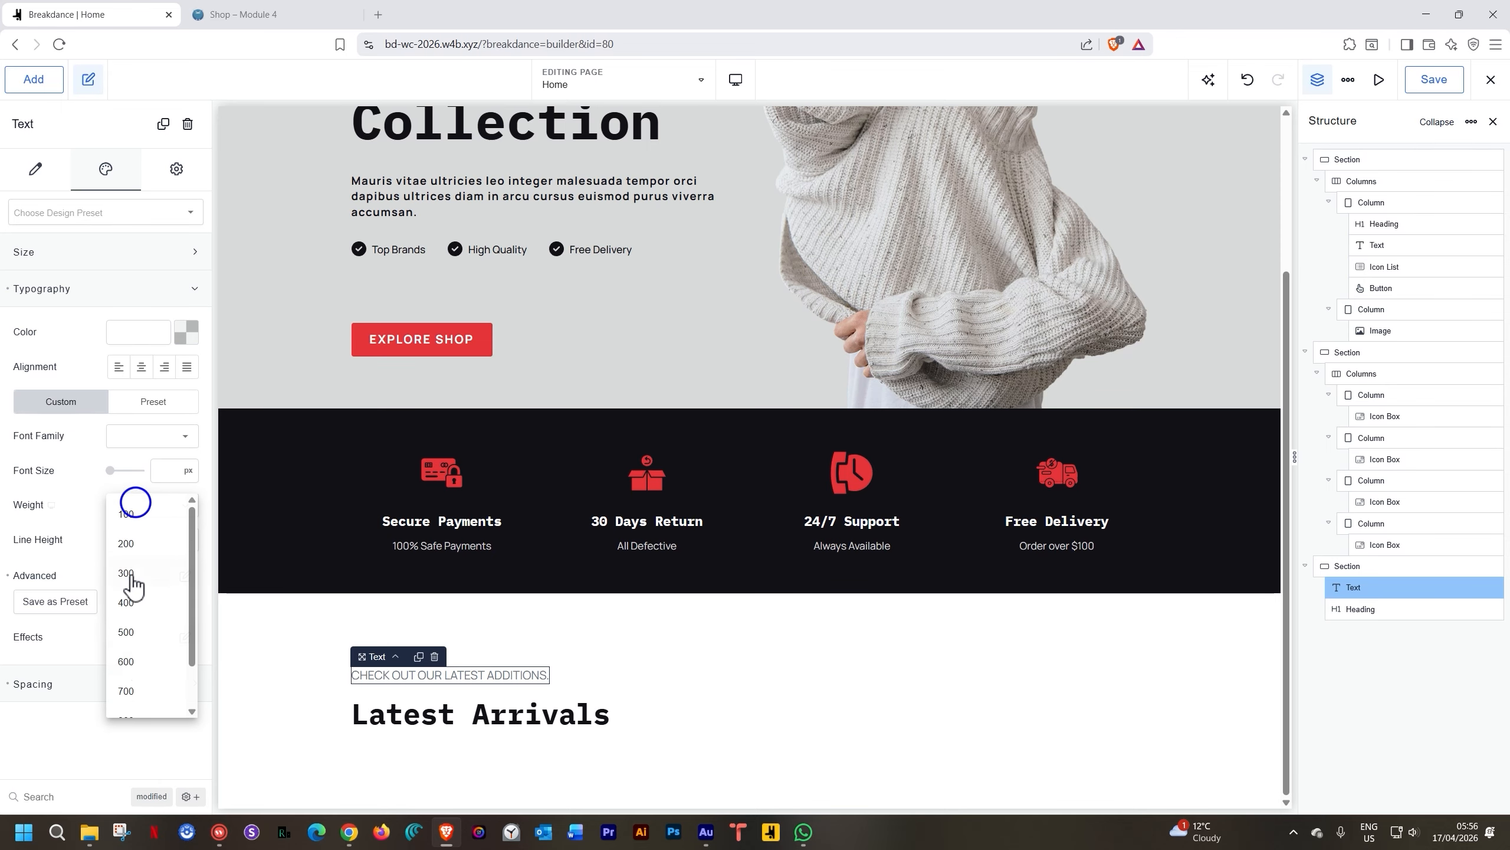
{"action": "left_click", "coordinate": [134, 689]}
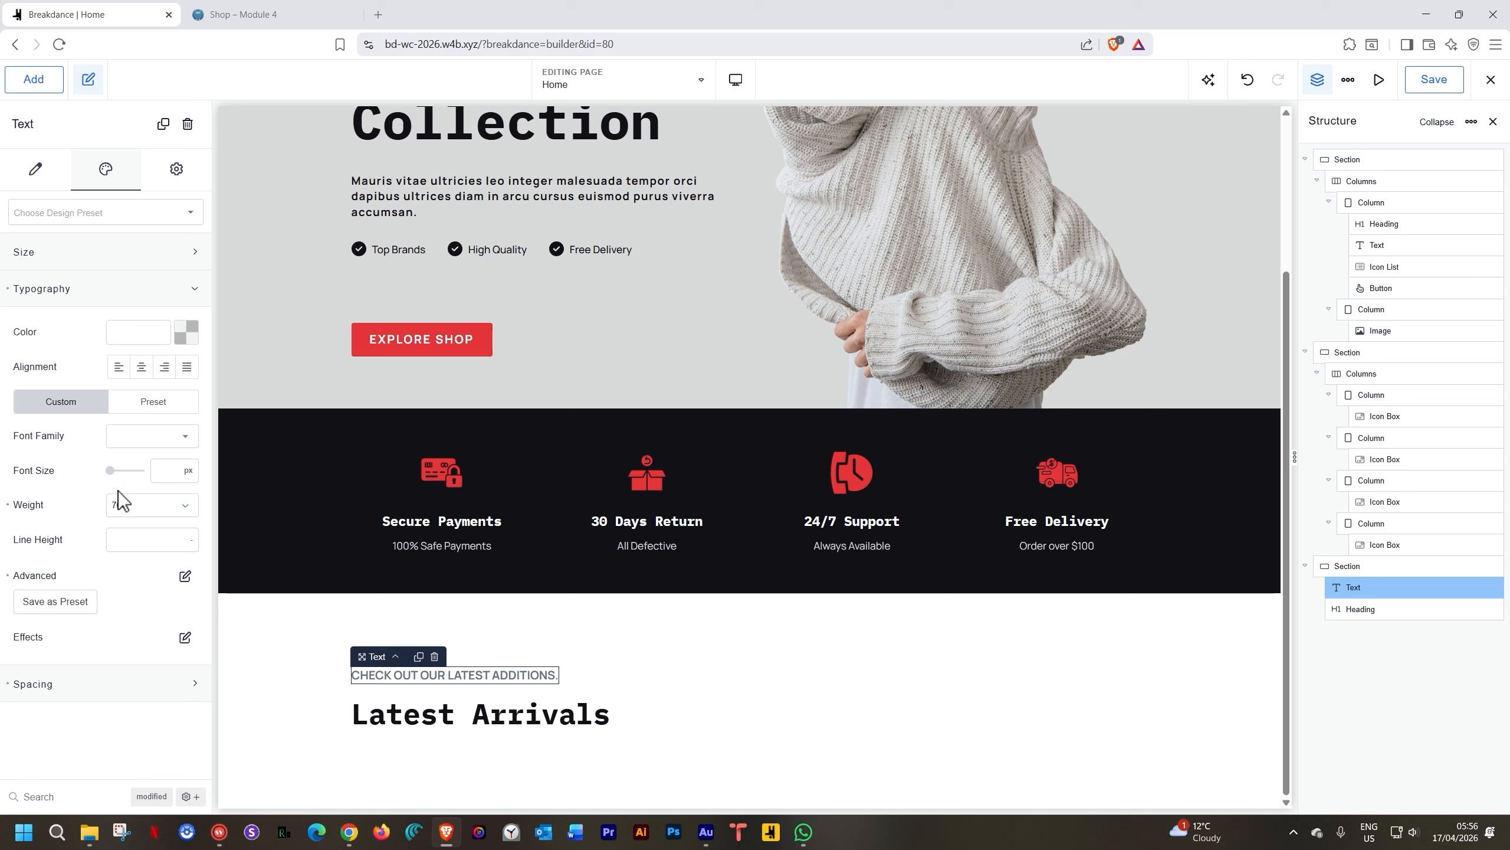
Set the tagline's letter spacing to 2 and font size to 14px
{"action": "left_click", "coordinate": [185, 576]}
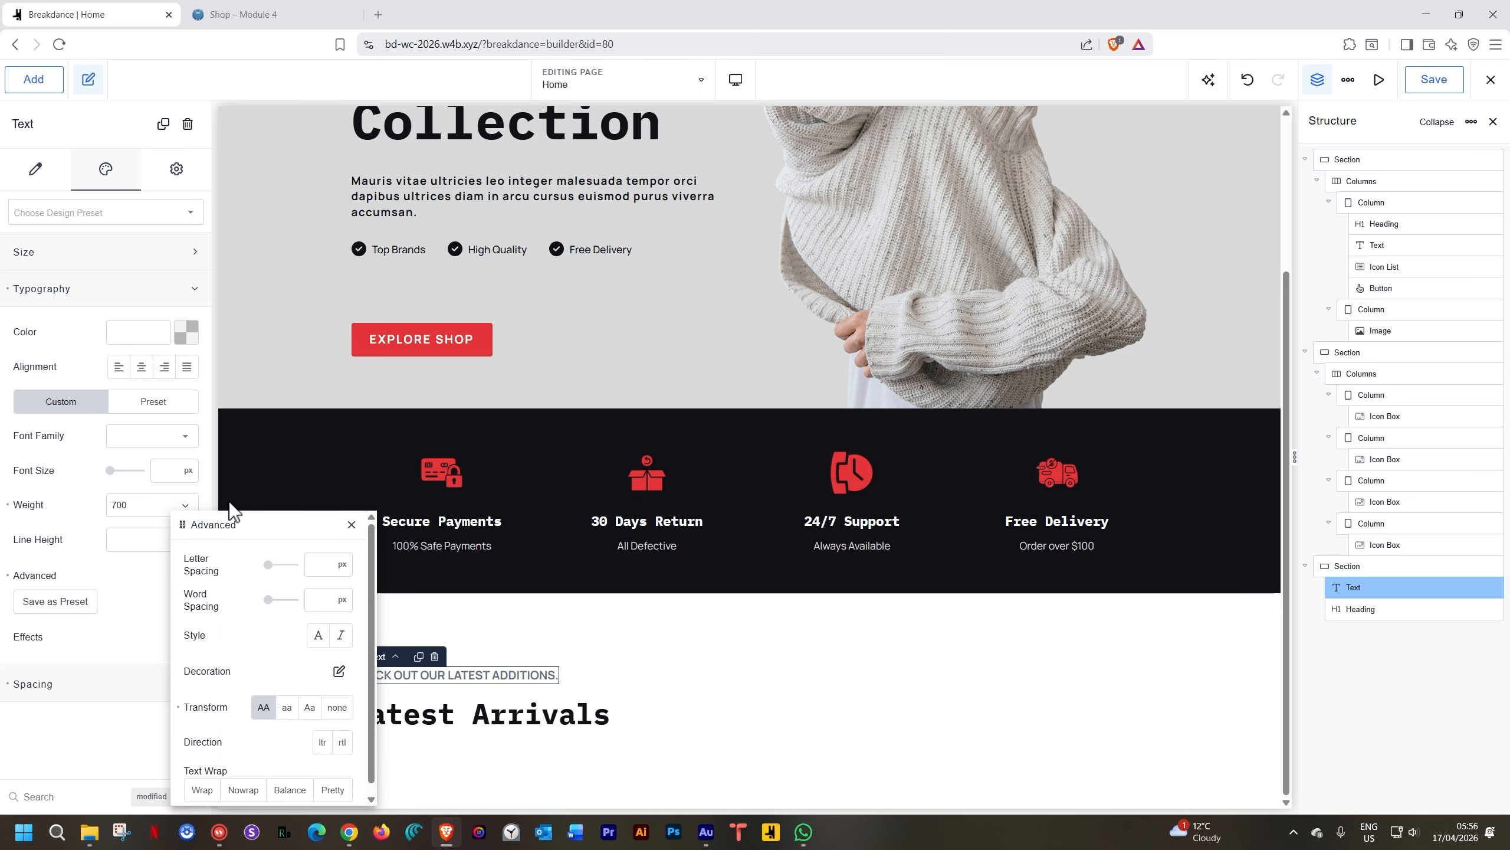
{"action": "type", "text": "2"}
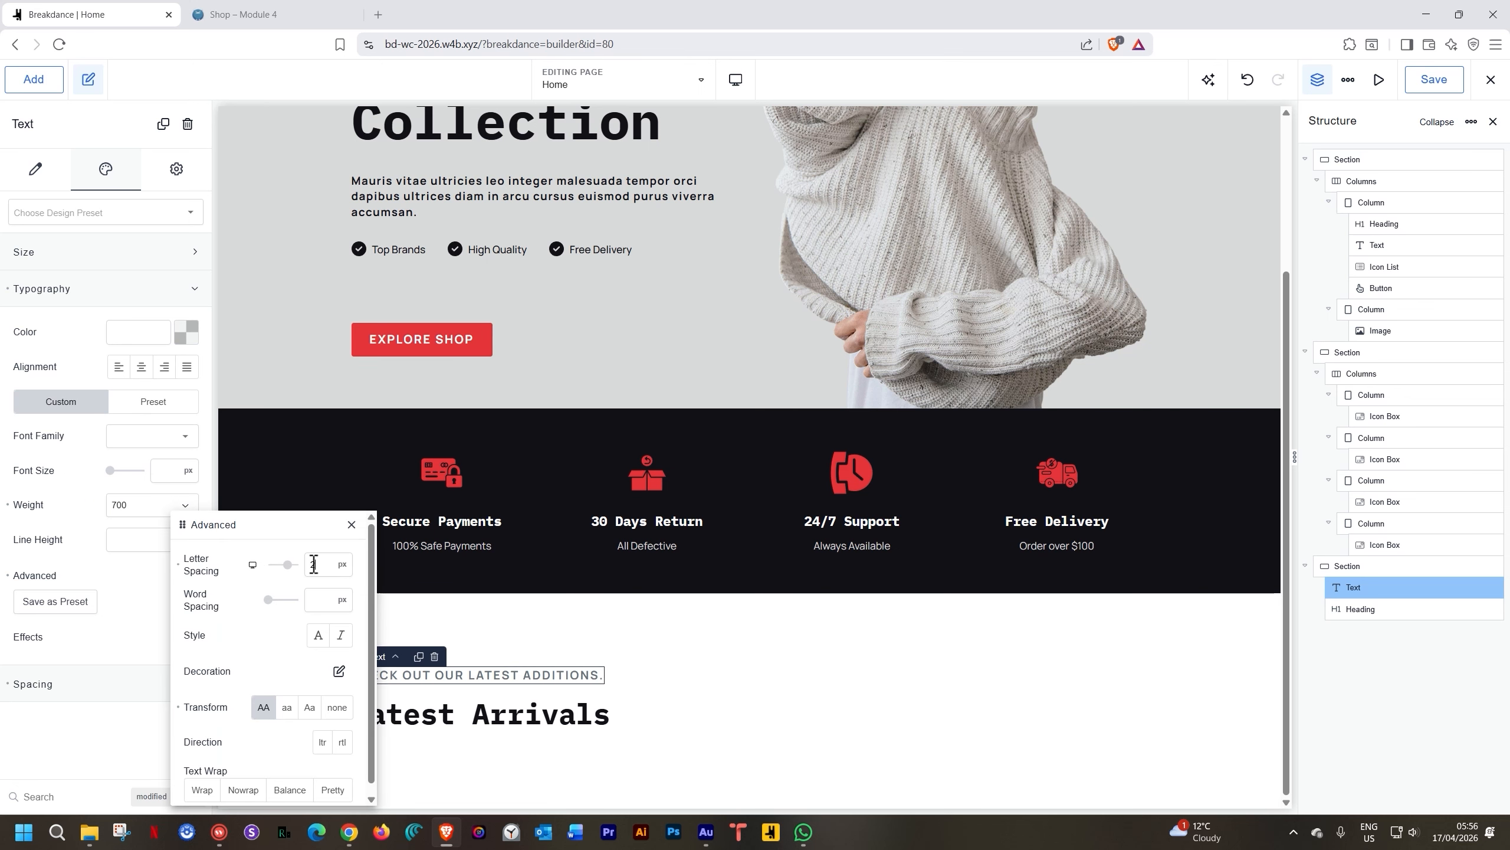
{"action": "left_click", "coordinate": [99, 479]}
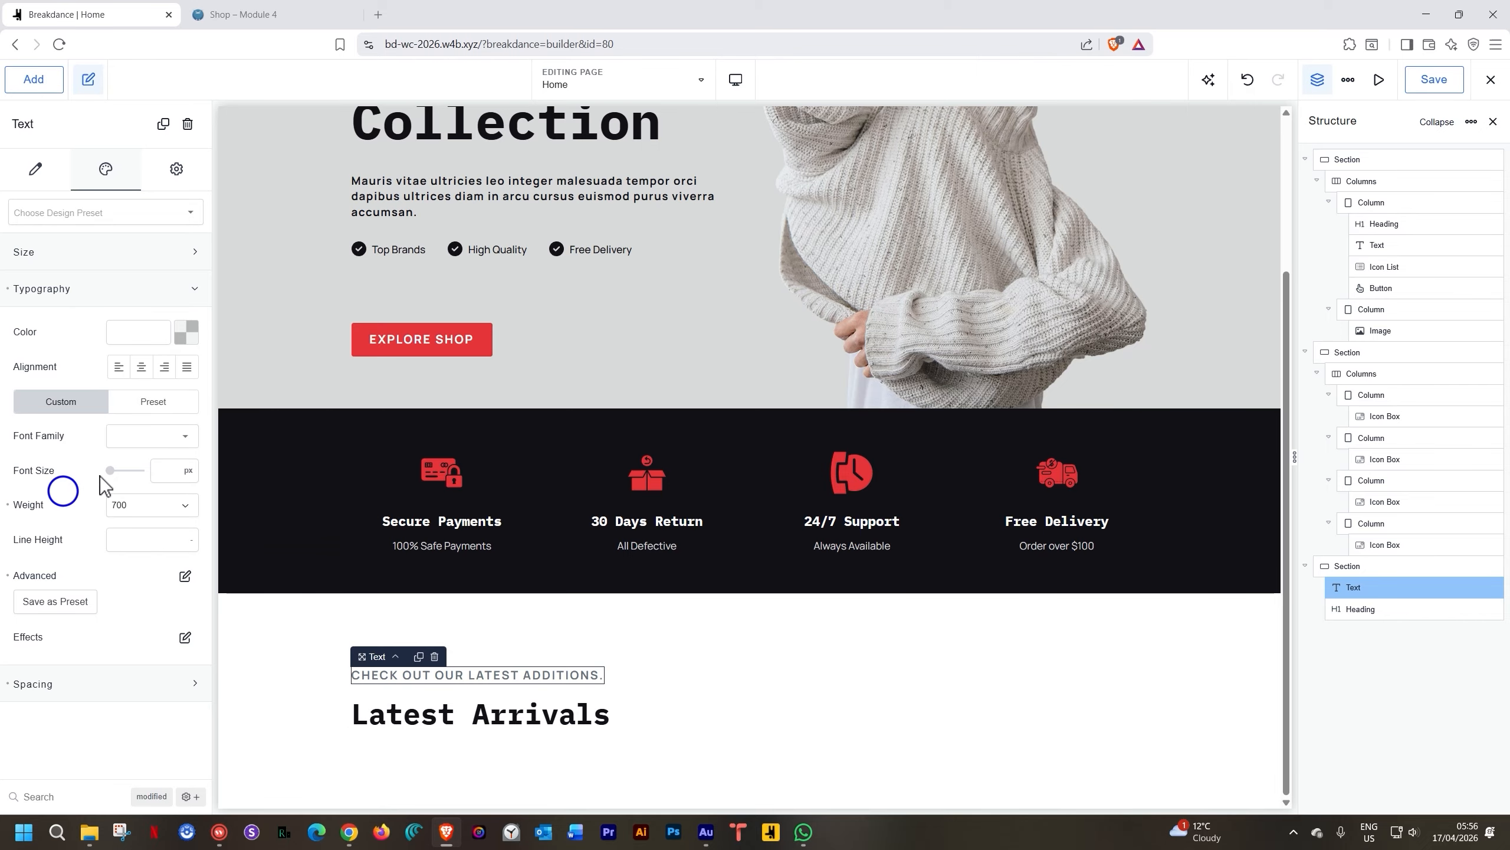
{"action": "left_click", "coordinate": [164, 470]}
{"action": "type", "text": "14"}
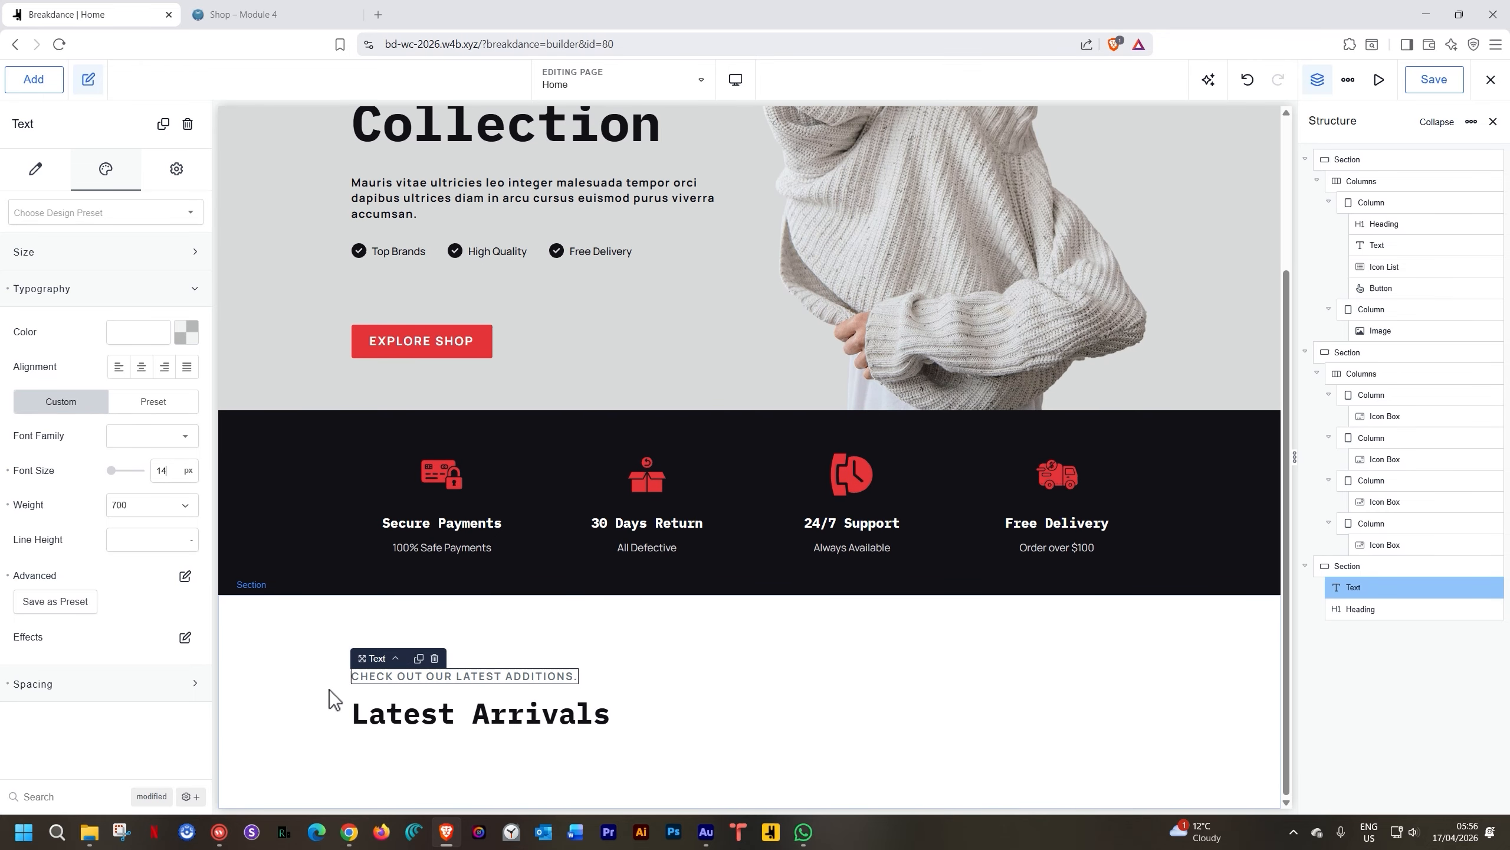
{"action": "left_click", "coordinate": [303, 695]}
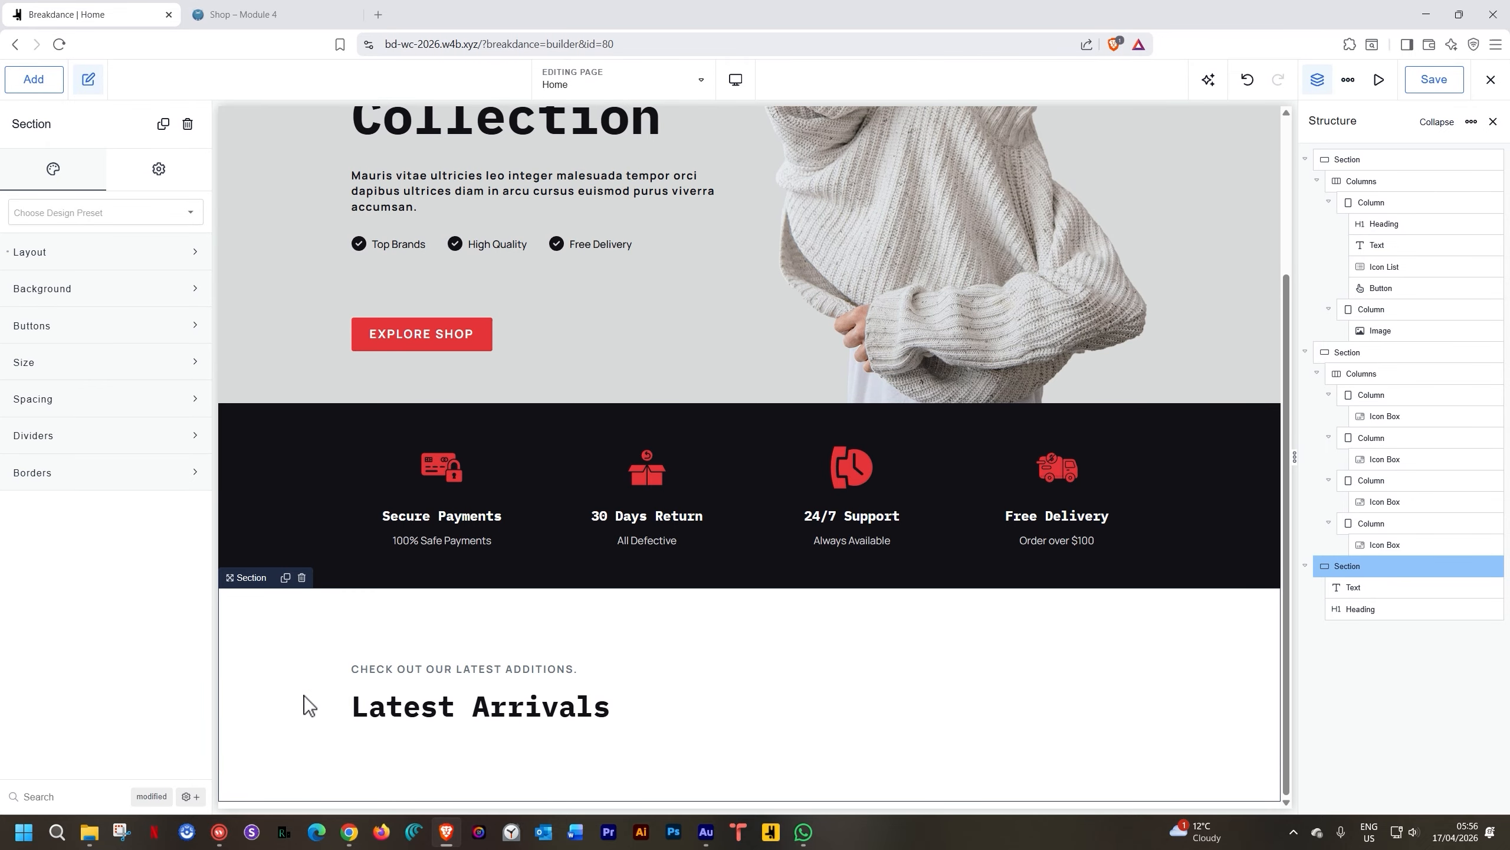
{"action": "left_click", "coordinate": [536, 670]}
{"action": "left_click", "coordinate": [43, 178]}
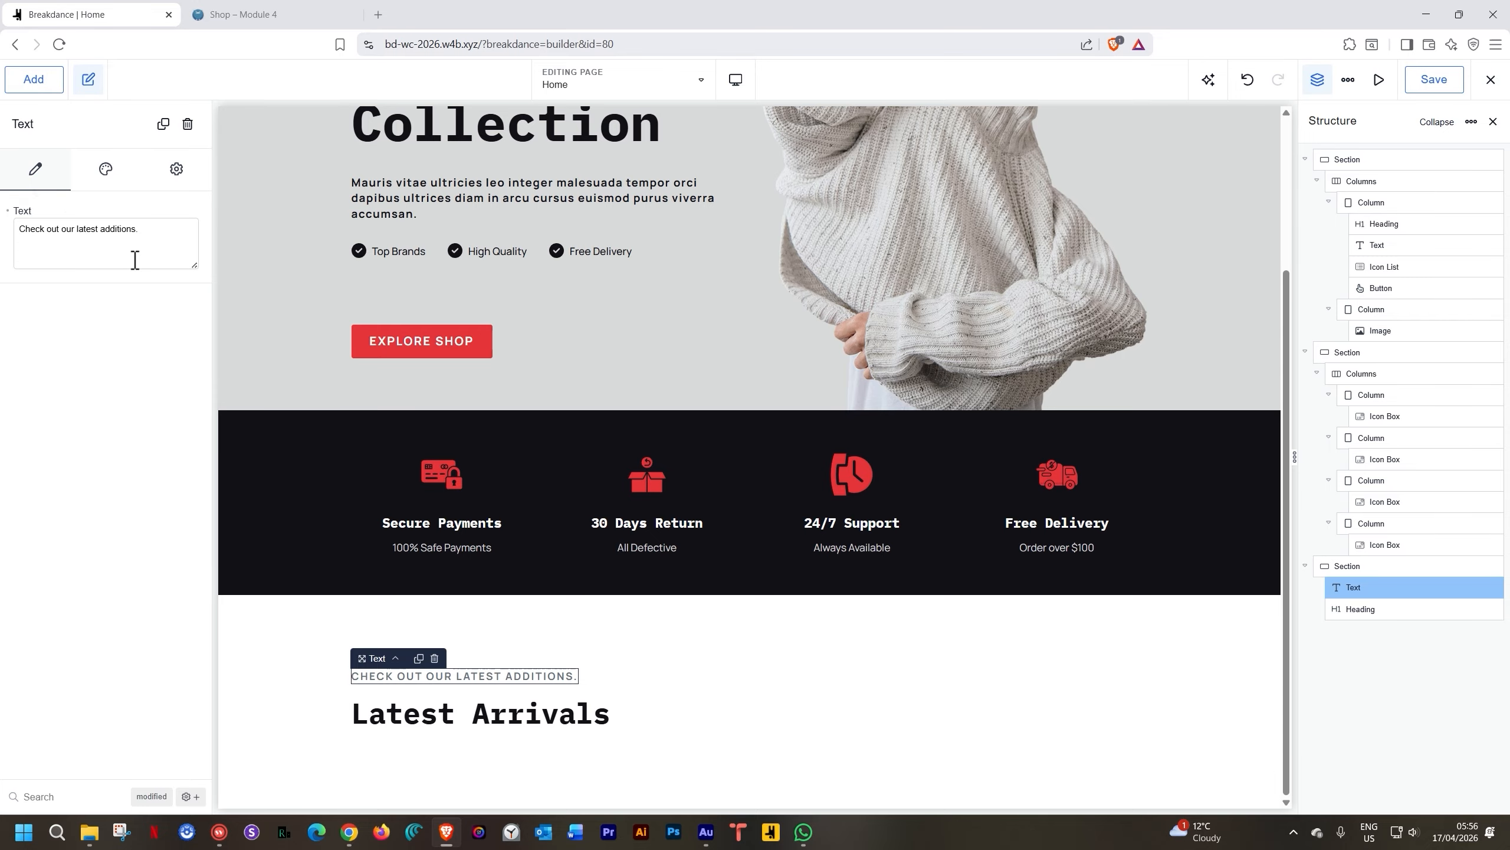
{"action": "left_click", "coordinate": [158, 231]}
{"action": "left_click", "coordinate": [314, 722]}
{"action": "left_click", "coordinate": [397, 708]}
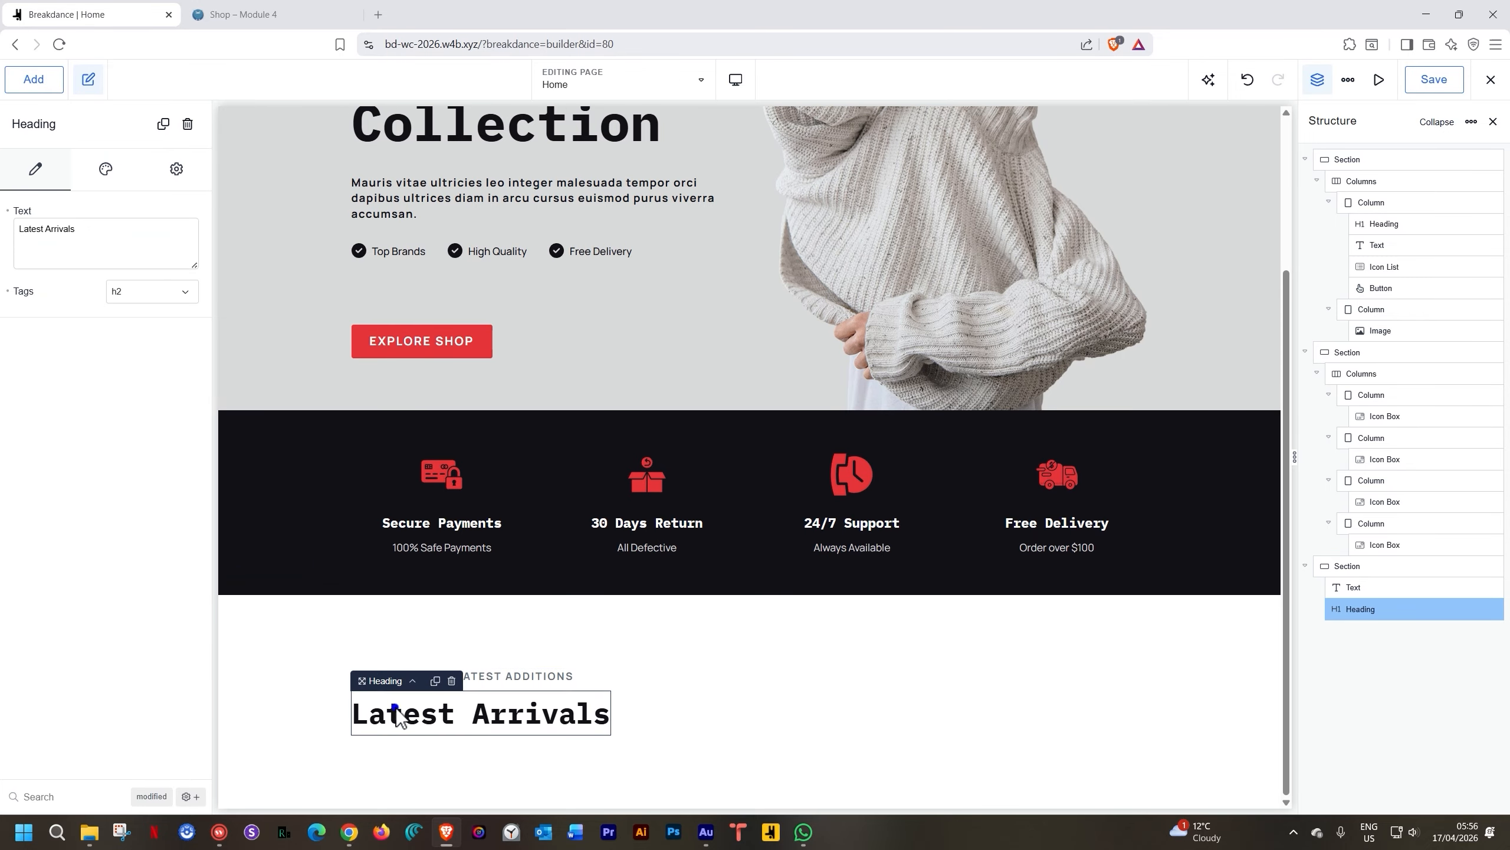
Open the Add panel, collapse Basic and Blocks, and expand the WooCommerce category
{"action": "left_click", "coordinate": [26, 89]}
{"action": "left_click", "coordinate": [69, 243]}
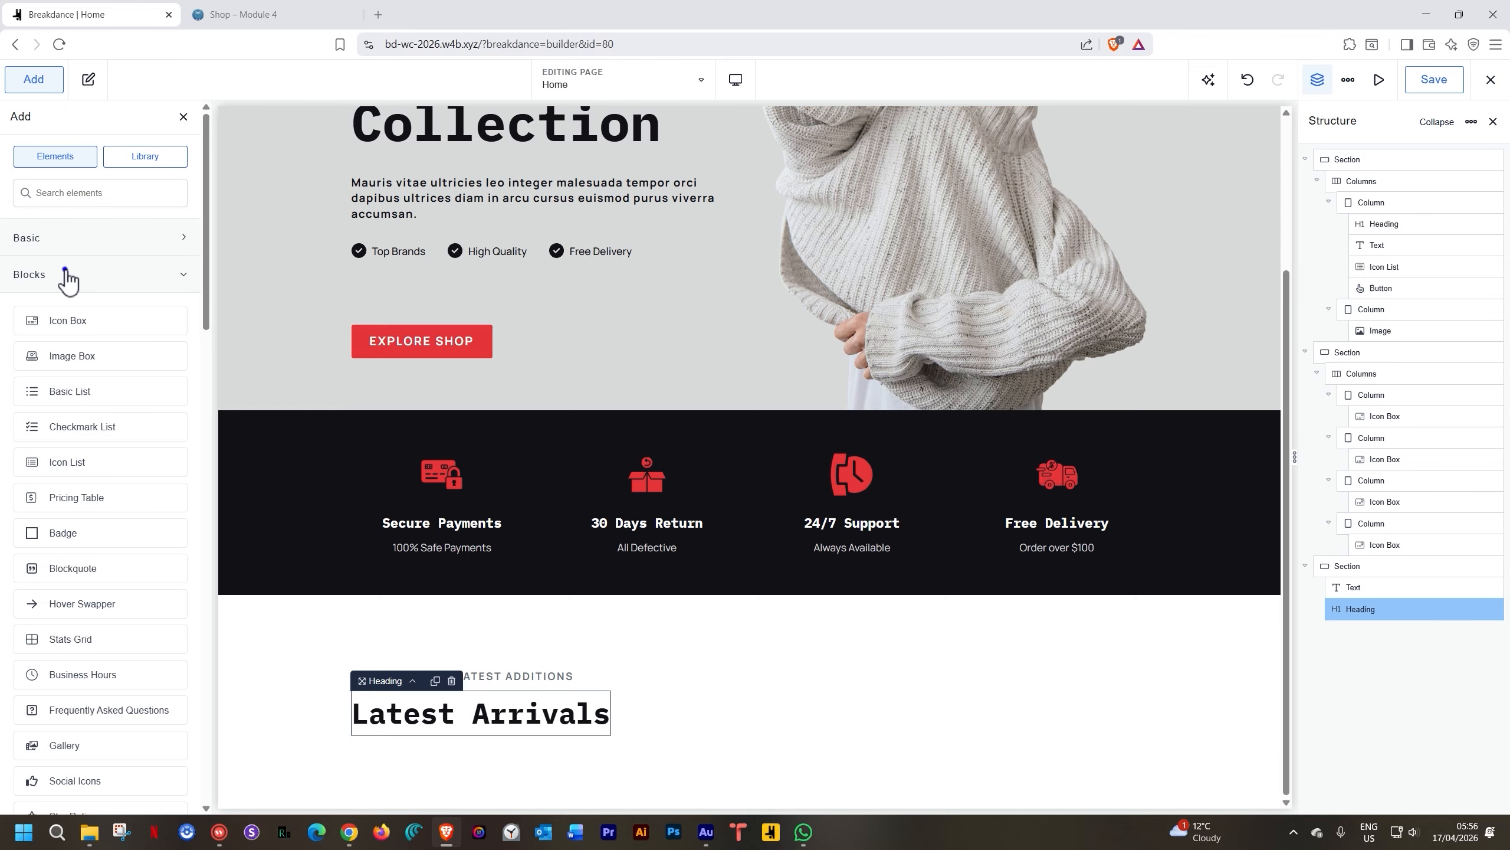
{"action": "left_click", "coordinate": [66, 272]}
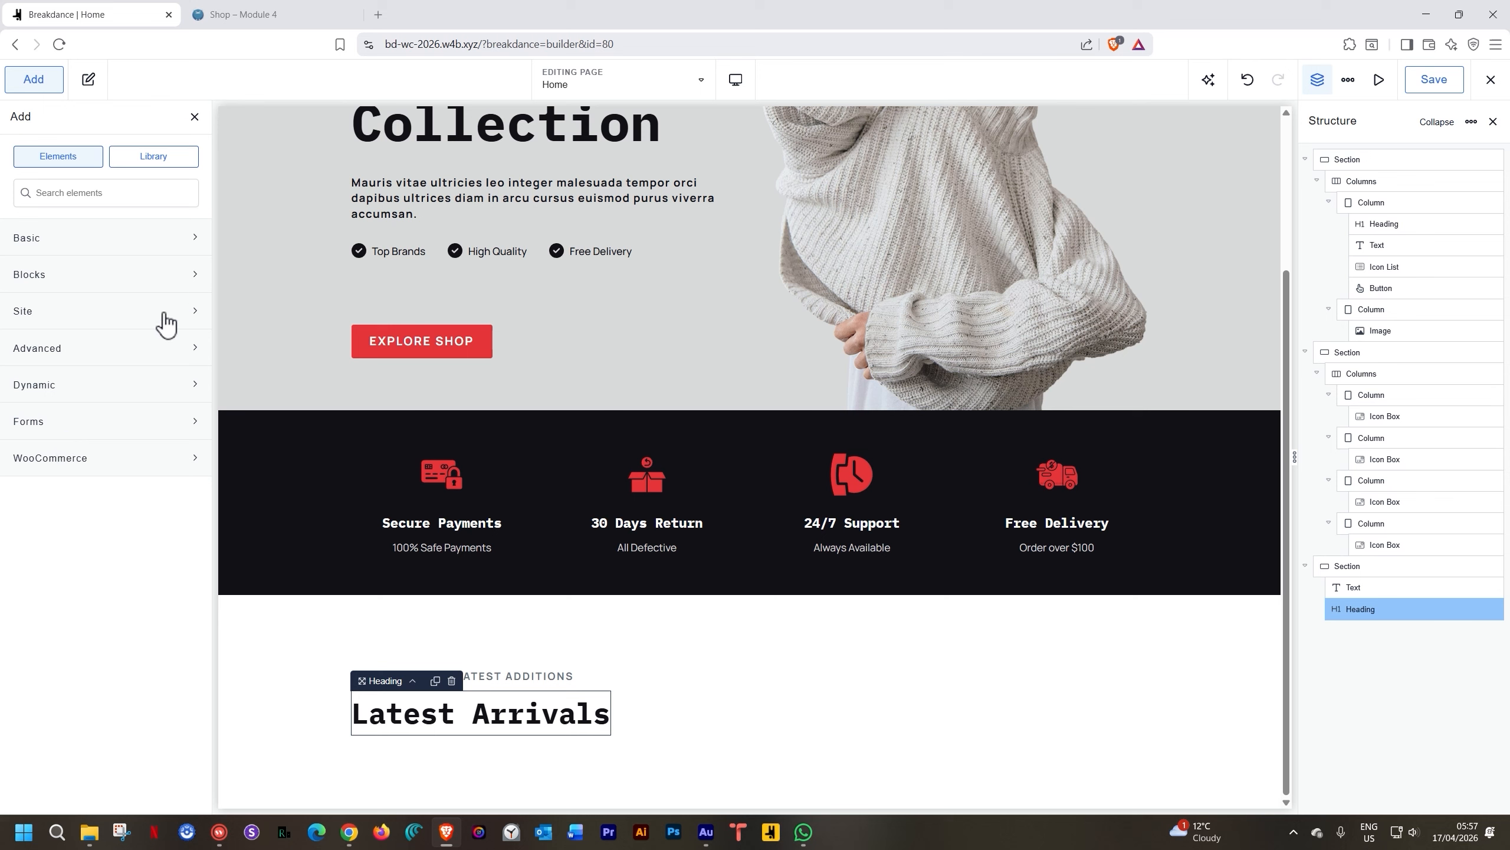
{"action": "left_click", "coordinate": [92, 467]}
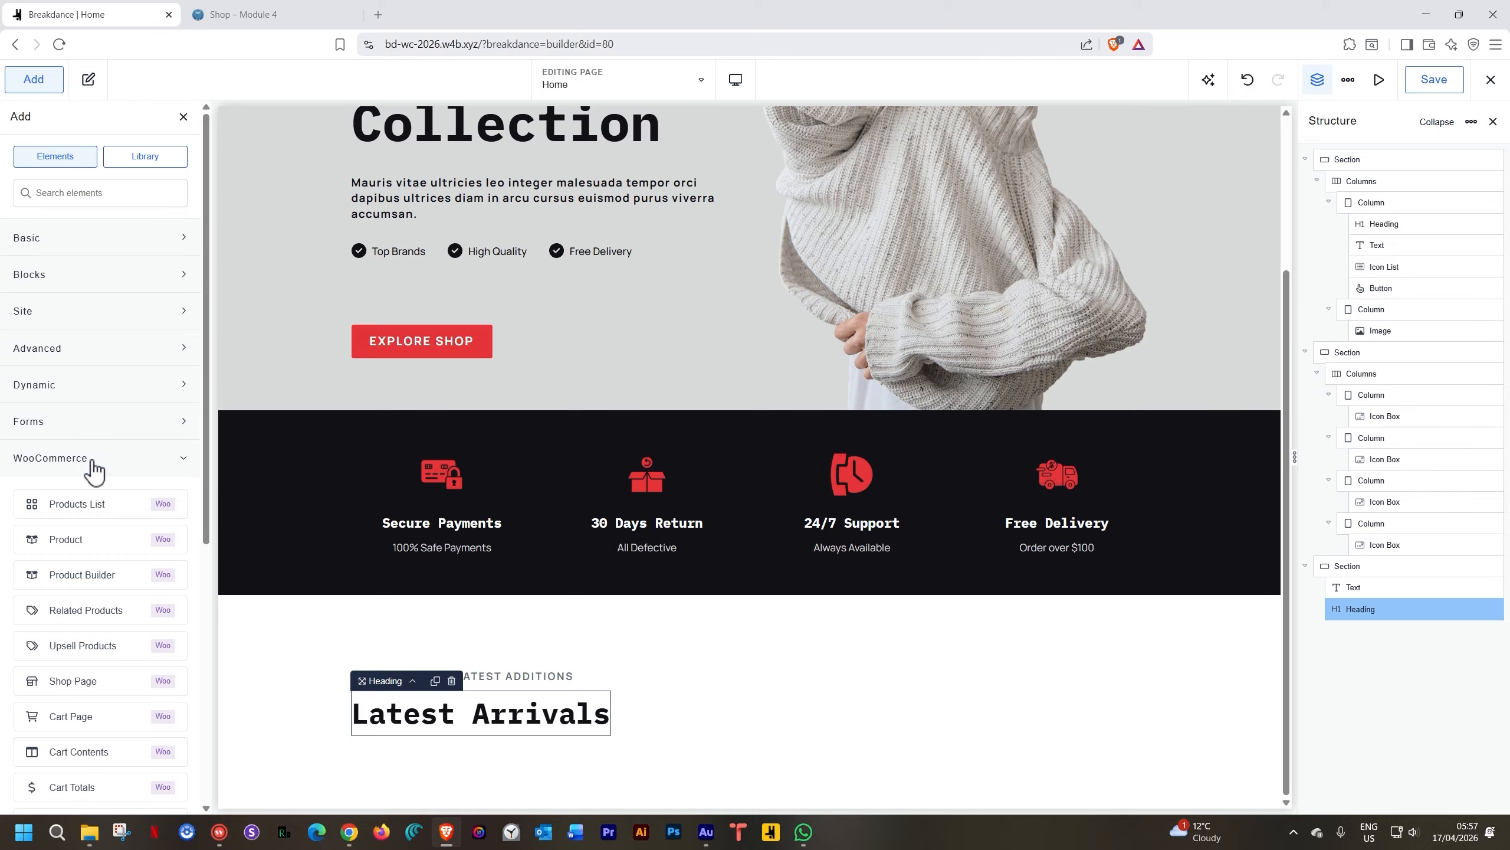
{"action": "scroll", "coordinate": [93, 470], "scroll_direction": "down", "scroll_amount": 7}
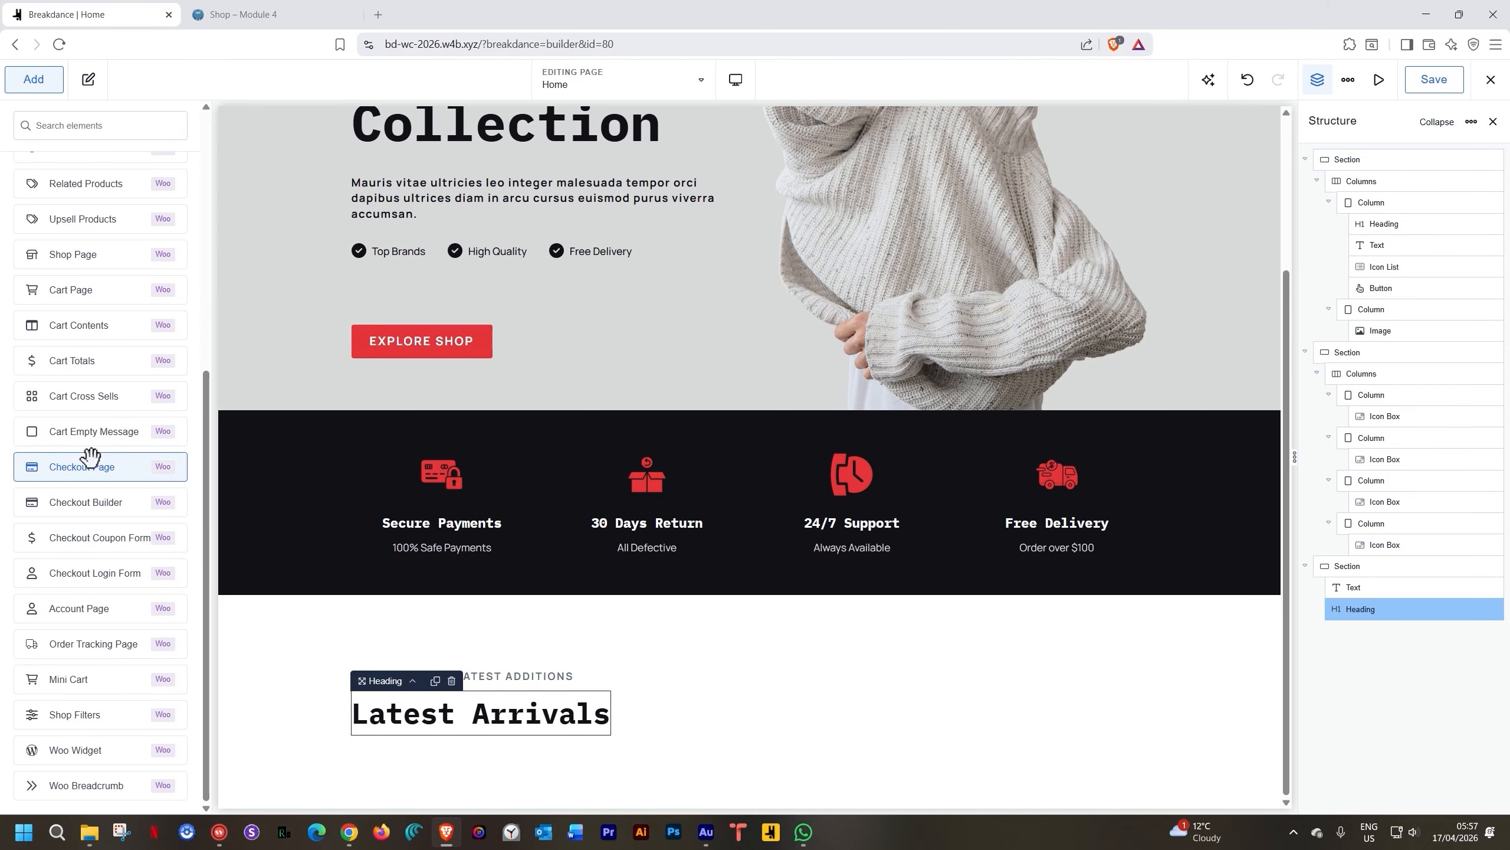
{"action": "scroll", "coordinate": [91, 458], "scroll_direction": "up", "scroll_amount": 3}
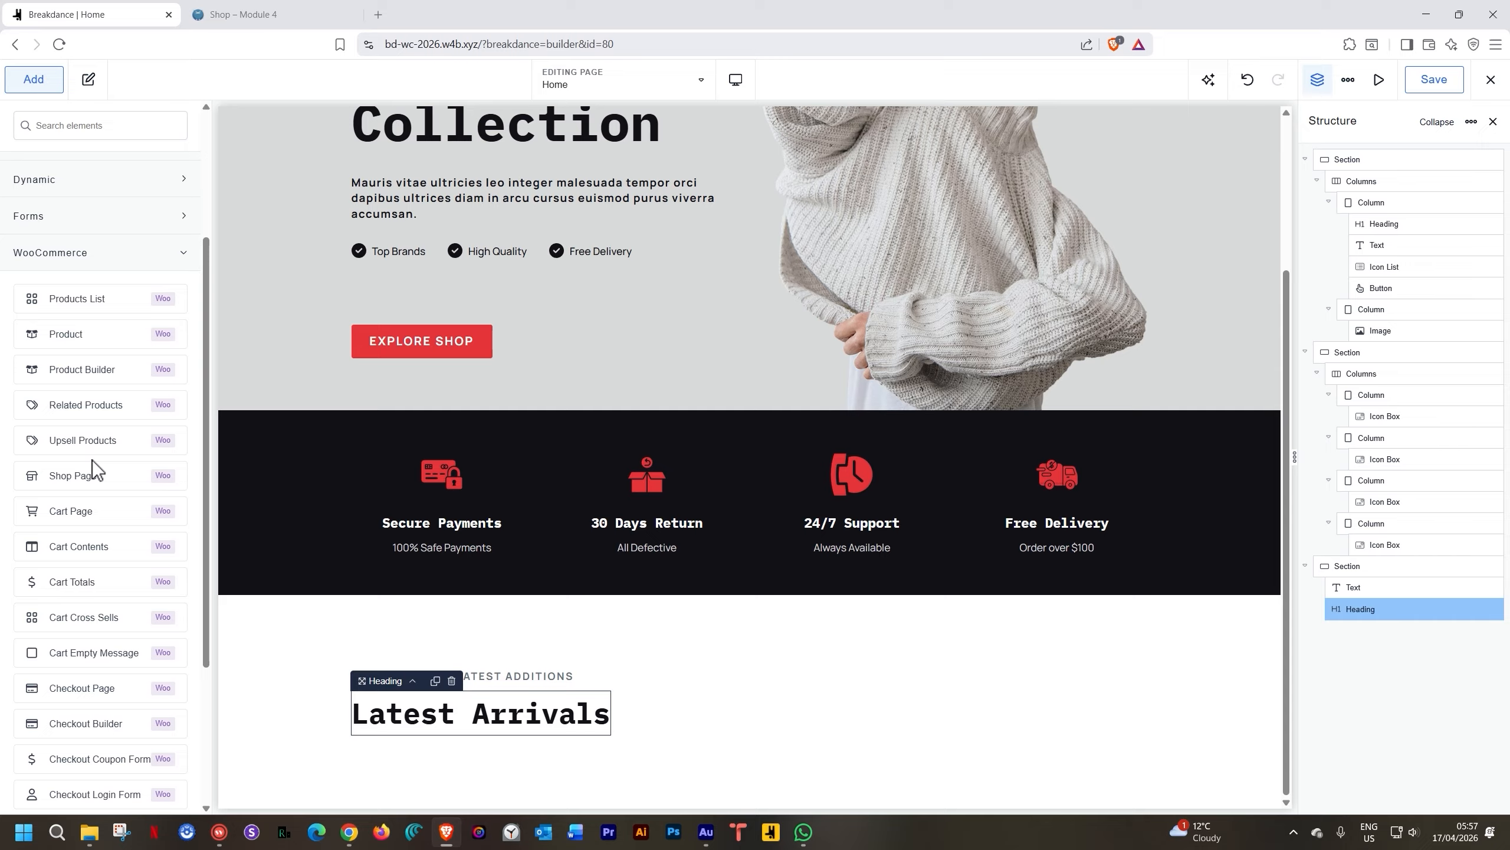
{"action": "scroll", "coordinate": [93, 470], "scroll_direction": "down", "scroll_amount": 2}
{"action": "scroll", "coordinate": [101, 448], "scroll_direction": "up", "scroll_amount": 5}
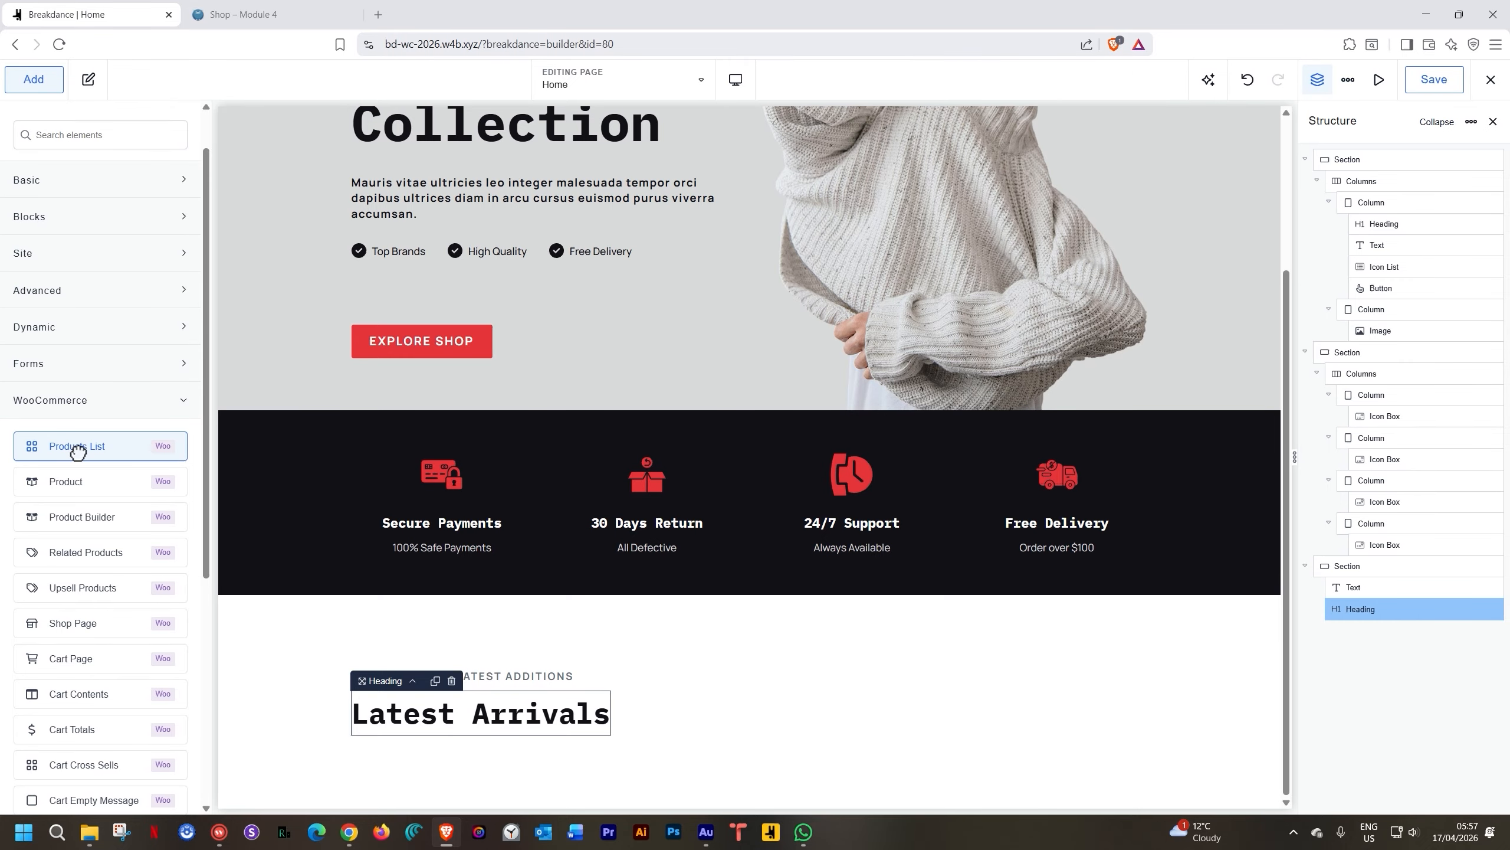
Add a Products List below Latest Arrivals and give the heading 40px bottom spacing
{"action": "left_click", "coordinate": [77, 447]}
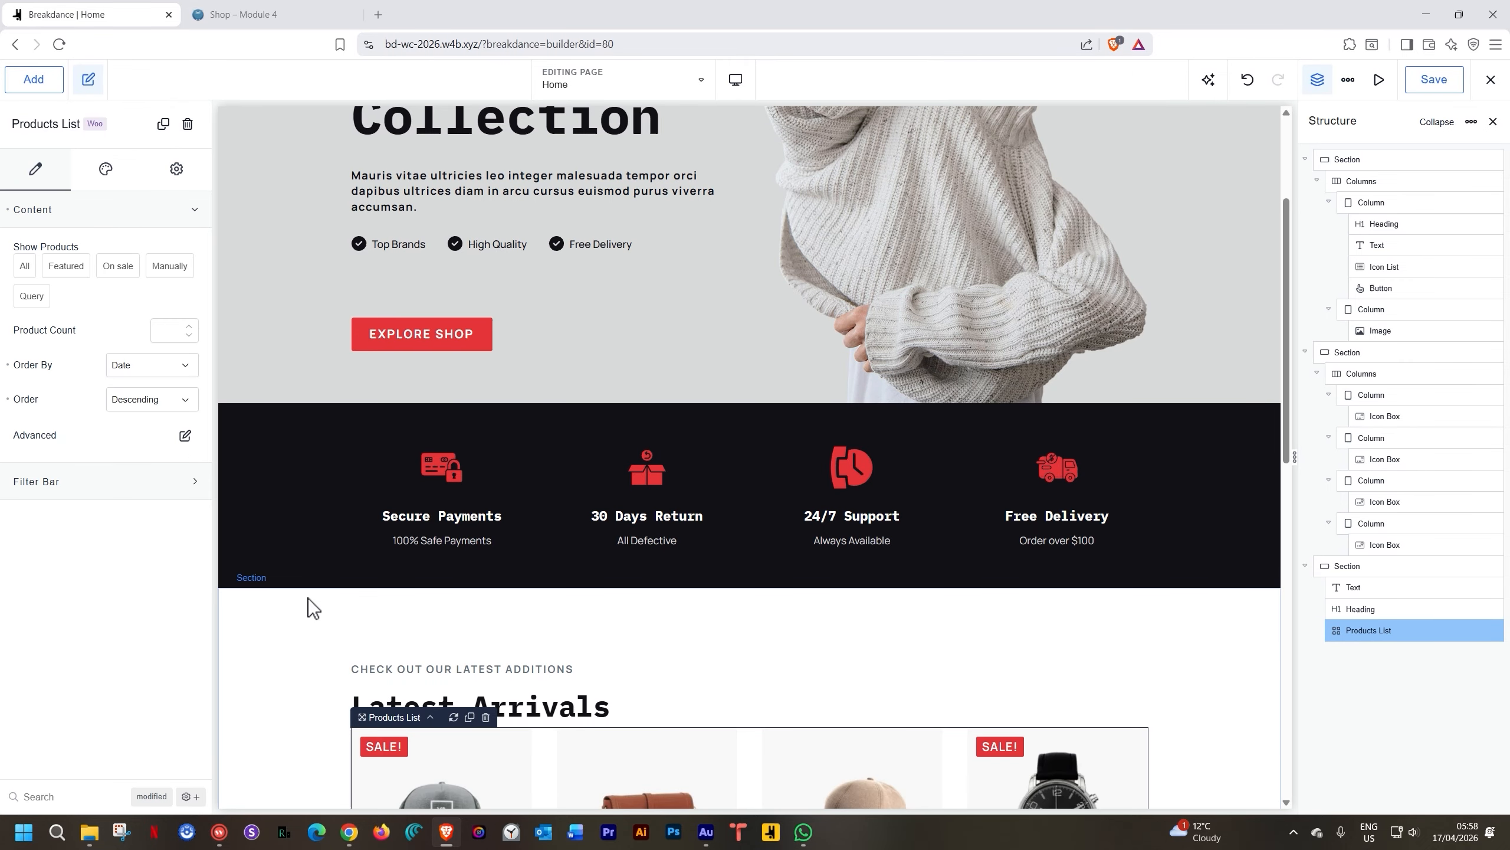
{"action": "scroll", "coordinate": [308, 597], "scroll_direction": "down", "scroll_amount": 5}
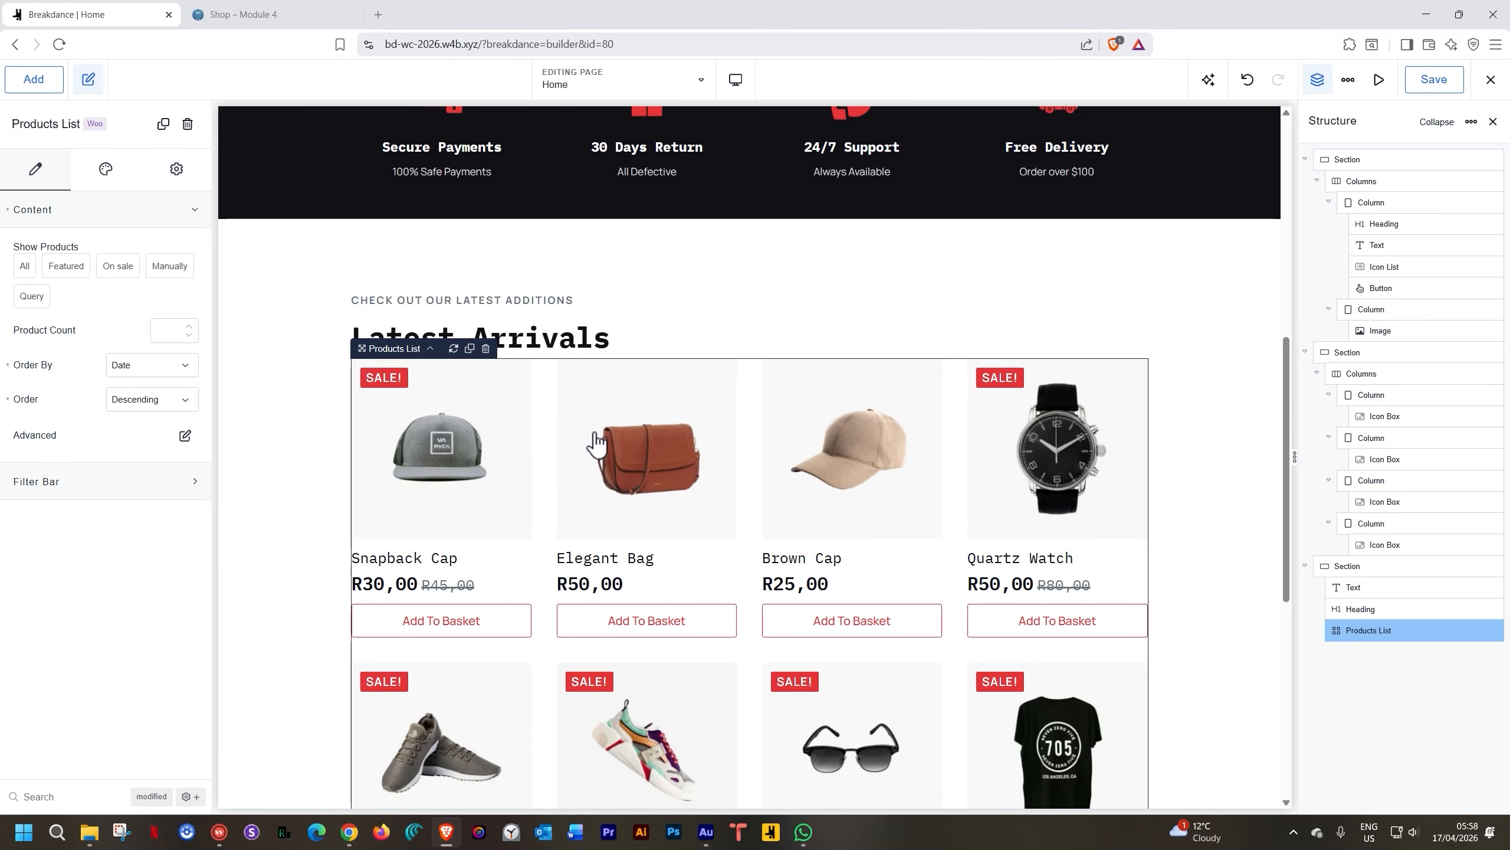
{"action": "left_click", "coordinate": [564, 326]}
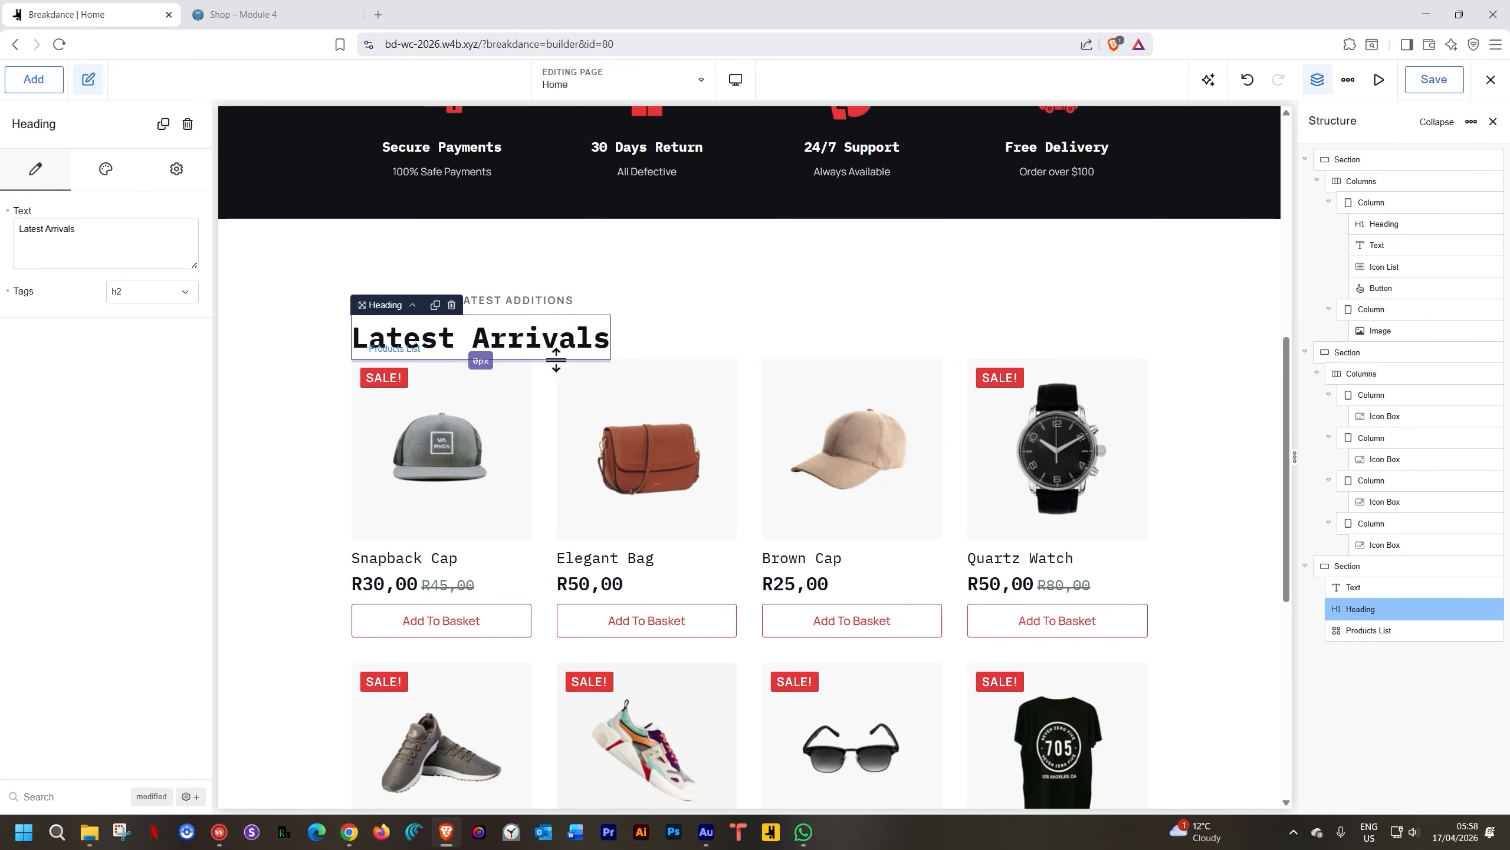
{"action": "left_click_drag", "start_coordinate": [556, 360], "coordinate": [554, 387]}
{"action": "left_click", "coordinate": [300, 452]}
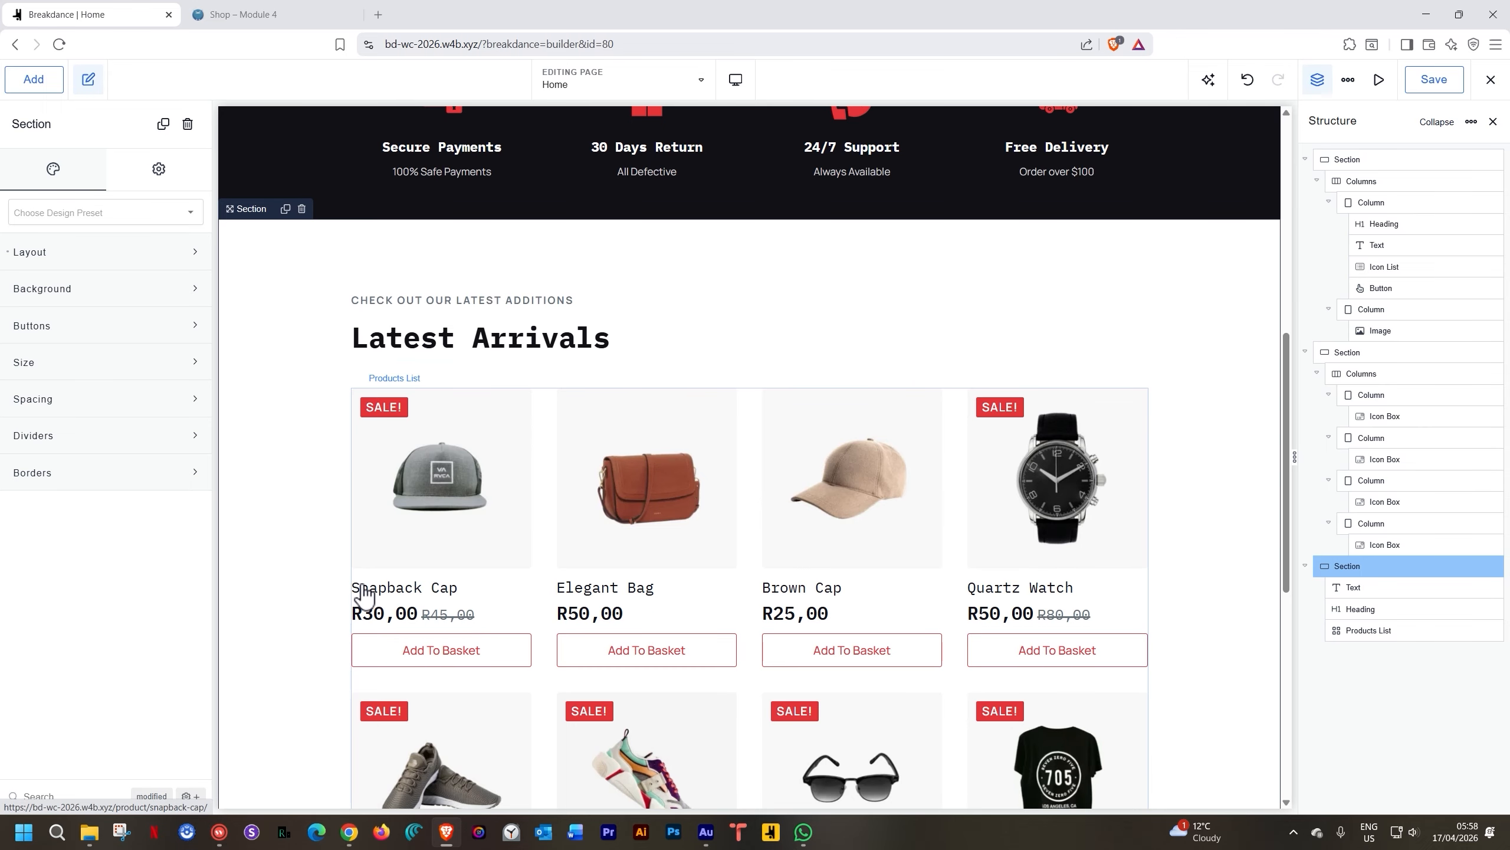
{"action": "left_click", "coordinate": [473, 458]}
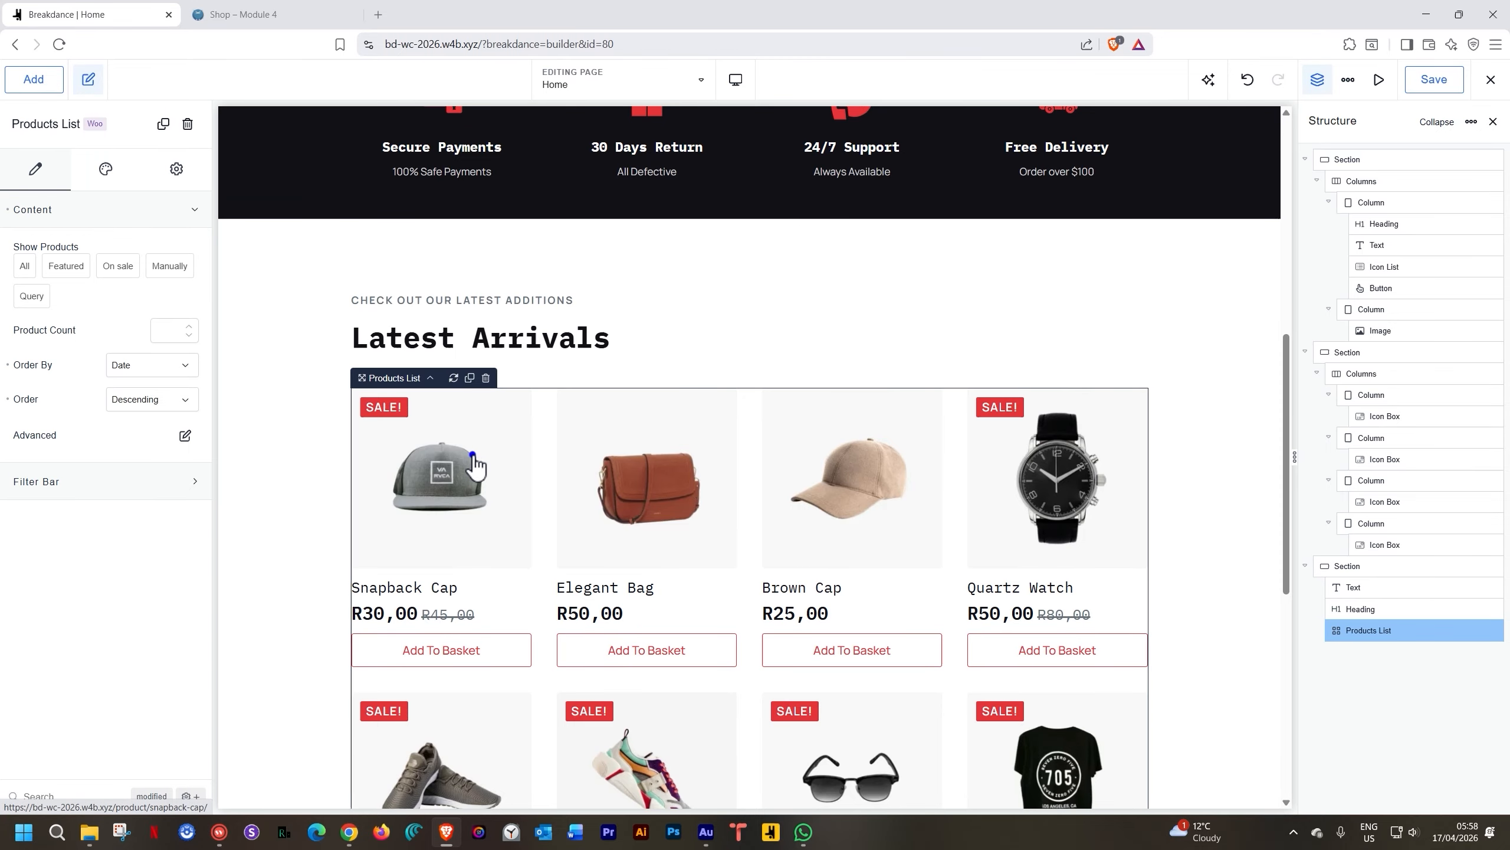
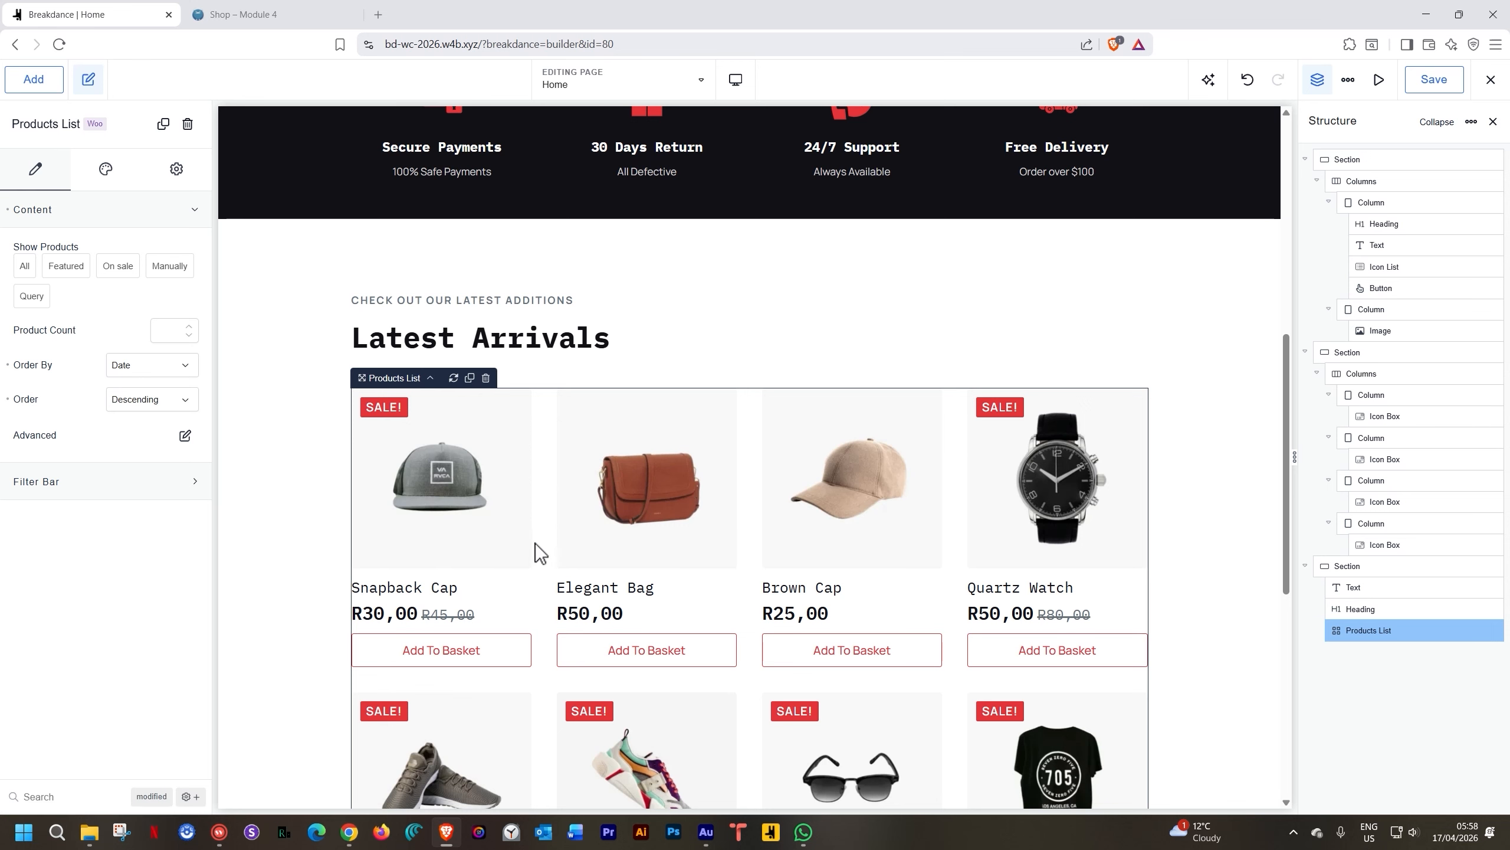
Set the Latest Arrivals Products List's Product Count to 4
{"action": "scroll", "coordinate": [538, 544], "scroll_direction": "down", "scroll_amount": 5}
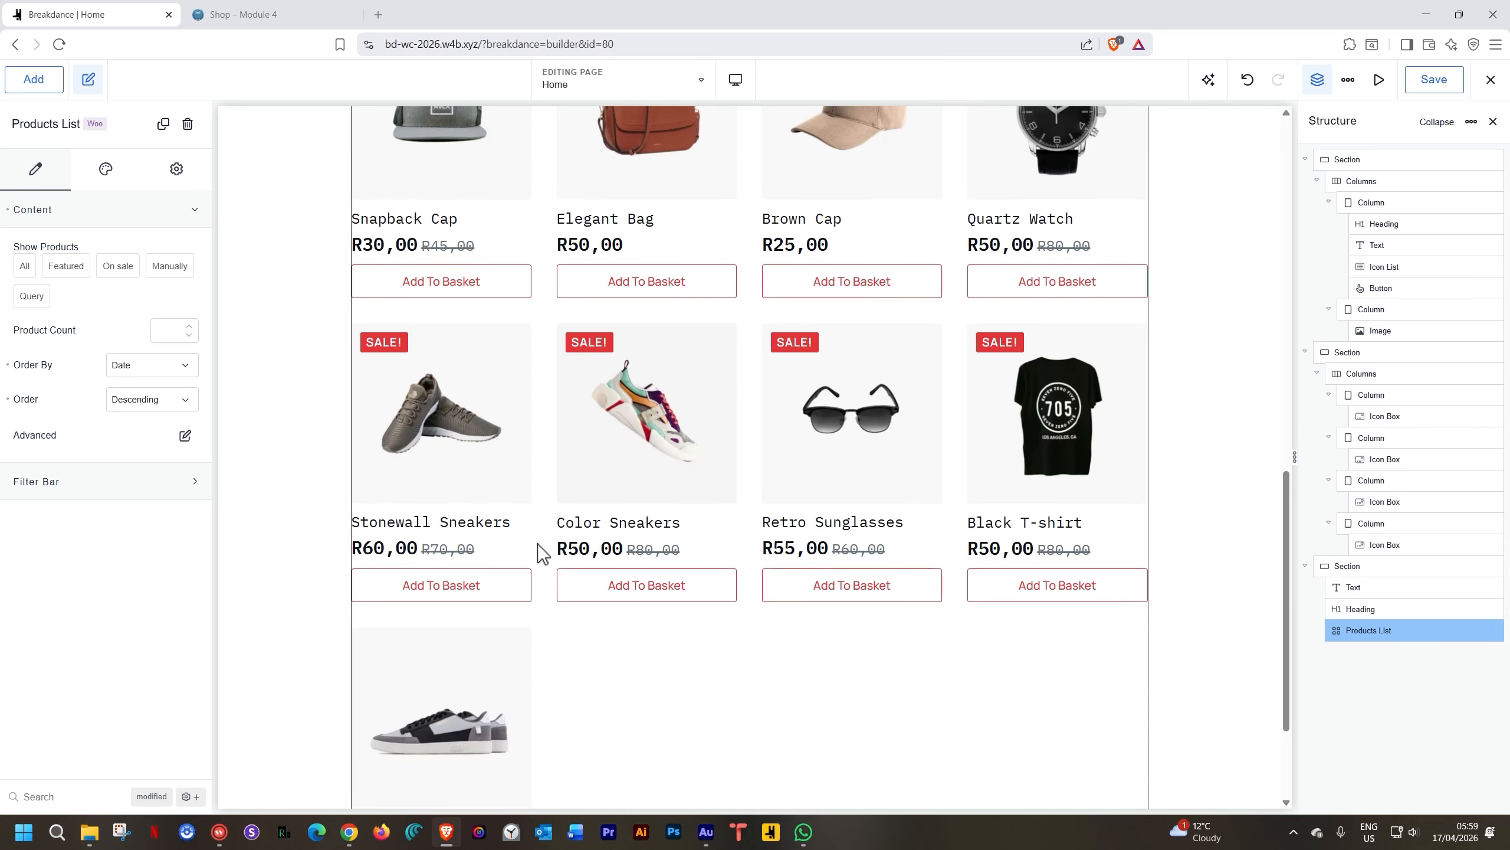
{"action": "scroll", "coordinate": [538, 543], "scroll_direction": "up", "scroll_amount": 4}
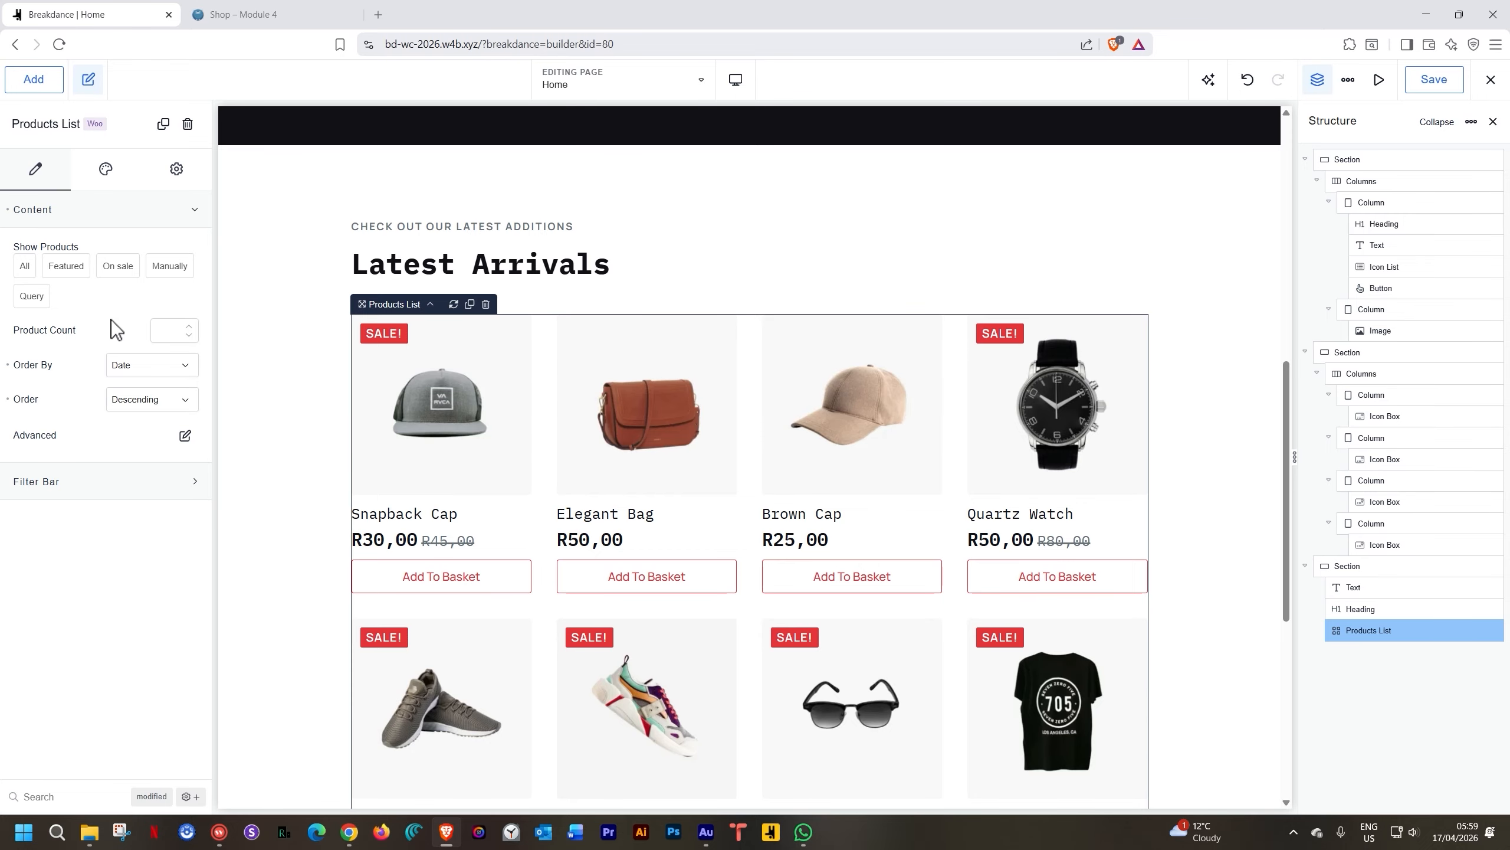
{"action": "left_click", "coordinate": [190, 327]}
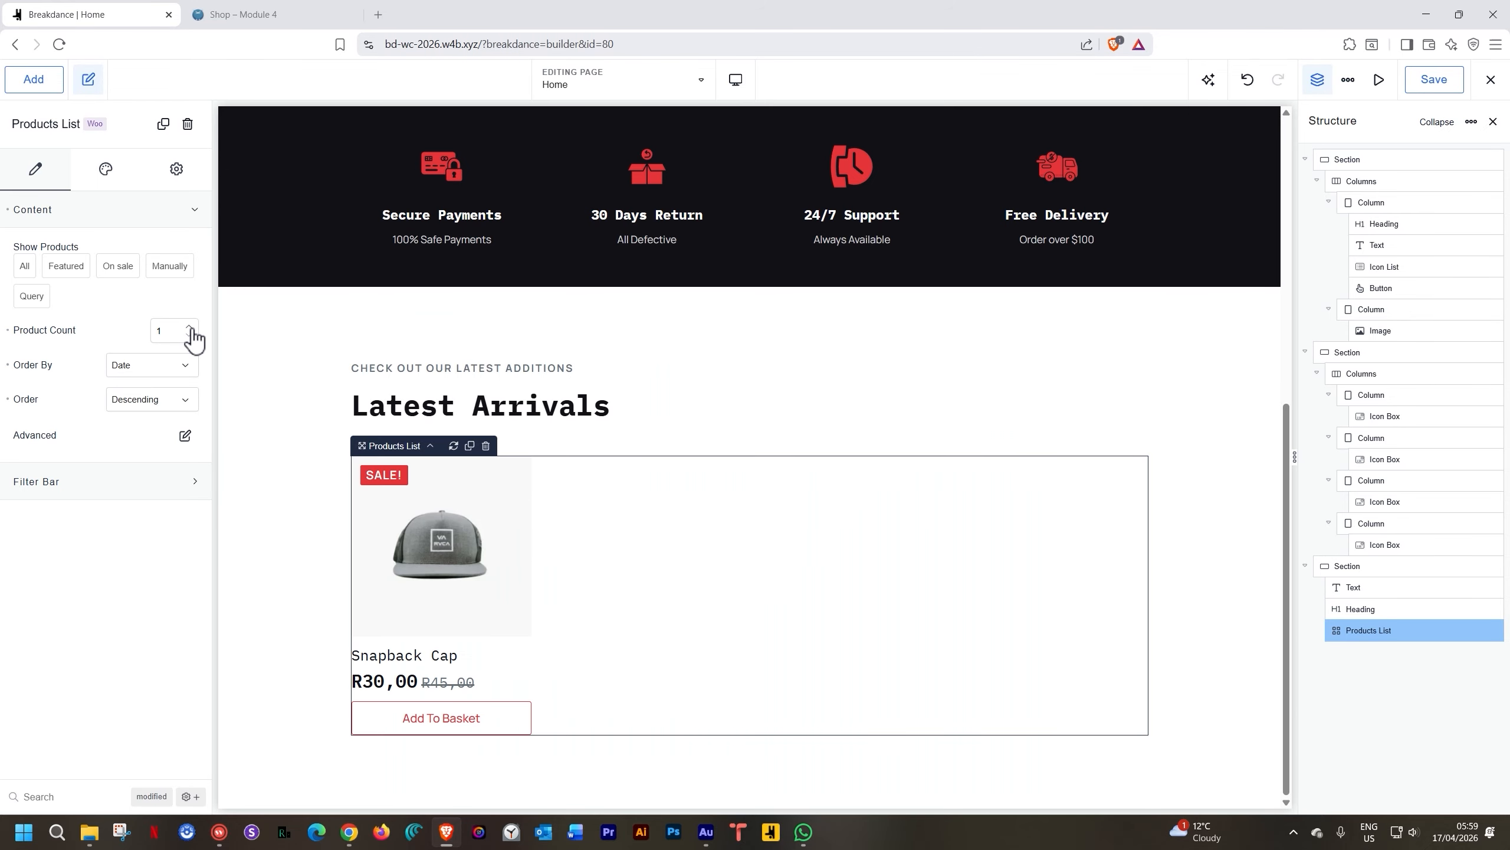
{"action": "left_click", "coordinate": [159, 331]}
{"action": "type", "text": "4"}
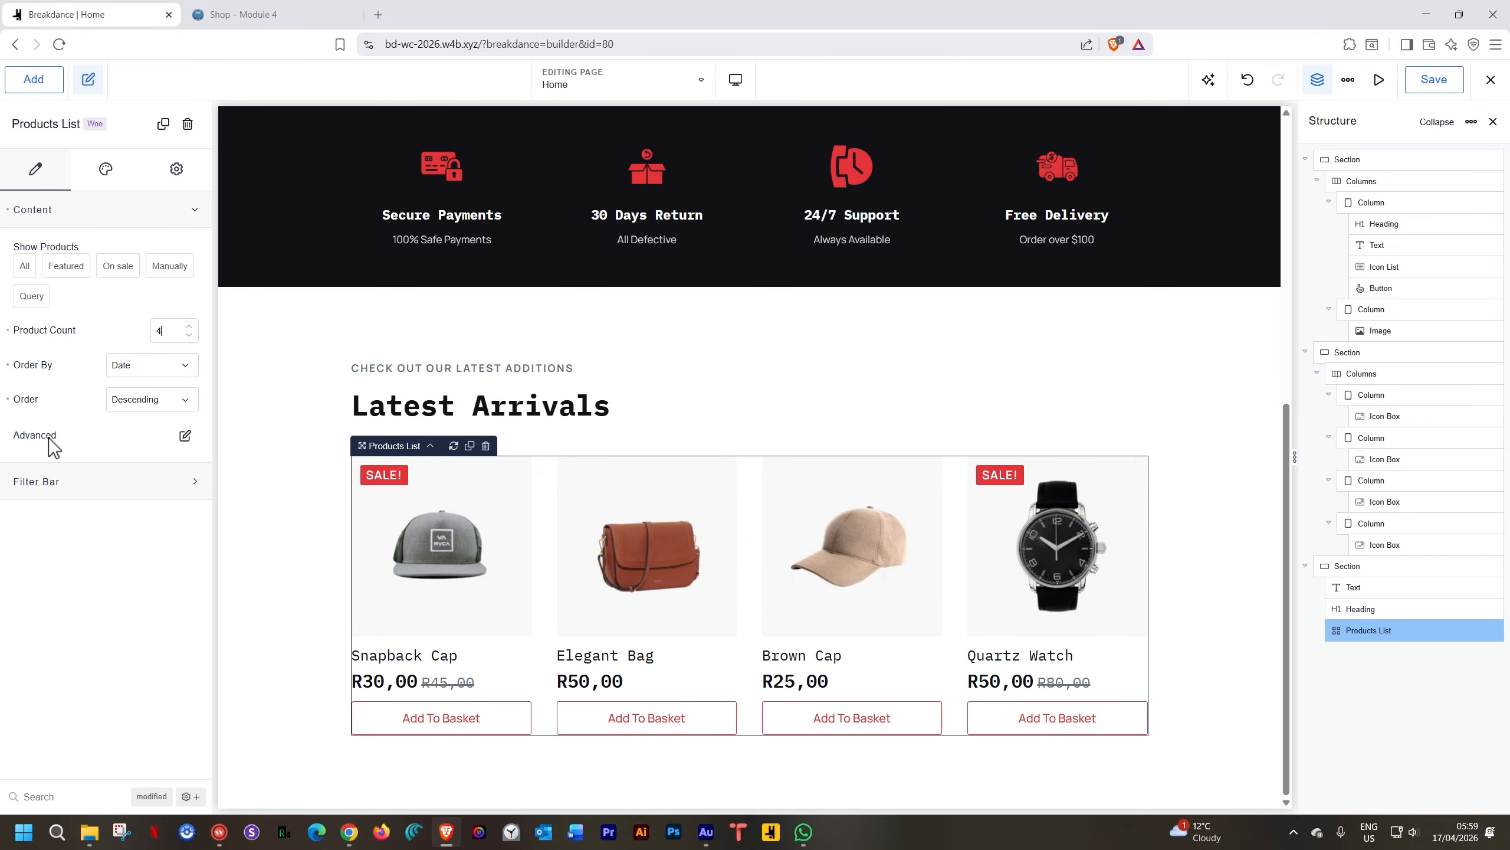
Choose All under Show Products, then preview the page at tablet landscape width
{"action": "left_click", "coordinate": [185, 439]}
{"action": "left_click", "coordinate": [29, 270]}
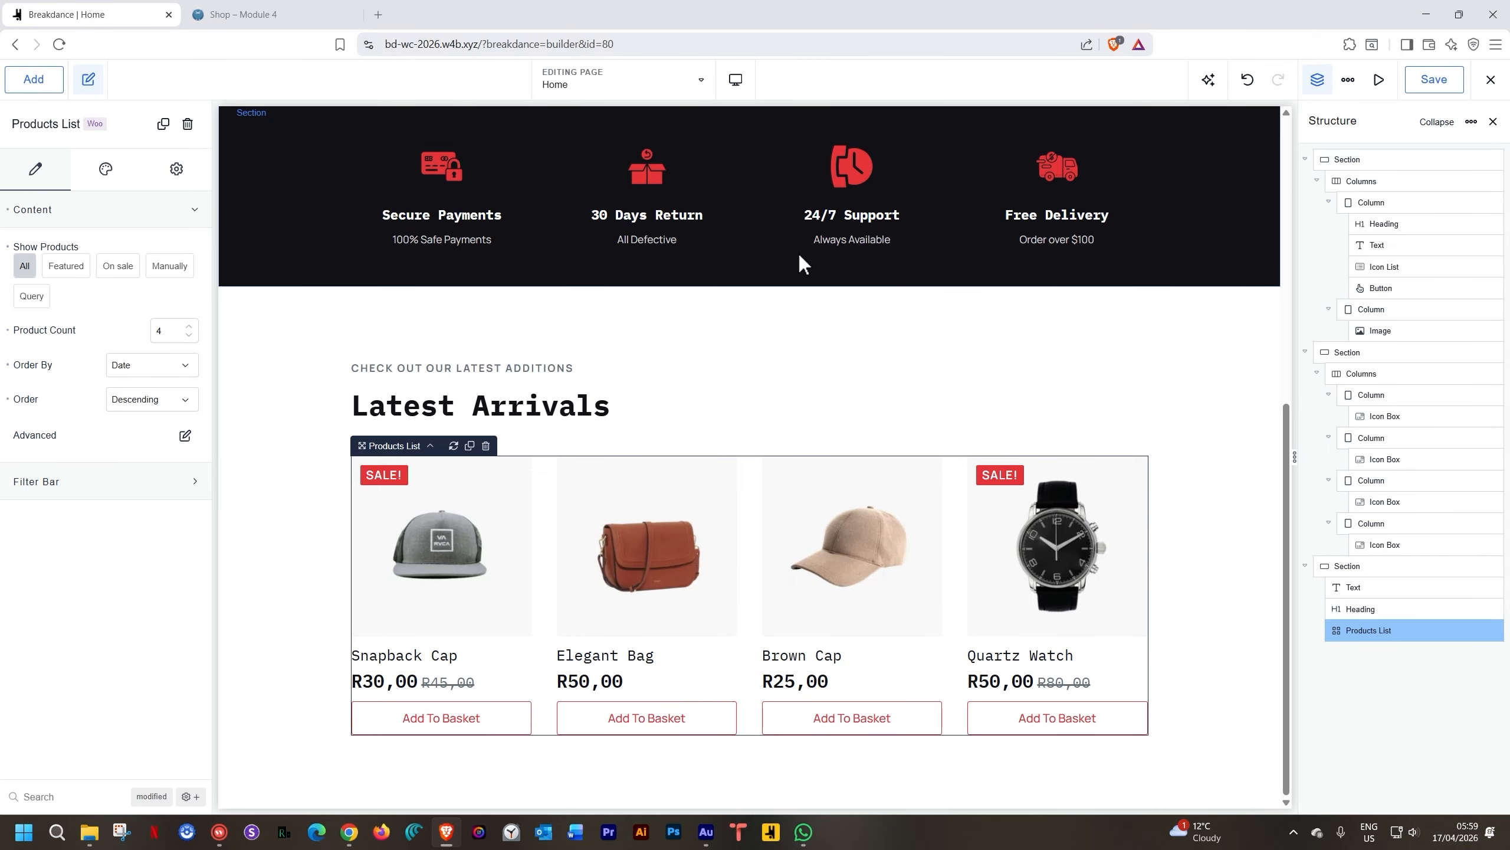
{"action": "left_click", "coordinate": [736, 89]}
{"action": "left_click", "coordinate": [754, 167]}
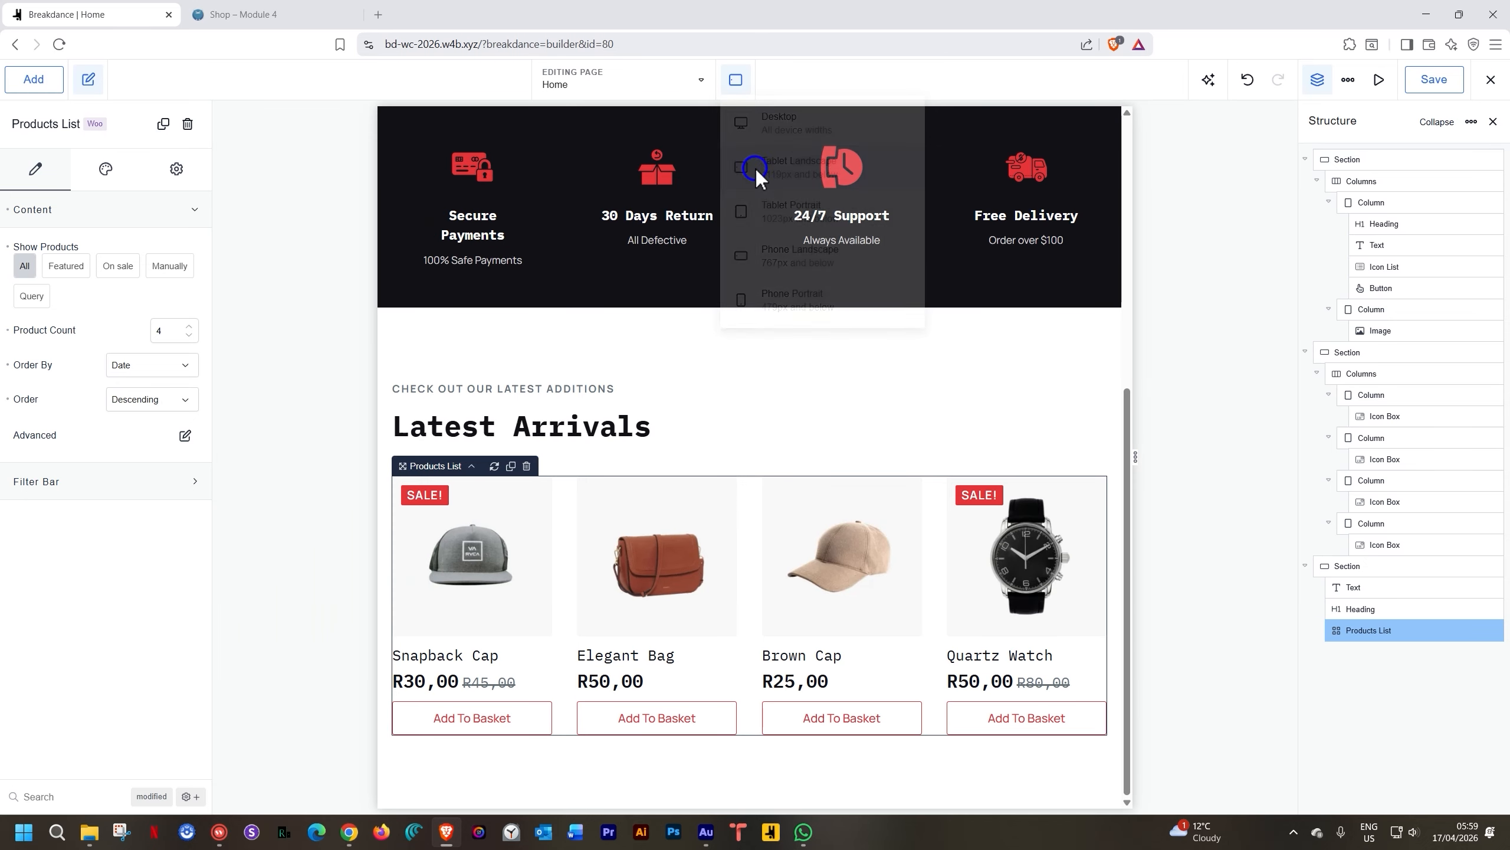
Check the four-product grid at tablet portrait, phone landscape and phone portrait widths, then return to Desktop
{"action": "left_click", "coordinate": [736, 81]}
{"action": "left_click", "coordinate": [772, 217]}
{"action": "scroll", "coordinate": [769, 417], "scroll_direction": "down", "scroll_amount": 5}
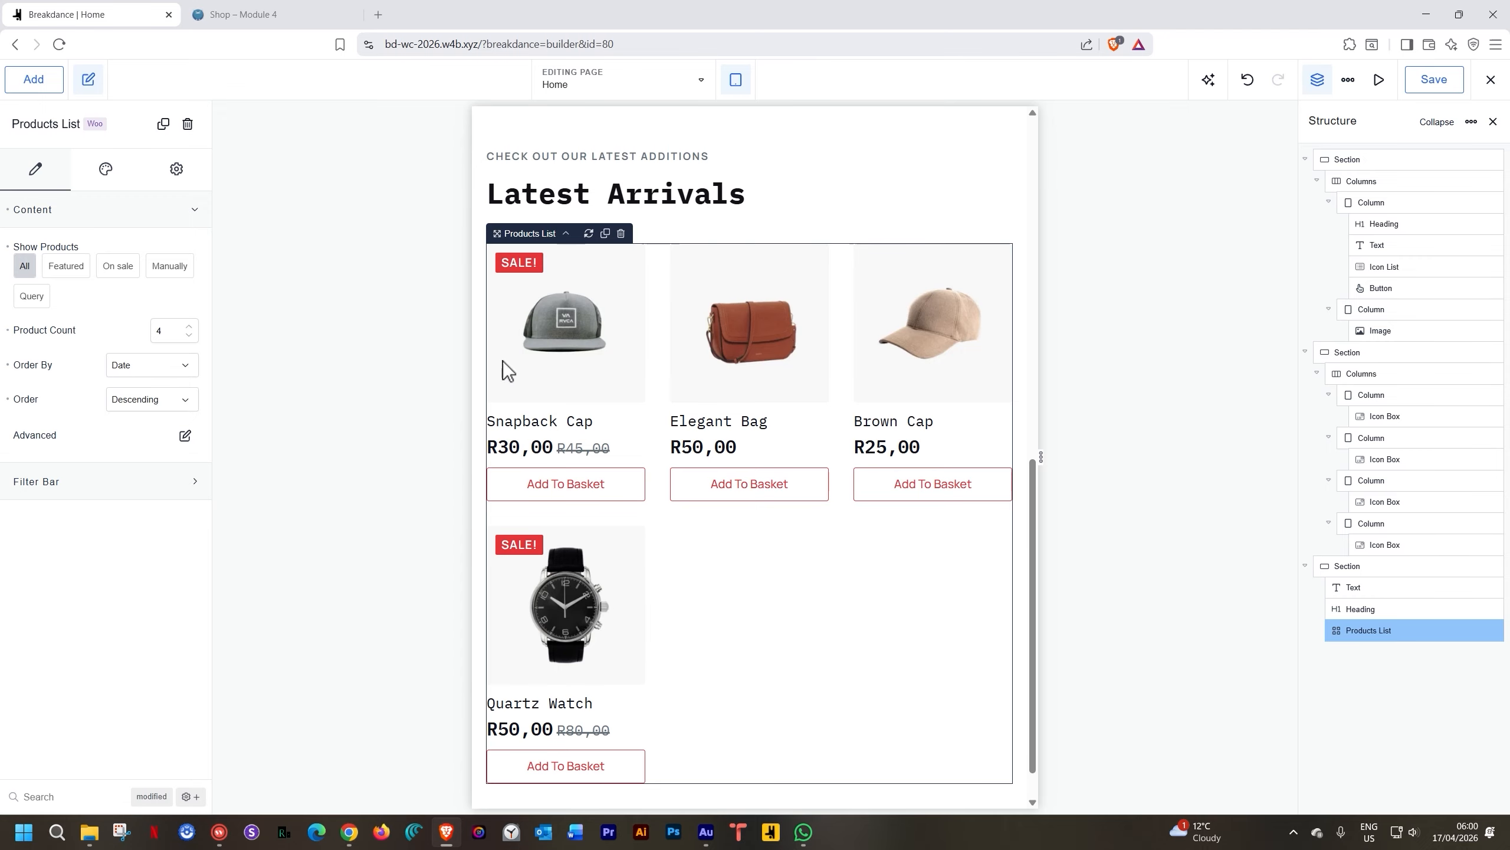
{"action": "left_click", "coordinate": [727, 92]}
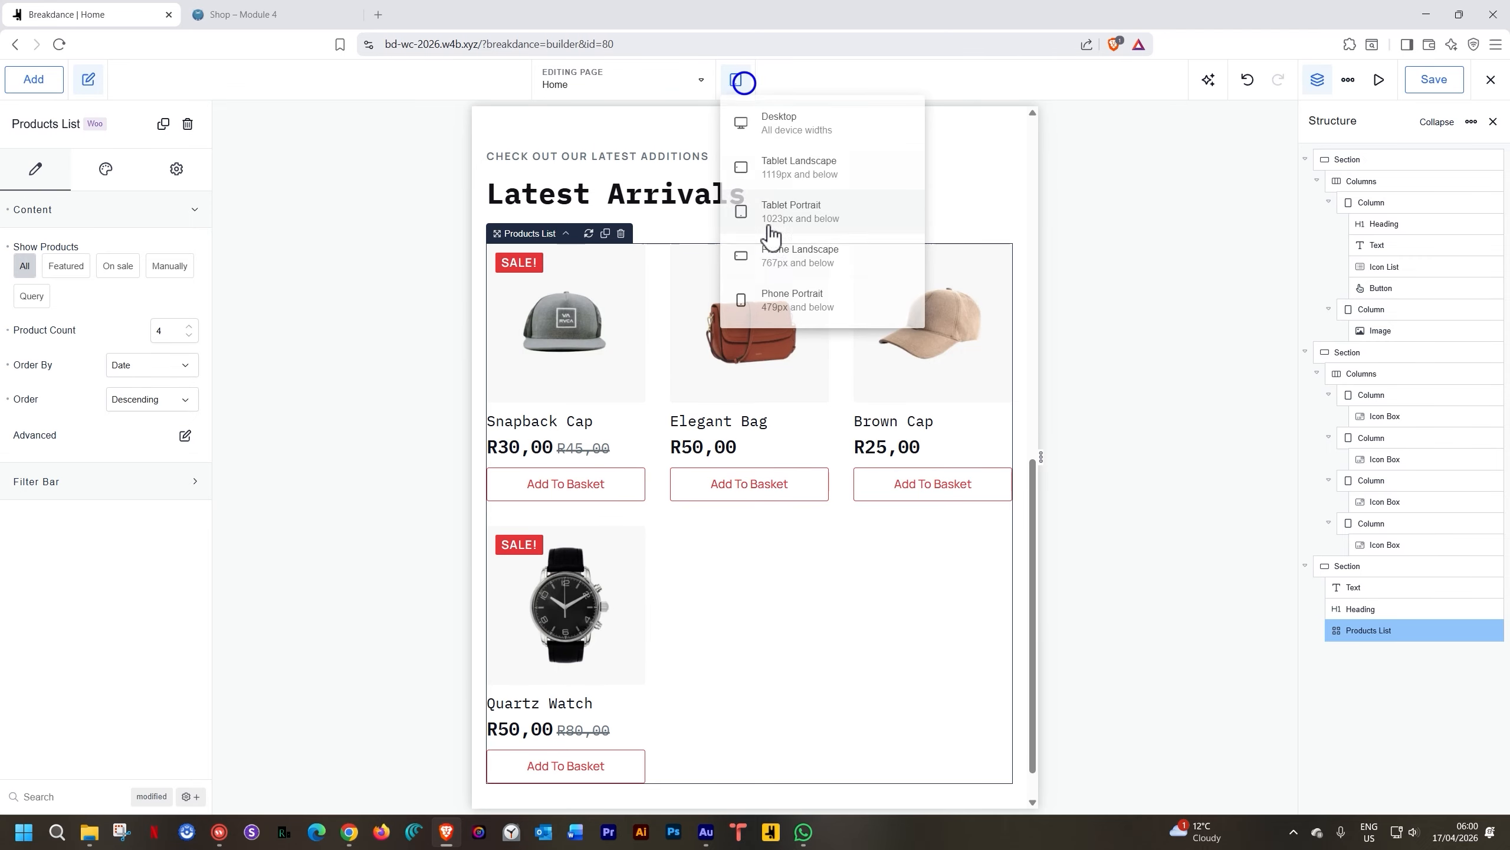
{"action": "left_click", "coordinate": [770, 255]}
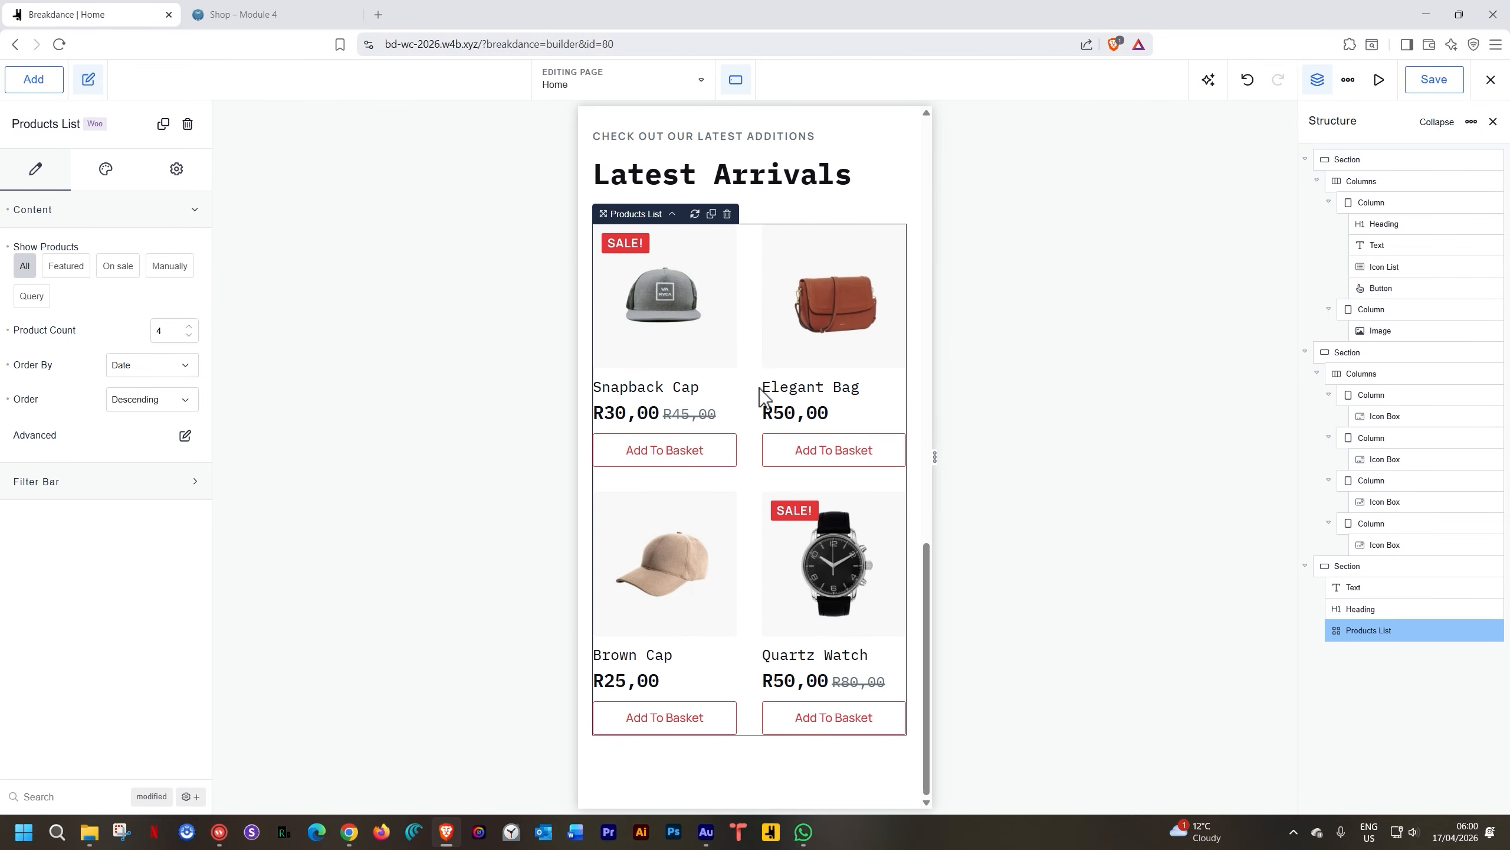
{"action": "left_click", "coordinate": [737, 90]}
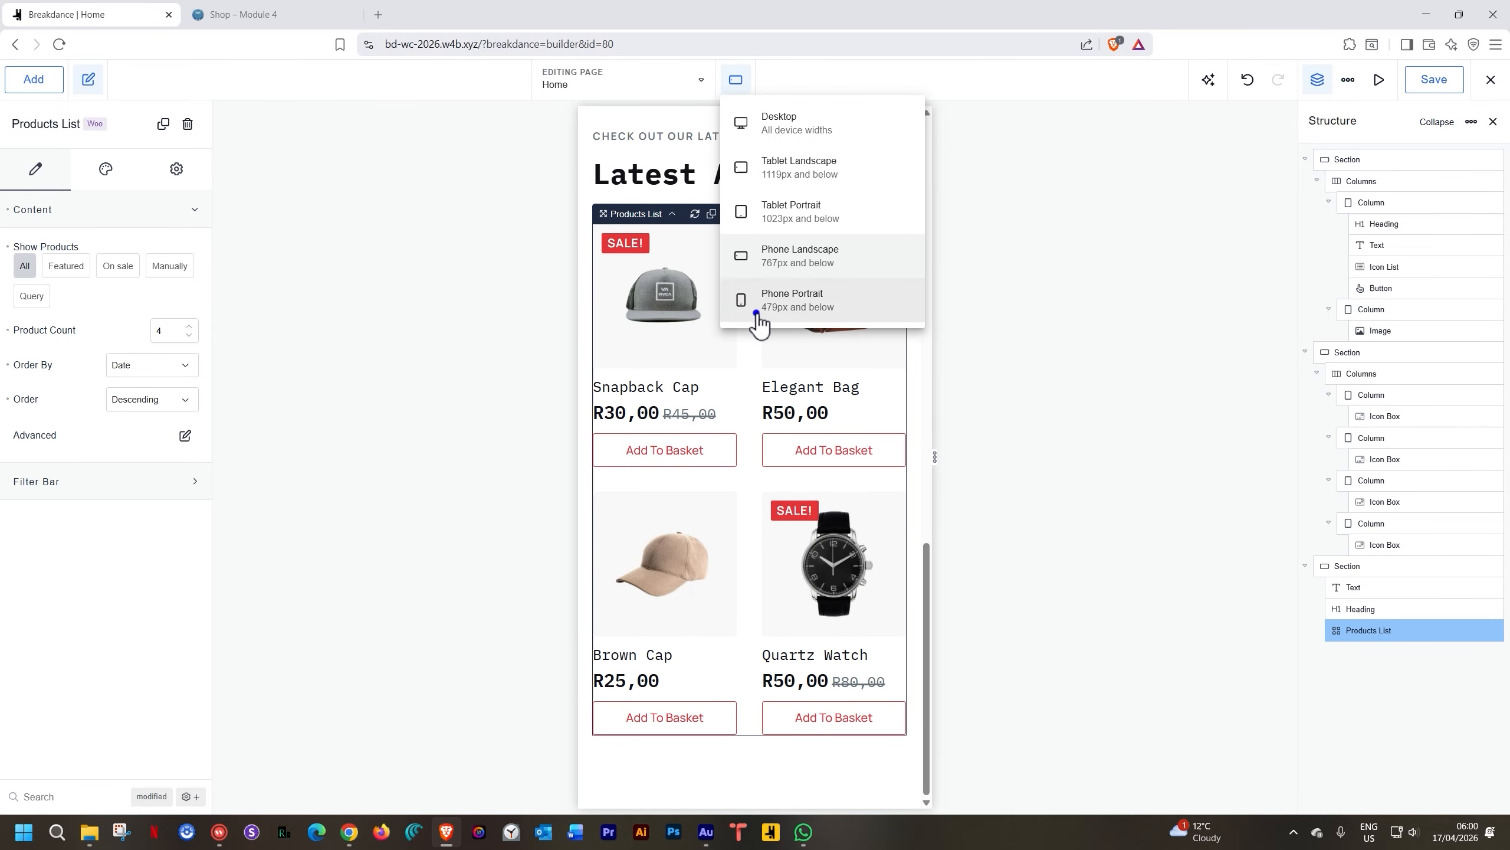
{"action": "left_click", "coordinate": [755, 304]}
{"action": "scroll", "coordinate": [754, 328], "scroll_direction": "down", "scroll_amount": 5}
{"action": "scroll", "coordinate": [750, 250], "scroll_direction": "up", "scroll_amount": 10}
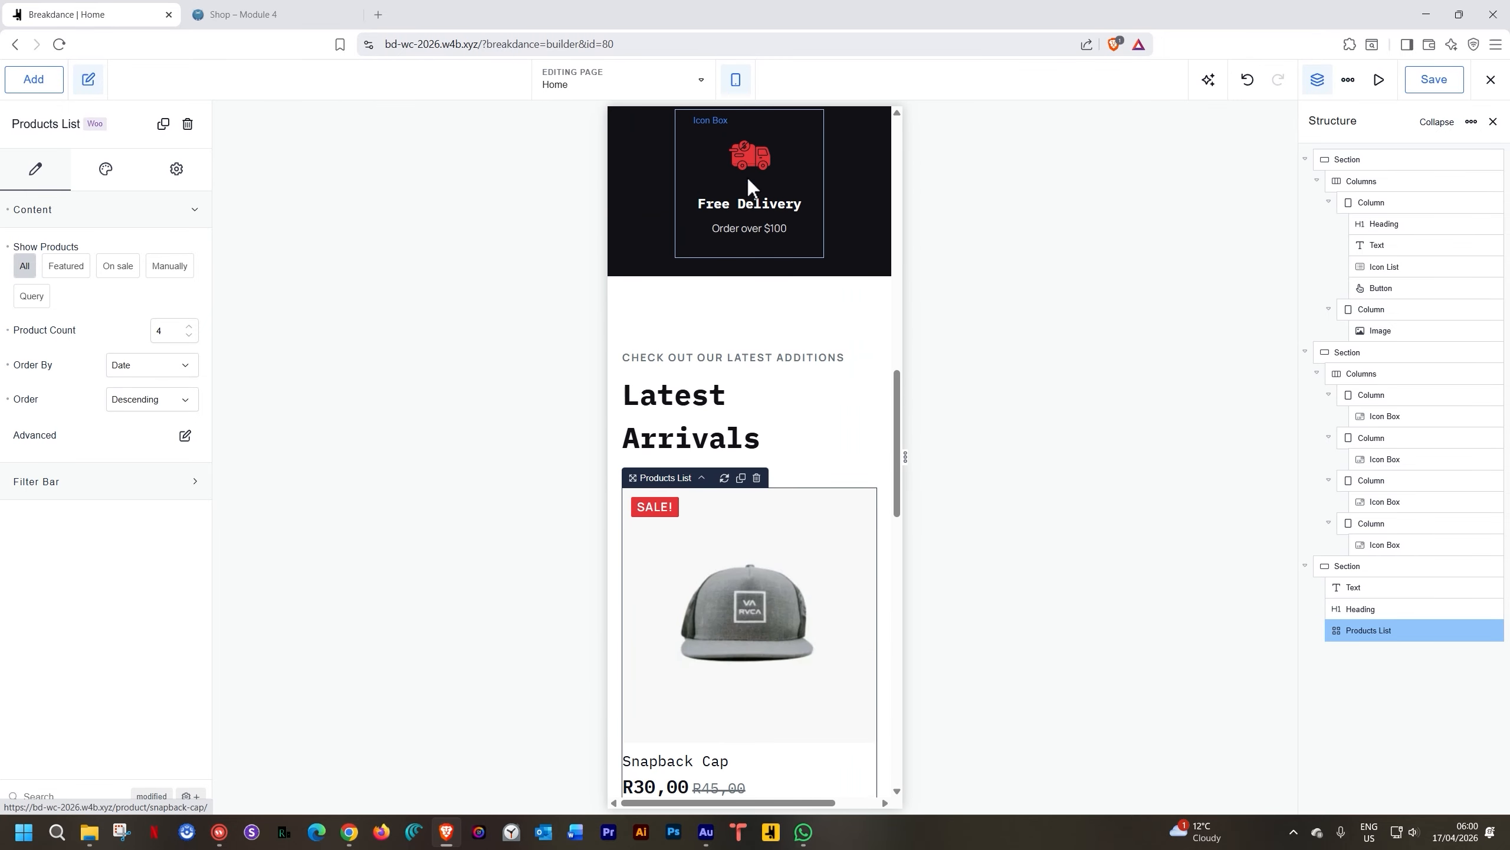
{"action": "left_click", "coordinate": [738, 86]}
{"action": "left_click", "coordinate": [771, 212]}
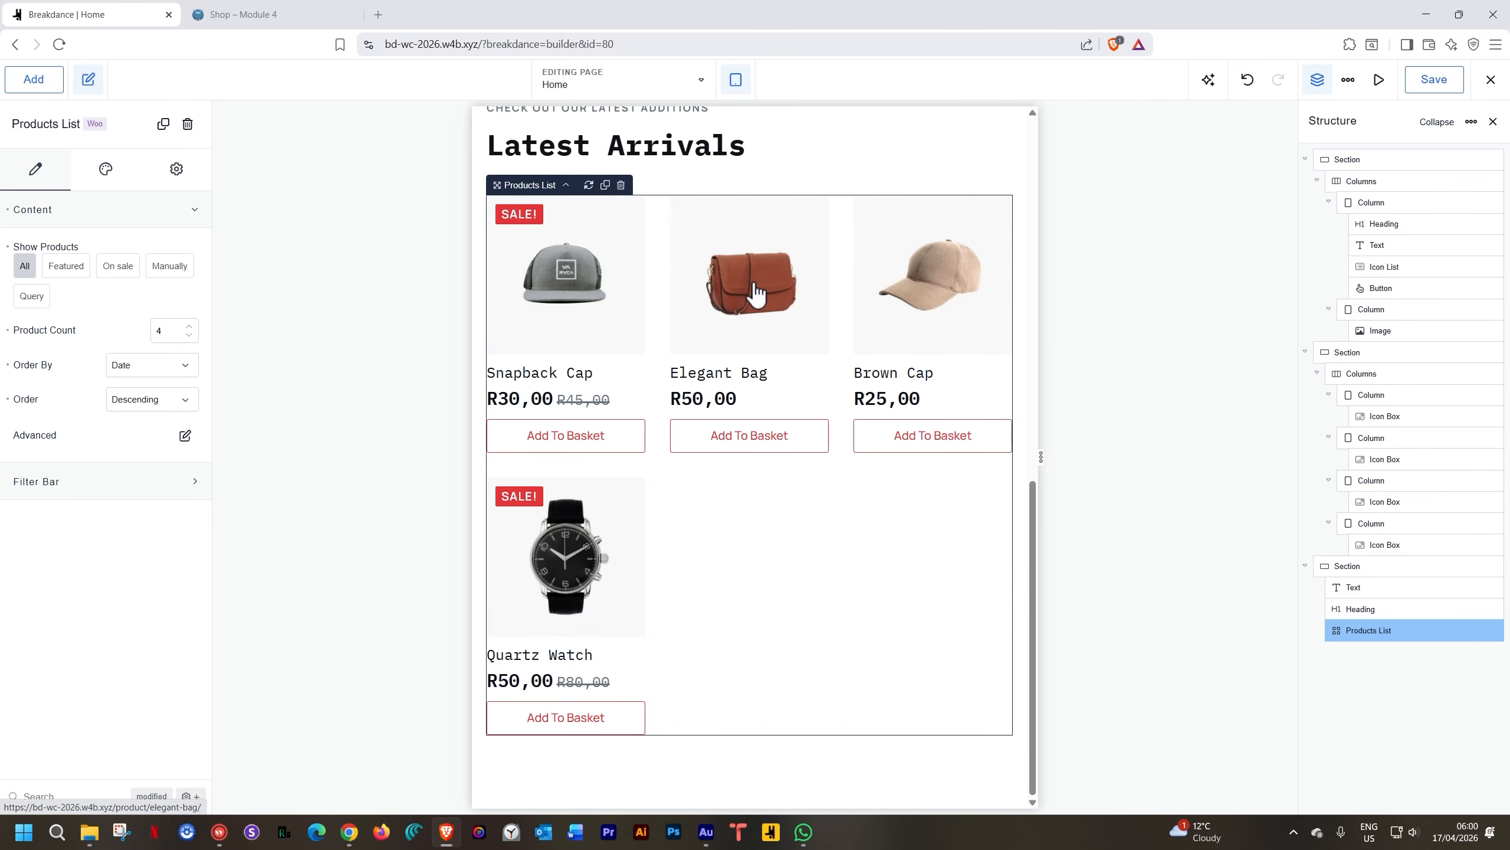
{"action": "left_click", "coordinate": [737, 83]}
{"action": "left_click", "coordinate": [745, 120]}
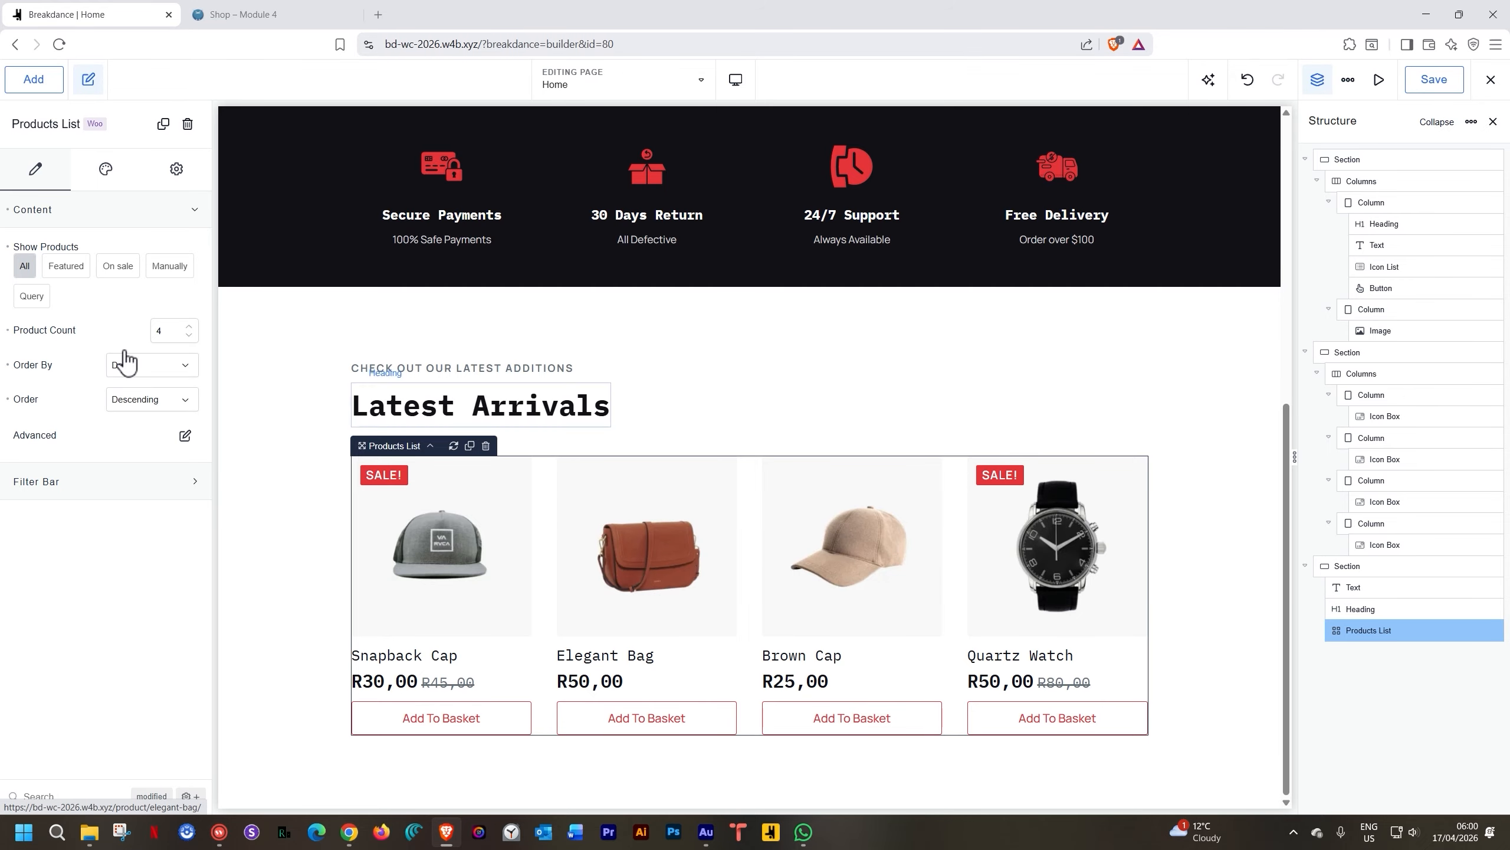
Open the Products List's Design settings and expand the Layout options
{"action": "left_click", "coordinate": [121, 166]}
{"action": "left_click", "coordinate": [95, 290]}
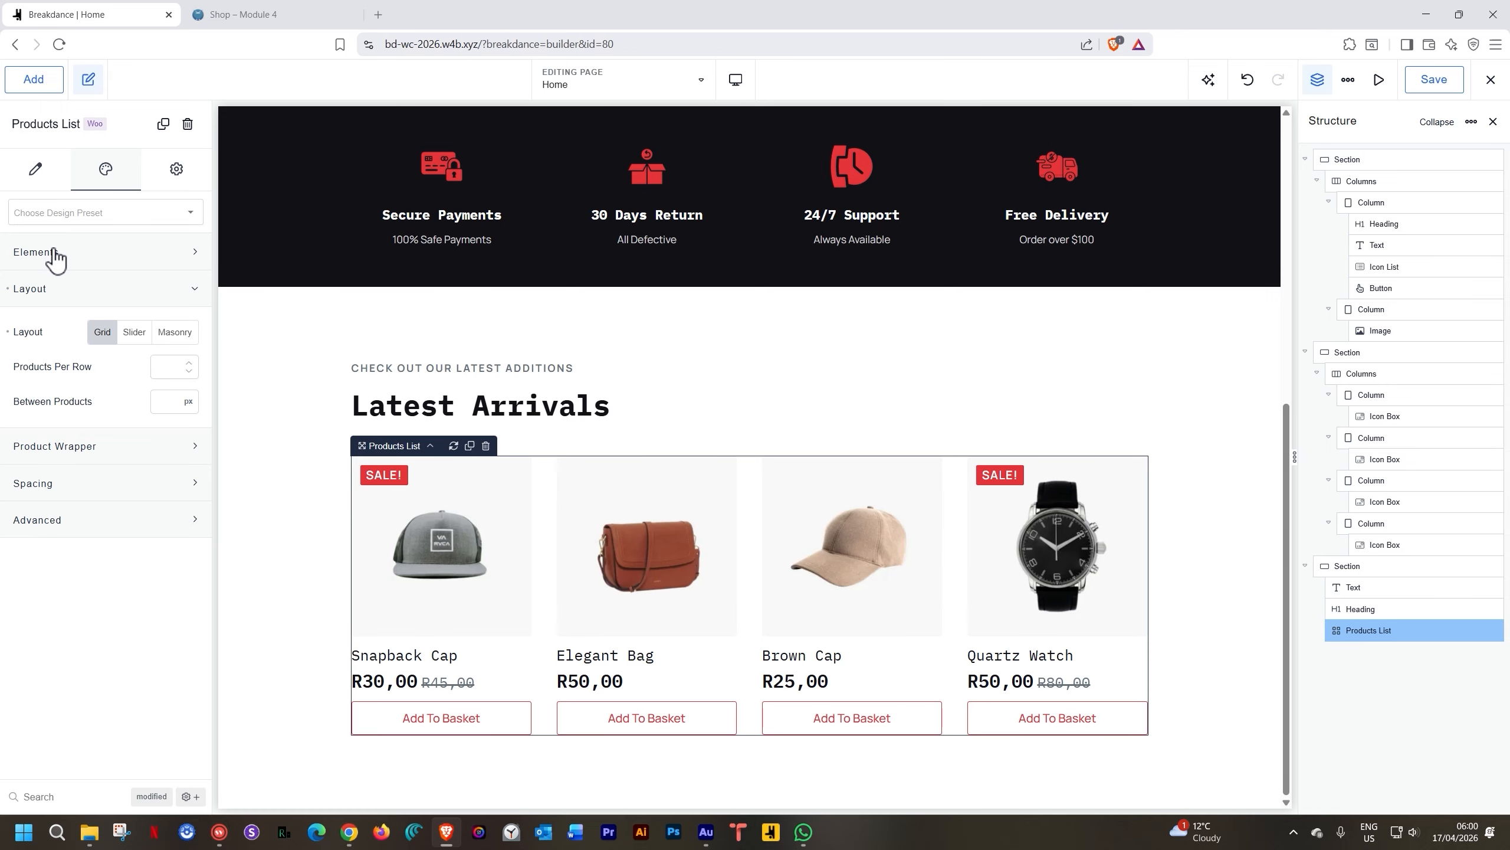
{"action": "left_click", "coordinate": [35, 171]}
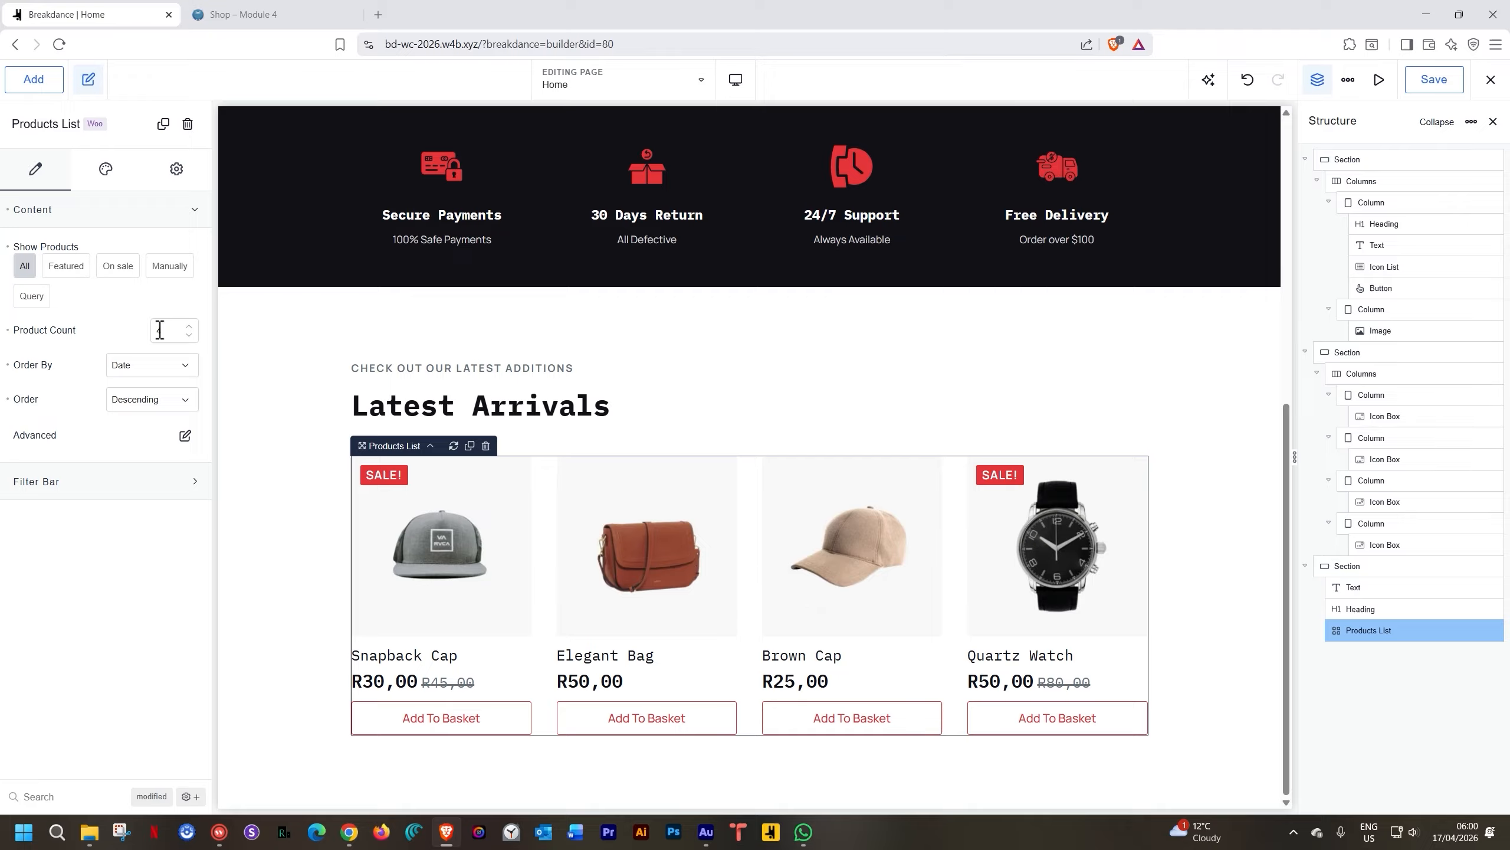
{"action": "left_click", "coordinate": [102, 191]}
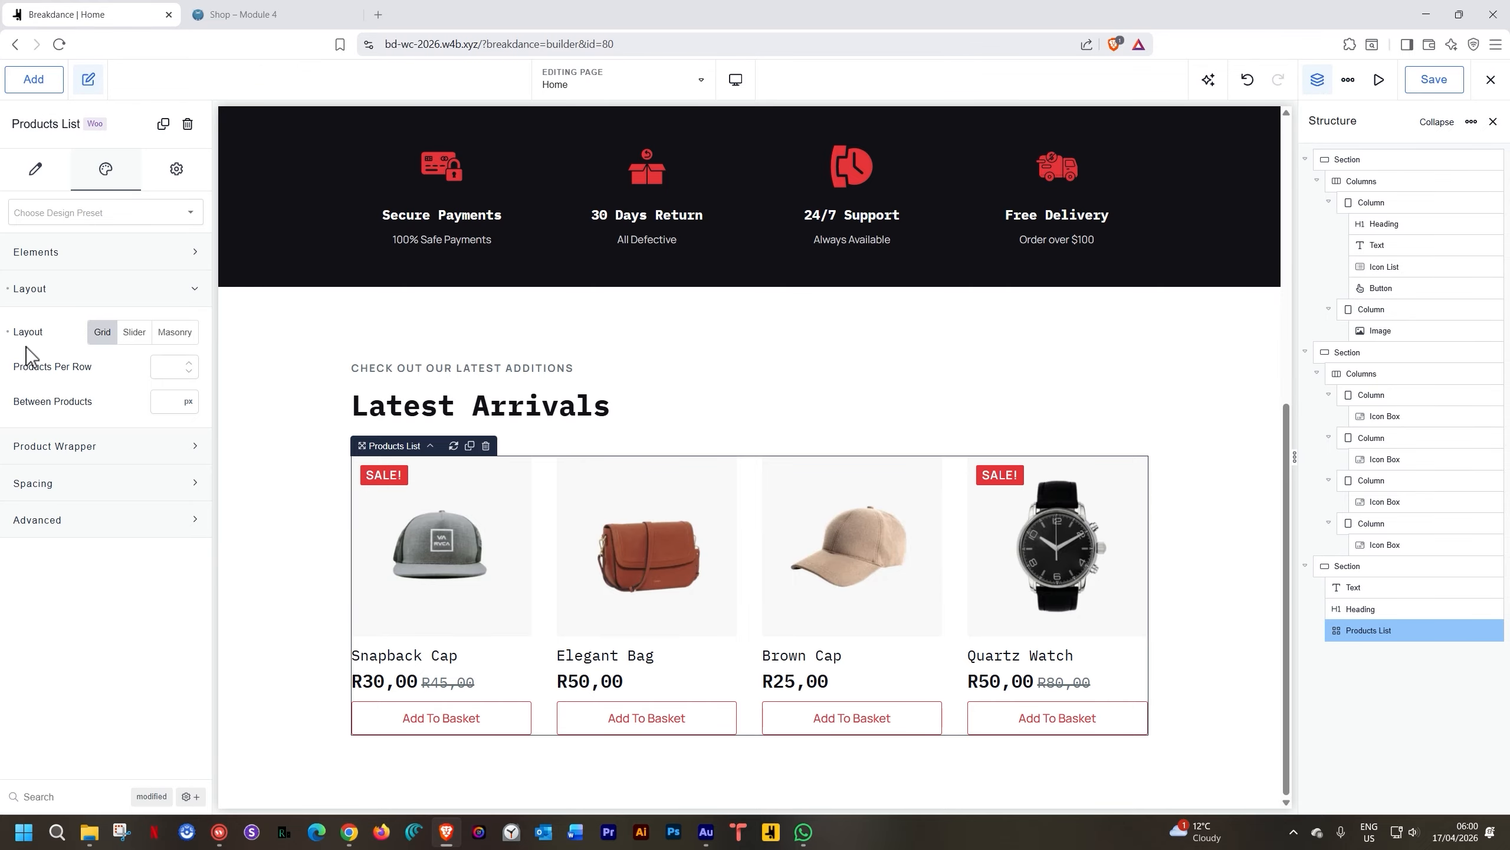
Preview at tablet widths and edit the tablet Products Per Row value
{"action": "left_click", "coordinate": [737, 81]}
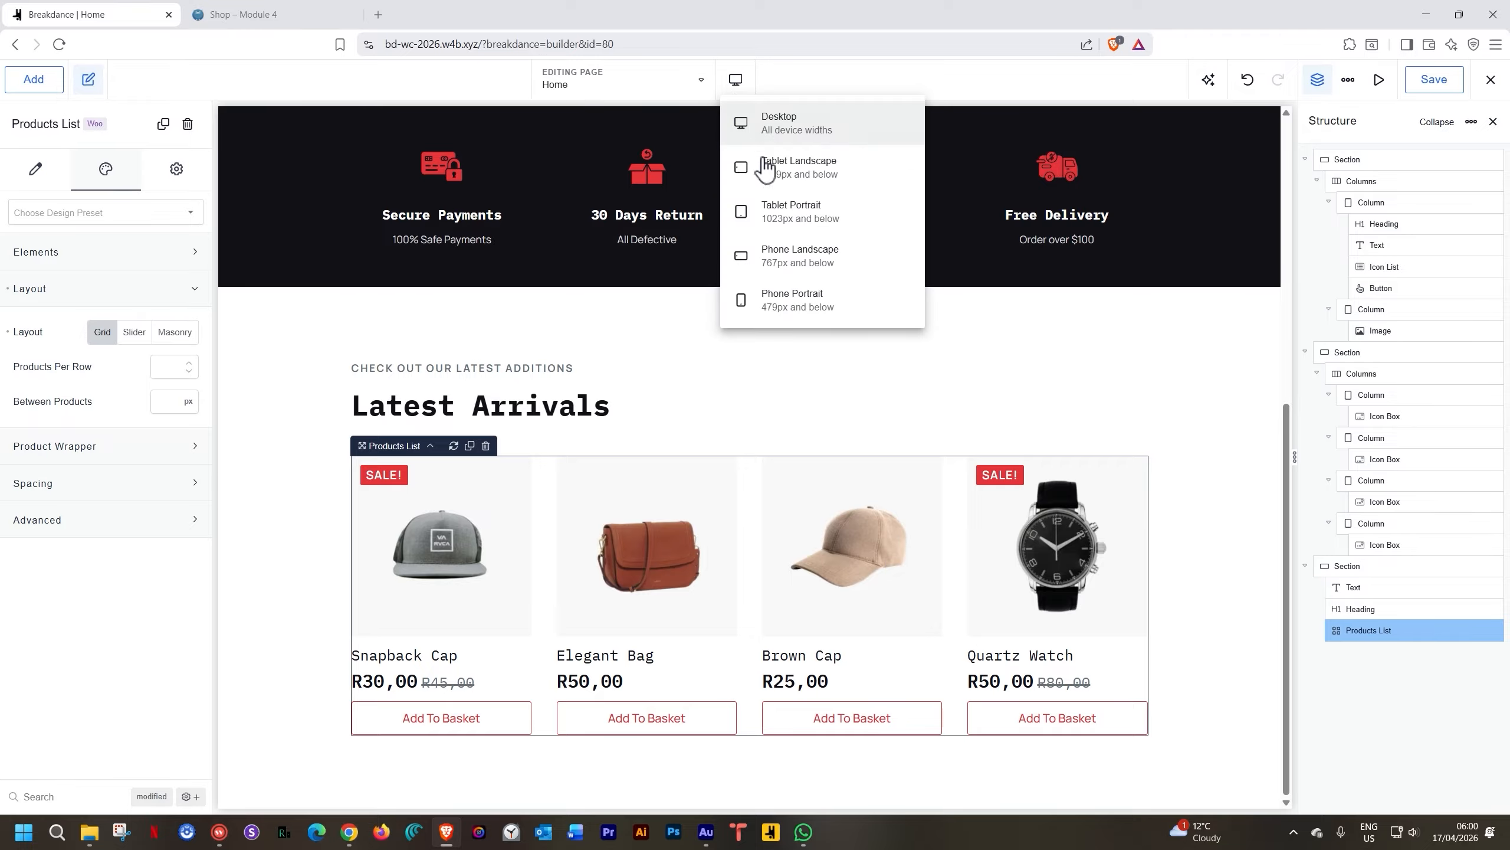
{"action": "left_click", "coordinate": [765, 174]}
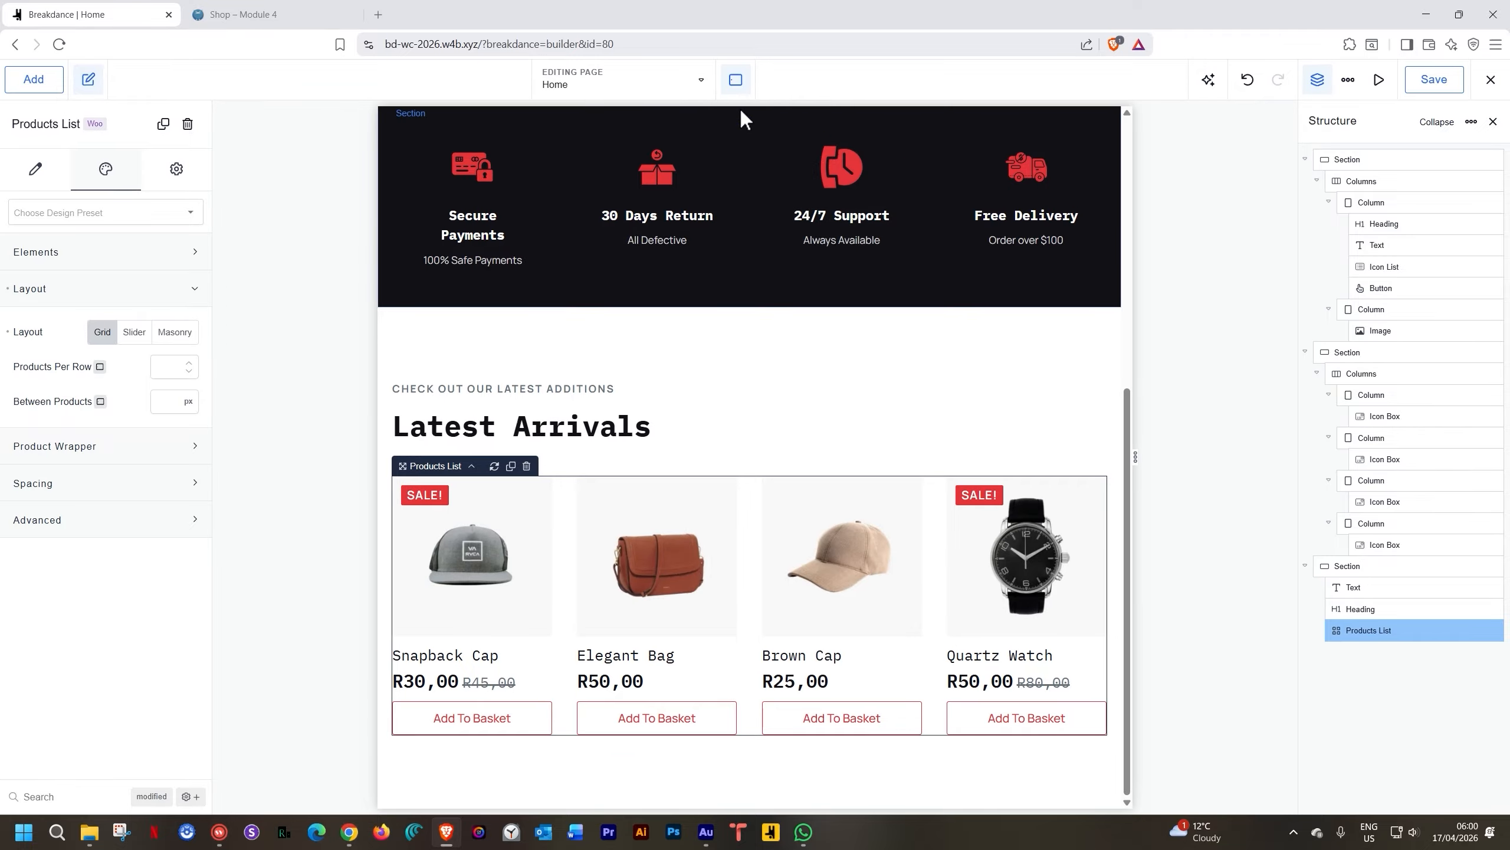
{"action": "left_click", "coordinate": [738, 80]}
{"action": "left_click", "coordinate": [752, 213]}
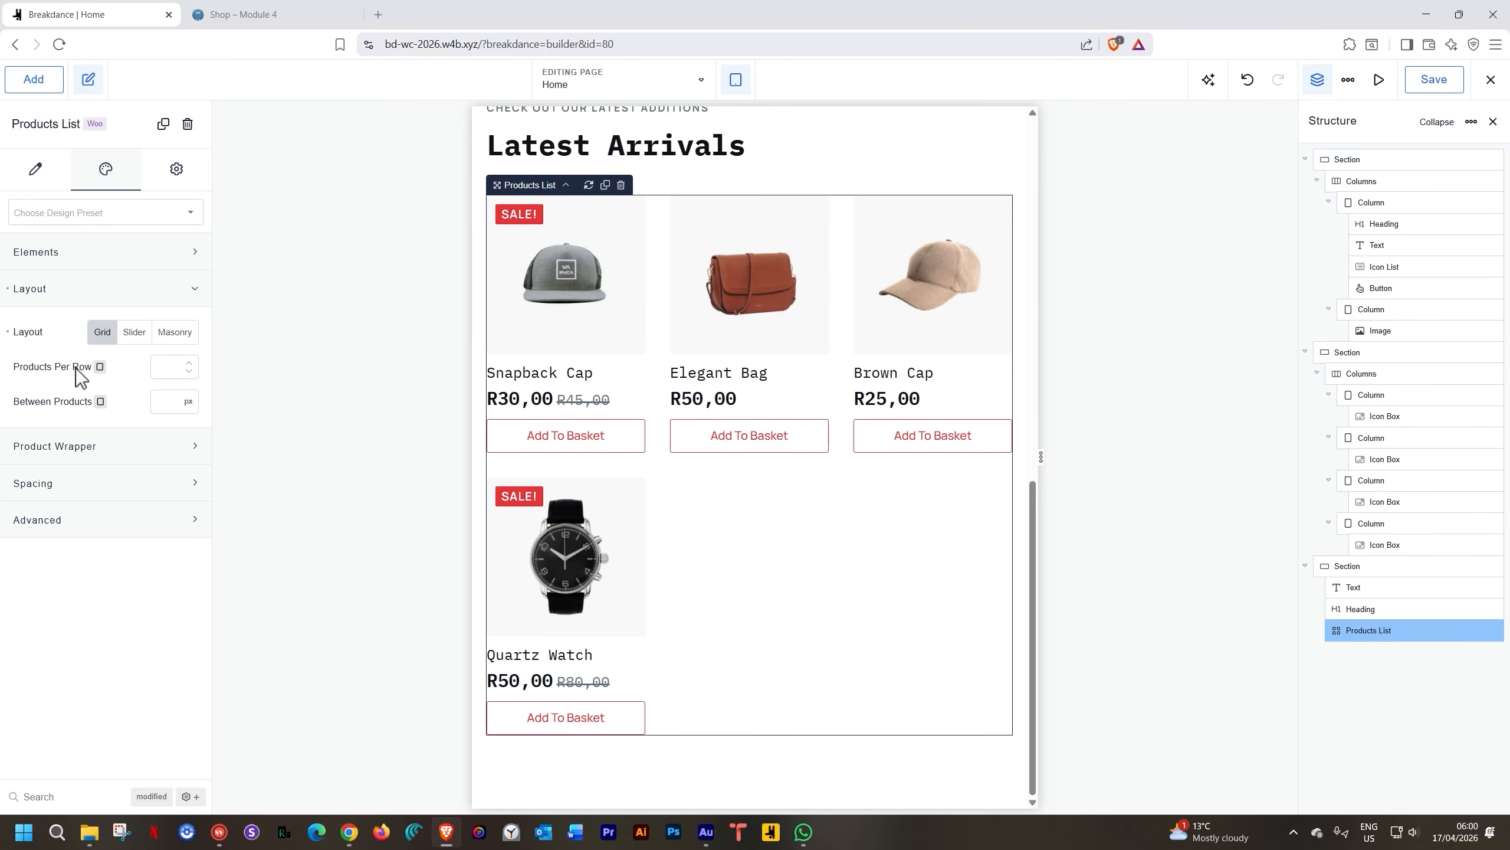
{"action": "left_click", "coordinate": [162, 365]}
{"action": "type", "text": "2"}
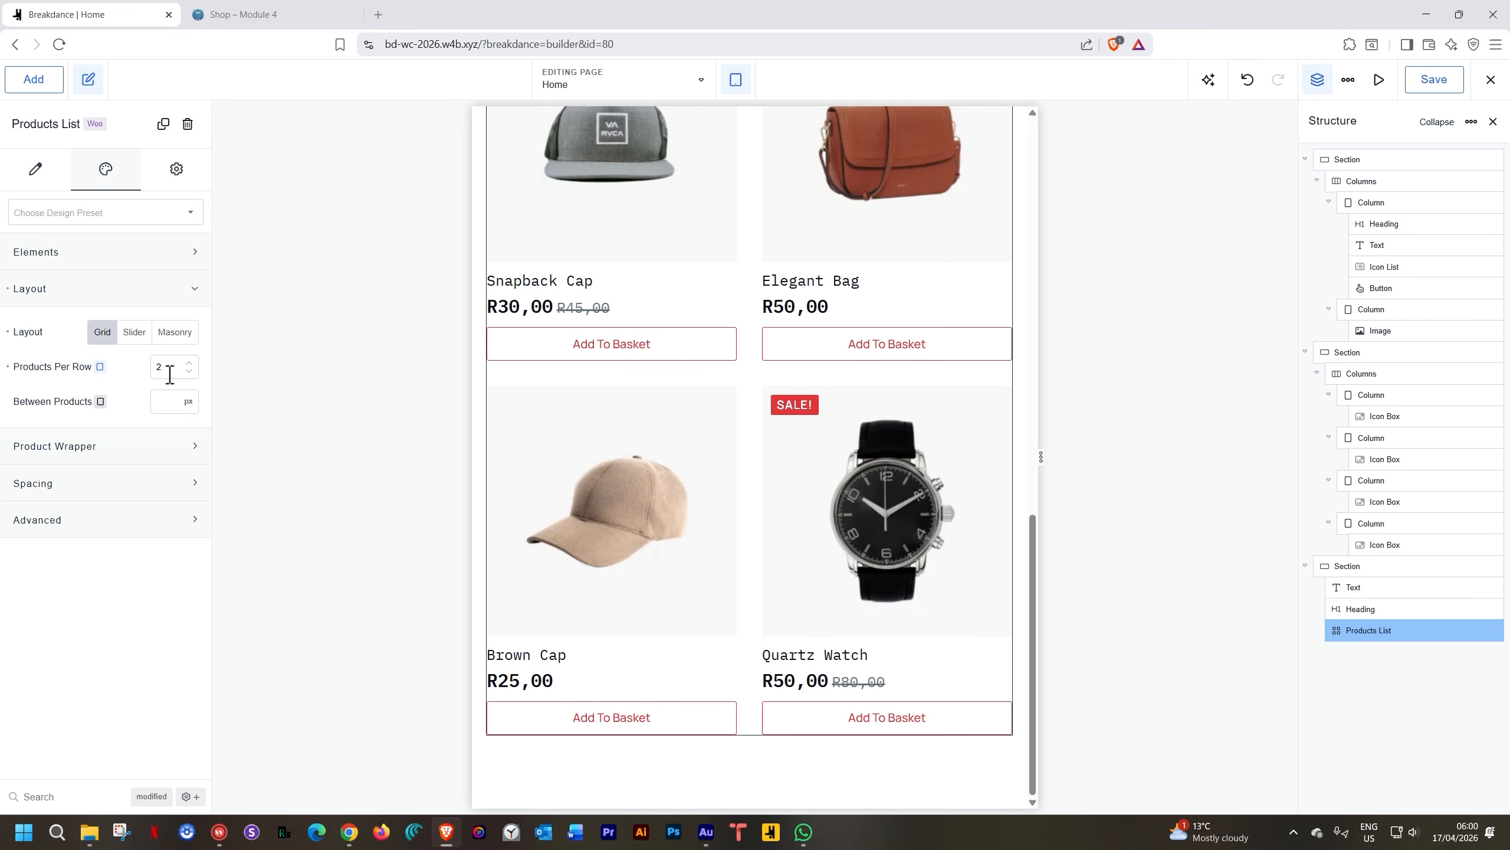
{"action": "type", "text": "4"}
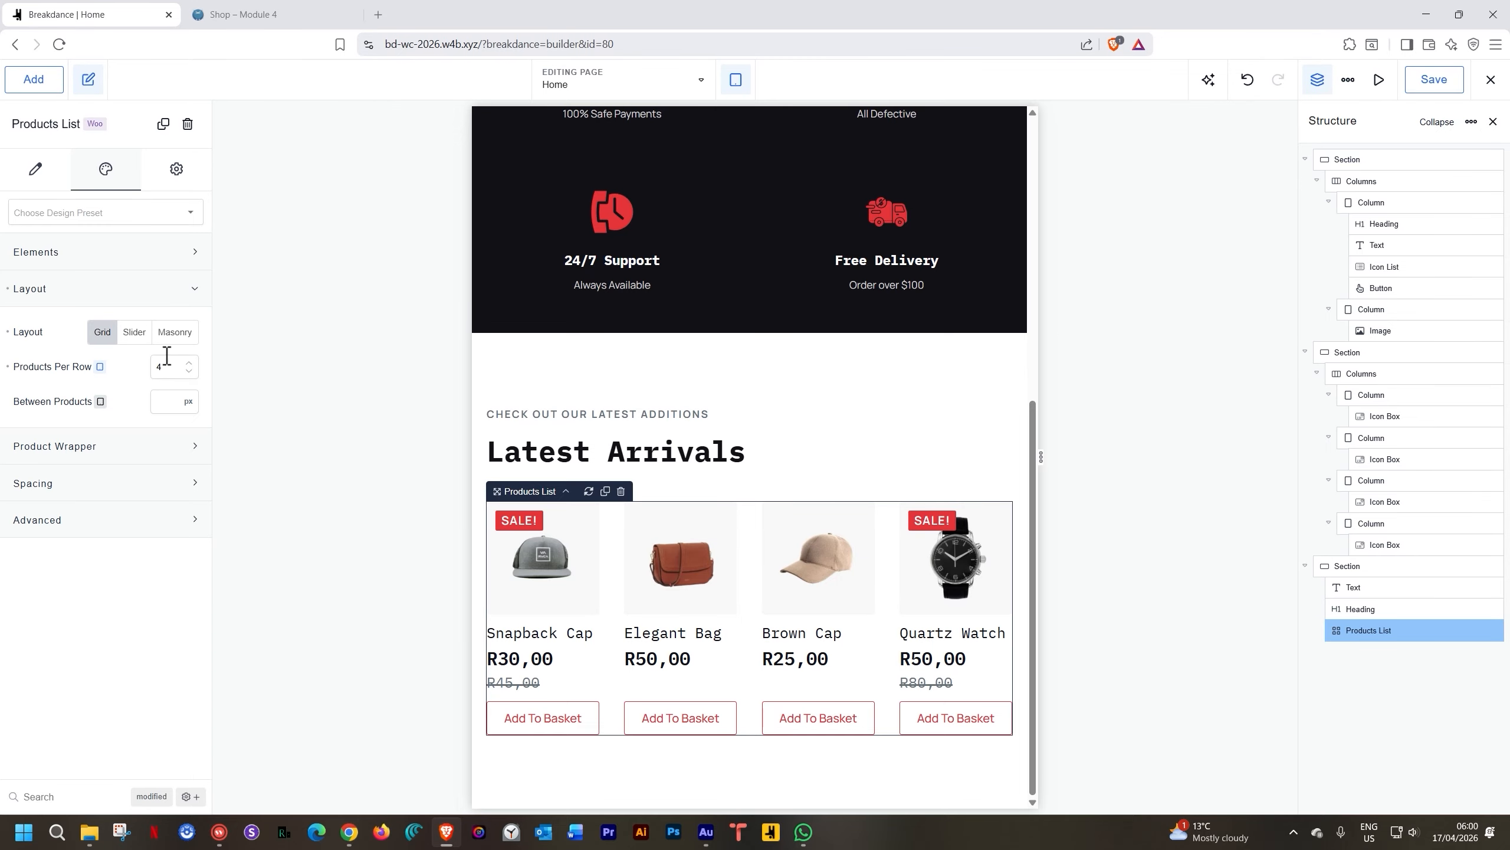
Set Products Per Row to 2 at phone landscape width
{"action": "left_click", "coordinate": [737, 83]}
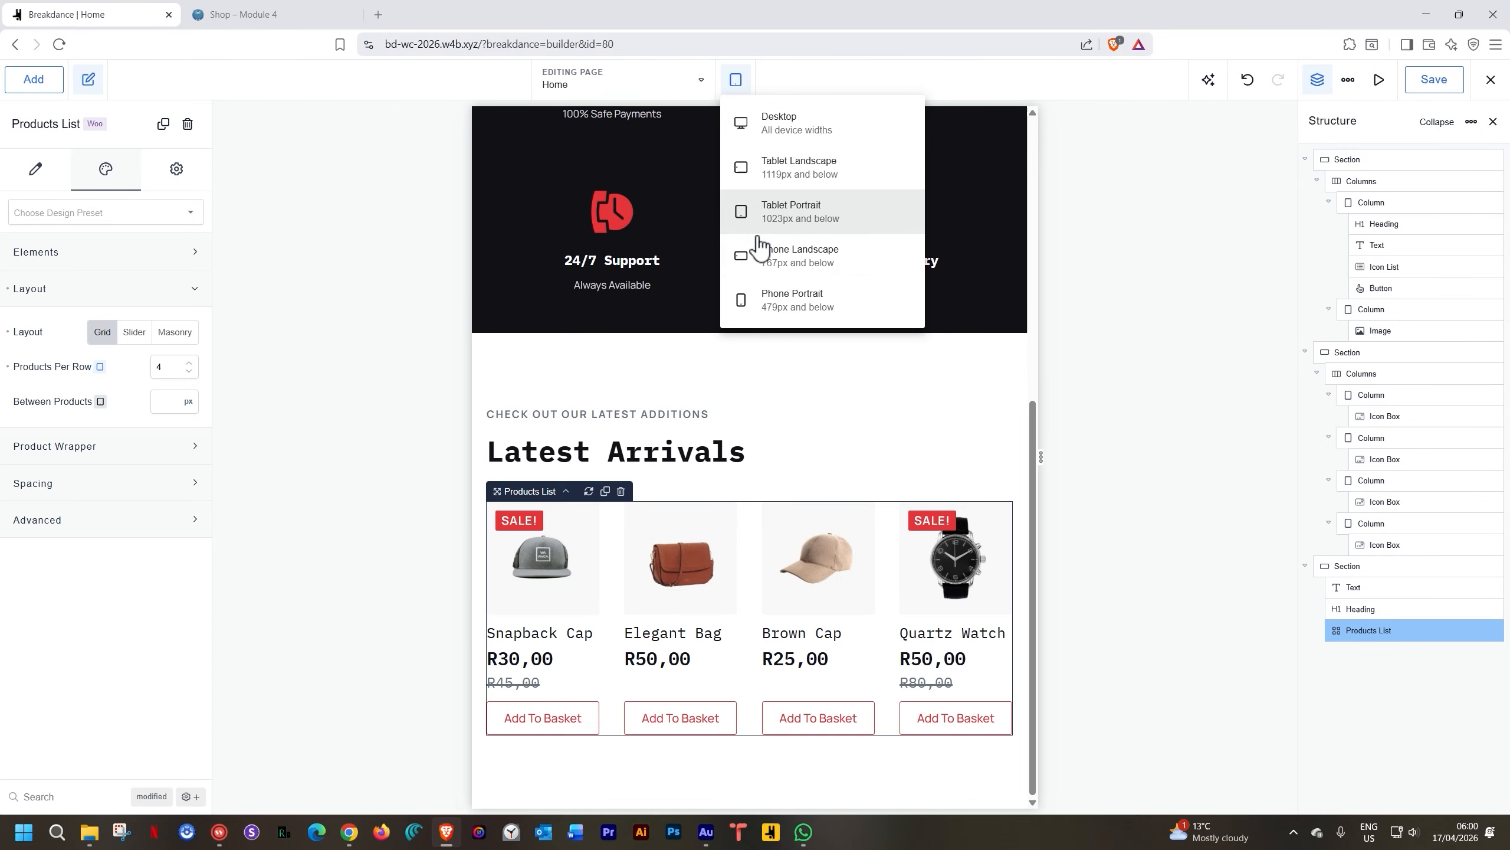
{"action": "left_click", "coordinate": [758, 262]}
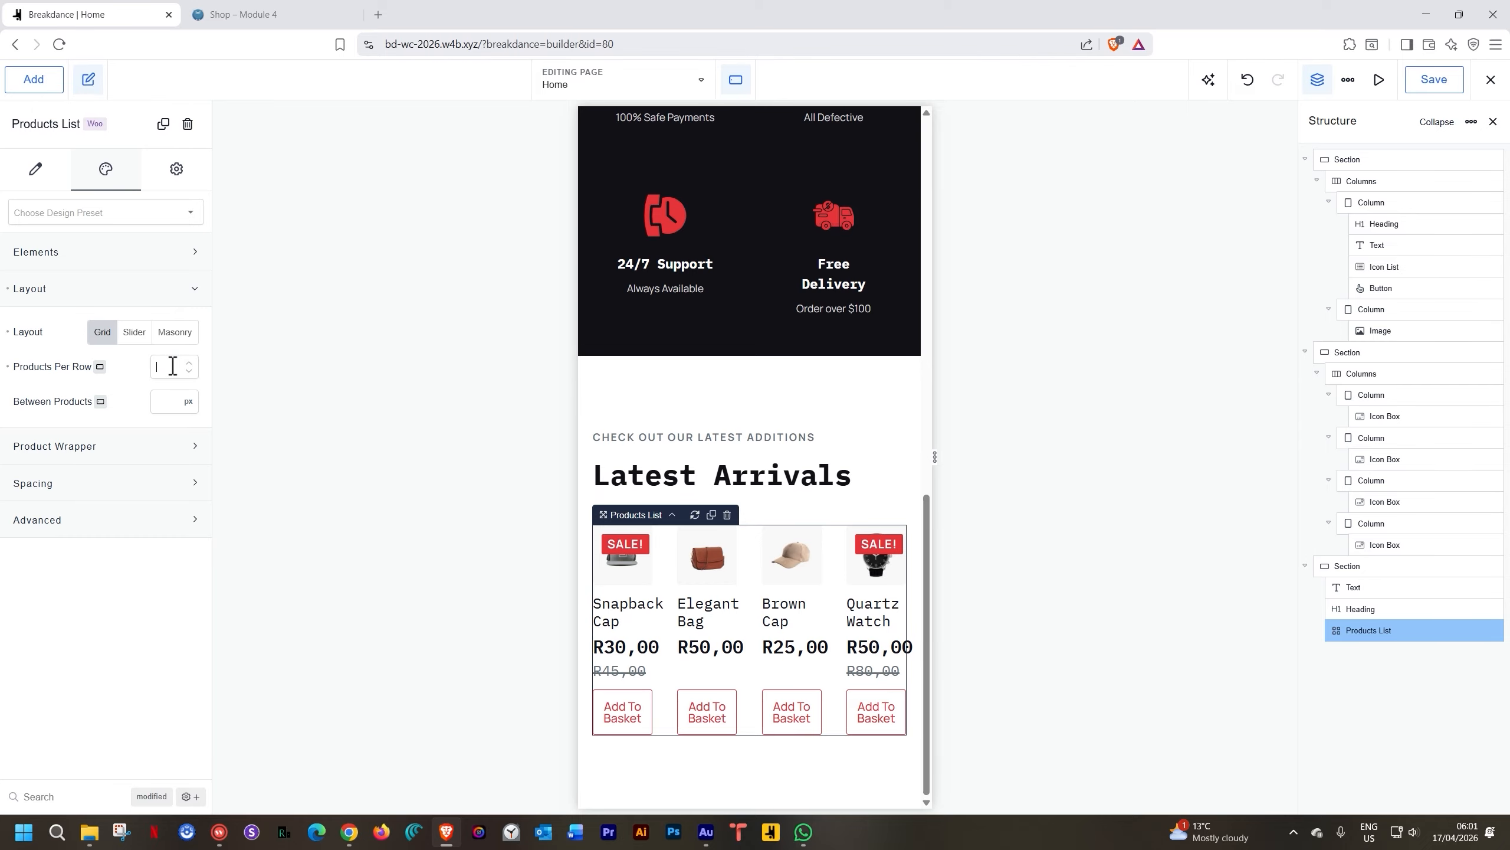
{"action": "type", "text": "2"}
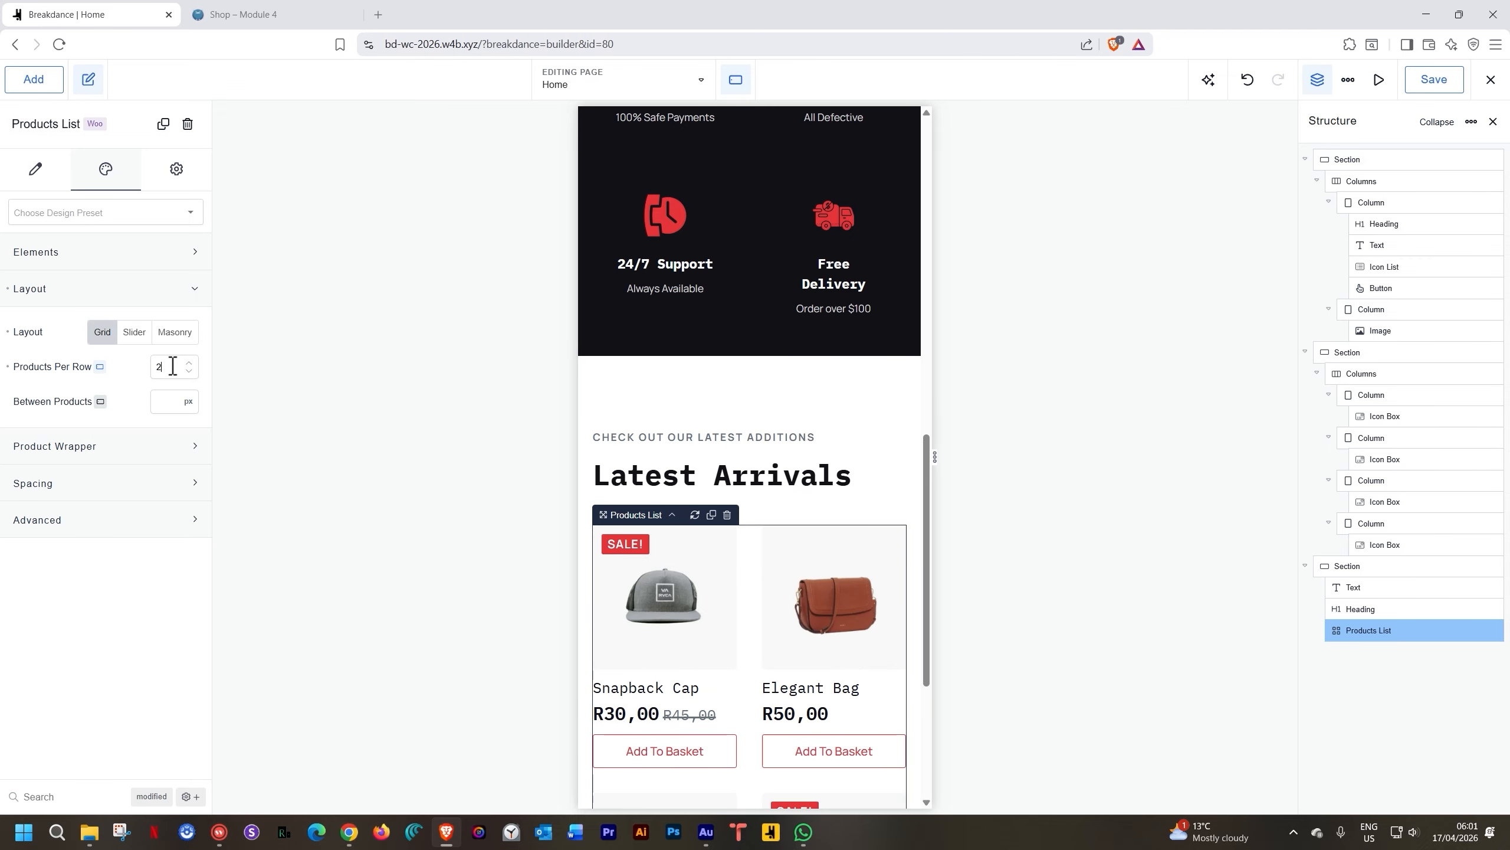
{"action": "scroll", "coordinate": [624, 297], "scroll_direction": "down", "scroll_amount": 3}
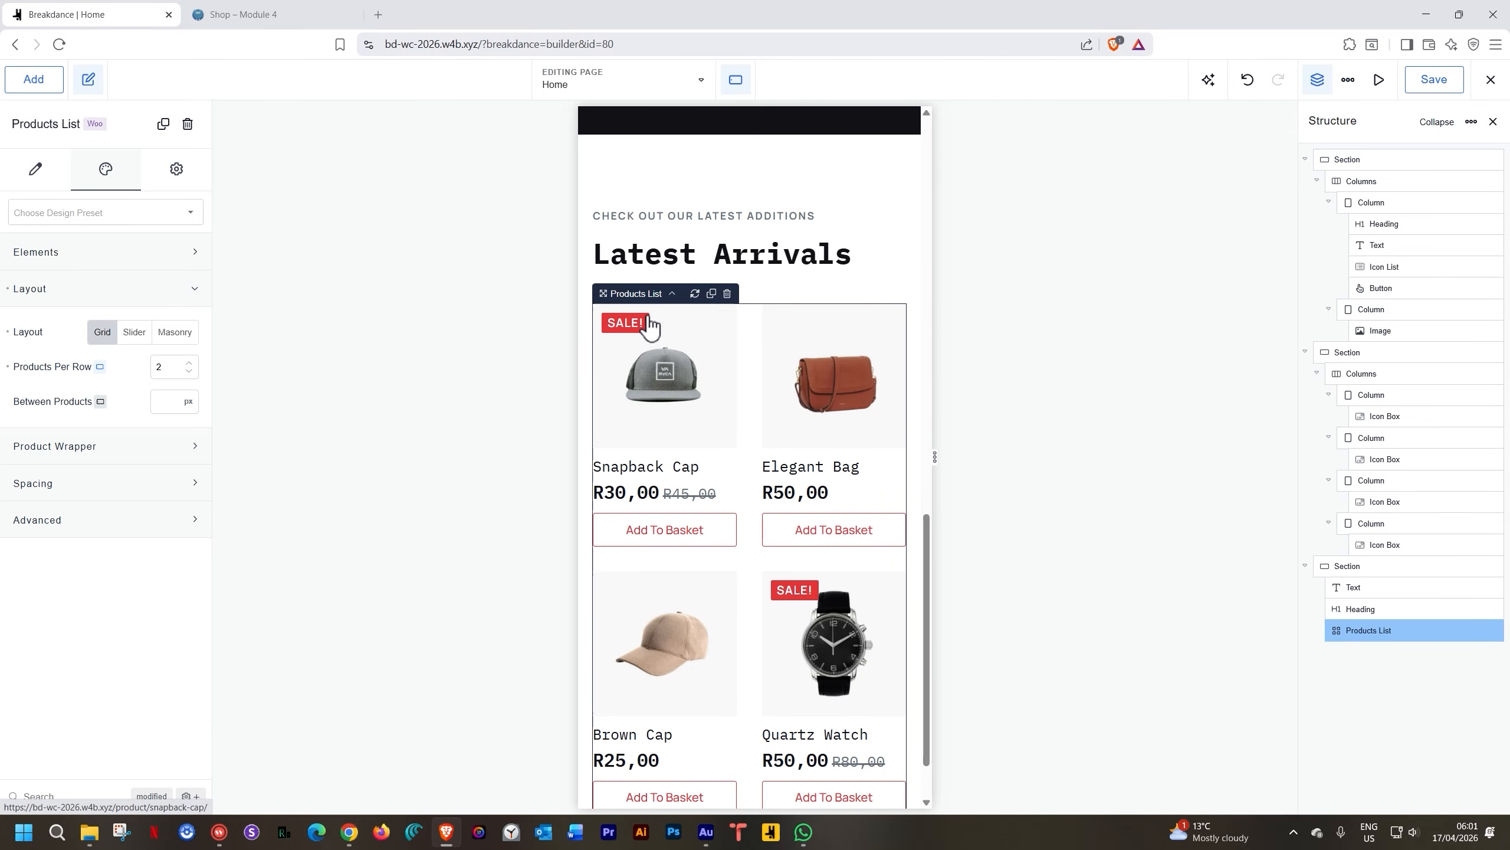
At phone portrait width, change Products Per Row from 1 to 2
{"action": "left_click", "coordinate": [735, 83]}
{"action": "left_click", "coordinate": [765, 300]}
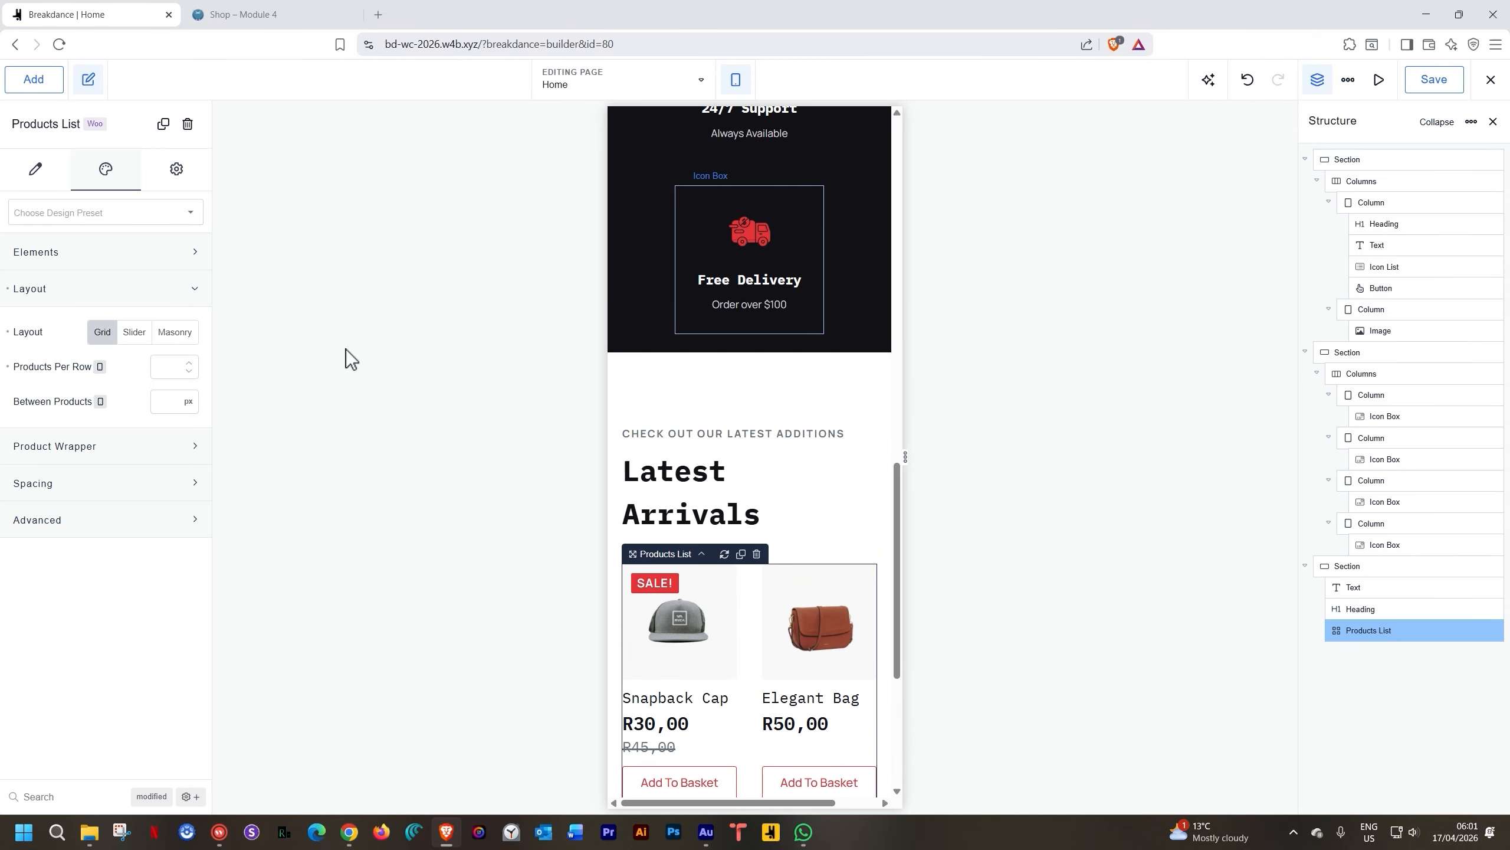
{"action": "scroll", "coordinate": [787, 386], "scroll_direction": "down", "scroll_amount": 5}
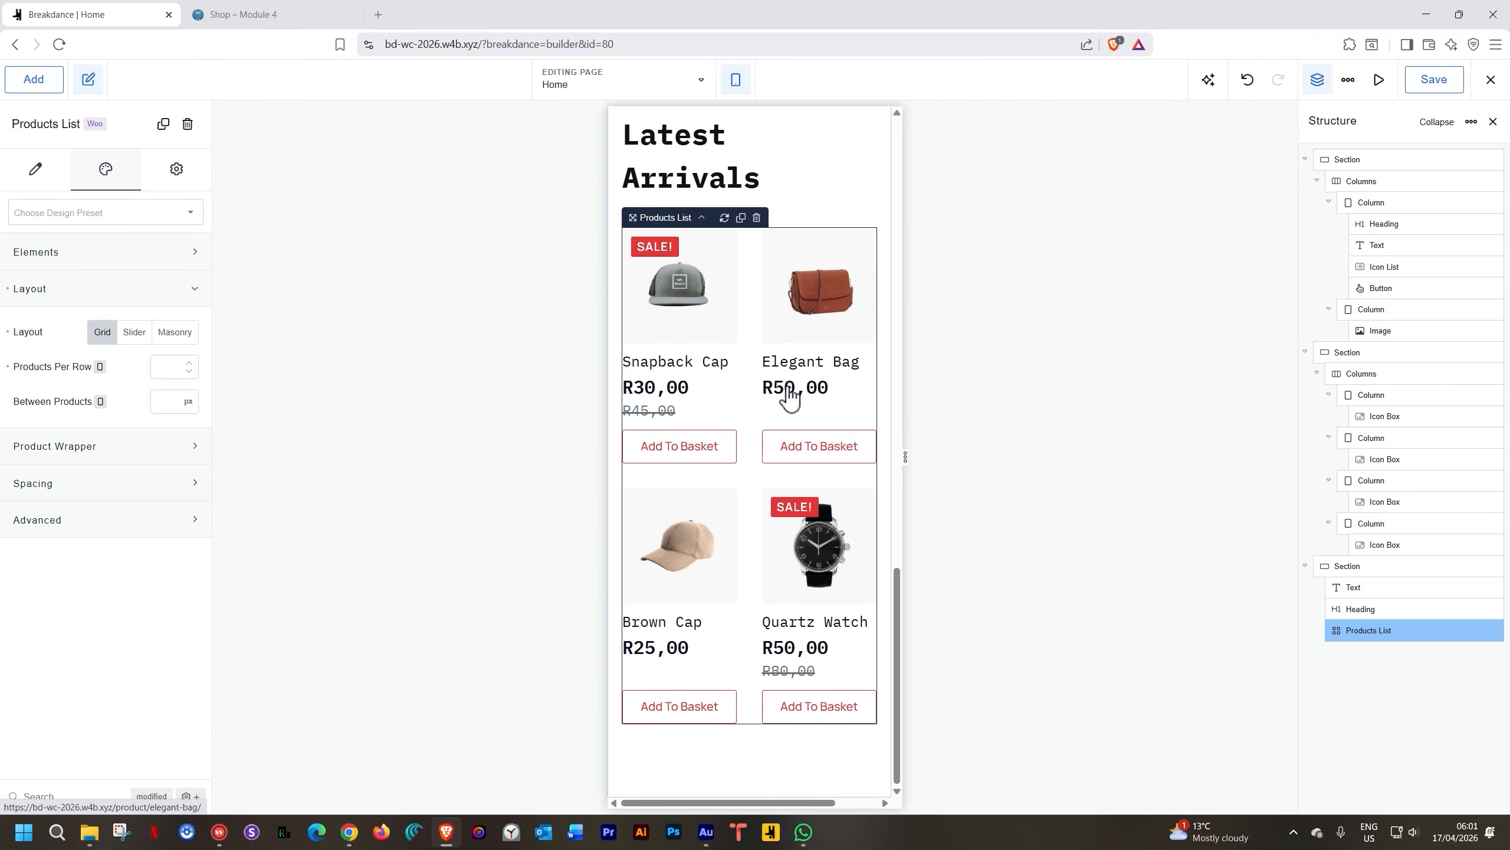
{"action": "left_click", "coordinate": [179, 363]}
{"action": "type", "text": "1"}
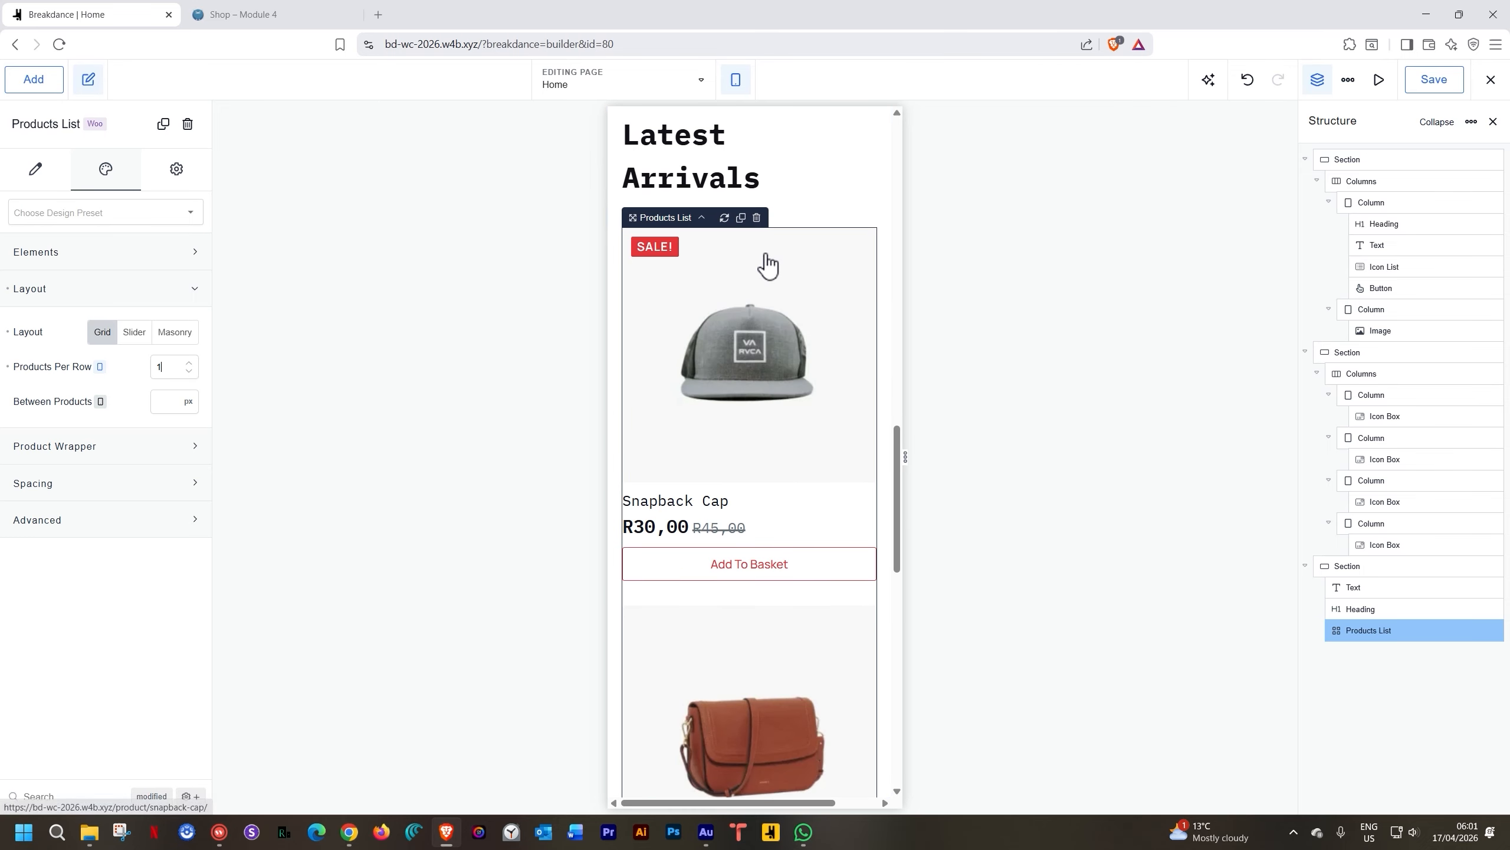
{"action": "scroll", "coordinate": [764, 265], "scroll_direction": "down", "scroll_amount": 5}
{"action": "scroll", "coordinate": [765, 261], "scroll_direction": "down", "scroll_amount": 10}
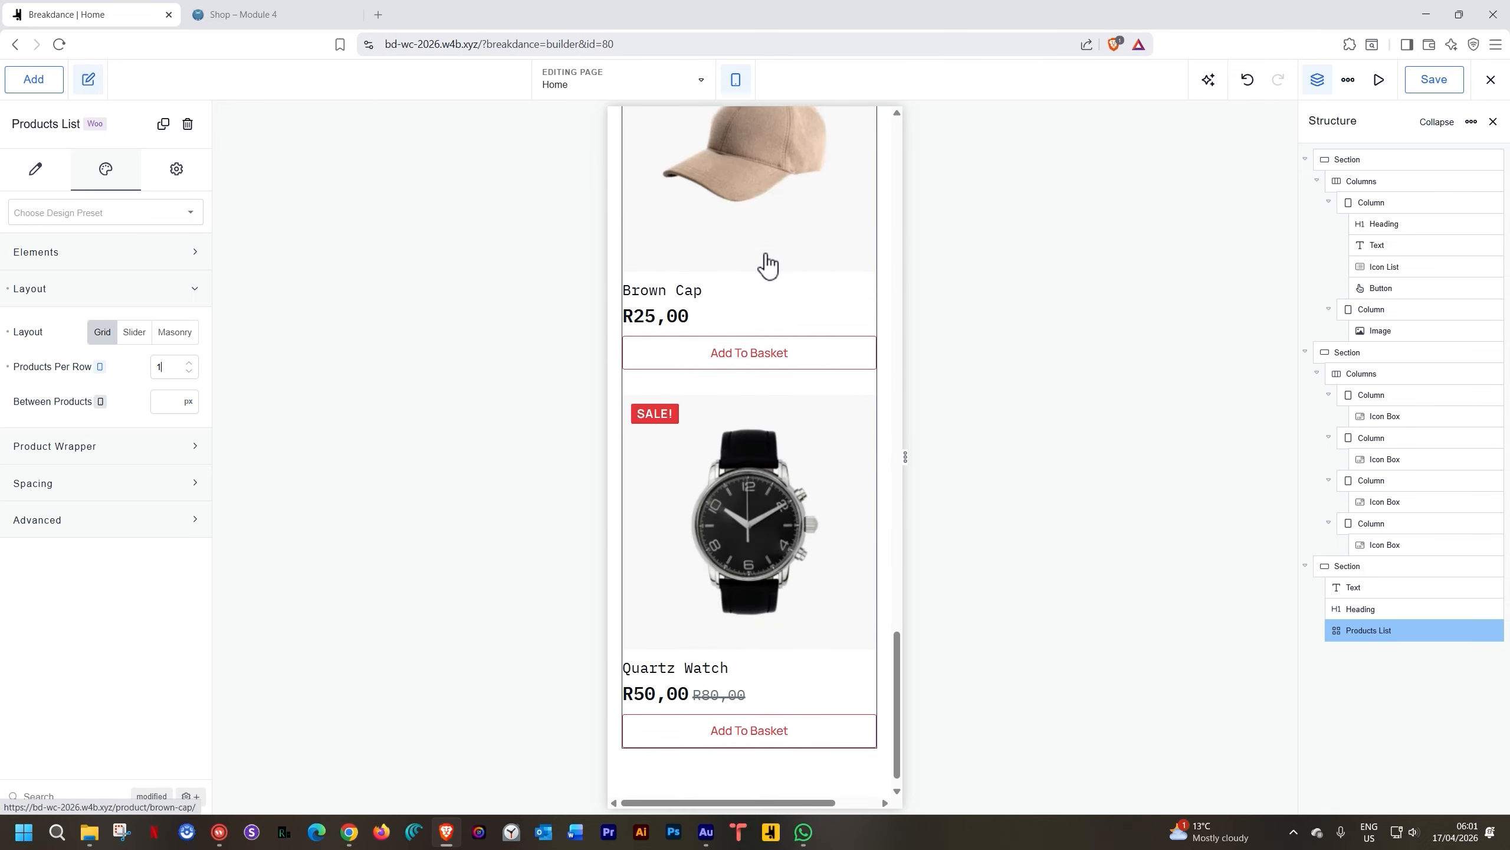
{"action": "scroll", "coordinate": [765, 261], "scroll_direction": "up", "scroll_amount": 5}
{"action": "left_click_drag", "start_coordinate": [168, 364], "coordinate": [136, 364]}
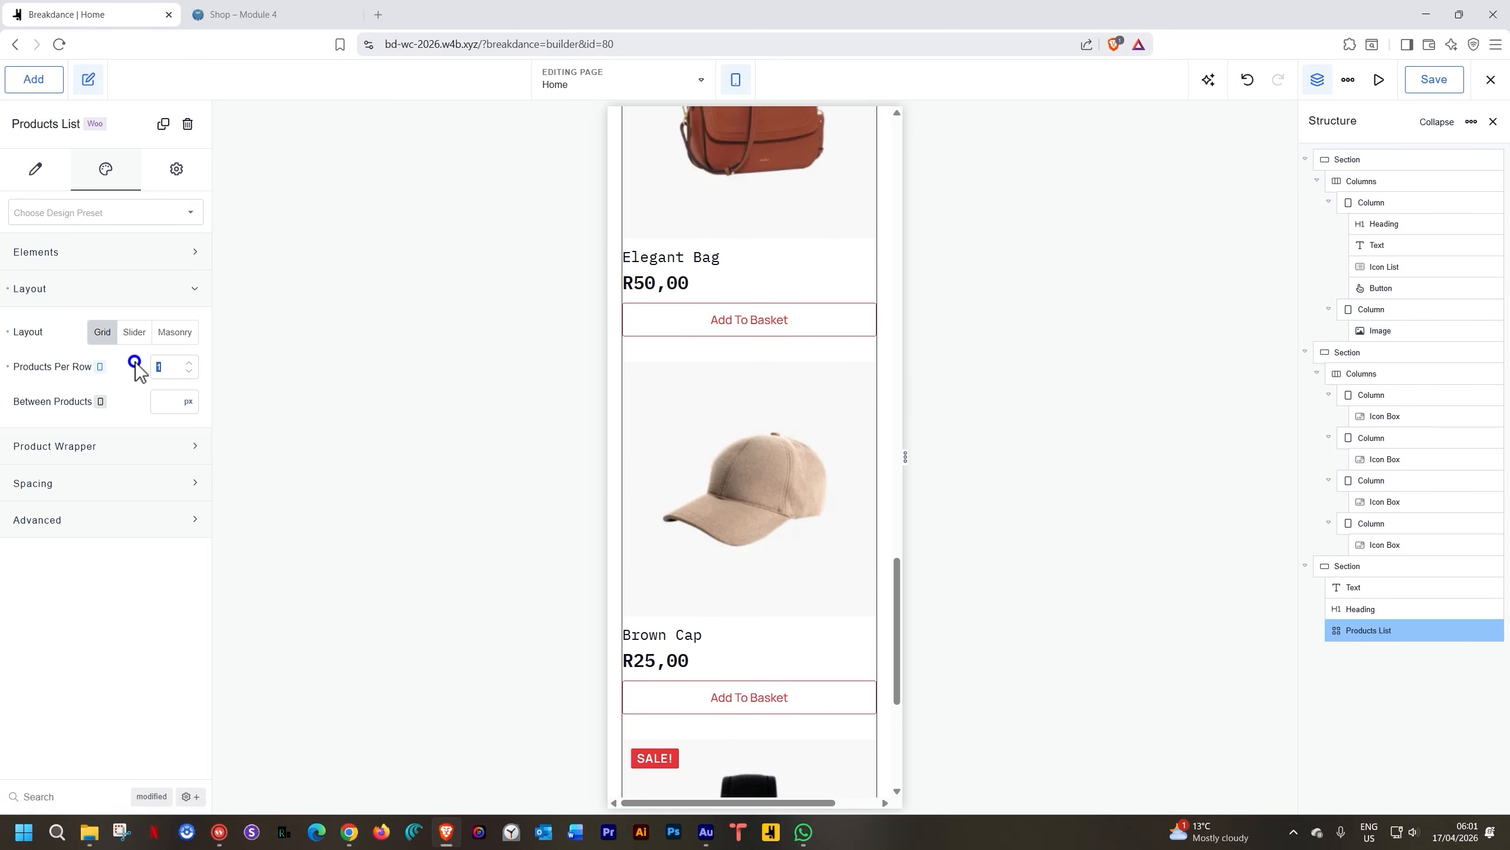
{"action": "type", "text": "2"}
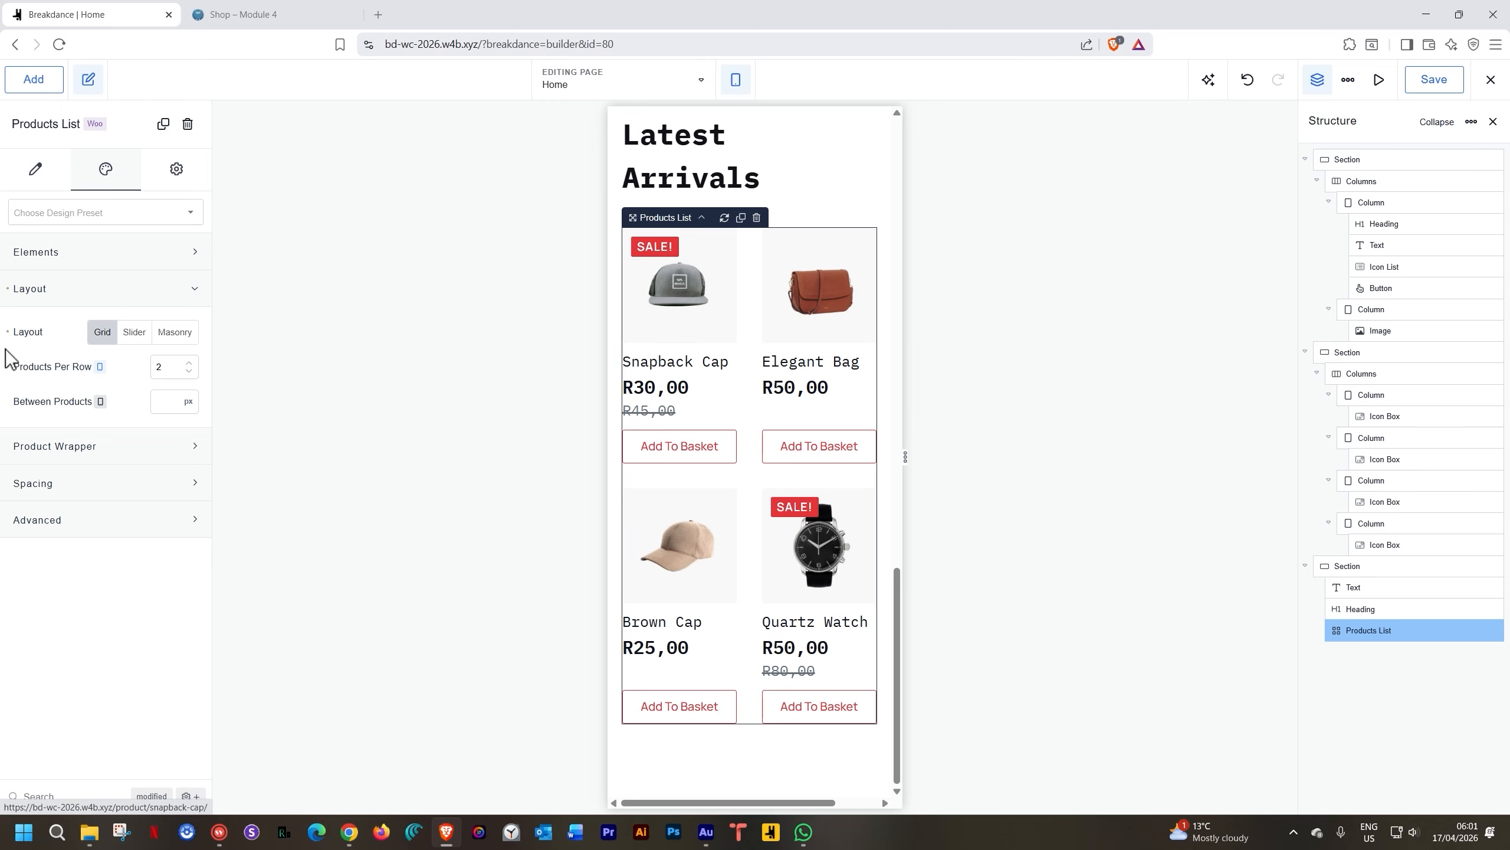
{"action": "left_click", "coordinate": [736, 79]}
Switch the editor preview back to Desktop width
{"action": "left_click", "coordinate": [749, 126]}
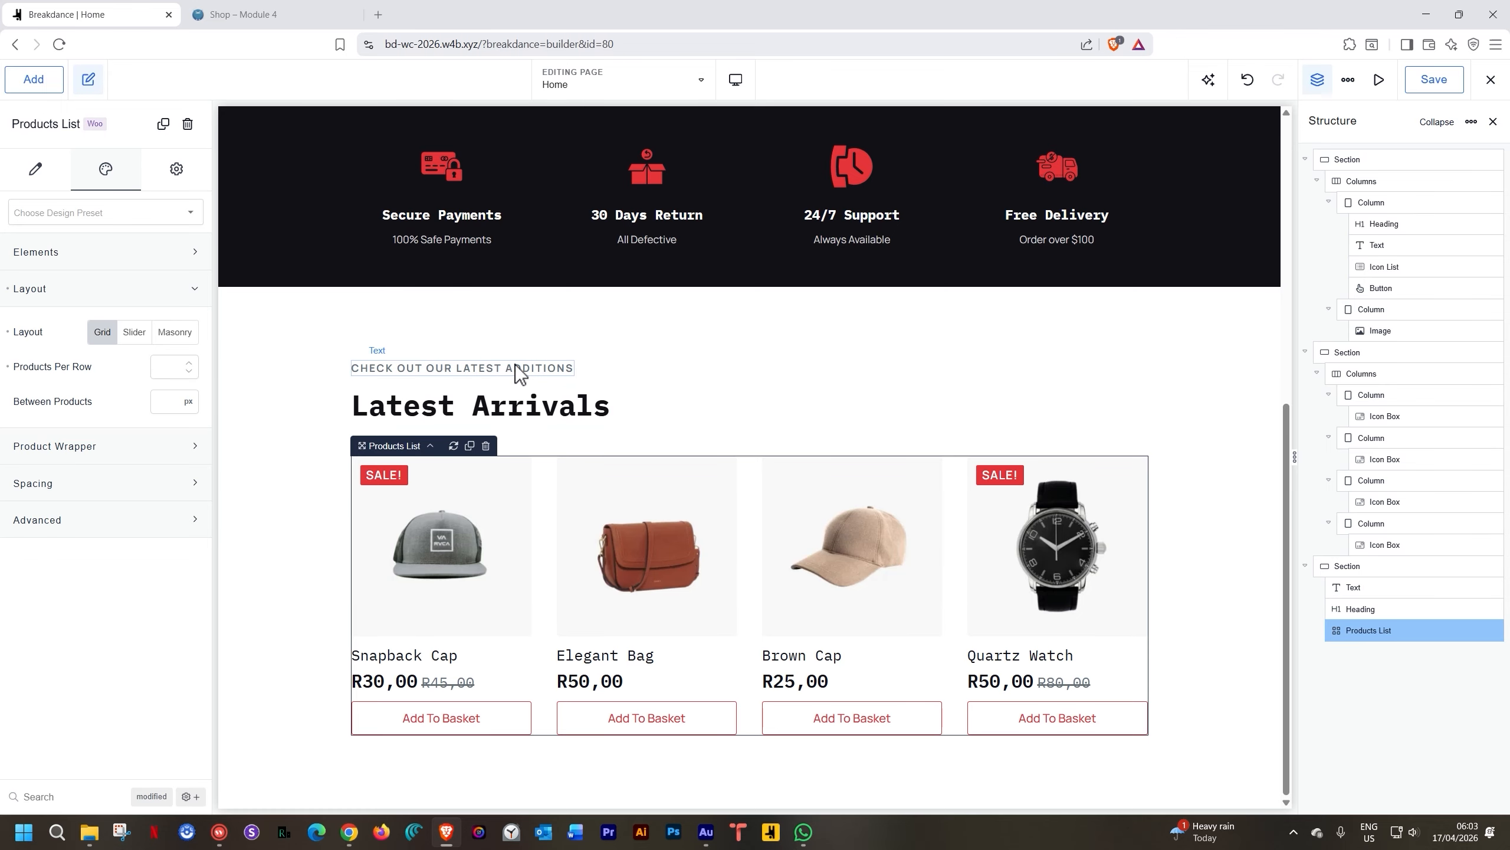
Add a two-column row above Latest Arrivals and move the tagline and heading into column one
{"action": "left_click", "coordinate": [26, 84]}
{"action": "left_click", "coordinate": [31, 181]}
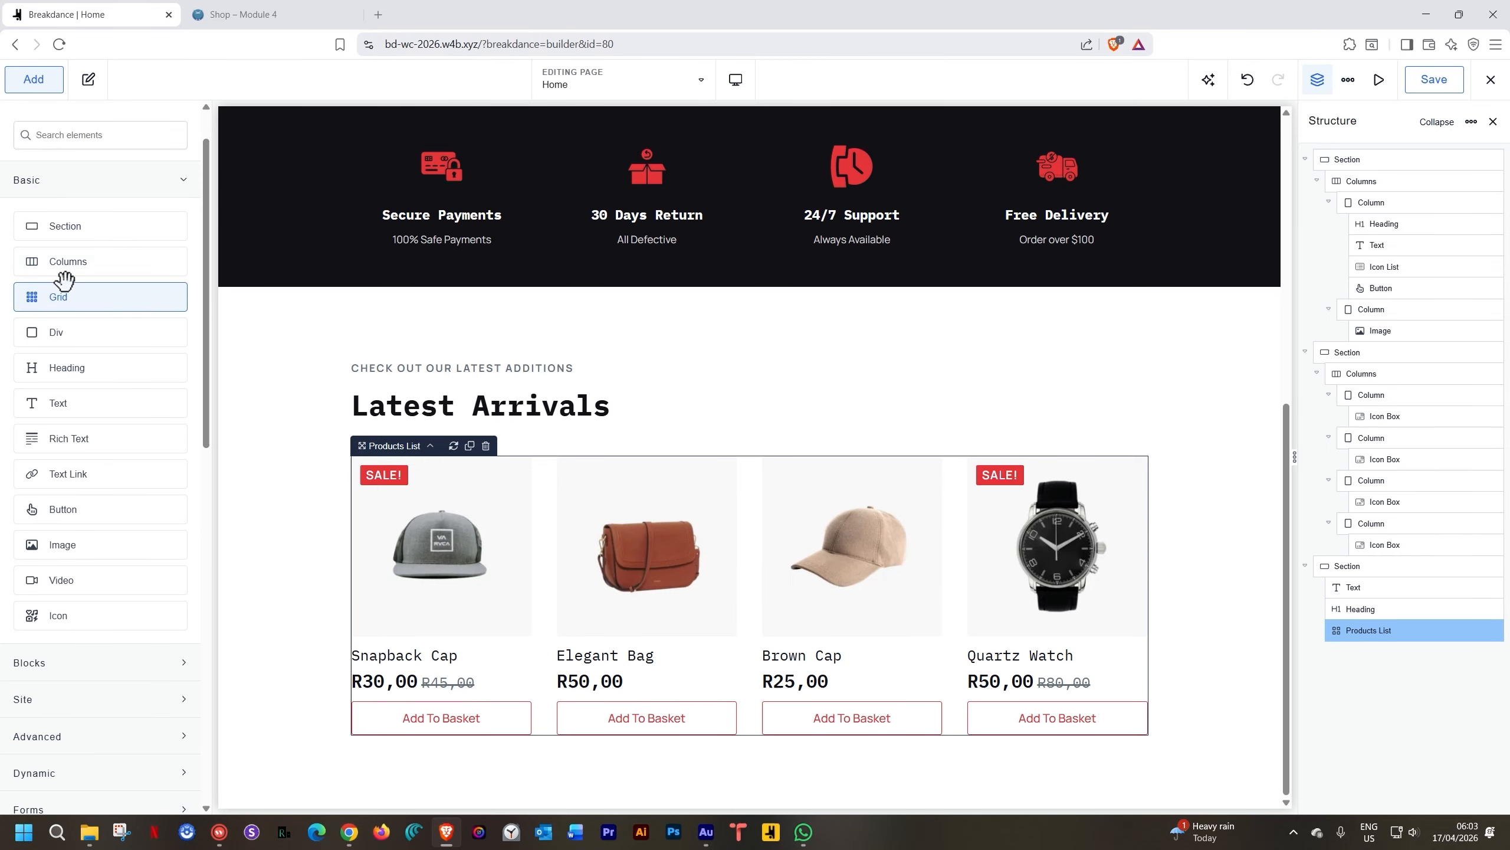
{"action": "left_click_drag", "start_coordinate": [67, 261], "coordinate": [420, 361]}
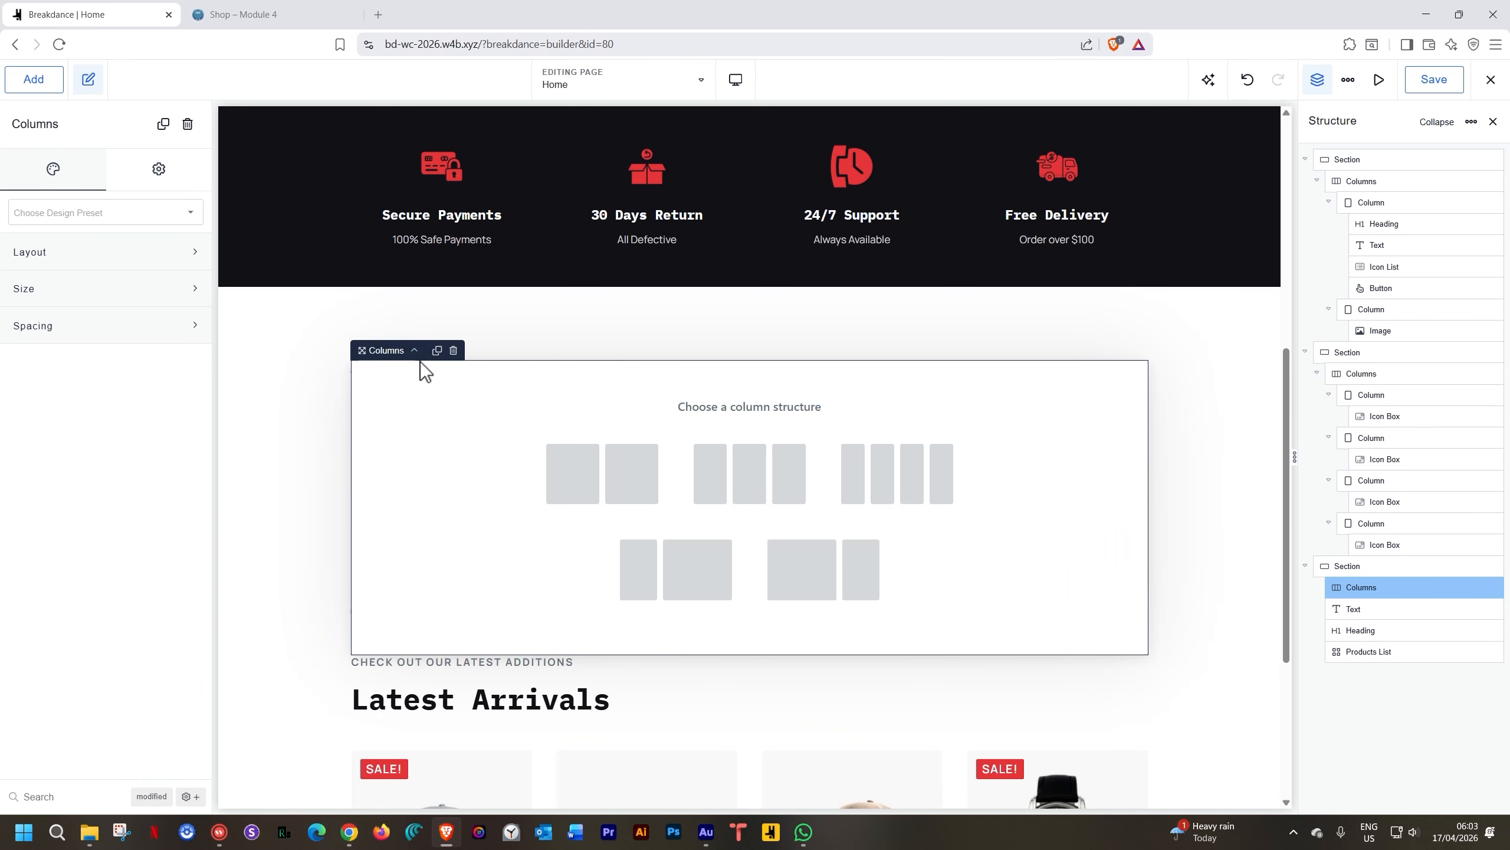
{"action": "left_click", "coordinate": [643, 476]}
{"action": "left_click_drag", "start_coordinate": [498, 517], "coordinate": [544, 443]}
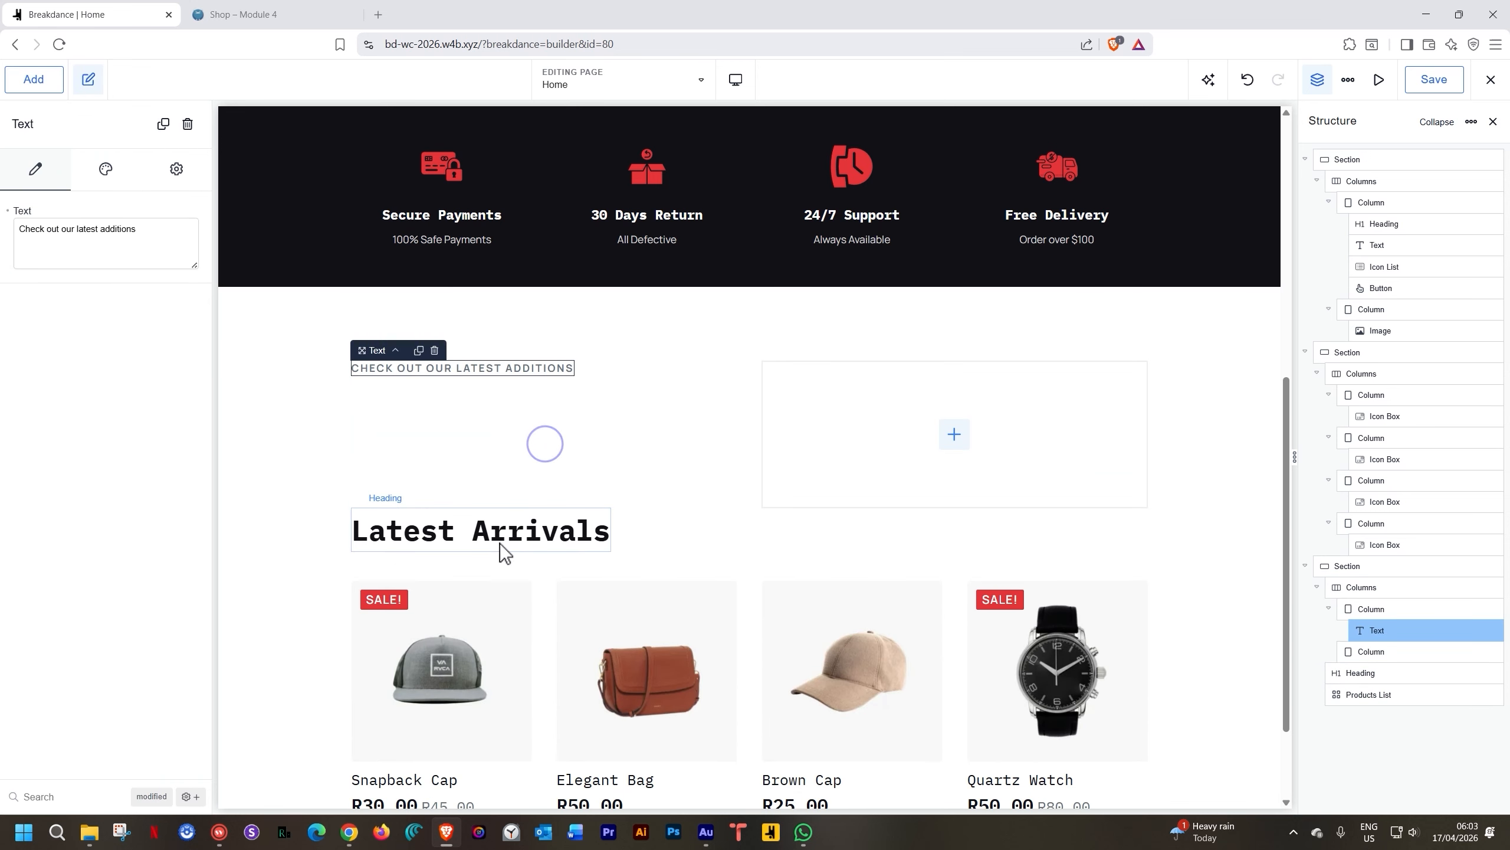
{"action": "left_click_drag", "start_coordinate": [500, 543], "coordinate": [523, 438]}
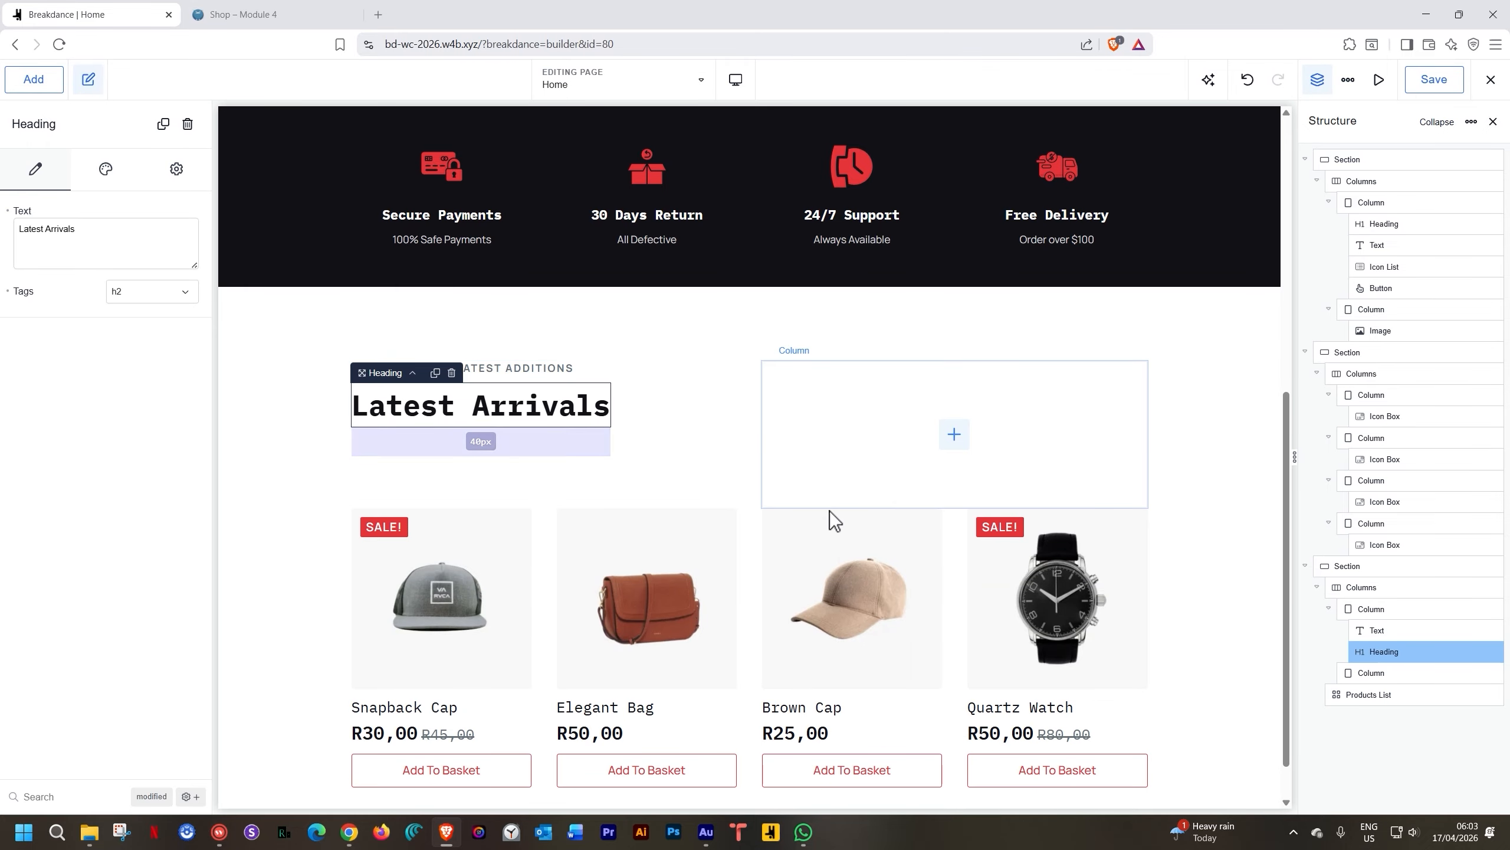
Add a Button to the second column and align it to the right edge
{"action": "left_click", "coordinate": [42, 78]}
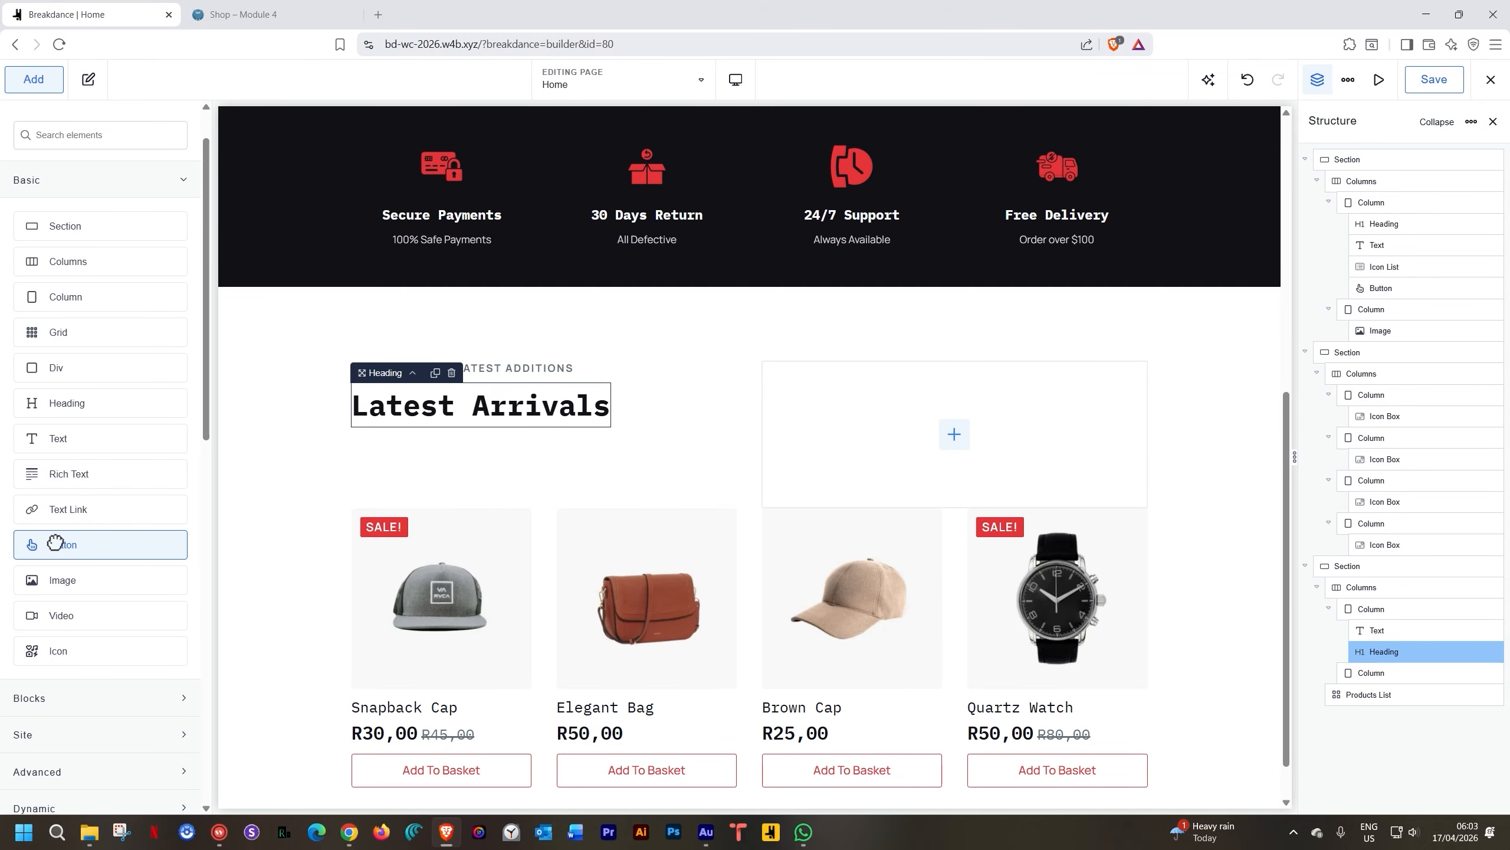
{"action": "left_click_drag", "start_coordinate": [55, 543], "coordinate": [857, 412]}
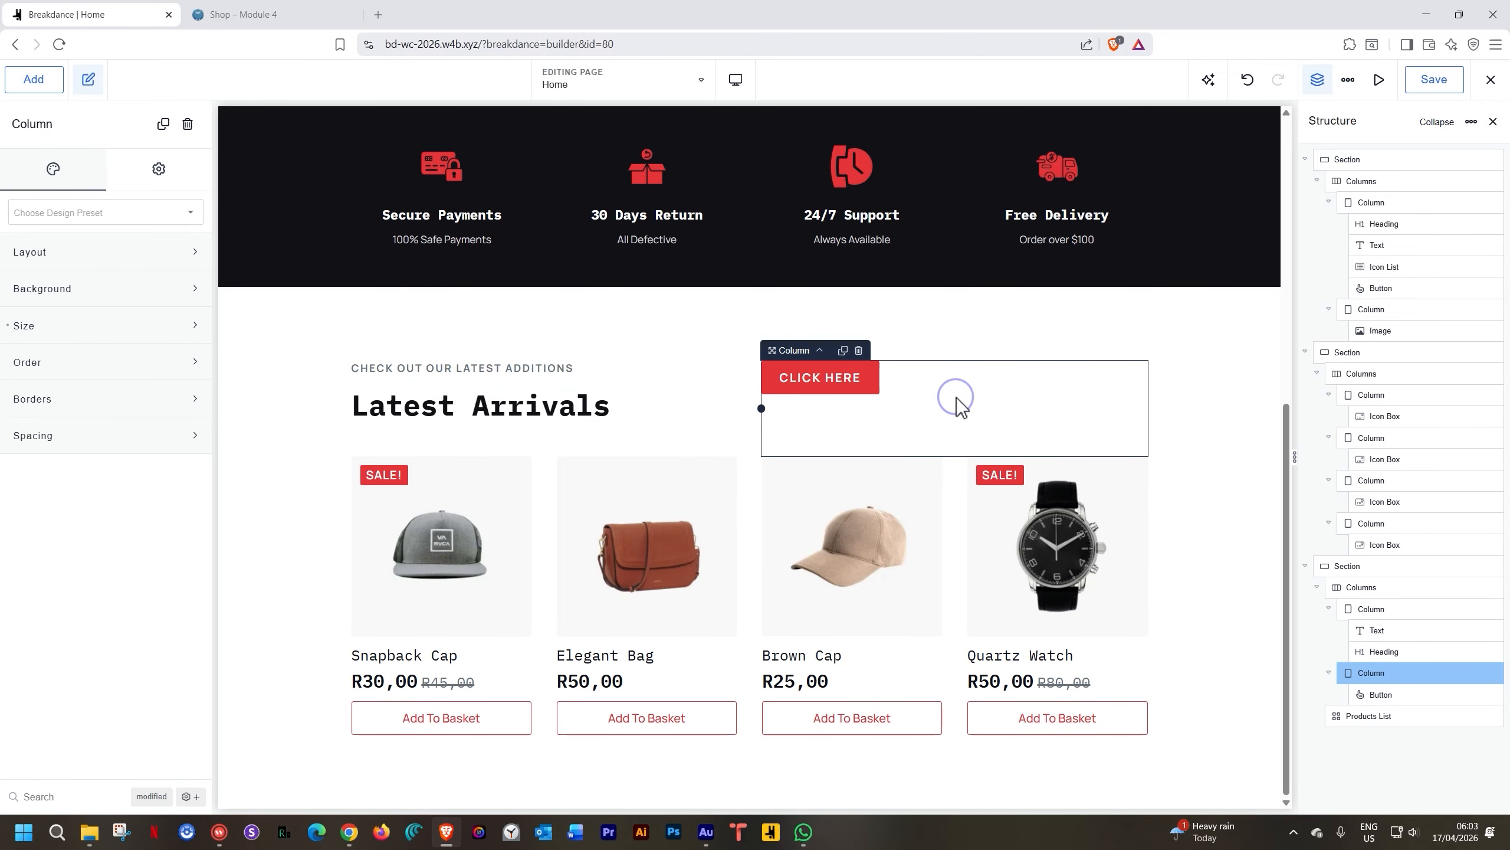
{"action": "left_click", "coordinate": [70, 255]}
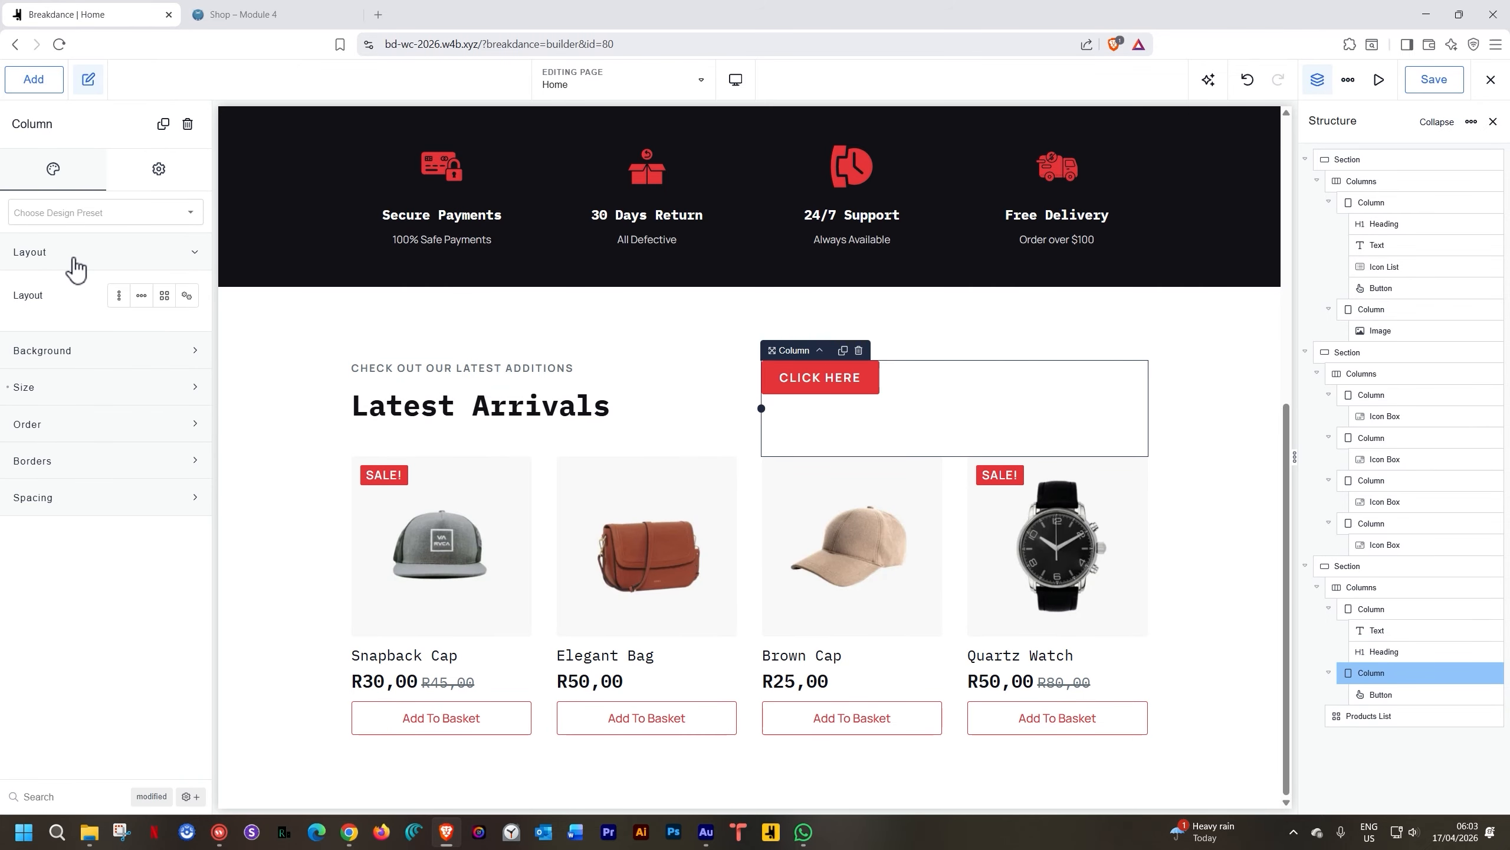
{"action": "left_click", "coordinate": [141, 295]}
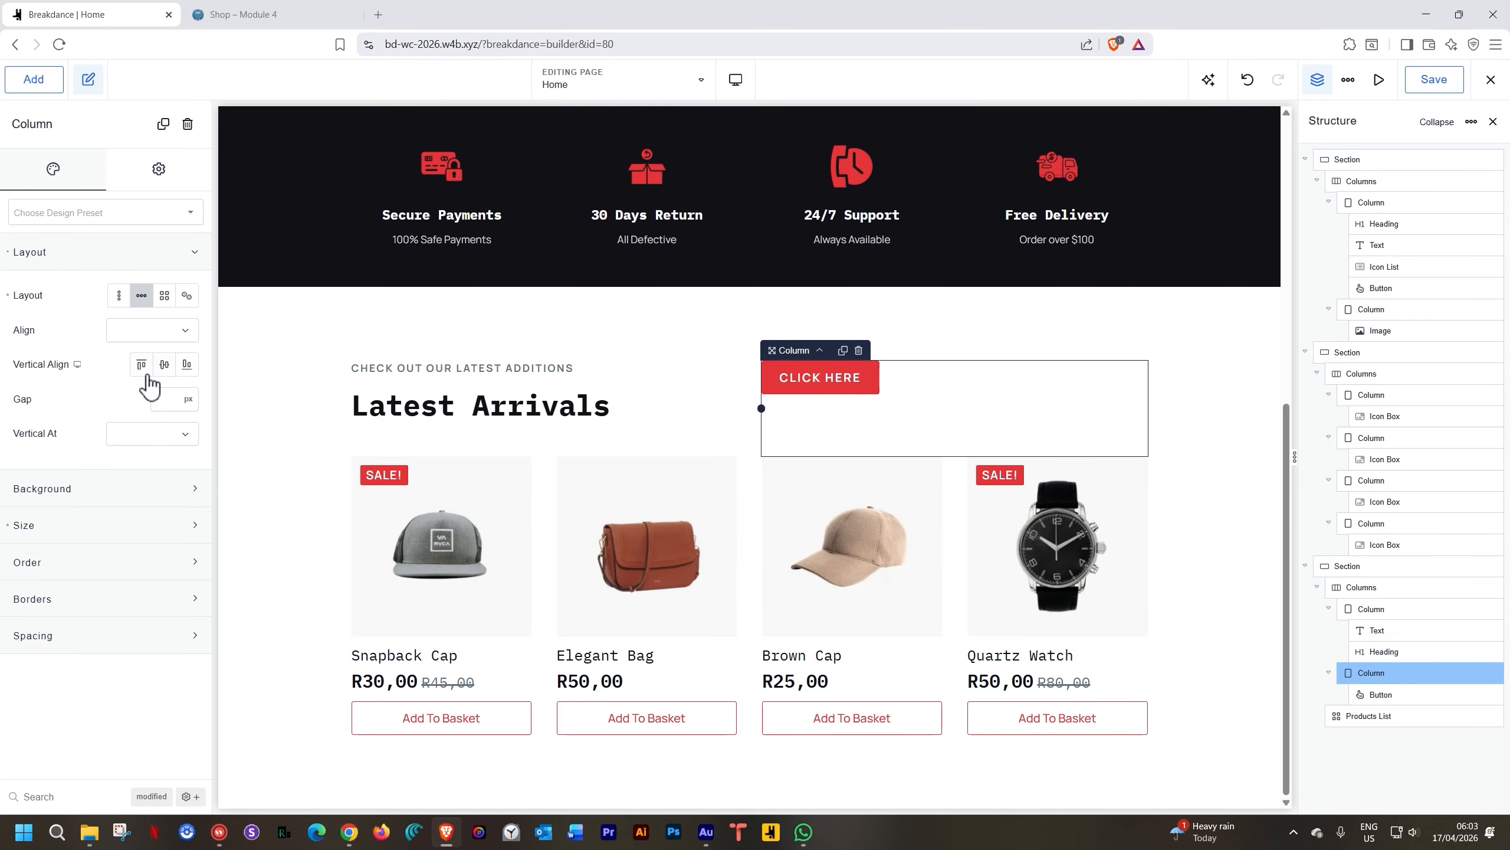
{"action": "left_click", "coordinate": [119, 295]}
{"action": "left_click", "coordinate": [191, 331]}
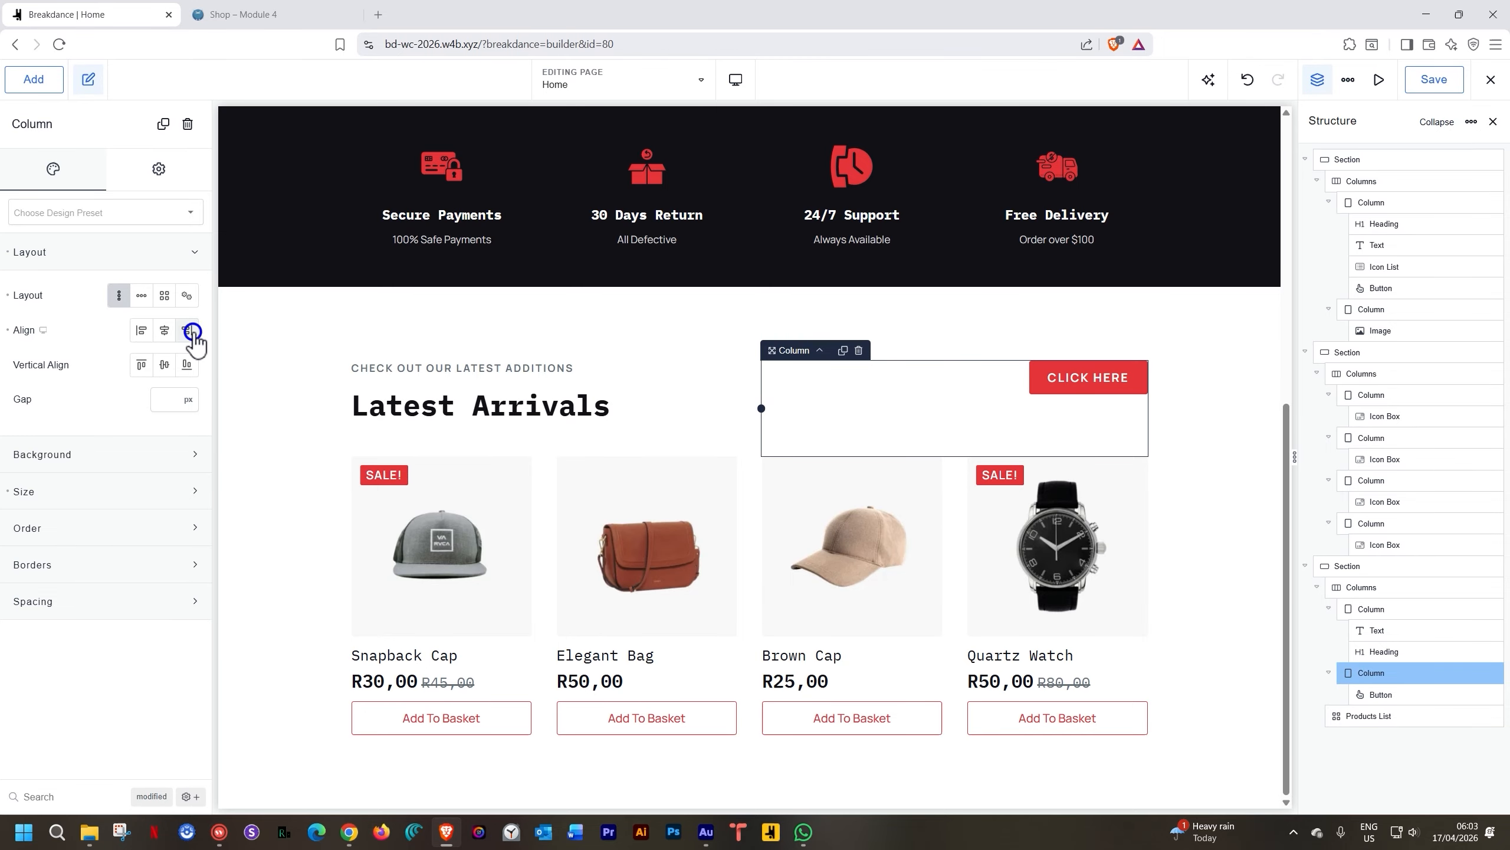
Give the button the Secondary style and start relabelling it 'VIEW ALL PRODUCTS'
{"action": "left_click", "coordinate": [1070, 385]}
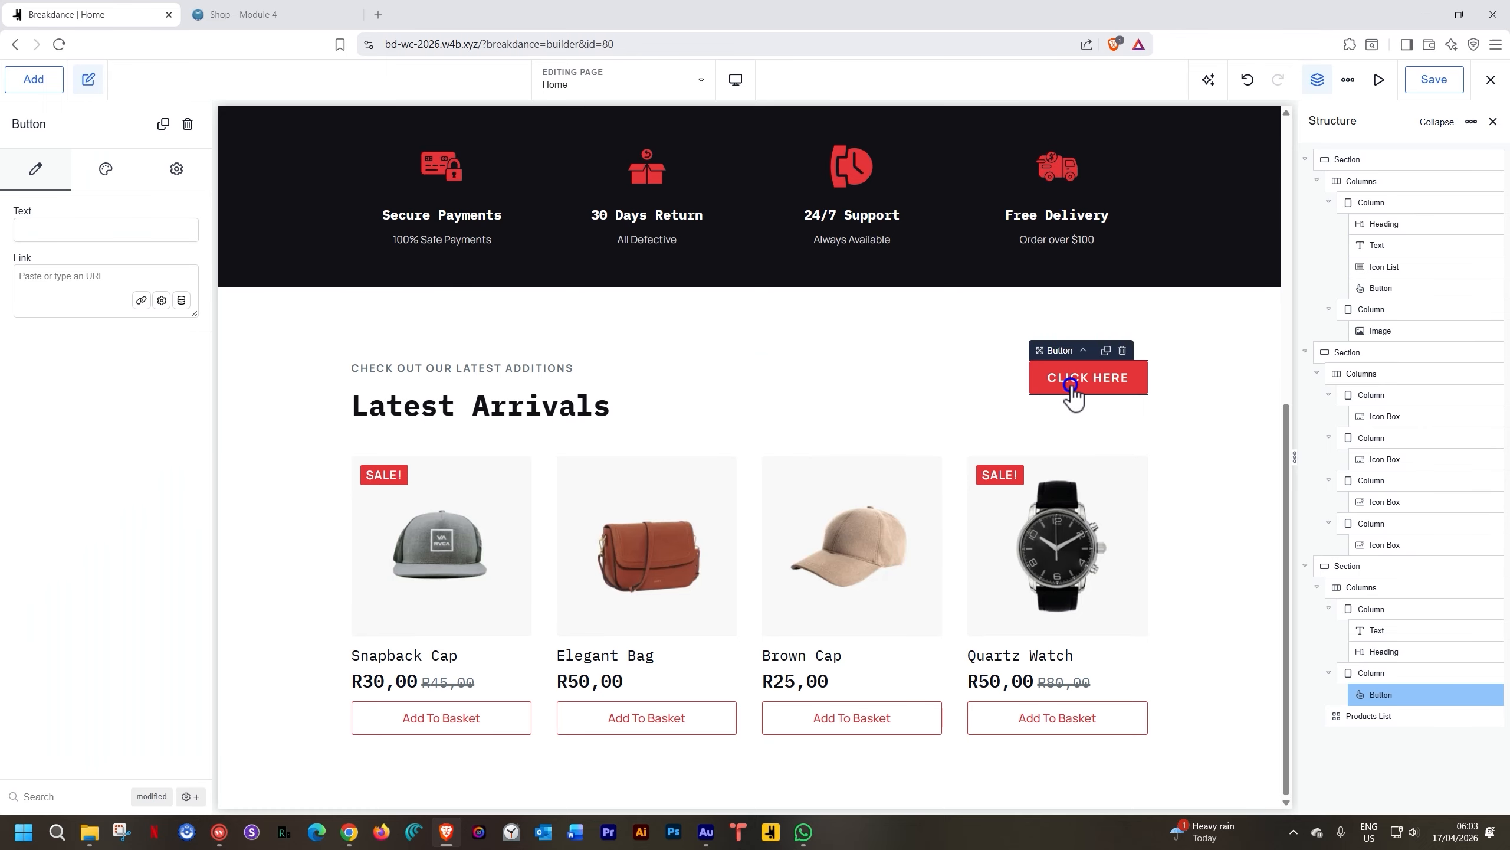
{"action": "left_click", "coordinate": [104, 185]}
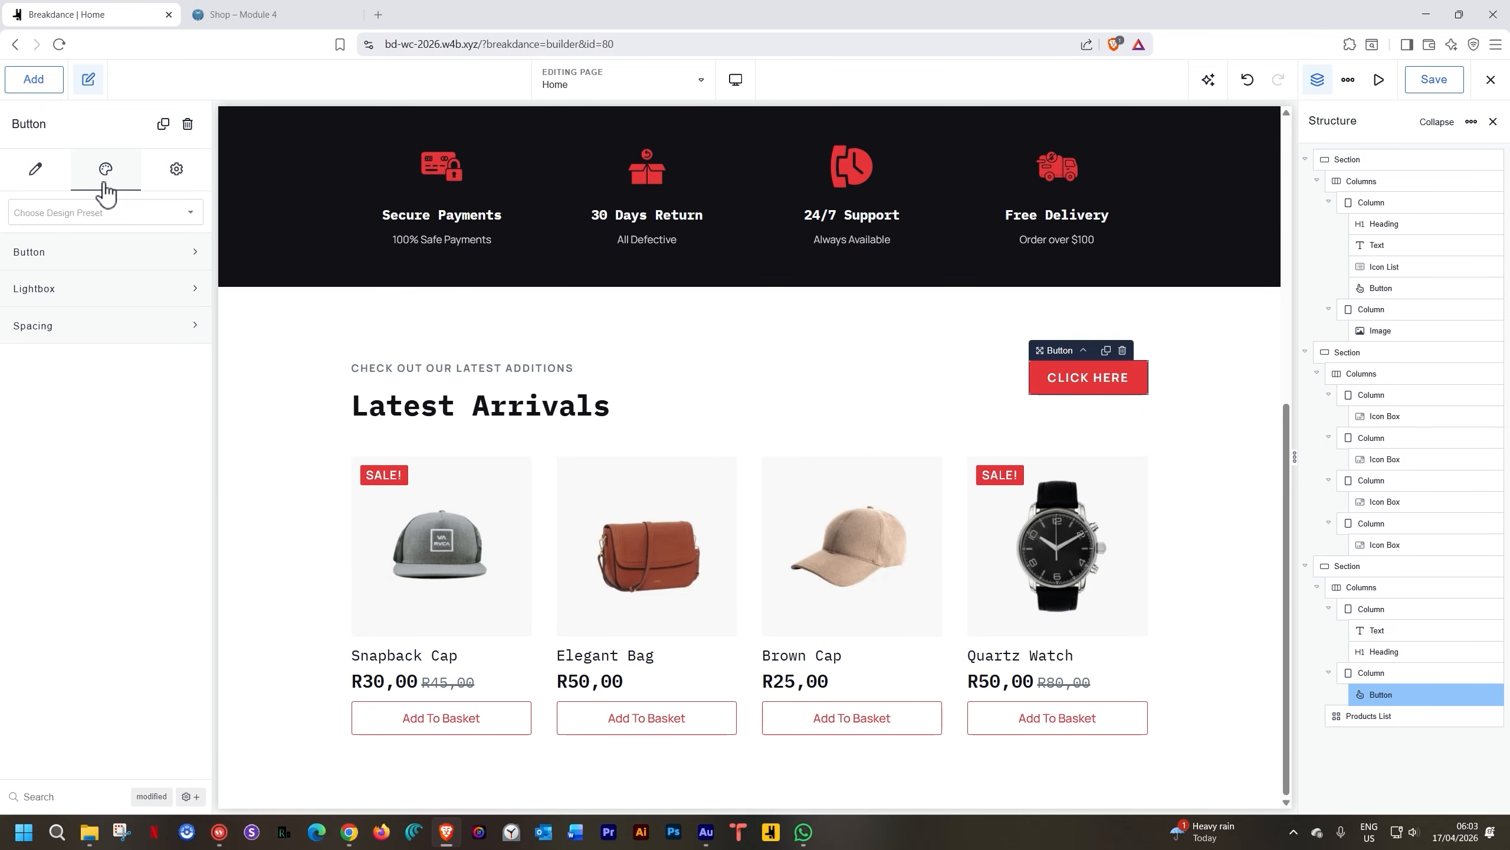
{"action": "left_click", "coordinate": [66, 254]}
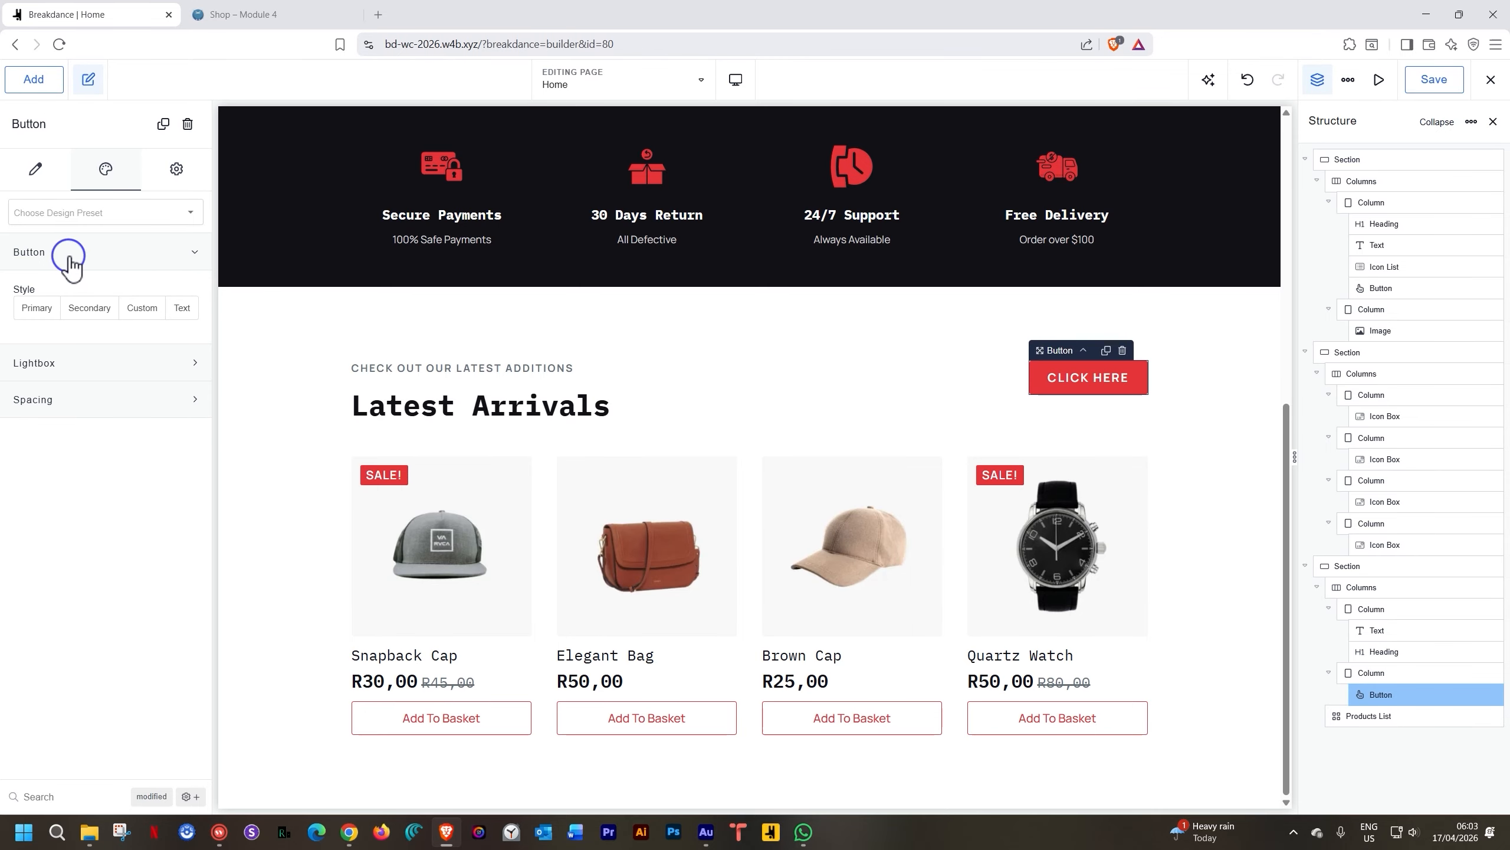
{"action": "left_click", "coordinate": [91, 318]}
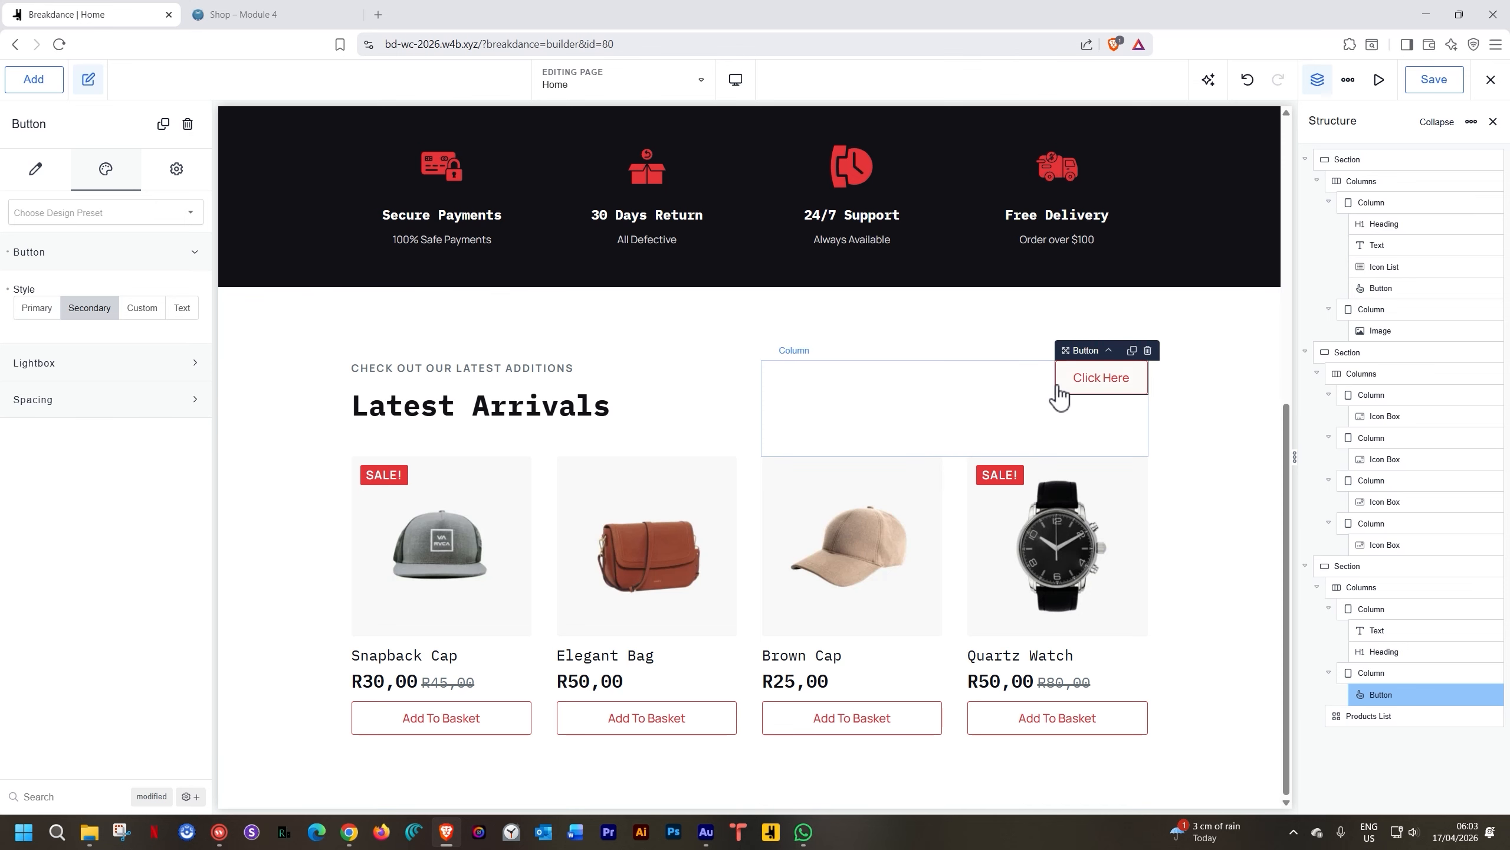
{"action": "double_click", "coordinate": [1091, 381]}
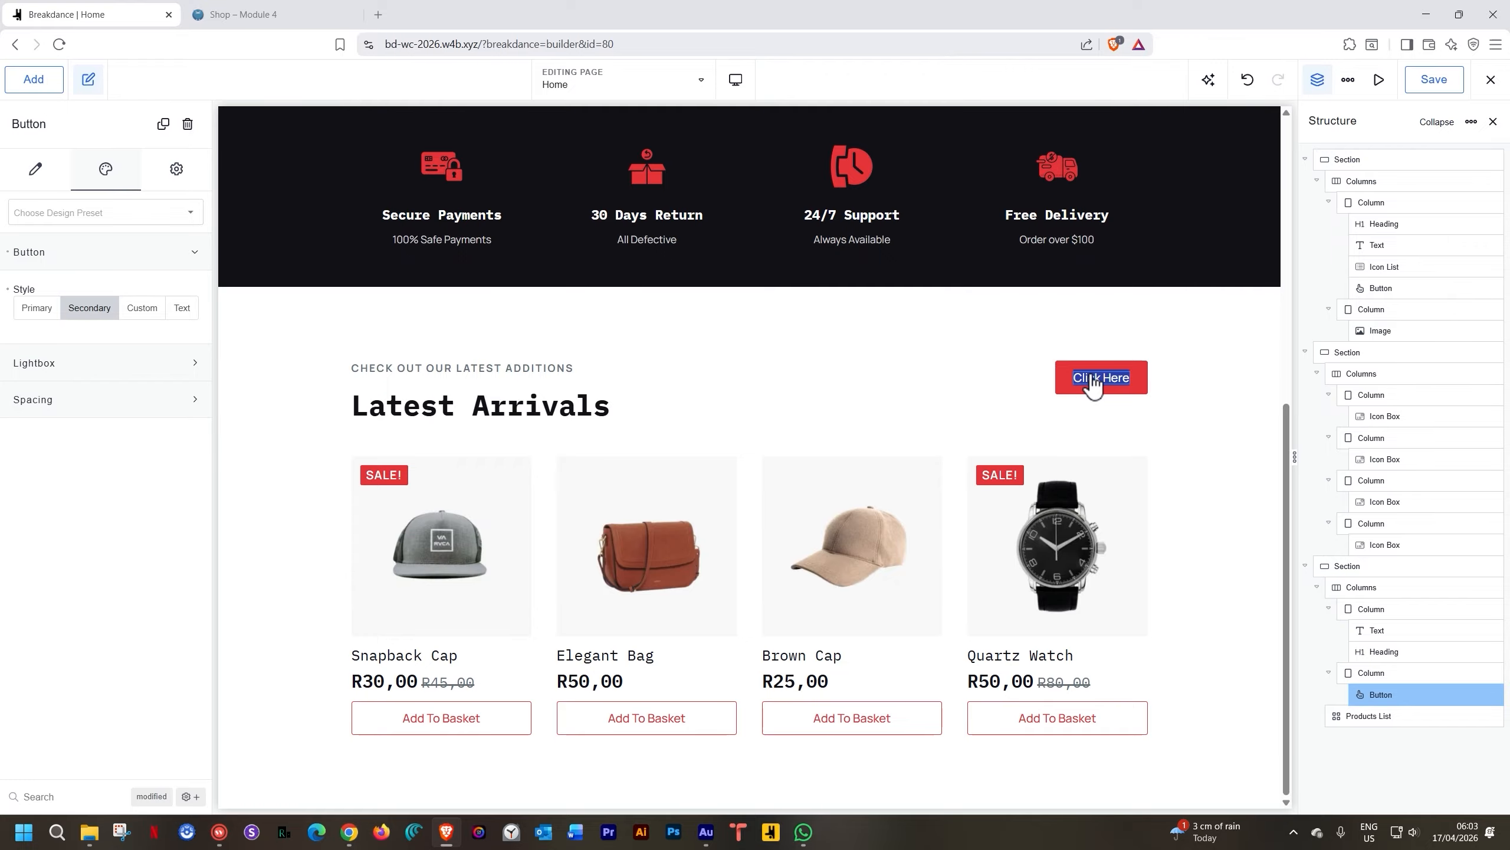
{"action": "type", "text": "VIEW ALL PRODD"}
{"action": "key", "text": "BackSpace"}
Finish the 'VIEW ALL PRODUCTS' label, link the button to /shop, and save the page
{"action": "type", "text": "UCTS"}
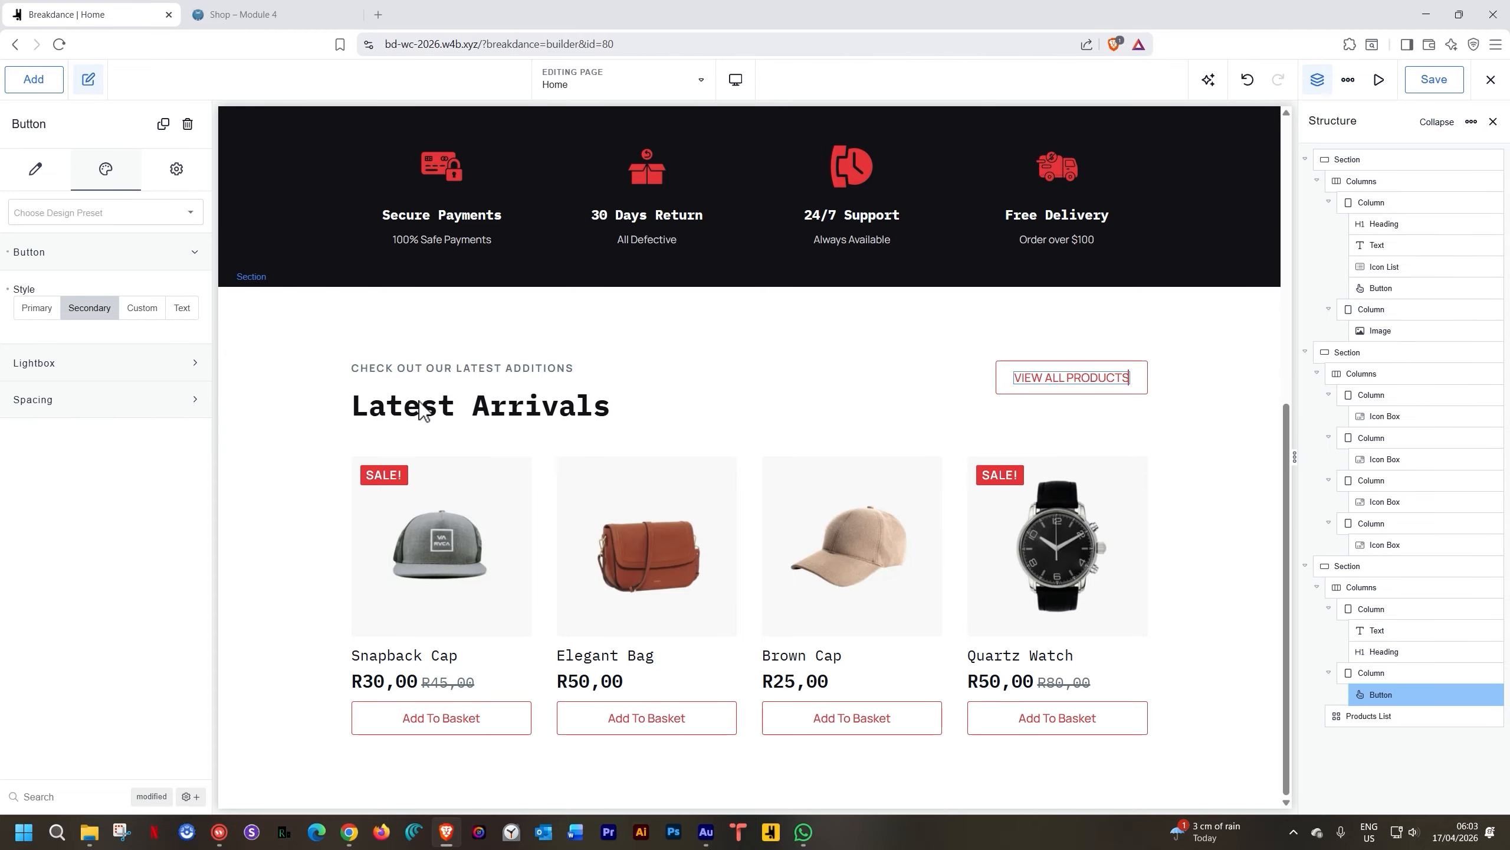
{"action": "left_click", "coordinate": [36, 170]}
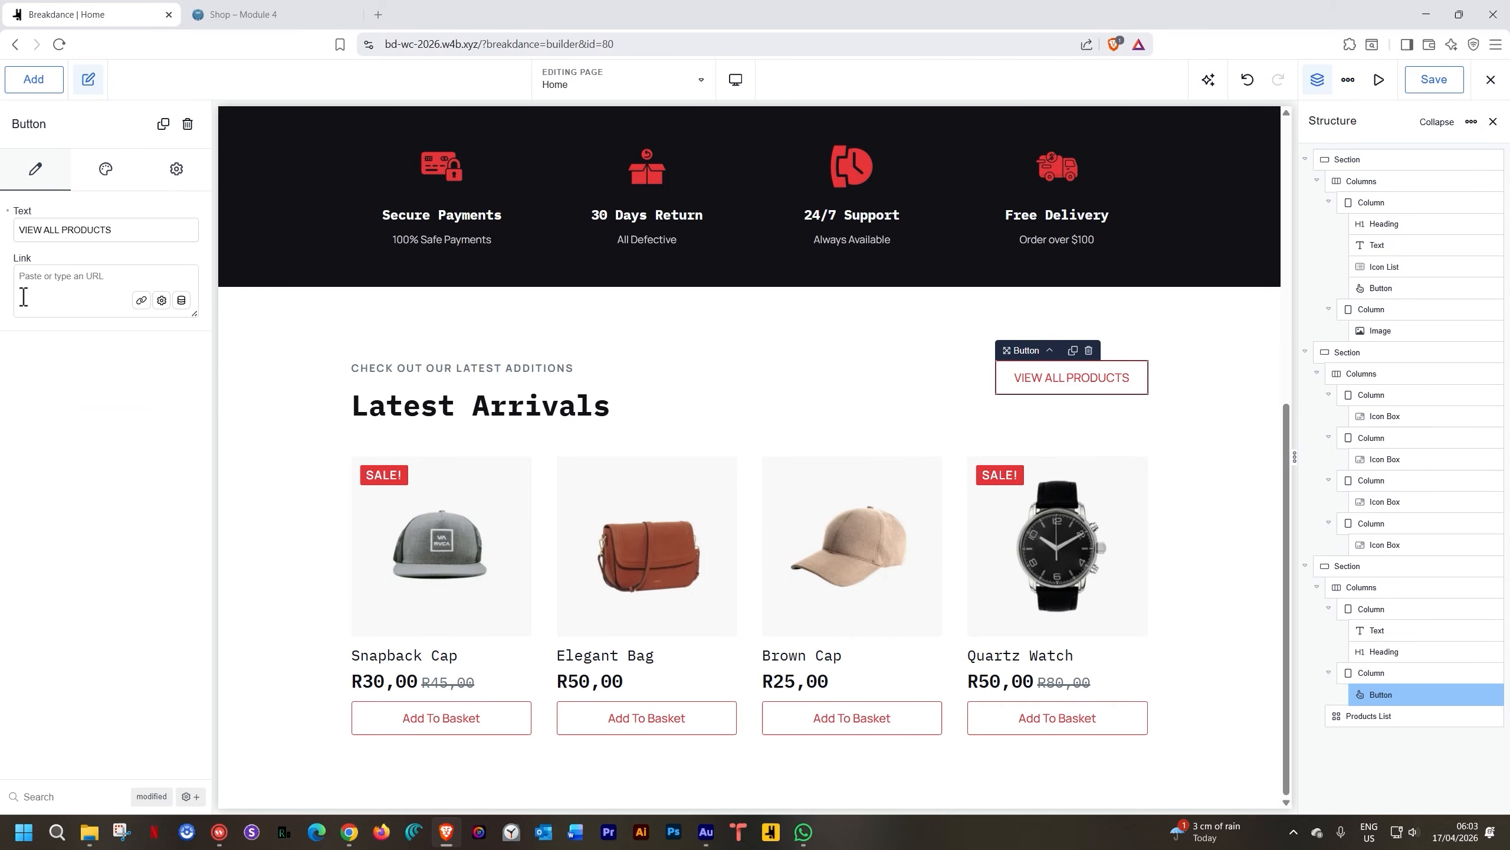
{"action": "type", "text": "/shop"}
{"action": "scroll", "coordinate": [523, 529], "scroll_direction": "up", "scroll_amount": 5}
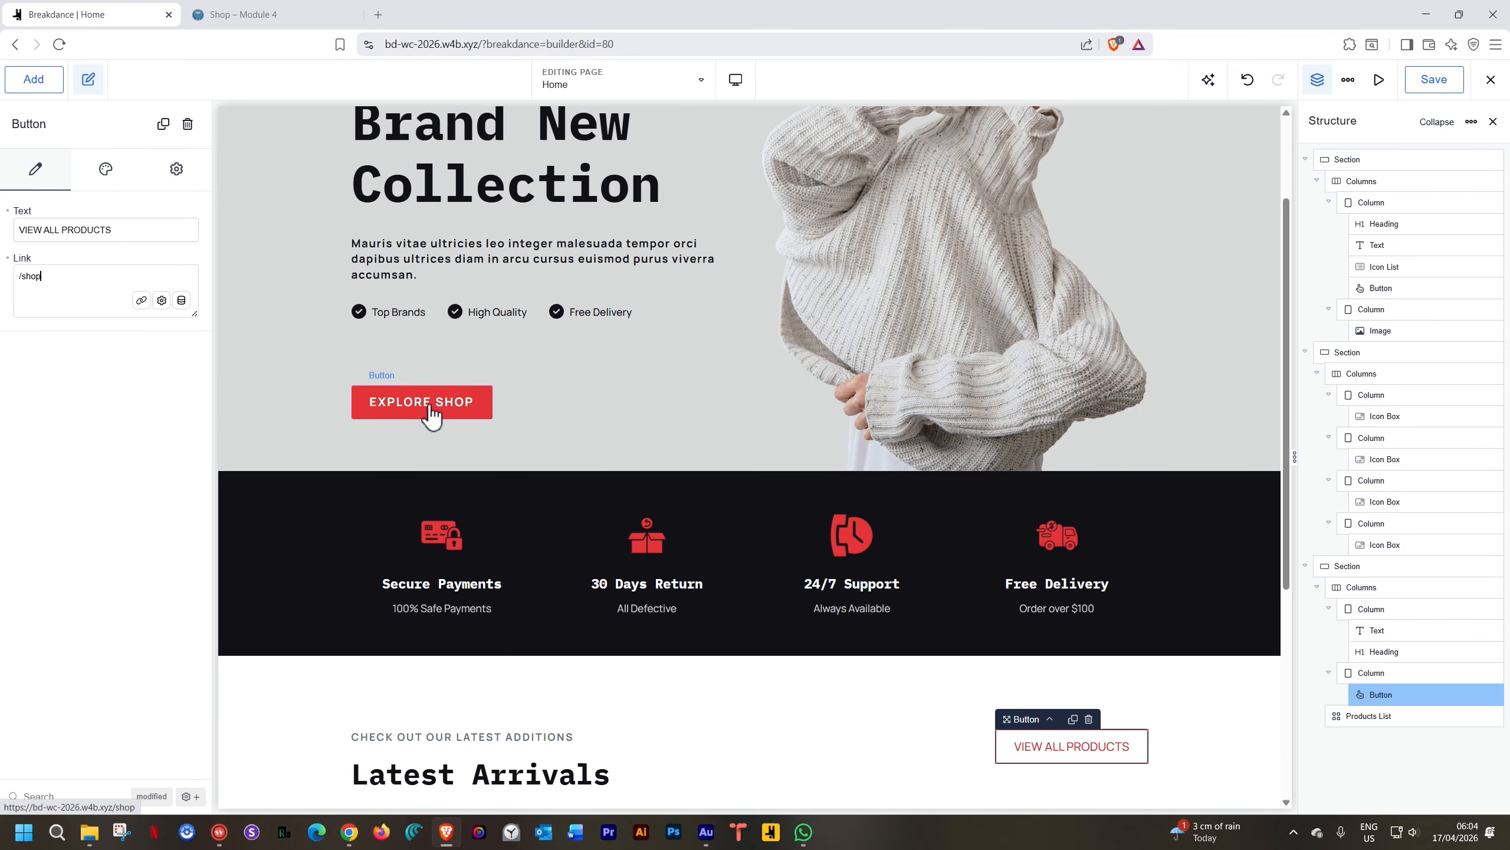
{"action": "scroll", "coordinate": [433, 414], "scroll_direction": "down", "scroll_amount": 5}
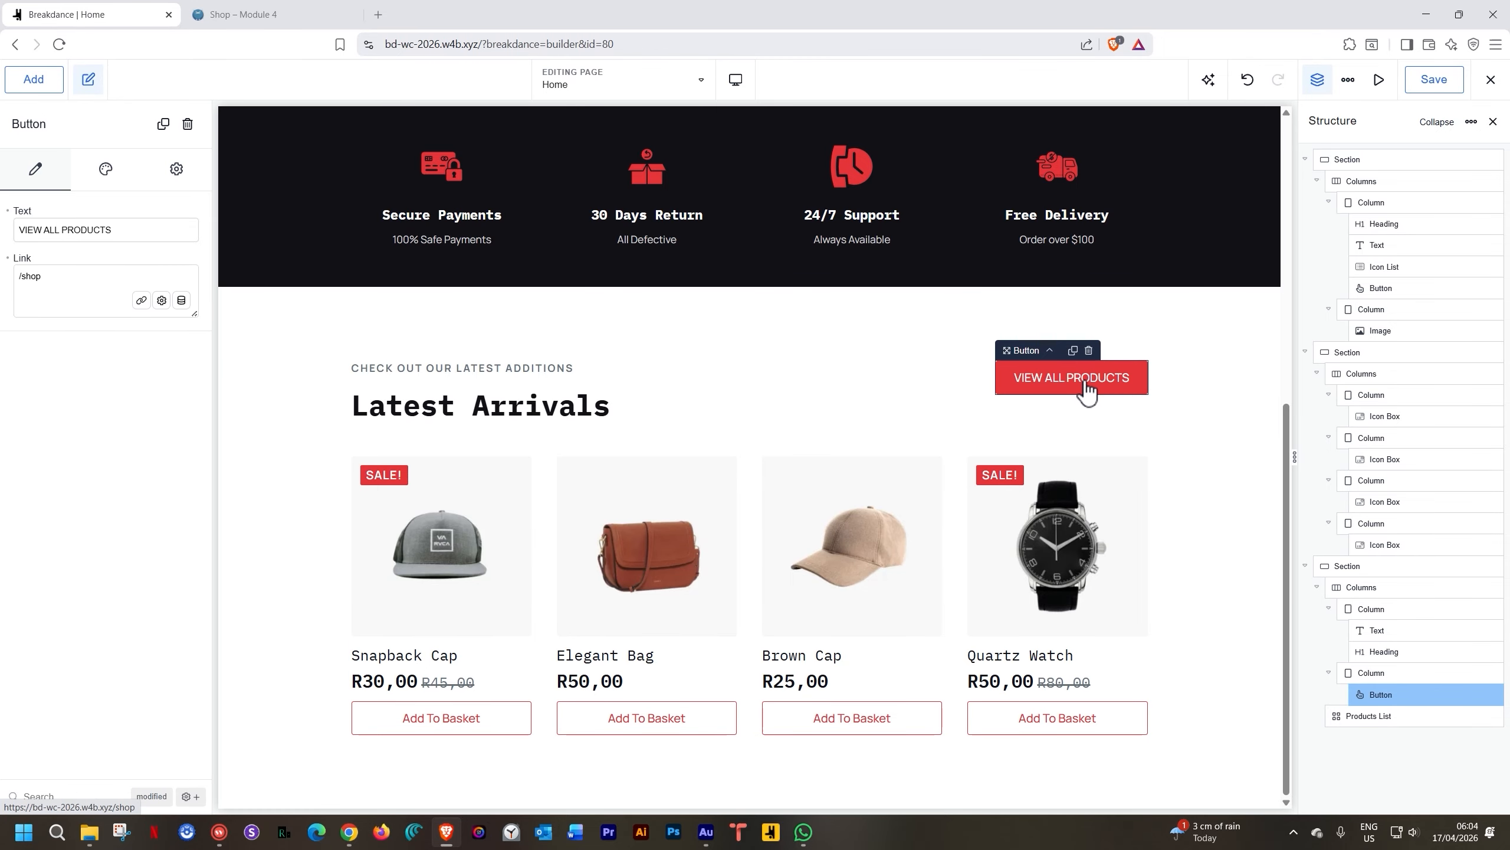
{"action": "left_click", "coordinate": [1427, 85]}
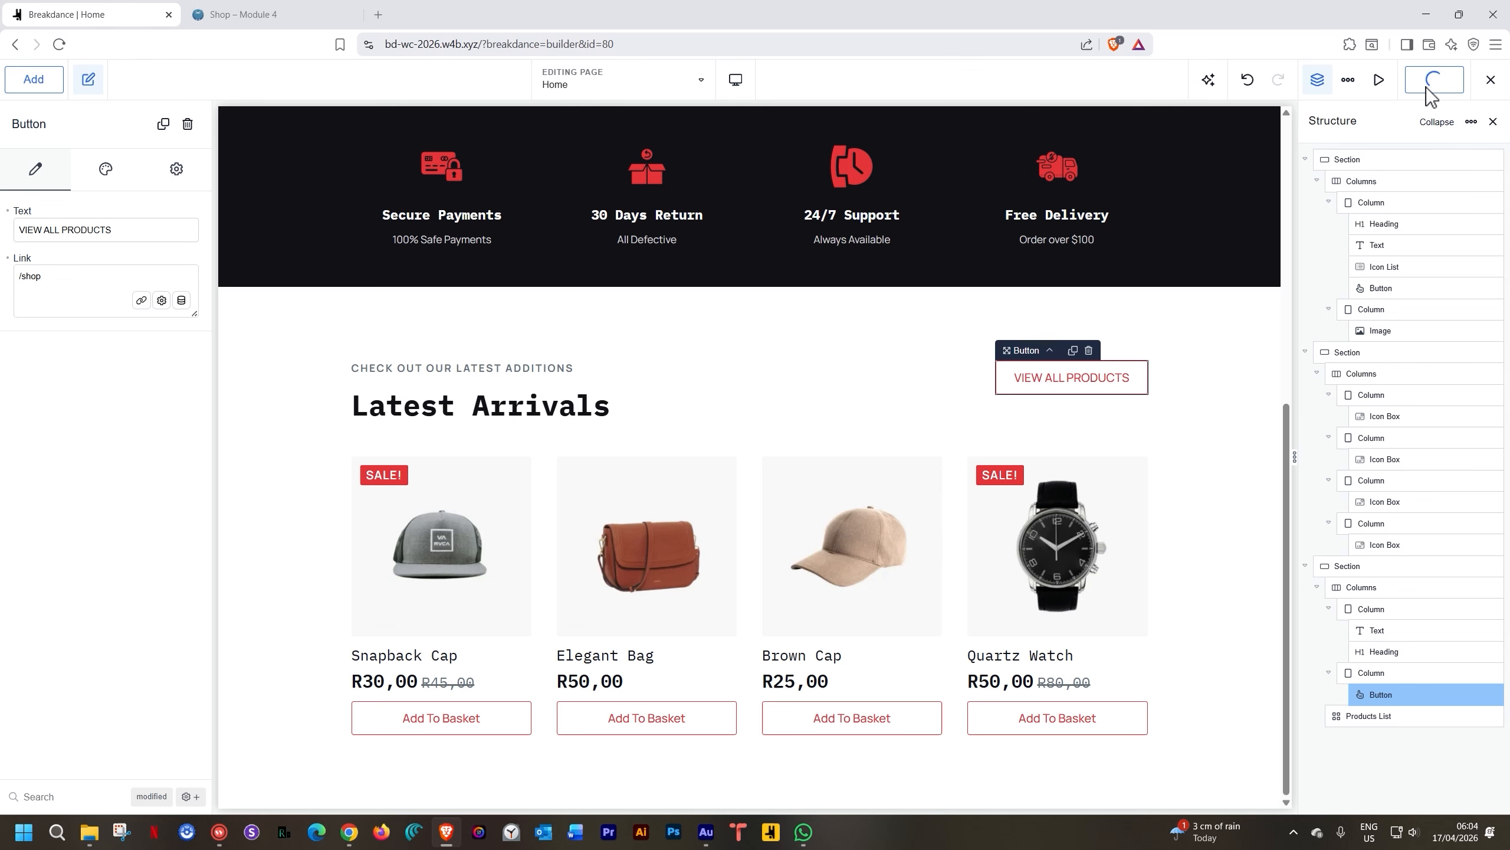
Reload the live site, go to the home page, and follow VIEW ALL PRODUCTS to test the link
{"action": "left_click", "coordinate": [285, 16]}
{"action": "key", "text": "F5"}
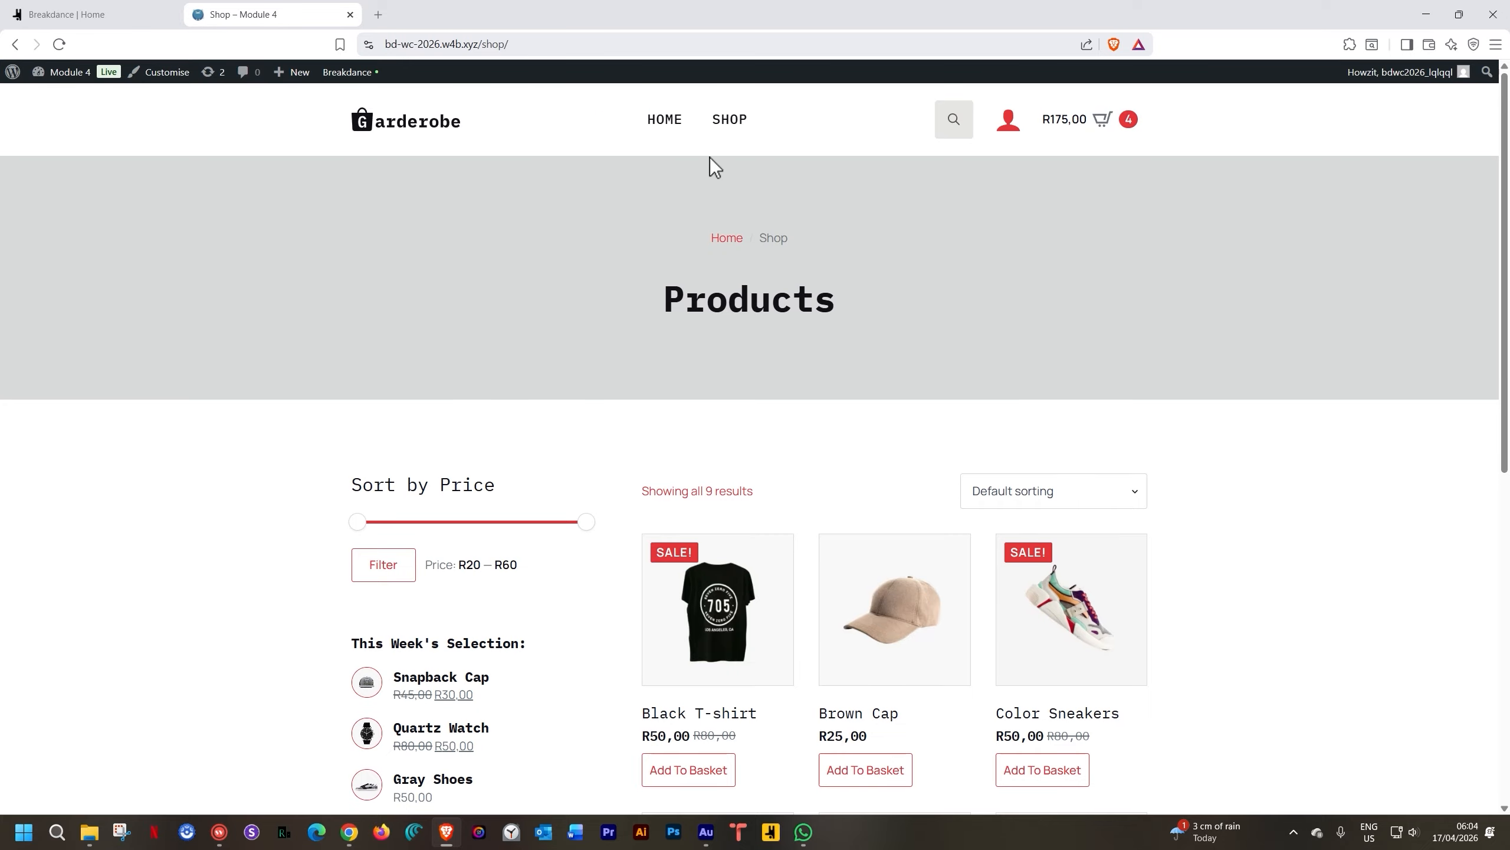
{"action": "left_click", "coordinate": [645, 126]}
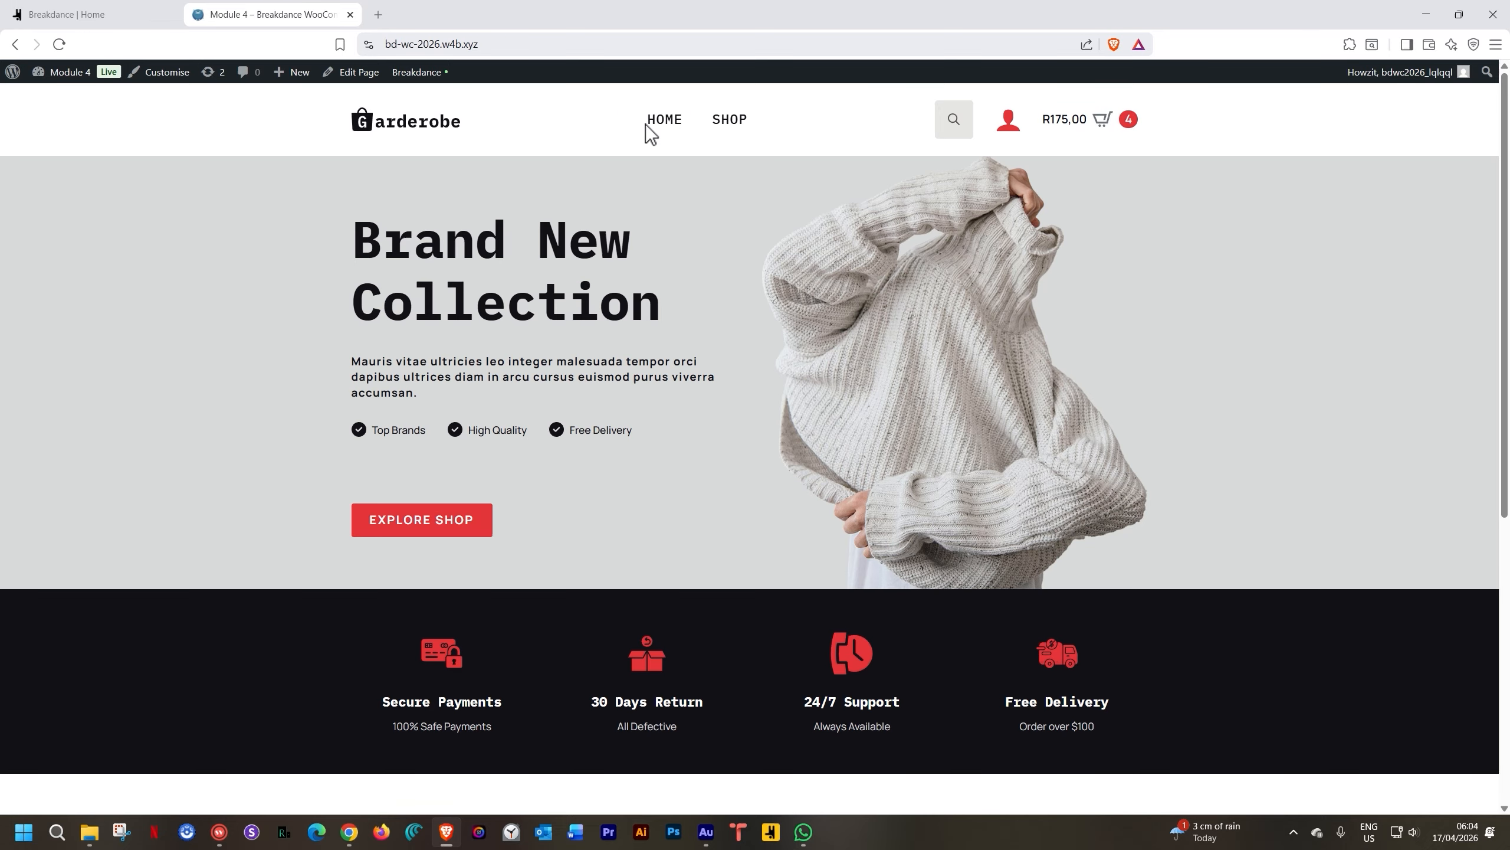
{"action": "scroll", "coordinate": [519, 410], "scroll_direction": "down", "scroll_amount": 3}
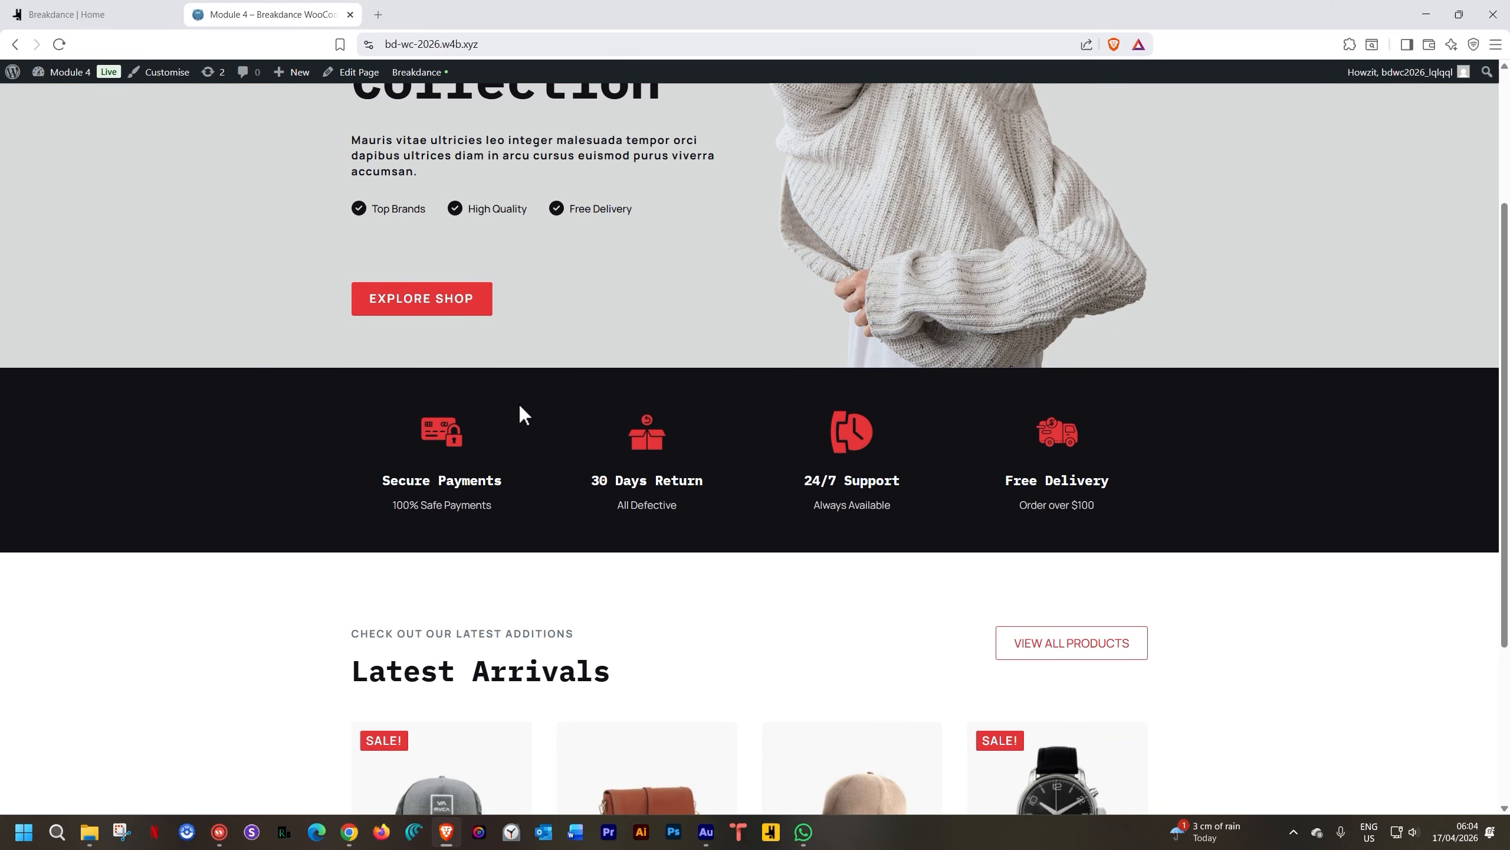
{"action": "scroll", "coordinate": [990, 465], "scroll_direction": "down", "scroll_amount": 3}
{"action": "scroll", "coordinate": [990, 465], "scroll_direction": "down", "scroll_amount": 1}
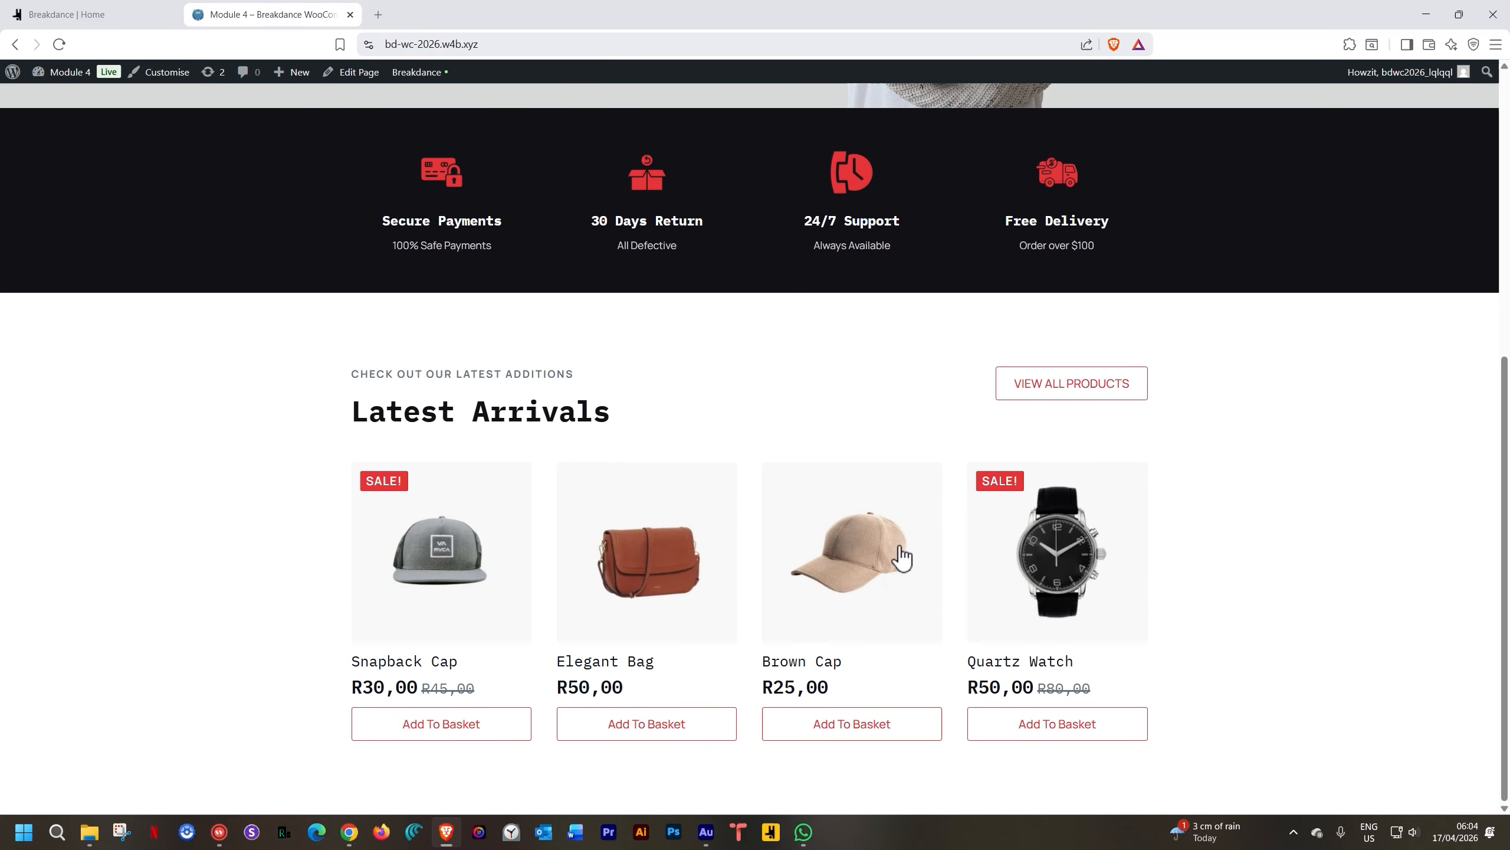
{"action": "left_click", "coordinate": [1047, 396]}
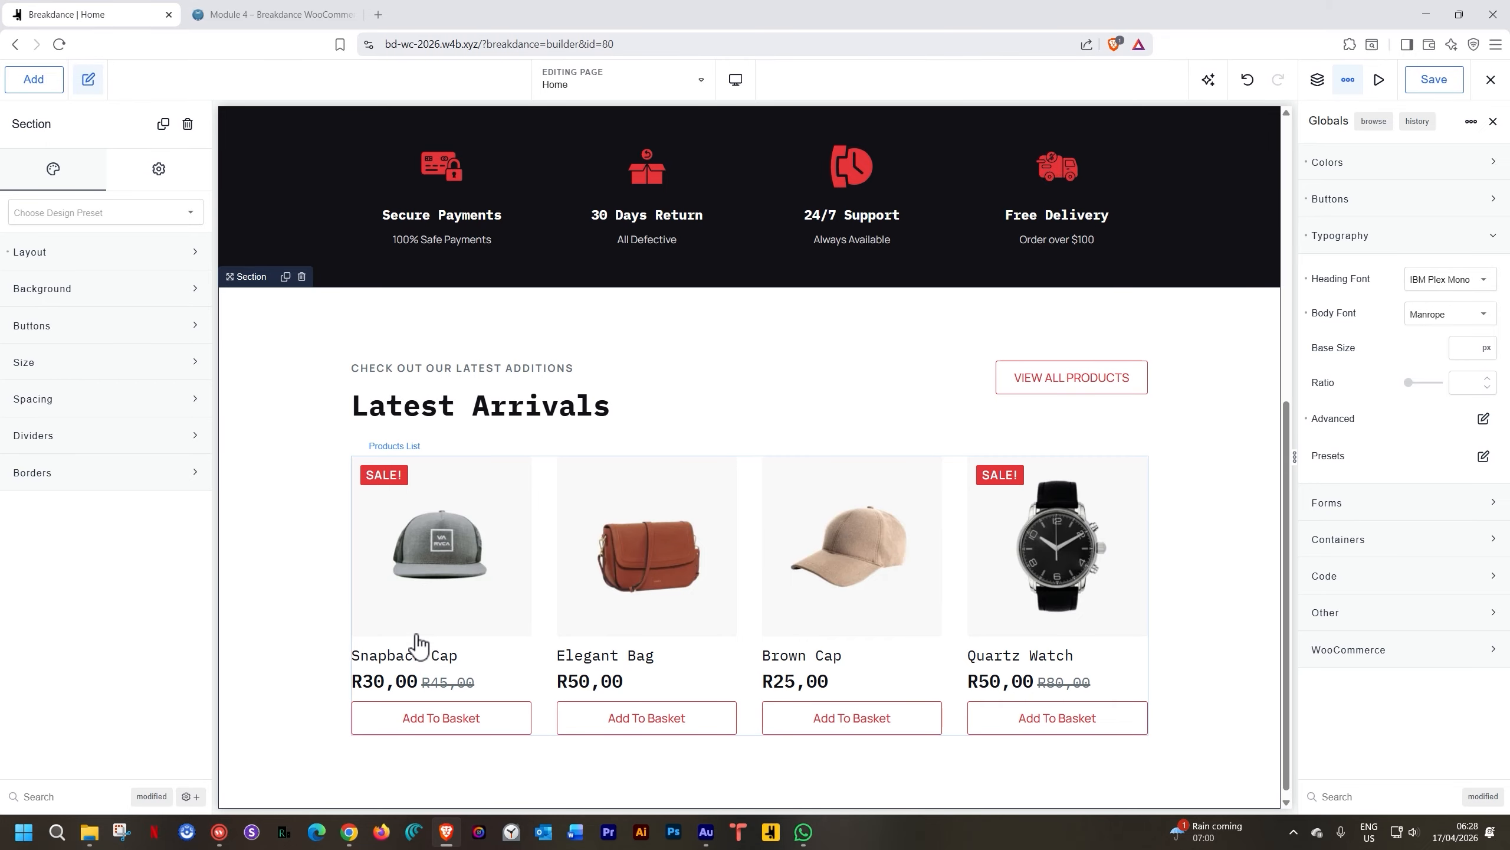
Add a new empty section below the Latest Arrivals products
{"action": "scroll", "coordinate": [374, 612], "scroll_direction": "down", "scroll_amount": 1}
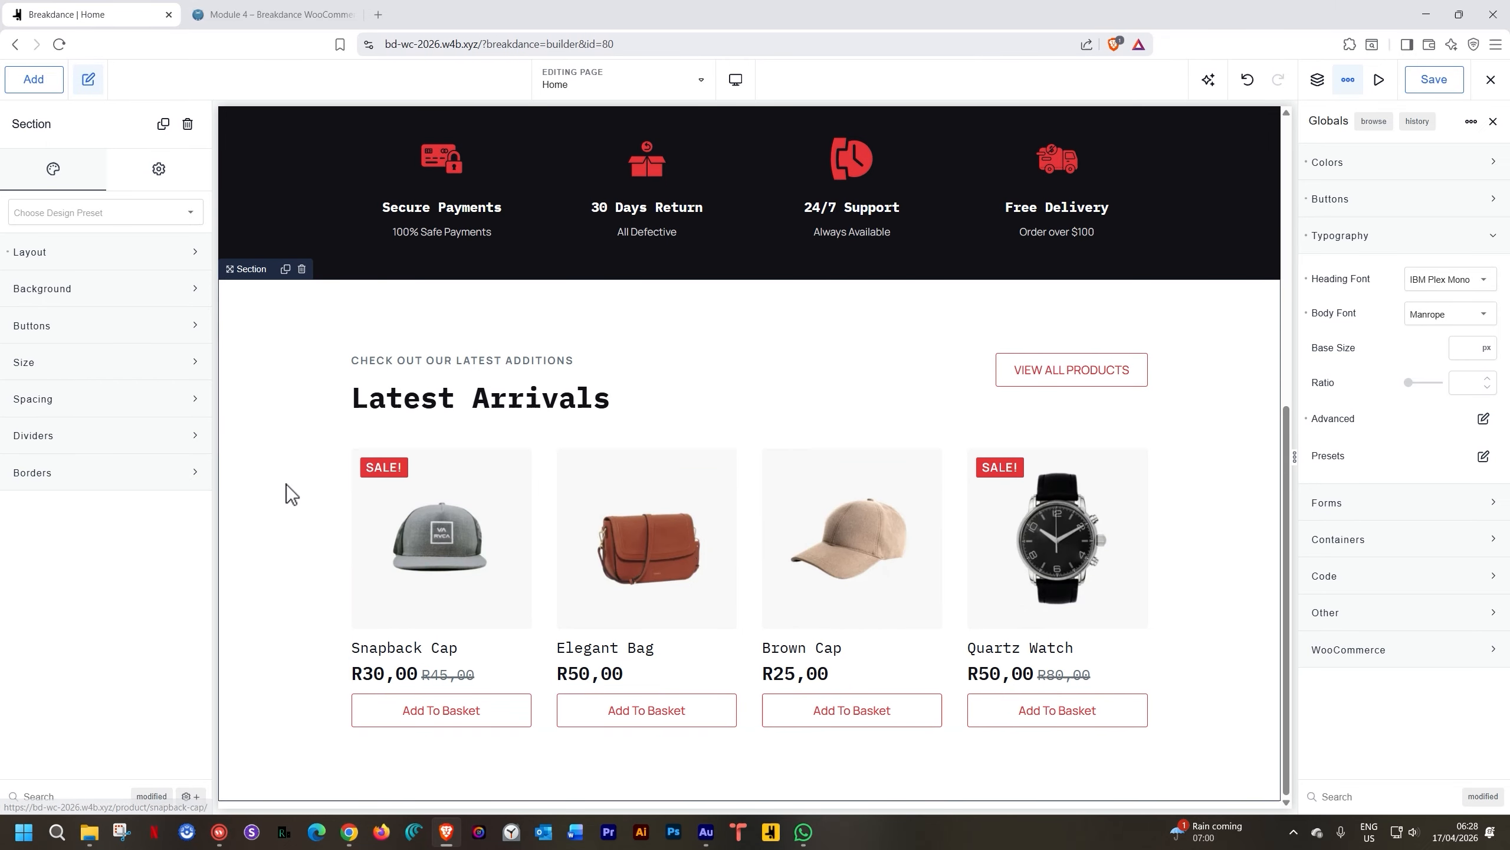
{"action": "left_click", "coordinate": [38, 87]}
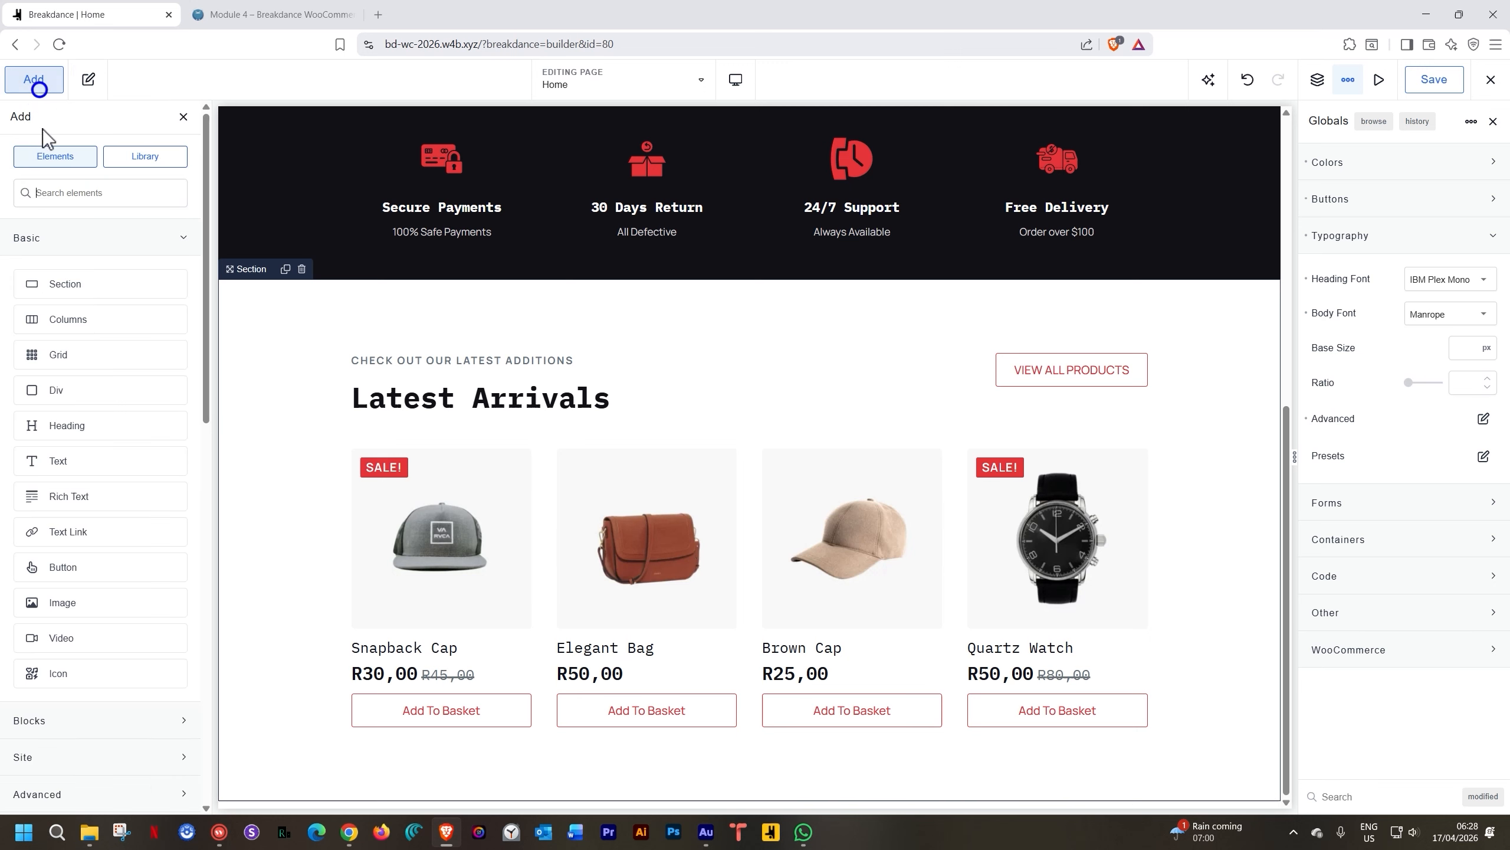
{"action": "left_click", "coordinate": [42, 284]}
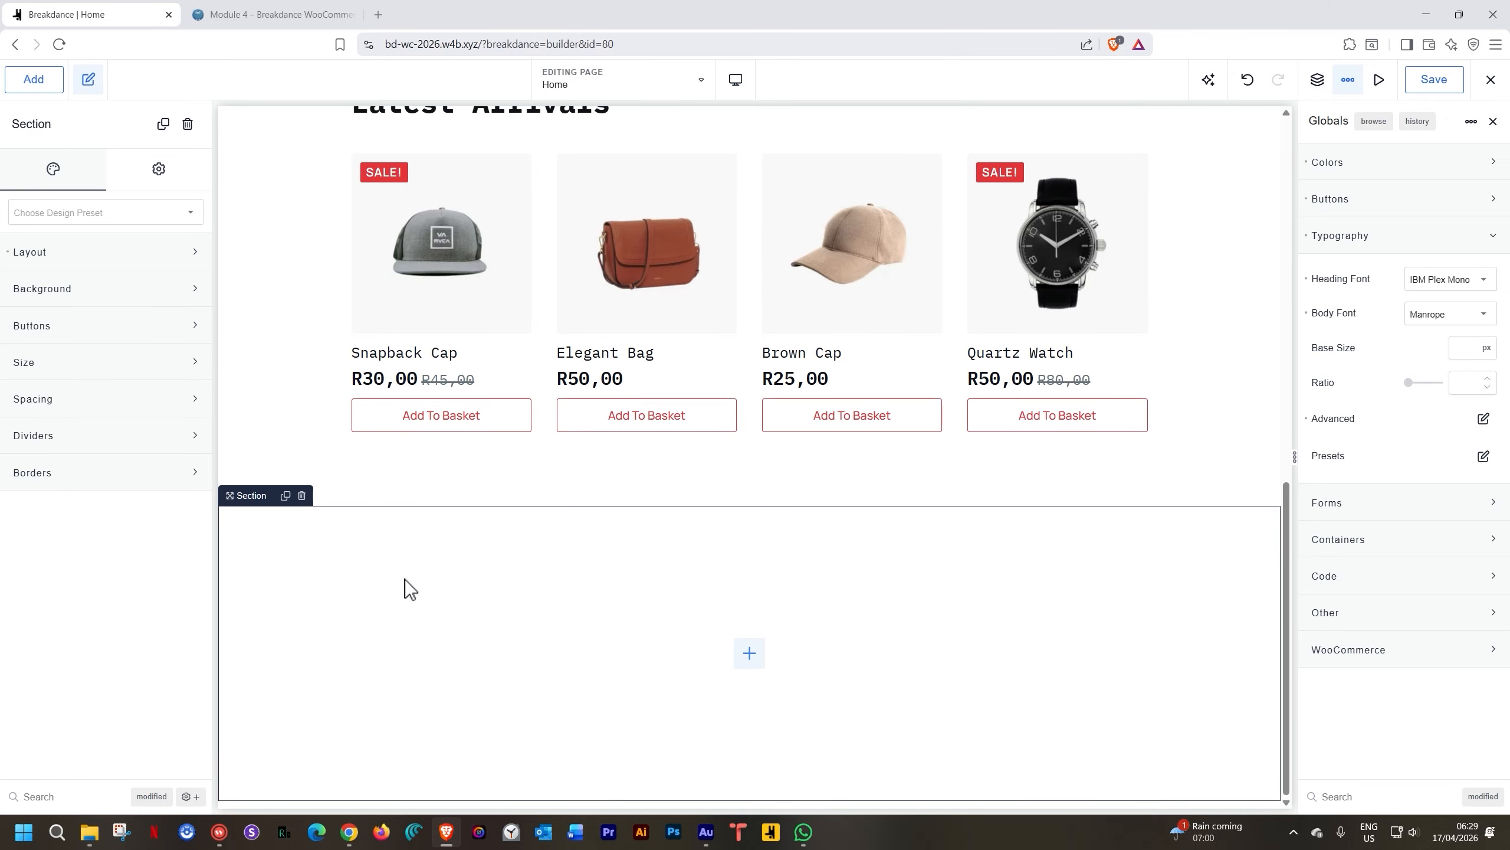
Insert a Columns element split into three equal columns inside the new section
{"action": "scroll", "coordinate": [482, 672], "scroll_direction": "up", "scroll_amount": 5}
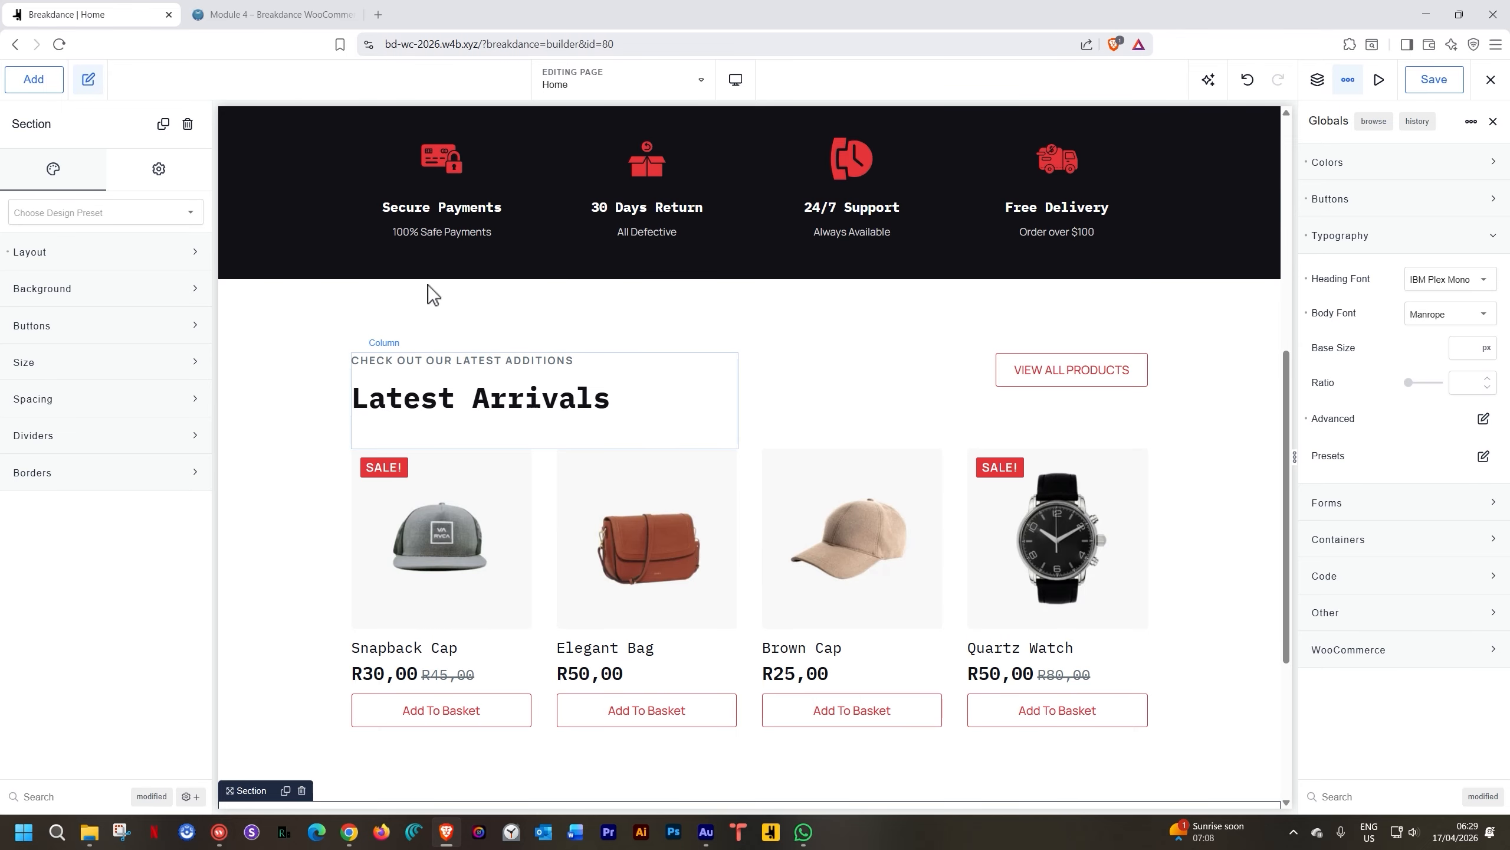
{"action": "scroll", "coordinate": [404, 286], "scroll_direction": "up", "scroll_amount": 2}
{"action": "scroll", "coordinate": [385, 285], "scroll_direction": "down", "scroll_amount": 3}
{"action": "scroll", "coordinate": [301, 612], "scroll_direction": "down", "scroll_amount": 4}
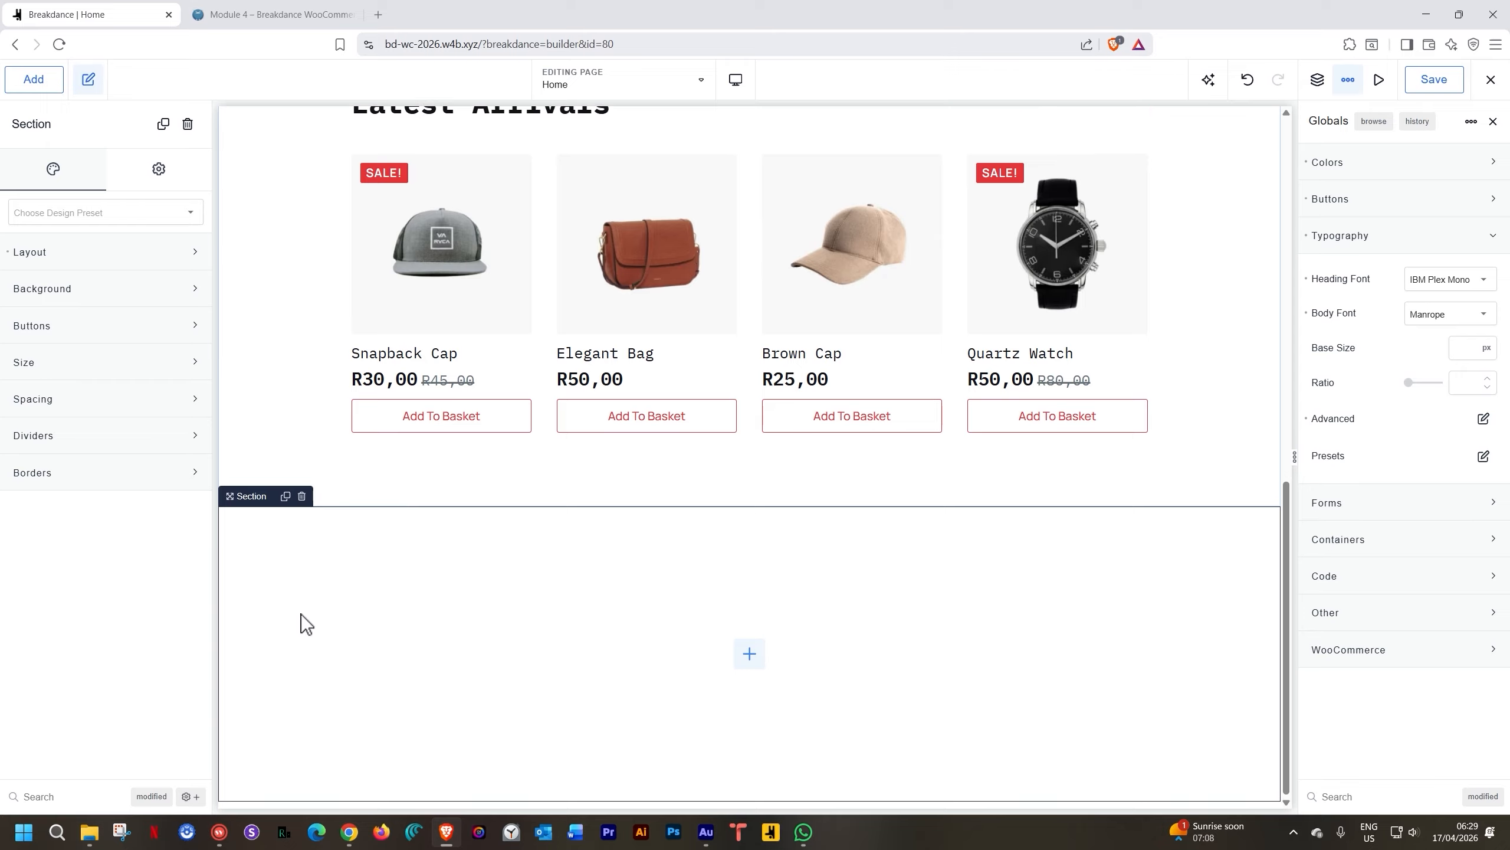
{"action": "left_click", "coordinate": [748, 654]}
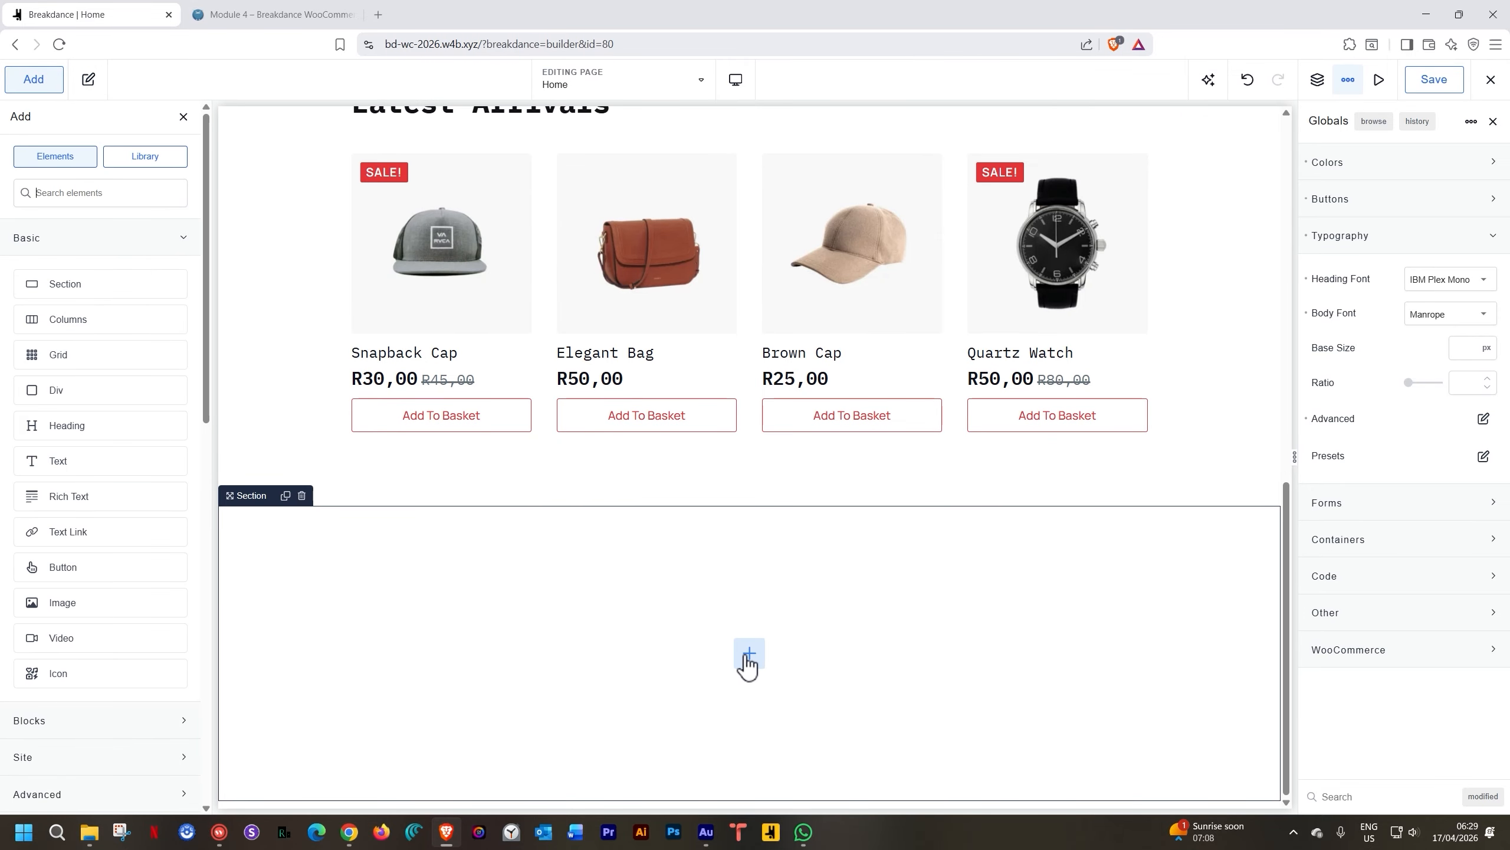
{"action": "left_click", "coordinate": [91, 315]}
{"action": "left_click", "coordinate": [751, 690]}
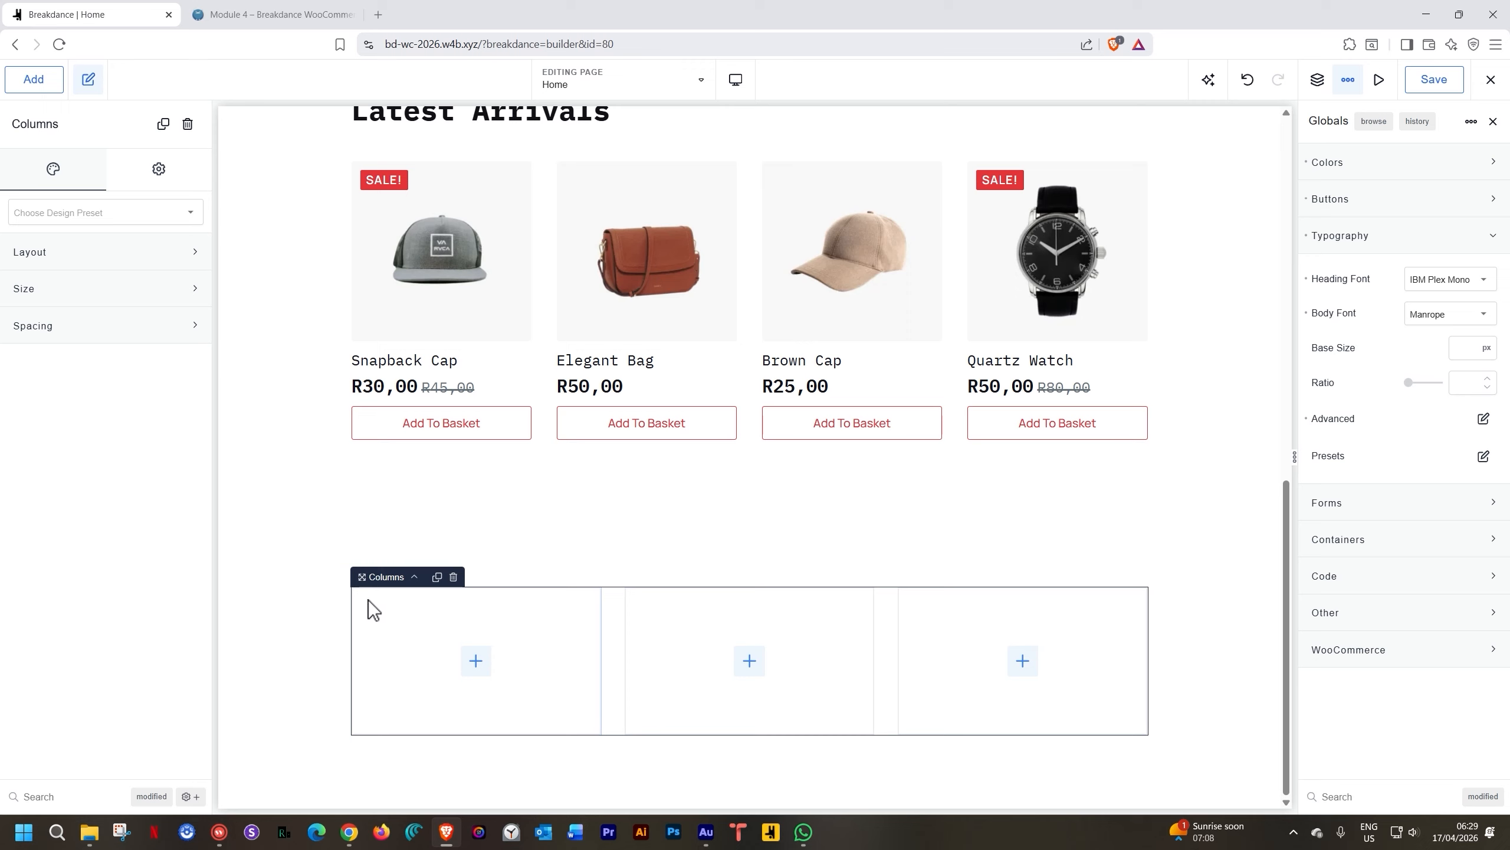
Set the first column's background to the img01 brown-jacket model photo
{"action": "left_click", "coordinate": [406, 635]}
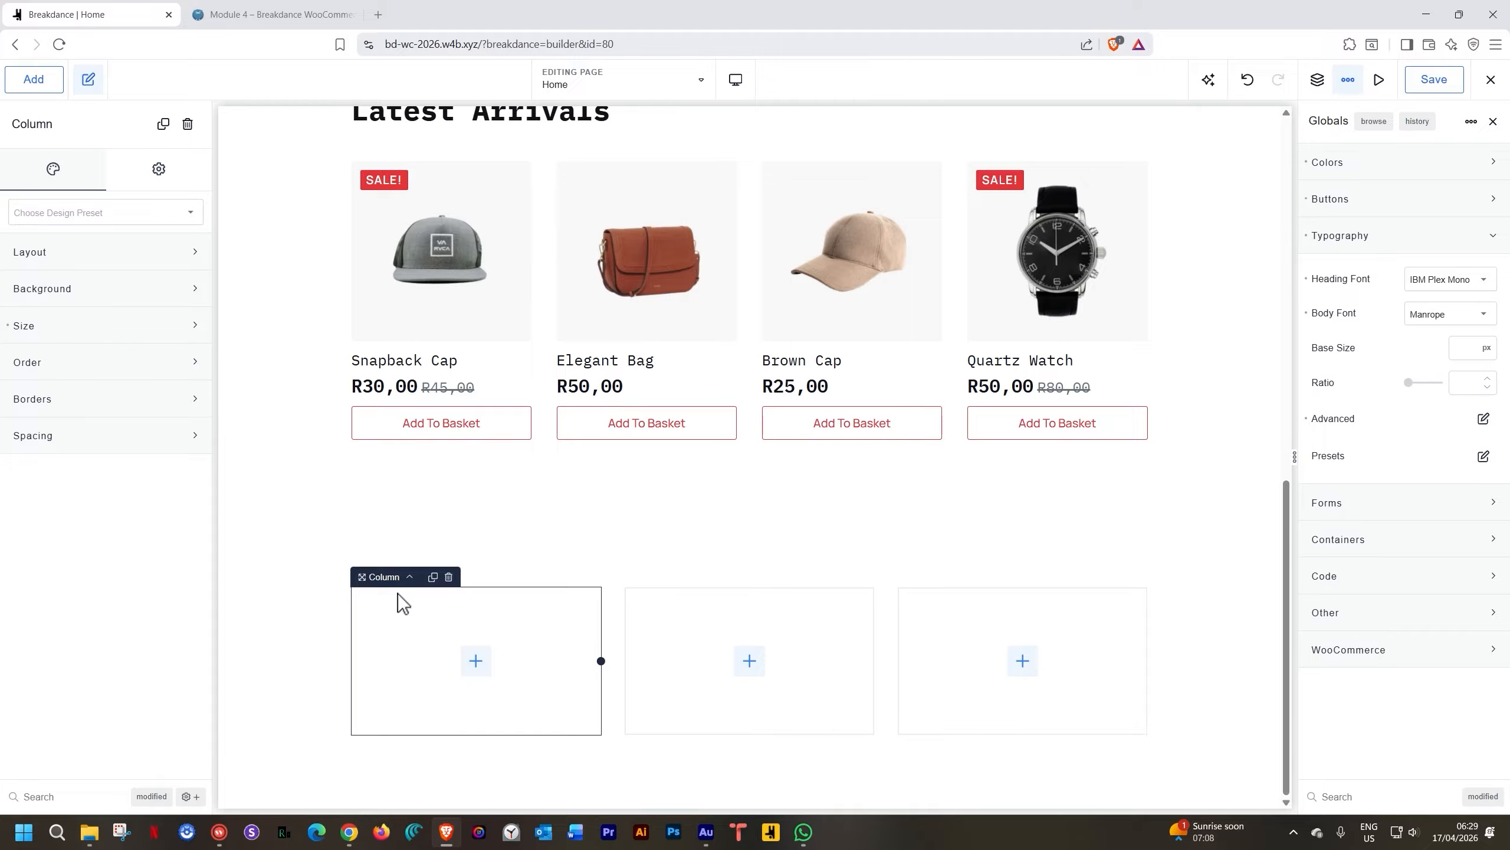
{"action": "left_click", "coordinate": [54, 290]}
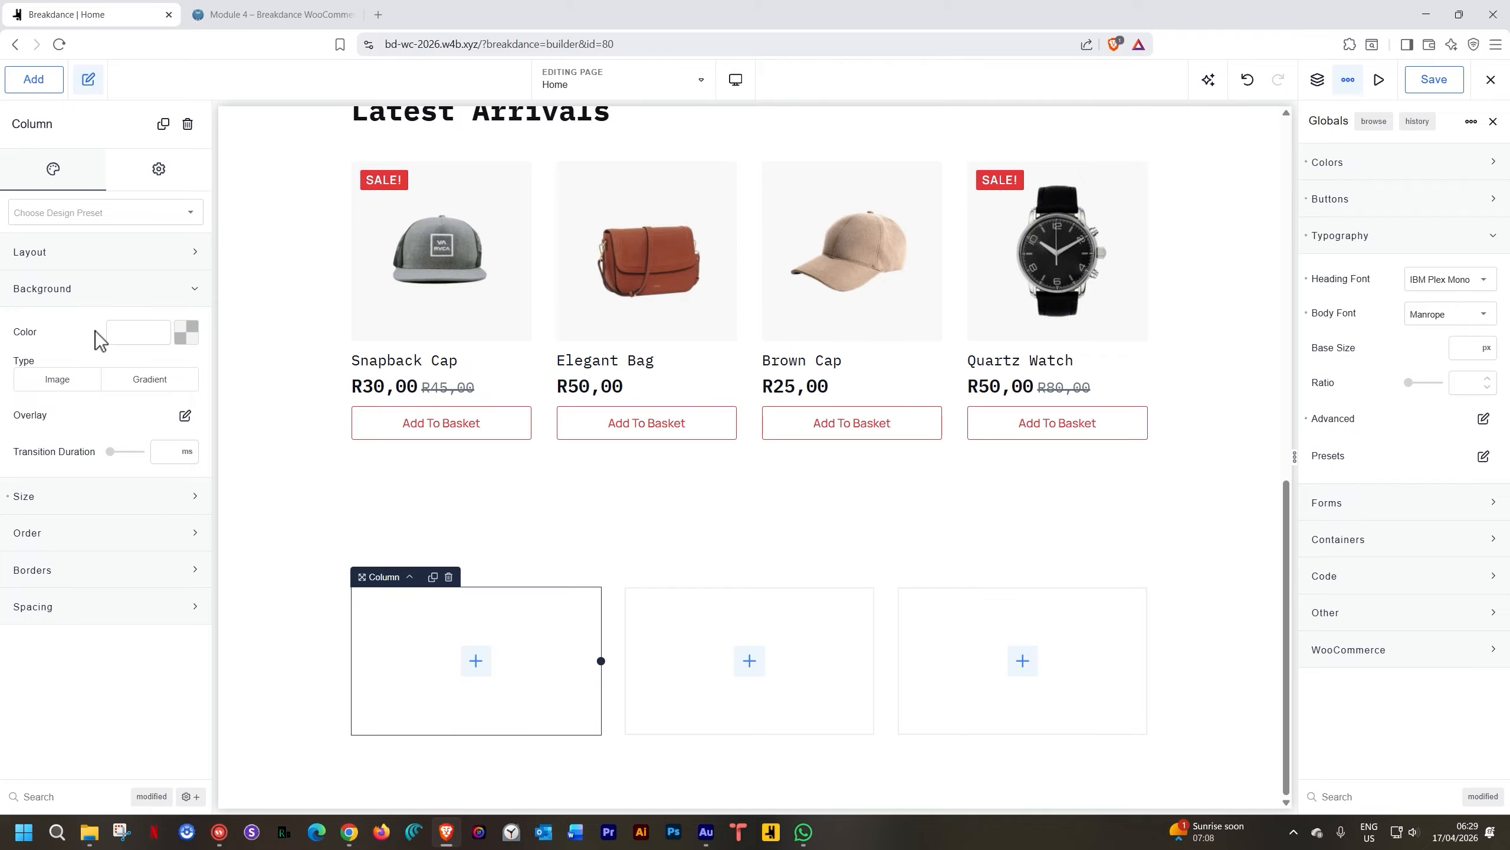
{"action": "left_click", "coordinate": [73, 381]}
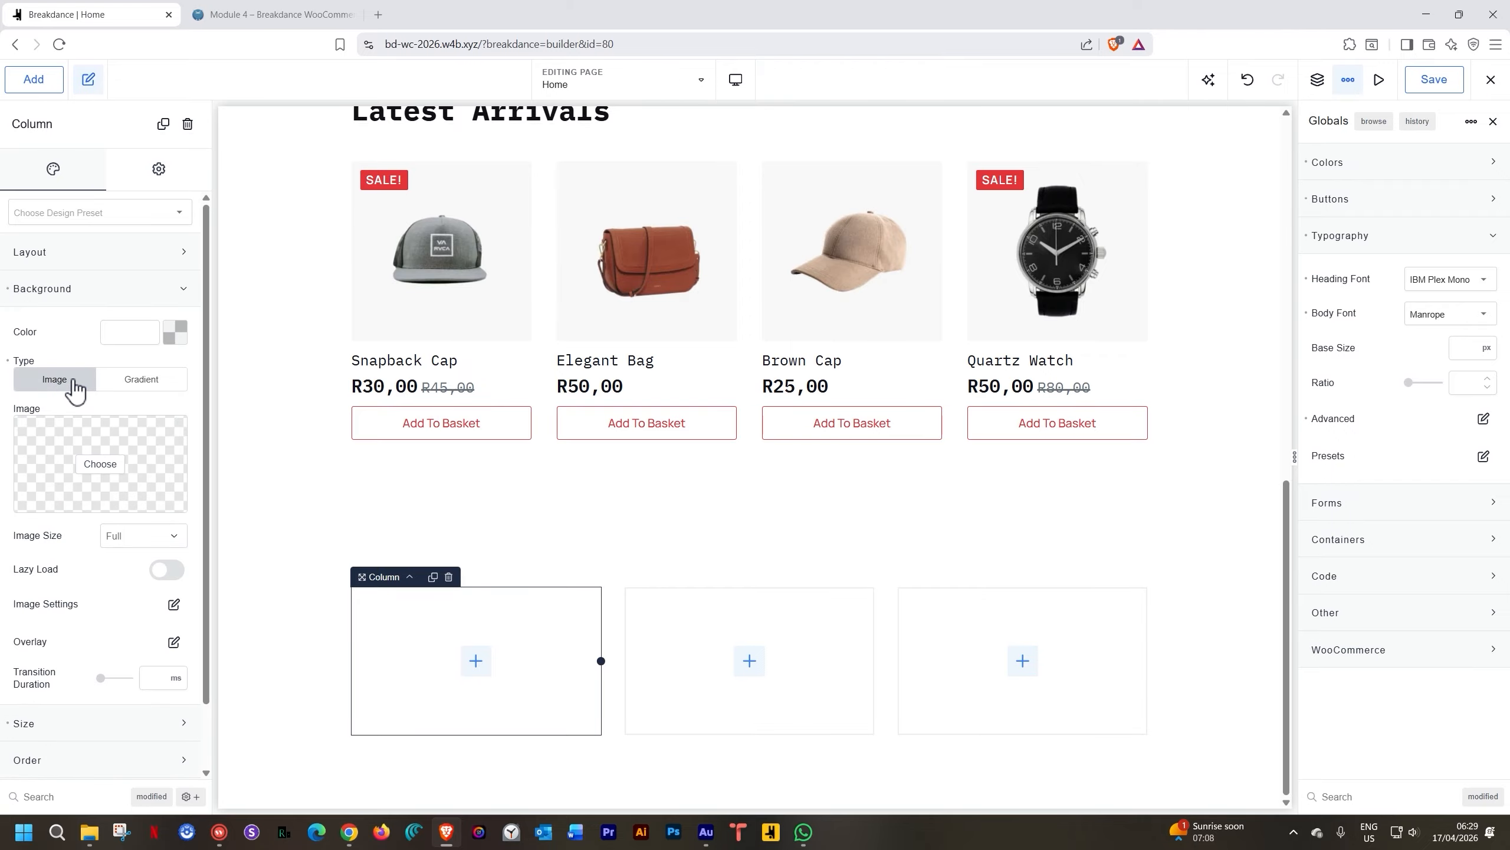
{"action": "left_click", "coordinate": [93, 466]}
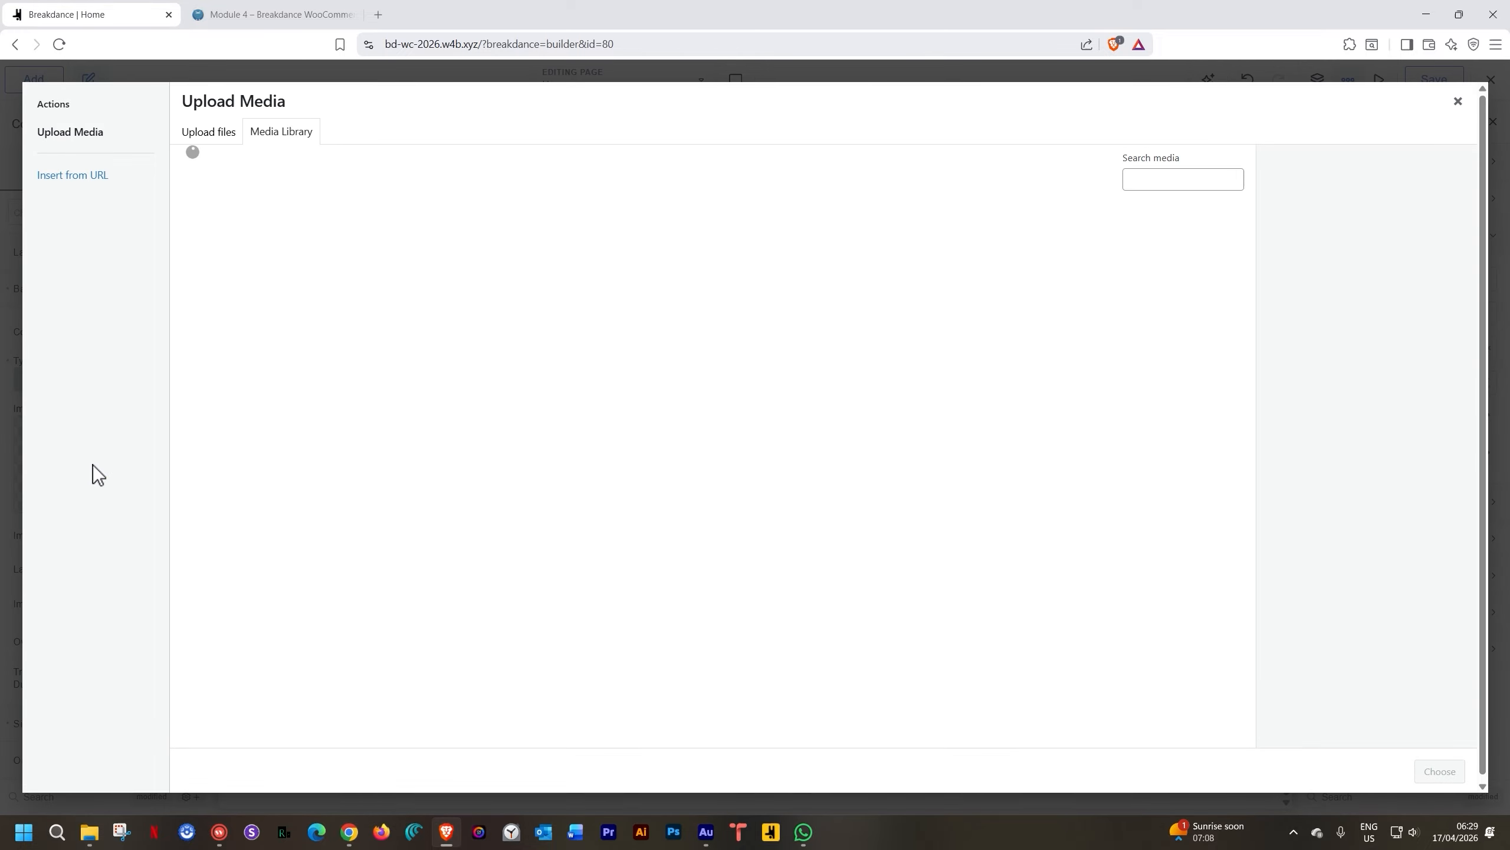
{"action": "left_click", "coordinate": [345, 263]}
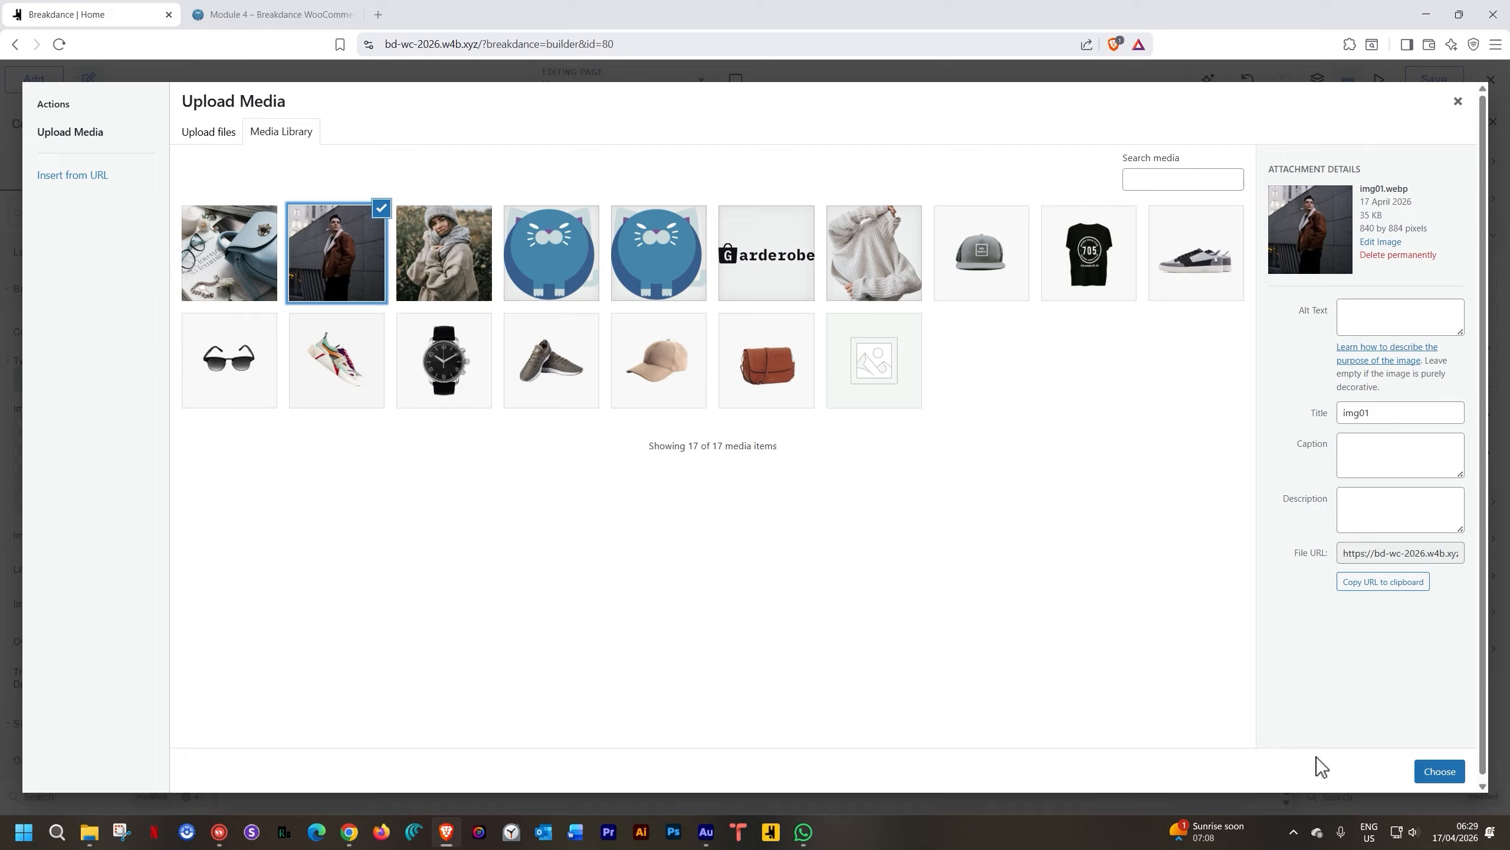
{"action": "left_click", "coordinate": [1439, 771]}
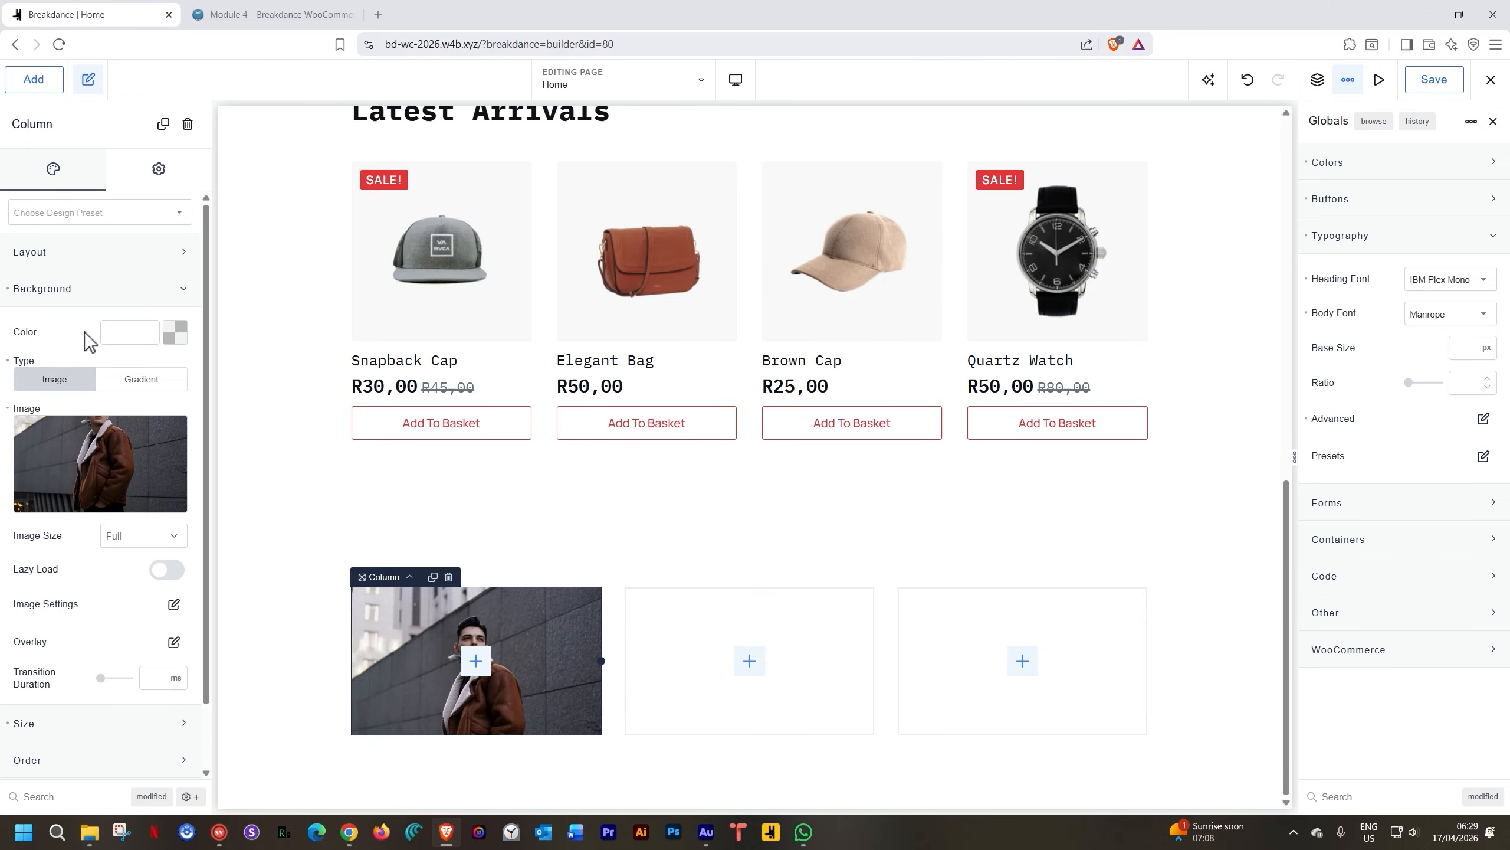
Give the first column a minimum height of 450 px
{"action": "scroll", "coordinate": [64, 271], "scroll_direction": "down", "scroll_amount": 1}
{"action": "left_click", "coordinate": [67, 219]}
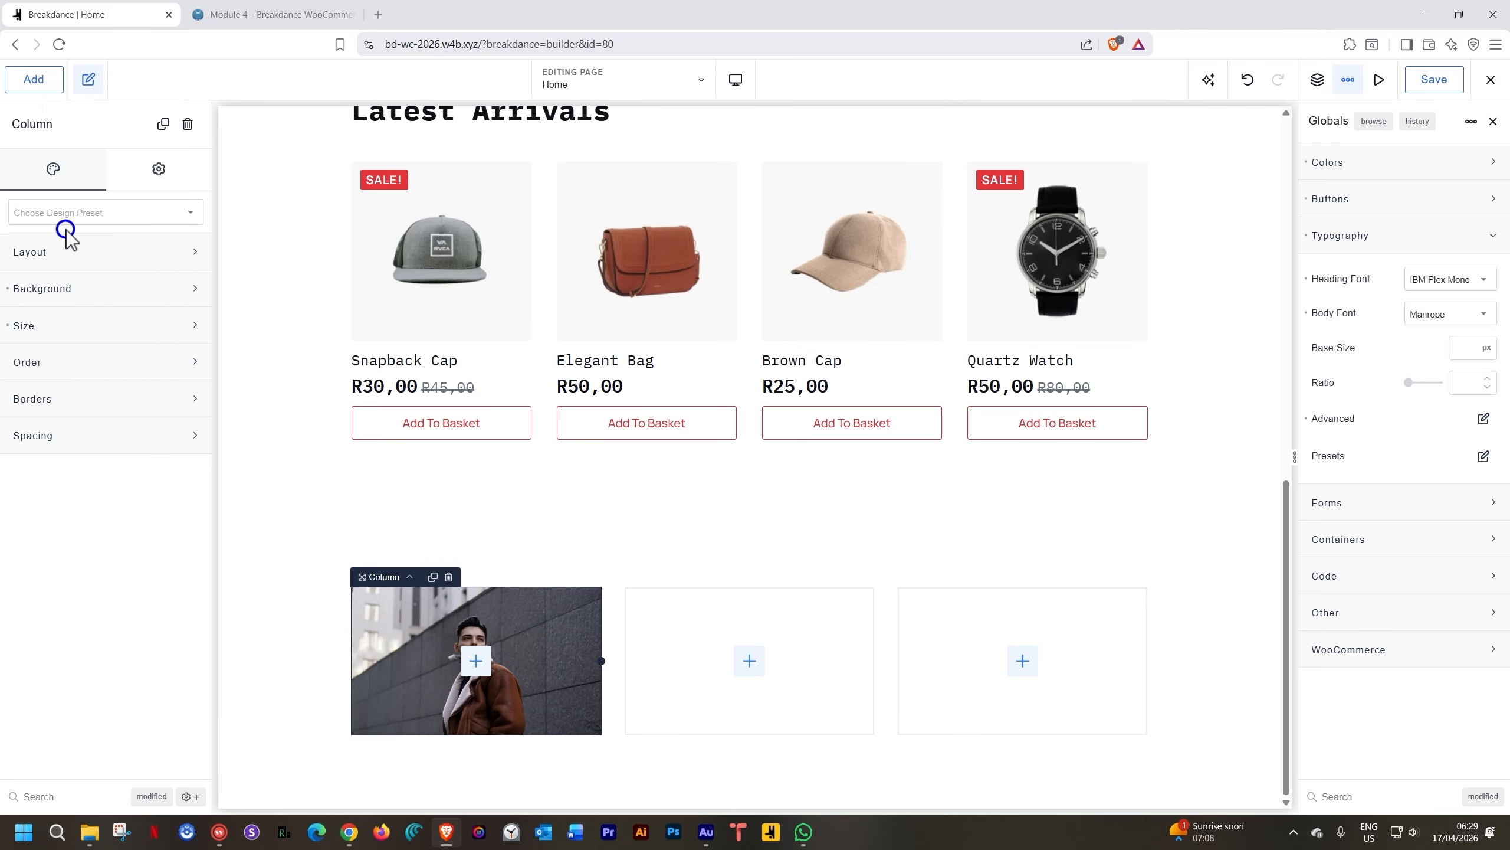
{"action": "left_click", "coordinate": [60, 325]}
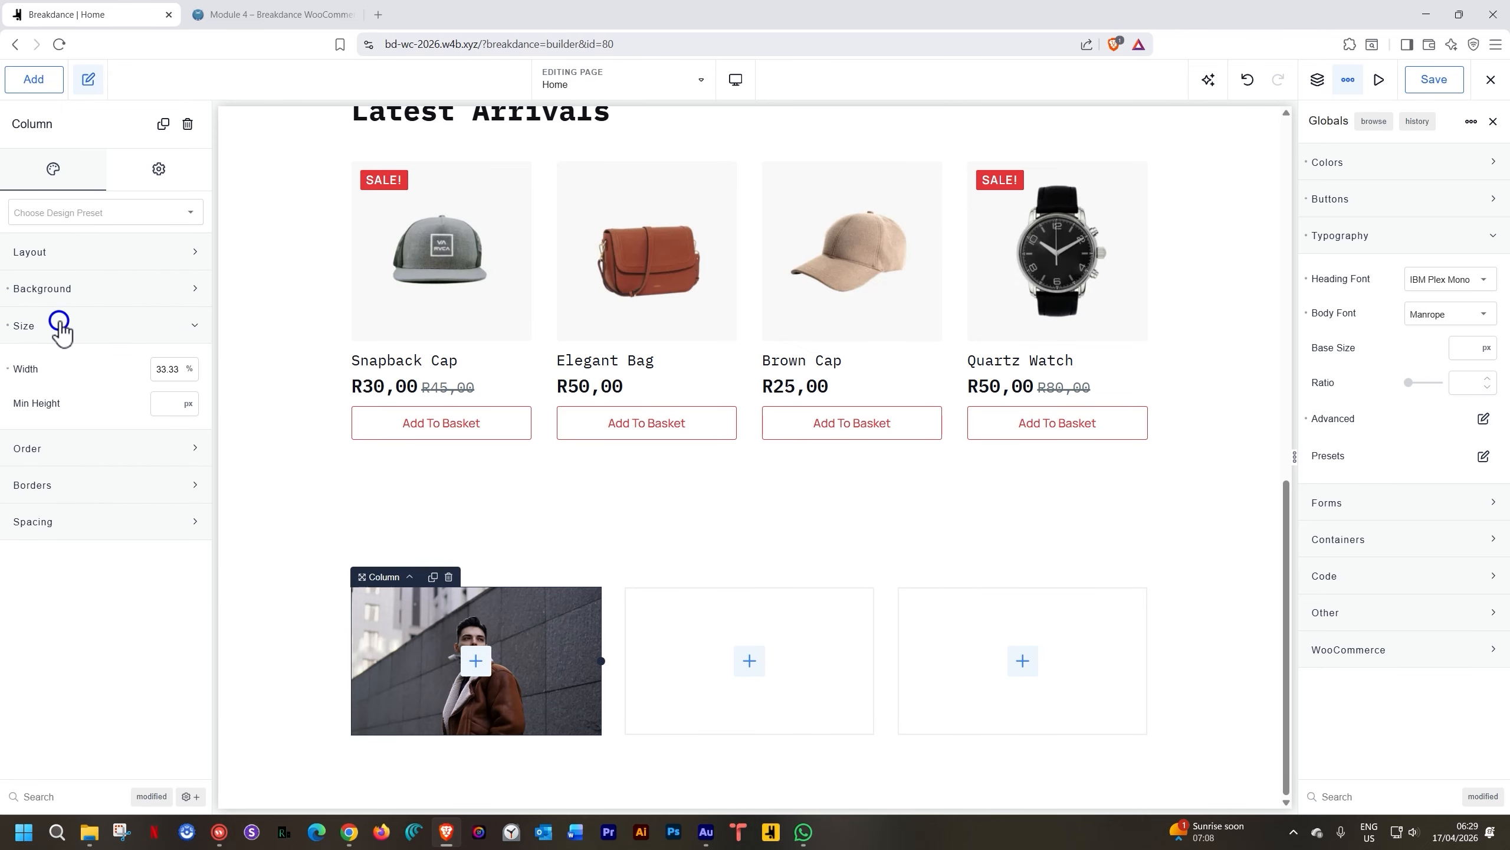
{"action": "left_click", "coordinate": [166, 409]}
{"action": "type", "text": "450"}
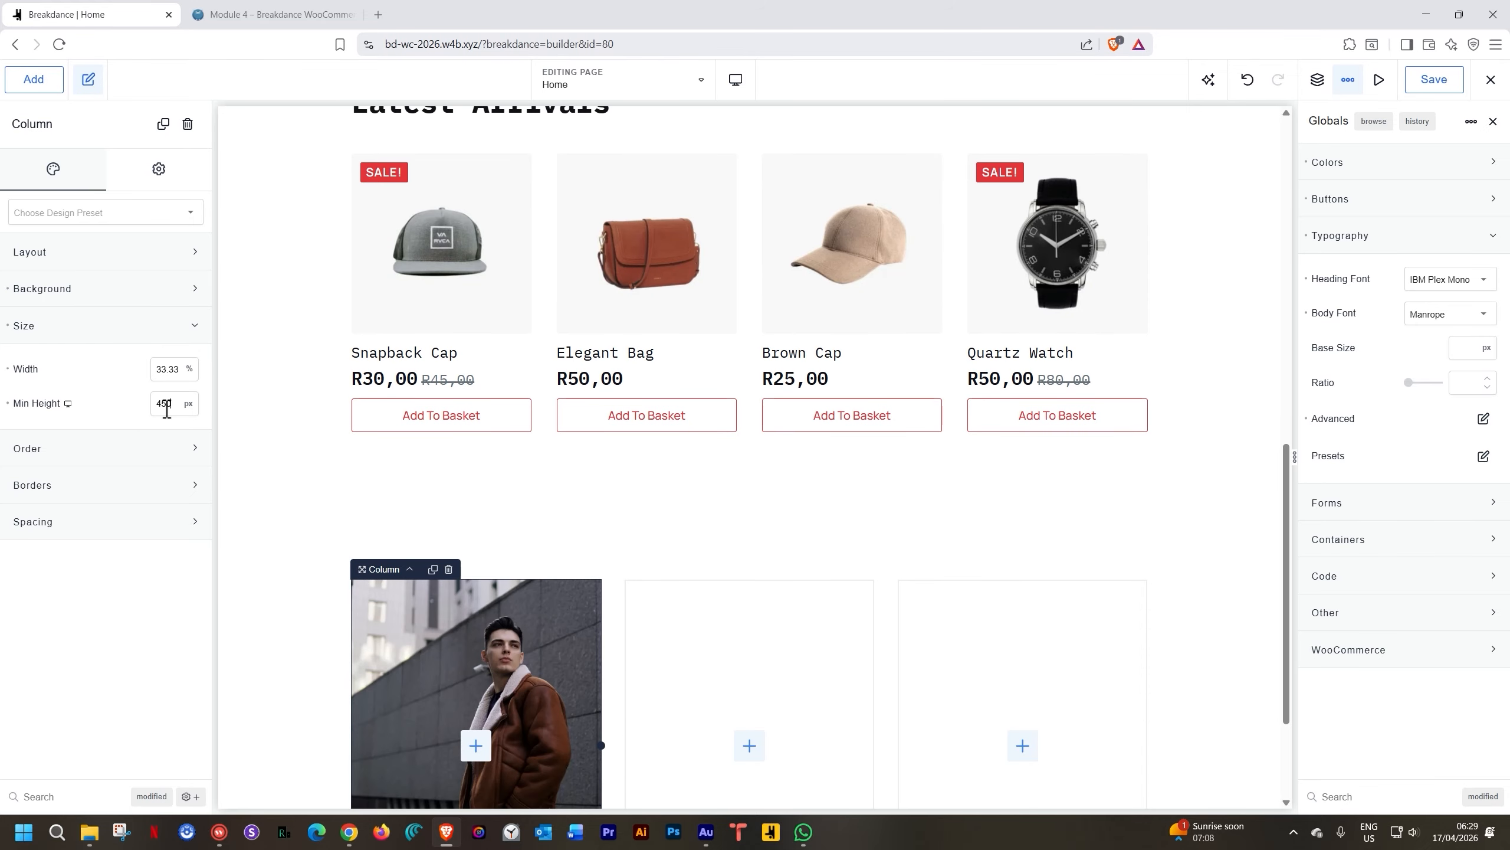
{"action": "scroll", "coordinate": [518, 608], "scroll_direction": "down", "scroll_amount": 3}
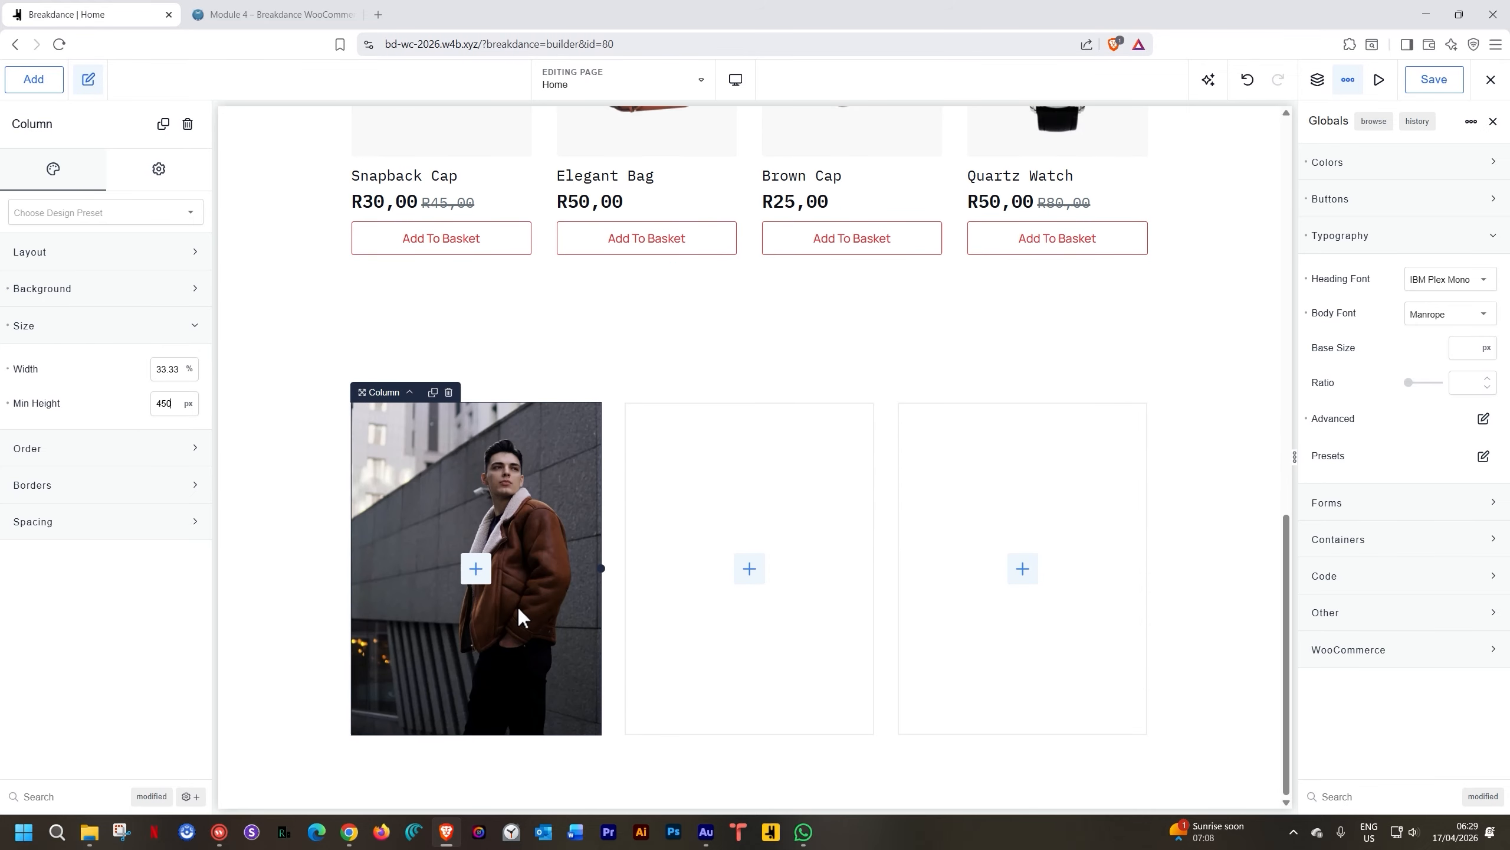
{"action": "left_click", "coordinate": [481, 572]}
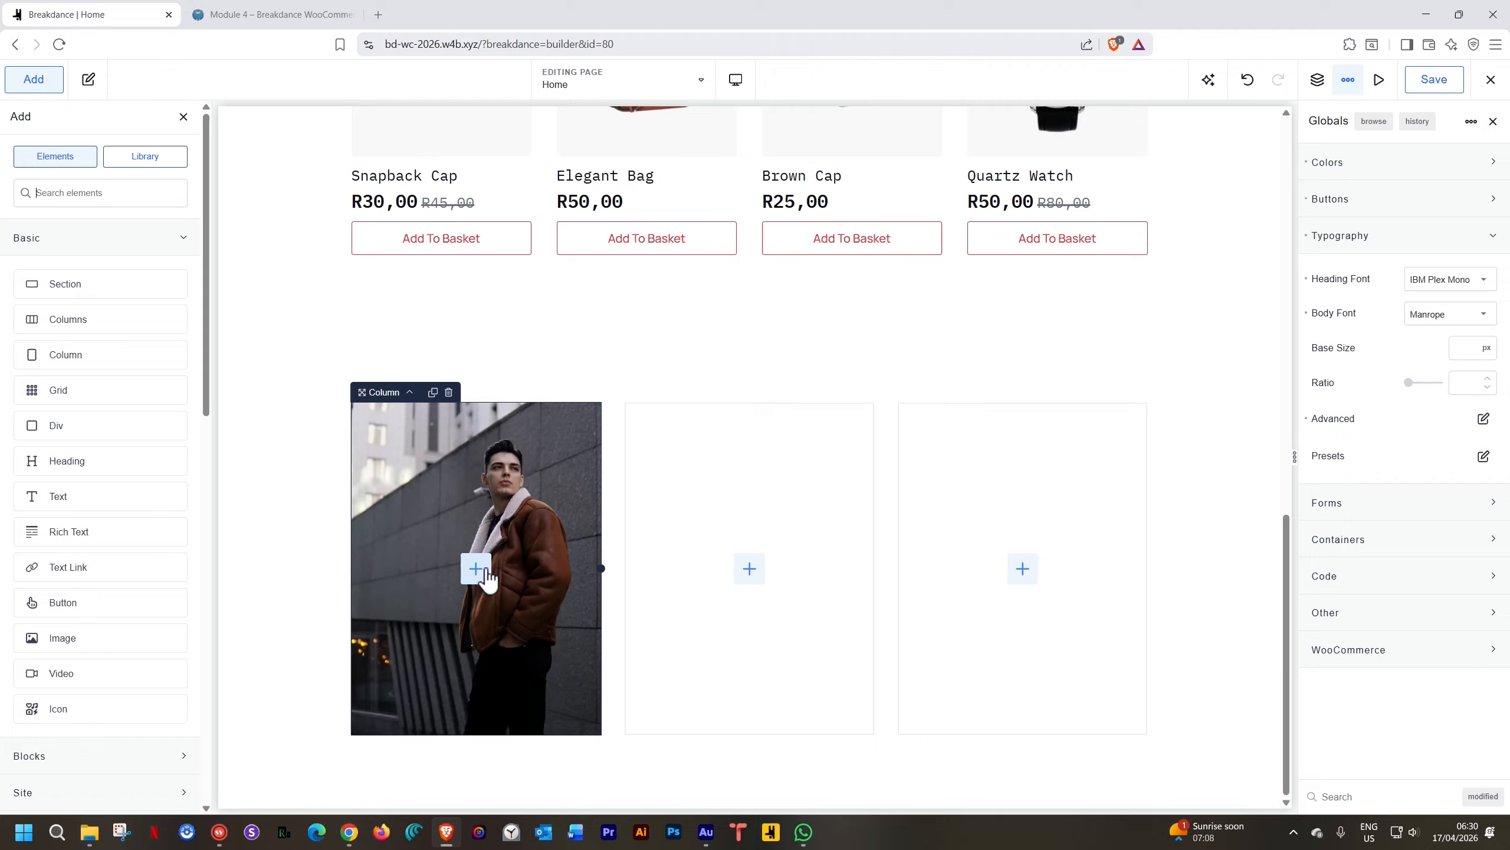
Add a Wrapper Link to the photo column with a Text element inside it
{"action": "type", "text": "l"}
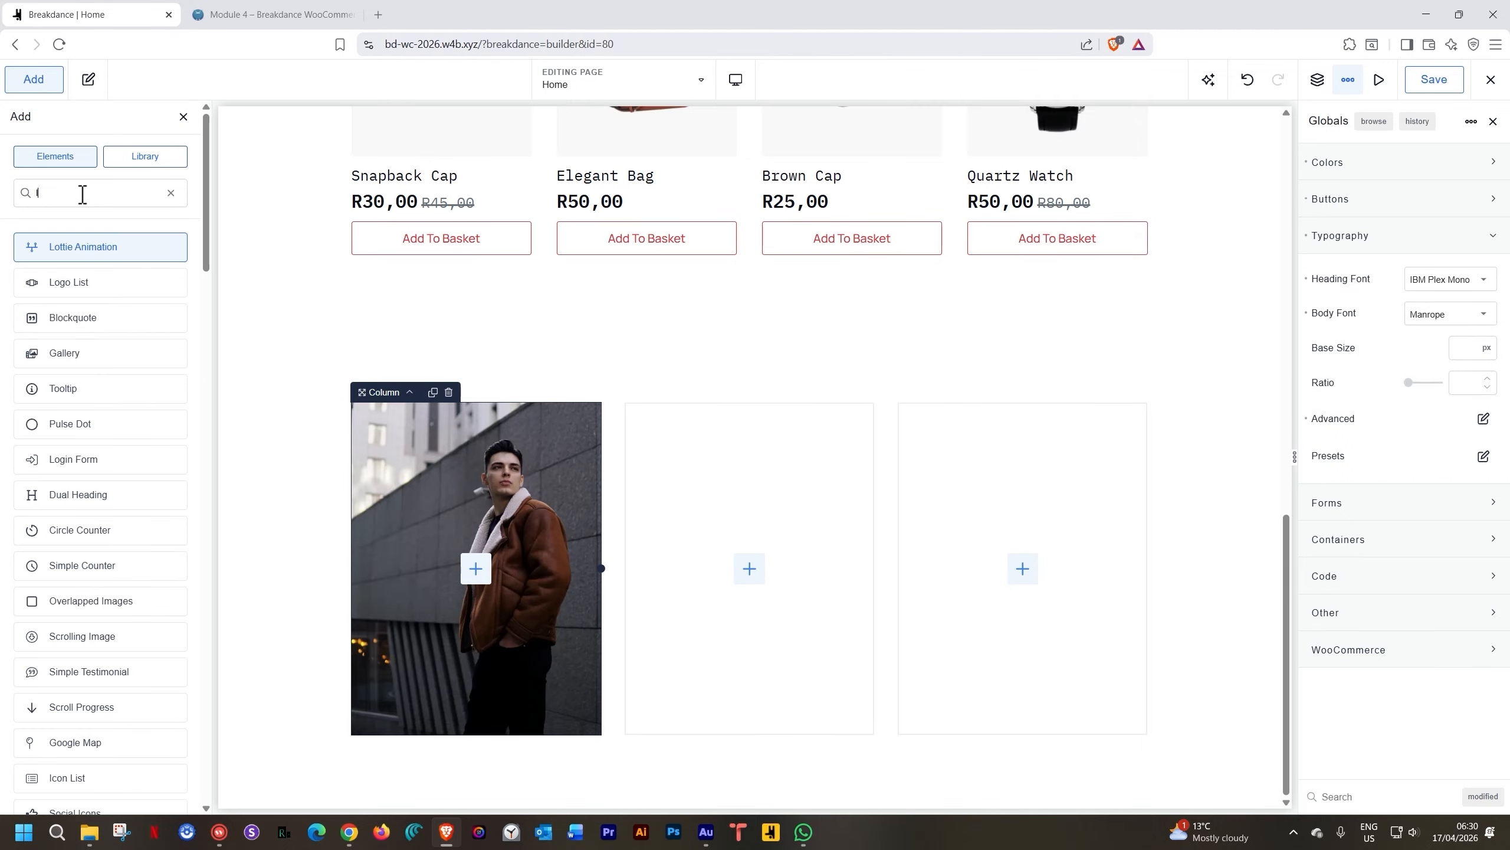
{"action": "type", "text": "ink"}
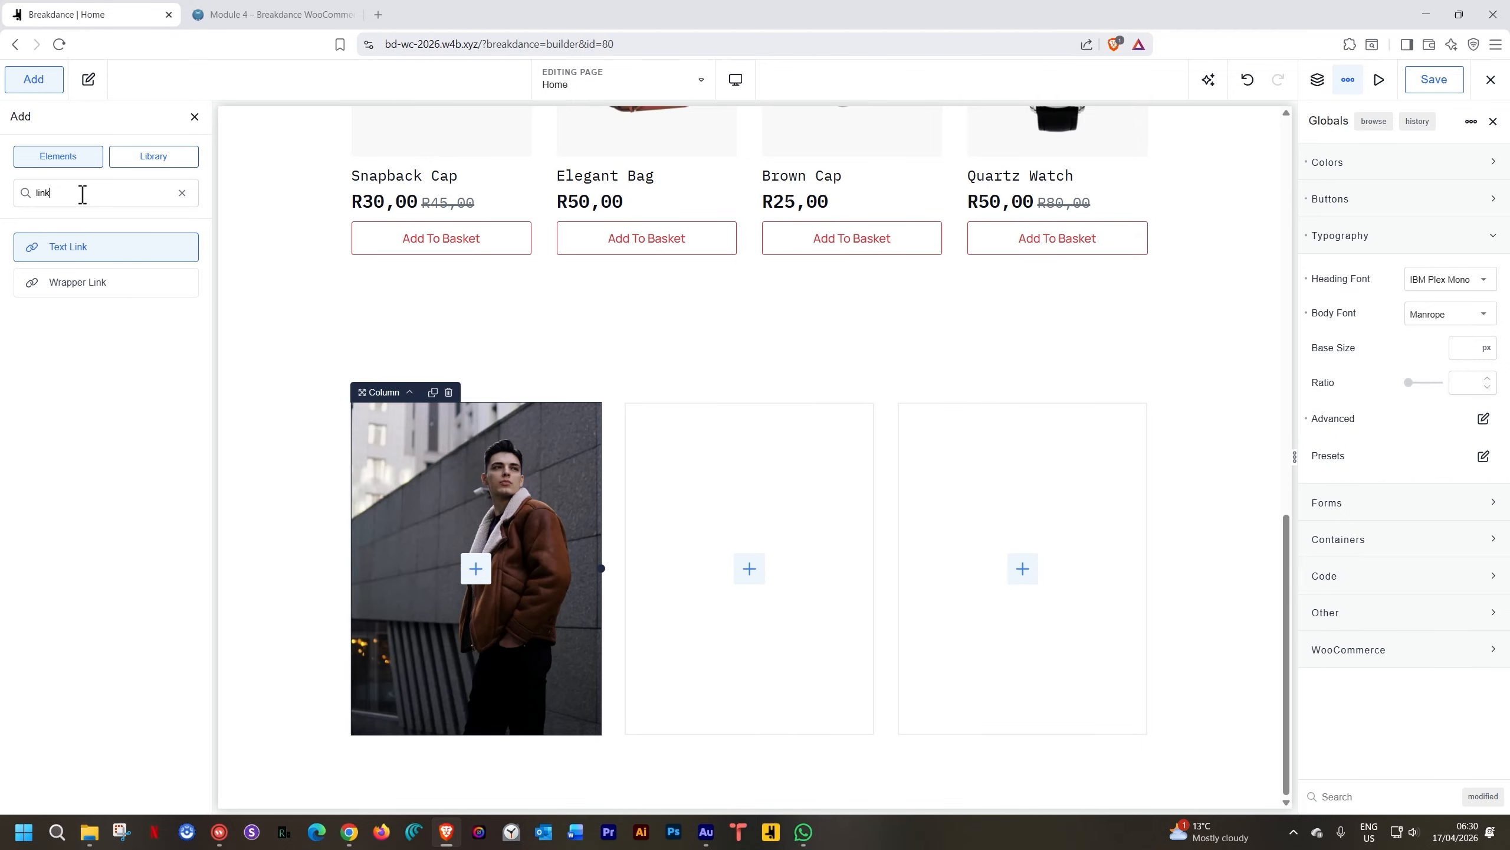
{"action": "left_click", "coordinate": [71, 285]}
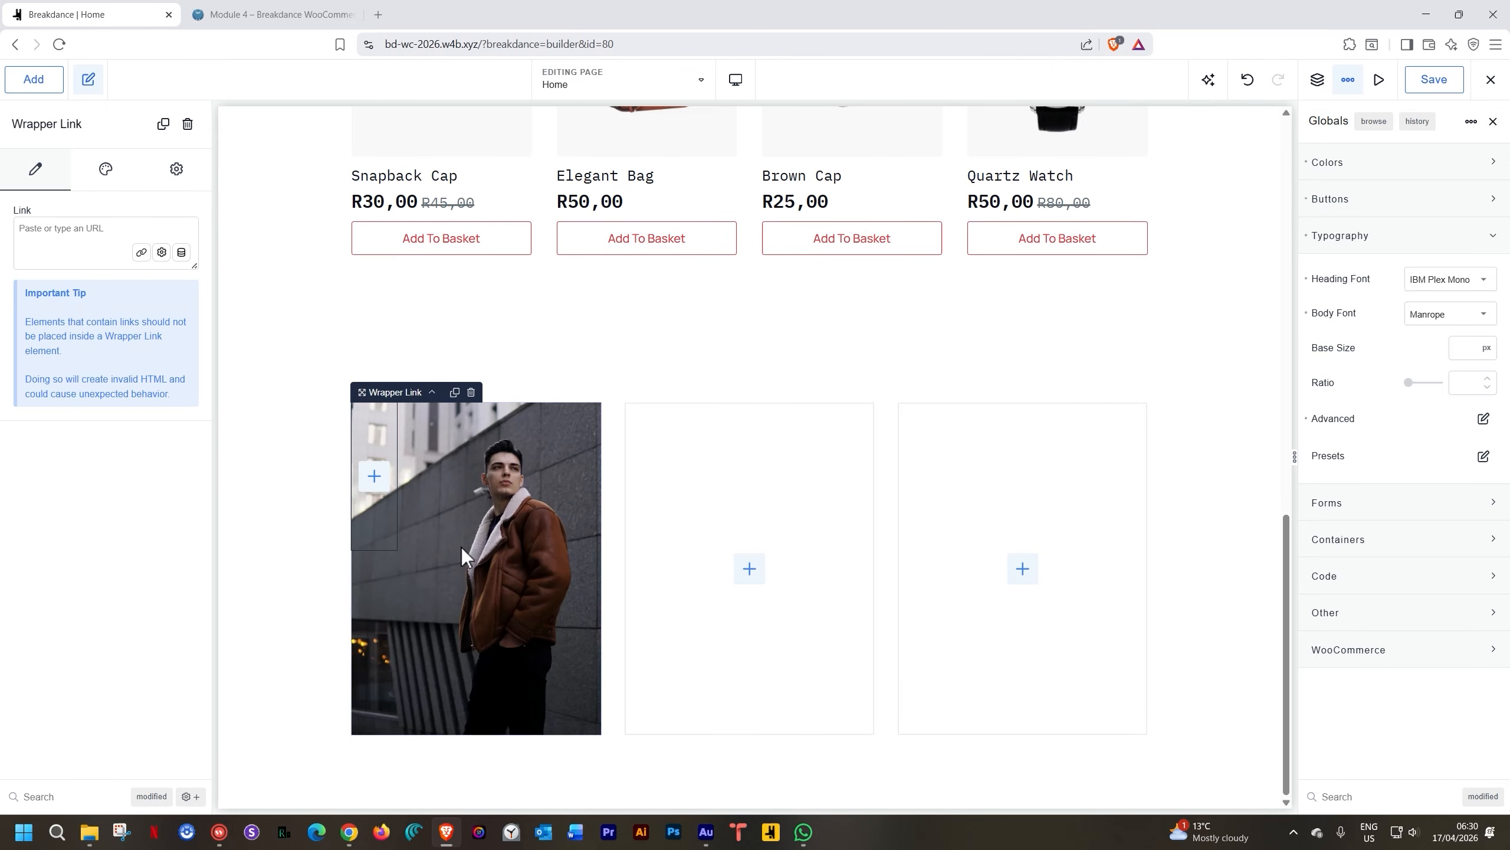
{"action": "left_click", "coordinate": [376, 485]}
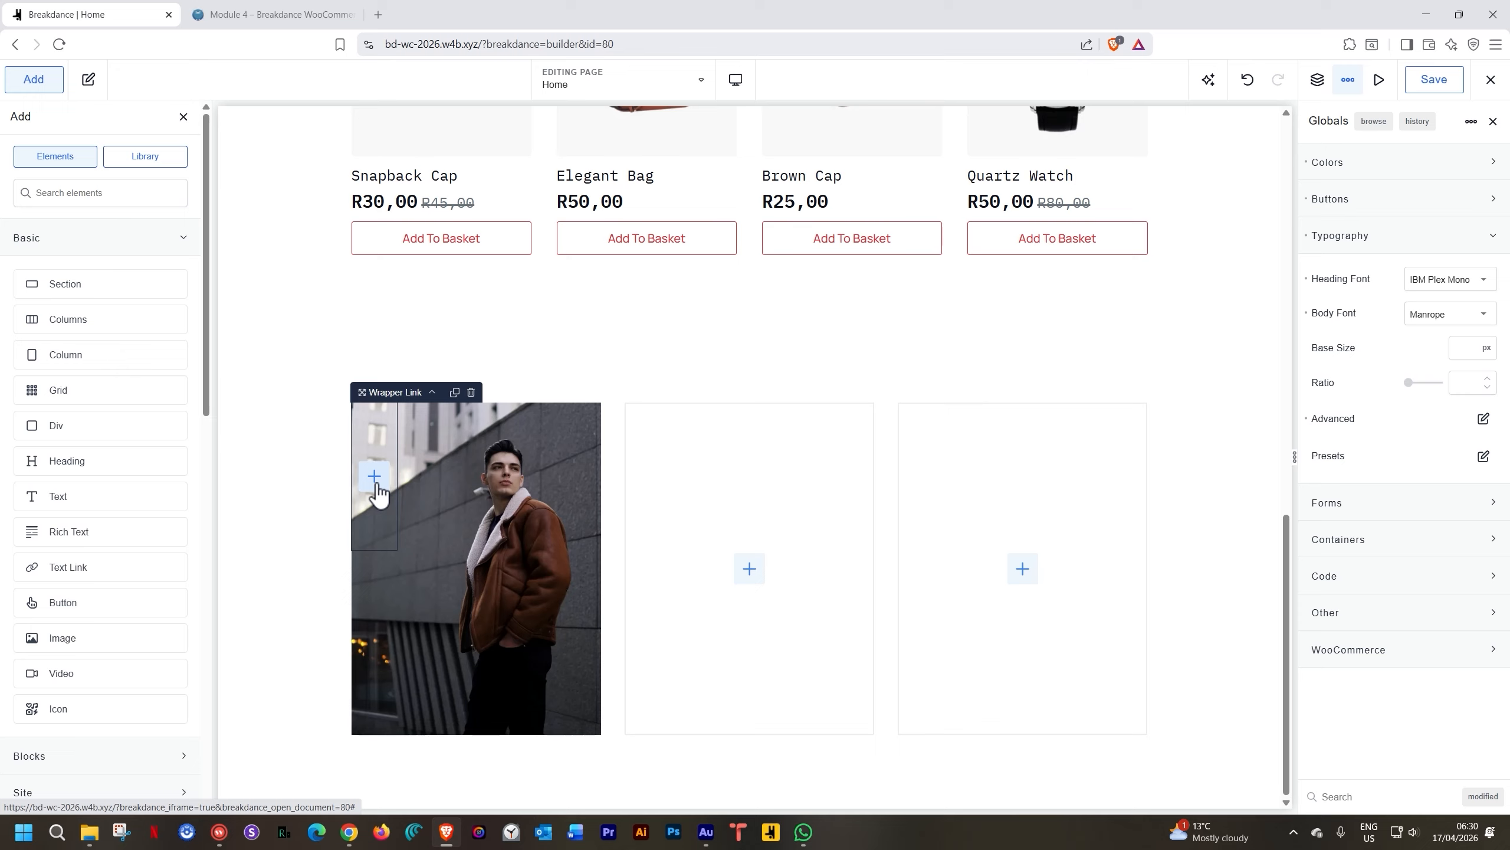
{"action": "type", "text": "text"}
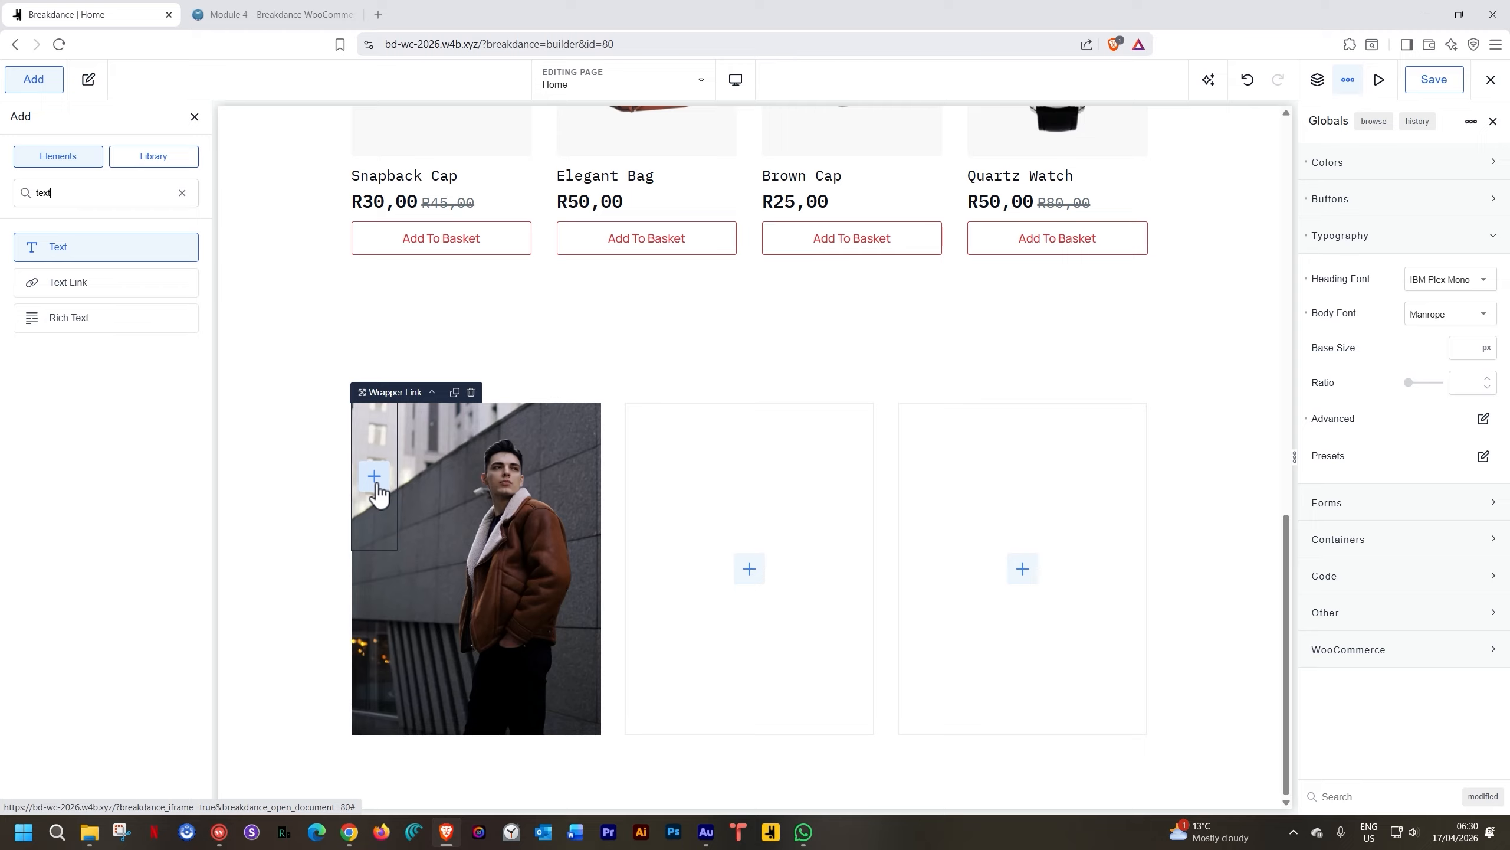
{"action": "left_click", "coordinate": [76, 246]}
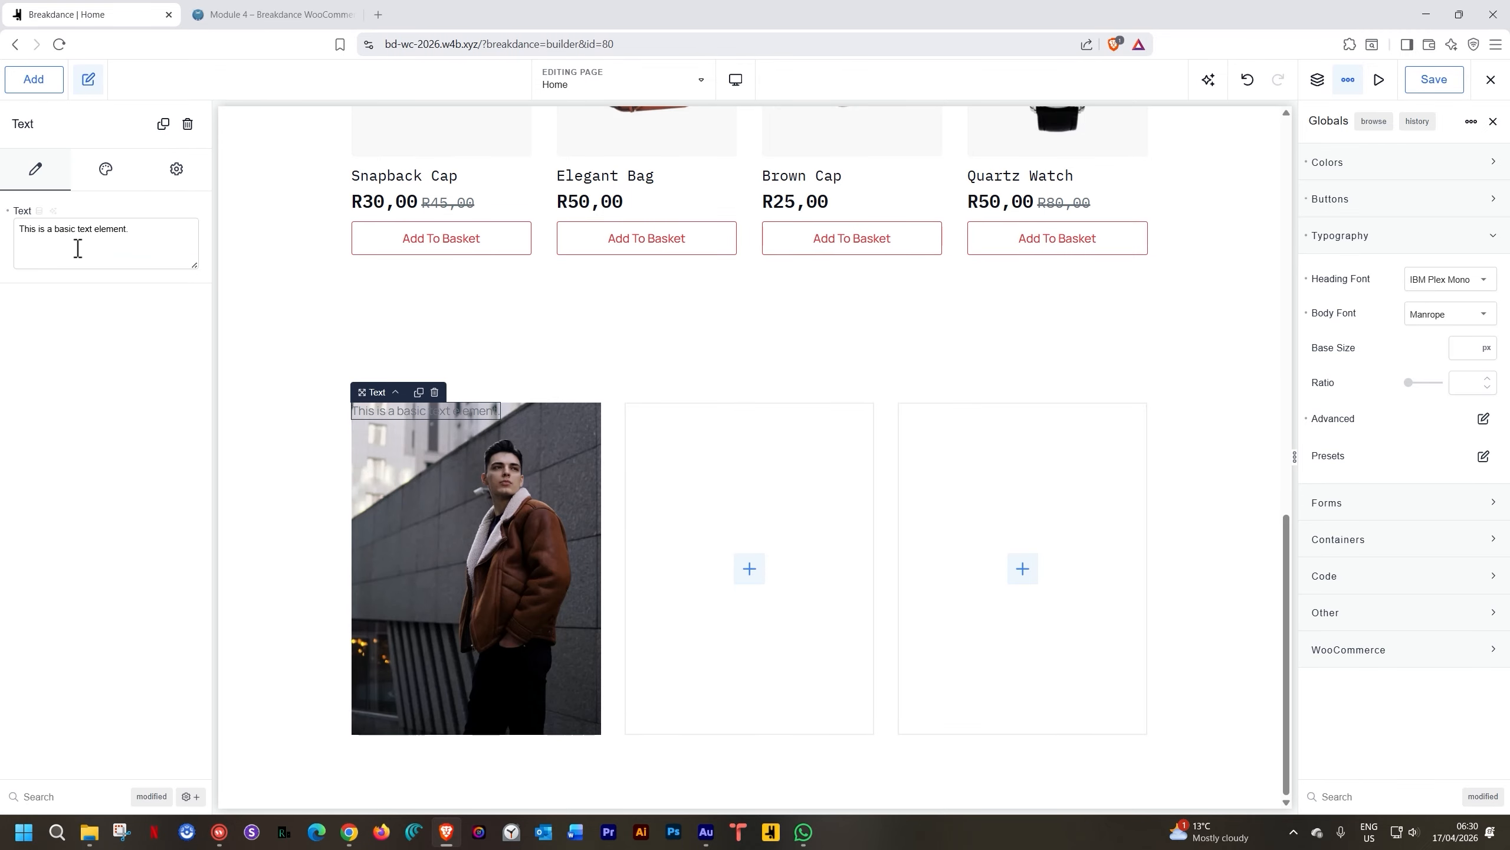
Replace the Text element's placeholder sentence with 'T-shirts'
{"action": "left_click", "coordinate": [392, 406]}
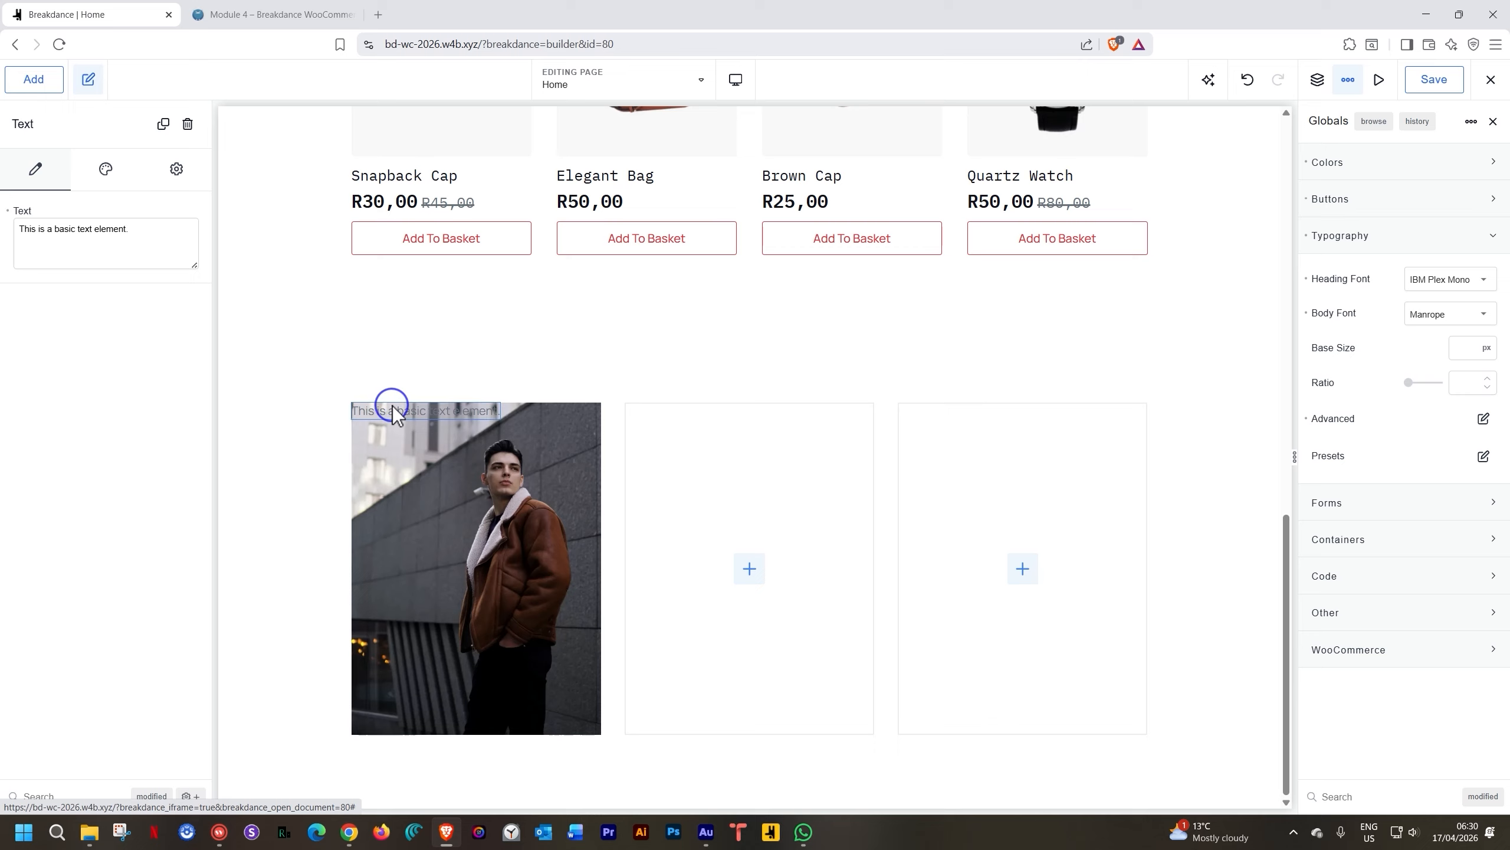
{"action": "triple_click", "coordinate": [391, 408]}
{"action": "key", "text": "BackSpace"}
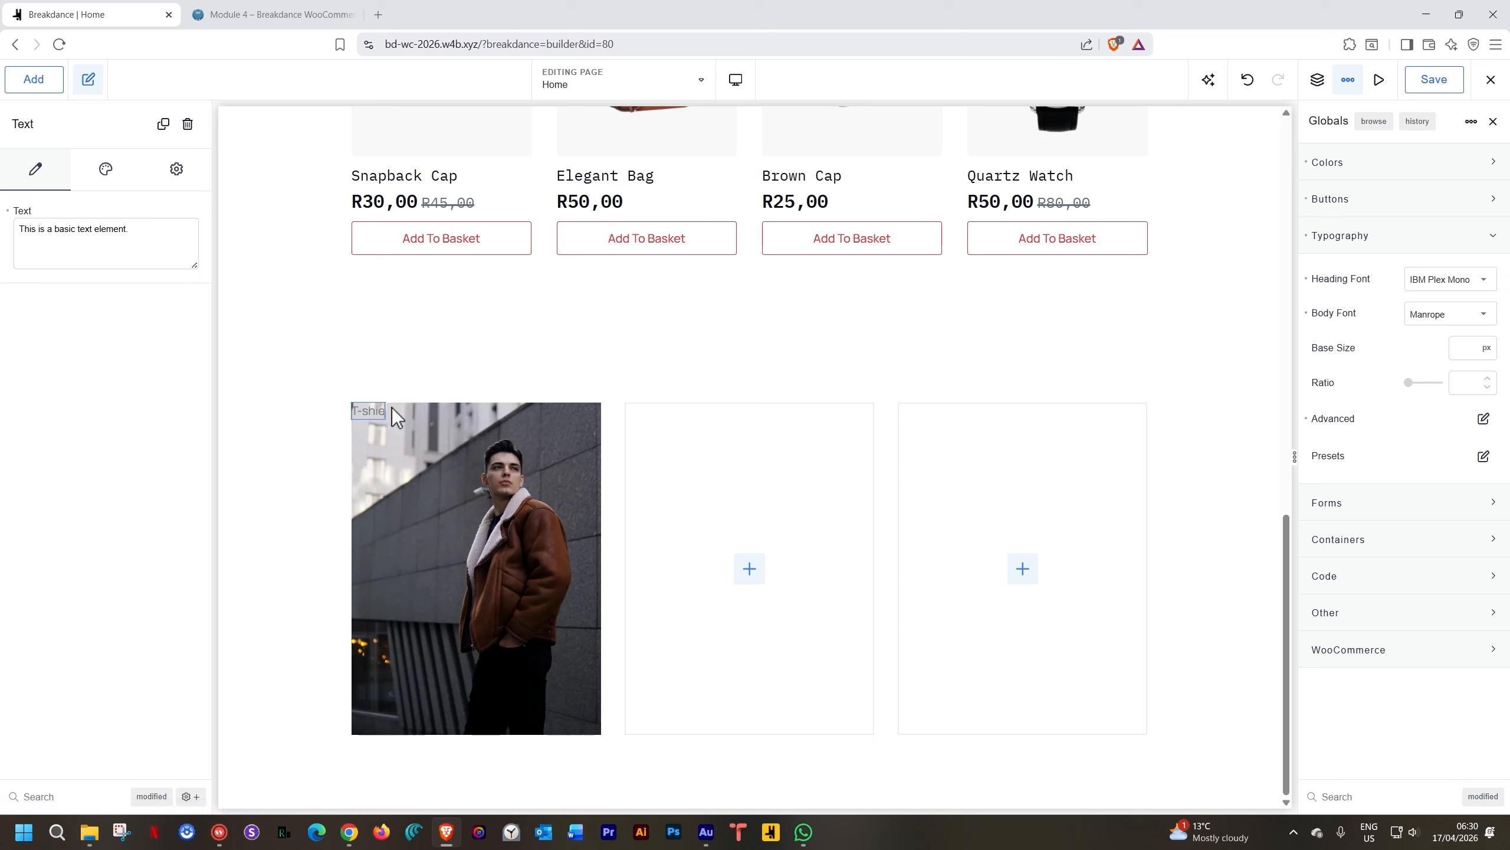
{"action": "type", "text": "T-shirts"}
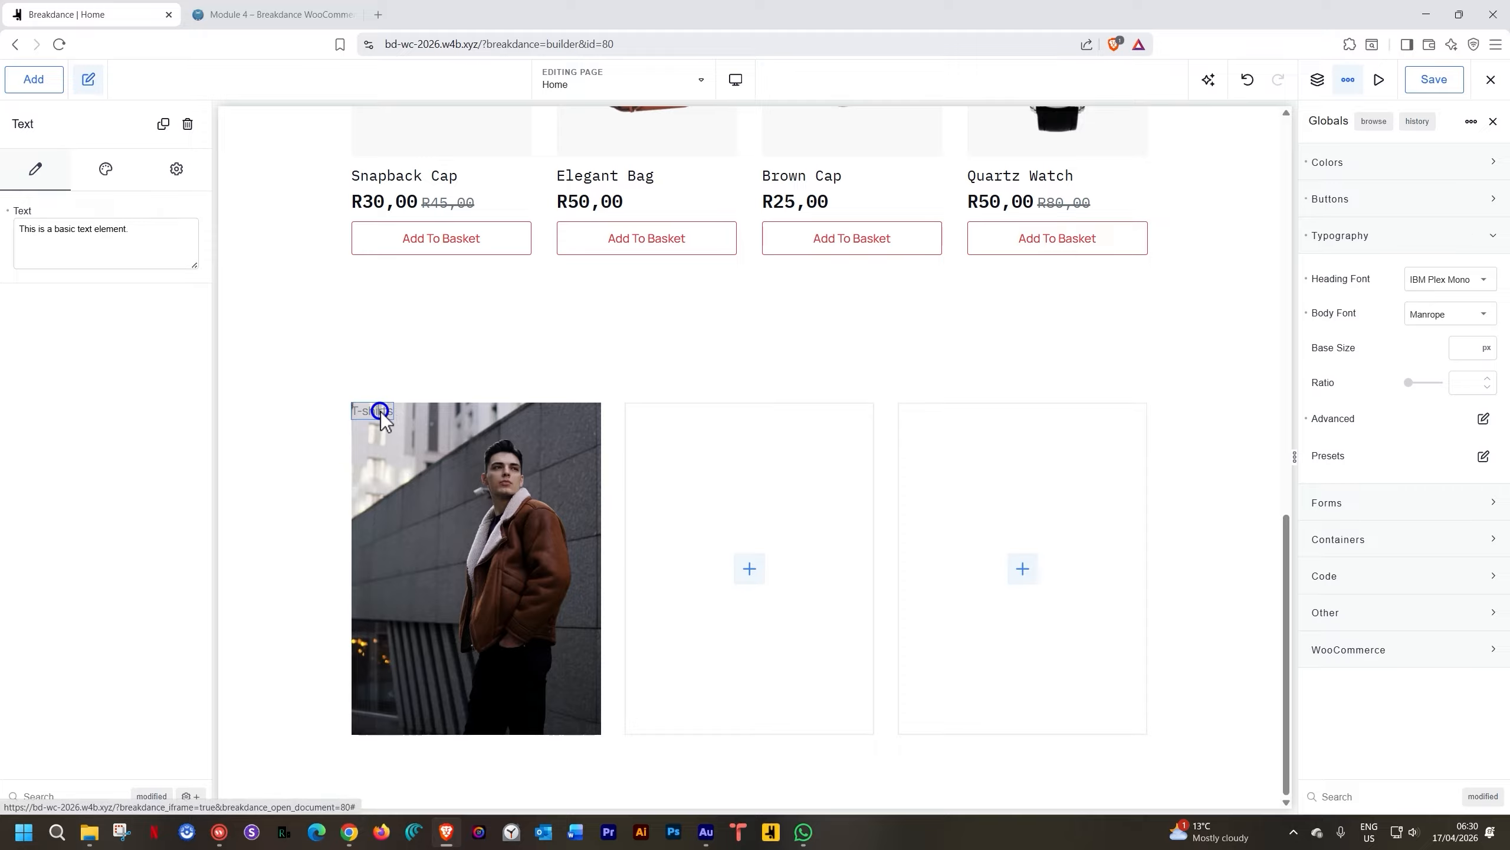
Make the T-shirts label text white at 24 px font size
{"action": "left_click", "coordinate": [112, 178]}
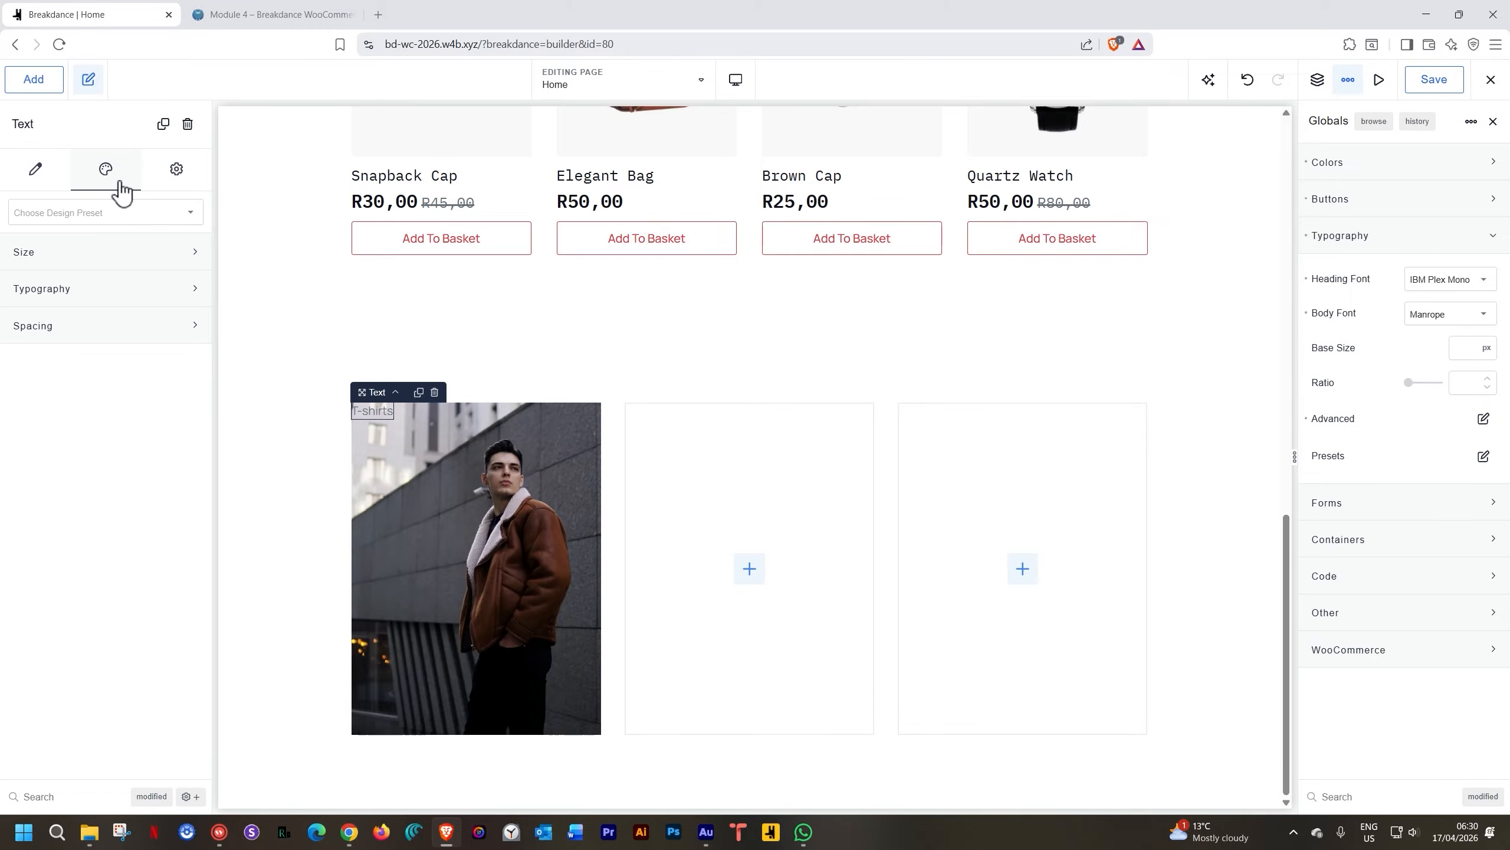
{"action": "left_click", "coordinate": [91, 288]}
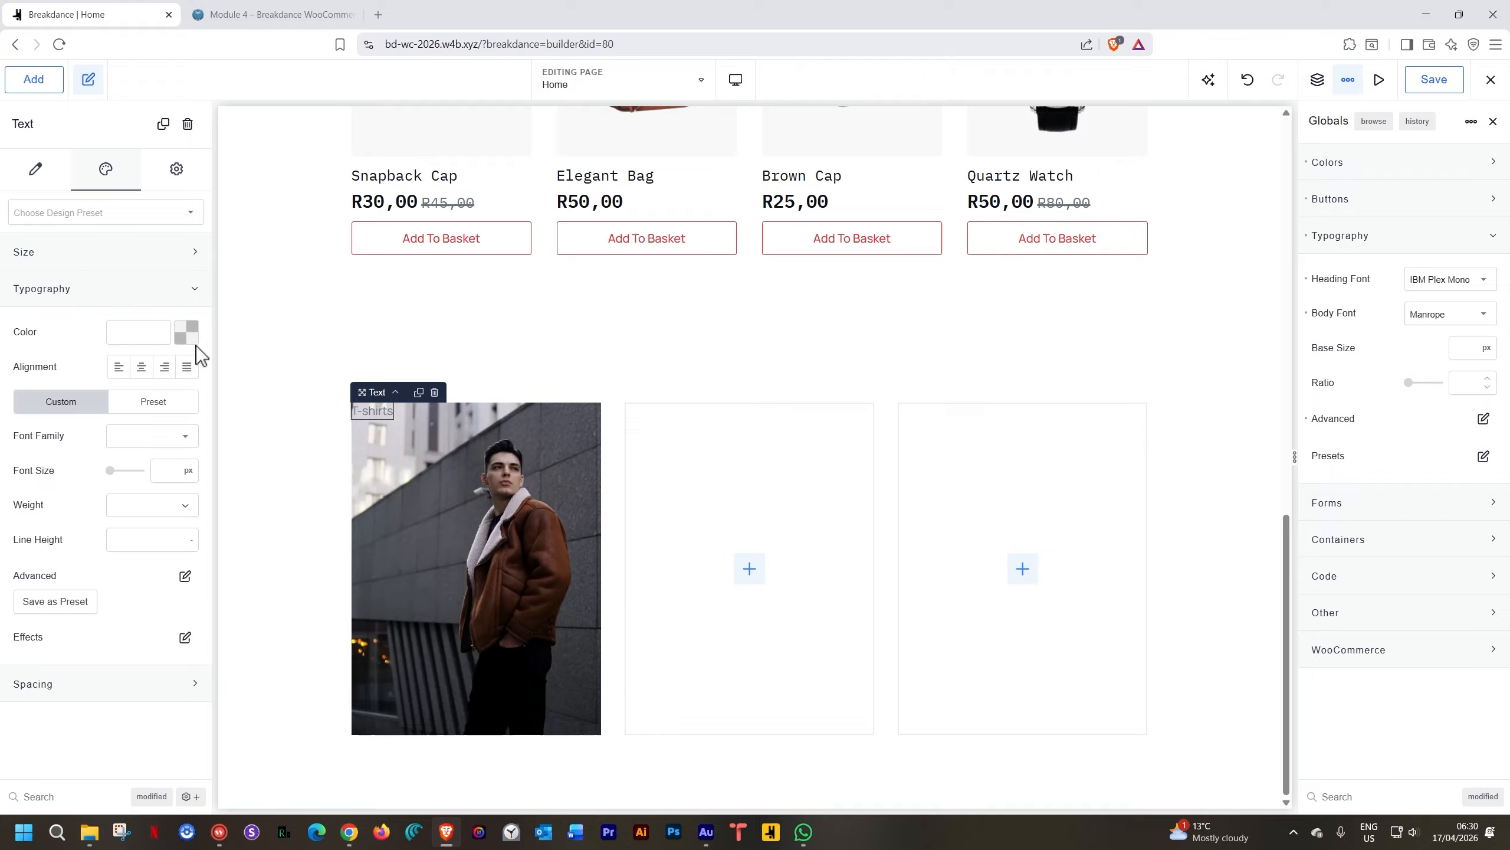
{"action": "left_click", "coordinate": [186, 332]}
{"action": "left_click", "coordinate": [180, 572]}
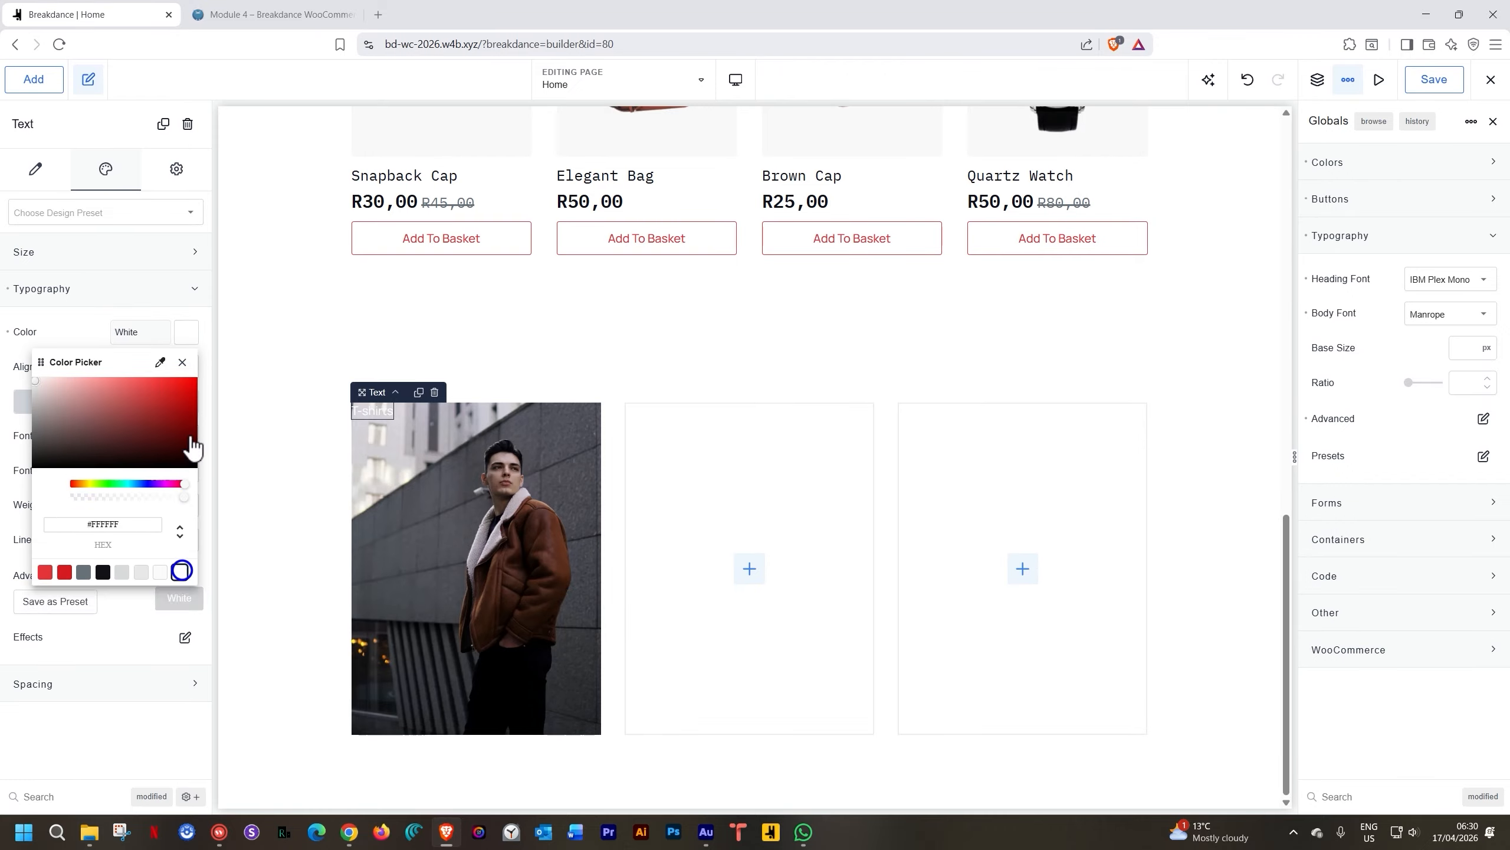
{"action": "left_click", "coordinate": [181, 361]}
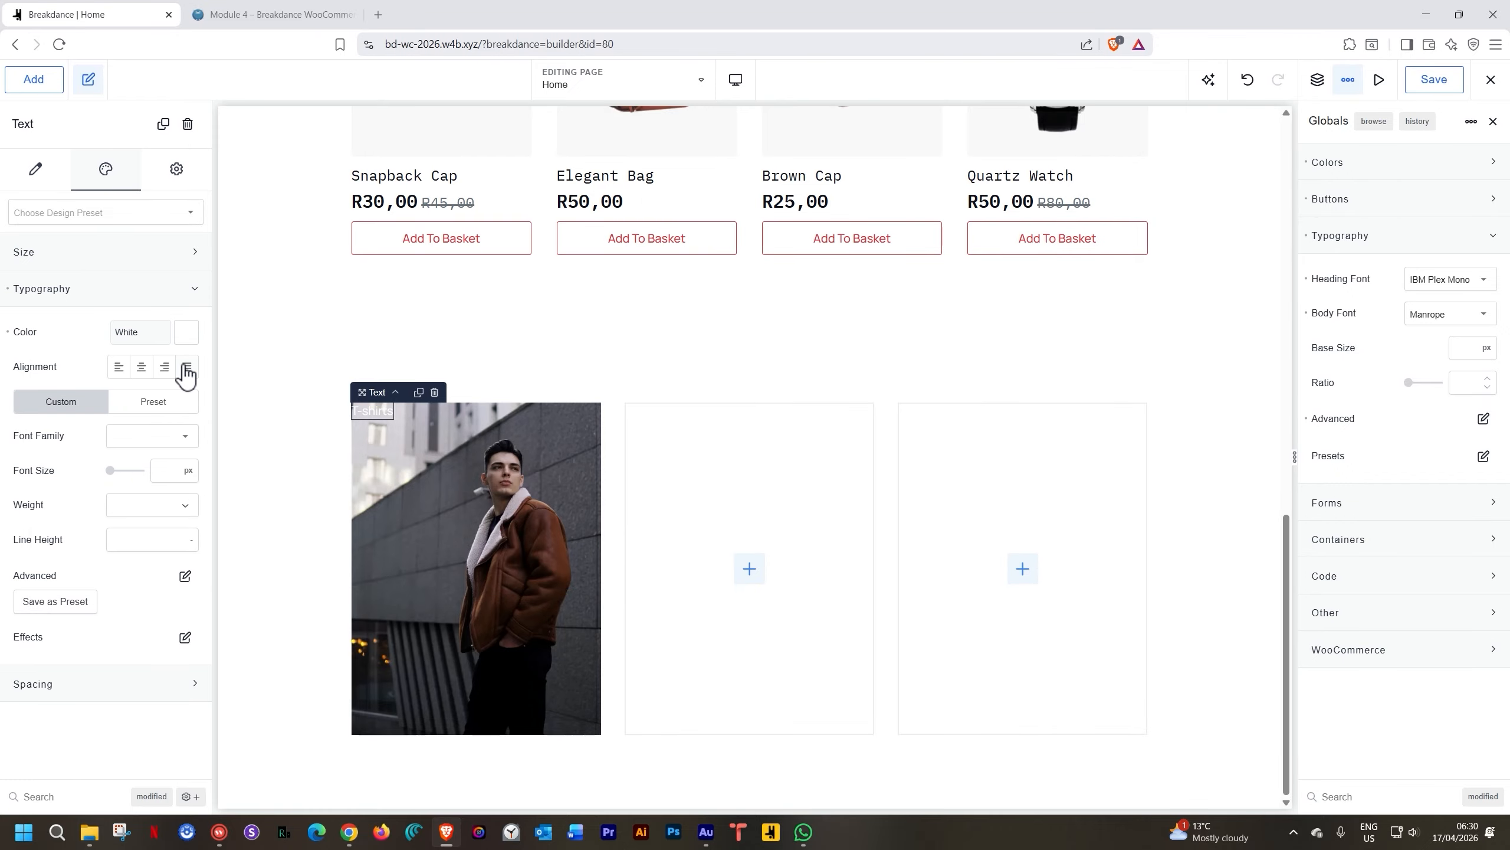
{"action": "left_click", "coordinate": [164, 468]}
{"action": "type", "text": "24"}
Set the label's font family to IBM Plex Mono with weight 700
{"action": "left_click", "coordinate": [175, 439]}
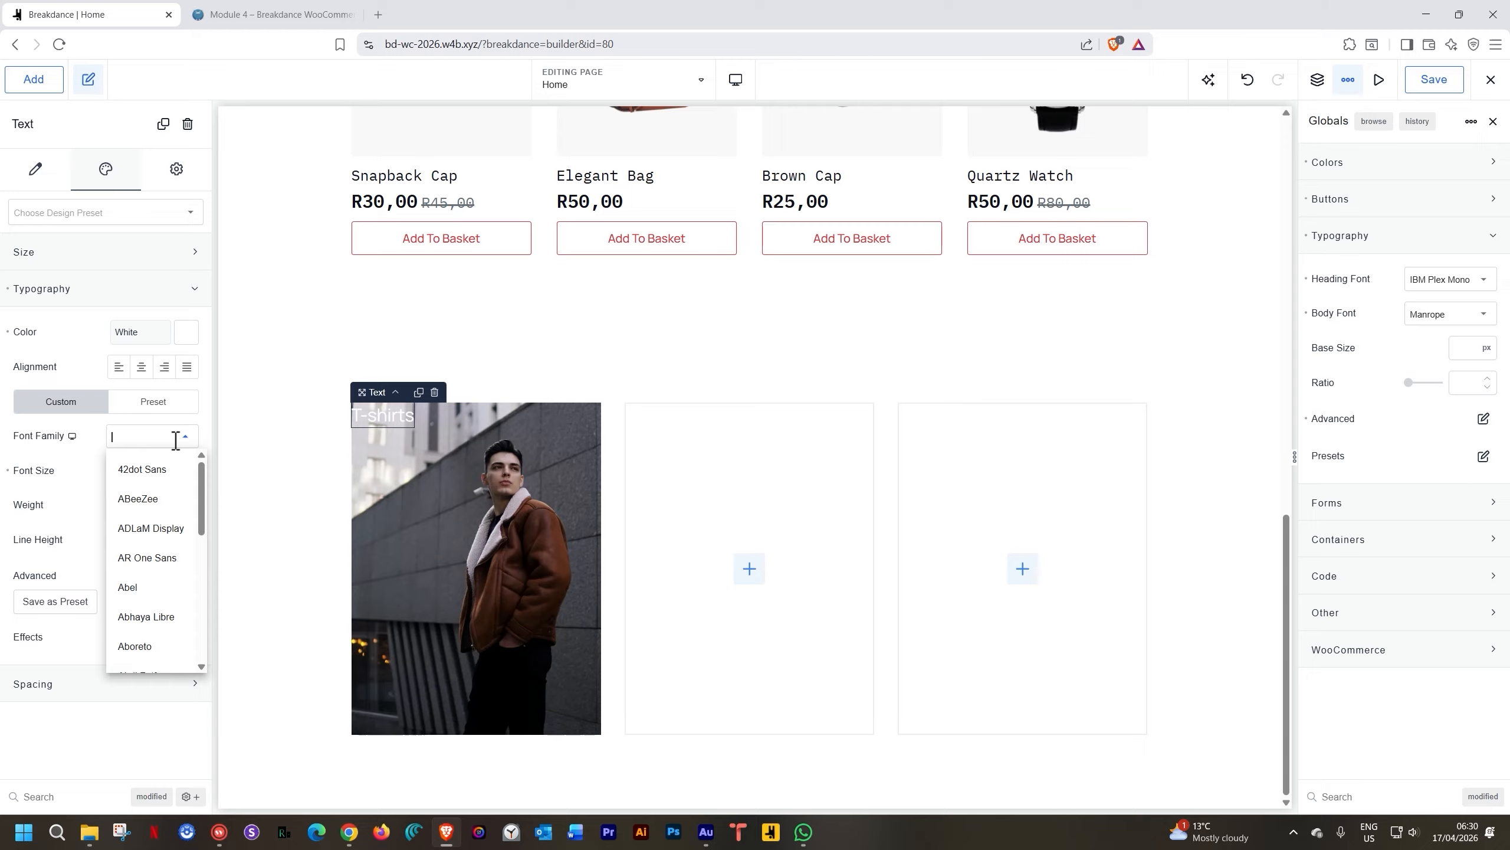
{"action": "type", "text": "ibm p"}
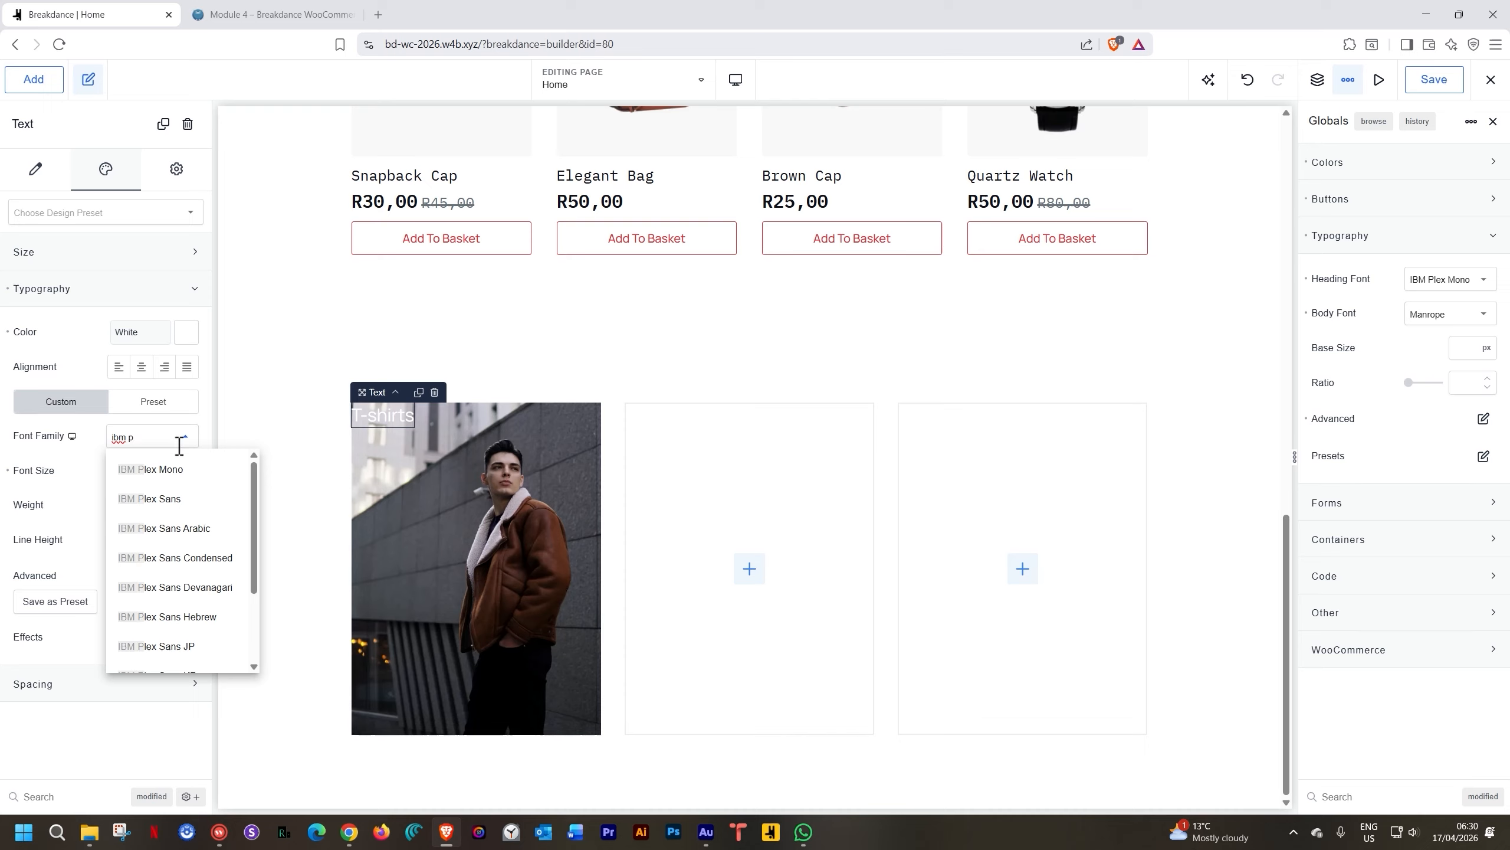
{"action": "left_click", "coordinate": [177, 474]}
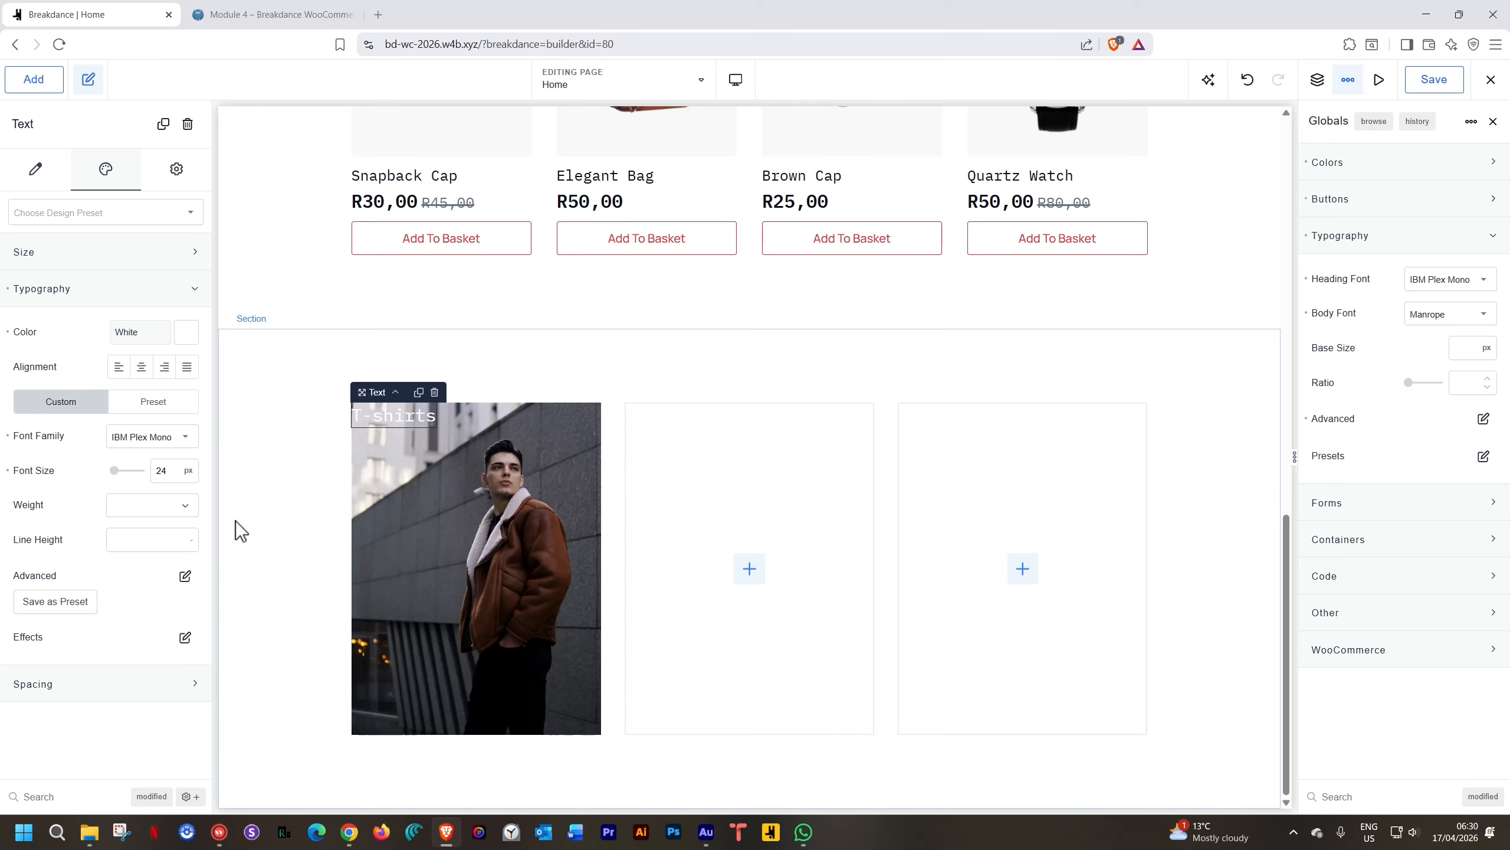
{"action": "left_click", "coordinate": [185, 515]}
{"action": "left_click", "coordinate": [144, 696]}
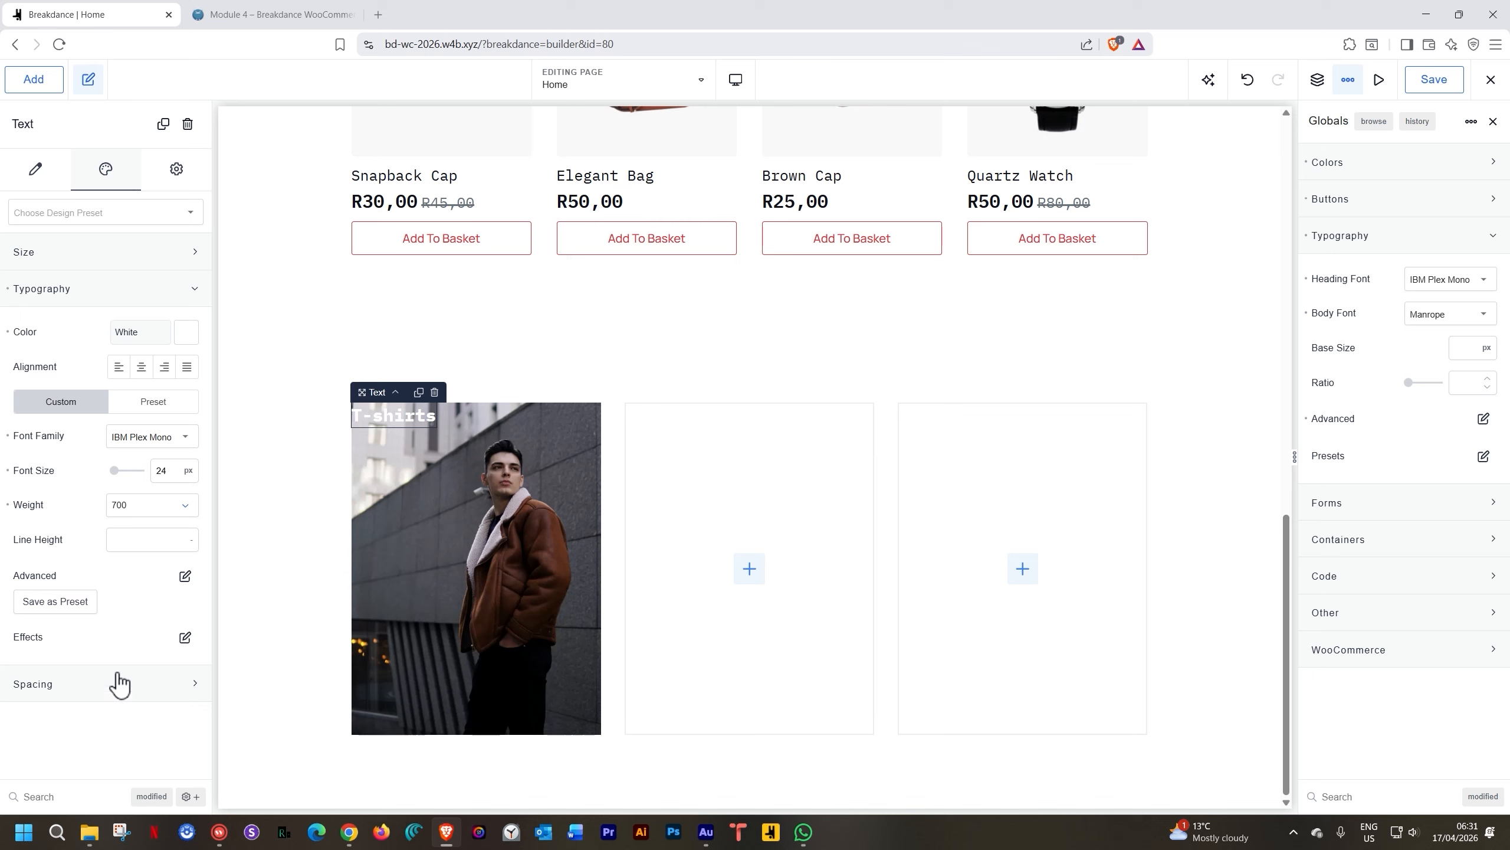
Select the wrapper link around the T-shirts label and give it an Onyx background
{"action": "left_click", "coordinate": [394, 392]}
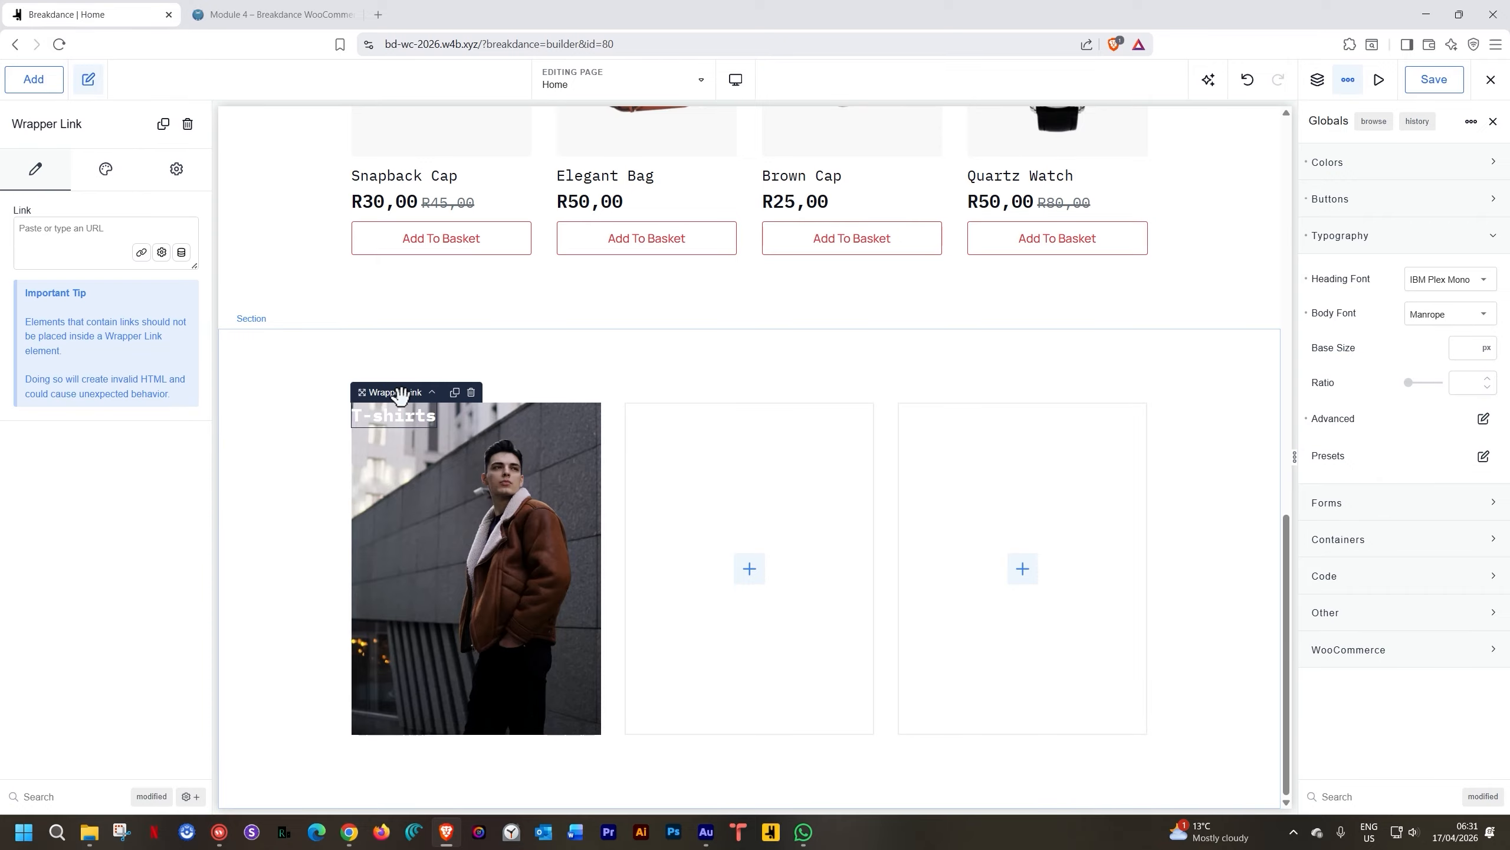
{"action": "left_click", "coordinate": [106, 171]}
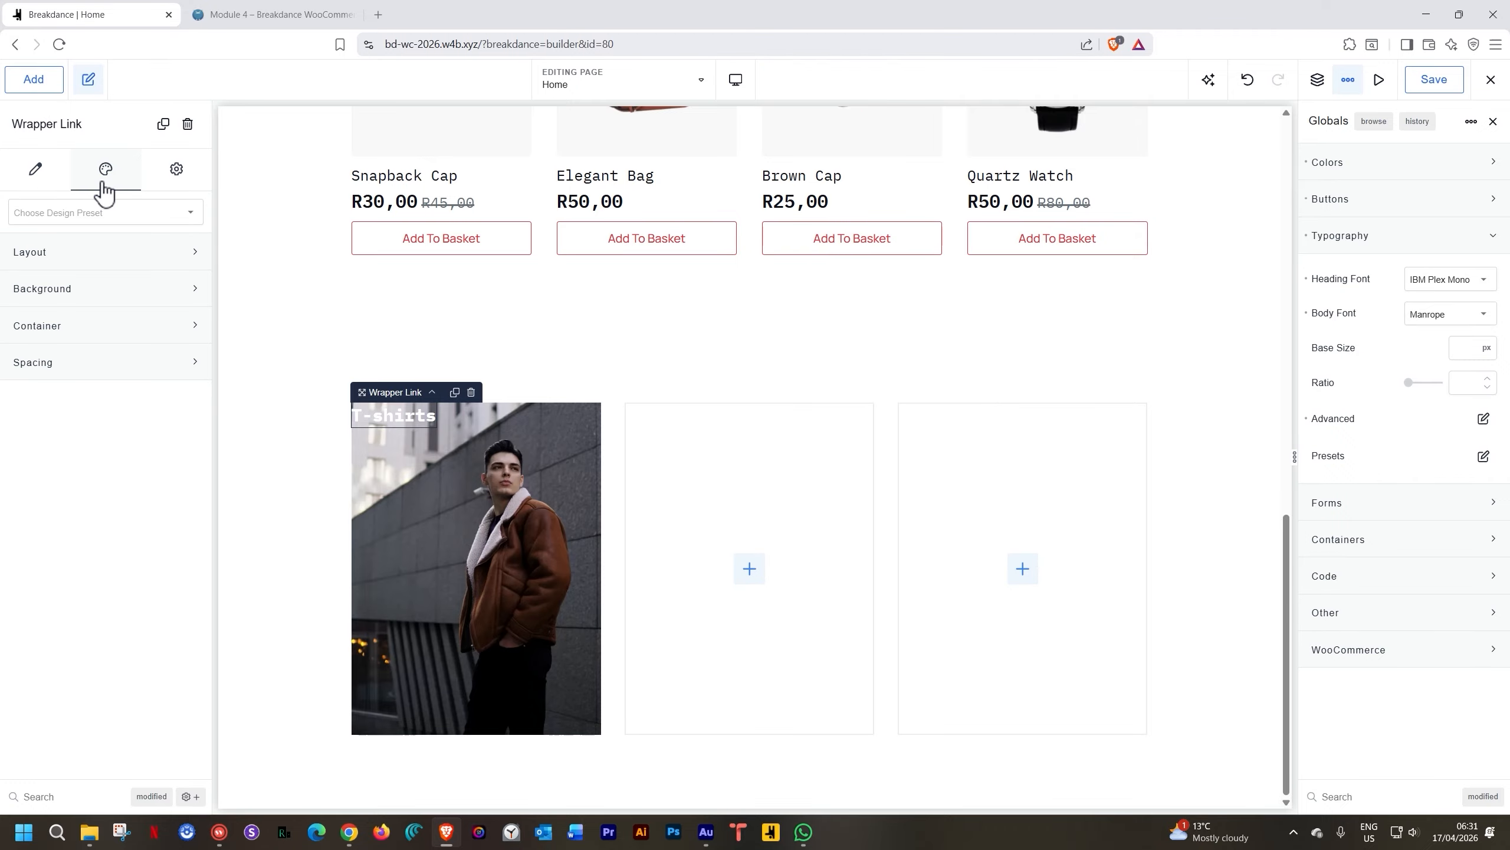
{"action": "left_click", "coordinate": [100, 334]}
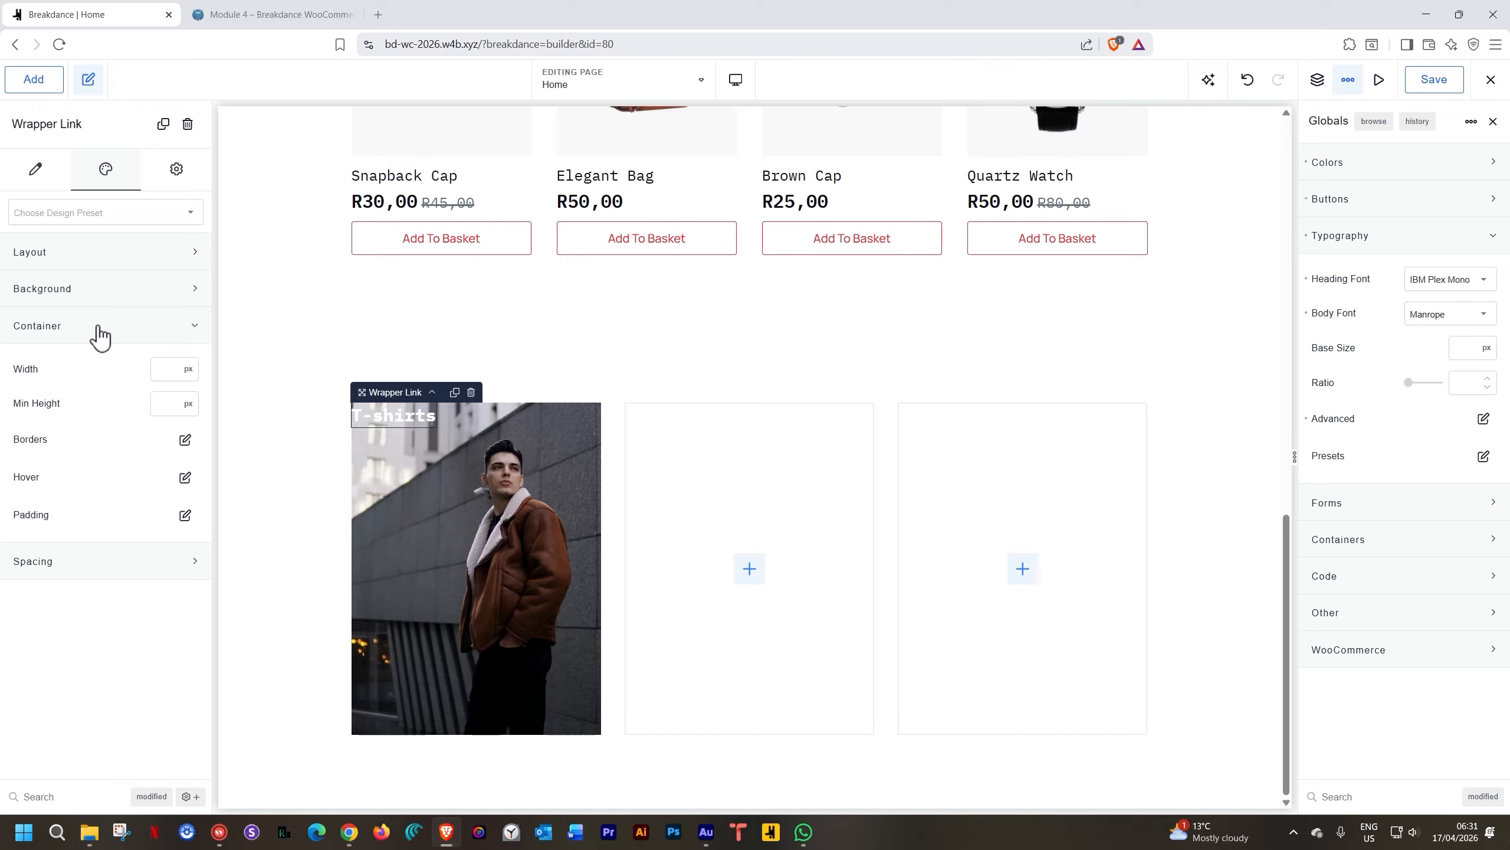
{"action": "left_click", "coordinate": [98, 328]}
{"action": "left_click", "coordinate": [75, 297]}
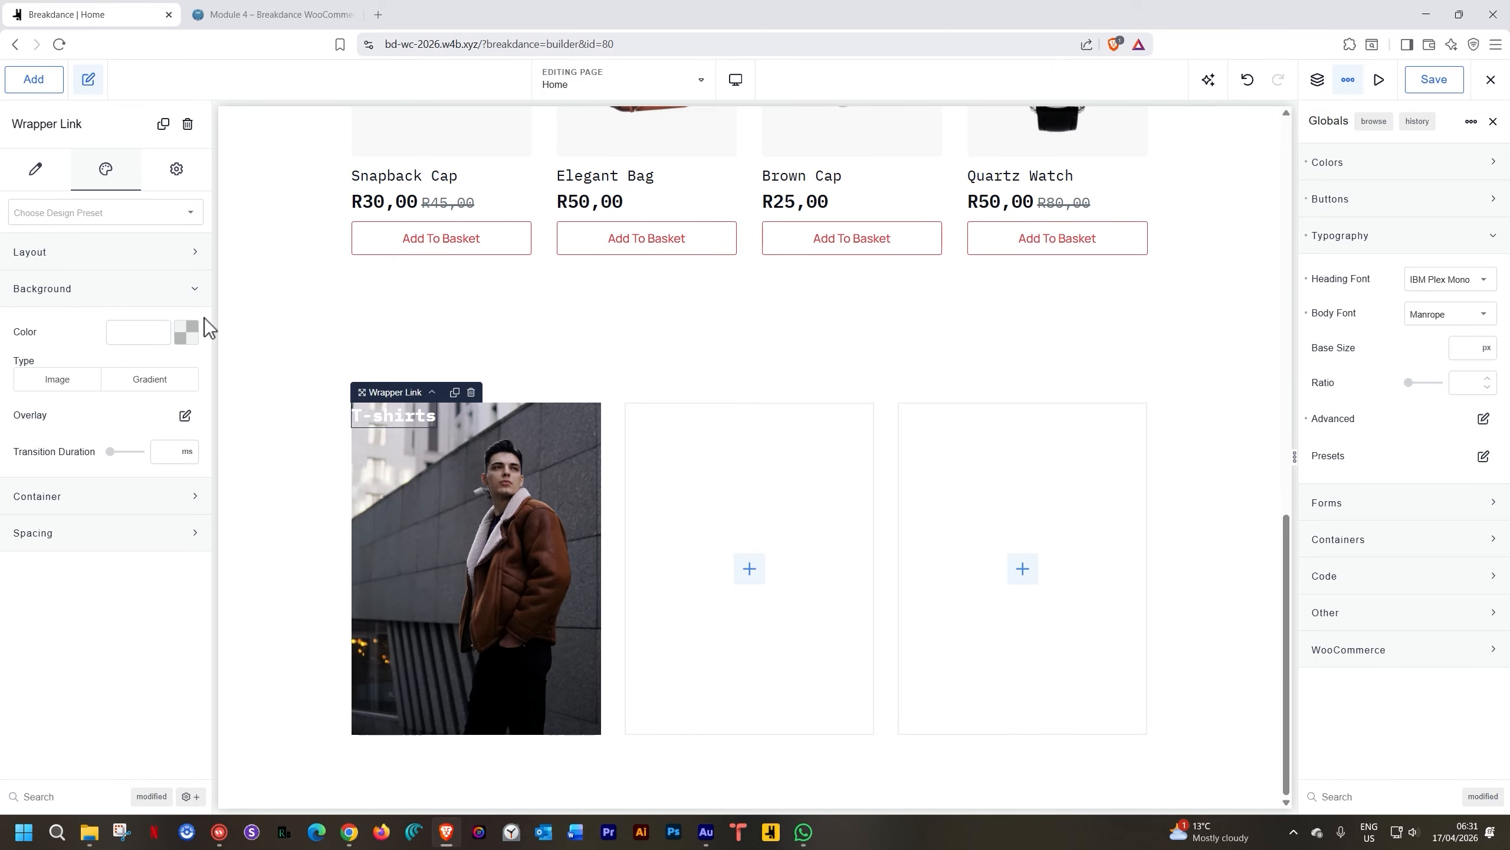
{"action": "left_click", "coordinate": [189, 337]}
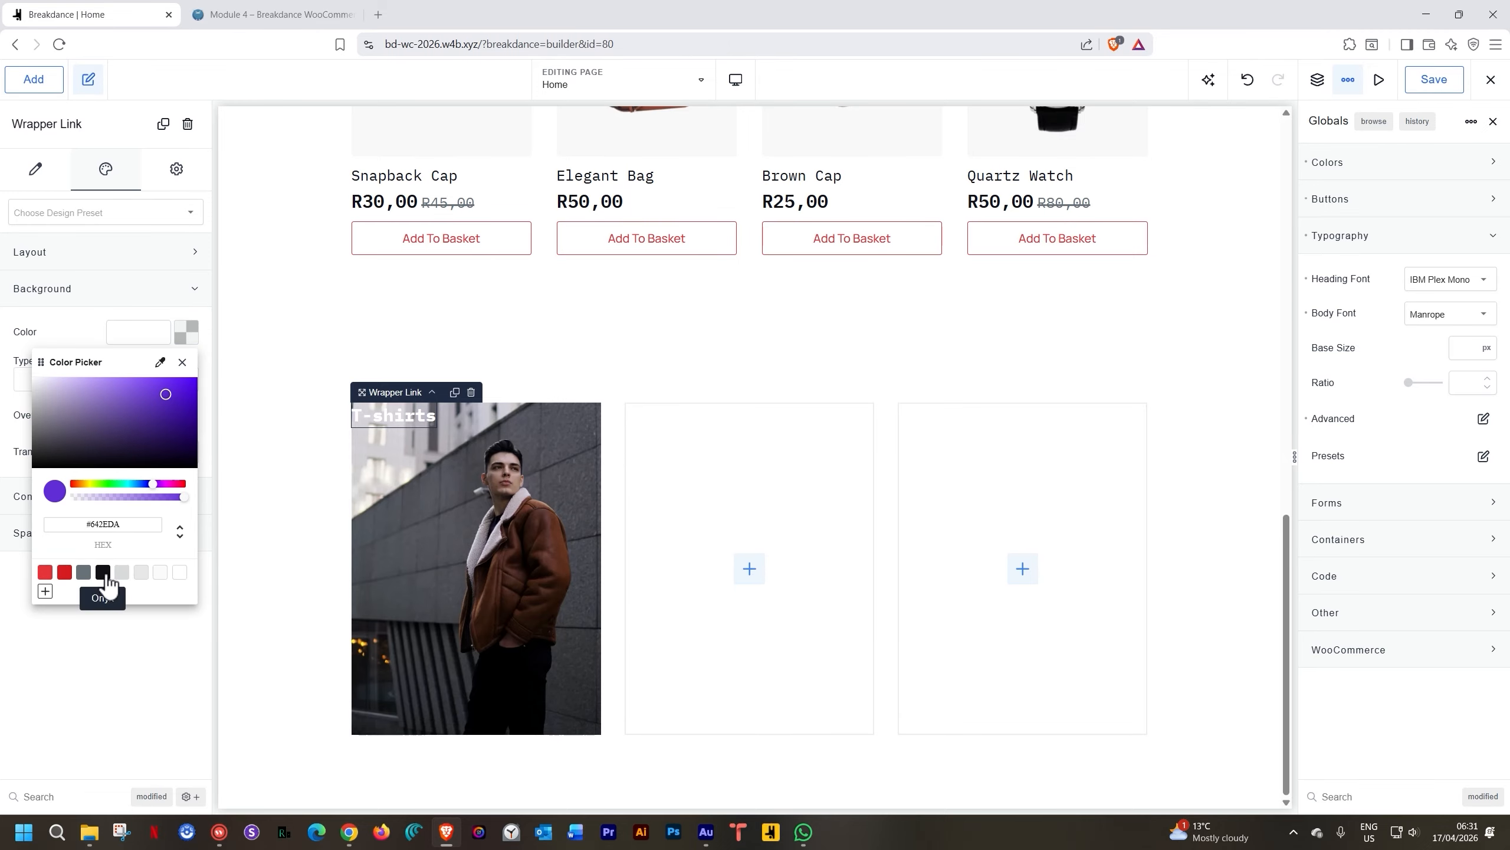
{"action": "left_click", "coordinate": [103, 571]}
{"action": "left_click", "coordinate": [188, 333]}
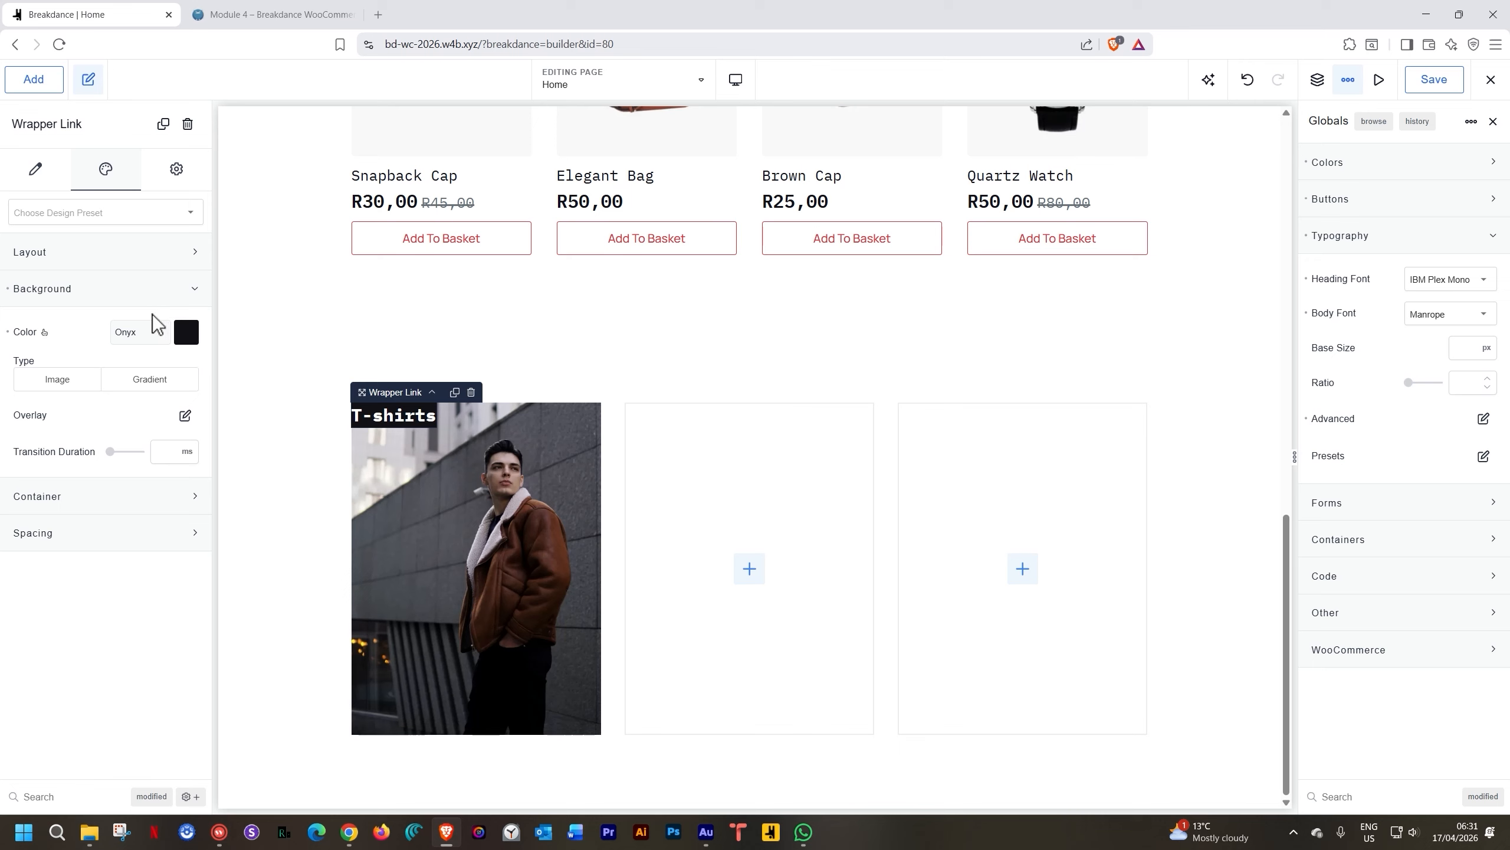
Set the wrapper link width to 80% and its minimum height to 120 px
{"action": "left_click", "coordinate": [92, 498]}
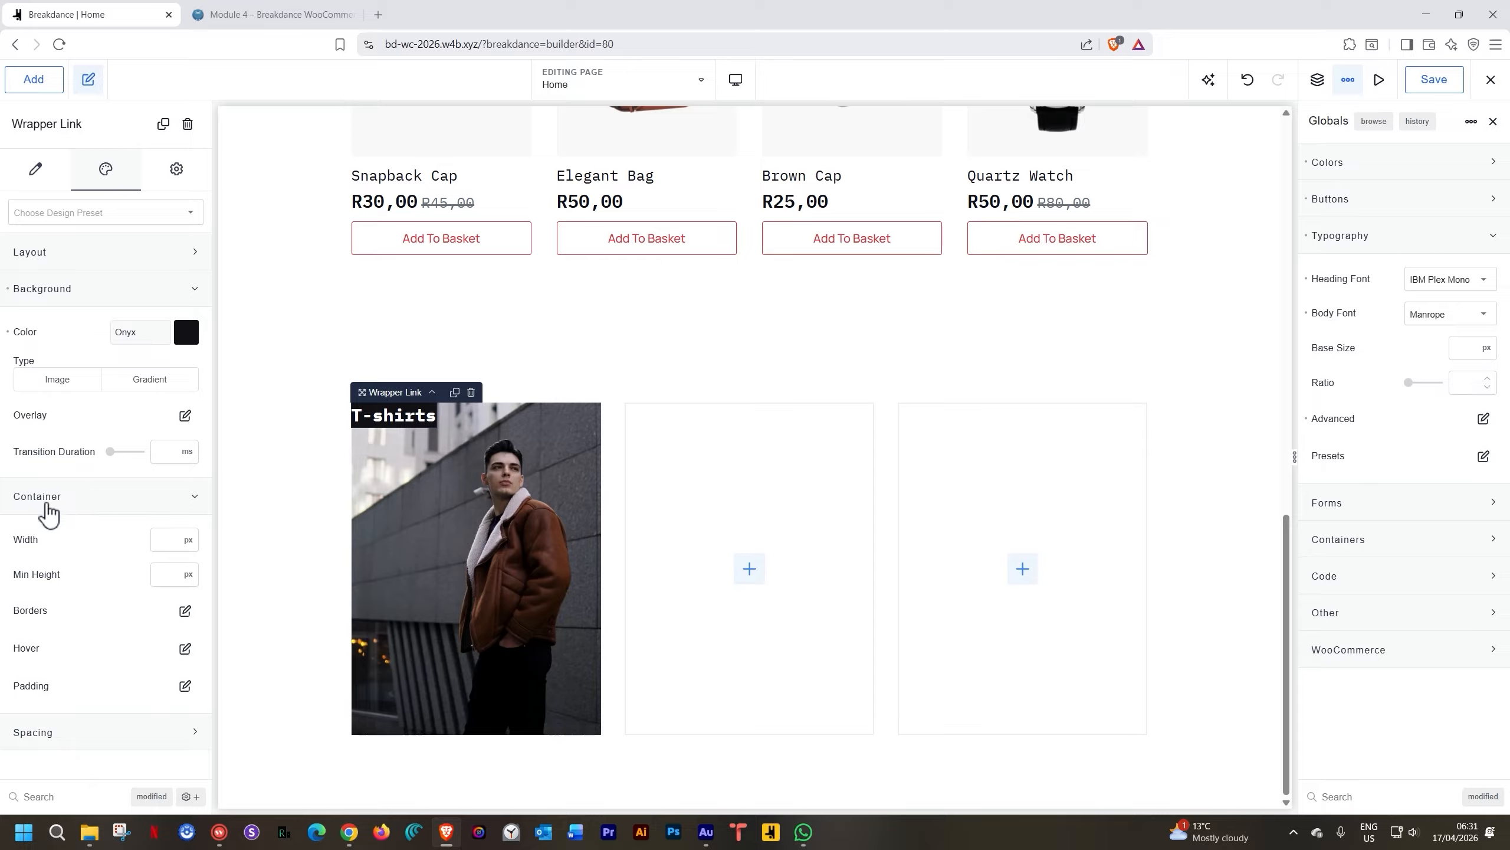
{"action": "left_click", "coordinate": [188, 542]}
{"action": "left_click", "coordinate": [195, 554]}
{"action": "left_click", "coordinate": [176, 542]}
{"action": "type", "text": "80"}
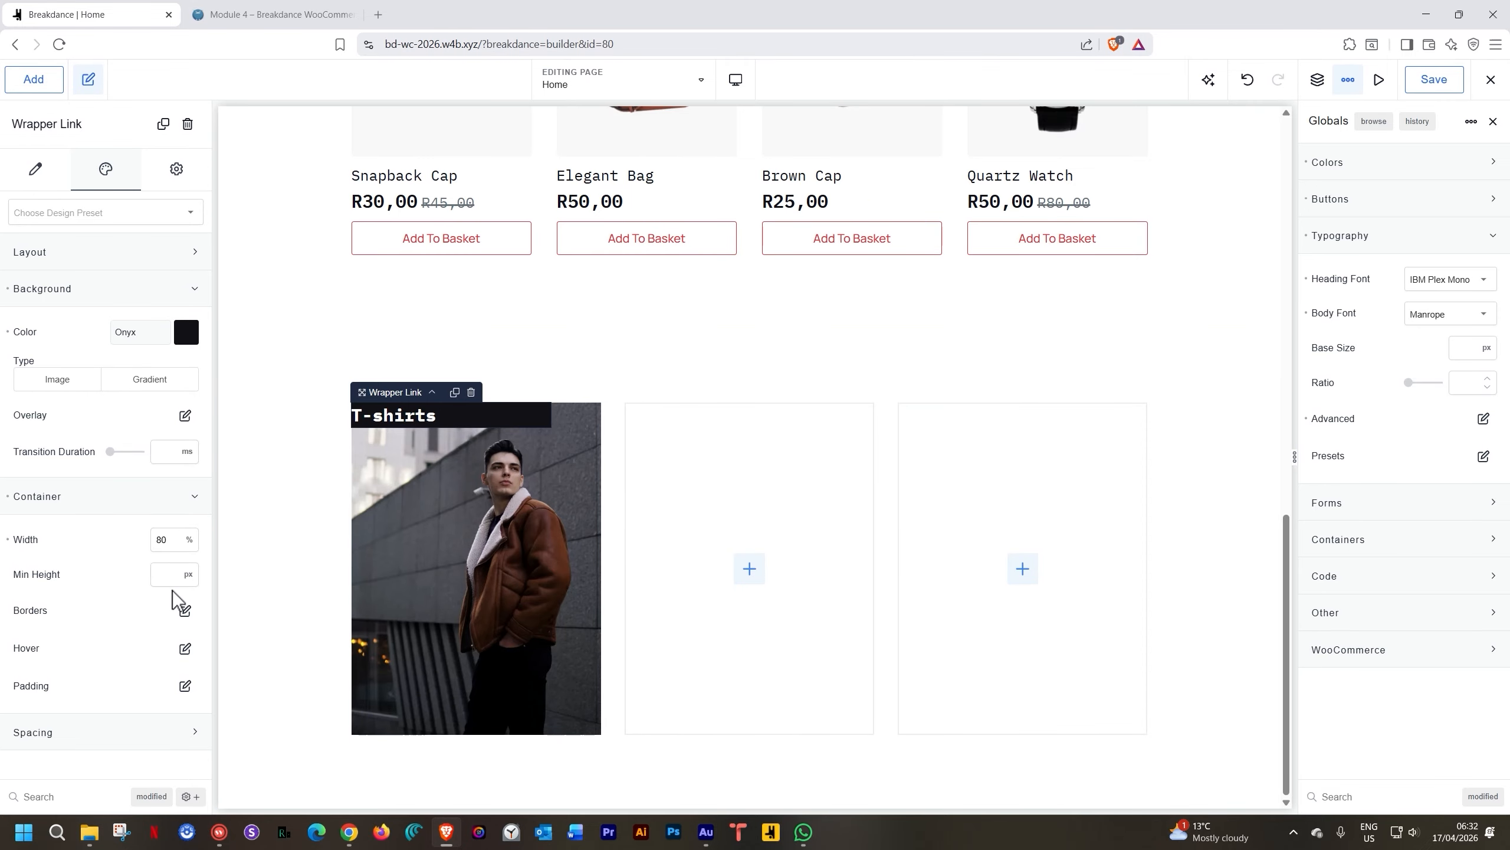
{"action": "left_click", "coordinate": [194, 583]}
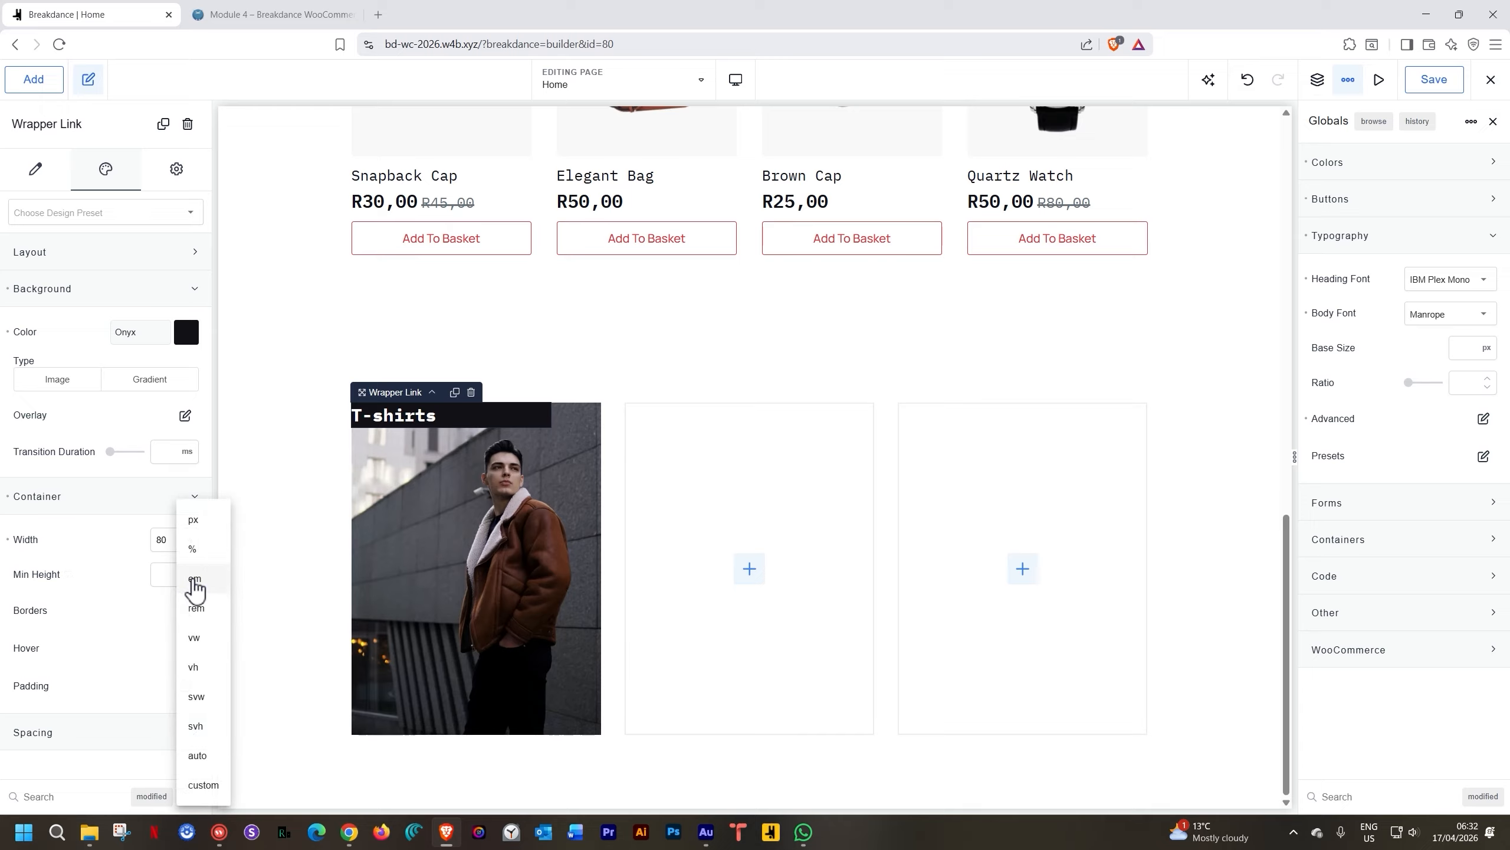
{"action": "left_click", "coordinate": [192, 524]}
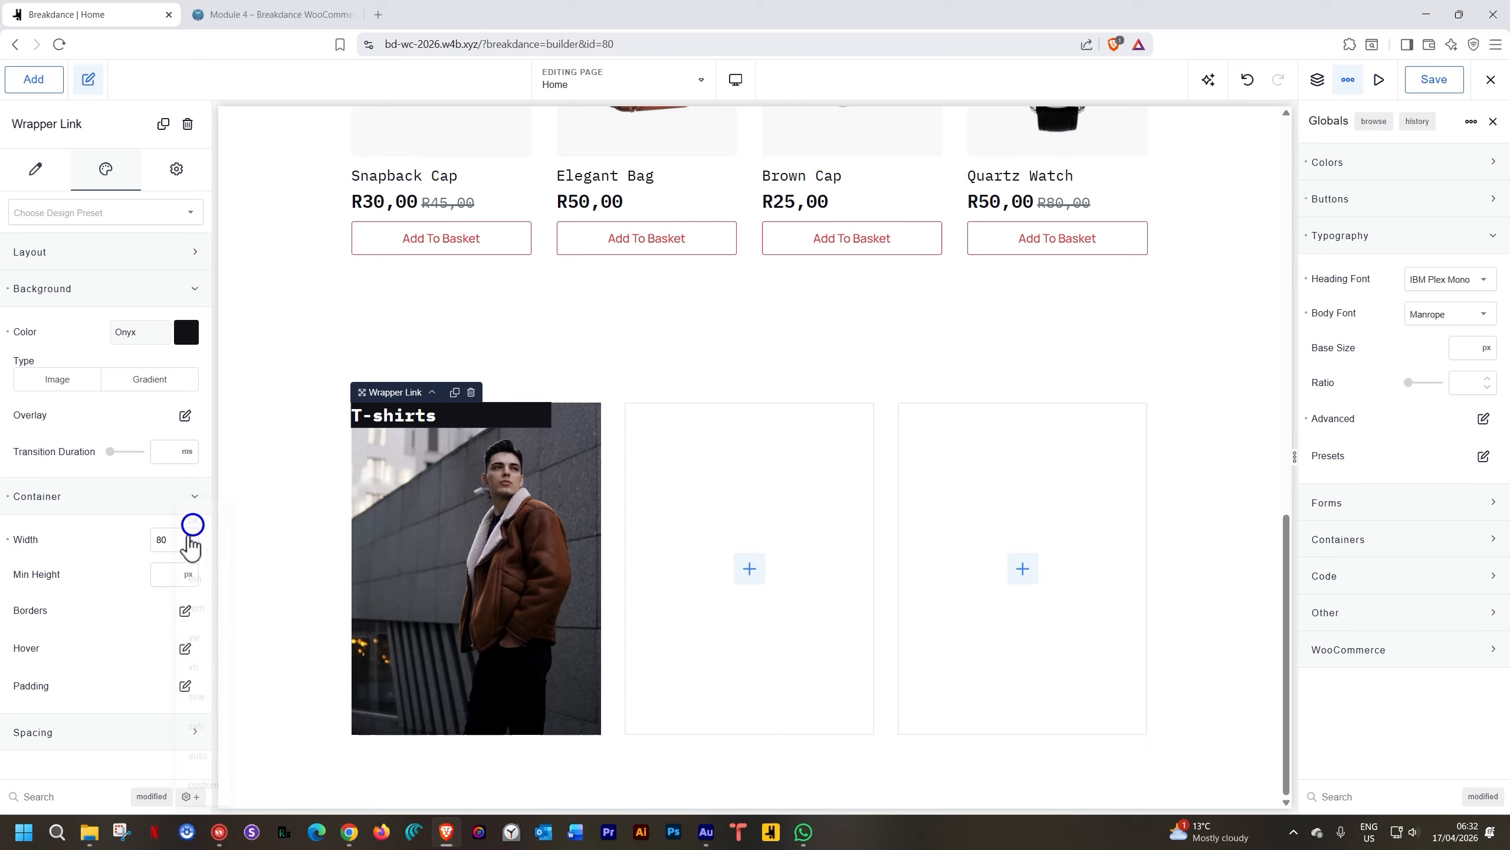
{"action": "left_click", "coordinate": [167, 572]}
{"action": "type", "text": "120"}
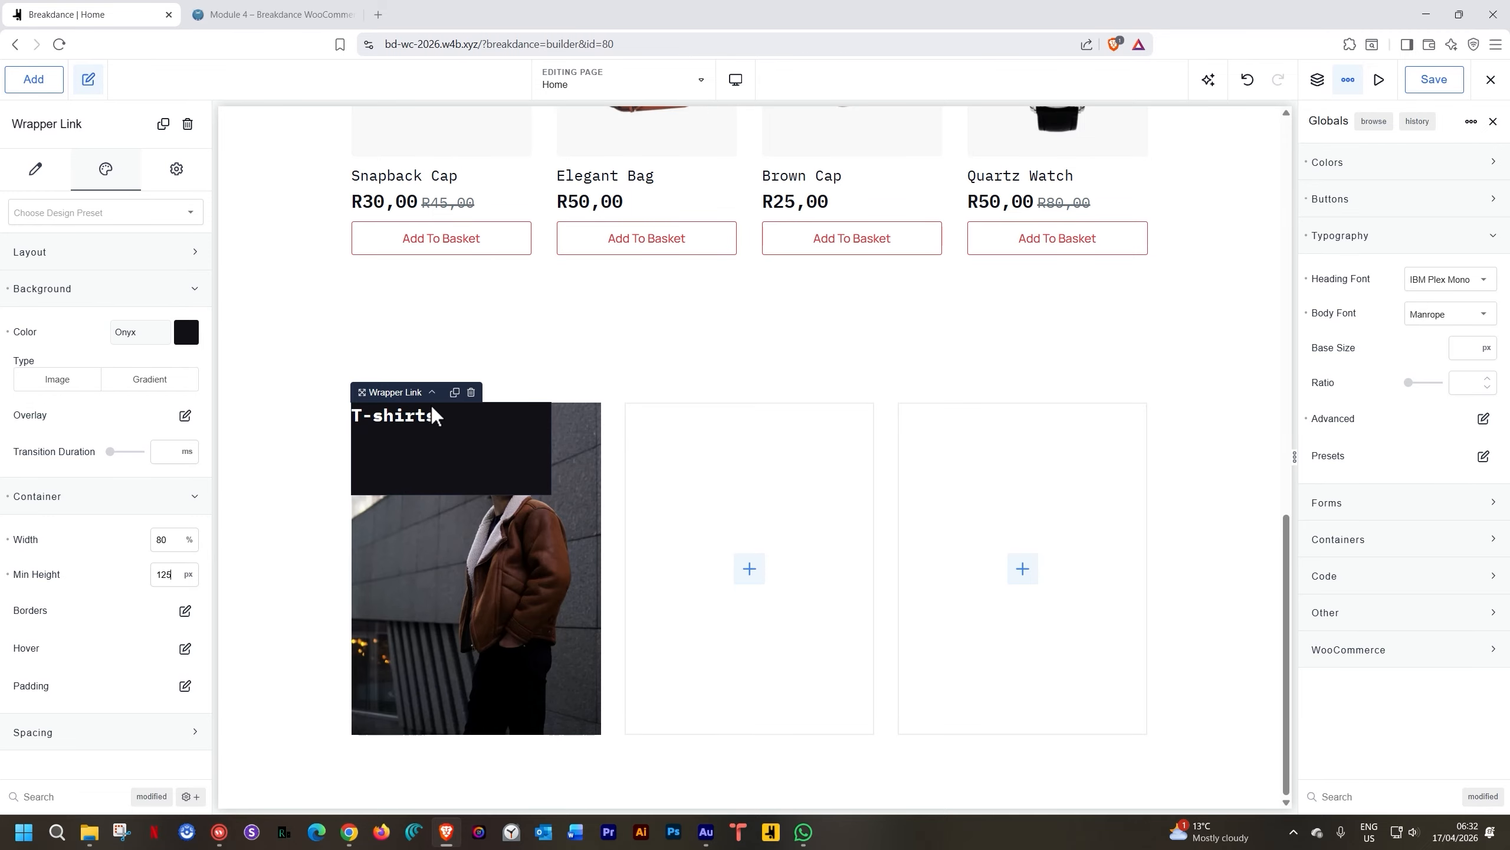
Give the card's column a vertical layout with contents aligned to the bottom
{"action": "left_click", "coordinate": [450, 527]}
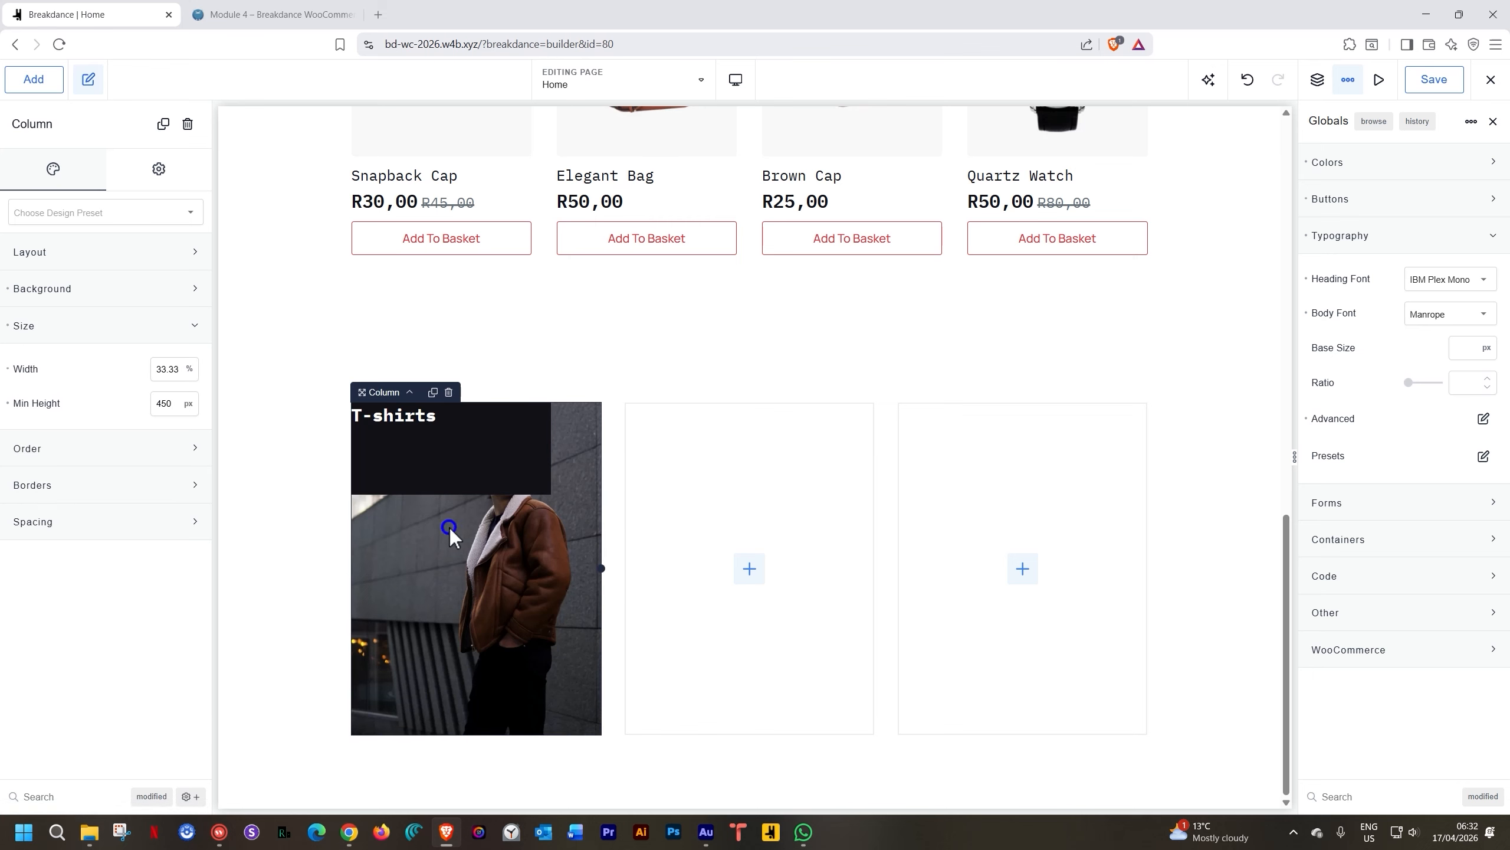
{"action": "left_click", "coordinate": [30, 252]}
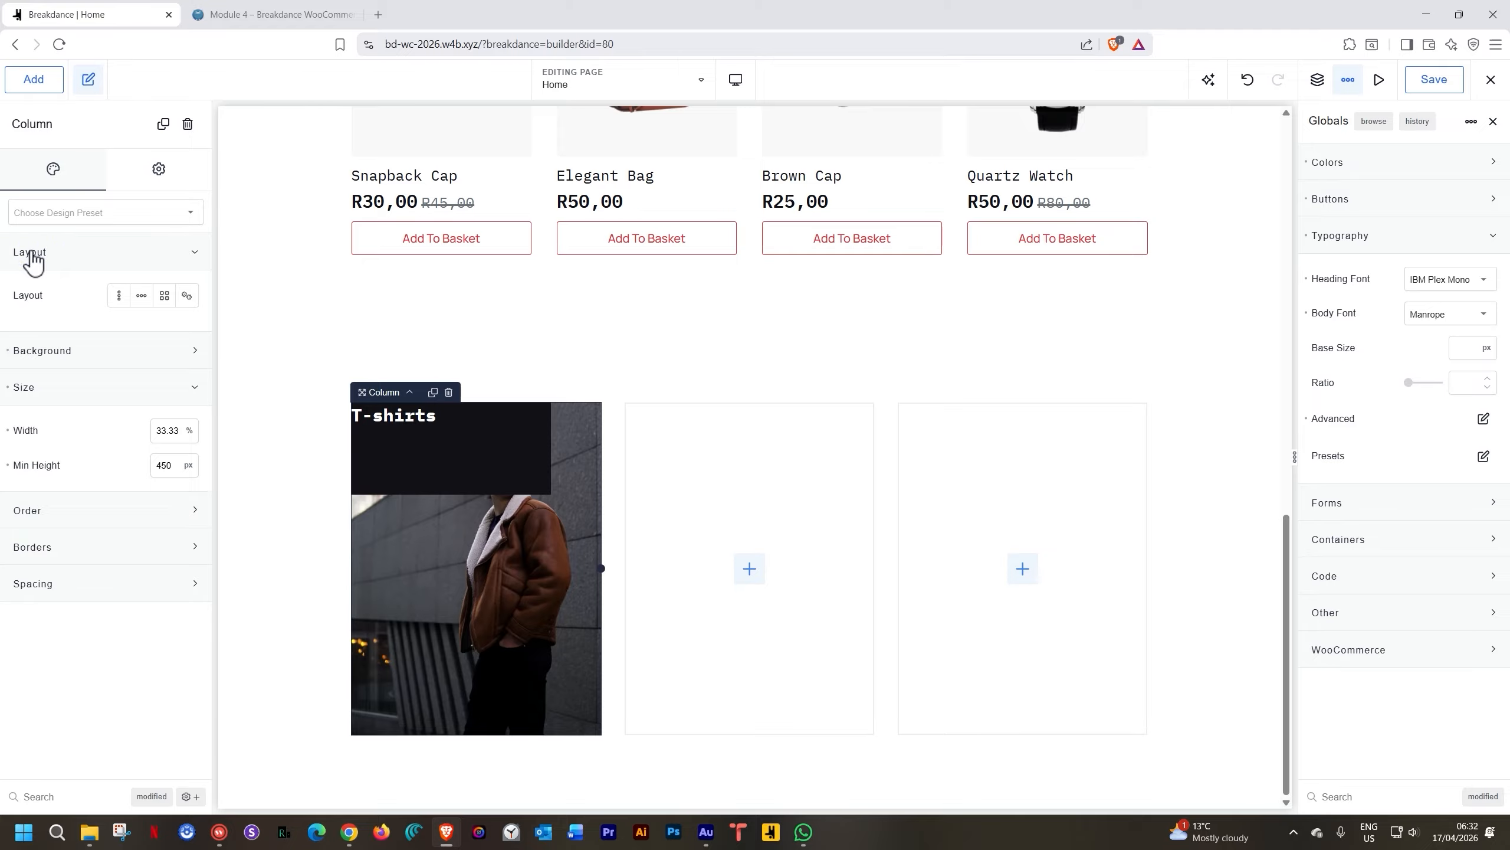
{"action": "left_click", "coordinate": [118, 295]}
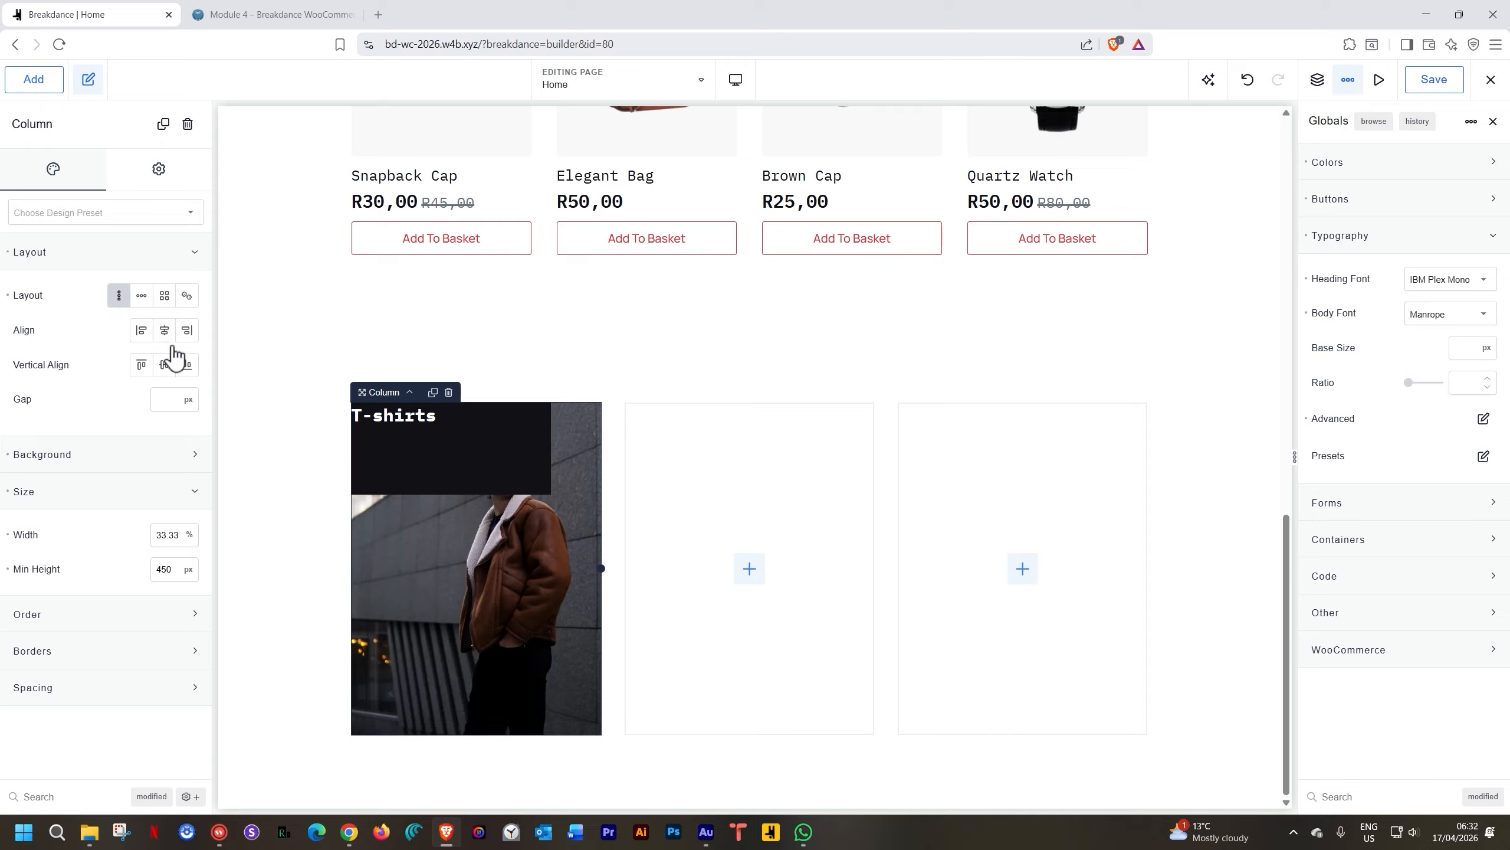
{"action": "left_click", "coordinate": [187, 364]}
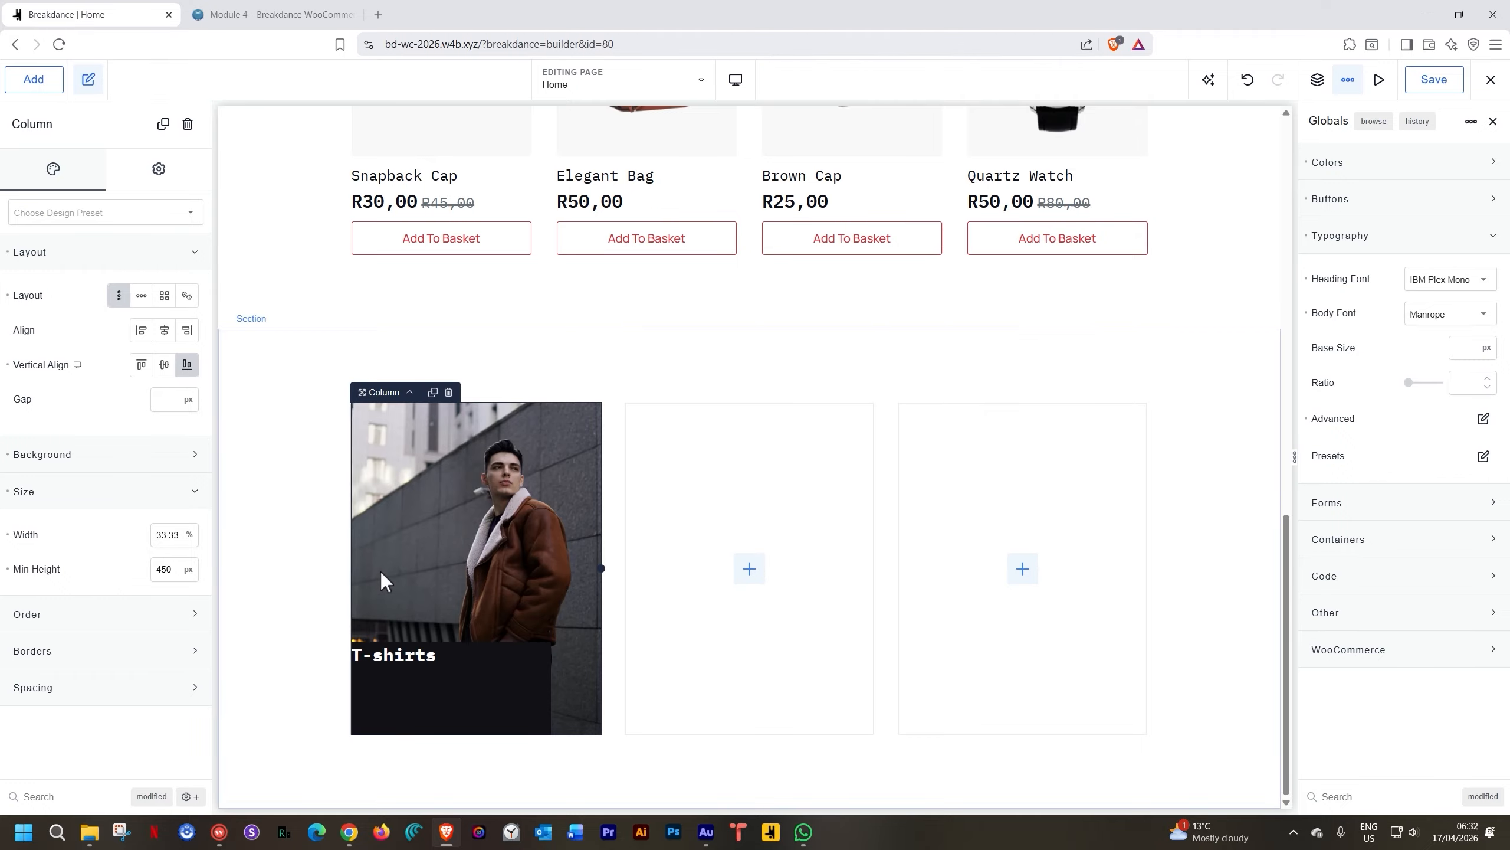
Make the wrapper link vertical, middle-aligned, with 35 px left padding
{"action": "left_click", "coordinate": [460, 668]}
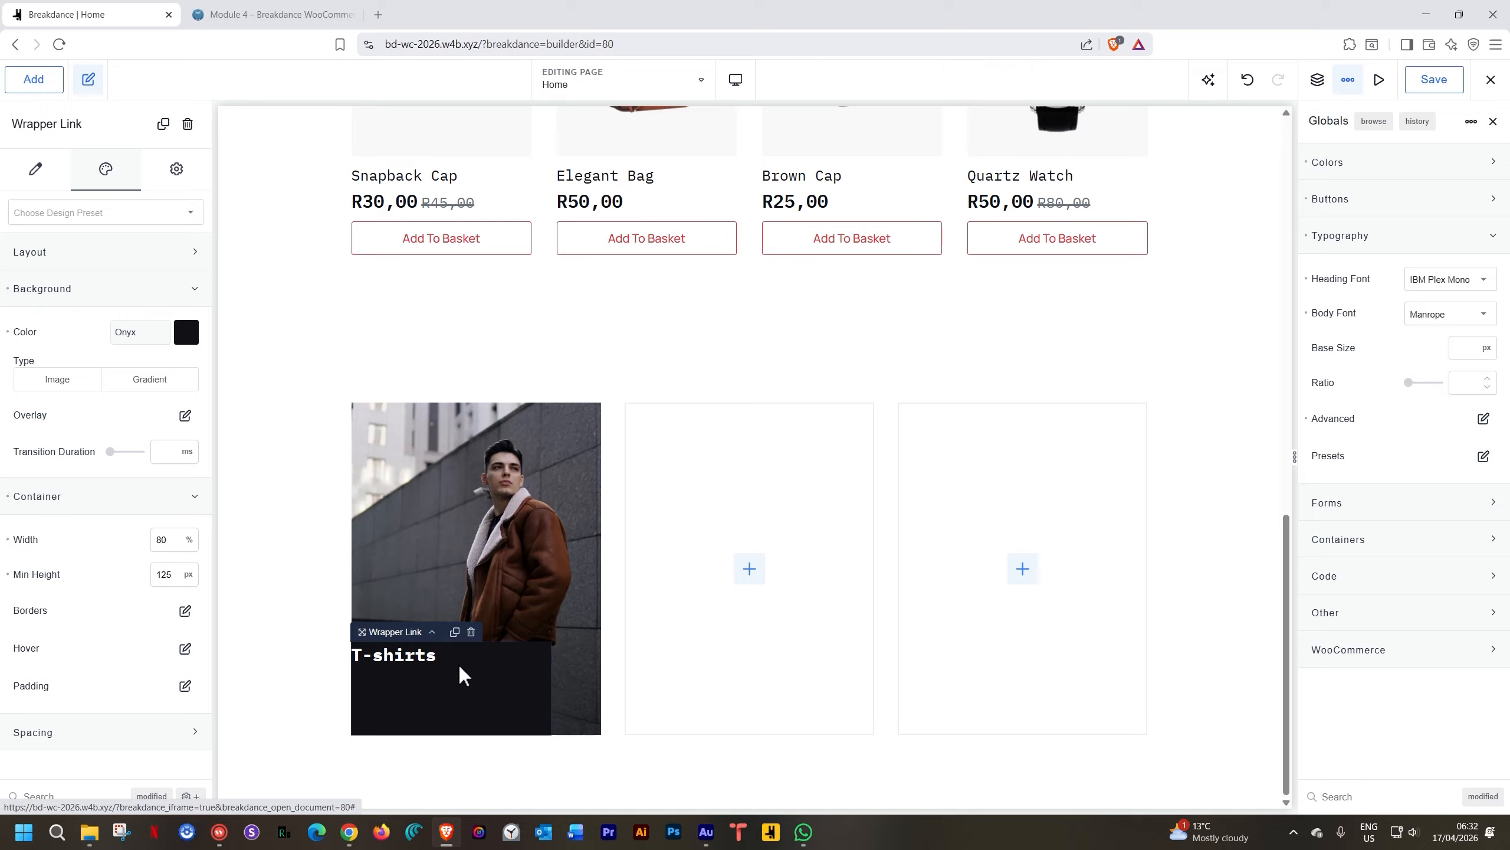
{"action": "left_click", "coordinate": [28, 253]}
{"action": "left_click", "coordinate": [107, 296]}
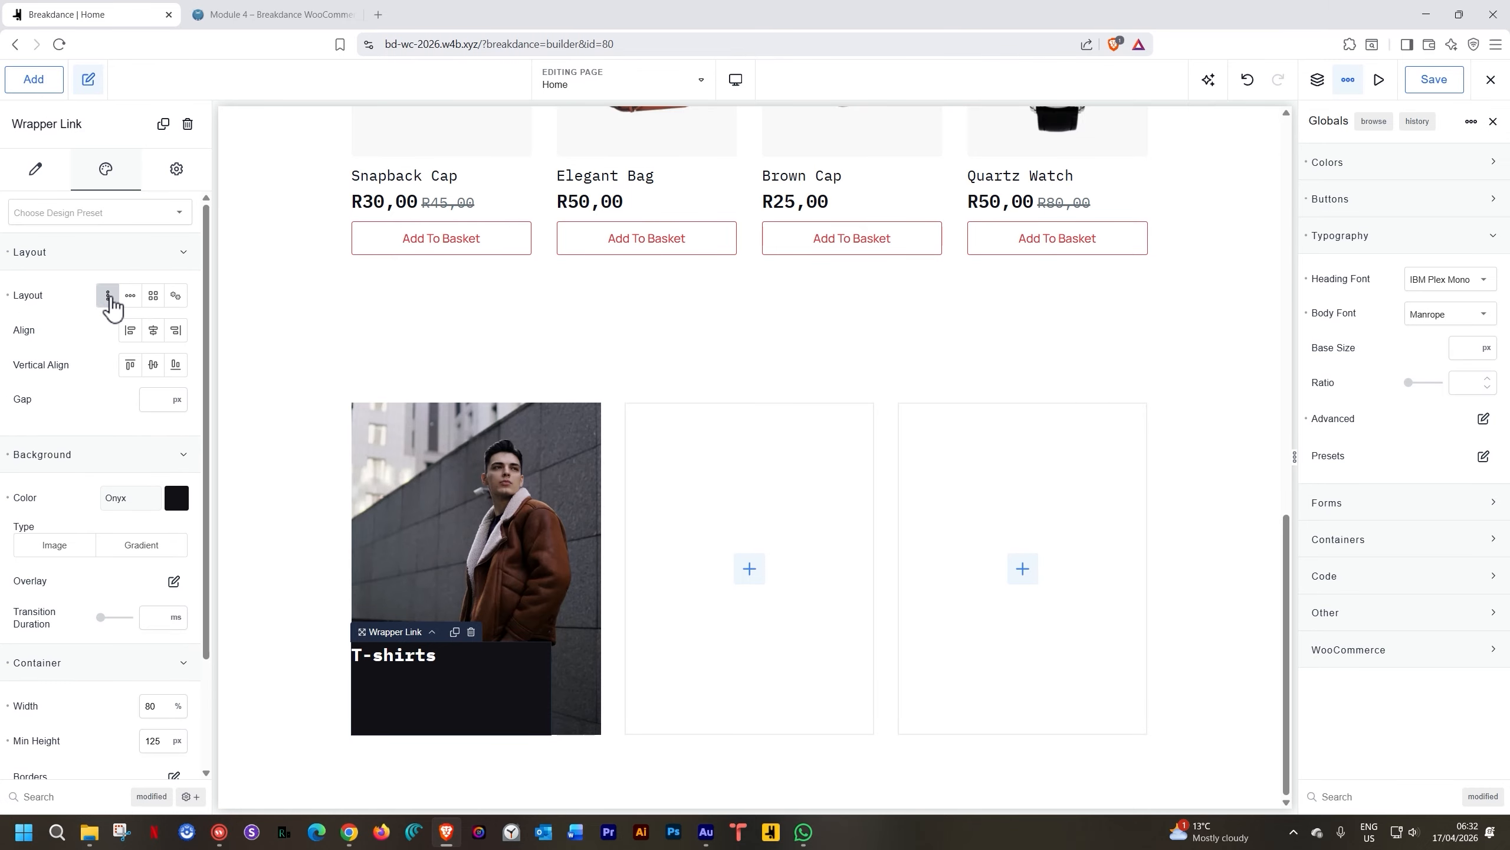
{"action": "left_click", "coordinate": [154, 365]}
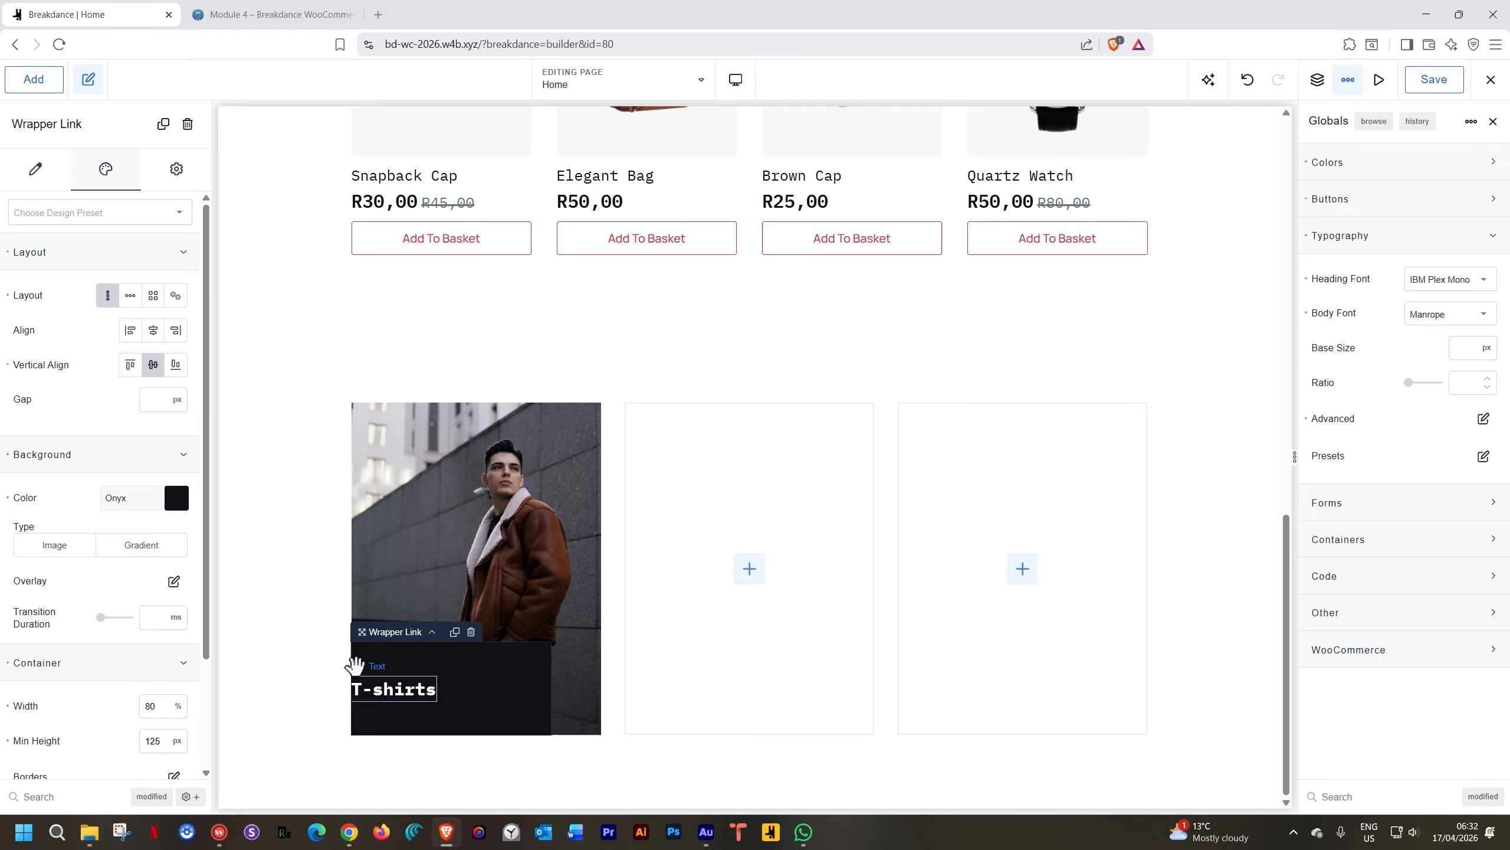
{"action": "left_click", "coordinate": [69, 453]}
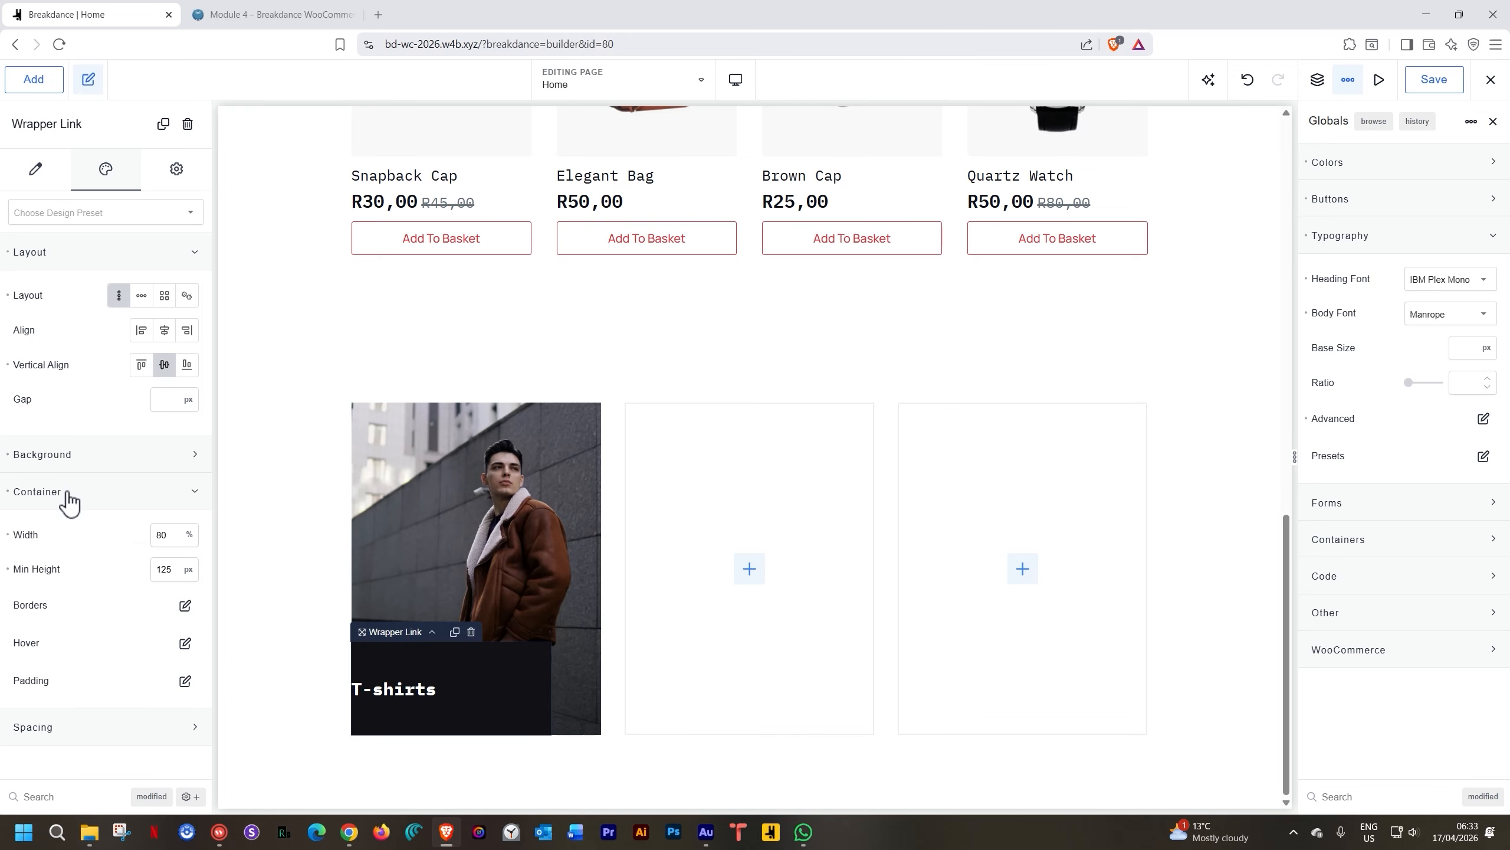
{"action": "left_click", "coordinate": [185, 680]}
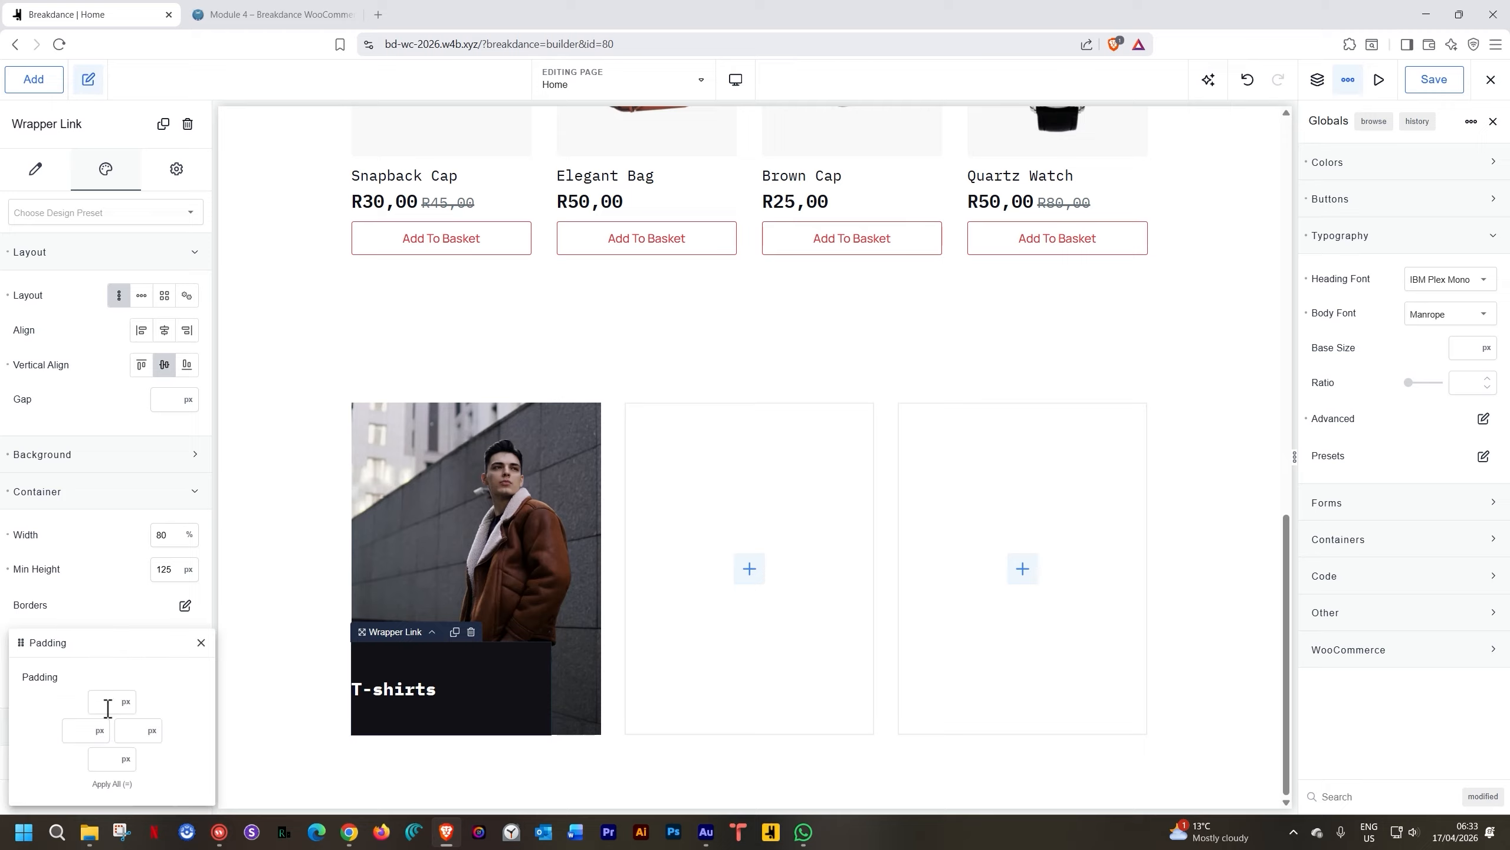
{"action": "left_click", "coordinate": [77, 729]}
{"action": "type", "text": "35"}
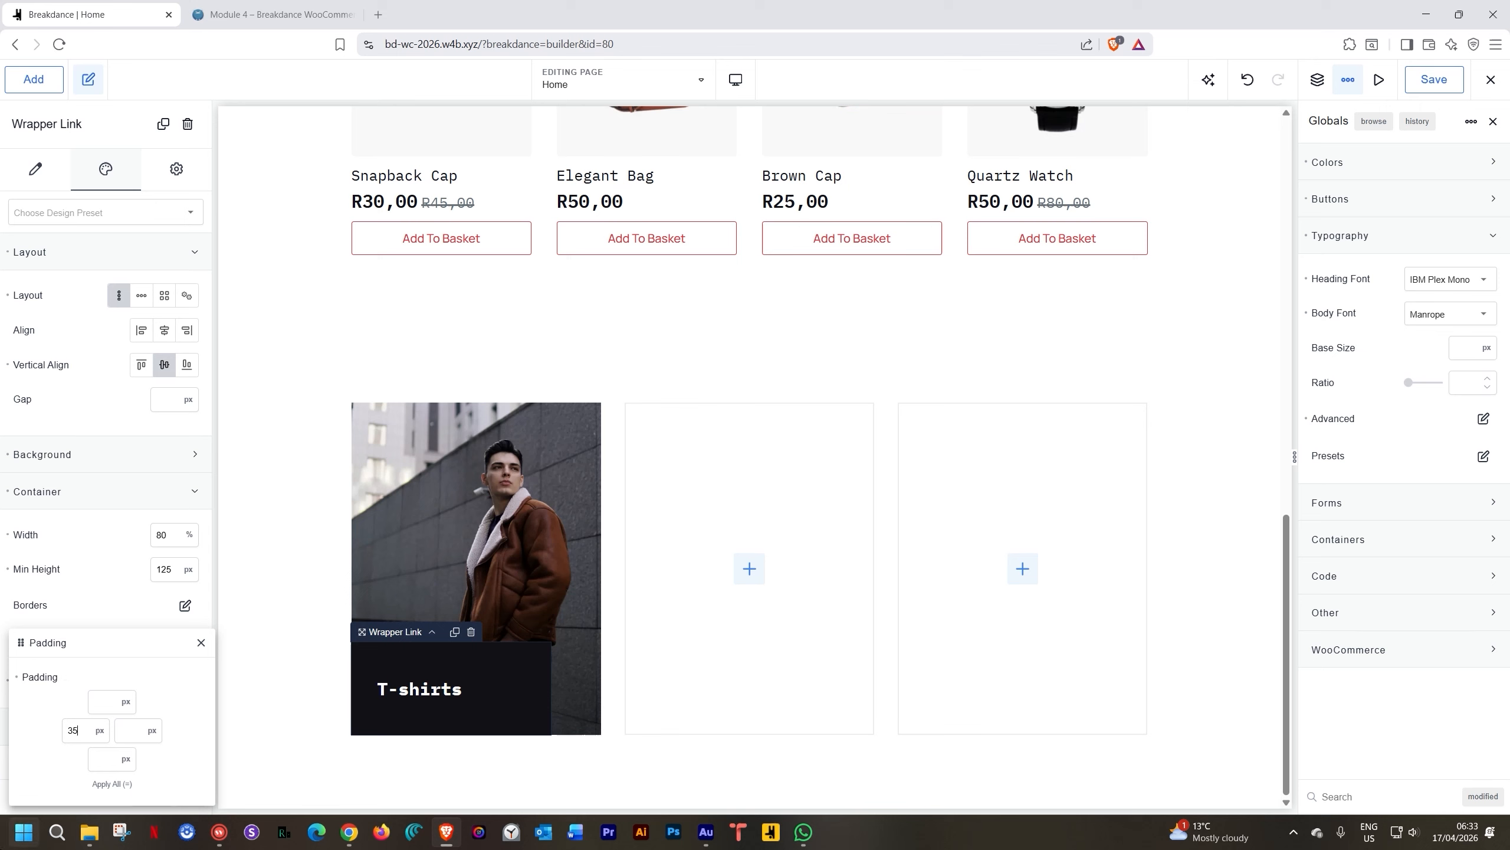
{"action": "left_click", "coordinate": [320, 616]}
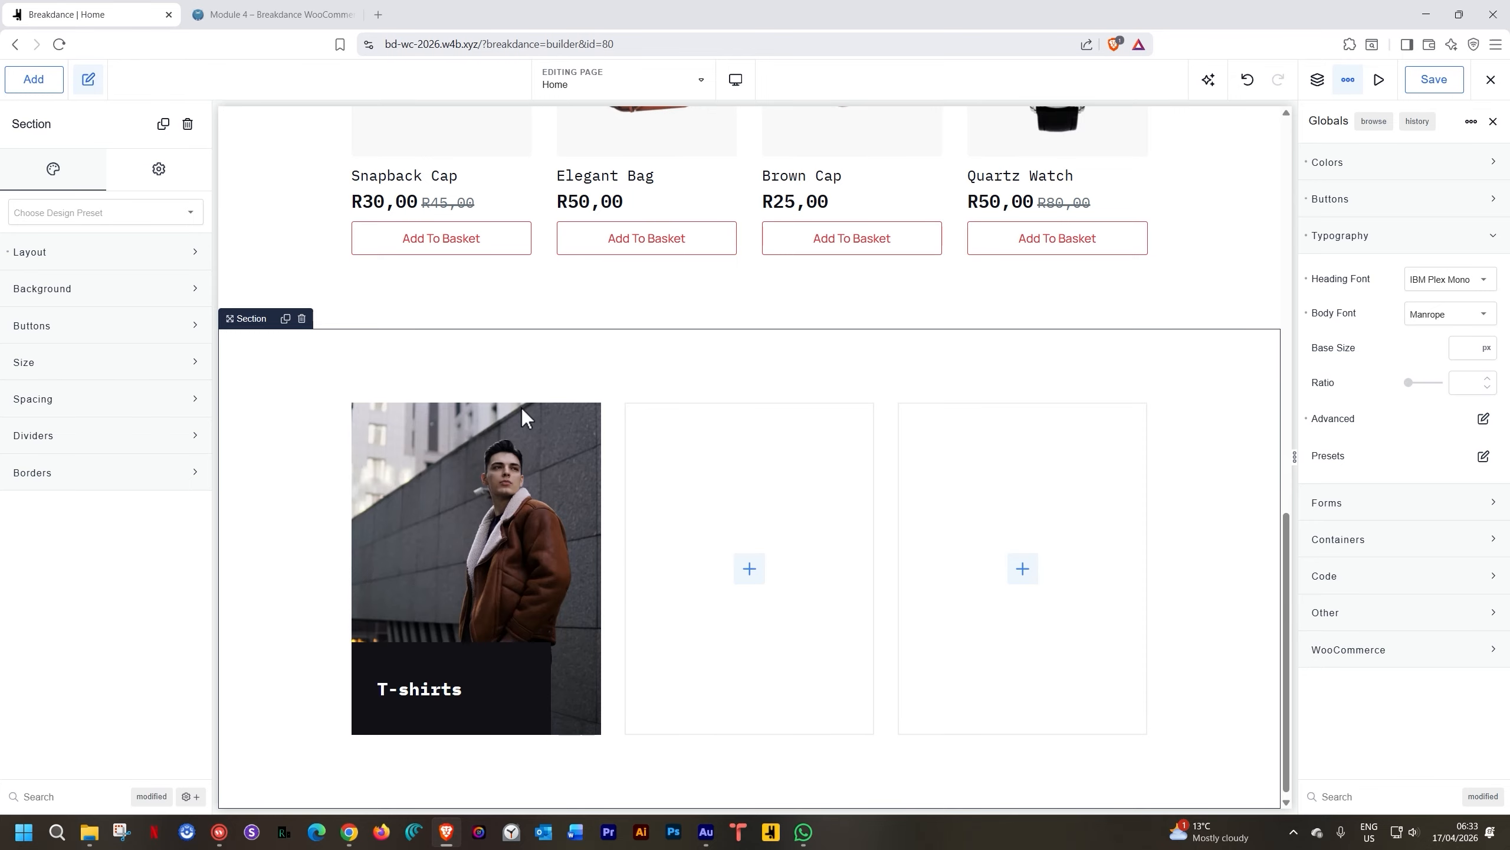
Reselect the T-shirts wrapper link and open its Wrapper Hover Effects > Transform settings
{"action": "left_click", "coordinate": [480, 657]}
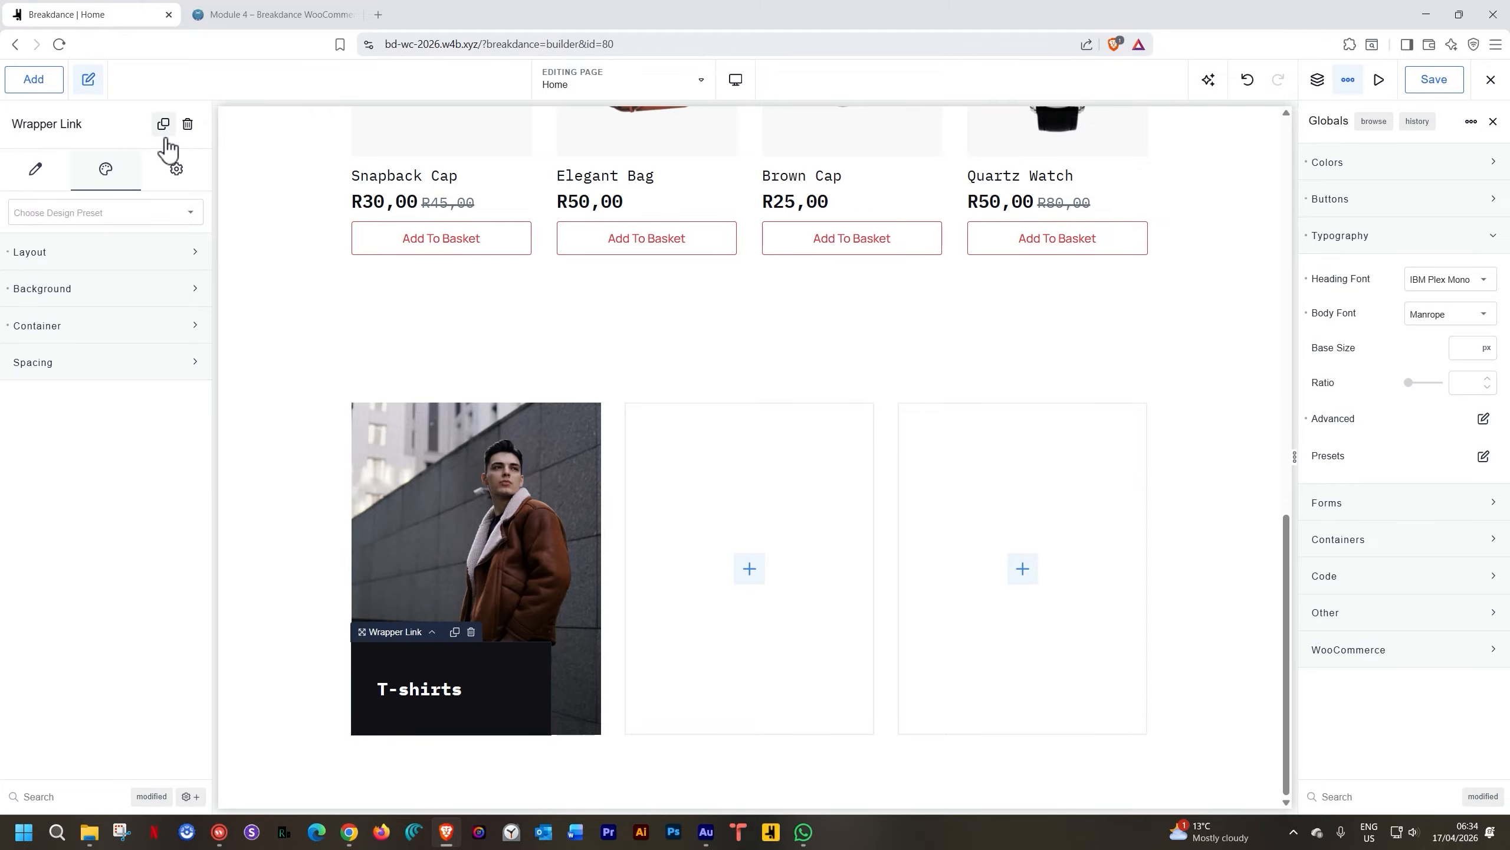
{"action": "left_click", "coordinate": [174, 177]}
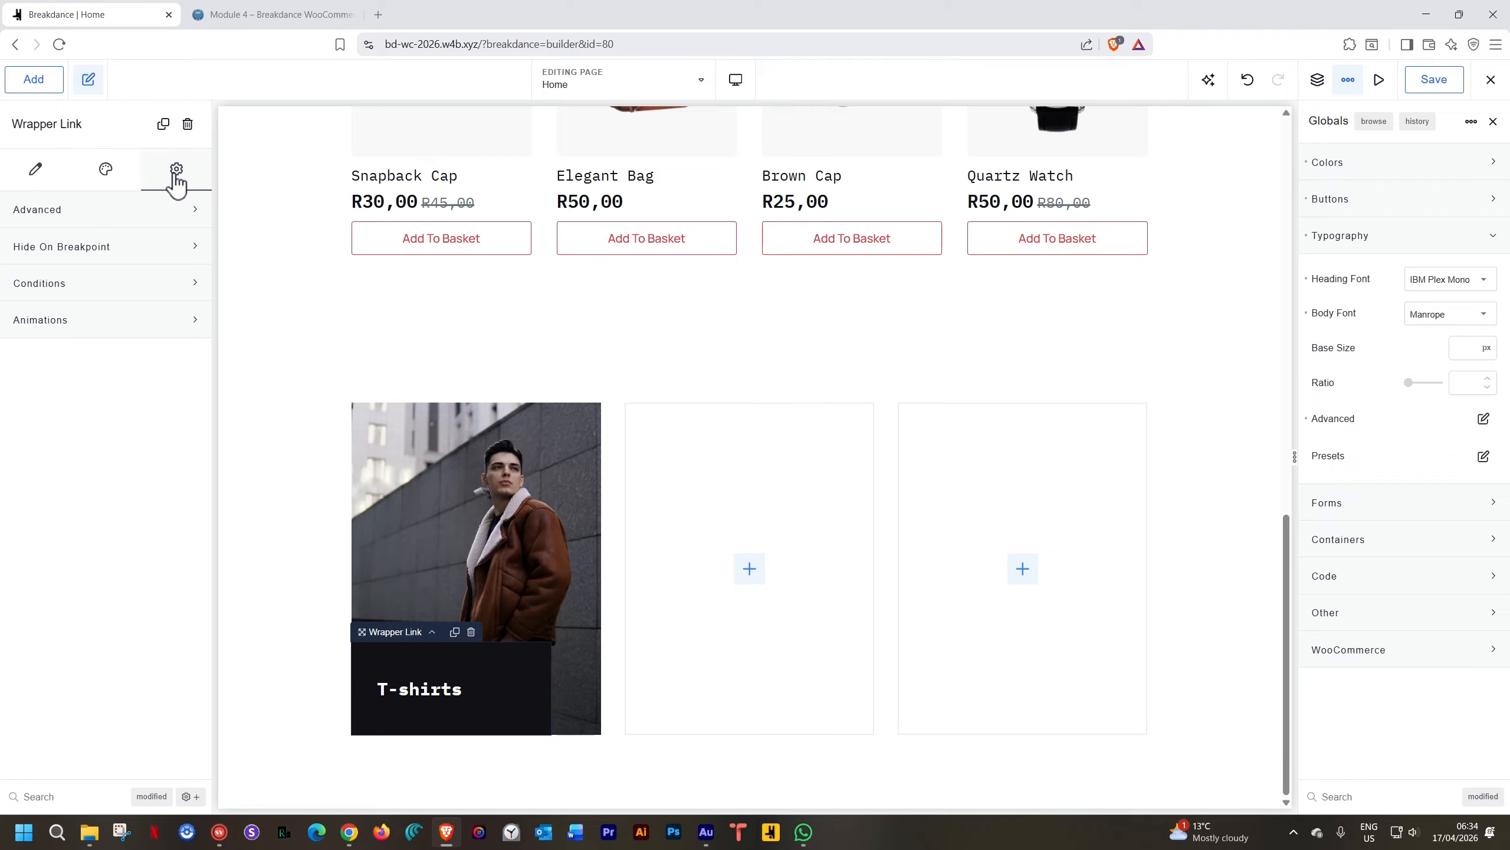
{"action": "left_click", "coordinate": [78, 216]}
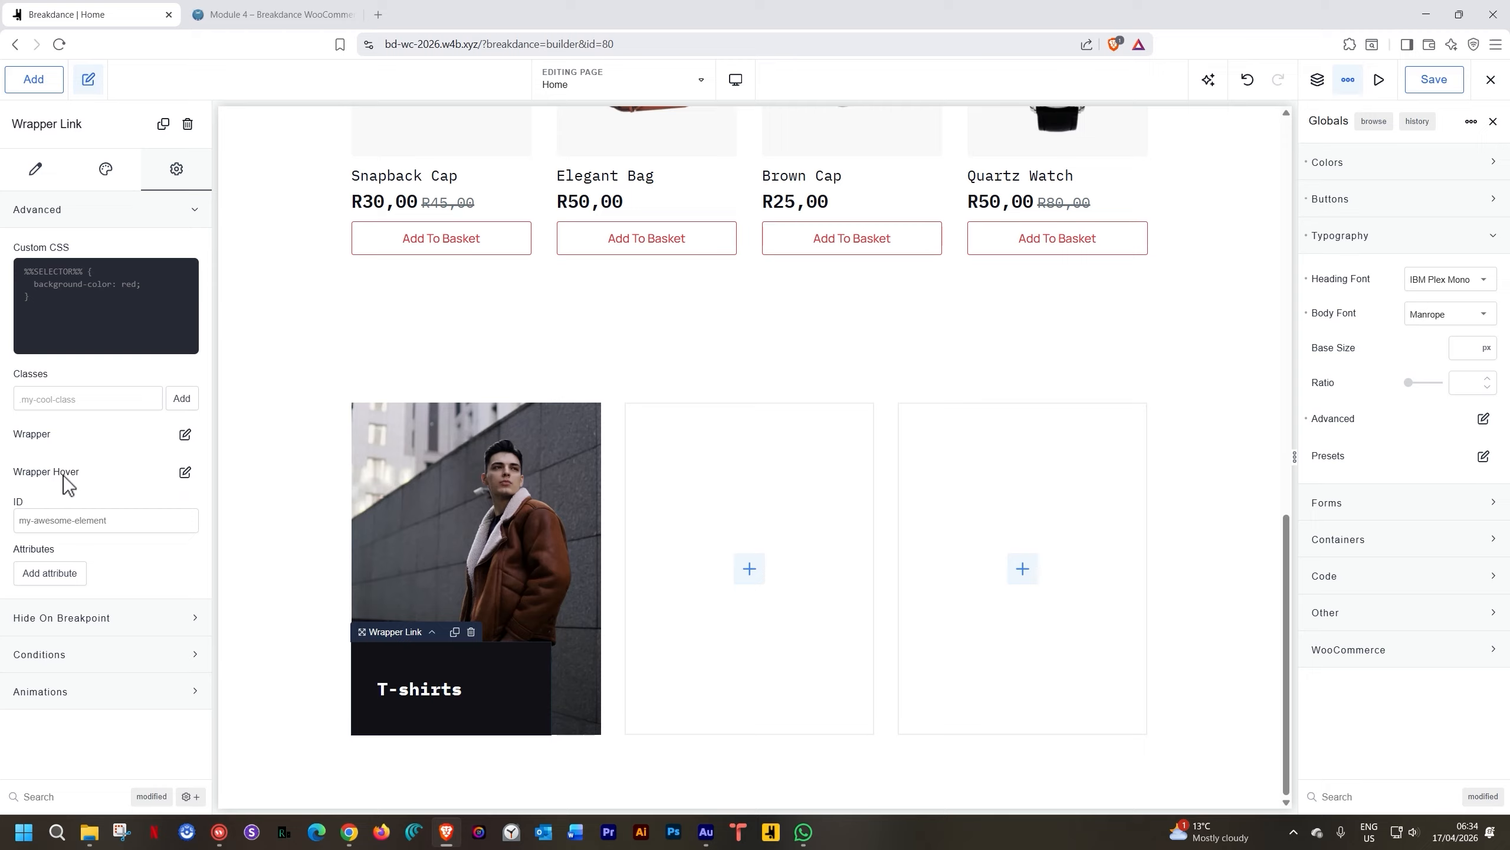
{"action": "left_click", "coordinate": [183, 474]}
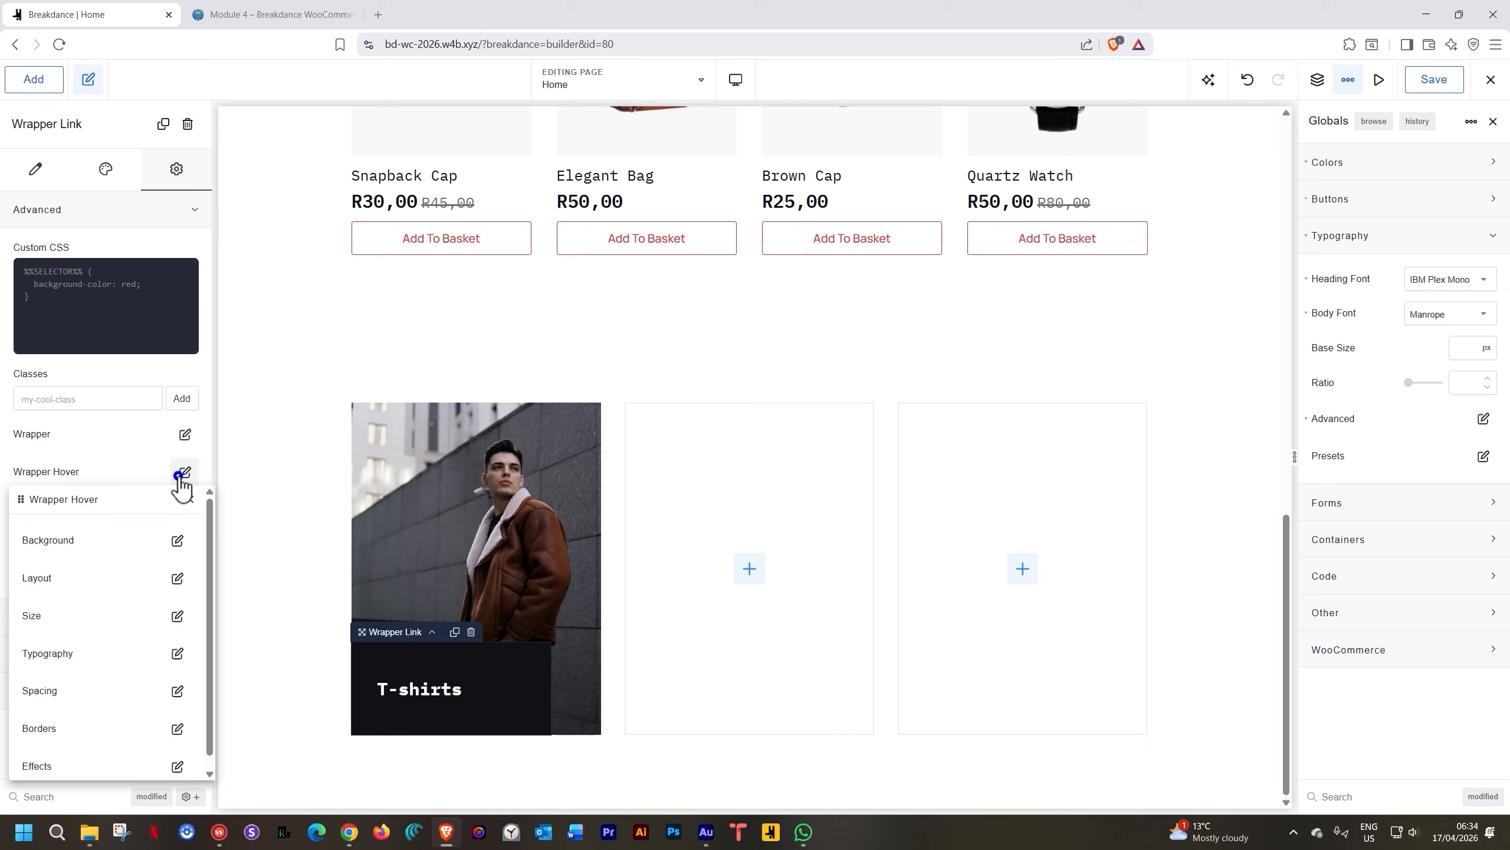
{"action": "scroll", "coordinate": [128, 556], "scroll_direction": "down", "scroll_amount": 1}
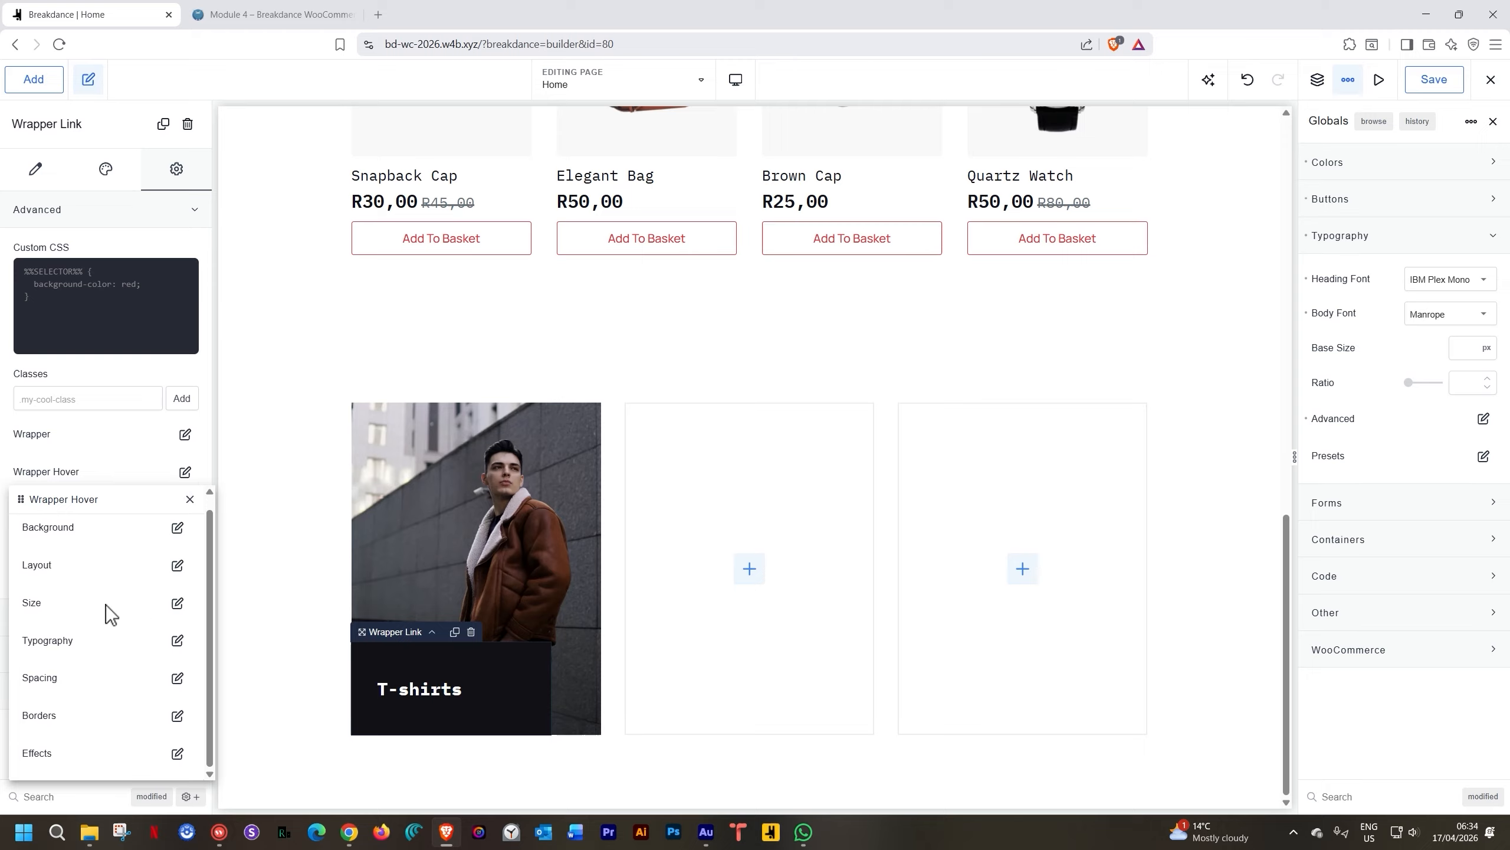
{"action": "left_click", "coordinate": [176, 754]}
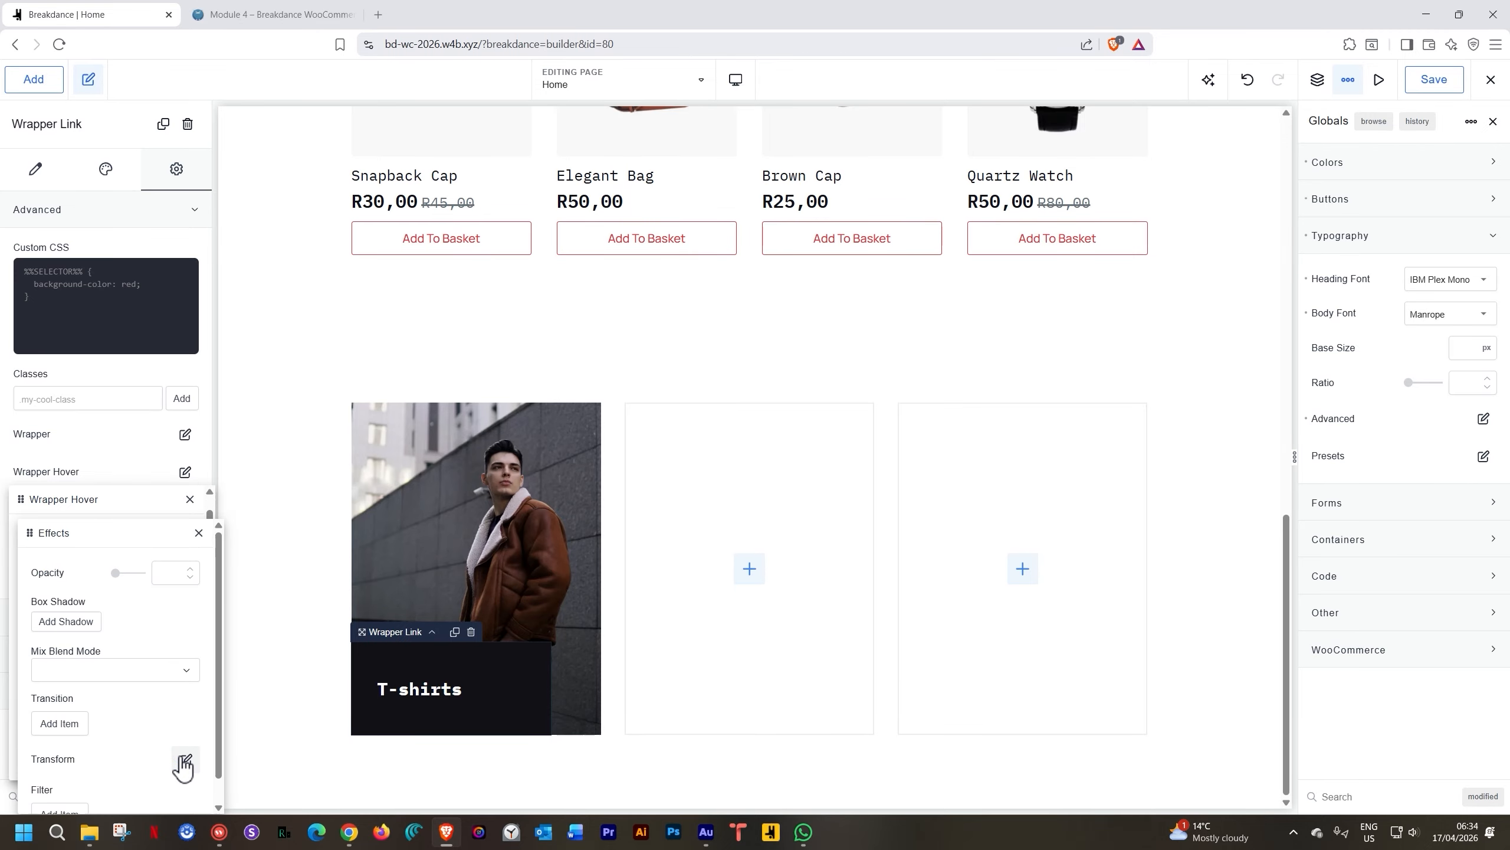
{"action": "scroll", "coordinate": [193, 639], "scroll_direction": "down", "scroll_amount": 2}
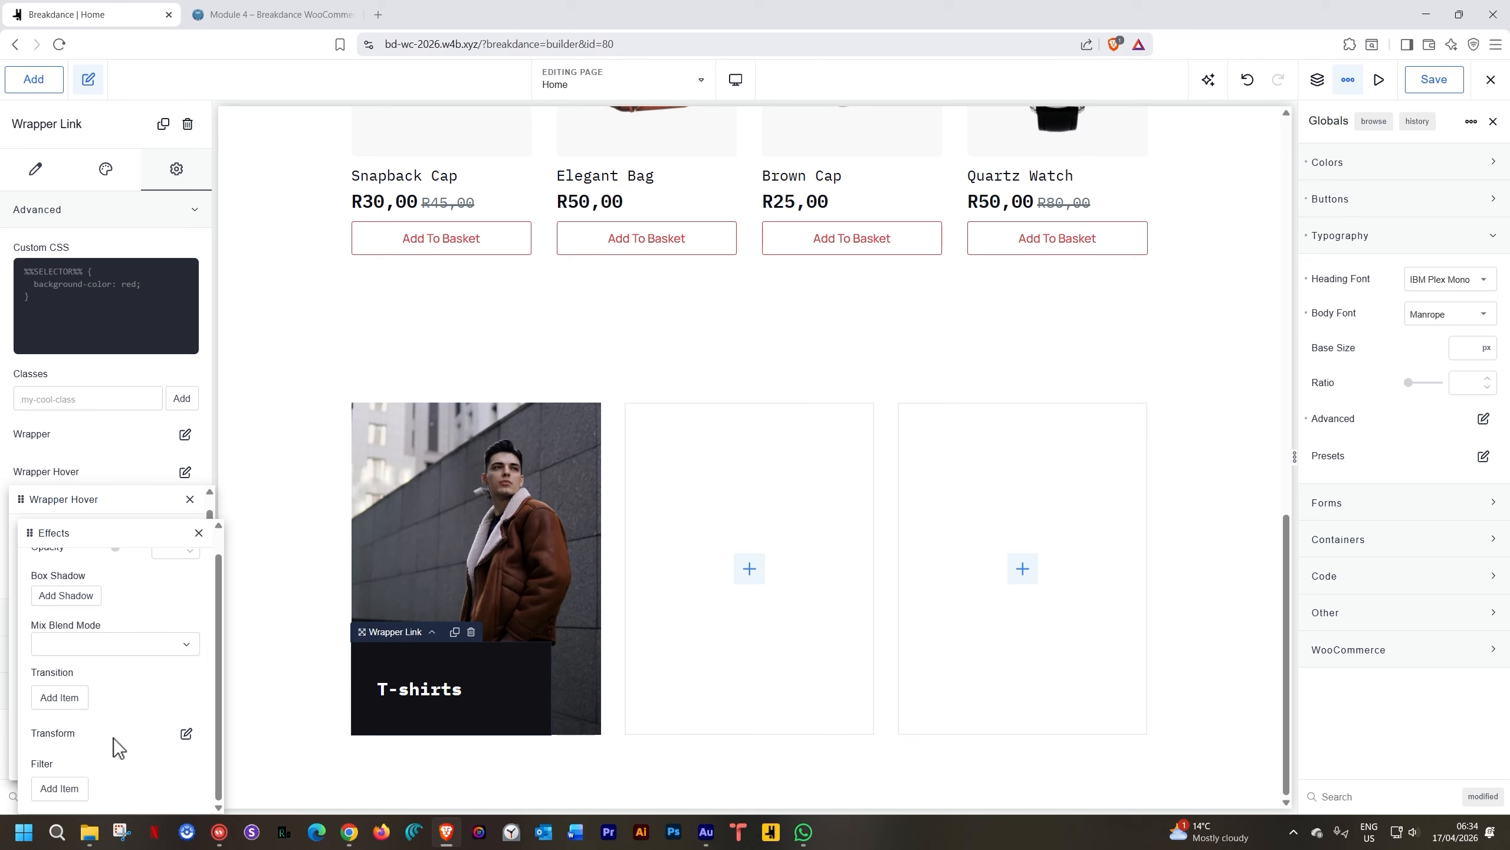
{"action": "left_click", "coordinate": [186, 732]}
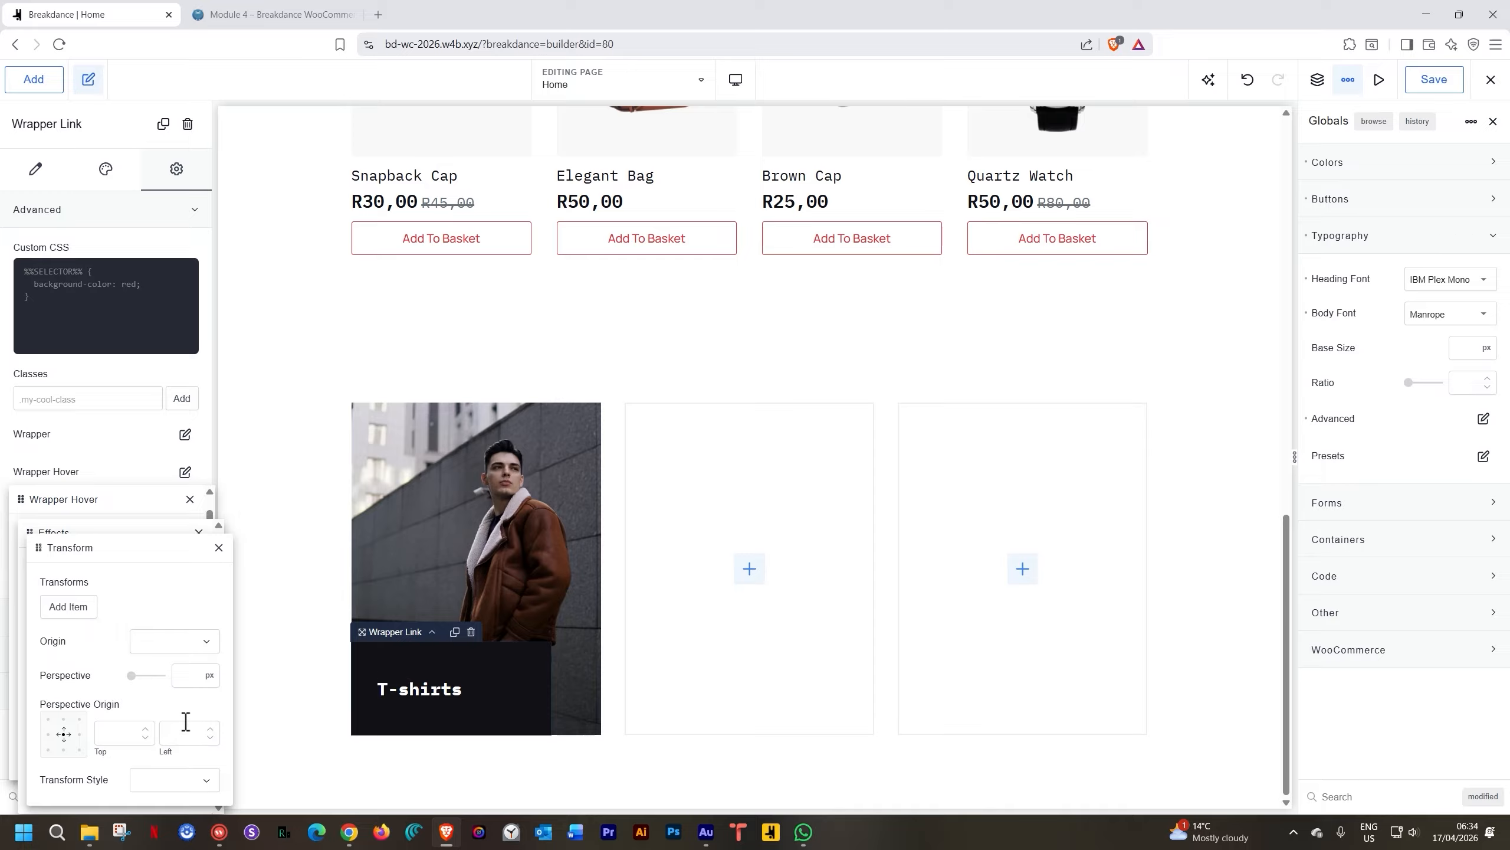
Add a hover scale transform of 1.1 with its origin at bottom left
{"action": "left_click", "coordinate": [68, 606]}
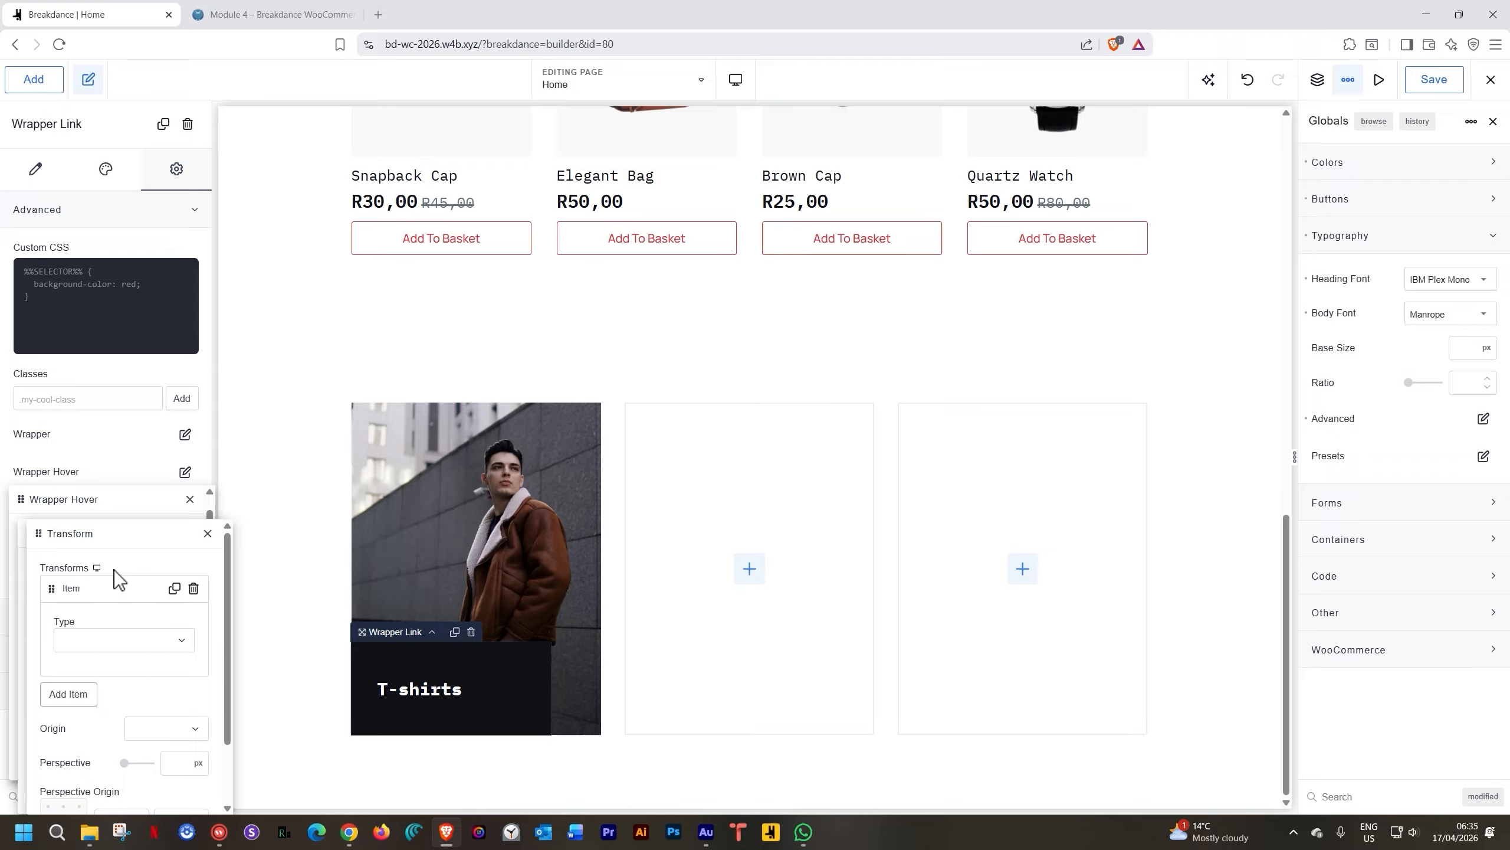
{"action": "left_click_drag", "start_coordinate": [118, 533], "coordinate": [177, 400]}
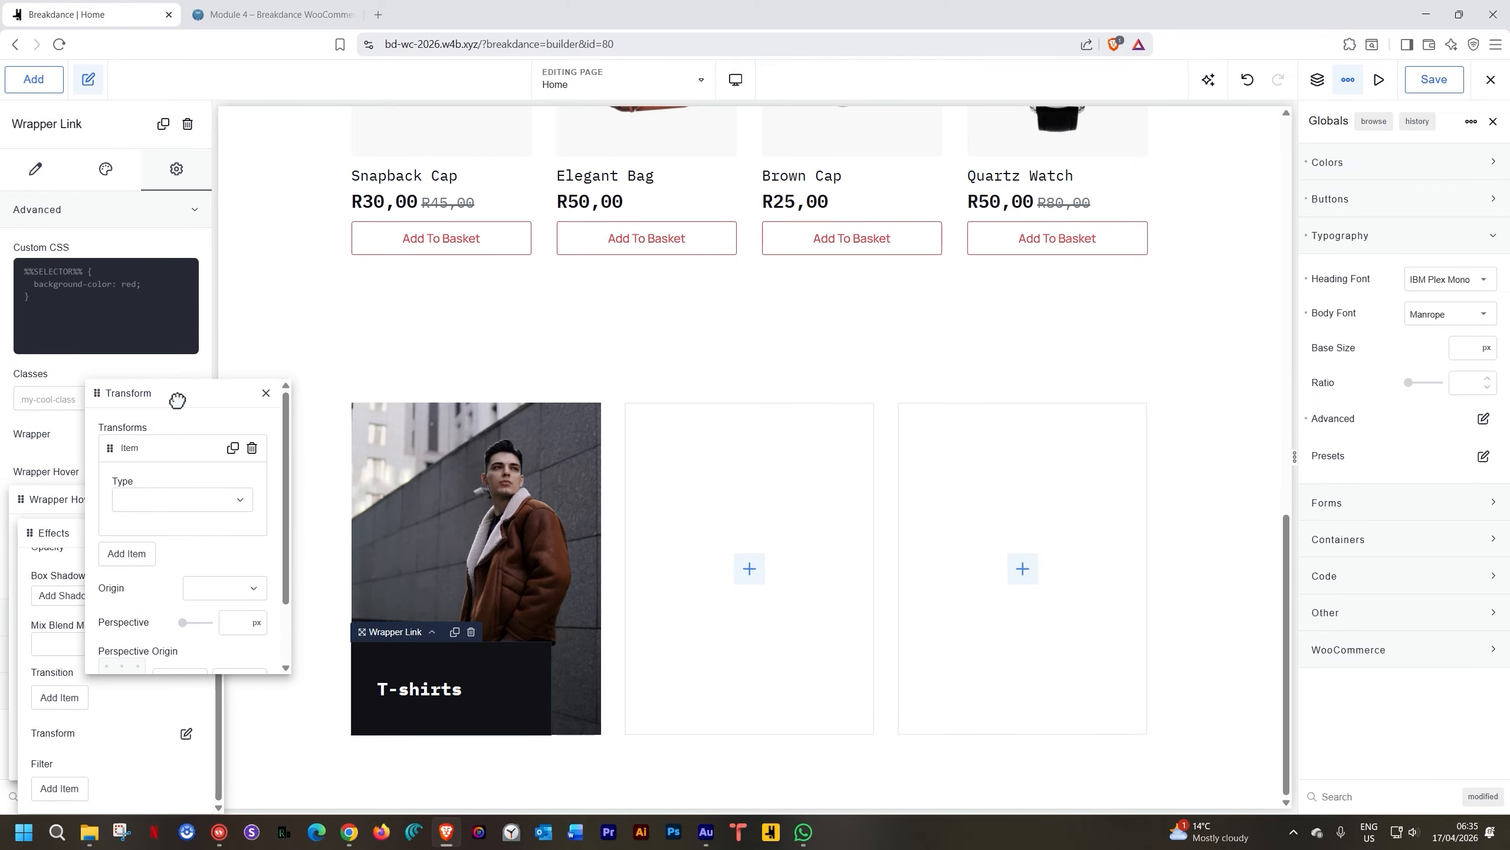
{"action": "left_click", "coordinate": [239, 501]}
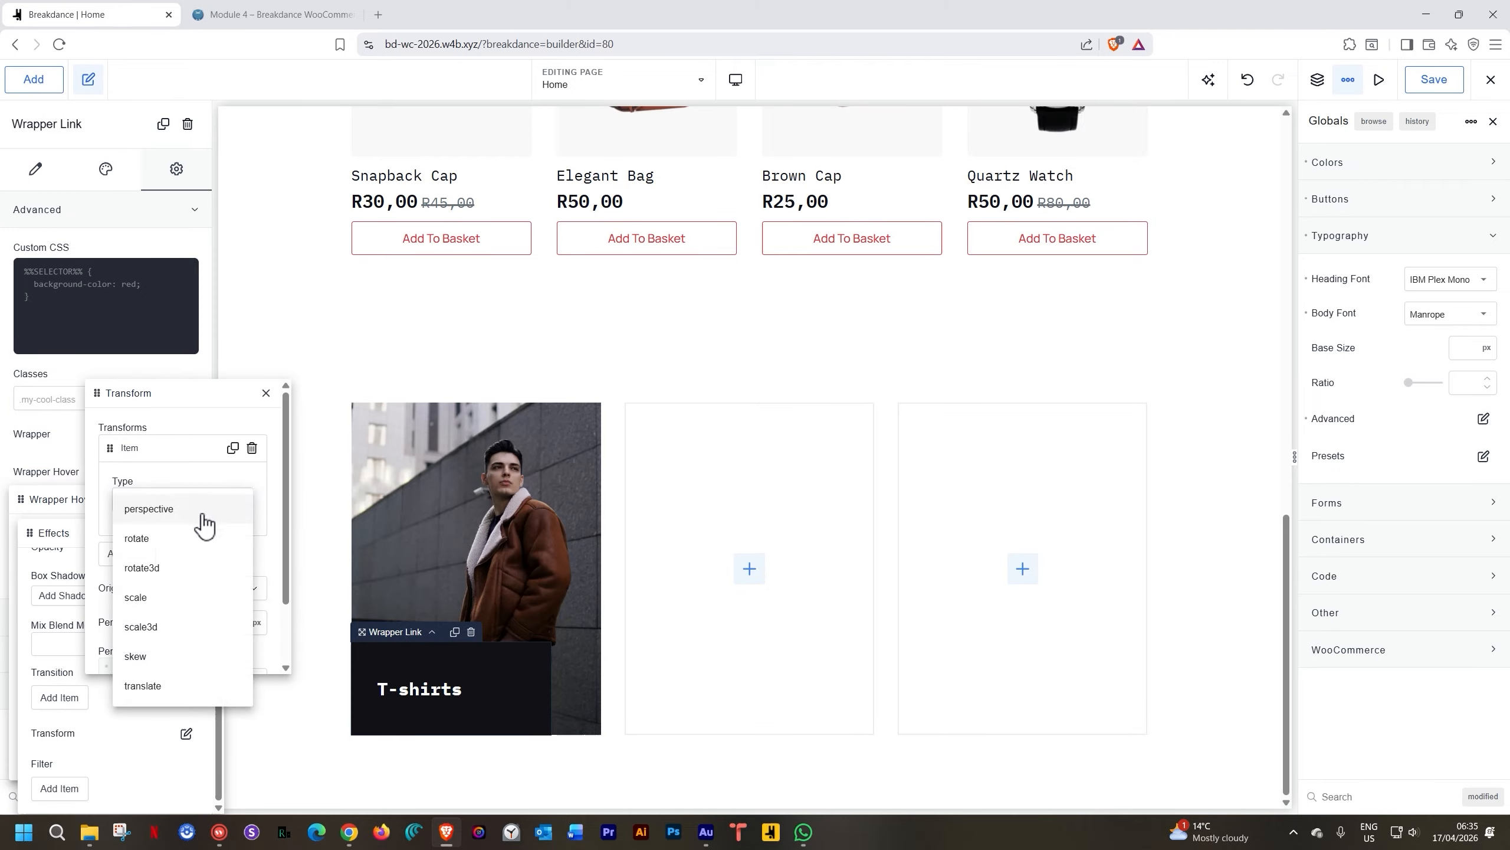
{"action": "left_click", "coordinate": [142, 596]}
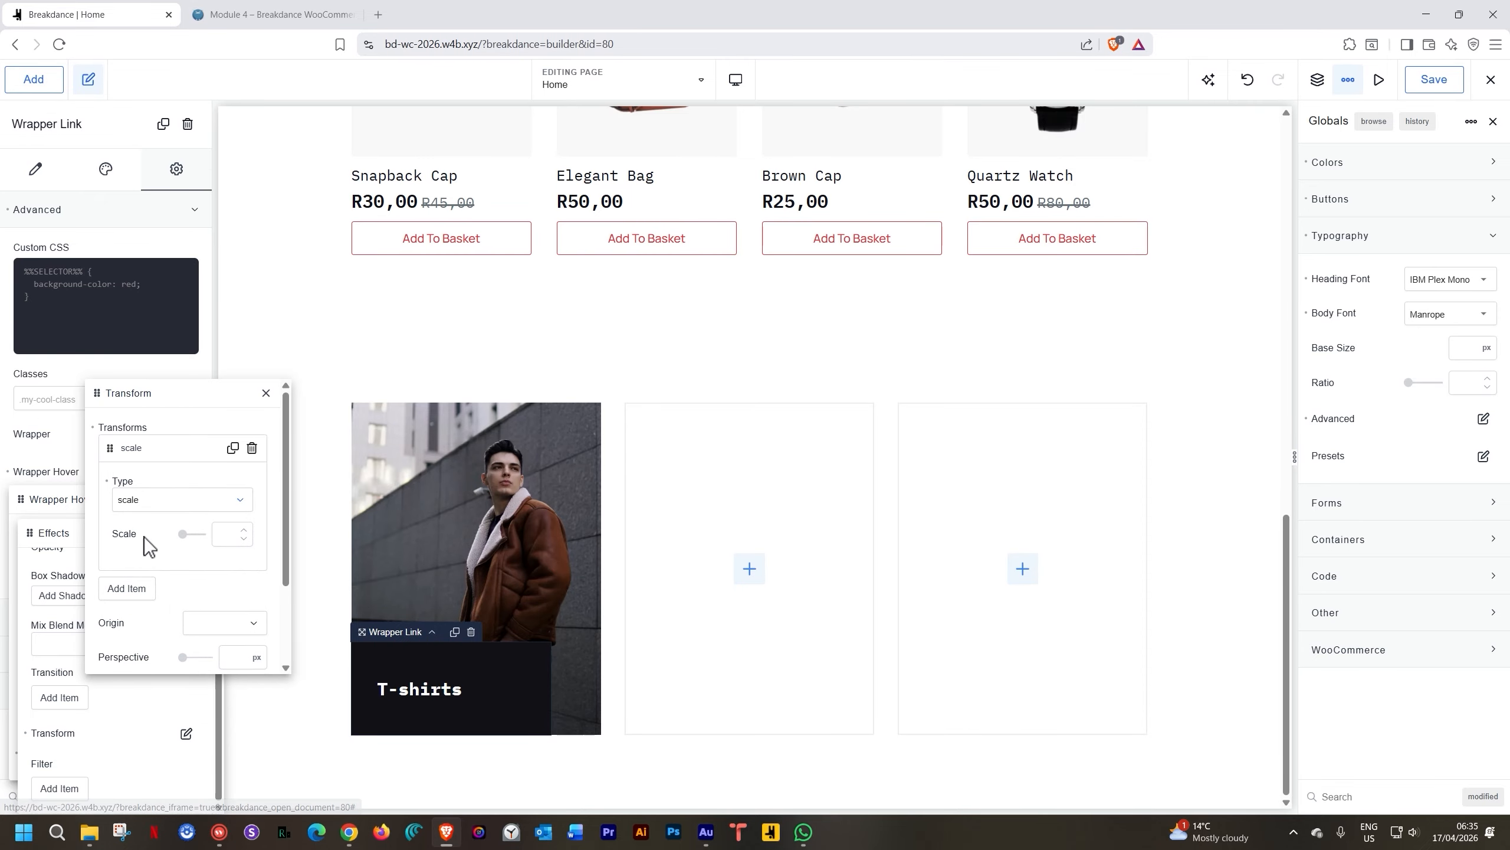
{"action": "left_click", "coordinate": [222, 535]}
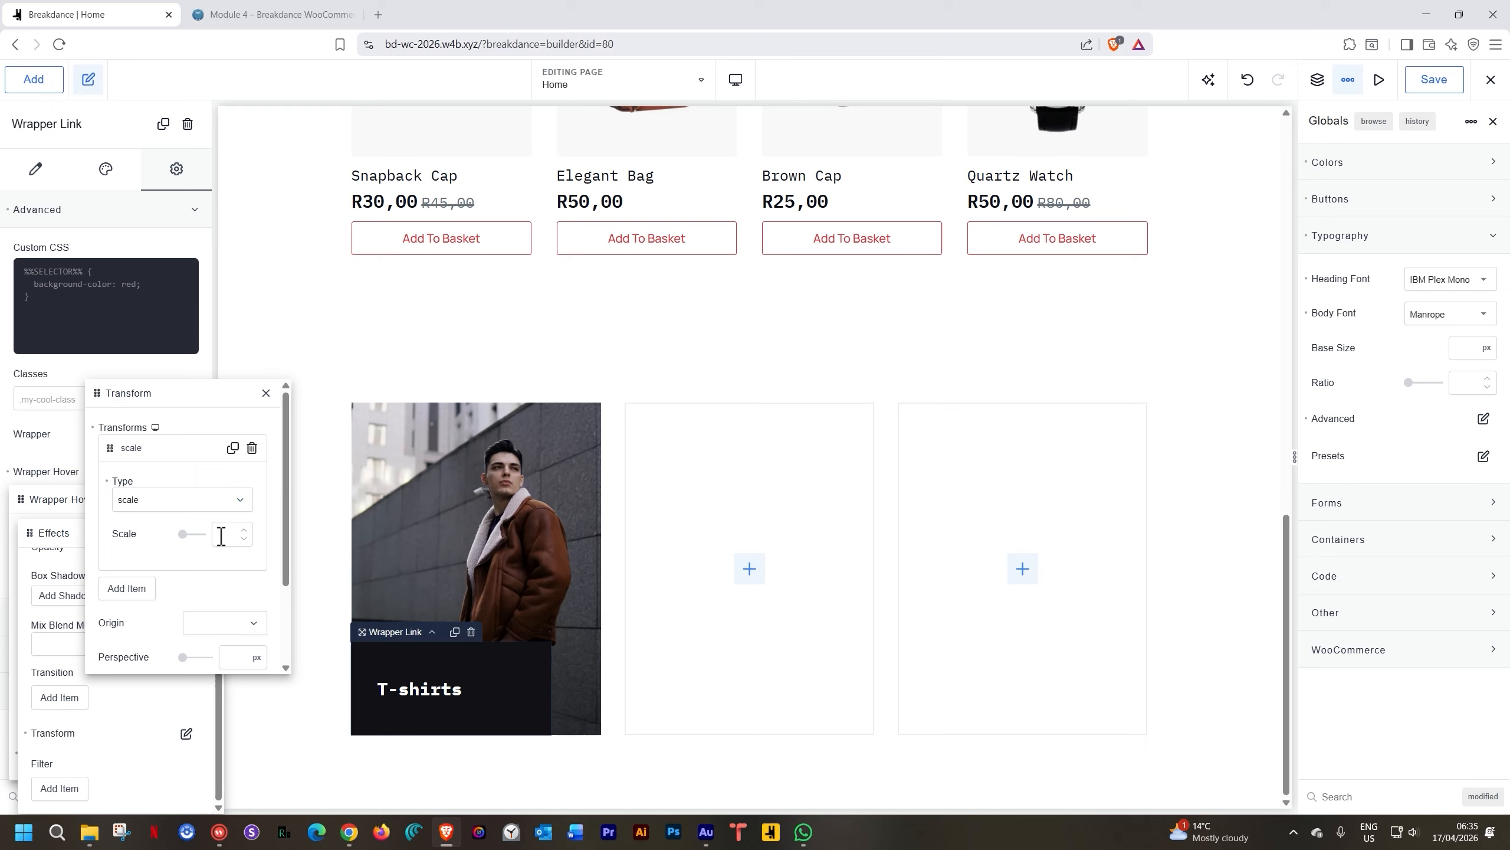
{"action": "type", "text": "1"}
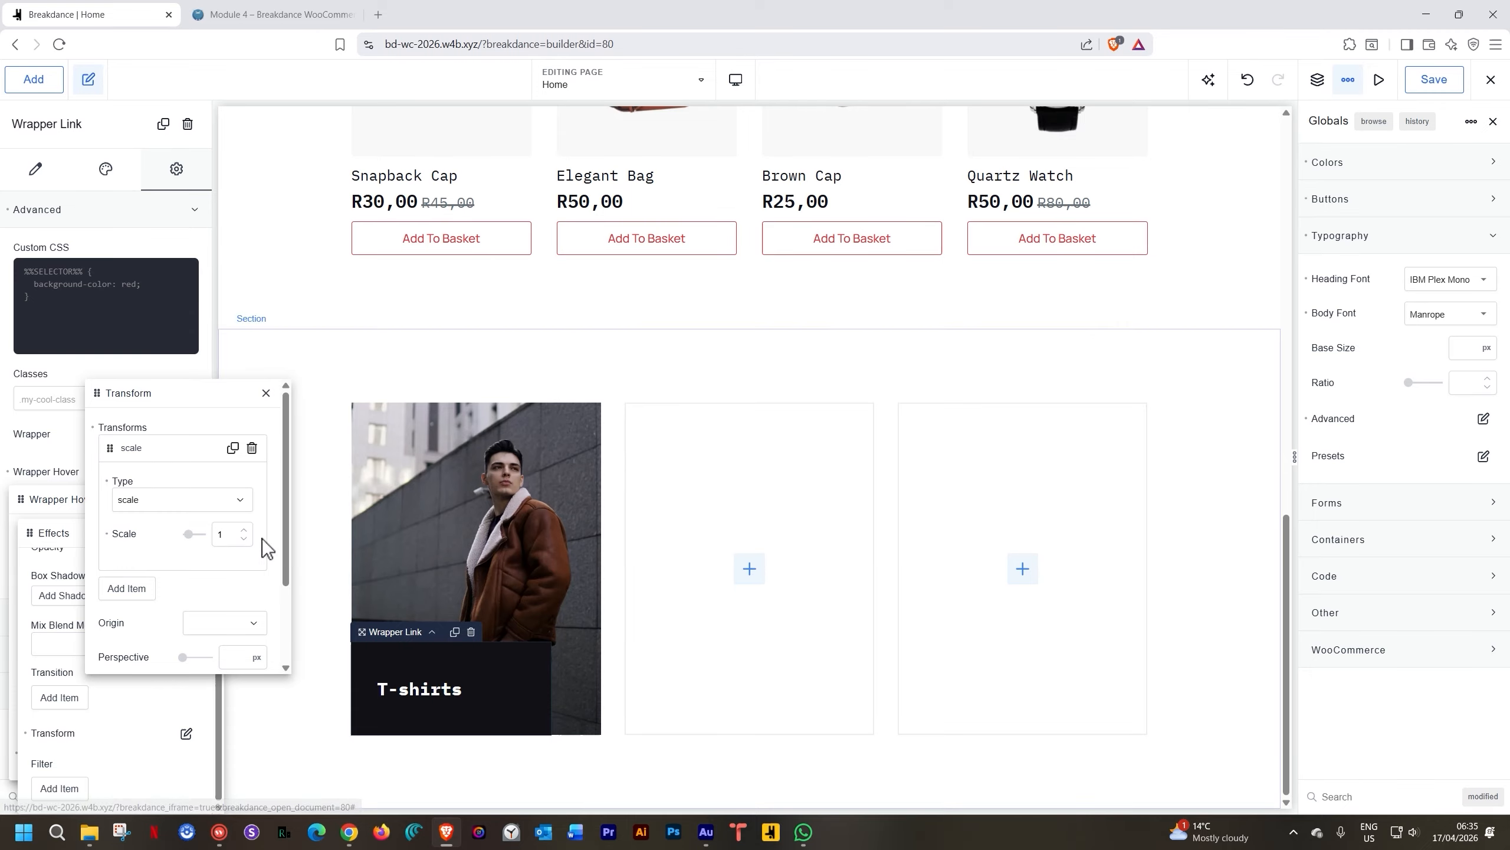
{"action": "double_click", "coordinate": [215, 535]}
{"action": "type", "text": "2"}
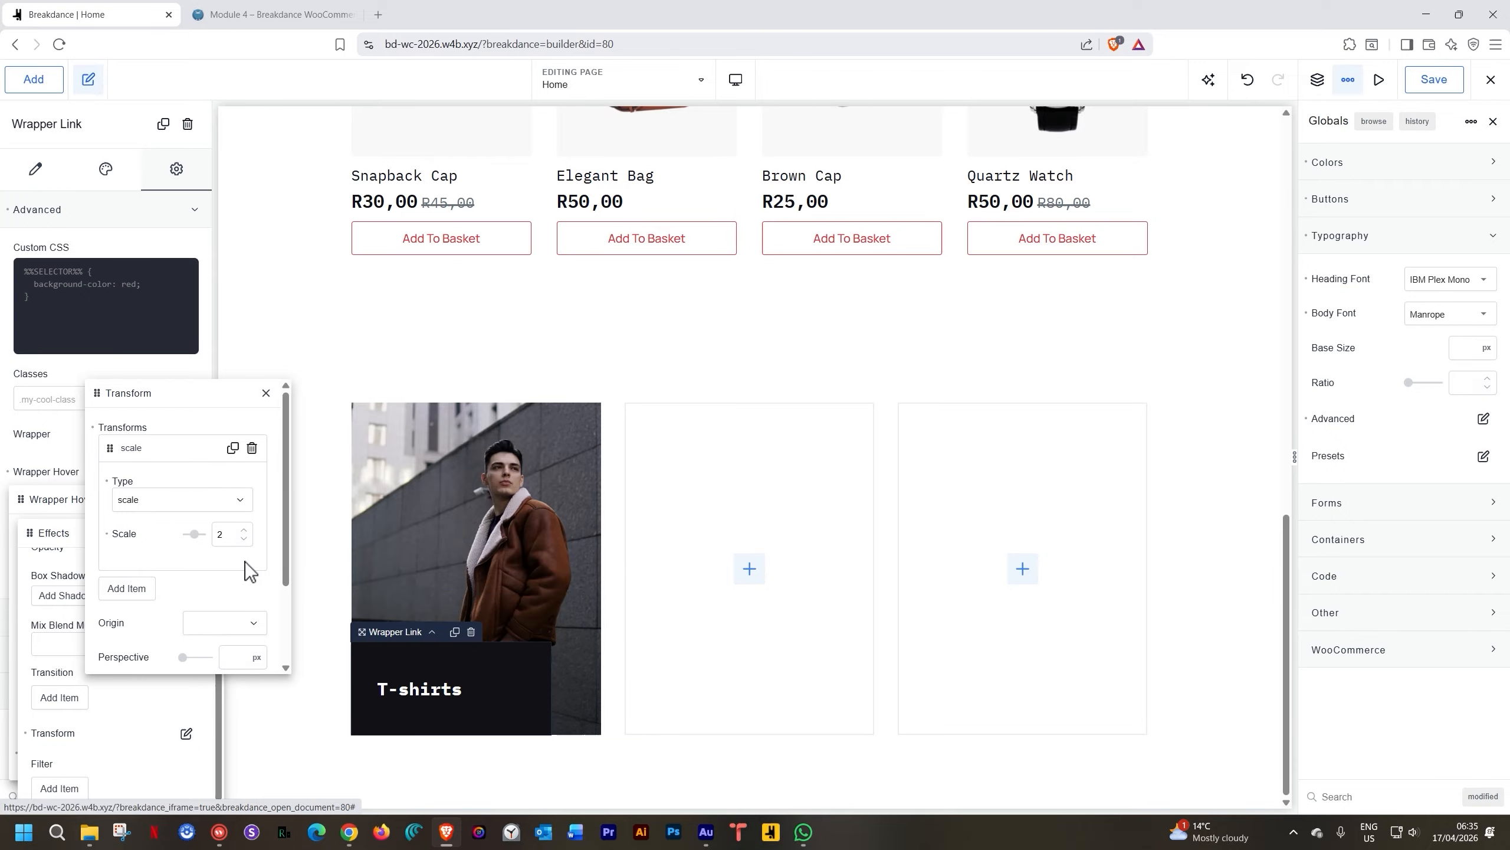
{"action": "double_click", "coordinate": [218, 533]}
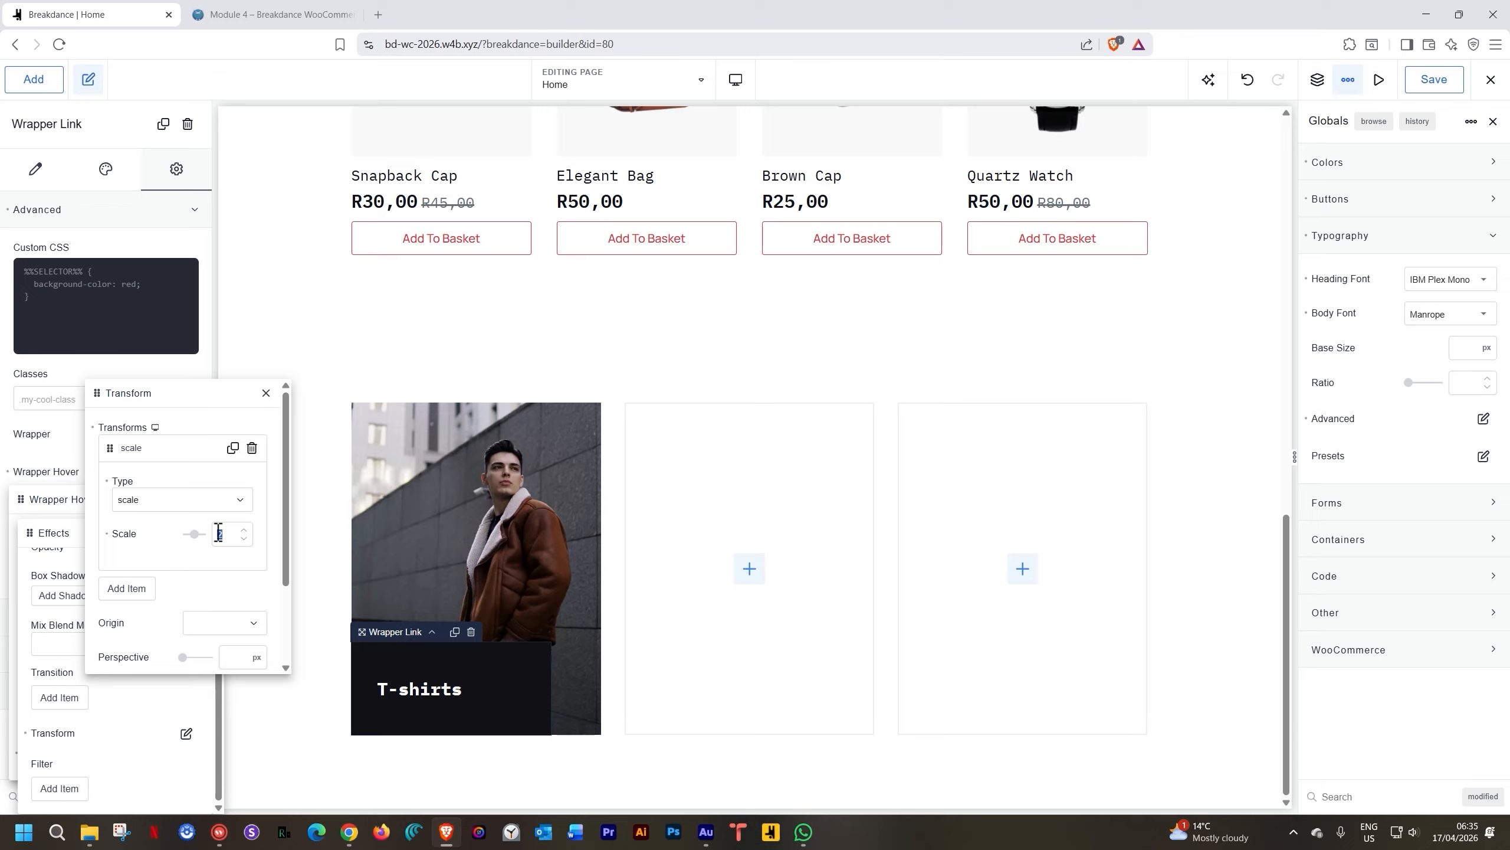
{"action": "type", "text": "1.1"}
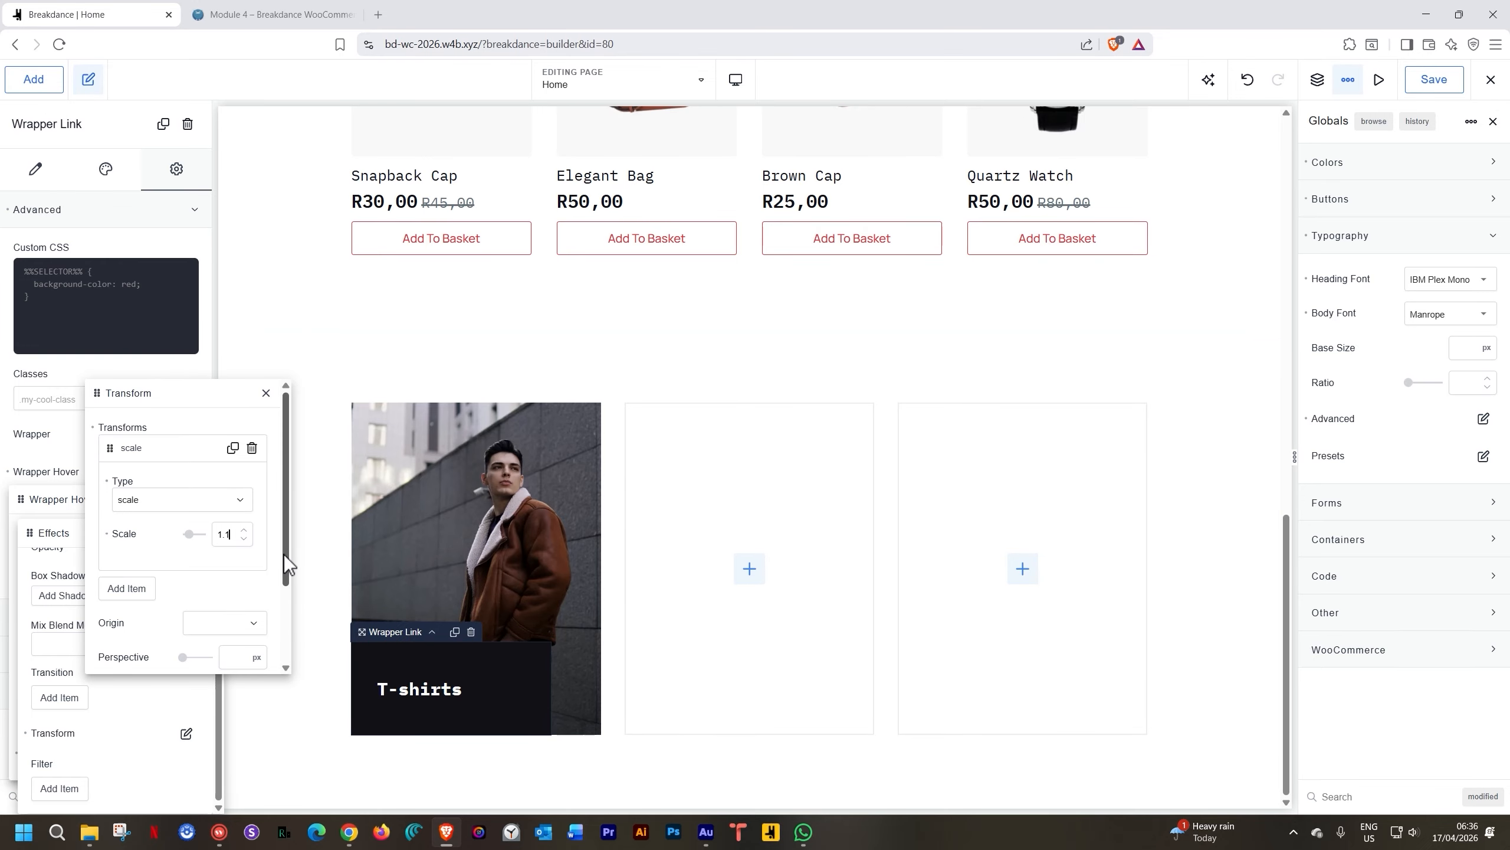
{"action": "left_click", "coordinate": [250, 625]}
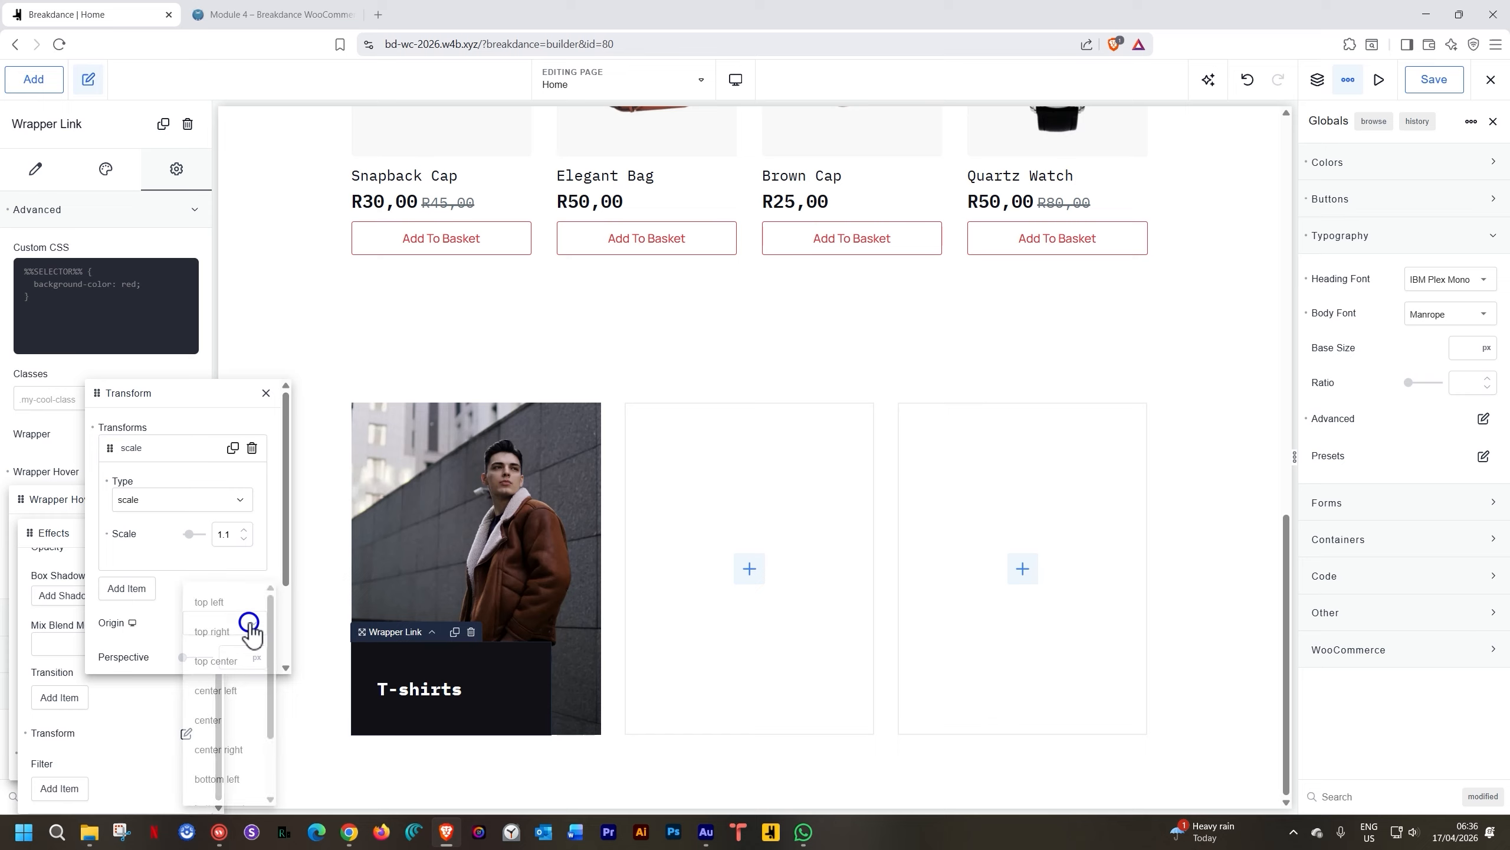
{"action": "left_click", "coordinate": [221, 779]}
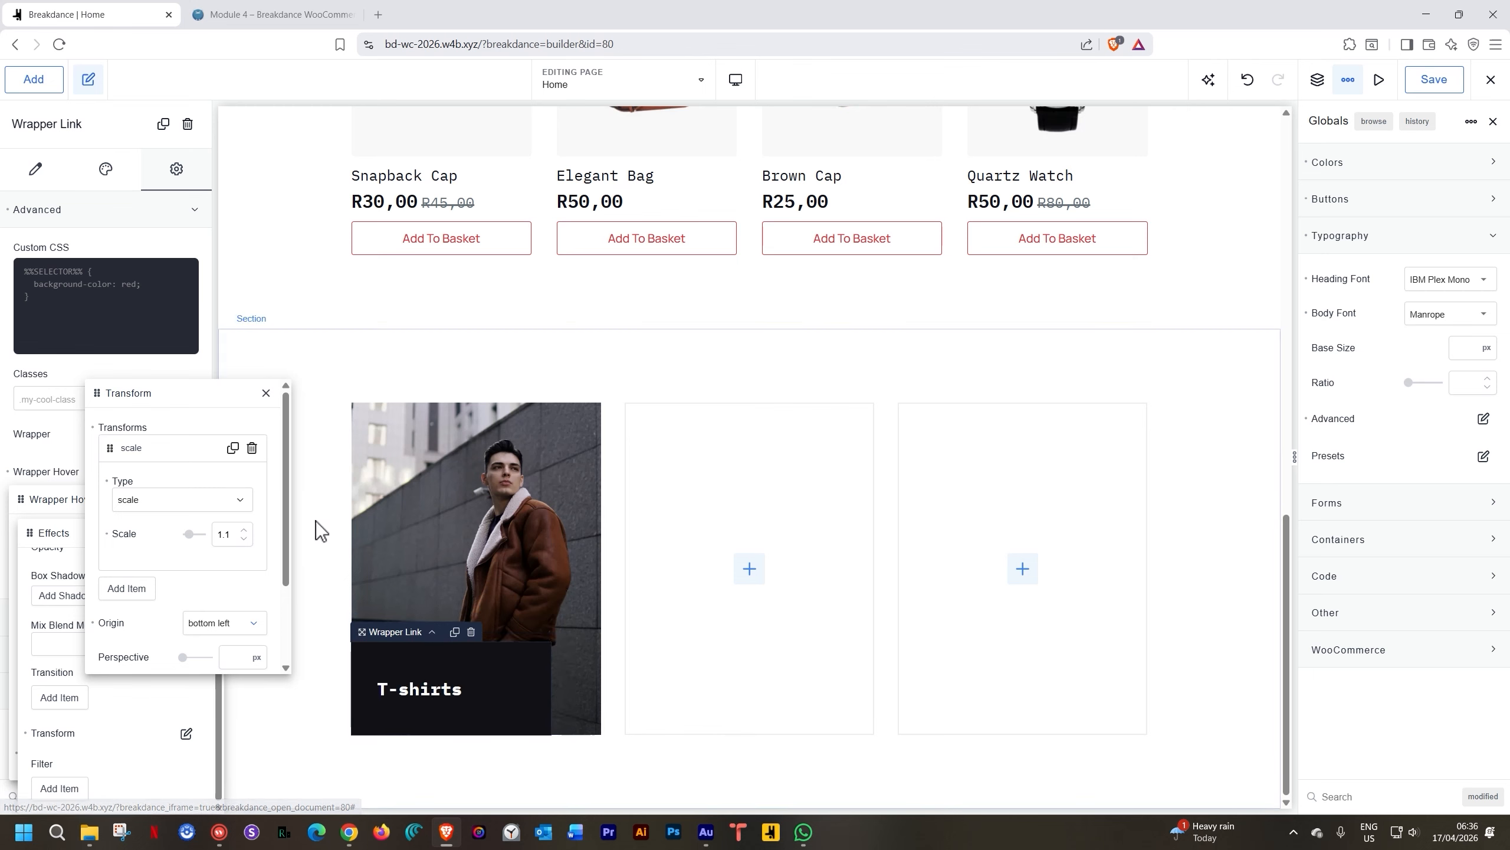
{"action": "left_click", "coordinate": [265, 394]}
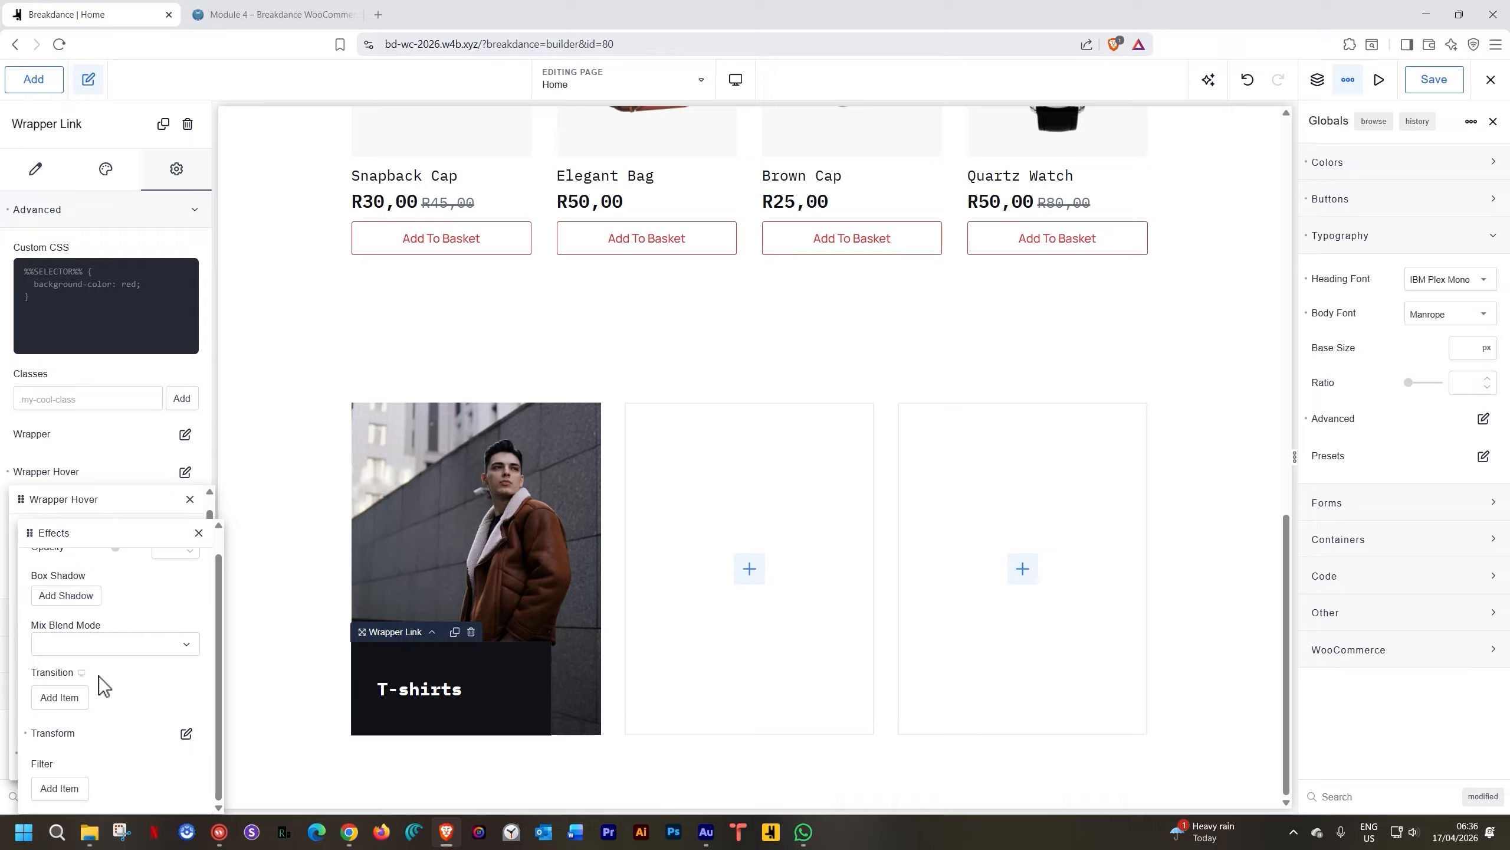
Add a hover transition with ease-in timing function, then save the Home page
{"action": "left_click", "coordinate": [60, 697]}
{"action": "scroll", "coordinate": [60, 685], "scroll_direction": "down", "scroll_amount": 3}
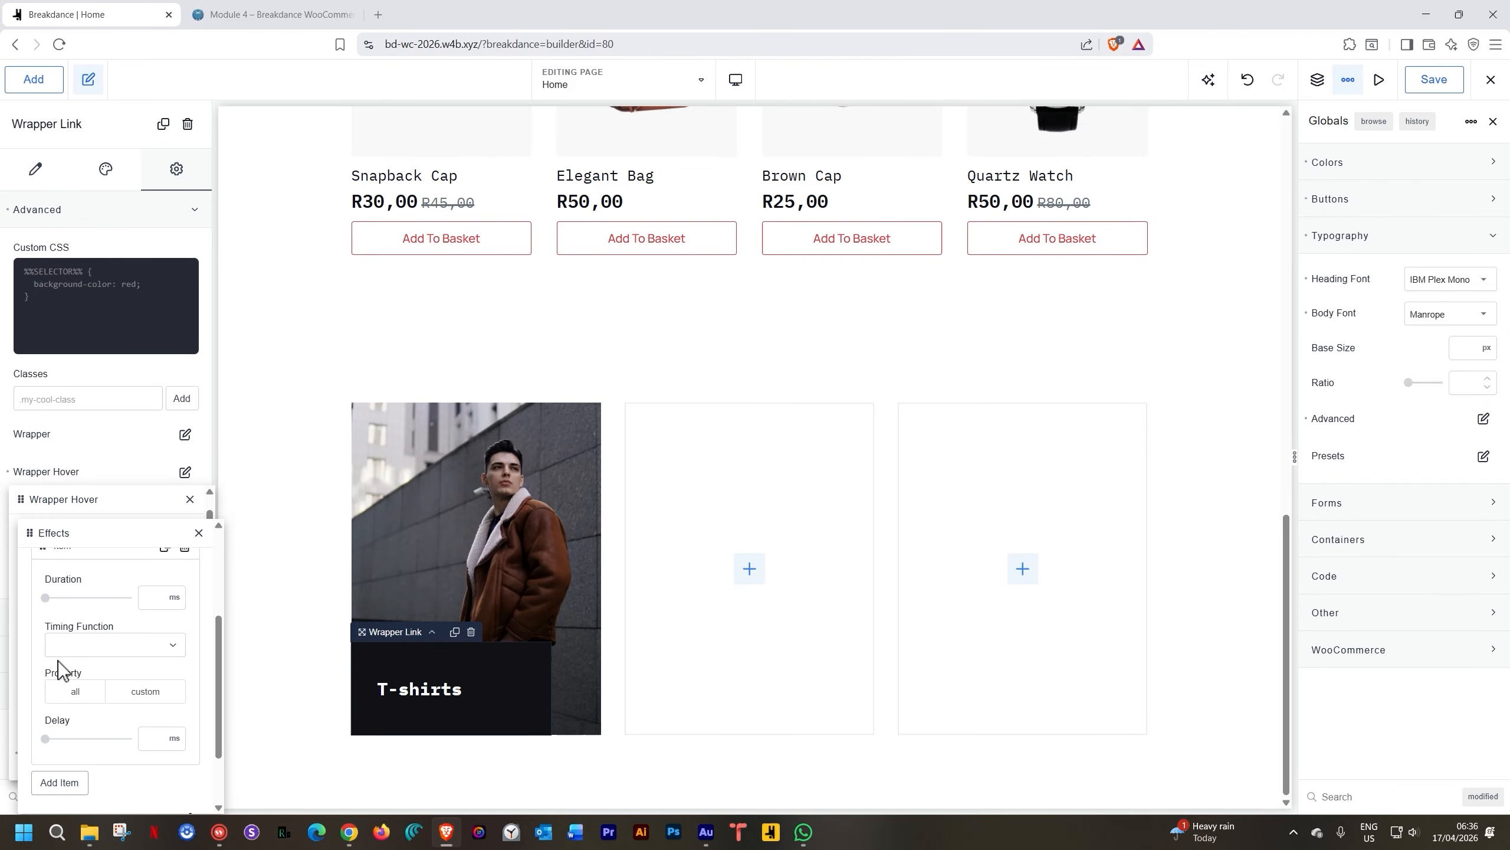
{"action": "left_click", "coordinate": [170, 647]}
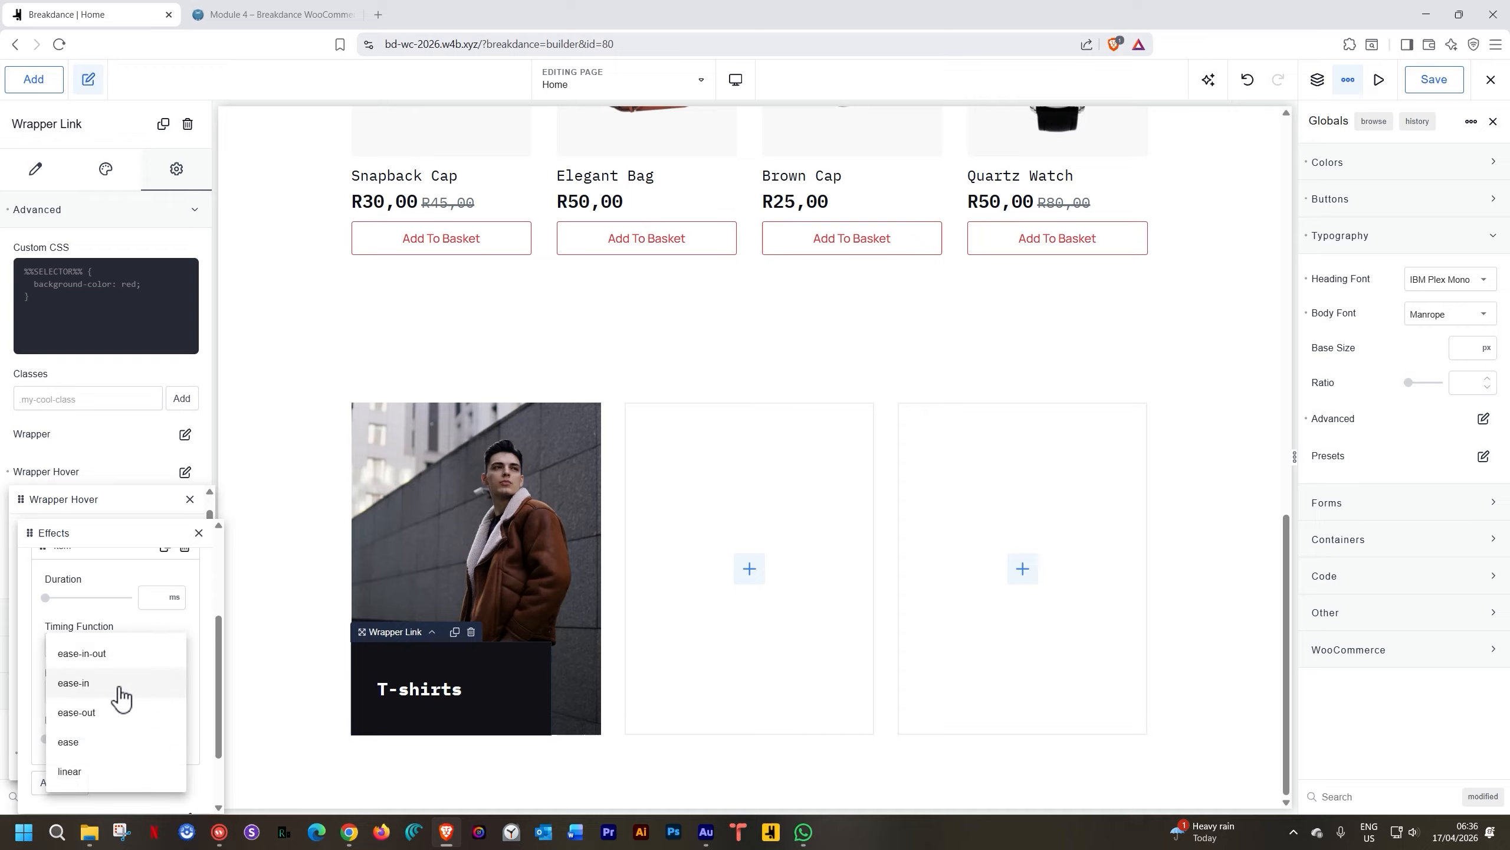
{"action": "left_click", "coordinate": [122, 684]}
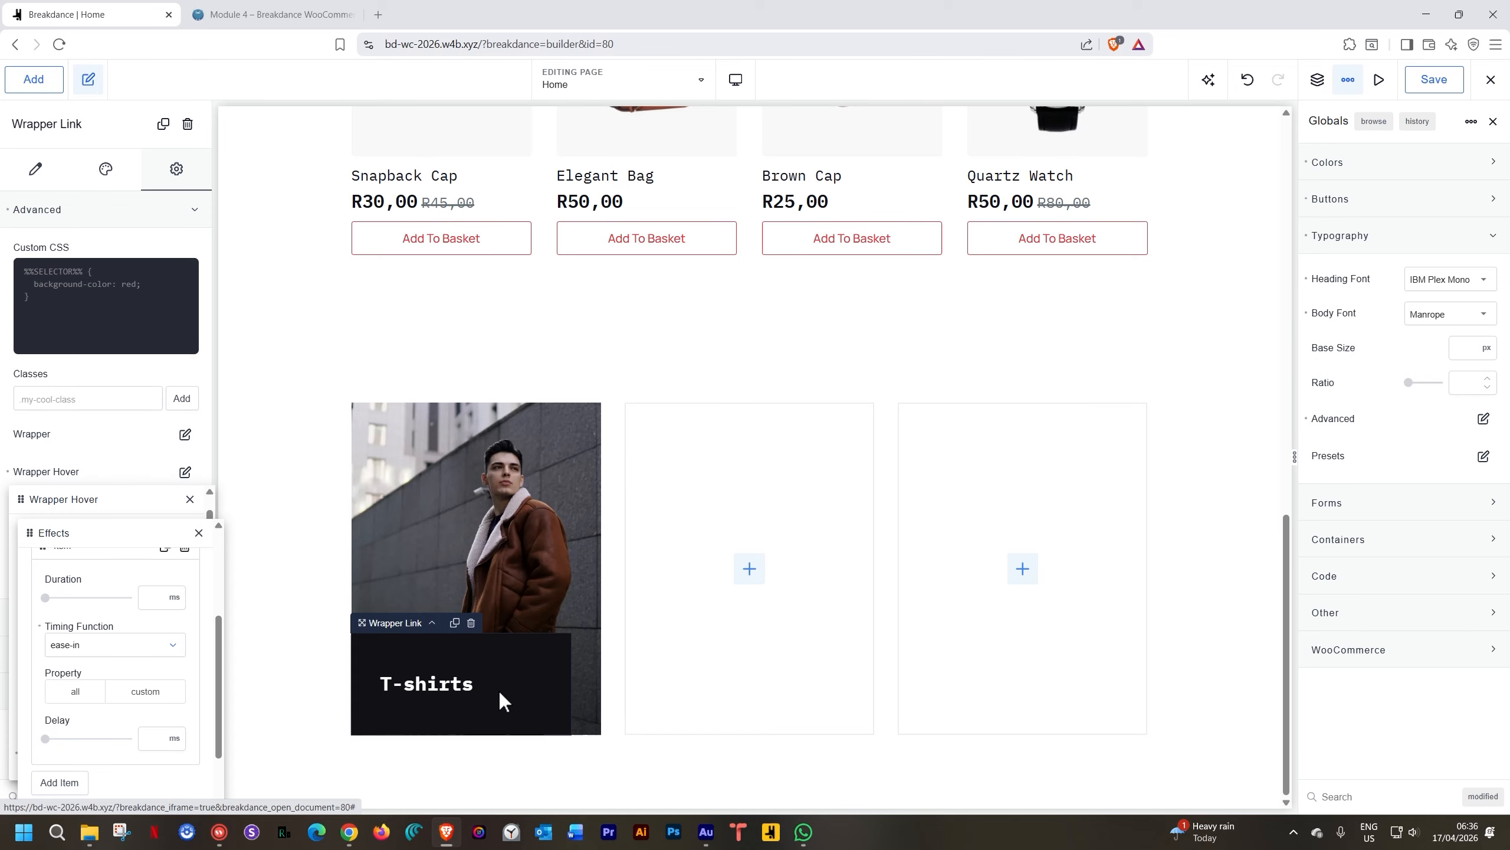
{"action": "left_click", "coordinate": [1456, 85]}
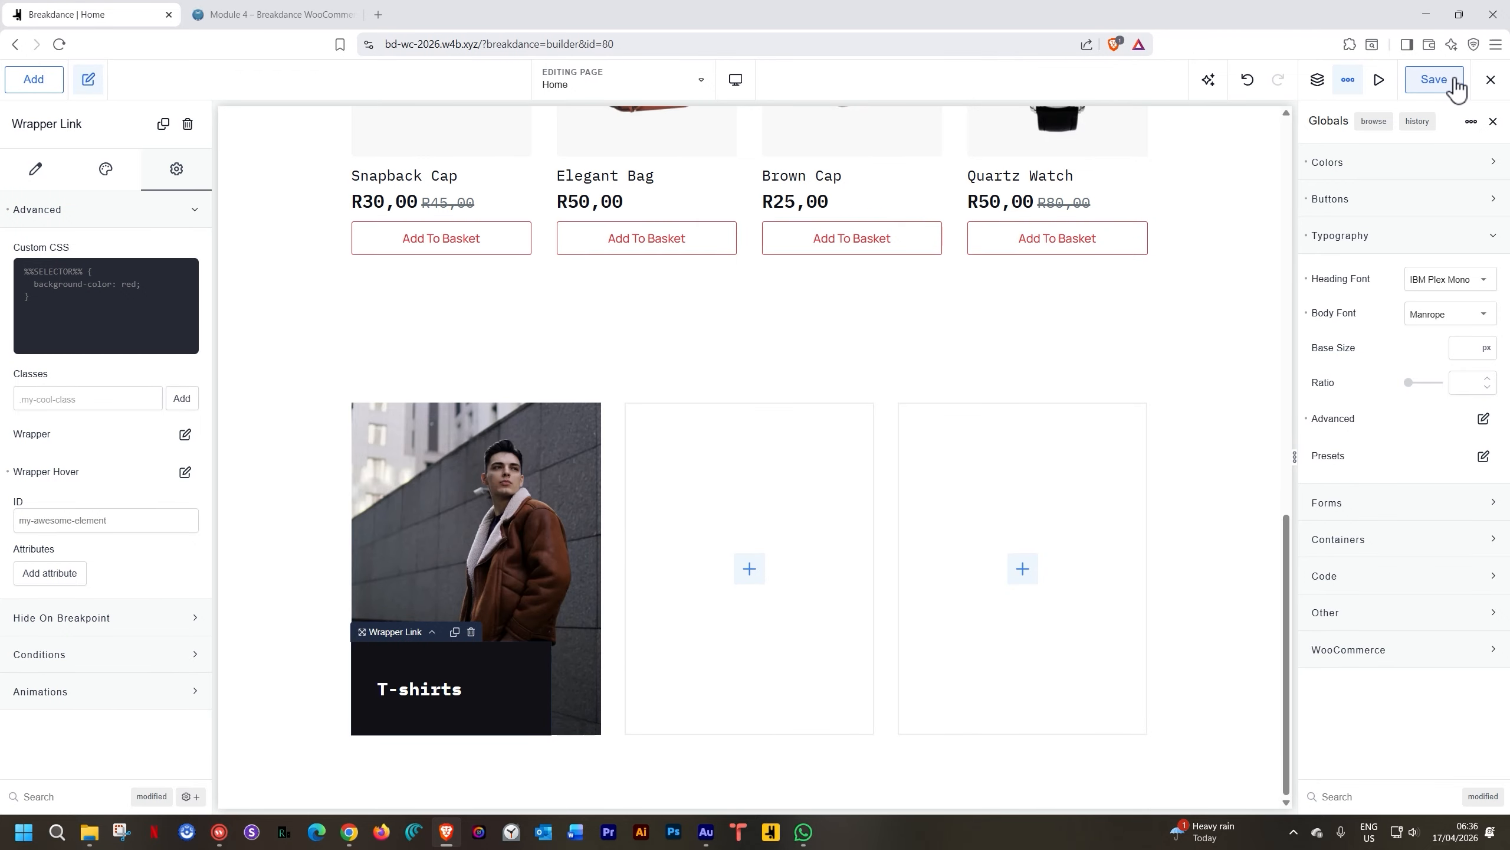
Reload the live home page to view the T-shirts card, then check the card's link settings
{"action": "left_click", "coordinate": [324, 14]}
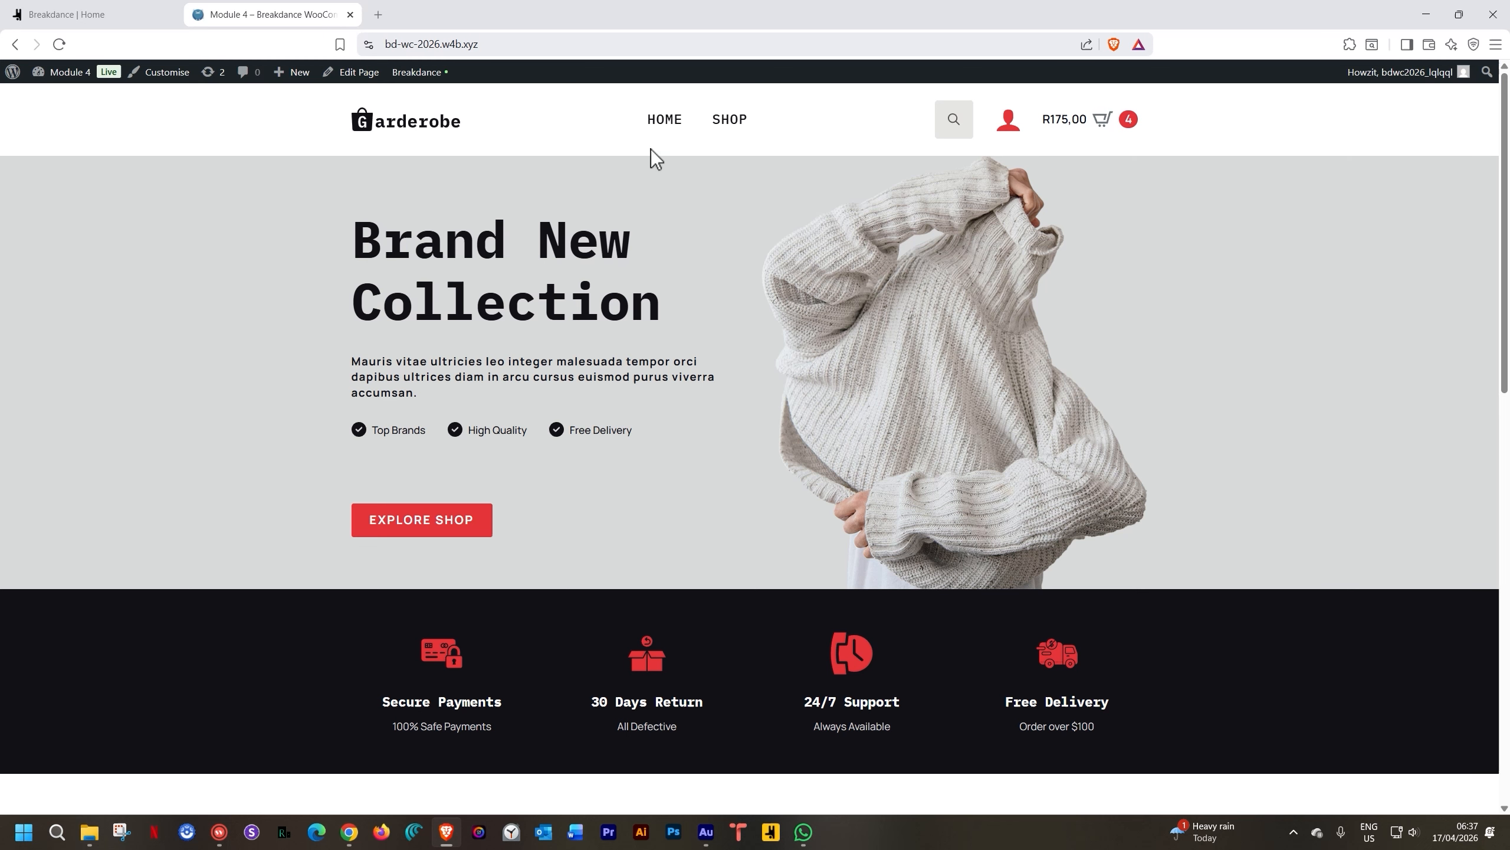
{"action": "left_click", "coordinate": [662, 129]}
{"action": "scroll", "coordinate": [651, 188], "scroll_direction": "down", "scroll_amount": 10}
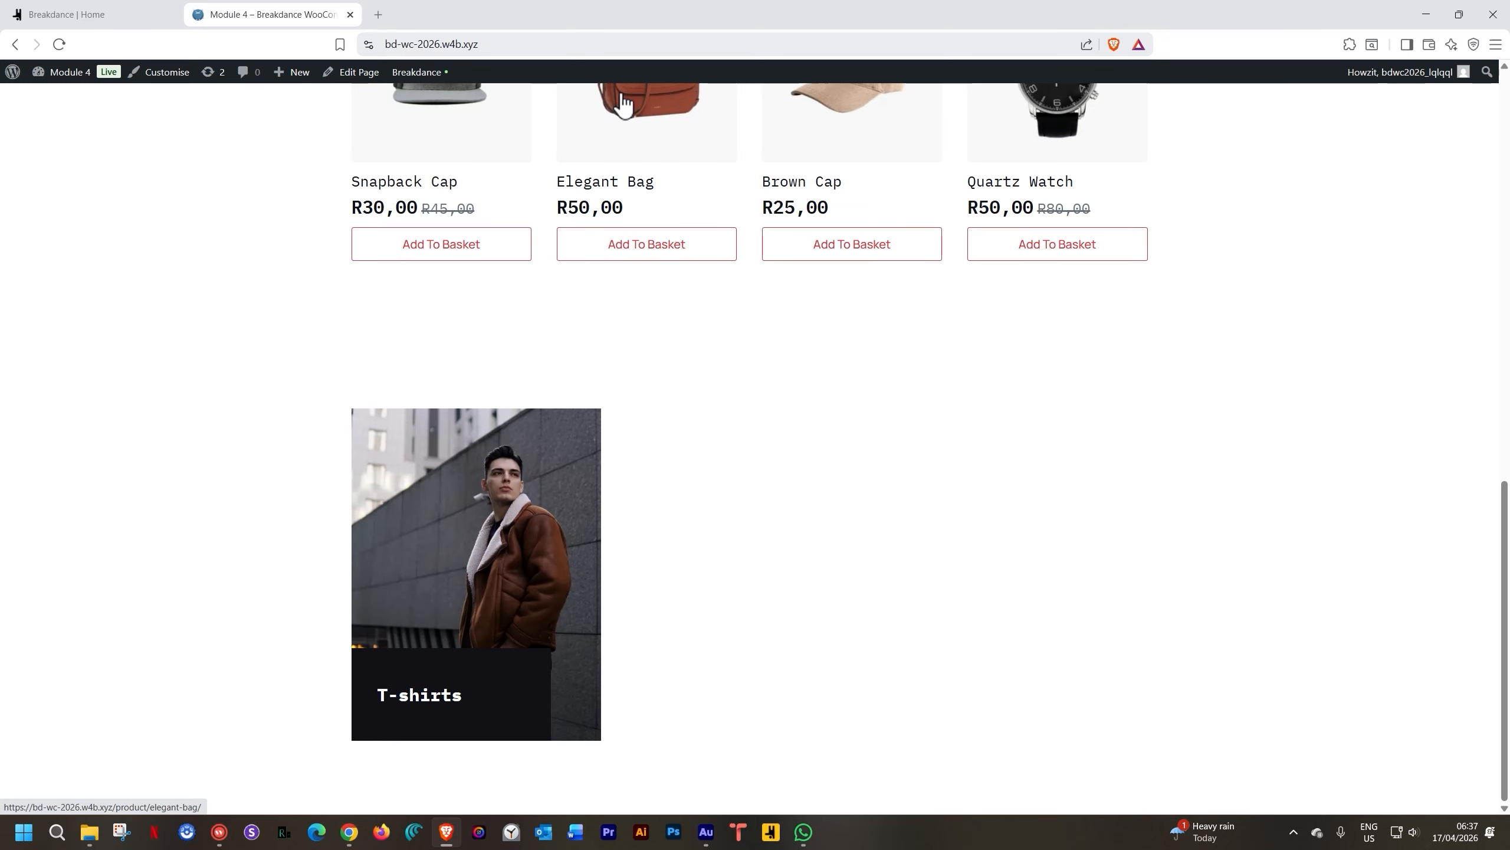
{"action": "left_click", "coordinate": [98, 17]}
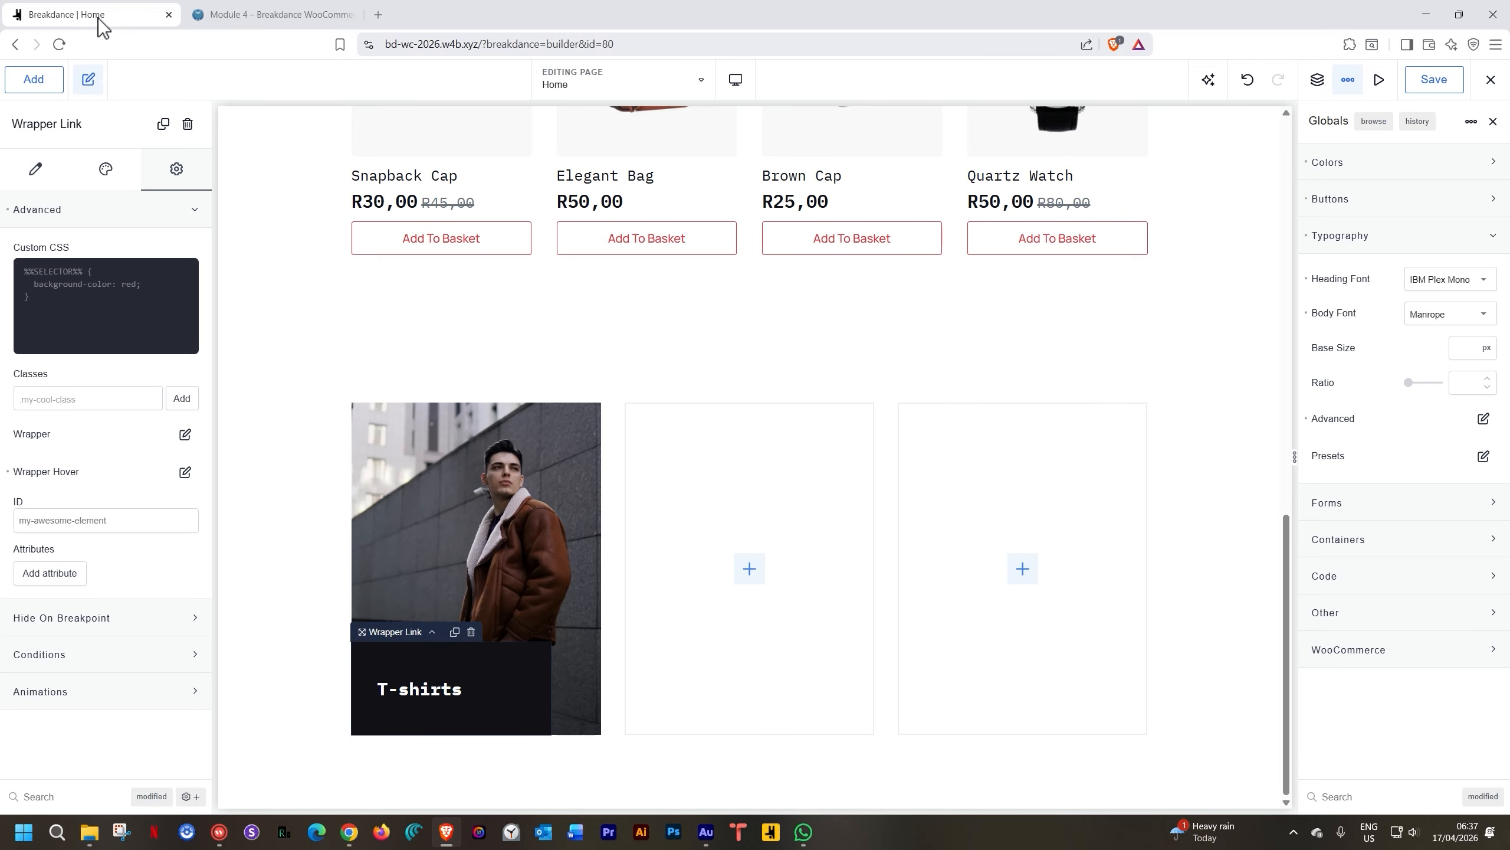
{"action": "left_click", "coordinate": [28, 166]}
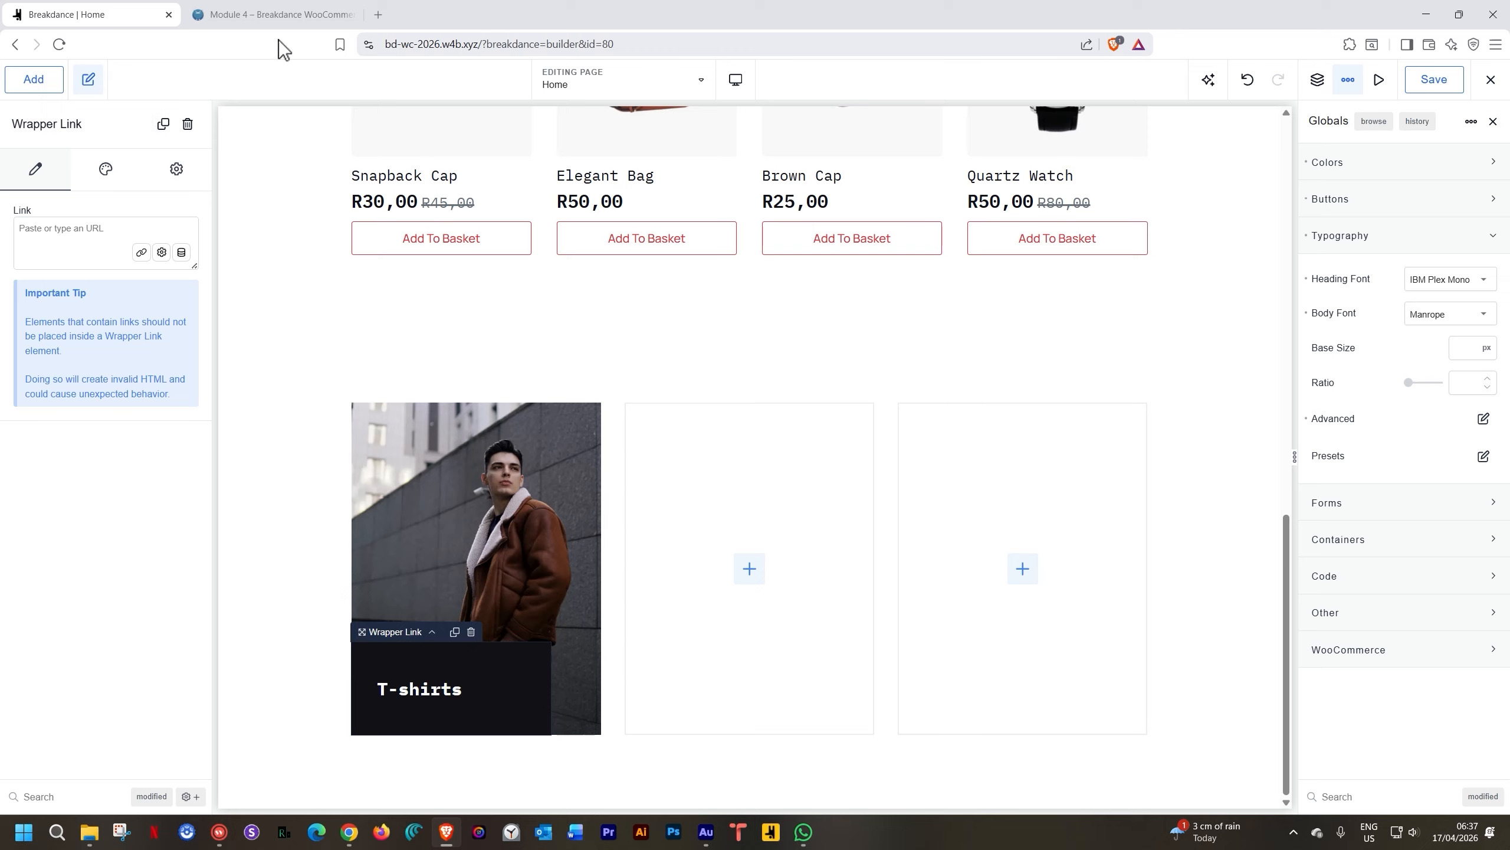
Open the WordPress admin's About WordPress page in a new tab from the WordPress logo
{"action": "left_click", "coordinate": [298, 16]}
{"action": "mouse_move", "coordinate": [13, 76]}
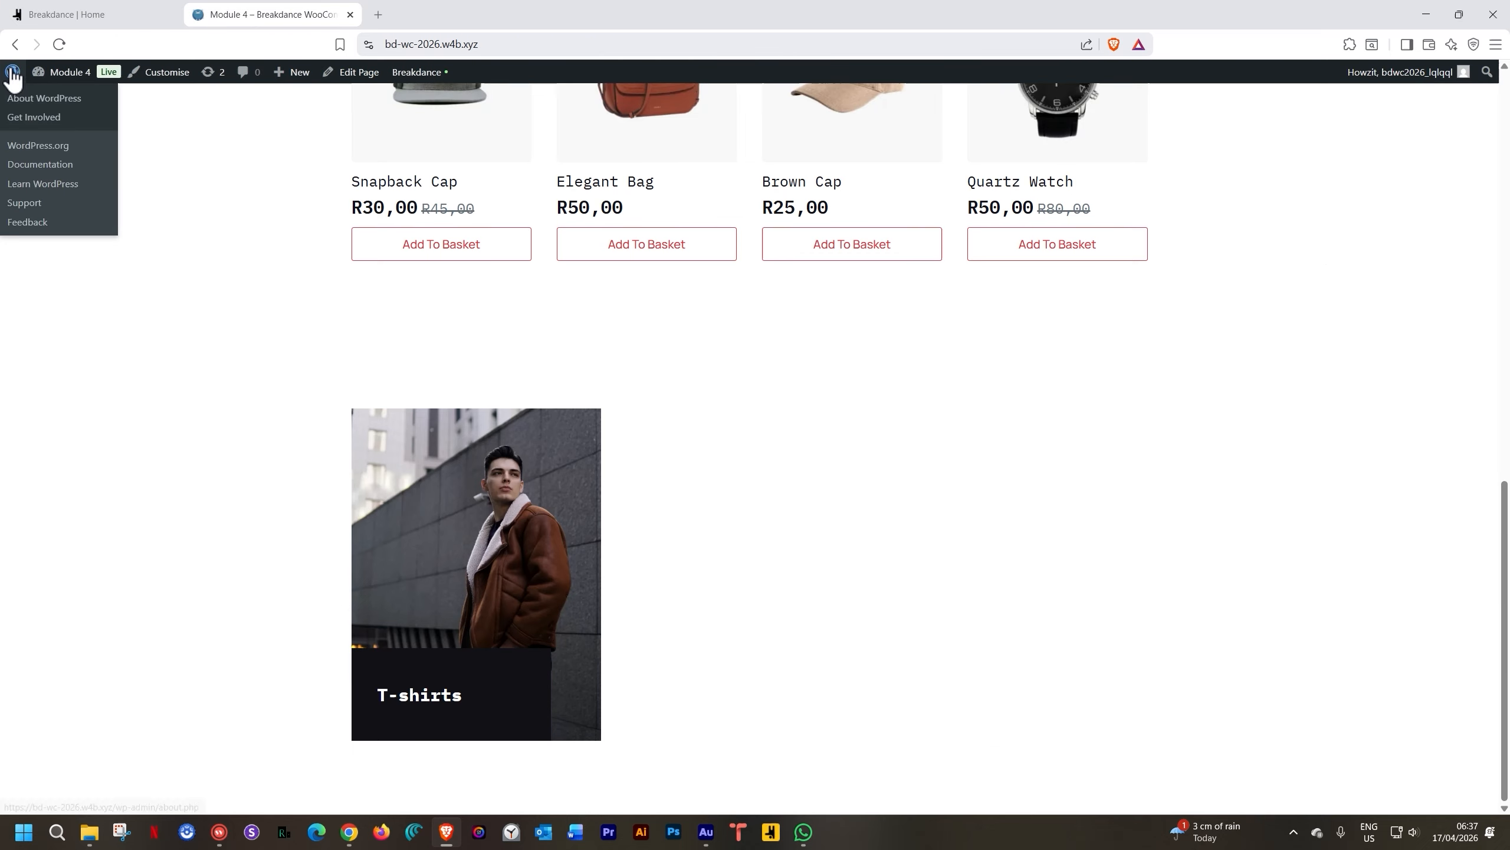
{"action": "middle_click", "coordinate": [13, 78]}
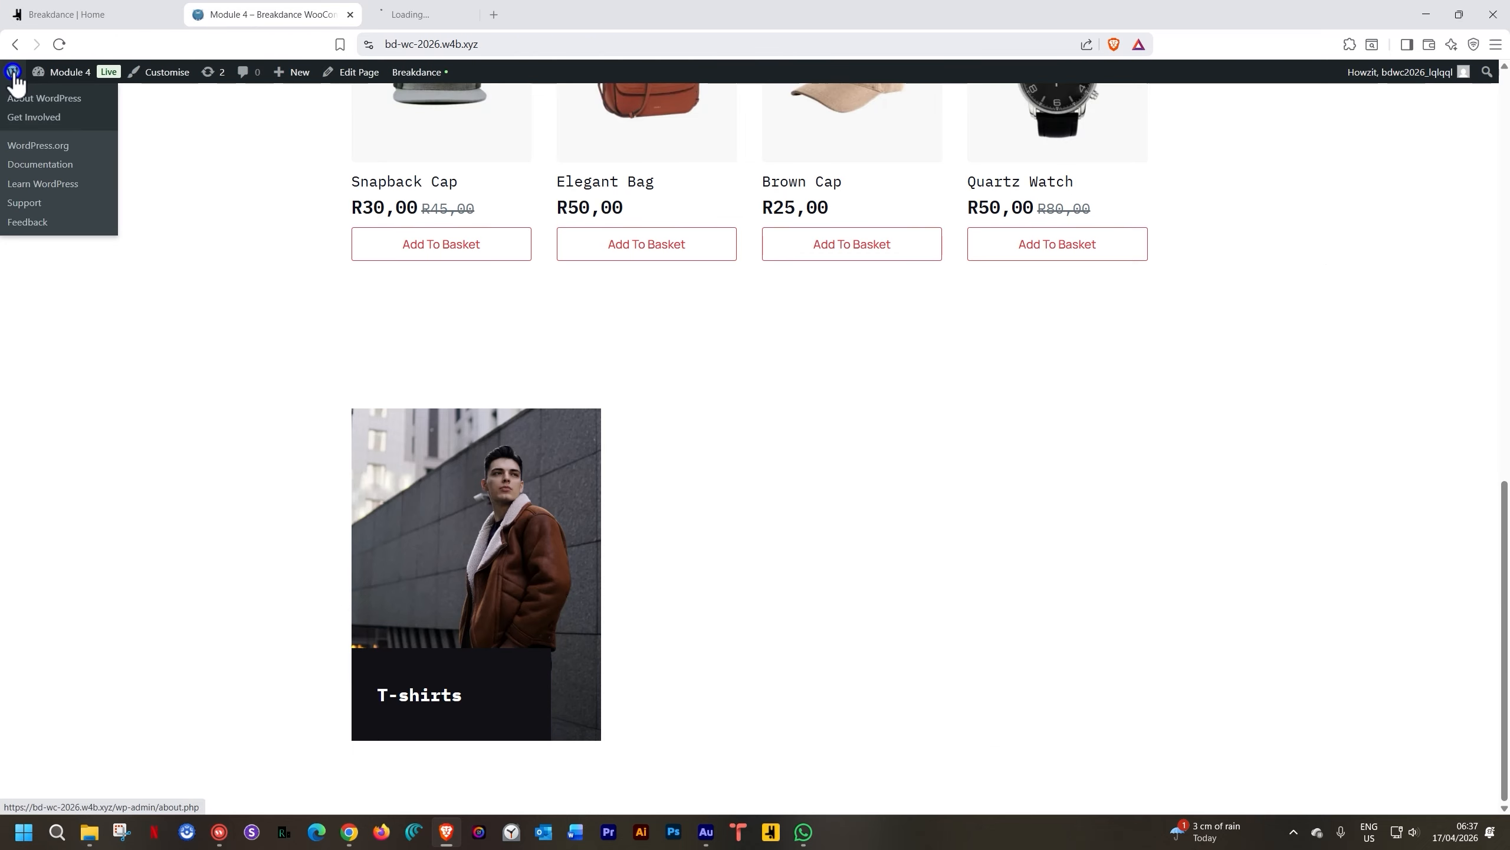
{"action": "left_click", "coordinate": [460, 13]}
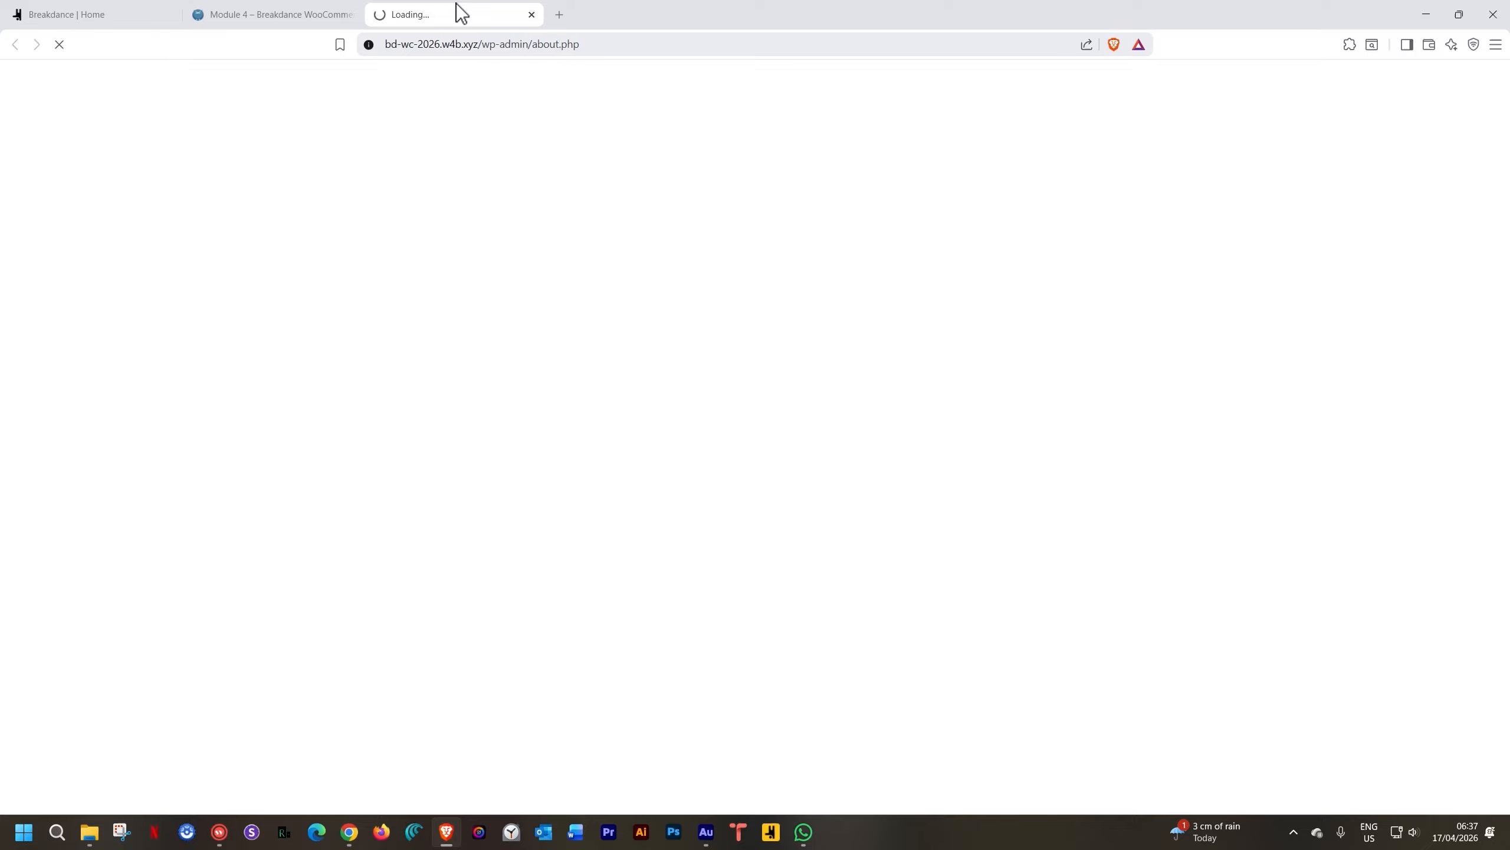
{"action": "mouse_move", "coordinate": [43, 253]}
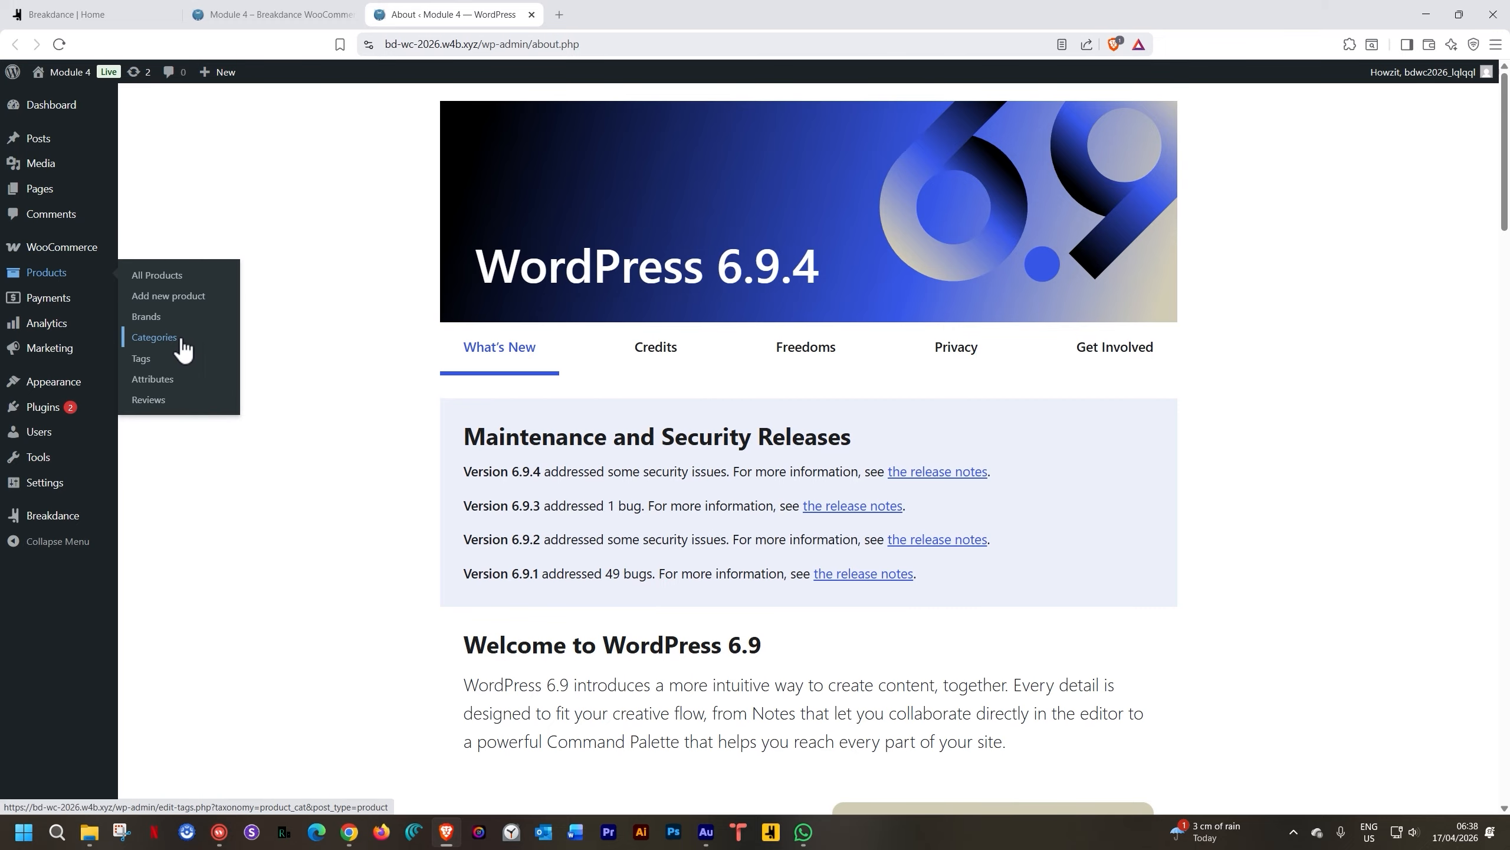
Edit and update the T-Shirts product category, then open its View page in a new tab
{"action": "left_click", "coordinate": [154, 337]}
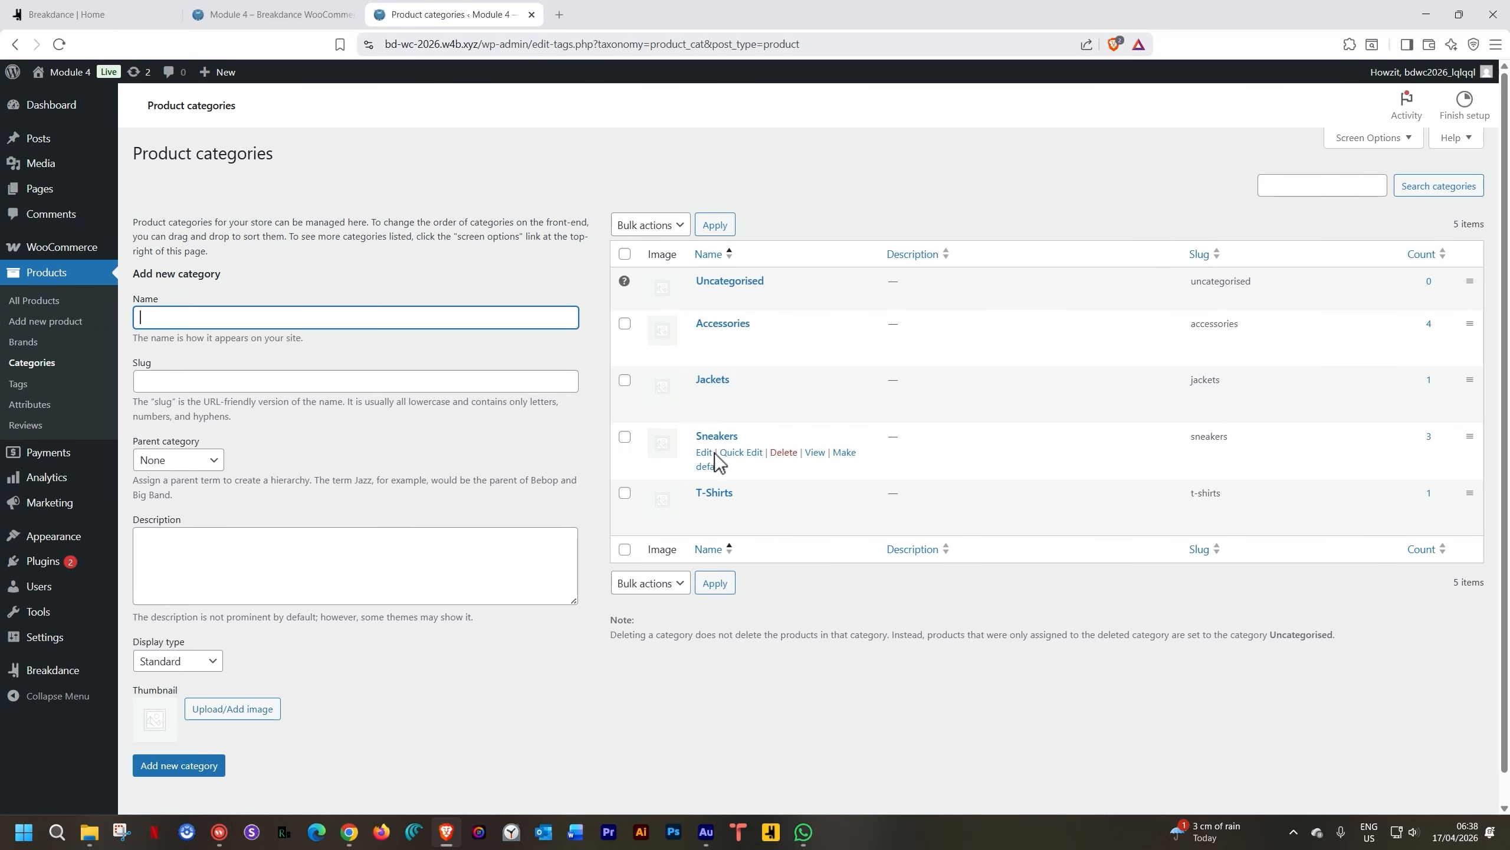
{"action": "left_click", "coordinate": [713, 493]}
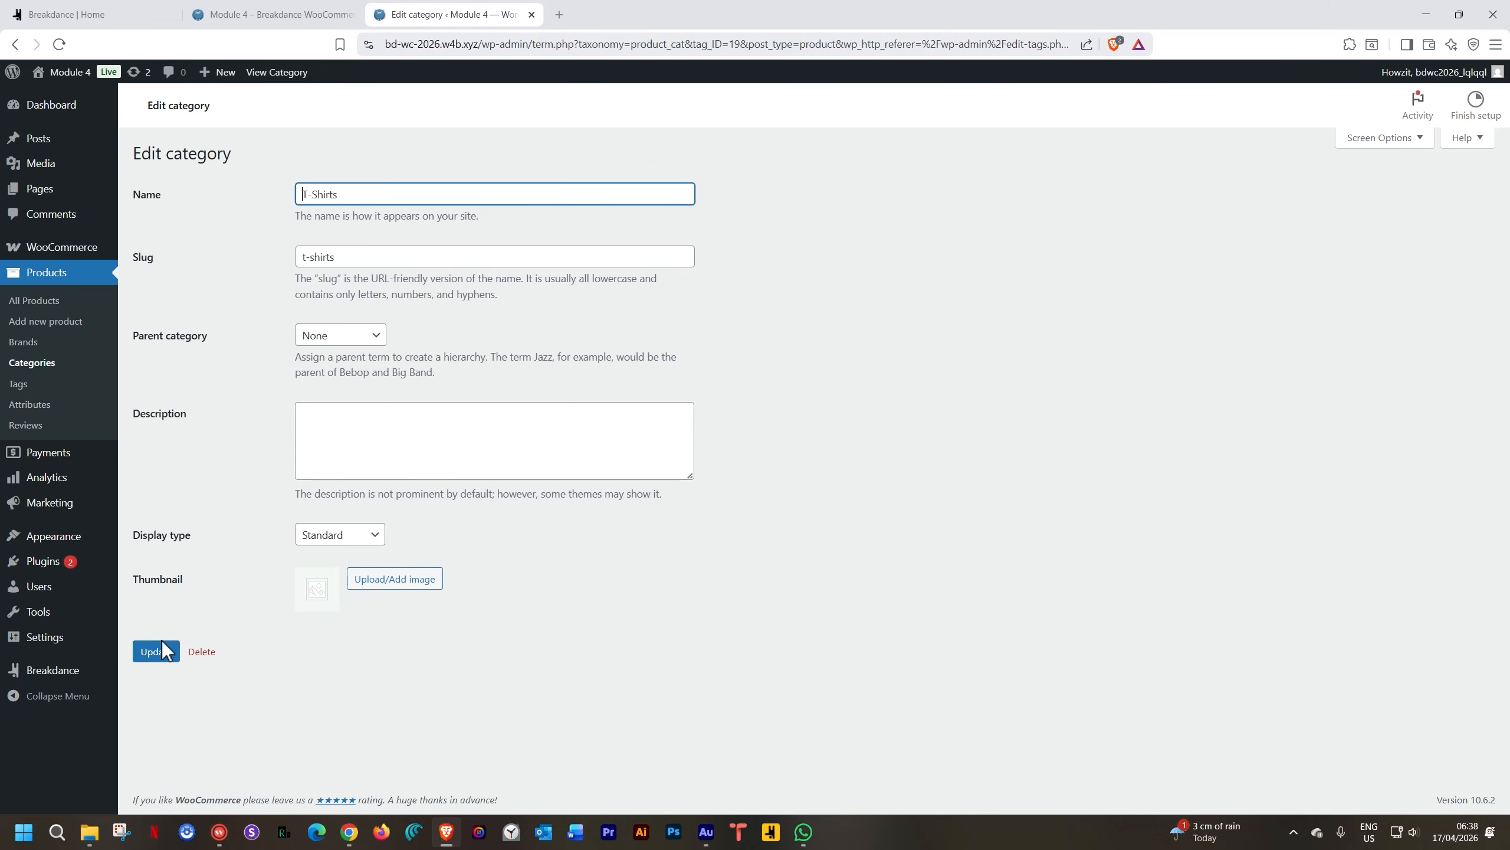
{"action": "left_click", "coordinate": [156, 657]}
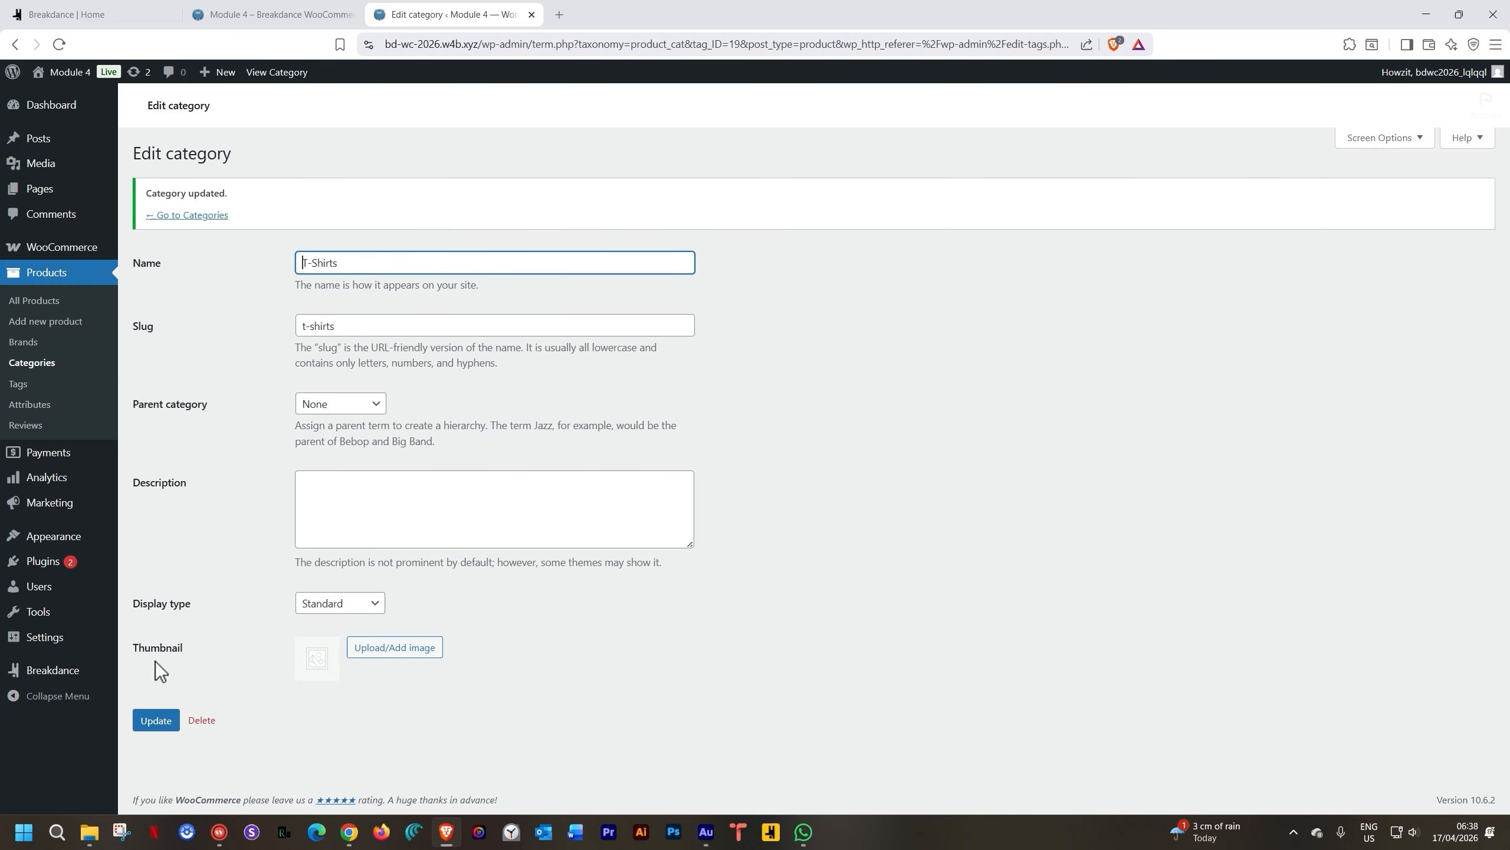
{"action": "left_click", "coordinate": [42, 364]}
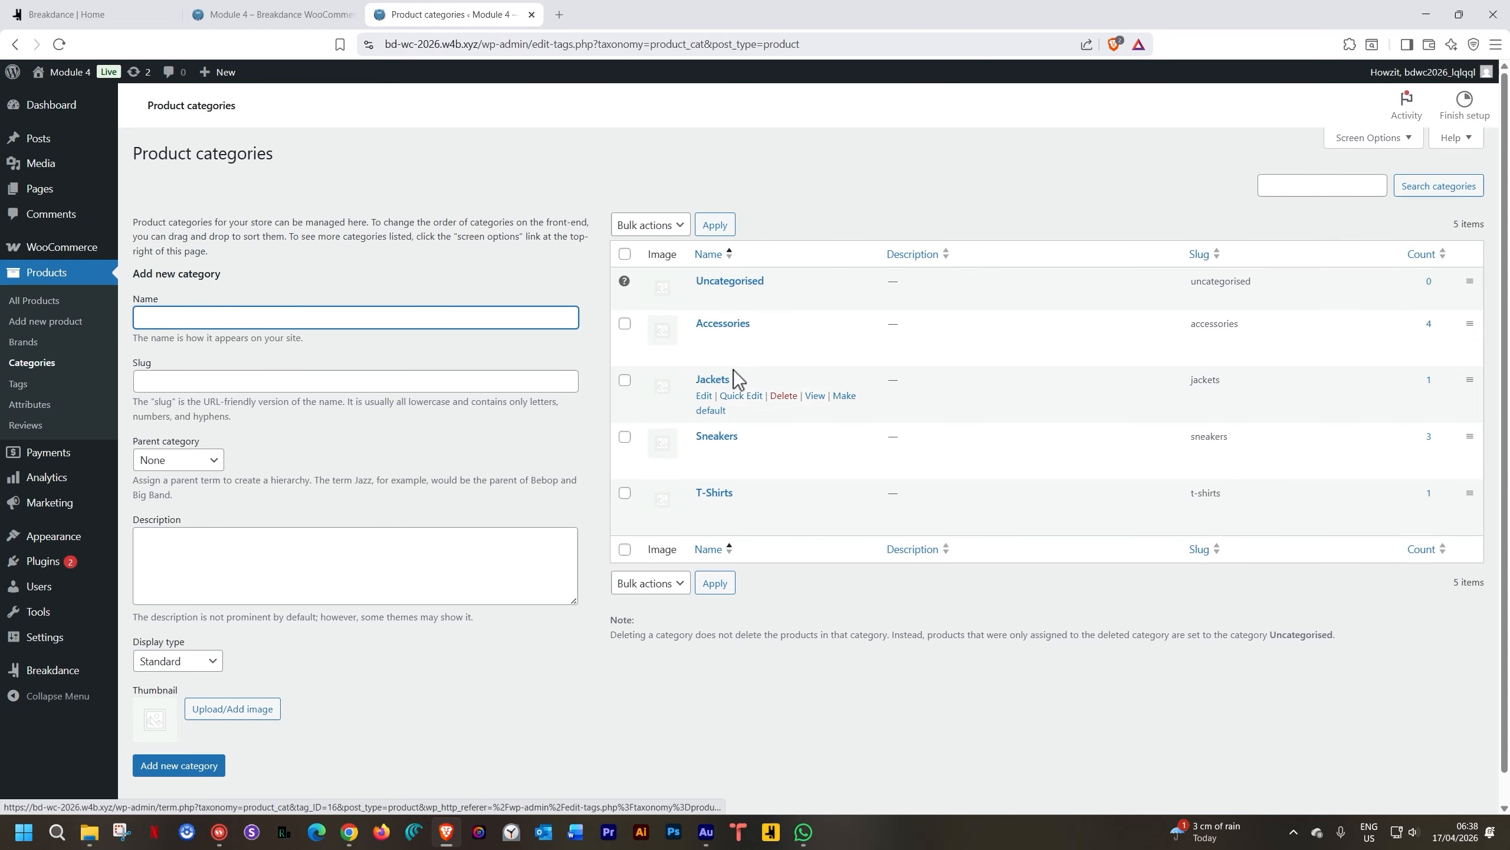
{"action": "middle_click", "coordinate": [813, 509]}
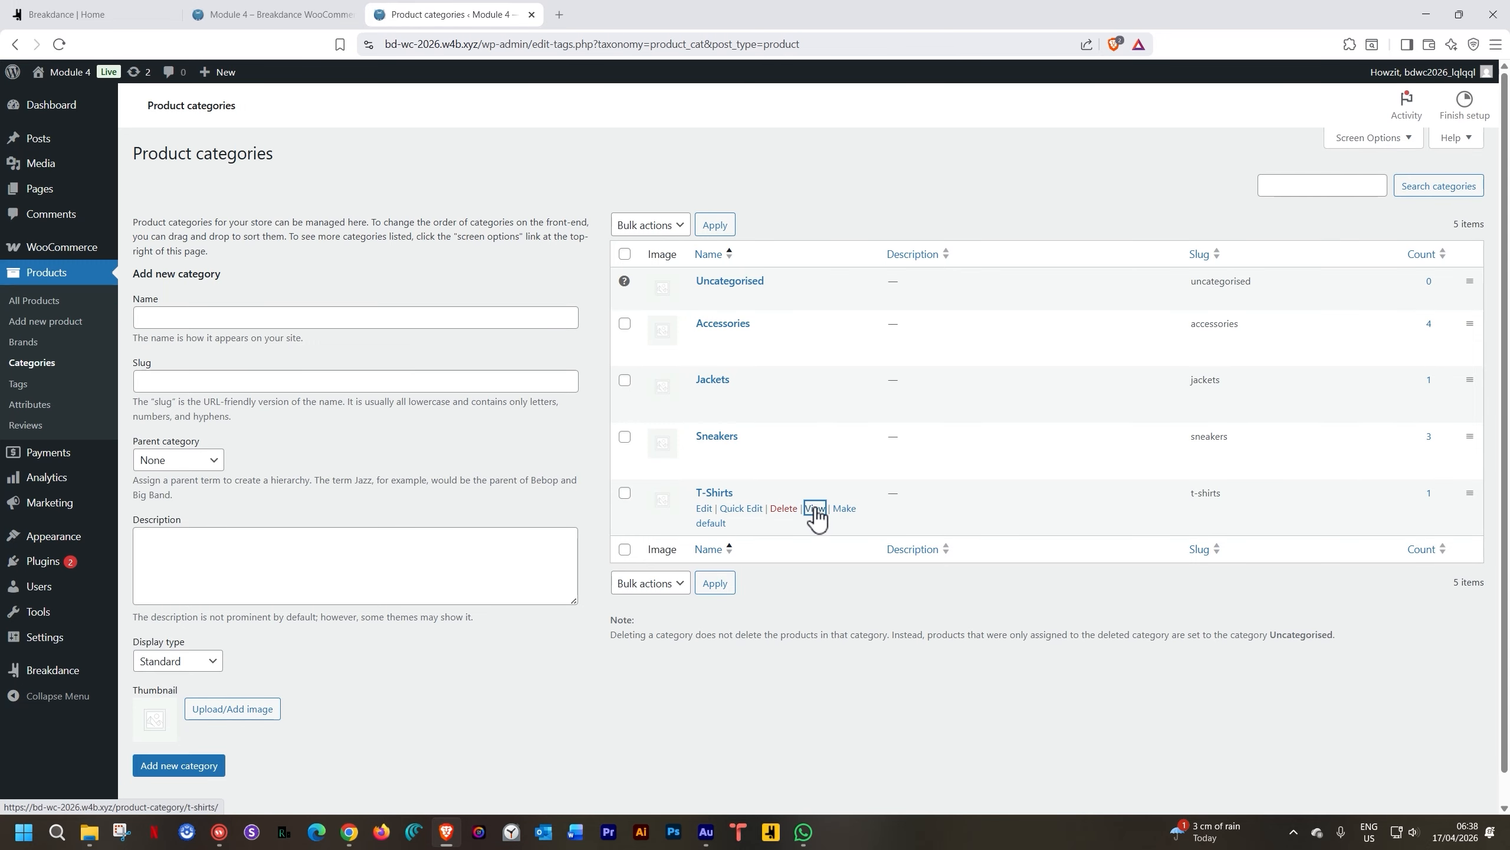
{"action": "left_click", "coordinate": [645, 21]}
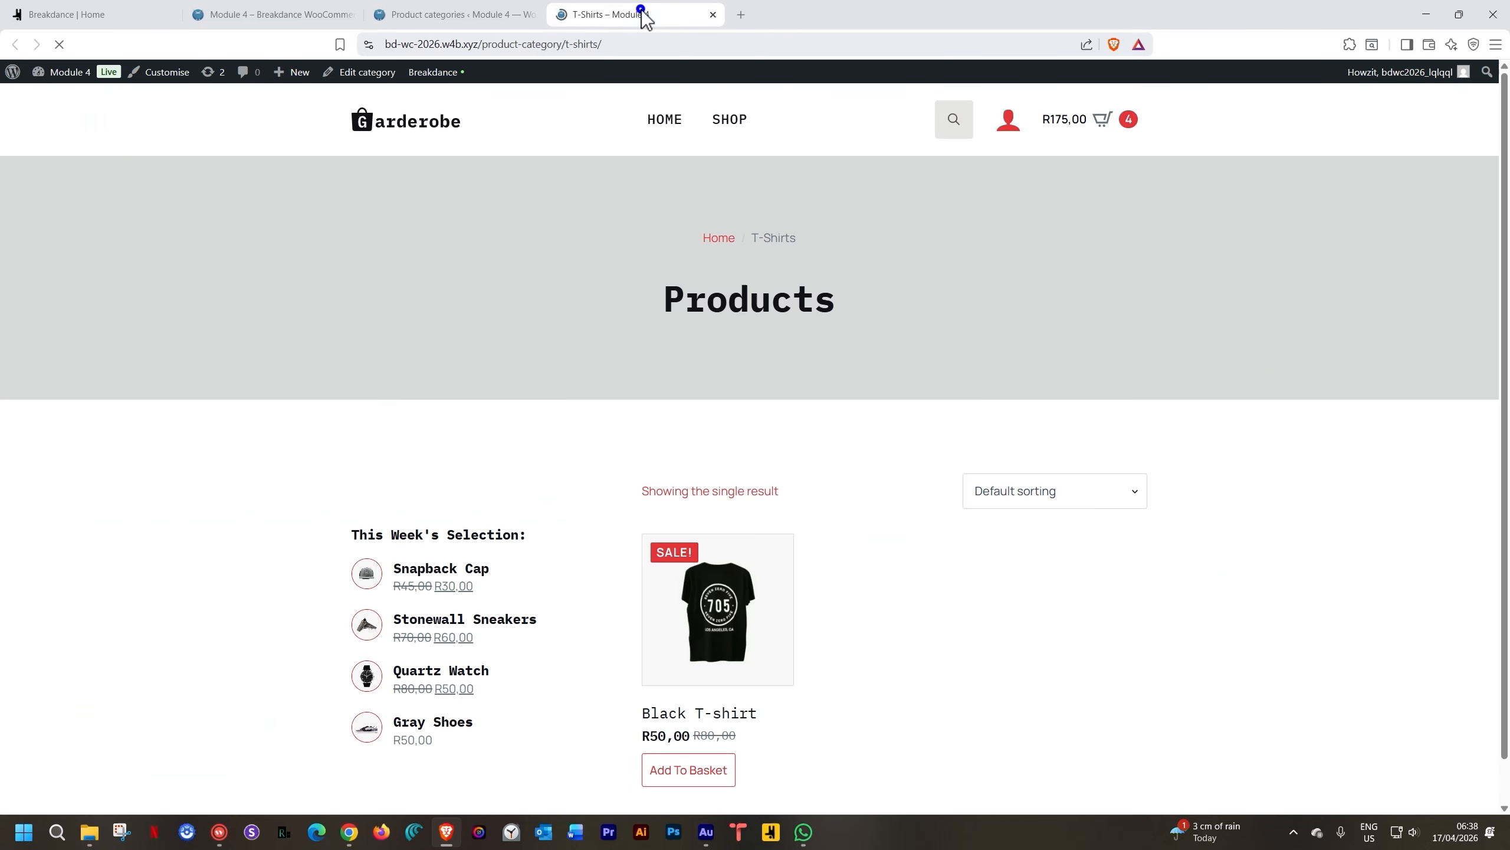
Select the category path in the address bar and try the card's link picker without choosing anything
{"action": "left_click", "coordinate": [681, 39]}
{"action": "left_click", "coordinate": [513, 44]}
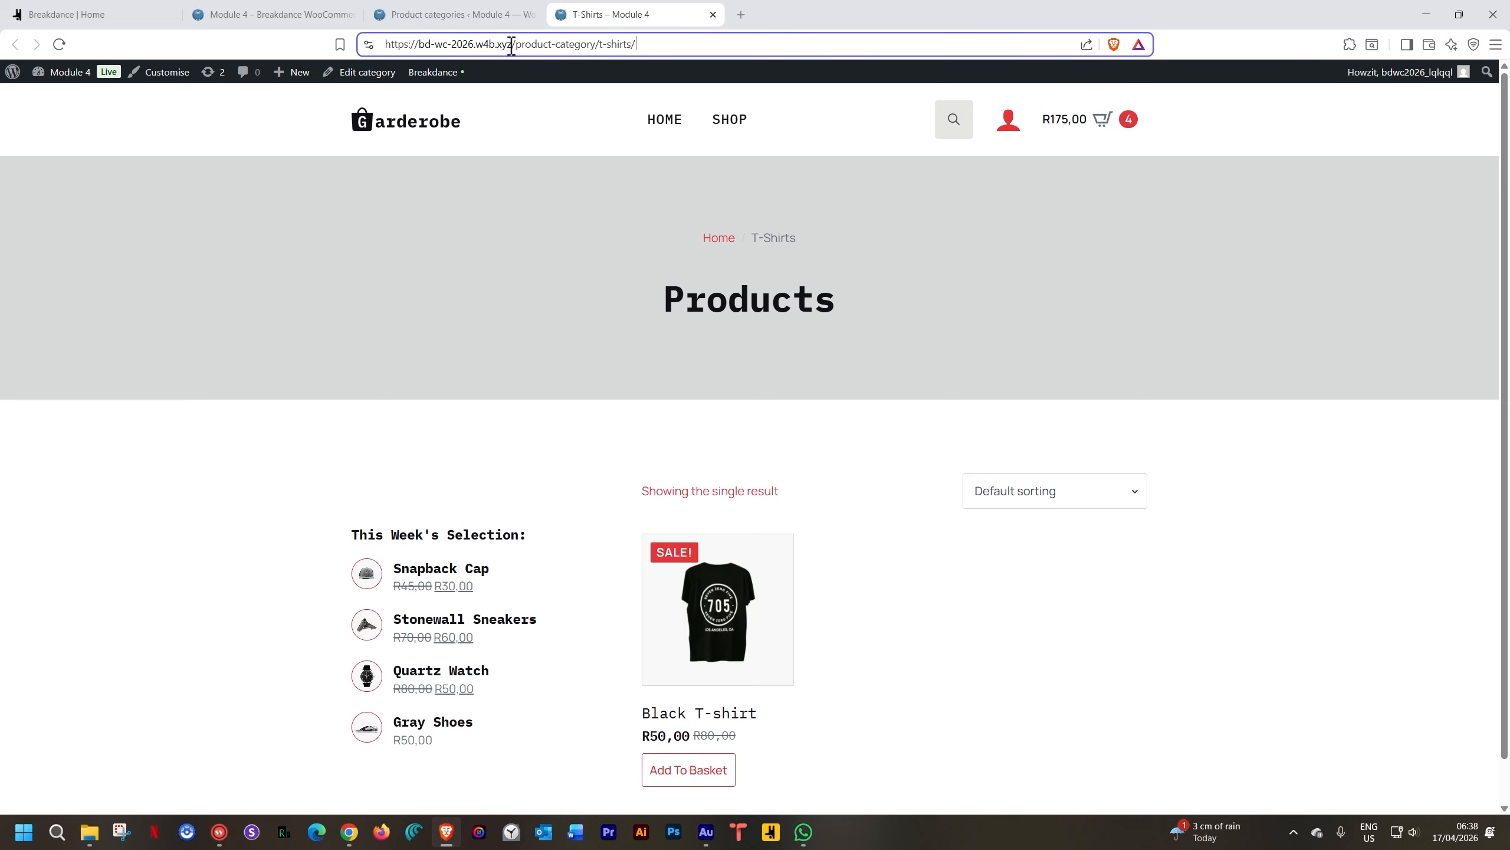
{"action": "left_click_drag", "start_coordinate": [514, 45], "coordinate": [656, 44]}
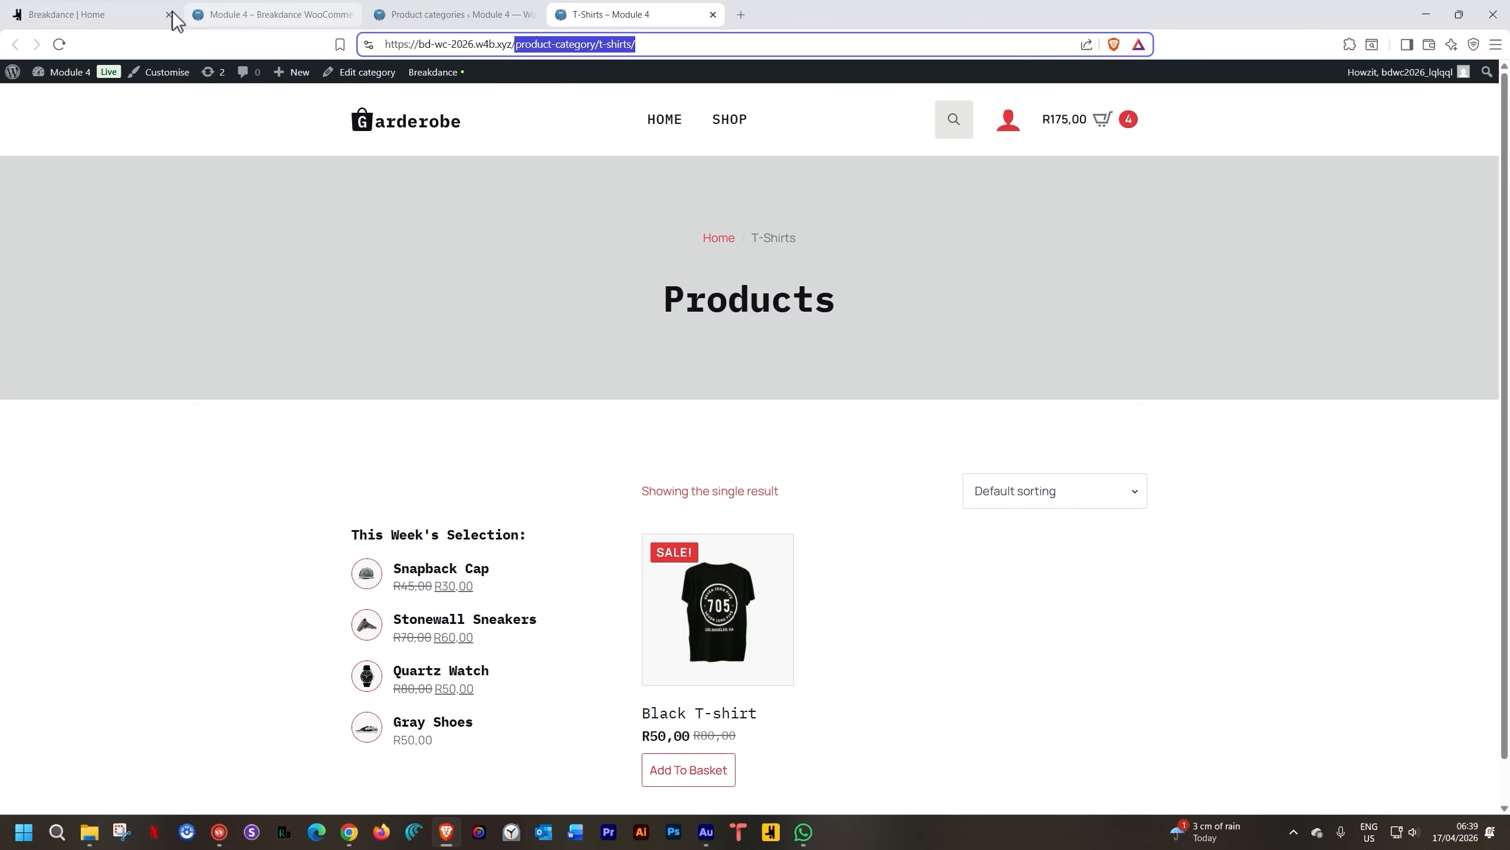
{"action": "left_click", "coordinate": [125, 18]}
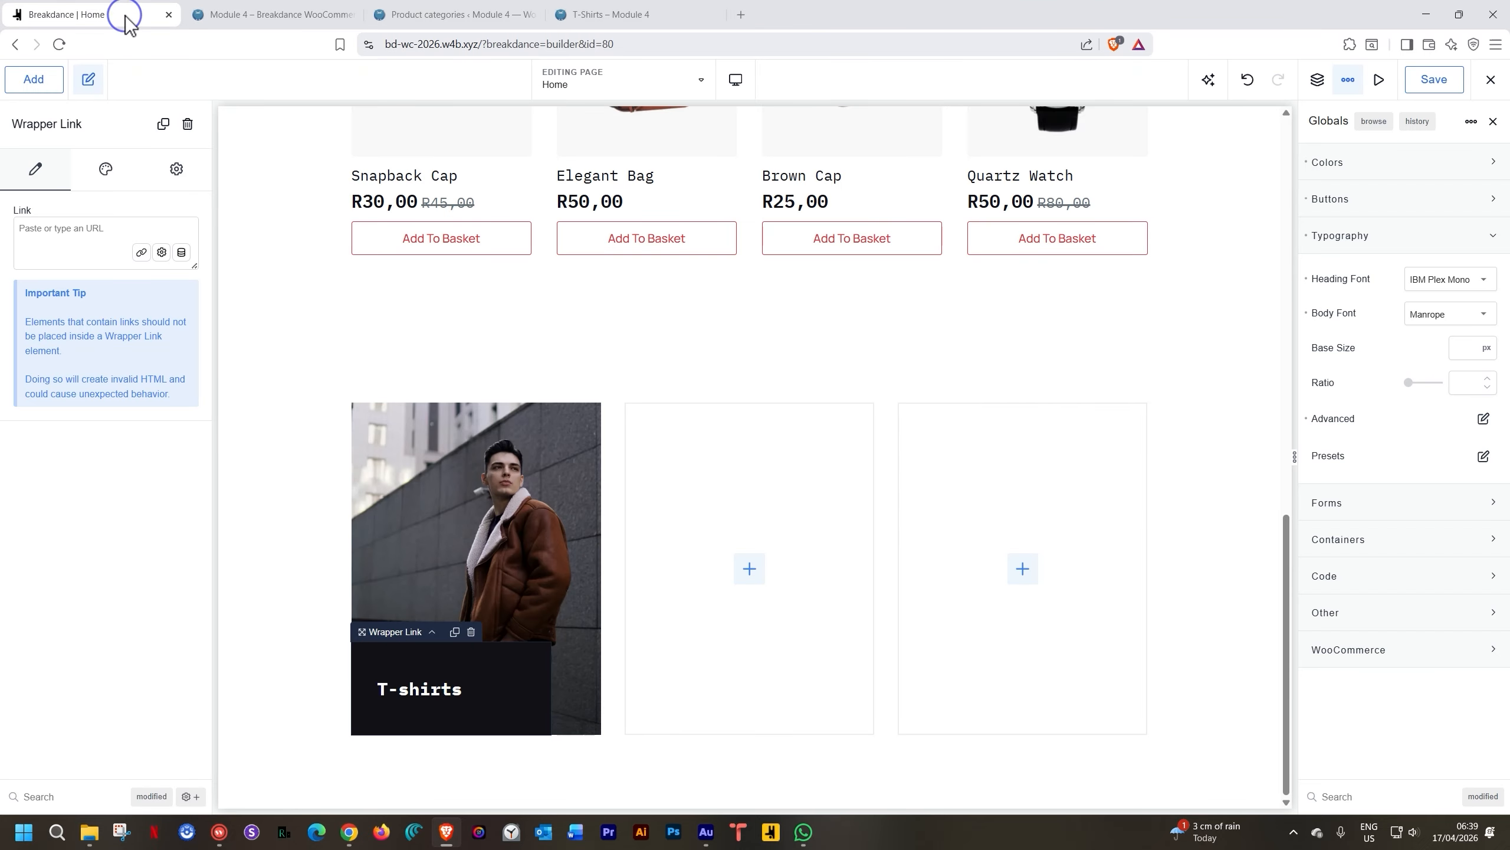
{"action": "left_click", "coordinate": [141, 251]}
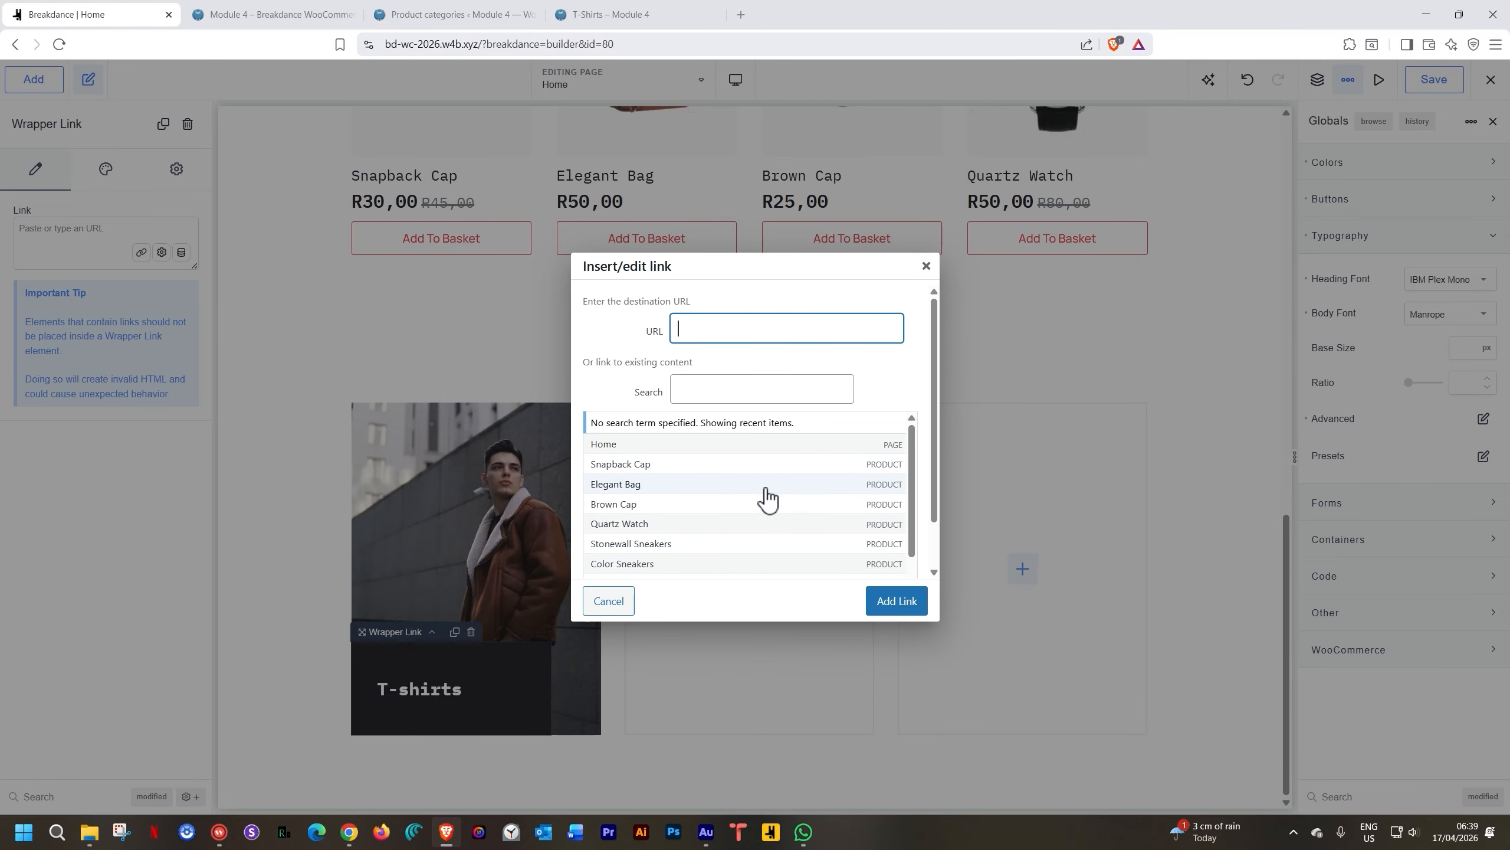
{"action": "scroll", "coordinate": [767, 498], "scroll_direction": "down", "scroll_amount": 3}
{"action": "scroll", "coordinate": [767, 499], "scroll_direction": "up", "scroll_amount": 5}
{"action": "scroll", "coordinate": [832, 496], "scroll_direction": "down", "scroll_amount": 3}
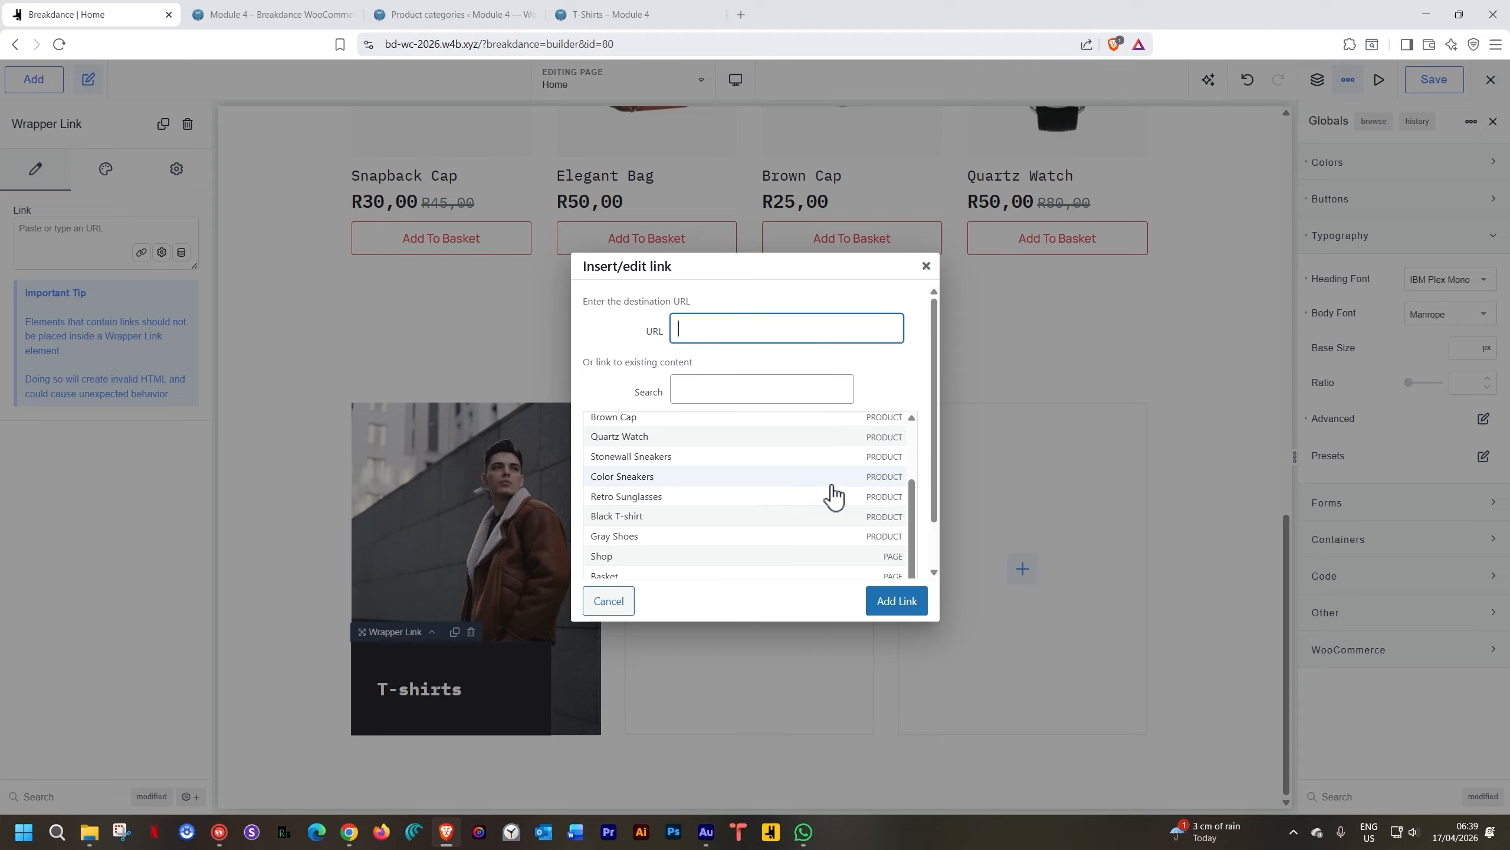
{"action": "scroll", "coordinate": [833, 495], "scroll_direction": "down", "scroll_amount": 2}
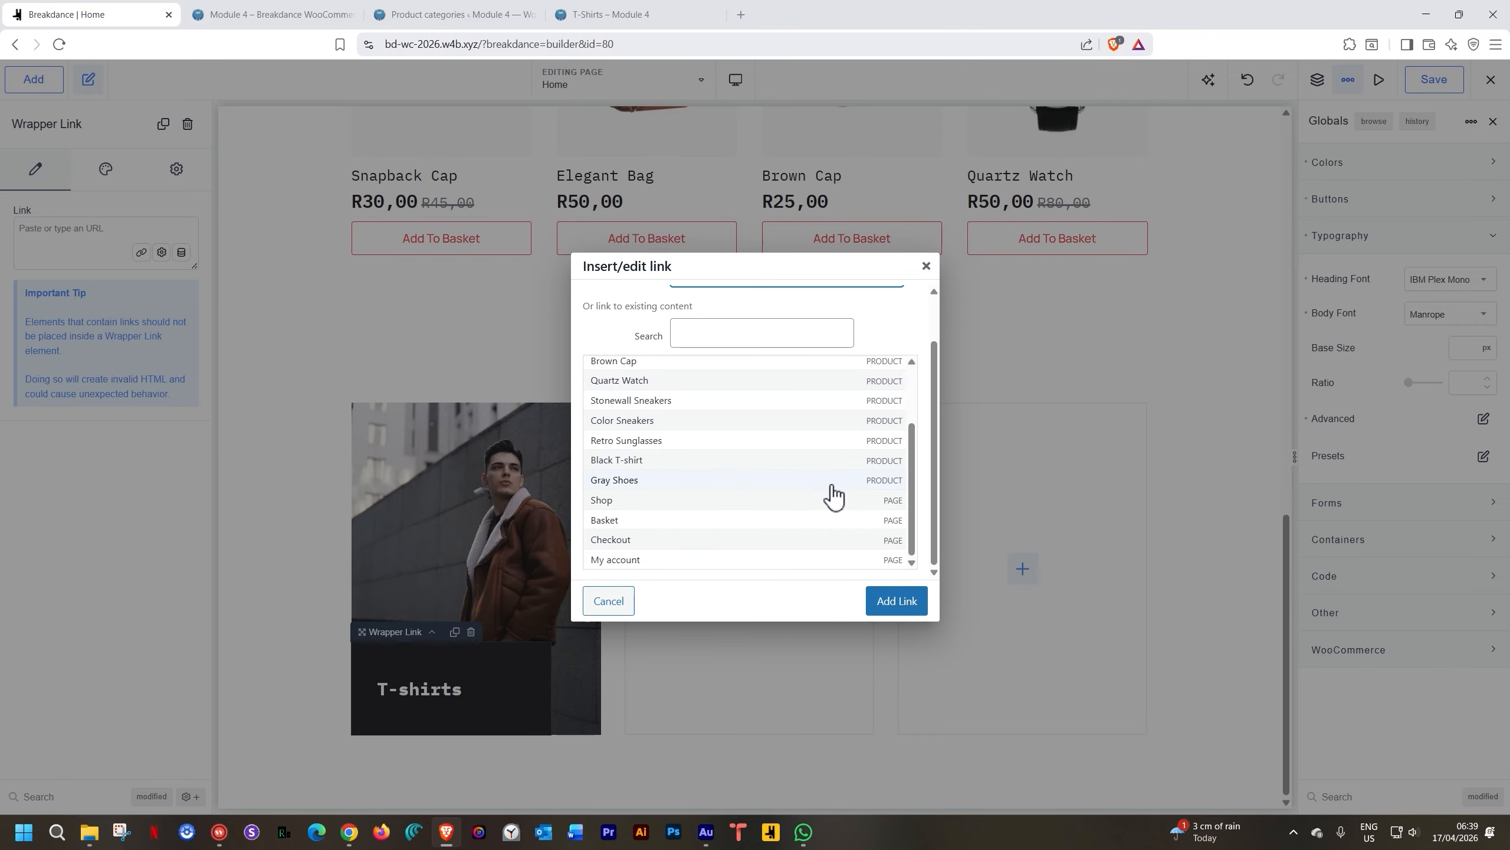
{"action": "scroll", "coordinate": [832, 496], "scroll_direction": "up", "scroll_amount": 5}
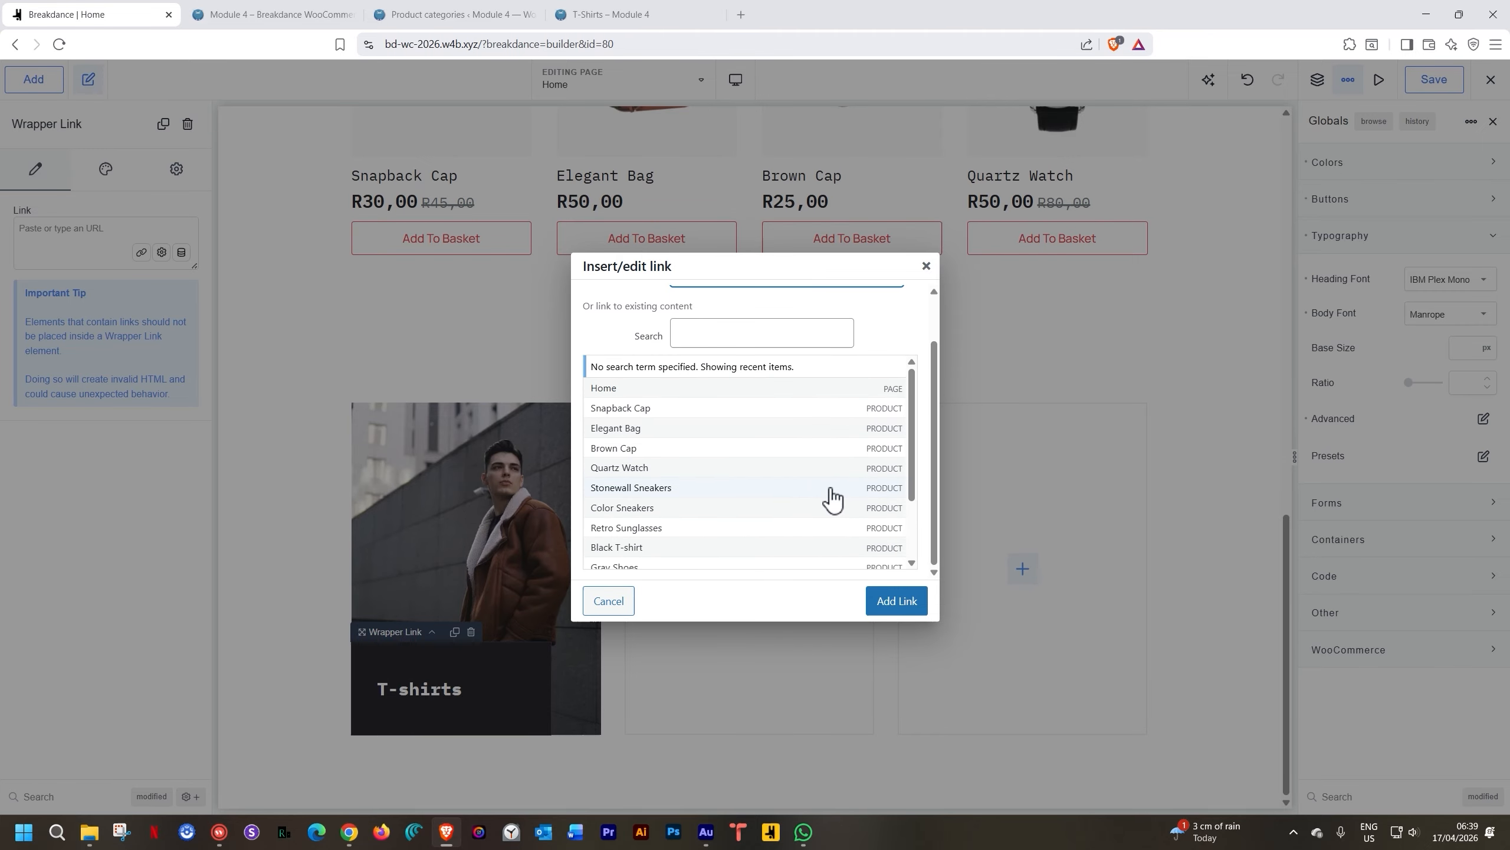
{"action": "left_click", "coordinate": [618, 610]}
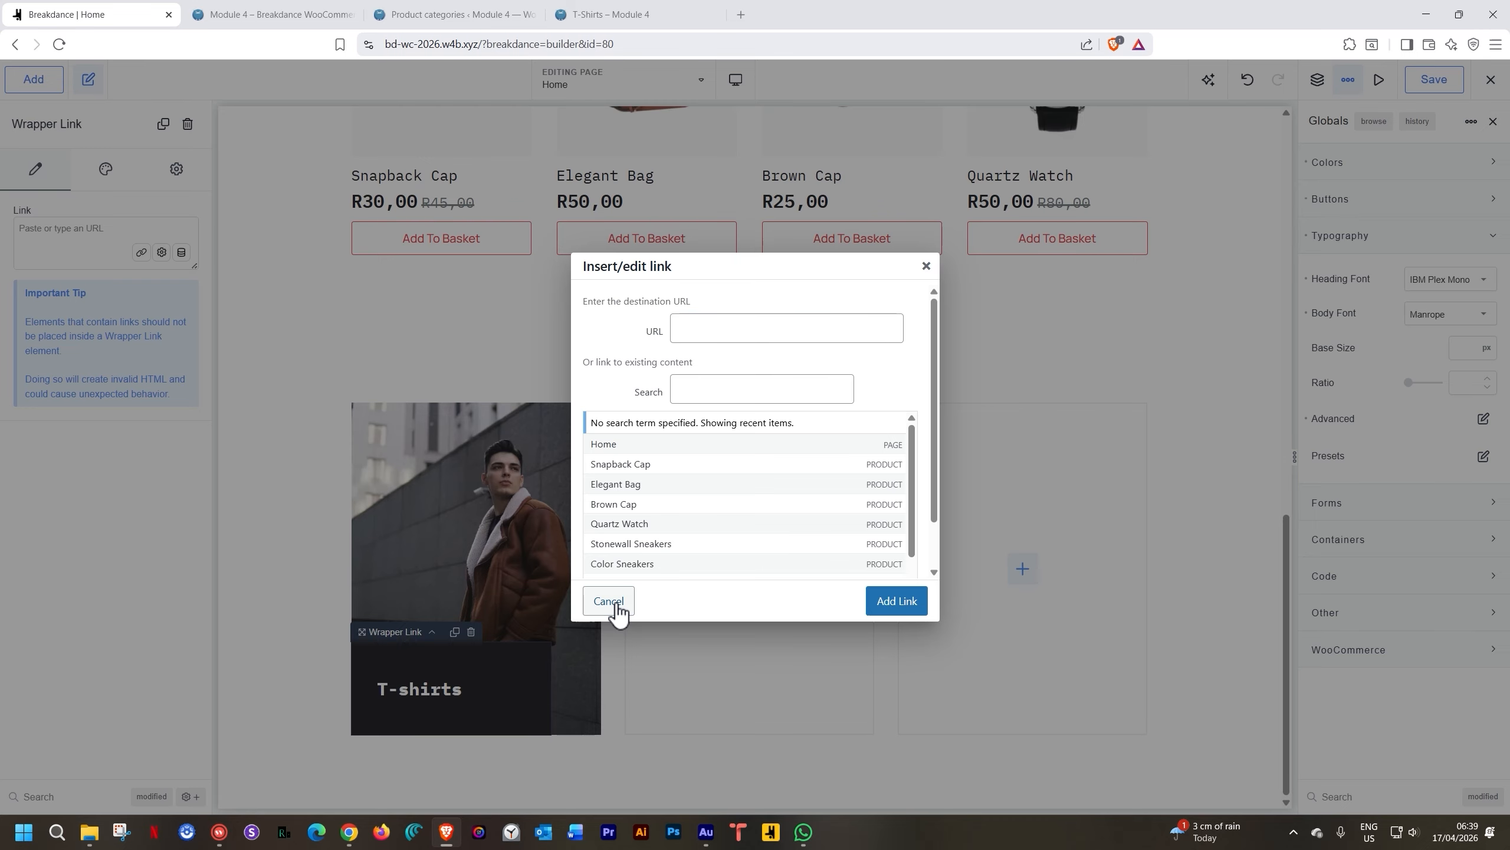
{"action": "left_click", "coordinate": [621, 601]}
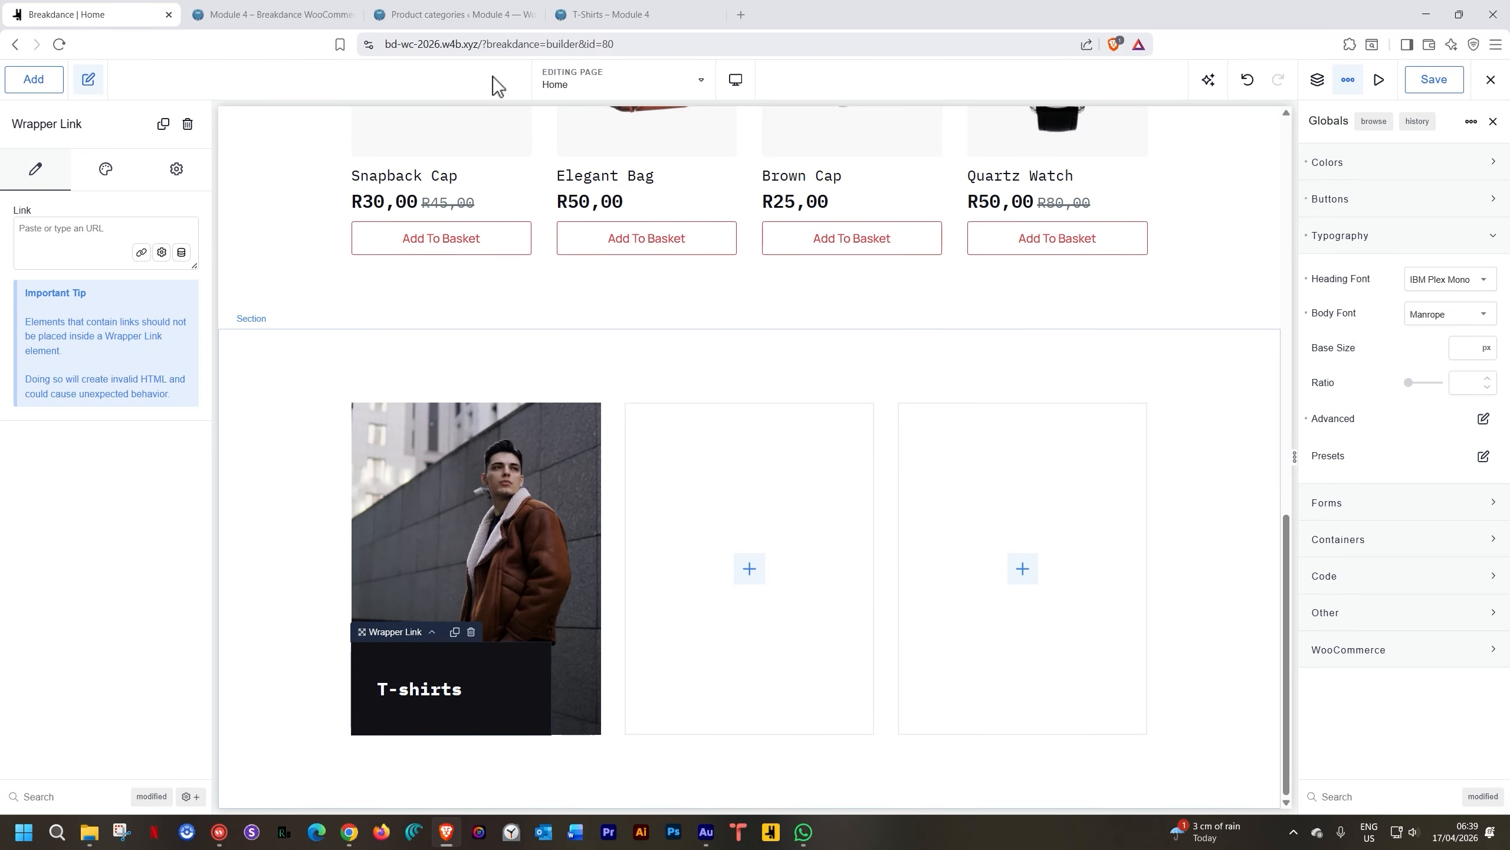
Copy product-category/t-shirts/ from the address bar, paste it as the card link, and save
{"action": "left_click", "coordinate": [602, 8]}
{"action": "left_click_drag", "start_coordinate": [635, 44], "coordinate": [515, 45]}
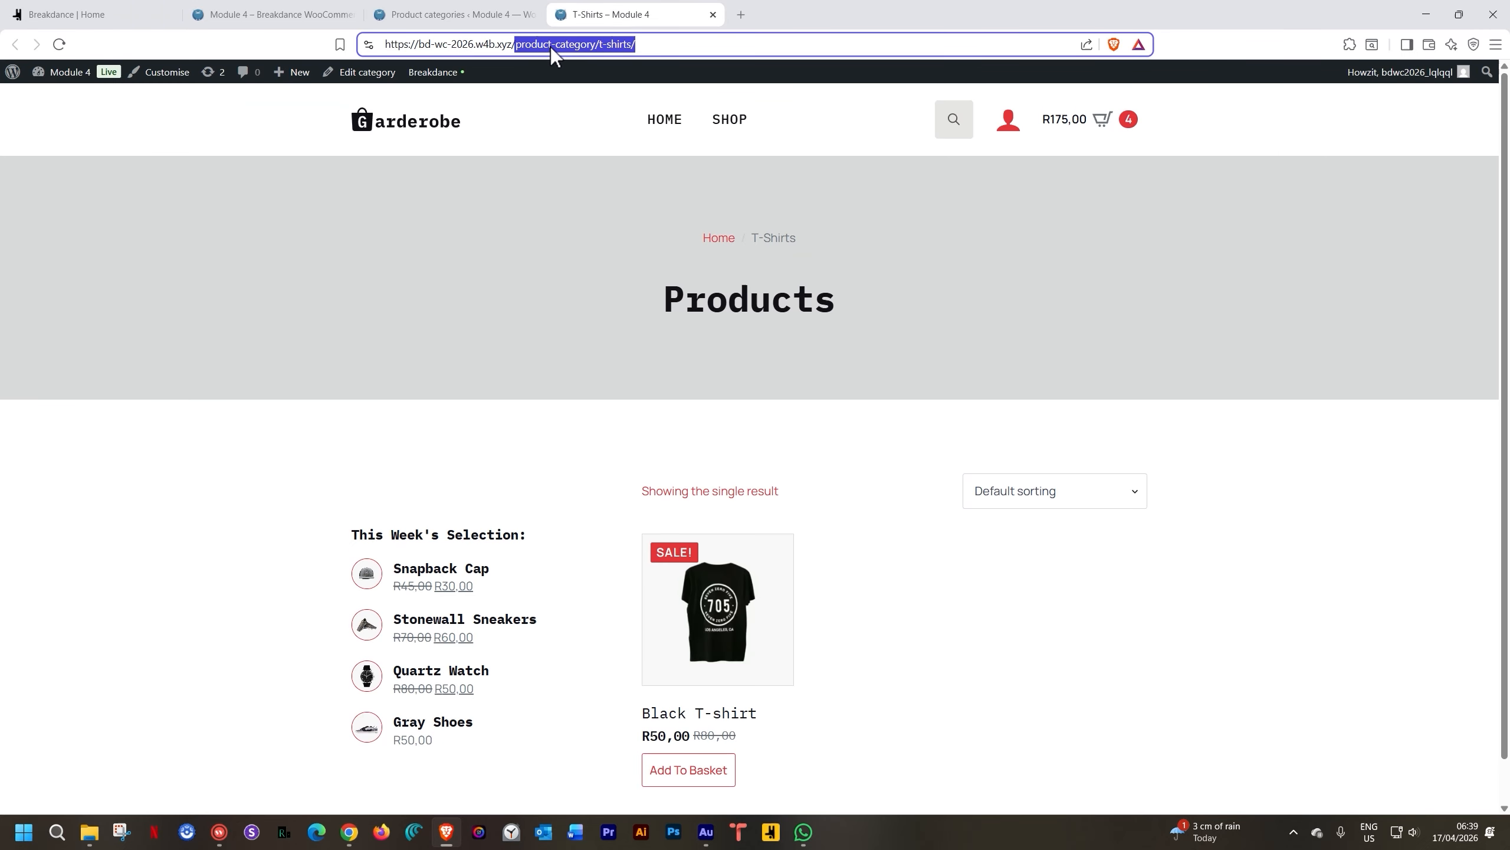
{"action": "right_click", "coordinate": [597, 44]}
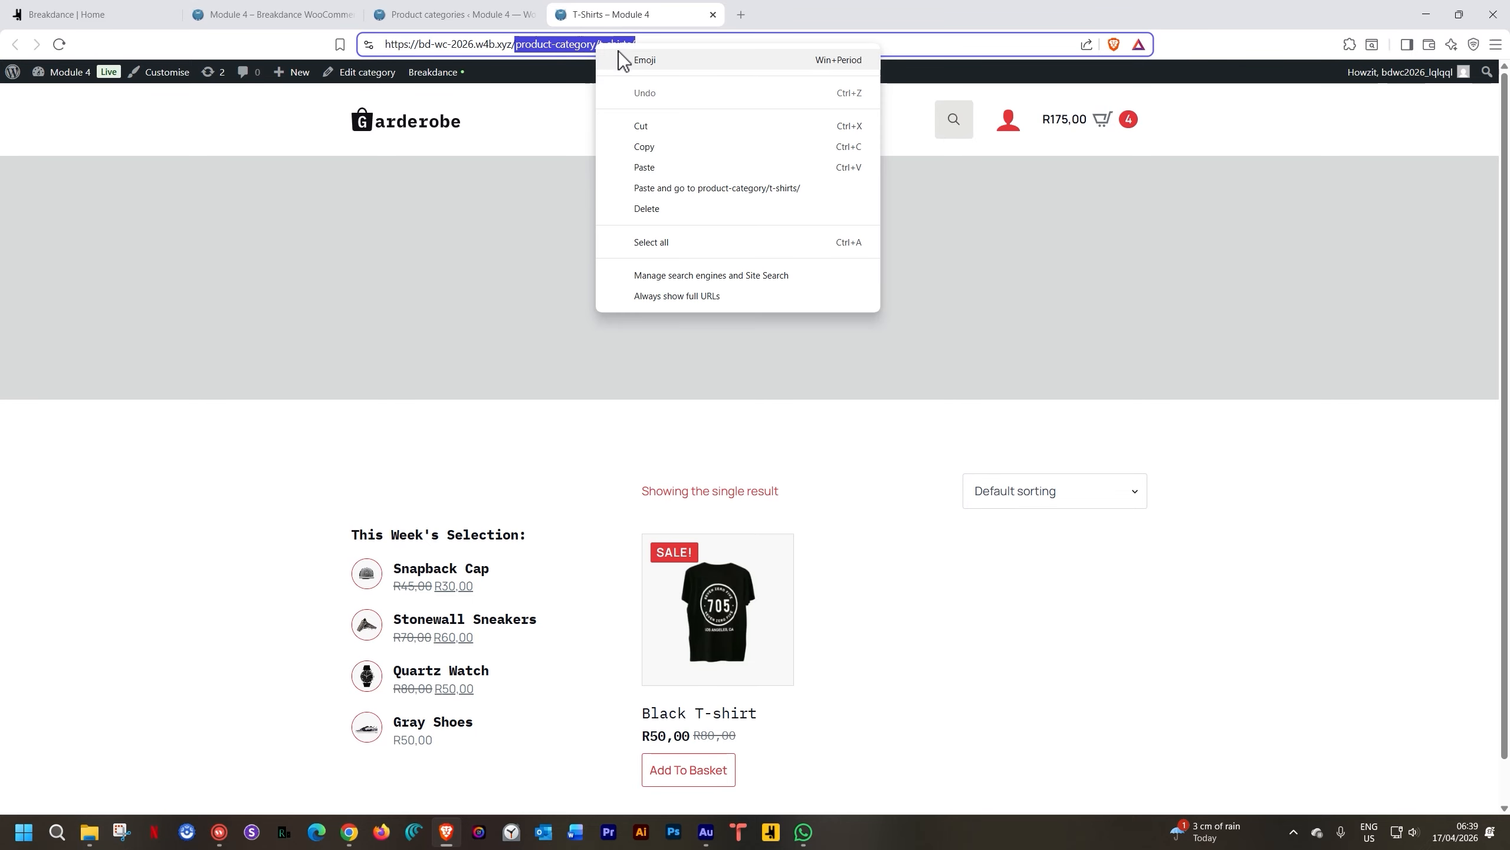
{"action": "left_click", "coordinate": [632, 148]}
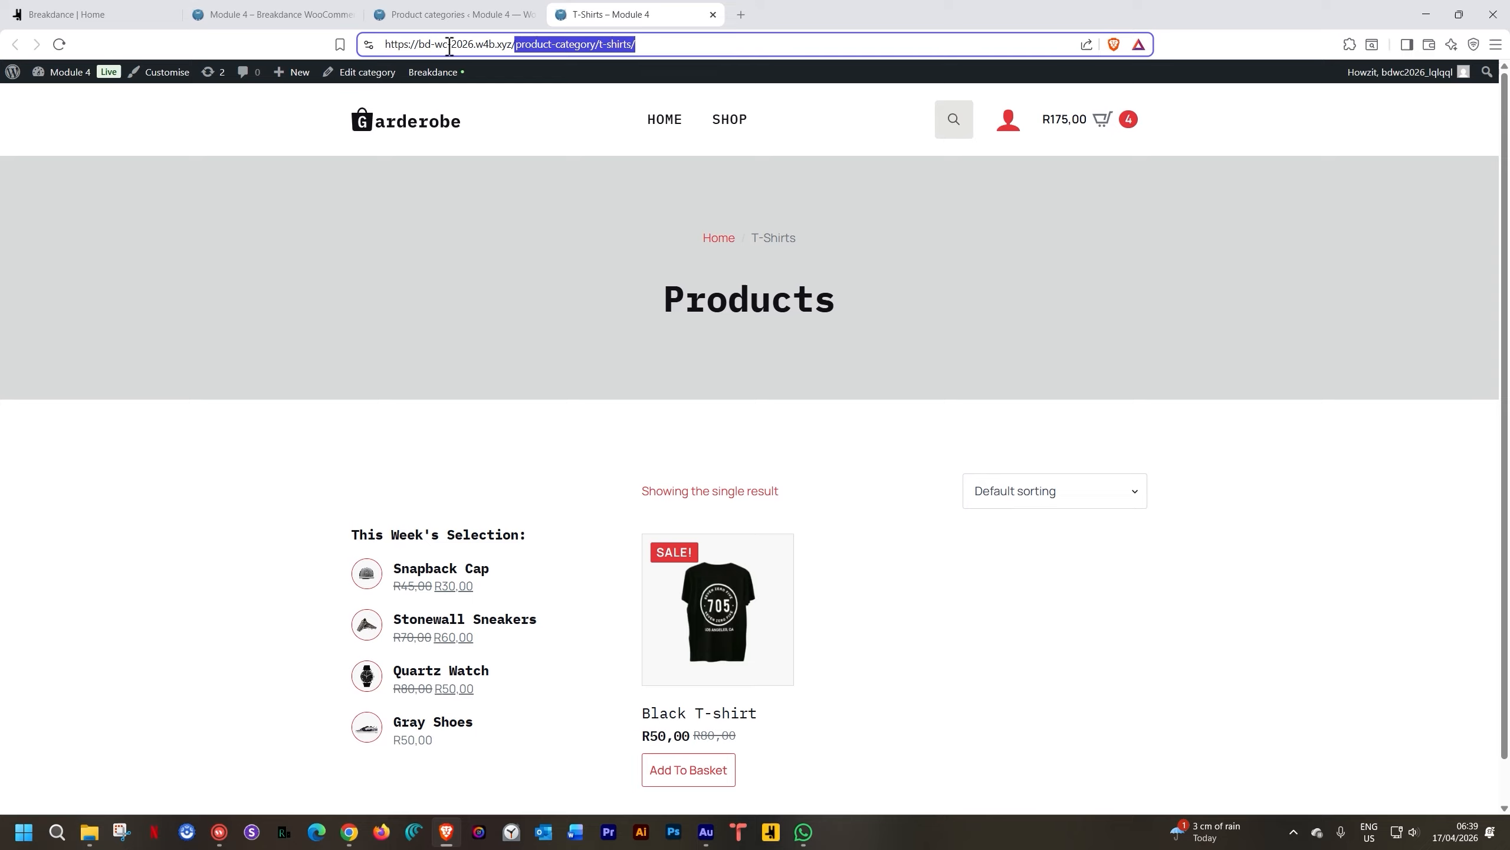
{"action": "left_click", "coordinate": [140, 16]}
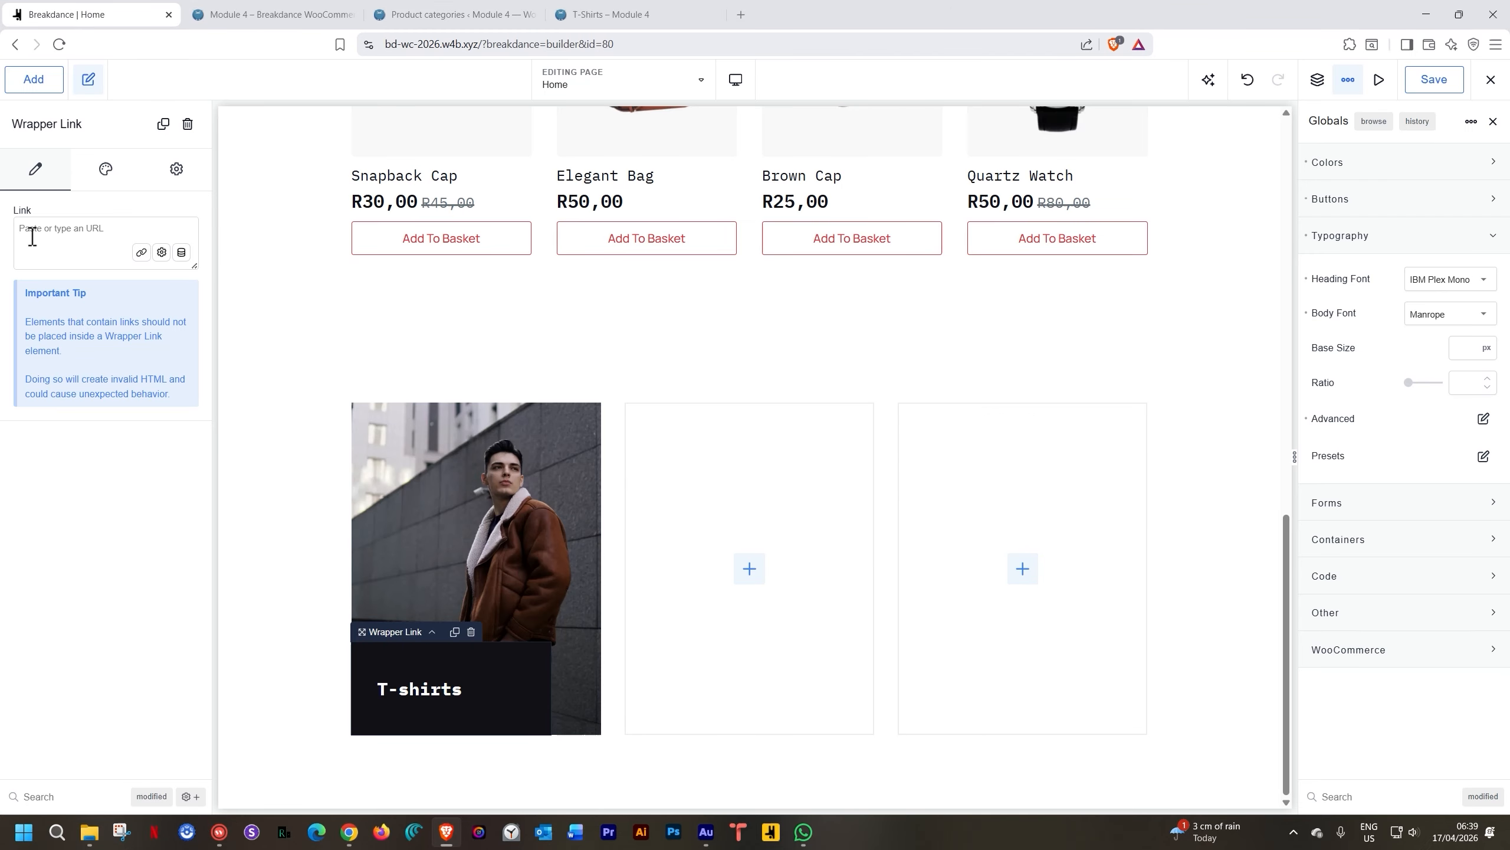
{"action": "key", "text": "ctrl+v"}
{"action": "left_click", "coordinate": [1442, 82]}
{"action": "left_click", "coordinate": [280, 23]}
Reload the live home page and click the T-shirts card to check it opens the T-Shirts category
{"action": "left_click", "coordinate": [58, 46]}
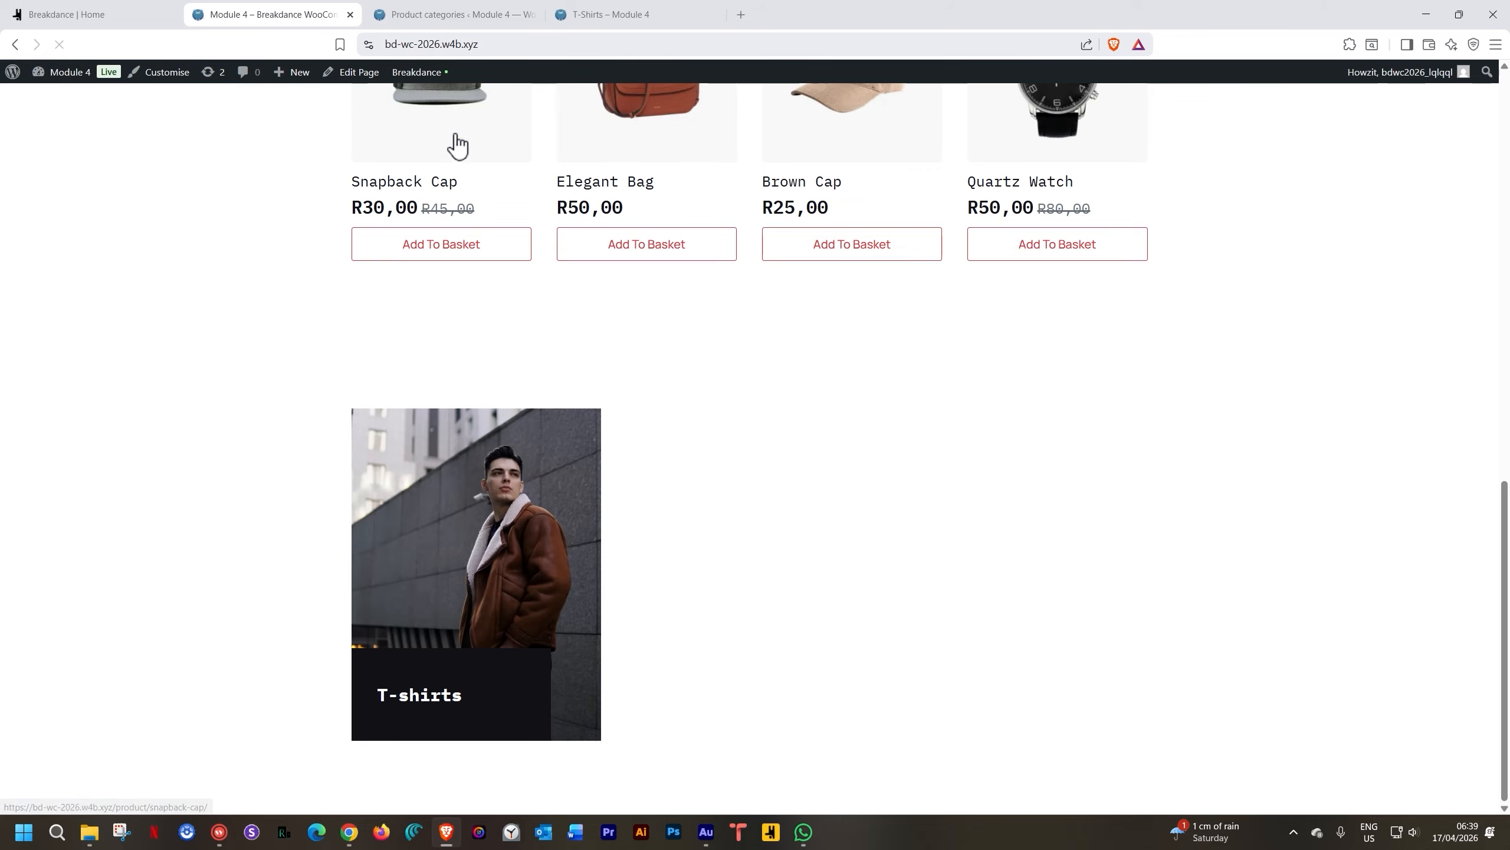
{"action": "left_click", "coordinate": [449, 684]}
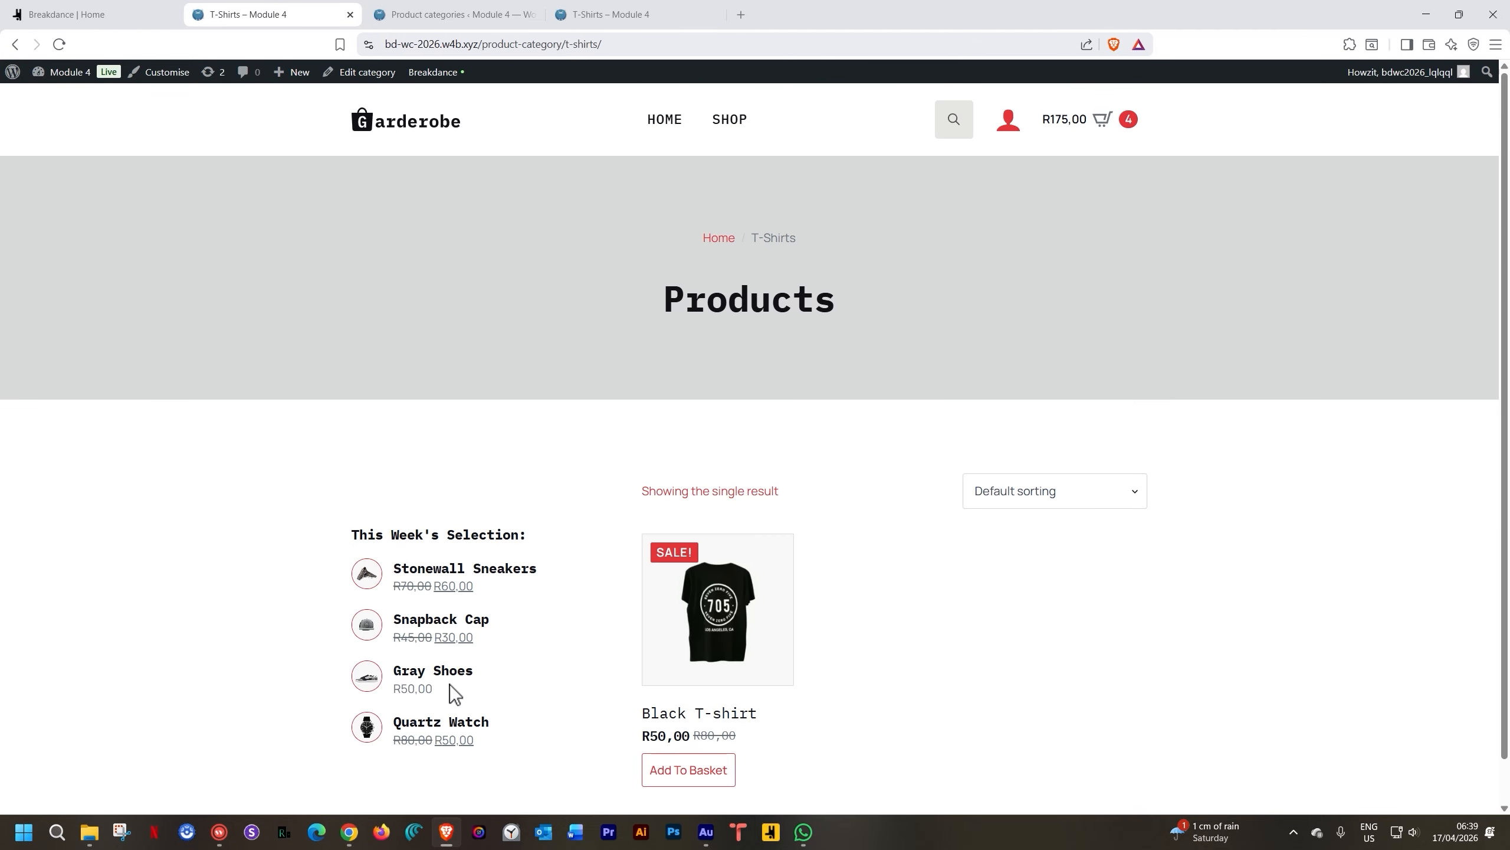
{"action": "scroll", "coordinate": [450, 685], "scroll_direction": "down", "scroll_amount": 1}
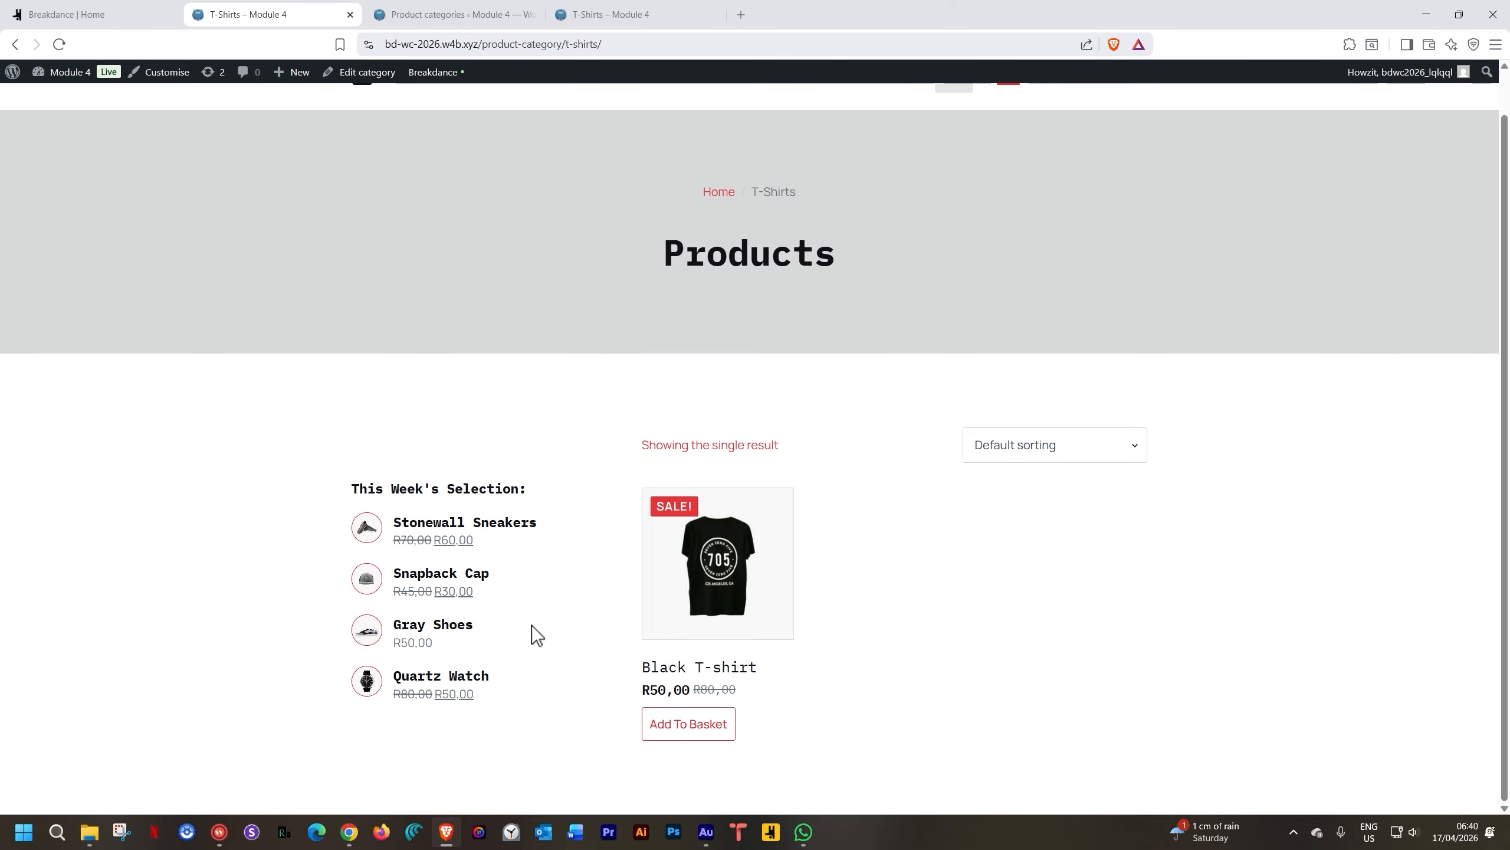
{"action": "left_click", "coordinate": [143, 16]}
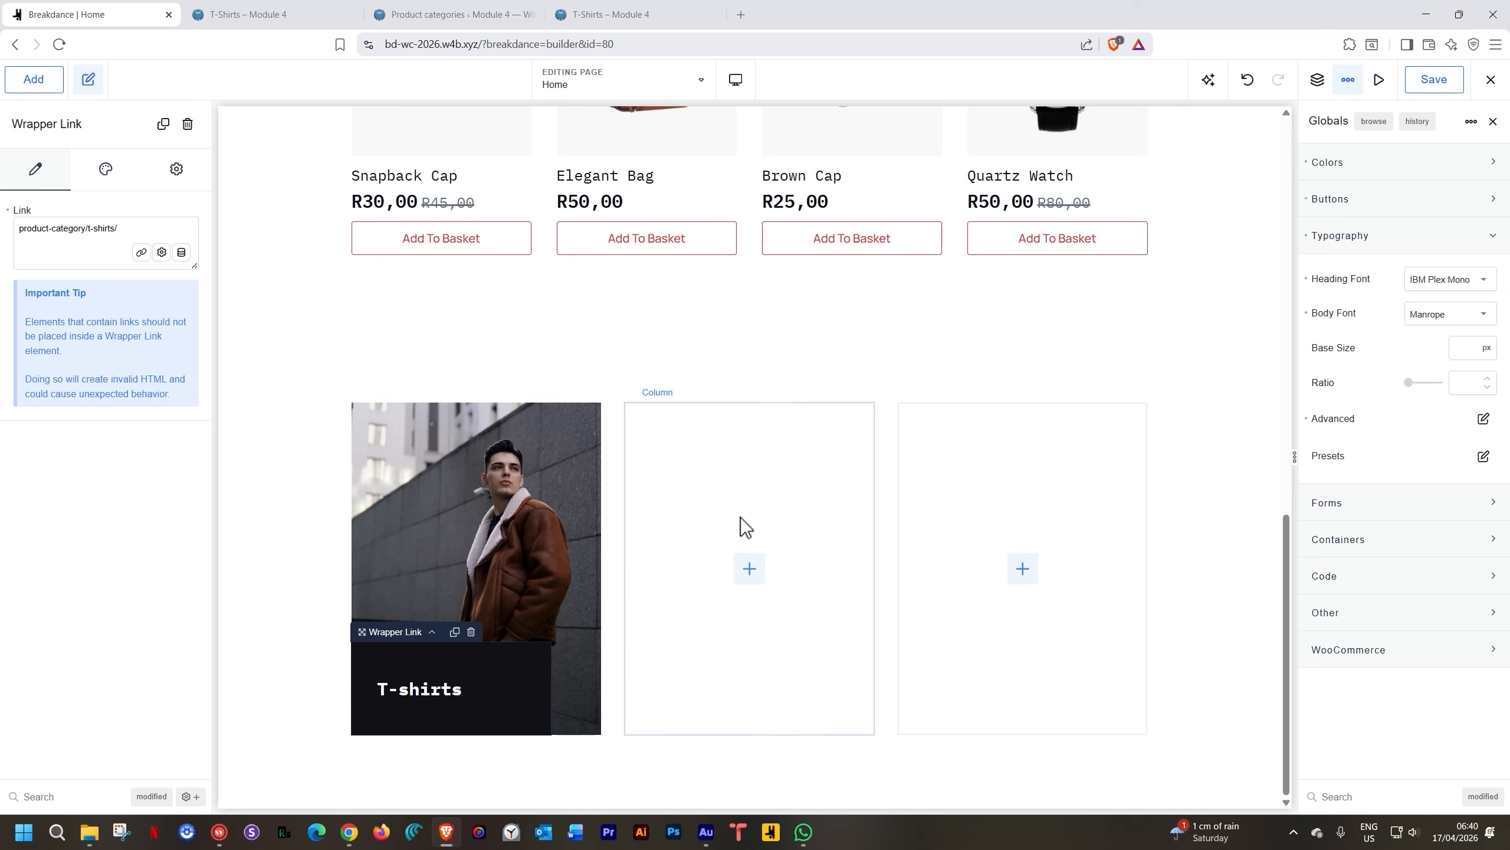
Delete the two empty columns beside the T-shirts card
{"action": "right_click", "coordinate": [748, 492]}
{"action": "left_click", "coordinate": [789, 636]}
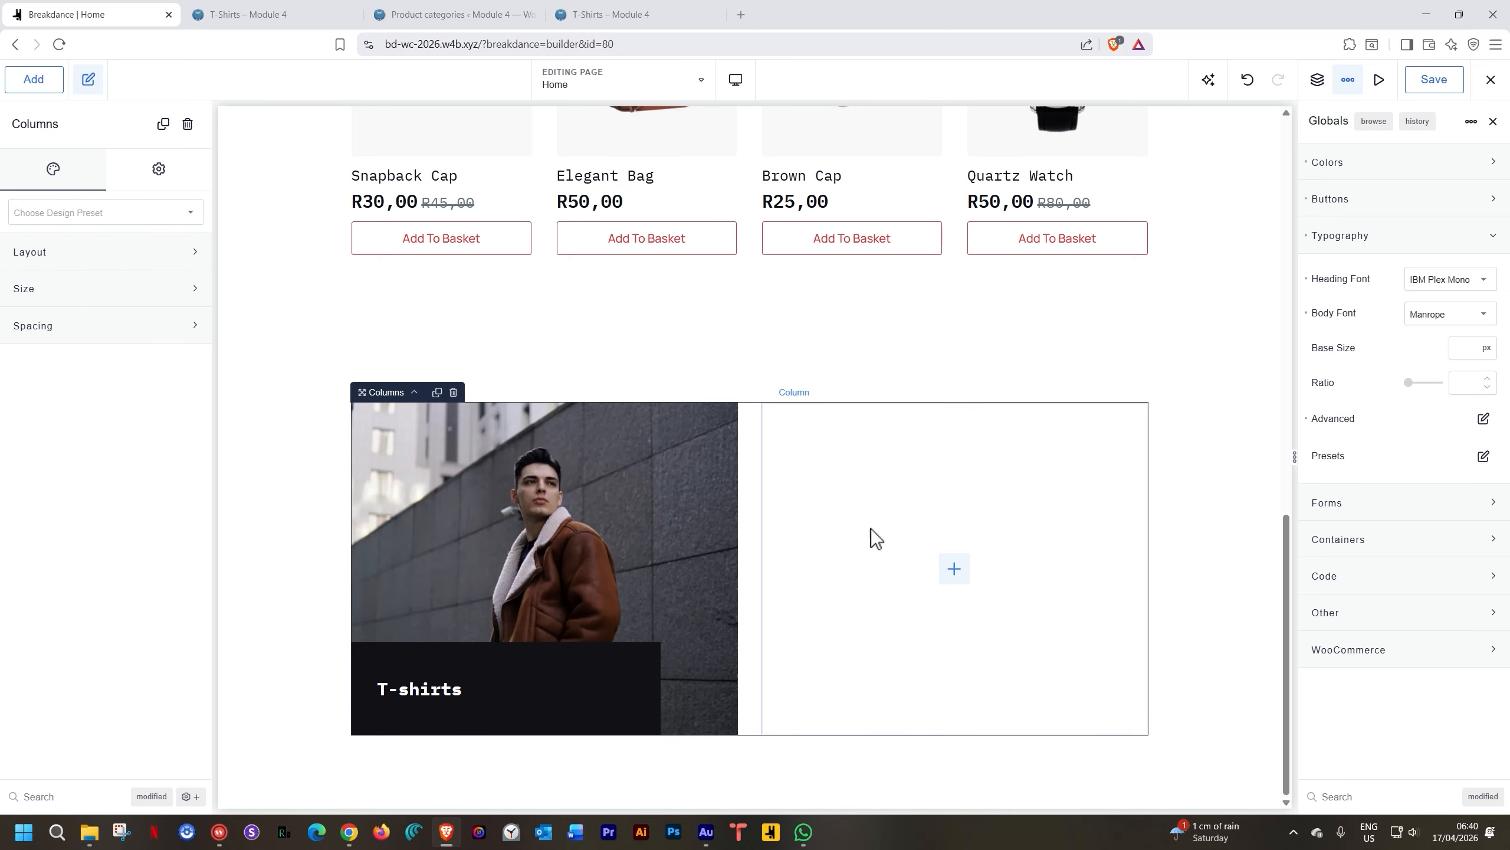
{"action": "right_click", "coordinate": [871, 513]}
{"action": "left_click", "coordinate": [897, 657]}
Duplicate the T-shirts card column twice to get three identical cards
{"action": "left_click", "coordinate": [711, 507]}
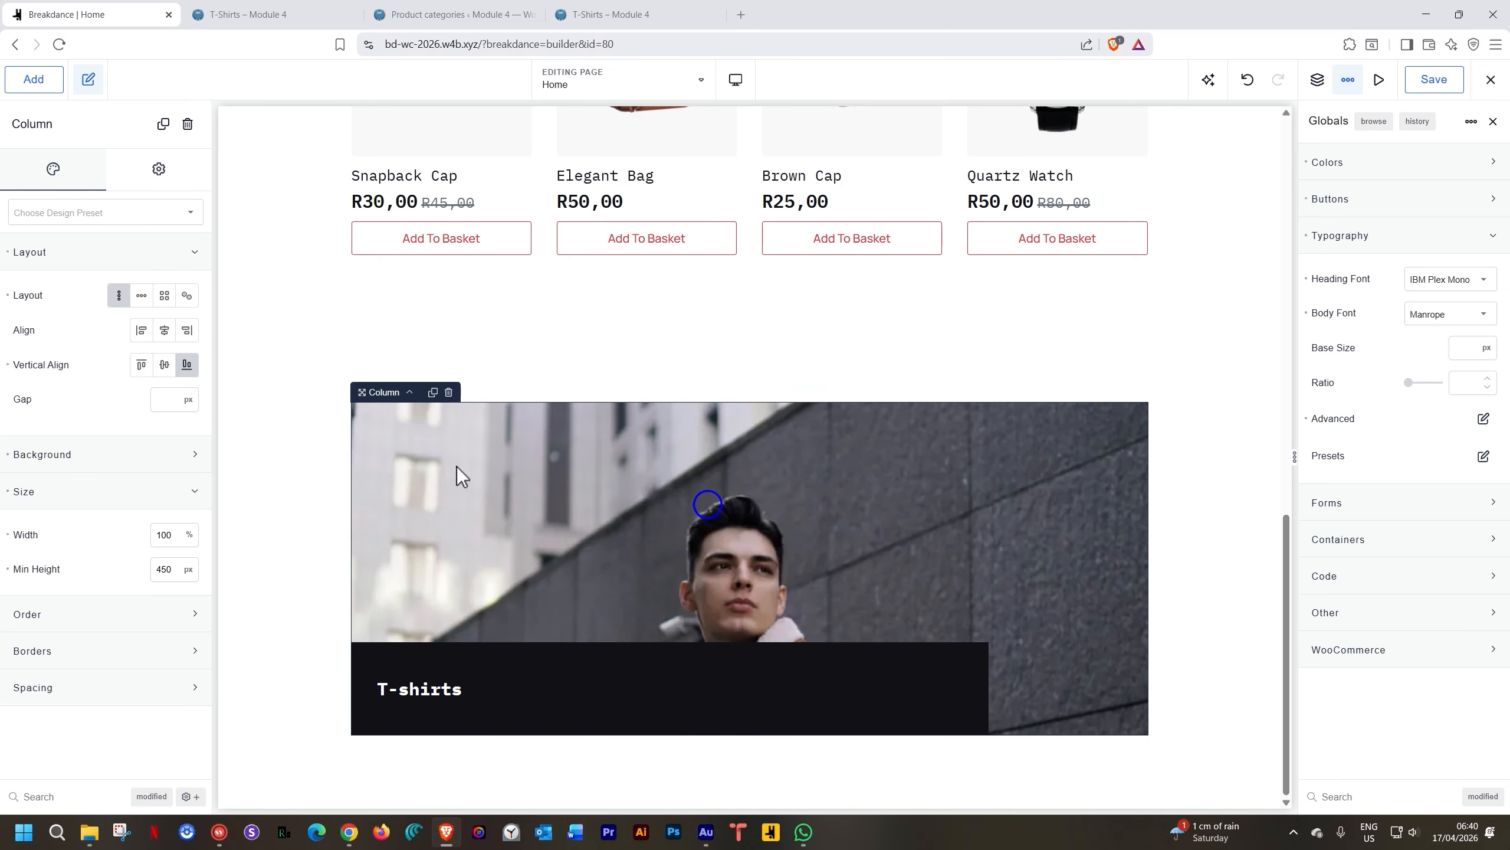
{"action": "left_click", "coordinate": [433, 393]}
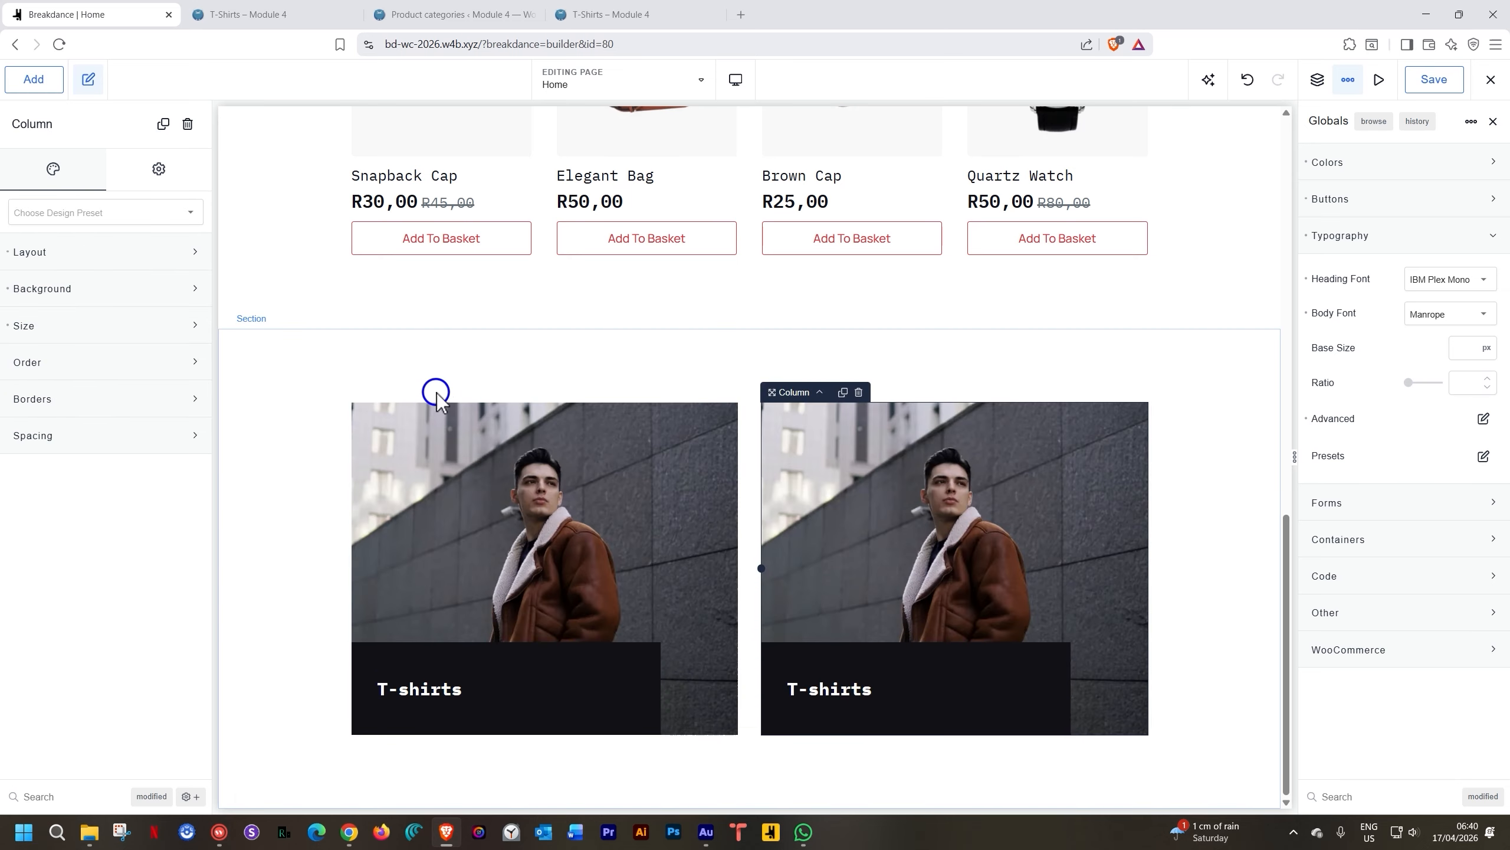
{"action": "left_click", "coordinate": [844, 392]}
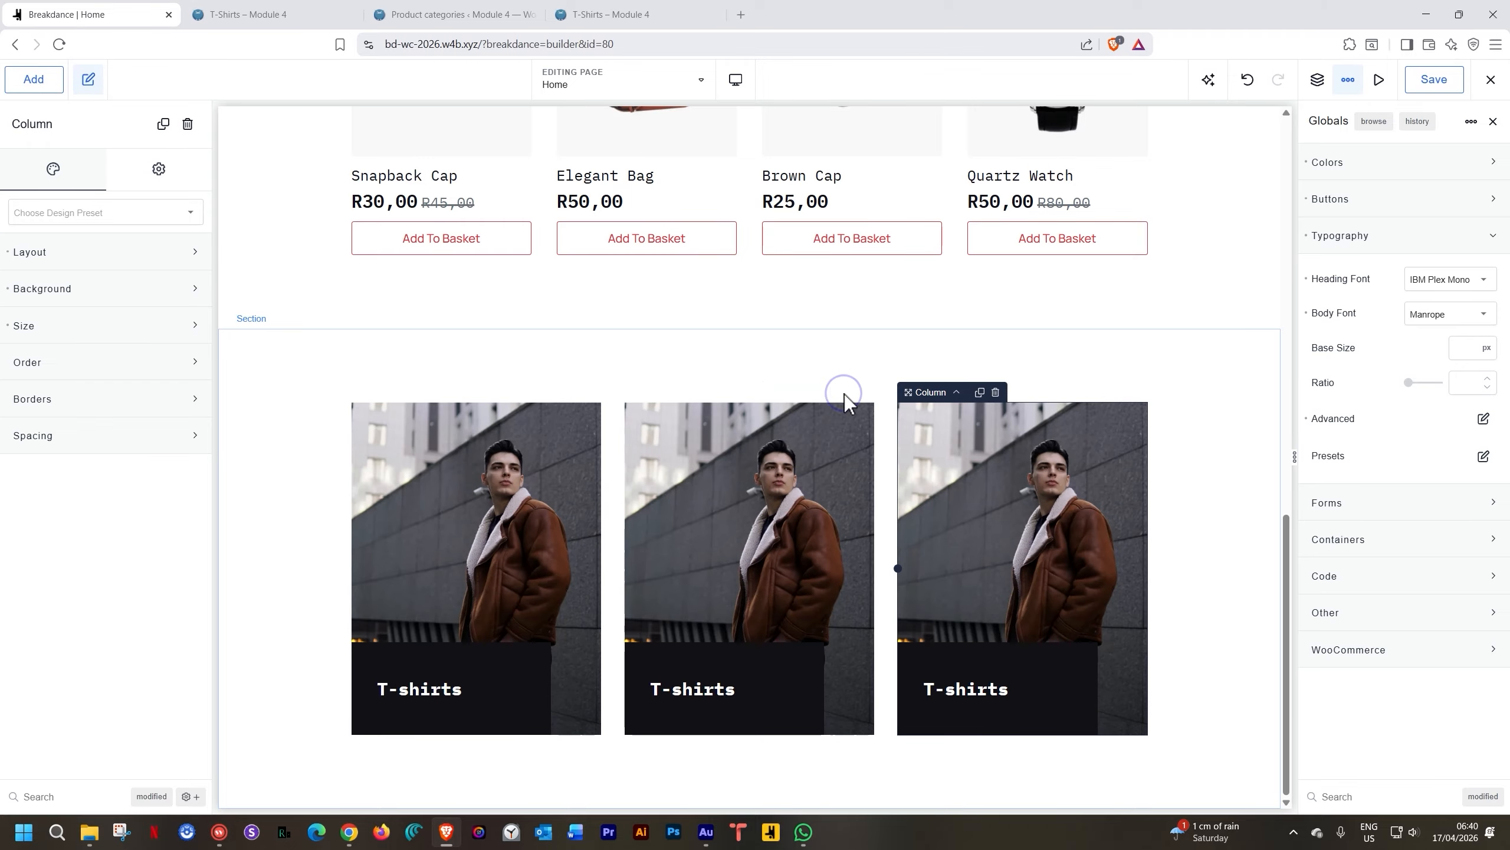
Check the product categories list, then bring up the middle card column's background settings
{"action": "double_click", "coordinate": [705, 688]}
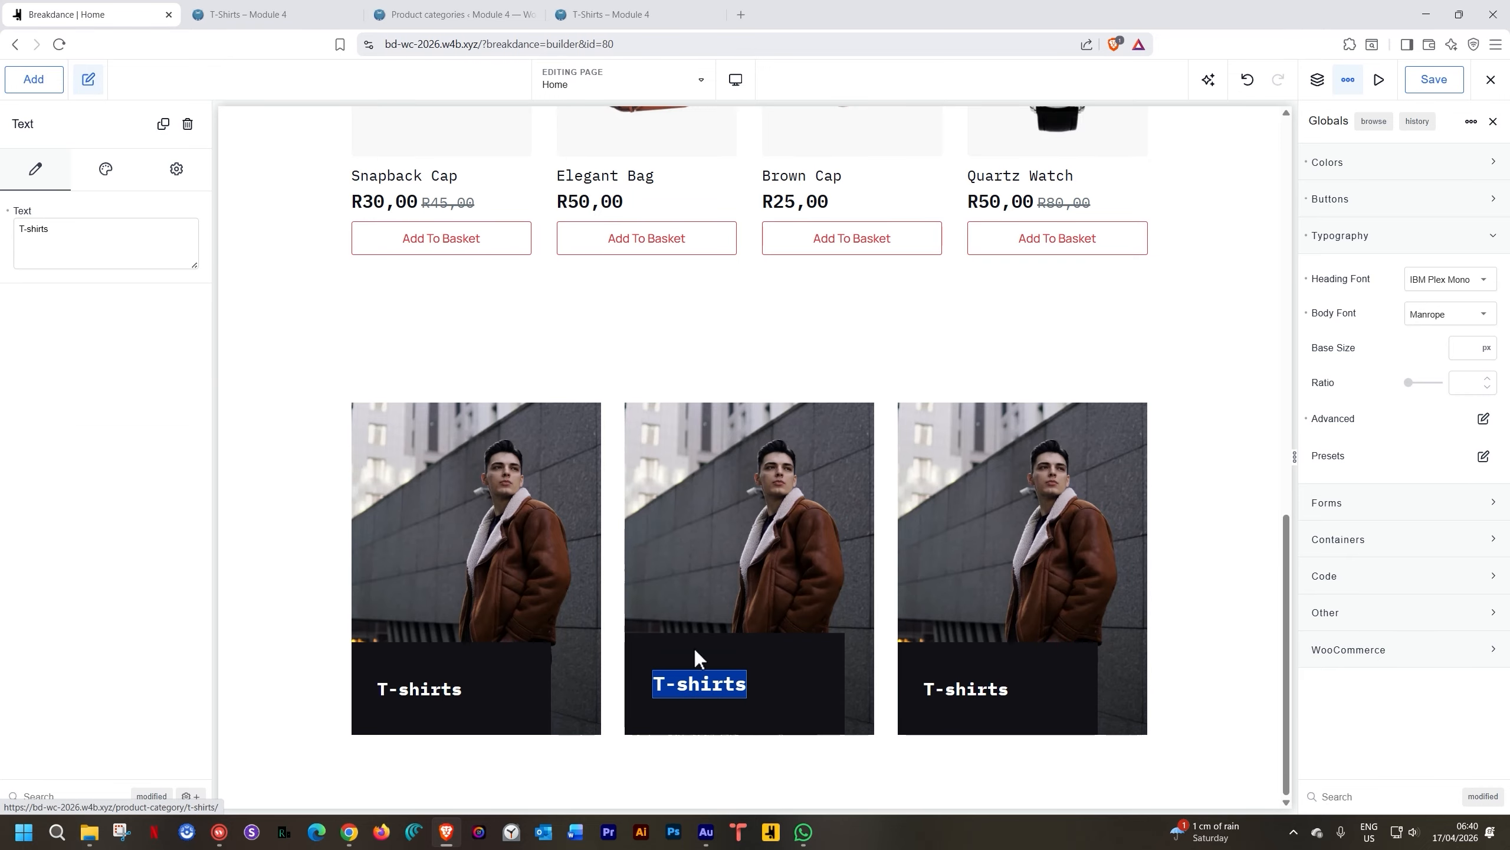
{"action": "left_click", "coordinate": [479, 15]}
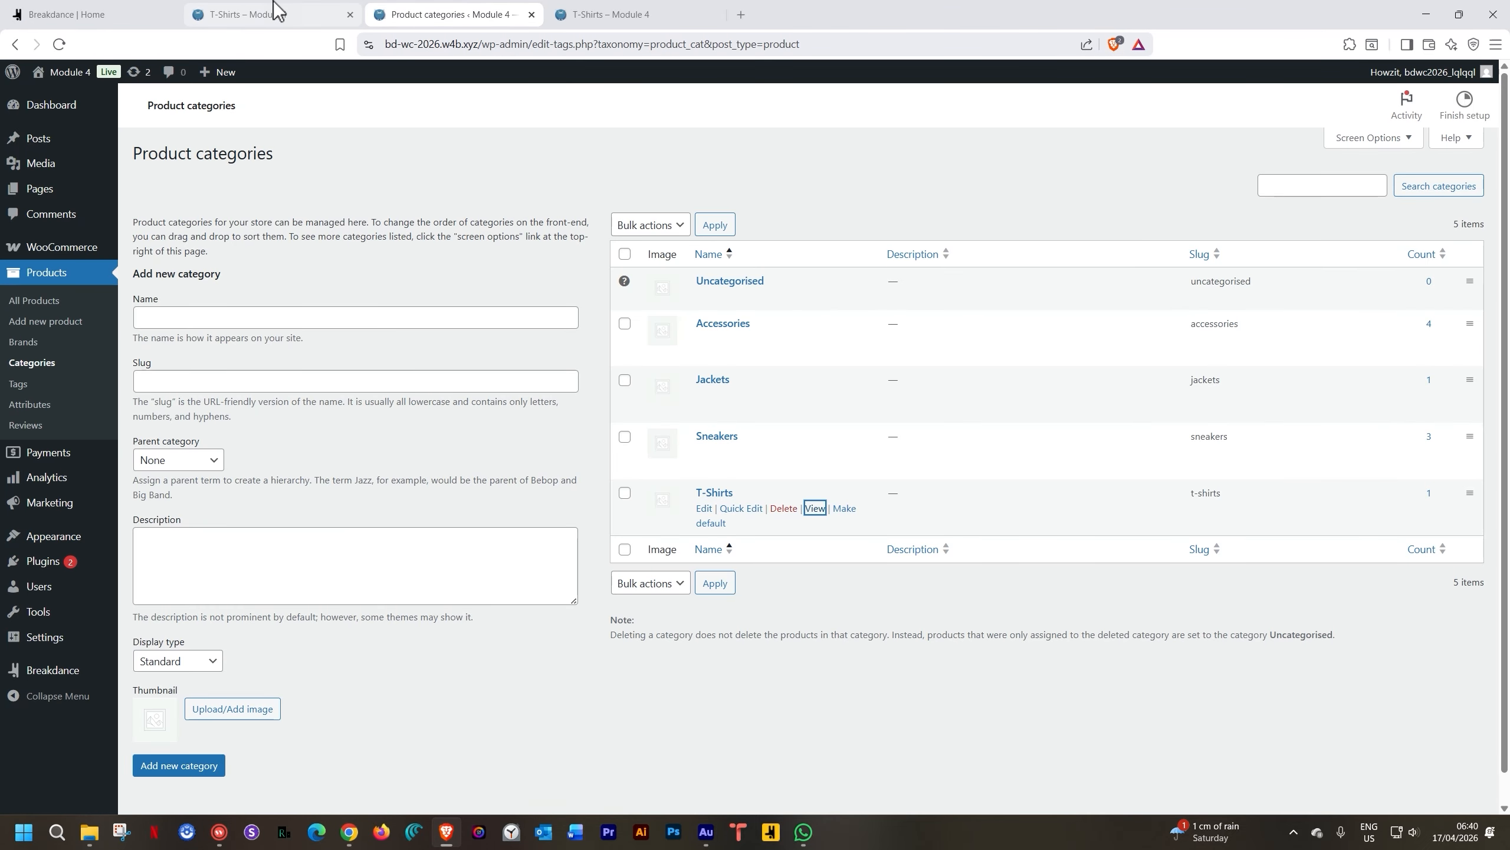
{"action": "left_click", "coordinate": [120, 14]}
{"action": "left_click", "coordinate": [803, 428]}
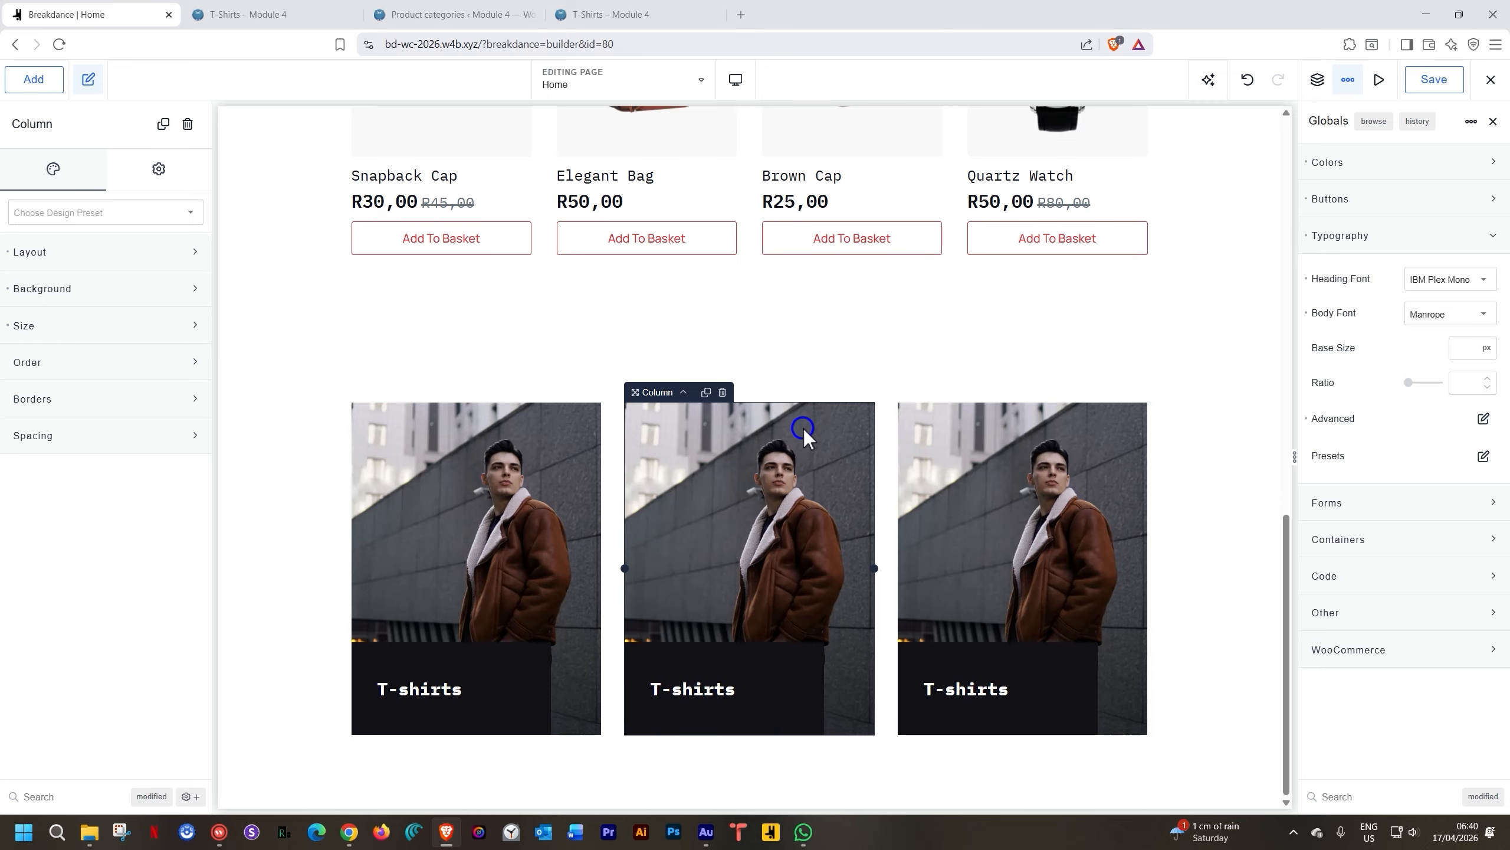
{"action": "left_click", "coordinate": [131, 291]}
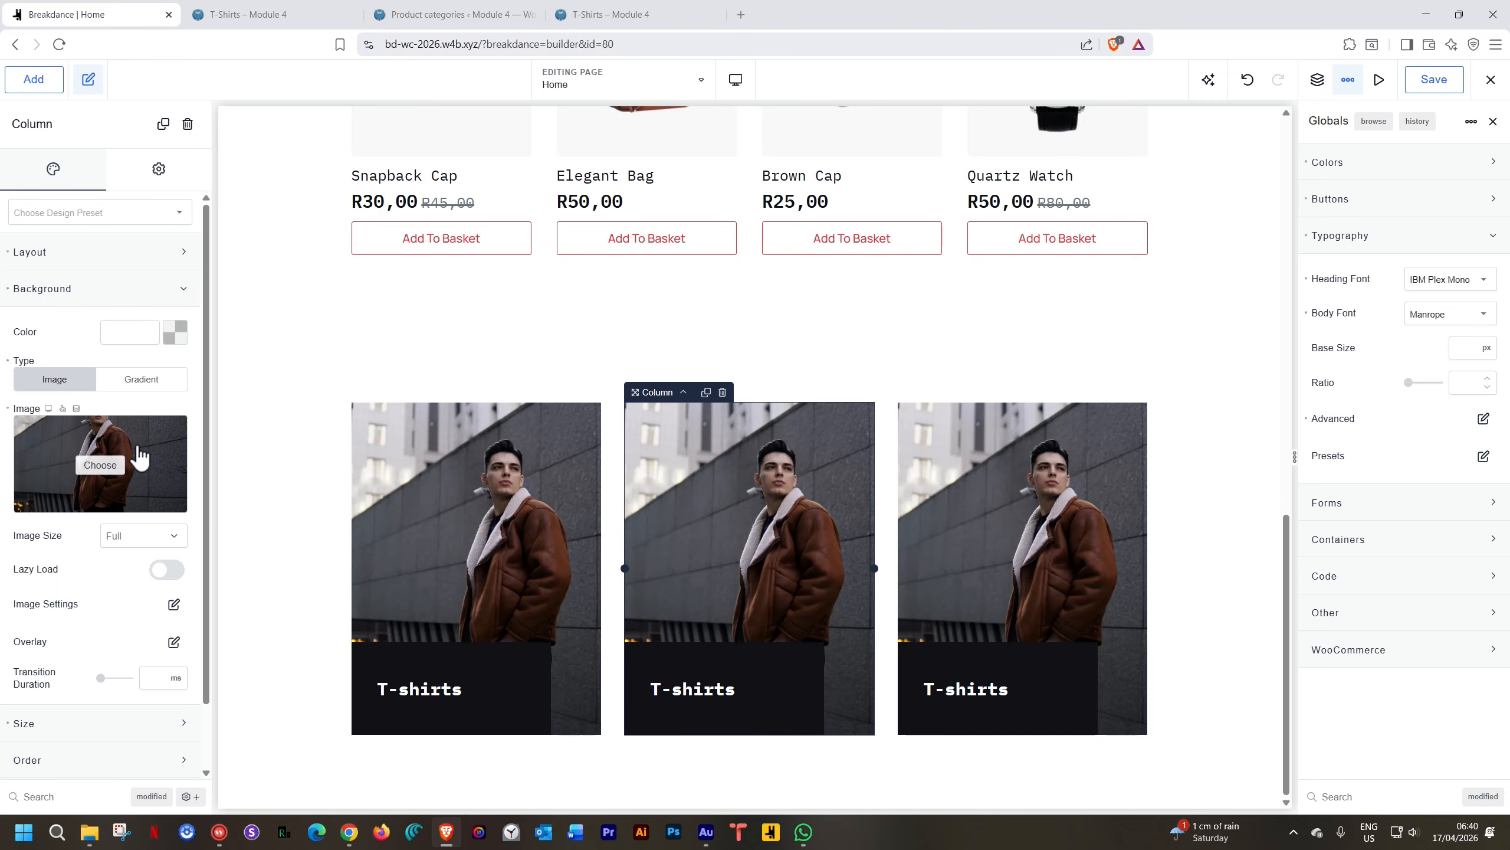
Set the middle card's background image to the woman photo from the media library
{"action": "left_click", "coordinate": [98, 466]}
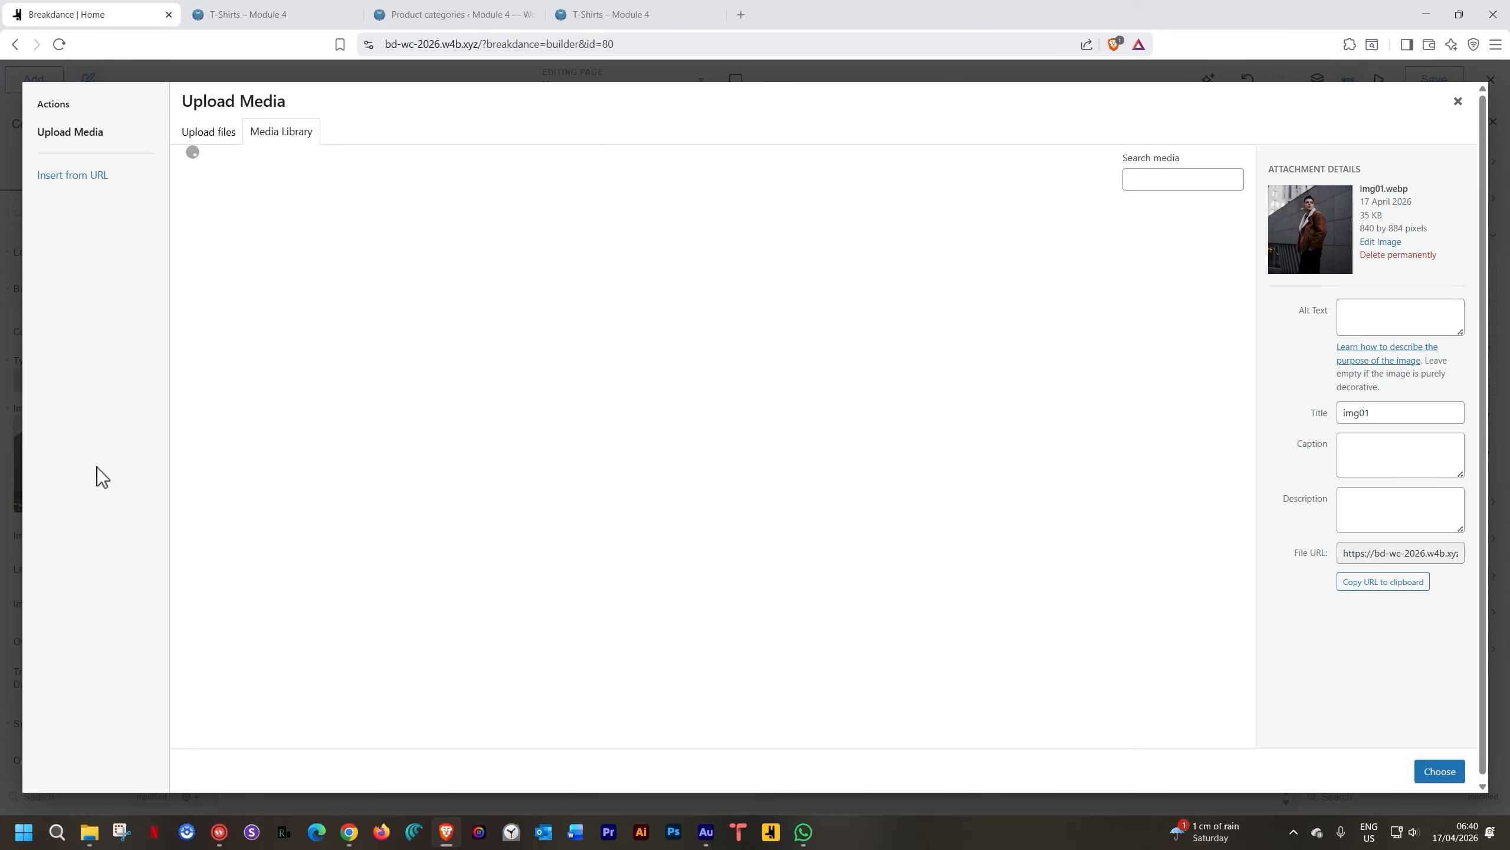
{"action": "left_click", "coordinate": [447, 274]}
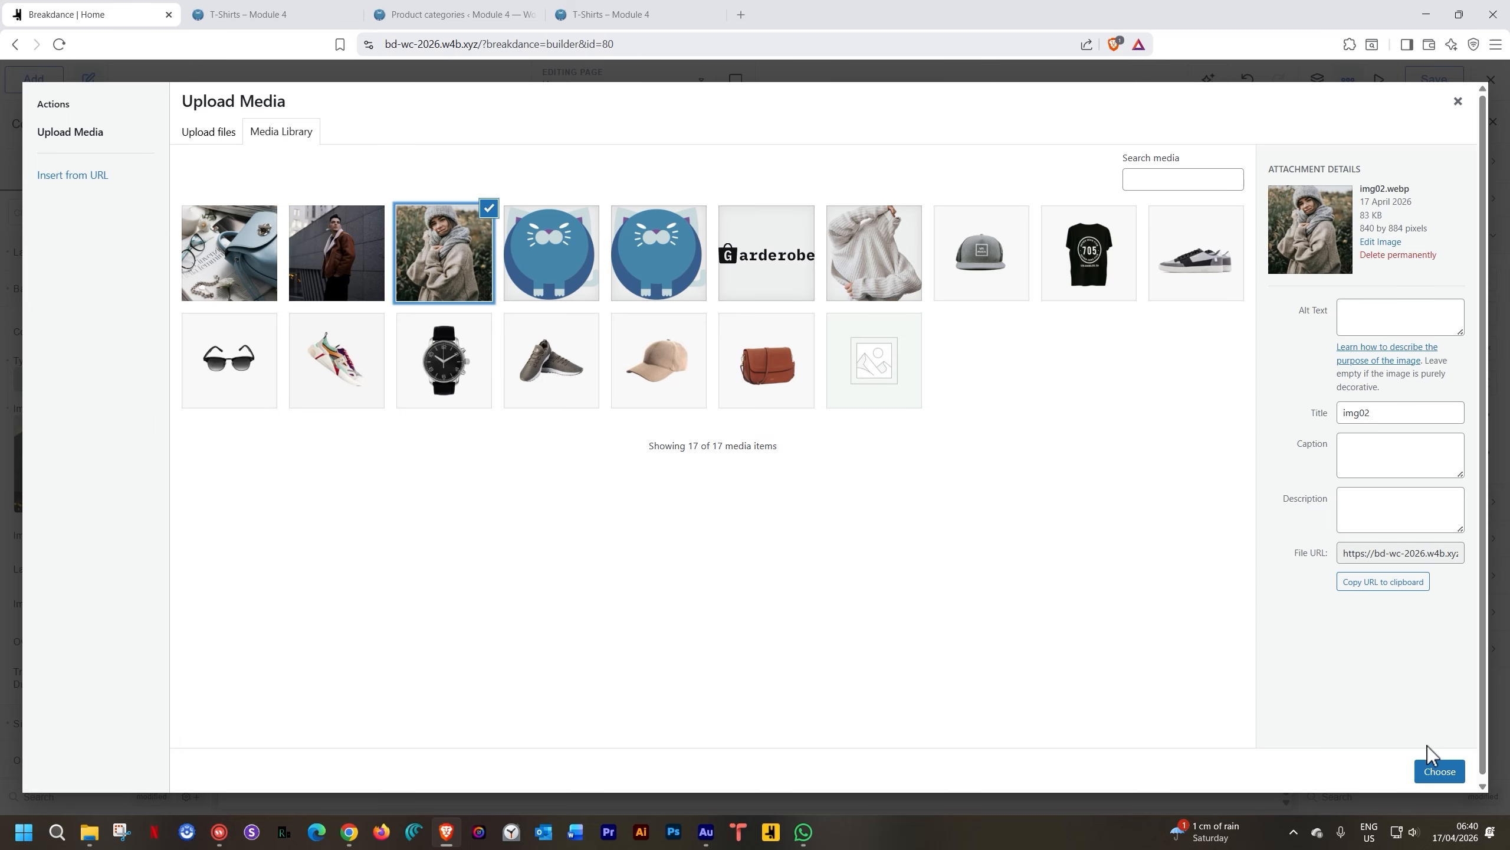
{"action": "left_click", "coordinate": [1440, 769]}
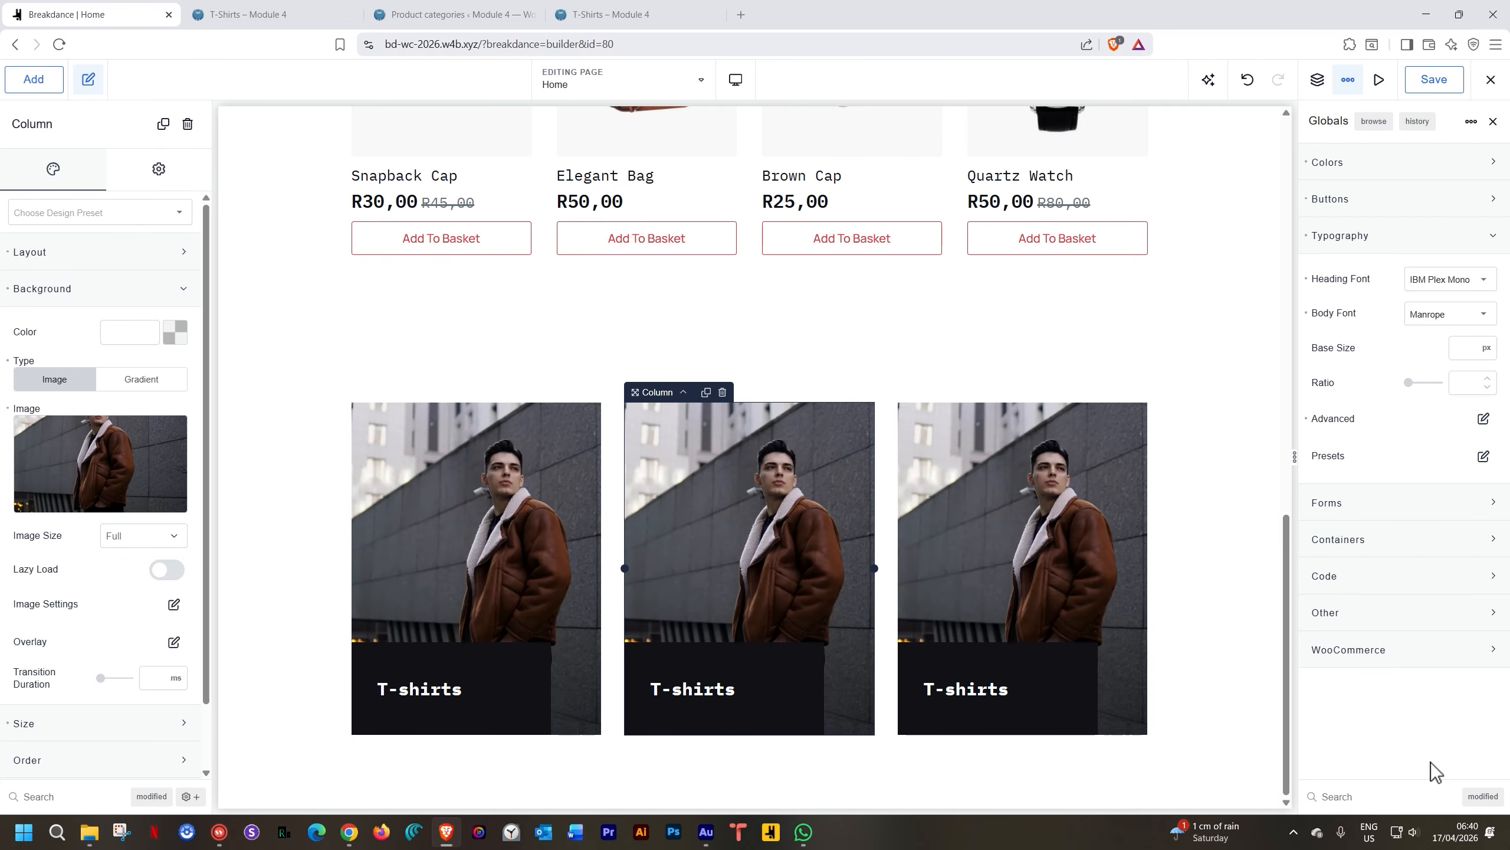
Change the middle card's label from T-shirts to Jackets
{"action": "left_click", "coordinate": [706, 689]}
{"action": "double_click", "coordinate": [707, 688]}
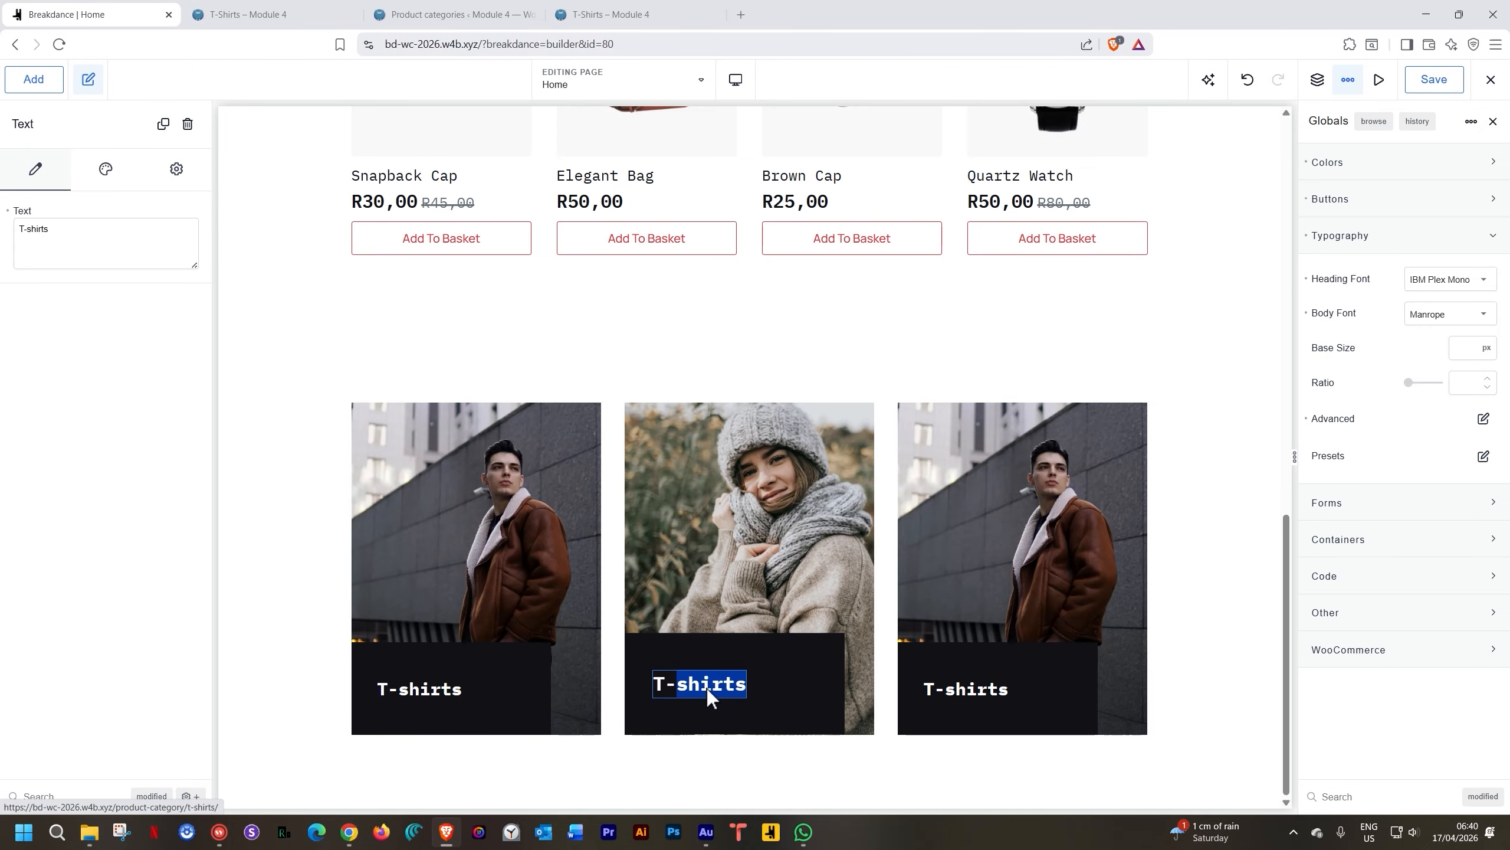
{"action": "left_click", "coordinate": [707, 689]}
{"action": "triple_click", "coordinate": [707, 688]}
{"action": "type", "text": "Jackets"}
Change the middle card's Wrapper Link to product-category/jackets
{"action": "left_click", "coordinate": [803, 678]}
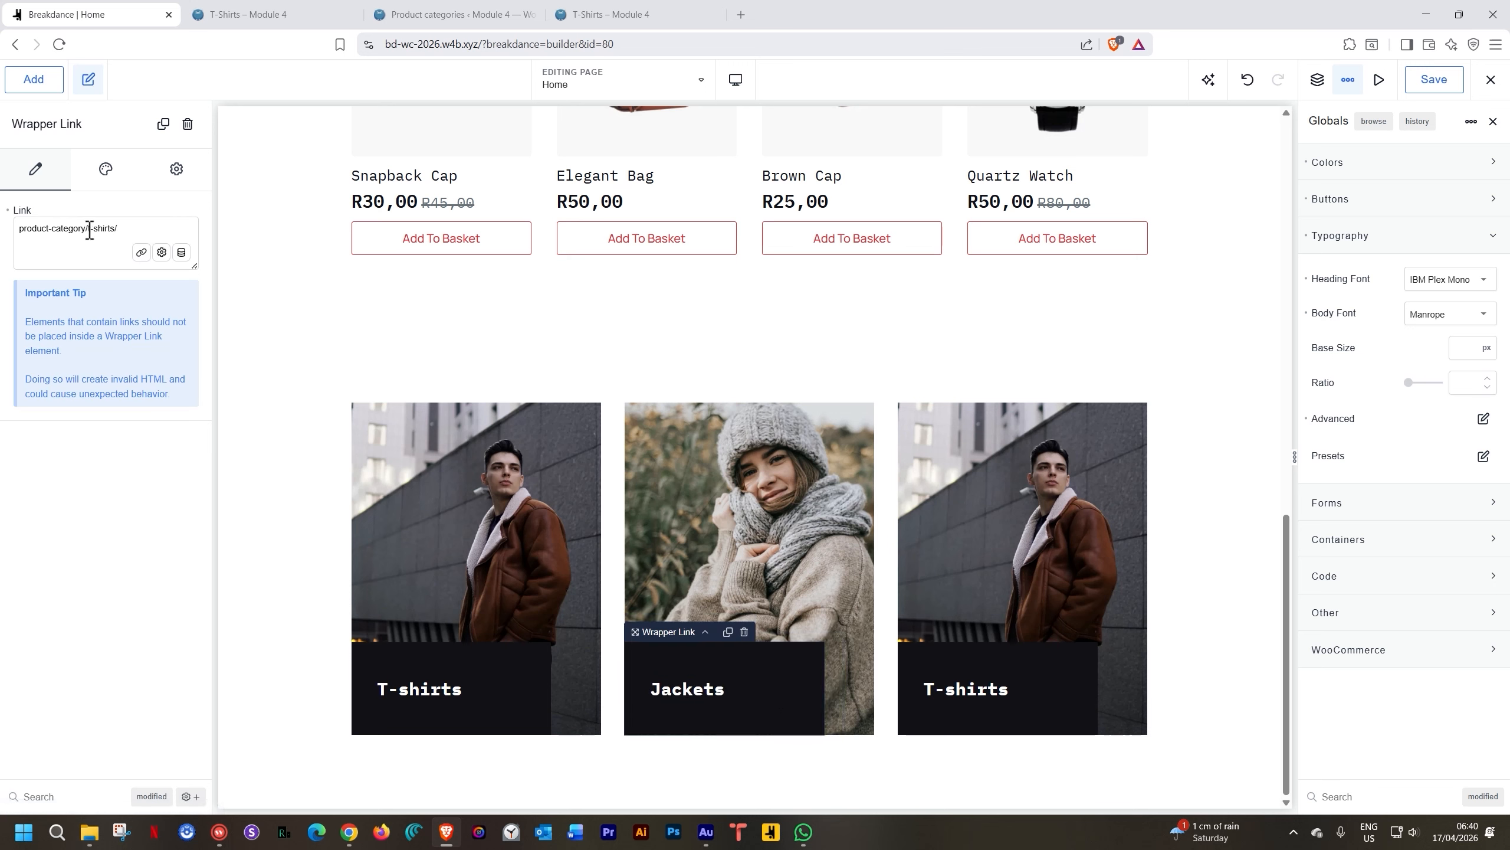
{"action": "left_click_drag", "start_coordinate": [90, 230], "coordinate": [135, 228]}
{"action": "type", "text": "jacke"}
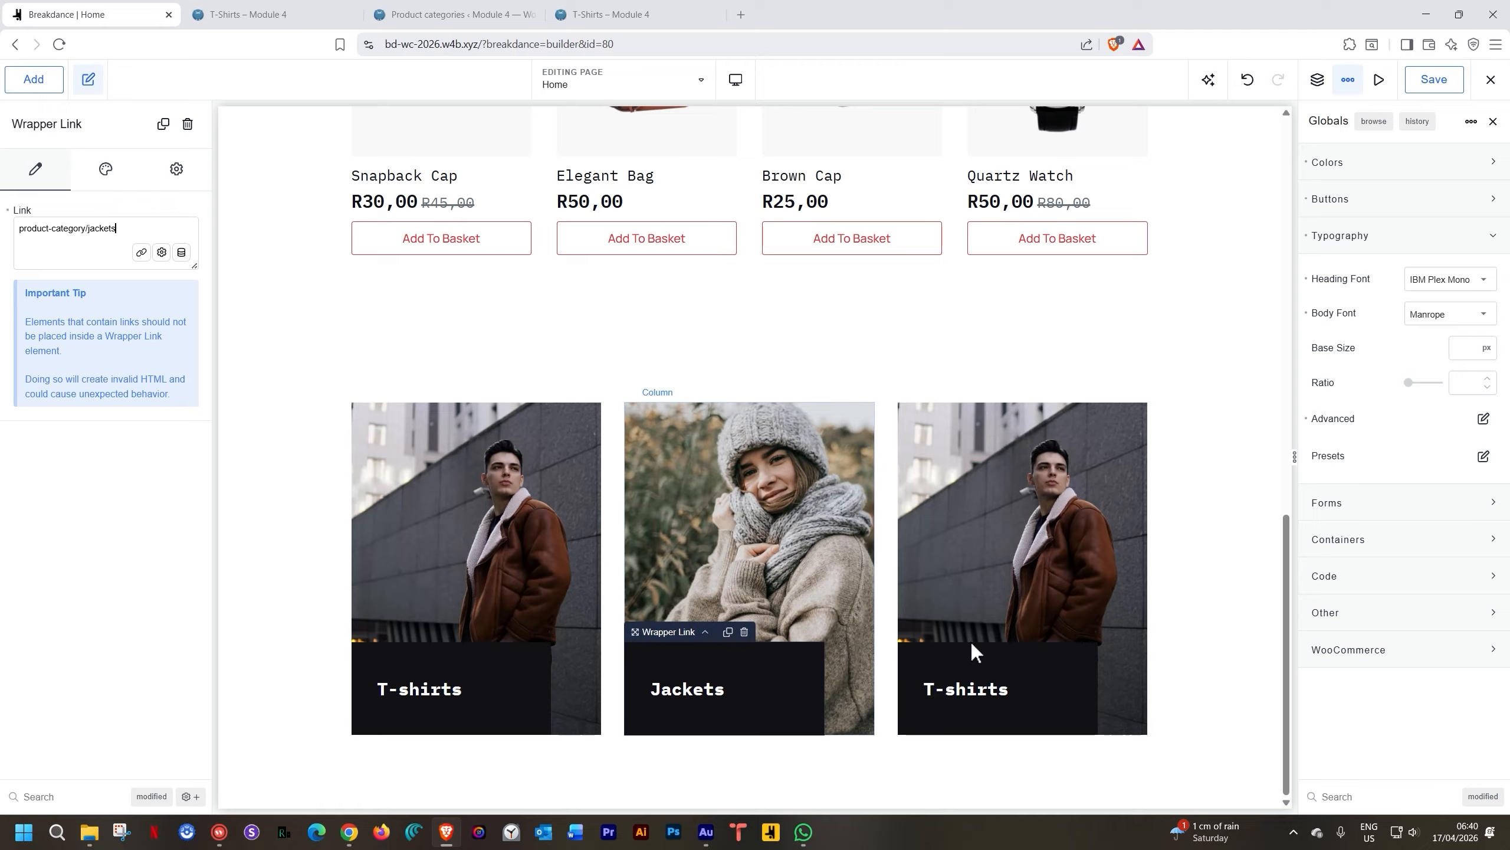
{"action": "left_click", "coordinate": [1102, 538]}
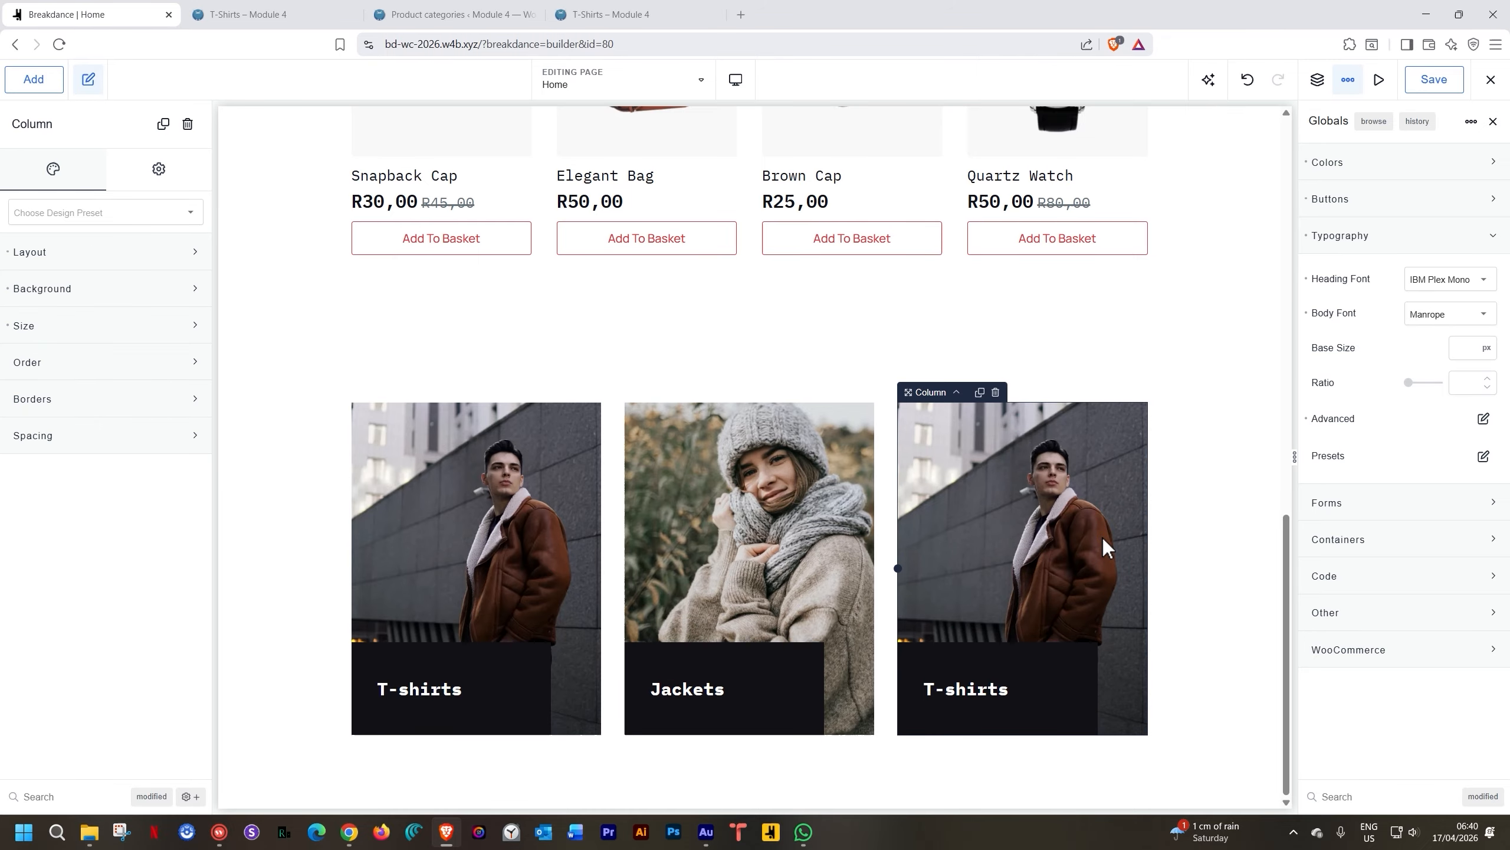
Give the third card the glasses-and-bag background photo and the label 'Accessories'
{"action": "left_click", "coordinate": [91, 288]}
{"action": "left_click", "coordinate": [113, 465]}
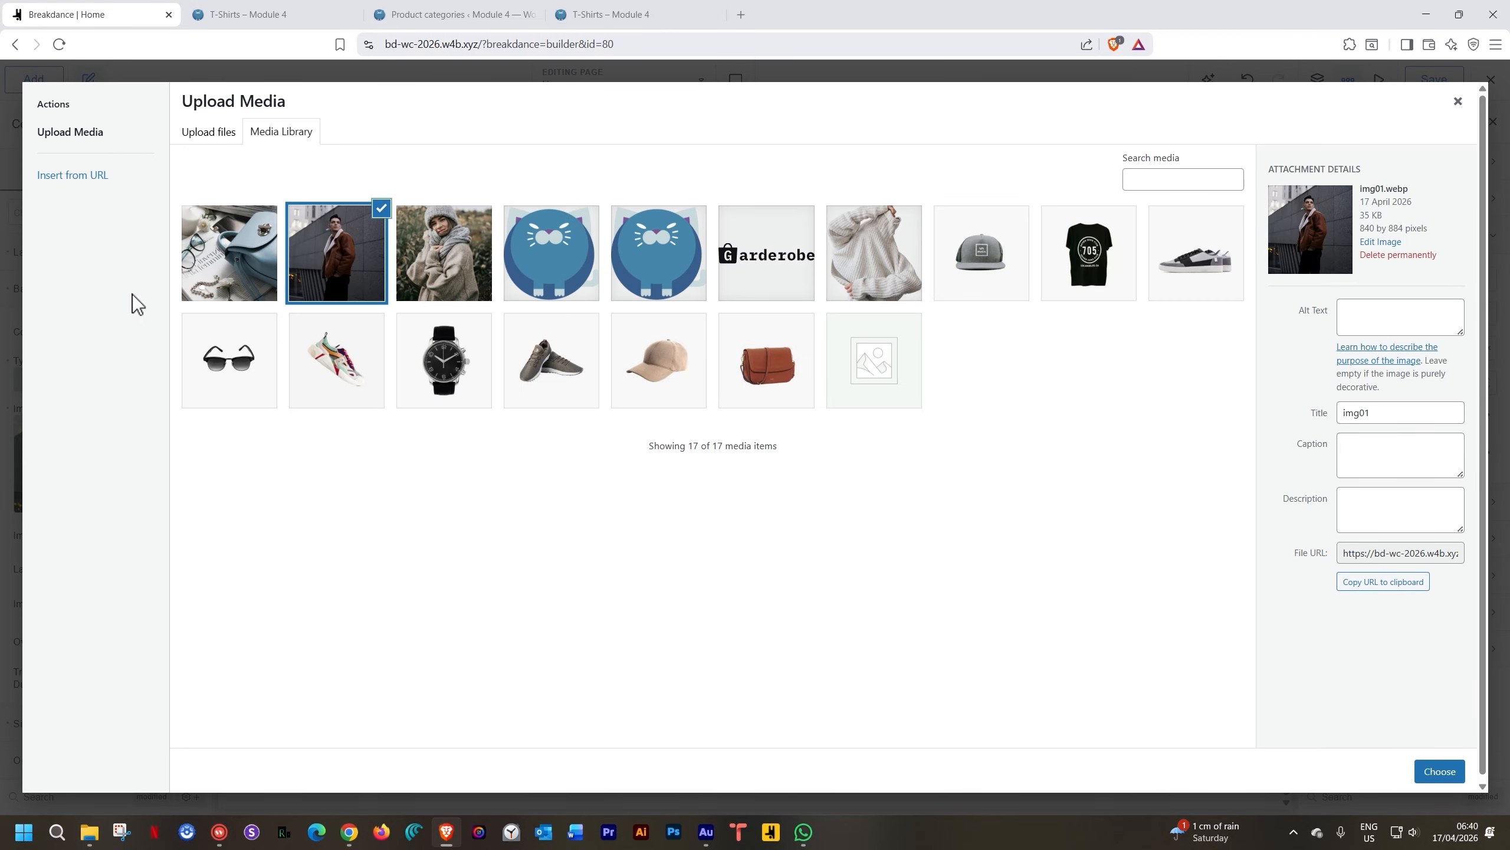
{"action": "left_click", "coordinate": [223, 259]}
{"action": "left_click", "coordinate": [1439, 771]}
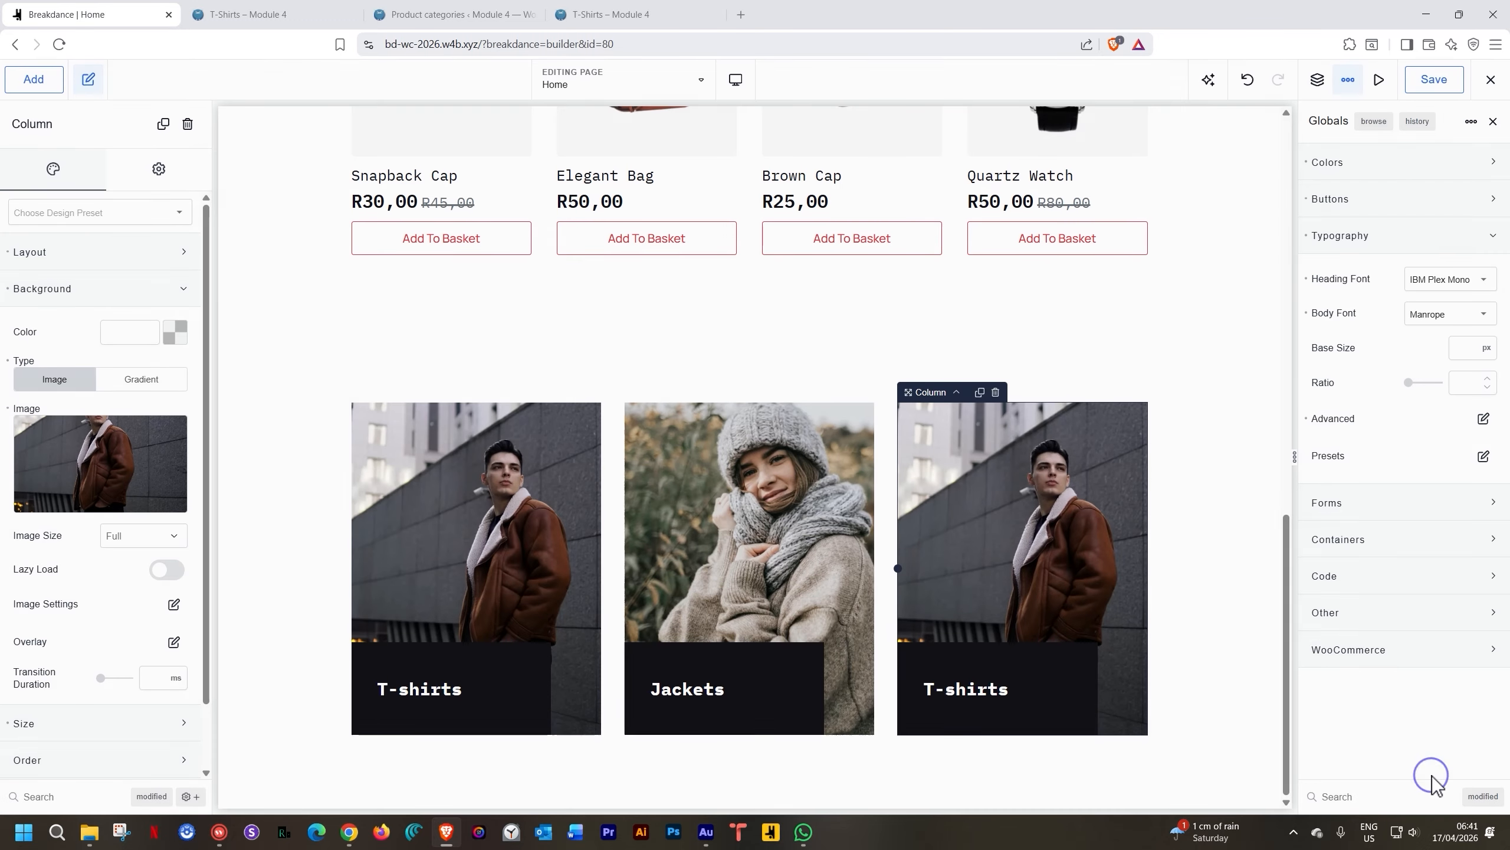
{"action": "double_click", "coordinate": [970, 682]}
{"action": "type", "text": "Acce"}
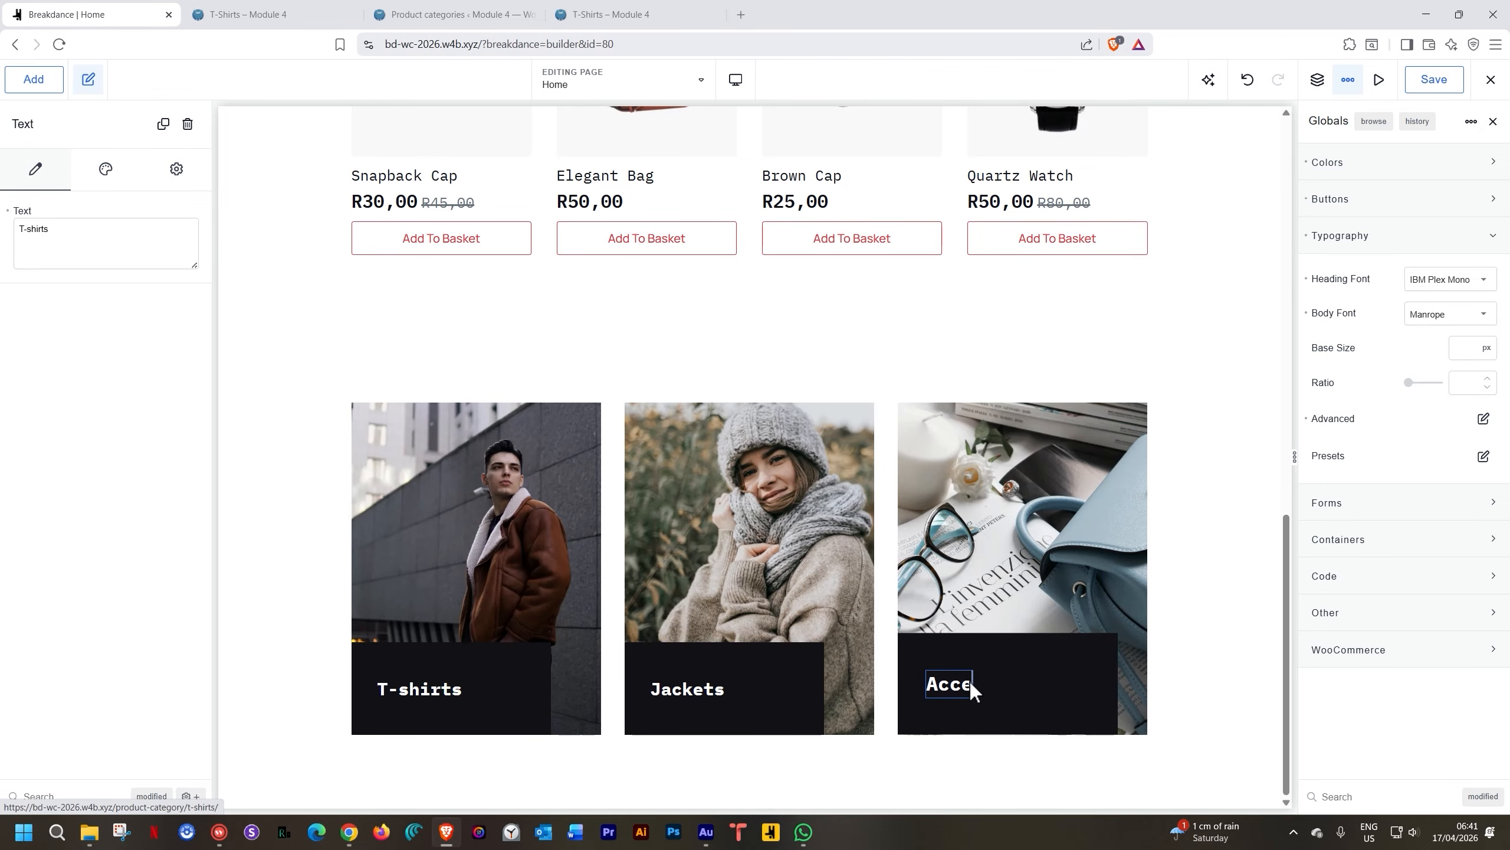
{"action": "type", "text": "ssories"}
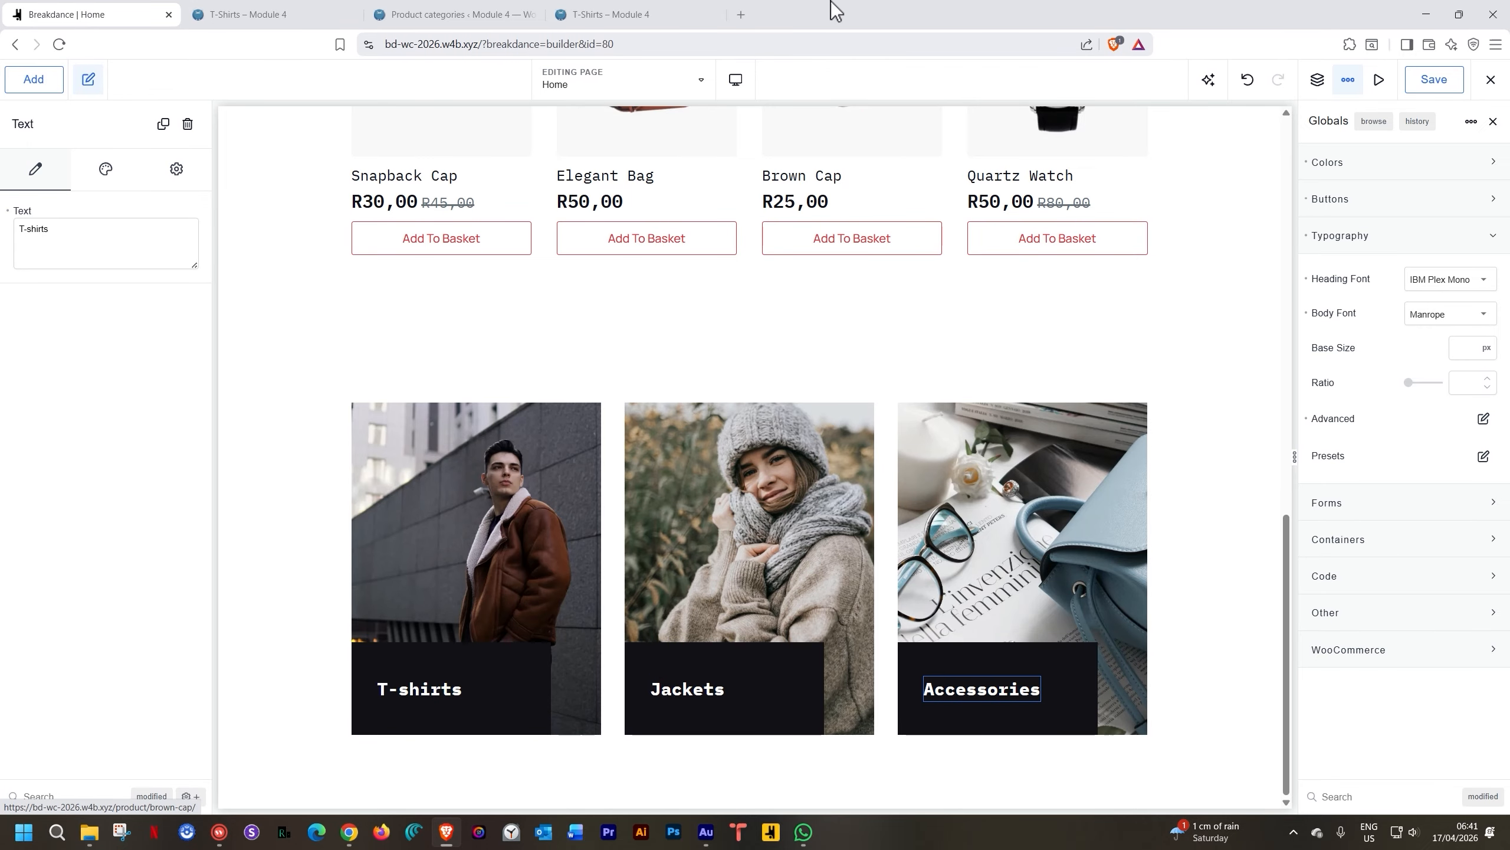
Paste the accessories category URL into the third card's Wrapper Link and save the page
{"action": "left_click", "coordinate": [479, 12]}
{"action": "mouse_move", "coordinate": [722, 328]}
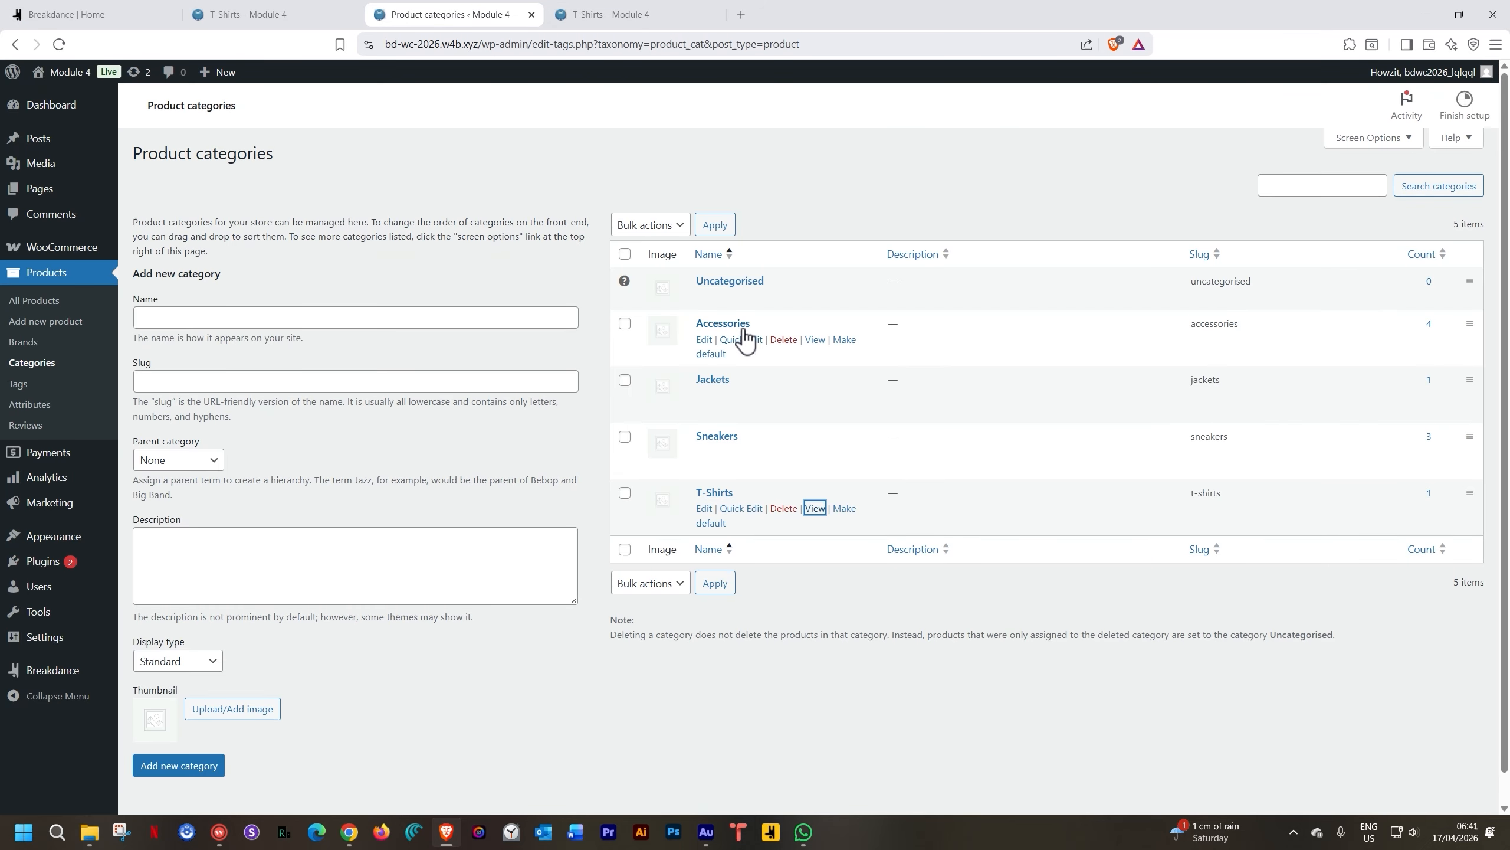
{"action": "left_click", "coordinate": [814, 340], "text": "ctrl"}
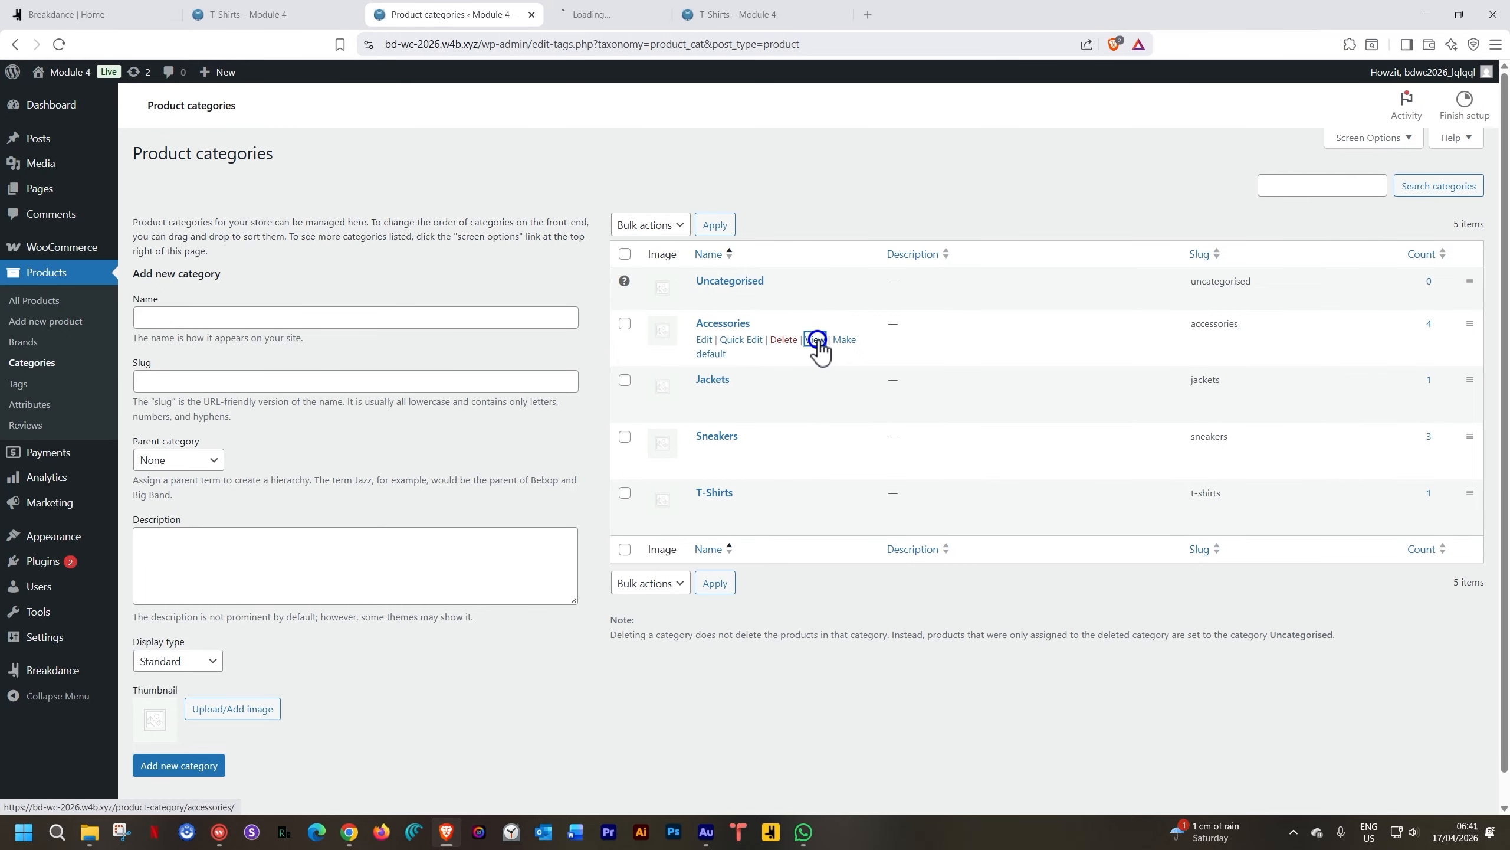
{"action": "left_click", "coordinate": [651, 14]}
{"action": "left_click", "coordinate": [498, 44]}
{"action": "key", "text": "ctrl+c"}
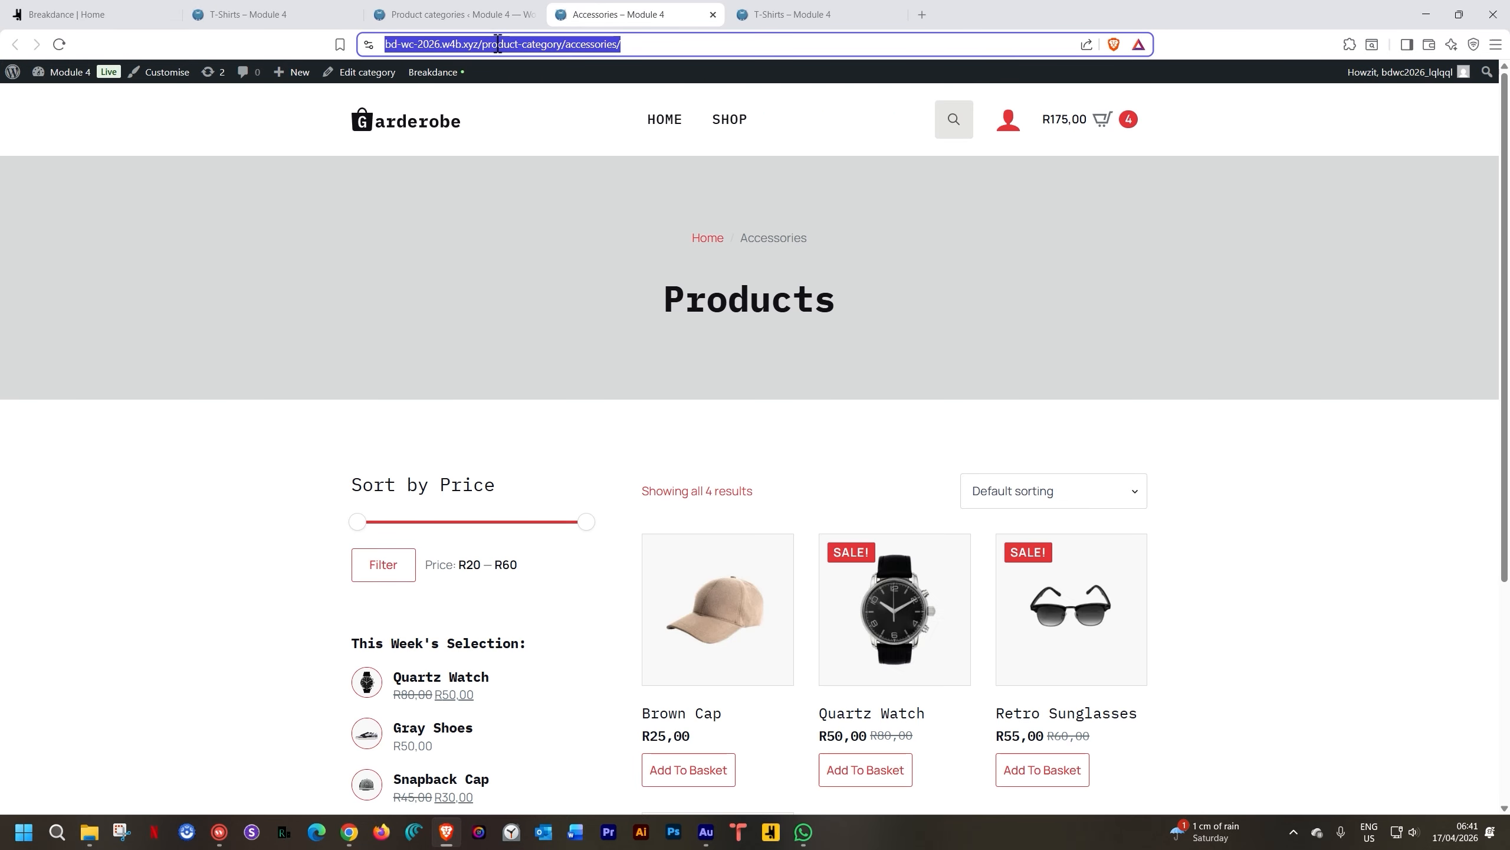
{"action": "left_click", "coordinate": [113, 14]}
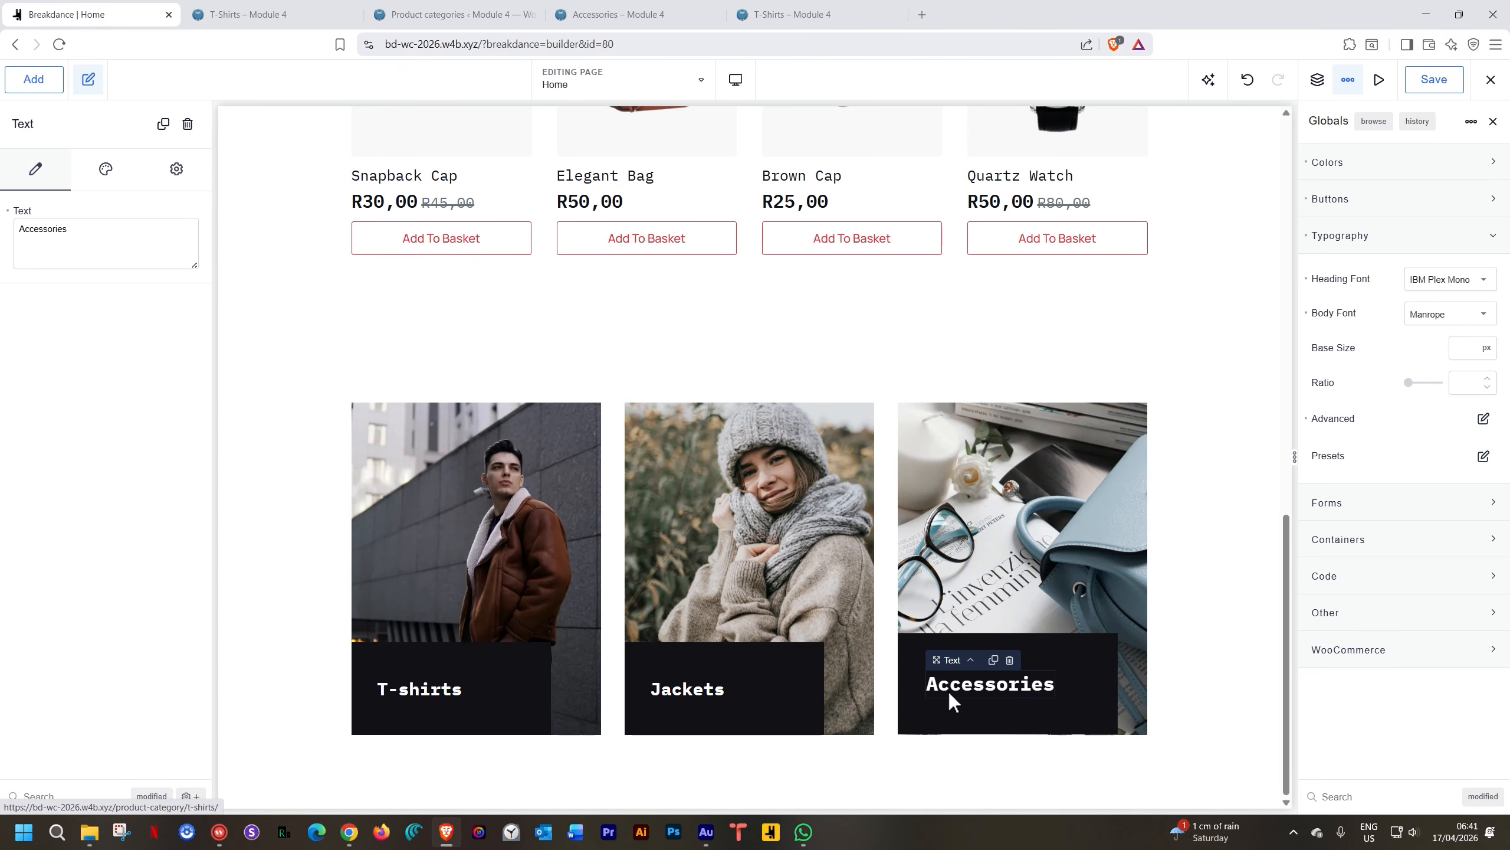
{"action": "left_click", "coordinate": [1073, 656]}
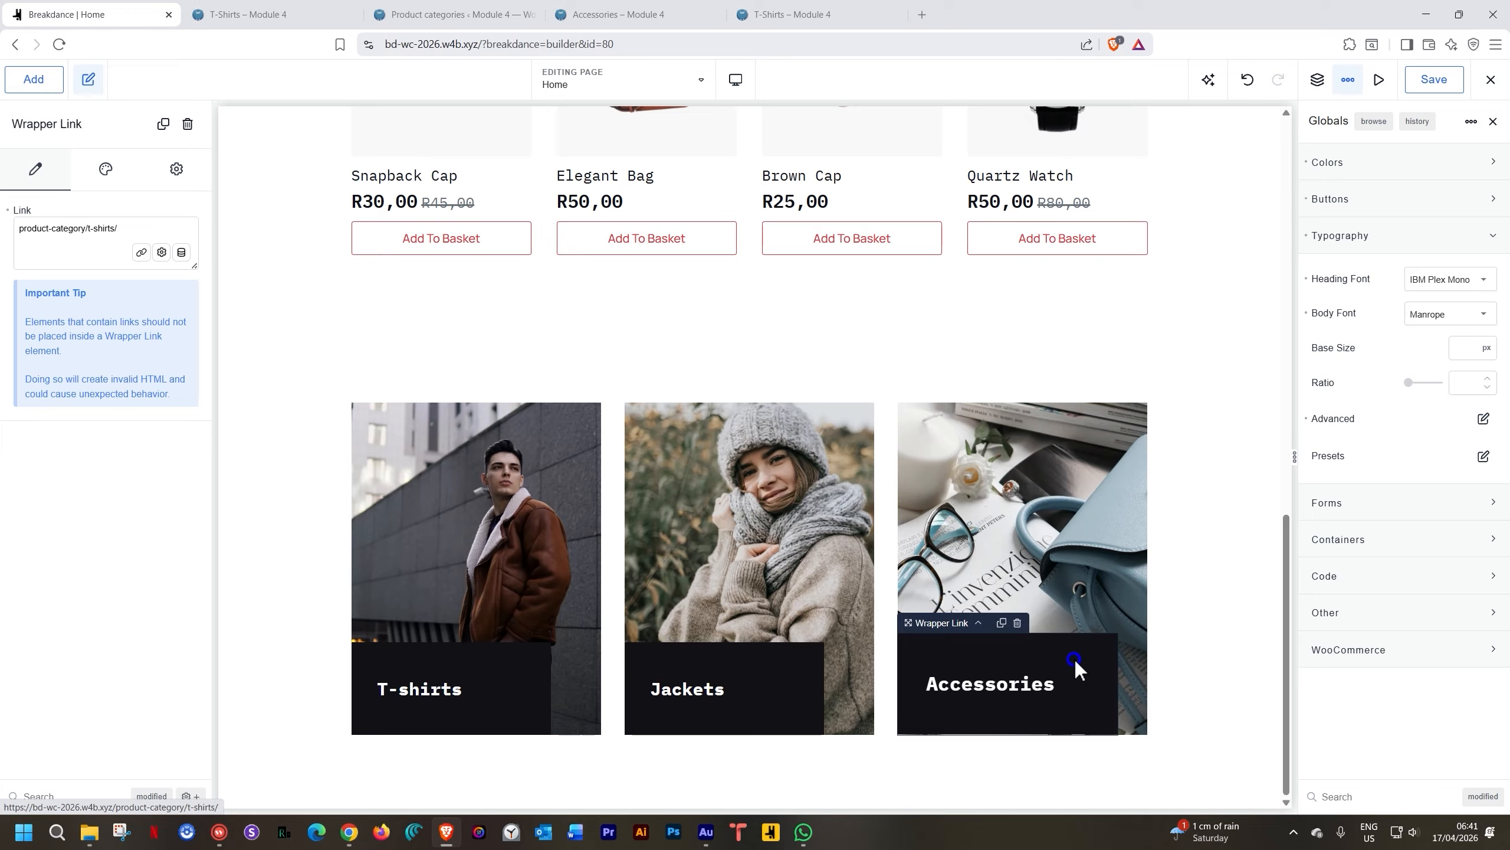
{"action": "triple_click", "coordinate": [76, 229]}
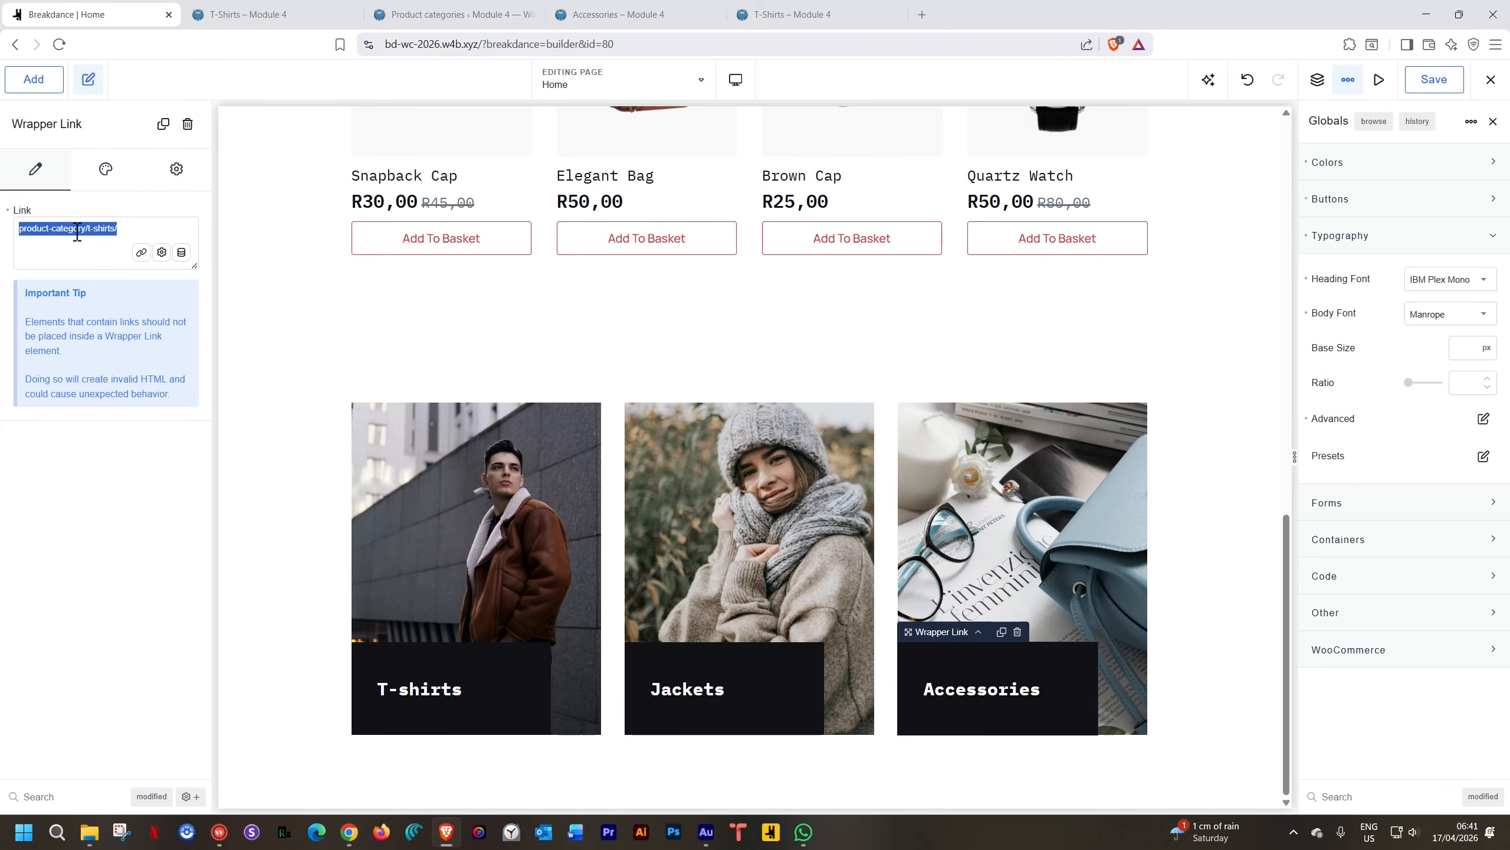
{"action": "key", "text": "ctrl+v"}
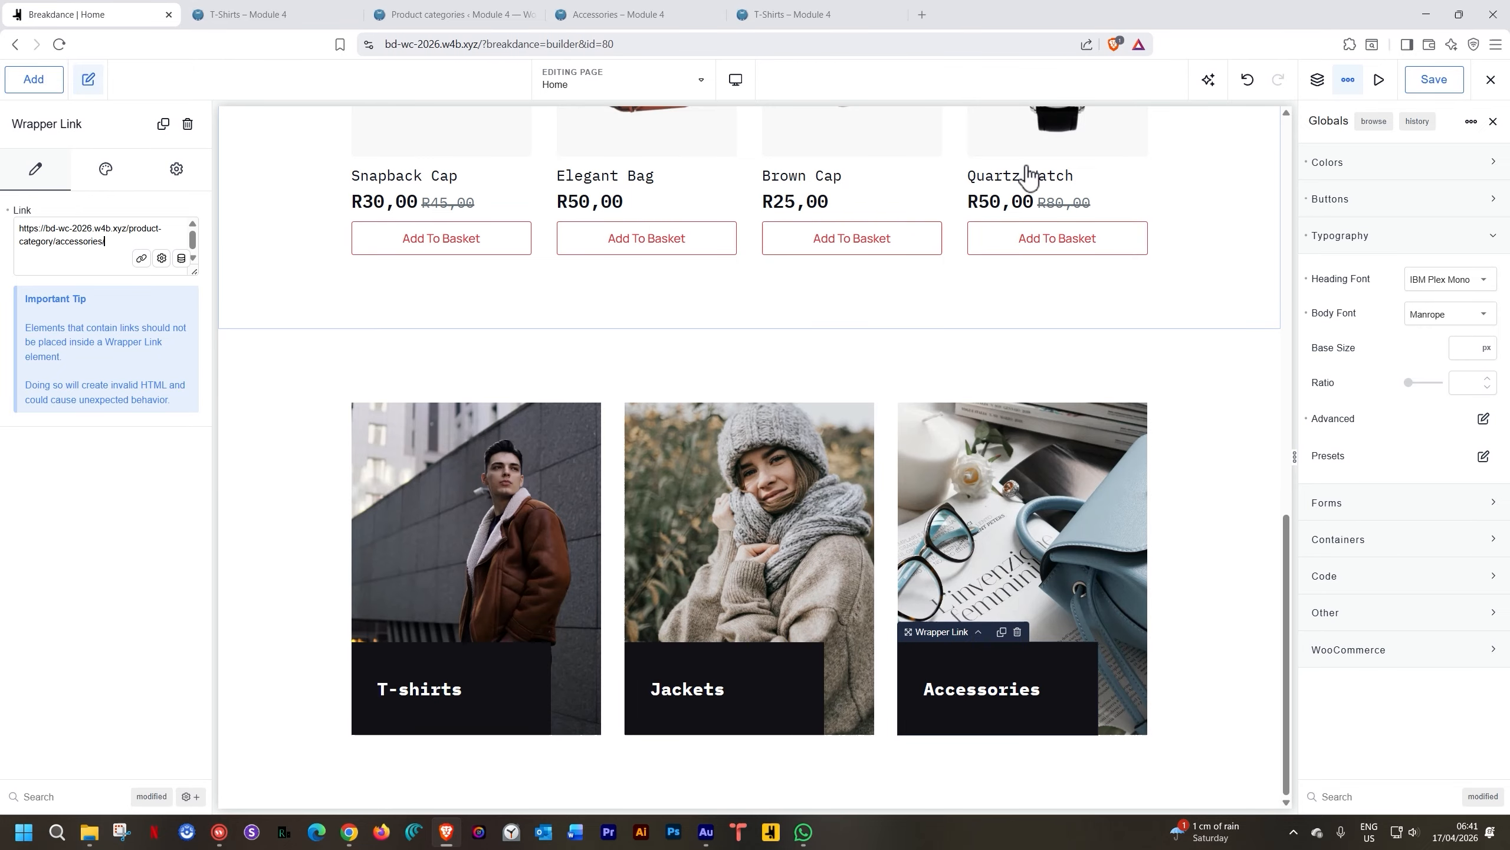
{"action": "left_click", "coordinate": [1432, 81]}
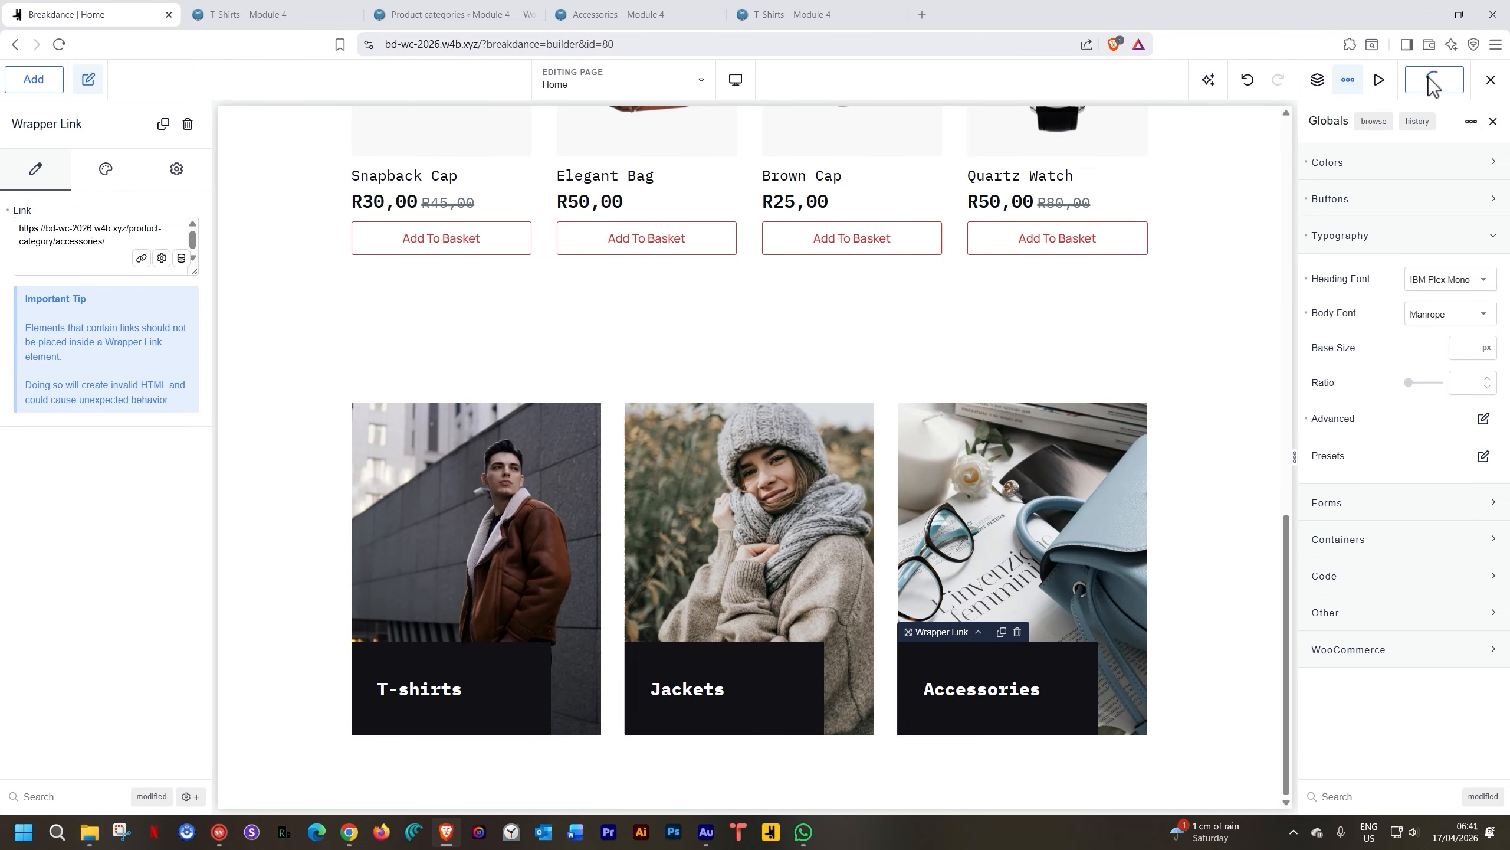
{"action": "left_click", "coordinate": [313, 19]}
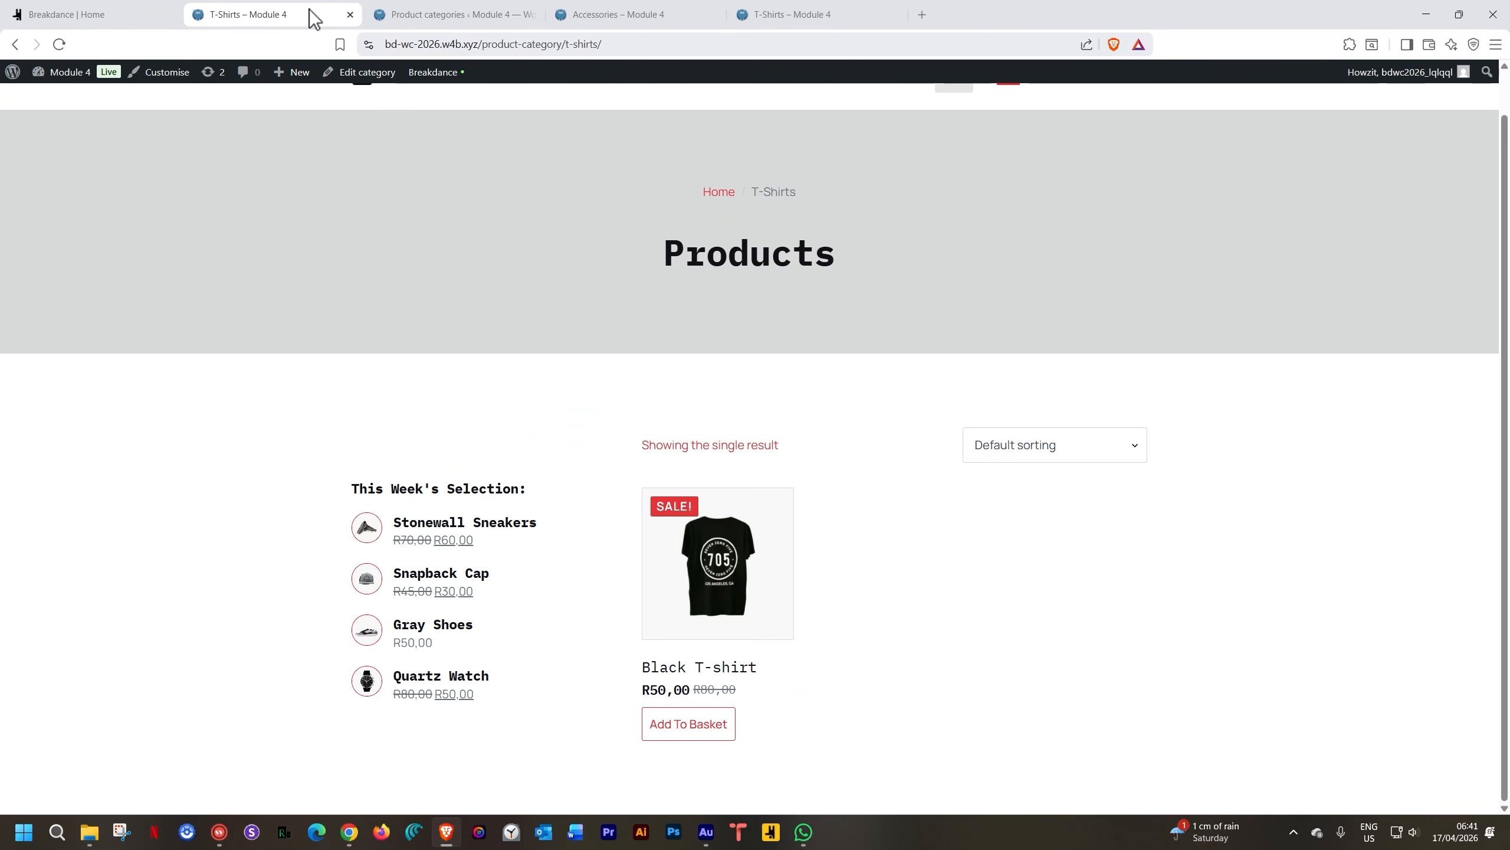
From the live home page, confirm the Jackets card opens the Jackets category
{"action": "left_click", "coordinate": [92, 13]}
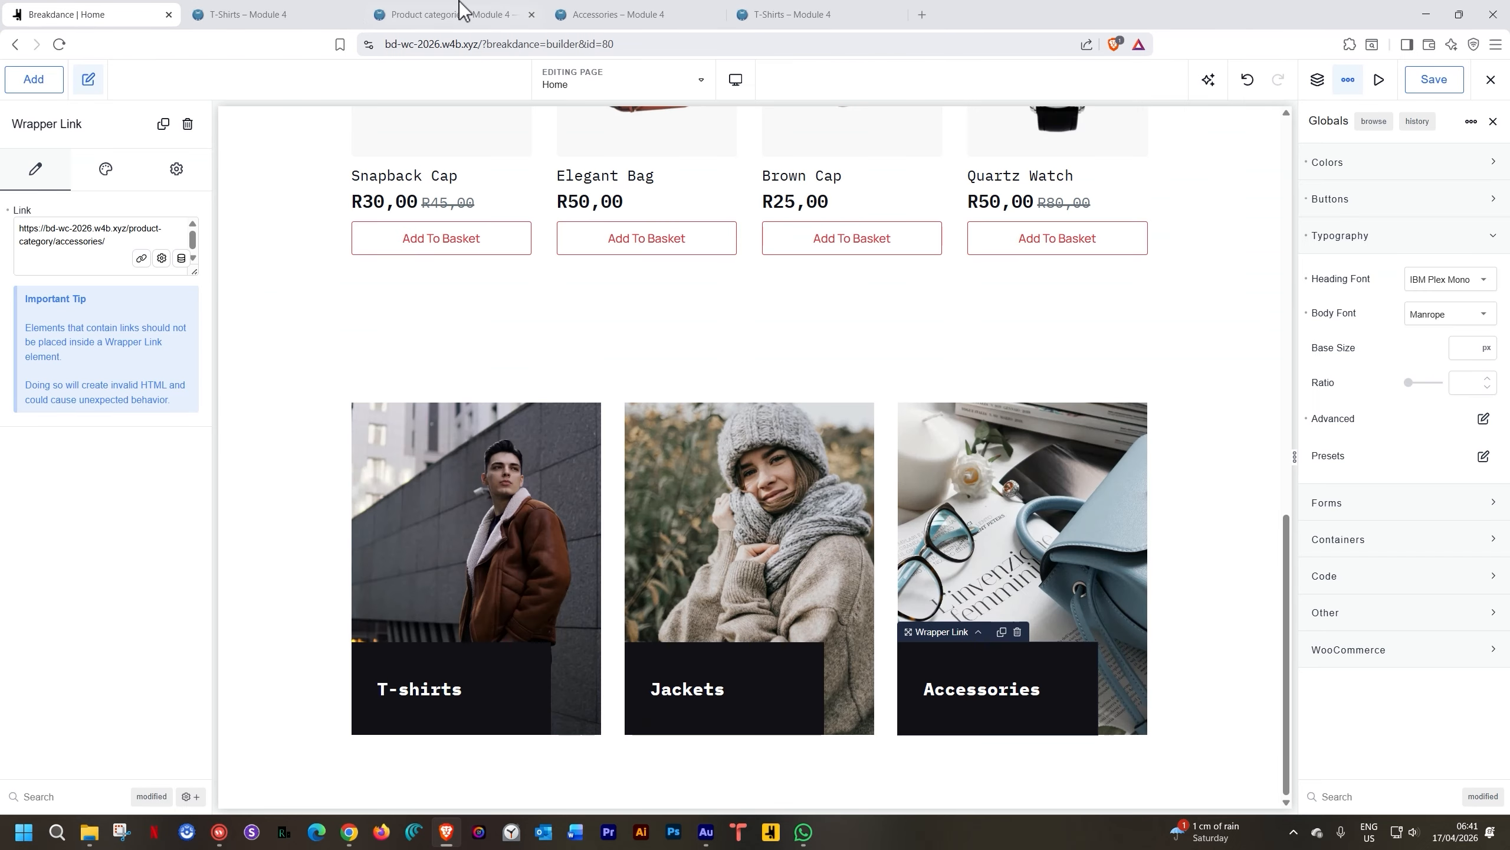
{"action": "left_click", "coordinate": [330, 13]}
{"action": "scroll", "coordinate": [479, 274], "scroll_direction": "up", "scroll_amount": 1}
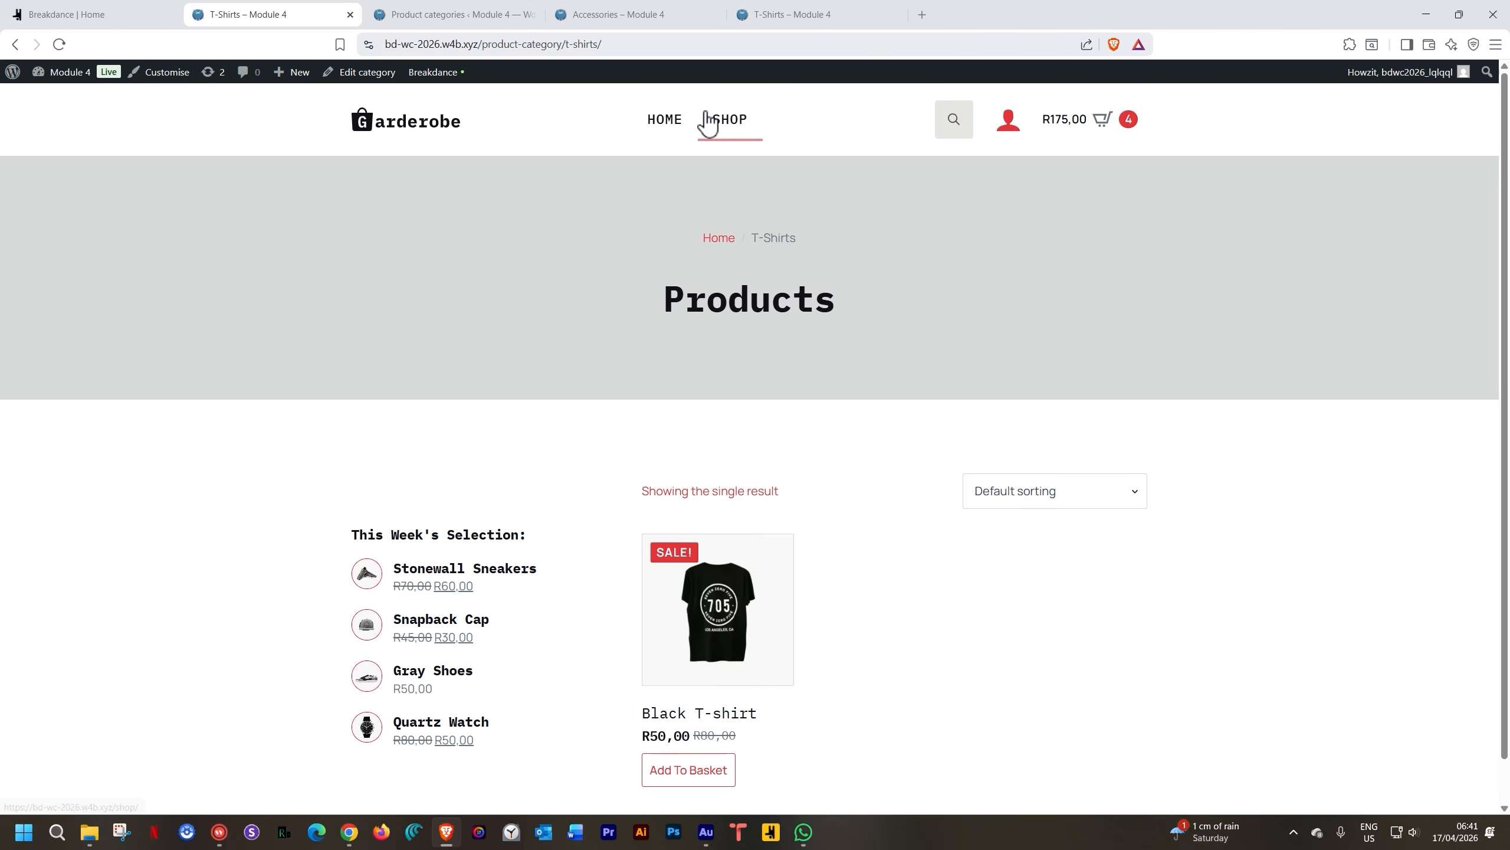
{"action": "left_click", "coordinate": [657, 128]}
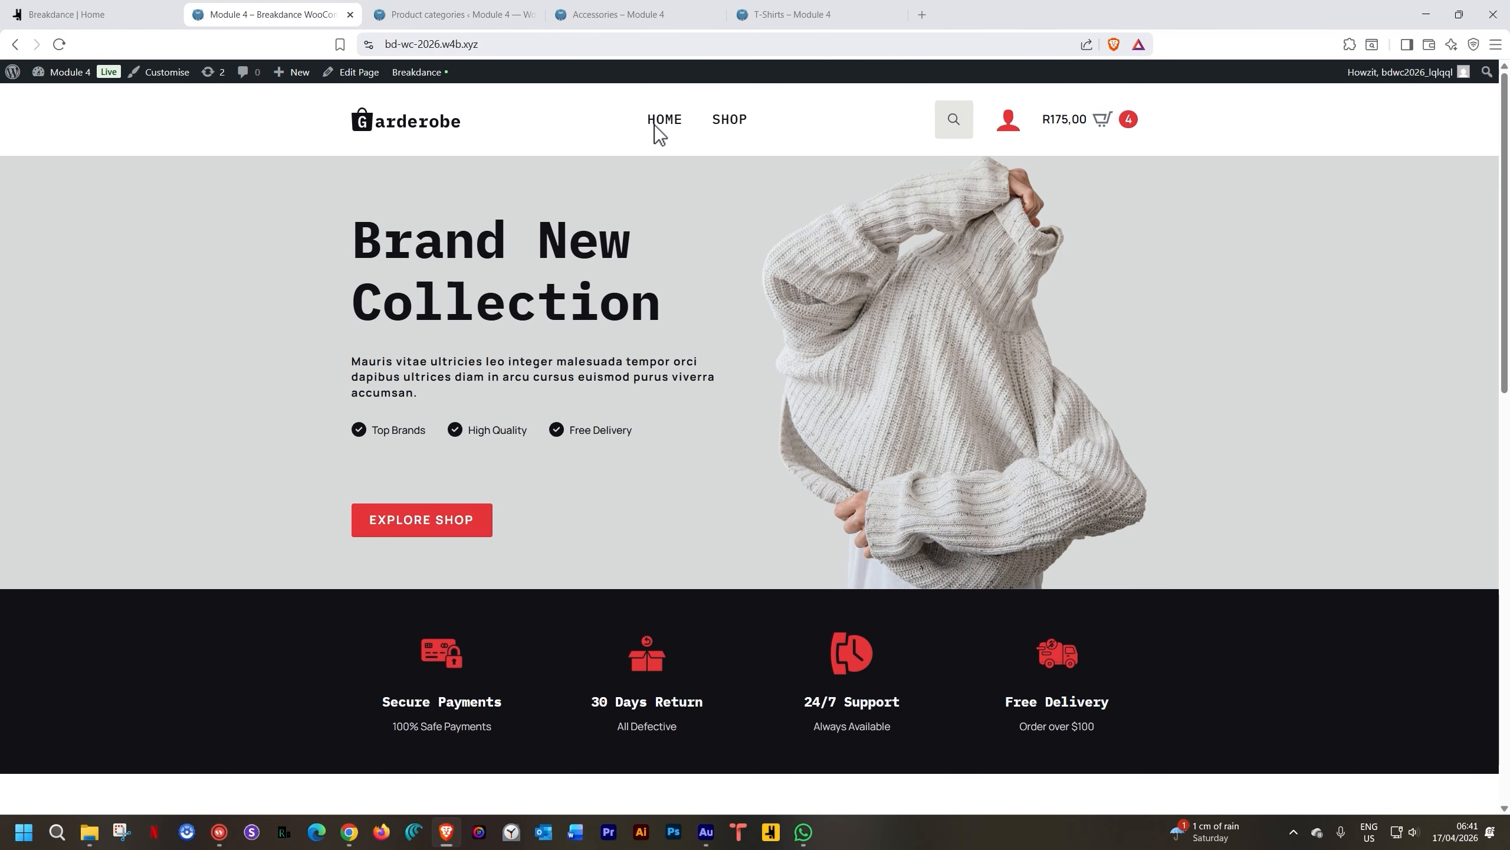
{"action": "scroll", "coordinate": [599, 350], "scroll_direction": "down", "scroll_amount": 8}
{"action": "scroll", "coordinate": [599, 350], "scroll_direction": "down", "scroll_amount": 3}
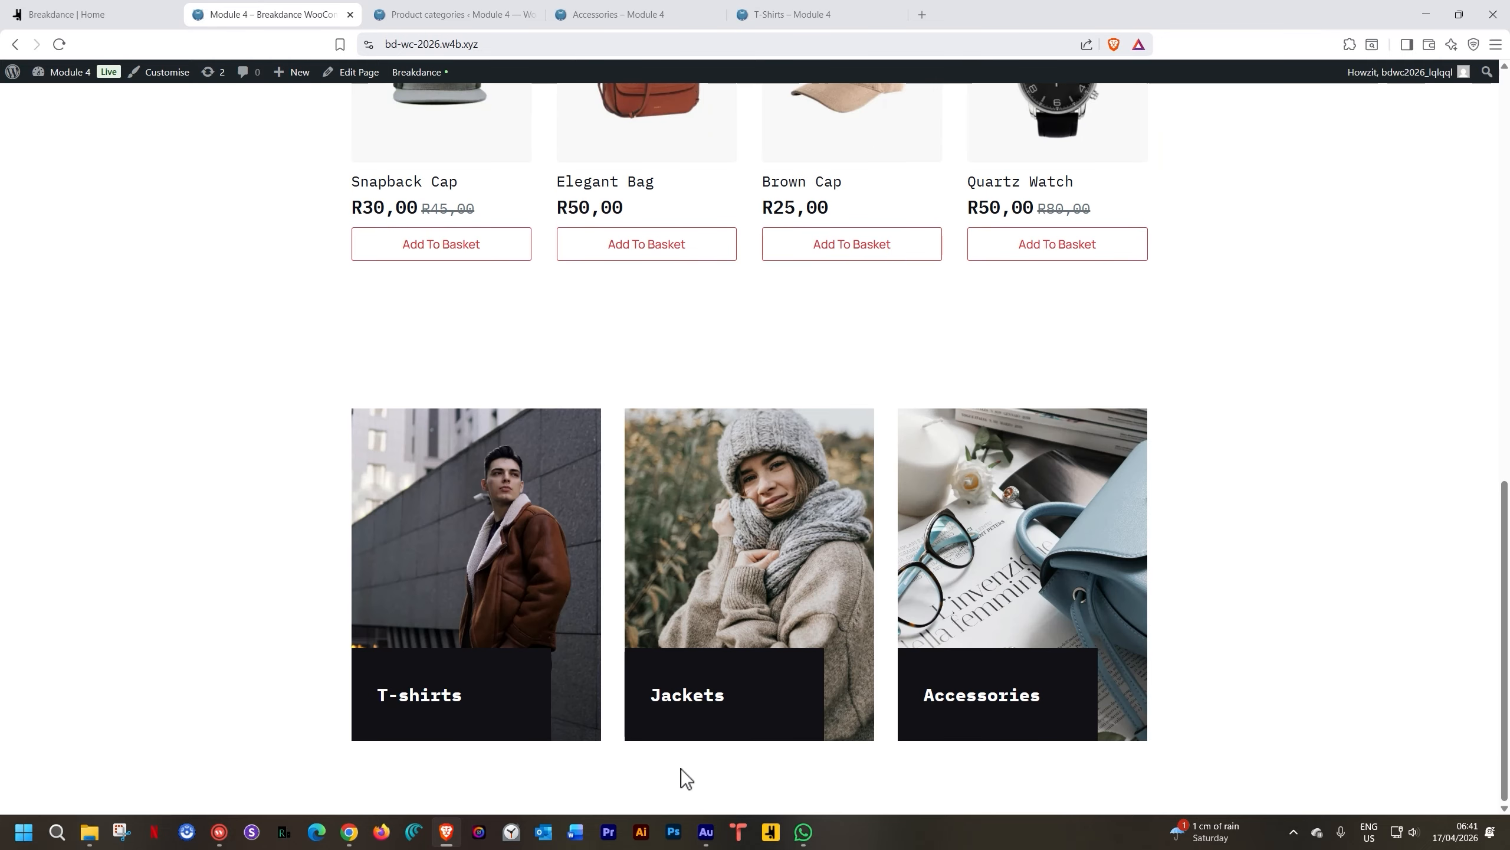
{"action": "left_click", "coordinate": [692, 702]}
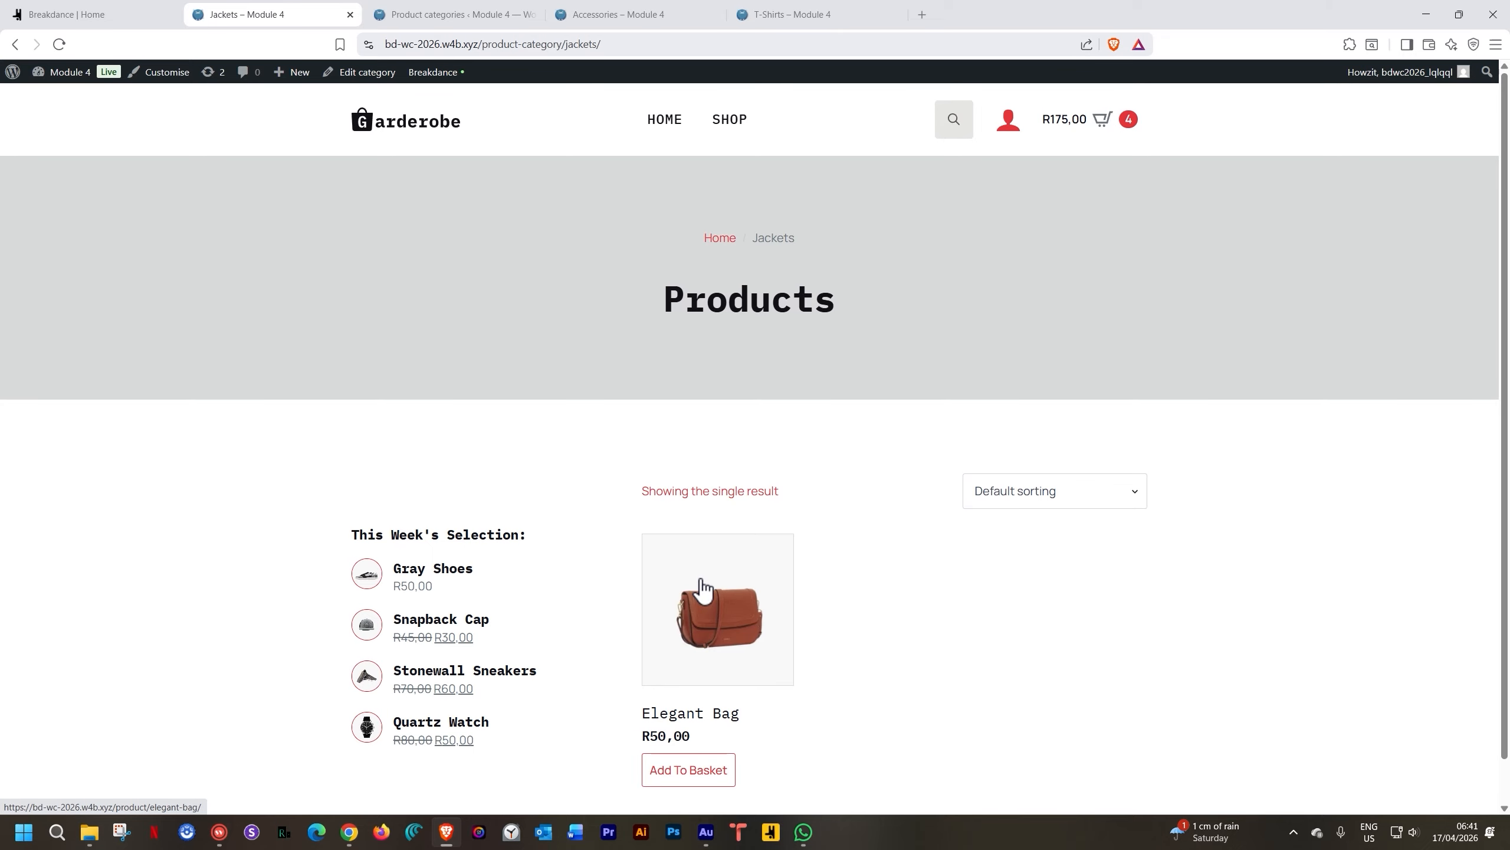
Confirm the Accessories card opens its category, then go back to the Breakdance editor
{"action": "left_click", "coordinate": [678, 134]}
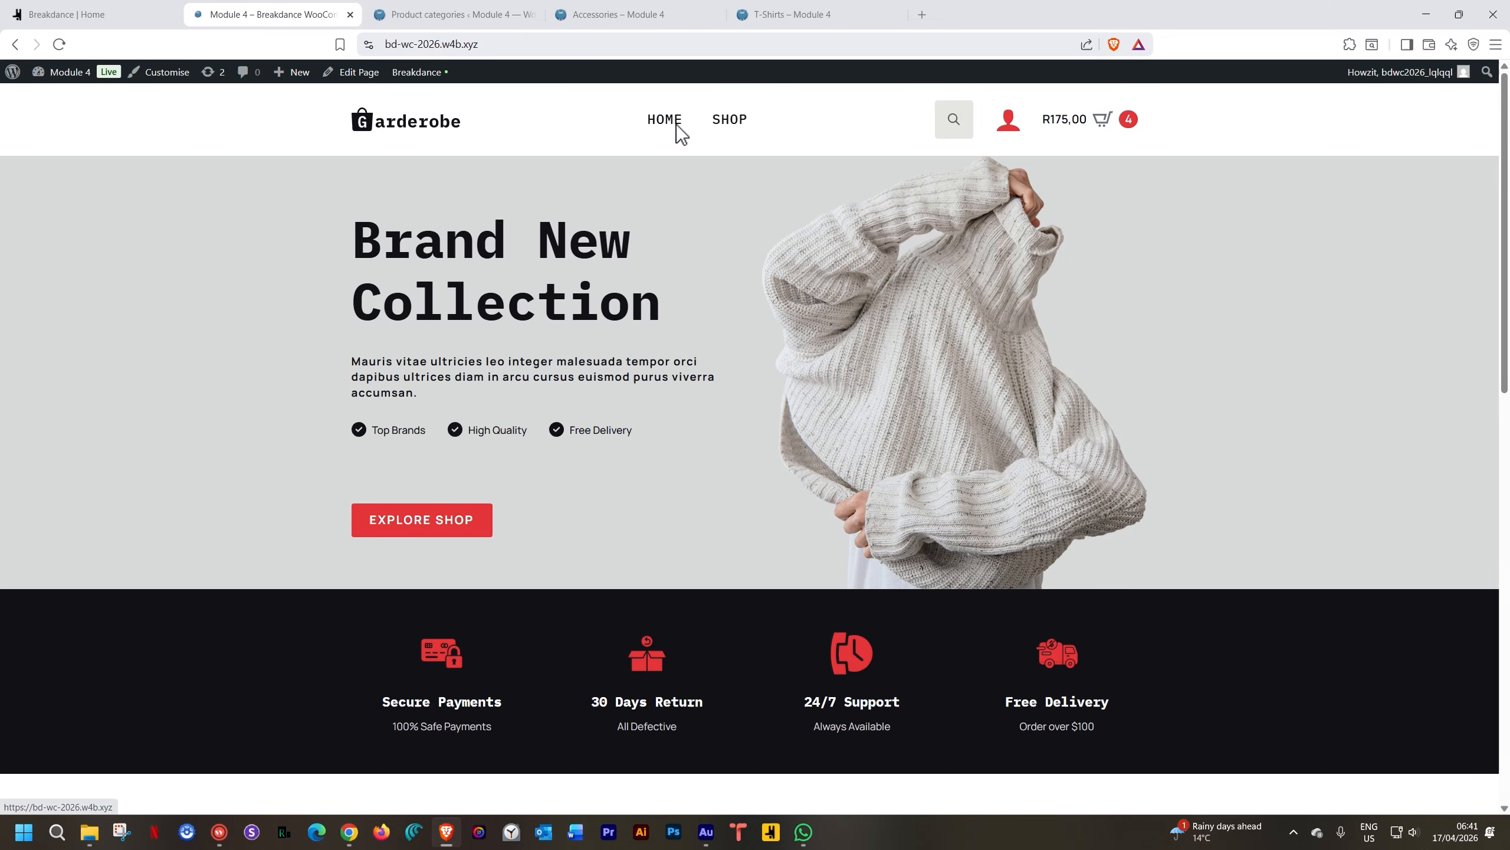
{"action": "scroll", "coordinate": [750, 460], "scroll_direction": "down", "scroll_amount": 10}
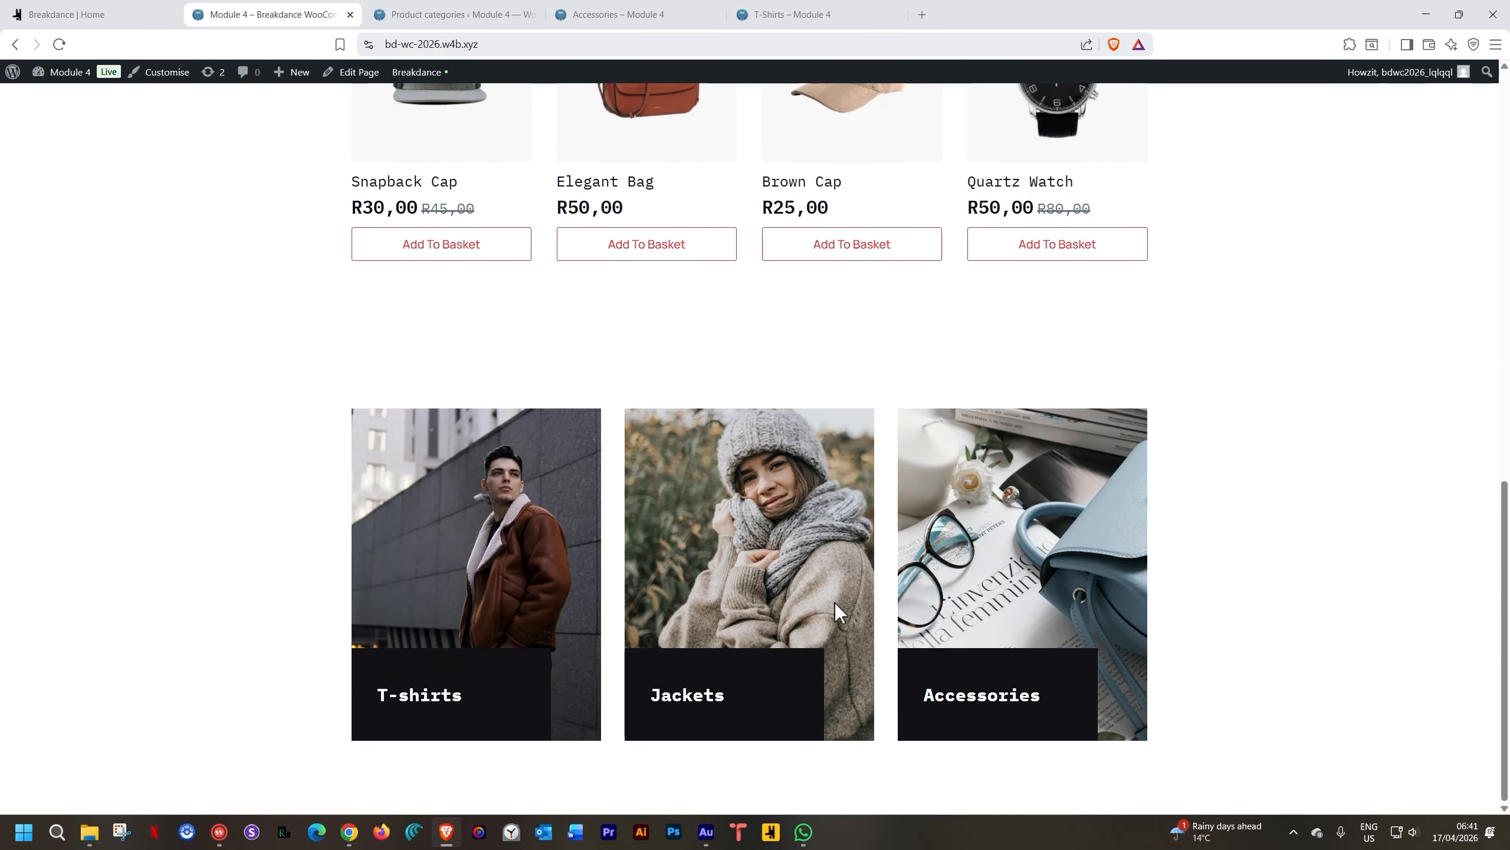
{"action": "left_click", "coordinate": [1031, 691]}
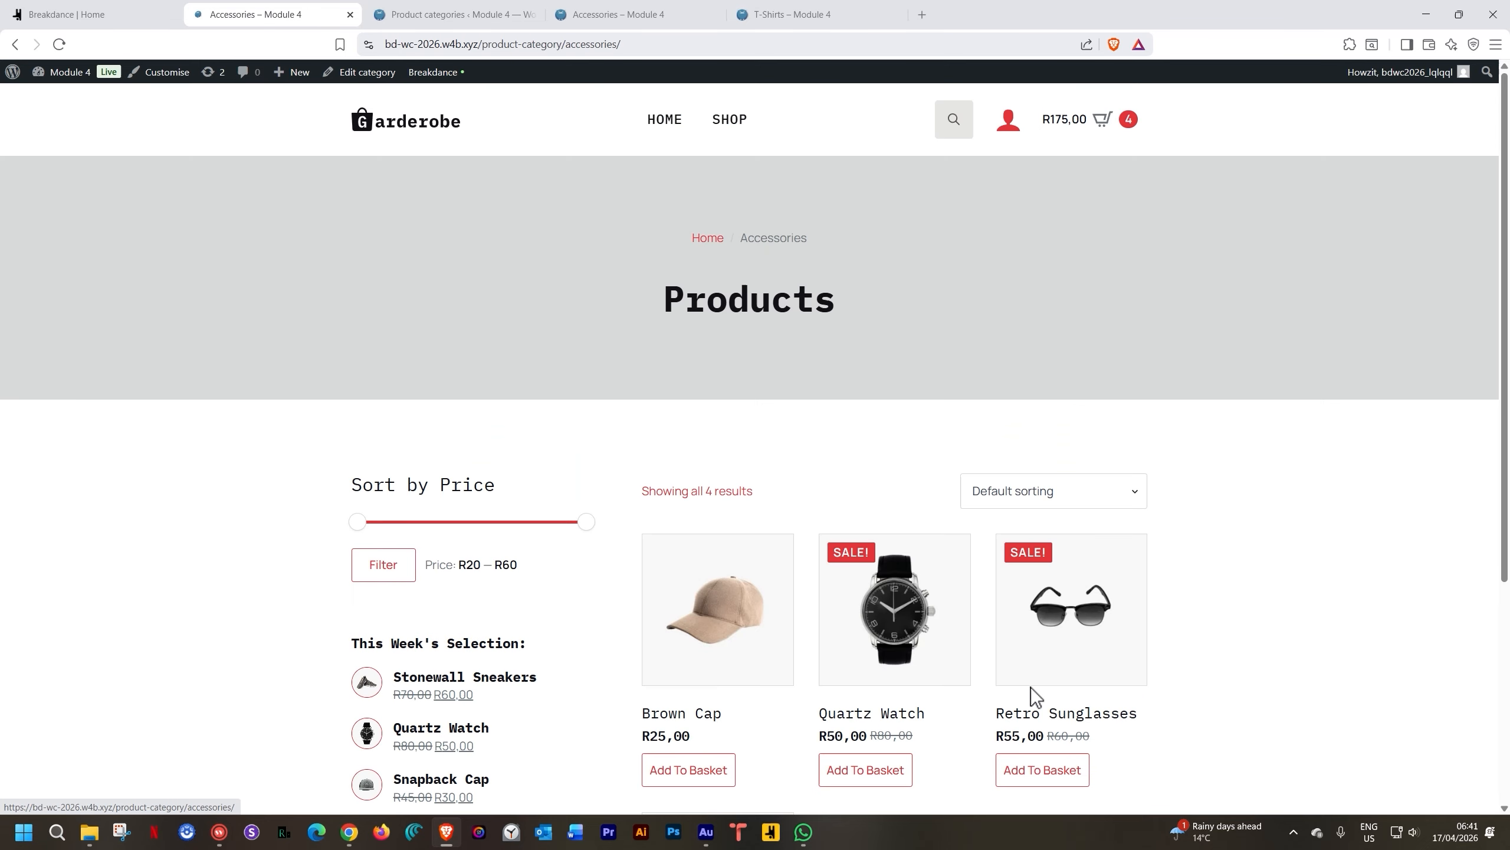
{"action": "scroll", "coordinate": [1131, 636], "scroll_direction": "down", "scroll_amount": 5}
{"action": "scroll", "coordinate": [1132, 632], "scroll_direction": "up", "scroll_amount": 5}
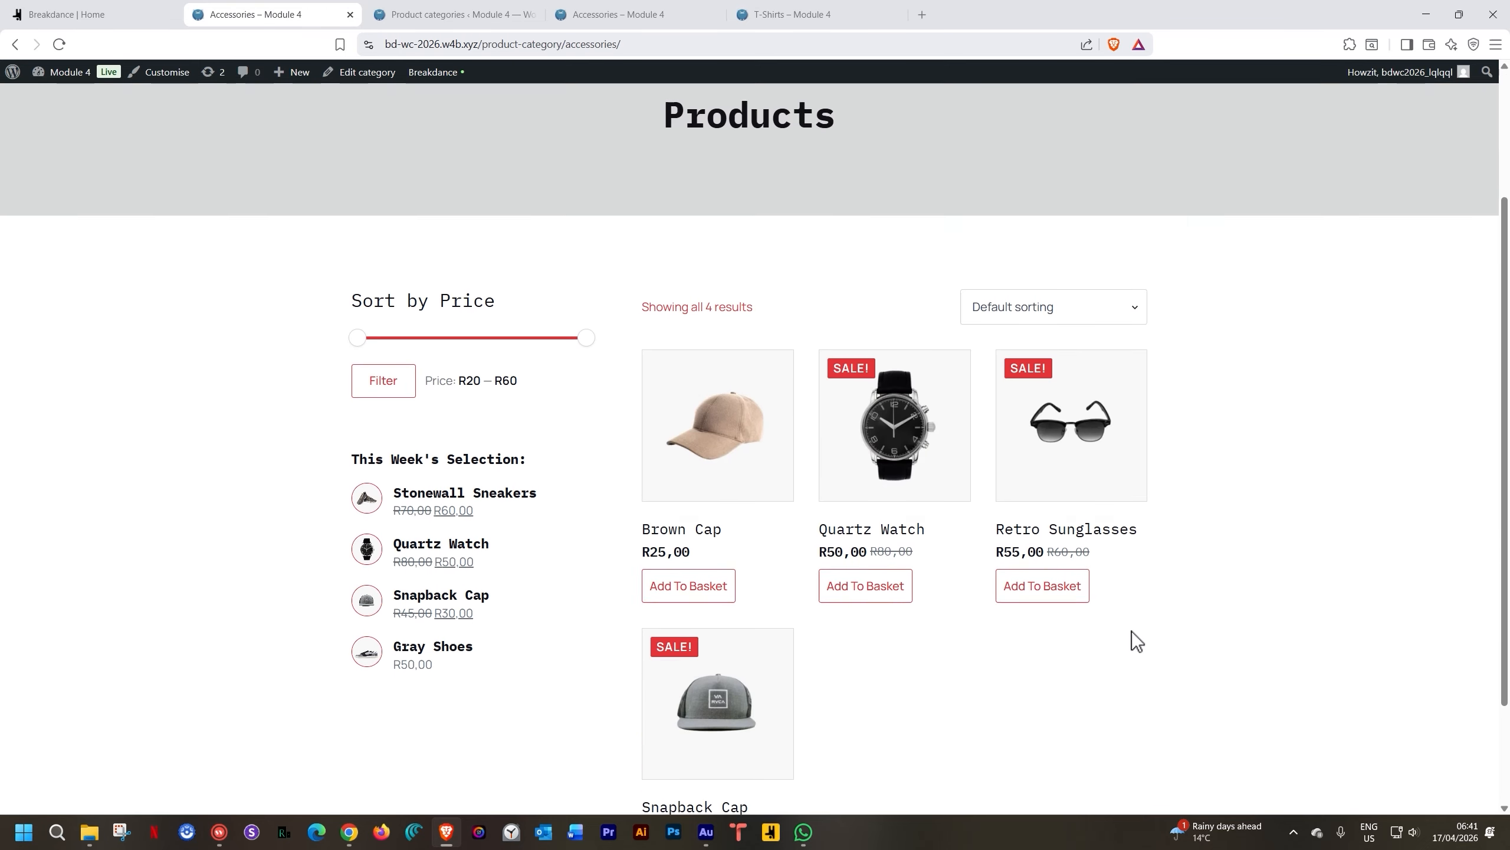
{"action": "left_click", "coordinate": [89, 21]}
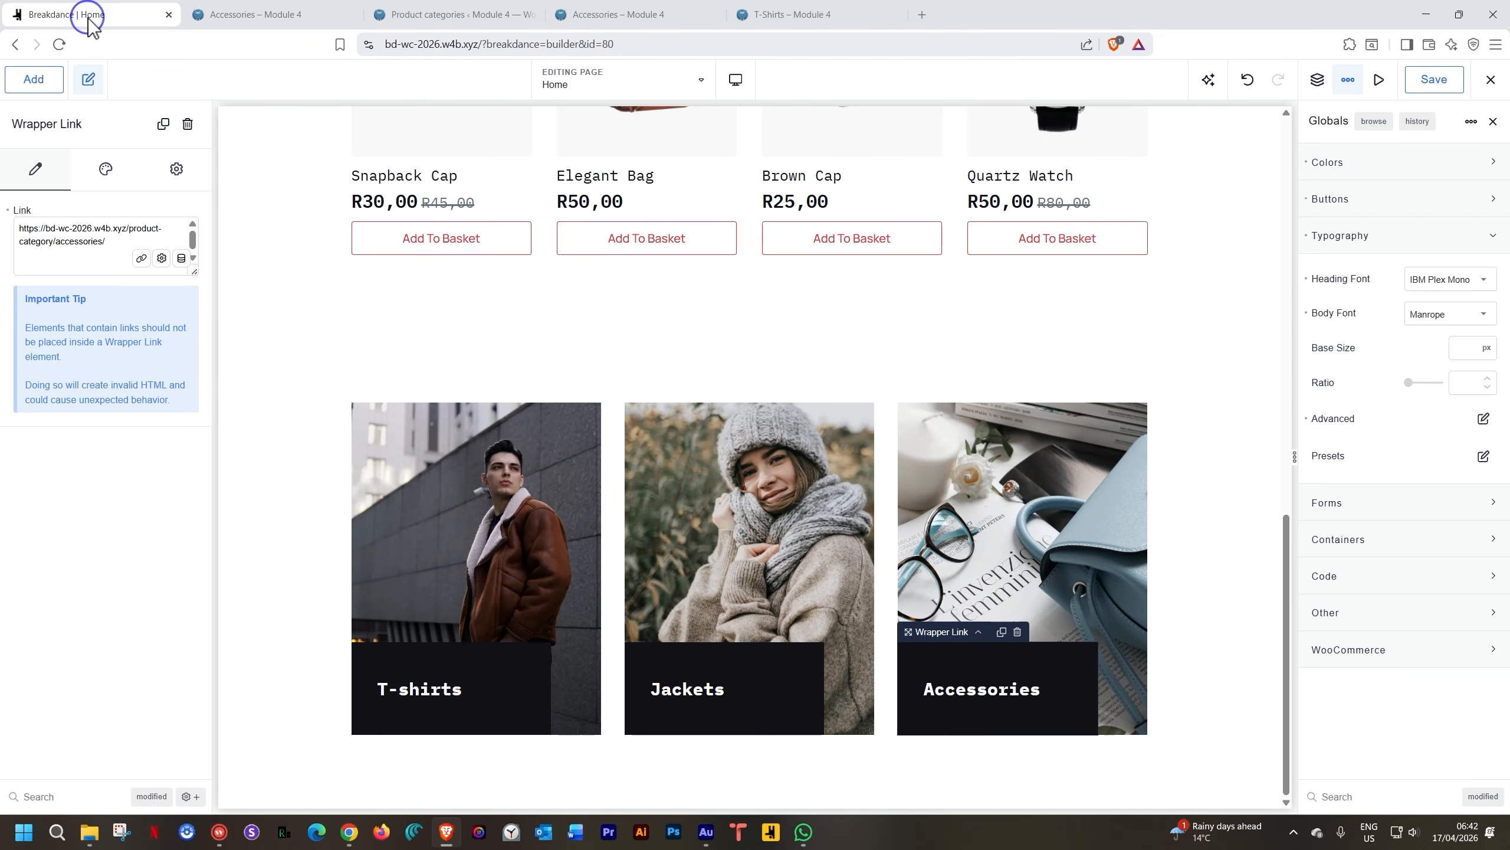
Set the category cards section's background colour to Onyx
{"action": "left_click", "coordinate": [266, 406]}
{"action": "left_click", "coordinate": [89, 286]}
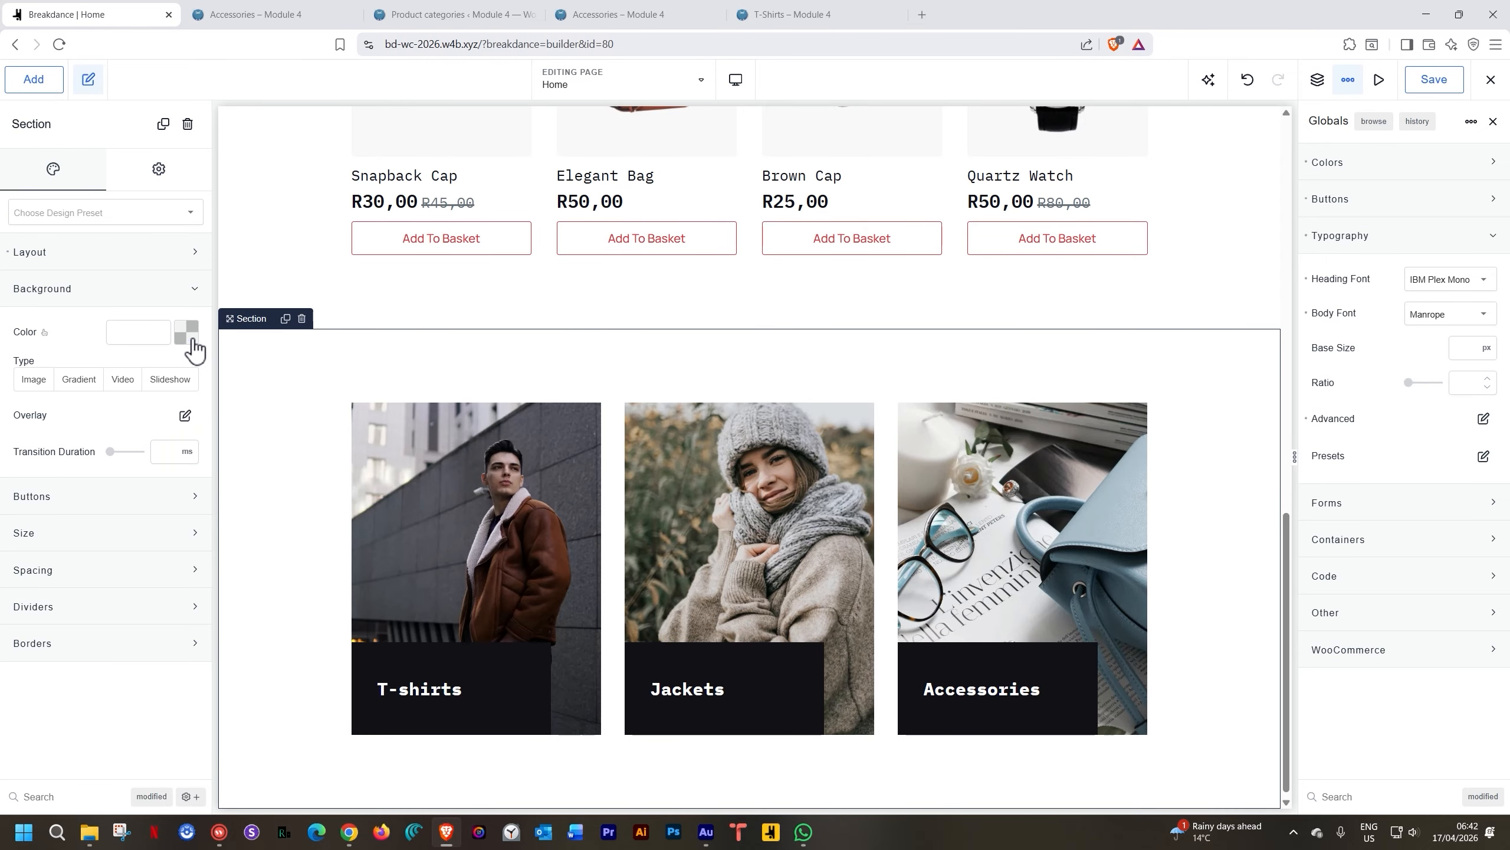
{"action": "left_click", "coordinate": [186, 332]}
{"action": "left_click", "coordinate": [105, 571]}
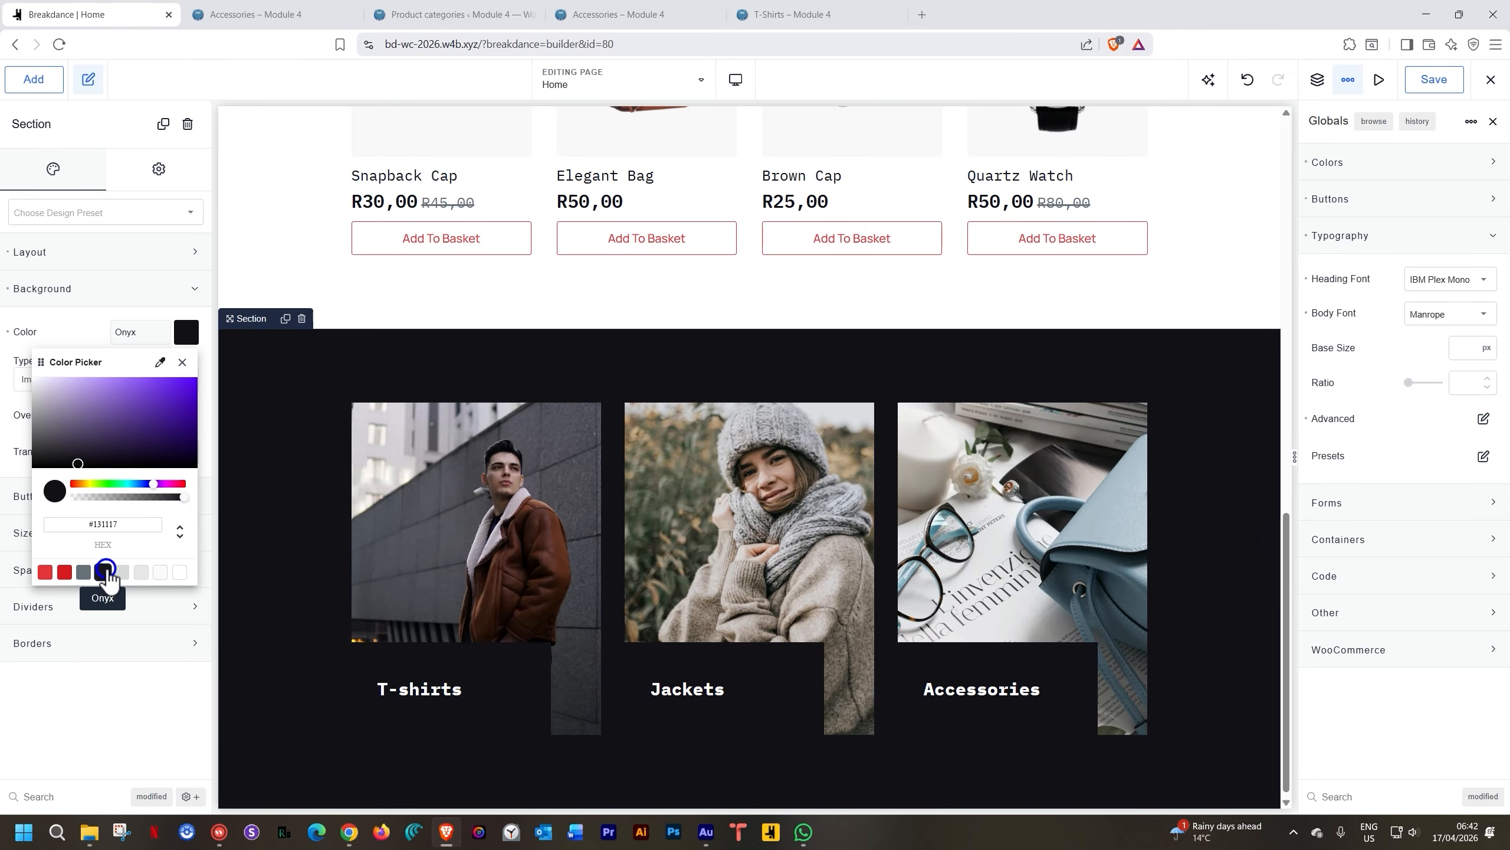
{"action": "left_click", "coordinate": [1199, 373]}
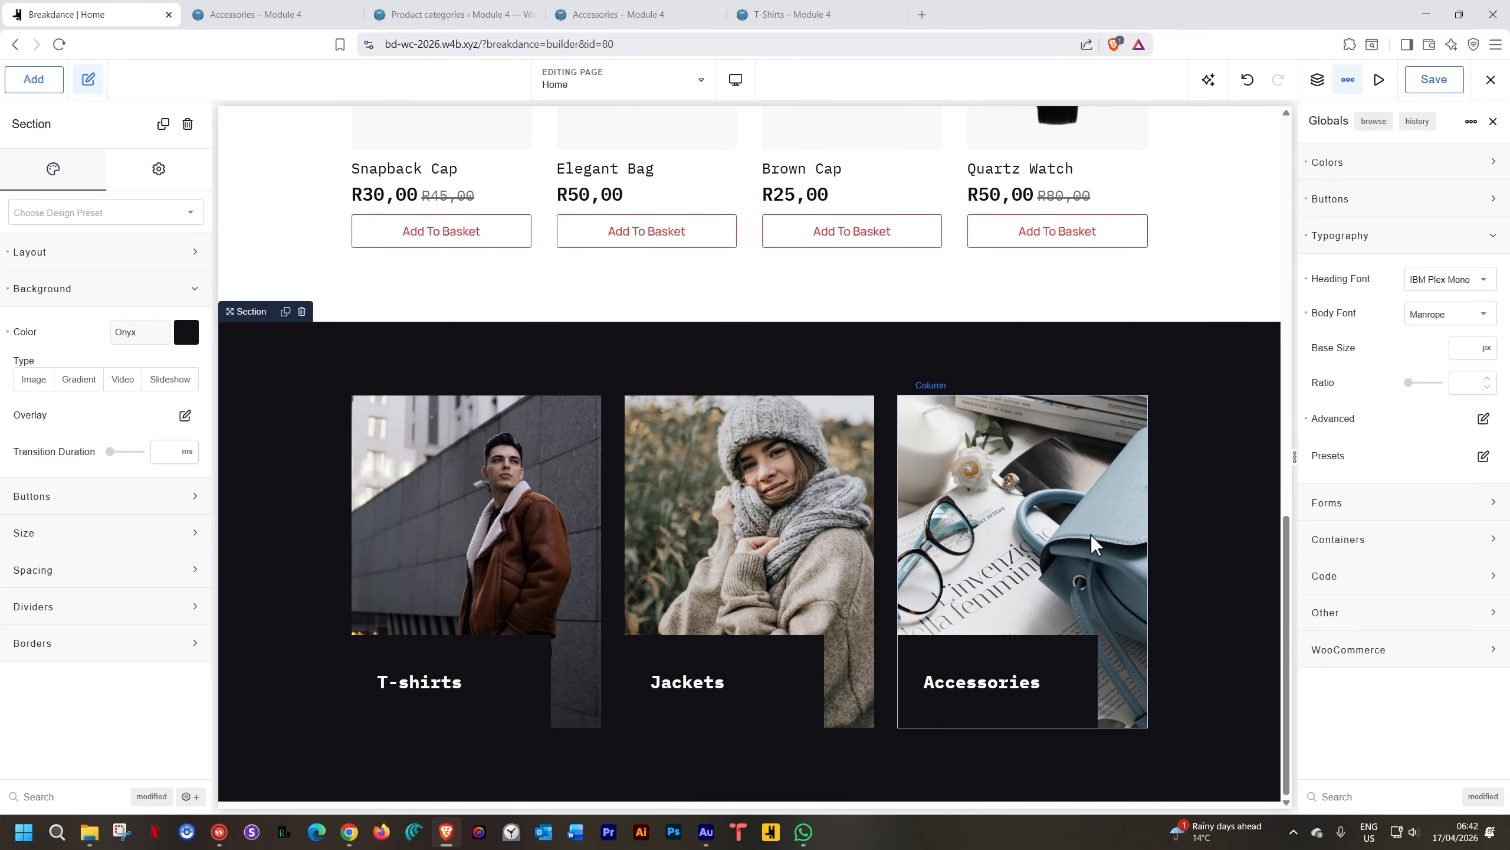
Save the Home page changes
{"action": "scroll", "coordinate": [1090, 535], "scroll_direction": "up", "scroll_amount": 12}
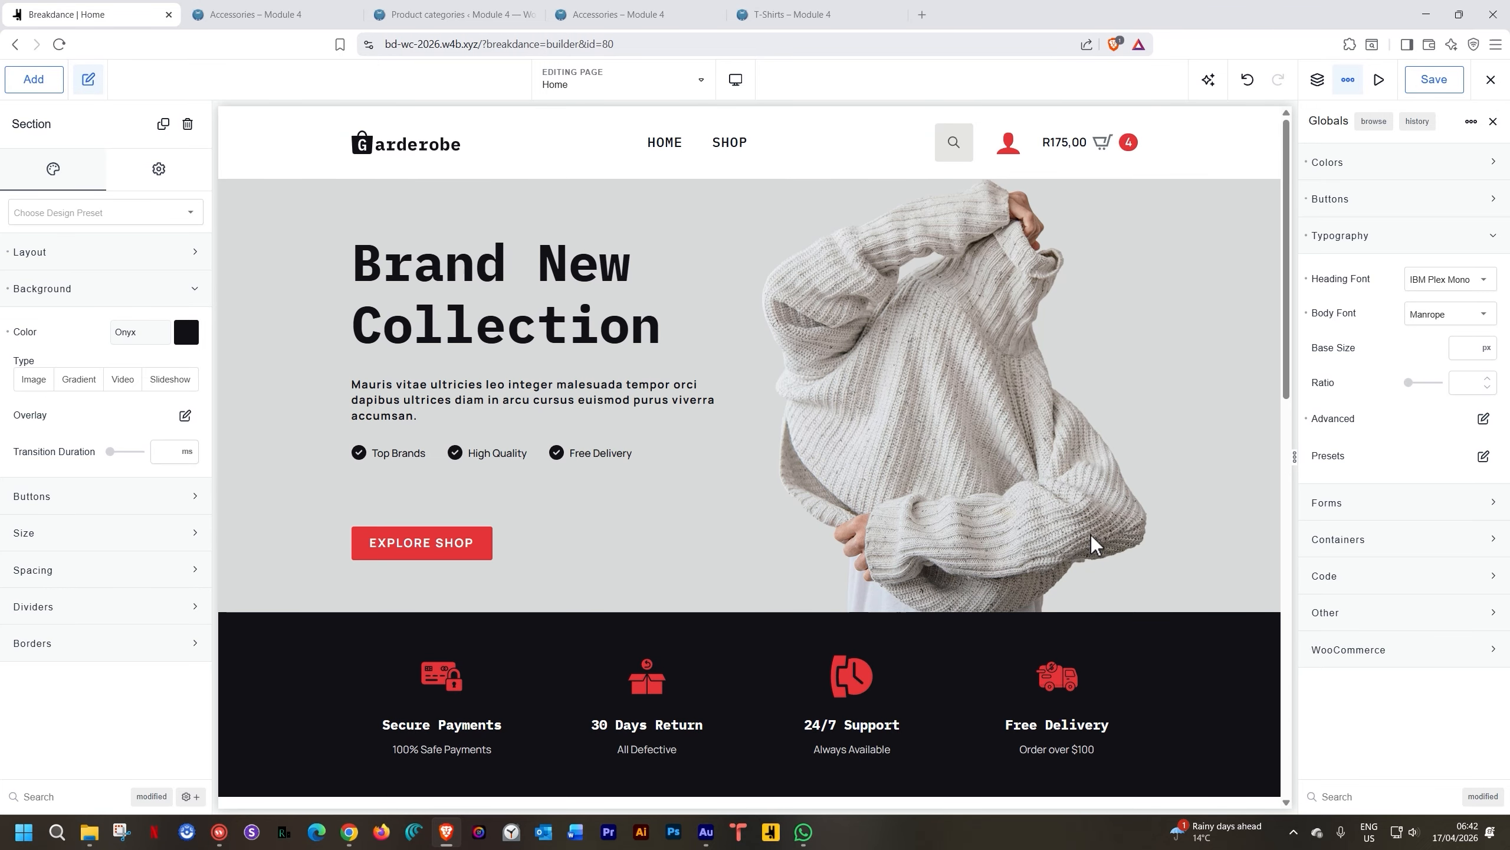
{"action": "scroll", "coordinate": [1091, 535], "scroll_direction": "down", "scroll_amount": 12}
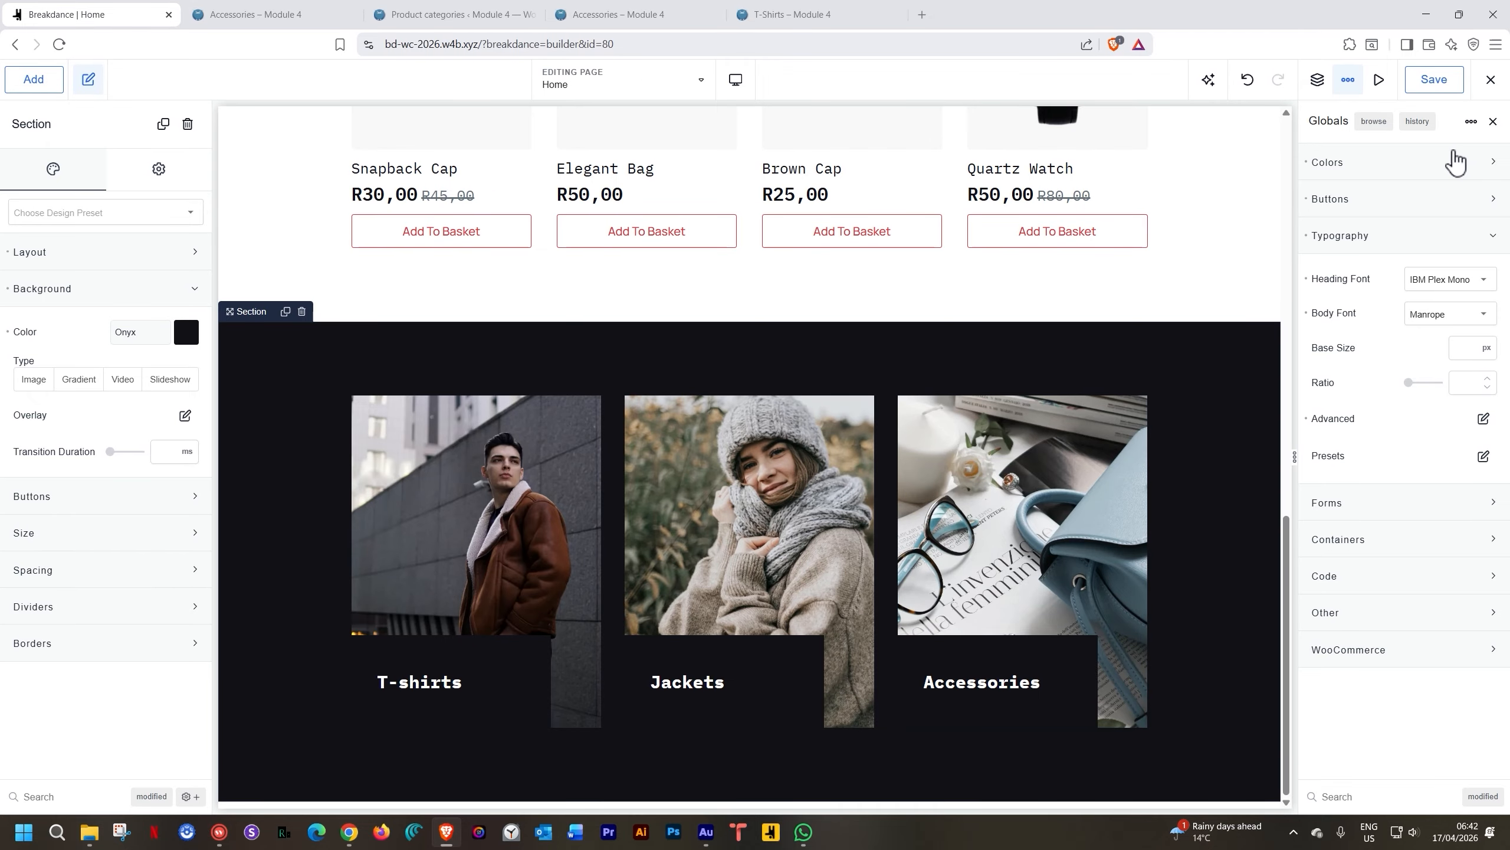
{"action": "left_click", "coordinate": [1449, 89]}
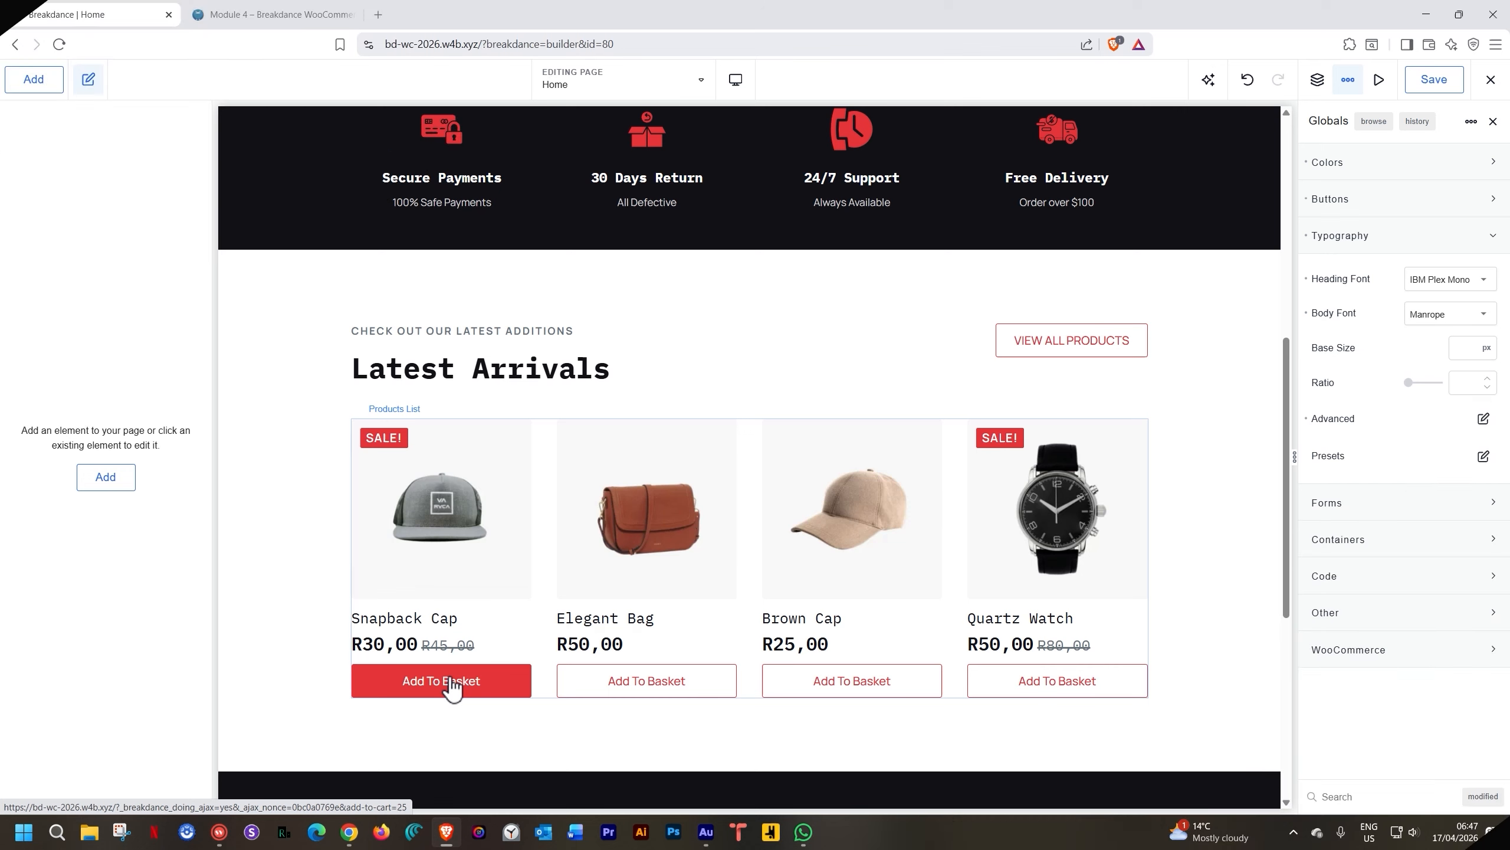
{"action": "scroll", "coordinate": [496, 497], "scroll_direction": "down", "scroll_amount": 6}
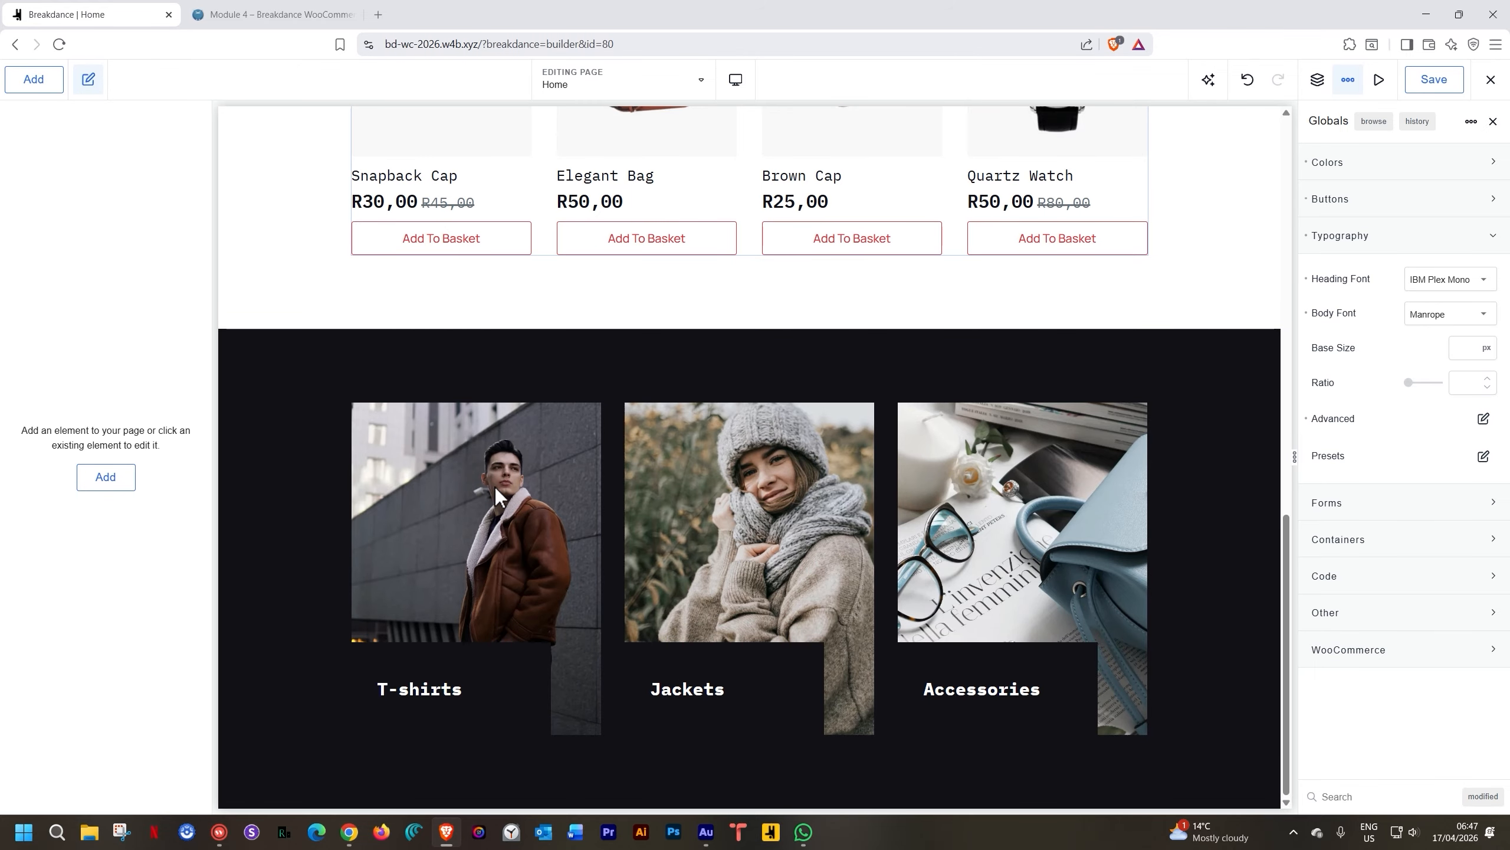
{"action": "scroll", "coordinate": [487, 564], "scroll_direction": "up", "scroll_amount": 5}
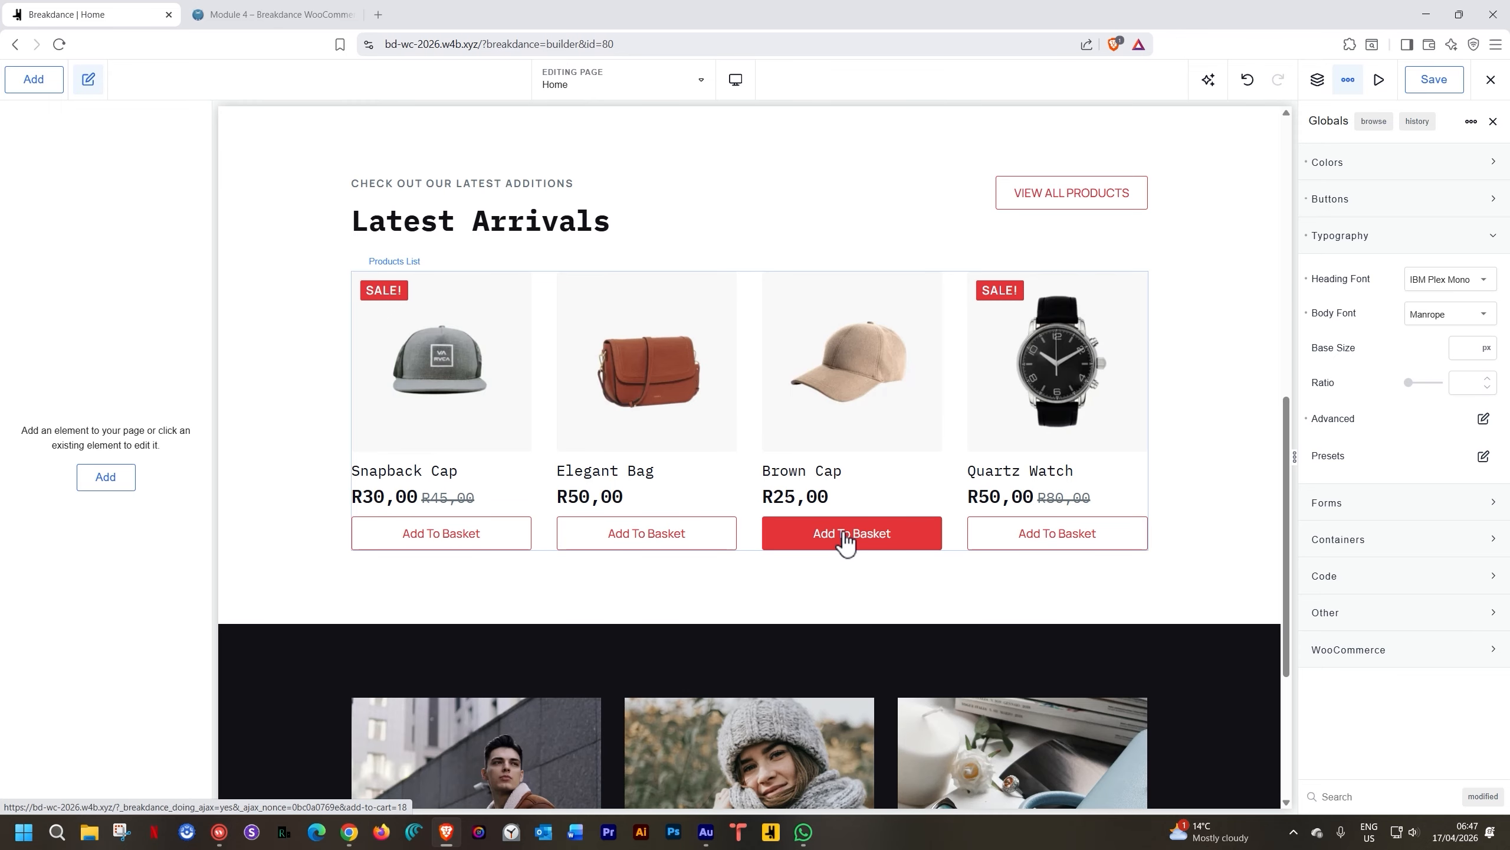
{"action": "scroll", "coordinate": [845, 539], "scroll_direction": "up", "scroll_amount": 2}
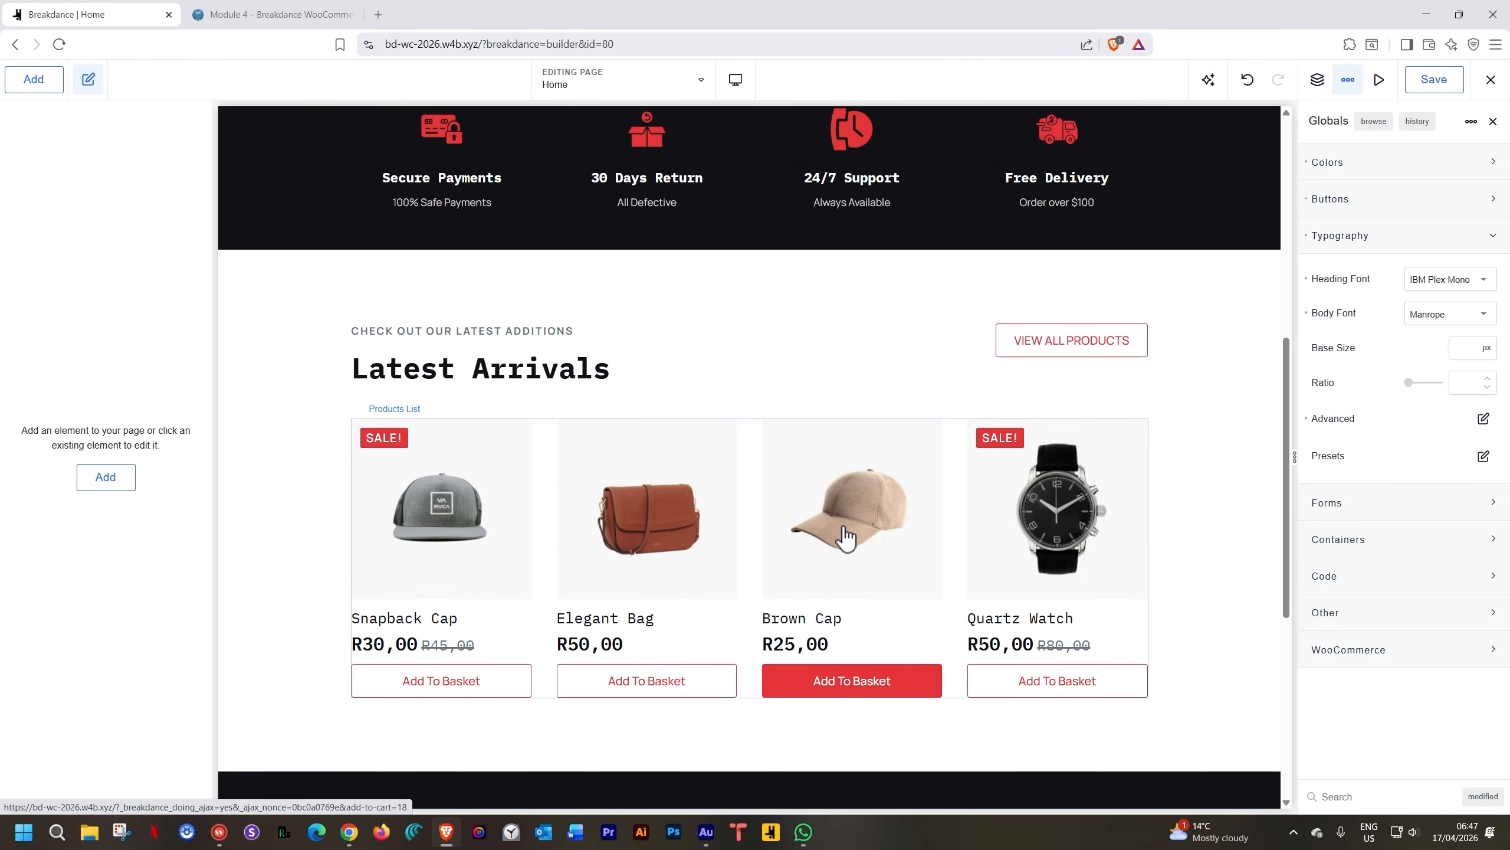
{"action": "scroll", "coordinate": [845, 539], "scroll_direction": "down", "scroll_amount": 1}
{"action": "scroll", "coordinate": [843, 527], "scroll_direction": "down", "scroll_amount": 5}
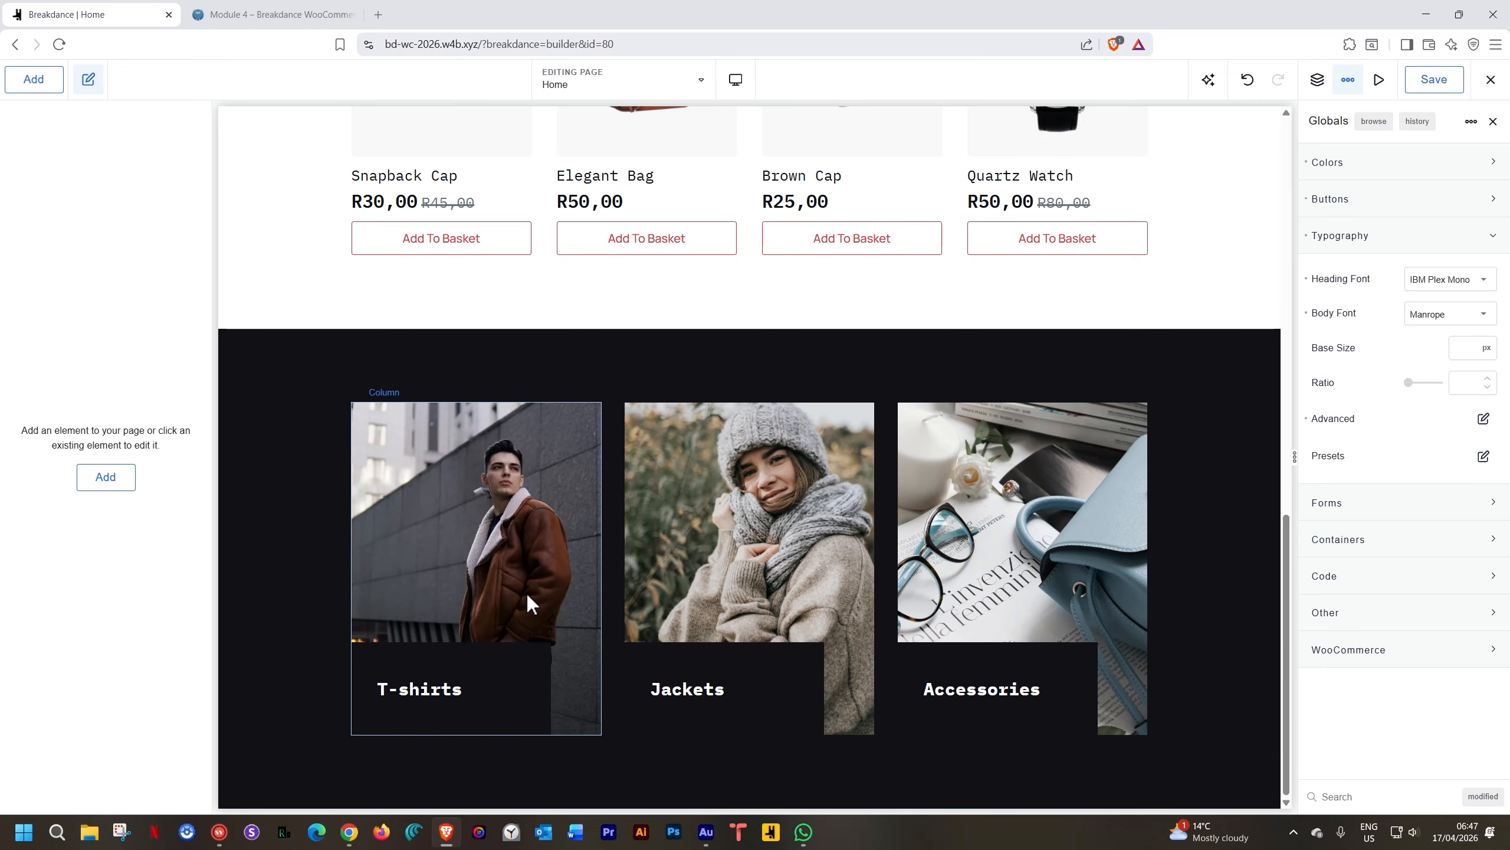
{"action": "scroll", "coordinate": [525, 594], "scroll_direction": "up", "scroll_amount": 5}
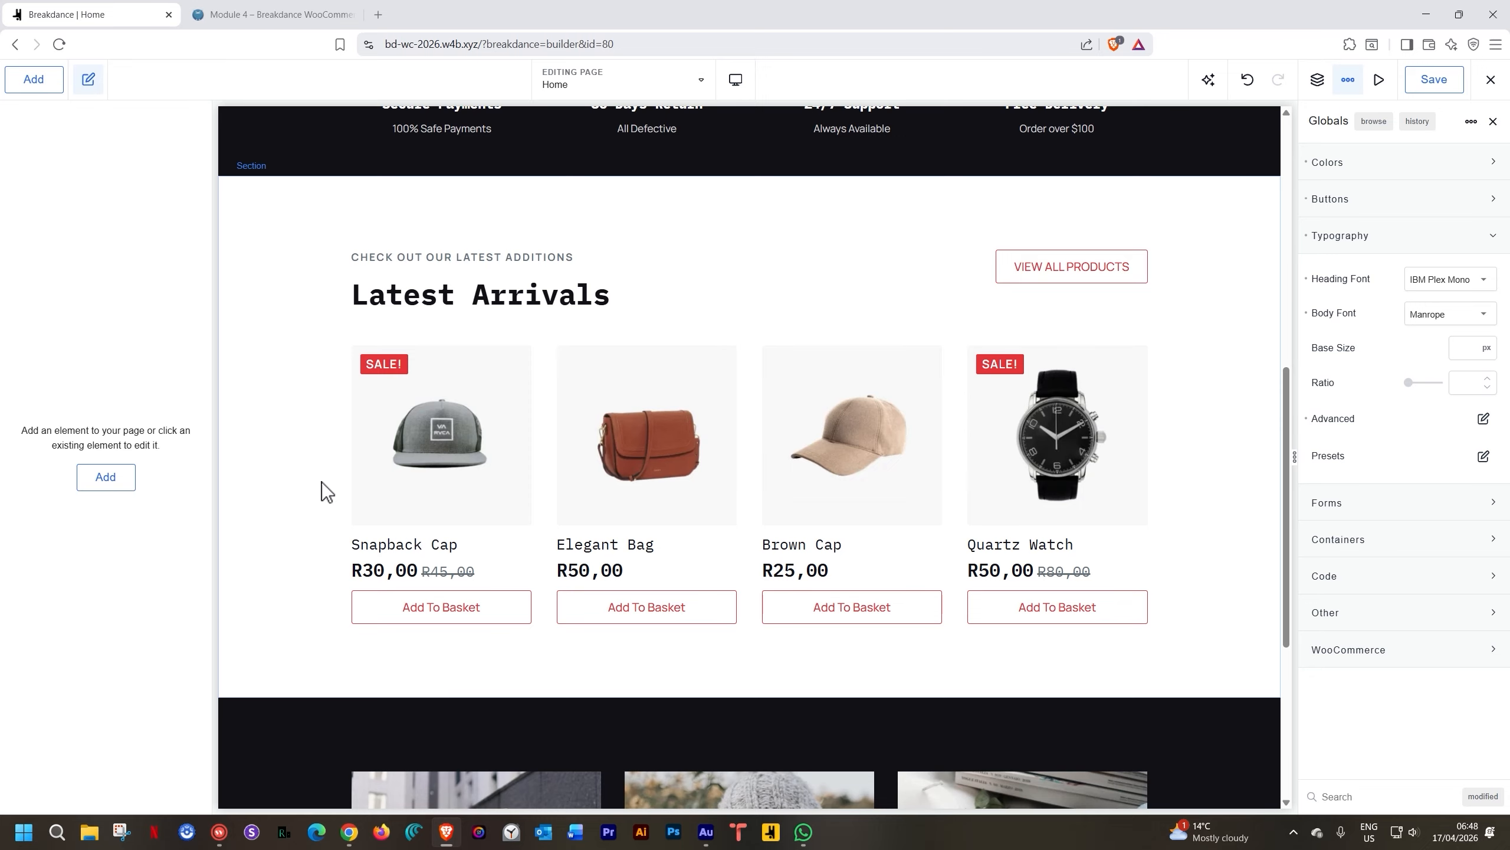
{"action": "scroll", "coordinate": [321, 482], "scroll_direction": "down", "scroll_amount": 5}
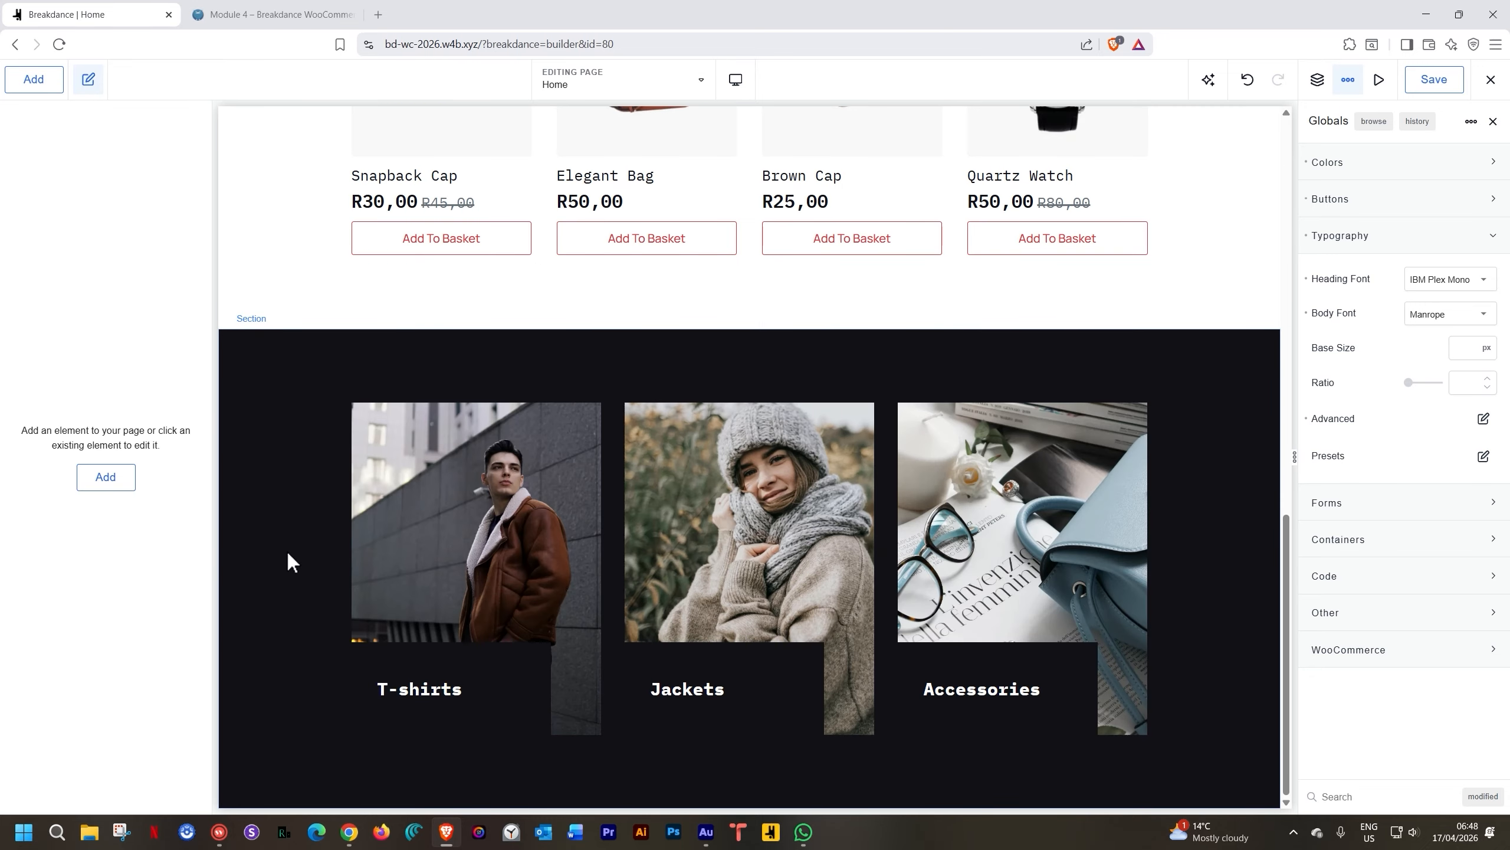
{"action": "scroll", "coordinate": [309, 490], "scroll_direction": "up", "scroll_amount": 4}
{"action": "scroll", "coordinate": [309, 494], "scroll_direction": "down", "scroll_amount": 4}
{"action": "scroll", "coordinate": [345, 470], "scroll_direction": "up", "scroll_amount": 5}
{"action": "scroll", "coordinate": [327, 345], "scroll_direction": "down", "scroll_amount": 4}
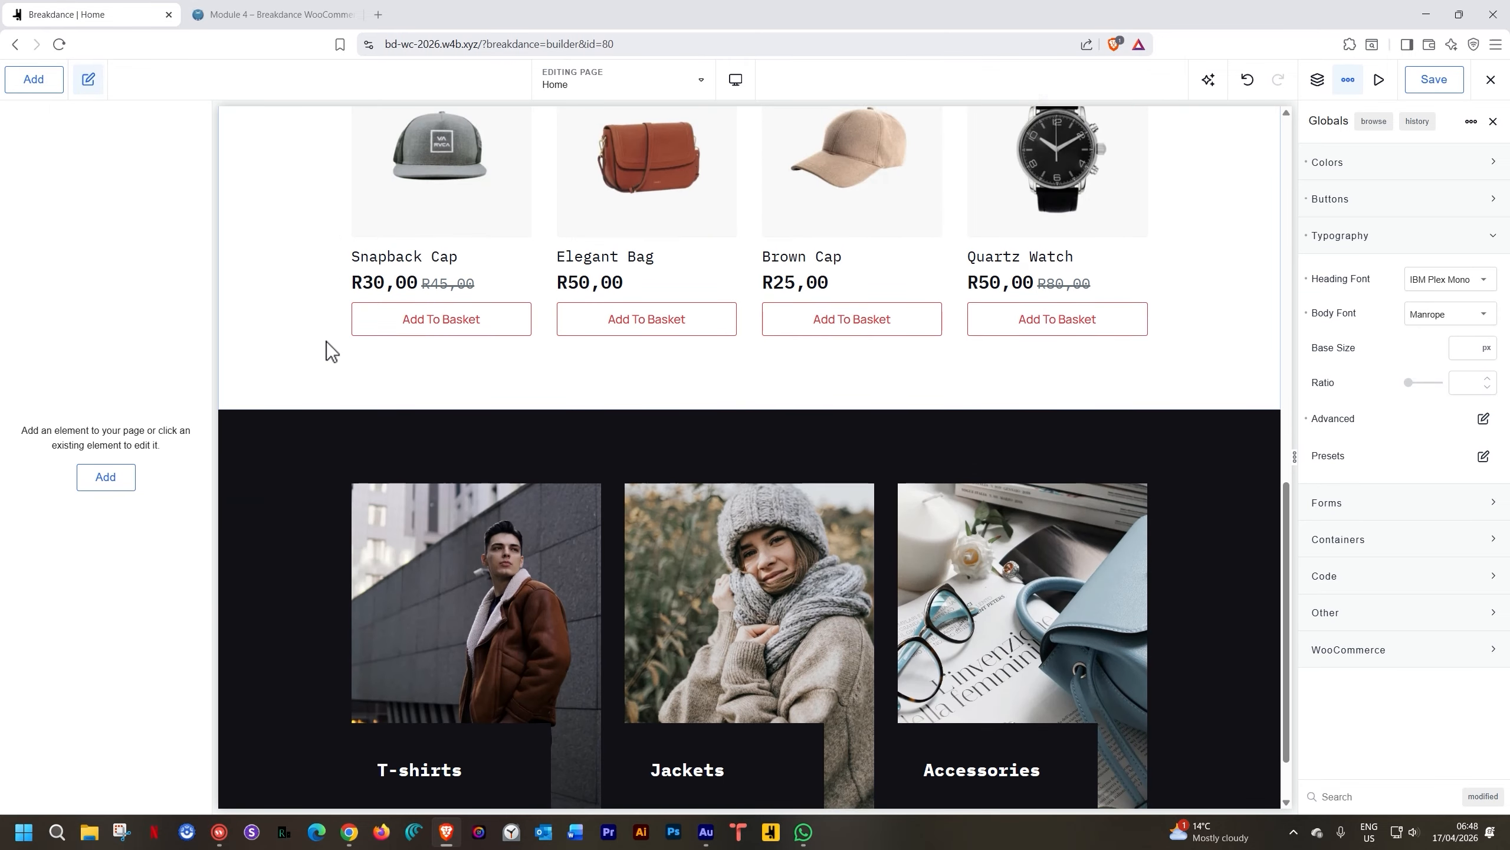
{"action": "scroll", "coordinate": [327, 344], "scroll_direction": "down", "scroll_amount": 1}
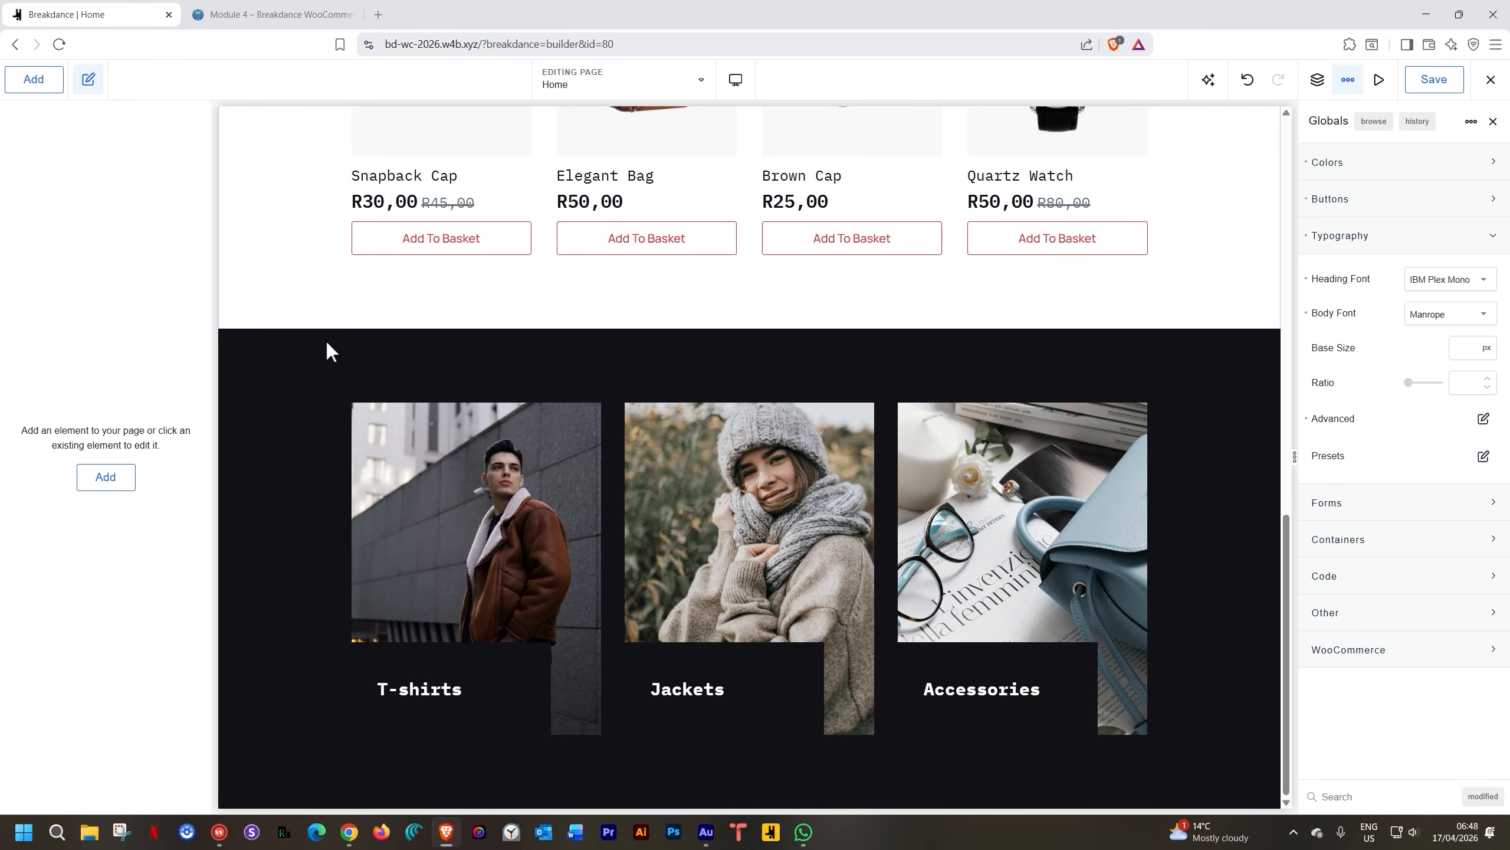
Insert the Latest Arrivals section from the design Library below the dark category section
{"action": "left_click", "coordinate": [297, 474]}
{"action": "left_click", "coordinate": [36, 81]}
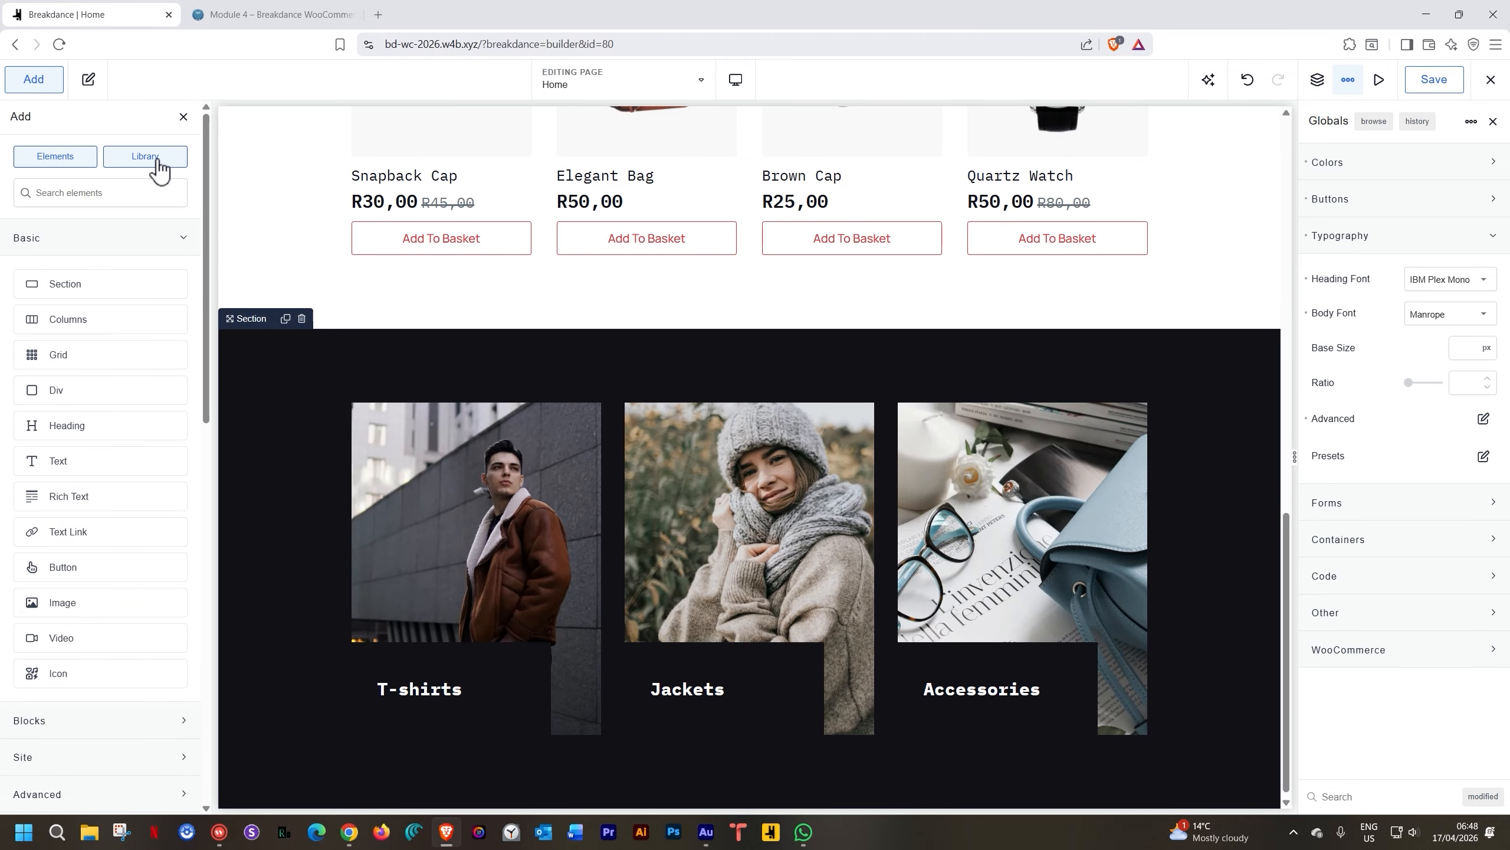
{"action": "left_click", "coordinate": [157, 158]}
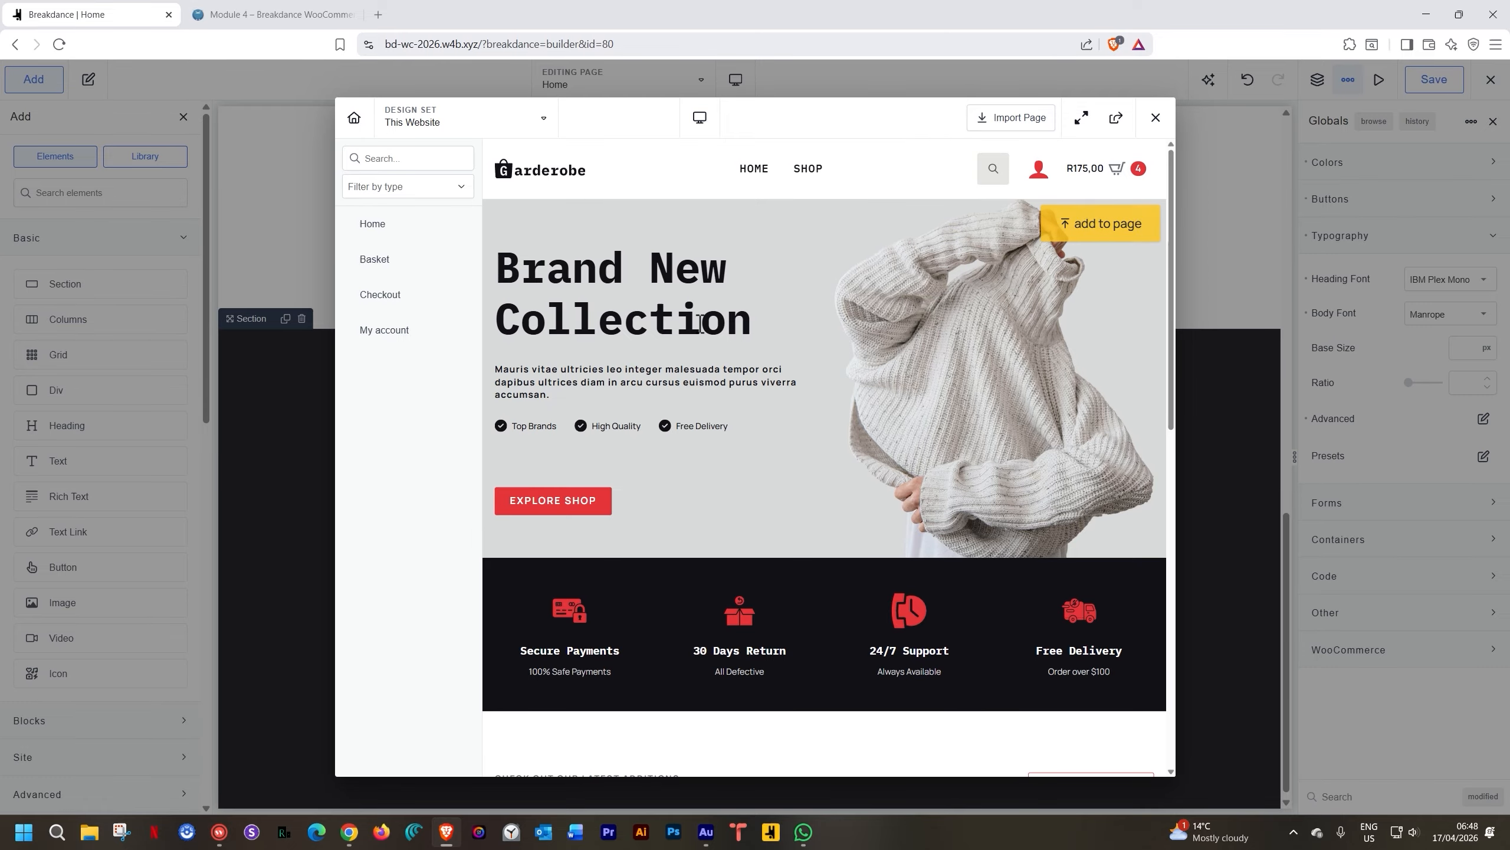
{"action": "scroll", "coordinate": [1100, 226], "scroll_direction": "down", "scroll_amount": 8}
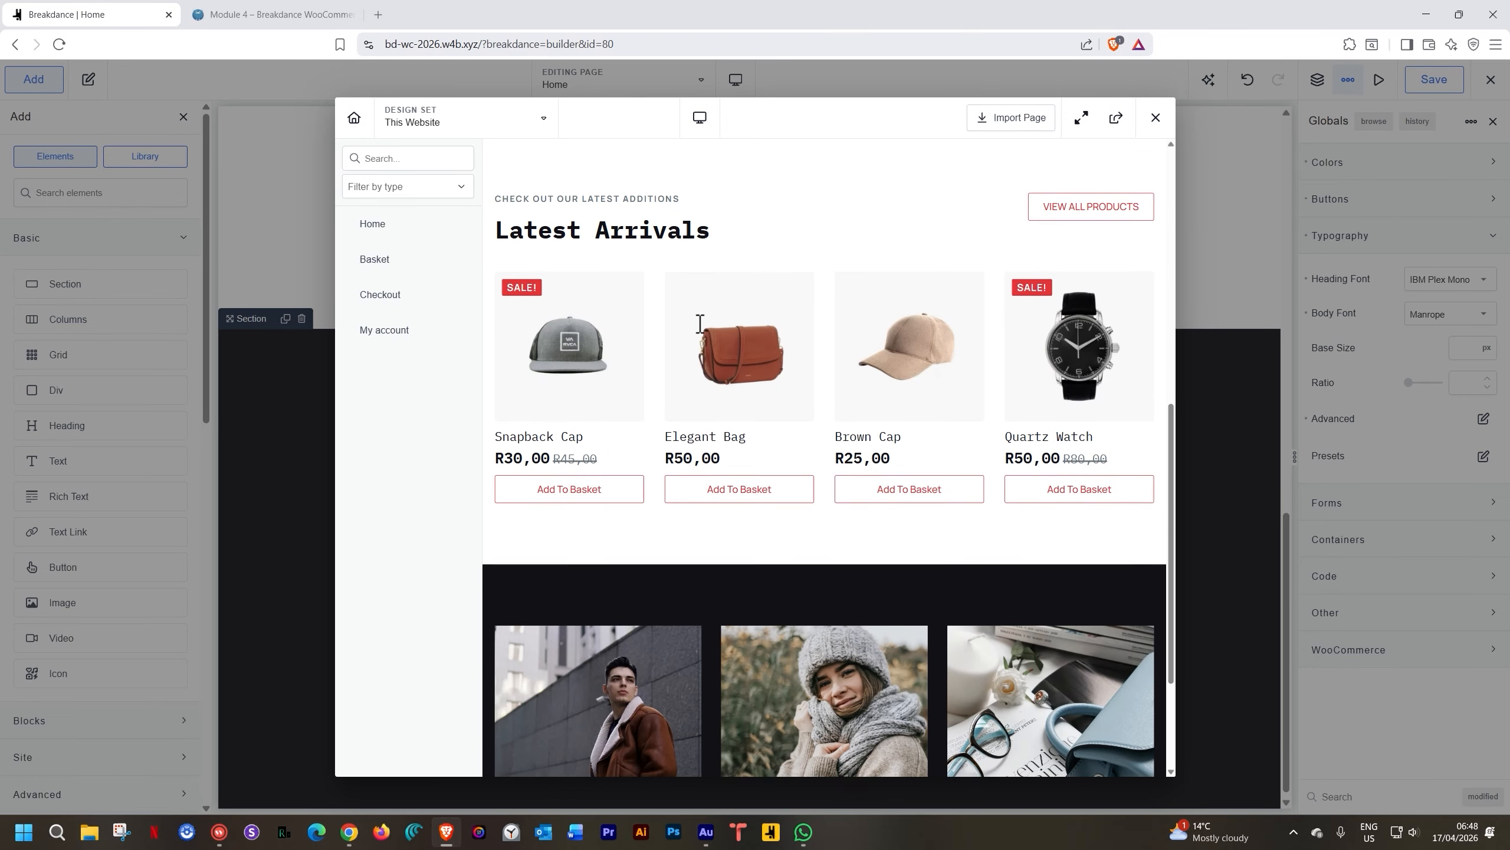
{"action": "scroll", "coordinate": [735, 317], "scroll_direction": "up", "scroll_amount": 2}
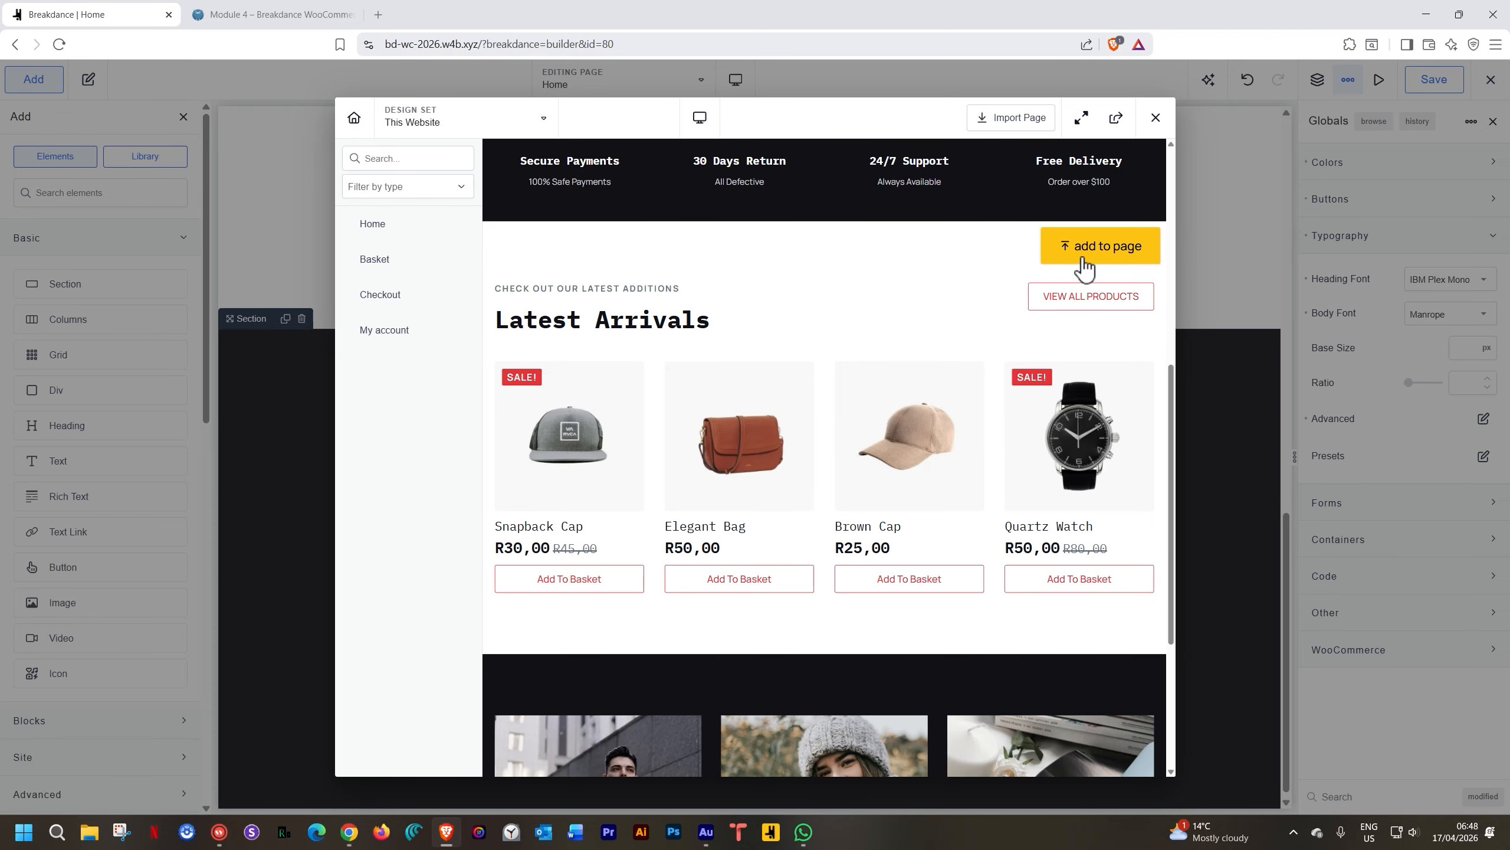
{"action": "left_click", "coordinate": [1083, 262]}
{"action": "scroll", "coordinate": [1082, 258], "scroll_direction": "down", "scroll_amount": 5}
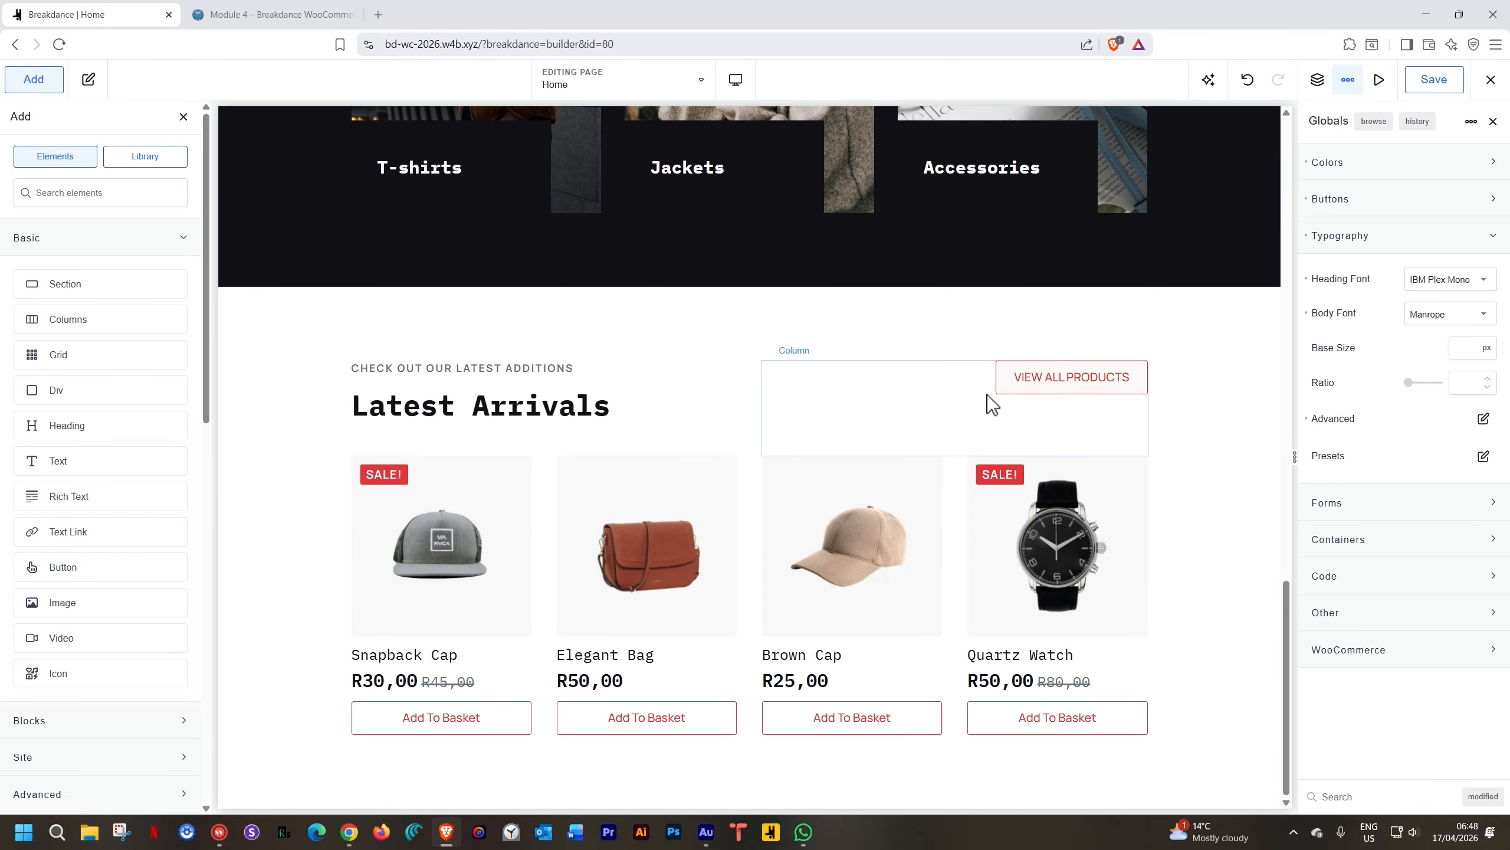
Remove the View All Products column and stack the header column vertically, centred
{"action": "left_click", "coordinate": [933, 392]}
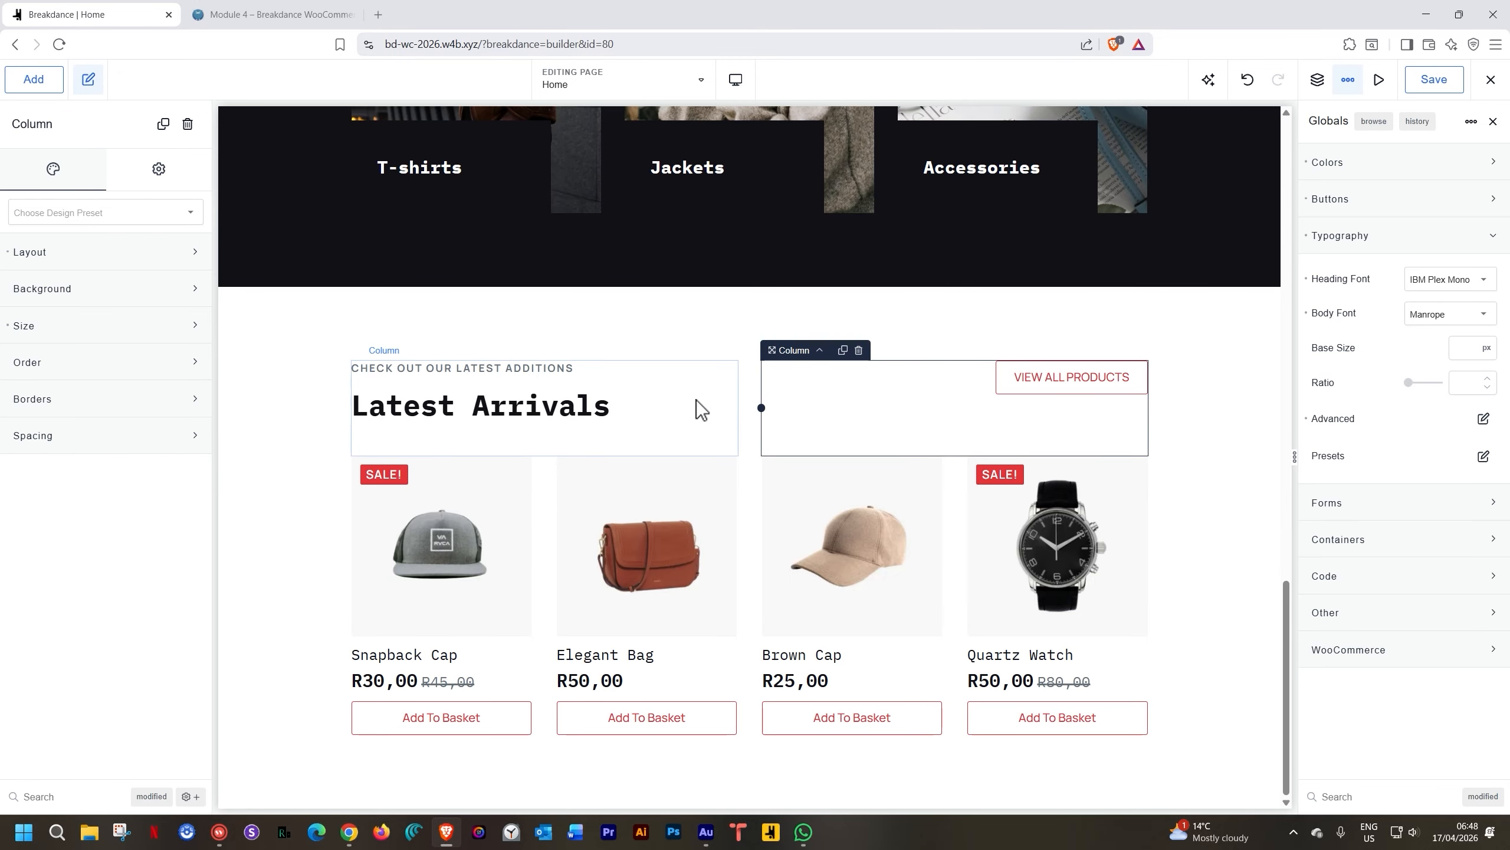
{"action": "left_click", "coordinate": [859, 351]}
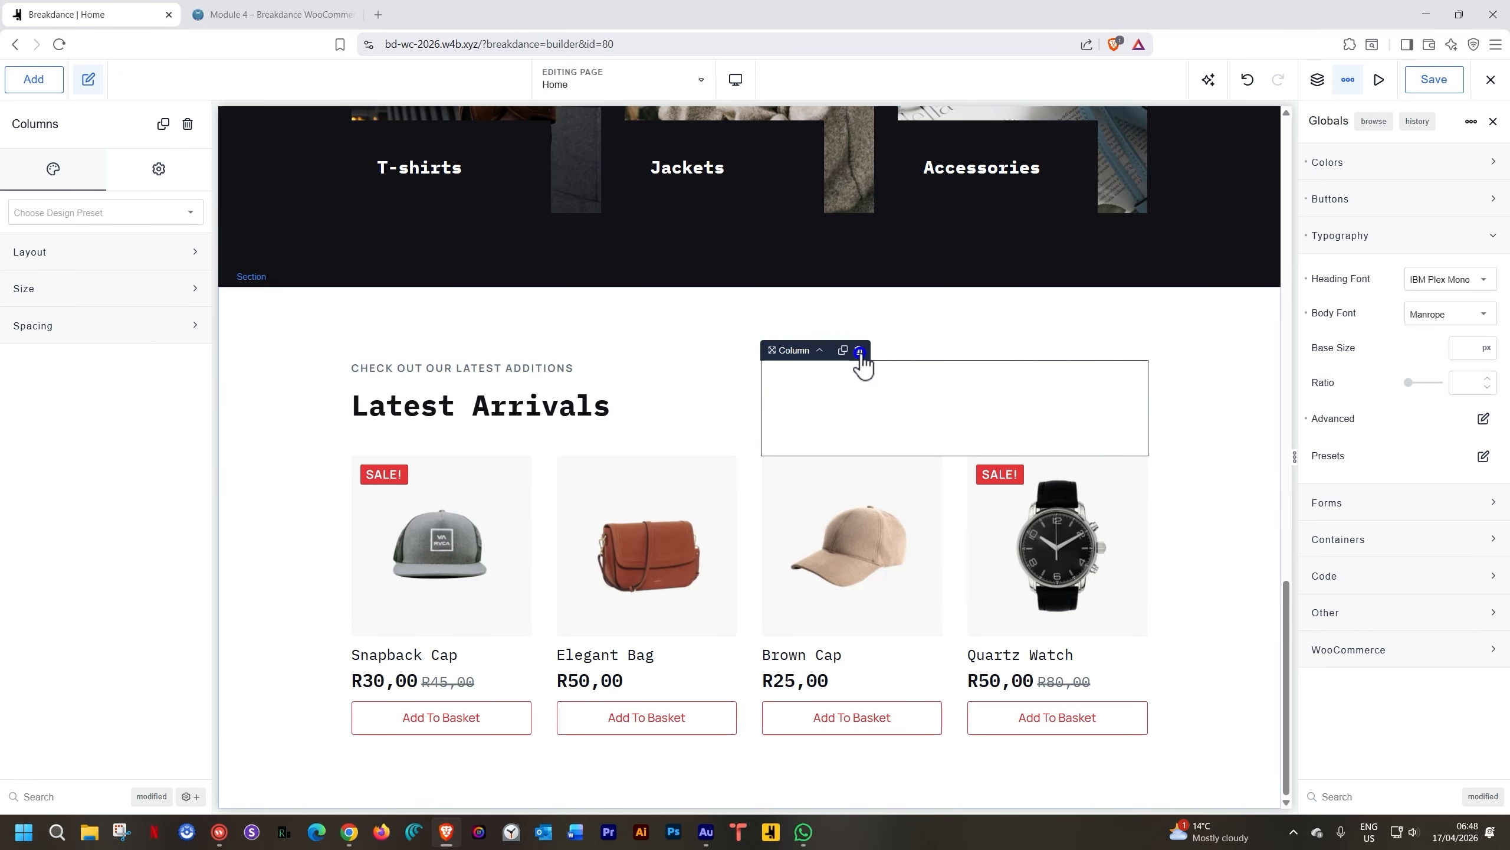
{"action": "left_click", "coordinate": [660, 384]}
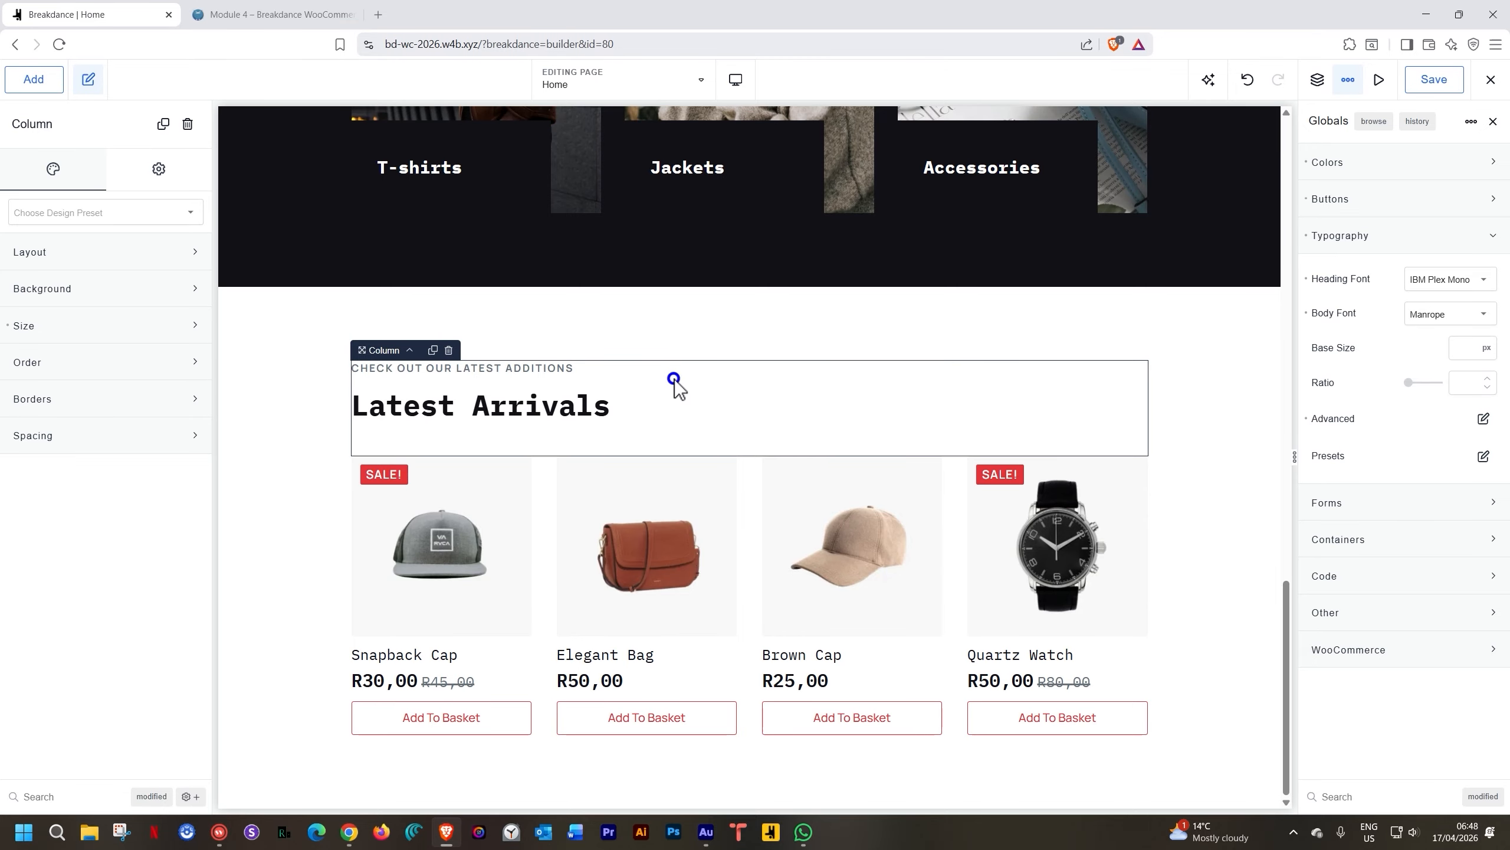
{"action": "left_click", "coordinate": [79, 256]}
{"action": "left_click", "coordinate": [117, 297]}
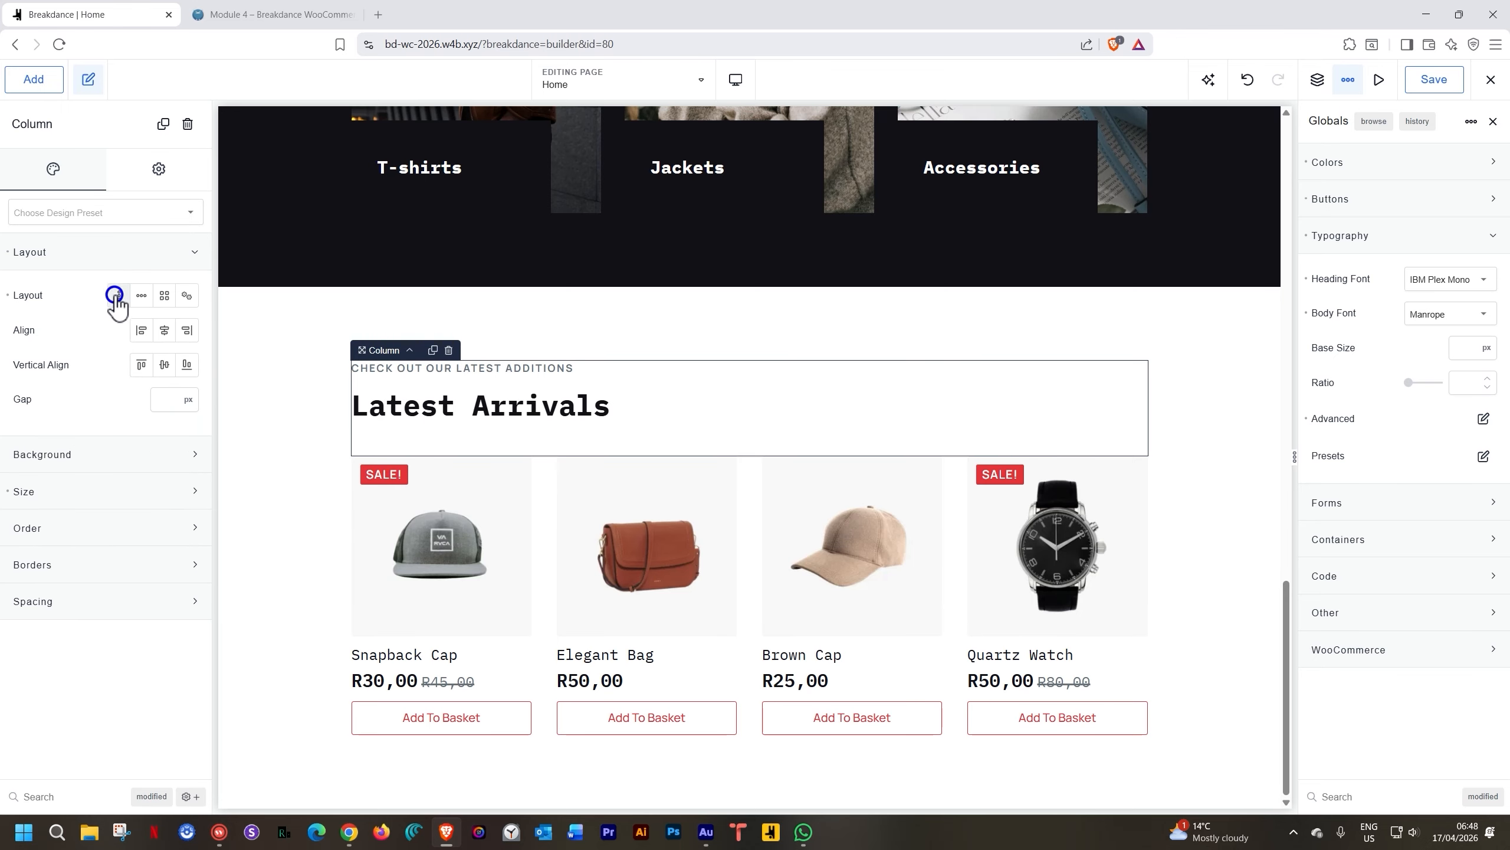
{"action": "left_click", "coordinate": [164, 329]}
Retitle the header 'On Sale' with the tagline 'SELLING LIKE HOT CAKES'
{"action": "double_click", "coordinate": [727, 370]}
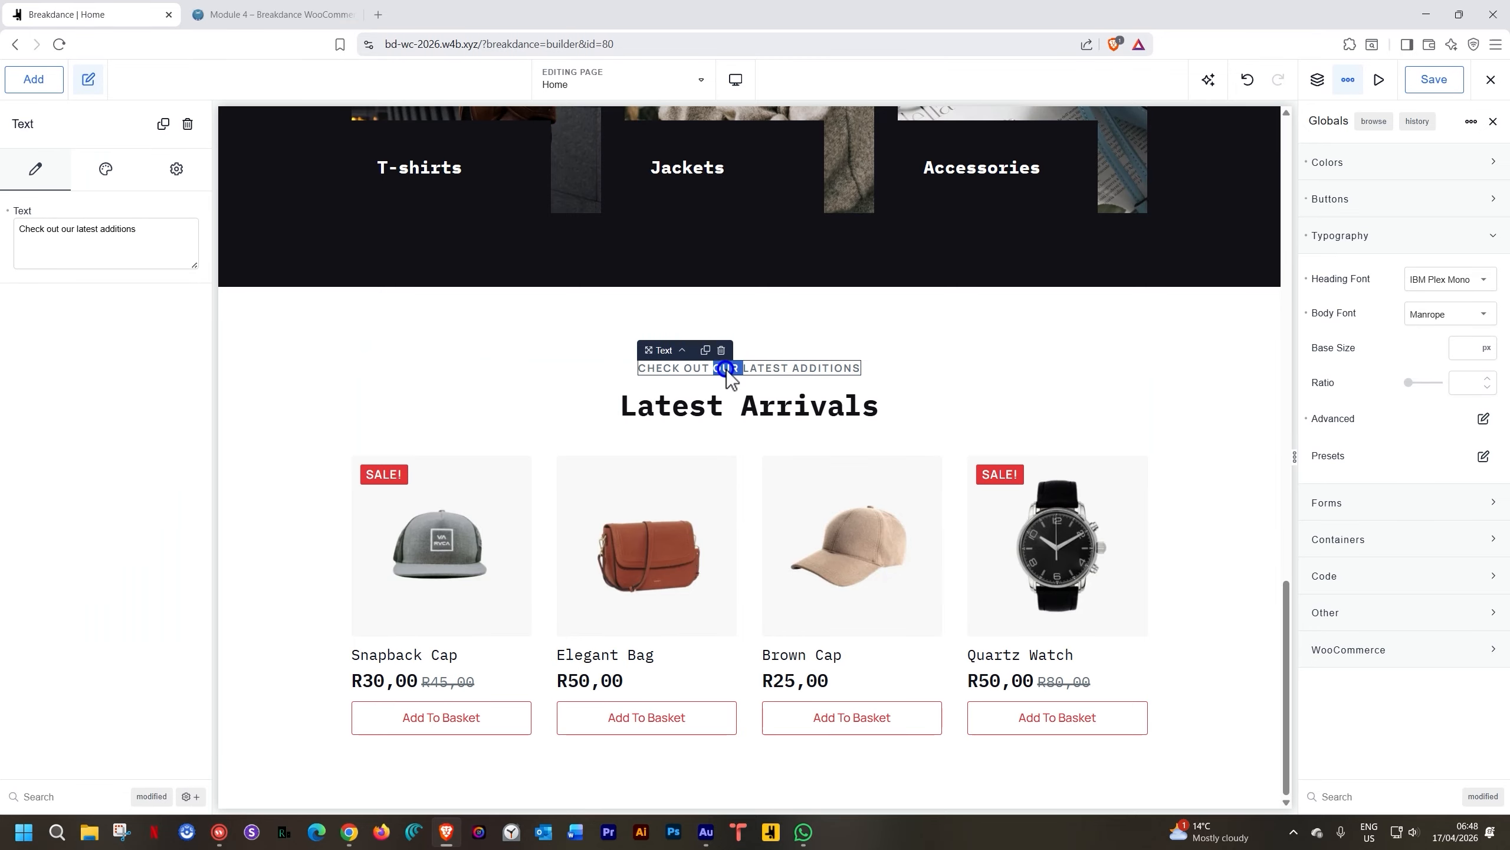
{"action": "left_click", "coordinate": [727, 370]}
{"action": "type", "text": "S"}
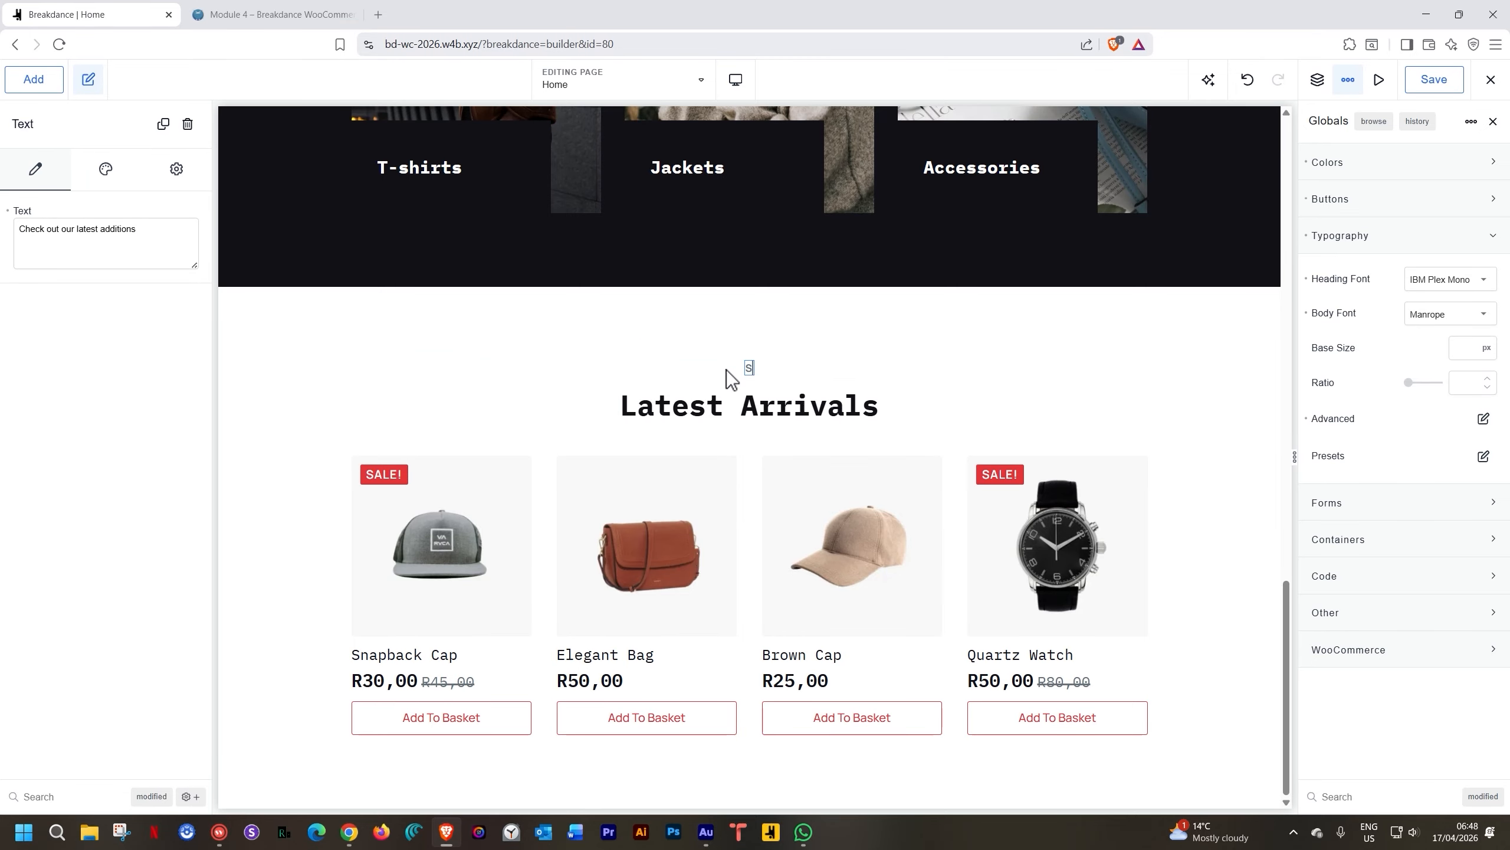
{"action": "type", "text": "ELLING LIKE HOT CAKES"}
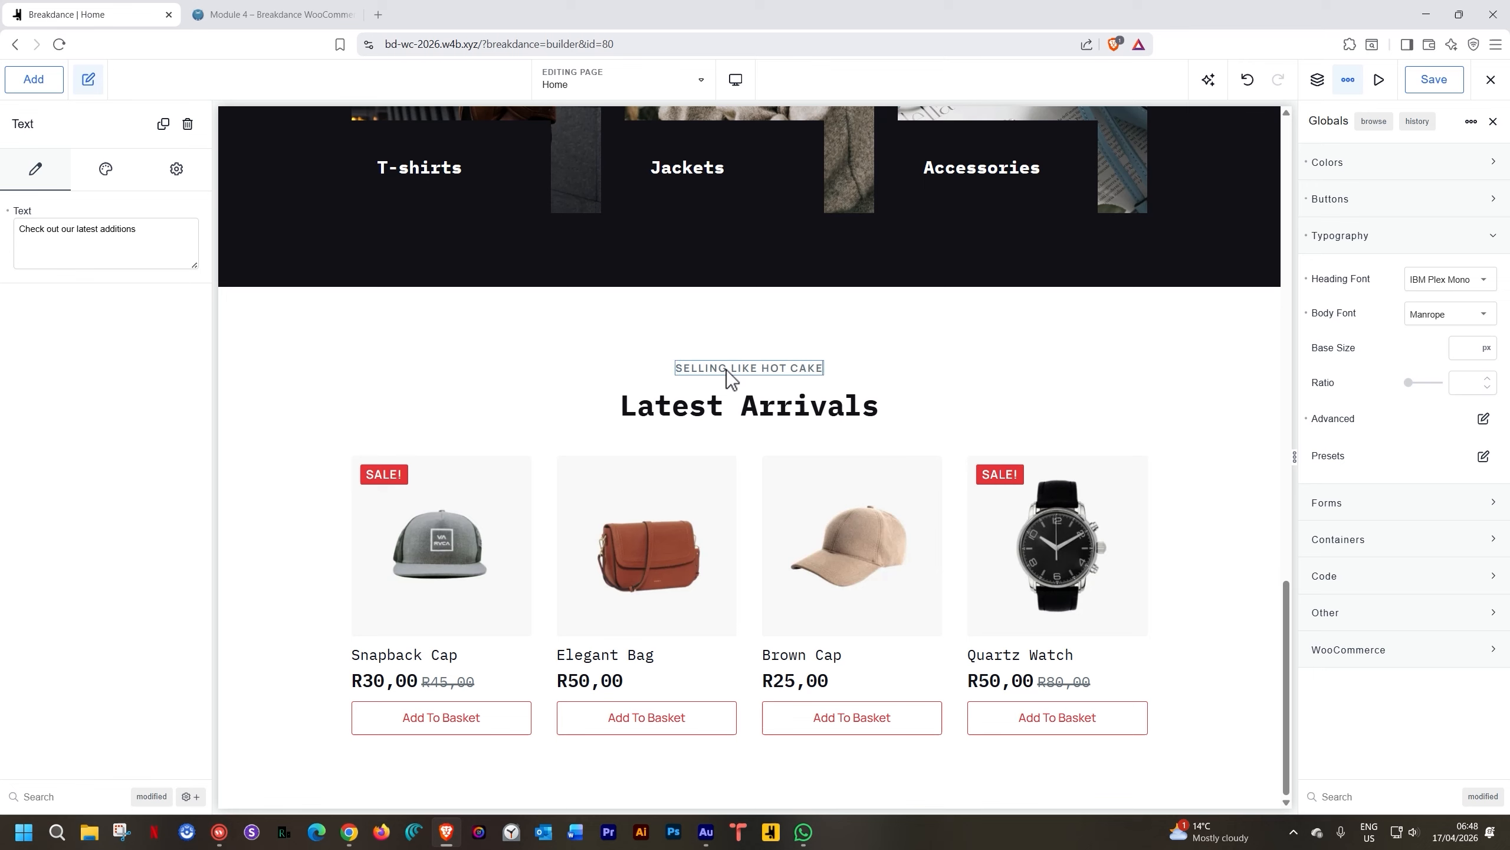
{"action": "left_click", "coordinate": [721, 414]}
{"action": "key", "text": "ctrl+a"}
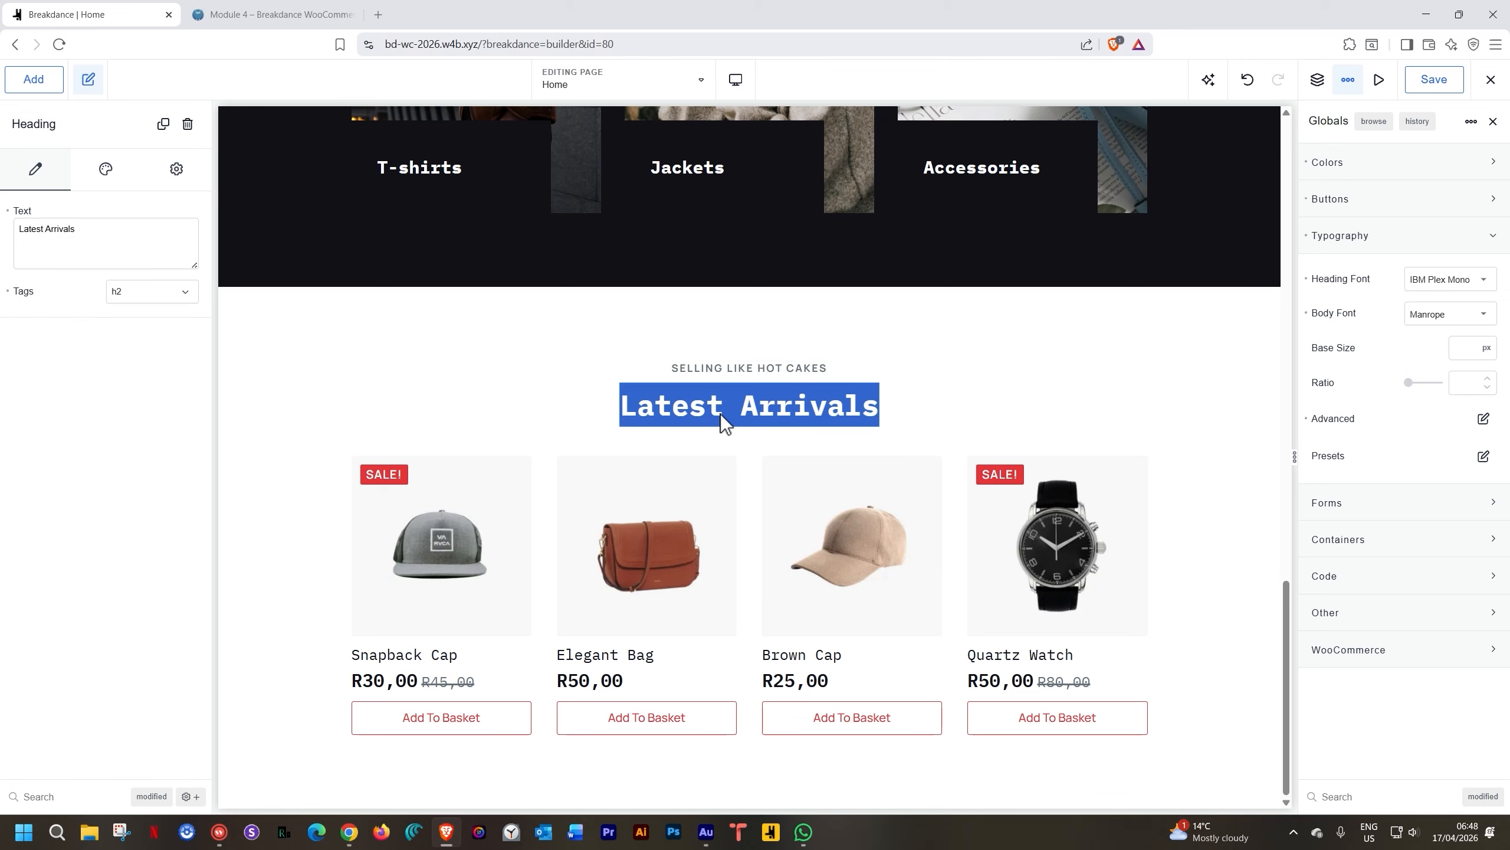
{"action": "type", "text": "On Sale"}
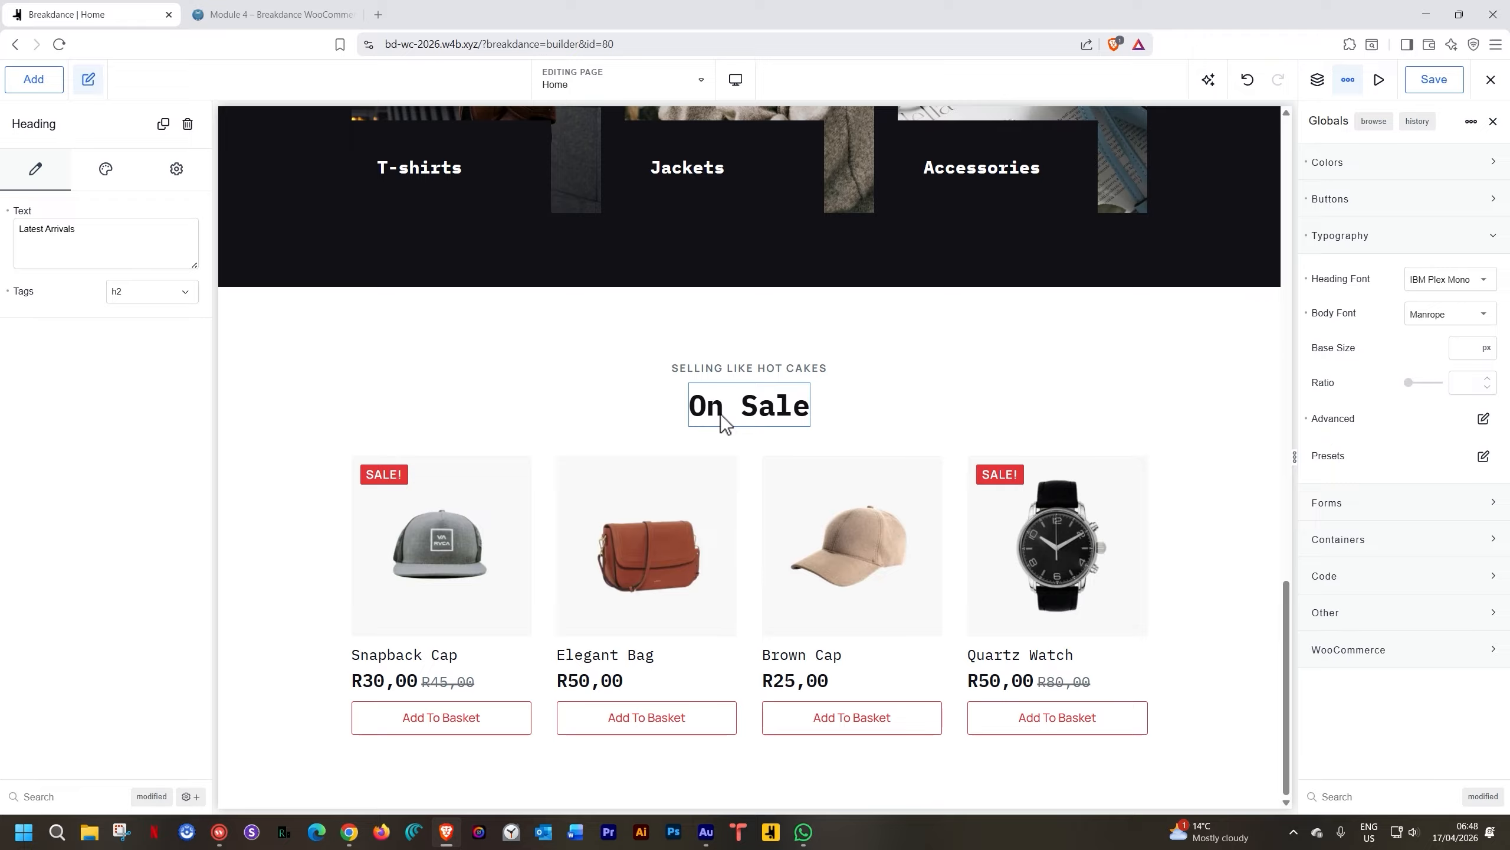
{"action": "left_click", "coordinate": [511, 527]}
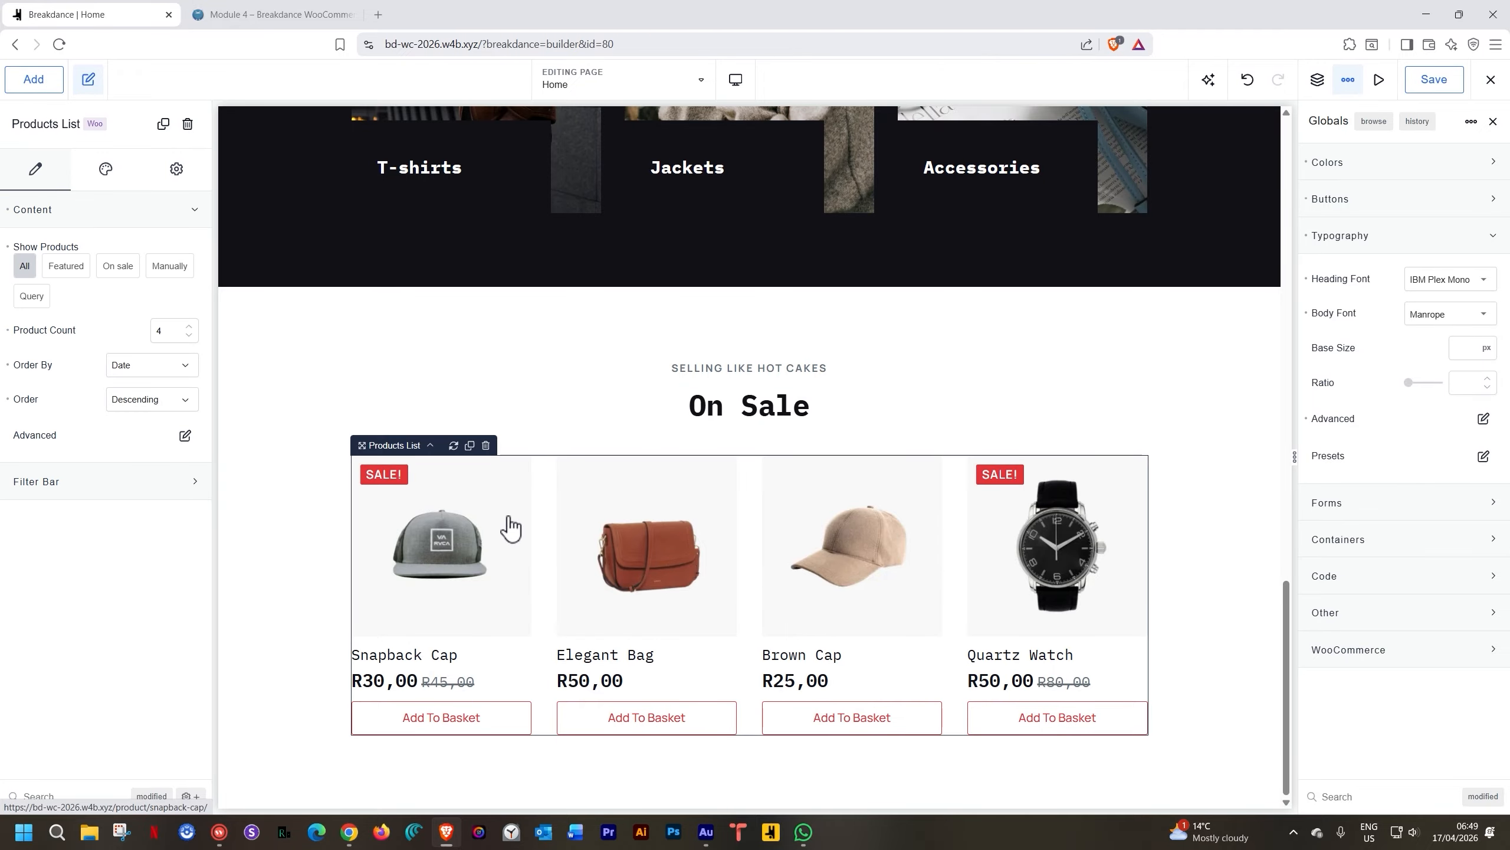
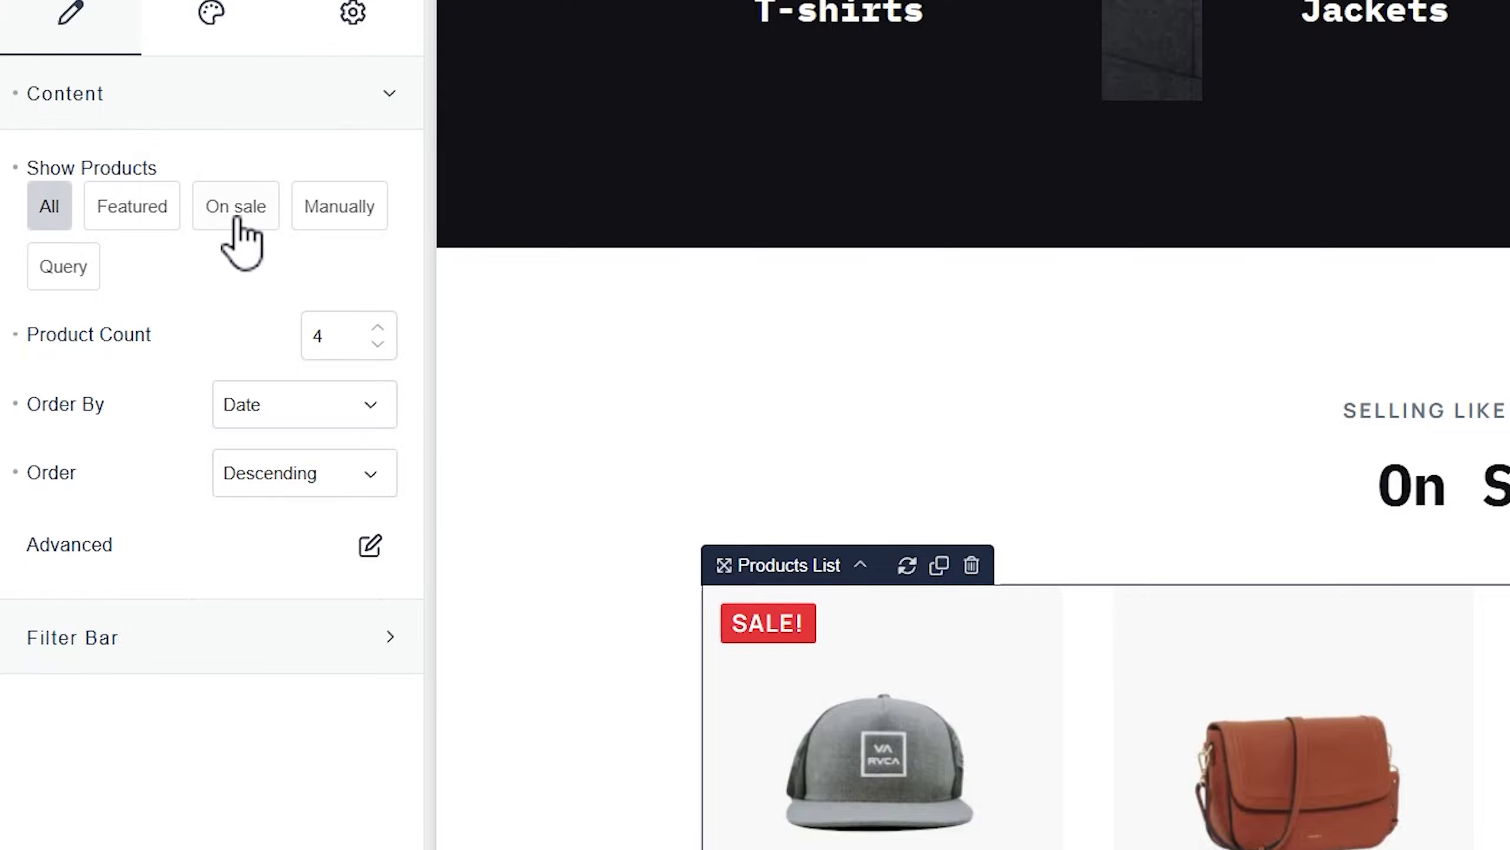
Set the Products List to show On sale products only, with Order By set to Random
{"action": "left_click", "coordinate": [237, 218]}
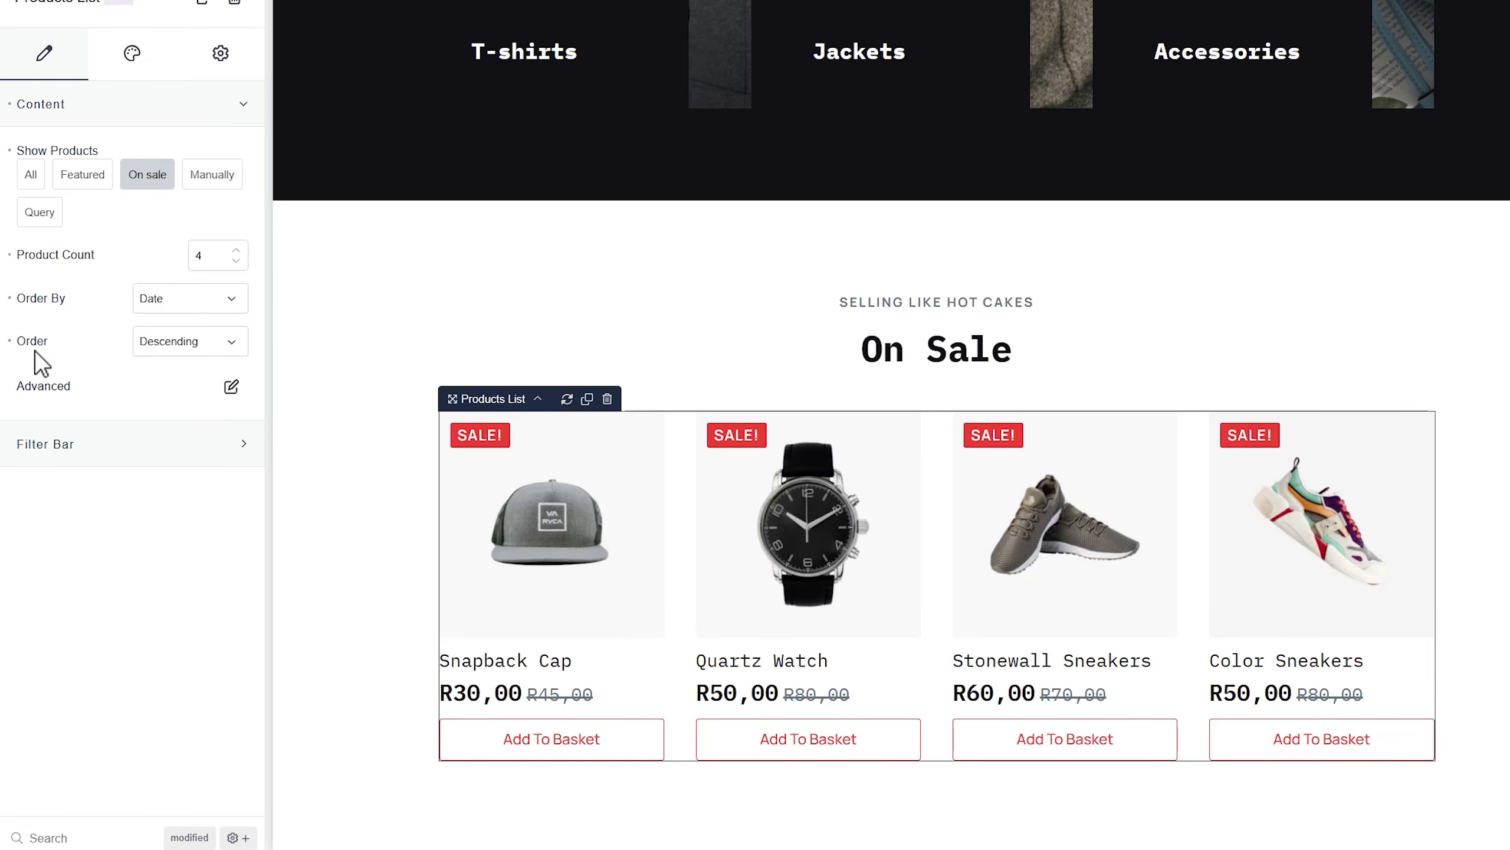
{"action": "left_click", "coordinate": [192, 299]}
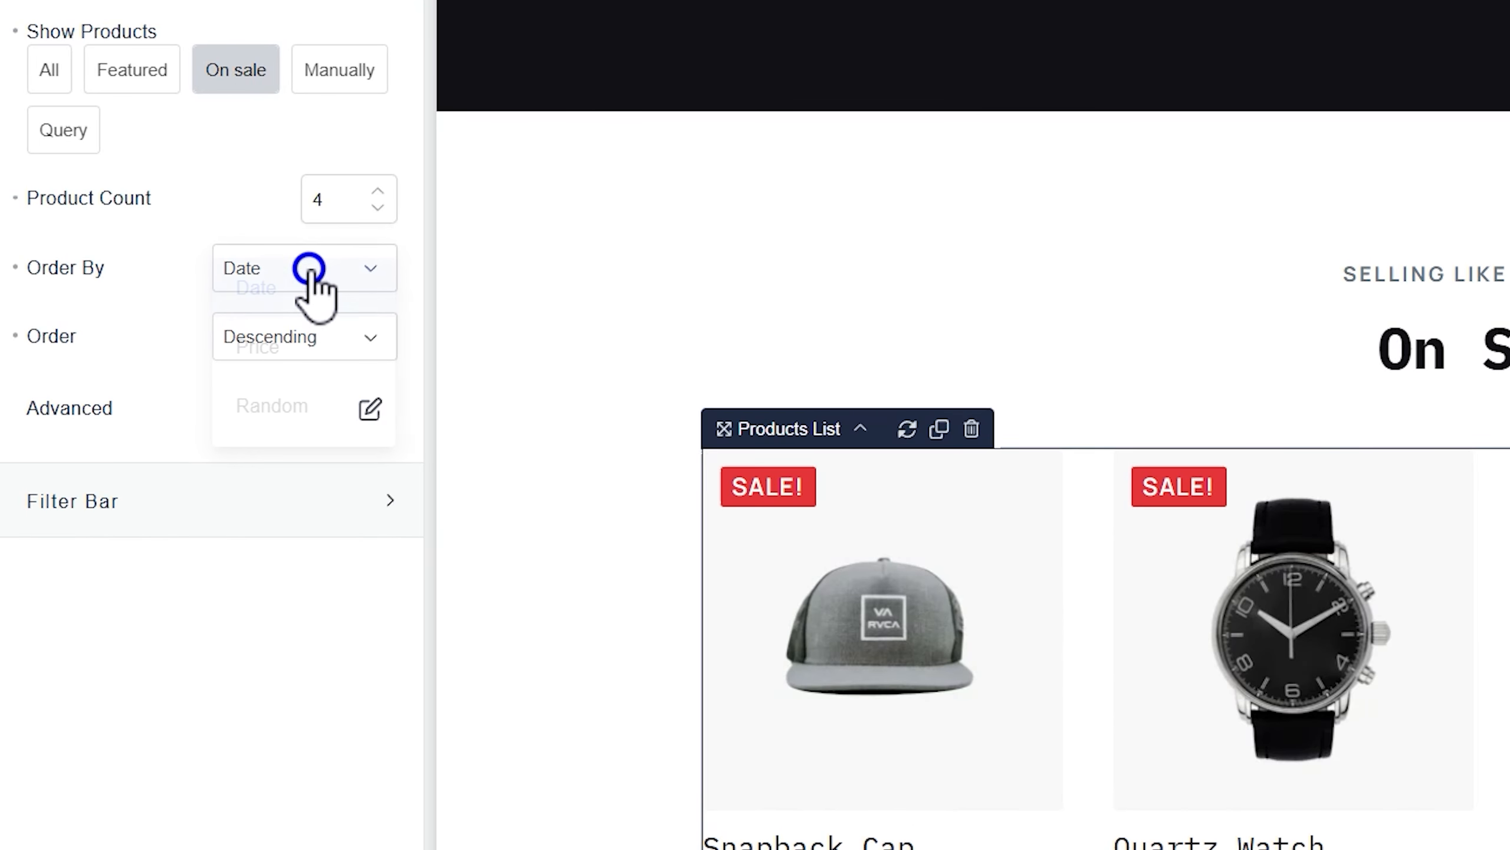
{"action": "left_click", "coordinate": [275, 409]}
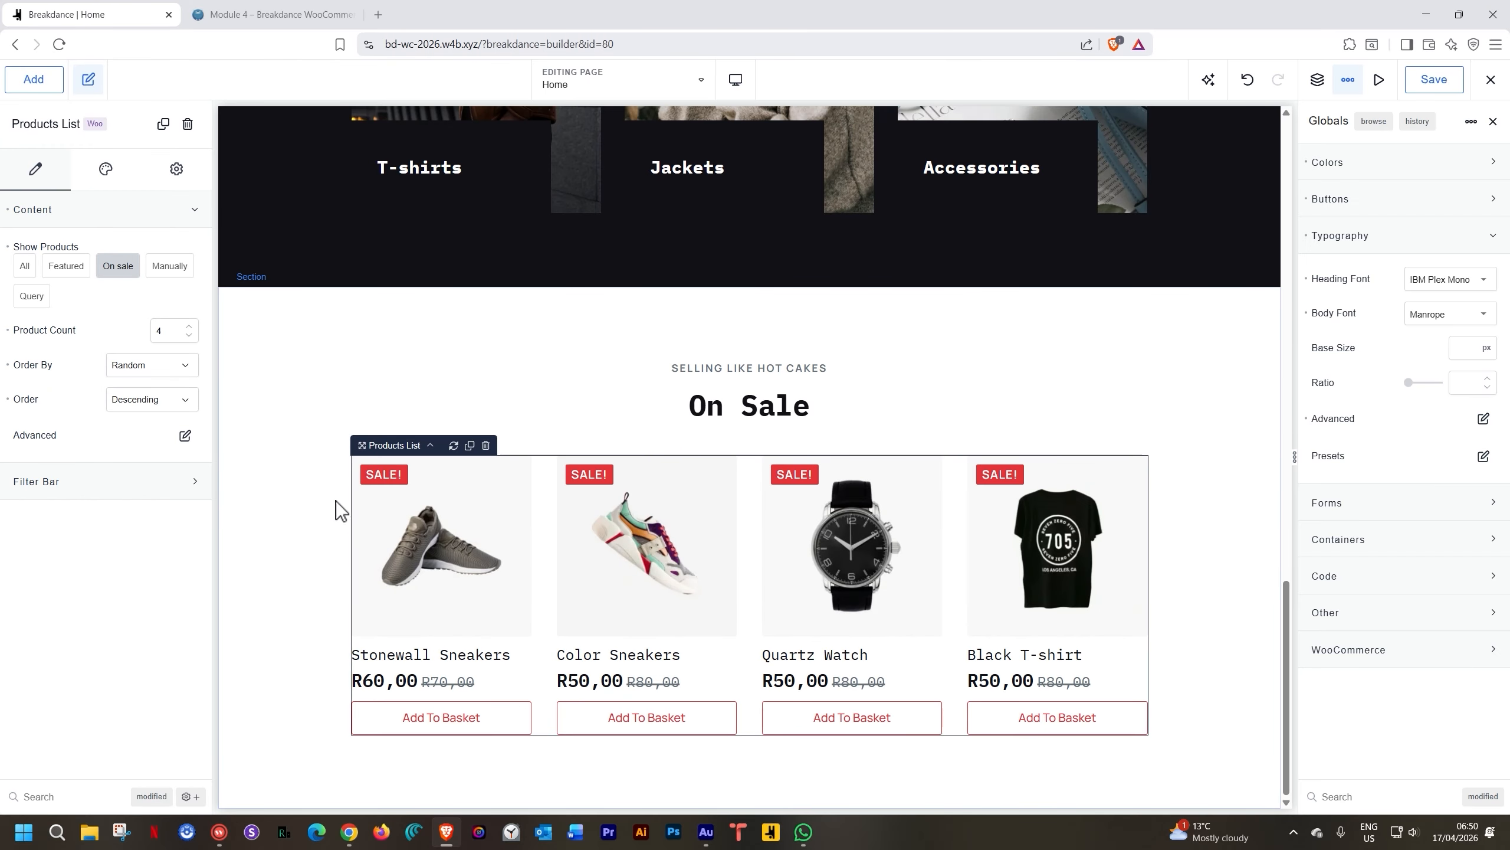
{"action": "scroll", "coordinate": [432, 550], "scroll_direction": "up", "scroll_amount": 10}
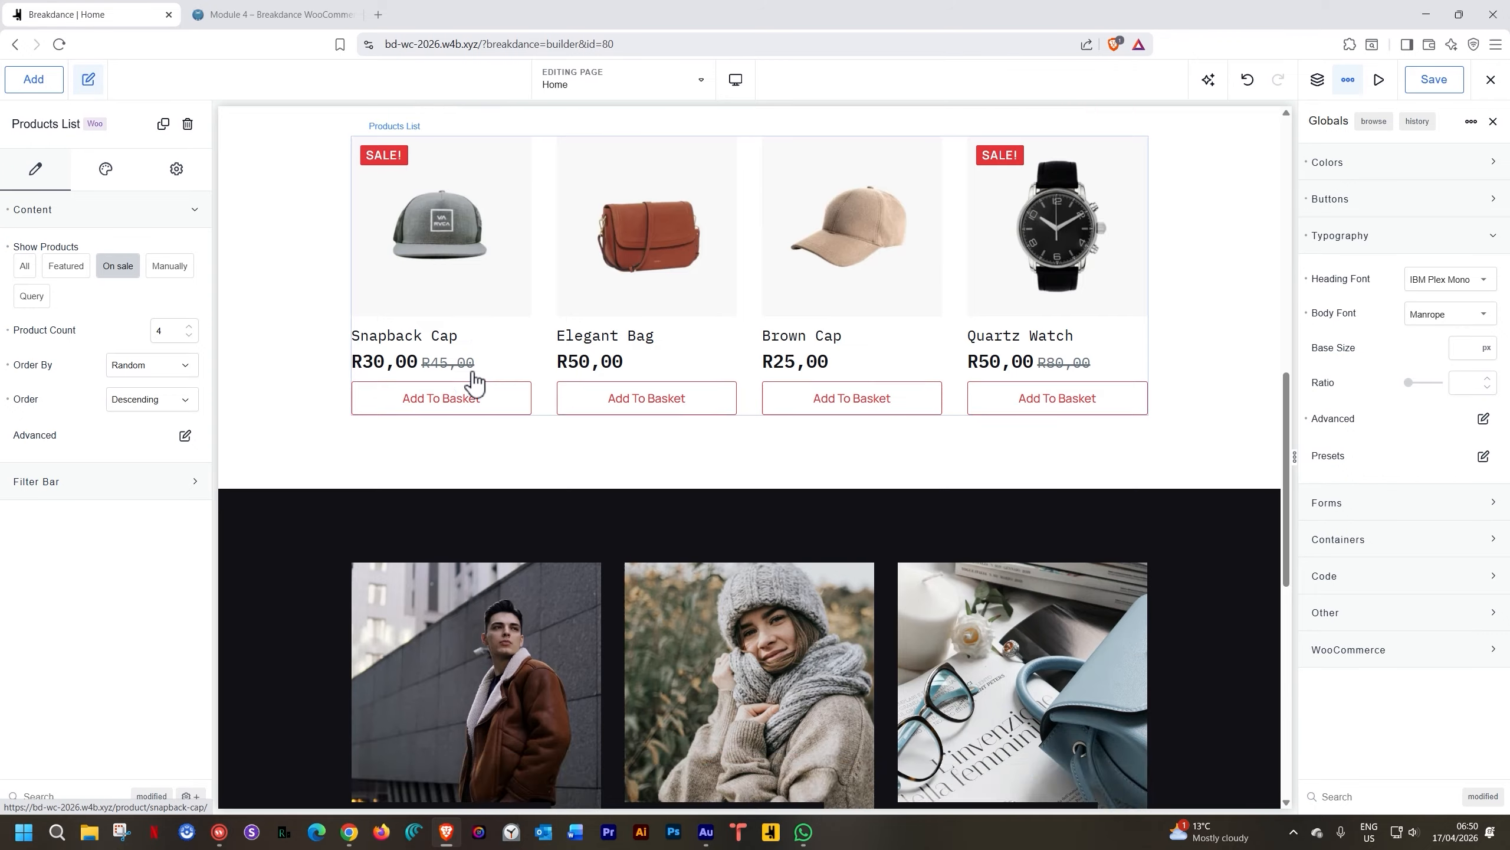
{"action": "scroll", "coordinate": [474, 380], "scroll_direction": "down", "scroll_amount": 10}
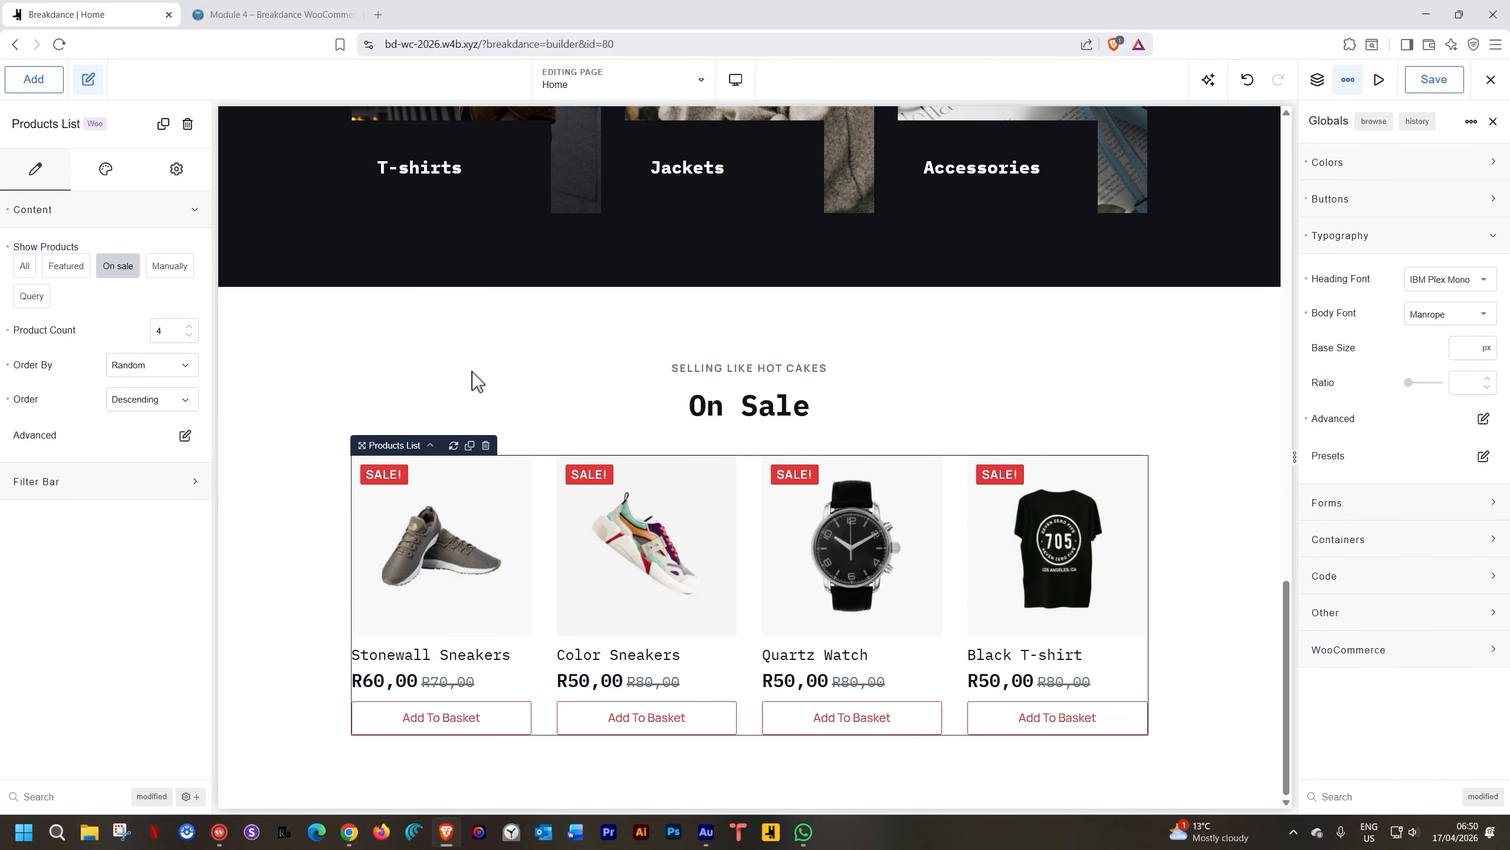
{"action": "left_click", "coordinate": [736, 79]}
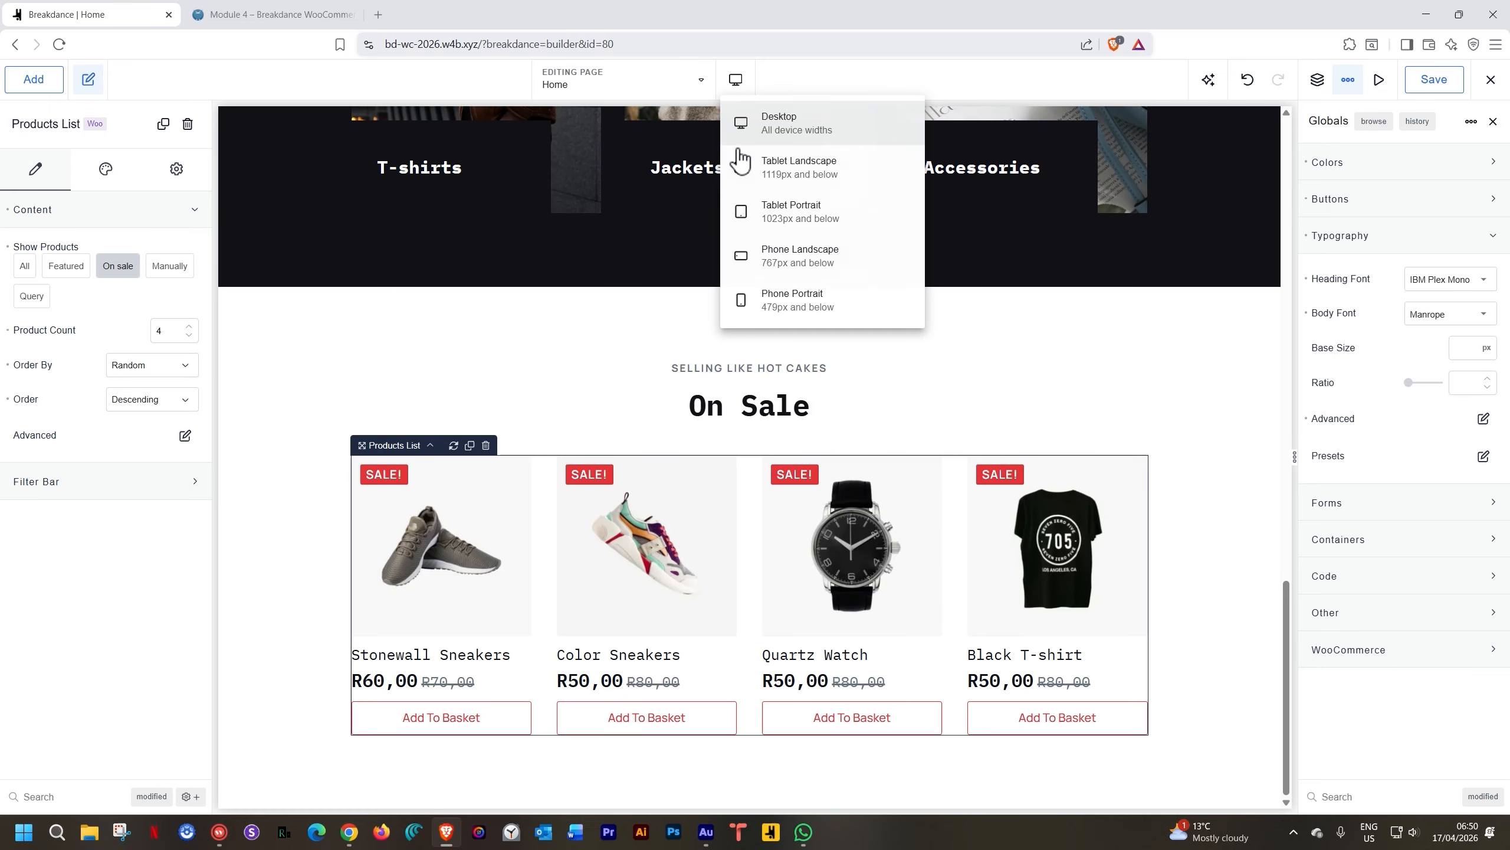
{"action": "left_click", "coordinate": [741, 163]}
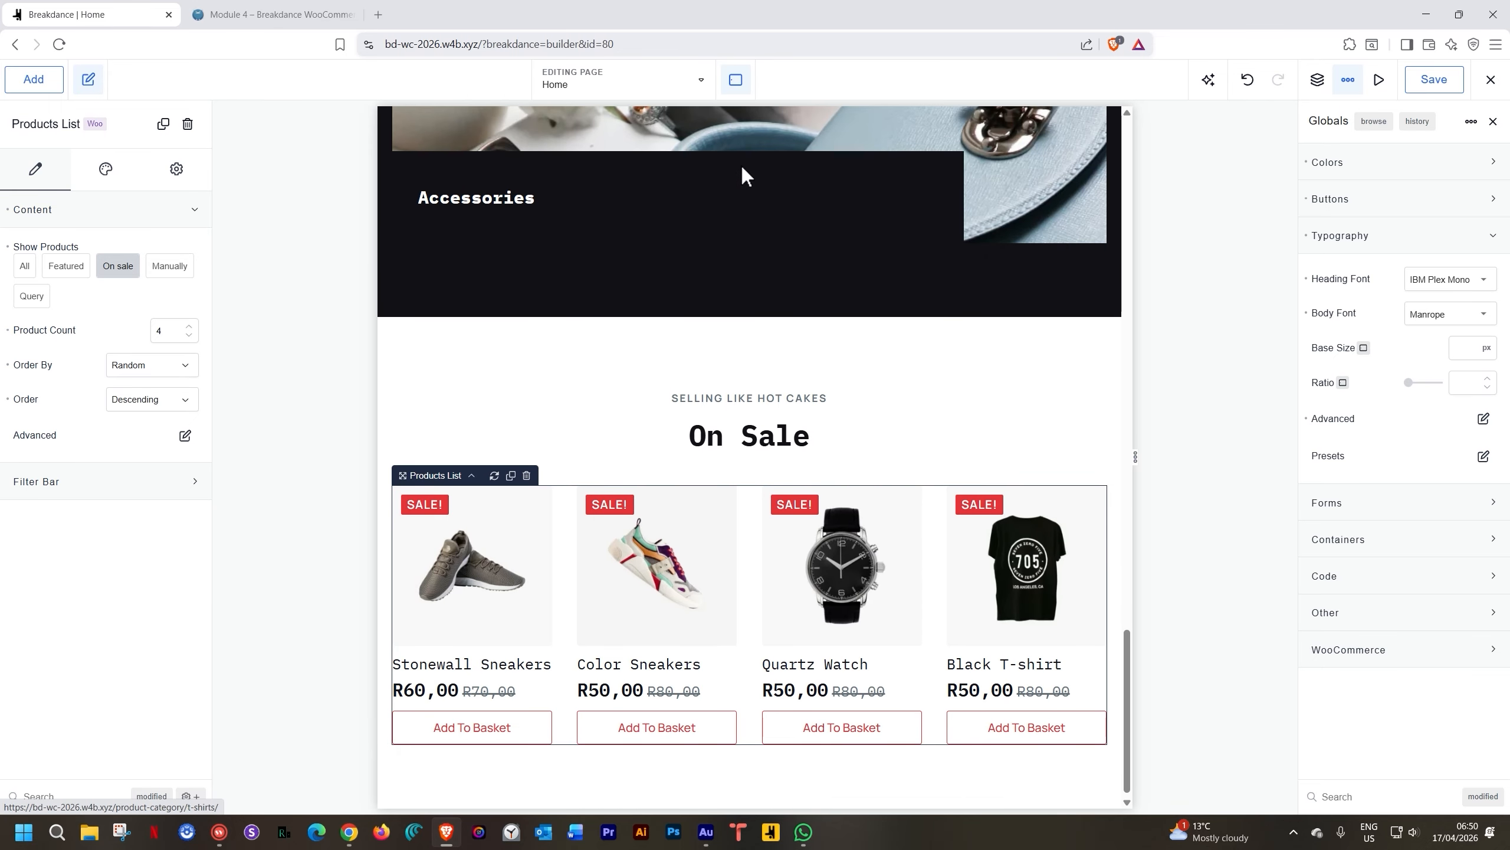
{"action": "left_click", "coordinate": [741, 80]}
{"action": "left_click", "coordinate": [752, 212]}
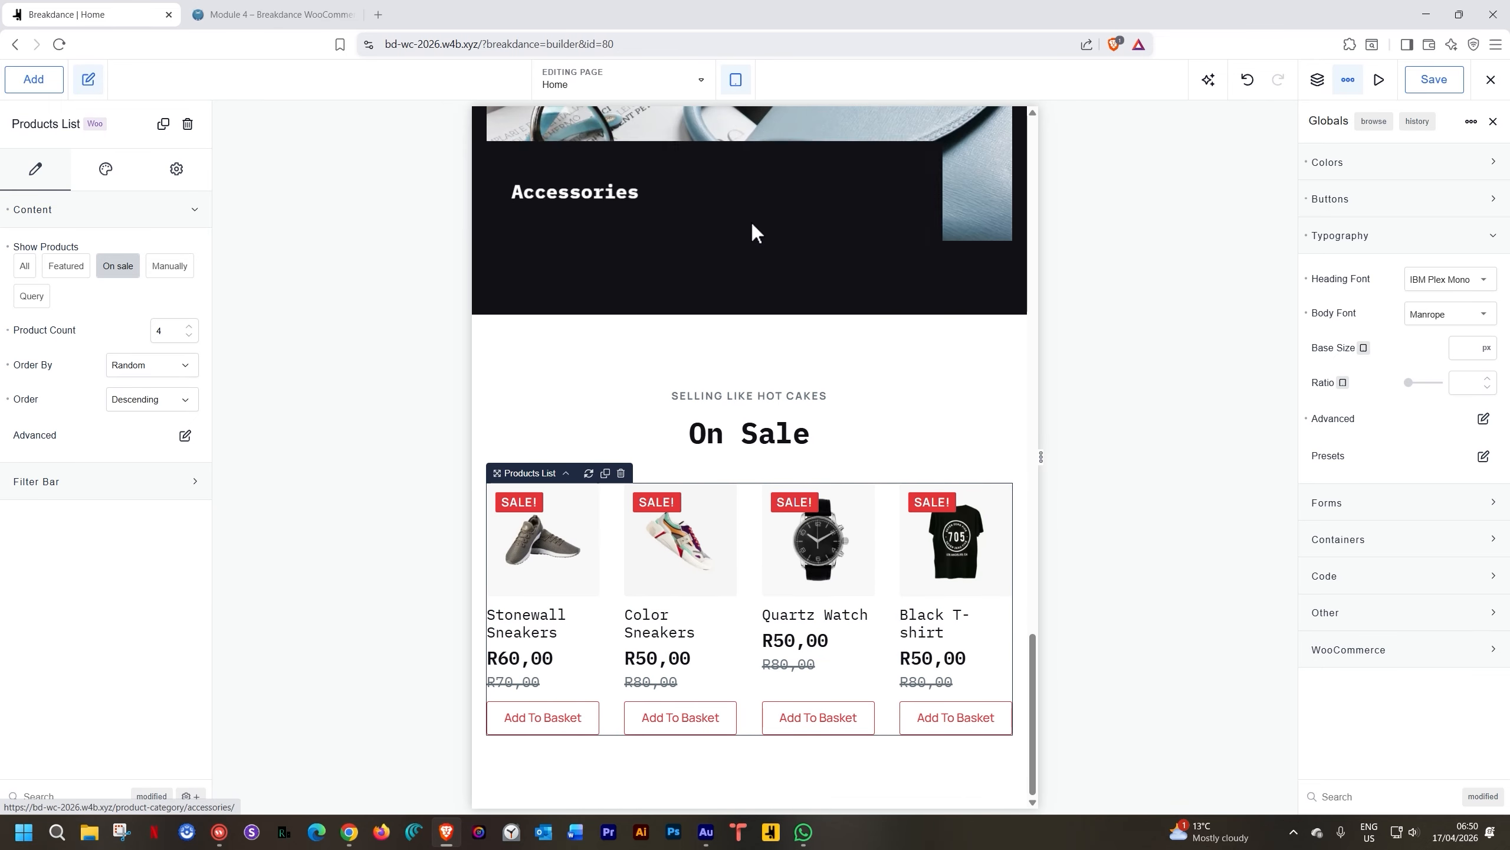
{"action": "left_click", "coordinate": [735, 81]}
{"action": "left_click", "coordinate": [752, 255]}
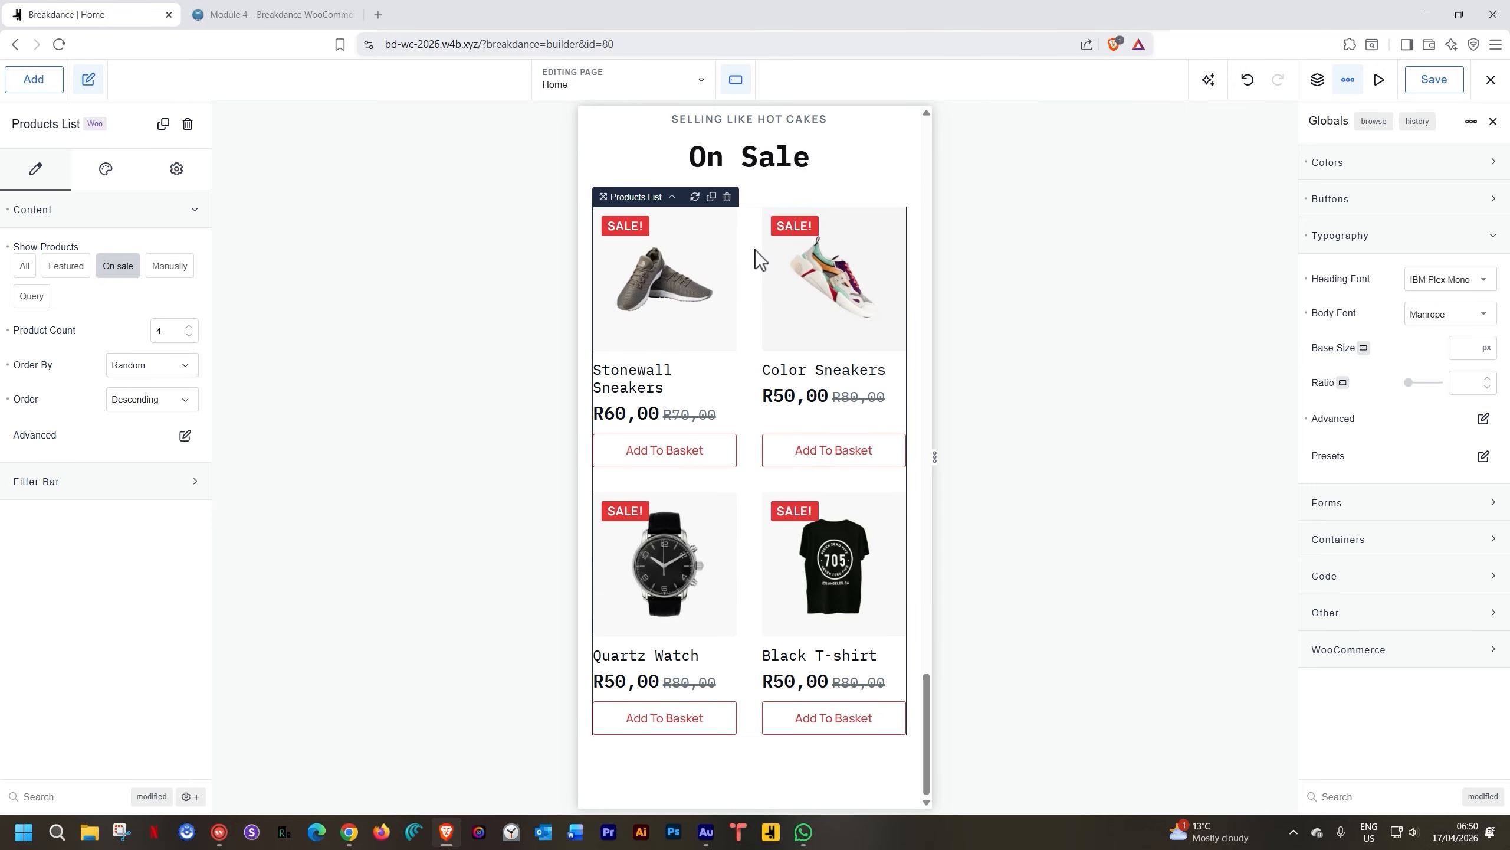
{"action": "left_click", "coordinate": [736, 81]}
{"action": "left_click", "coordinate": [776, 305]}
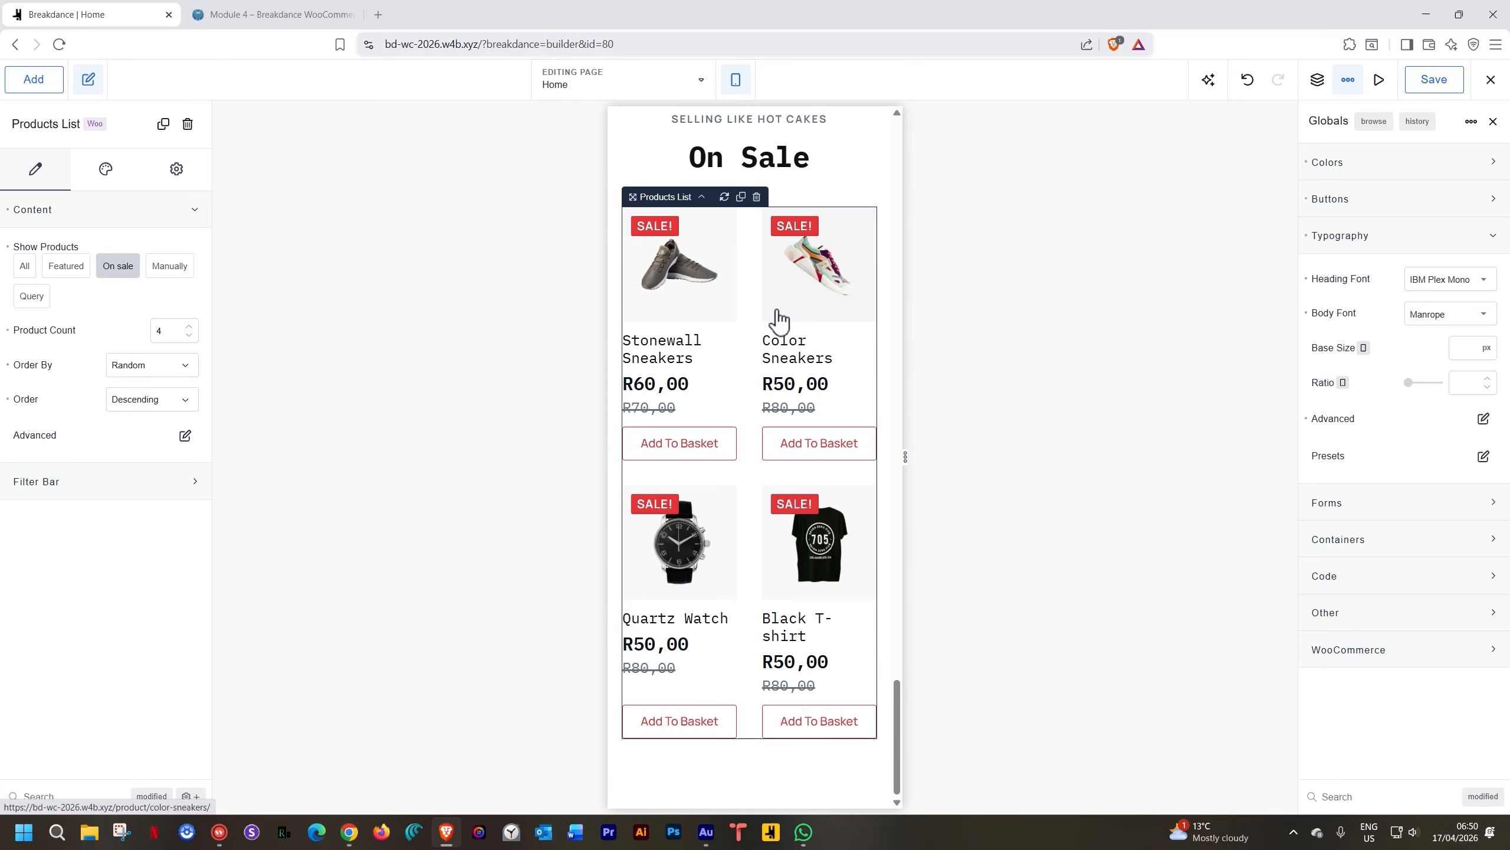
{"action": "left_click", "coordinate": [738, 82]}
{"action": "left_click", "coordinate": [760, 125]}
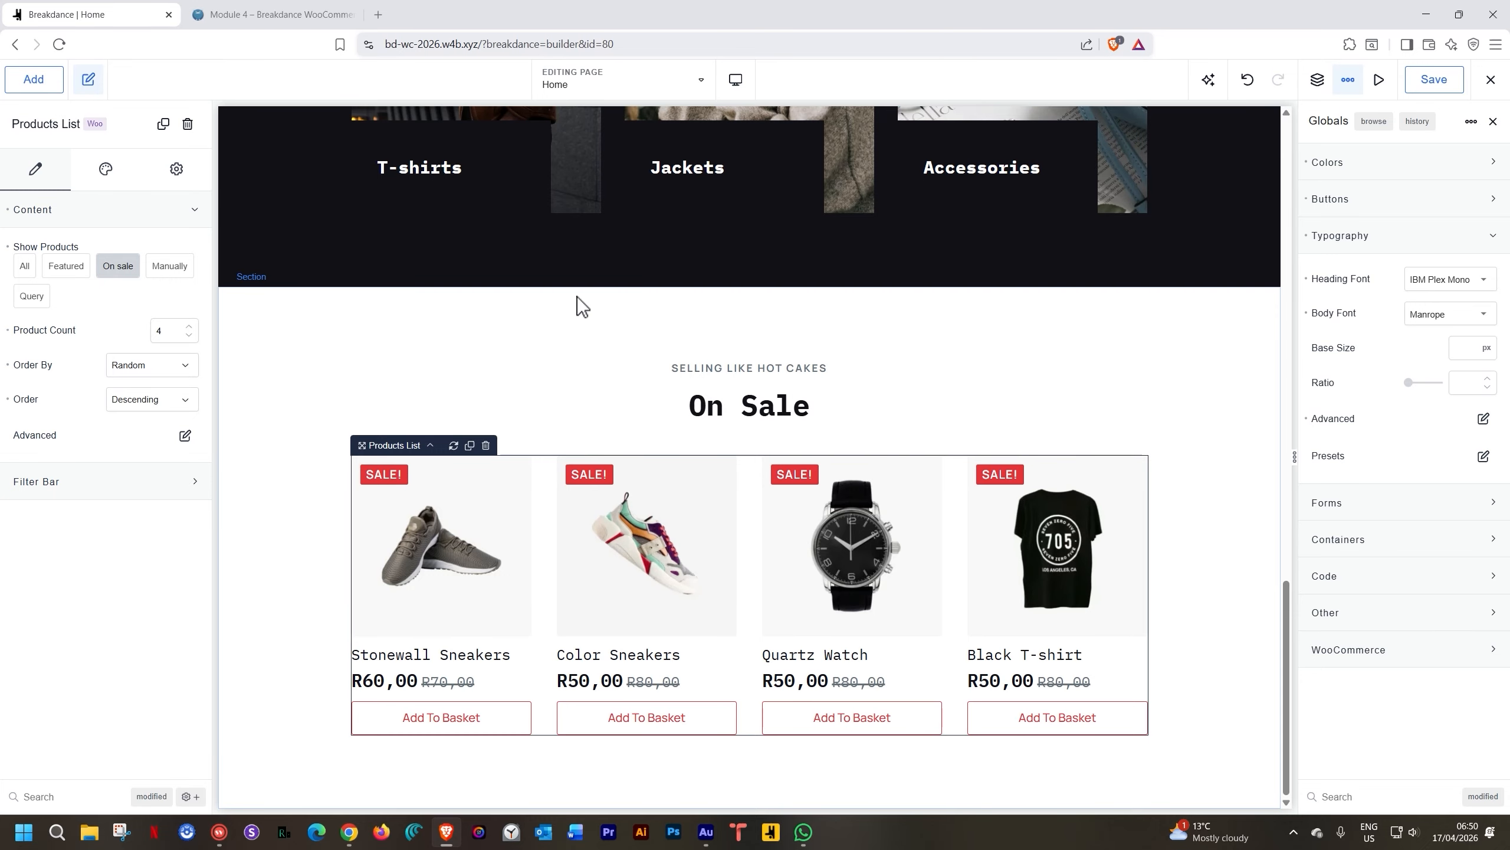
Select the On Sale section's empty area to bring up its Section settings
{"action": "scroll", "coordinate": [479, 702], "scroll_direction": "up", "scroll_amount": 4}
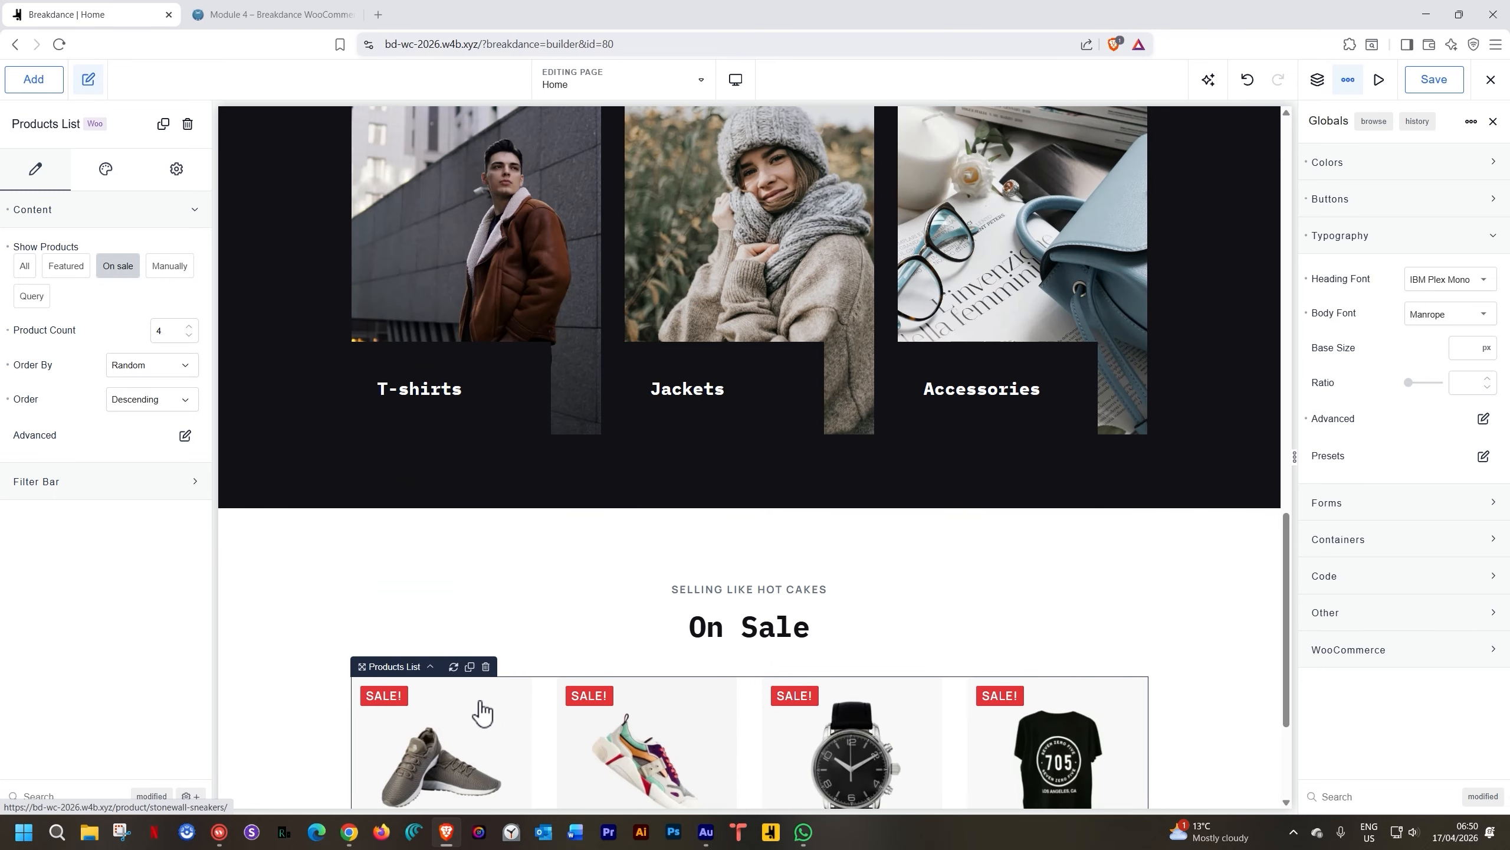
{"action": "scroll", "coordinate": [480, 702], "scroll_direction": "down", "scroll_amount": 4}
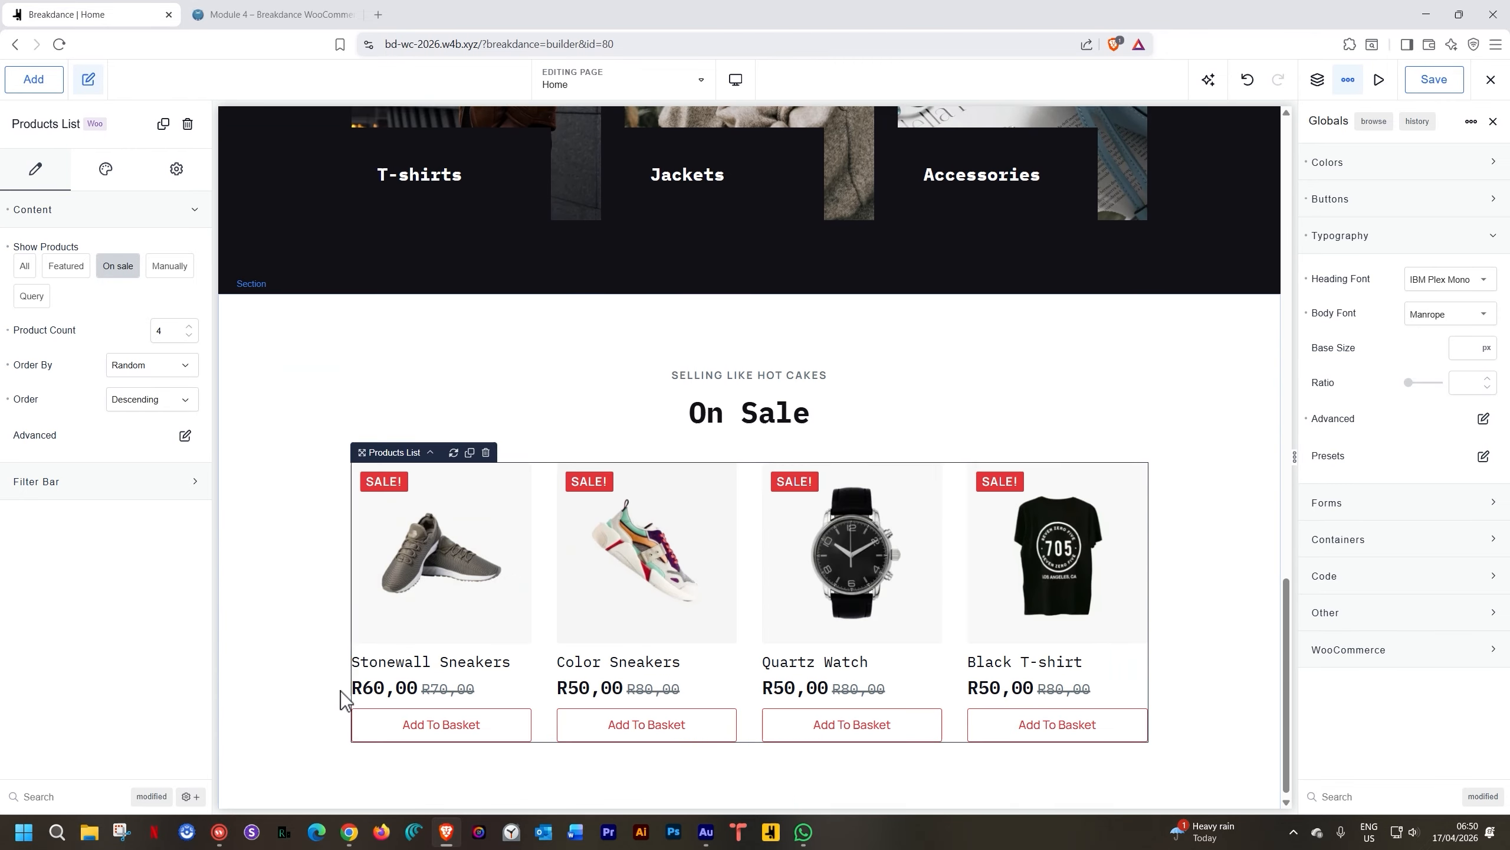
{"action": "left_click", "coordinate": [327, 368]}
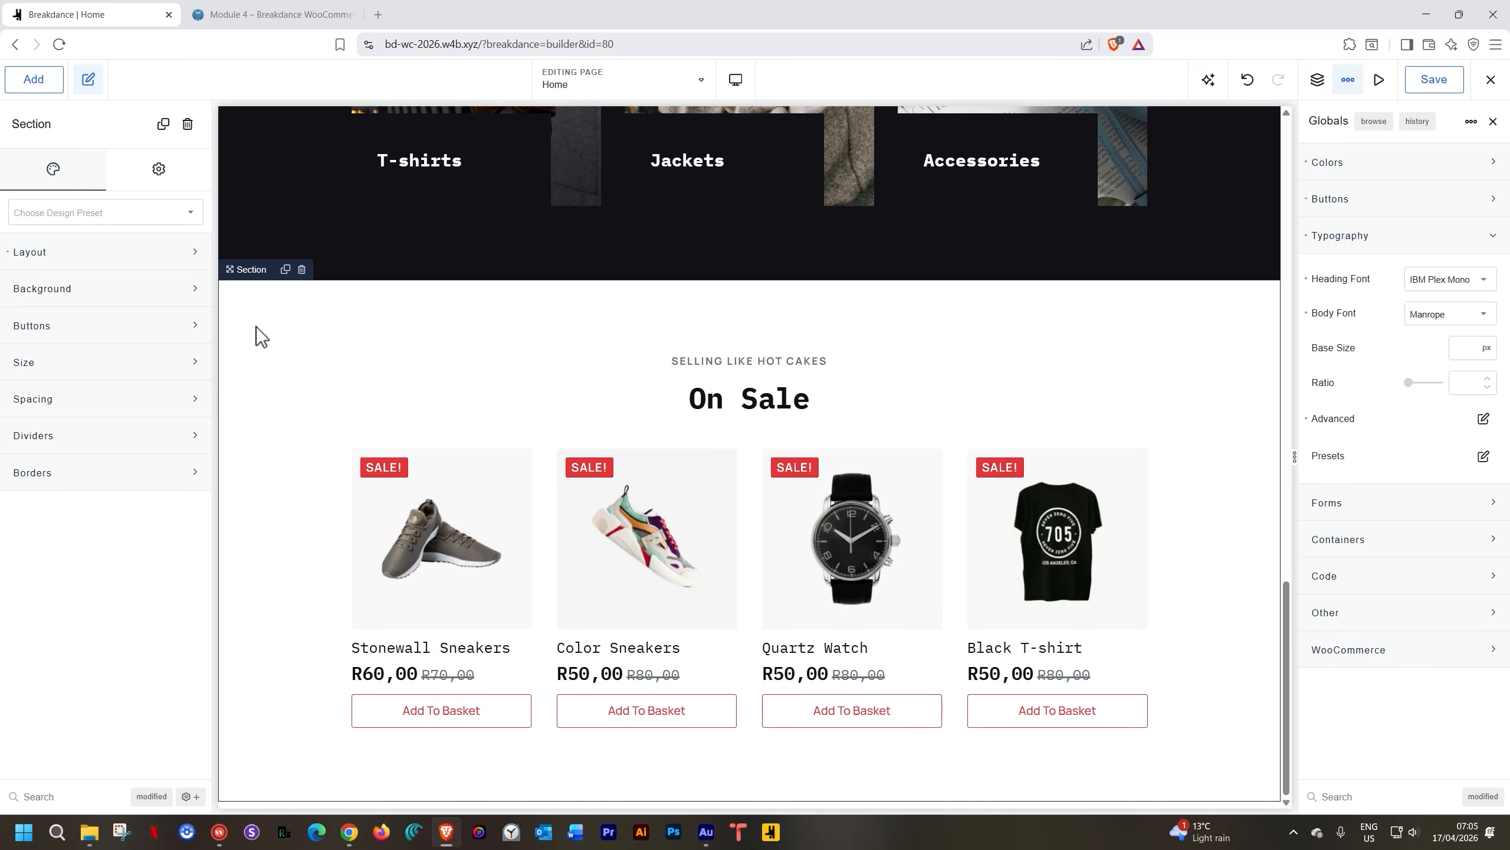
Add a new section below the products containing a two-column Columns layout
{"action": "left_click", "coordinate": [33, 83]}
{"action": "left_click", "coordinate": [60, 284]}
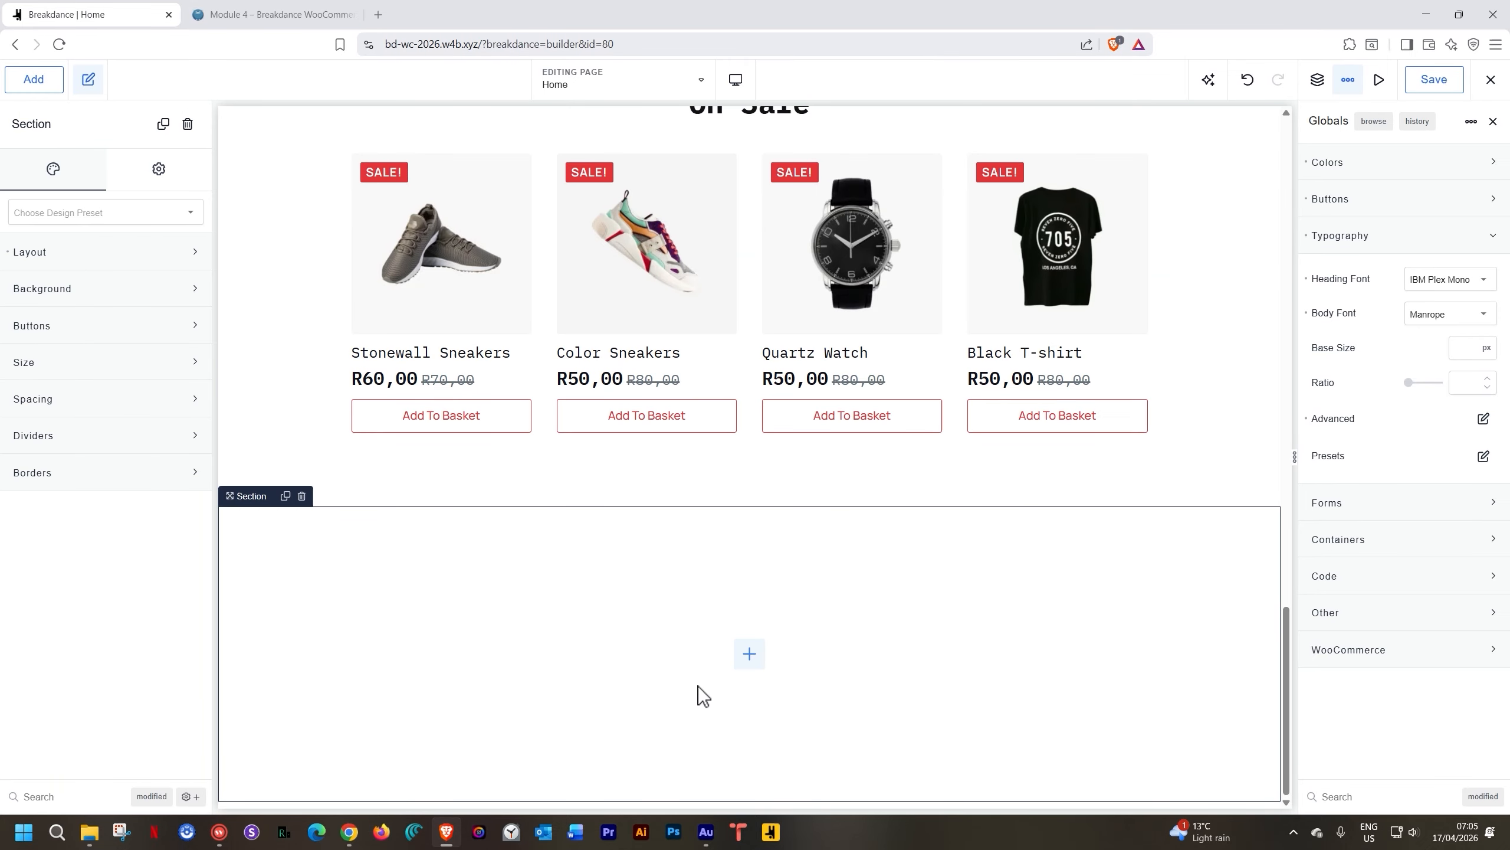
{"action": "left_click", "coordinate": [757, 671]}
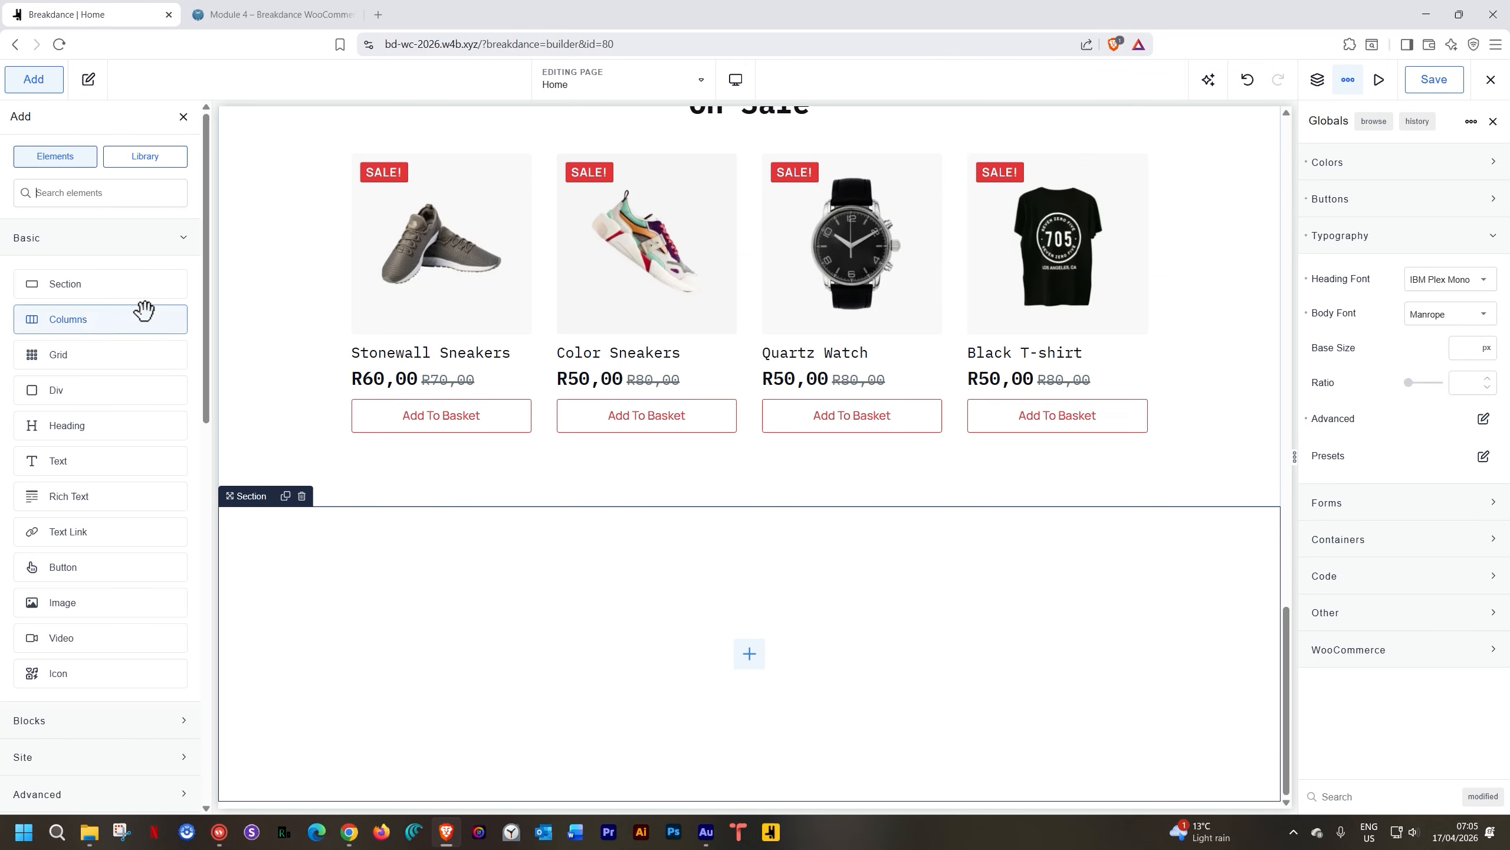
{"action": "left_click", "coordinate": [83, 321]}
{"action": "left_click", "coordinate": [571, 553]}
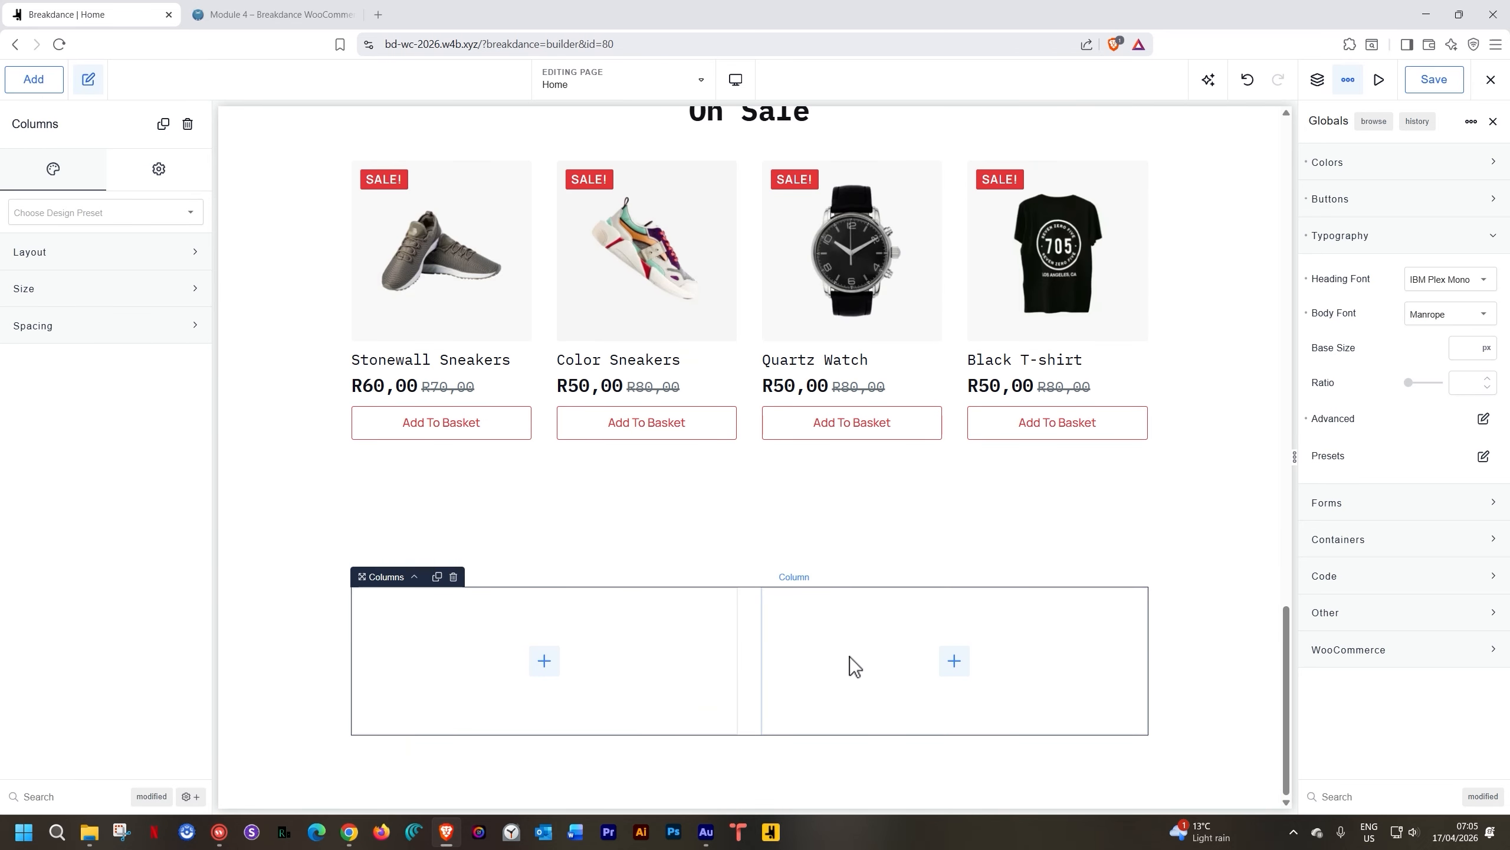
Place an Image in the right column showing the red-coat photo from the Media Library
{"action": "left_click", "coordinate": [968, 666]}
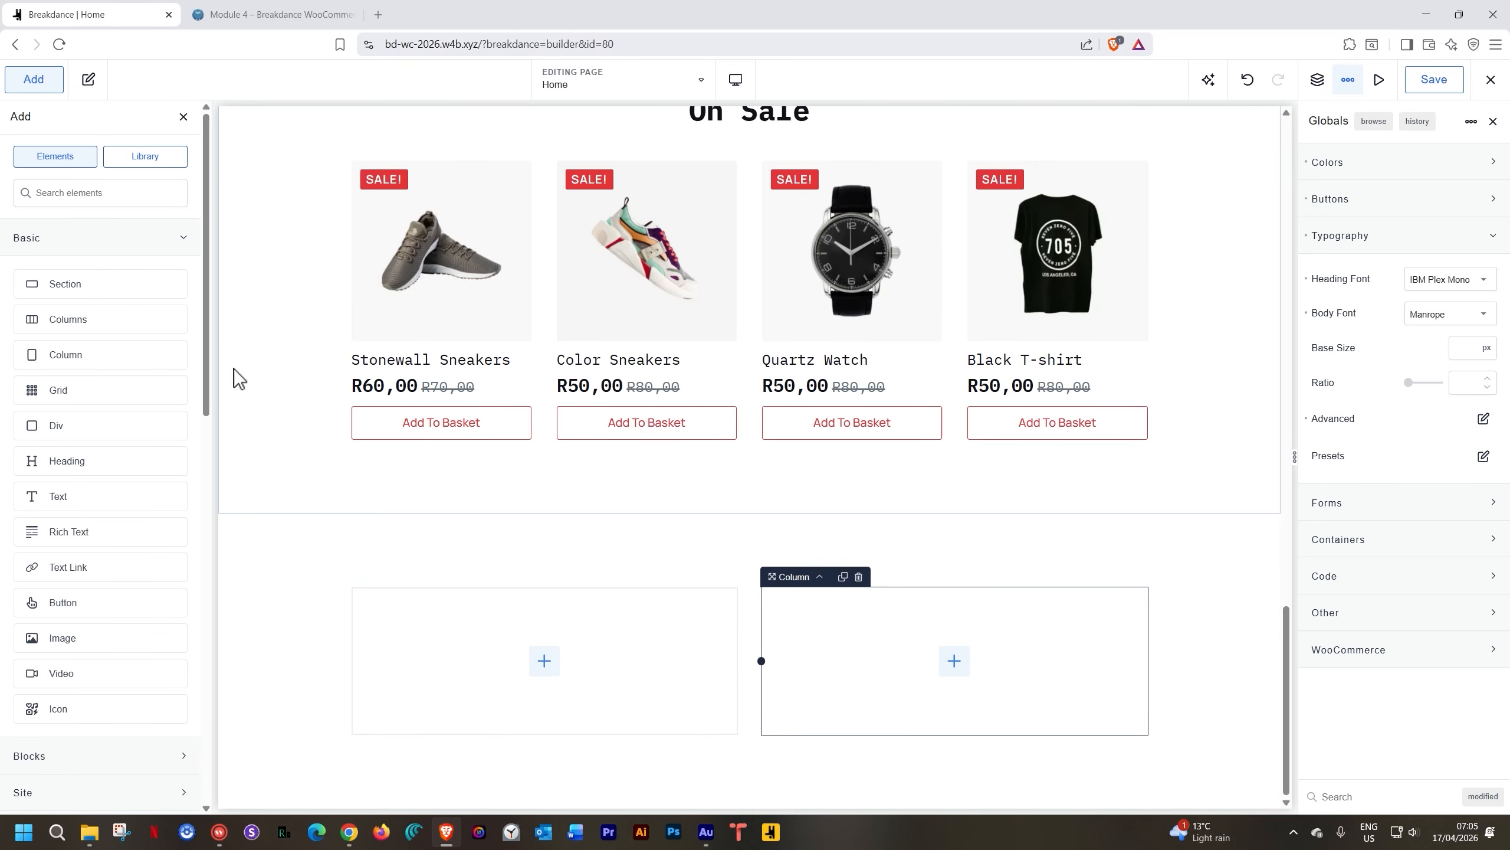
{"action": "type", "text": "image"}
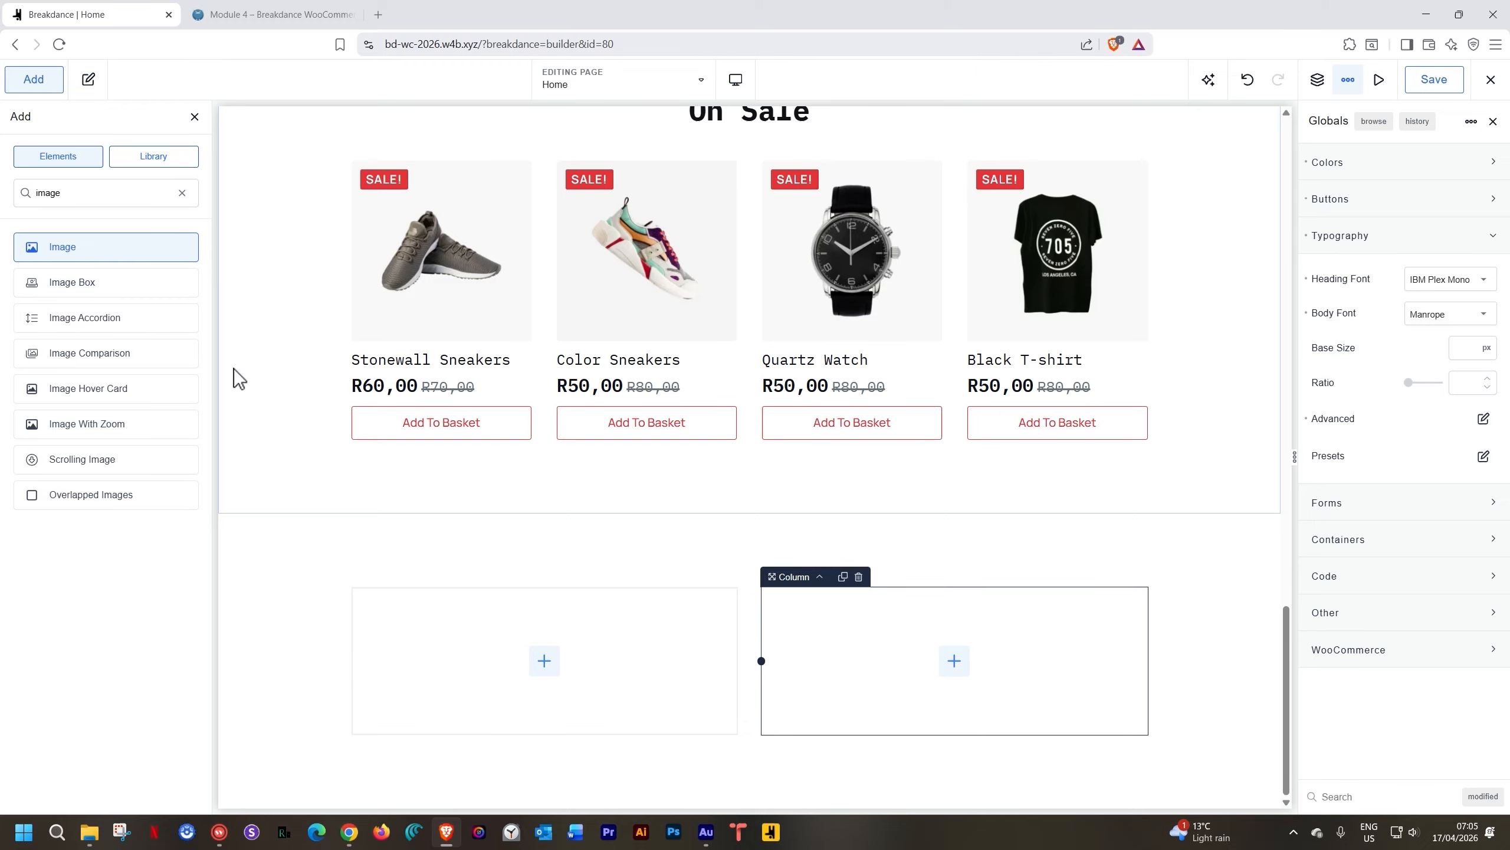
{"action": "key", "text": "Return"}
{"action": "left_click", "coordinate": [106, 304]}
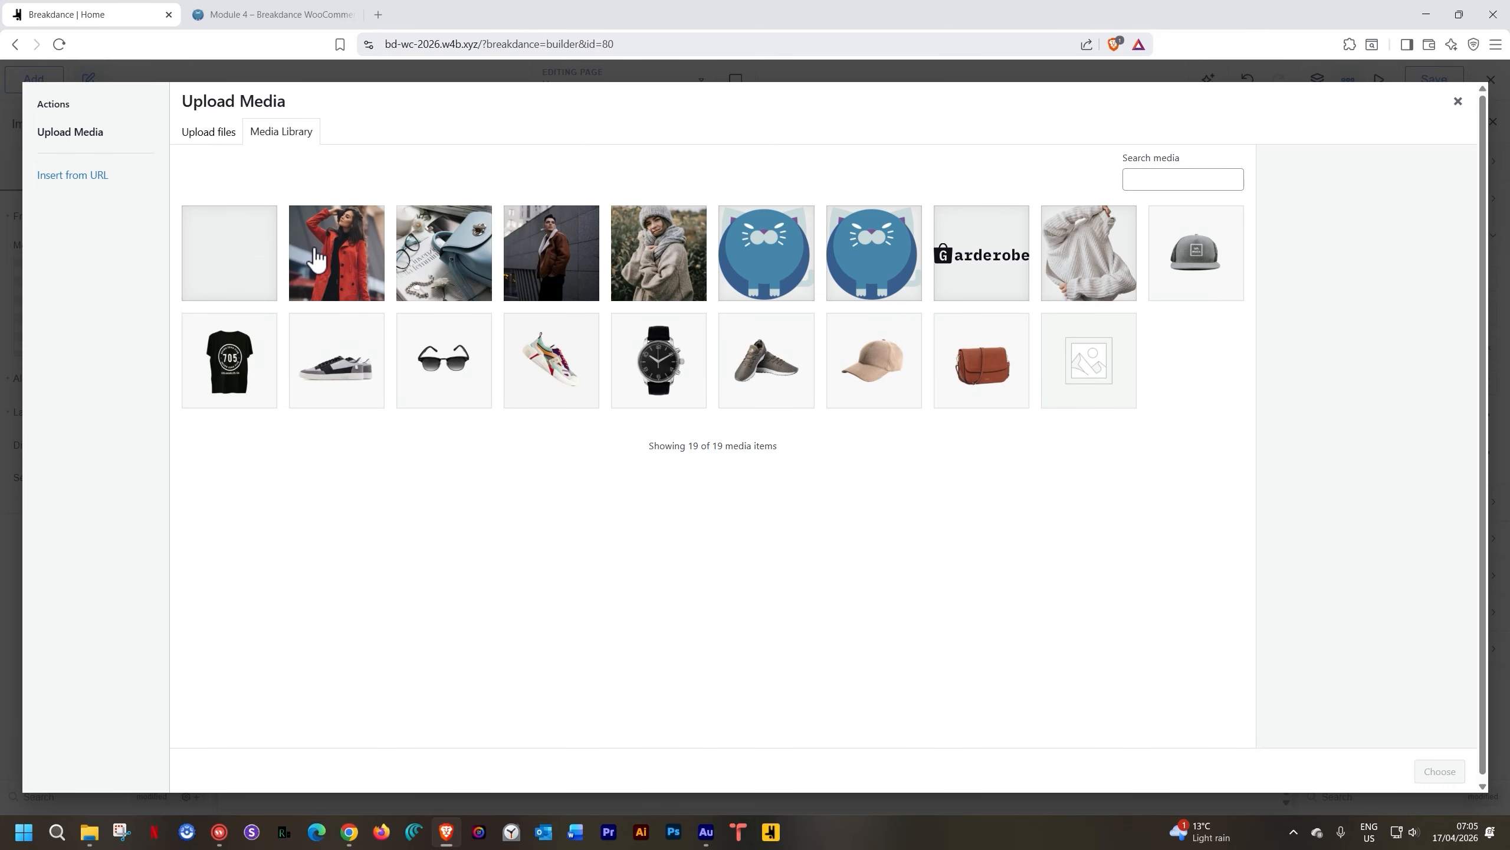
{"action": "left_click", "coordinate": [341, 253]}
{"action": "left_click", "coordinate": [1433, 771]}
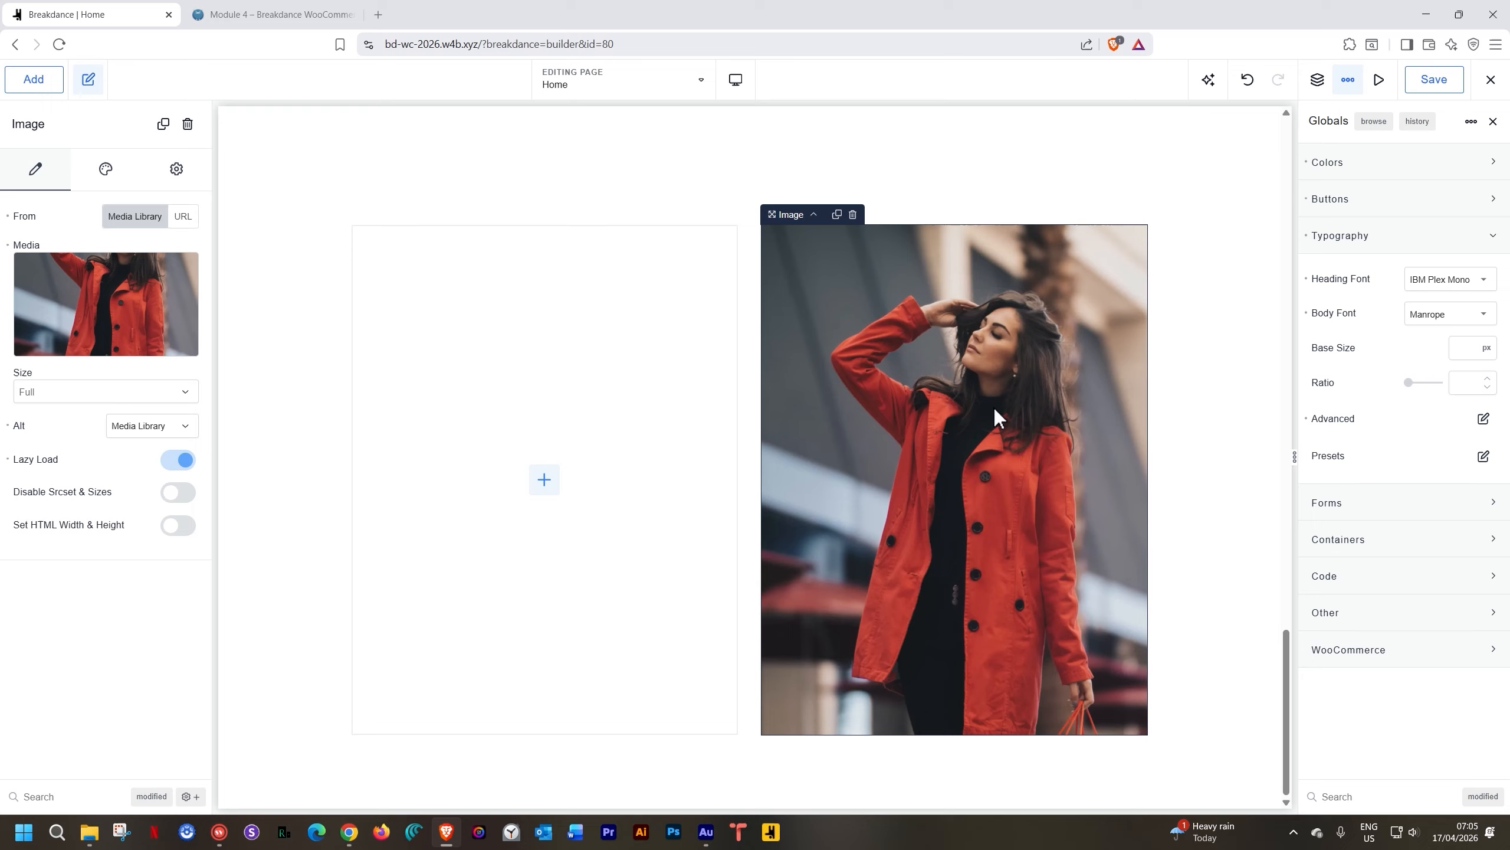
Add a Transform item of type scale under the image's Advanced > Wrapper > Effects
{"action": "left_click", "coordinate": [182, 178]}
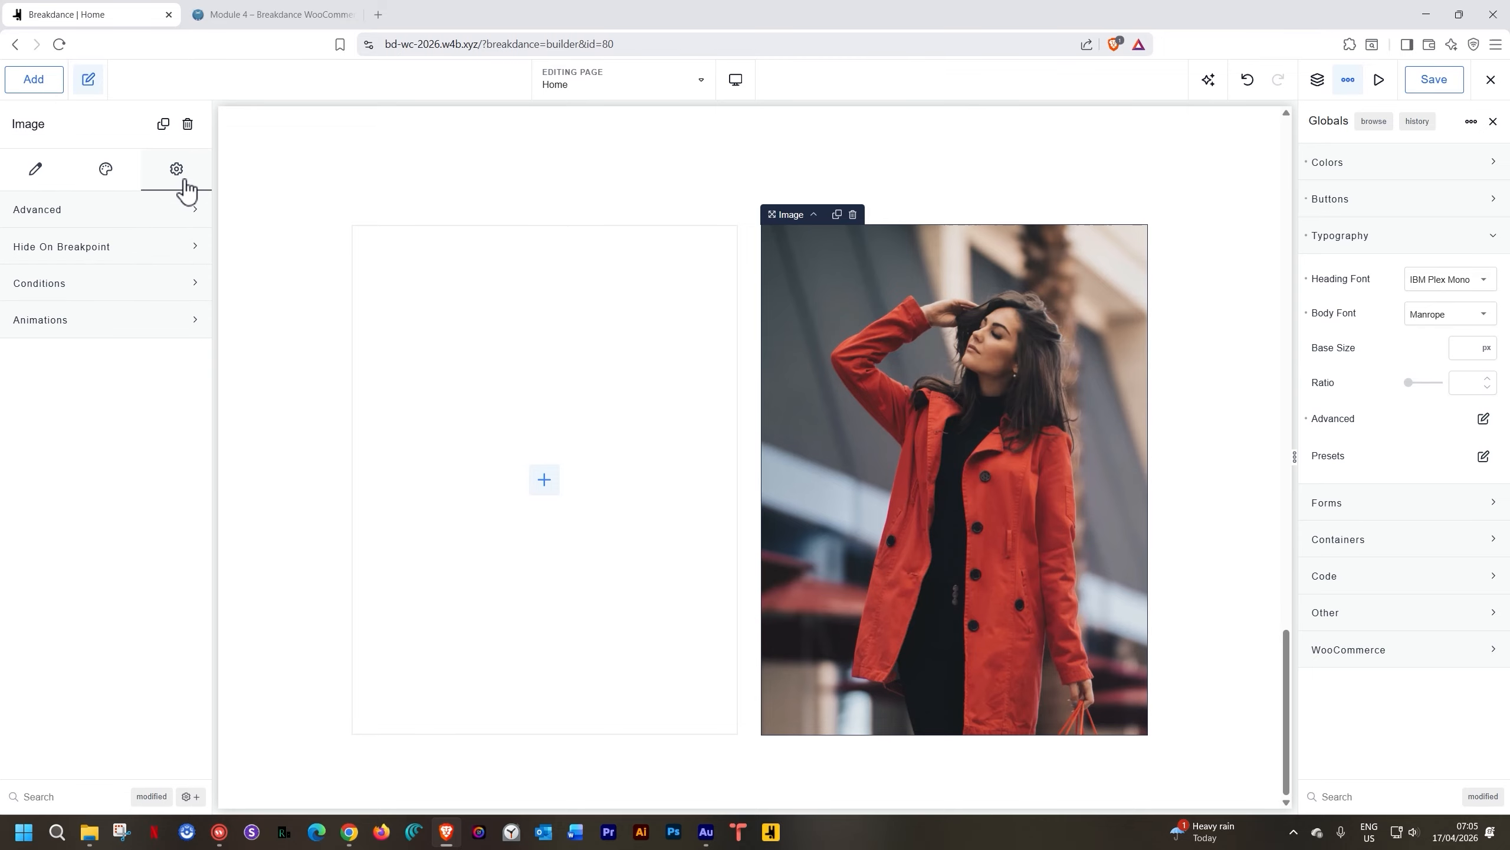
{"action": "left_click", "coordinate": [85, 213]}
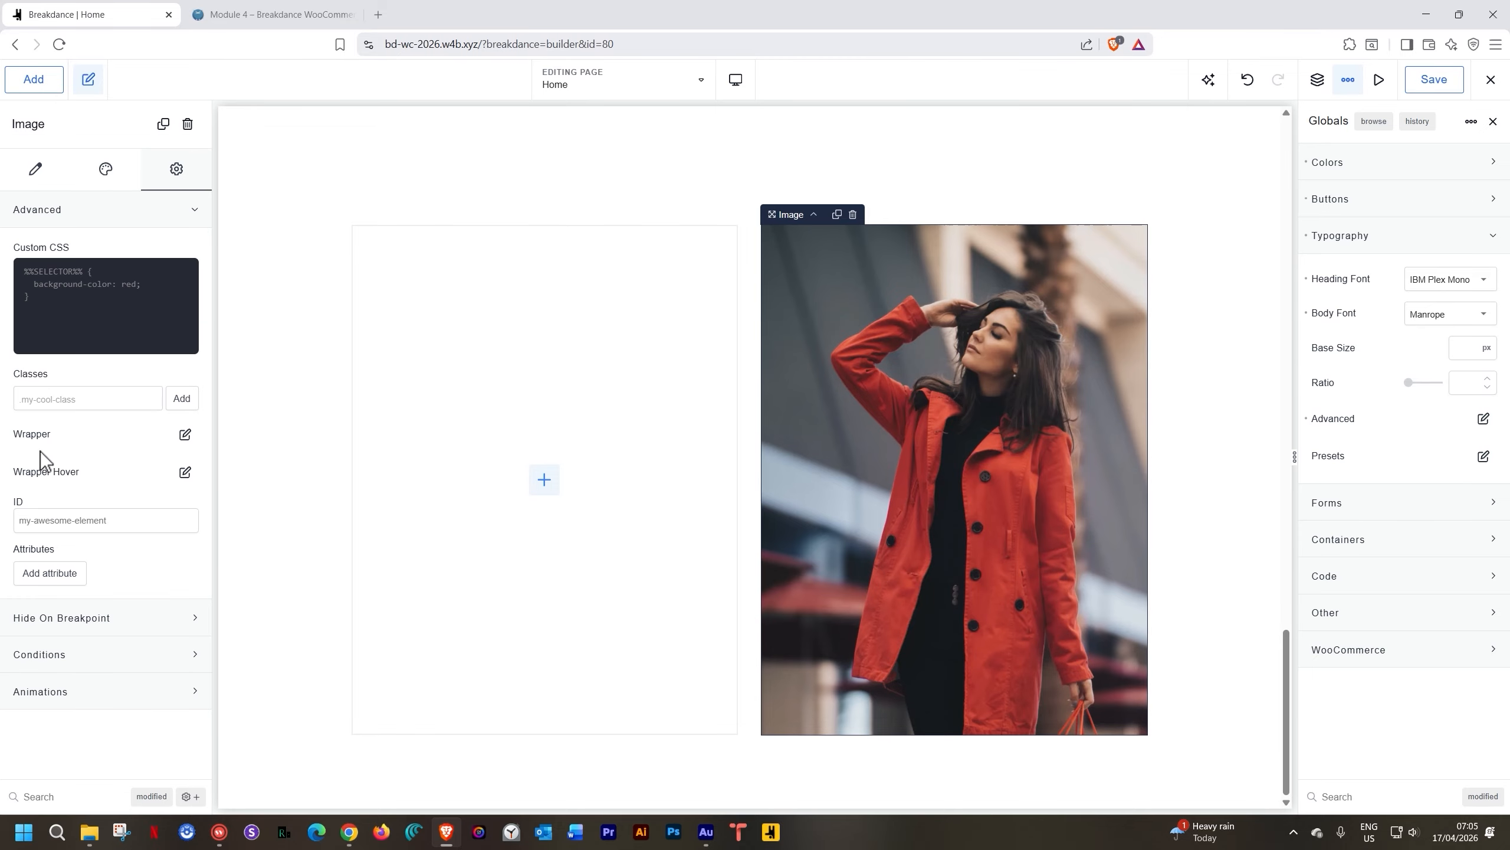
{"action": "left_click", "coordinate": [185, 434]}
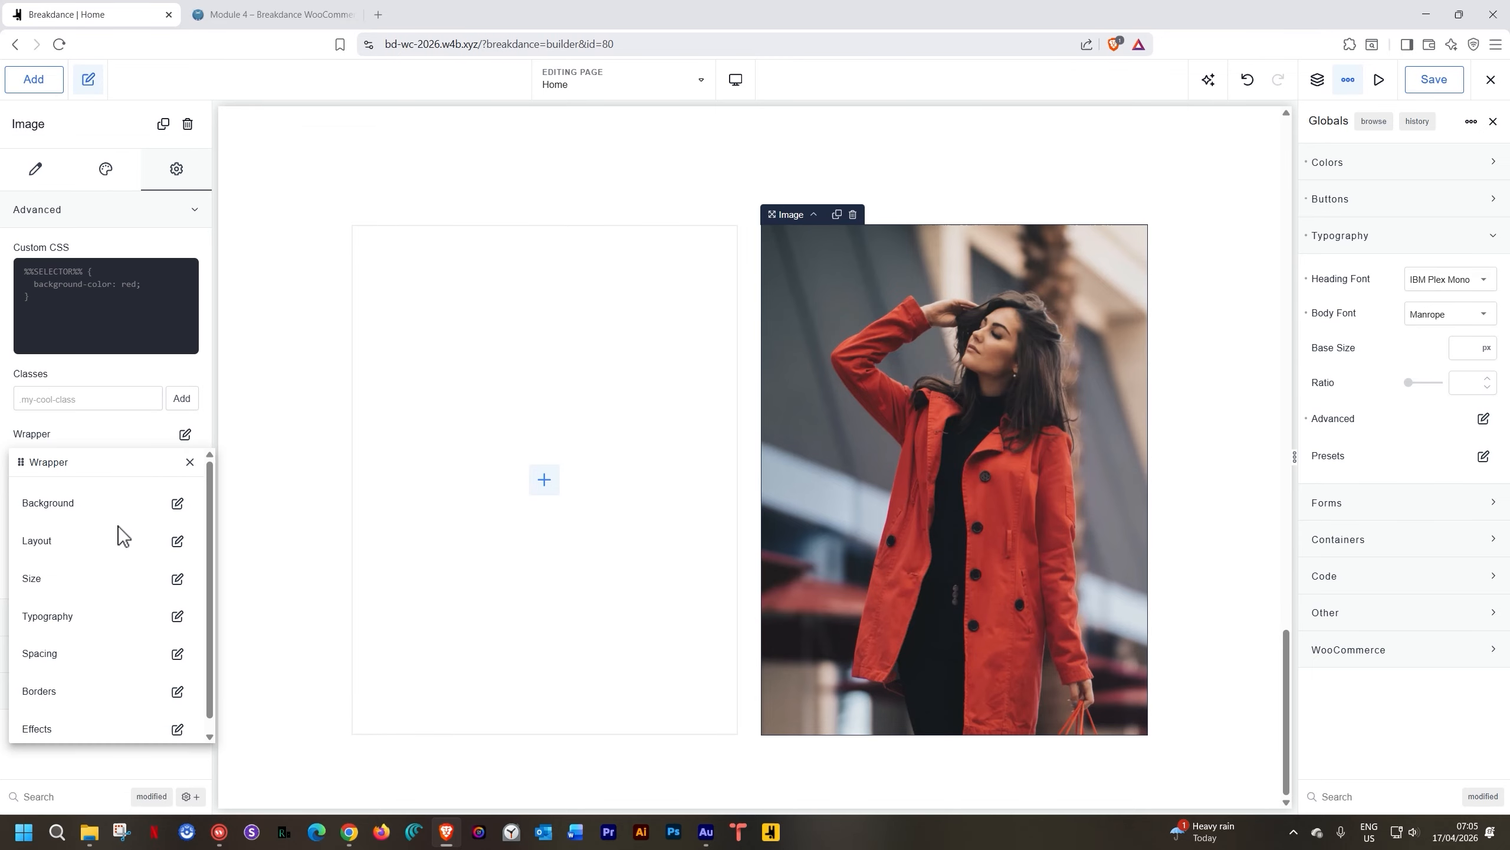
{"action": "left_click", "coordinate": [178, 721]}
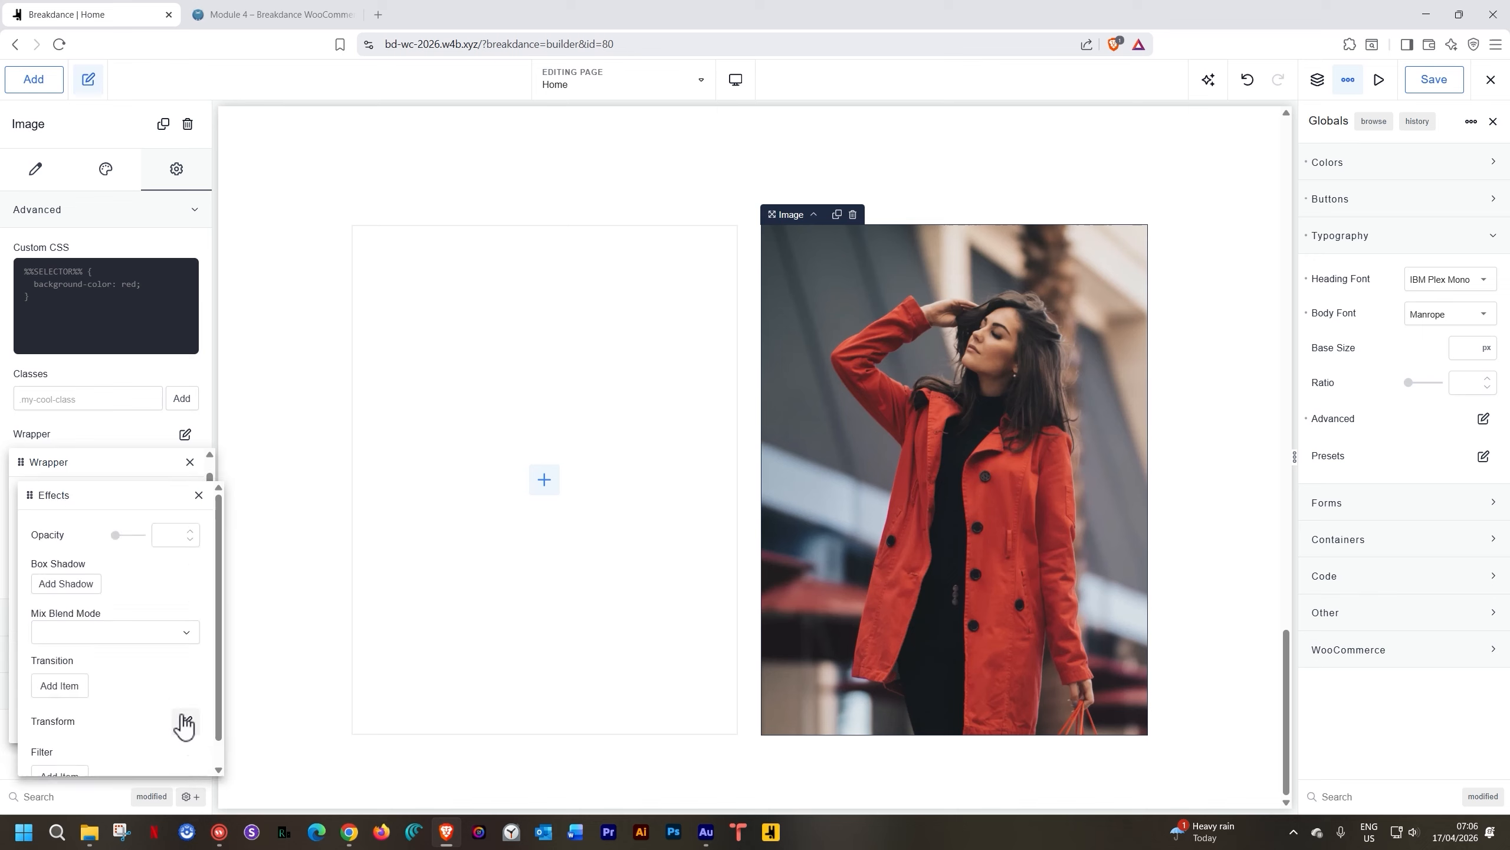
{"action": "scroll", "coordinate": [119, 684], "scroll_direction": "down", "scroll_amount": 1}
{"action": "left_click", "coordinate": [188, 697]}
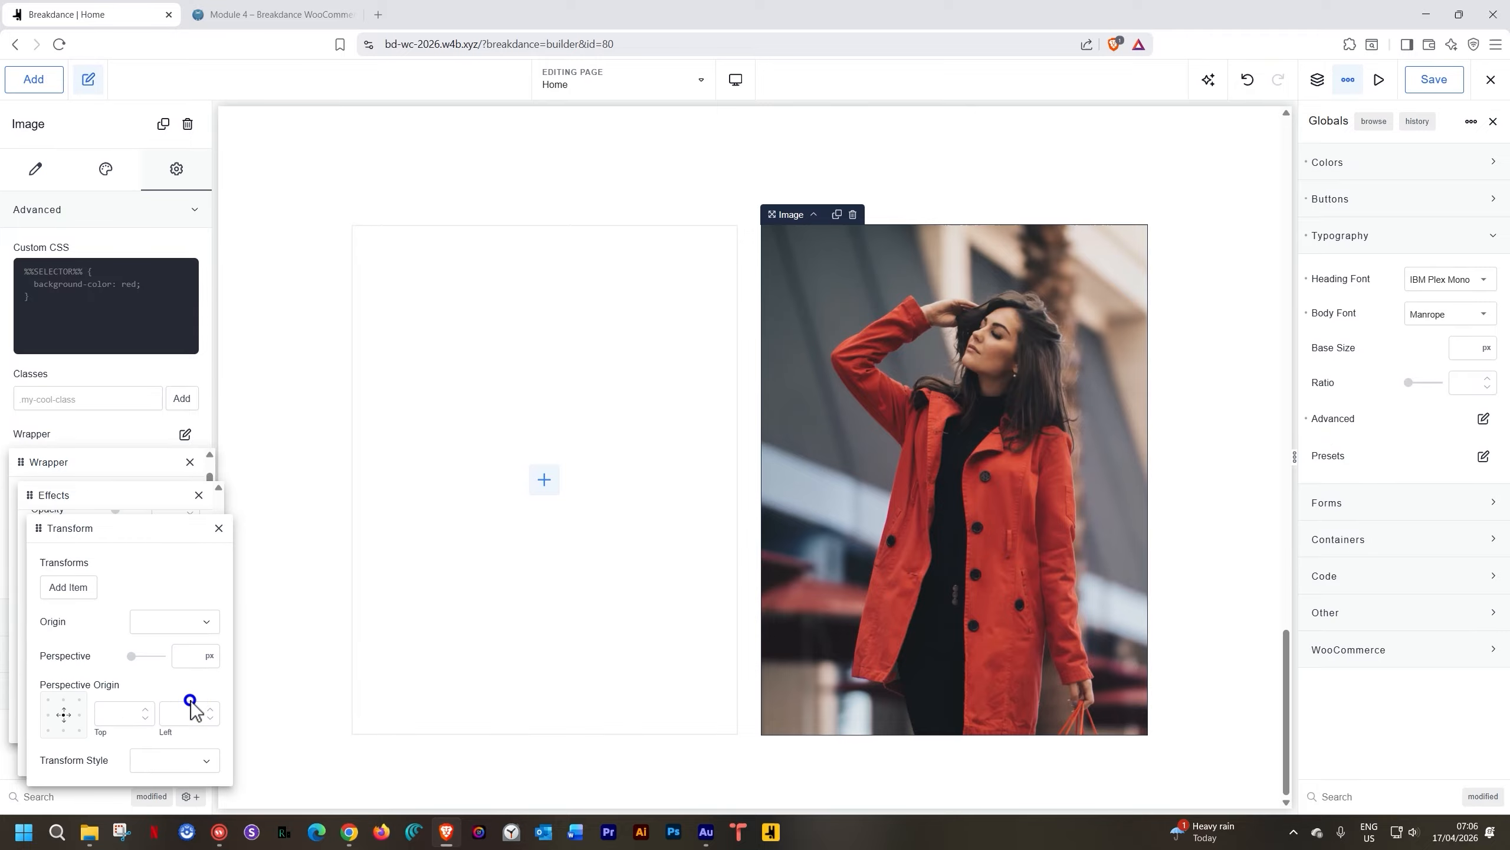
{"action": "left_click", "coordinate": [91, 589]}
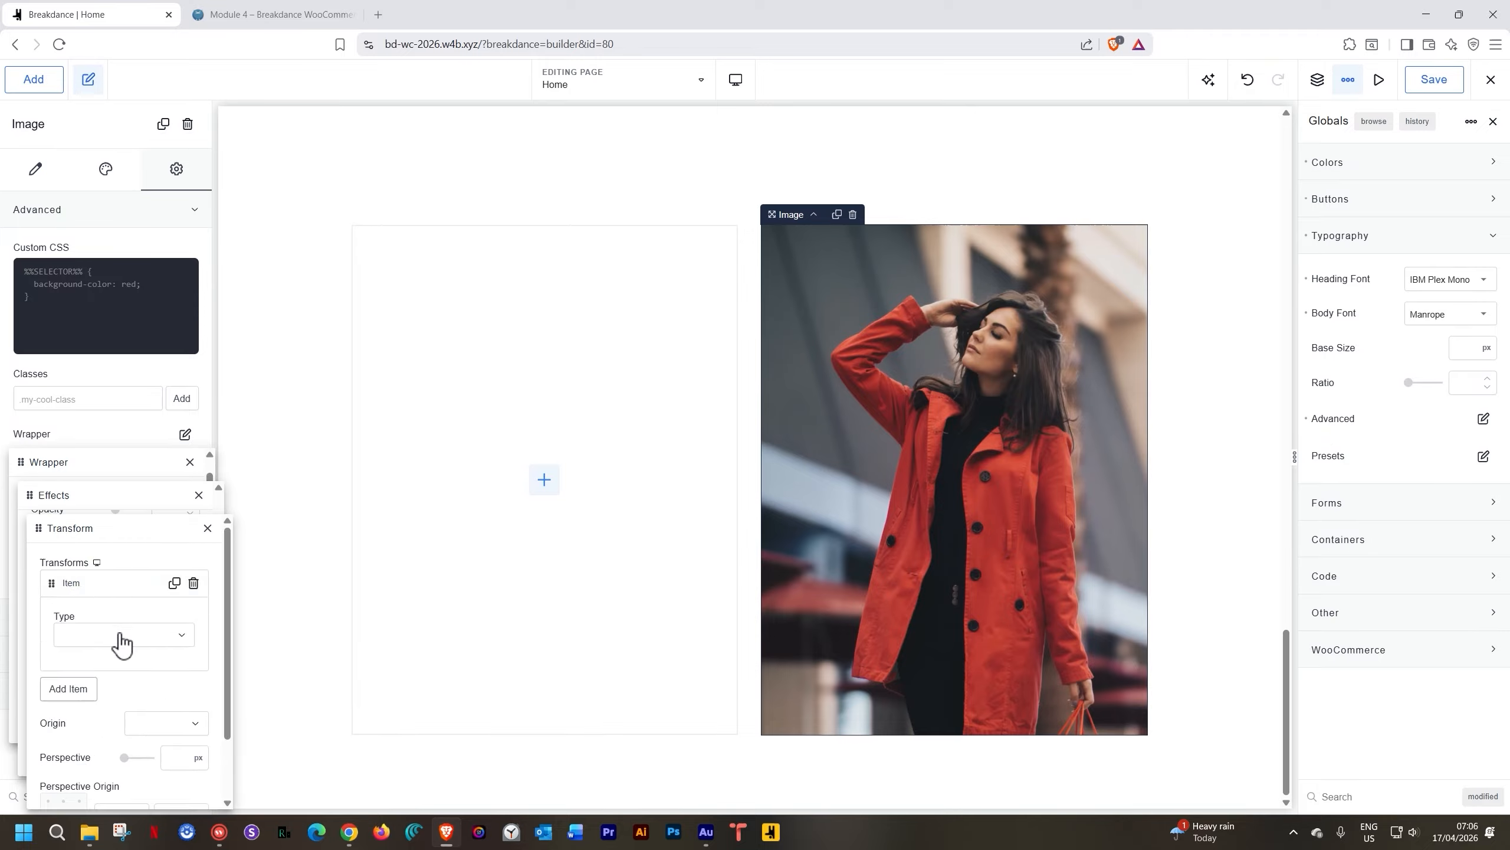
{"action": "left_click", "coordinate": [175, 634]}
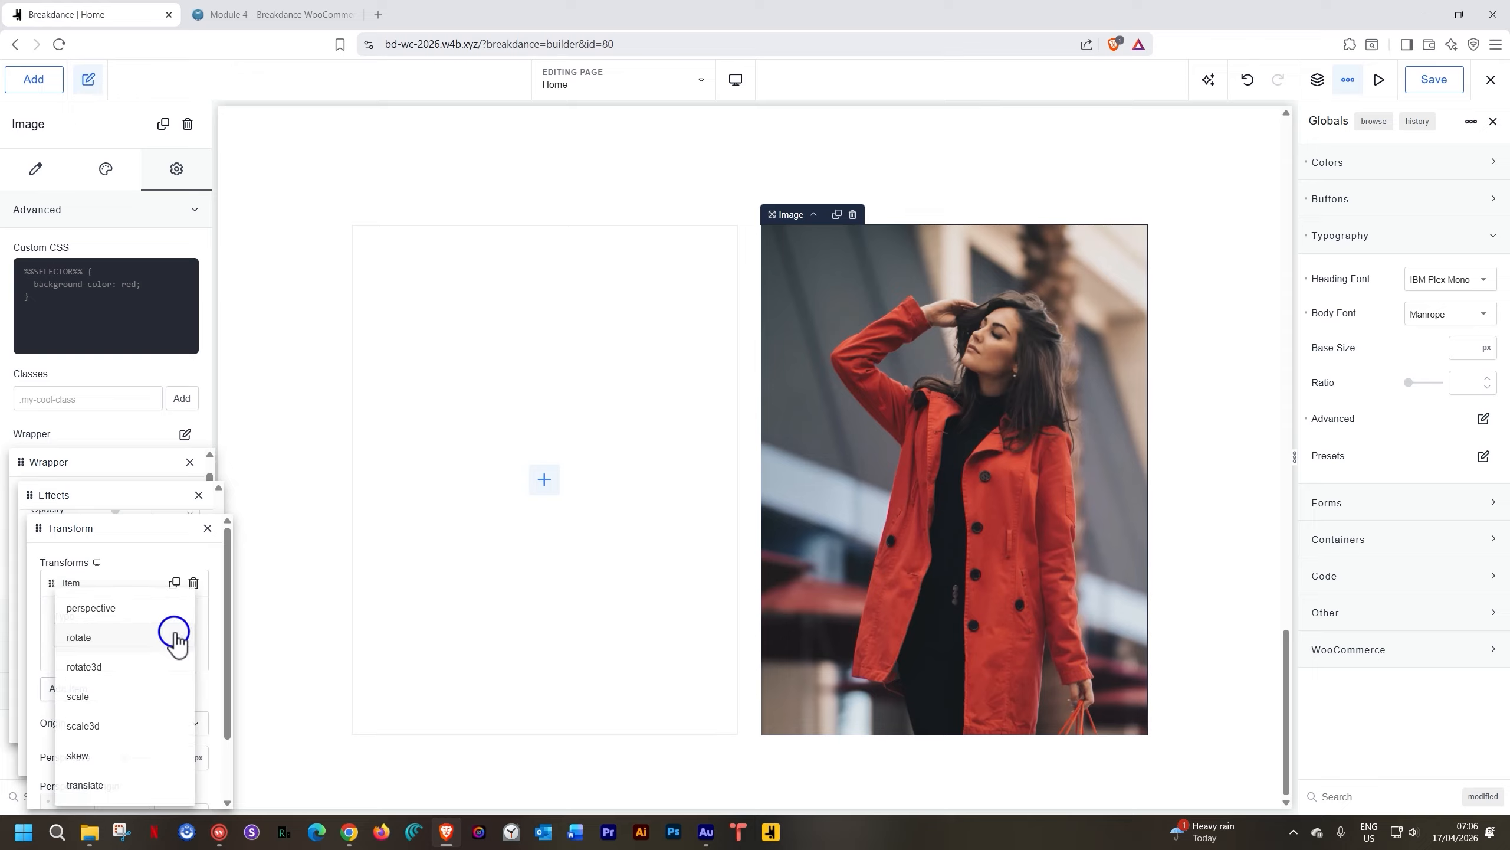
{"action": "left_click", "coordinate": [109, 696]}
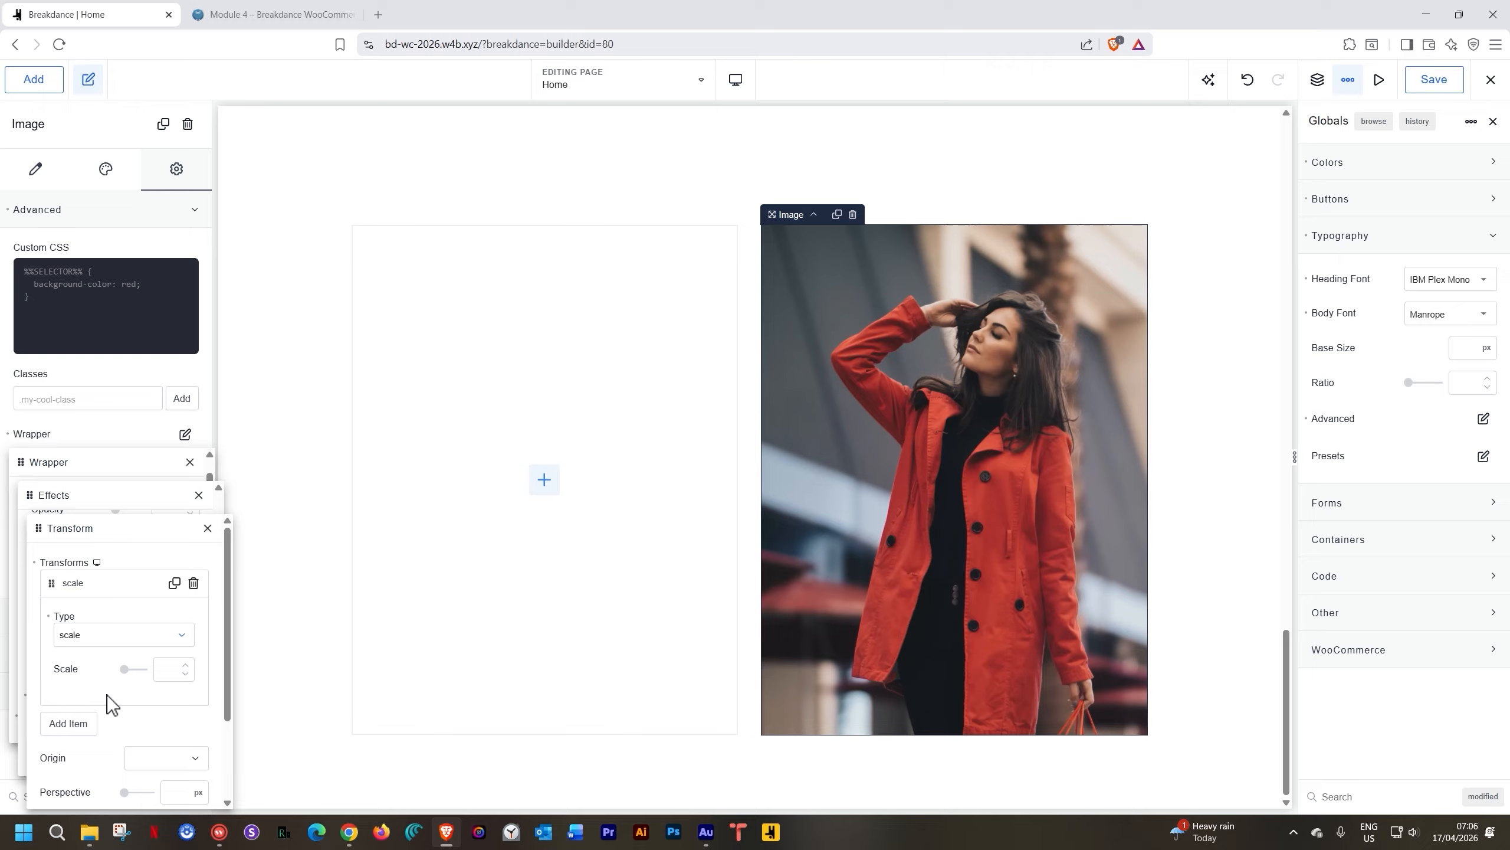
{"action": "left_click", "coordinate": [163, 667]}
{"action": "type", "text": "1"}
{"action": "double_click", "coordinate": [156, 668]}
{"action": "type", "text": "2"}
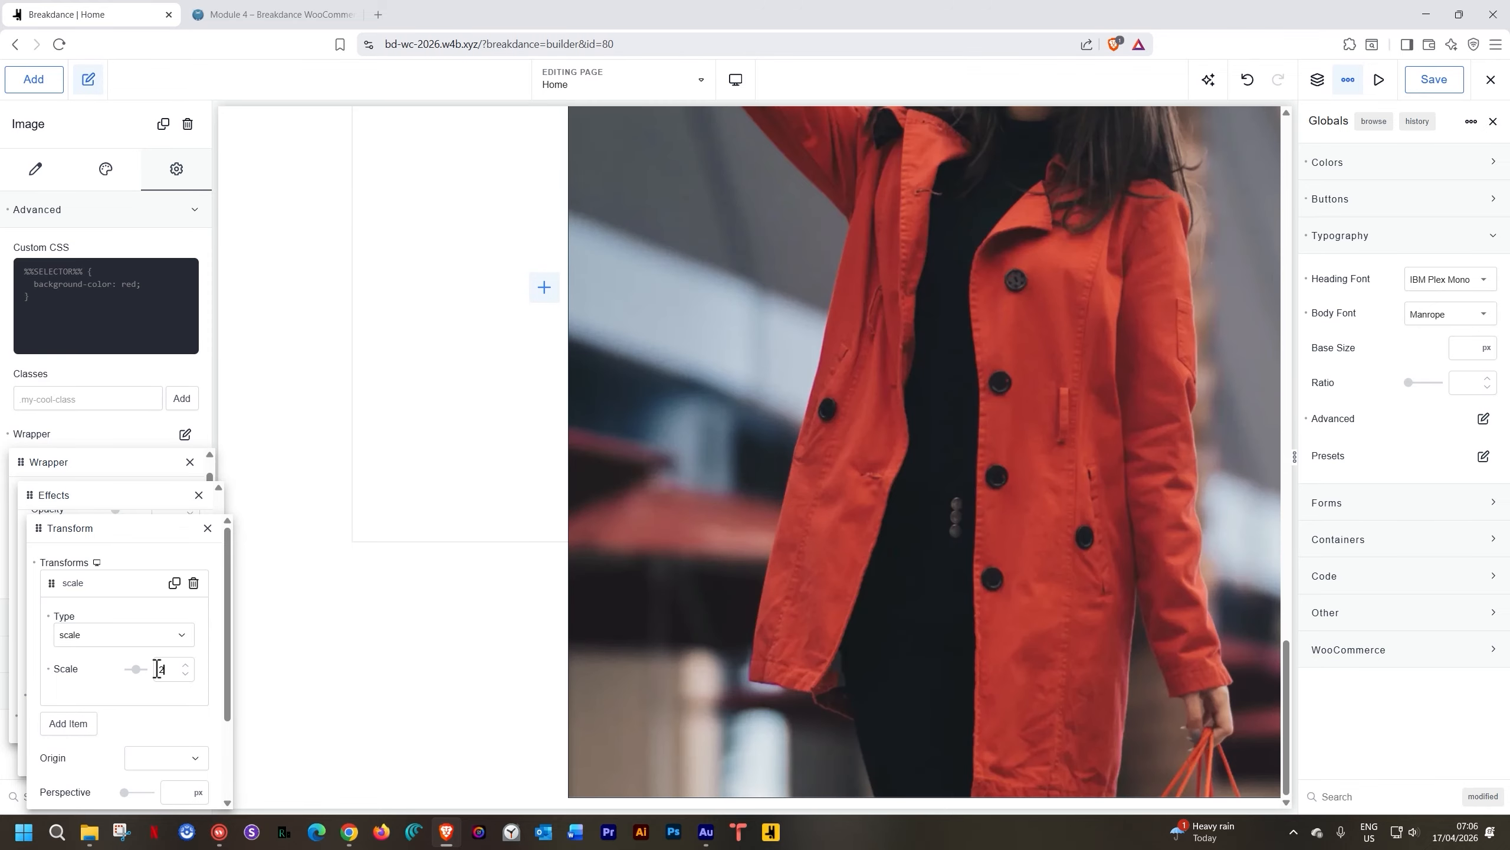
{"action": "double_click", "coordinate": [158, 668]}
{"action": "type", "text": "1.3"}
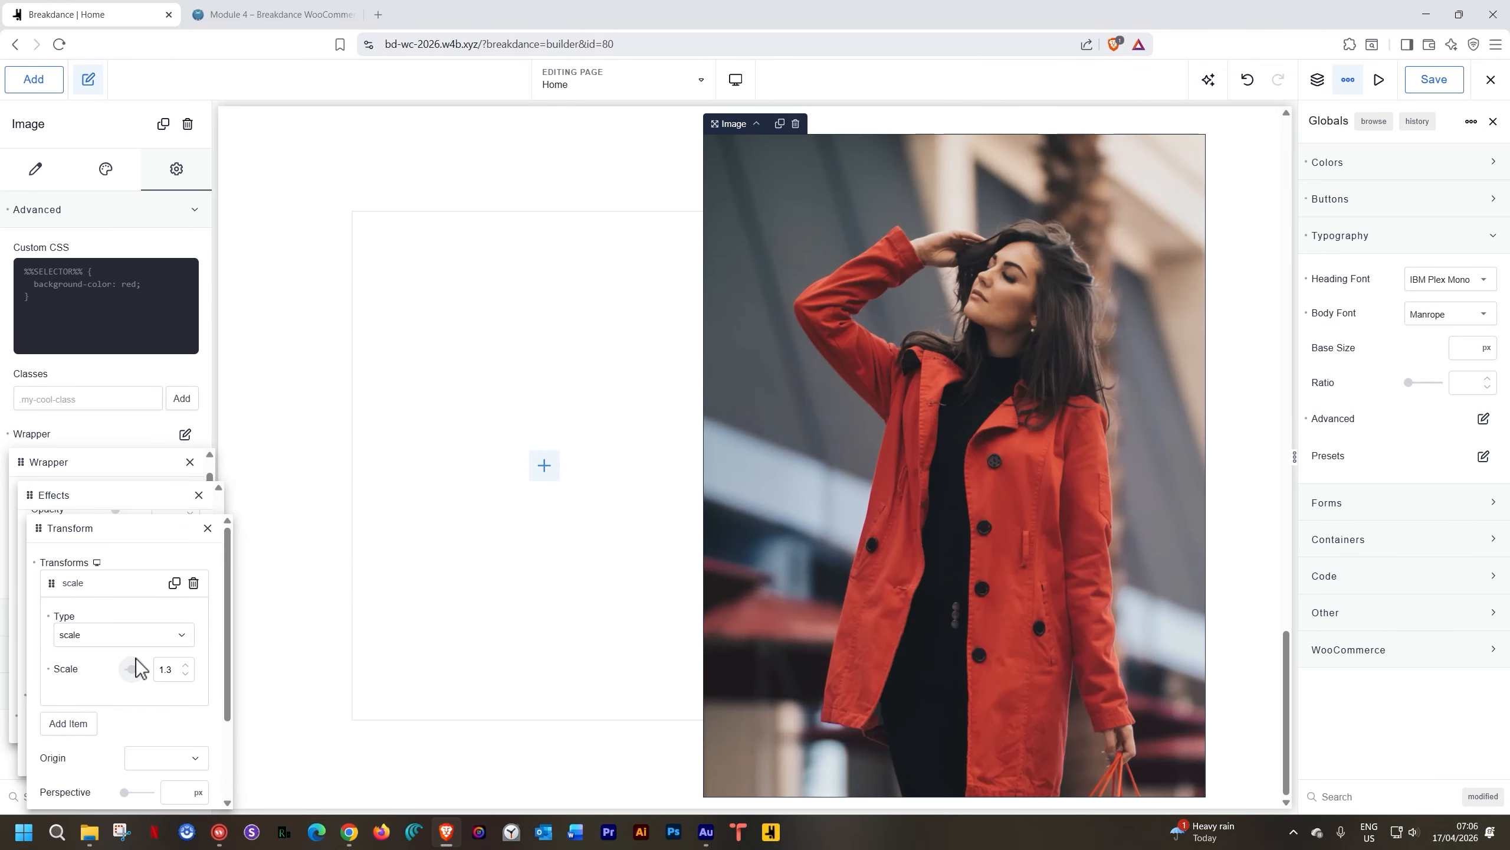
{"action": "key", "text": "BackSpace"}
{"action": "type", "text": "2"}
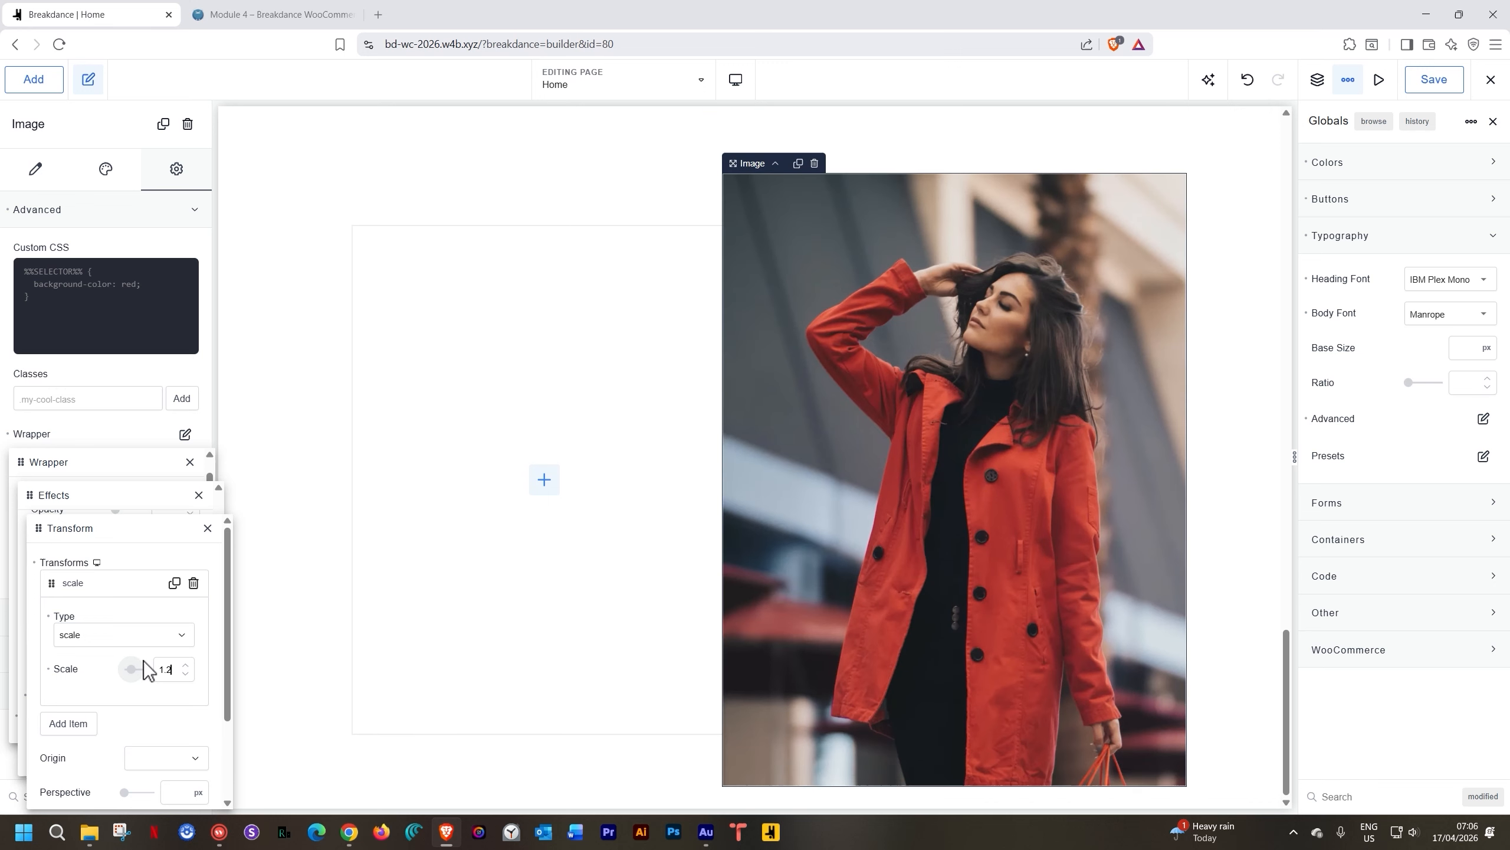
{"action": "type", "text": "5"}
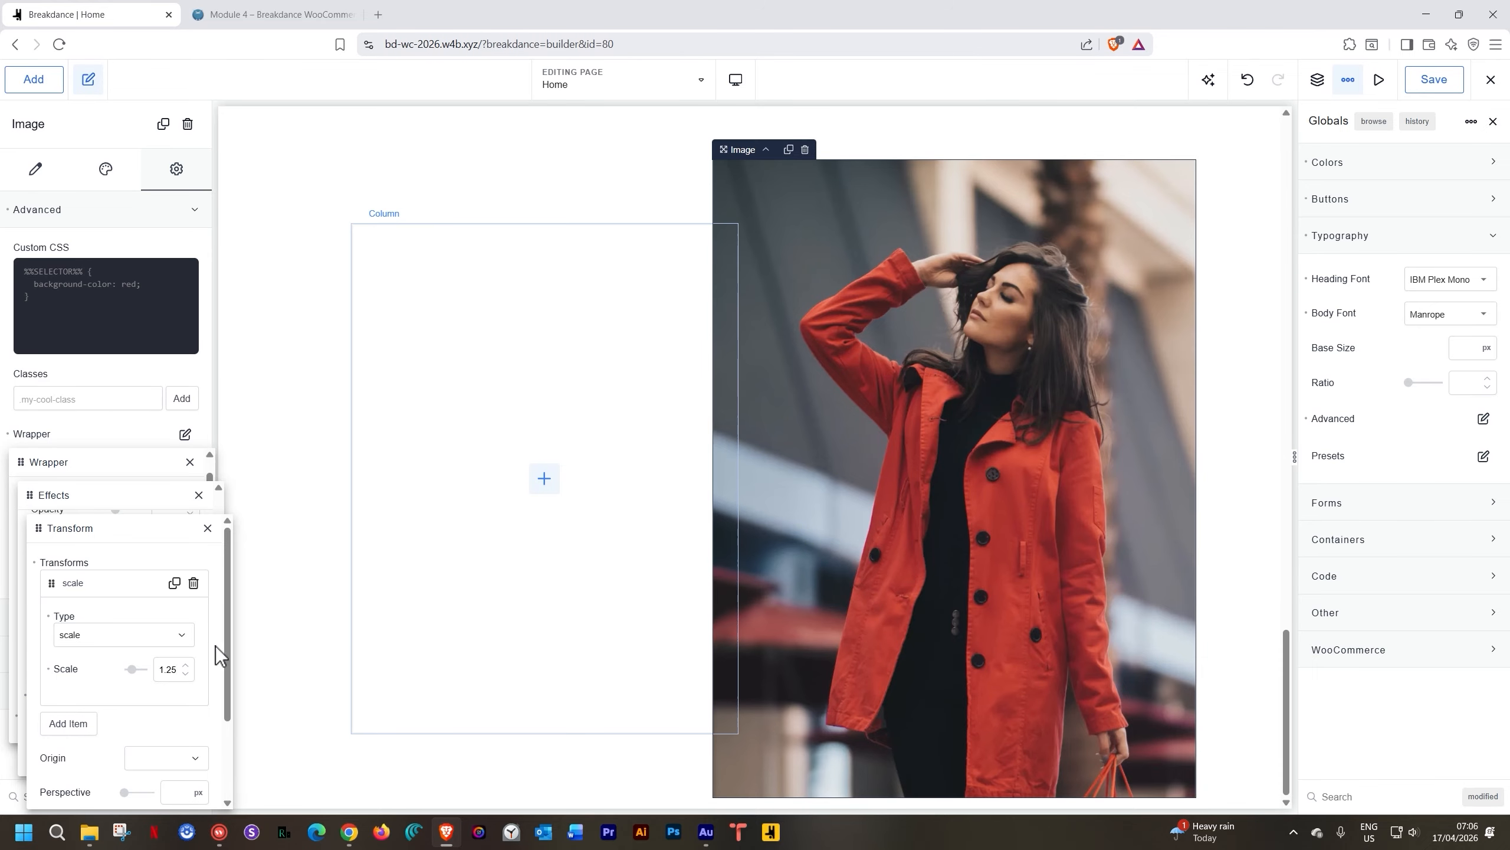
{"action": "left_click", "coordinate": [48, 668]}
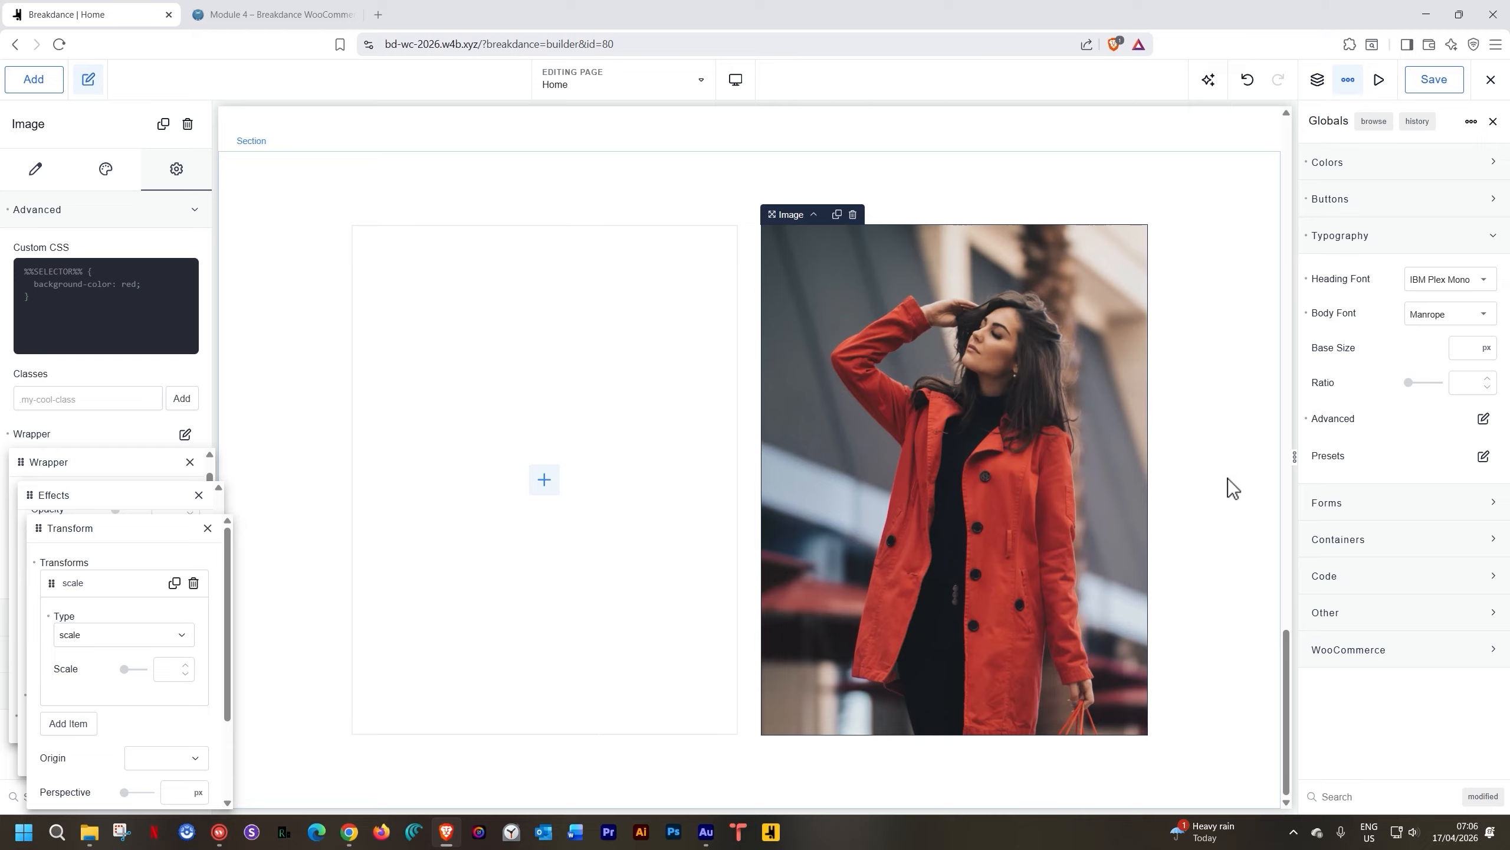
{"action": "left_click", "coordinate": [161, 670]}
{"action": "type", "text": "1.2"}
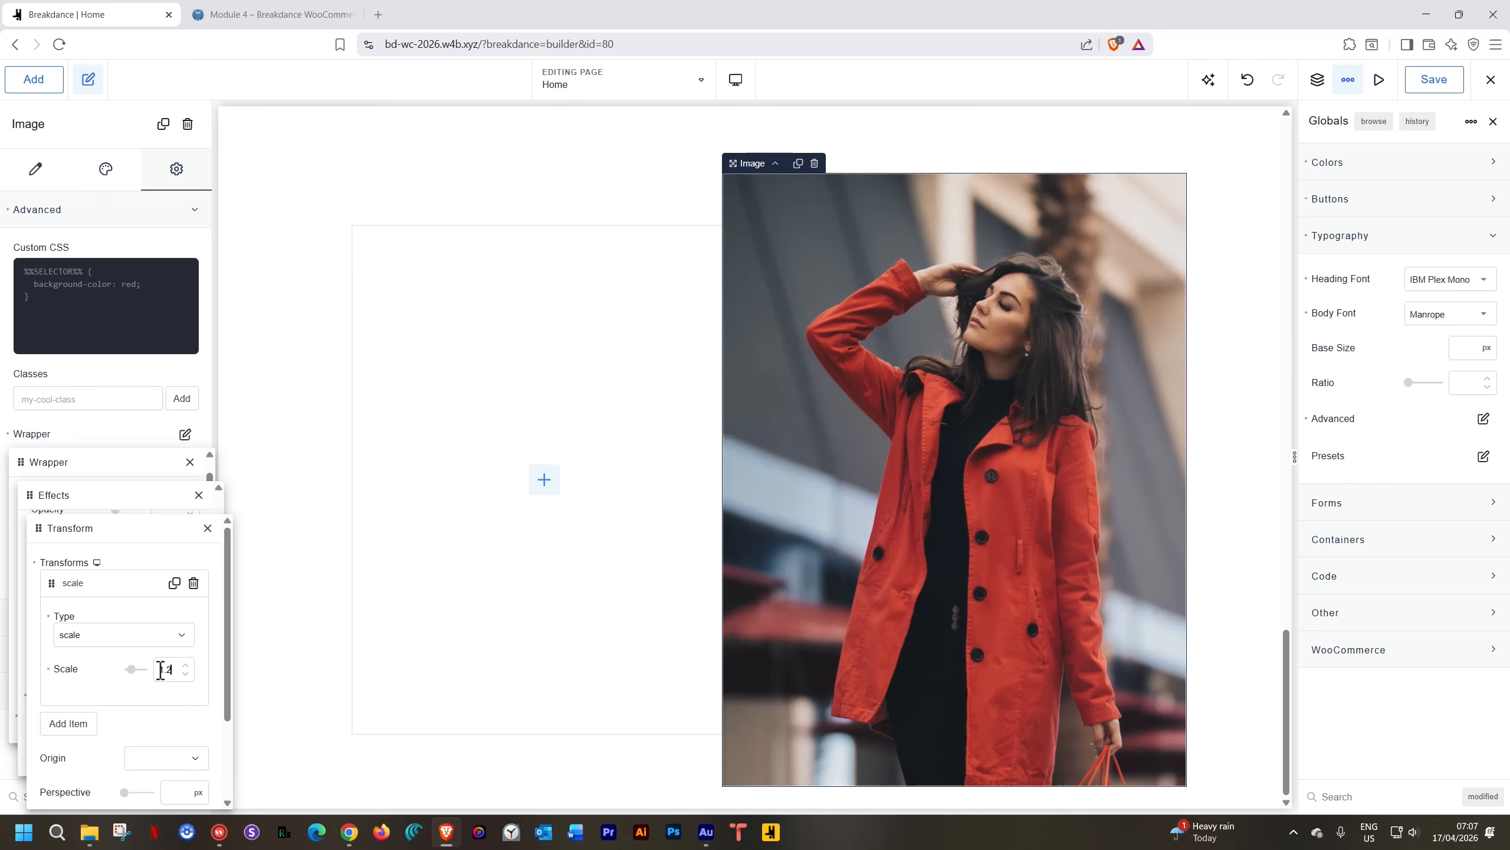
{"action": "type", "text": "5"}
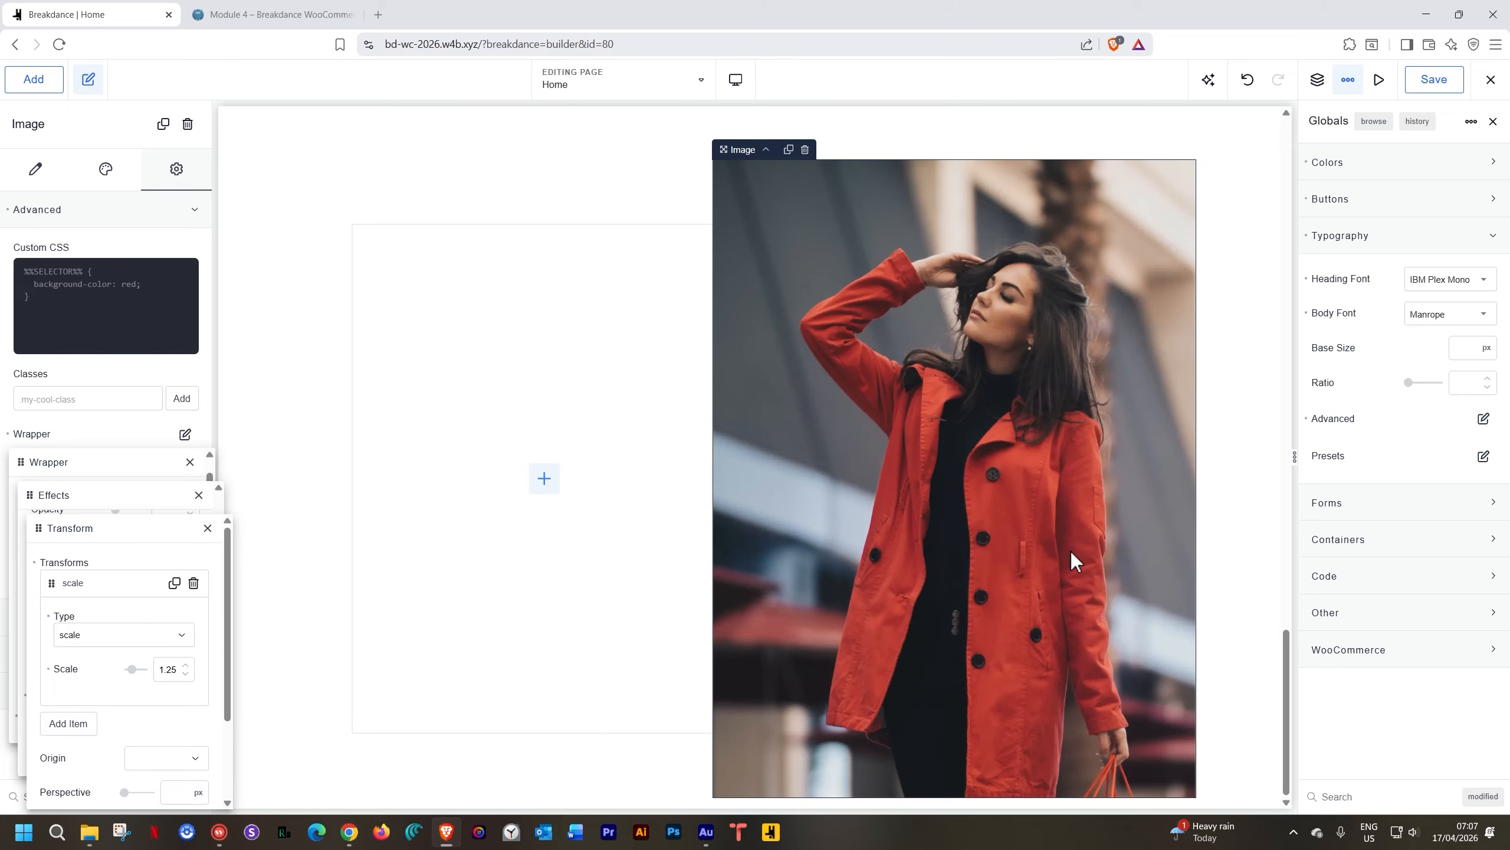
{"action": "scroll", "coordinate": [135, 726], "scroll_direction": "down", "scroll_amount": 2}
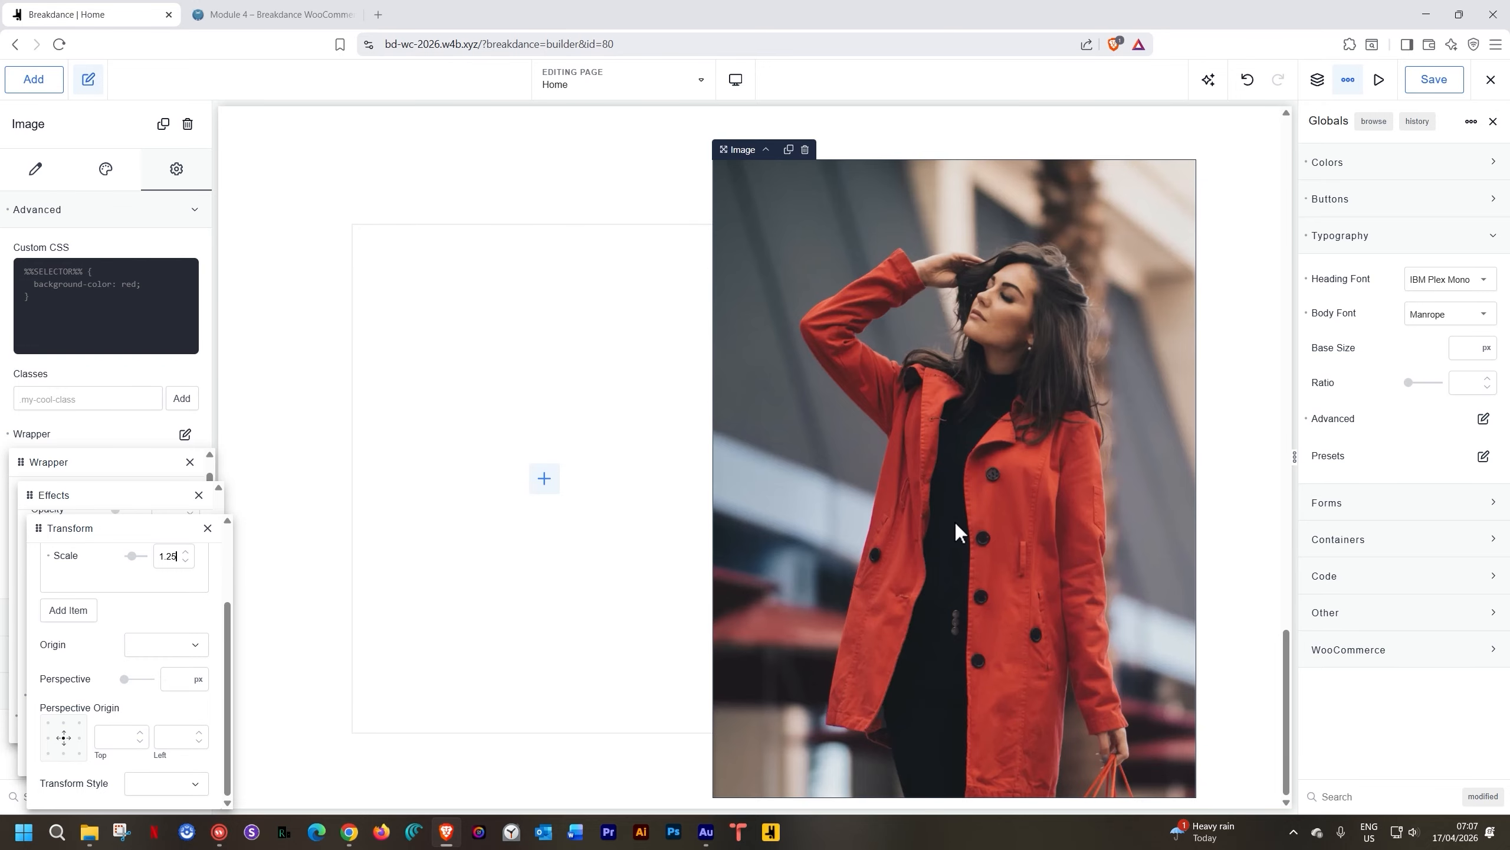
{"action": "left_click", "coordinate": [48, 557]}
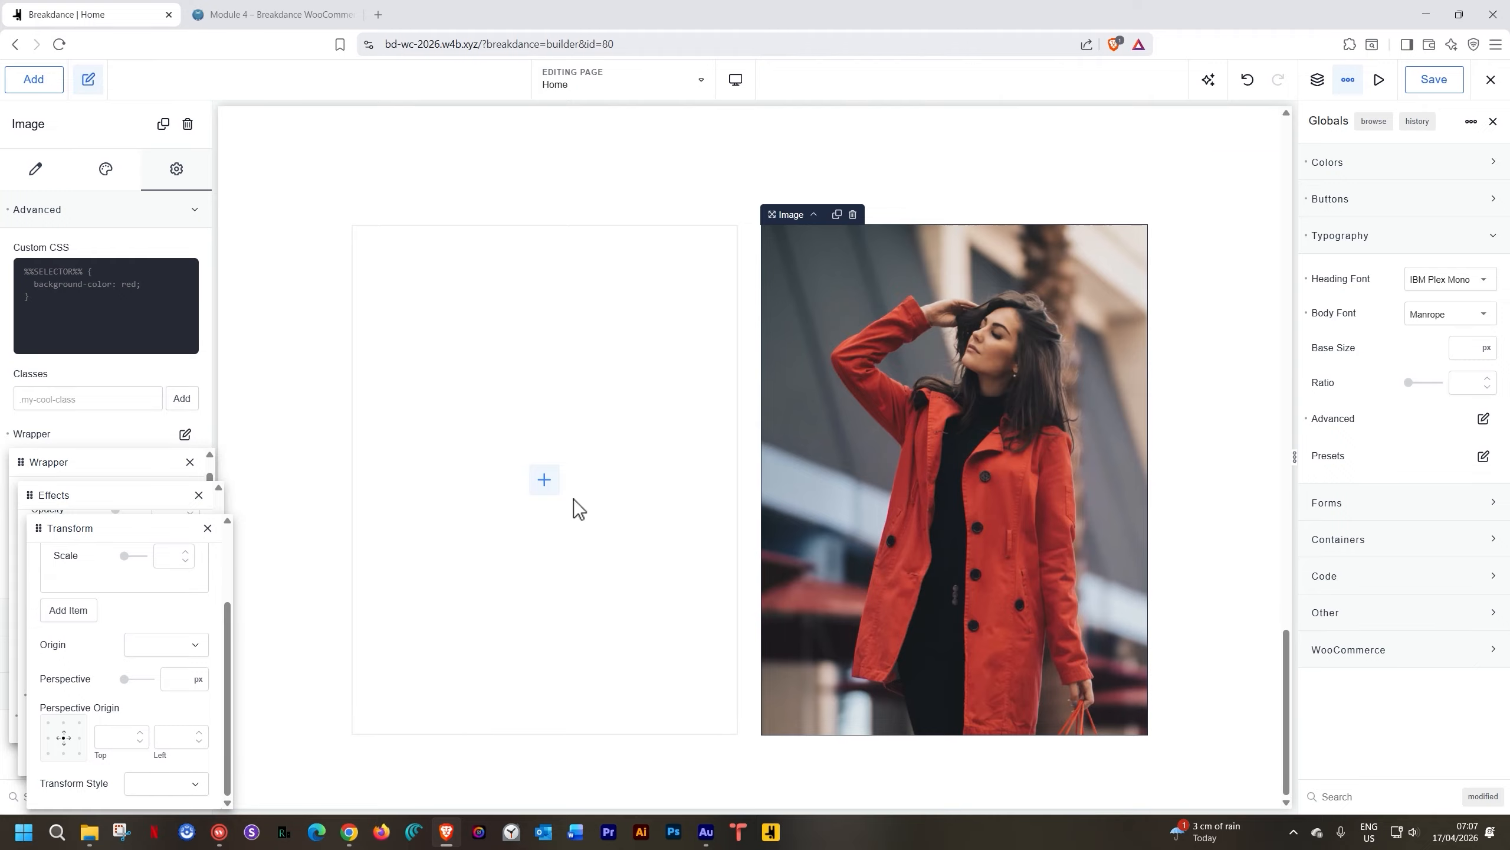
Scale the red-coat photo to 1.25 with its transform origin at center right
{"action": "left_click", "coordinate": [168, 646]}
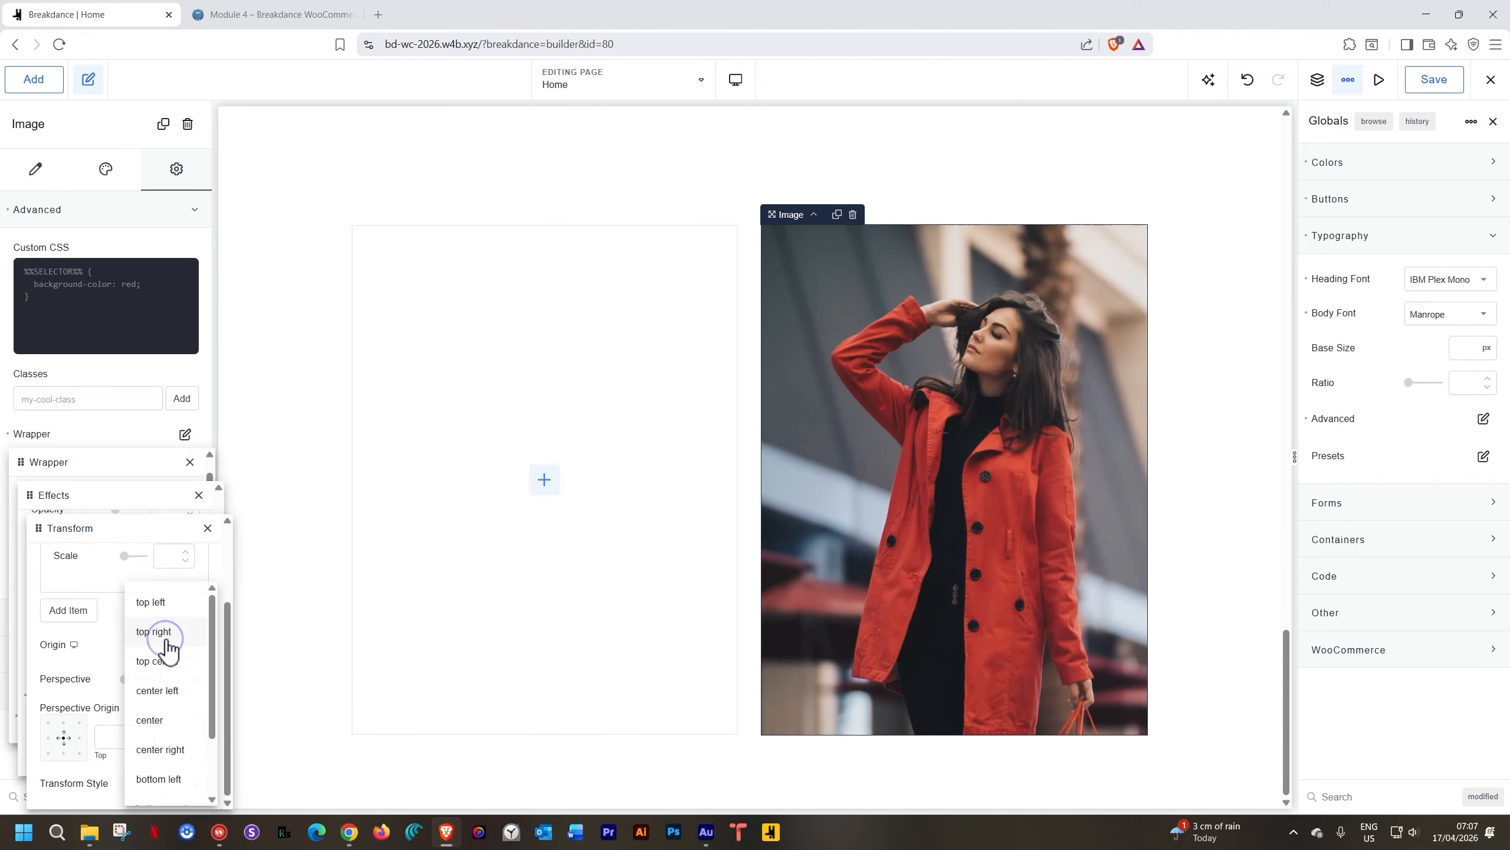
{"action": "left_click", "coordinate": [168, 753]}
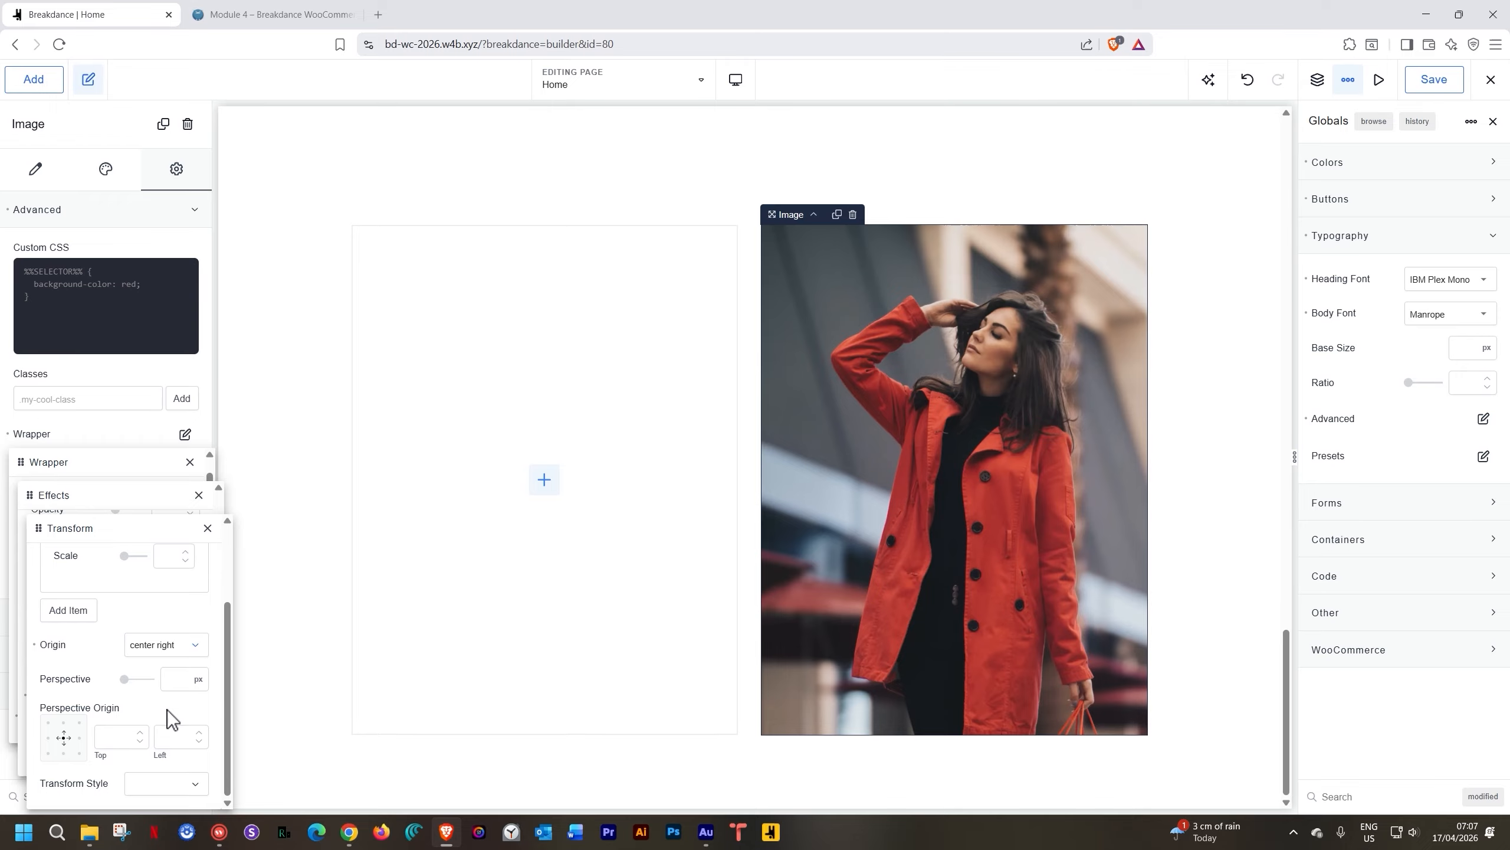
{"action": "left_click", "coordinate": [170, 555]}
{"action": "type", "text": ".25"}
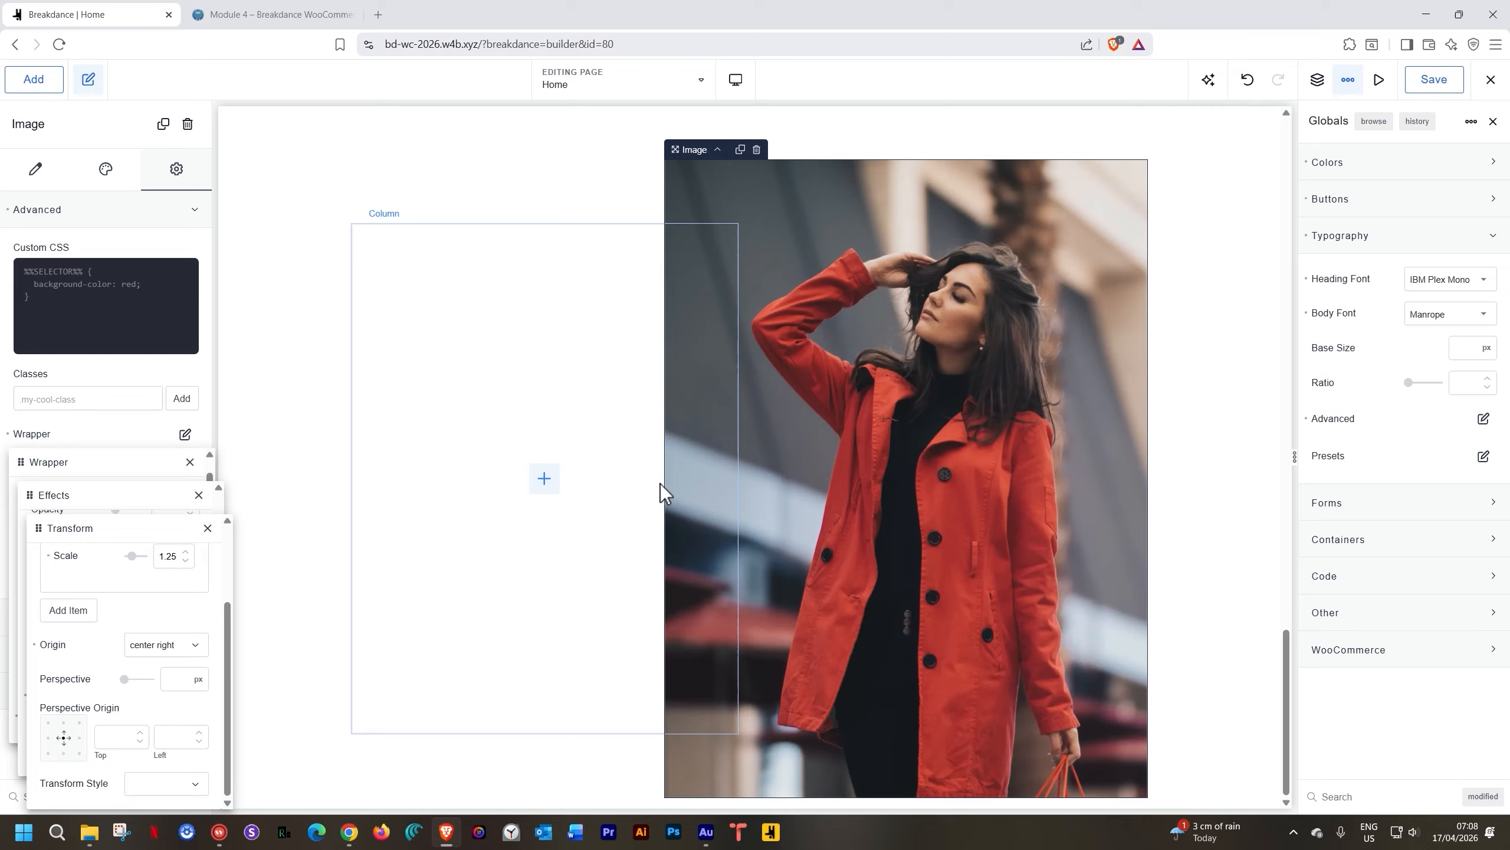
{"action": "left_click", "coordinate": [207, 527]}
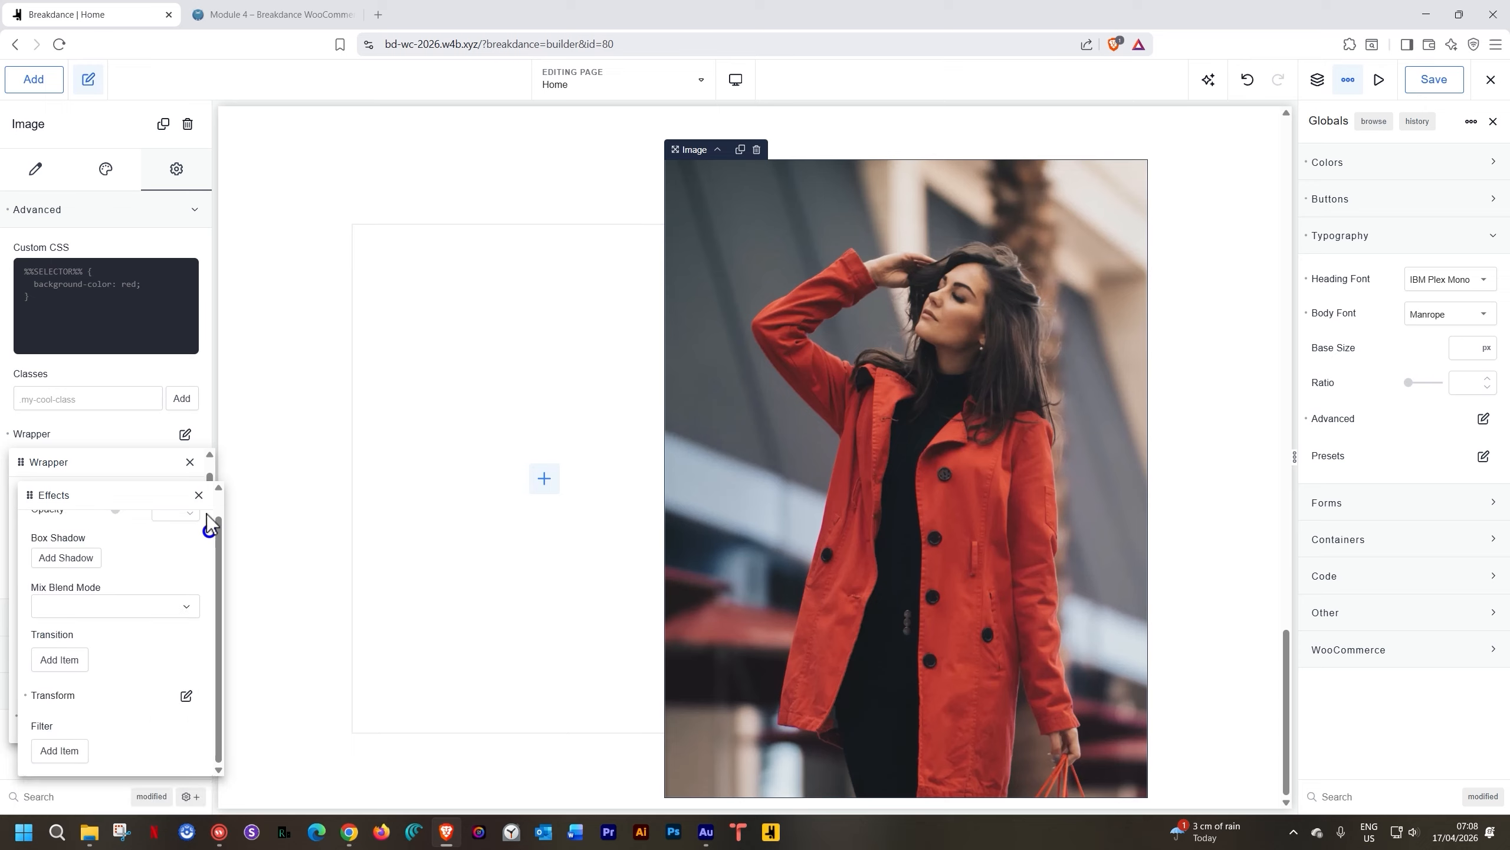
{"action": "left_click", "coordinate": [200, 495]}
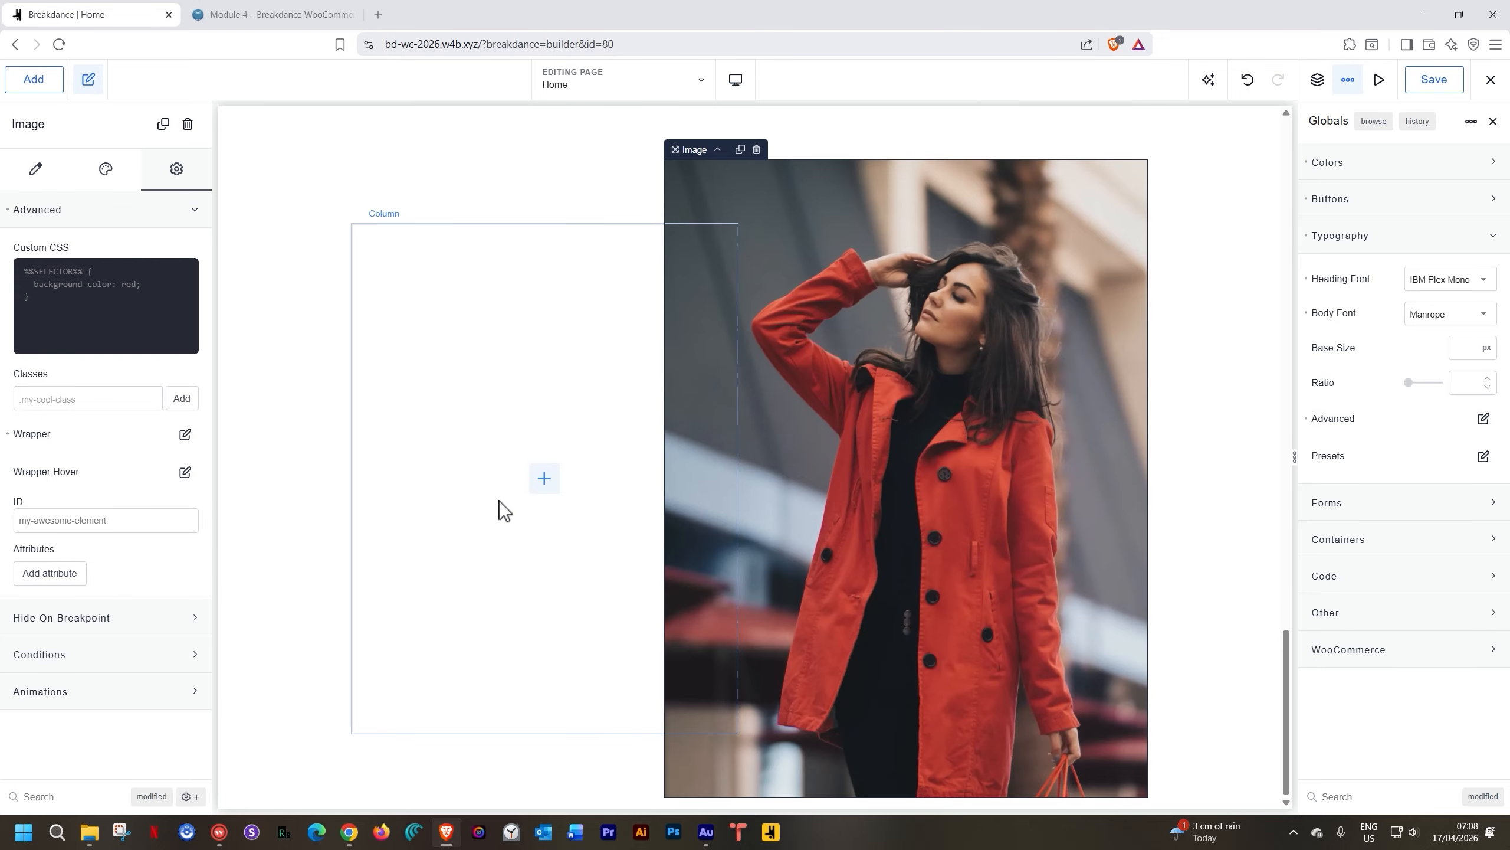
{"action": "left_click", "coordinate": [543, 482]}
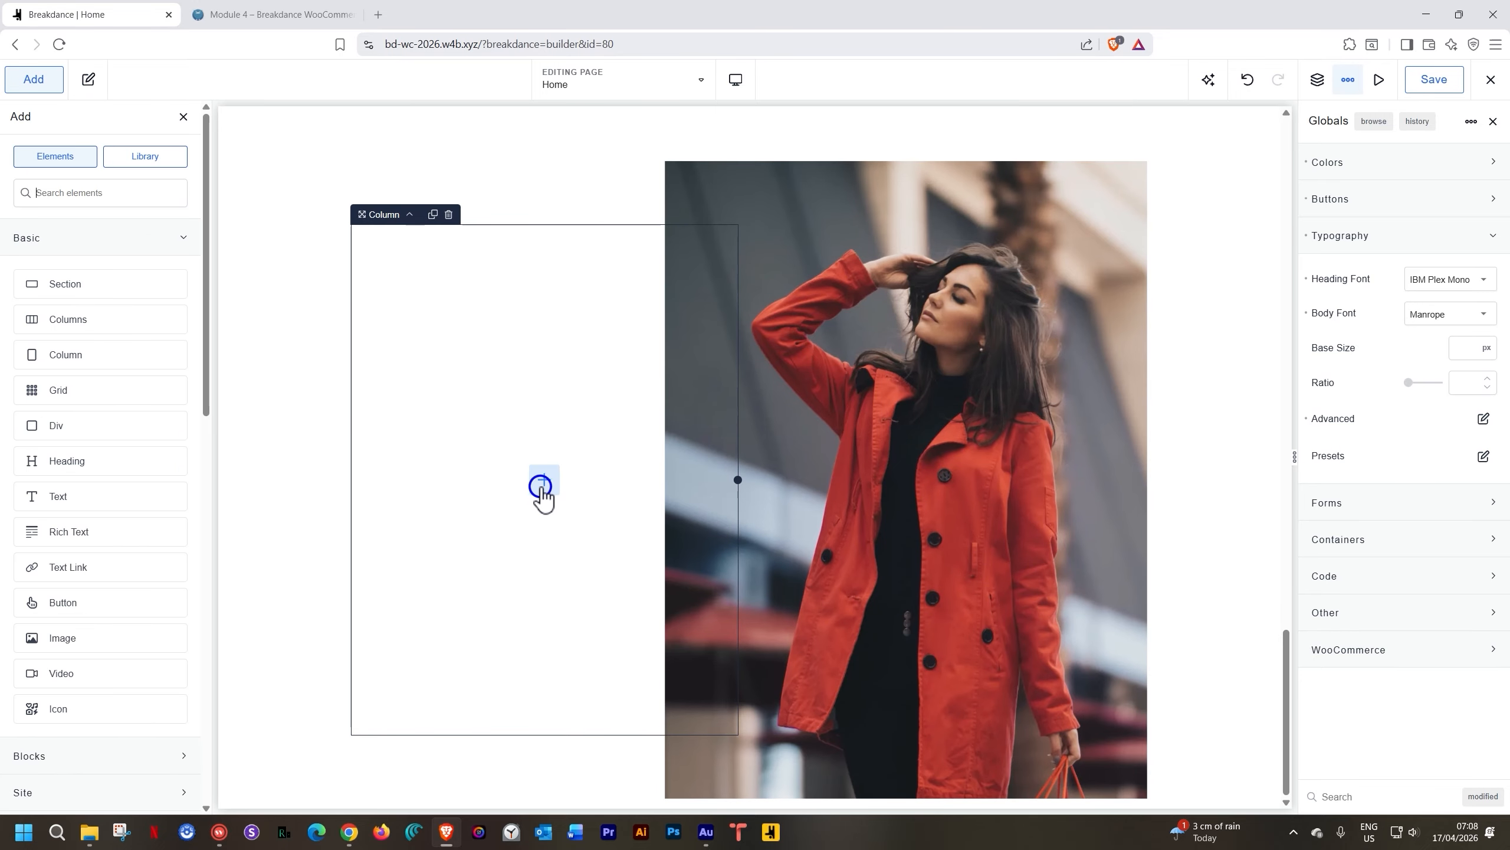
Insert a Div into the left column with an Onyx background
{"action": "left_click", "coordinate": [90, 424]}
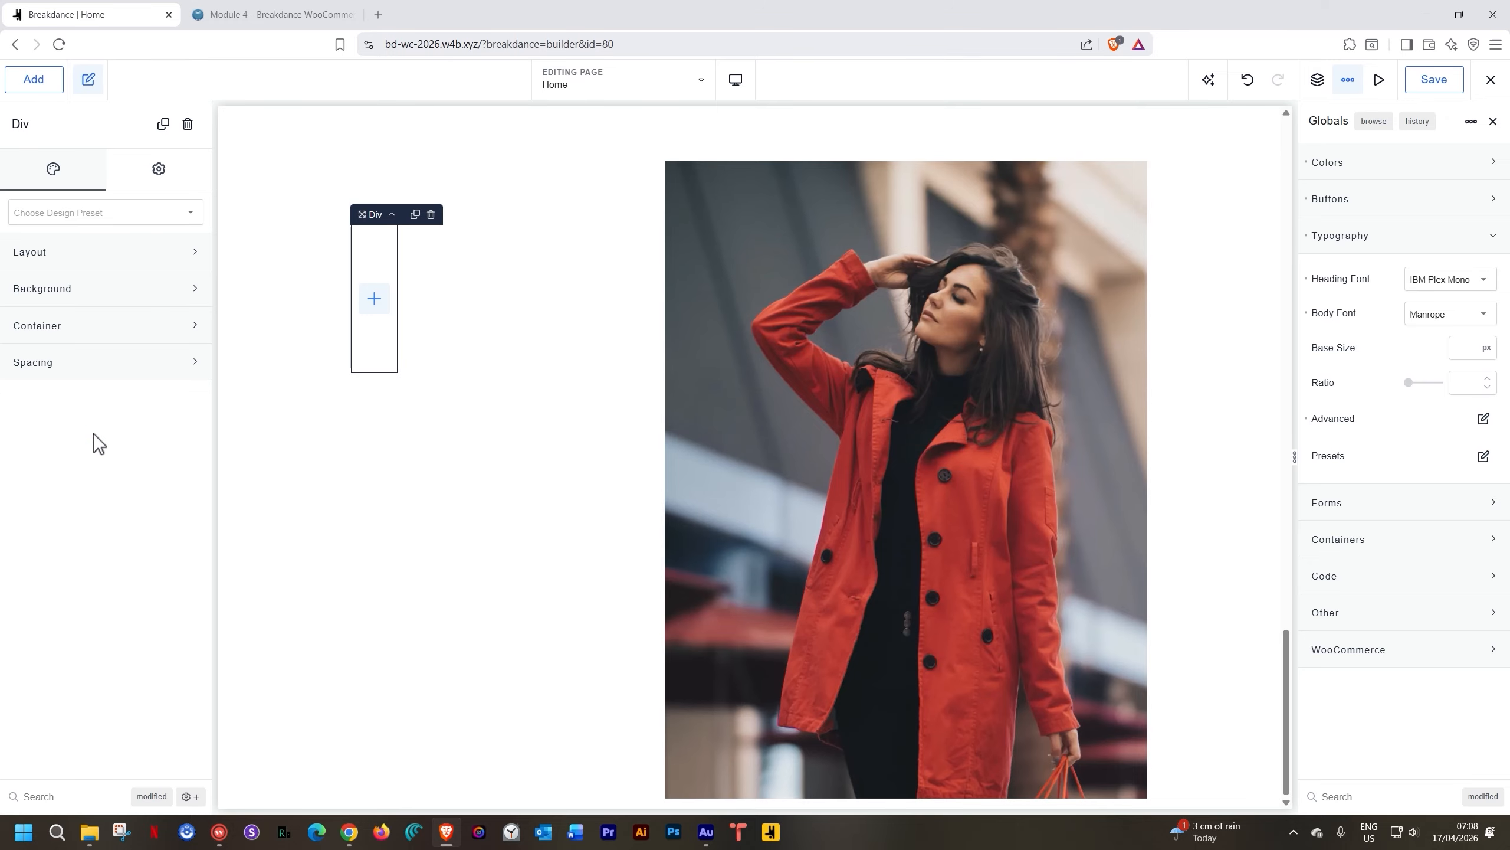
{"action": "left_click", "coordinate": [156, 292]}
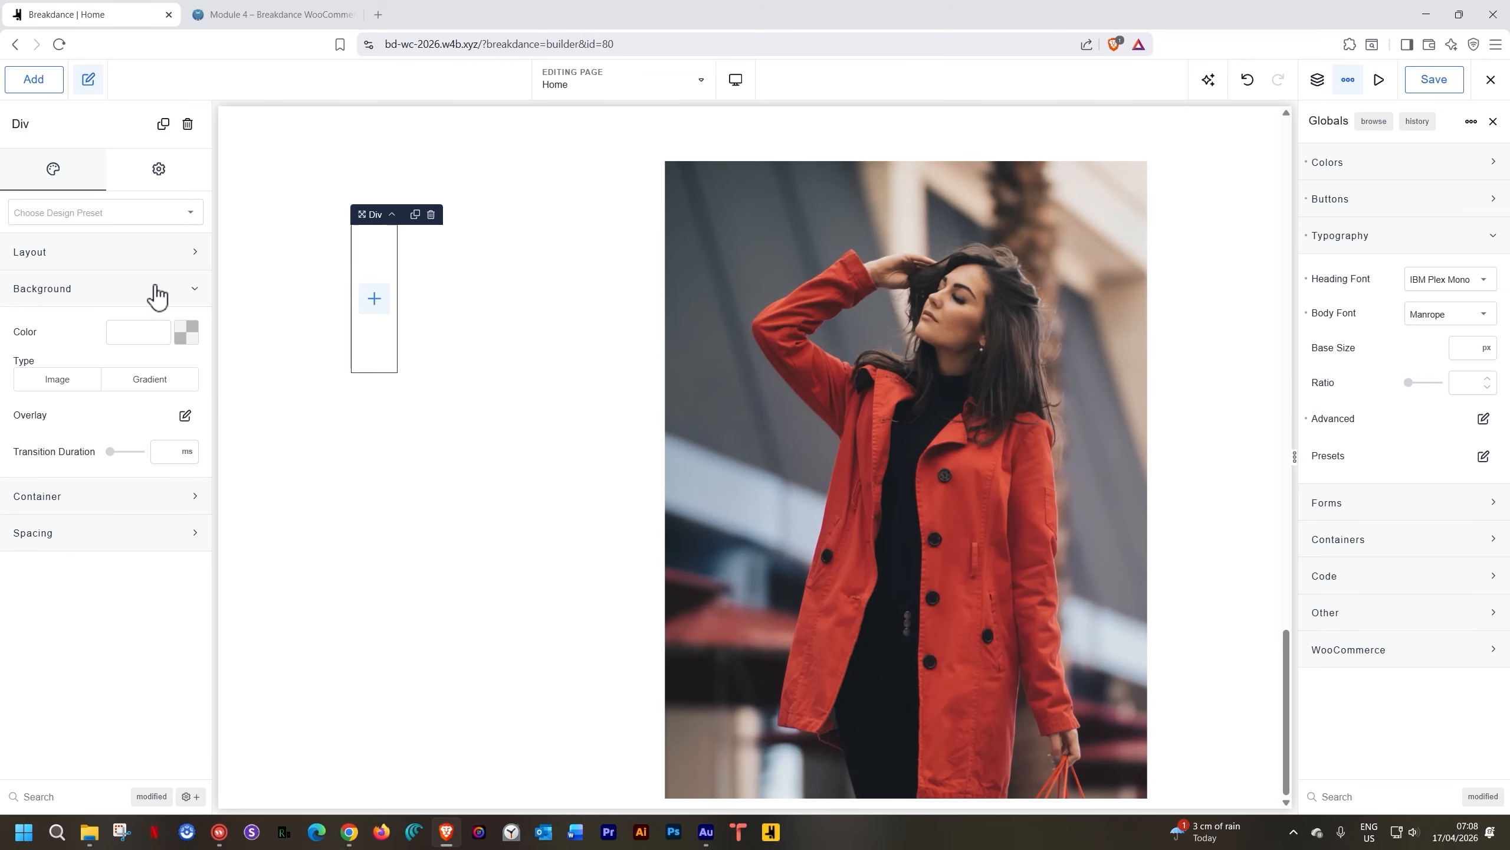
{"action": "left_click", "coordinate": [186, 332]}
{"action": "left_click", "coordinate": [103, 572]}
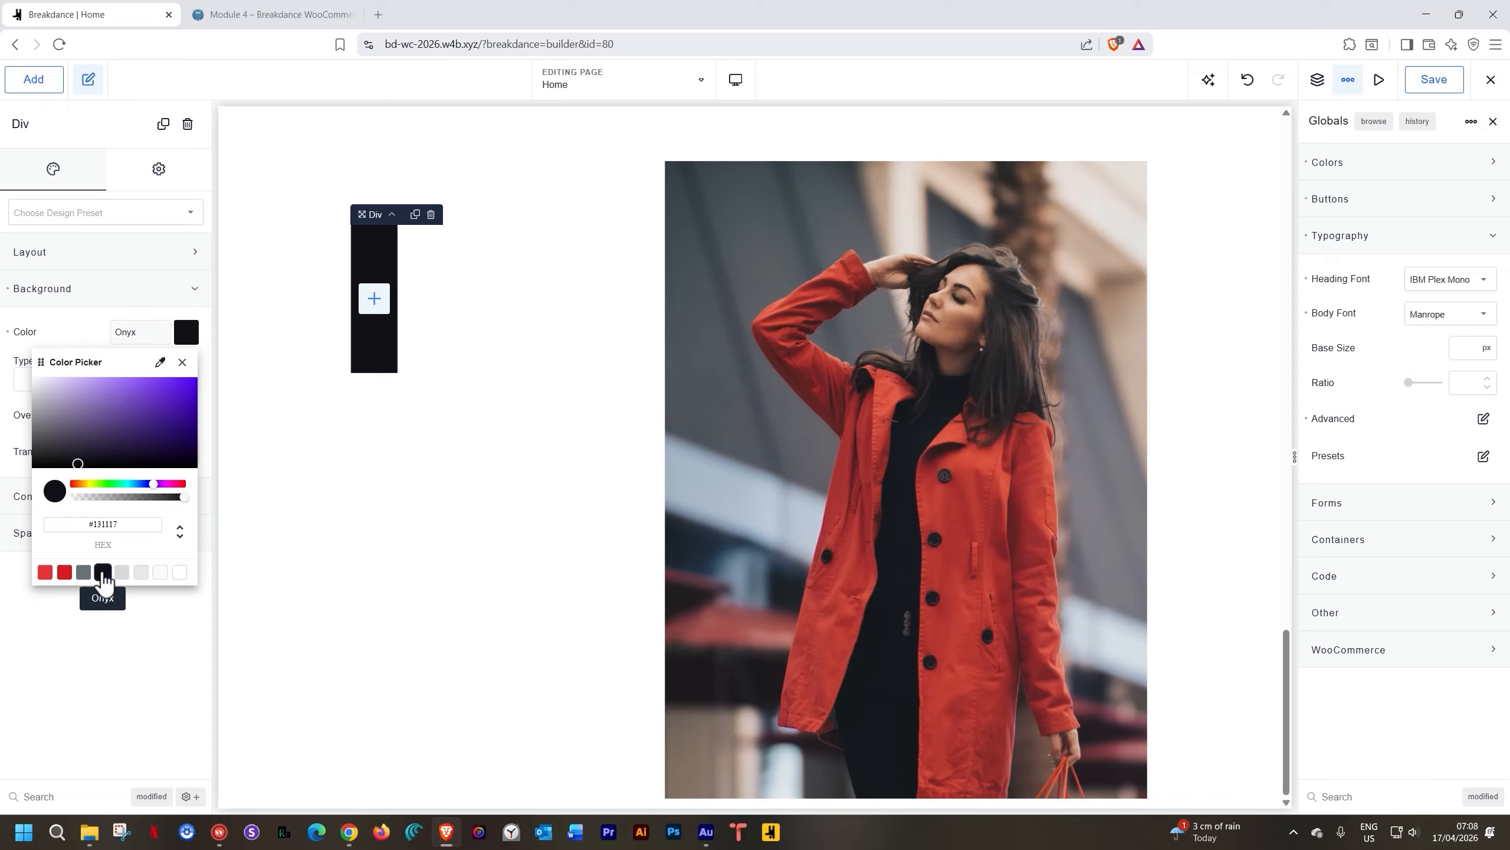
Add a Heading inside the black Div and make its text colour White
{"action": "left_click", "coordinate": [374, 299]}
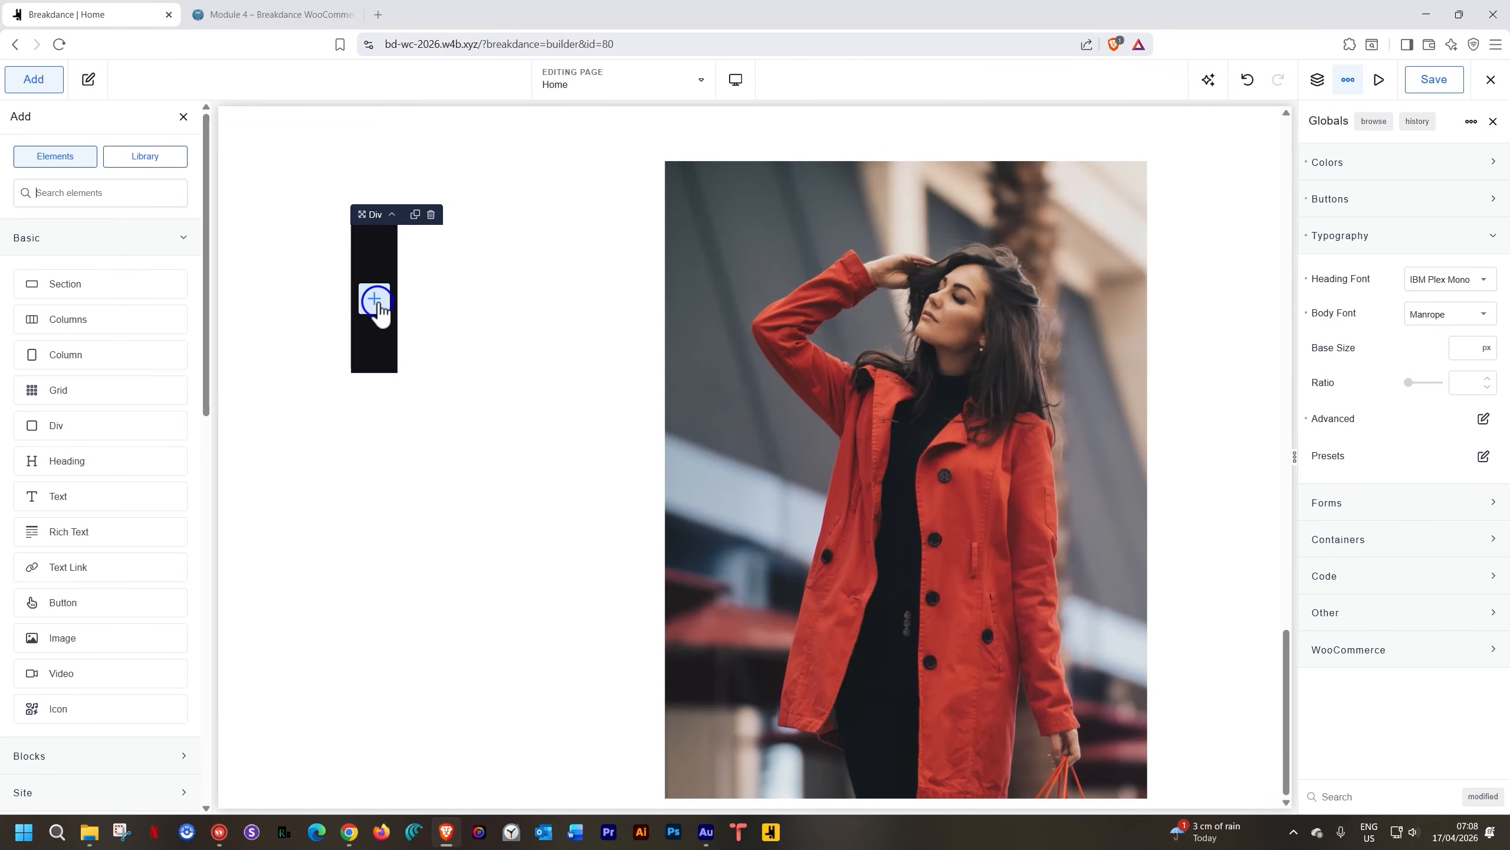
{"action": "type", "text": "head"}
{"action": "key", "text": "Return"}
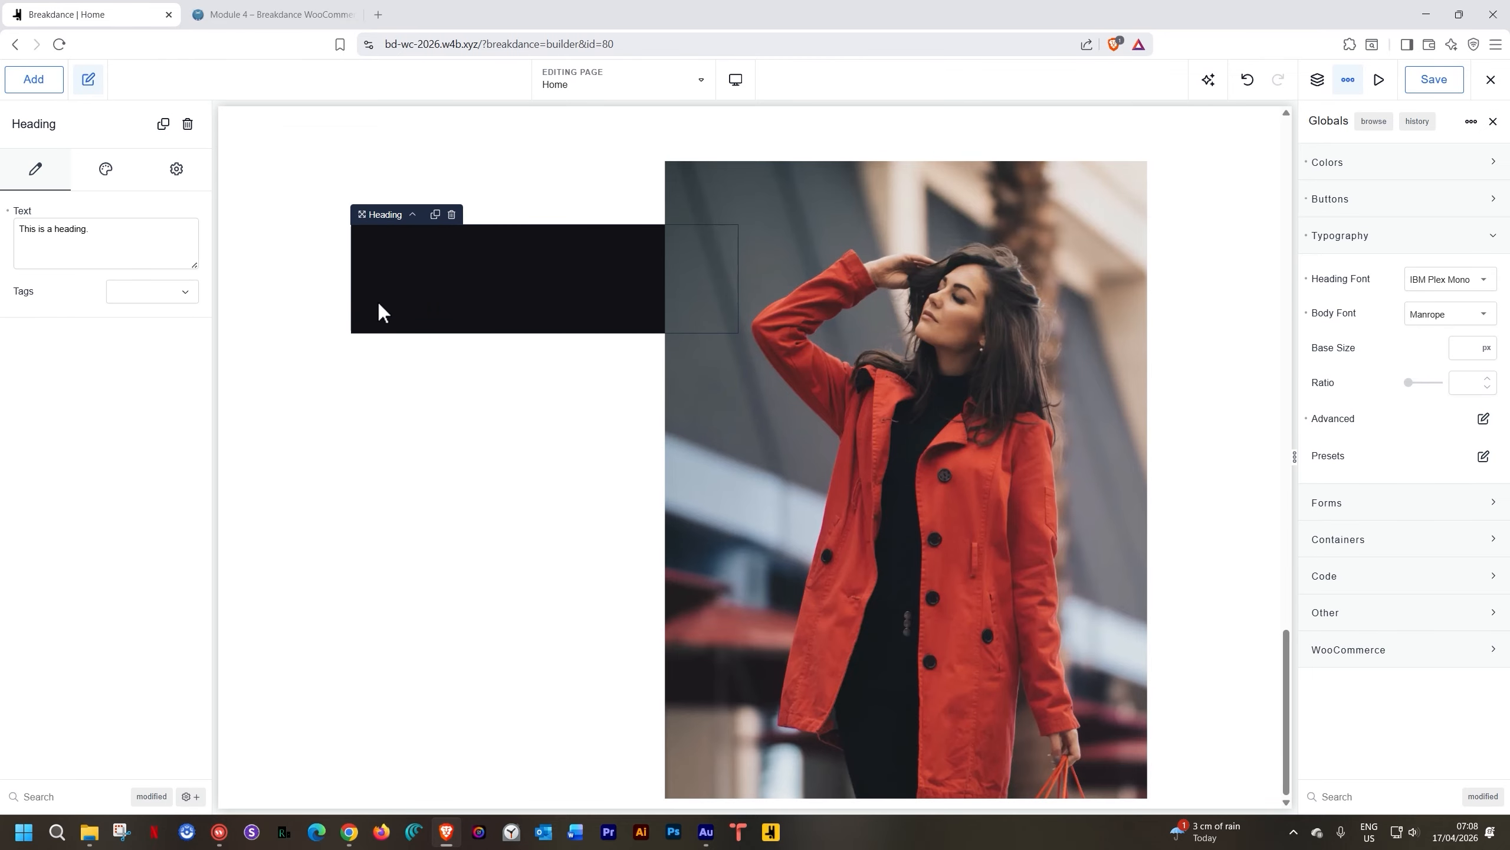
{"action": "left_click", "coordinate": [104, 169]}
{"action": "left_click", "coordinate": [134, 250]}
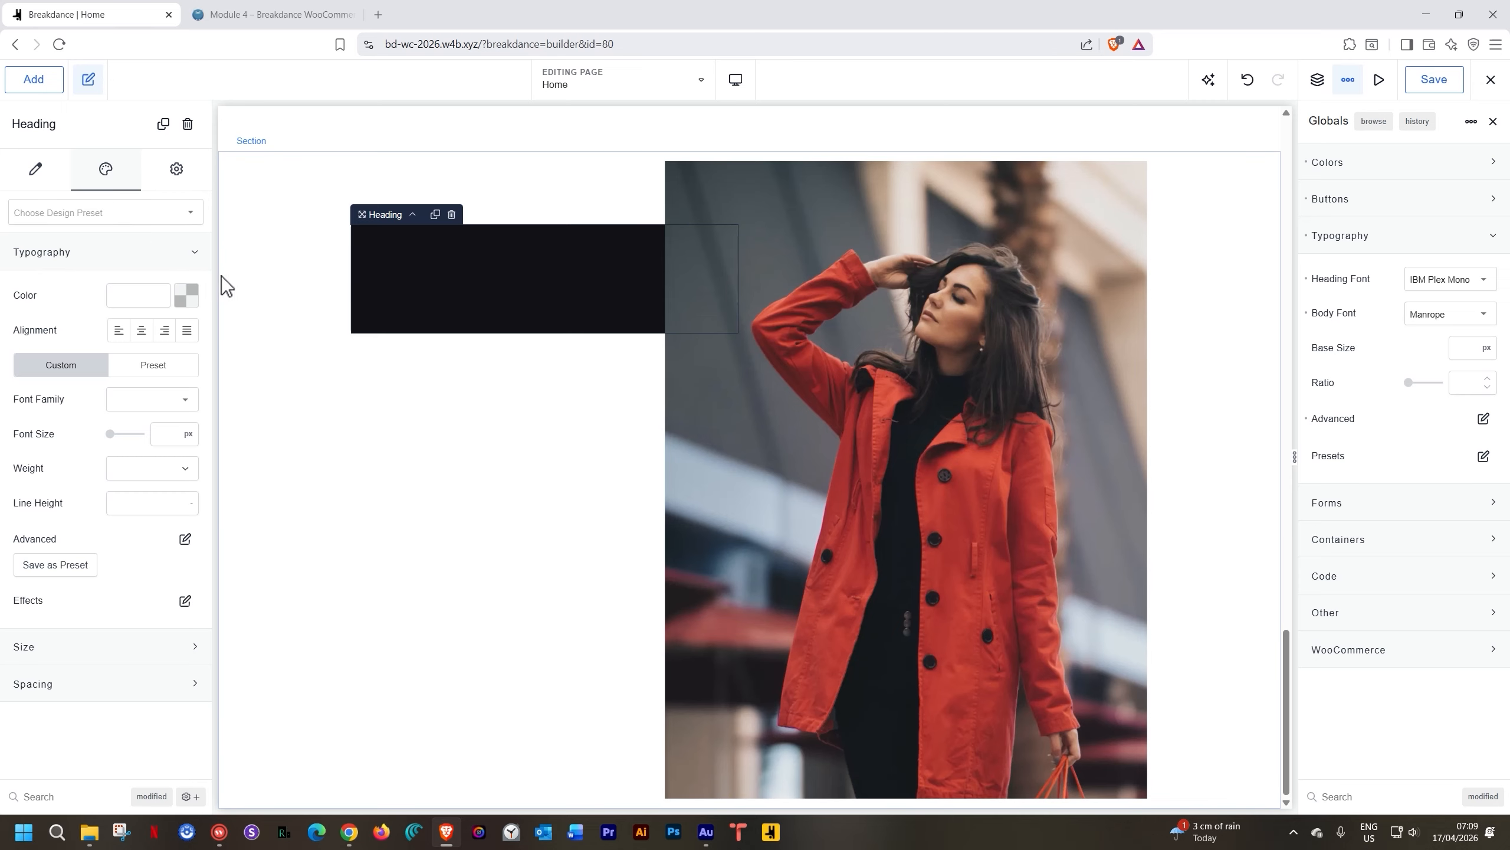
{"action": "left_click", "coordinate": [183, 297]}
{"action": "left_click", "coordinate": [178, 538]}
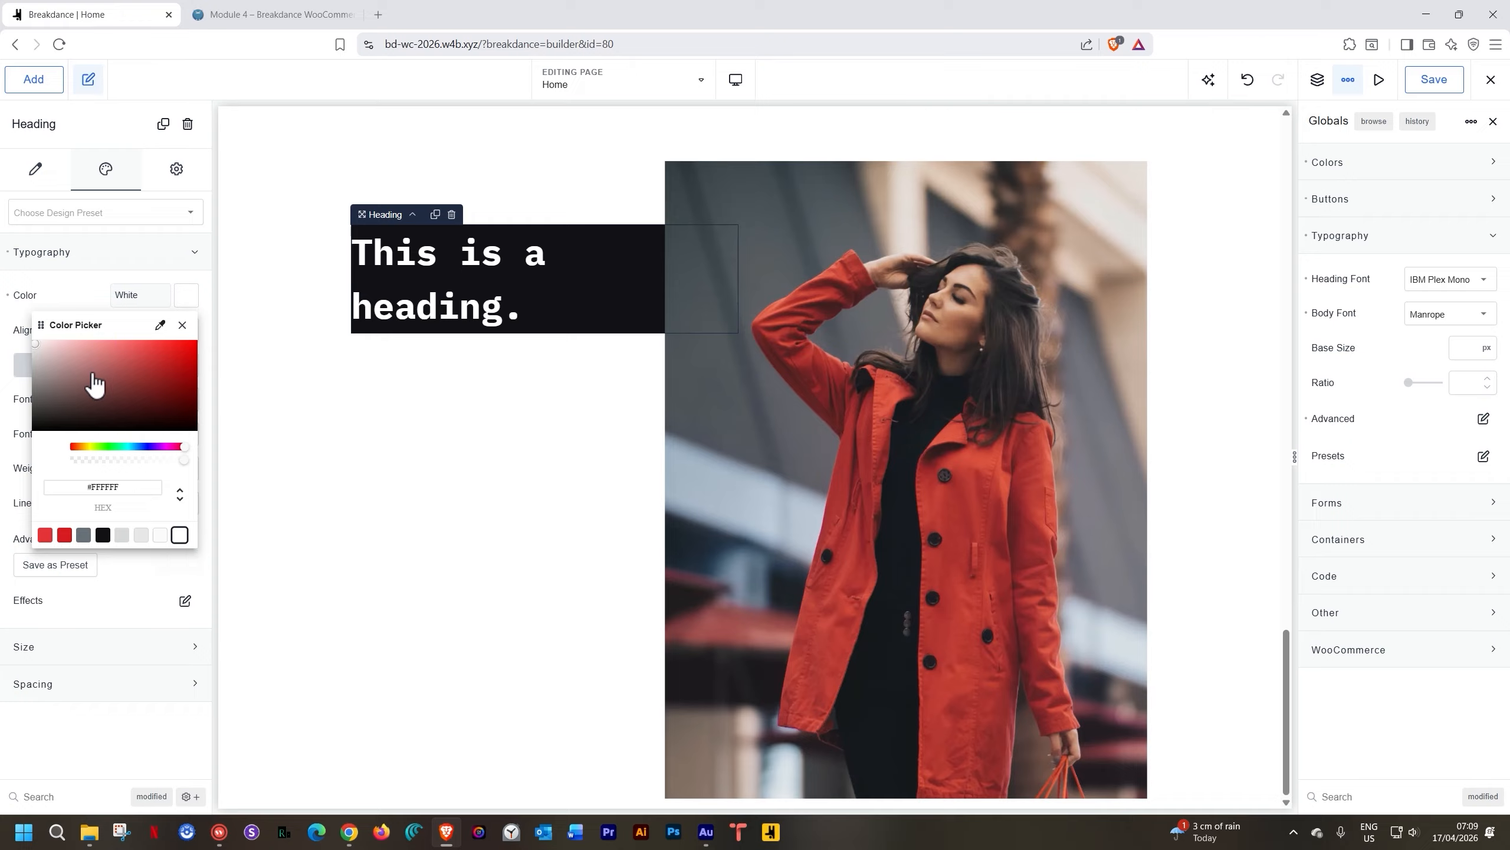
{"action": "left_click", "coordinate": [86, 253]}
Make the heading an h2 reading 'Future Perfect Technologies'
{"action": "left_click", "coordinate": [37, 170]}
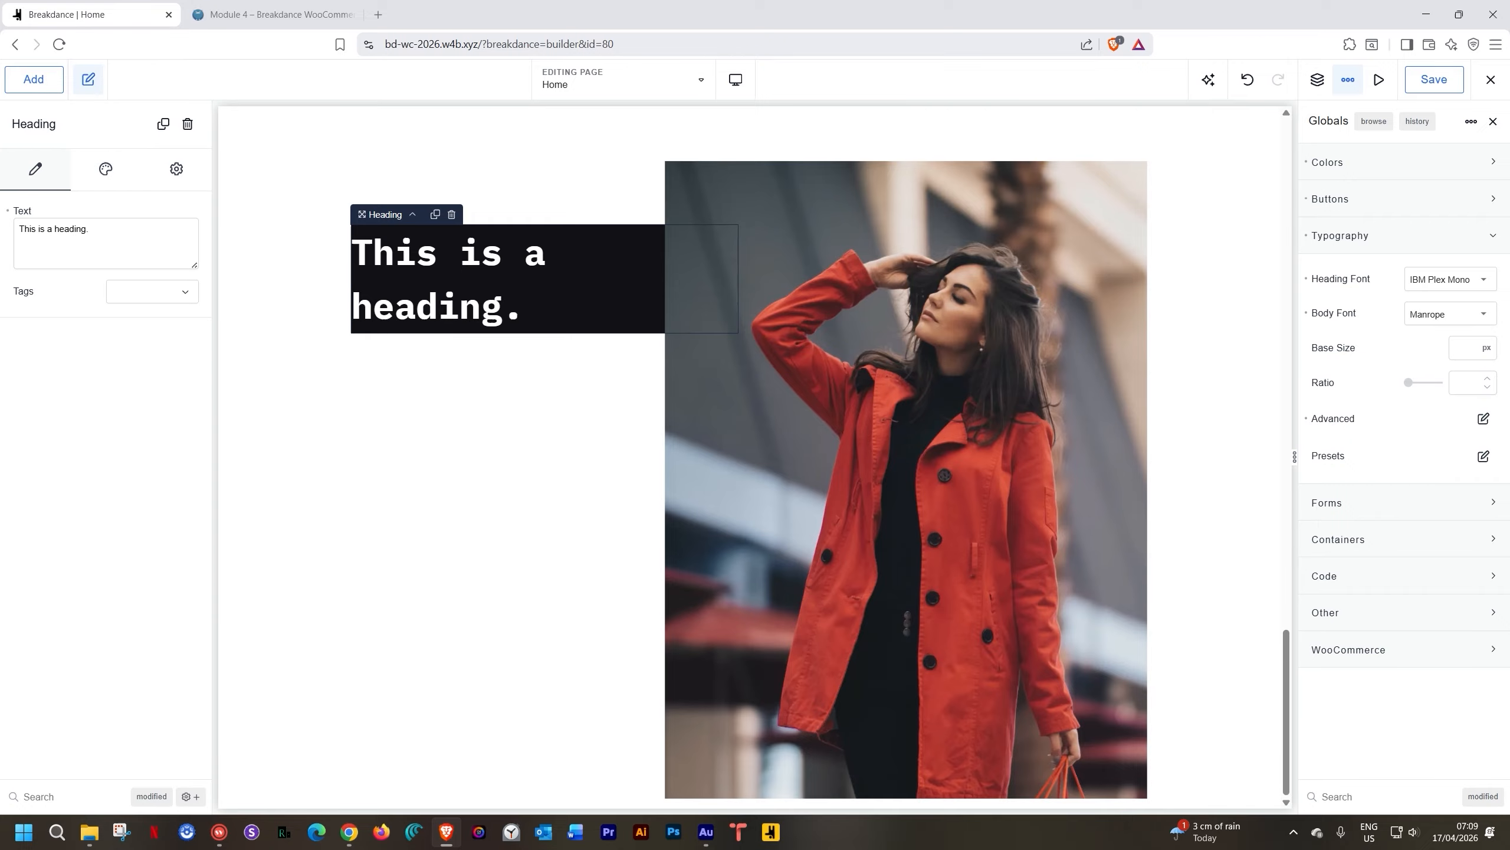
{"action": "left_click", "coordinate": [152, 292]}
{"action": "left_click", "coordinate": [147, 331]}
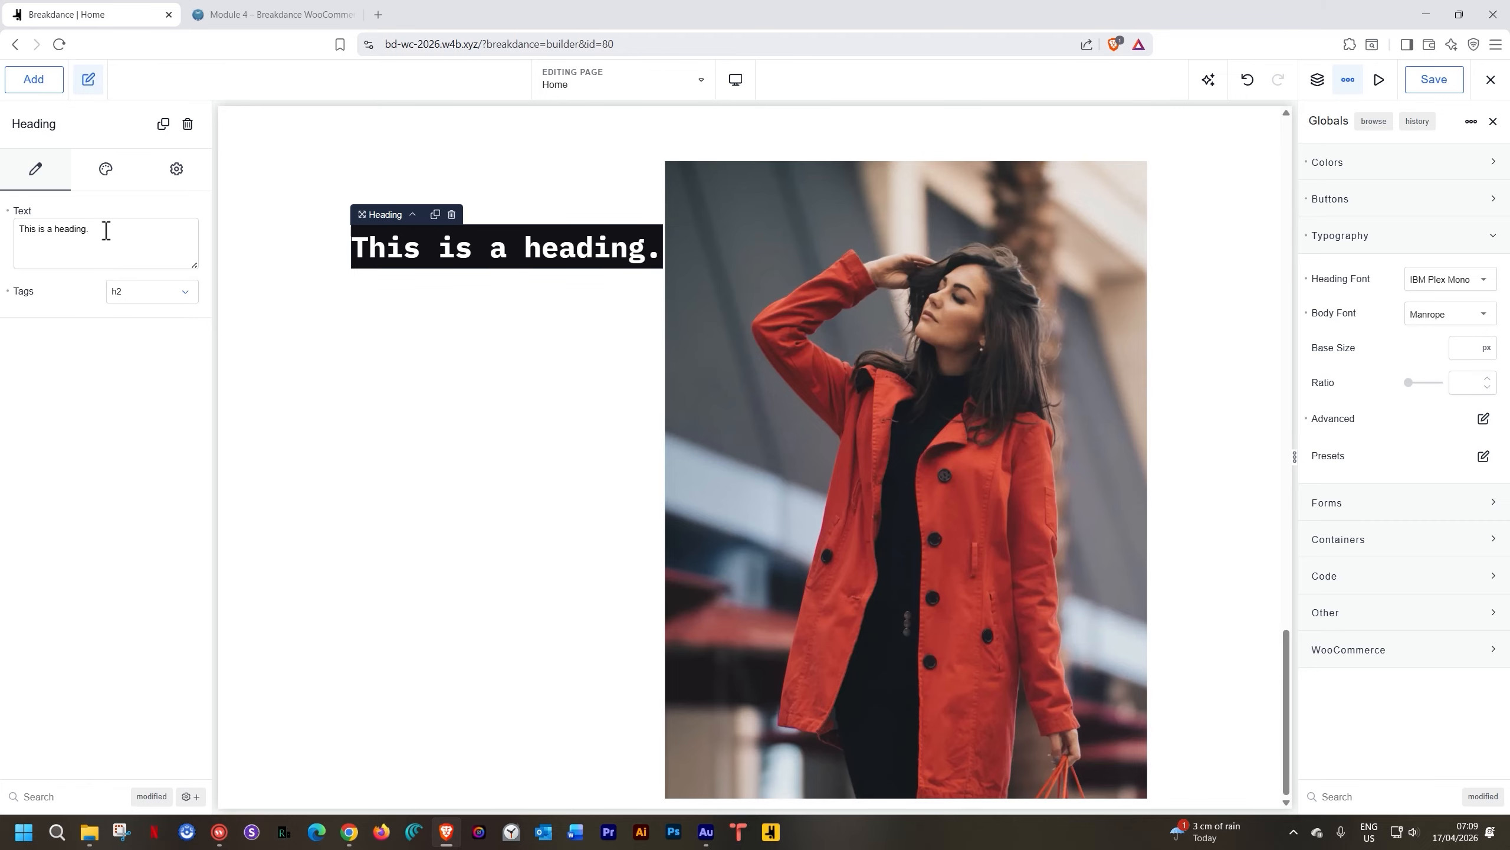
{"action": "left_click_drag", "start_coordinate": [98, 225], "coordinate": [6, 242]}
{"action": "type", "text": "Fu"}
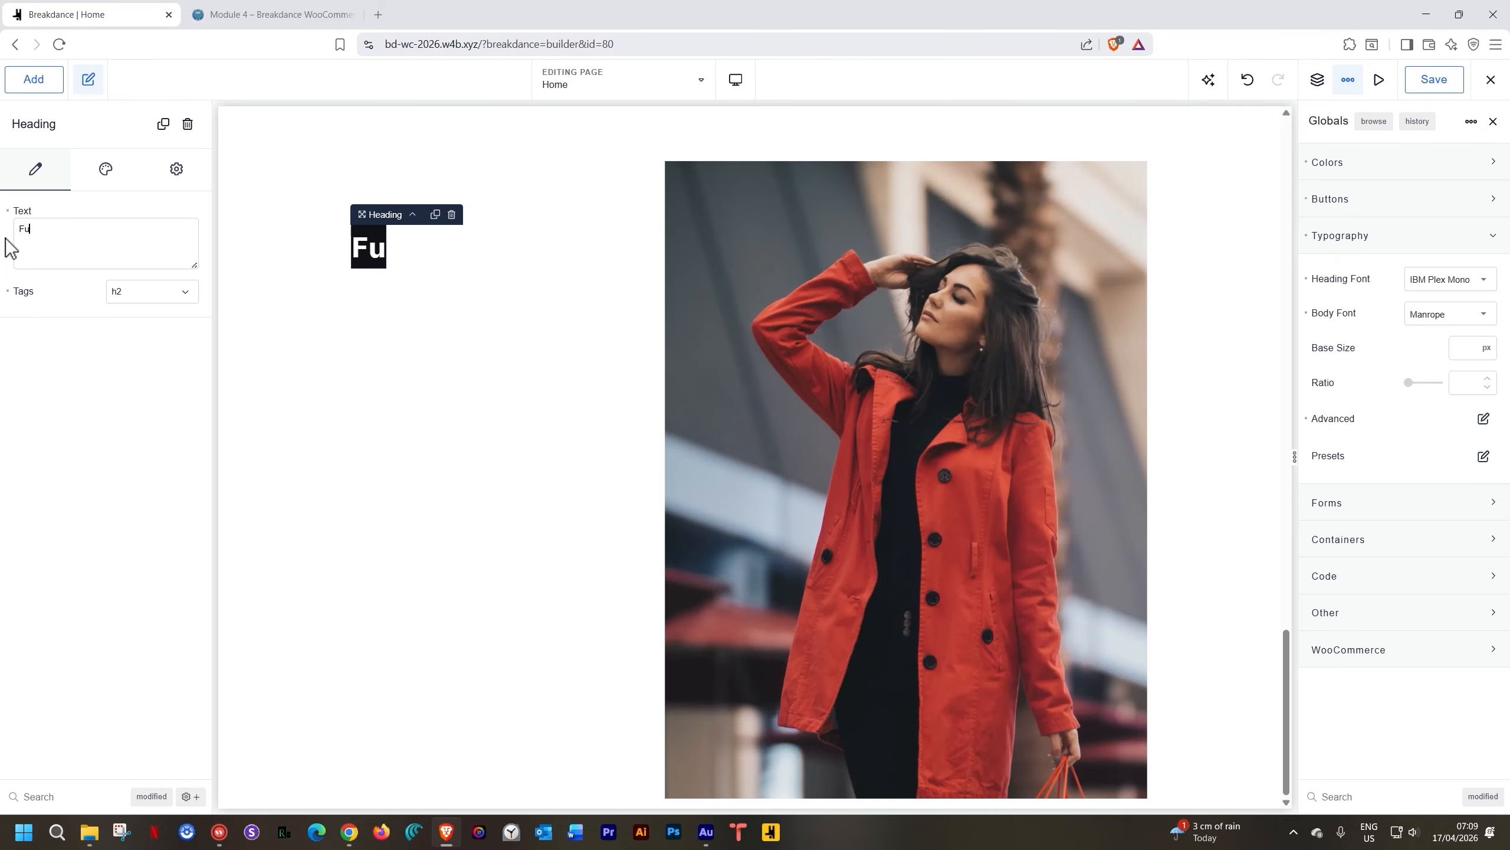
{"action": "type", "text": "ture Perfect"}
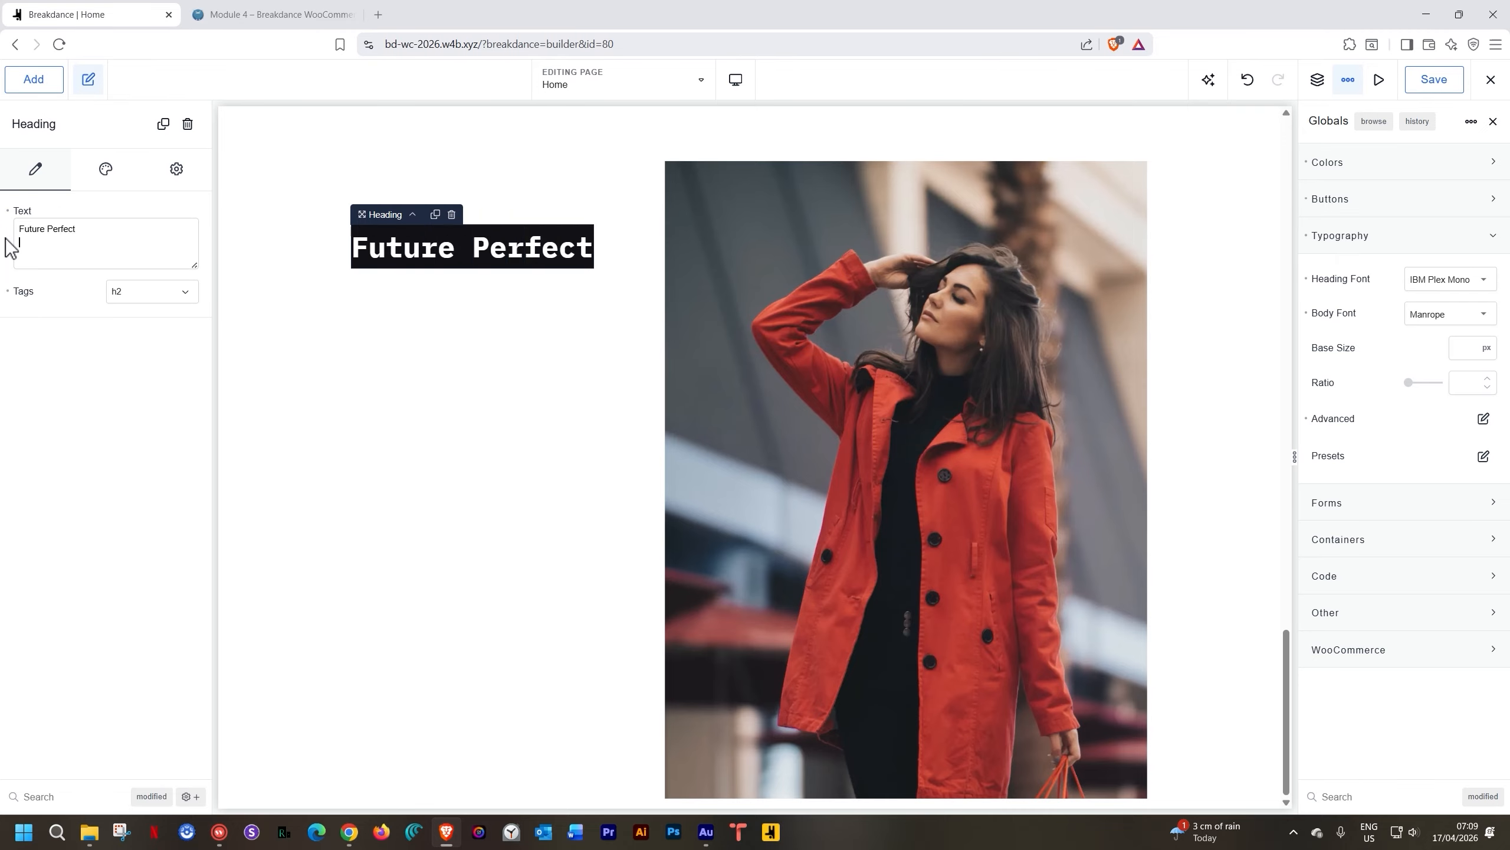
{"action": "type", "text": " Techn"}
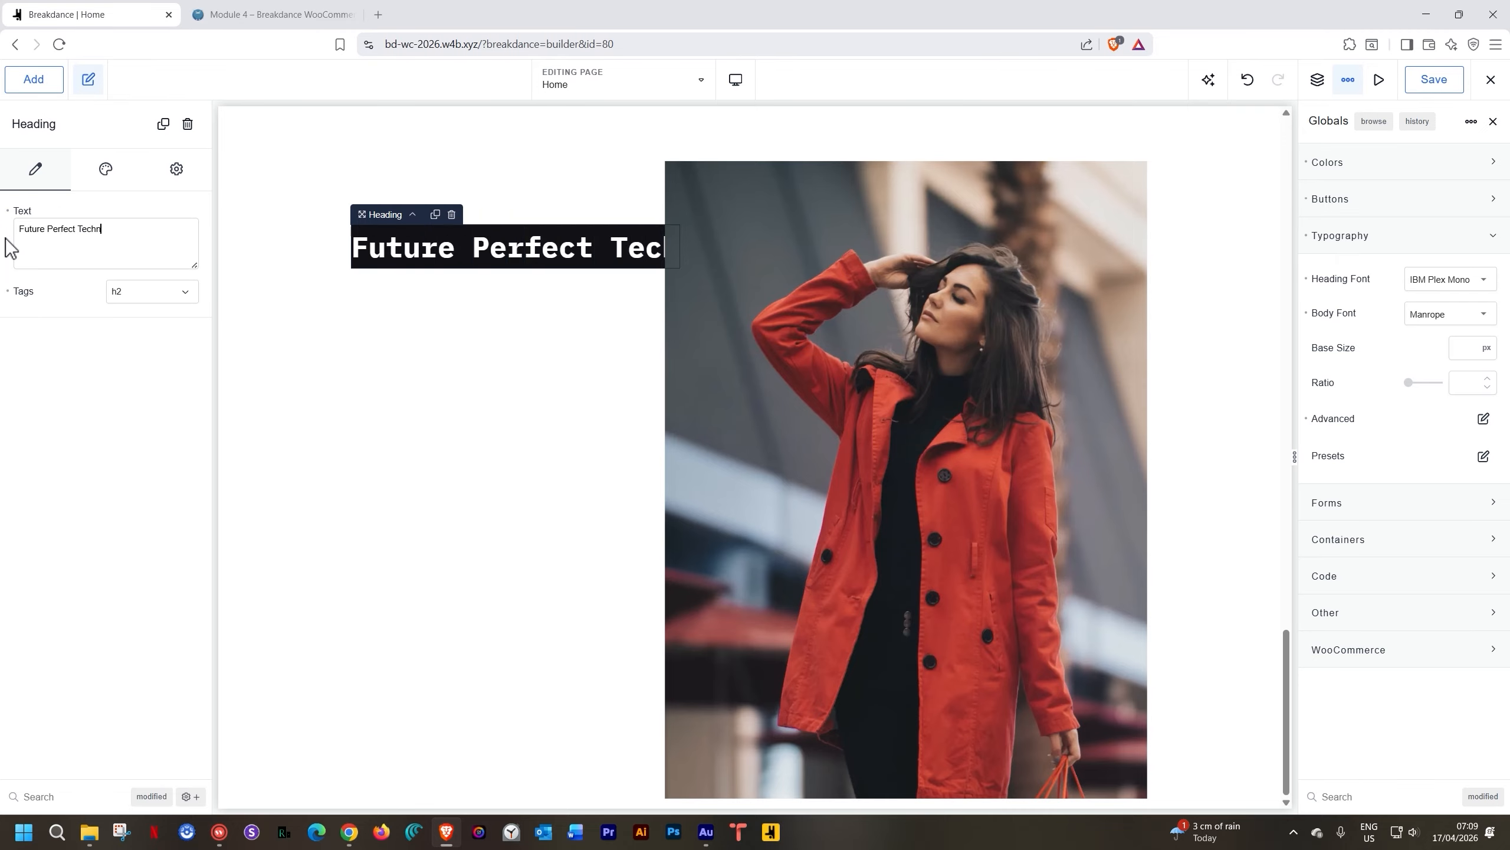
{"action": "type", "text": "ologies"}
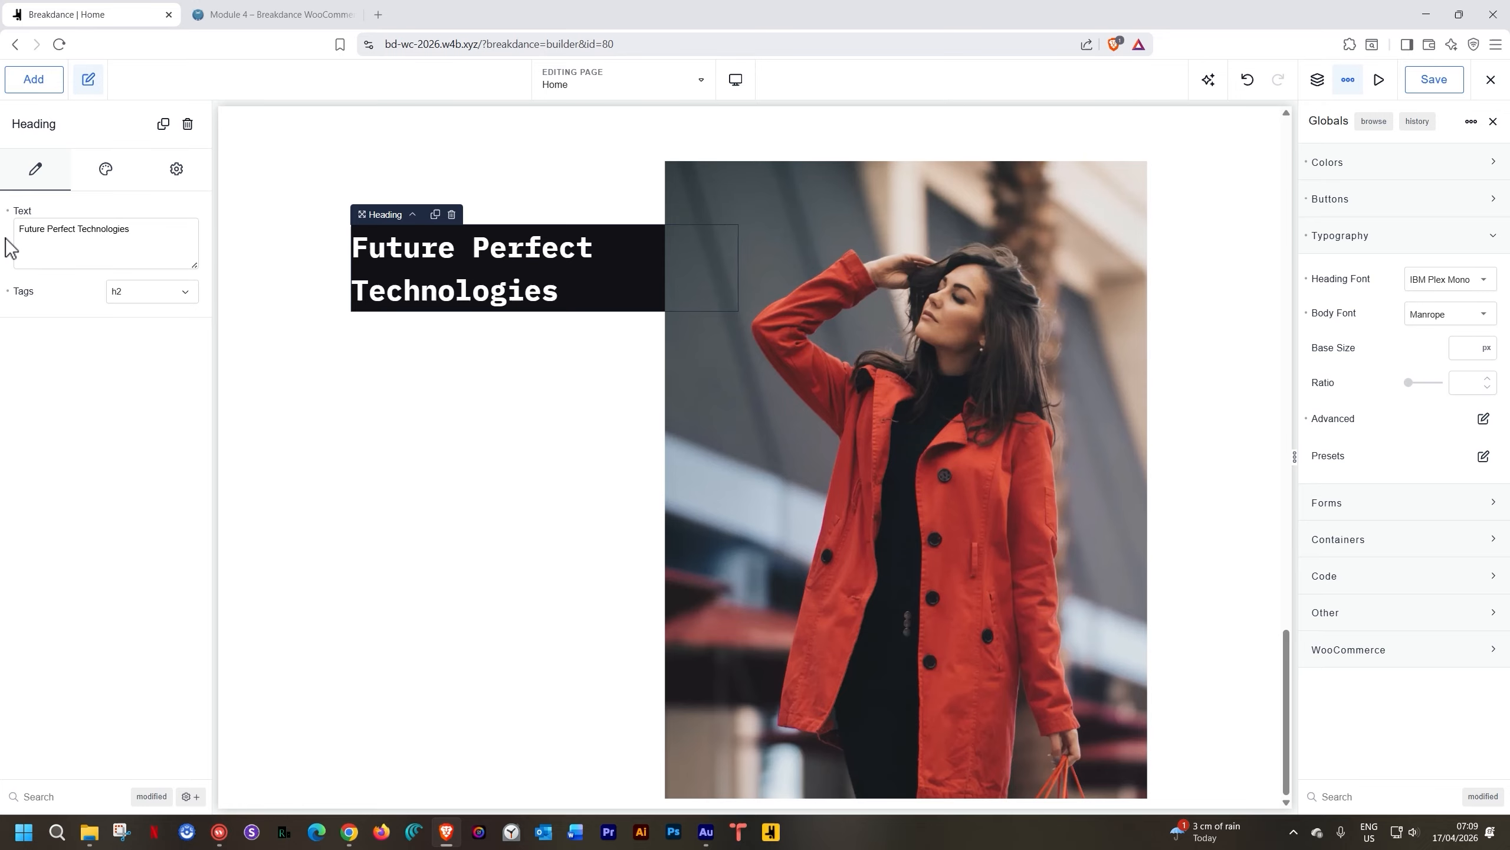
{"action": "left_click", "coordinate": [423, 251]}
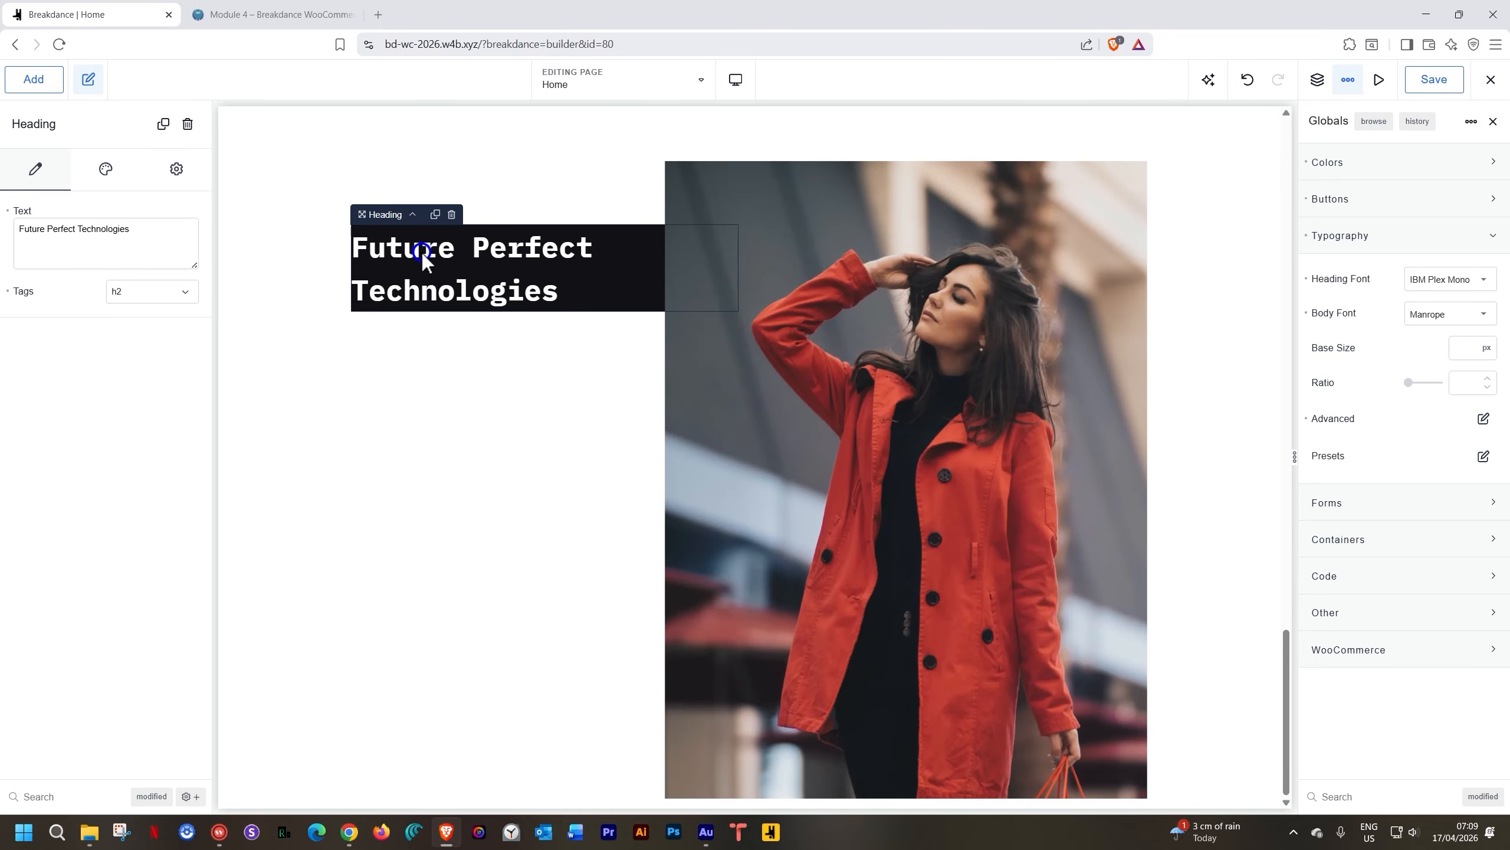
Add a Text element under the heading with pasted lorem ipsum, coloured Alabaster
{"action": "left_click", "coordinate": [43, 88]}
{"action": "type", "text": "text"}
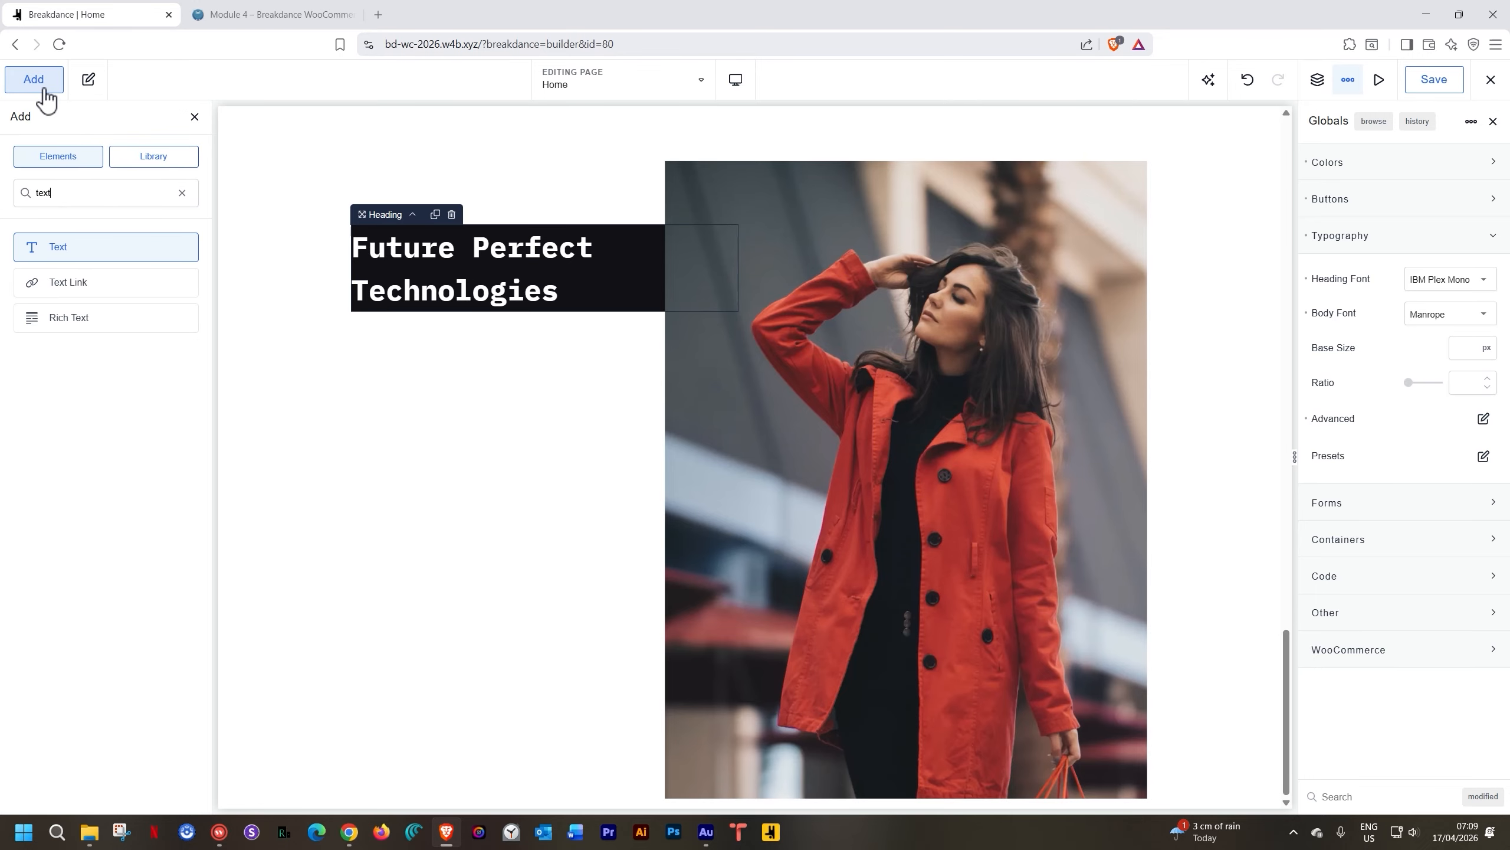
{"action": "left_click", "coordinate": [57, 246]}
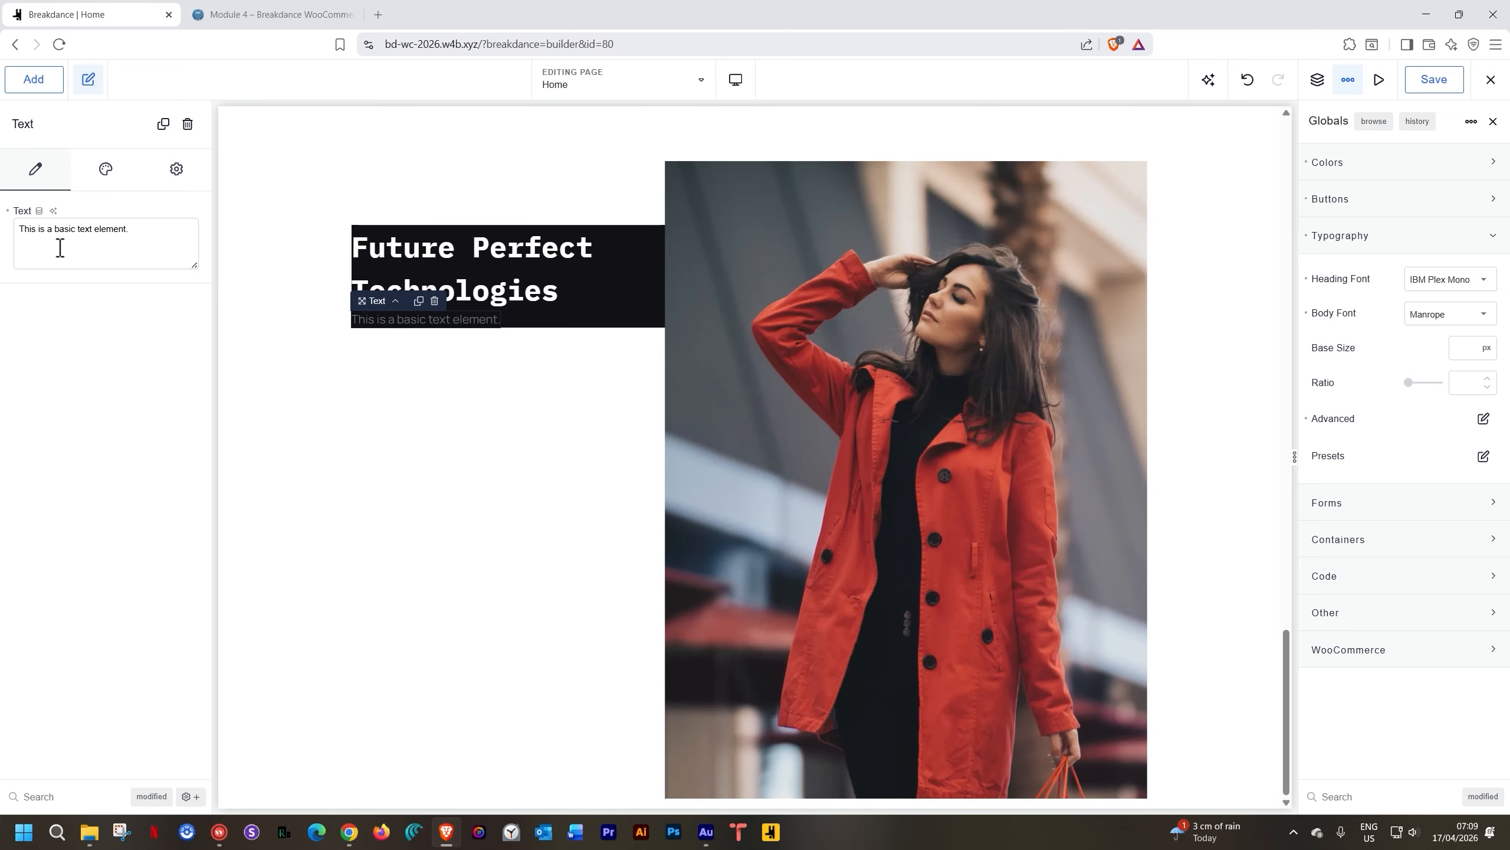
{"action": "left_click", "coordinate": [489, 320]}
{"action": "left_click_drag", "start_coordinate": [148, 235], "coordinate": [6, 243]}
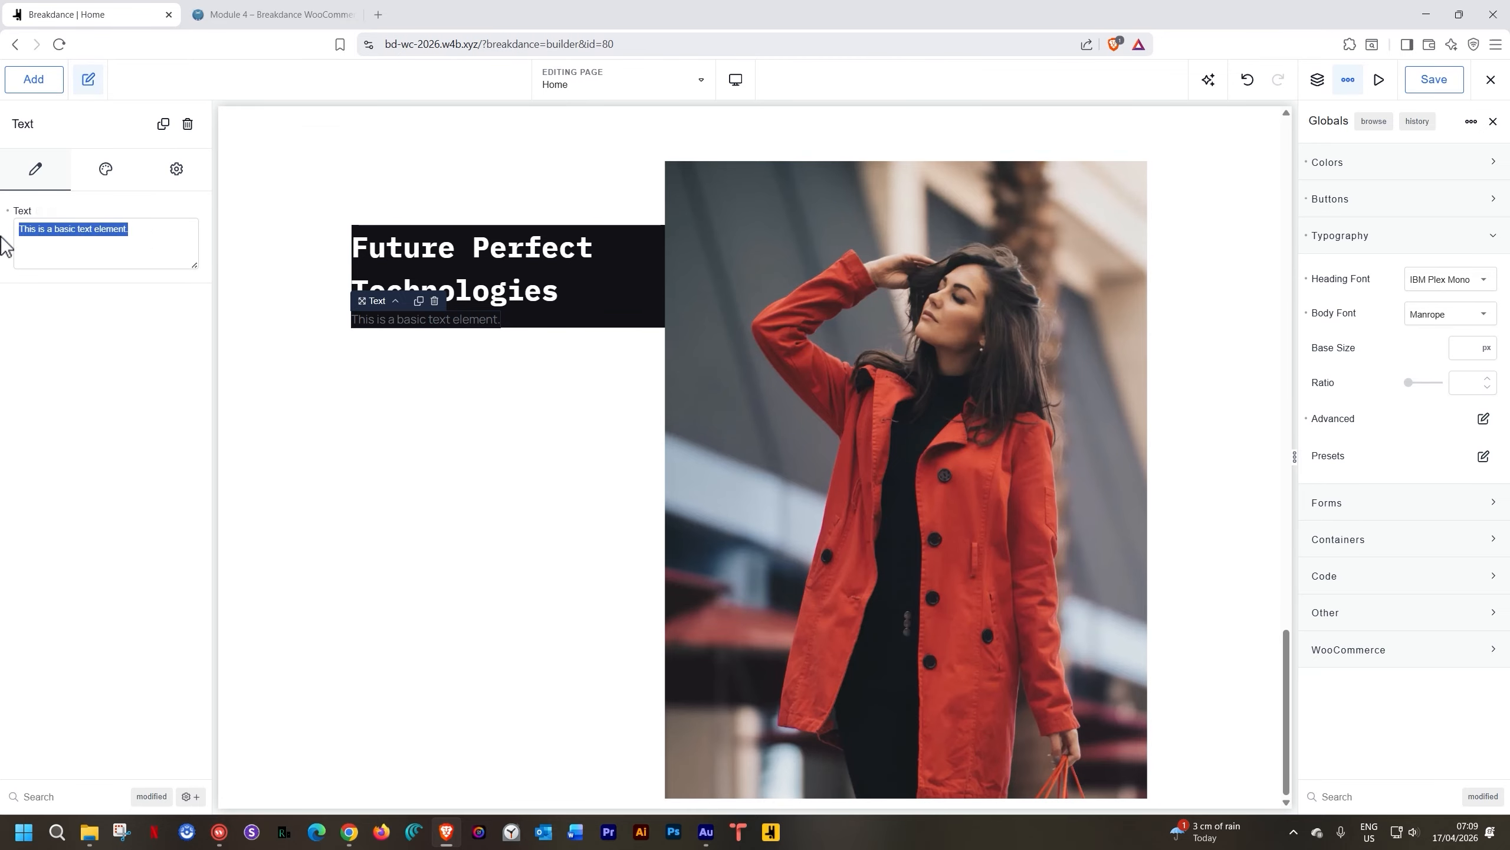
{"action": "type", "text": "Mauris vitae ultricies leo integer malesuada. Odio tempor orci dapibus ultrices in. Egestas diam in arcu cursus euismod. Dictum purus viverra accumsan in nisl. Tempor id eu"}
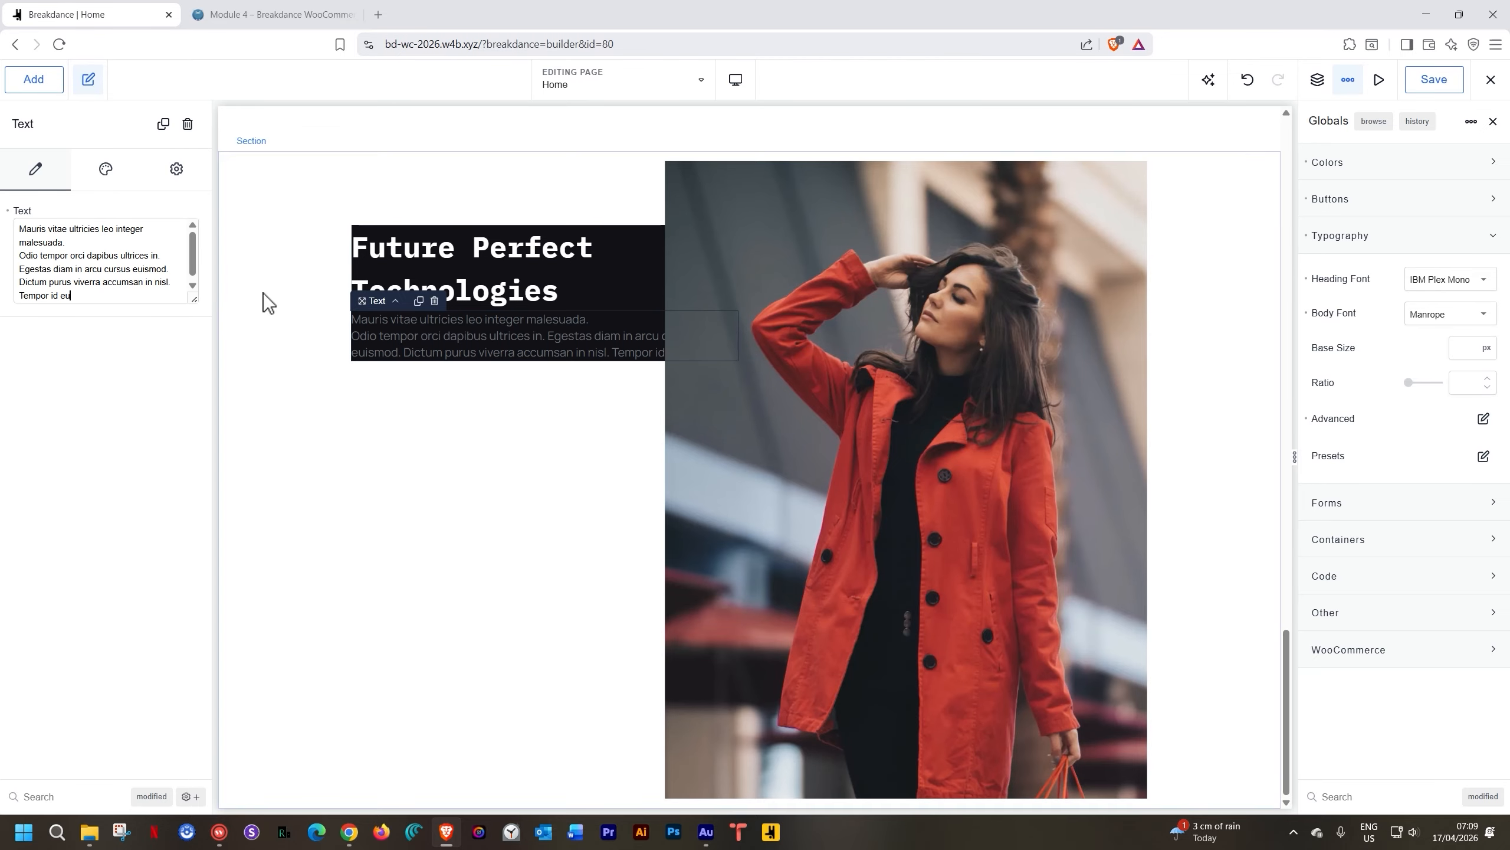
{"action": "left_click", "coordinate": [106, 168]}
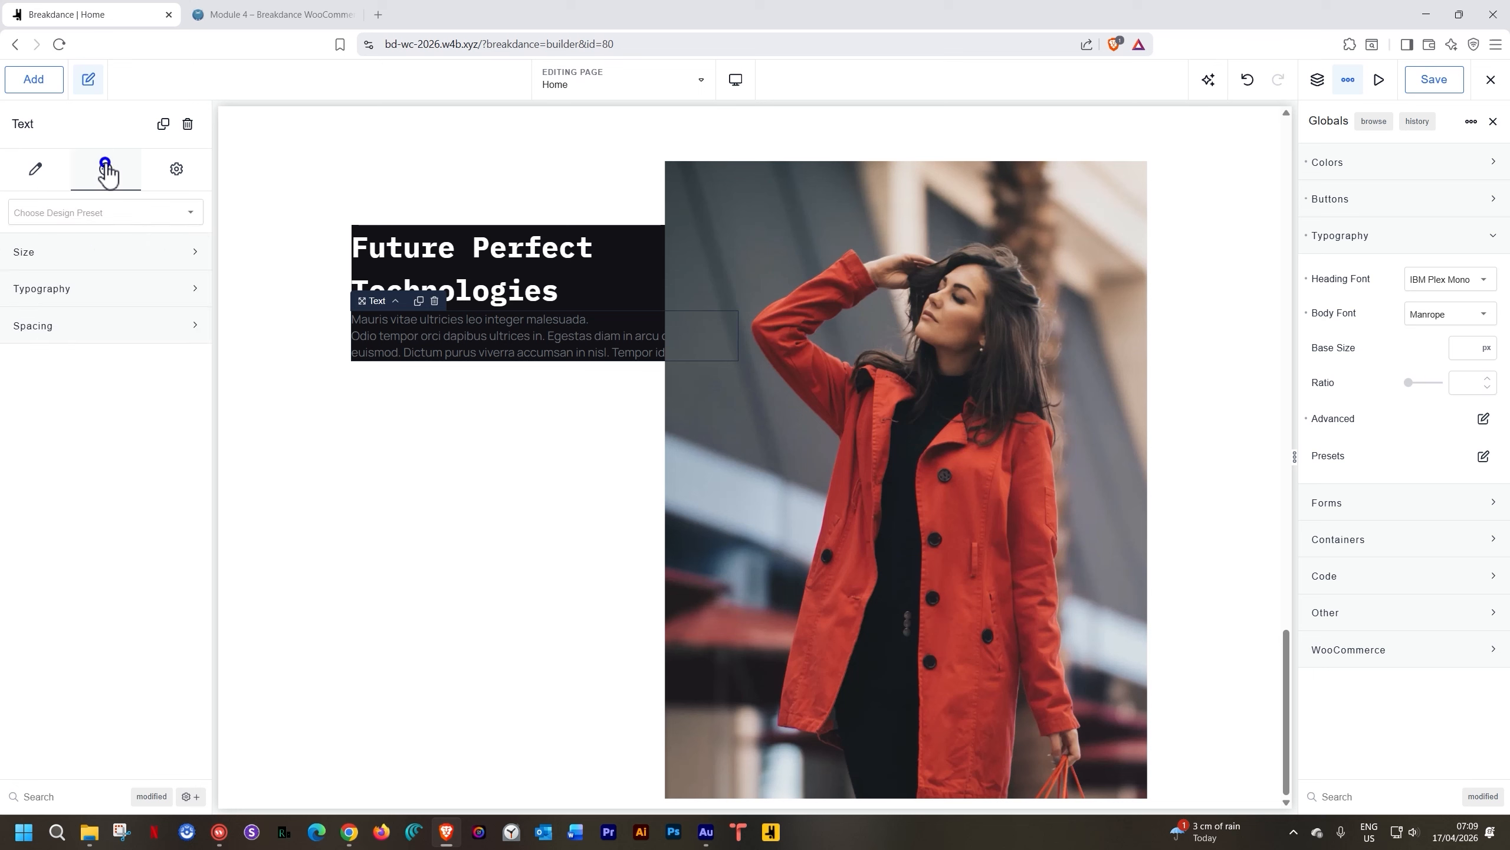
{"action": "left_click", "coordinate": [95, 290]}
{"action": "left_click", "coordinate": [186, 331]}
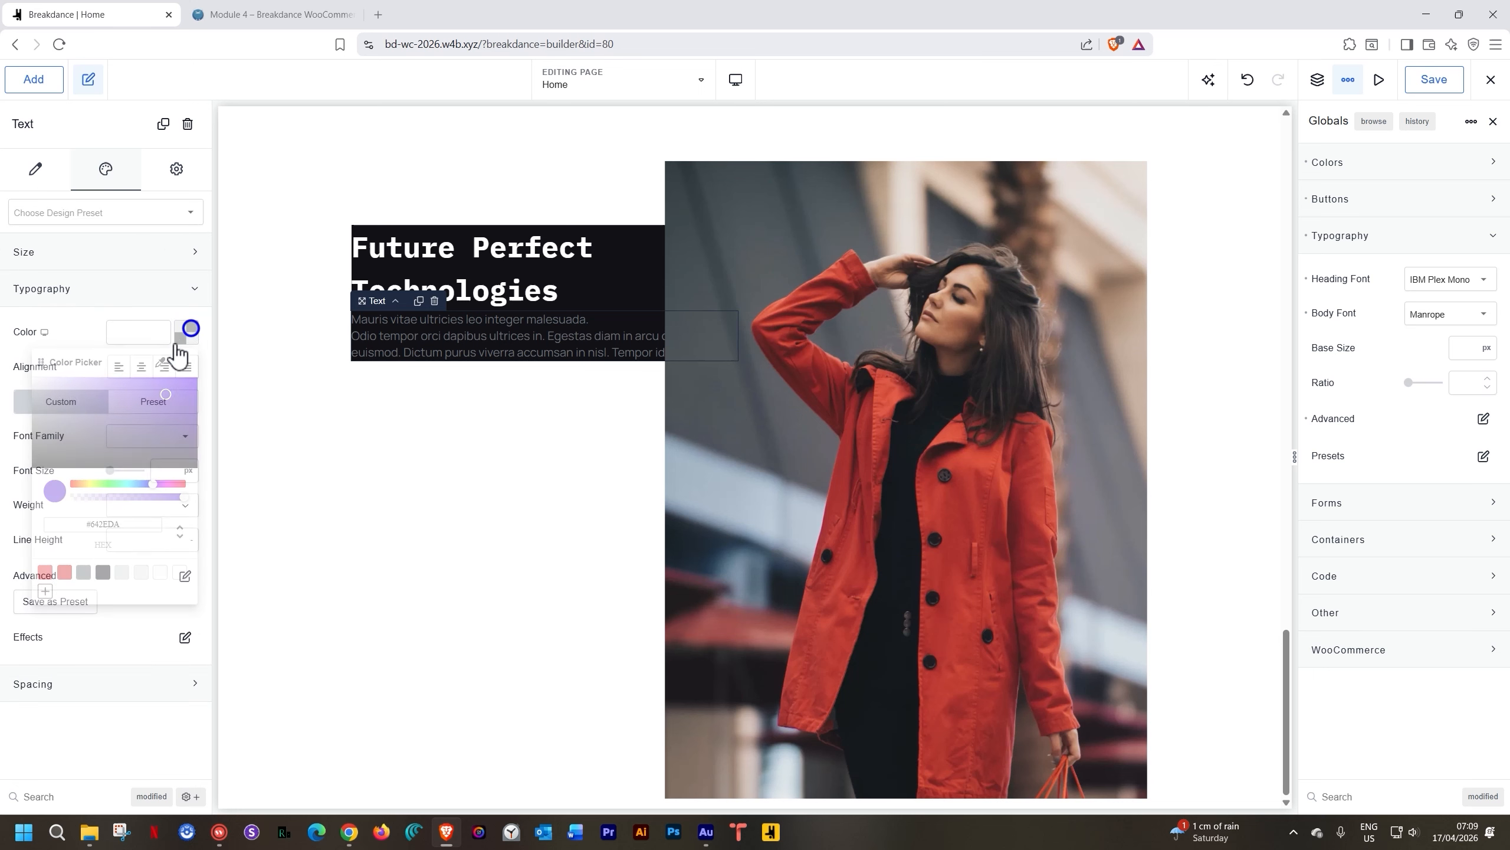
{"action": "left_click", "coordinate": [160, 572]}
{"action": "left_click", "coordinate": [204, 323]}
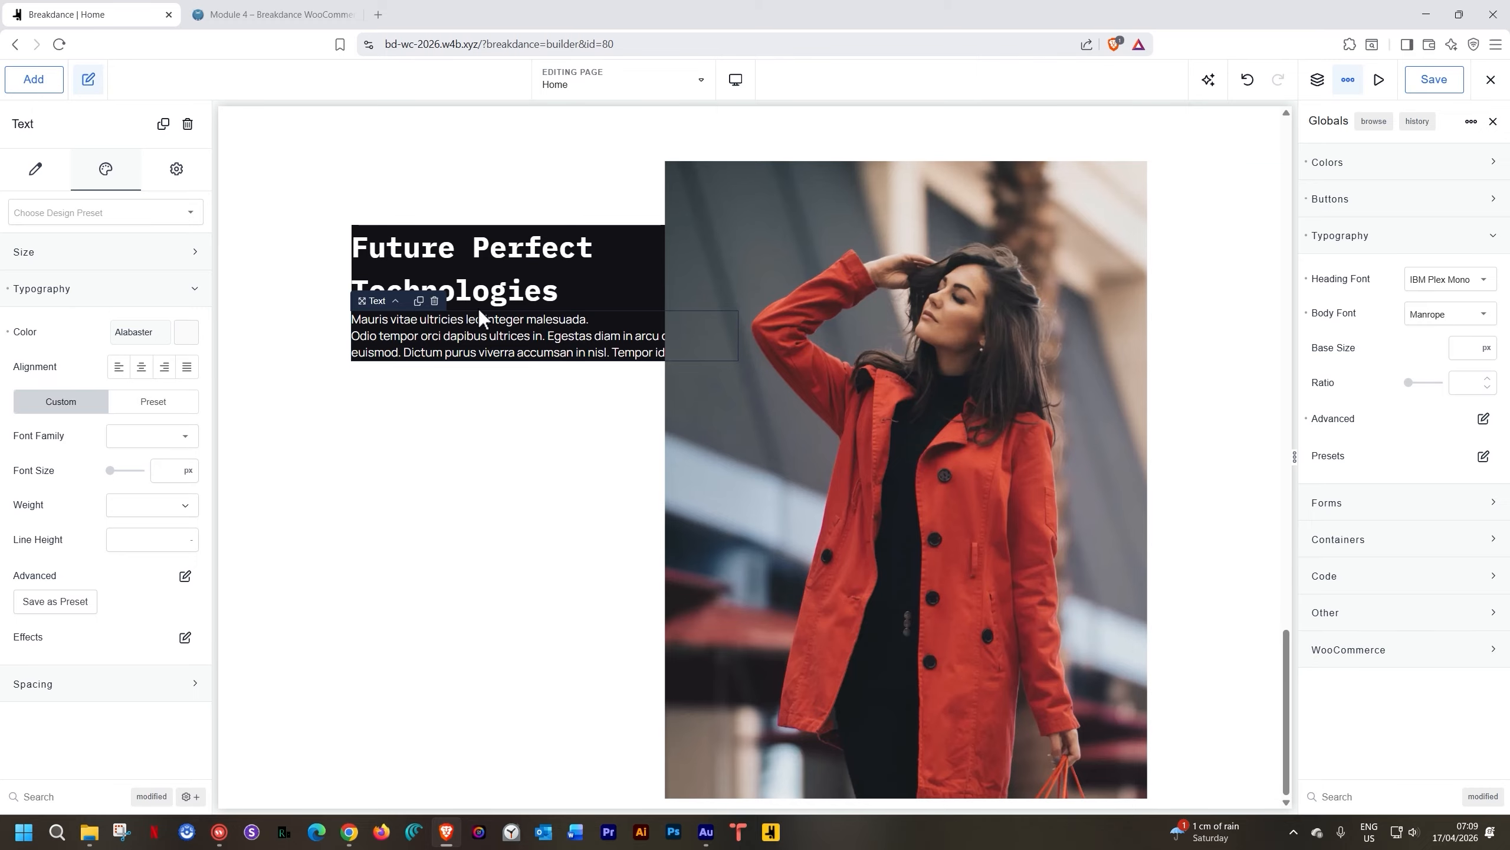
Give the dark Div a vertical layout with a 30 px gap
{"action": "left_click", "coordinate": [395, 302]}
{"action": "left_click", "coordinate": [32, 261]}
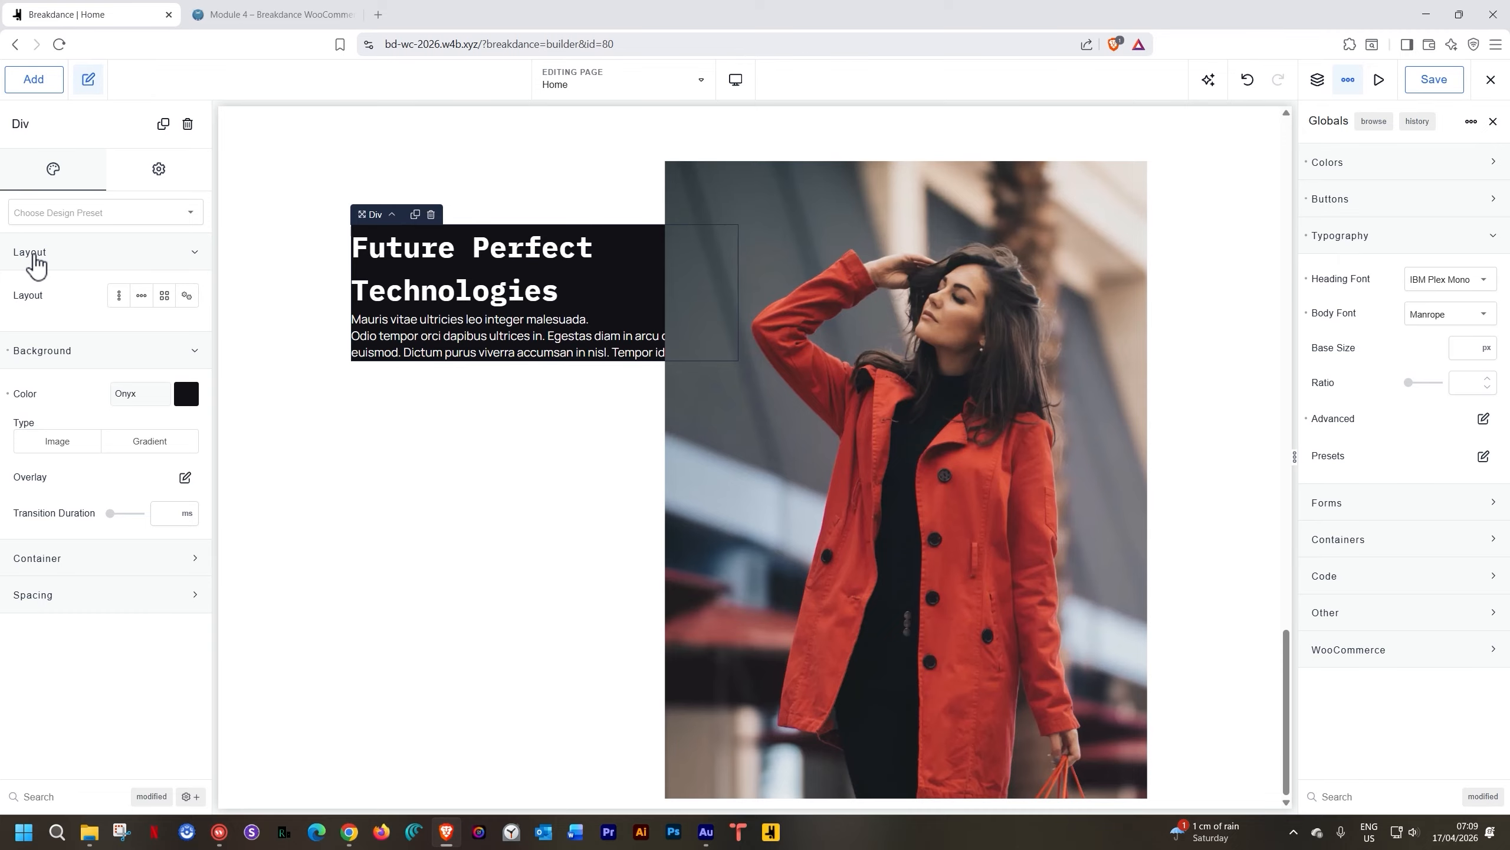
{"action": "left_click", "coordinate": [120, 295]}
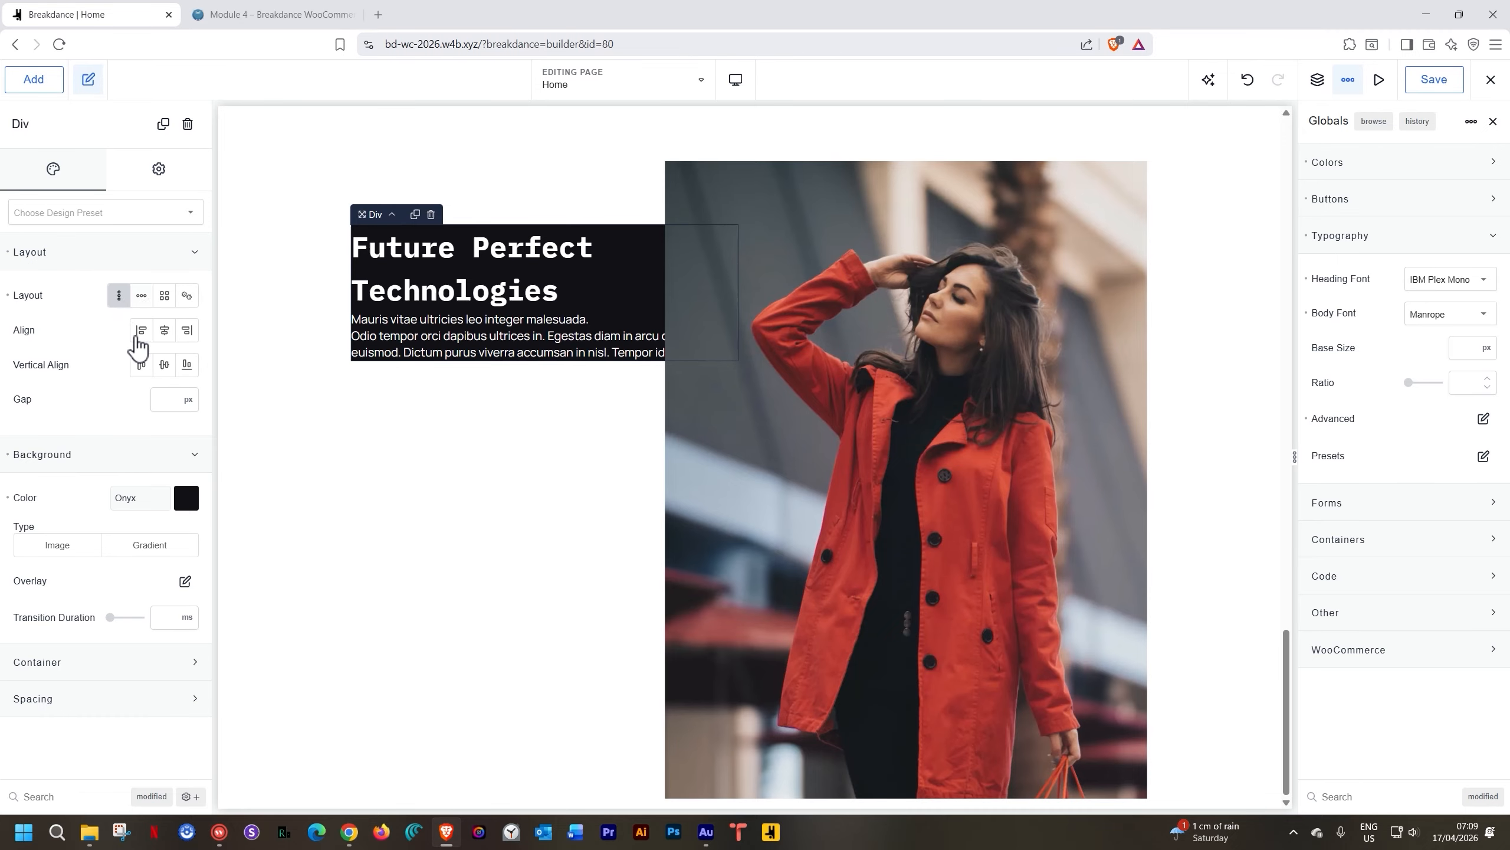
{"action": "left_click", "coordinate": [170, 389]}
{"action": "type", "text": "30"}
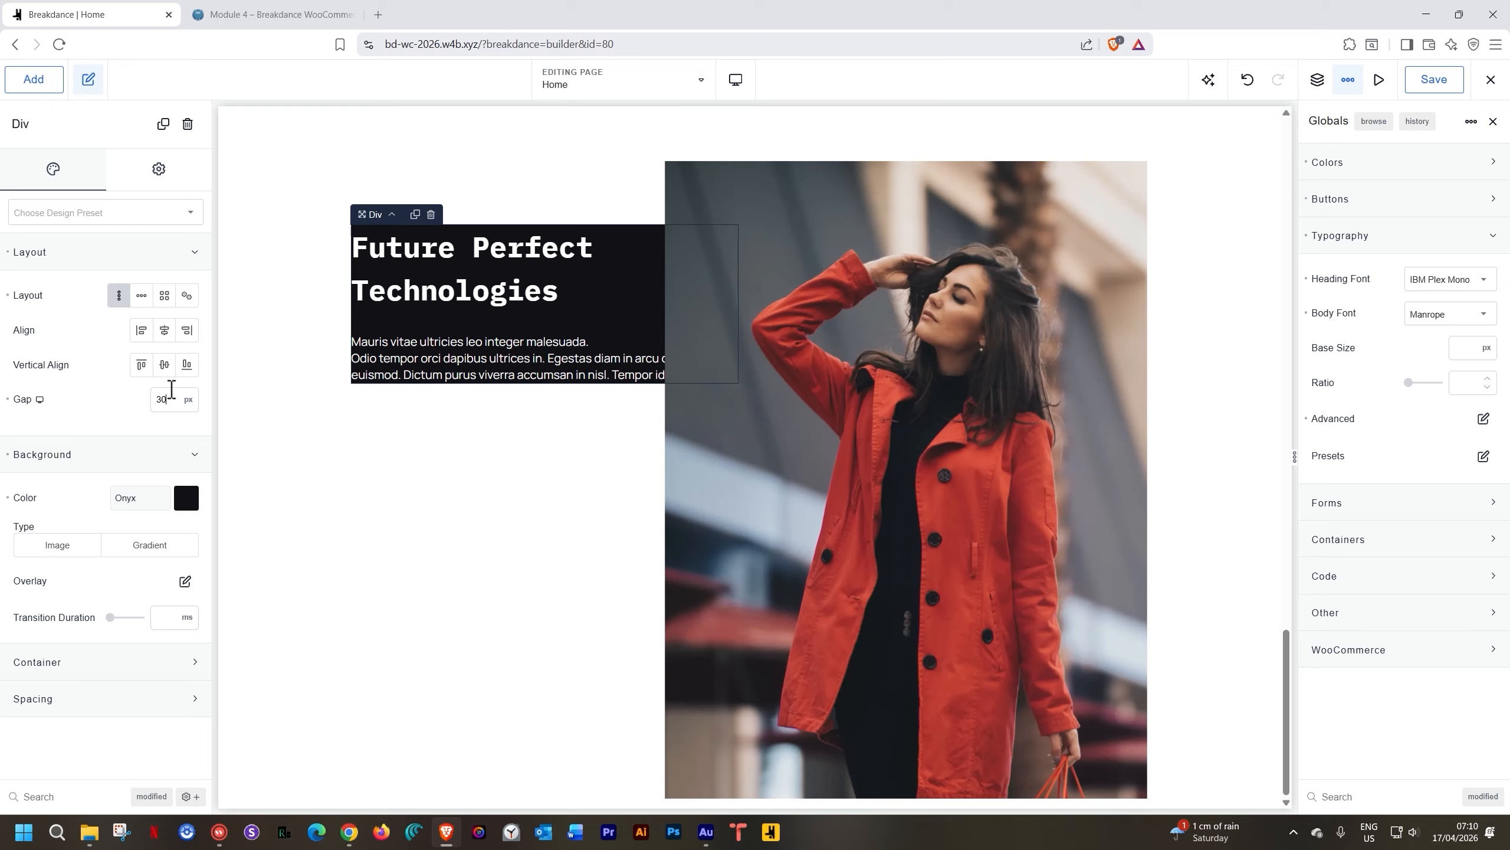
Add another Text element below the paragraph with the CEO's name and title
{"action": "left_click", "coordinate": [401, 360]}
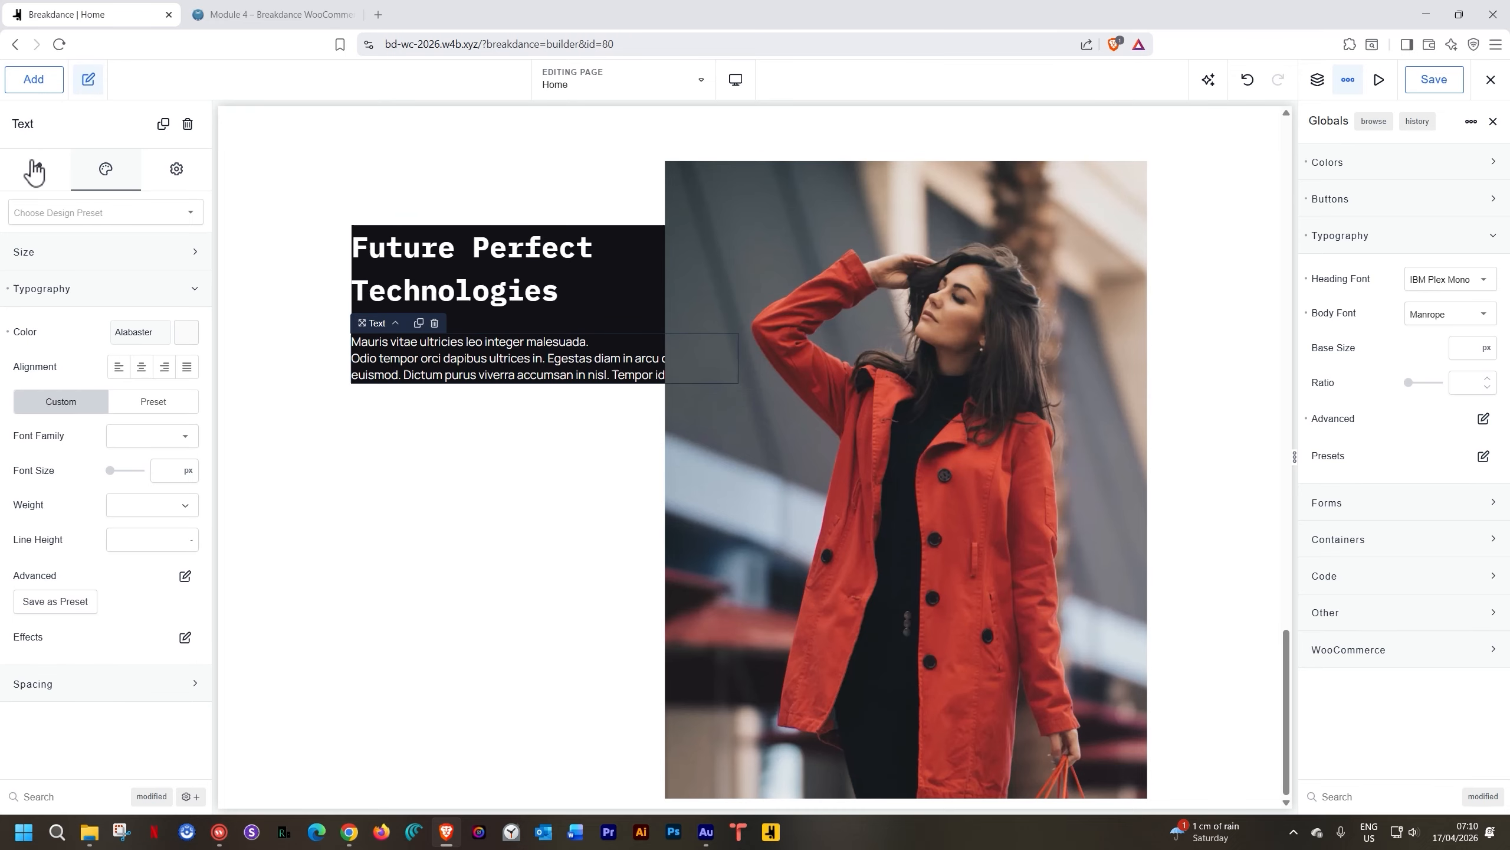
{"action": "left_click", "coordinate": [37, 86]}
{"action": "type", "text": "text"}
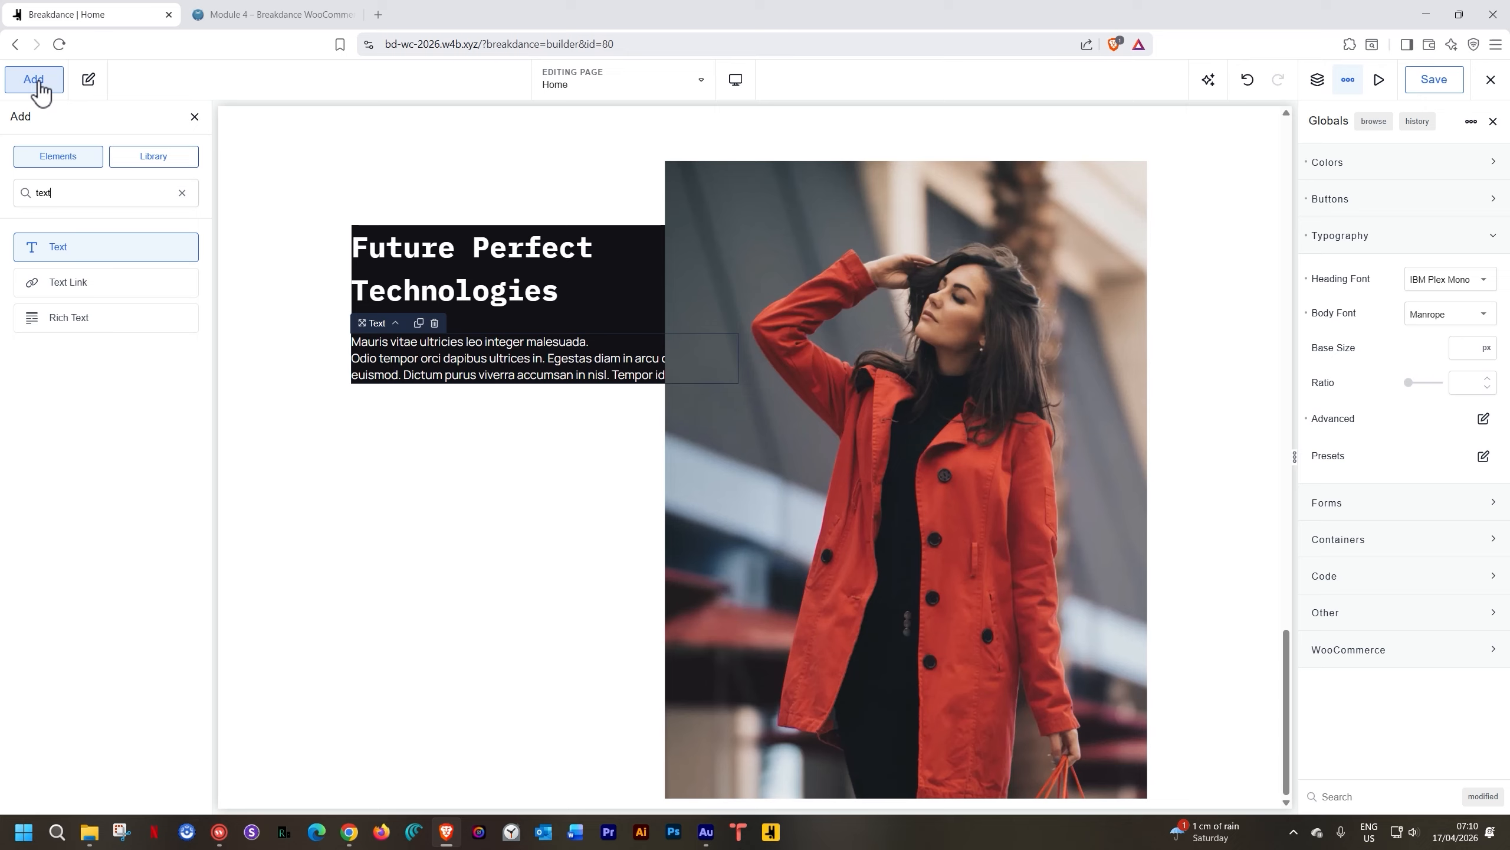
{"action": "left_click", "coordinate": [54, 255]}
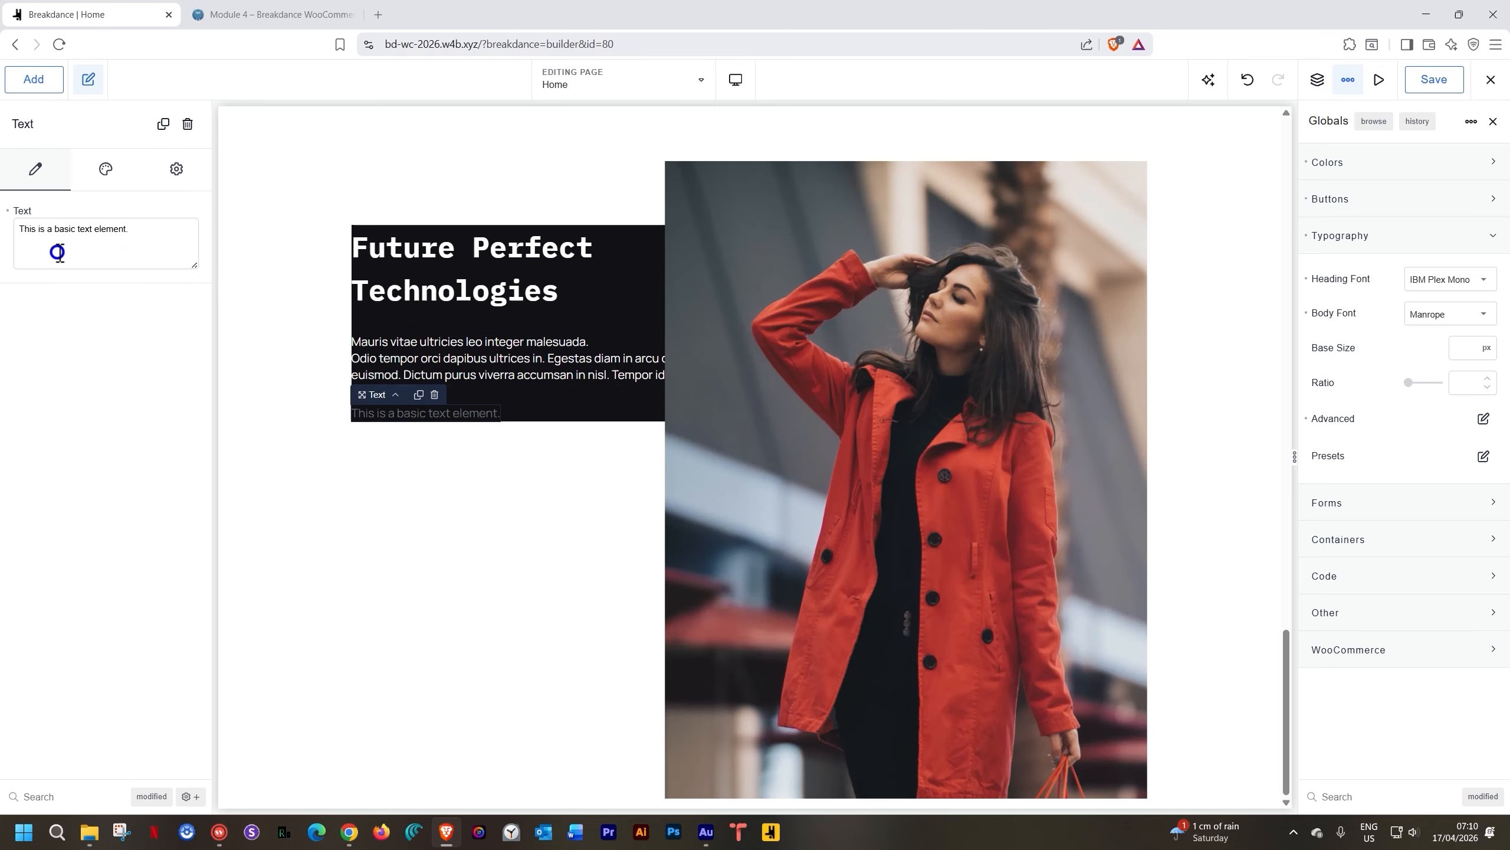
{"action": "triple_click", "coordinate": [427, 415]}
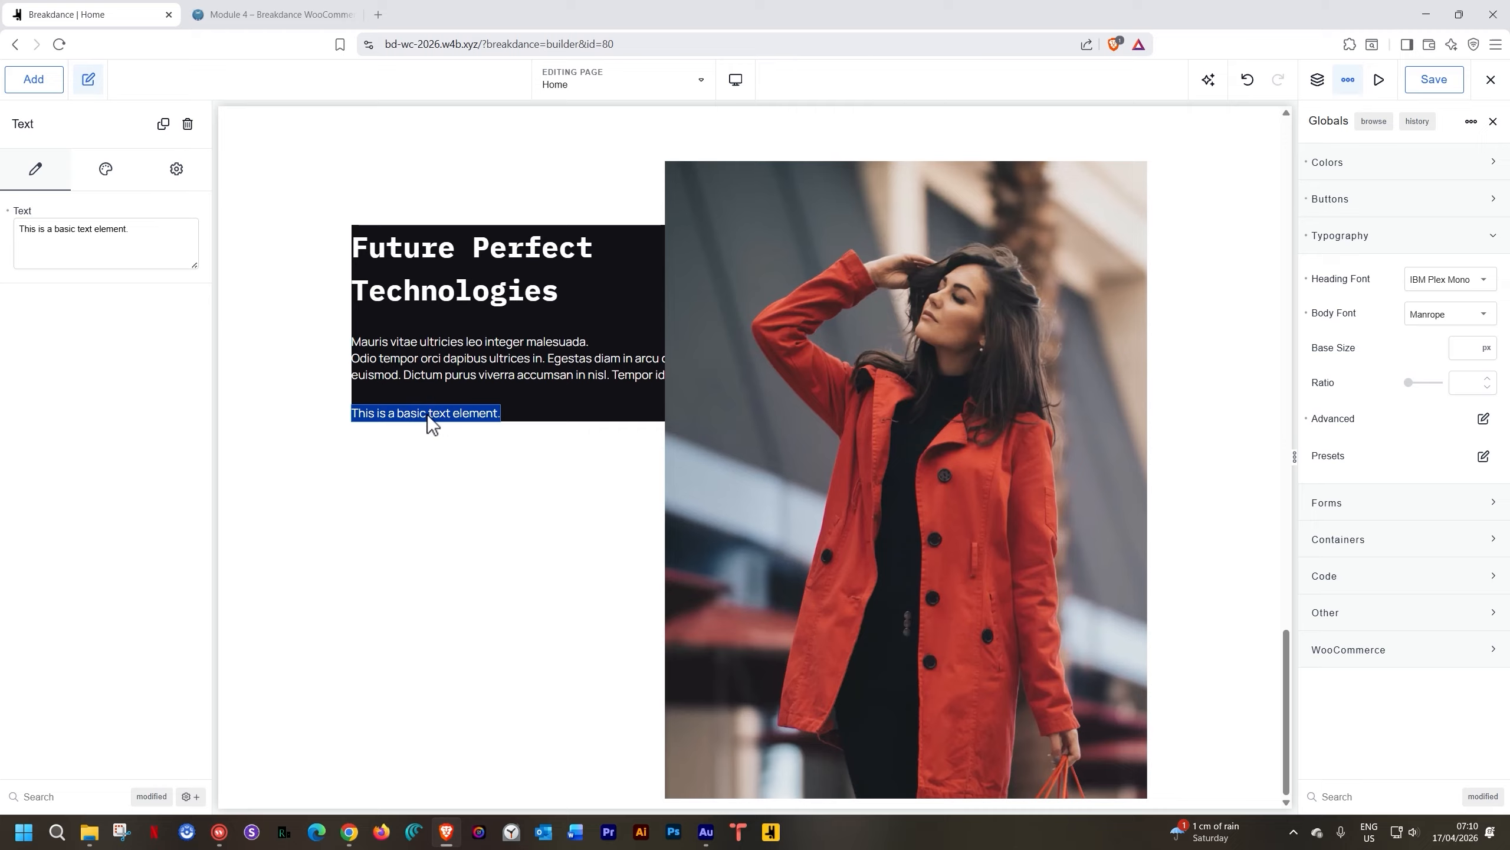
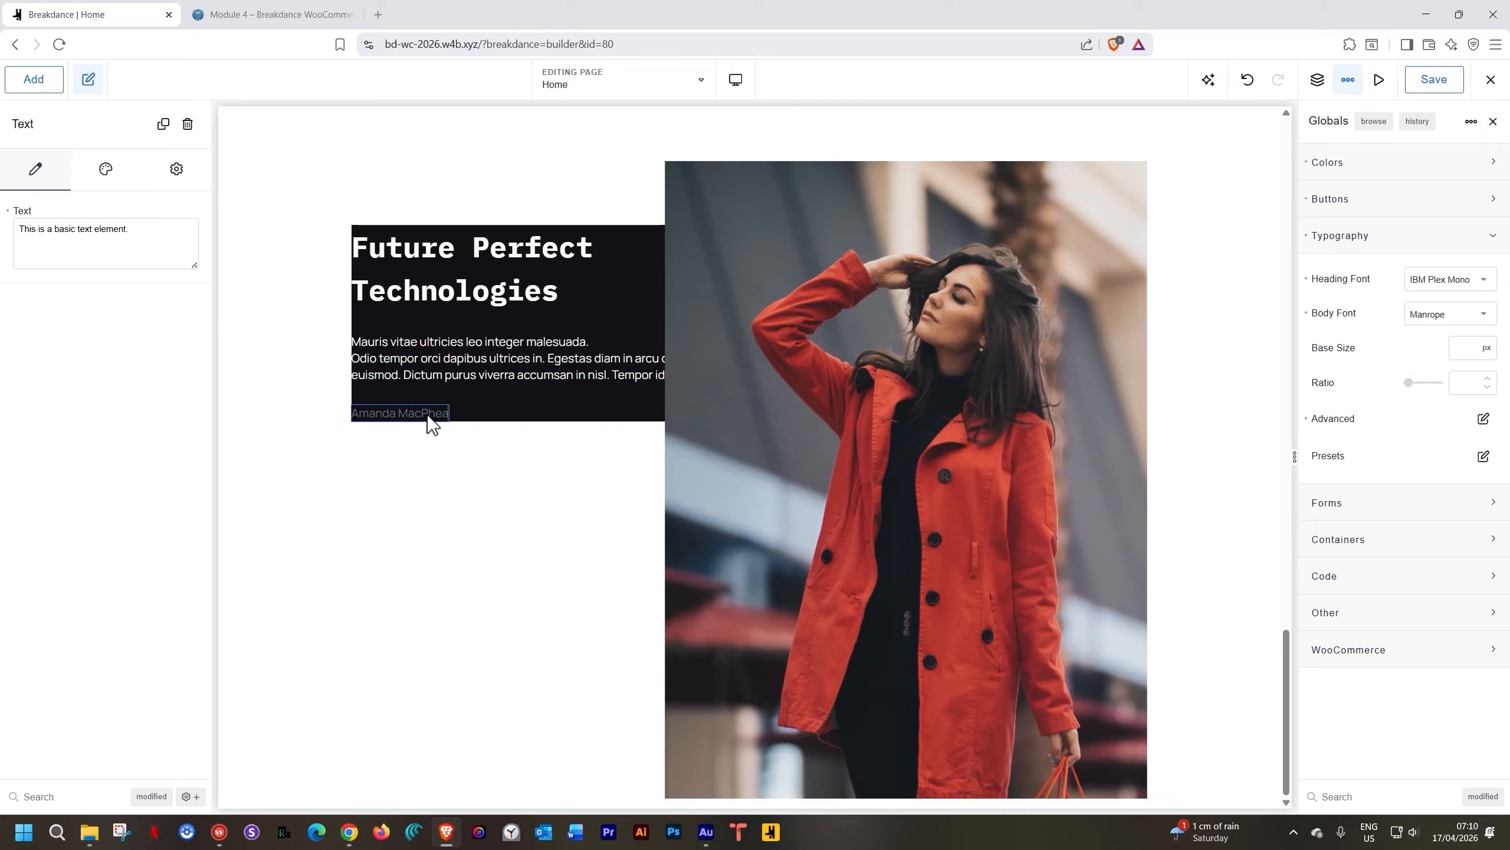
Style the credit line White with font weight 700
{"action": "left_click", "coordinate": [106, 168]}
{"action": "left_click", "coordinate": [83, 289]}
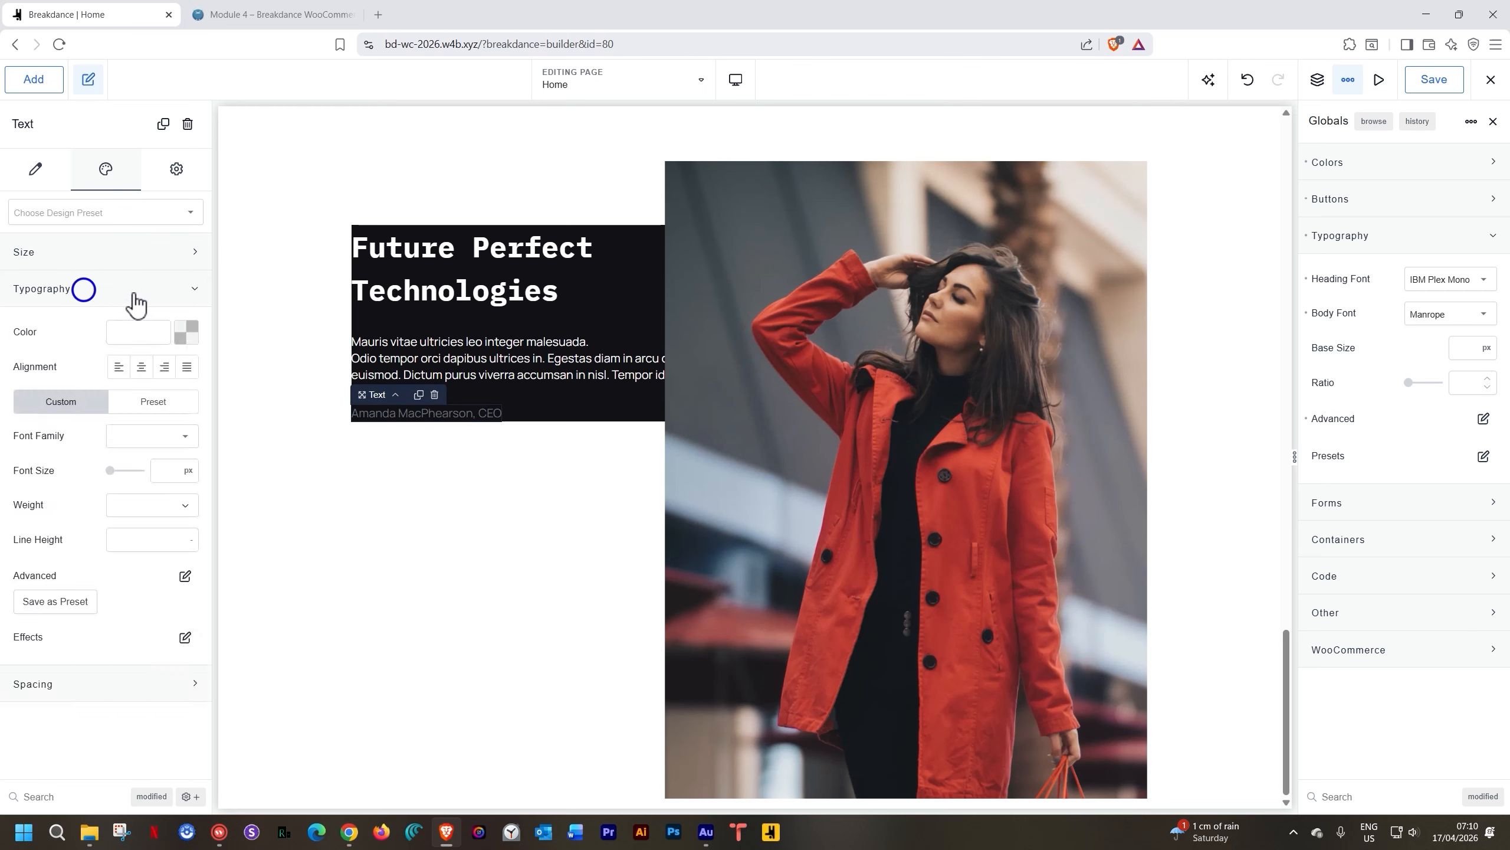
{"action": "left_click", "coordinate": [186, 332]}
{"action": "left_click", "coordinate": [181, 571]}
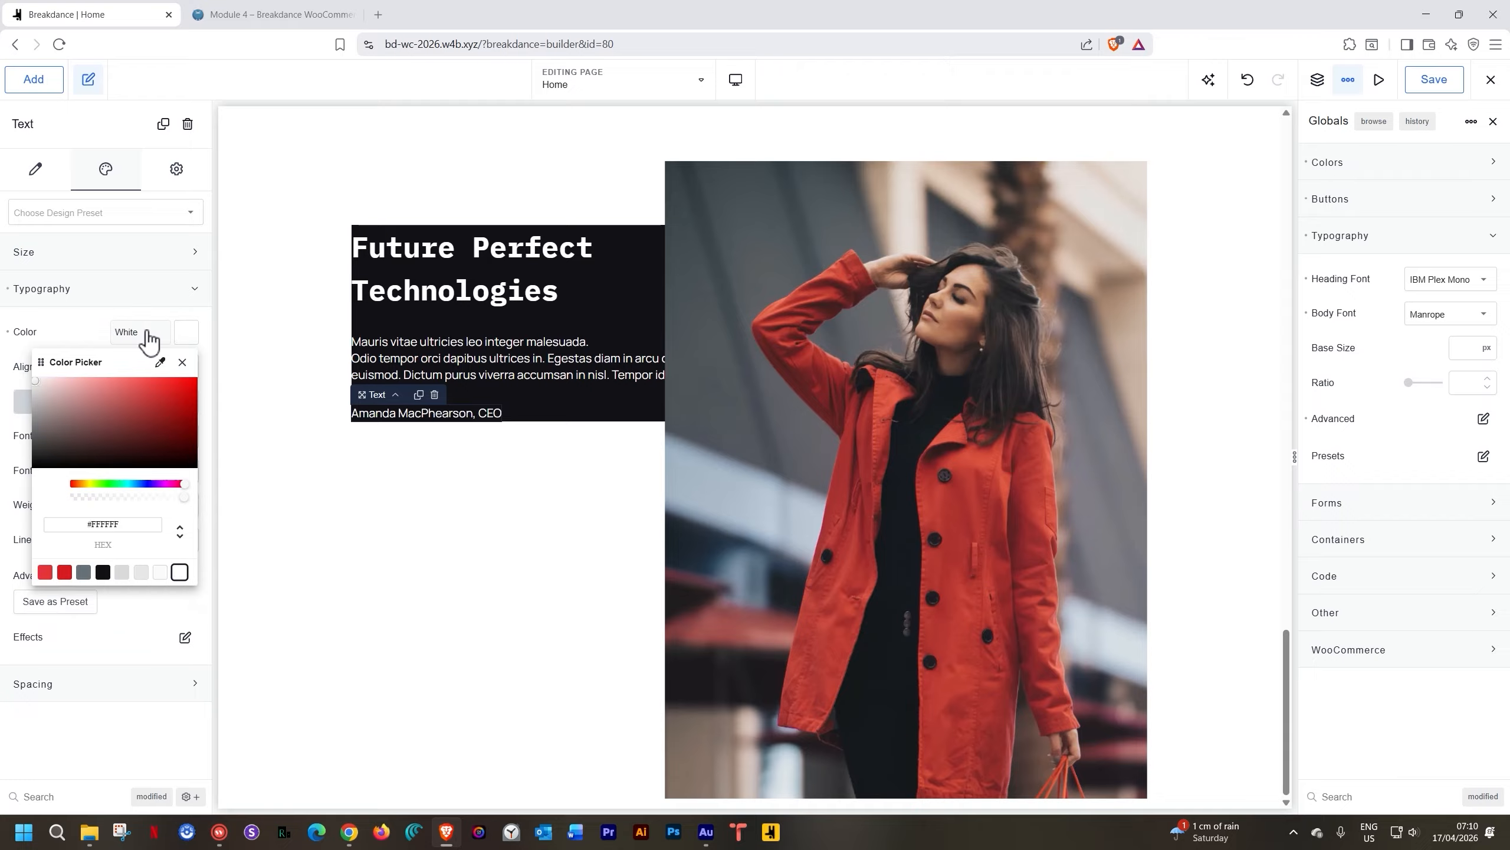
{"action": "left_click", "coordinate": [55, 331]}
{"action": "left_click", "coordinate": [140, 432]}
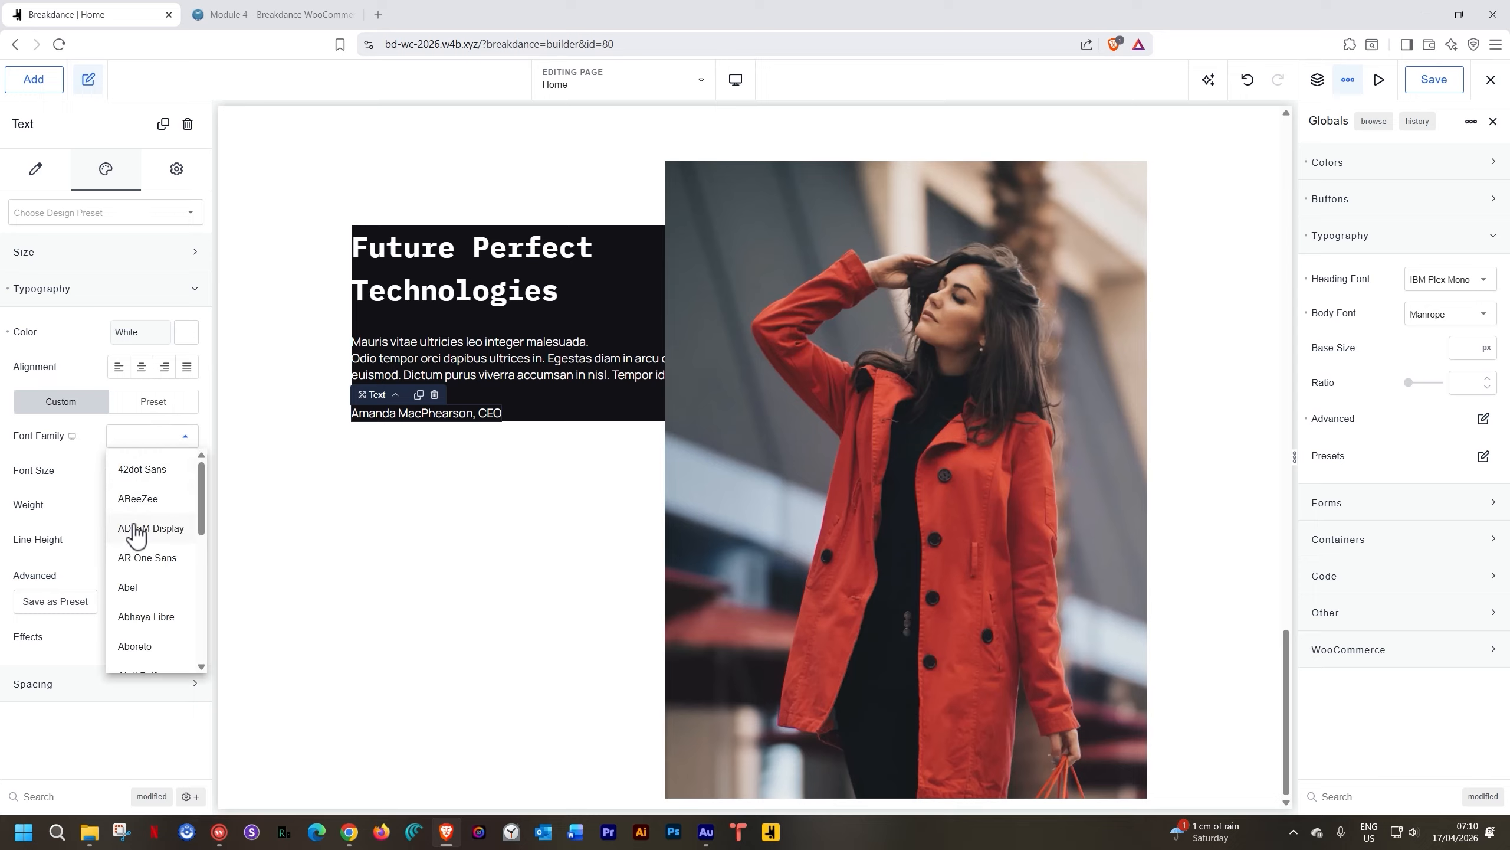
{"action": "left_click", "coordinate": [202, 436]}
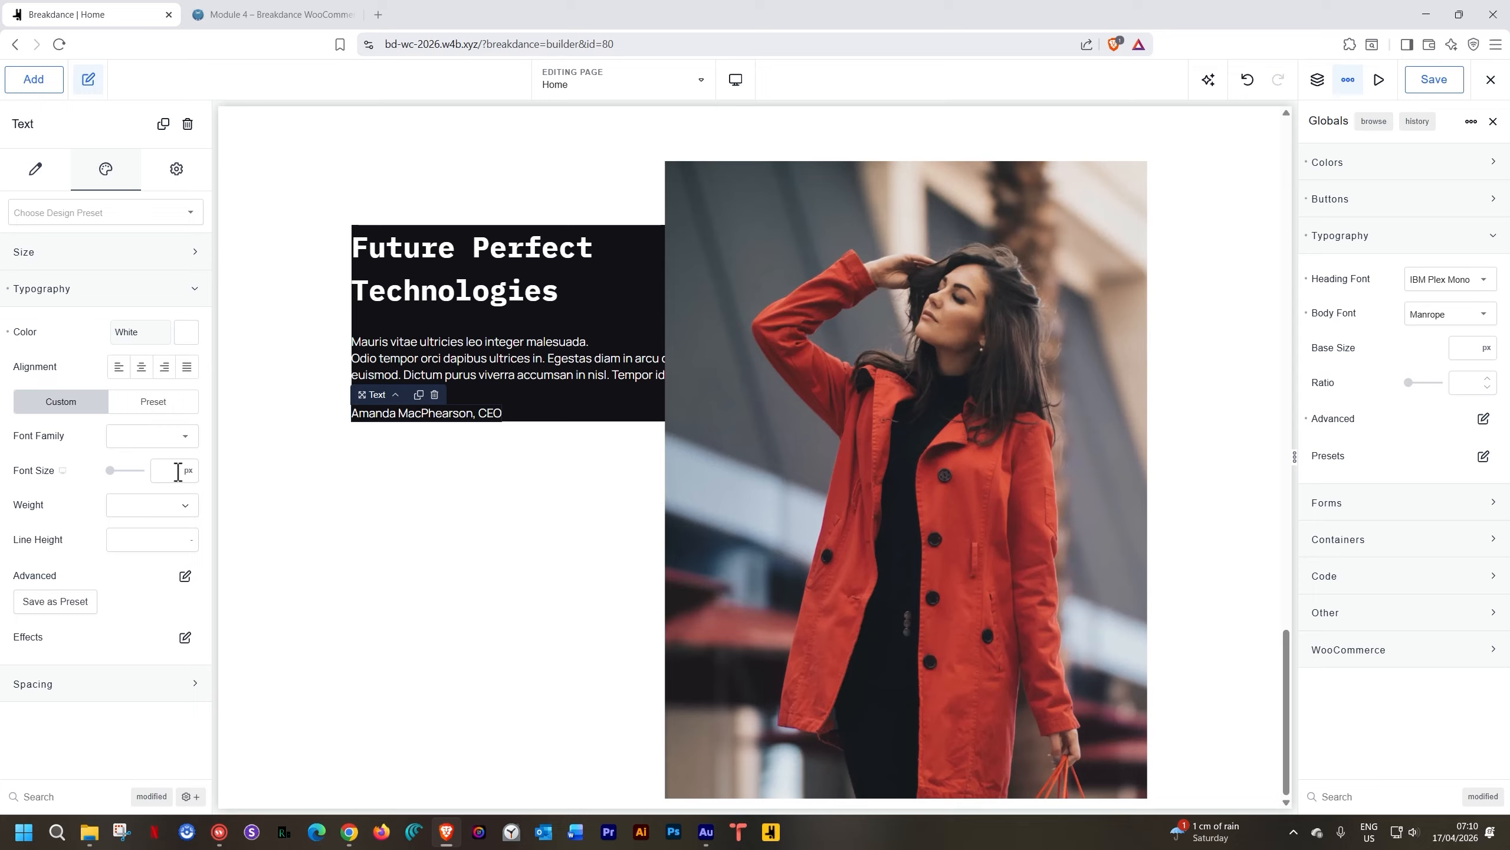
{"action": "left_click", "coordinate": [148, 507]}
{"action": "left_click", "coordinate": [126, 692]}
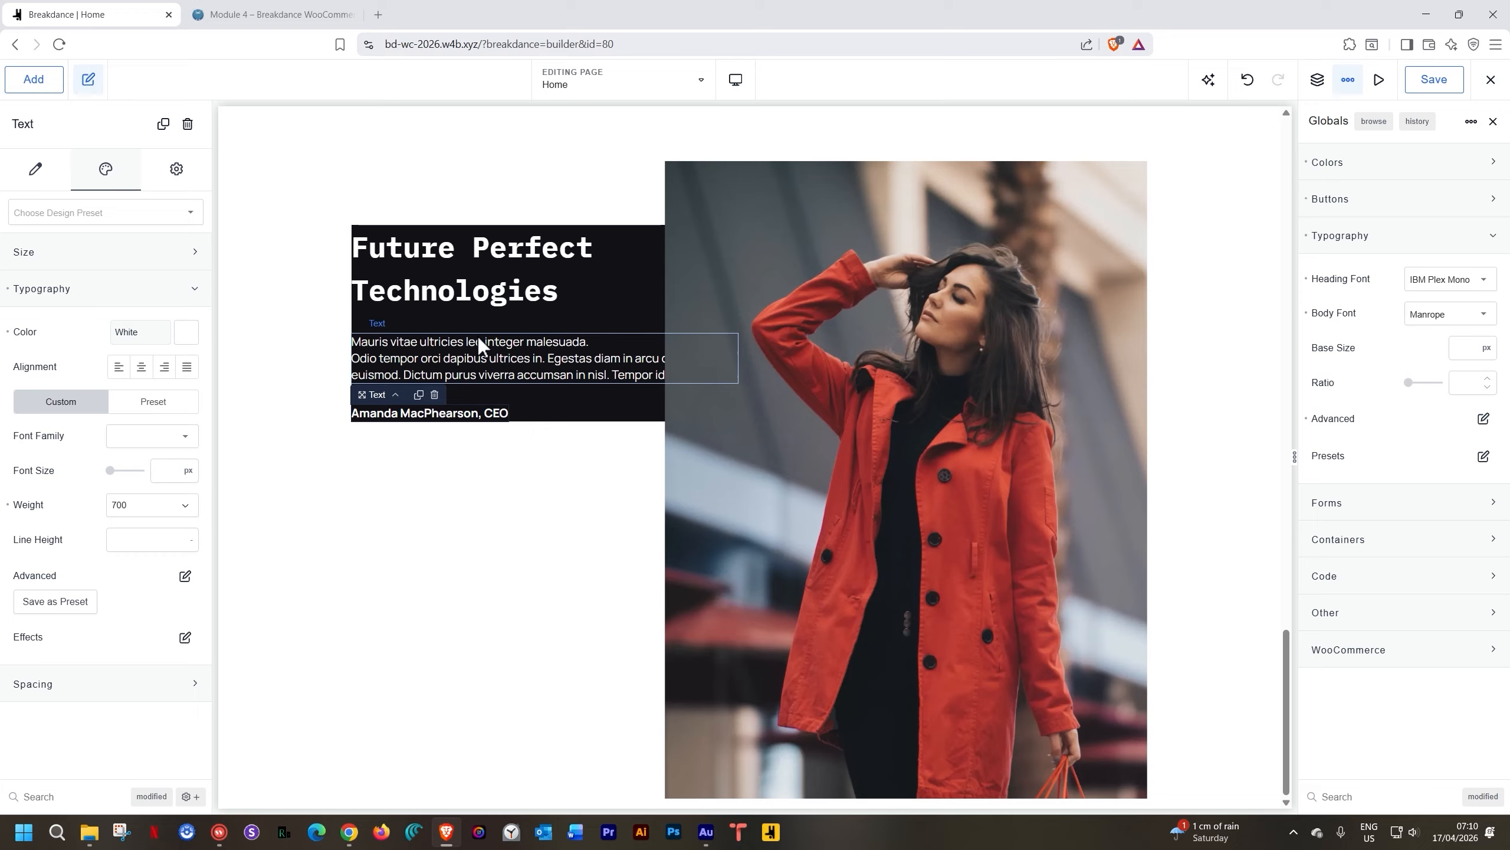
Give the dark Div 25 px padding applied to all four sides
{"action": "left_click", "coordinate": [610, 322]}
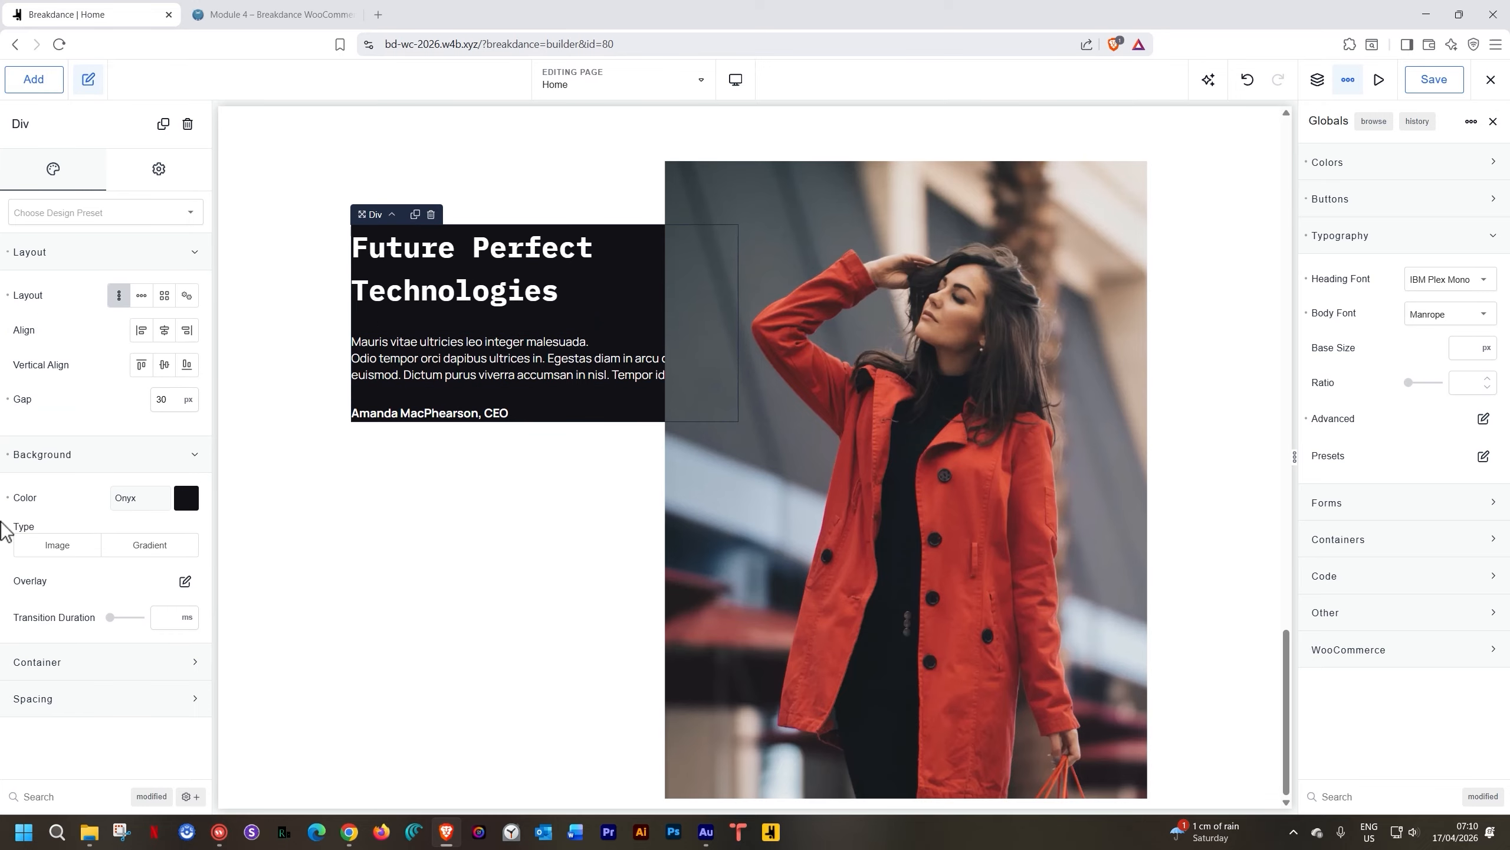
{"action": "left_click", "coordinate": [30, 662]}
{"action": "scroll", "coordinate": [29, 664], "scroll_direction": "down", "scroll_amount": 2}
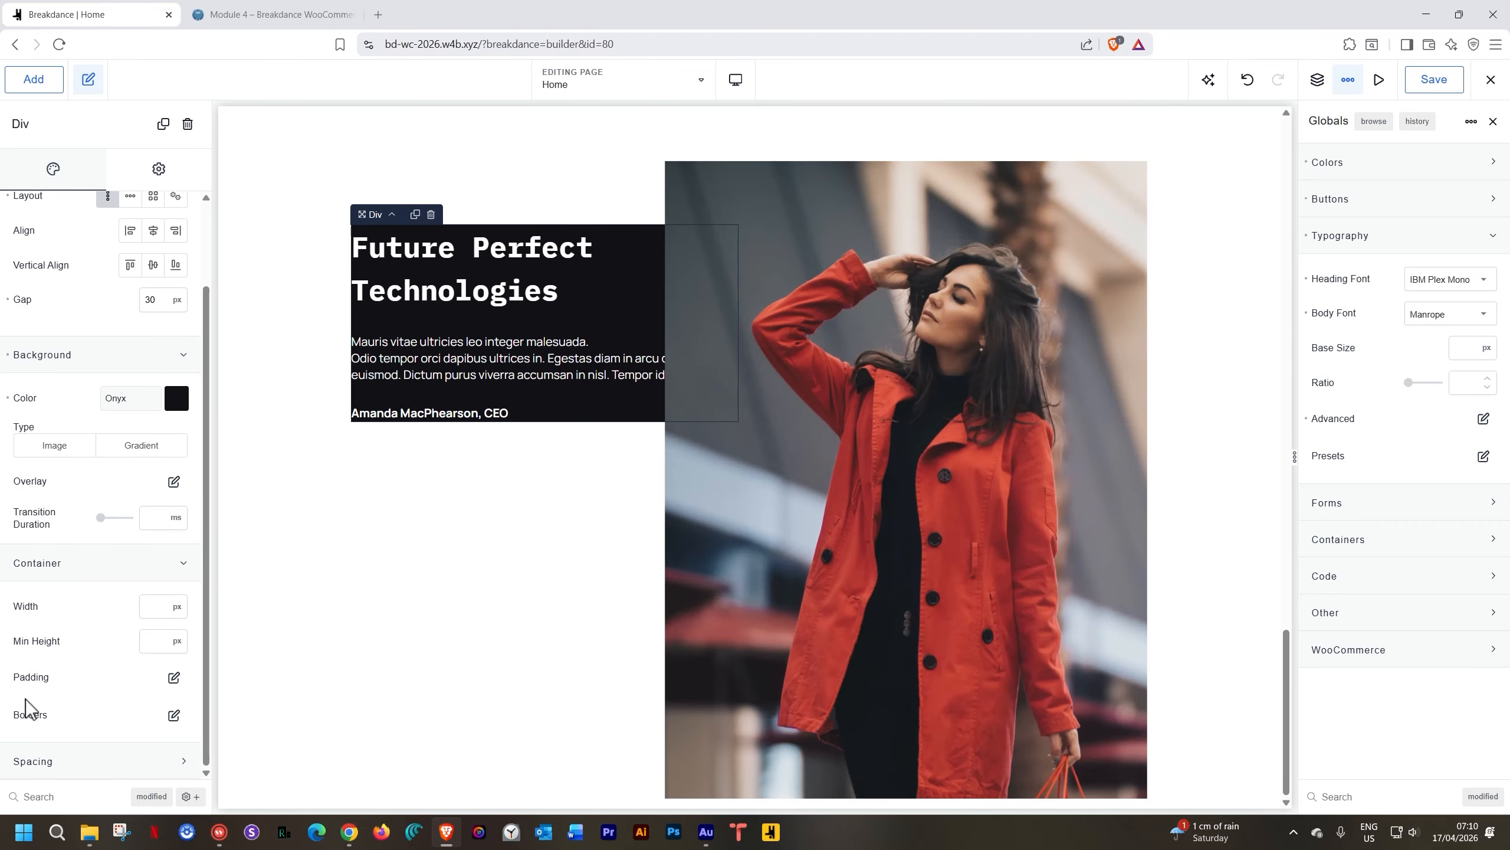
{"action": "left_click", "coordinate": [173, 678]}
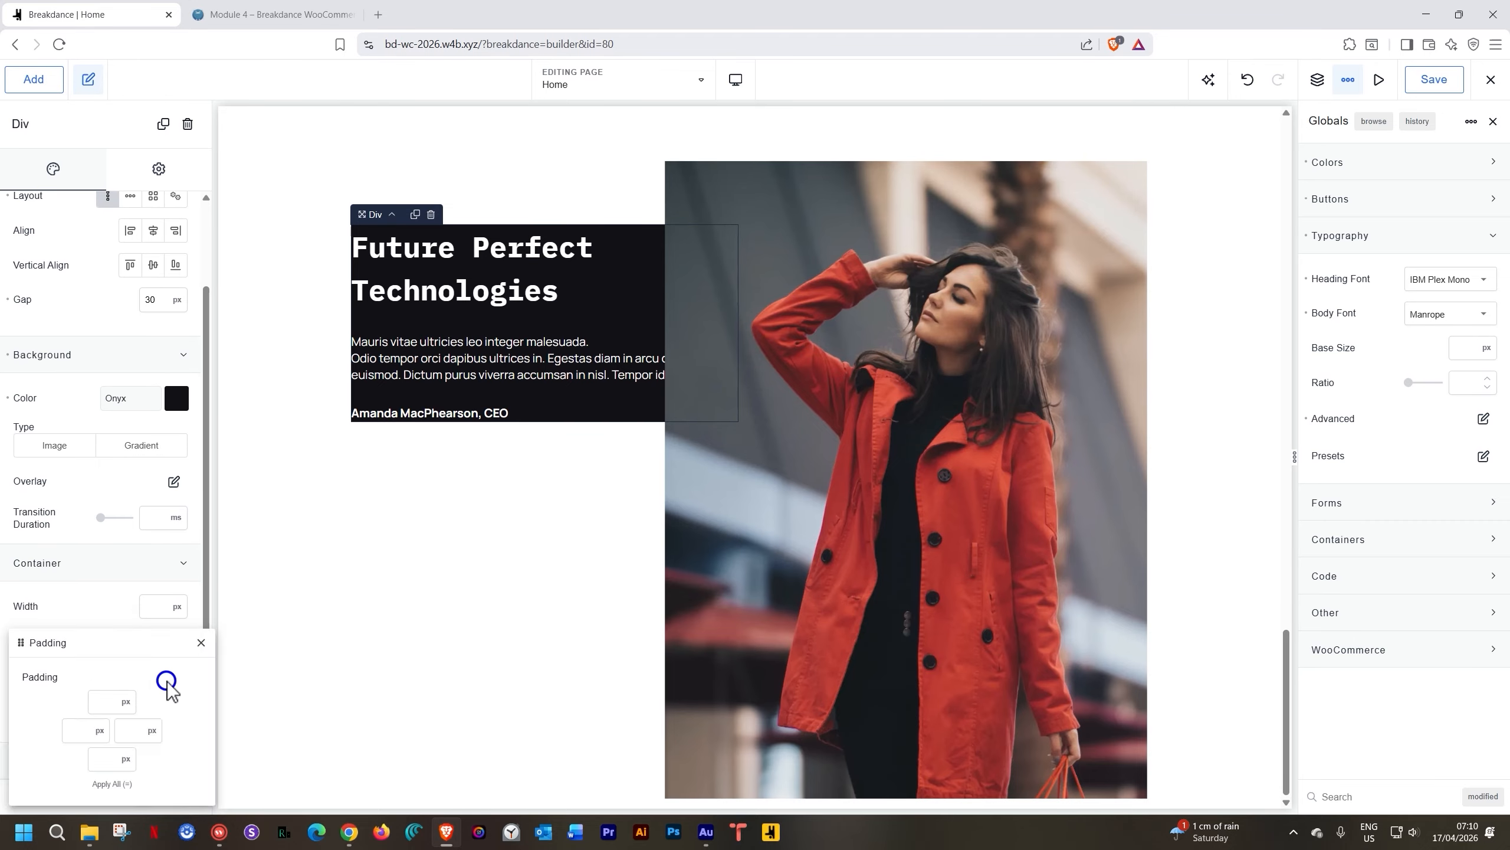
{"action": "left_click", "coordinate": [96, 700]}
{"action": "type", "text": "25"}
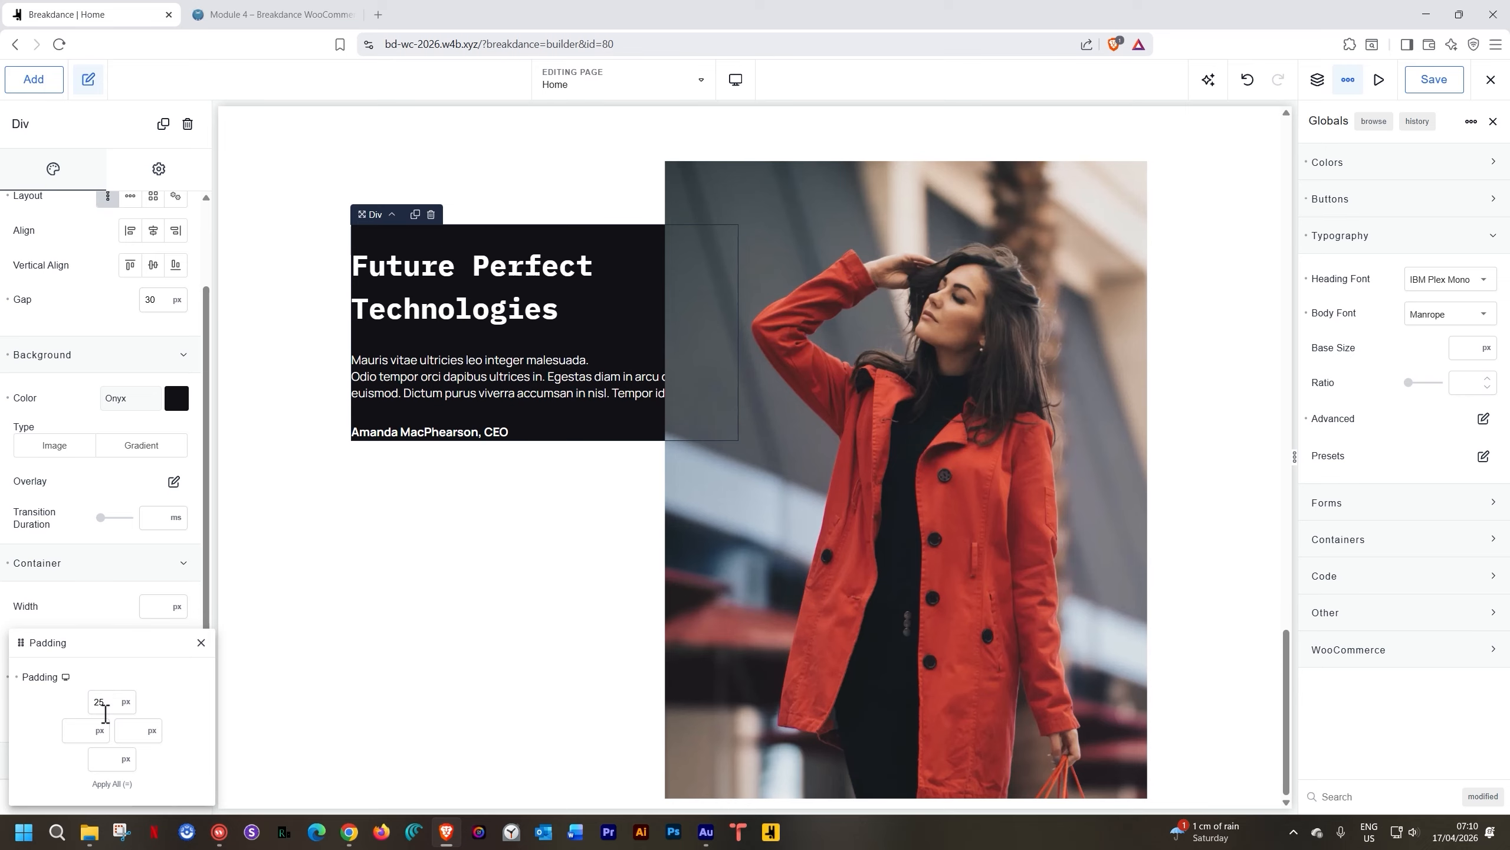
{"action": "left_click", "coordinate": [107, 784]}
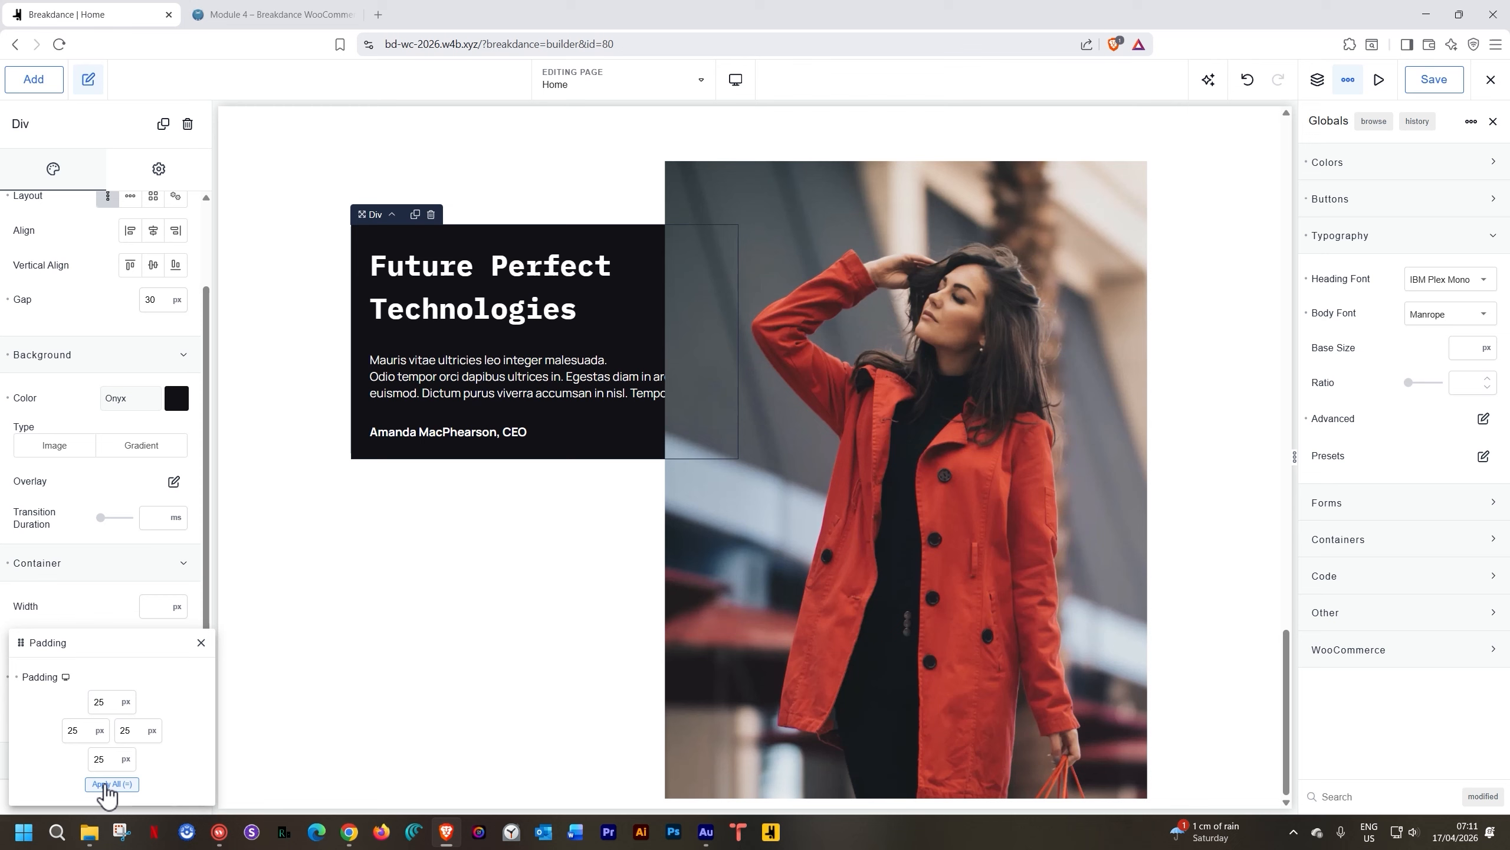
{"action": "left_click", "coordinate": [201, 642]}
Set the Div's minimum height to 450 px and centre its content vertically
{"action": "left_click", "coordinate": [163, 641]}
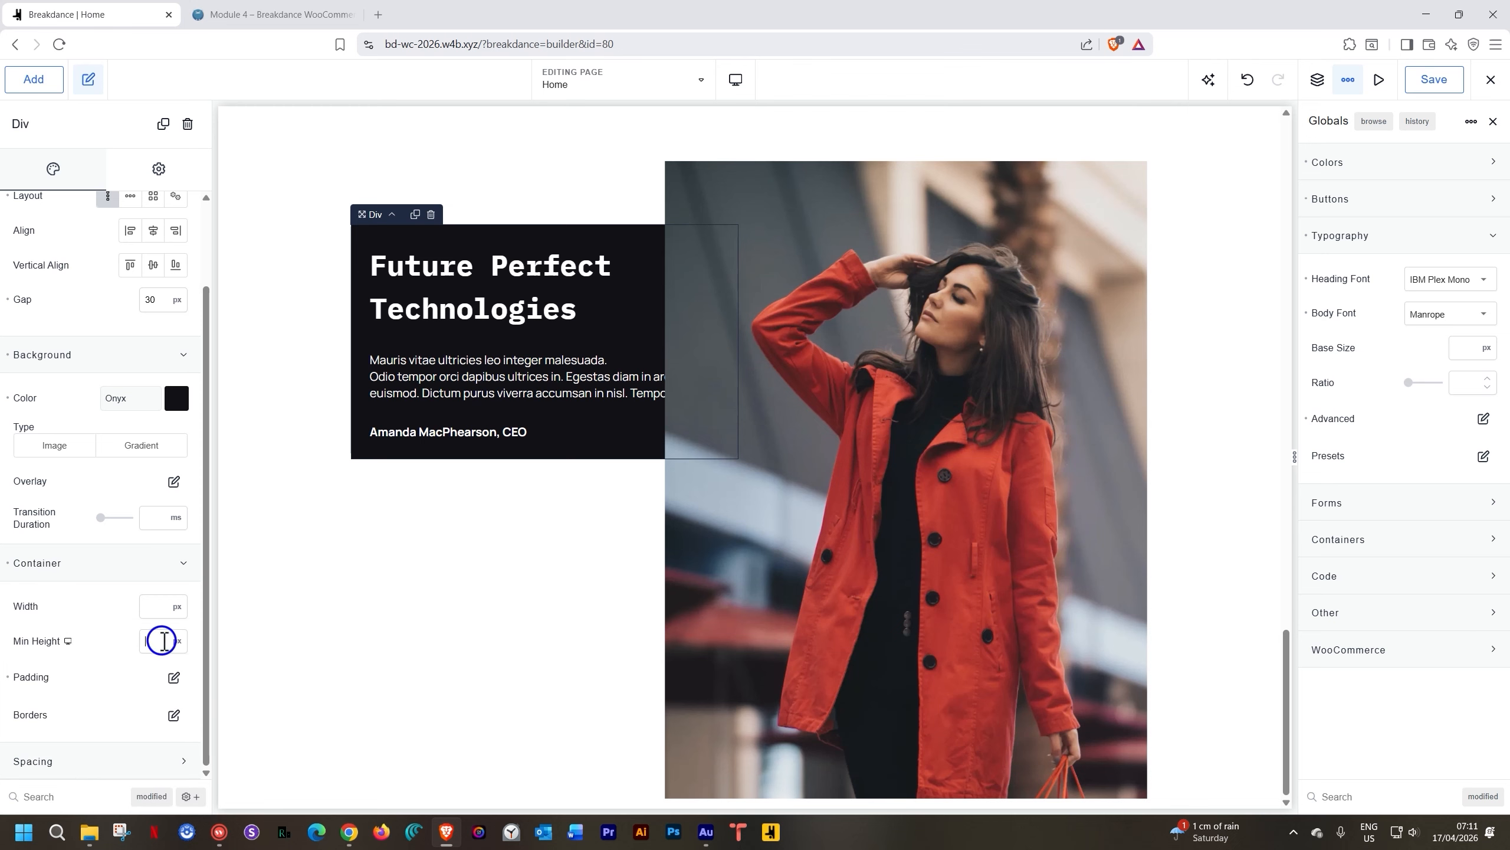
{"action": "type", "text": "450"}
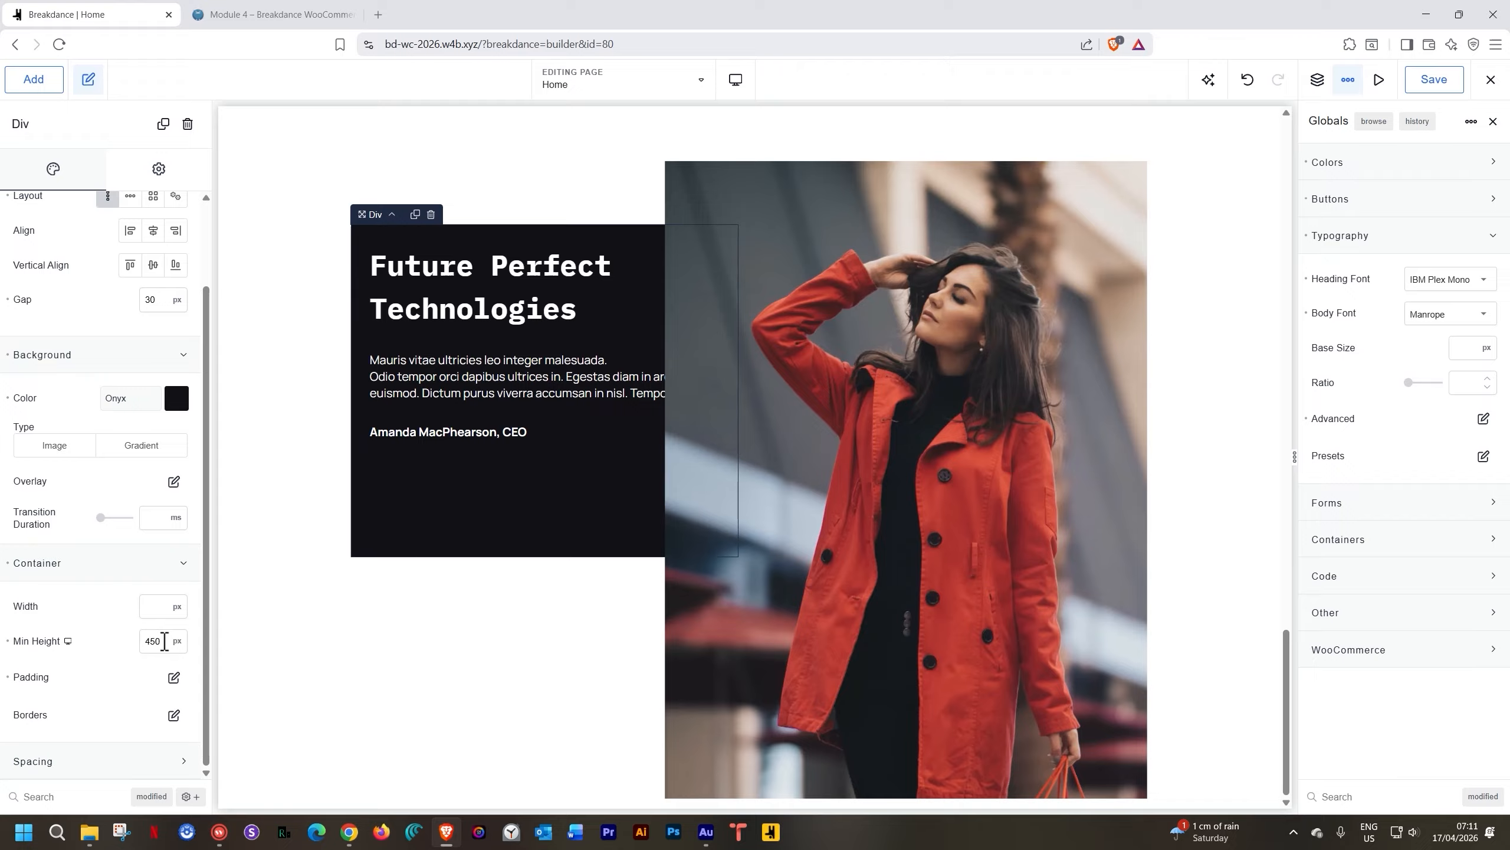
{"action": "scroll", "coordinate": [154, 641], "scroll_direction": "up", "scroll_amount": 2}
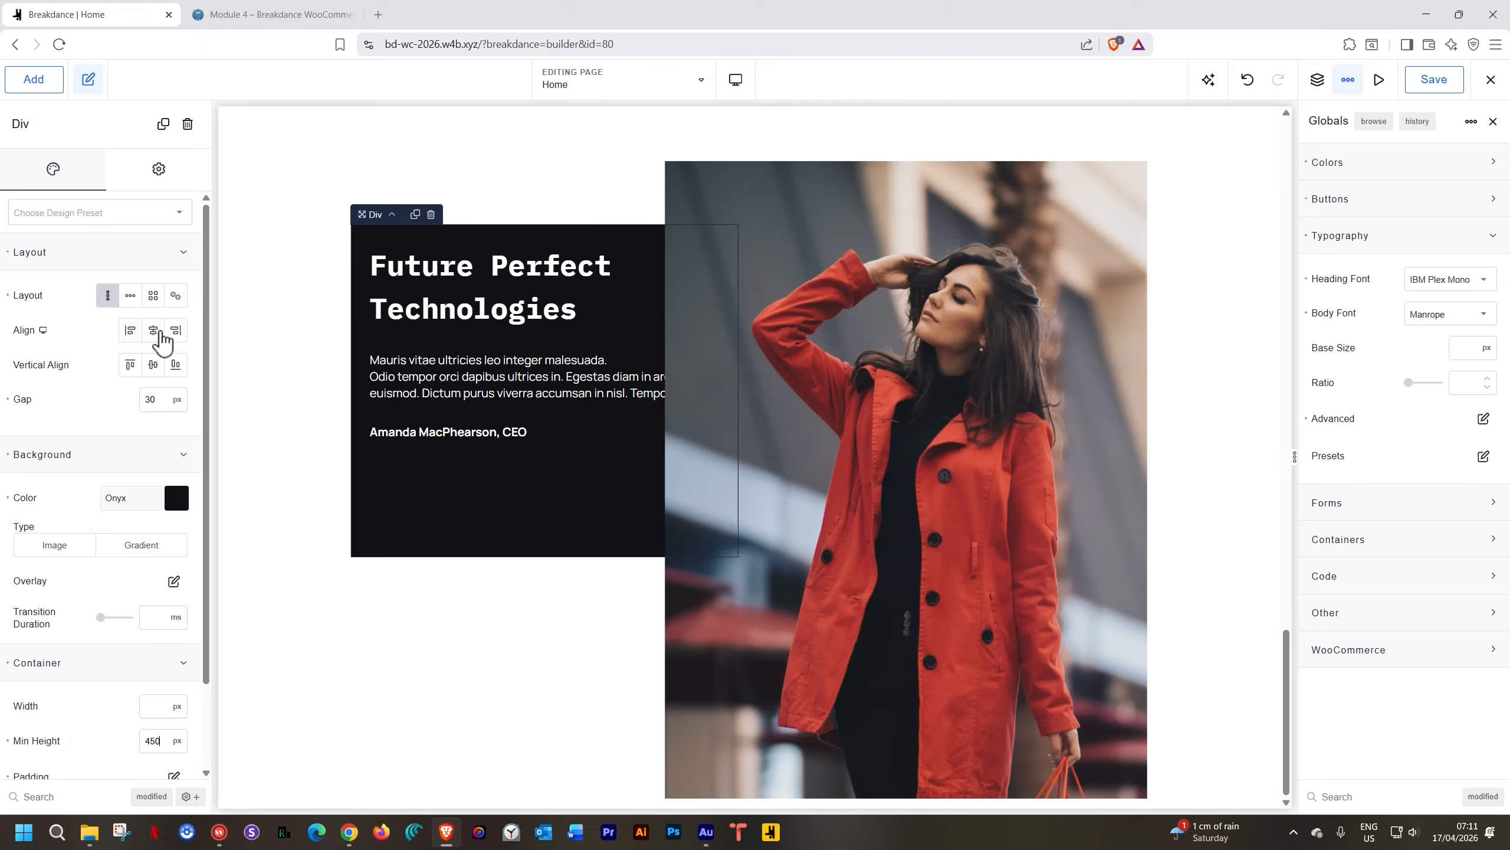
{"action": "left_click", "coordinate": [154, 368]}
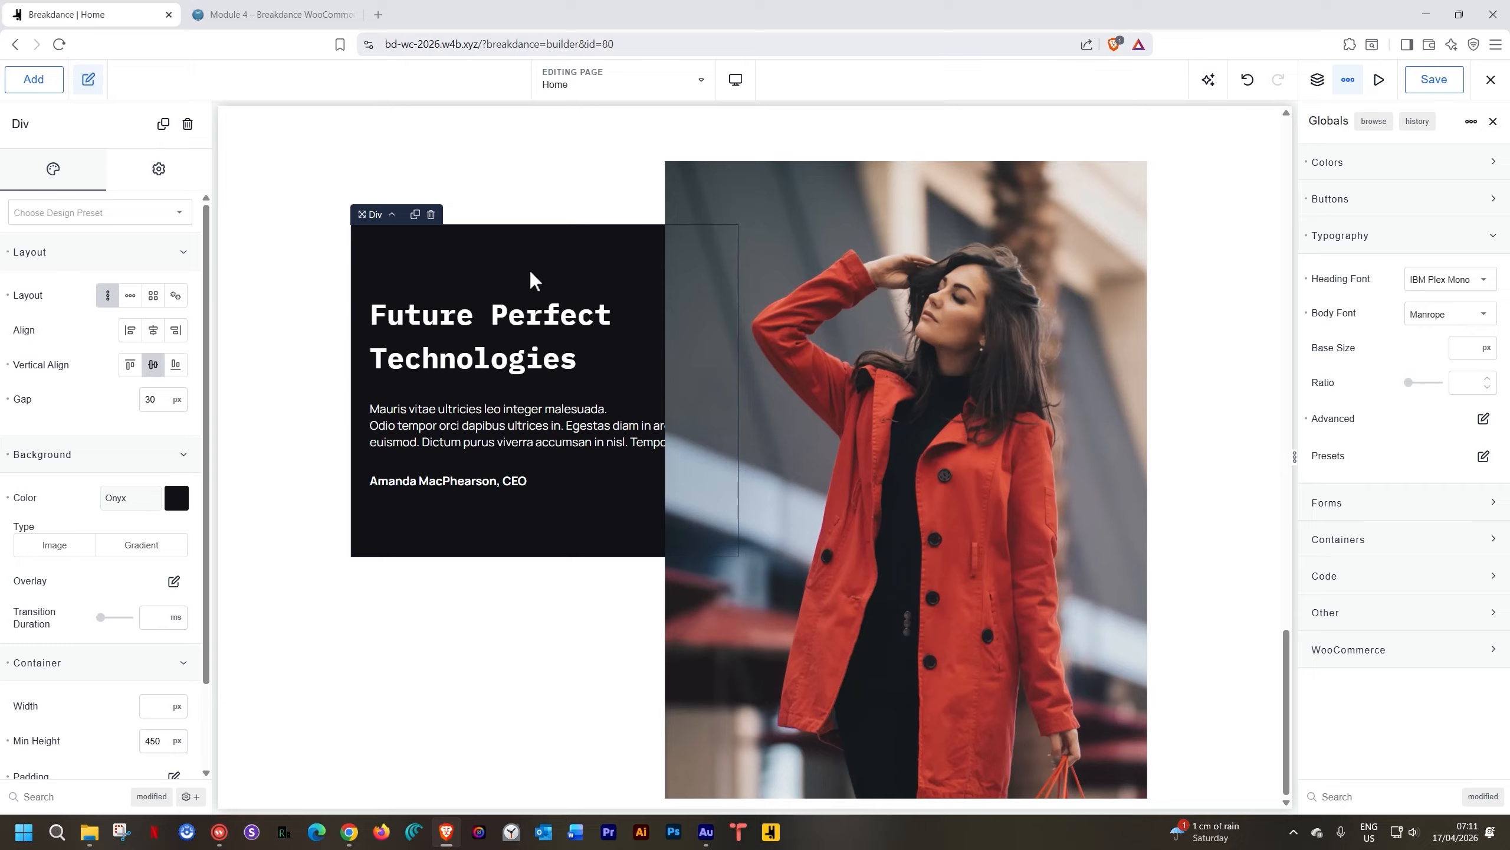
Give the column a vertical layout with Vertical Align centre, then reselect the dark block
{"action": "left_click", "coordinate": [489, 622]}
{"action": "left_click", "coordinate": [77, 251]}
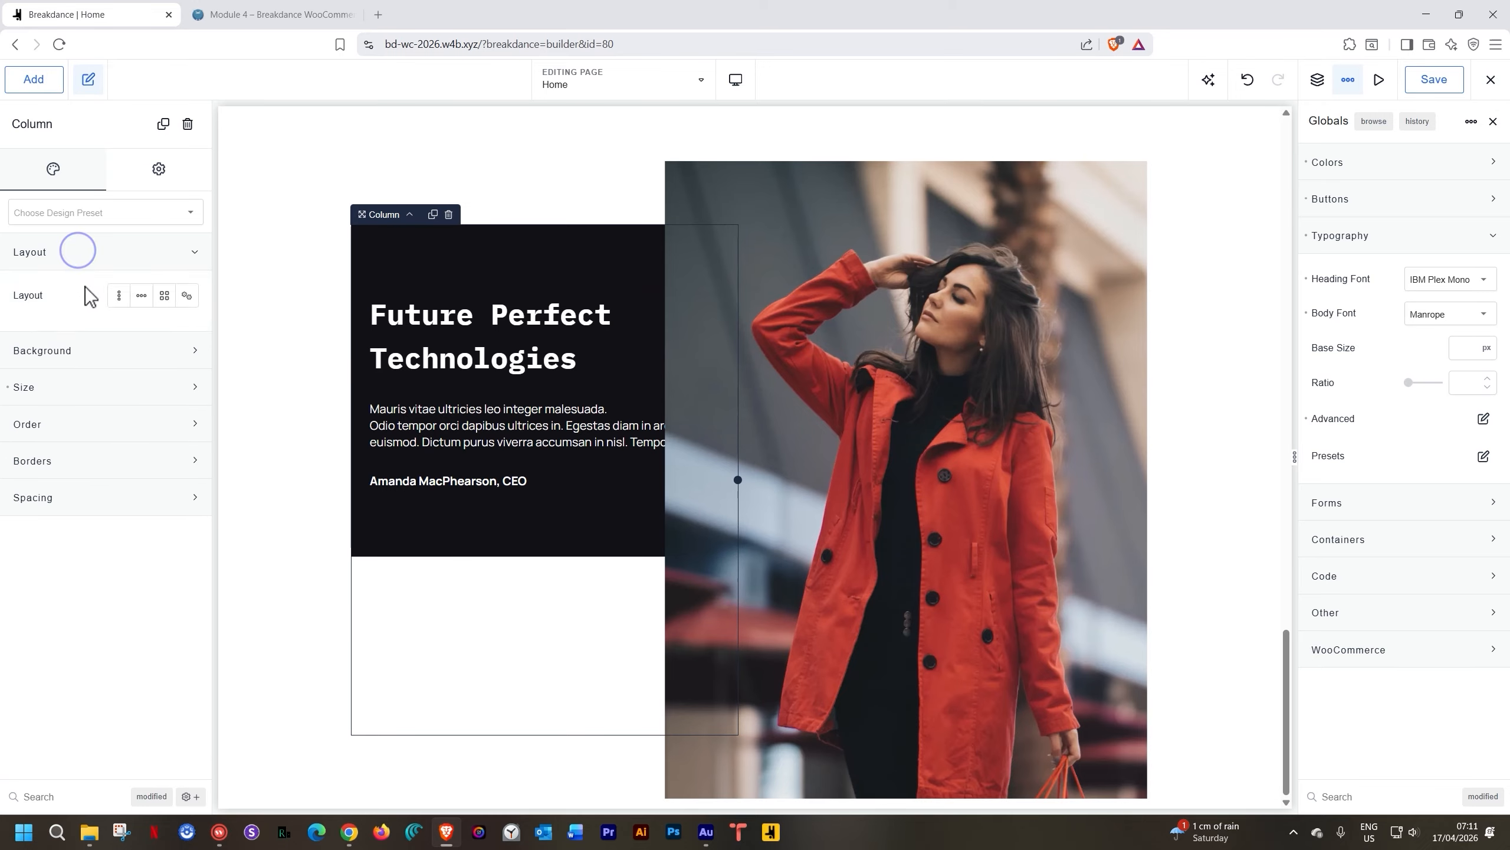
{"action": "left_click", "coordinate": [119, 295]}
{"action": "left_click", "coordinate": [166, 368]}
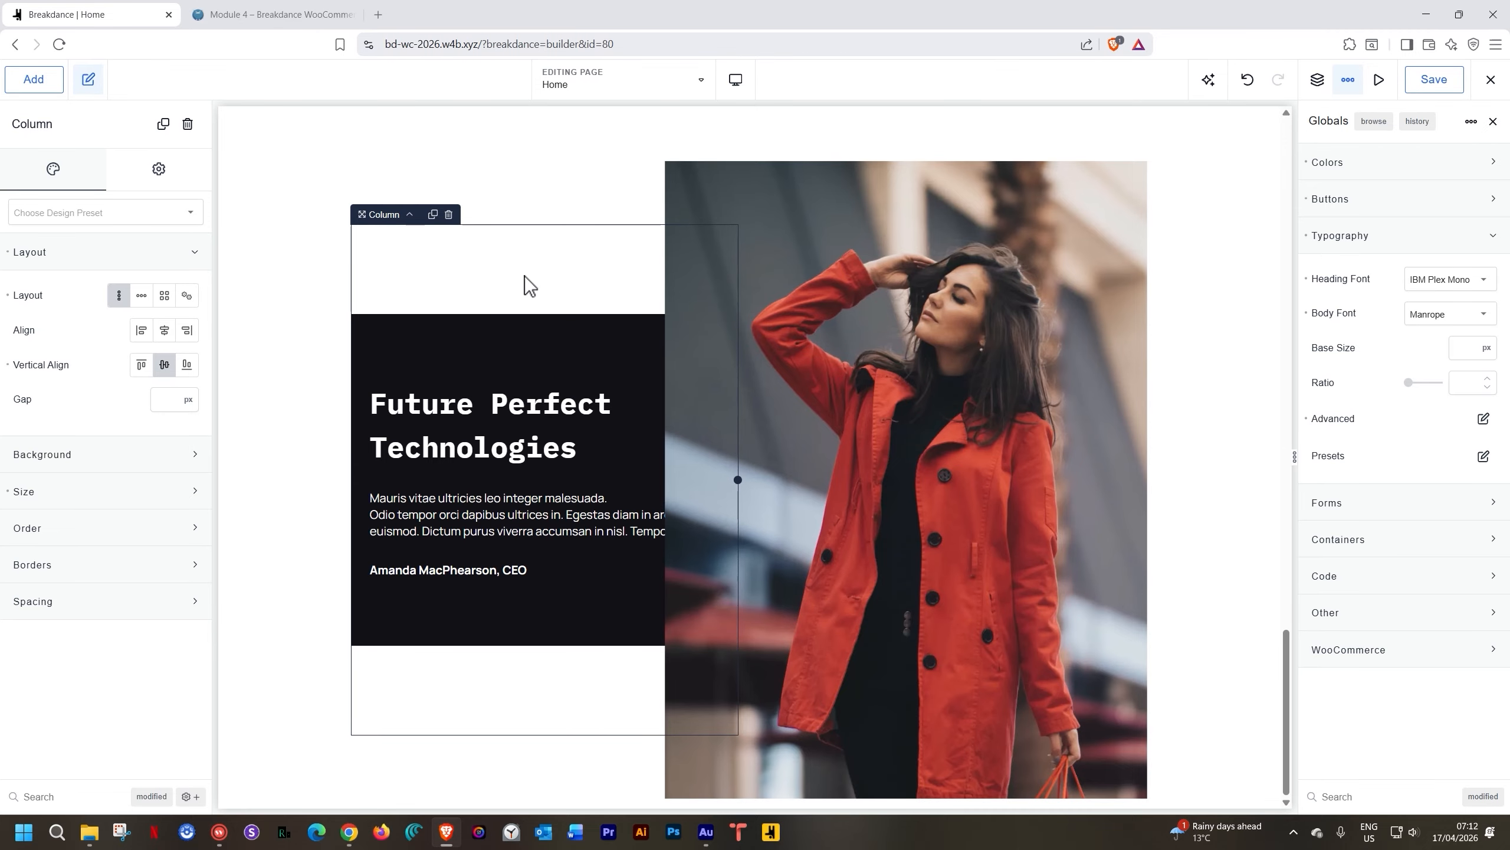
{"action": "left_click", "coordinate": [517, 339]}
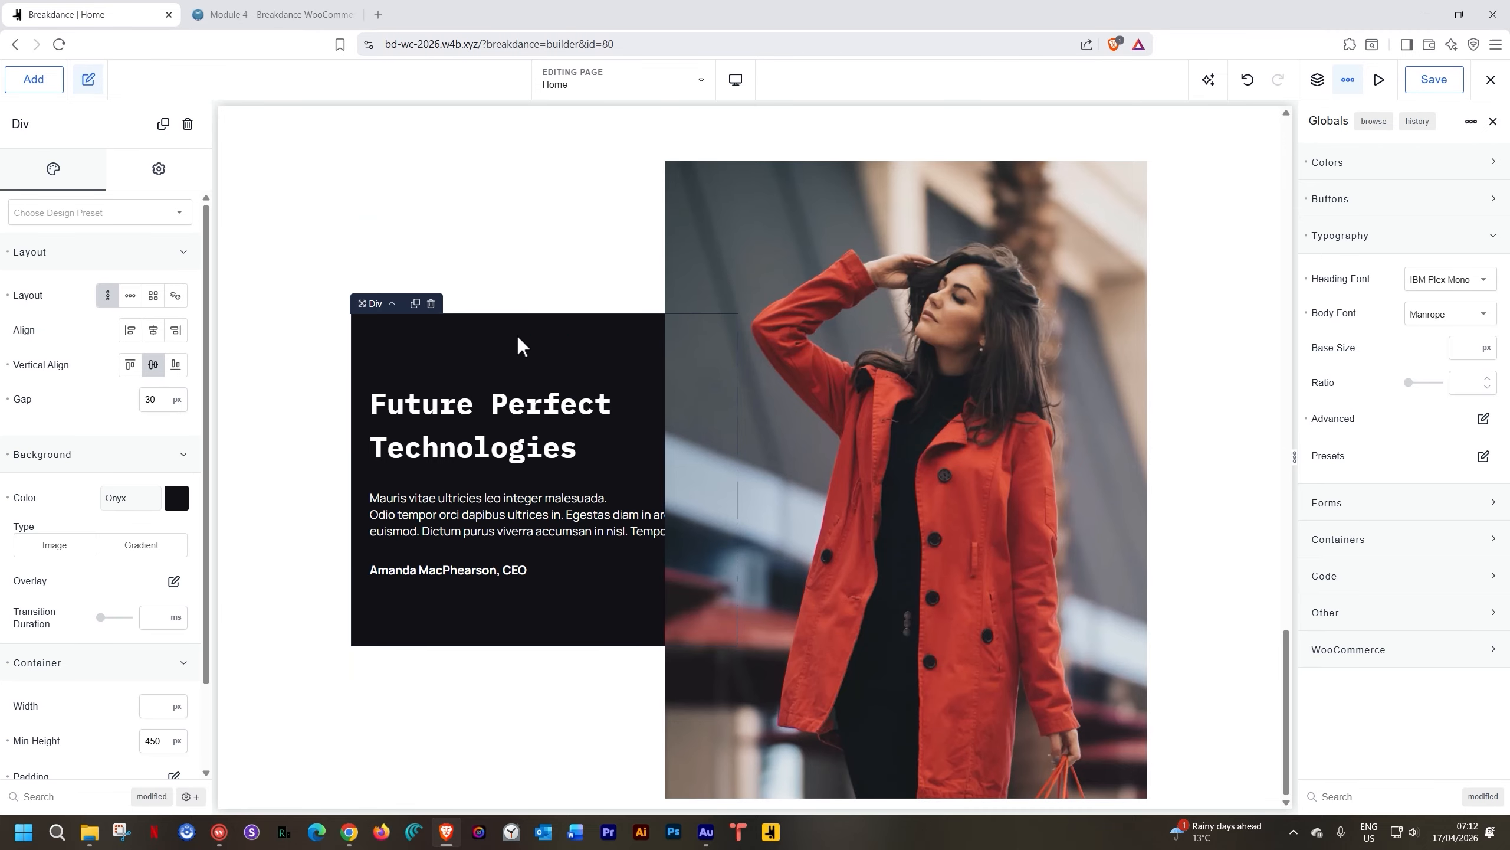
Set the dark block's Advanced > Wrapper > Layout Z-Index to 1
{"action": "left_click", "coordinate": [158, 172]}
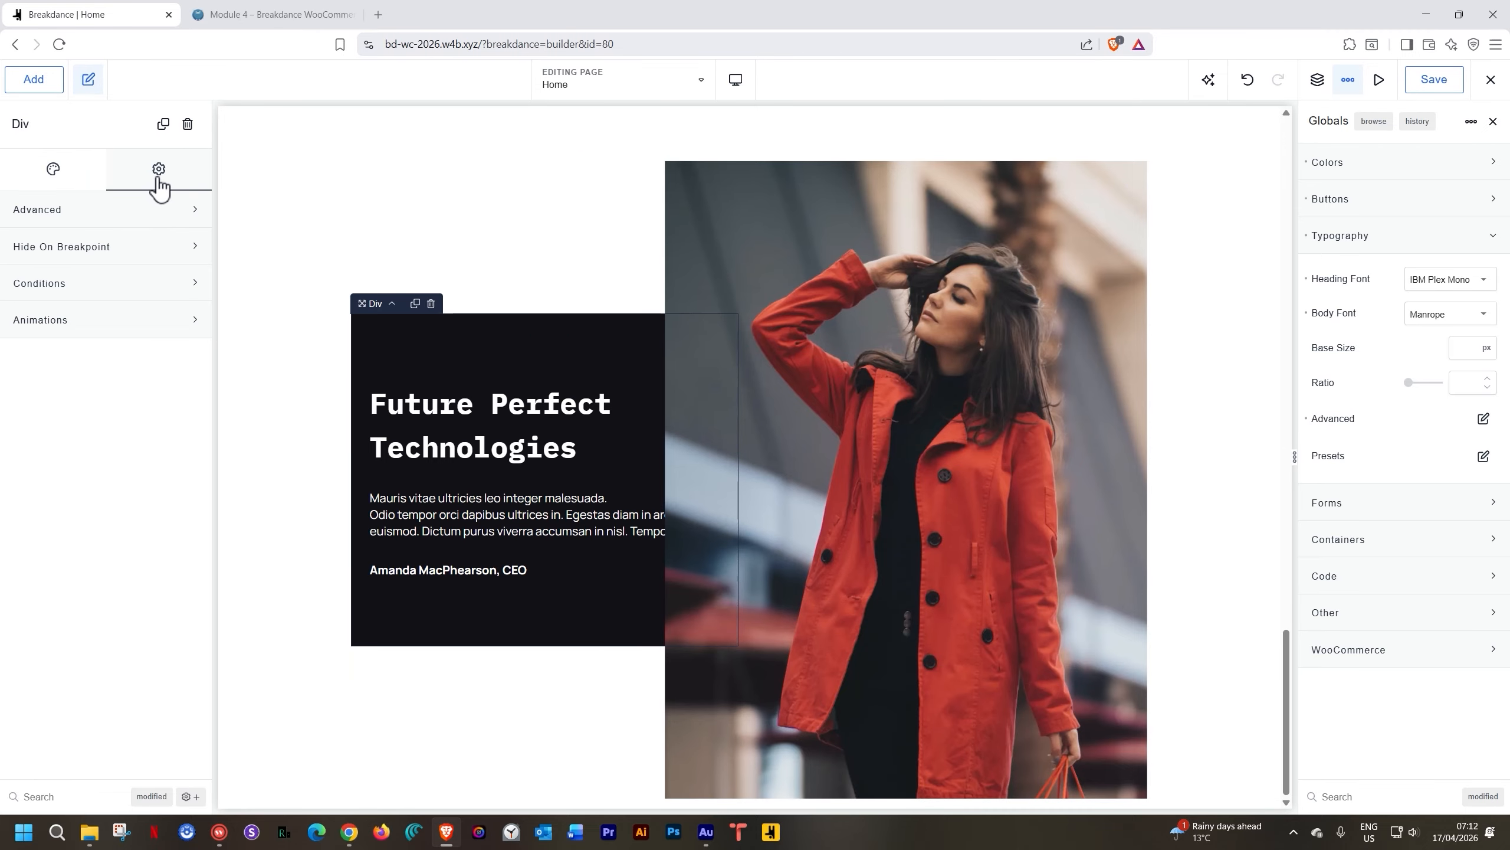
{"action": "left_click", "coordinate": [117, 213]}
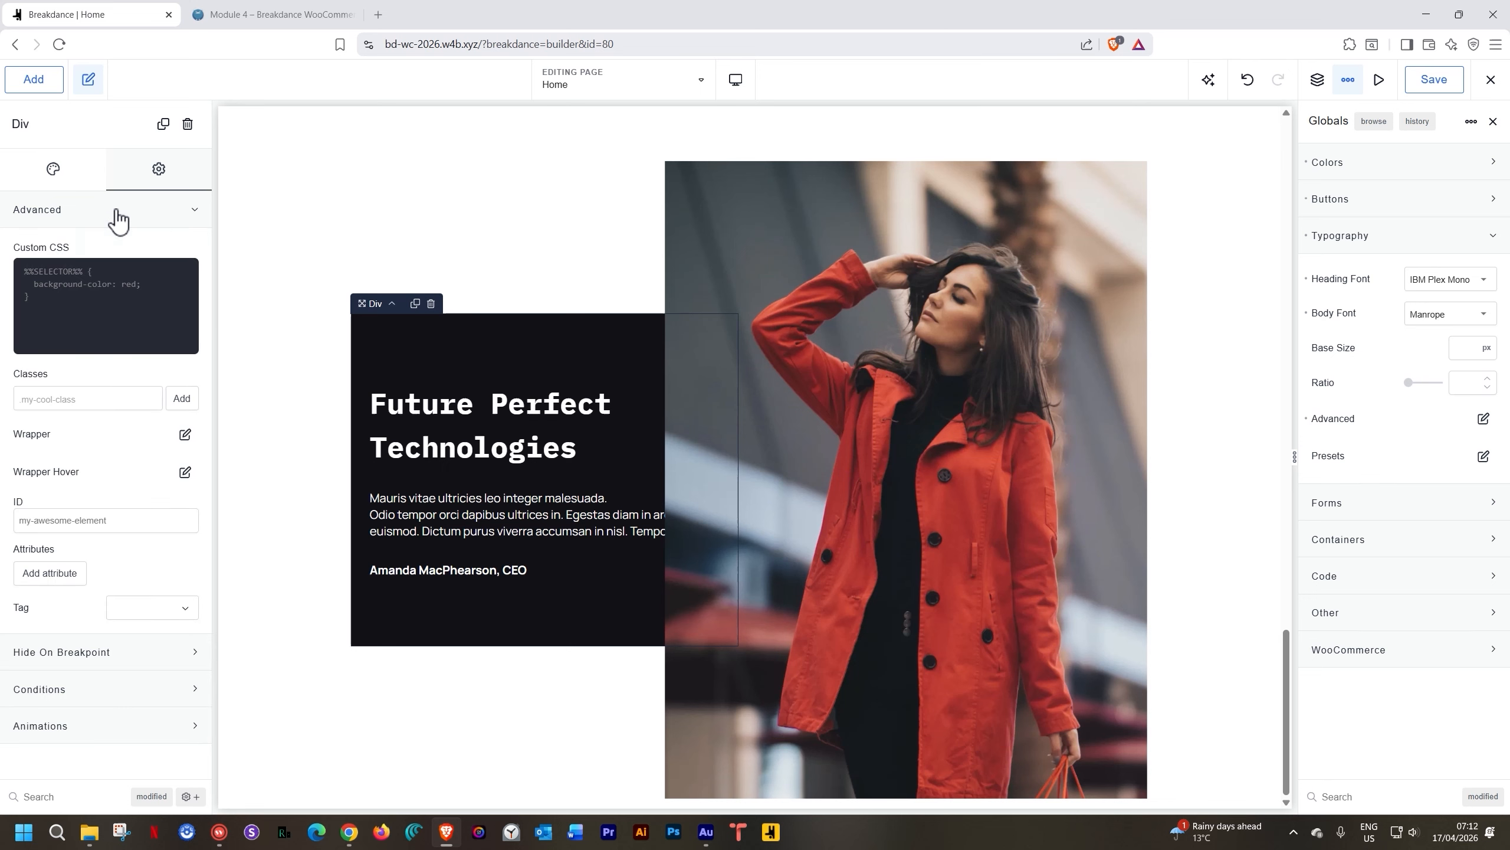
{"action": "left_click", "coordinate": [185, 434]}
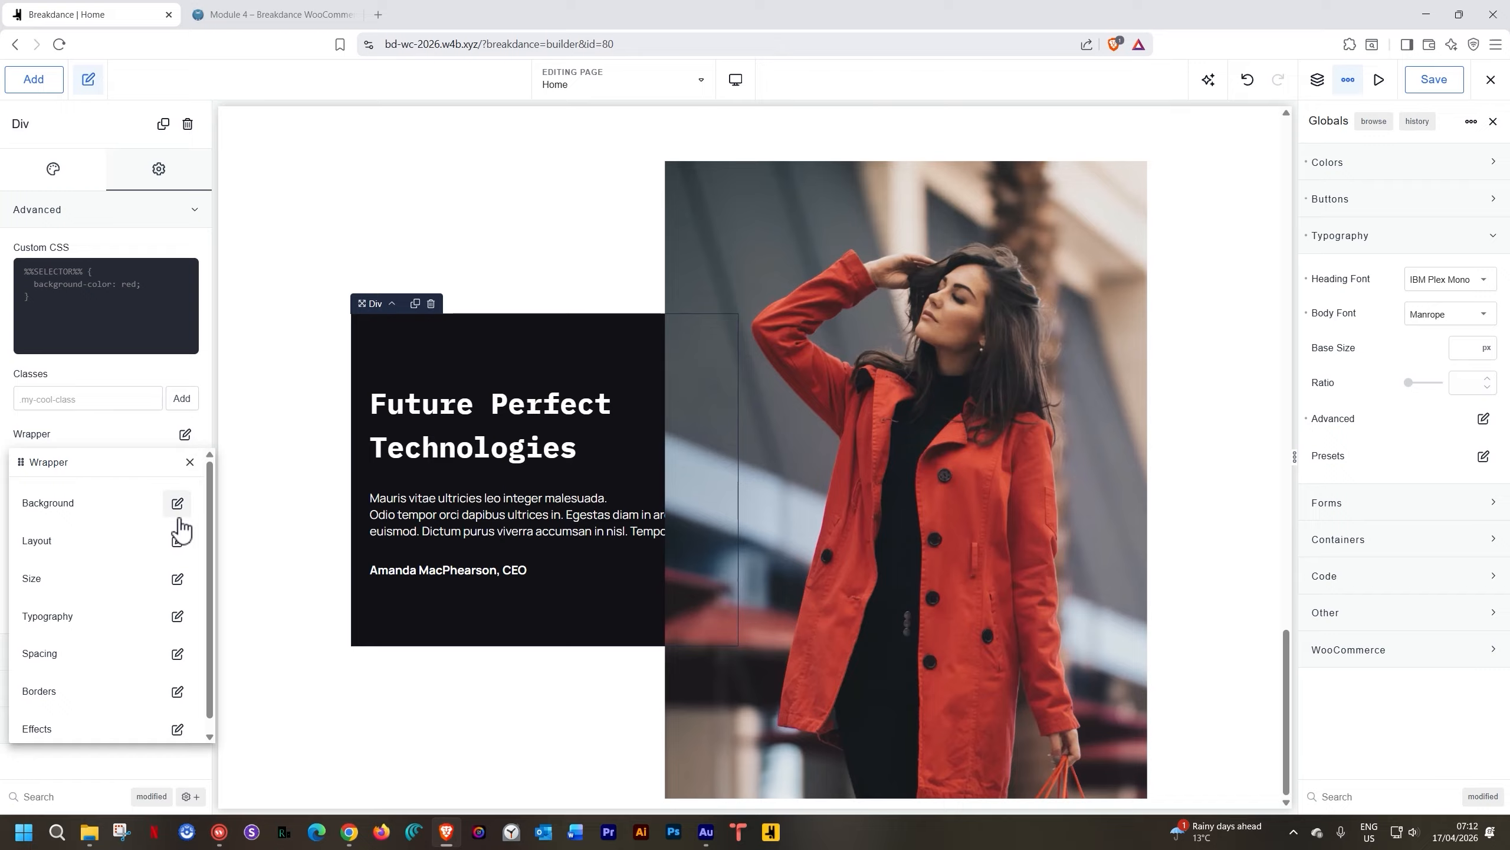
{"action": "left_click", "coordinate": [178, 541]}
{"action": "left_click", "coordinate": [200, 573]}
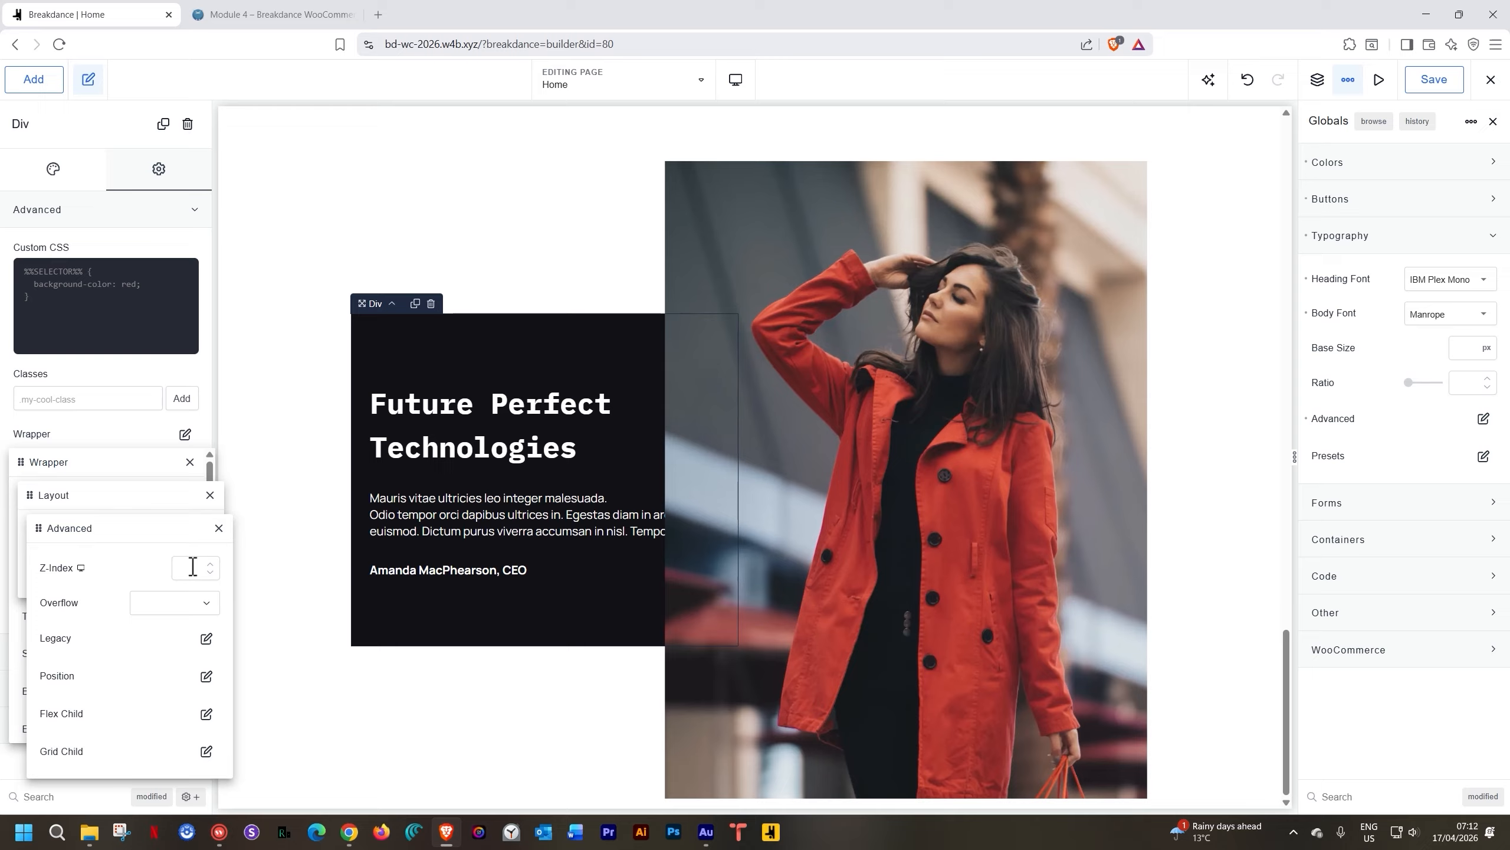
{"action": "type", "text": "1"}
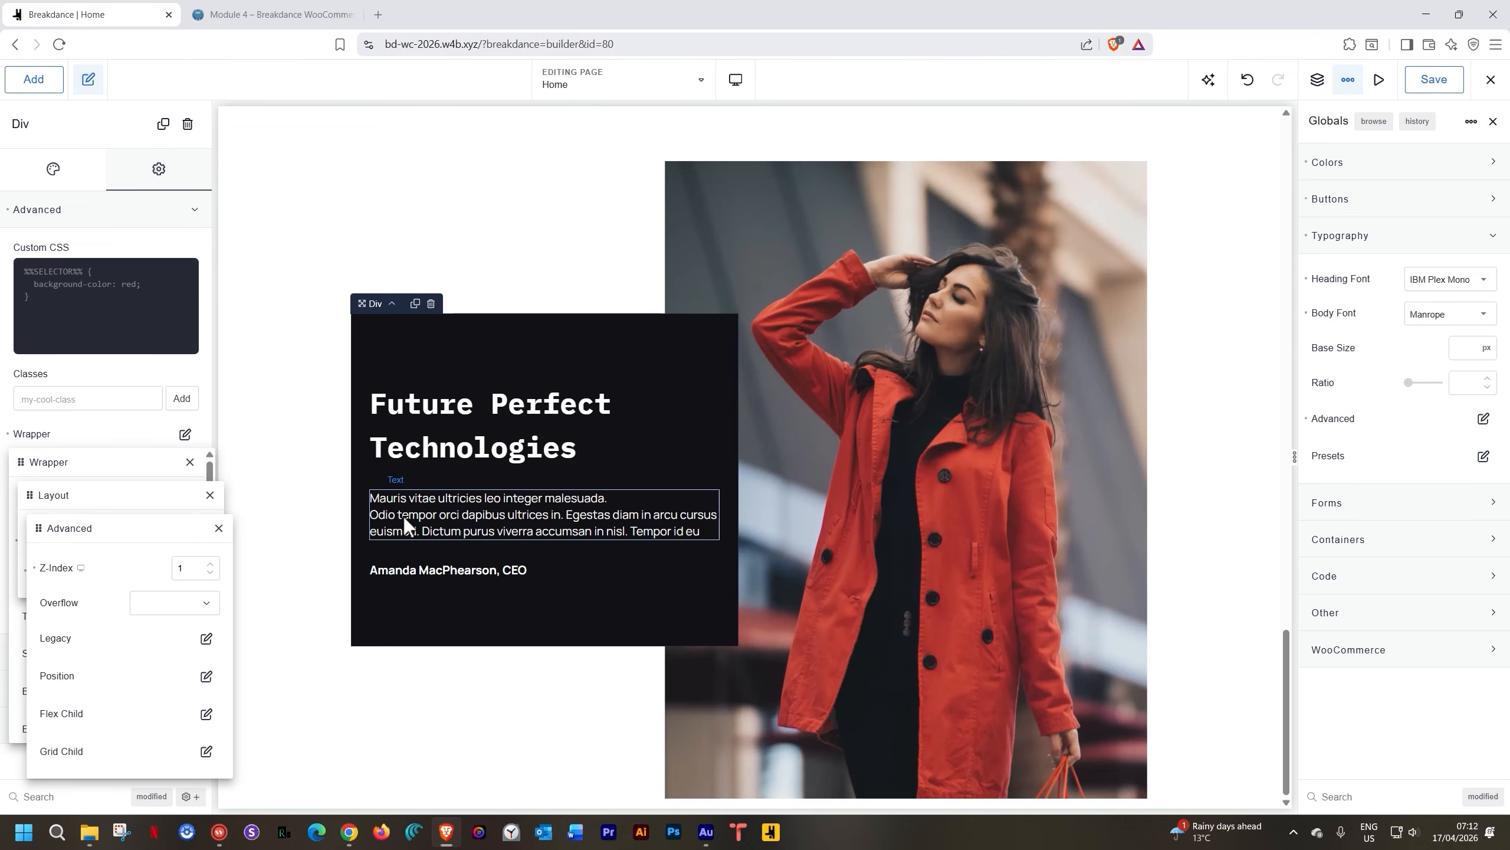
{"action": "left_click", "coordinate": [453, 279]}
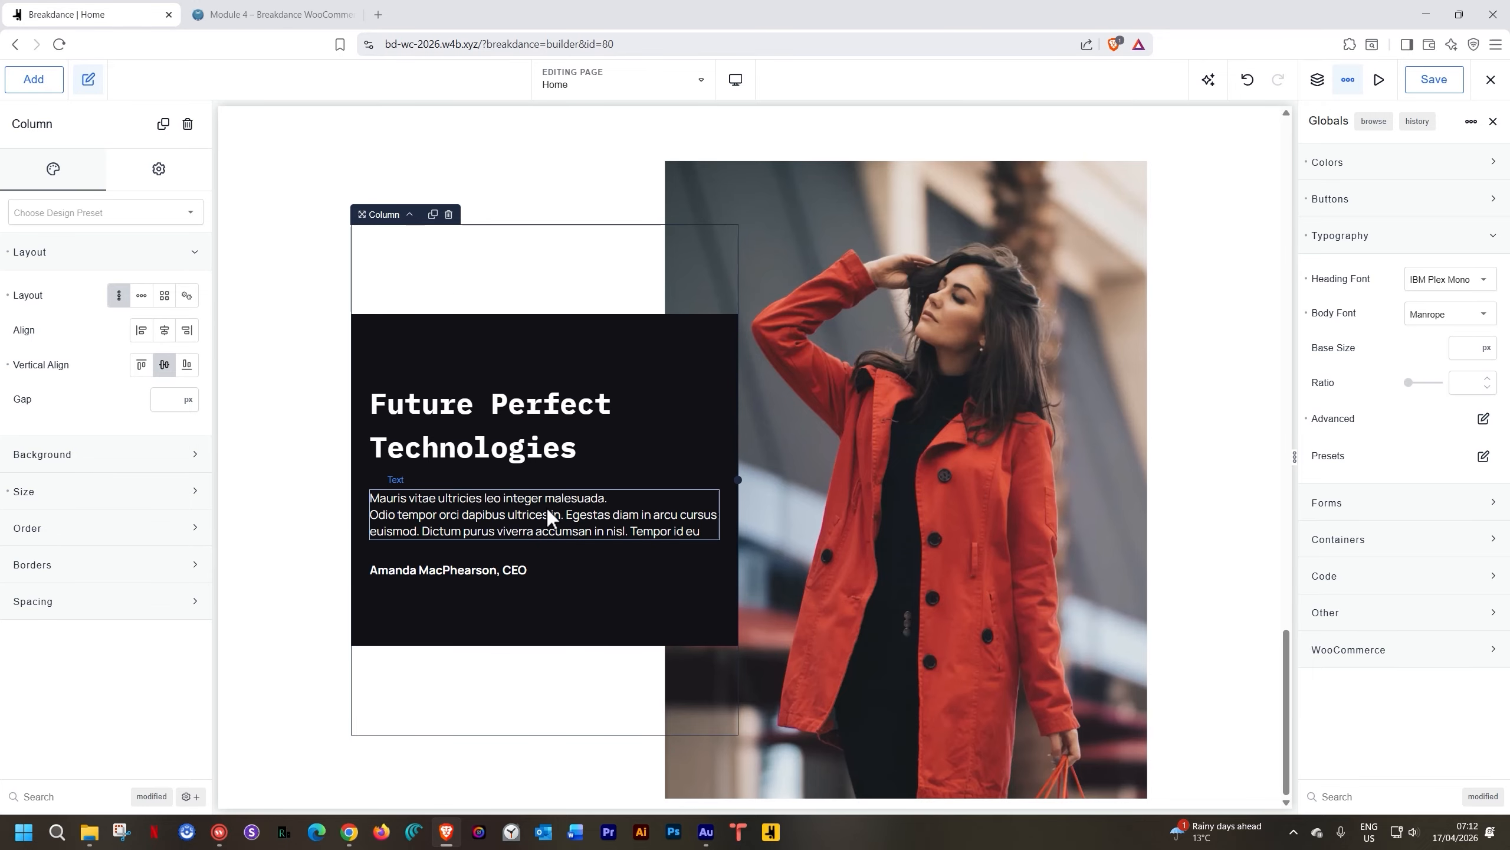
{"action": "left_click", "coordinate": [658, 342]}
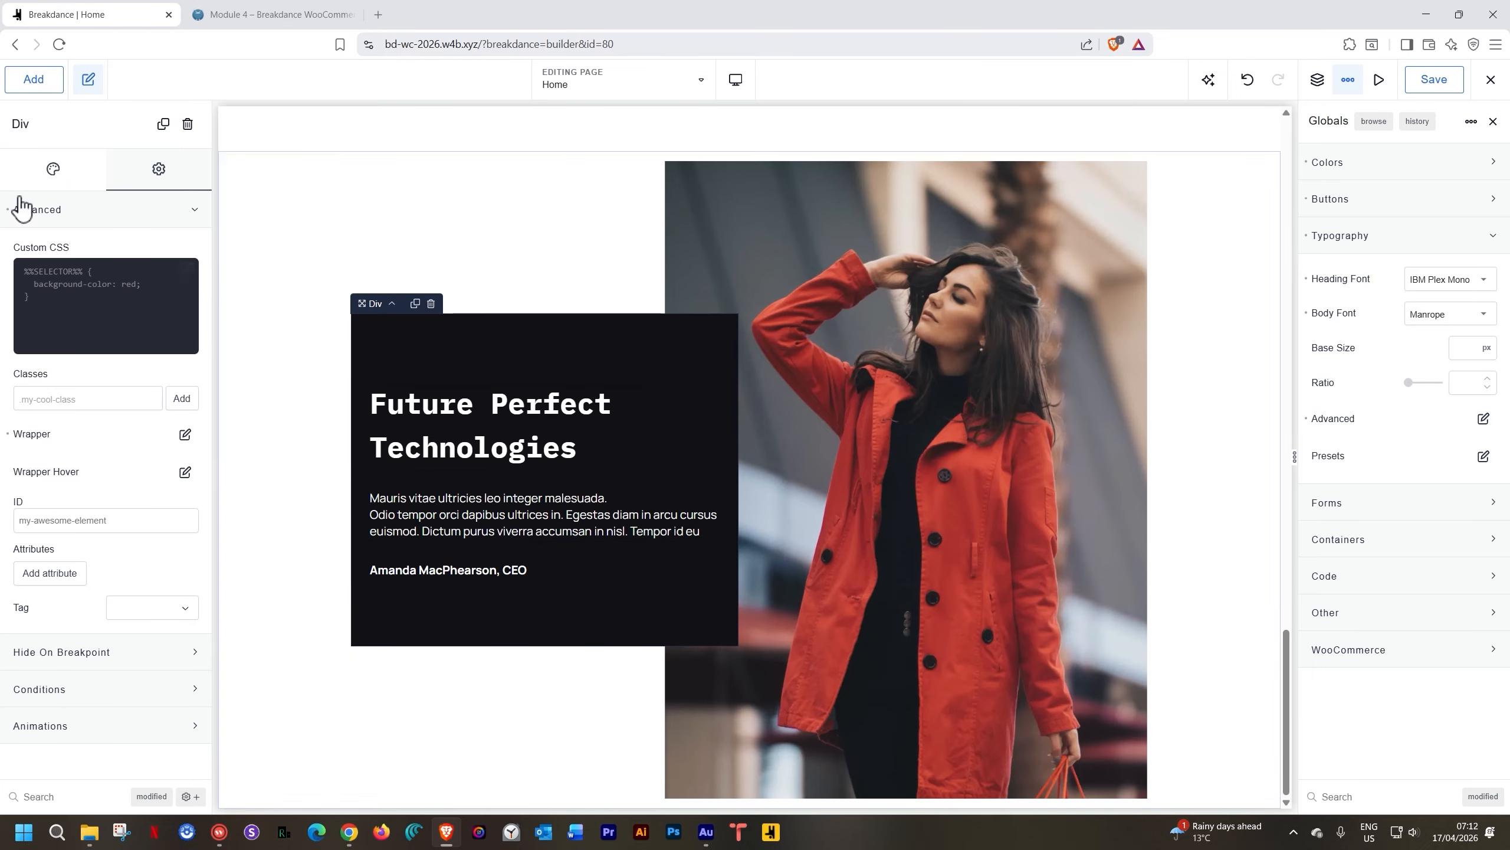
Set the dark testimonial block's container padding to 50 px on all four sides
{"action": "left_click", "coordinate": [52, 170]}
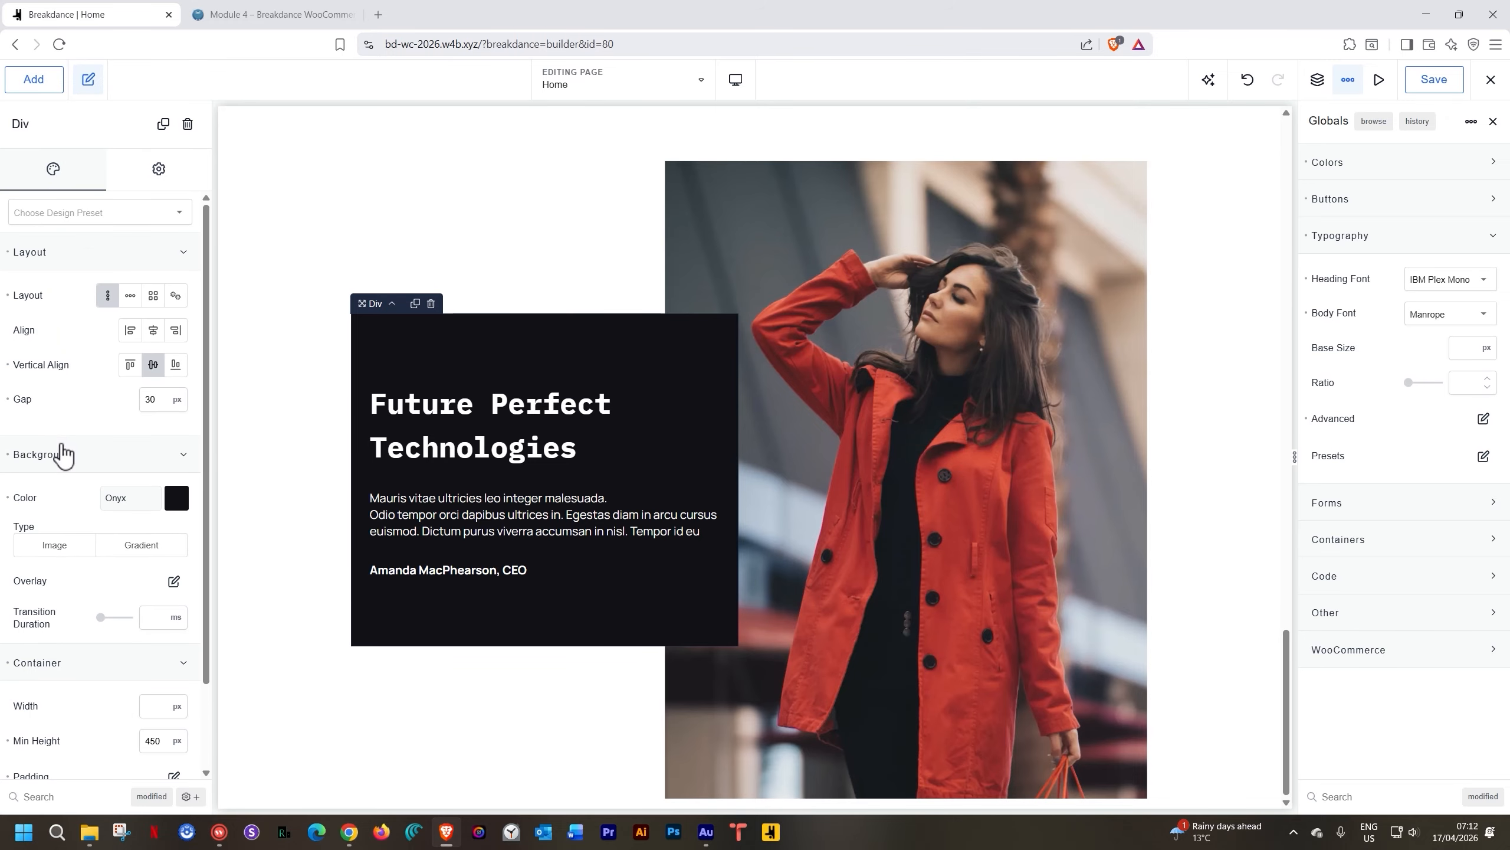
{"action": "scroll", "coordinate": [62, 455], "scroll_direction": "down", "scroll_amount": 2}
{"action": "left_click", "coordinate": [180, 682]}
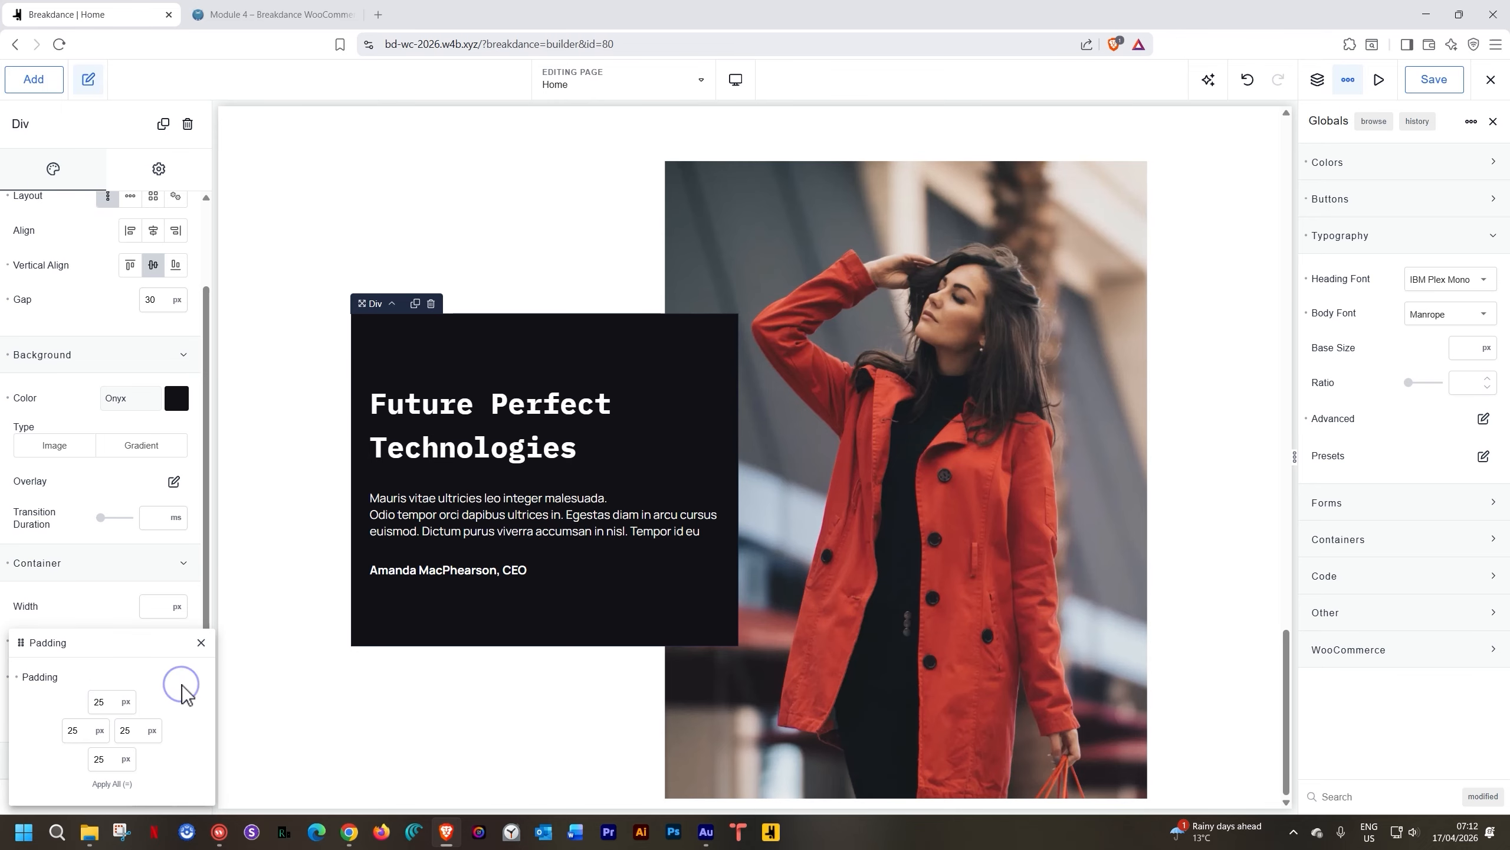
{"action": "double_click", "coordinate": [67, 728]}
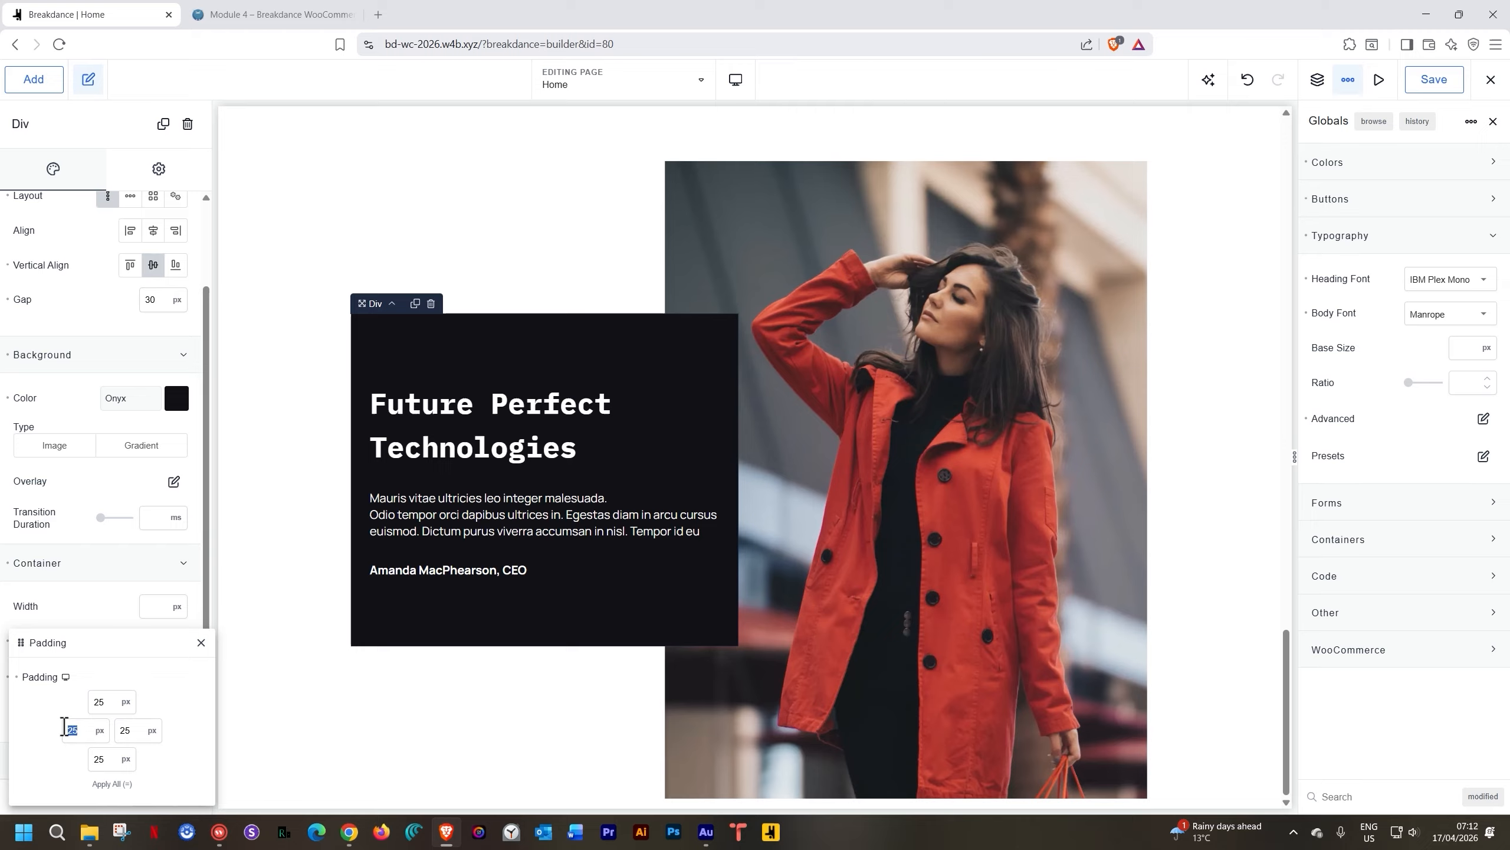
{"action": "type", "text": "50"}
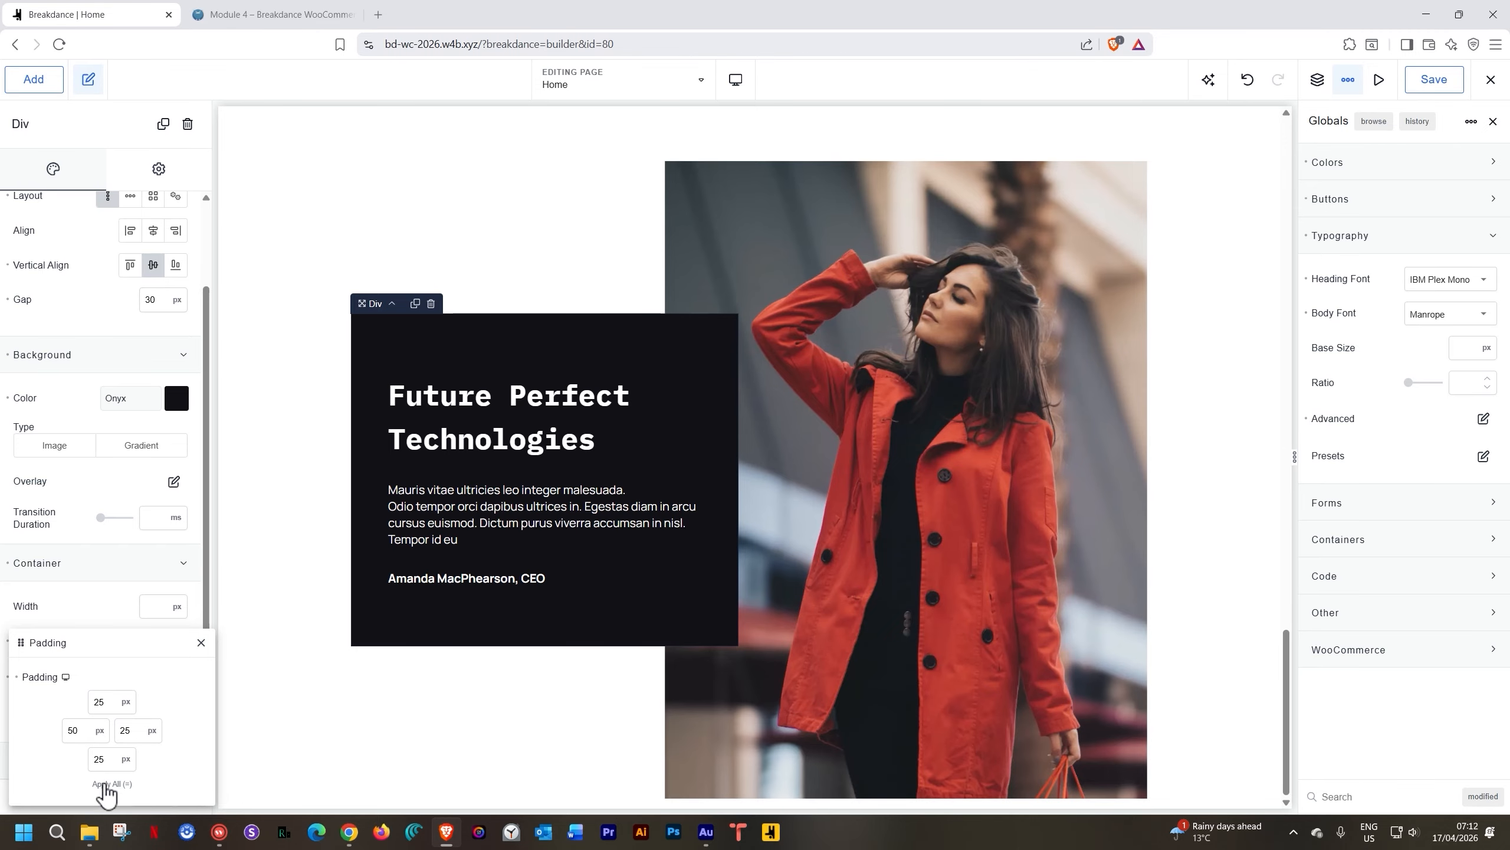
{"action": "left_click", "coordinate": [107, 784]}
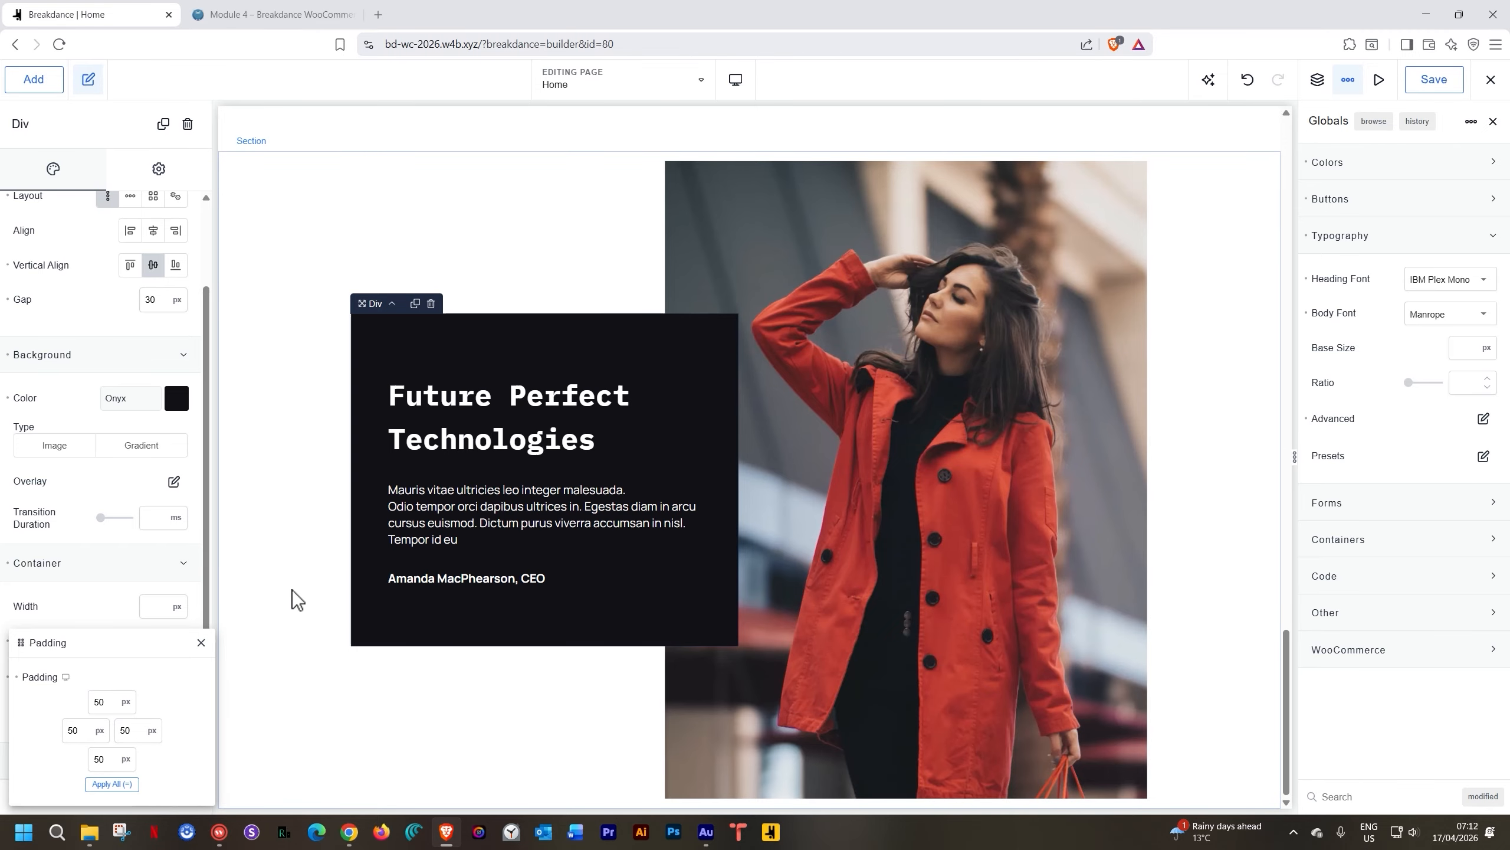
Select the surrounding column and photo section to check the padded block
{"action": "left_click", "coordinate": [302, 563]}
{"action": "scroll", "coordinate": [384, 533], "scroll_direction": "down", "scroll_amount": 1}
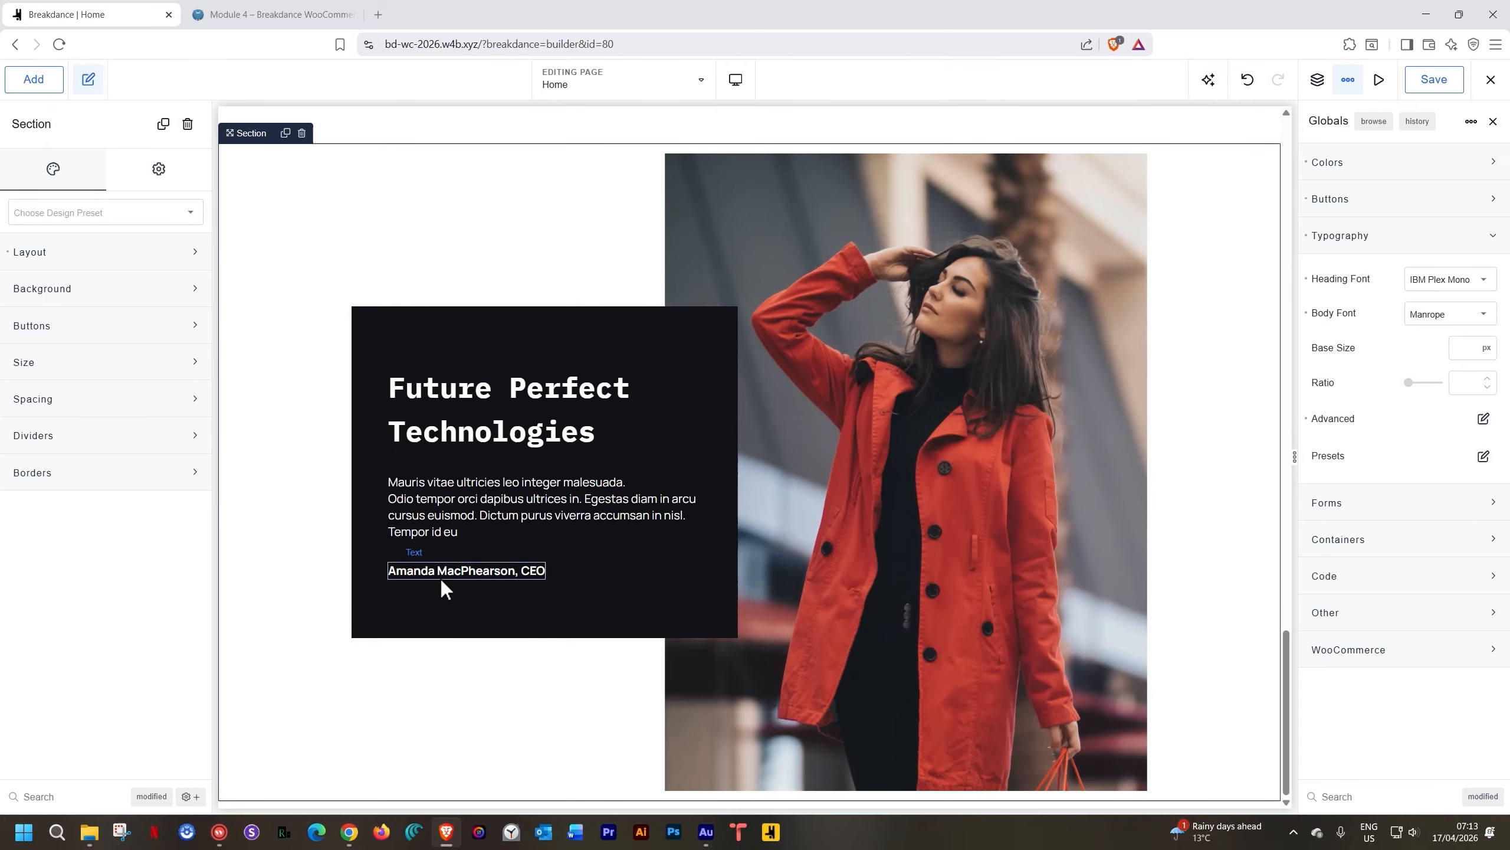
{"action": "scroll", "coordinate": [499, 594], "scroll_direction": "up", "scroll_amount": 3}
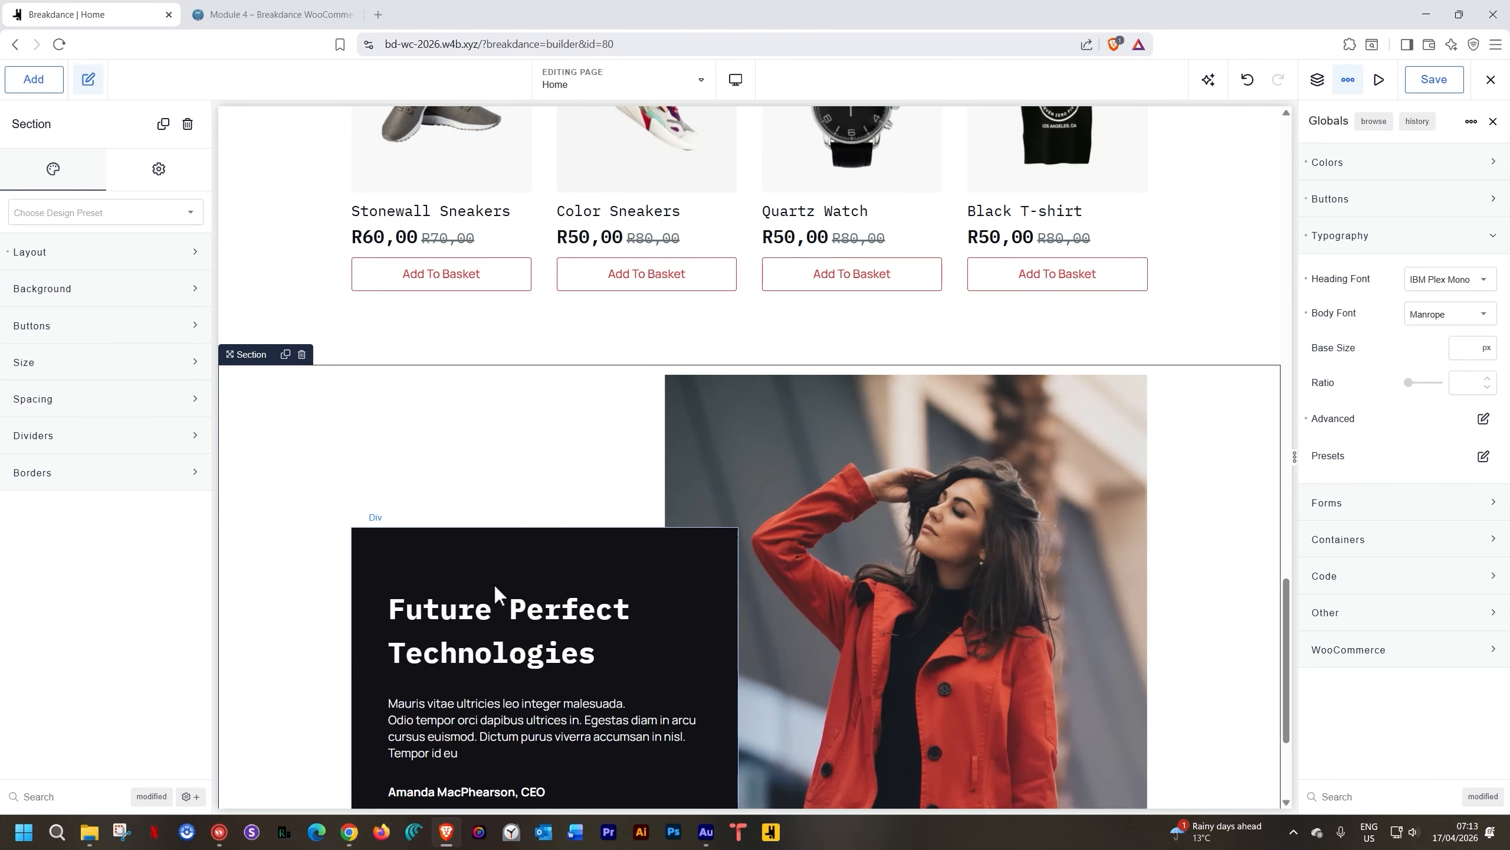
{"action": "scroll", "coordinate": [495, 588], "scroll_direction": "down", "scroll_amount": 3}
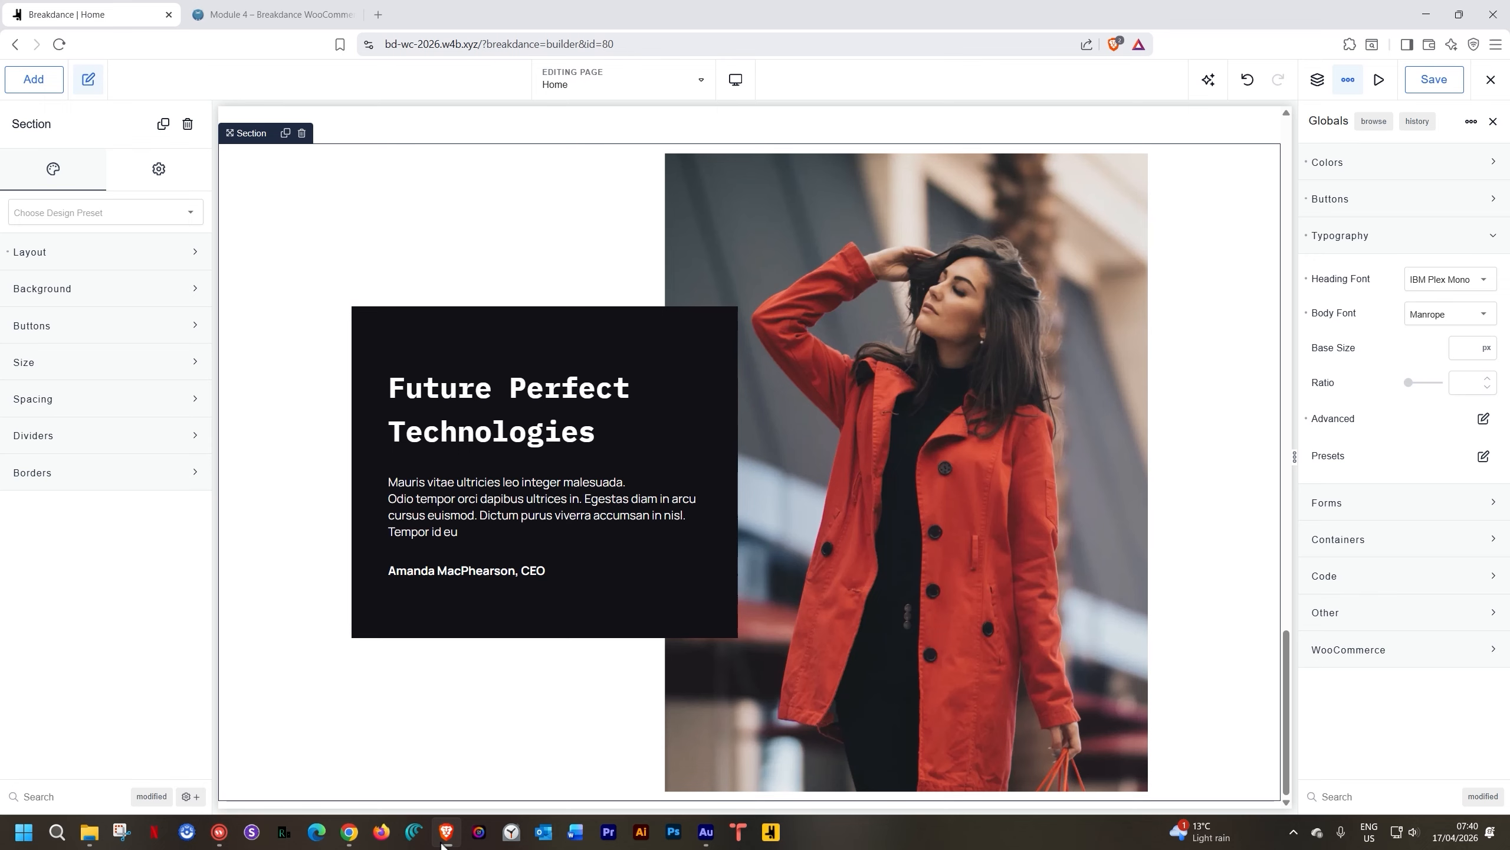
{"action": "left_click", "coordinate": [383, 246]}
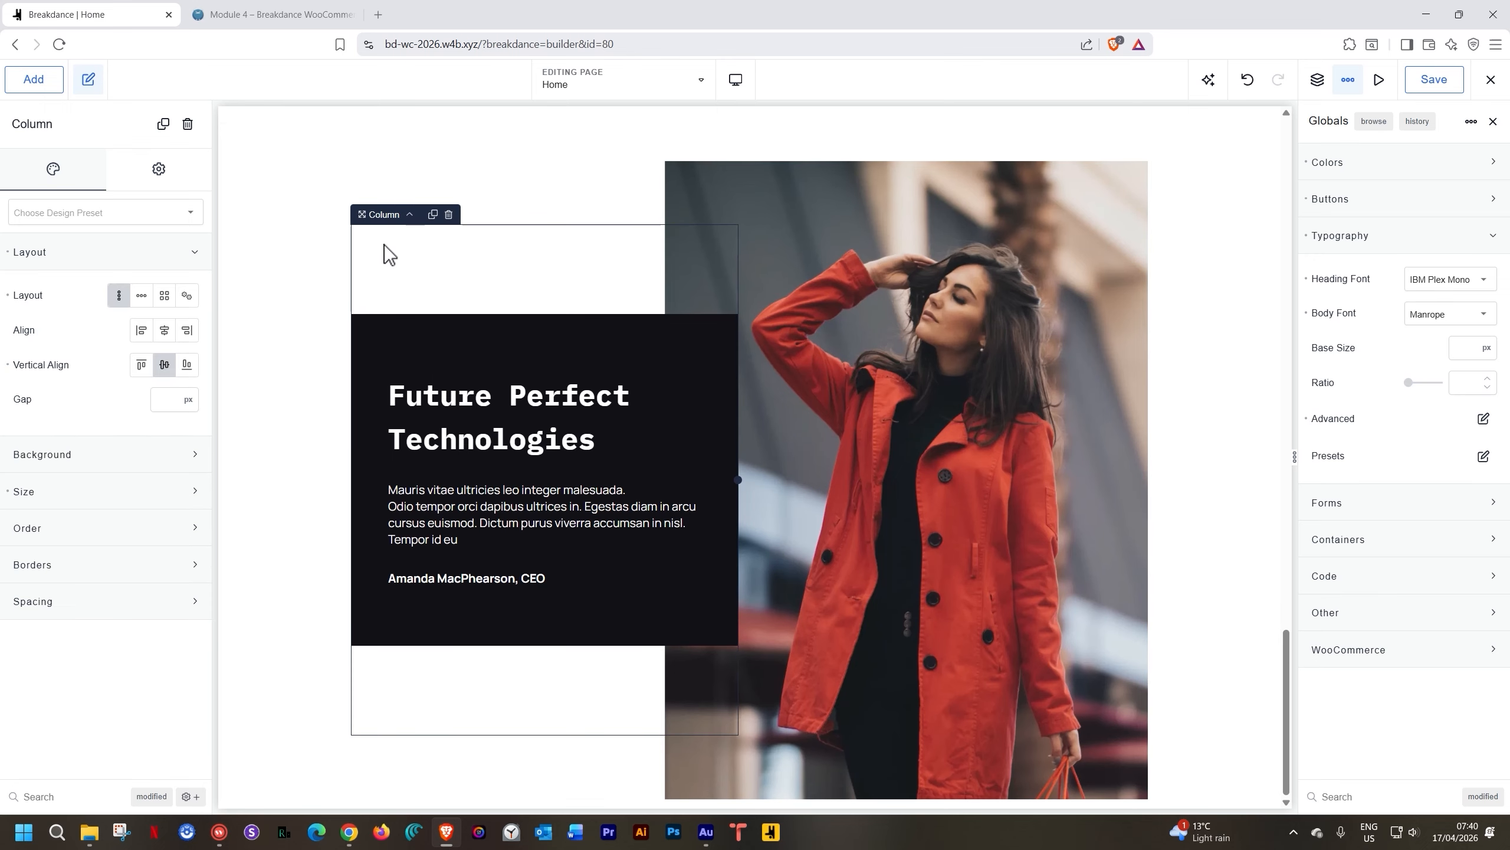
{"action": "left_click", "coordinate": [288, 183]}
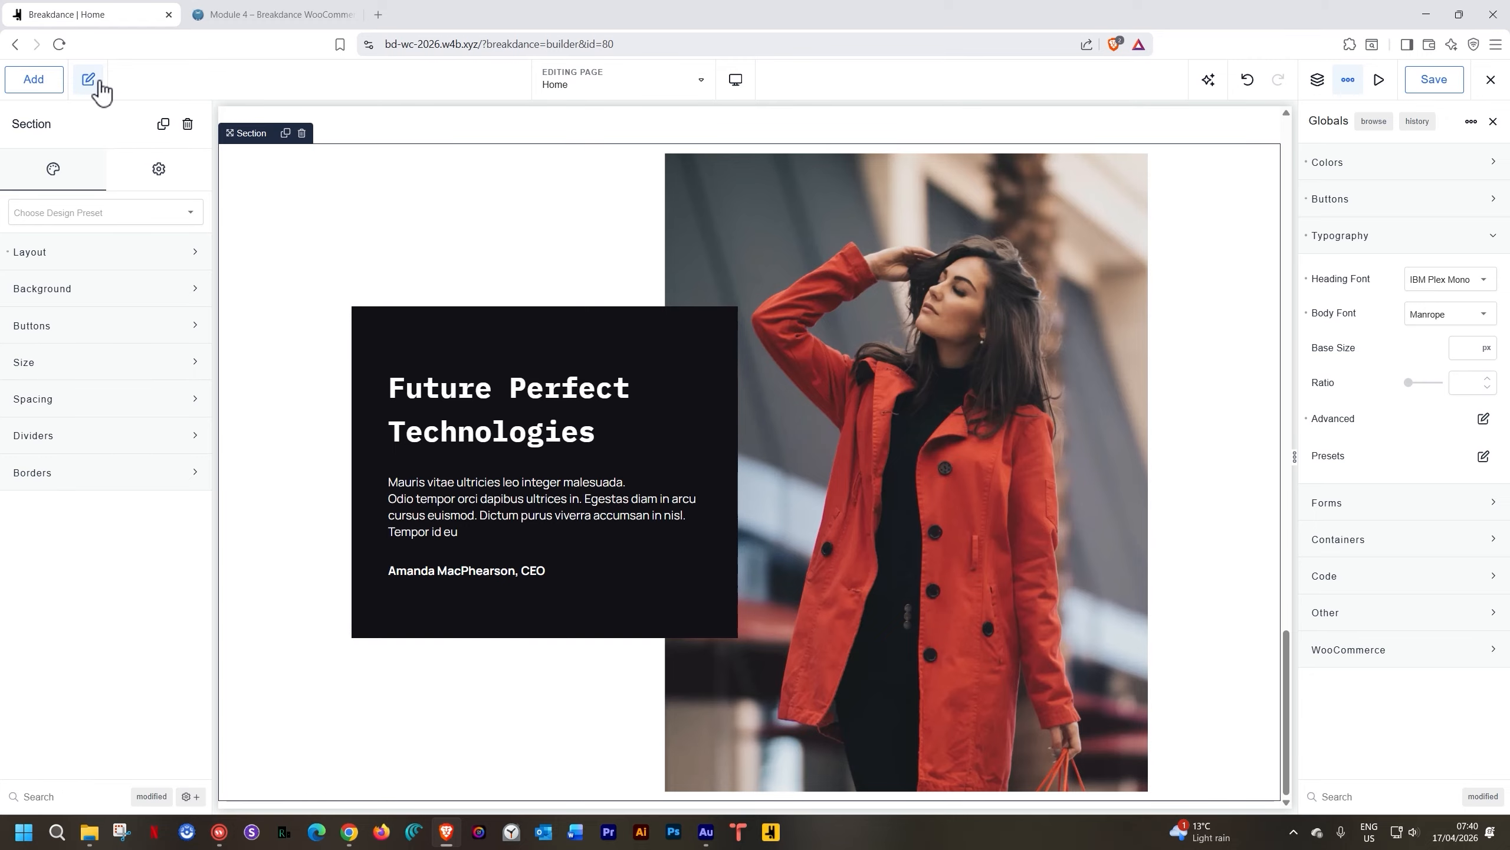
Open the design library and switch the Design Set to Samba
{"action": "left_click", "coordinate": [46, 86]}
{"action": "left_click", "coordinate": [138, 159]}
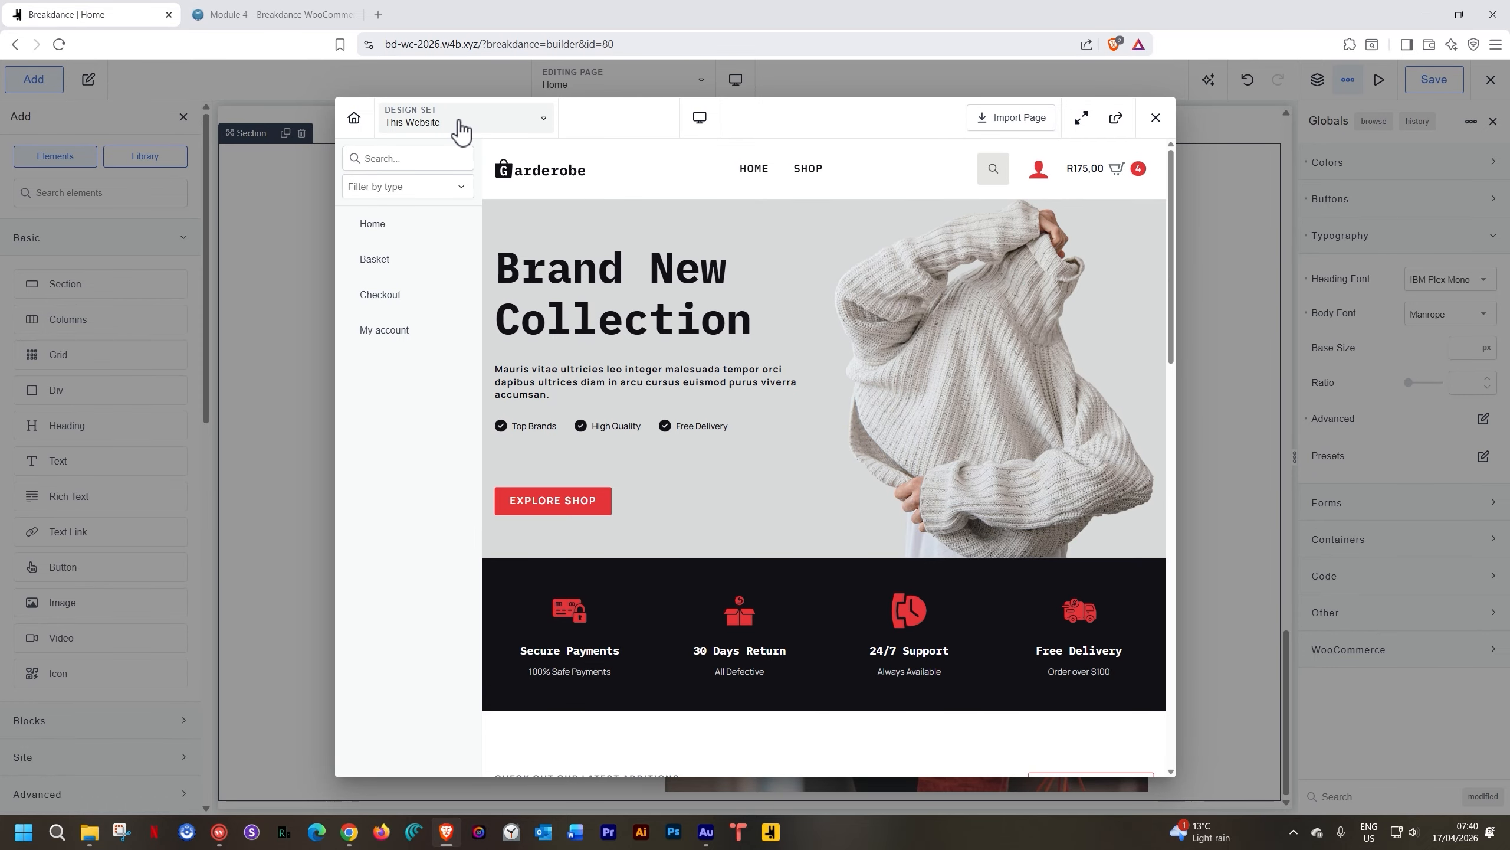
{"action": "left_click", "coordinate": [534, 124]}
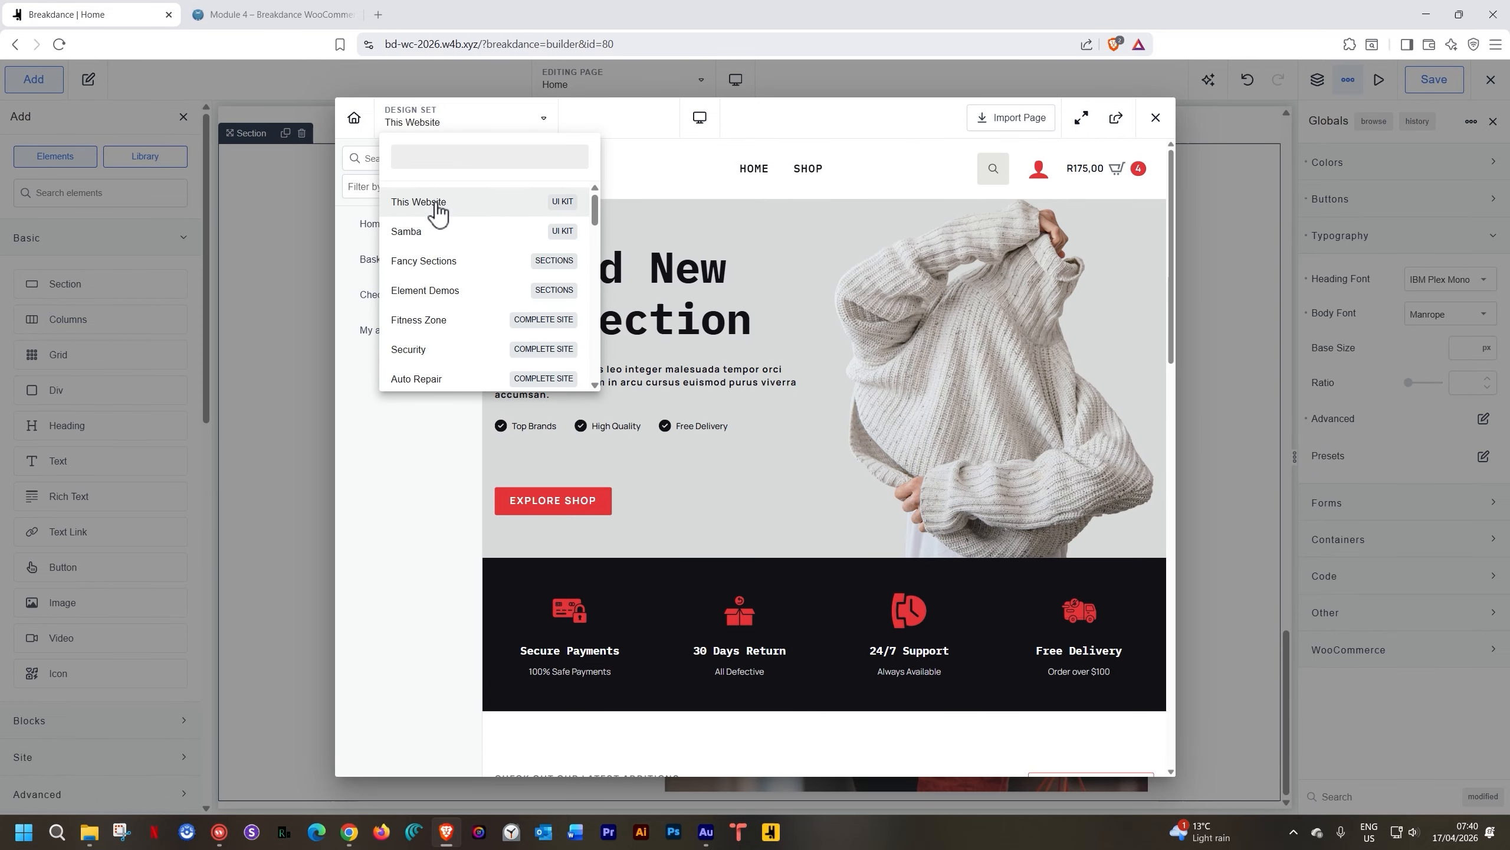
{"action": "left_click", "coordinate": [424, 228]}
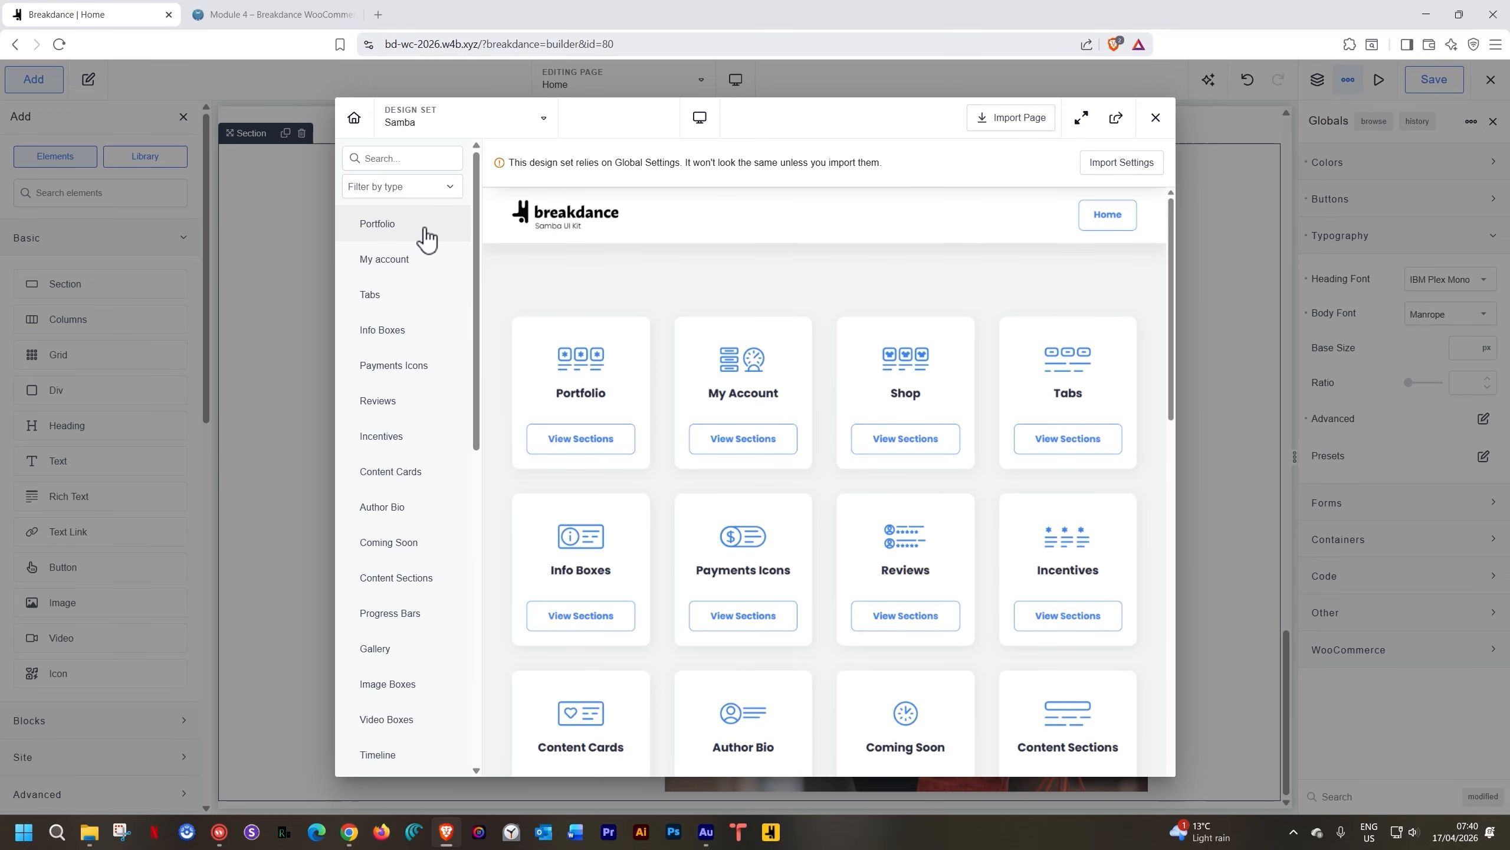
Add the 'Get notified when we're launching' section from Newsletters to the page
{"action": "scroll", "coordinate": [426, 314], "scroll_direction": "down", "scroll_amount": 1}
{"action": "scroll", "coordinate": [427, 314], "scroll_direction": "down", "scroll_amount": 3}
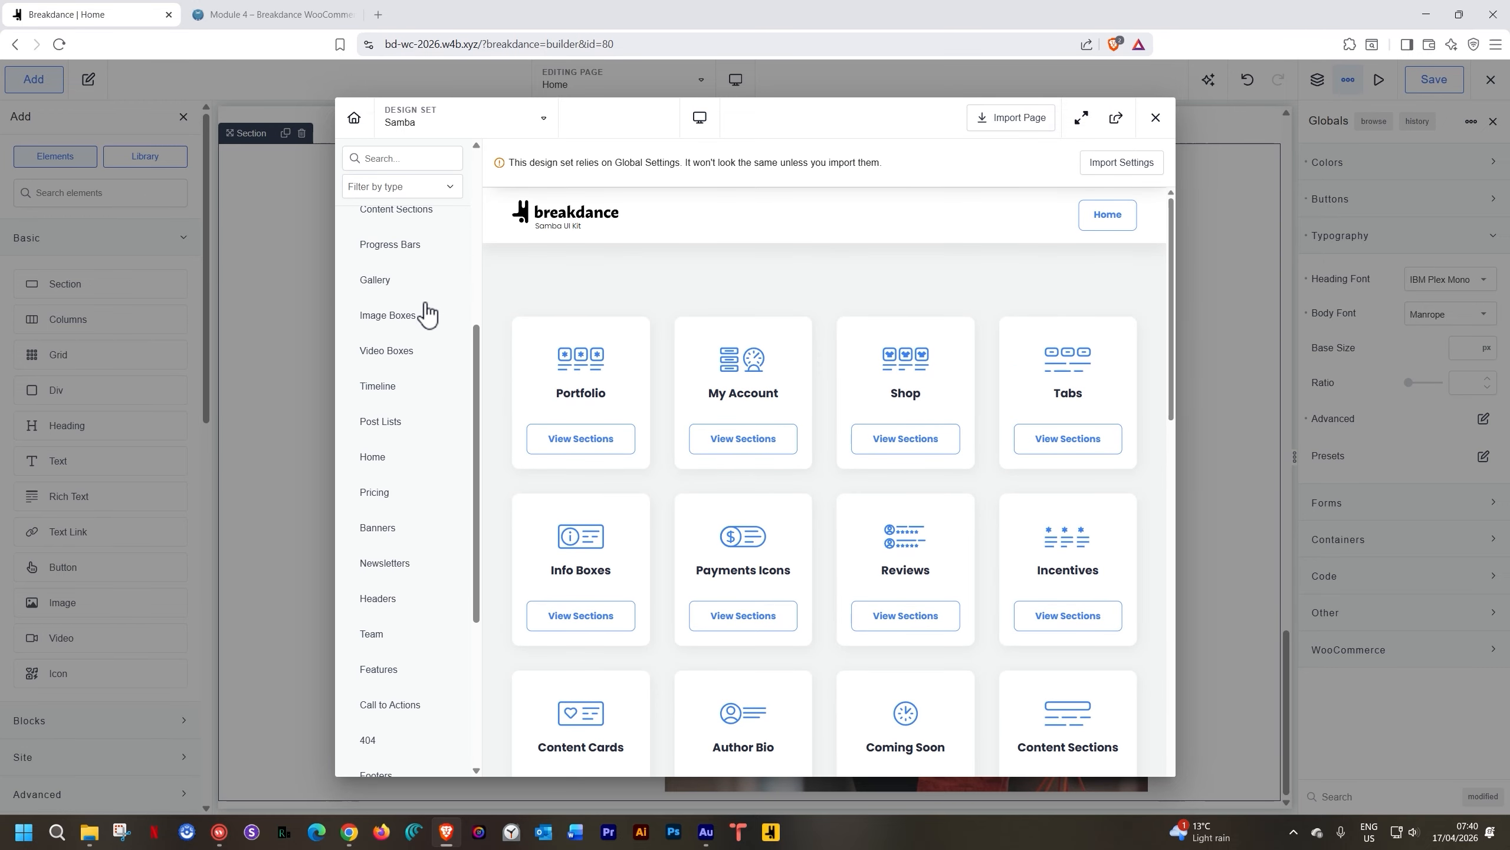
{"action": "left_click", "coordinate": [392, 574]}
{"action": "scroll", "coordinate": [722, 572], "scroll_direction": "down", "scroll_amount": 2}
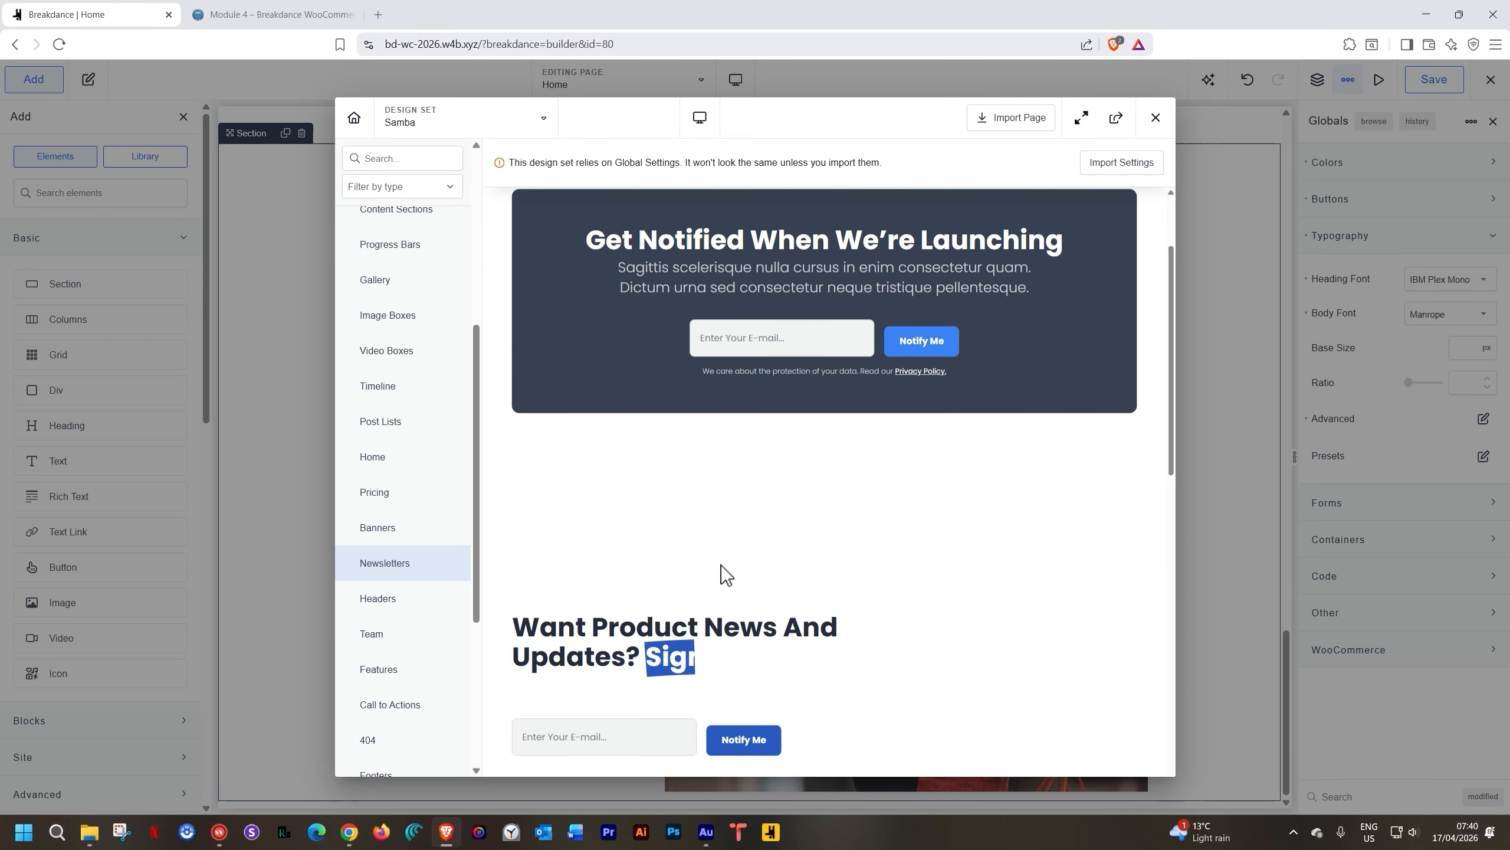
{"action": "scroll", "coordinate": [721, 565], "scroll_direction": "down", "scroll_amount": 8}
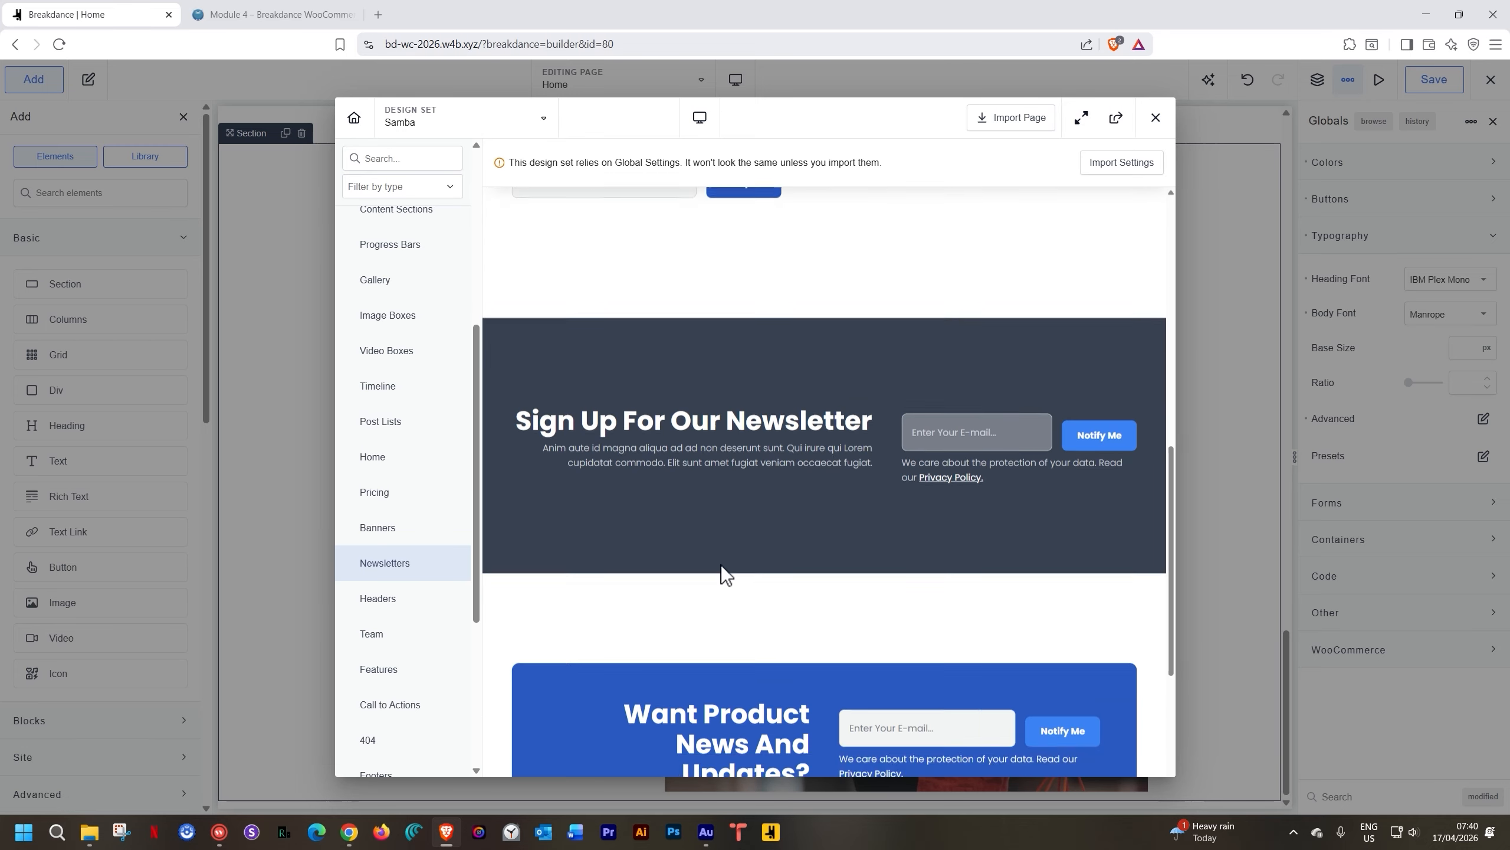
{"action": "scroll", "coordinate": [721, 564], "scroll_direction": "down", "scroll_amount": 5}
{"action": "scroll", "coordinate": [721, 564], "scroll_direction": "up", "scroll_amount": 5}
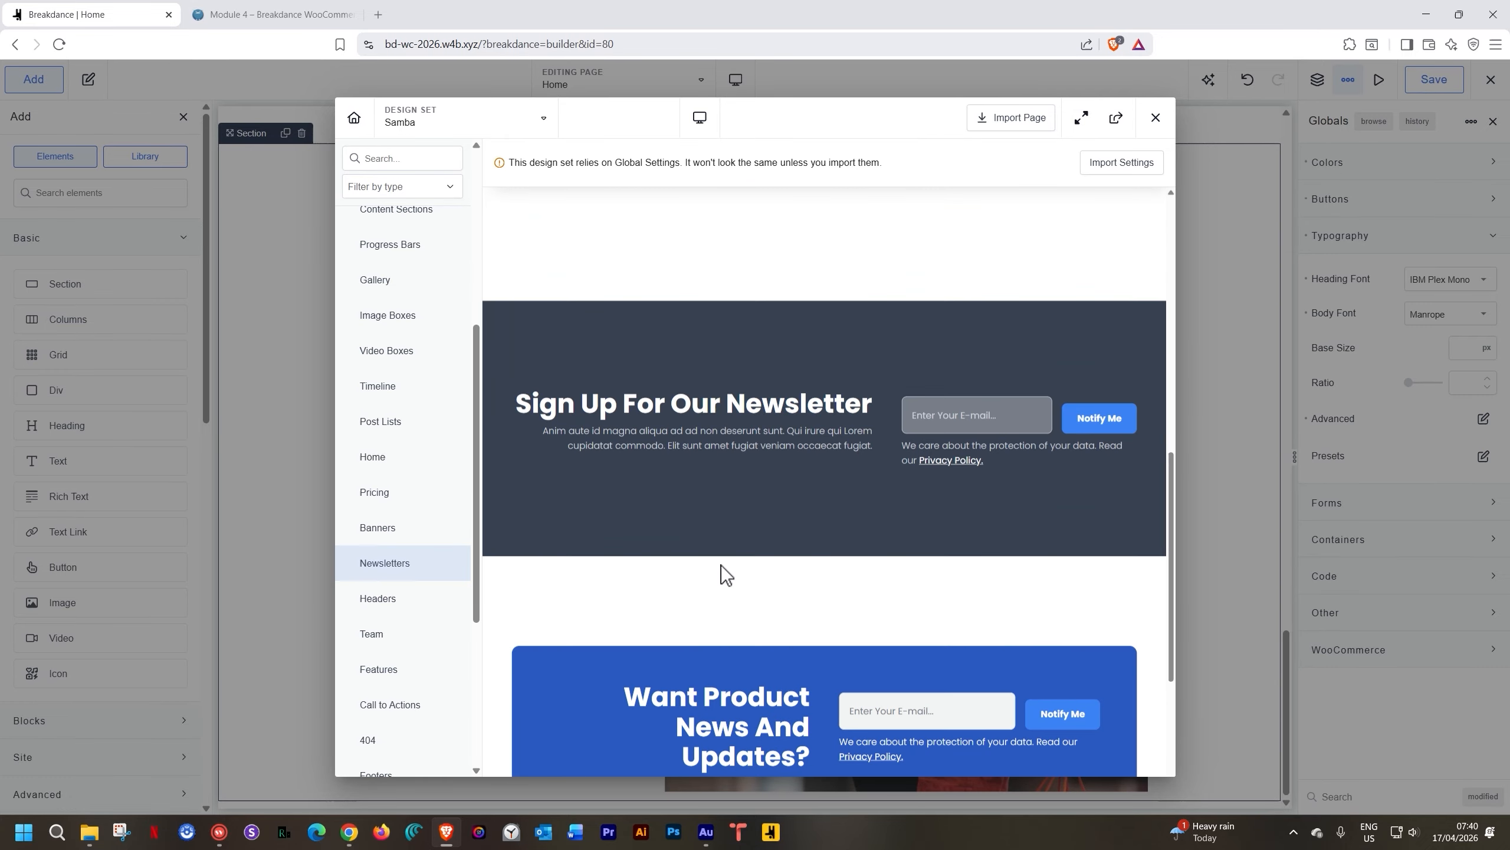
{"action": "scroll", "coordinate": [721, 565], "scroll_direction": "up", "scroll_amount": 10}
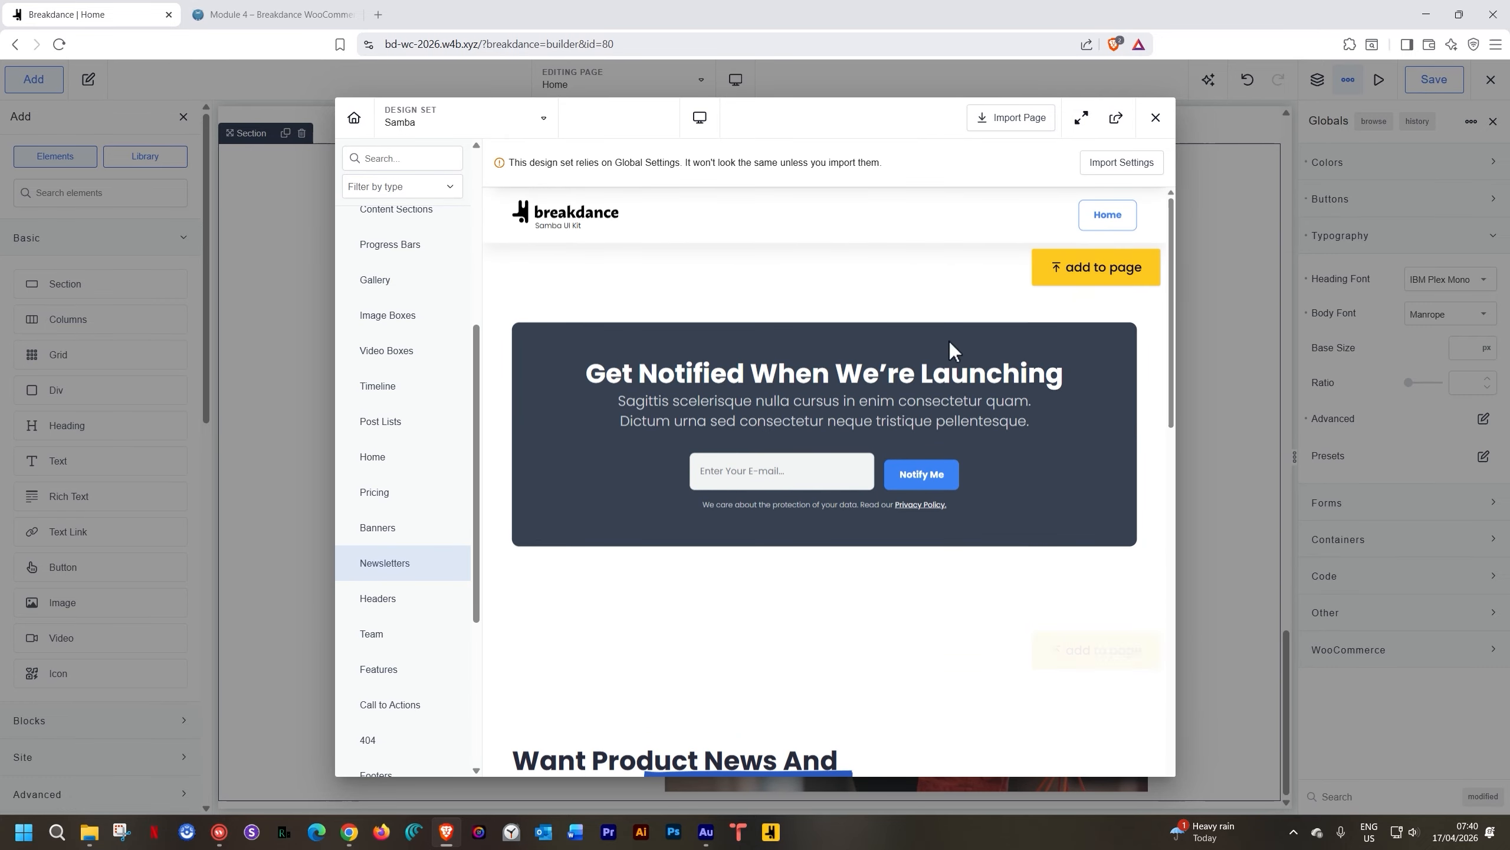
{"action": "left_click", "coordinate": [1096, 267]}
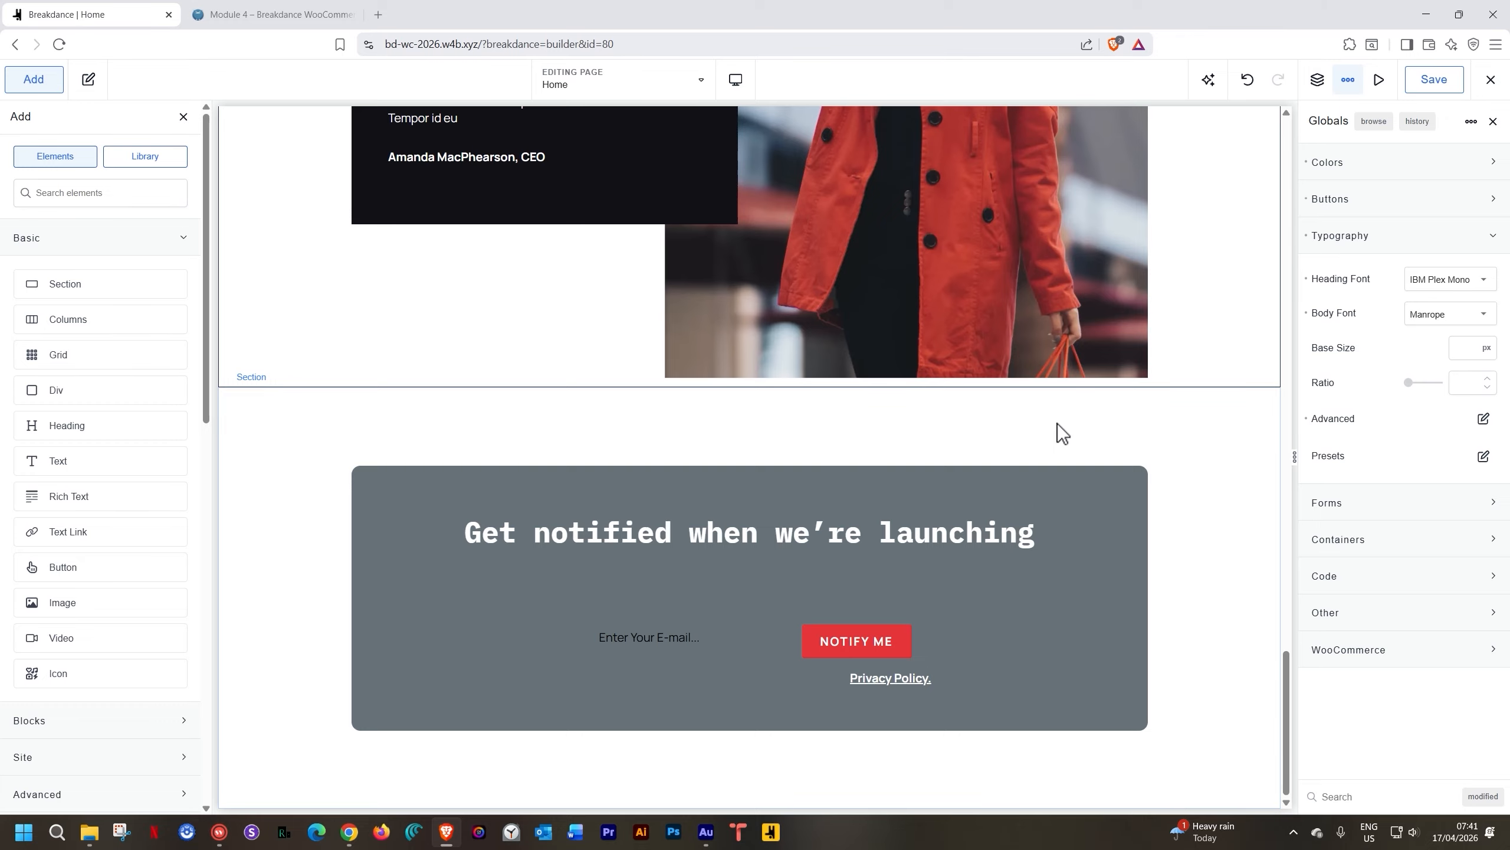
Return to the testimonial section and view the photo's border options
{"action": "scroll", "coordinate": [406, 453], "scroll_direction": "up", "scroll_amount": 20}
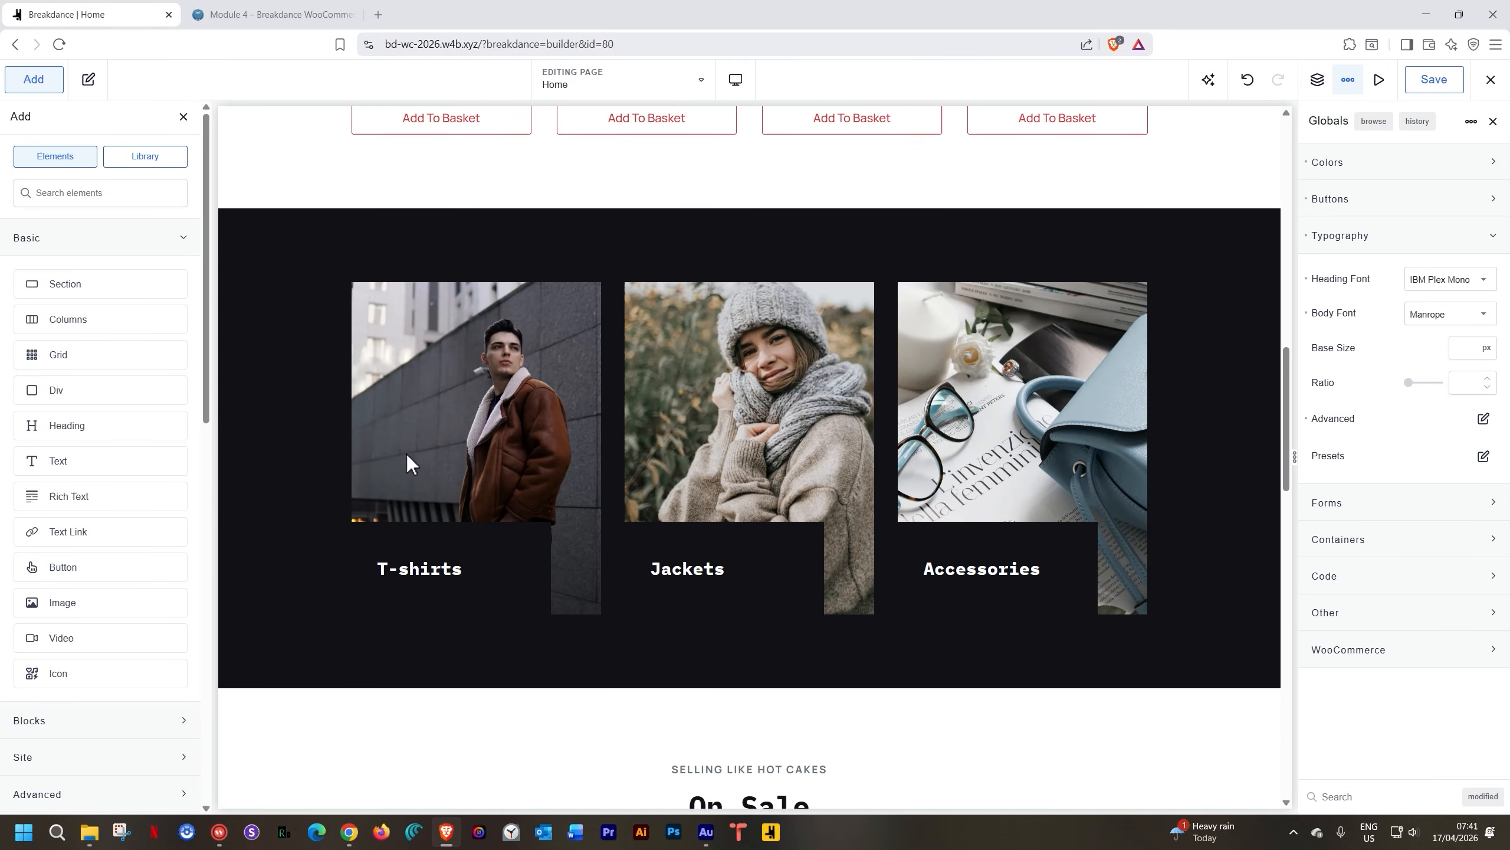
{"action": "scroll", "coordinate": [405, 453], "scroll_direction": "up", "scroll_amount": 6}
{"action": "scroll", "coordinate": [414, 576], "scroll_direction": "up", "scroll_amount": 10}
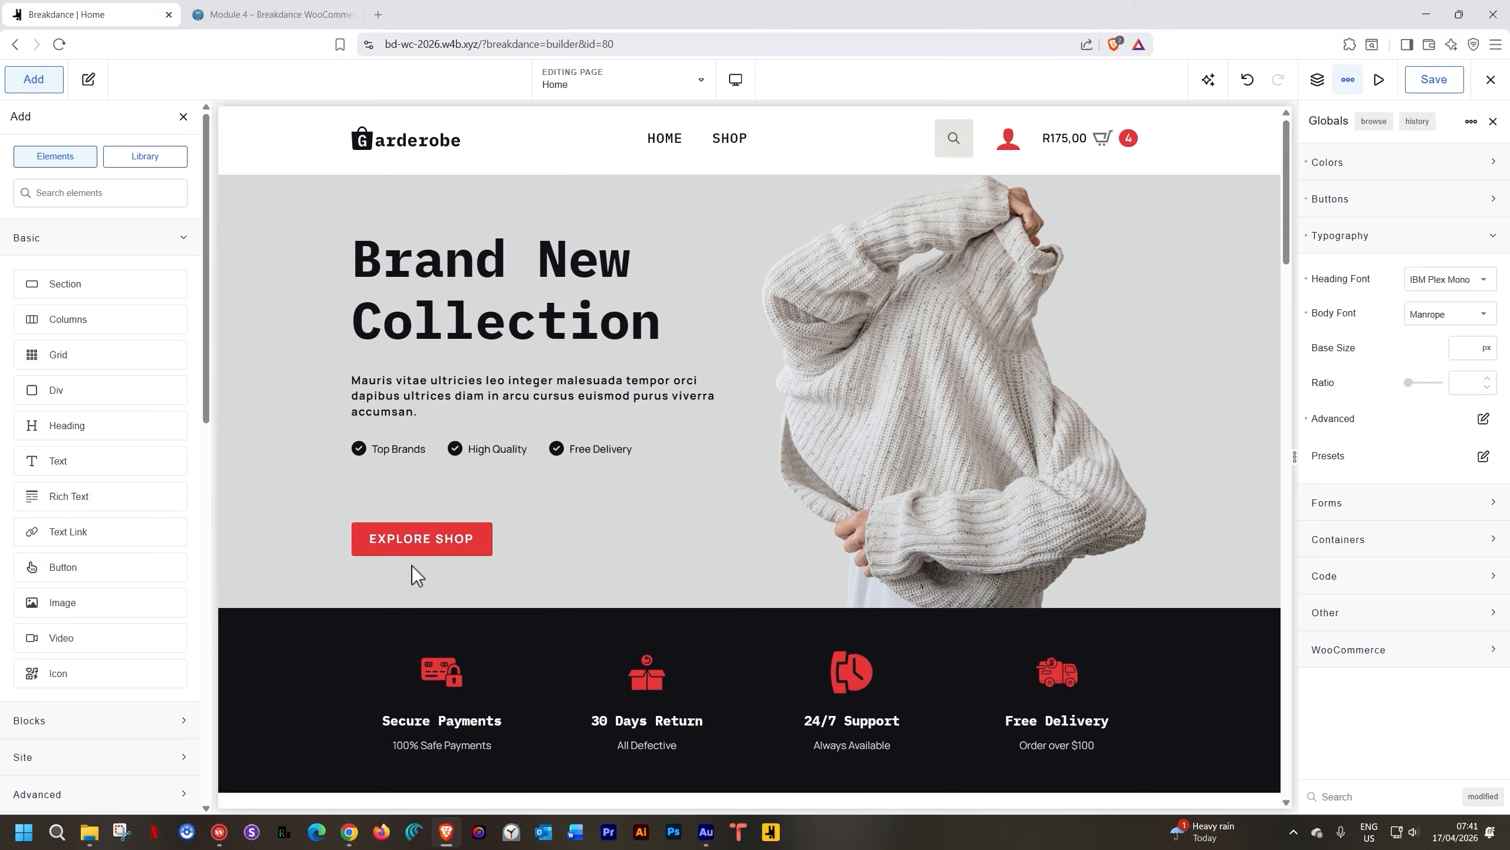
{"action": "scroll", "coordinate": [413, 567], "scroll_direction": "down", "scroll_amount": 15}
{"action": "scroll", "coordinate": [412, 566], "scroll_direction": "down", "scroll_amount": 8}
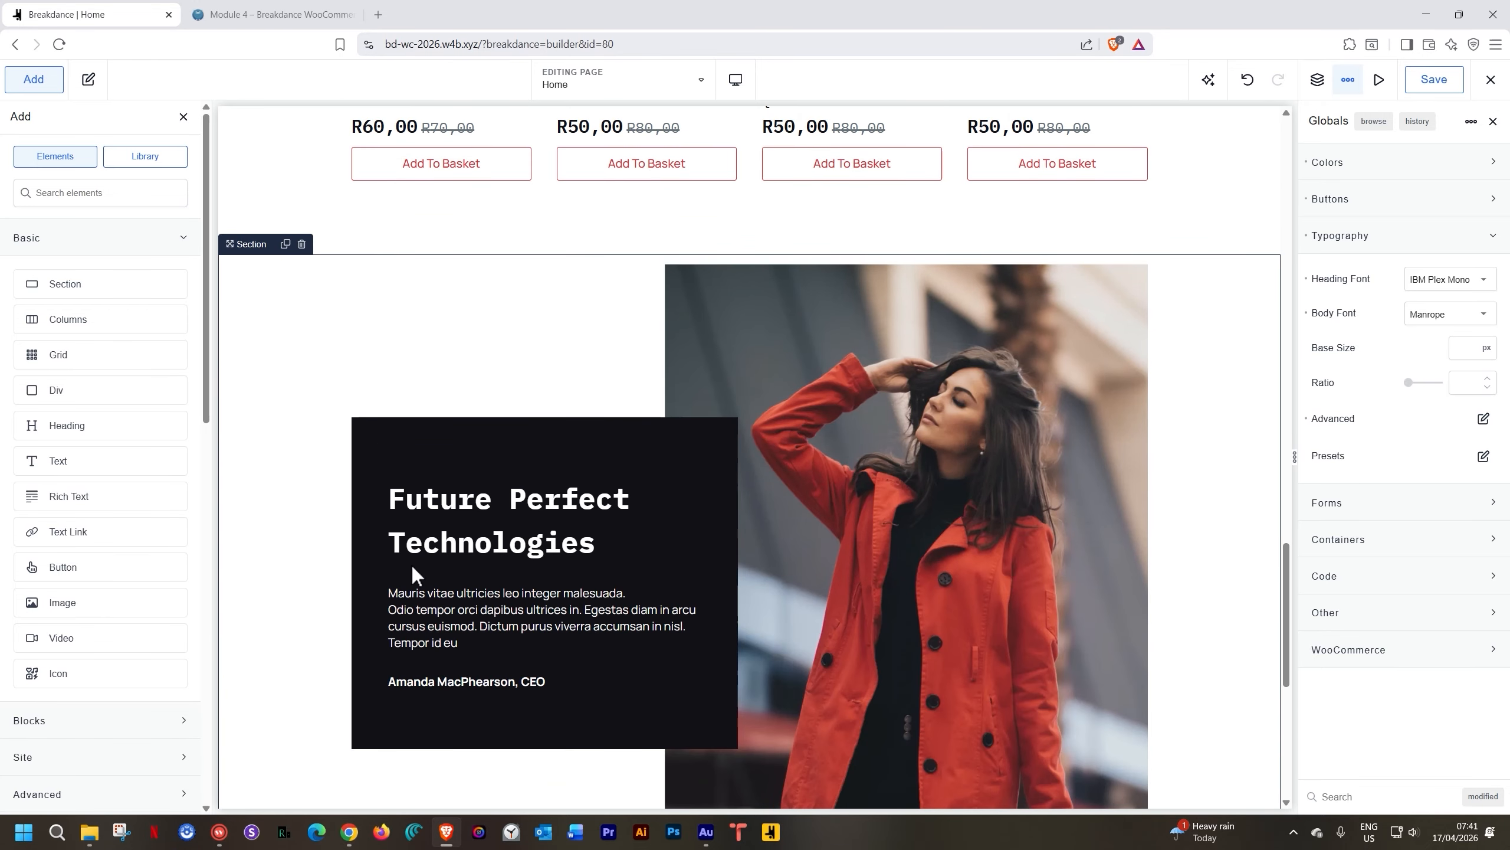
{"action": "scroll", "coordinate": [412, 566], "scroll_direction": "down", "scroll_amount": 8}
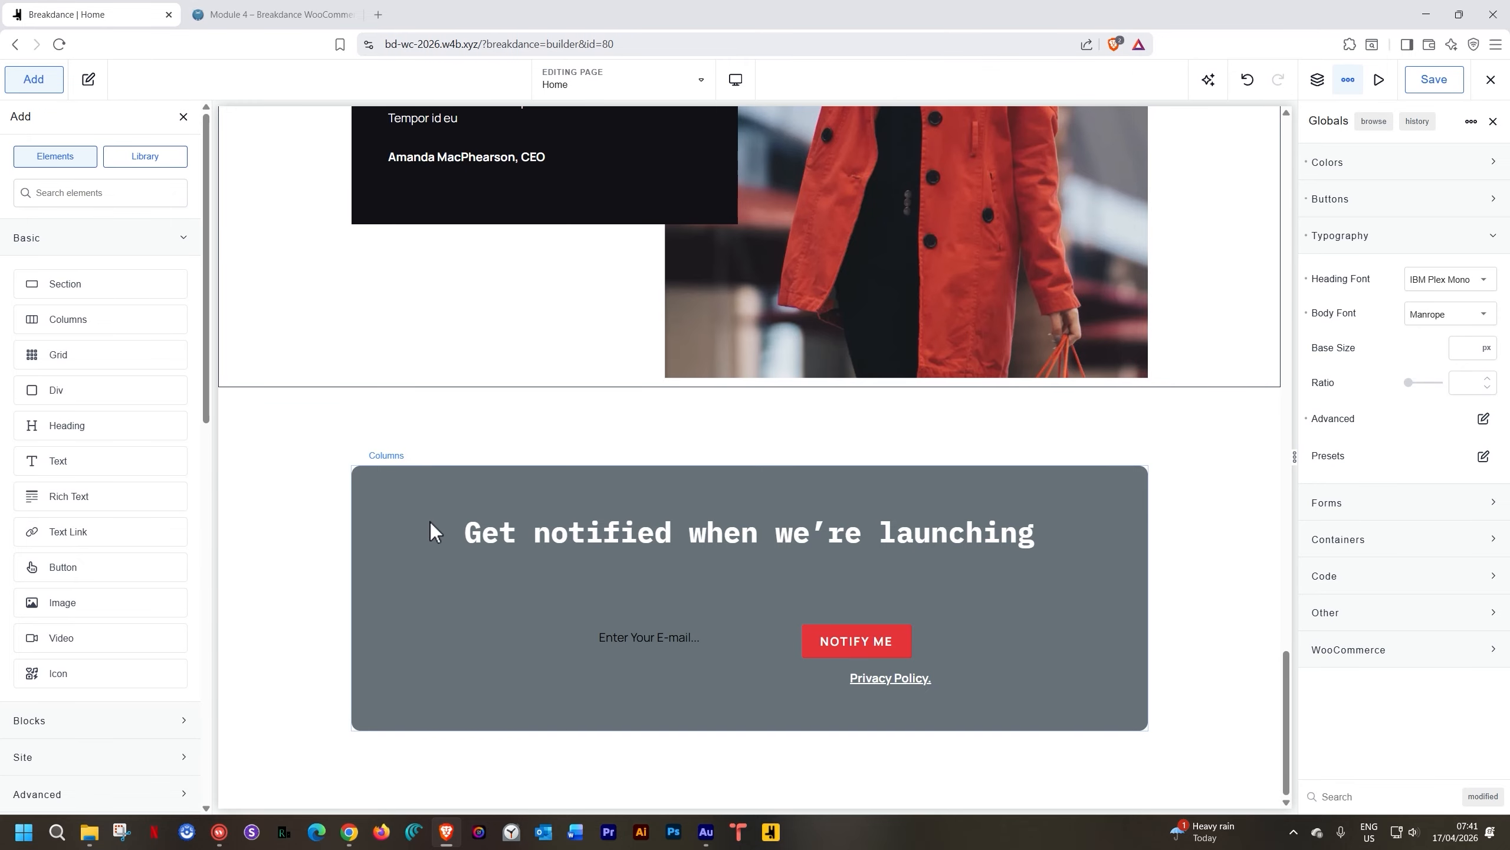
{"action": "scroll", "coordinate": [430, 521], "scroll_direction": "up", "scroll_amount": 5}
{"action": "scroll", "coordinate": [1010, 388], "scroll_direction": "up", "scroll_amount": 4}
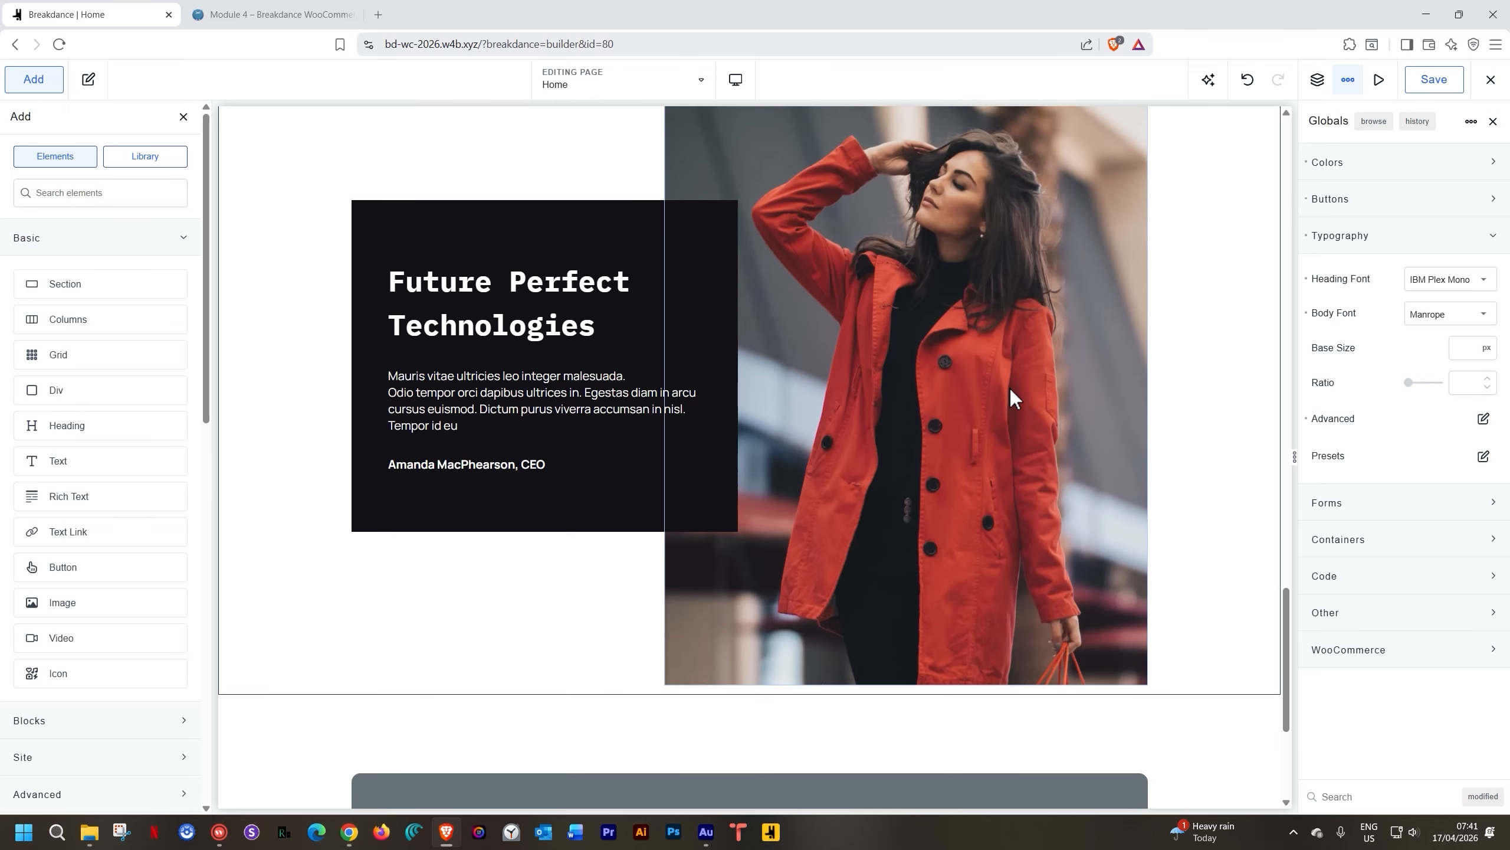
{"action": "left_click", "coordinate": [951, 375]}
{"action": "left_click", "coordinate": [105, 169]}
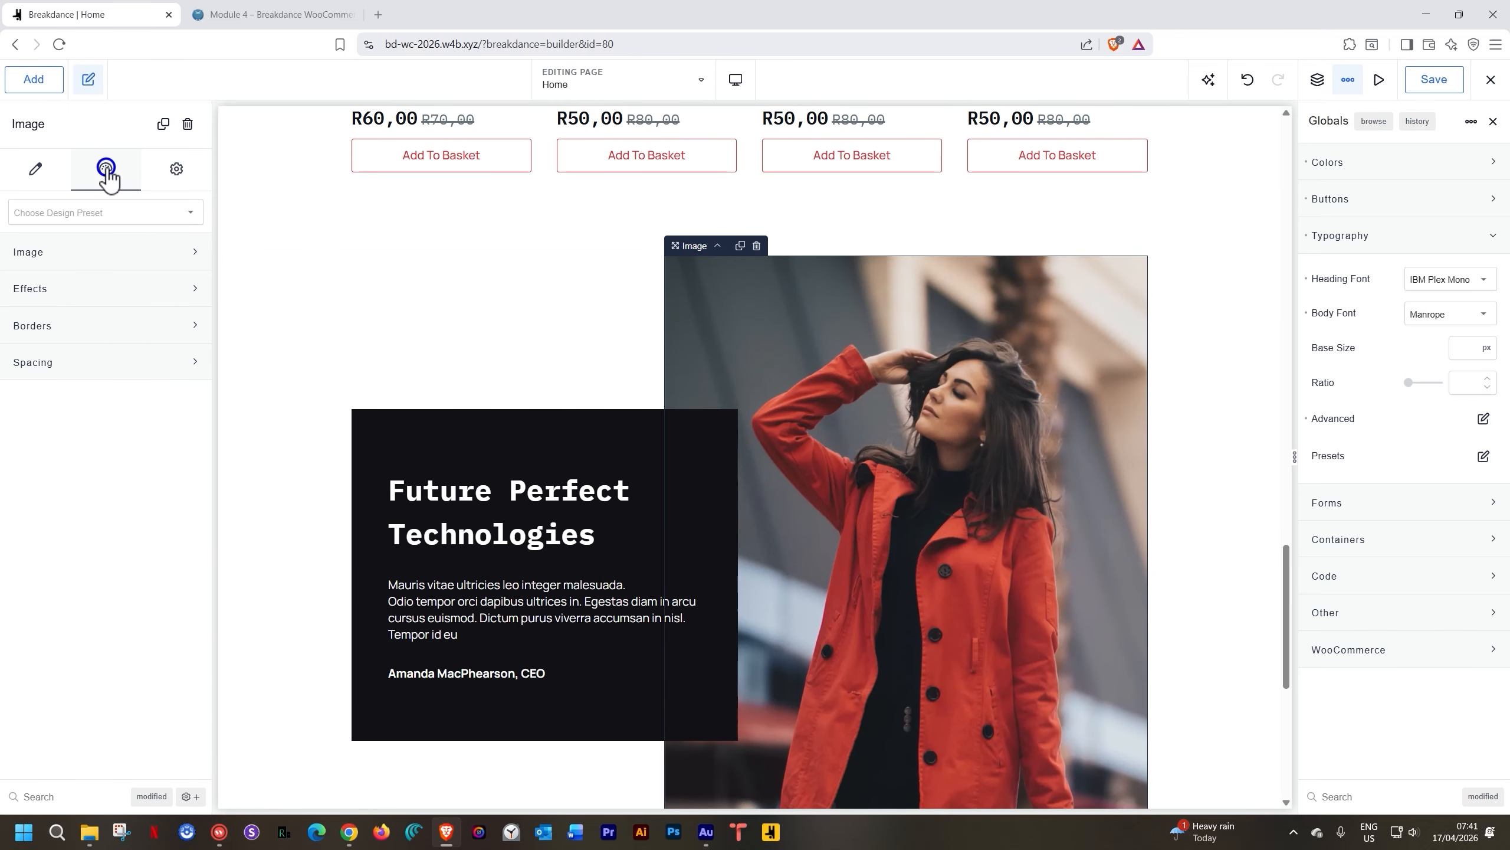
{"action": "left_click", "coordinate": [67, 327]}
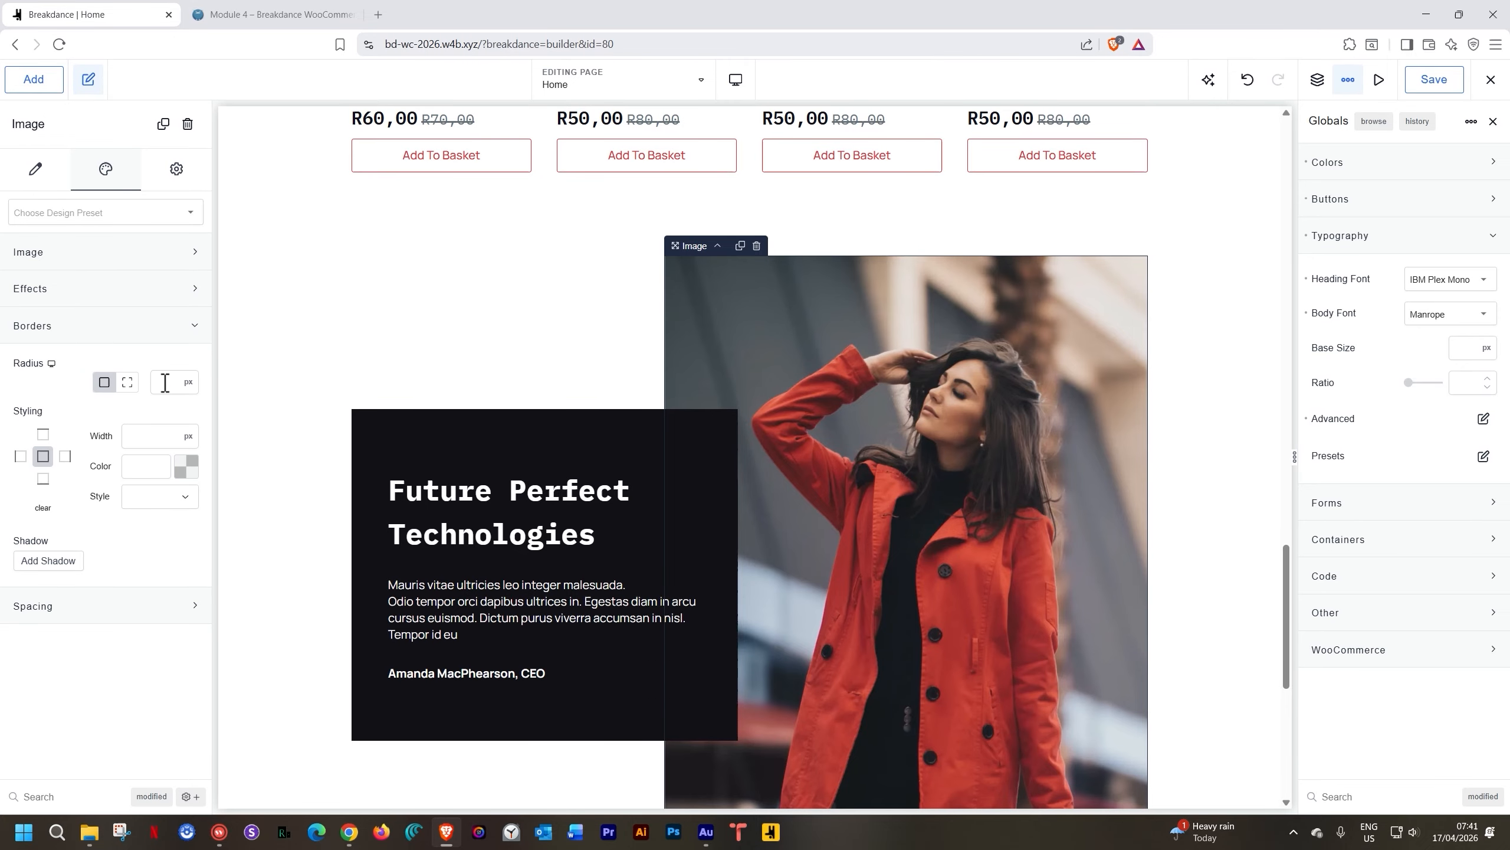
Give the dark text box's borders a 10 px corner radius
{"action": "left_click", "coordinate": [375, 448]}
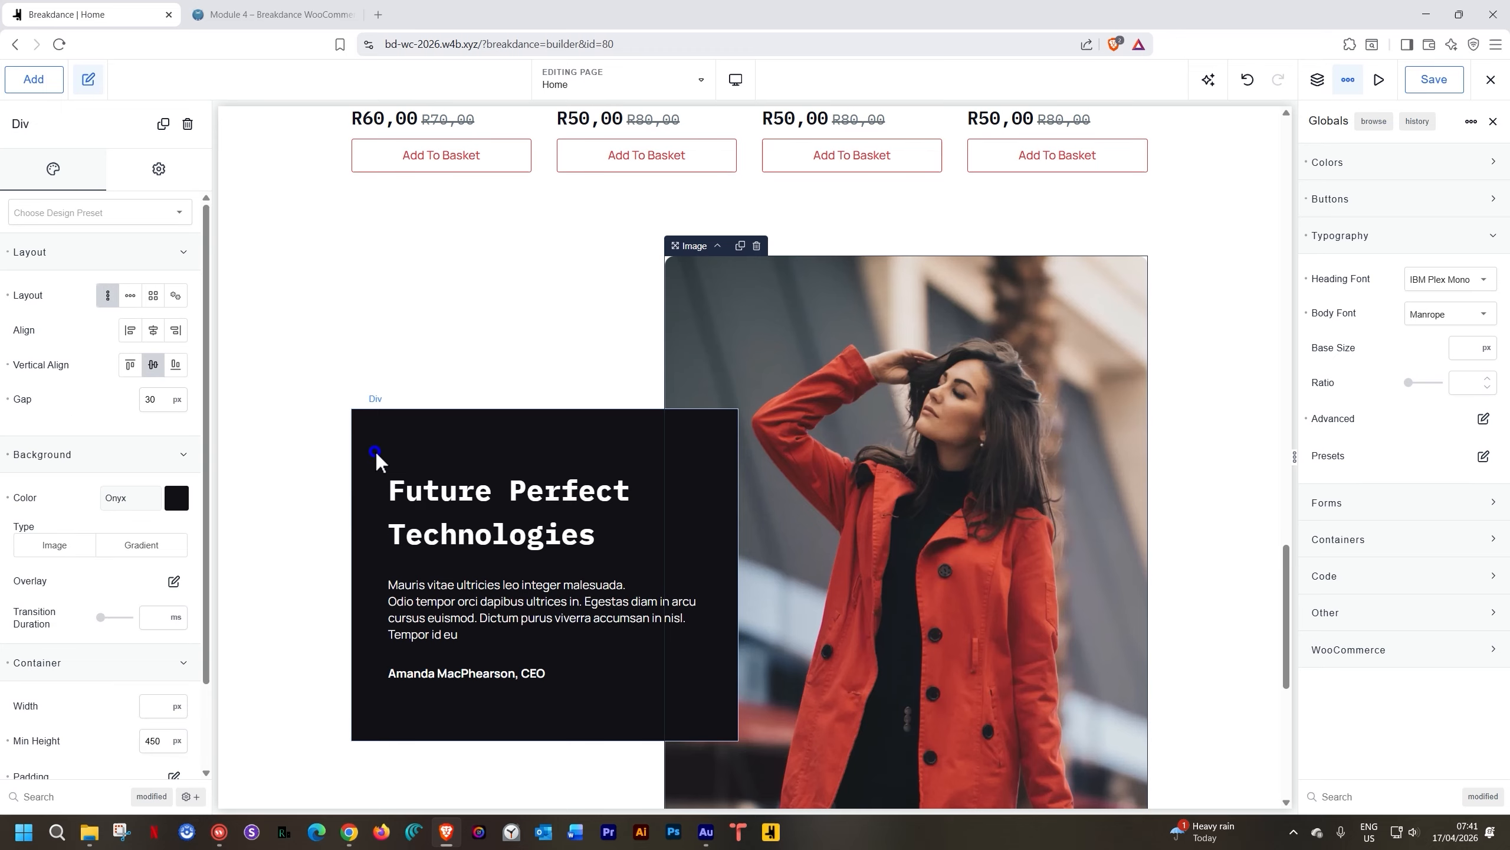
{"action": "left_click", "coordinate": [70, 252]}
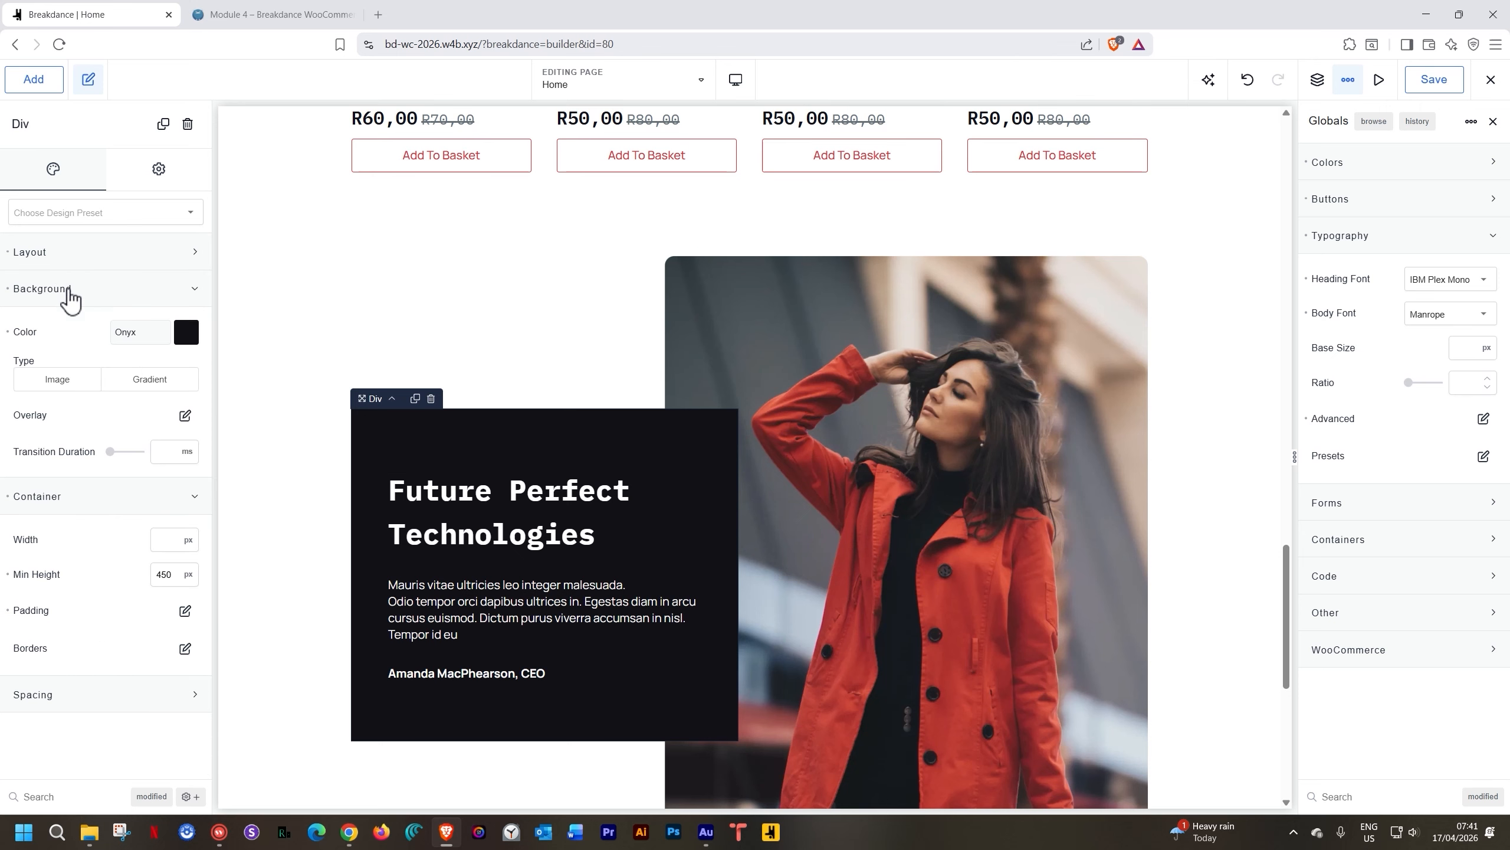
{"action": "left_click", "coordinate": [67, 289]}
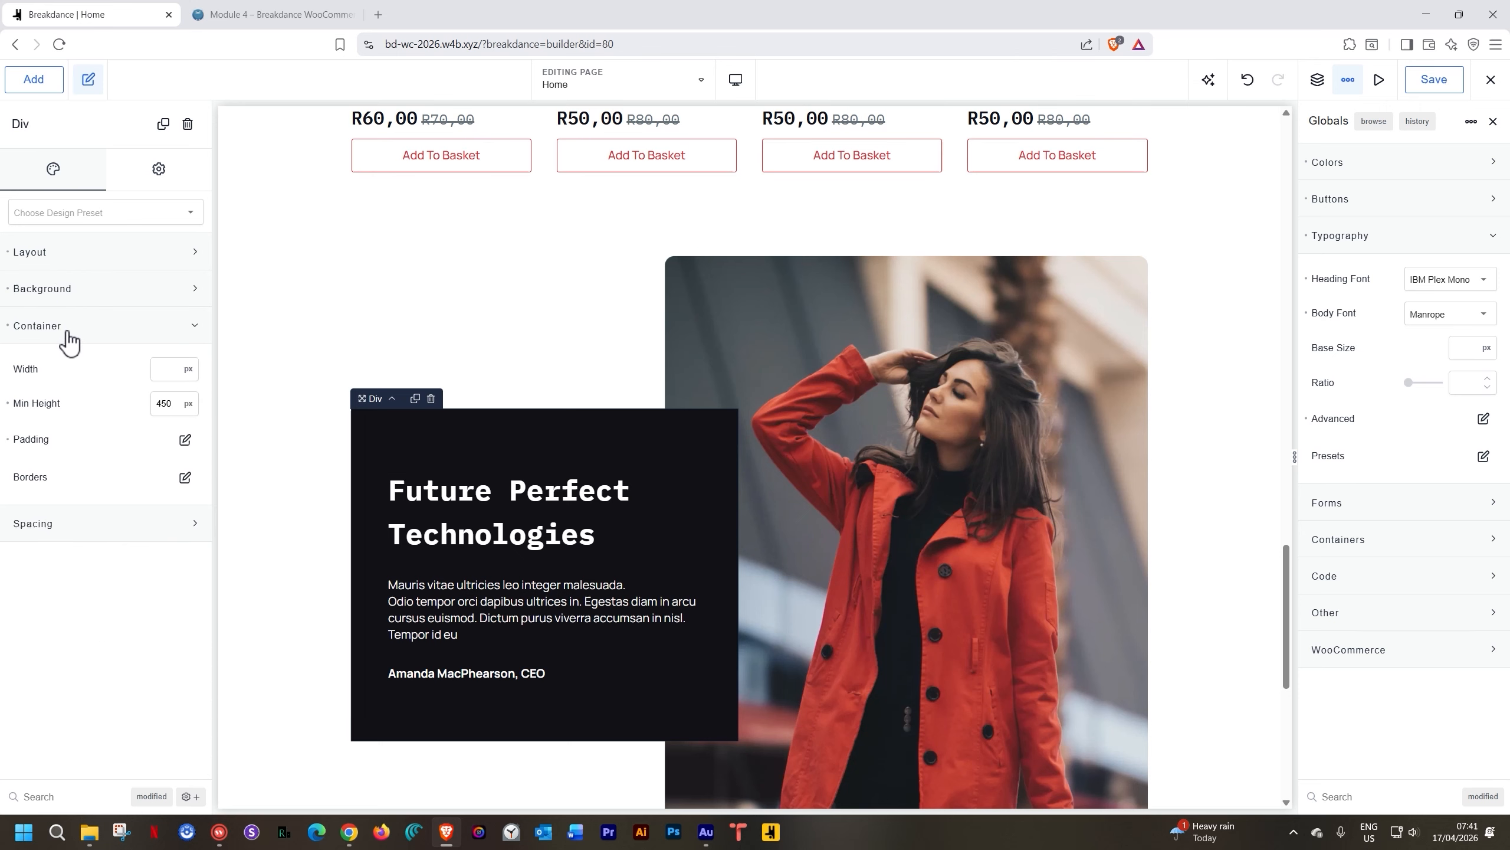
{"action": "left_click", "coordinate": [184, 478]}
{"action": "left_click", "coordinate": [169, 557]}
{"action": "type", "text": "10"}
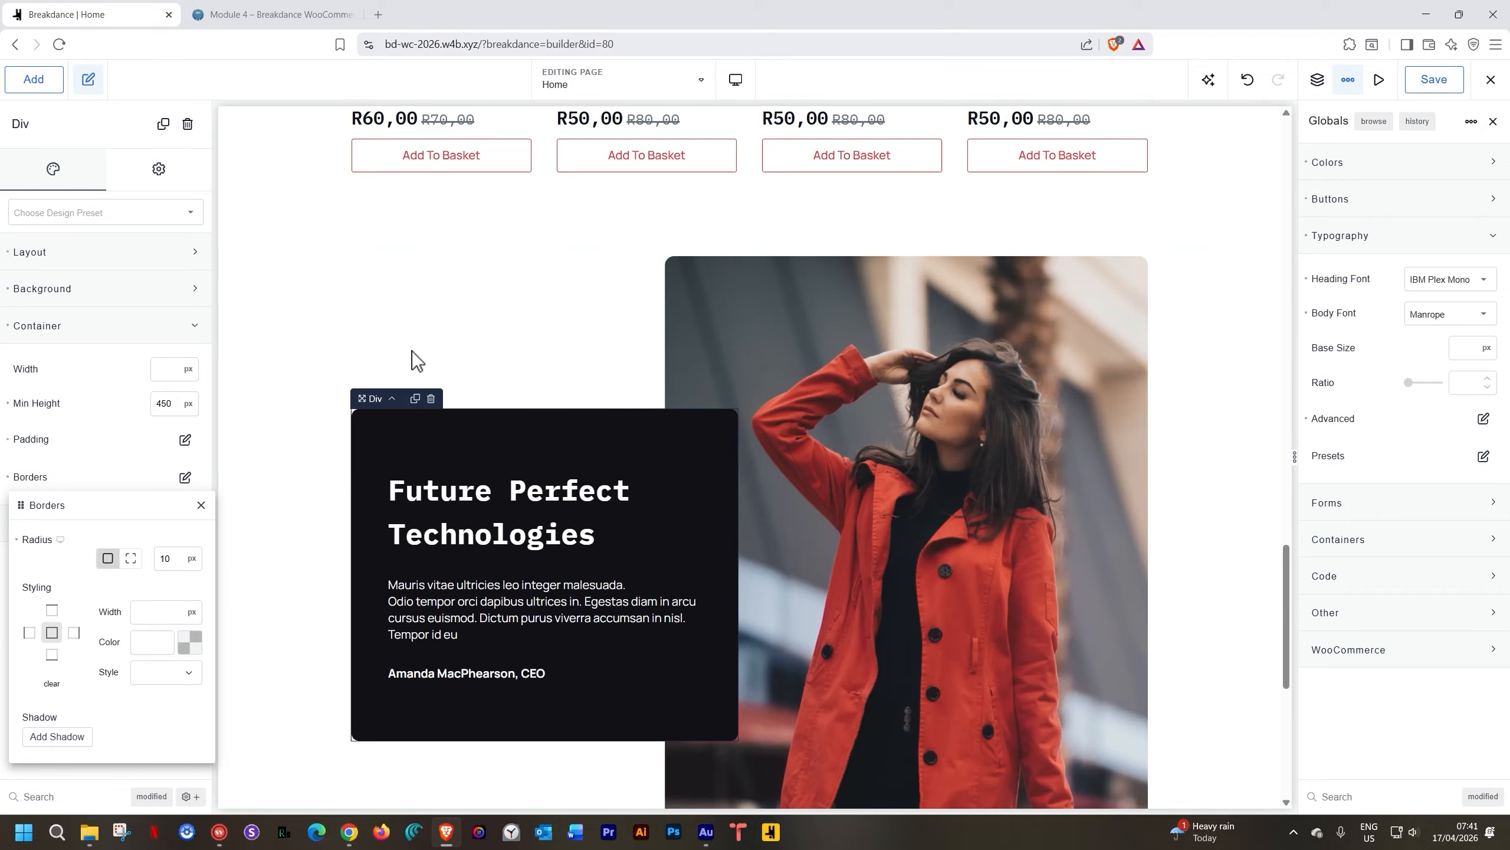
{"action": "left_click", "coordinate": [337, 288]}
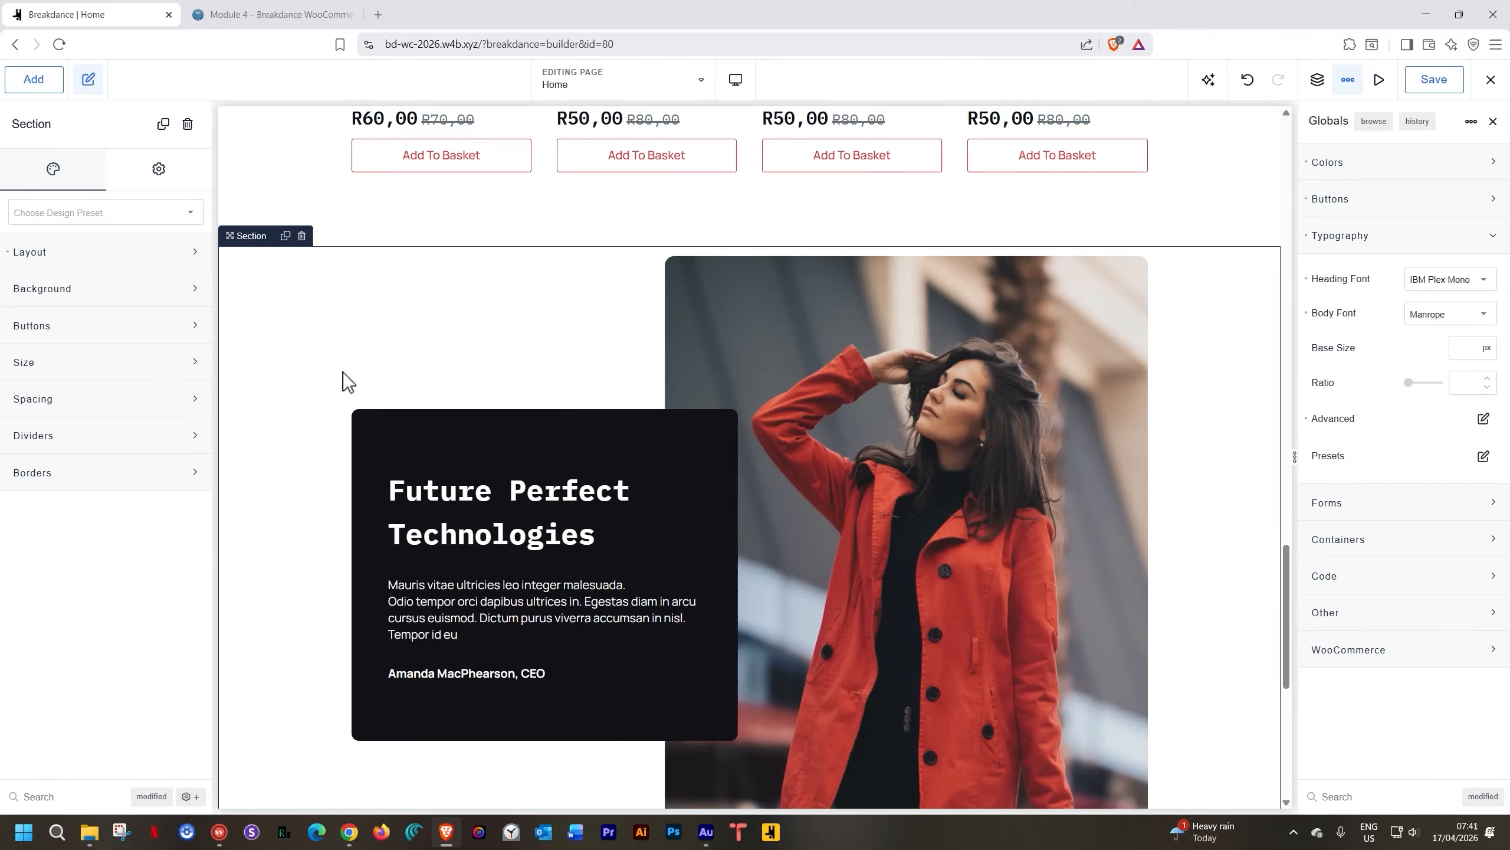
Select the grey signup section below the photo section
{"action": "scroll", "coordinate": [343, 372], "scroll_direction": "down", "scroll_amount": 8}
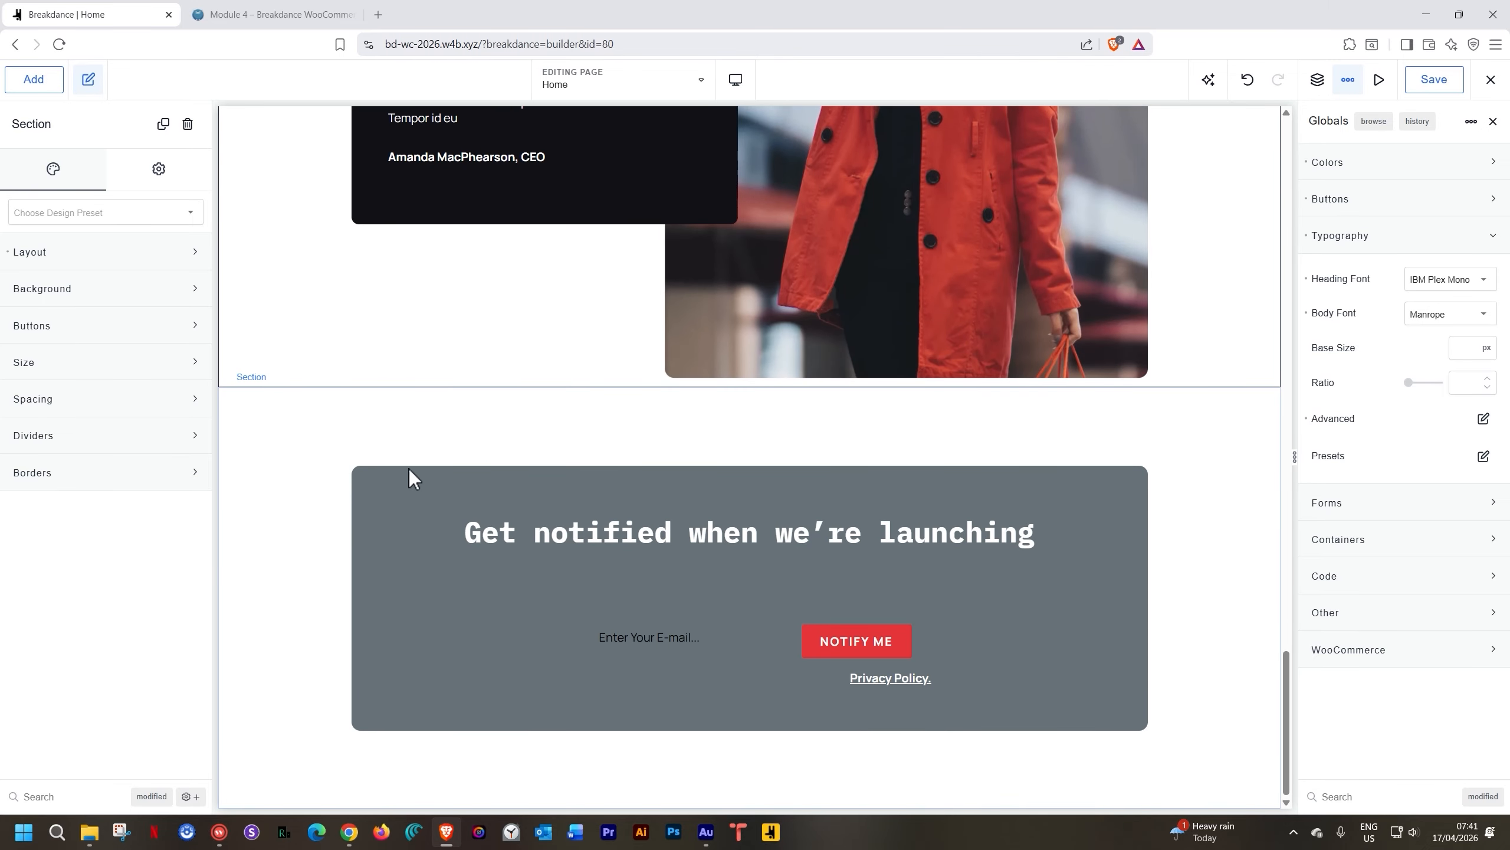
{"action": "left_click", "coordinate": [378, 515]}
{"action": "left_click", "coordinate": [470, 422]}
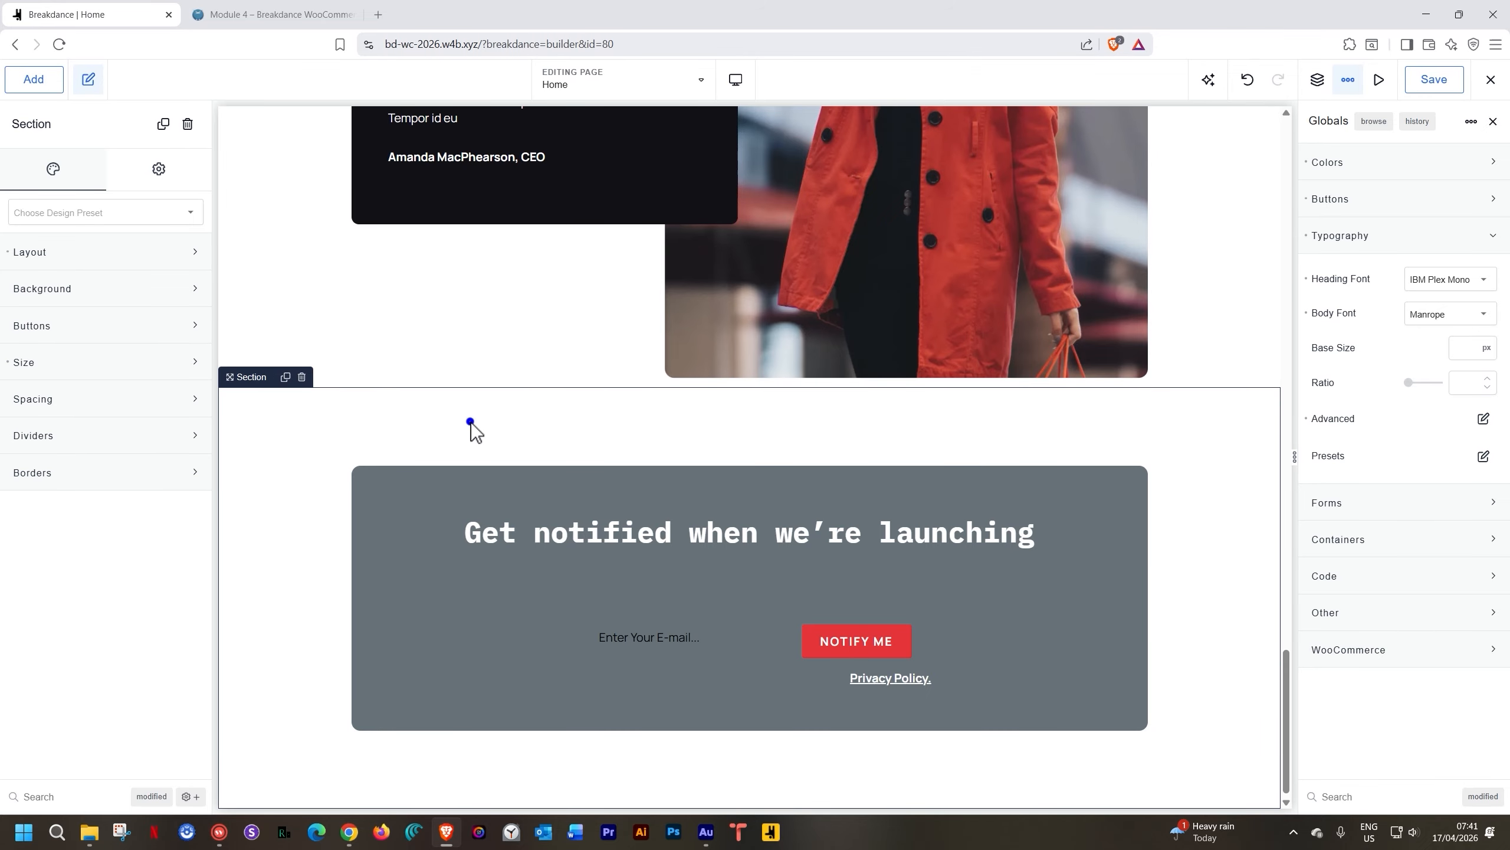
Show the Structure tree and select the signup block's Columns element
{"action": "left_click", "coordinate": [1317, 81]}
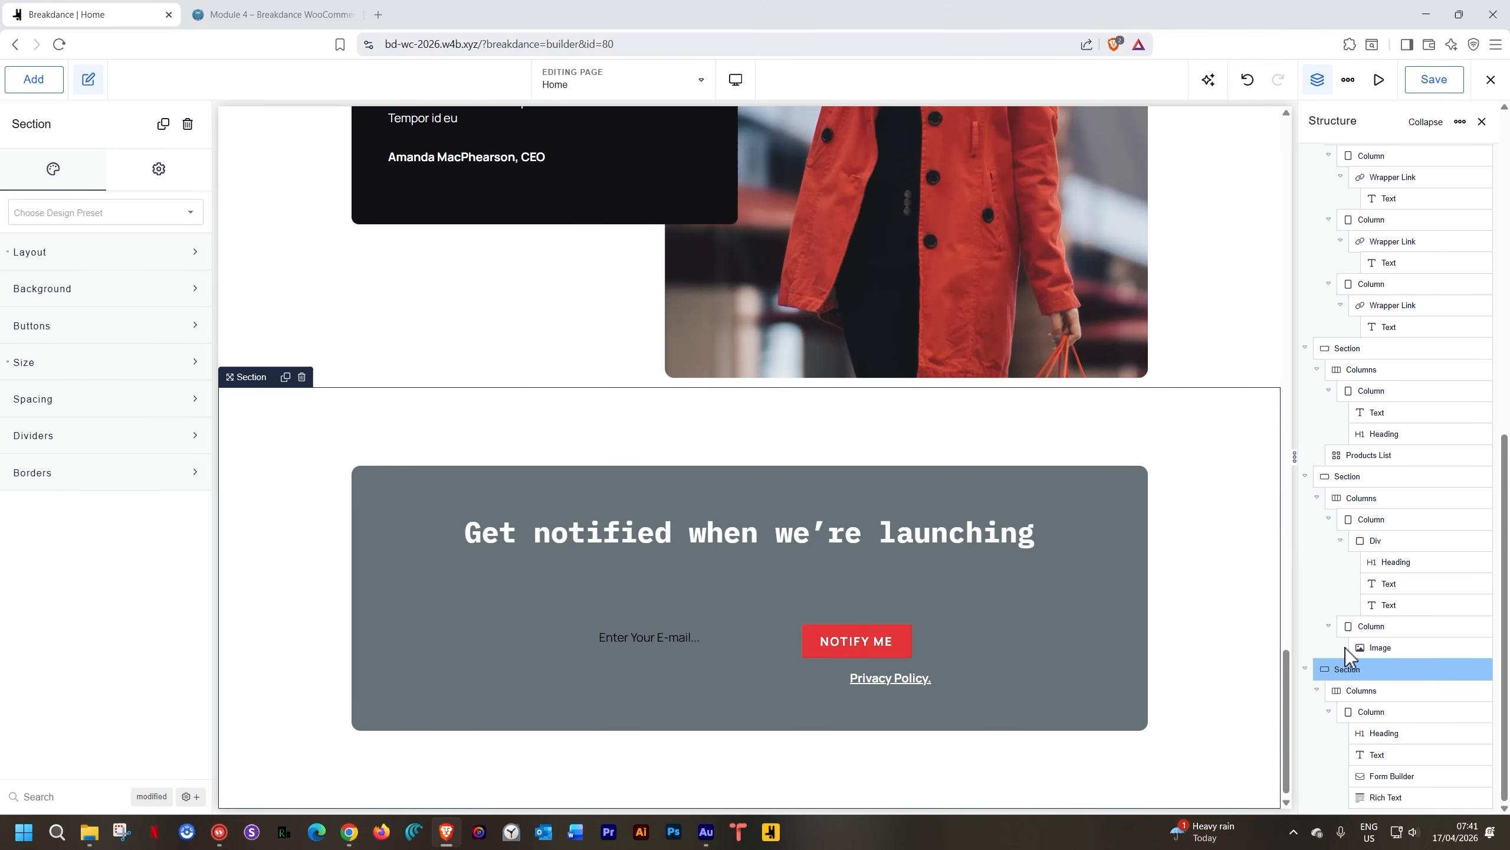
{"action": "left_click", "coordinate": [1365, 692]}
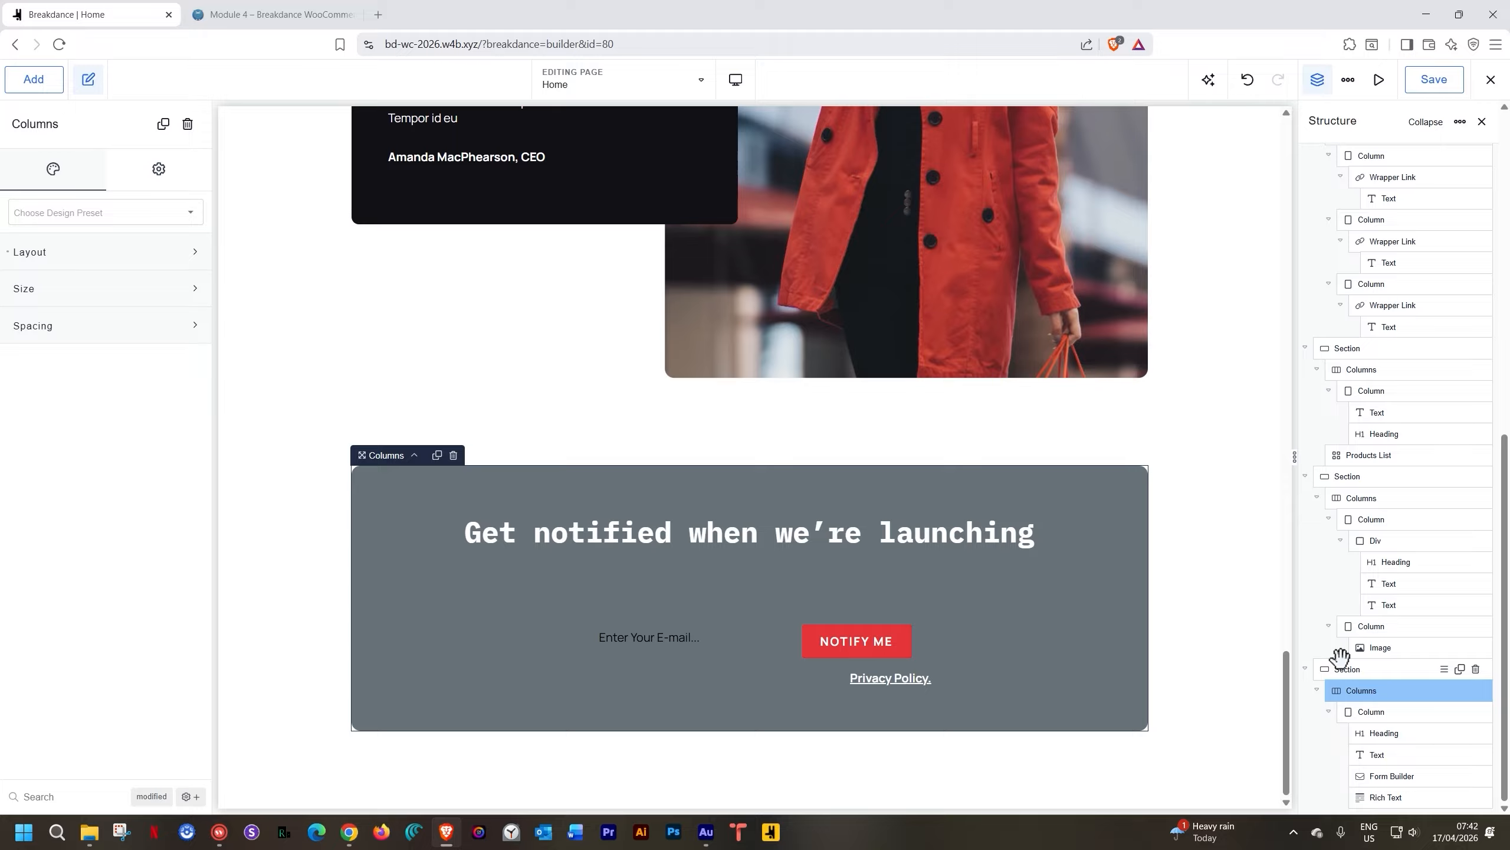
{"action": "left_click", "coordinate": [1362, 729]}
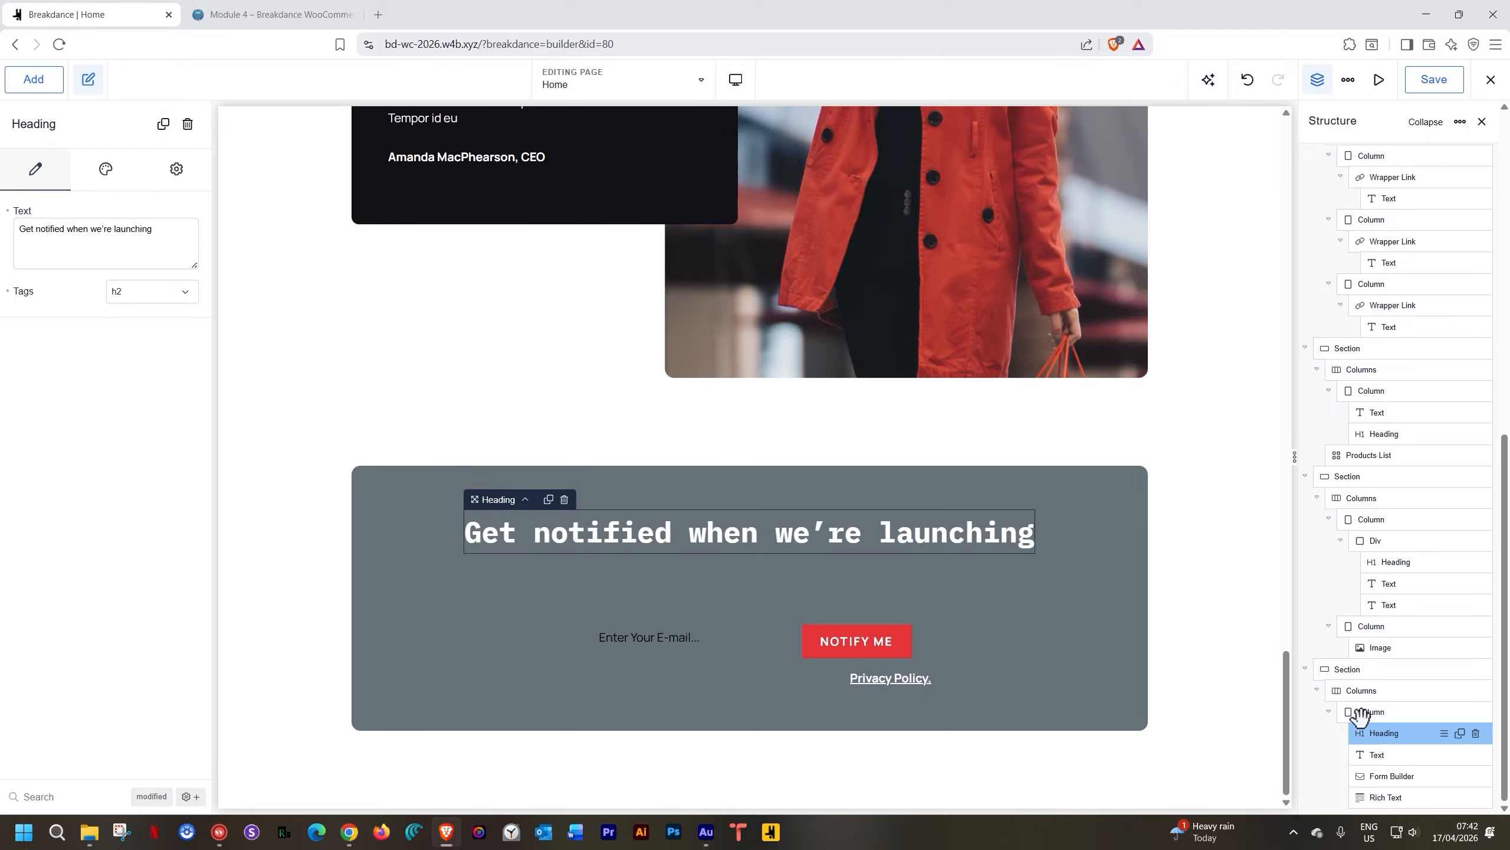
{"action": "left_click", "coordinate": [1360, 714]}
{"action": "left_click", "coordinate": [1364, 688]}
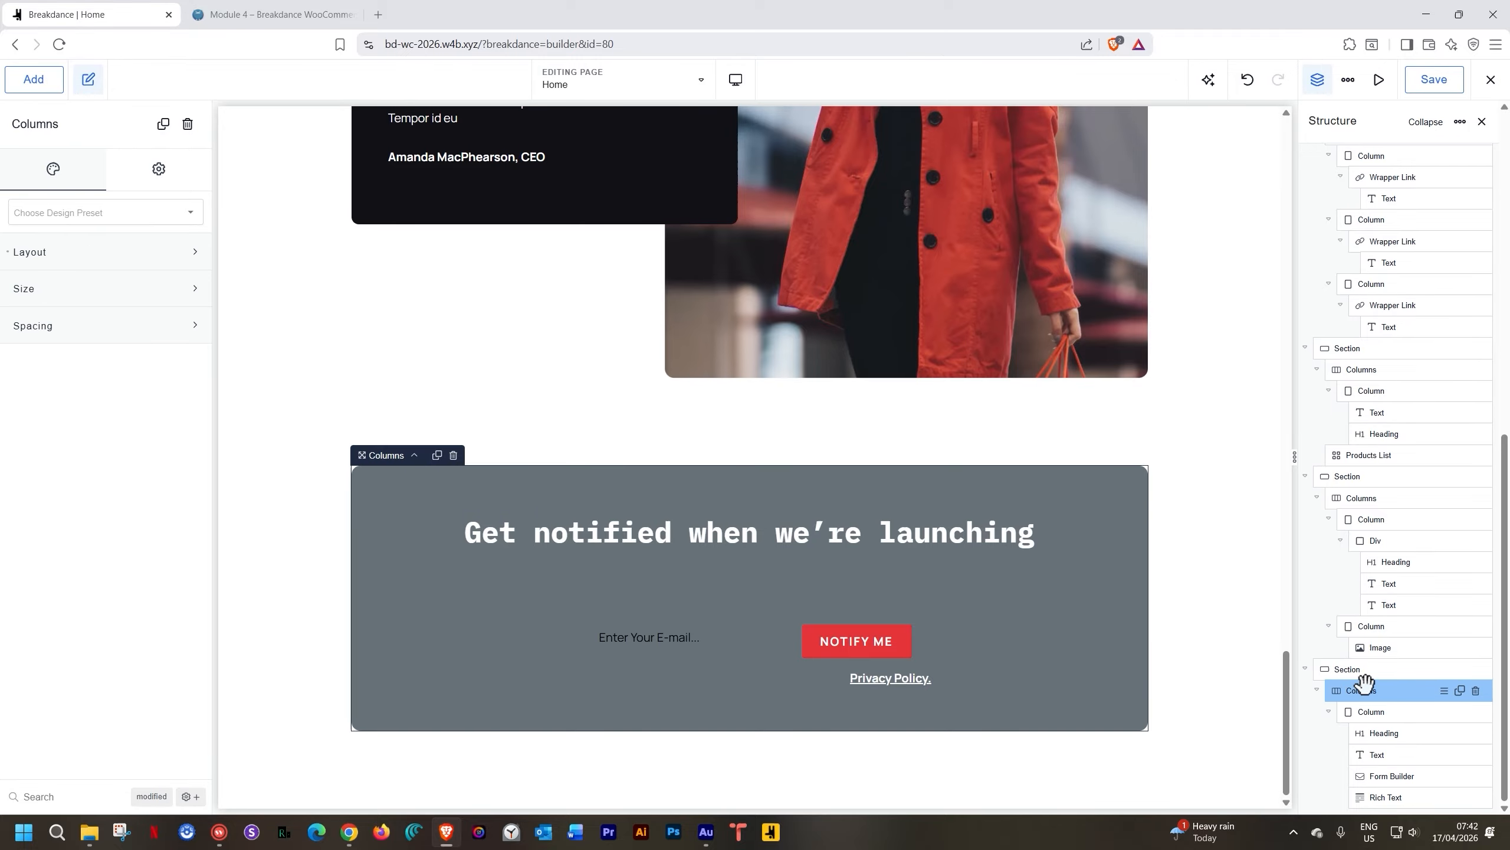
{"action": "left_click", "coordinate": [1361, 670]}
{"action": "left_click", "coordinate": [1362, 689]}
{"action": "left_click", "coordinate": [1362, 712]}
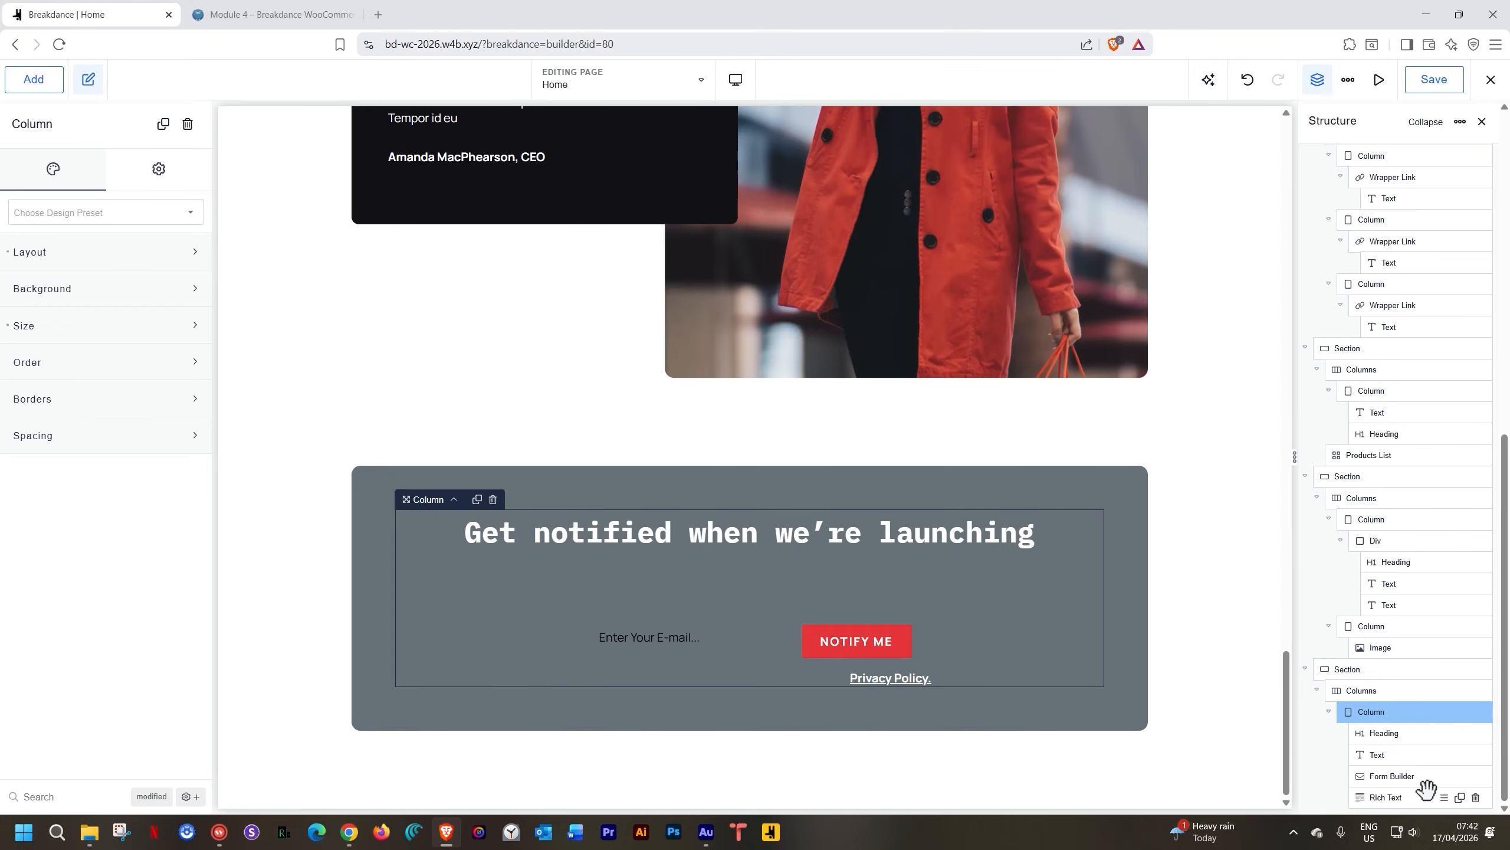
{"action": "left_click", "coordinate": [1362, 691]}
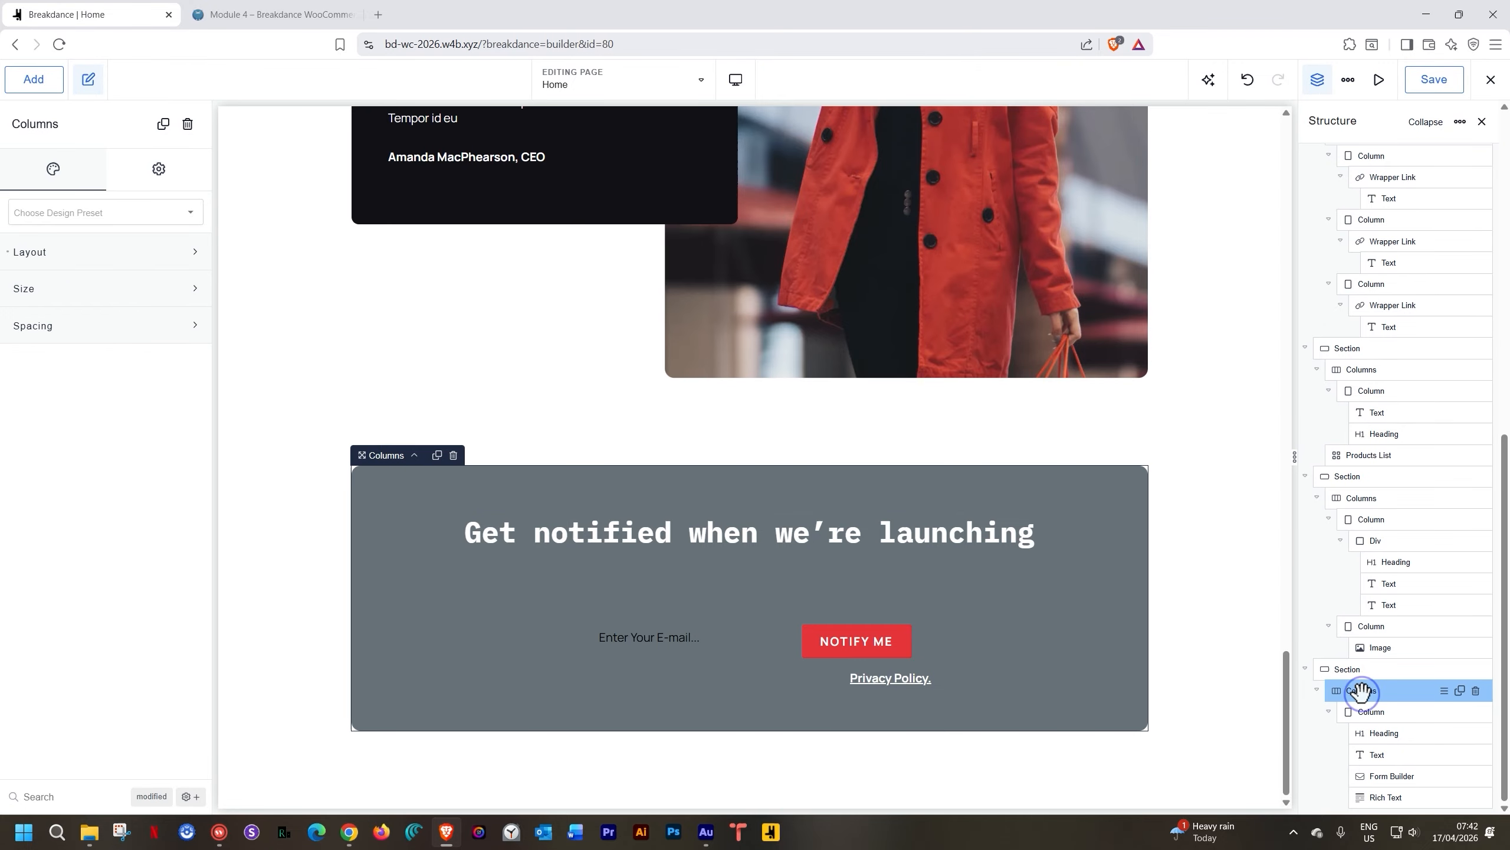
Set the columns to stack vertically from Tablet Portrait width
{"action": "left_click", "coordinate": [54, 256]}
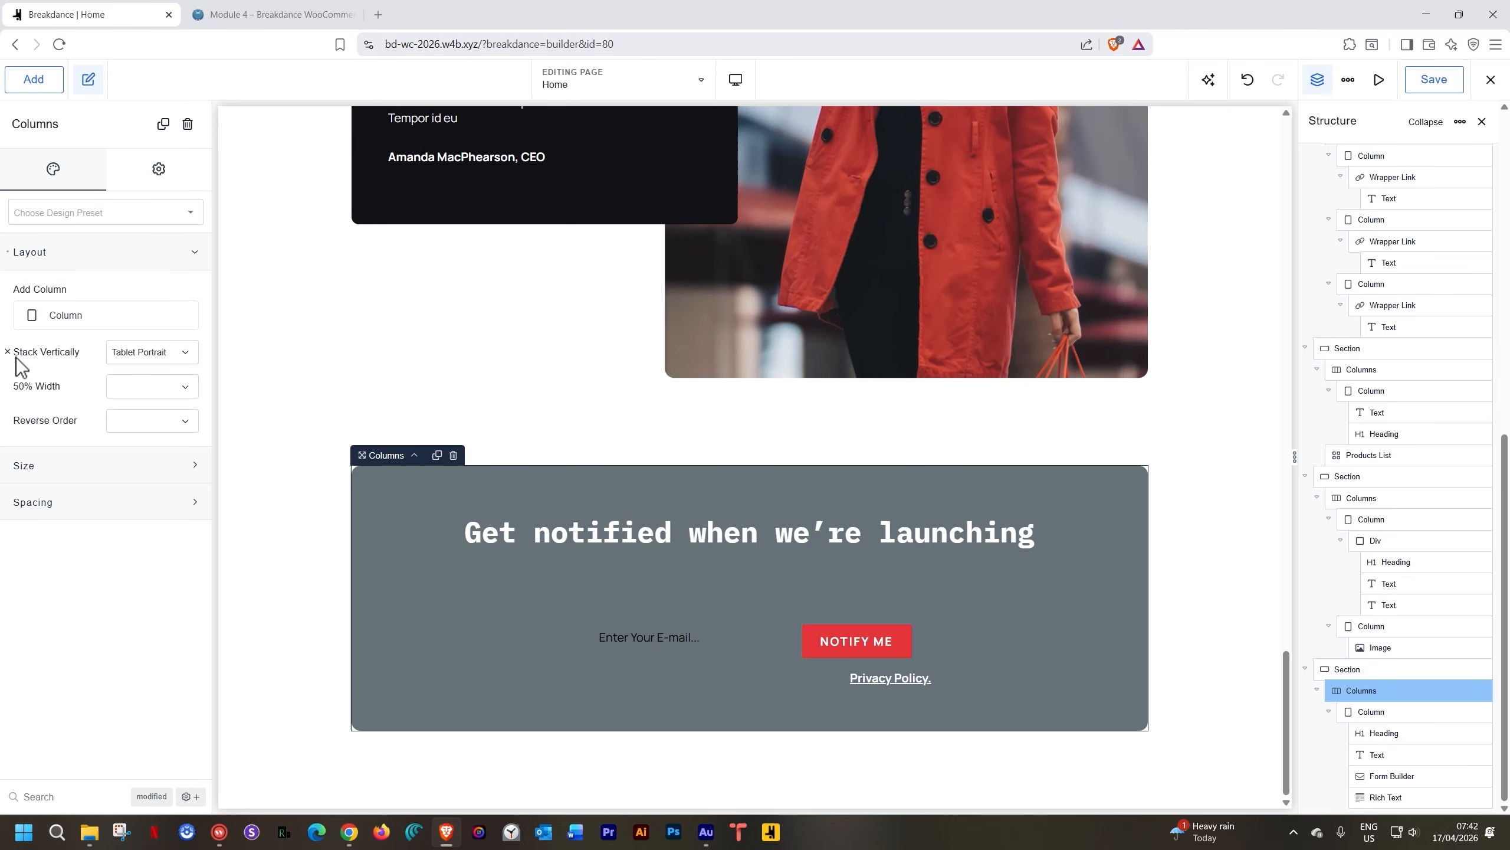
{"action": "left_click", "coordinate": [157, 357]}
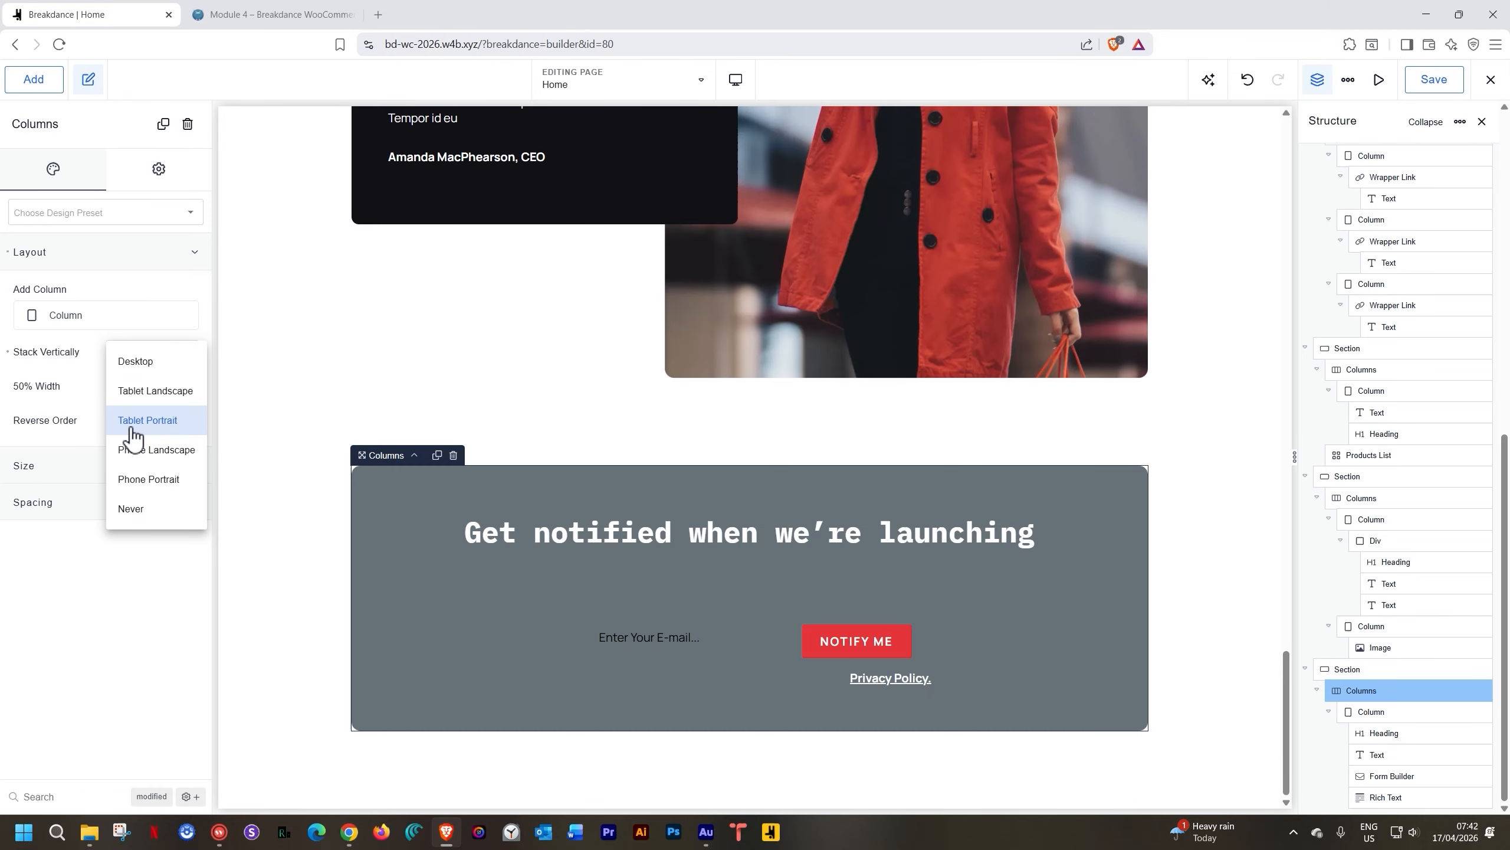
{"action": "left_click", "coordinate": [148, 257]}
{"action": "left_click", "coordinate": [148, 258]}
{"action": "left_click", "coordinate": [130, 351]}
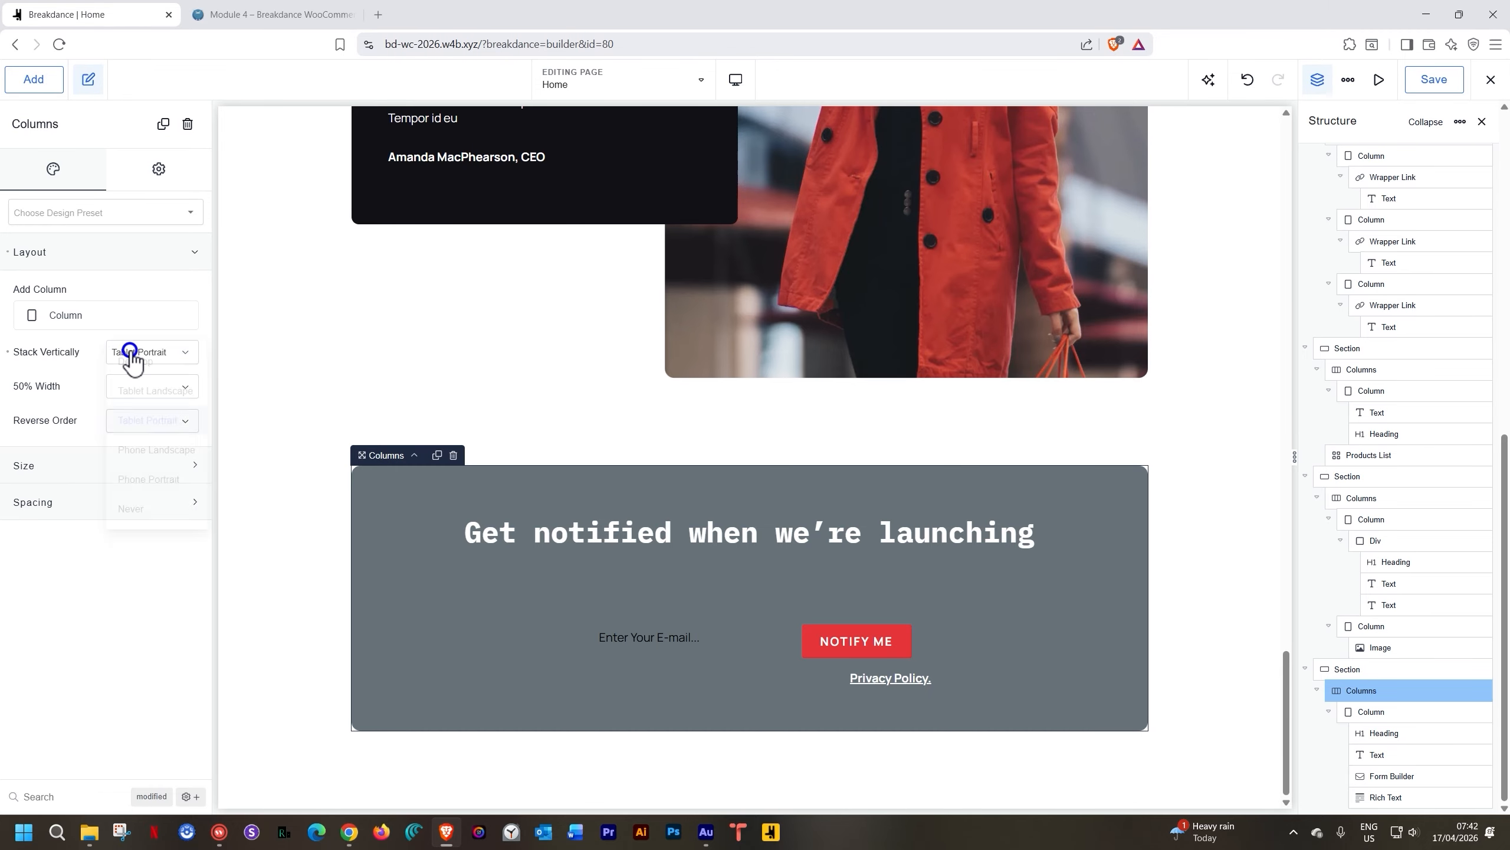
{"action": "left_click", "coordinate": [158, 258]}
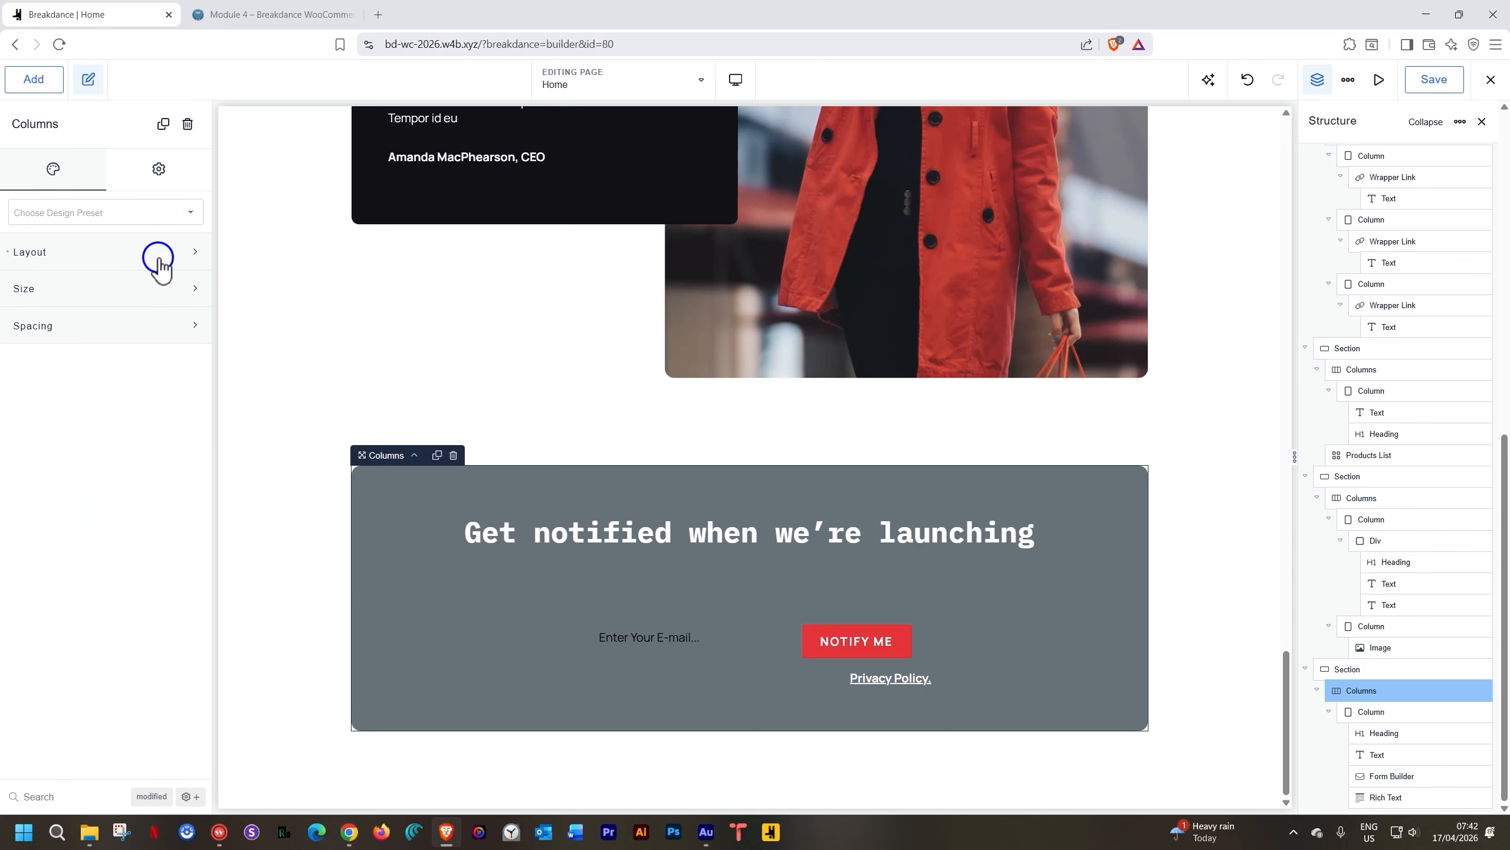
{"action": "left_click", "coordinate": [157, 169]}
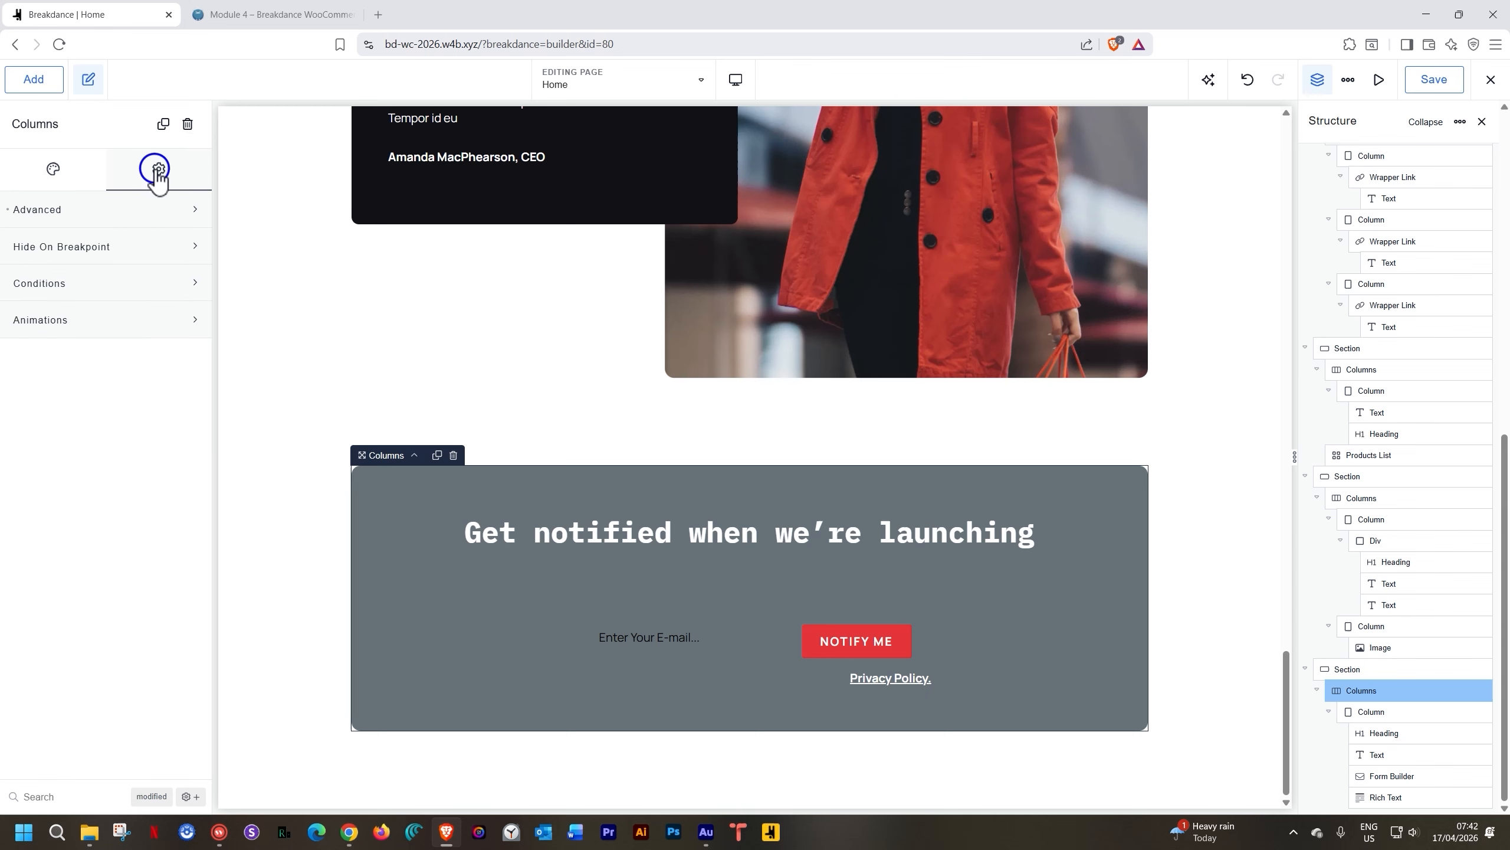
{"action": "left_click", "coordinate": [78, 224]}
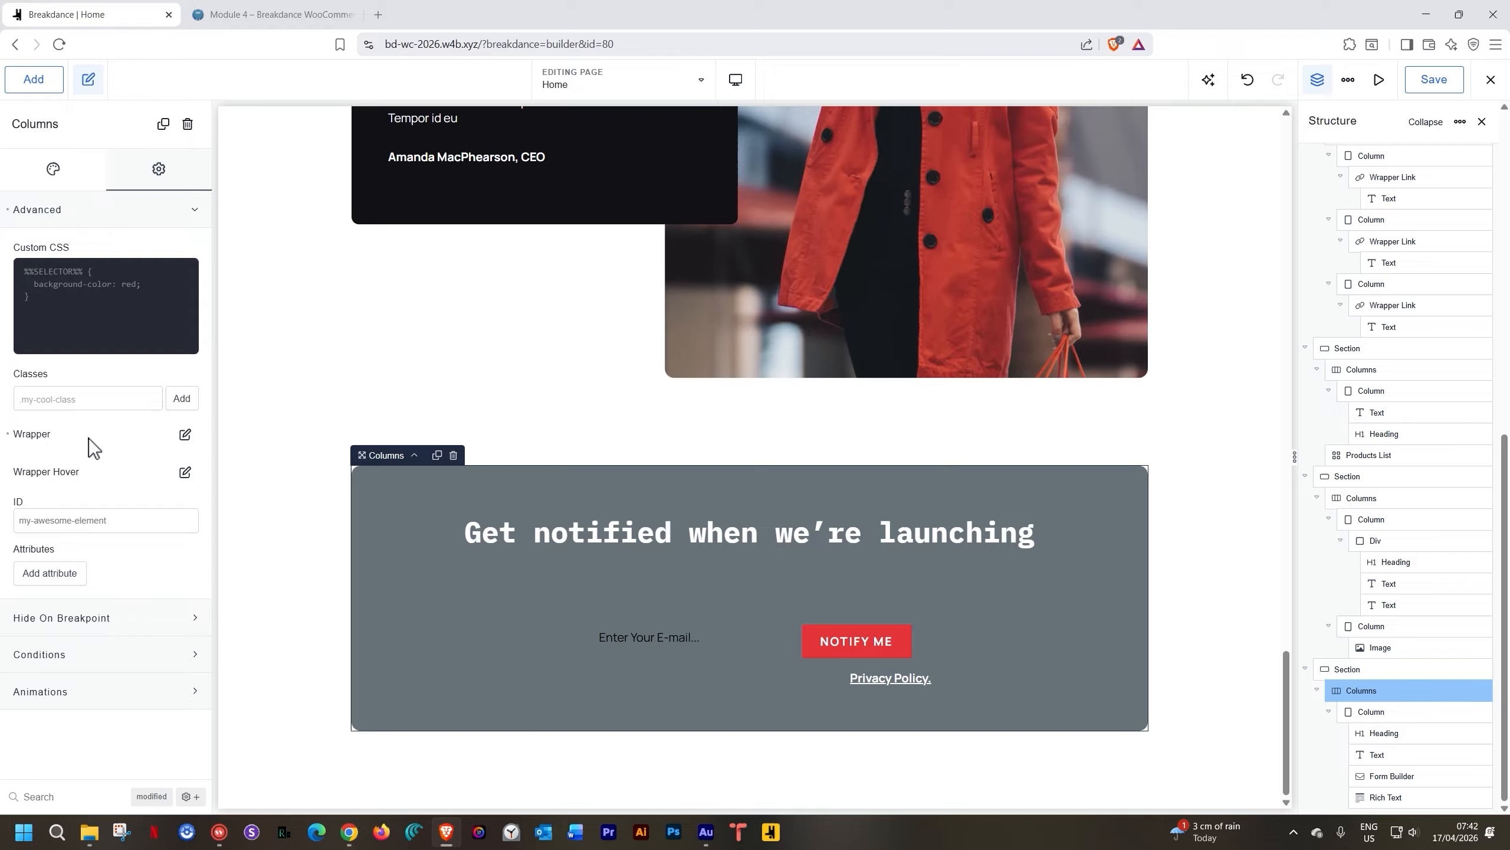
{"action": "left_click", "coordinate": [185, 437]}
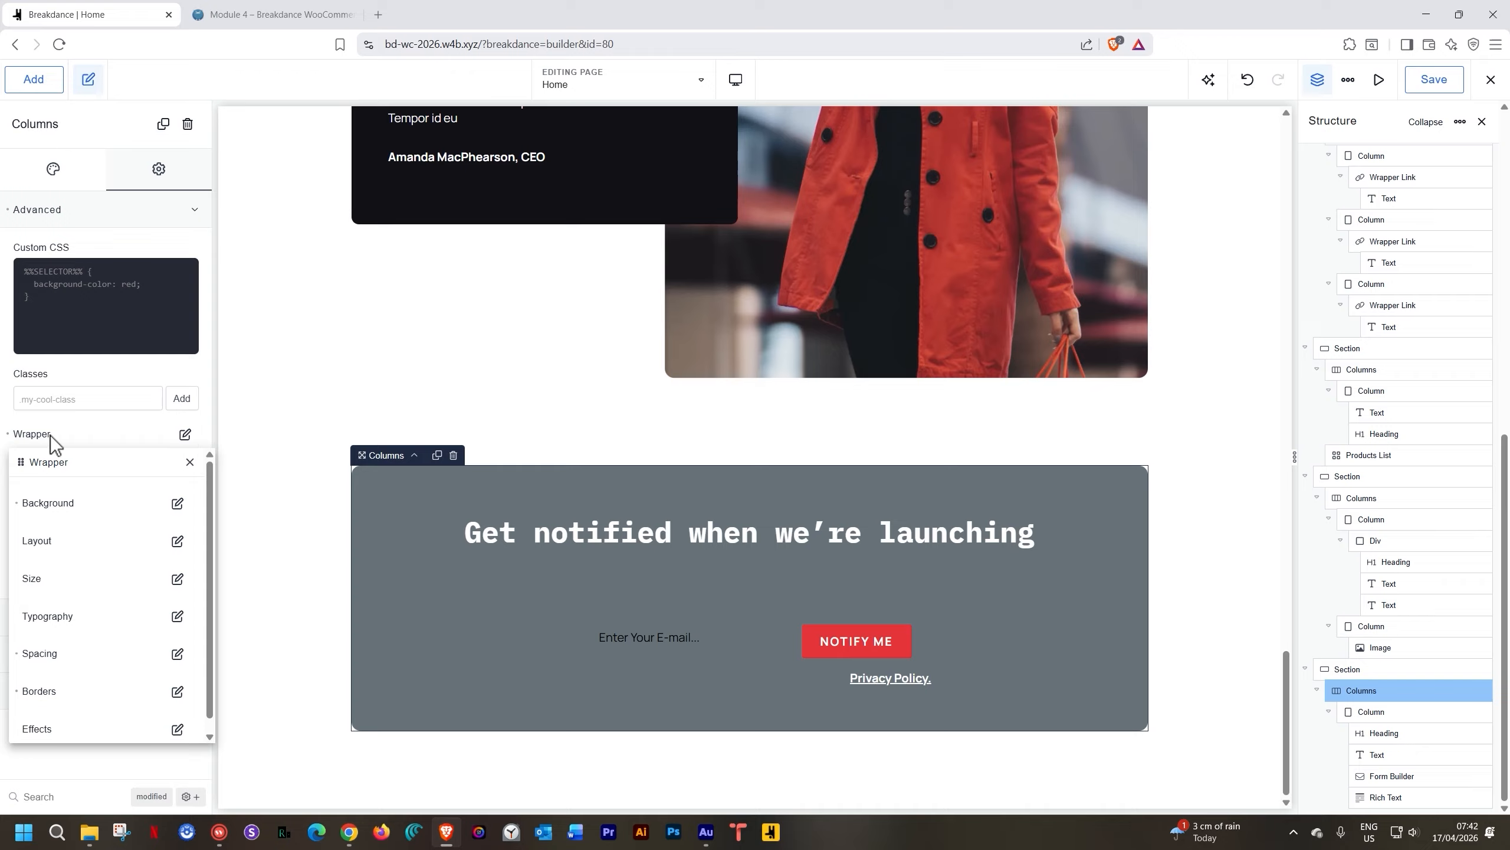
{"action": "left_click", "coordinate": [177, 503]}
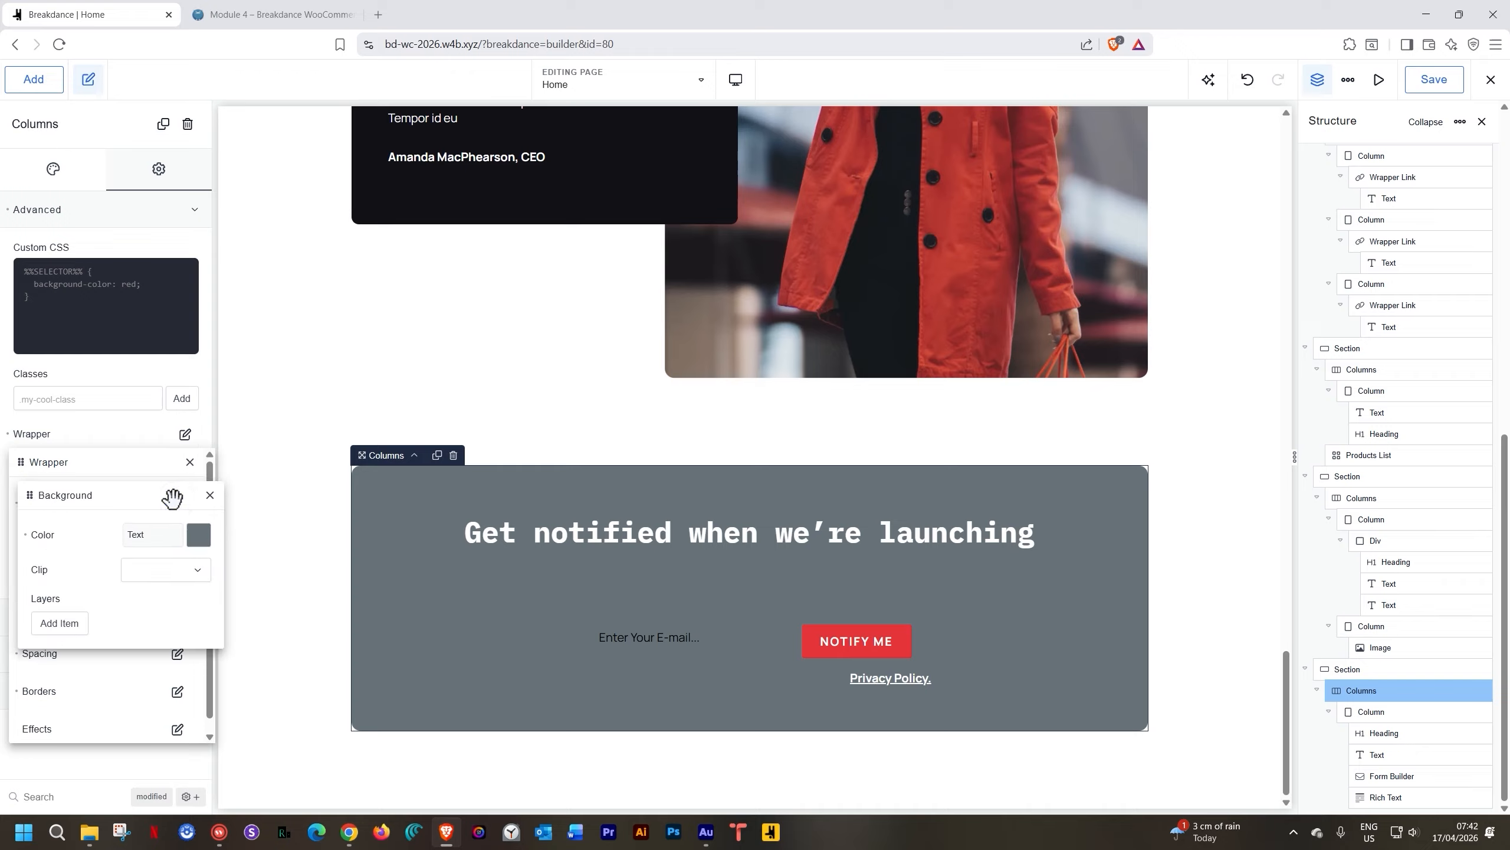
{"action": "left_click", "coordinate": [25, 536]}
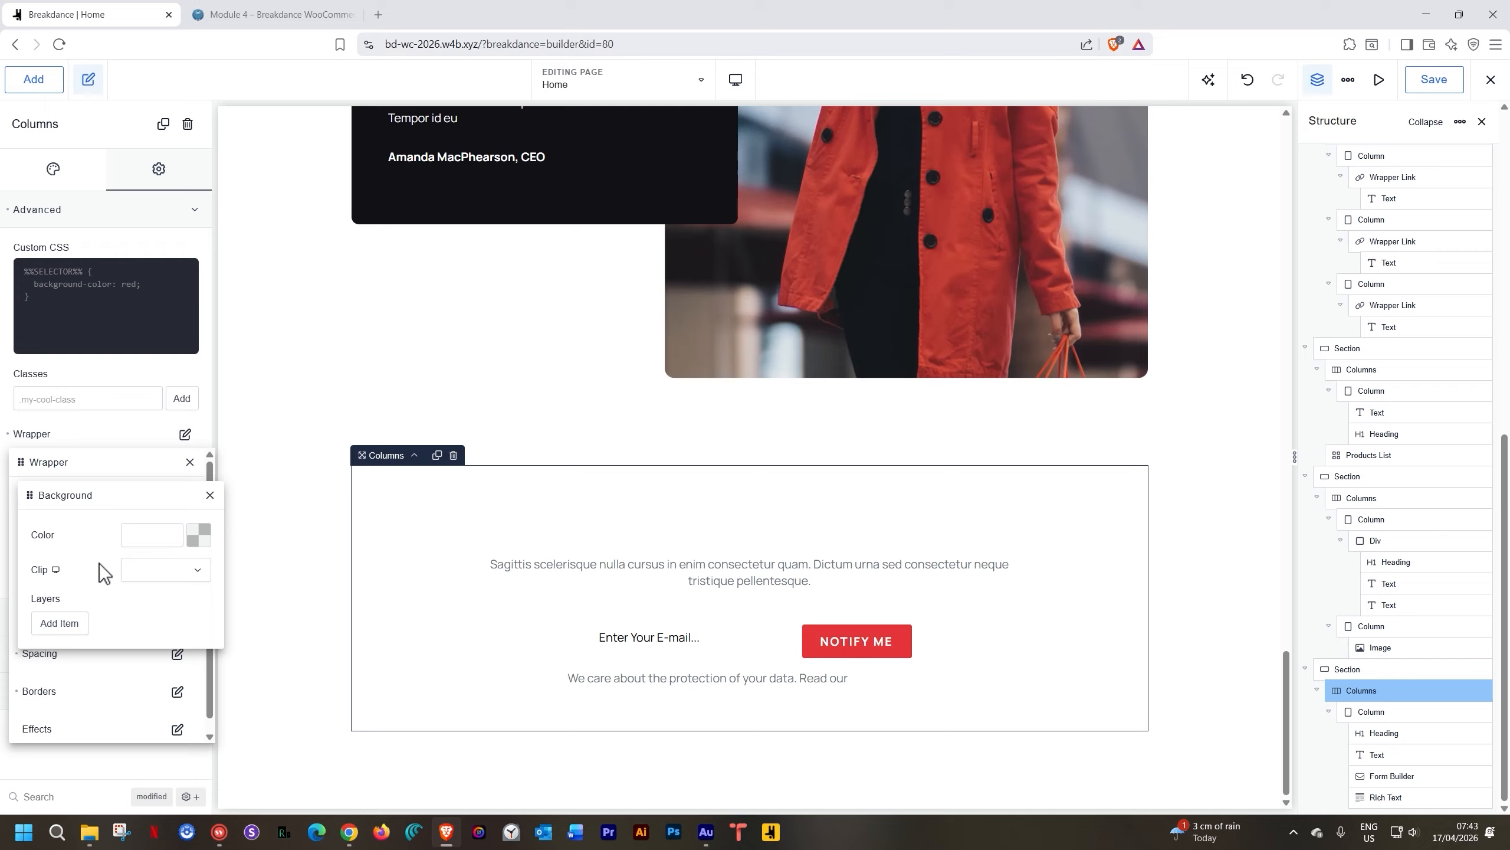
{"action": "left_click", "coordinate": [167, 573]}
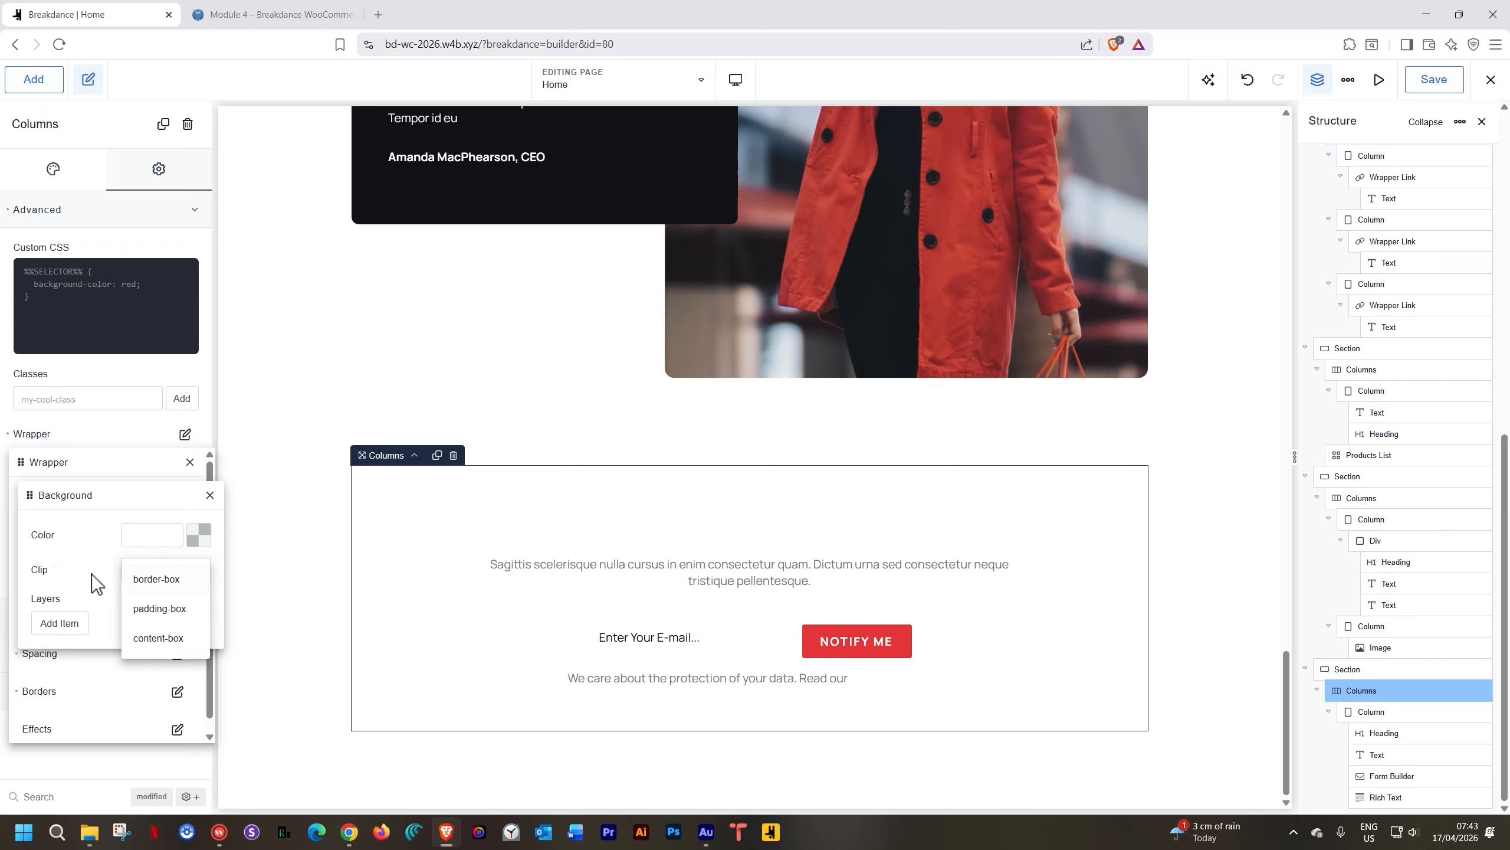
{"action": "left_click", "coordinate": [84, 556]}
{"action": "left_click", "coordinate": [209, 495]}
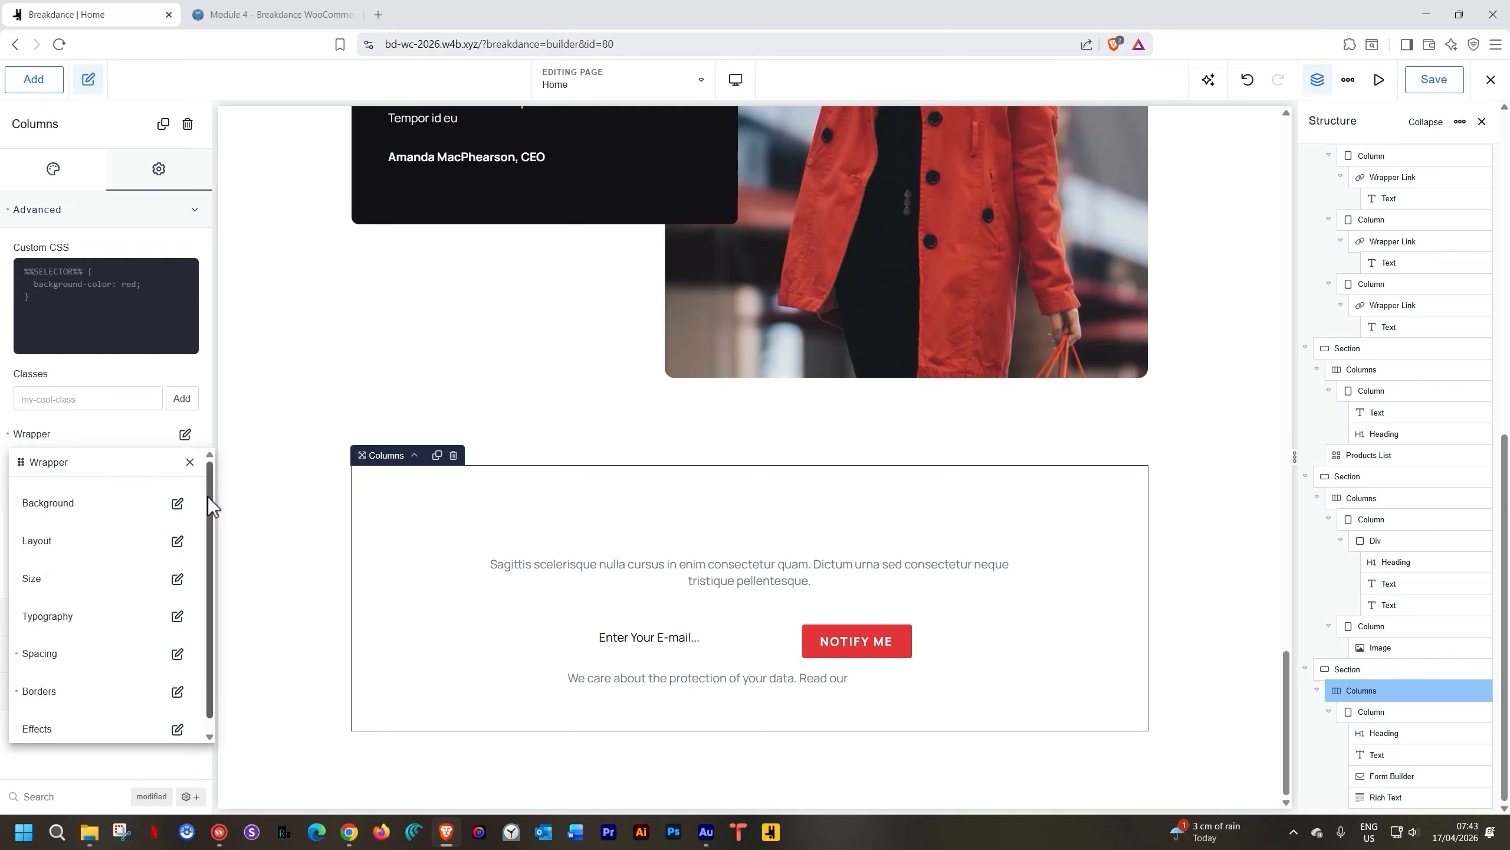
{"action": "left_click", "coordinate": [189, 463]}
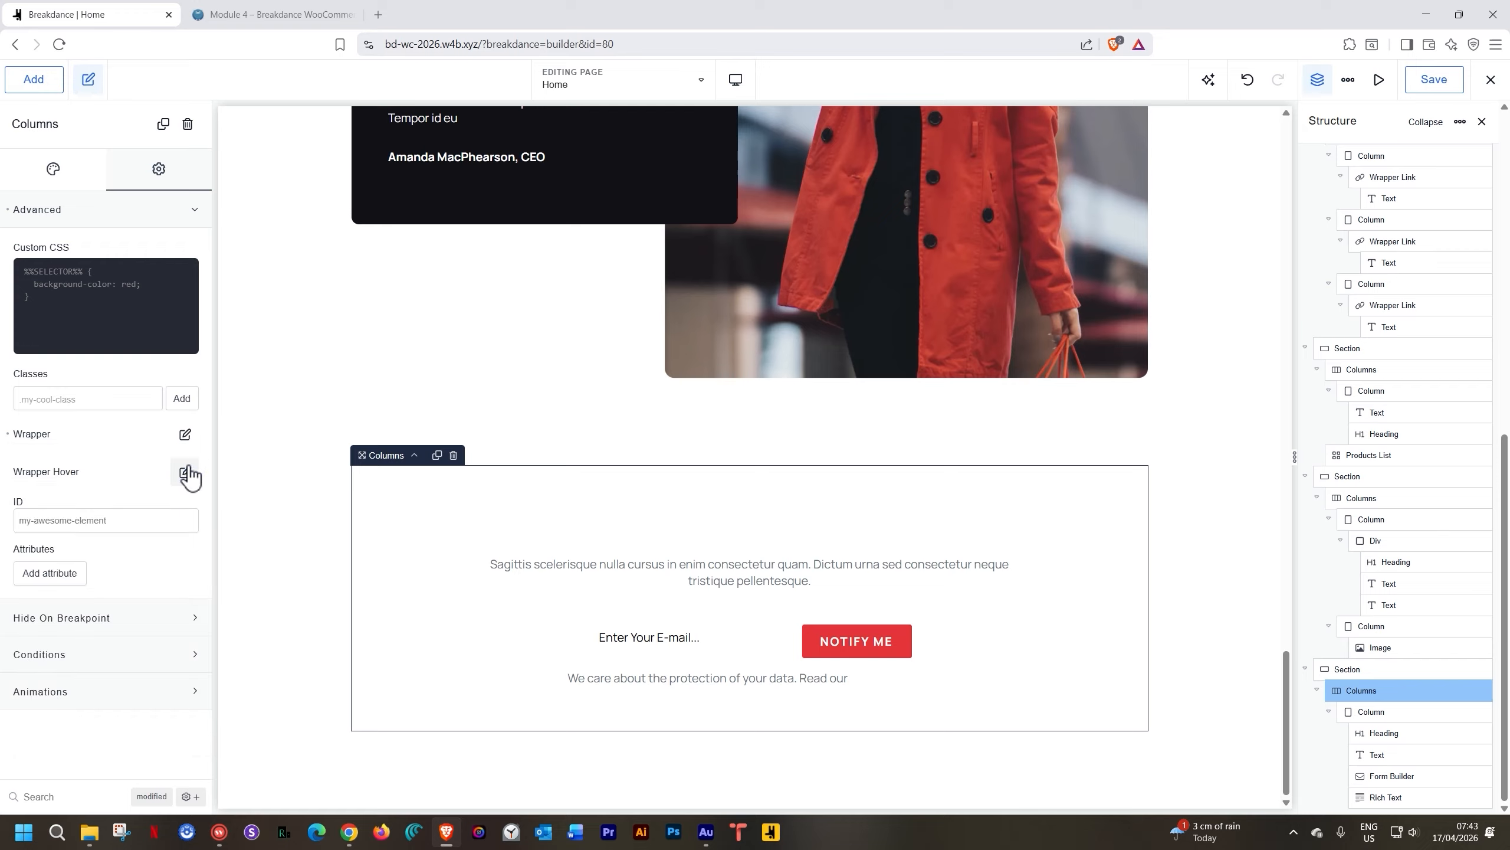
{"action": "left_click", "coordinate": [53, 171]}
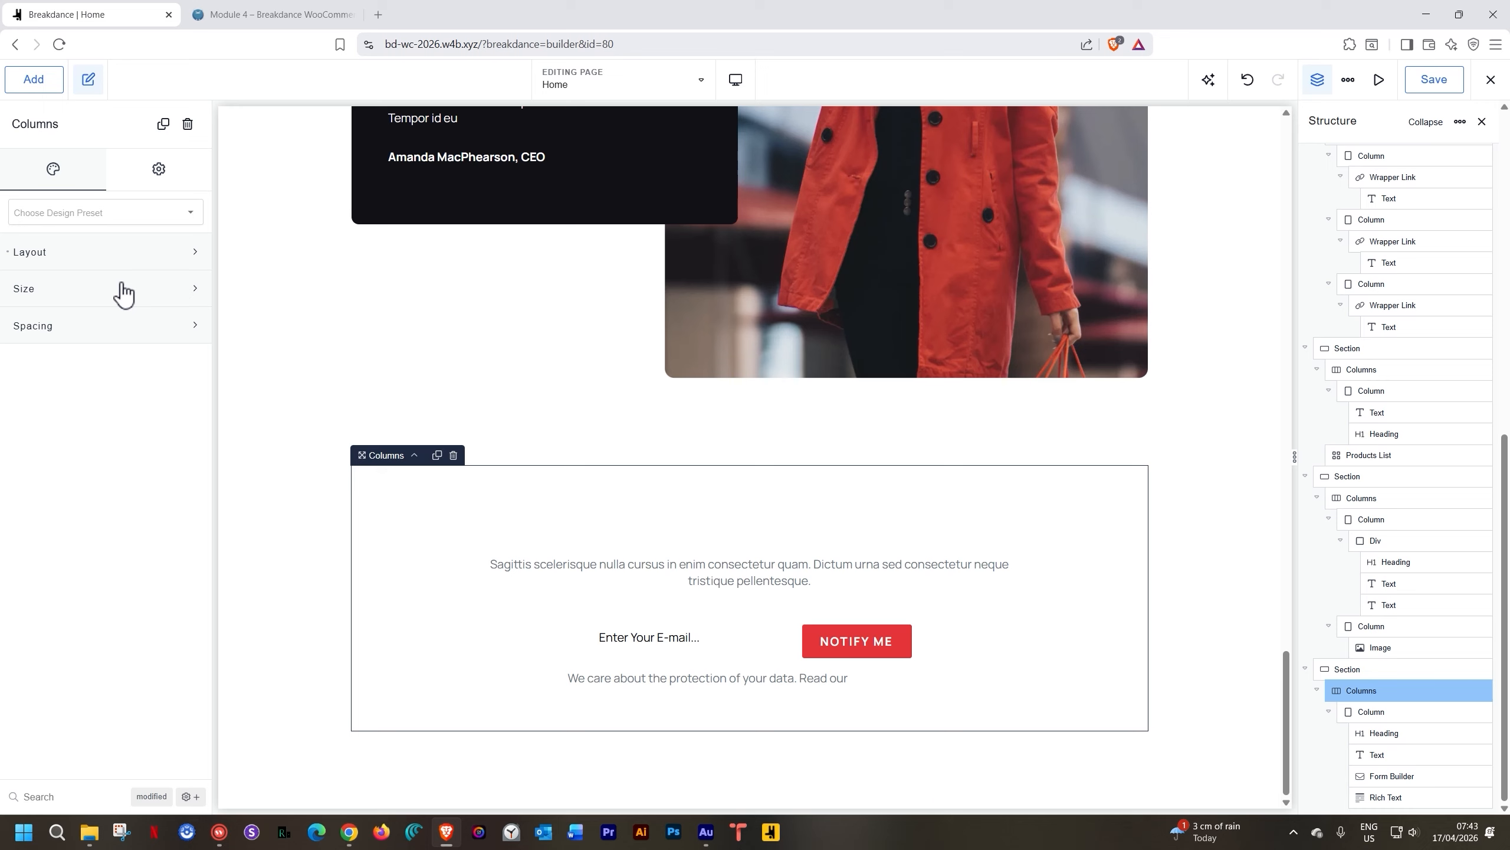
{"action": "left_click", "coordinate": [1384, 727]}
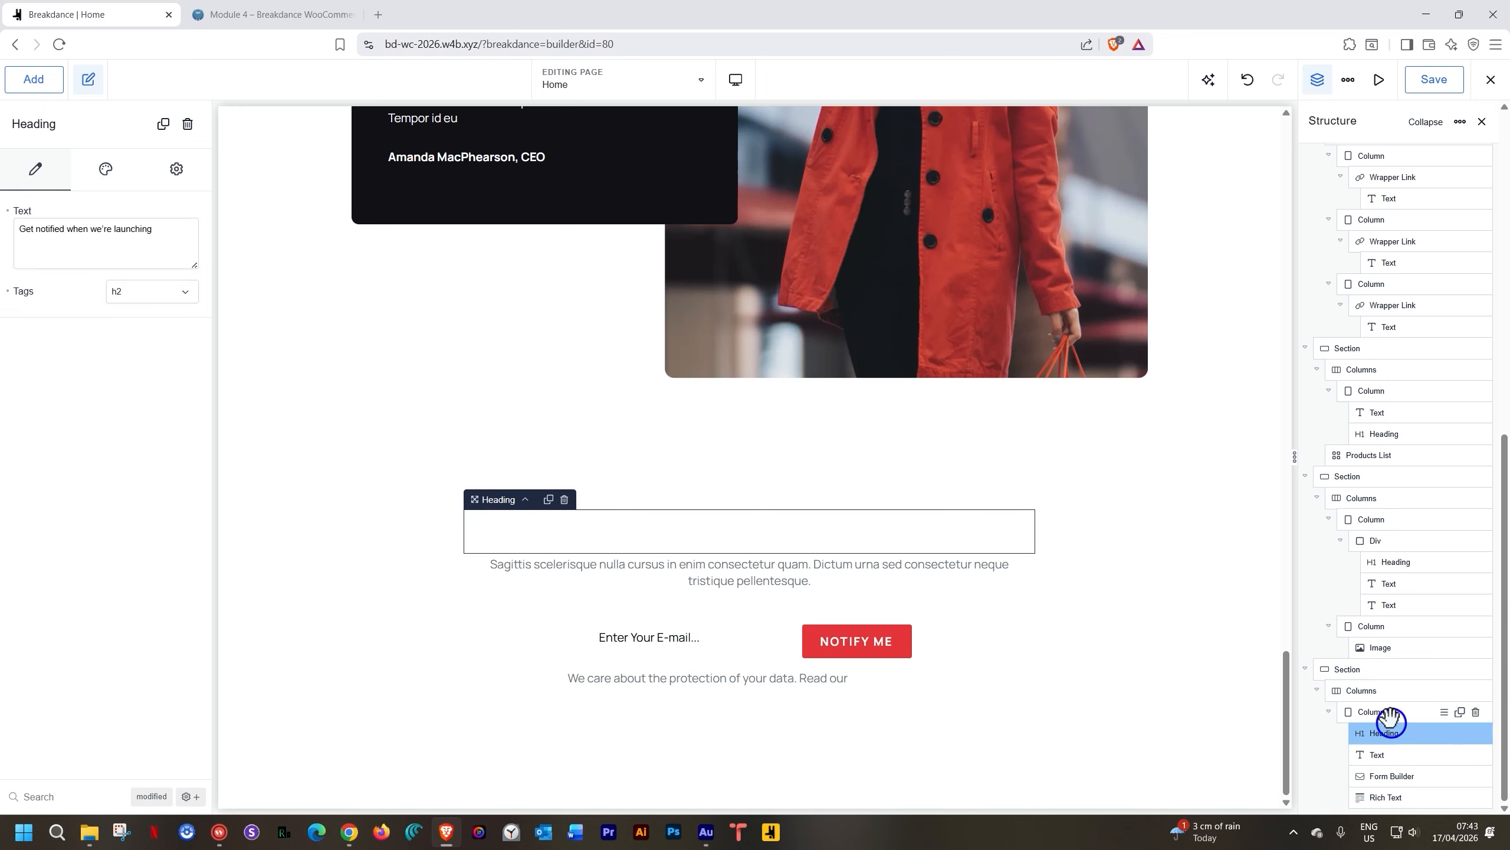
Give the newsletter column the newsletter.webp image as its background
{"action": "left_click", "coordinate": [1385, 711]}
{"action": "left_click", "coordinate": [89, 297]}
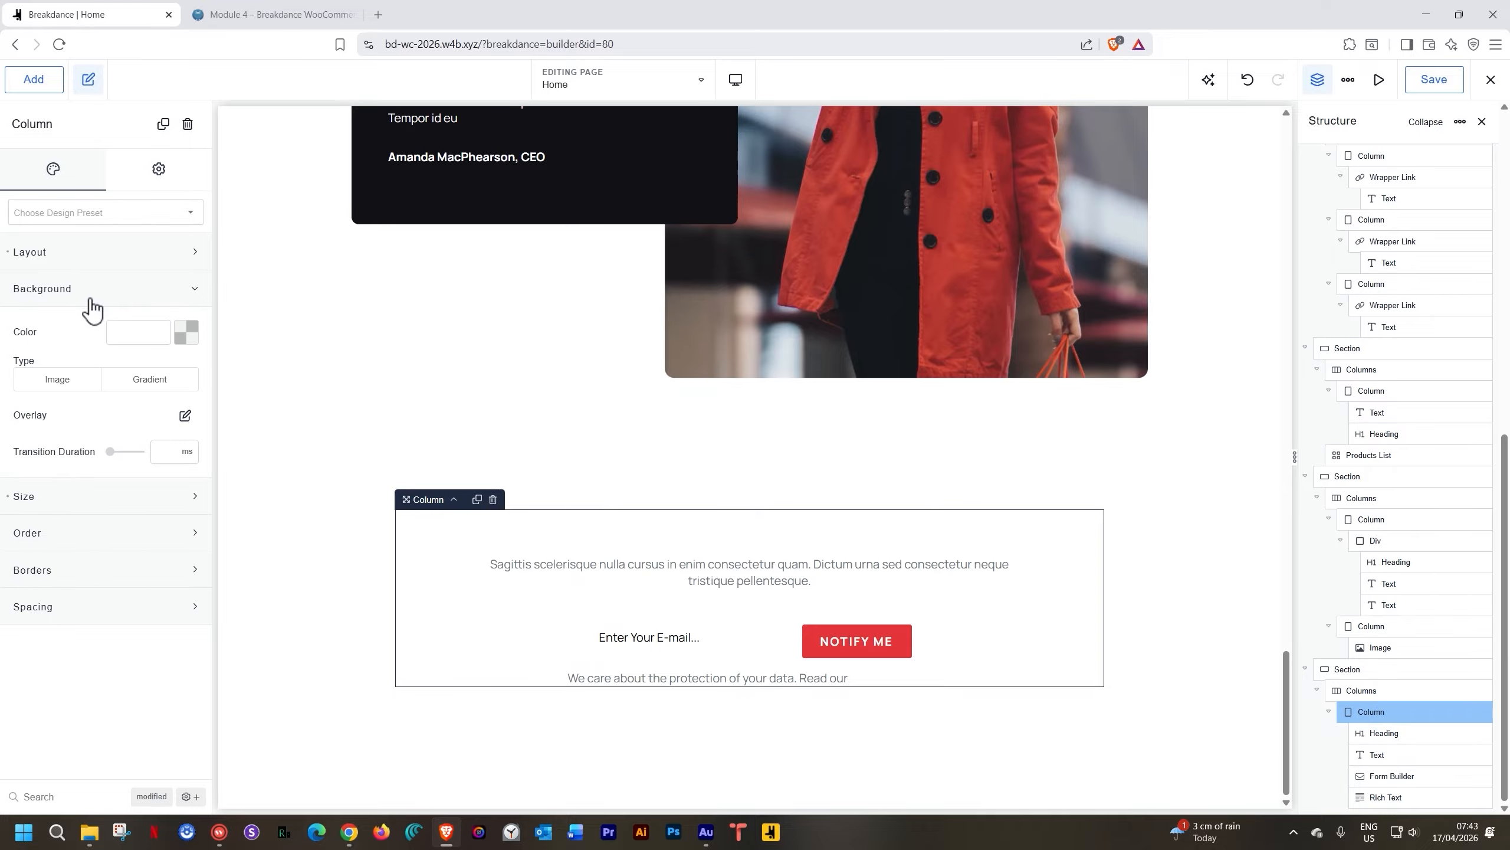
{"action": "left_click", "coordinate": [75, 393]}
{"action": "left_click", "coordinate": [92, 463]}
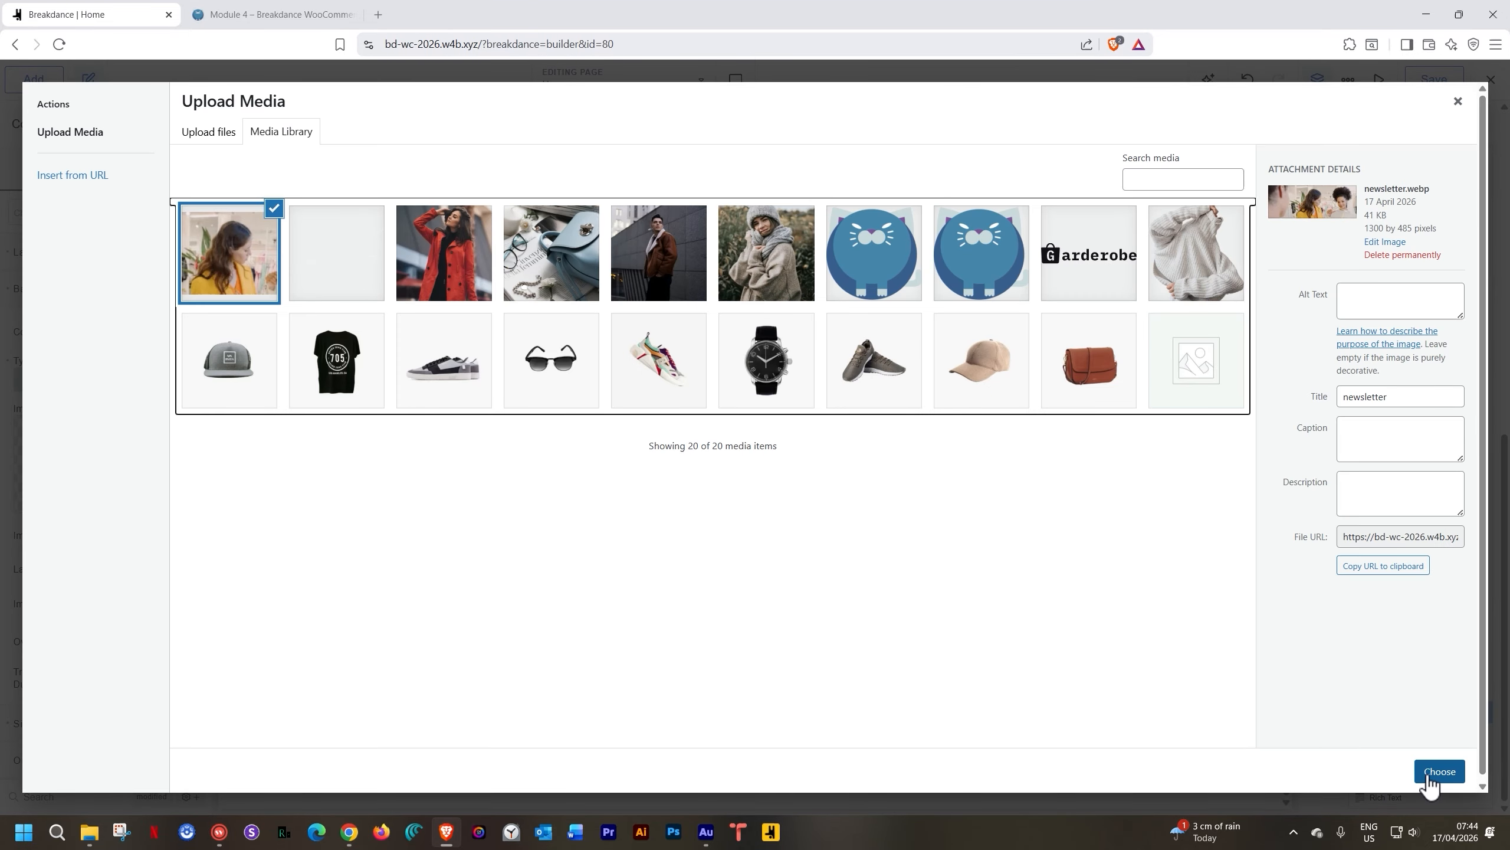
{"action": "left_click", "coordinate": [1430, 777]}
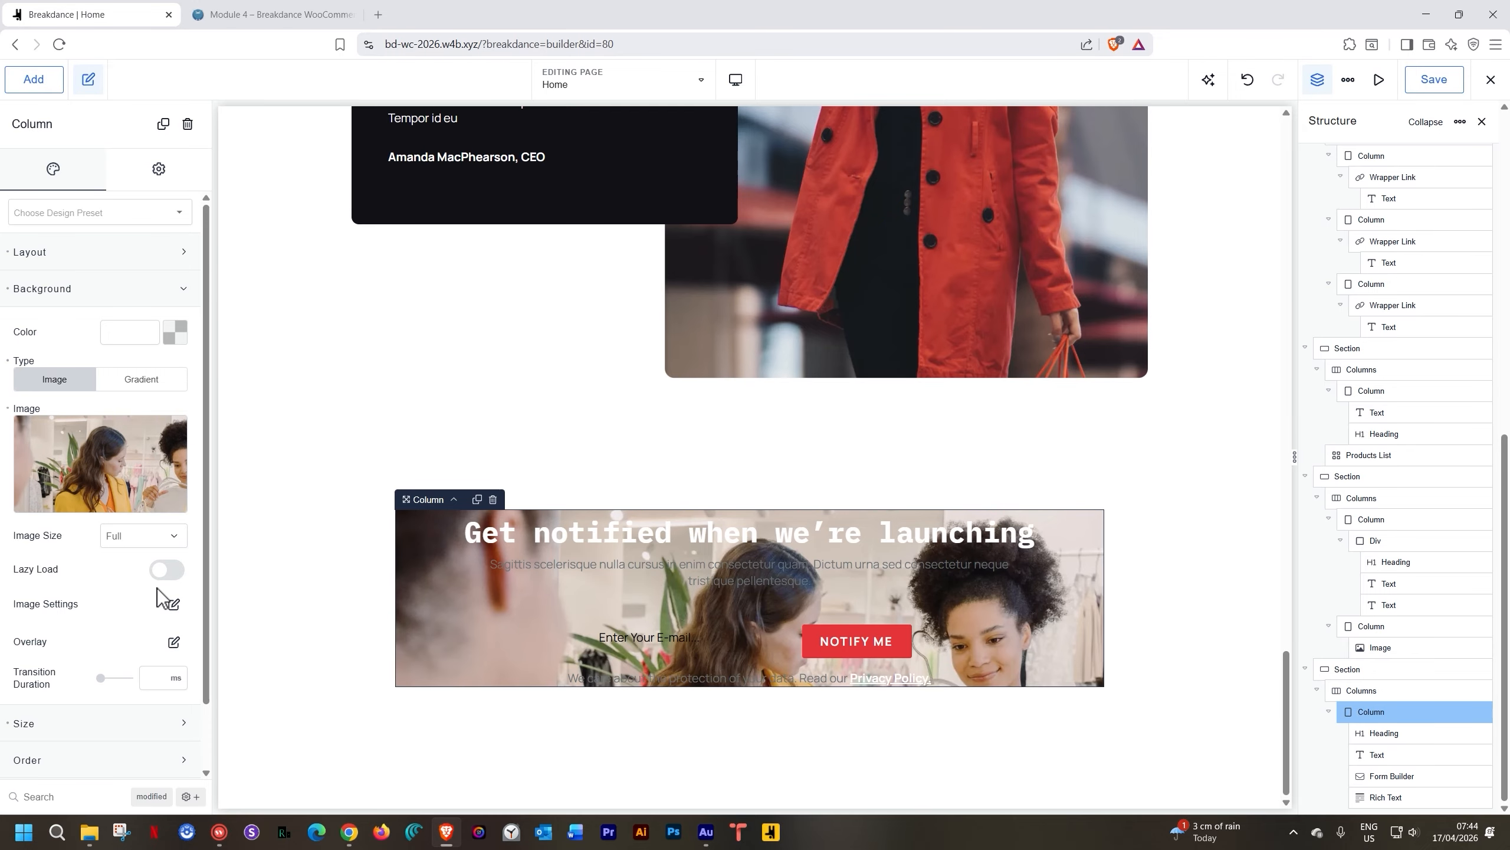
Cover the background photo with a semi-transparent Onyx overlay
{"action": "left_click", "coordinate": [172, 642]}
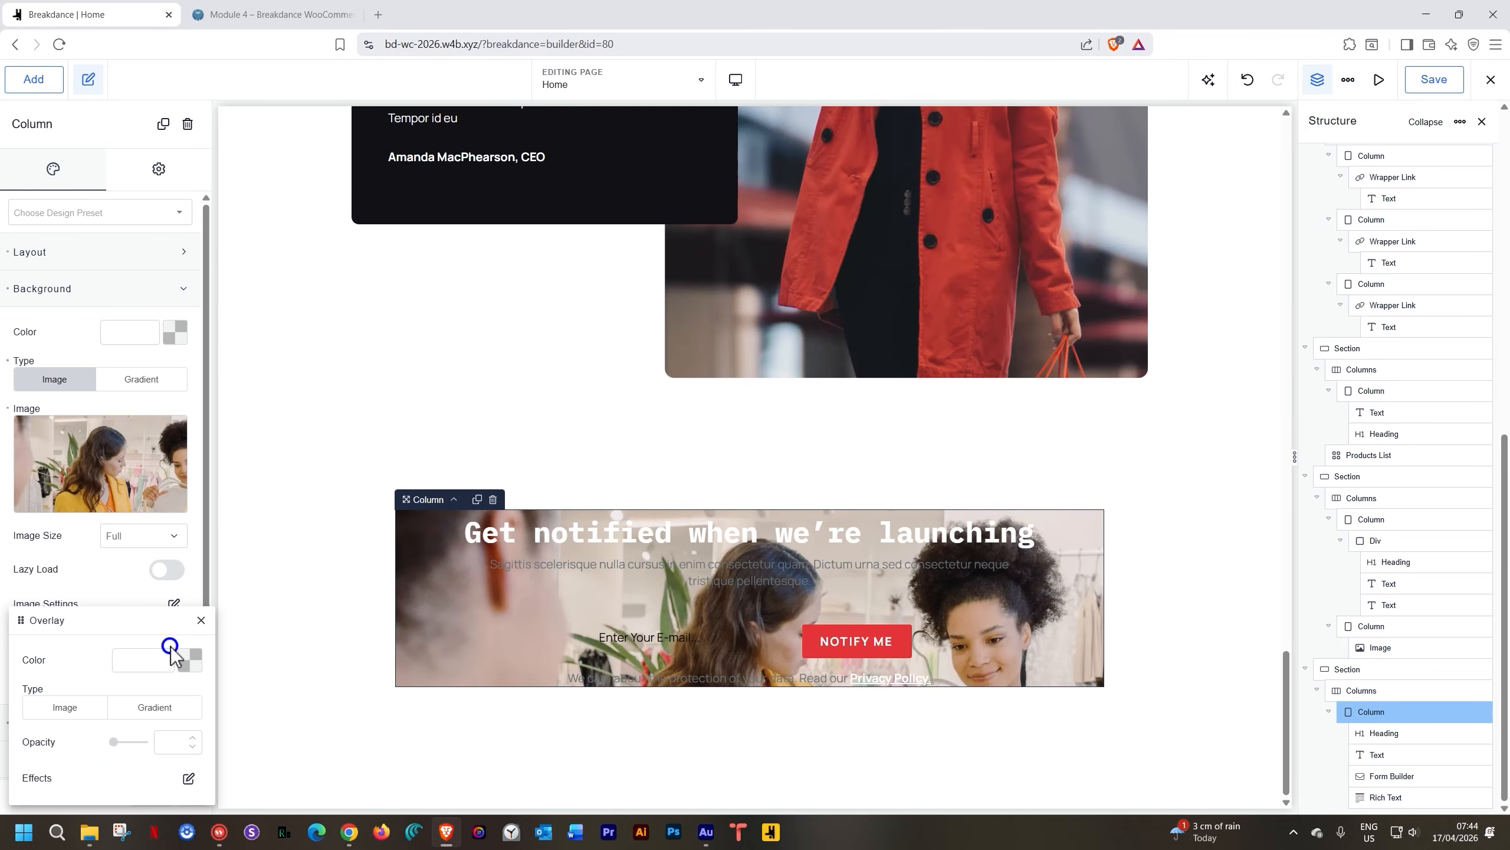
{"action": "left_click", "coordinate": [189, 661]}
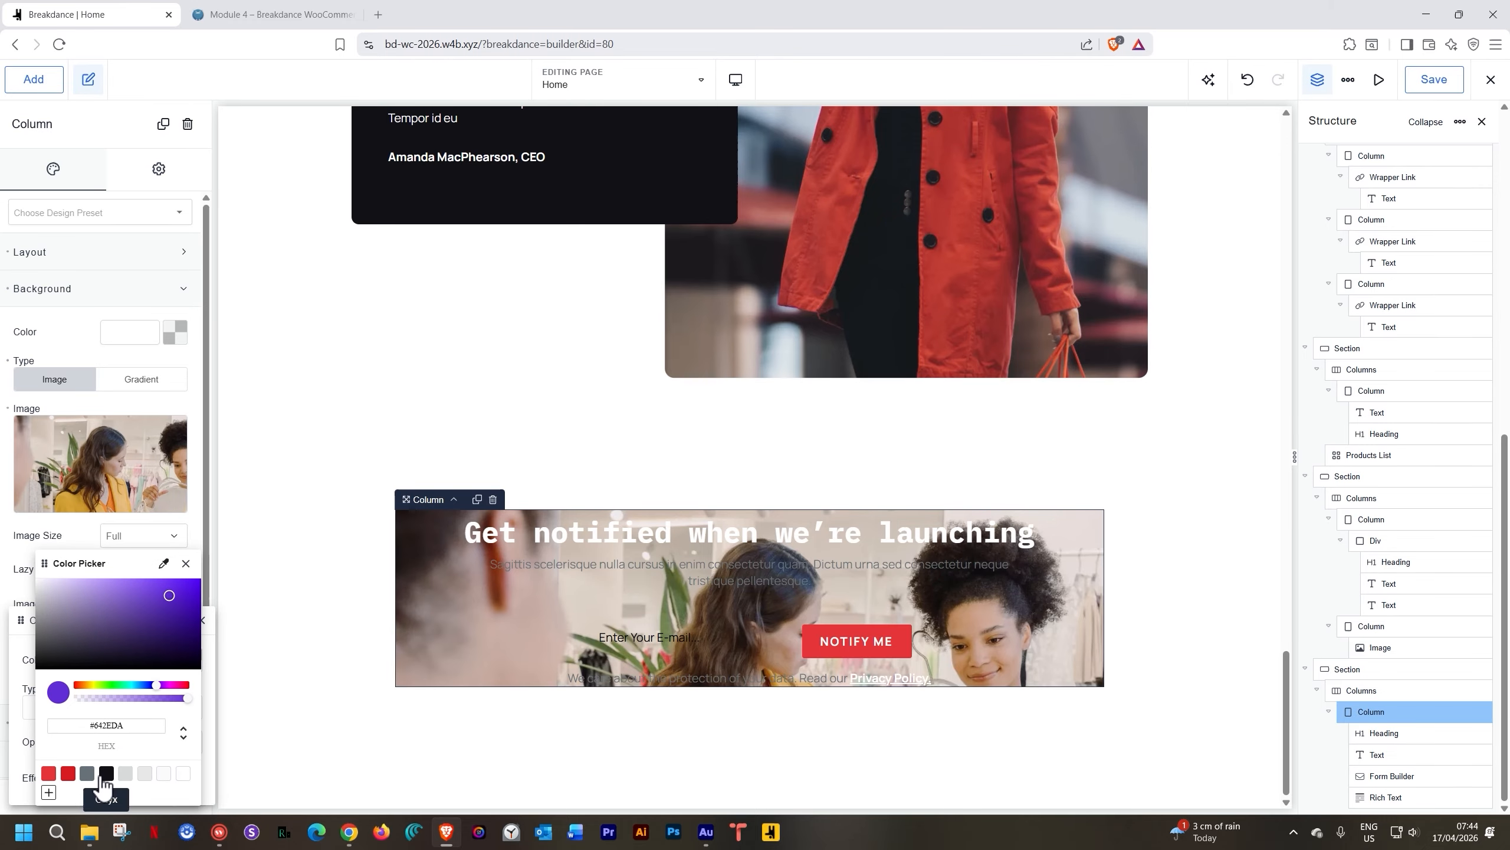
{"action": "left_click", "coordinate": [105, 774]}
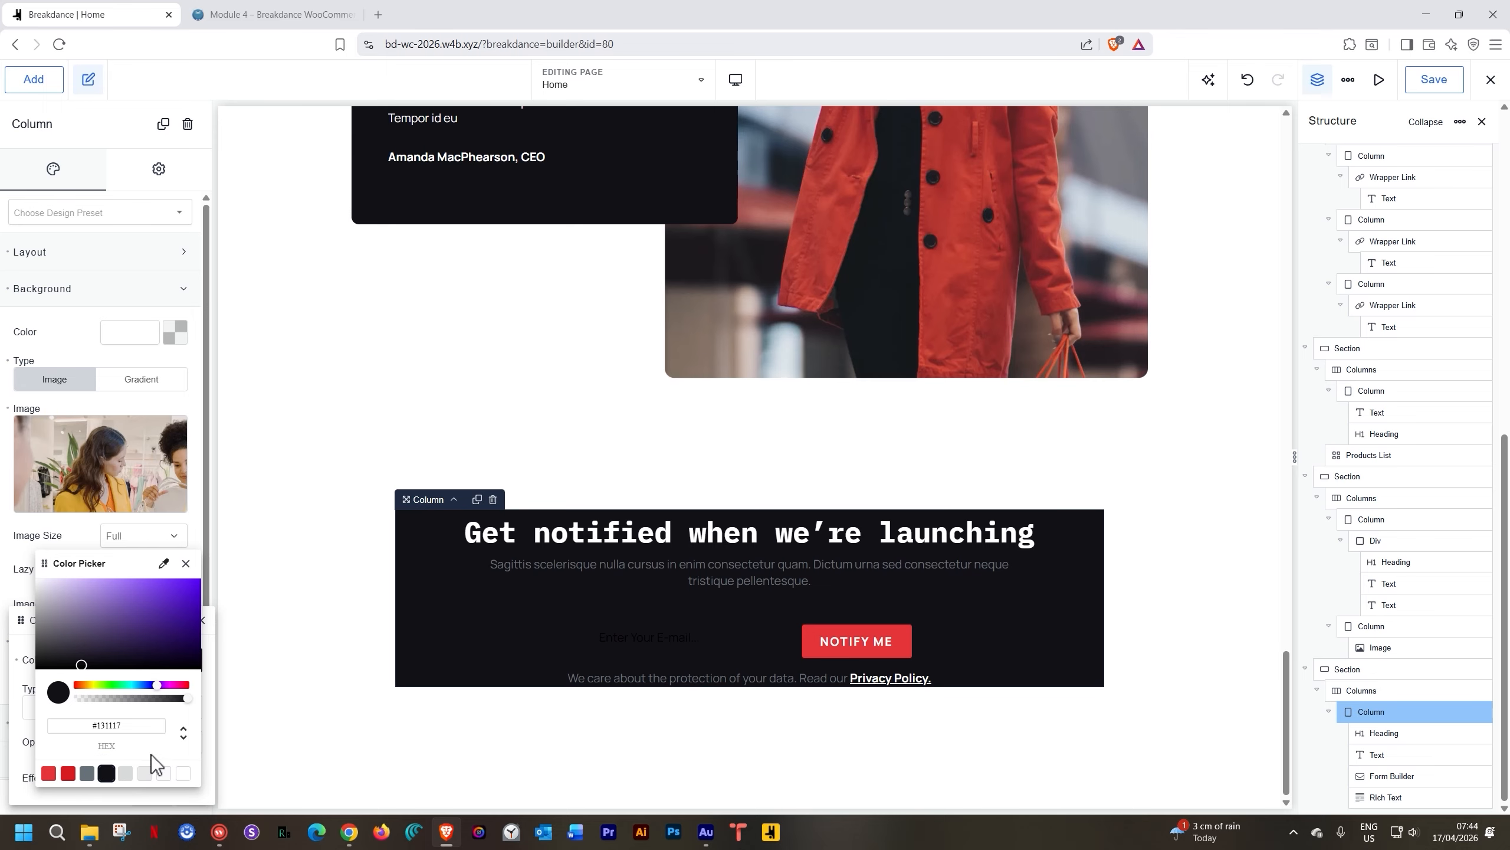
{"action": "left_click_drag", "start_coordinate": [185, 697], "coordinate": [132, 699]}
{"action": "left_click", "coordinate": [185, 563]}
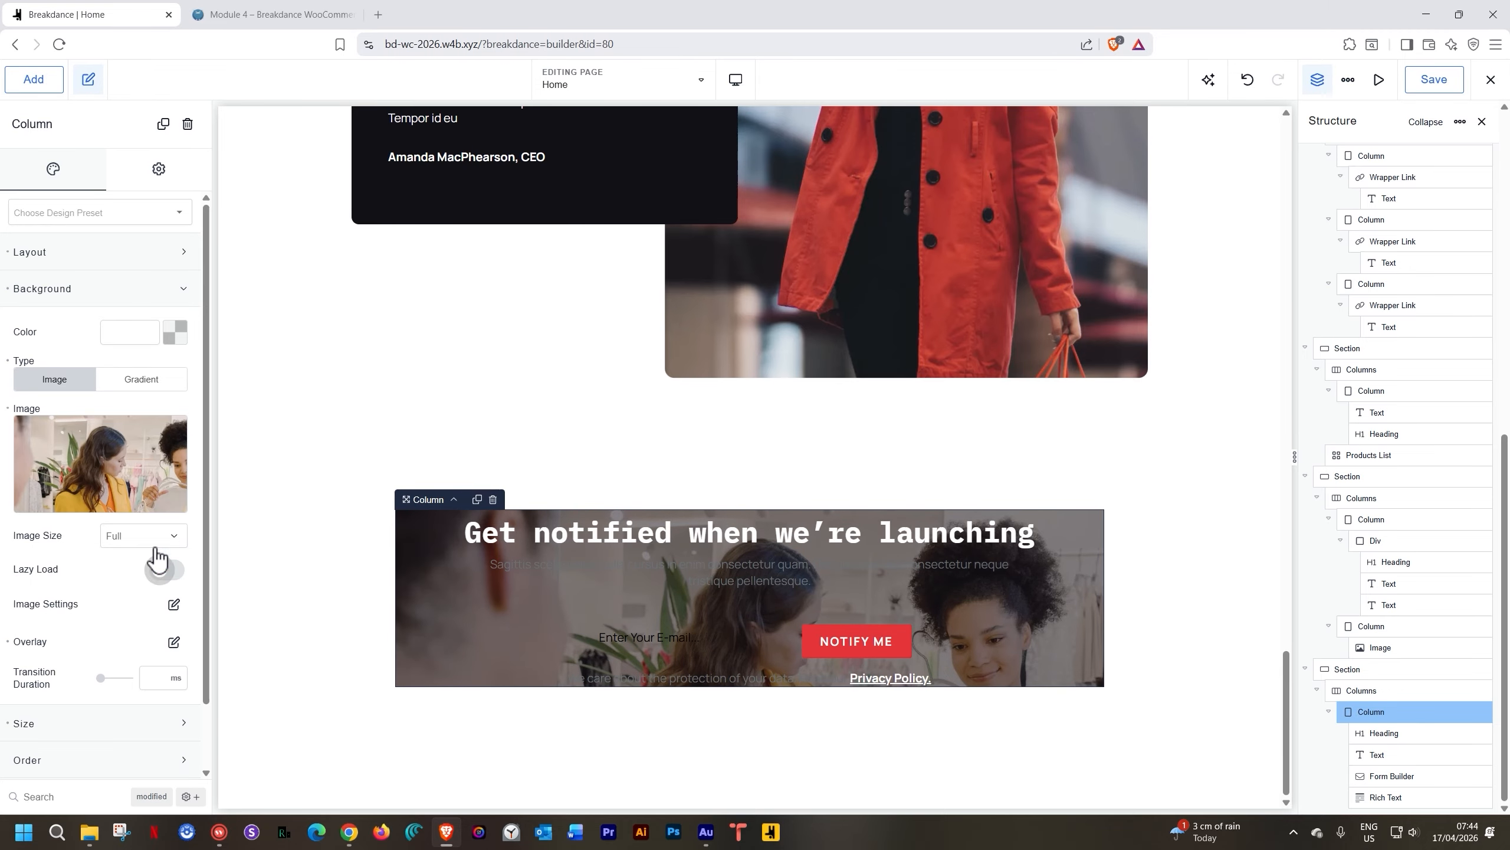
{"action": "left_click", "coordinate": [95, 290]}
{"action": "left_click", "coordinate": [83, 439]}
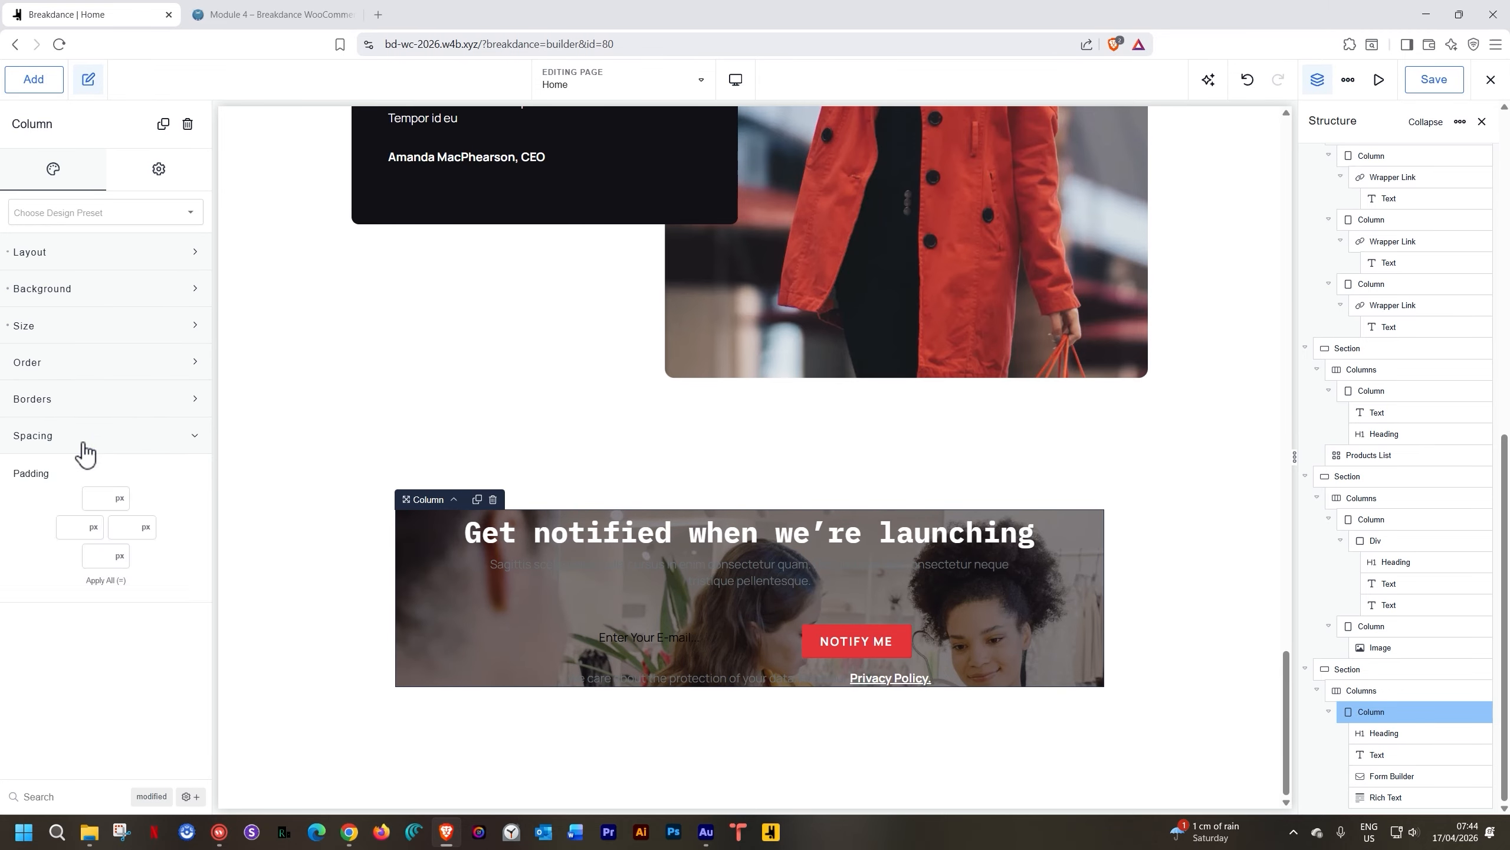
Set the newsletter column's padding to 75px on all sides
{"action": "left_click", "coordinate": [107, 497]}
{"action": "type", "text": "75"}
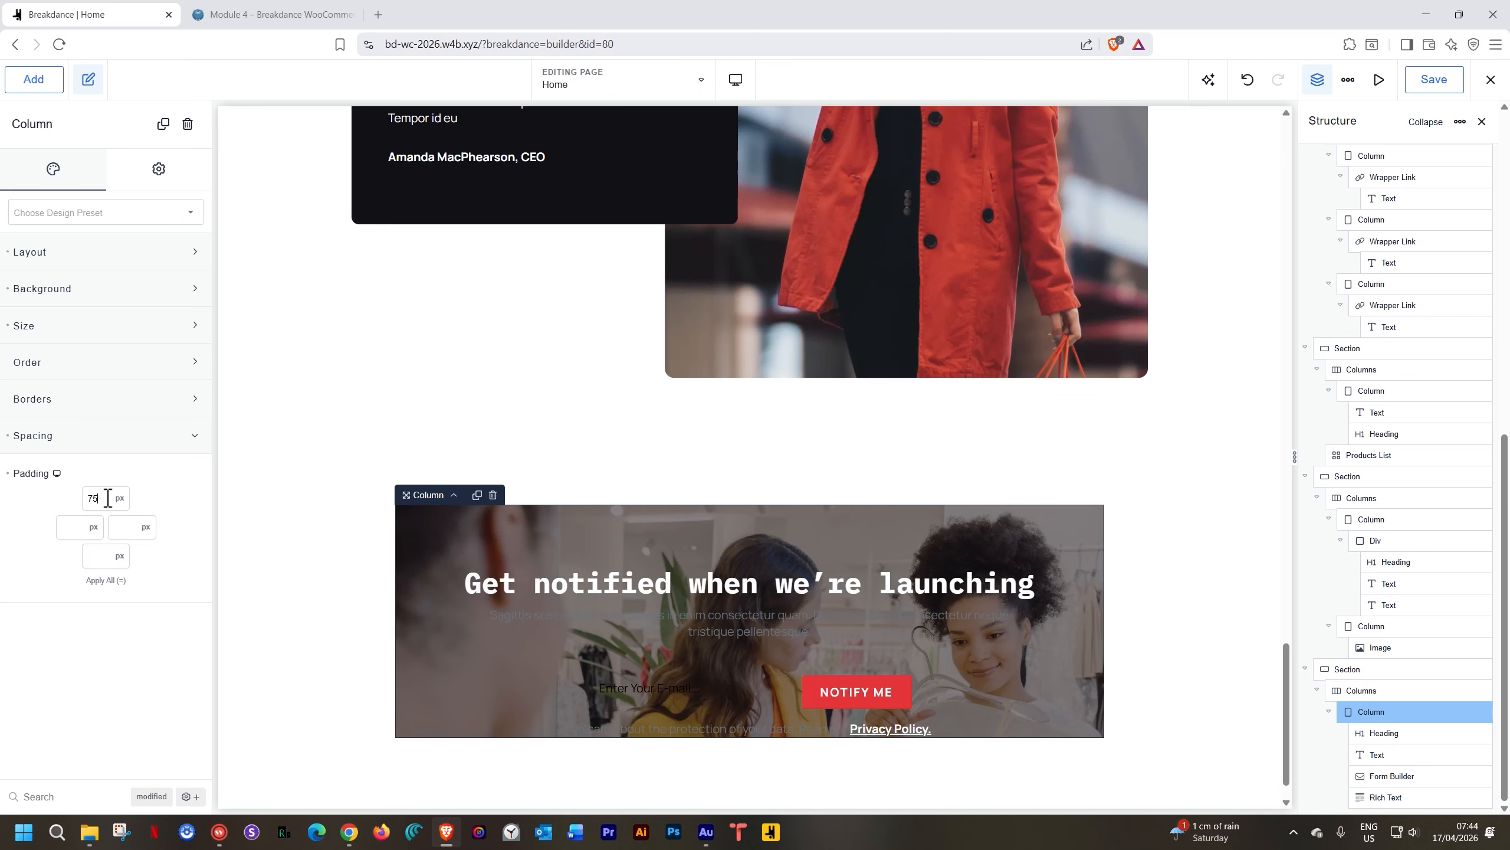
{"action": "left_click", "coordinate": [109, 577]}
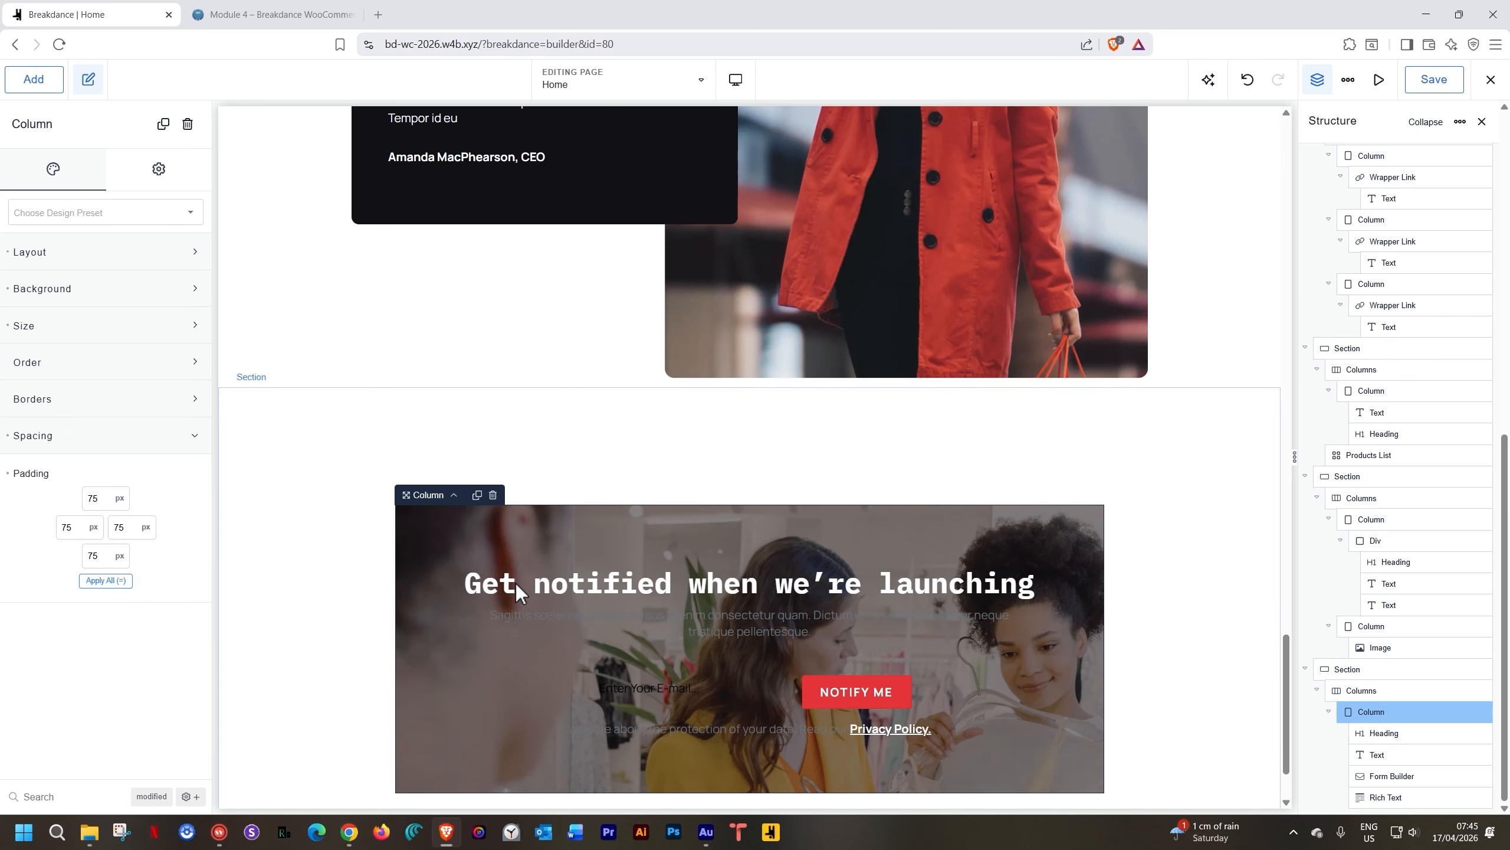
Retitle the heading 'Subscribe to Newsletter' and make the paragraph text White
{"action": "double_click", "coordinate": [635, 587]}
{"action": "type", "text": "Su"}
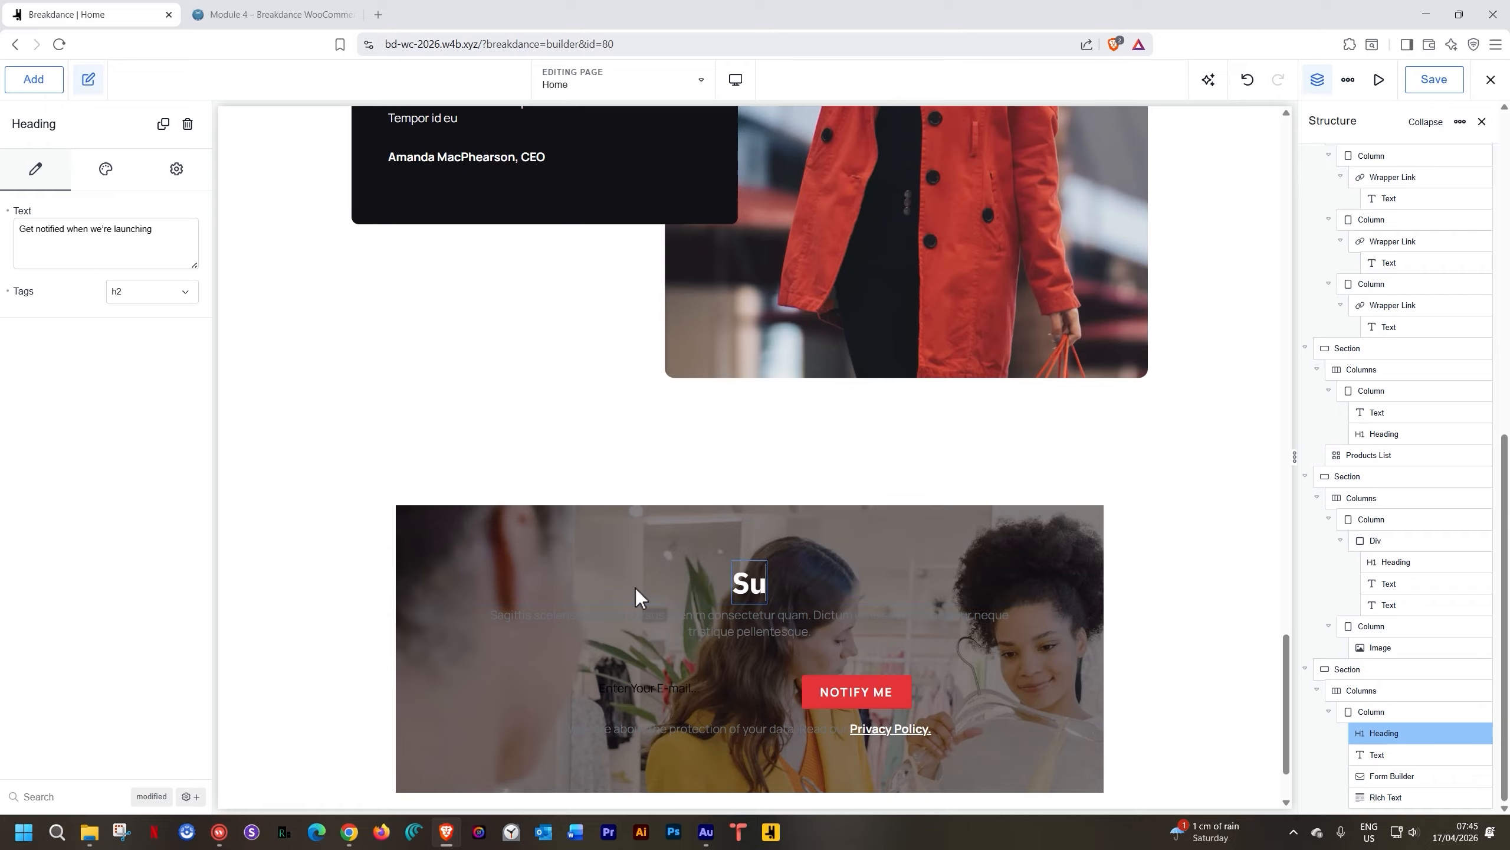
{"action": "type", "text": "bscribe to N"}
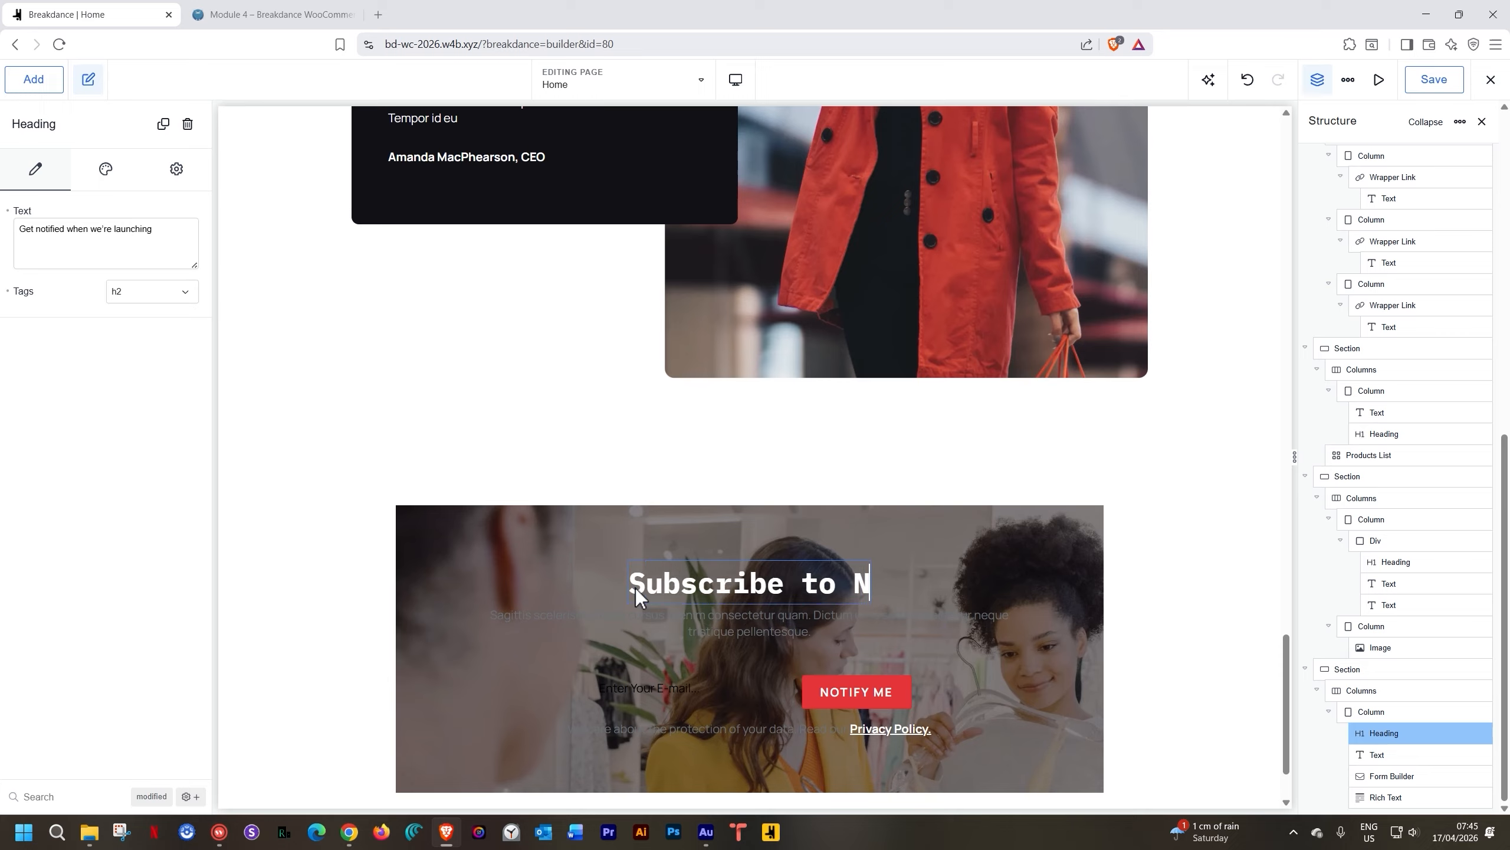
{"action": "type", "text": "ewsletter"}
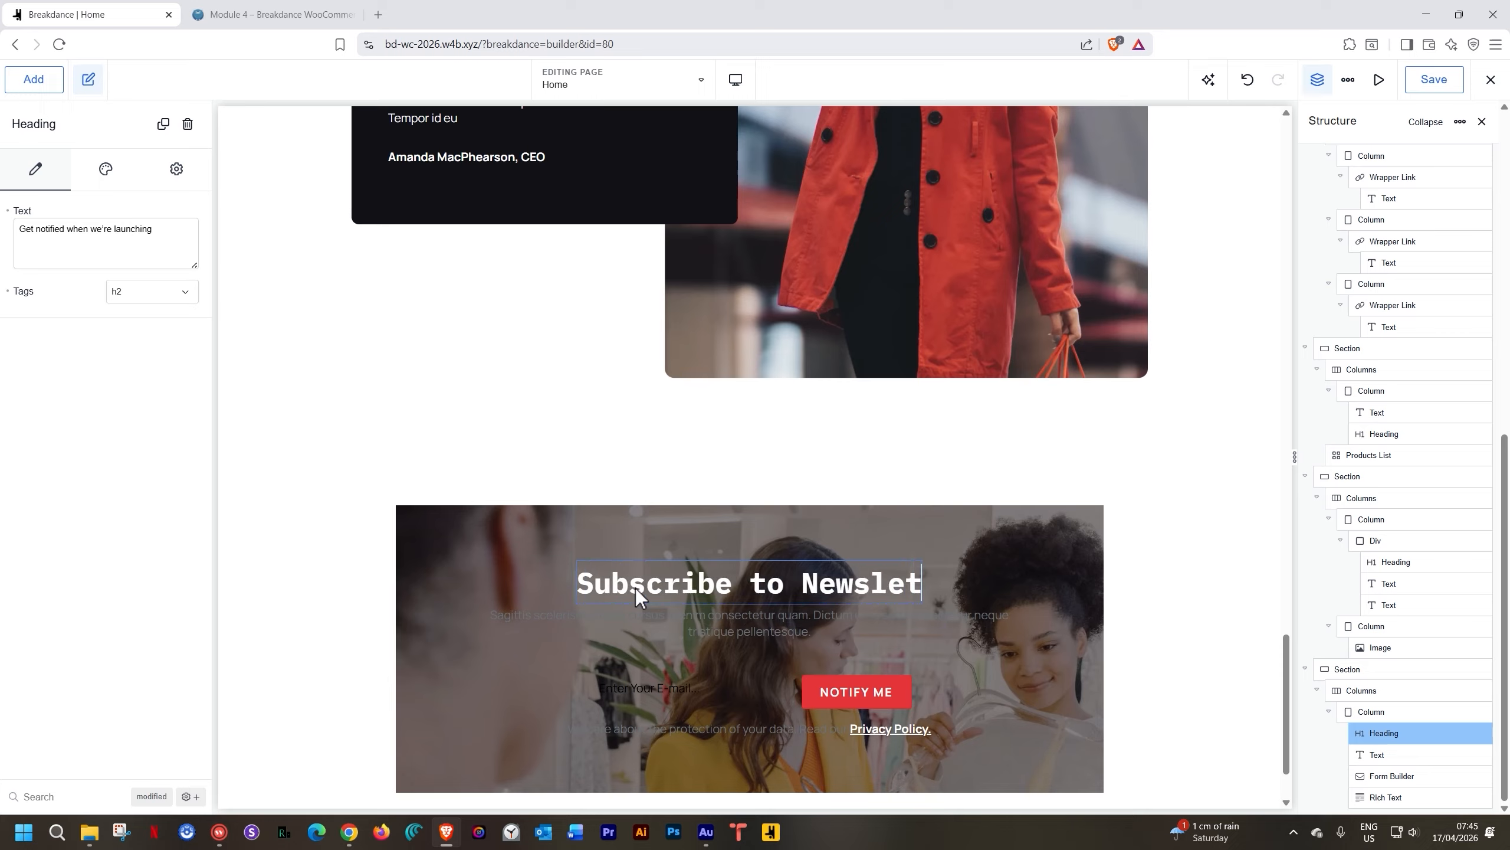
{"action": "left_click", "coordinate": [659, 613]}
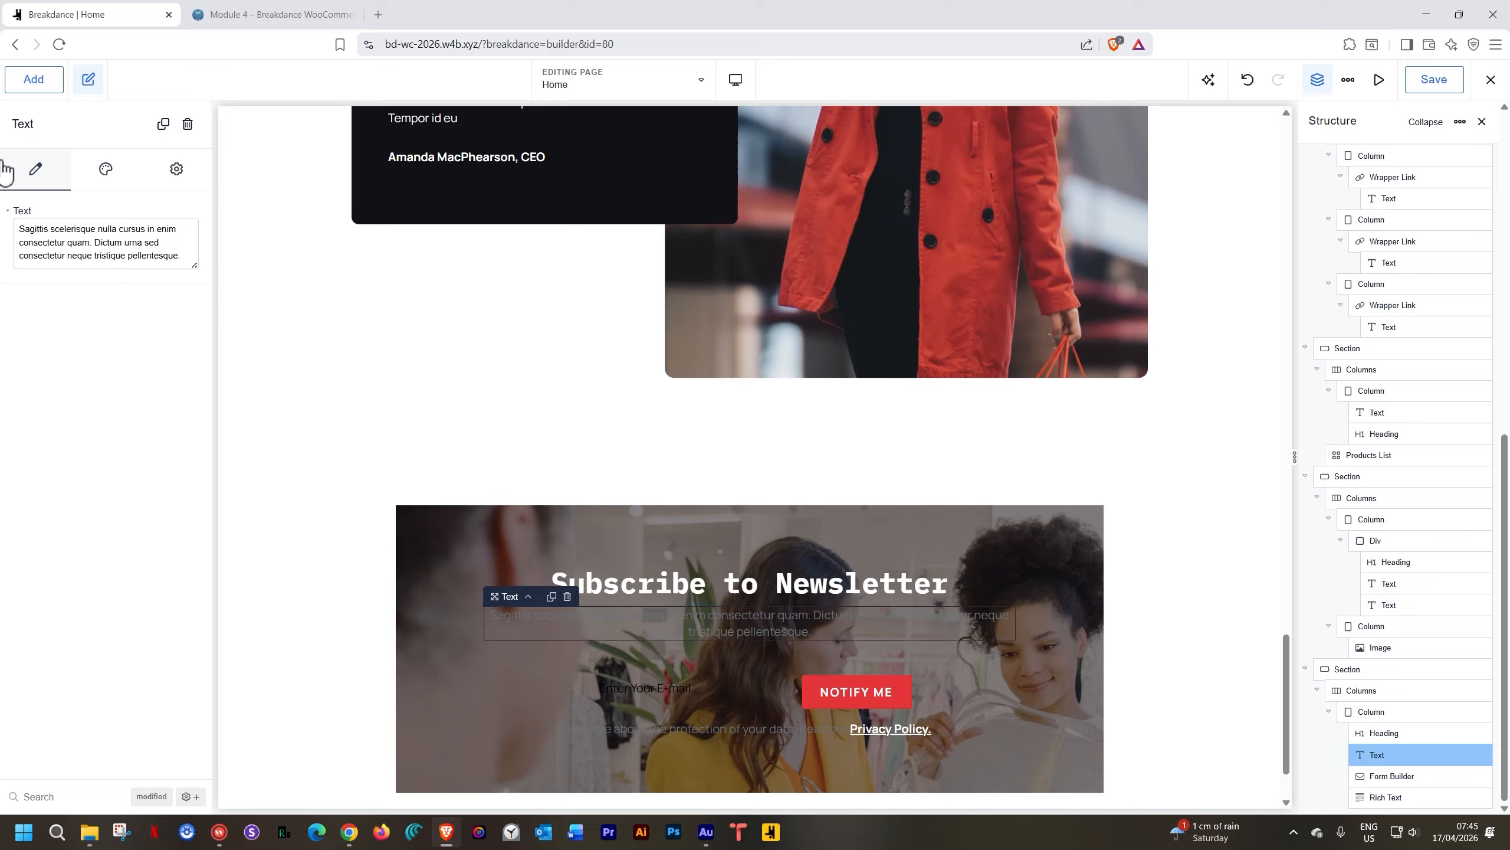
{"action": "left_click", "coordinate": [110, 169]}
{"action": "left_click", "coordinate": [87, 288]}
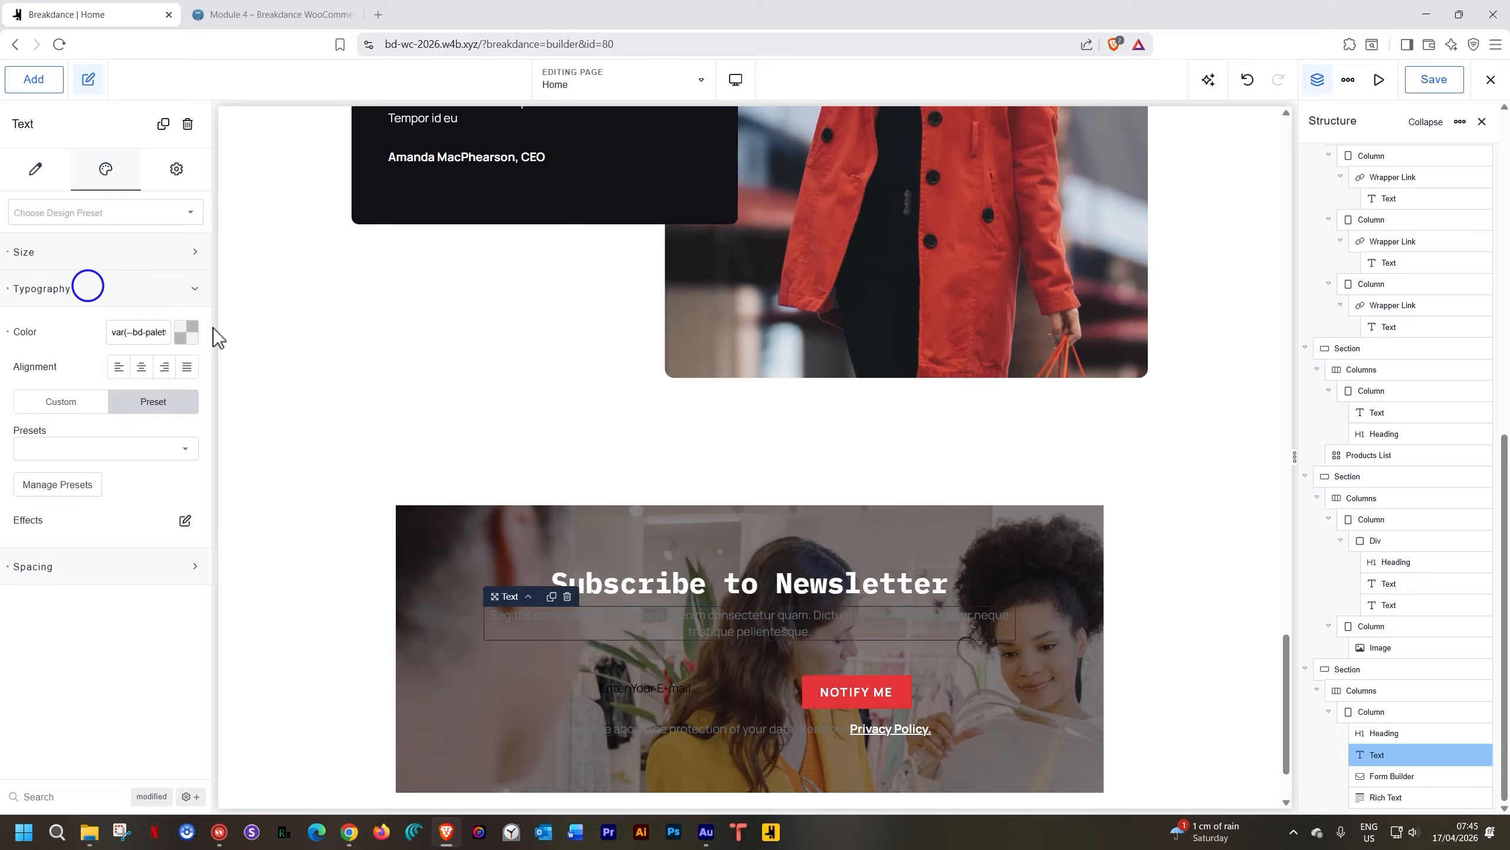
{"action": "left_click", "coordinate": [185, 332]}
{"action": "left_click", "coordinate": [179, 572]}
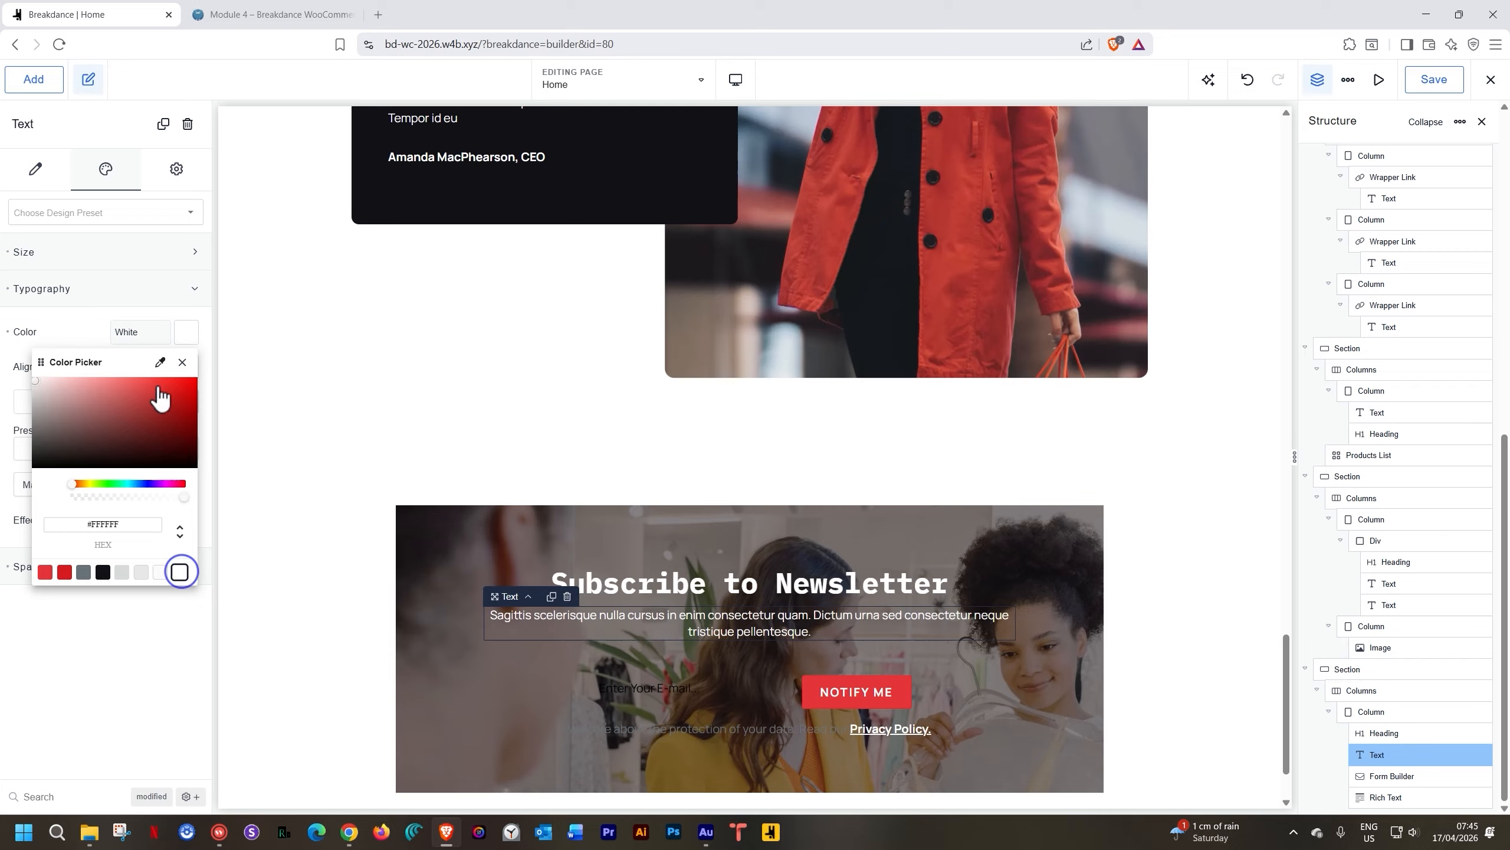
{"action": "left_click", "coordinate": [69, 331]}
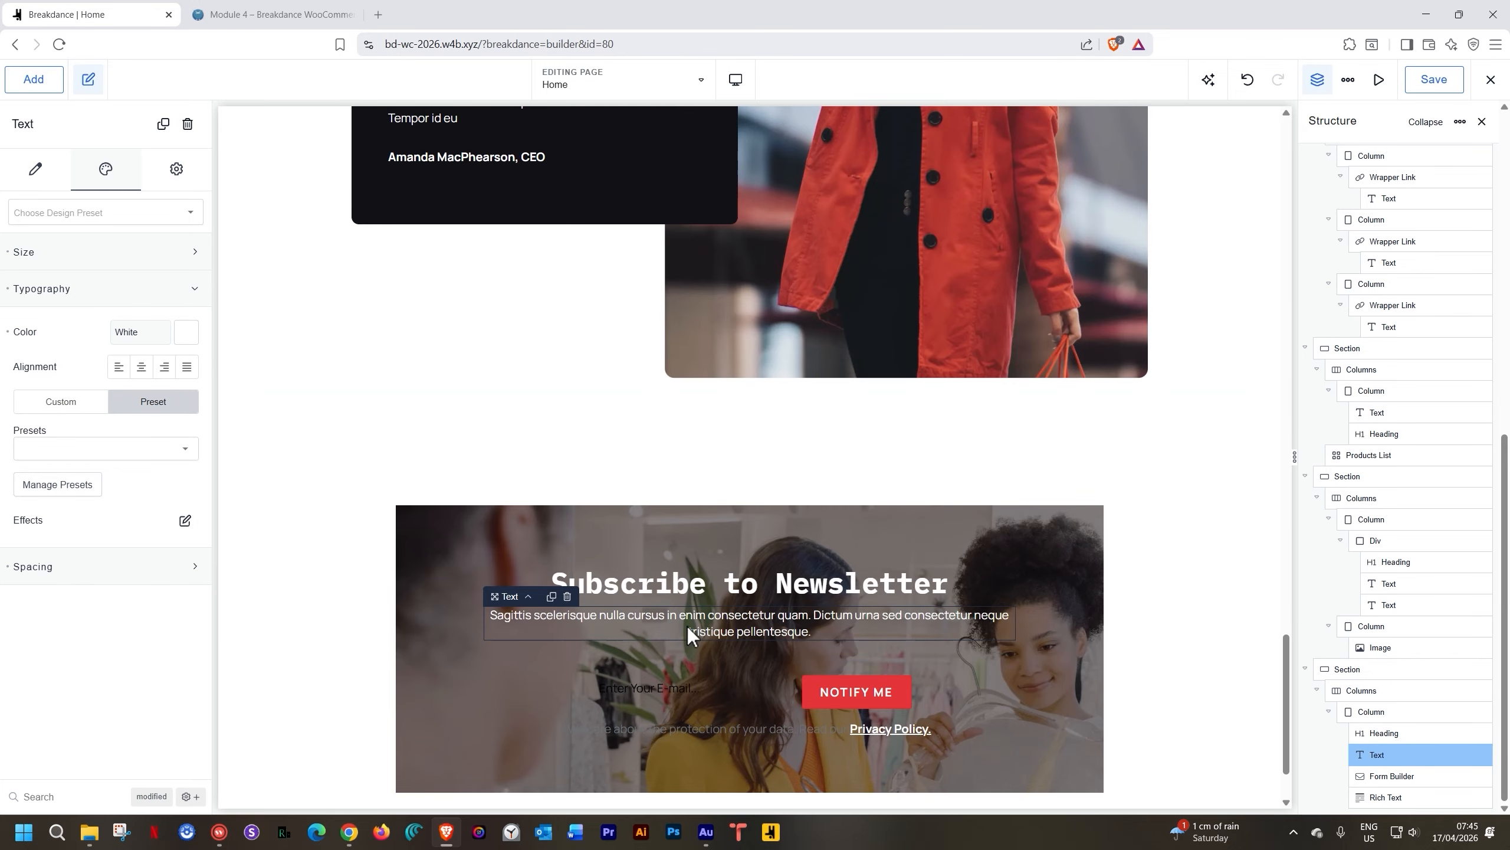
Select the e-mail signup form in the newsletter column
{"action": "left_click", "coordinate": [665, 699]}
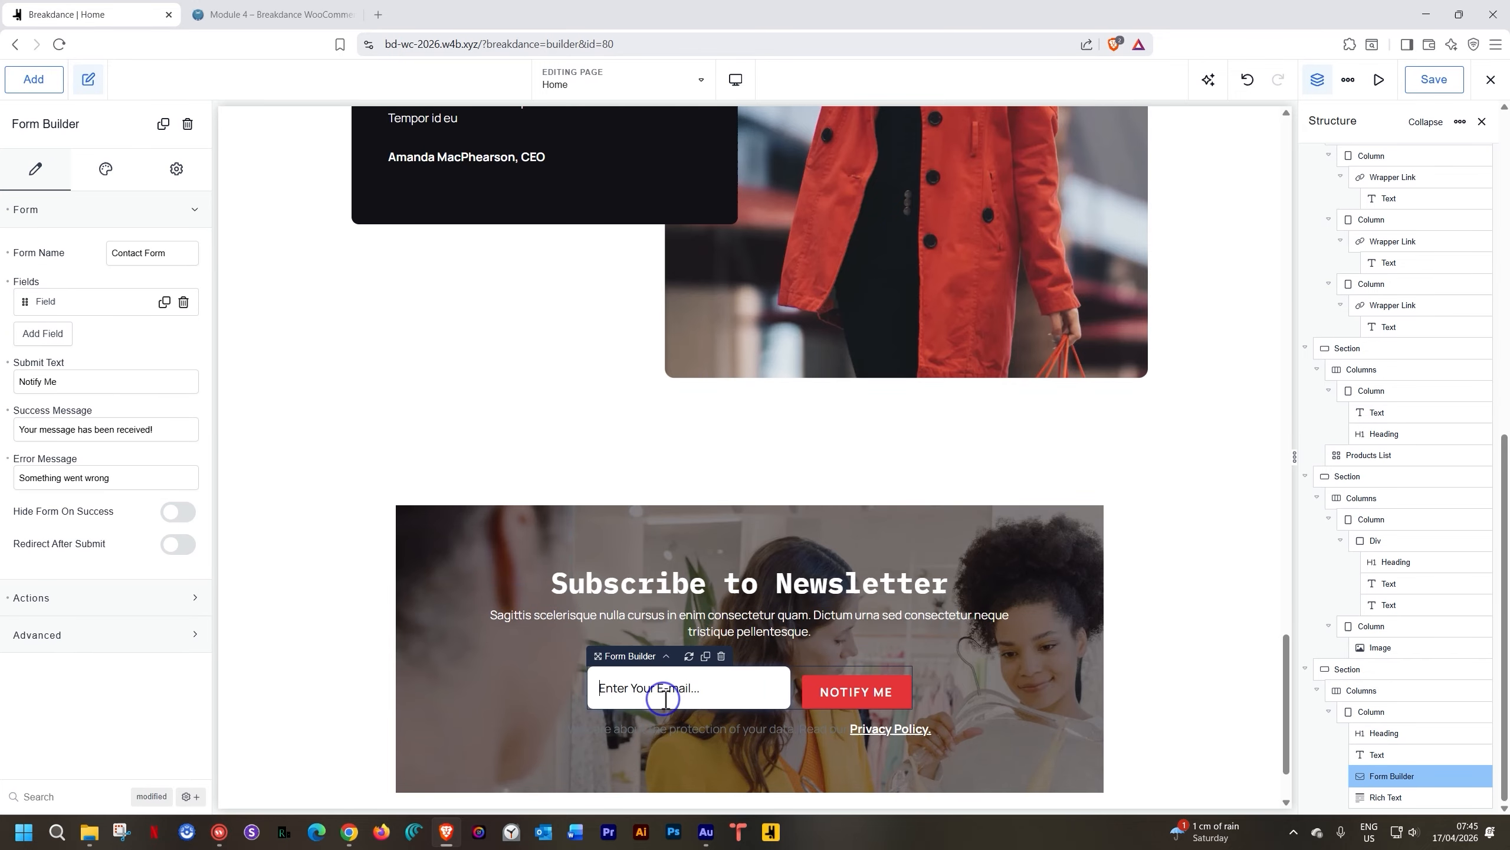
{"action": "left_click", "coordinate": [988, 690]}
{"action": "left_click", "coordinate": [747, 687]}
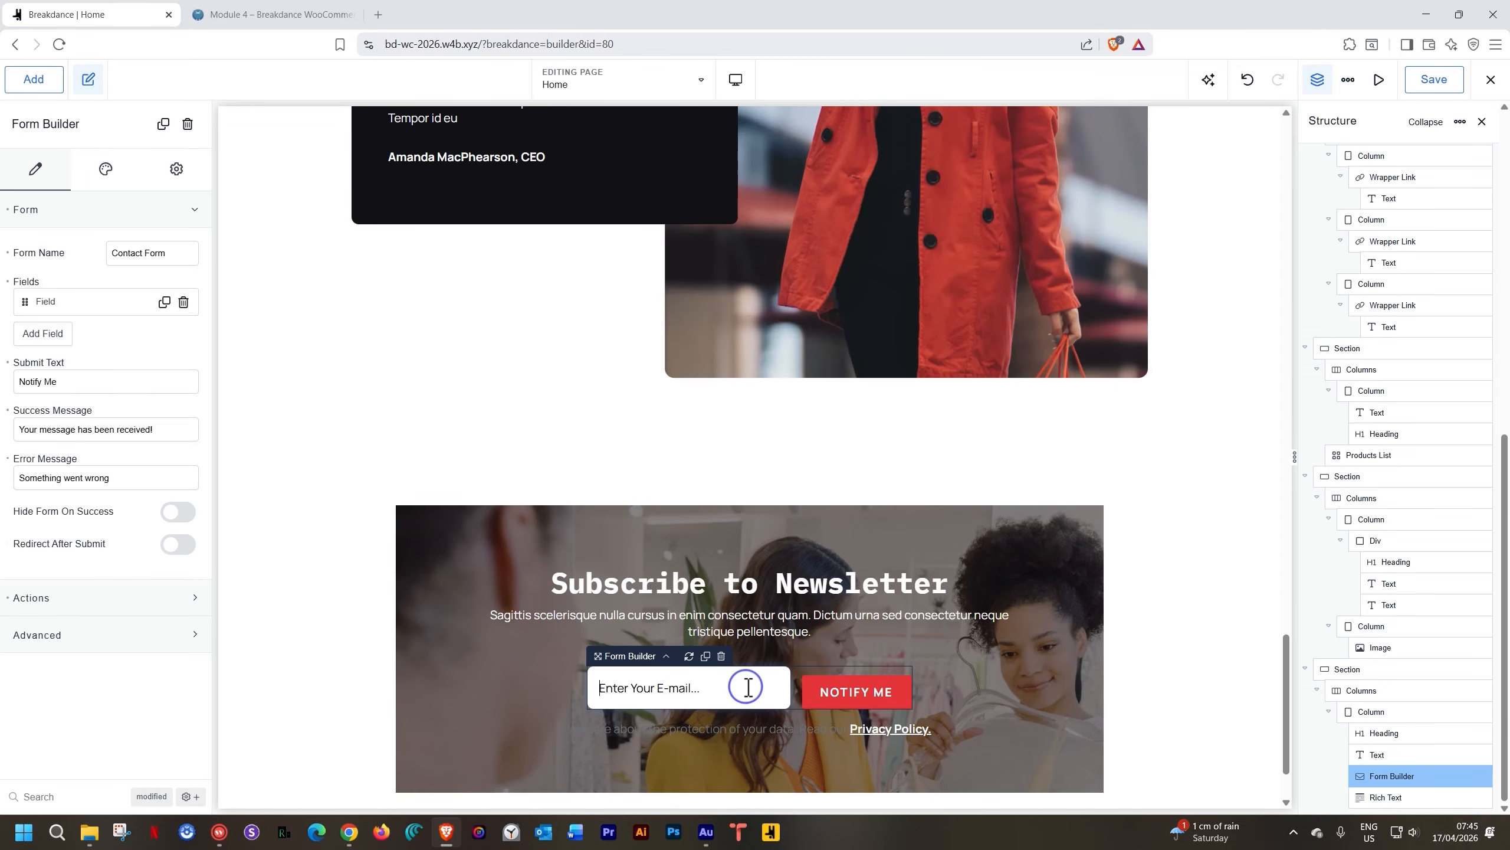
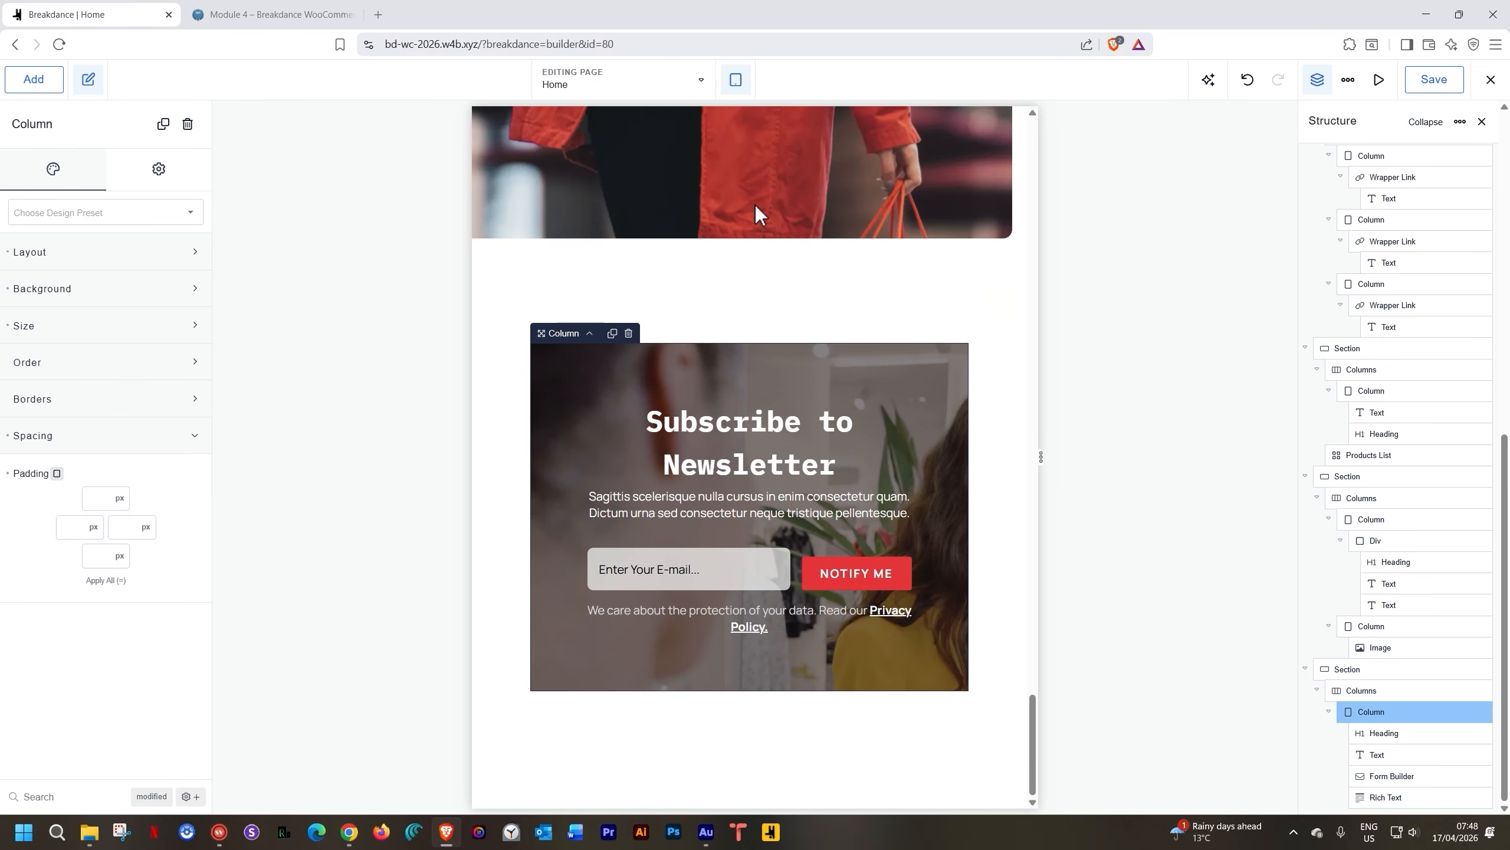
On the phone landscape breakpoint, give the Subscribe to Newsletter heading a custom 24 px font size
{"action": "left_click", "coordinate": [736, 90]}
{"action": "left_click", "coordinate": [761, 253]}
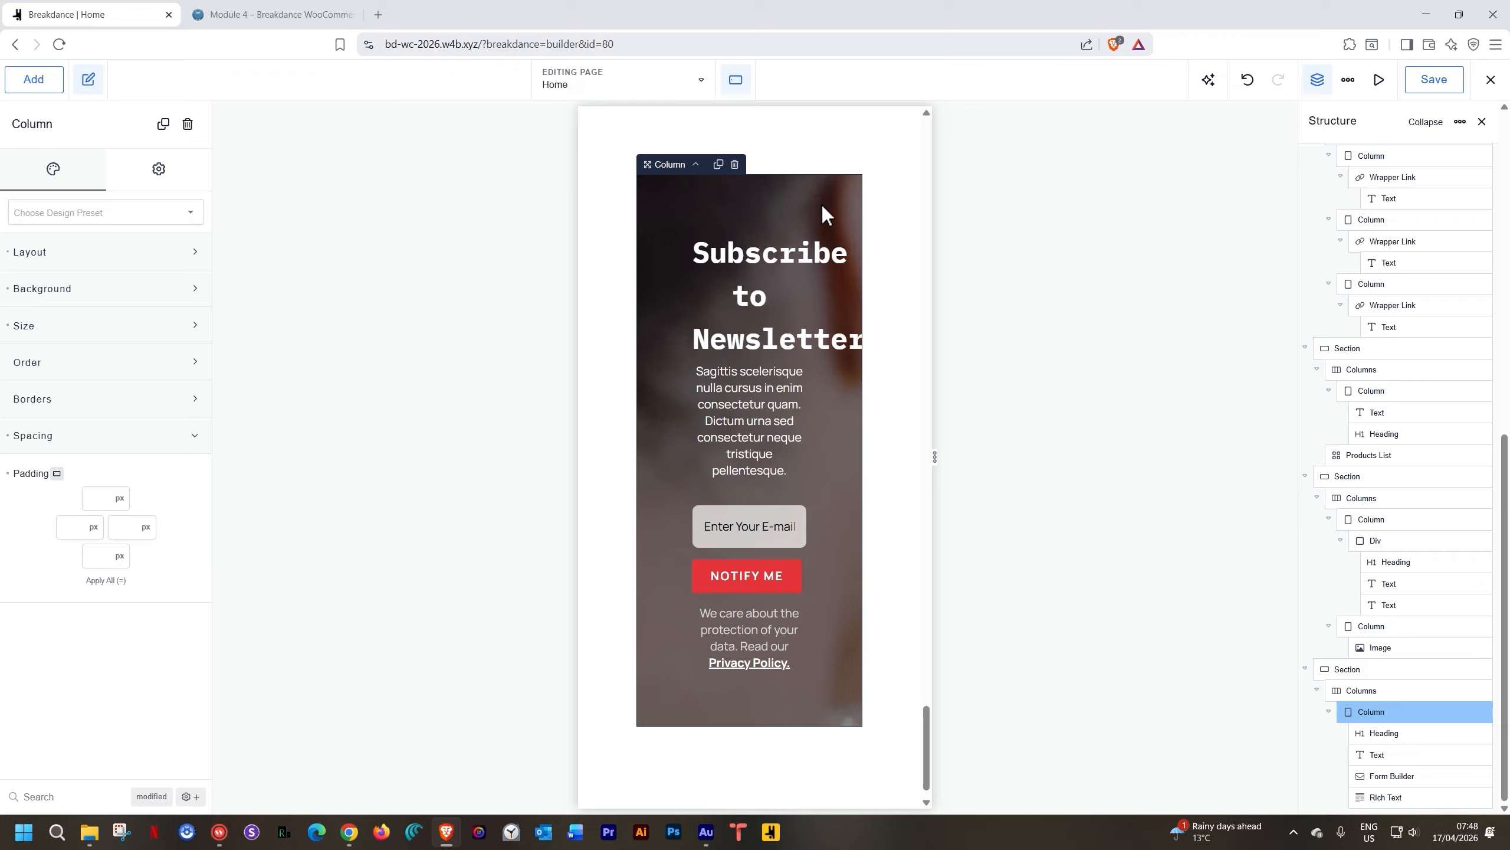
{"action": "left_click", "coordinate": [781, 253]}
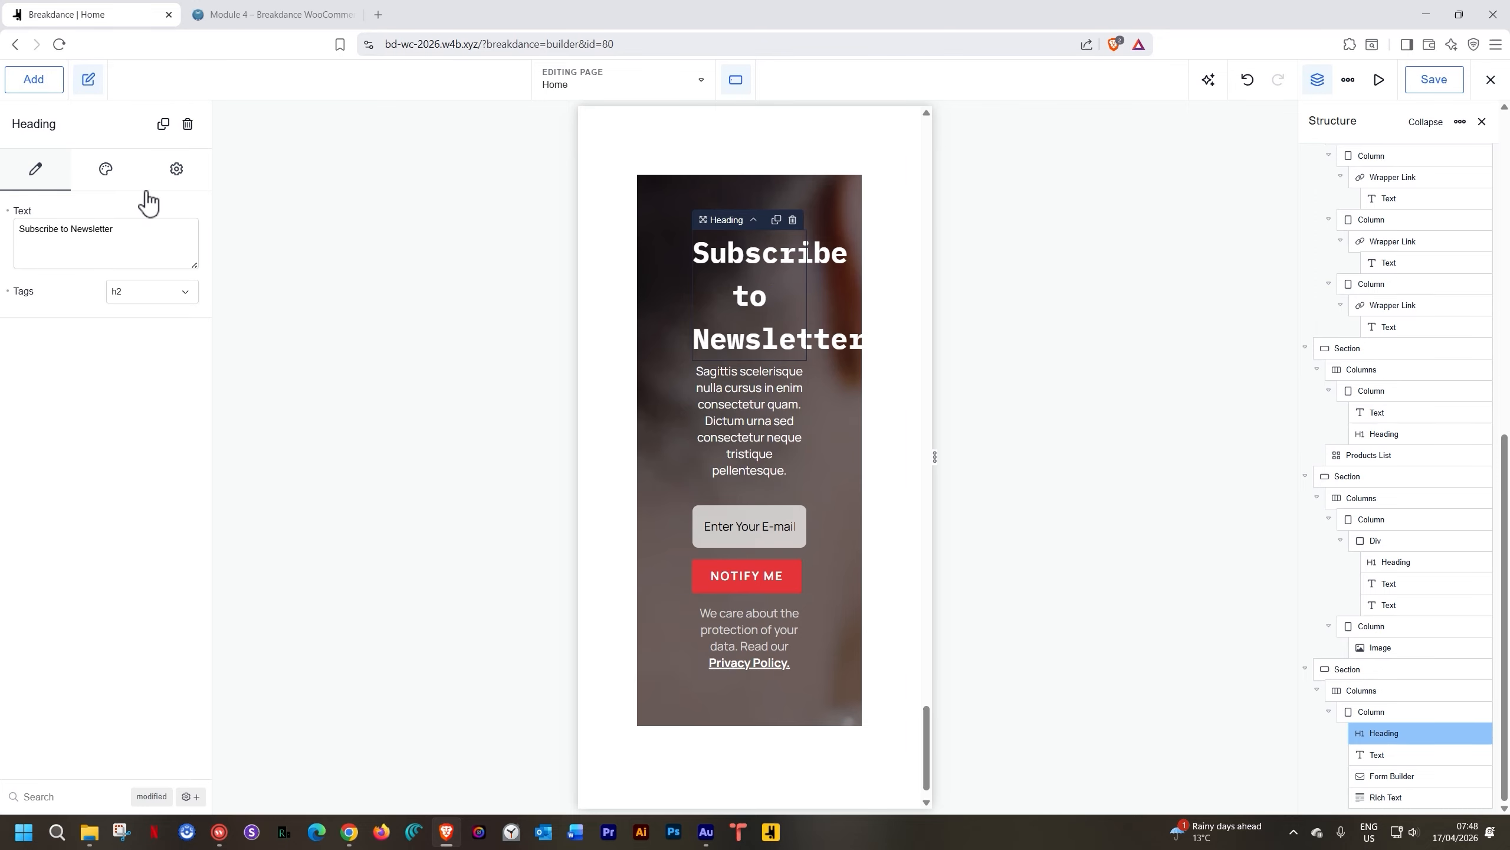
{"action": "left_click", "coordinate": [112, 170]}
{"action": "left_click", "coordinate": [97, 252]}
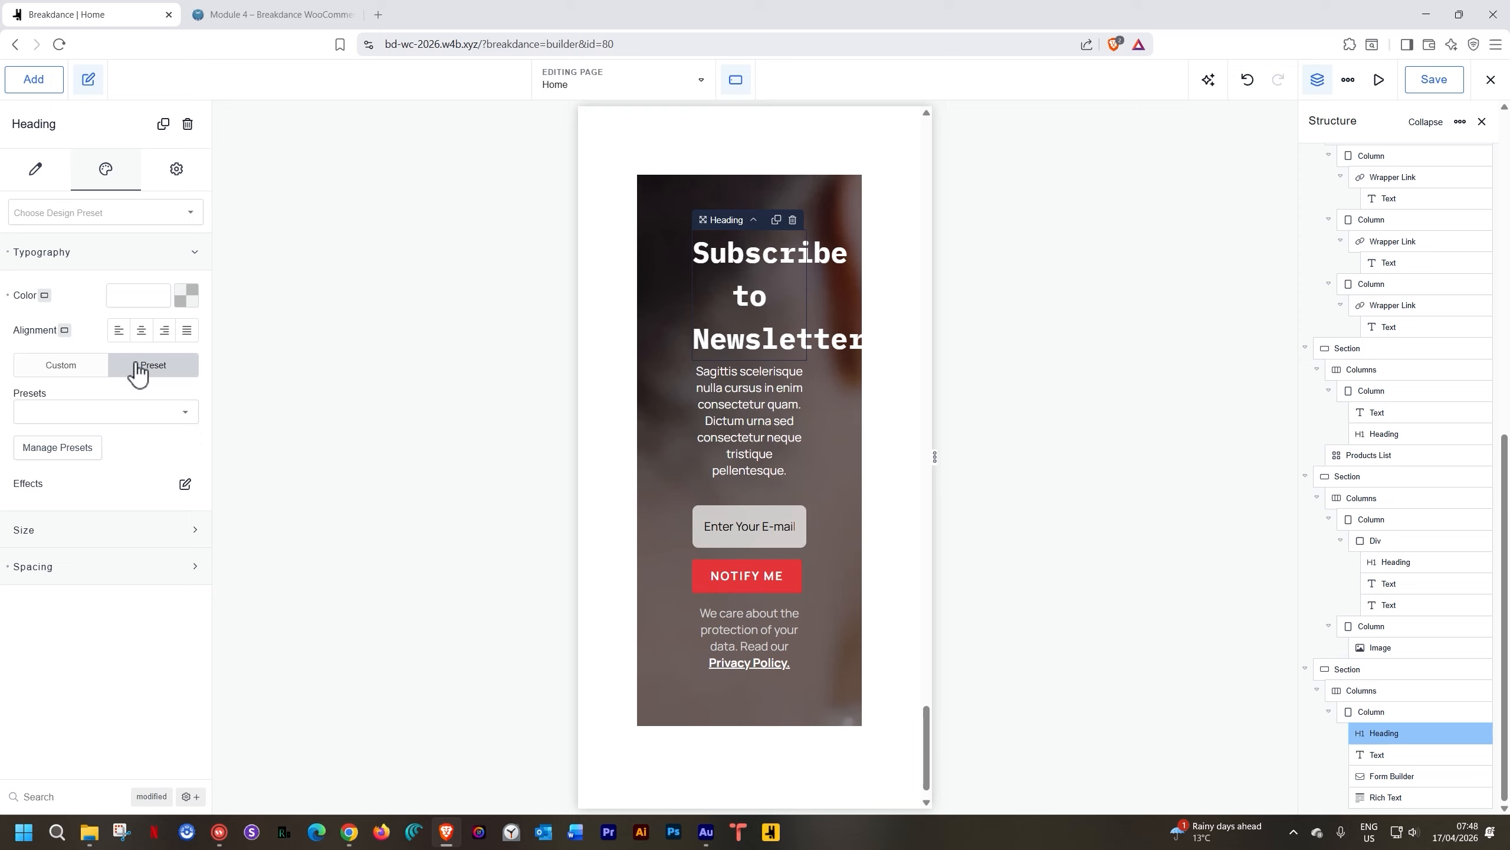
{"action": "left_click", "coordinate": [87, 374]}
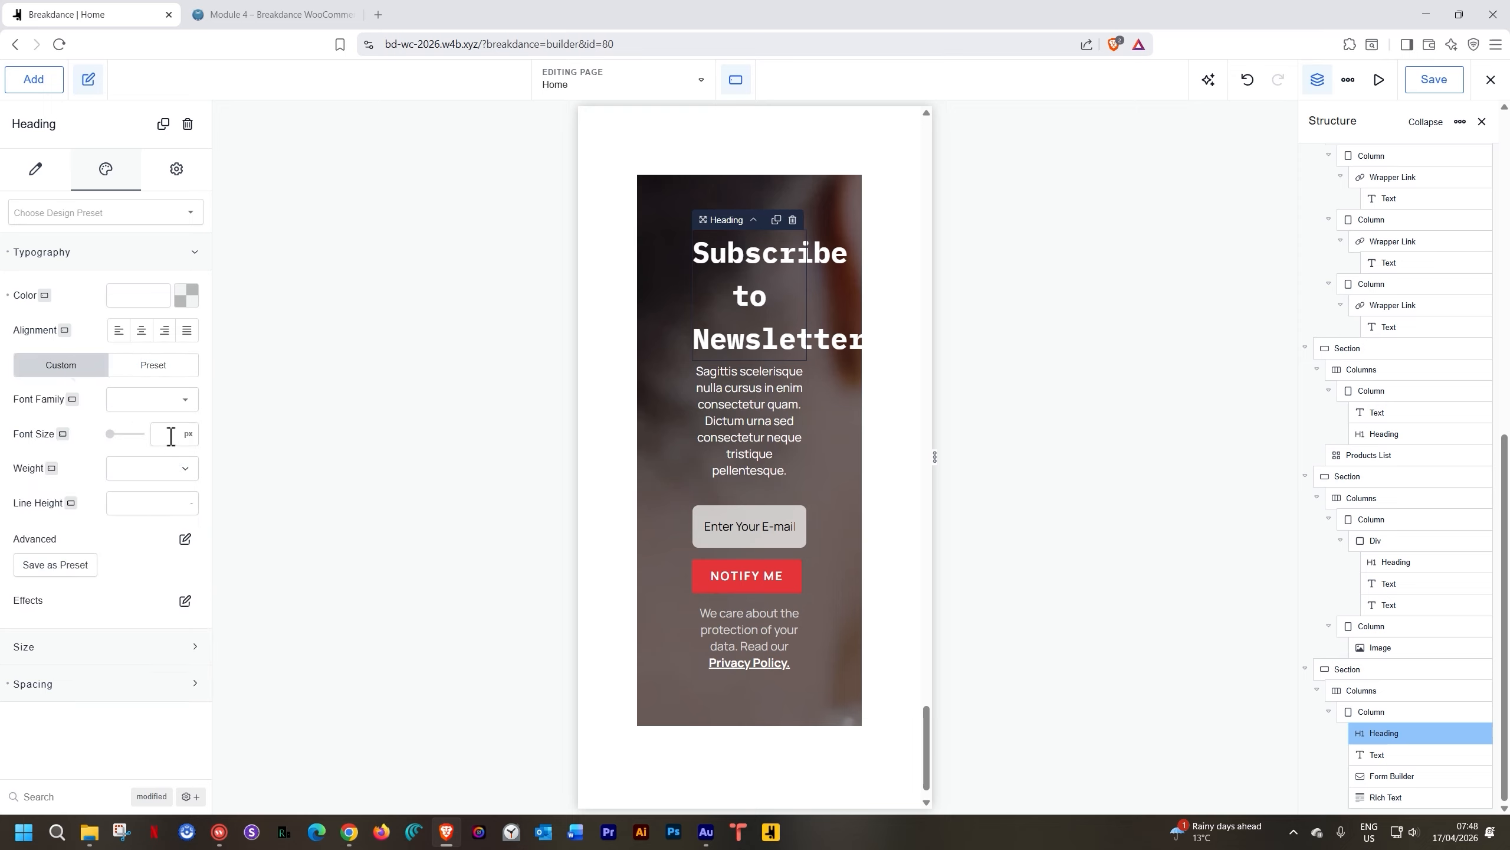
{"action": "type", "text": "24"}
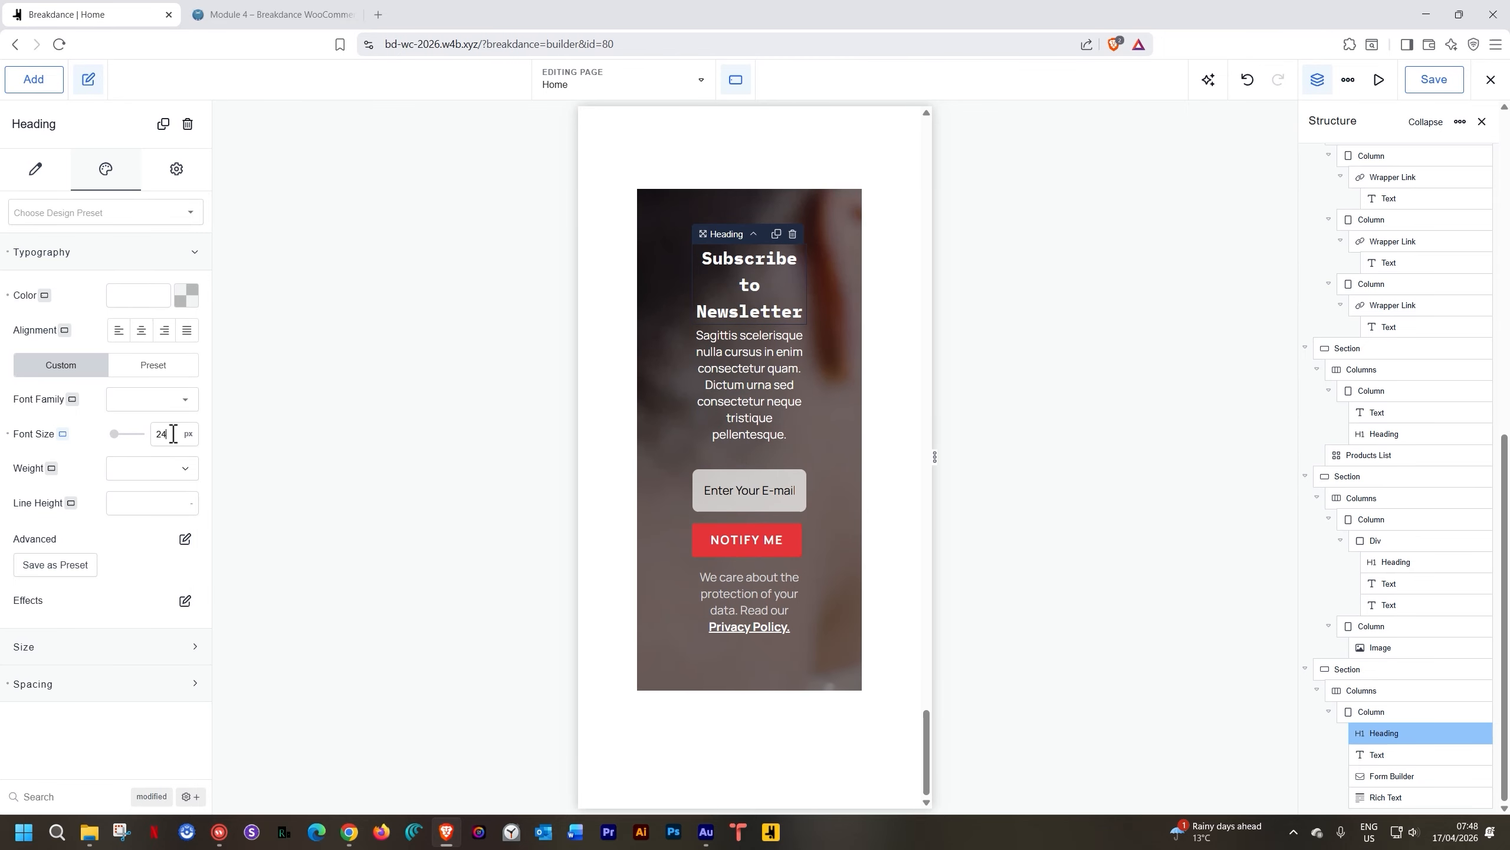
Set the newsletter card's column padding to 15 px on all sides
{"action": "left_click", "coordinate": [671, 207]}
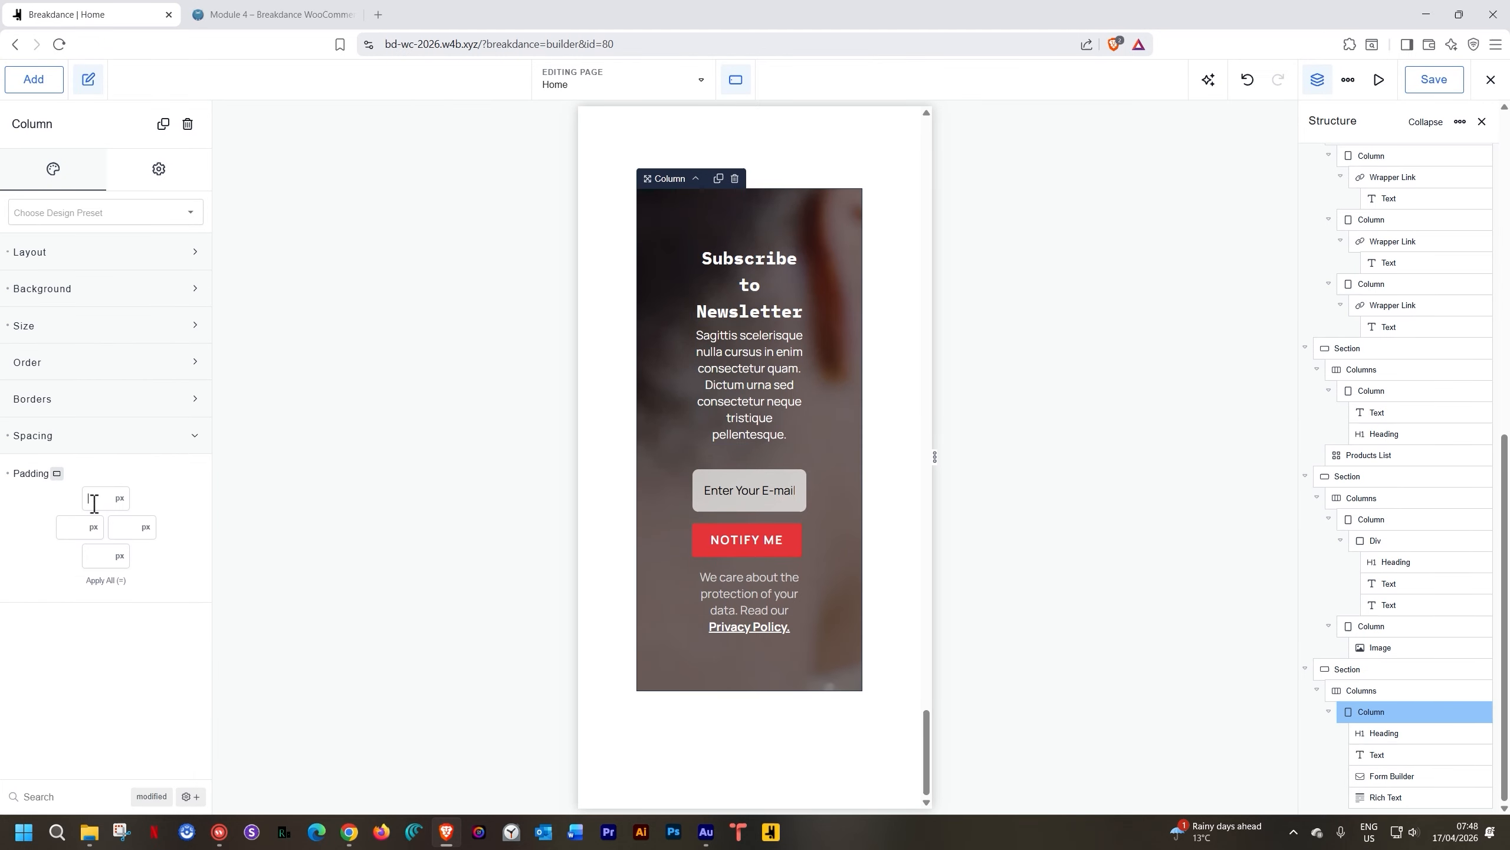
{"action": "type", "text": "5"}
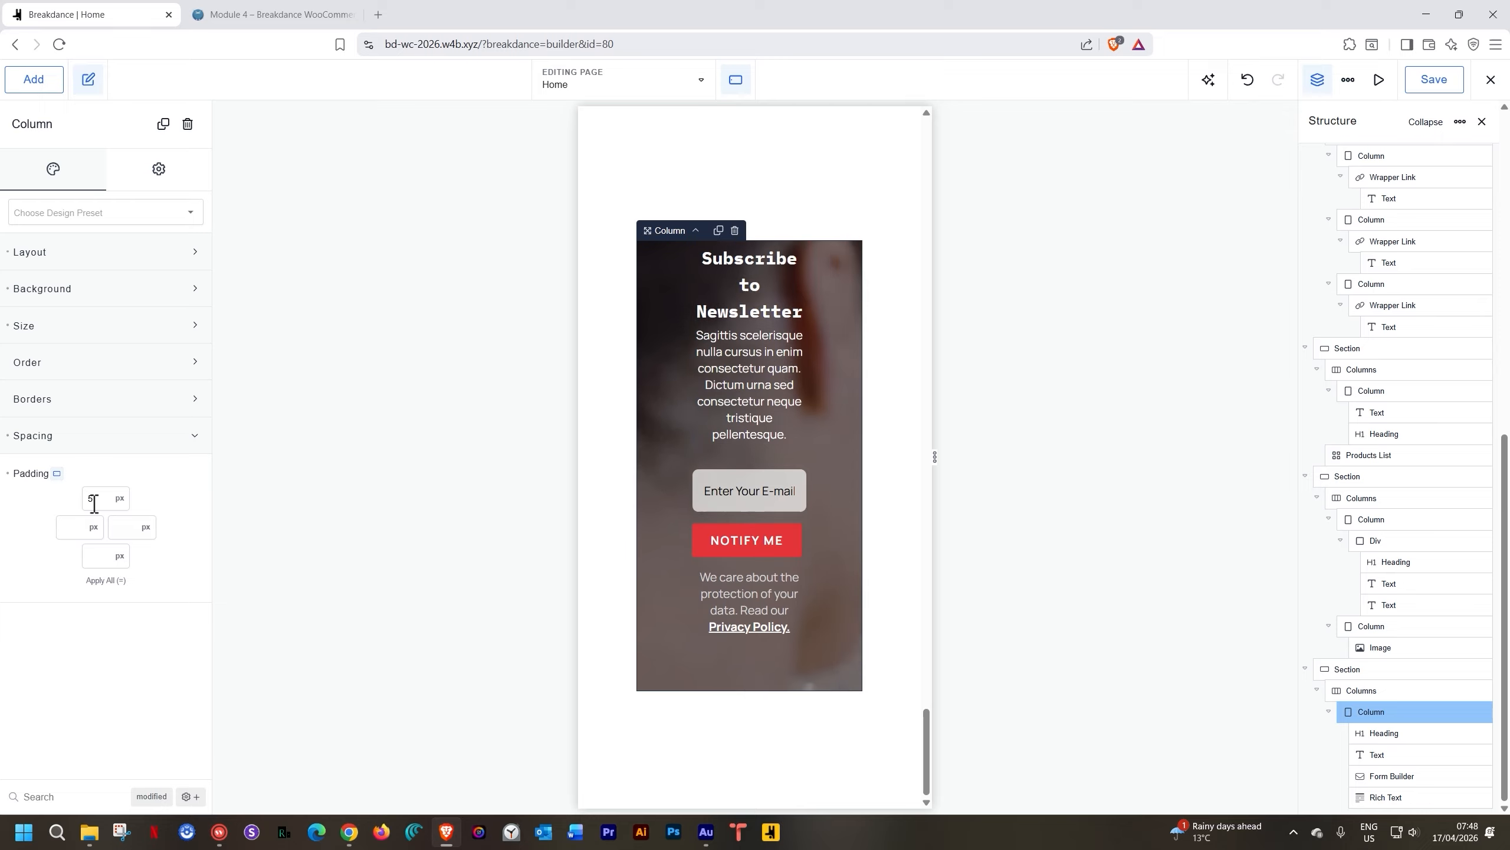
{"action": "left_click", "coordinate": [105, 581]}
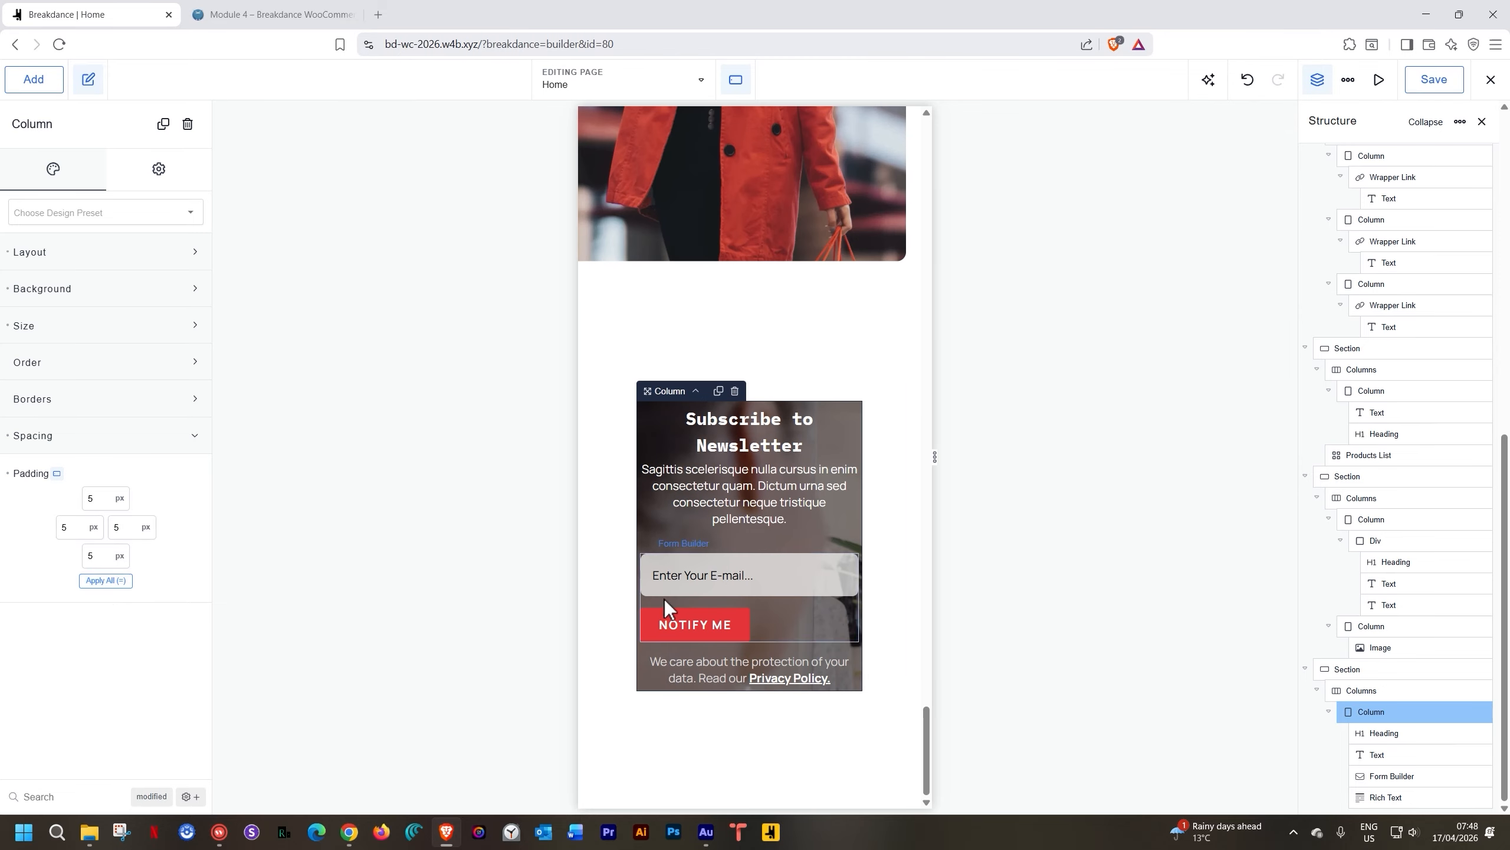
{"action": "double_click", "coordinate": [85, 500]}
{"action": "type", "text": "15"}
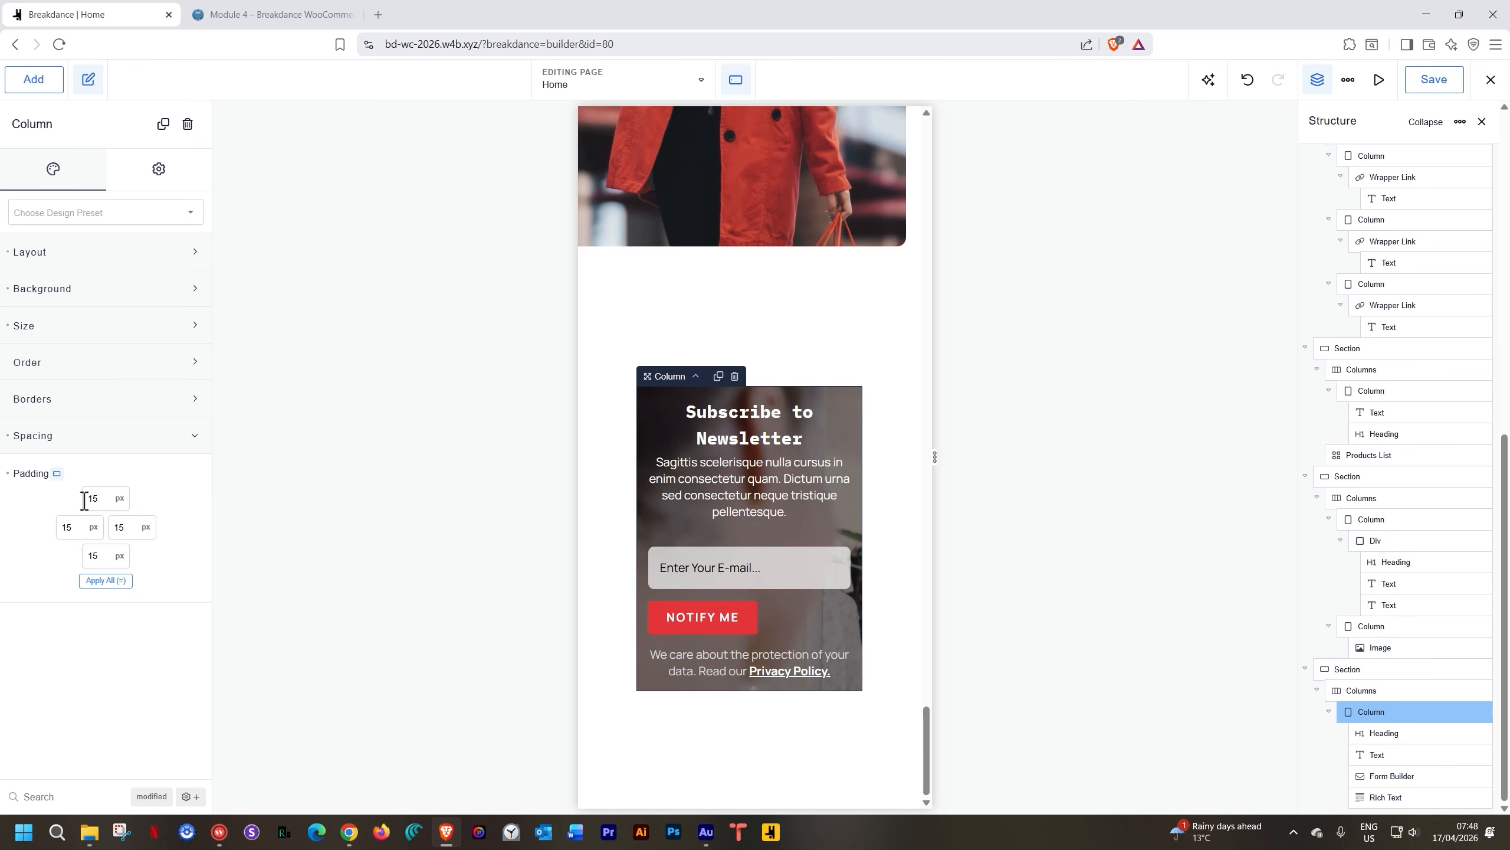
{"action": "left_click", "coordinate": [102, 581]}
{"action": "left_click", "coordinate": [82, 433]}
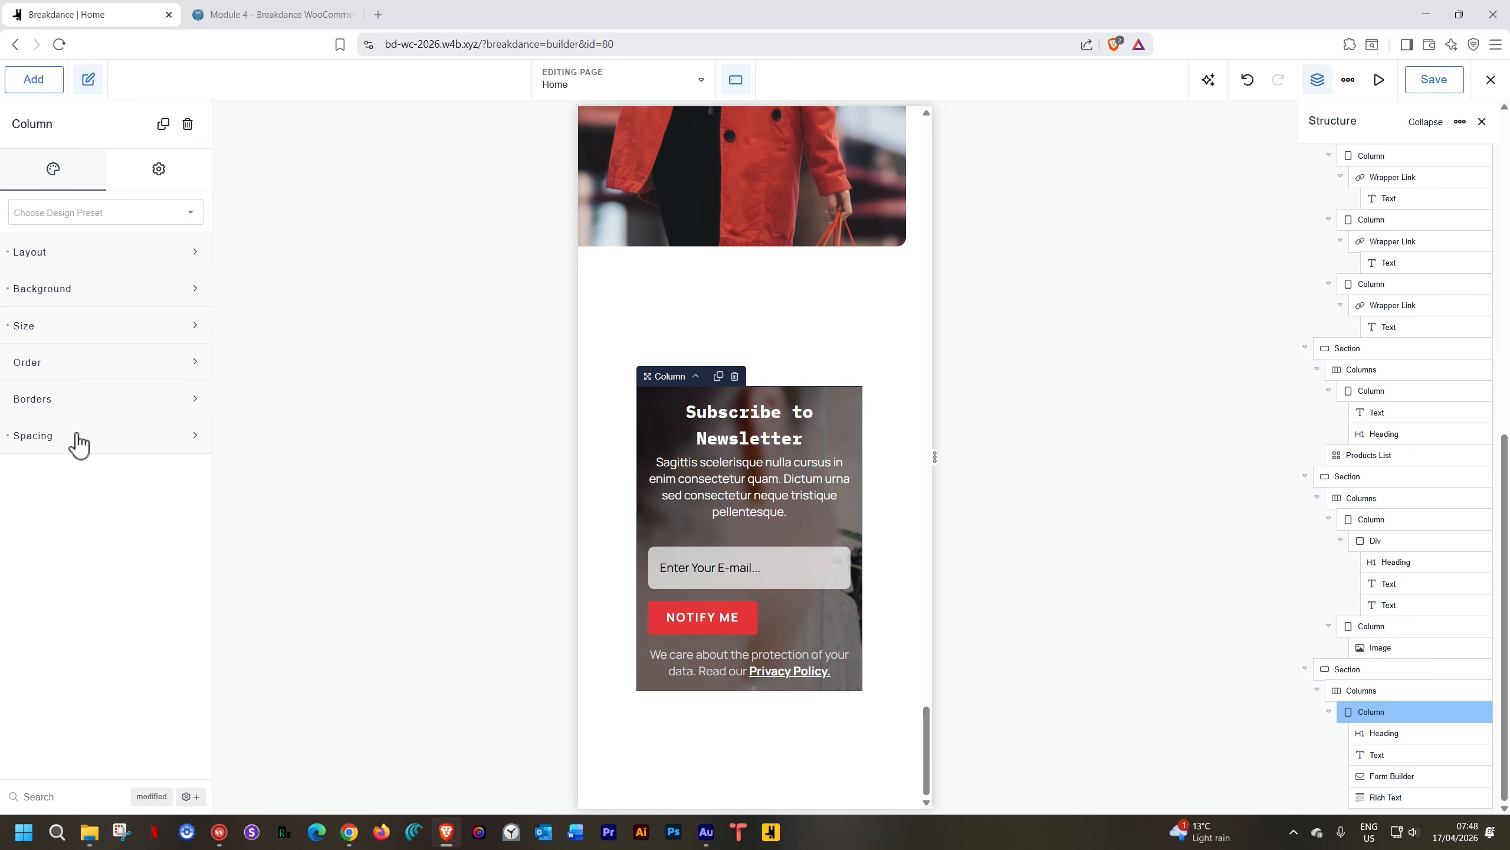
{"action": "left_click", "coordinate": [82, 434]}
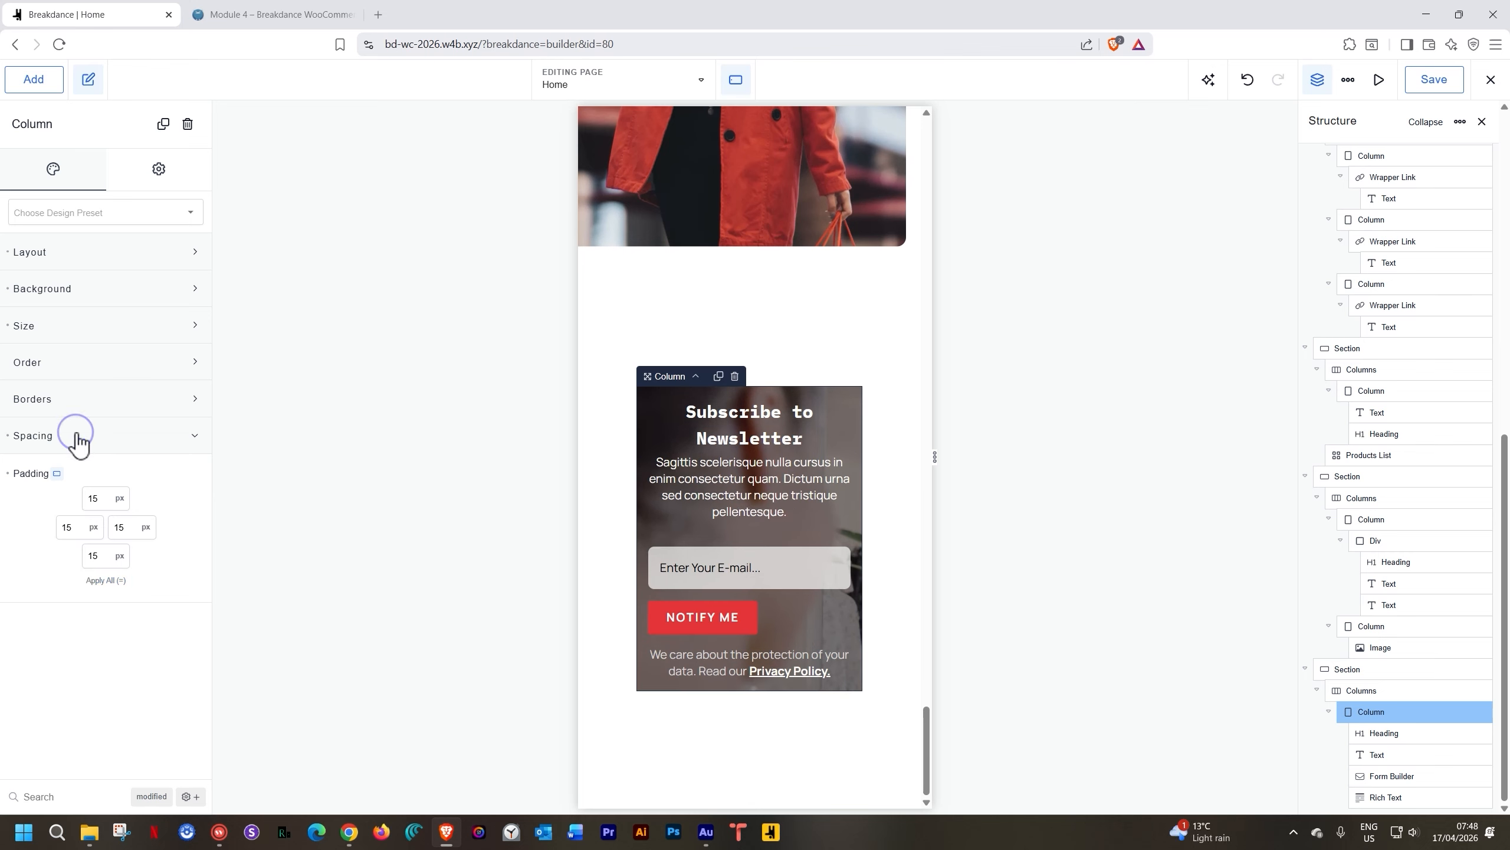
{"action": "left_click", "coordinate": [110, 327]}
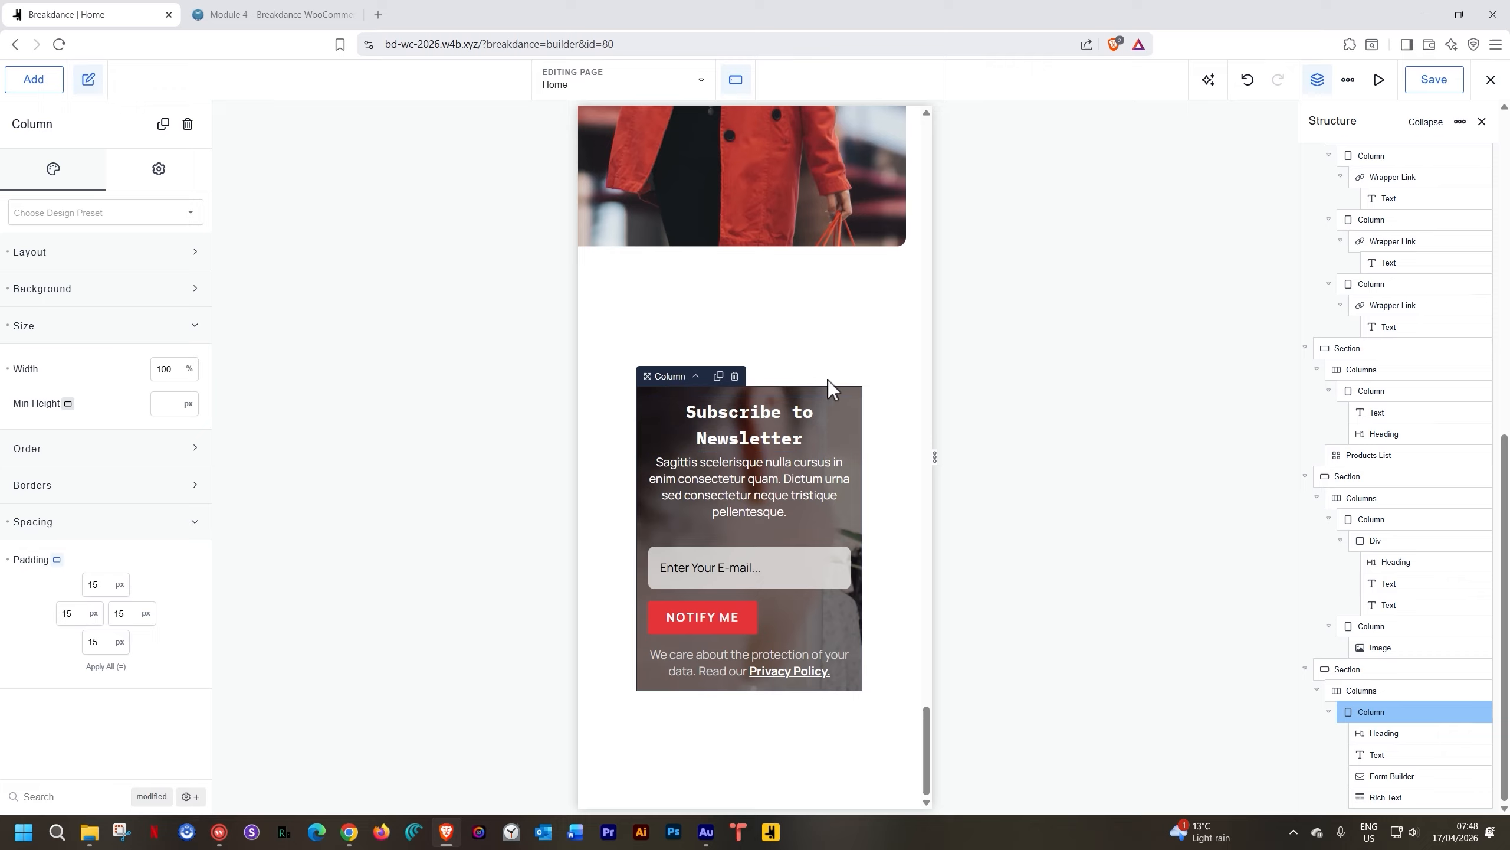
{"action": "left_click", "coordinate": [832, 359]}
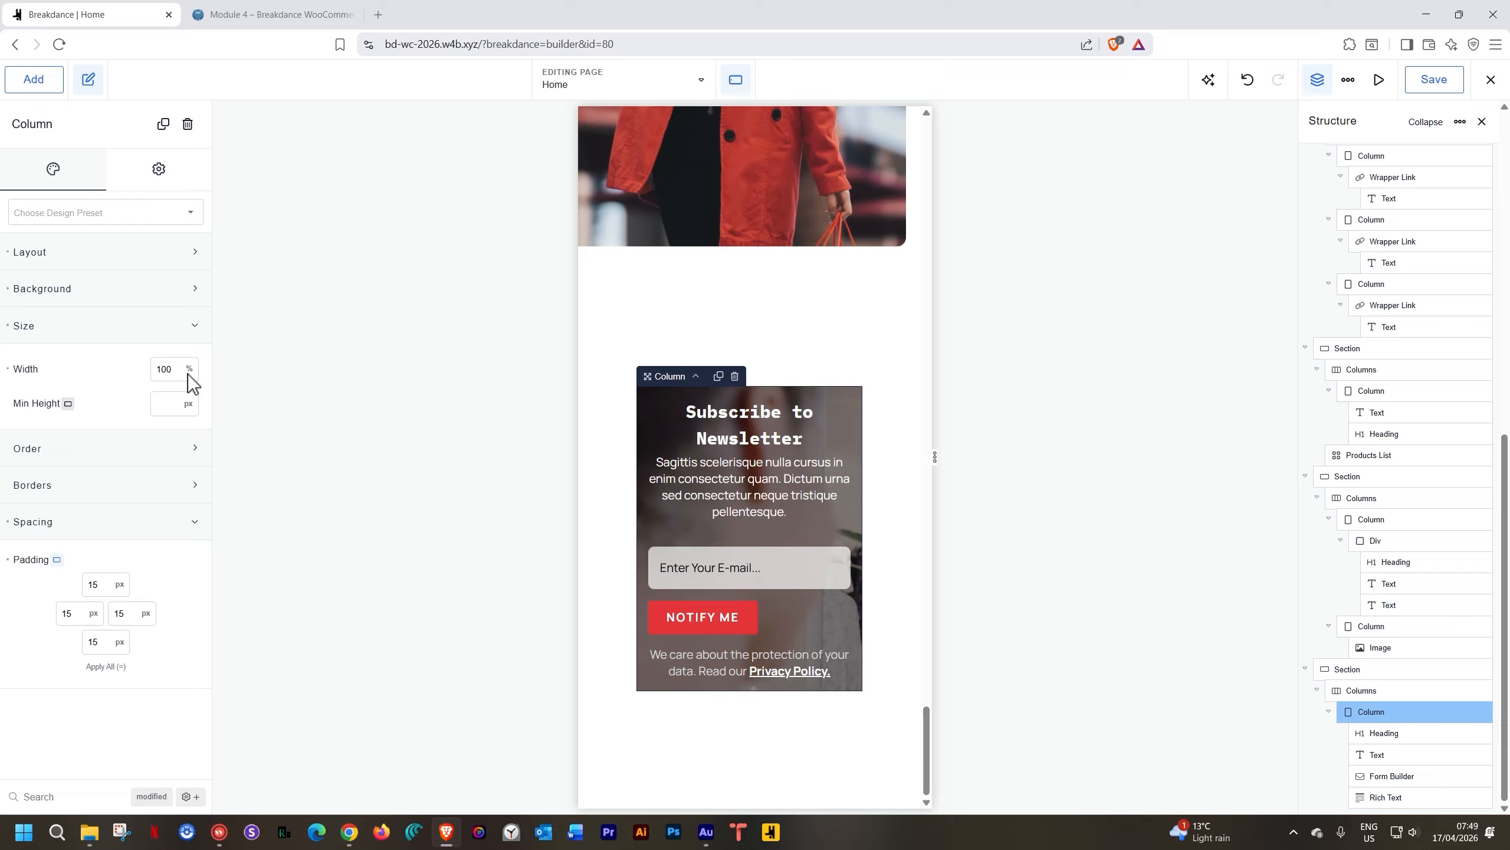
On the phone preview, clear the columns row's 40 px wrapper padding
{"action": "left_click", "coordinate": [158, 326]}
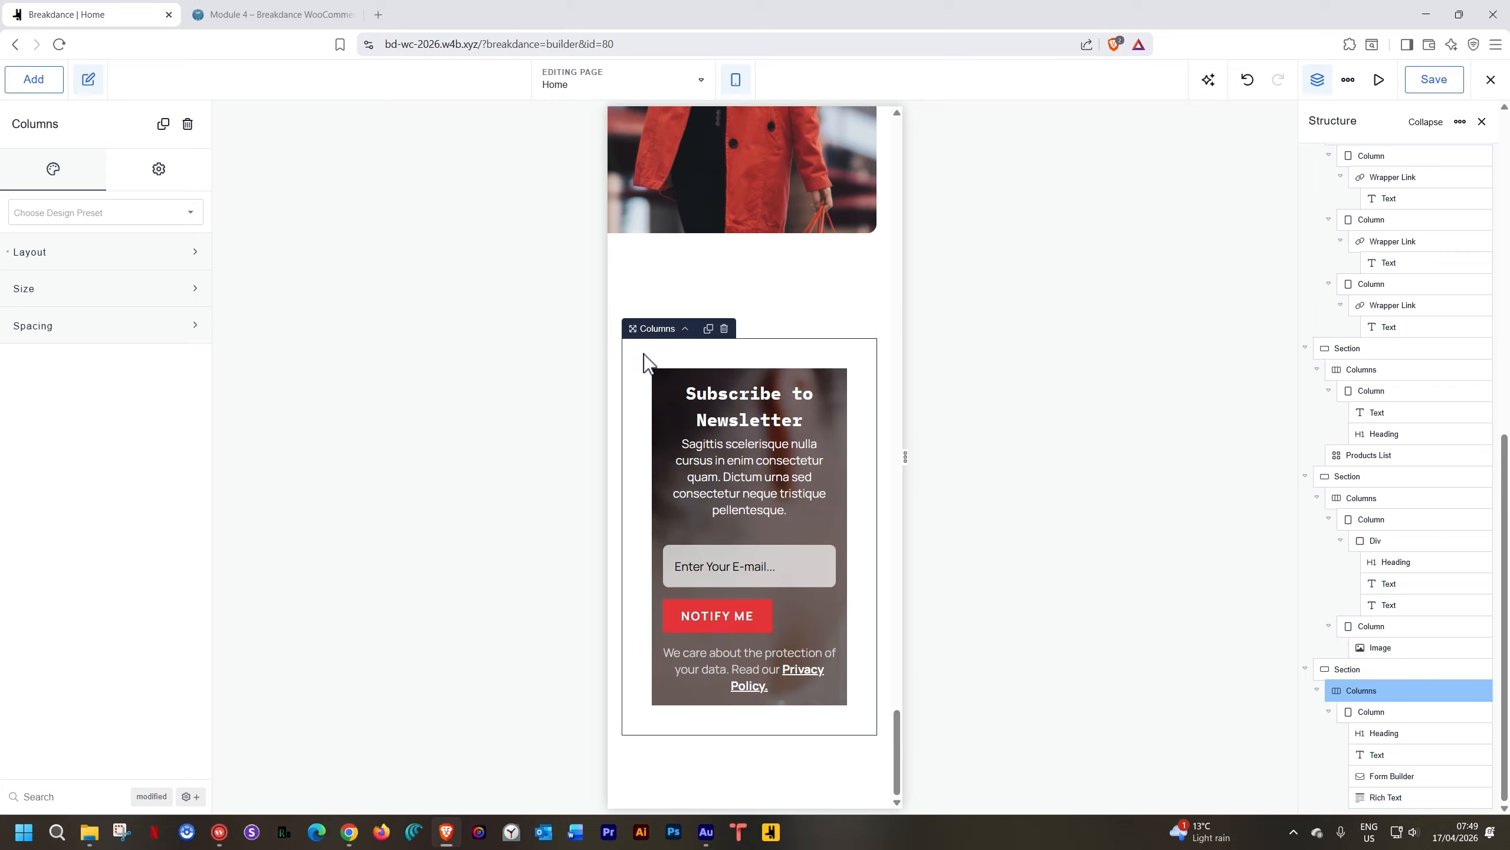
{"action": "left_click", "coordinate": [51, 330]}
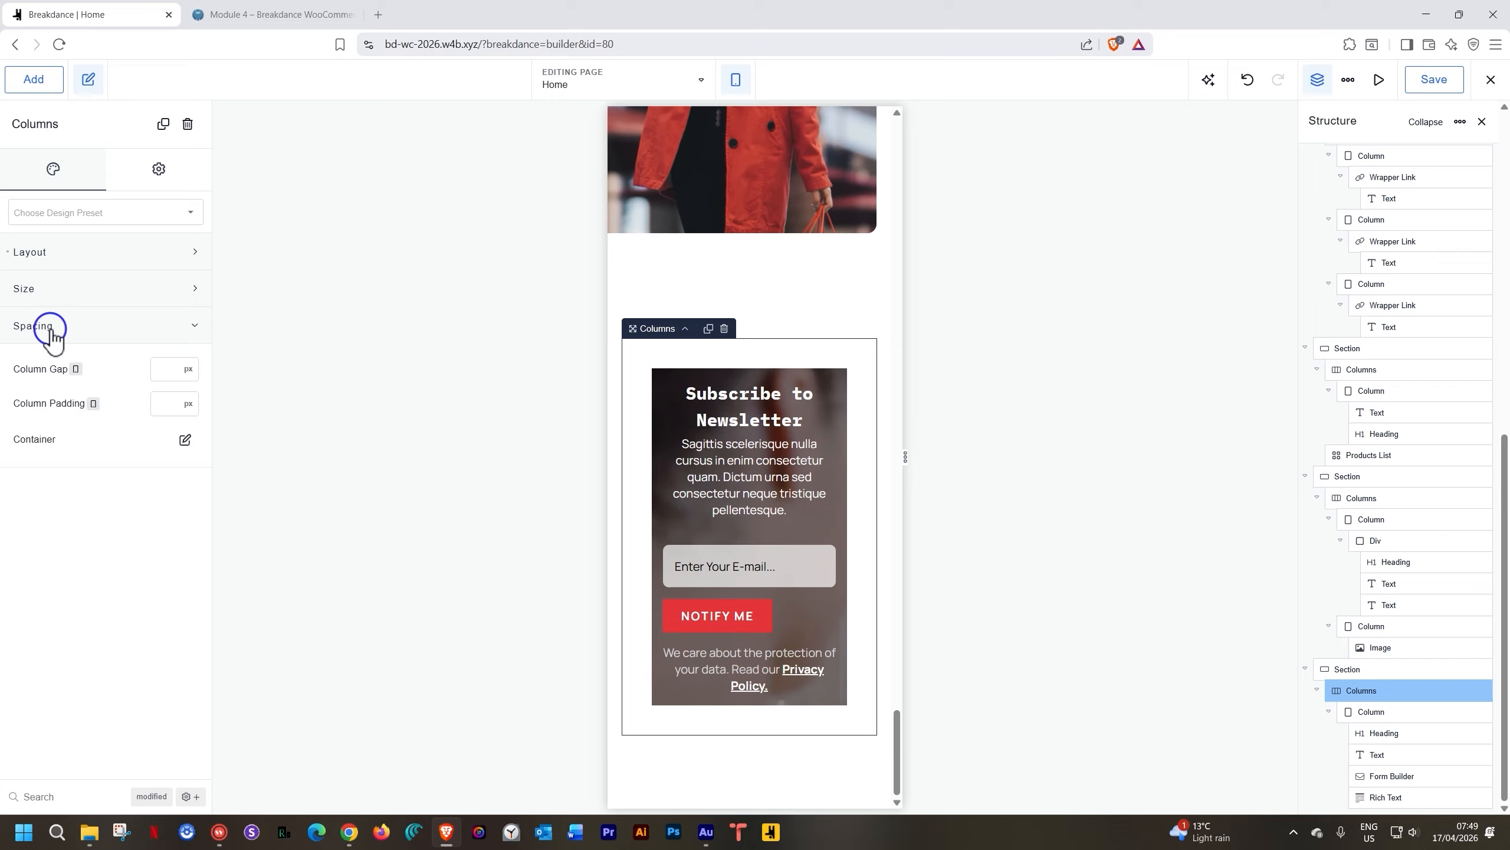
{"action": "left_click", "coordinate": [185, 440]}
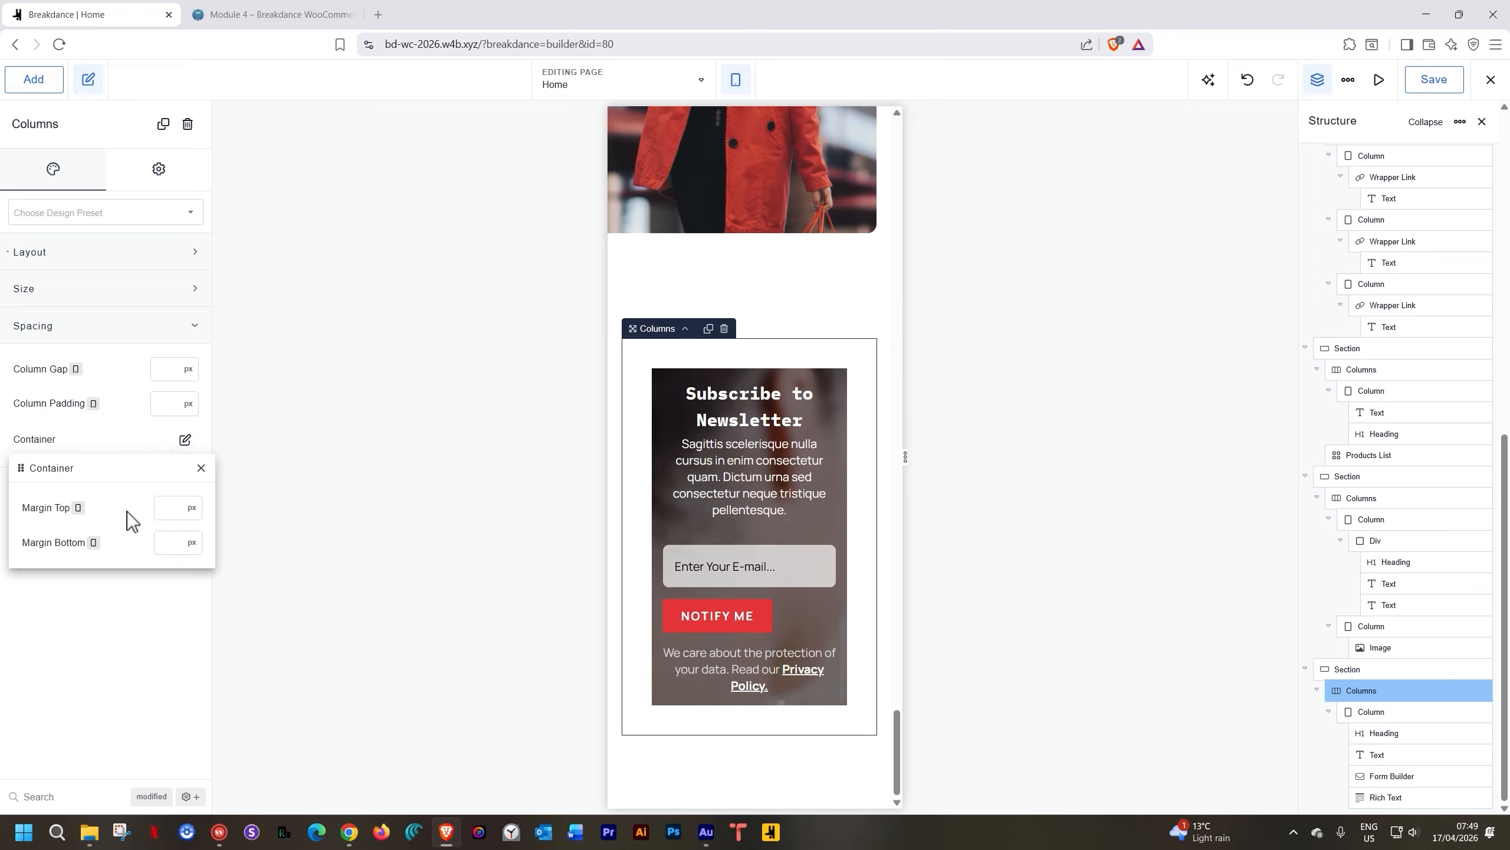
{"action": "left_click", "coordinate": [85, 291]}
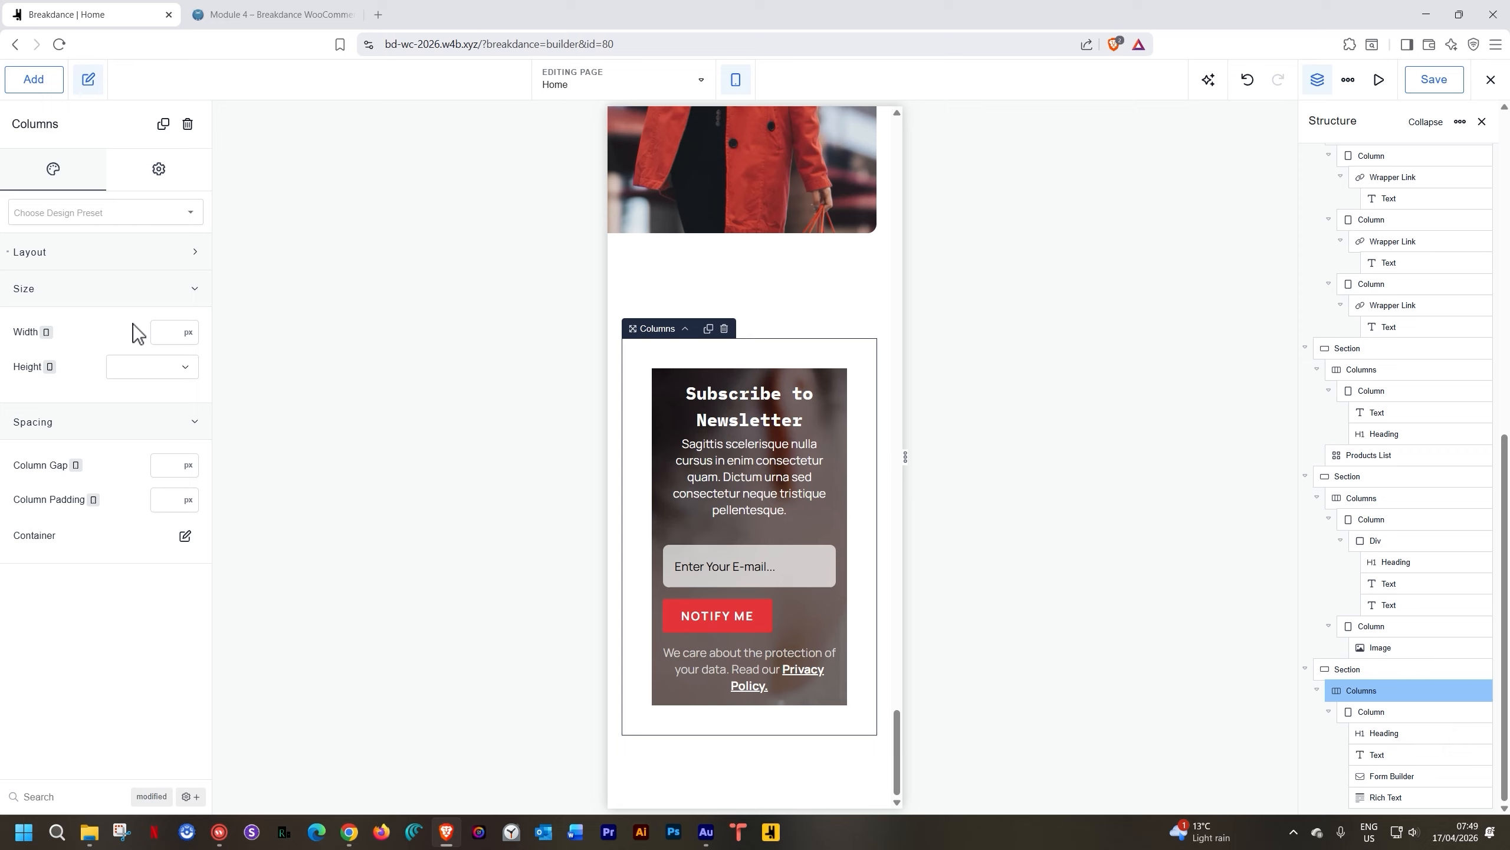
{"action": "left_click", "coordinate": [156, 173]}
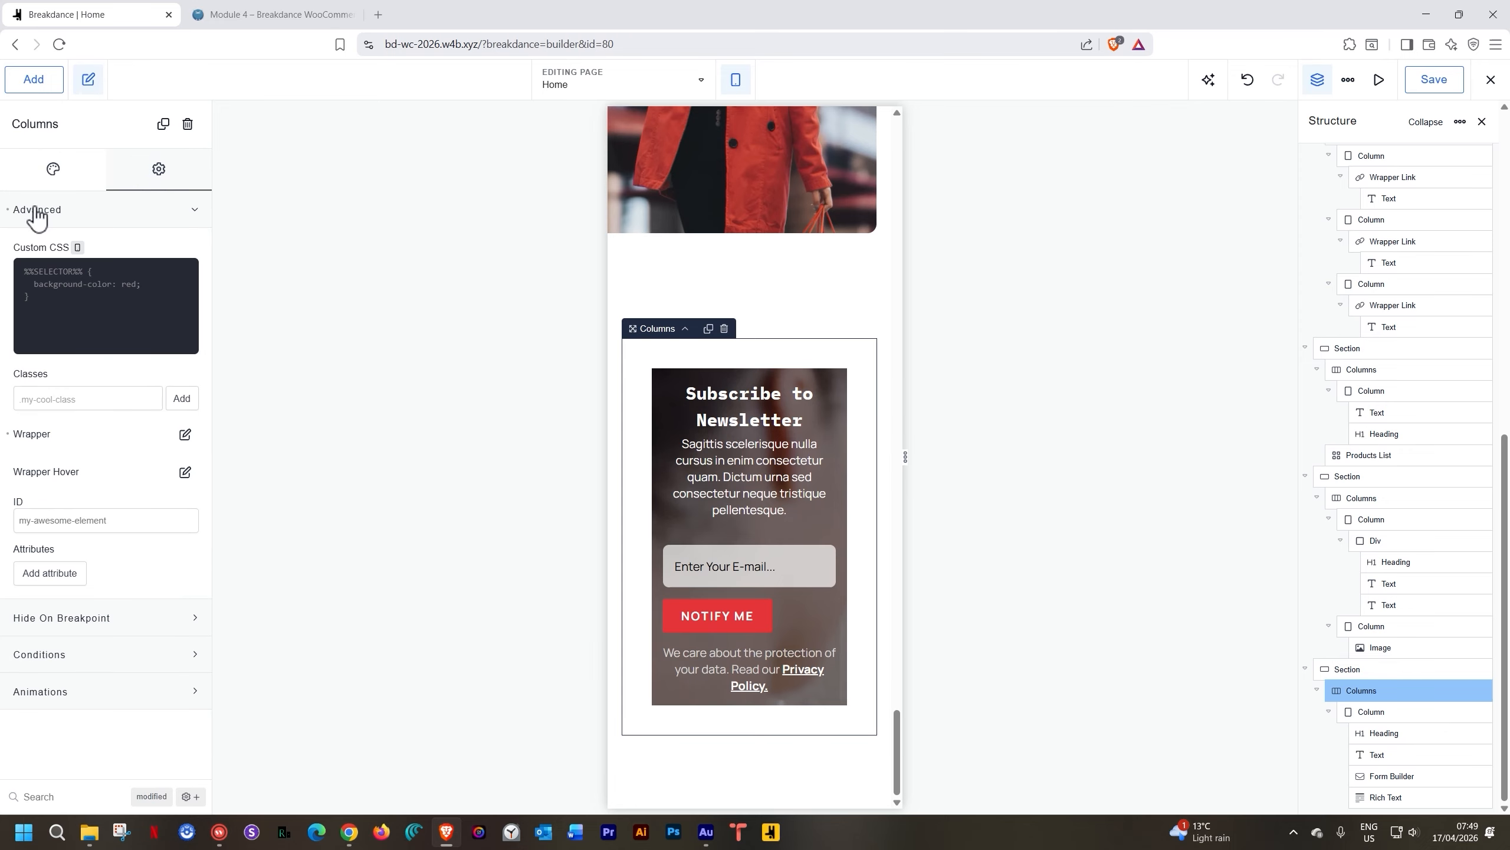
{"action": "left_click", "coordinate": [185, 434]}
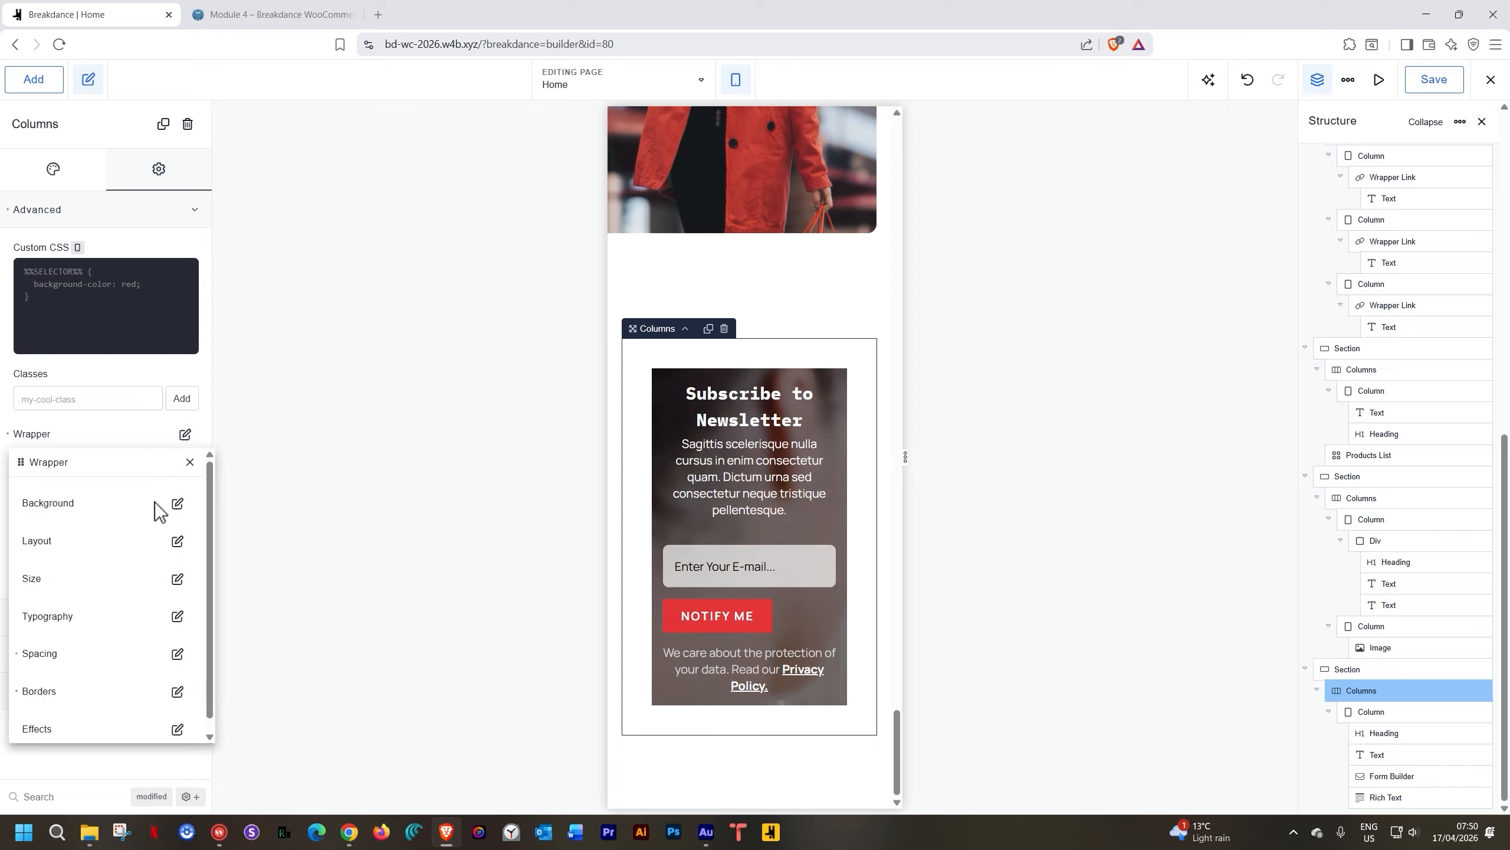
{"action": "left_click", "coordinate": [177, 653]}
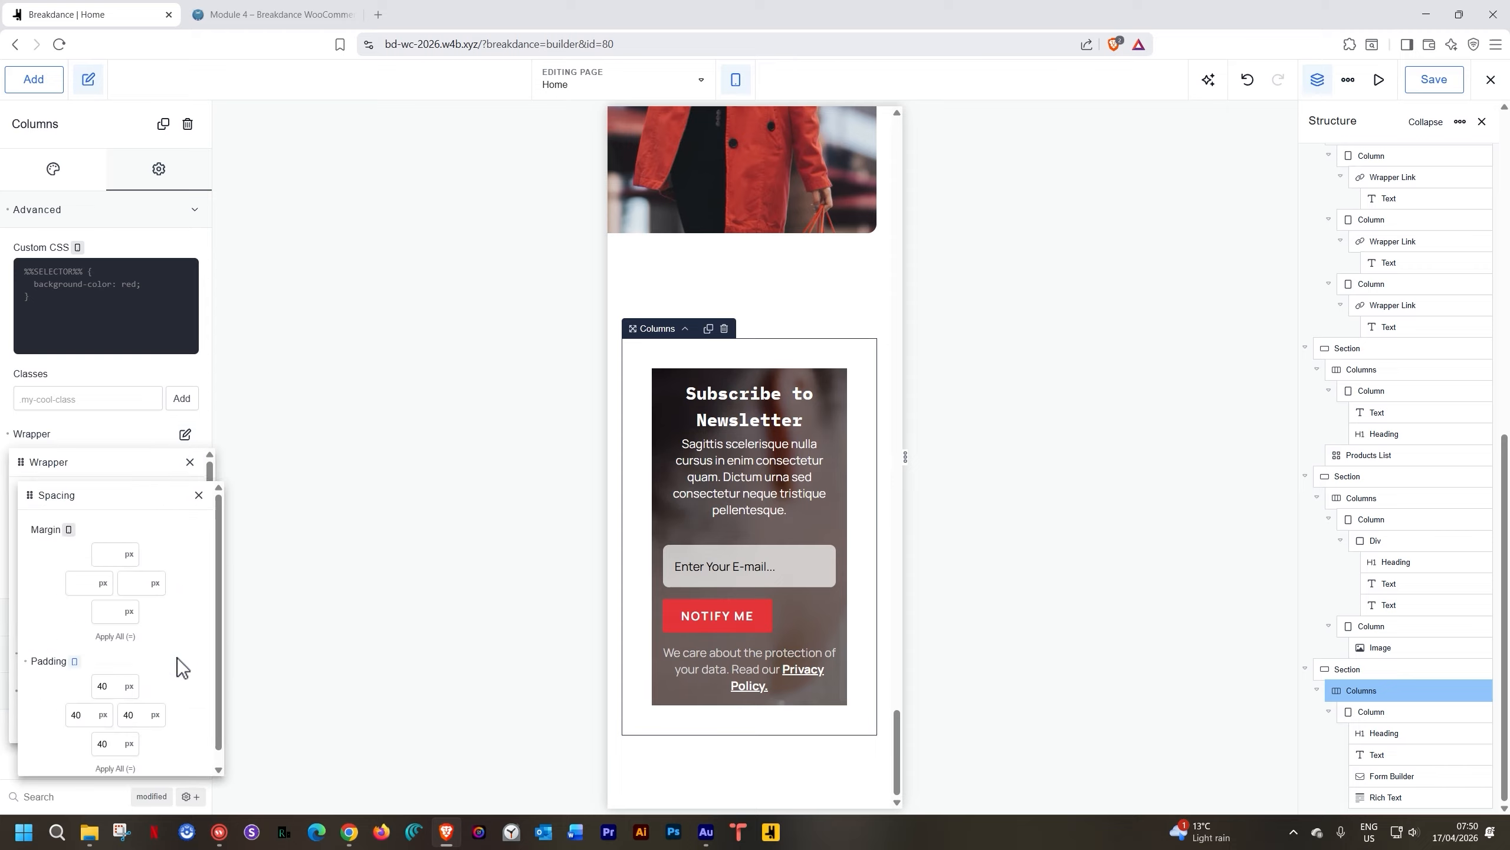
{"action": "left_click", "coordinate": [199, 494]}
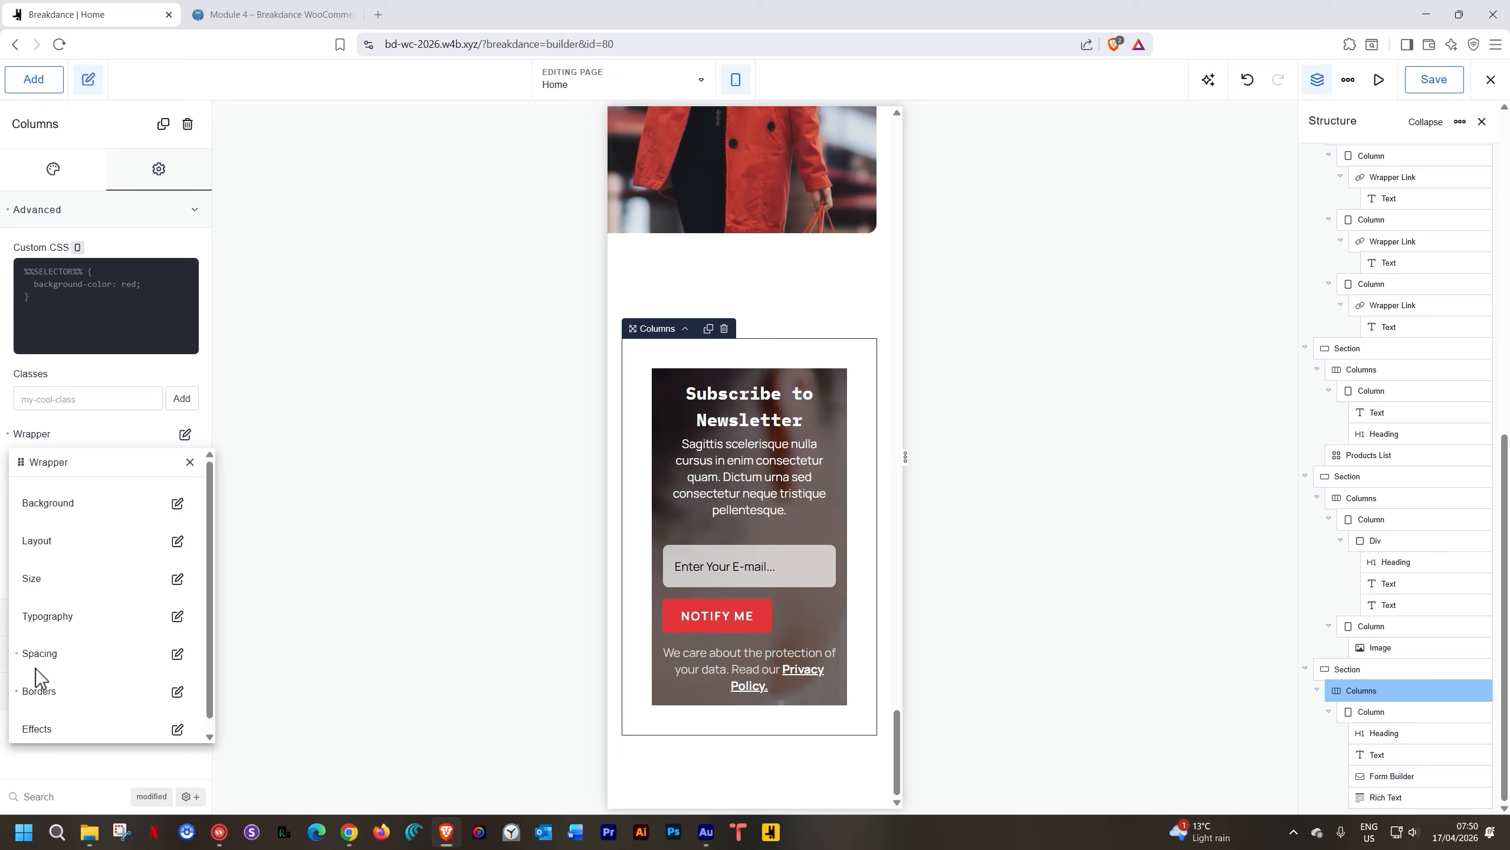
{"action": "left_click", "coordinate": [17, 653]}
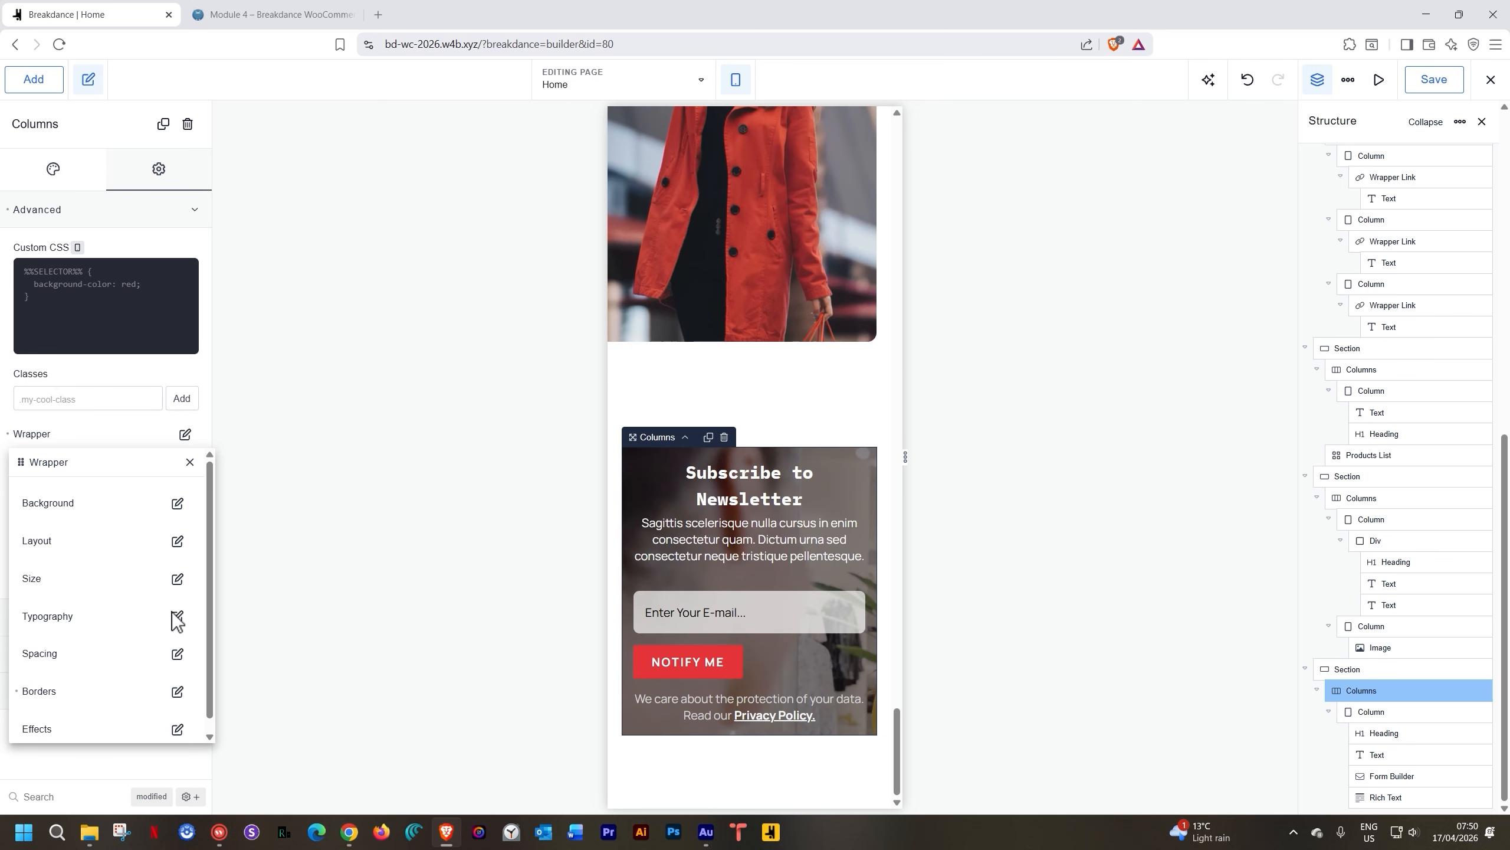
Set the newsletter section height to Fit Content and return to the desktop preview
{"action": "left_click", "coordinate": [793, 402]}
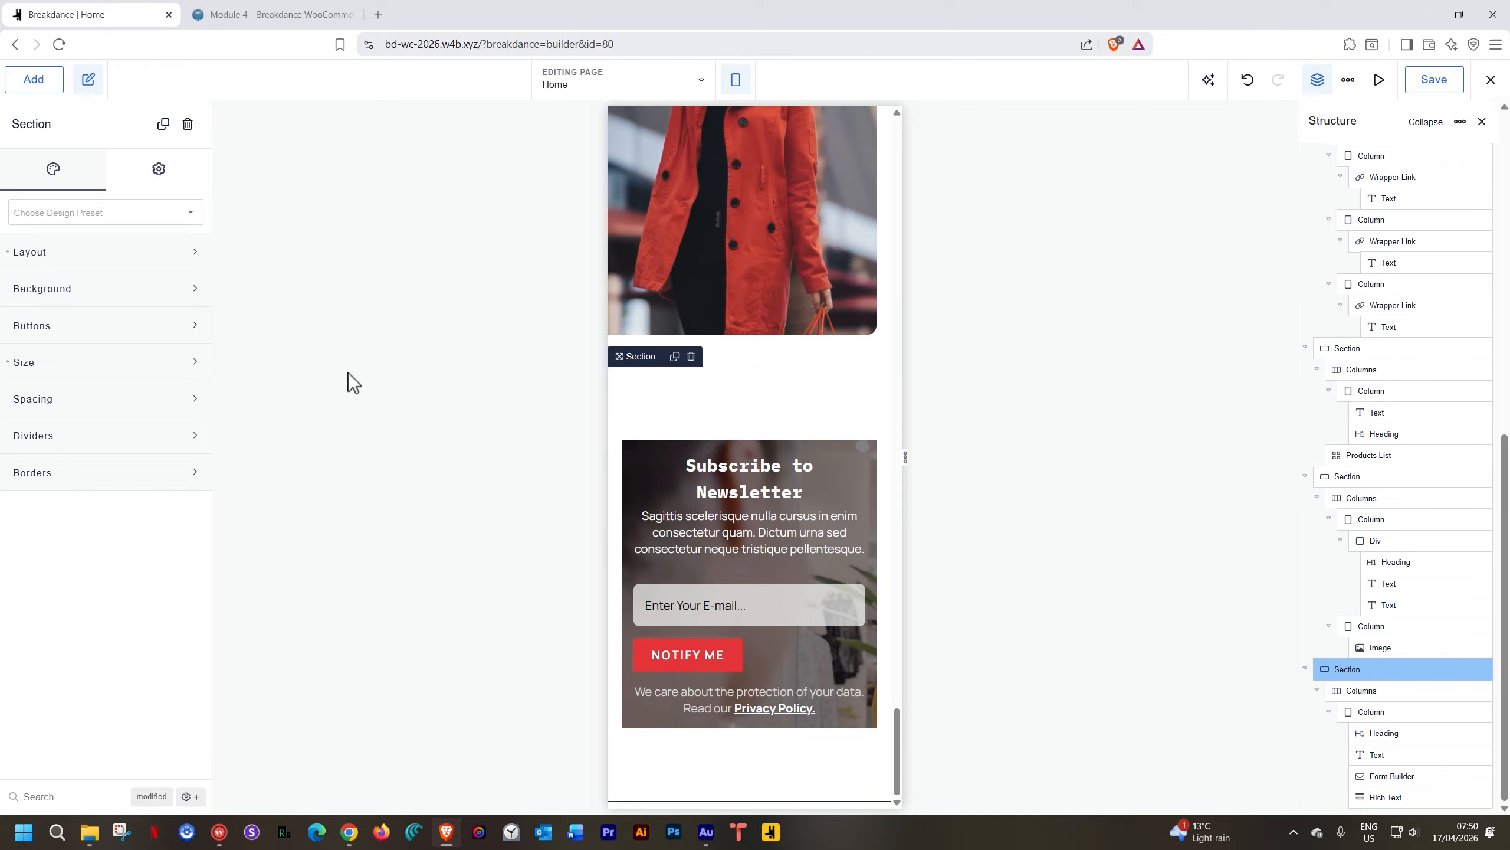
{"action": "left_click", "coordinate": [69, 370]}
{"action": "left_click", "coordinate": [186, 407]}
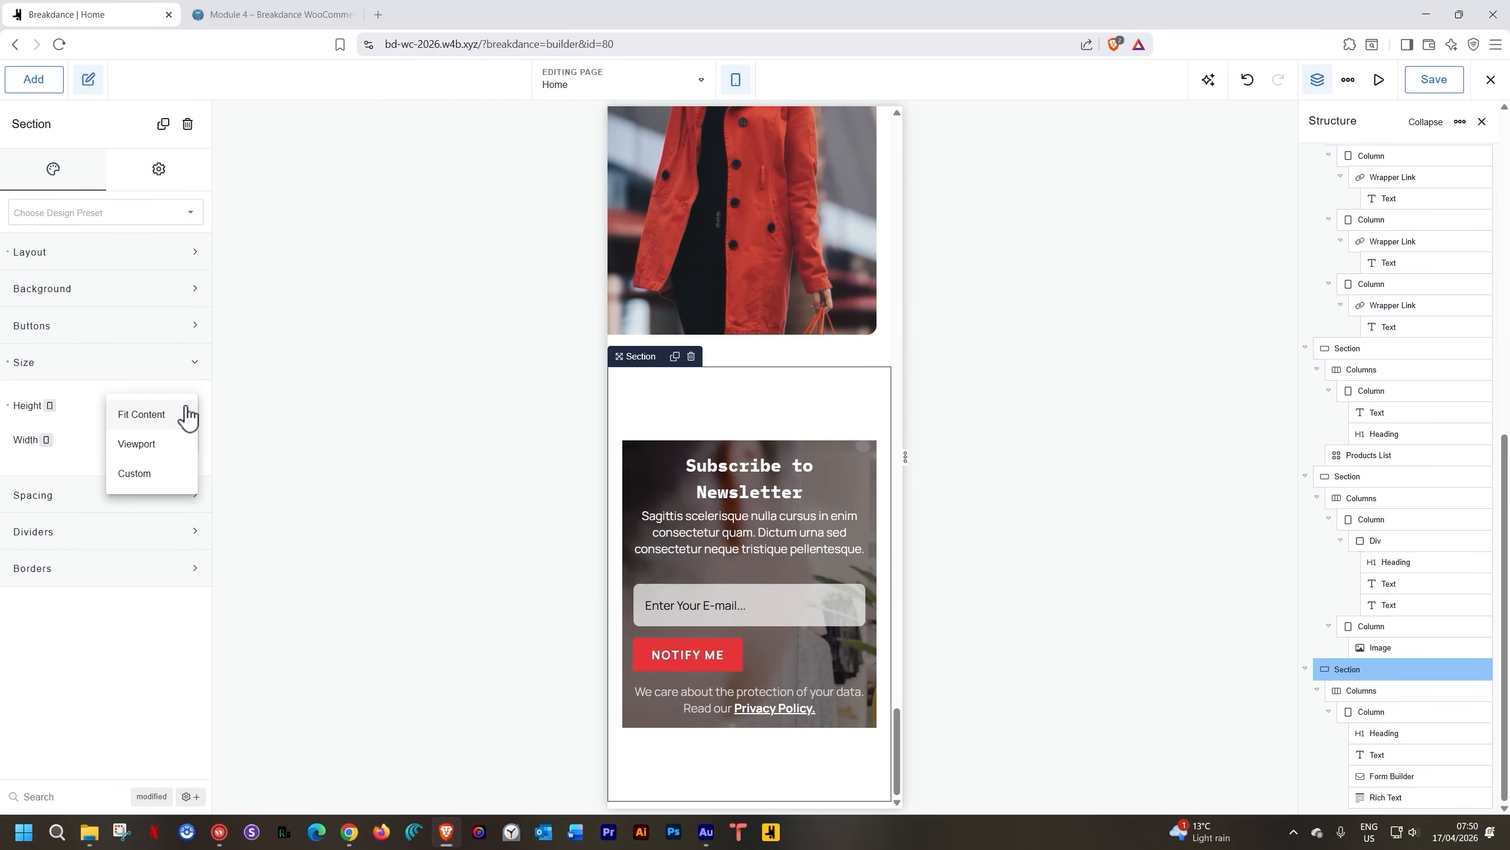
{"action": "left_click", "coordinate": [182, 415]}
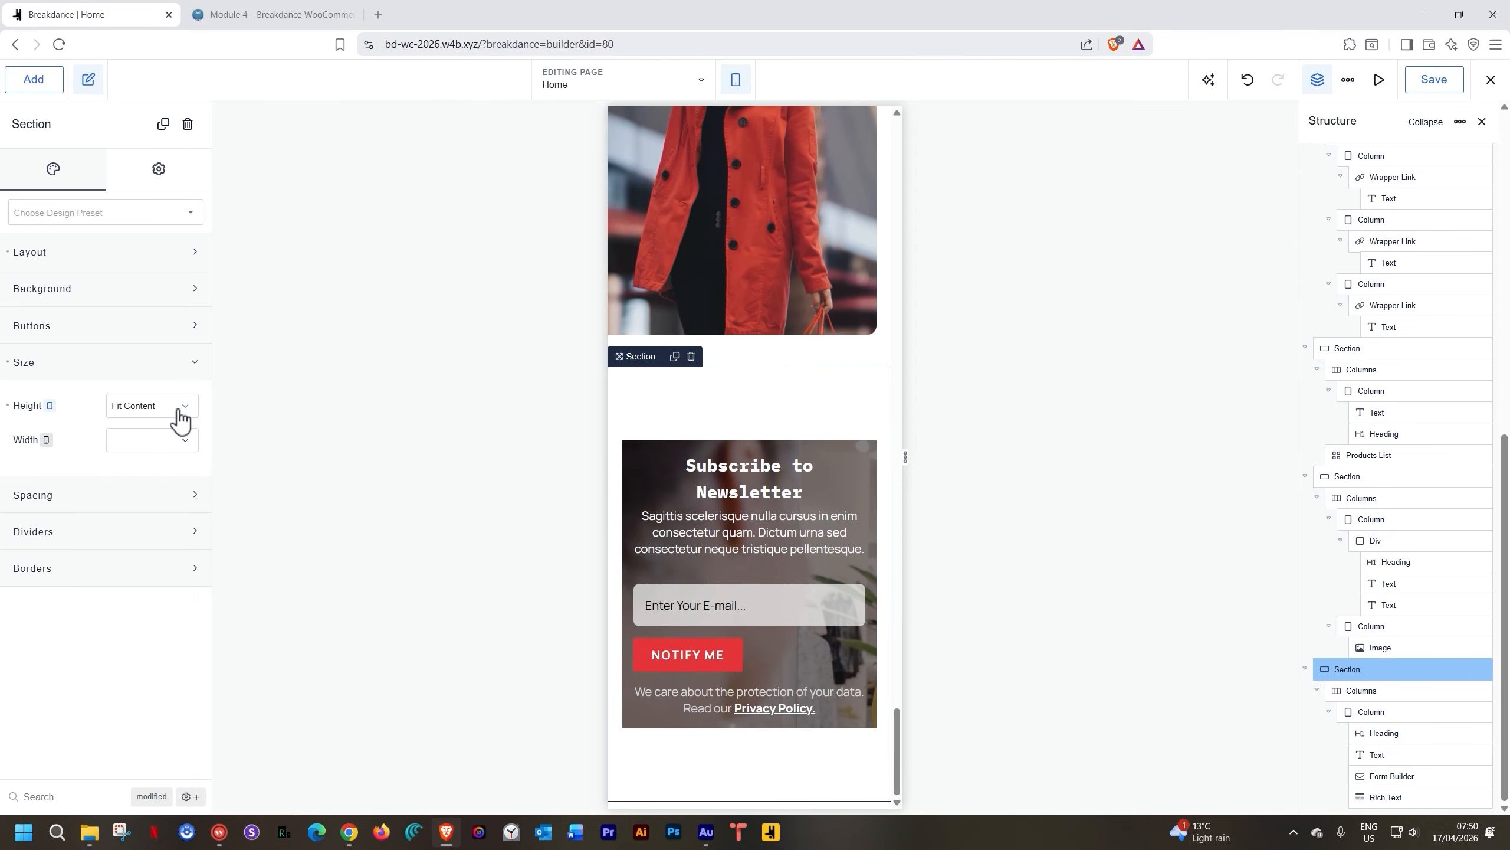
{"action": "left_click", "coordinate": [735, 79]}
{"action": "left_click", "coordinate": [756, 119]}
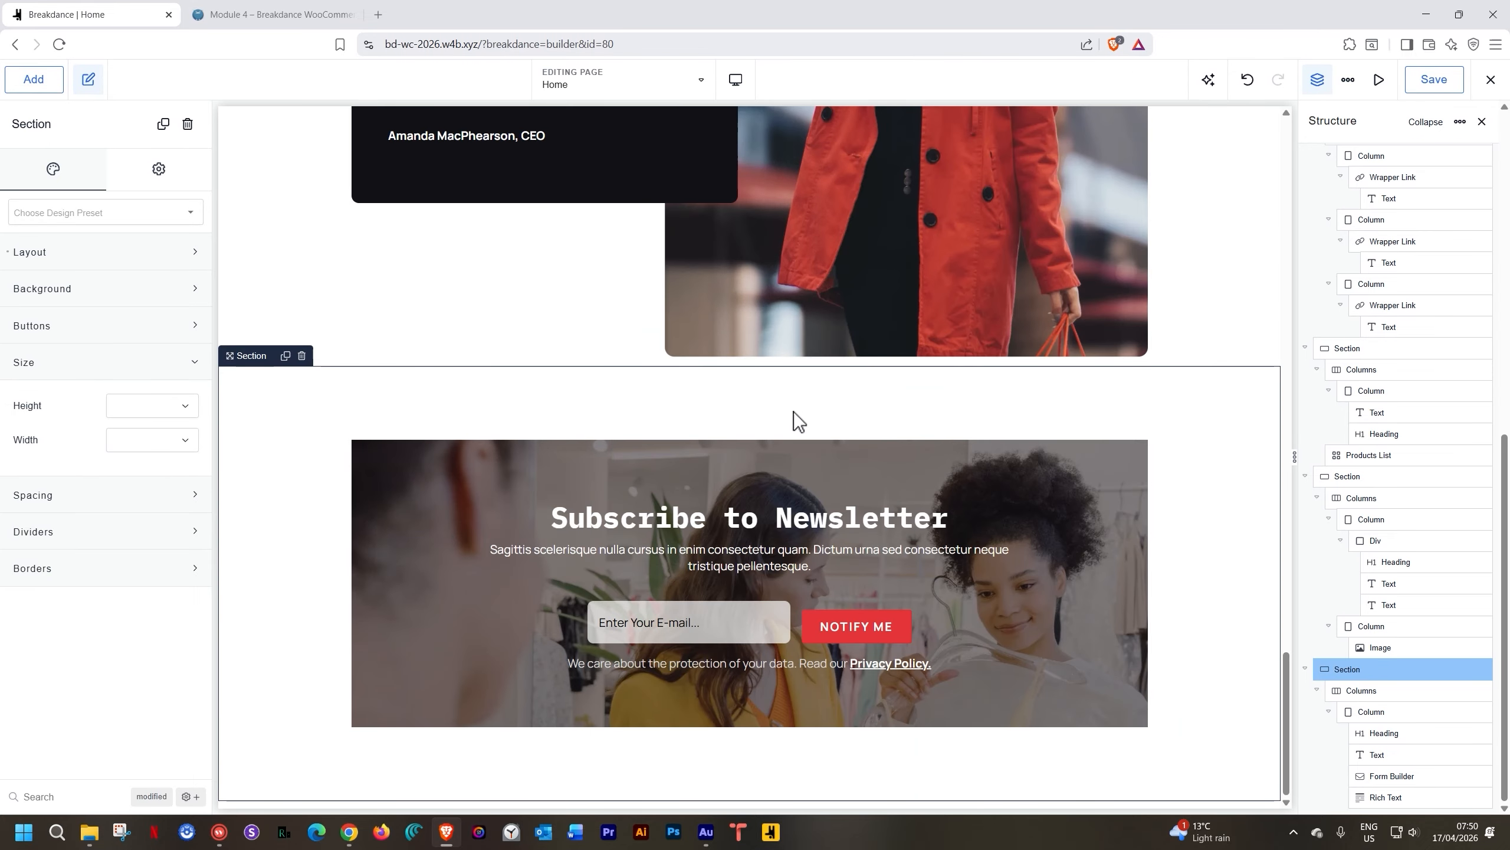
{"action": "left_click", "coordinate": [735, 79]}
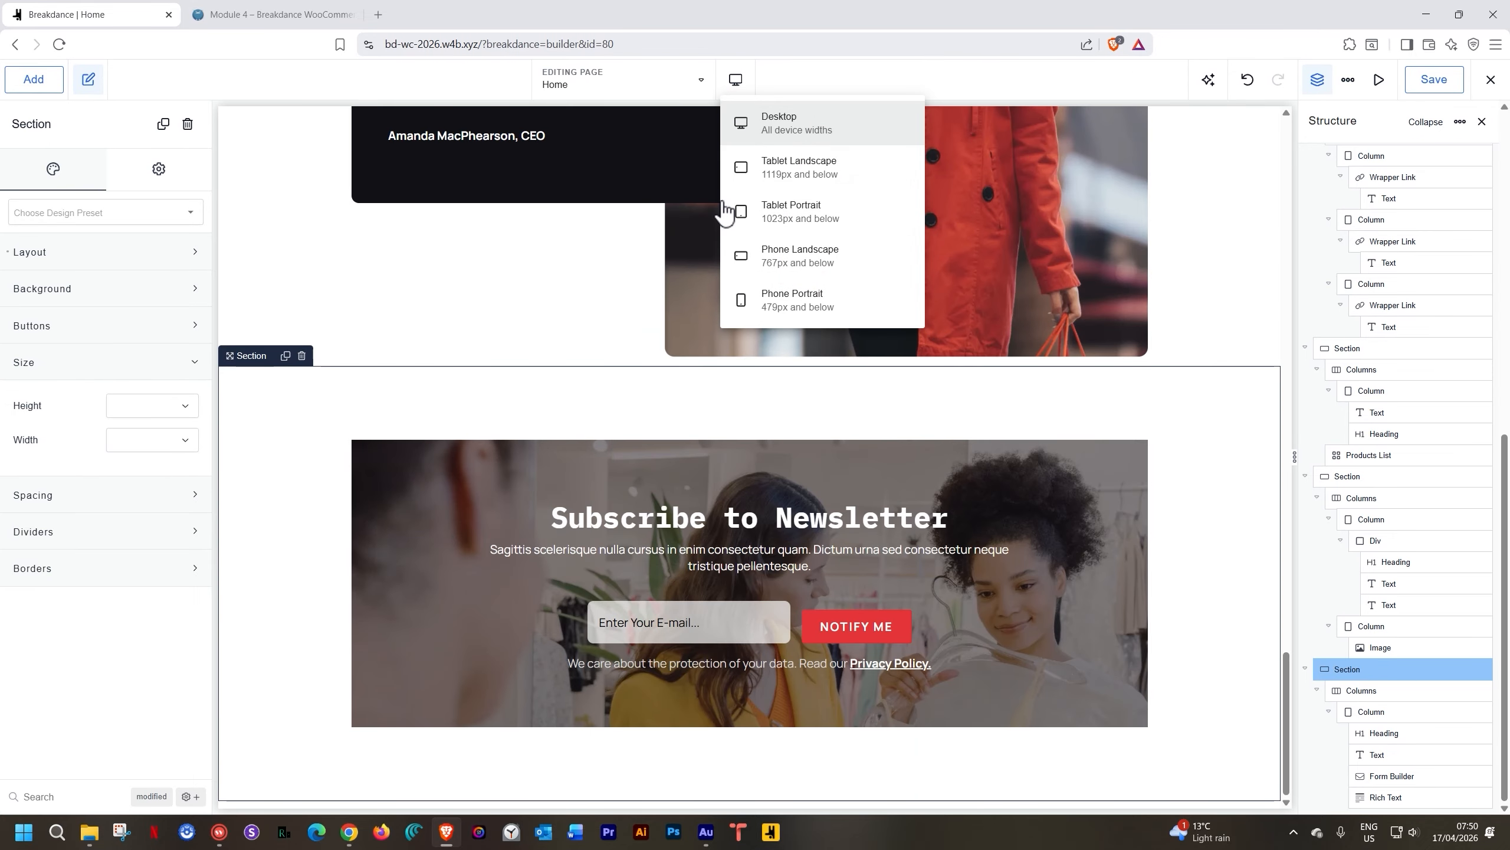
{"action": "left_click", "coordinate": [751, 164]}
{"action": "left_click", "coordinate": [727, 88]}
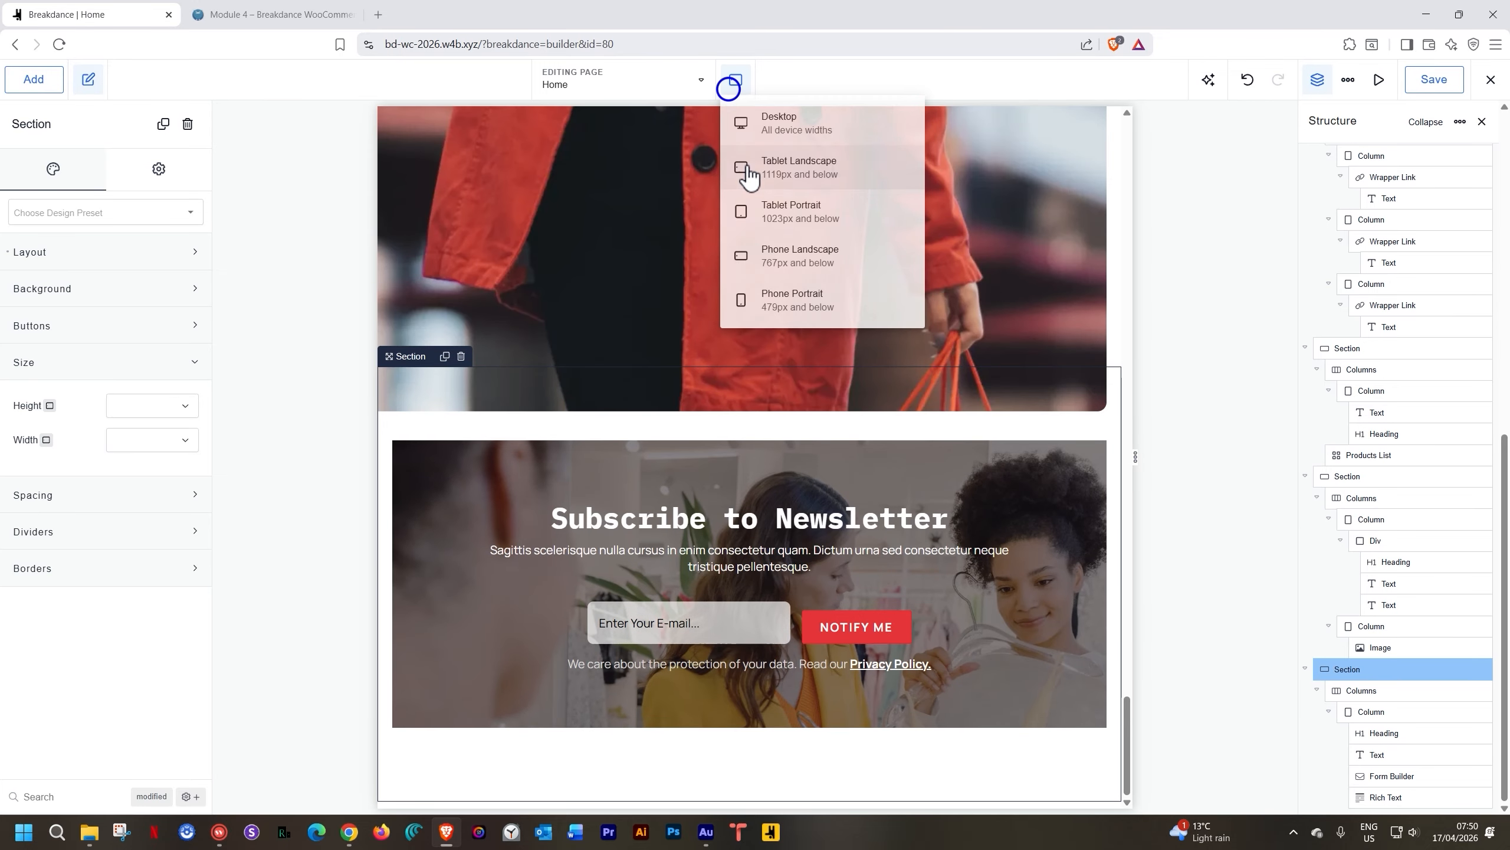
{"action": "left_click", "coordinate": [750, 211]}
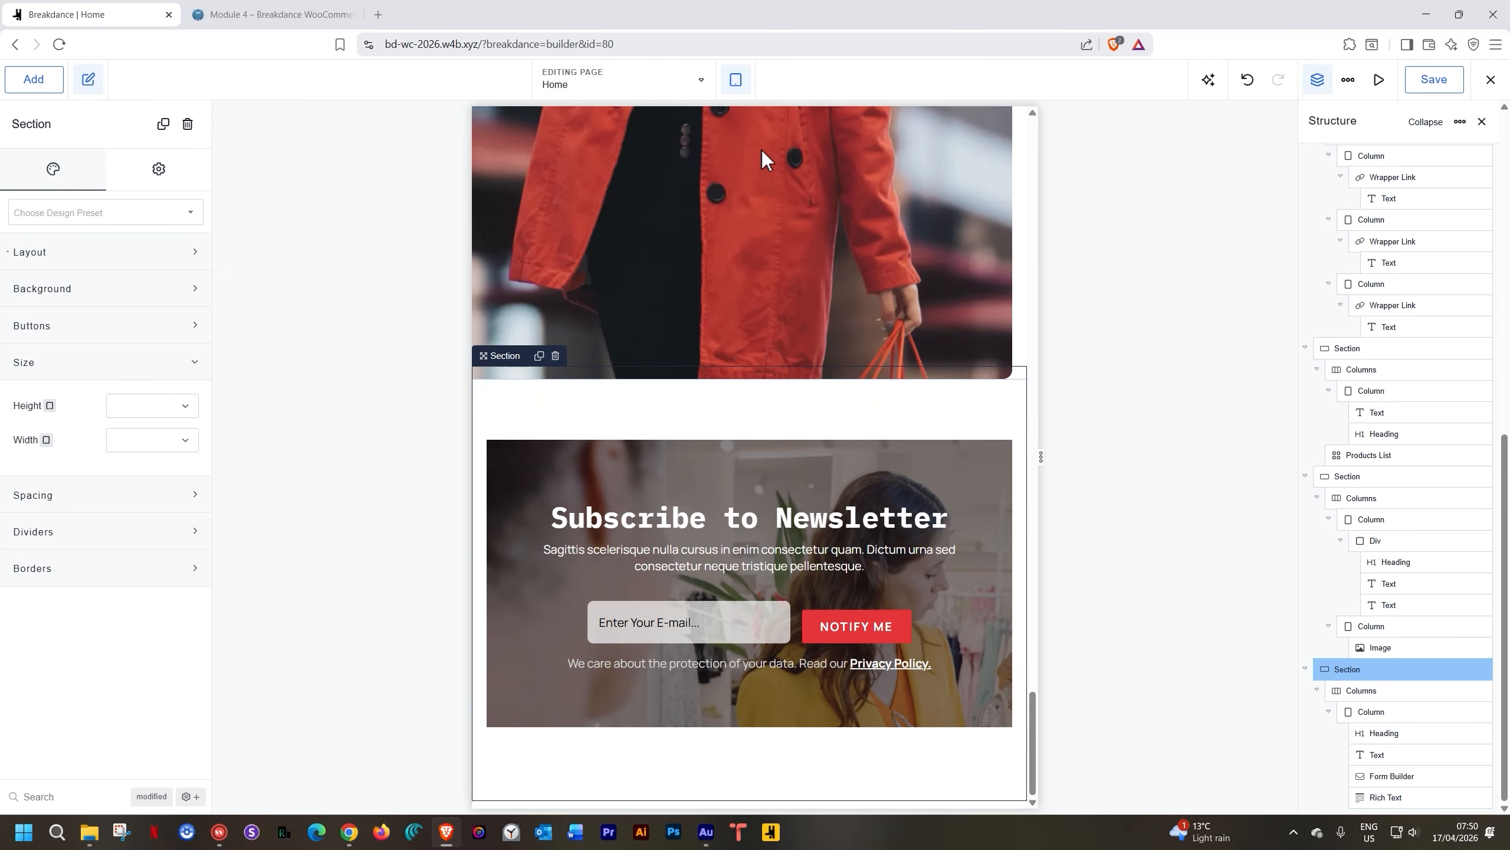
{"action": "left_click", "coordinate": [737, 87]}
{"action": "left_click", "coordinate": [768, 251]}
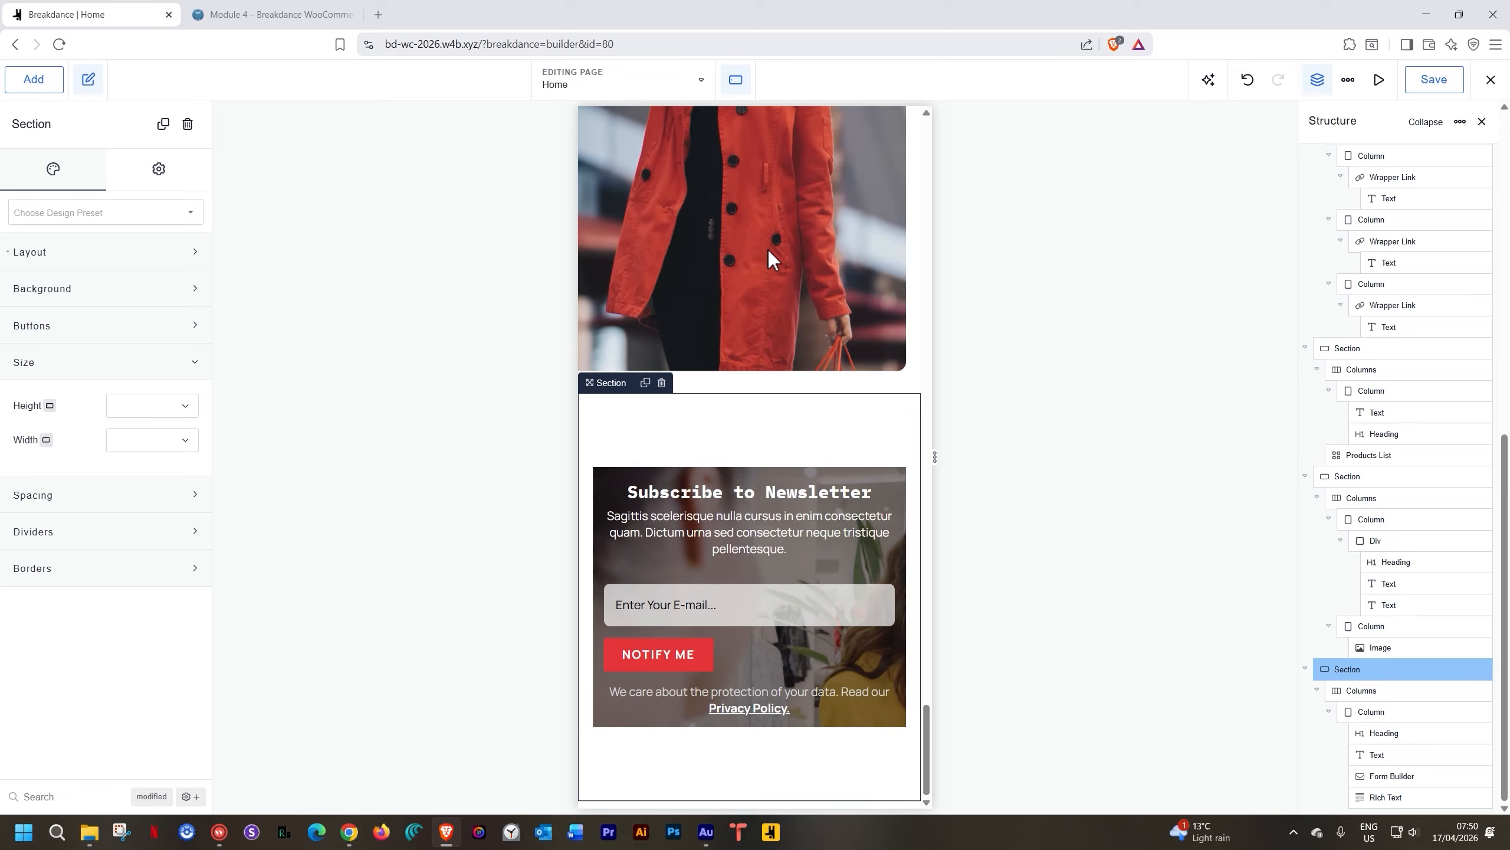
{"action": "left_click", "coordinate": [735, 83]}
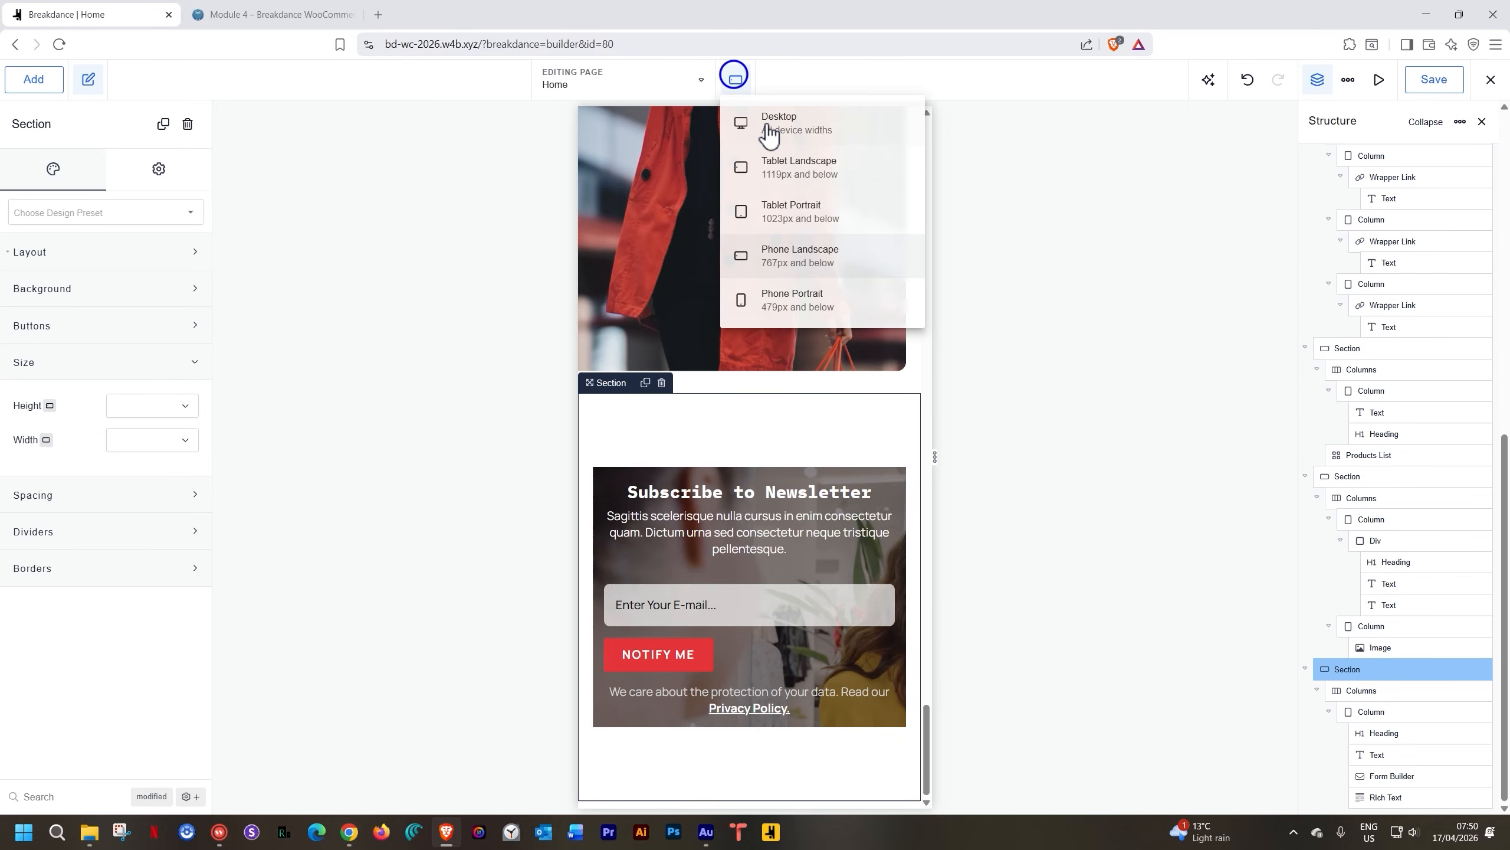
{"action": "left_click", "coordinate": [771, 128]}
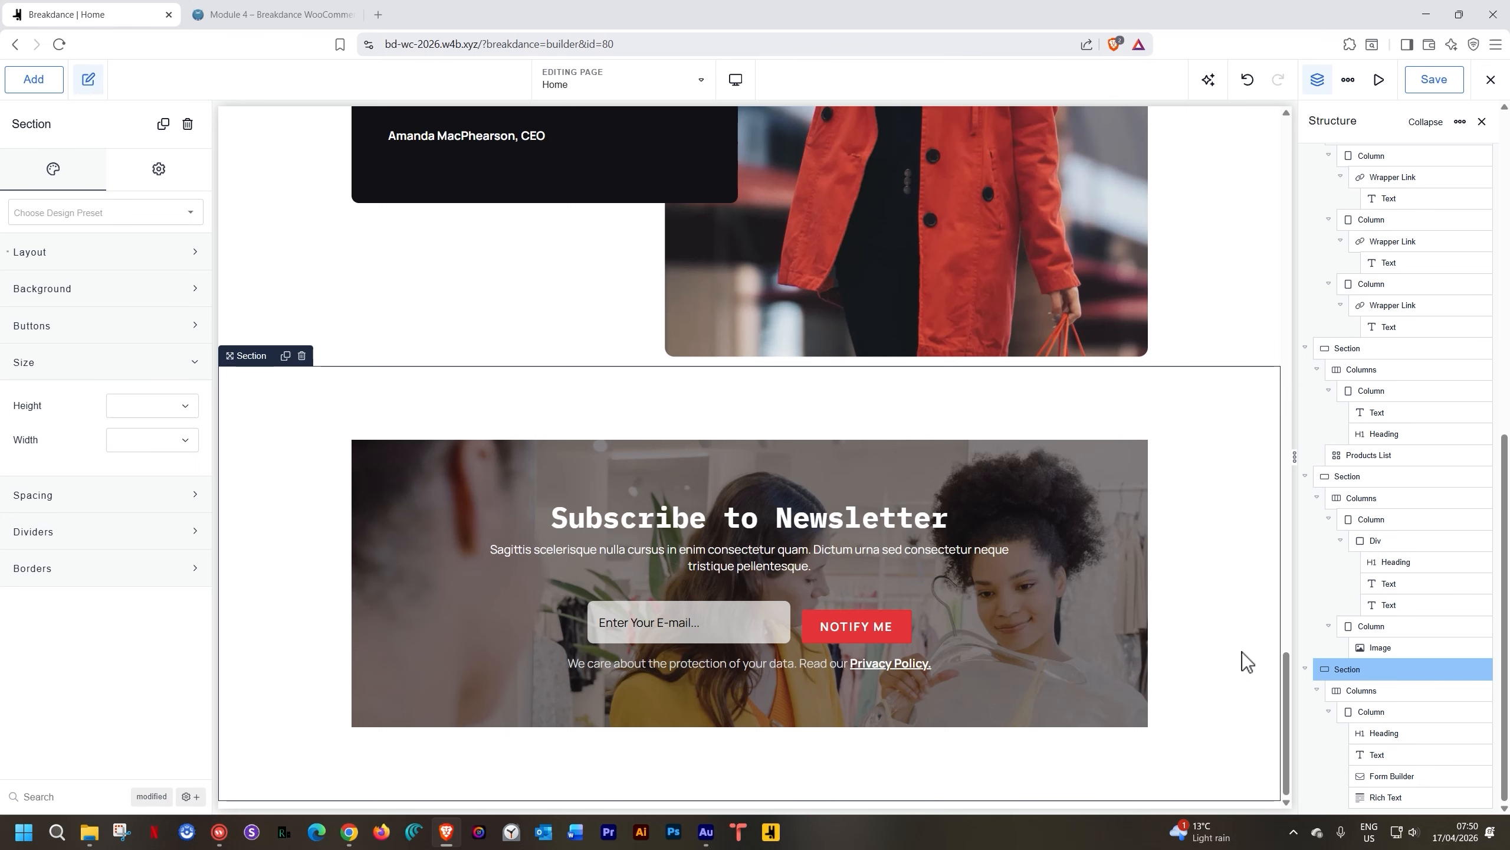
In the signup form's Email action, replace the To Email and From Email addresses with new ones
{"action": "left_click", "coordinate": [766, 632]}
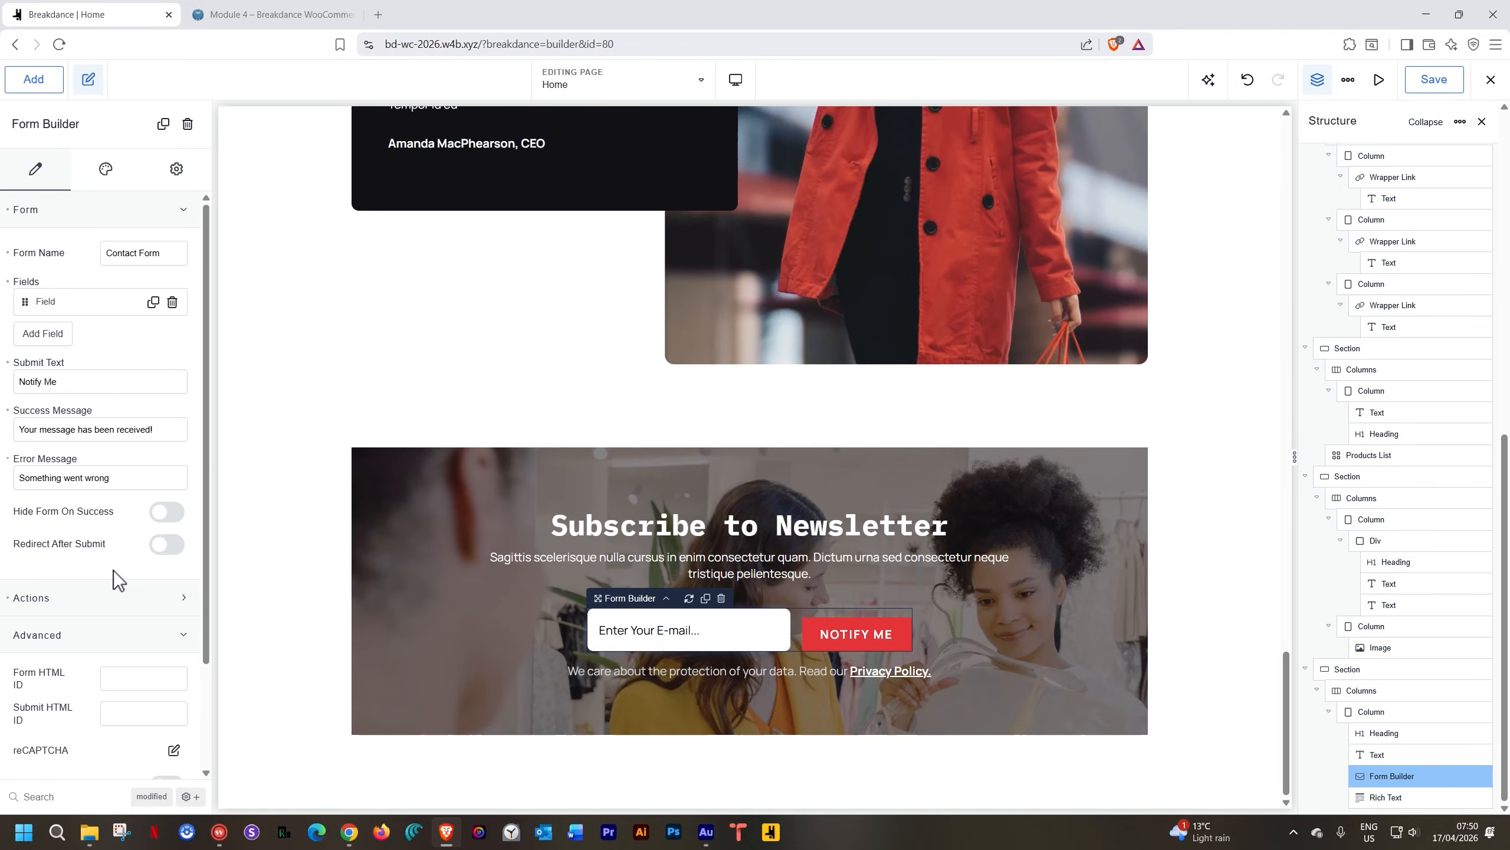
{"action": "scroll", "coordinate": [113, 570], "scroll_direction": "down", "scroll_amount": 2}
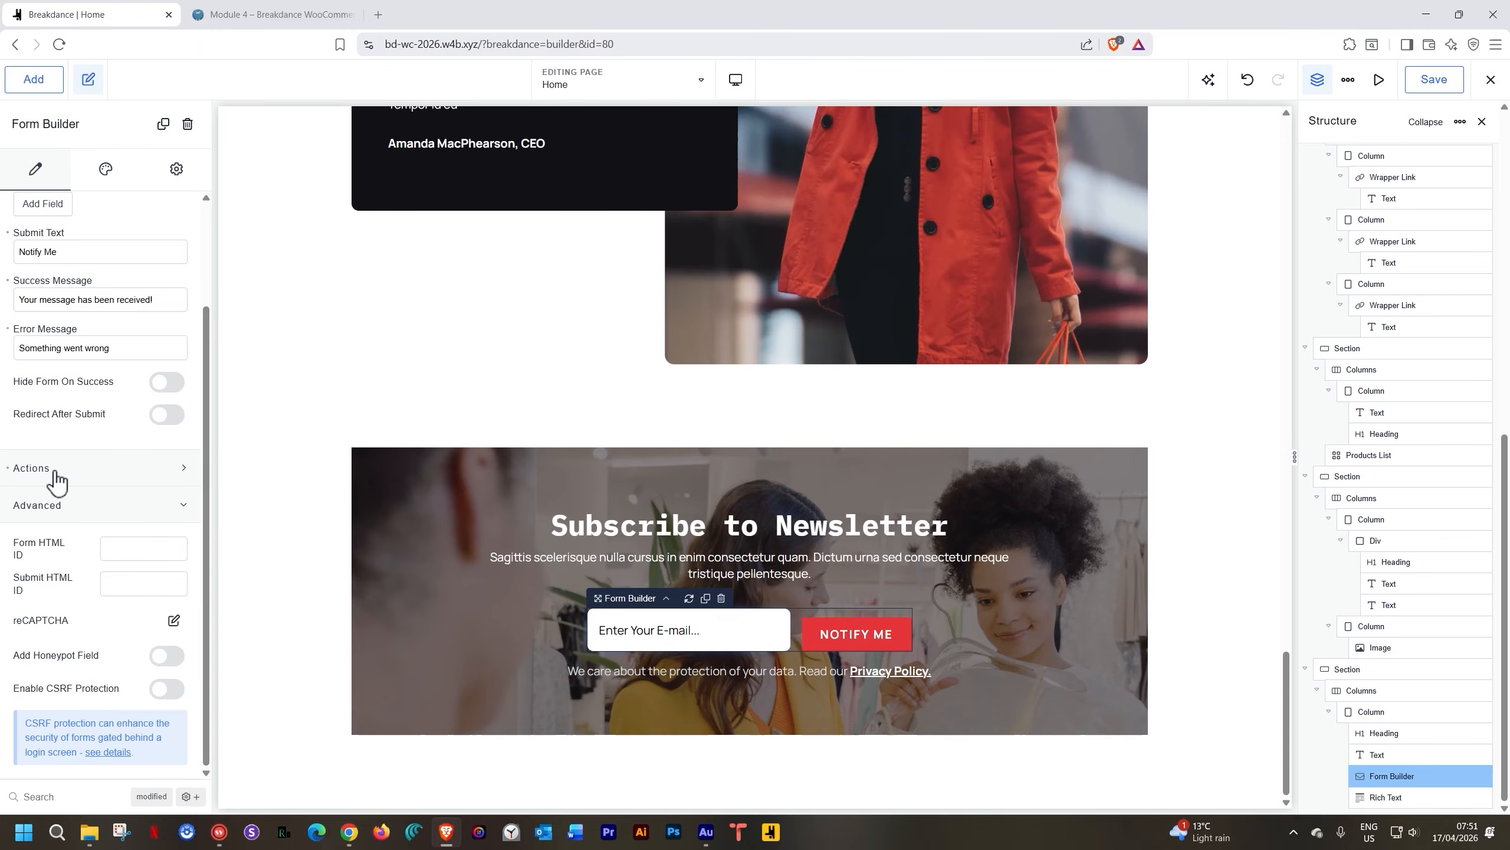
{"action": "left_click", "coordinate": [55, 475]}
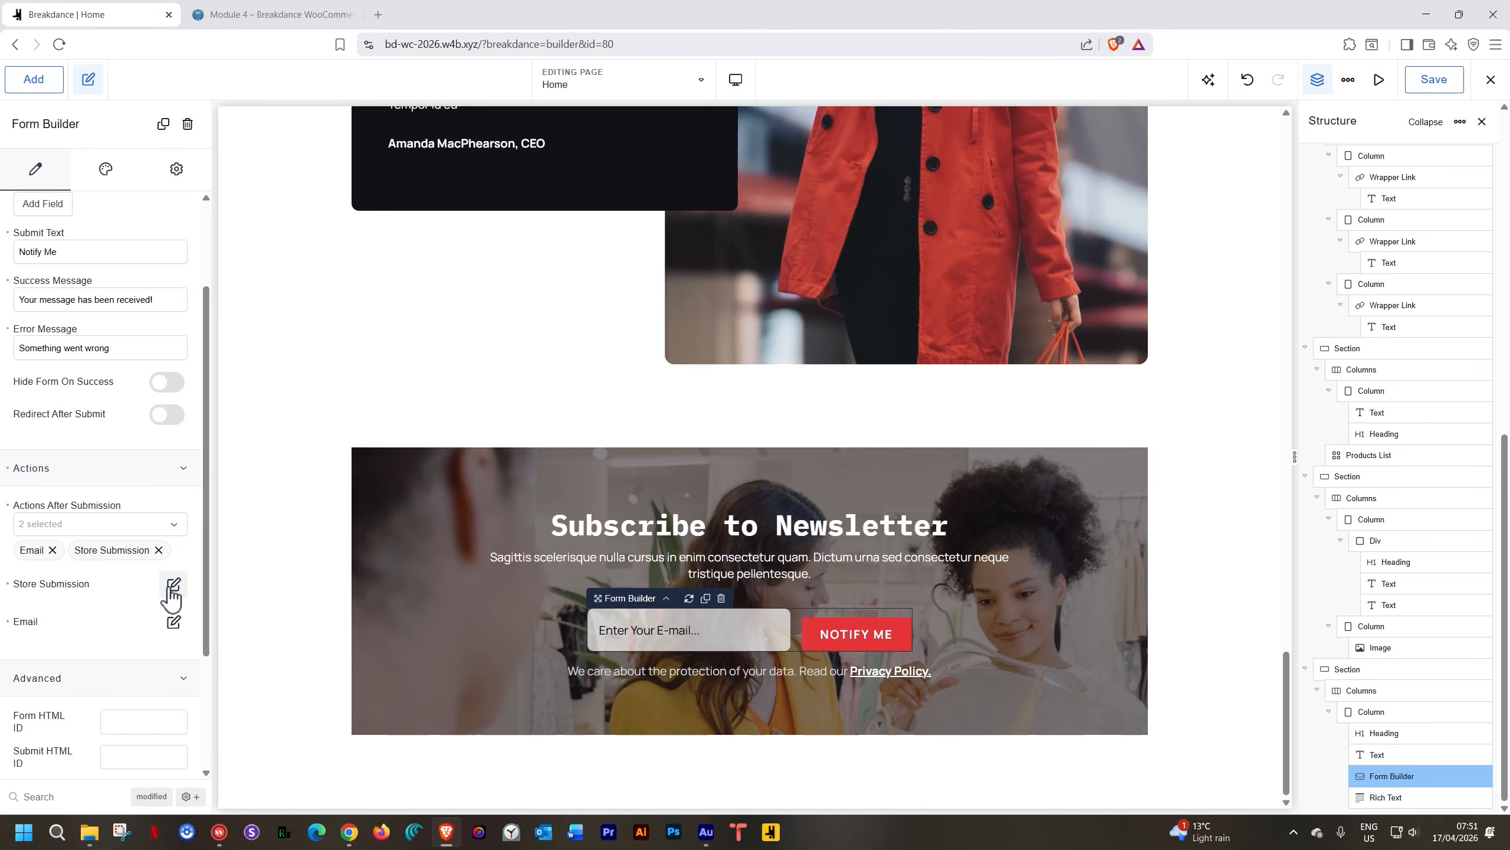
{"action": "left_click", "coordinate": [173, 585]}
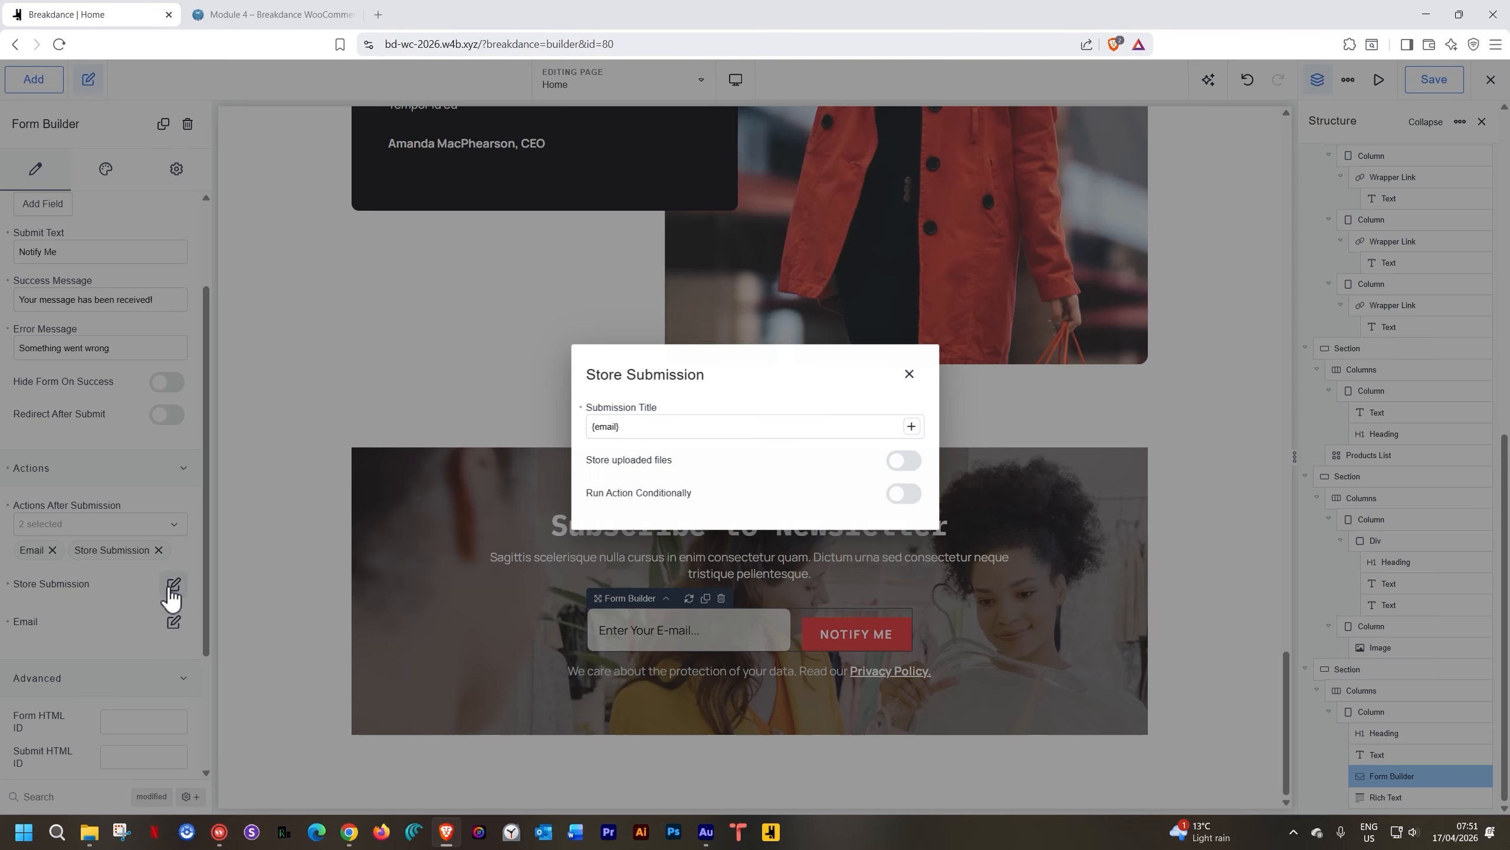
{"action": "left_click", "coordinate": [910, 375]}
{"action": "left_click", "coordinate": [168, 622]}
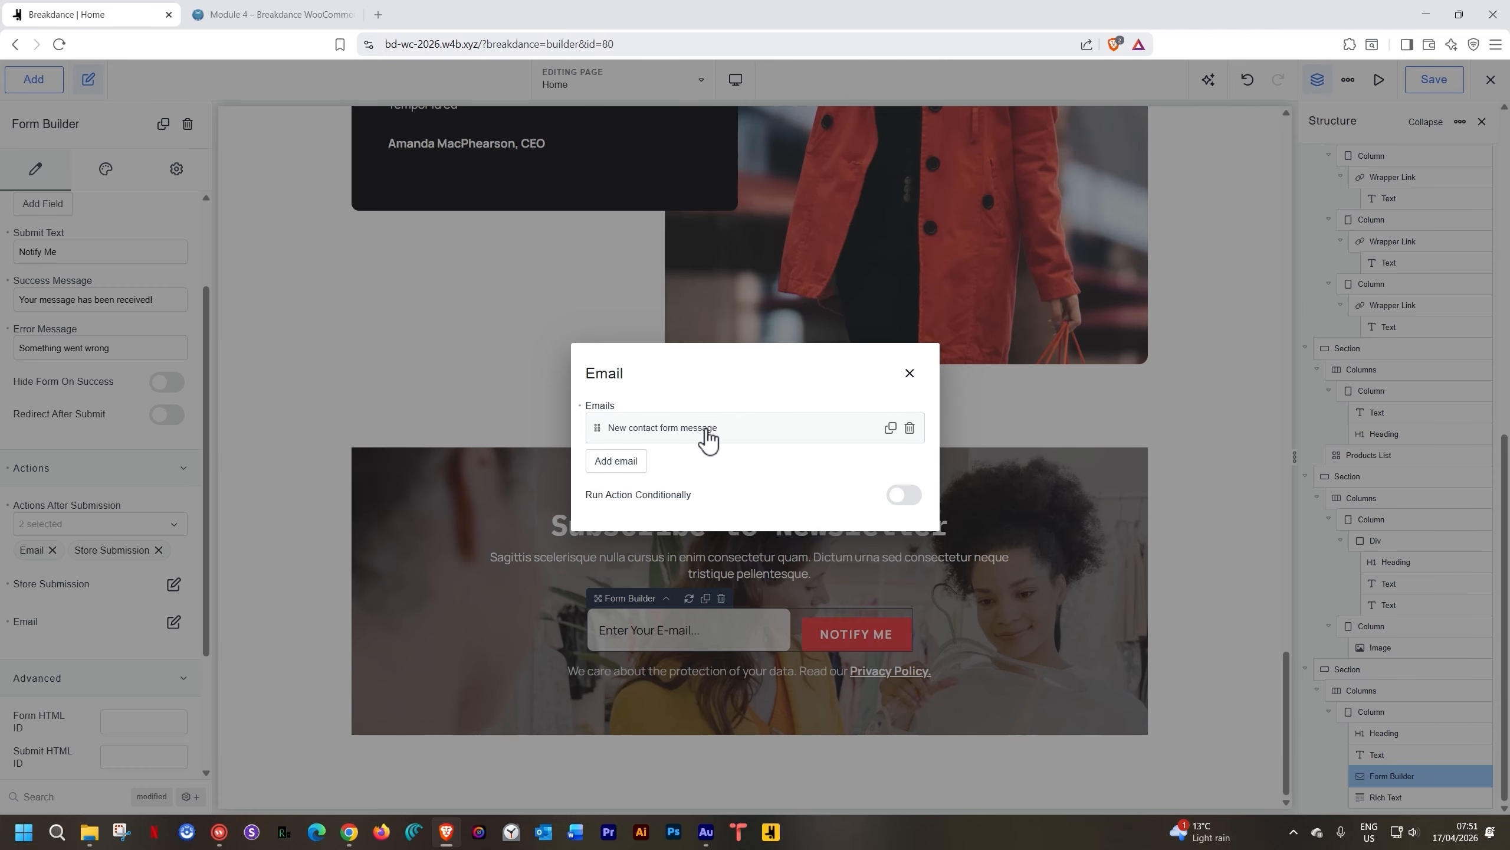
{"action": "left_click", "coordinate": [708, 428]}
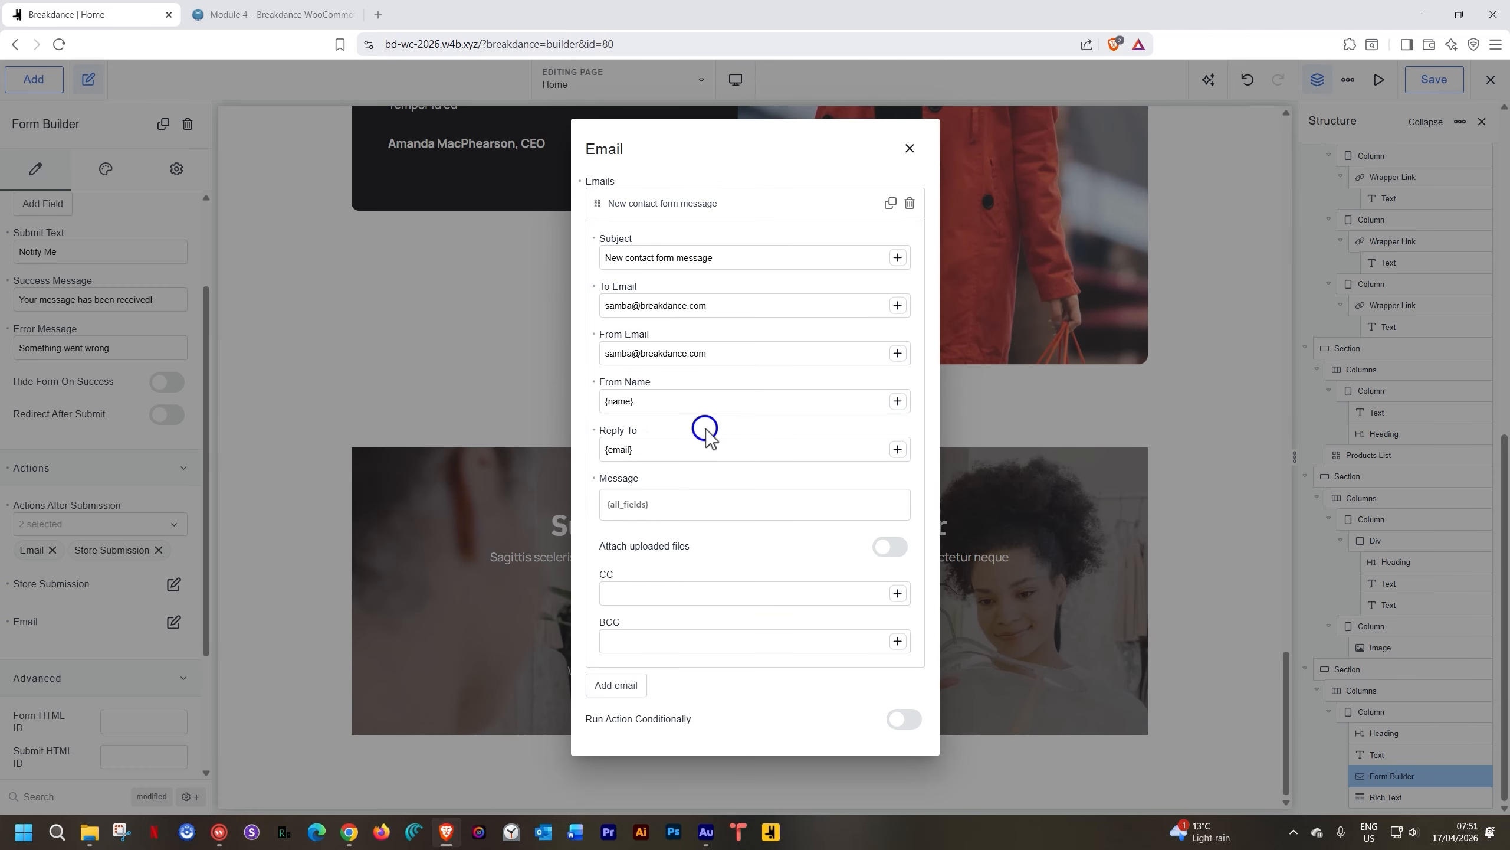
{"action": "triple_click", "coordinate": [647, 307]}
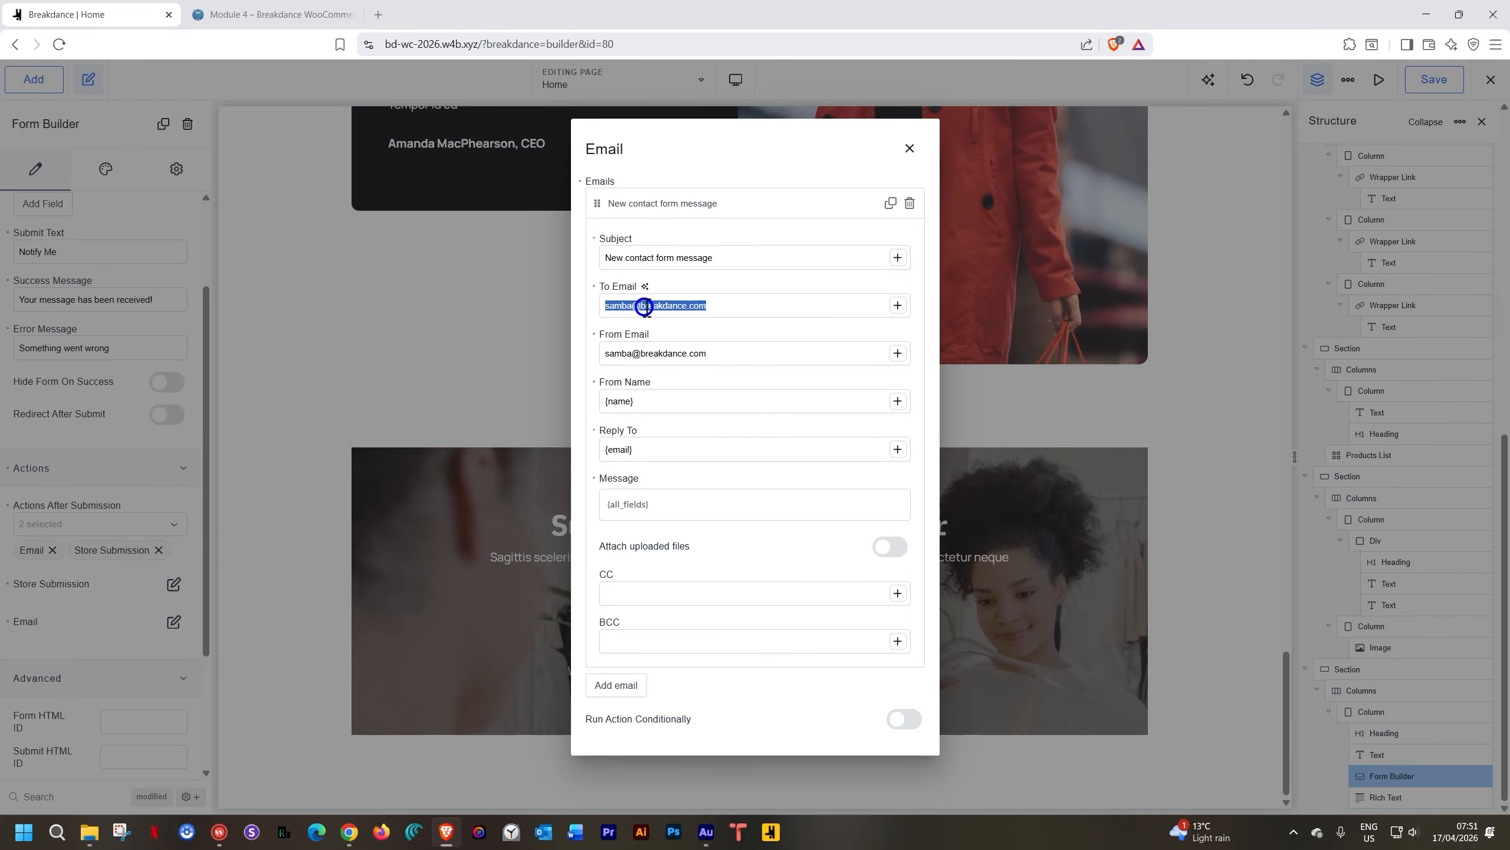
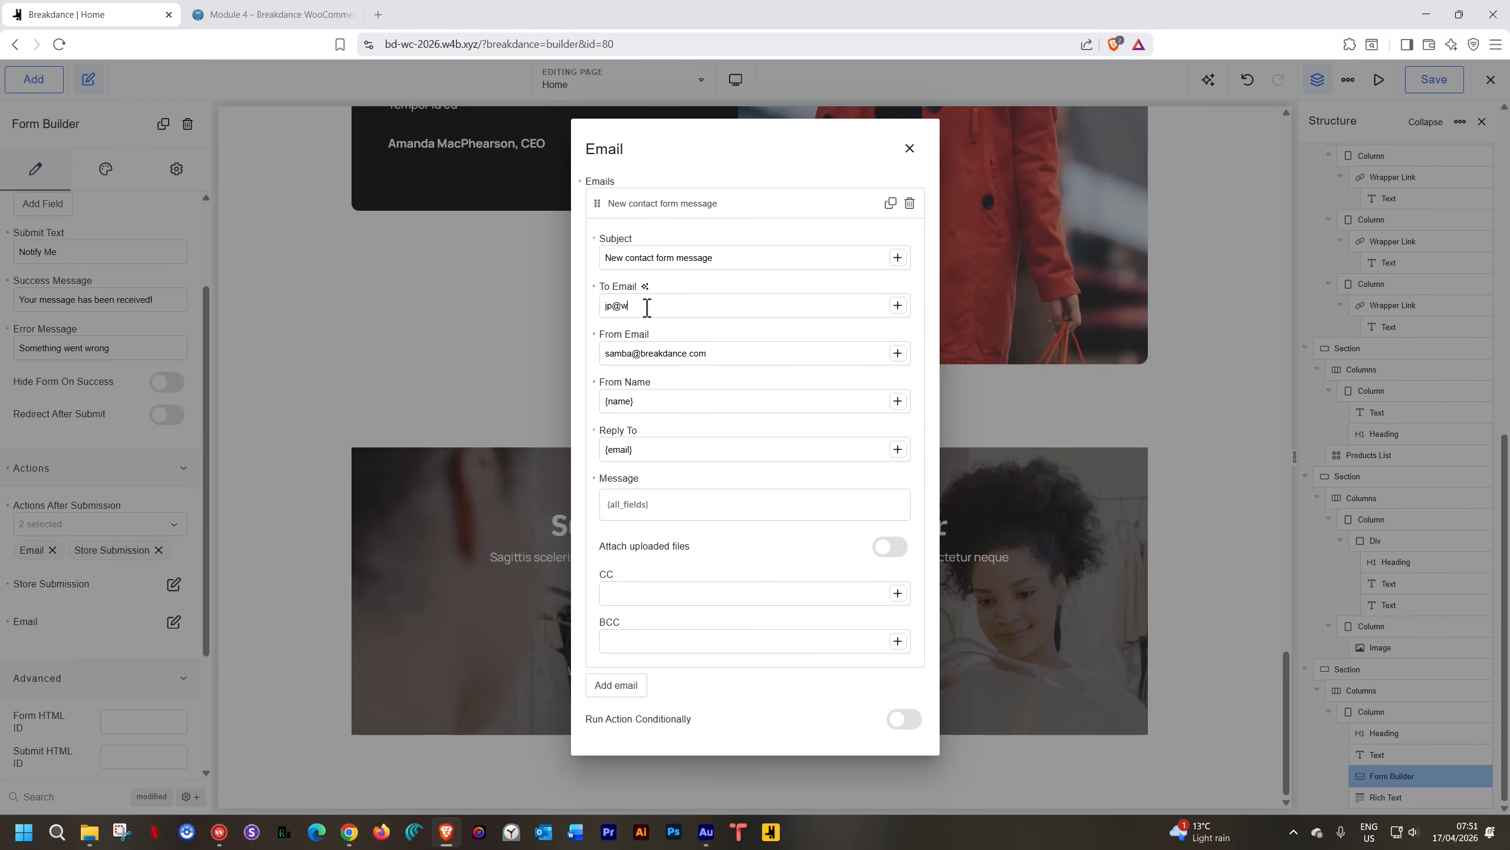
{"action": "triple_click", "coordinate": [683, 354]}
{"action": "type", "text": "j"}
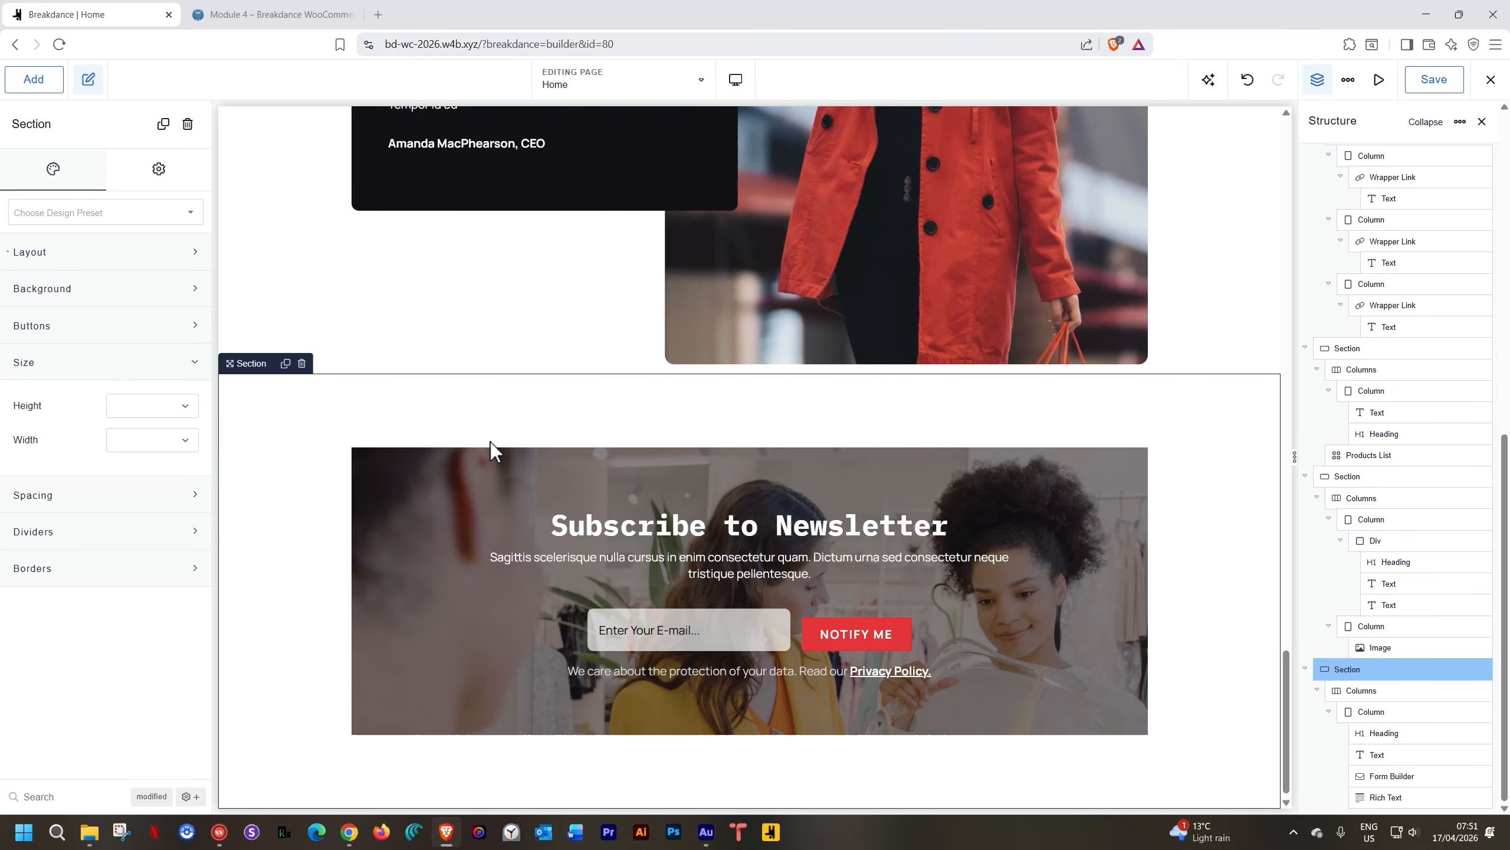
{"action": "scroll", "coordinate": [491, 441], "scroll_direction": "down", "scroll_amount": 1}
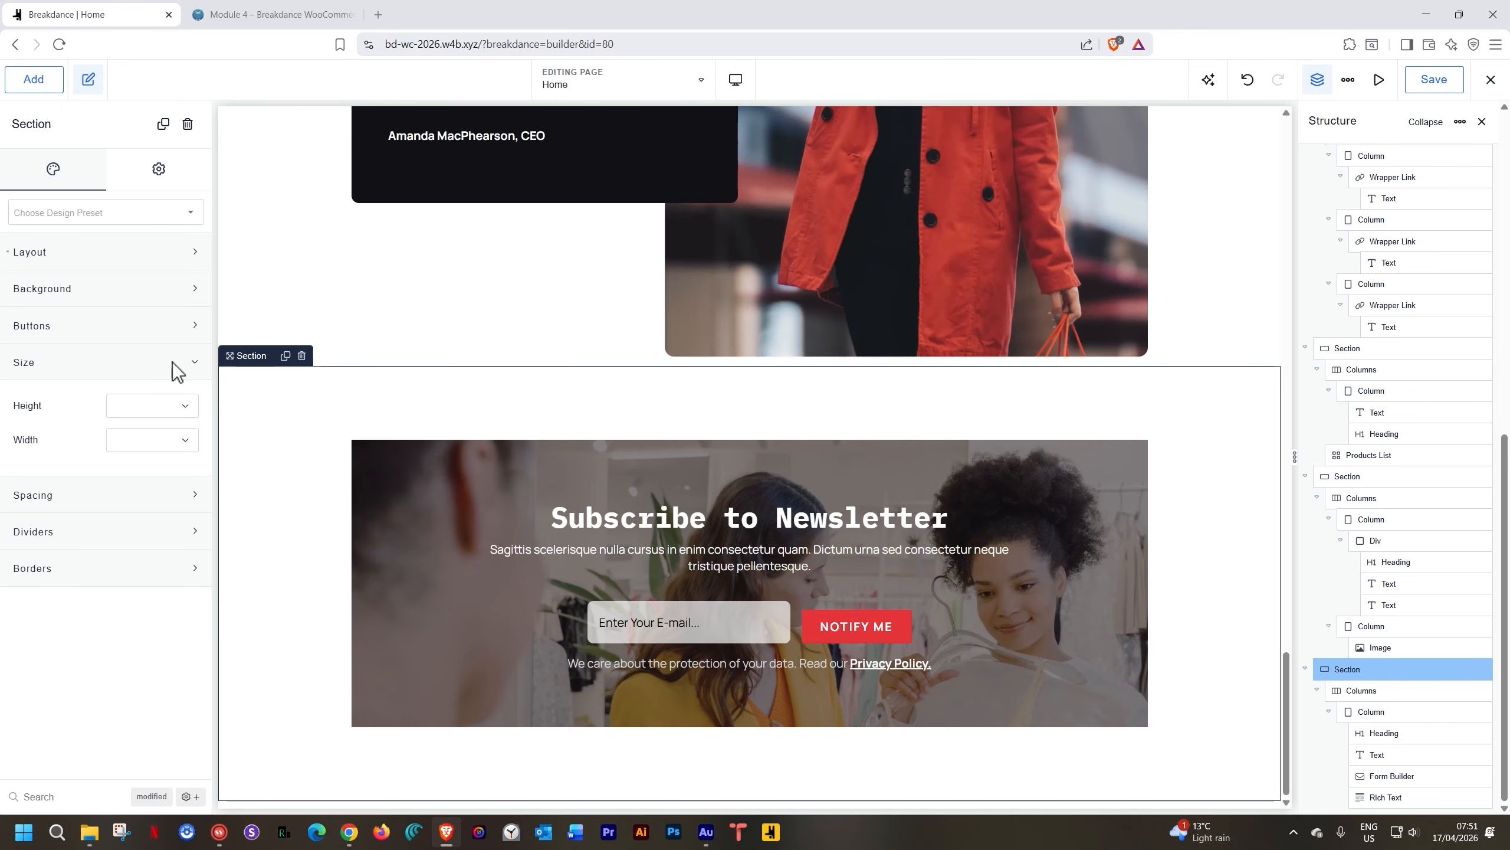
Insert the On Sale product section from the This Website design set below the newsletter
{"action": "left_click", "coordinate": [37, 80]}
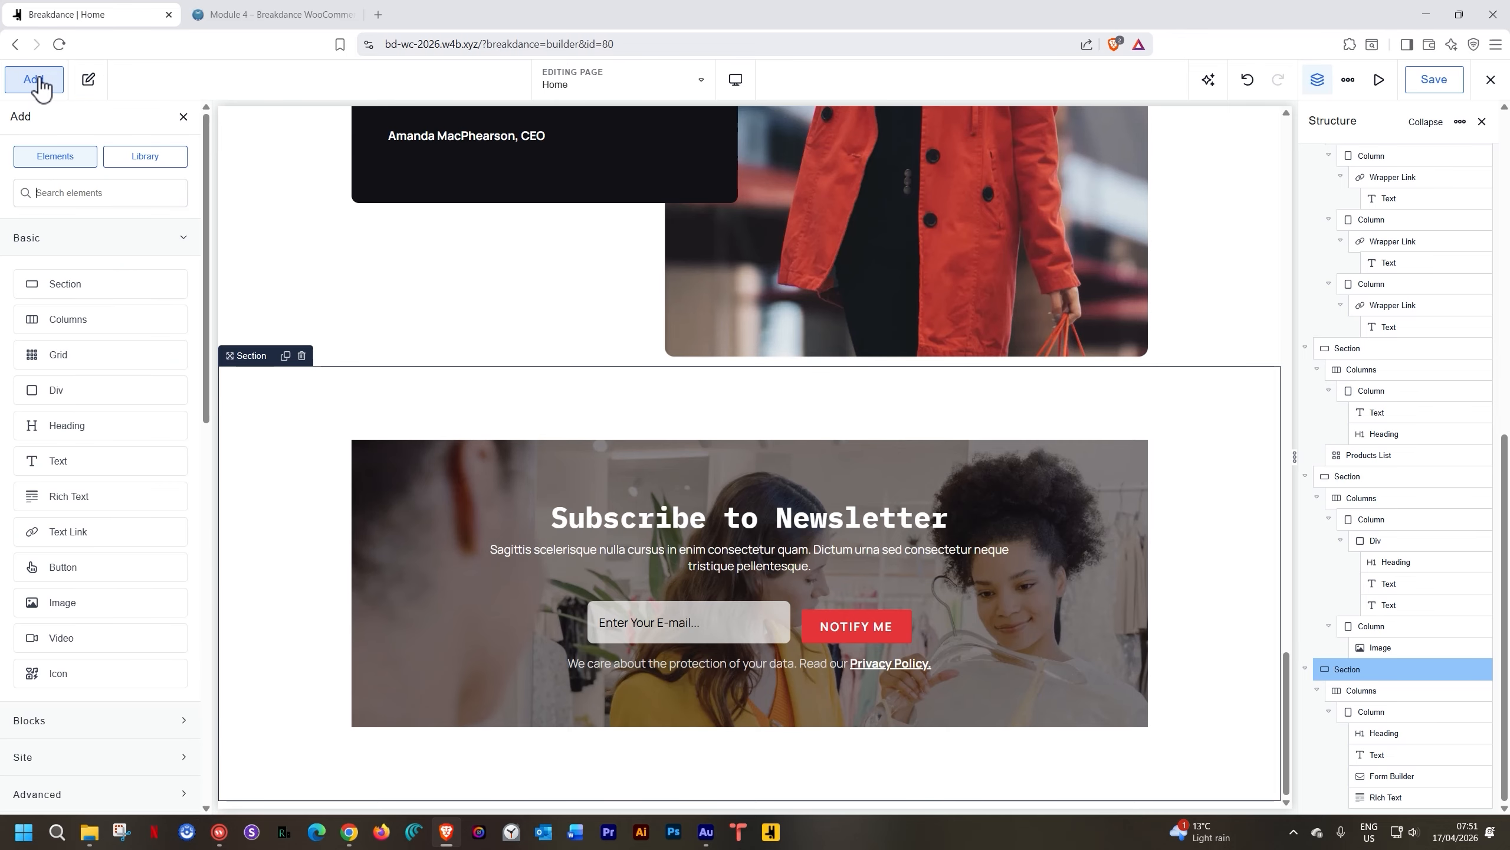
{"action": "left_click", "coordinate": [143, 159]}
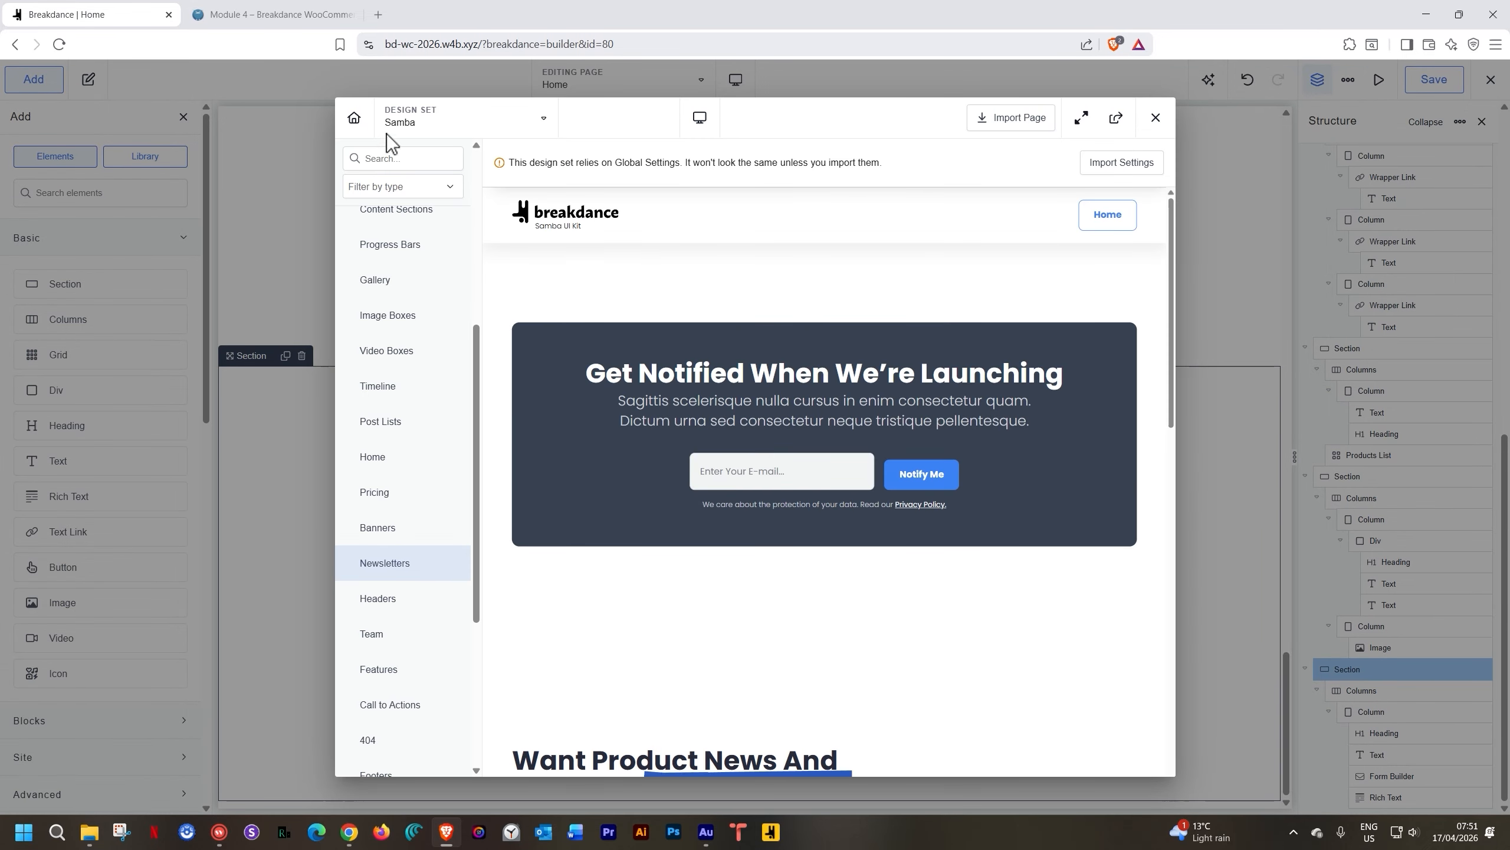
{"action": "left_click", "coordinate": [419, 121]}
{"action": "left_click", "coordinate": [420, 203]}
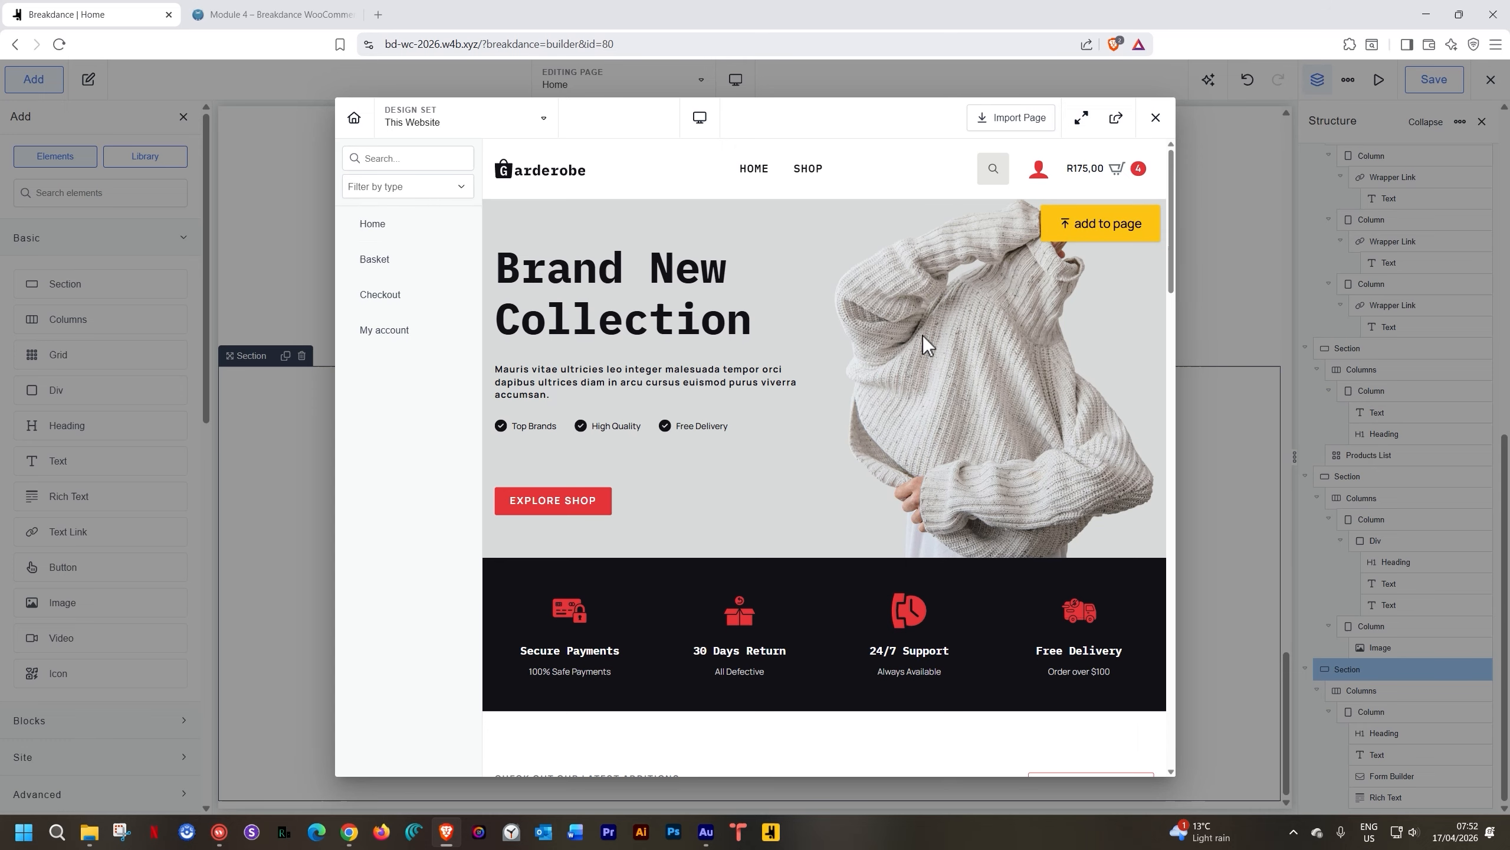
{"action": "scroll", "coordinate": [922, 336], "scroll_direction": "down", "scroll_amount": 15}
{"action": "scroll", "coordinate": [923, 335], "scroll_direction": "down", "scroll_amount": 4}
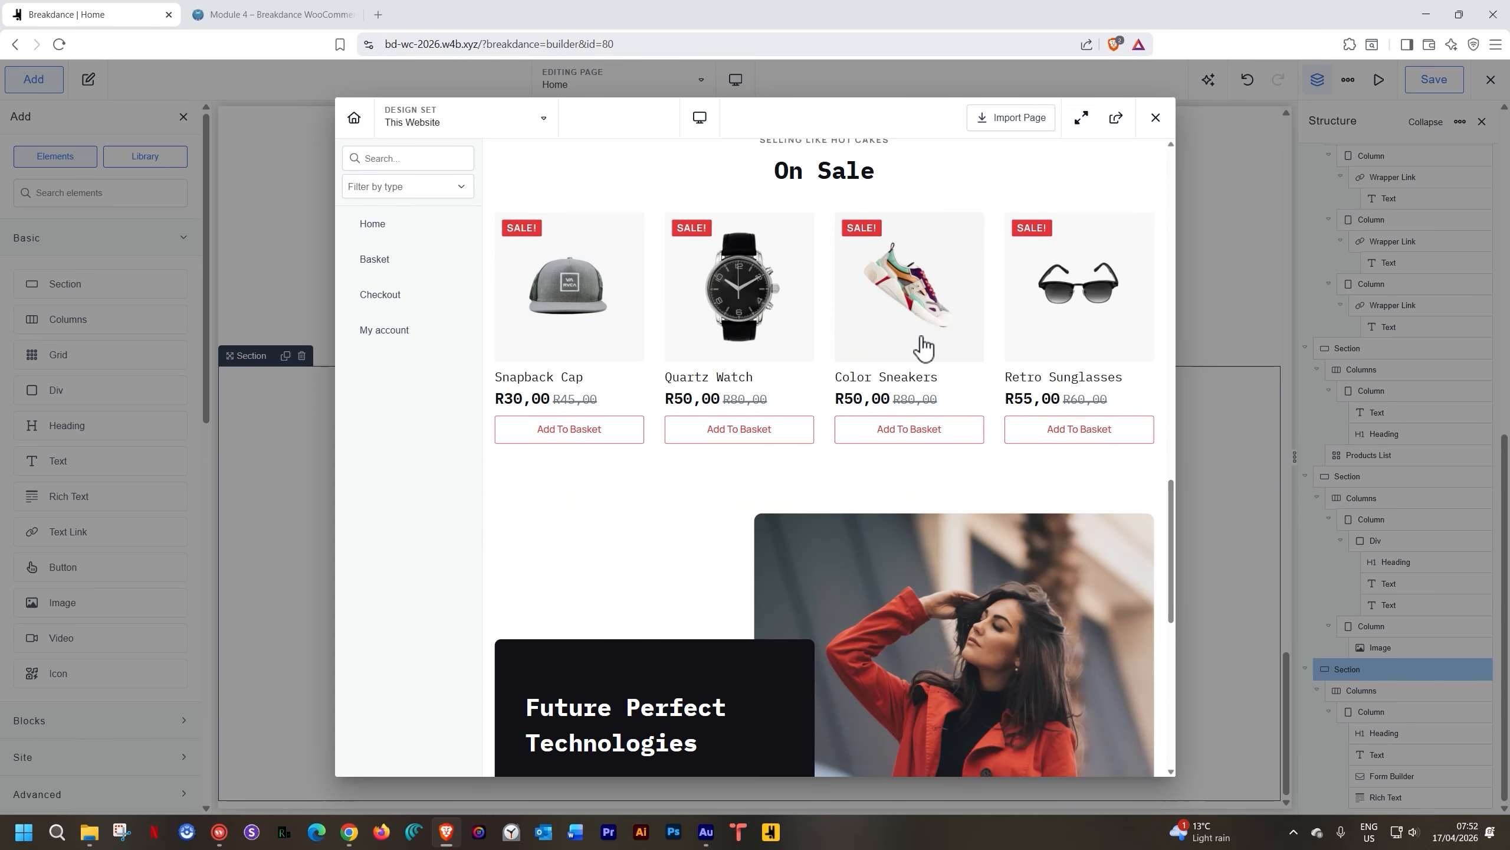
{"action": "scroll", "coordinate": [923, 335], "scroll_direction": "up", "scroll_amount": 2}
{"action": "left_click", "coordinate": [1076, 225]}
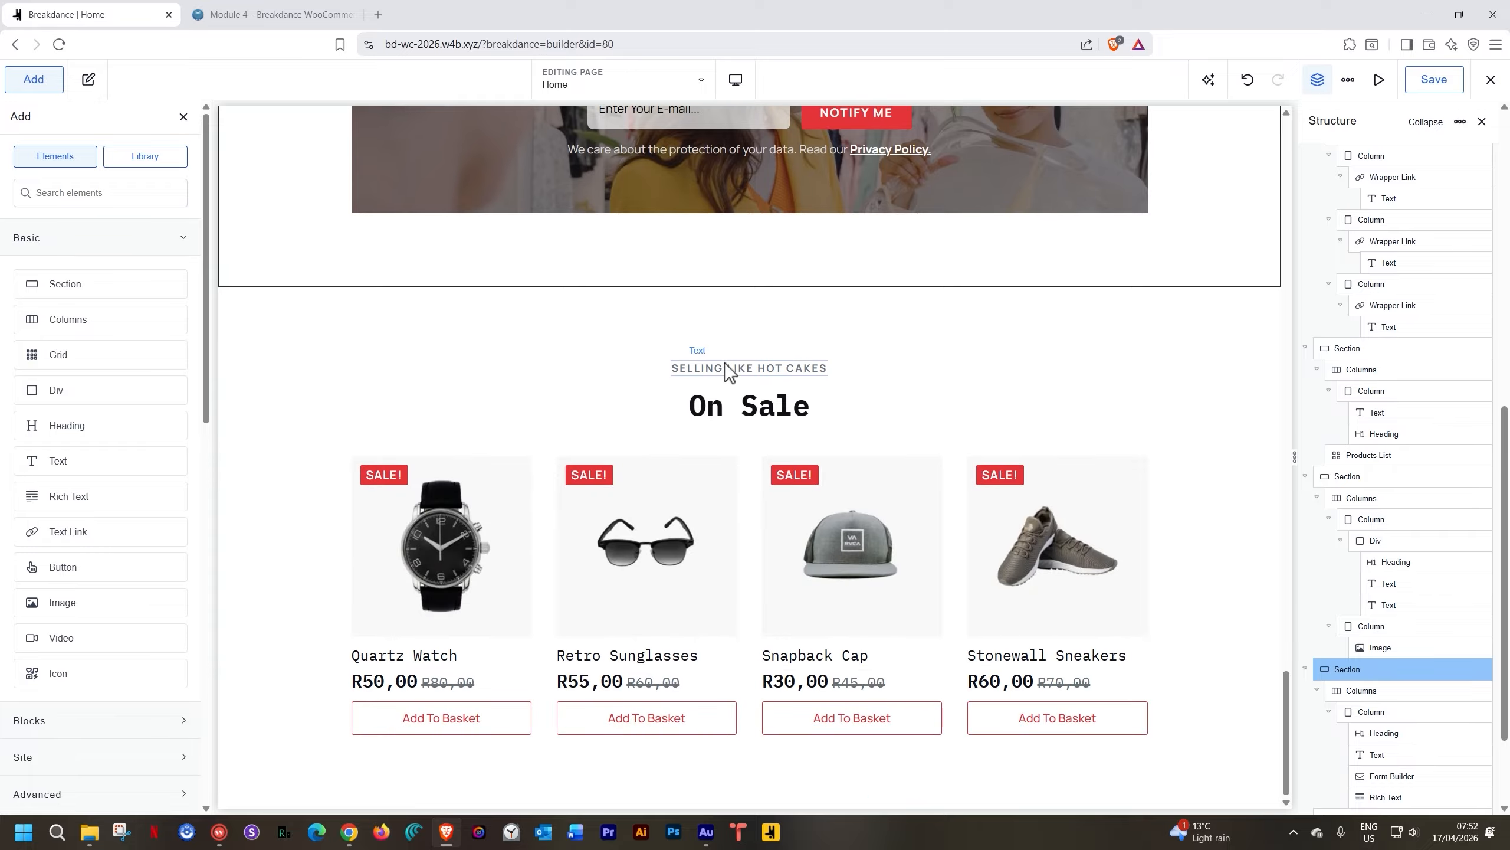
Change the section's label to 'OUR FAVOURITES' and its heading to 'Selected Gems'
{"action": "triple_click", "coordinate": [735, 370]}
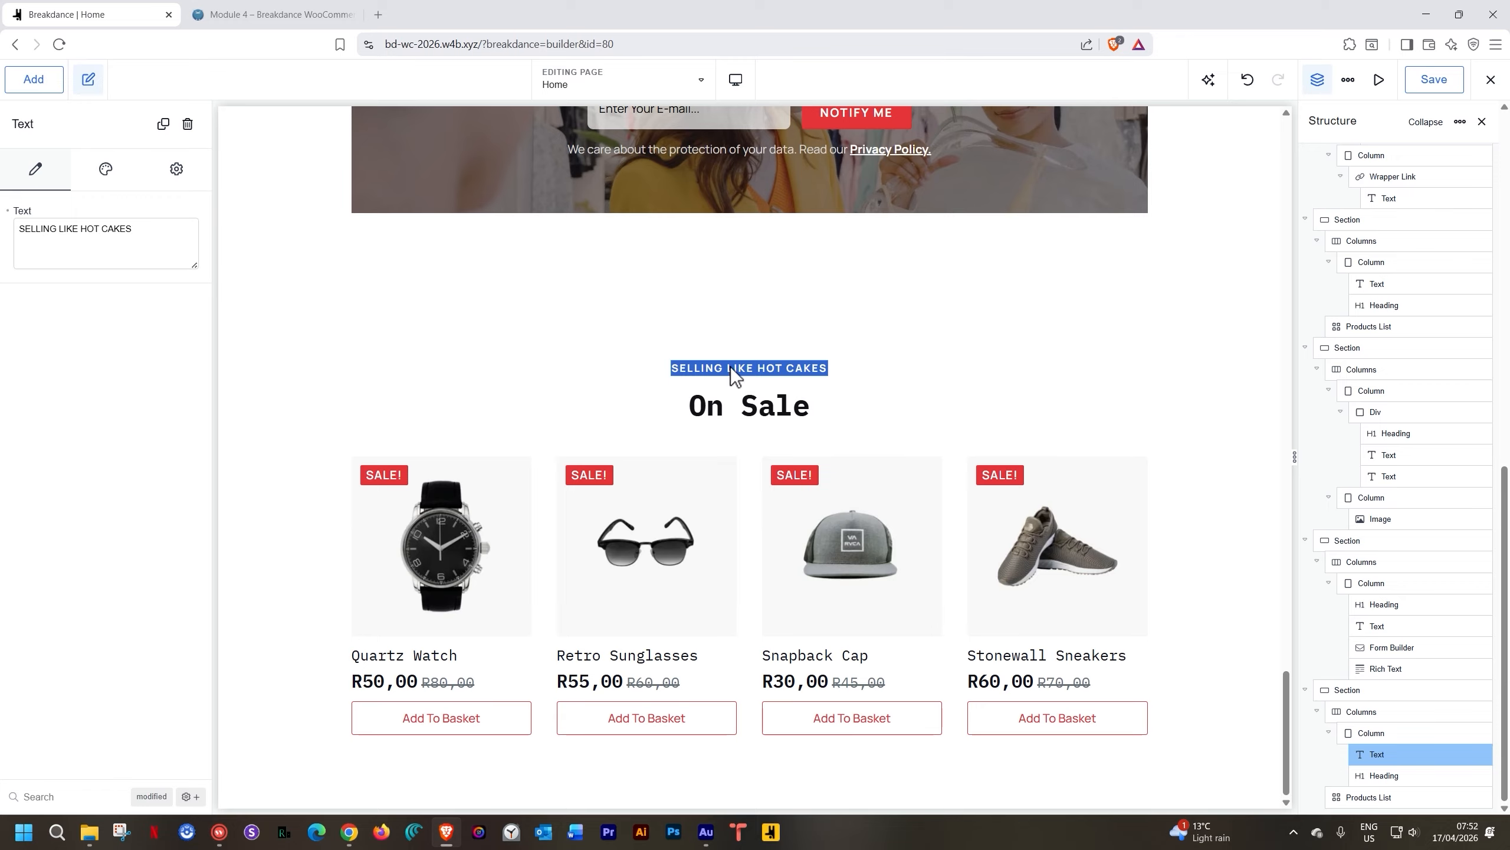
{"action": "type", "text": "OUR FAVOURITES"}
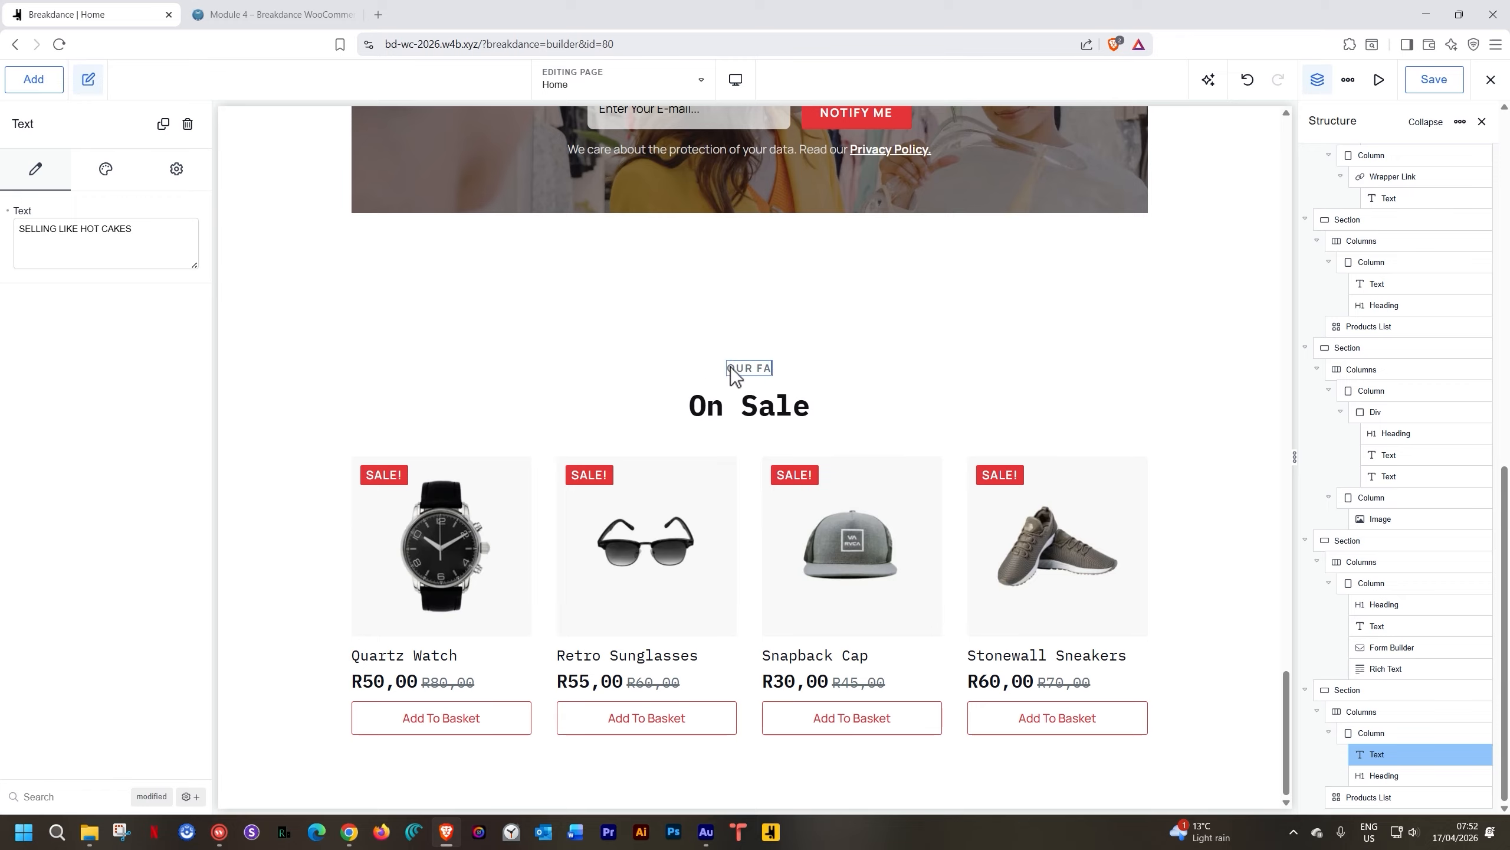
{"action": "triple_click", "coordinate": [728, 411]}
{"action": "type", "text": "Selected Gems"}
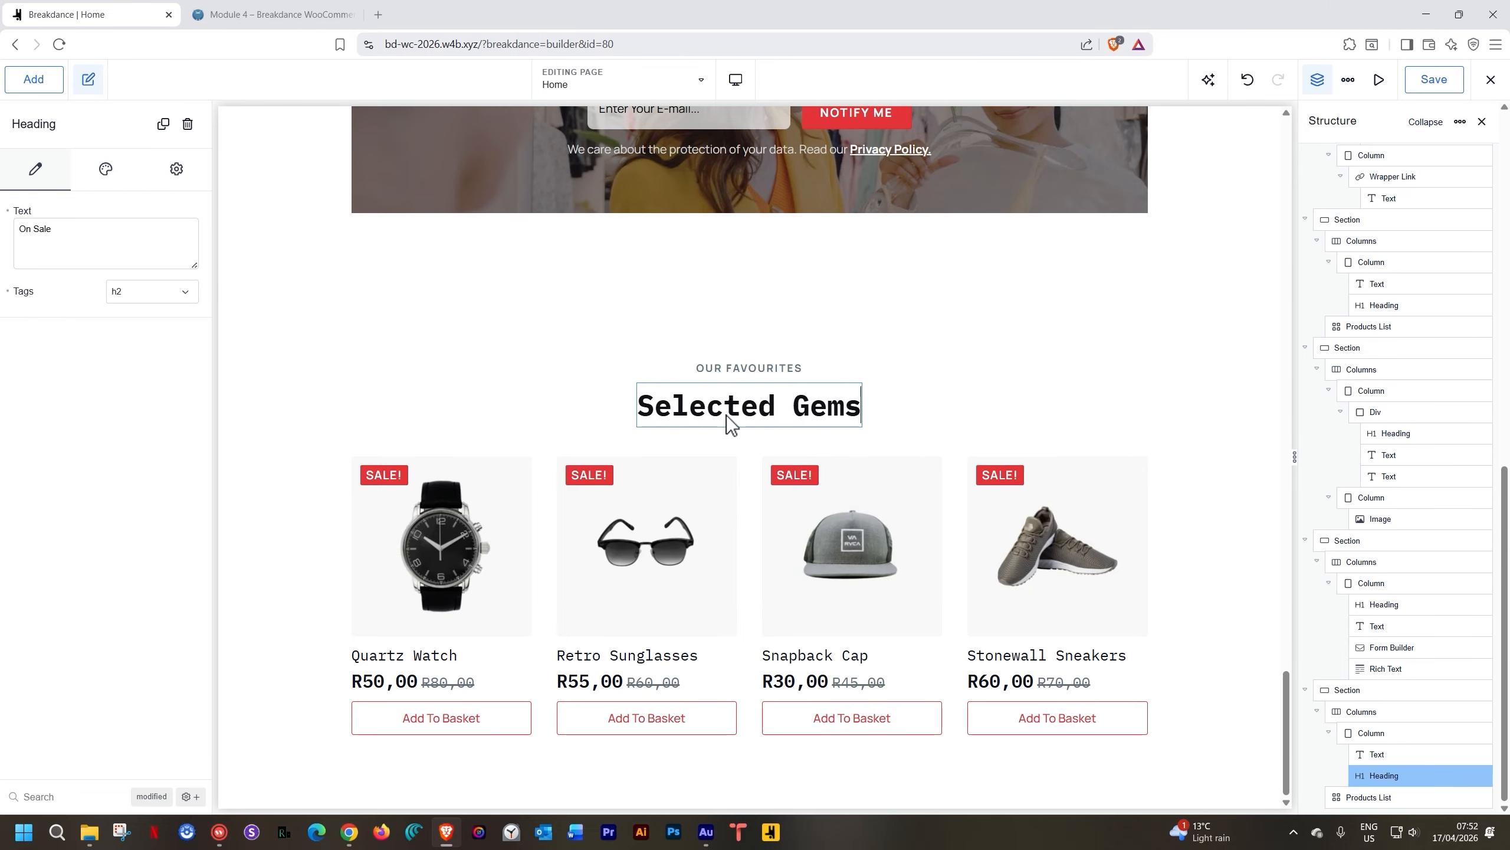
Set the product grid to manually show Snapback Cap, Quartz Watch, Black T-shirt and Retro Sunglasses
{"action": "left_click", "coordinate": [656, 507]}
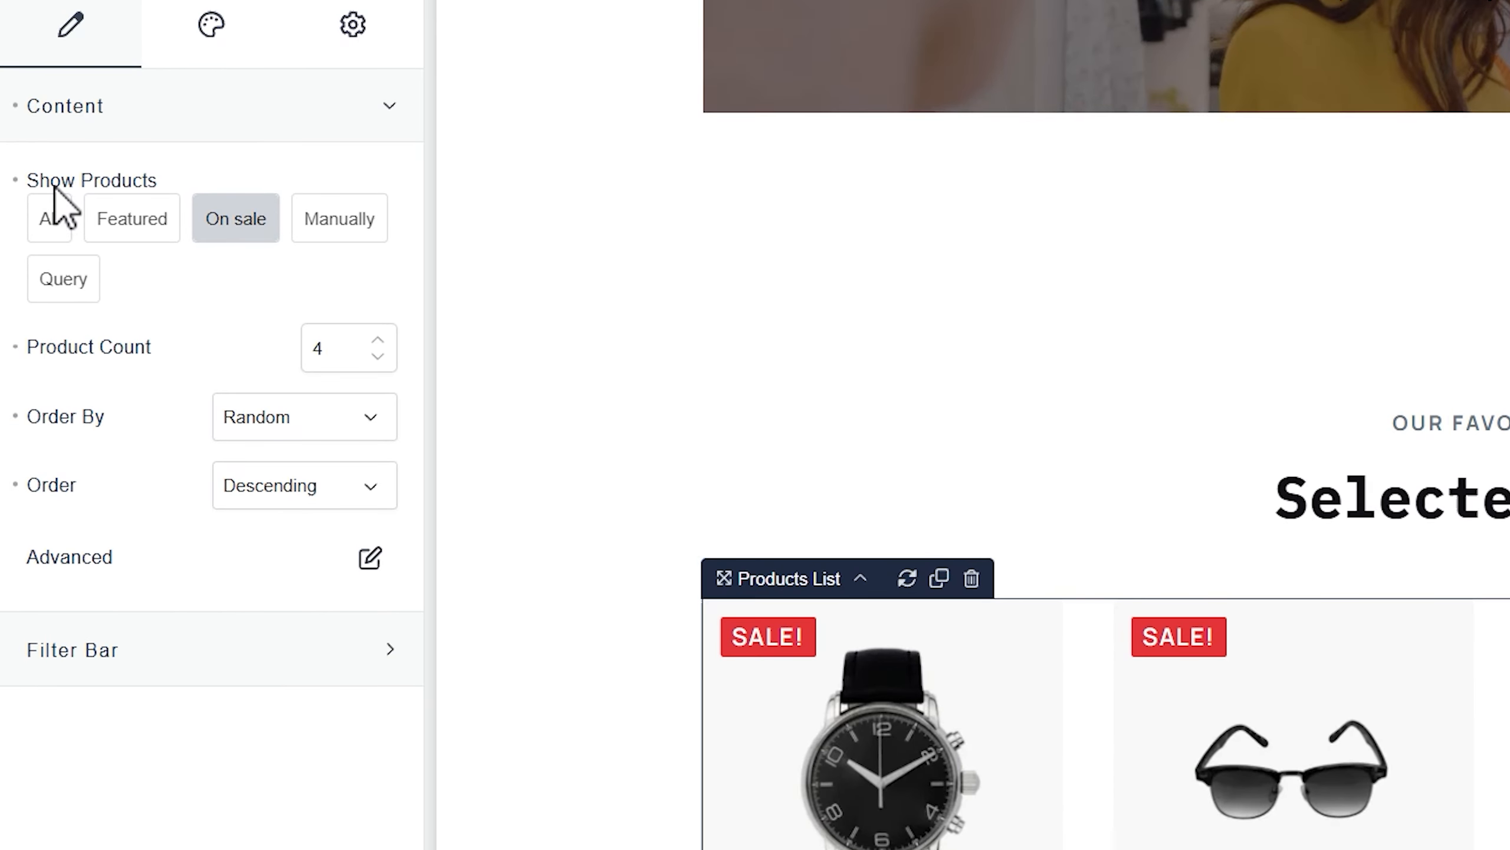
{"action": "left_click", "coordinate": [335, 218]}
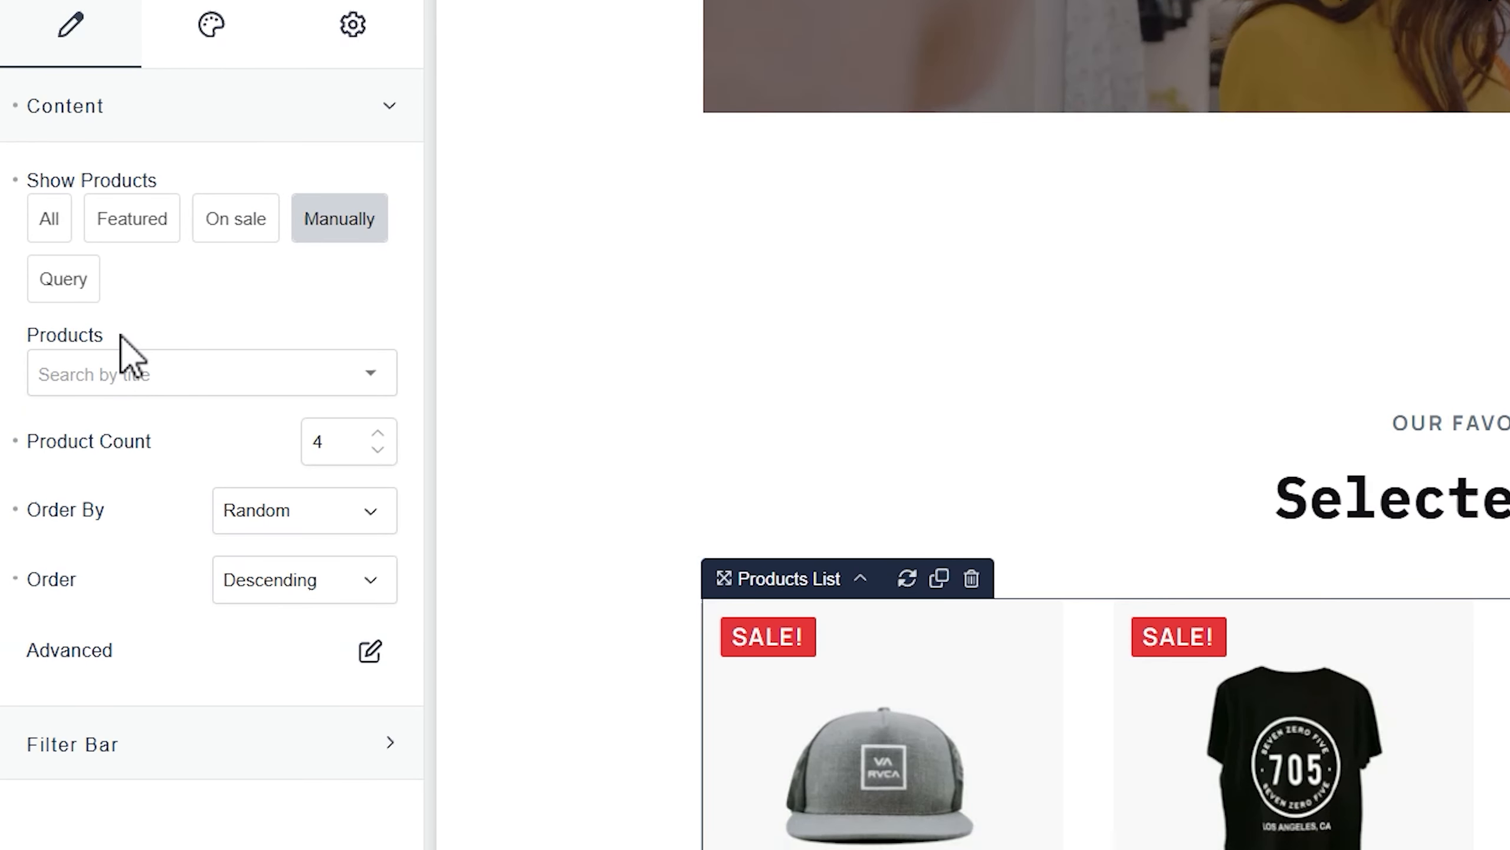
{"action": "left_click", "coordinate": [390, 356]}
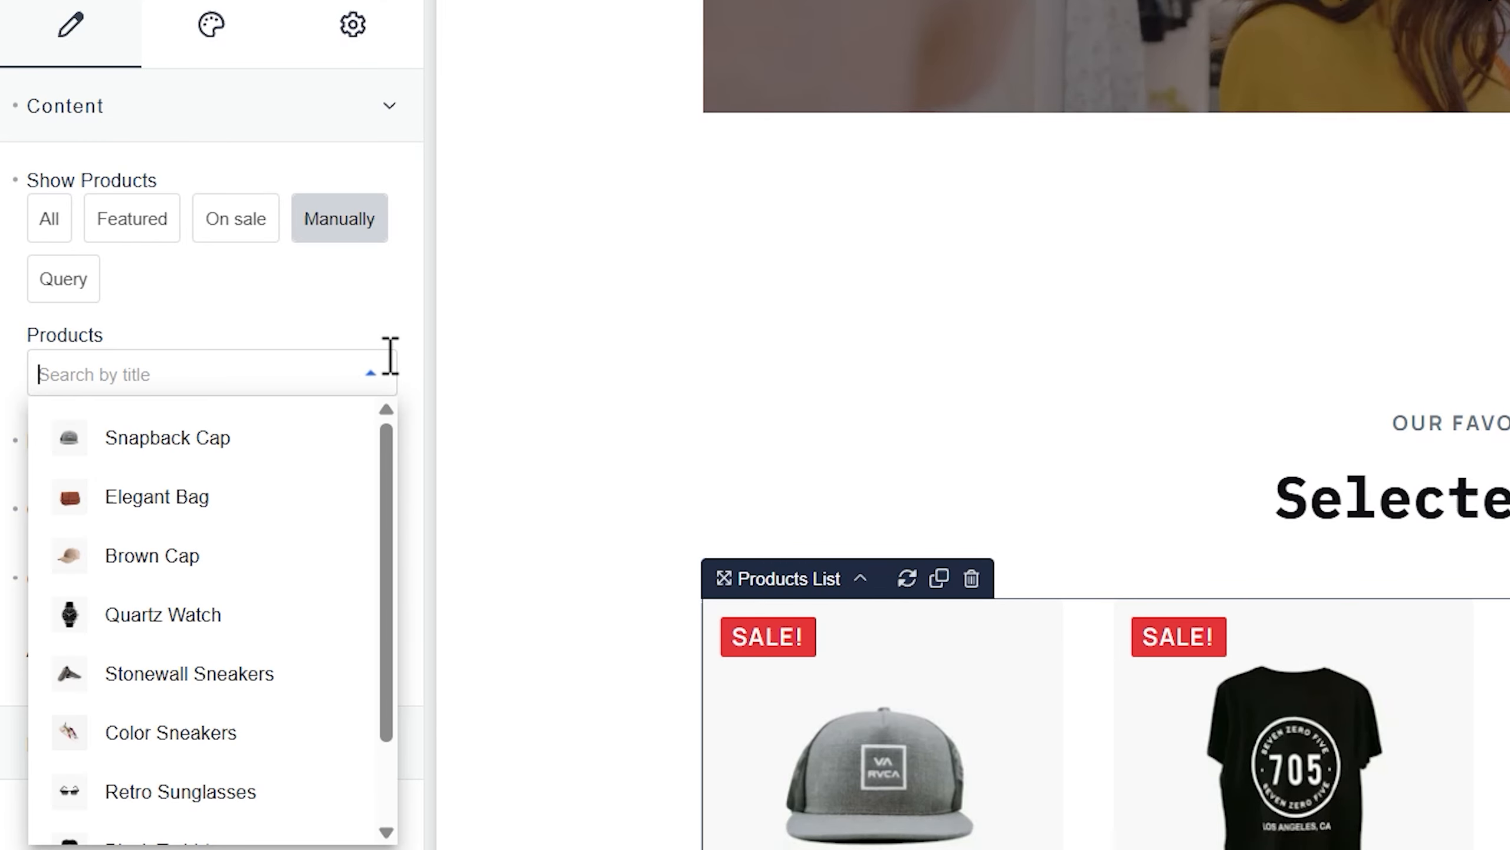
{"action": "left_click", "coordinate": [208, 449]}
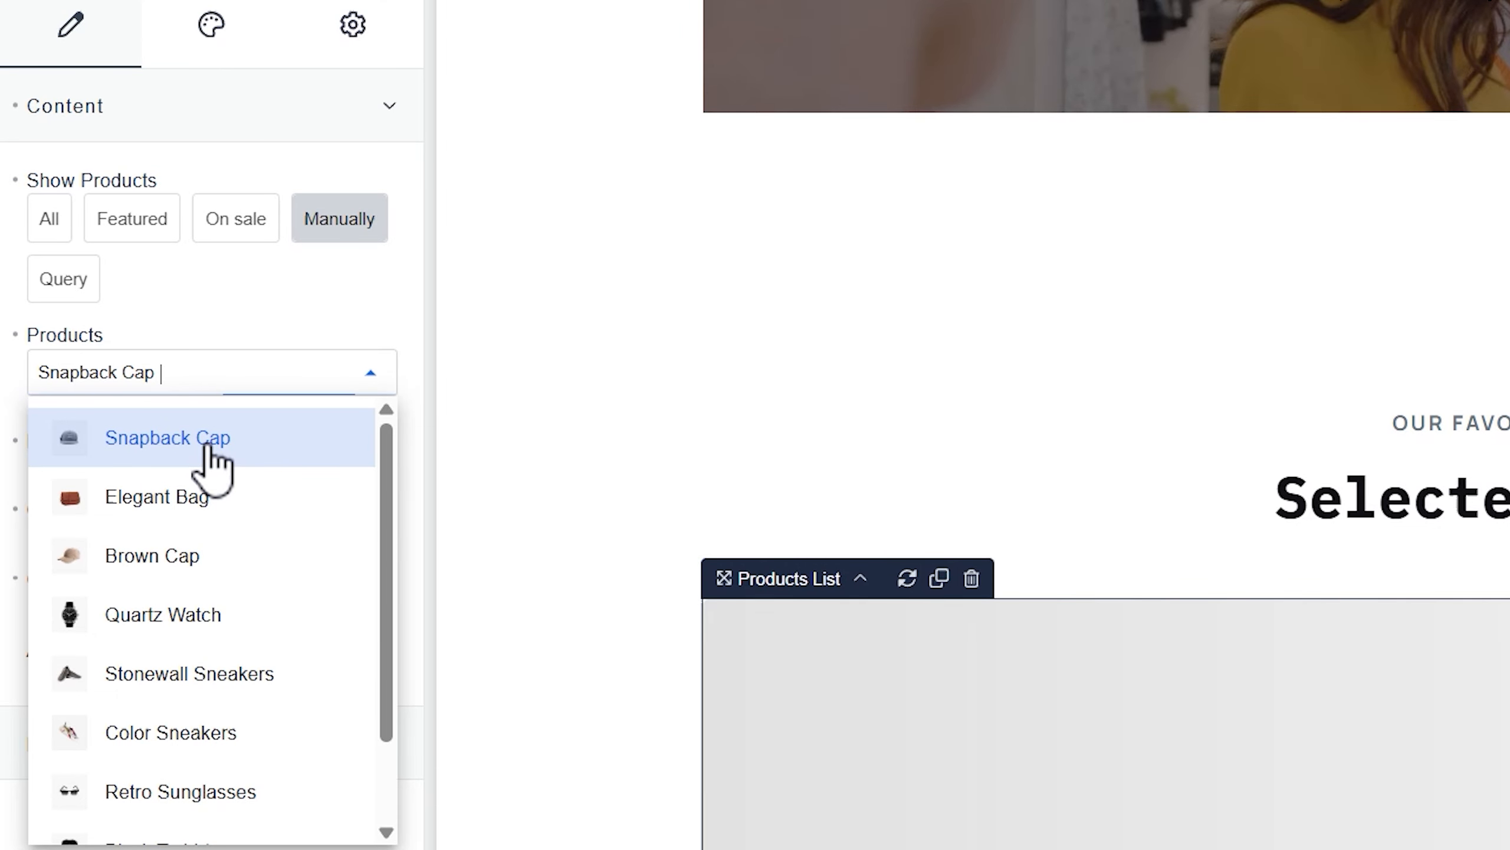
{"action": "left_click", "coordinate": [192, 613]}
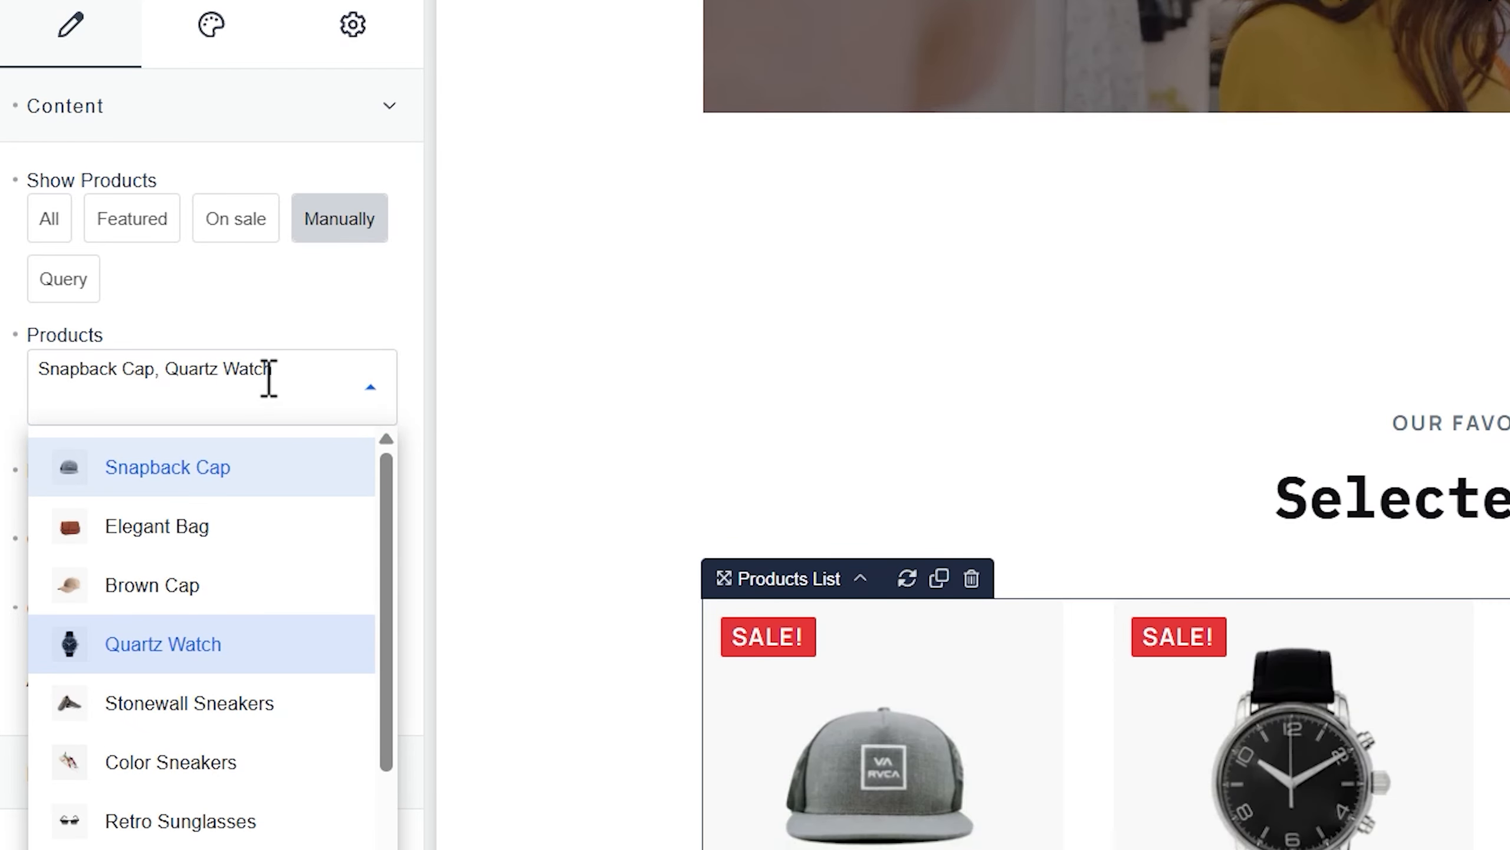
{"action": "scroll", "coordinate": [205, 715], "scroll_direction": "down", "scroll_amount": 2}
{"action": "left_click", "coordinate": [203, 775]}
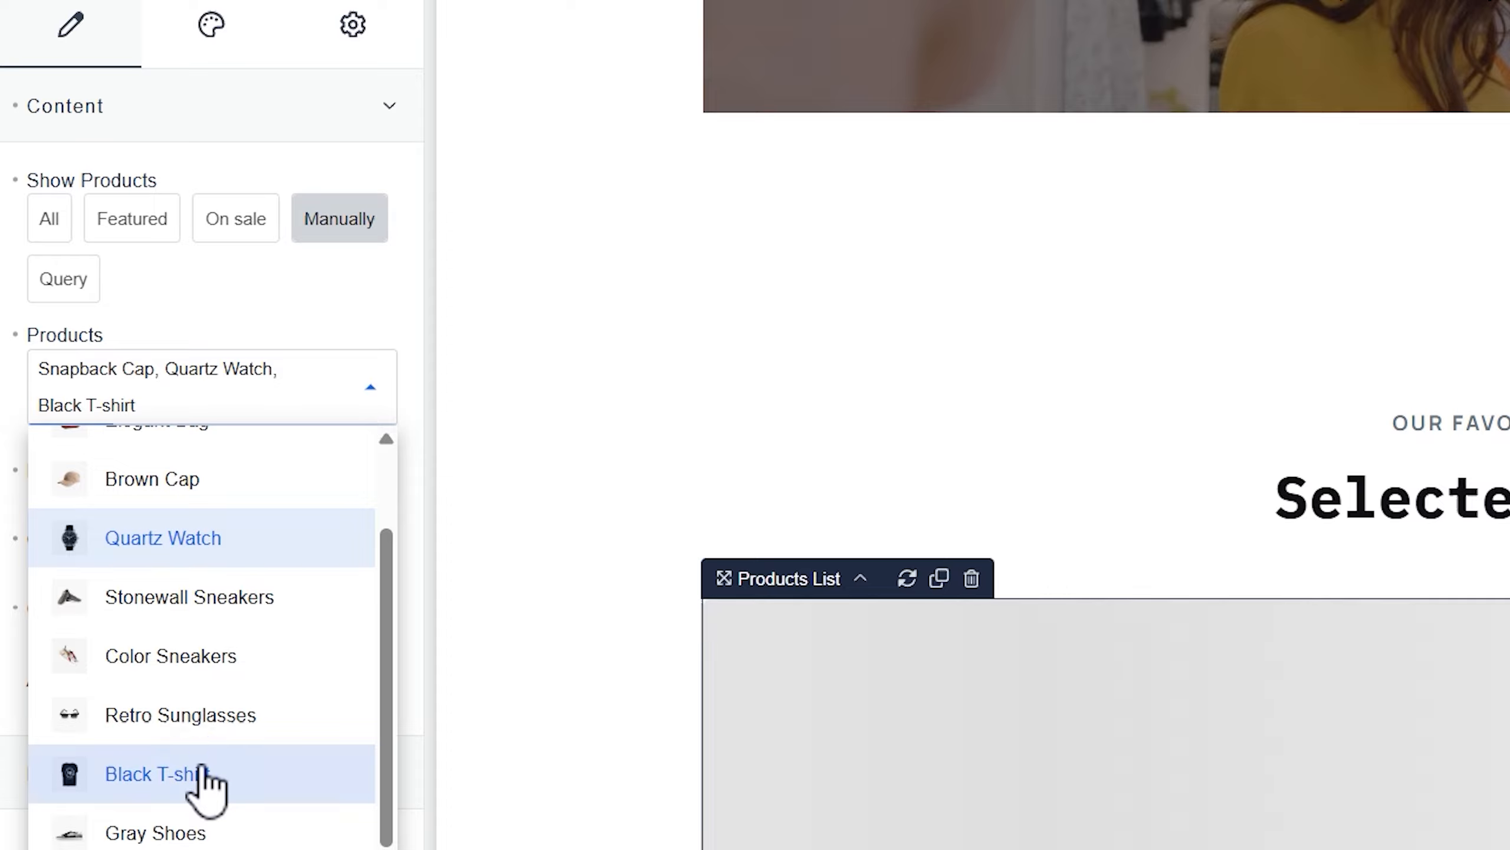
{"action": "left_click", "coordinate": [205, 717]}
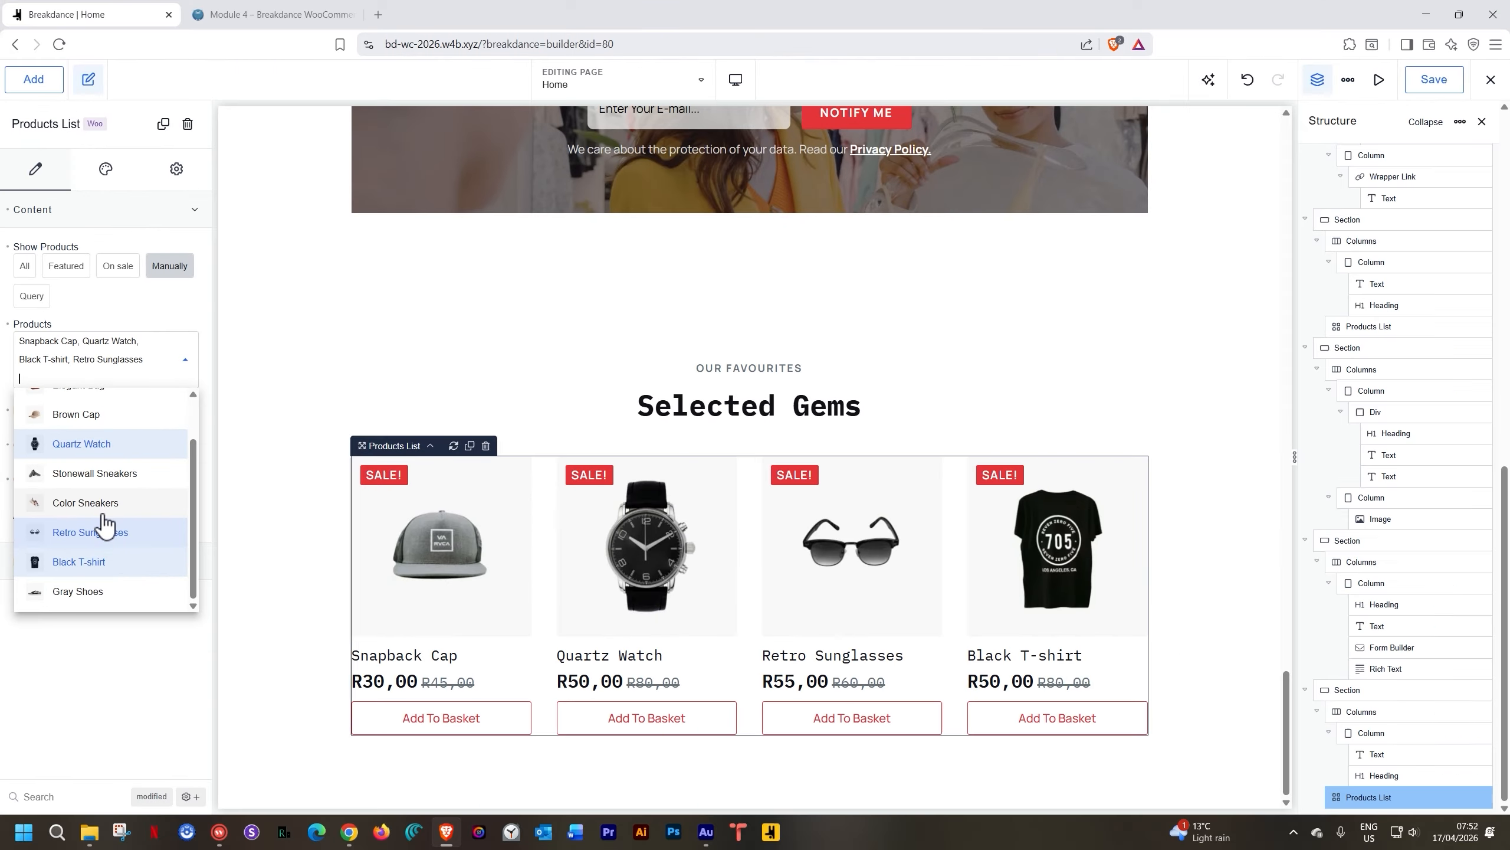
{"action": "left_click", "coordinate": [177, 309]}
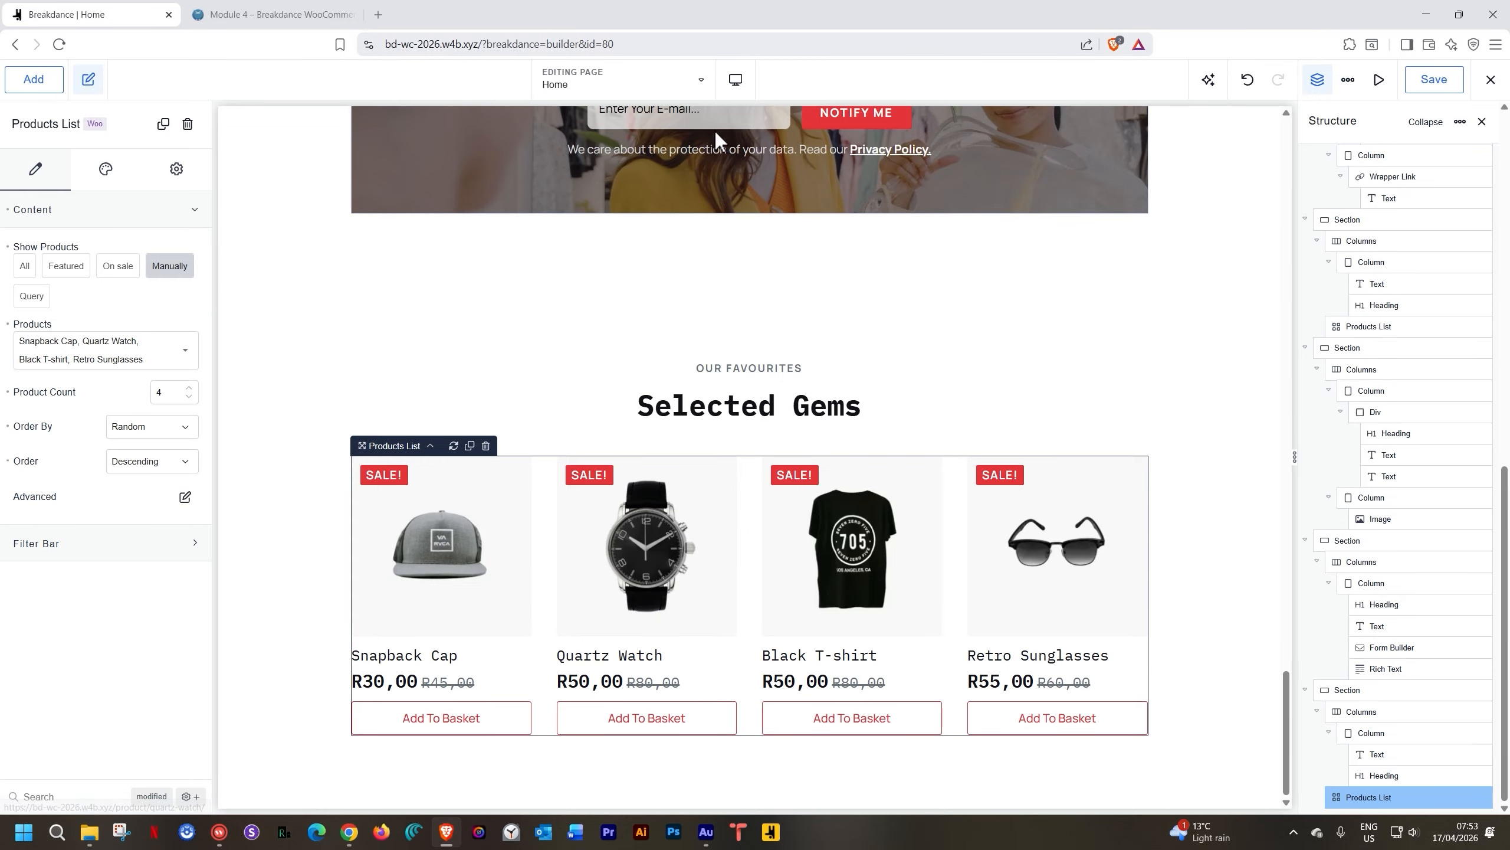
{"action": "left_click", "coordinate": [736, 79]}
{"action": "left_click", "coordinate": [751, 169]}
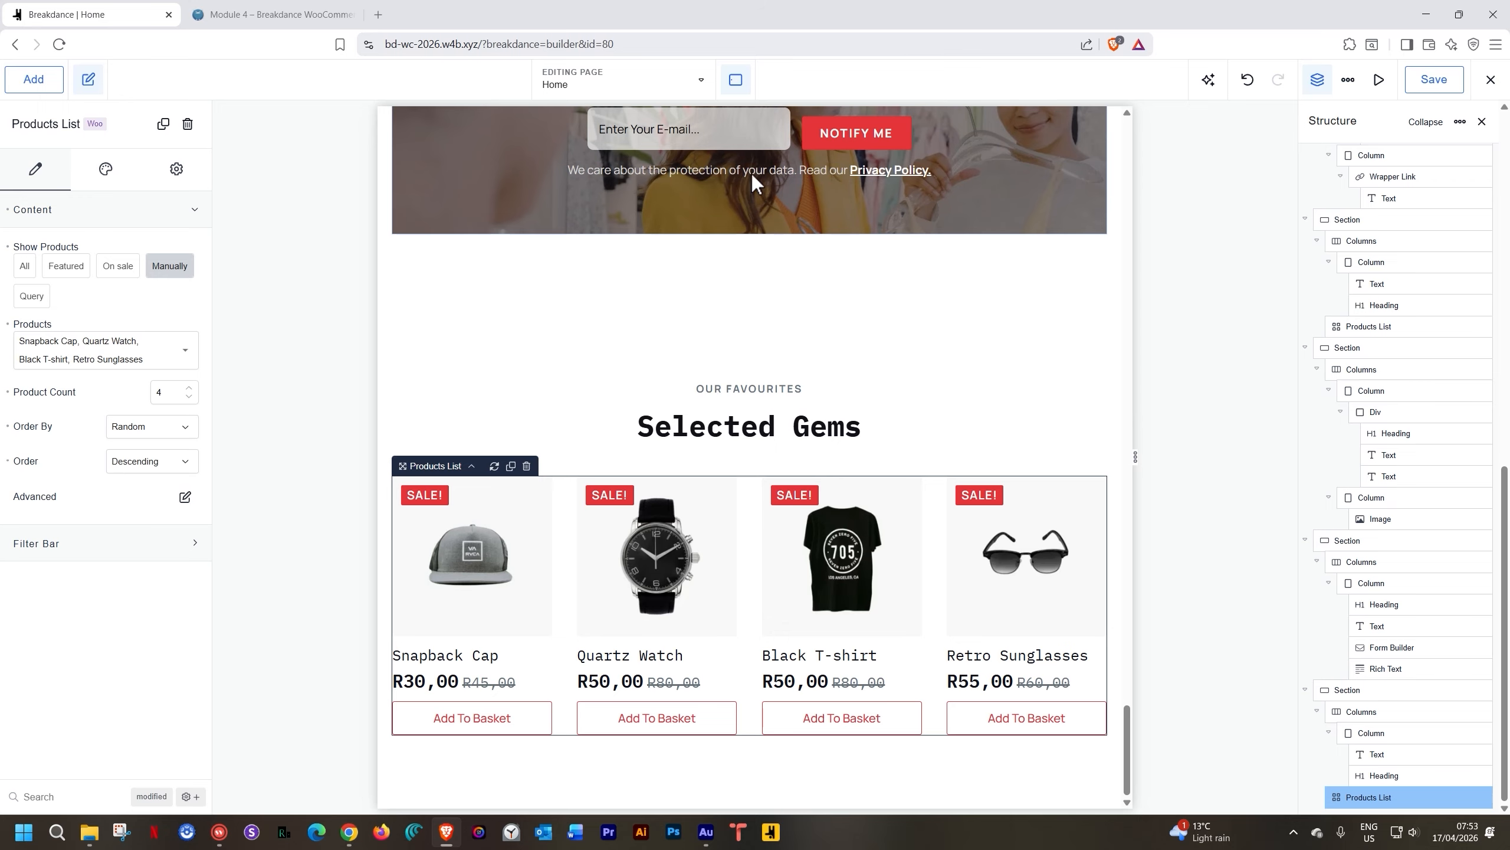
{"action": "left_click", "coordinate": [736, 79]}
{"action": "left_click", "coordinate": [751, 211]}
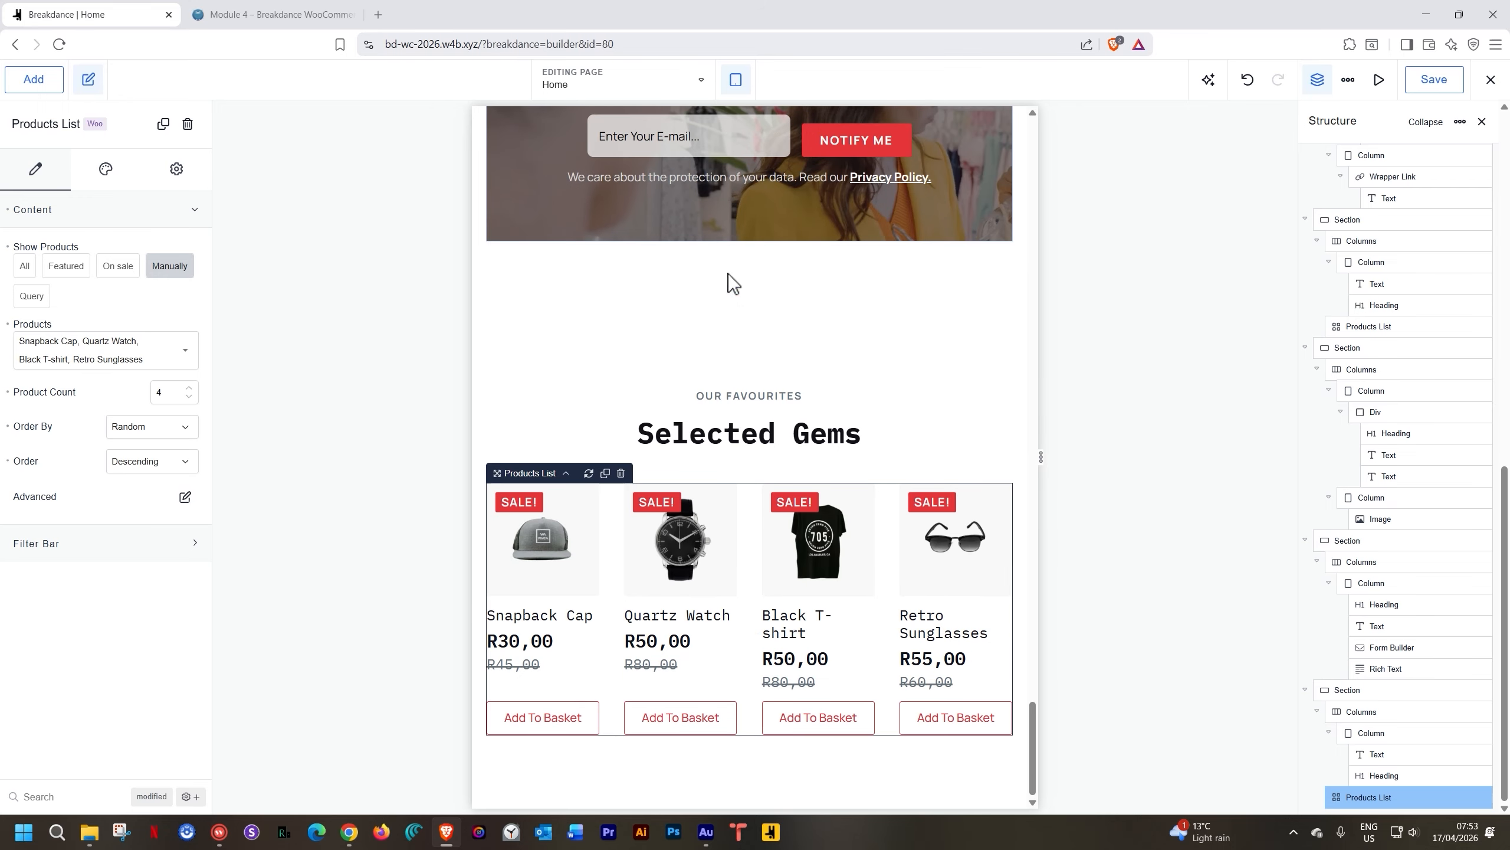
{"action": "left_click", "coordinate": [737, 80]}
{"action": "left_click", "coordinate": [760, 252]}
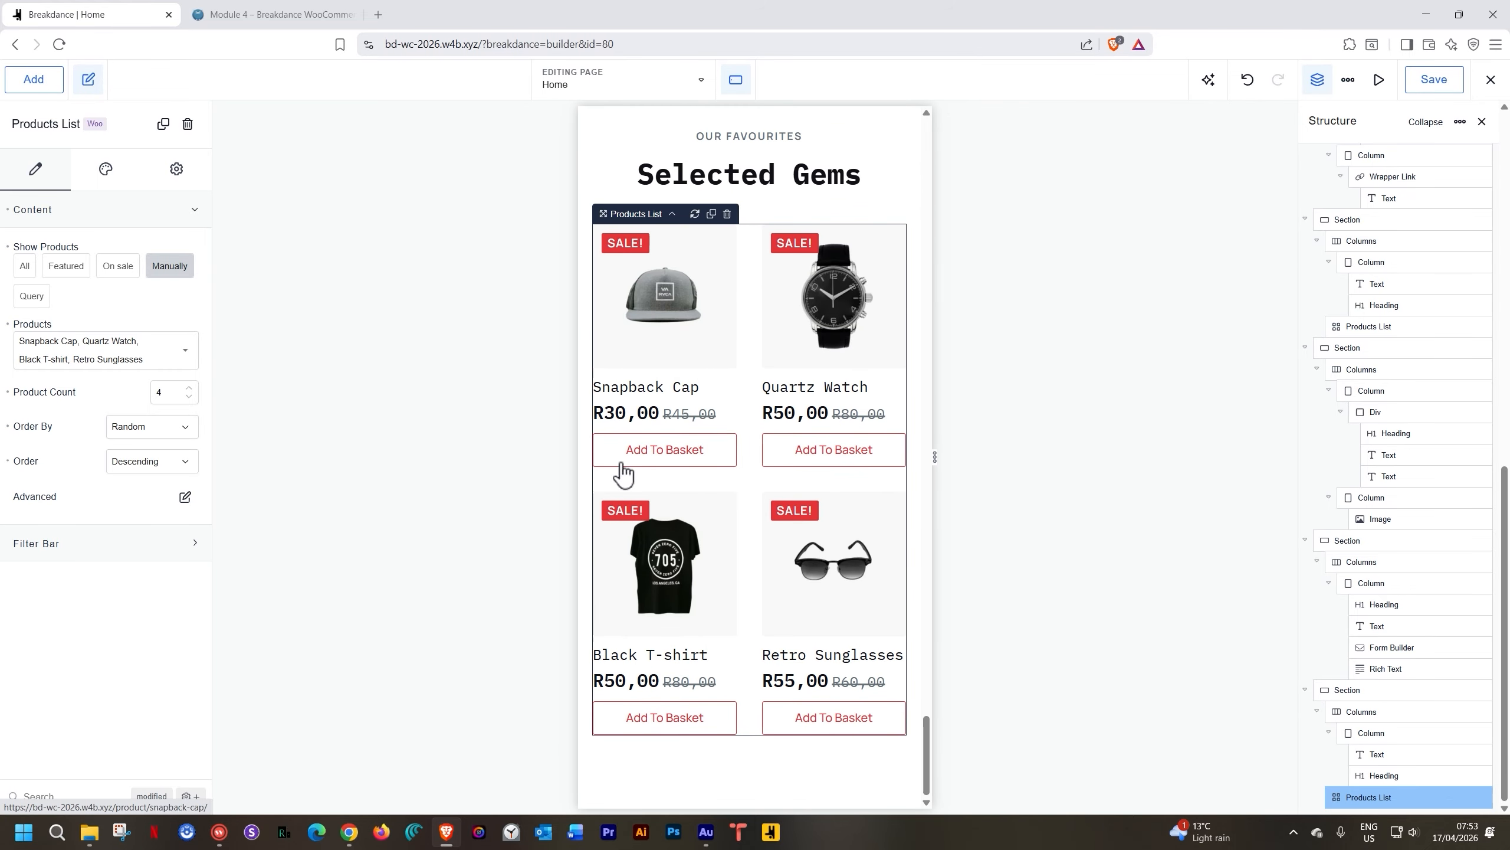
{"action": "left_click", "coordinate": [735, 79]}
{"action": "left_click", "coordinate": [749, 300]}
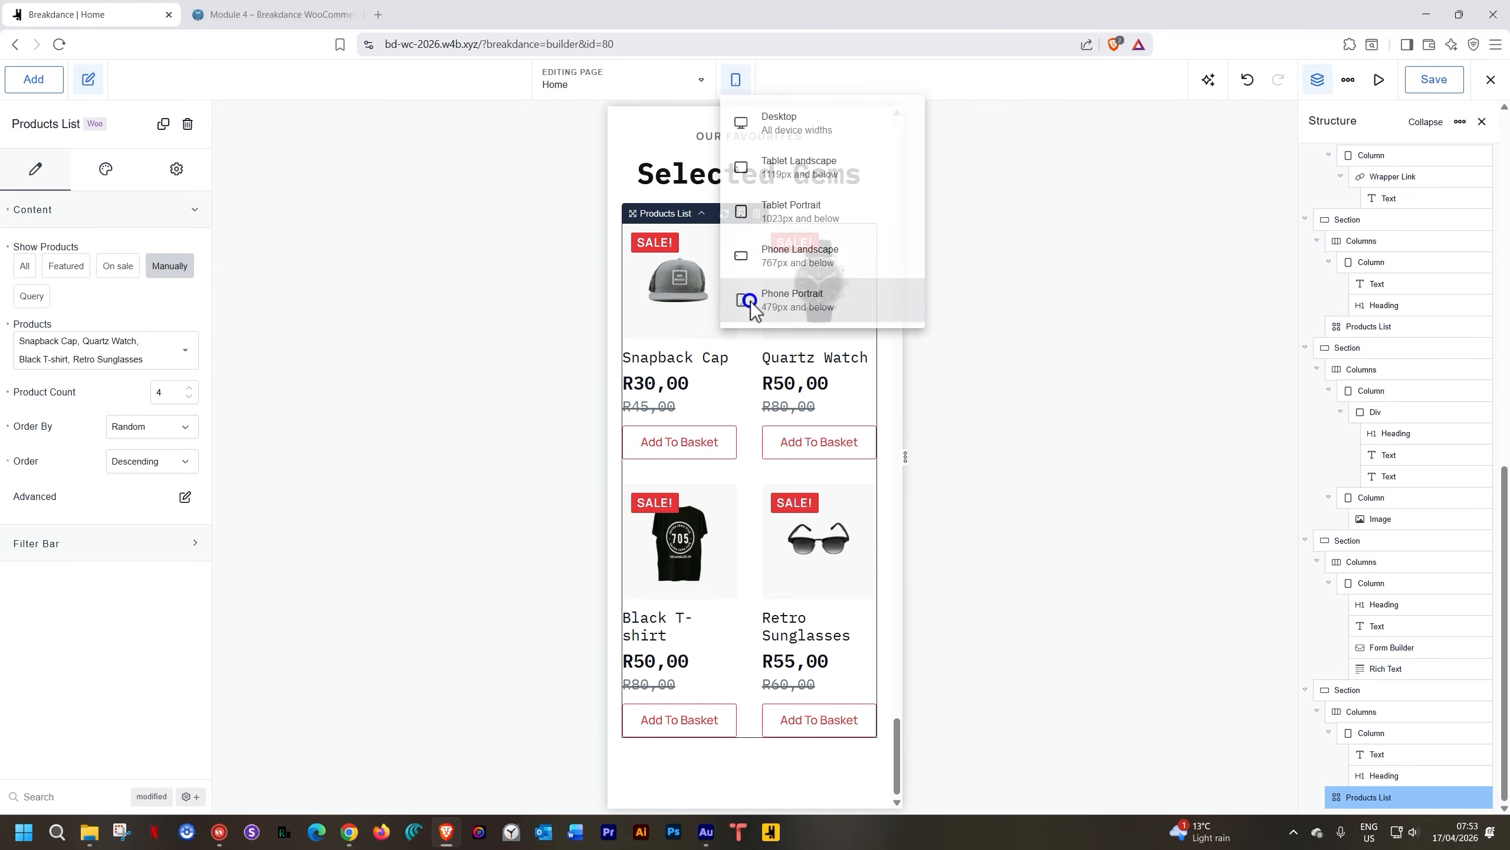
{"action": "left_click", "coordinate": [738, 79]}
{"action": "left_click", "coordinate": [764, 128]}
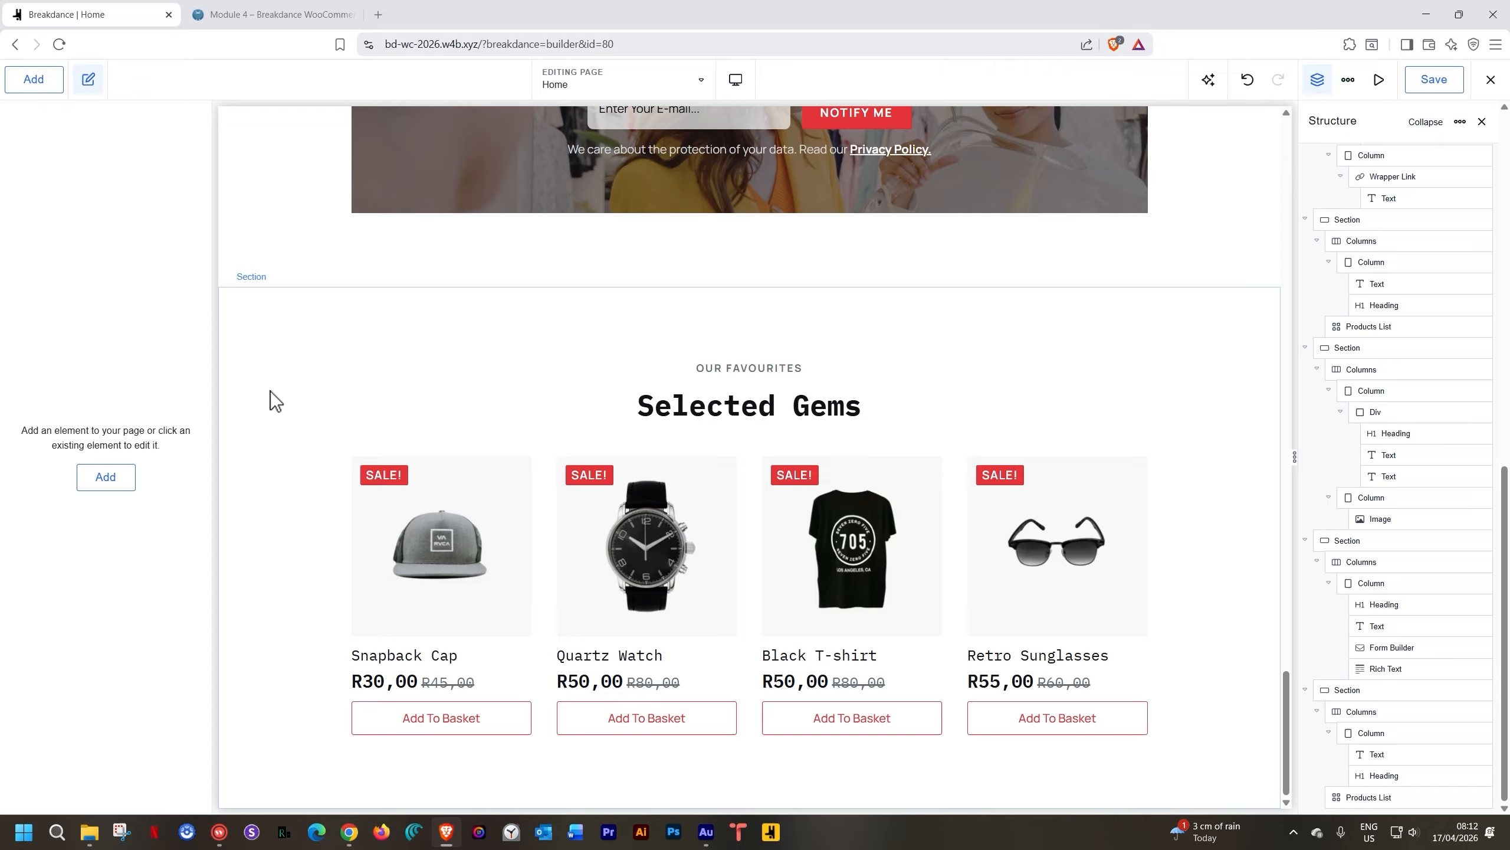
Create a new template titled 'Footer' with the Footer type
{"action": "left_click", "coordinate": [684, 84]}
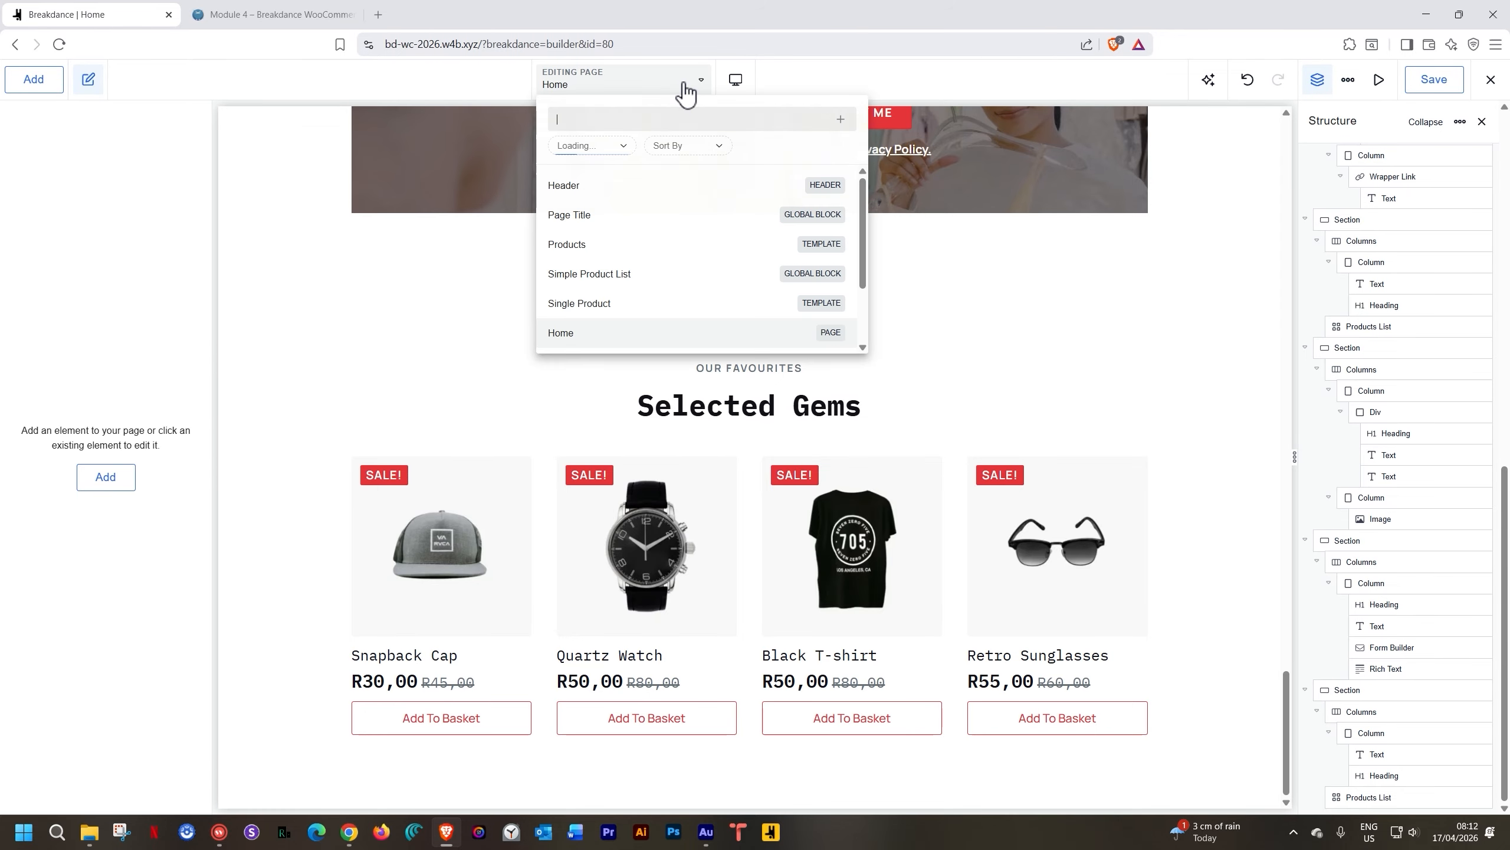
{"action": "left_click", "coordinate": [841, 119]}
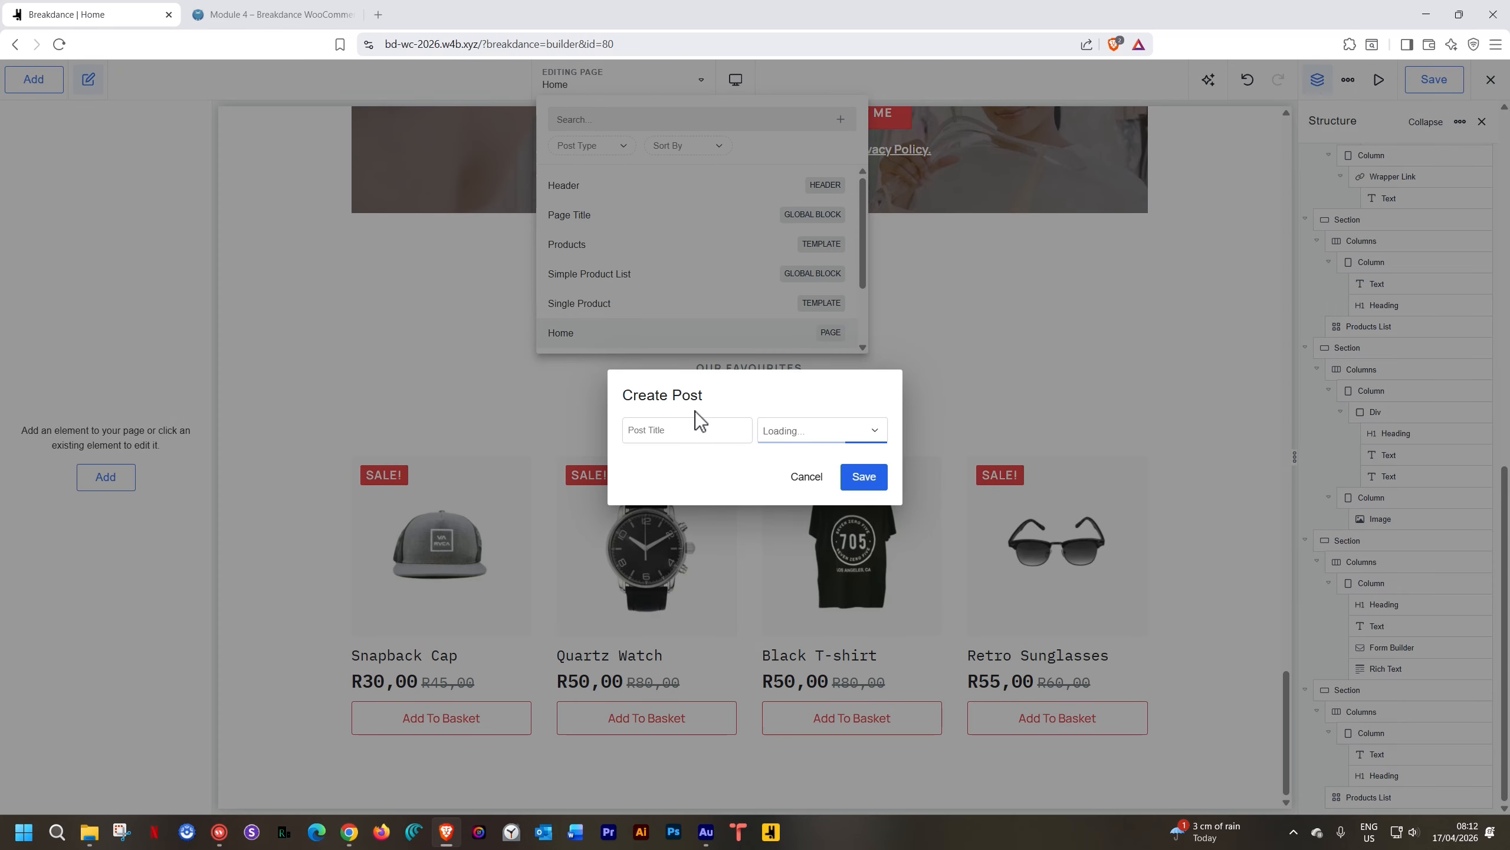
{"action": "type", "text": "Footer"}
{"action": "left_click", "coordinate": [865, 431]}
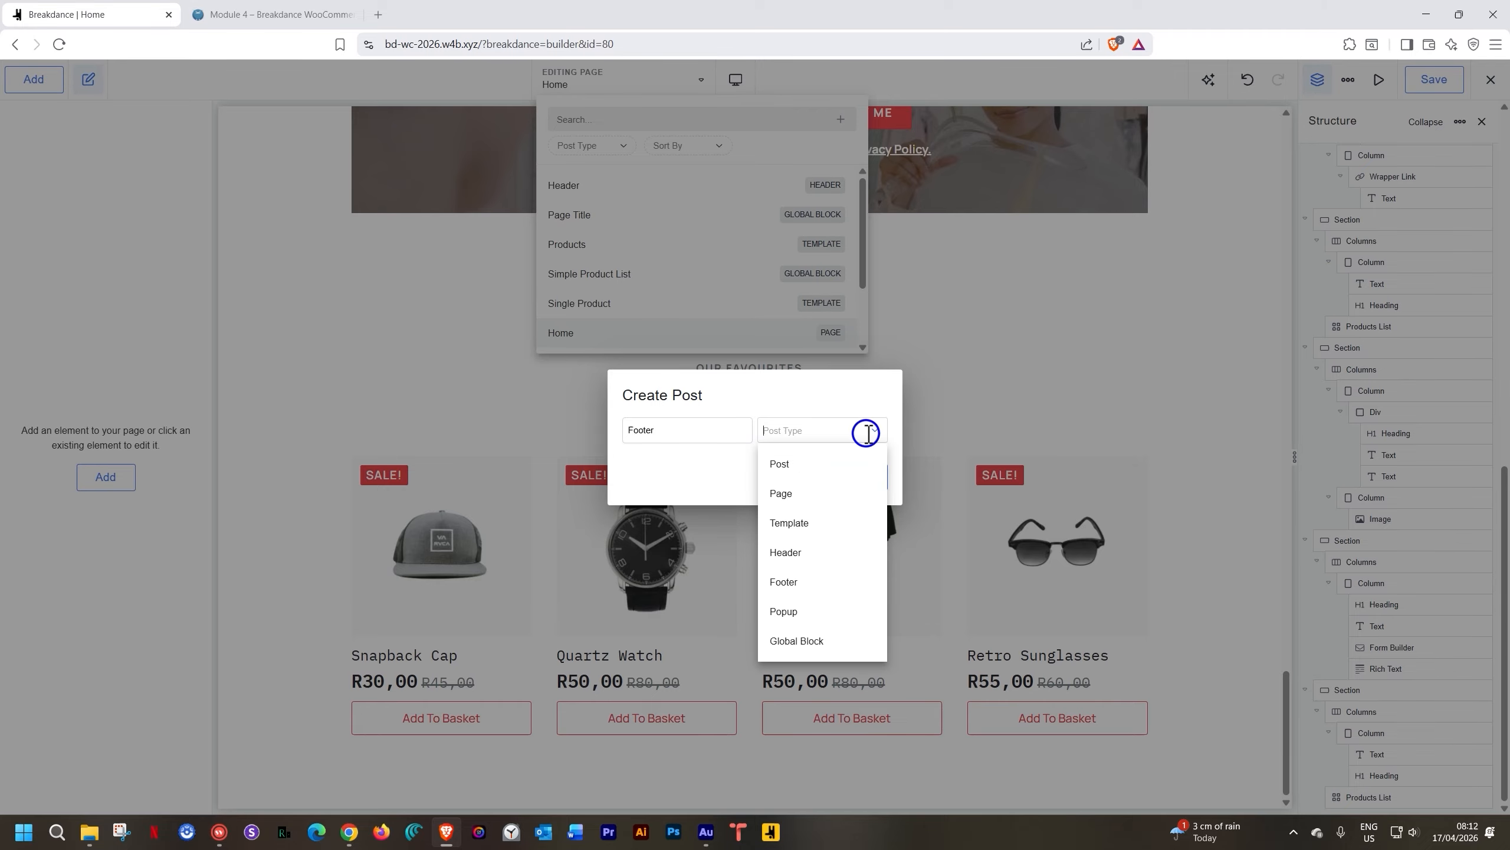
{"action": "left_click", "coordinate": [799, 574]}
{"action": "left_click", "coordinate": [864, 479]}
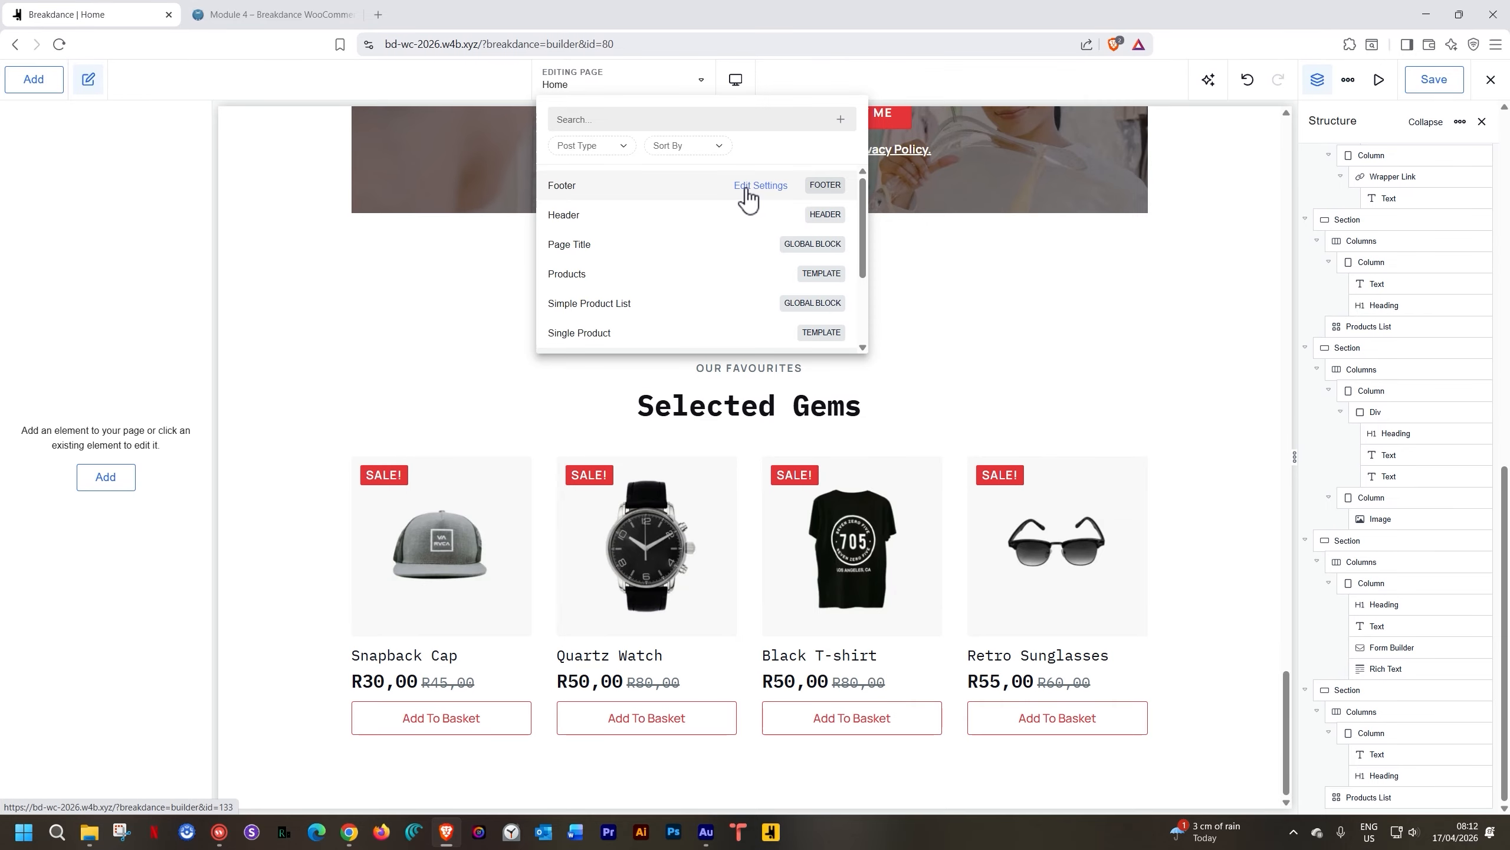
Set the Footer template's display location to Everywhere
{"action": "left_click", "coordinate": [750, 186]}
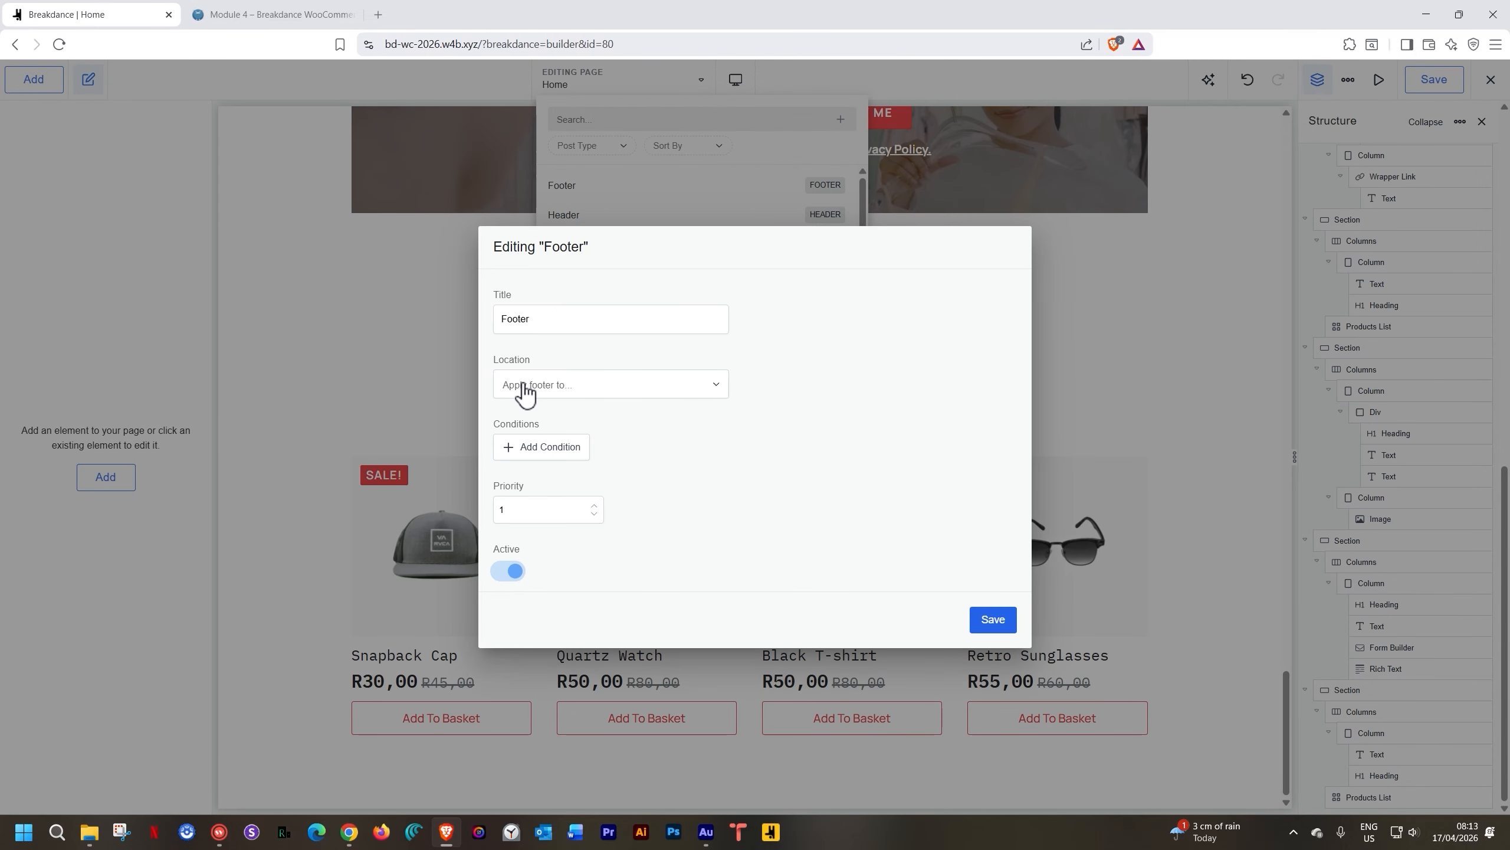
{"action": "left_click", "coordinate": [521, 390]}
{"action": "left_click", "coordinate": [522, 425]}
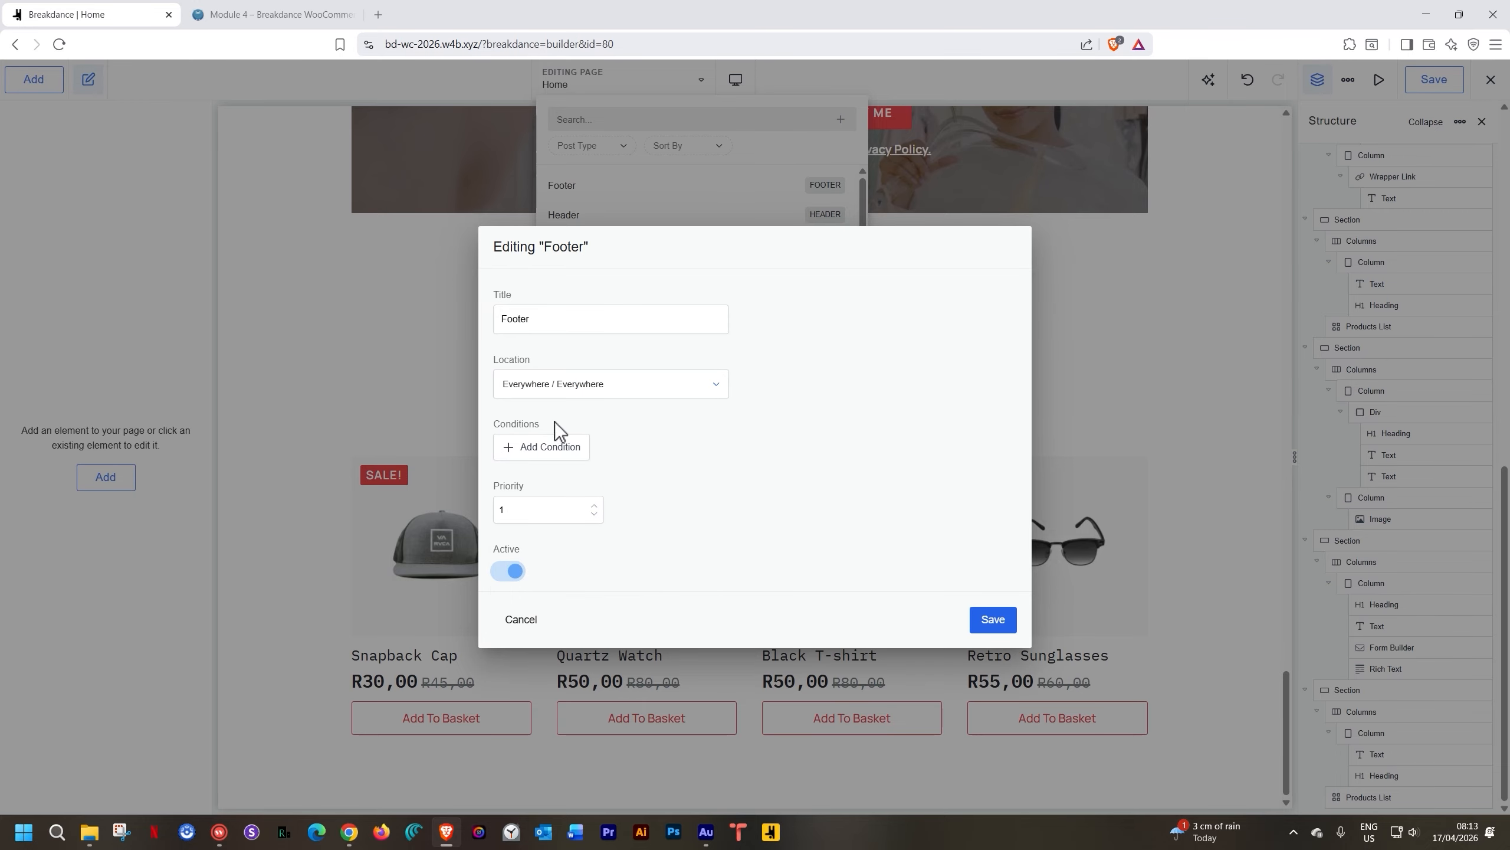
{"action": "left_click", "coordinate": [992, 620]}
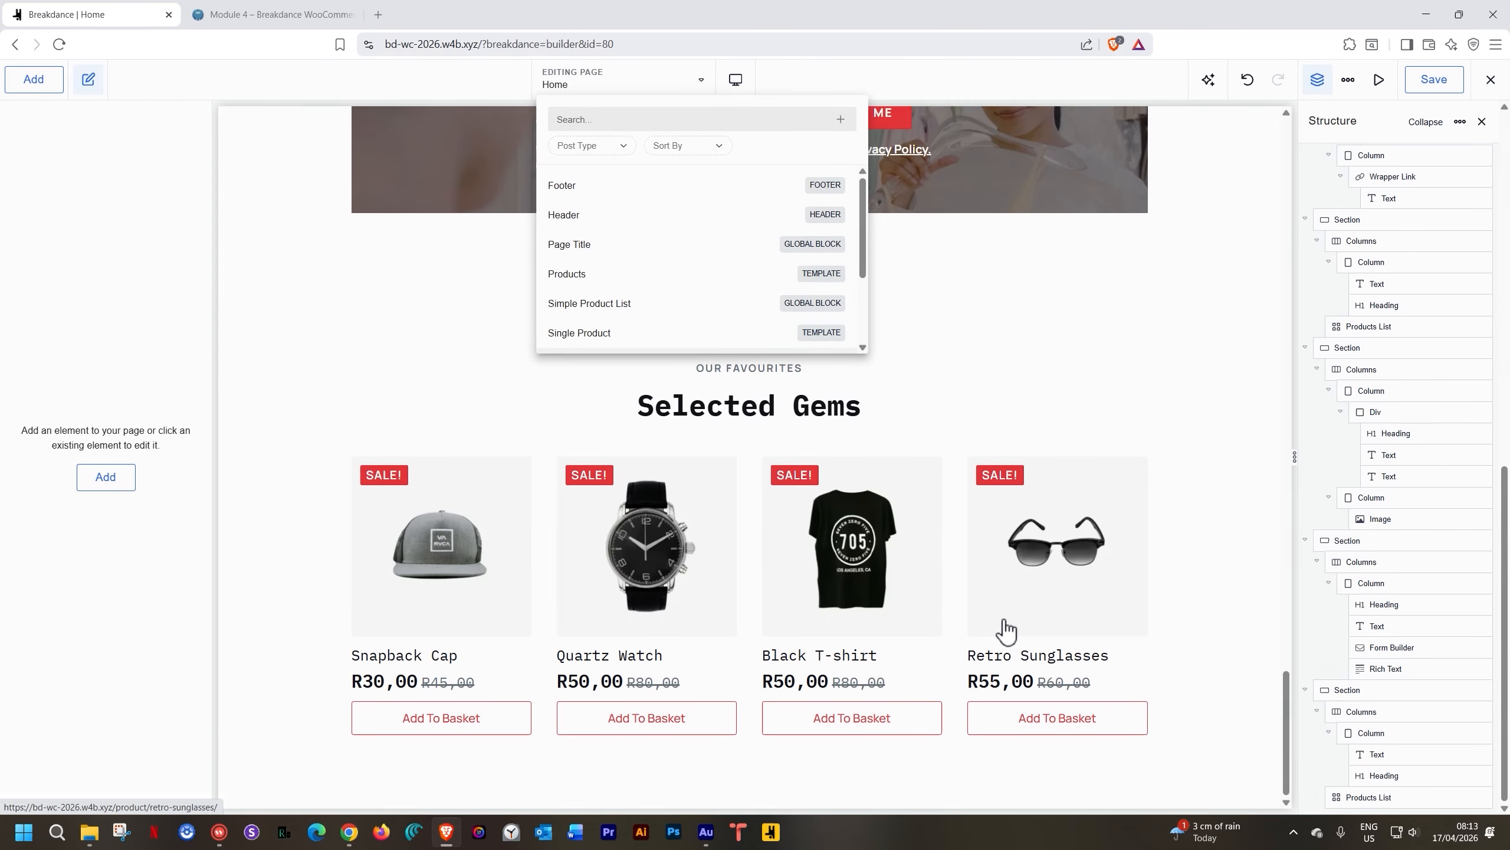
Save the Home page changes, then open the Footer template for editing
{"action": "left_click", "coordinate": [566, 185]}
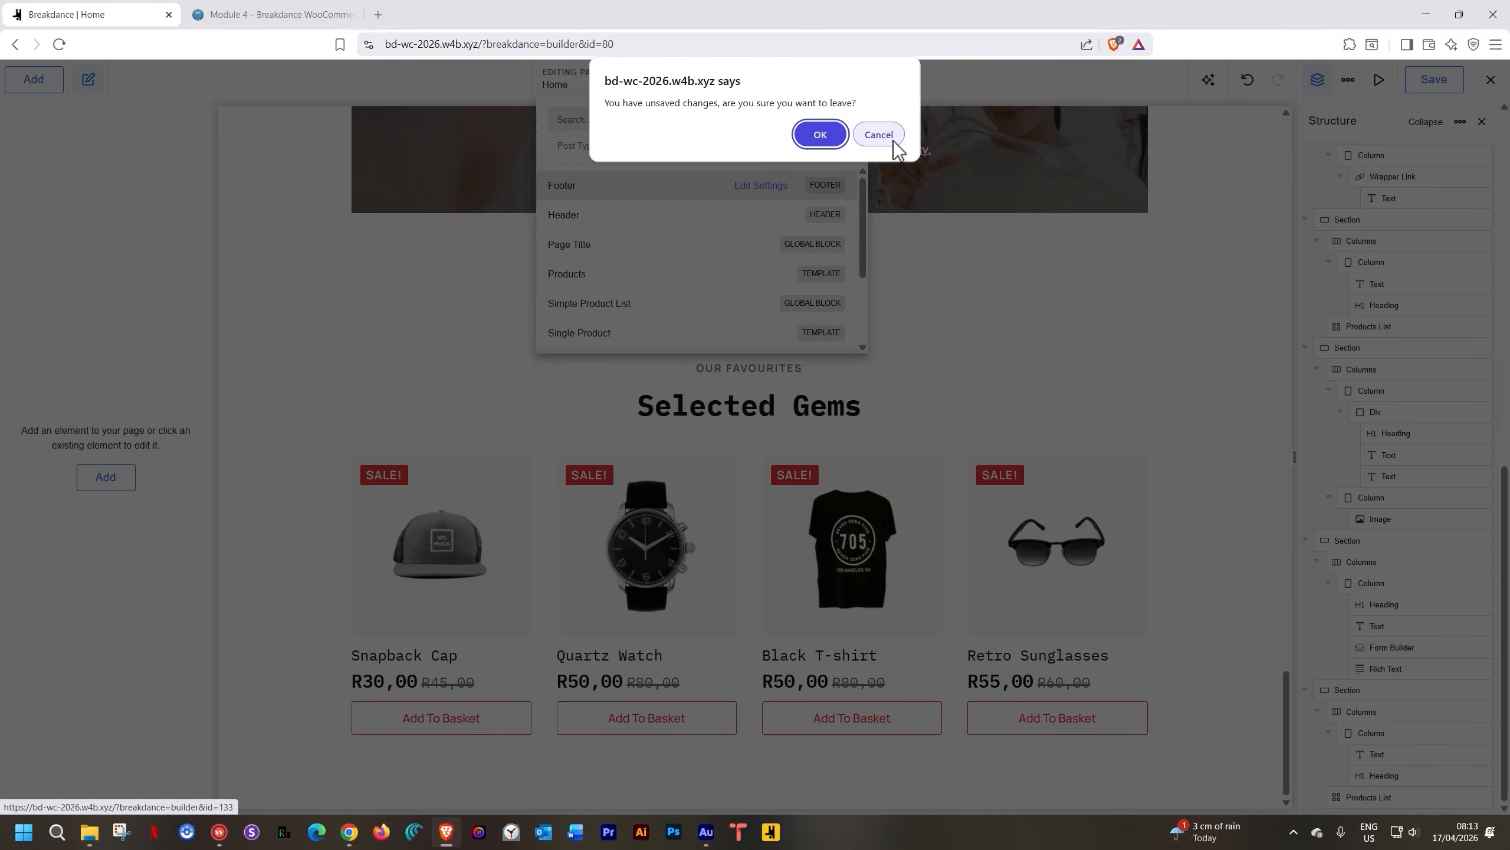
{"action": "left_click", "coordinate": [879, 135]}
{"action": "left_click", "coordinate": [1427, 89]}
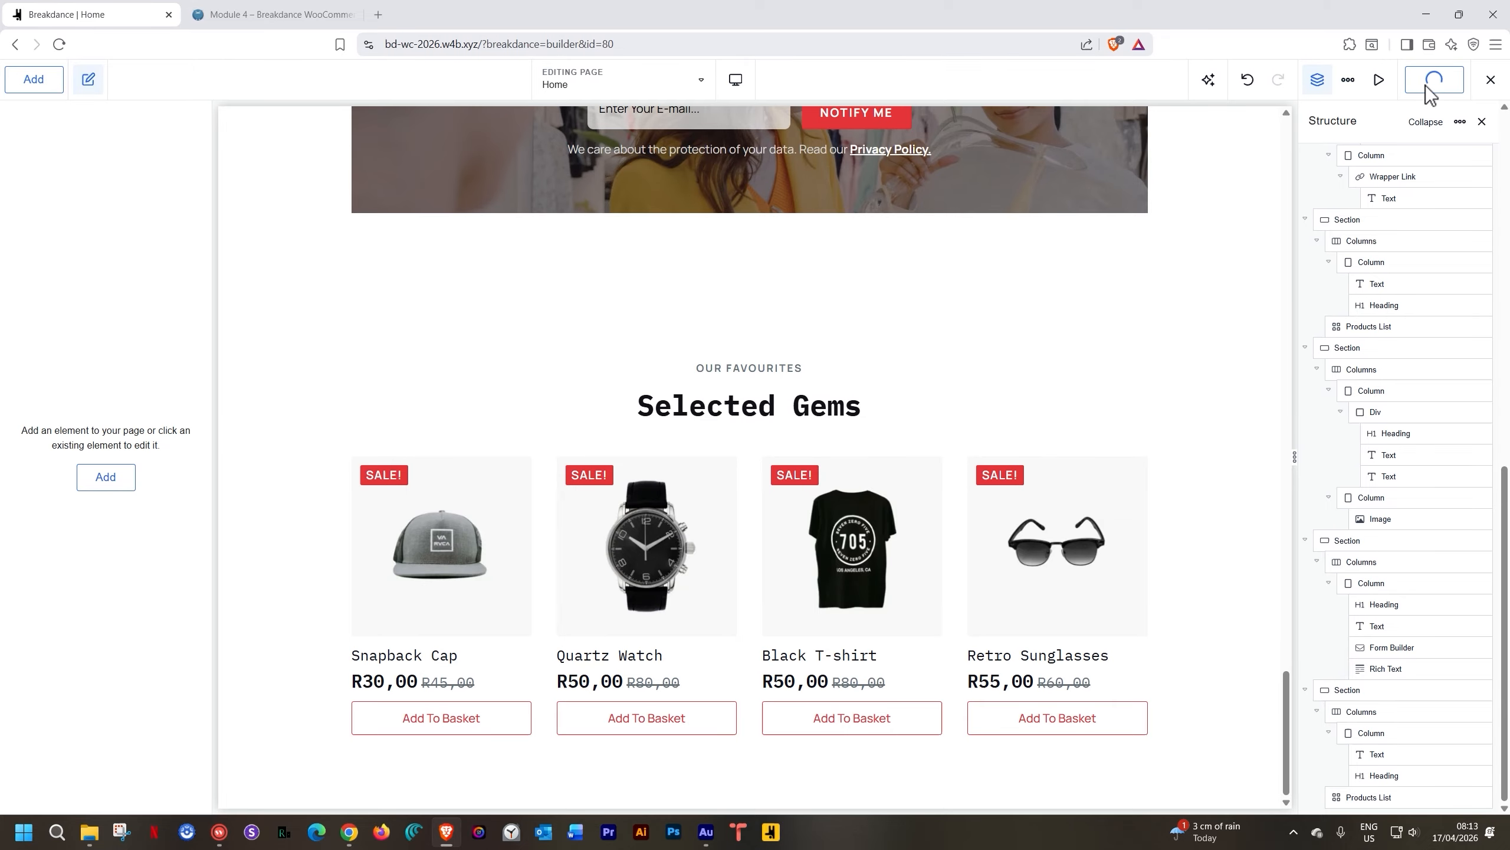
{"action": "left_click", "coordinate": [689, 78]}
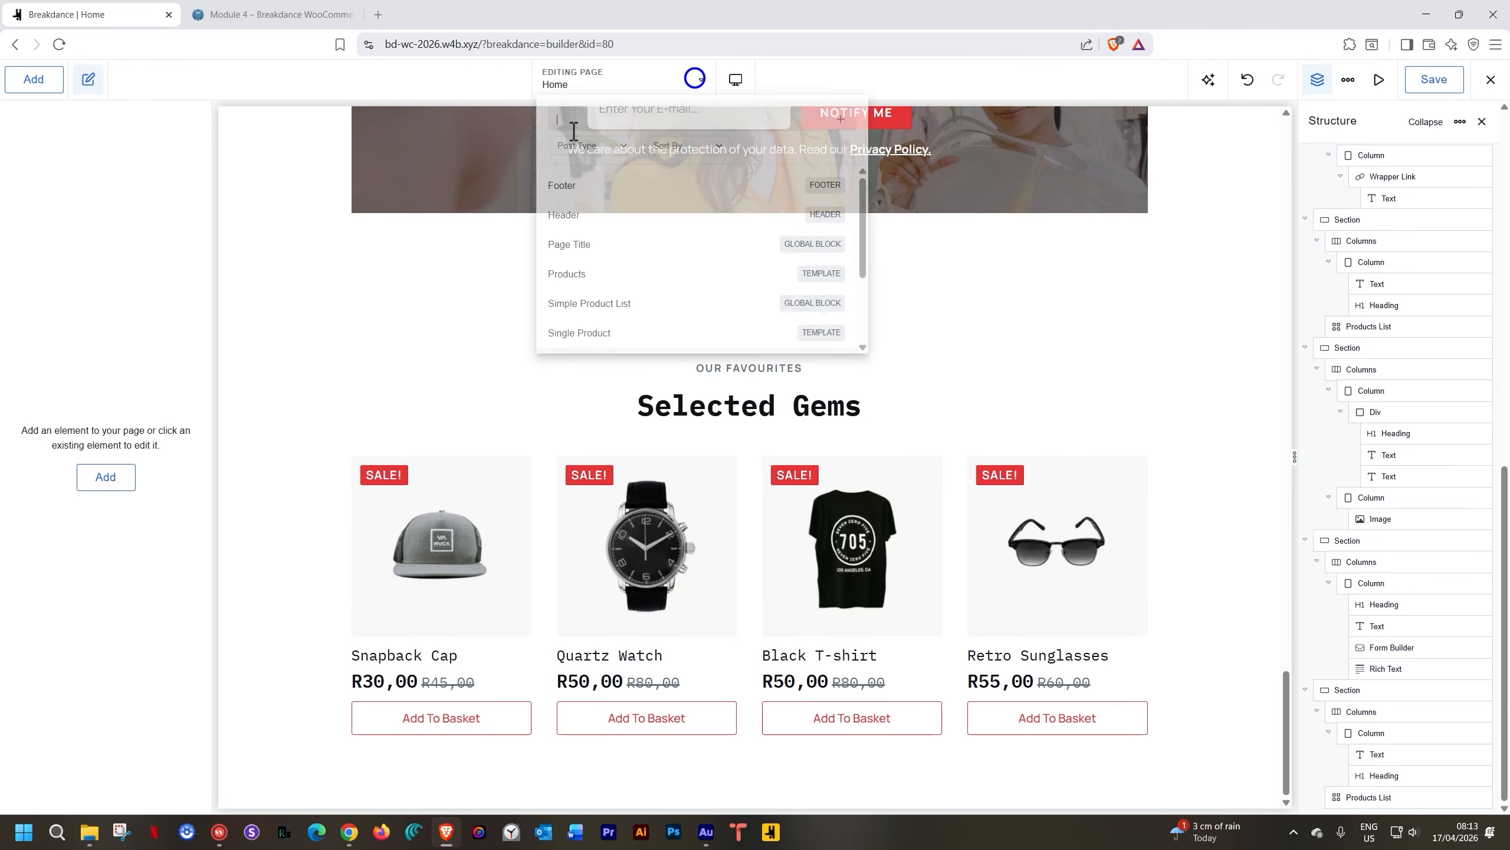
{"action": "left_click", "coordinate": [560, 192]}
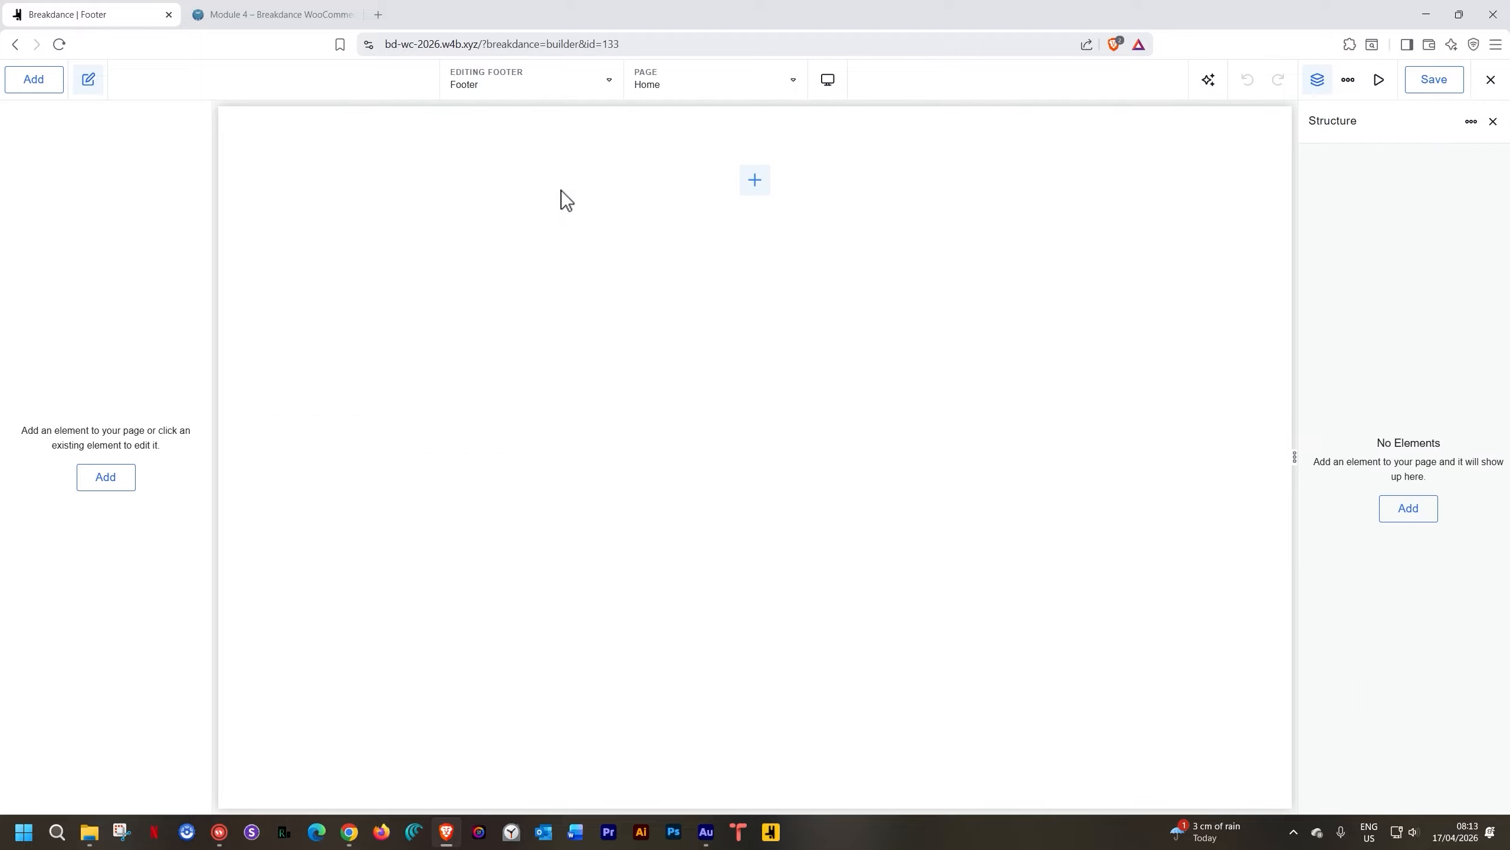
Insert the dark footer design from the Samba design set into the template
{"action": "left_click", "coordinate": [41, 86]}
{"action": "left_click", "coordinate": [128, 156]}
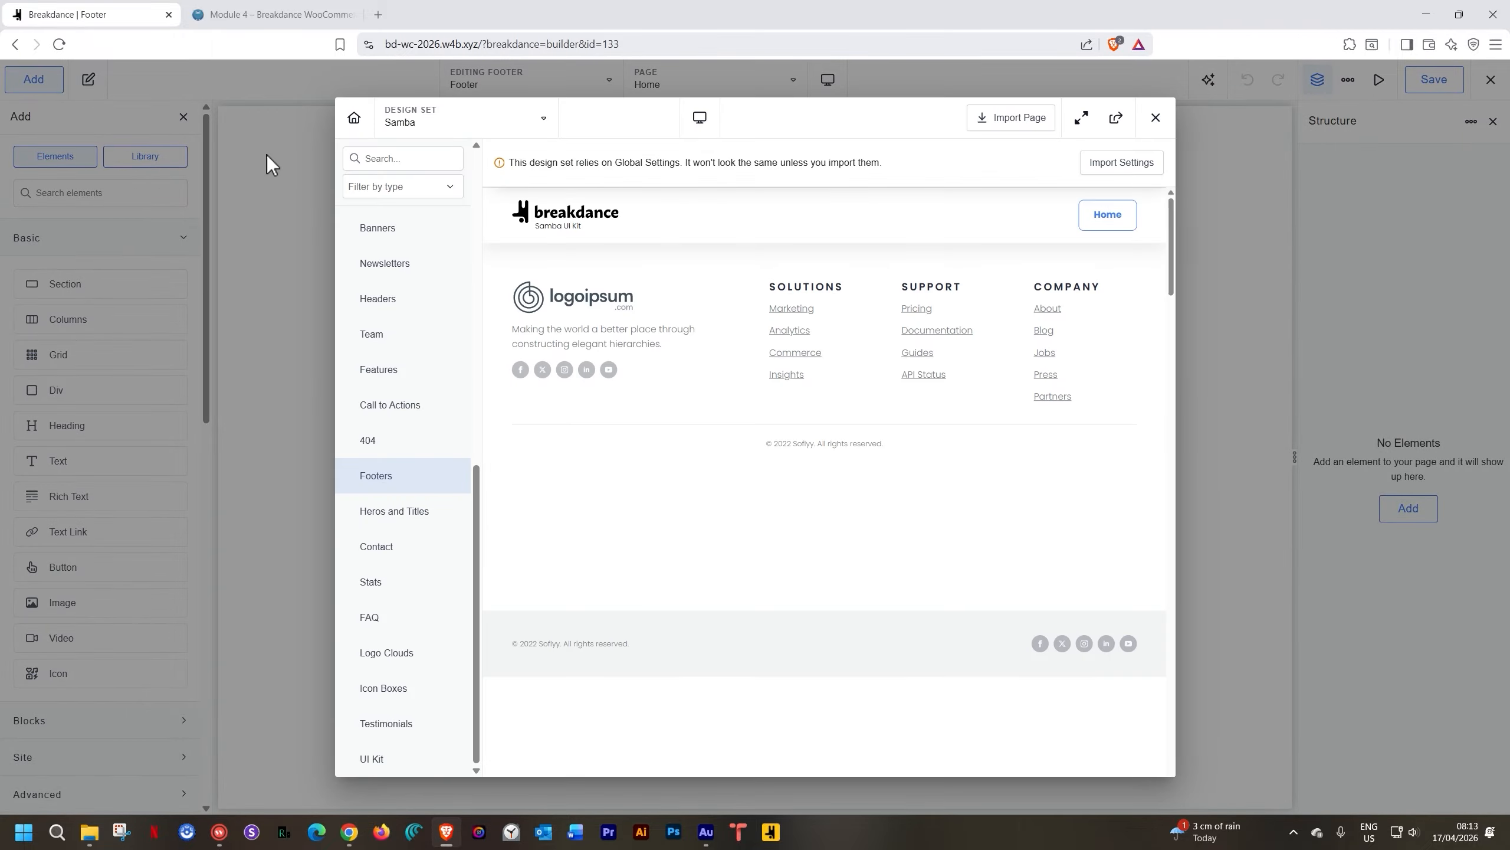
{"action": "left_click", "coordinate": [458, 122]}
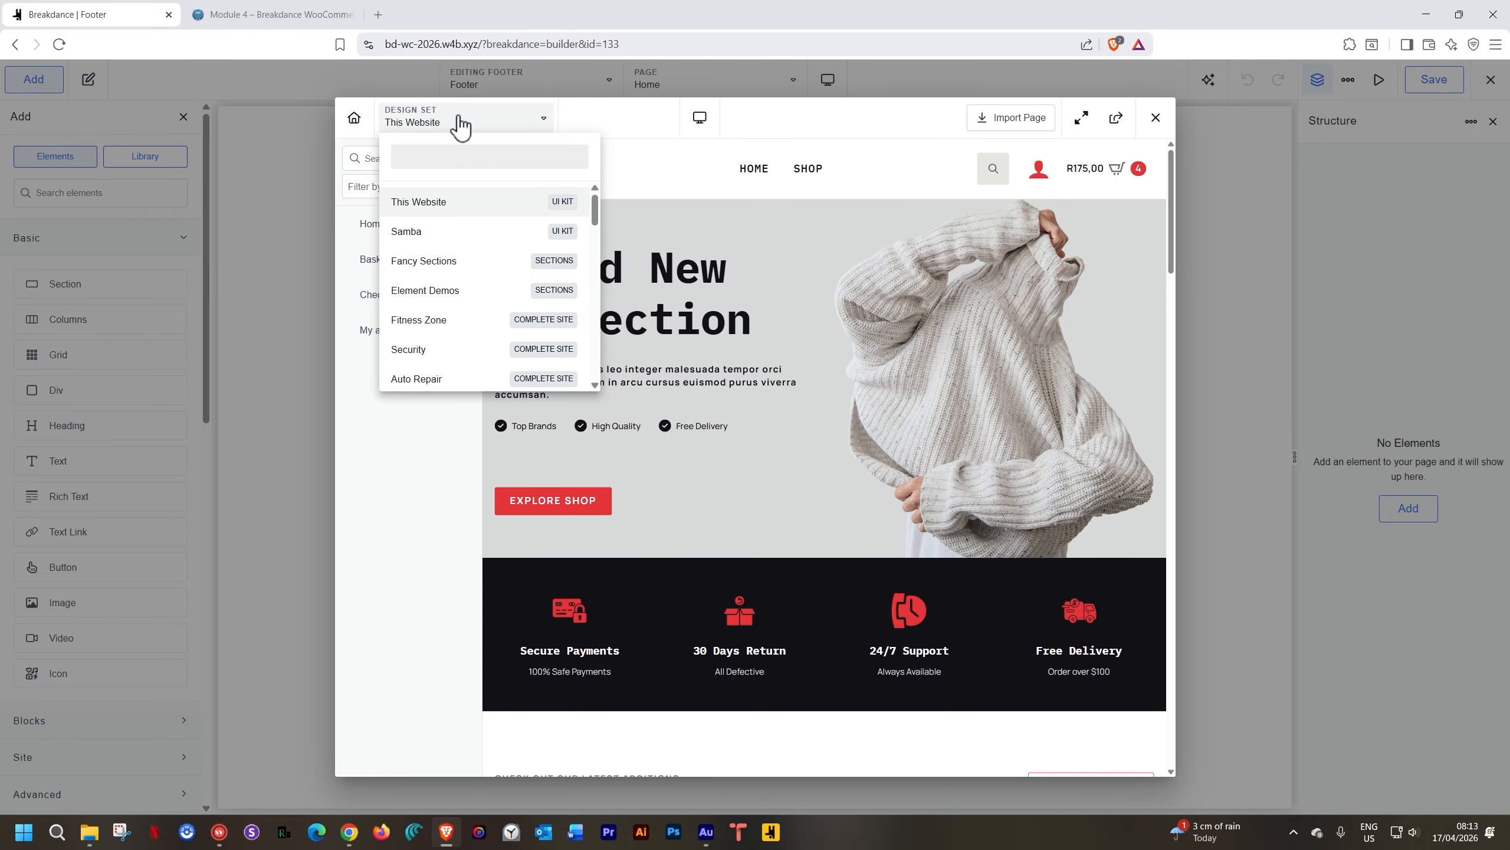
{"action": "left_click", "coordinate": [418, 231]}
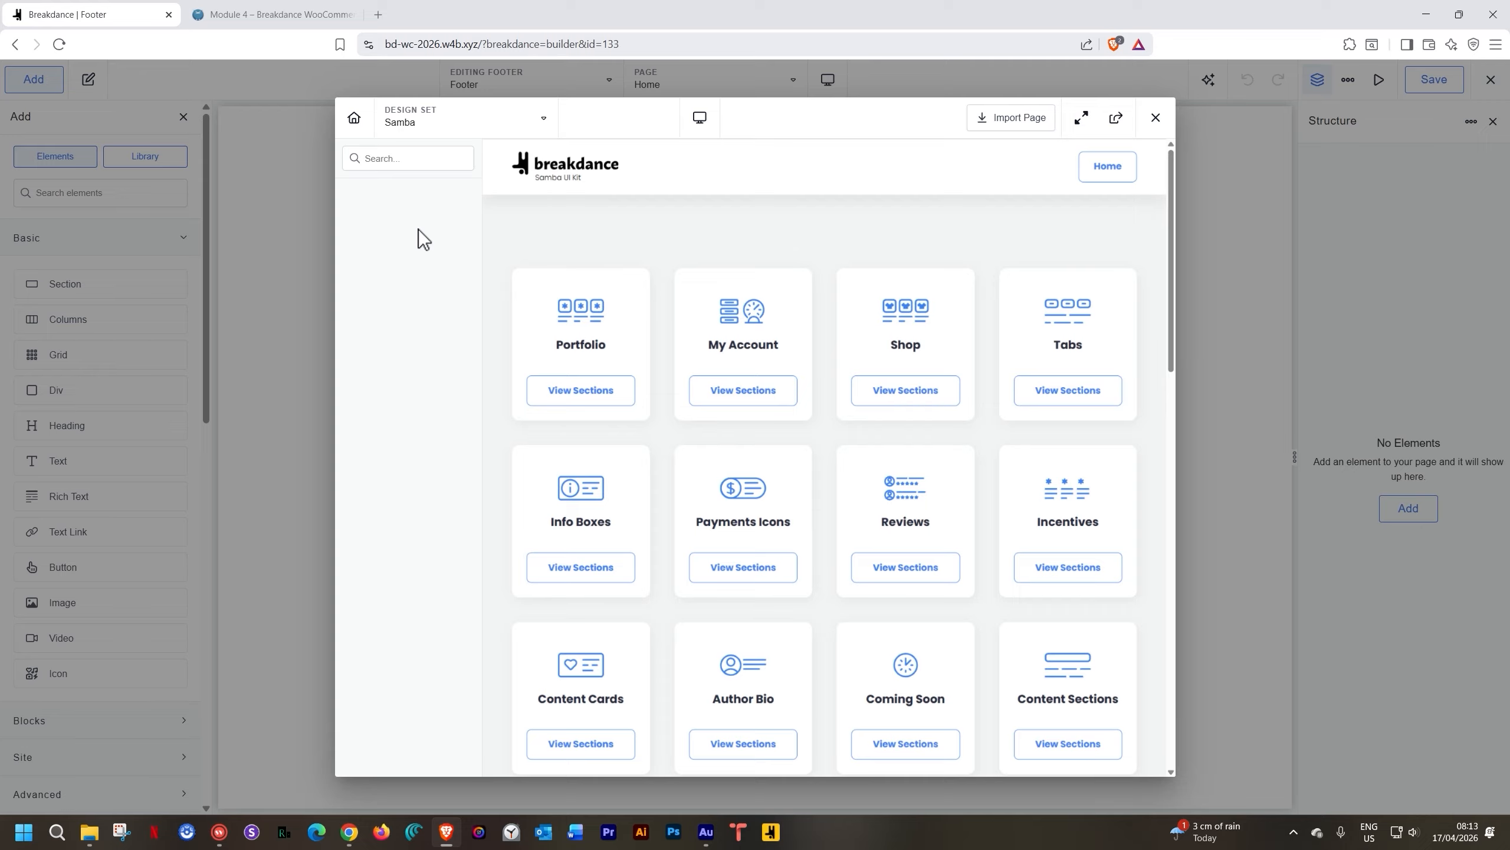
{"action": "scroll", "coordinate": [422, 240], "scroll_direction": "down", "scroll_amount": 10}
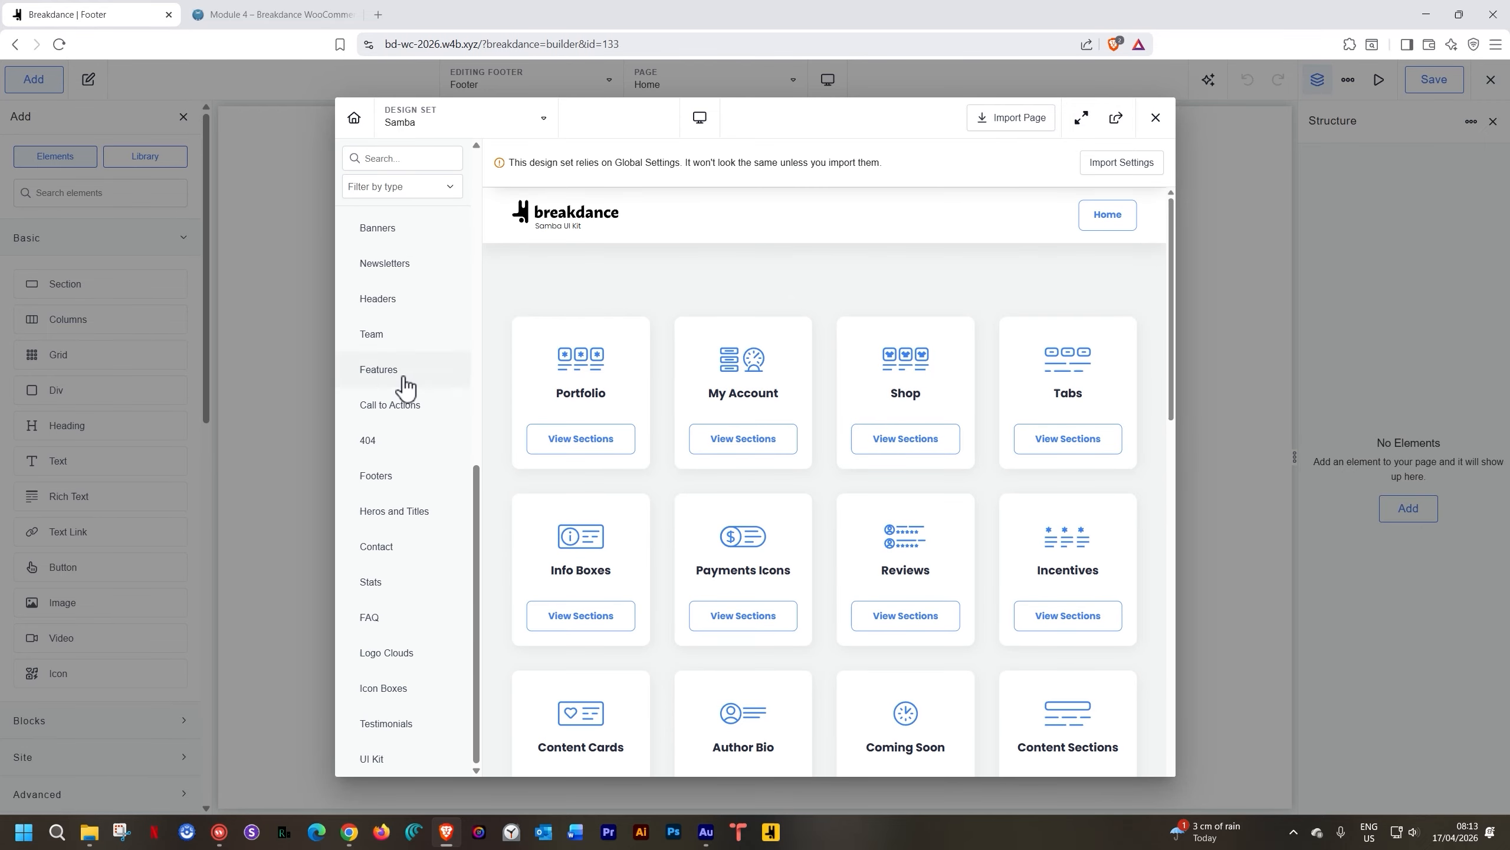
{"action": "left_click", "coordinate": [383, 489]}
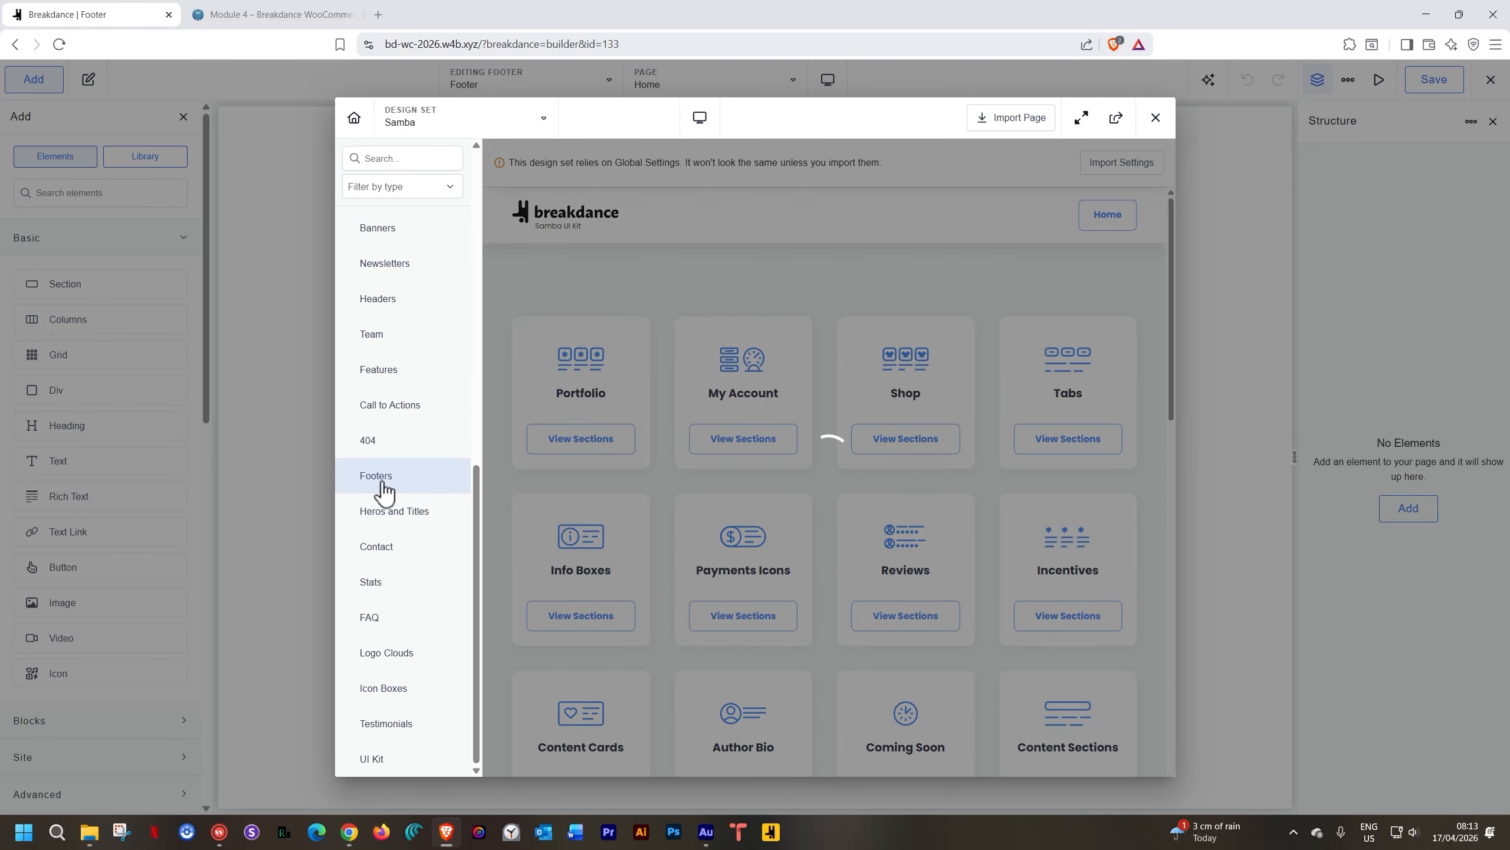
{"action": "scroll", "coordinate": [690, 472], "scroll_direction": "down", "scroll_amount": 5}
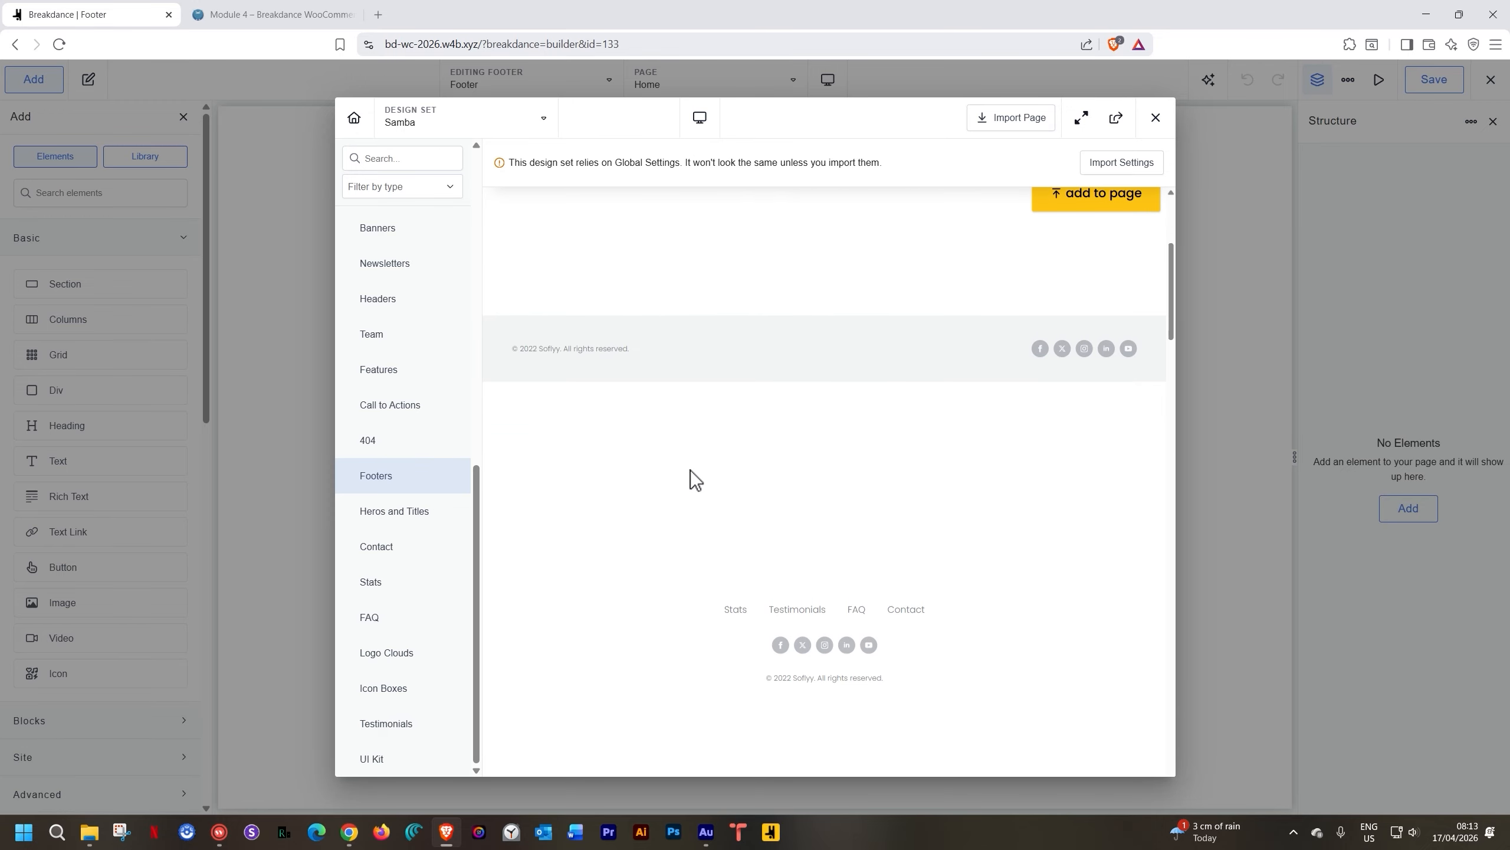
{"action": "scroll", "coordinate": [690, 470], "scroll_direction": "down", "scroll_amount": 10}
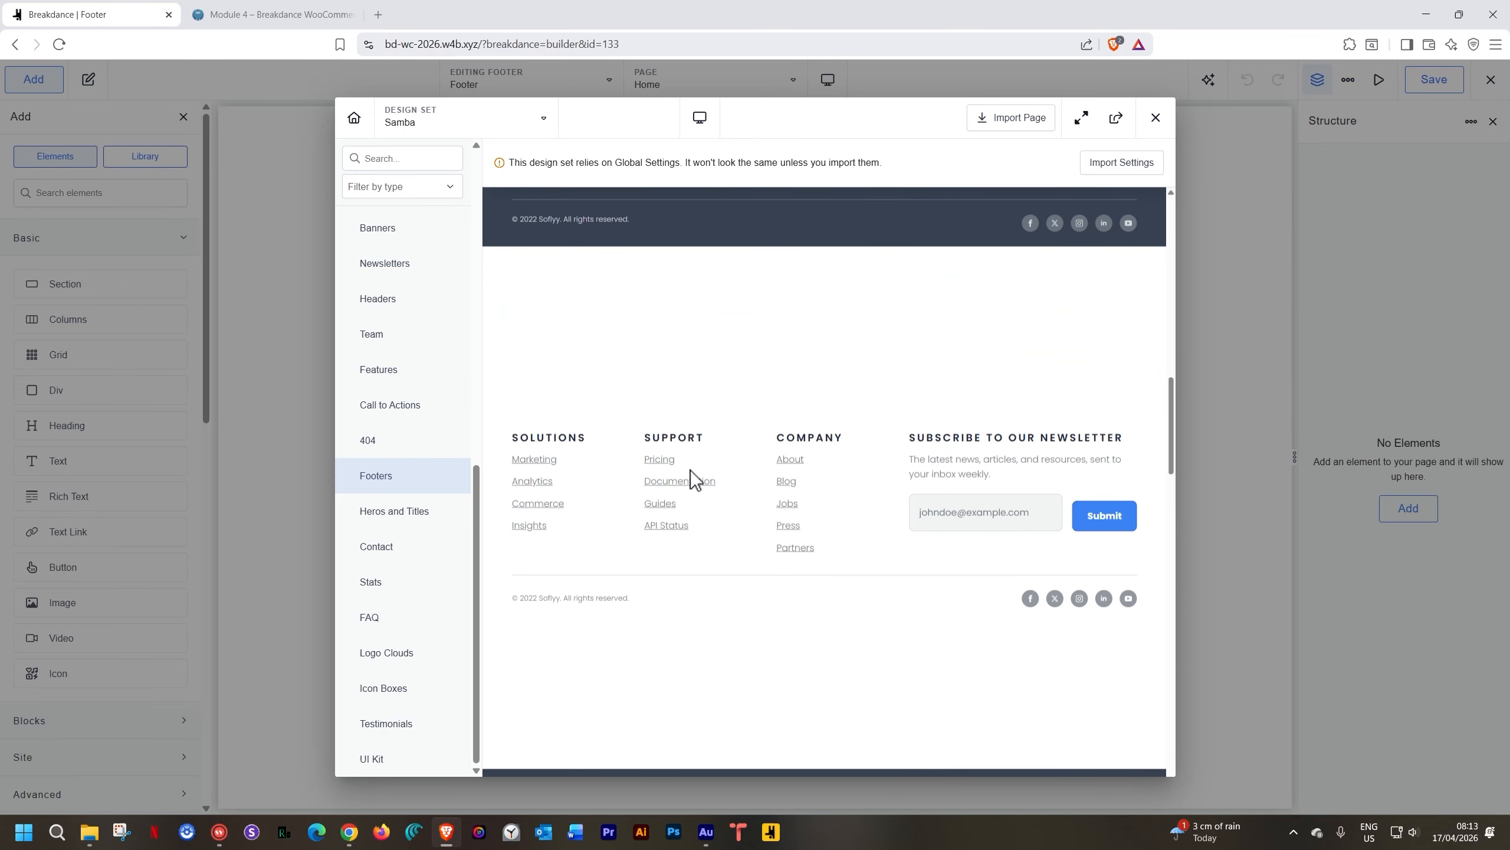
{"action": "scroll", "coordinate": [690, 471], "scroll_direction": "up", "scroll_amount": 7}
{"action": "scroll", "coordinate": [690, 471], "scroll_direction": "down", "scroll_amount": 5}
{"action": "scroll", "coordinate": [910, 446], "scroll_direction": "up", "scroll_amount": 3}
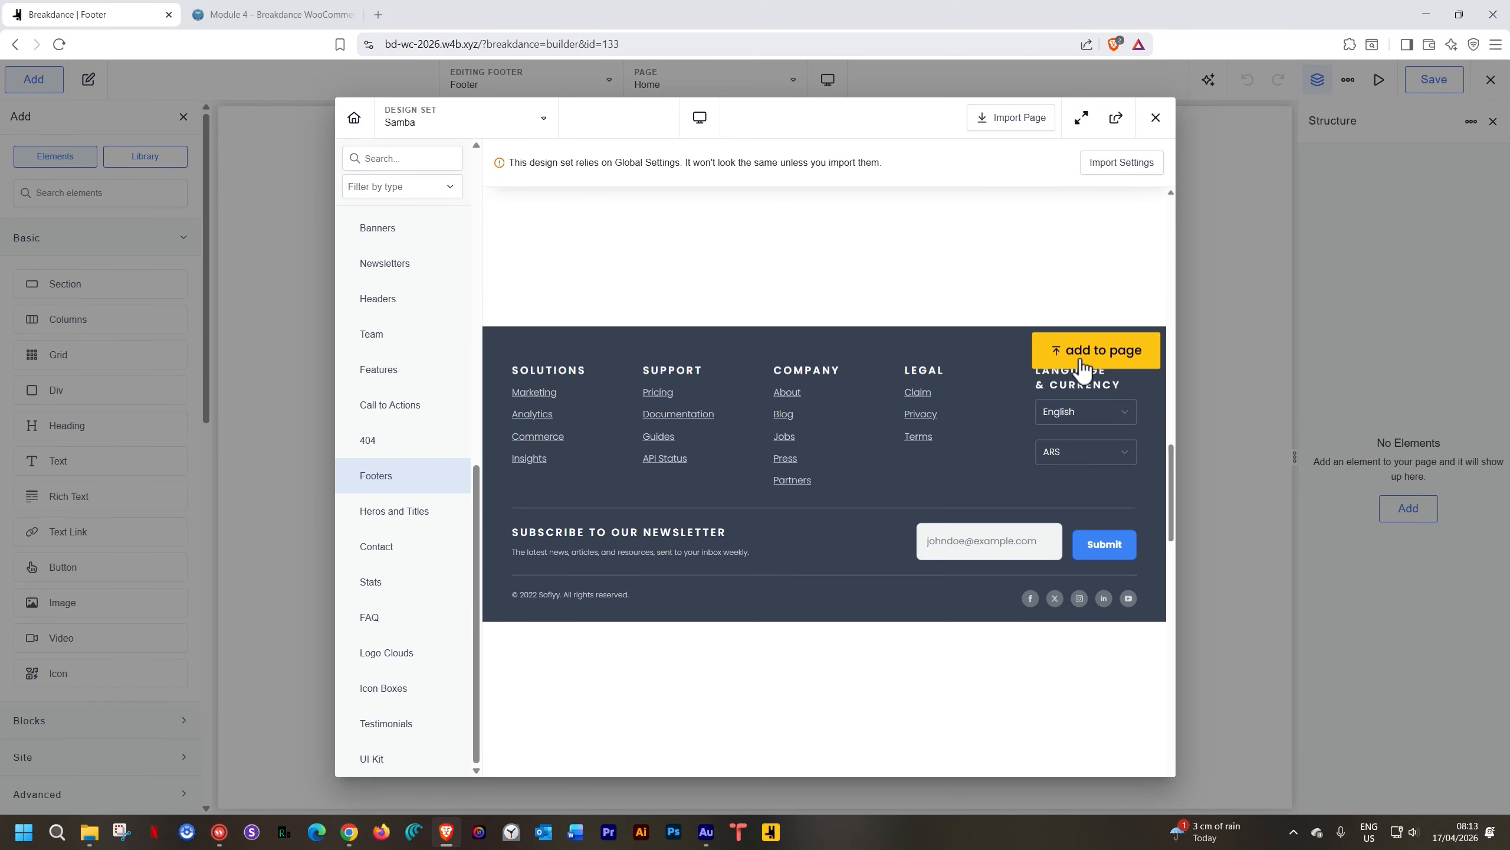
{"action": "left_click", "coordinate": [1083, 363]}
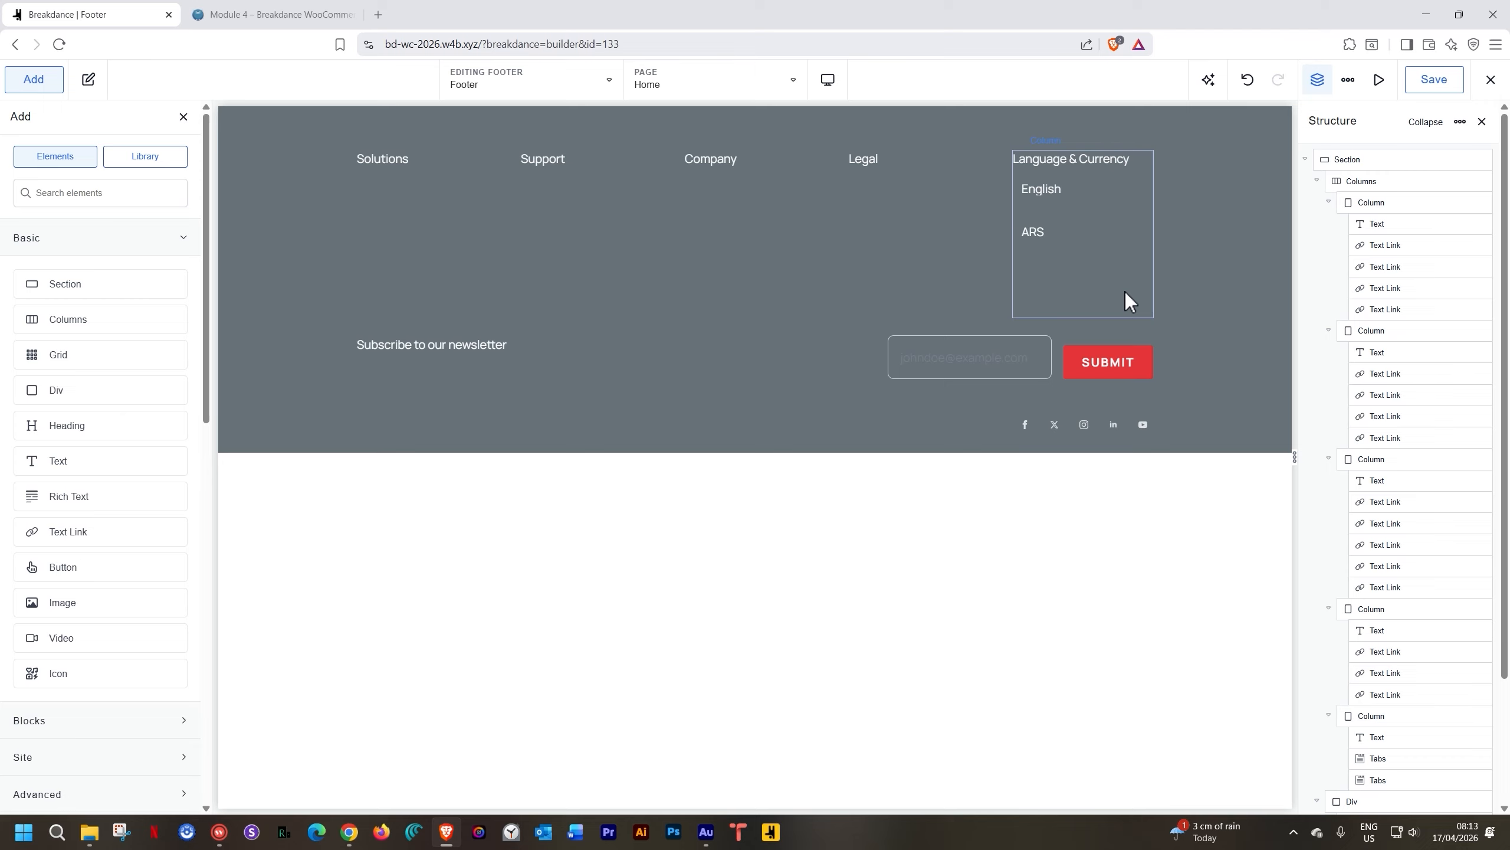
Set the footer section's background colour to Onyx
{"action": "left_click", "coordinate": [273, 157]}
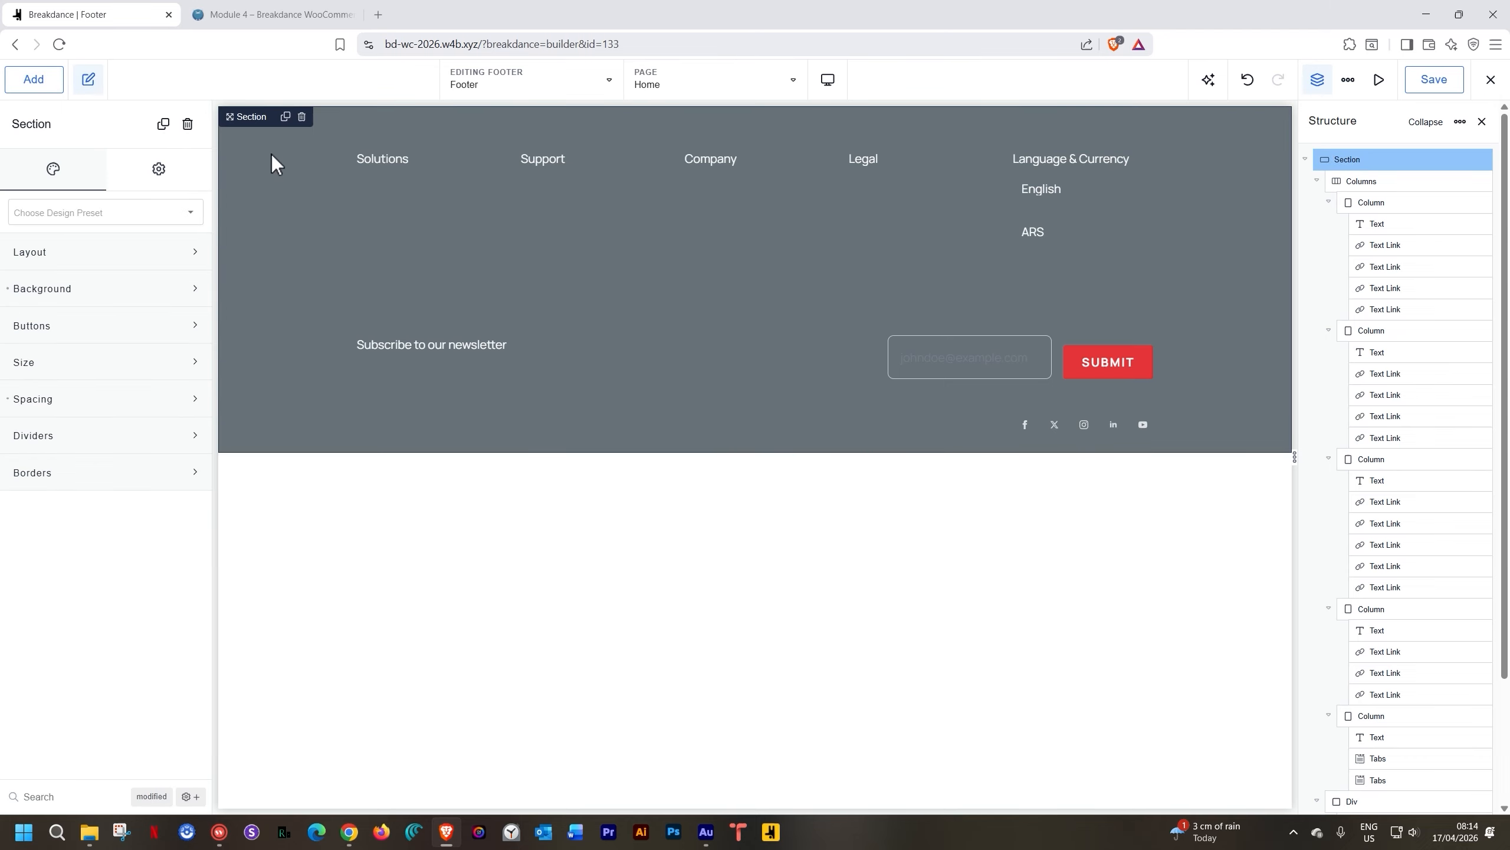
{"action": "left_click", "coordinate": [104, 284]}
{"action": "left_click", "coordinate": [187, 333]}
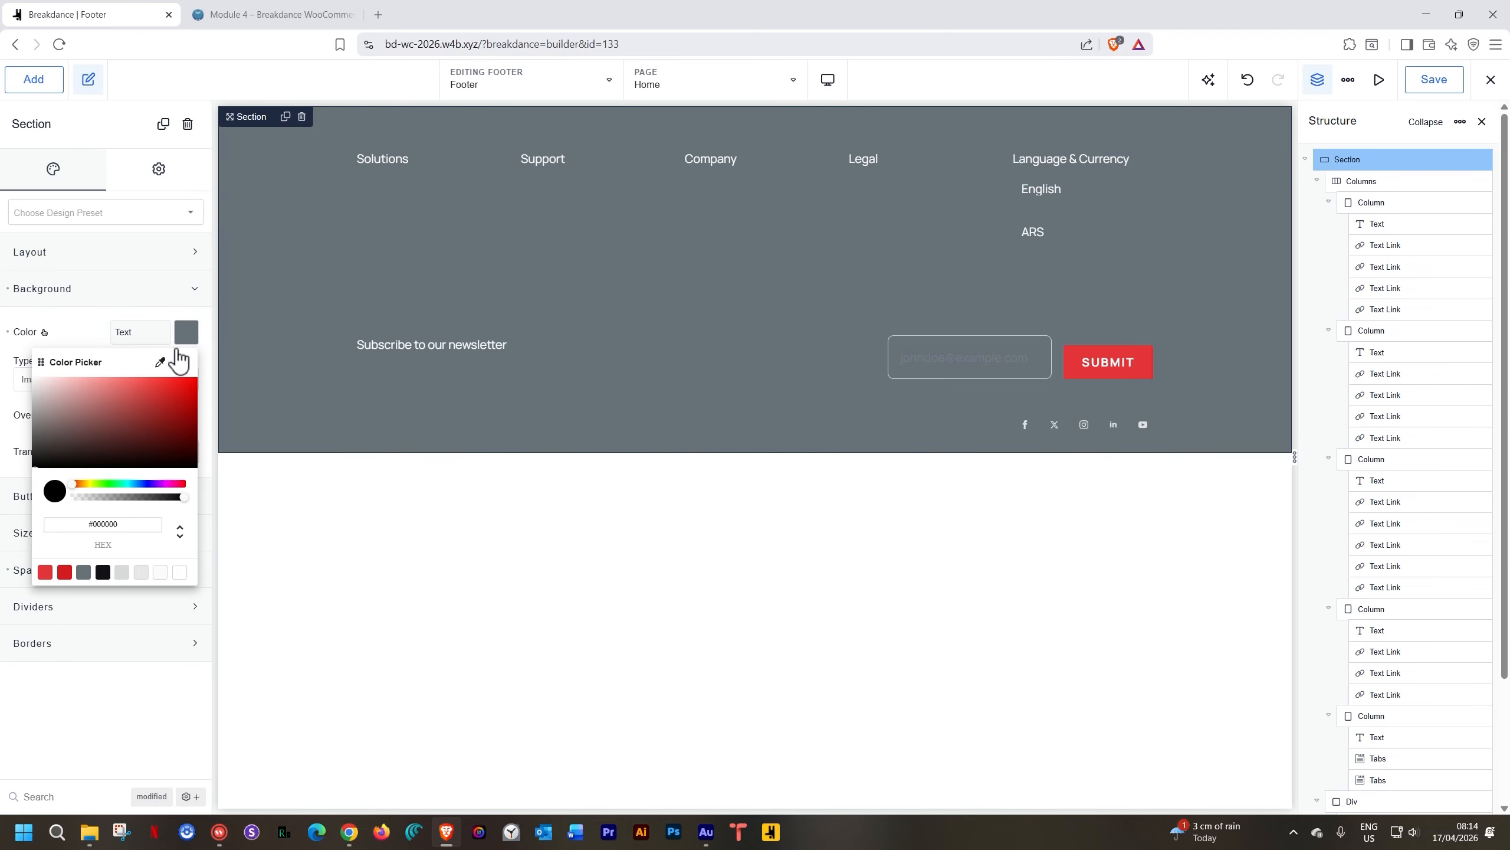
{"action": "left_click", "coordinate": [102, 572]}
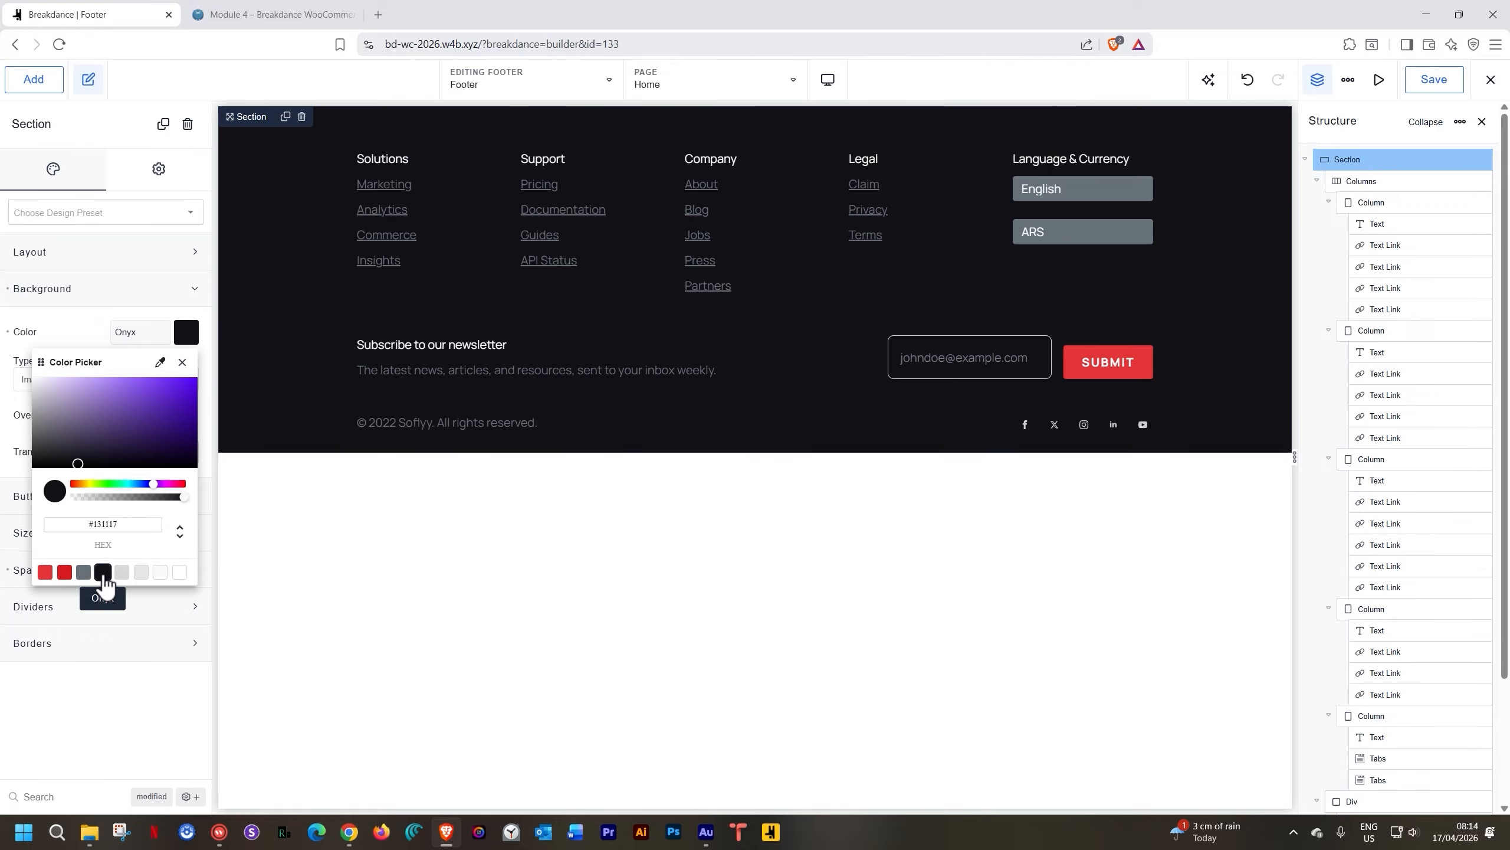
{"action": "left_click", "coordinate": [1205, 165]}
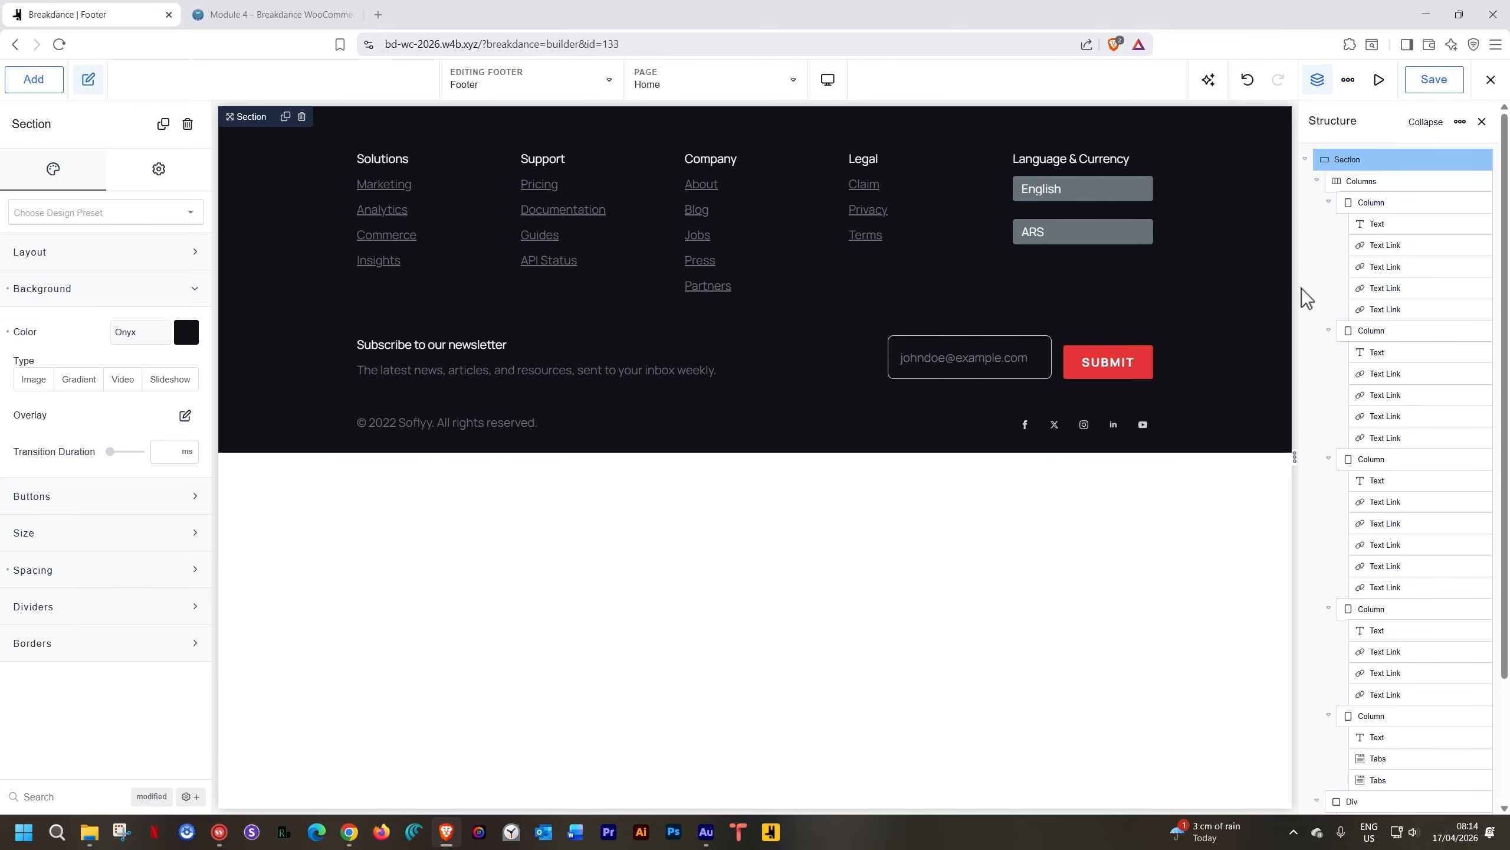
Delete the Language & Currency and Legal columns from the footer
{"action": "left_click", "coordinate": [1422, 122]}
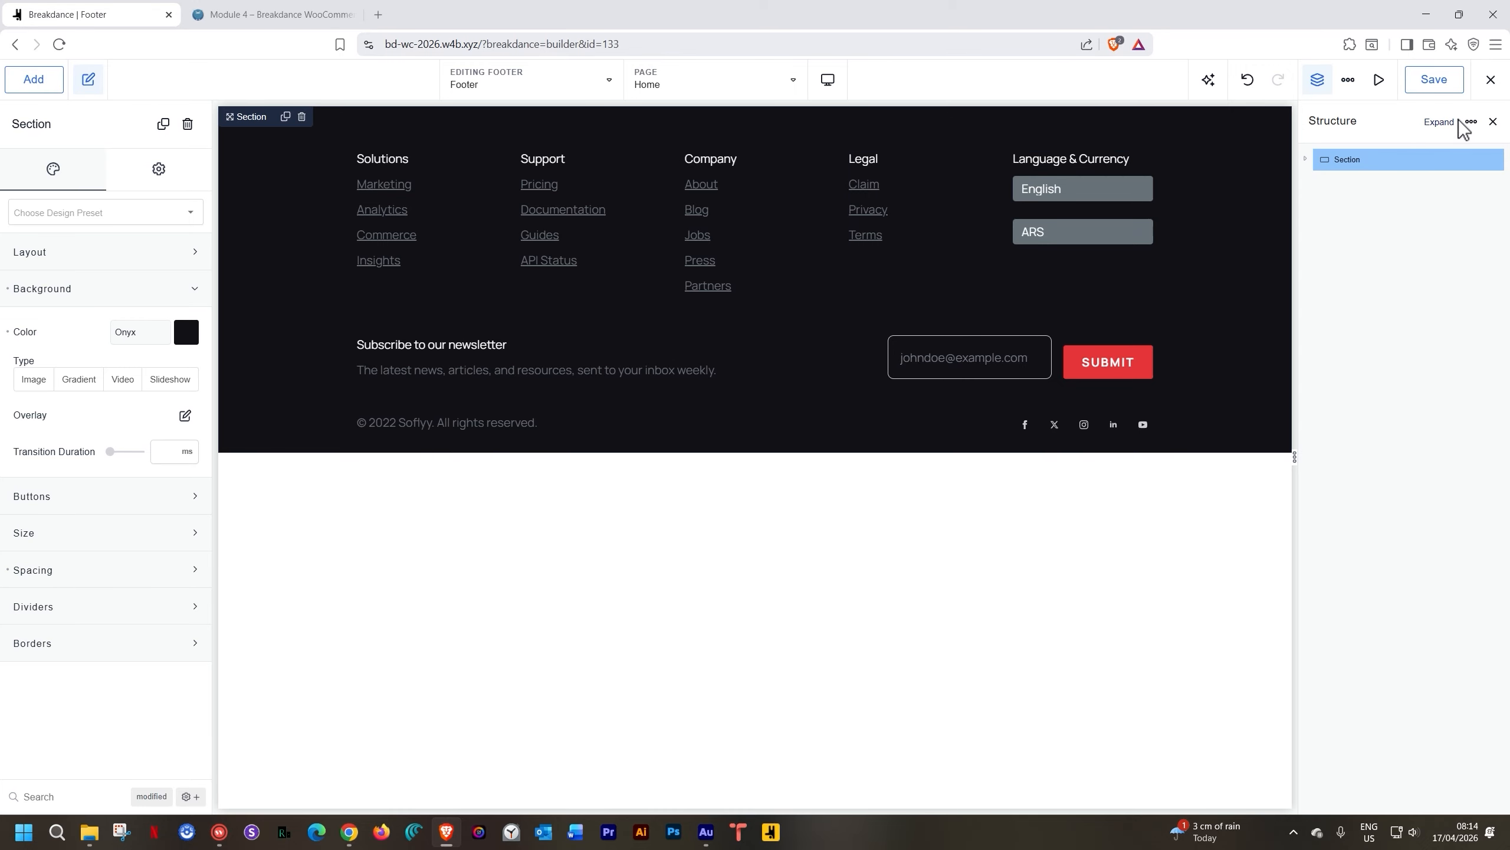
{"action": "left_click", "coordinate": [1305, 159]}
{"action": "left_click", "coordinate": [1316, 181]}
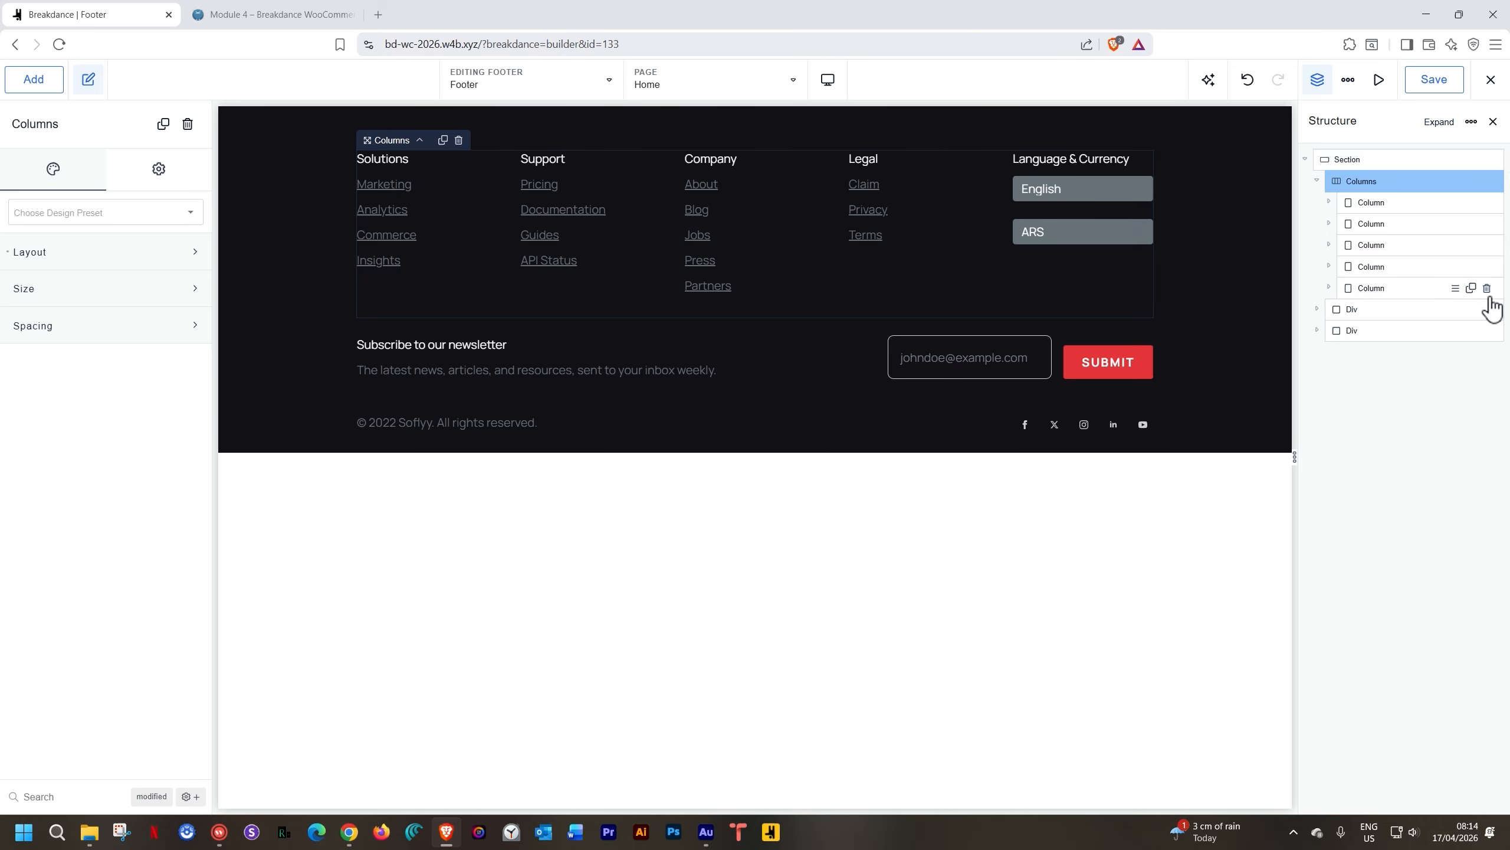
{"action": "left_click", "coordinate": [1487, 288]}
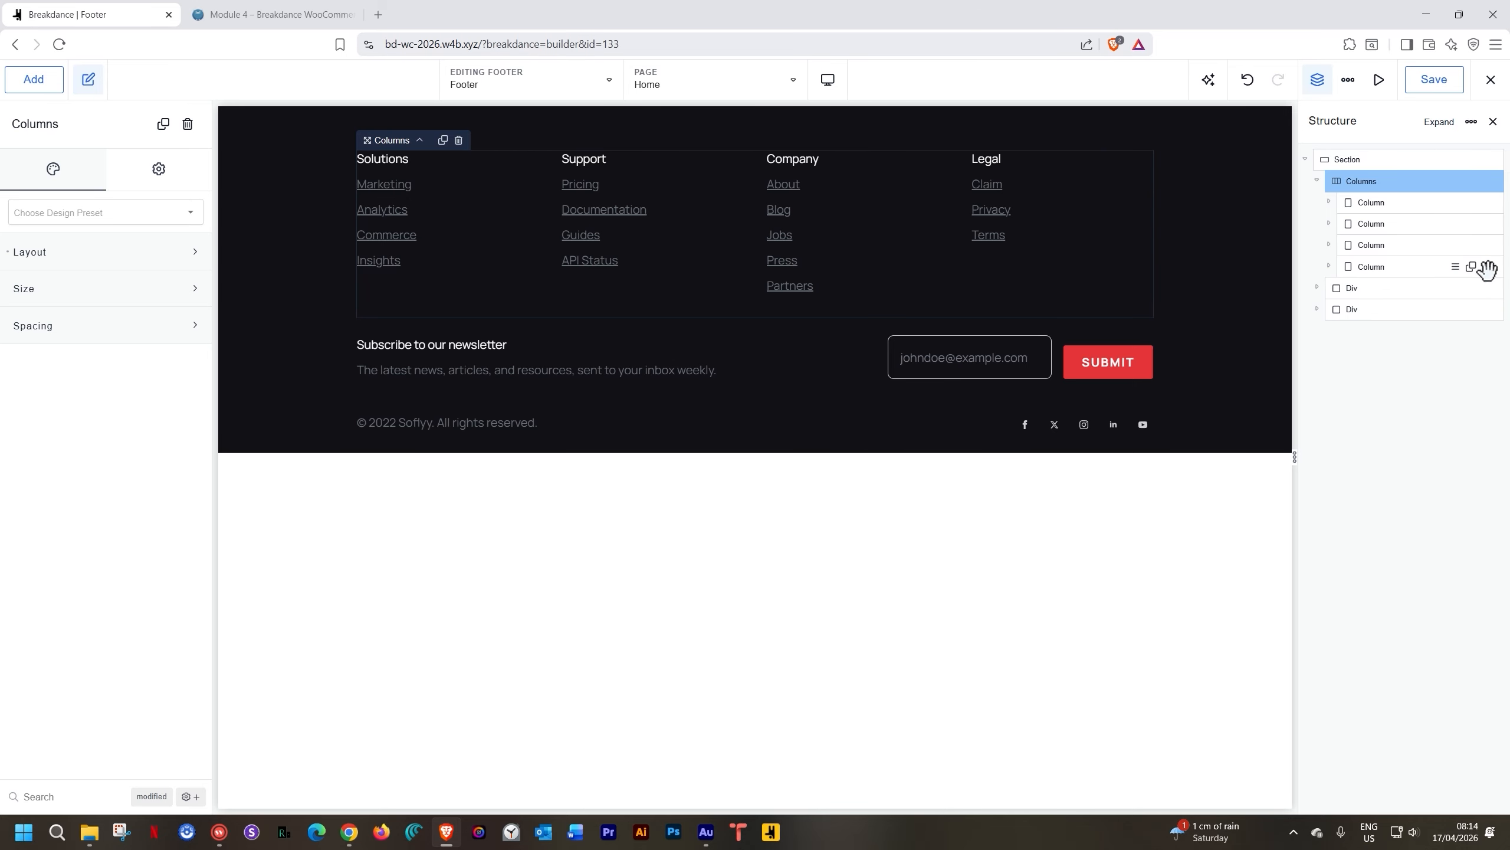
{"action": "left_click", "coordinate": [1487, 267]}
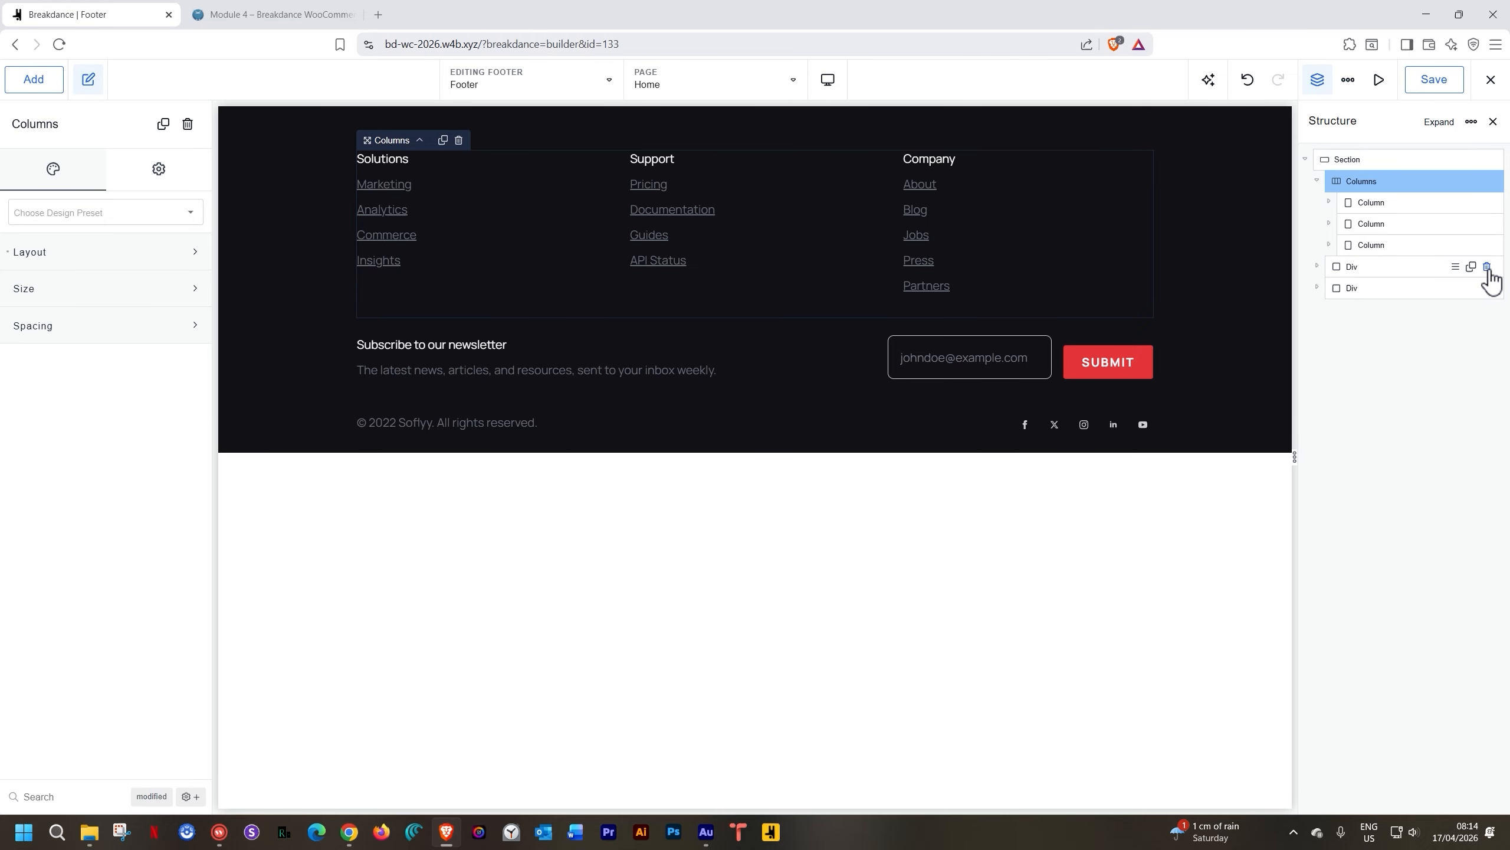
Set the Solutions column width to 40% and the Support column to 30%
{"action": "left_click", "coordinate": [1386, 203]}
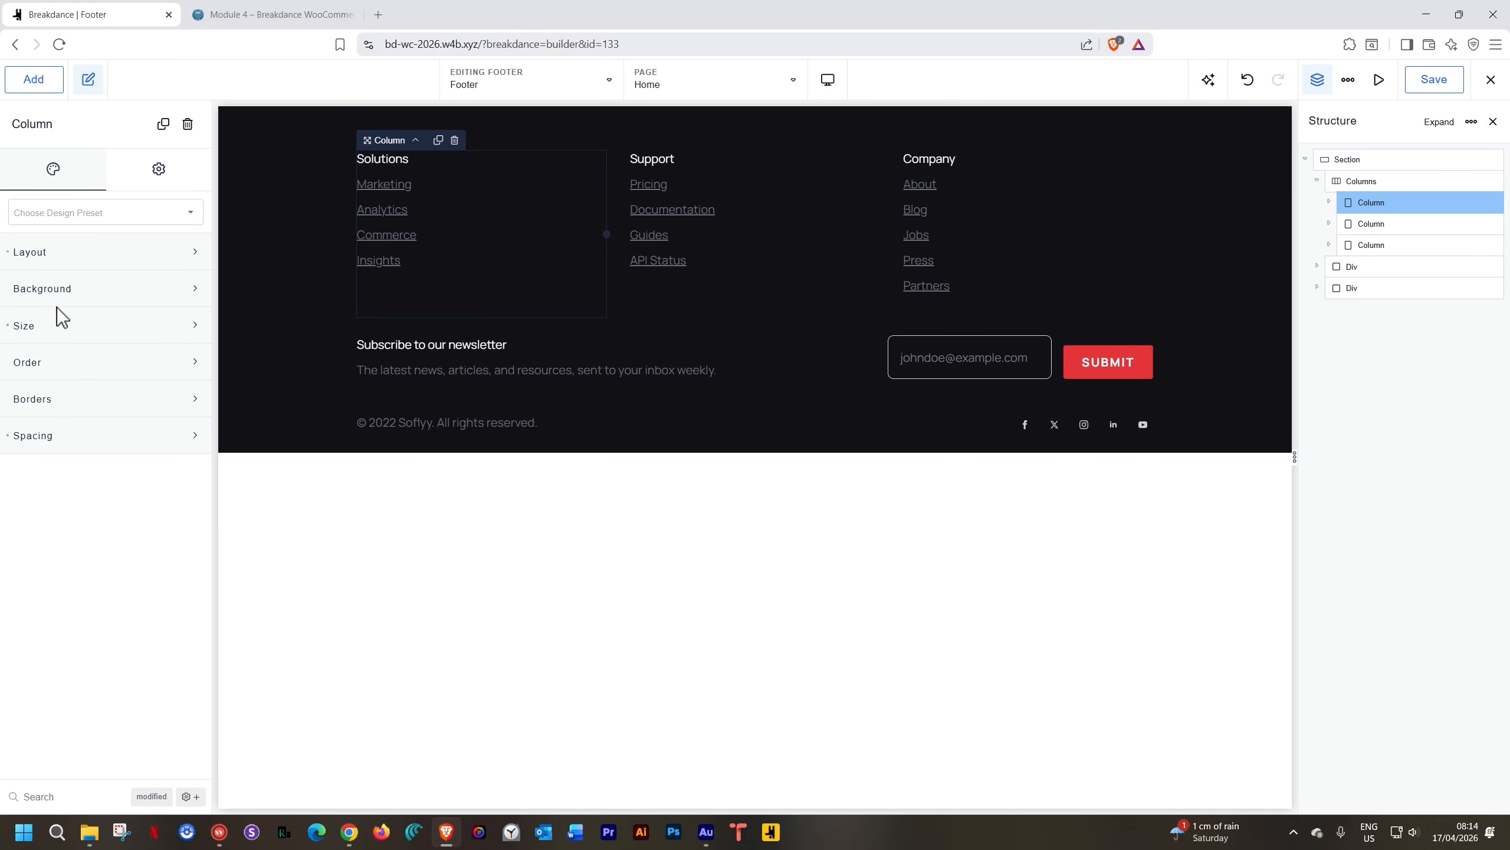
{"action": "left_click", "coordinate": [61, 325]}
{"action": "double_click", "coordinate": [159, 371]}
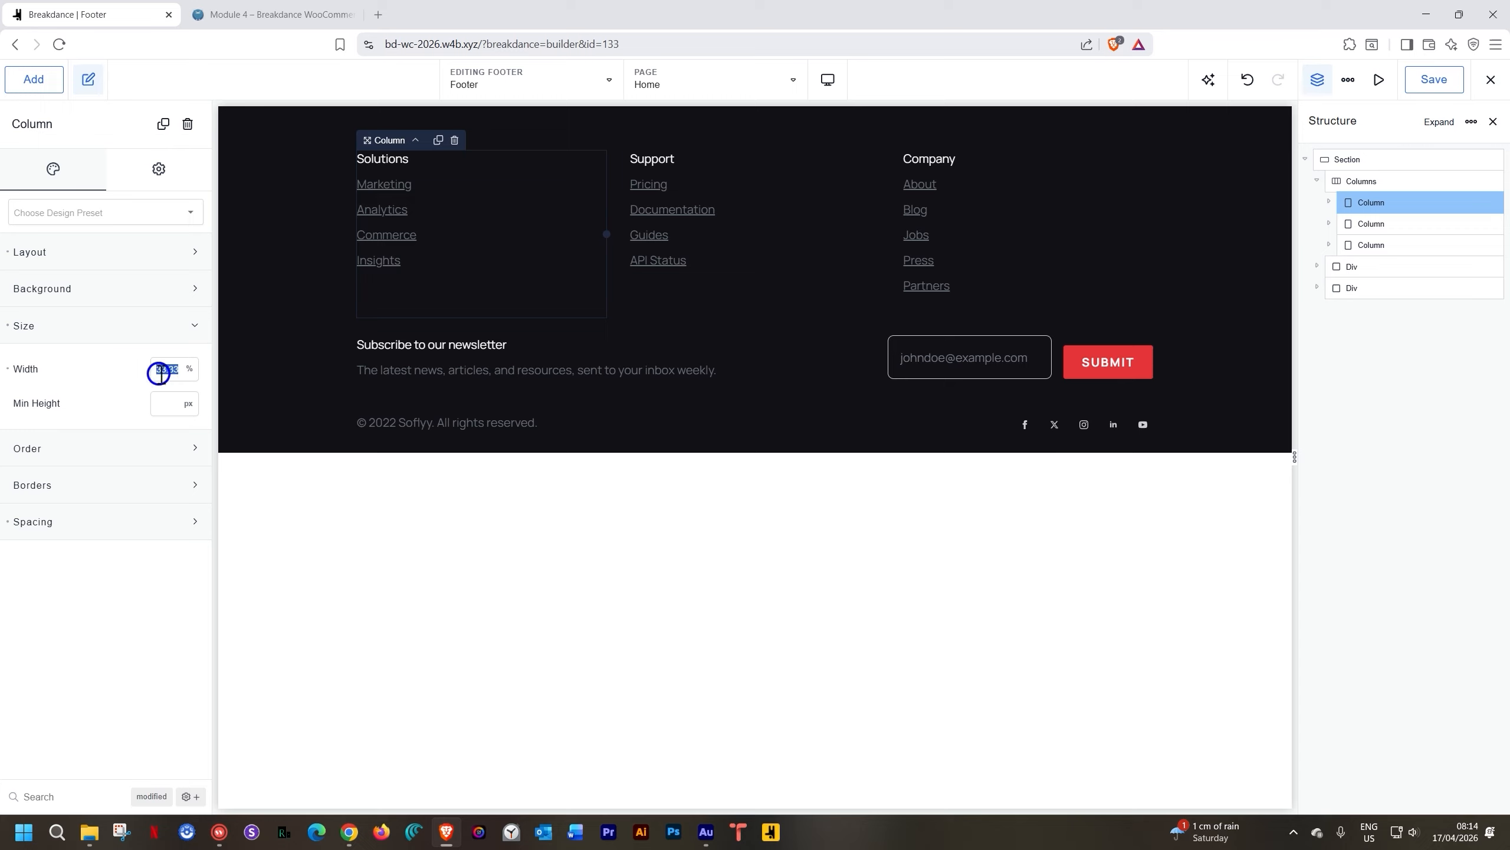
{"action": "type", "text": "40"}
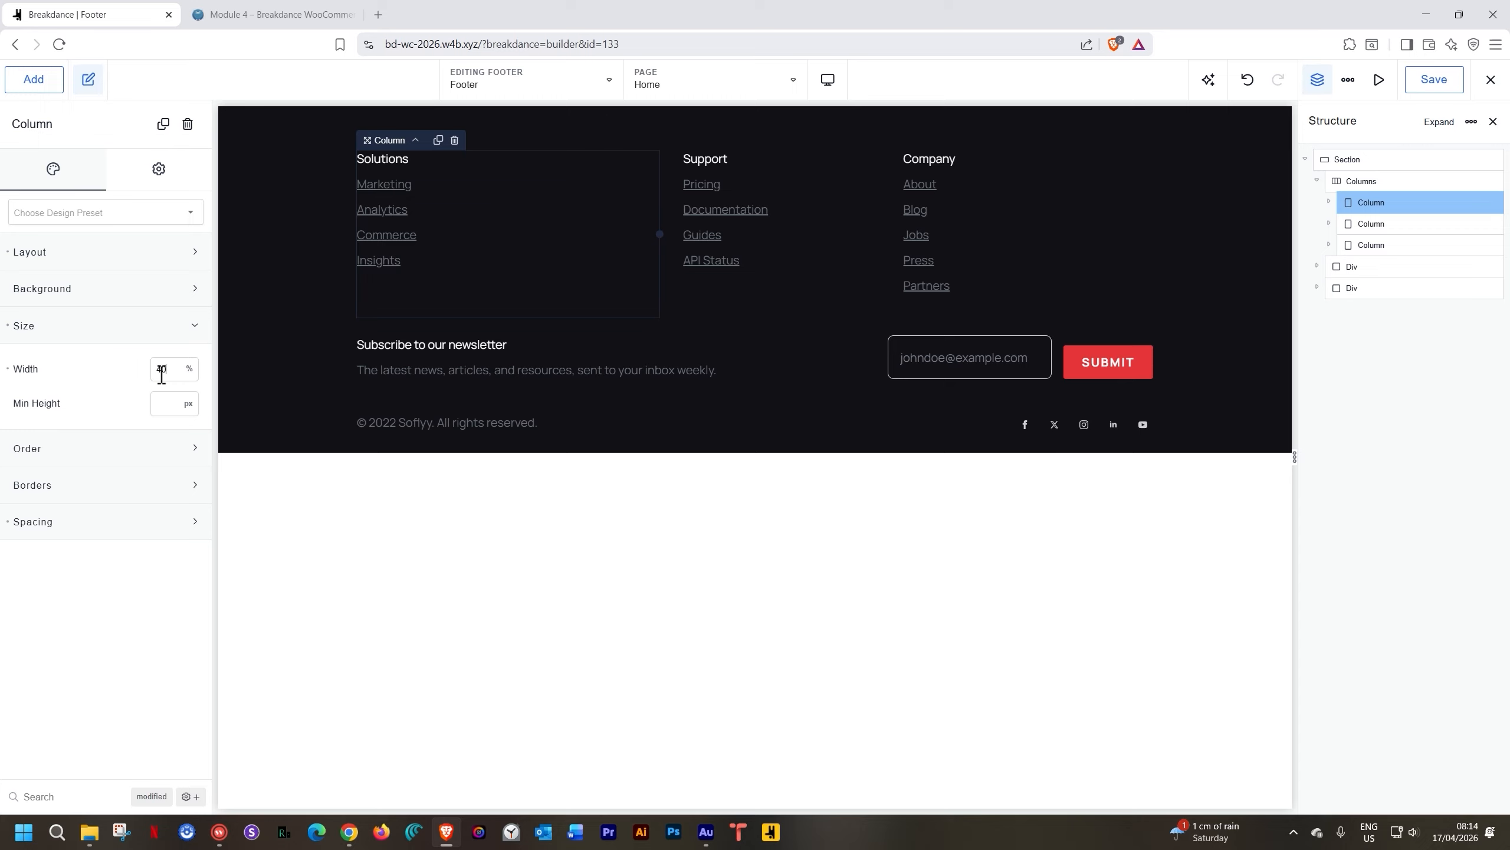
{"action": "left_click", "coordinate": [1371, 224]}
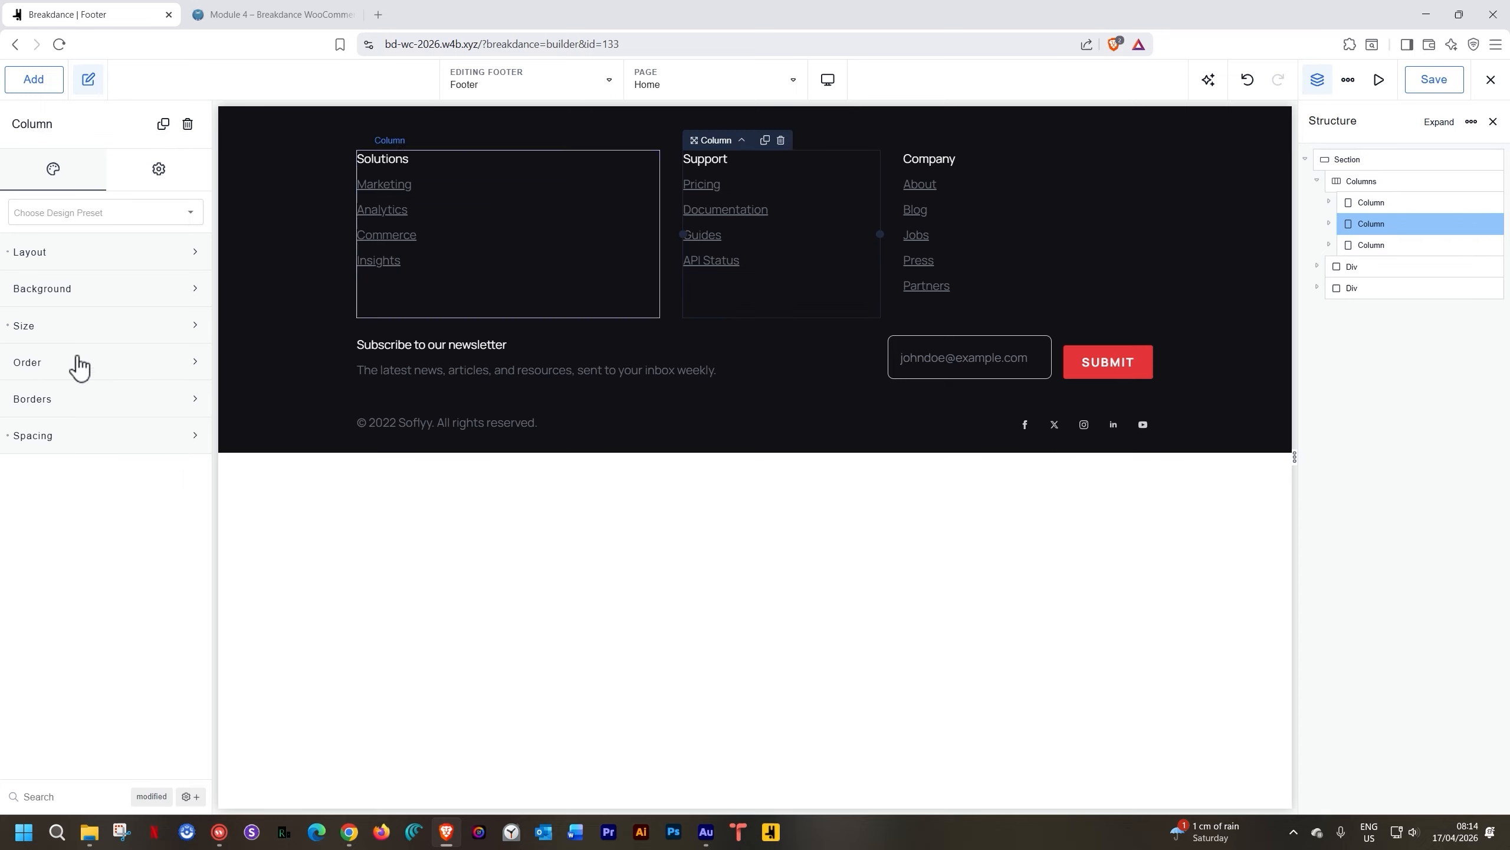
{"action": "left_click", "coordinate": [60, 329]}
{"action": "left_click", "coordinate": [165, 368]}
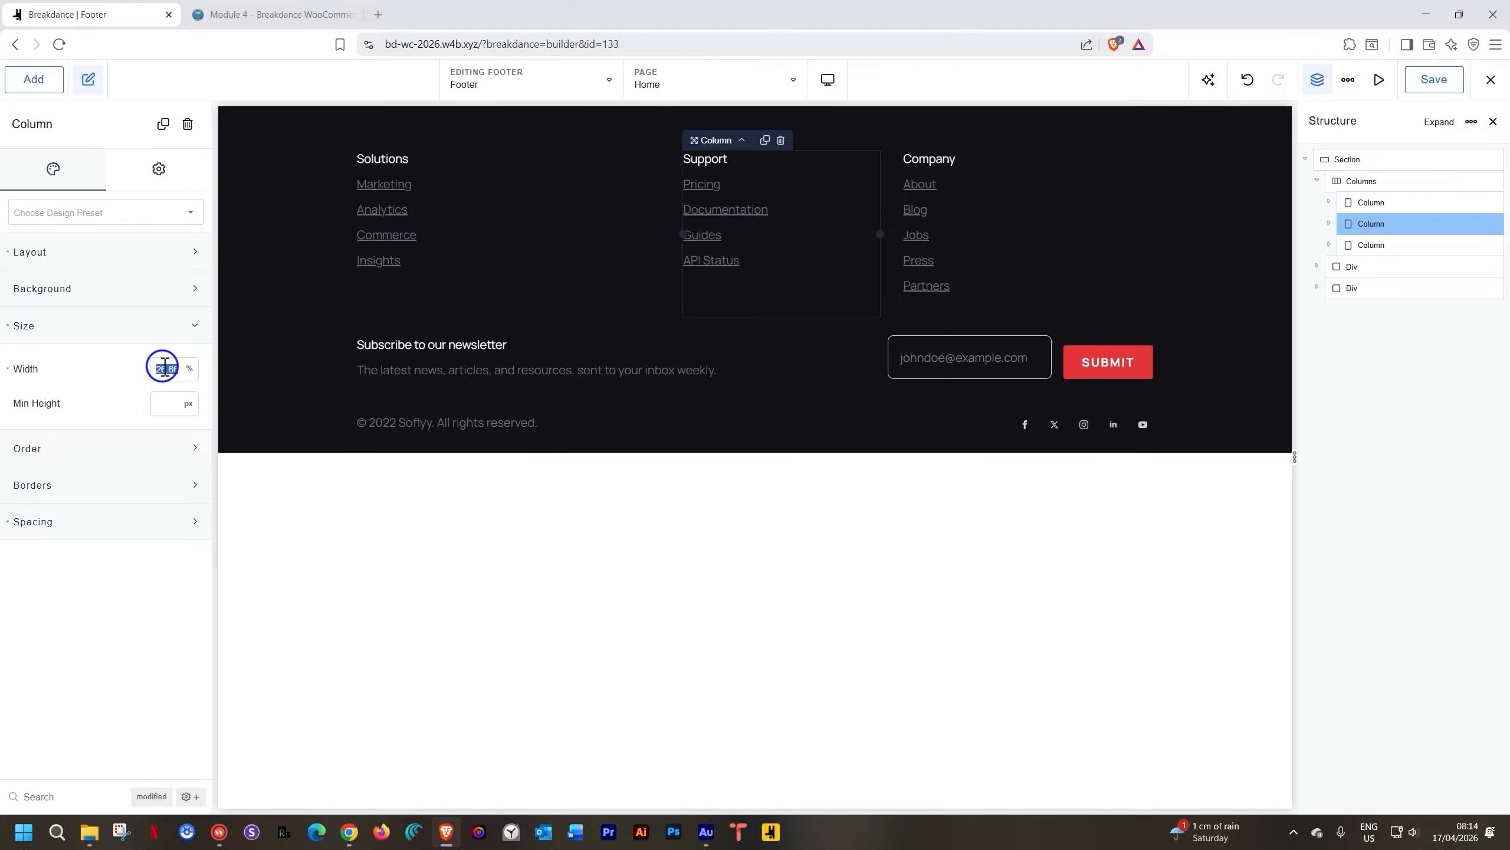
{"action": "type", "text": "30"}
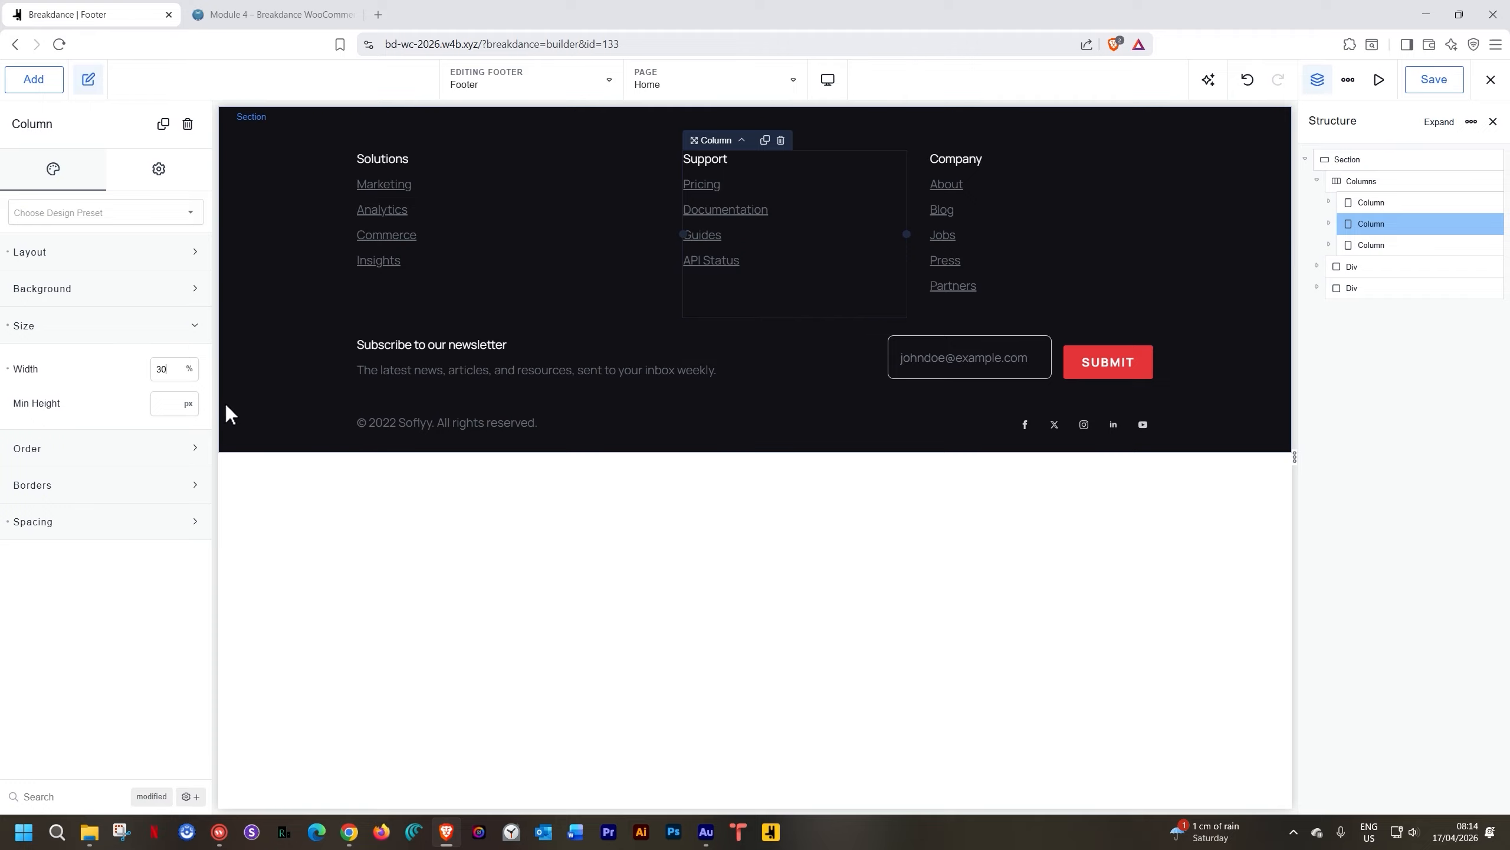
{"action": "left_click", "coordinate": [1362, 244]}
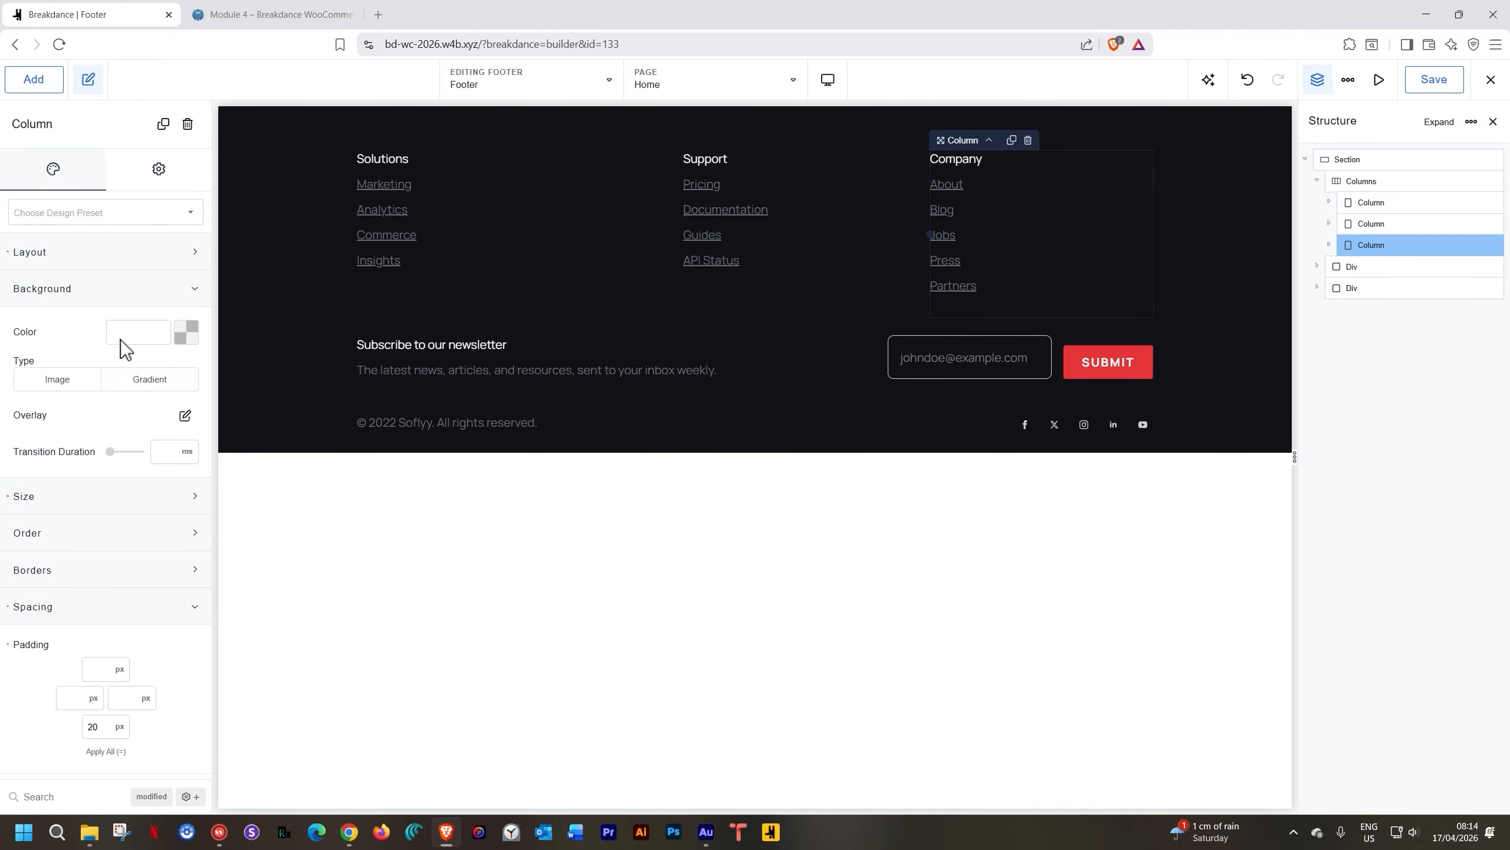
{"action": "left_click", "coordinate": [121, 295]}
{"action": "left_click", "coordinate": [113, 334]}
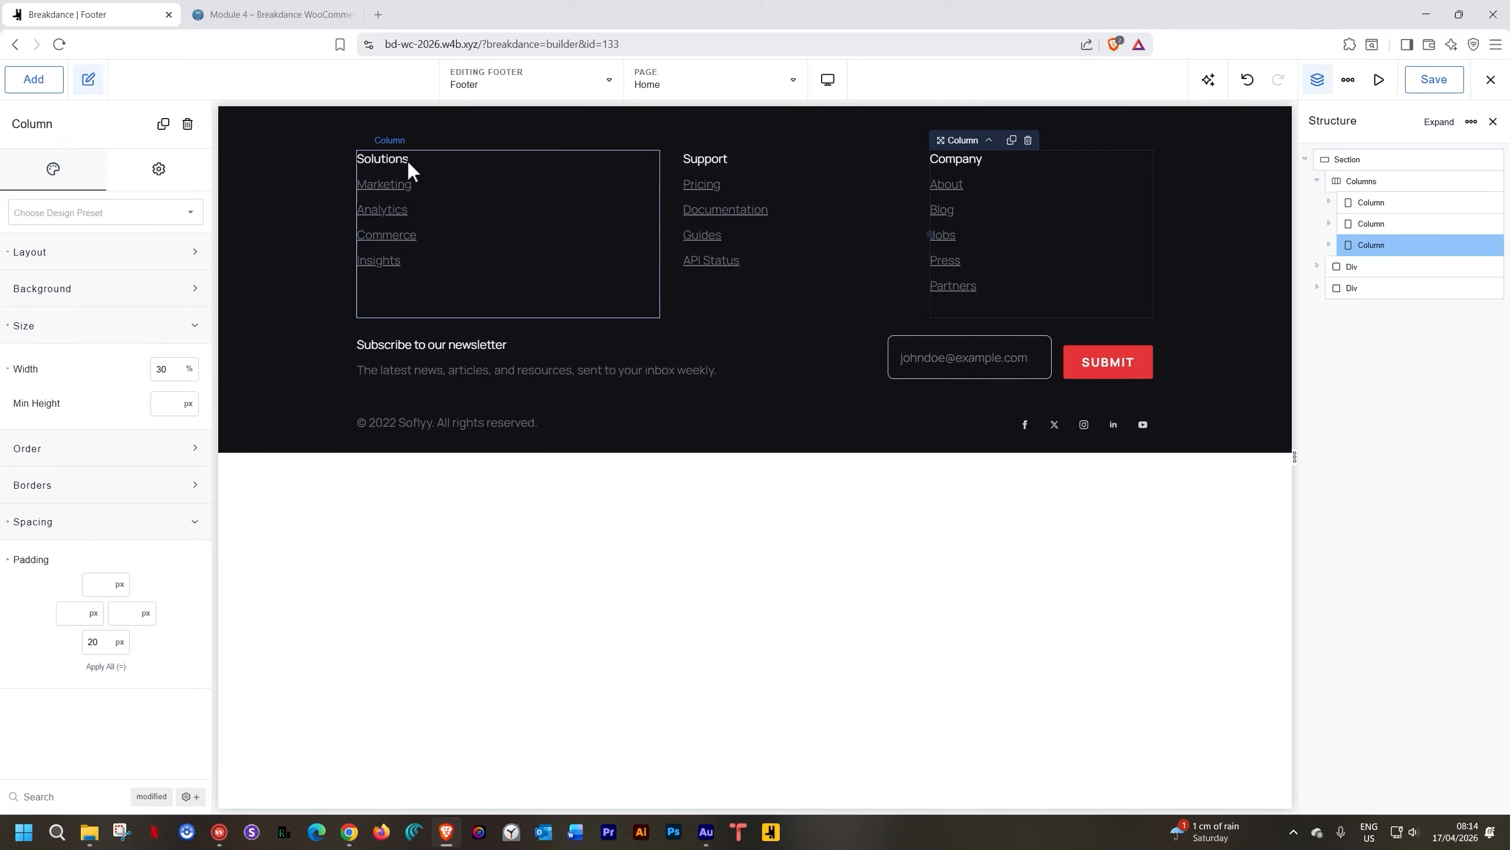
Retitle the Solutions heading 'About Us' in IBM Plex Mono, 18 px, weight 700
{"action": "left_click", "coordinate": [391, 158]}
{"action": "double_click", "coordinate": [380, 162]}
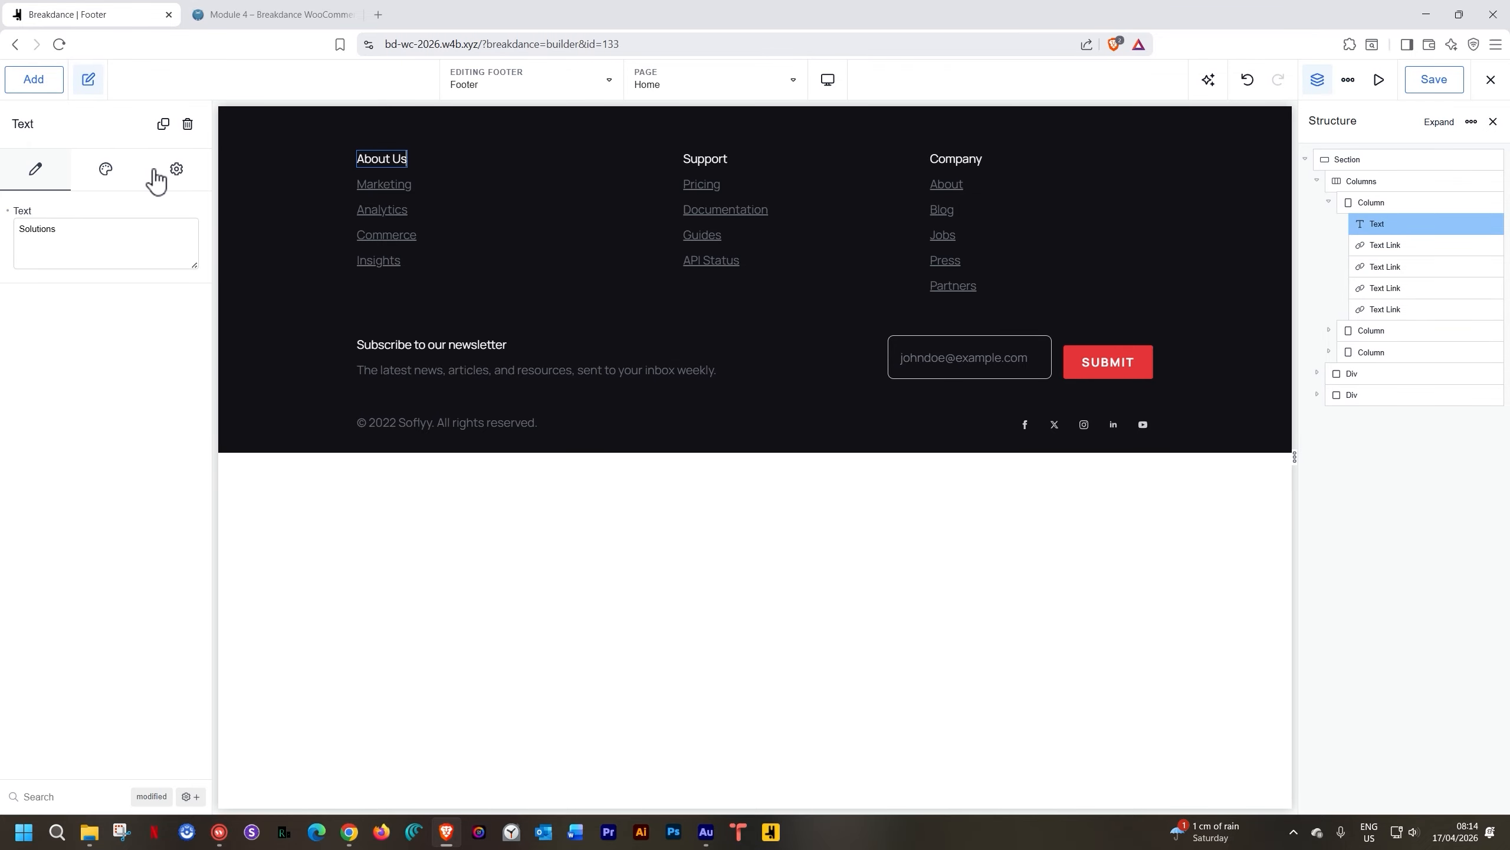
{"action": "left_click", "coordinate": [107, 173]}
{"action": "left_click", "coordinate": [92, 289]}
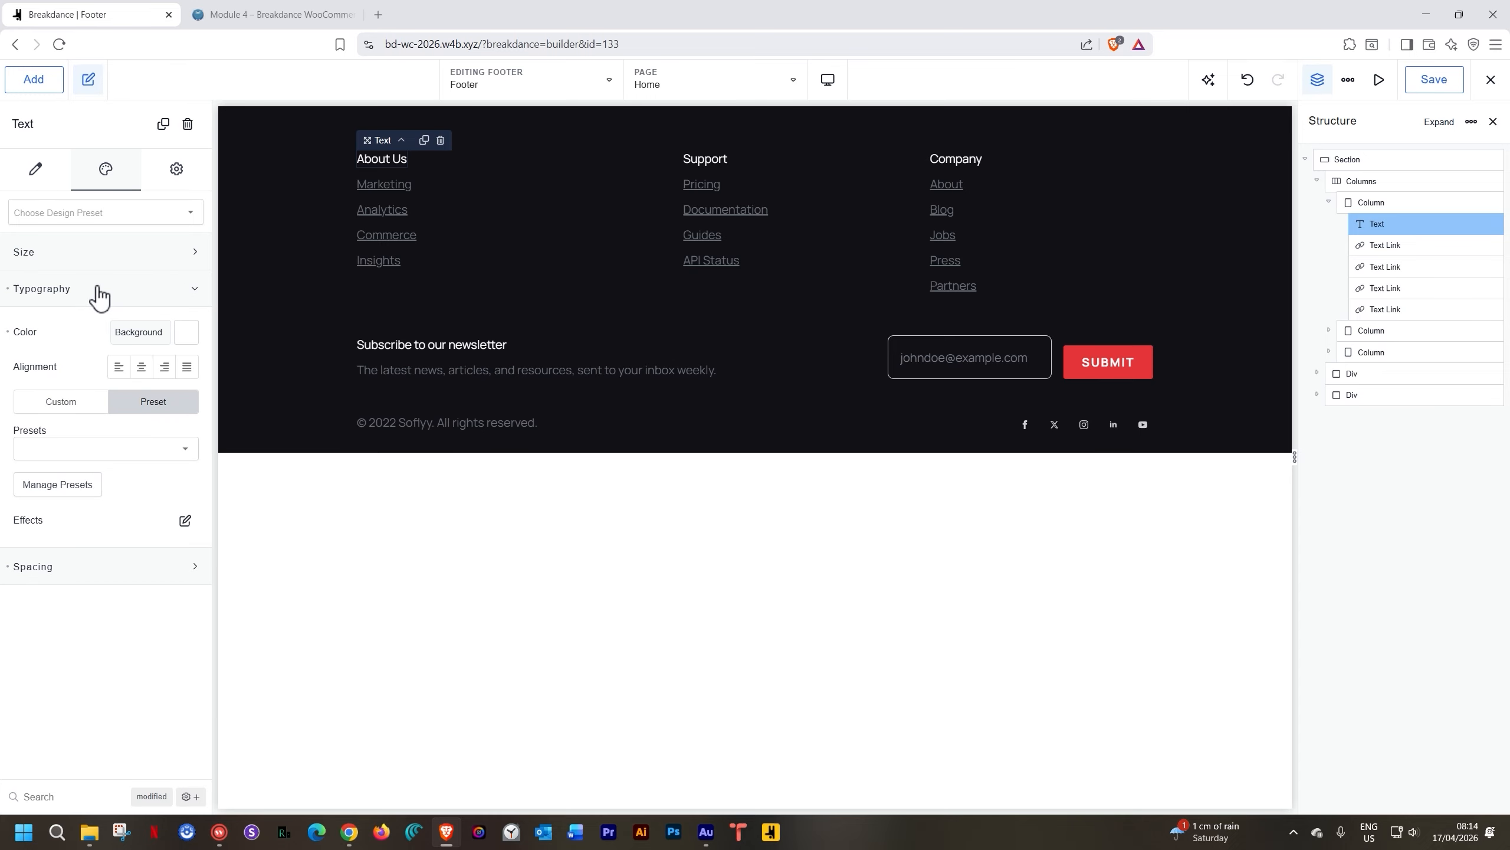
{"action": "left_click", "coordinate": [90, 411]}
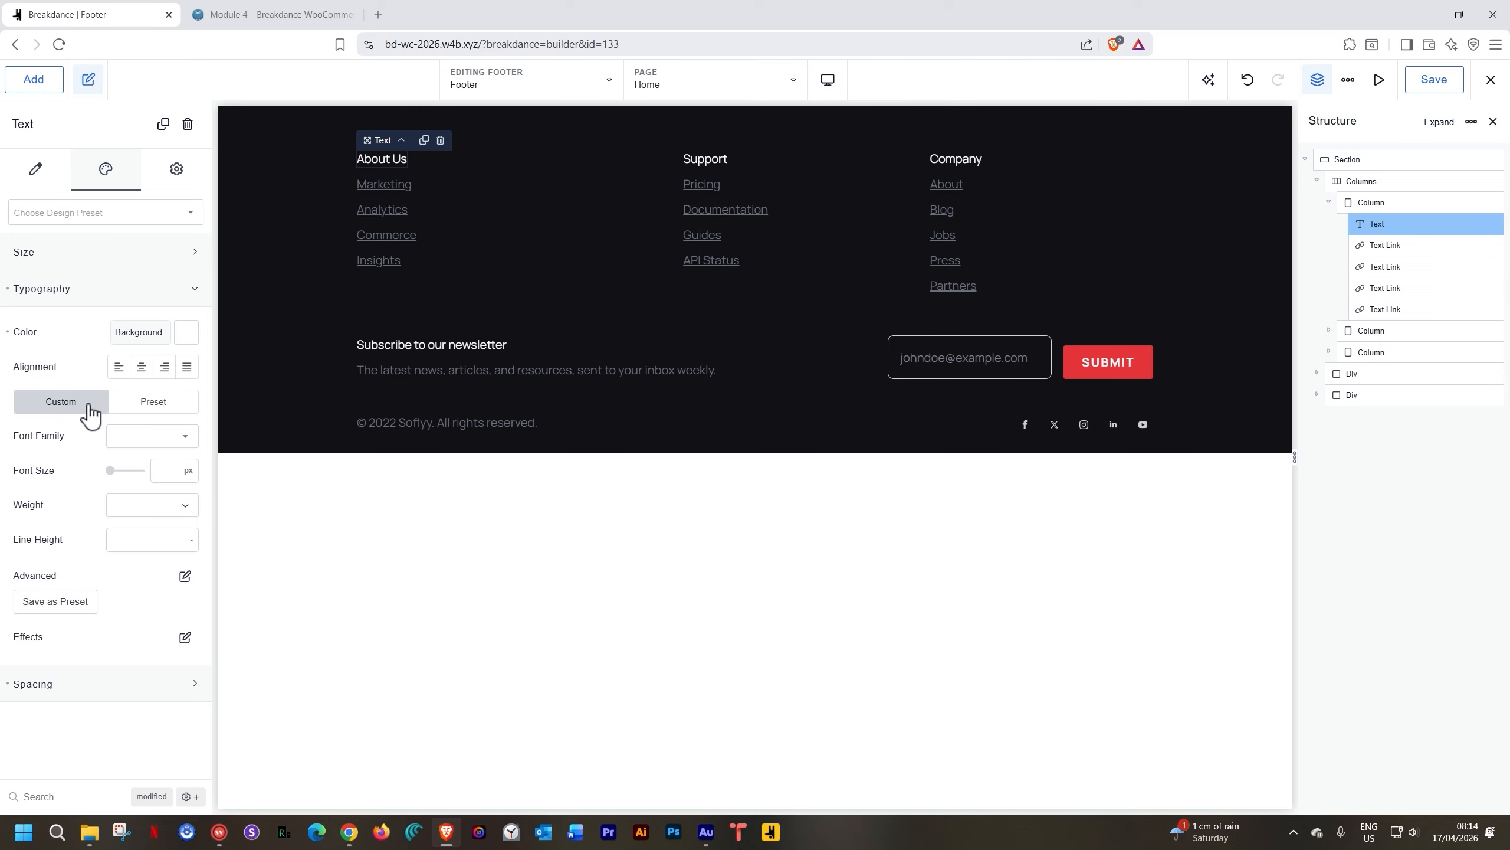
{"action": "left_click", "coordinate": [137, 437]}
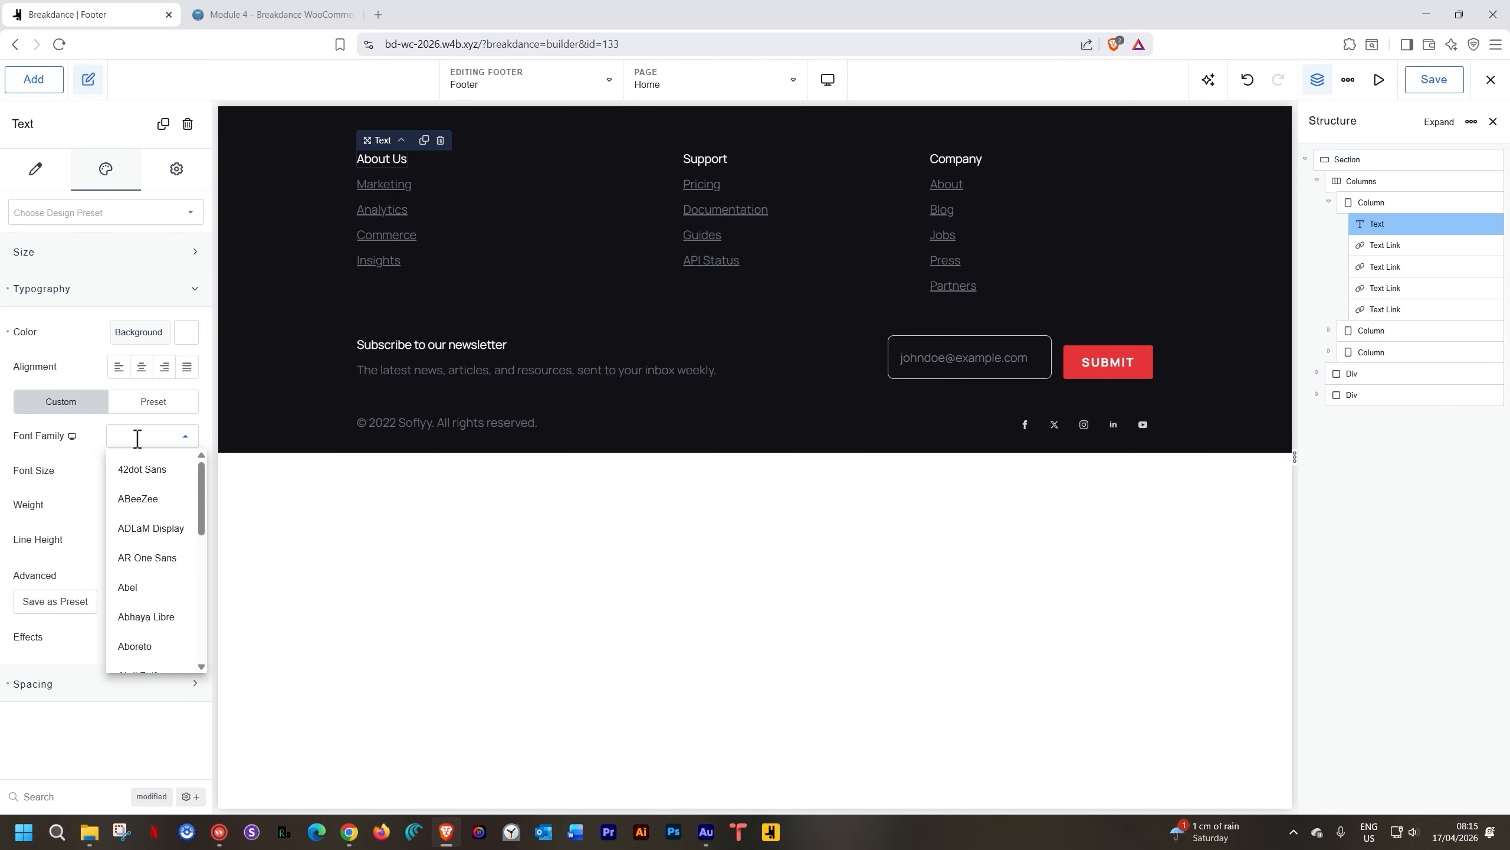
{"action": "type", "text": "ibm"}
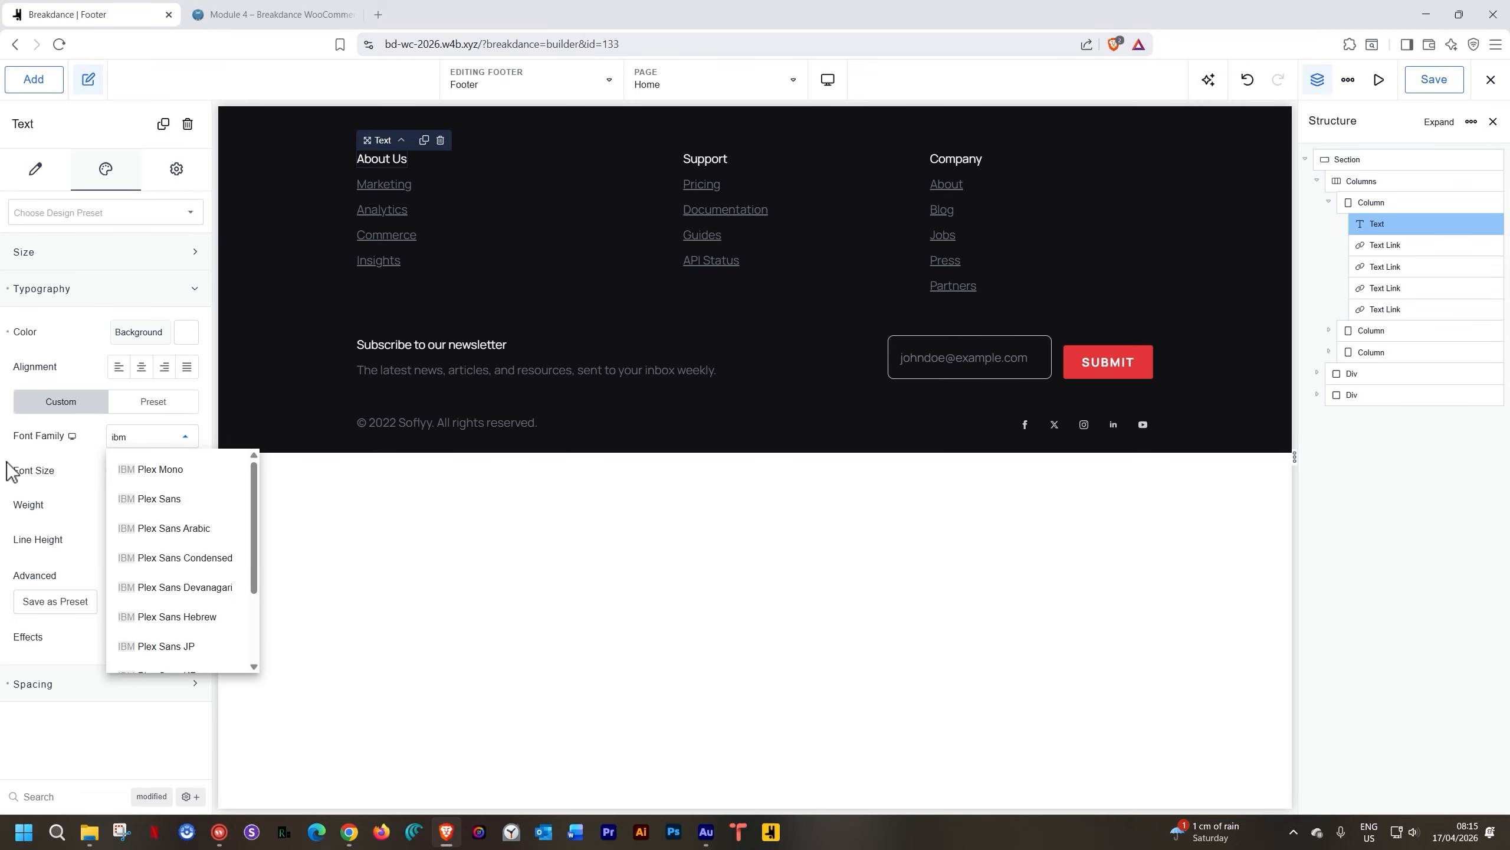
{"action": "left_click", "coordinate": [133, 469]}
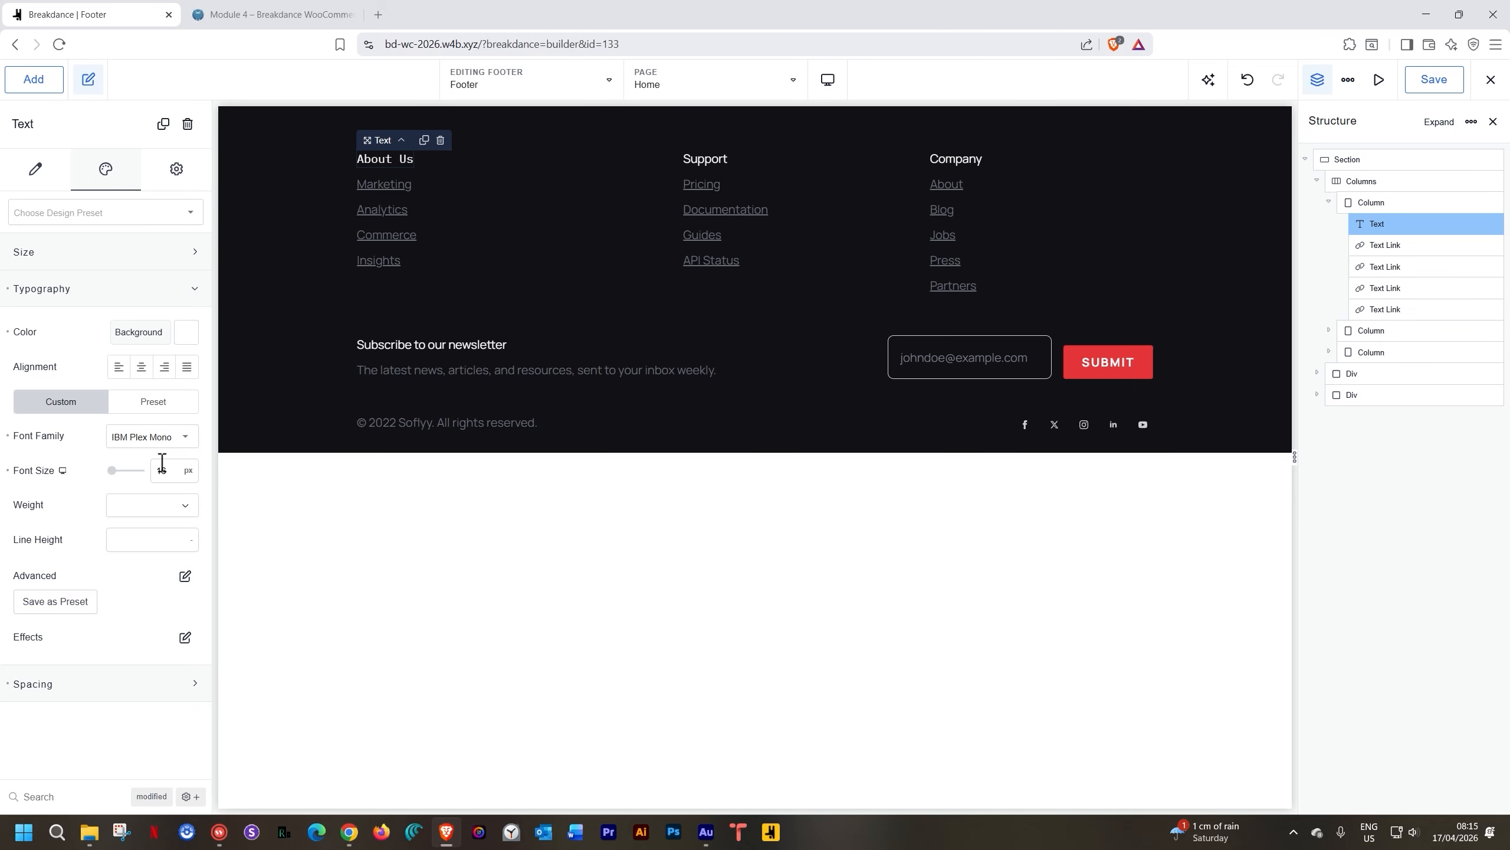
{"action": "double_click", "coordinate": [162, 463]}
{"action": "key", "text": "BackSpace"}
{"action": "type", "text": "18"}
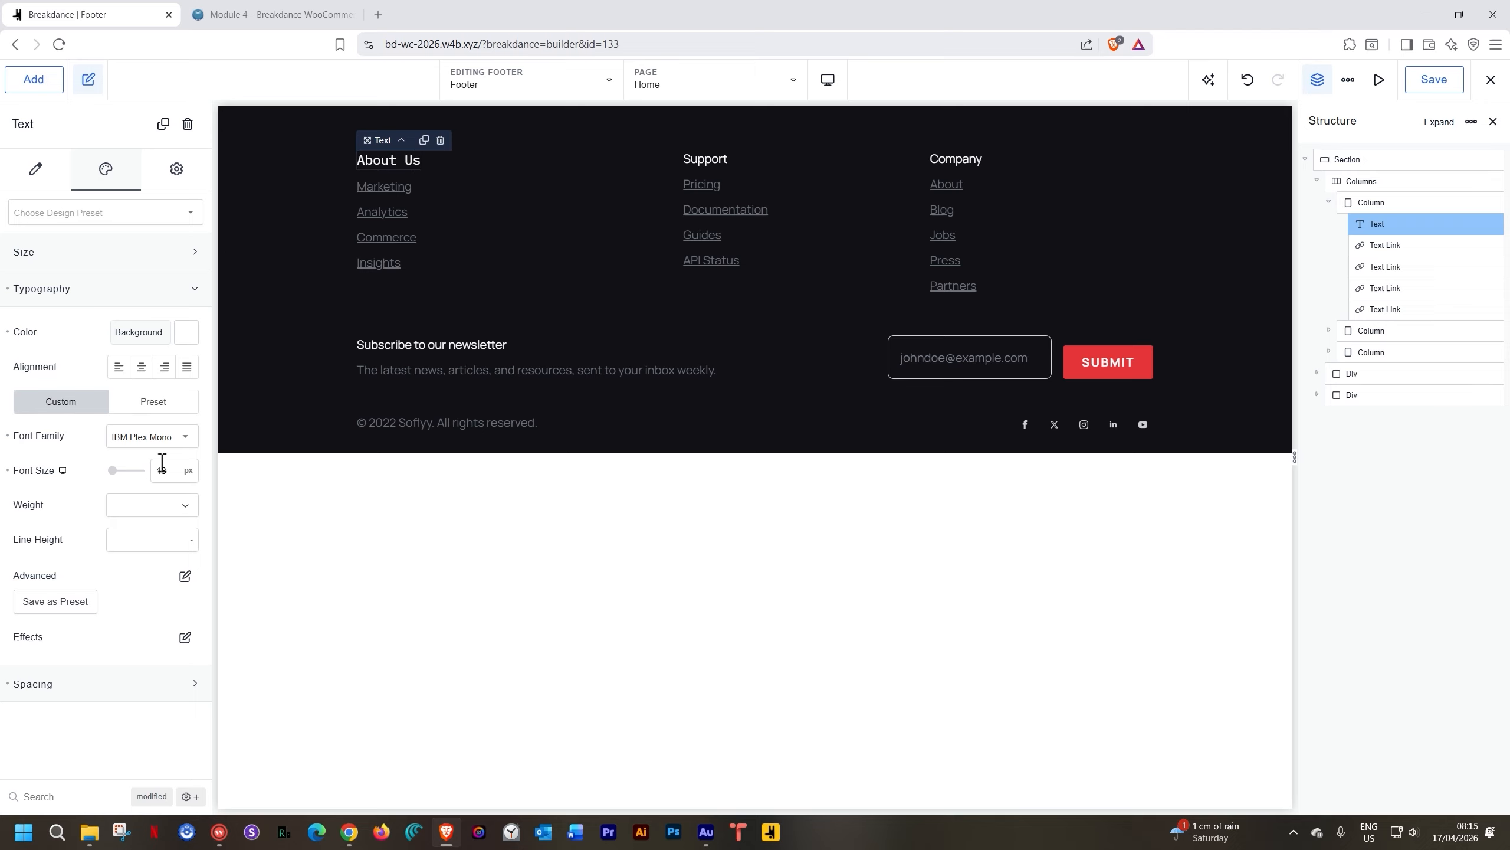
{"action": "left_click", "coordinate": [125, 503]}
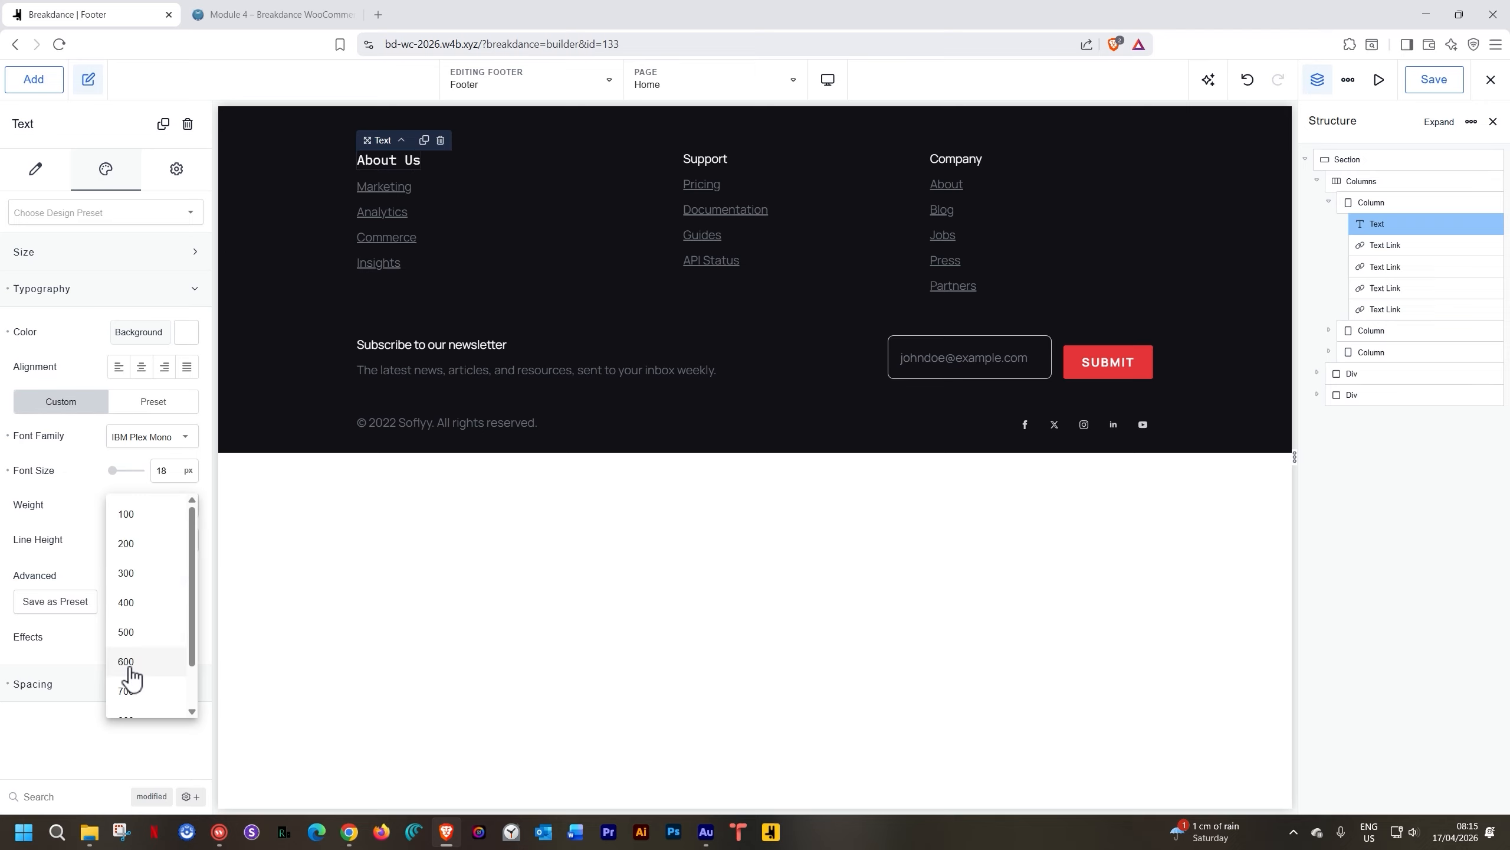
{"action": "left_click", "coordinate": [127, 692]}
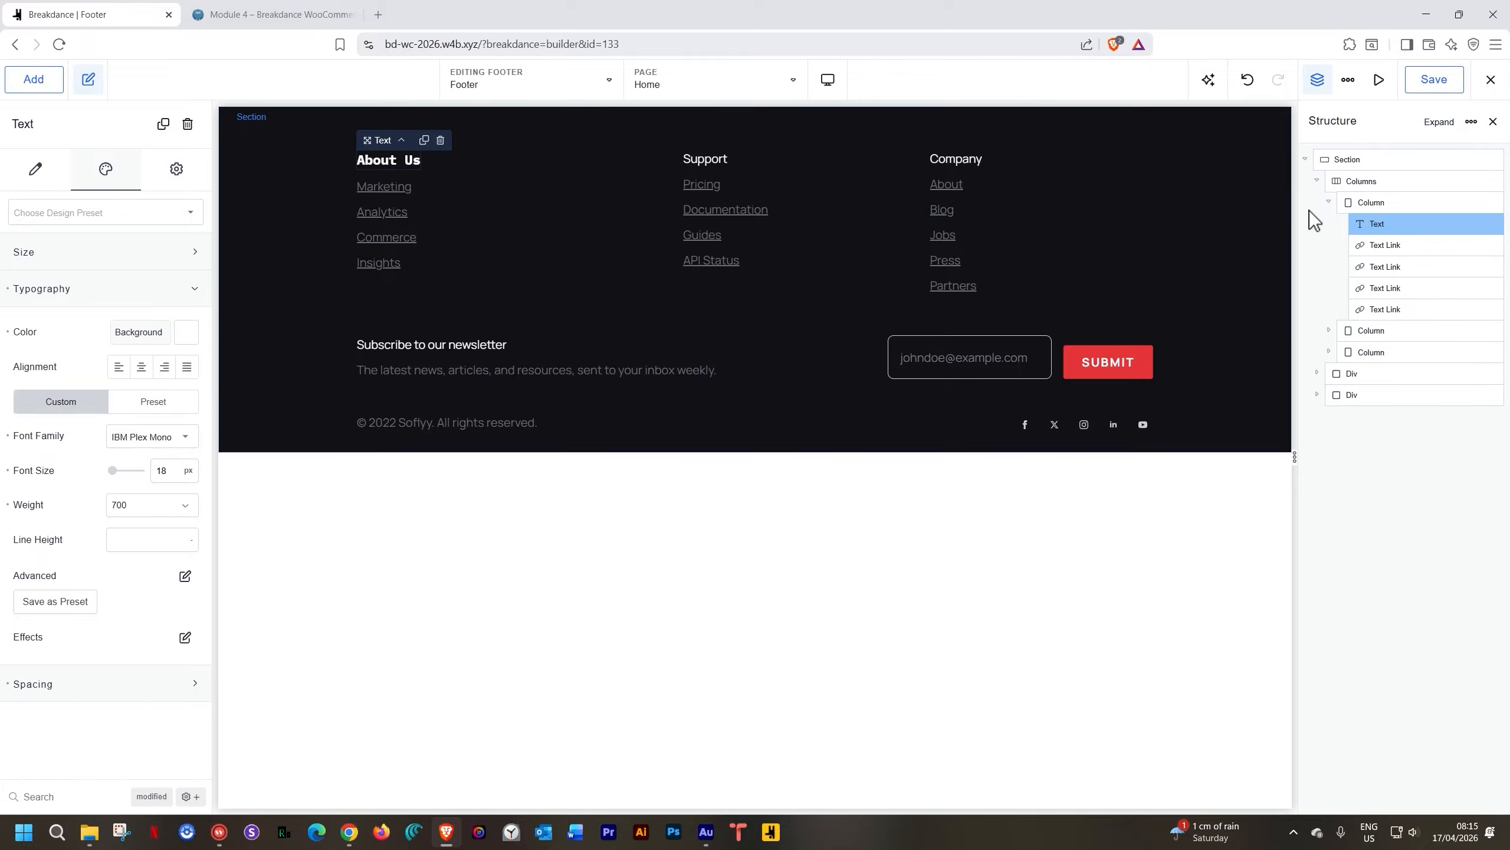
Delete the Marketing, Insights and other text links under About Us
{"action": "mouse_move", "coordinate": [1459, 243]}
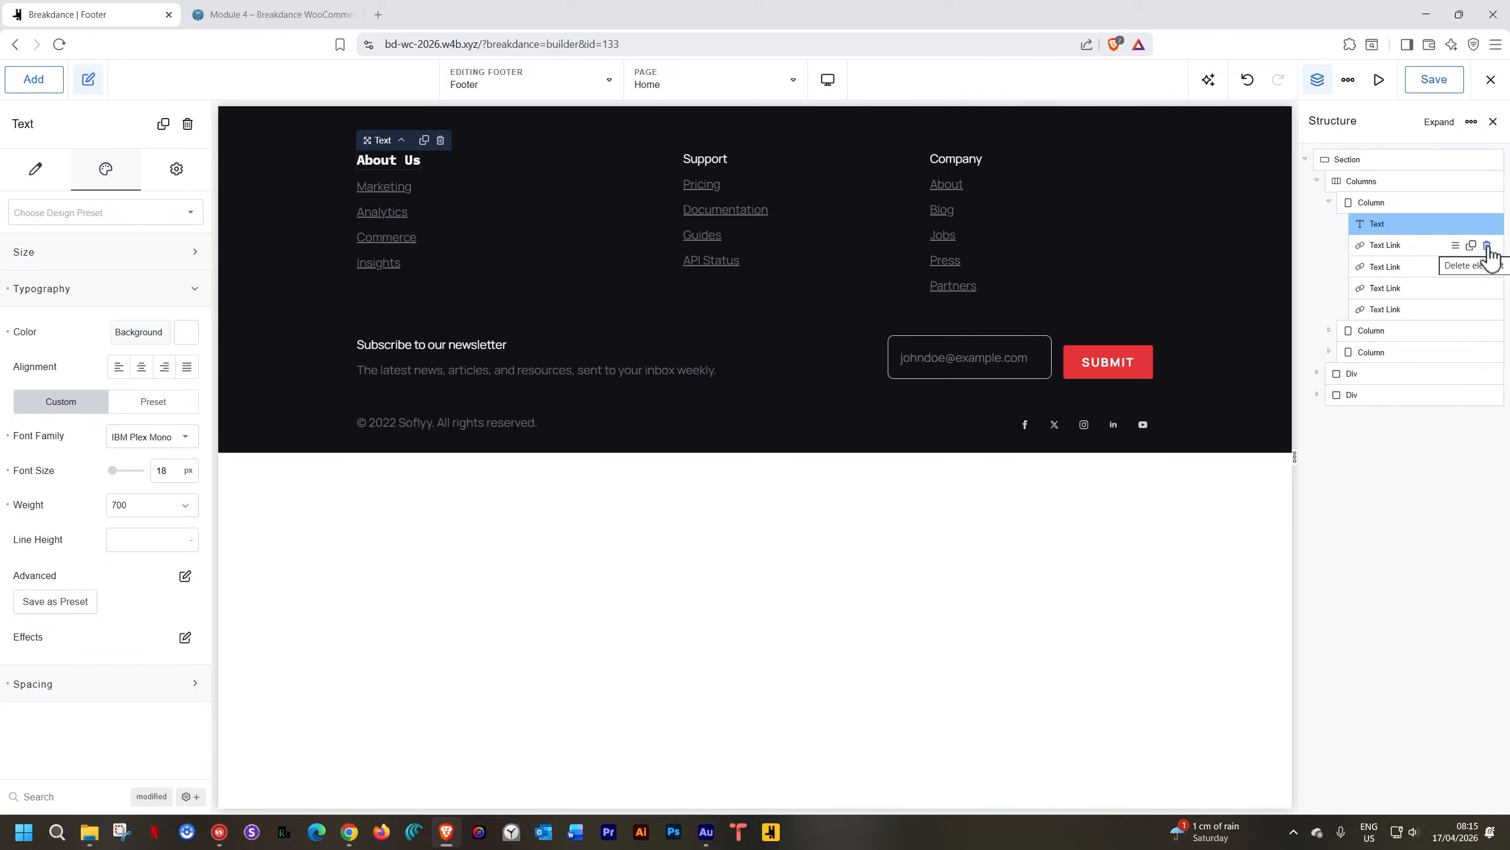
{"action": "left_click", "coordinate": [1487, 246]}
{"action": "left_click", "coordinate": [1487, 246]}
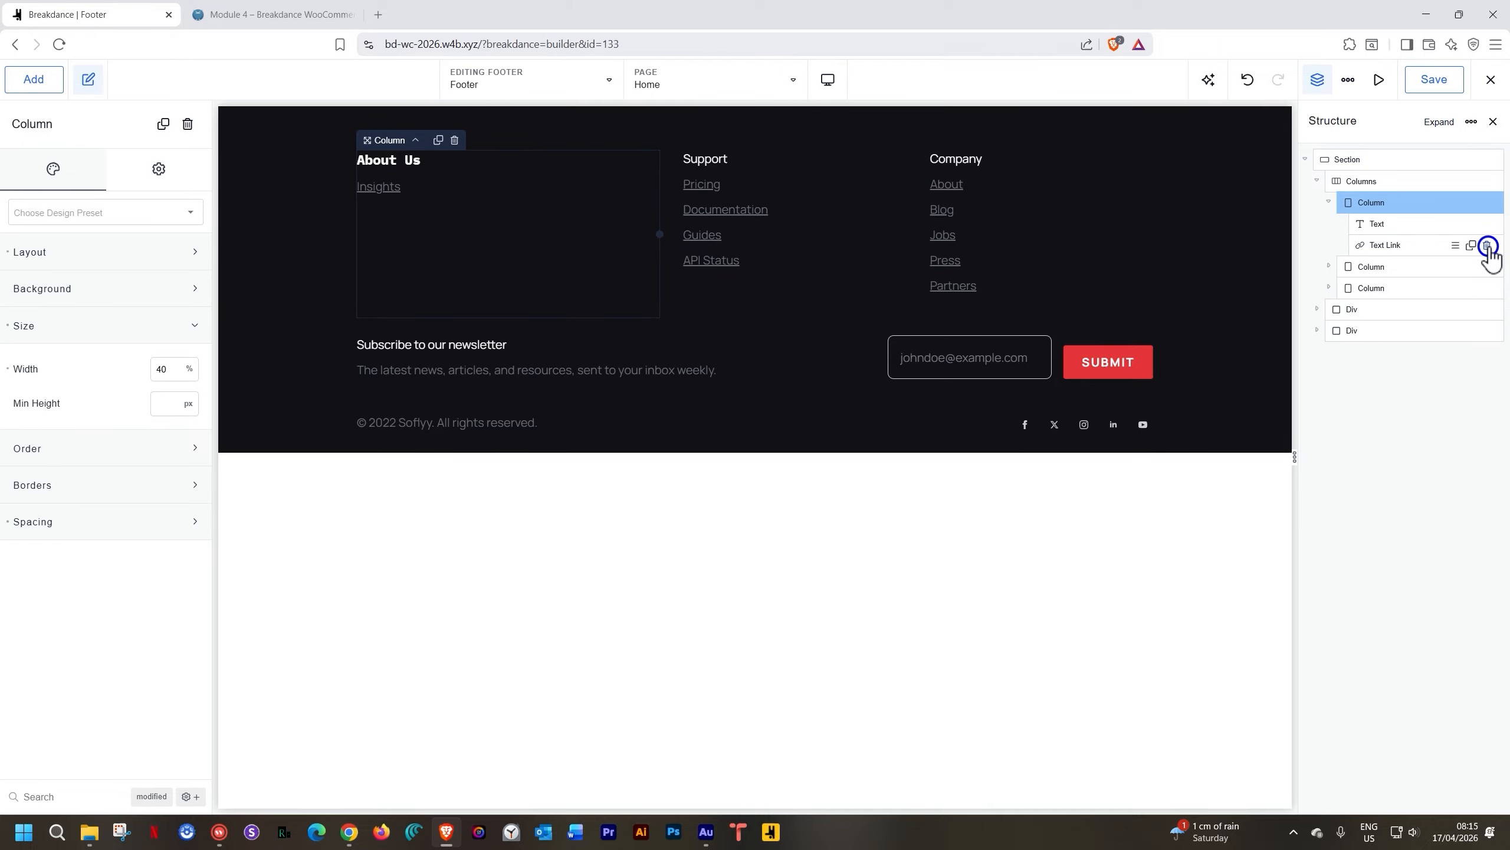
{"action": "left_click", "coordinate": [1487, 246]}
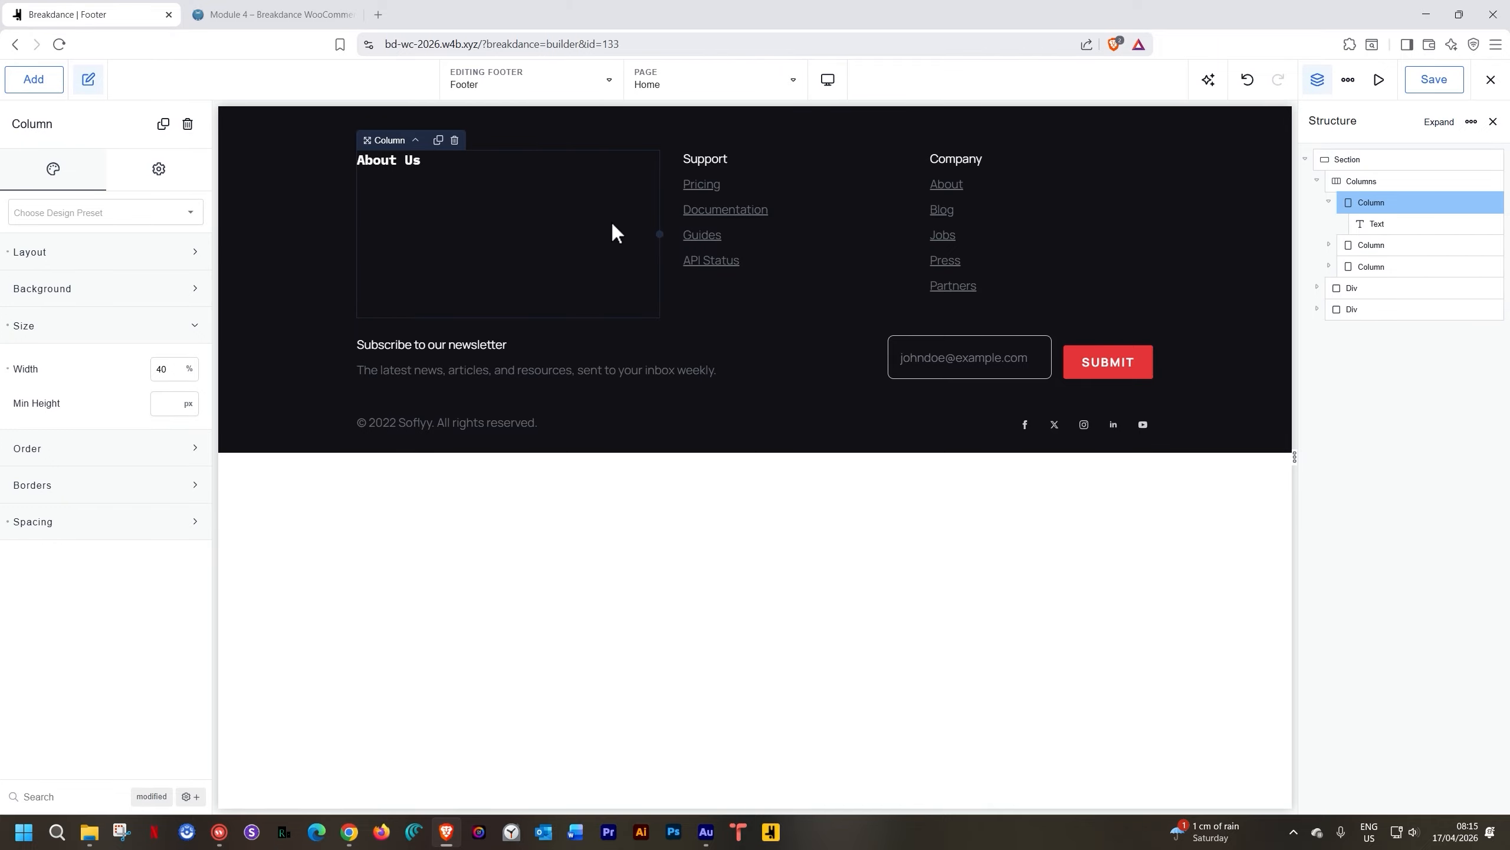
{"action": "left_click", "coordinate": [400, 162]}
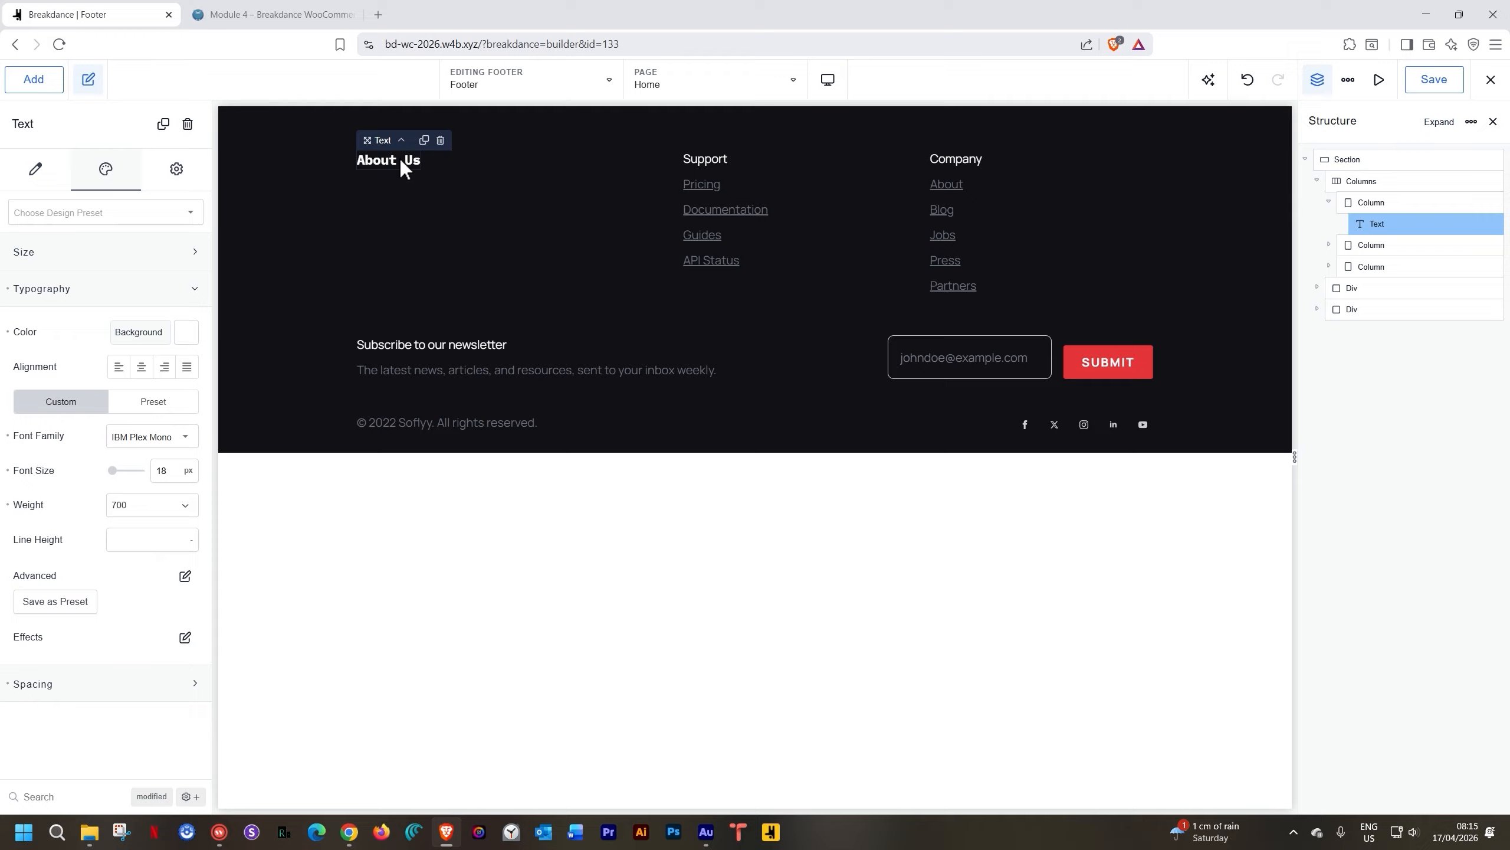
Add a text block under About Us and paste in the lorem ipsum paragraphs
{"action": "left_click", "coordinate": [28, 83]}
{"action": "left_click", "coordinate": [58, 202]}
{"action": "type", "text": "text"}
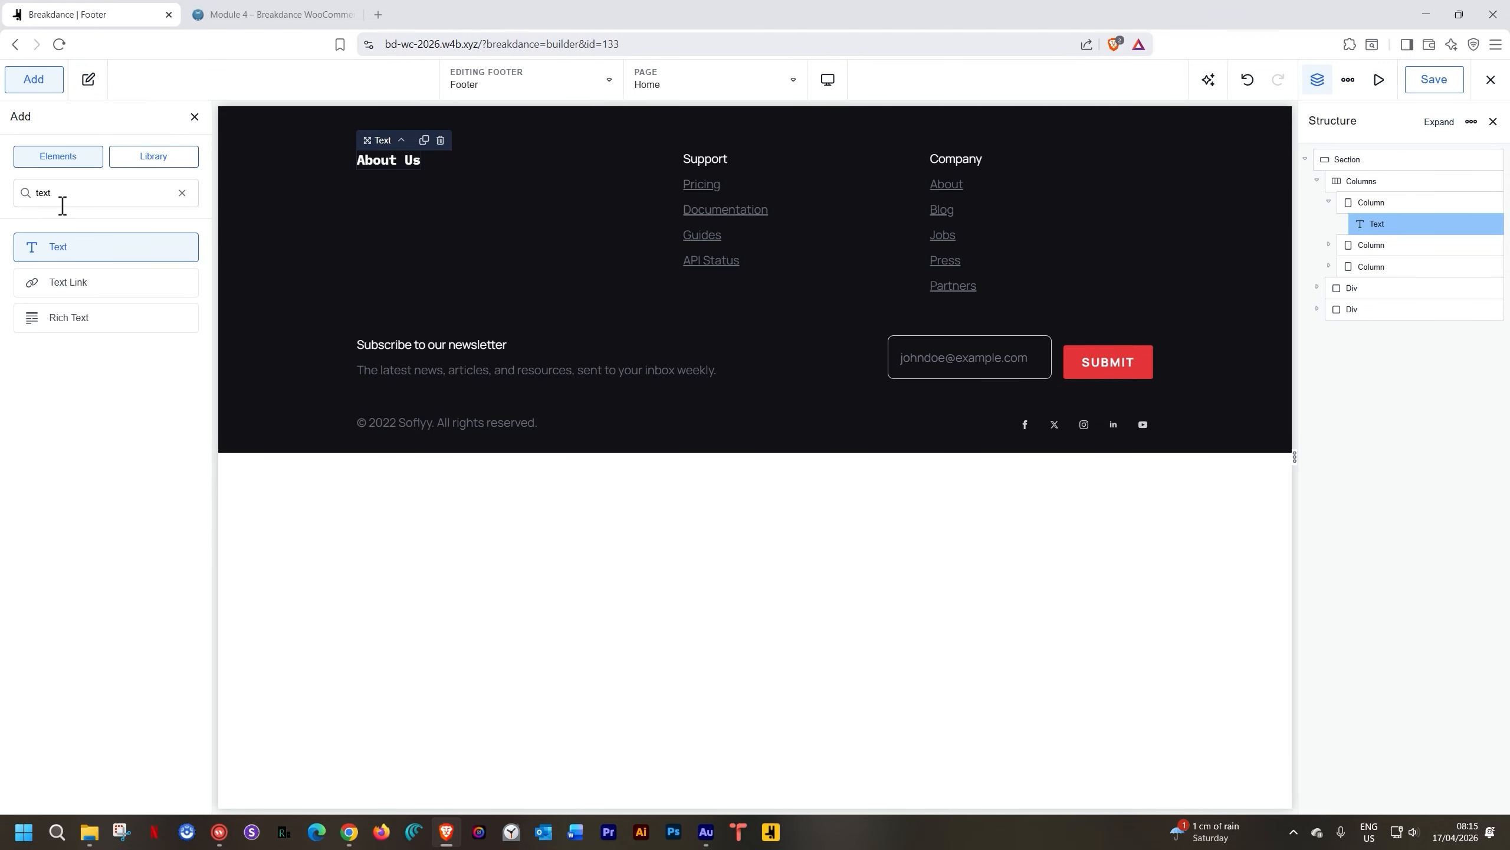
{"action": "left_click", "coordinate": [62, 246]}
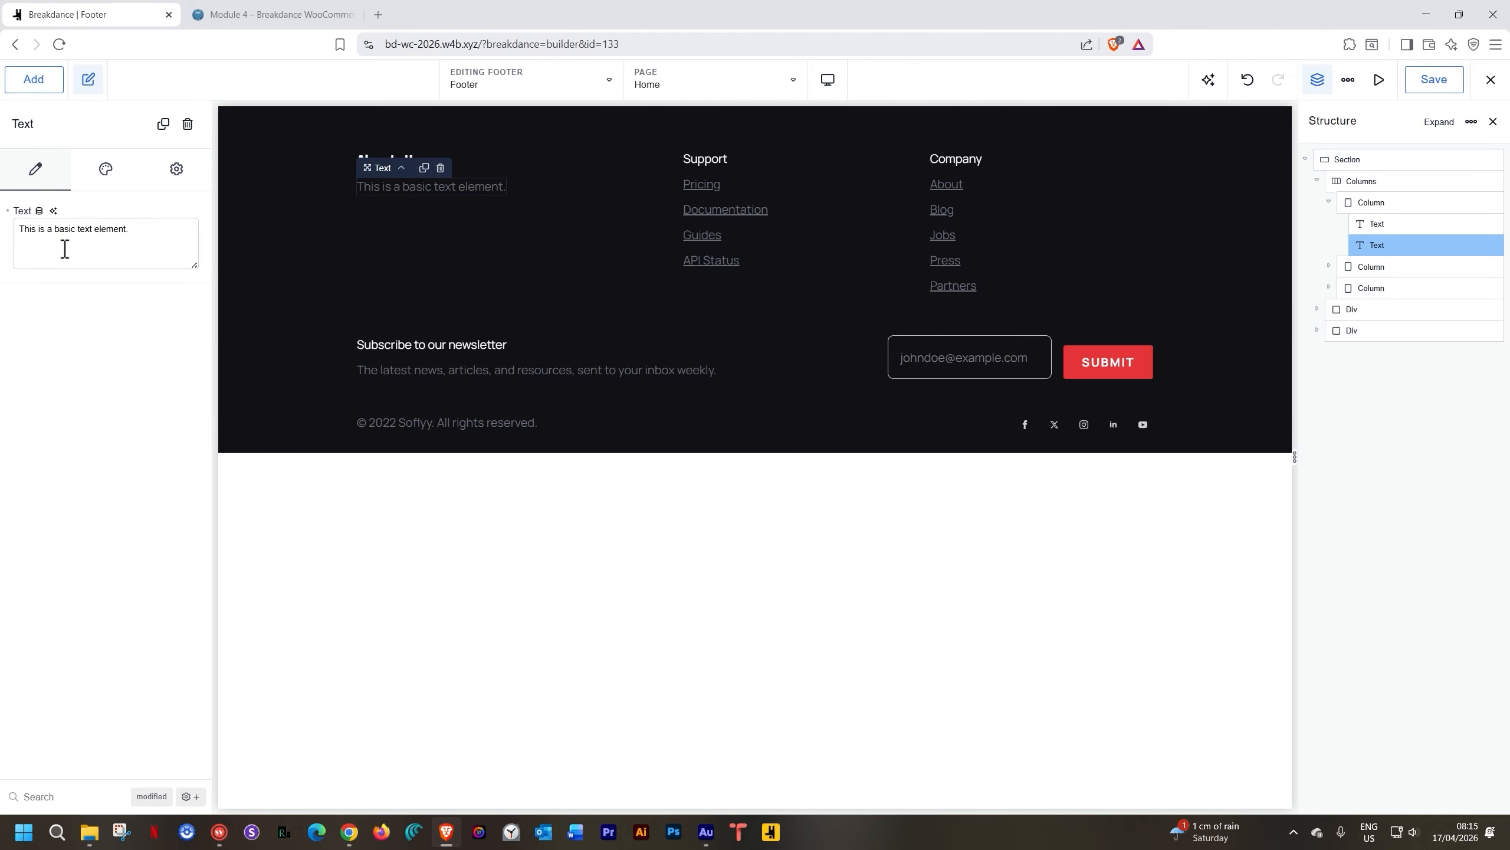
{"action": "triple_click", "coordinate": [60, 233]}
{"action": "key", "text": "ctrl+v"}
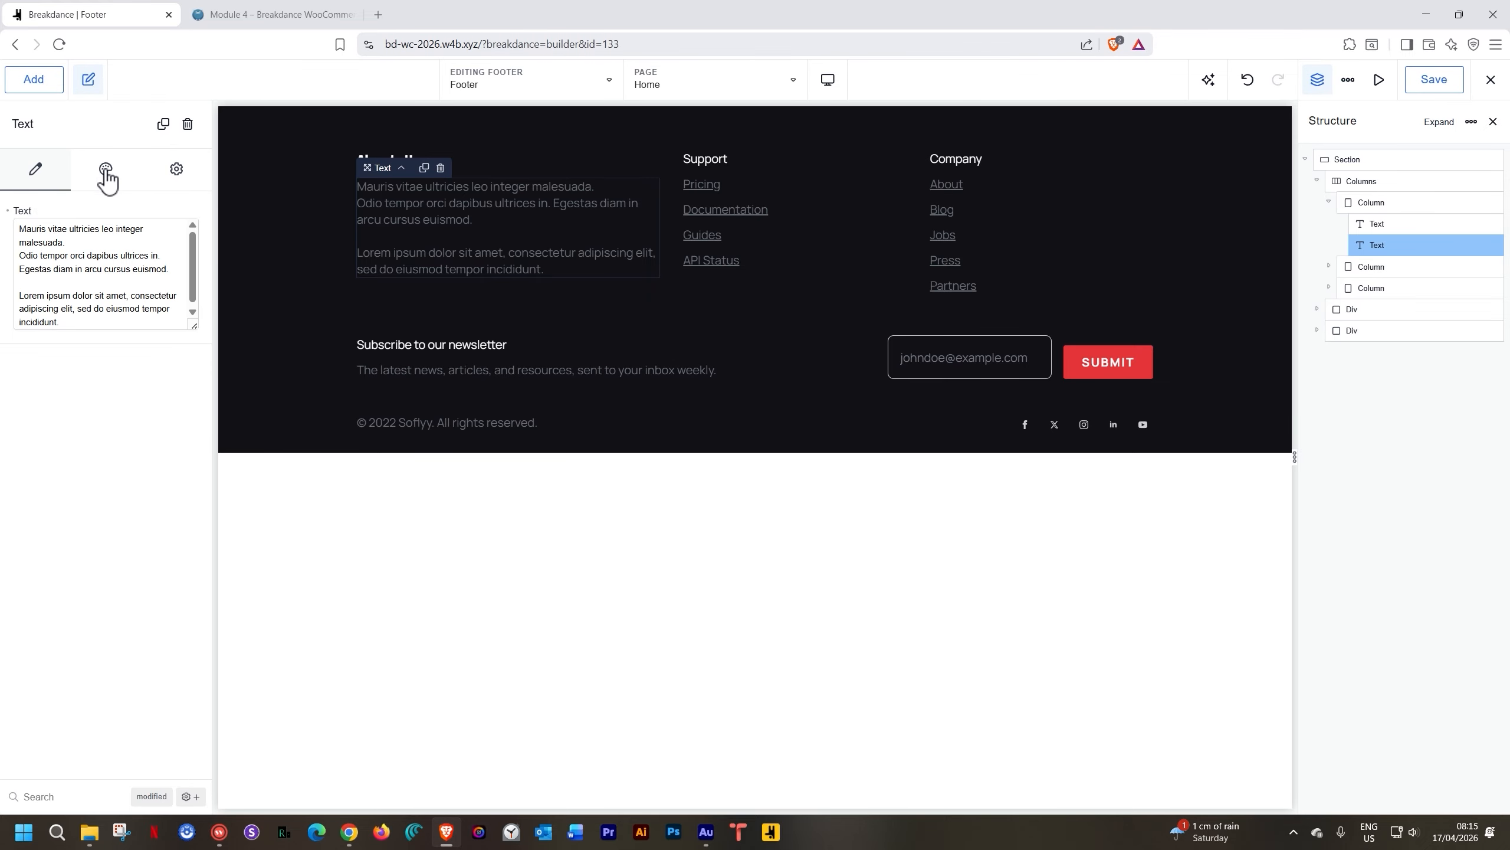
Set the About Us column's layout gap to 30 px
{"action": "left_click", "coordinate": [585, 295]}
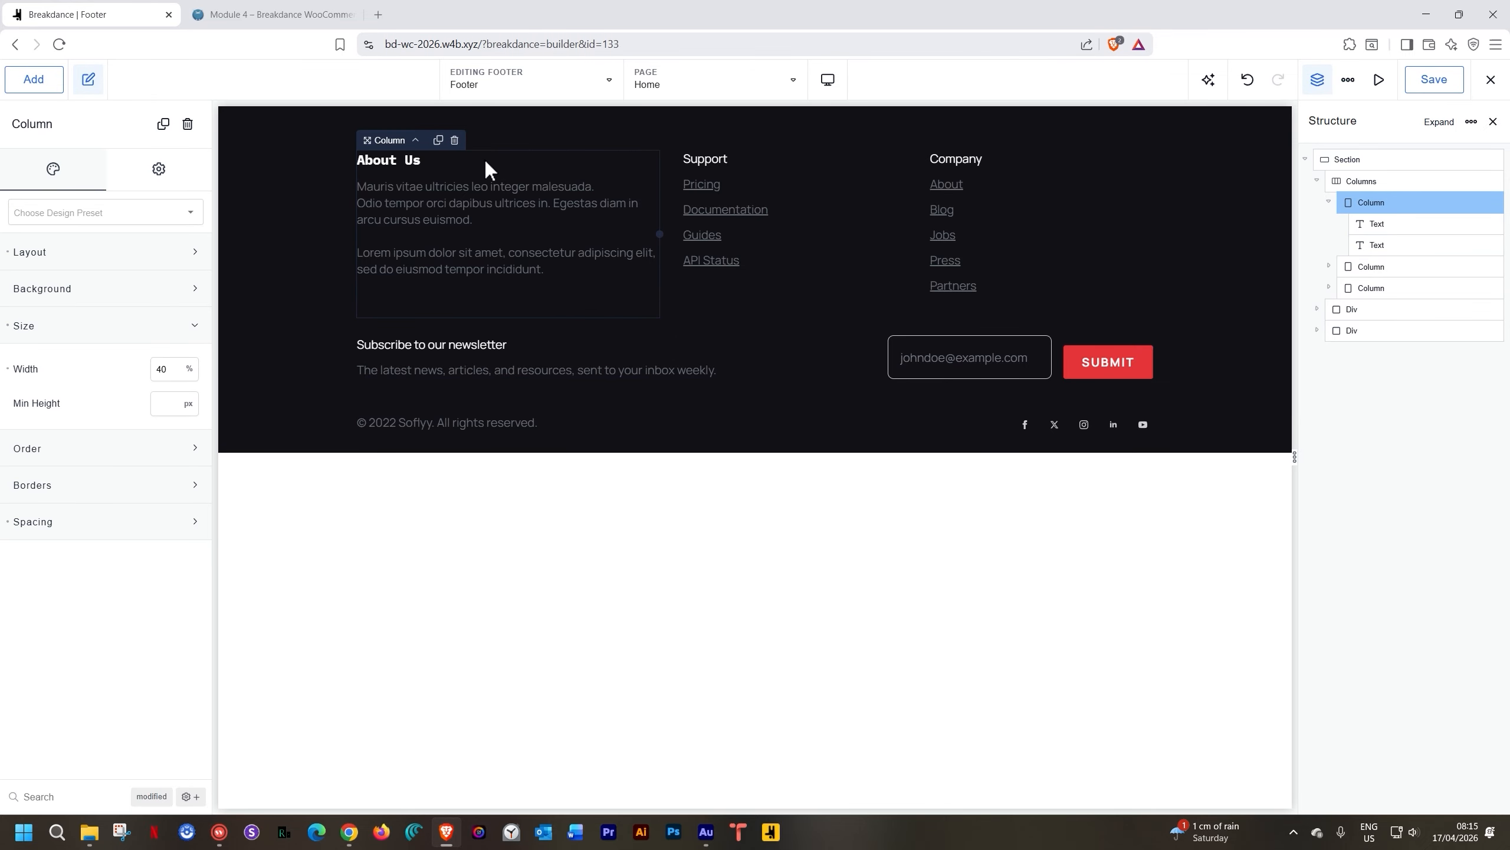
{"action": "left_click", "coordinate": [50, 254]}
{"action": "left_click", "coordinate": [169, 369]}
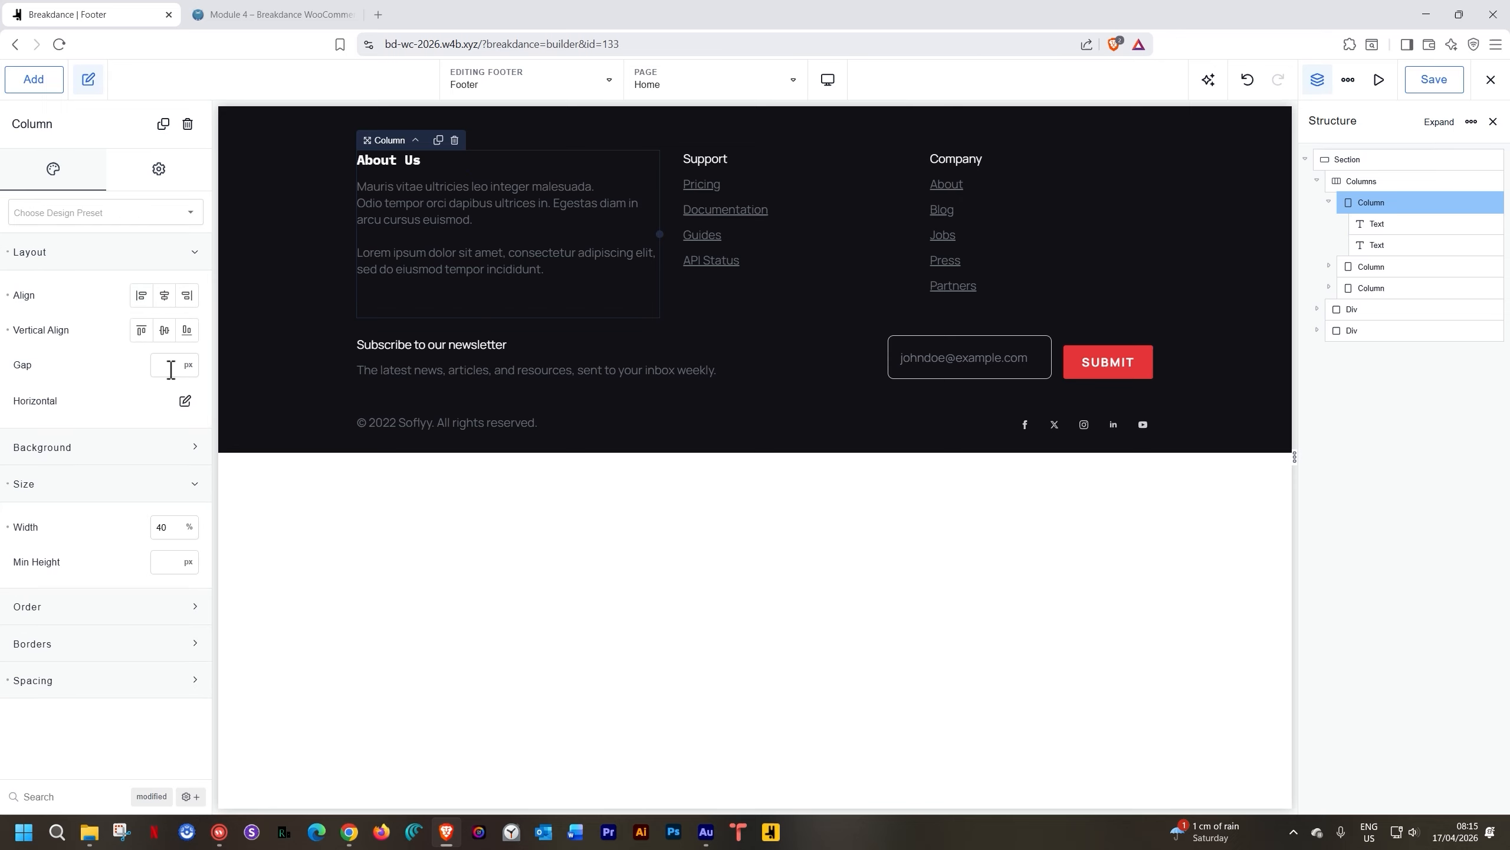
{"action": "type", "text": "30"}
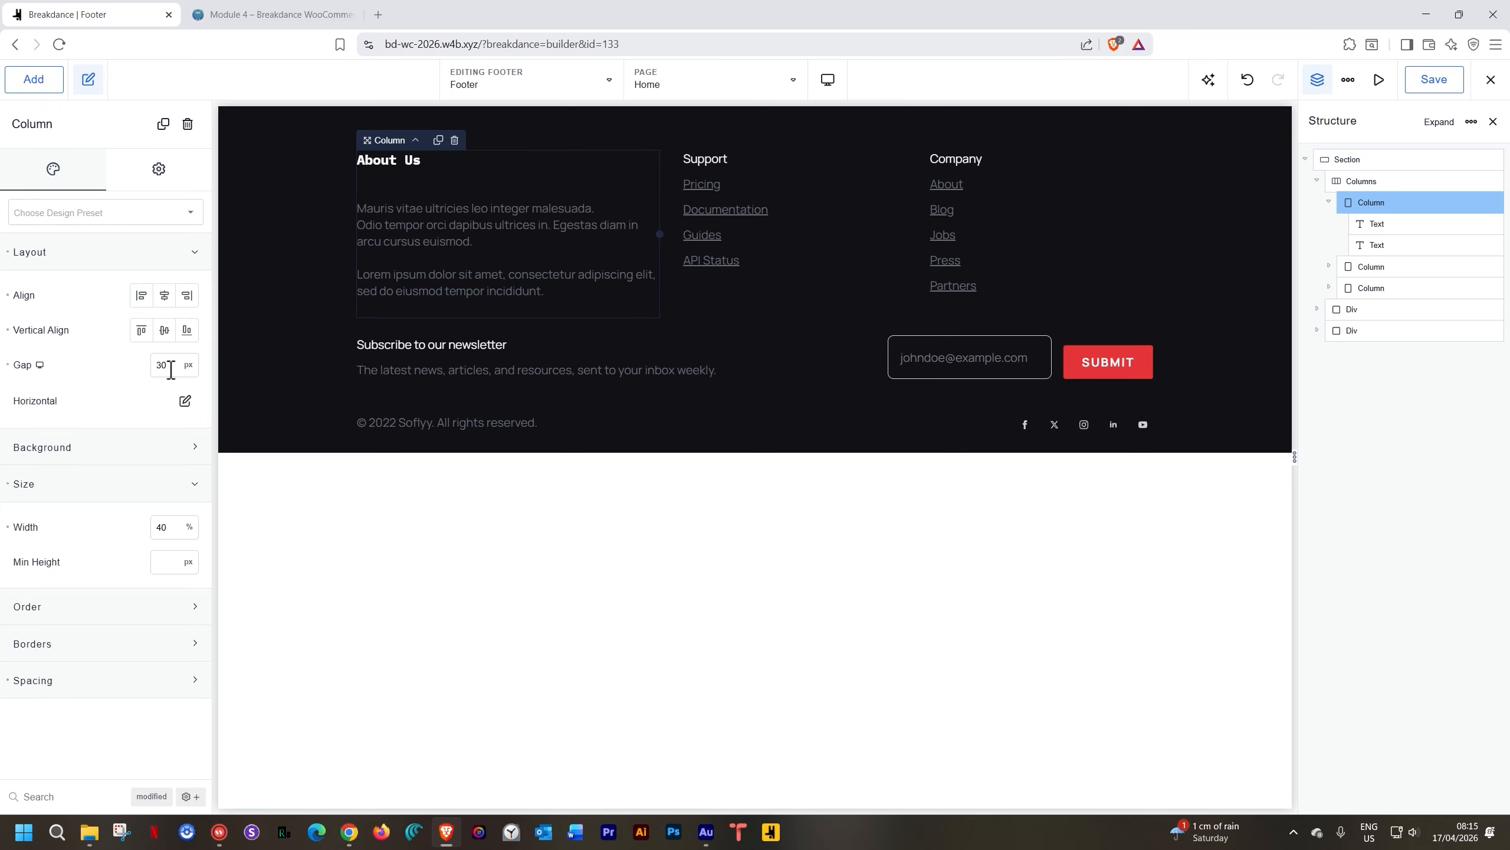
{"action": "left_click", "coordinate": [252, 301]}
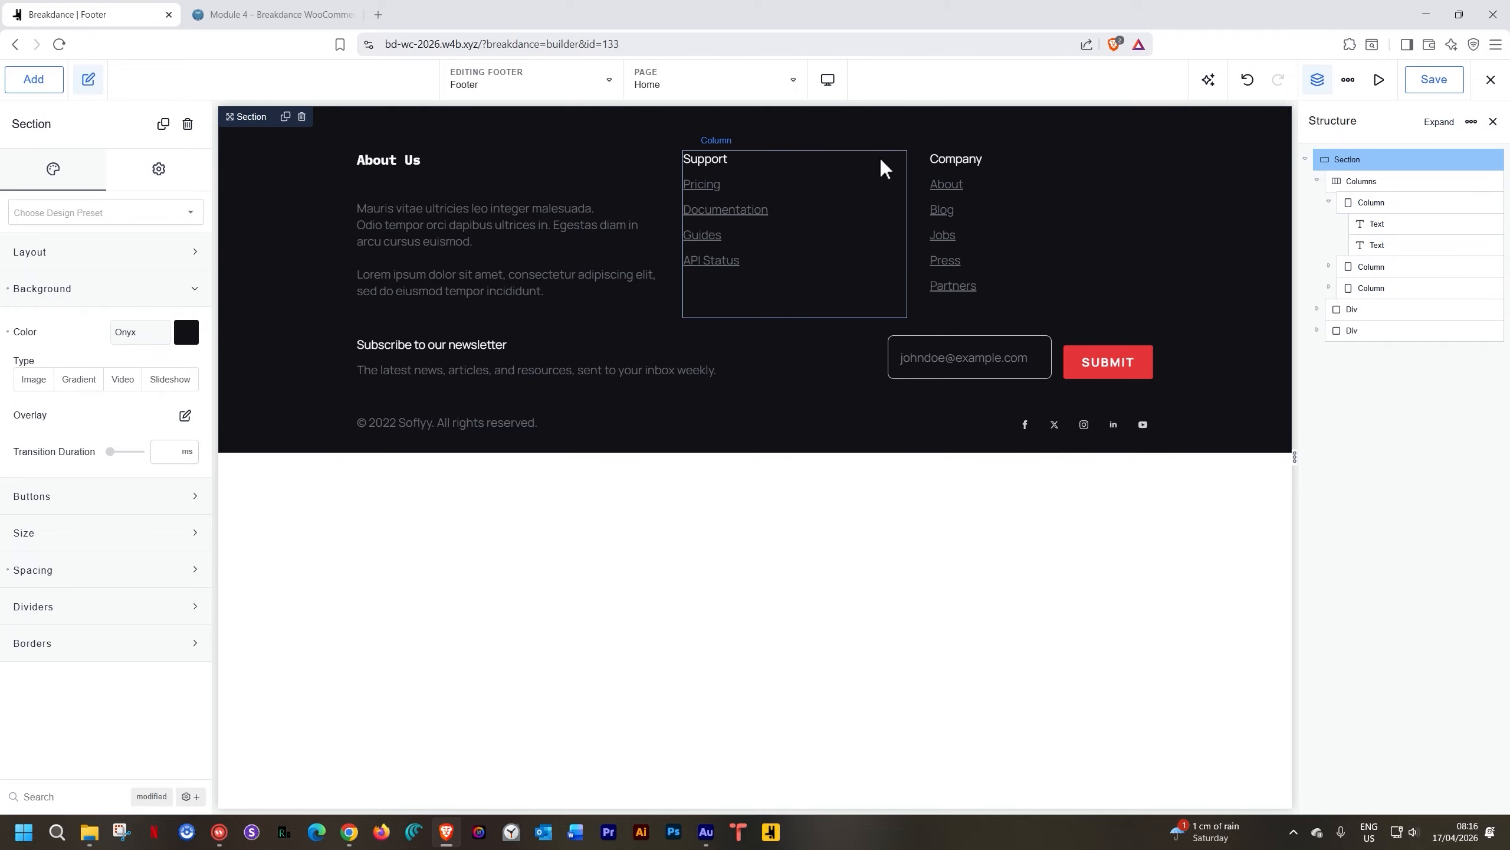
Save the About Us heading style as a 'footer heading' preset, then begin editing the Support heading
{"action": "left_click", "coordinate": [389, 159]}
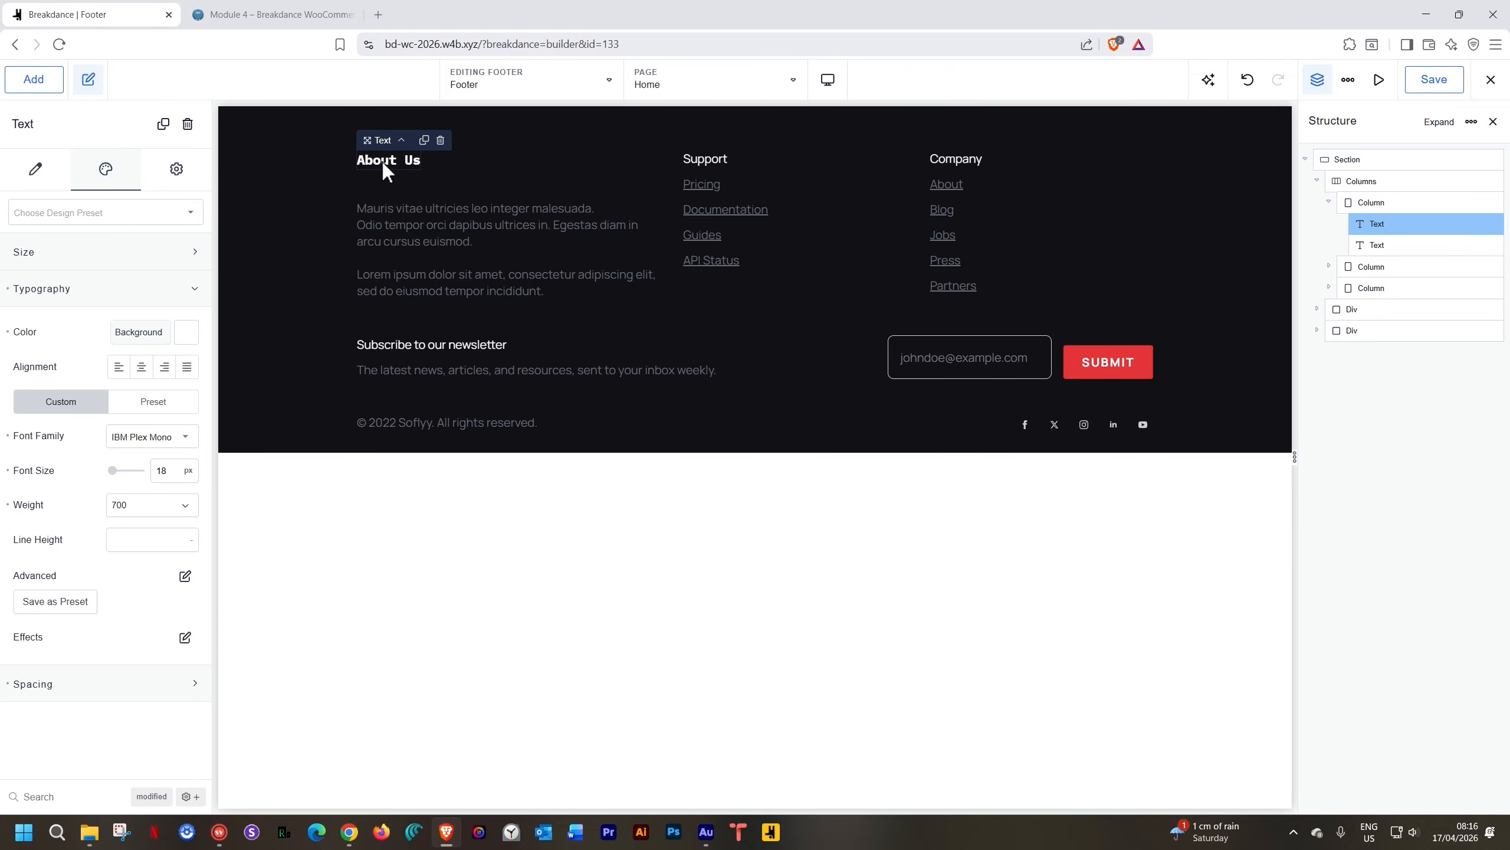
{"action": "left_click", "coordinate": [102, 211]}
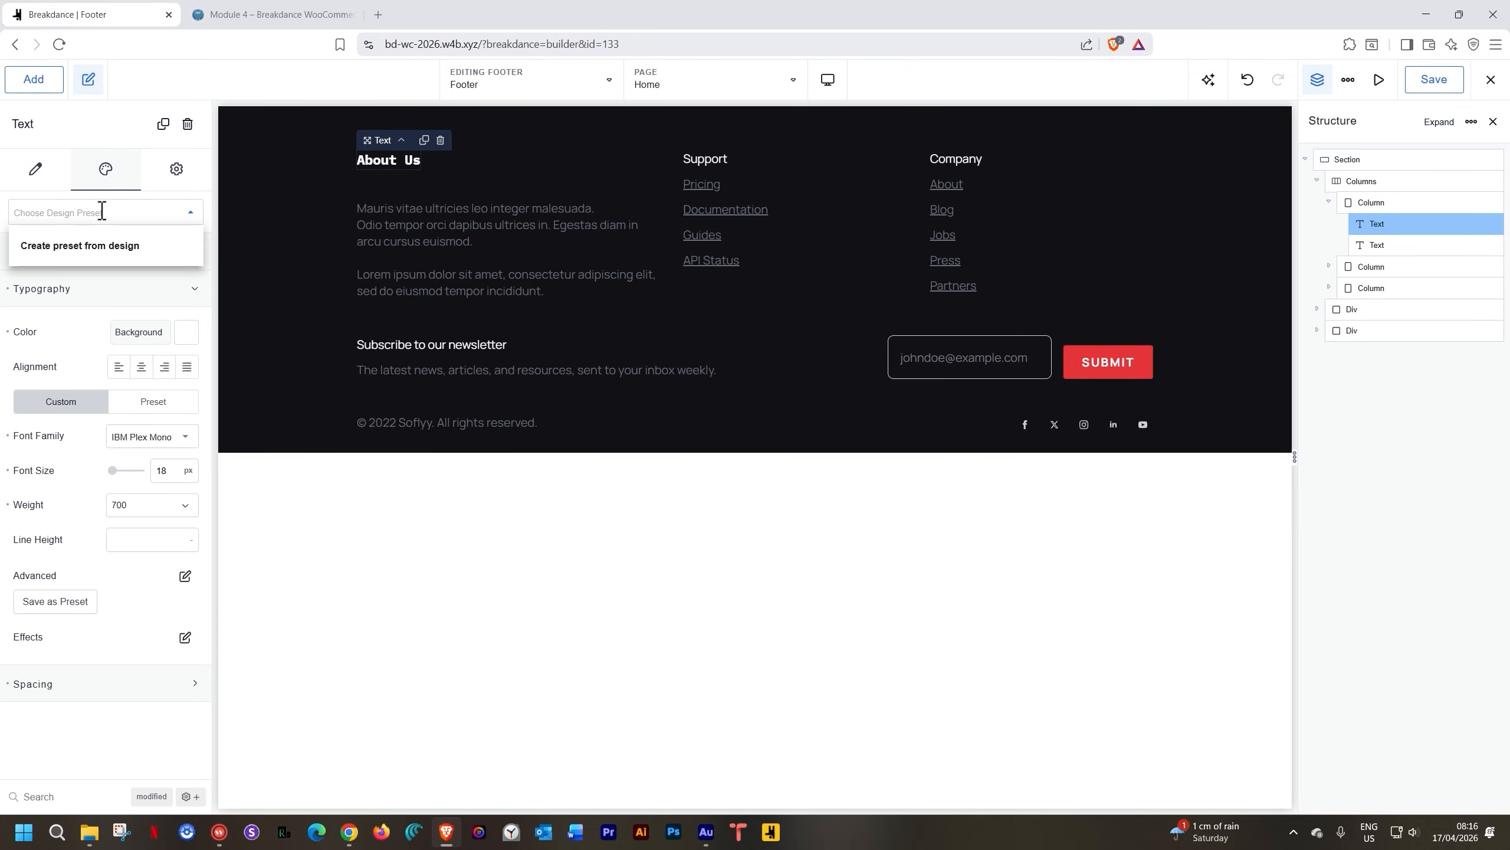
{"action": "type", "text": "footer heading"}
{"action": "key", "text": "Return"}
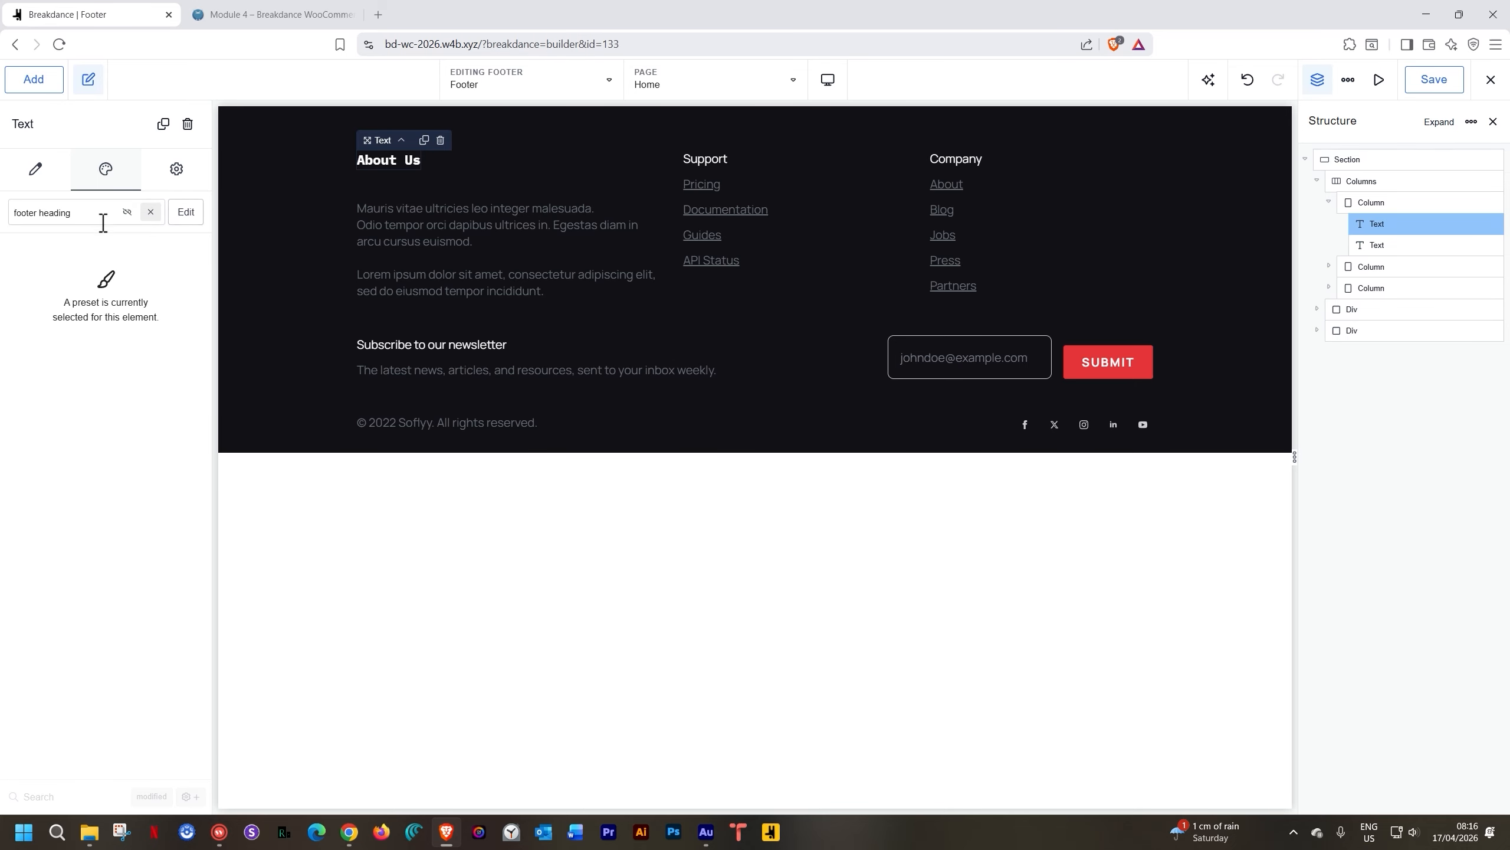
{"action": "double_click", "coordinate": [701, 160]}
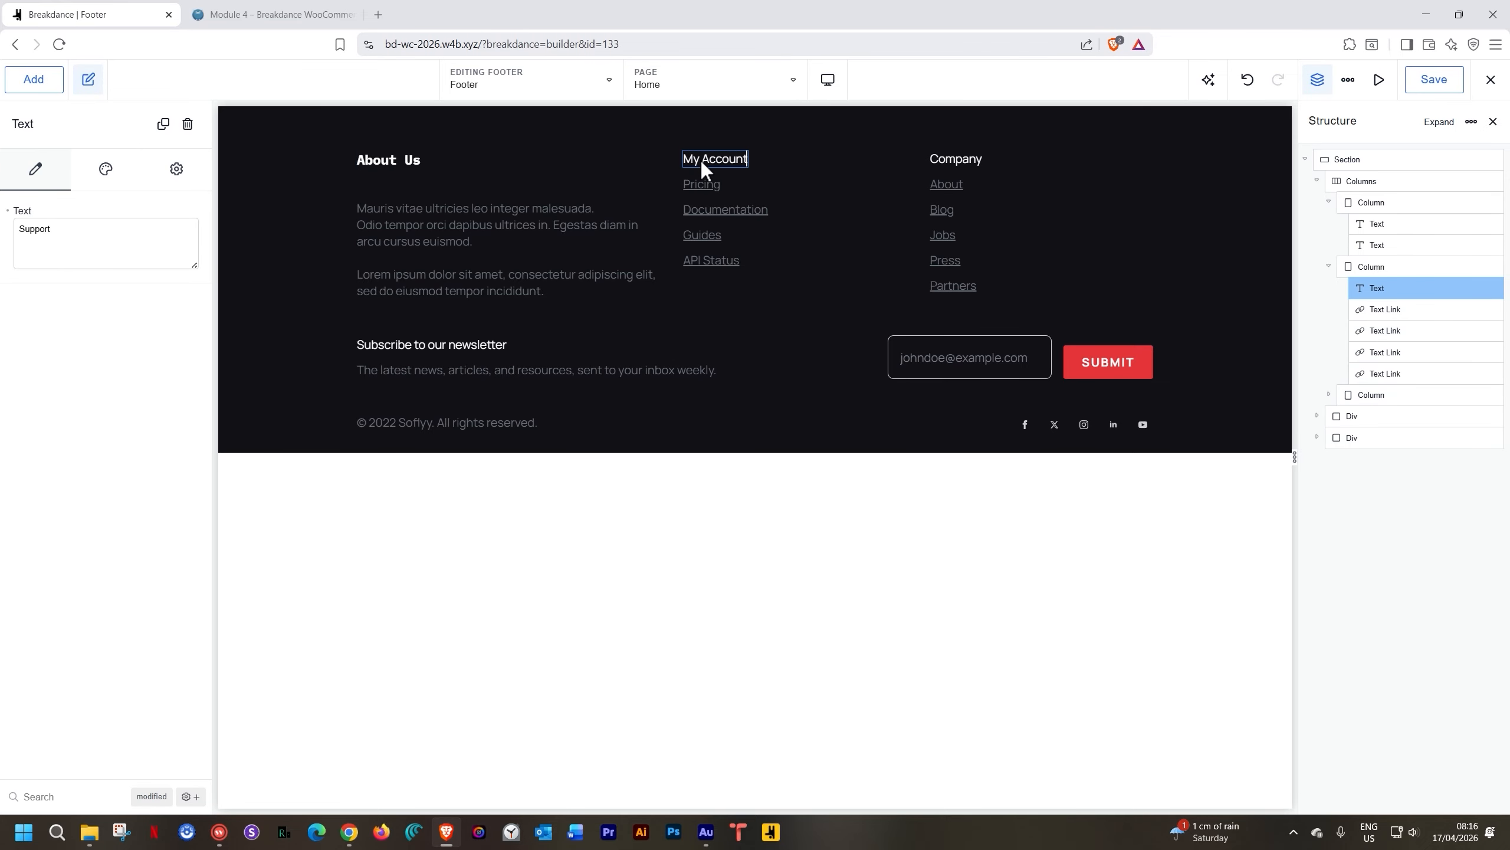
Apply the 'footer heading' design preset to the My Account heading
{"action": "left_click", "coordinate": [107, 169]}
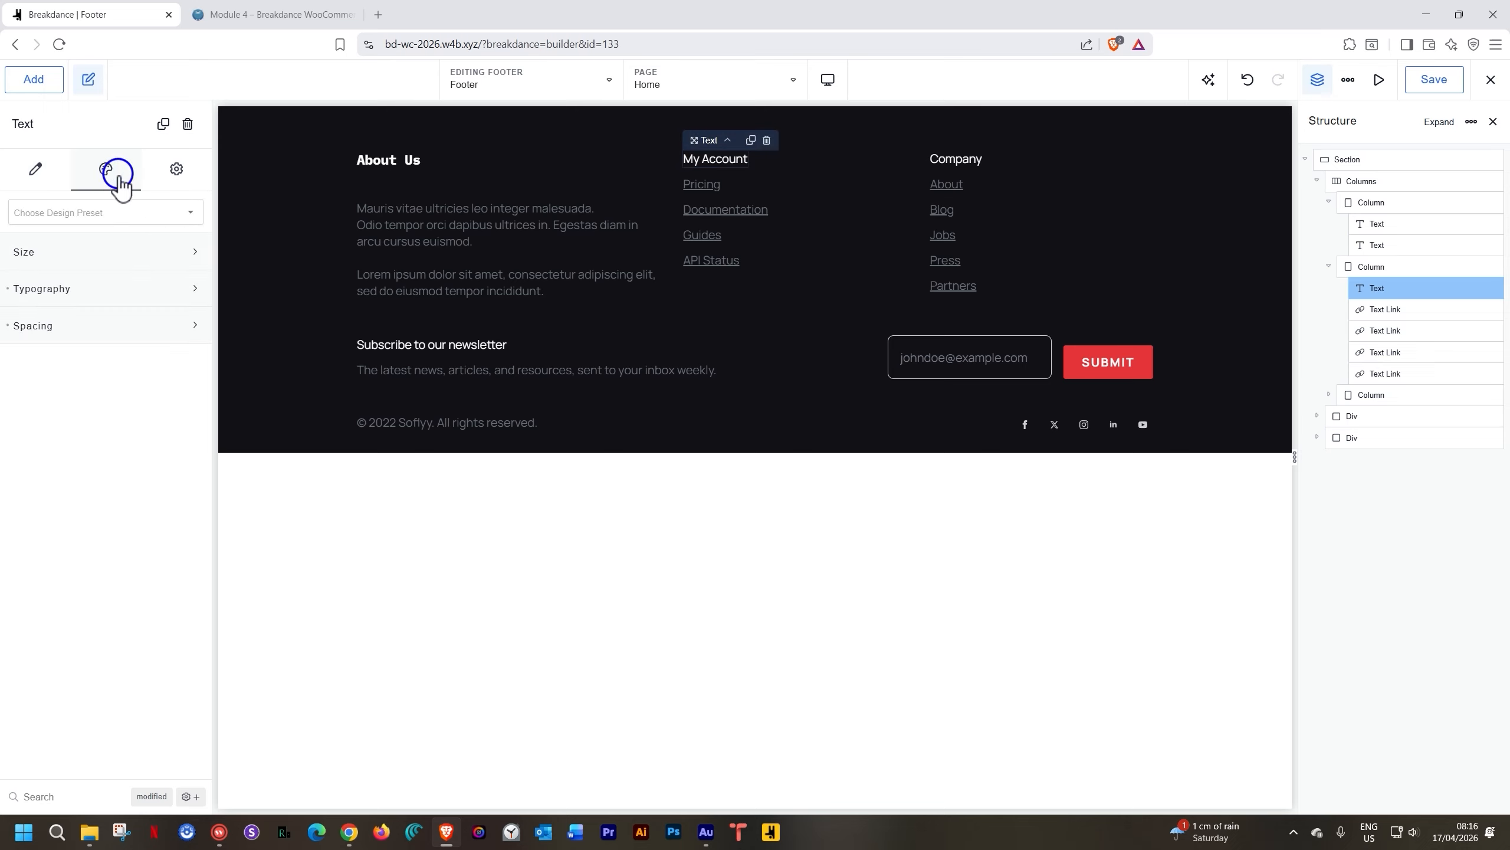
{"action": "left_click", "coordinate": [113, 213]}
{"action": "left_click", "coordinate": [72, 246]}
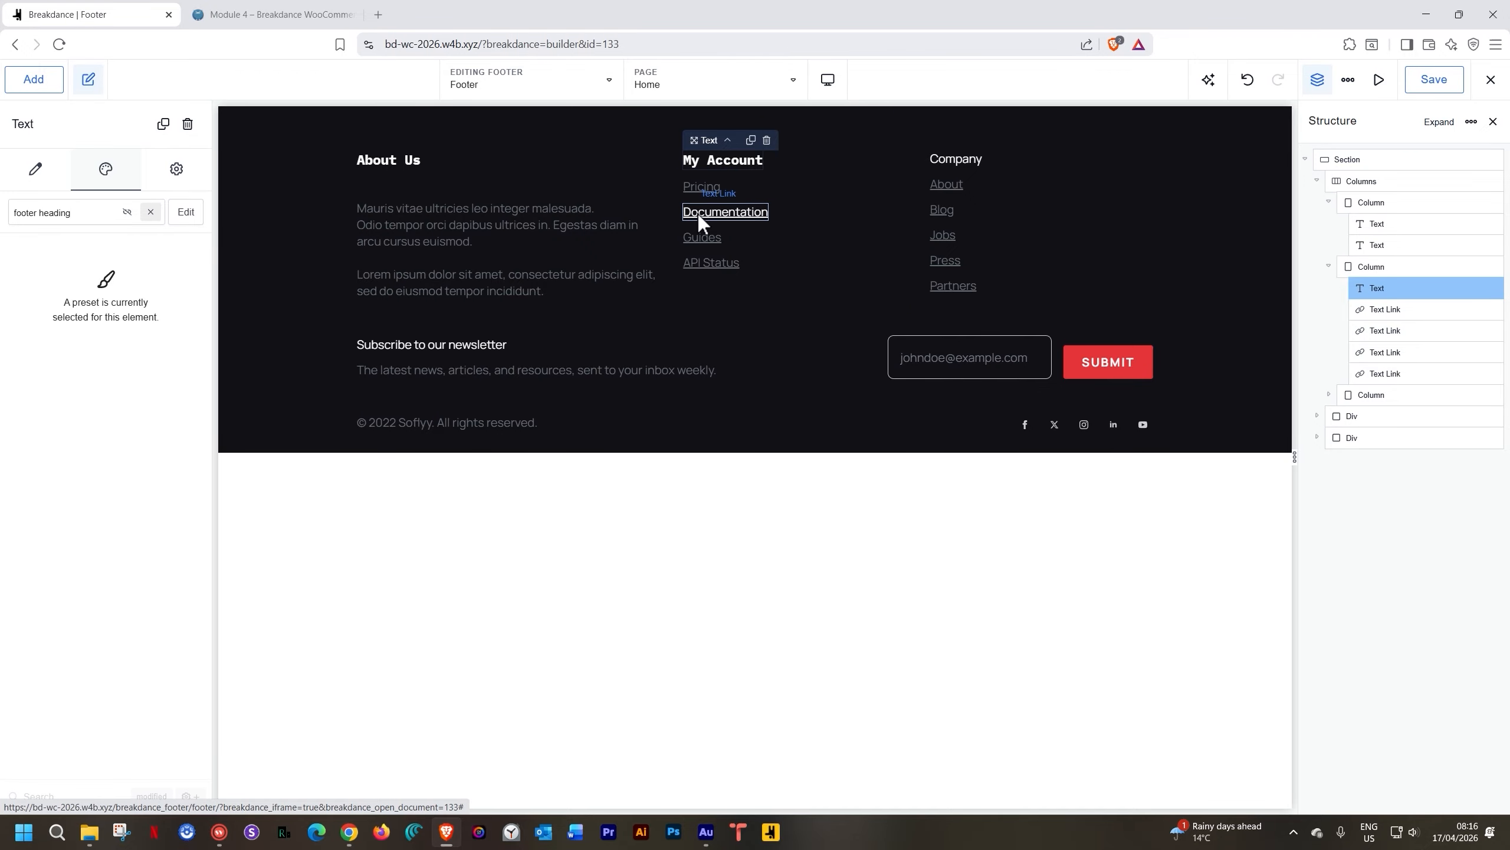
Delete the Documentation, Guides and API Status links under My Account, leaving Pricing
{"action": "left_click", "coordinate": [1490, 332]}
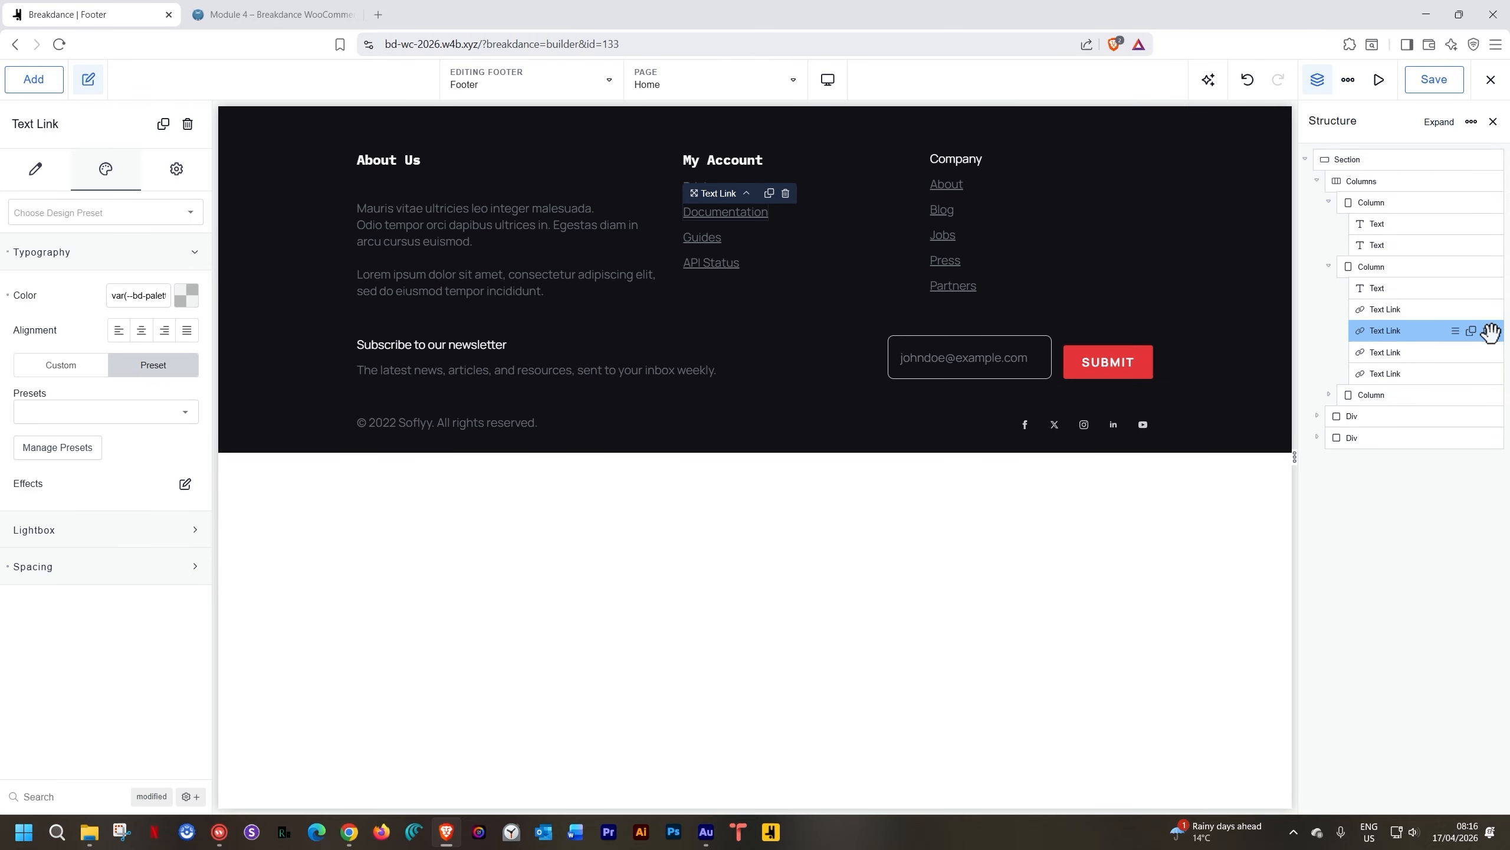
{"action": "left_click", "coordinate": [1487, 352]}
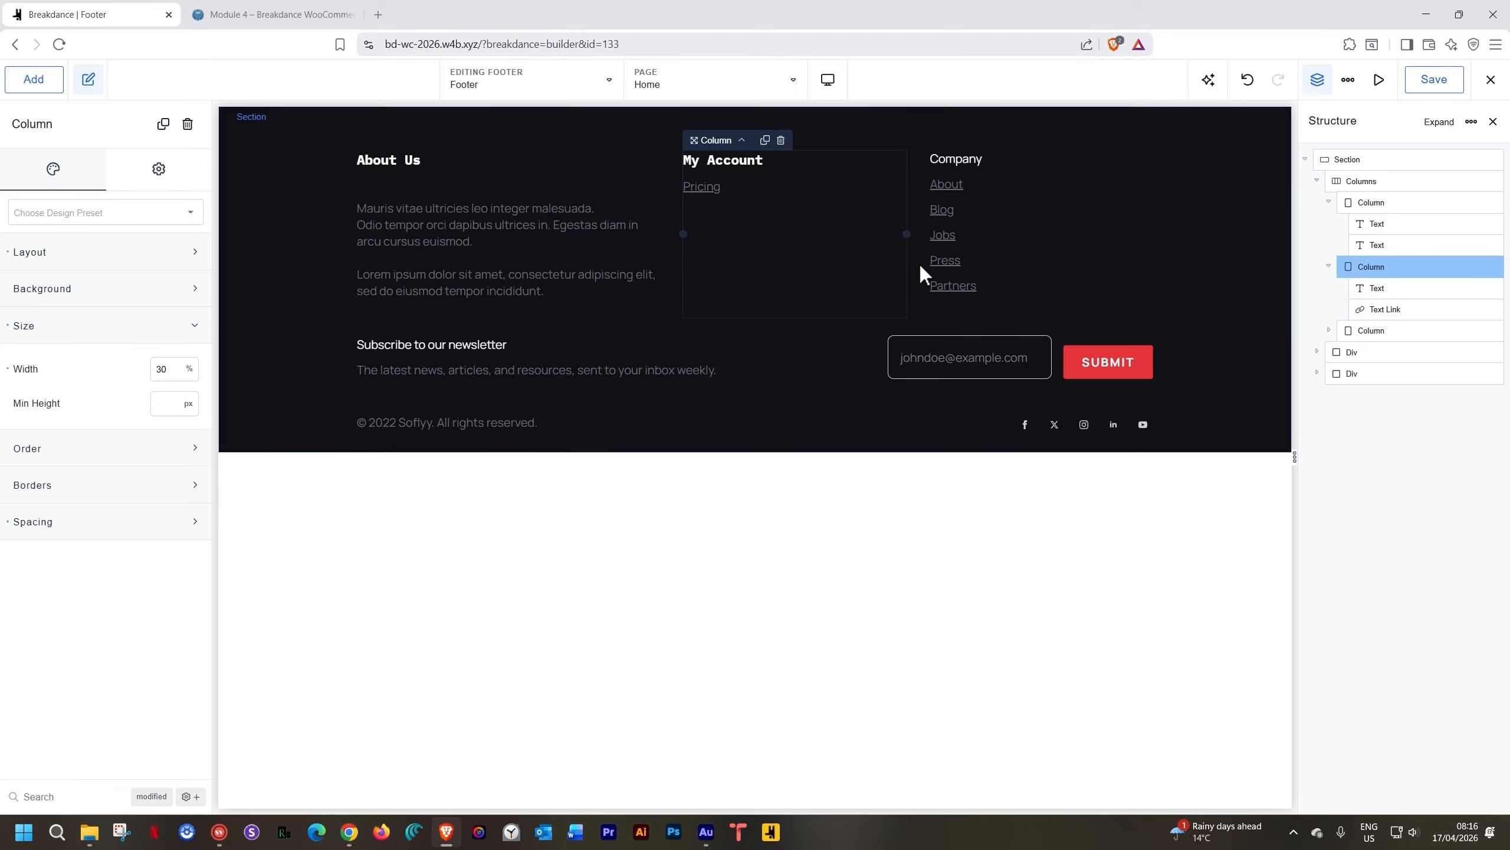
{"action": "left_click", "coordinate": [690, 185]}
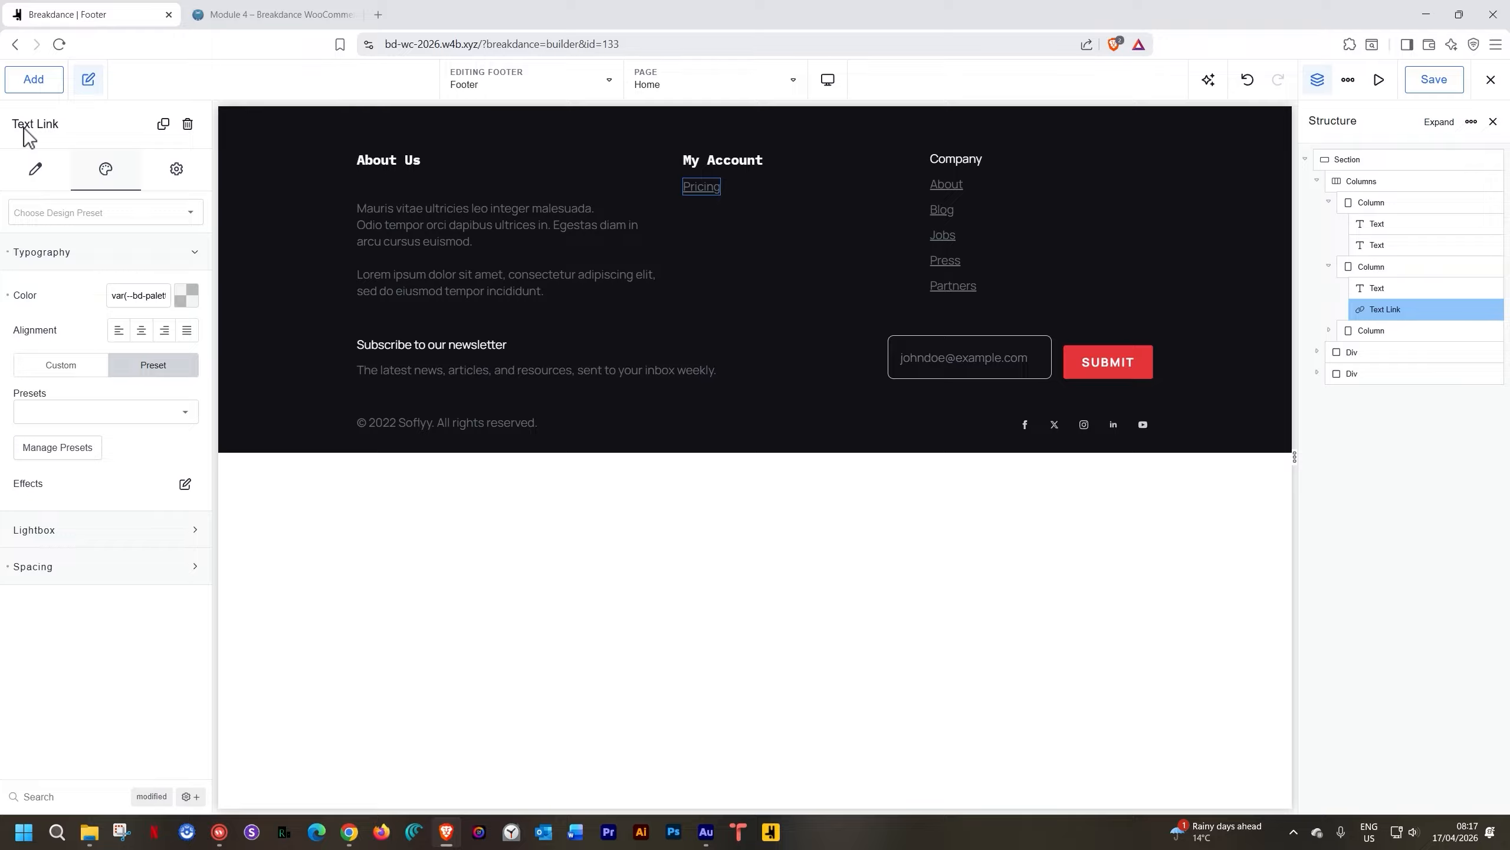
Add a new Text Link under My Account and delete the Pricing link
{"action": "left_click", "coordinate": [34, 83]}
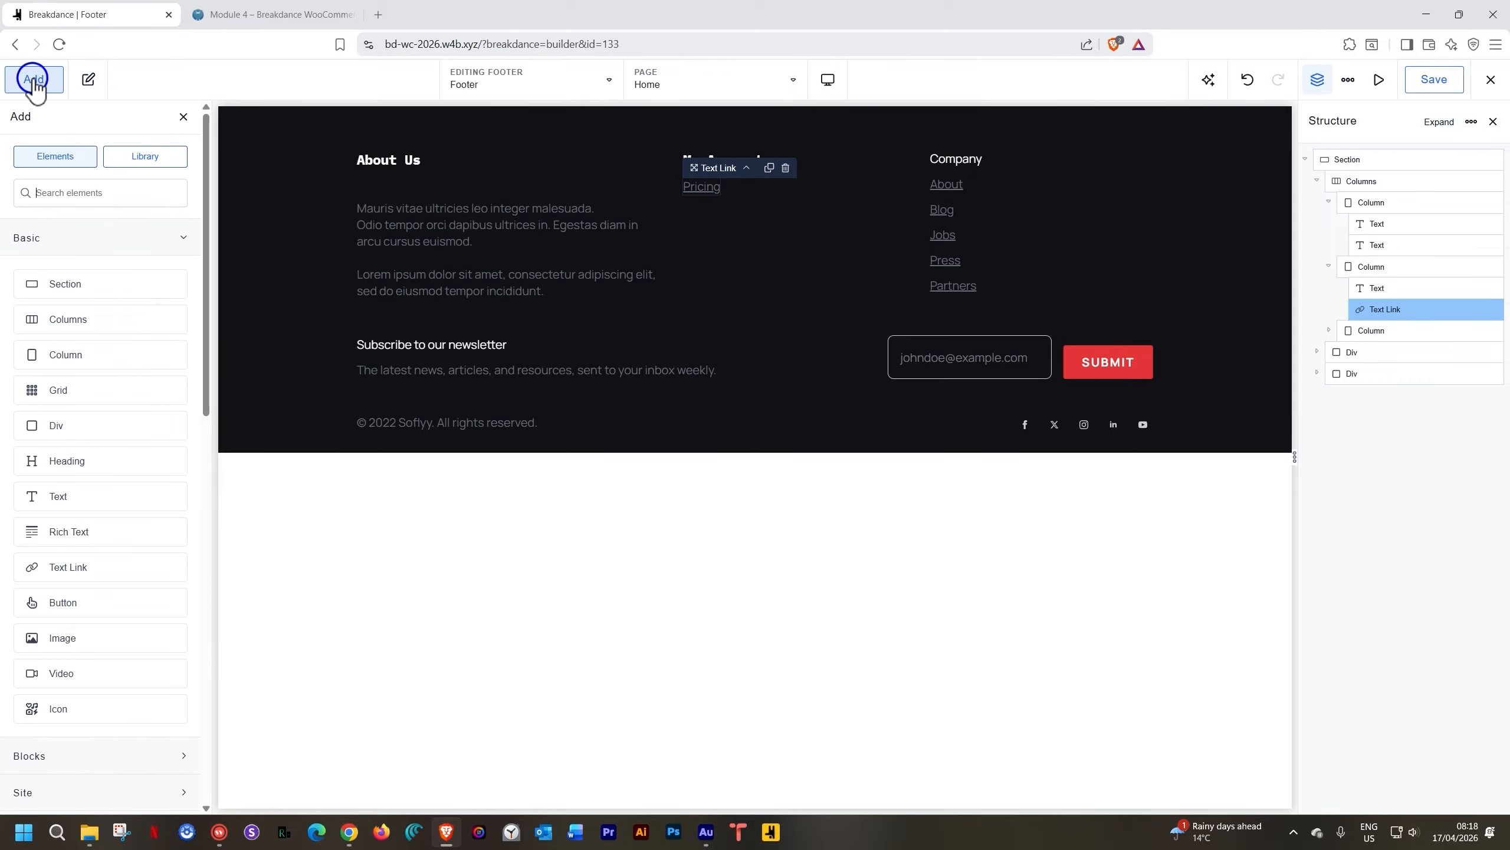
{"action": "left_click", "coordinate": [47, 199]}
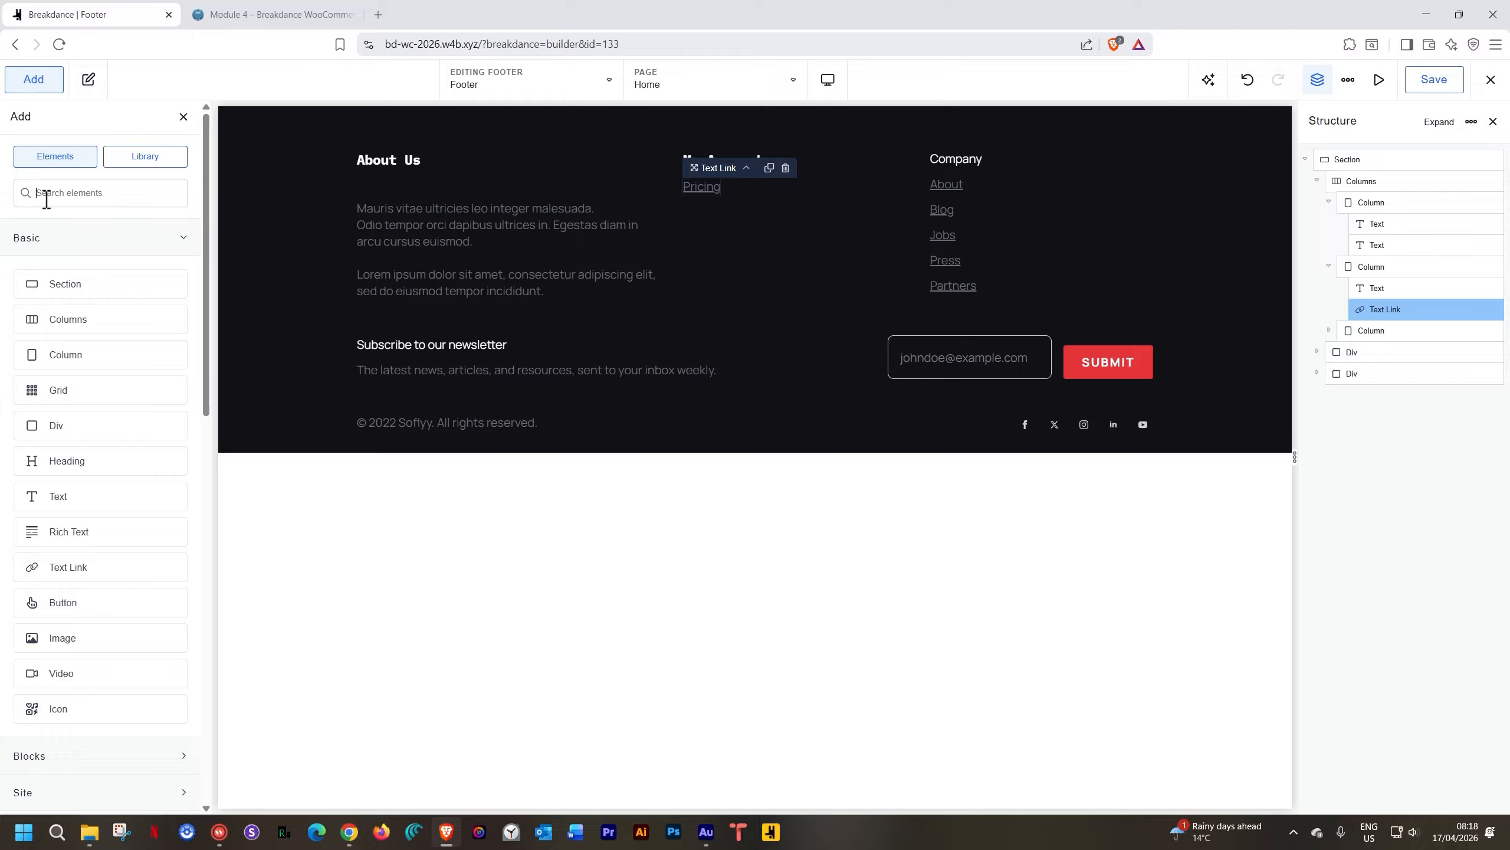
{"action": "type", "text": "text"}
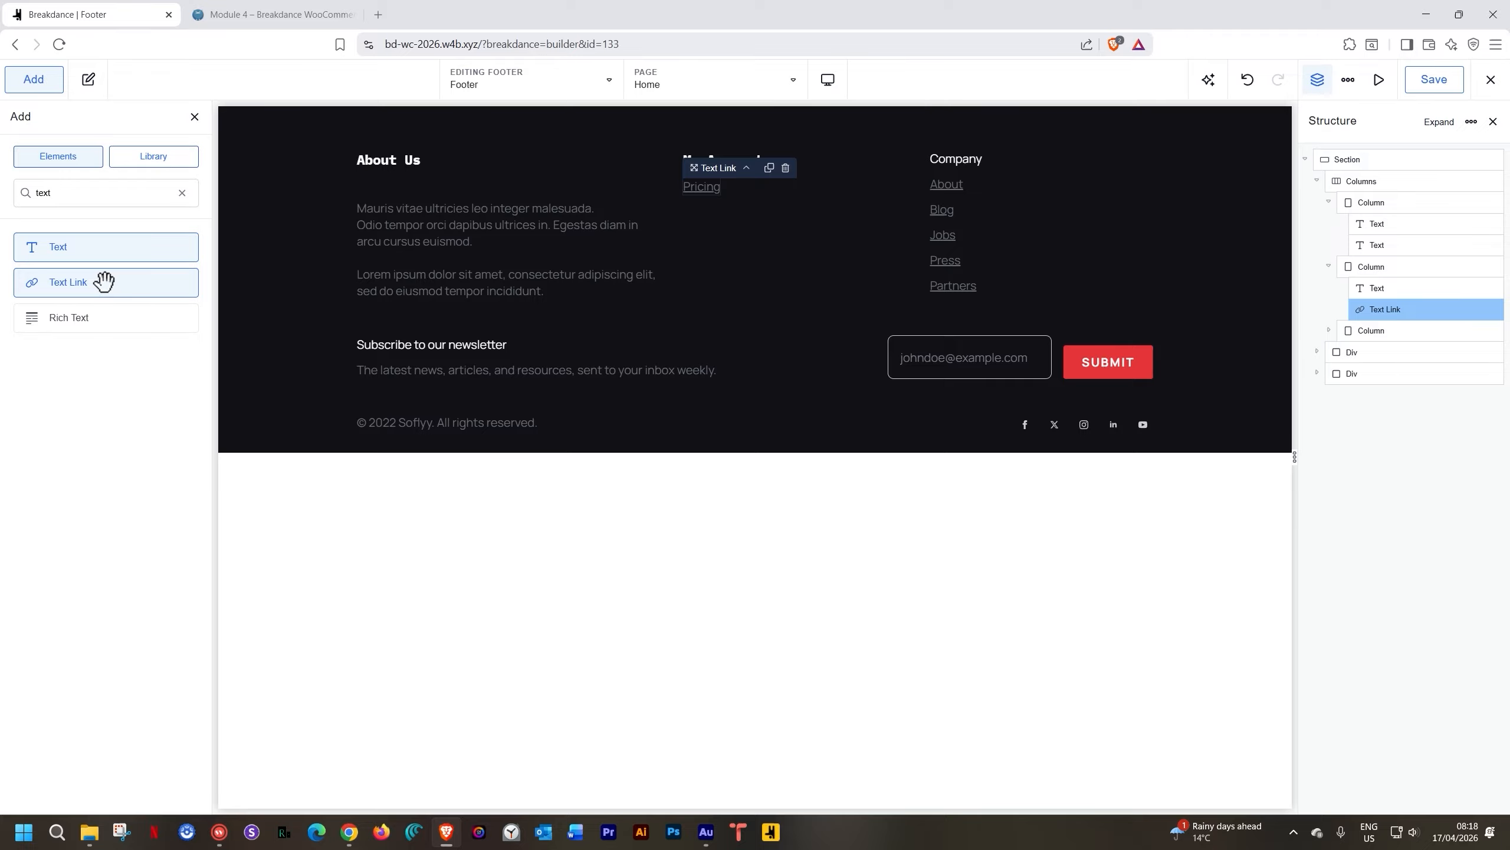
{"action": "left_click", "coordinate": [104, 282]}
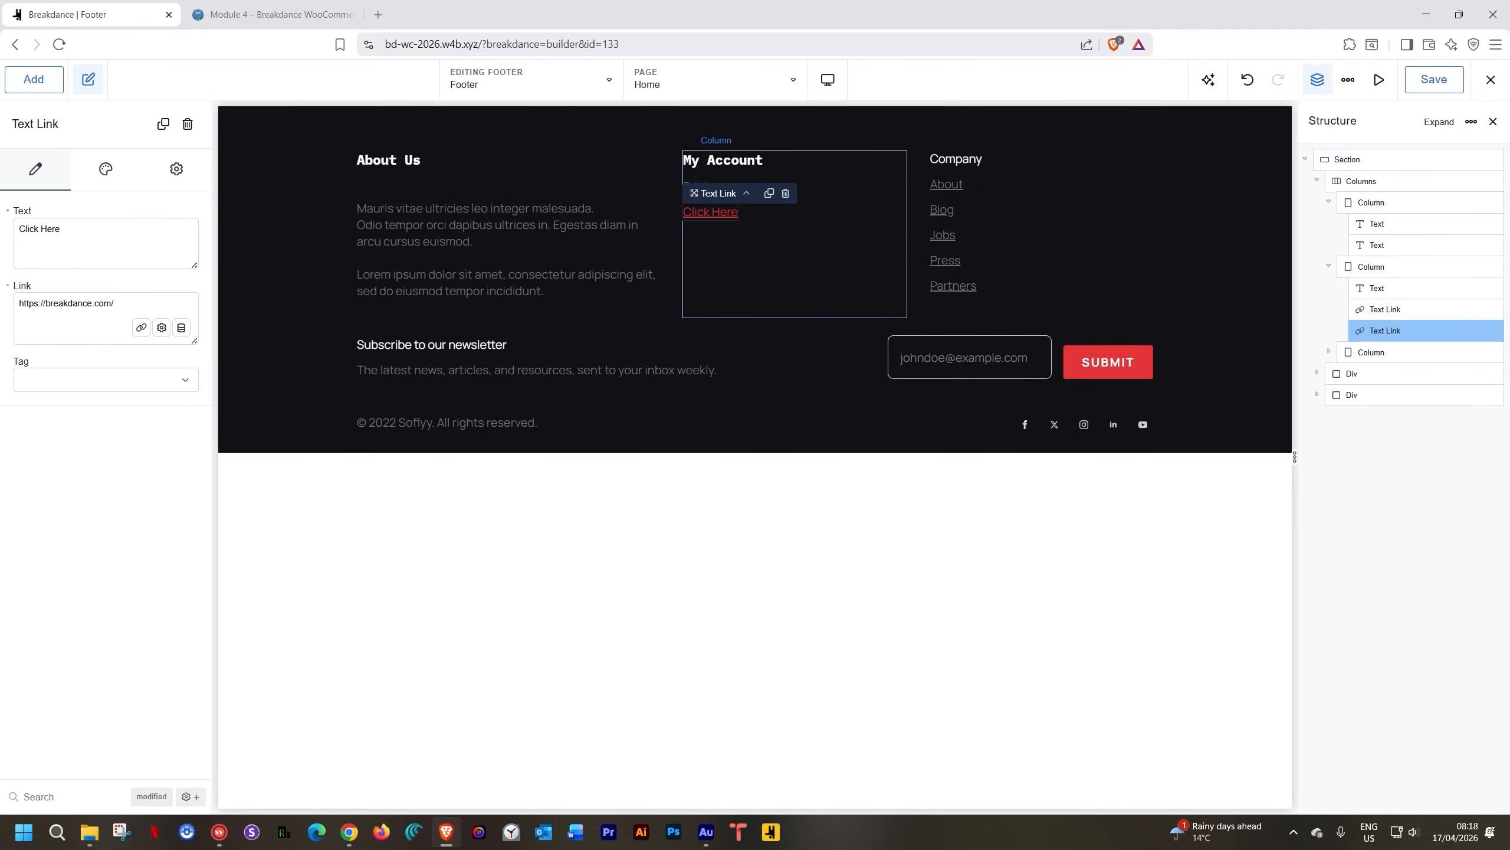
{"action": "left_click", "coordinate": [1399, 308]}
{"action": "left_click", "coordinate": [1488, 310]}
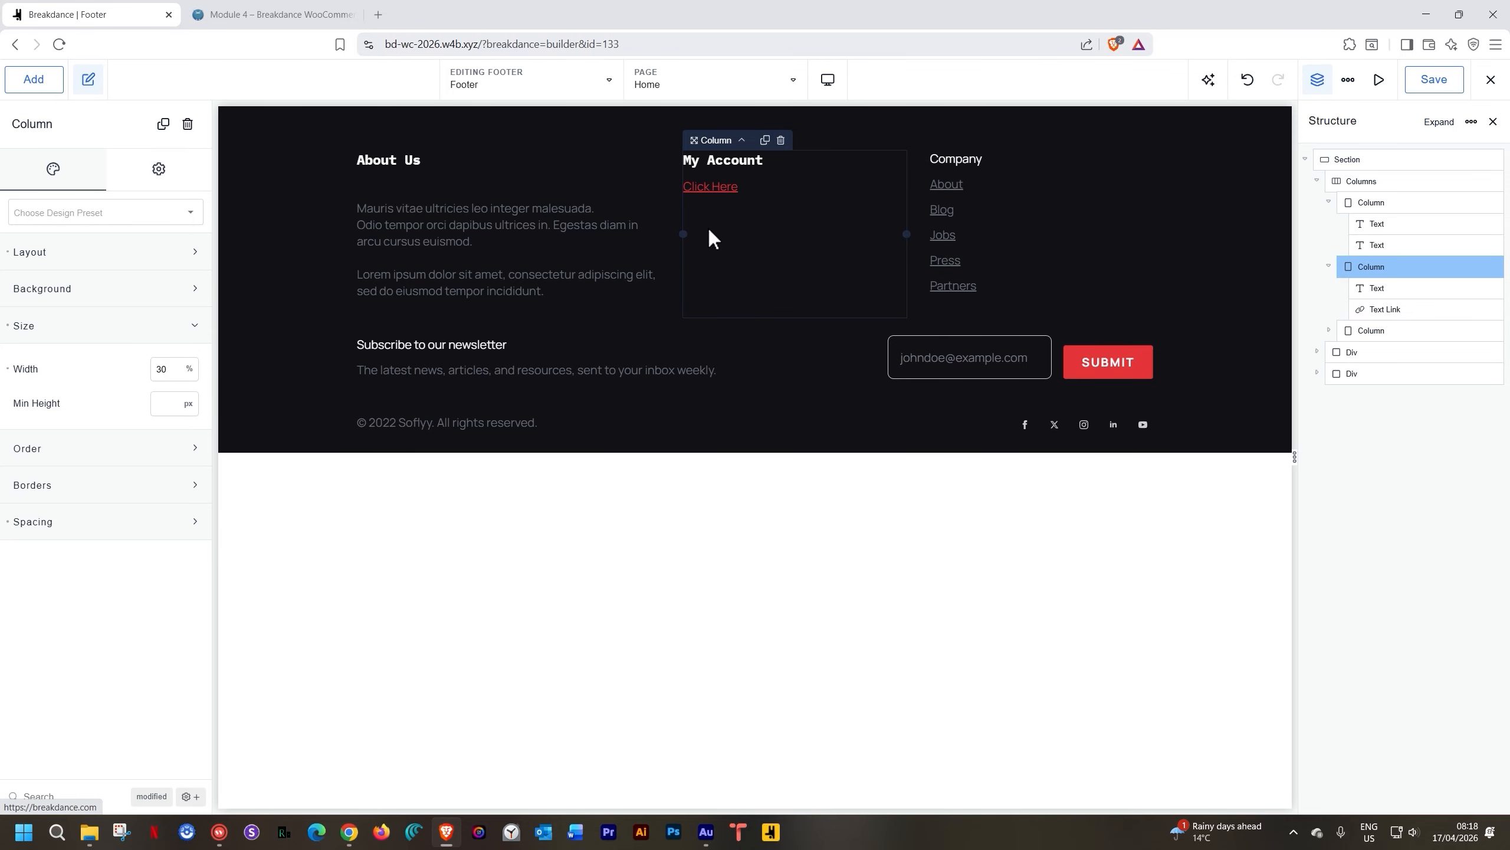
Replace the new link's 'Click Here' label with 'My Account'
{"action": "left_click", "coordinate": [720, 189]}
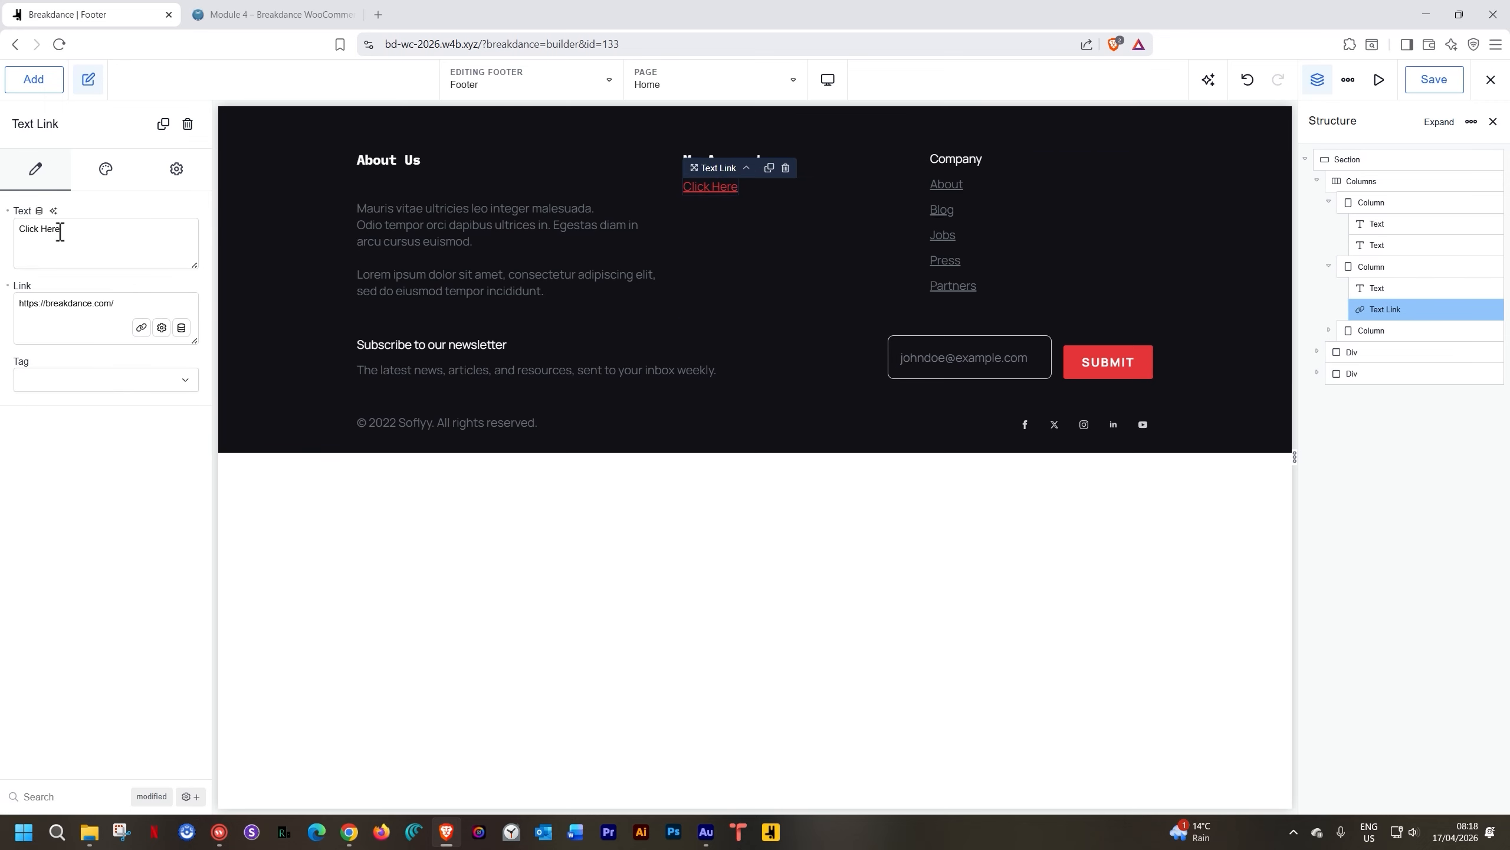
{"action": "left_click_drag", "start_coordinate": [61, 228], "coordinate": [9, 230]}
{"action": "type", "text": "My Account"}
Copy the live Garderobe site's My account page address and return to the footer editor
{"action": "left_click", "coordinate": [288, 14]}
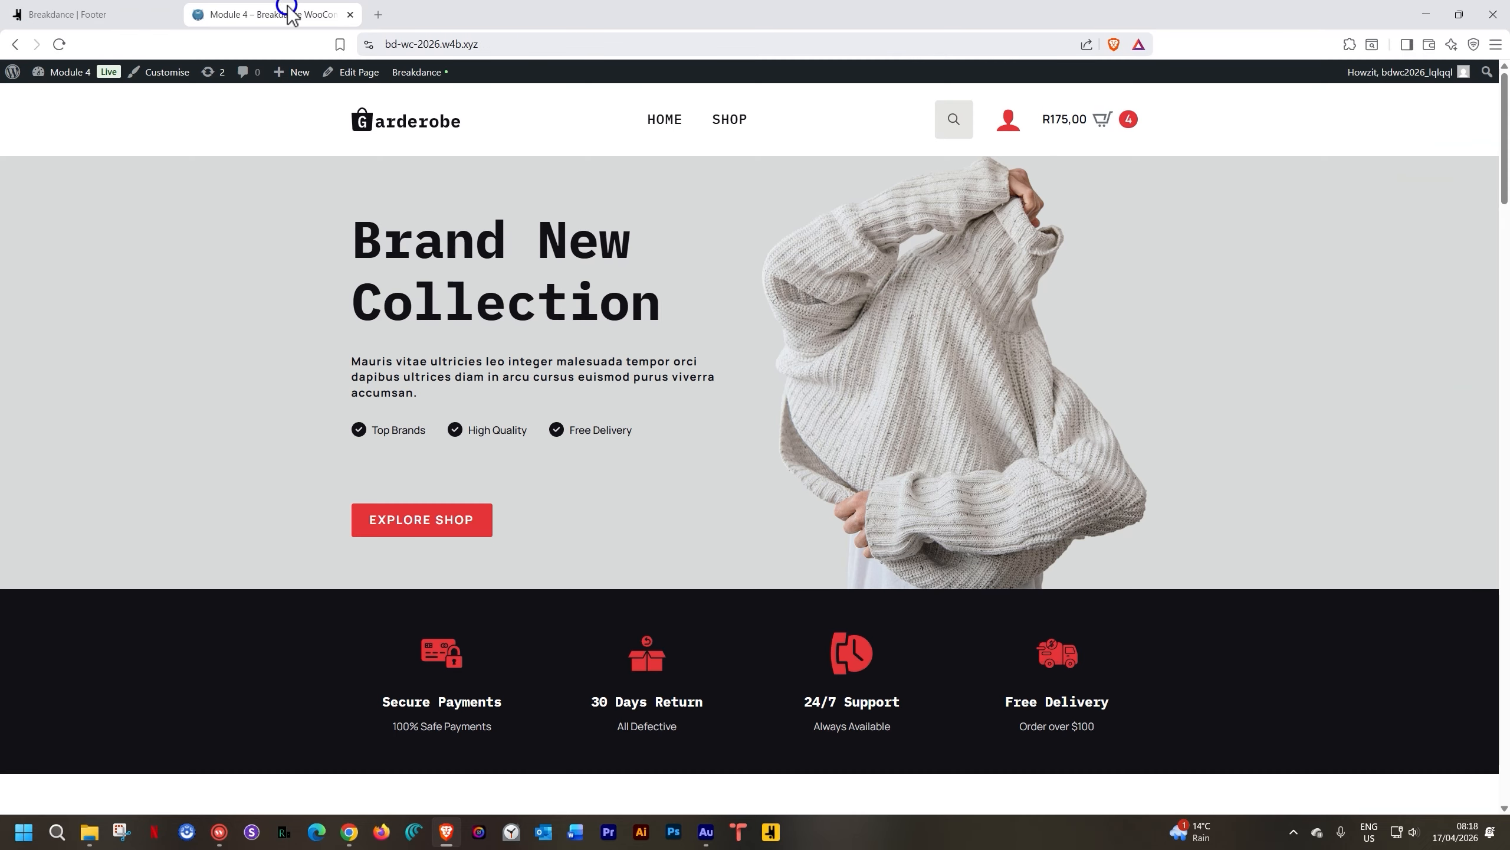
{"action": "left_click", "coordinate": [1010, 122]}
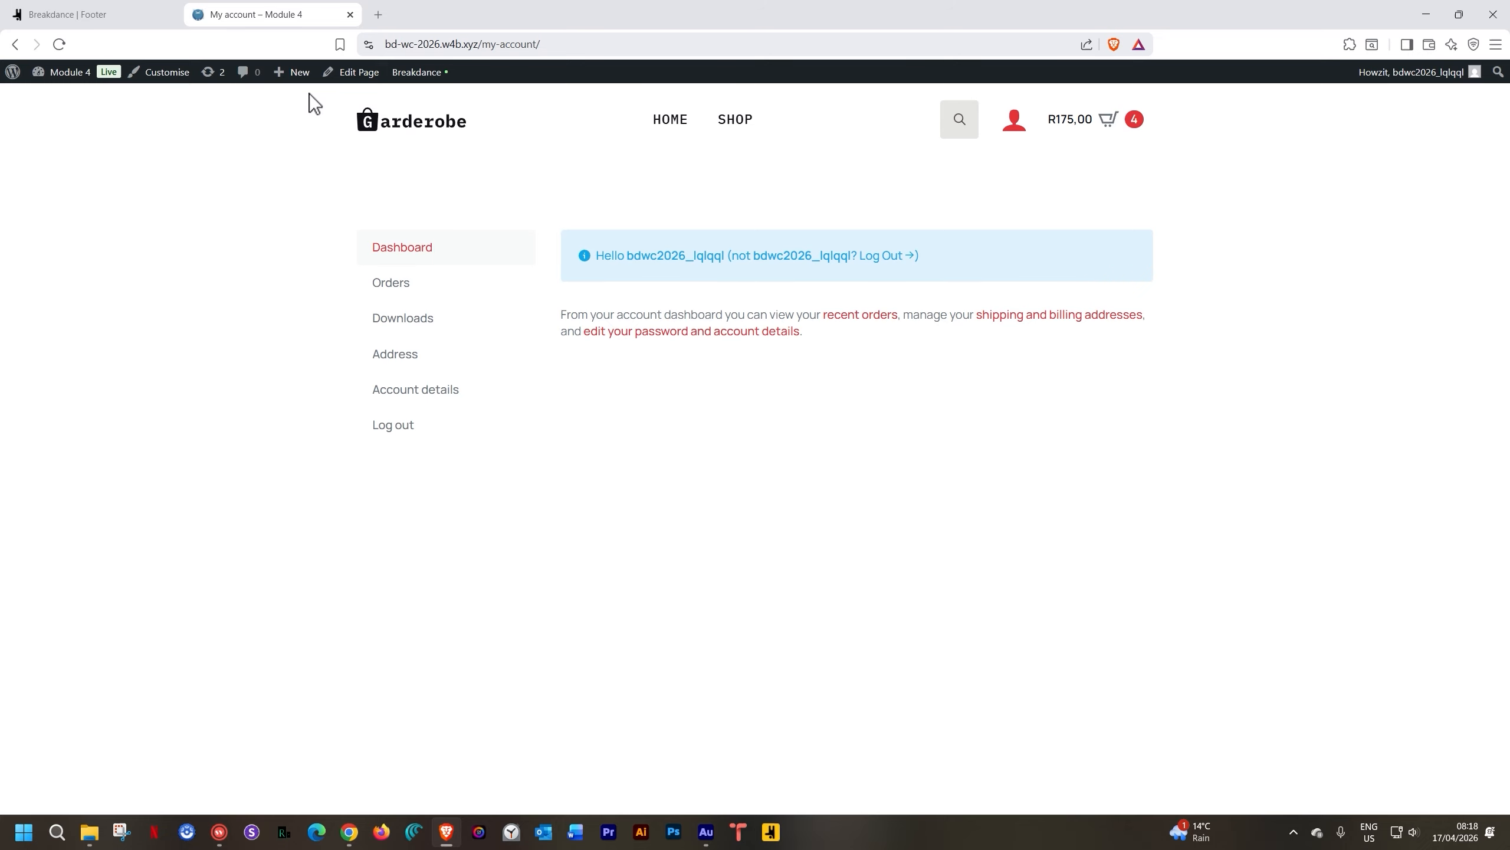
{"action": "left_click", "coordinate": [406, 48]}
{"action": "key", "text": "ctrl+c"}
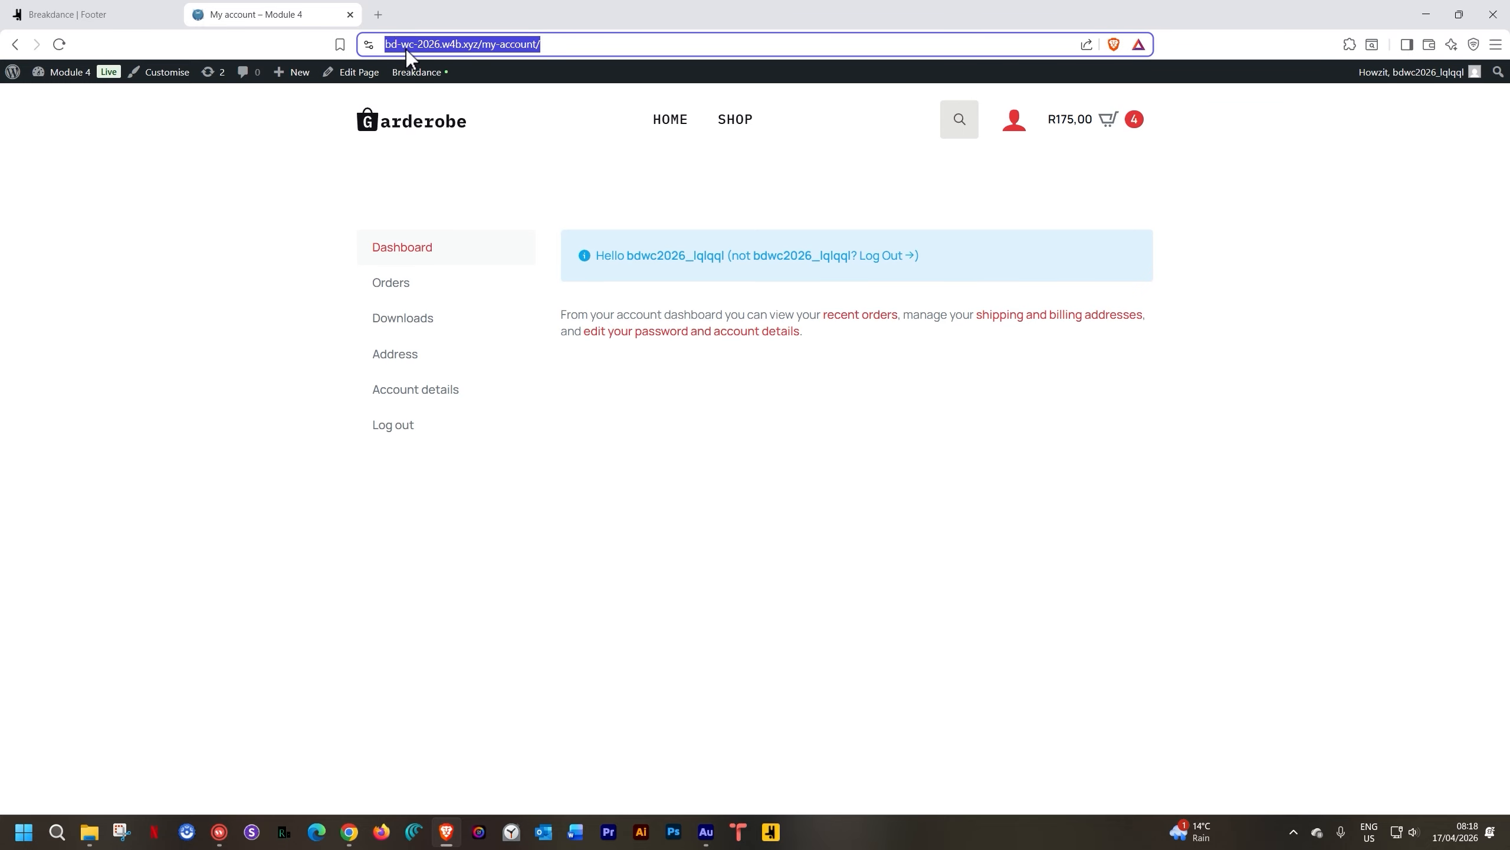
{"action": "left_click", "coordinate": [89, 13]}
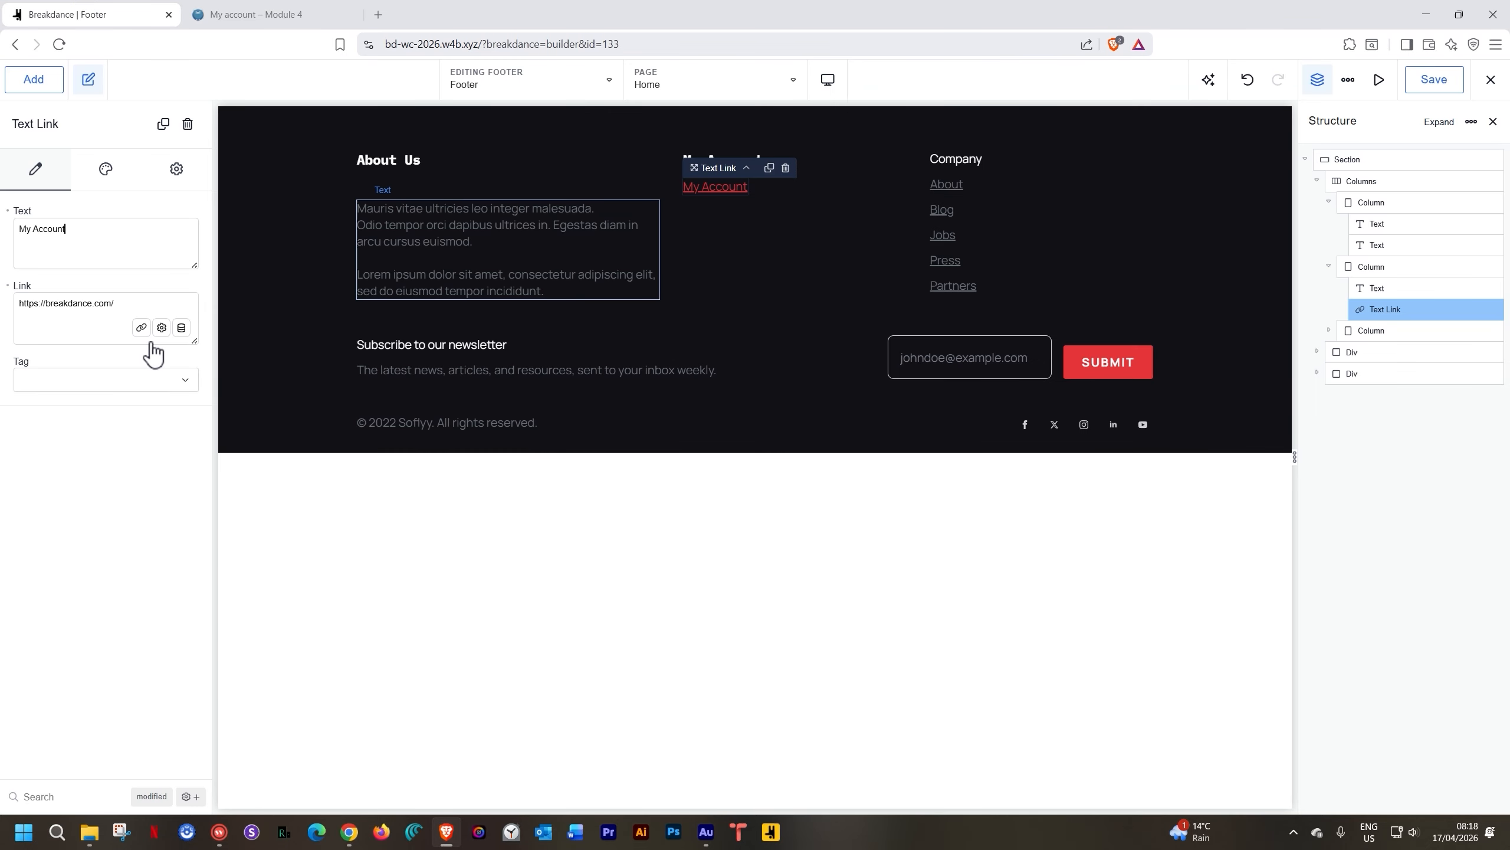
Point the new My Account link to the copied My account page address
{"action": "left_click_drag", "start_coordinate": [145, 309], "coordinate": [4, 314]}
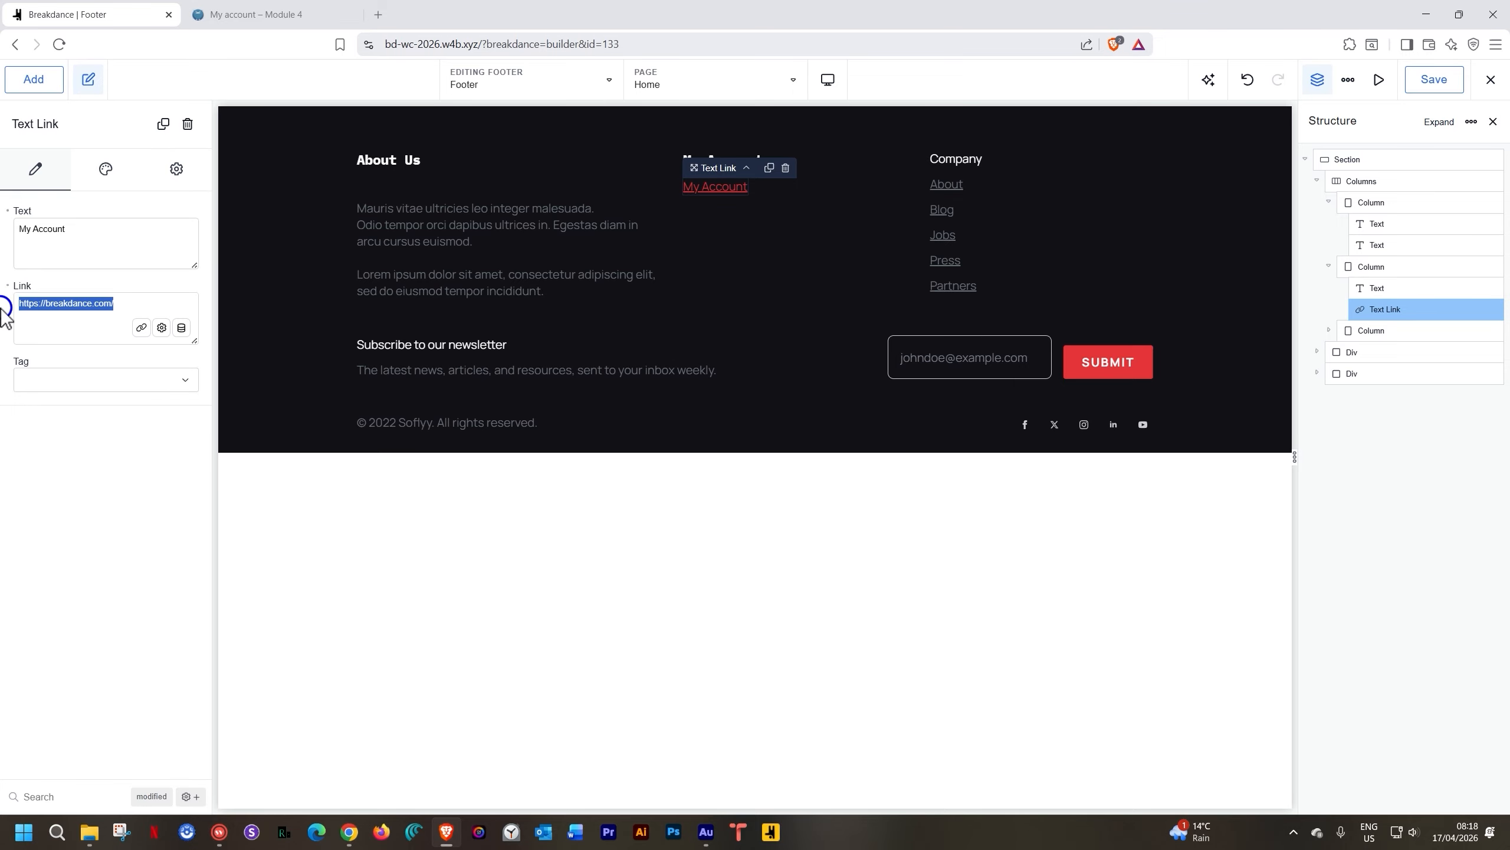
{"action": "key", "text": "ctrl+v"}
{"action": "left_click", "coordinate": [81, 306]}
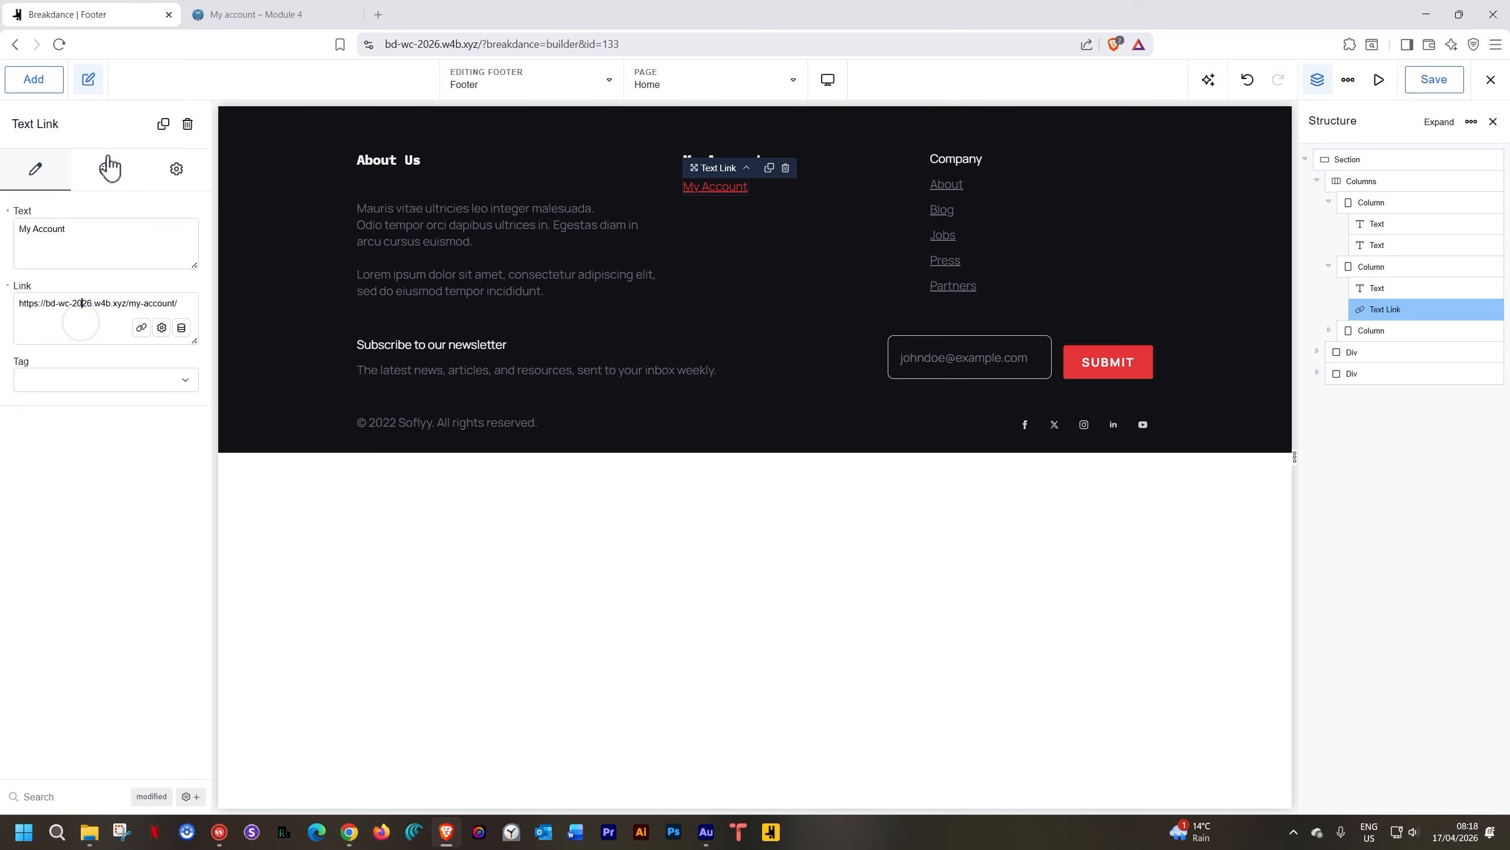
Set the link's typography colour to Dim Grey
{"action": "left_click", "coordinate": [106, 169]}
{"action": "left_click", "coordinate": [67, 251]}
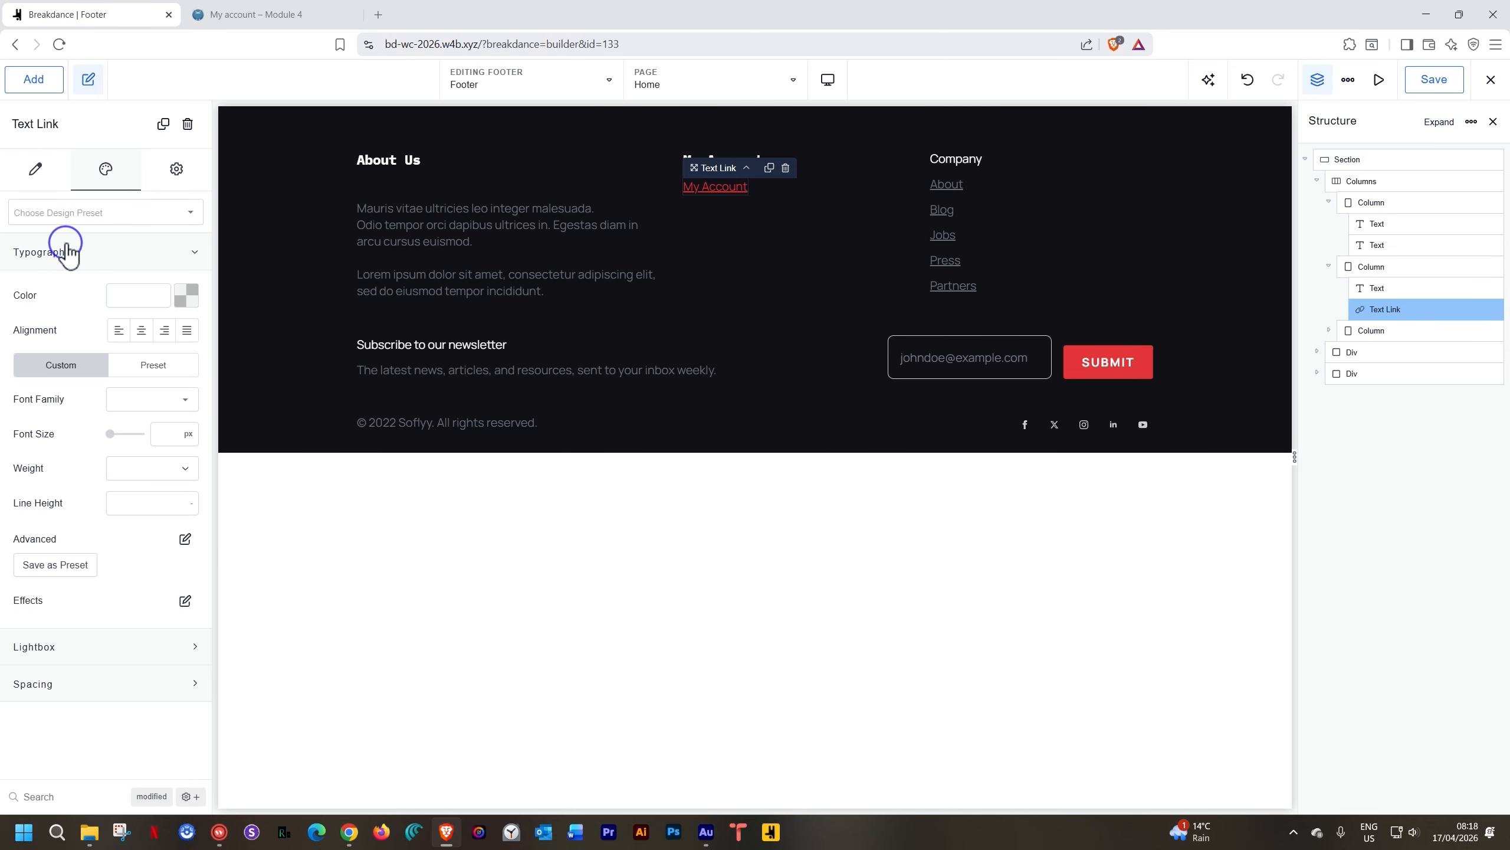
{"action": "left_click", "coordinate": [186, 295]}
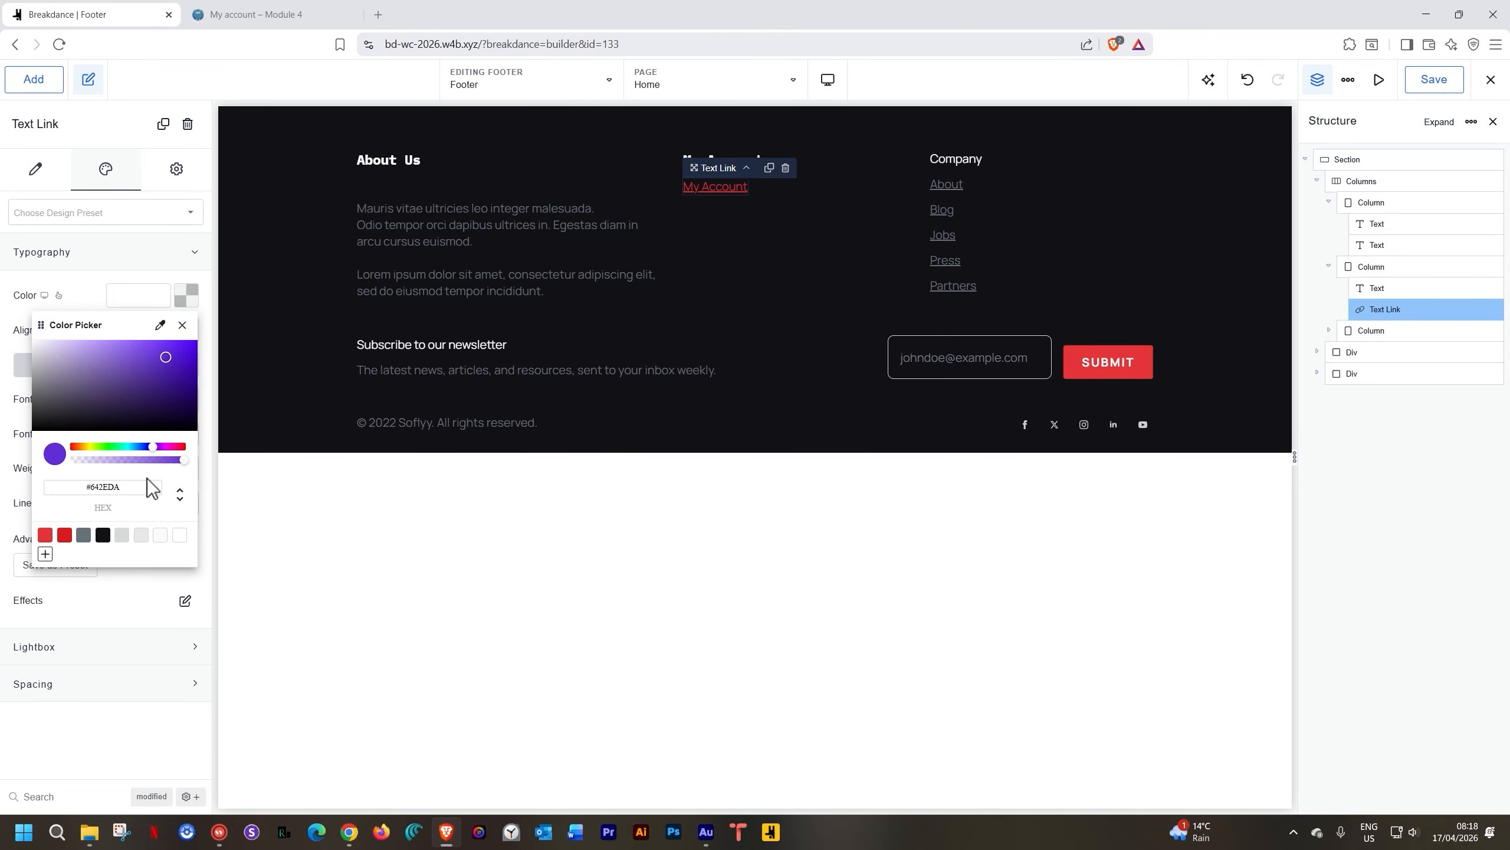
{"action": "left_click", "coordinate": [123, 535]}
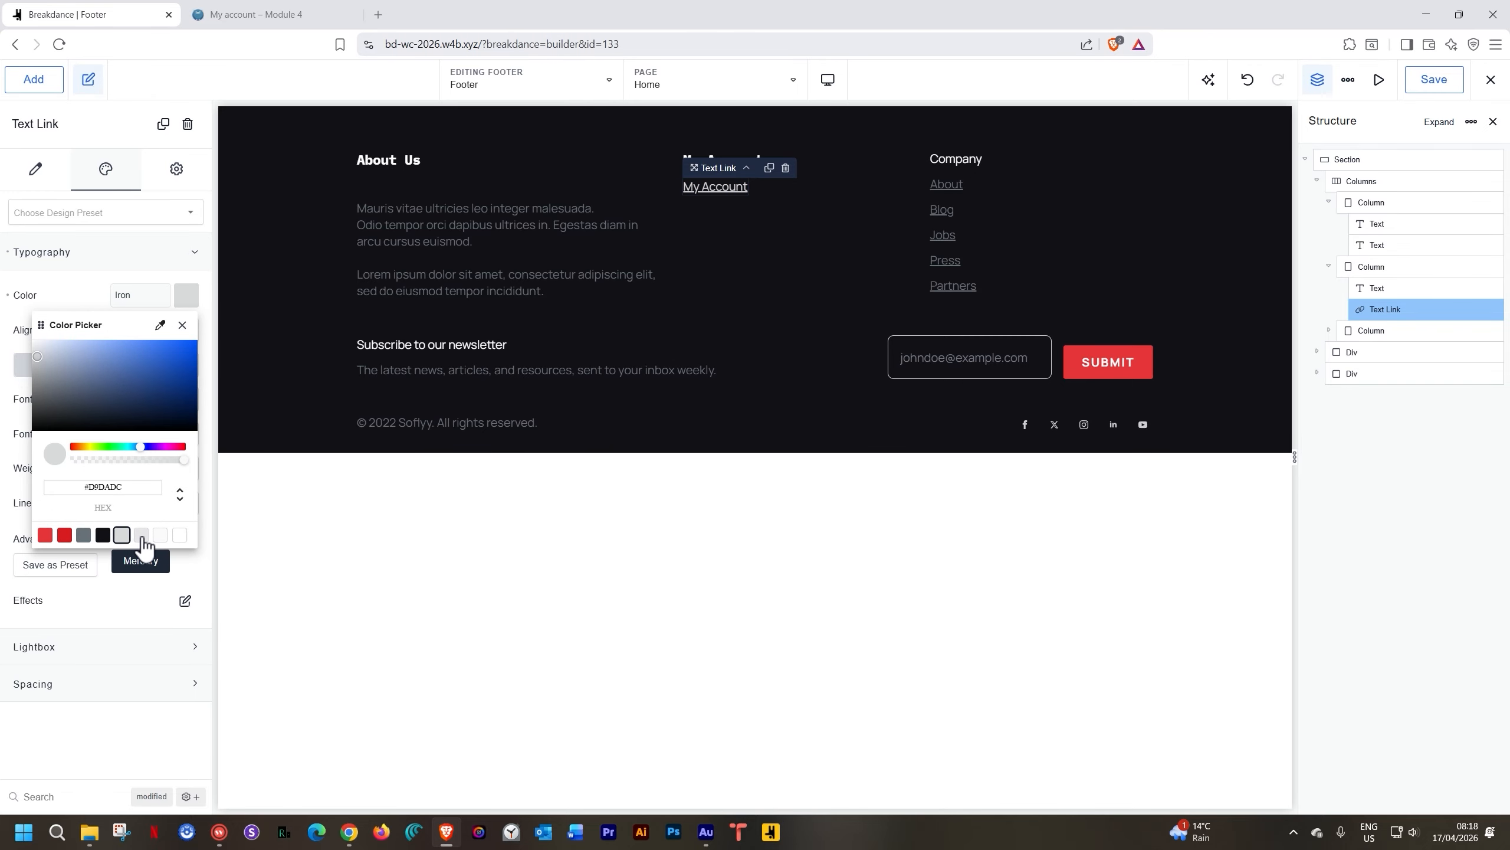
{"action": "left_click", "coordinate": [142, 535]}
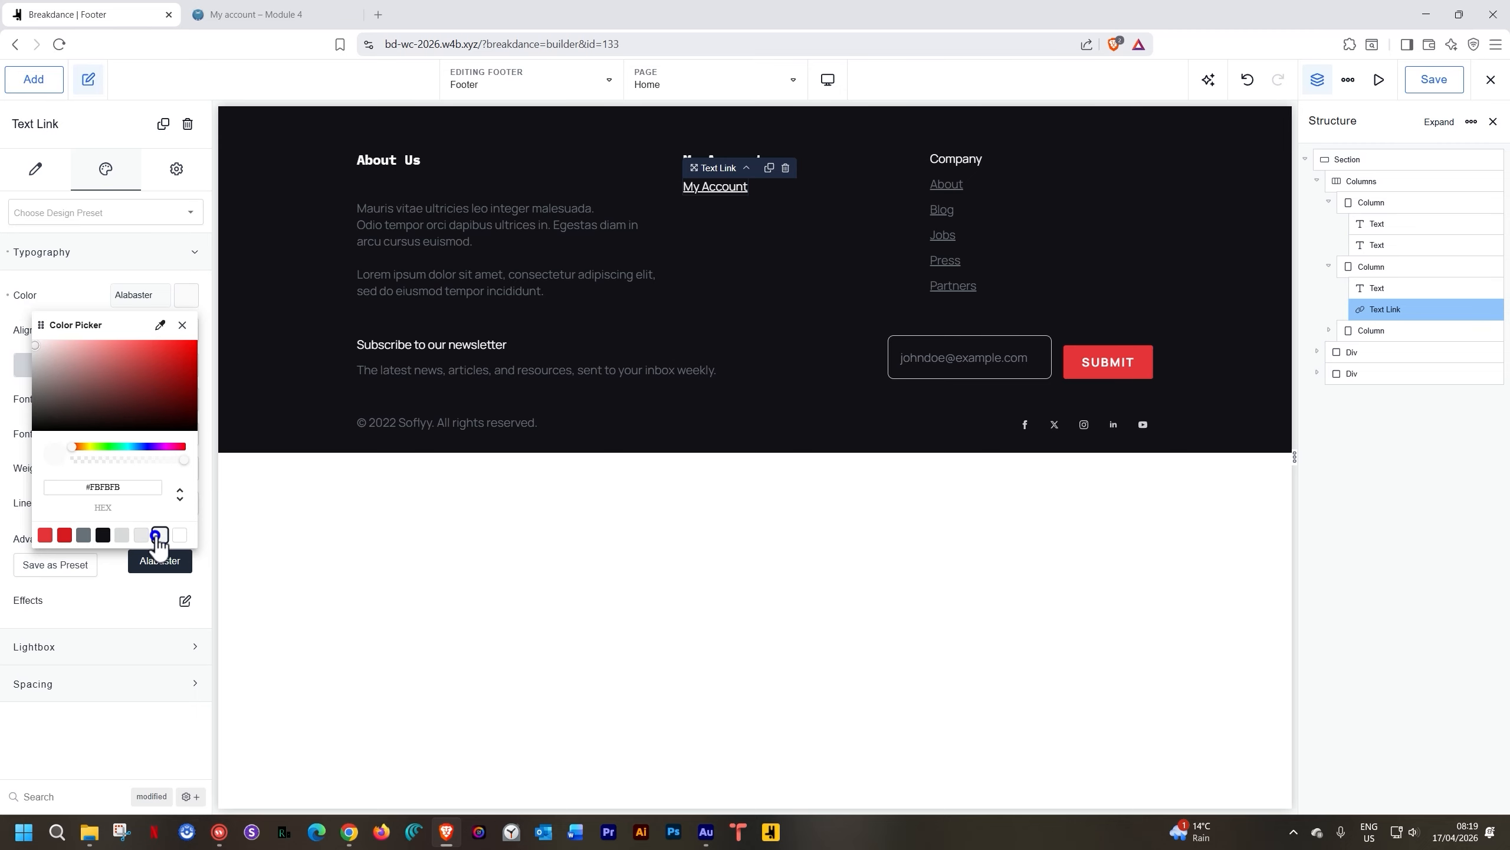
{"action": "left_click", "coordinate": [158, 537]}
{"action": "left_click", "coordinate": [84, 535]}
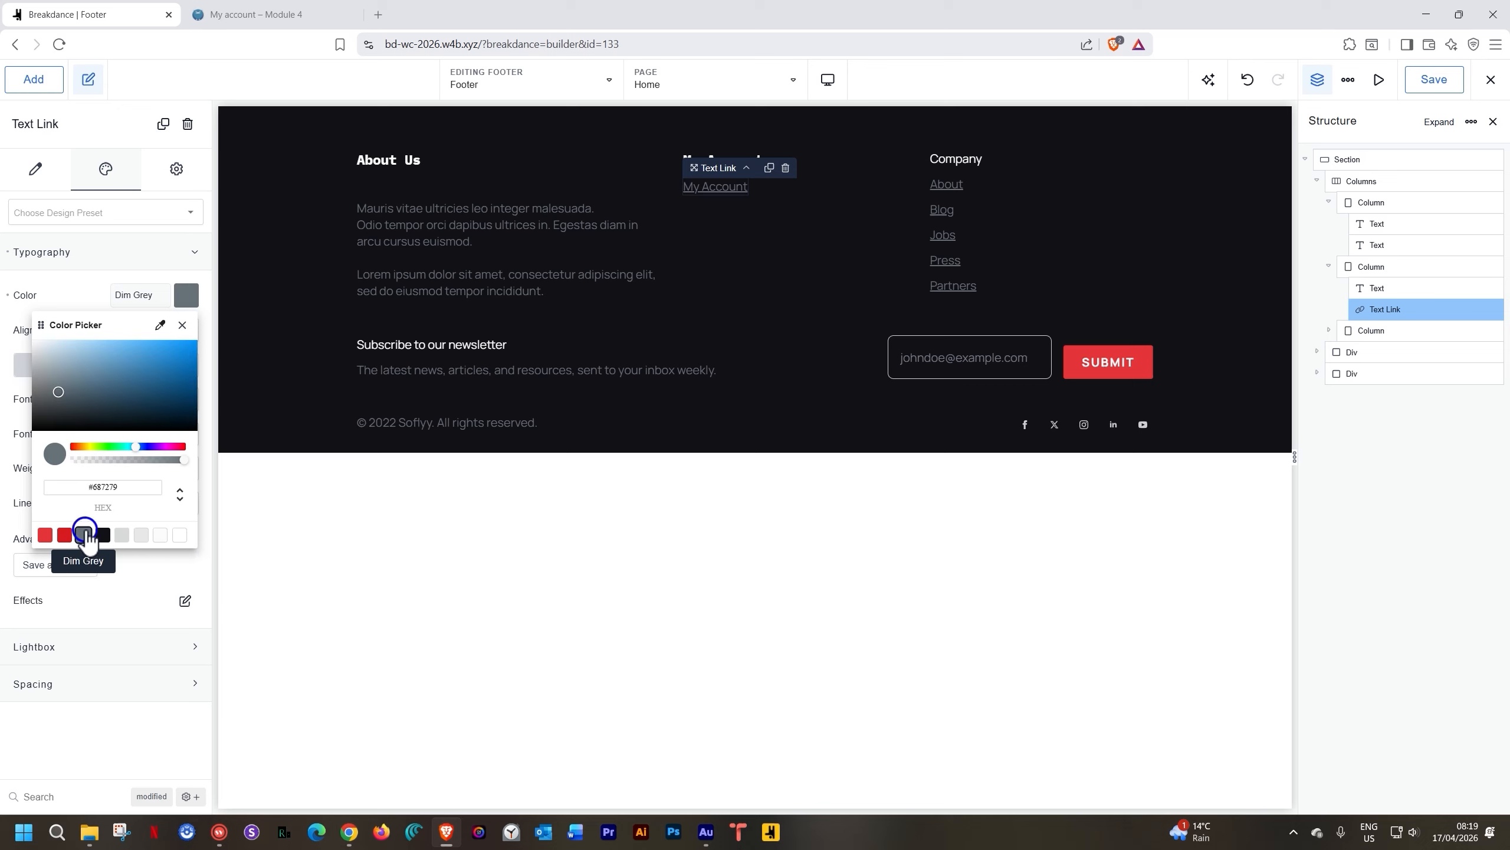
{"action": "left_click", "coordinate": [194, 298]}
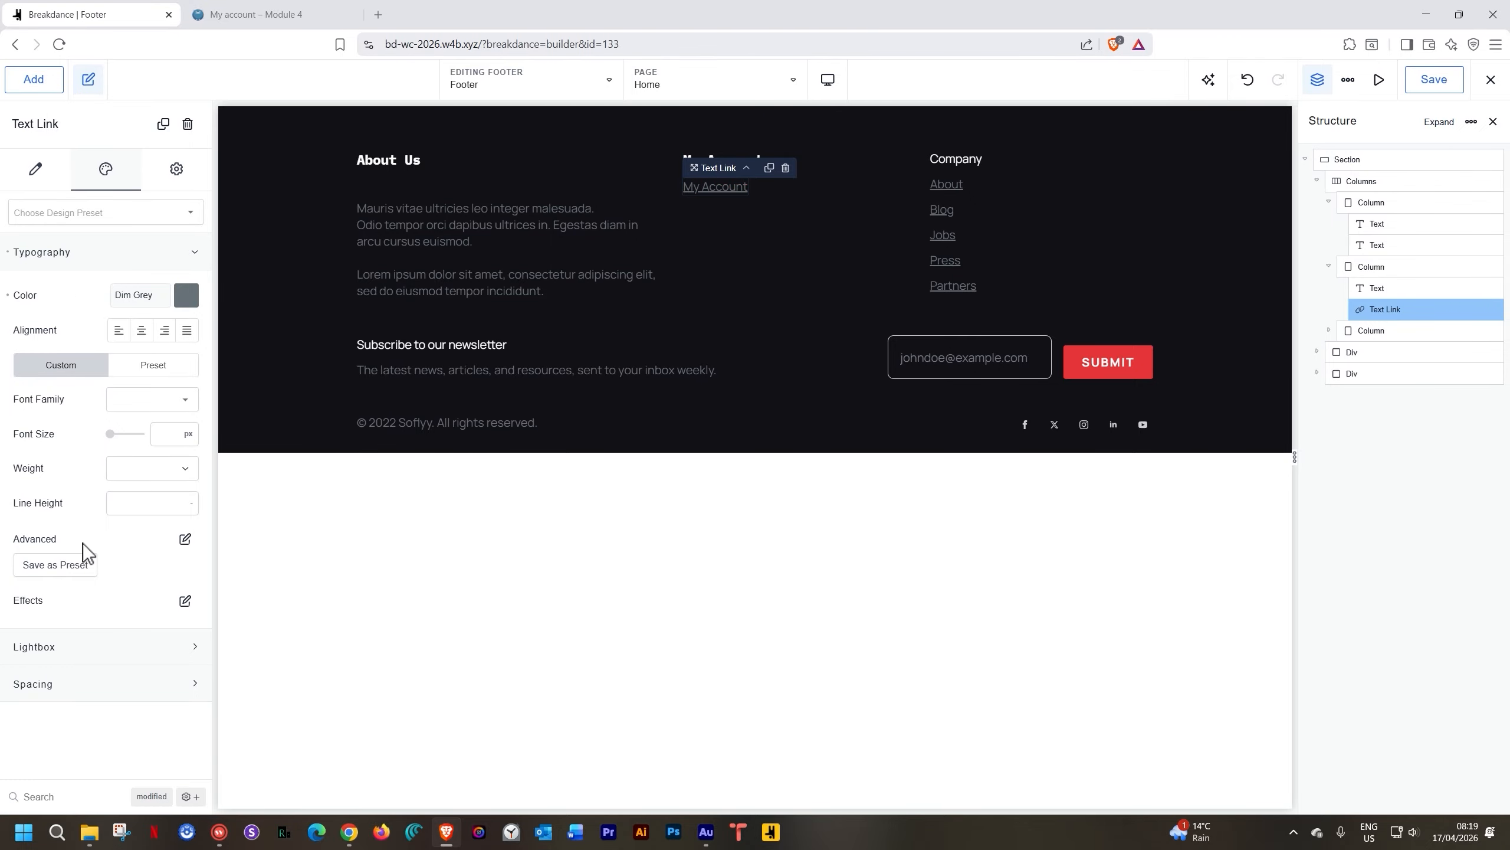
Set the My Account link's text decoration line to none and save the Footer template
{"action": "left_click", "coordinate": [185, 539]}
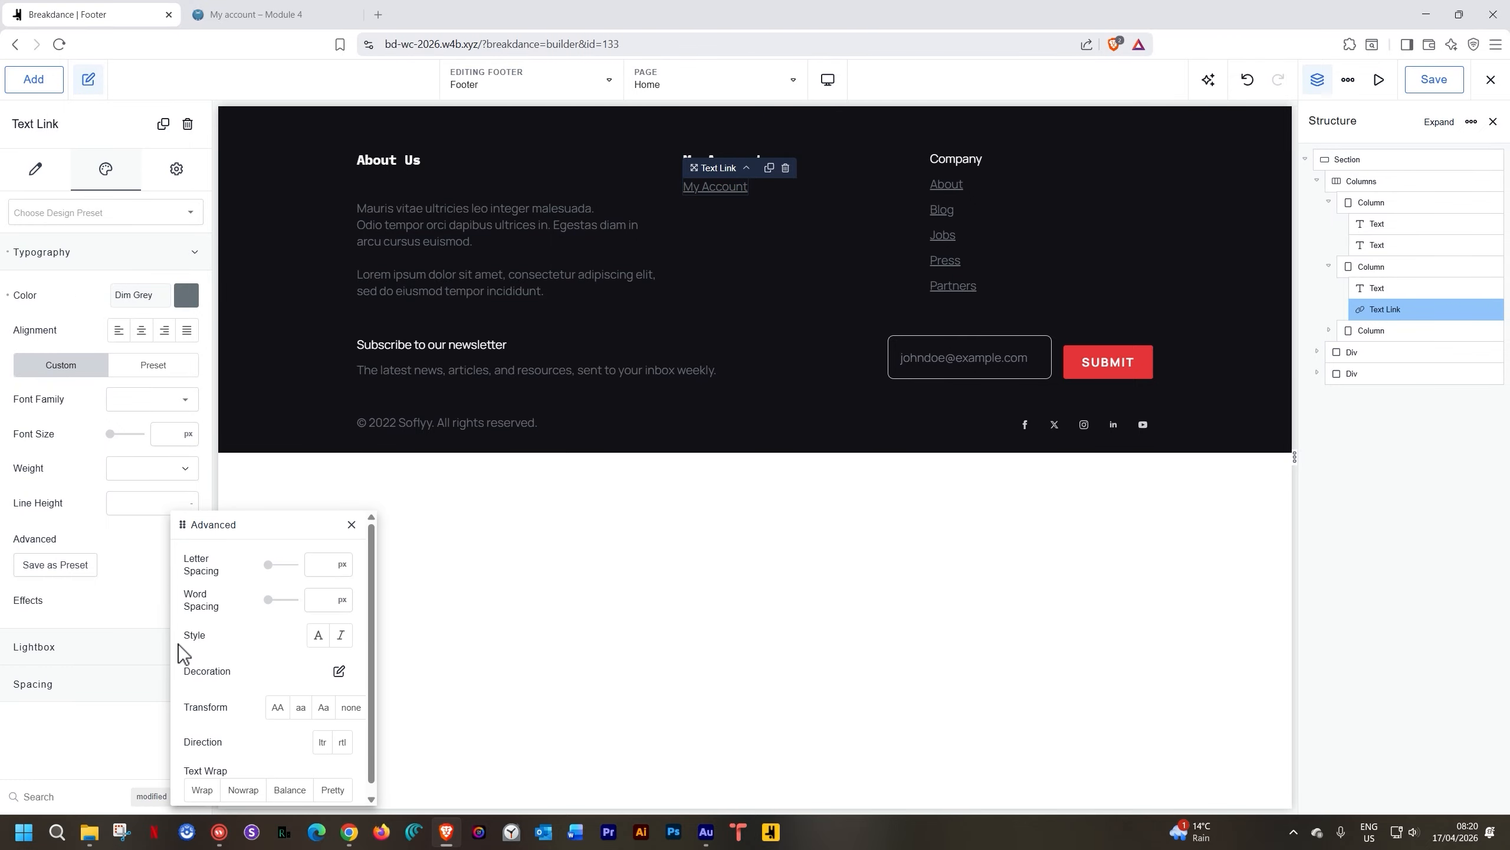
{"action": "left_click", "coordinate": [343, 675]}
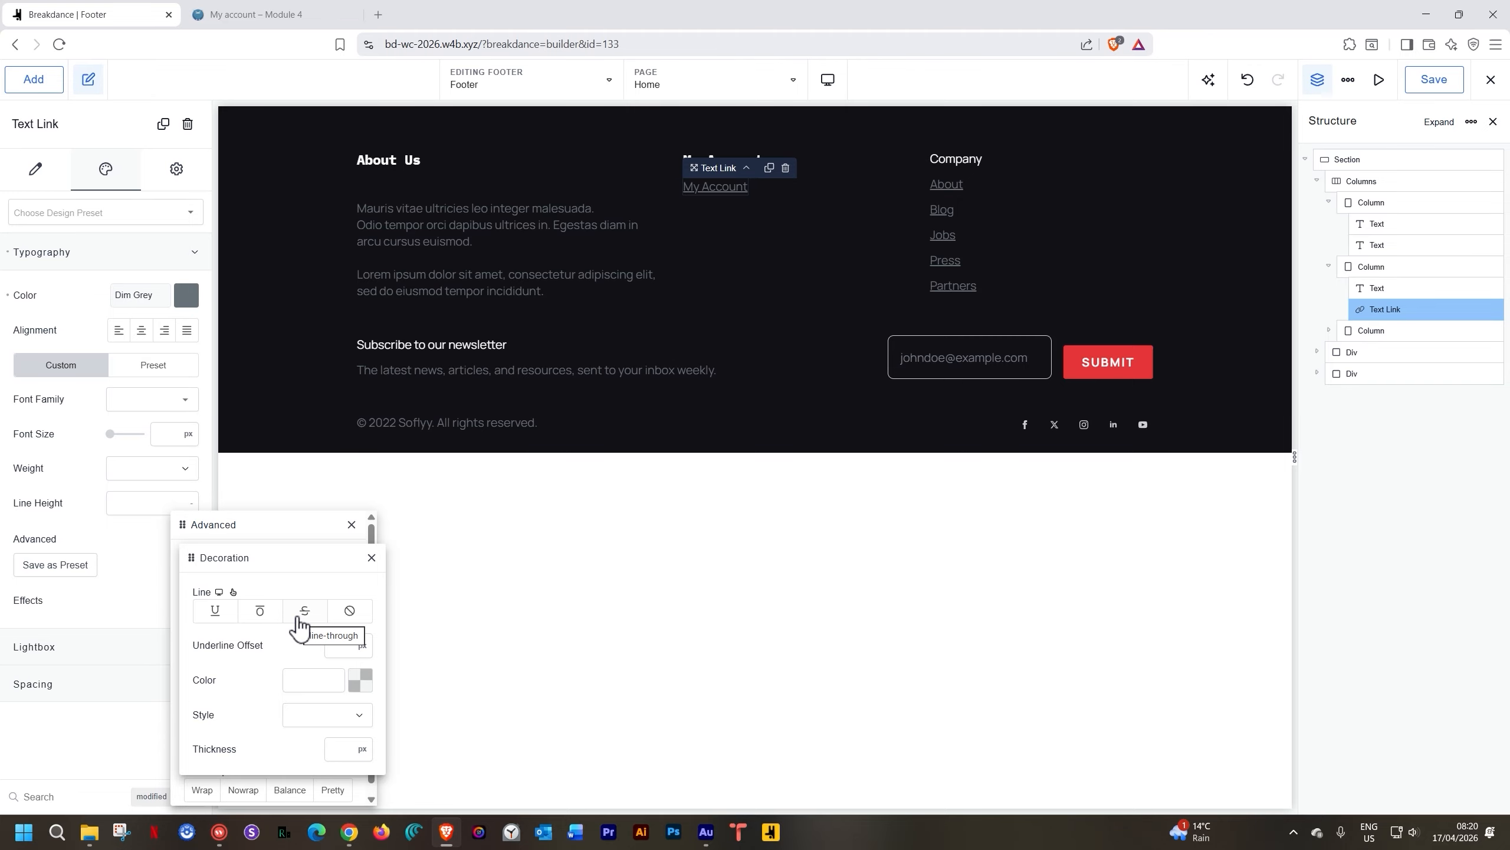
{"action": "left_click", "coordinate": [336, 716]}
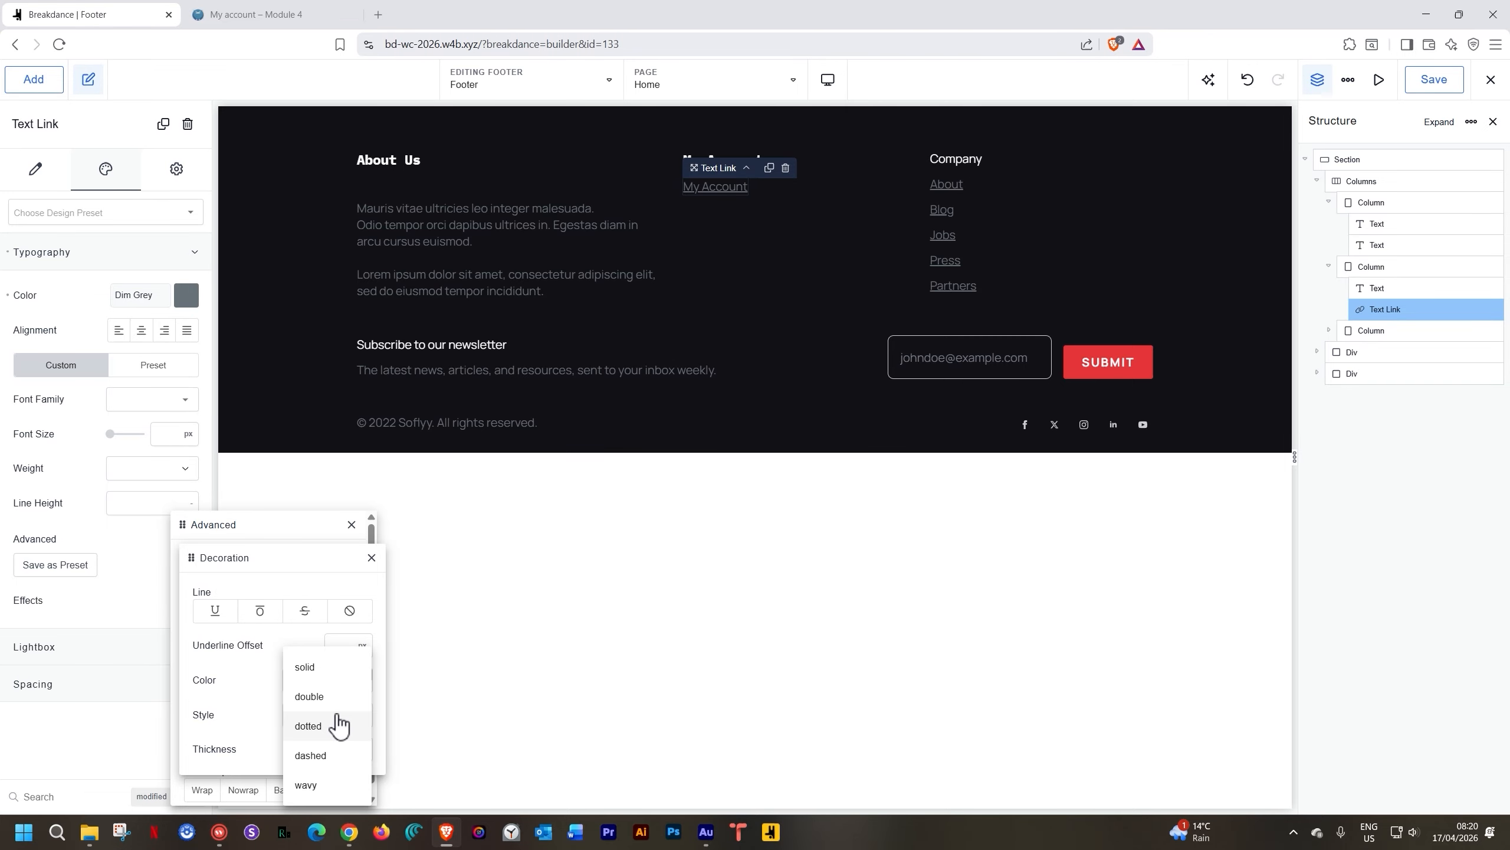
{"action": "left_click", "coordinate": [256, 670]}
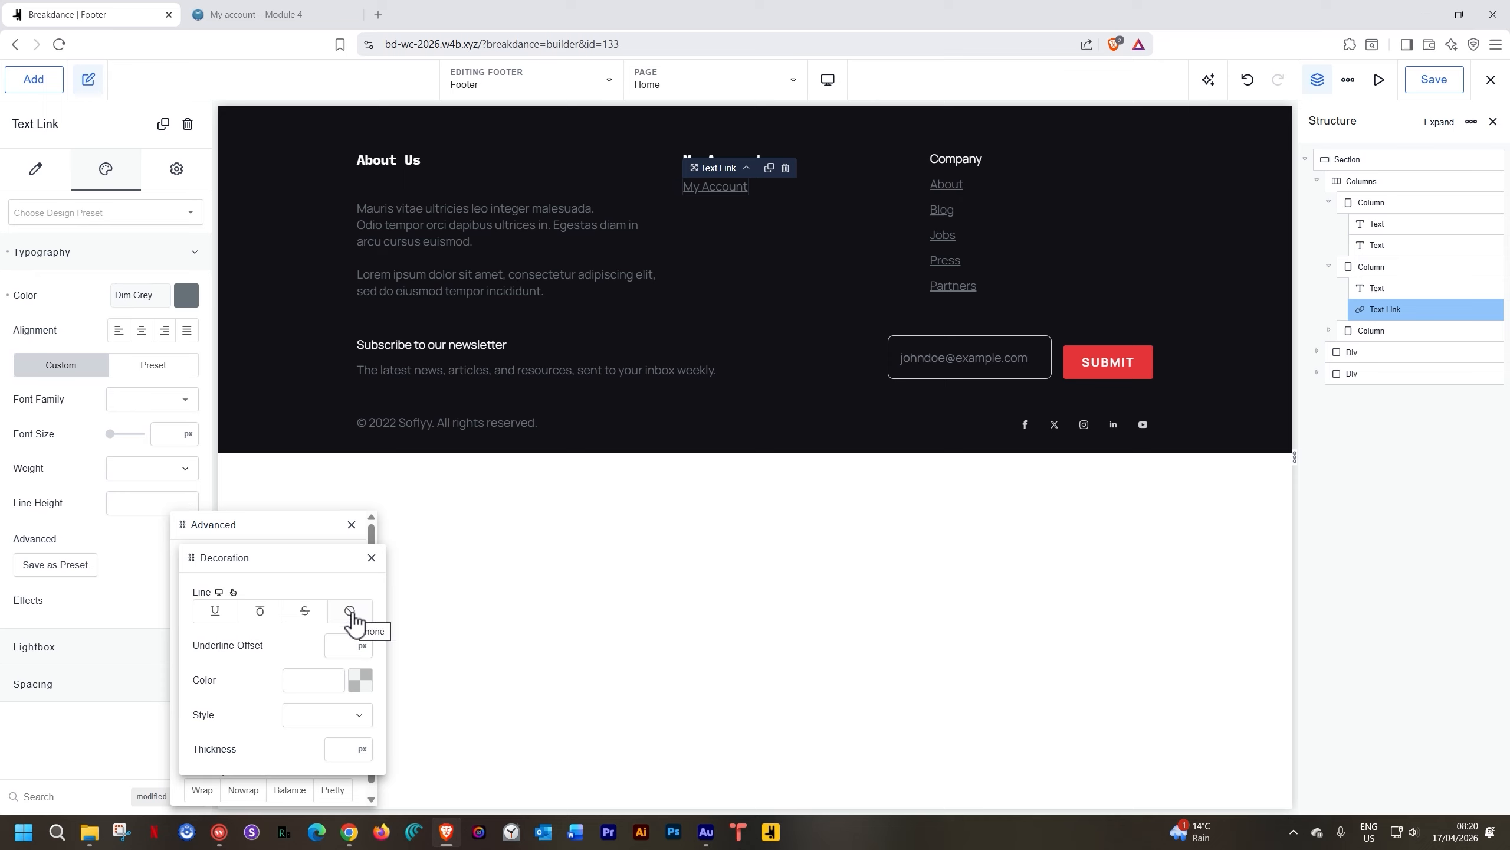
{"action": "left_click", "coordinate": [352, 614]}
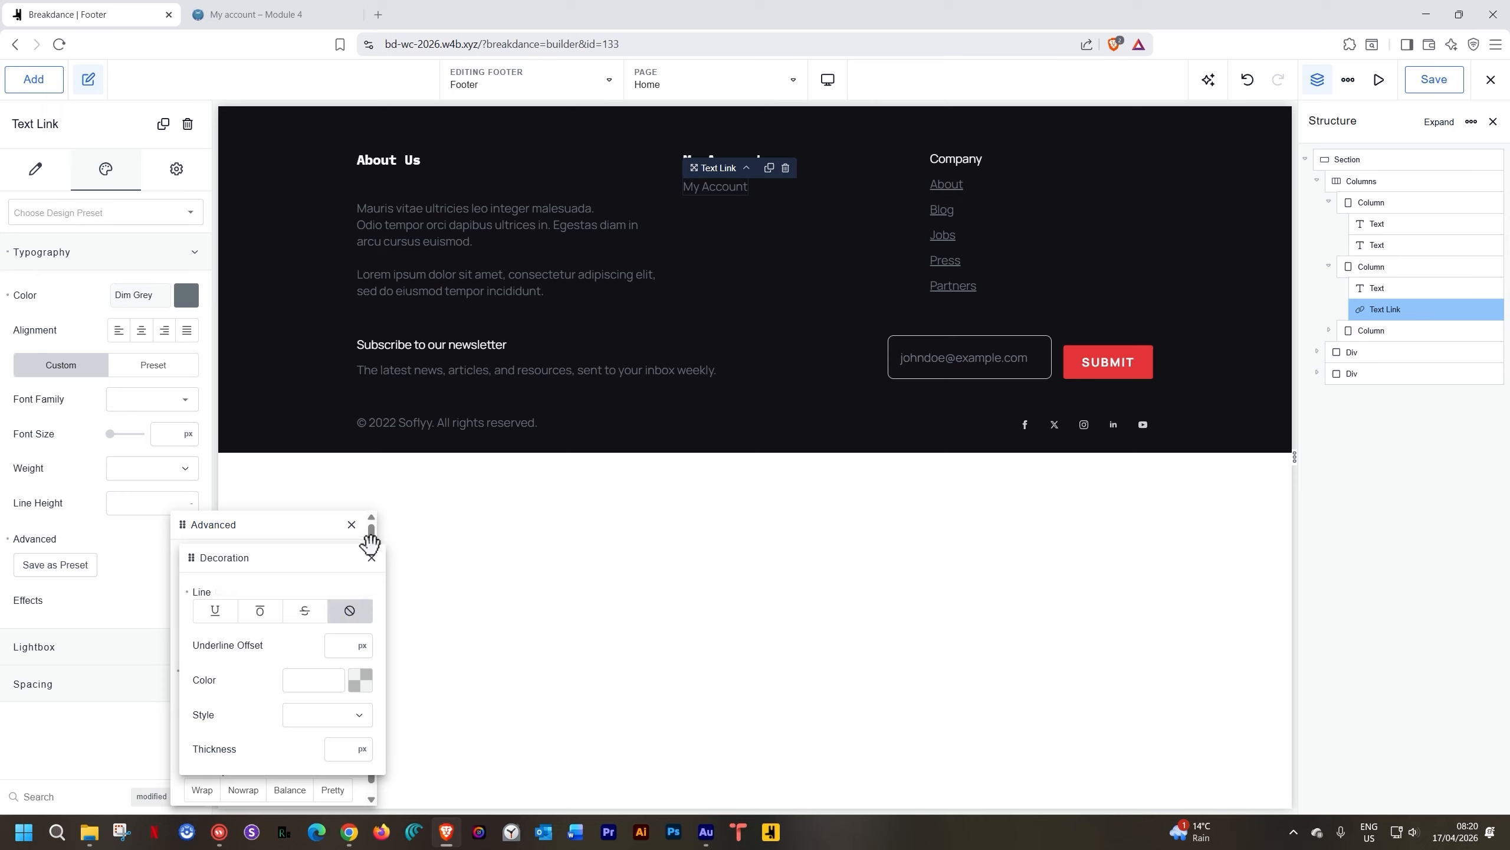
{"action": "left_click", "coordinate": [371, 558]}
{"action": "left_click", "coordinate": [352, 523]}
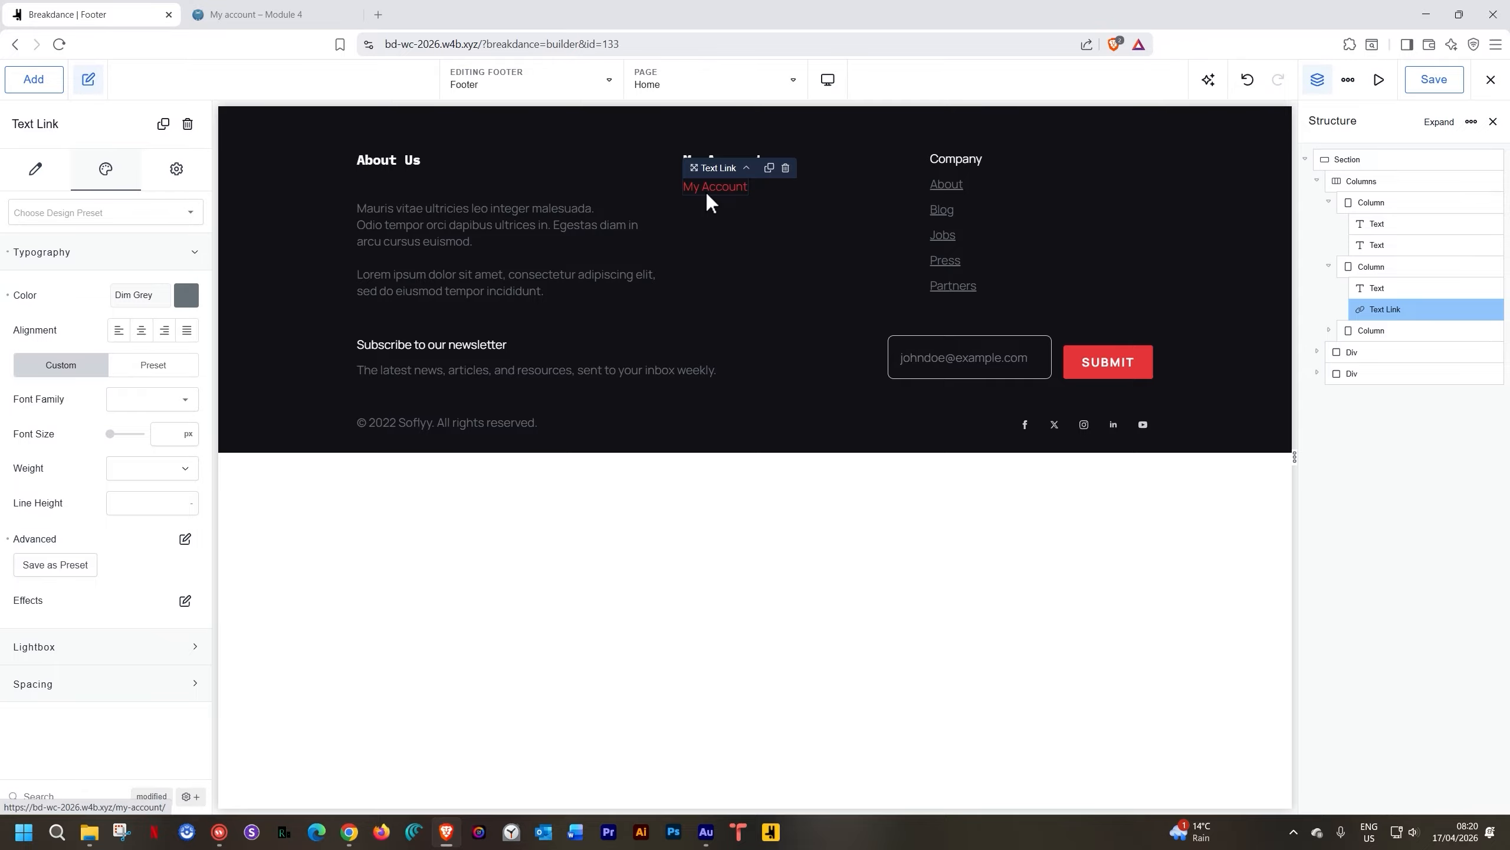
{"action": "left_click", "coordinate": [1417, 90]}
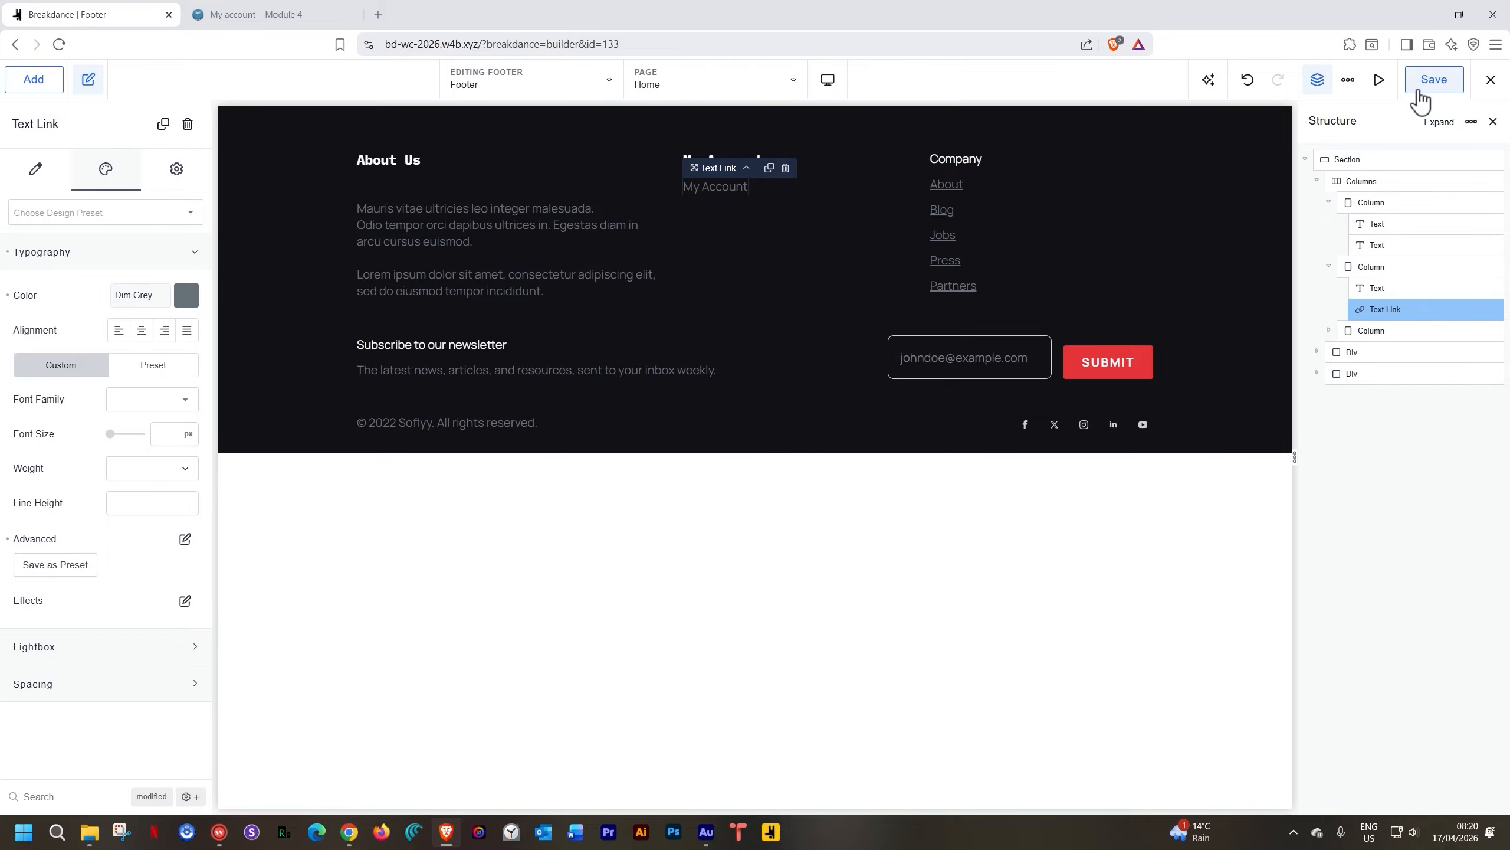
From the live site's home page, scroll to the footer and follow the My Account link
{"action": "left_click", "coordinate": [271, 12]}
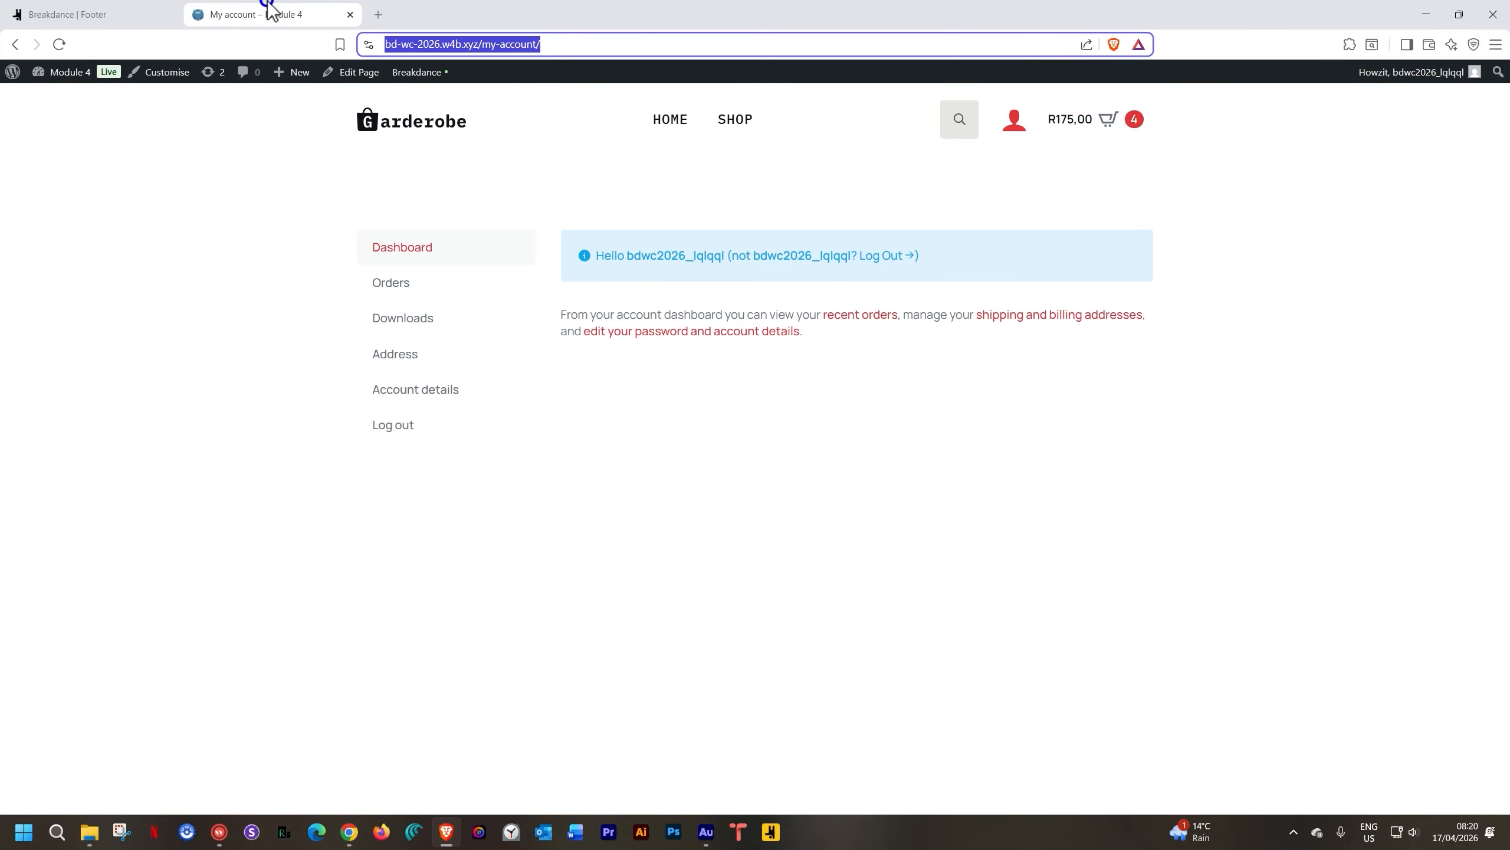
{"action": "left_click", "coordinate": [668, 122]}
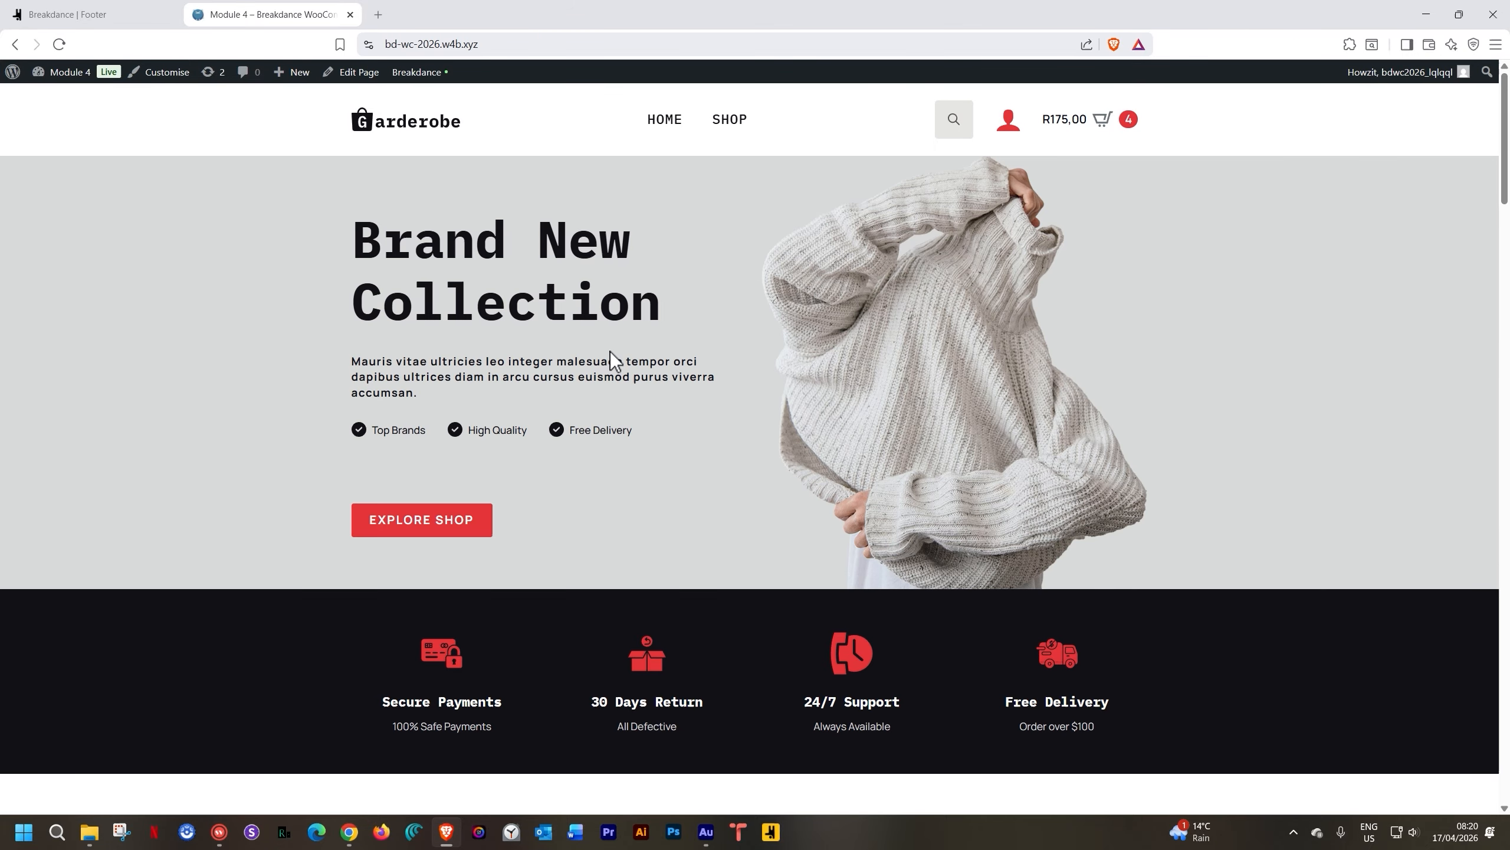
{"action": "scroll", "coordinate": [610, 353], "scroll_direction": "down", "scroll_amount": 20}
{"action": "scroll", "coordinate": [610, 351], "scroll_direction": "down", "scroll_amount": 15}
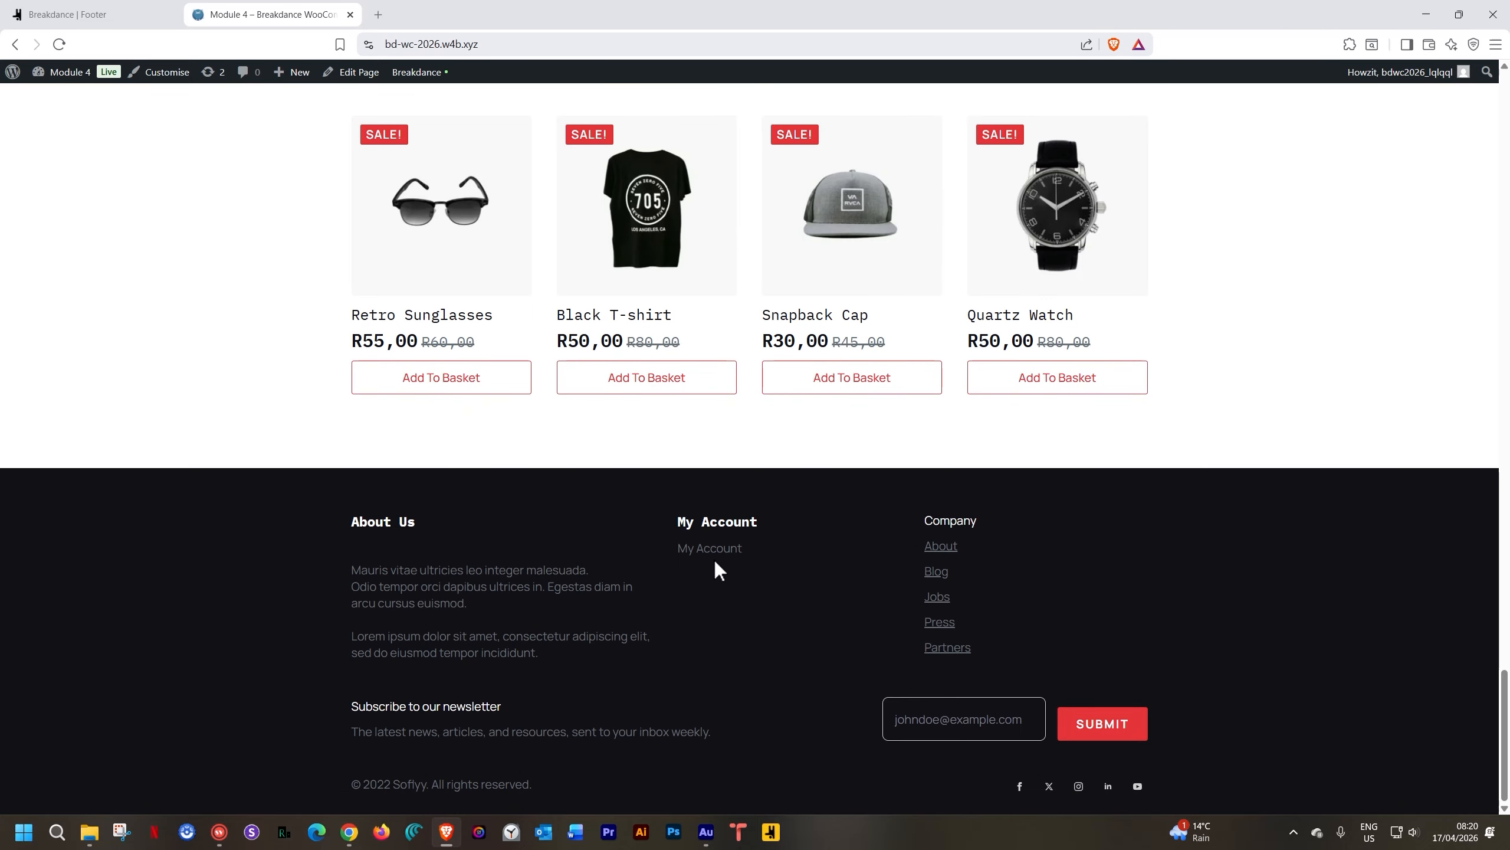
{"action": "left_click", "coordinate": [712, 548]}
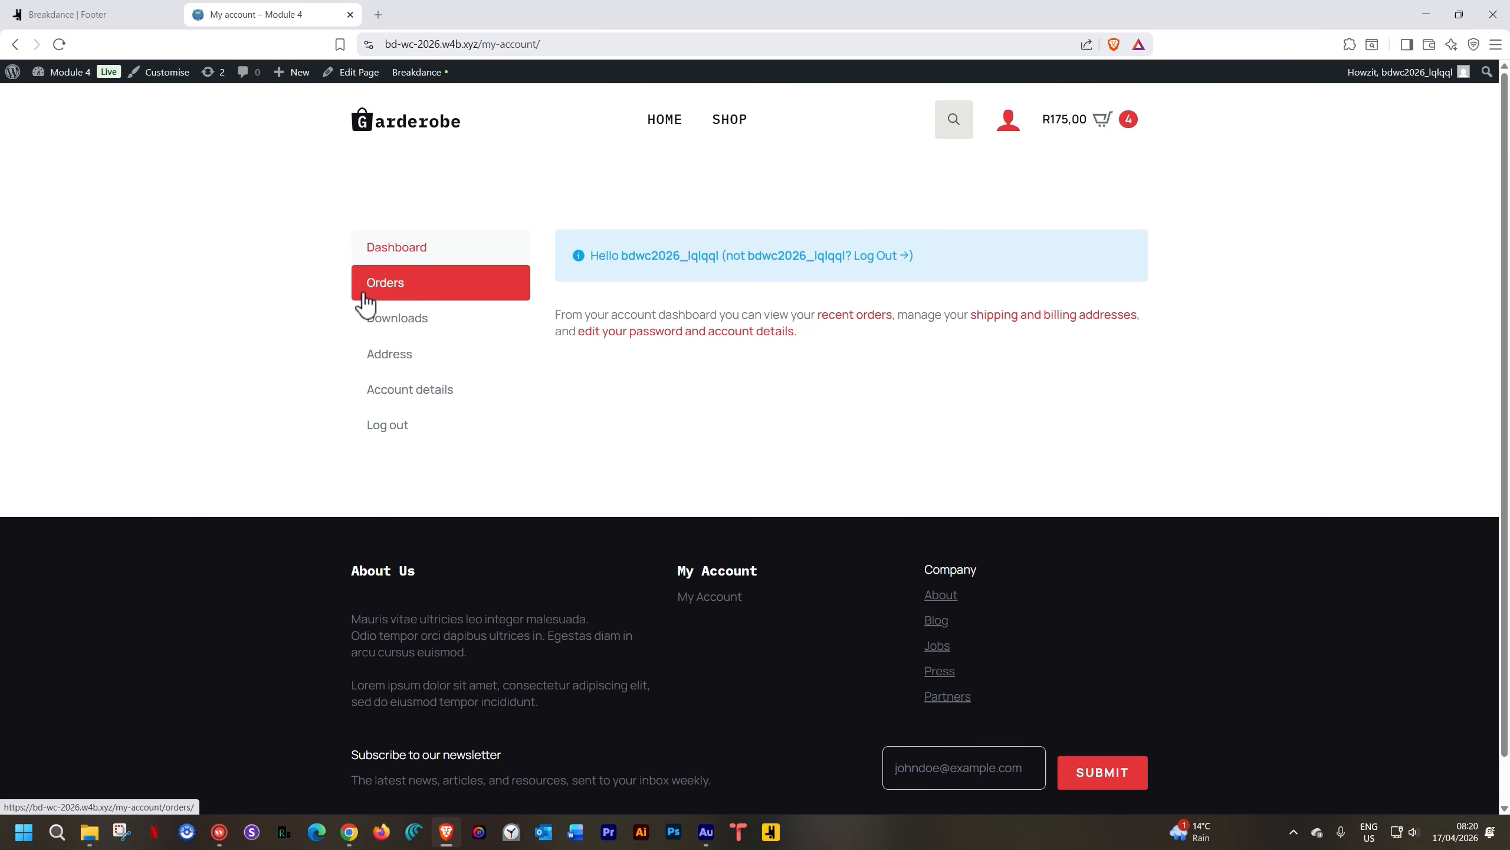
Set the layout gap to 10 px on the About Us, My Account and Company columns
{"action": "left_click", "coordinate": [138, 17]}
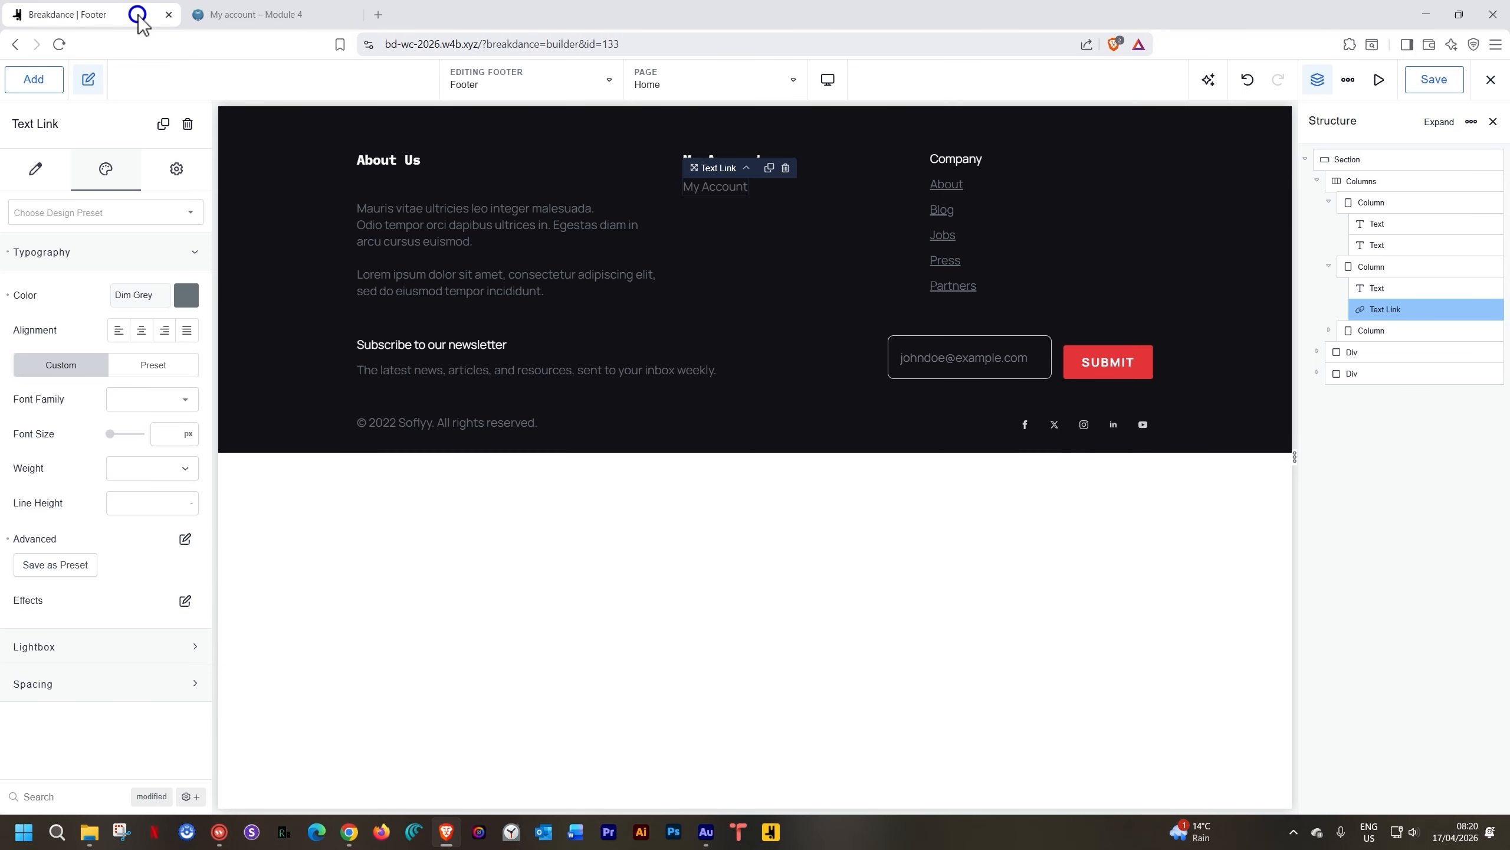
{"action": "left_click", "coordinate": [402, 183]}
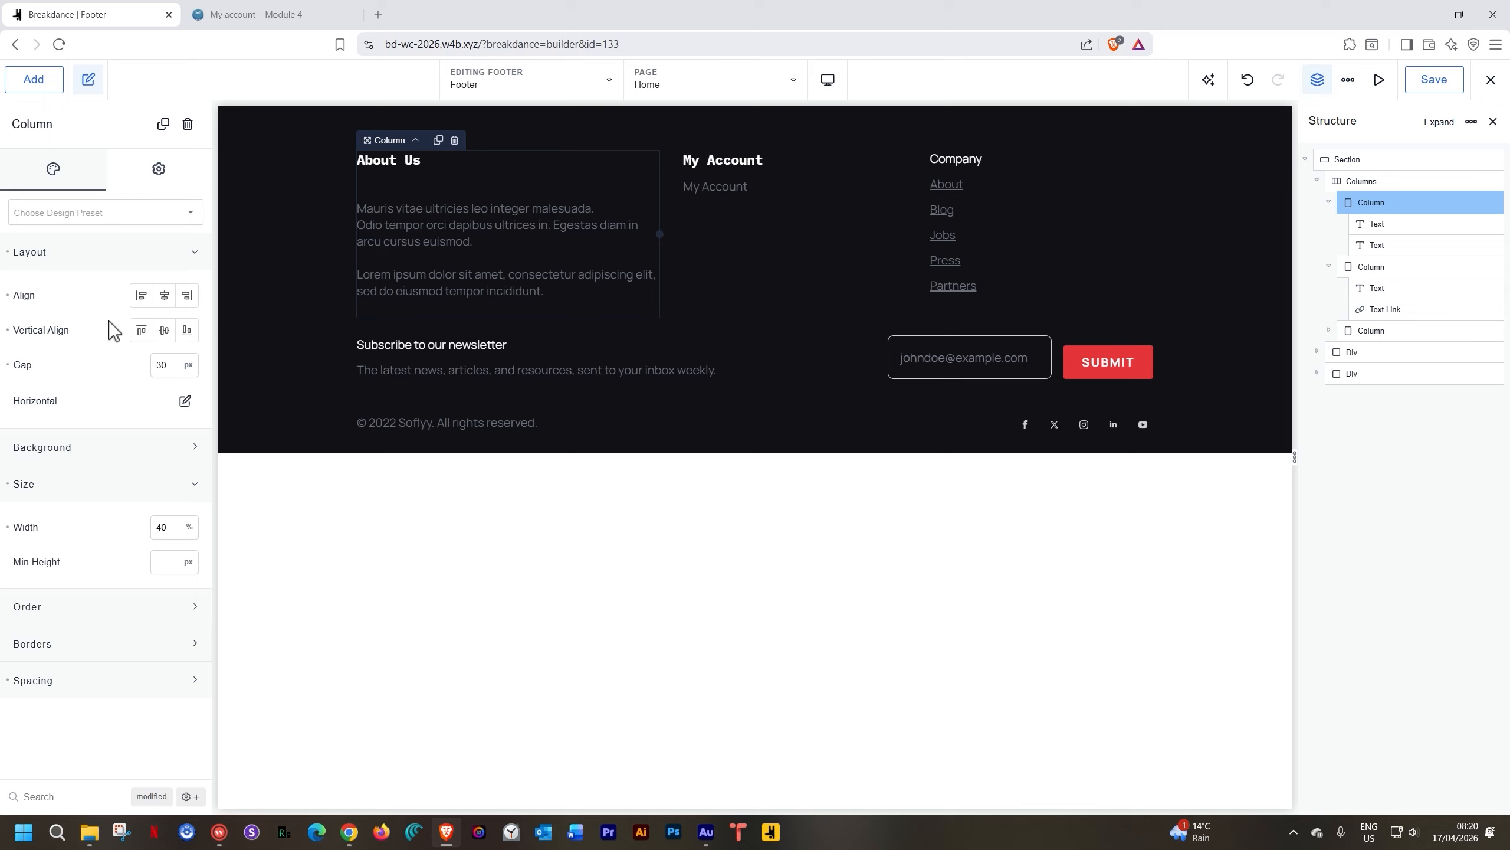
{"action": "double_click", "coordinate": [164, 365]}
{"action": "type", "text": "10"}
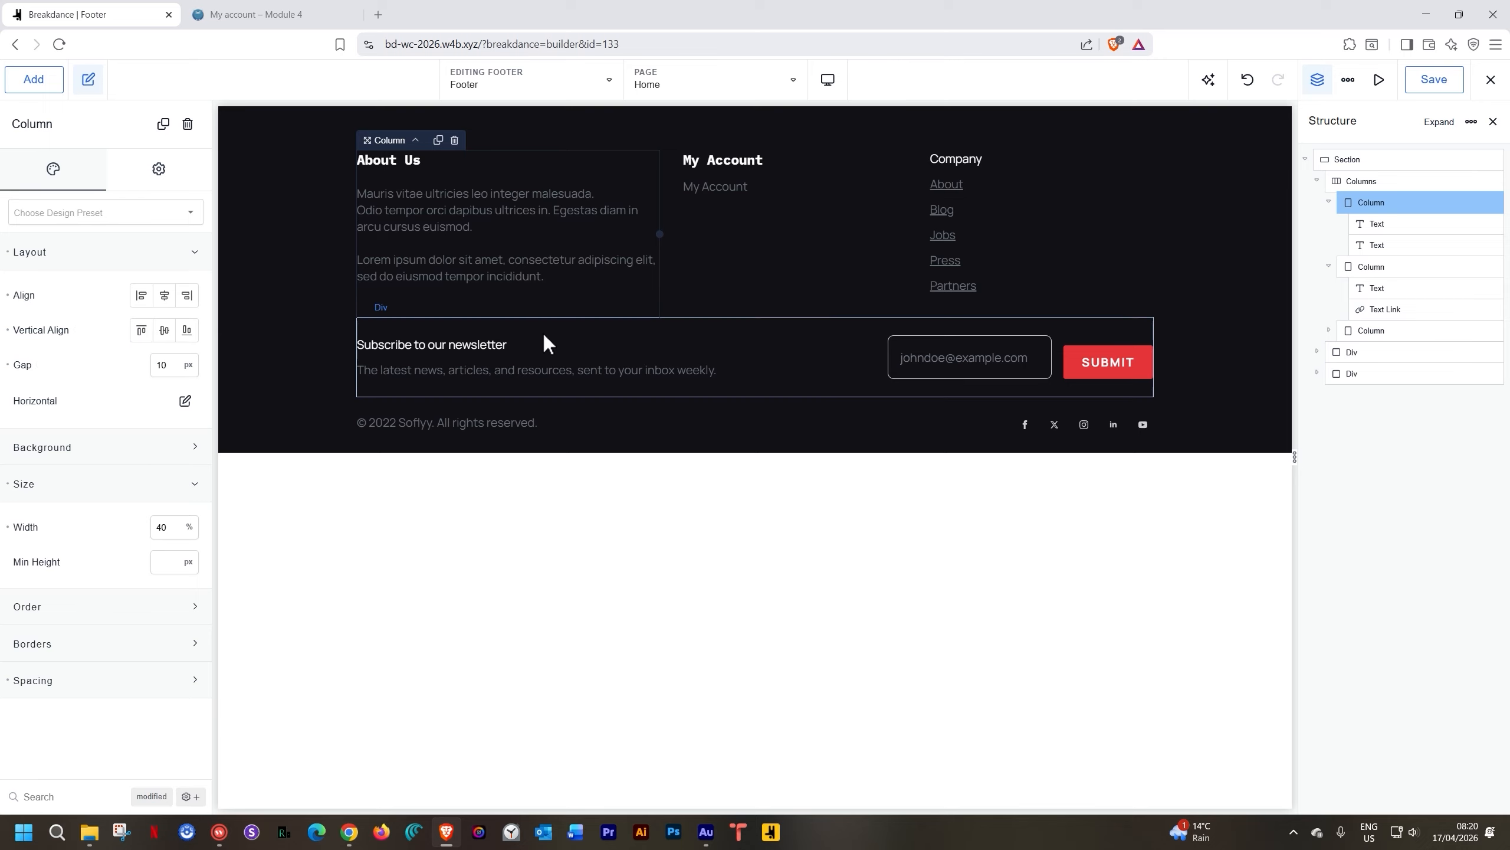
{"action": "left_click", "coordinate": [842, 182]}
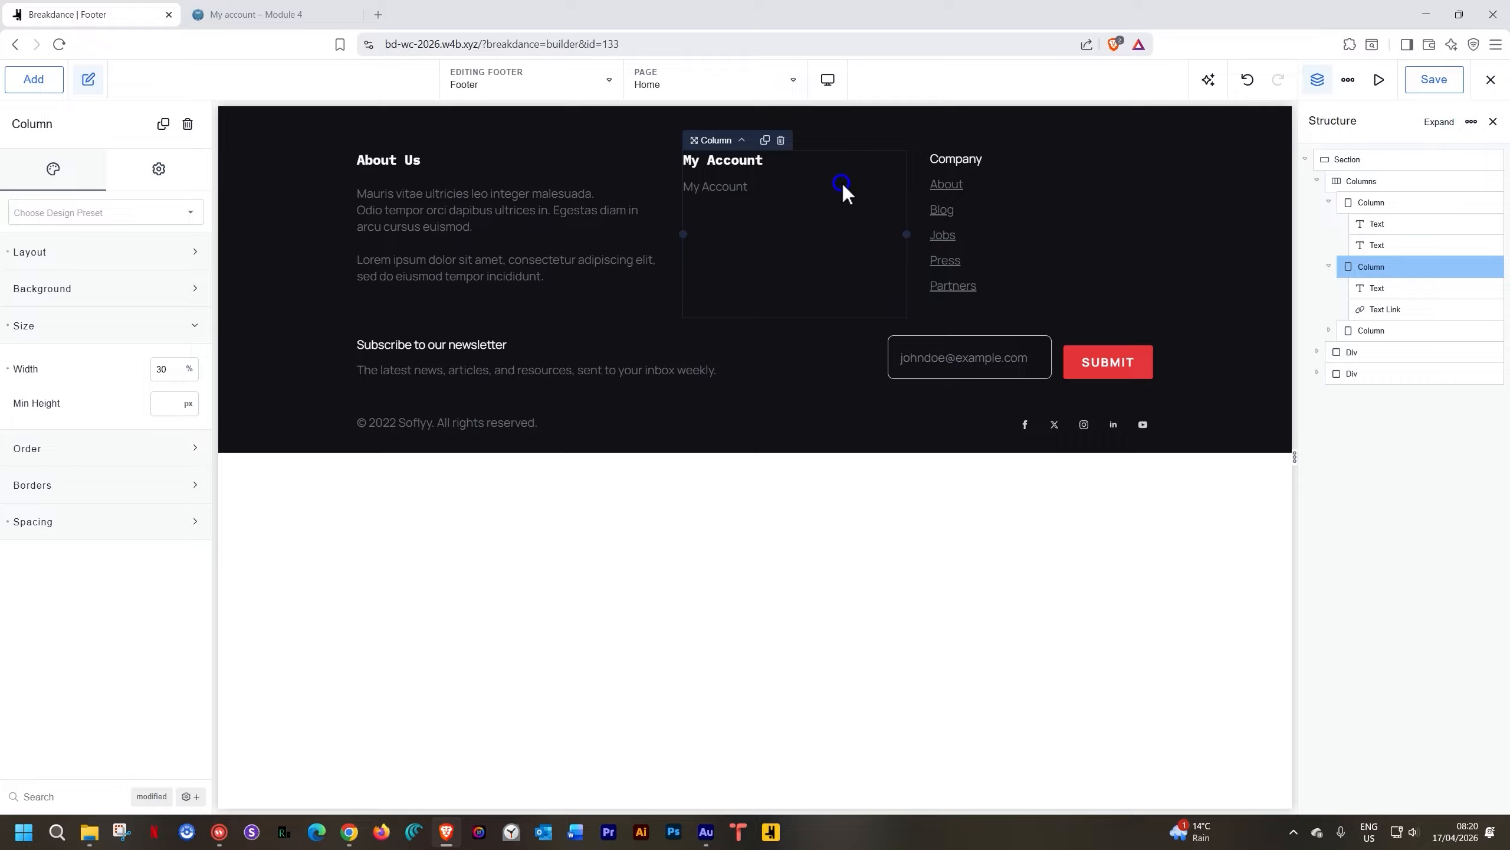
{"action": "left_click", "coordinate": [79, 256]}
{"action": "left_click", "coordinate": [171, 374]}
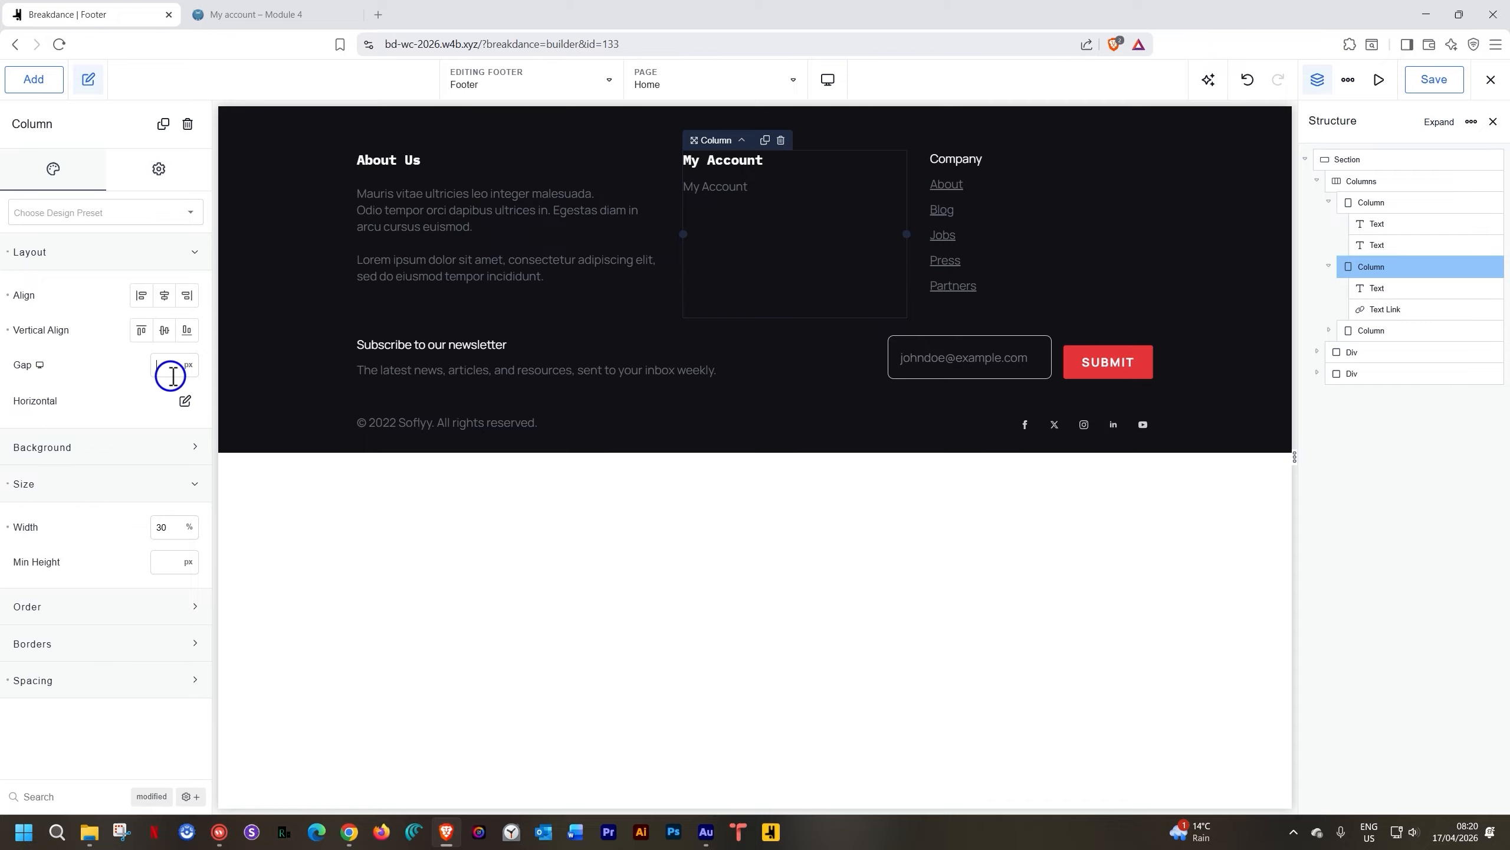
{"action": "type", "text": "10"}
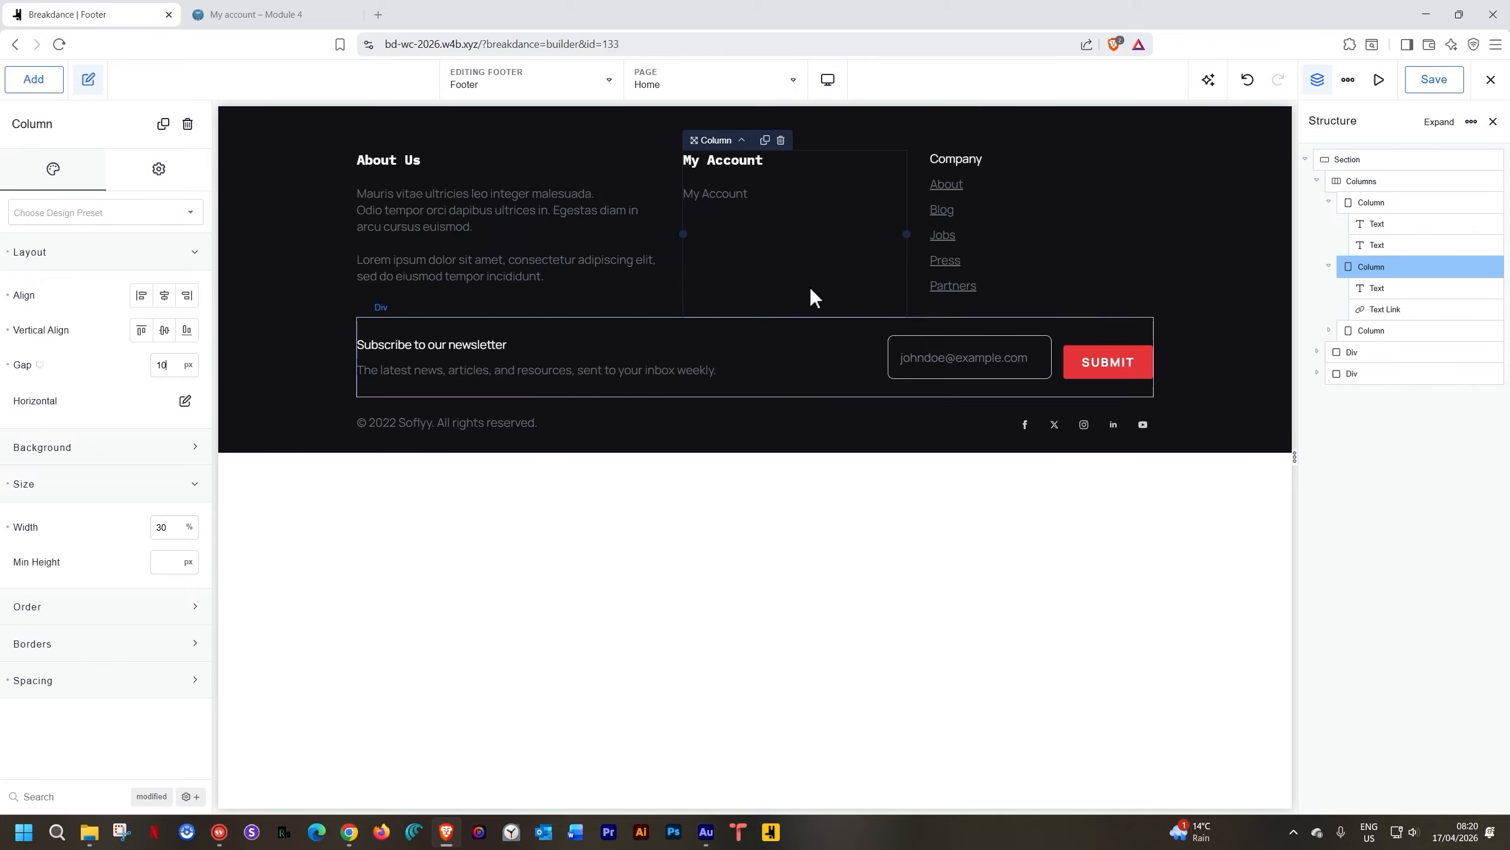
{"action": "left_click", "coordinate": [1049, 196]}
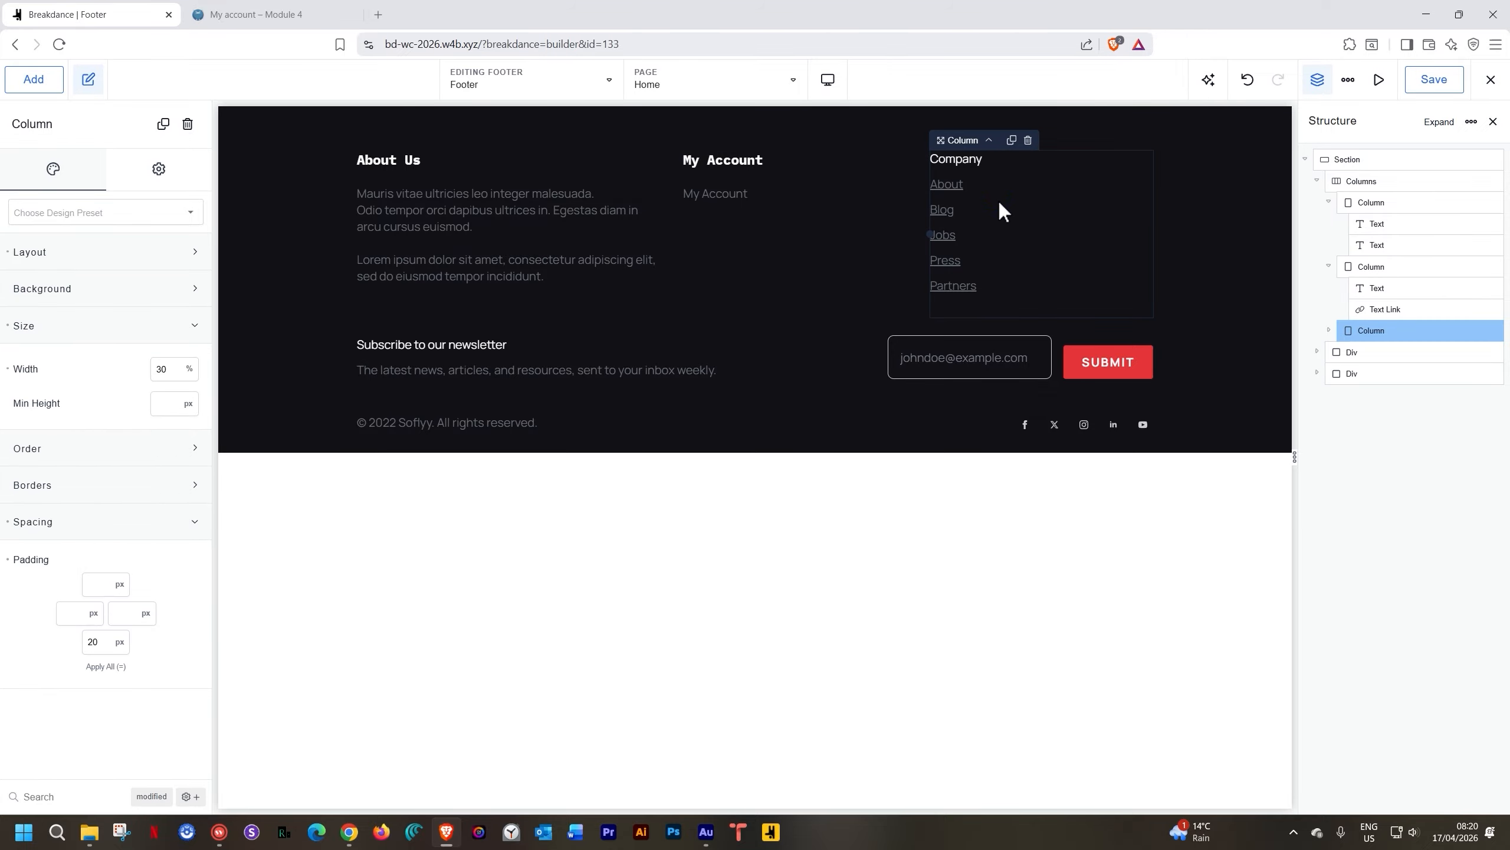
{"action": "left_click", "coordinate": [105, 256]}
{"action": "left_click", "coordinate": [154, 364]}
{"action": "type", "text": "1"}
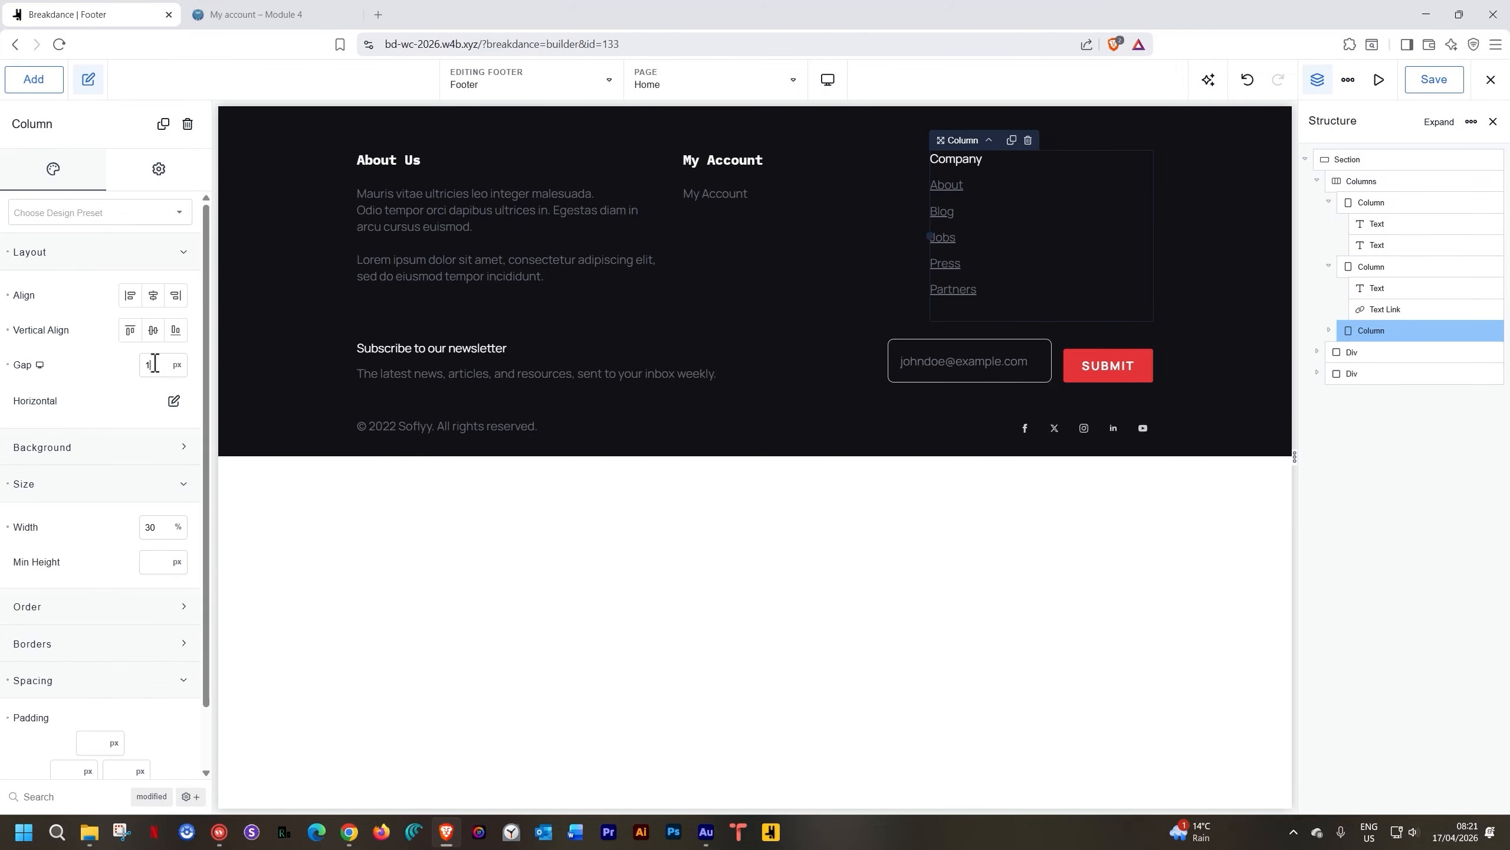
{"action": "type", "text": "0"}
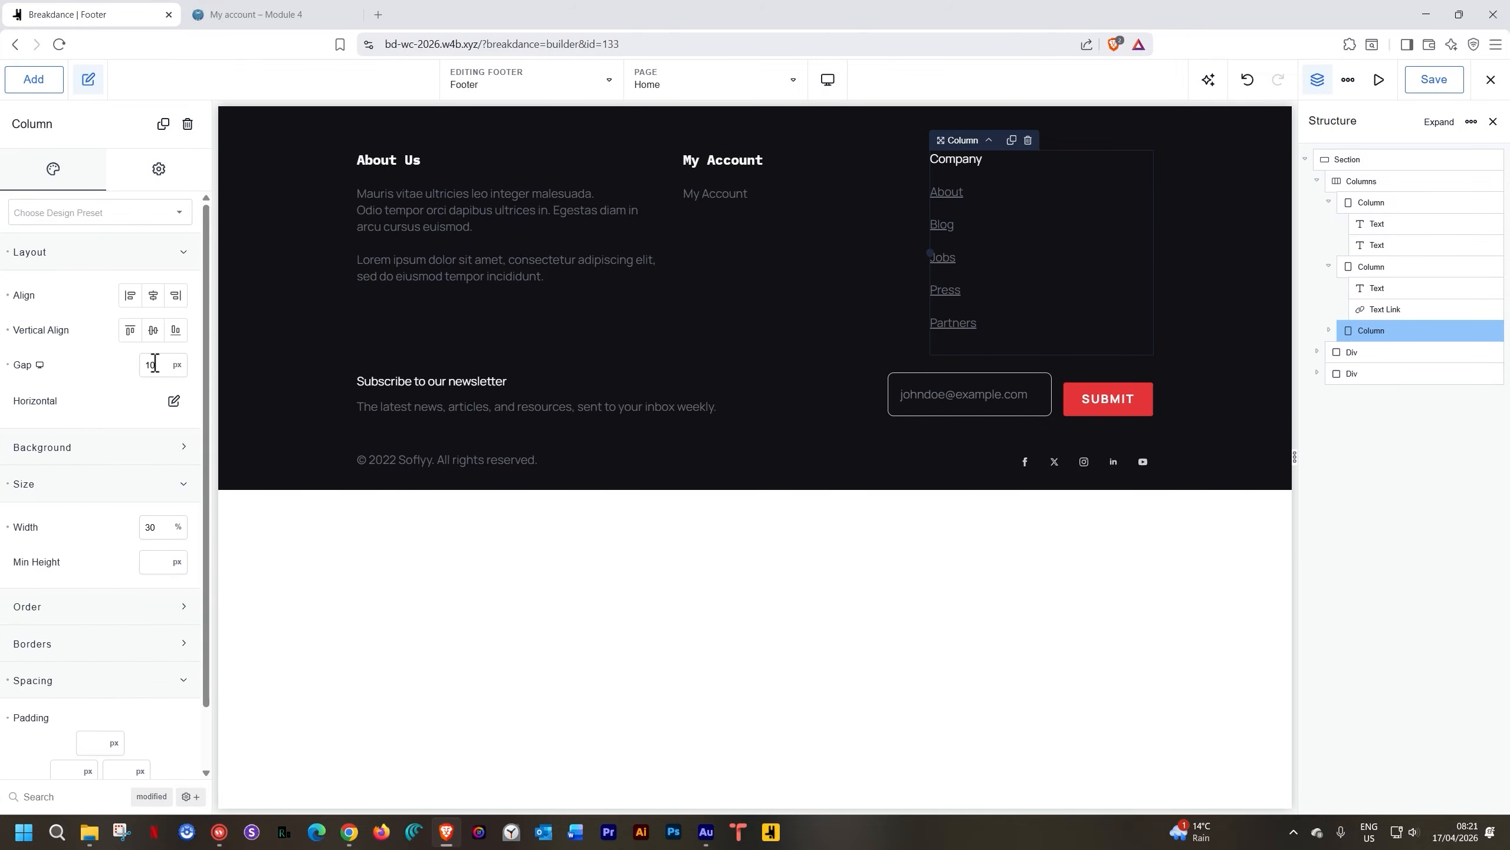
Duplicate the My Account link and start retyping the copy's text
{"action": "left_click", "coordinate": [732, 198]}
{"action": "left_click", "coordinate": [768, 175]}
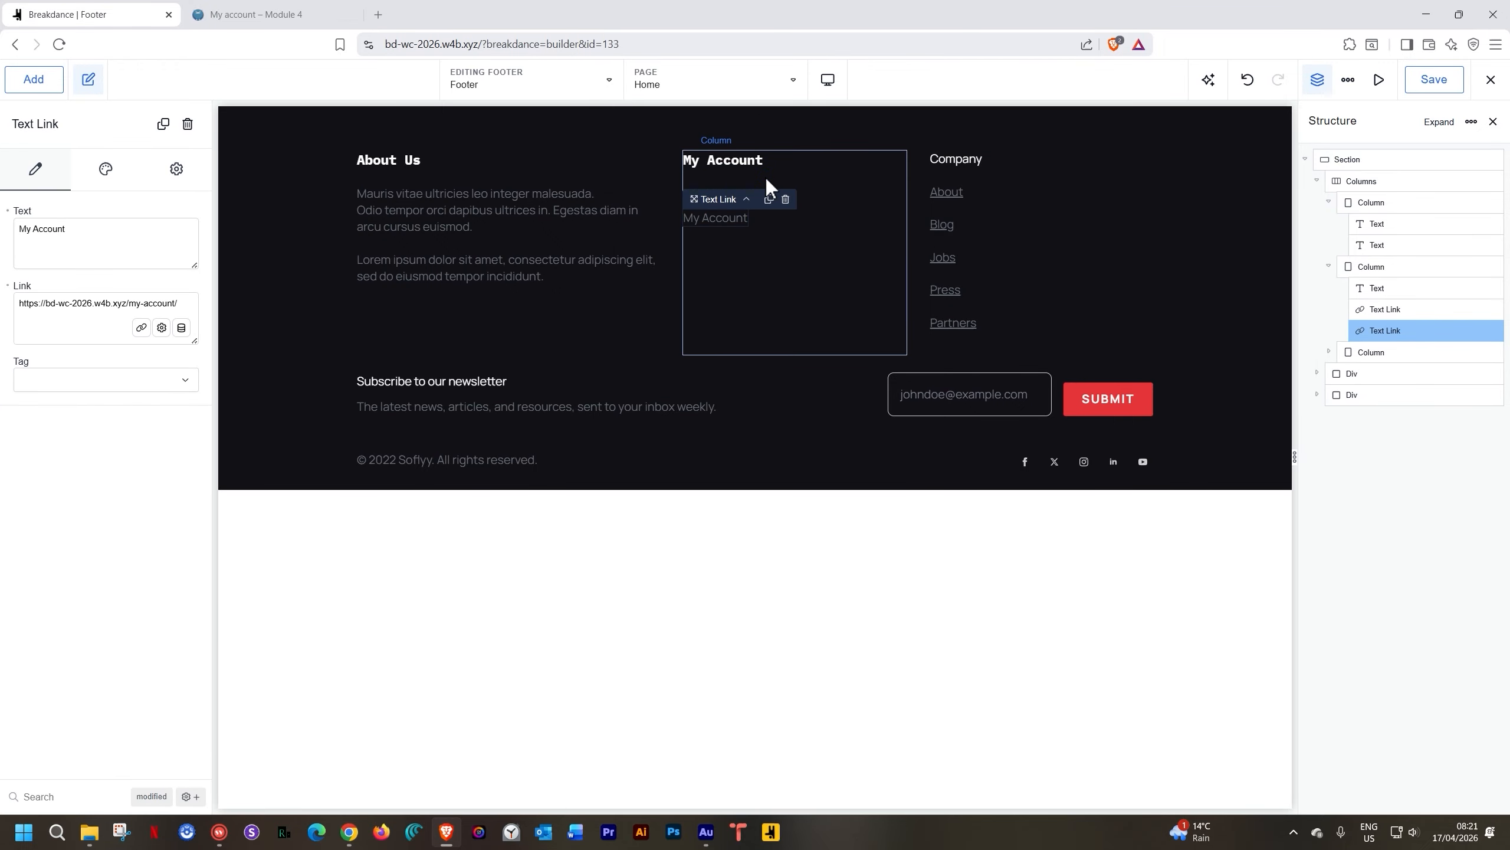
{"action": "left_click_drag", "start_coordinate": [89, 232], "coordinate": [3, 233]}
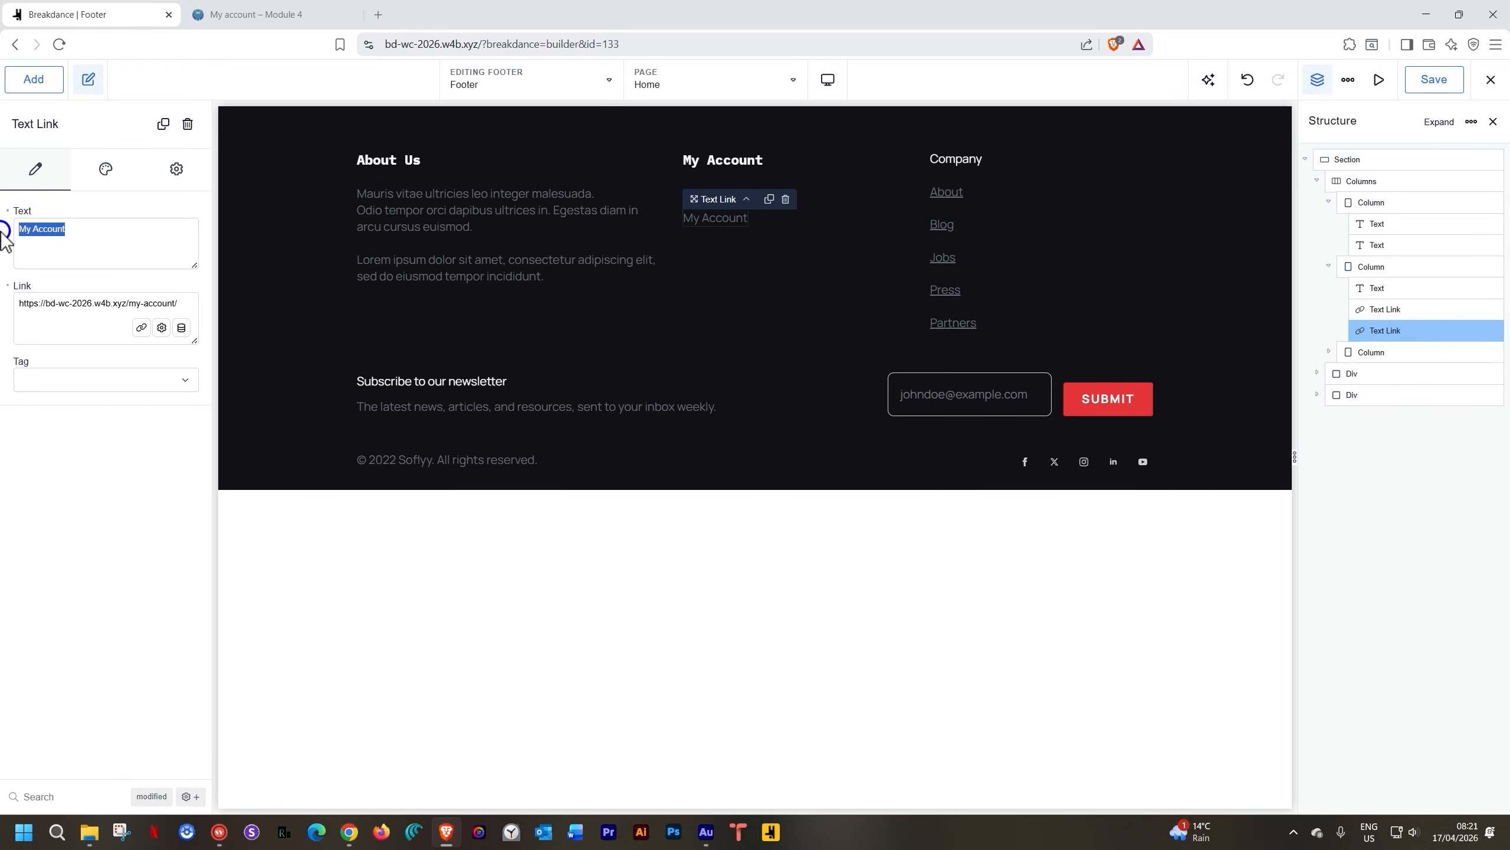
{"action": "type", "text": "My Basket"}
Open the live site's Basket page showing three Black T-shirts and one Brown Cap
{"action": "left_click", "coordinate": [275, 13]}
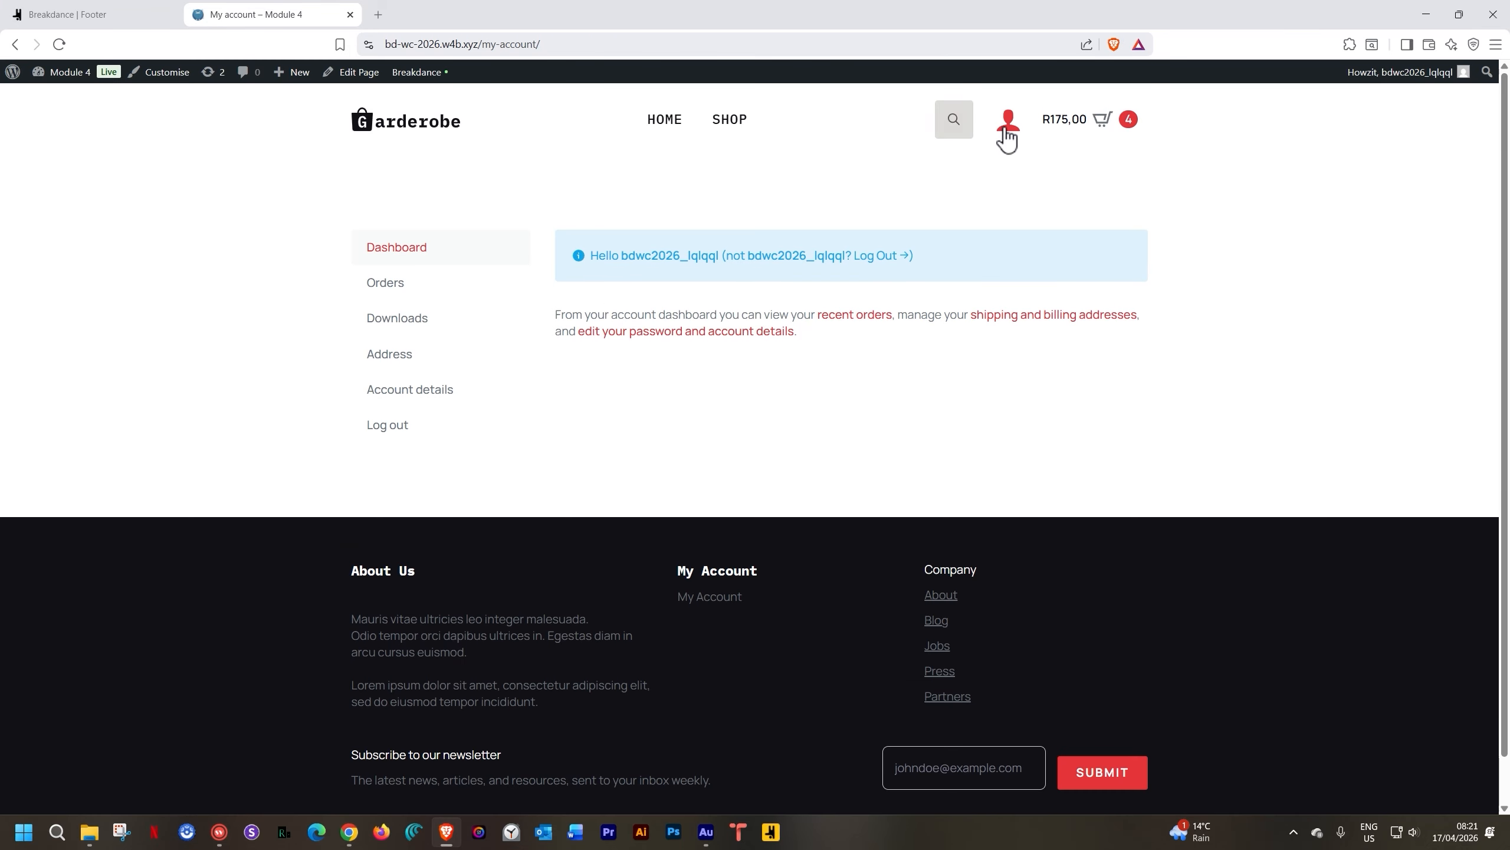
{"action": "left_click", "coordinate": [1080, 116]}
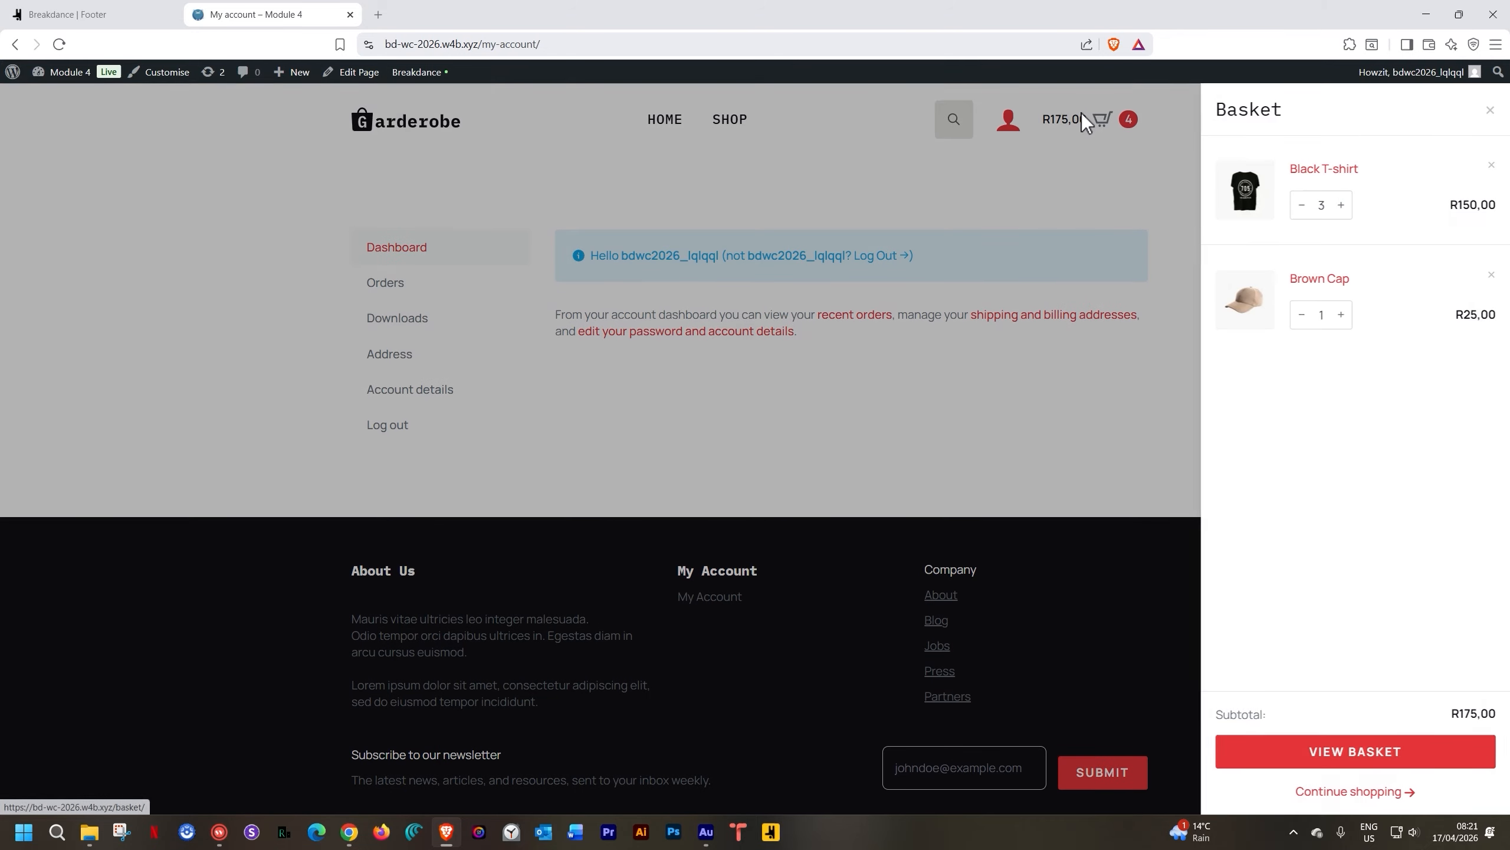
{"action": "left_click", "coordinate": [1341, 753]}
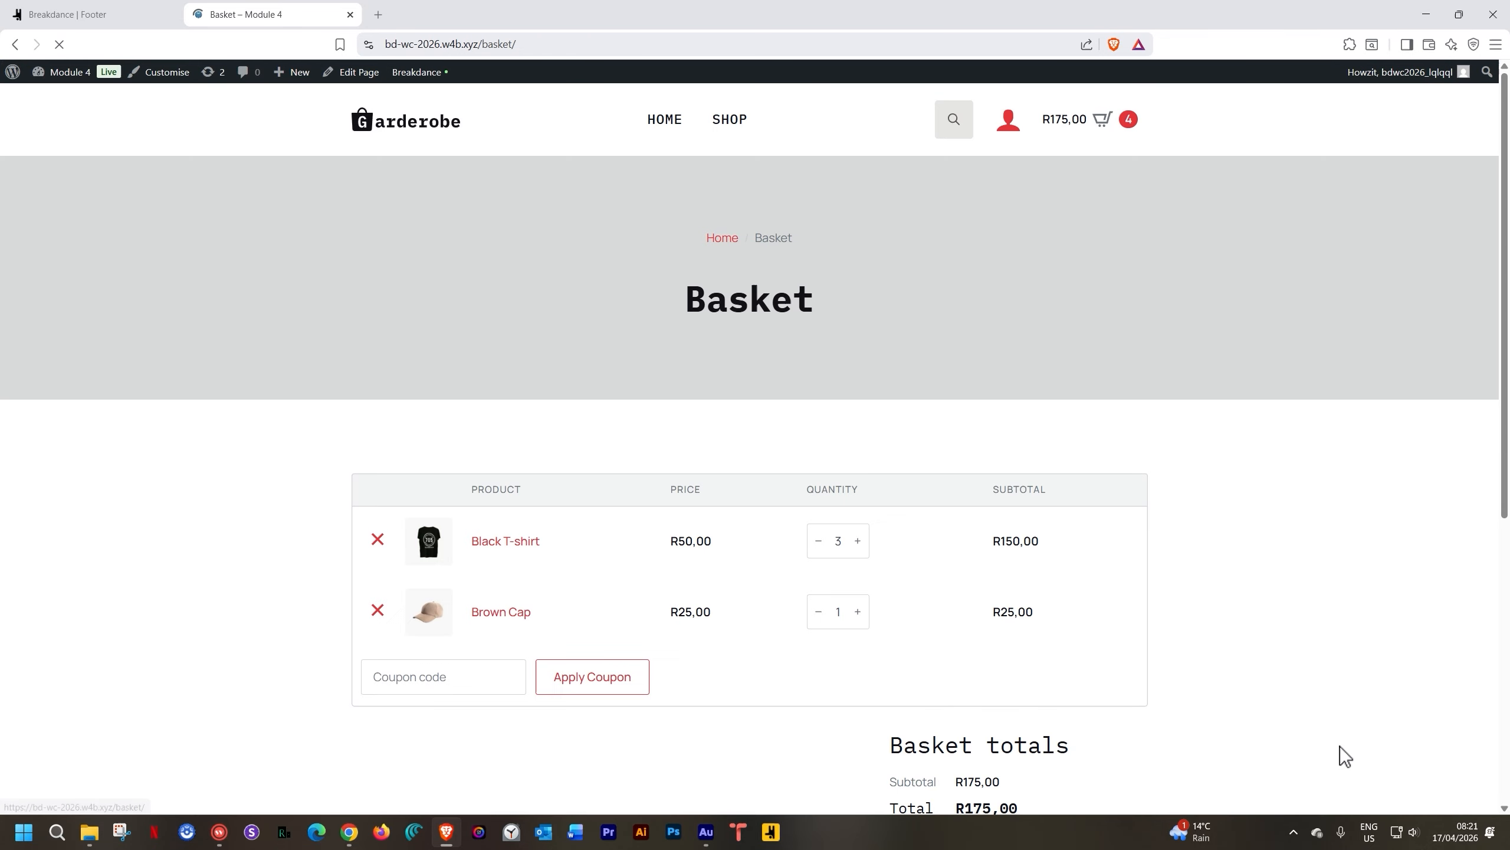
Point the My Basket footer link at the copied basket page address and save
{"action": "double_click", "coordinate": [496, 44]}
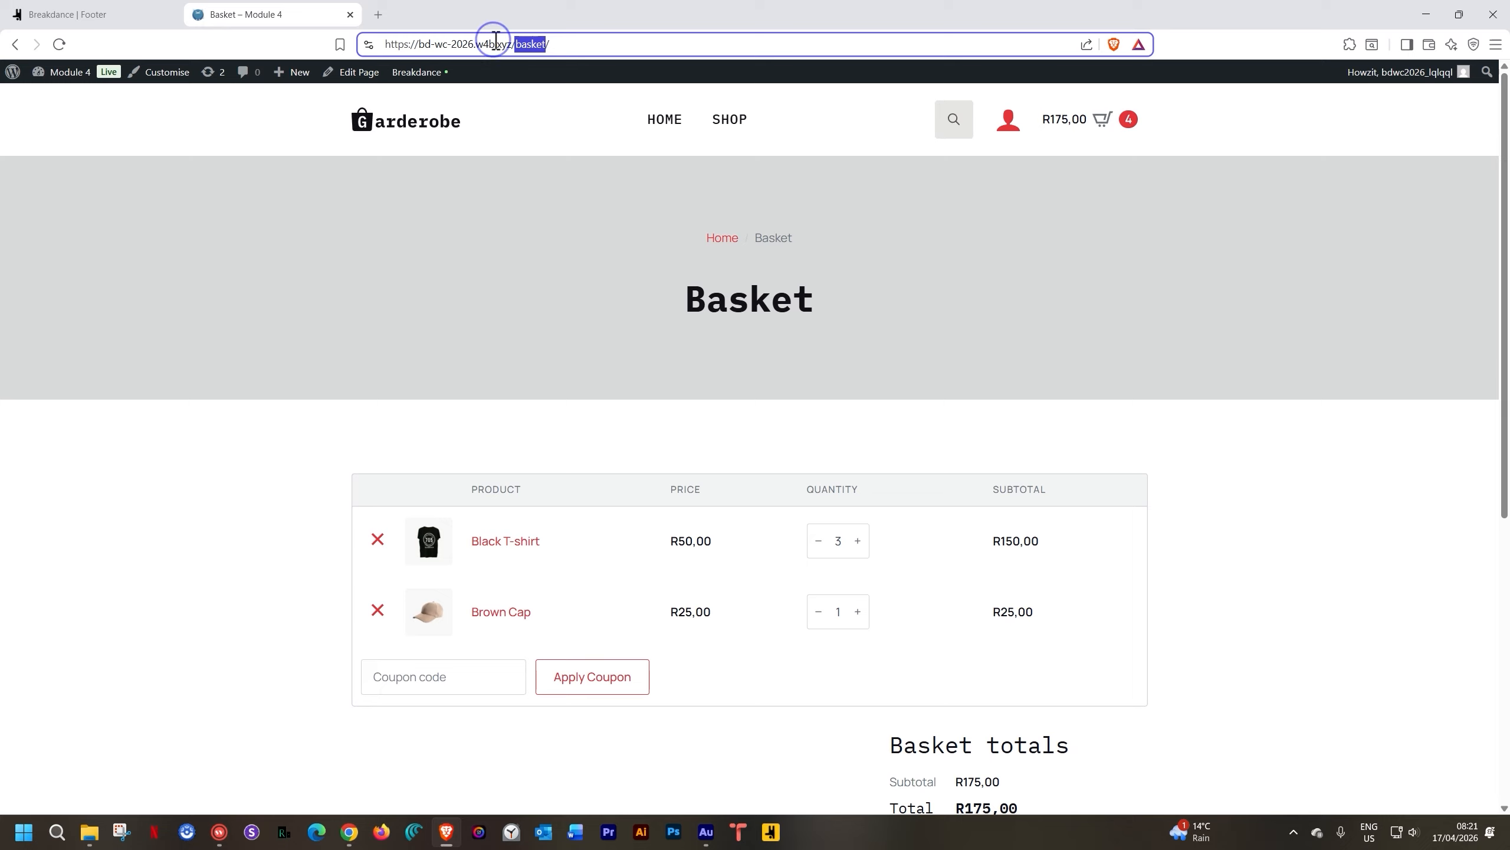
{"action": "left_click", "coordinate": [496, 45]}
{"action": "key", "text": "ctrl+c"}
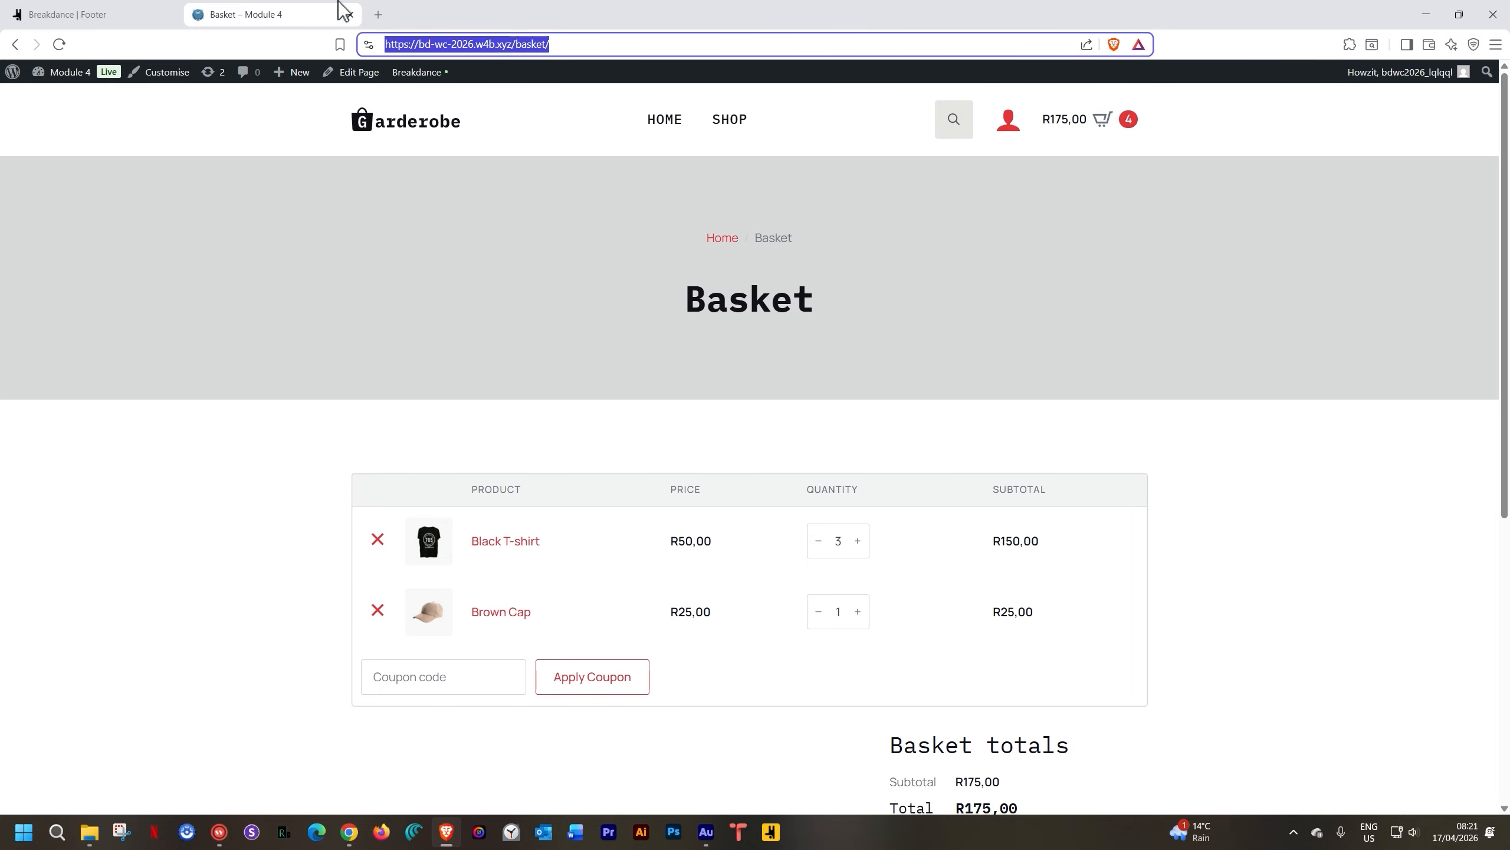
{"action": "left_click", "coordinate": [35, 14]}
{"action": "triple_click", "coordinate": [87, 295]}
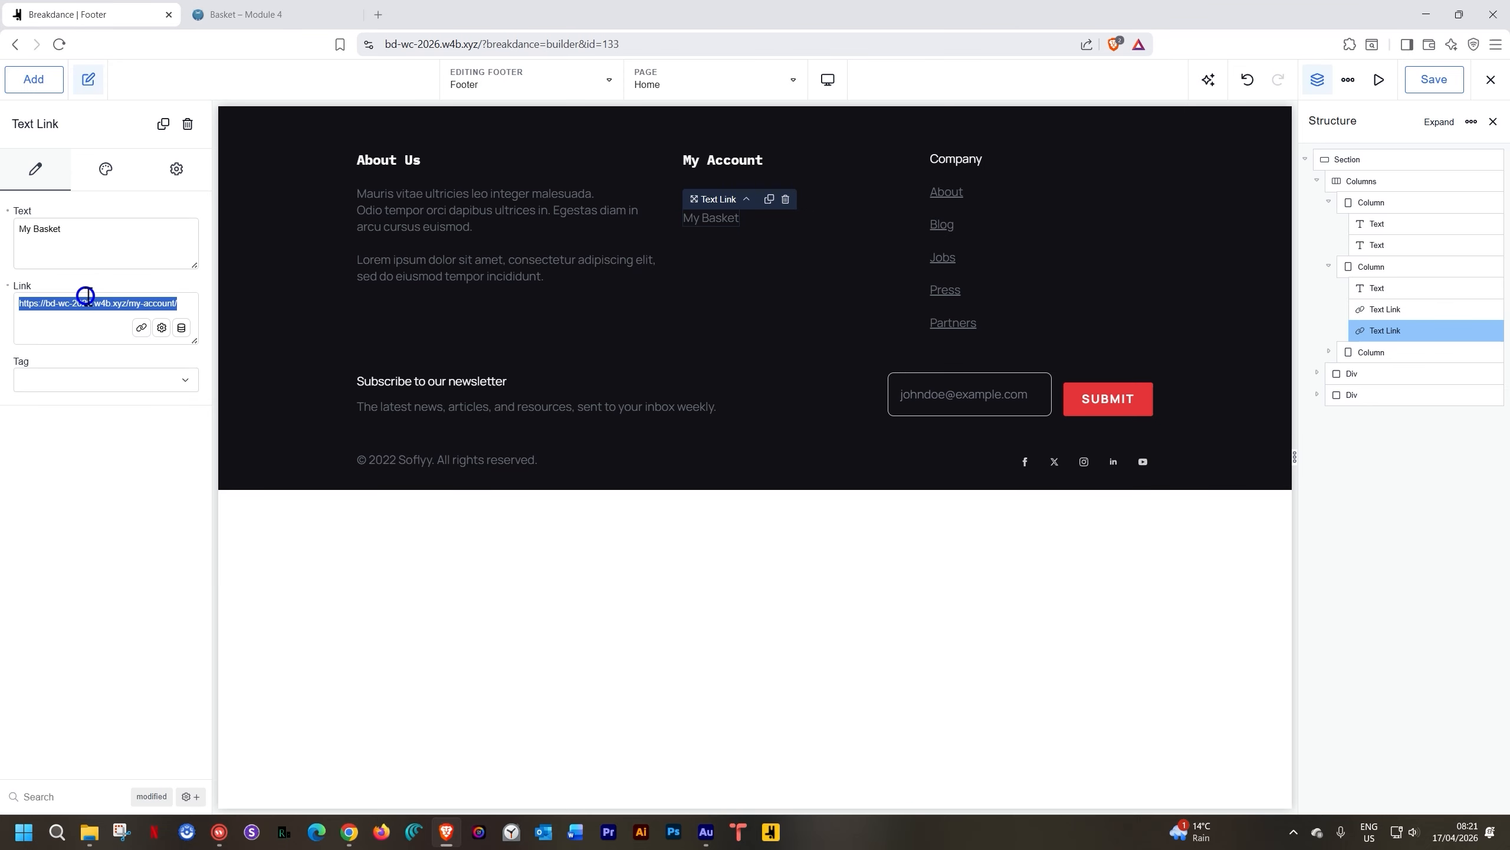
{"action": "key", "text": "ctrl+v"}
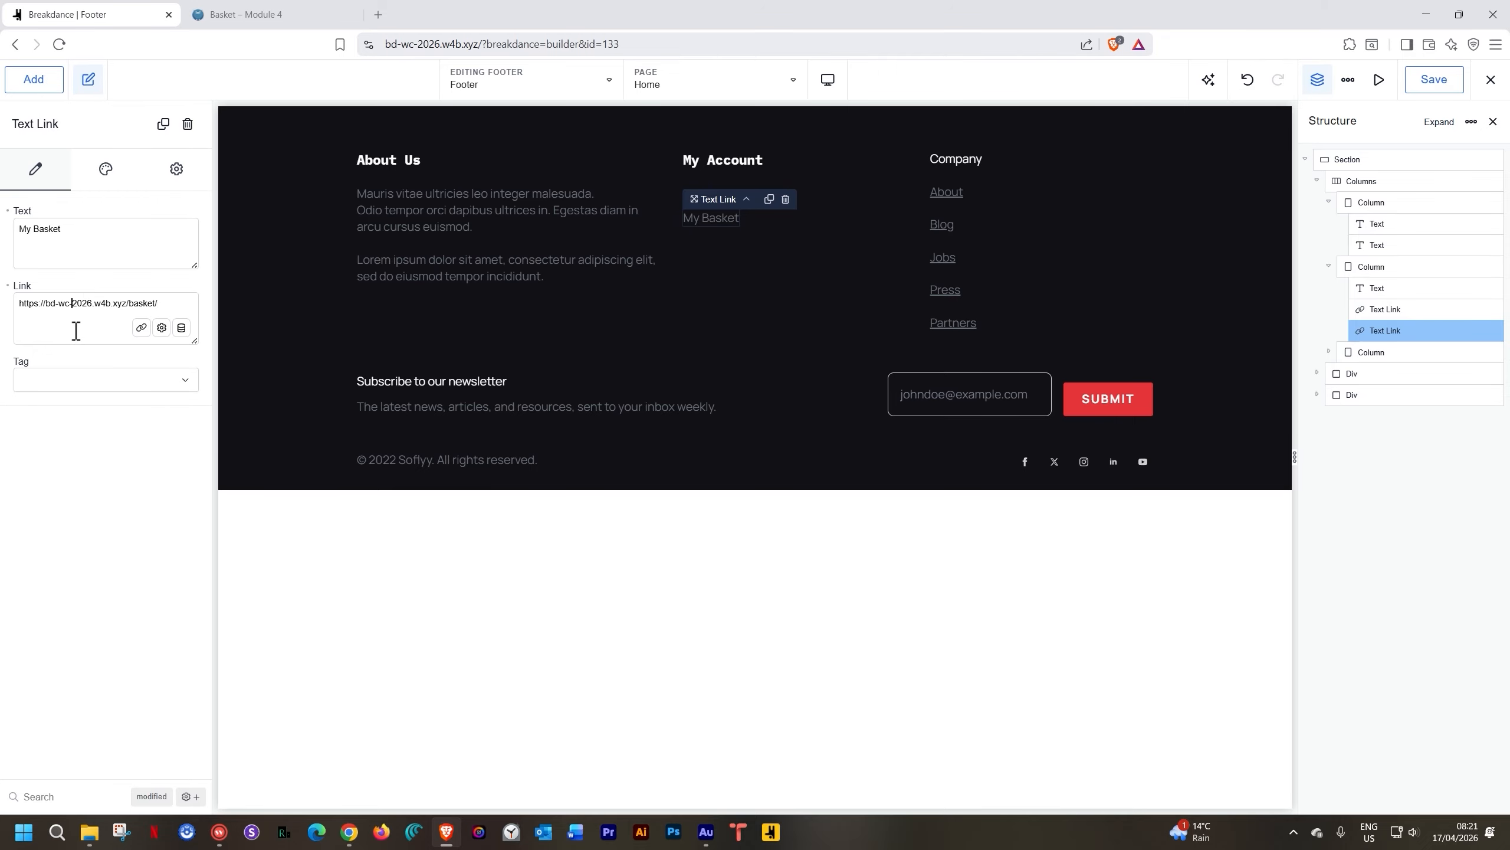
{"action": "left_click", "coordinate": [1432, 80]}
Copy the checkout page address from the storefront basket page
{"action": "left_click", "coordinate": [286, 14]}
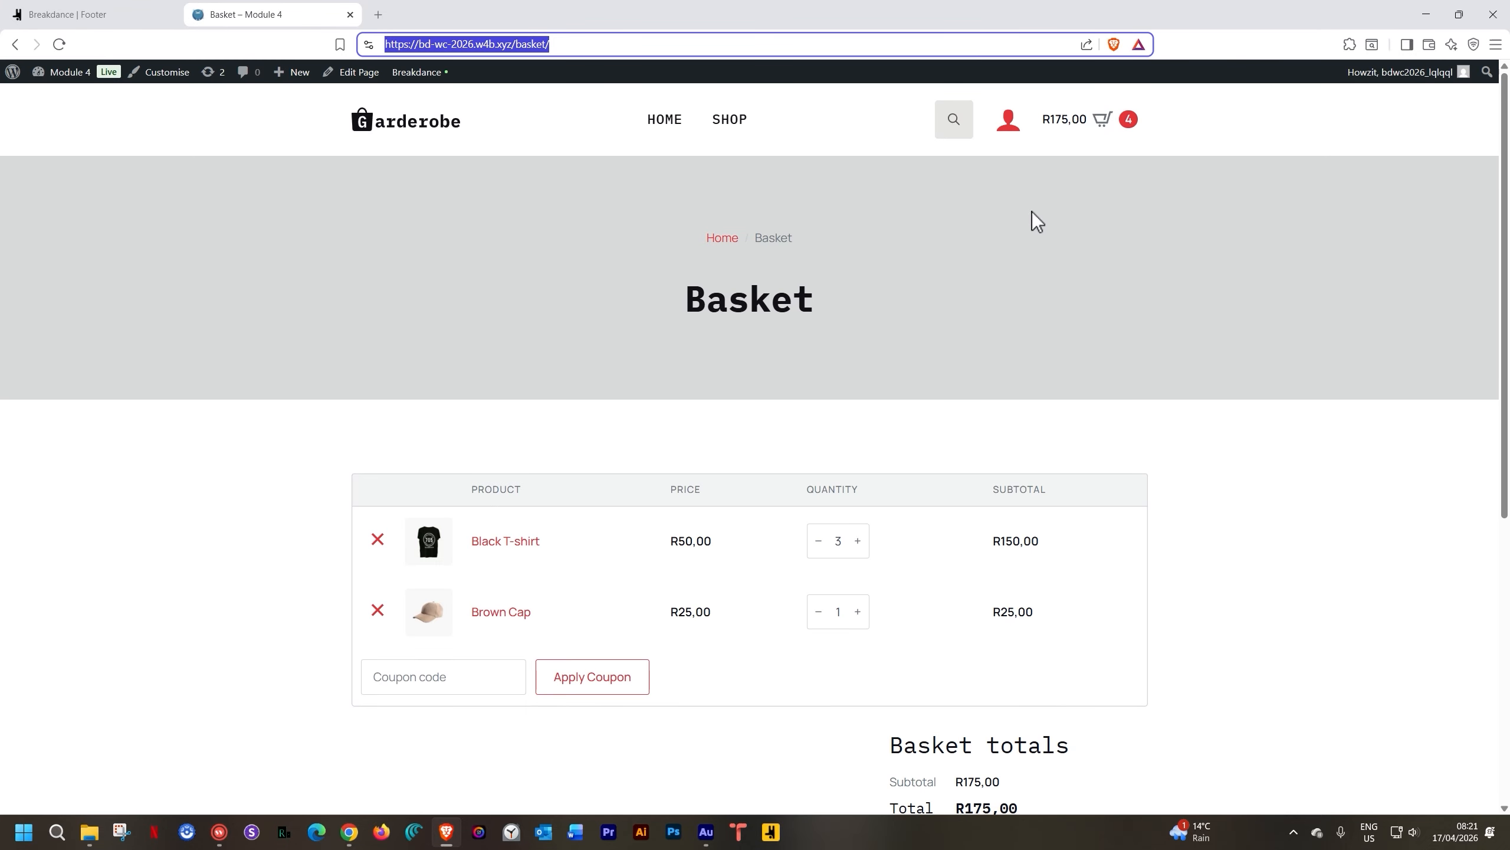
{"action": "scroll", "coordinate": [991, 489], "scroll_direction": "down", "scroll_amount": 3}
{"action": "left_click", "coordinate": [1009, 650]}
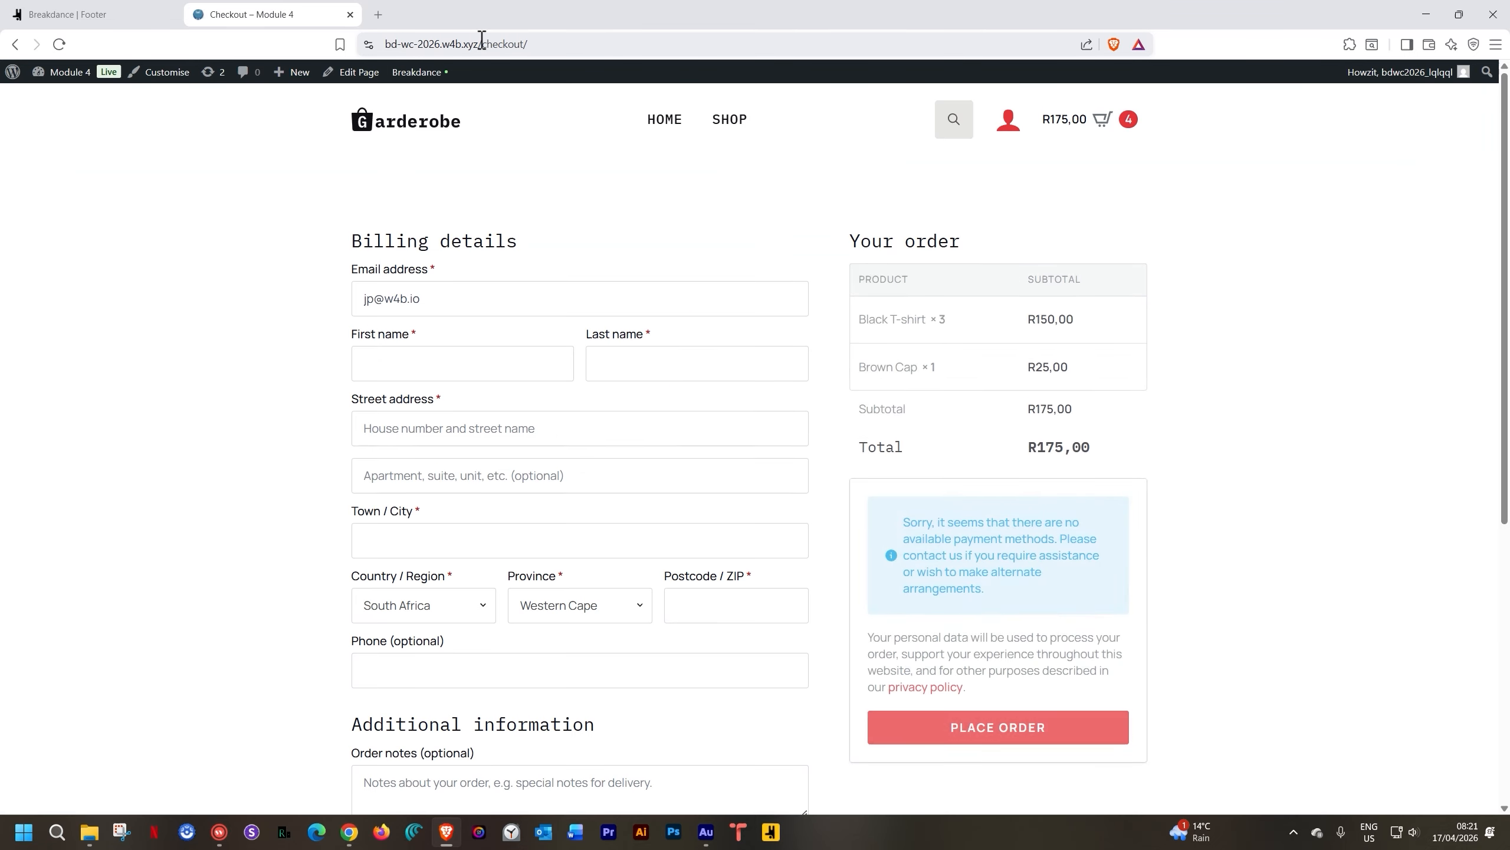
{"action": "left_click", "coordinate": [481, 39]}
{"action": "key", "text": "ctrl+c"}
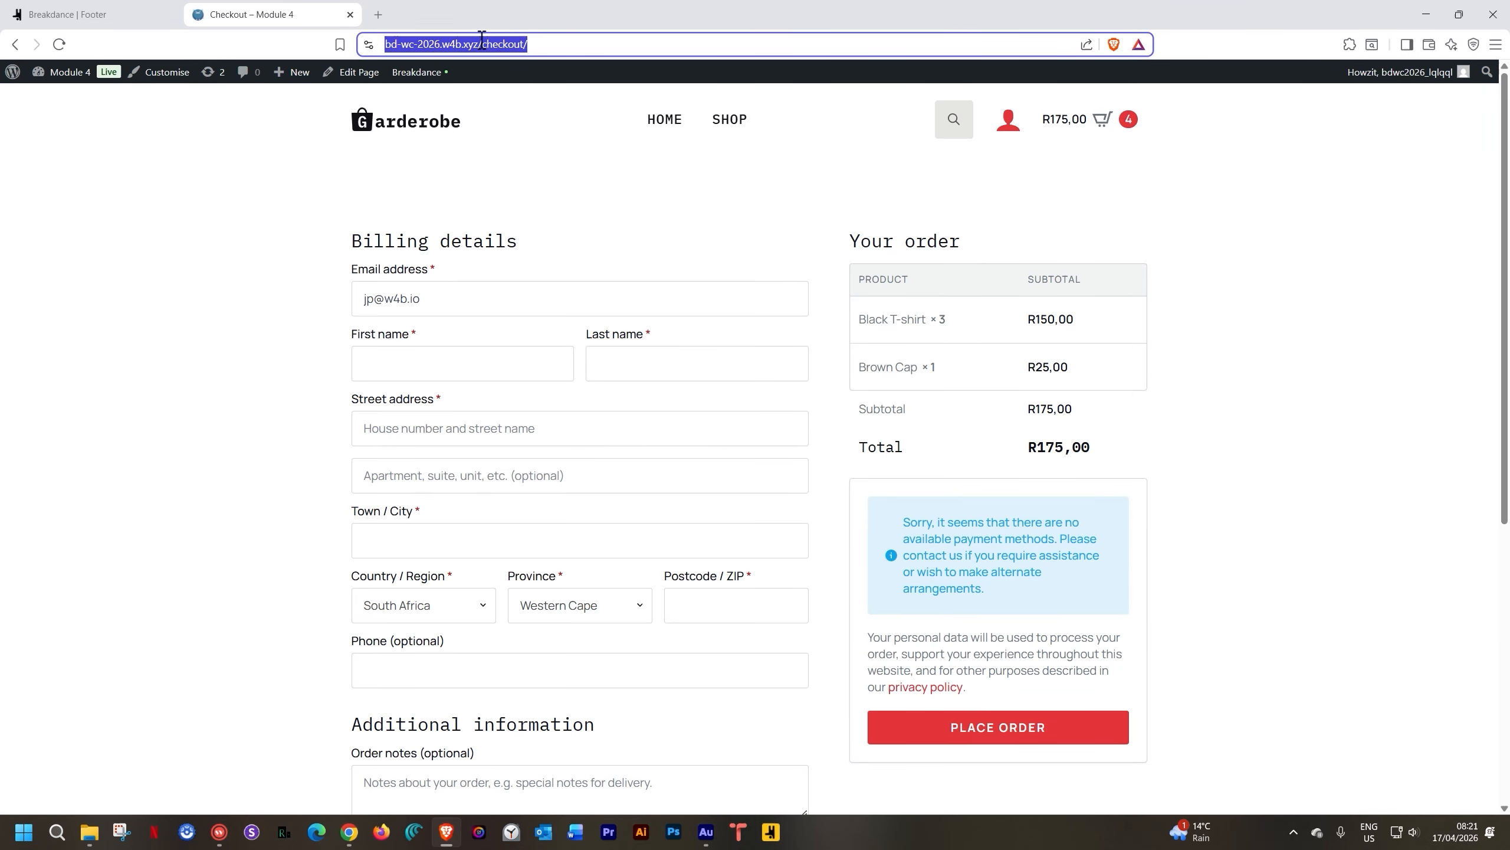
{"action": "left_click", "coordinate": [100, 13]}
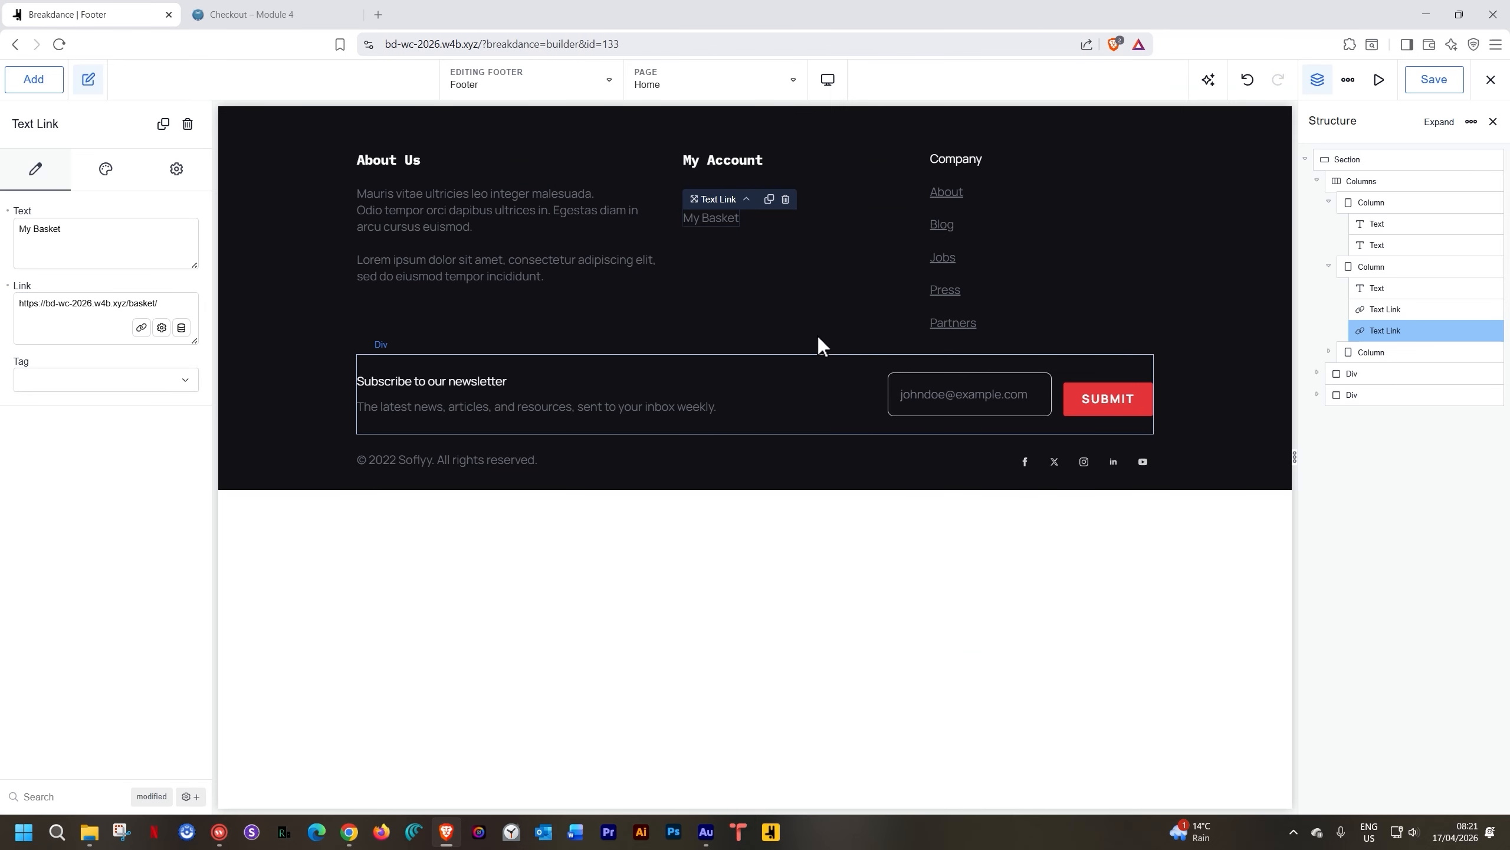
Duplicate My Basket into a Checkout link pointing to the checkout page, and save
{"action": "left_click", "coordinate": [768, 199]}
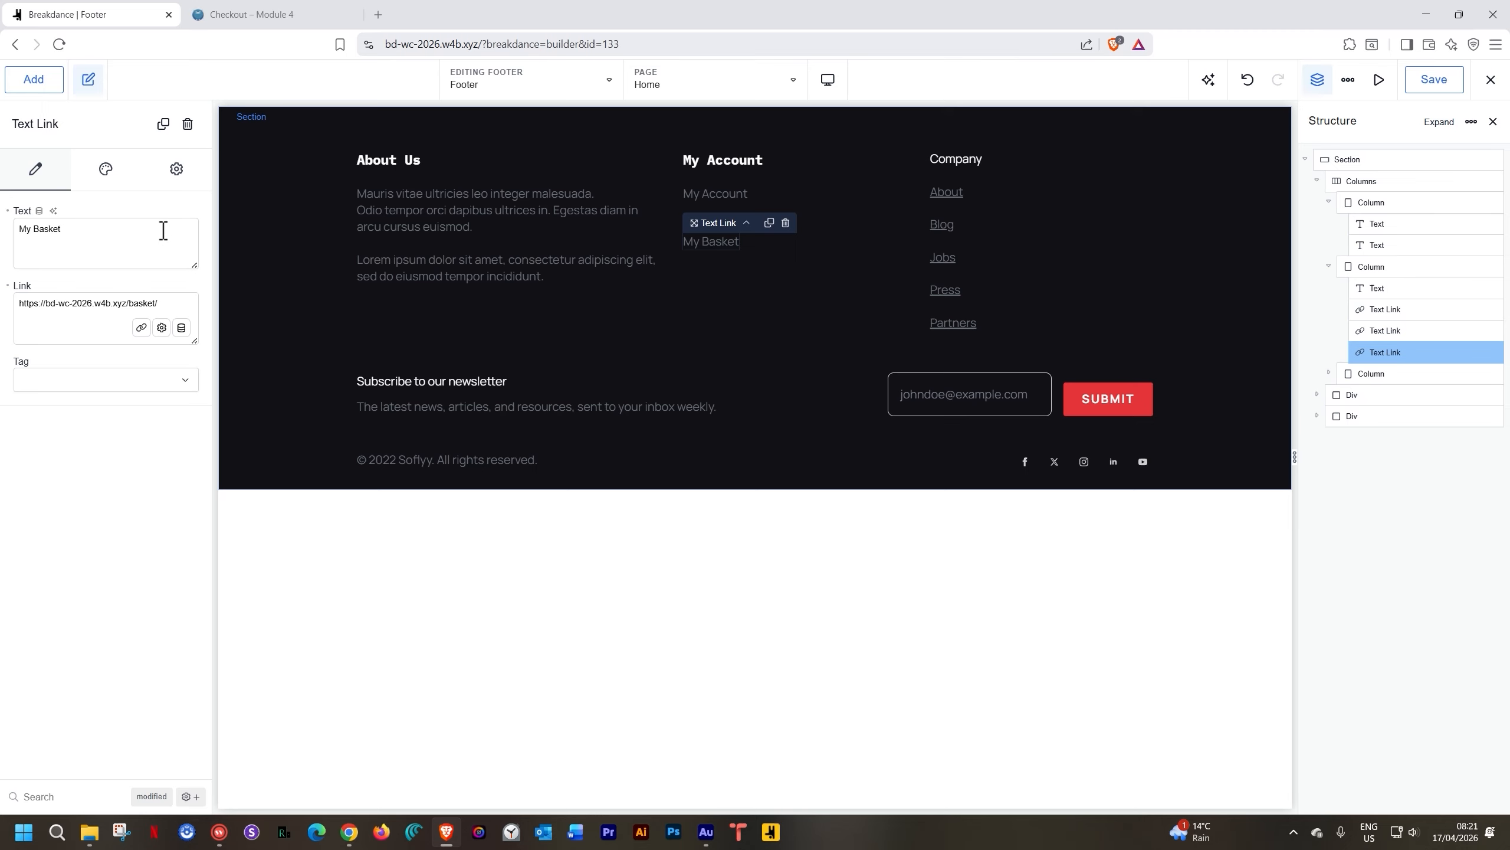
{"action": "left_click_drag", "start_coordinate": [60, 228], "coordinate": [5, 236]}
{"action": "type", "text": "Checkout"}
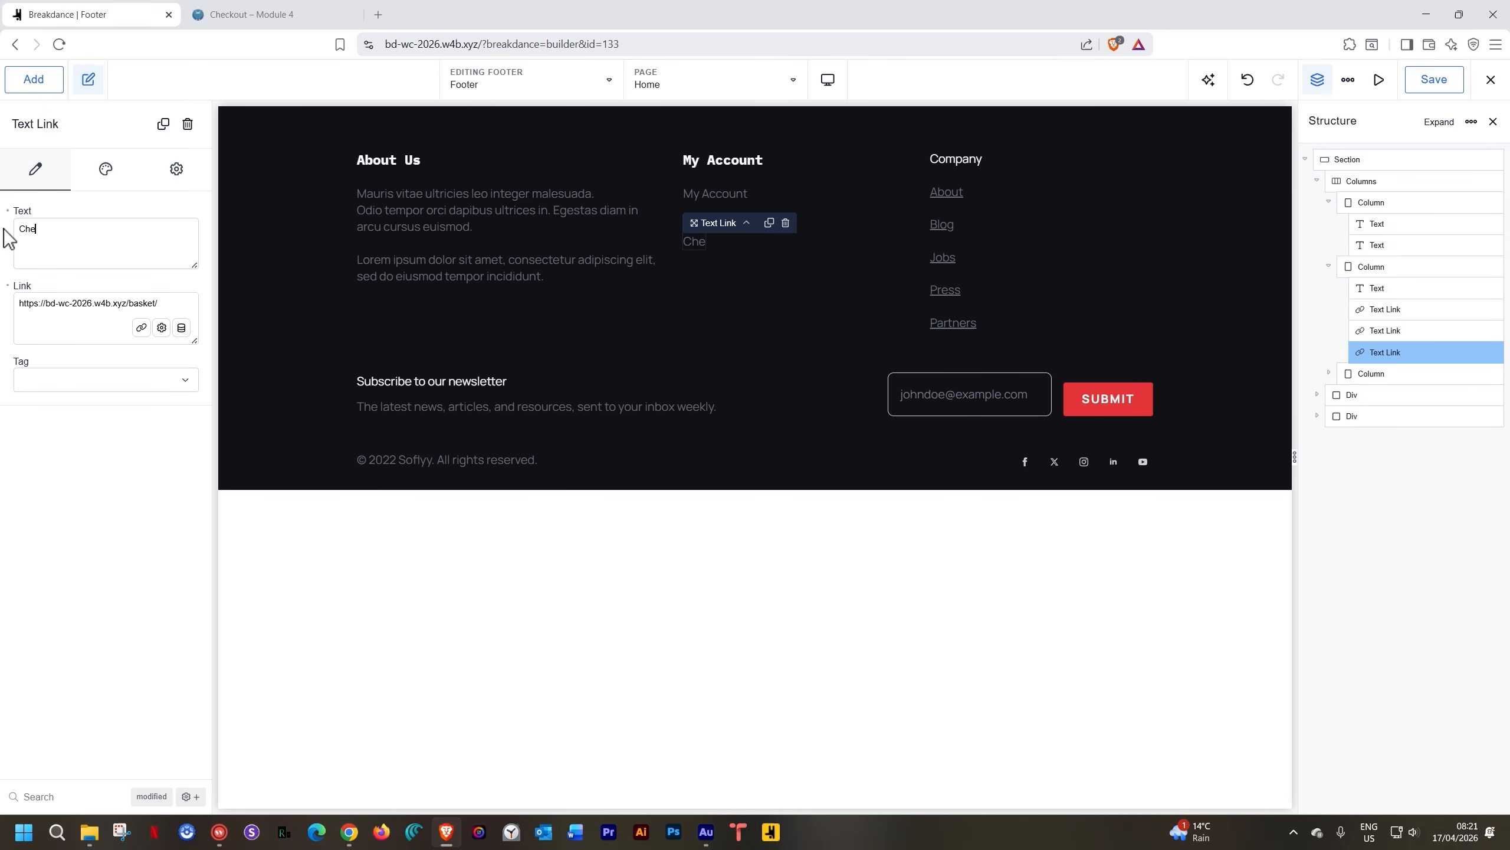
{"action": "triple_click", "coordinate": [74, 324]}
{"action": "key", "text": "ctrl+v"}
{"action": "left_click", "coordinate": [167, 281]}
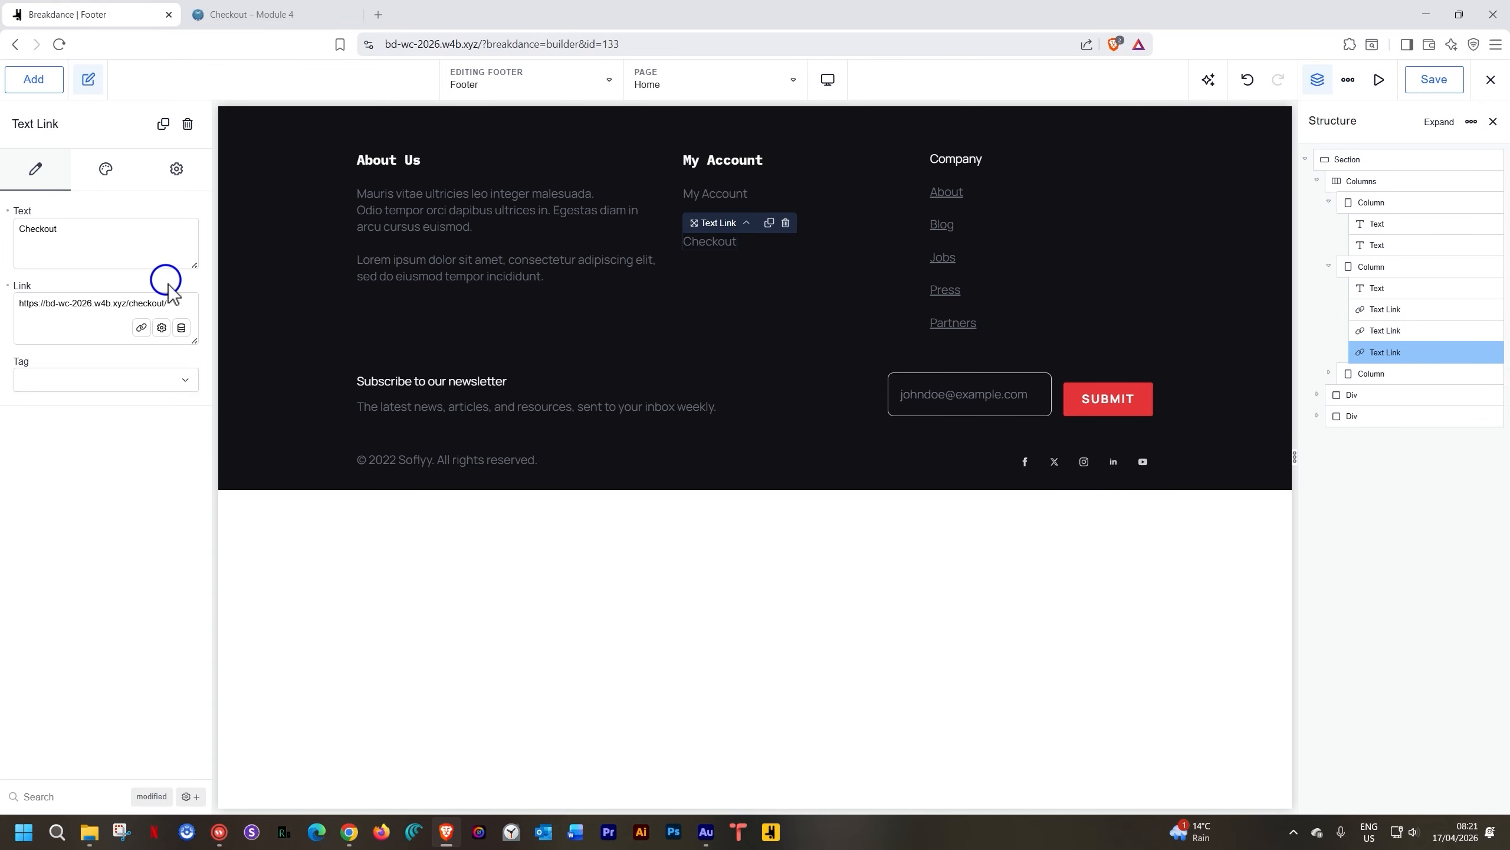
{"action": "left_click", "coordinate": [1435, 80]}
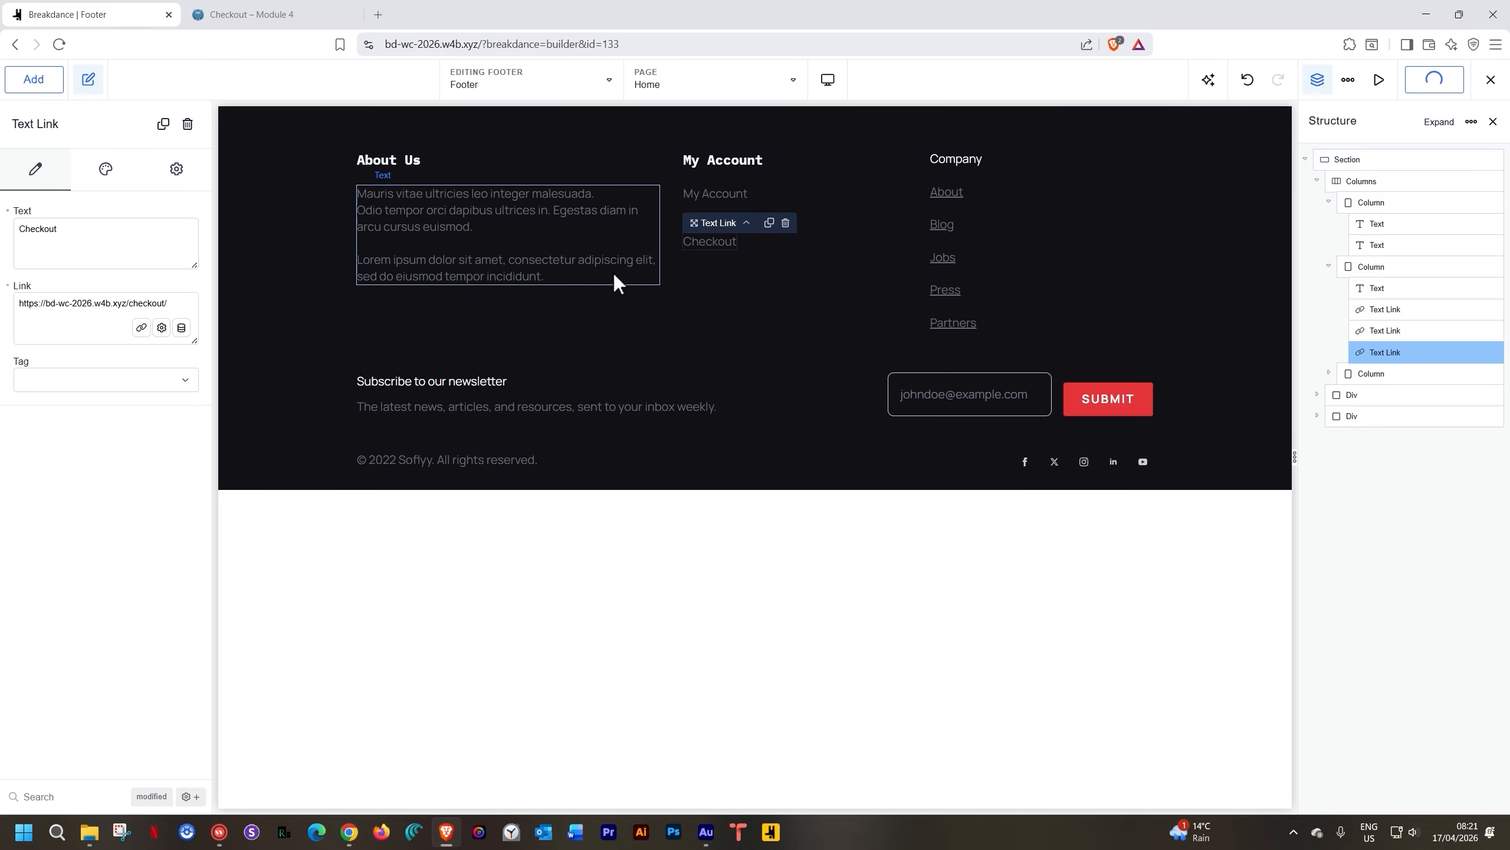
{"action": "left_click", "coordinate": [297, 288]}
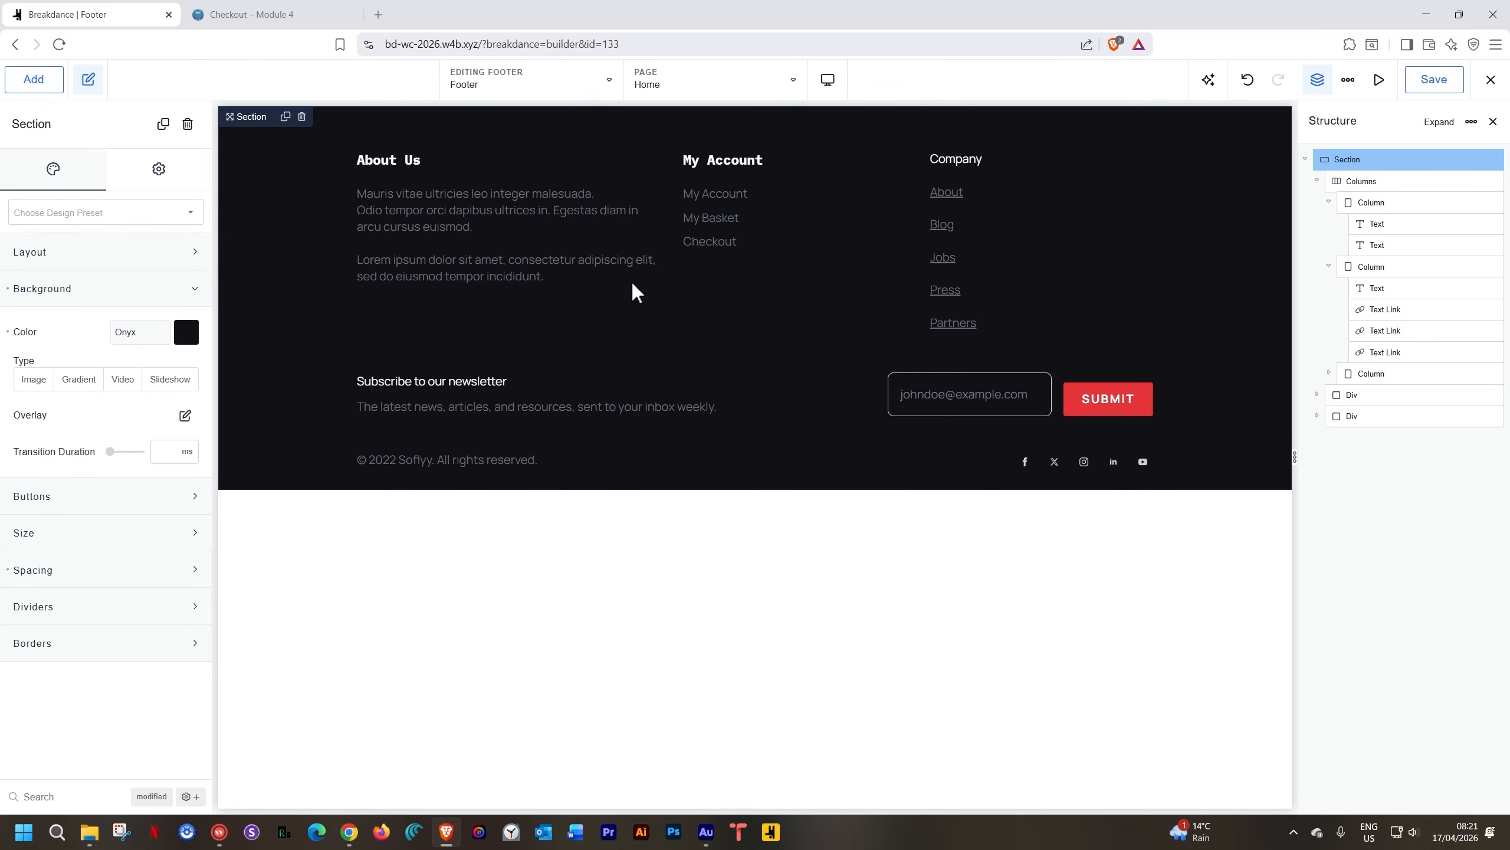
Duplicate the My Account link, move the copy below Checkout and rename it Sign In
{"action": "left_click", "coordinate": [715, 193]}
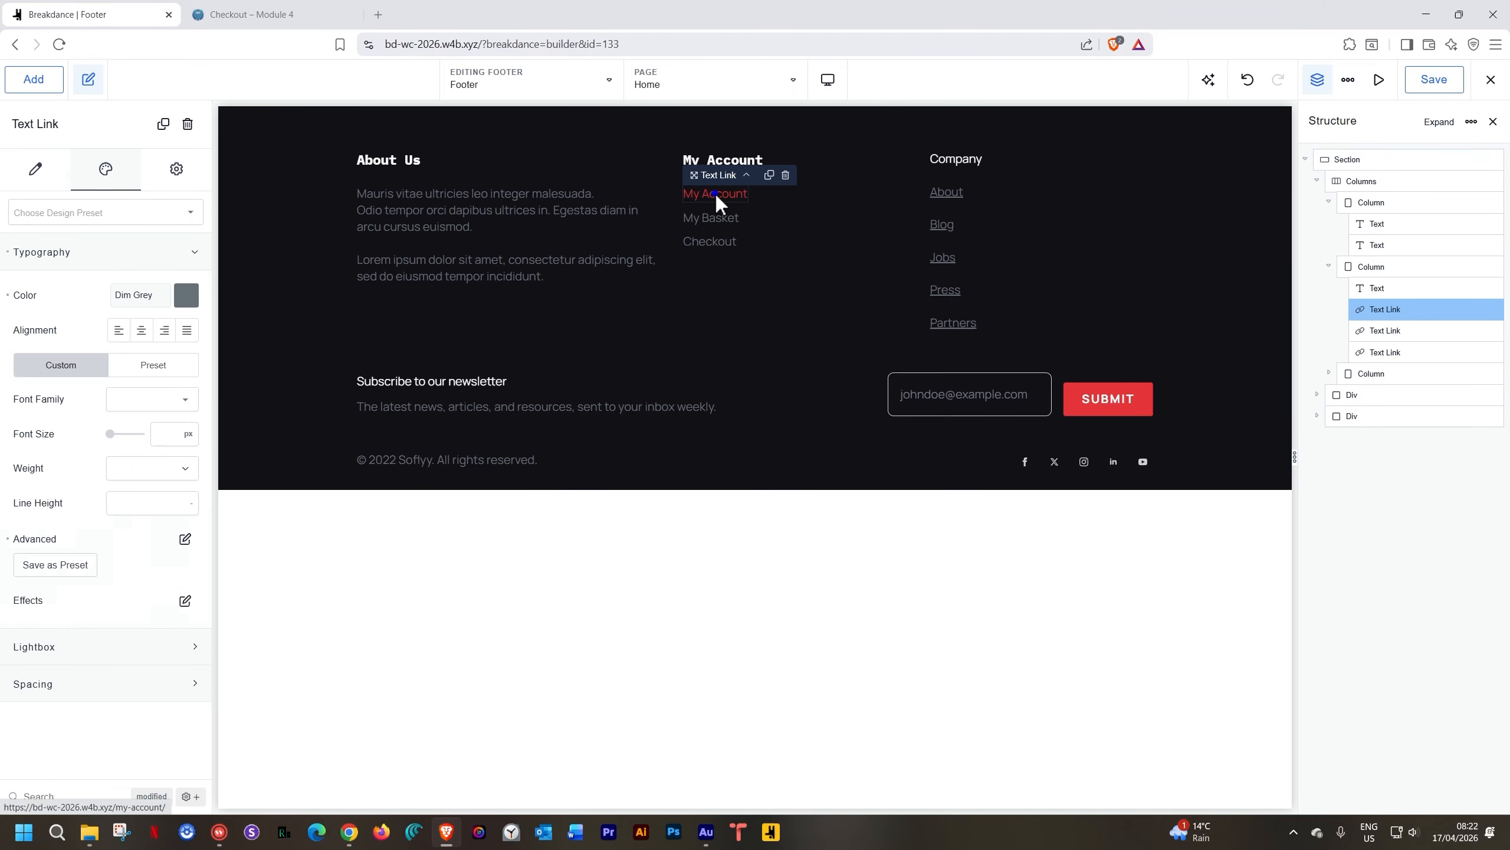
{"action": "left_click", "coordinate": [768, 174]}
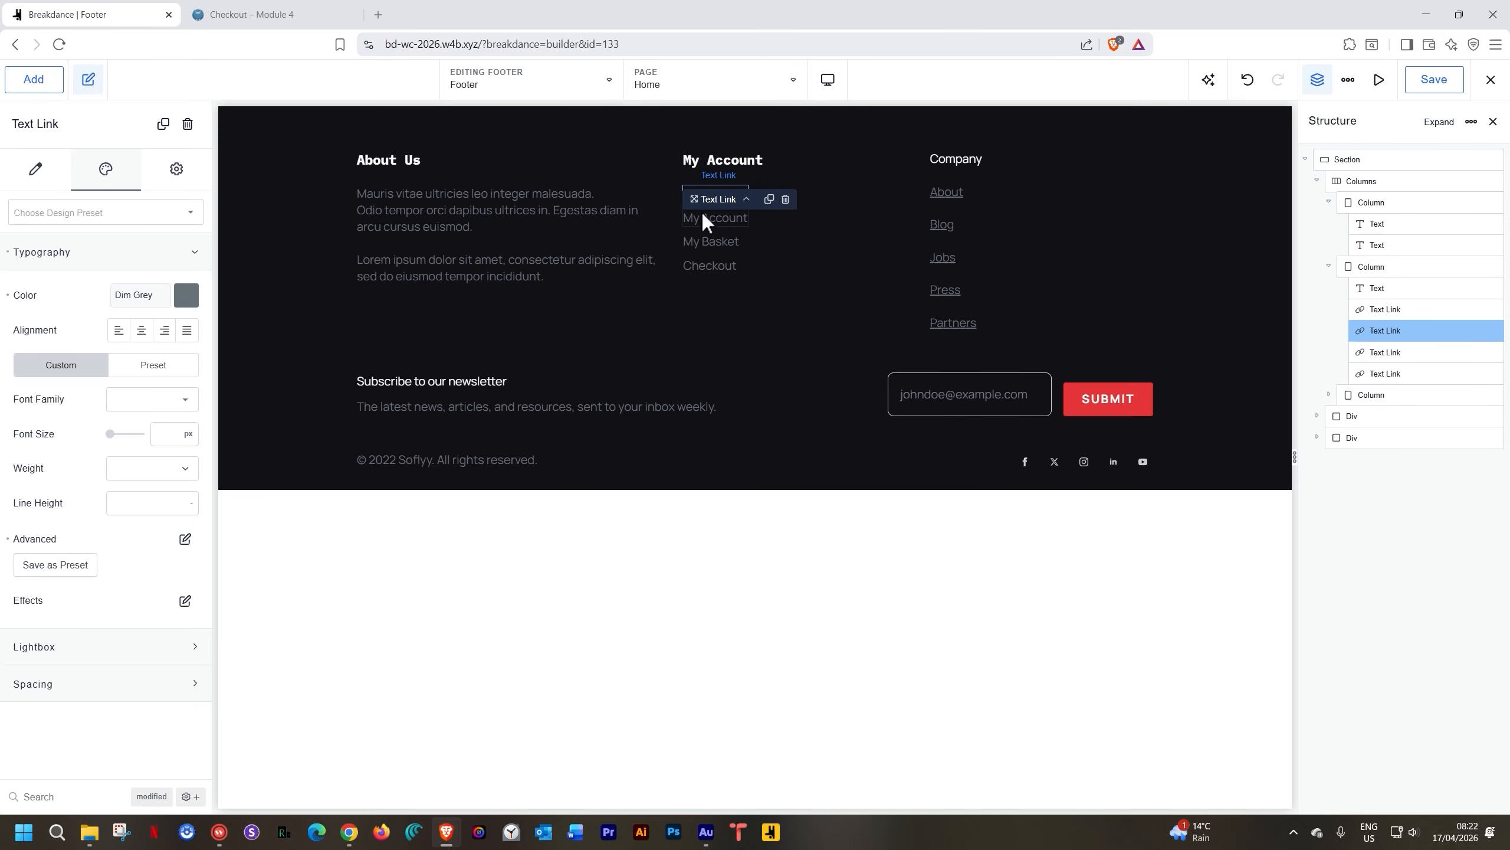
{"action": "left_click_drag", "start_coordinate": [693, 196], "coordinate": [701, 284]}
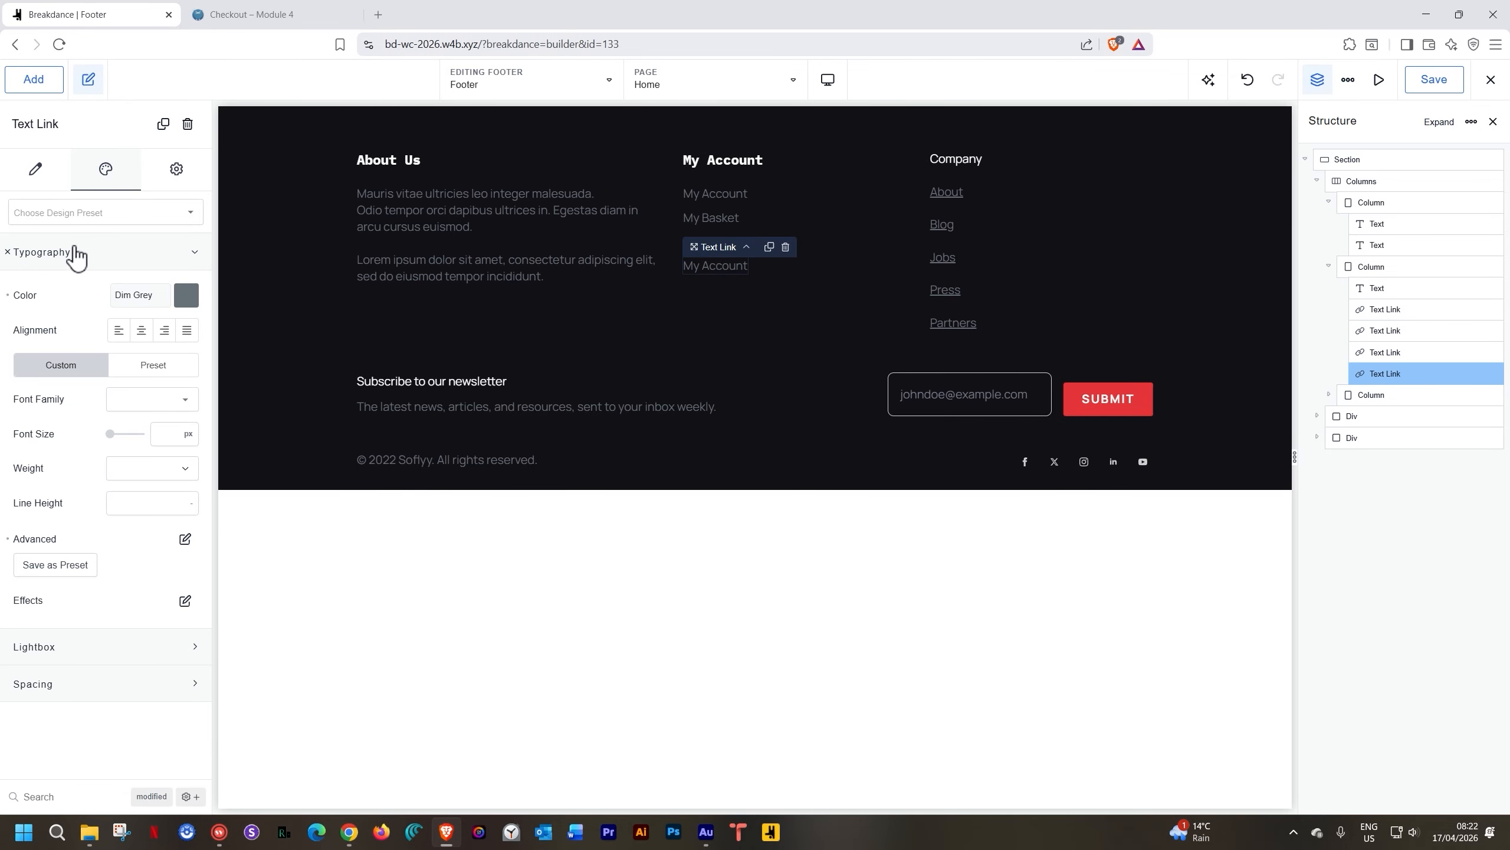
{"action": "left_click", "coordinate": [35, 168]}
{"action": "triple_click", "coordinate": [41, 231]}
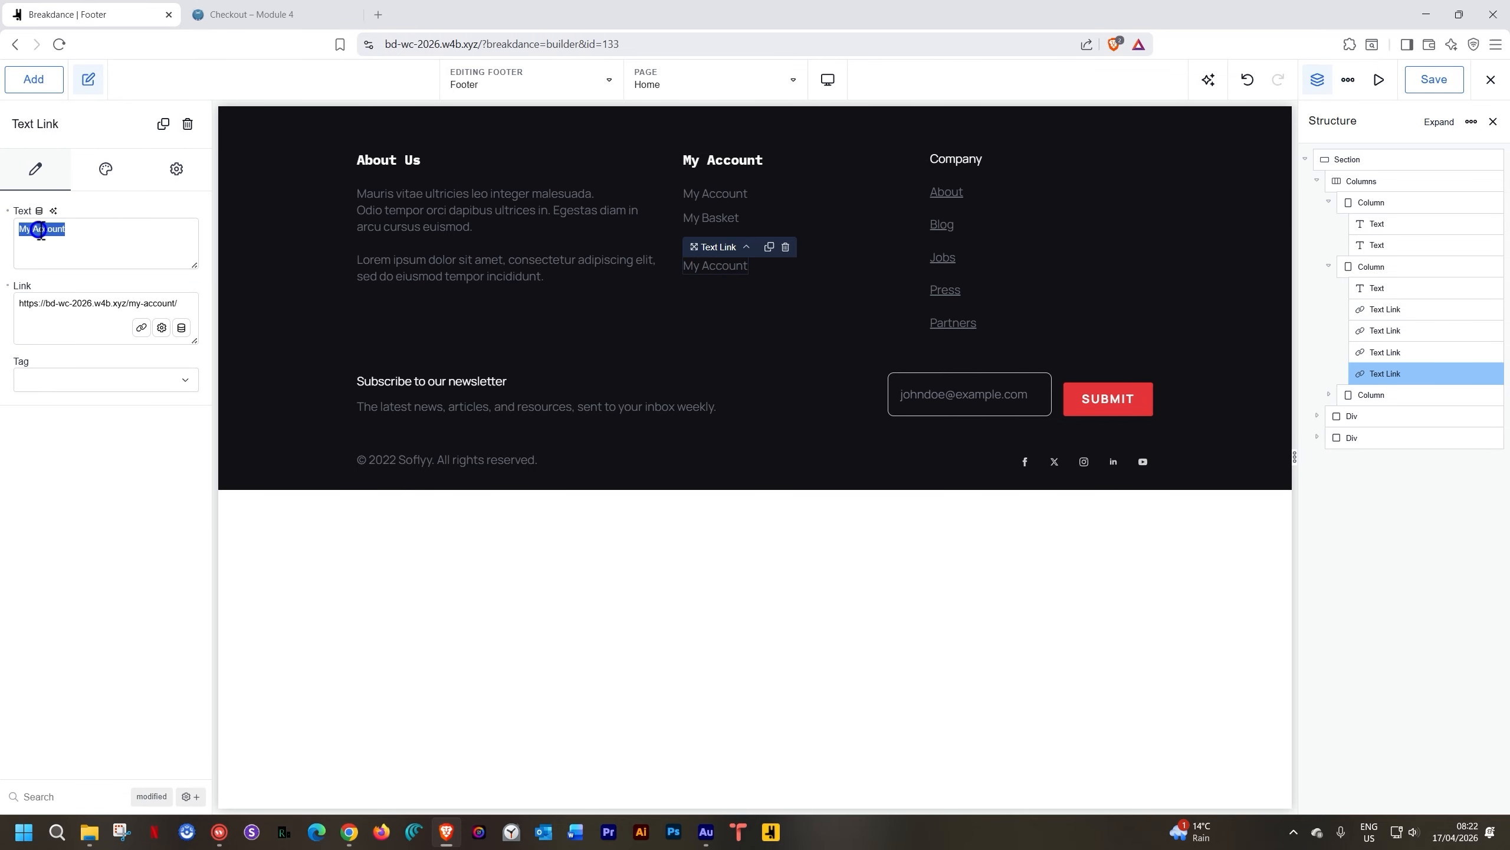
{"action": "type", "text": "Sign In"}
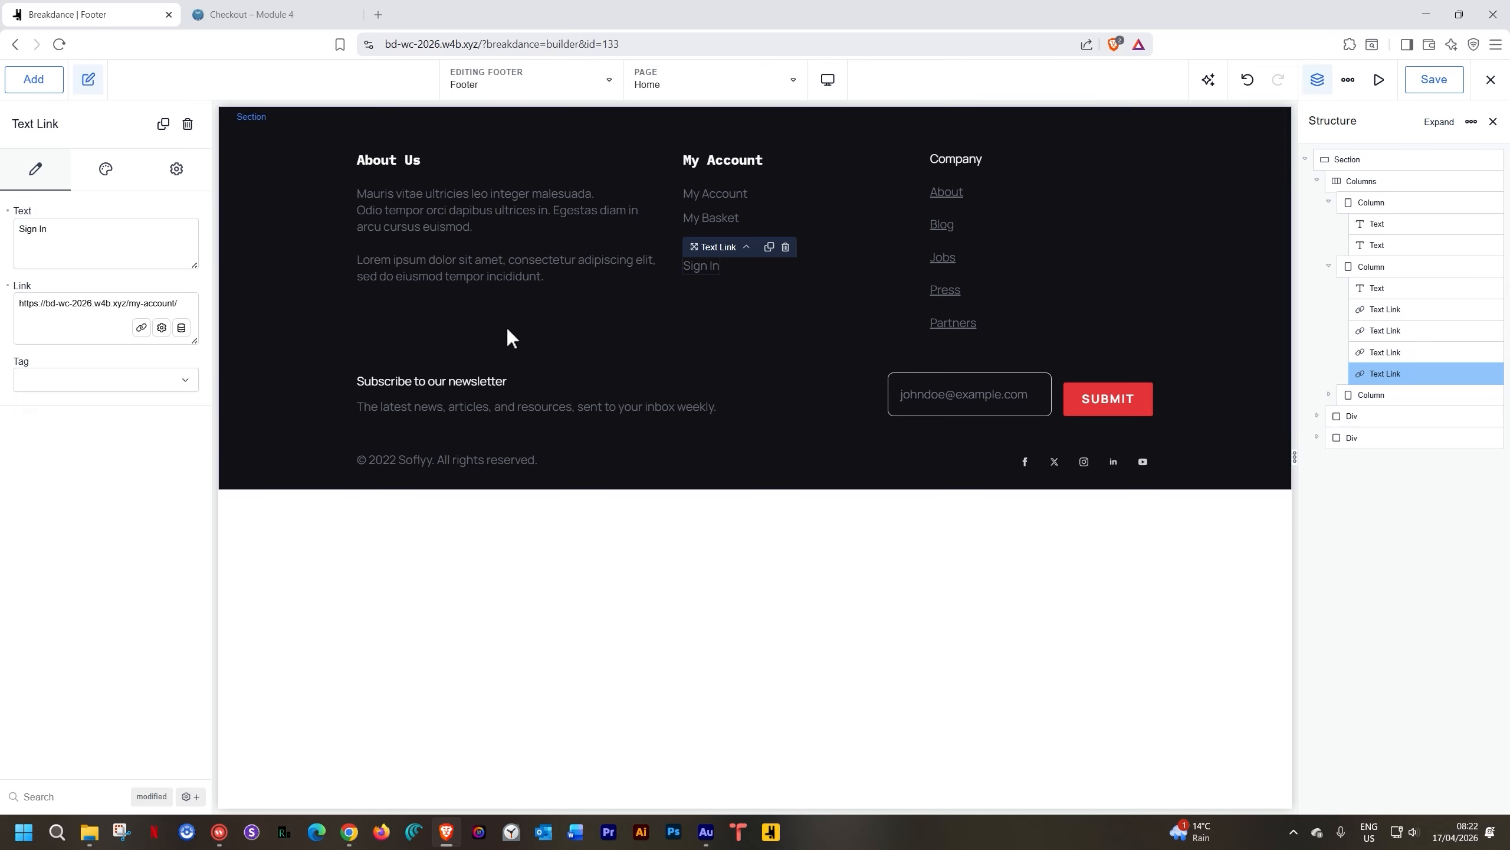
{"action": "left_click", "coordinate": [719, 298]}
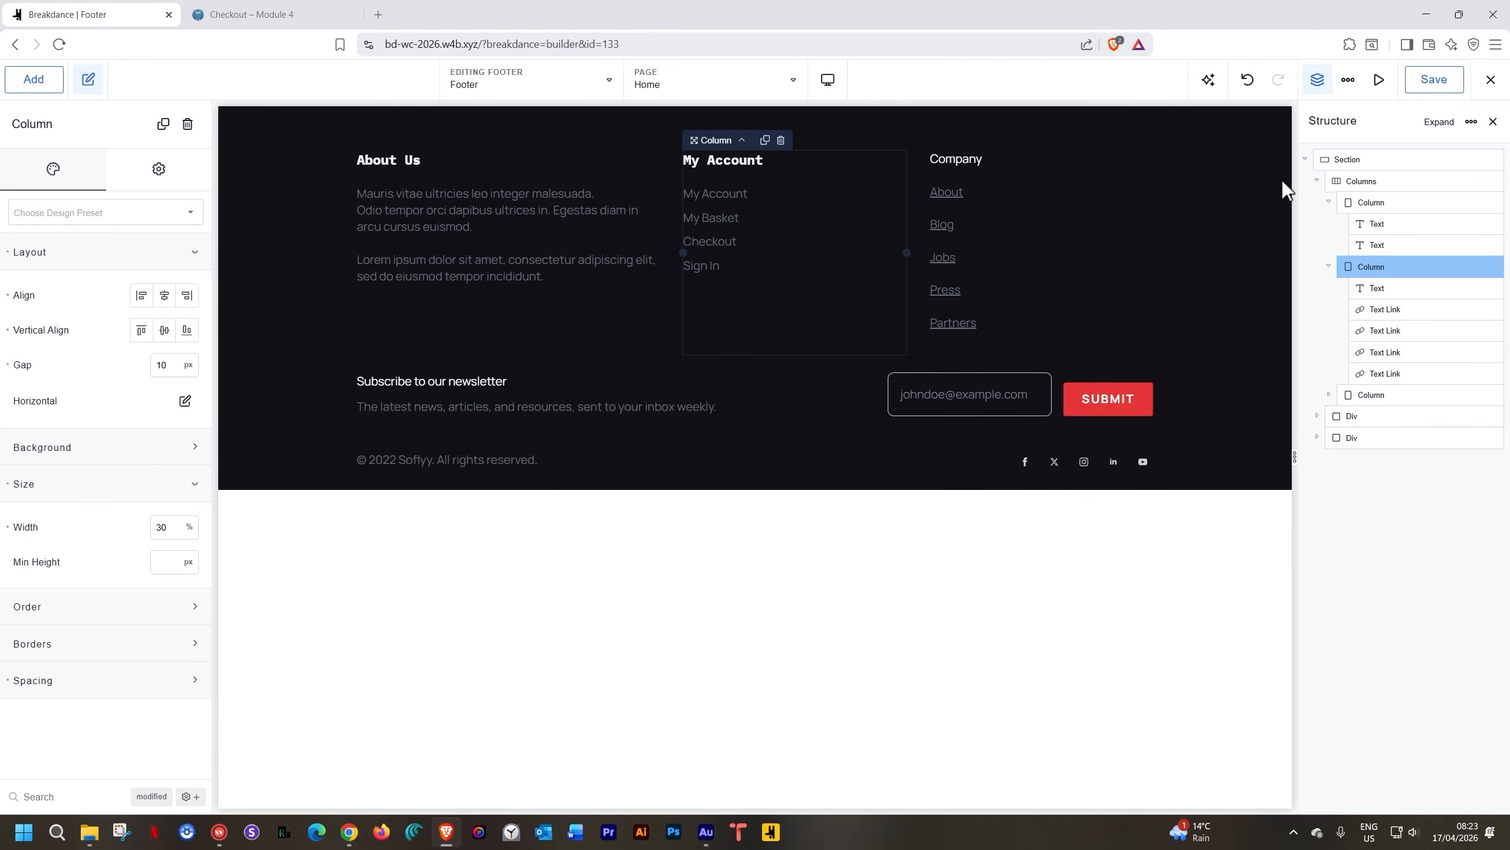
Delete the Company column and duplicate the My Account column in its place
{"action": "right_click", "coordinate": [1085, 205]}
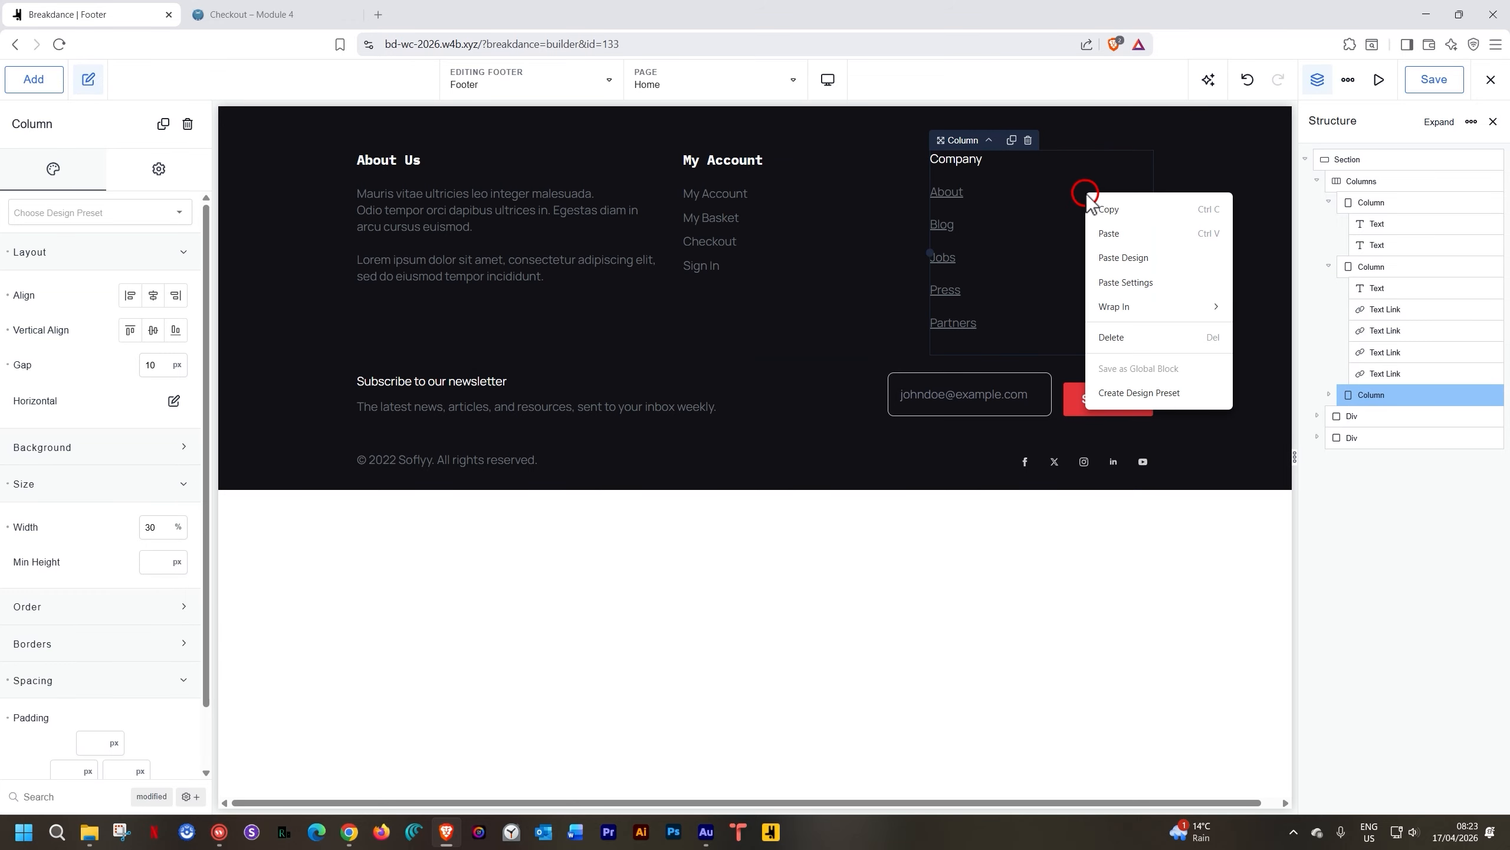
{"action": "left_click", "coordinate": [1115, 340]}
{"action": "right_click", "coordinate": [924, 183]}
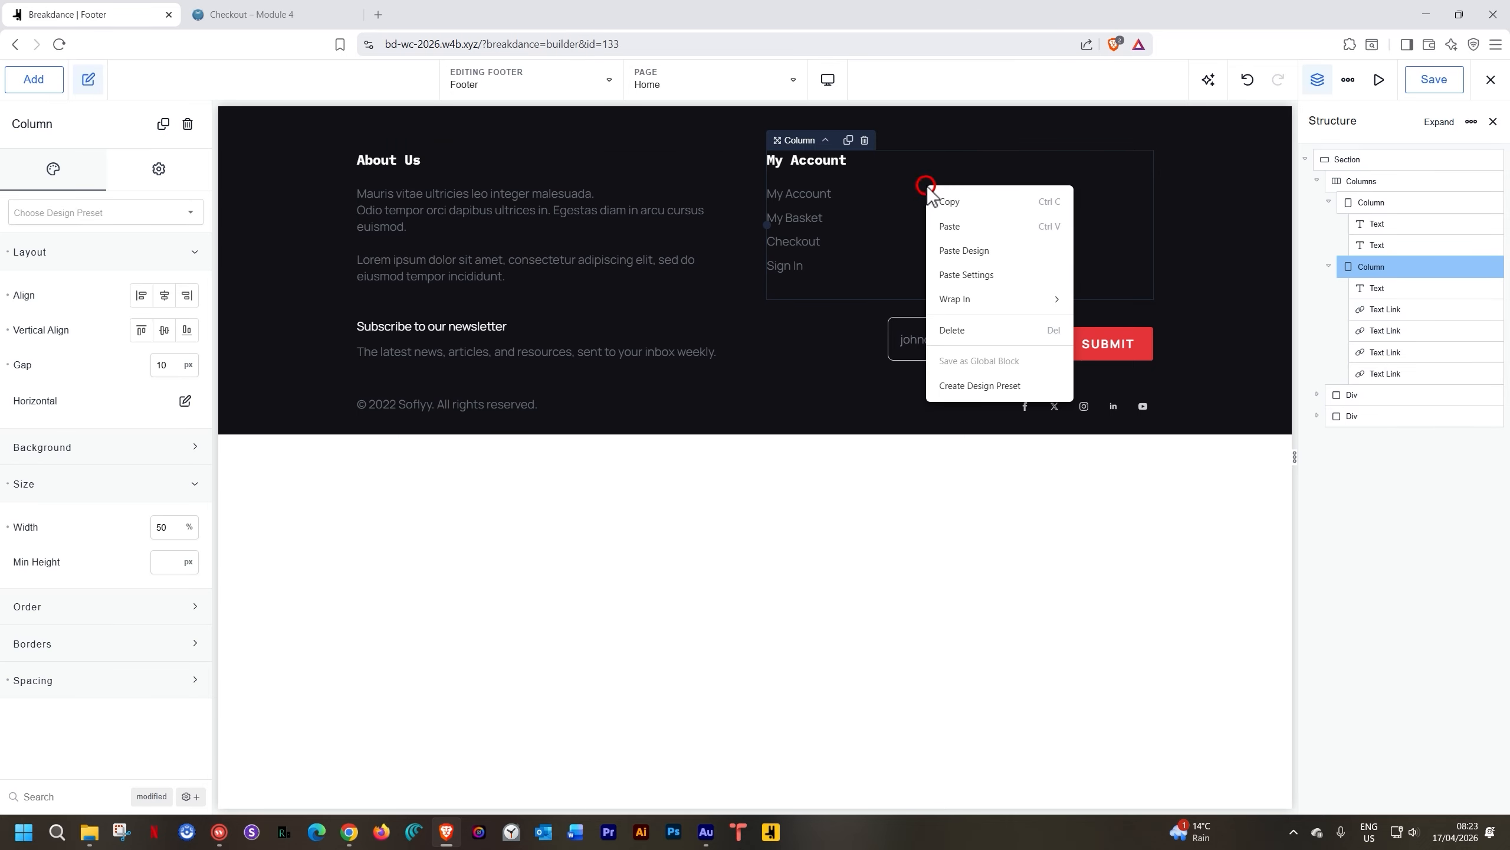
{"action": "left_click", "coordinate": [946, 201]}
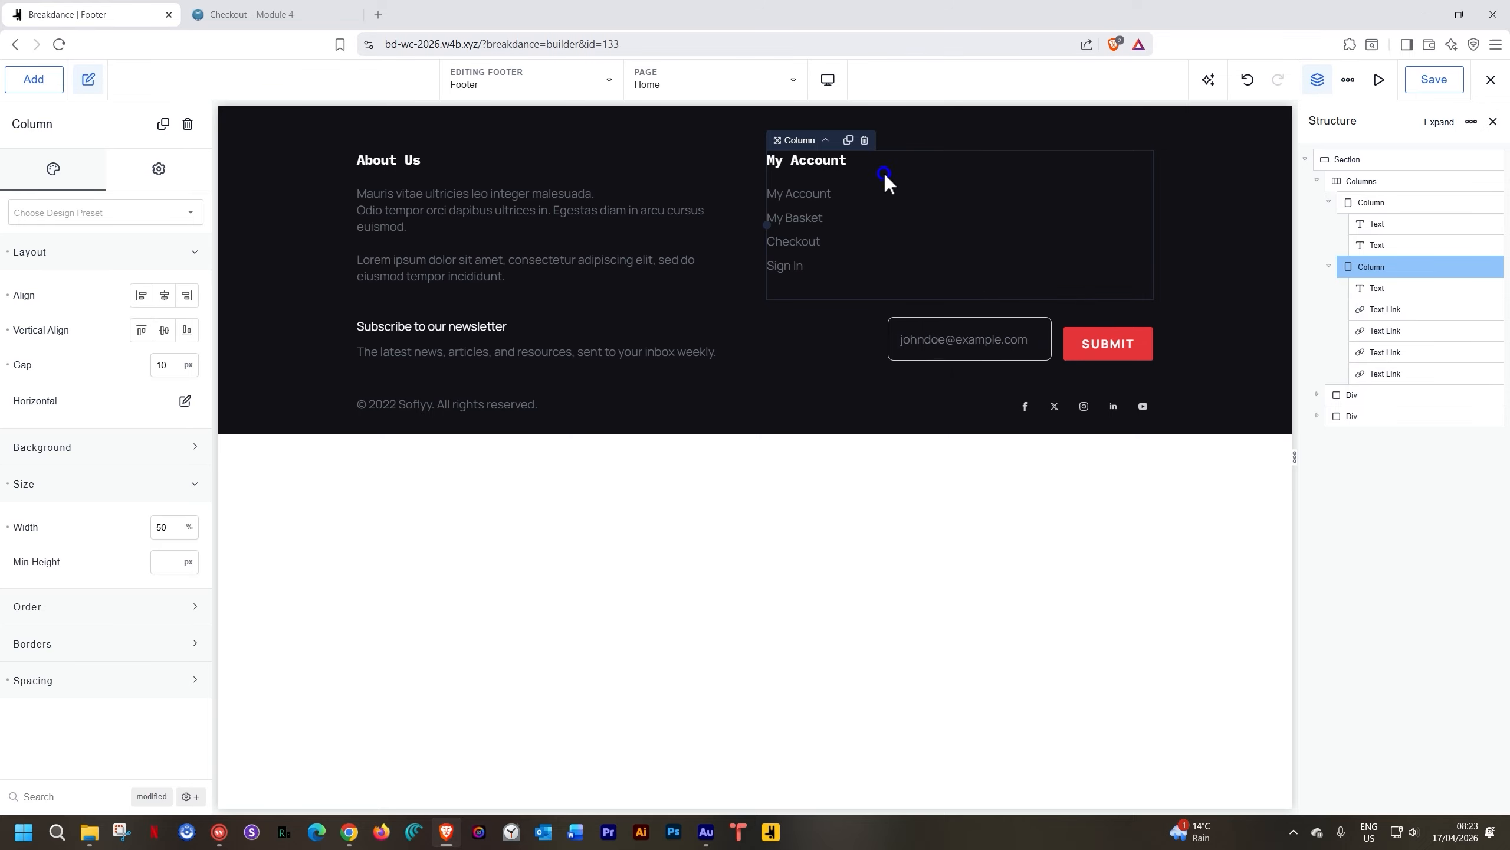
{"action": "left_click", "coordinate": [848, 141]}
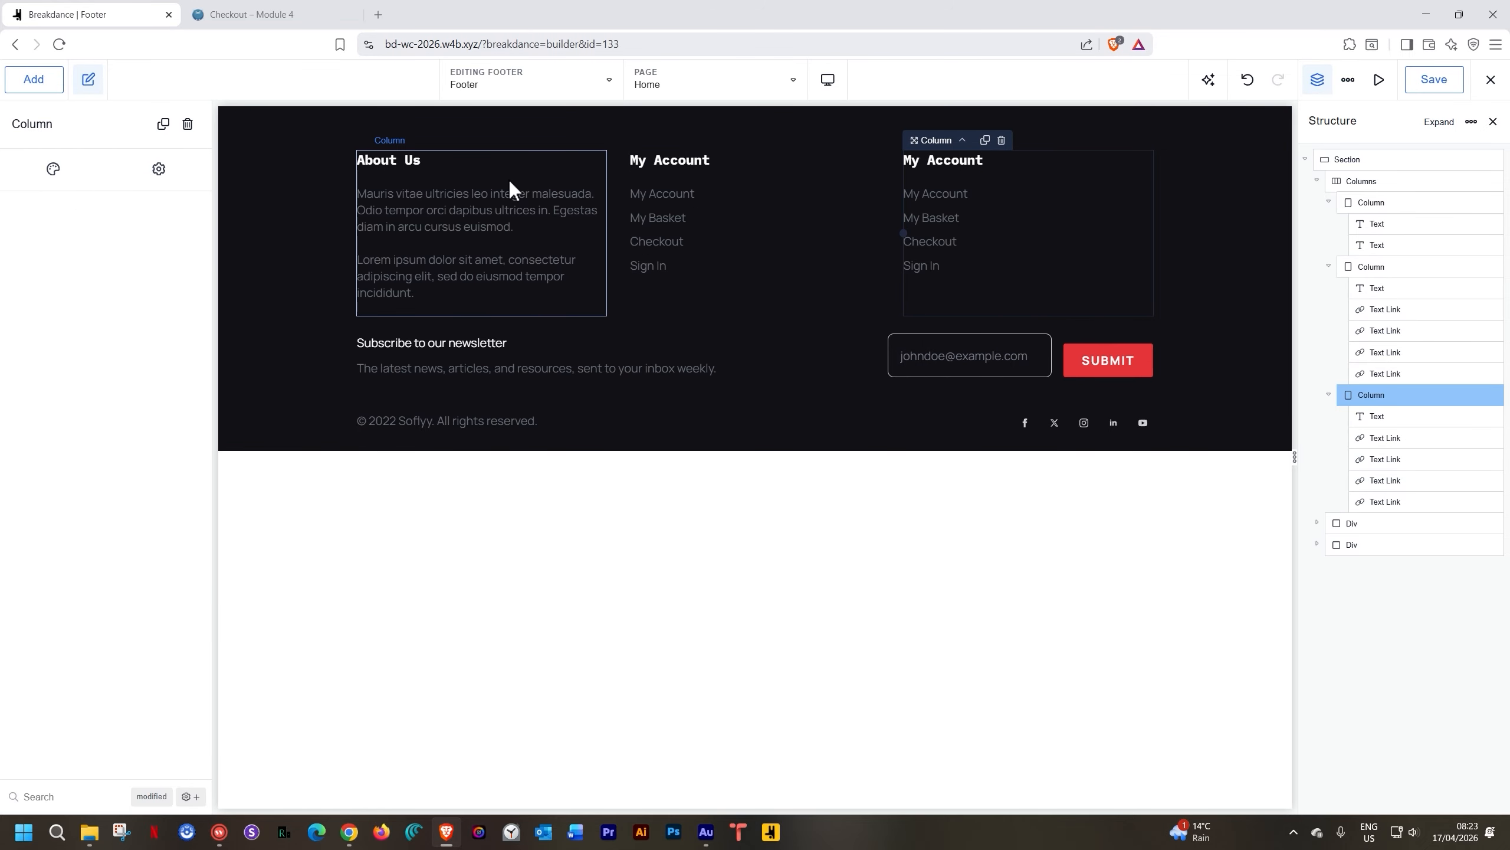
Set the About Us column width to 40% and My Account to 30%
{"action": "left_click", "coordinate": [529, 163]}
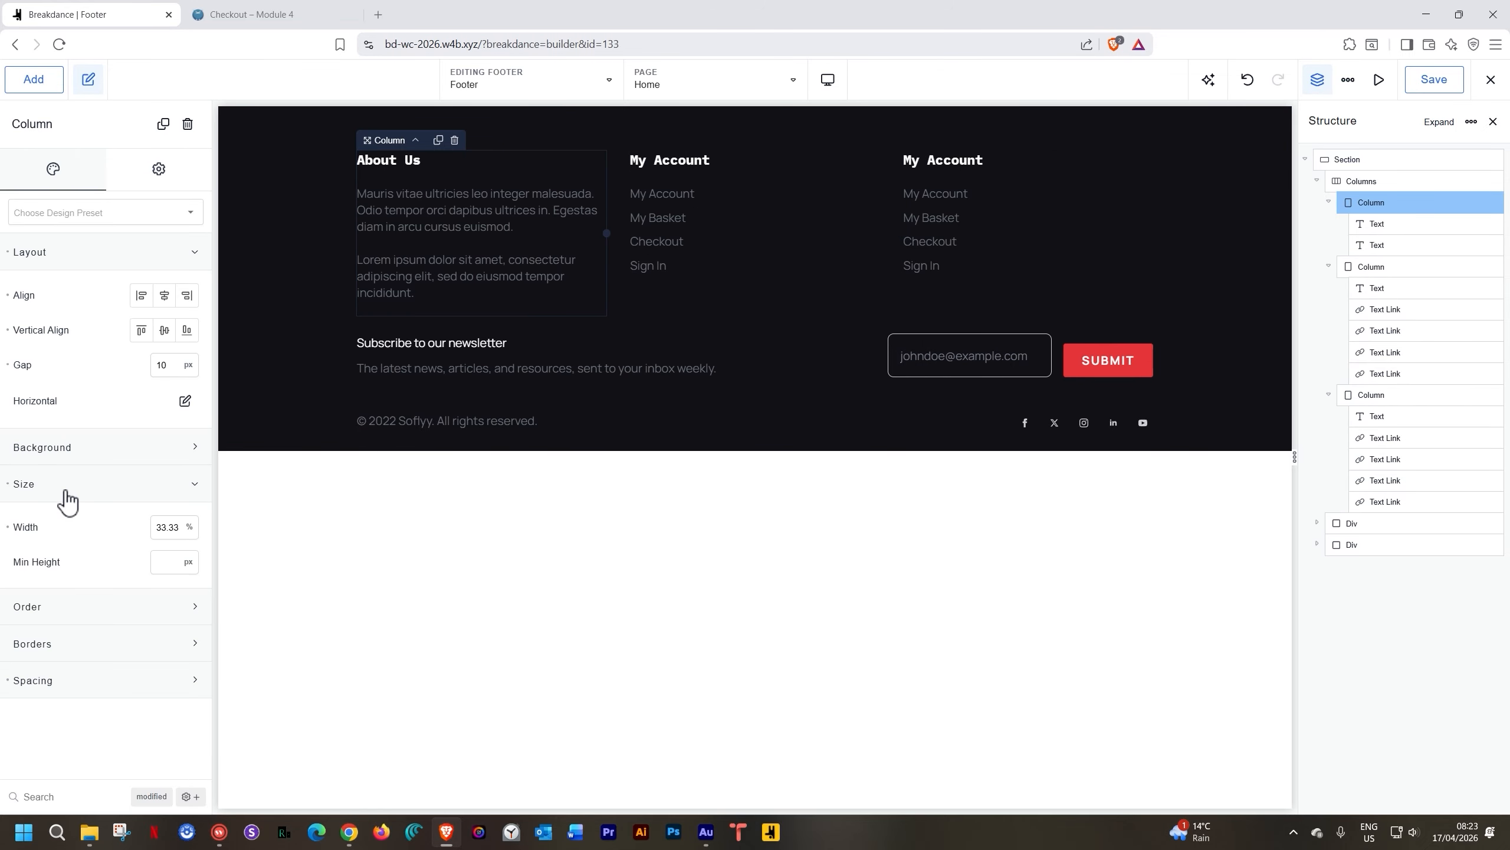
{"action": "left_click", "coordinate": [166, 527]}
{"action": "type", "text": "40"}
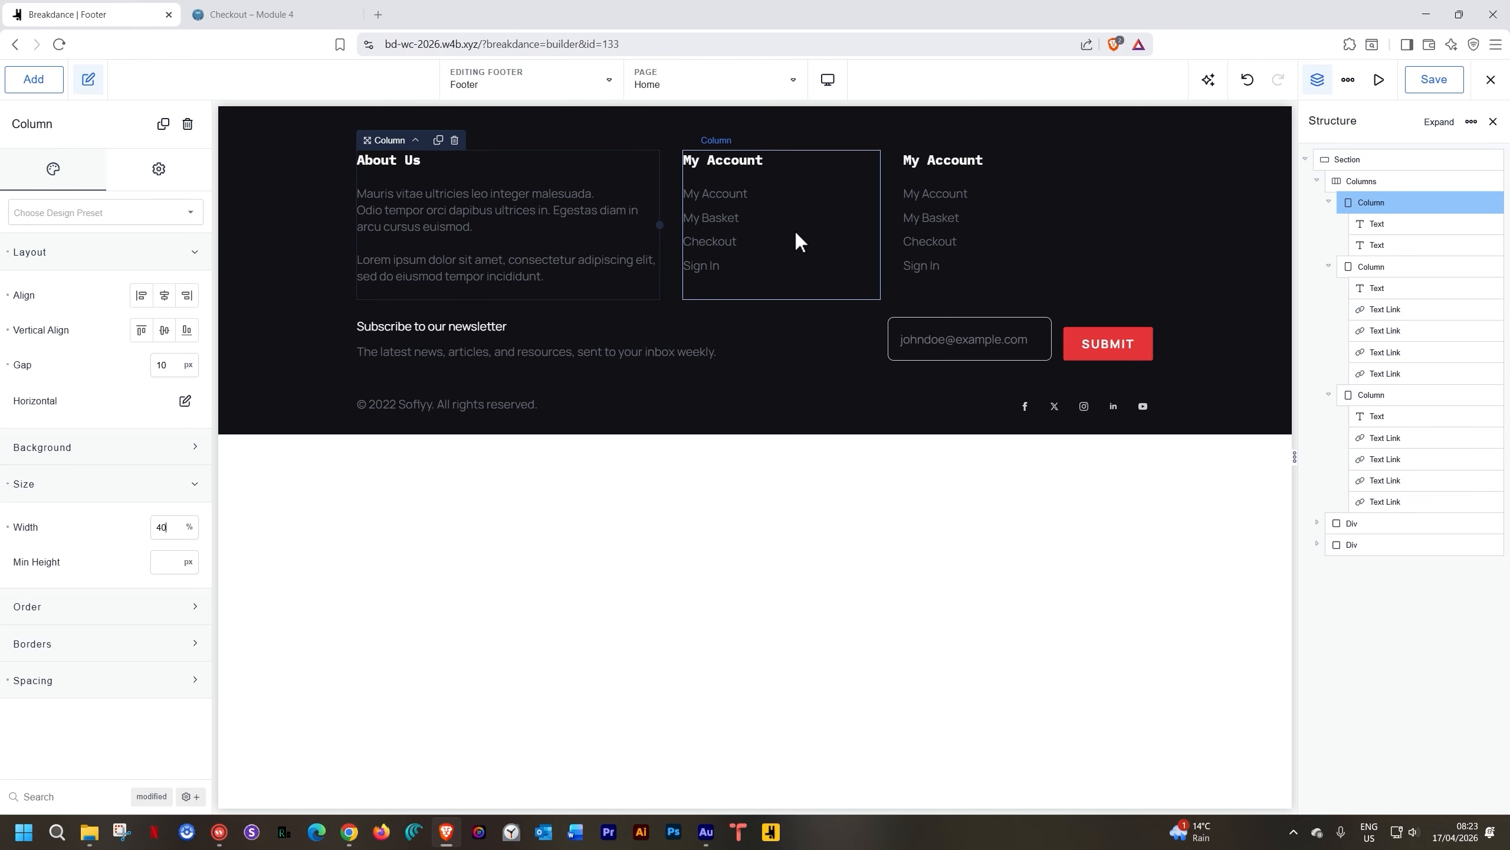
{"action": "left_click", "coordinate": [794, 209]}
{"action": "double_click", "coordinate": [166, 526]}
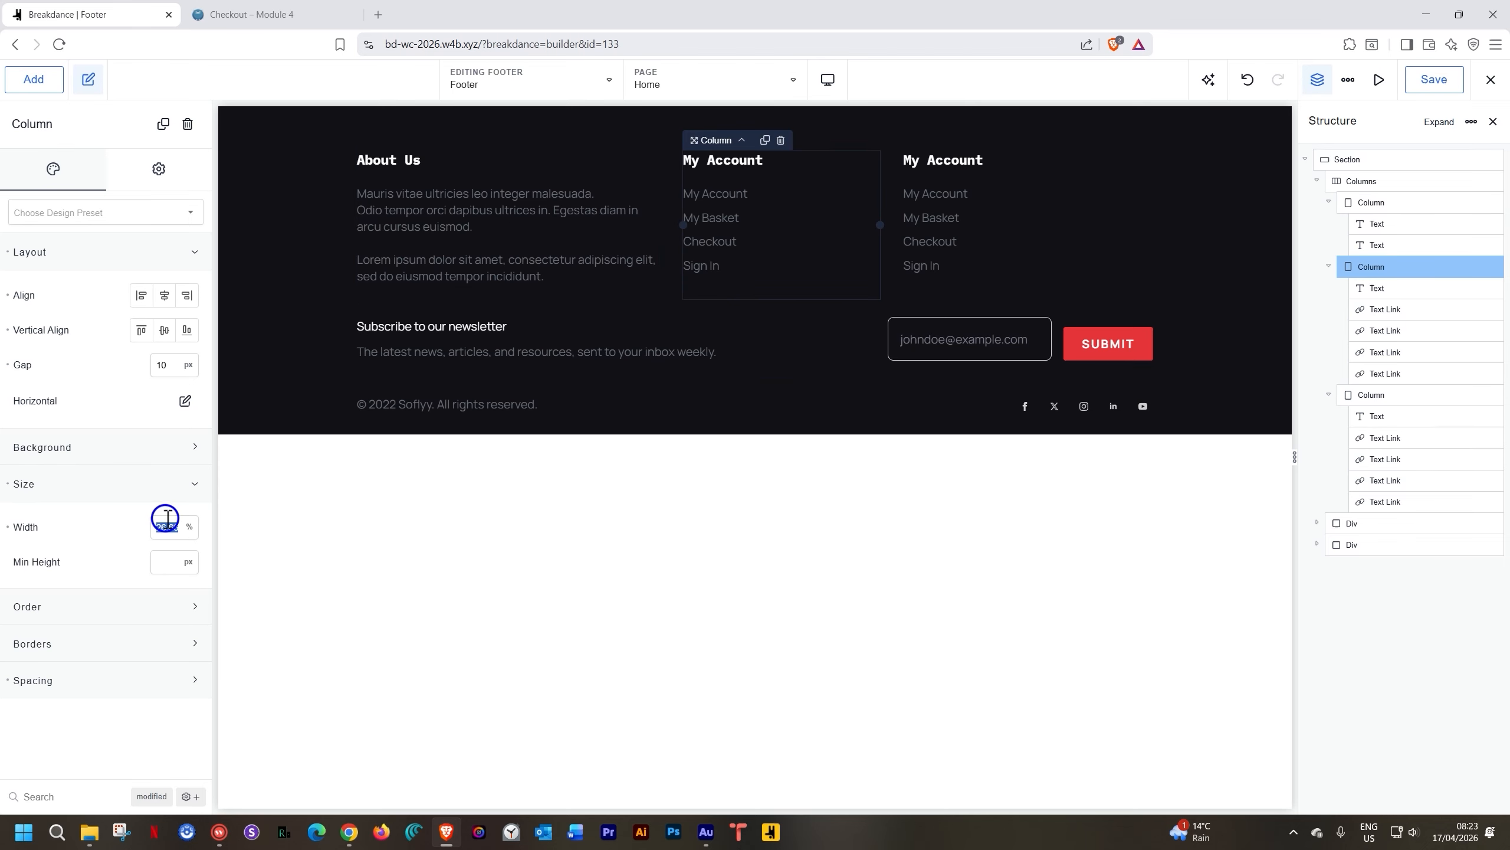
{"action": "type", "text": "30"}
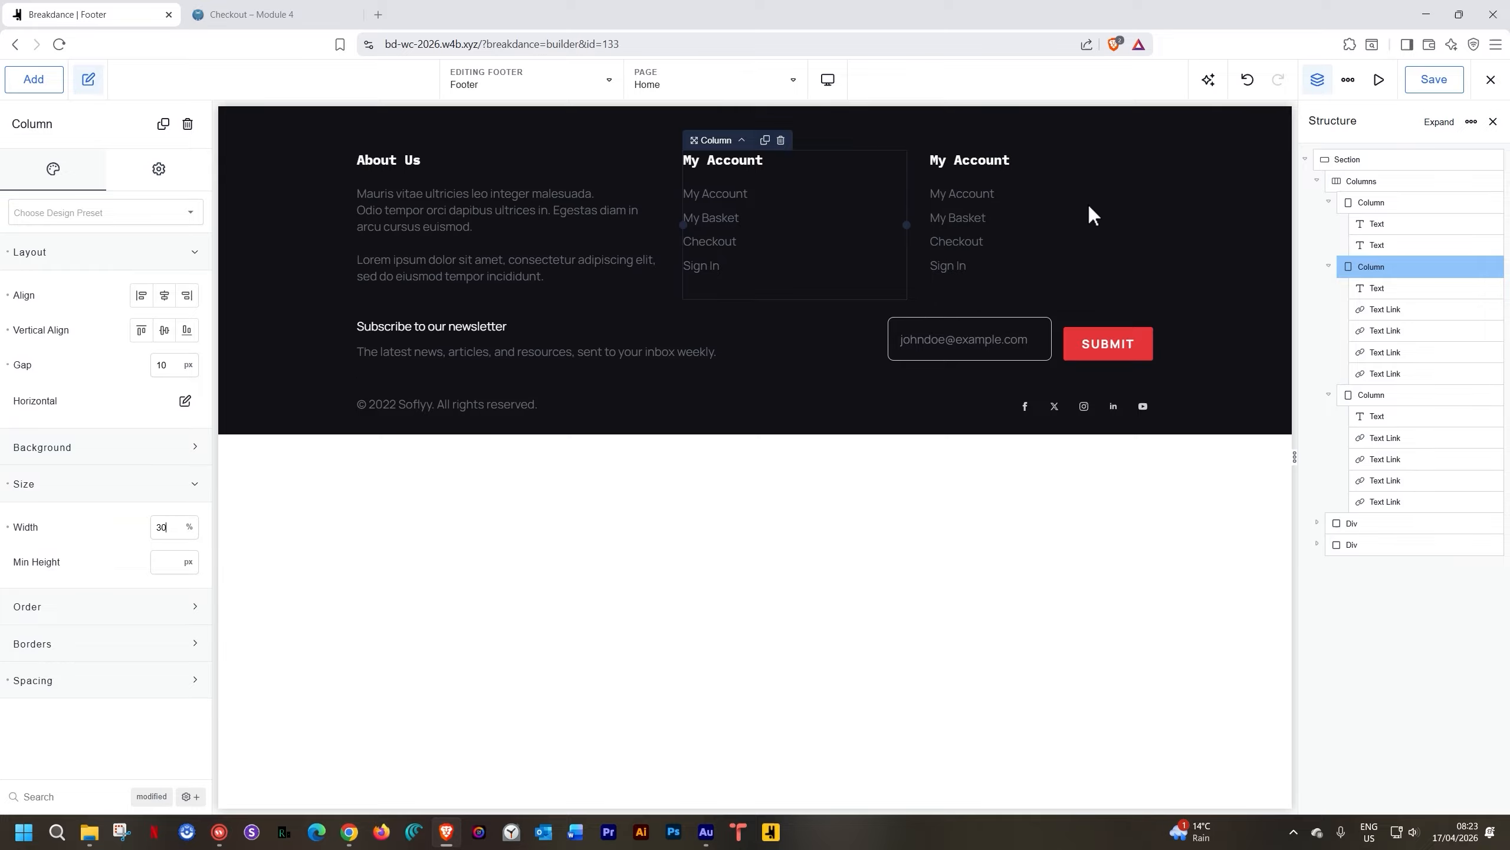
Rename the third column's heading to Categories
{"action": "left_click", "coordinate": [984, 166]}
{"action": "double_click", "coordinate": [984, 165]}
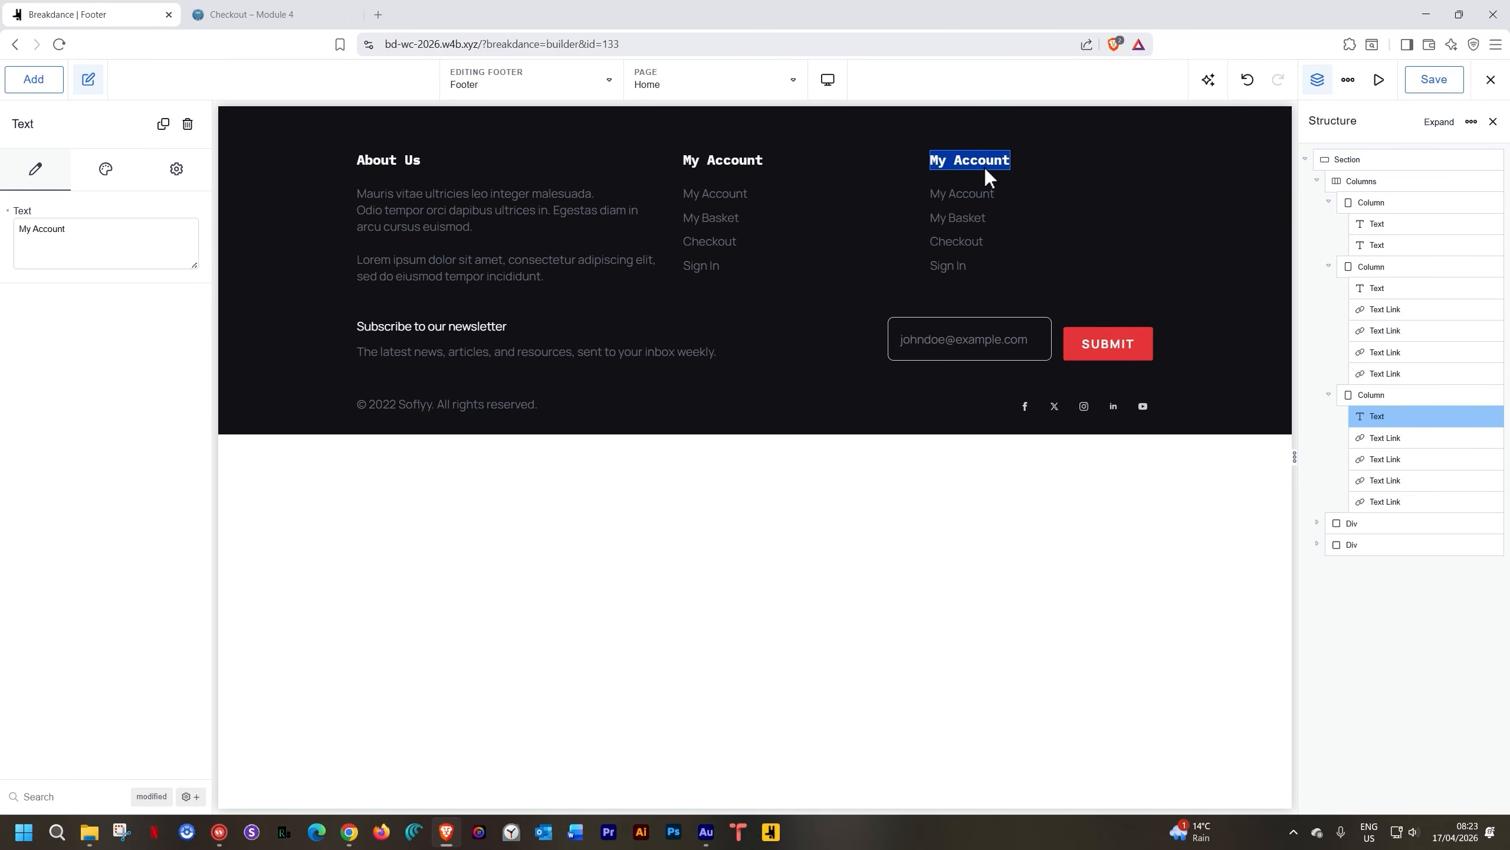
{"action": "type", "text": "Categories"}
{"action": "left_click", "coordinate": [943, 191]}
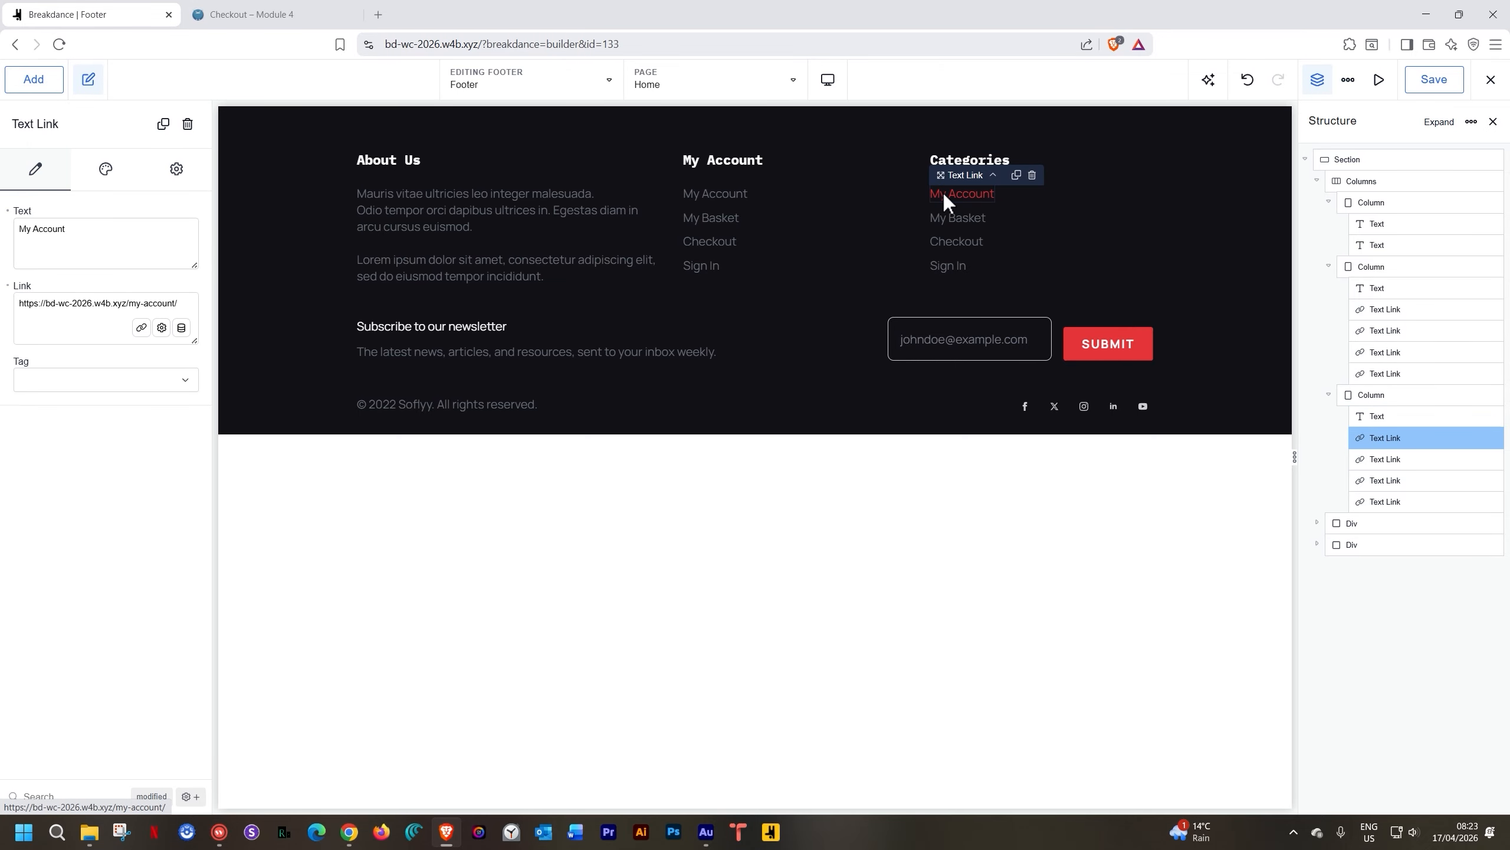
Copy the Accessories category page address from Products > Categories
{"action": "left_click", "coordinate": [332, 14]}
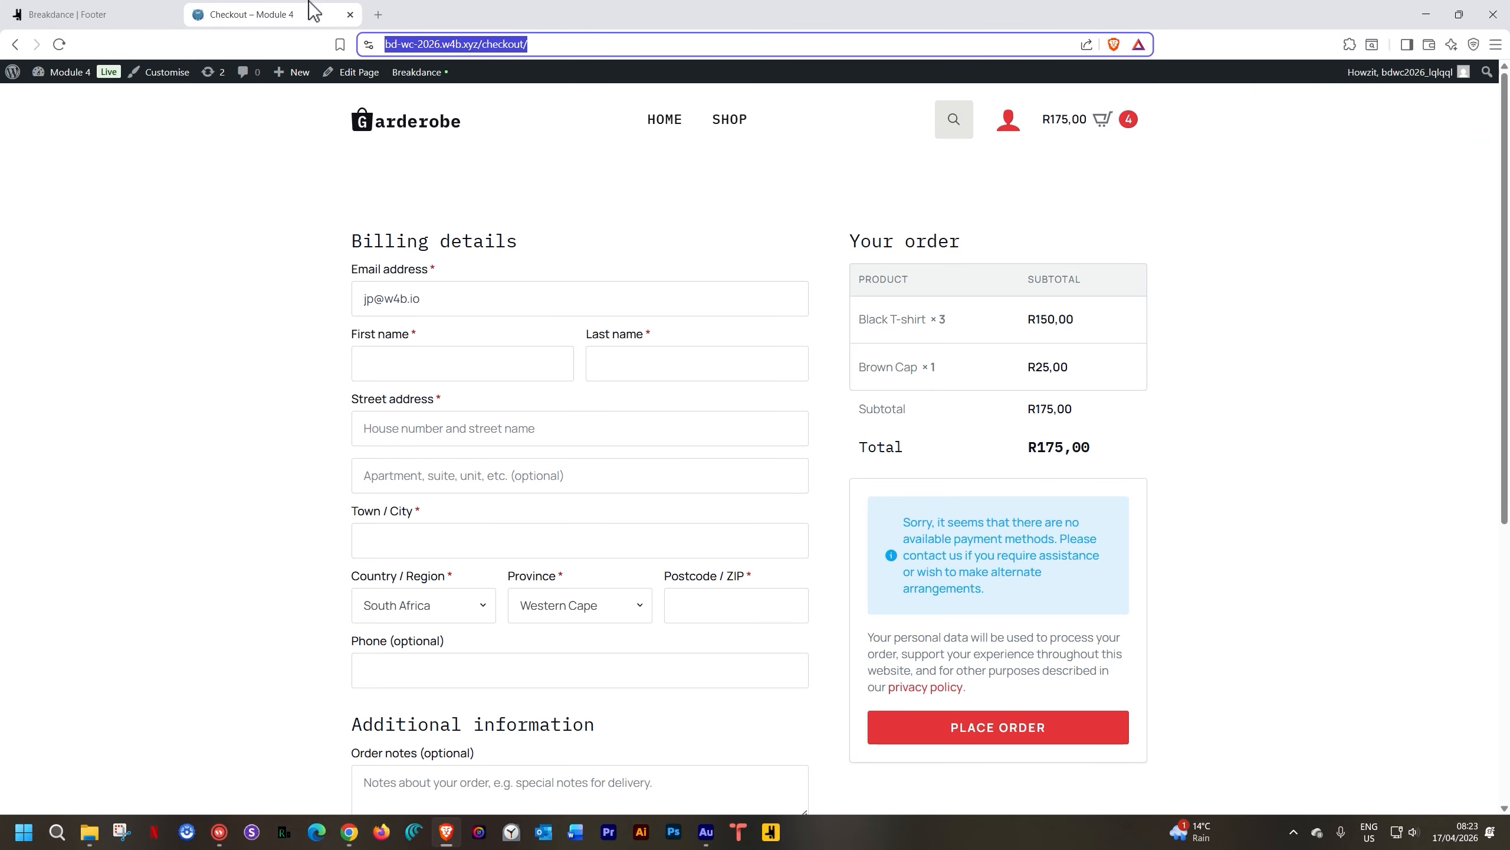
{"action": "left_click", "coordinate": [12, 73]}
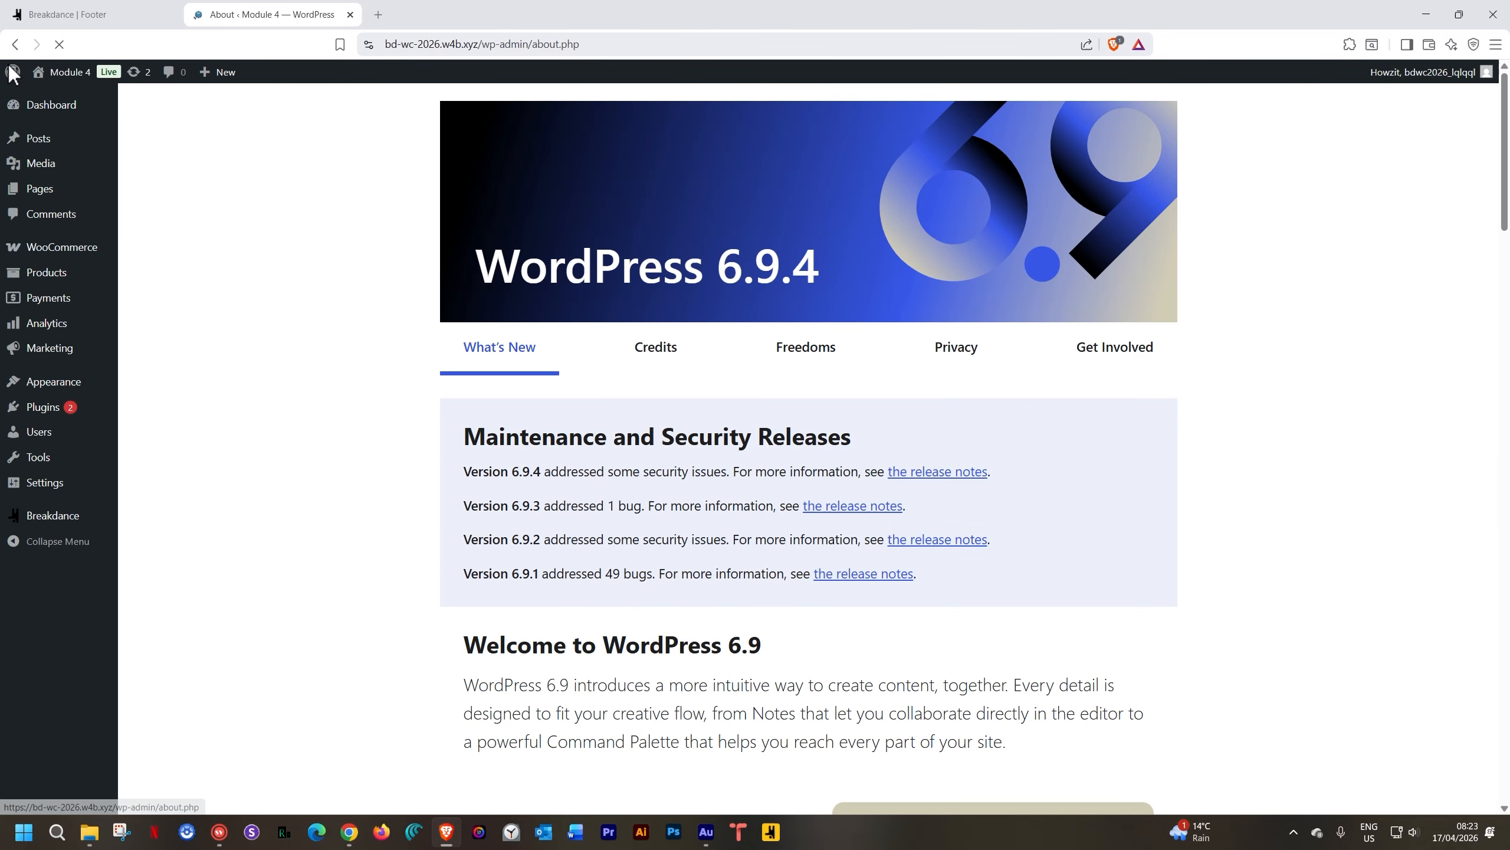
{"action": "mouse_move", "coordinate": [48, 278]}
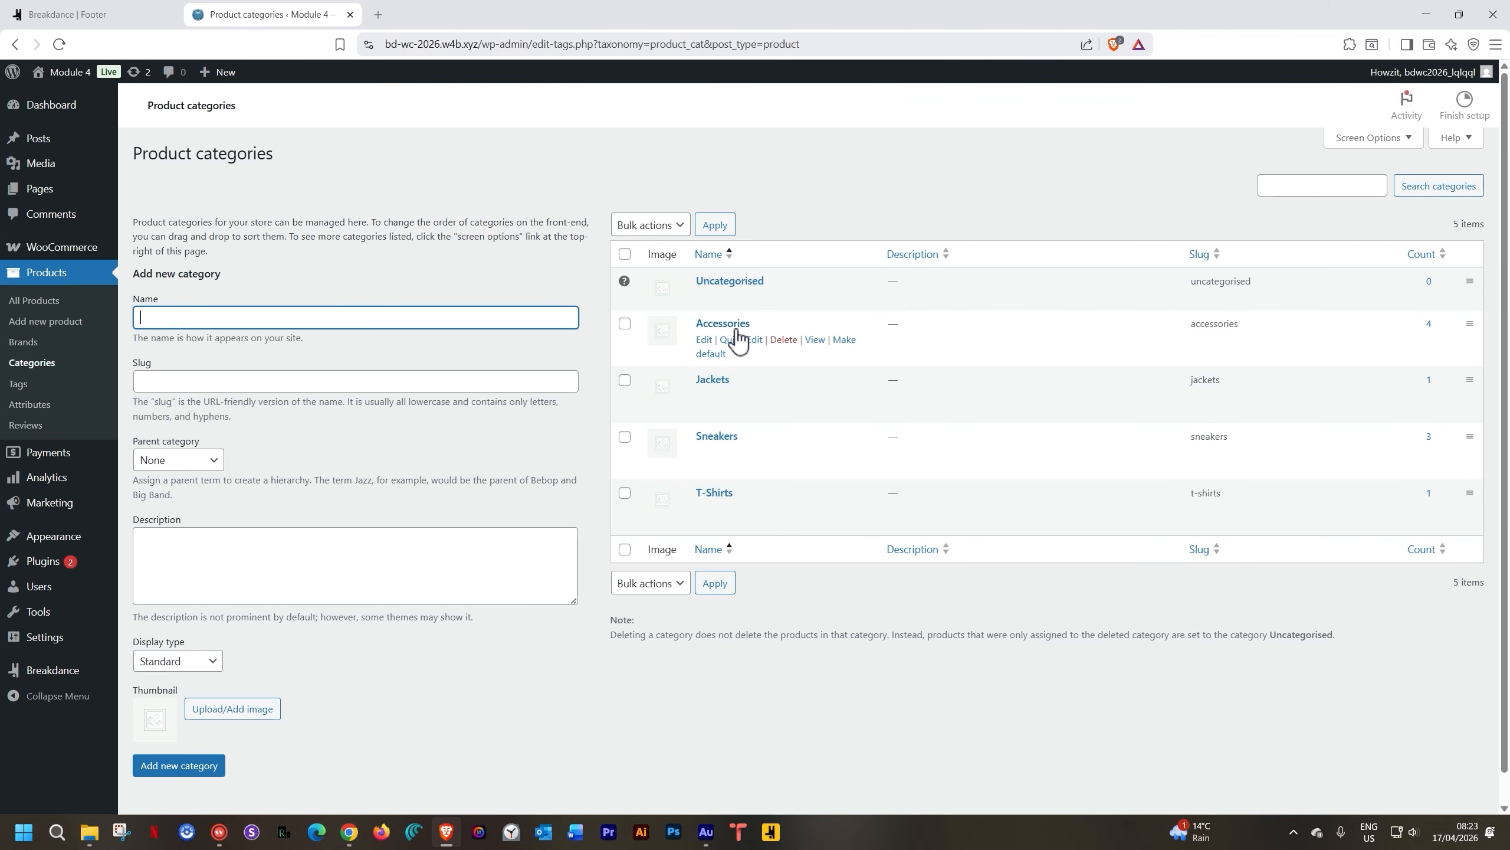
{"action": "middle_click", "coordinate": [815, 339]}
{"action": "left_click", "coordinate": [437, 11]}
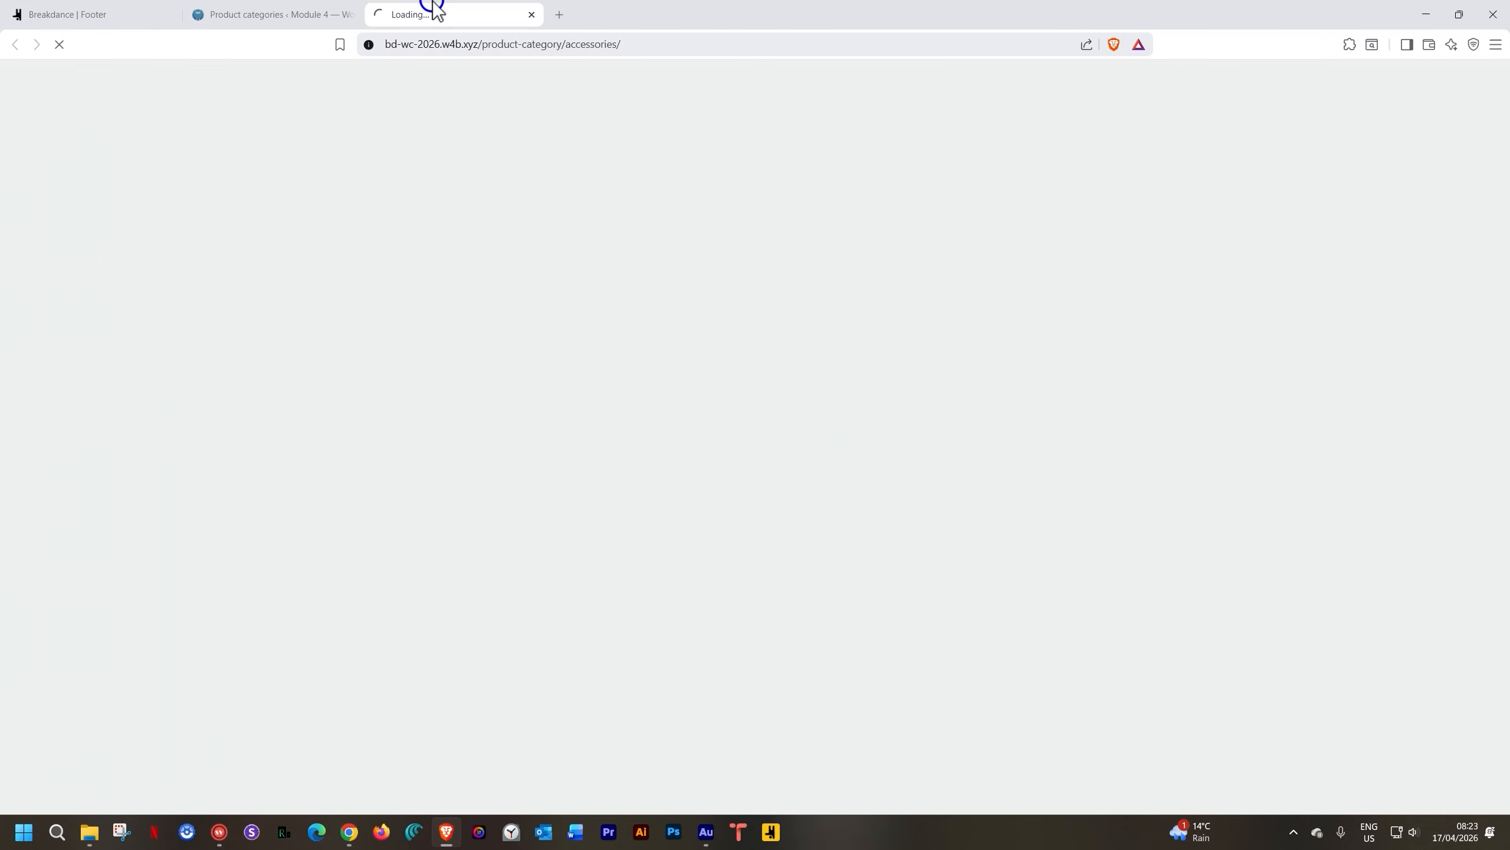
{"action": "left_click", "coordinate": [440, 45]}
{"action": "key", "text": "ctrl+c"}
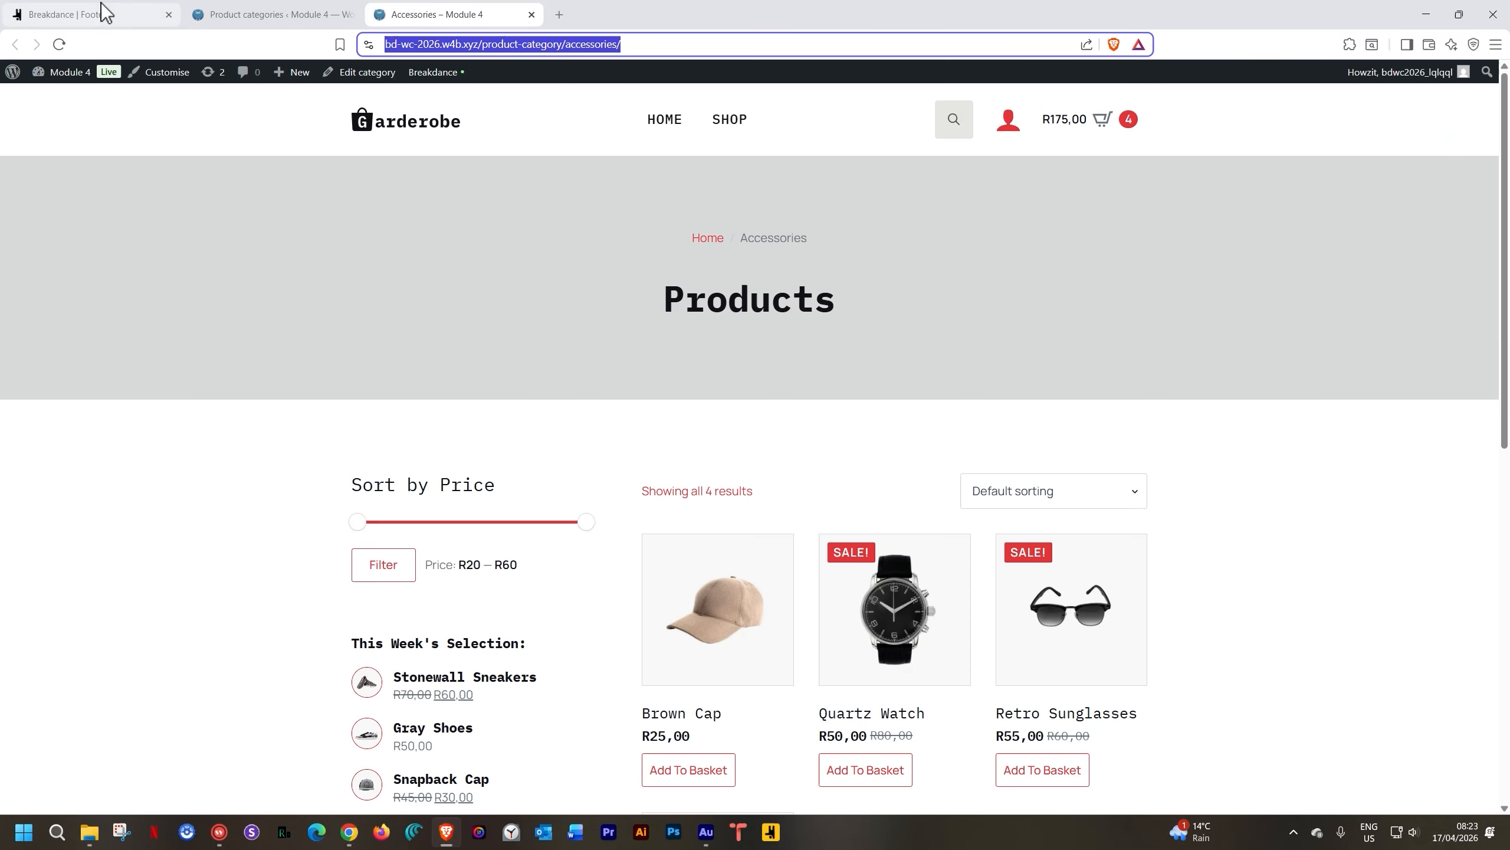
Rename the first Categories link to Accessories, linking it to the Accessories category page
{"action": "left_click", "coordinate": [101, 14]}
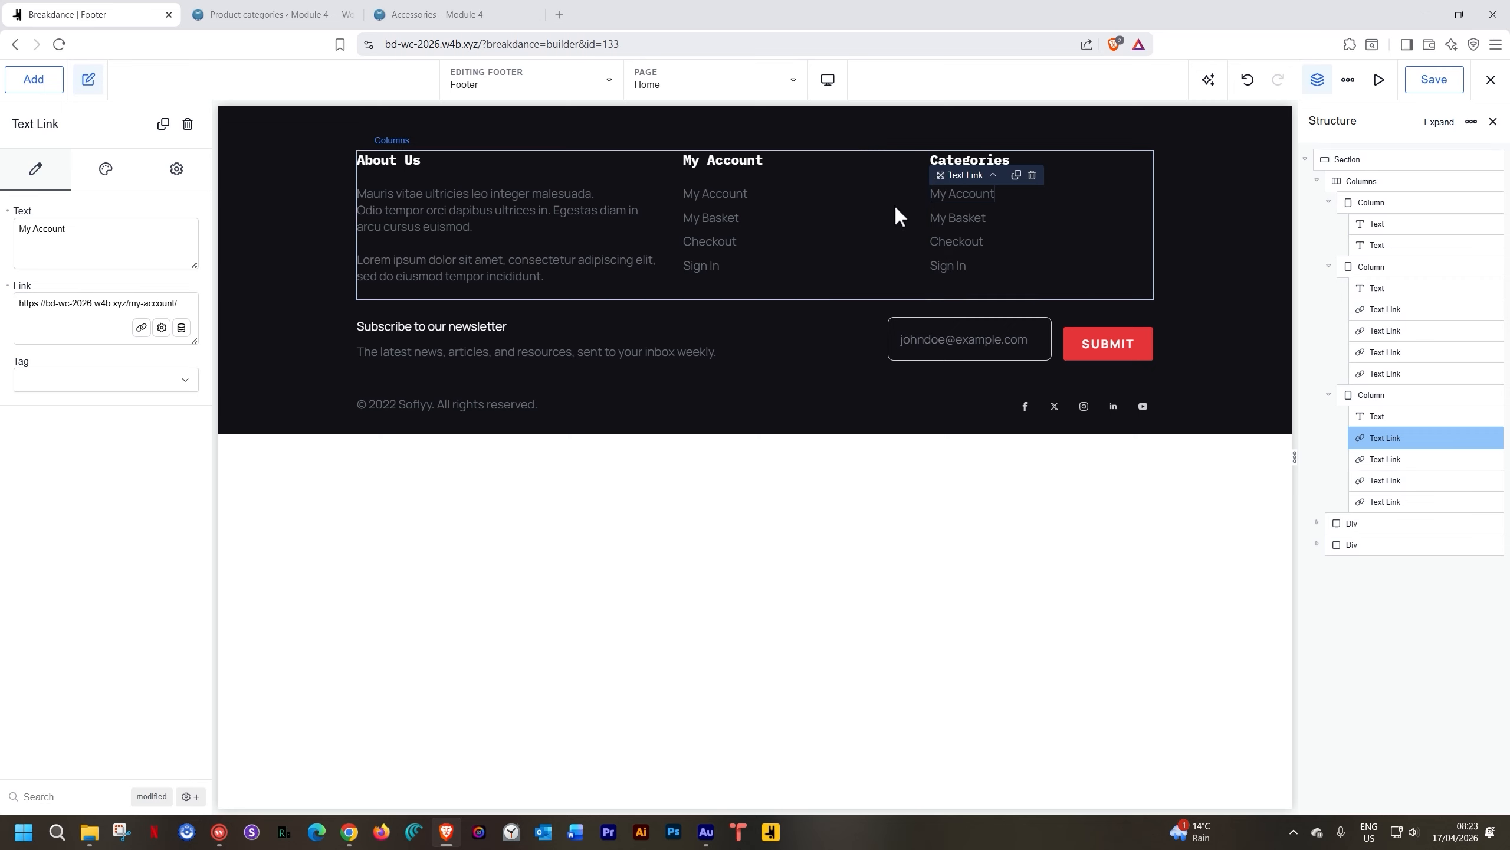
{"action": "left_click", "coordinate": [964, 194]}
{"action": "left_click", "coordinate": [30, 224]}
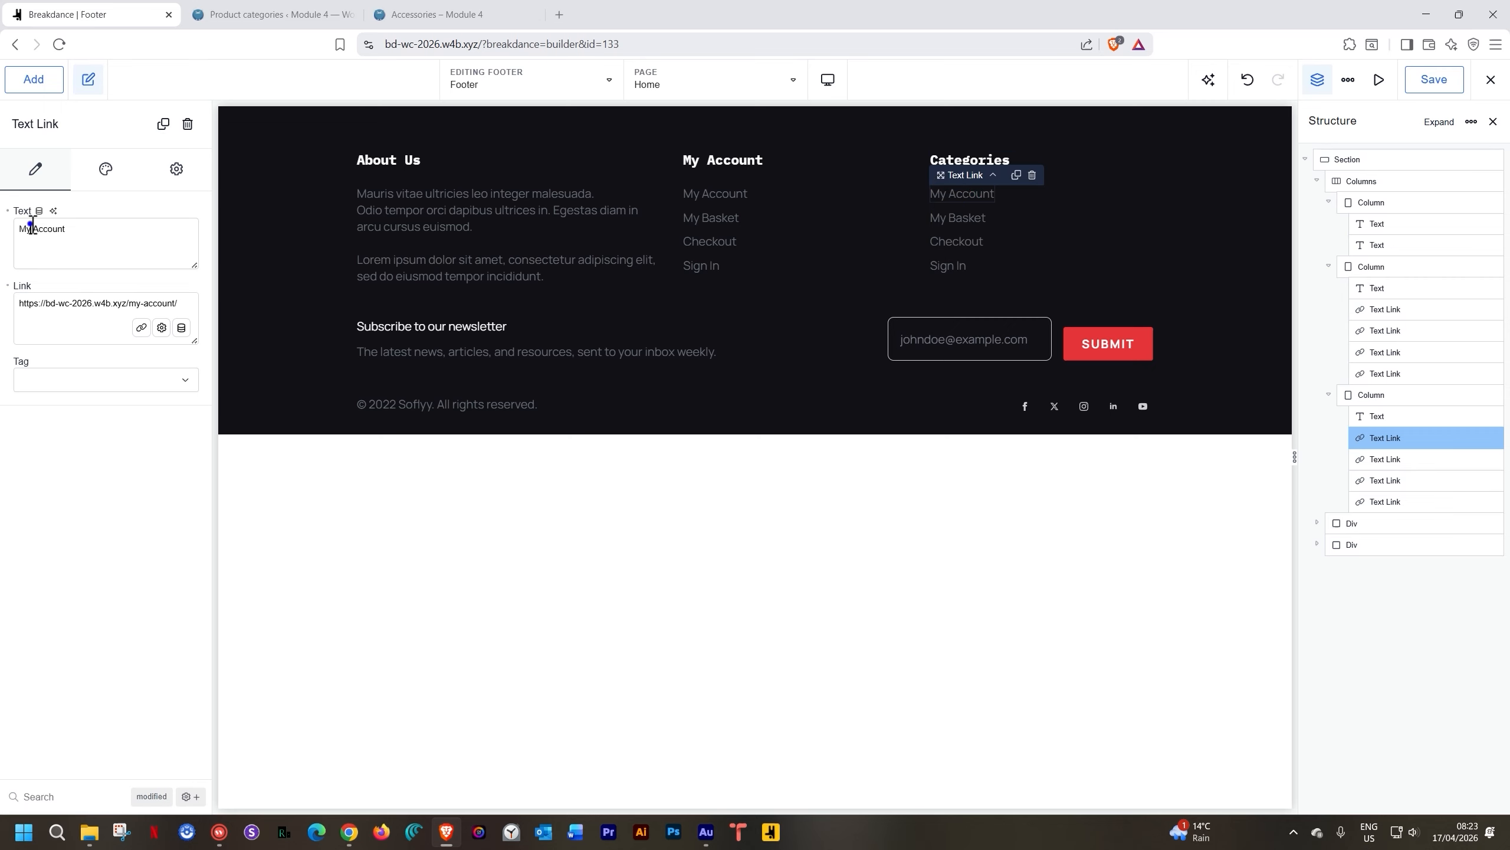
{"action": "triple_click", "coordinate": [30, 226]}
{"action": "type", "text": "Accessories"}
{"action": "triple_click", "coordinate": [40, 305]}
{"action": "key", "text": "ctrl+v"}
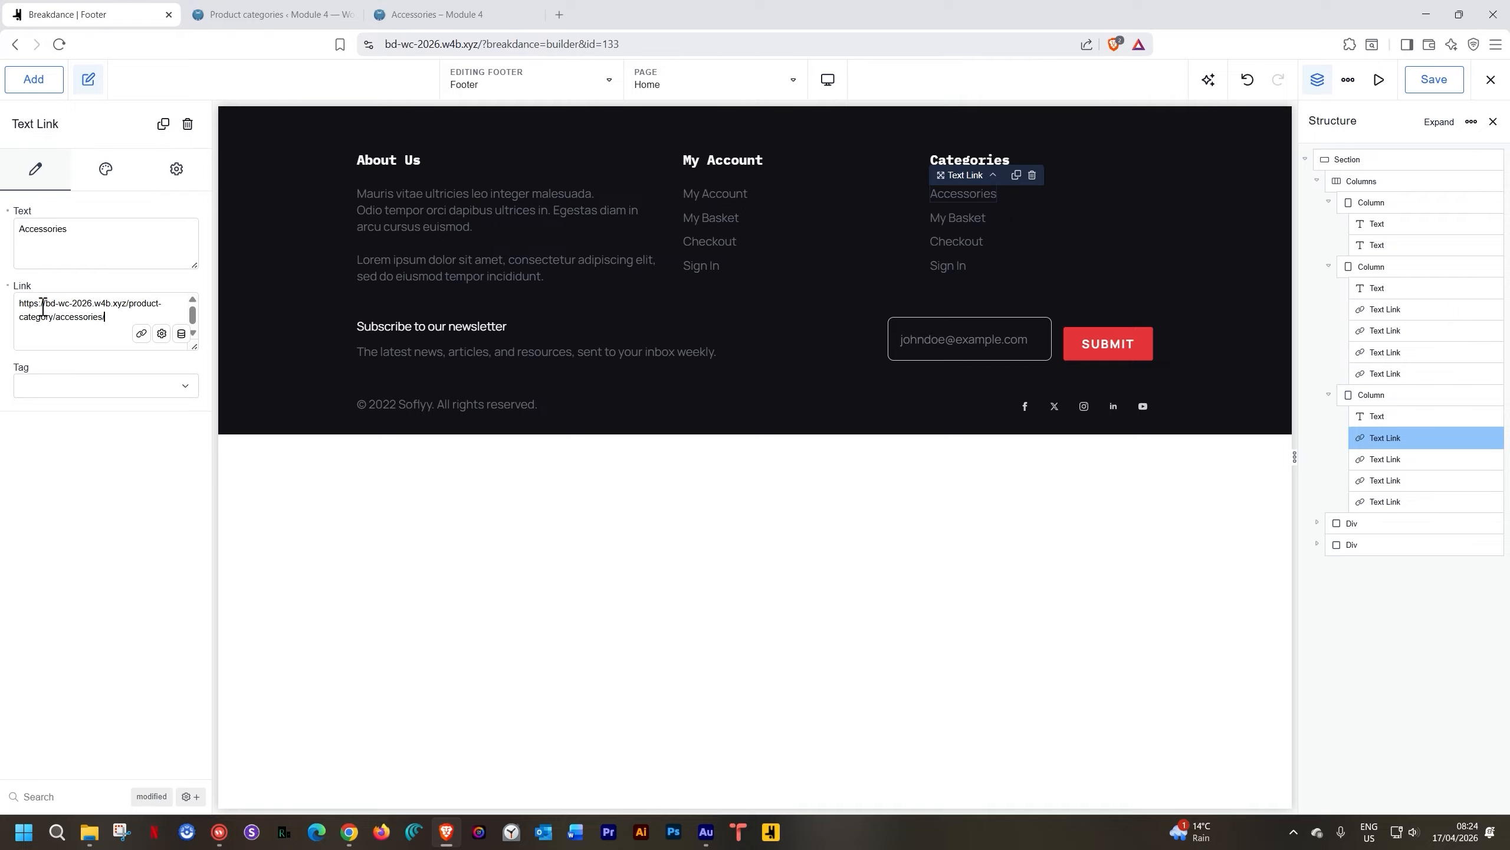
Rename the second Categories link to Jackets, linking it to the Jackets category page
{"action": "left_click", "coordinate": [309, 16]}
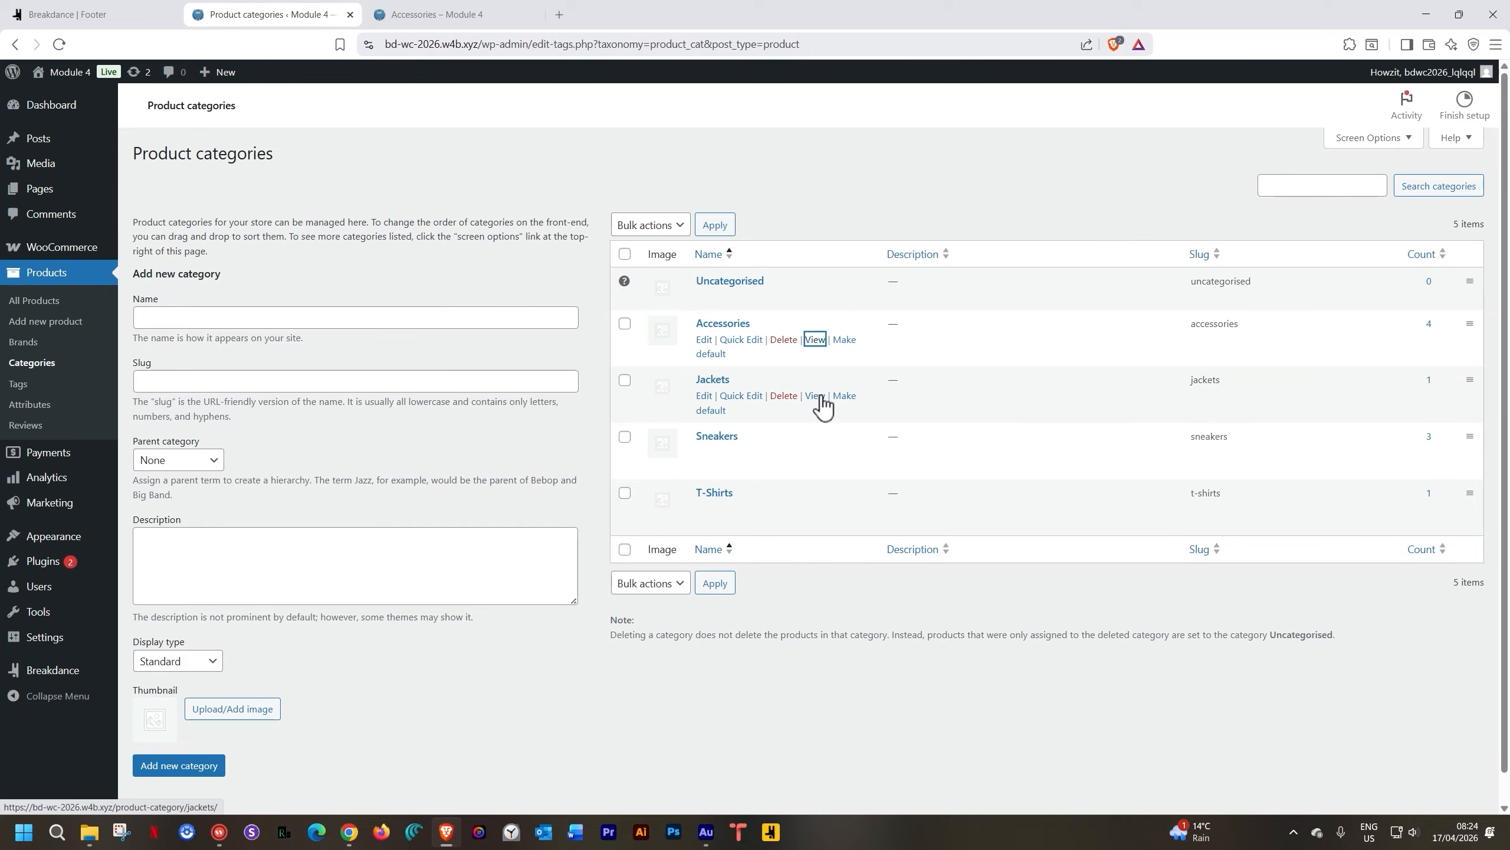
{"action": "middle_click", "coordinate": [817, 396]}
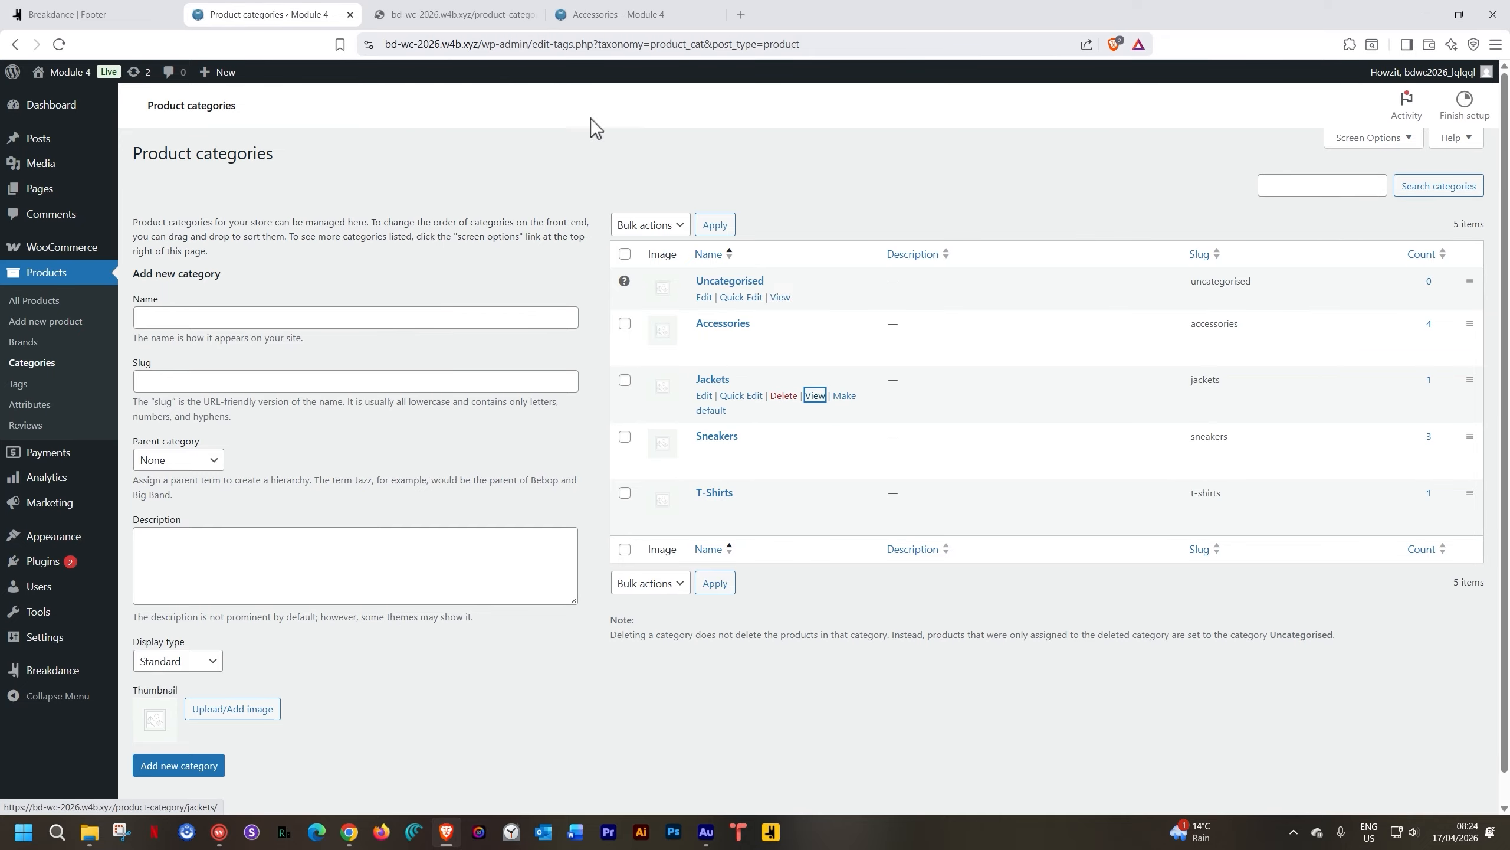
{"action": "left_click", "coordinate": [472, 11]}
{"action": "left_click", "coordinate": [451, 39]}
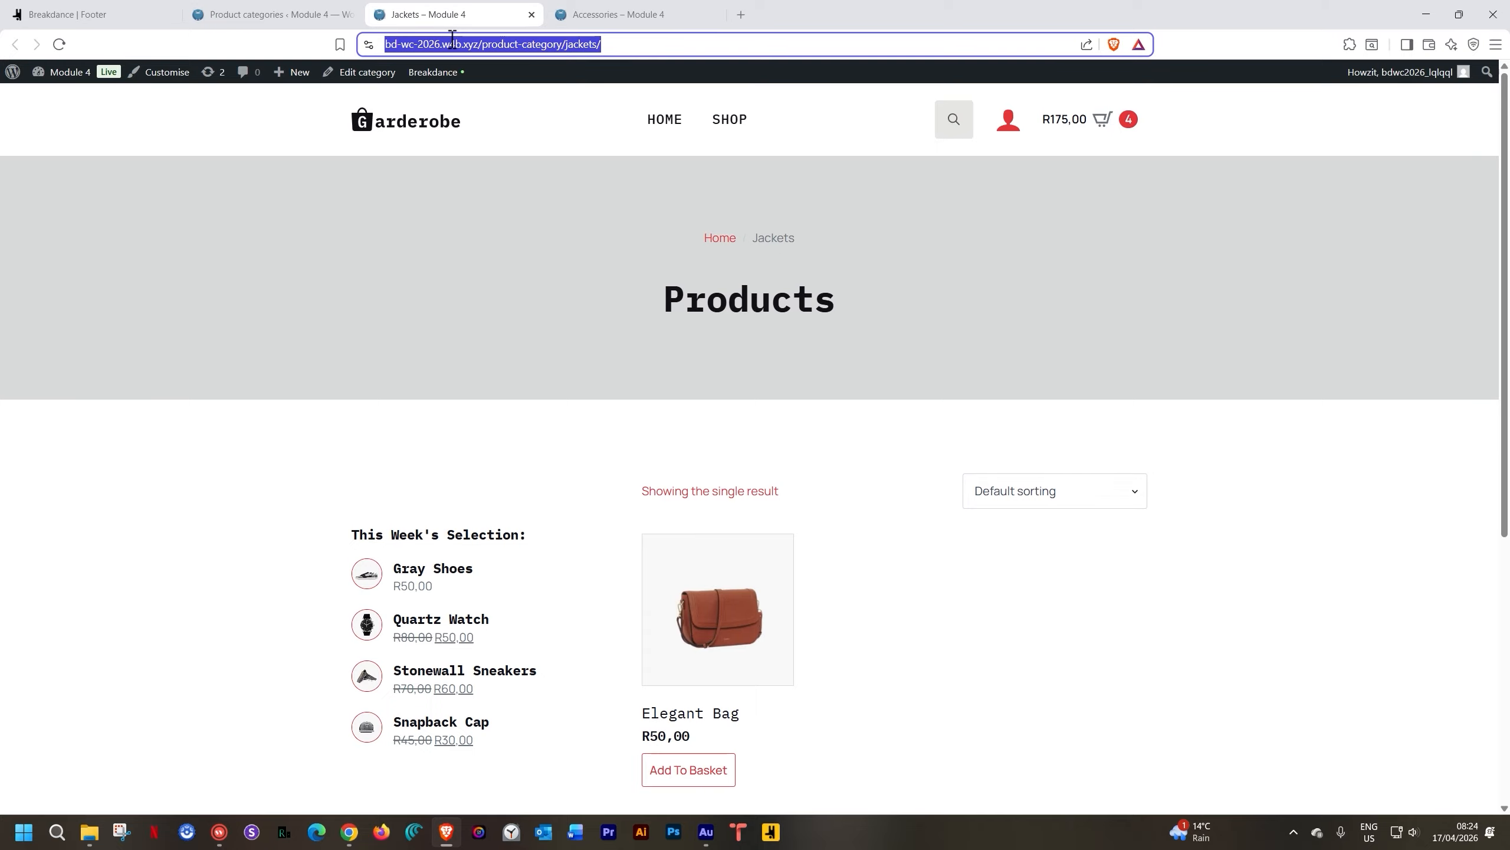
{"action": "left_click", "coordinate": [154, 11]}
{"action": "left_click", "coordinate": [949, 217]}
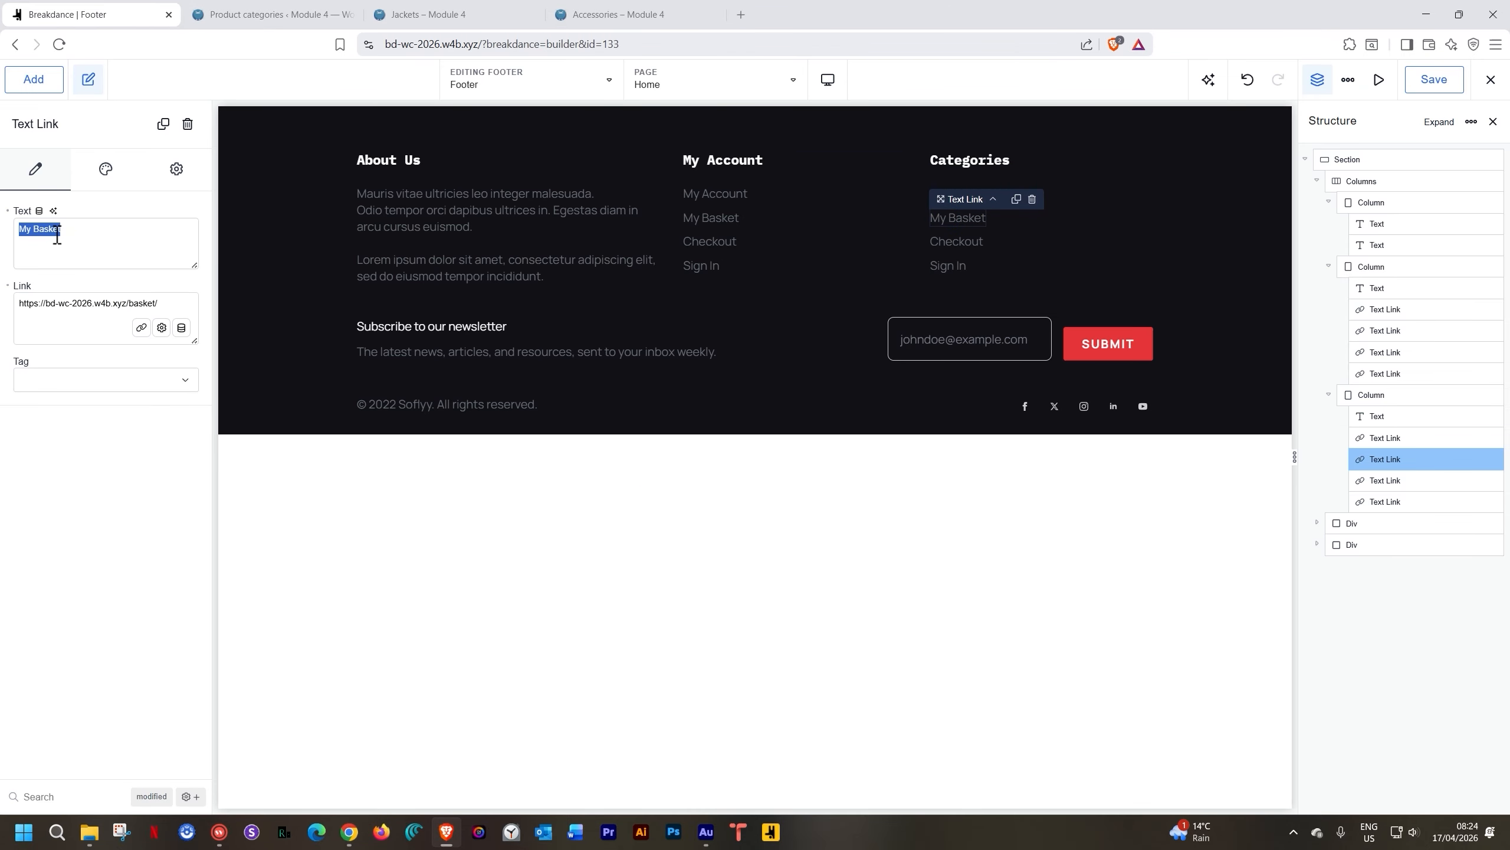
{"action": "type", "text": "Jackets"}
{"action": "triple_click", "coordinate": [37, 303]}
{"action": "type", "text": "https://bd-wc-2026.w4b.xyz/product-category/jackets/"}
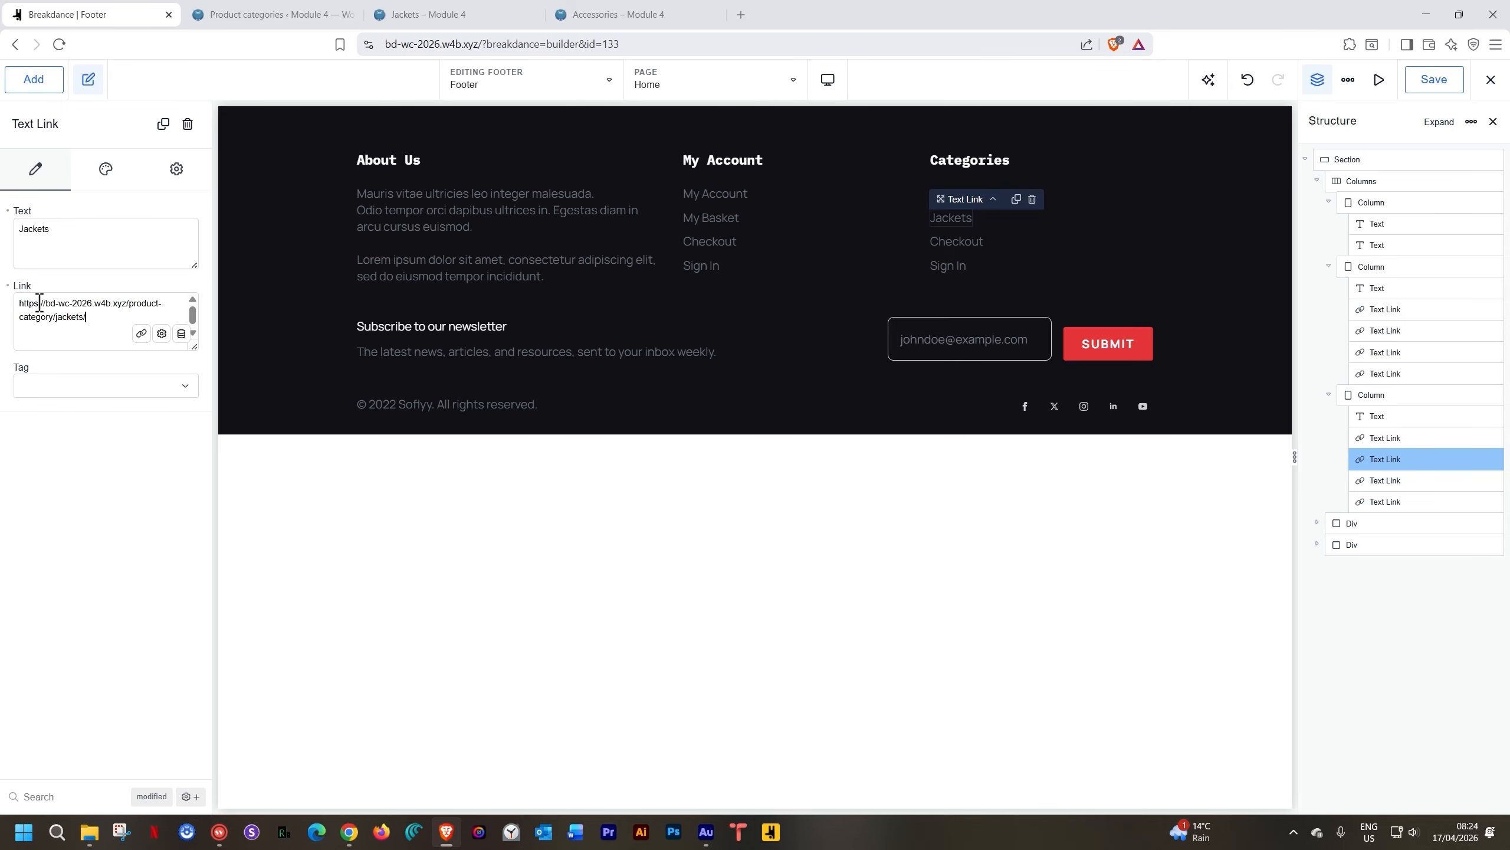
Rename the third Categories link to Sneakers and copy the Sneakers category page address
{"action": "left_click", "coordinate": [970, 240]}
{"action": "left_click", "coordinate": [571, 14]}
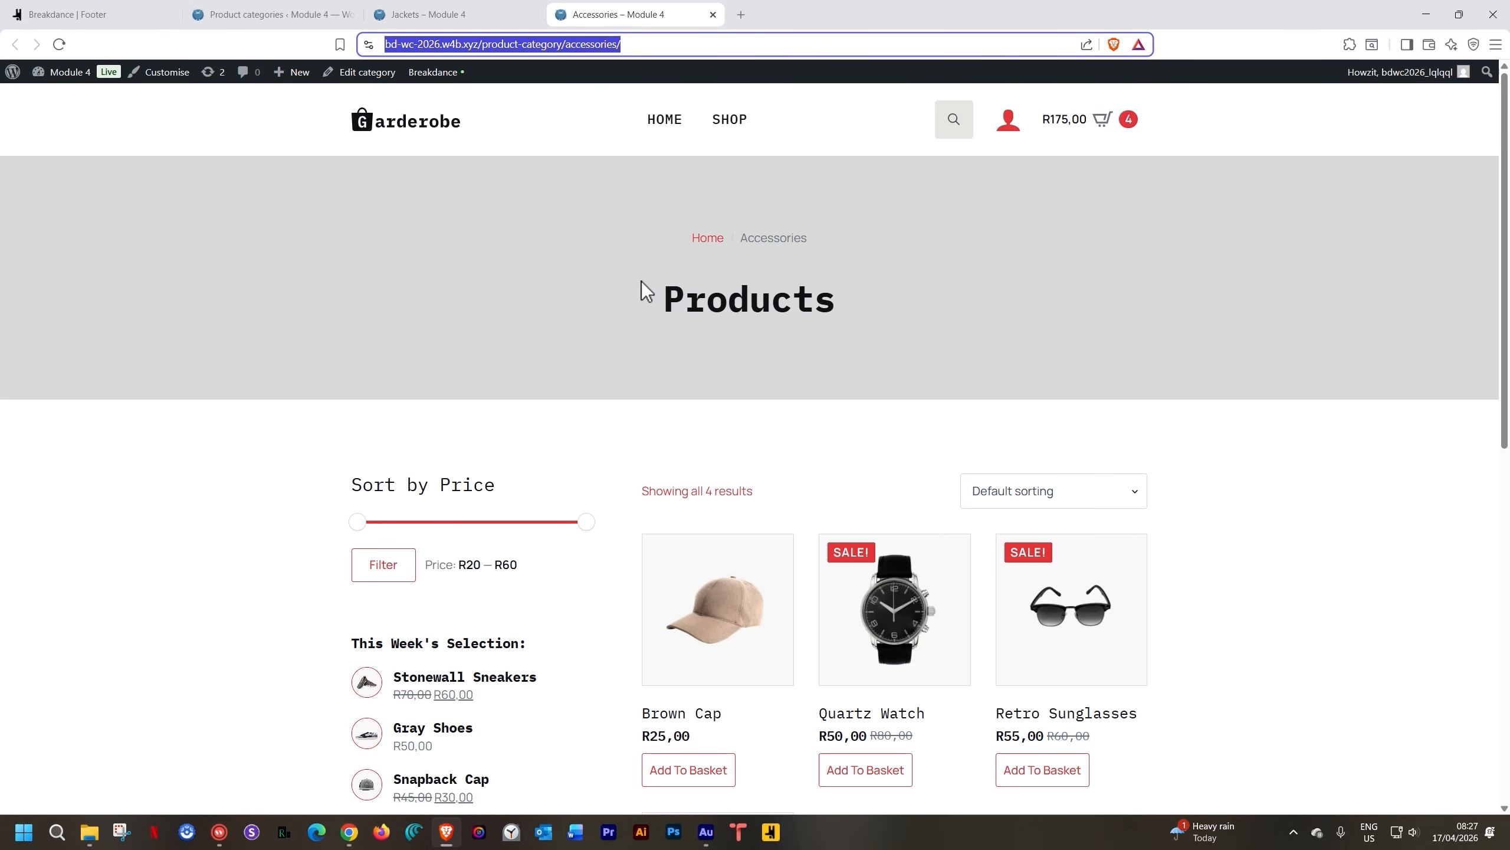
{"action": "left_click", "coordinate": [713, 14]}
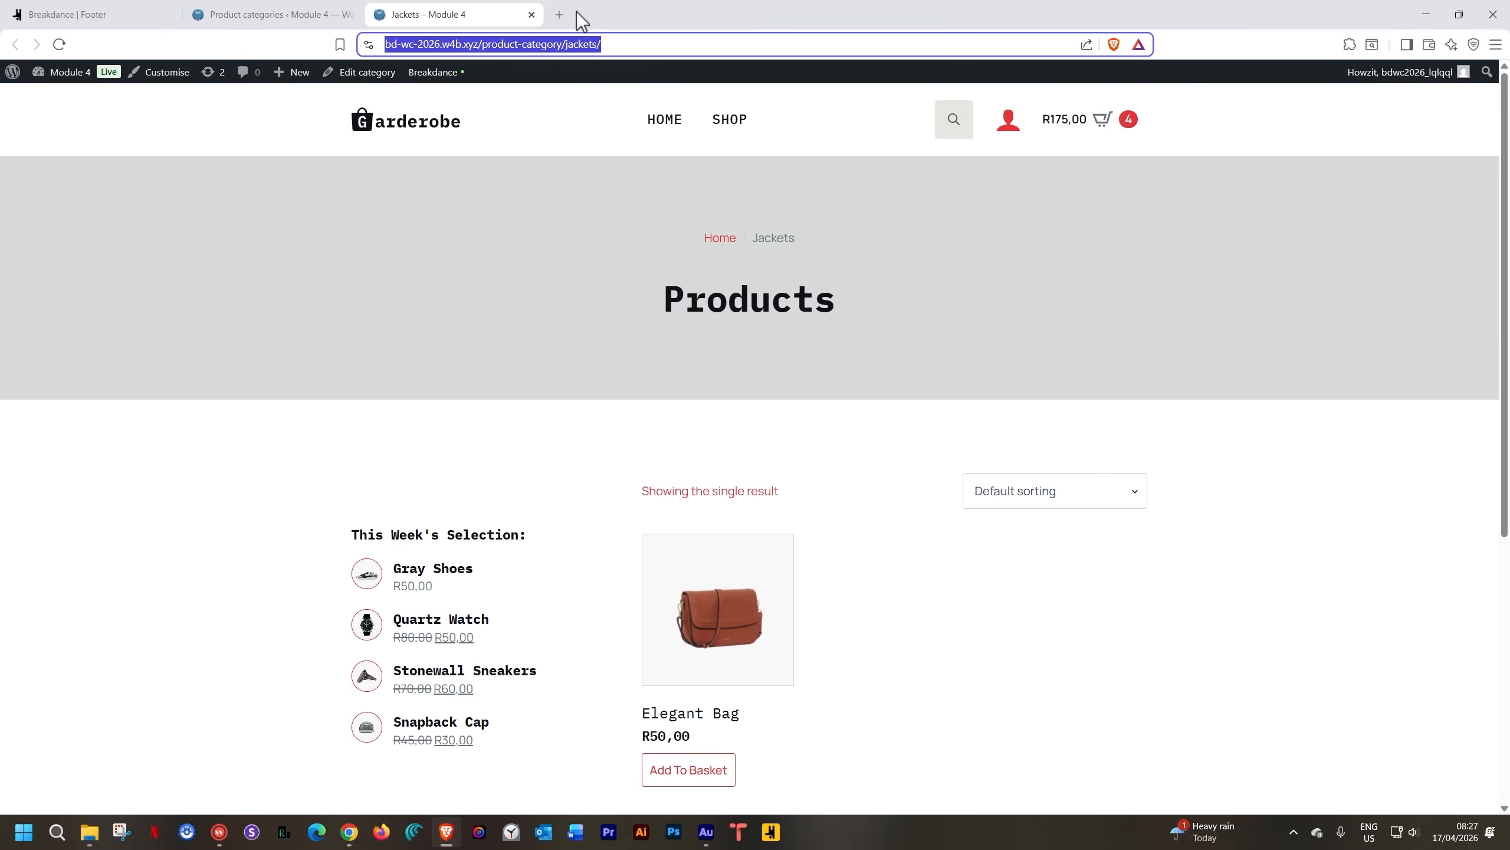
{"action": "left_click", "coordinate": [537, 15]}
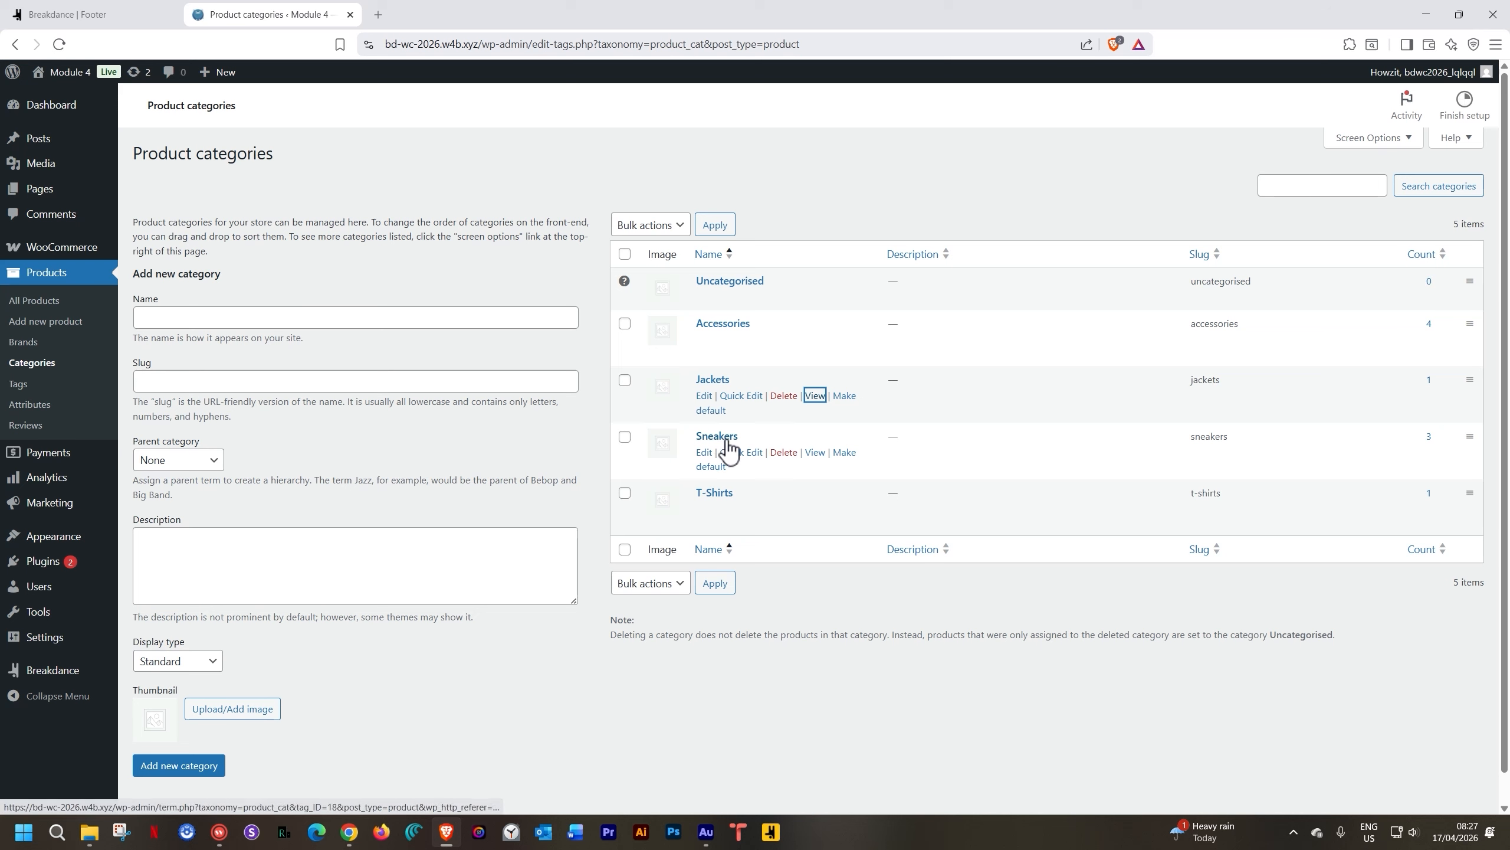
{"action": "middle_click", "coordinate": [812, 454]}
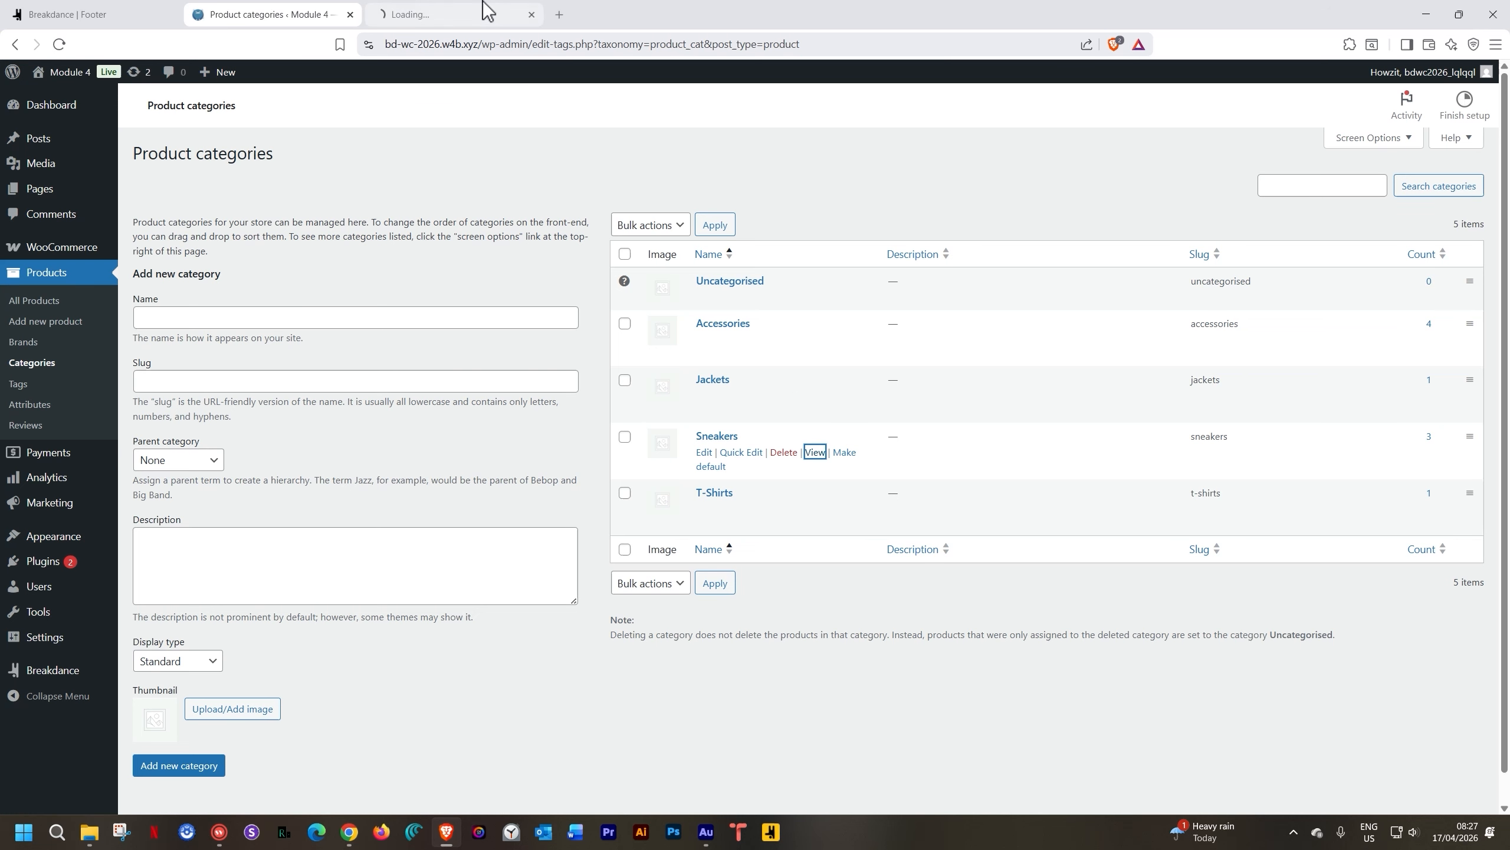
{"action": "left_click", "coordinate": [484, 11]}
{"action": "left_click", "coordinate": [511, 37]}
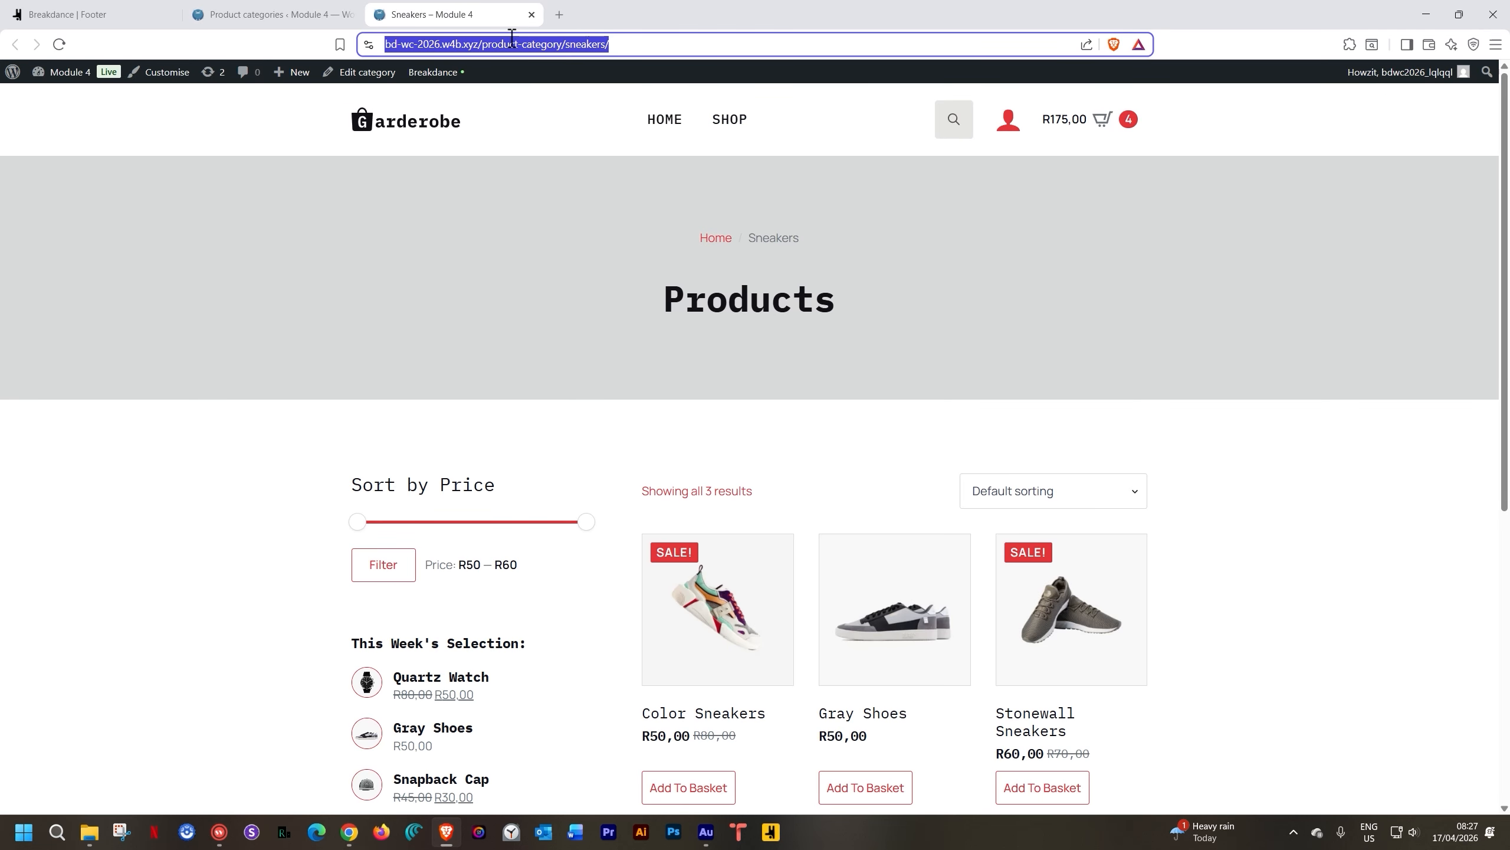
{"action": "left_click", "coordinate": [95, 18]}
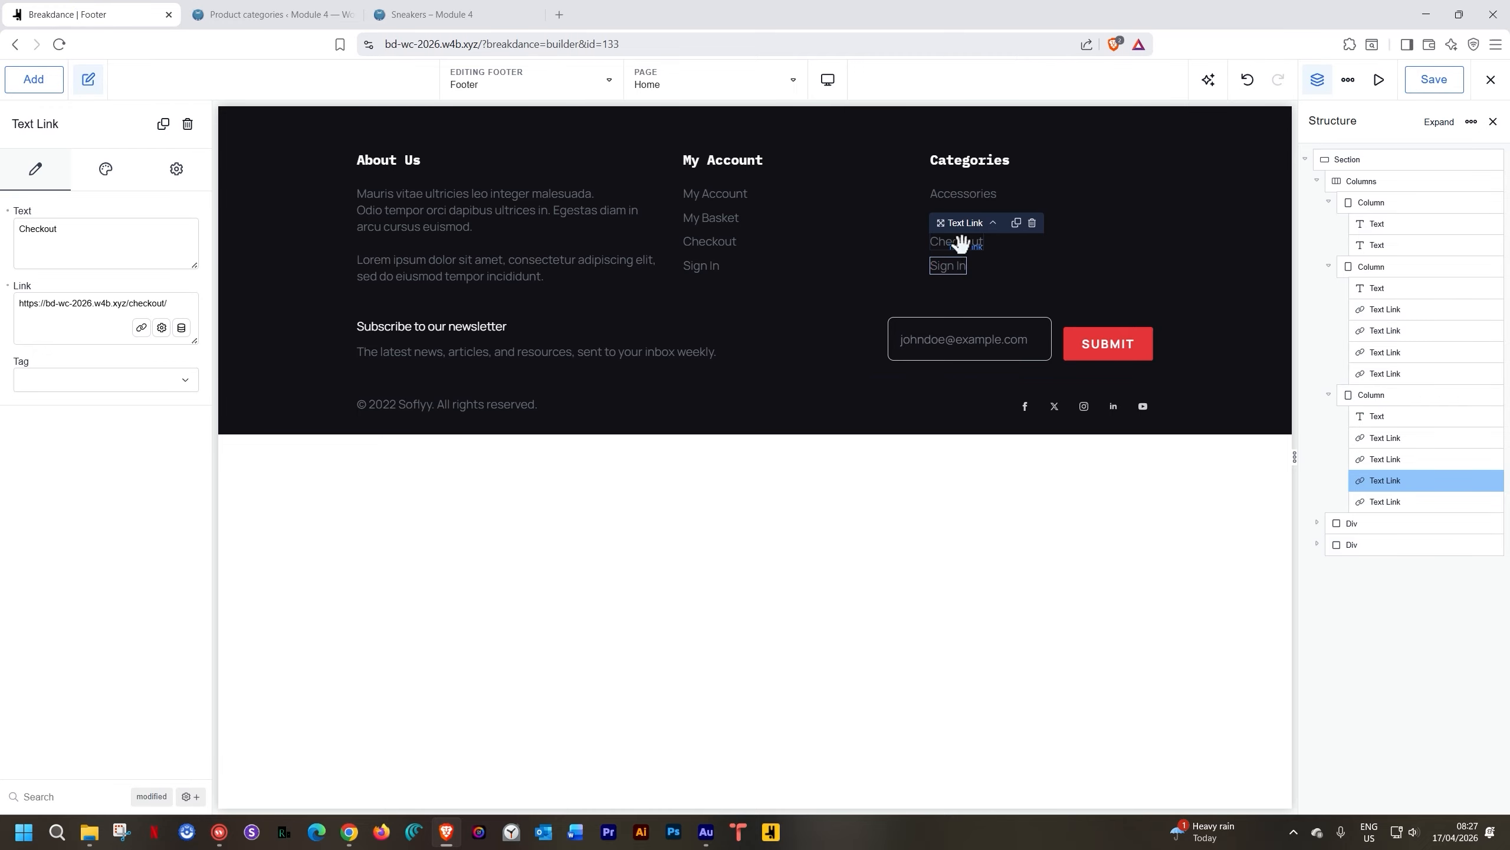
{"action": "double_click", "coordinate": [98, 226]}
{"action": "type", "text": "Sneakers"}
{"action": "triple_click", "coordinate": [70, 295]}
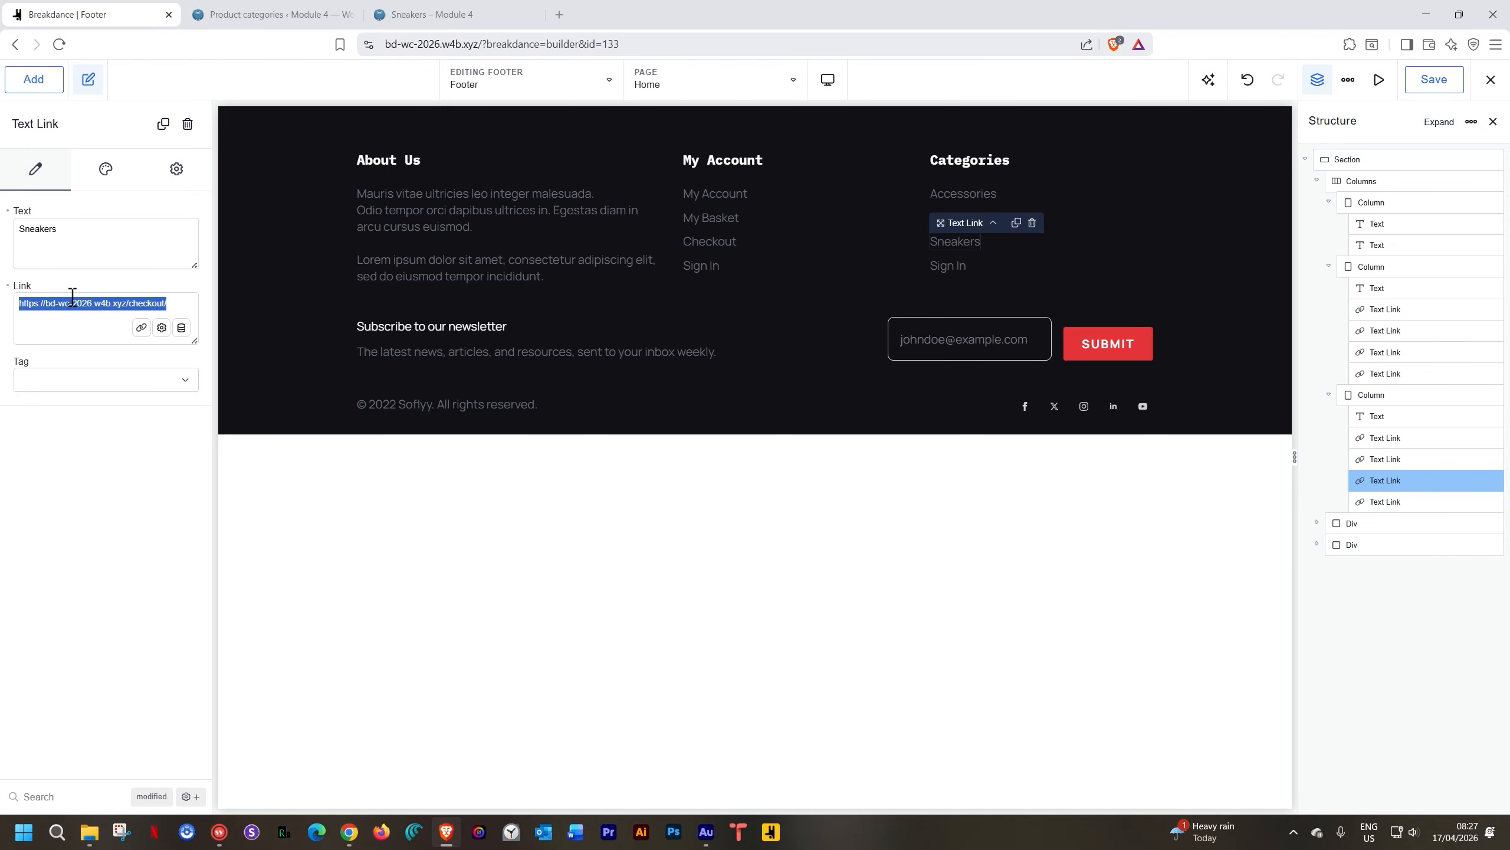
Rename the last Categories link to T-Shirts, linking it to the T-Shirts category page
{"action": "left_click", "coordinate": [309, 9]}
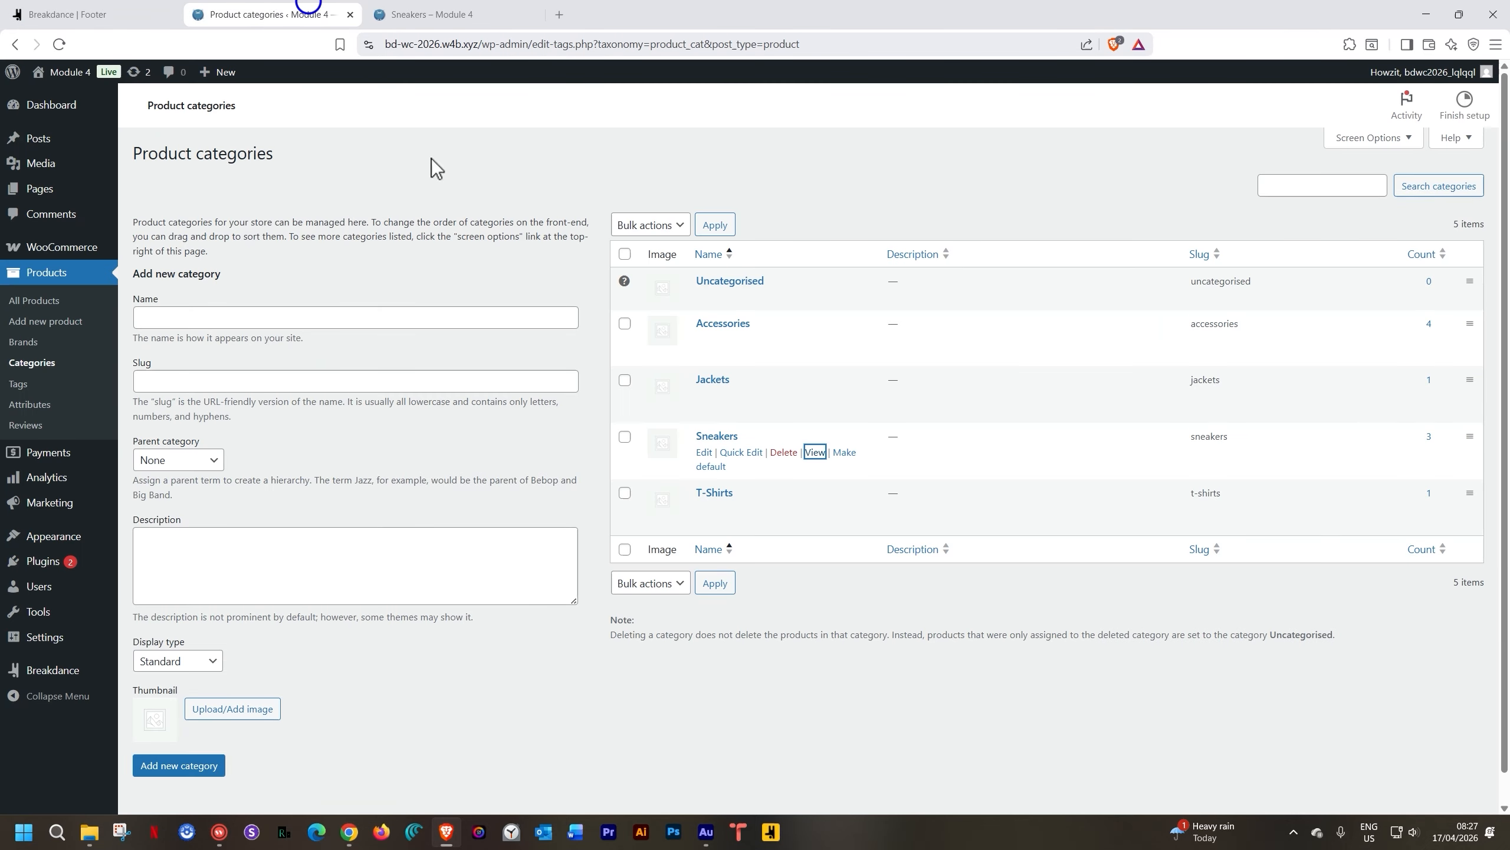
{"action": "middle_click", "coordinate": [816, 507]}
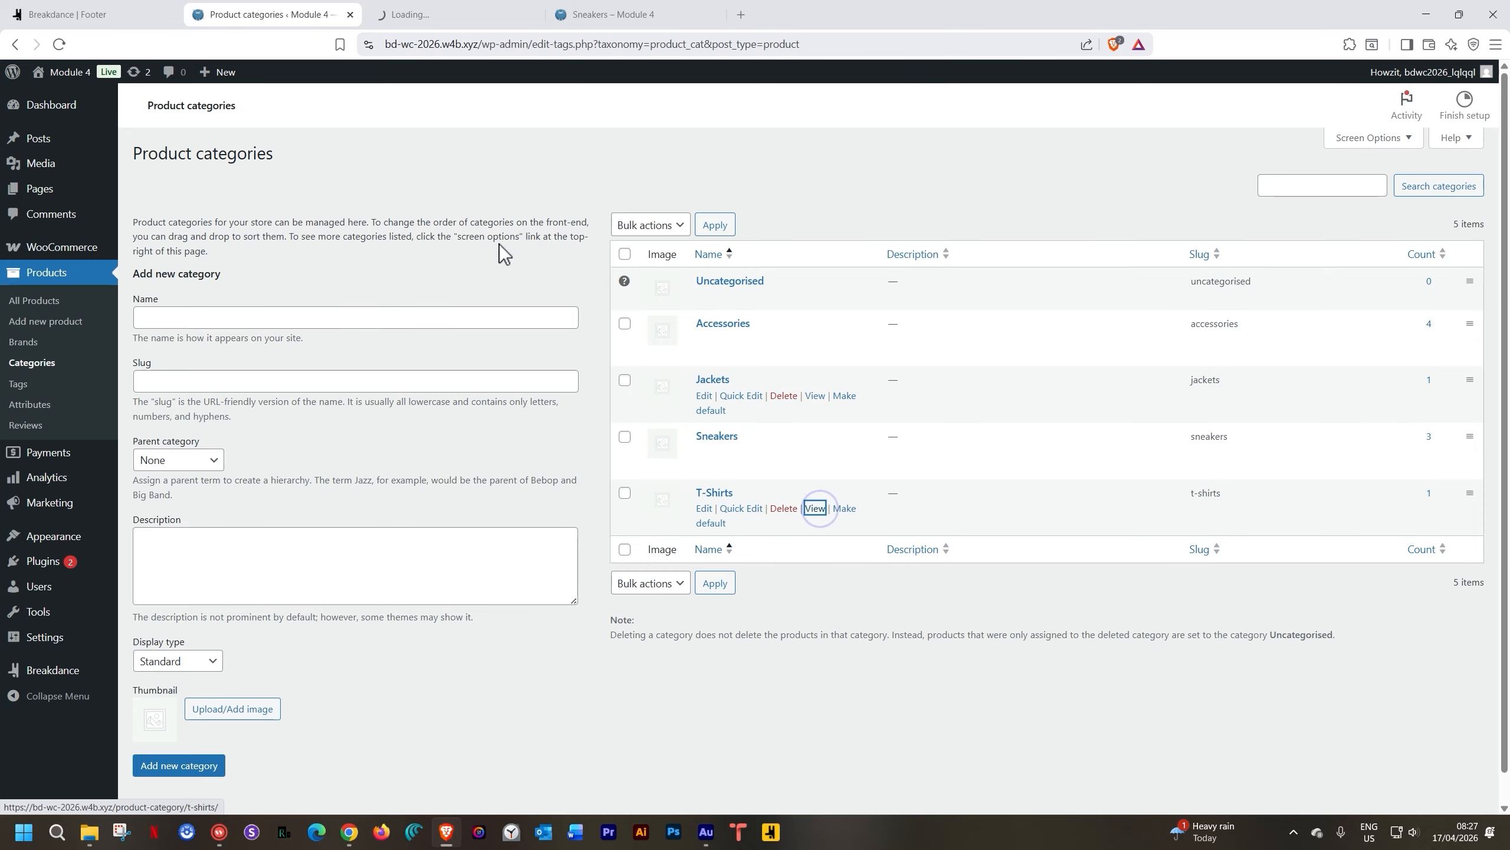
{"action": "left_click", "coordinate": [634, 18]}
{"action": "left_click", "coordinate": [716, 15]}
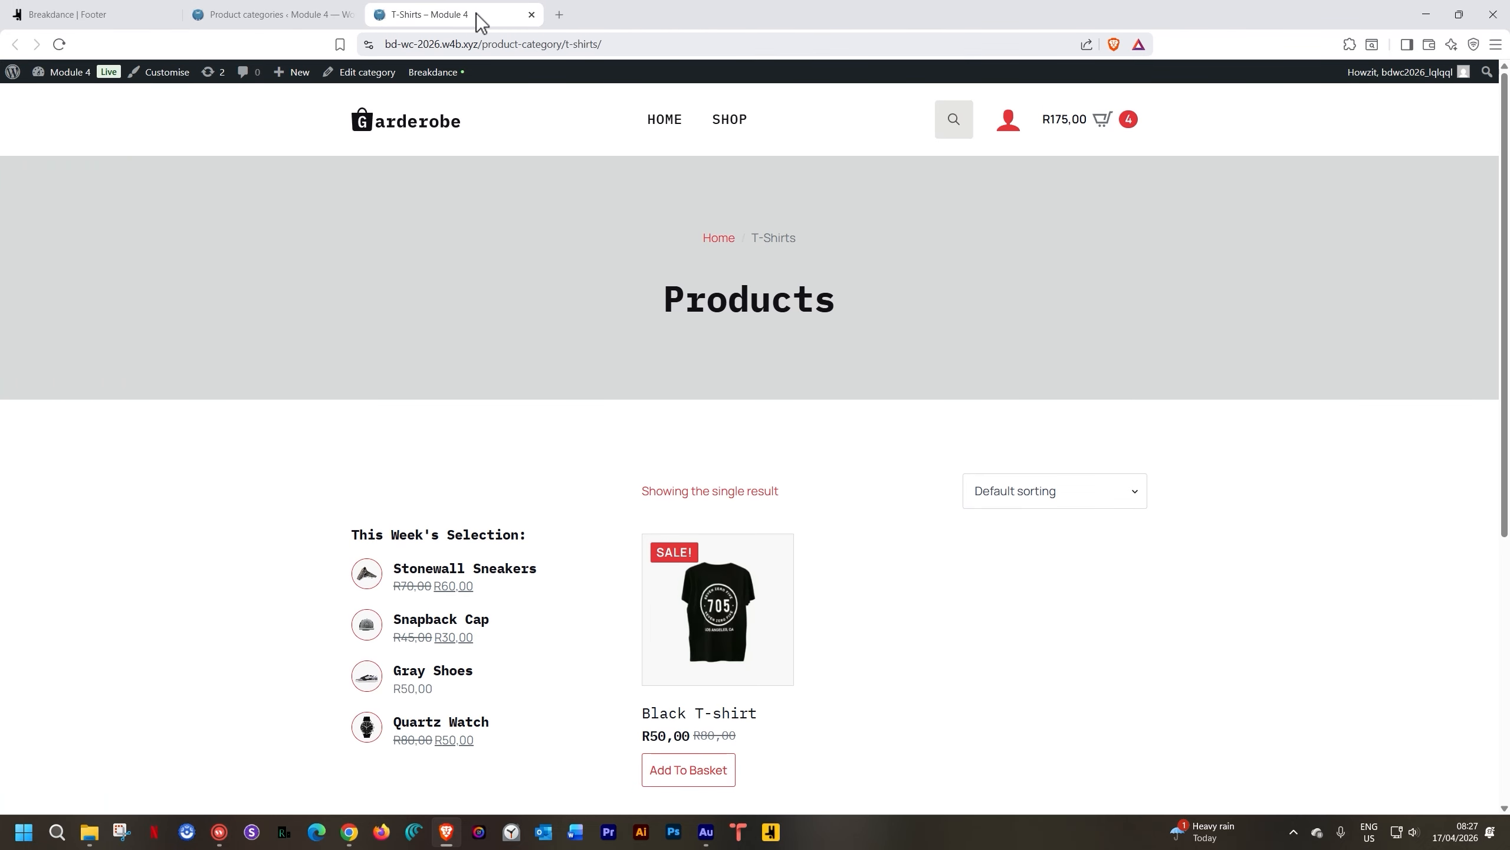
{"action": "left_click", "coordinate": [465, 40]}
{"action": "key", "text": "ctrl+c"}
{"action": "left_click", "coordinate": [60, 13]}
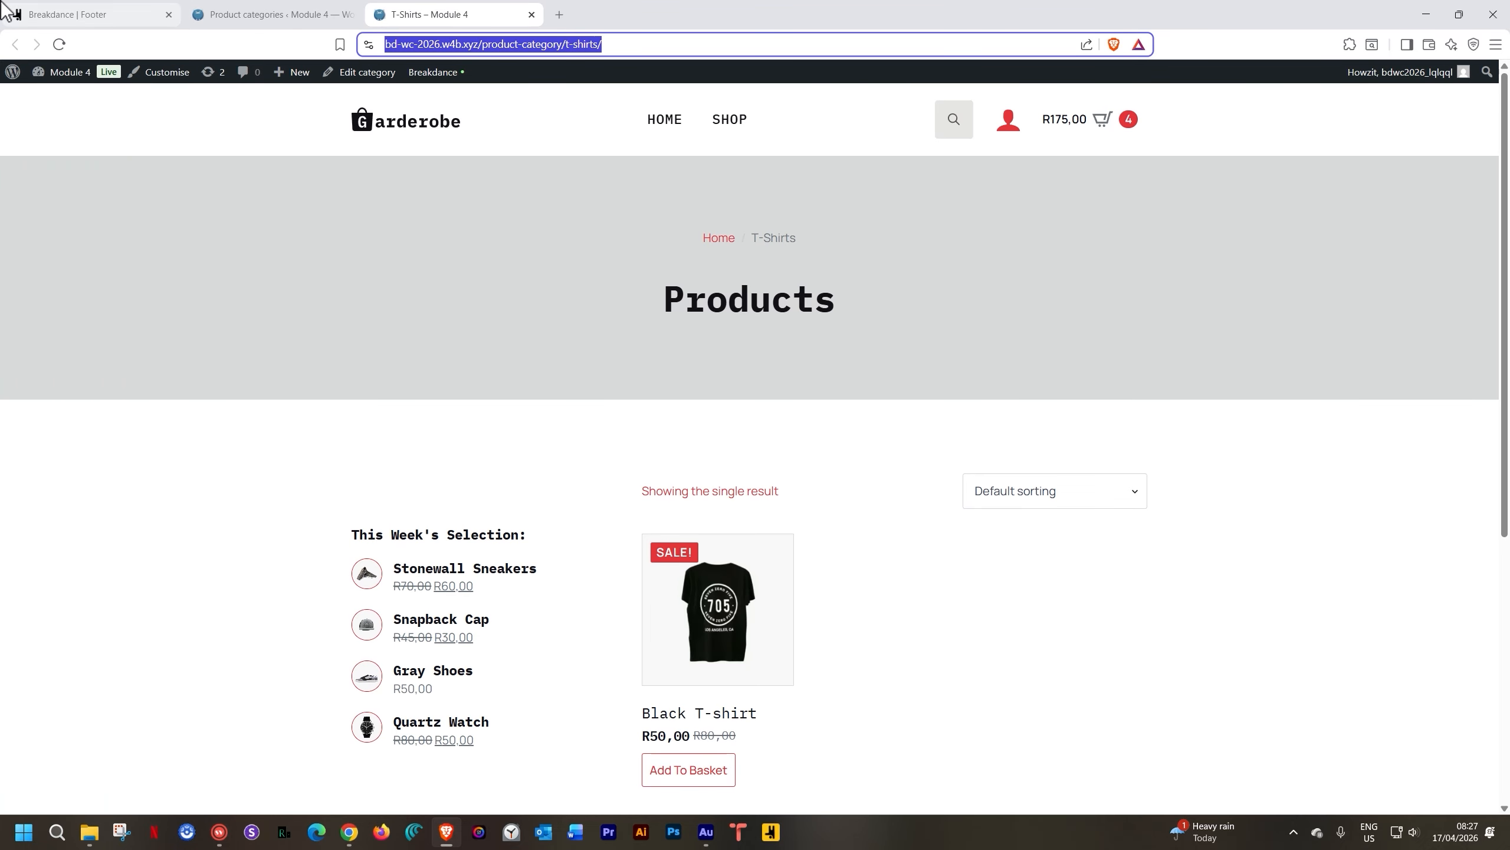
{"action": "left_click", "coordinate": [950, 264]}
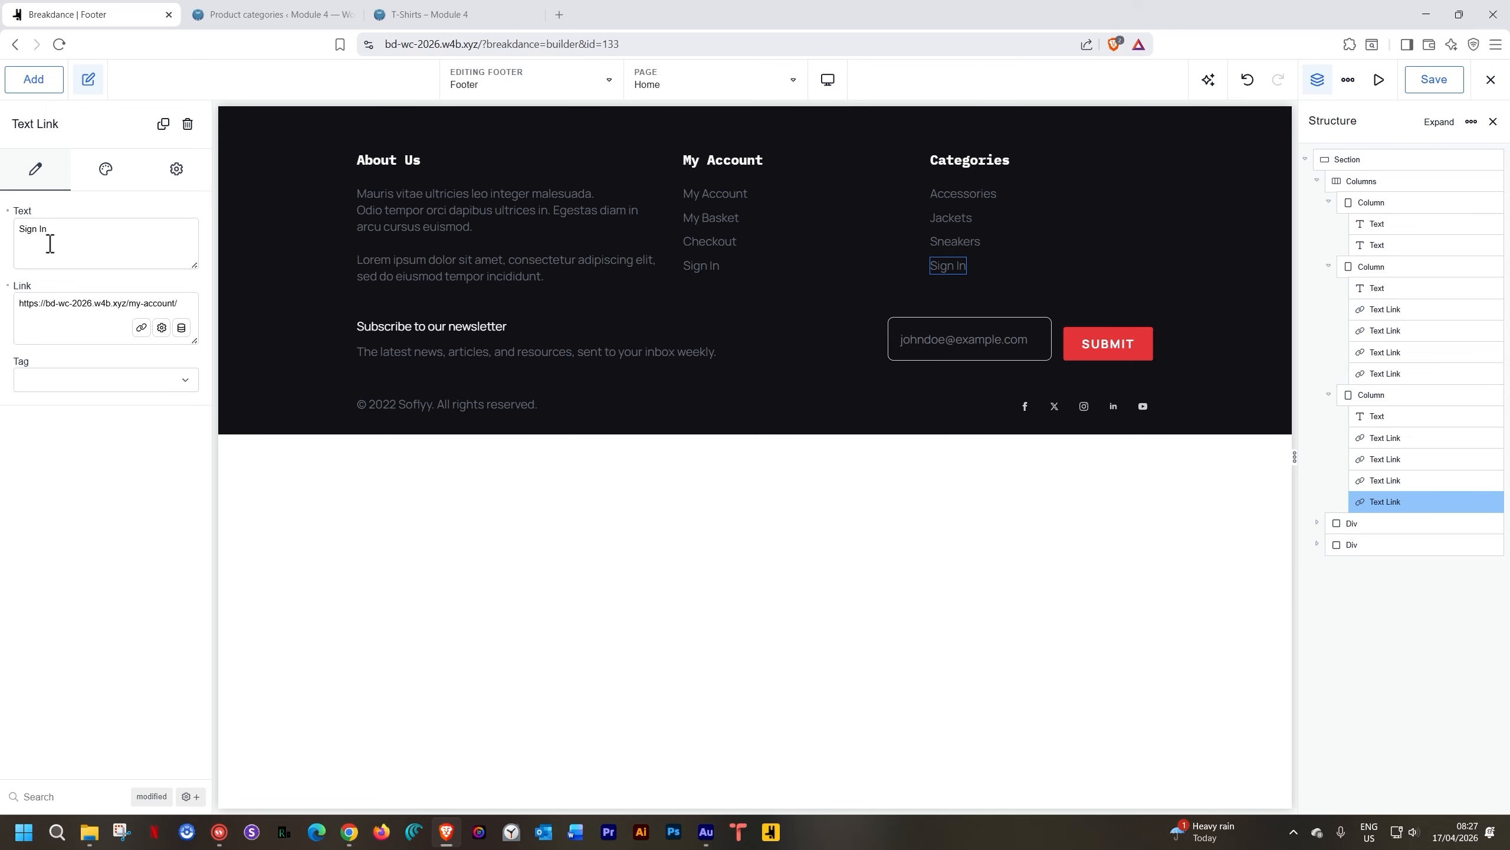
{"action": "left_click_drag", "start_coordinate": [60, 252], "coordinate": [5, 261]}
{"action": "type", "text": "T-Shirts"}
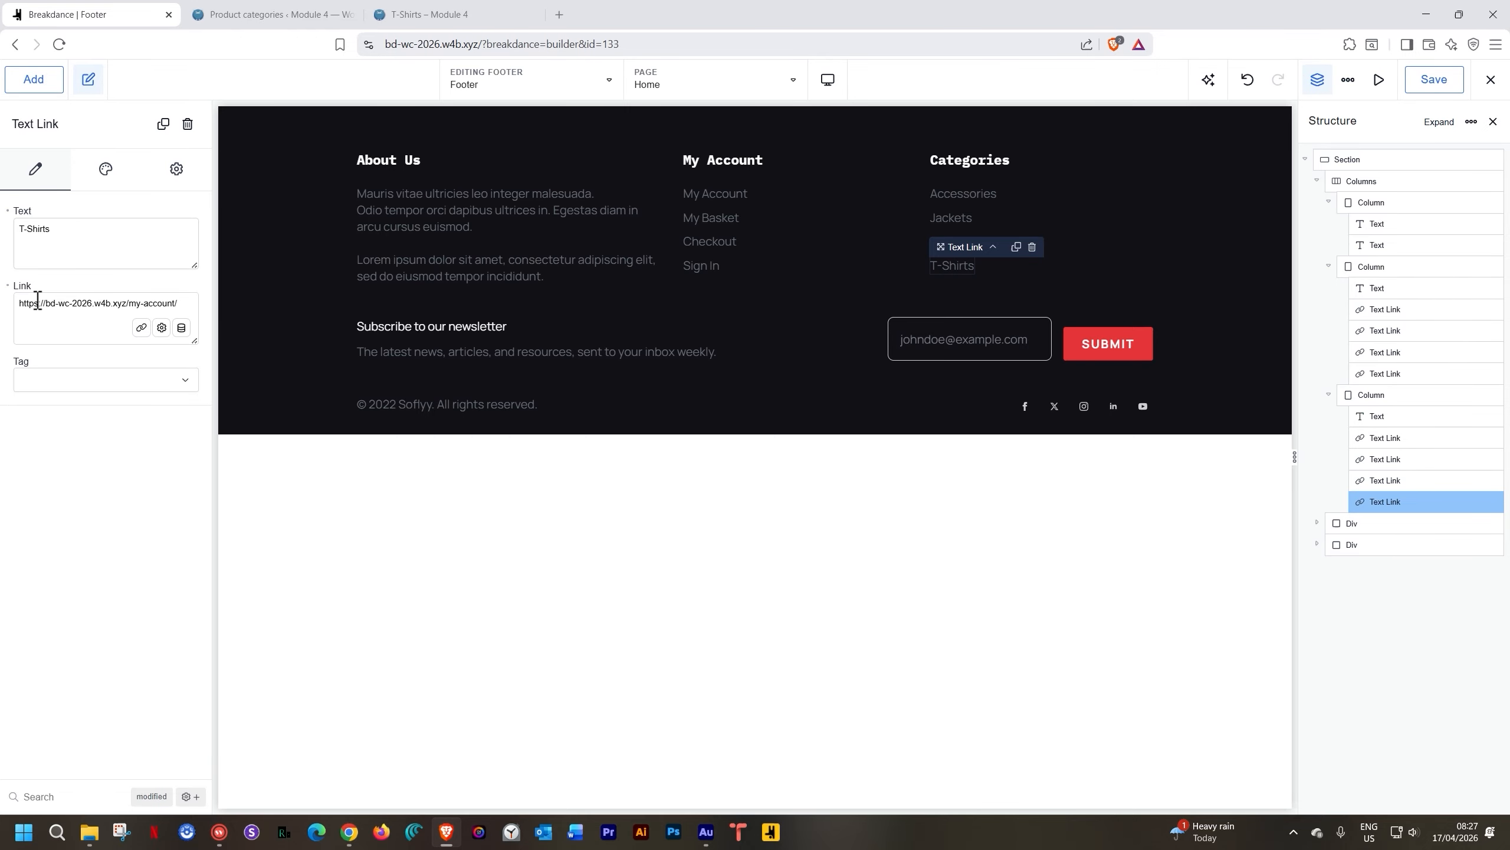
{"action": "triple_click", "coordinate": [37, 301]}
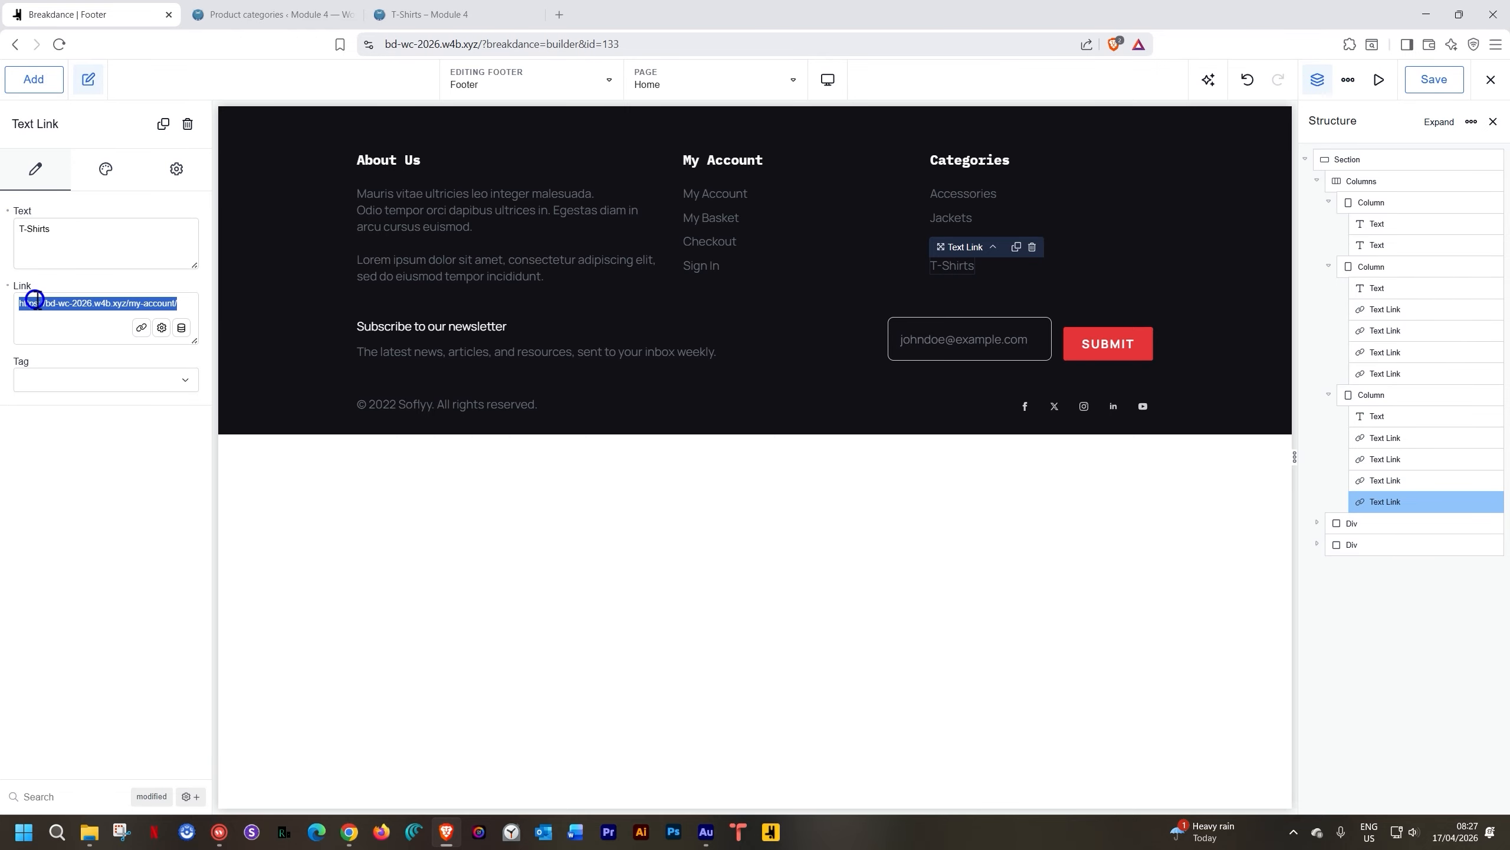
{"action": "key", "text": "ctrl+v"}
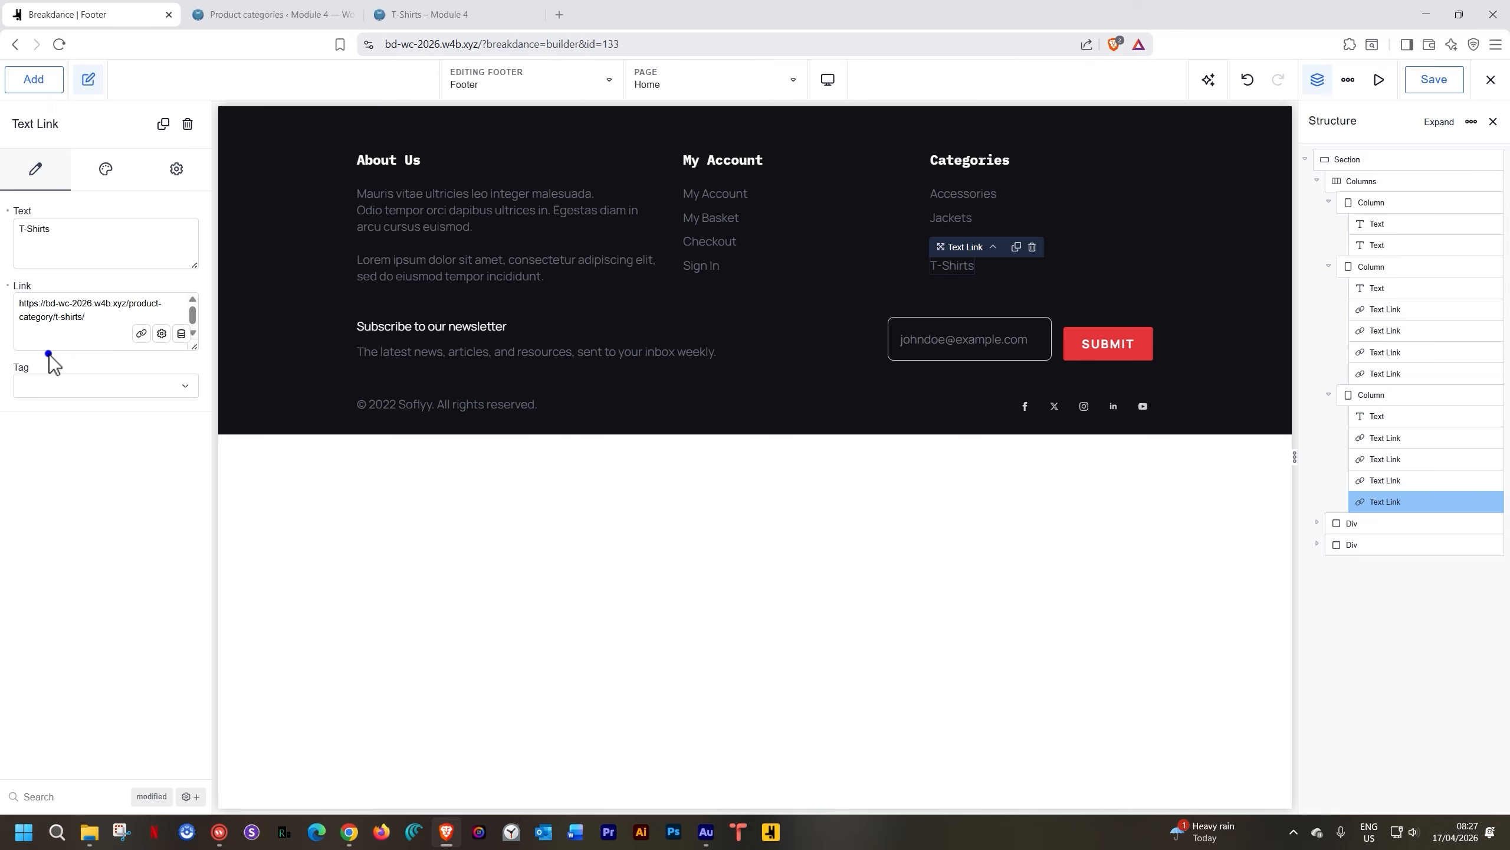
{"action": "left_click", "coordinate": [1204, 232]}
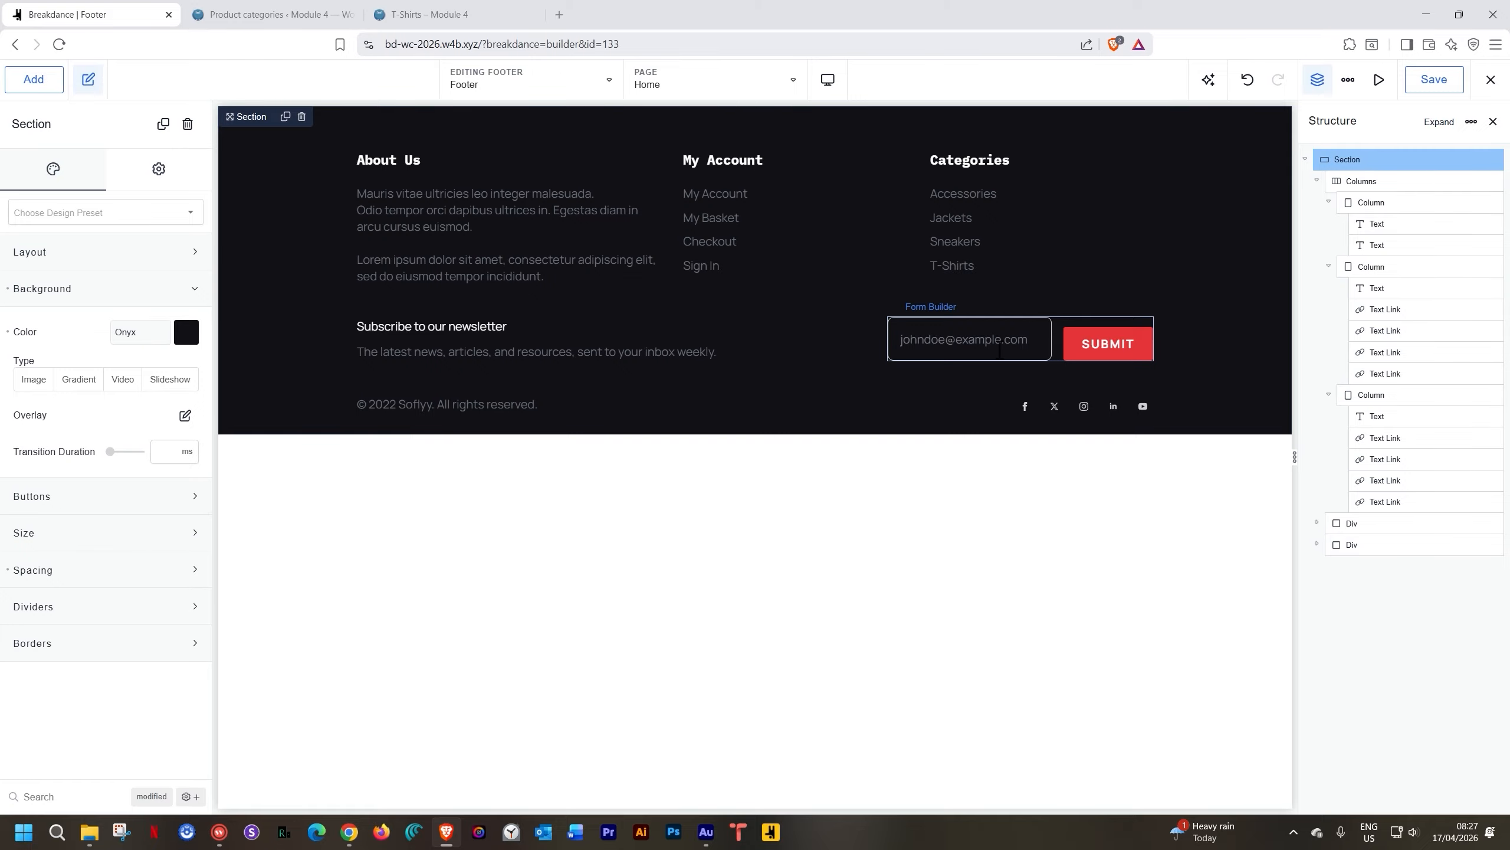
Change the copyright line's year to 2026 and add 'Madman Productions'
{"action": "left_click", "coordinate": [450, 403]}
{"action": "double_click", "coordinate": [450, 403]}
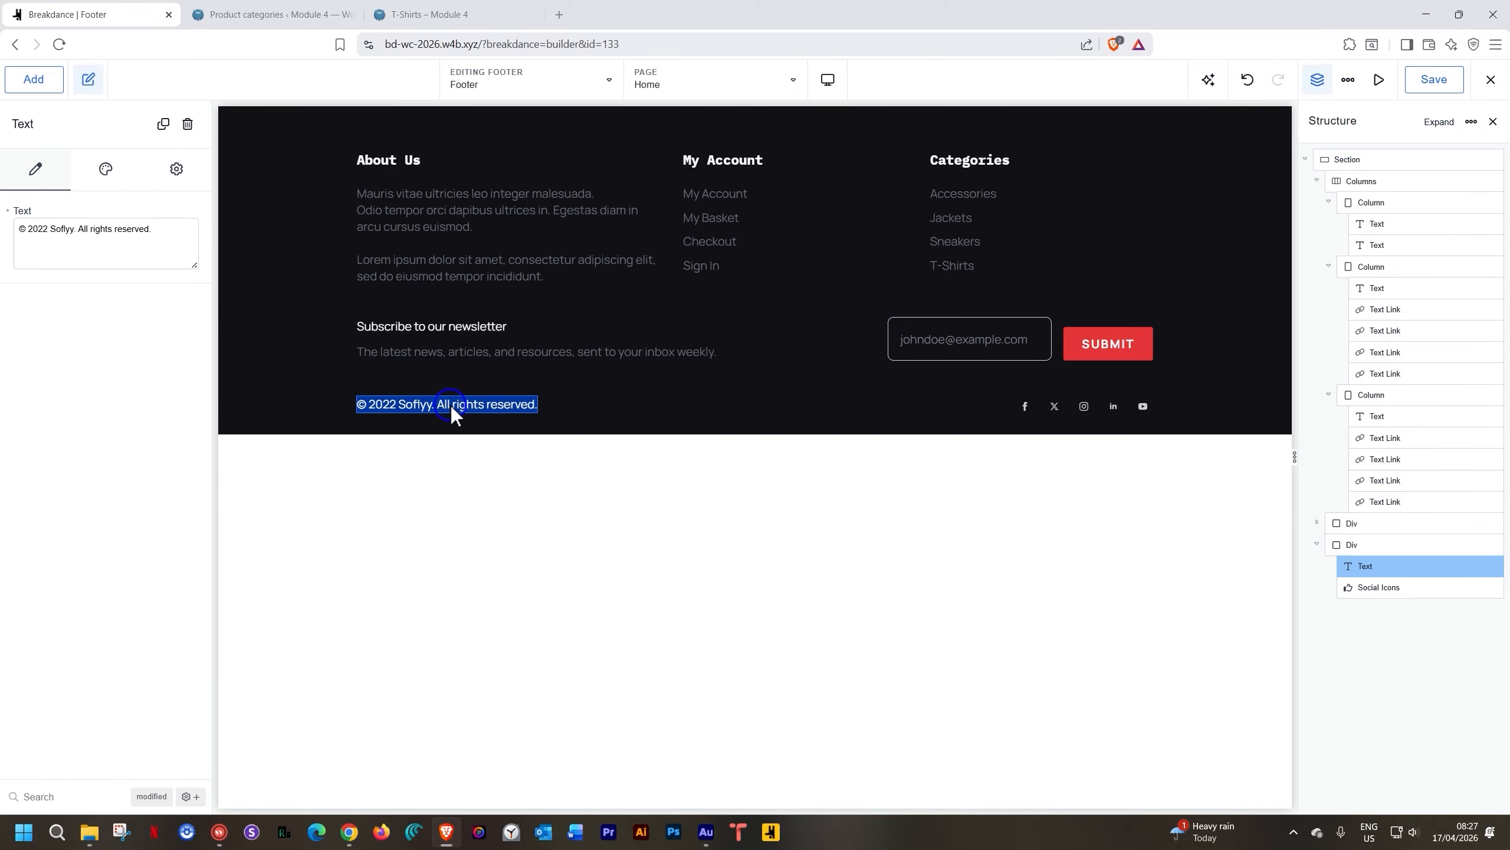
{"action": "left_click", "coordinate": [44, 228]}
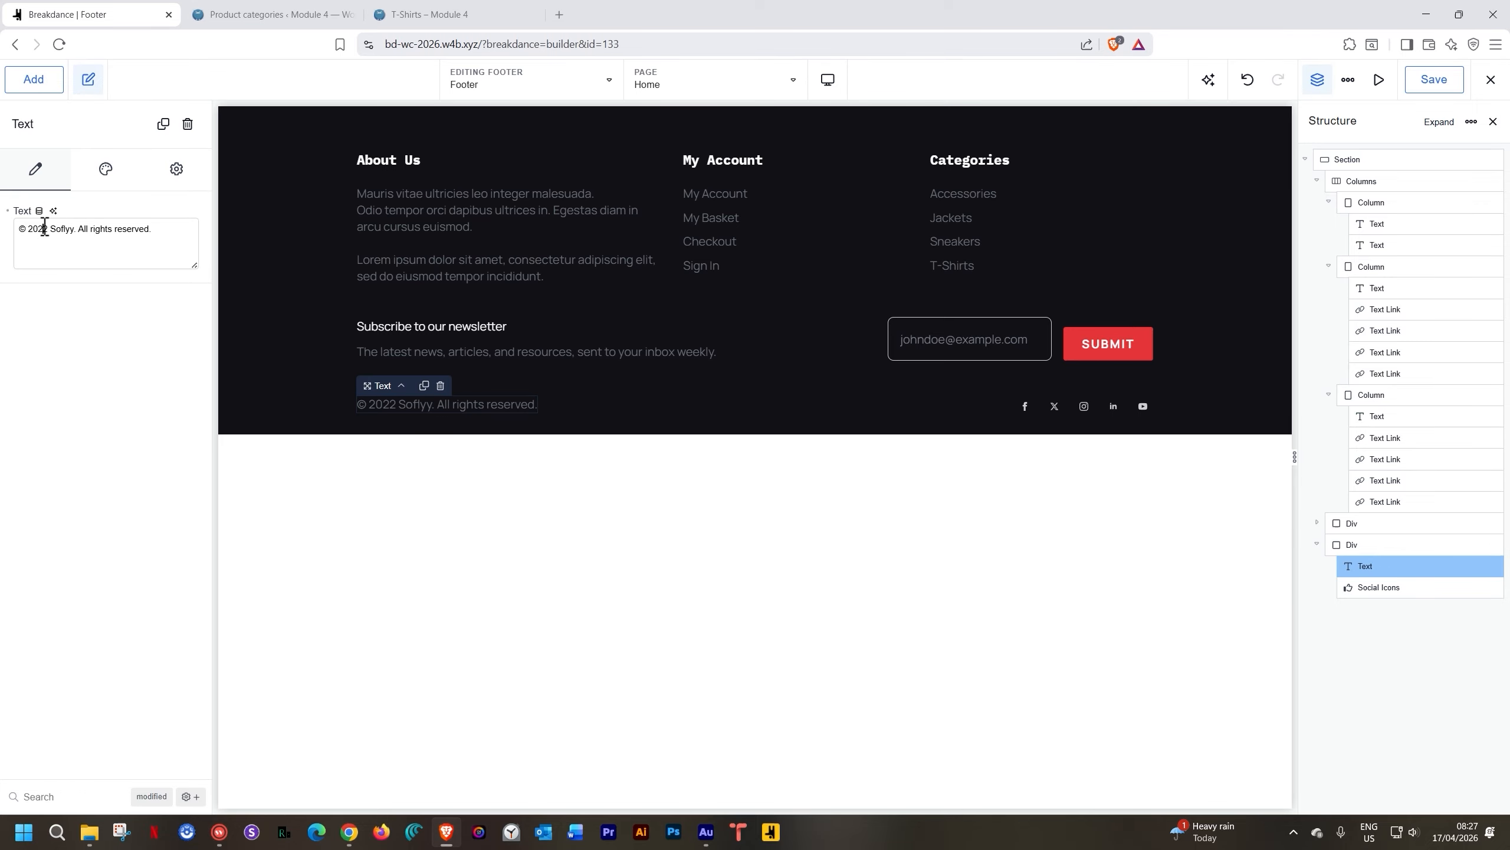
{"action": "key", "text": "BackSpace"}
{"action": "type", "text": "6 Madman Productions"}
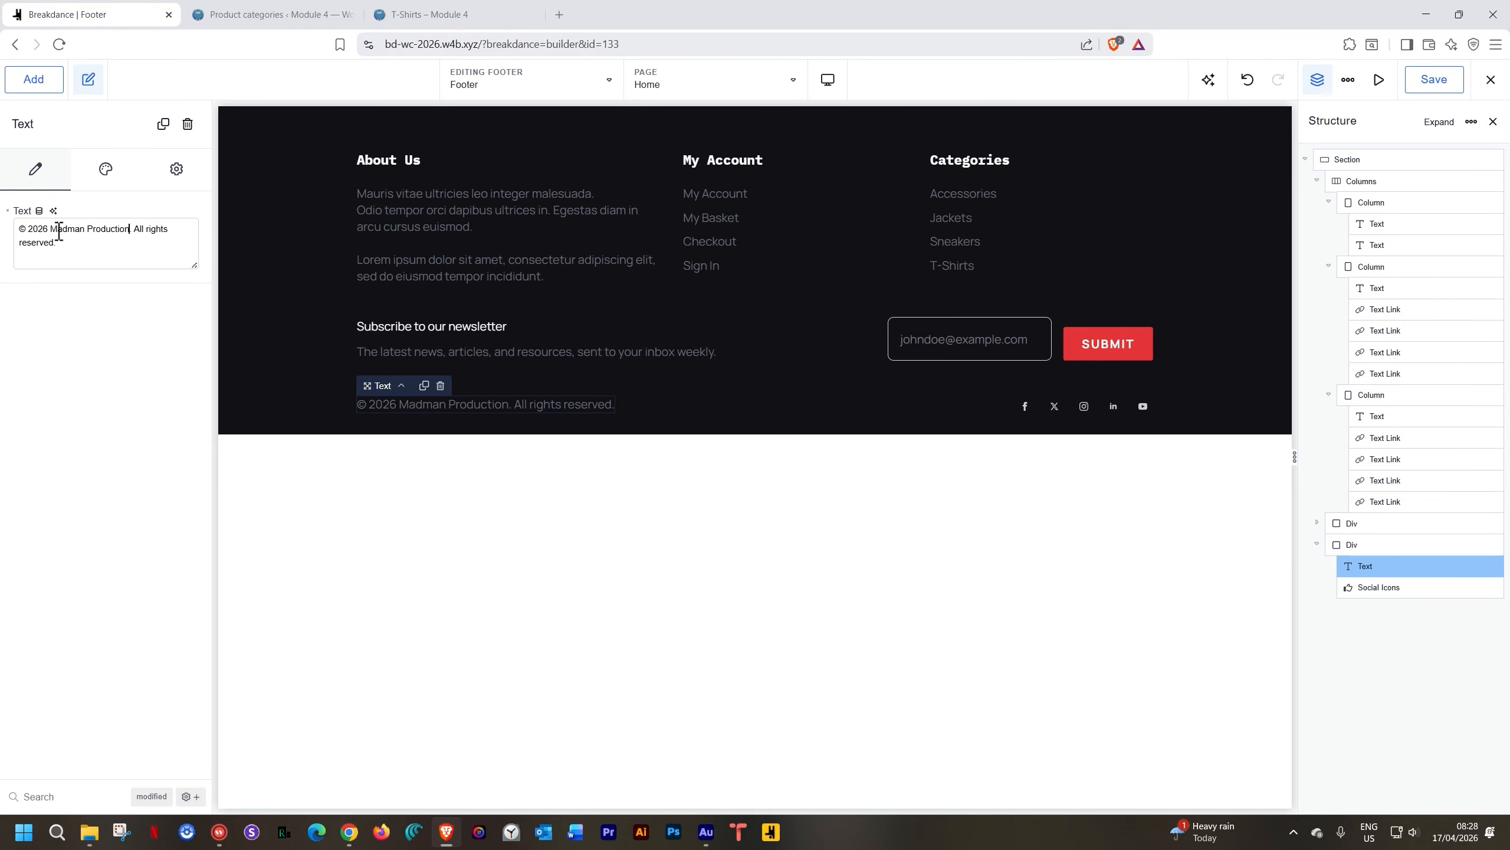
Check the Social Icons' Facebook entry link settings, then save the footer
{"action": "left_click", "coordinate": [1026, 411]}
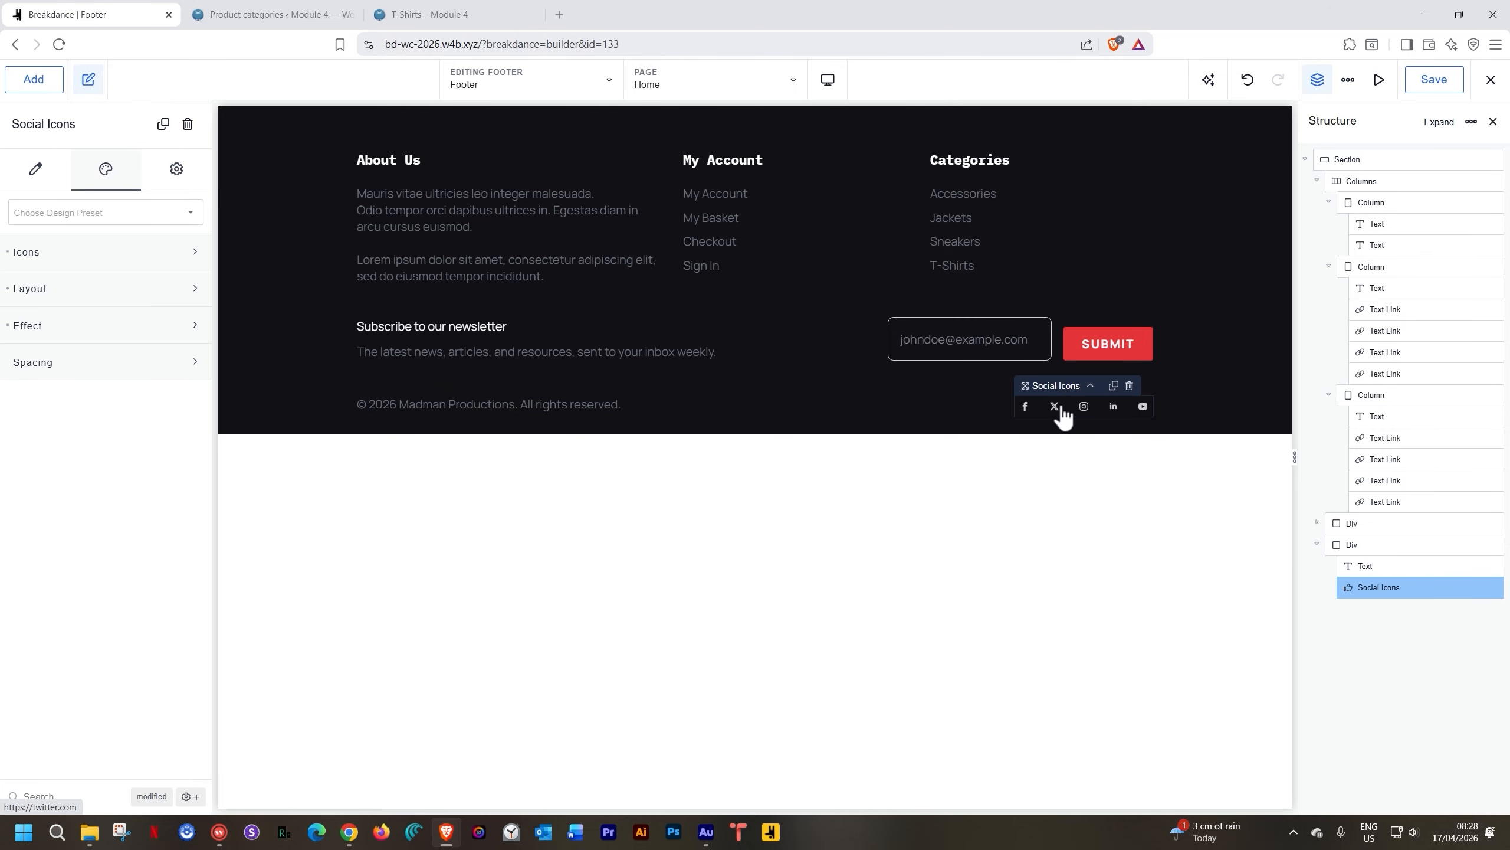
{"action": "left_click", "coordinate": [35, 168]}
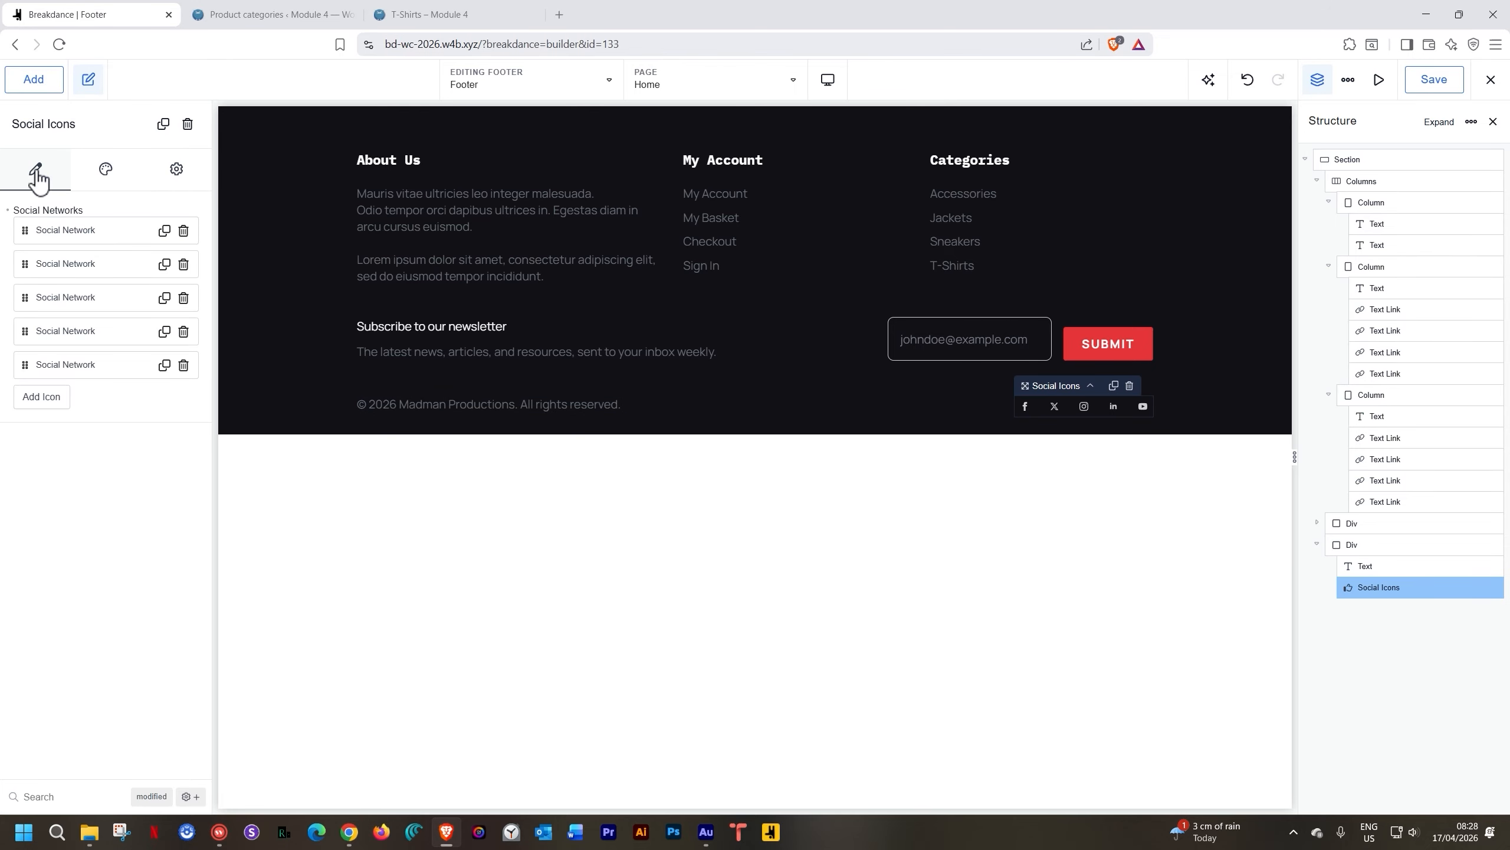
{"action": "left_click", "coordinate": [55, 232]}
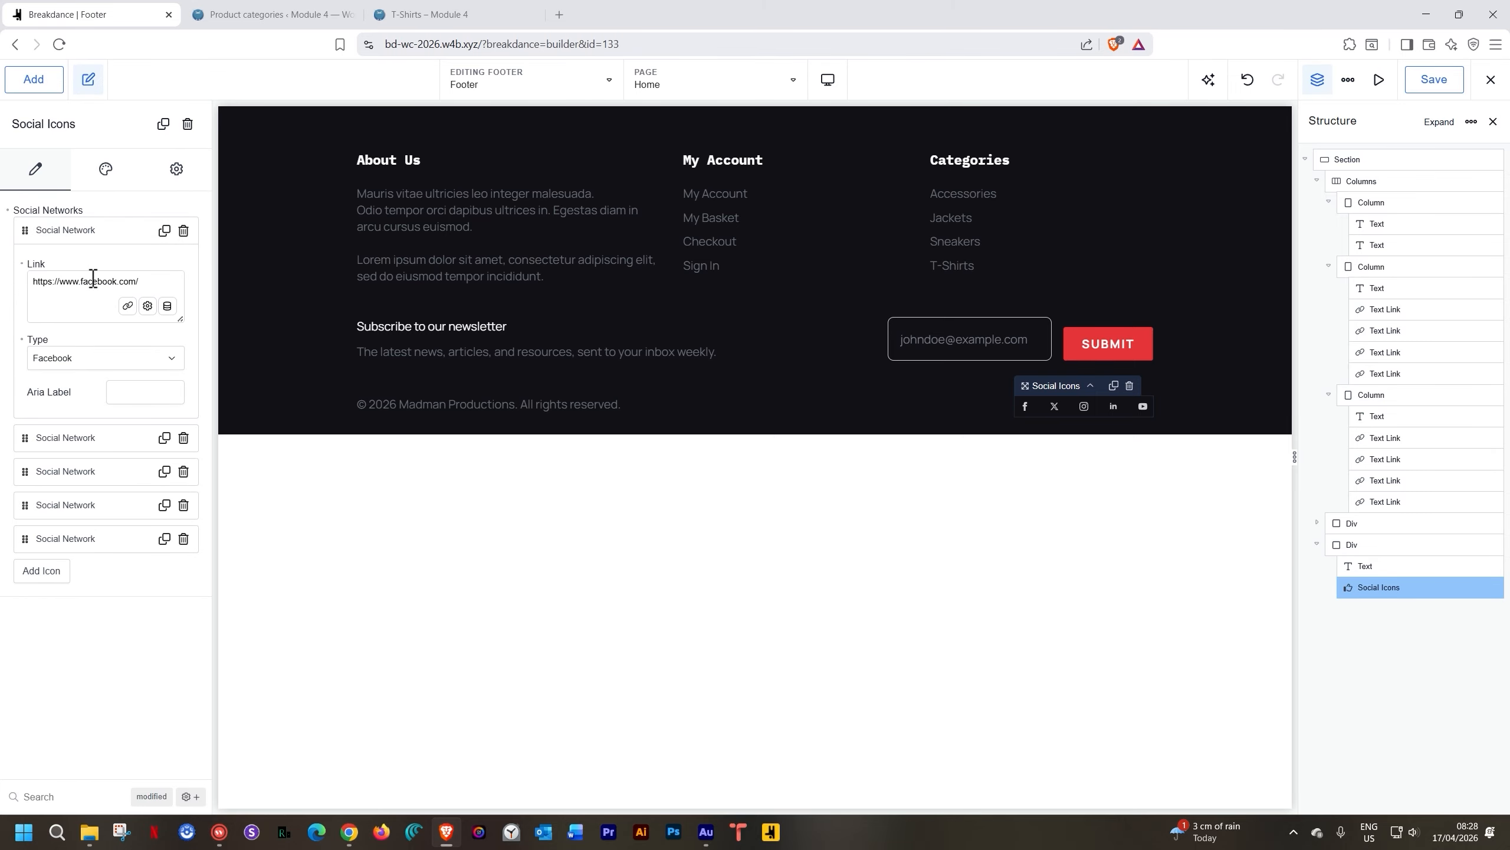
{"action": "left_click", "coordinate": [83, 235]}
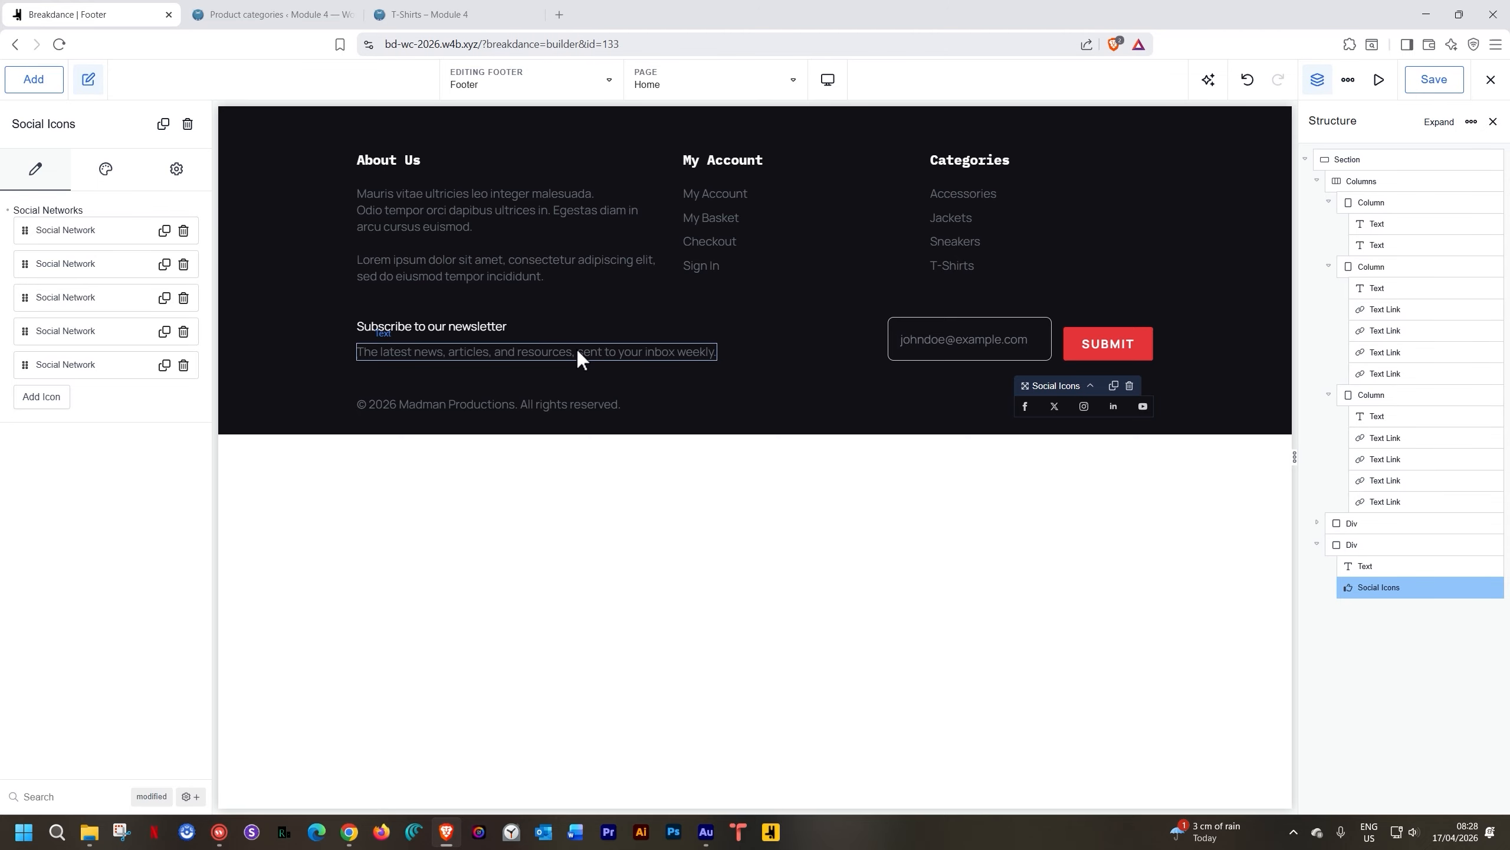
{"action": "left_click", "coordinate": [1430, 86]}
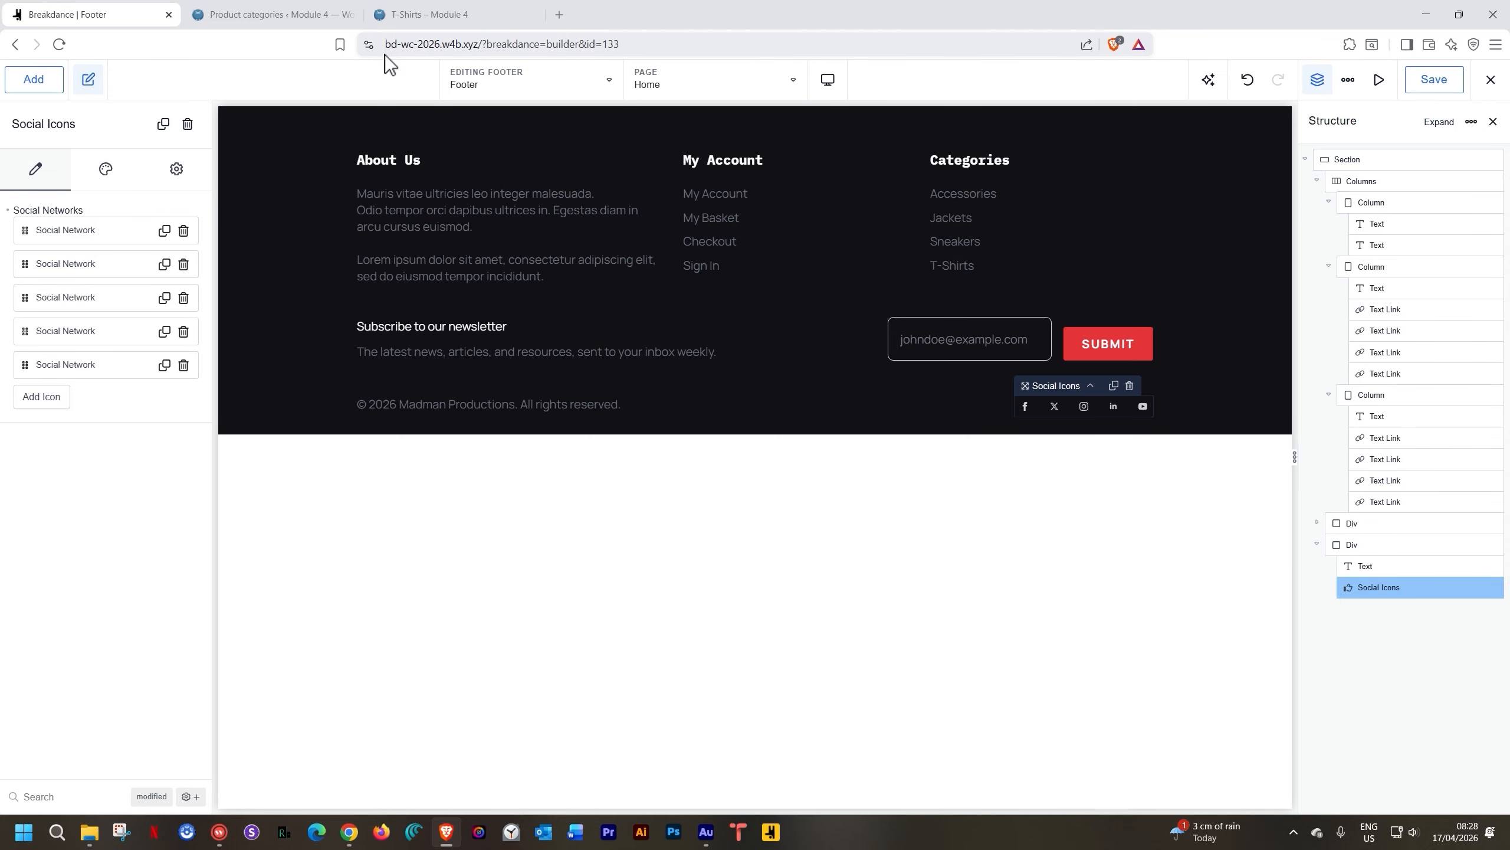
{"action": "left_click", "coordinate": [548, 85]}
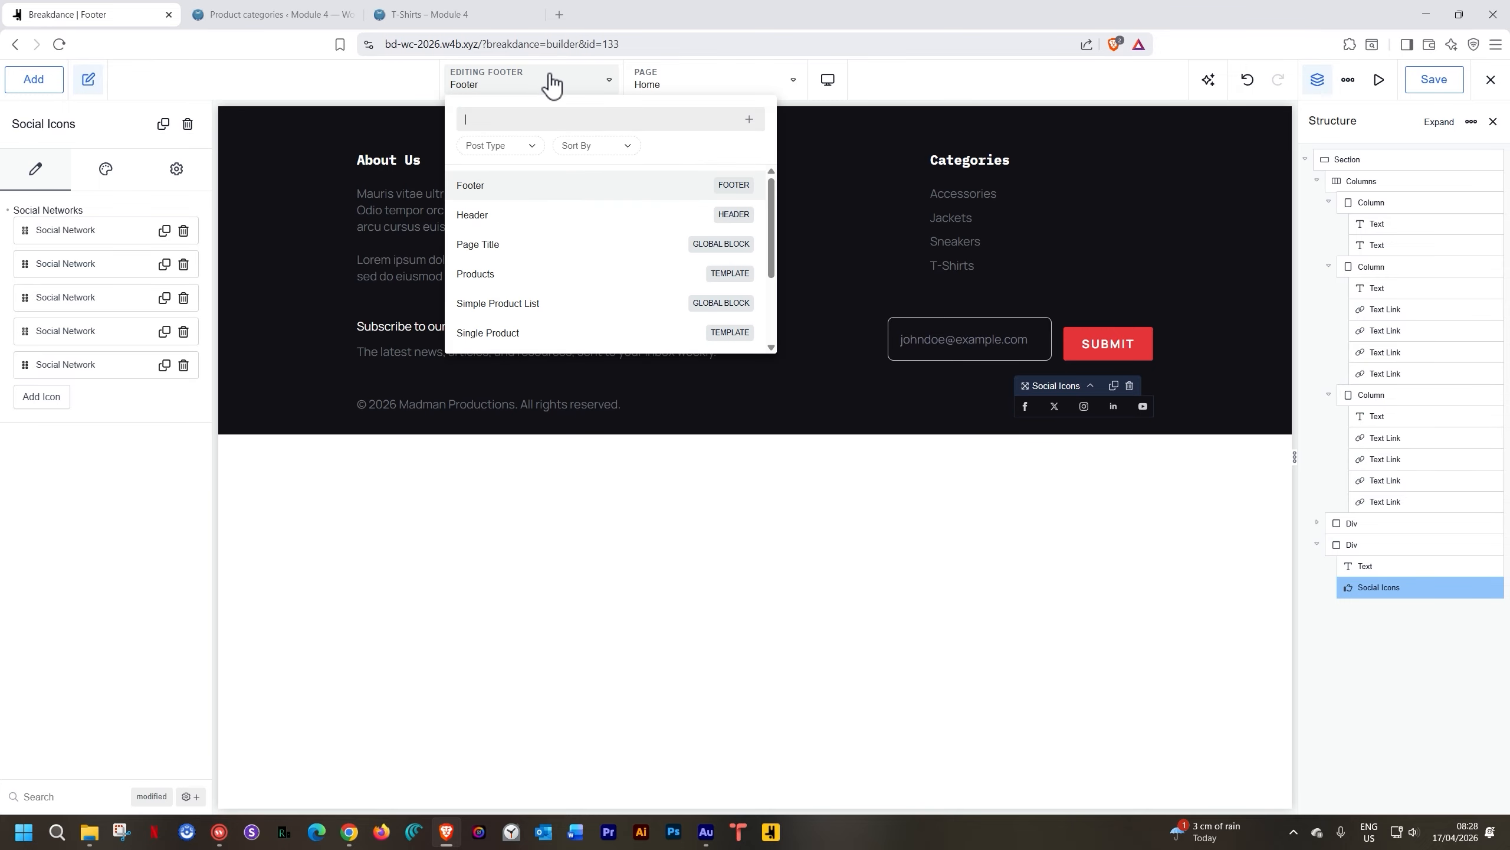
{"action": "scroll", "coordinate": [499, 238], "scroll_direction": "down", "scroll_amount": 2}
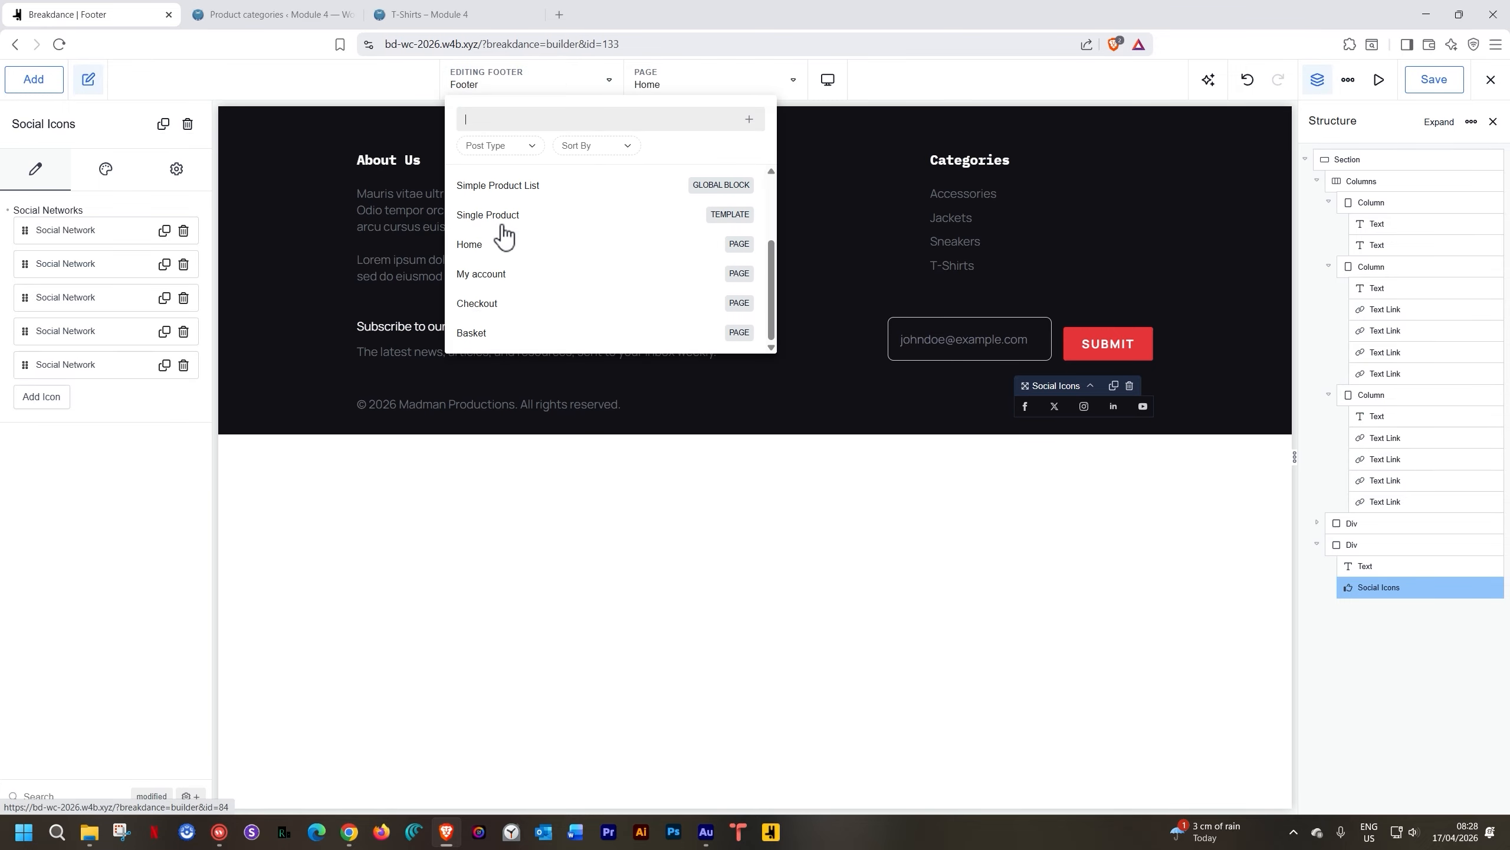
{"action": "left_click", "coordinate": [476, 243]}
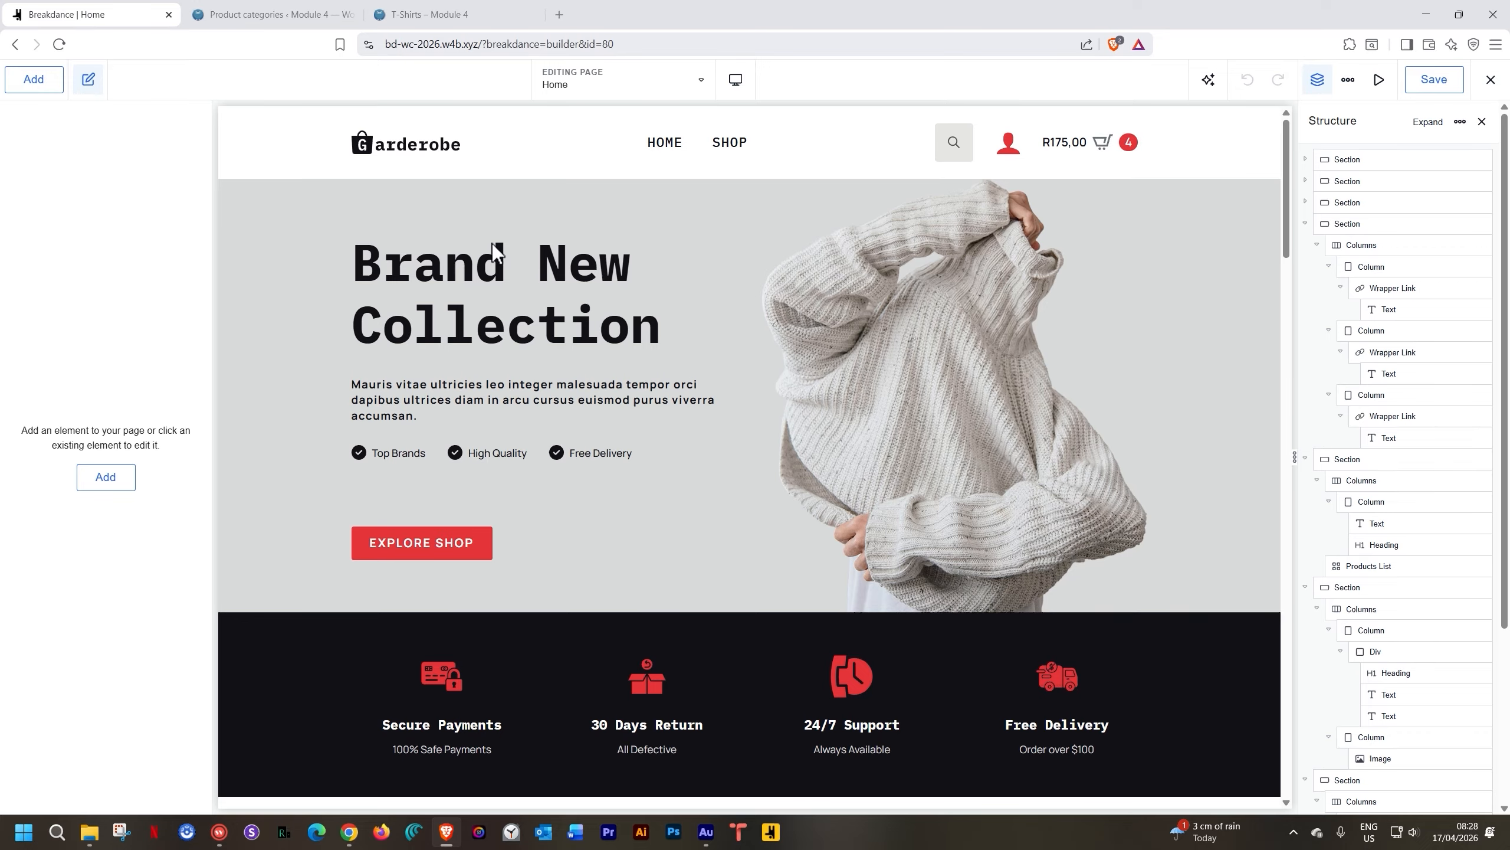
{"action": "scroll", "coordinate": [492, 240], "scroll_direction": "down", "scroll_amount": 10}
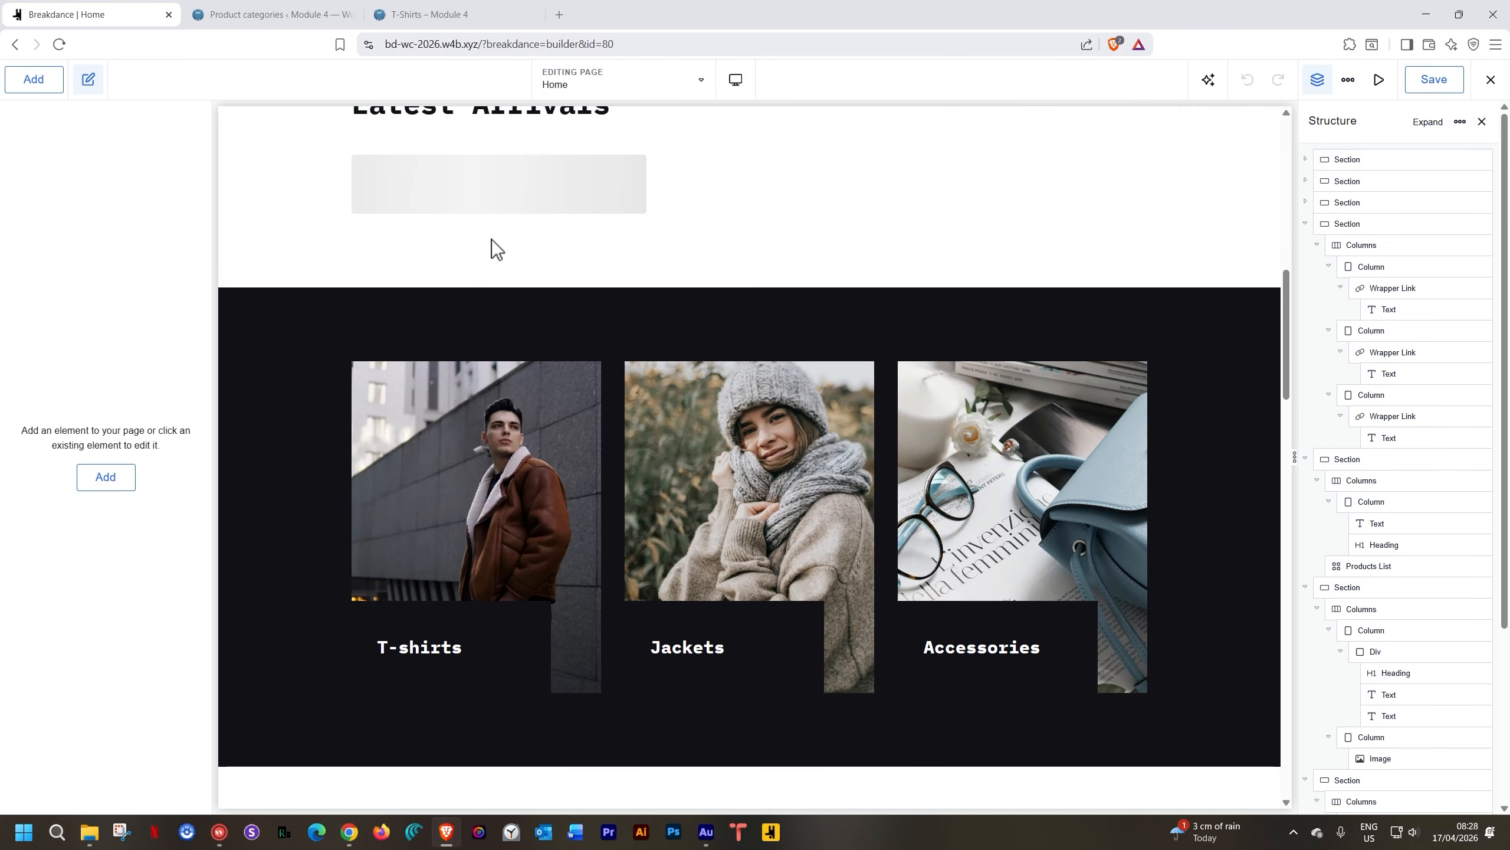
{"action": "scroll", "coordinate": [492, 241], "scroll_direction": "down", "scroll_amount": 5}
{"action": "scroll", "coordinate": [492, 241], "scroll_direction": "down", "scroll_amount": 15}
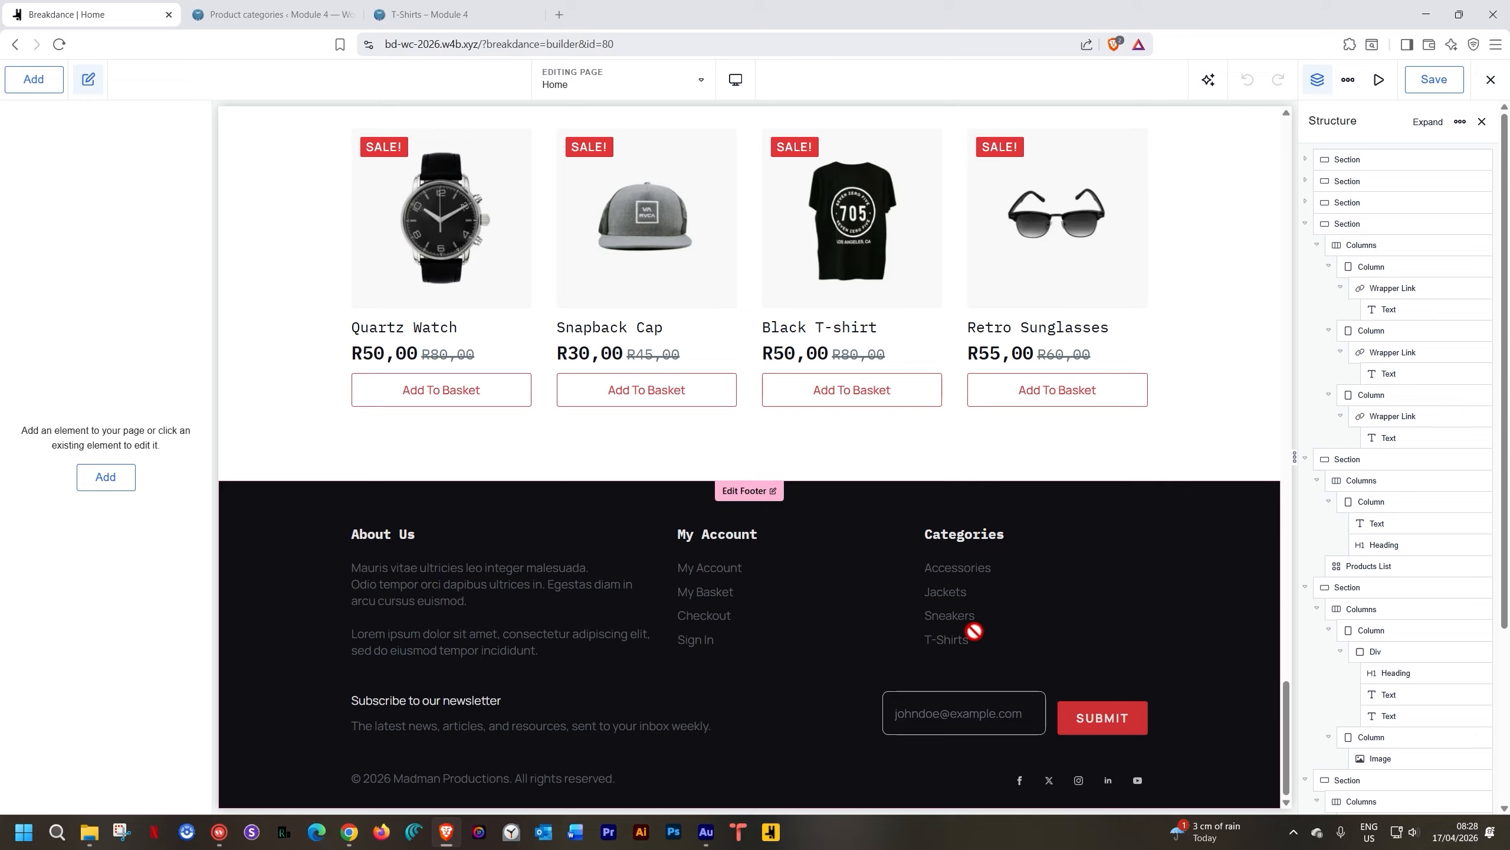
{"action": "left_click", "coordinate": [748, 492]}
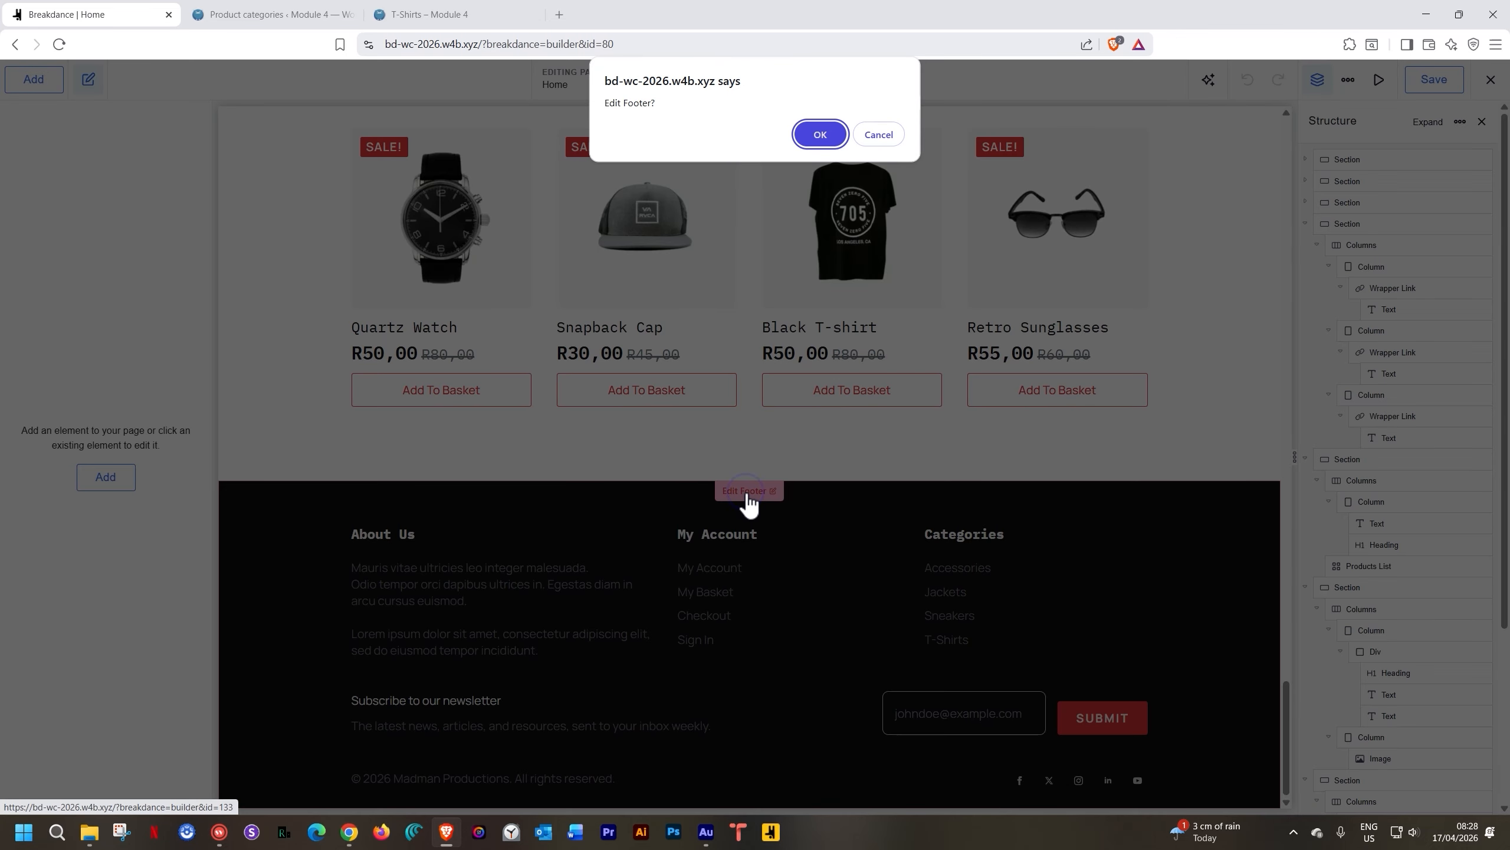
{"action": "left_click", "coordinate": [873, 135]}
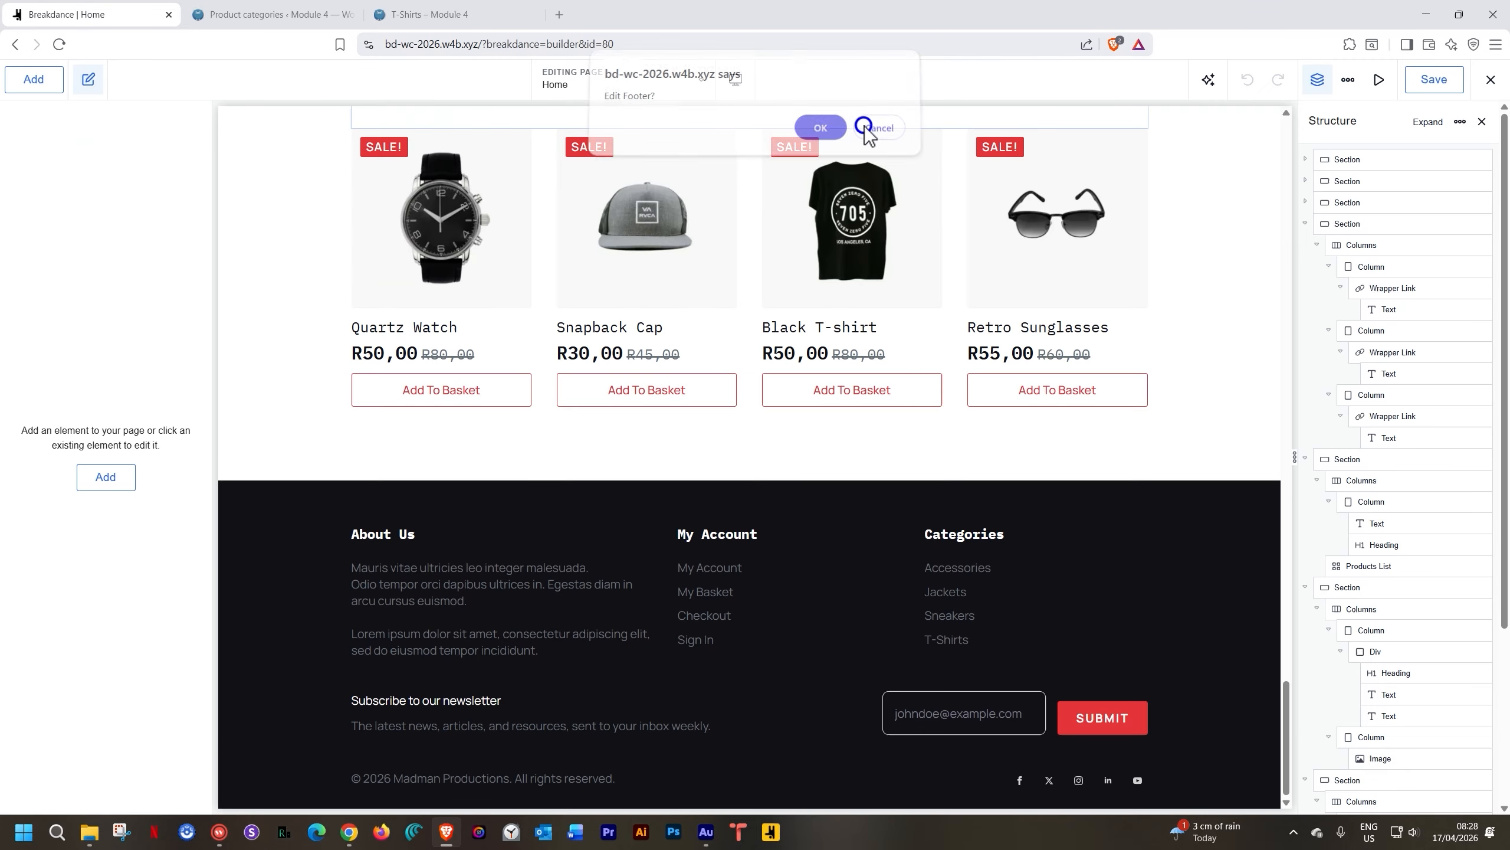
{"action": "left_click", "coordinate": [1444, 82]}
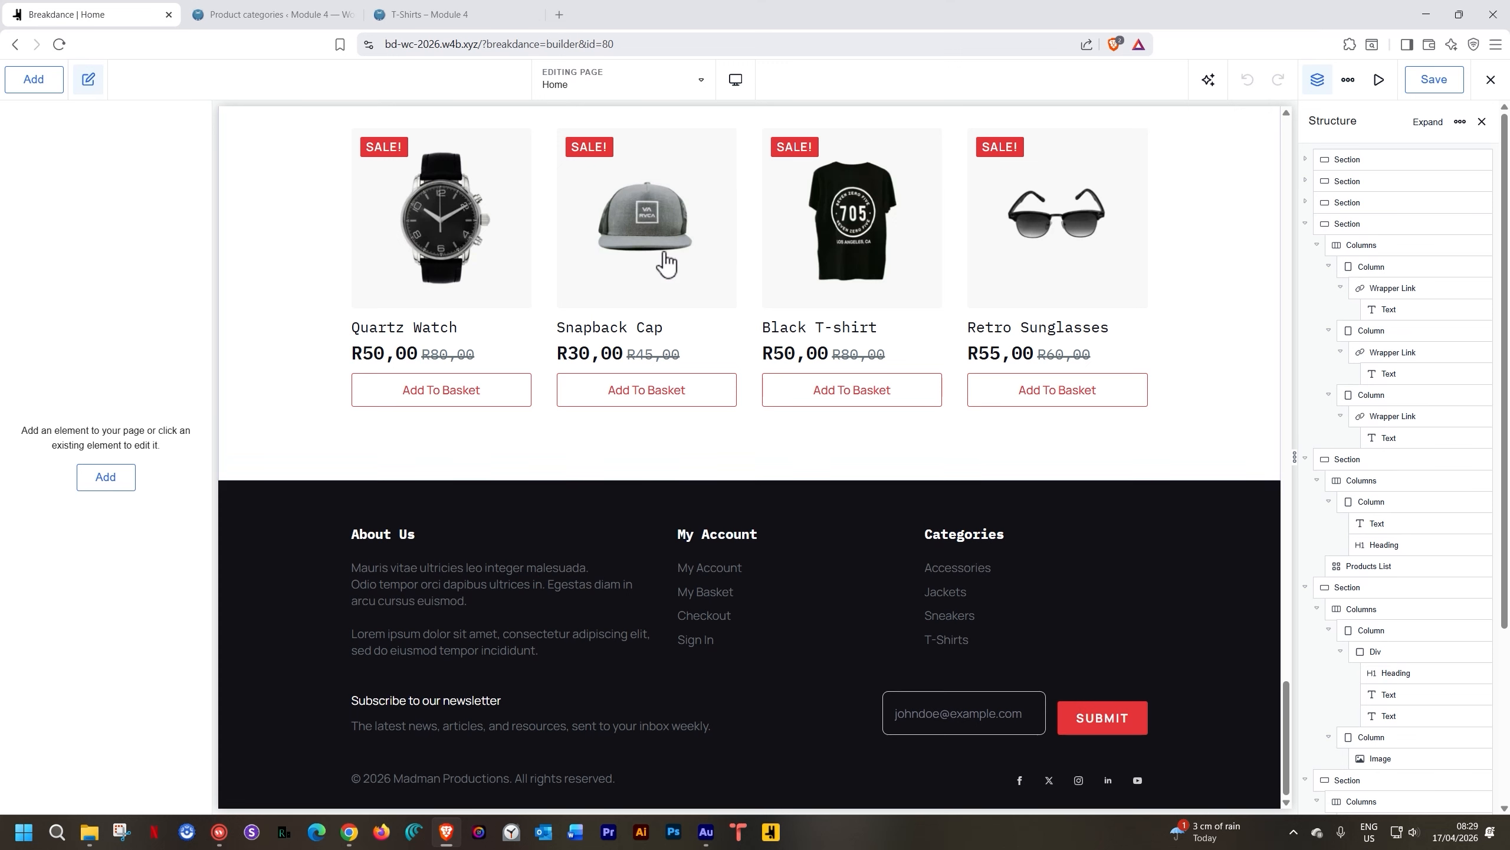
{"action": "left_click", "coordinate": [661, 90]}
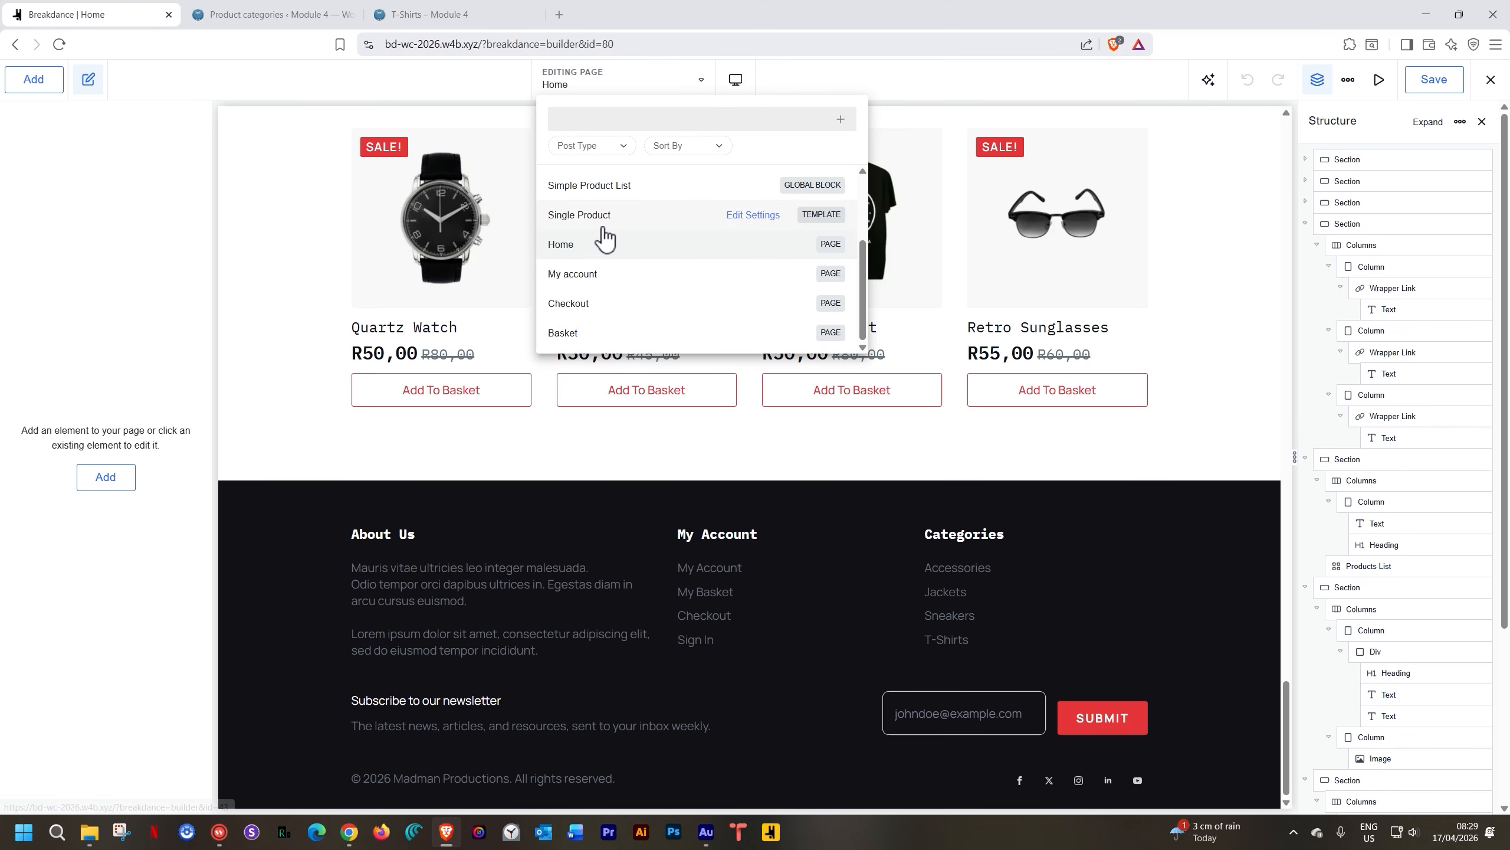
{"action": "scroll", "coordinate": [600, 250], "scroll_direction": "up", "scroll_amount": 2}
{"action": "left_click", "coordinate": [583, 189]}
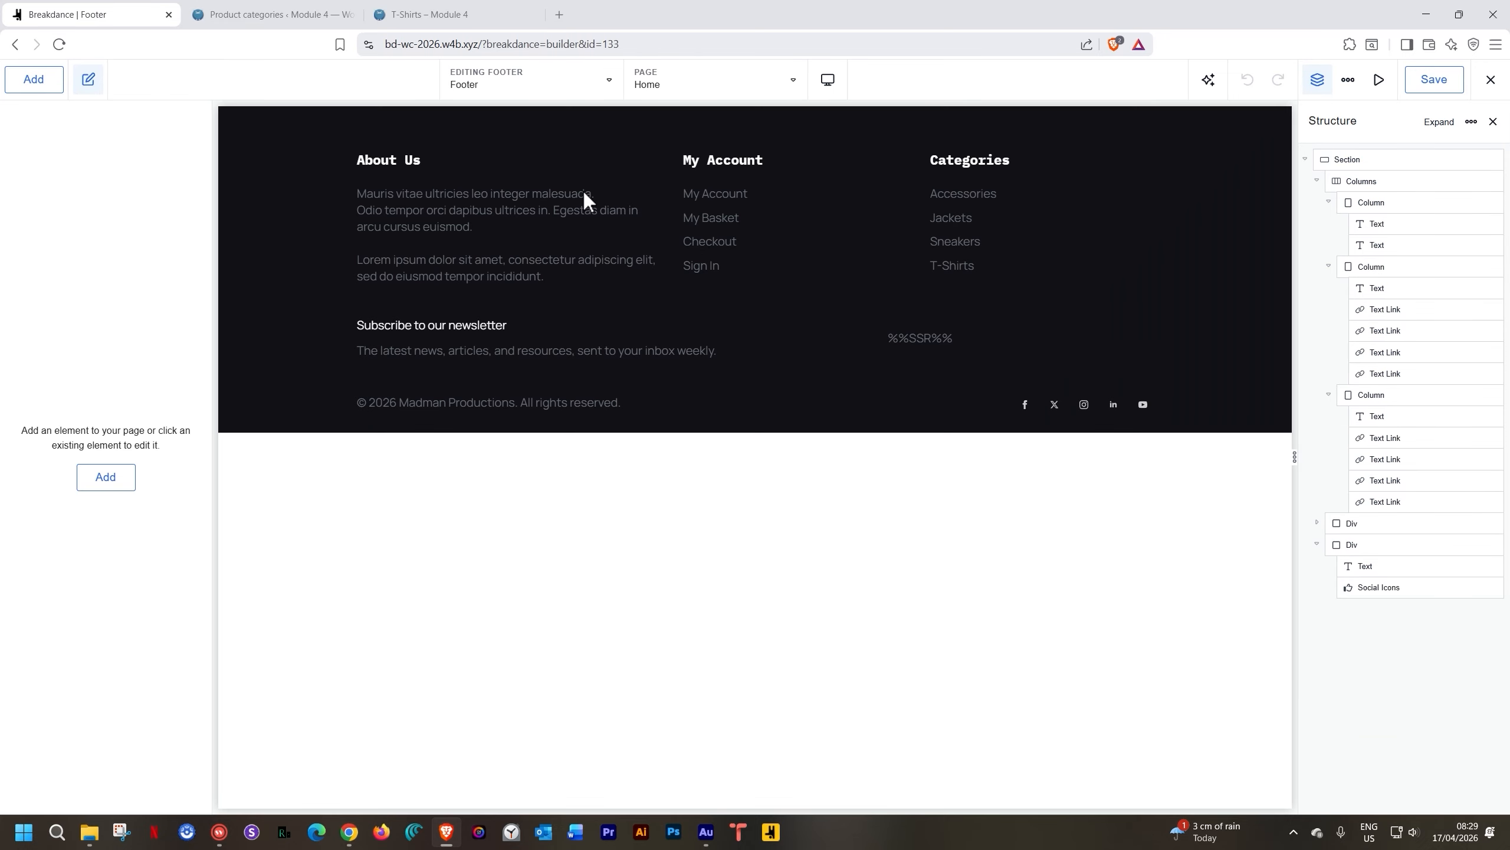
Set About Us to 60% and My Account to 20% width, check Categories' width, and save
{"action": "left_click", "coordinate": [622, 172]}
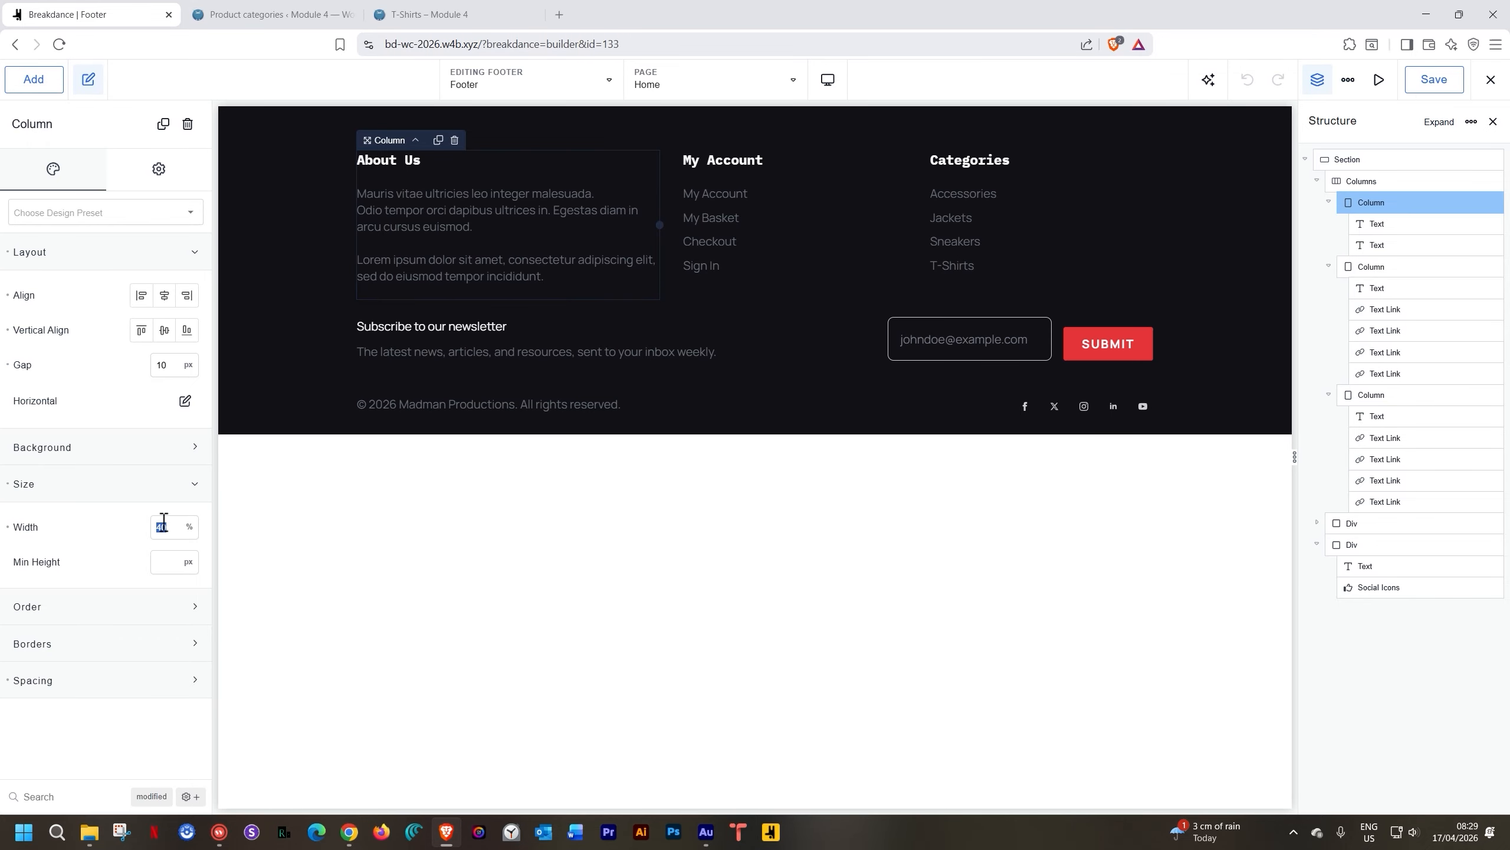
{"action": "type", "text": "60"}
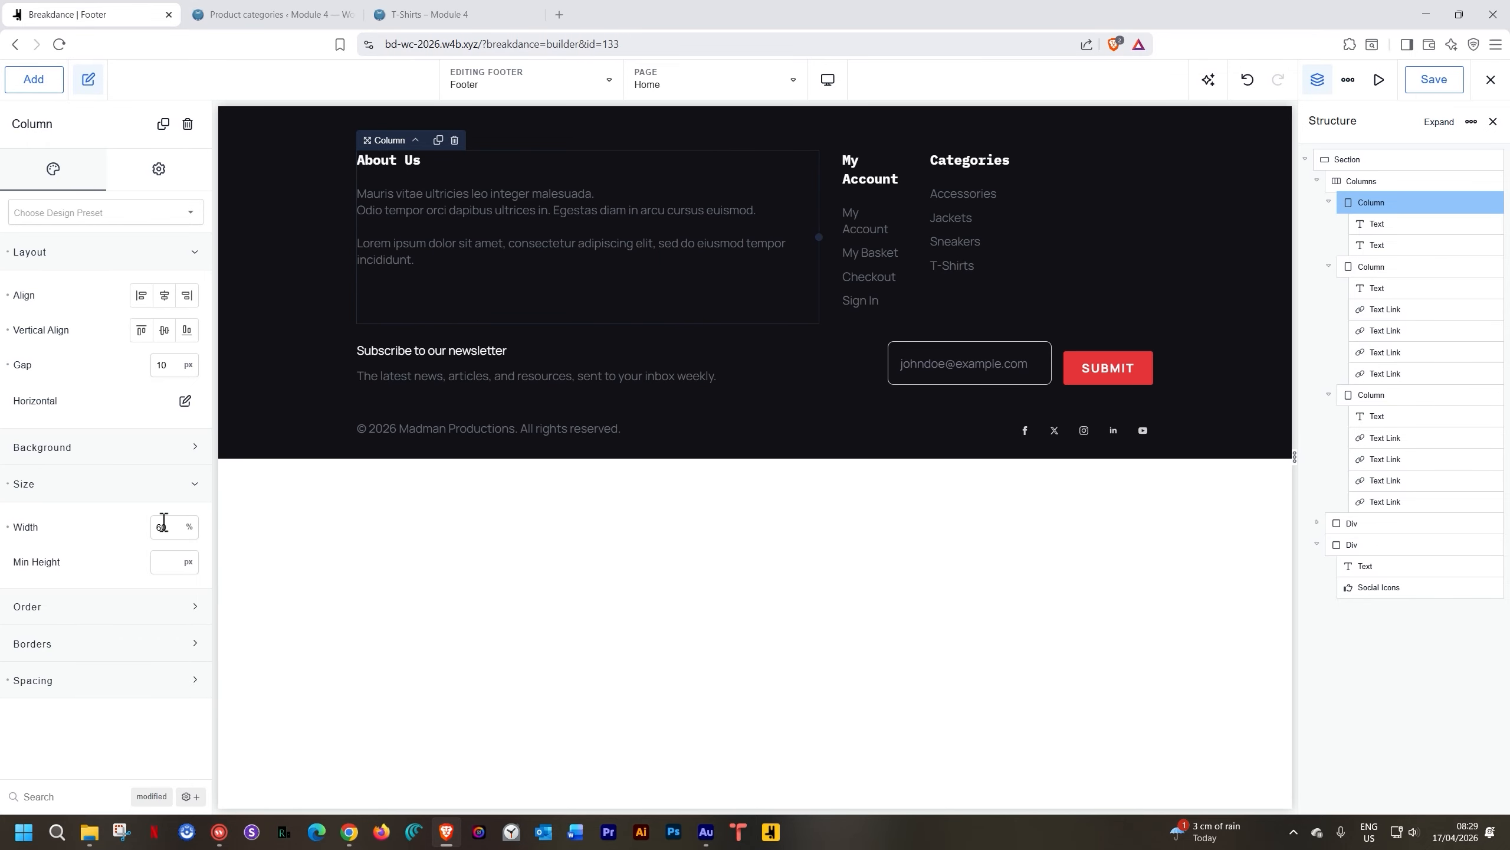
{"action": "left_click", "coordinate": [916, 203]}
{"action": "left_click", "coordinate": [891, 190]}
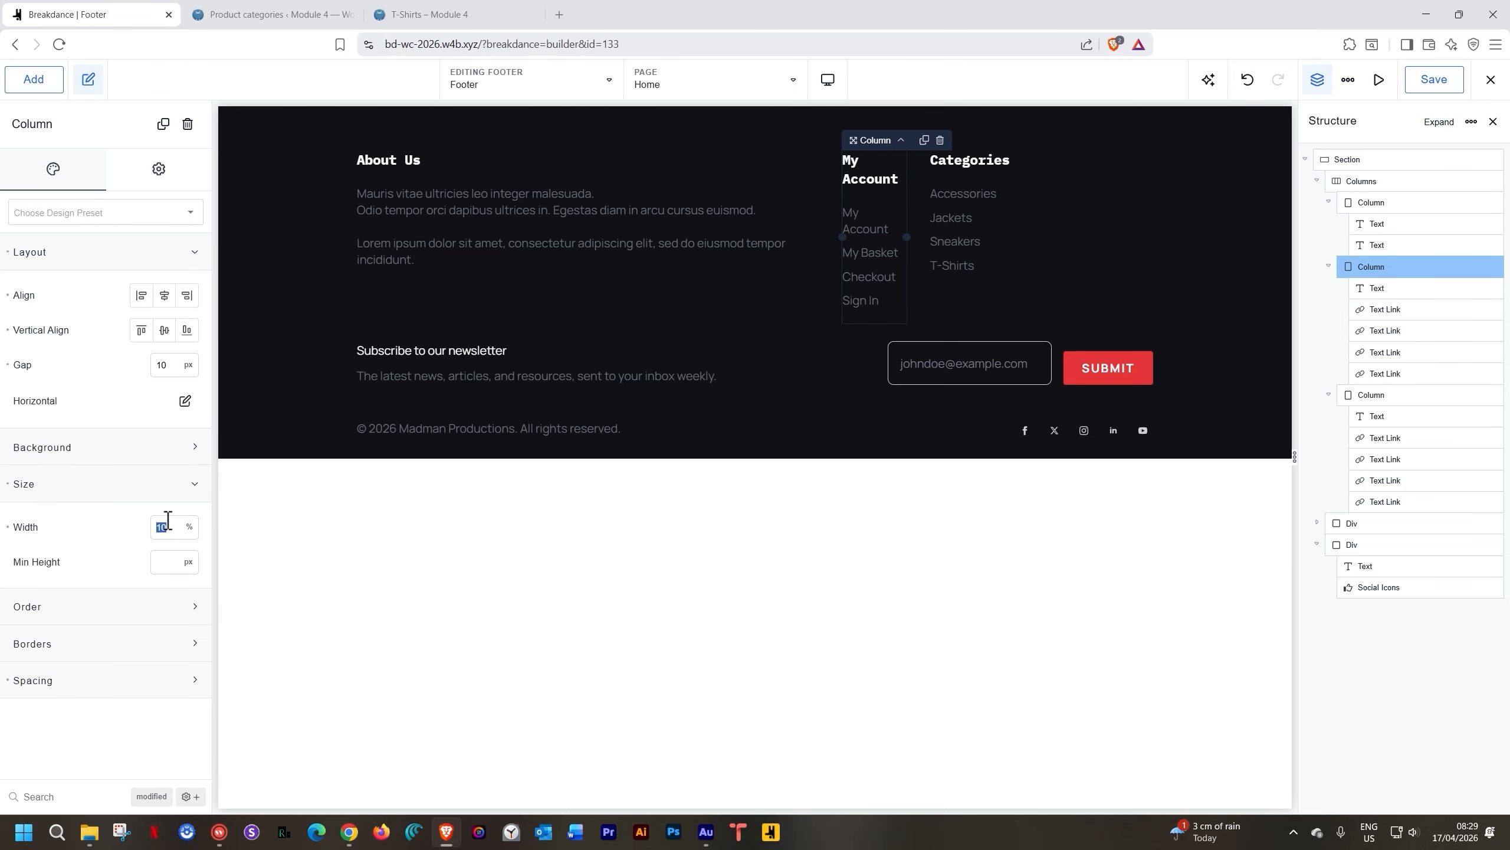
{"action": "type", "text": "20"}
{"action": "left_click", "coordinate": [1127, 197]}
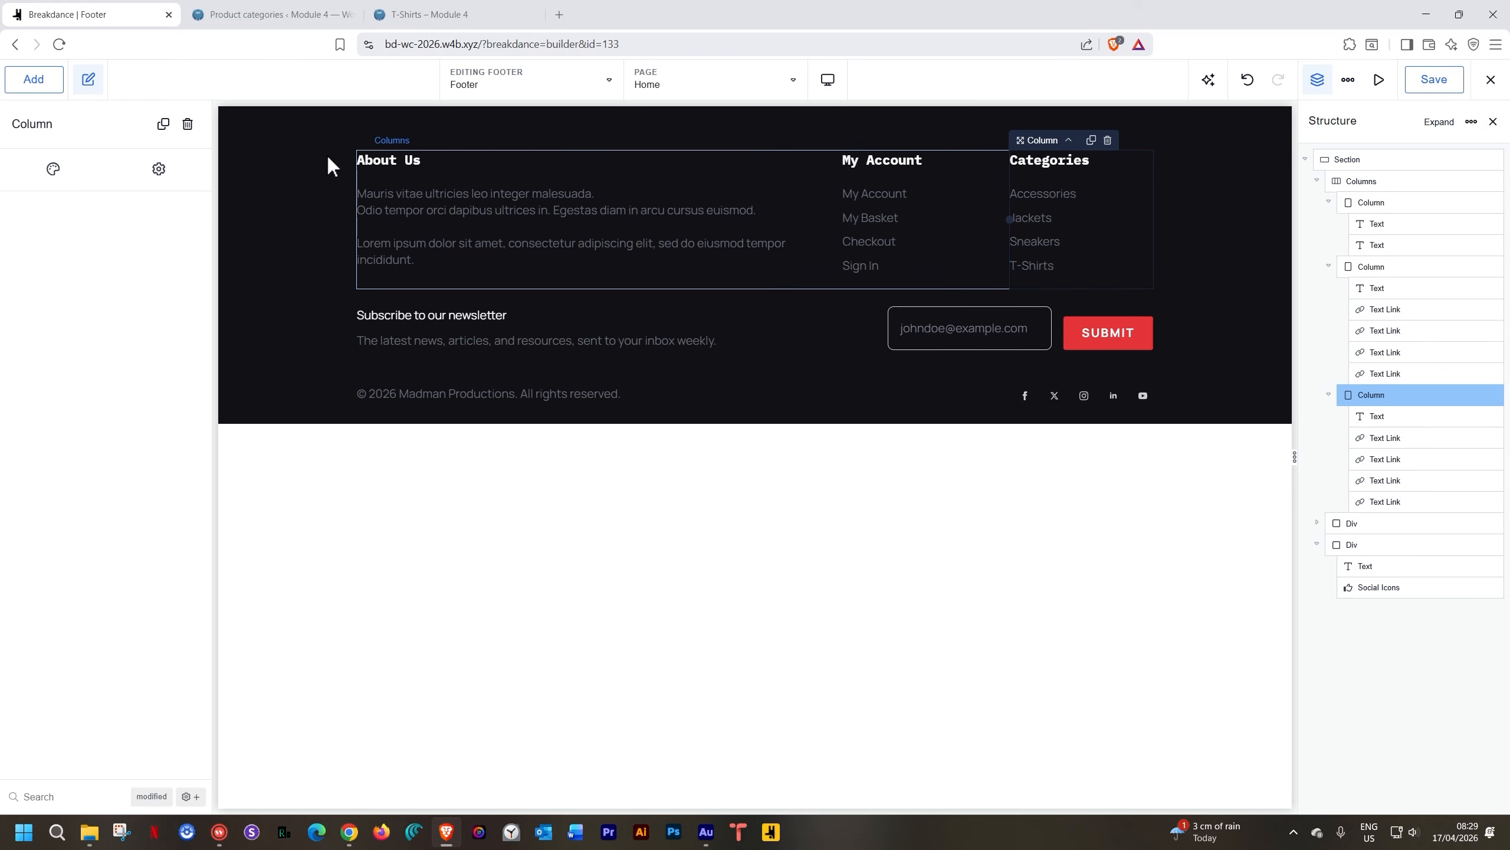
{"action": "left_click", "coordinate": [97, 172]}
{"action": "left_click", "coordinate": [56, 331]}
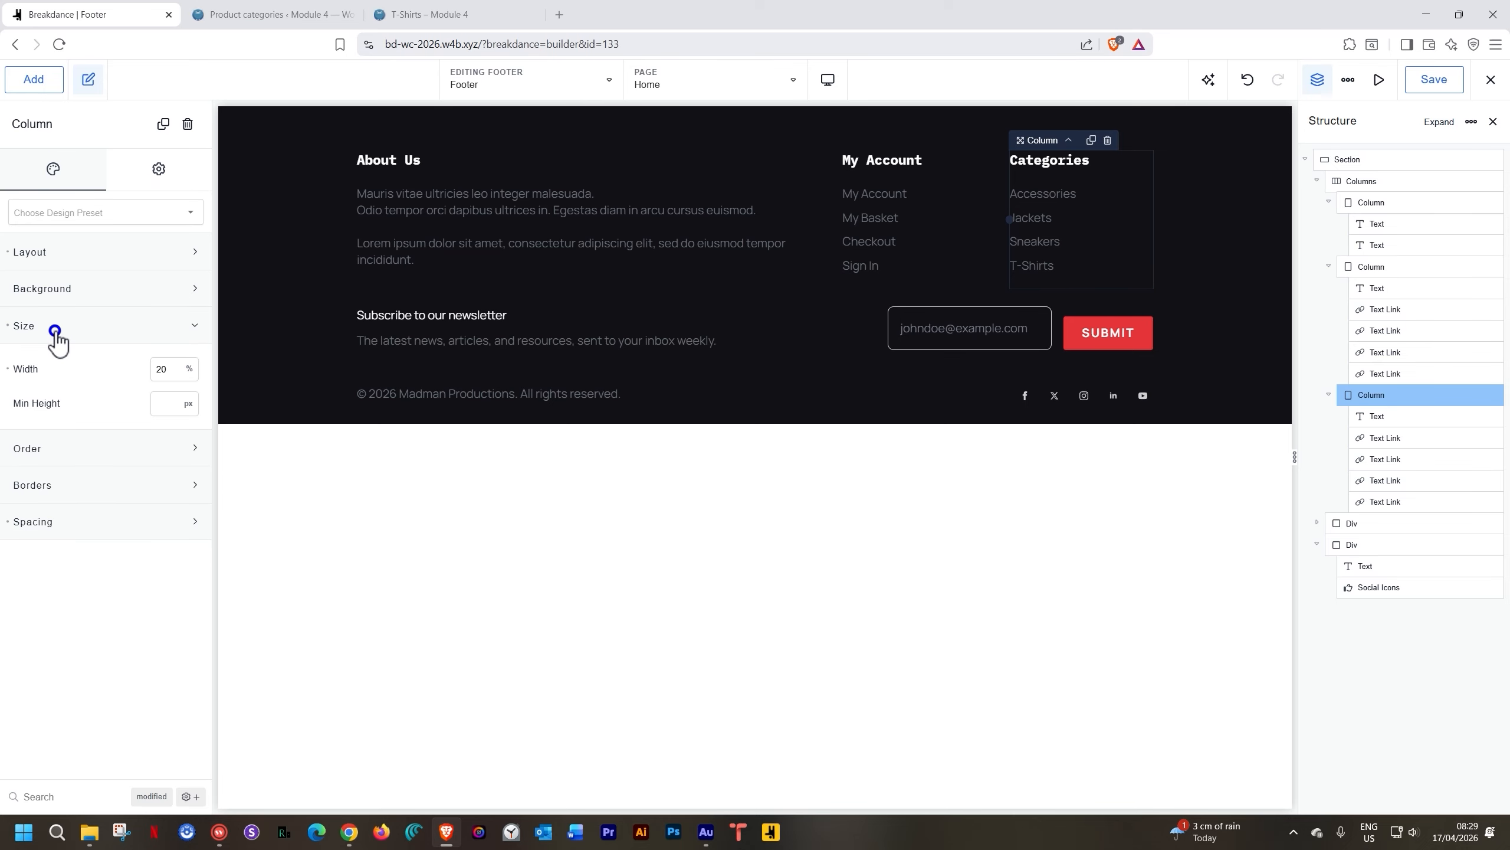
{"action": "left_click", "coordinate": [1434, 83]}
Open the Home page down to the footer, then view the T-Shirts category storefront page
{"action": "left_click", "coordinate": [587, 82]}
{"action": "scroll", "coordinate": [535, 268], "scroll_direction": "down", "scroll_amount": 3}
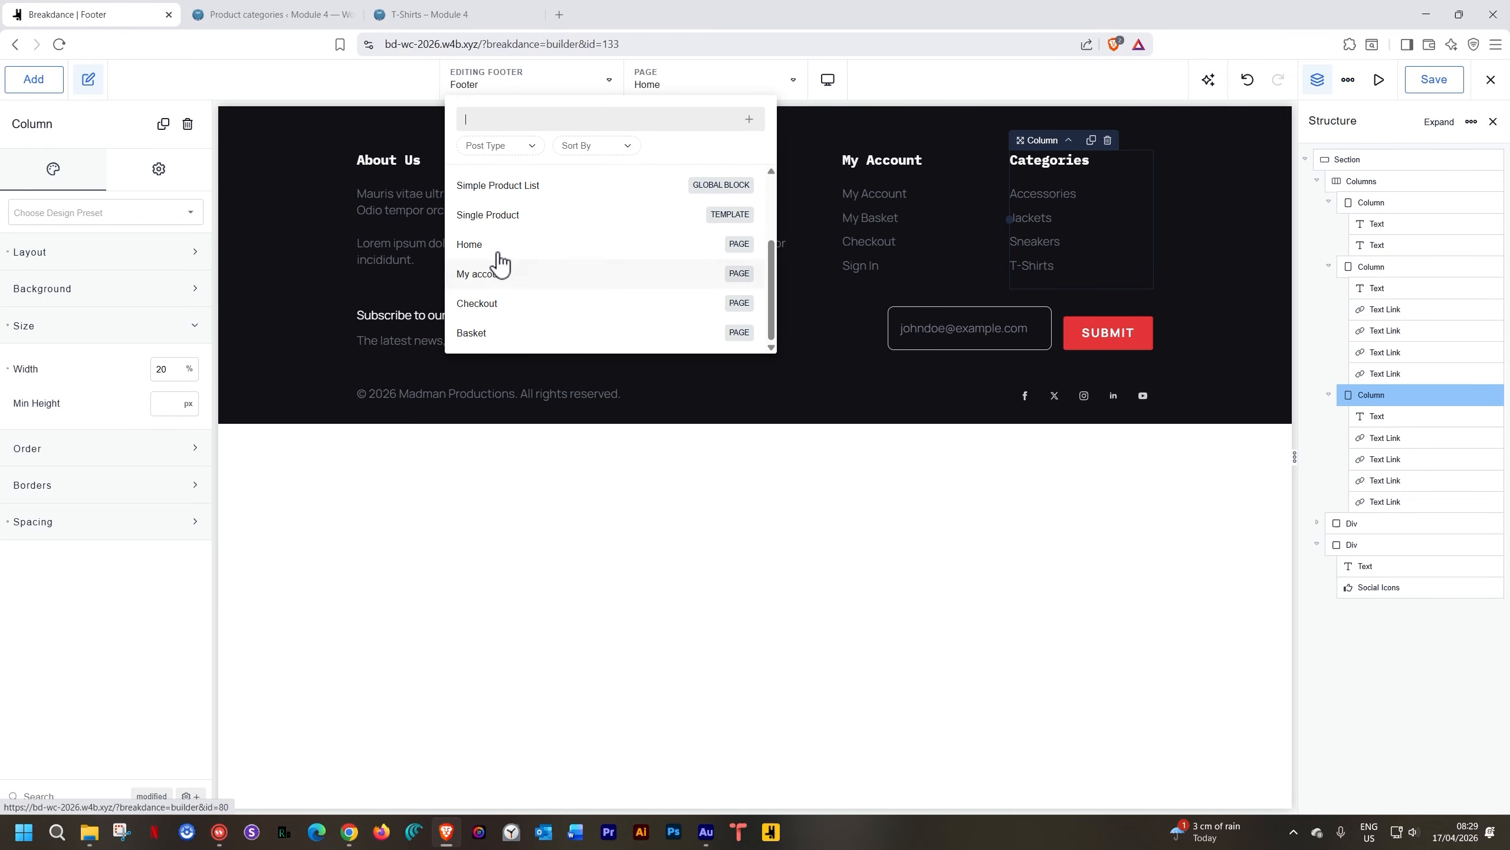
{"action": "left_click", "coordinate": [495, 244]}
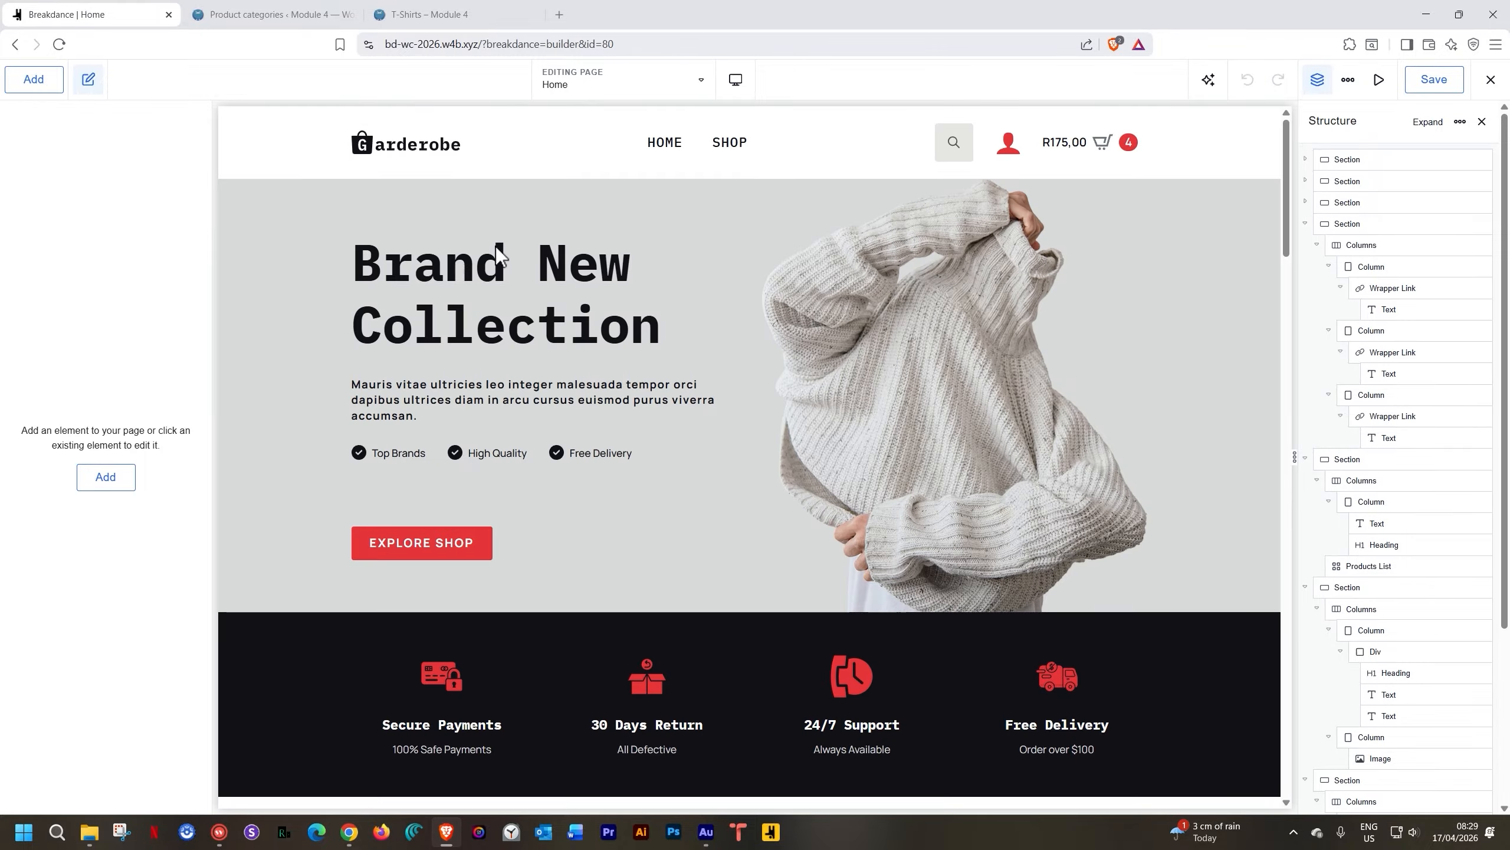
{"action": "scroll", "coordinate": [495, 246], "scroll_direction": "down", "scroll_amount": 20}
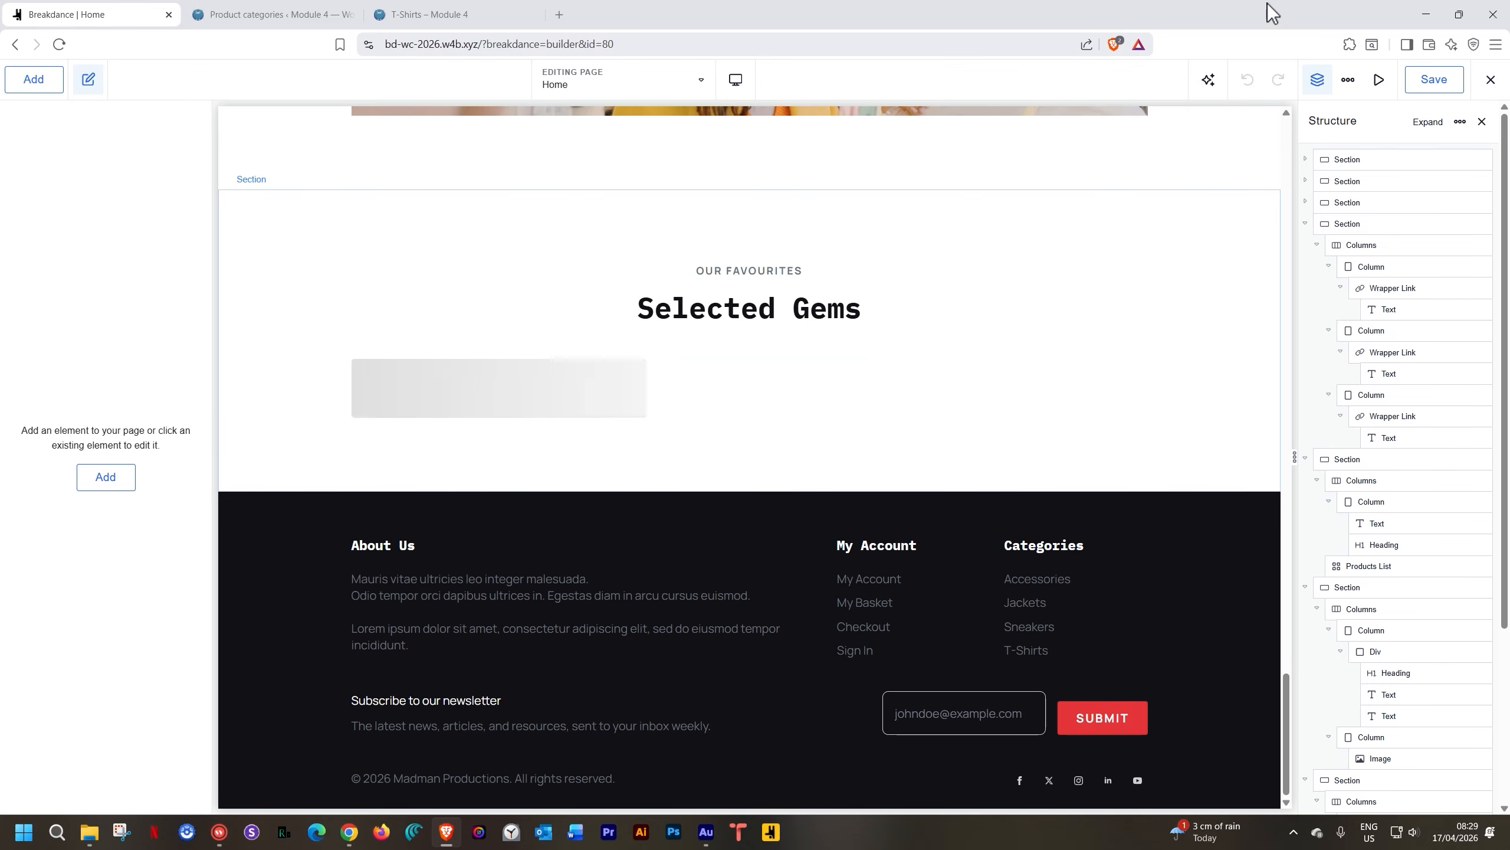
{"action": "left_click", "coordinate": [288, 15]}
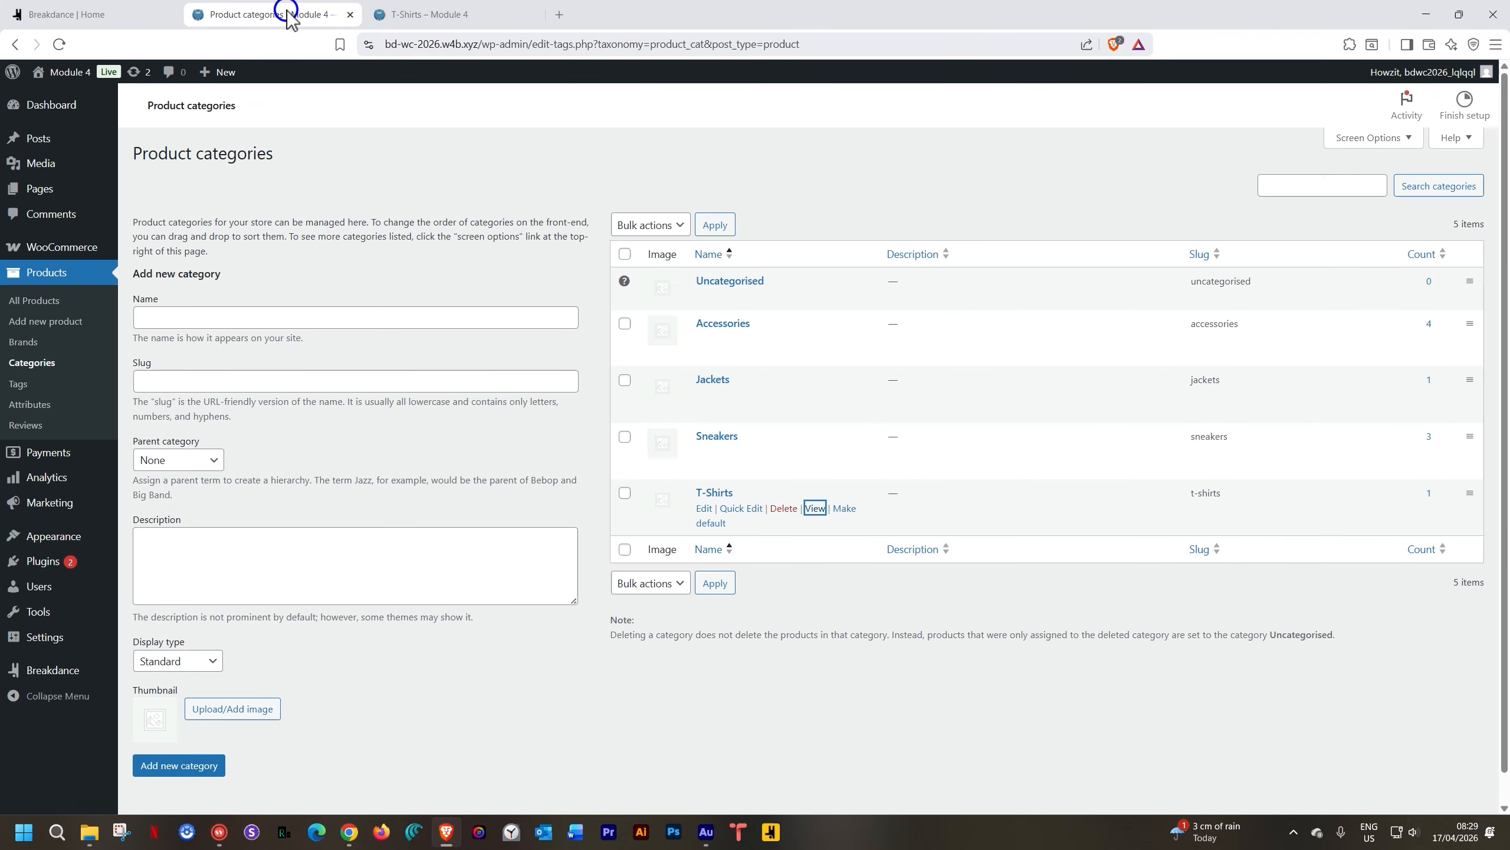
{"action": "left_click", "coordinate": [446, 14]}
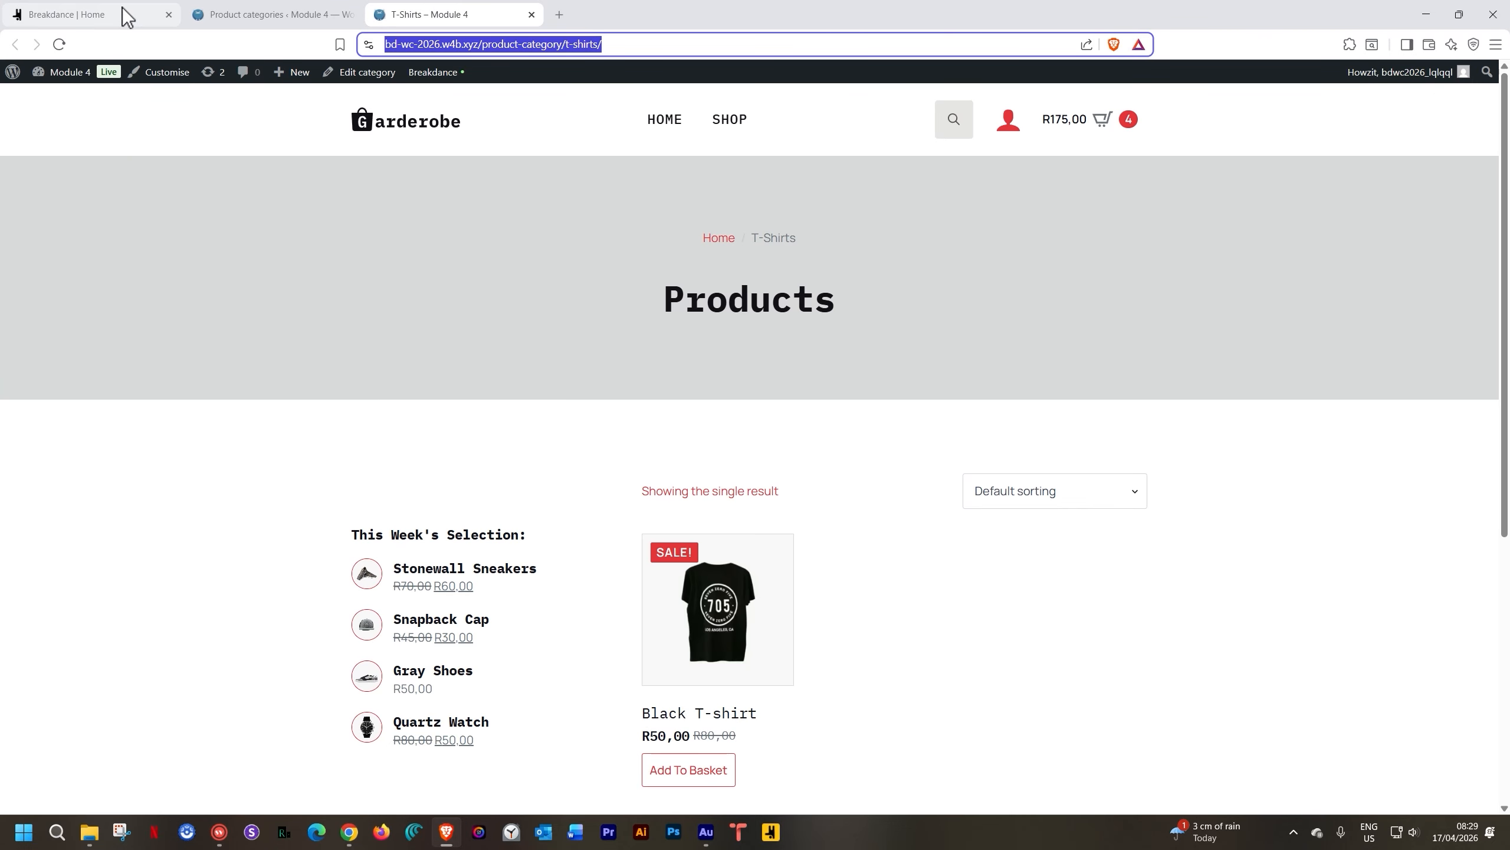
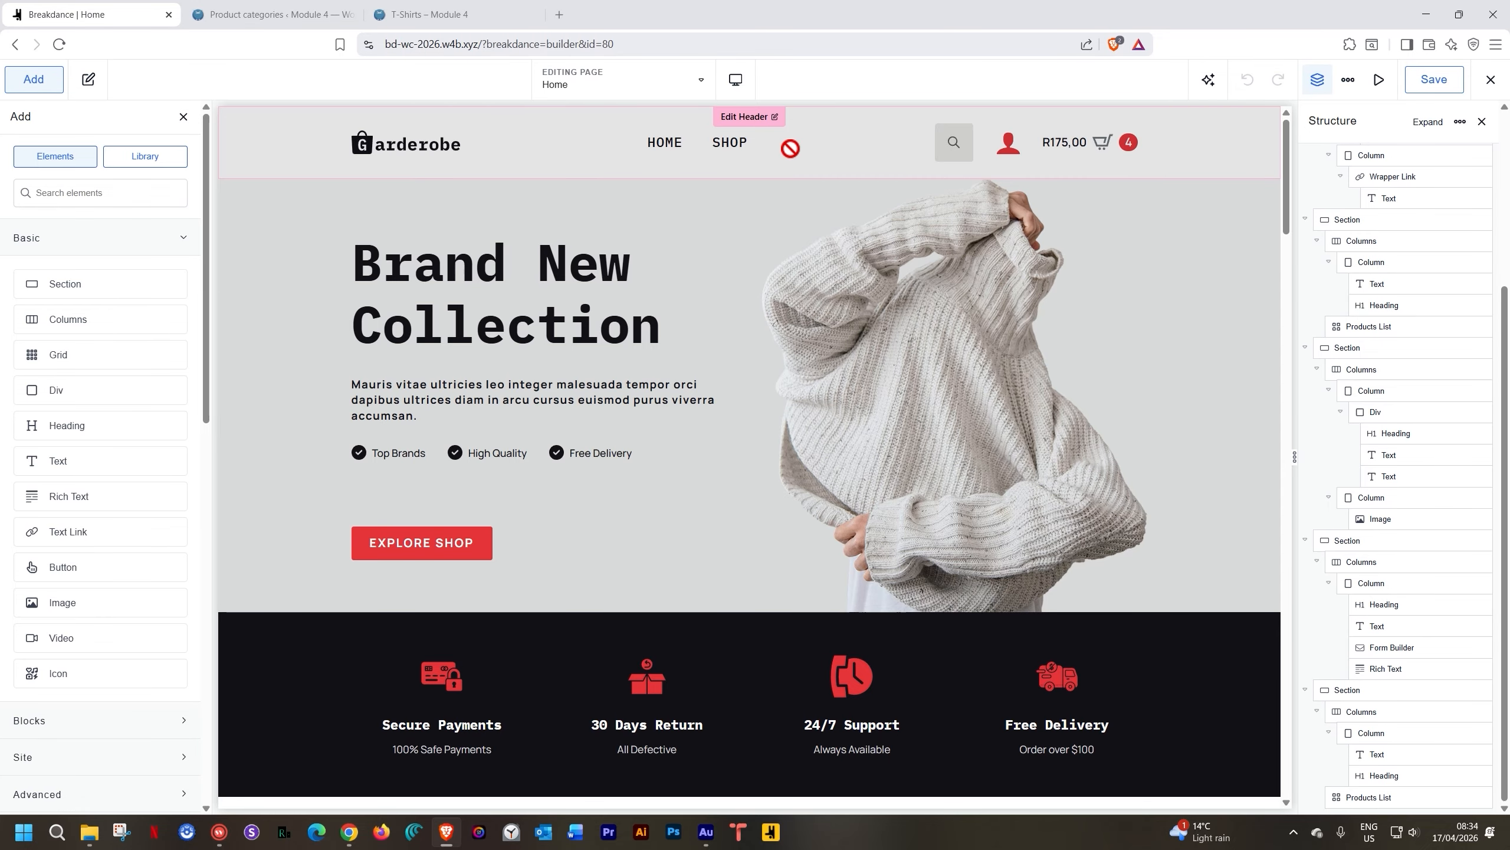
Review the finished Home page design, then exit Breakdance to the Home page's WordPress editor
{"action": "scroll", "coordinate": [728, 443], "scroll_direction": "down", "scroll_amount": 9}
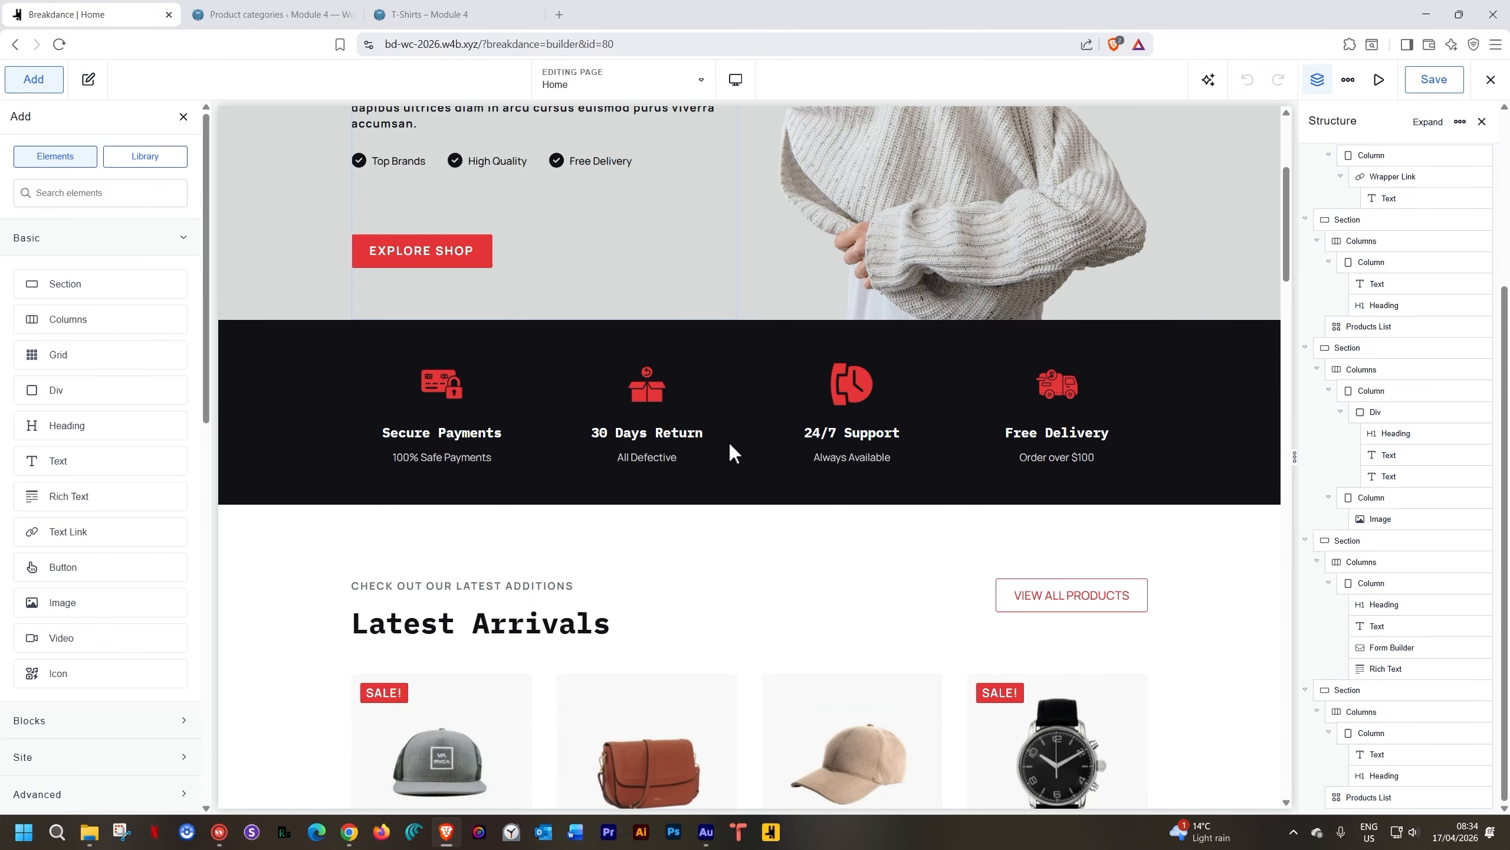
{"action": "scroll", "coordinate": [729, 442], "scroll_direction": "down", "scroll_amount": 1}
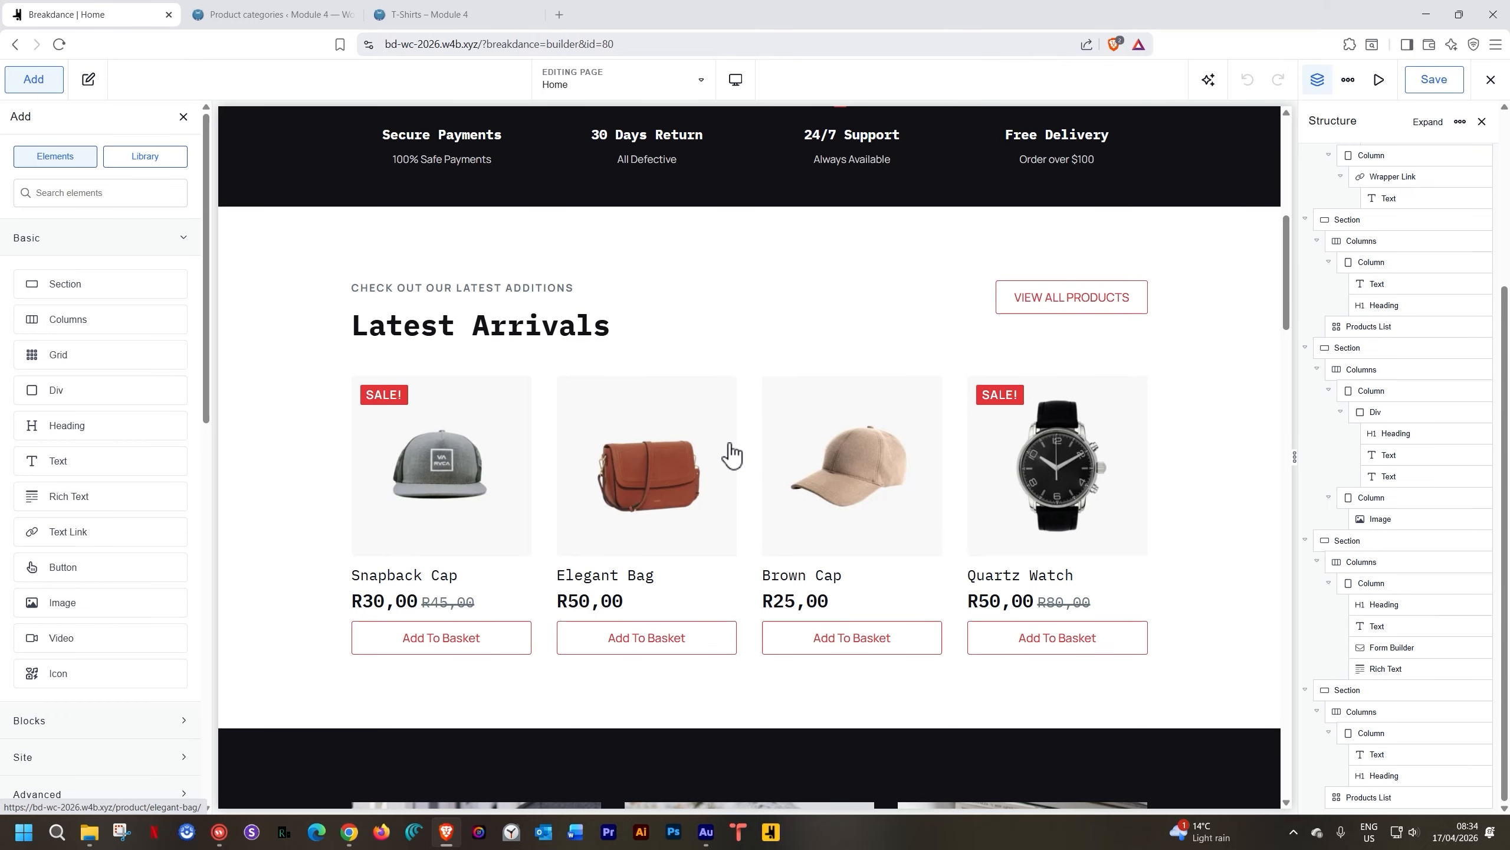
{"action": "scroll", "coordinate": [729, 442], "scroll_direction": "down", "scroll_amount": 10}
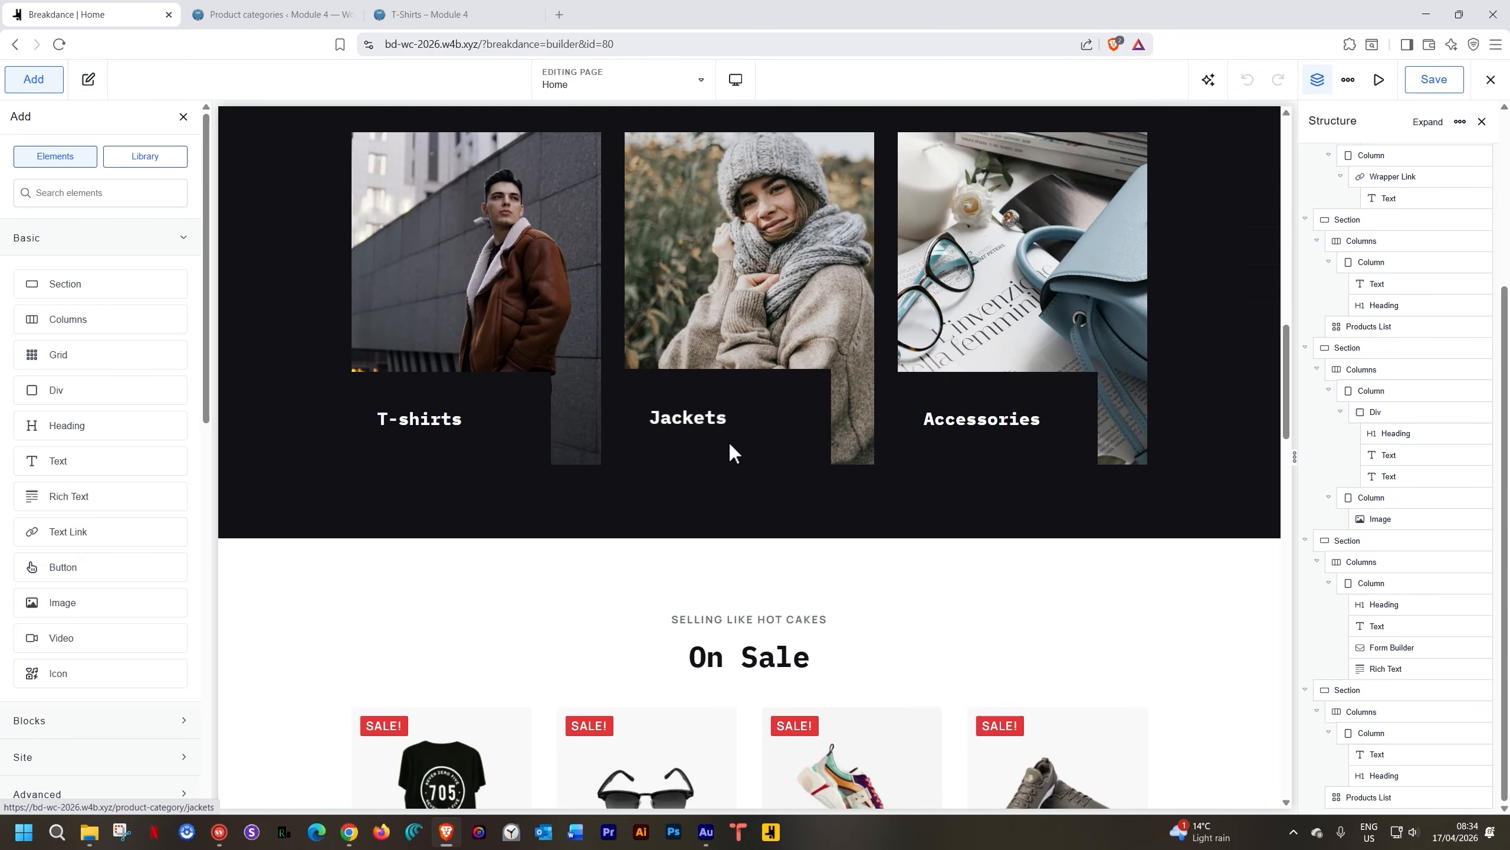
{"action": "scroll", "coordinate": [729, 443], "scroll_direction": "down", "scroll_amount": 3}
{"action": "scroll", "coordinate": [730, 442], "scroll_direction": "up", "scroll_amount": 5}
{"action": "scroll", "coordinate": [729, 446], "scroll_direction": "down", "scroll_amount": 15}
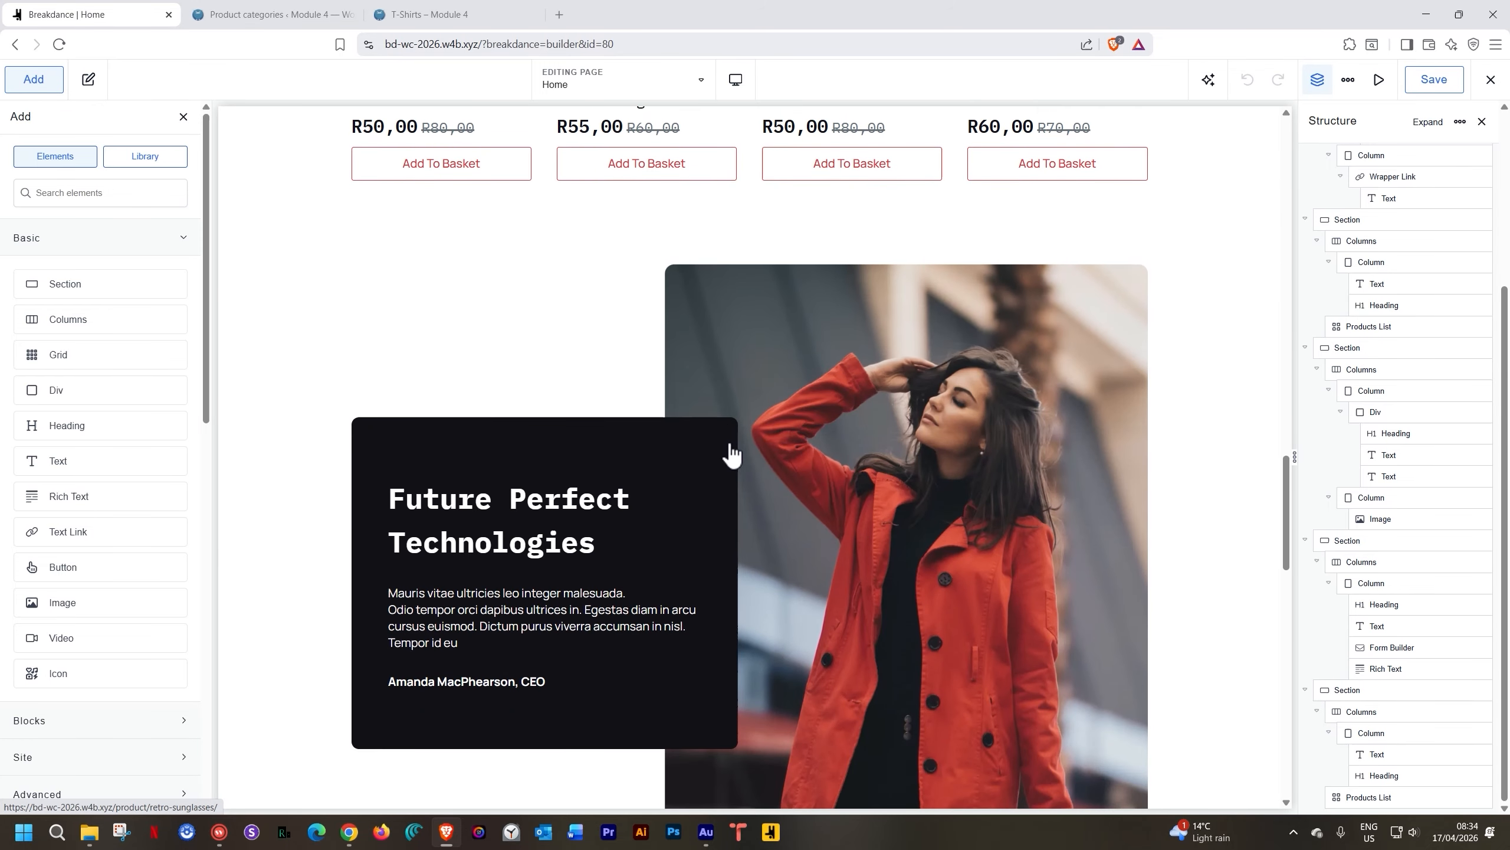
{"action": "scroll", "coordinate": [730, 444], "scroll_direction": "down", "scroll_amount": 12}
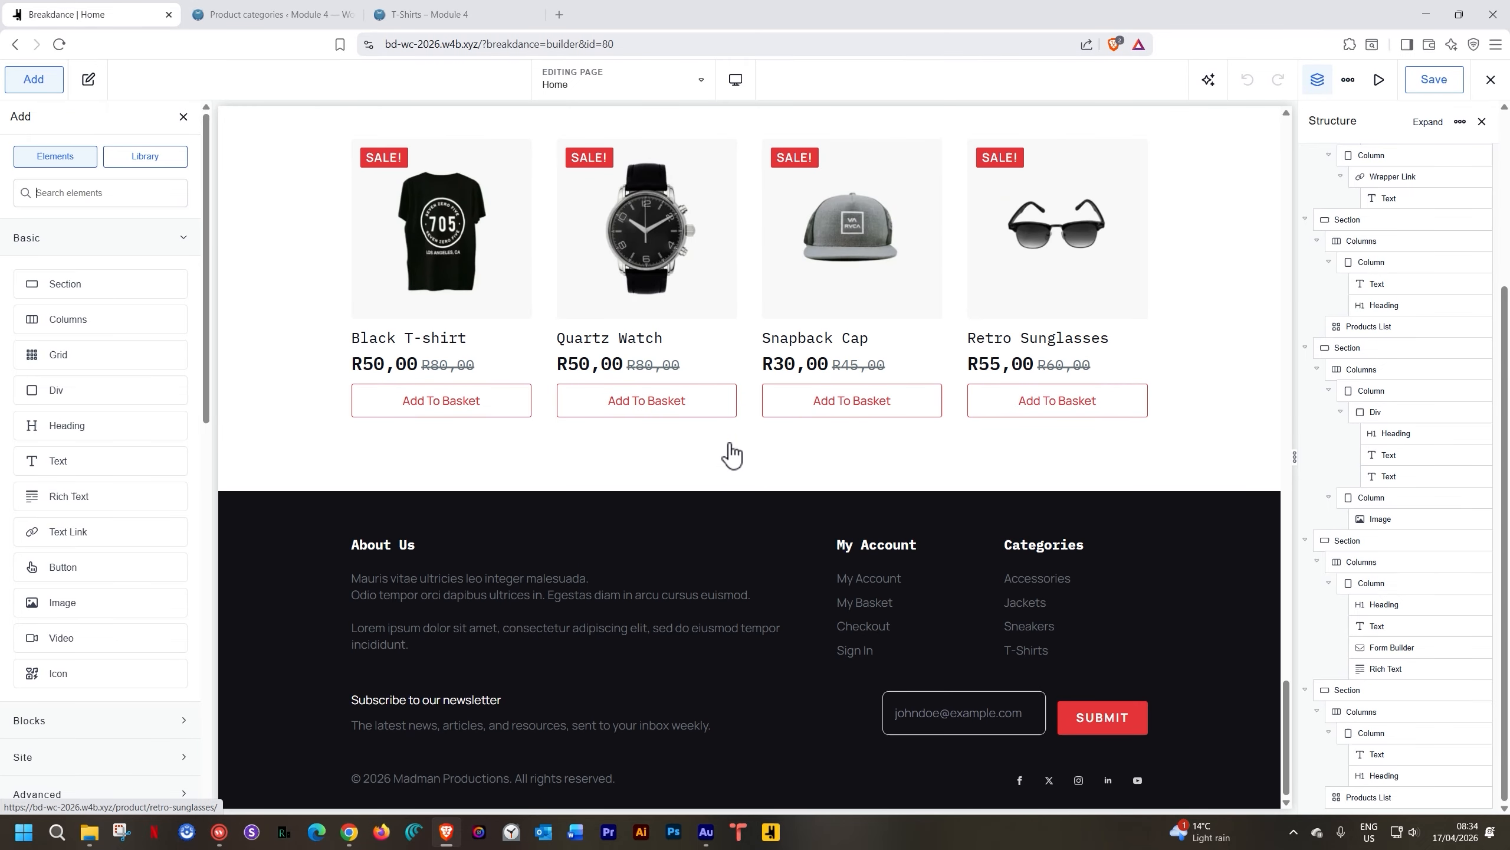
{"action": "scroll", "coordinate": [729, 443], "scroll_direction": "up", "scroll_amount": 6}
{"action": "scroll", "coordinate": [729, 442], "scroll_direction": "up", "scroll_amount": 10}
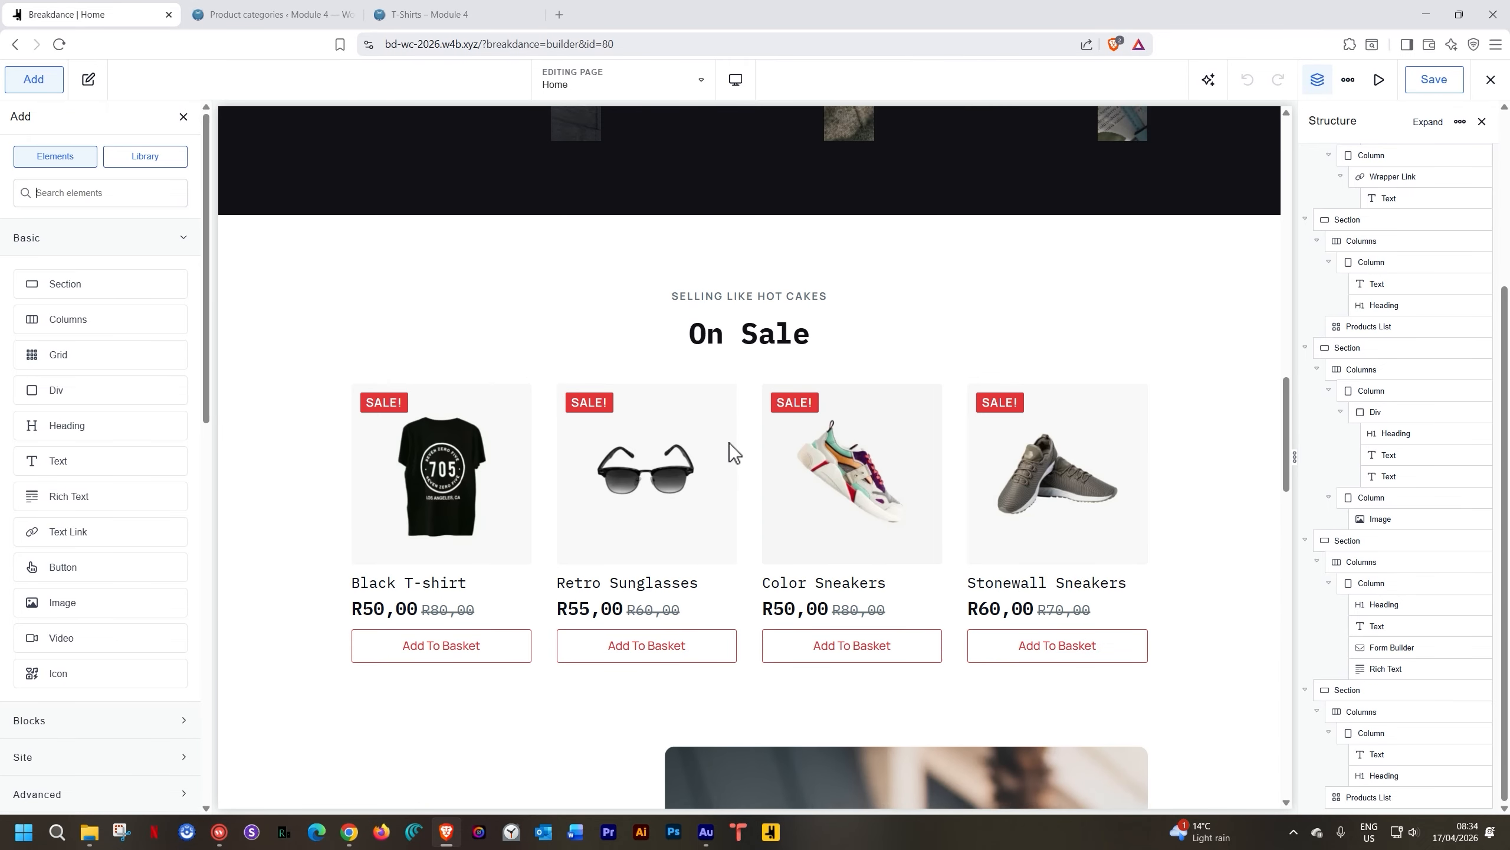
{"action": "scroll", "coordinate": [734, 453], "scroll_direction": "up", "scroll_amount": 10}
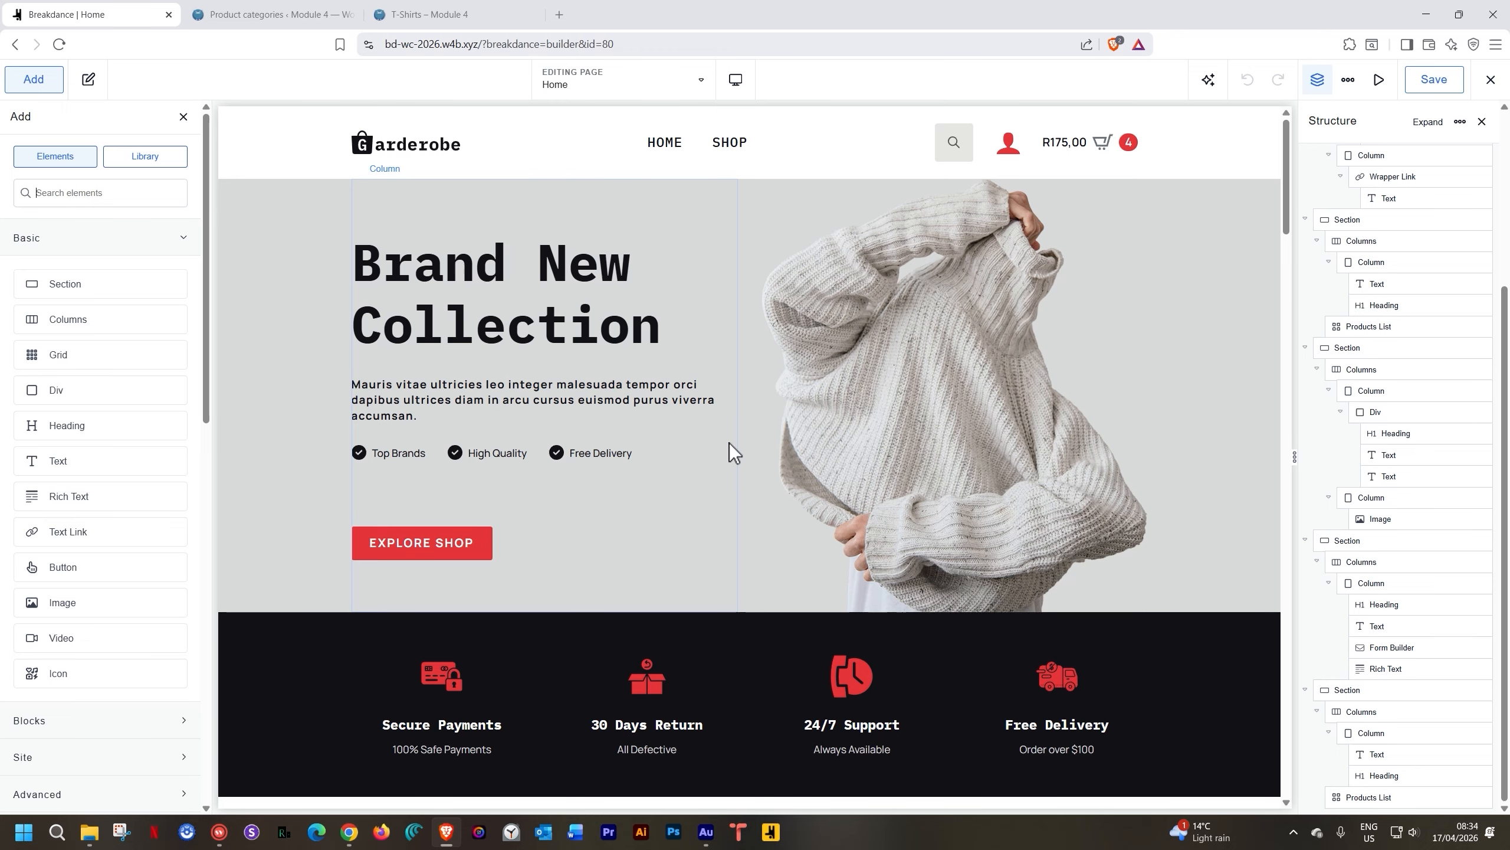
{"action": "left_click", "coordinate": [1492, 82]}
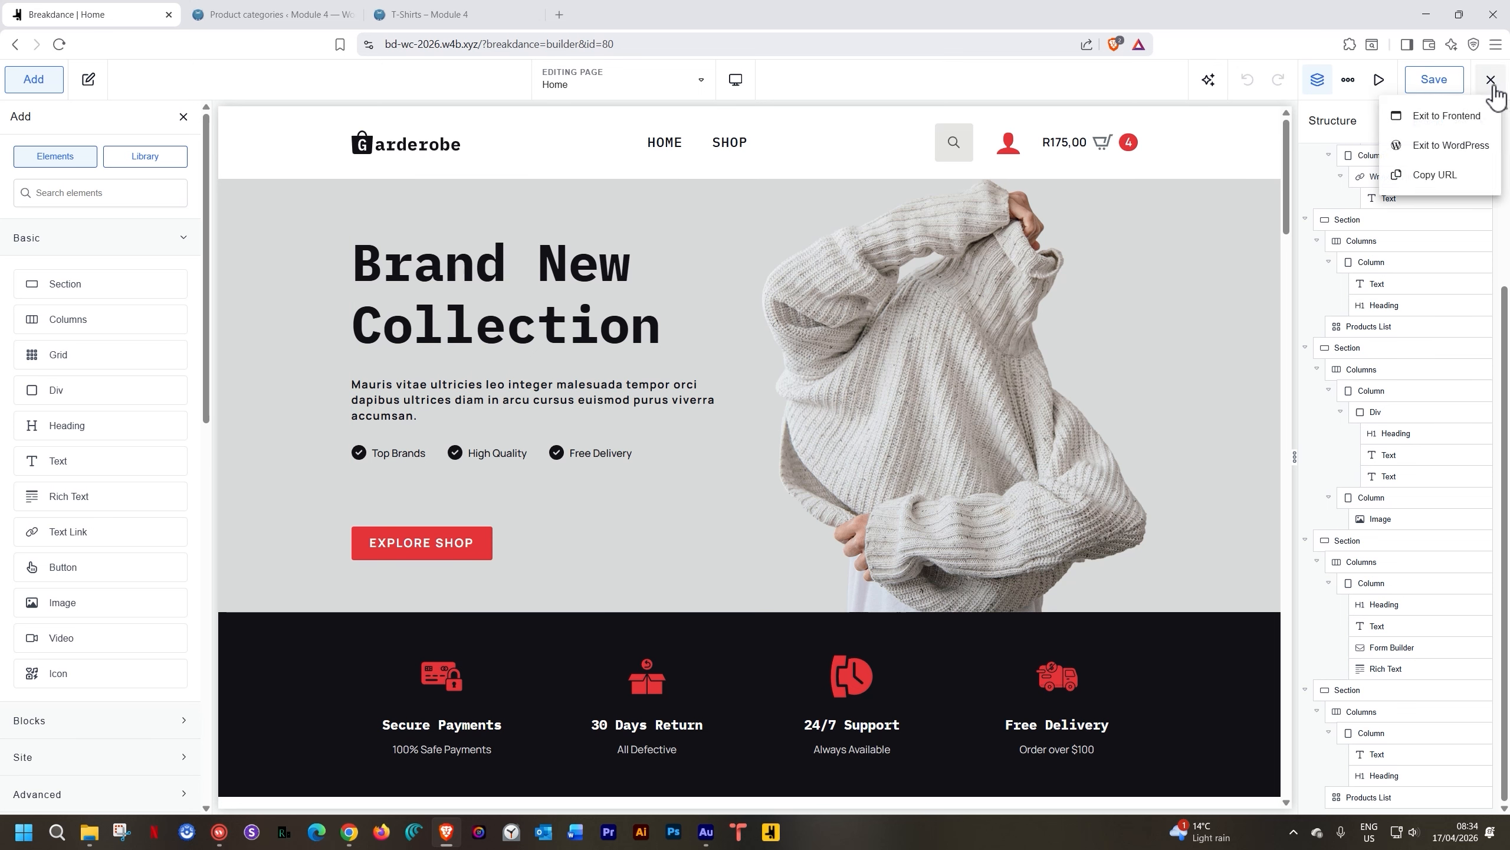
{"action": "left_click", "coordinate": [1458, 154]}
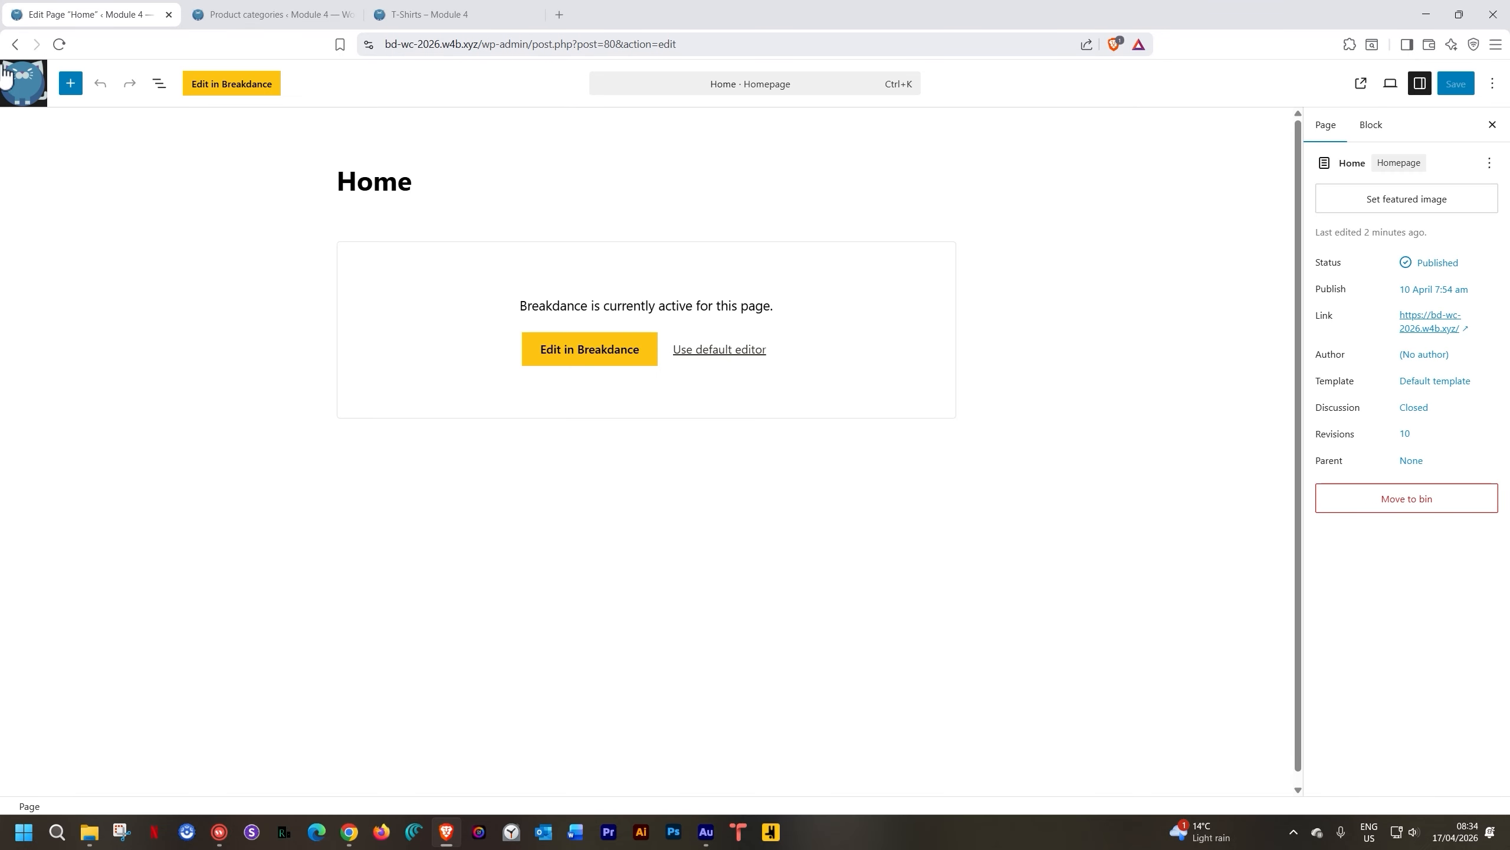
Publish a new WordPress page titled 'About' and open it in Breakdance
{"action": "left_click", "coordinate": [27, 91]}
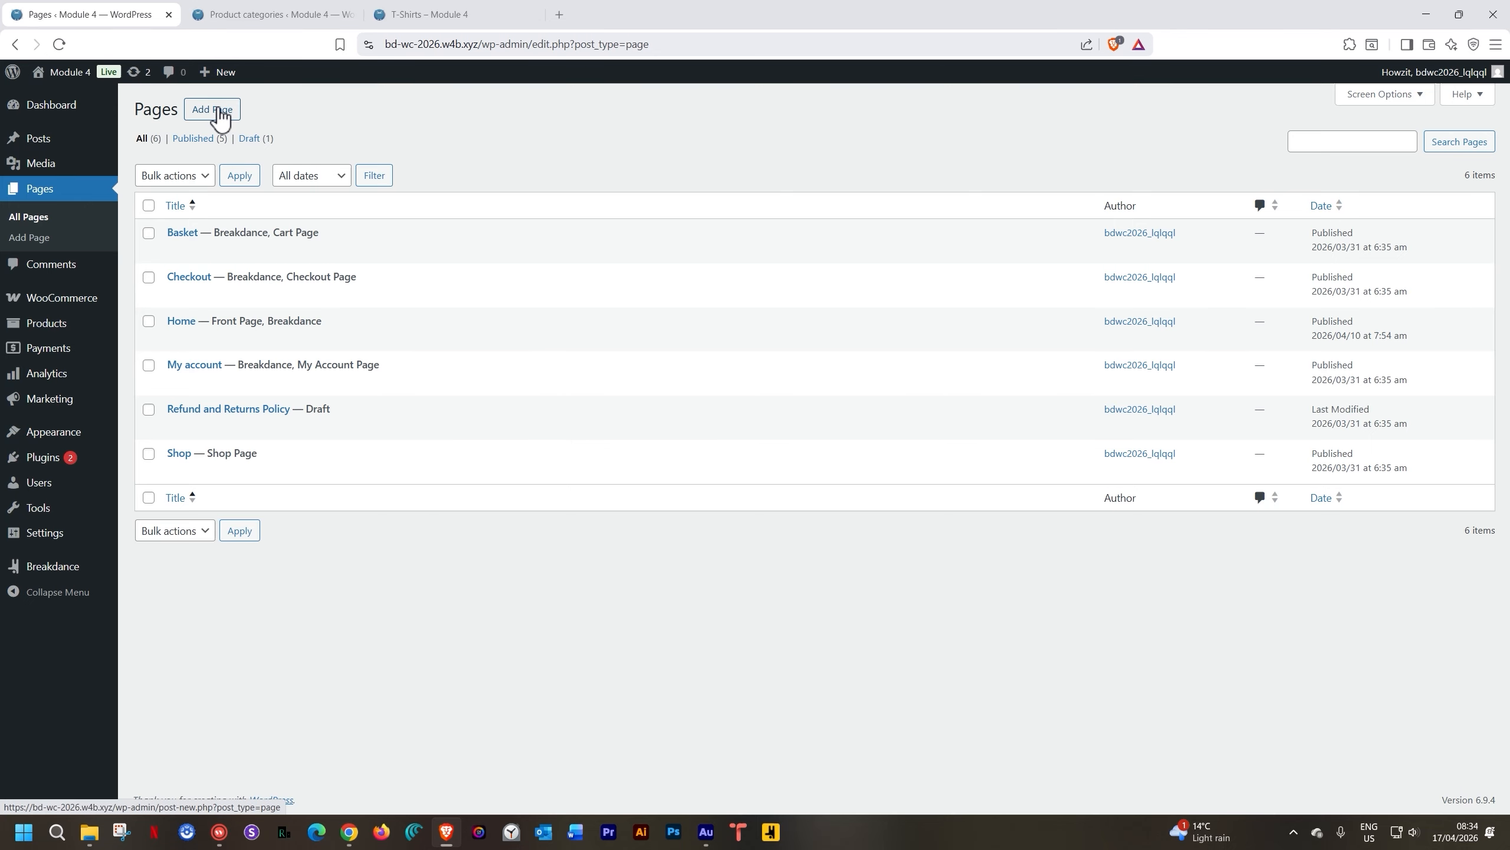
{"action": "left_click", "coordinate": [220, 113]}
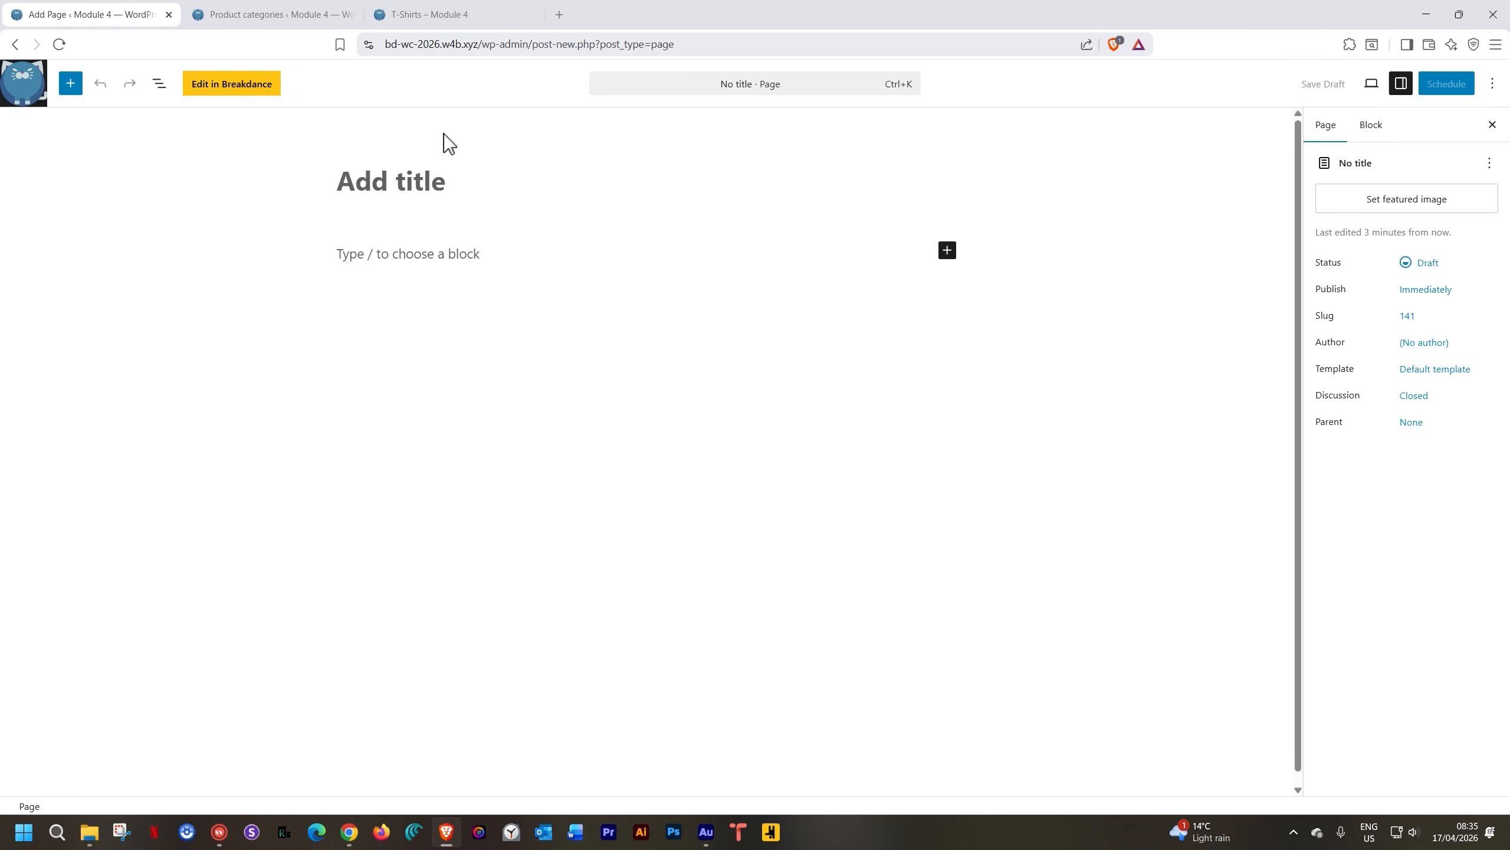
{"action": "type", "text": "About"}
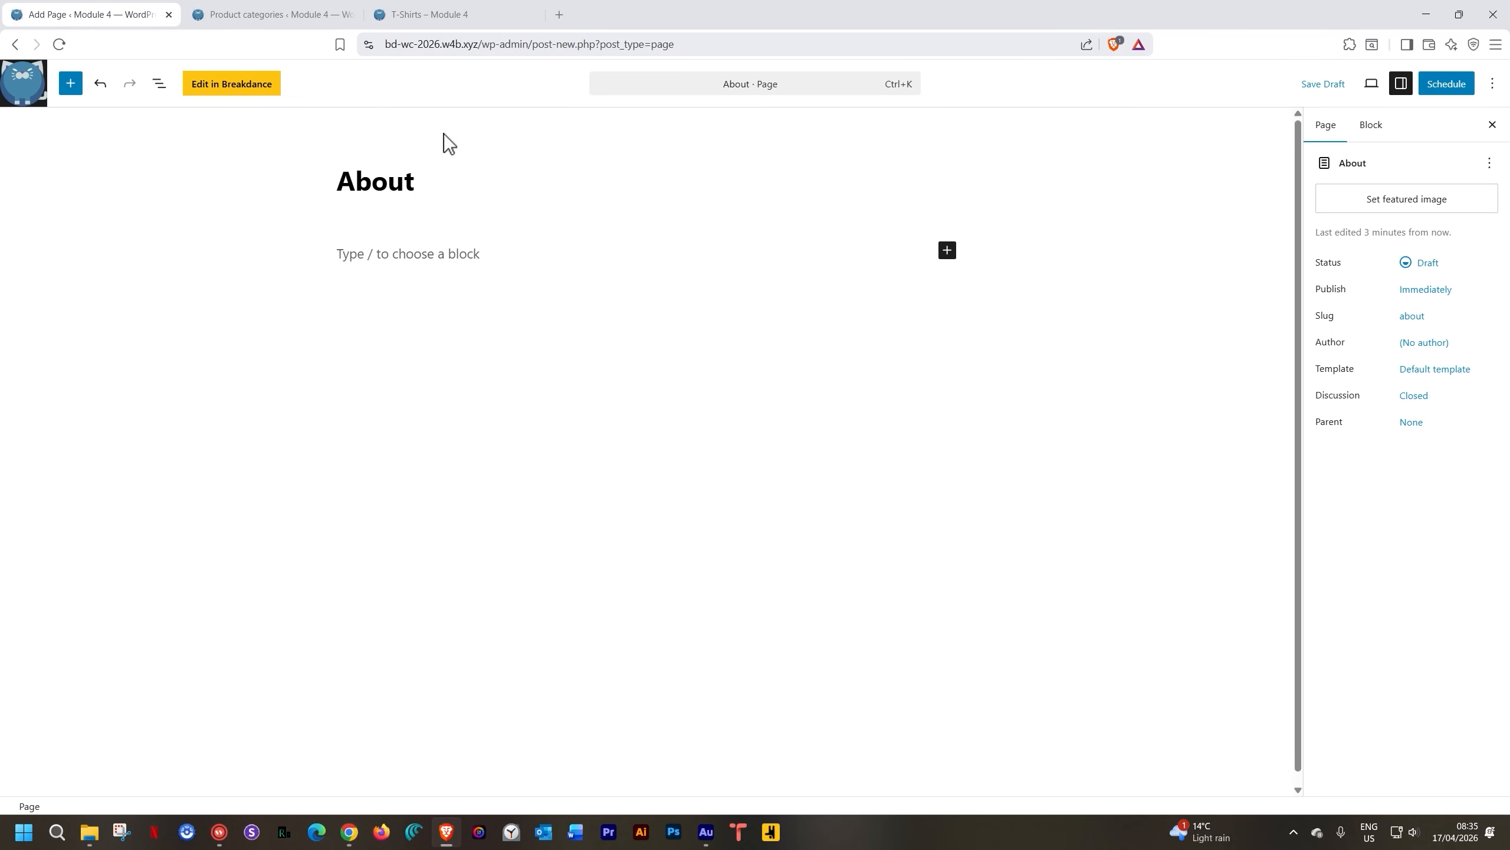
{"action": "left_click", "coordinate": [1449, 88]}
{"action": "left_click", "coordinate": [1449, 86]}
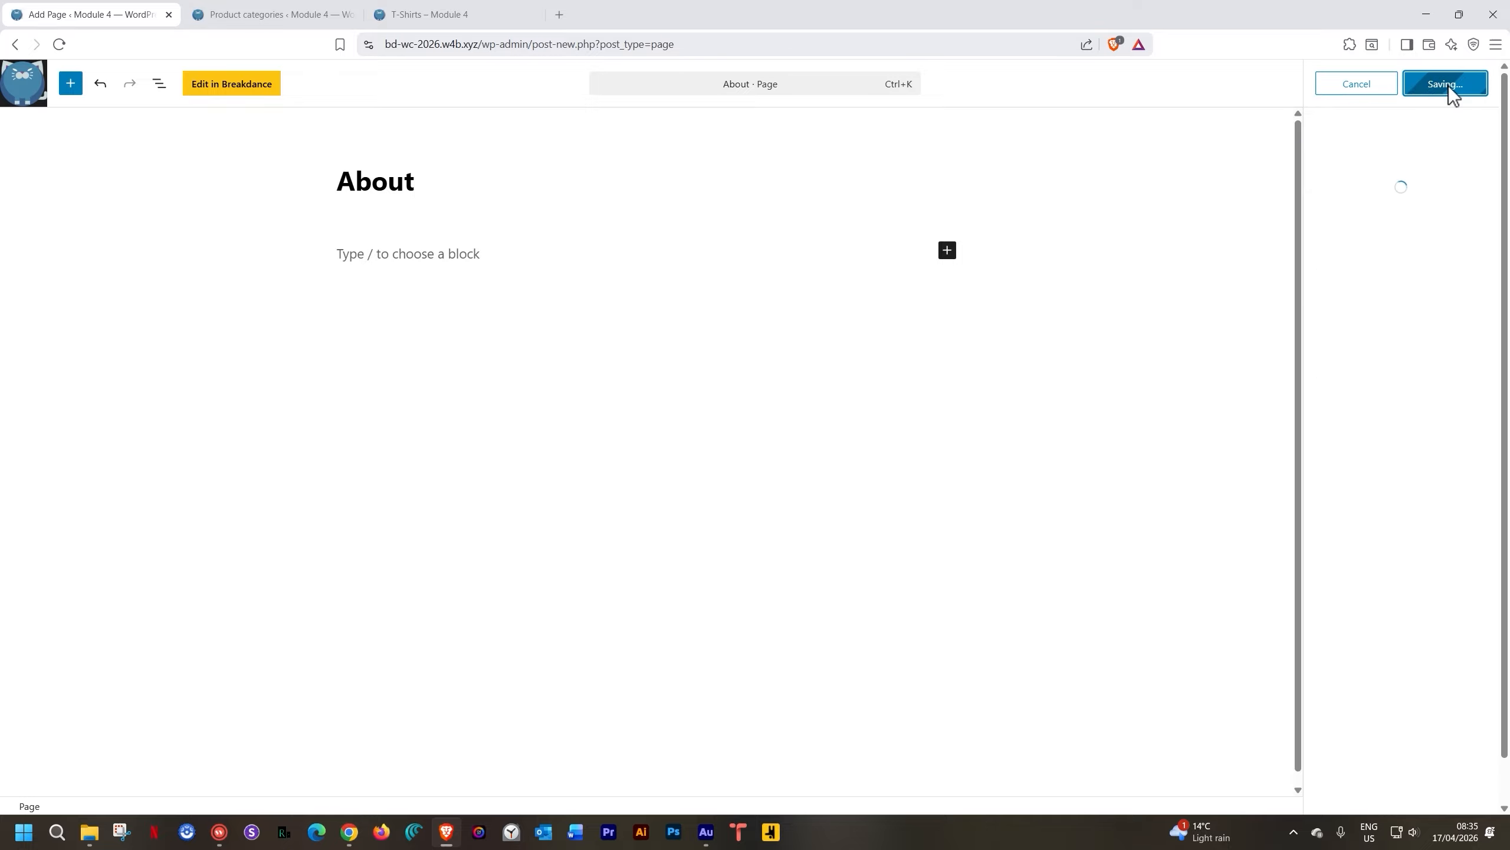
{"action": "left_click", "coordinate": [260, 93]}
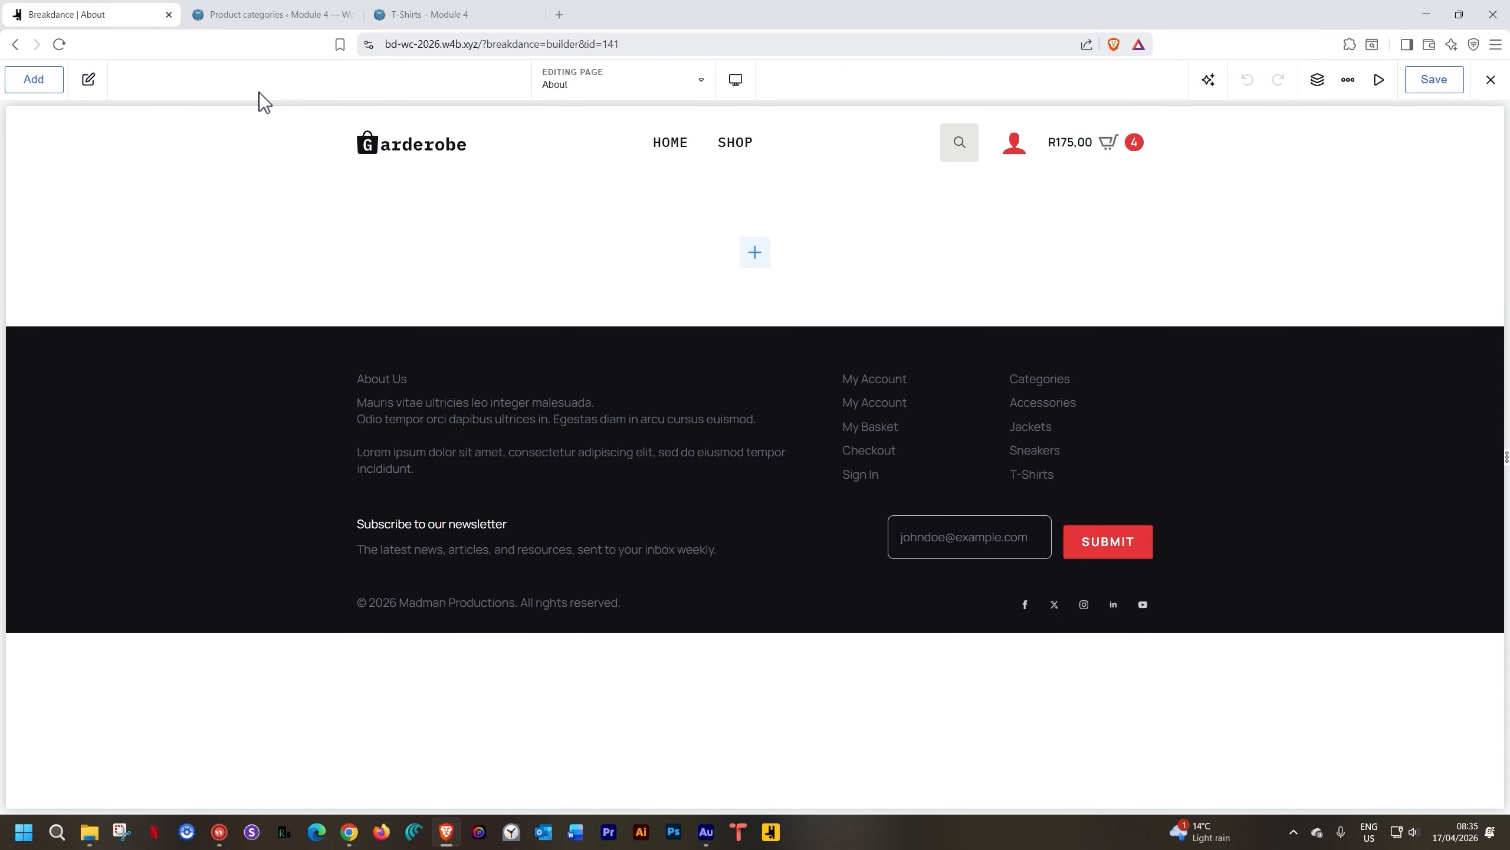
Add a section containing a Heading that reads 'About Page'
{"action": "left_click", "coordinate": [745, 255]}
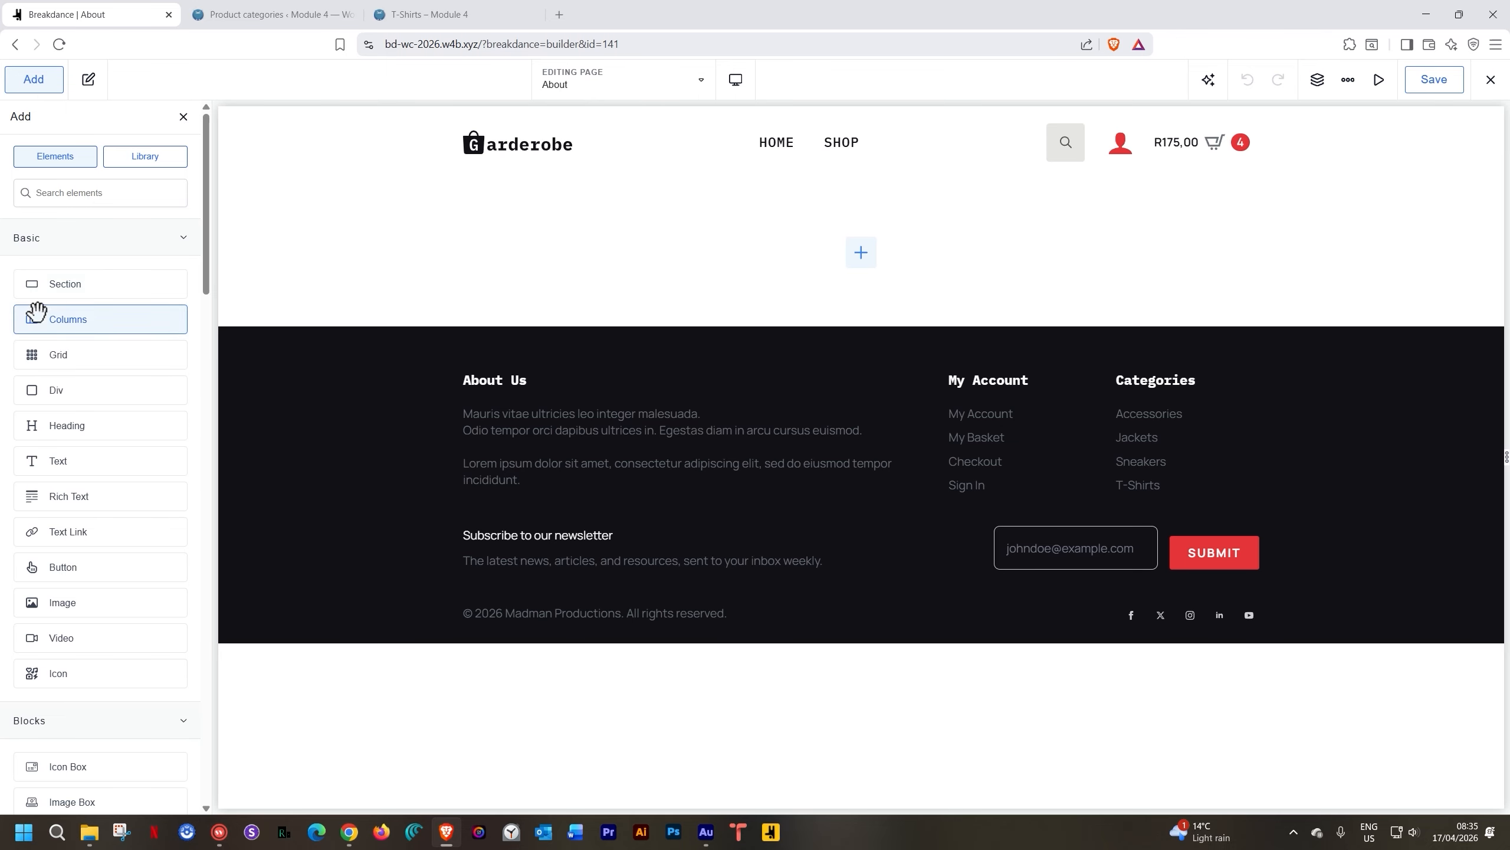
{"action": "left_click", "coordinate": [62, 291]}
{"action": "left_click", "coordinate": [860, 327]}
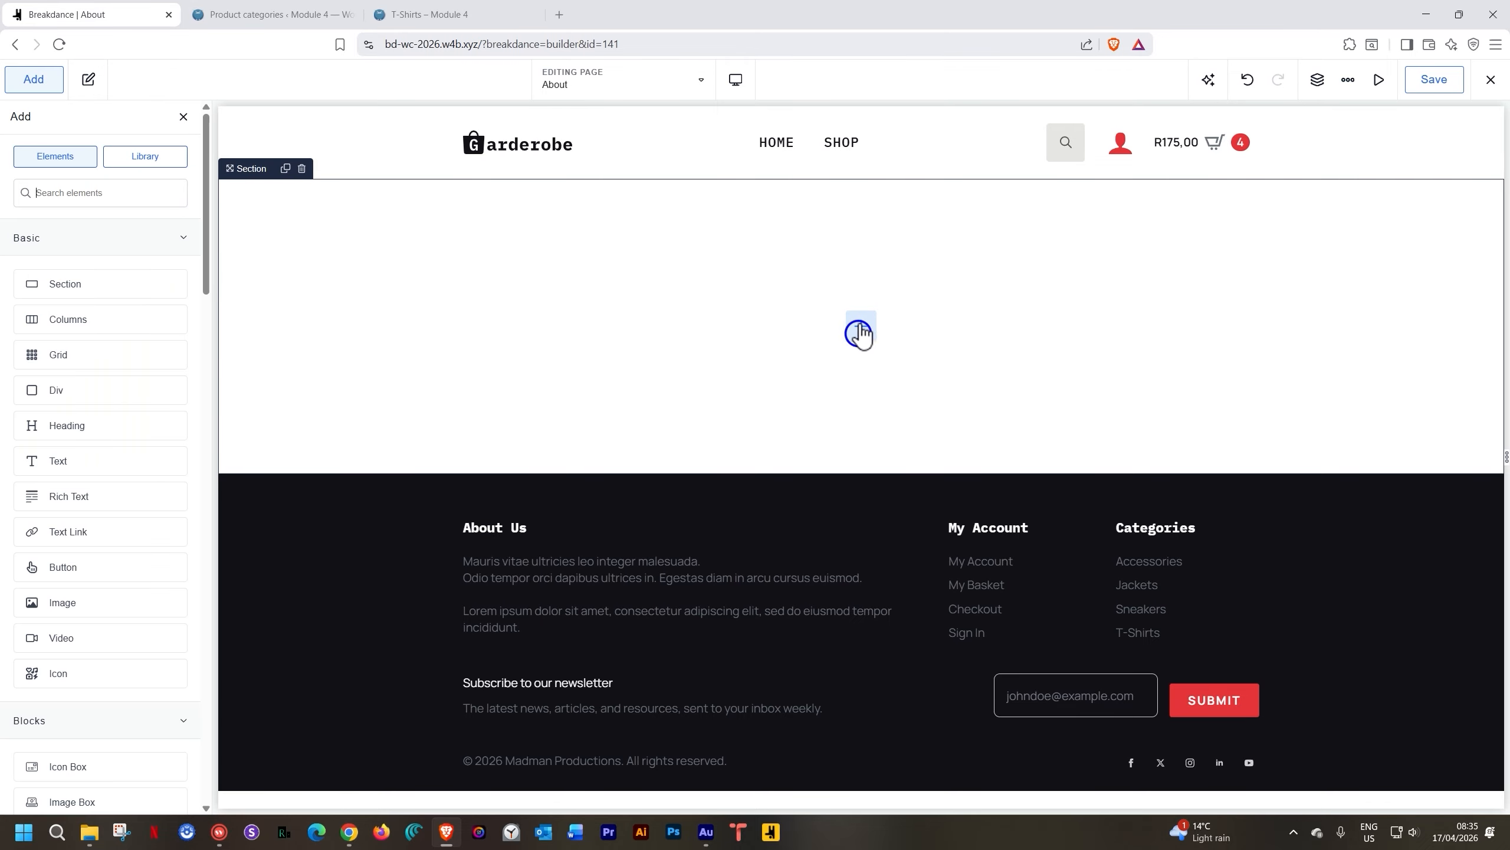
{"action": "type", "text": "head"}
{"action": "key", "text": "Return"}
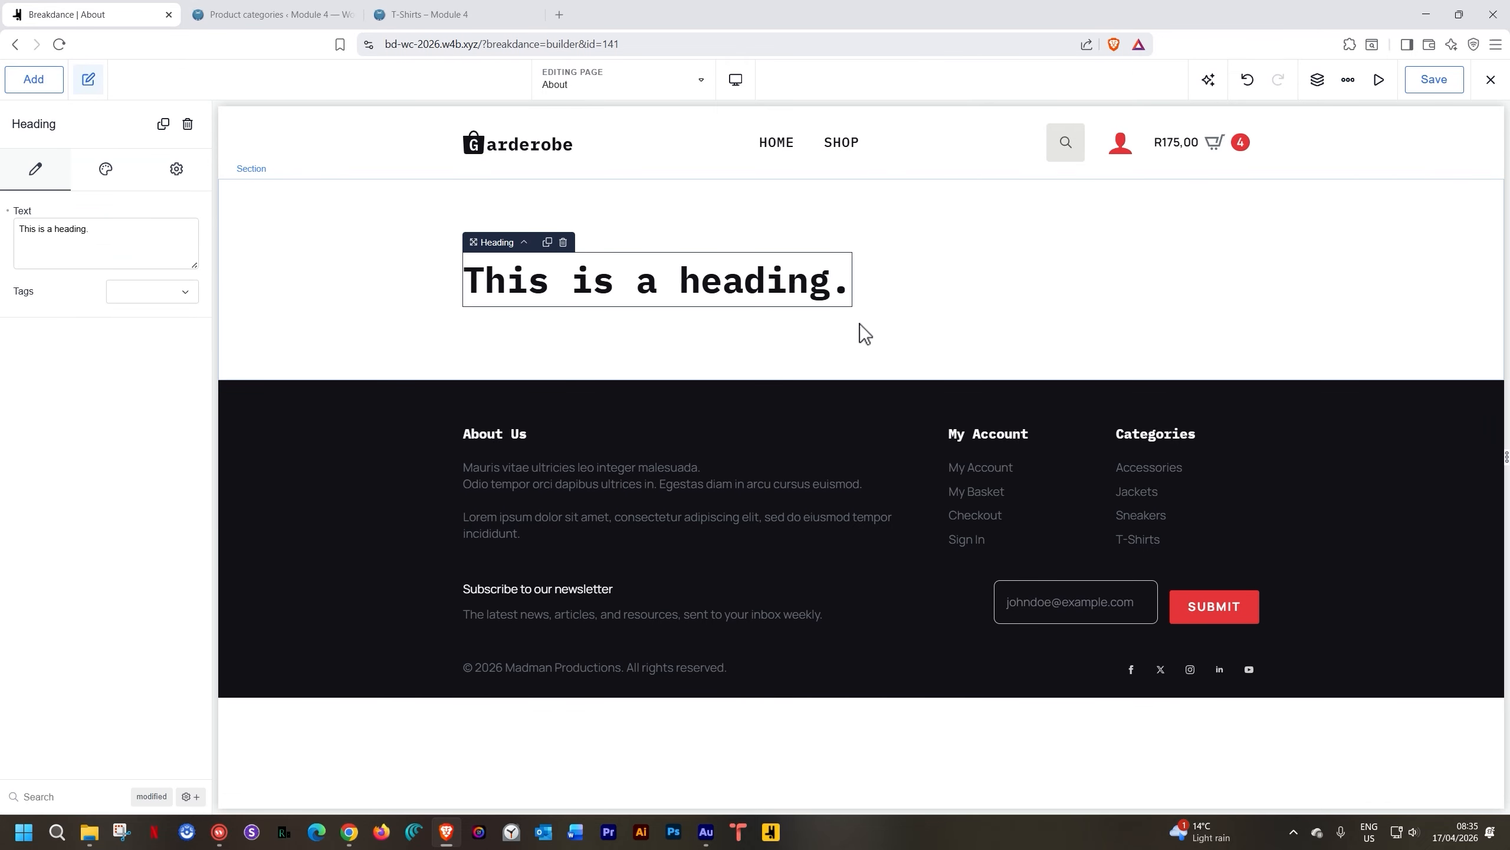
{"action": "double_click", "coordinate": [680, 271]}
{"action": "key", "text": "ctrl+a"}
{"action": "type", "text": "A"}
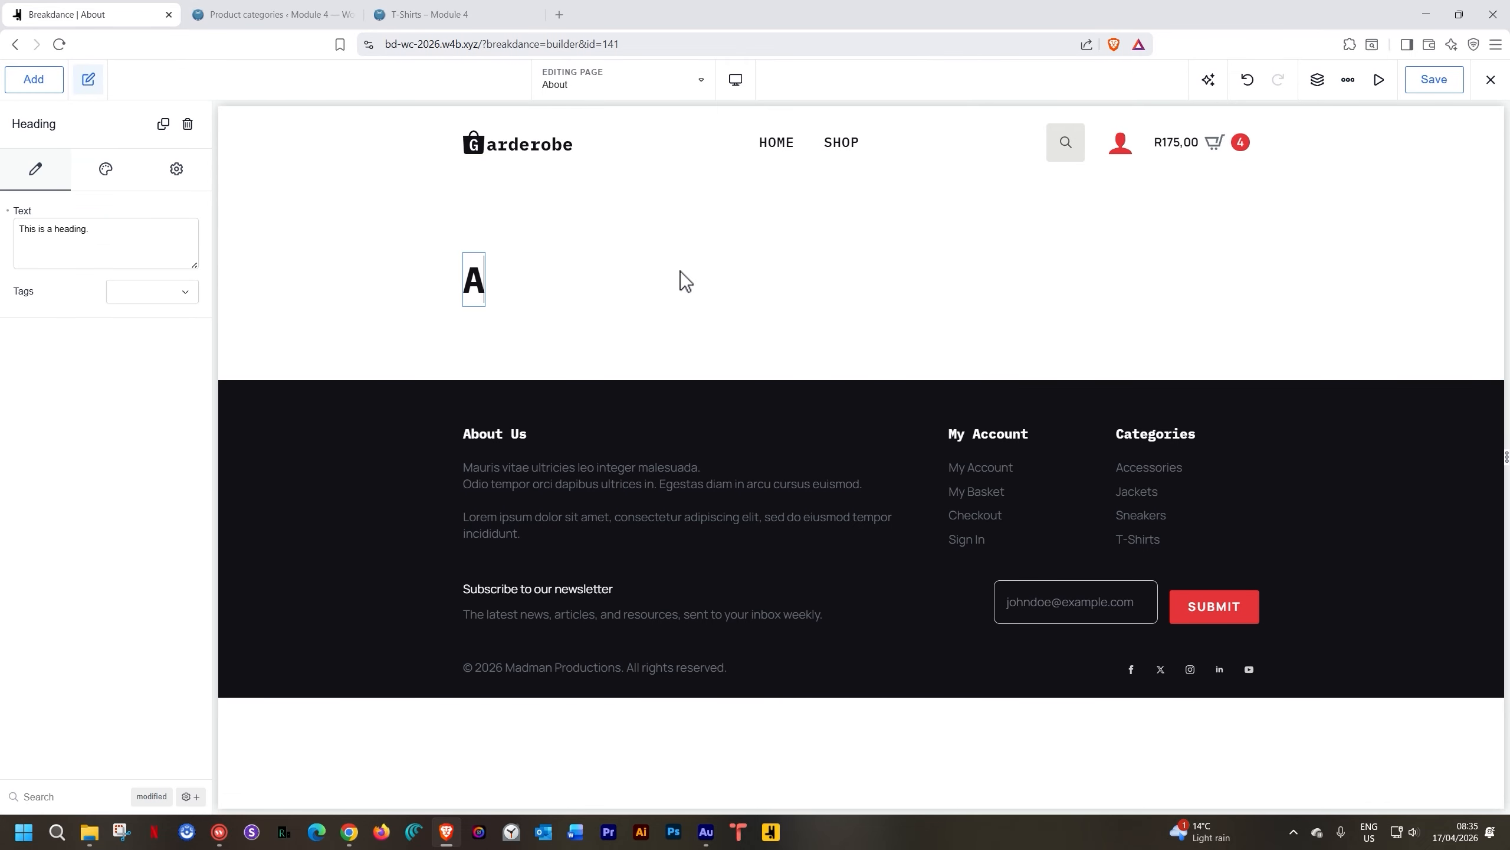
{"action": "type", "text": "bout Page"}
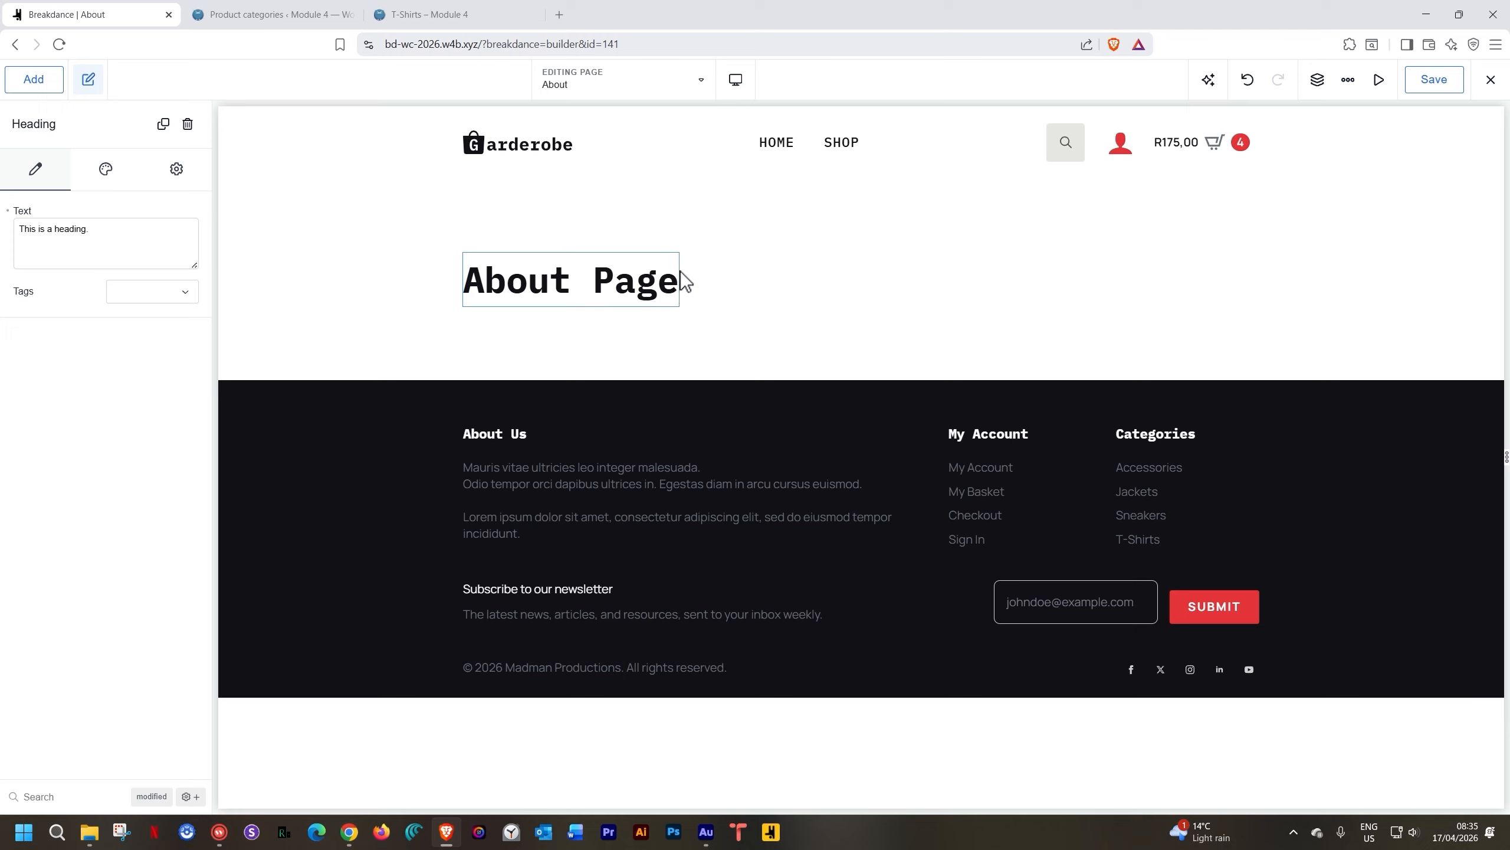
Save the About page and exit to the WordPress editor
{"action": "left_click", "coordinate": [1445, 81]}
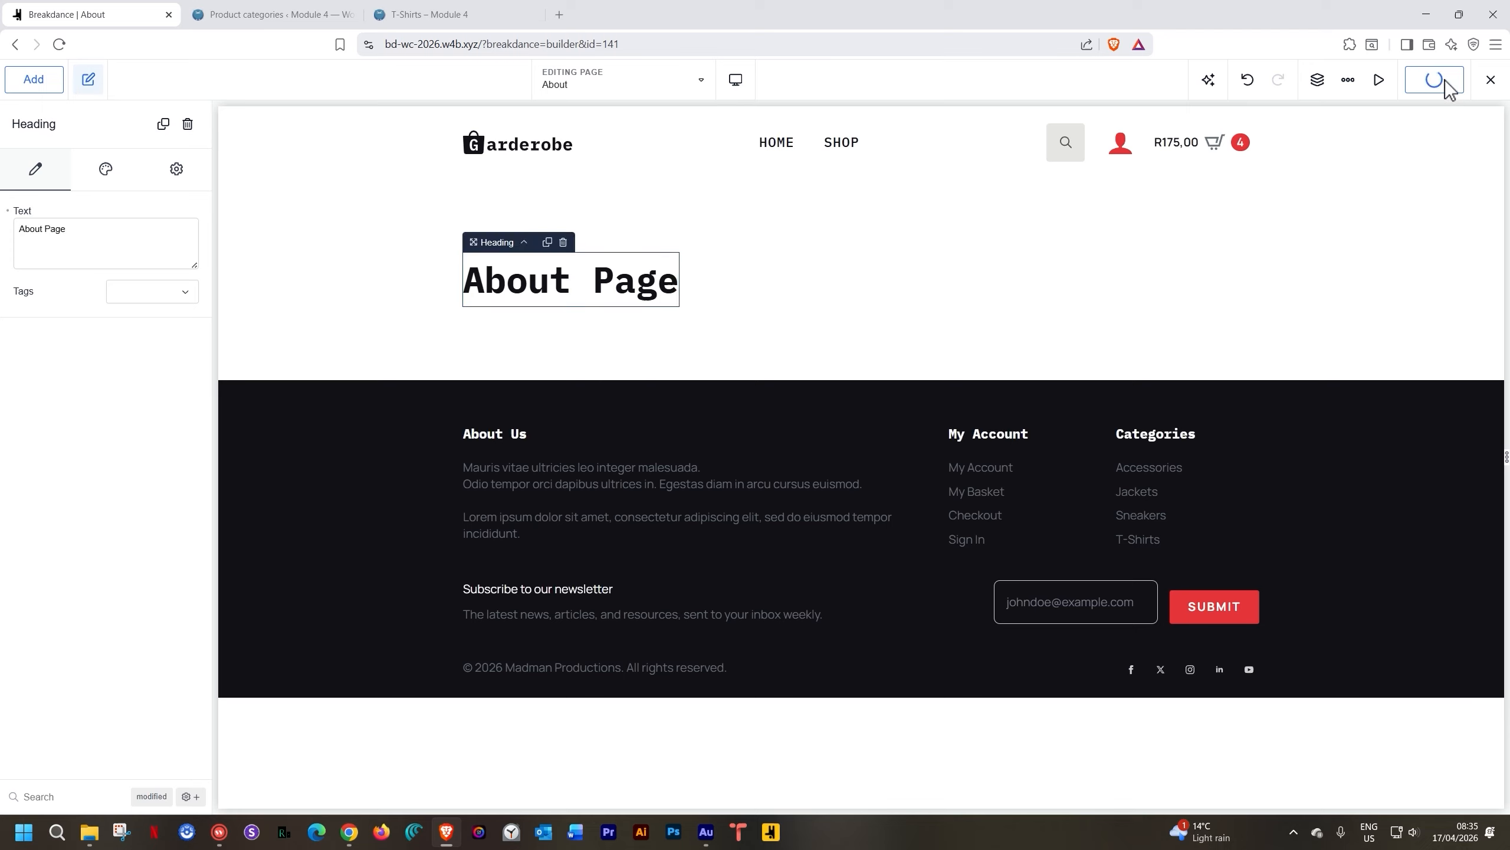
{"action": "left_click", "coordinate": [1489, 80]}
{"action": "left_click", "coordinate": [1454, 145]}
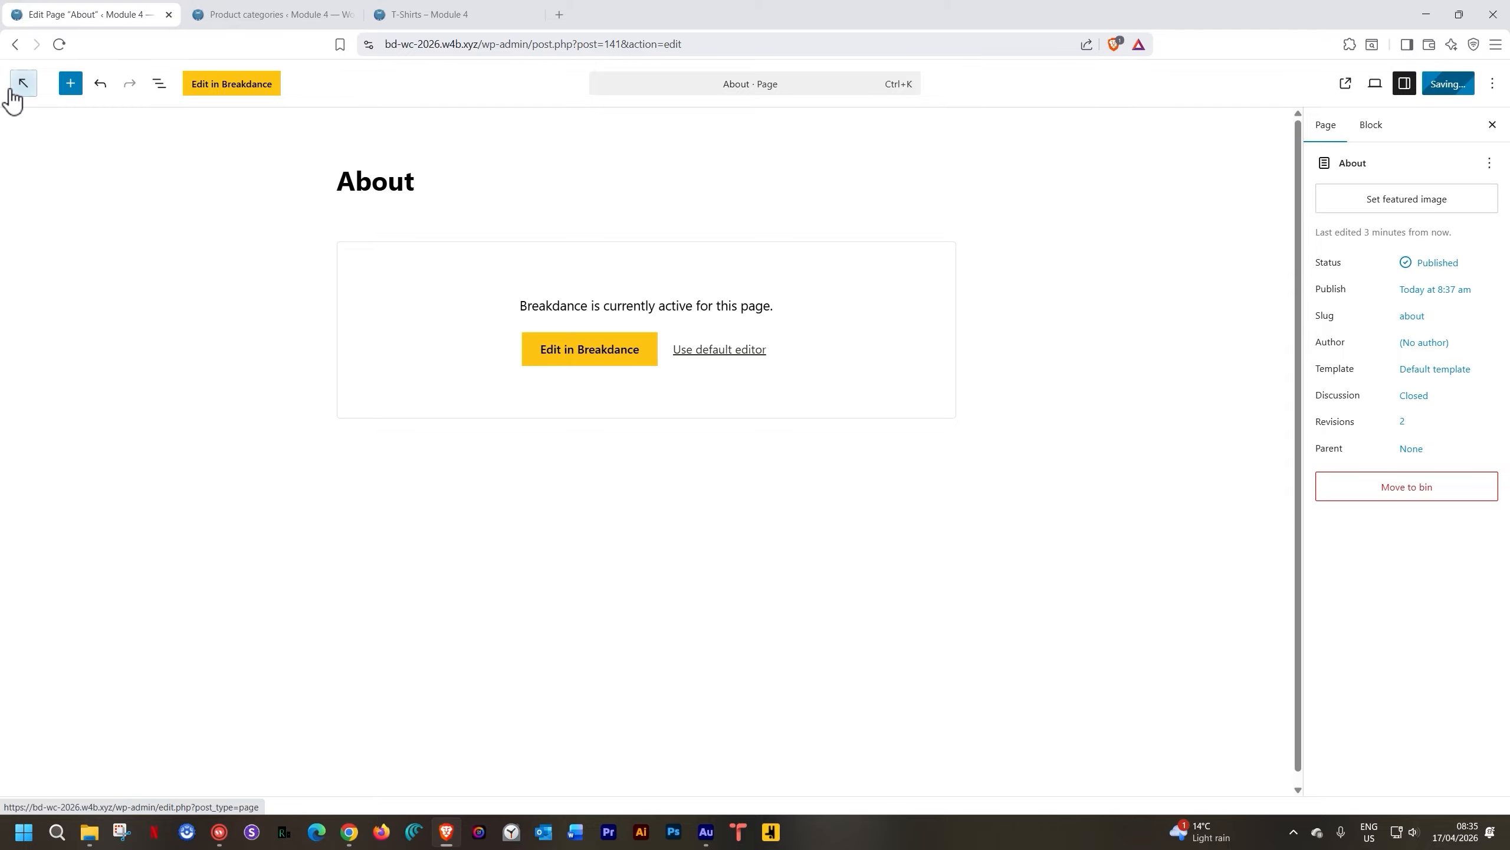
Back in the pages list, publish a new page titled 'News' and open it in Breakdance
{"action": "left_click", "coordinate": [15, 95]}
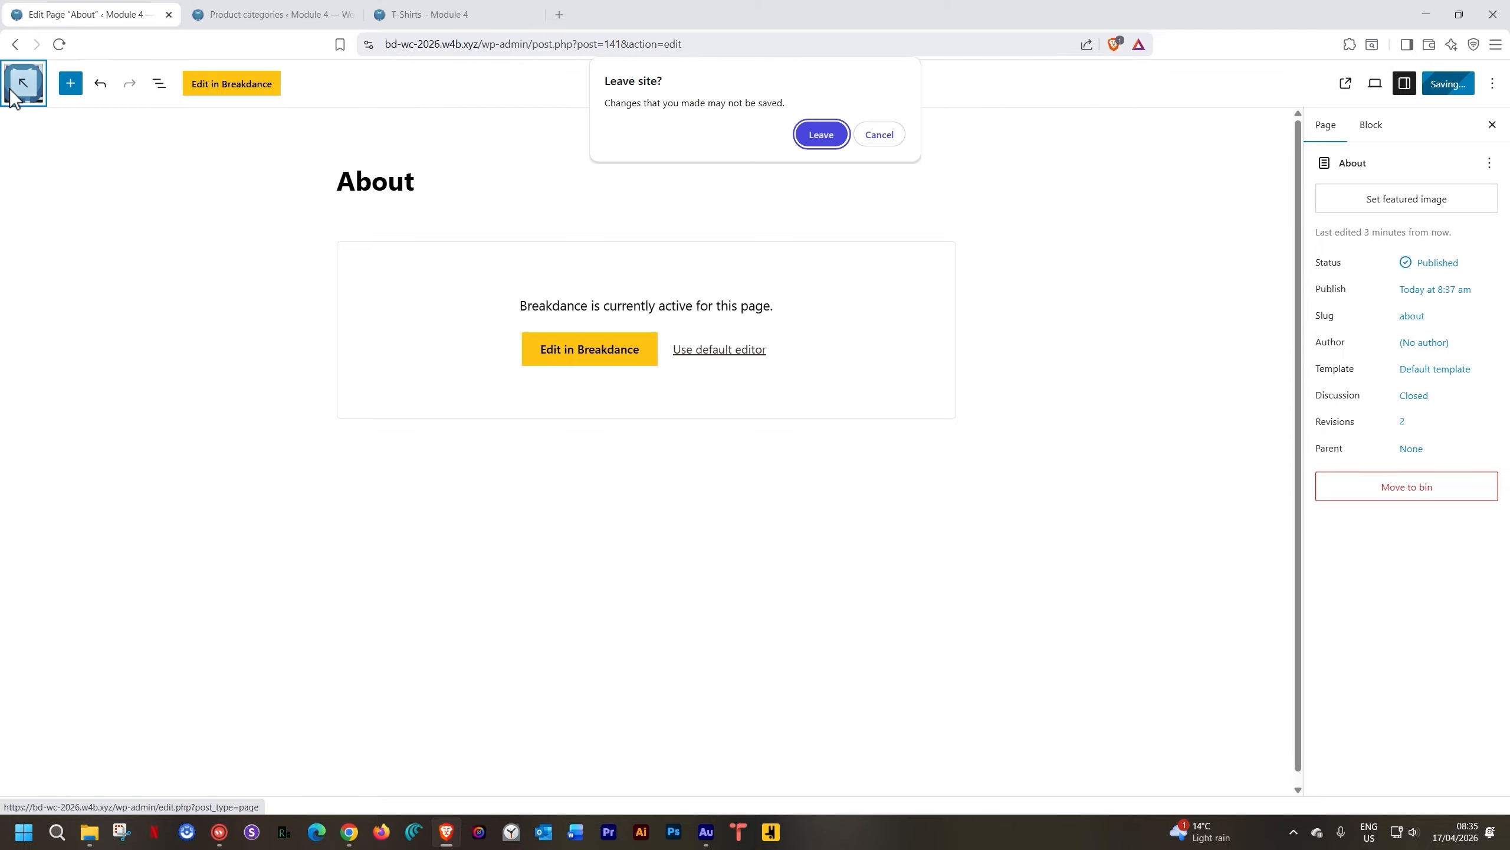
{"action": "left_click", "coordinate": [881, 134]}
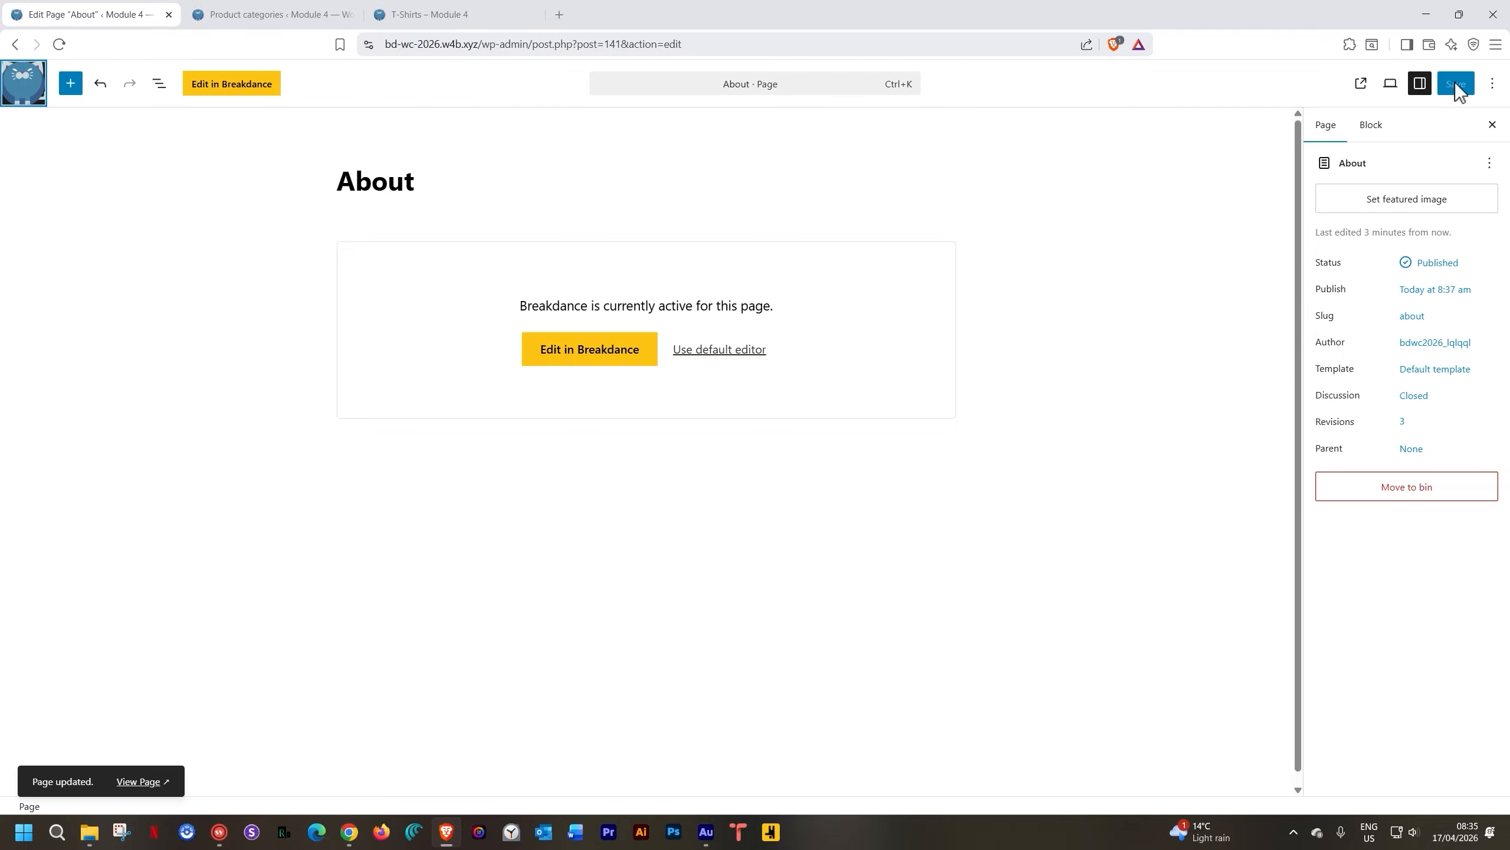
{"action": "left_click", "coordinate": [32, 90]}
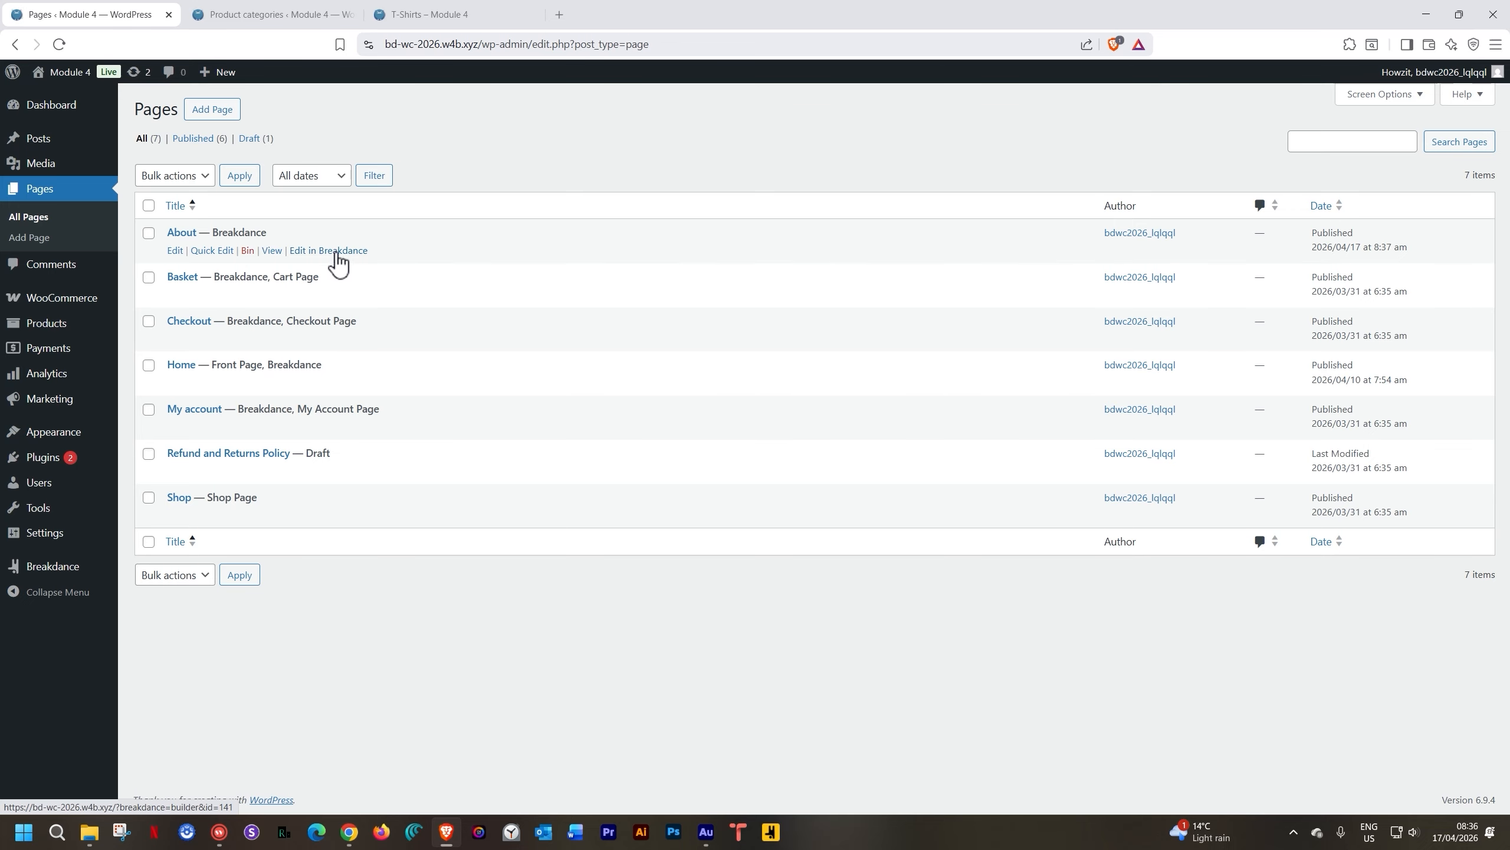
{"action": "left_click", "coordinate": [227, 112]}
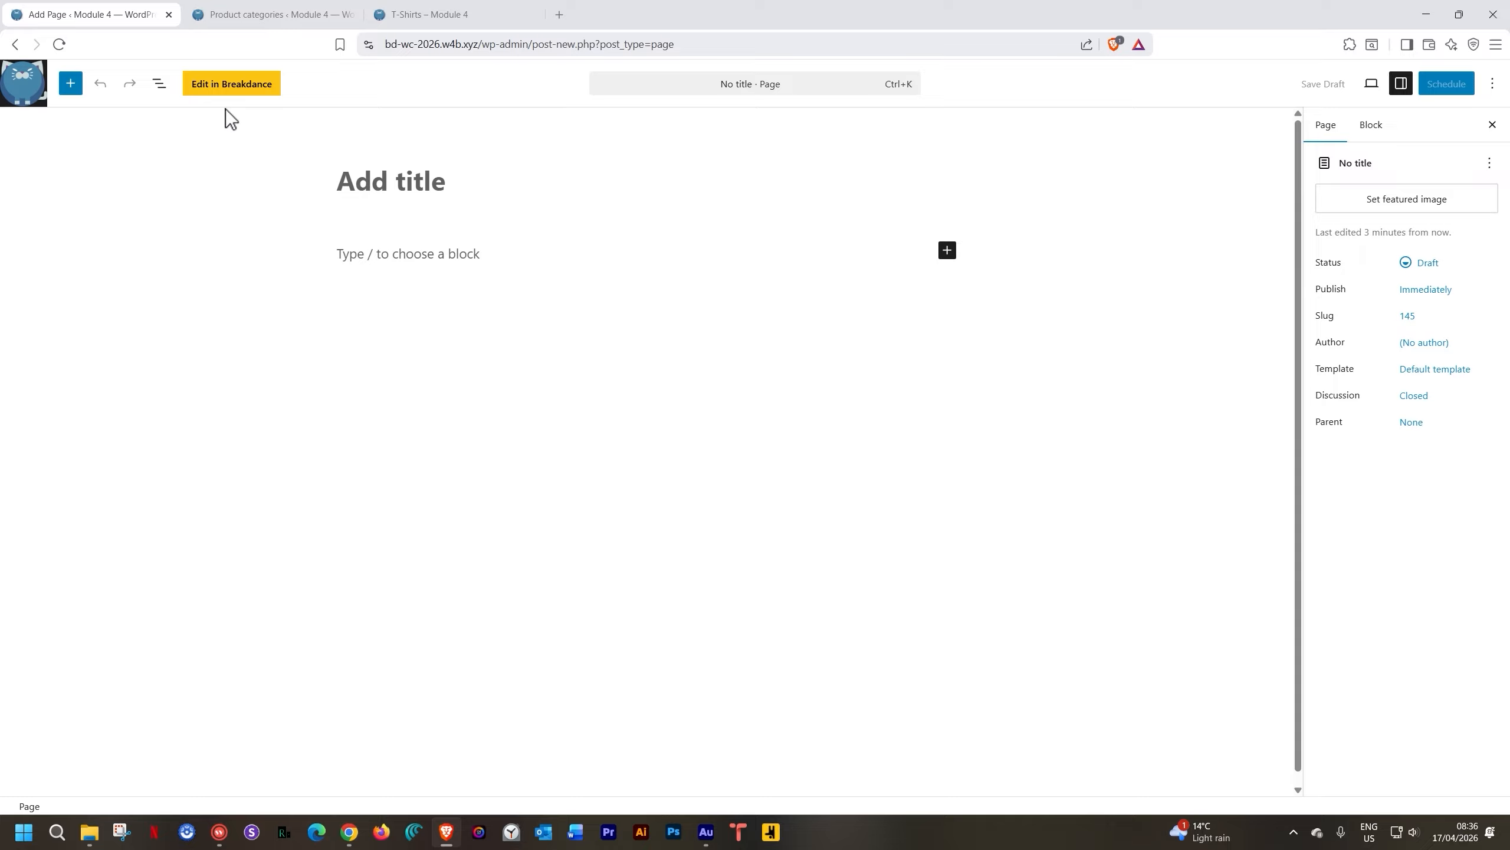
{"action": "left_click", "coordinate": [383, 191]}
{"action": "type", "text": "Ne"}
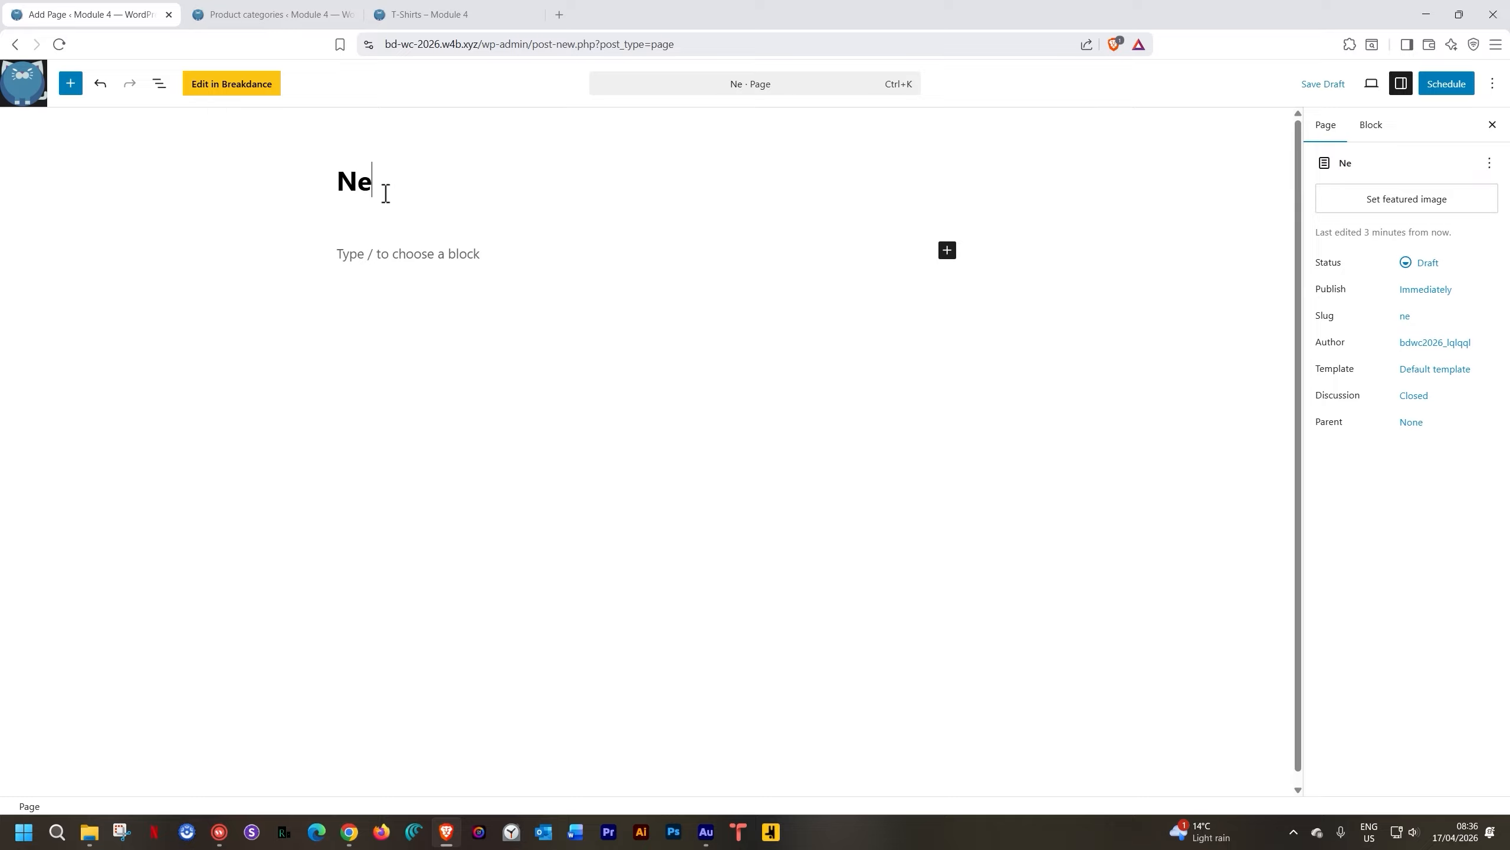
{"action": "type", "text": "ws"}
{"action": "left_click", "coordinate": [1445, 85]}
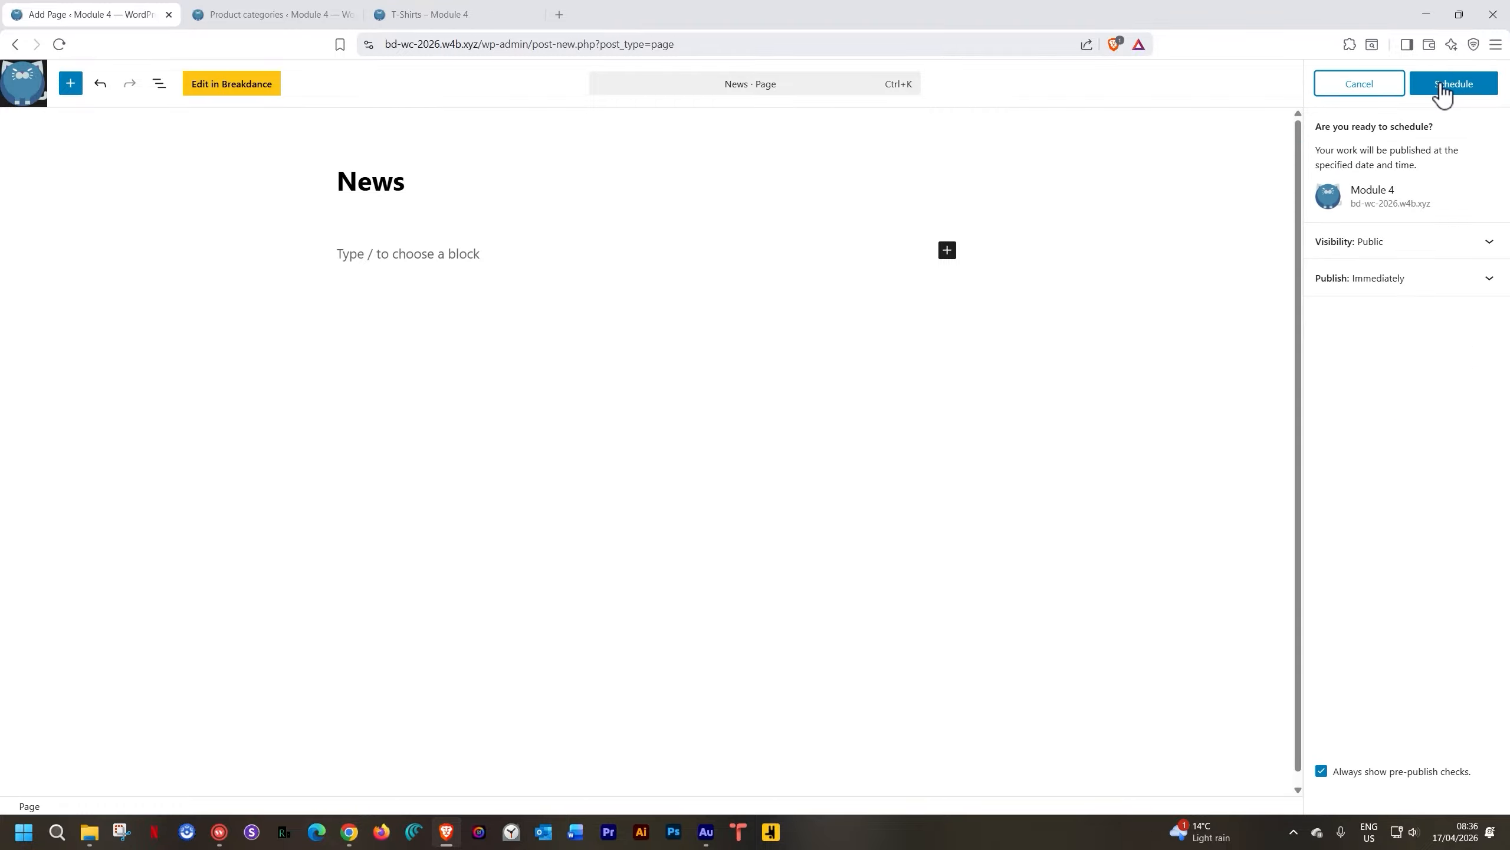
{"action": "left_click", "coordinate": [1441, 84]}
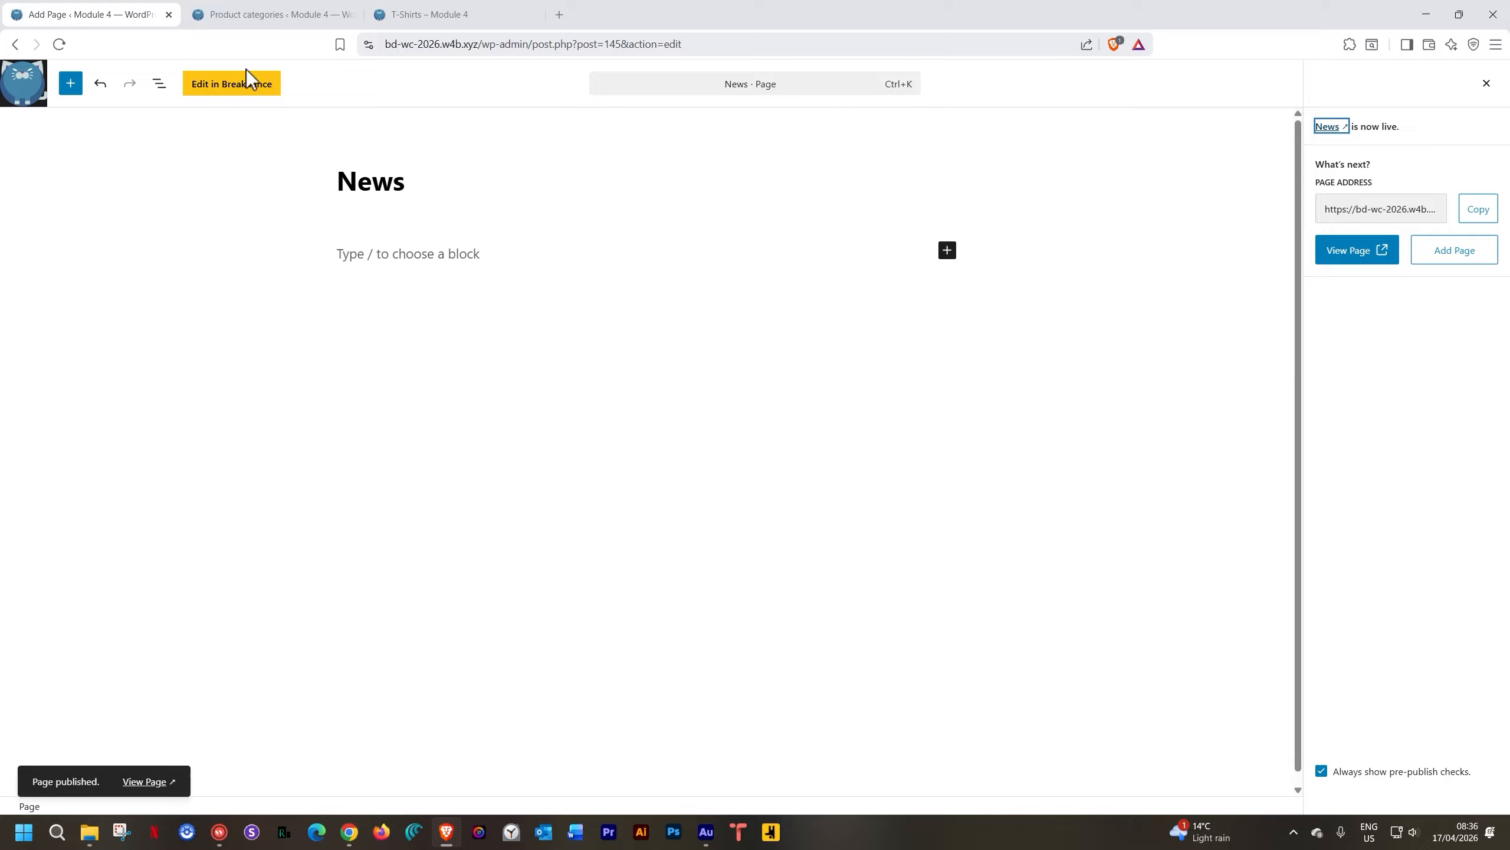
{"action": "left_click", "coordinate": [244, 86]}
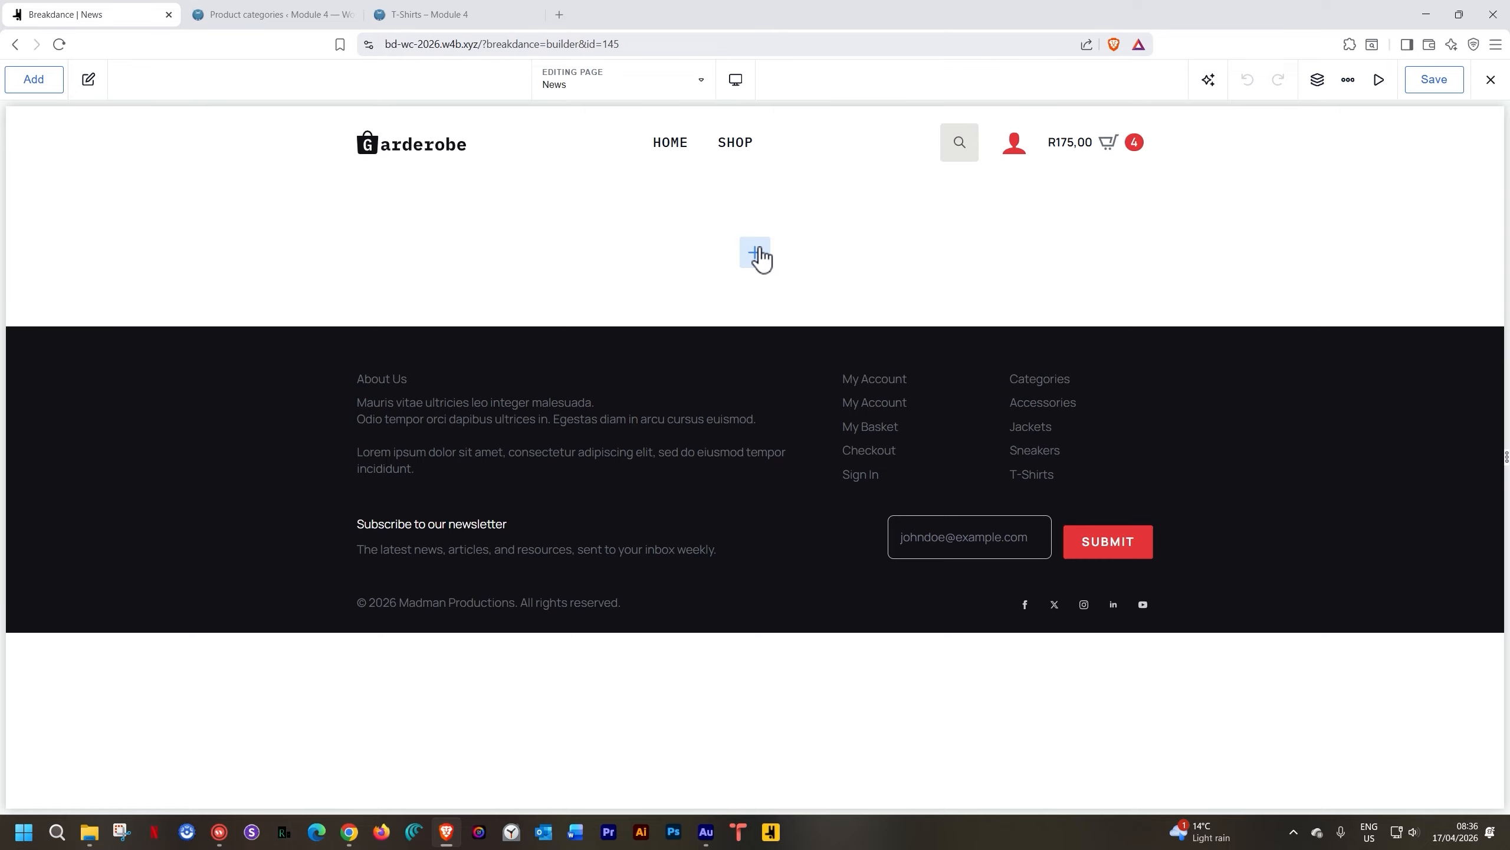
Add a section with a Heading whose text is 'News'
{"action": "left_click", "coordinate": [758, 254]}
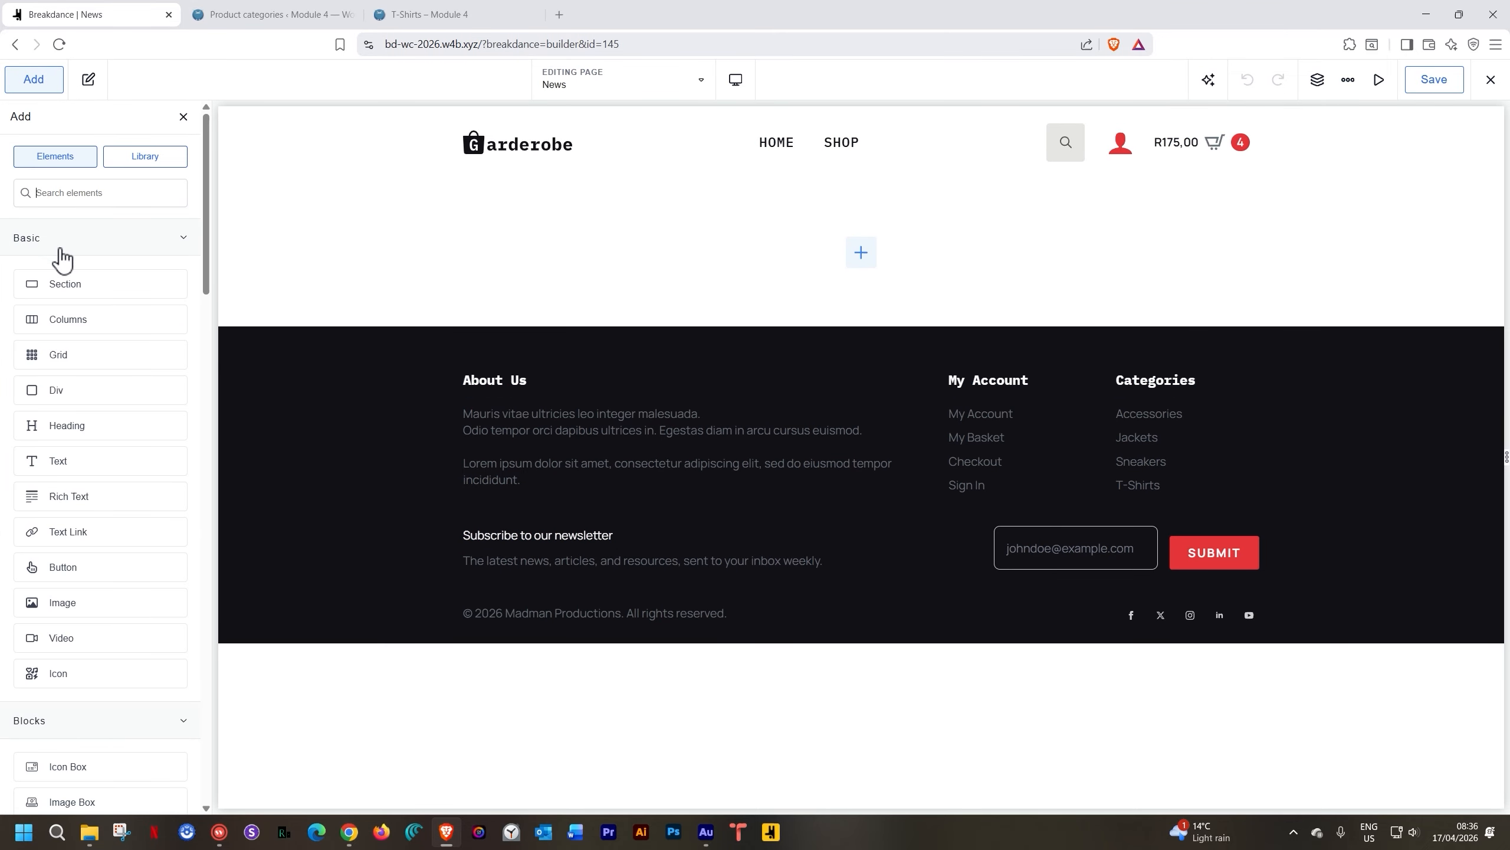
{"action": "left_click", "coordinate": [62, 282]}
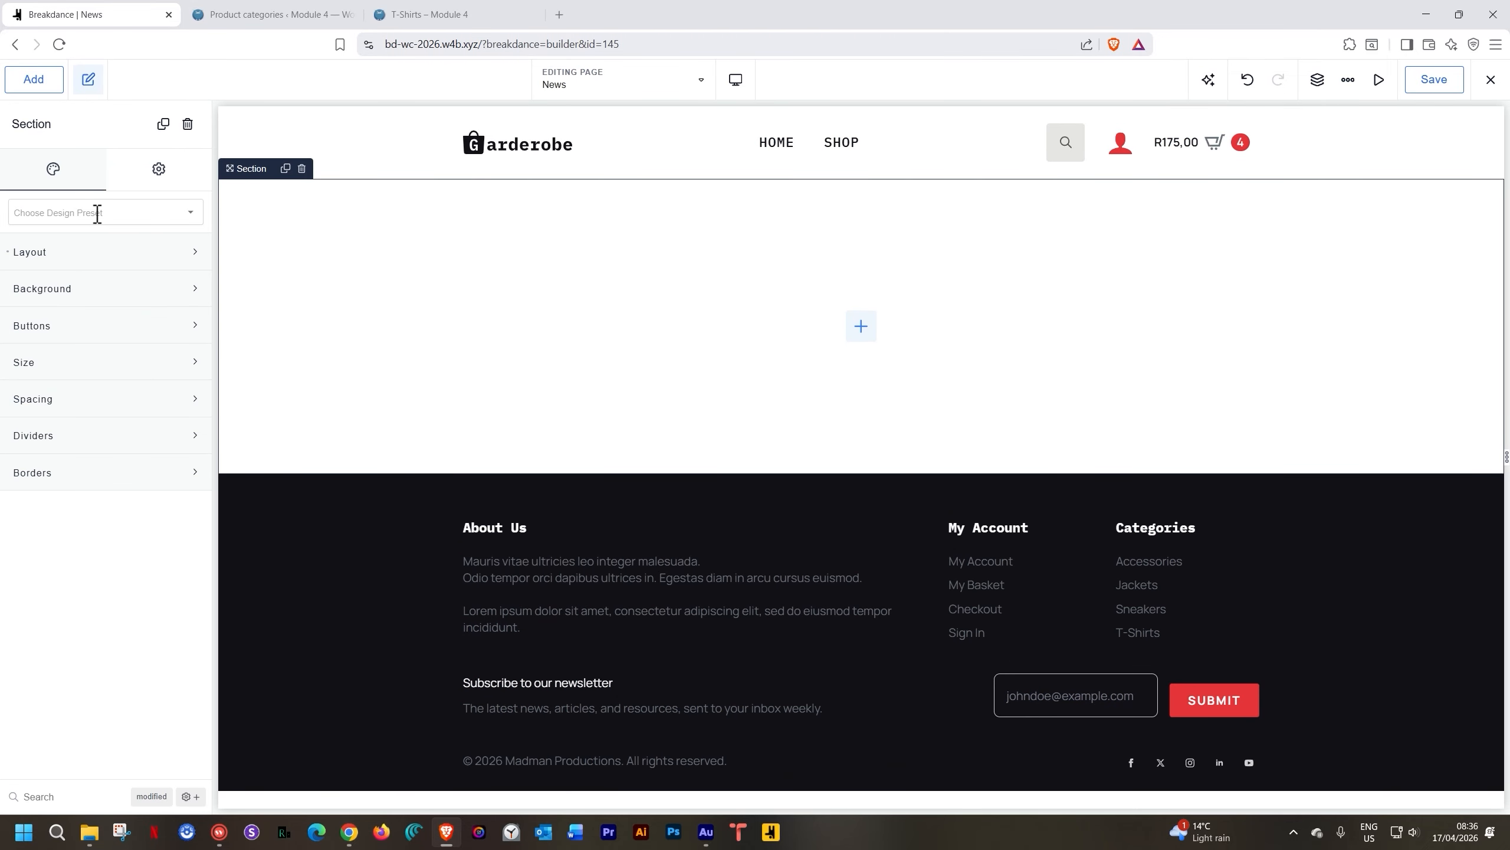
{"action": "type", "text": "a "}
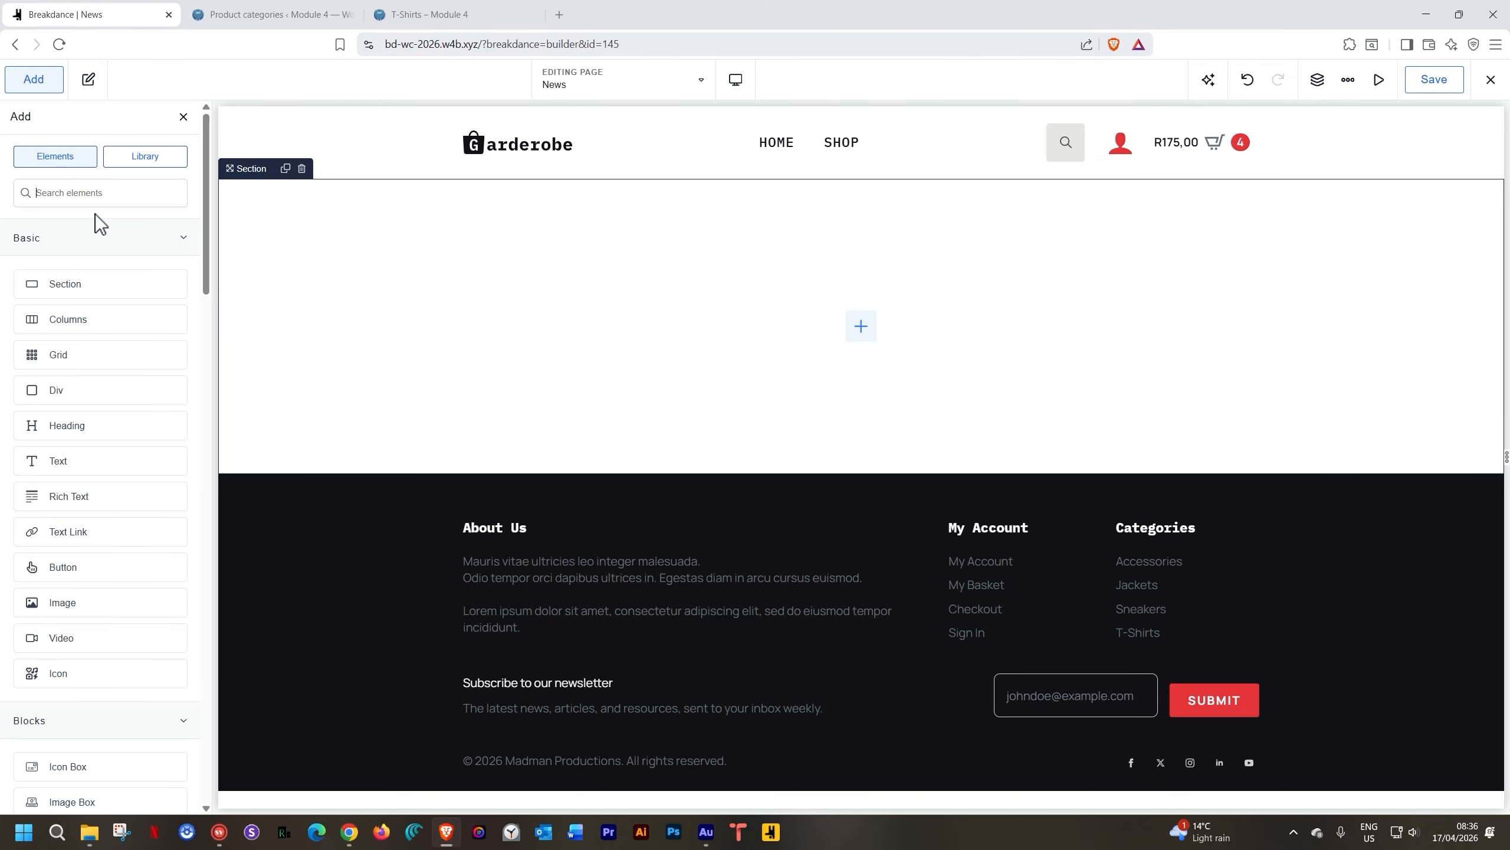
{"action": "type", "text": "head"}
{"action": "key", "text": "Return"}
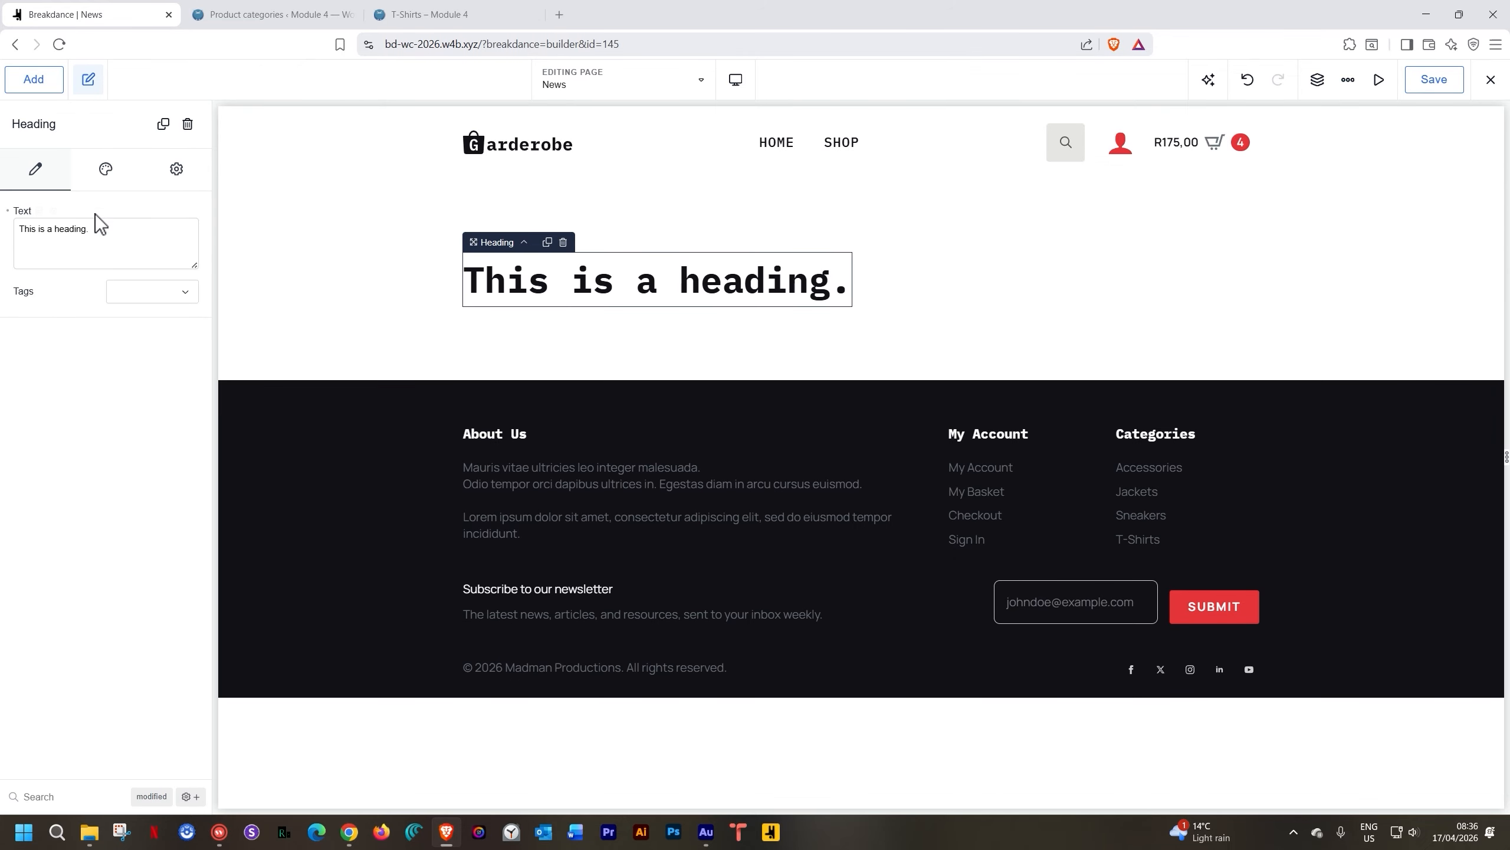
{"action": "triple_click", "coordinate": [49, 233]}
{"action": "type", "text": "News"}
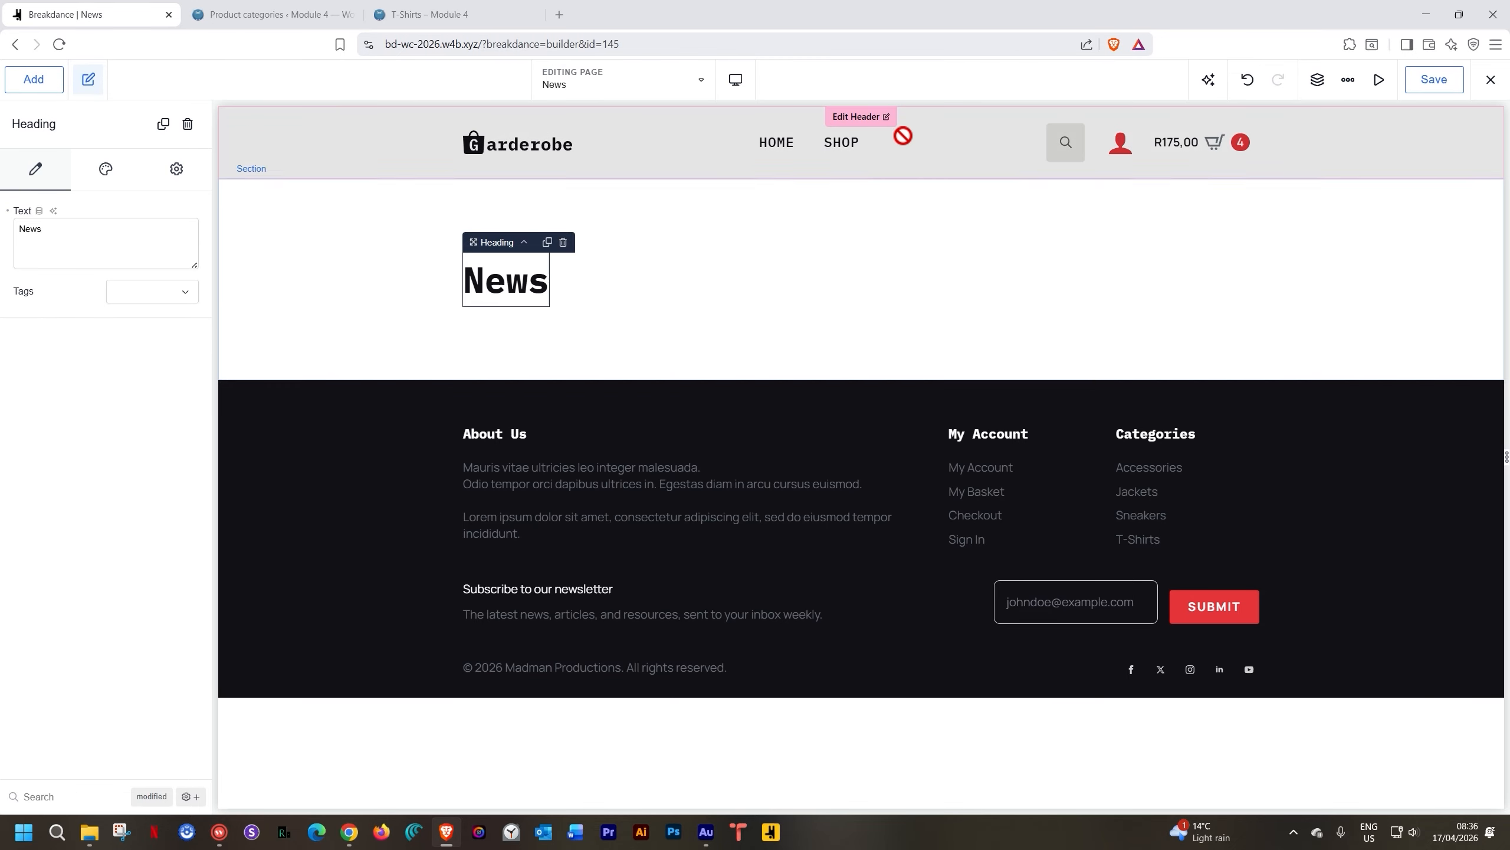
Save the News page and exit to the WordPress editor
{"action": "left_click", "coordinate": [1430, 76]}
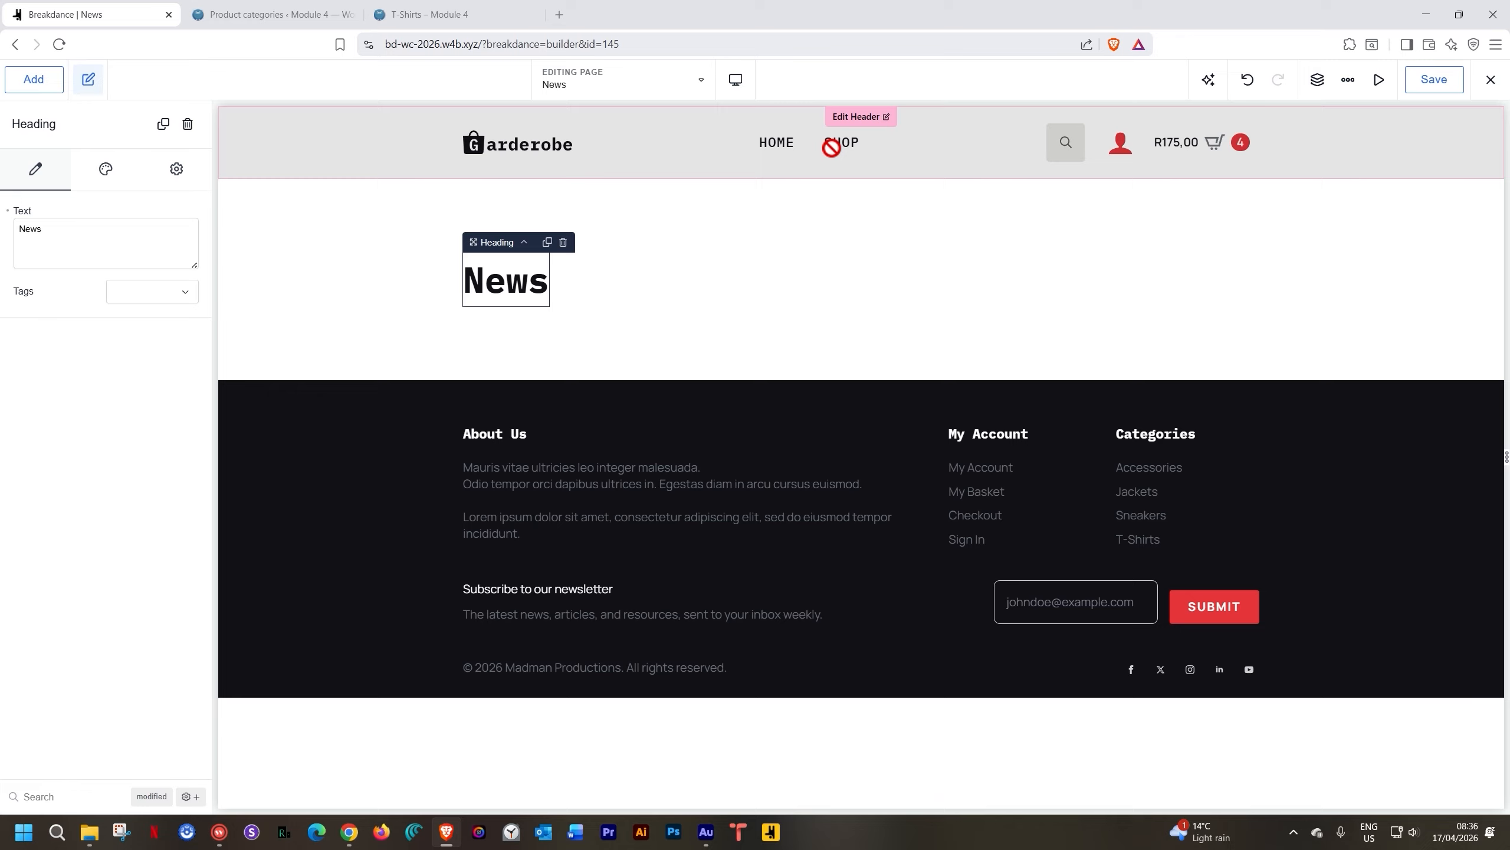
{"action": "left_click", "coordinate": [1490, 79]}
{"action": "left_click", "coordinate": [1449, 146]}
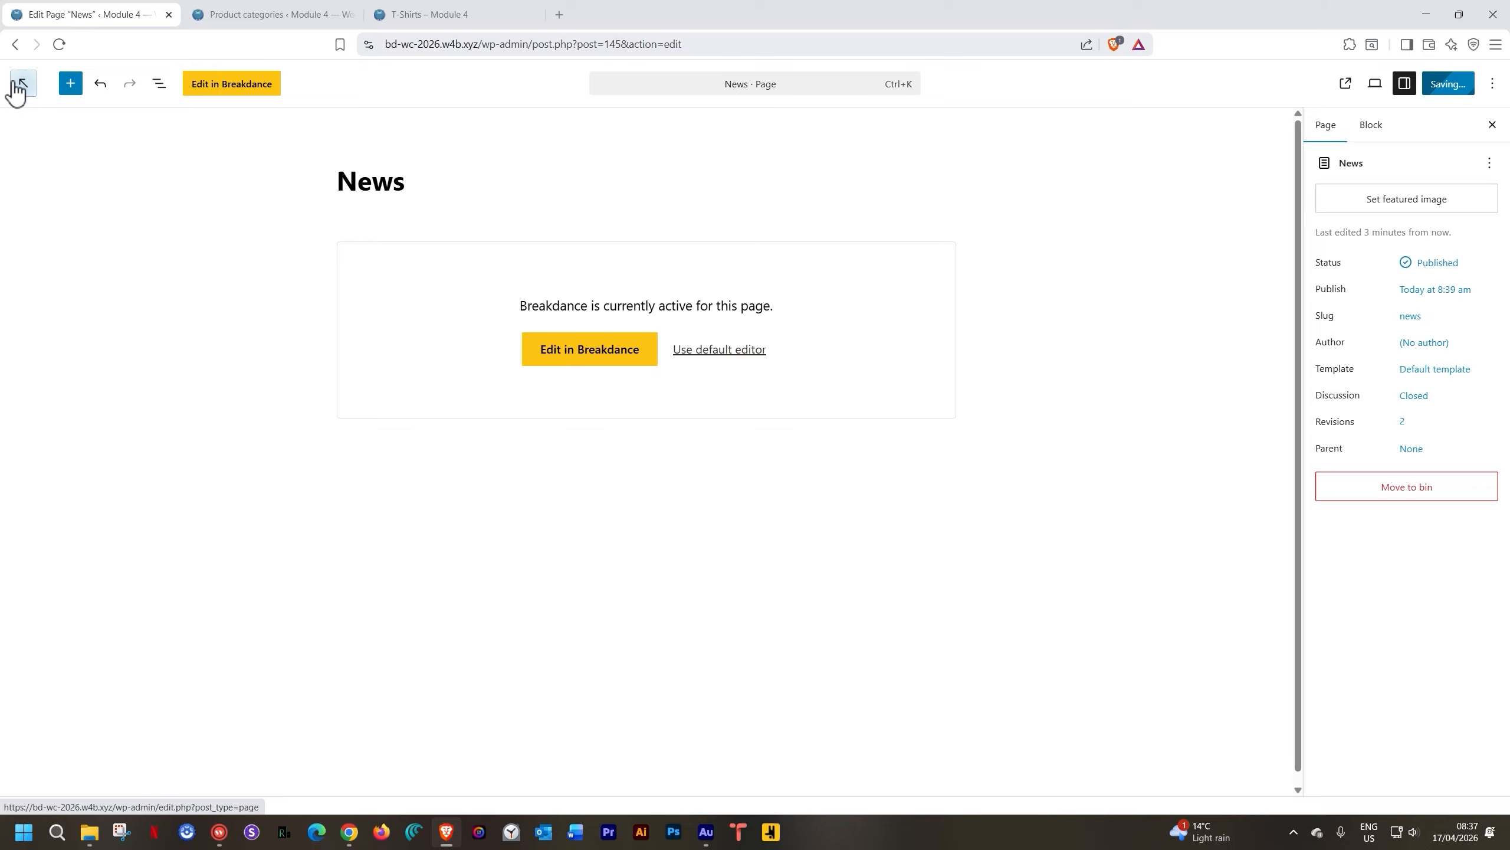
Add the News and About pages to the Main Menu
{"action": "left_click", "coordinate": [27, 88]}
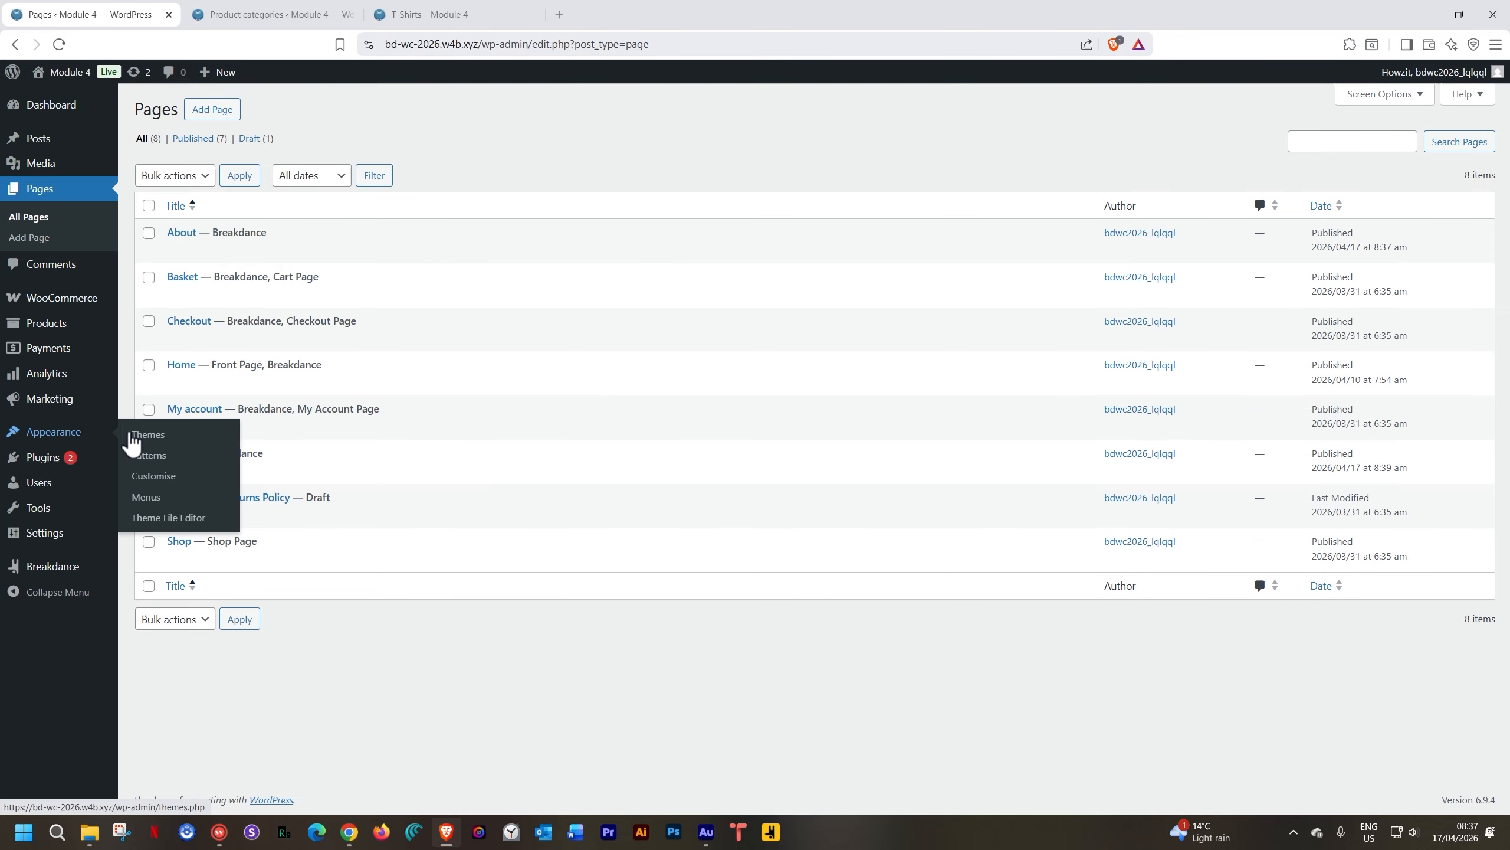
{"action": "mouse_move", "coordinate": [57, 432]}
{"action": "left_click", "coordinate": [150, 495]}
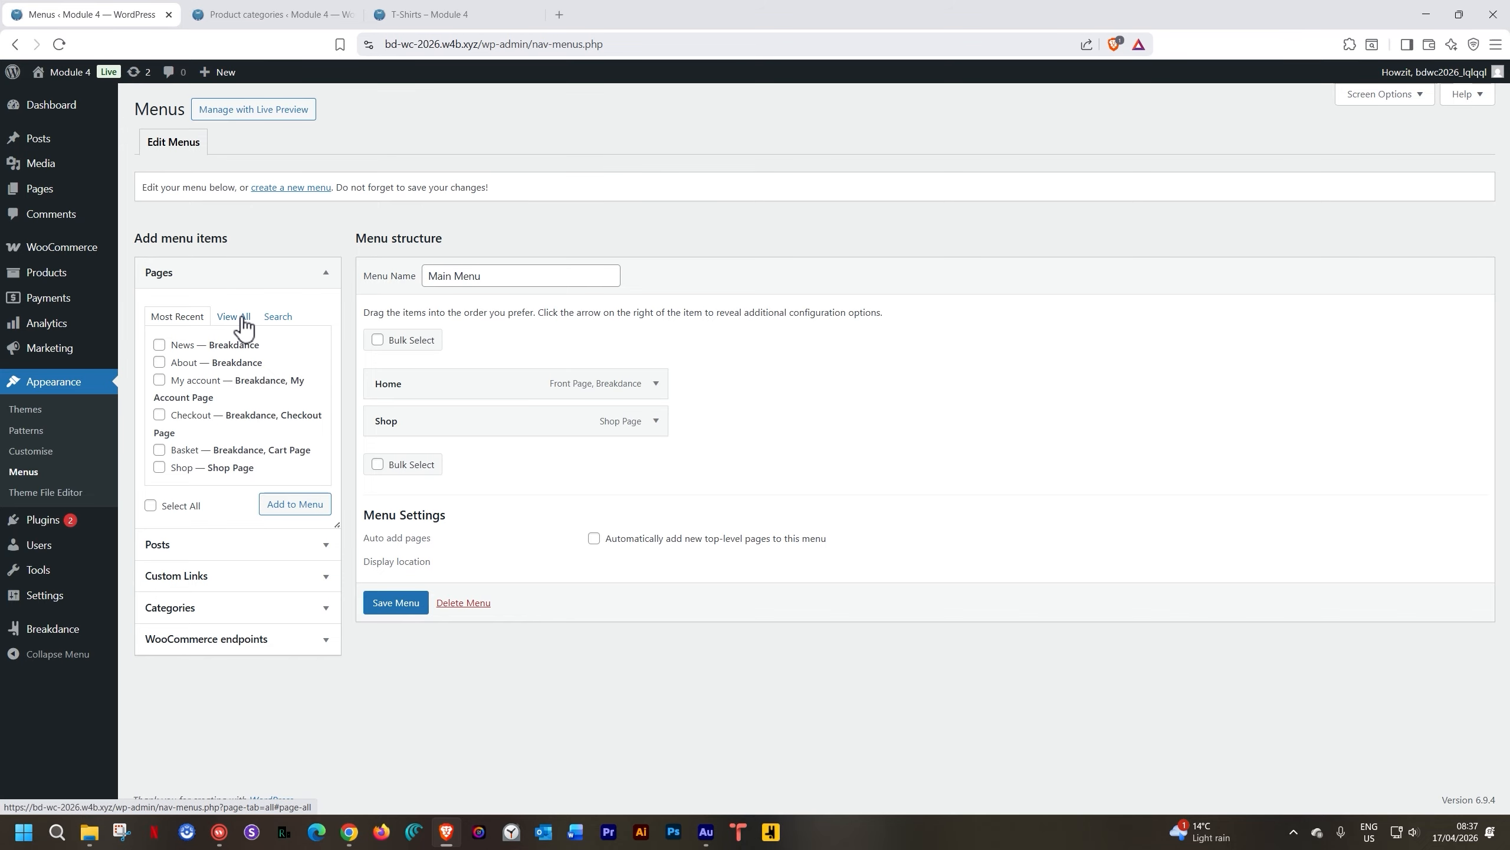
{"action": "left_click", "coordinate": [159, 345]}
{"action": "left_click", "coordinate": [159, 363]}
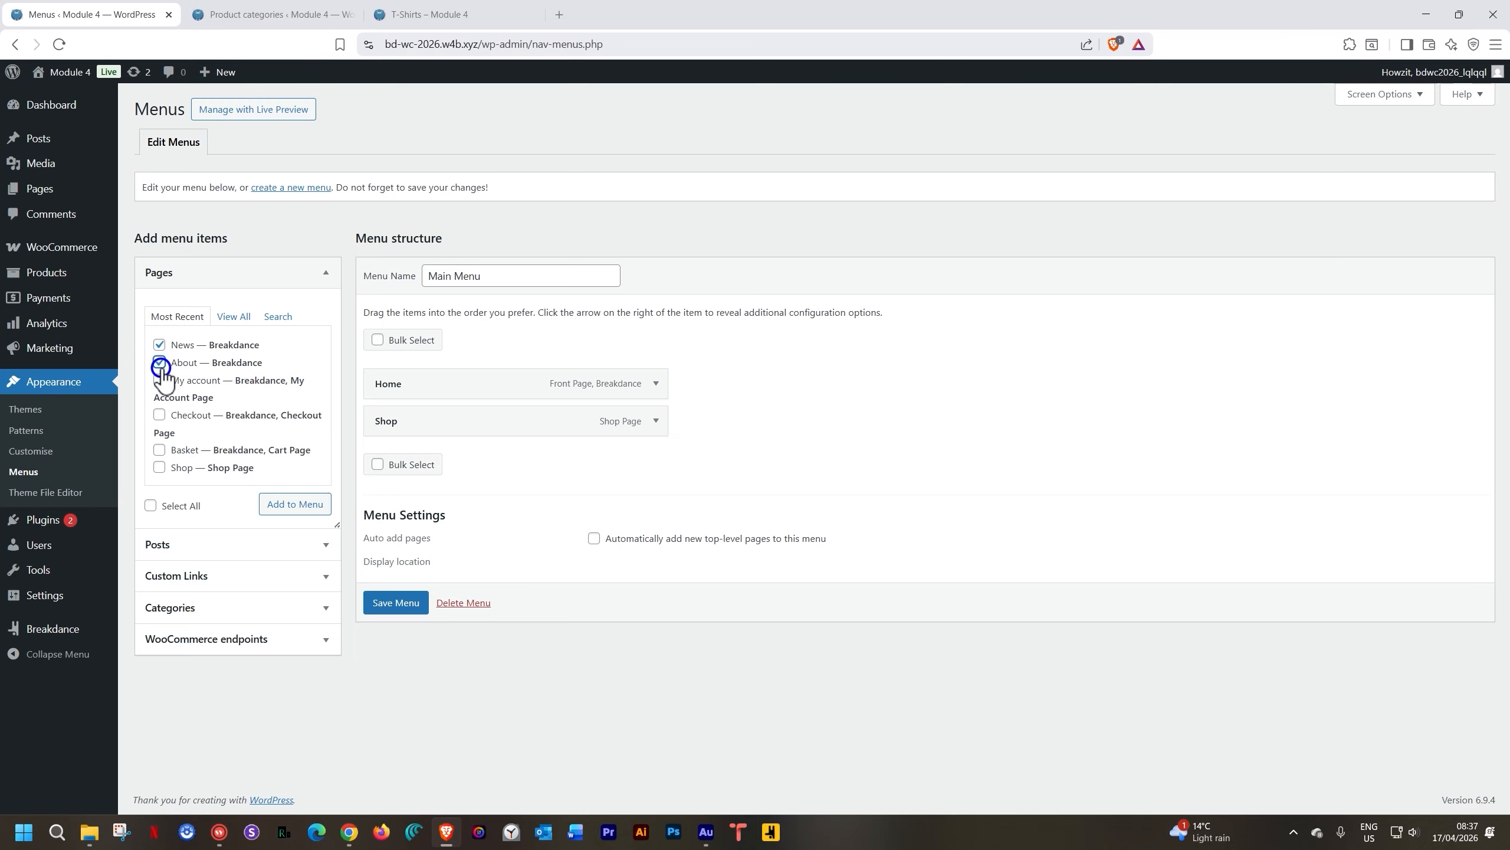
{"action": "left_click", "coordinate": [296, 504]}
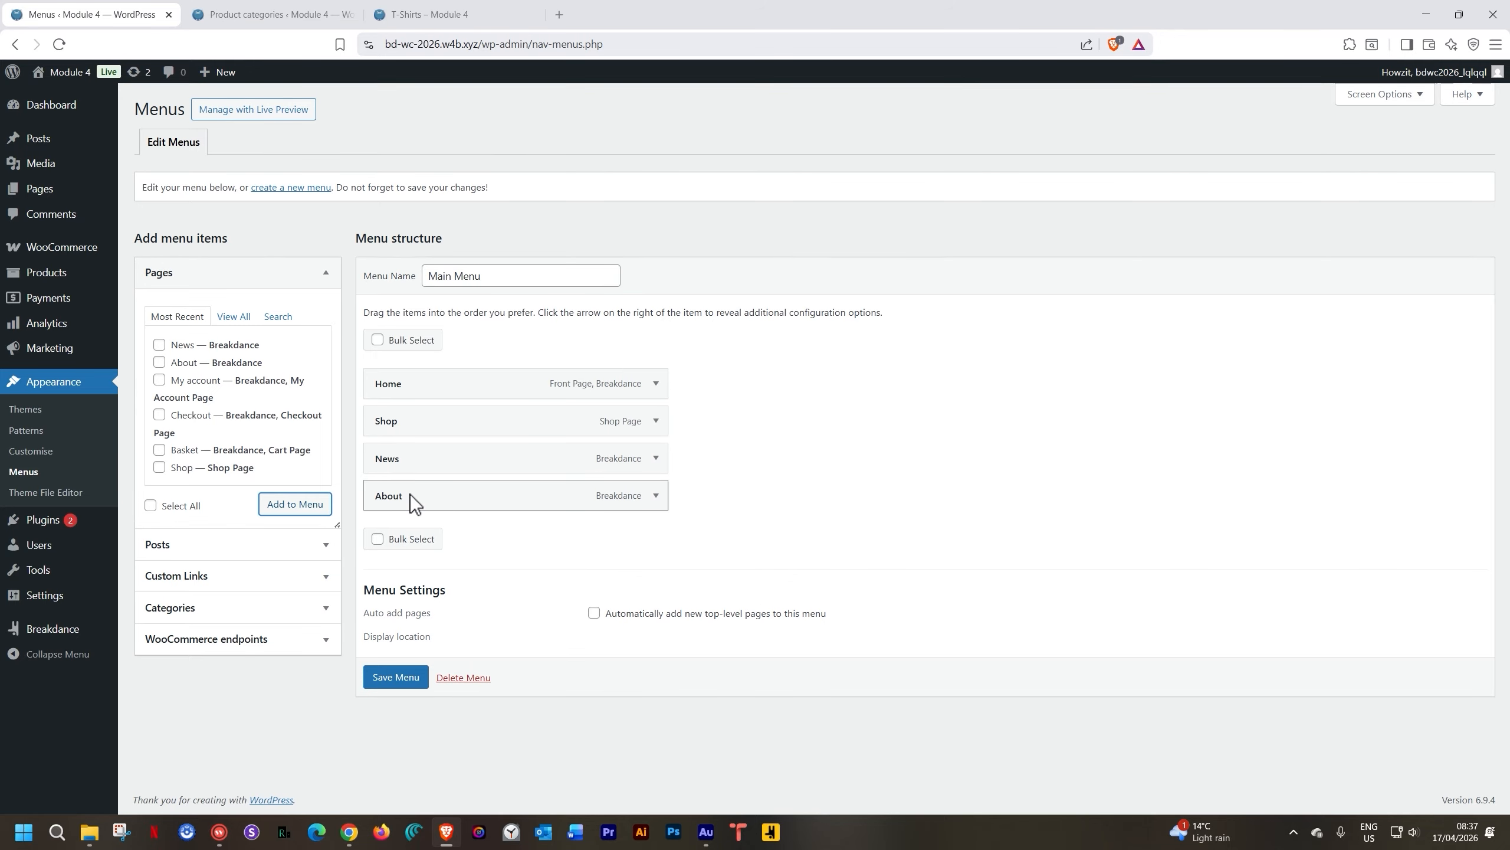
Move About between Home and Shop, save the Main Menu, and view the live site
{"action": "left_click_drag", "start_coordinate": [411, 495], "coordinate": [413, 413]}
{"action": "left_click_drag", "start_coordinate": [405, 415], "coordinate": [404, 427]}
{"action": "left_click", "coordinate": [387, 678]}
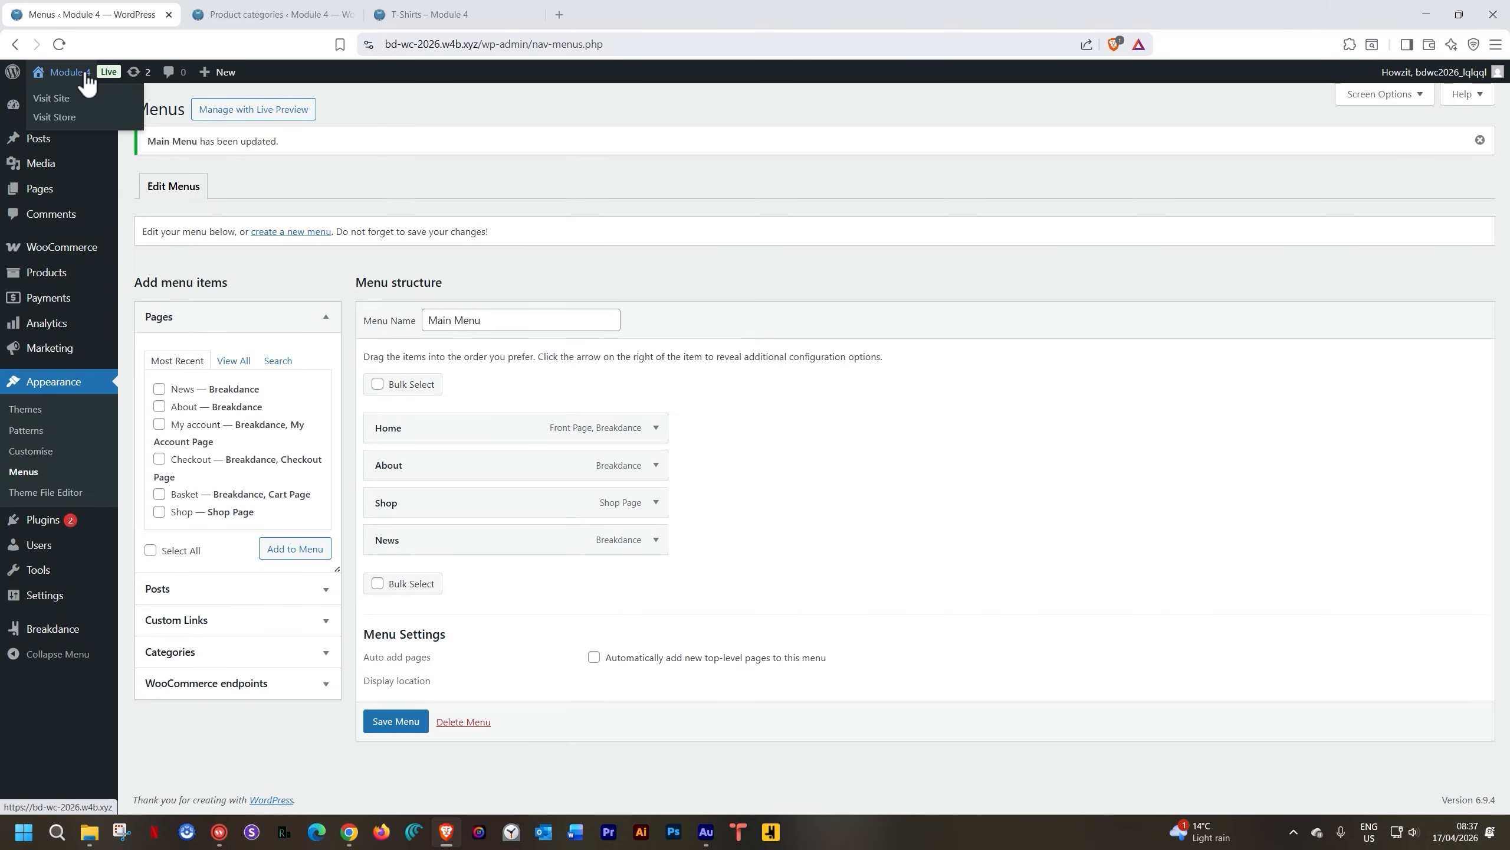
{"action": "left_click", "coordinate": [79, 73]}
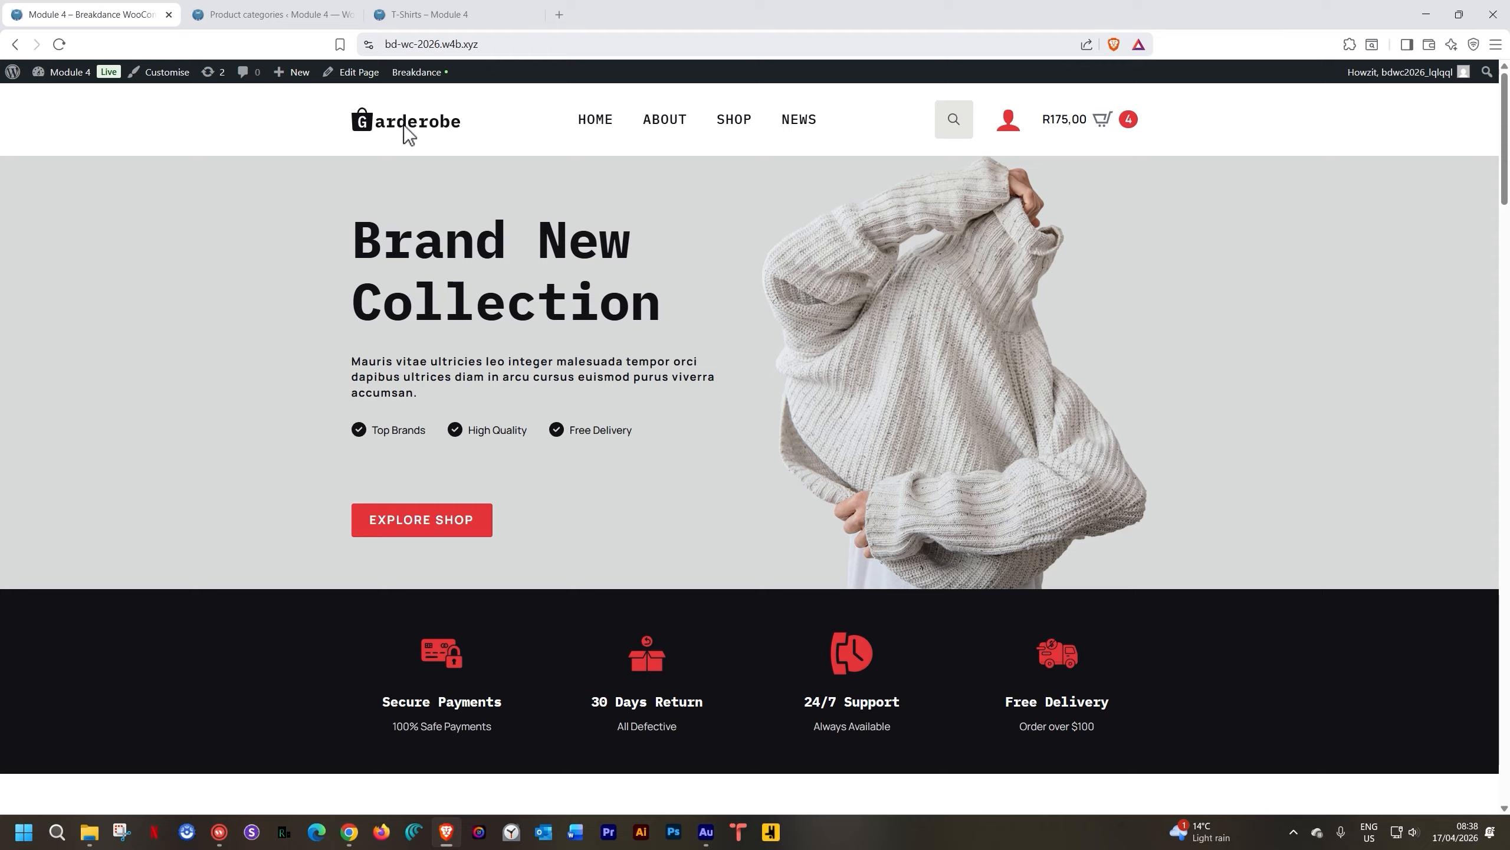
With ABOUT and NEWS visible in the navigation, open the 'Header' template in Breakdance
{"action": "mouse_move", "coordinate": [412, 70]}
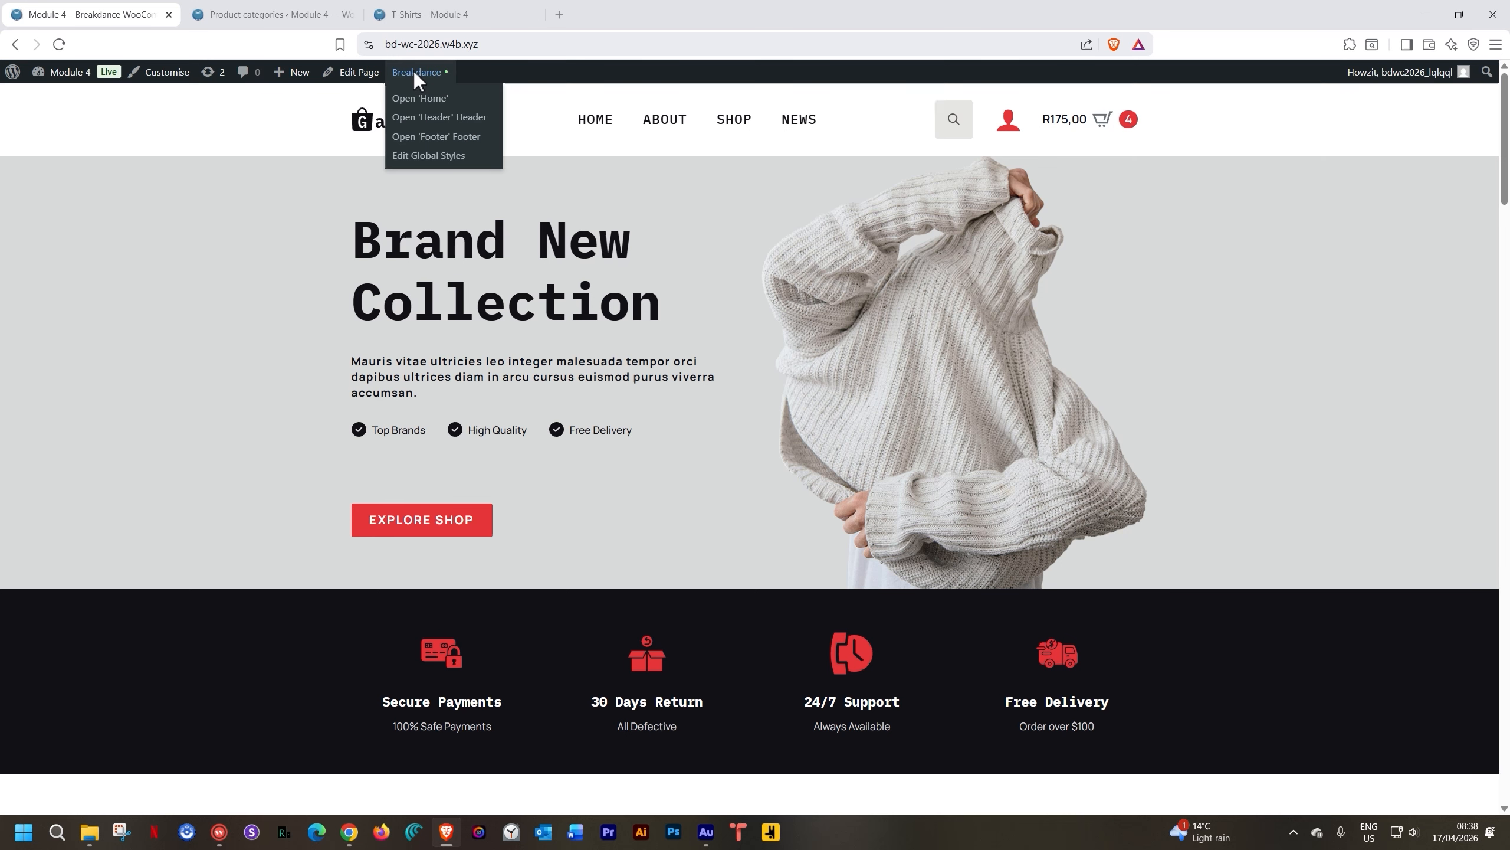
{"action": "left_click", "coordinate": [424, 118]}
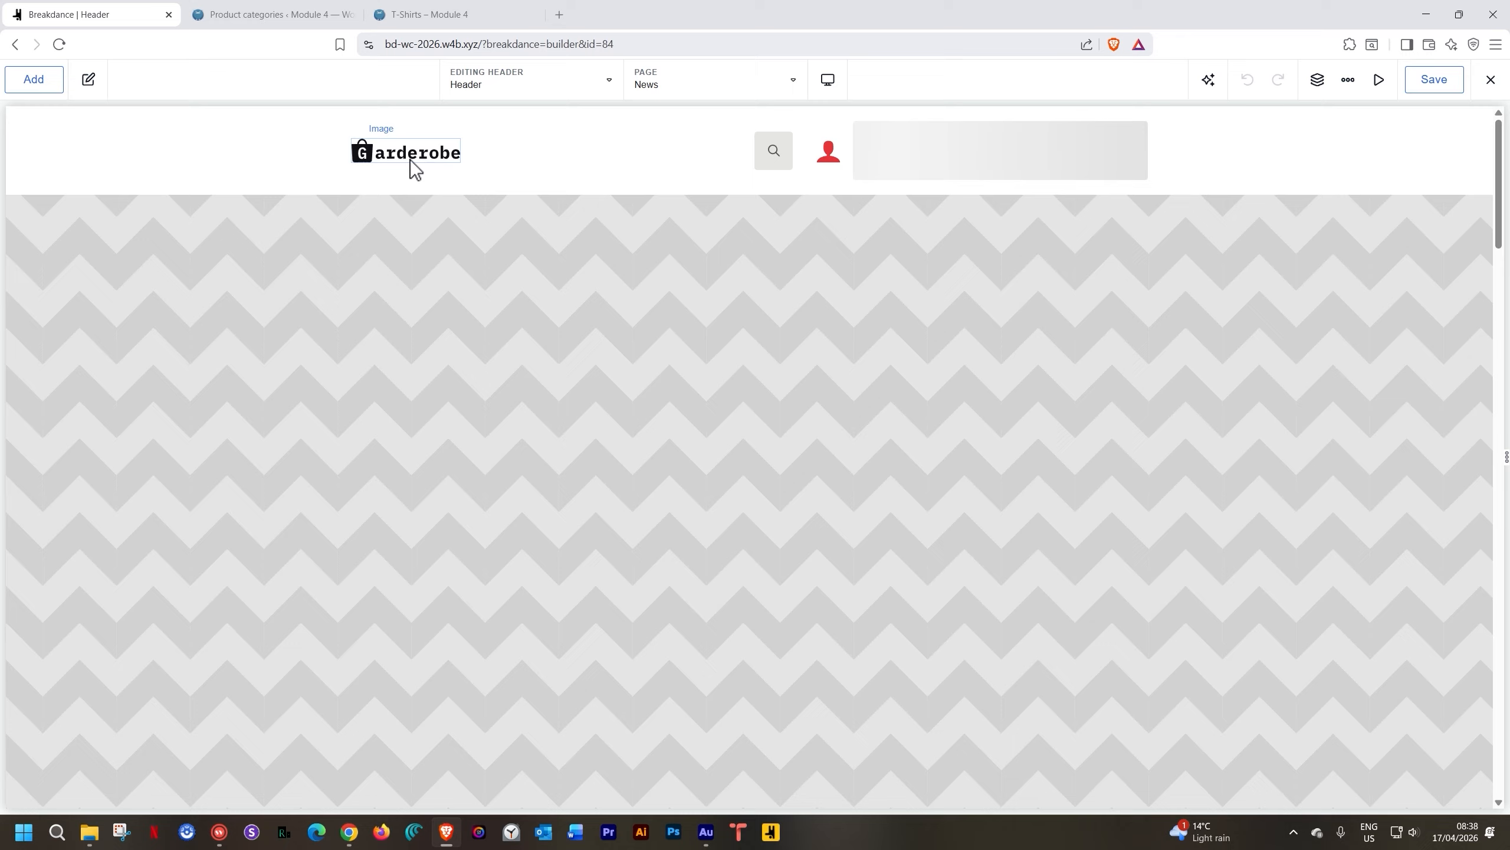
Wrap the Garderobe header logo in a Link pointing to /home and save the header
{"action": "left_click", "coordinate": [411, 160]}
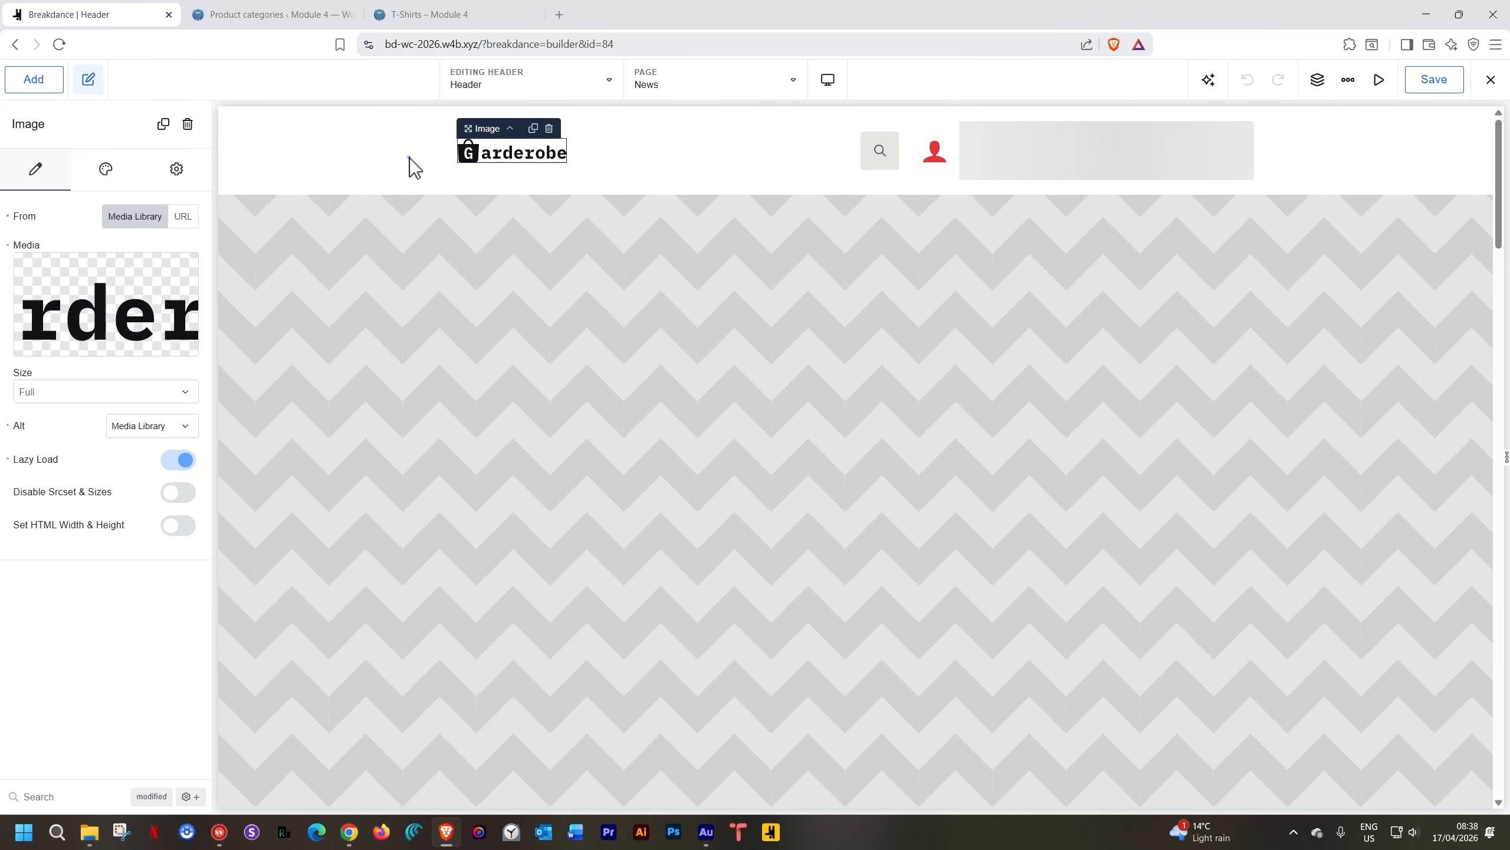
{"action": "right_click", "coordinate": [504, 147]}
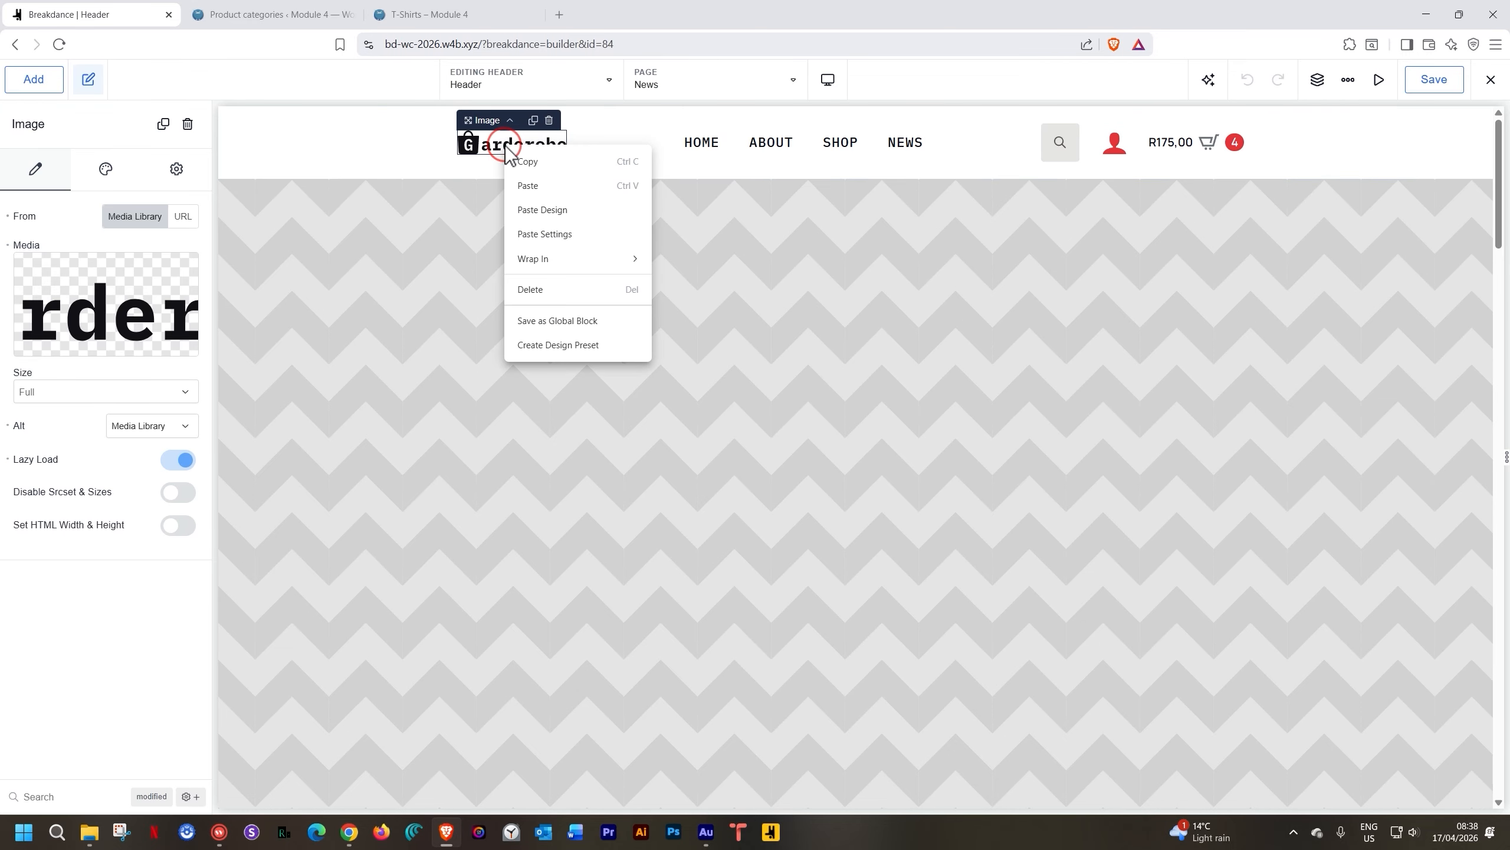
{"action": "left_click", "coordinate": [533, 260]}
{"action": "left_click", "coordinate": [717, 290]}
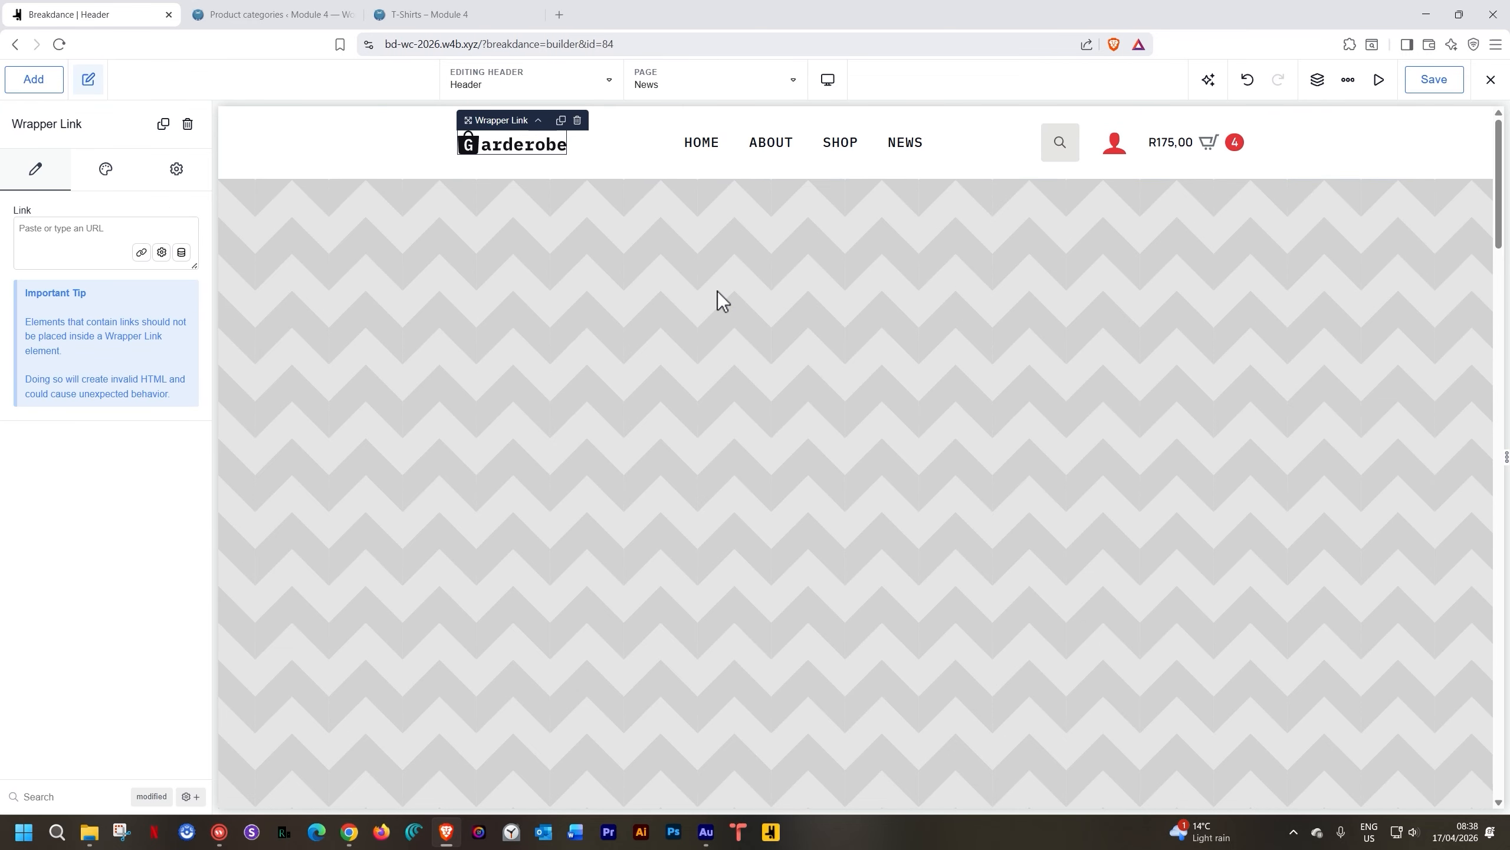
{"action": "left_click", "coordinate": [76, 230]}
{"action": "type", "text": "/home"}
{"action": "left_click", "coordinate": [1425, 82]}
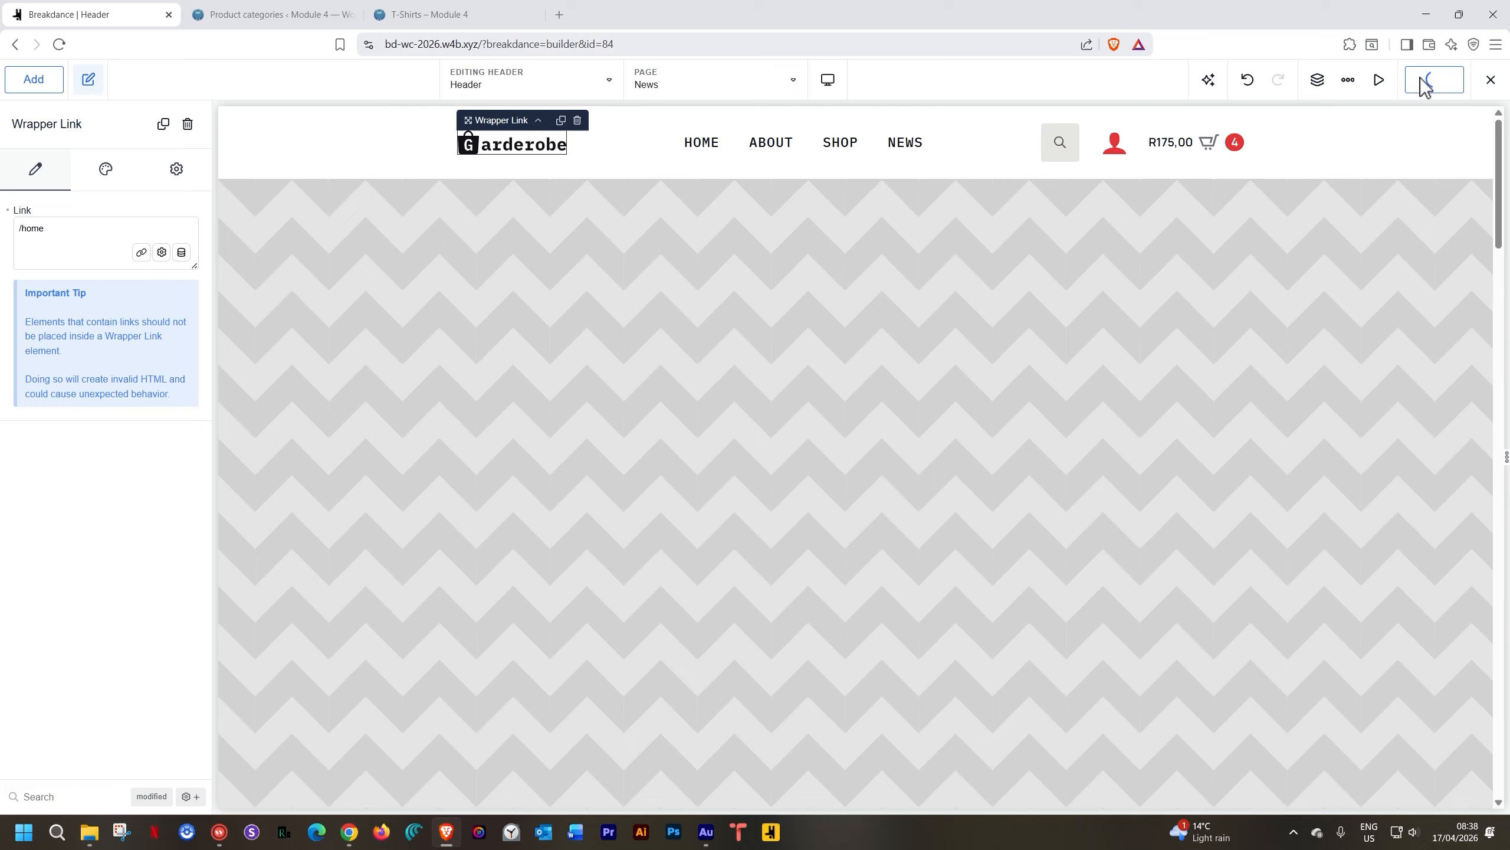
{"action": "left_click", "coordinate": [301, 13]}
Reload the T-Shirts page, confirm the logo leads to the home page, and return to Breakdance
{"action": "left_click", "coordinate": [352, 15]}
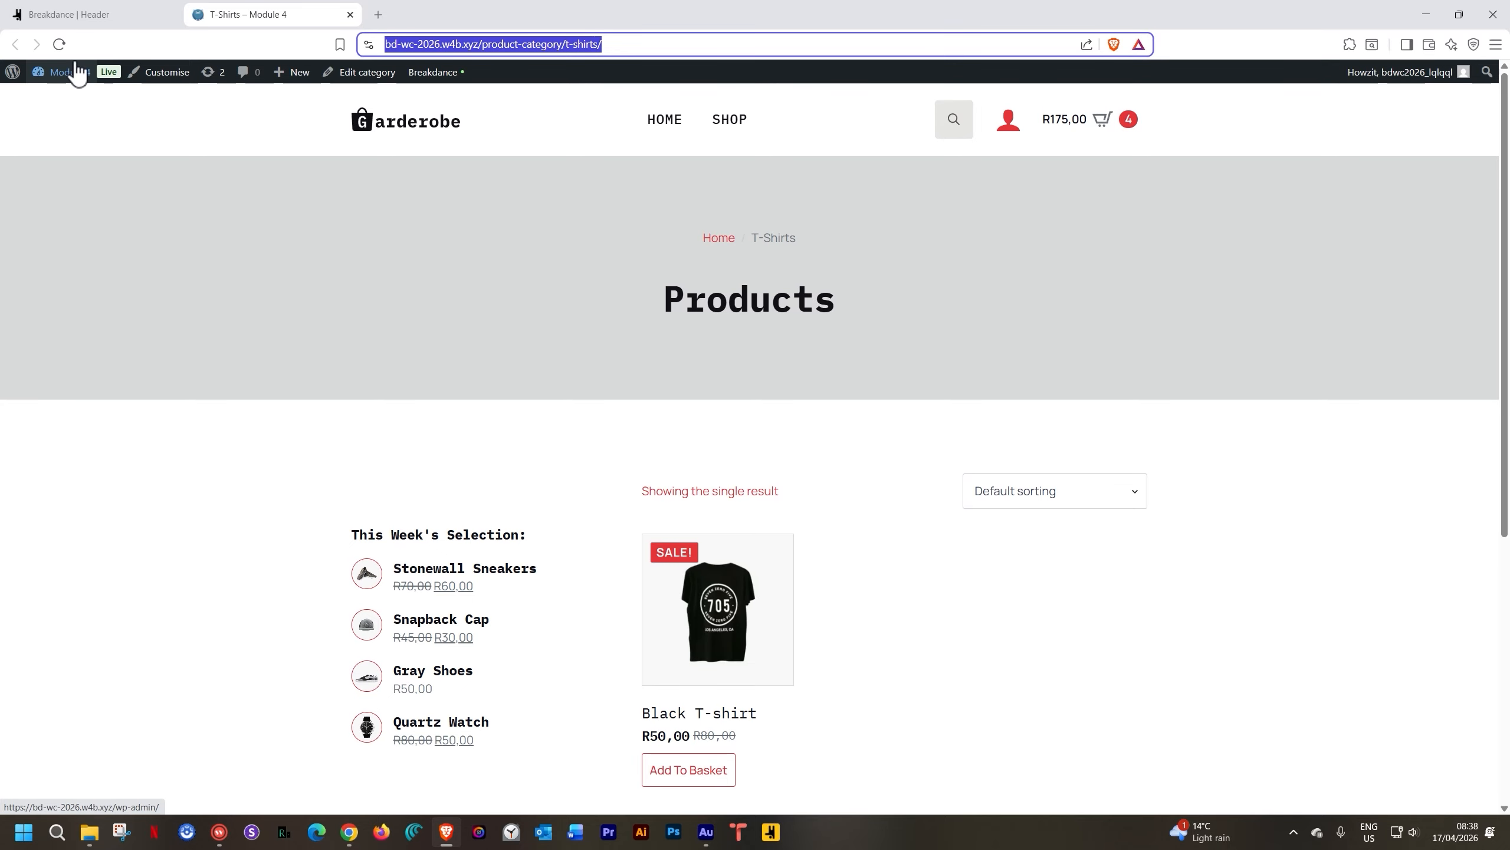
{"action": "left_click", "coordinate": [60, 44]}
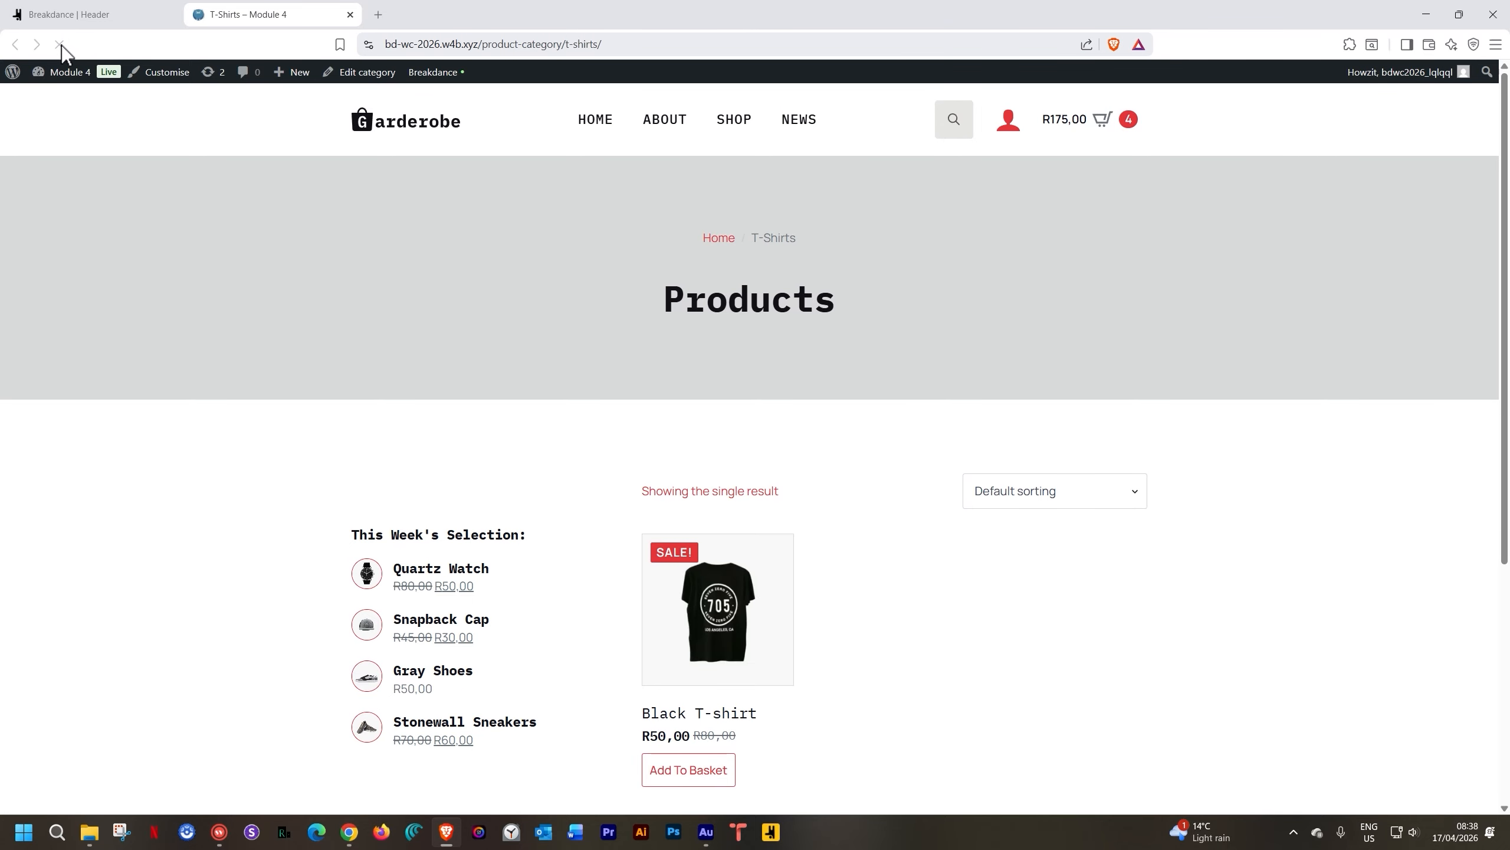
{"action": "left_click", "coordinate": [427, 127]}
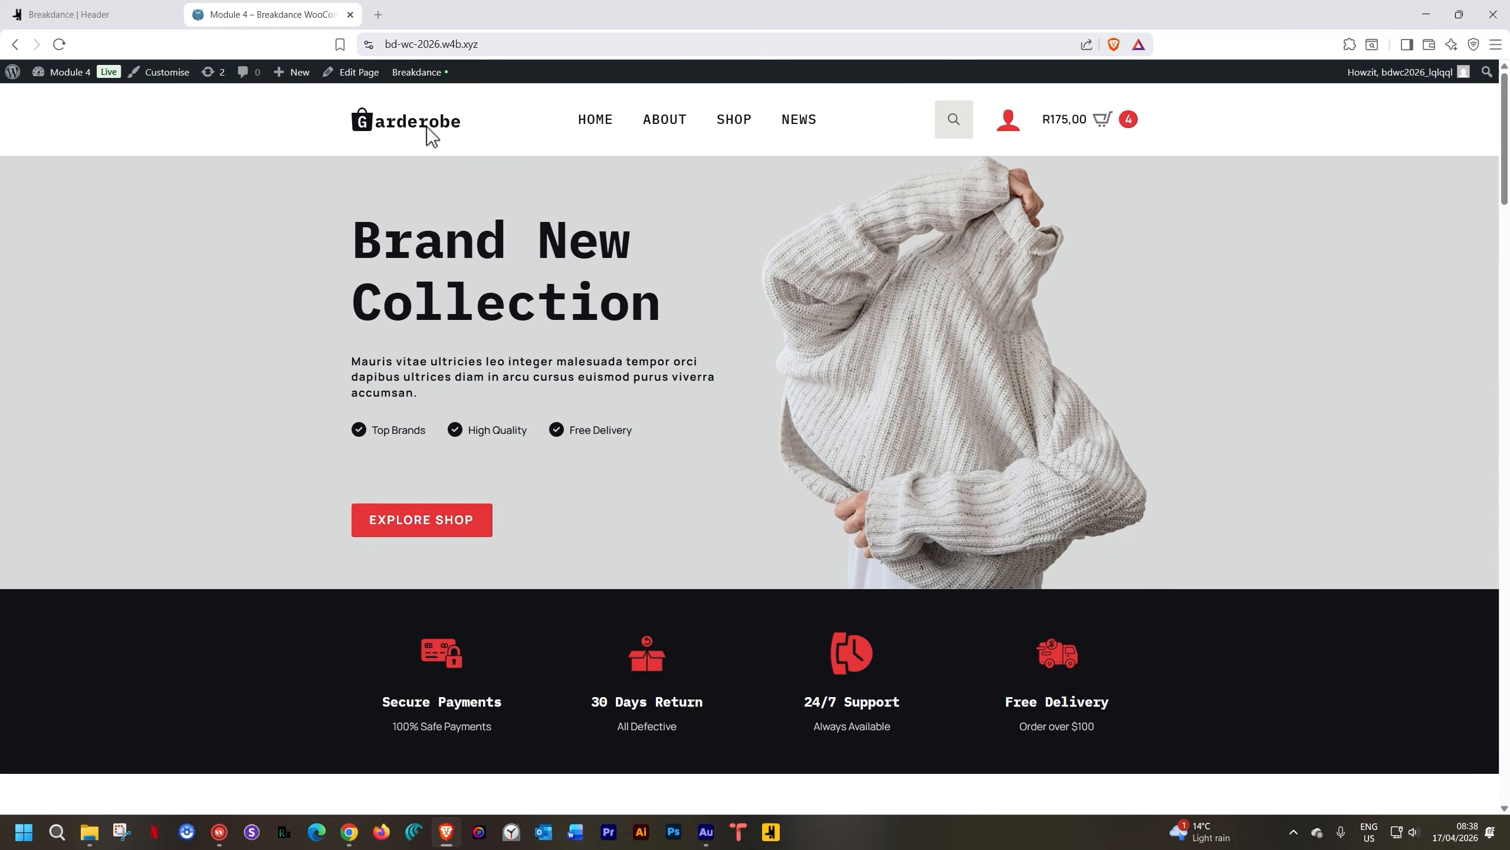
{"action": "scroll", "coordinate": [437, 159], "scroll_direction": "down", "scroll_amount": 5}
{"action": "scroll", "coordinate": [437, 156], "scroll_direction": "up", "scroll_amount": 5}
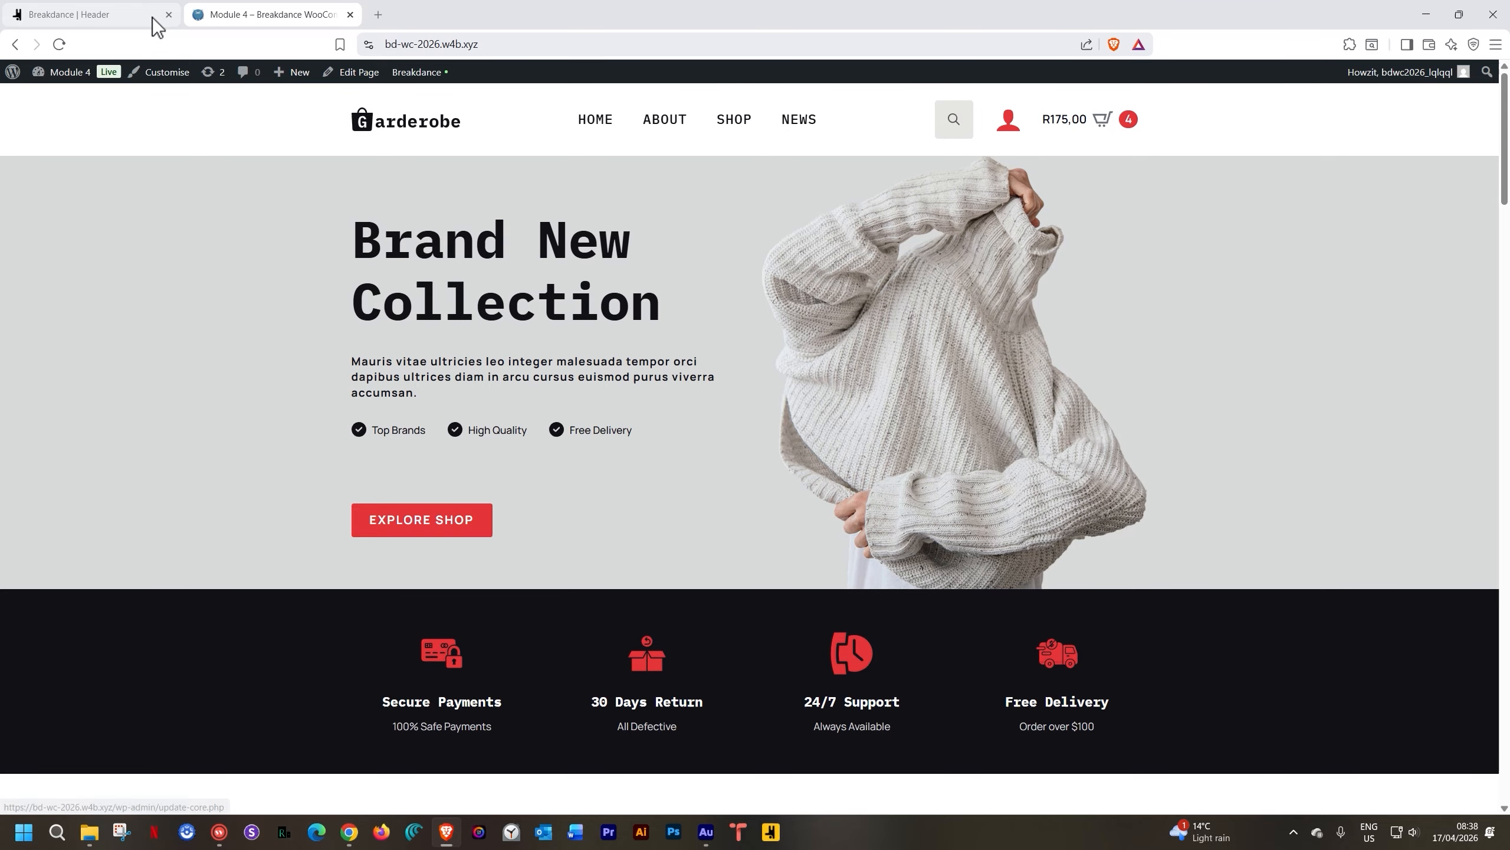
{"action": "left_click", "coordinate": [154, 21]}
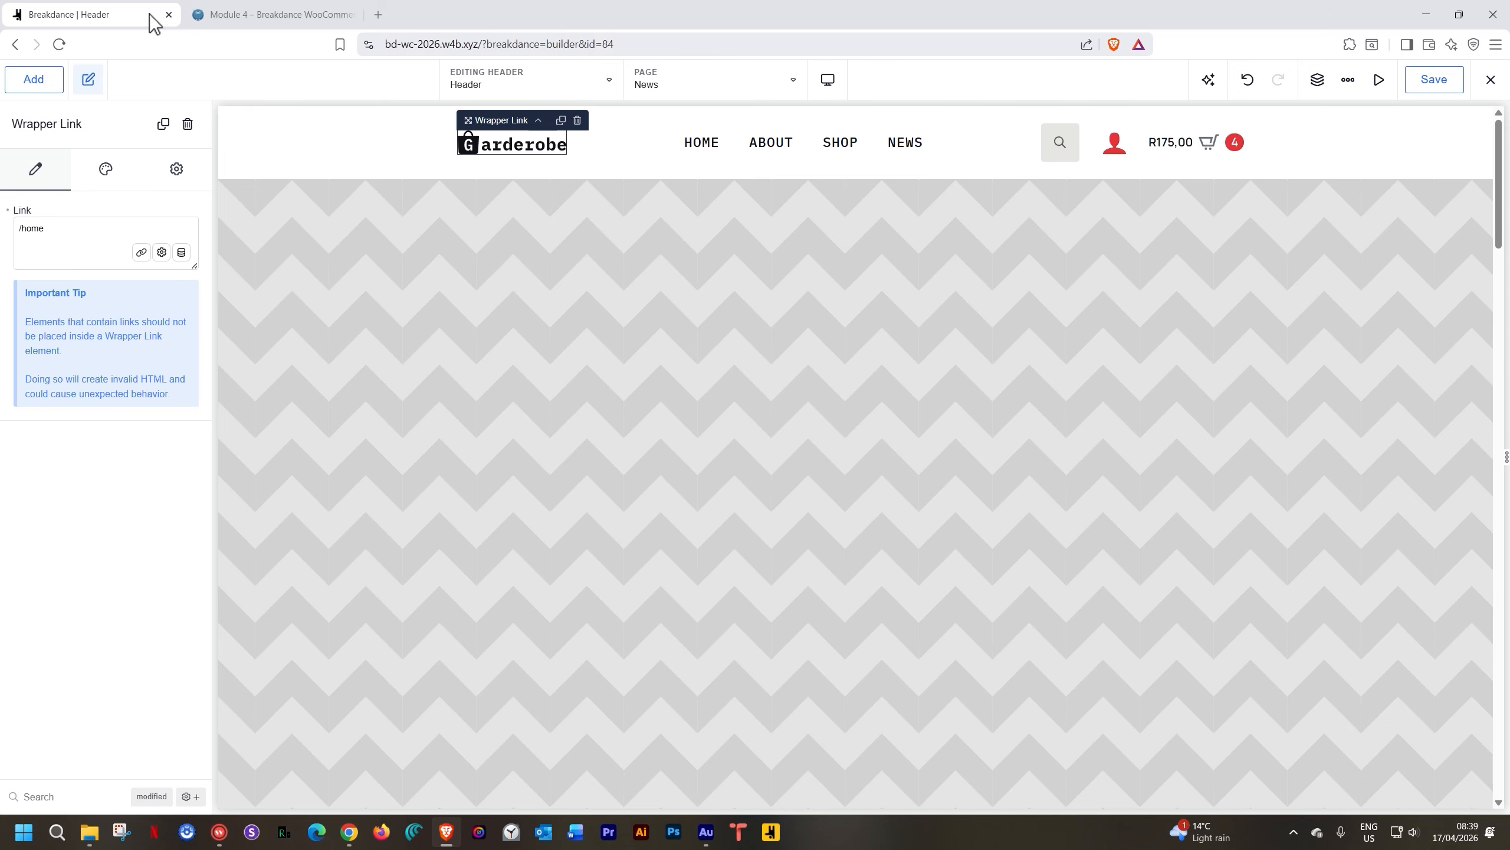
Switch the builder from the Header template to the Home page
{"action": "left_click", "coordinate": [574, 88]}
{"action": "scroll", "coordinate": [493, 217], "scroll_direction": "down", "scroll_amount": 5}
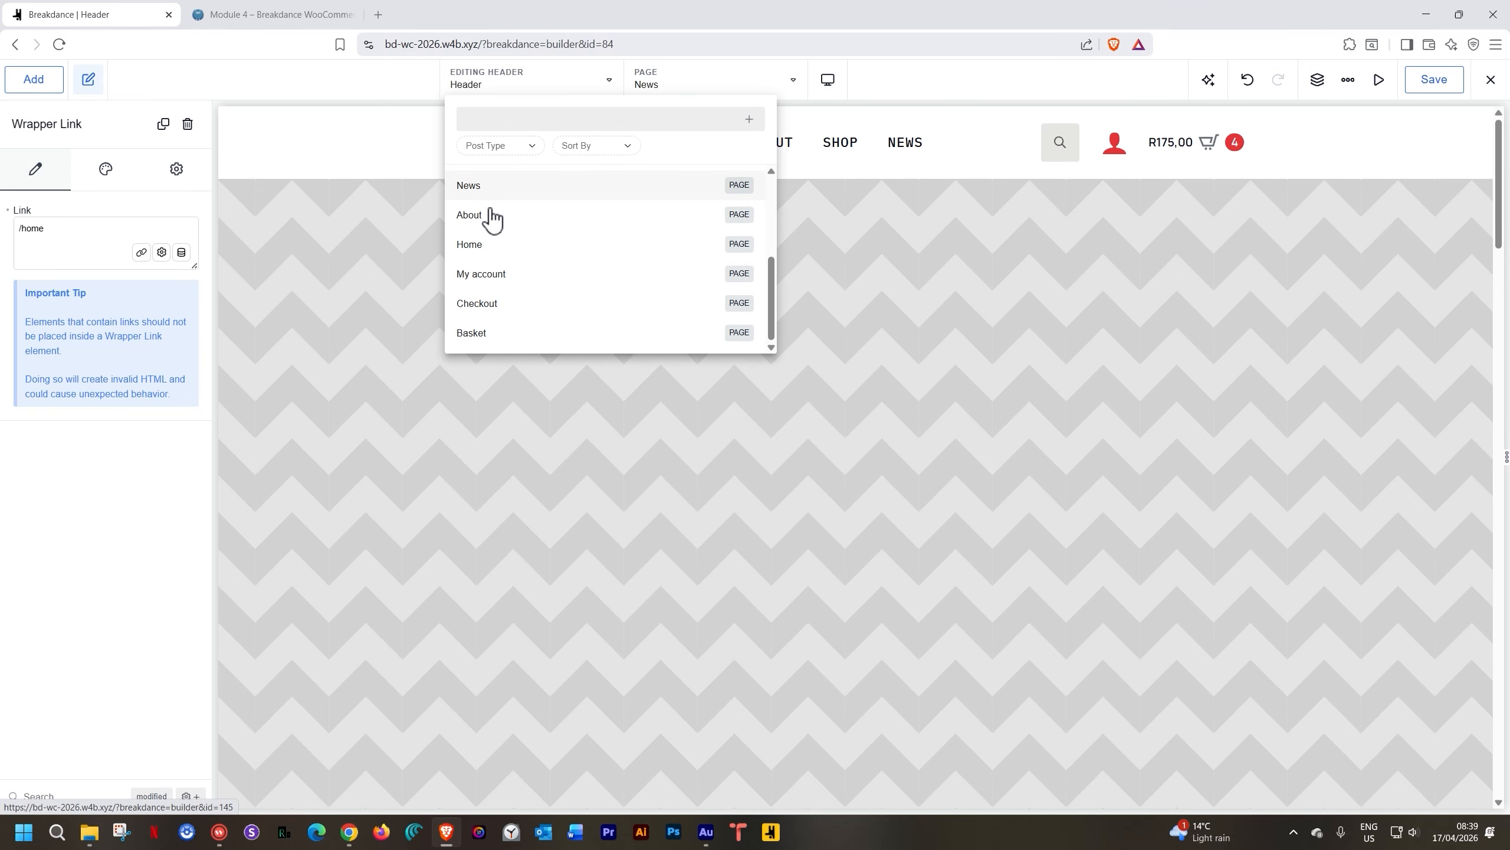
{"action": "left_click", "coordinate": [481, 244]}
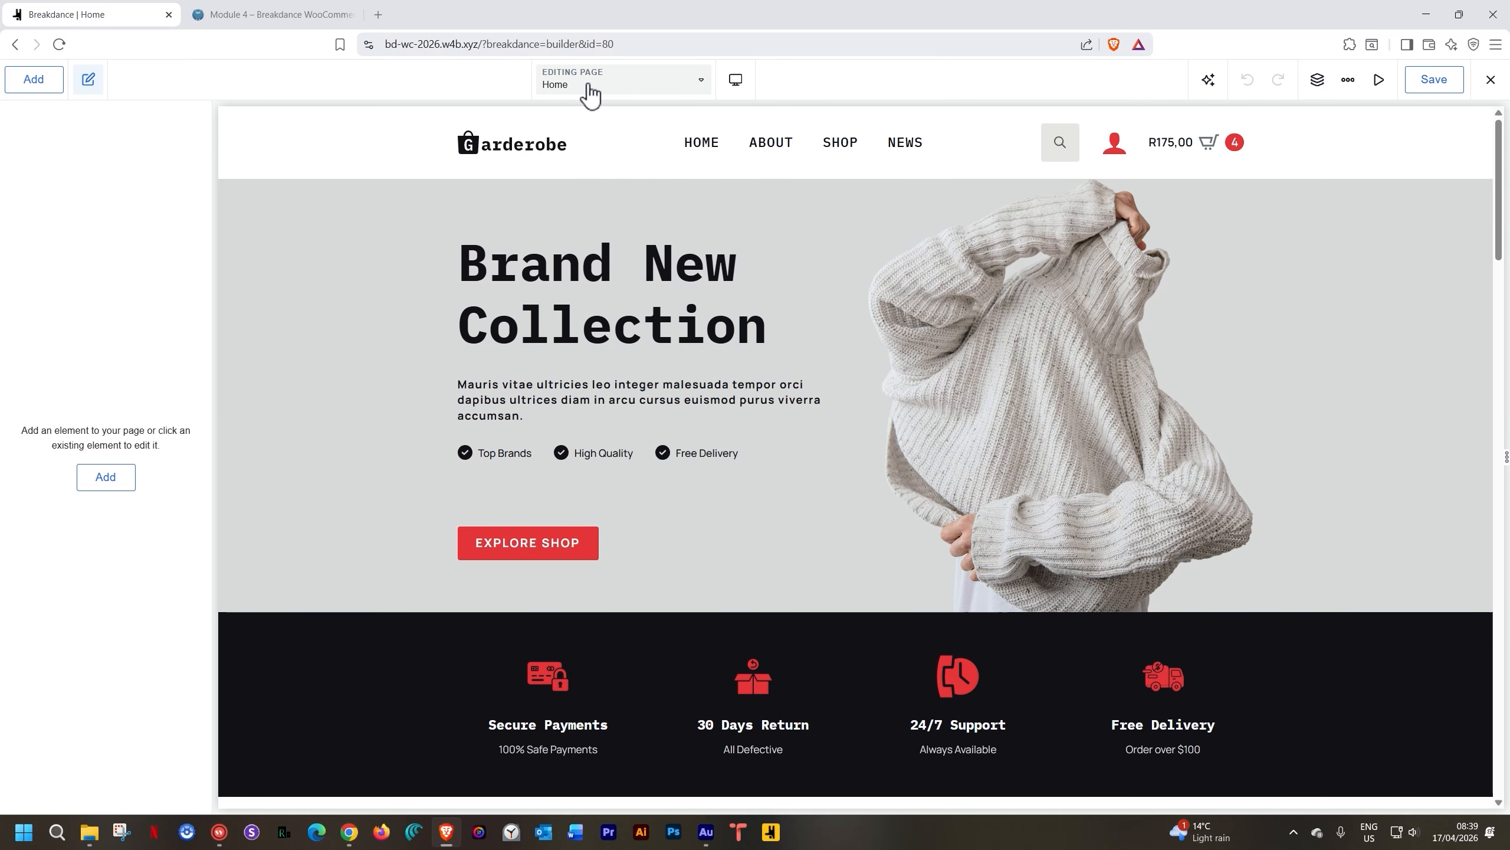
Create a new Popup titled 'Discount July 4' and open it for editing
{"action": "left_click", "coordinate": [589, 92]}
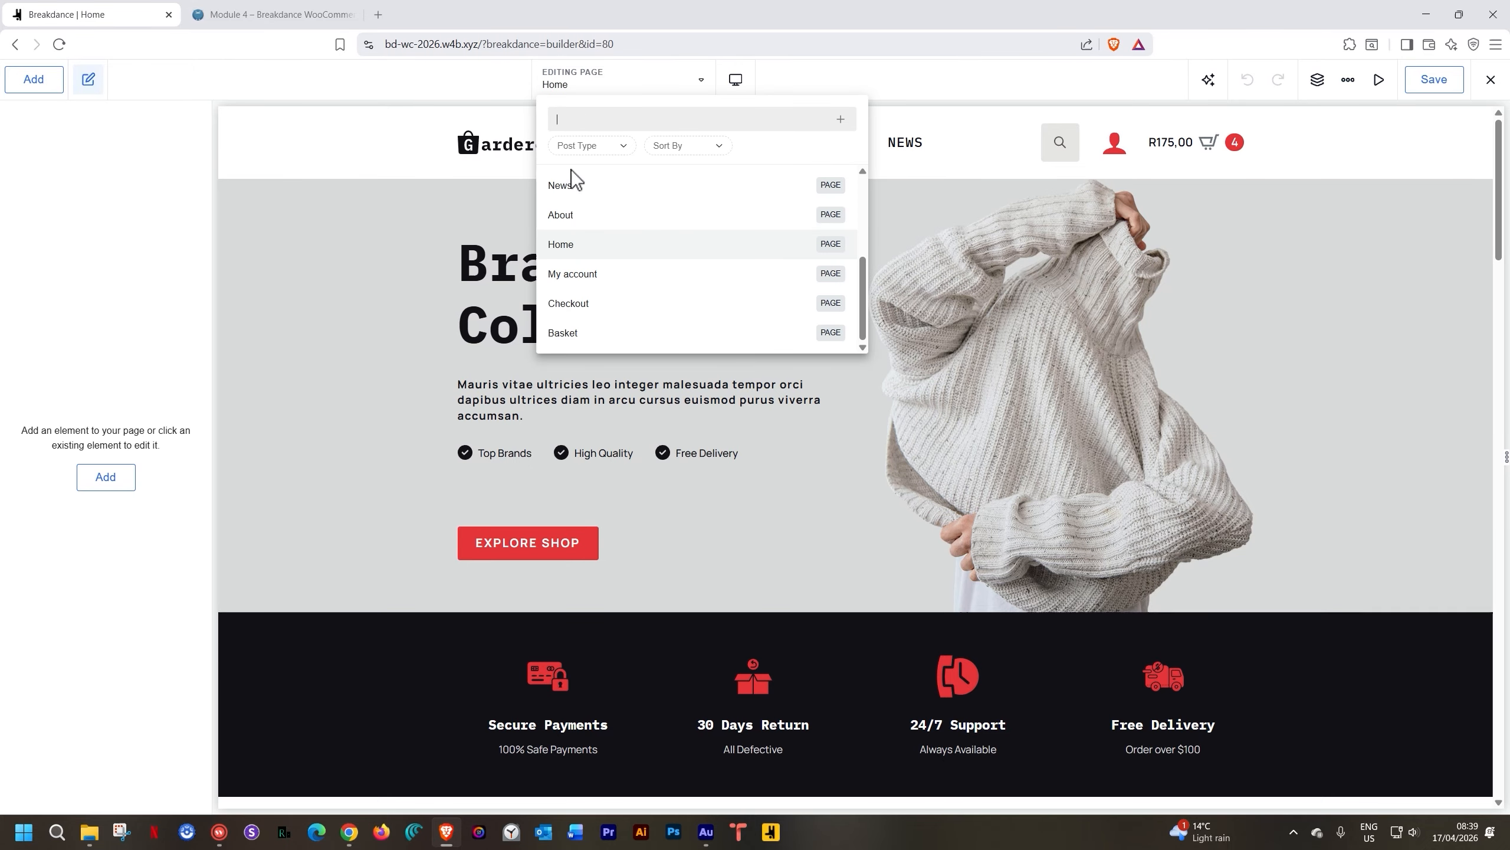
{"action": "left_click", "coordinate": [840, 120]}
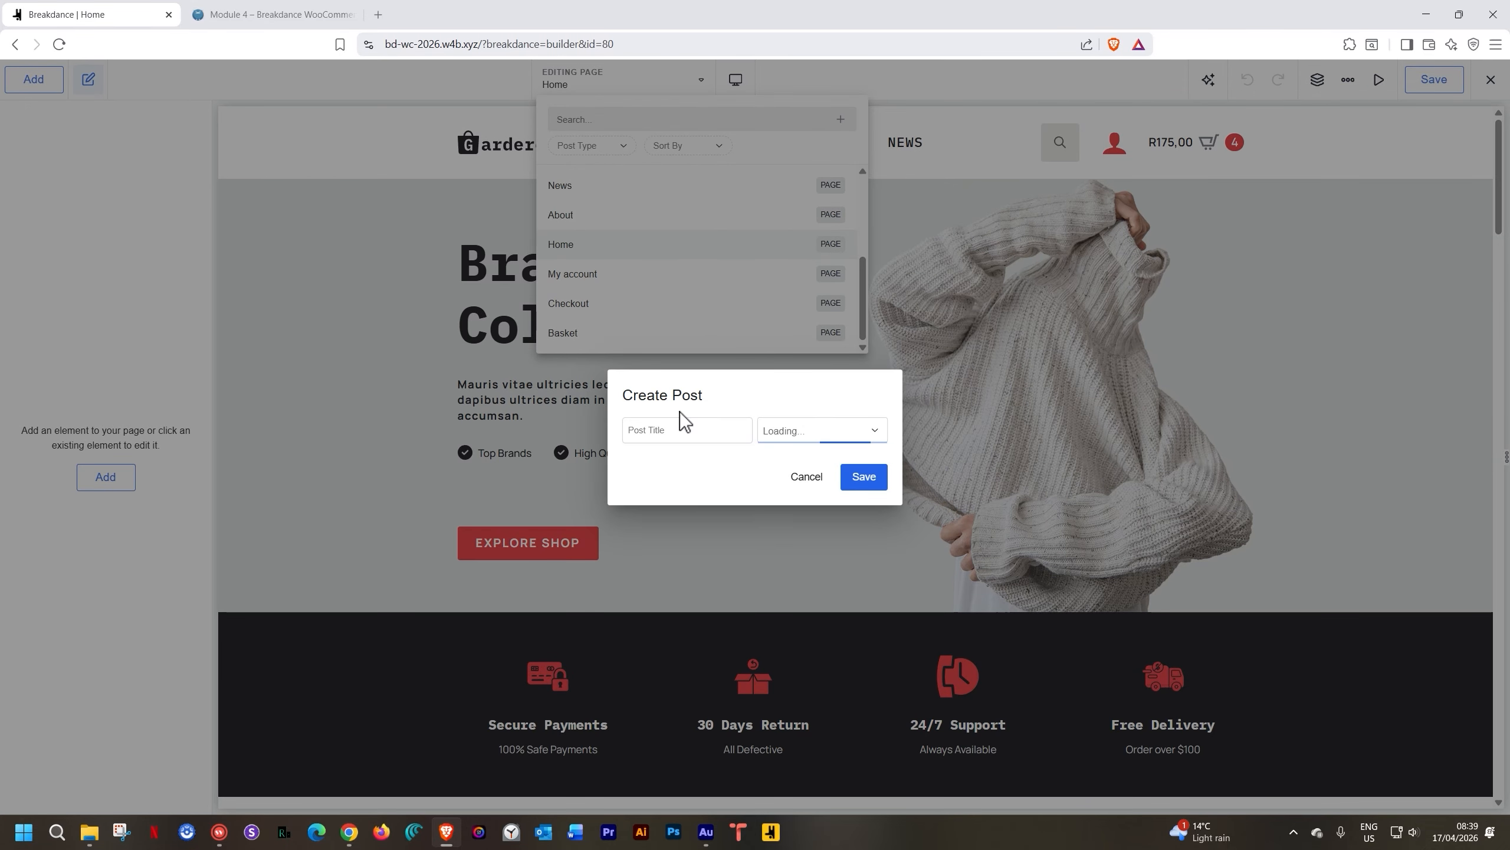
{"action": "left_click", "coordinate": [668, 432]}
{"action": "type", "text": "Discount July 4"}
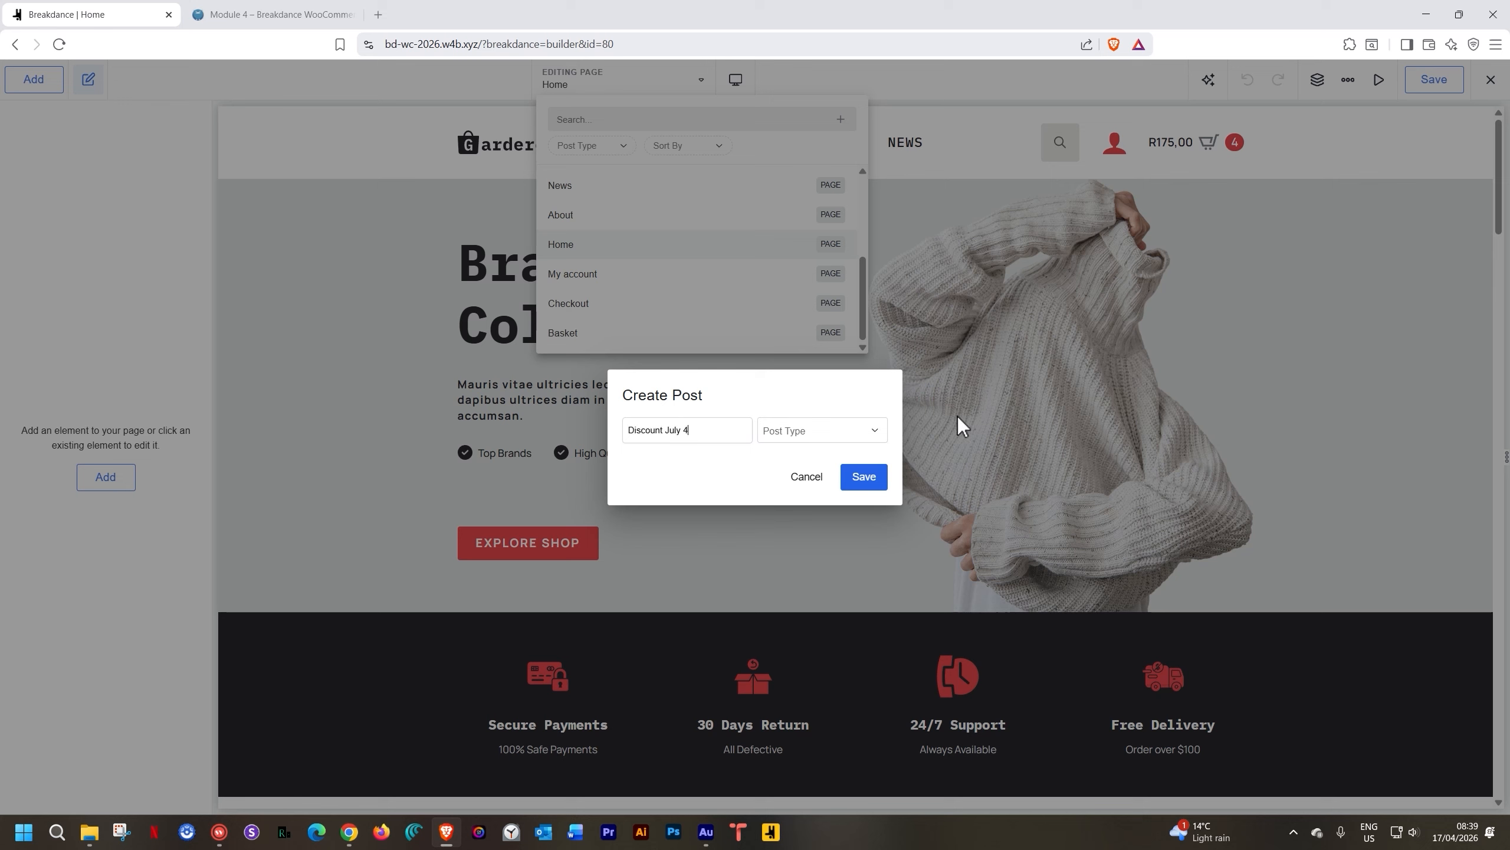
{"action": "left_click", "coordinate": [809, 429]}
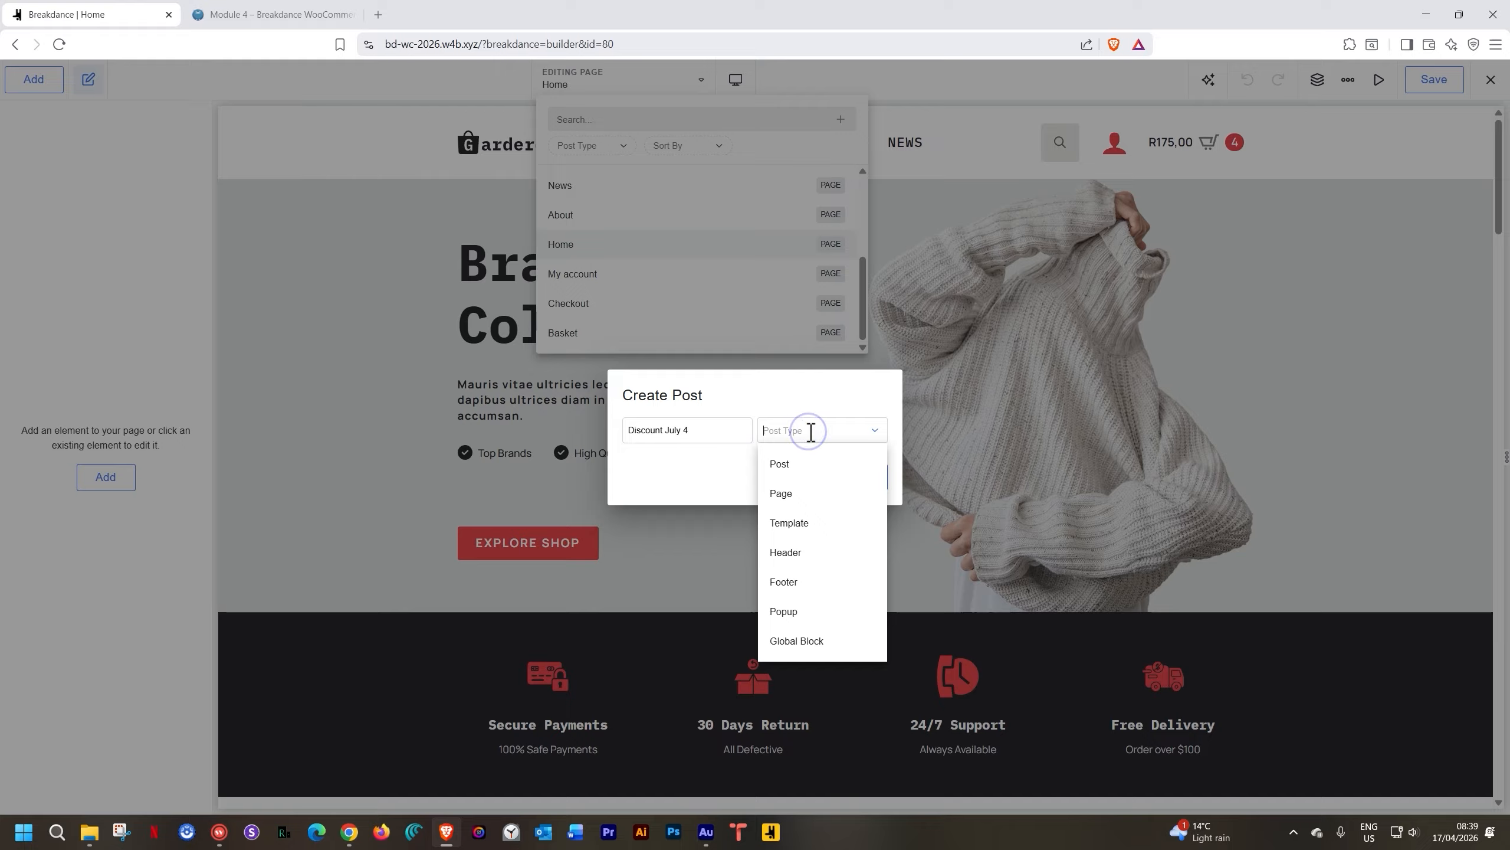
{"action": "left_click", "coordinate": [797, 613]}
{"action": "left_click", "coordinate": [865, 482]}
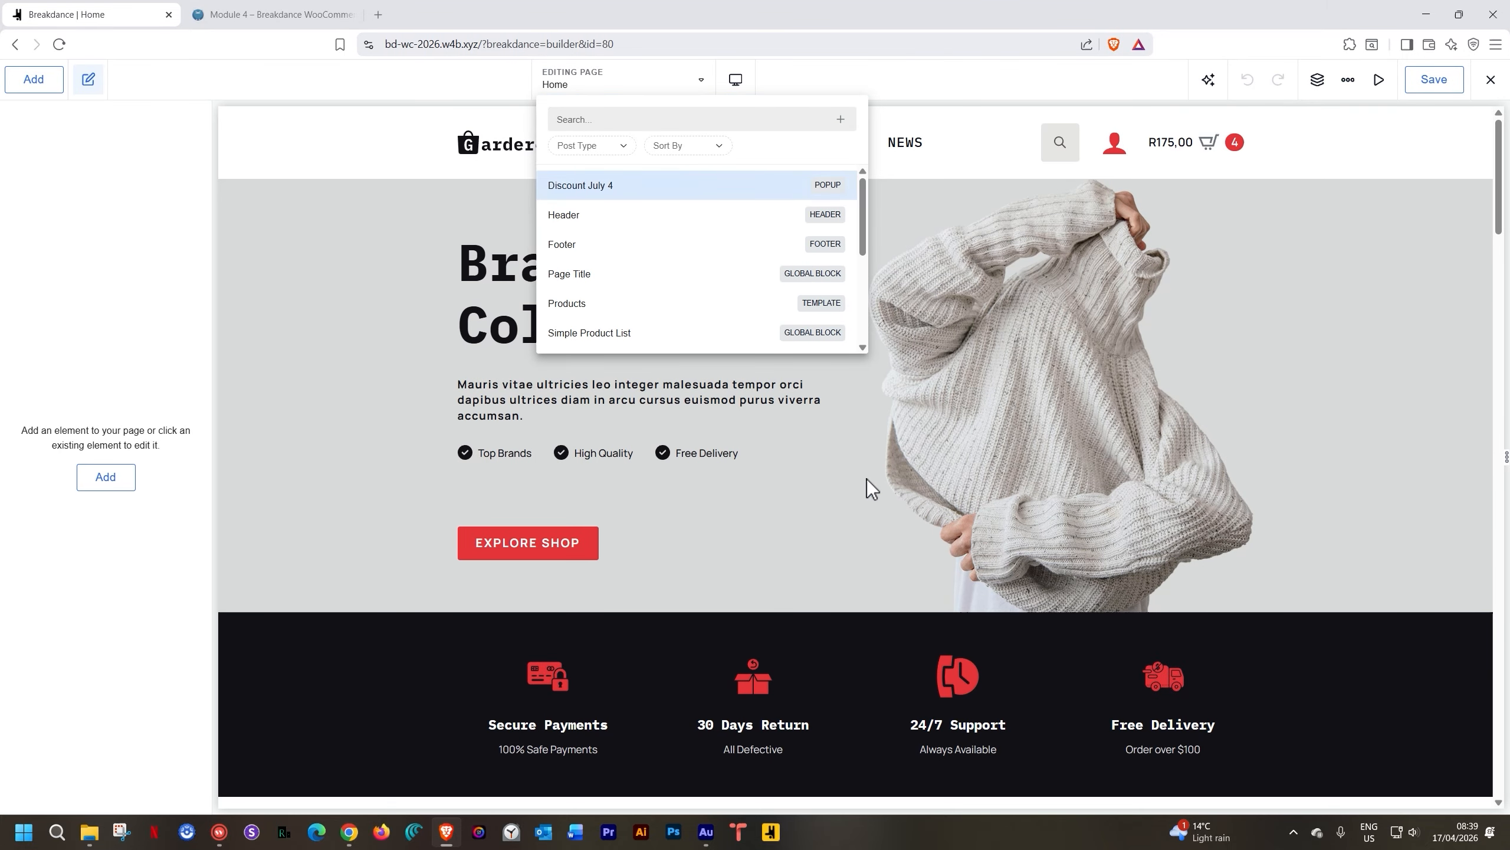
{"action": "left_click", "coordinate": [581, 189]}
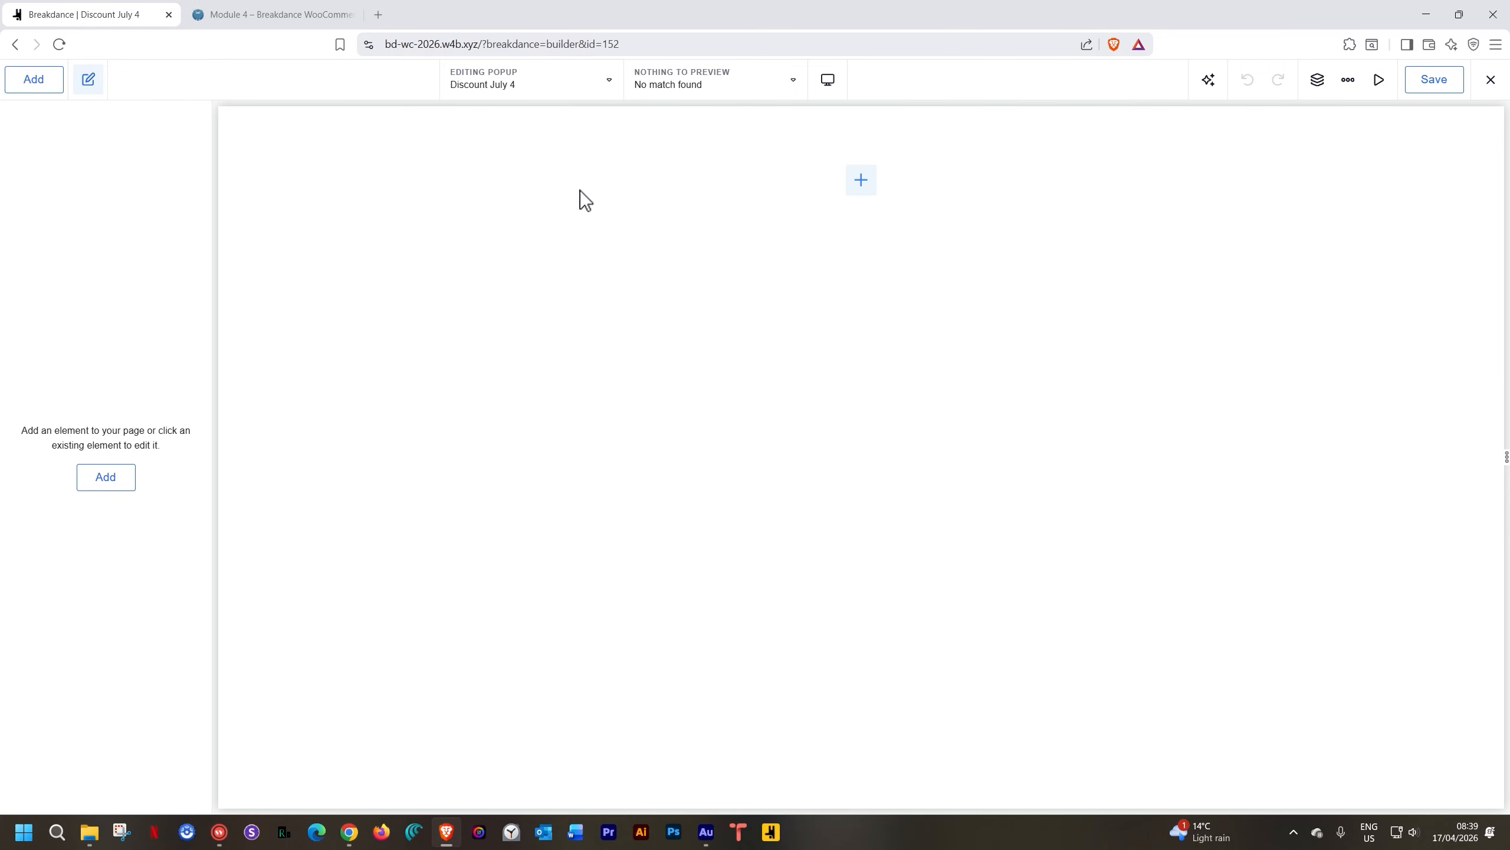
Insert a Section into the popup, then browse the Library's design sets and close it unused
{"action": "left_click", "coordinate": [856, 186]}
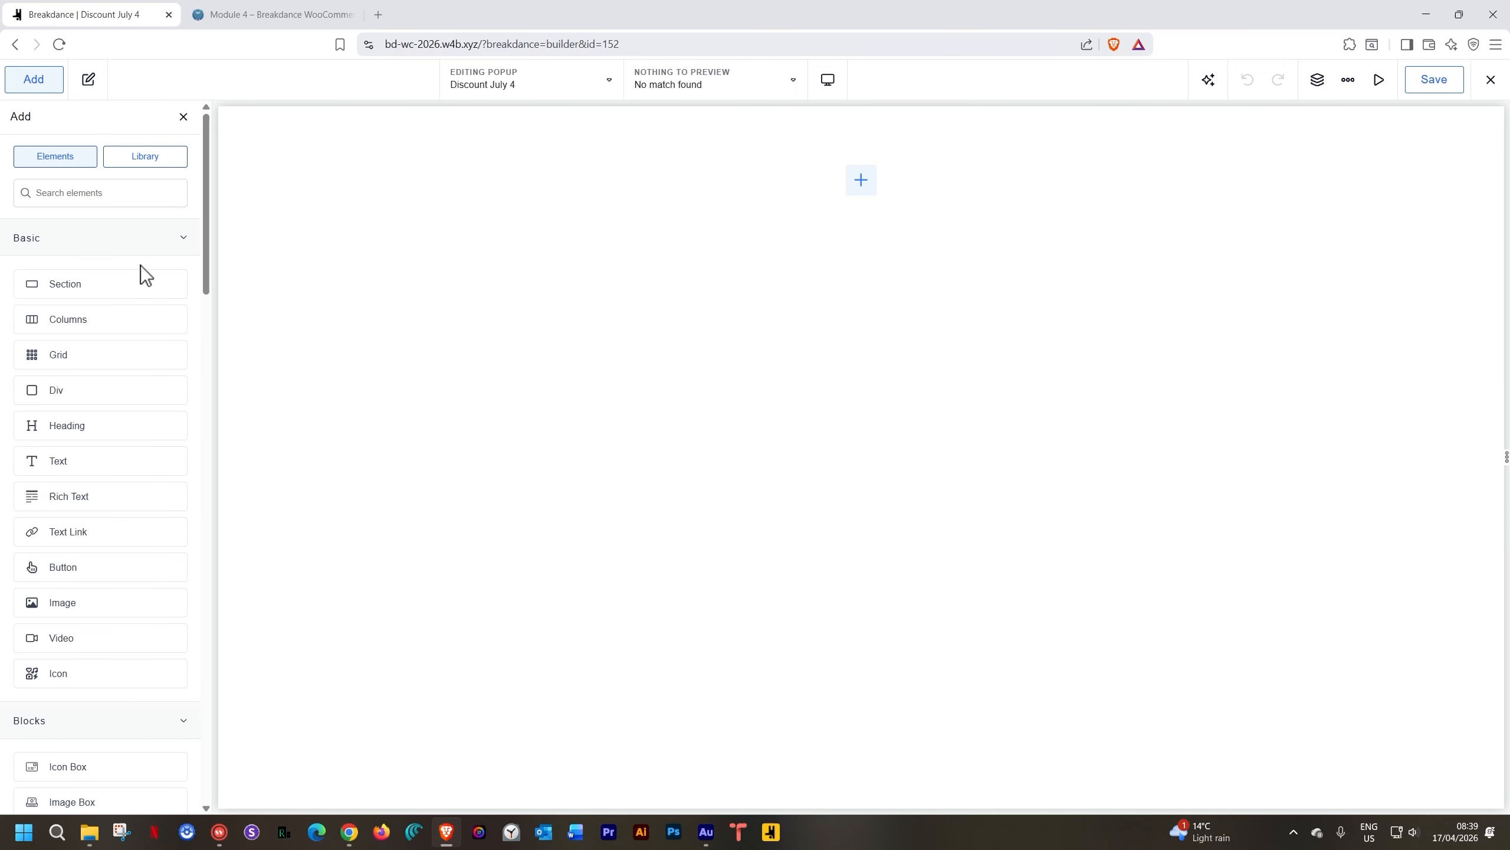
{"action": "left_click", "coordinate": [131, 284]}
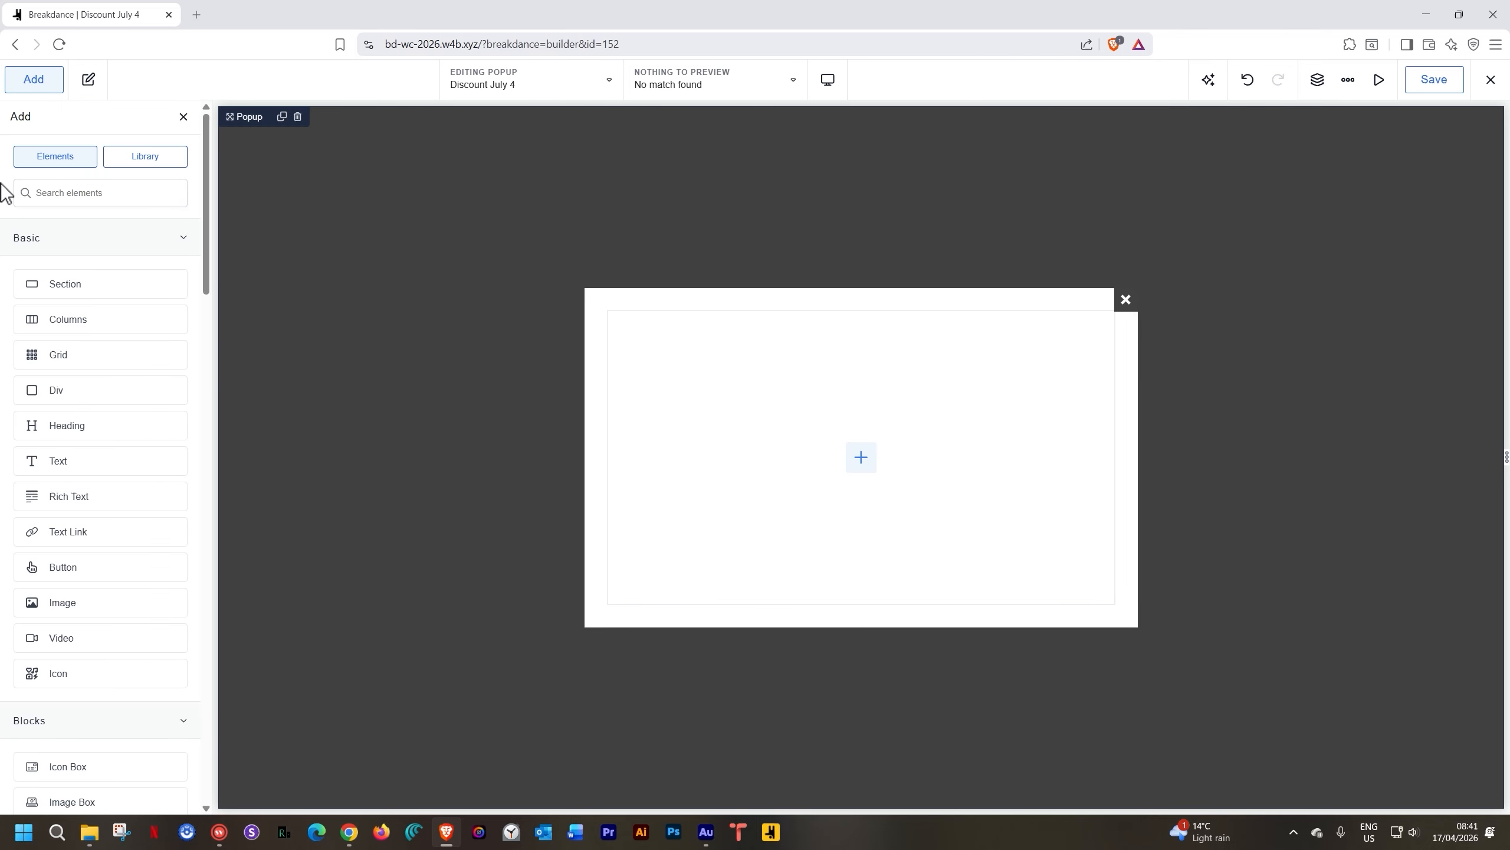
{"action": "left_click", "coordinate": [141, 169]}
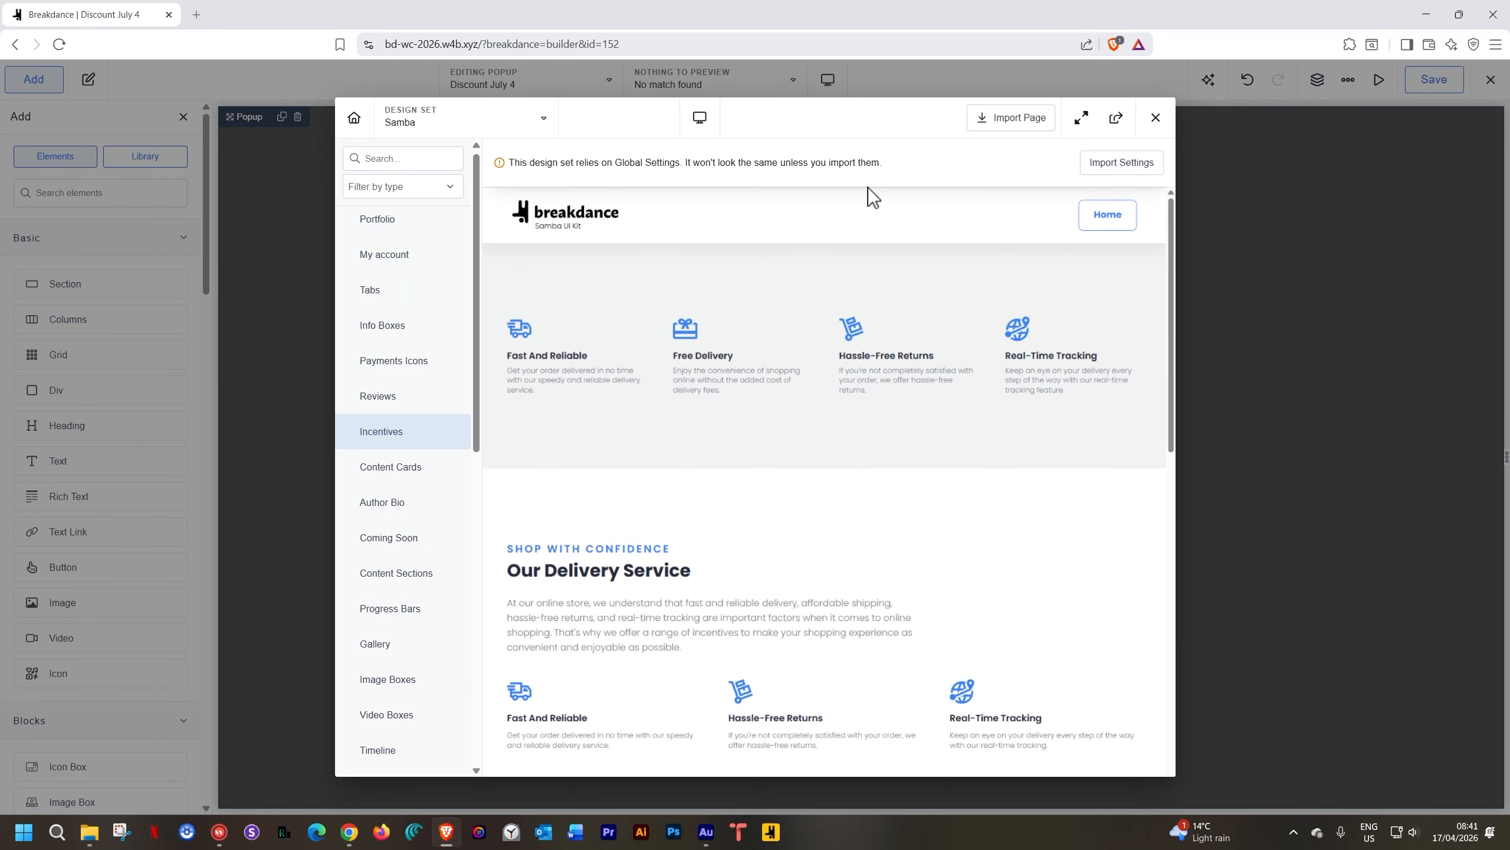
{"action": "left_click", "coordinate": [484, 120]}
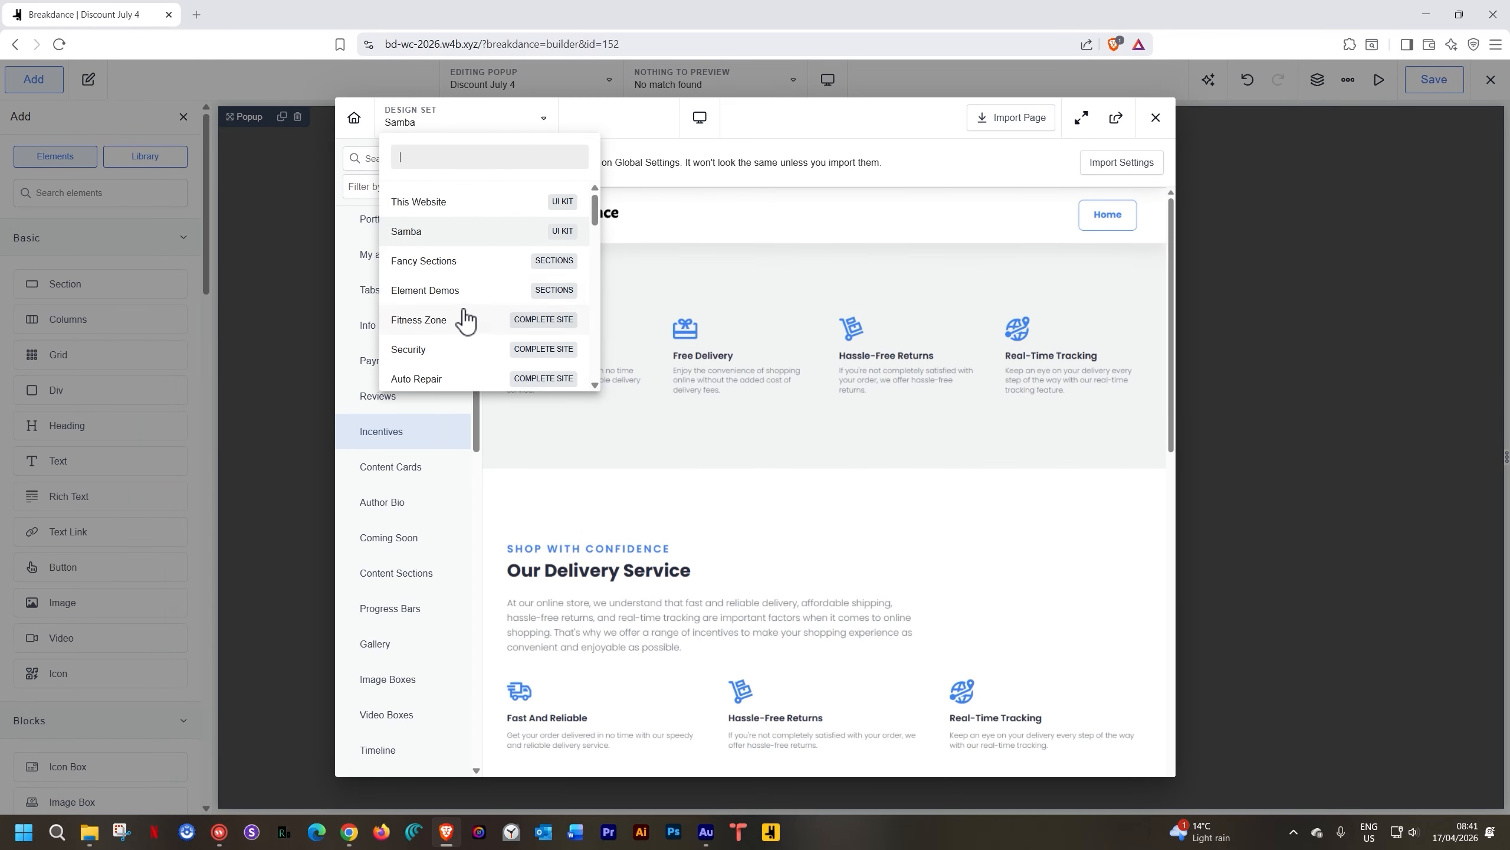
{"action": "scroll", "coordinate": [463, 321], "scroll_direction": "down", "scroll_amount": 6}
{"action": "scroll", "coordinate": [463, 320], "scroll_direction": "up", "scroll_amount": 6}
{"action": "left_click", "coordinate": [672, 117]}
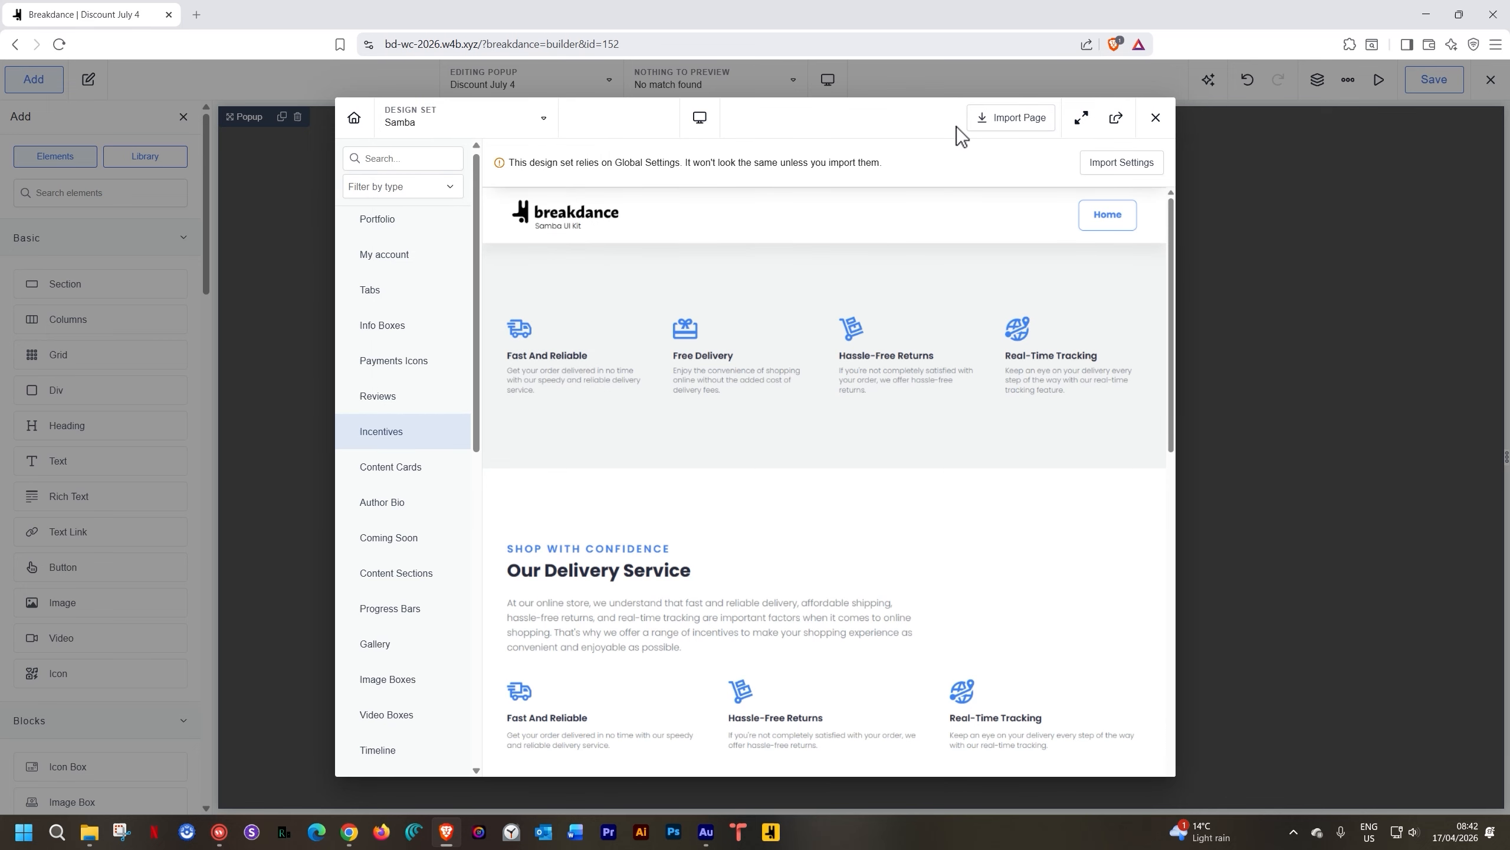
{"action": "left_click", "coordinate": [1155, 118]}
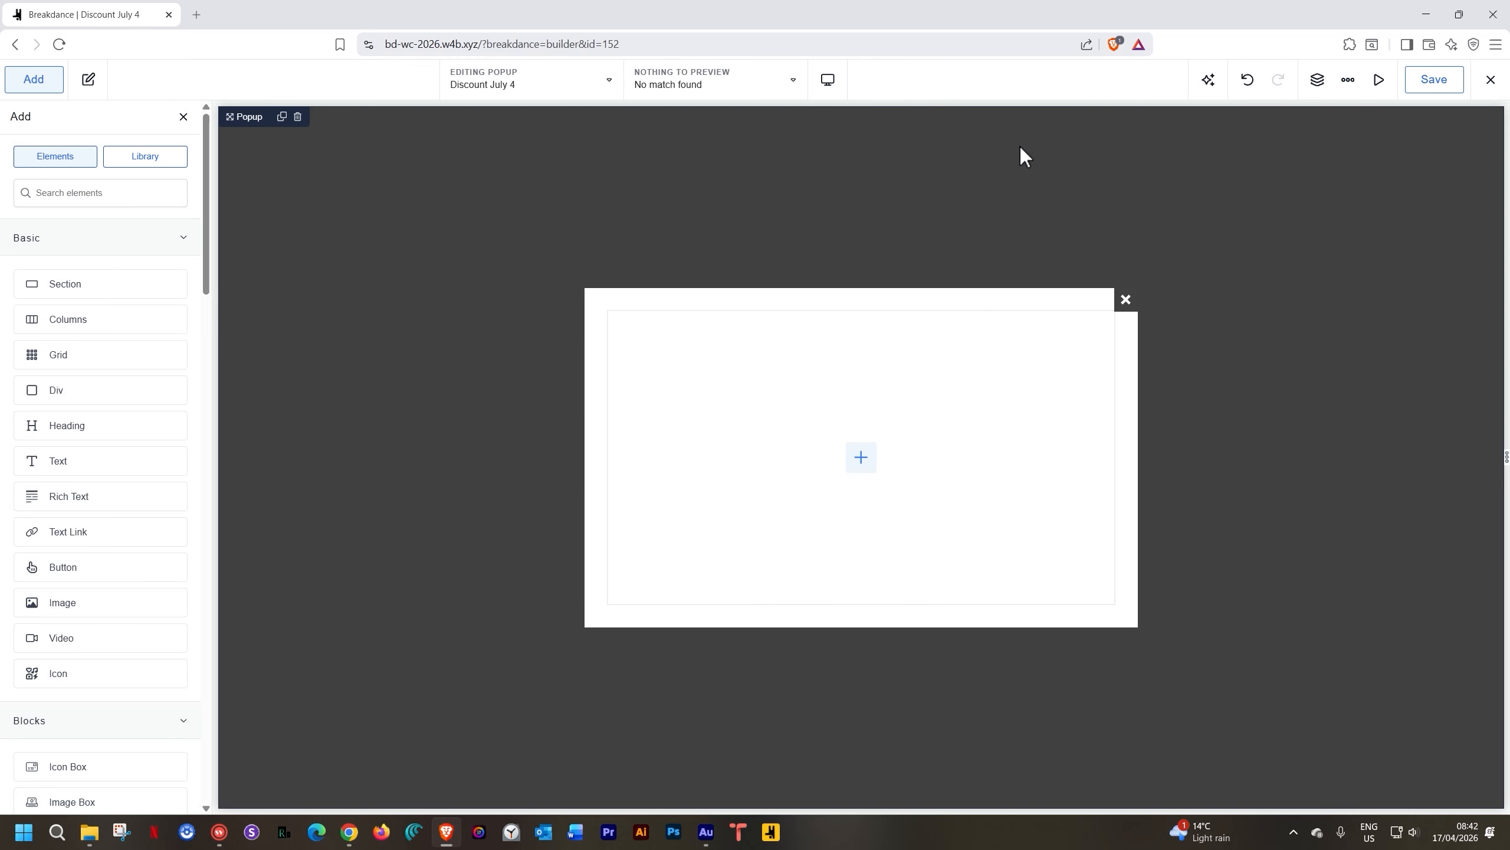
Add a heading reading 'Save 10% NOW' to the popup's section
{"action": "left_click", "coordinate": [861, 458]}
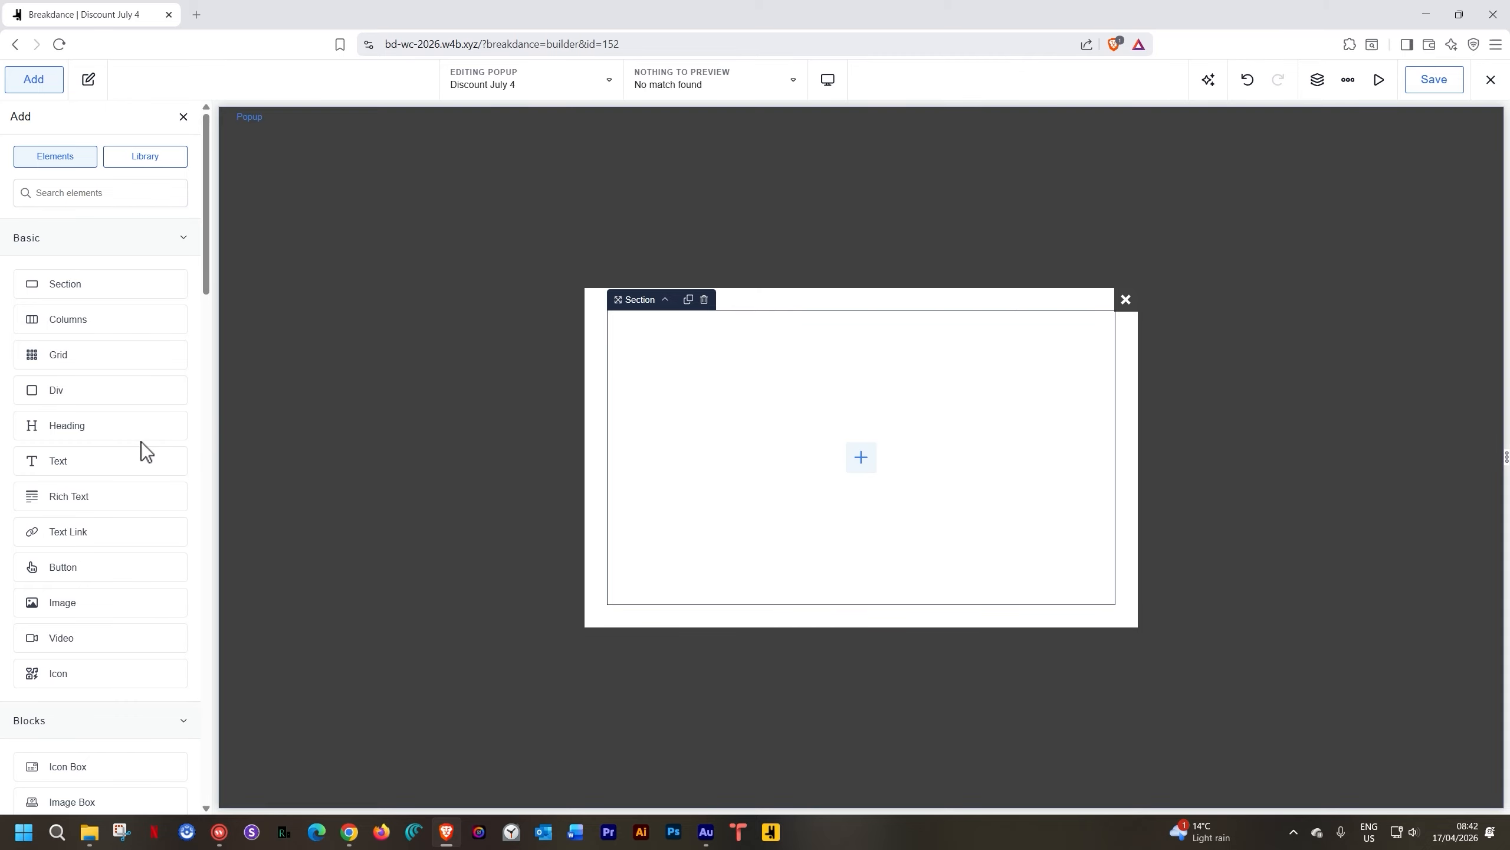
{"action": "type", "text": "head"}
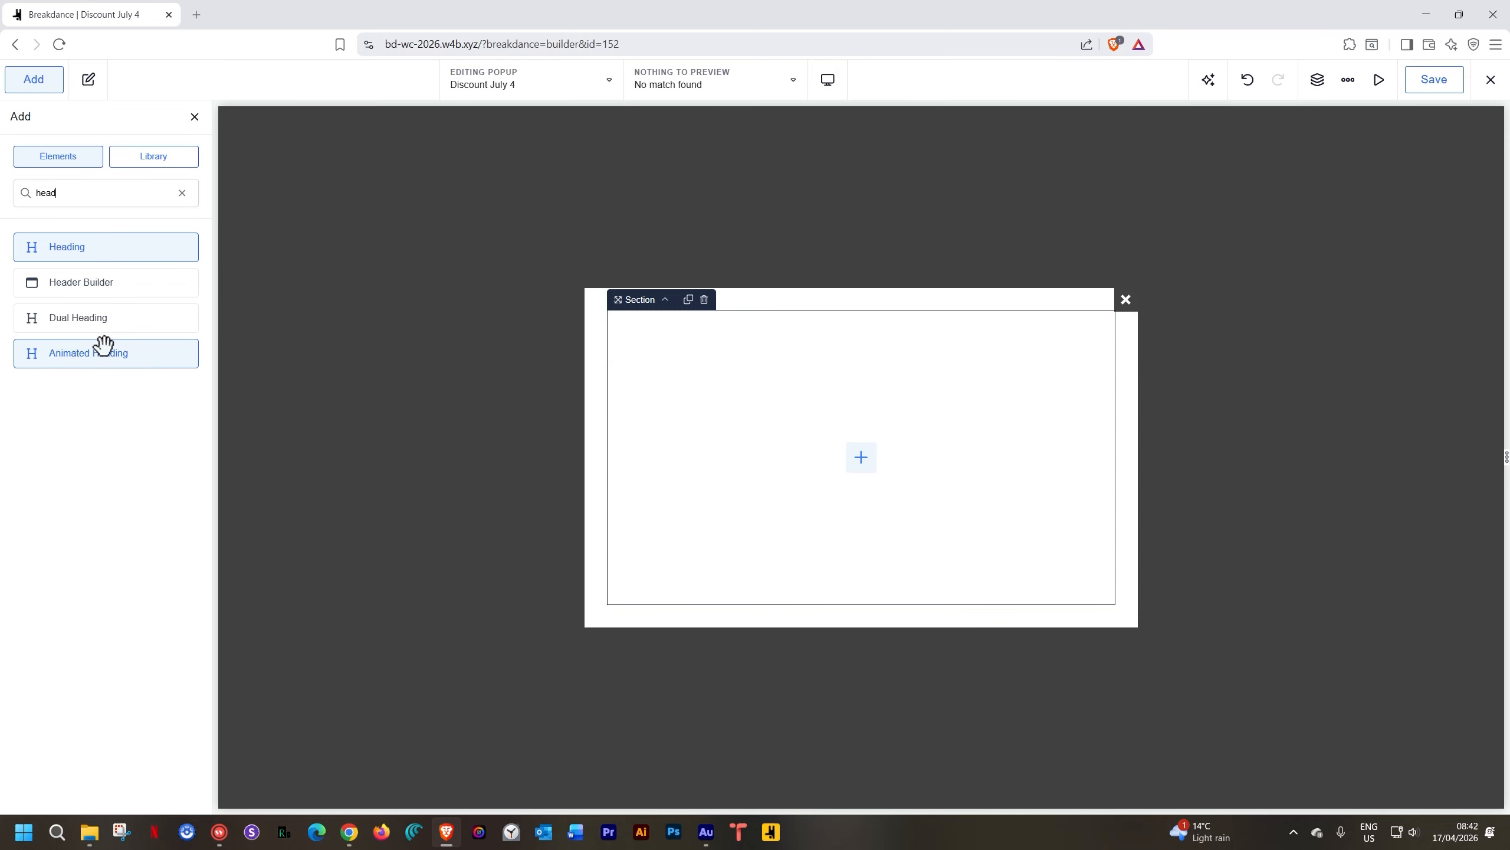
{"action": "left_click", "coordinate": [104, 345]}
{"action": "left_click", "coordinate": [694, 448]}
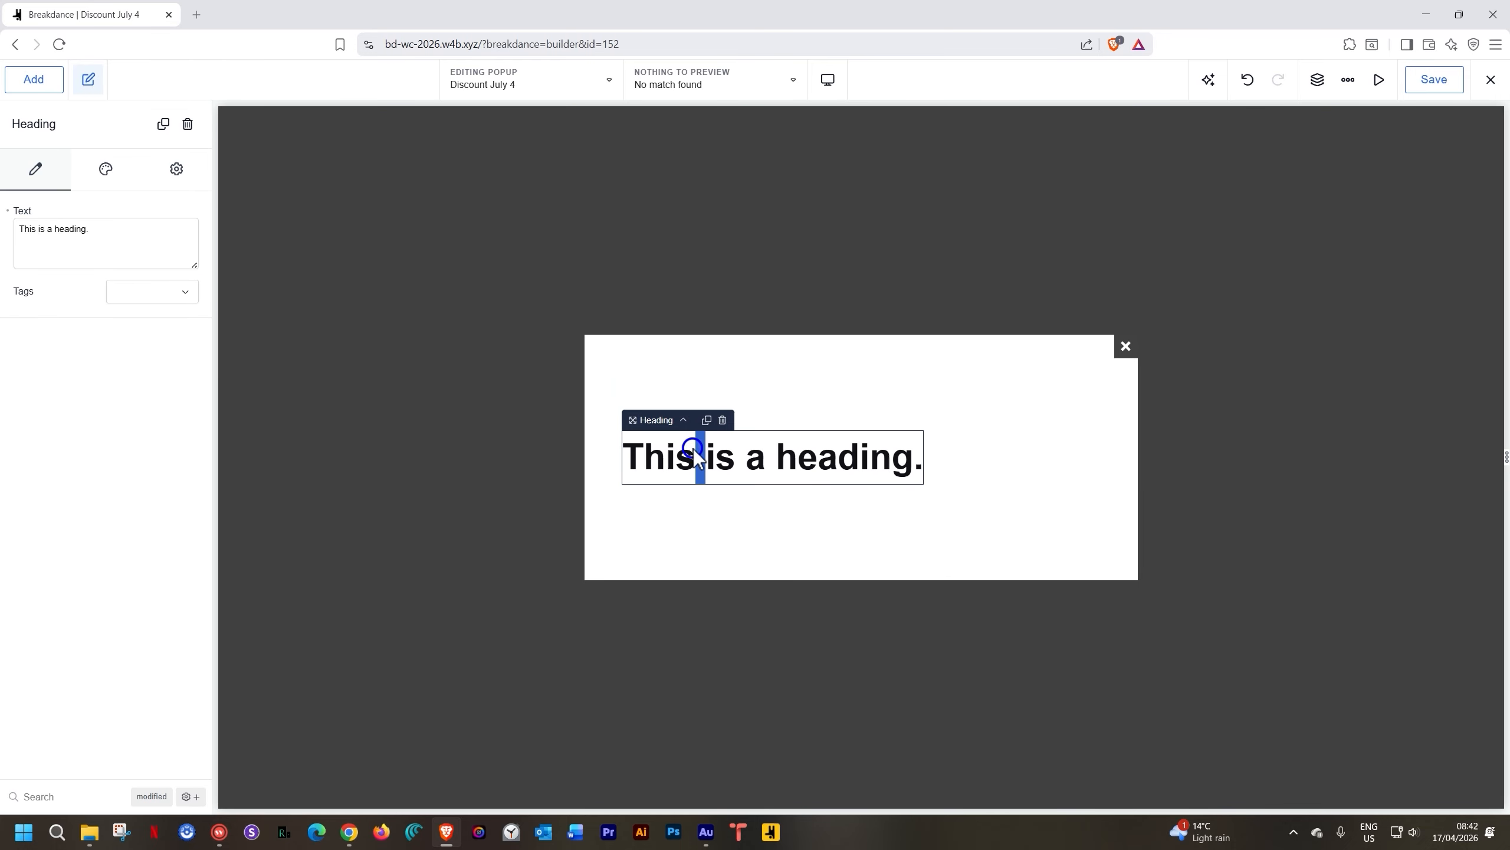
{"action": "double_click", "coordinate": [694, 448]}
{"action": "type", "text": "Save"}
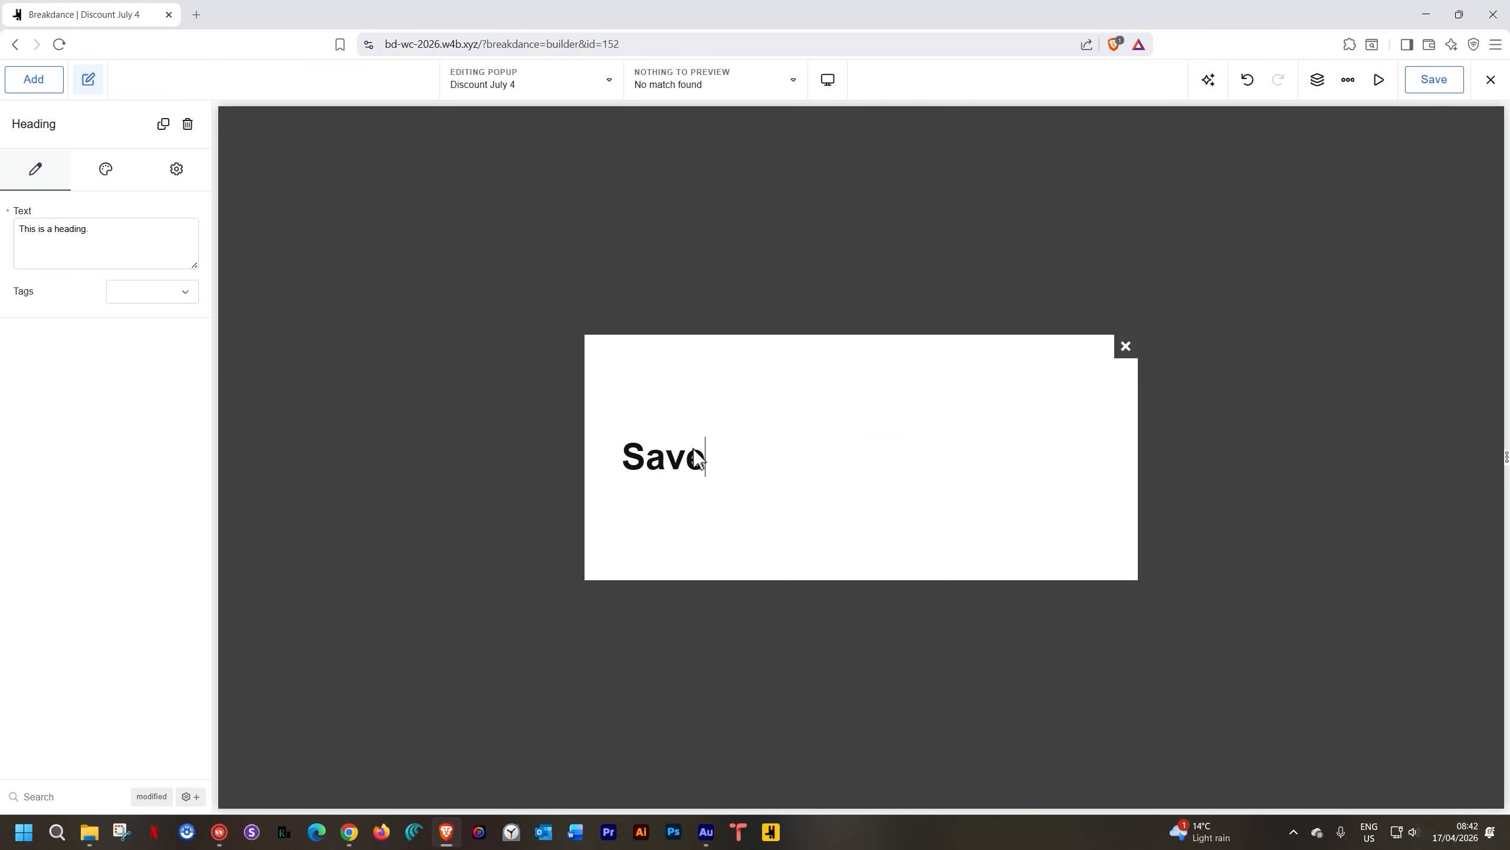
{"action": "type", "text": " 10% NOW"}
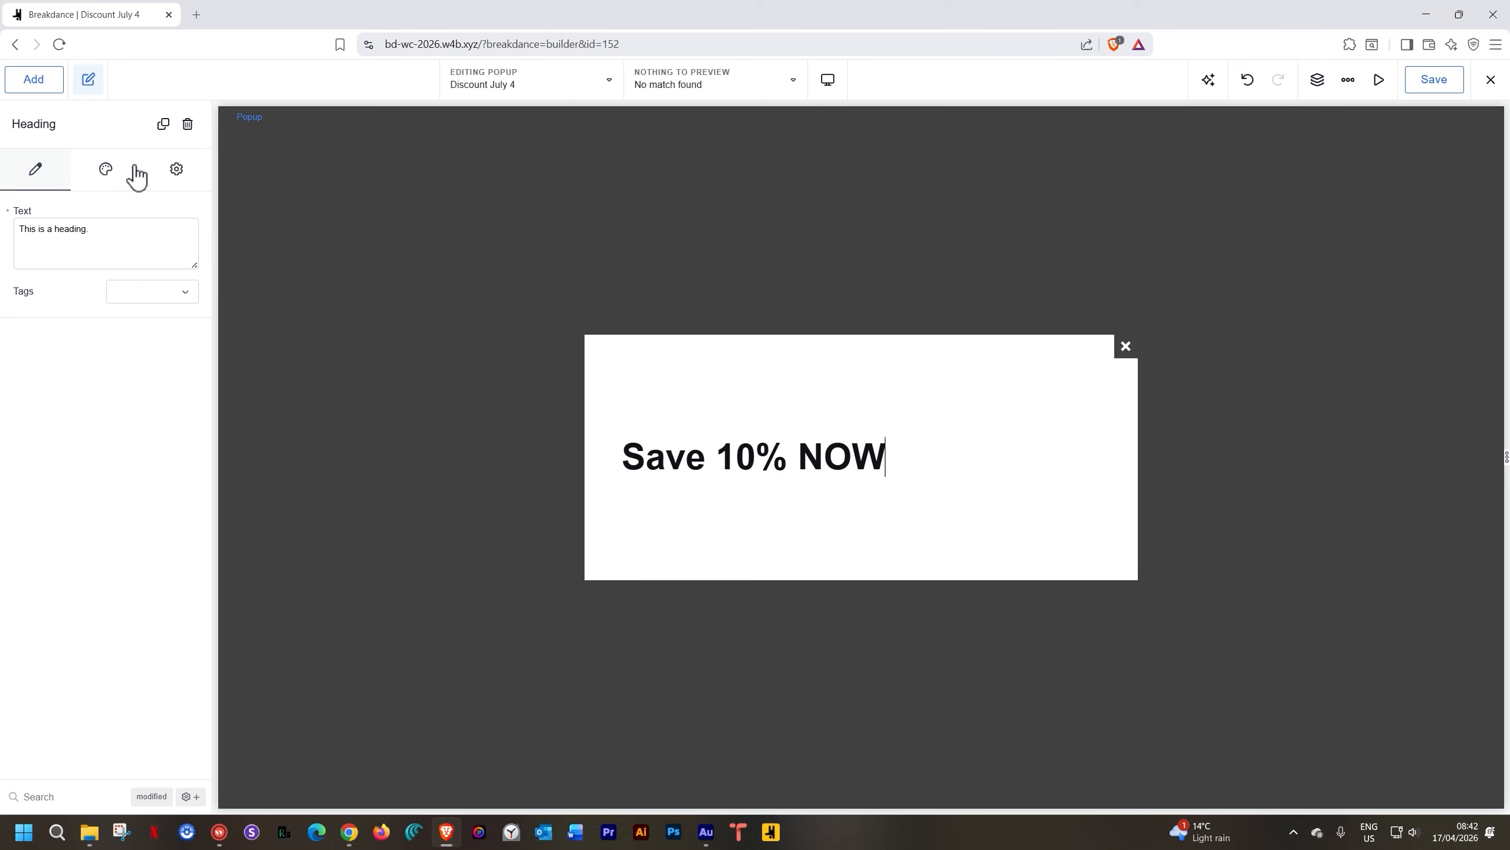
Place a text element below the heading reading 'Today we are feeling good.'
{"action": "left_click", "coordinate": [43, 85]}
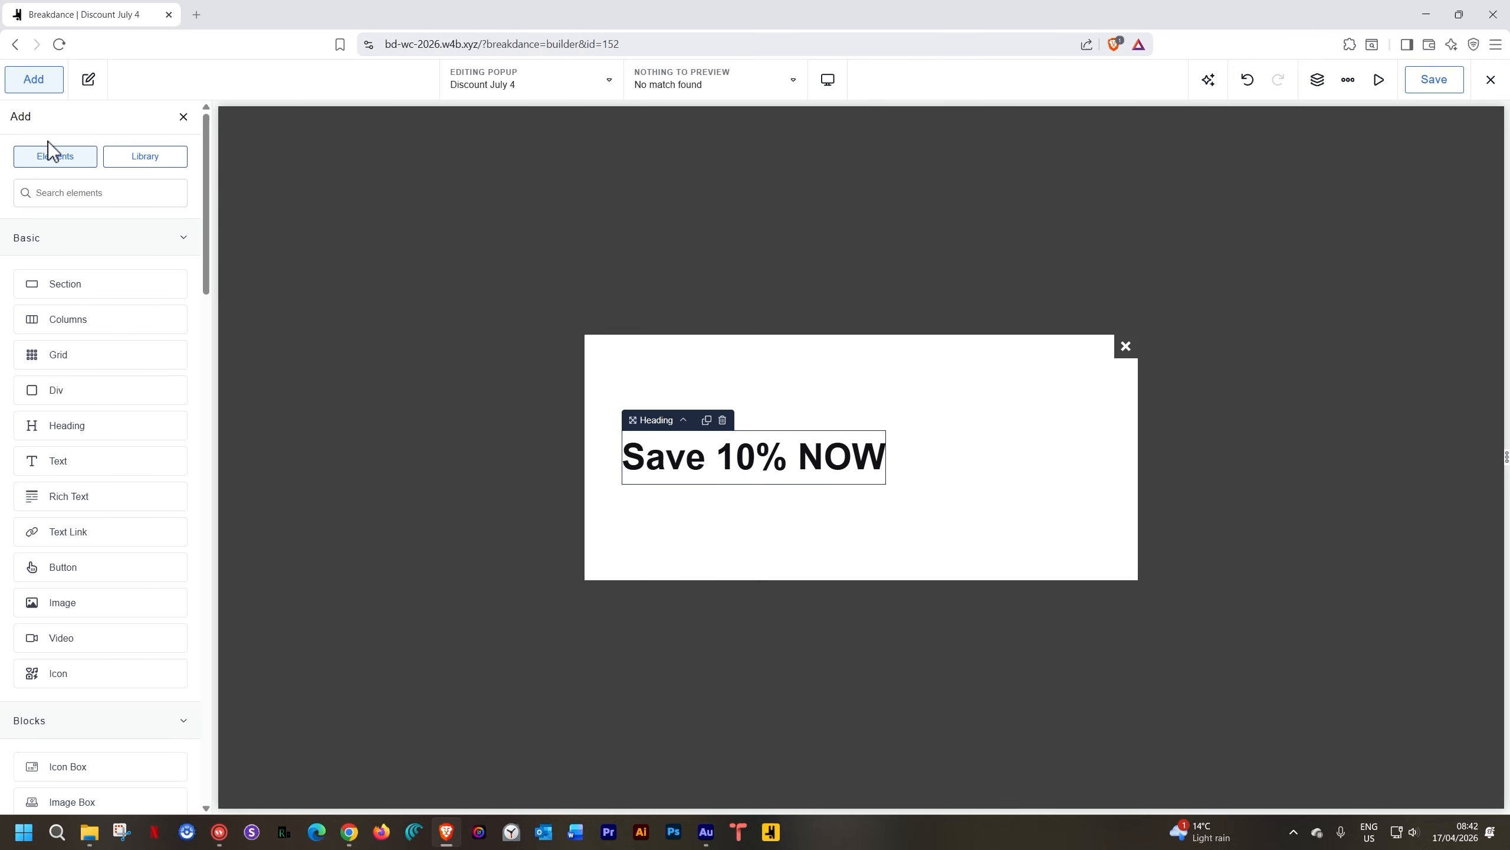
{"action": "left_click_drag", "start_coordinate": [57, 461], "coordinate": [670, 485]}
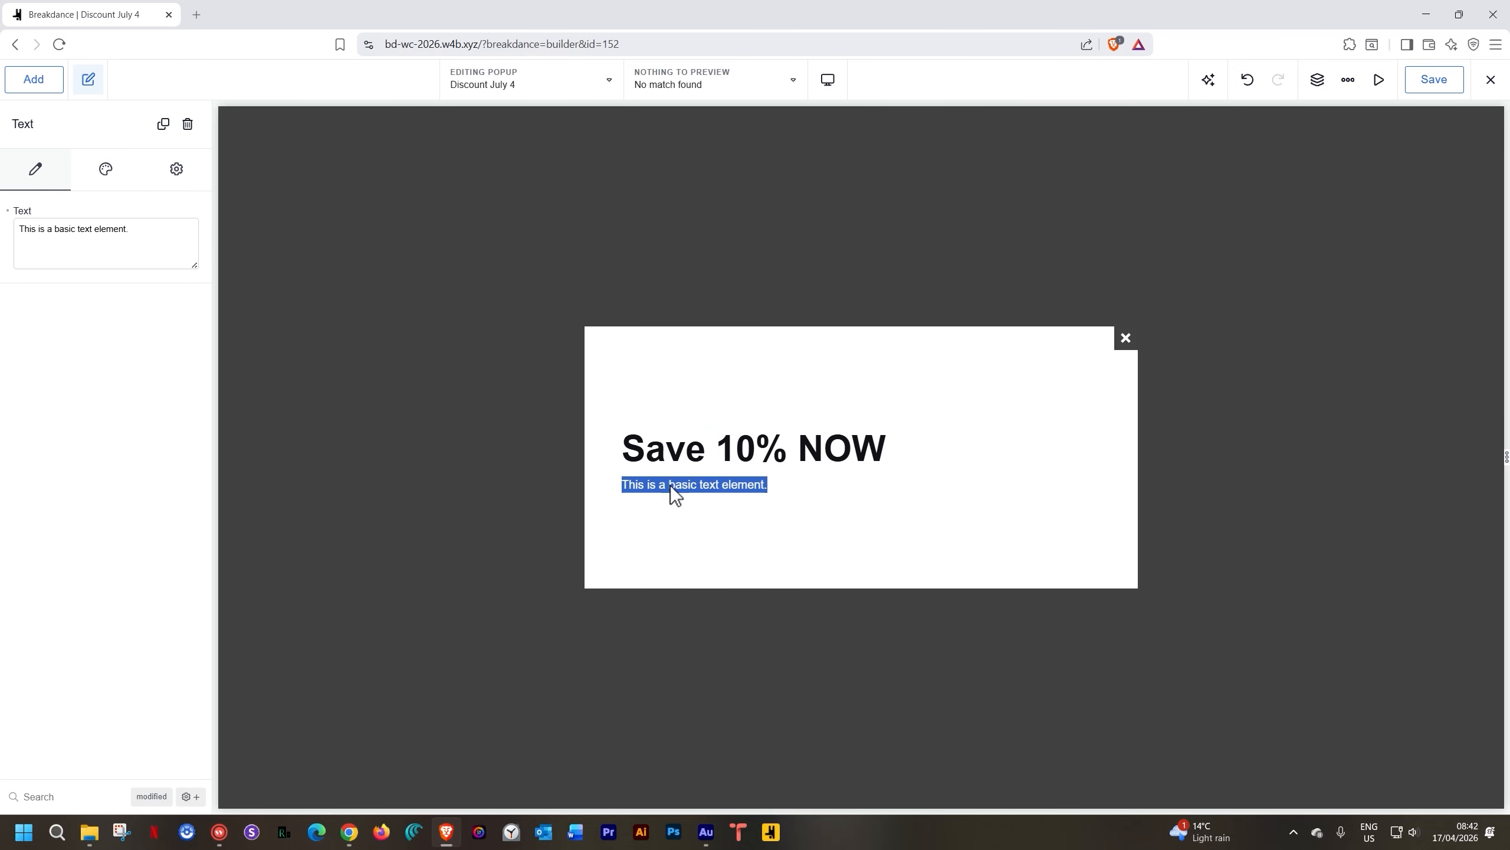
{"action": "type", "text": "Today"}
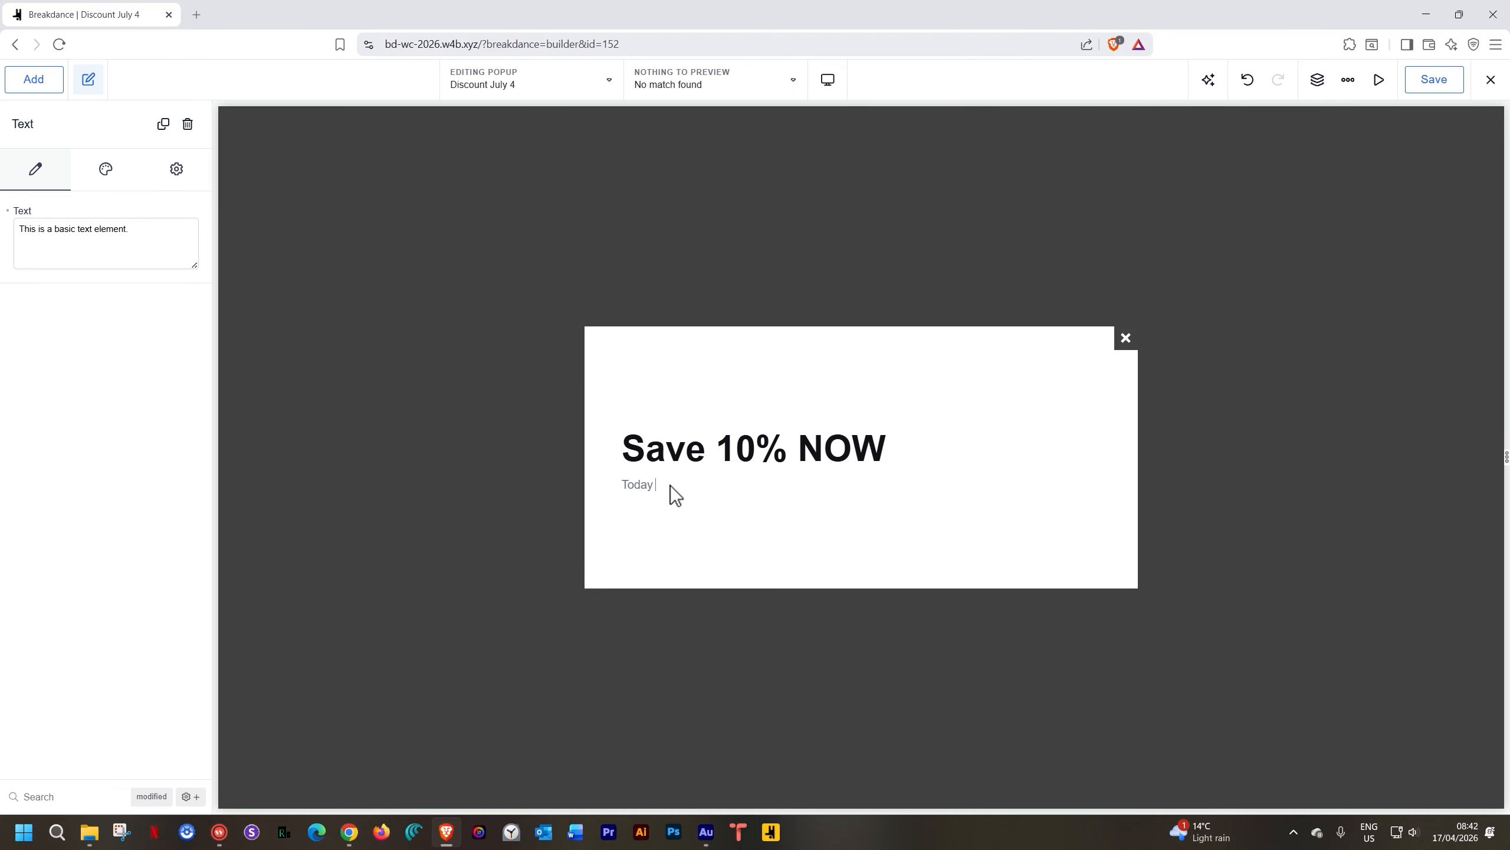
{"action": "type", "text": " we are feeling good."}
Add a button below the tagline and label it 'SAVE NOw'
{"action": "left_click", "coordinate": [37, 88]}
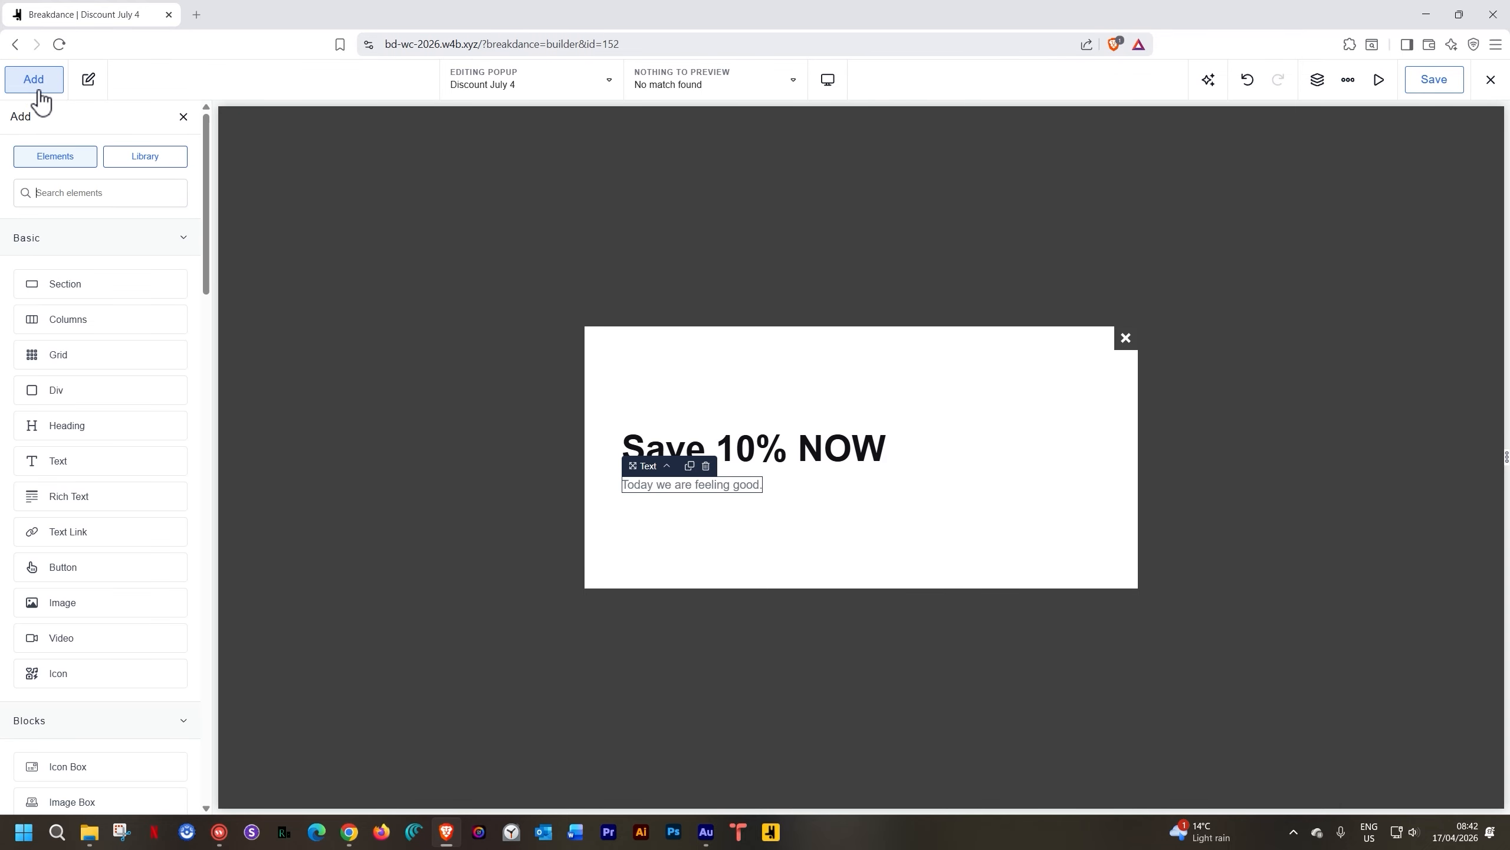
{"action": "type", "text": "button"}
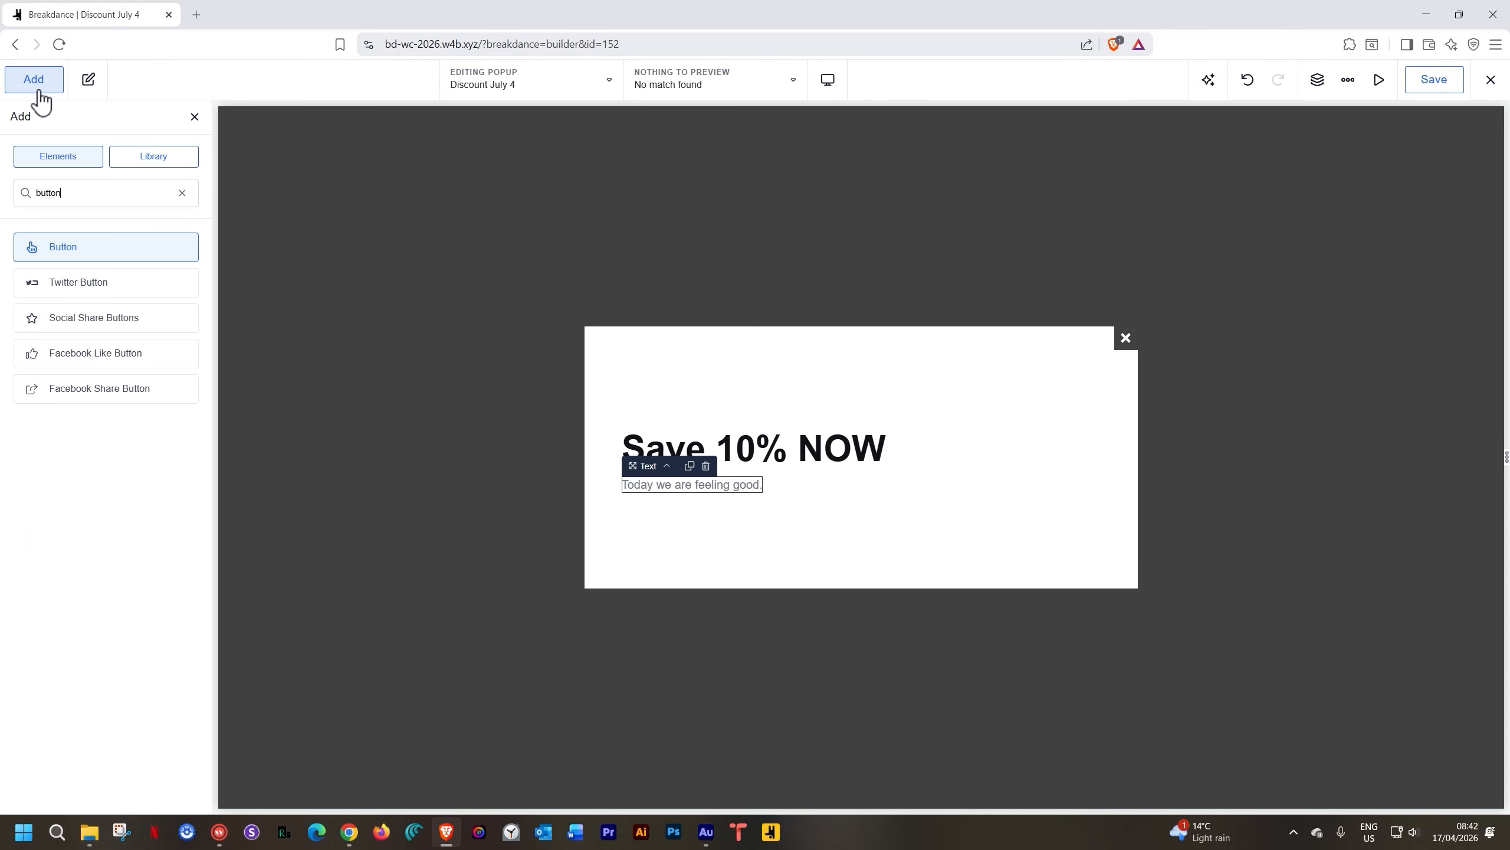
{"action": "left_click", "coordinate": [65, 246]}
{"action": "double_click", "coordinate": [667, 496]}
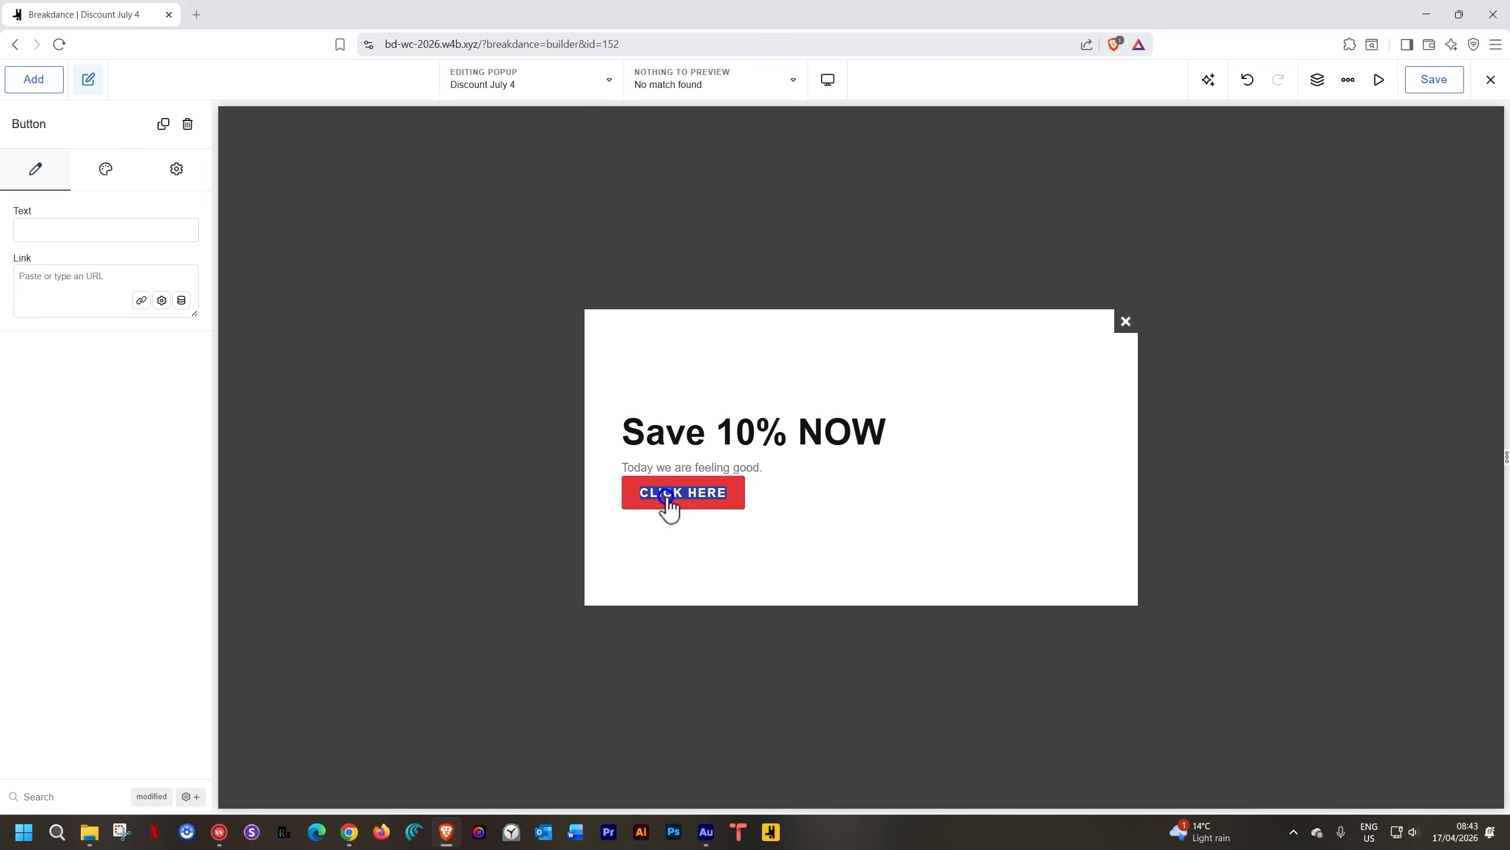
{"action": "type", "text": "SAVE NO"}
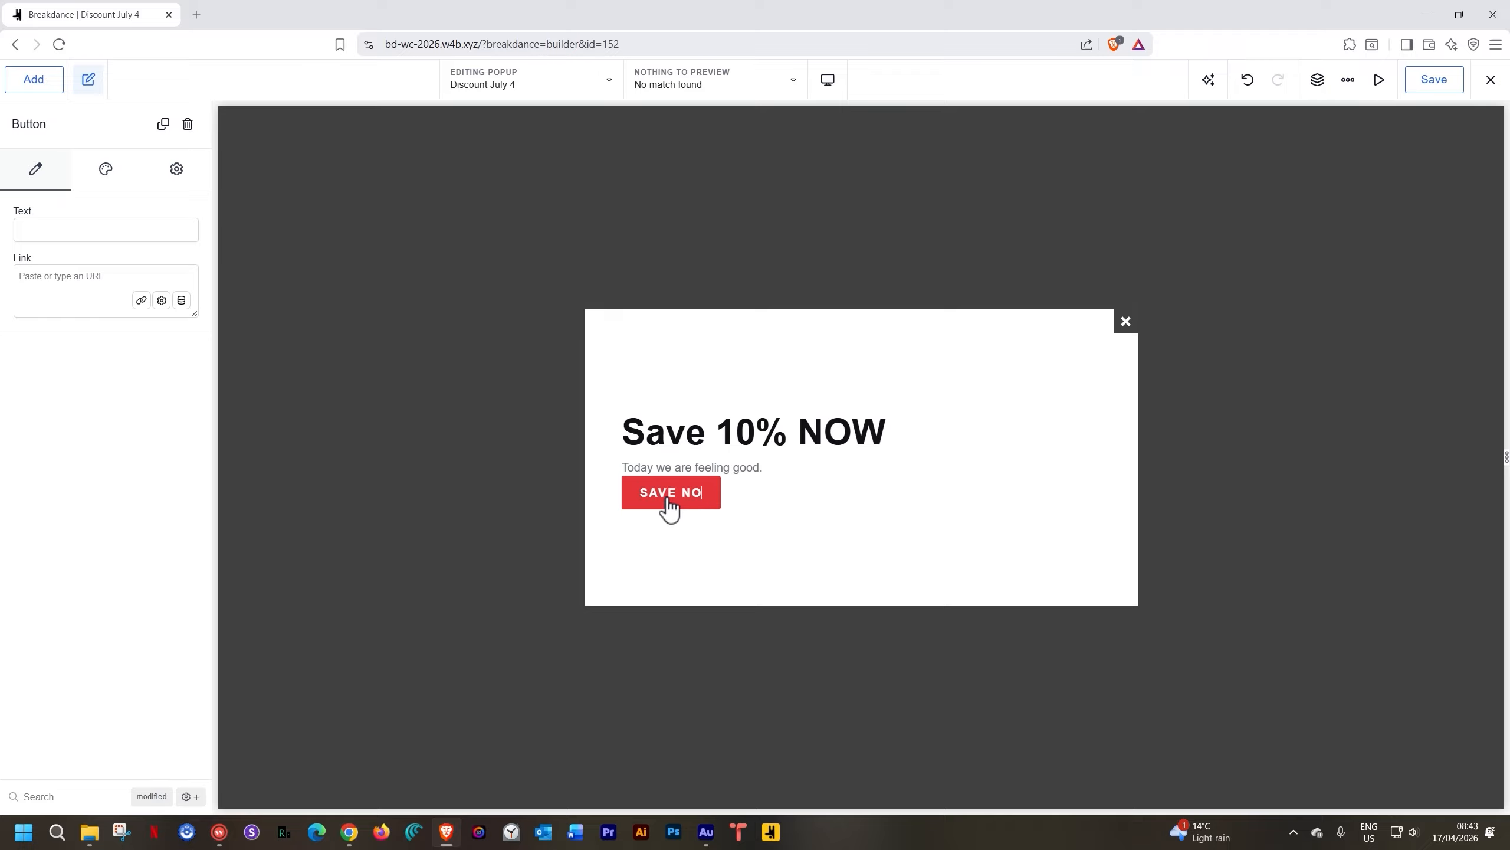
{"action": "type", "text": "w"}
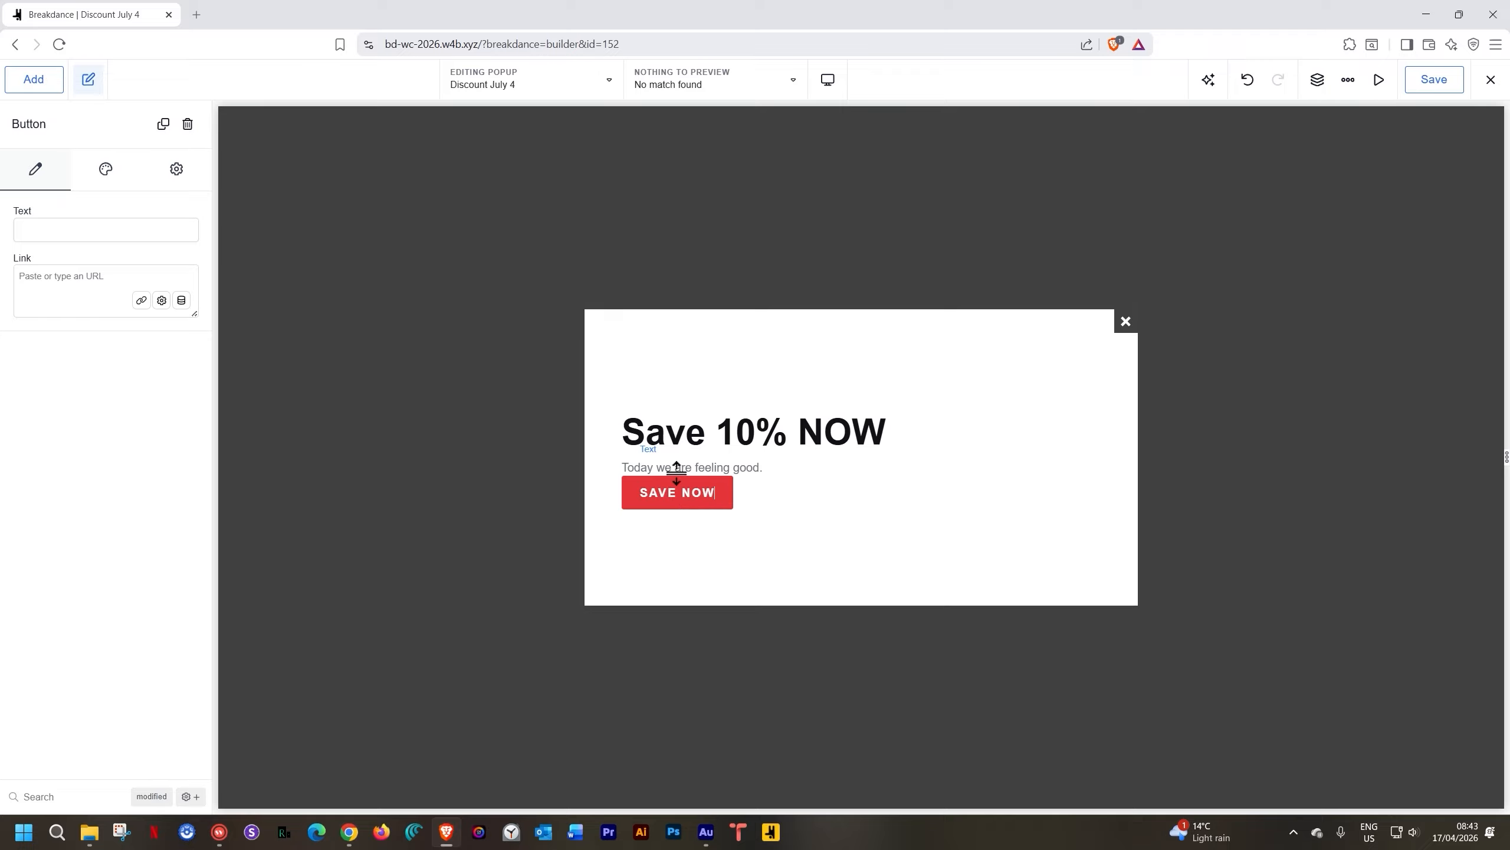
Duplicate the tagline and retype it as 'USE DISCOUNT CODE AT CHECKOUT: SAVE10'
{"action": "left_click", "coordinate": [754, 451]}
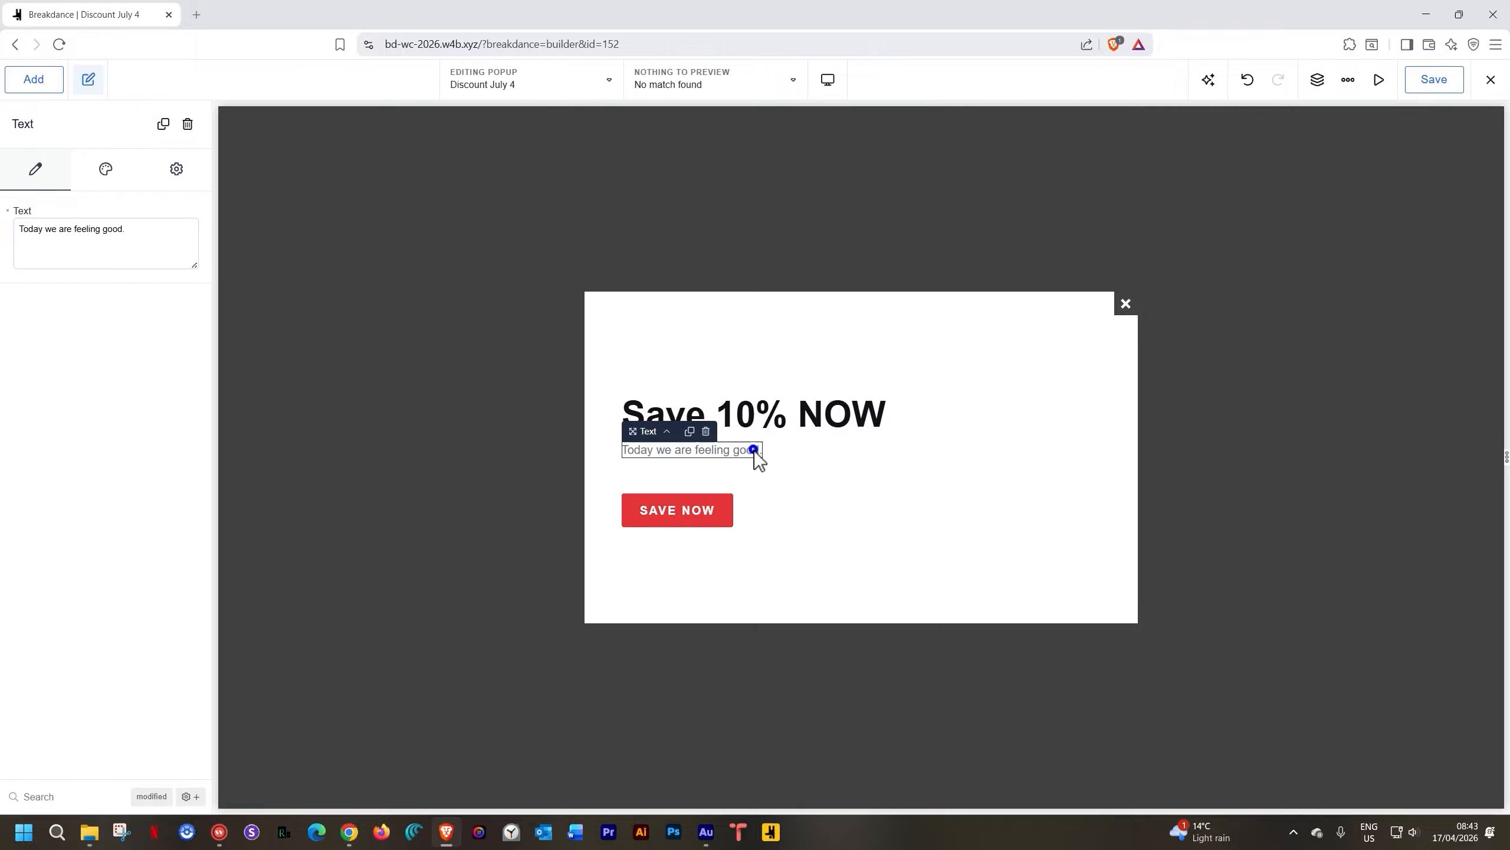
{"action": "left_click", "coordinate": [689, 432]}
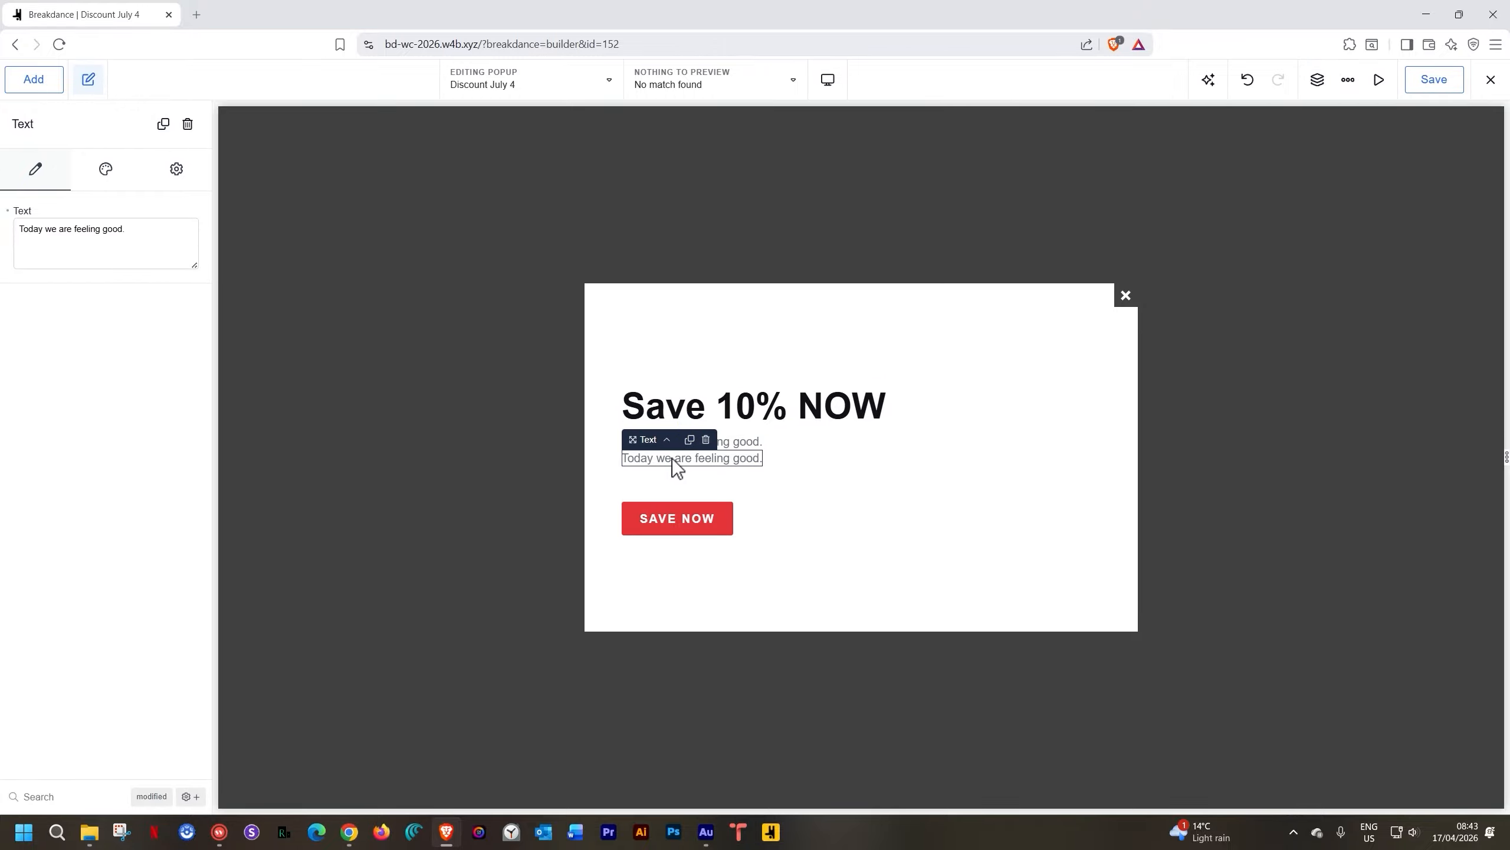
{"action": "triple_click", "coordinate": [673, 458]}
{"action": "type", "text": "US"}
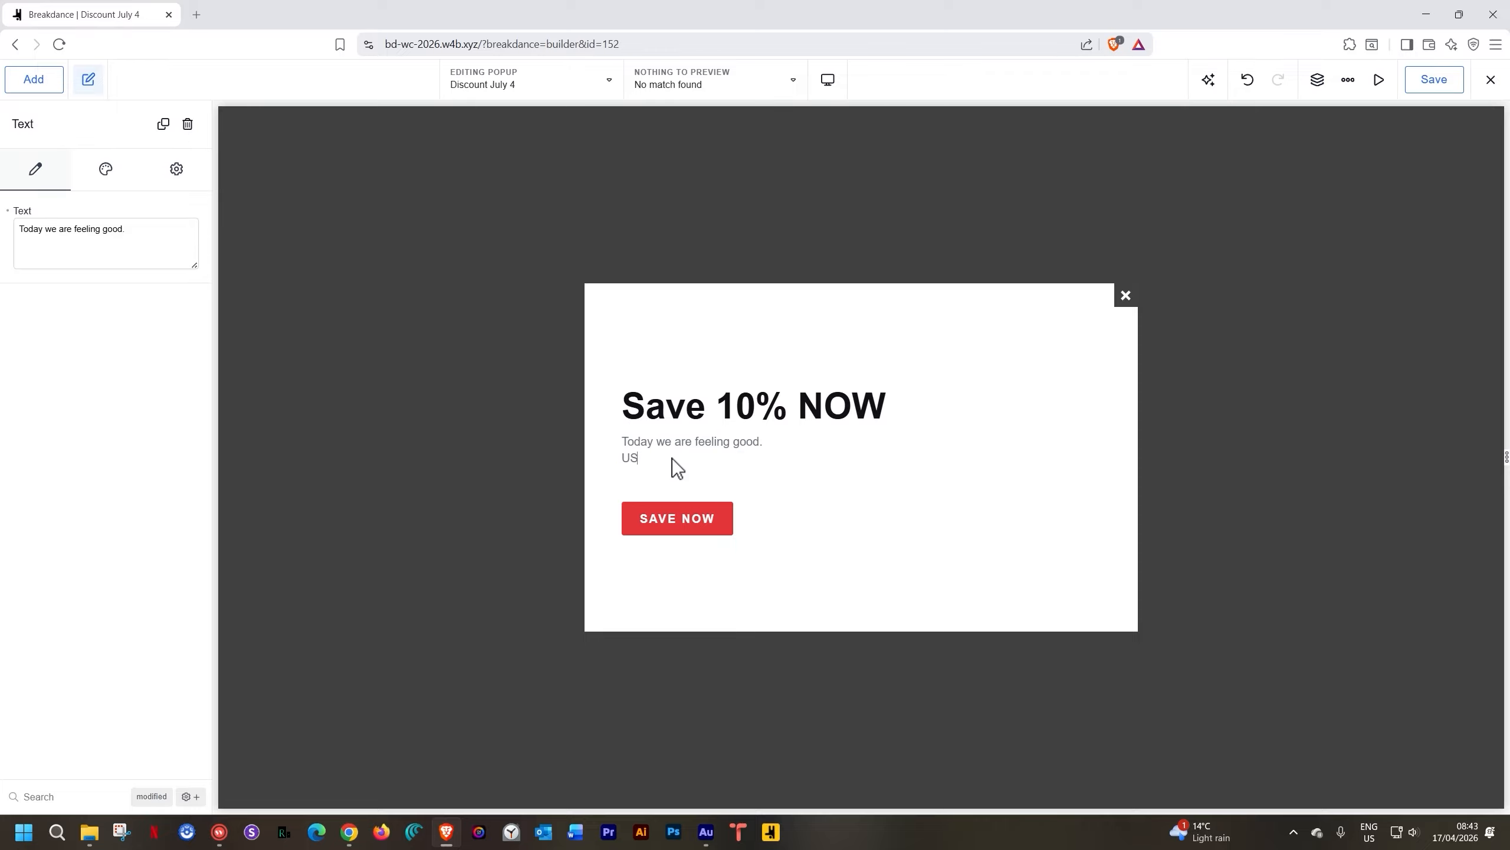
{"action": "type", "text": "E DISCOUNT CODE AT CHECKOUT:  SAVE10"}
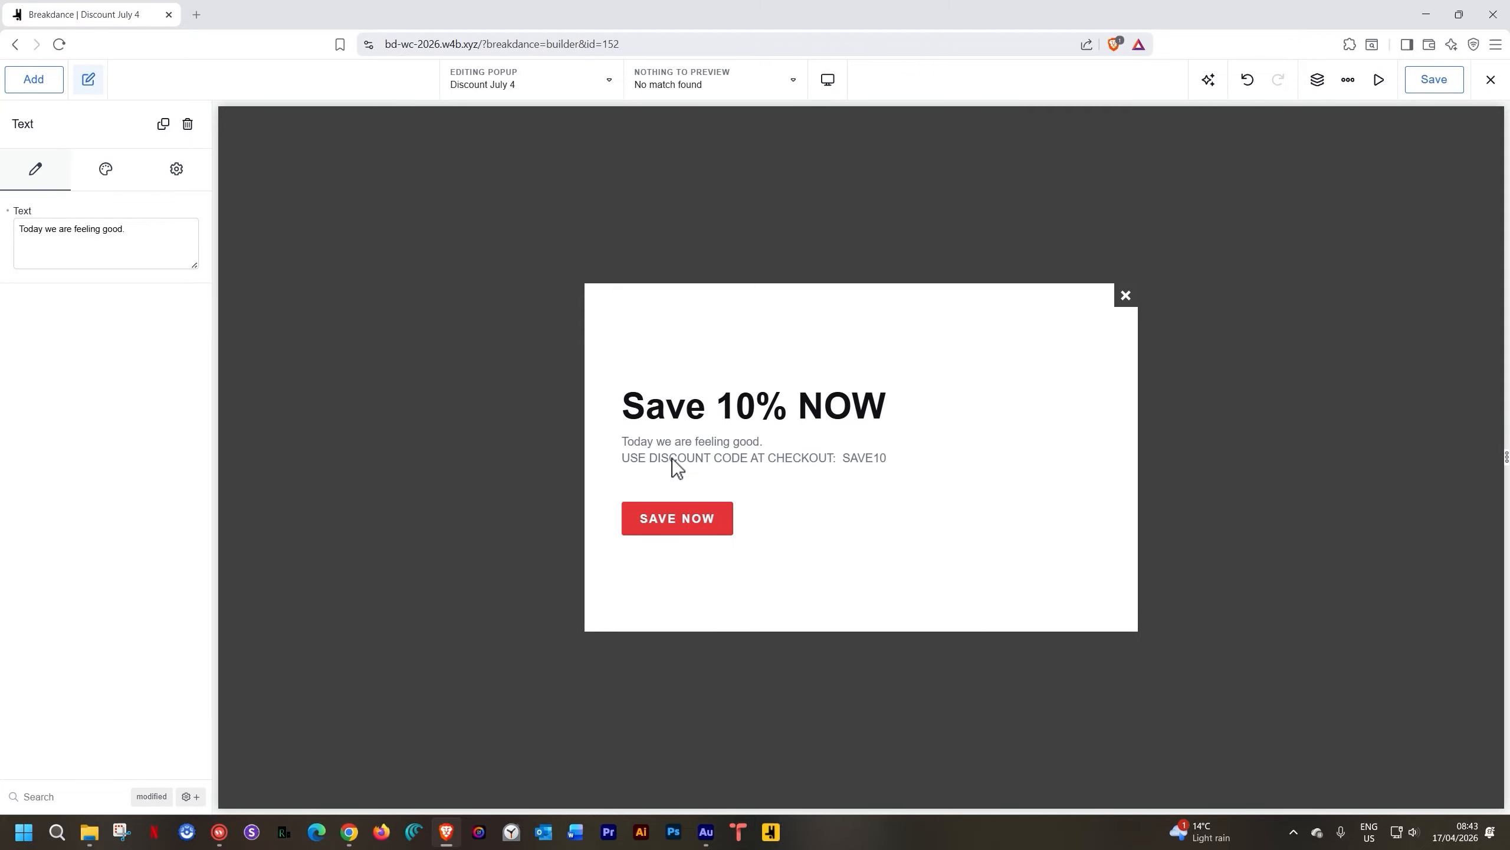
Color the discount line Strawberry Red and save the popup
{"action": "left_click", "coordinate": [106, 168]}
{"action": "left_click", "coordinate": [196, 337]}
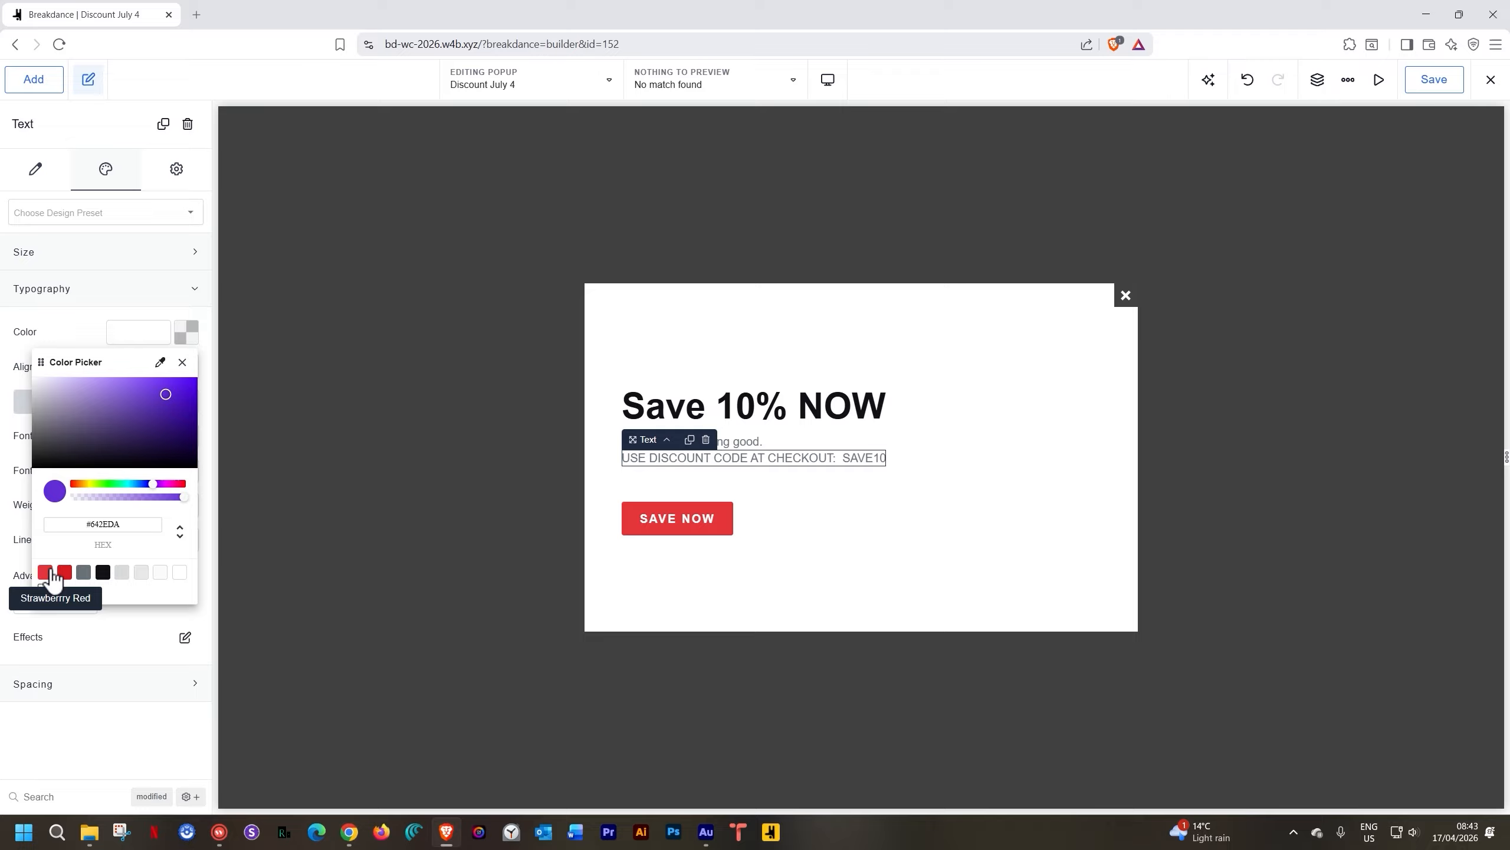
{"action": "left_click", "coordinate": [46, 571]}
{"action": "left_click", "coordinate": [711, 342]}
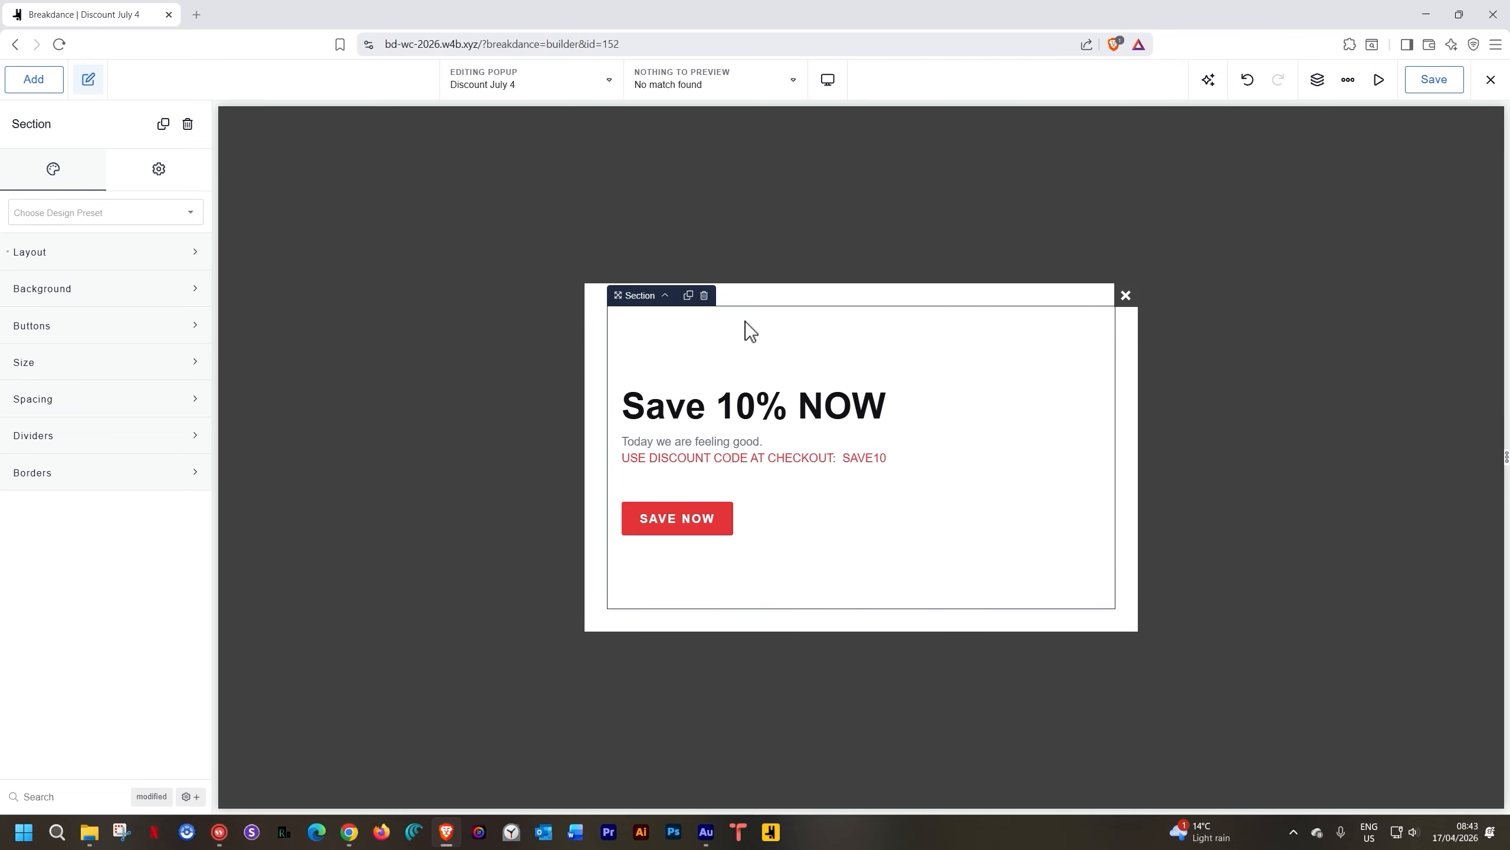
{"action": "left_click", "coordinate": [1439, 81]}
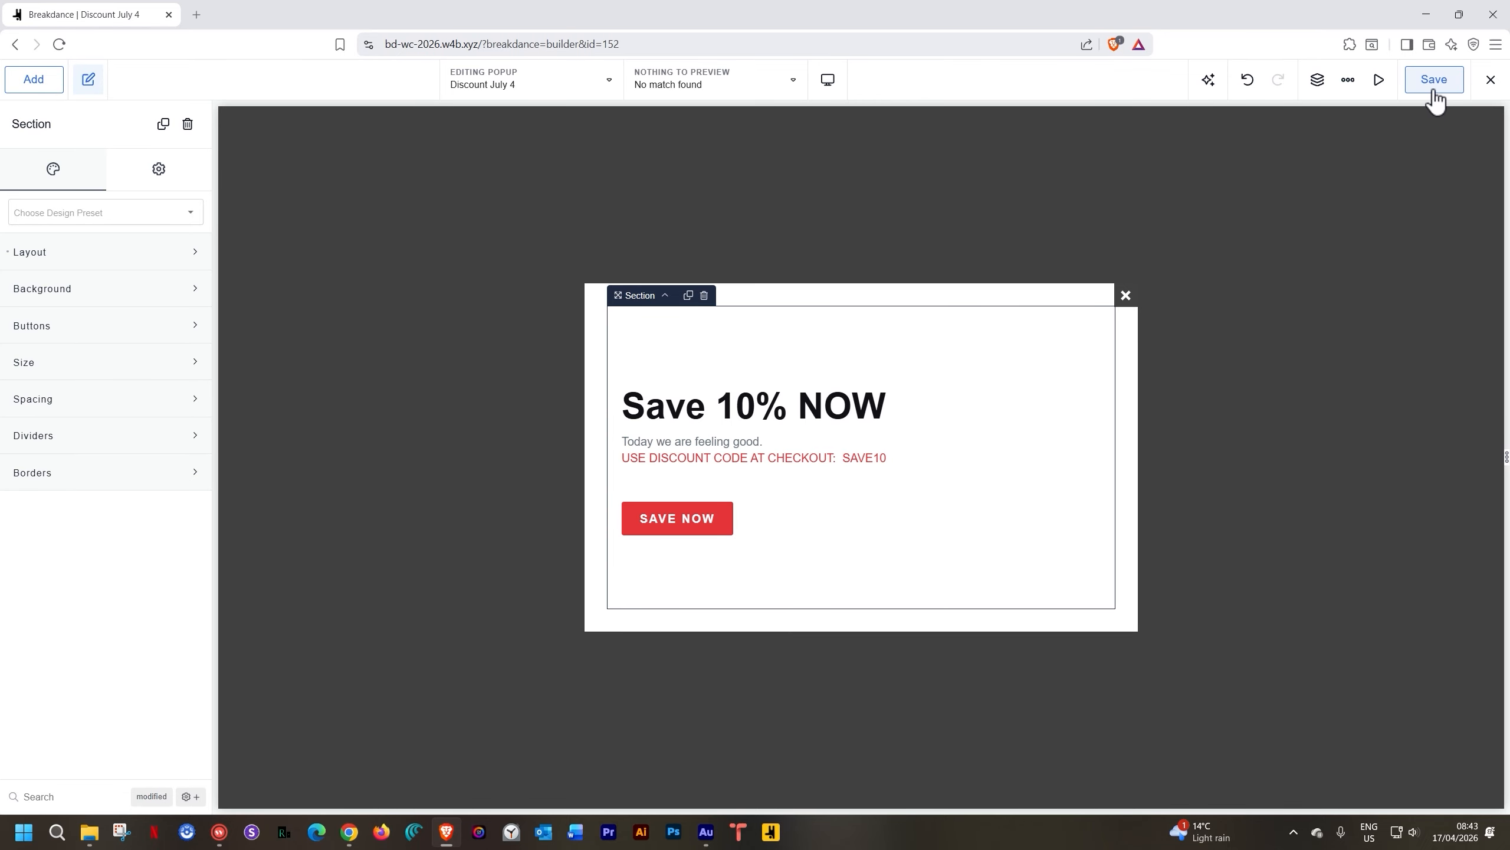
{"action": "left_click", "coordinate": [576, 97]}
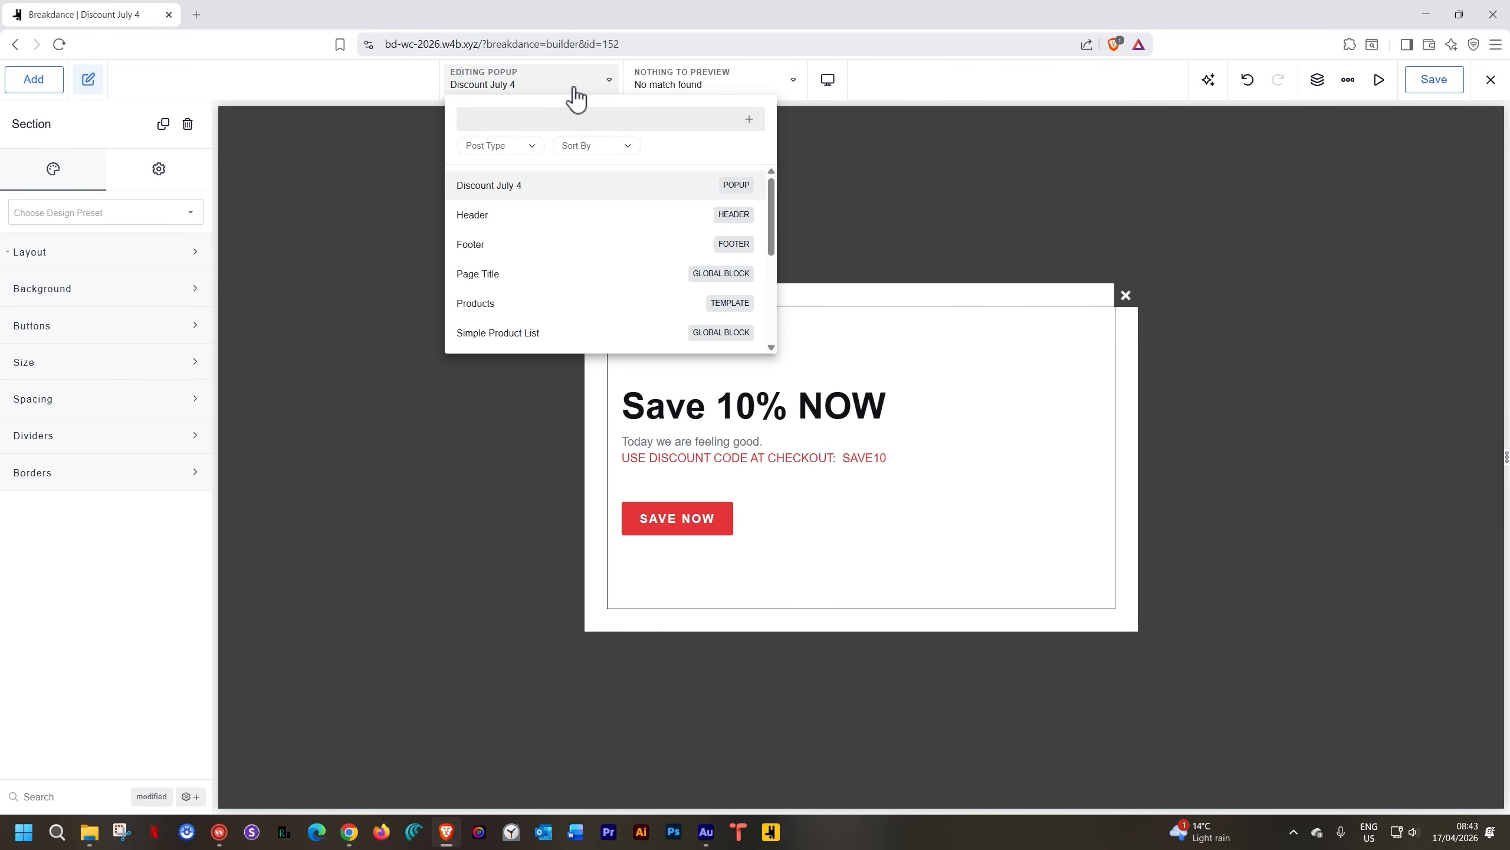
Set the Discount July 4 popup's location to Everywhere with a Mouse Moves to Exit trigger
{"action": "mouse_move", "coordinate": [494, 196]}
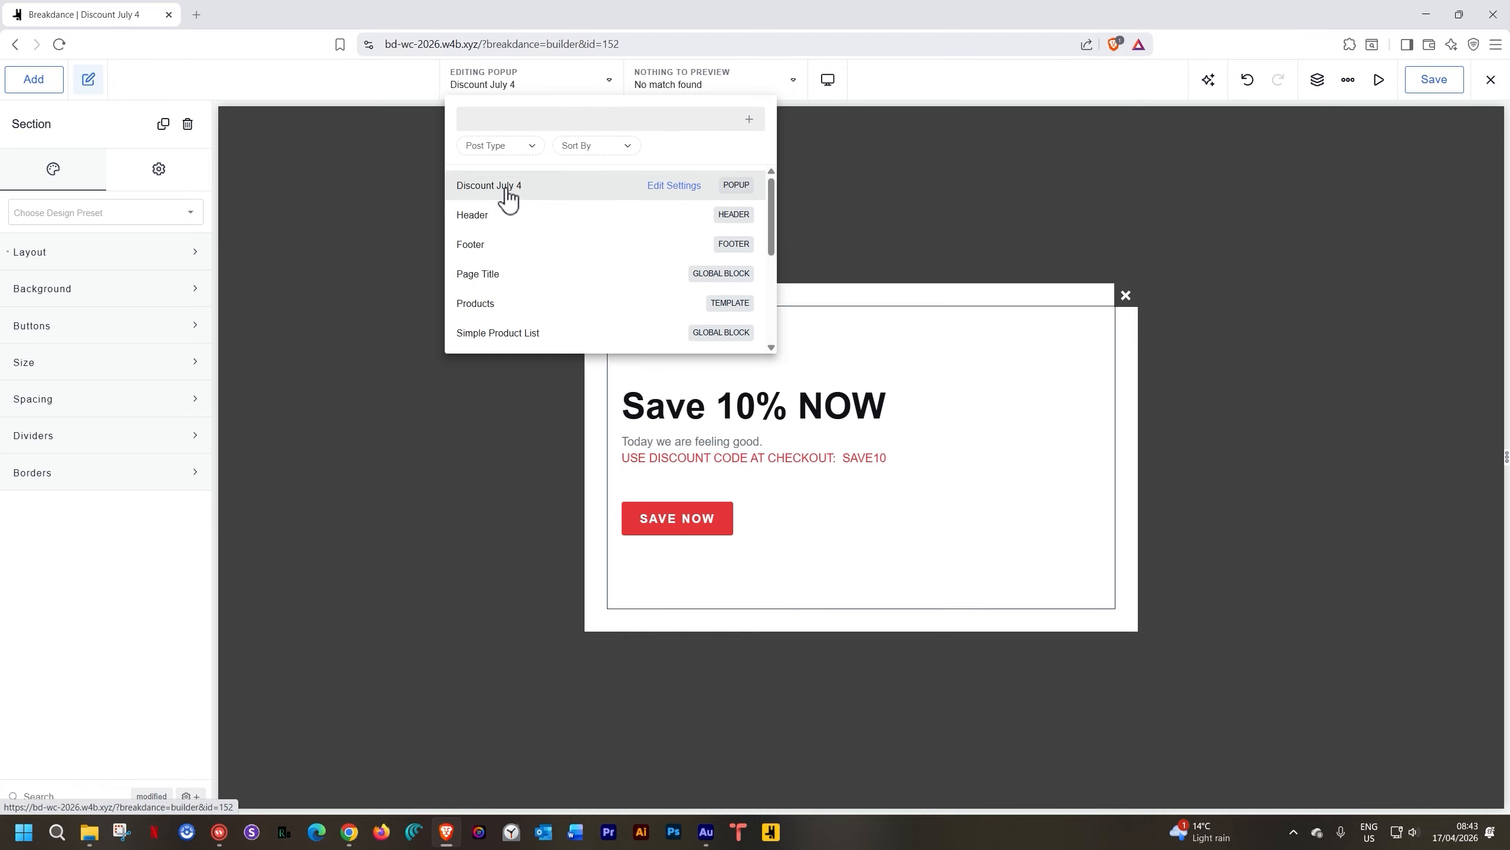
{"action": "left_click", "coordinate": [693, 187]}
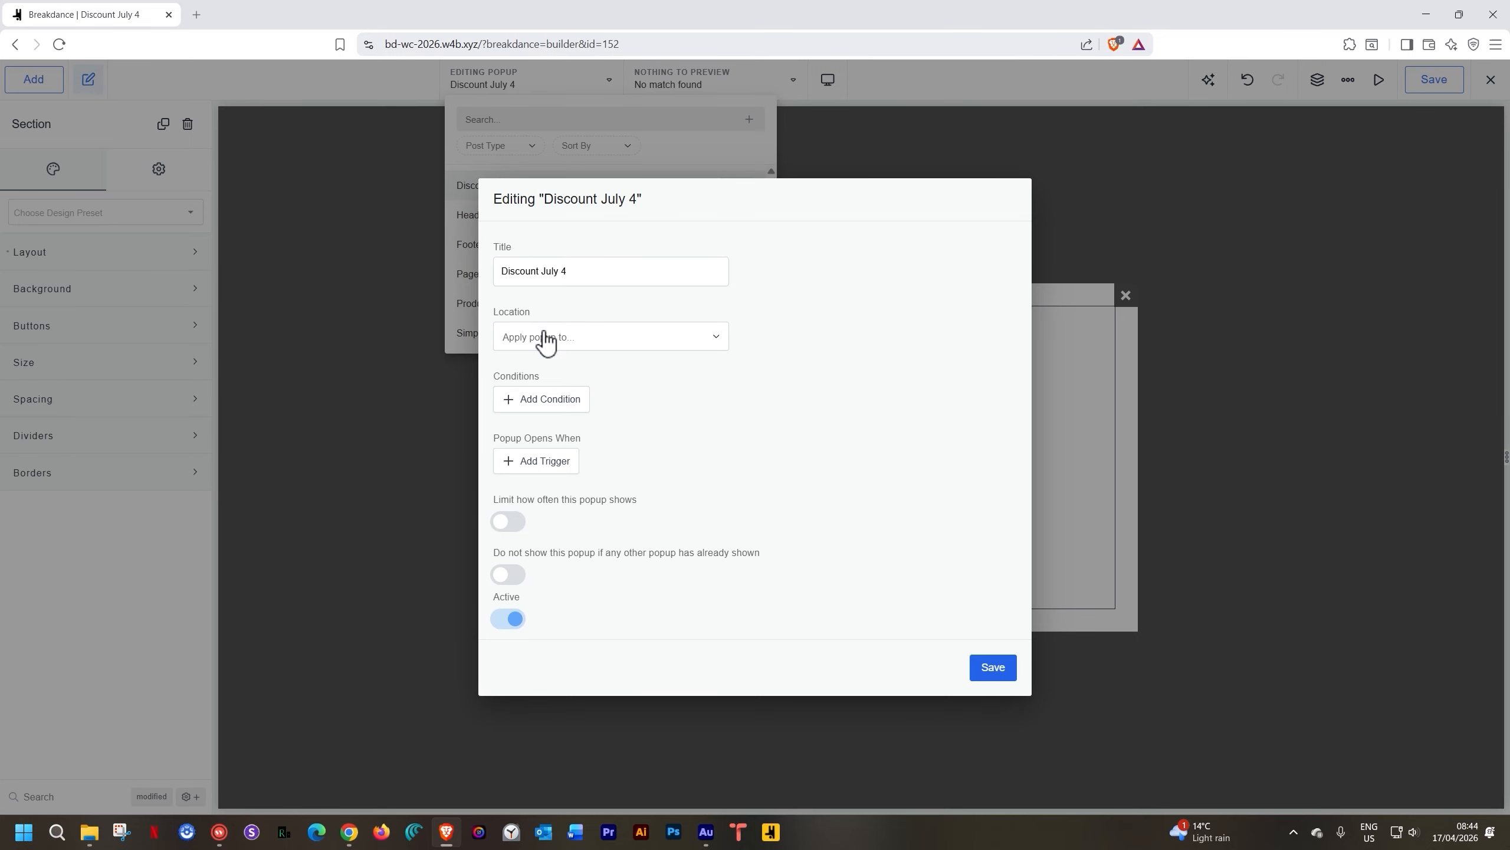
{"action": "left_click", "coordinate": [713, 339]}
{"action": "left_click", "coordinate": [567, 372]}
{"action": "left_click", "coordinate": [566, 469]}
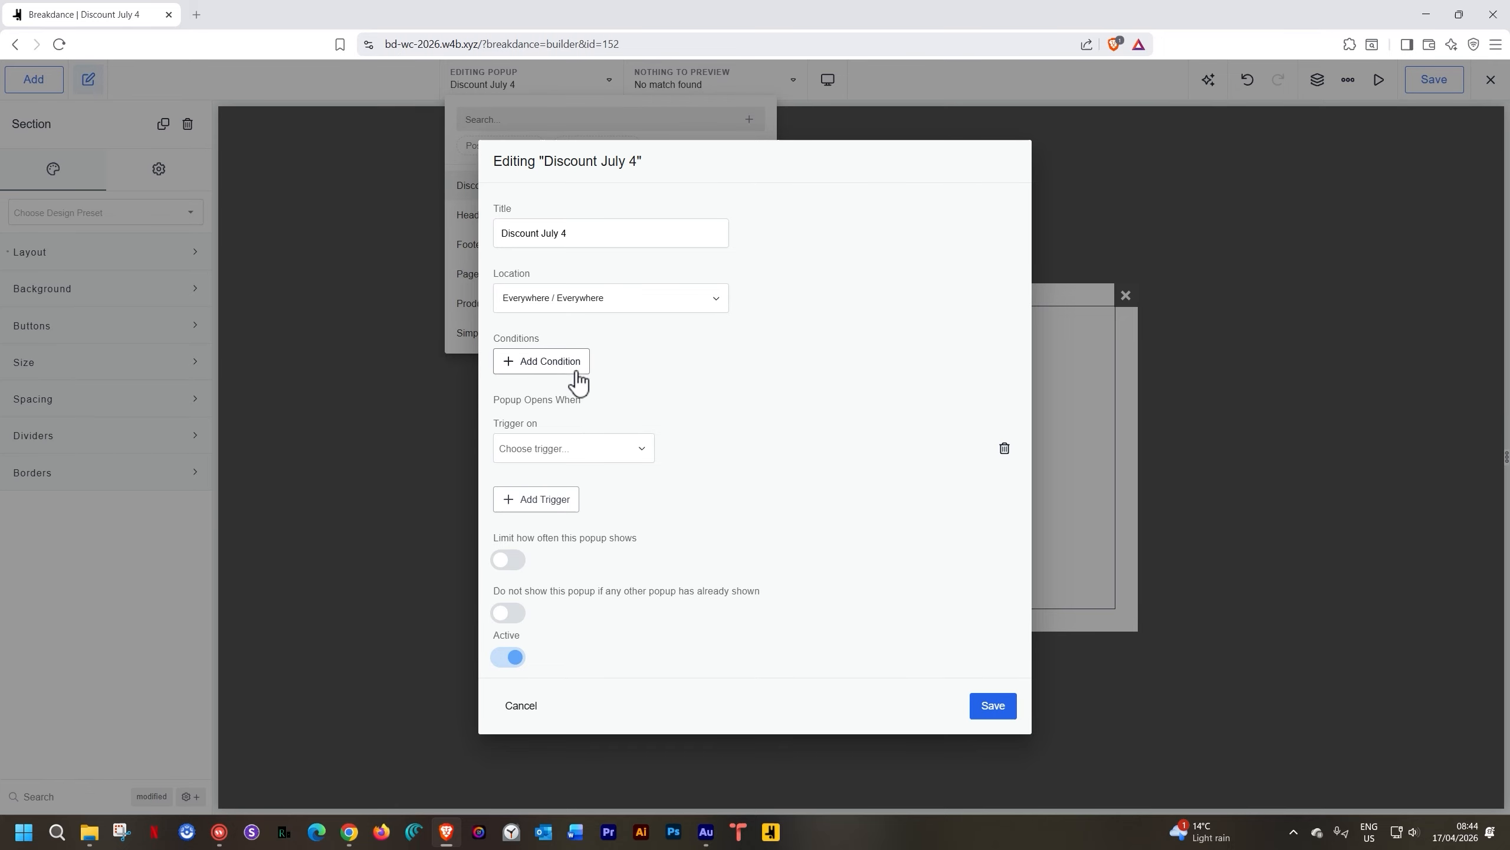
{"action": "left_click", "coordinate": [612, 448]}
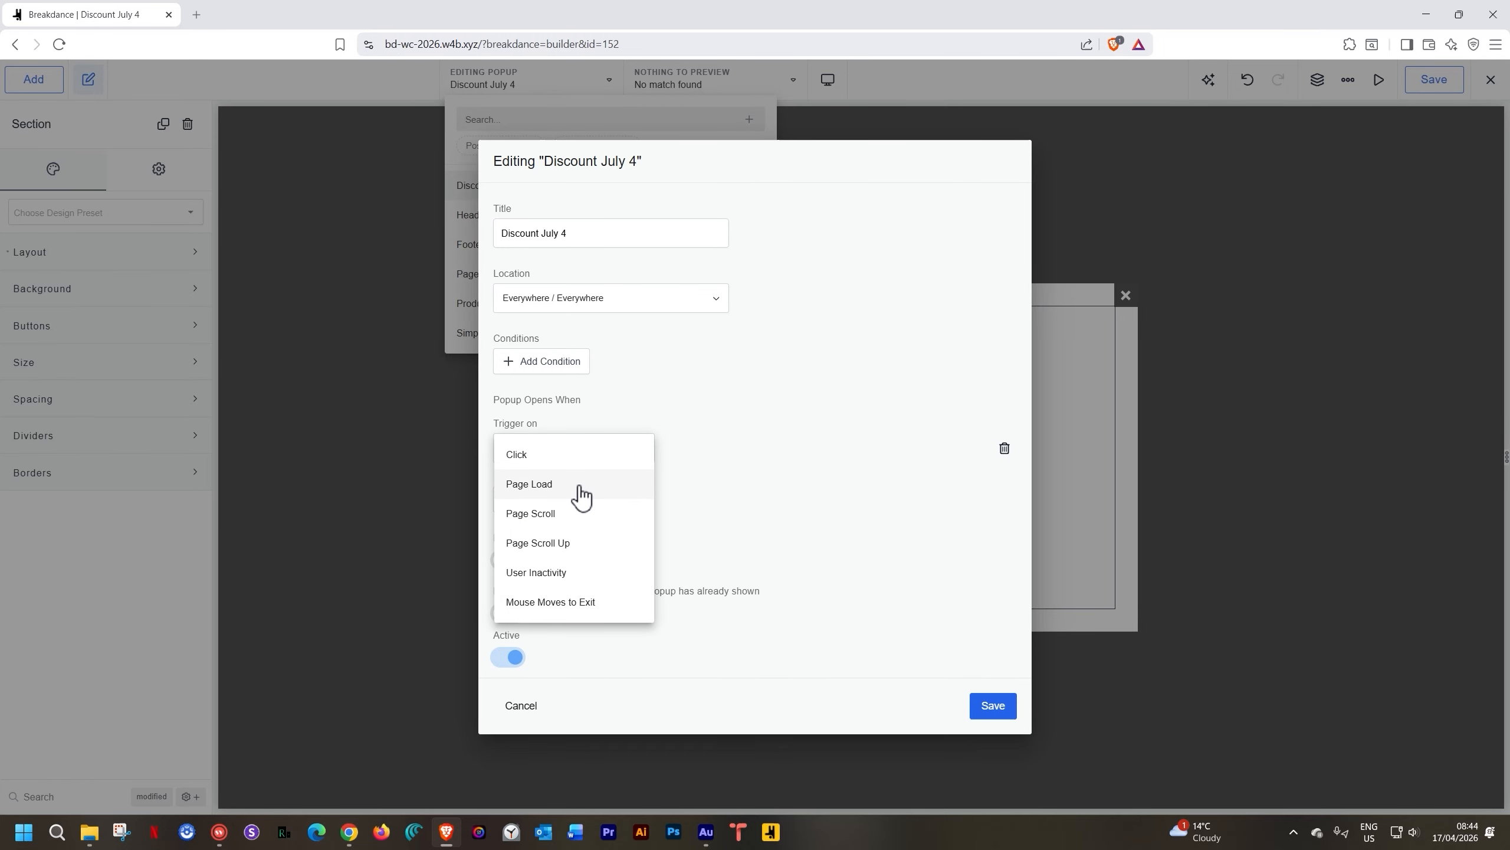
{"action": "left_click", "coordinate": [553, 603]}
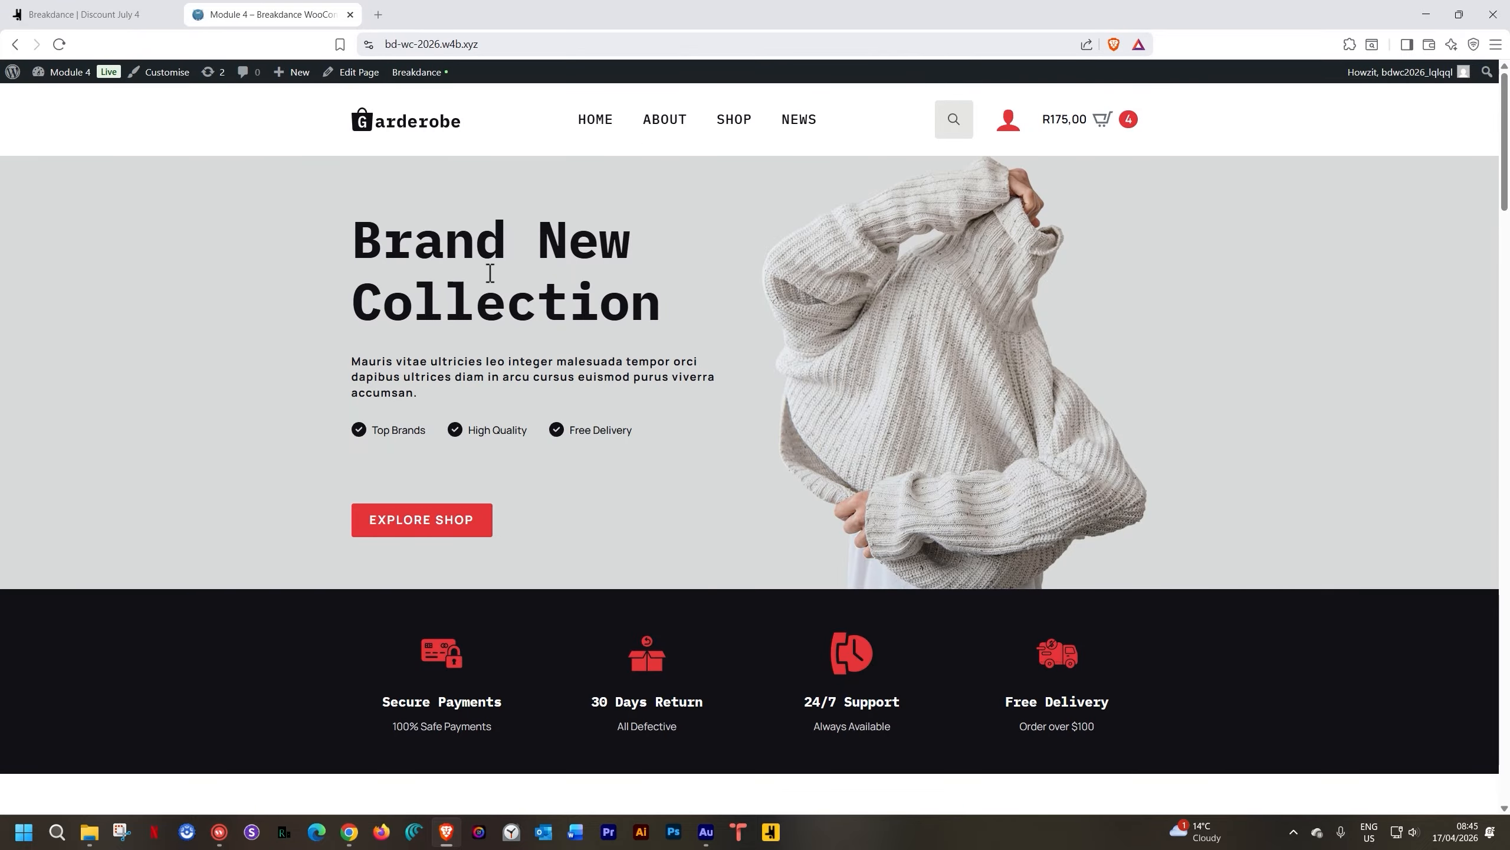
Reload the live site and add the Snapback Cap to the basket
{"action": "left_click", "coordinate": [61, 52]}
{"action": "scroll", "coordinate": [297, 487], "scroll_direction": "down", "scroll_amount": 12}
{"action": "scroll", "coordinate": [297, 487], "scroll_direction": "up", "scroll_amount": 6}
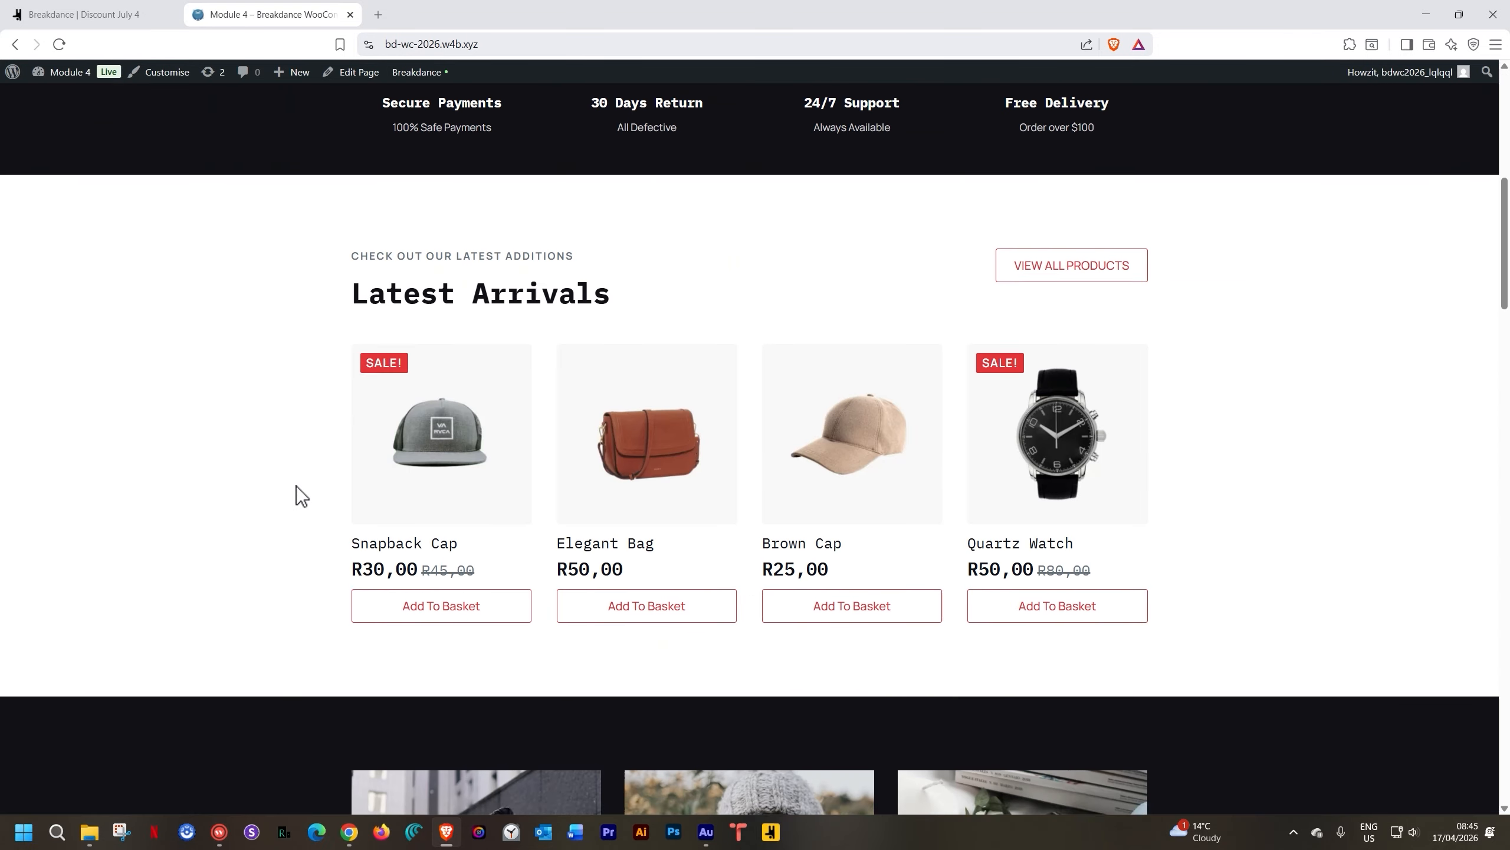
{"action": "left_click", "coordinate": [440, 620]}
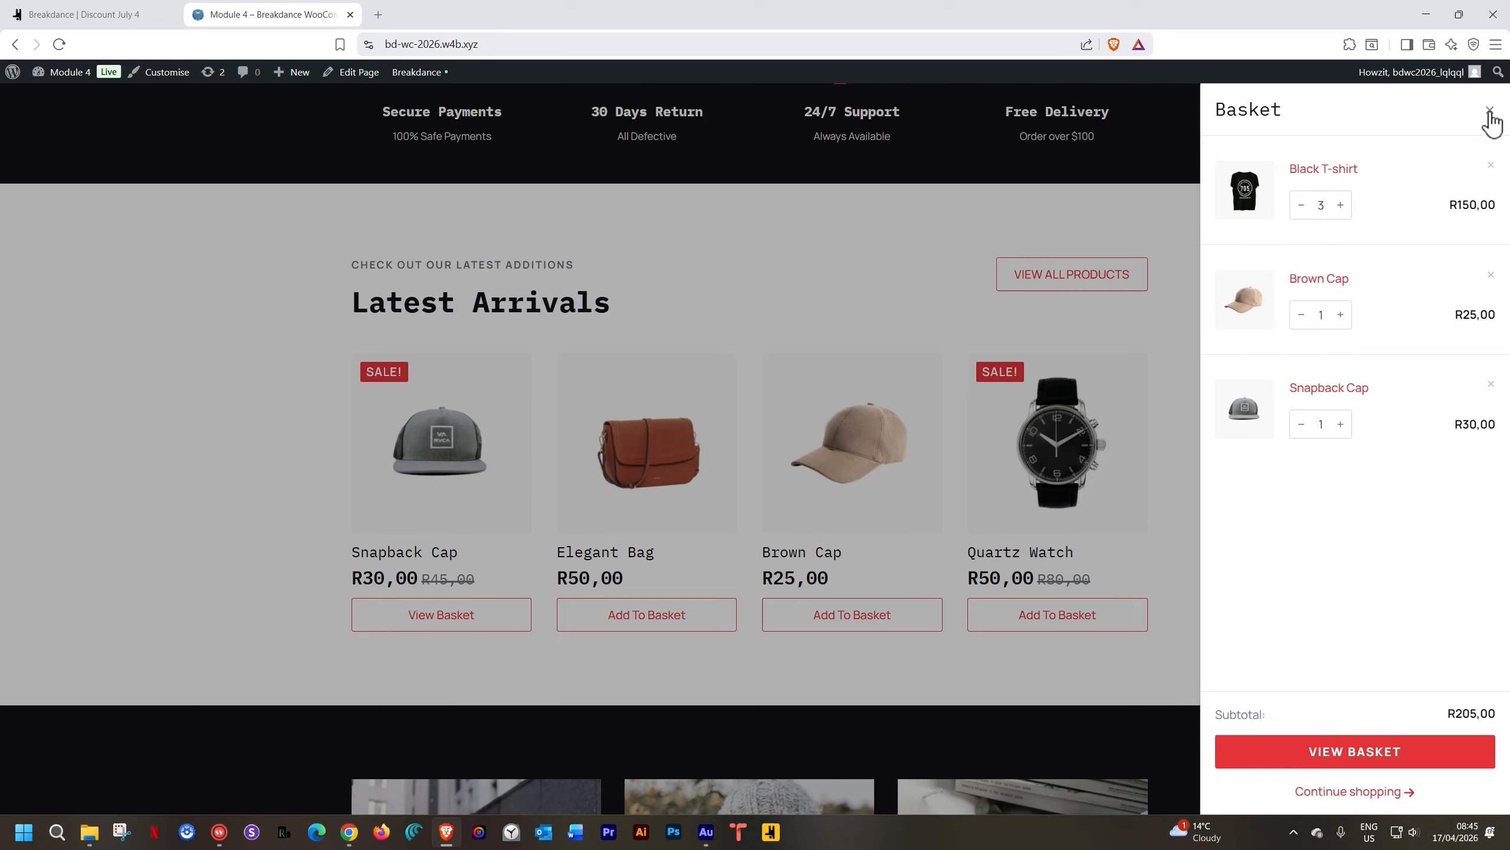
{"action": "left_click", "coordinate": [1489, 112]}
Browse the Snapback Cap product page and then the Shop page
{"action": "left_click", "coordinate": [480, 457]}
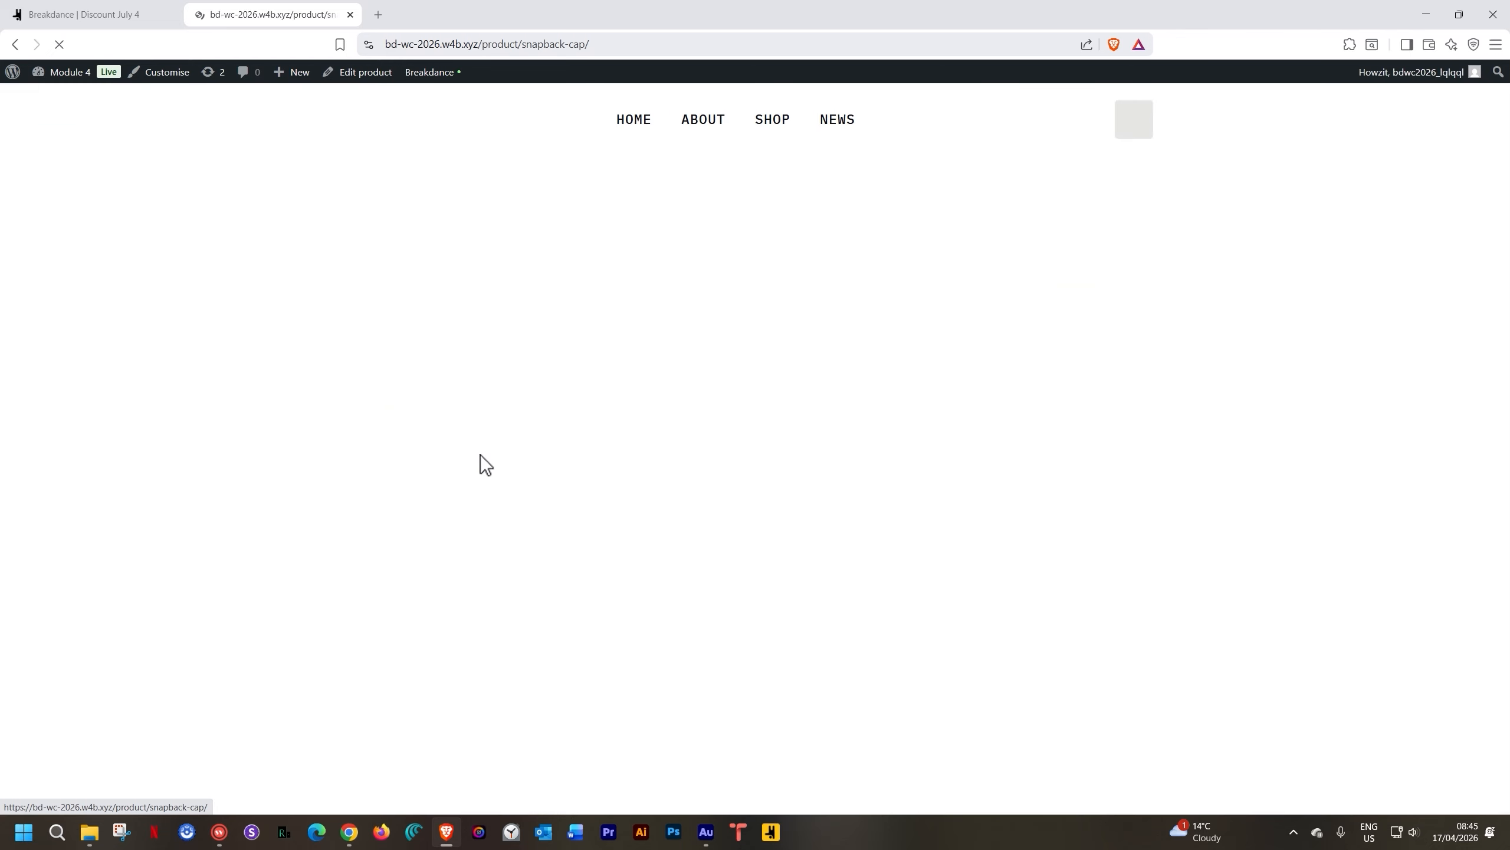
{"action": "scroll", "coordinate": [480, 455], "scroll_direction": "down", "scroll_amount": 5}
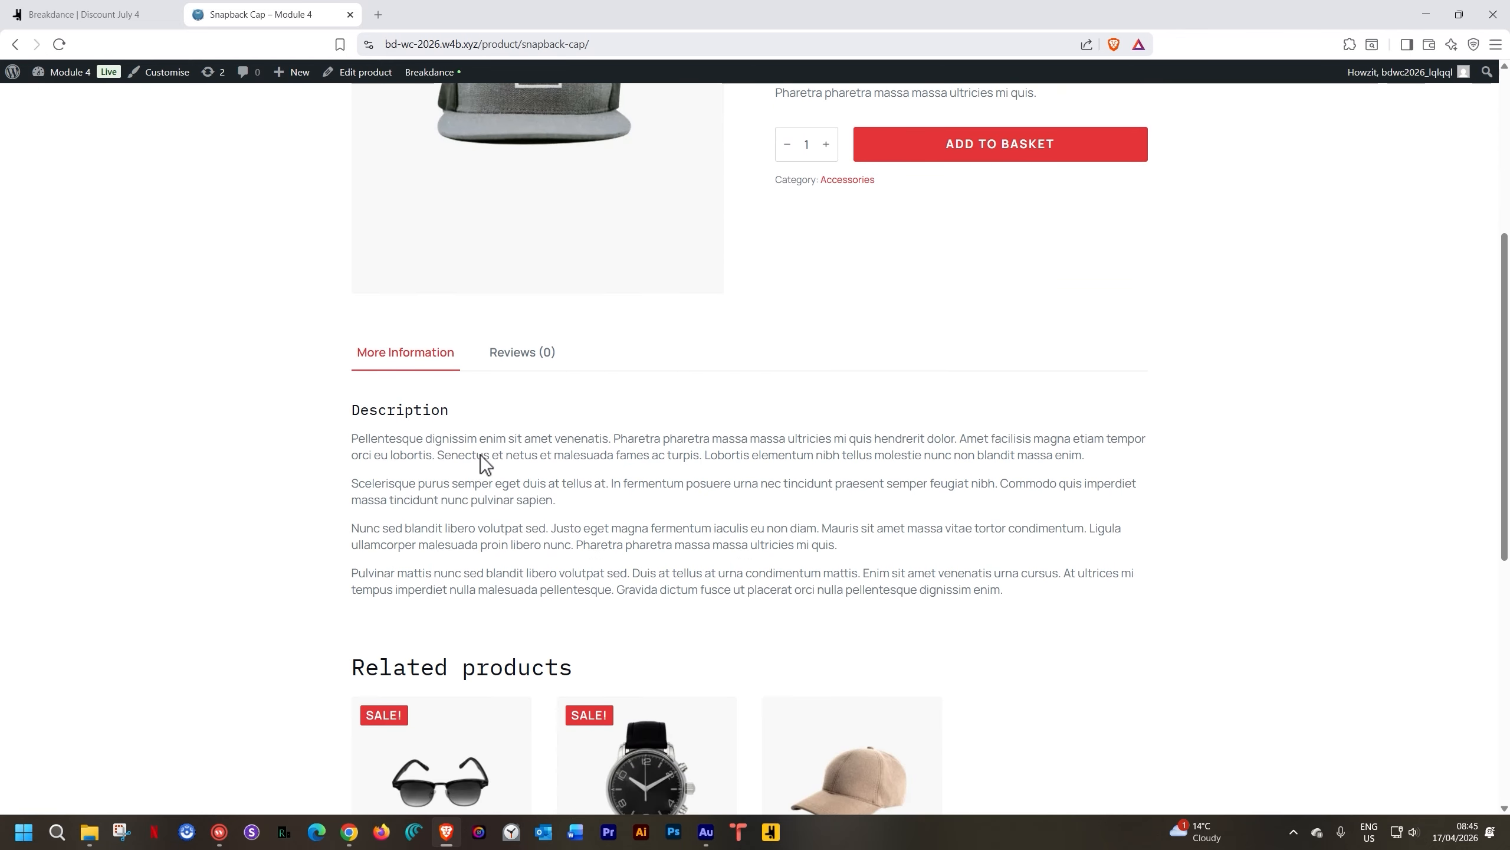
{"action": "scroll", "coordinate": [480, 455], "scroll_direction": "up", "scroll_amount": 6}
{"action": "left_click", "coordinate": [734, 121]}
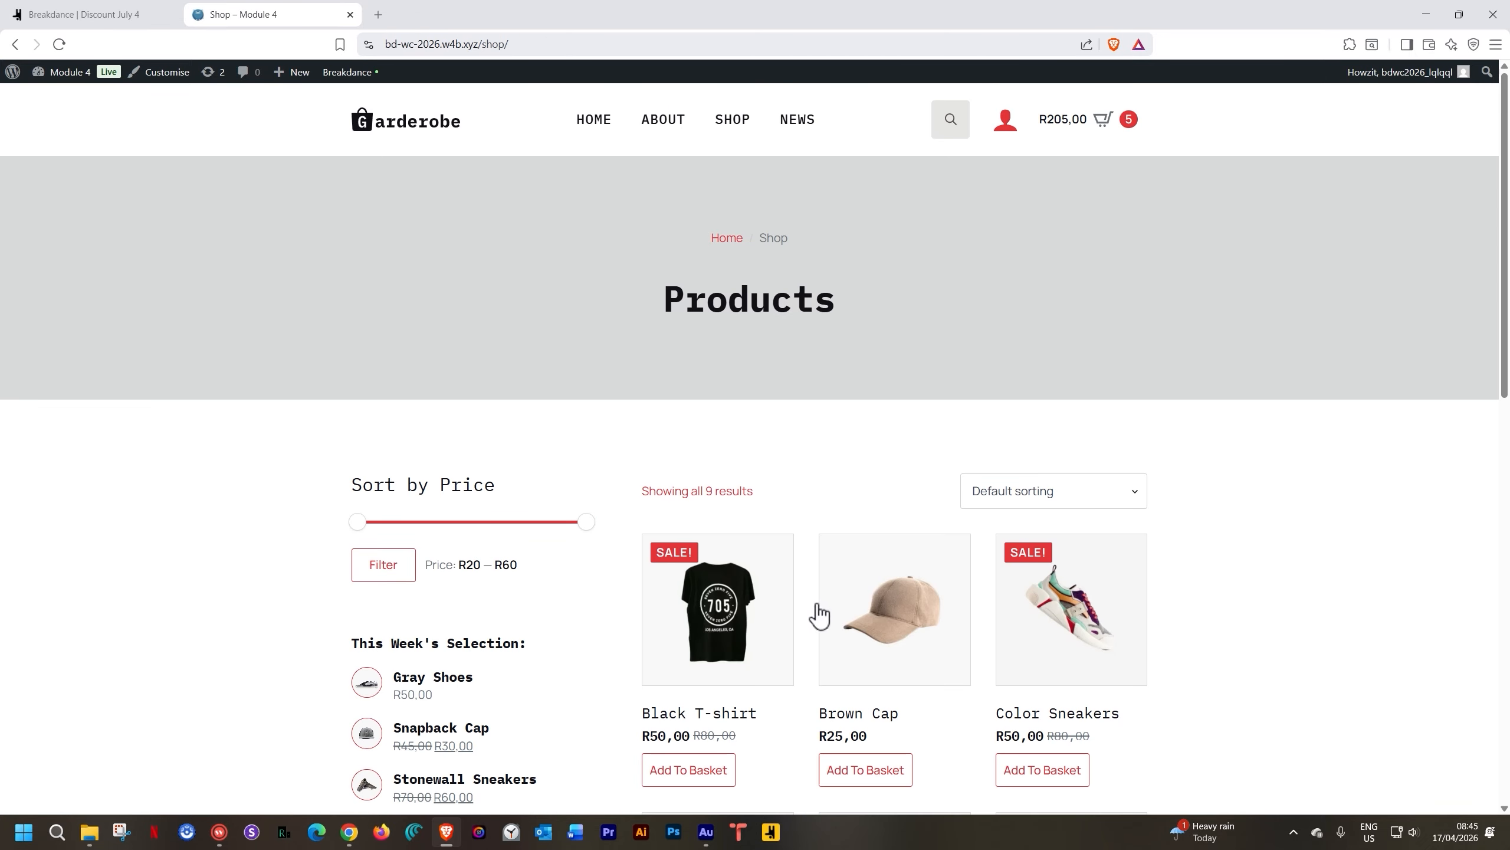
{"action": "scroll", "coordinate": [815, 613], "scroll_direction": "down", "scroll_amount": 5}
{"action": "scroll", "coordinate": [808, 610], "scroll_direction": "down", "scroll_amount": 8}
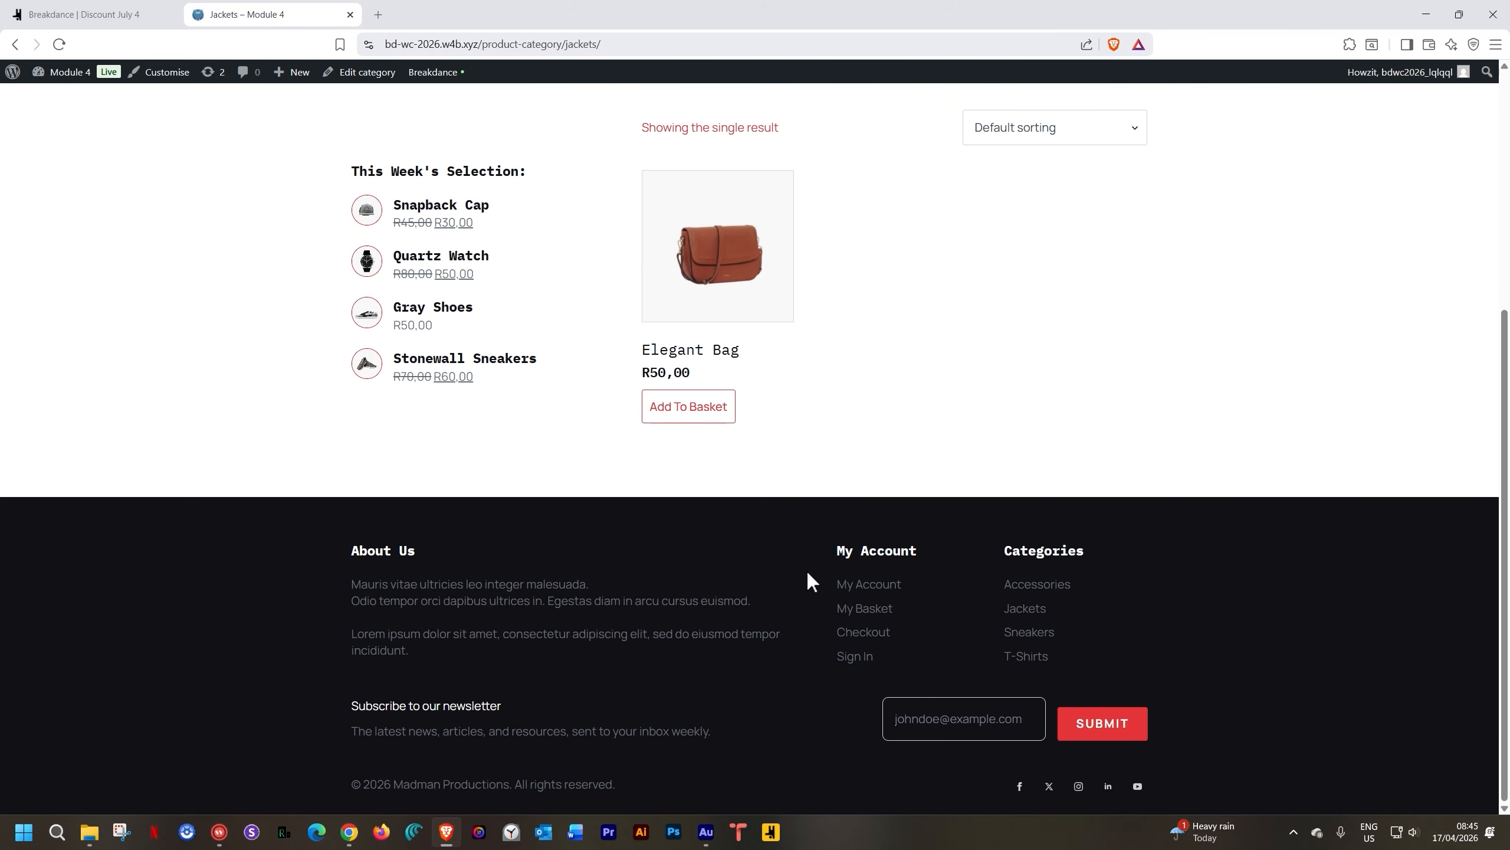
{"action": "scroll", "coordinate": [807, 585], "scroll_direction": "up", "scroll_amount": 6}
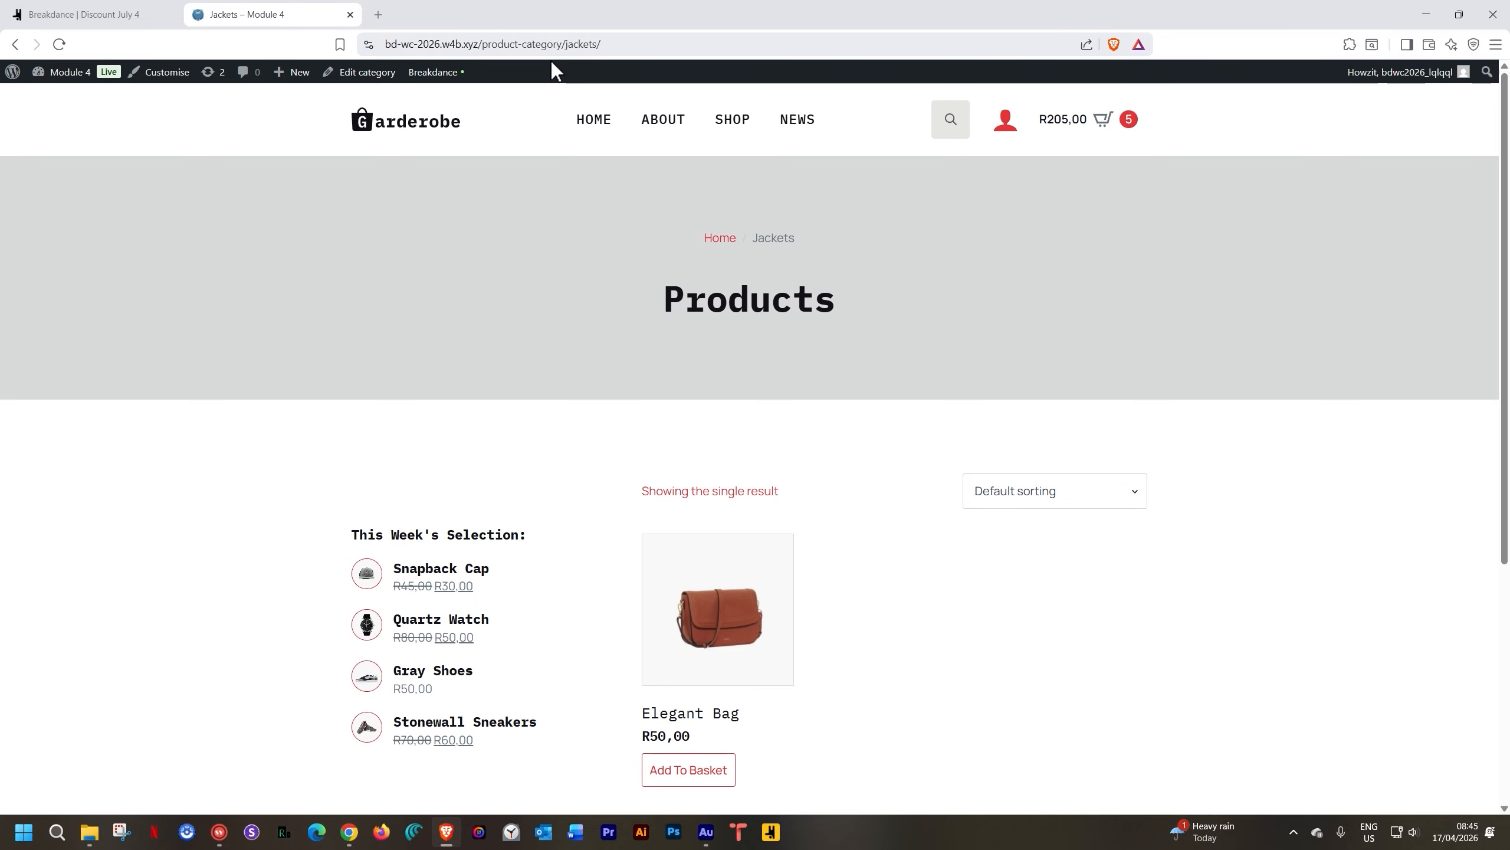
Trigger the exit popup, select its SAVE10 code, and close the popup
{"action": "mouse_move", "coordinate": [547, 57]}
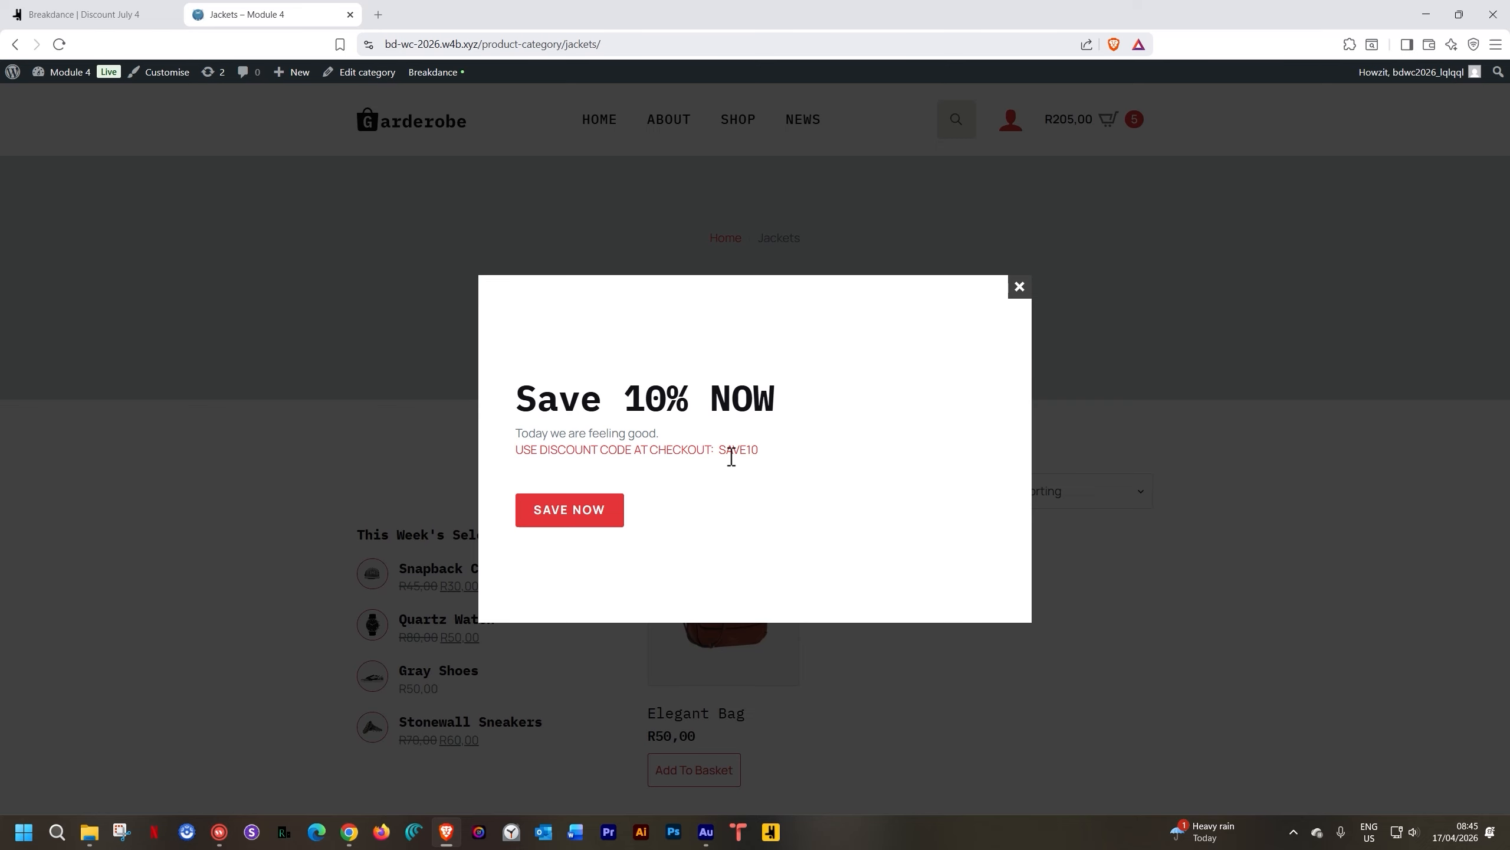
{"action": "left_click_drag", "start_coordinate": [720, 449], "coordinate": [762, 449]}
{"action": "left_click", "coordinate": [1267, 469]}
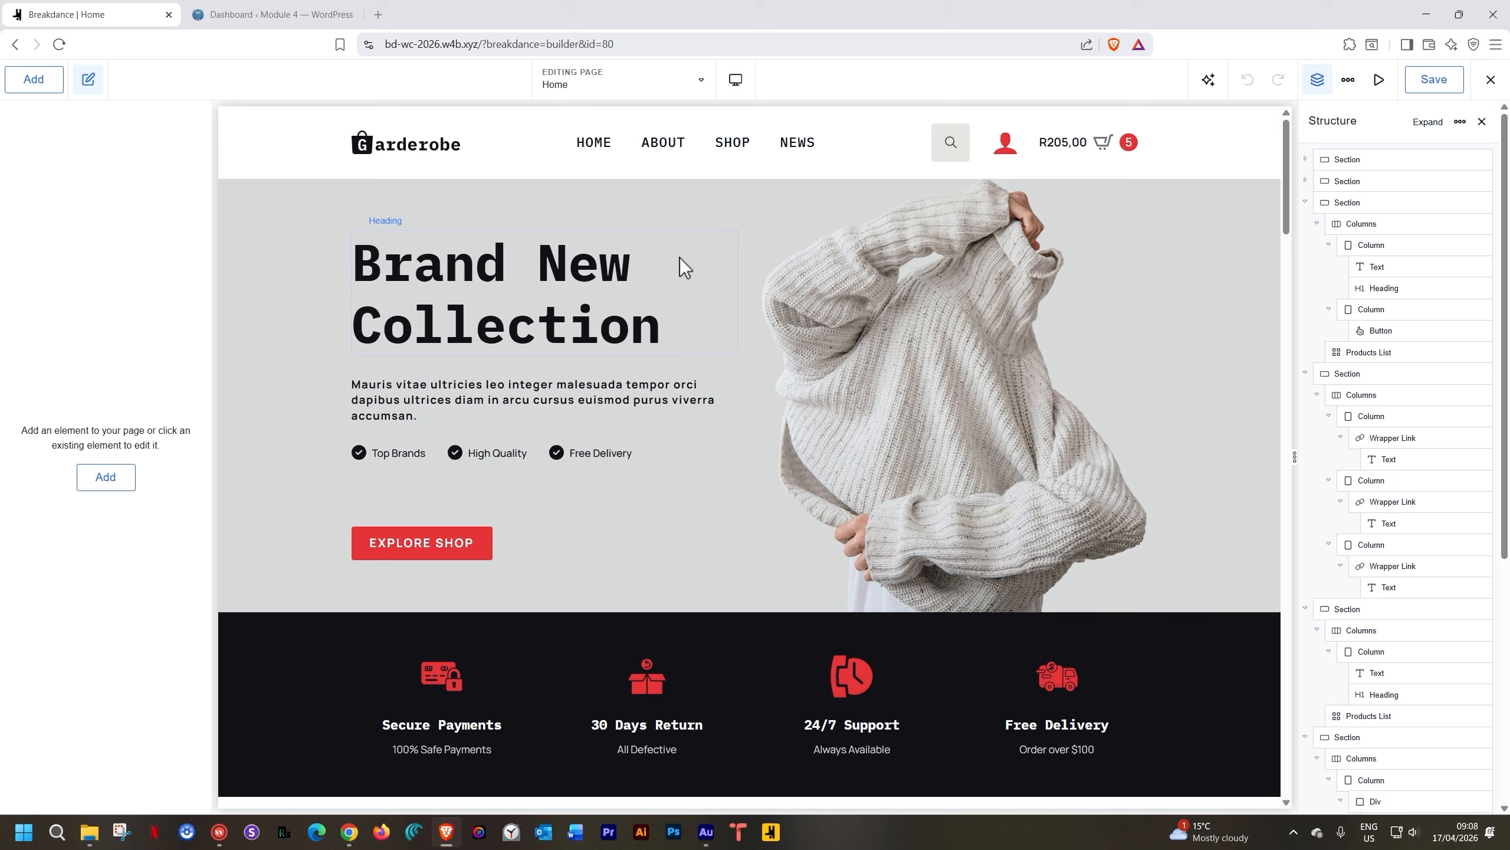
Switch the builder from the Home page to the Header template
{"action": "left_click", "coordinate": [691, 81]}
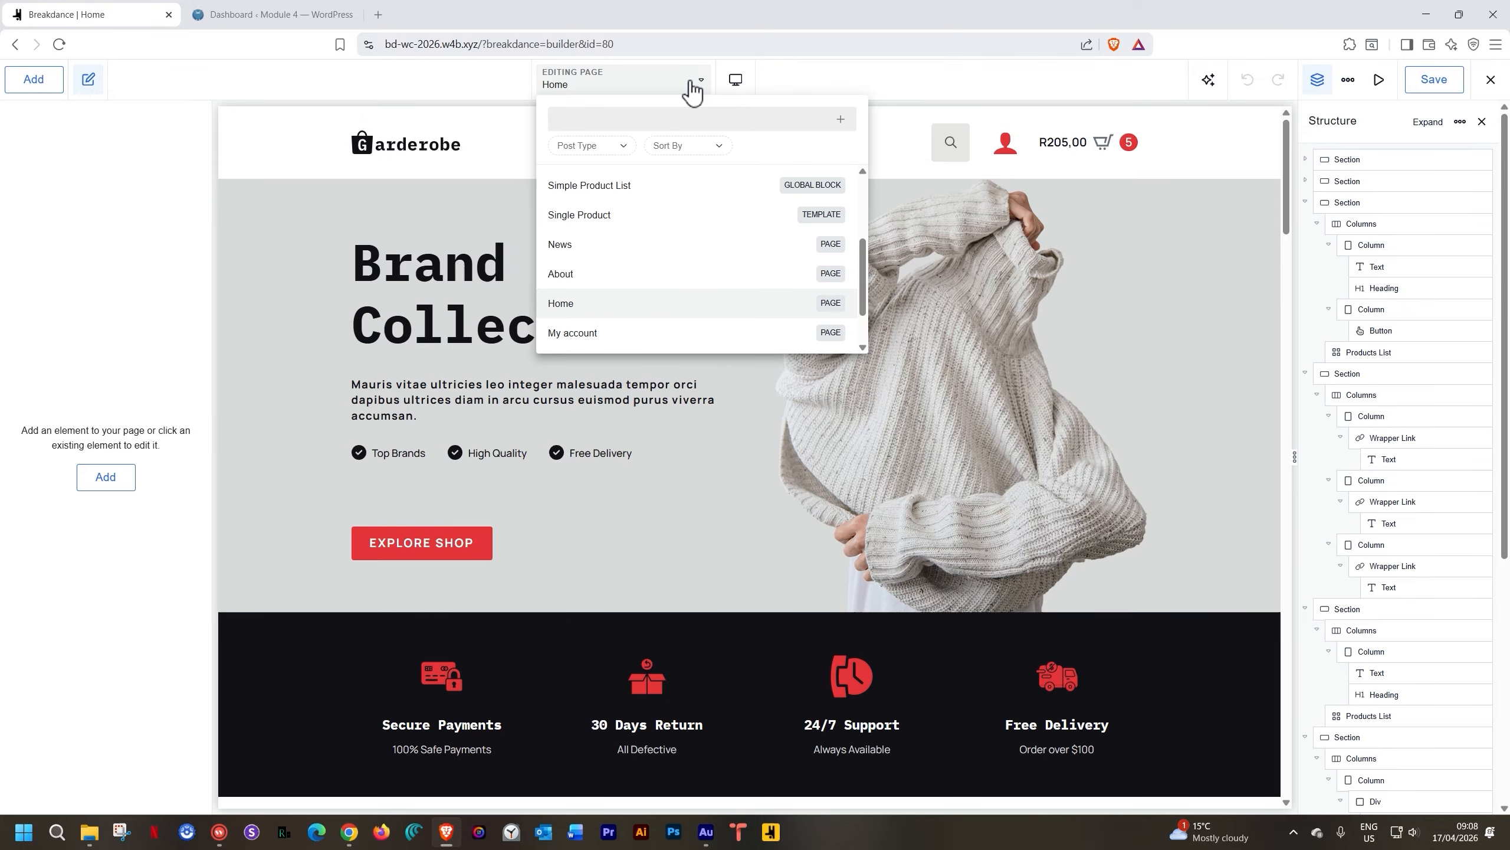
{"action": "scroll", "coordinate": [616, 217], "scroll_direction": "up", "scroll_amount": 3}
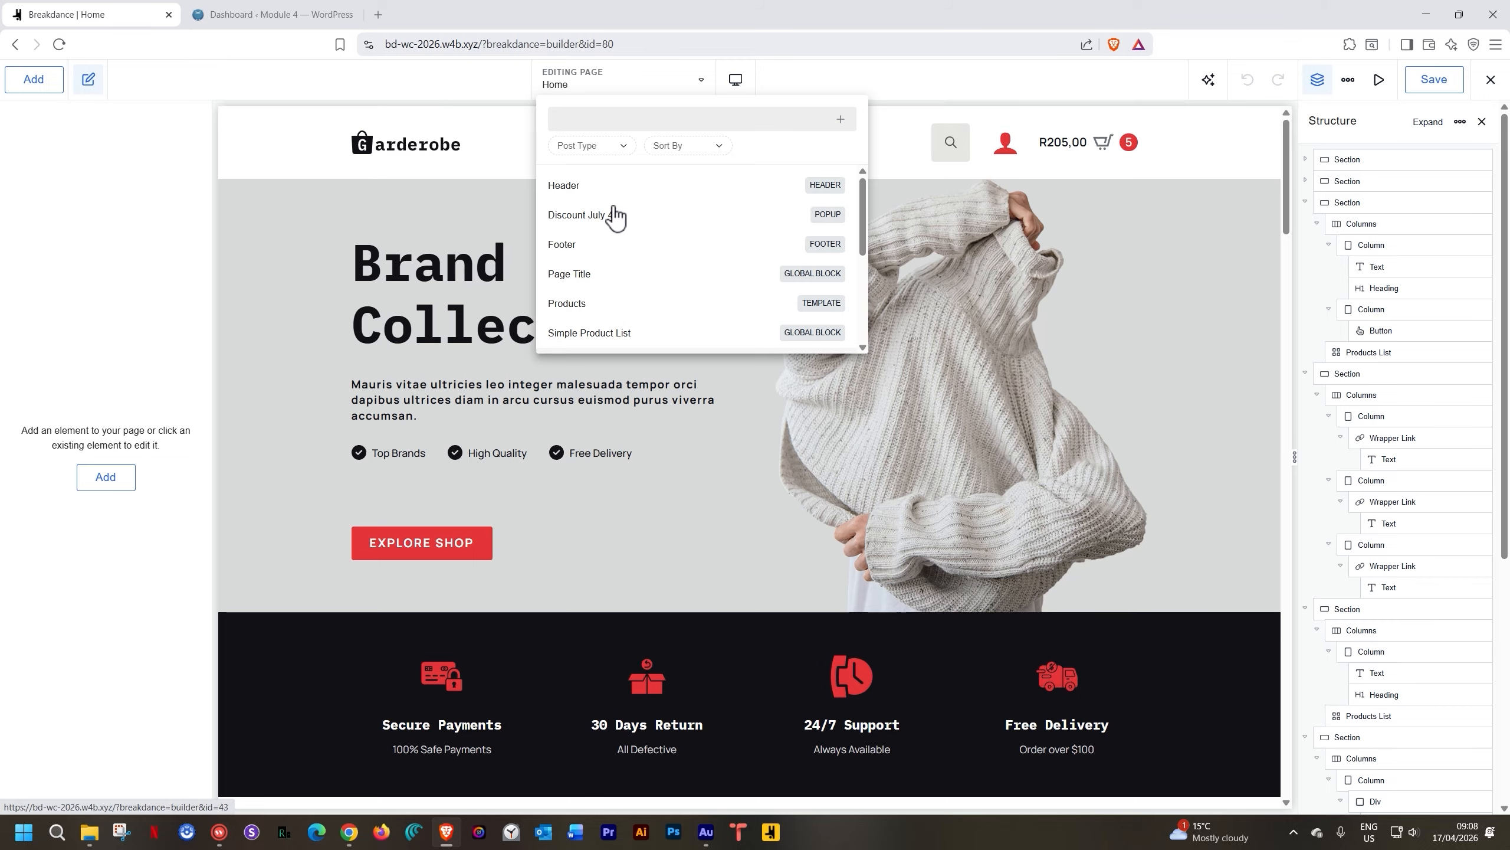
{"action": "left_click", "coordinate": [581, 187]}
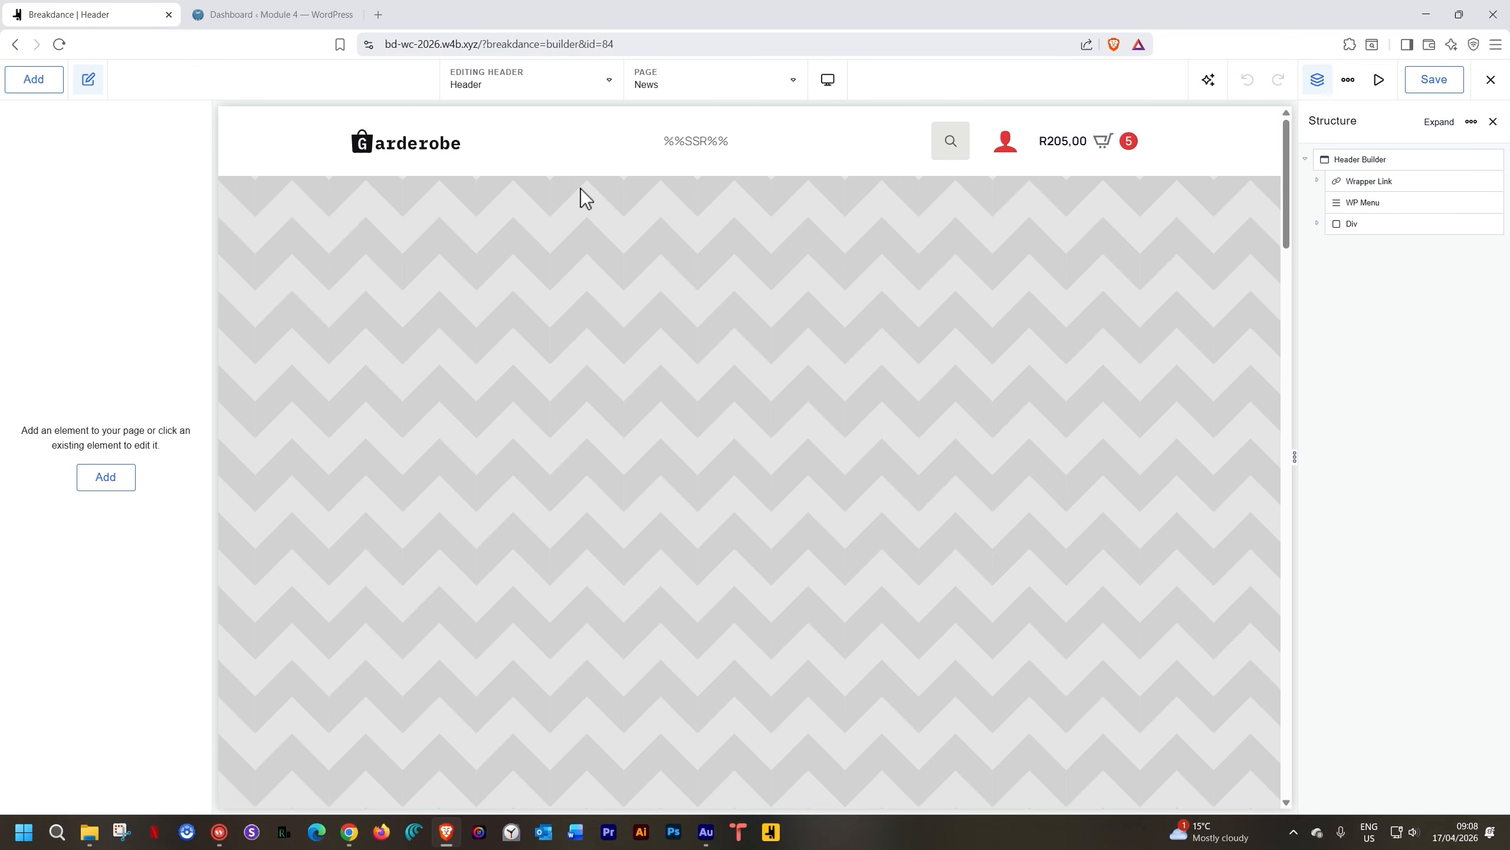
Browse the elements list and search it for 'back'
{"action": "left_click", "coordinate": [52, 89]}
{"action": "scroll", "coordinate": [123, 300], "scroll_direction": "up", "scroll_amount": 5}
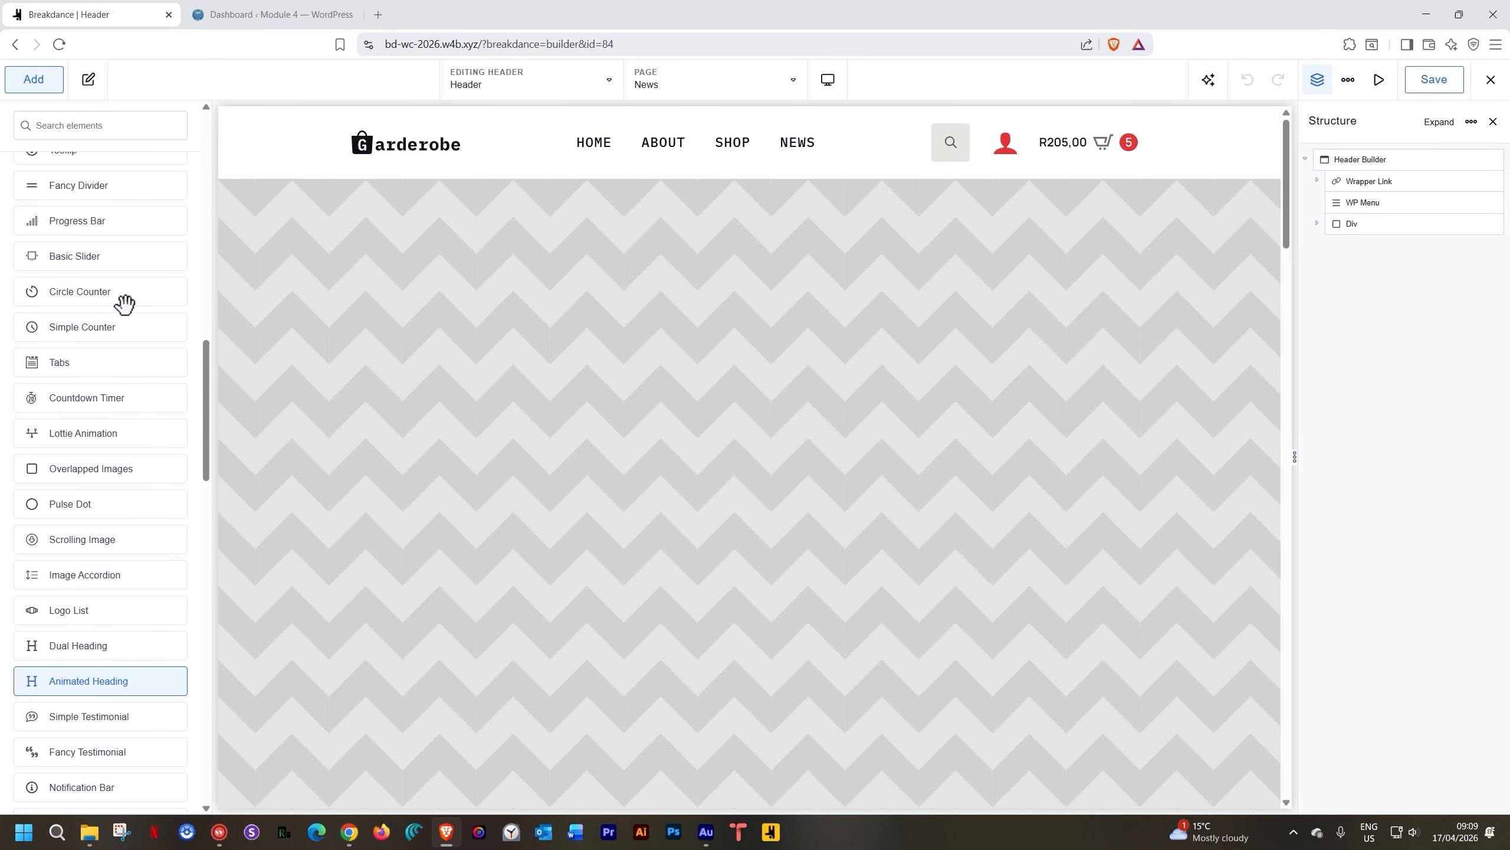
{"action": "scroll", "coordinate": [124, 303], "scroll_direction": "up", "scroll_amount": 8}
{"action": "scroll", "coordinate": [32, 158], "scroll_direction": "up", "scroll_amount": 2}
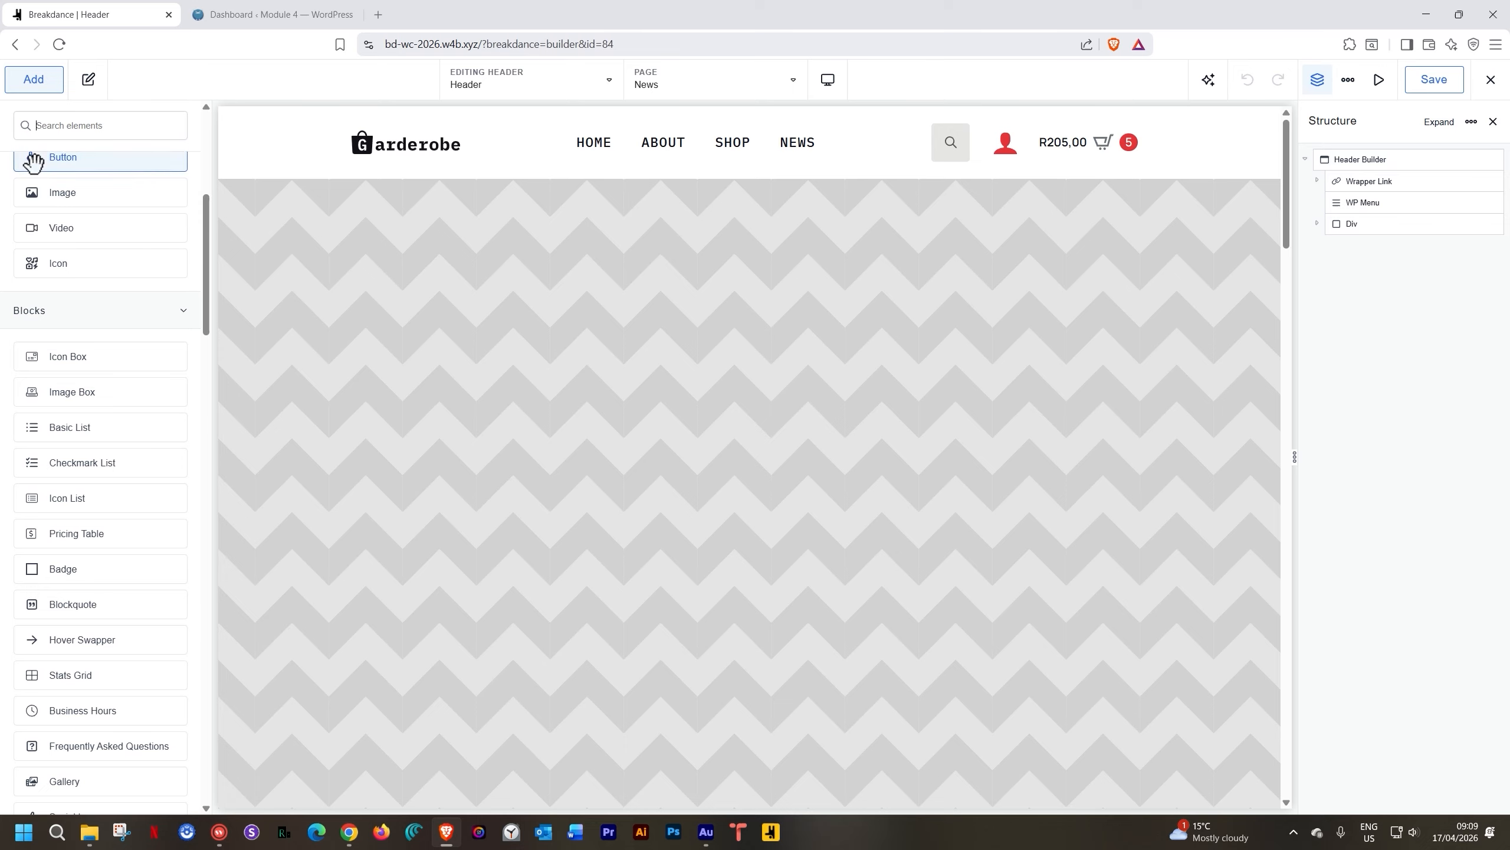
{"action": "scroll", "coordinate": [61, 338], "scroll_direction": "down", "scroll_amount": 6}
{"action": "scroll", "coordinate": [58, 325], "scroll_direction": "down", "scroll_amount": 7}
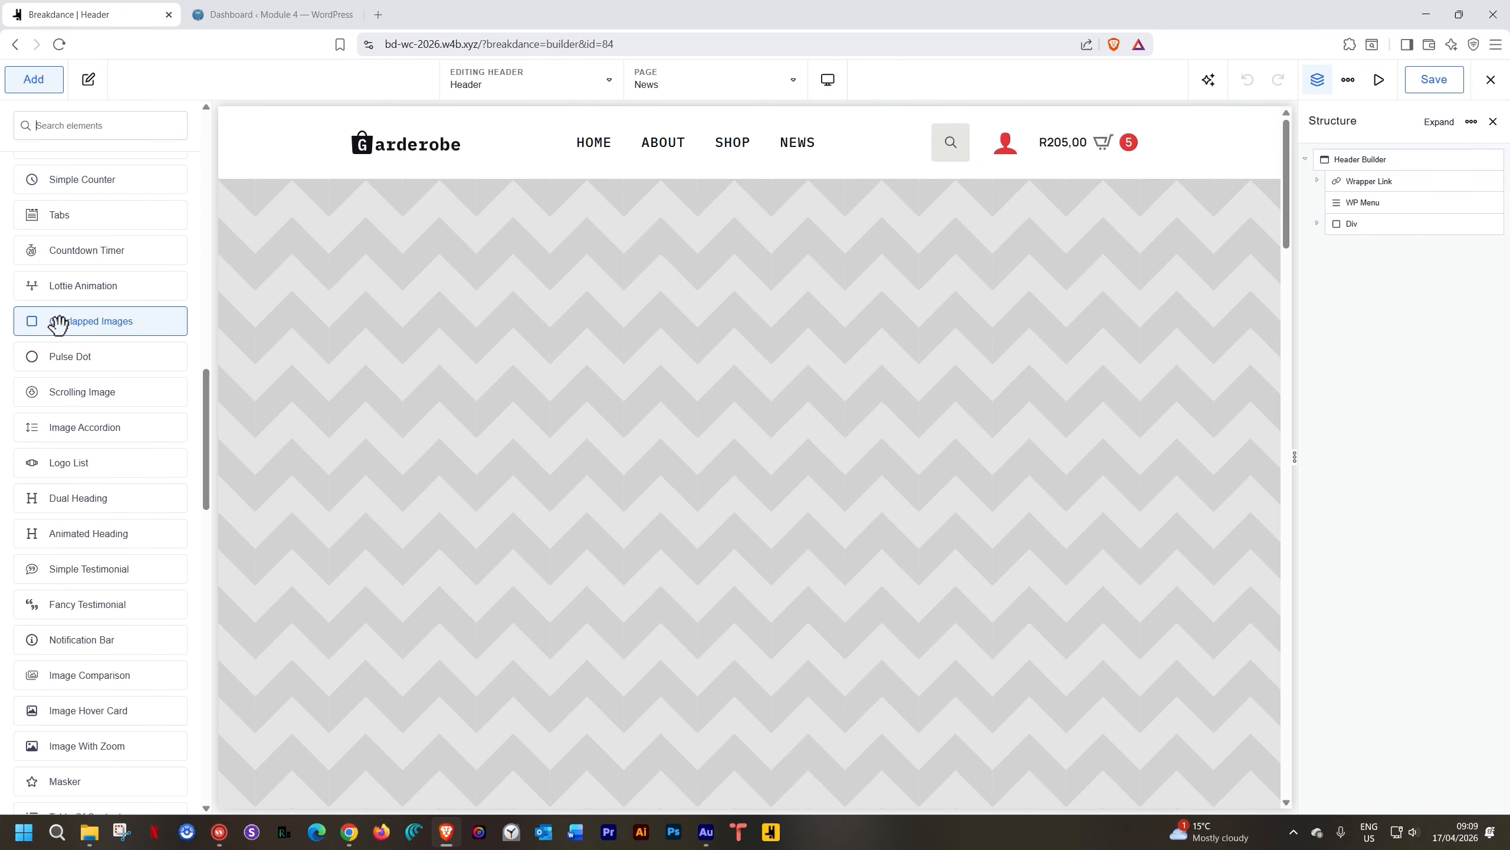
{"action": "scroll", "coordinate": [80, 392], "scroll_direction": "down", "scroll_amount": 2}
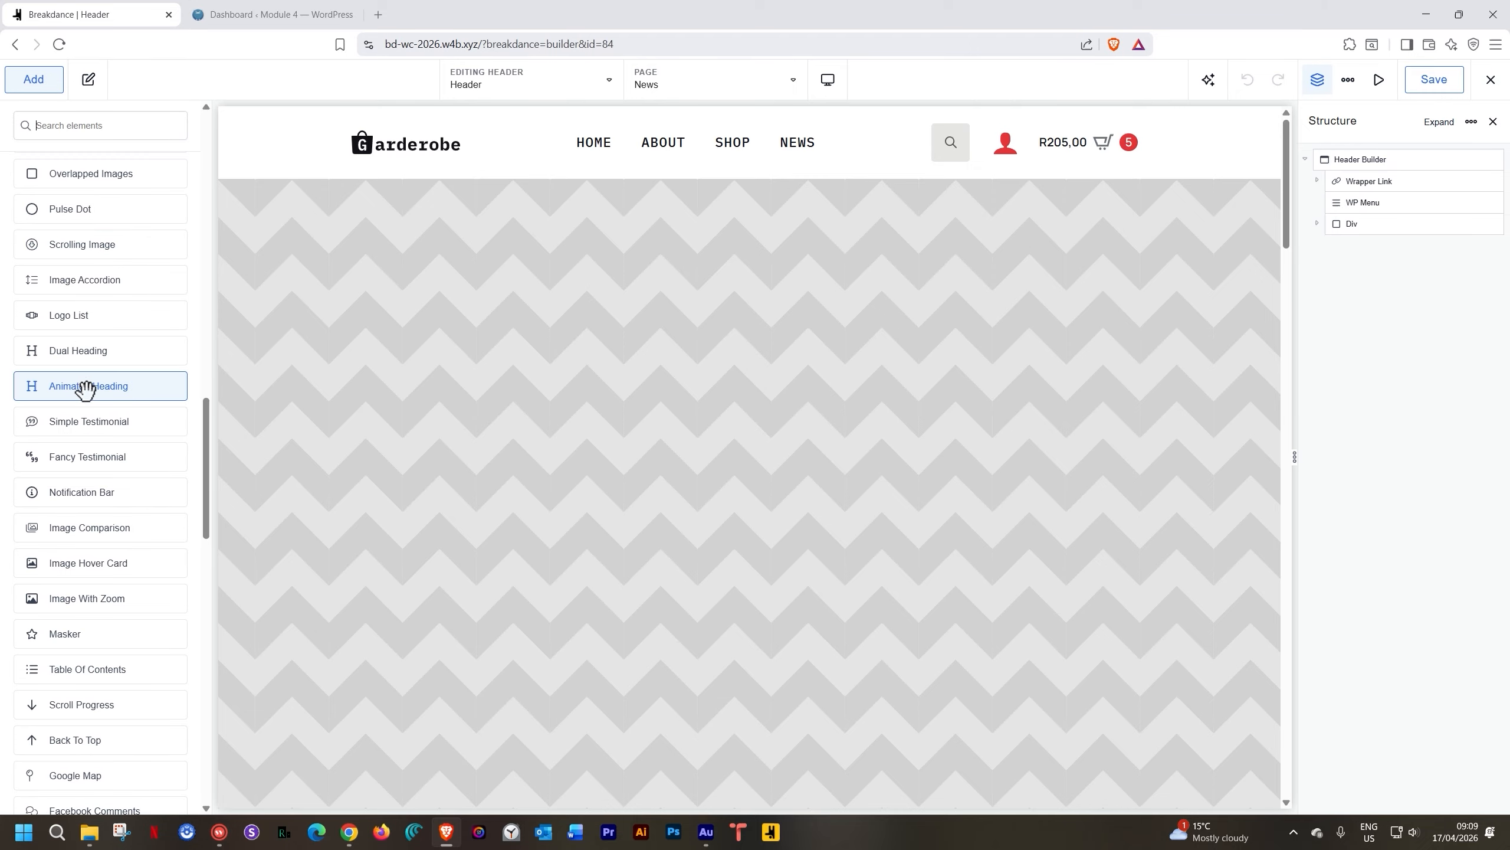
{"action": "scroll", "coordinate": [107, 570], "scroll_direction": "down", "scroll_amount": 2}
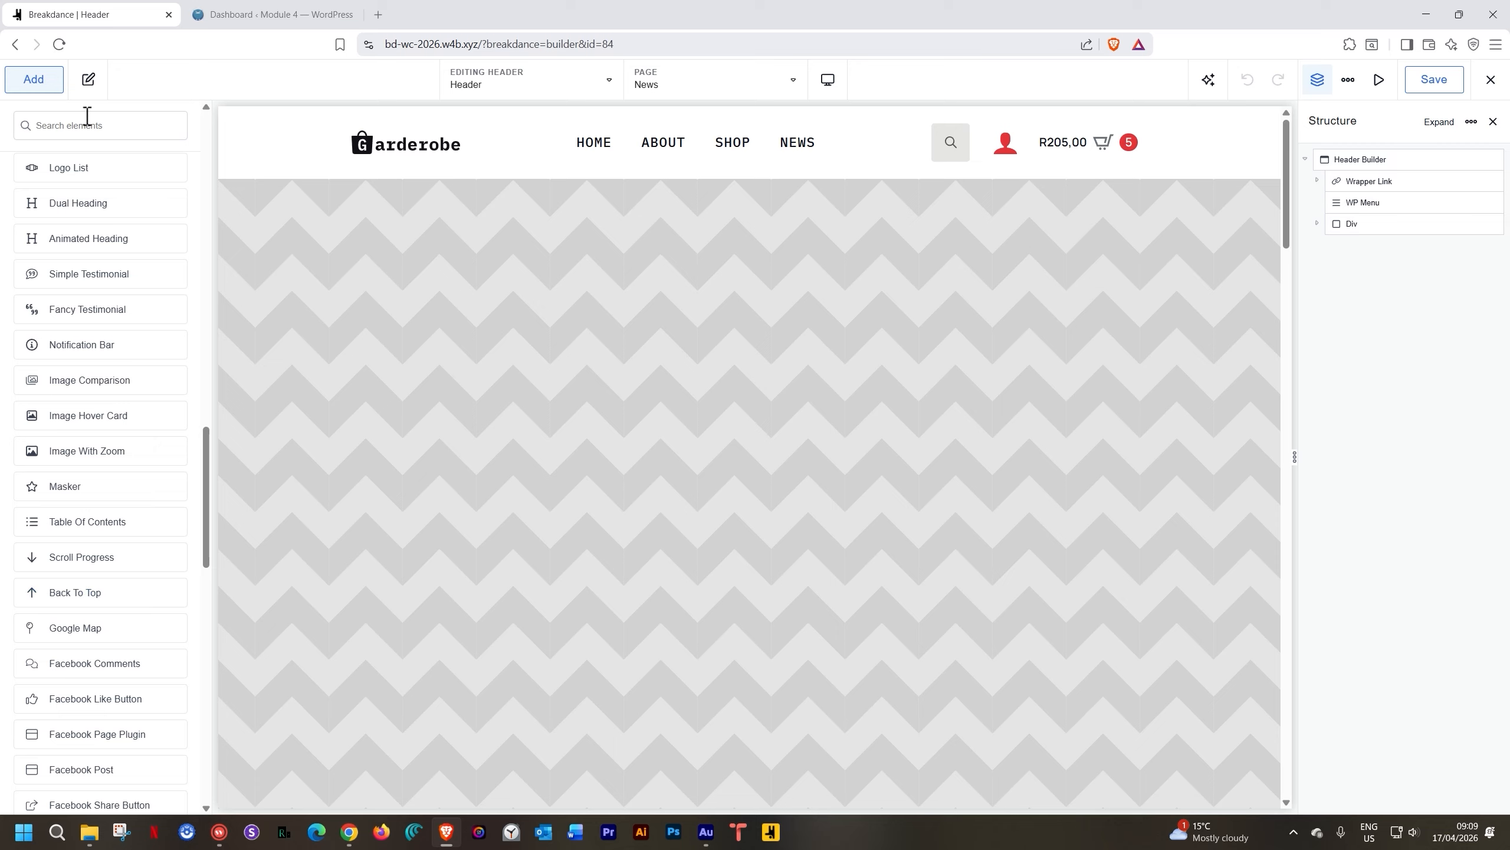
{"action": "type", "text": "back"}
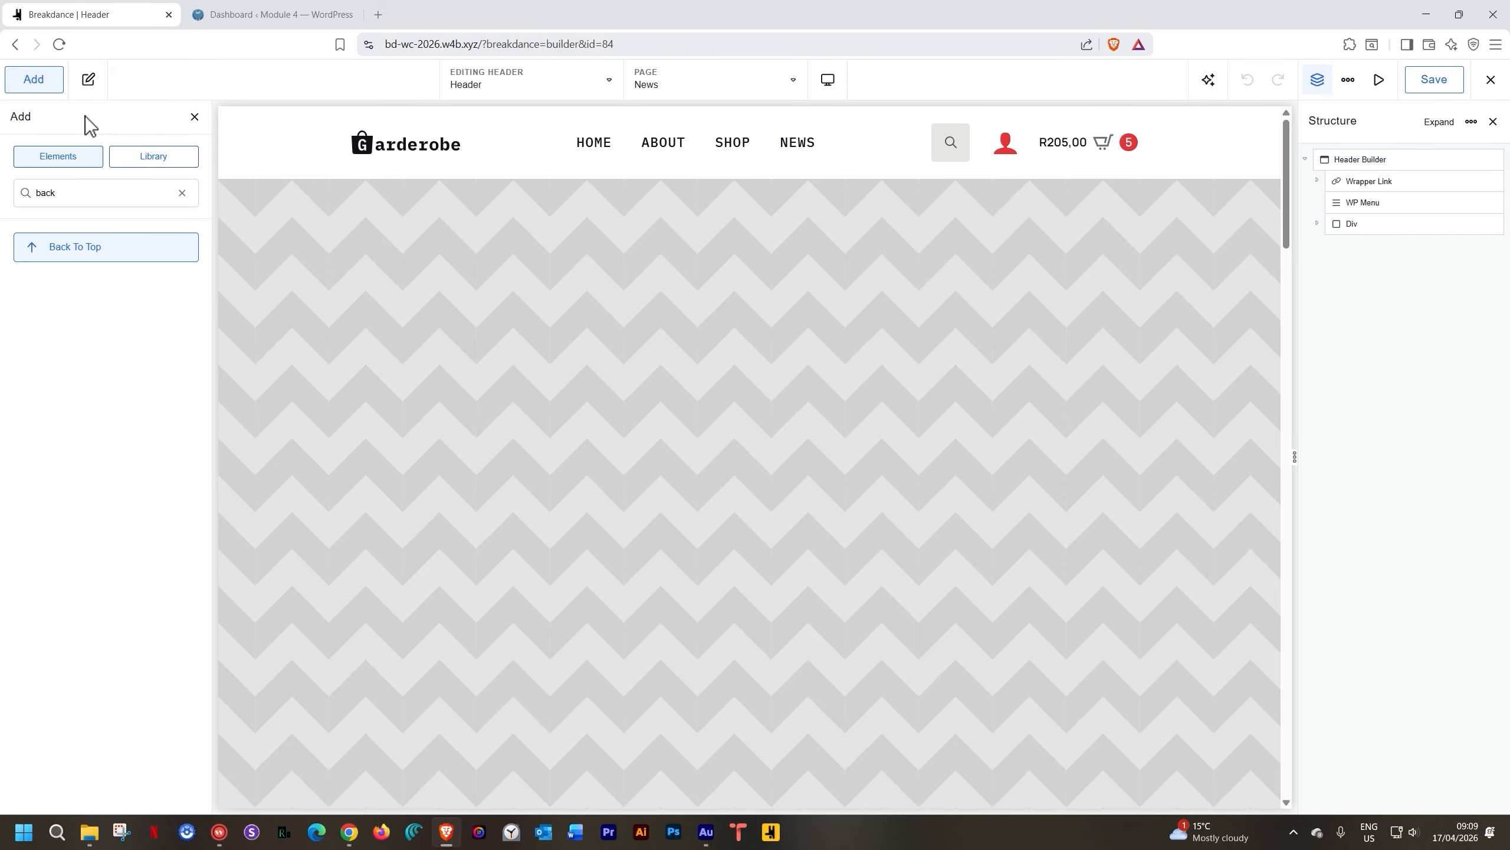
Add Back To Top to the Header with a solid Strawberry Red (#E8363C) button border
{"action": "left_click", "coordinate": [49, 241]}
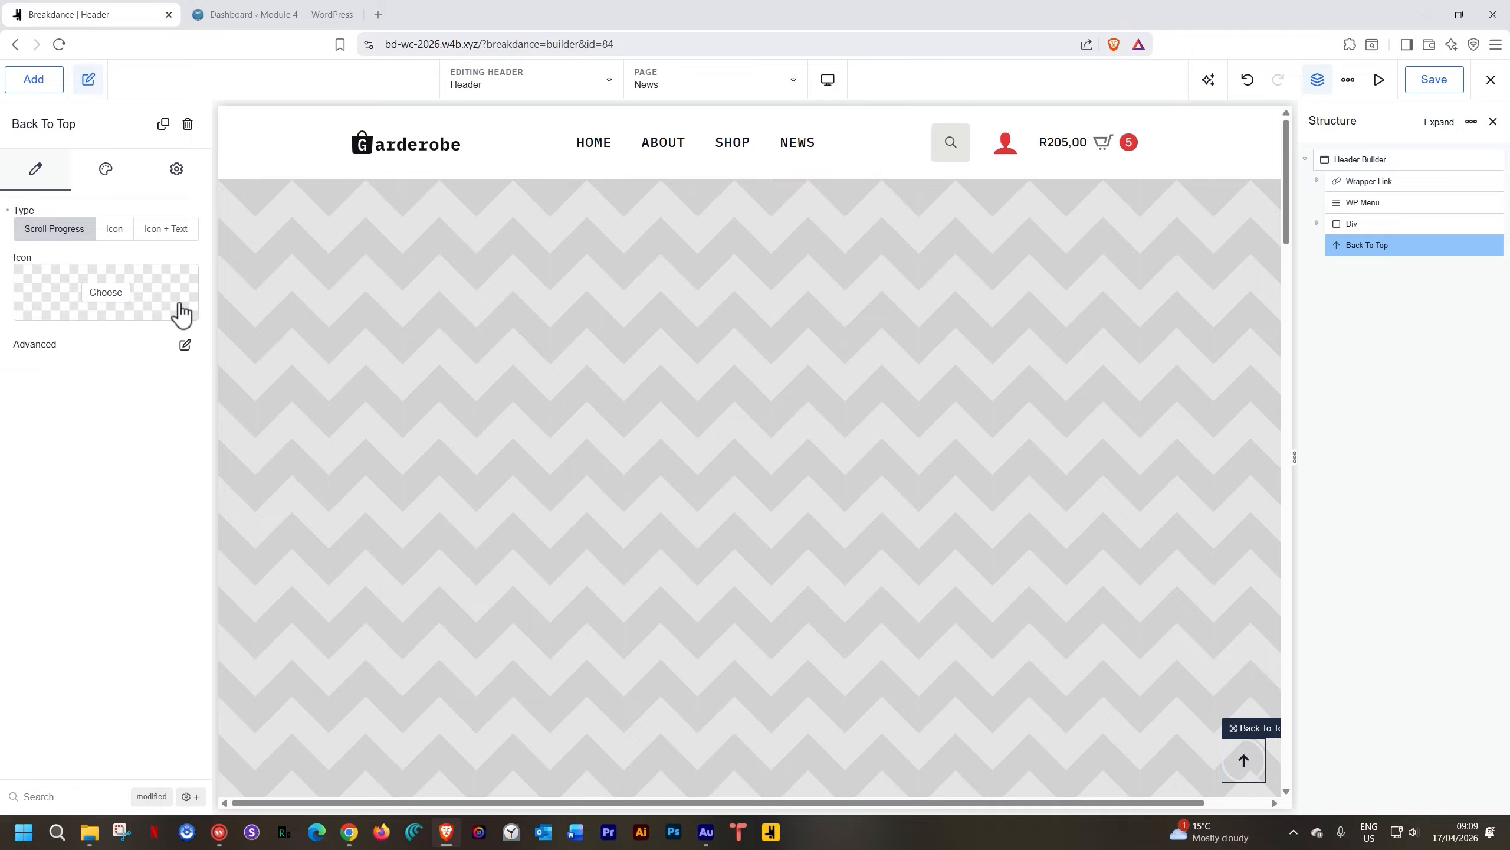
{"action": "left_click", "coordinate": [106, 170]}
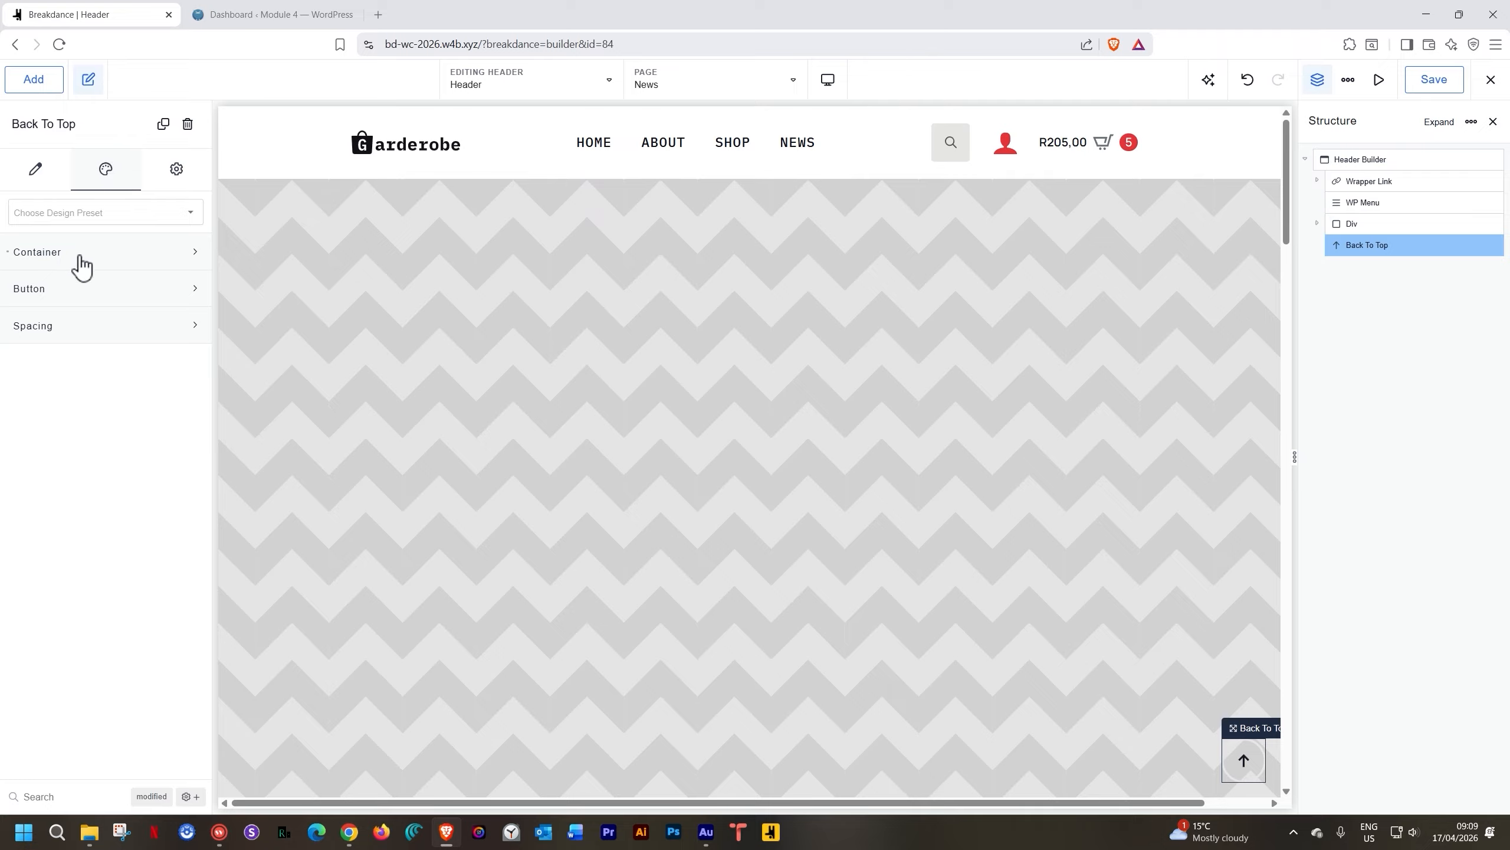
{"action": "left_click", "coordinate": [71, 290]}
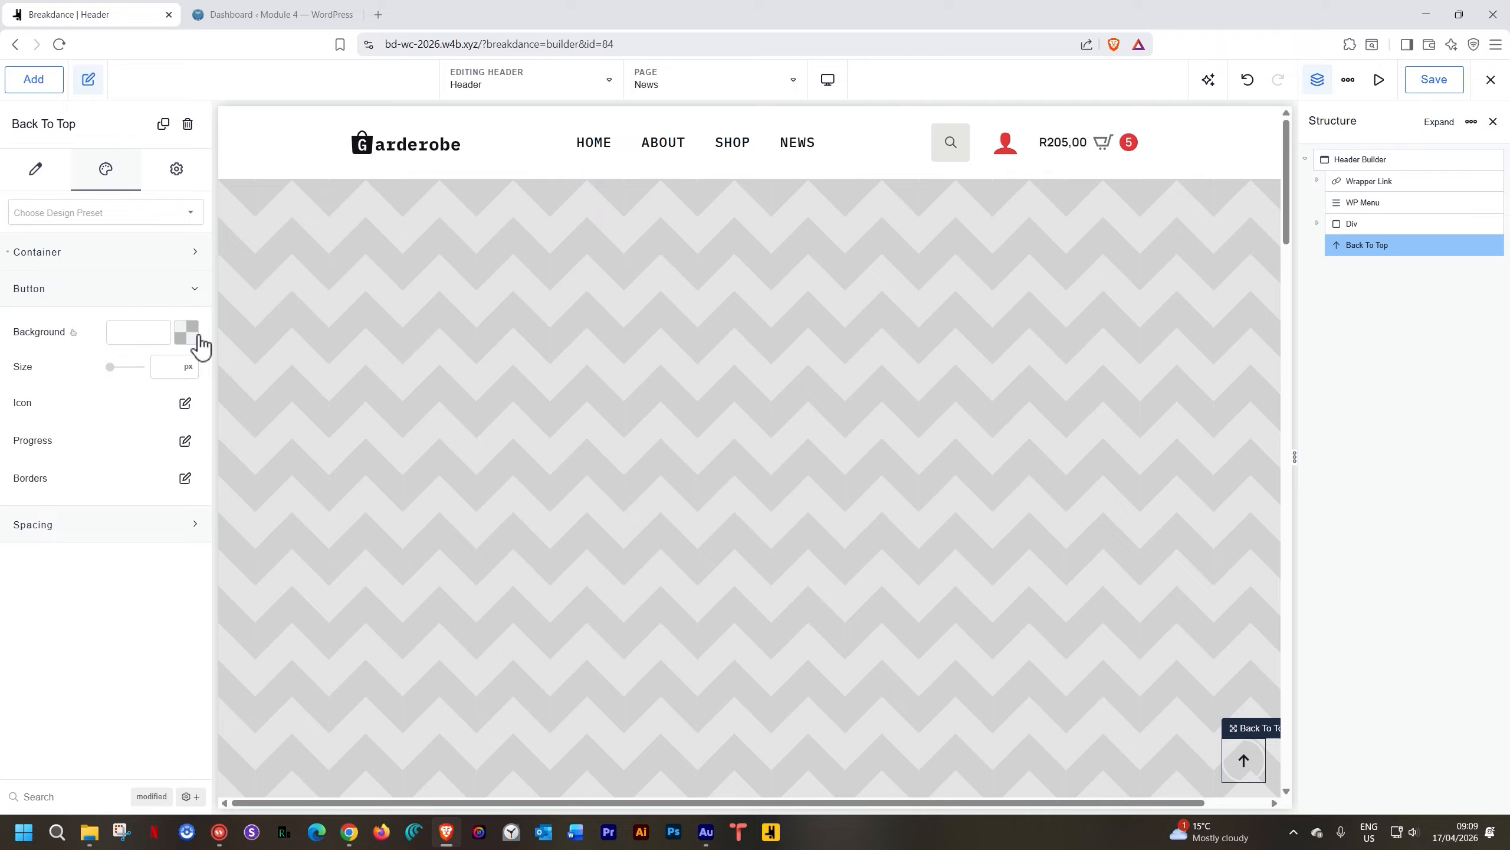
{"action": "left_click", "coordinate": [185, 478]}
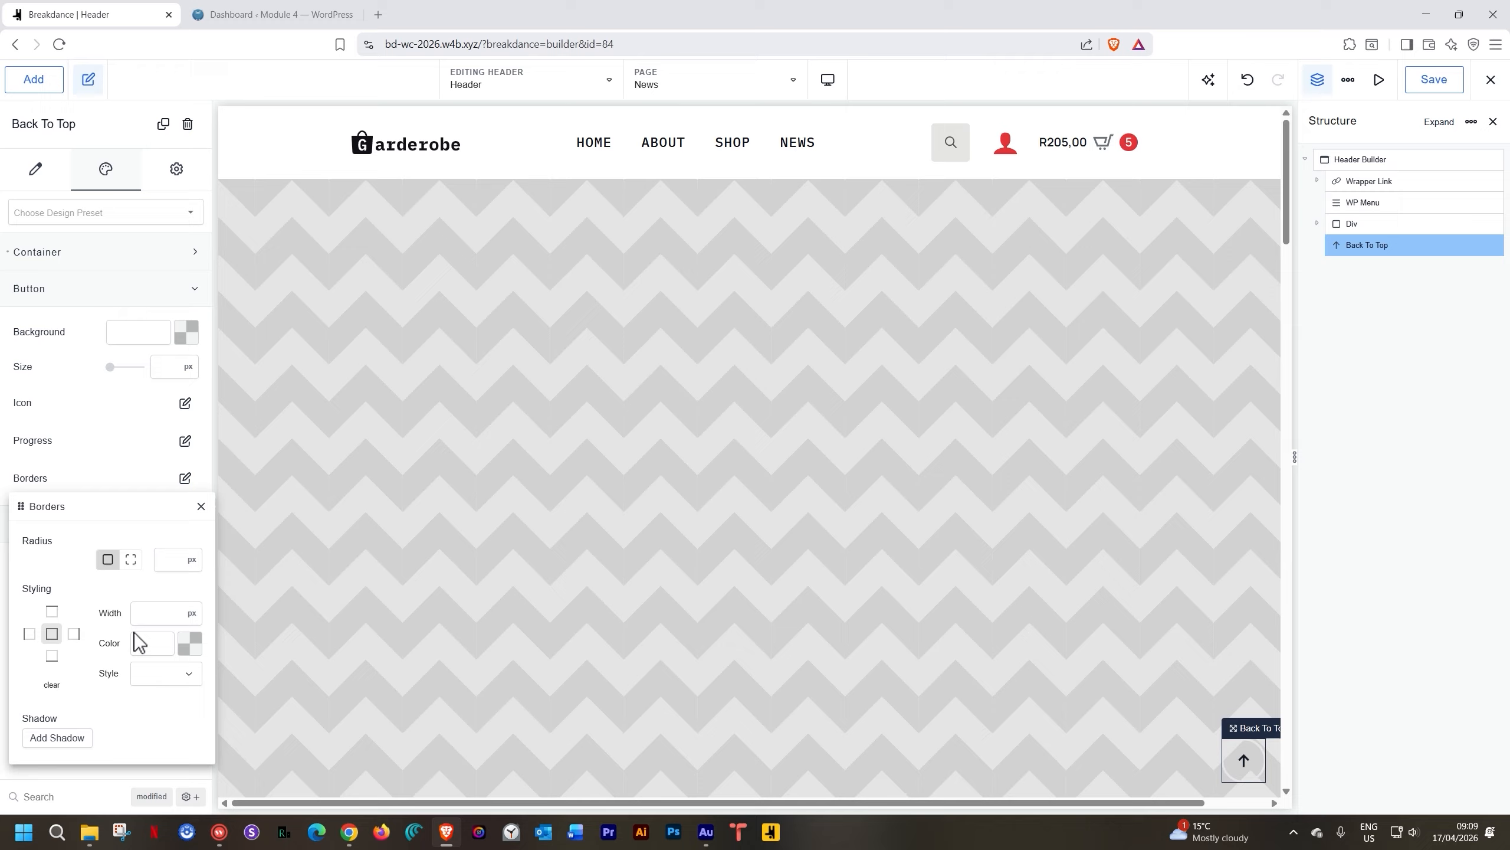
{"action": "left_click", "coordinate": [190, 644]}
{"action": "left_click", "coordinate": [49, 792]}
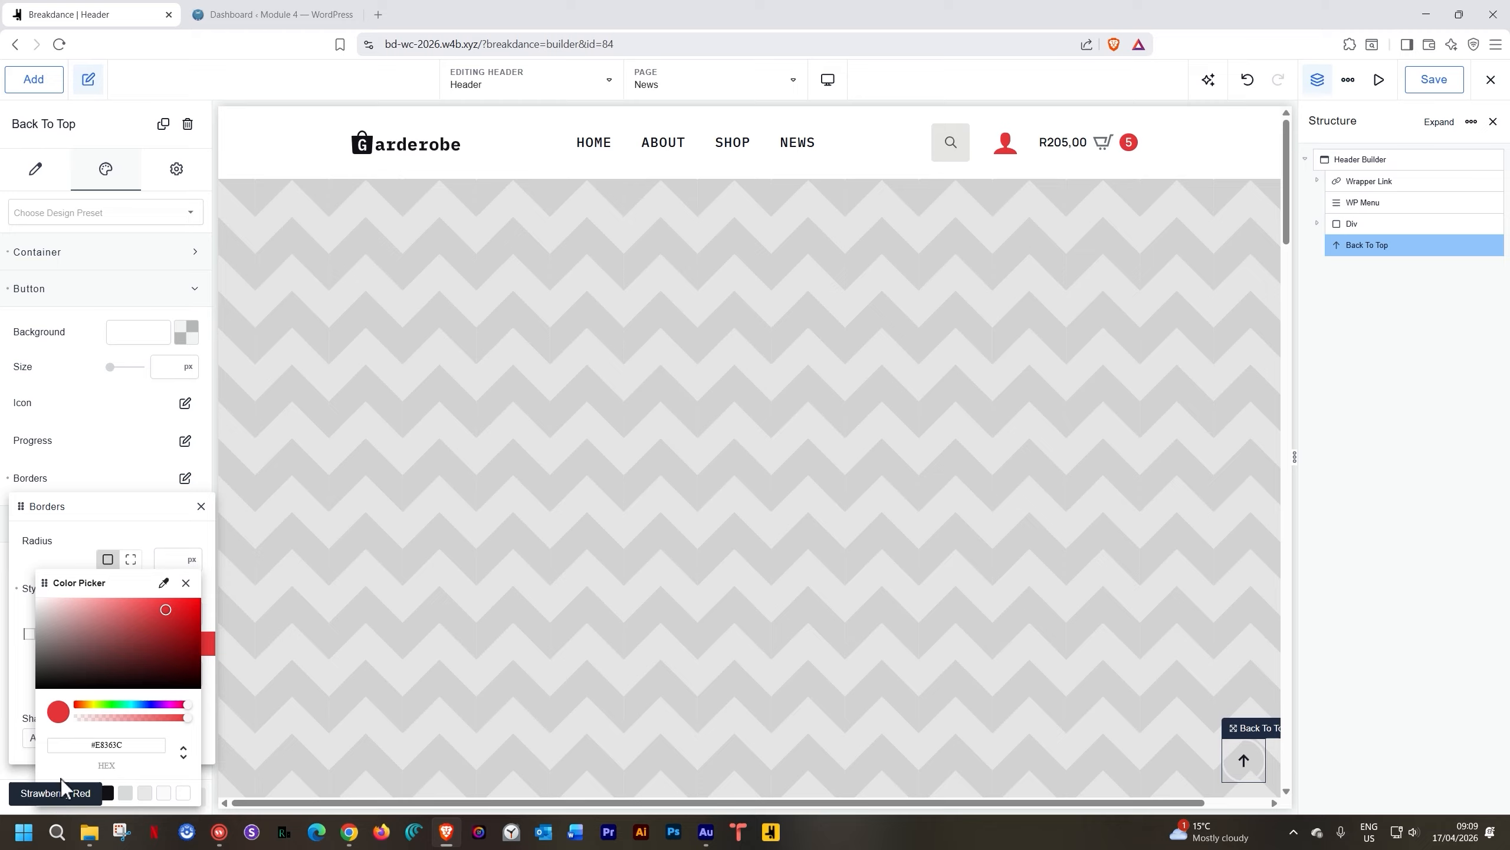
{"action": "left_click", "coordinate": [185, 582]}
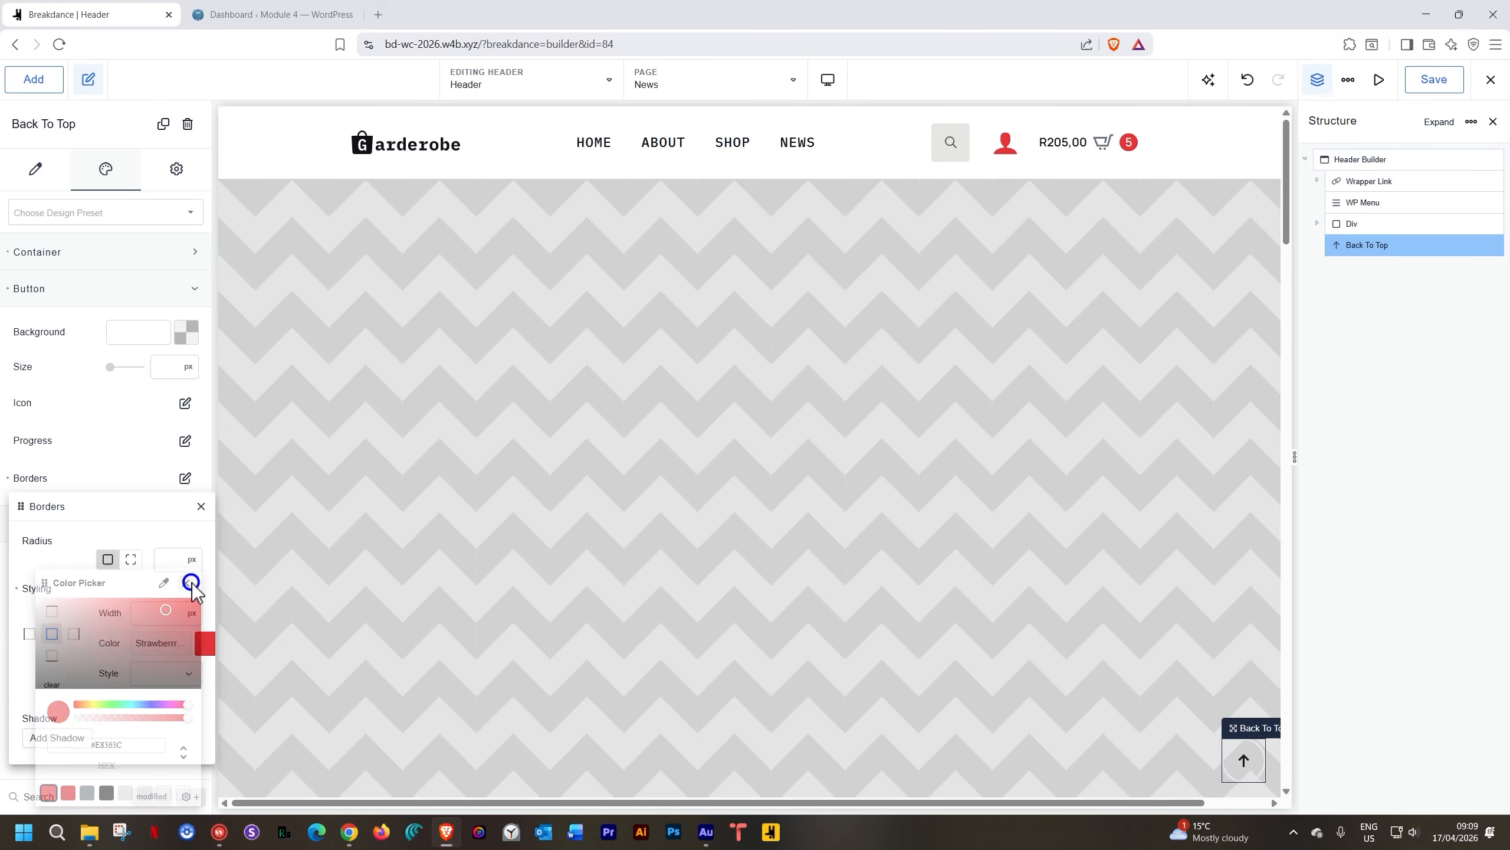
{"action": "left_click", "coordinate": [167, 672]}
{"action": "left_click", "coordinate": [156, 685]}
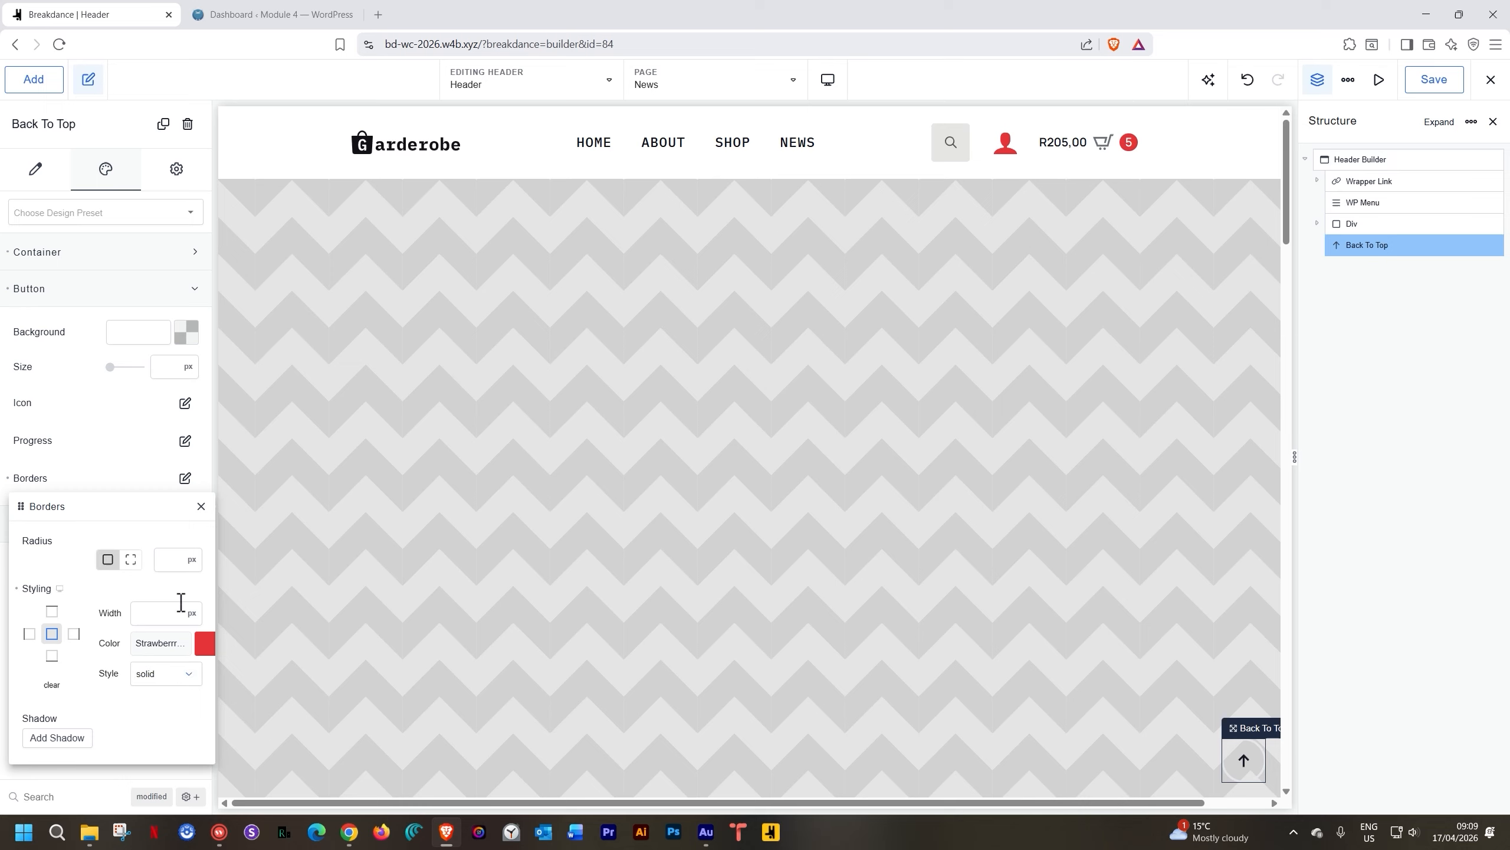
{"action": "left_click", "coordinate": [87, 254]}
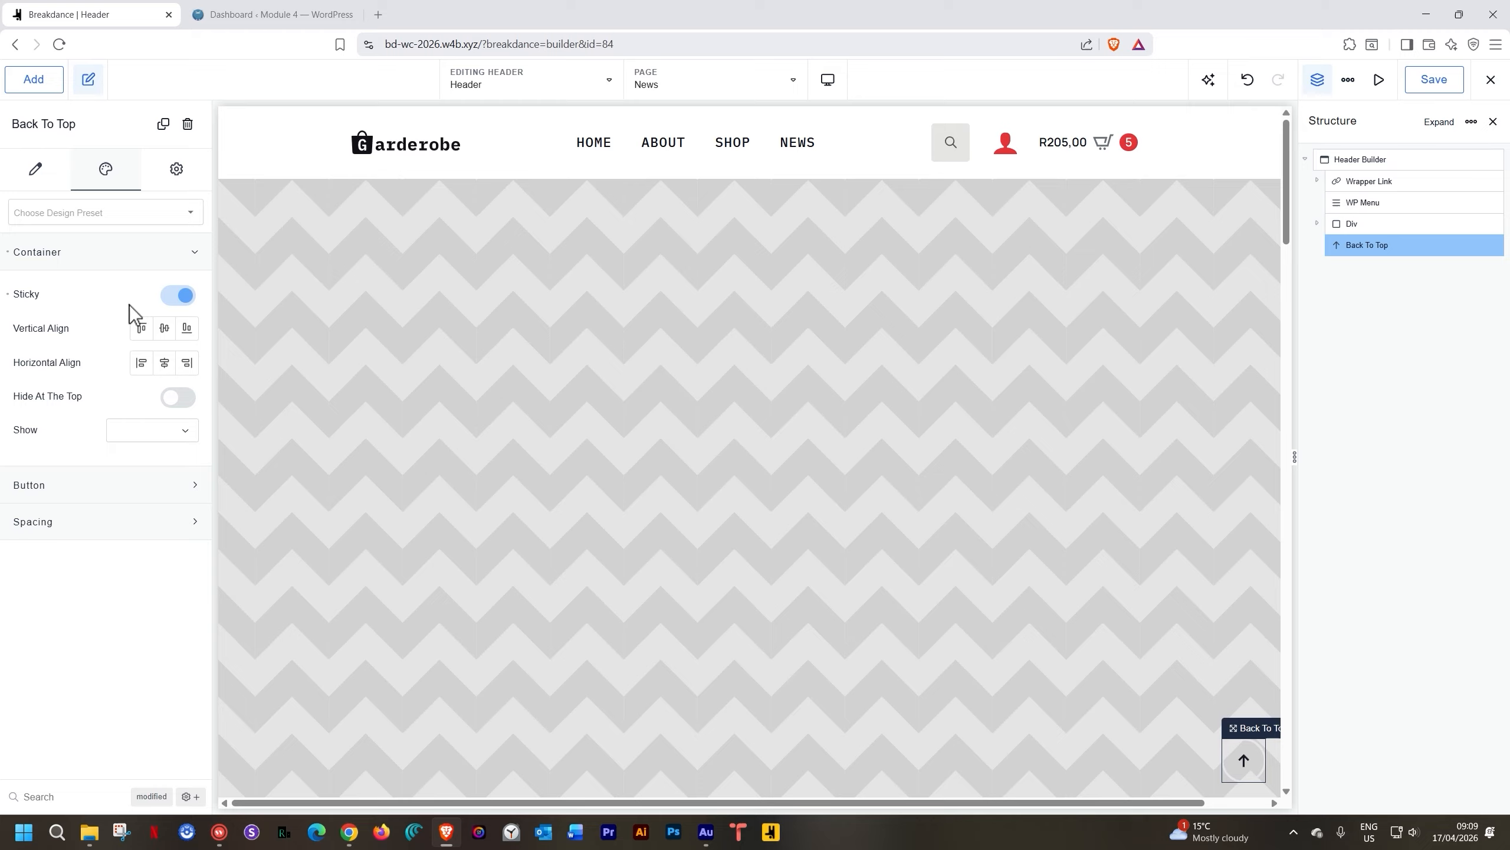
Set the button's Show option to Half Way and scroll the canvas to preview it
{"action": "left_click", "coordinate": [153, 431]}
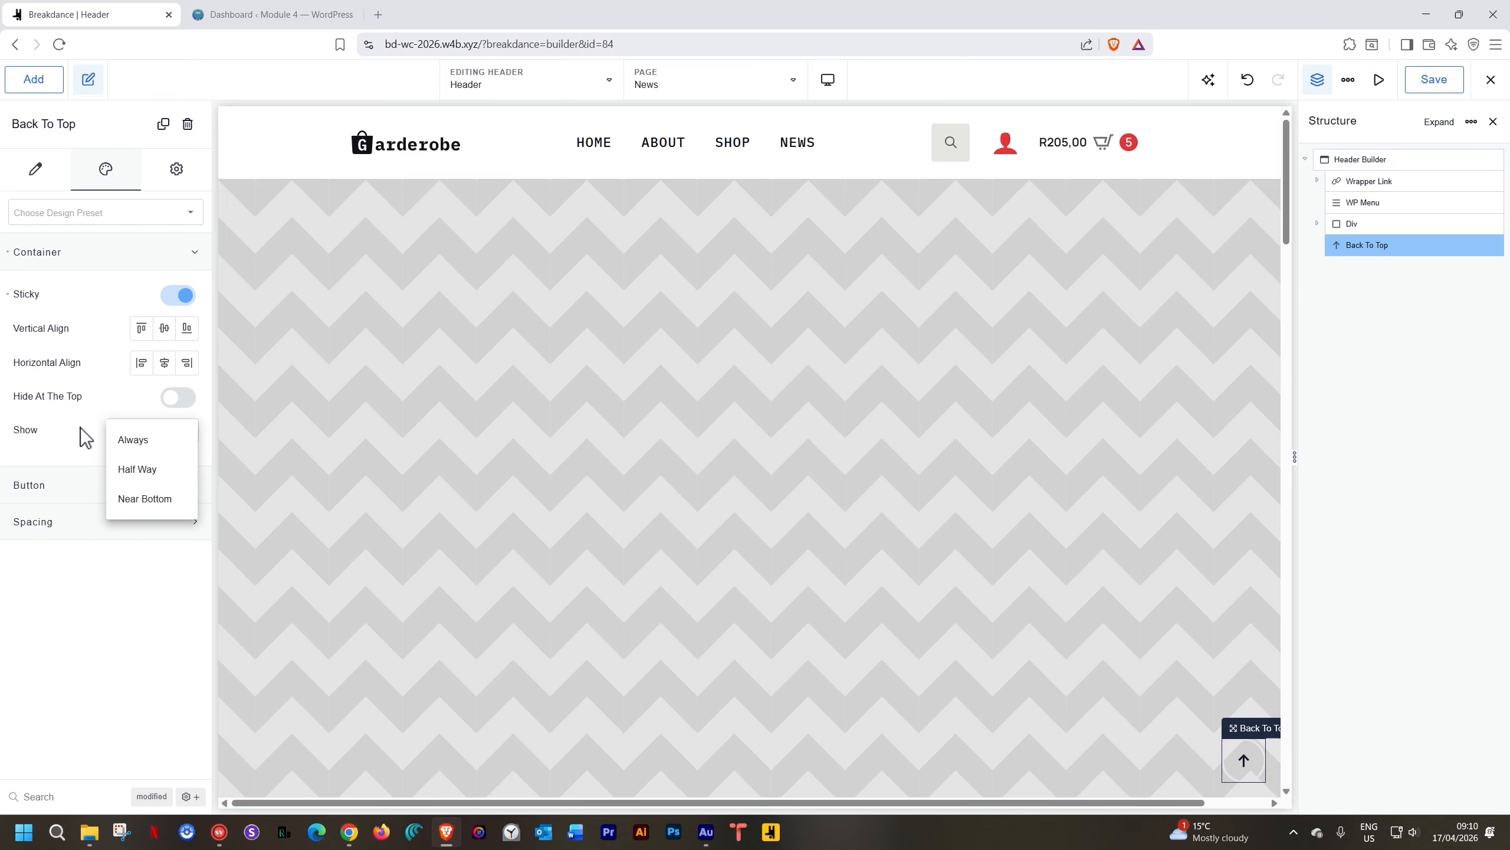
{"action": "left_click", "coordinate": [138, 470]}
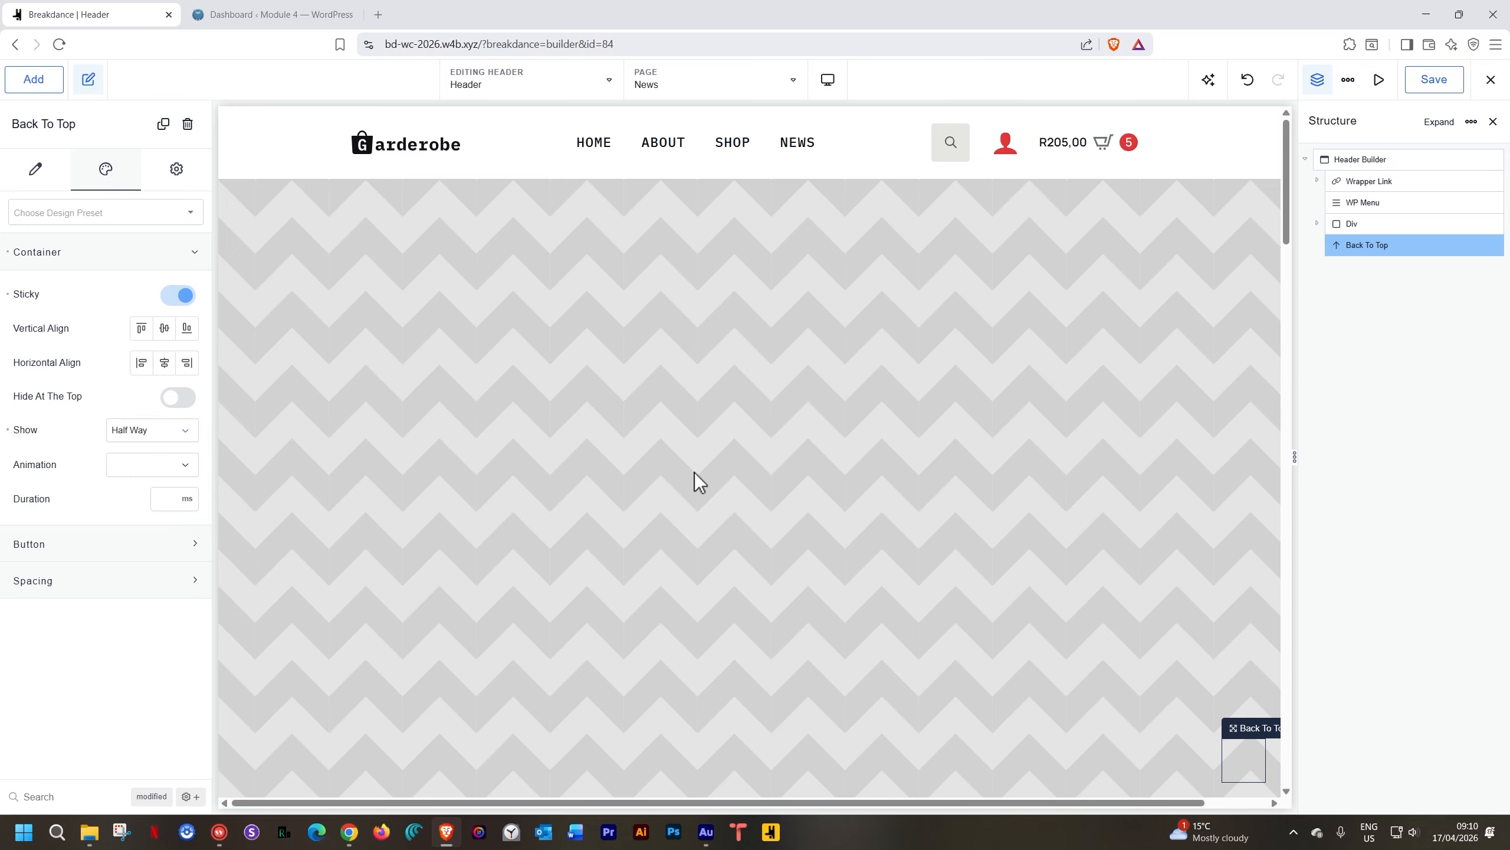
{"action": "scroll", "coordinate": [694, 473], "scroll_direction": "down", "scroll_amount": 15}
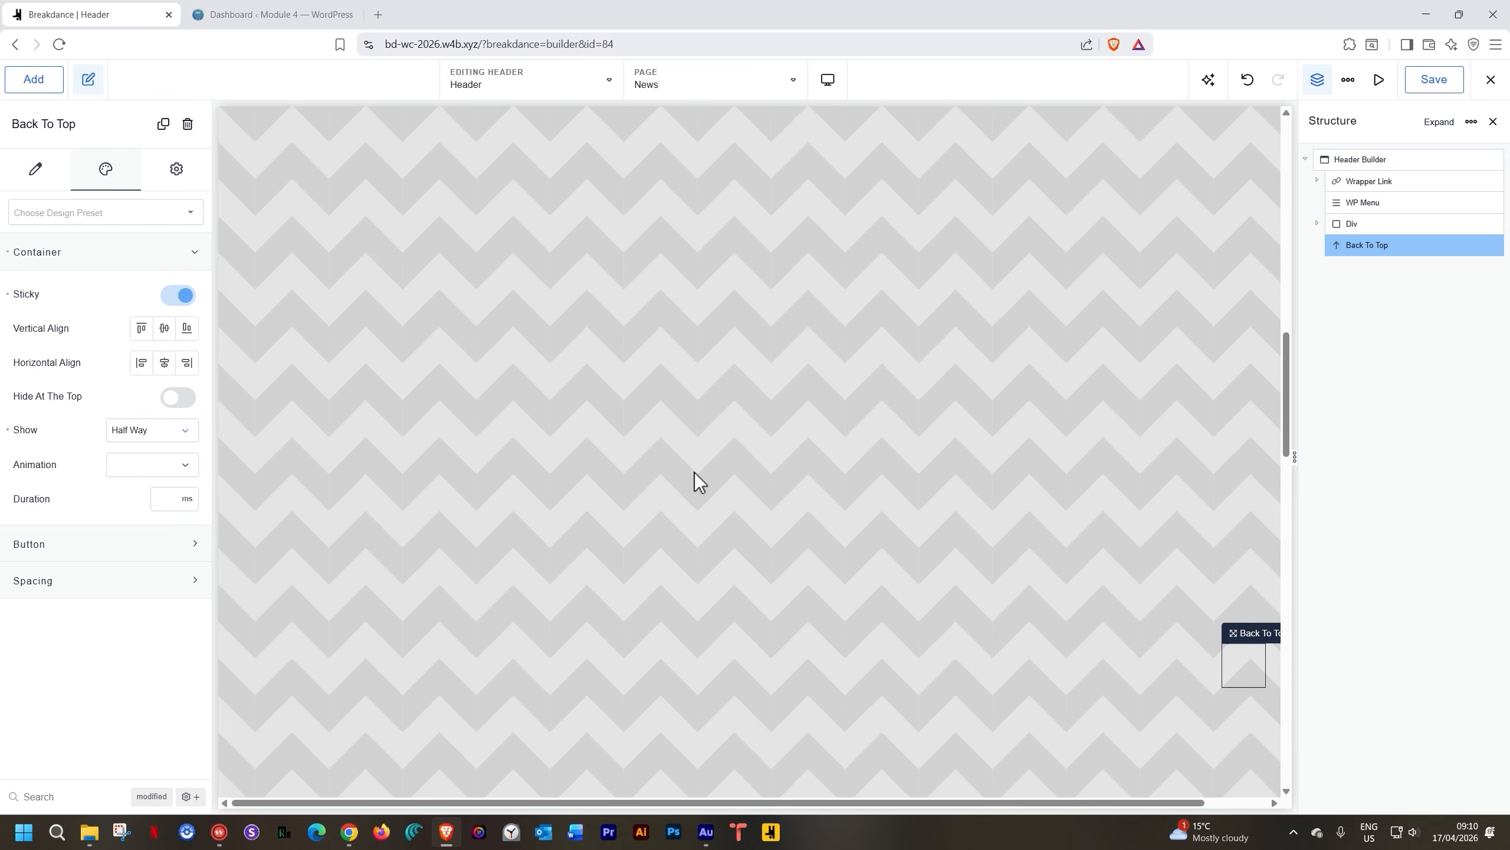
{"action": "scroll", "coordinate": [694, 473], "scroll_direction": "down", "scroll_amount": 10}
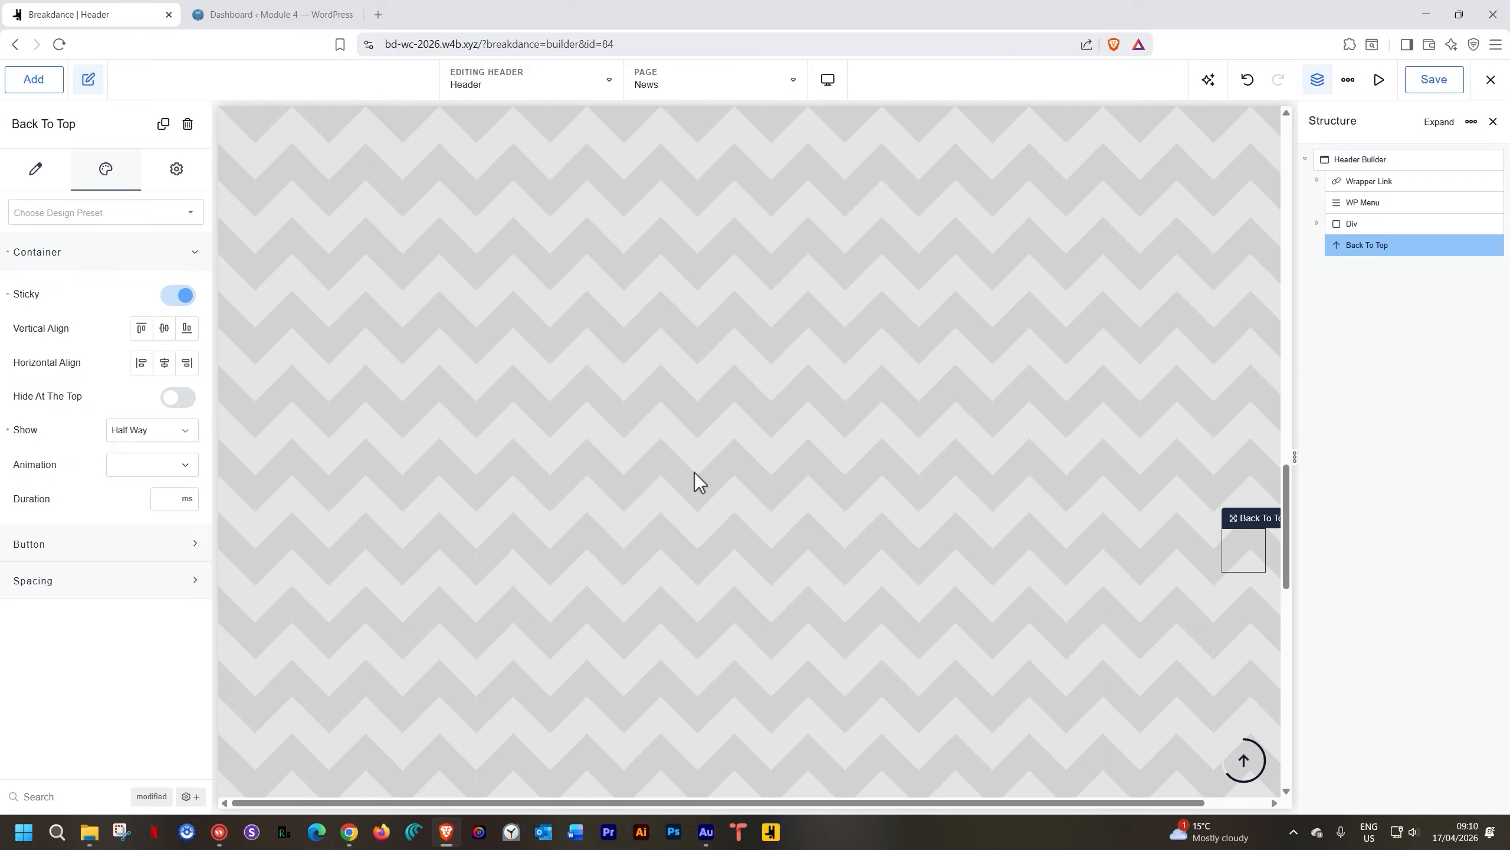
{"action": "scroll", "coordinate": [693, 473], "scroll_direction": "down", "scroll_amount": 5}
{"action": "scroll", "coordinate": [873, 573], "scroll_direction": "down", "scroll_amount": 3}
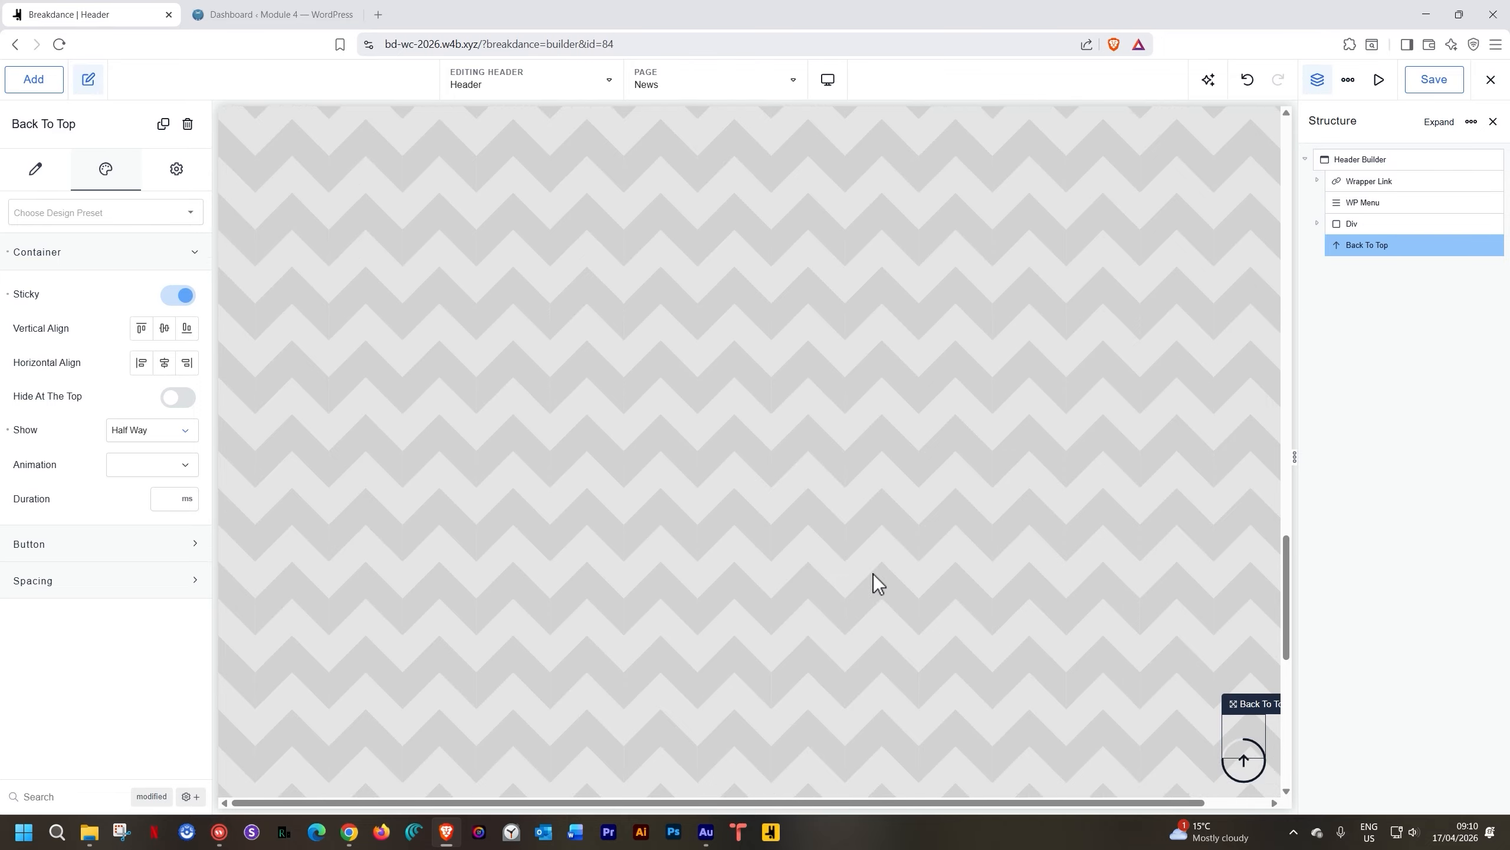
{"action": "scroll", "coordinate": [873, 574], "scroll_direction": "down", "scroll_amount": 3}
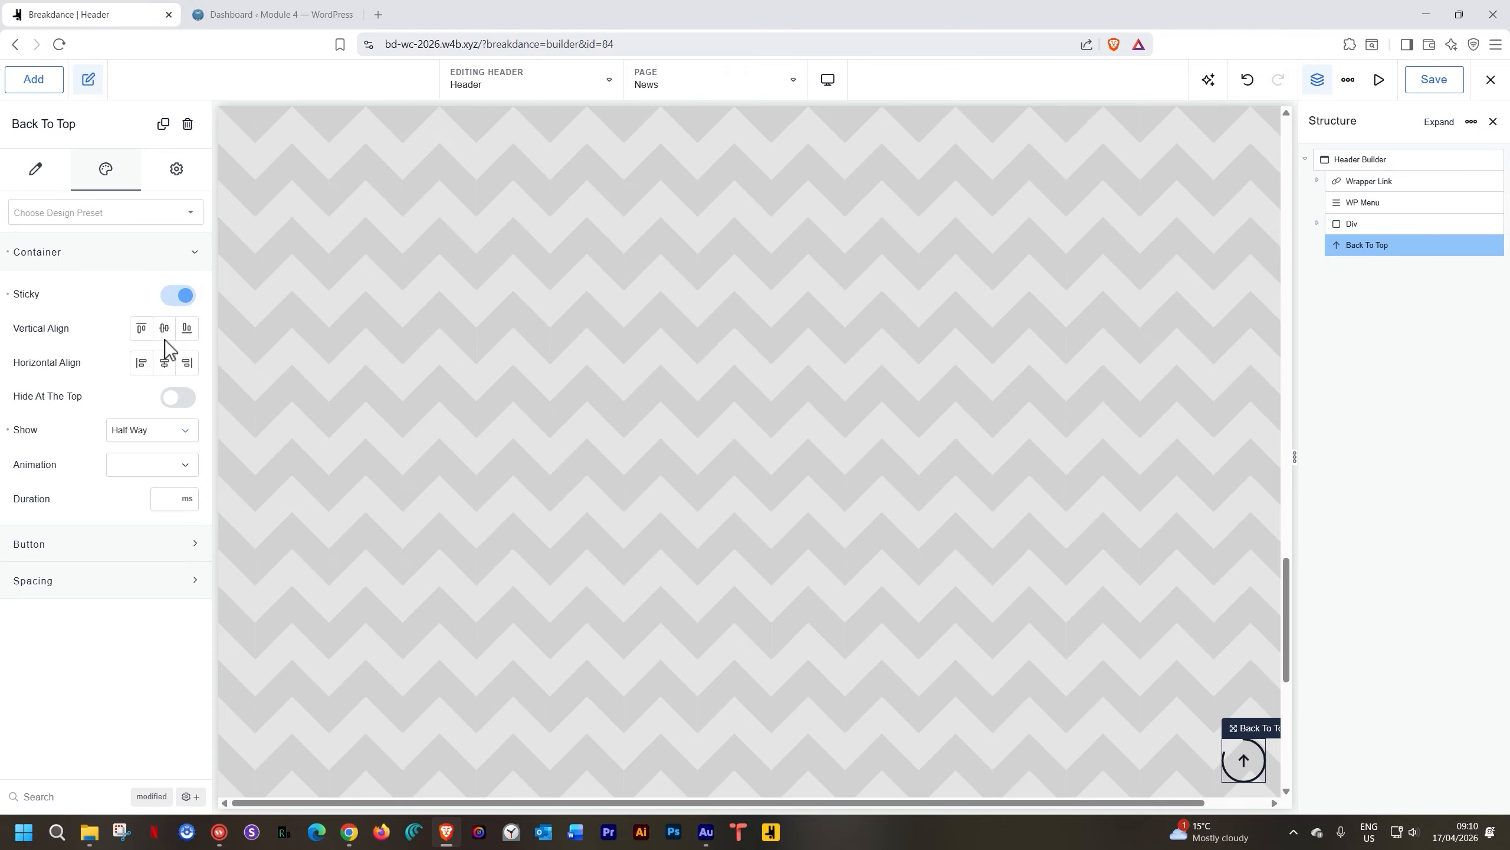
Make the progress tracker Strawberry Red, trying Strawberry Red for the progress background too
{"action": "left_click", "coordinate": [93, 267]}
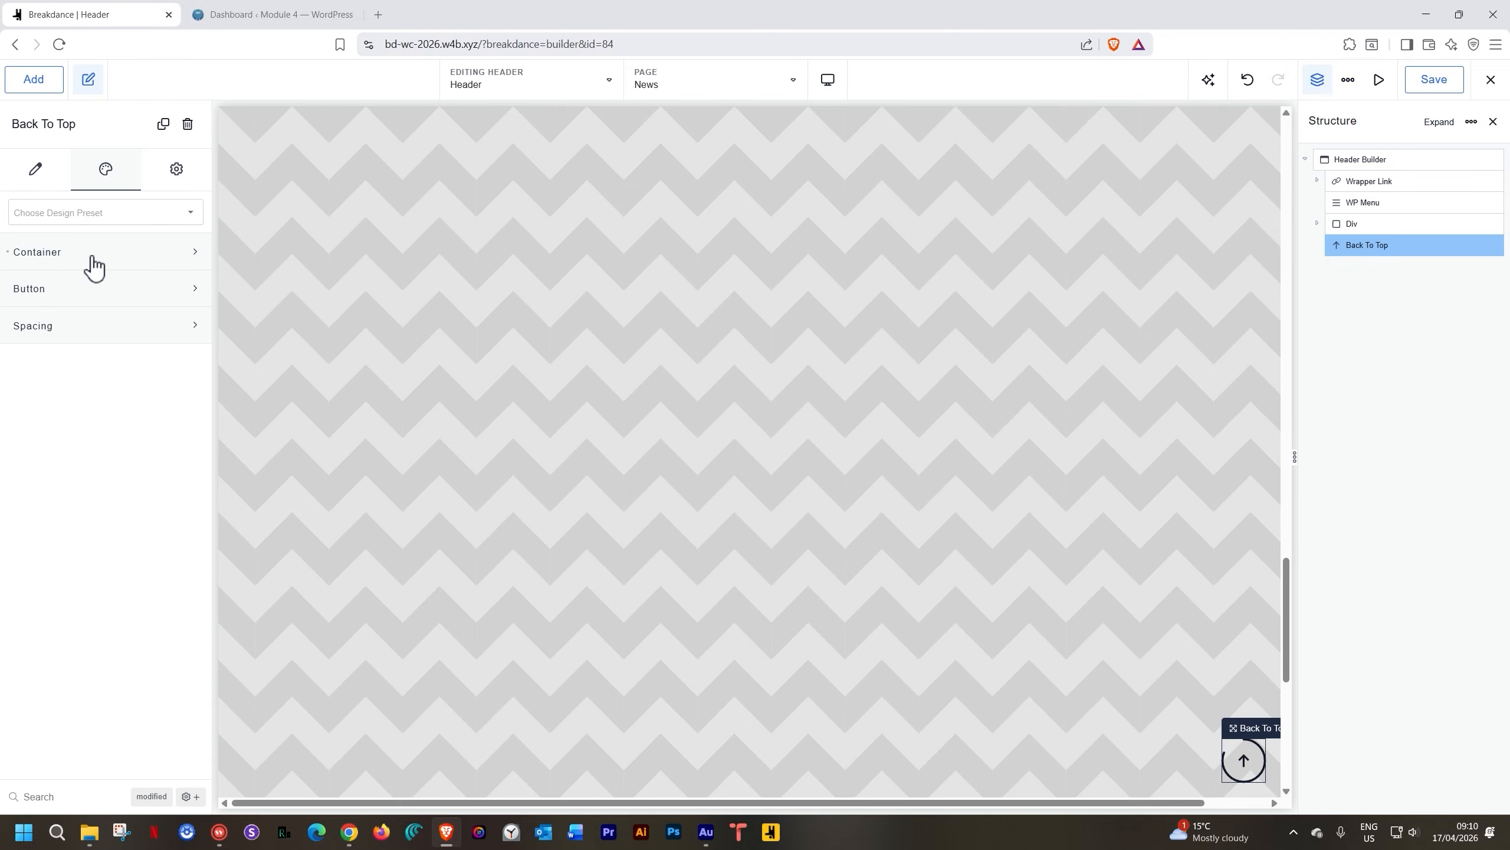
{"action": "left_click", "coordinate": [87, 286]}
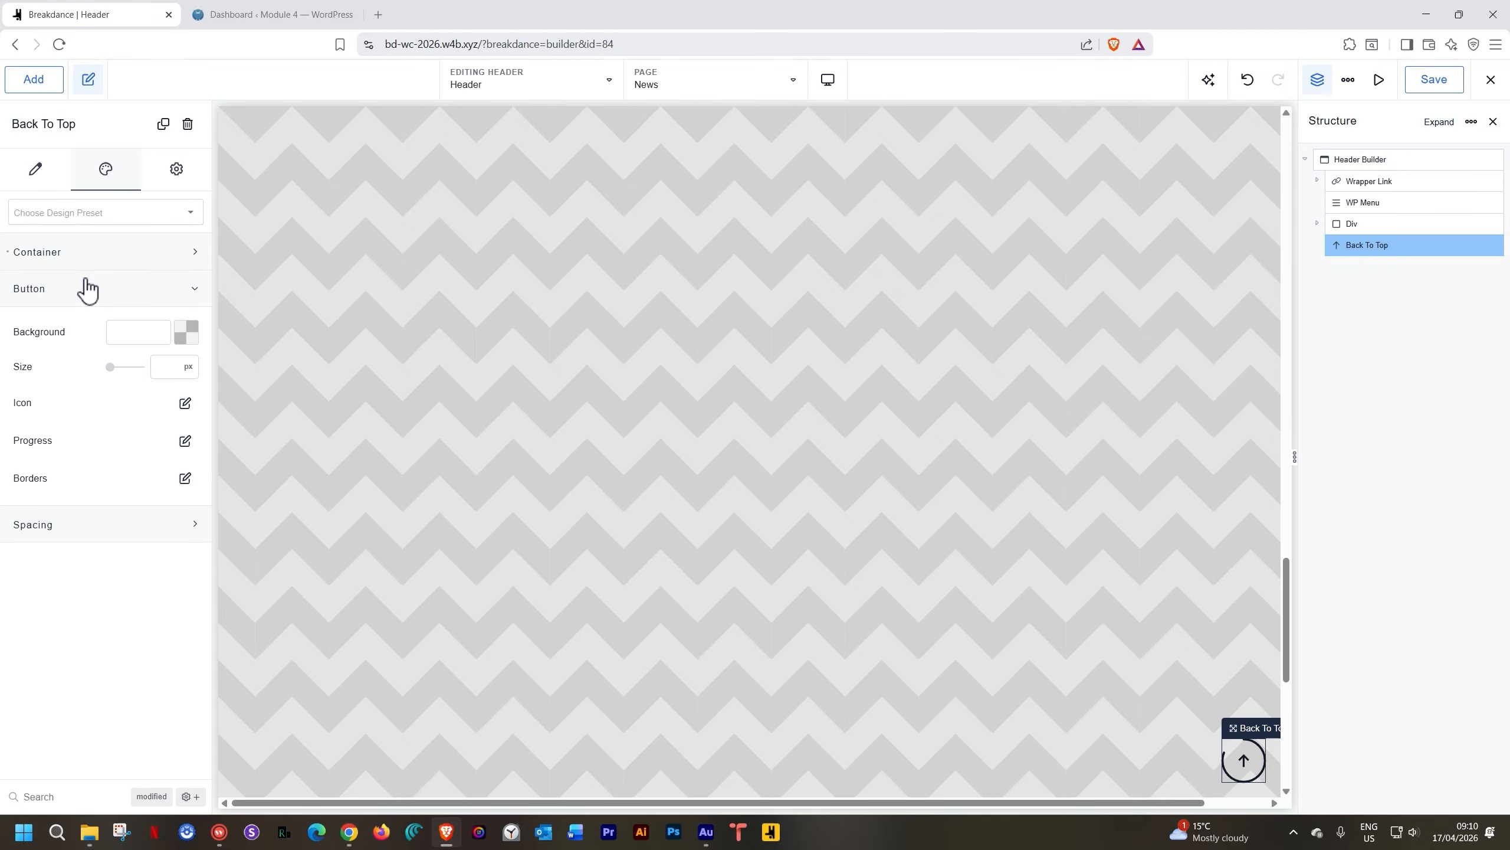
{"action": "left_click", "coordinate": [188, 443]}
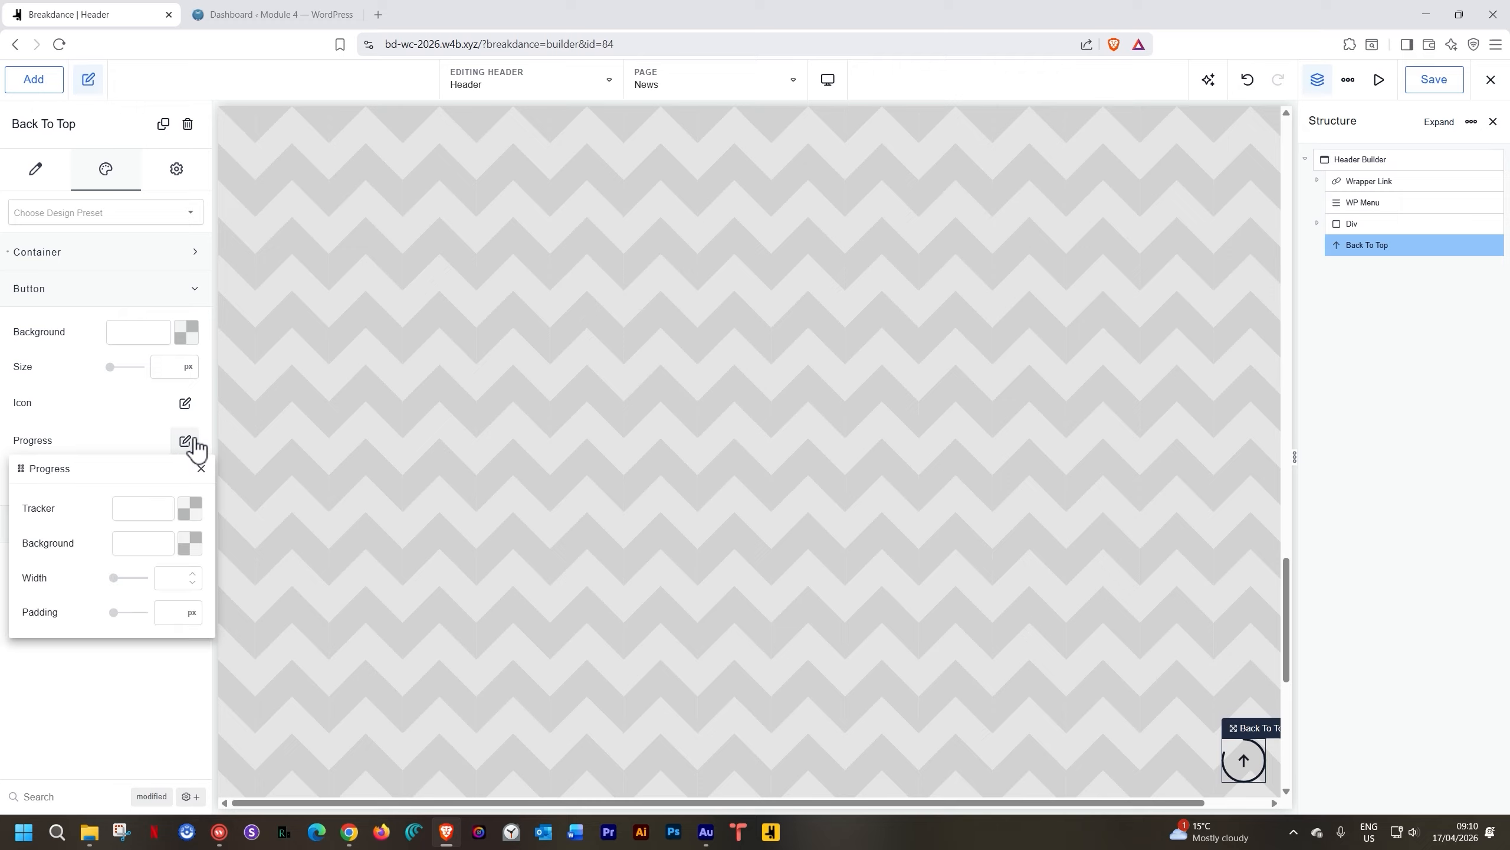
{"action": "left_click", "coordinate": [190, 543]}
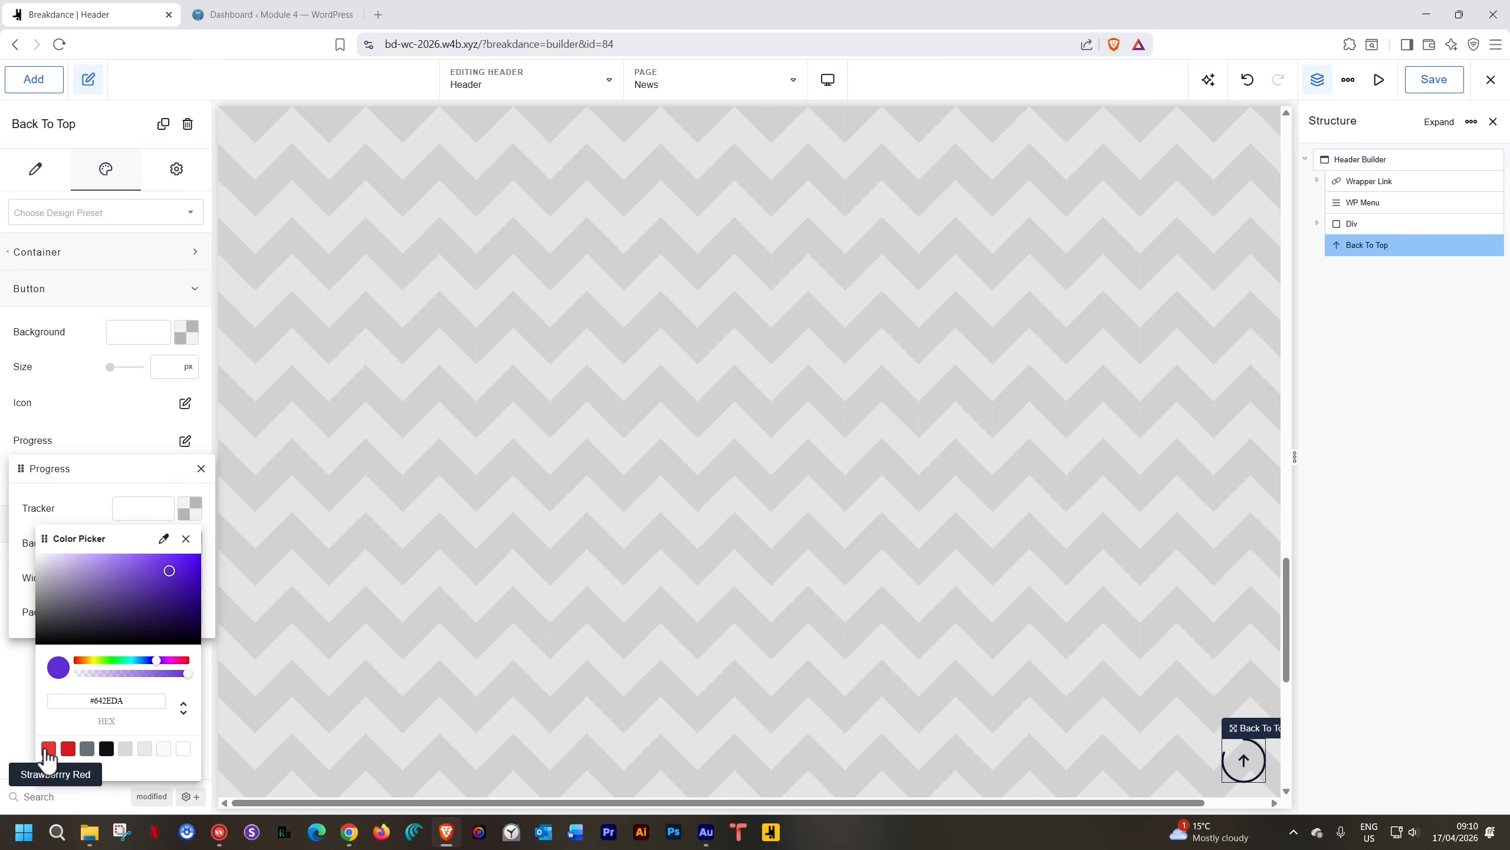
{"action": "left_click", "coordinate": [48, 751]}
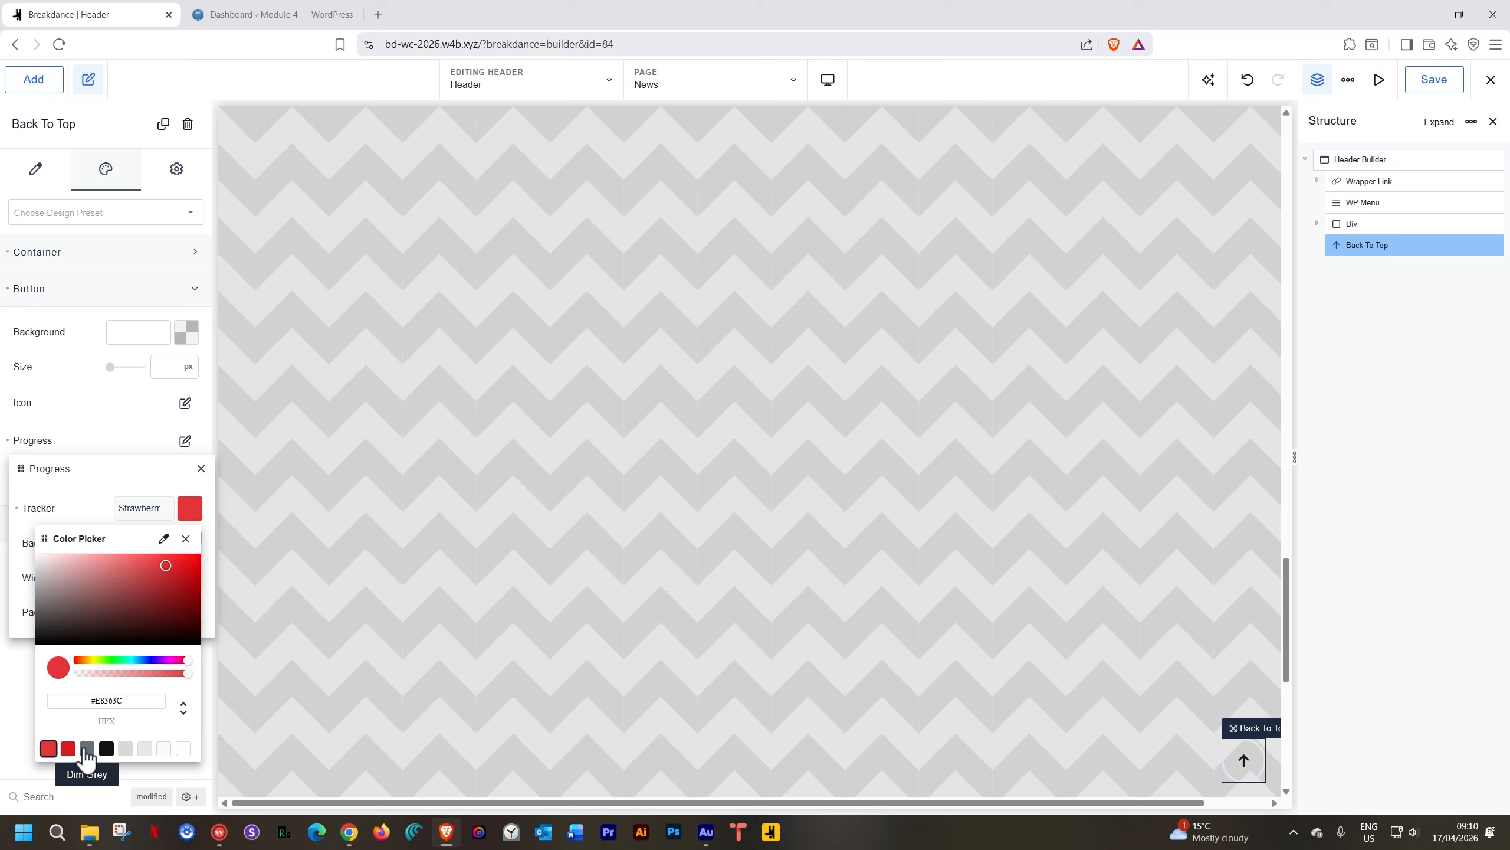
{"action": "left_click", "coordinate": [68, 748]}
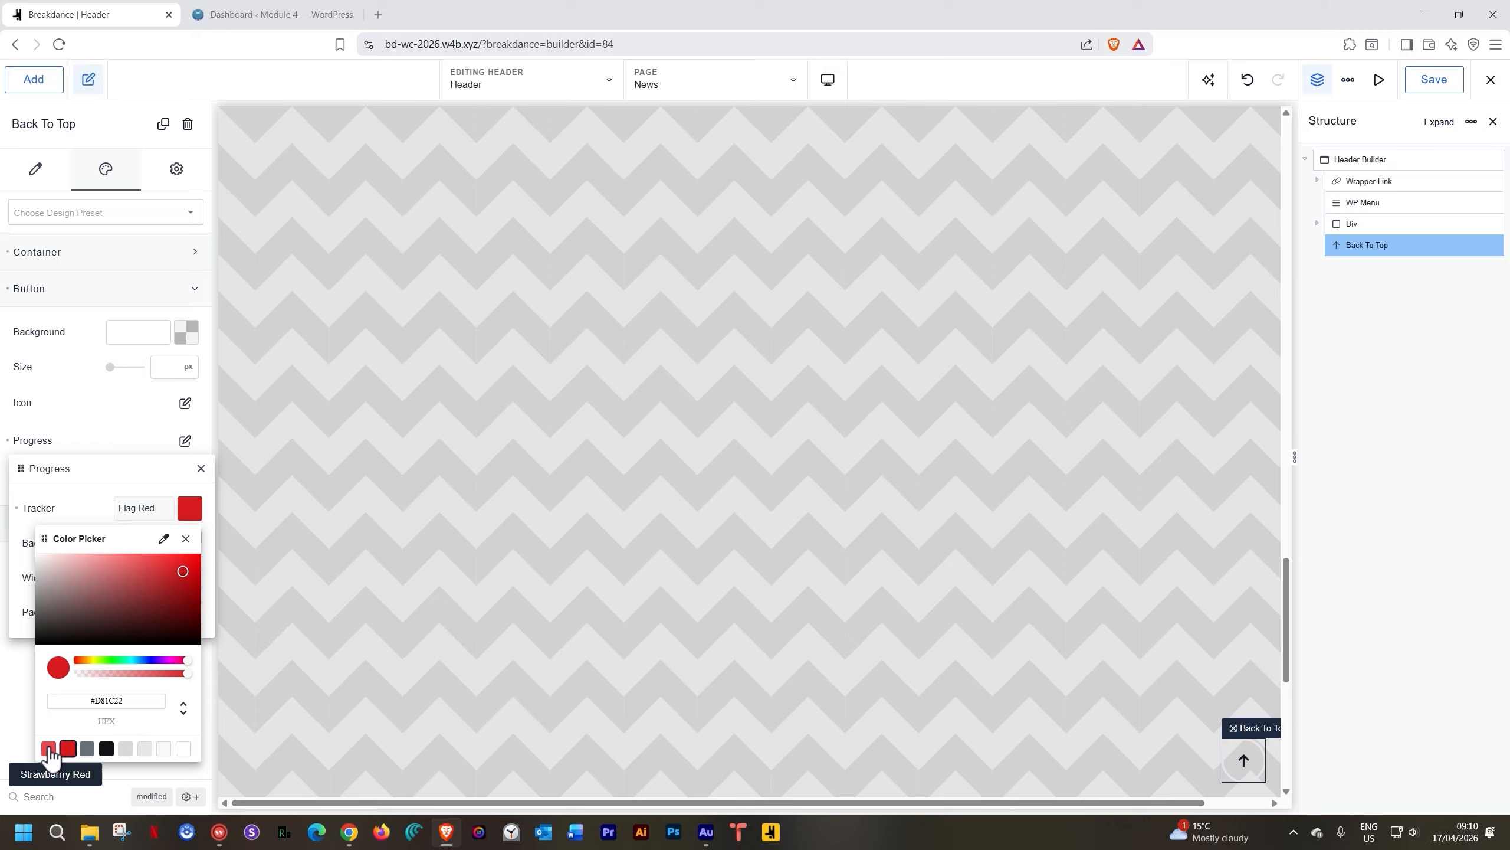
{"action": "left_click", "coordinate": [49, 750]}
{"action": "left_click", "coordinate": [185, 539]}
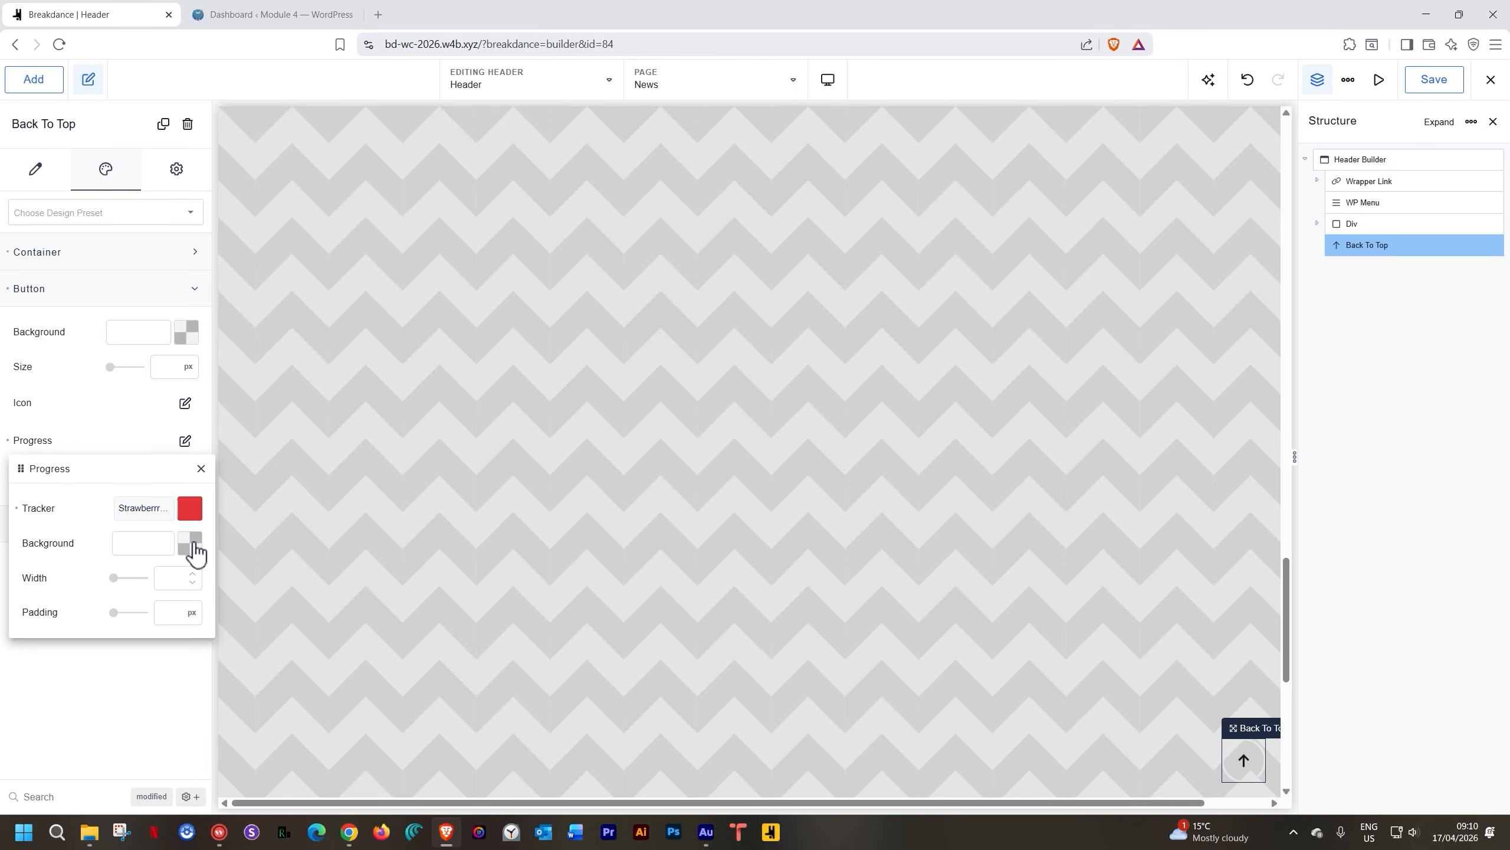
{"action": "left_click", "coordinate": [195, 552]}
{"action": "left_click", "coordinate": [49, 773]}
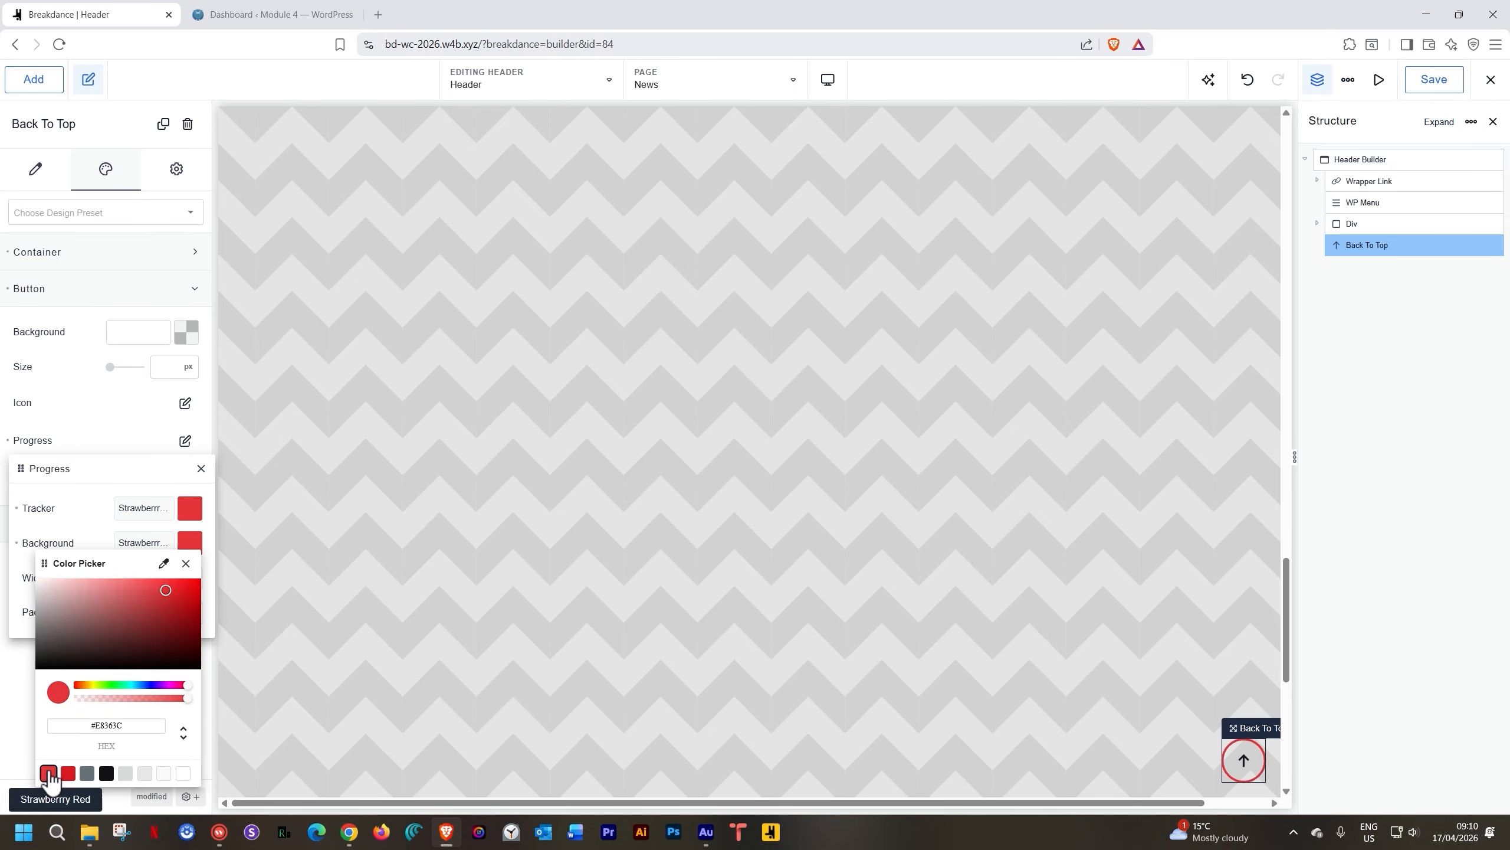
{"action": "left_click", "coordinate": [185, 563]}
Settle on a Strawberry Red progress tracker over a white progress background
{"action": "left_click", "coordinate": [189, 507]}
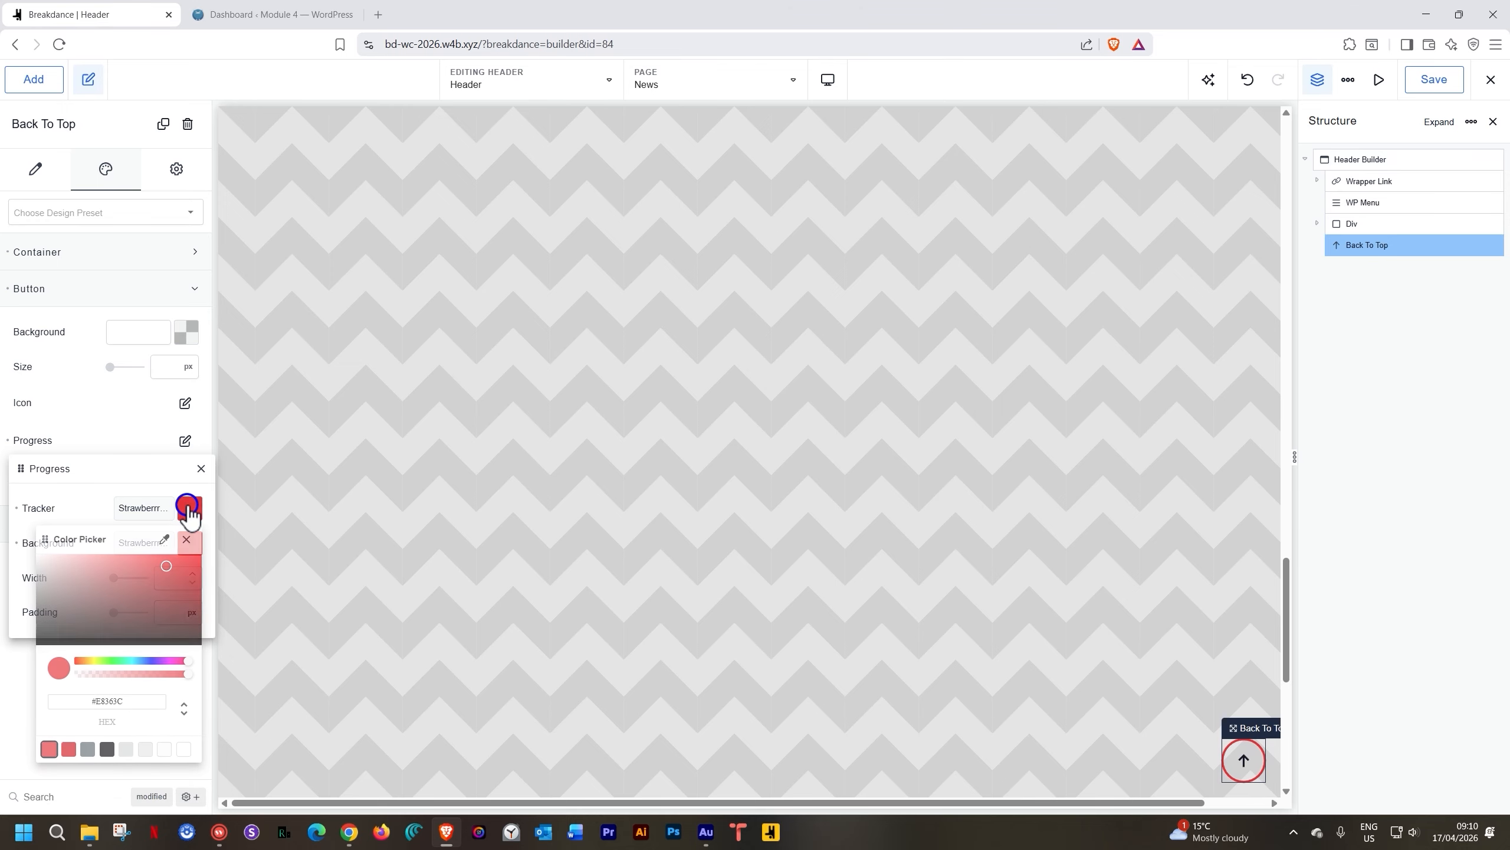
{"action": "left_click", "coordinate": [183, 749]}
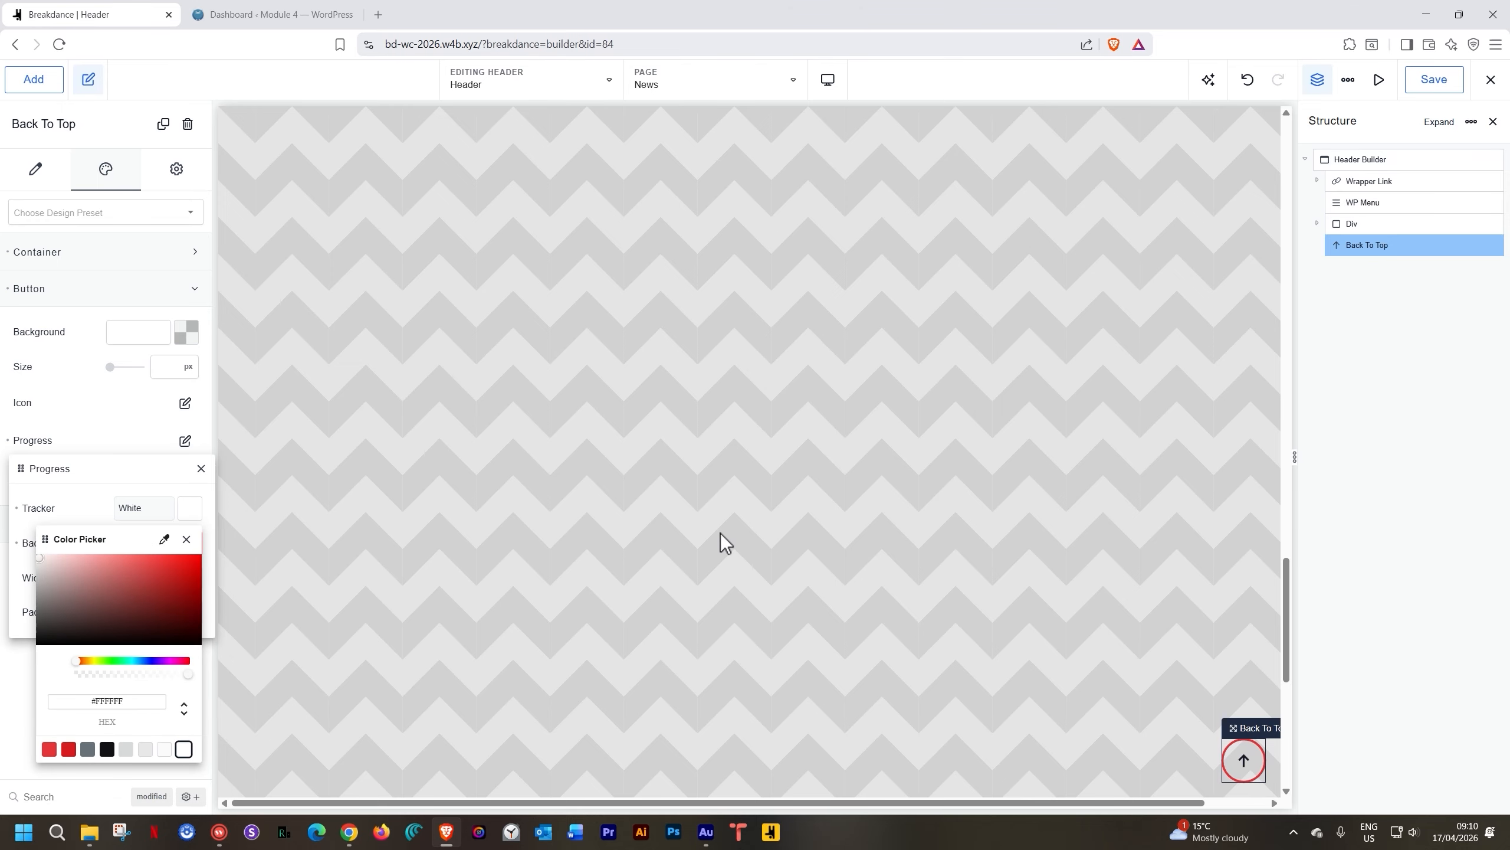
{"action": "scroll", "coordinate": [720, 533], "scroll_direction": "up", "scroll_amount": 5}
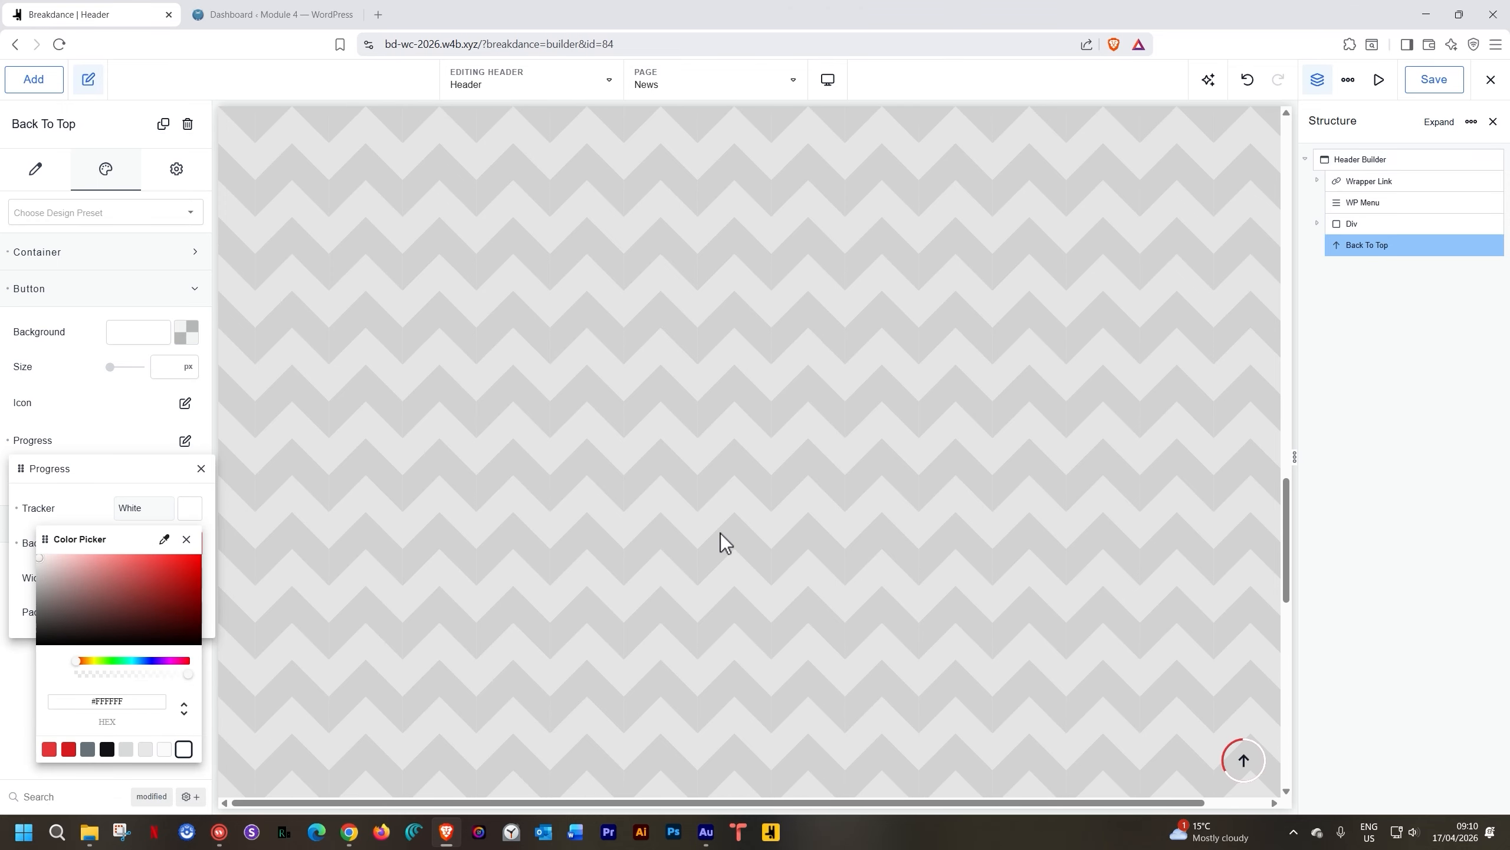
{"action": "scroll", "coordinate": [720, 533], "scroll_direction": "down", "scroll_amount": 2}
{"action": "left_click", "coordinate": [188, 507]}
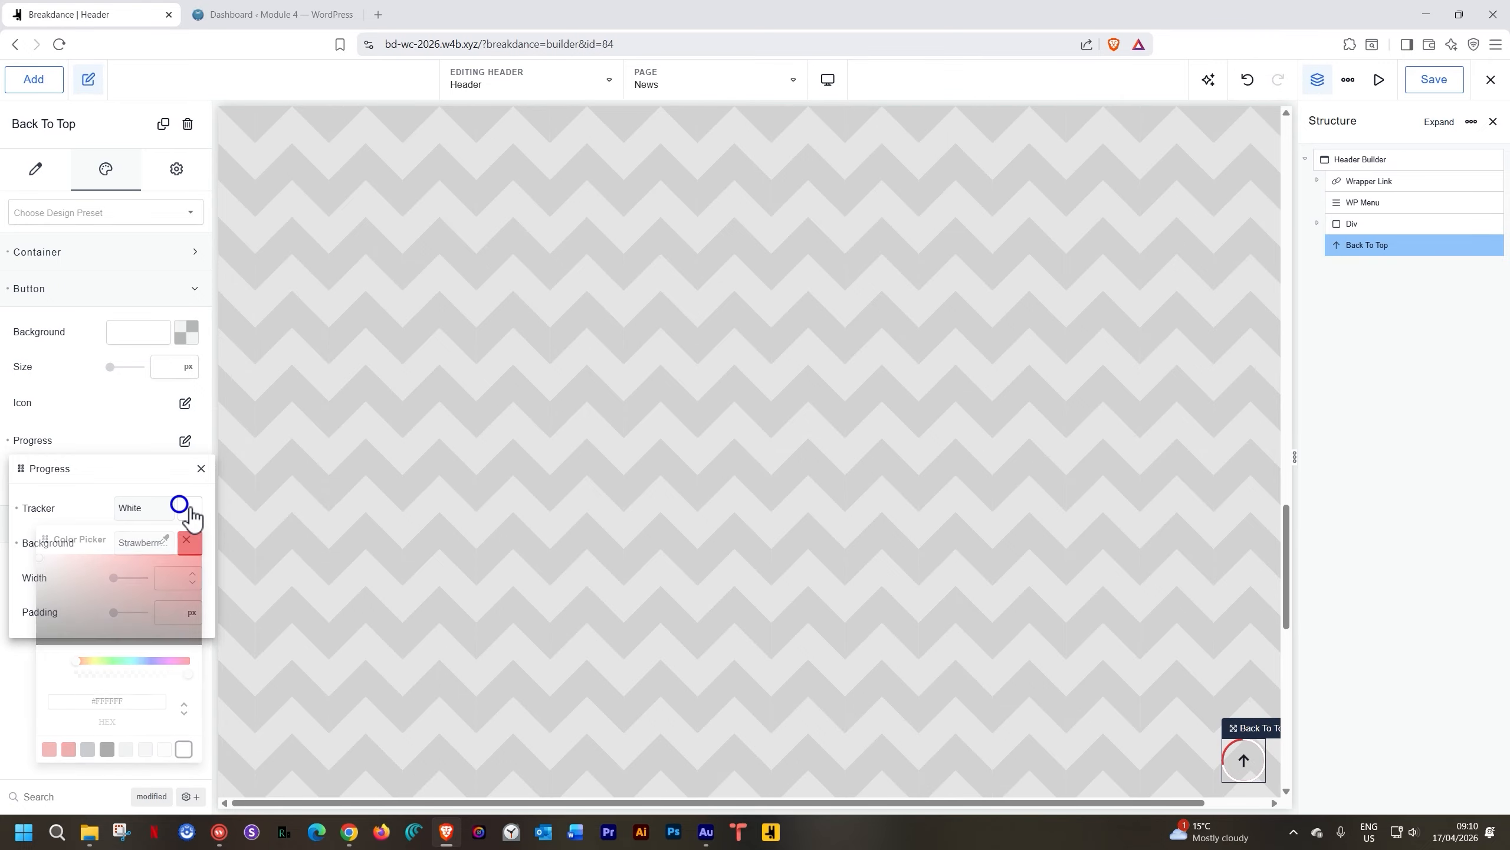
{"action": "left_click", "coordinate": [187, 507]}
{"action": "left_click", "coordinate": [49, 749]}
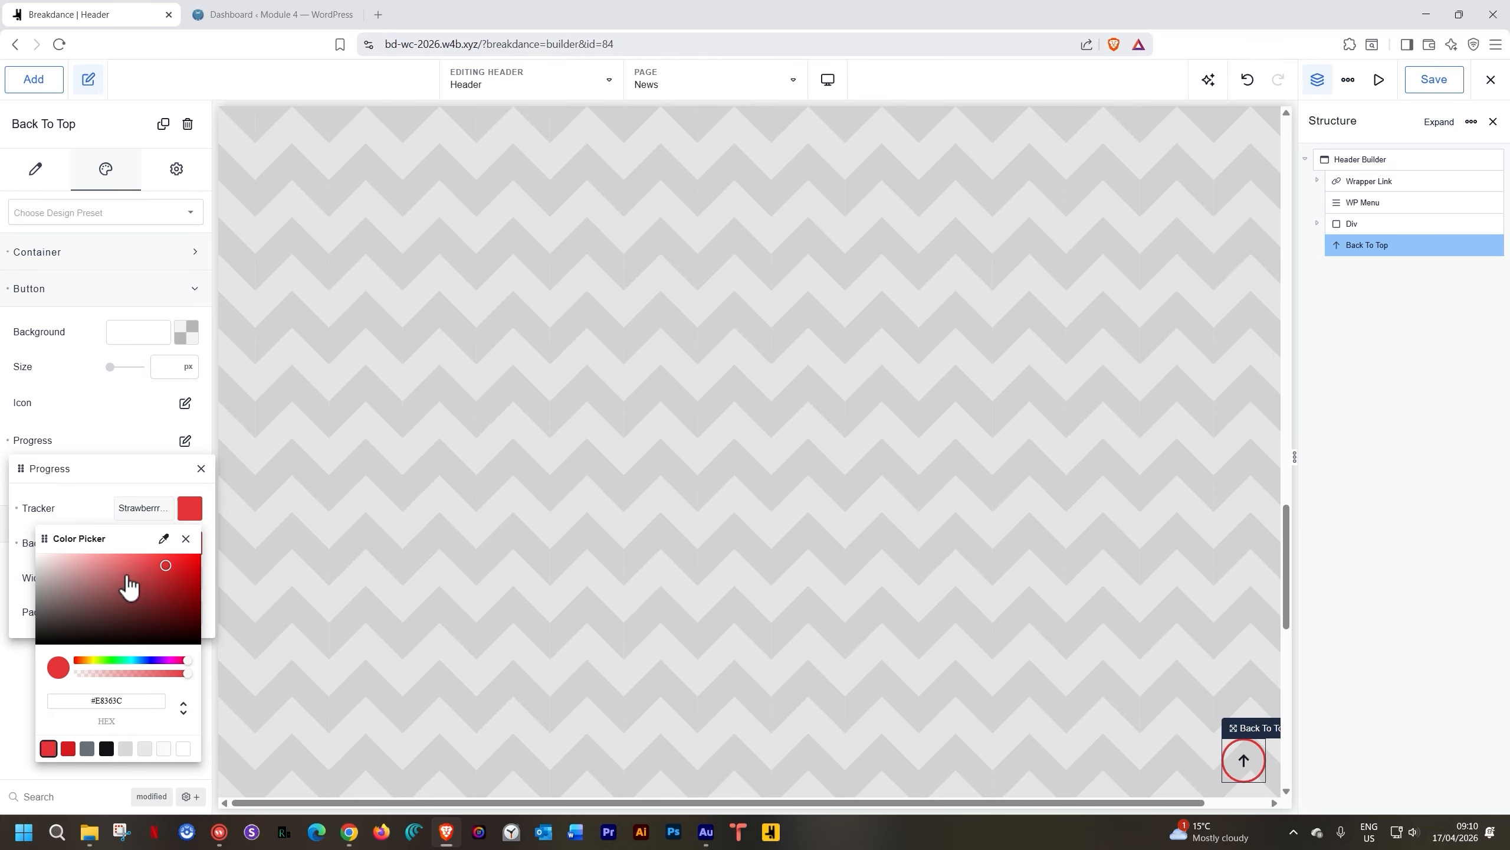
{"action": "left_click", "coordinate": [185, 539]}
{"action": "left_click", "coordinate": [190, 543]}
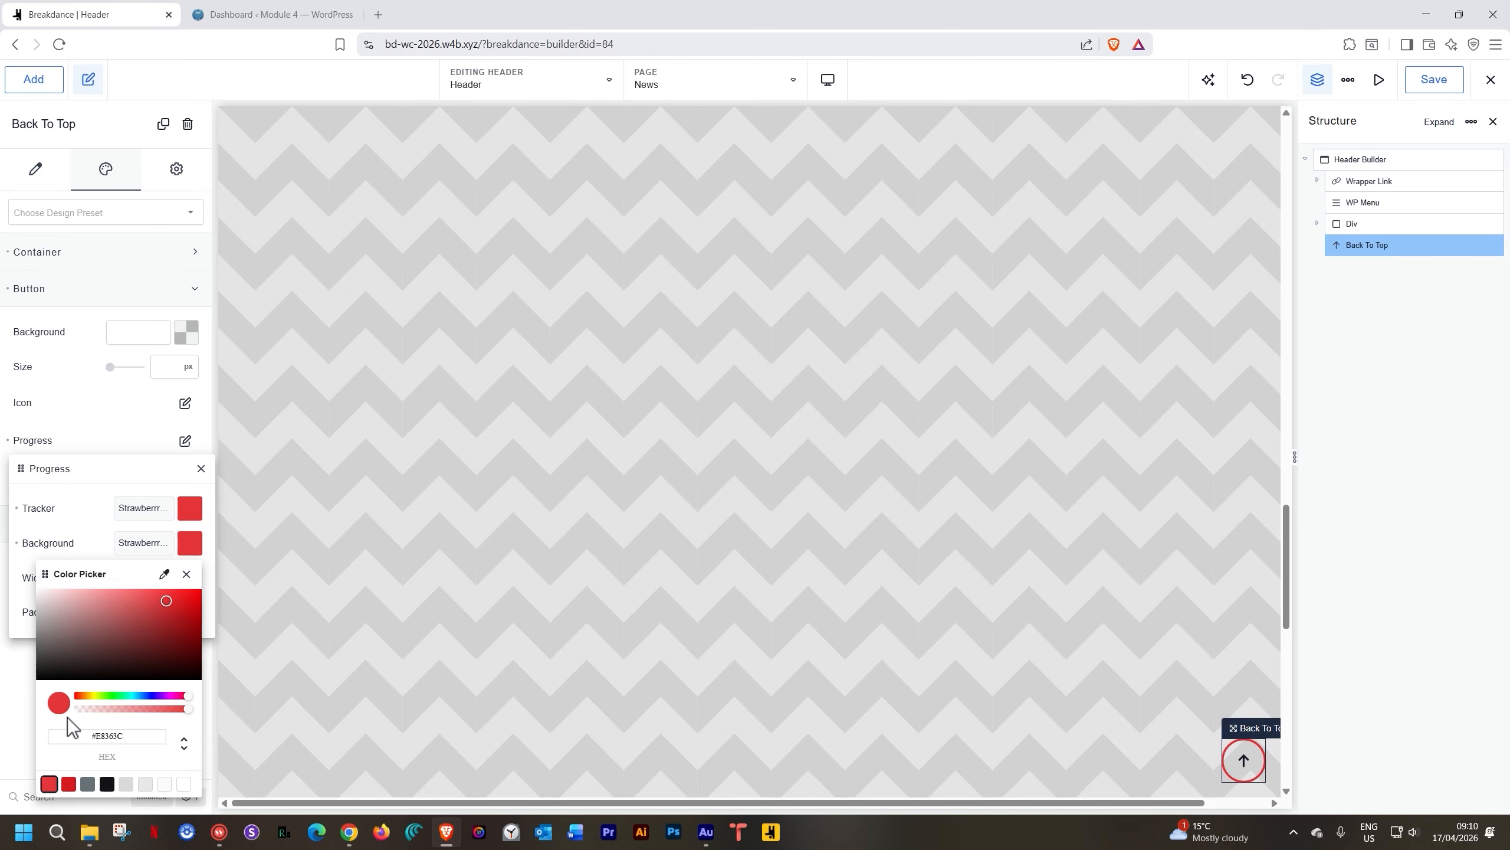
{"action": "left_click", "coordinate": [185, 784]}
{"action": "scroll", "coordinate": [965, 518], "scroll_direction": "up", "scroll_amount": 5}
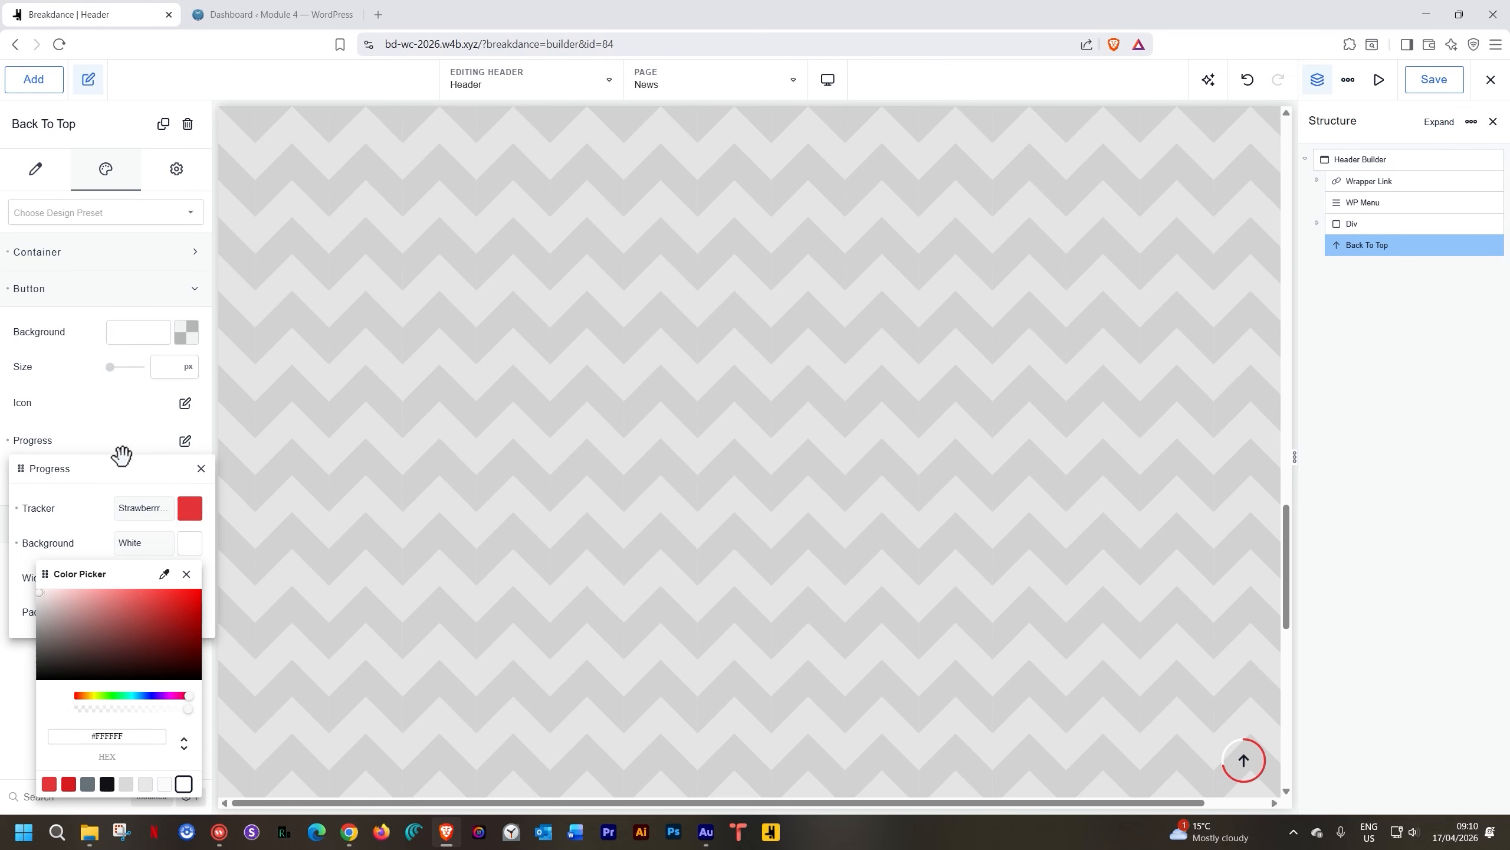
{"action": "left_click", "coordinate": [79, 494]}
{"action": "left_click", "coordinate": [201, 469]}
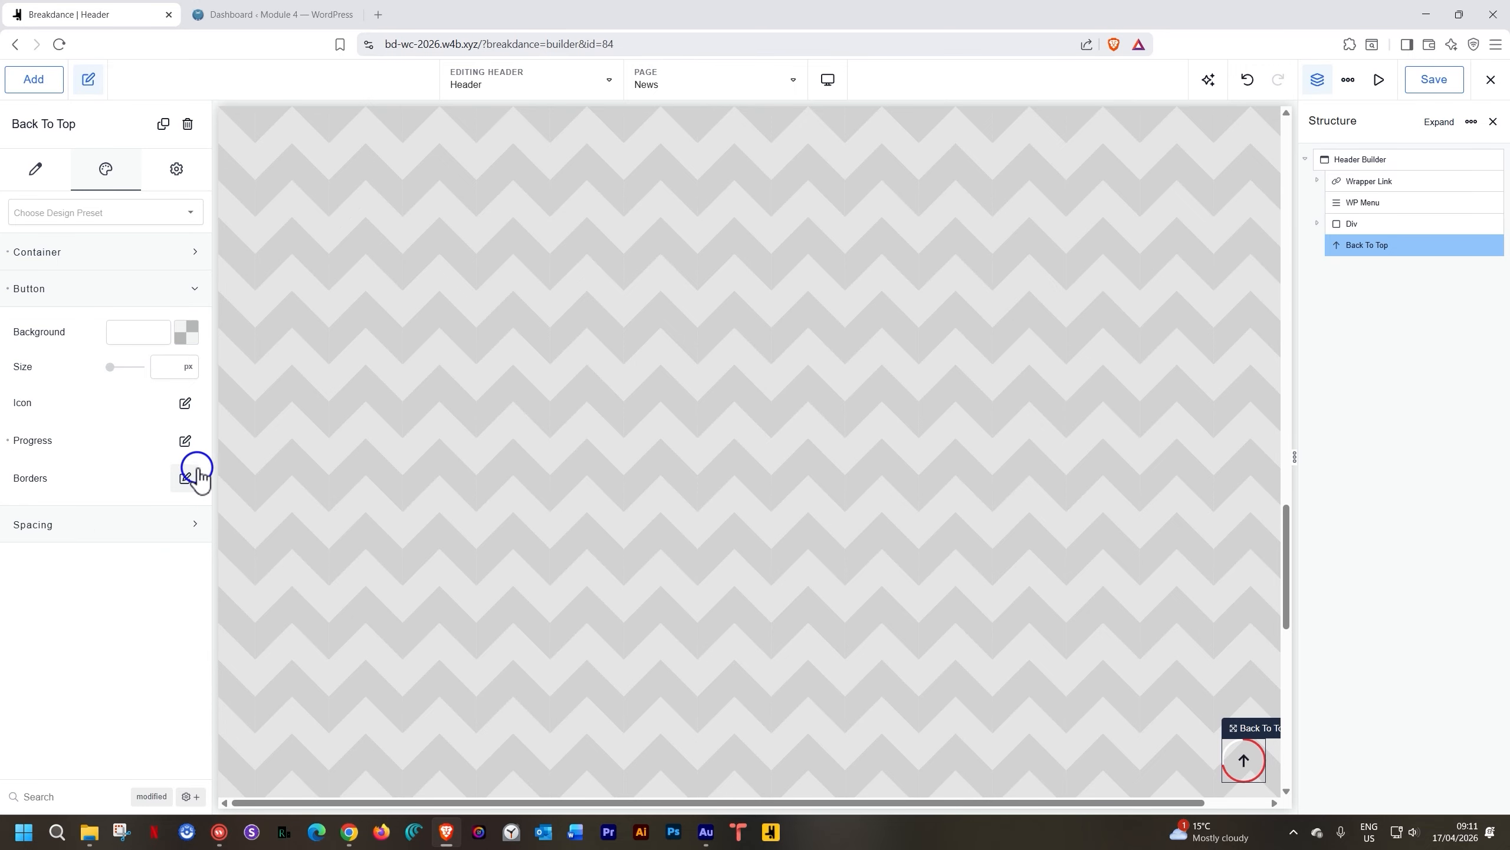
Color the Back To Top arrow icon Strawberry Red
{"action": "left_click", "coordinate": [185, 403]}
{"action": "left_click", "coordinate": [201, 469]}
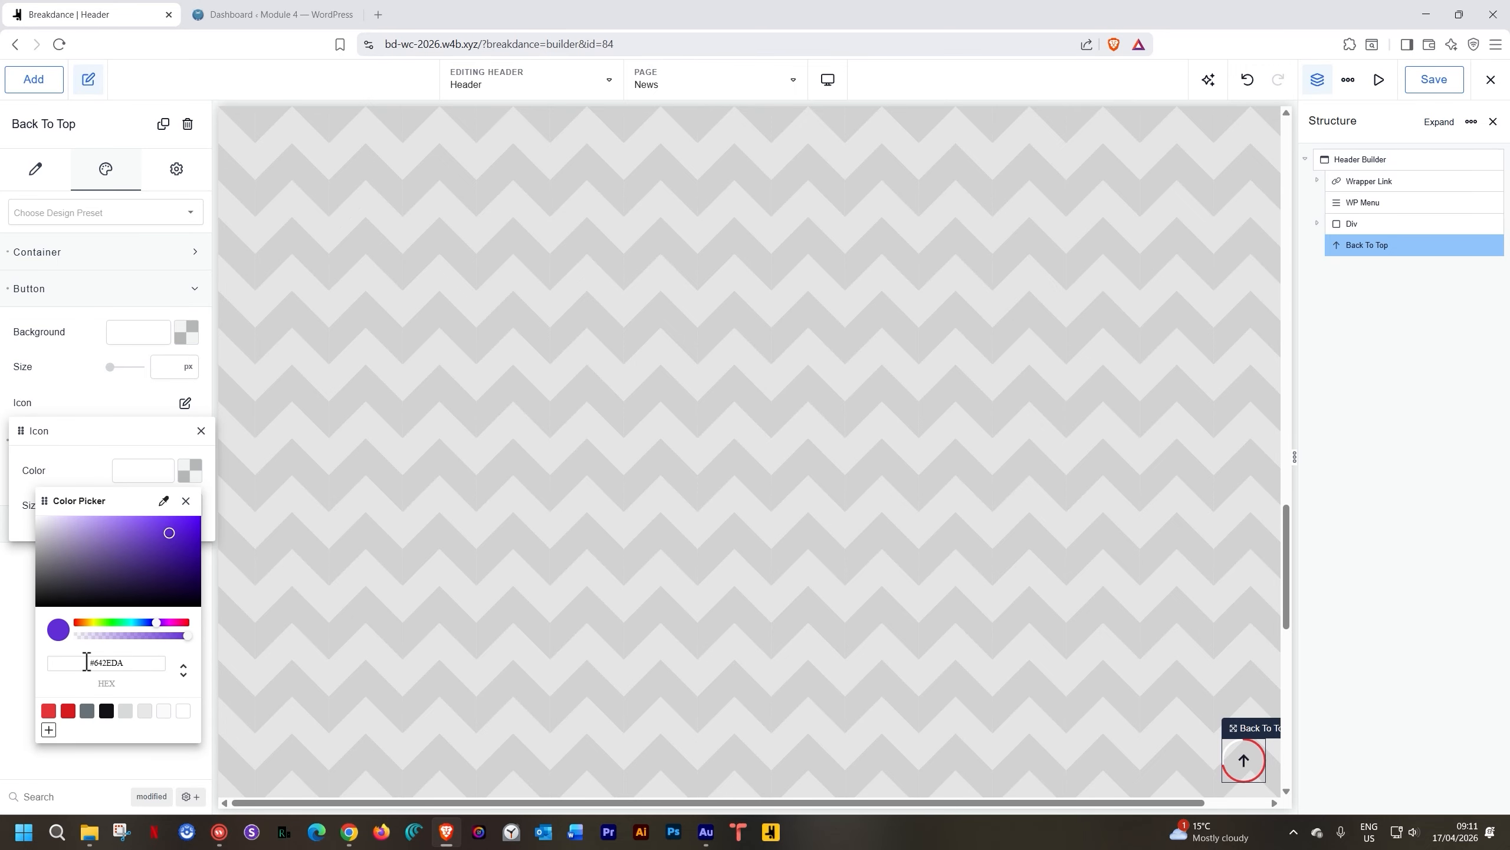
{"action": "left_click", "coordinate": [48, 711]}
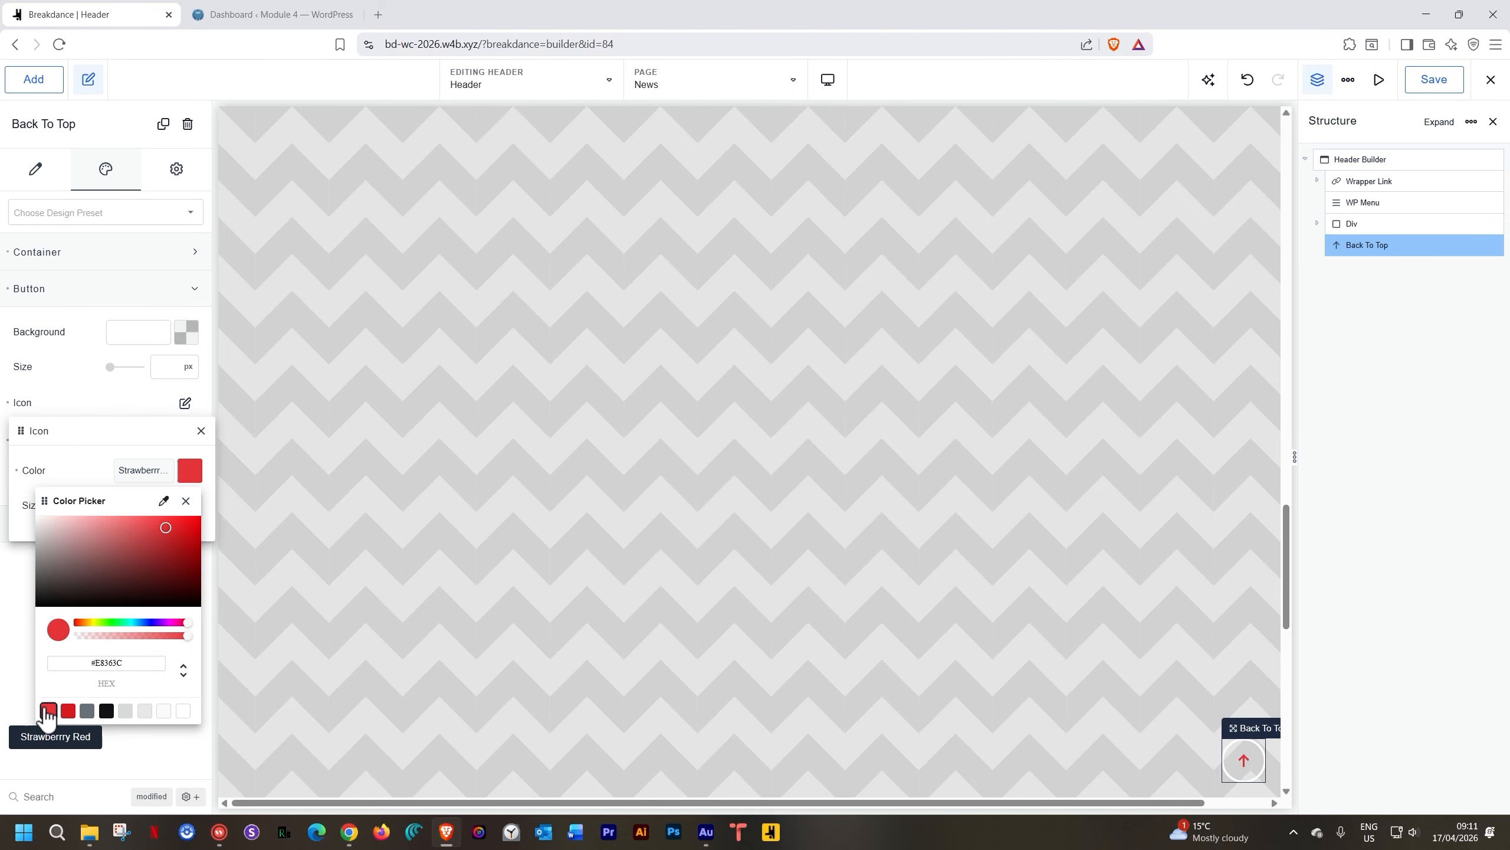
{"action": "scroll", "coordinate": [791, 428], "scroll_direction": "down", "scroll_amount": 5}
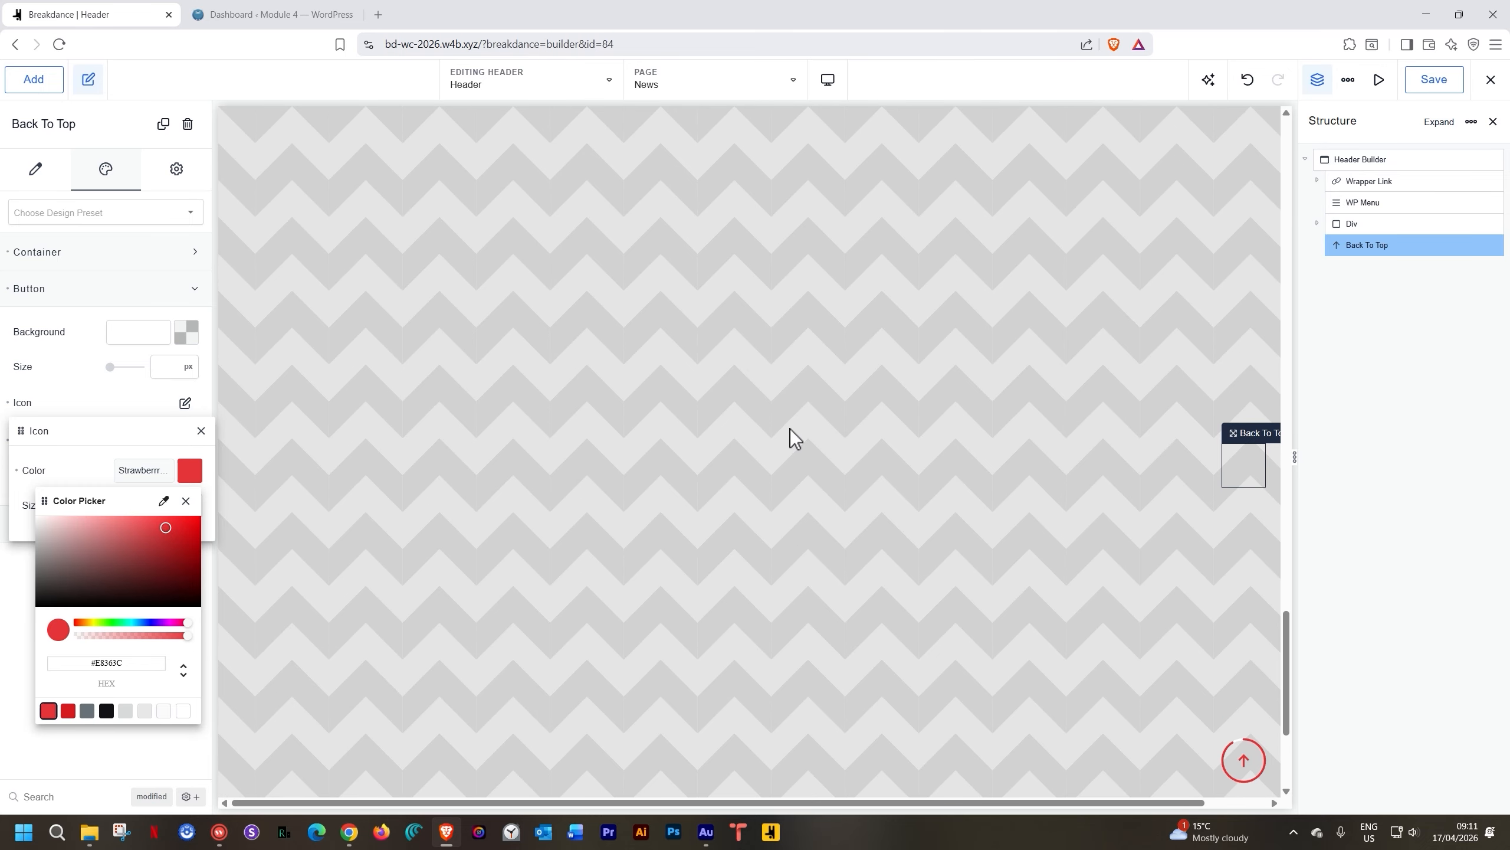
{"action": "scroll", "coordinate": [791, 428], "scroll_direction": "down", "scroll_amount": 5}
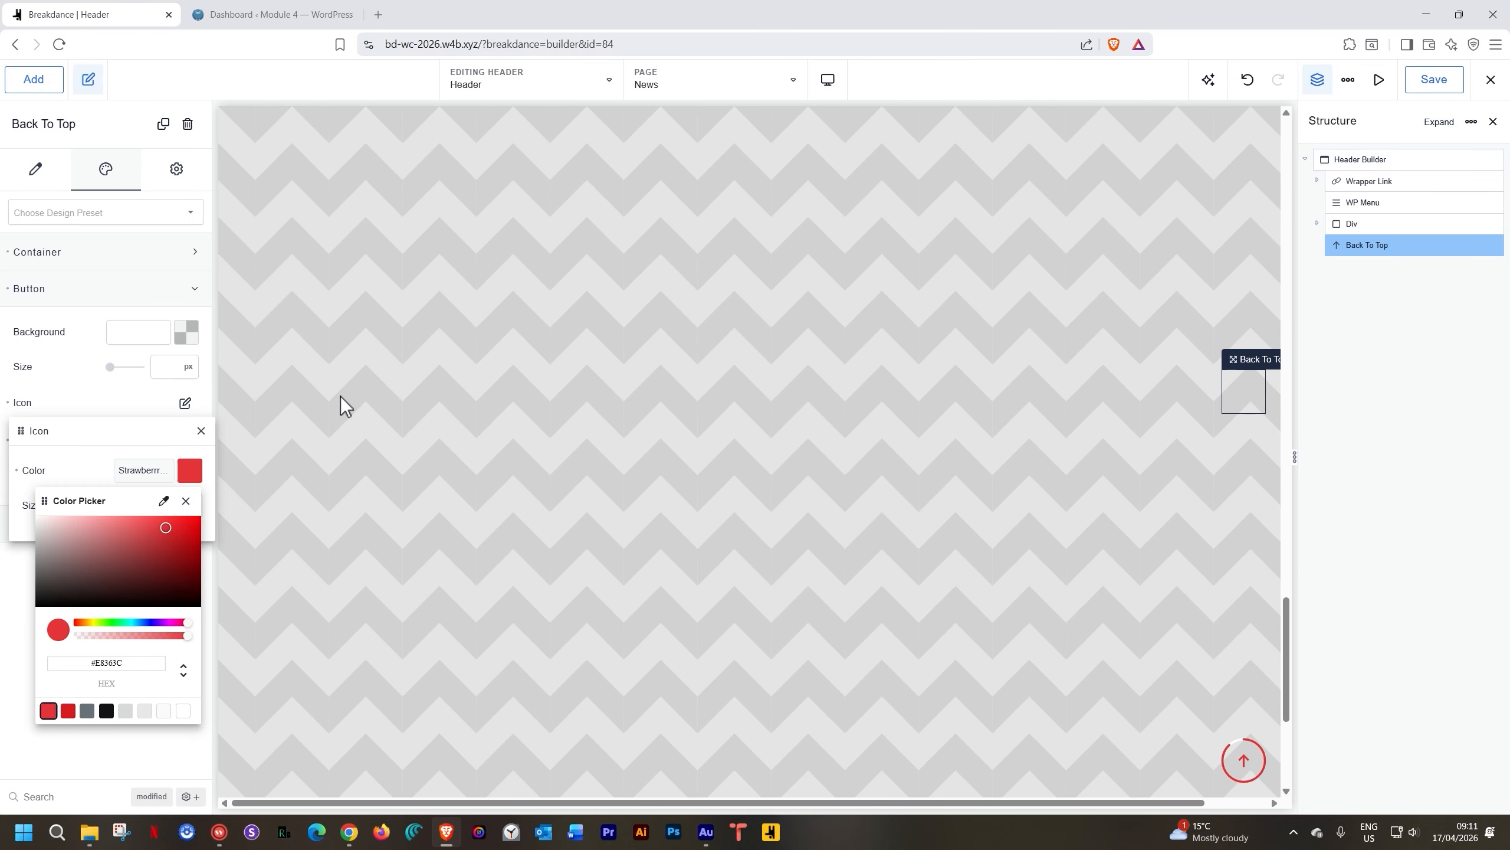
{"action": "left_click", "coordinate": [201, 431]}
Make the Back To Top element Icon + Text, labelled 'back to top'
{"action": "left_click", "coordinate": [38, 169]}
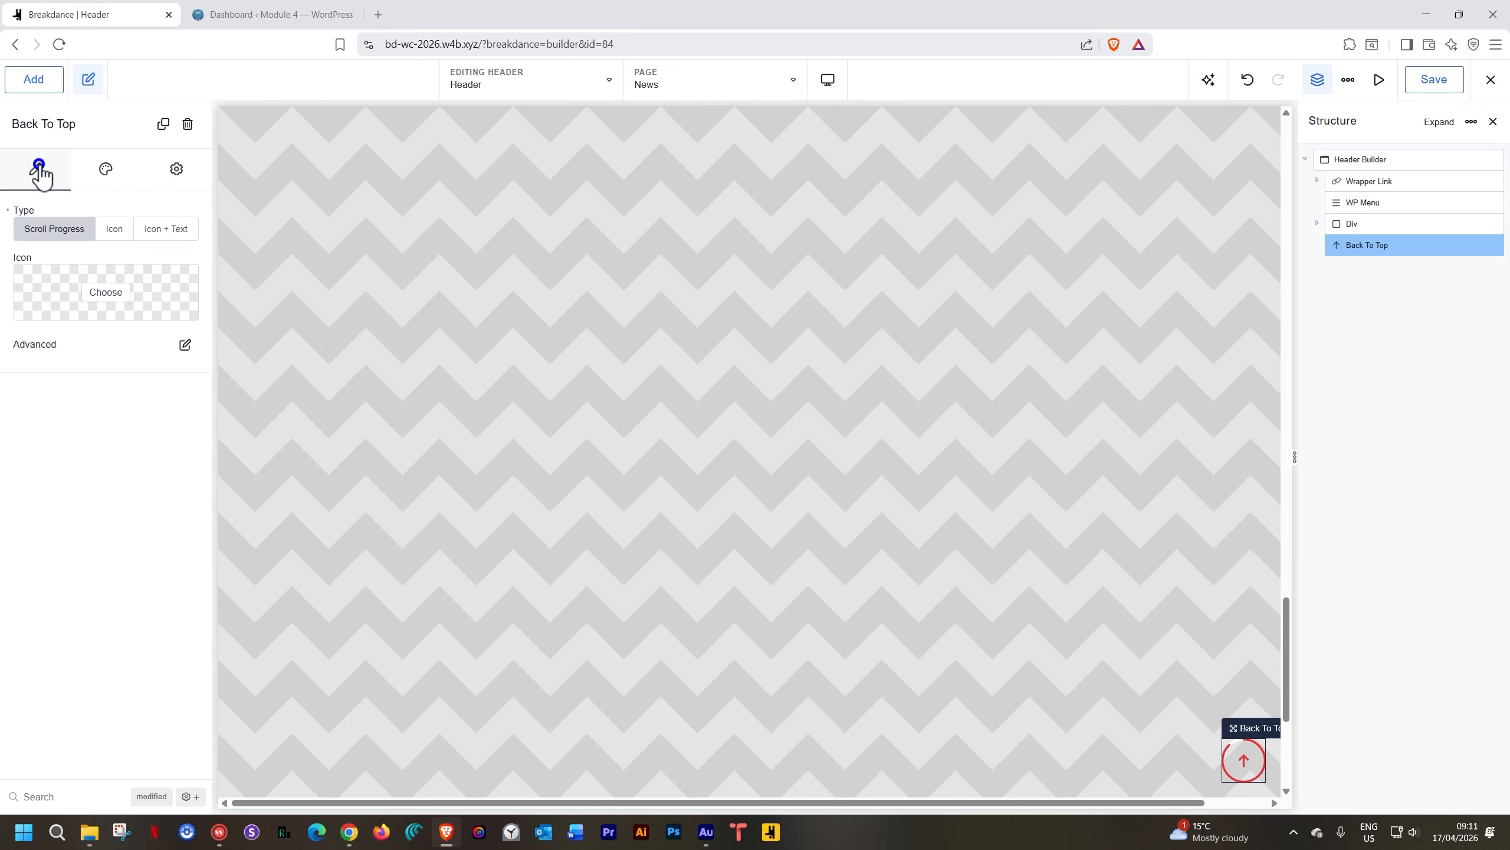
{"action": "left_click", "coordinate": [185, 345]}
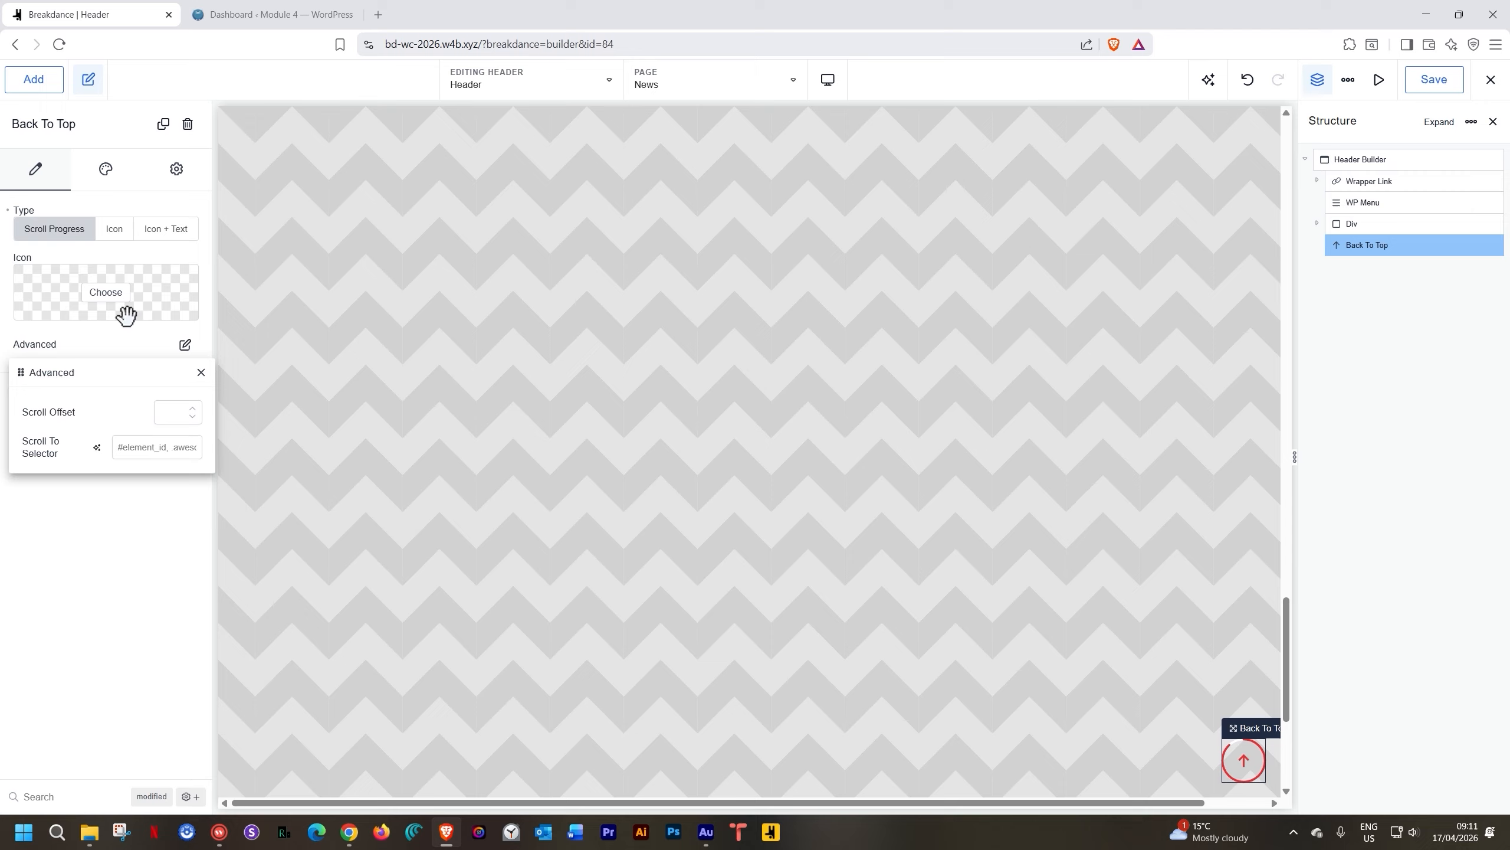
{"action": "left_click", "coordinate": [165, 233]}
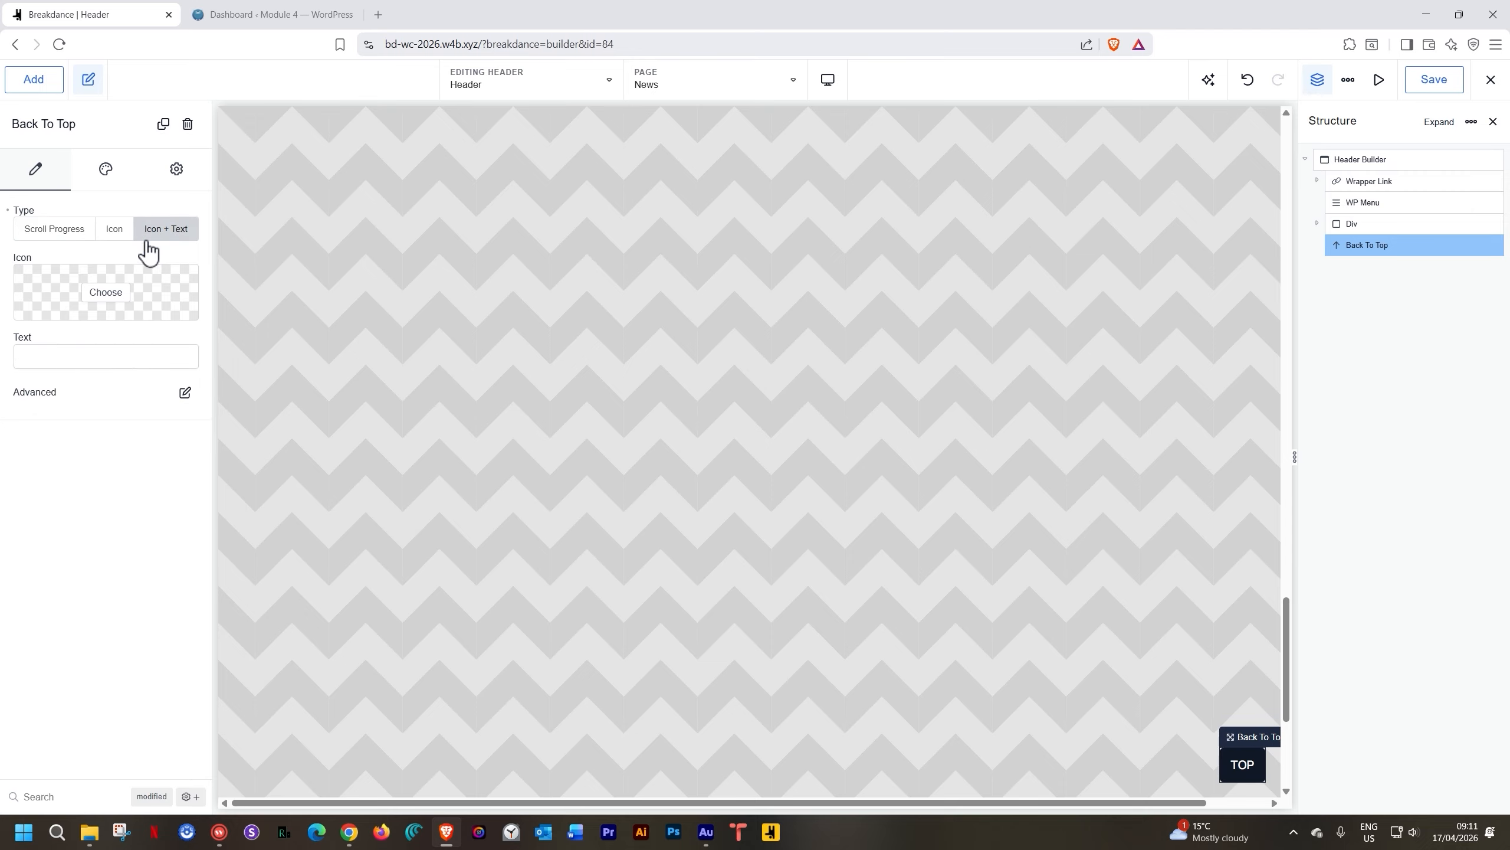
{"action": "left_click", "coordinate": [71, 356]}
{"action": "type", "text": "back to top"}
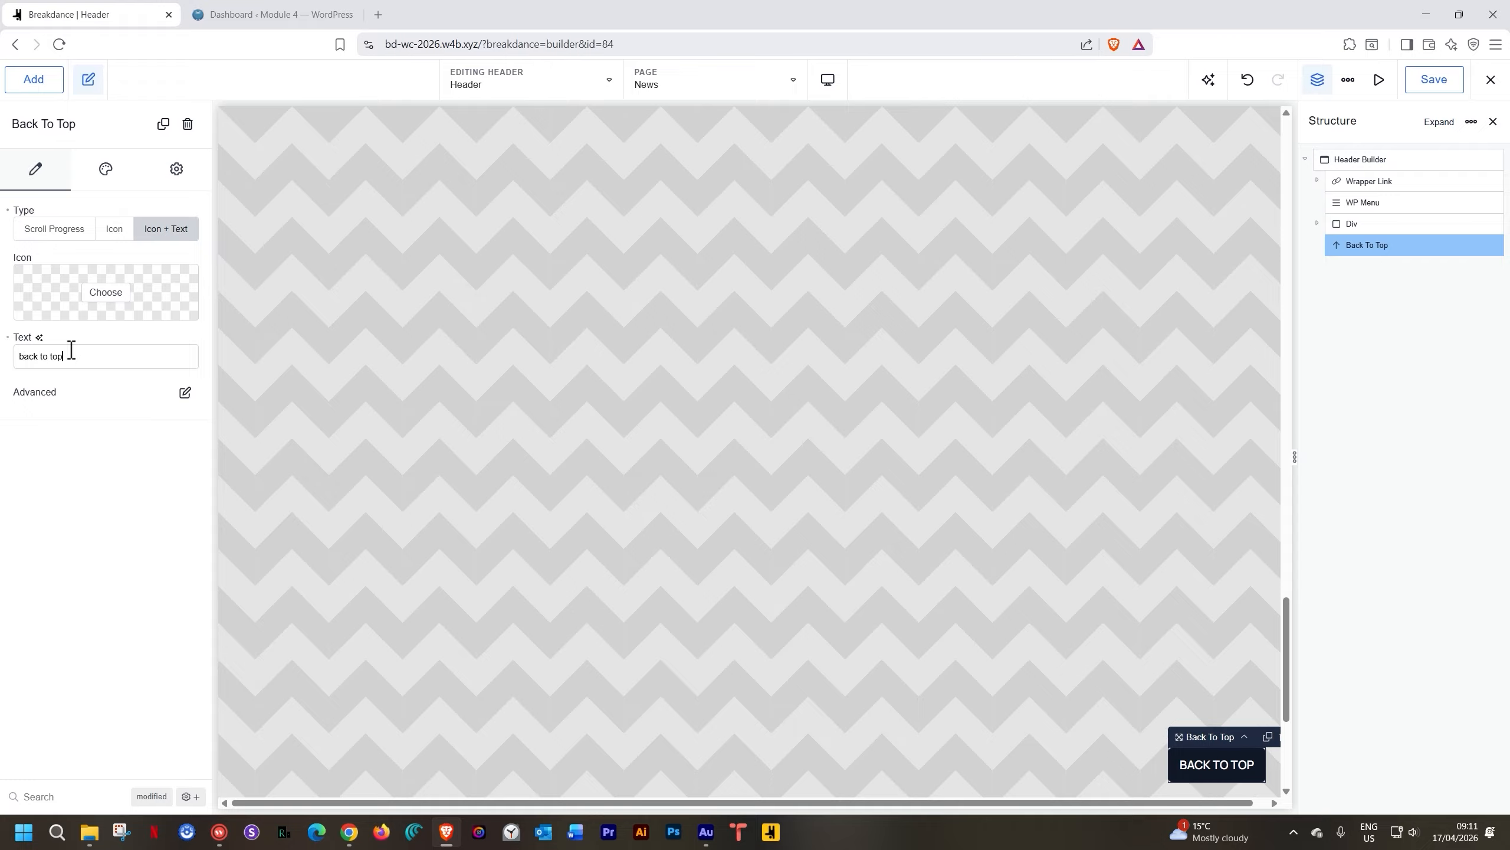
{"action": "left_click", "coordinate": [105, 172]}
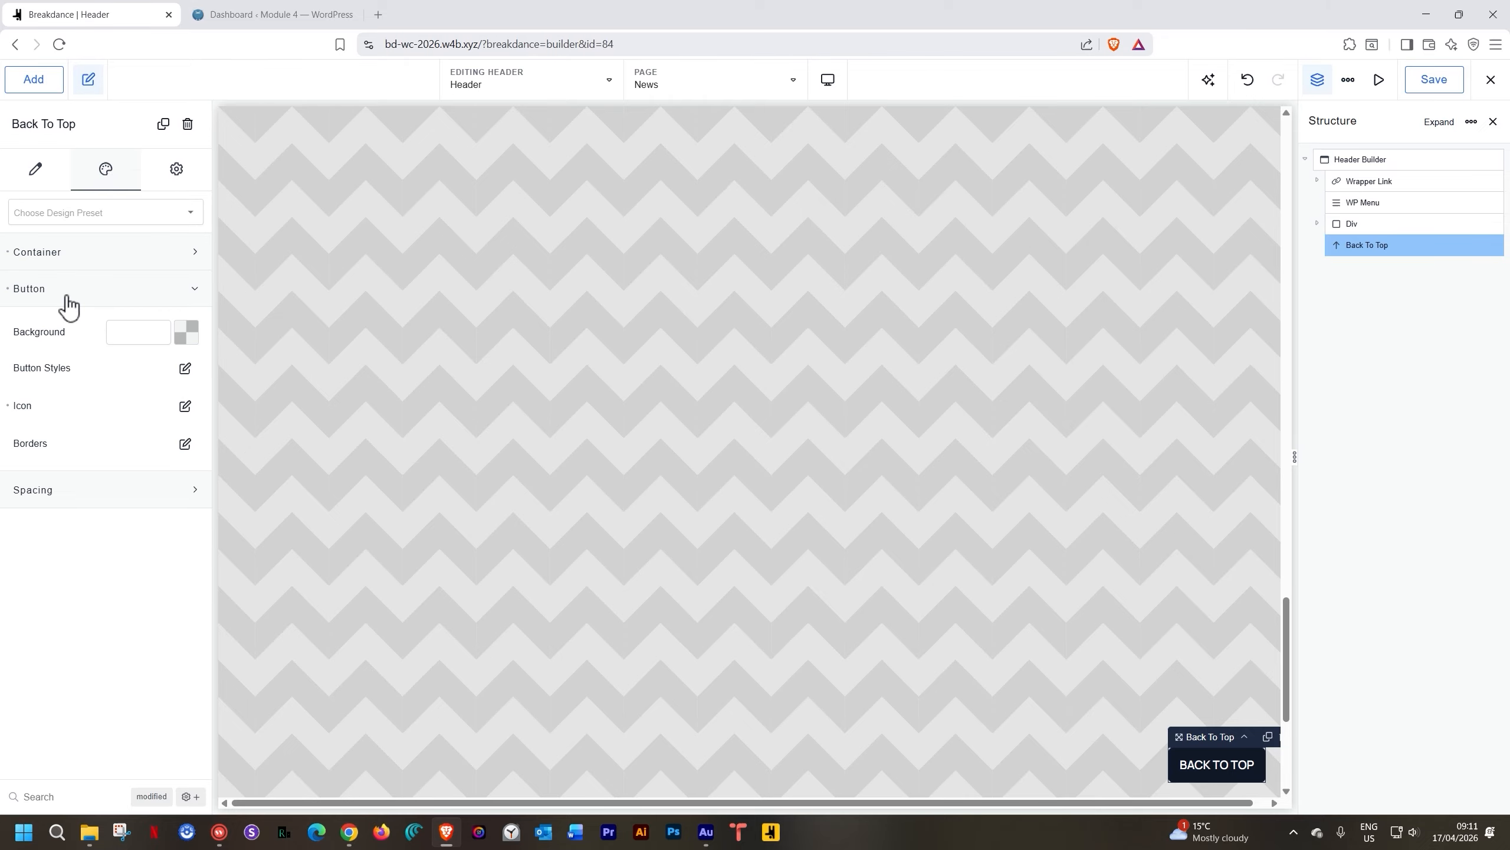
Set the Back To Top button's background to the White preset
{"action": "left_click", "coordinate": [70, 262]}
{"action": "left_click", "coordinate": [70, 260]}
{"action": "left_click", "coordinate": [185, 335]}
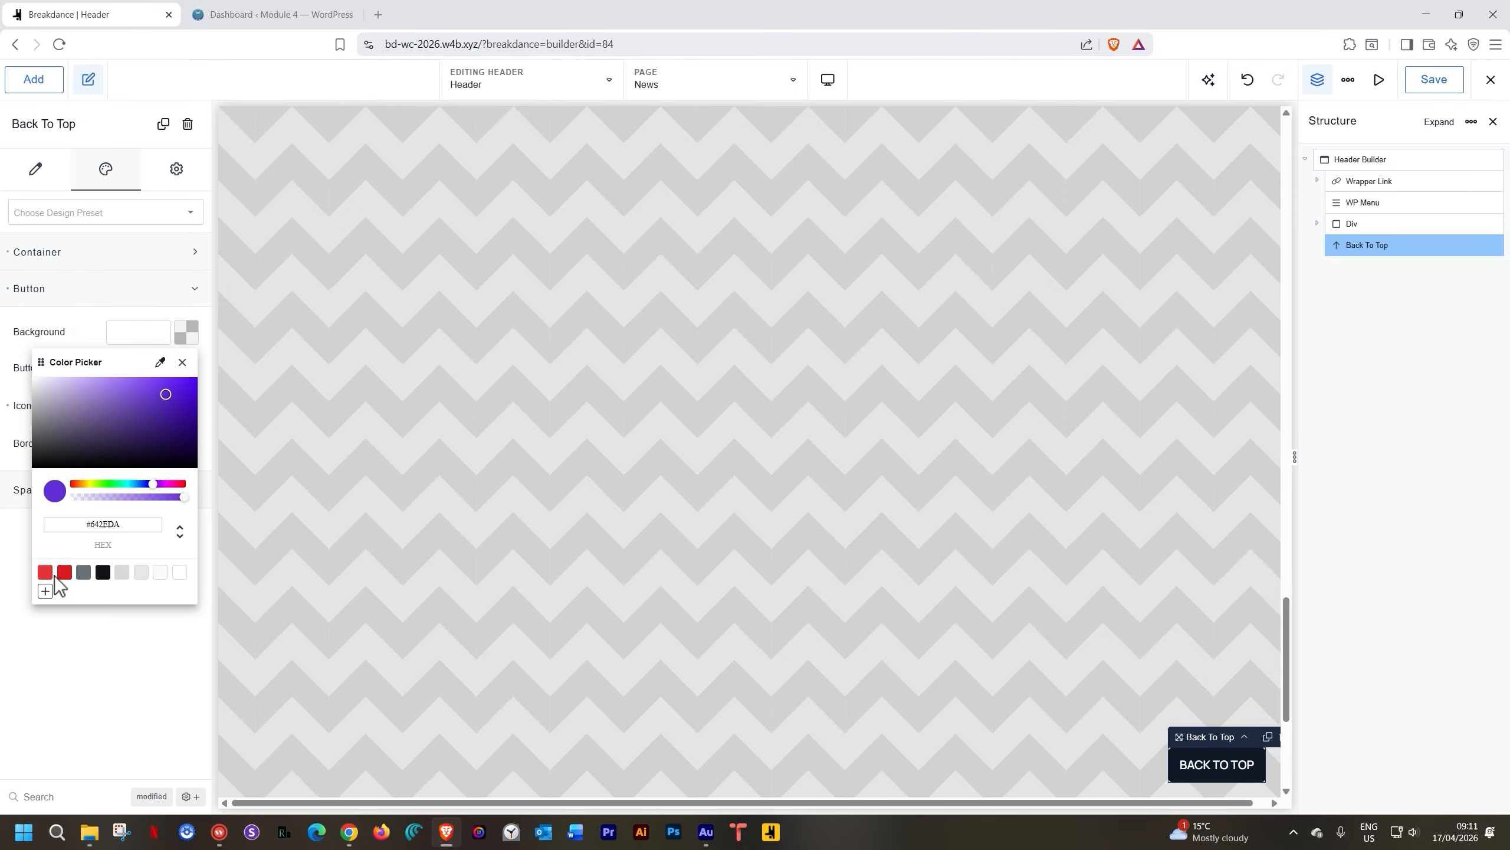
{"action": "left_click", "coordinate": [179, 573]}
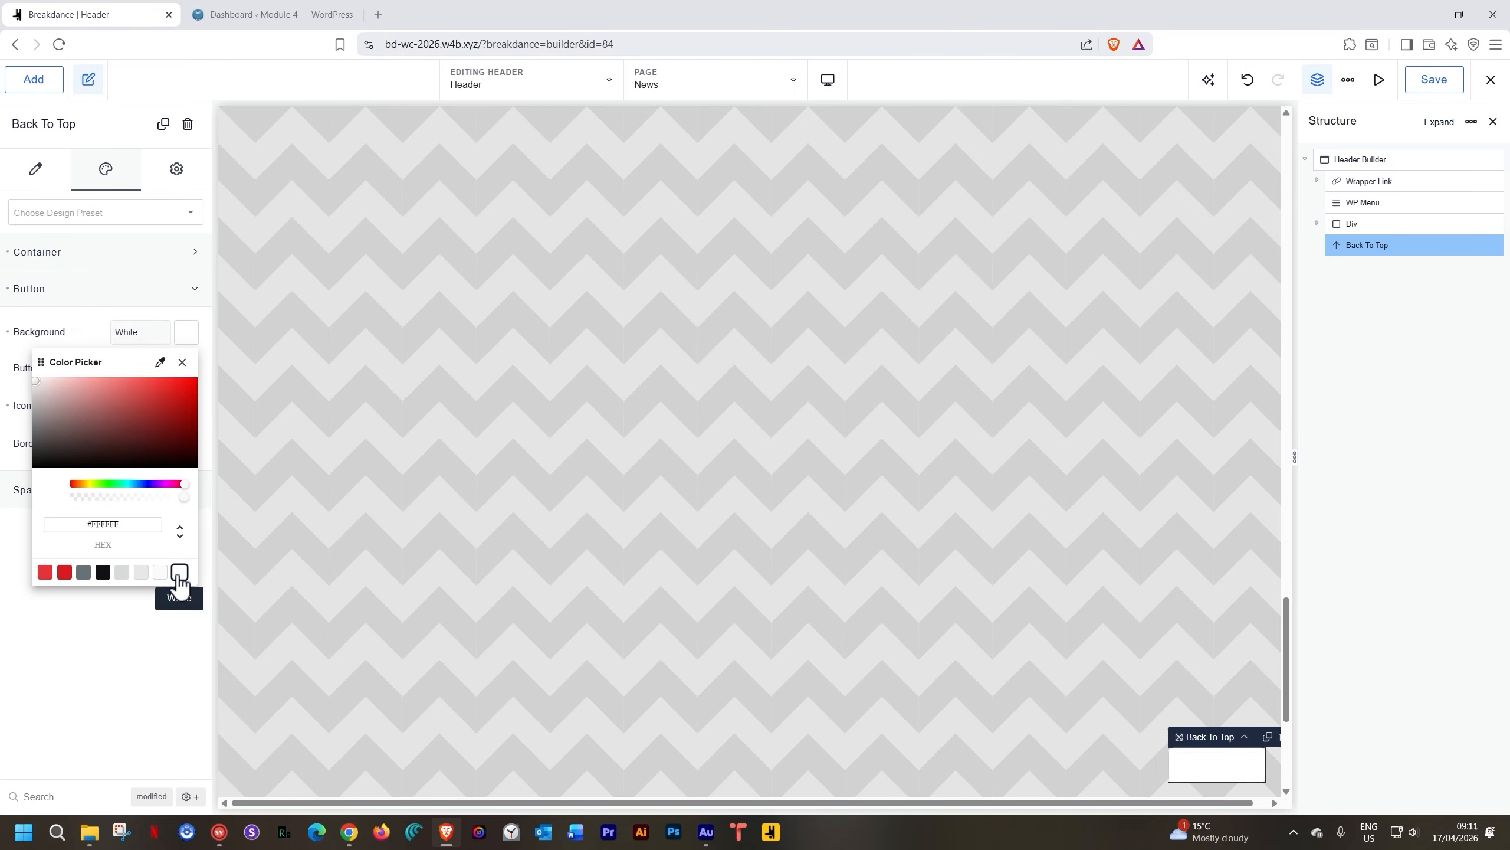
{"action": "left_click", "coordinate": [182, 362]}
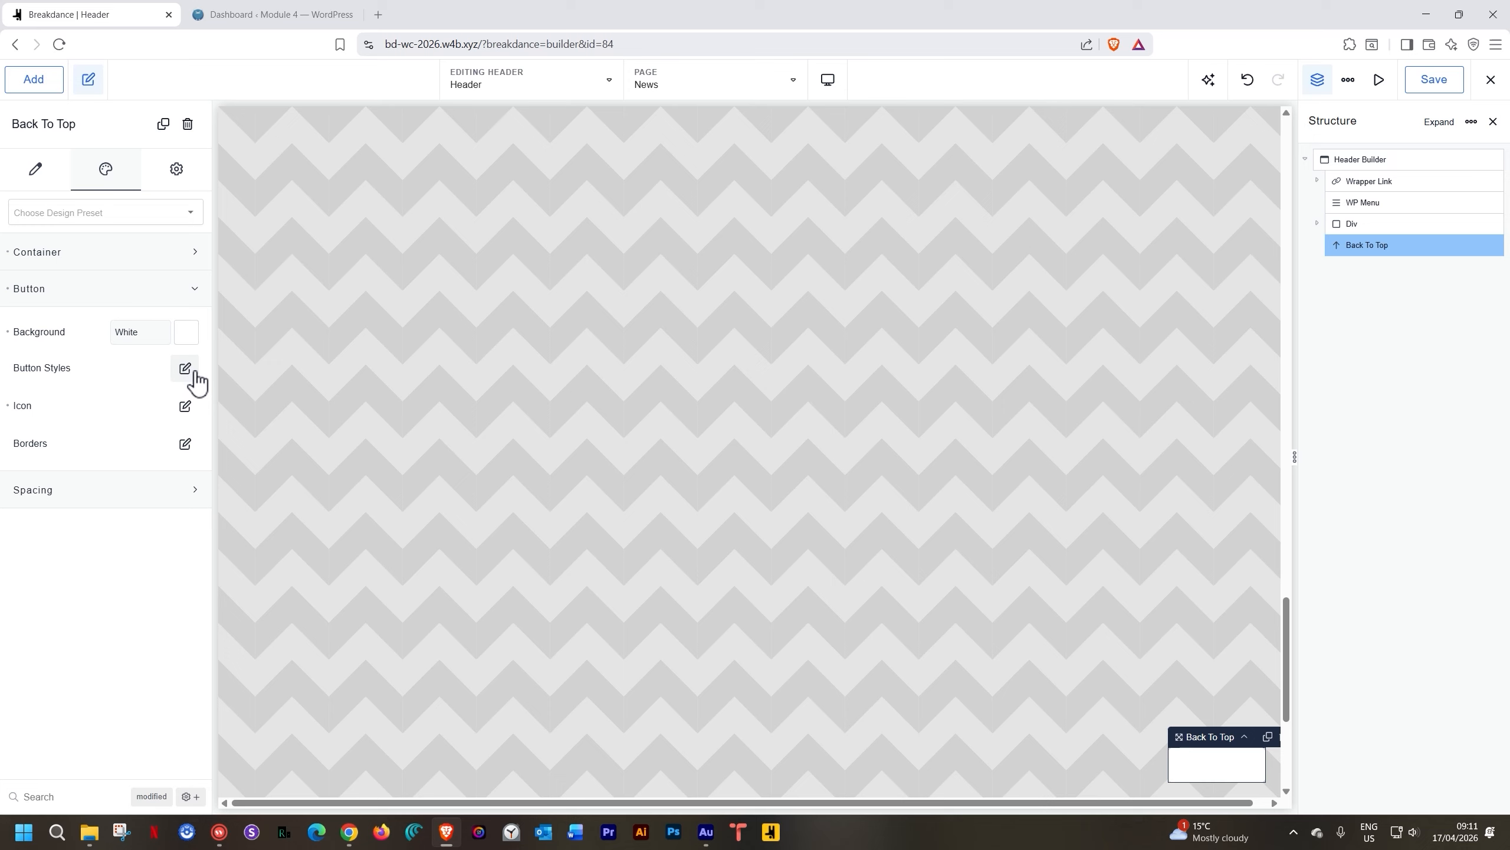
Make the button's label text Onyx (#131117) and save the header
{"action": "left_click", "coordinate": [195, 379]}
{"action": "left_click", "coordinate": [185, 436]}
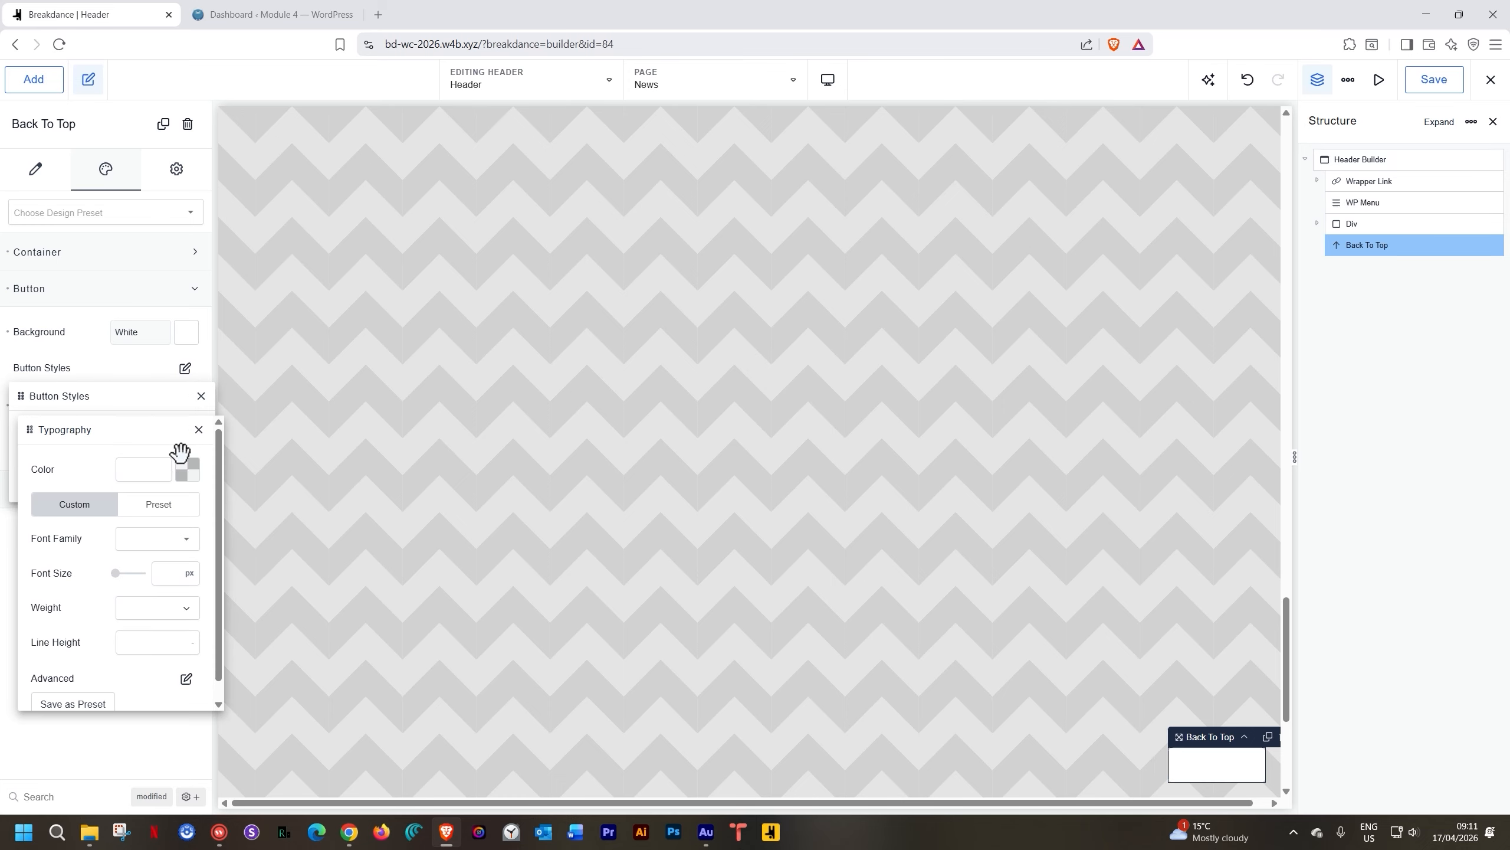
{"action": "left_click", "coordinate": [190, 470]}
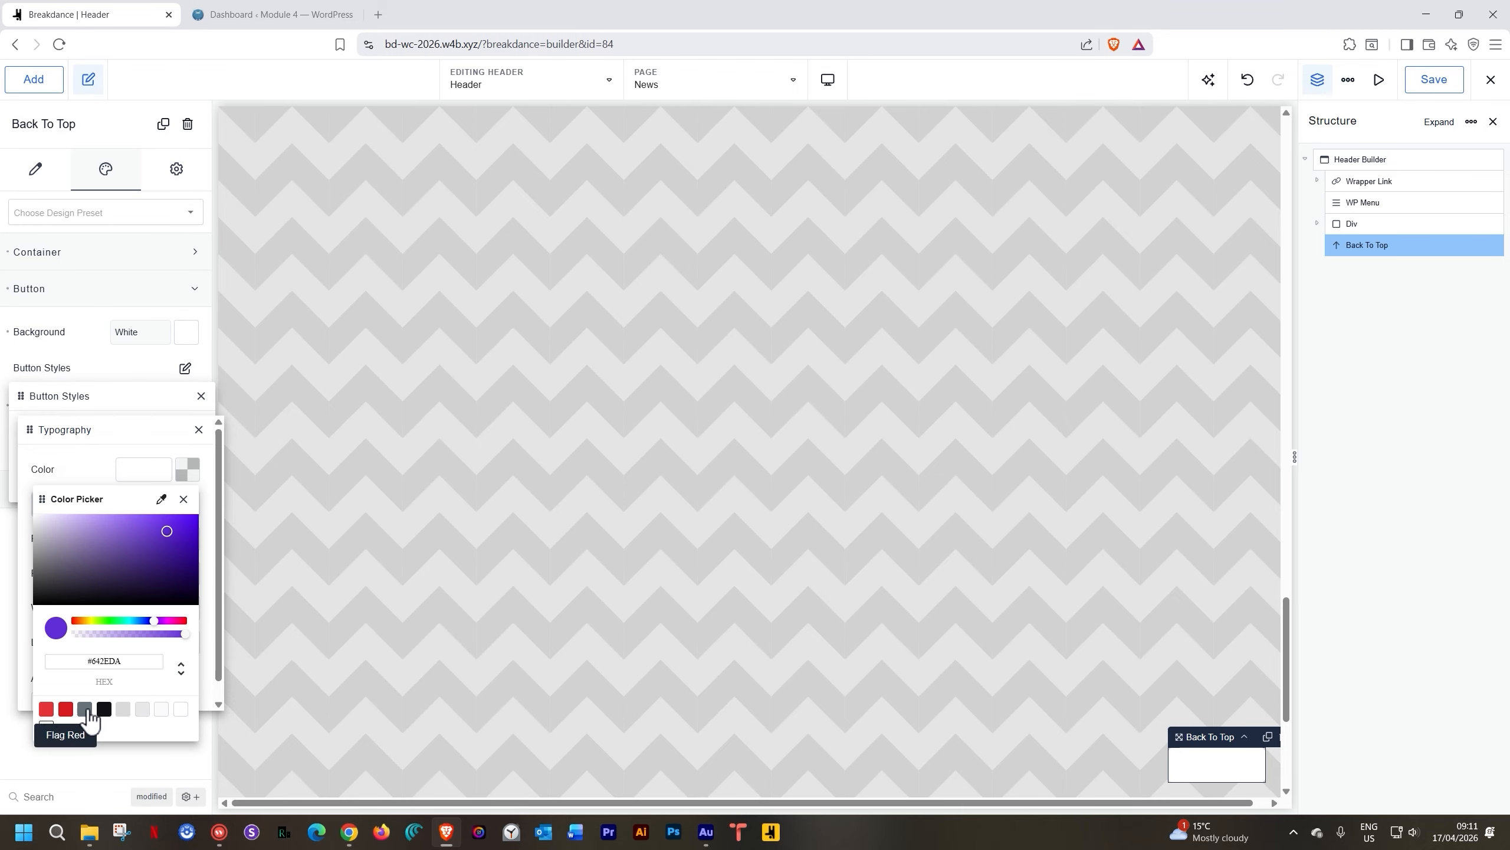
{"action": "left_click", "coordinate": [103, 710]}
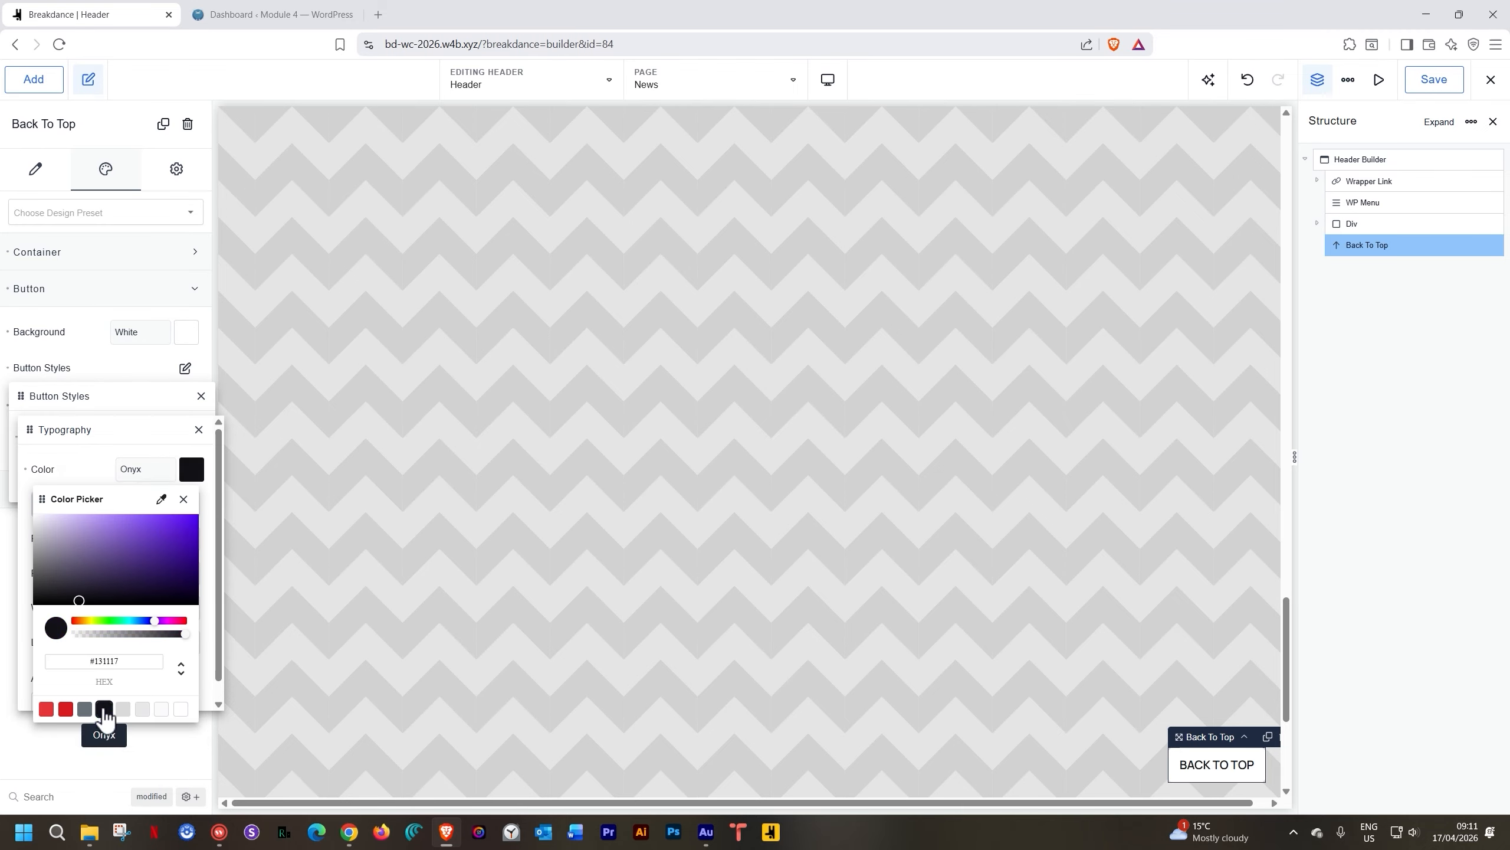
{"action": "left_click", "coordinate": [151, 436]}
{"action": "left_click", "coordinate": [199, 428]}
{"action": "left_click", "coordinate": [201, 396]}
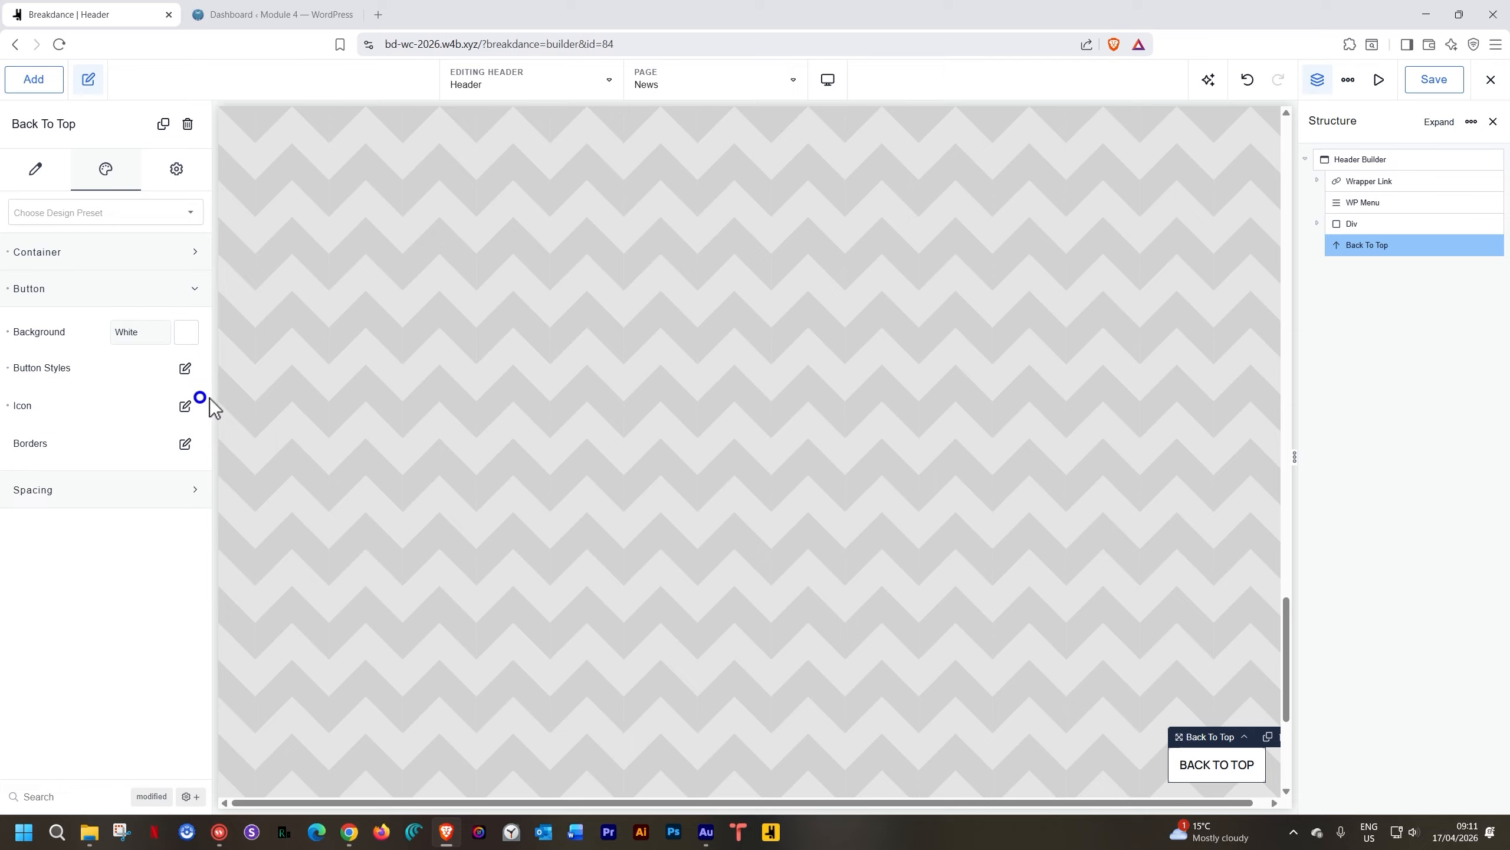
{"action": "left_click", "coordinate": [1443, 84]}
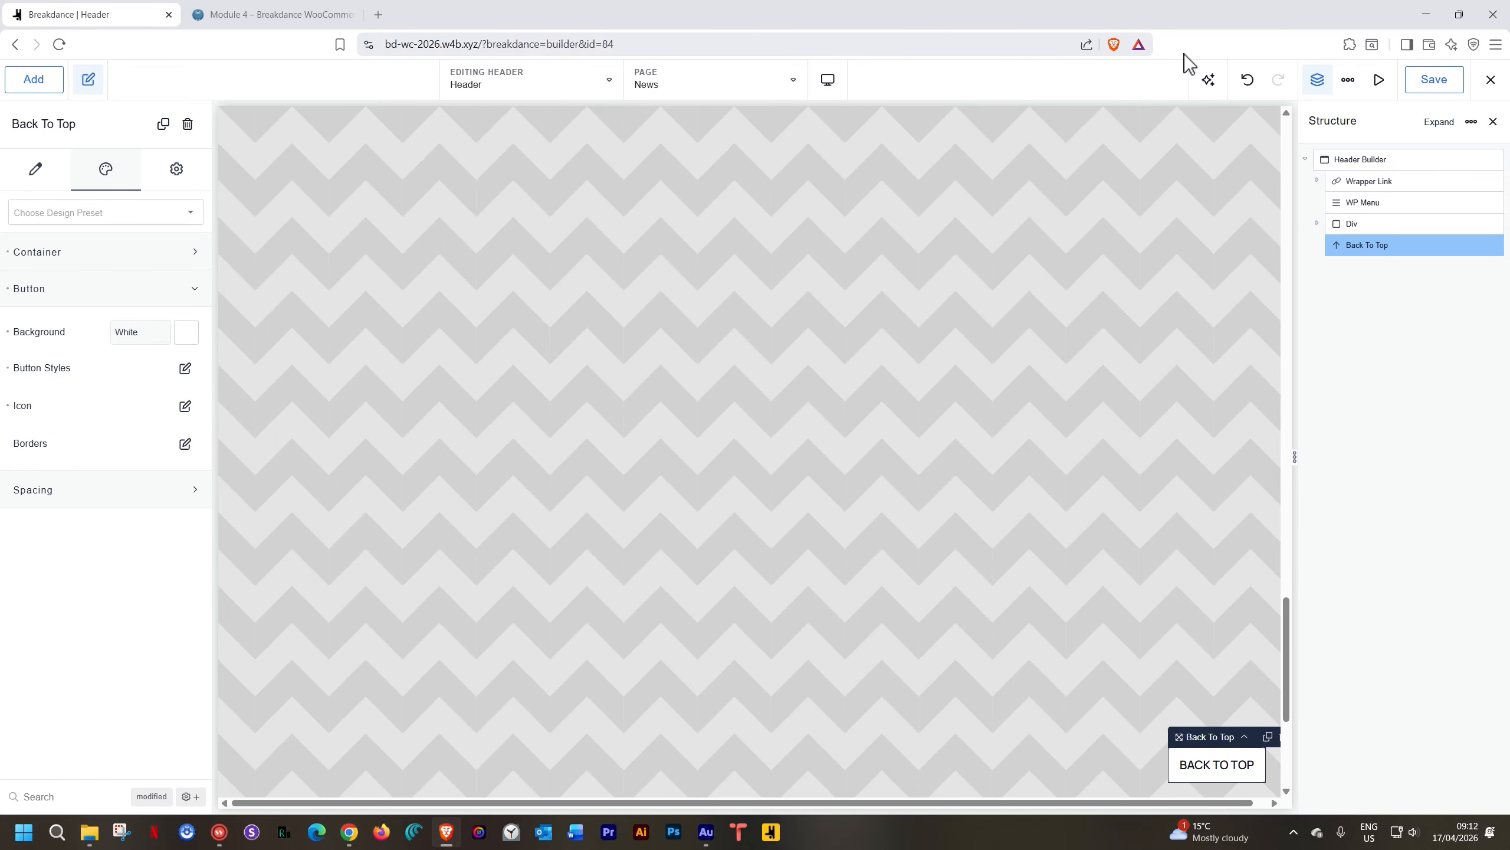
{"action": "left_click", "coordinate": [268, 13]}
{"action": "scroll", "coordinate": [715, 314], "scroll_direction": "down", "scroll_amount": 8}
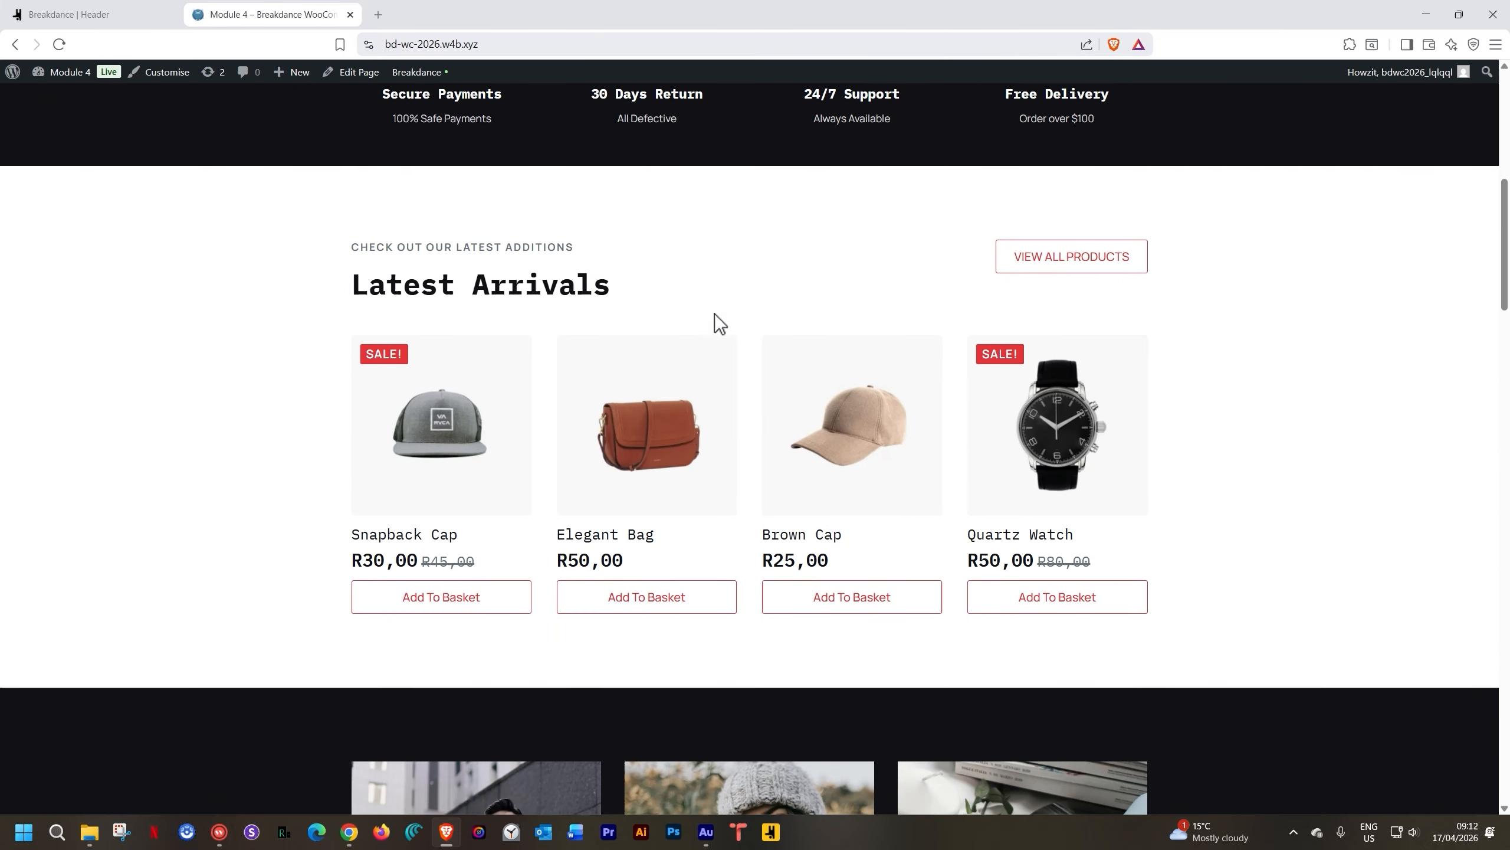
{"action": "scroll", "coordinate": [715, 314], "scroll_direction": "down", "scroll_amount": 15}
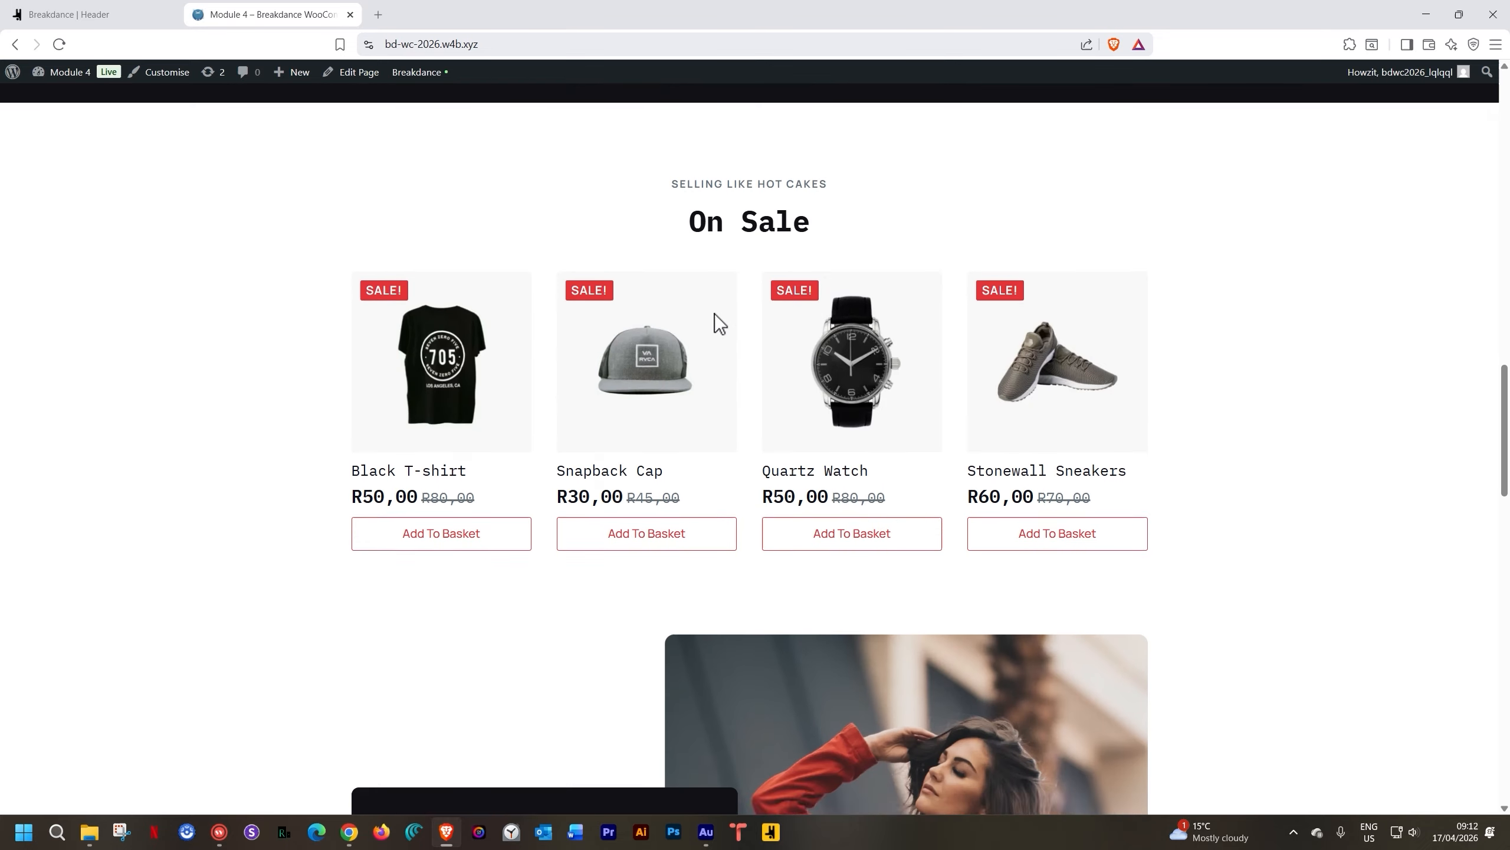
{"action": "scroll", "coordinate": [715, 314], "scroll_direction": "down", "scroll_amount": 10}
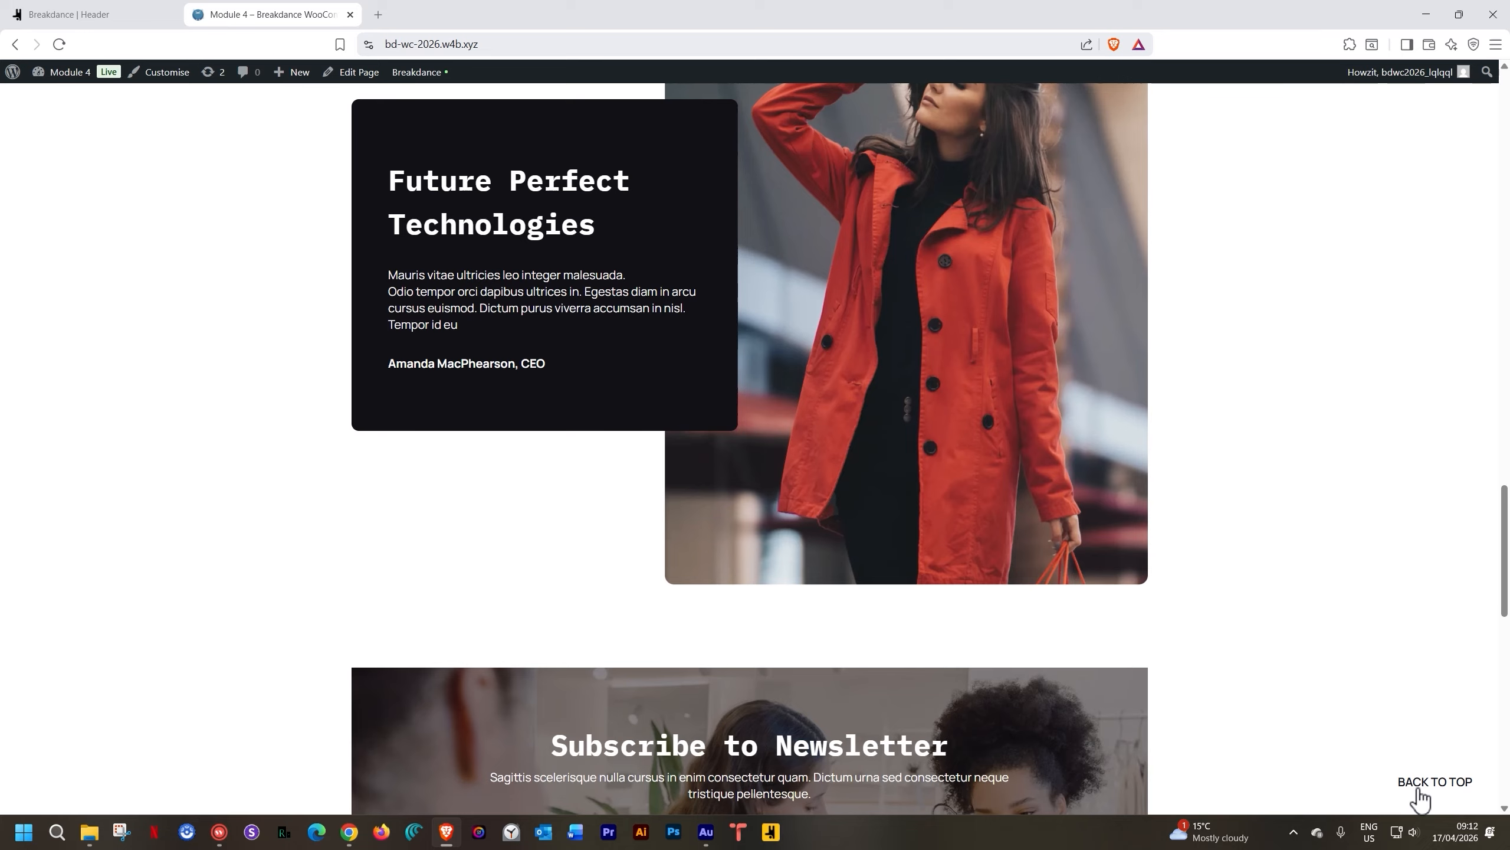
{"action": "scroll", "coordinate": [1345, 559], "scroll_direction": "down", "scroll_amount": 10}
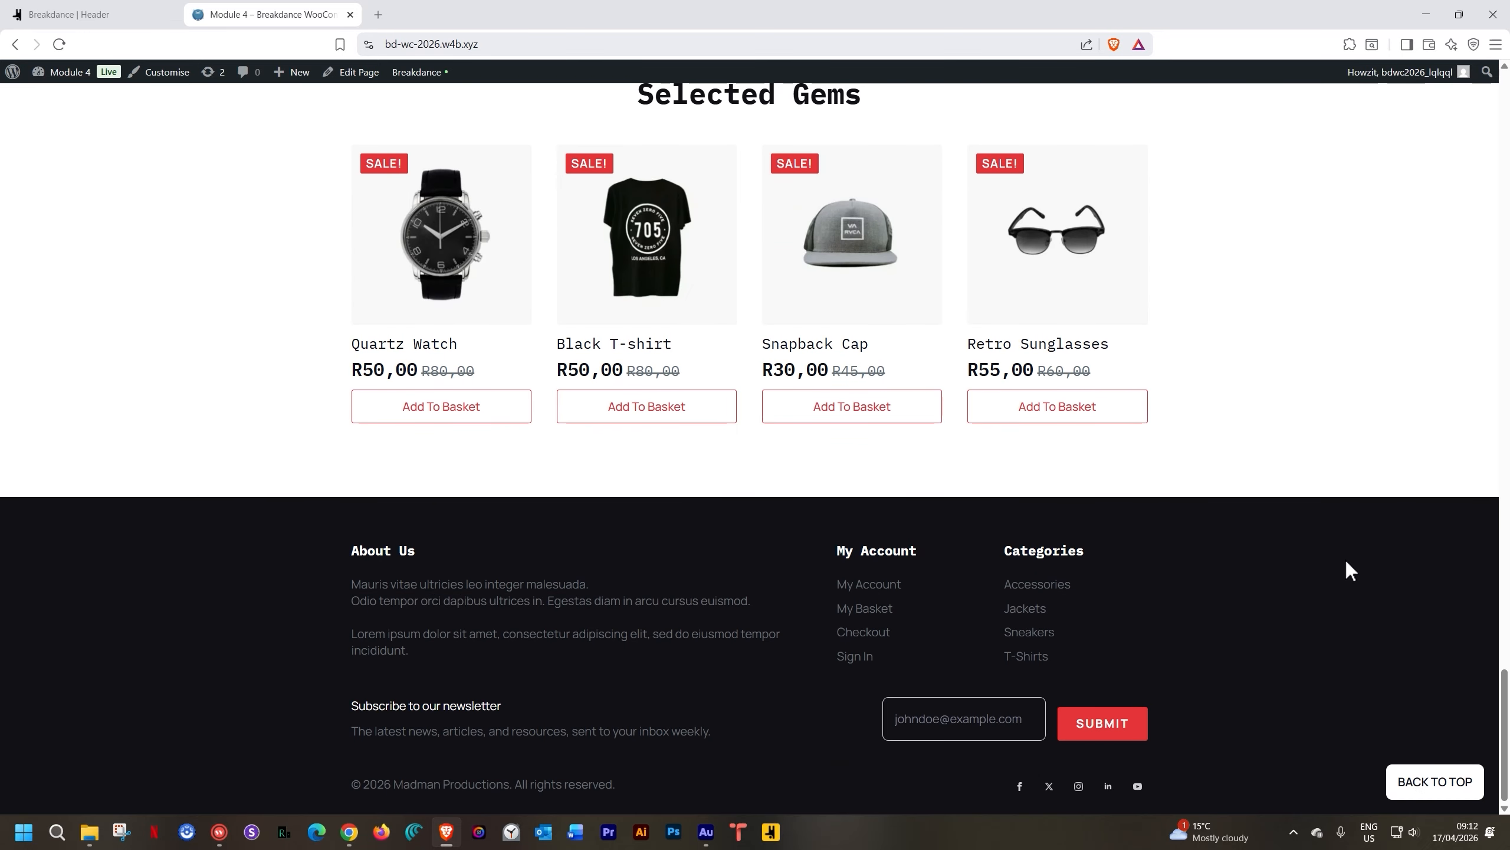
{"action": "scroll", "coordinate": [1348, 565], "scroll_direction": "up", "scroll_amount": 15}
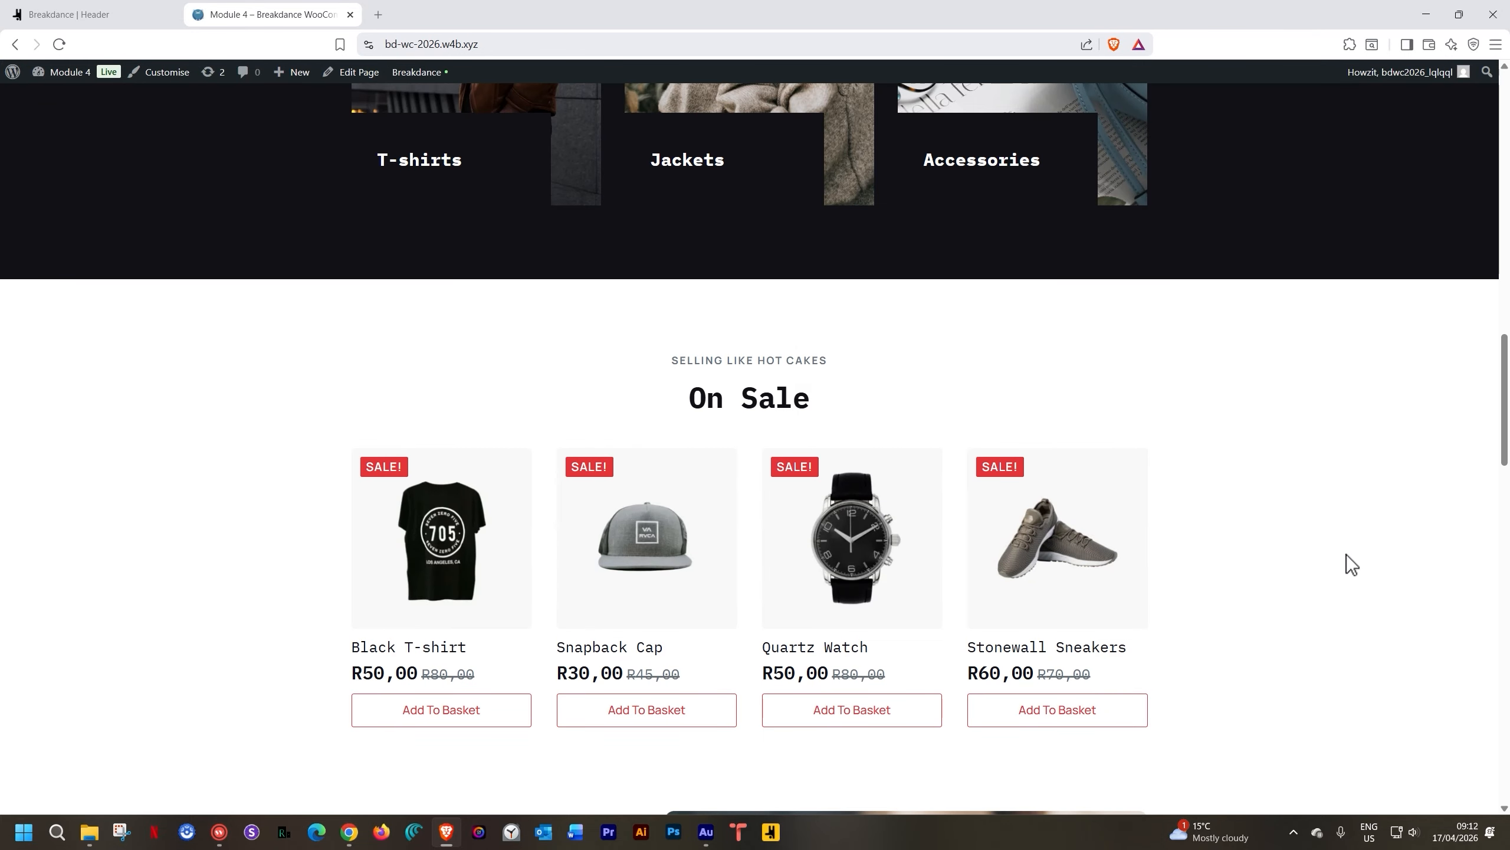
{"action": "scroll", "coordinate": [1347, 555], "scroll_direction": "up", "scroll_amount": 5}
{"action": "scroll", "coordinate": [1347, 555], "scroll_direction": "down", "scroll_amount": 10}
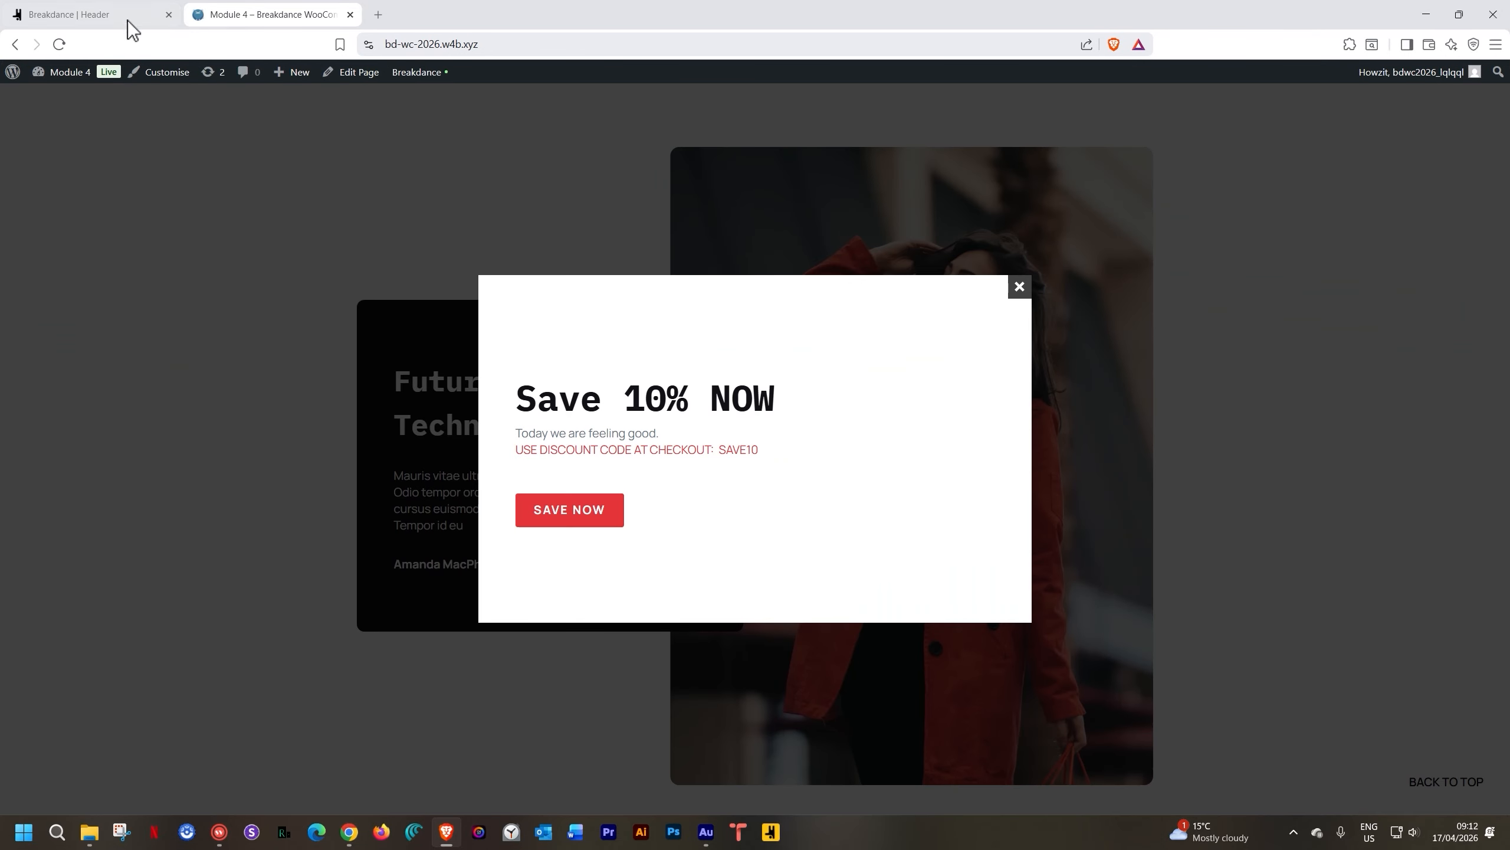
{"action": "left_click", "coordinate": [89, 15]}
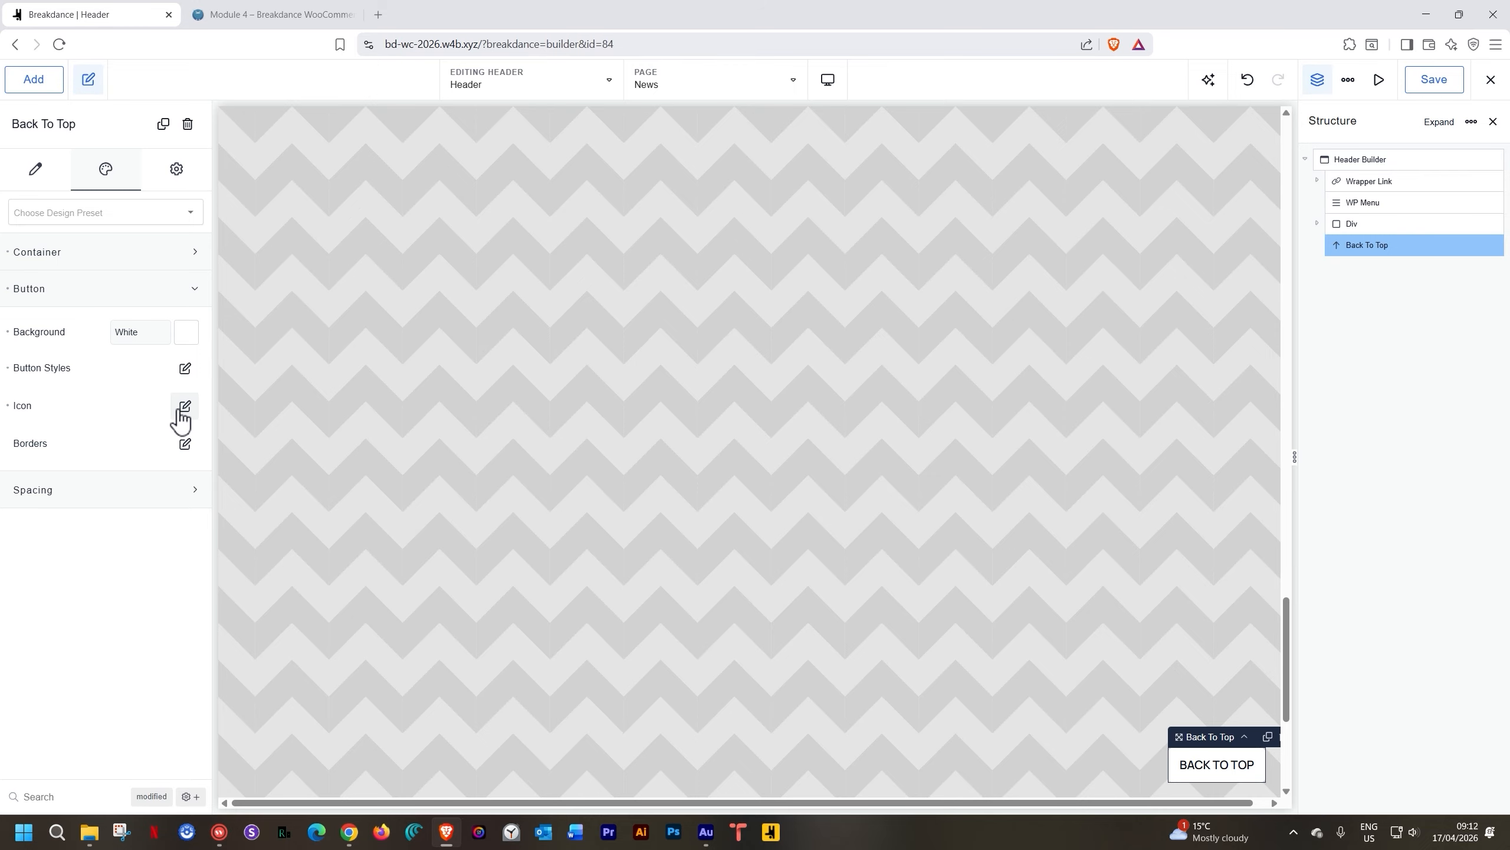
Give the BACK TO TOP button a 2 px solid border in Strawberry Red, then save the header
{"action": "left_click", "coordinate": [185, 443]}
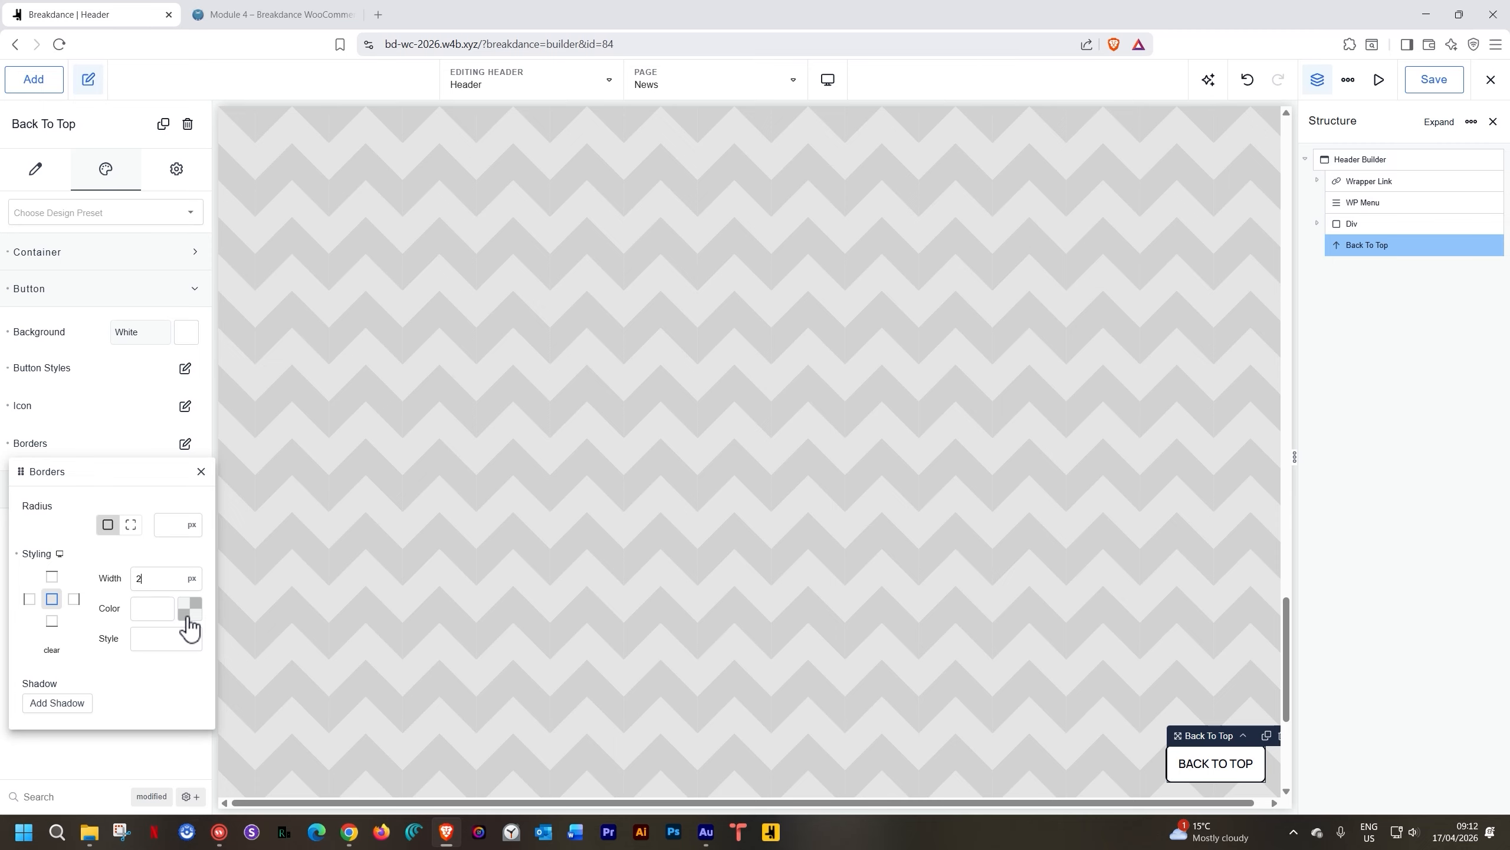
{"action": "left_click", "coordinate": [187, 607]}
{"action": "left_click", "coordinate": [52, 796]}
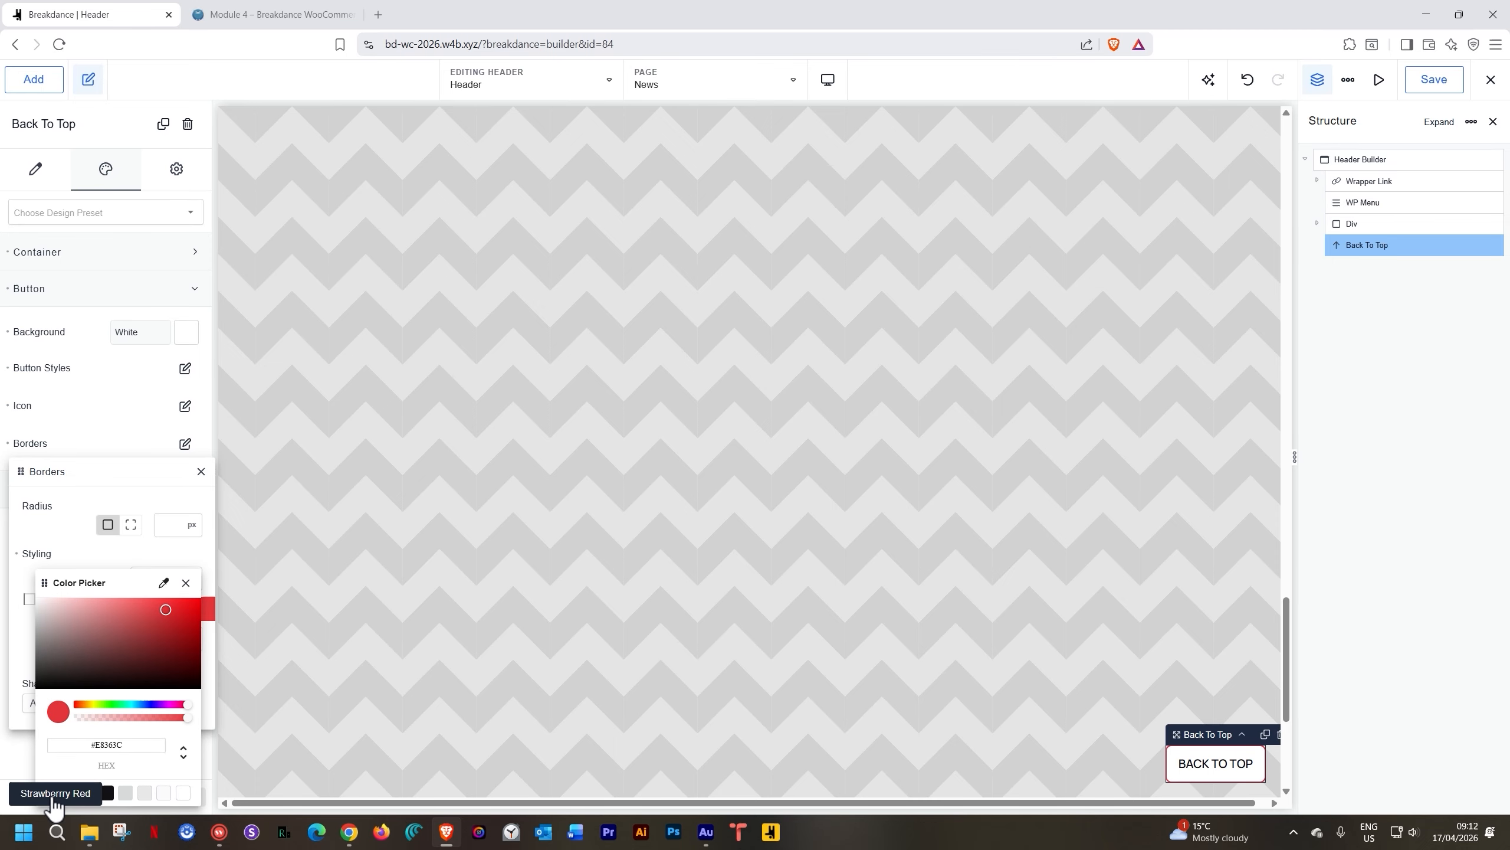
{"action": "left_click", "coordinate": [149, 561]}
{"action": "left_click", "coordinate": [161, 647]}
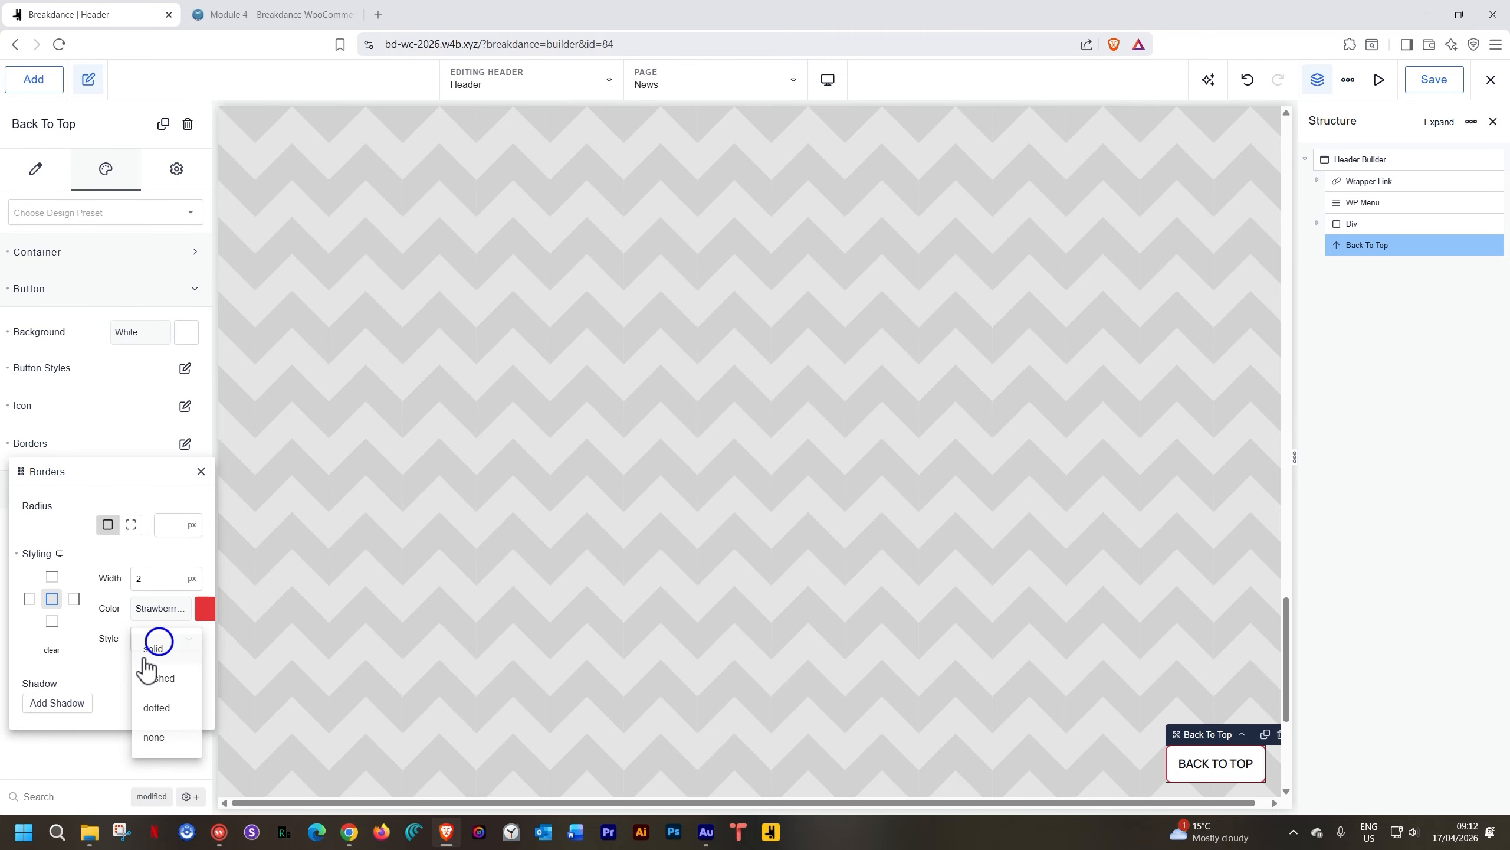
{"action": "left_click", "coordinate": [158, 668]}
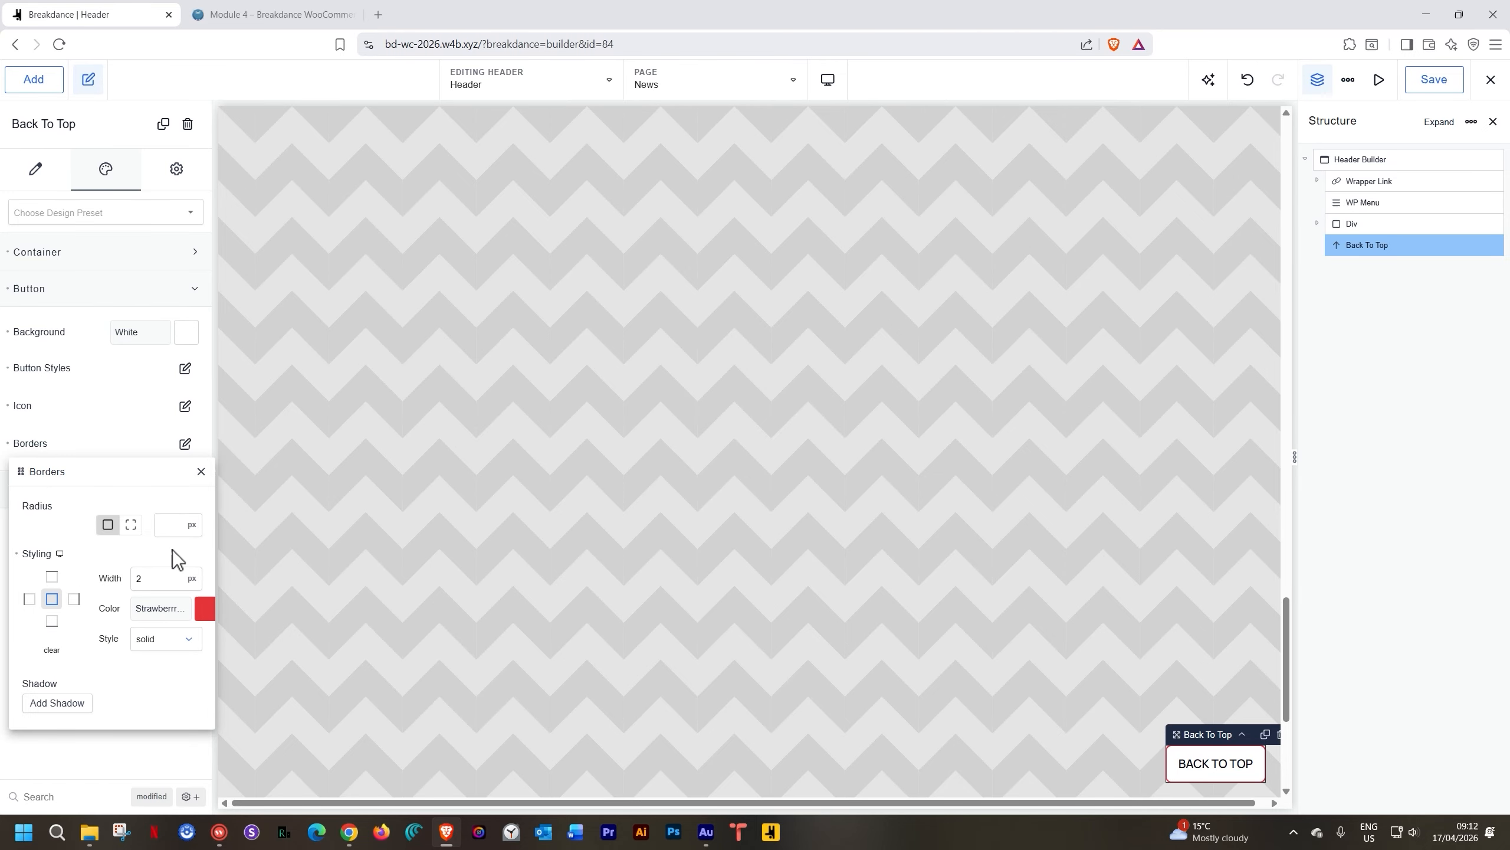
{"action": "left_click", "coordinate": [1415, 83]}
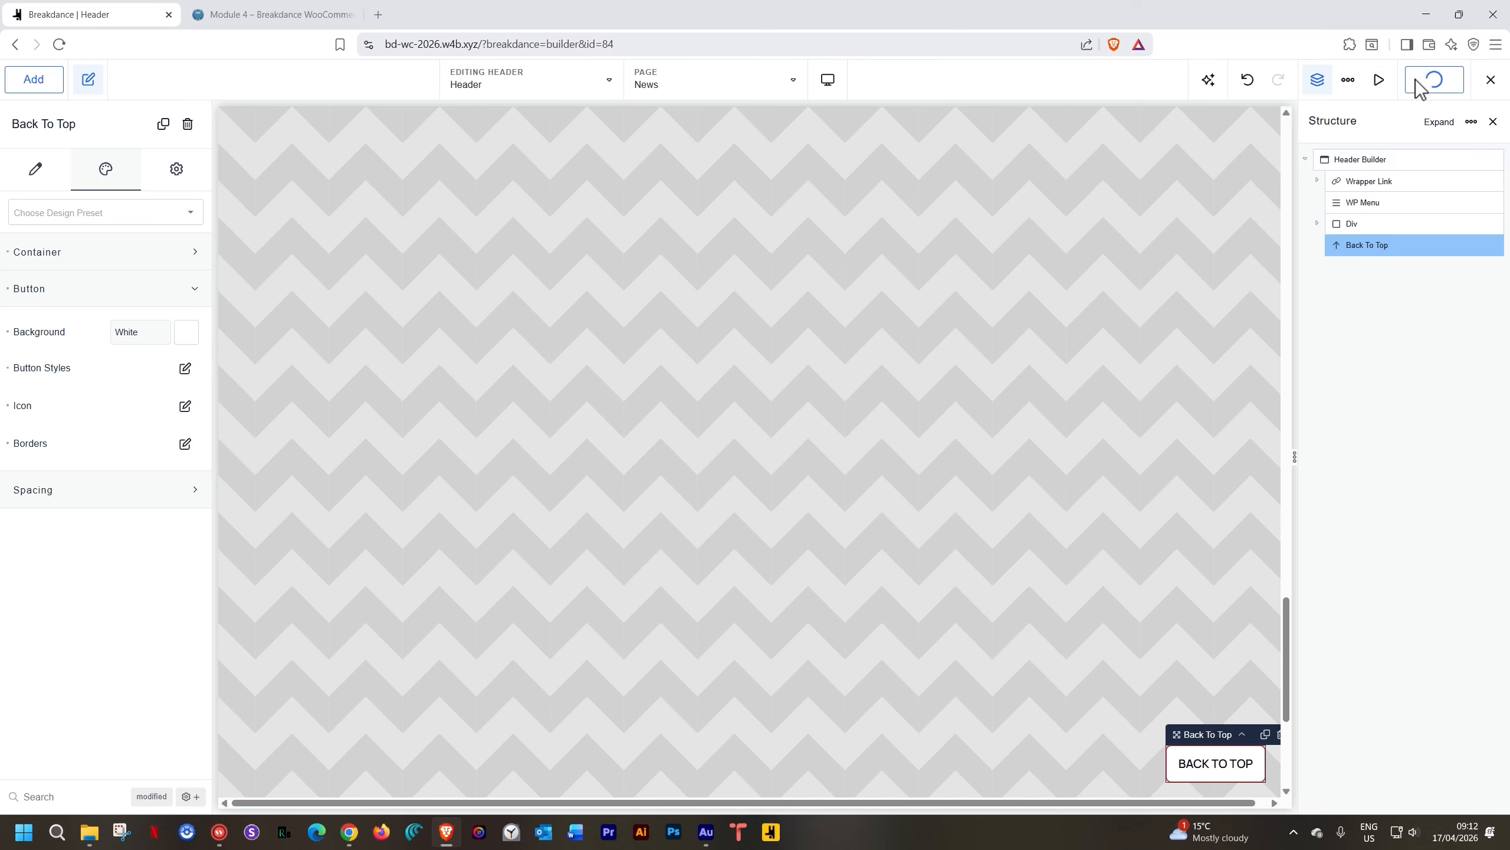
Reload the live Garderobe homepage, then scroll down and use the red-bordered BACK TO TOP button twice
{"action": "left_click", "coordinate": [259, 10]}
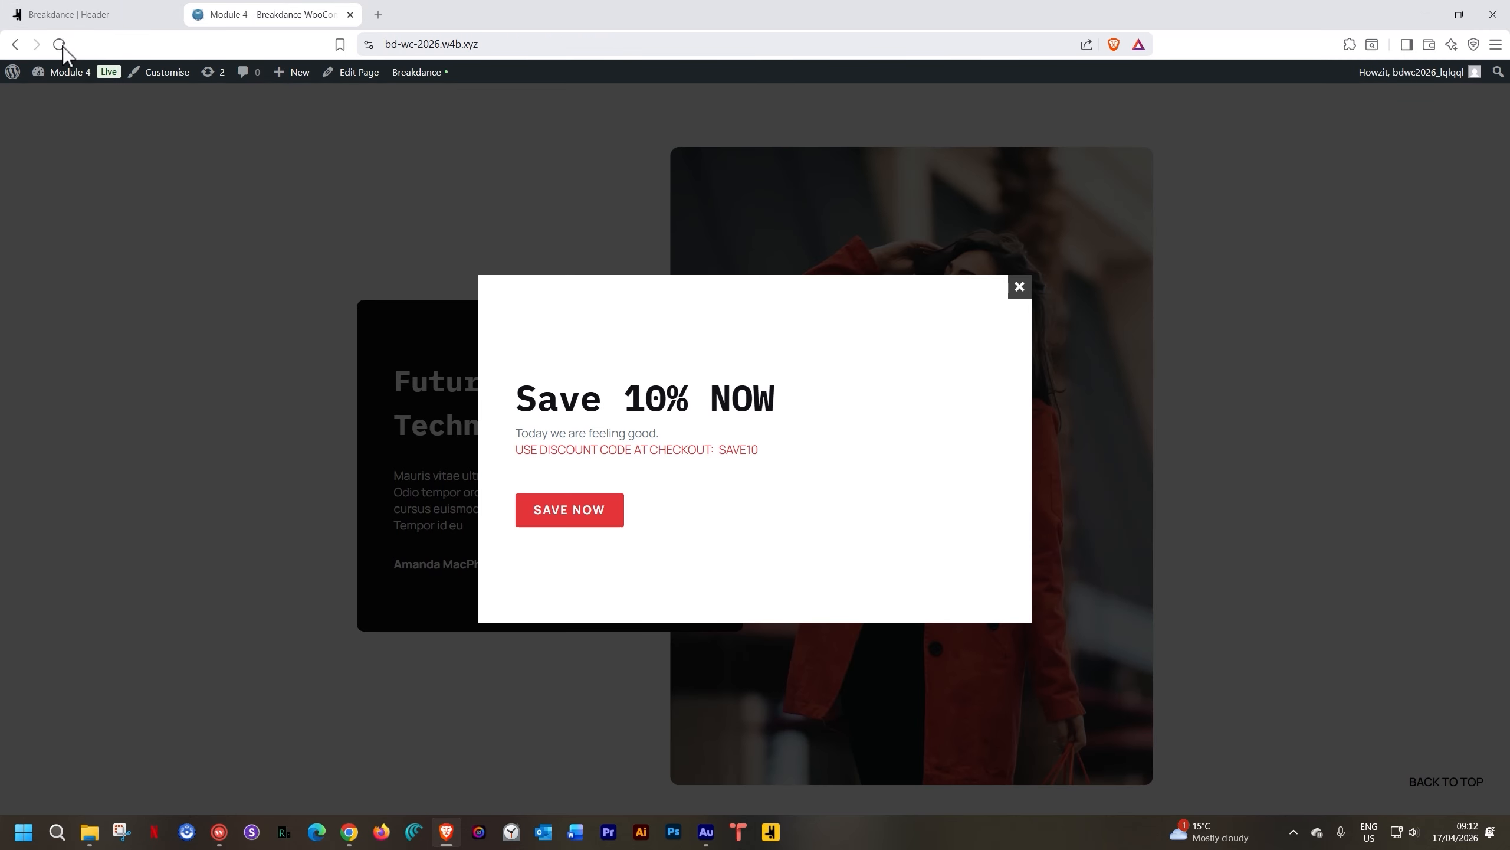
{"action": "left_click", "coordinate": [59, 44]}
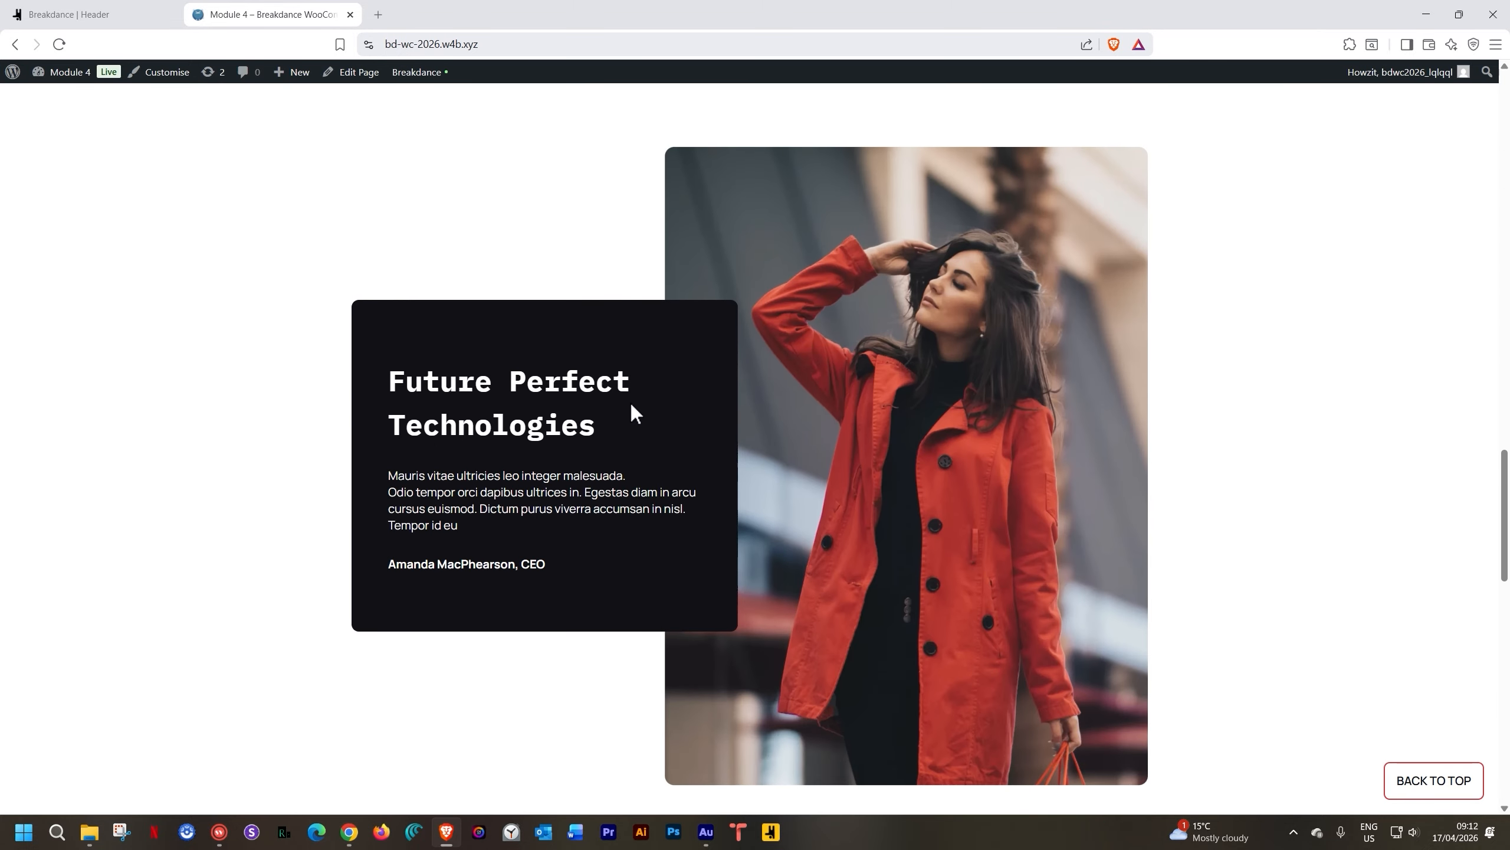
{"action": "scroll", "coordinate": [631, 406], "scroll_direction": "down", "scroll_amount": 15}
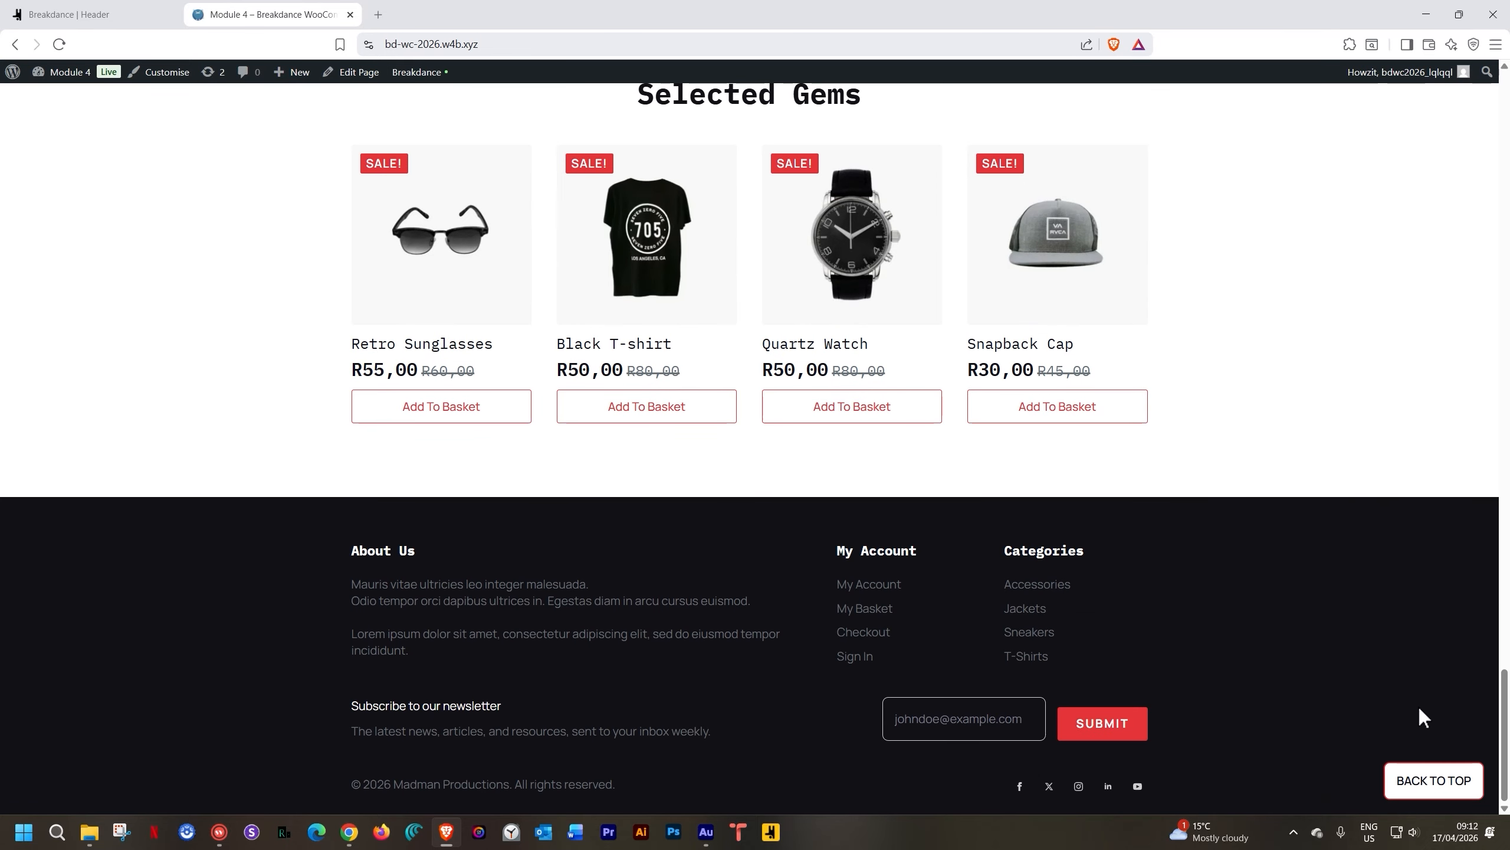
{"action": "left_click", "coordinate": [1419, 782]}
{"action": "scroll", "coordinate": [1362, 562], "scroll_direction": "down", "scroll_amount": 5}
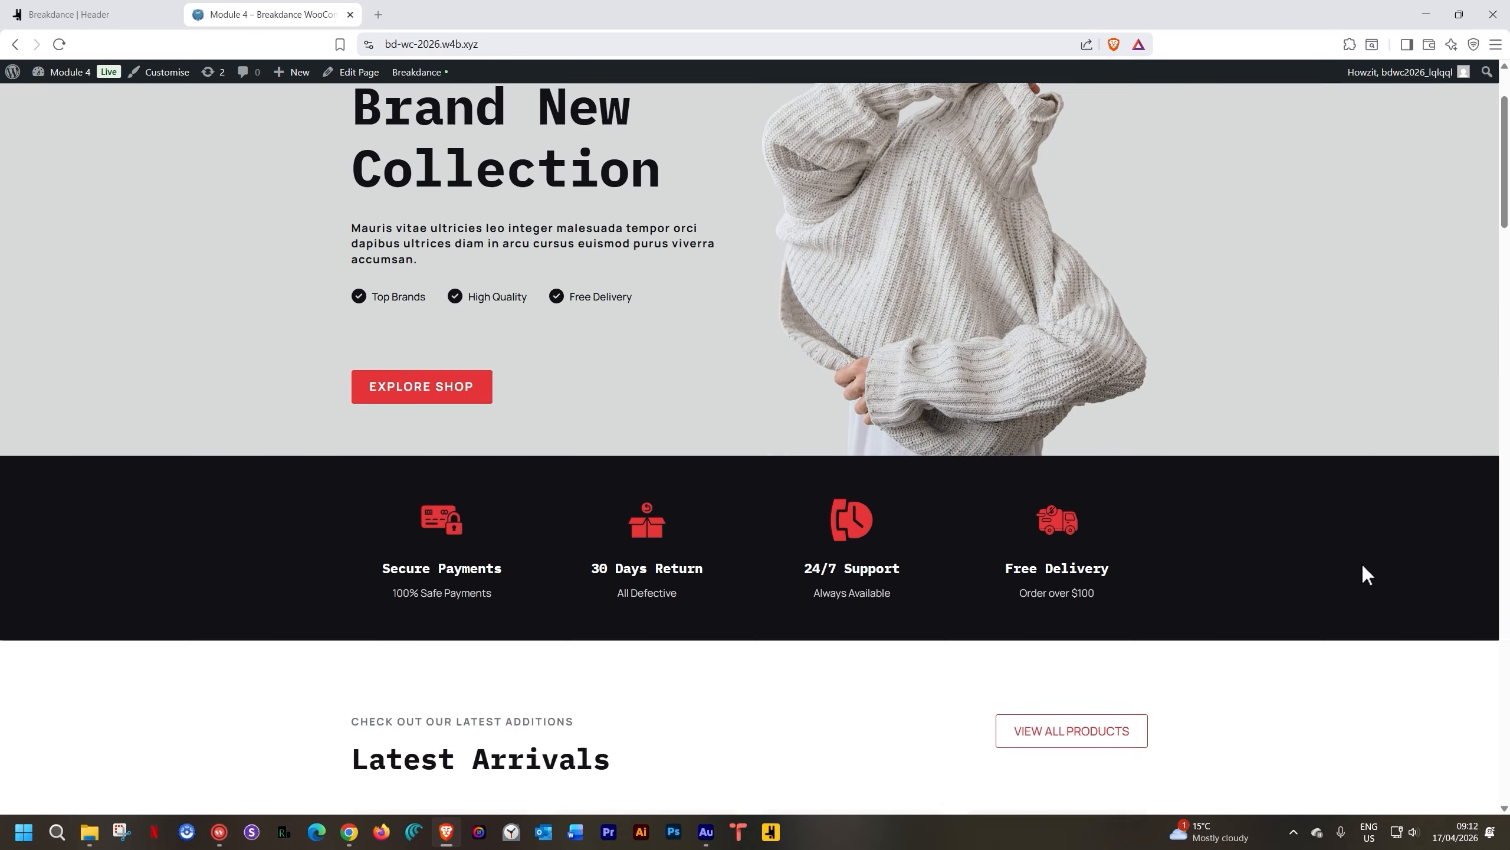
{"action": "scroll", "coordinate": [1362, 568], "scroll_direction": "down", "scroll_amount": 15}
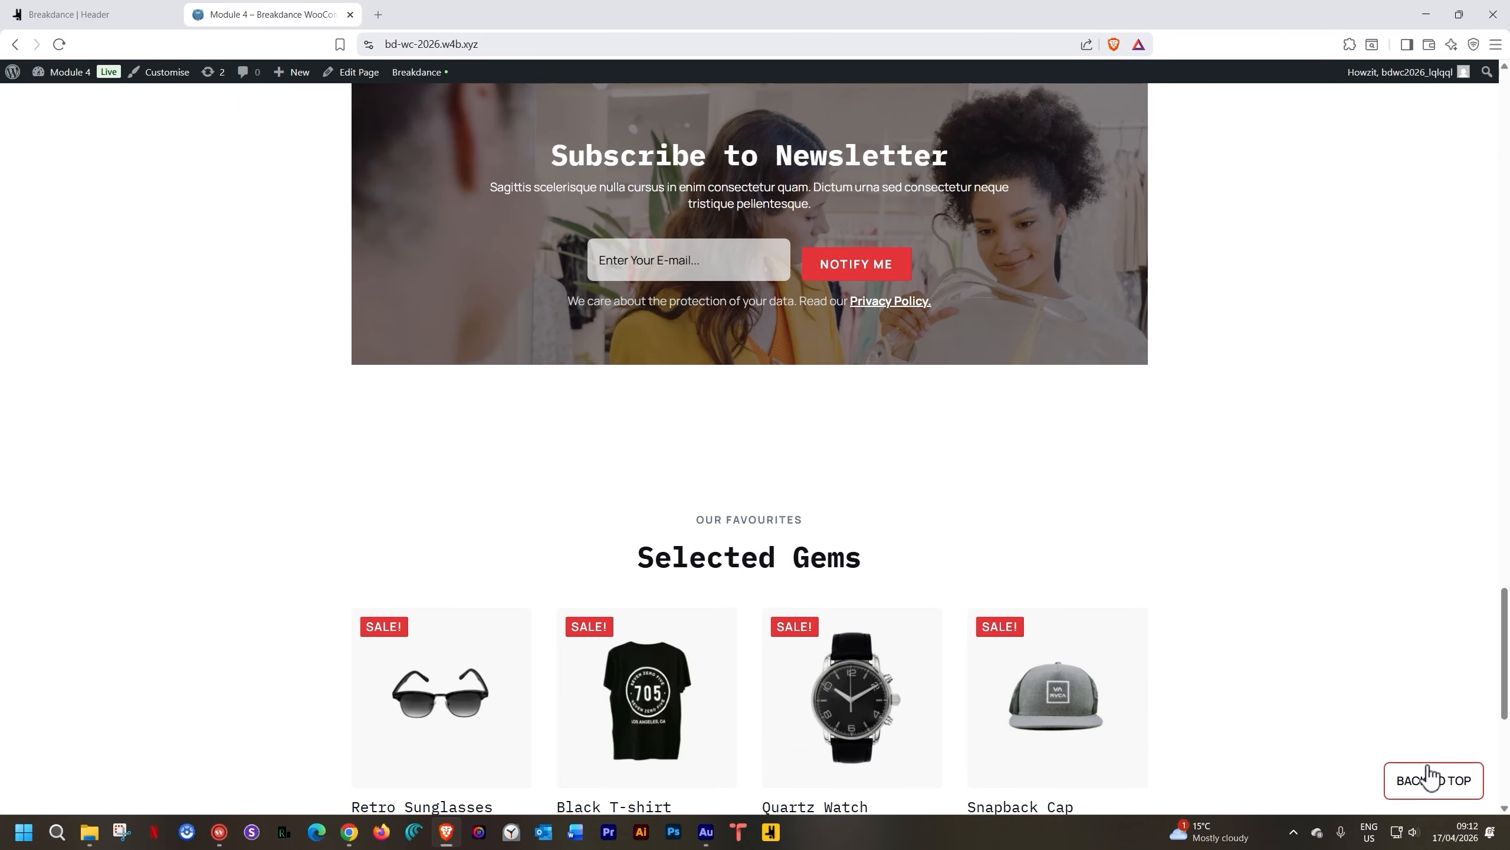
{"action": "left_click", "coordinate": [1433, 780]}
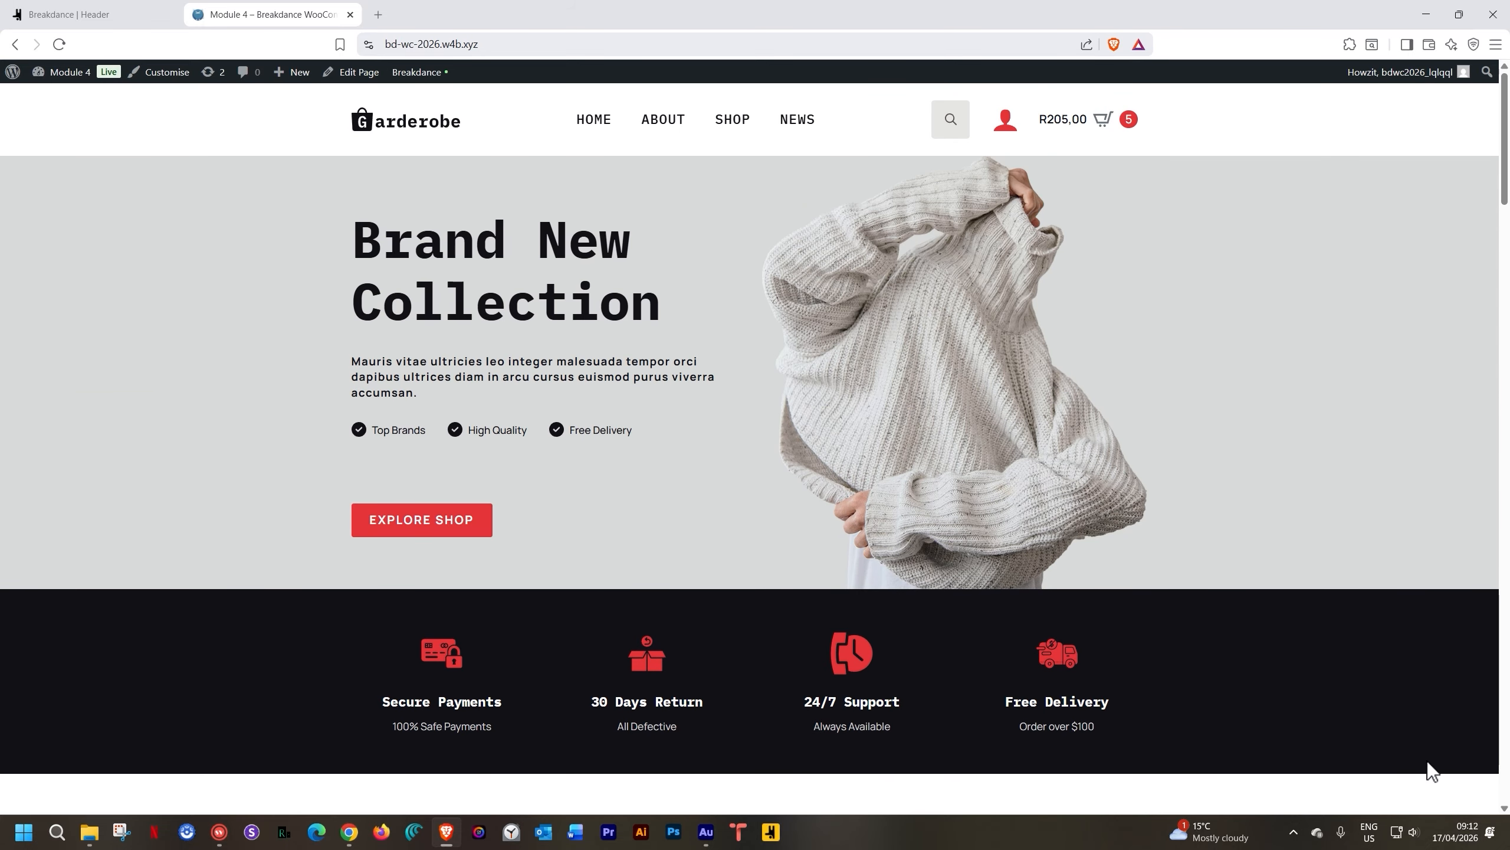